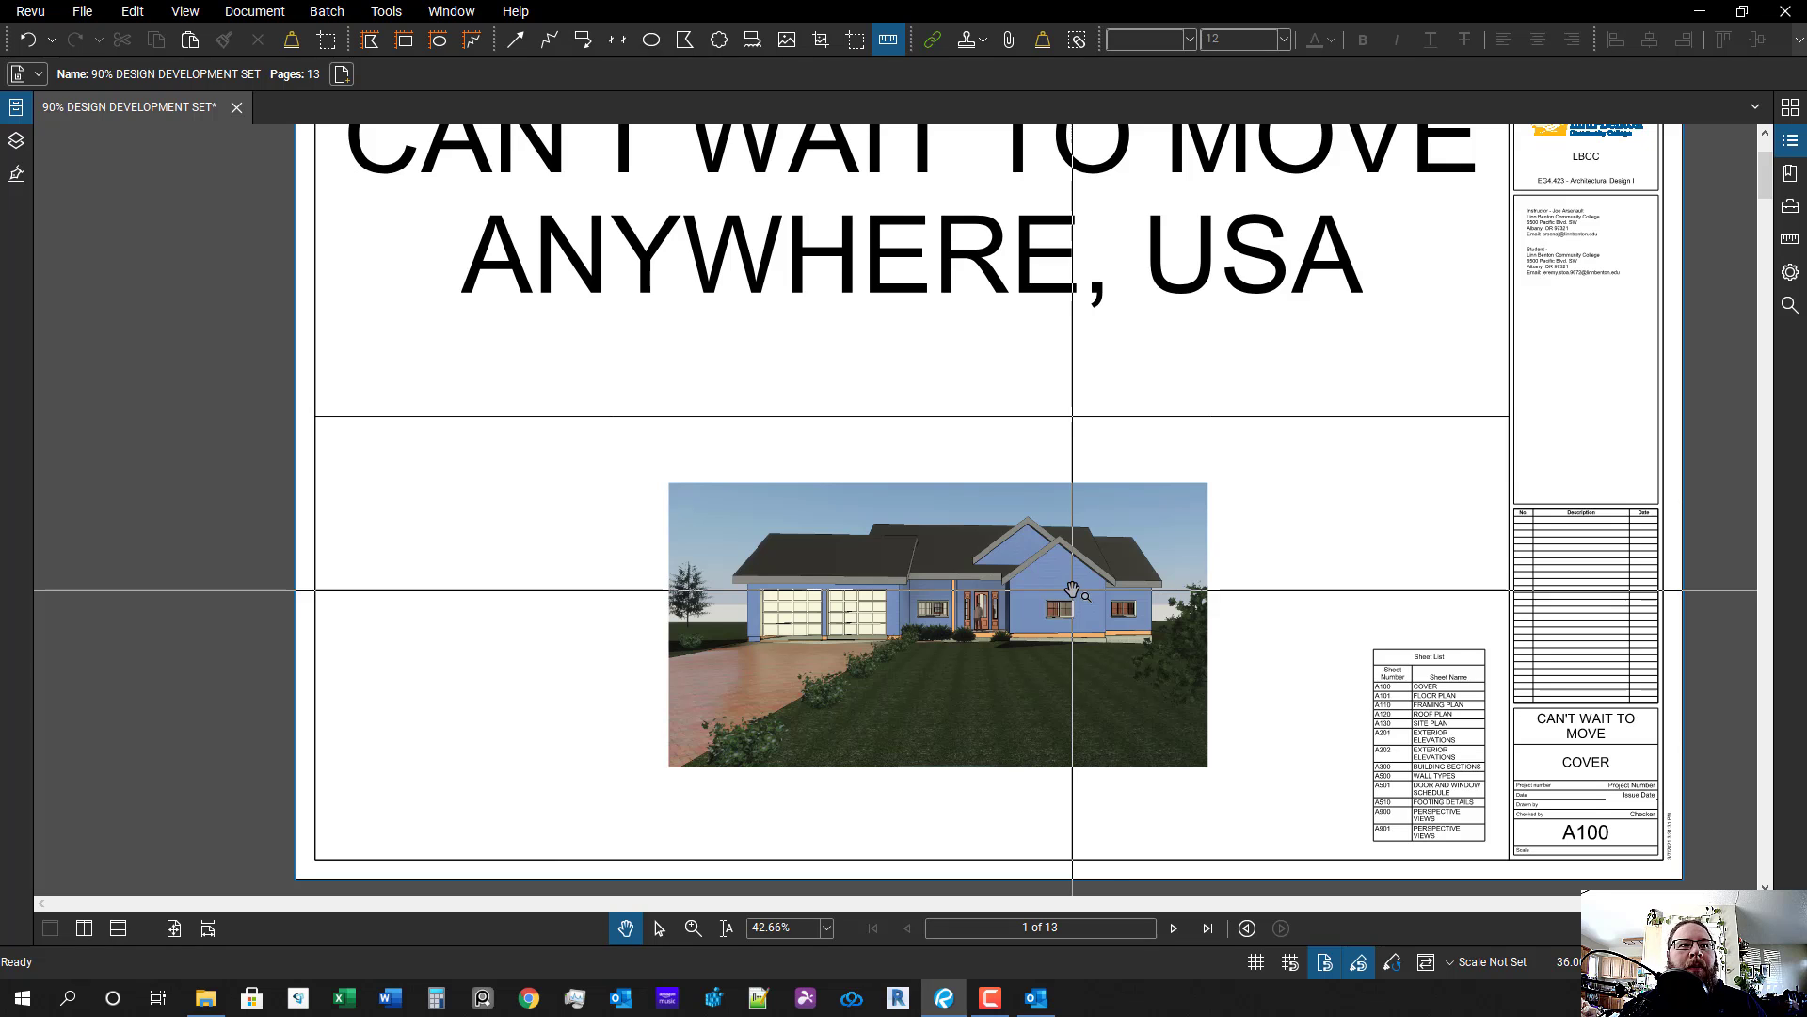
- Look over the cover sheet's title, house rendering, sheet list and title block
{"action": "left_click_drag", "start_coordinate": [1157, 406], "coordinate": [1117, 435]}
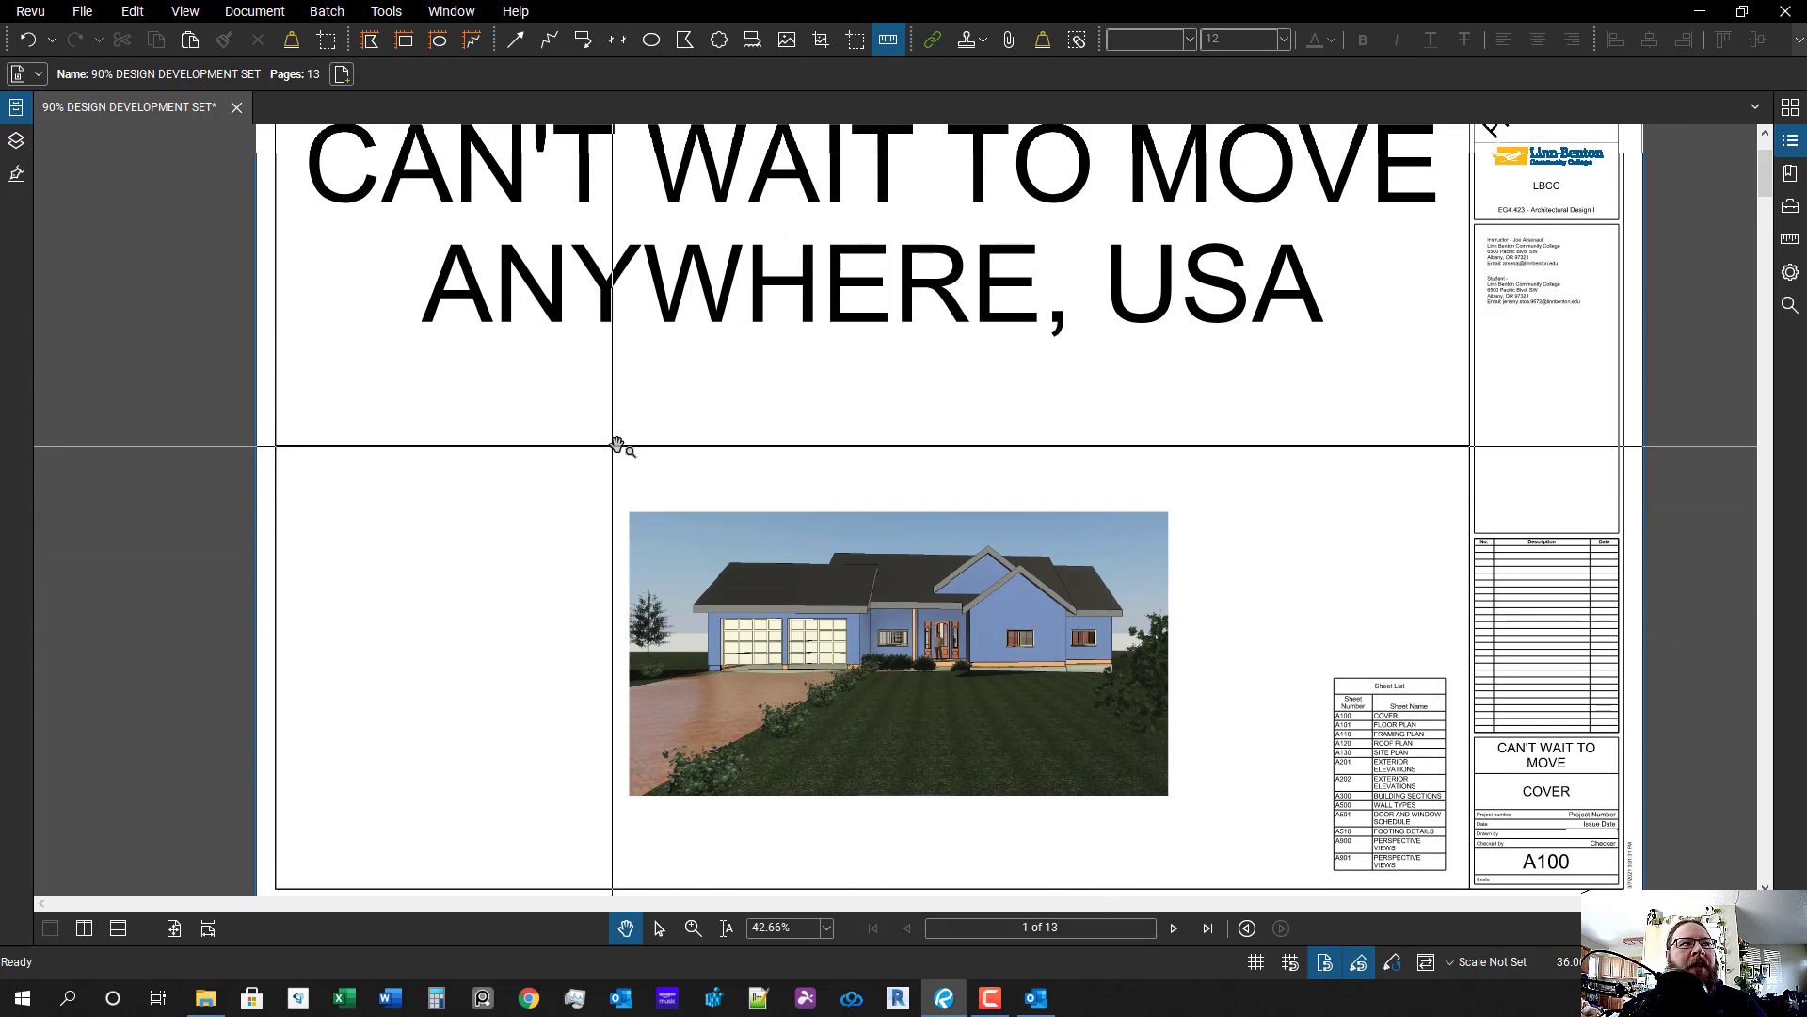
{"action": "left_click_drag", "start_coordinate": [765, 609], "coordinate": [838, 517]}
{"action": "scroll", "coordinate": [876, 519], "scroll_direction": "up", "scroll_amount": 1}
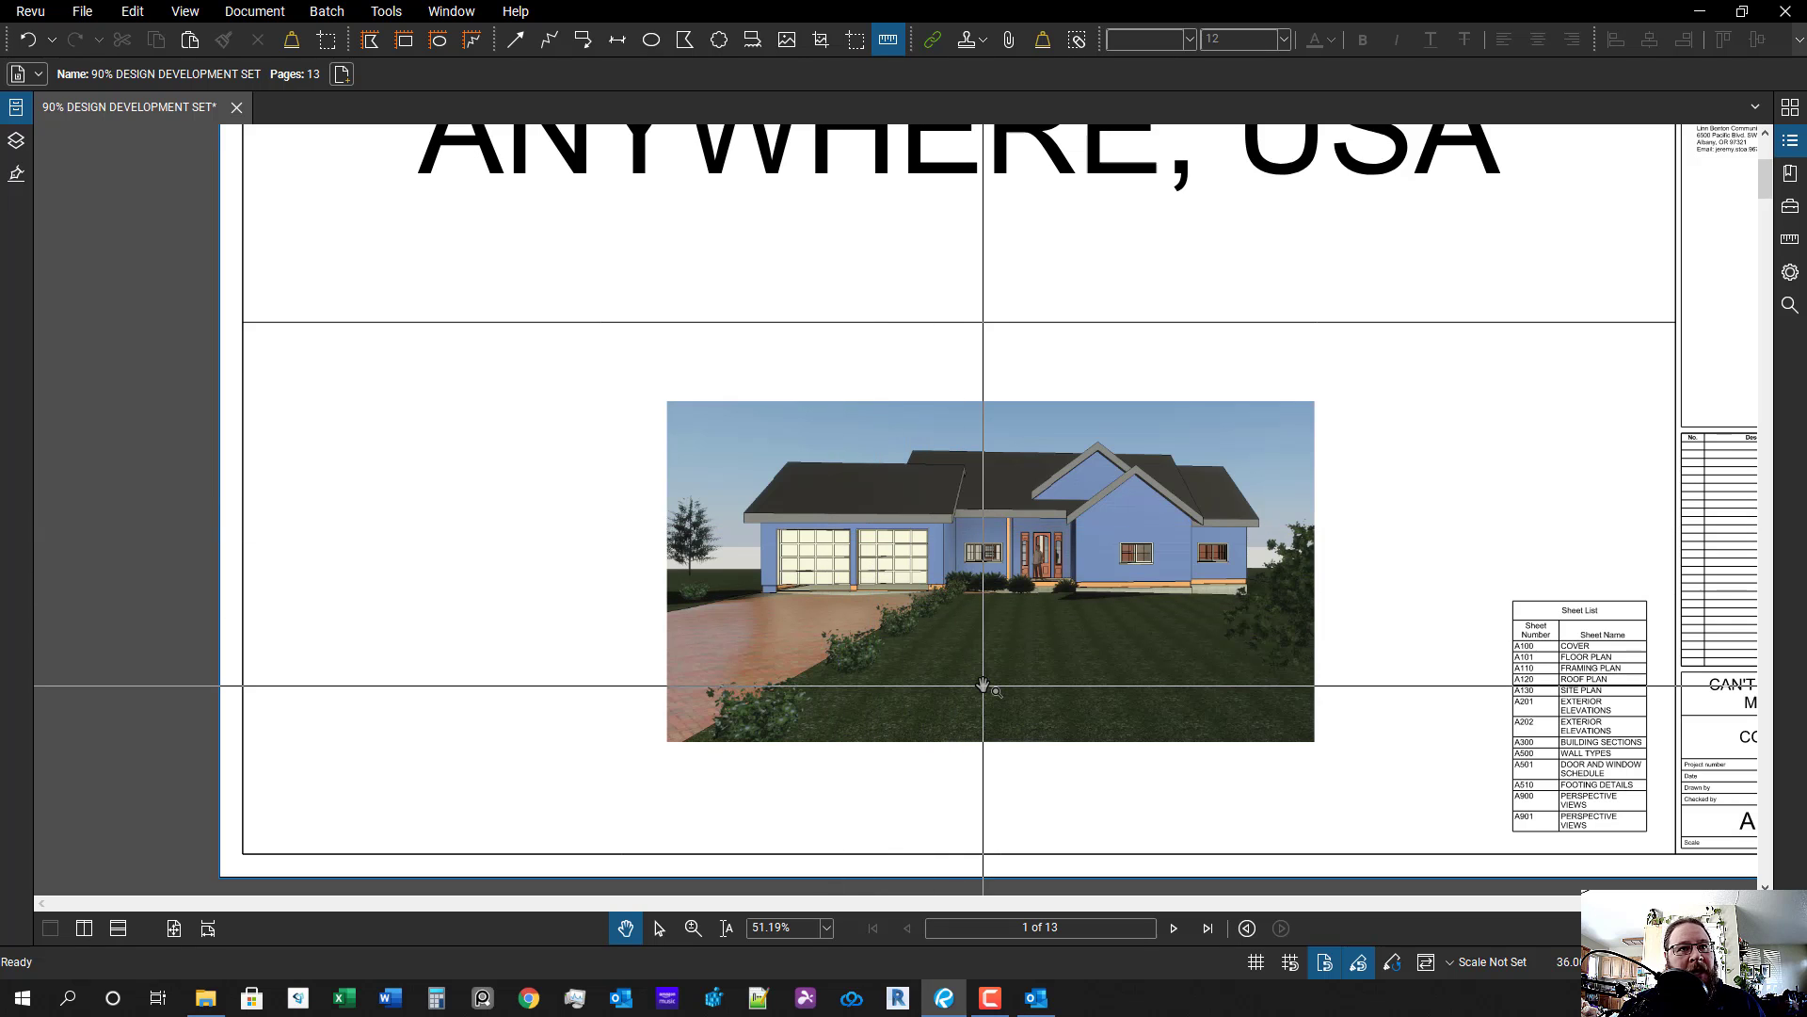
{"action": "left_click_drag", "start_coordinate": [1694, 653], "coordinate": [1387, 569]}
{"action": "scroll", "coordinate": [1387, 570], "scroll_direction": "up", "scroll_amount": 2}
{"action": "scroll", "coordinate": [1263, 758], "scroll_direction": "down", "scroll_amount": 2}
{"action": "left_click_drag", "start_coordinate": [1173, 779], "coordinate": [1334, 696]}
{"action": "scroll", "coordinate": [1294, 744], "scroll_direction": "up", "scroll_amount": 2}
{"action": "scroll", "coordinate": [1333, 696], "scroll_direction": "up", "scroll_amount": 1}
{"action": "scroll", "coordinate": [1271, 603], "scroll_direction": "down", "scroll_amount": 3}
{"action": "left_click_drag", "start_coordinate": [1216, 550], "coordinate": [1233, 570]}
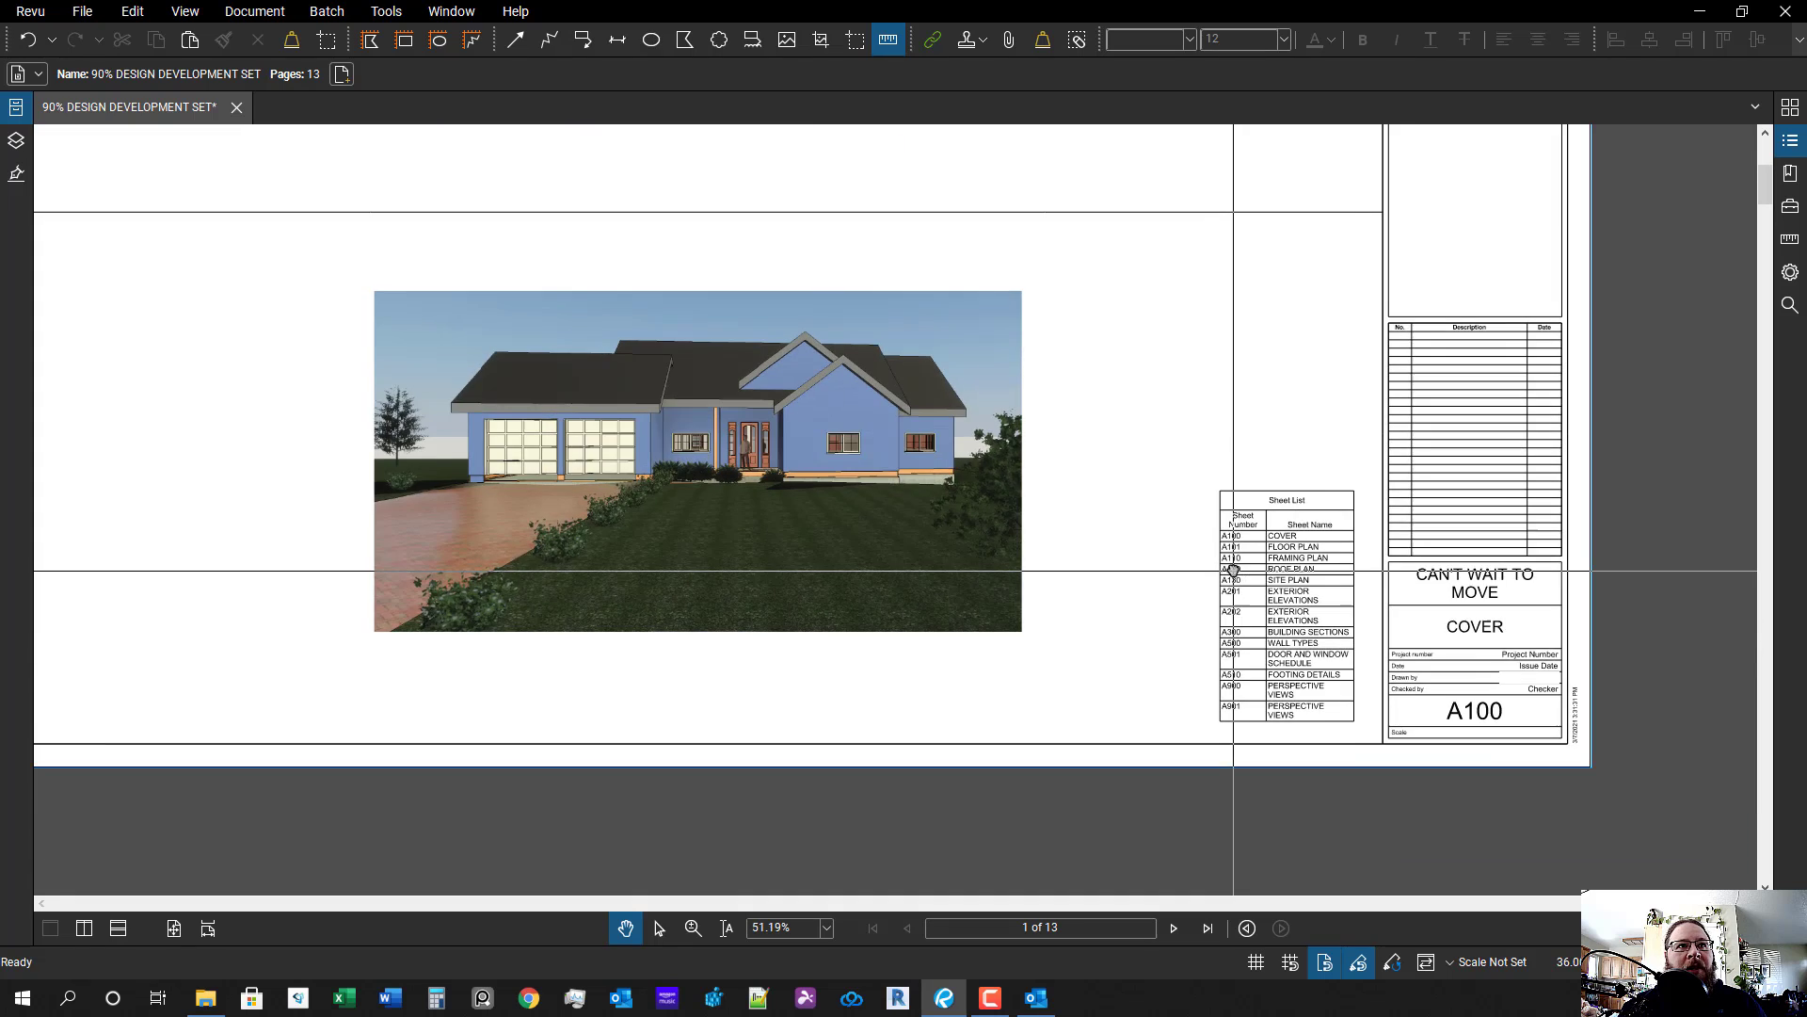
{"action": "scroll", "coordinate": [1364, 659], "scroll_direction": "down", "scroll_amount": 2}
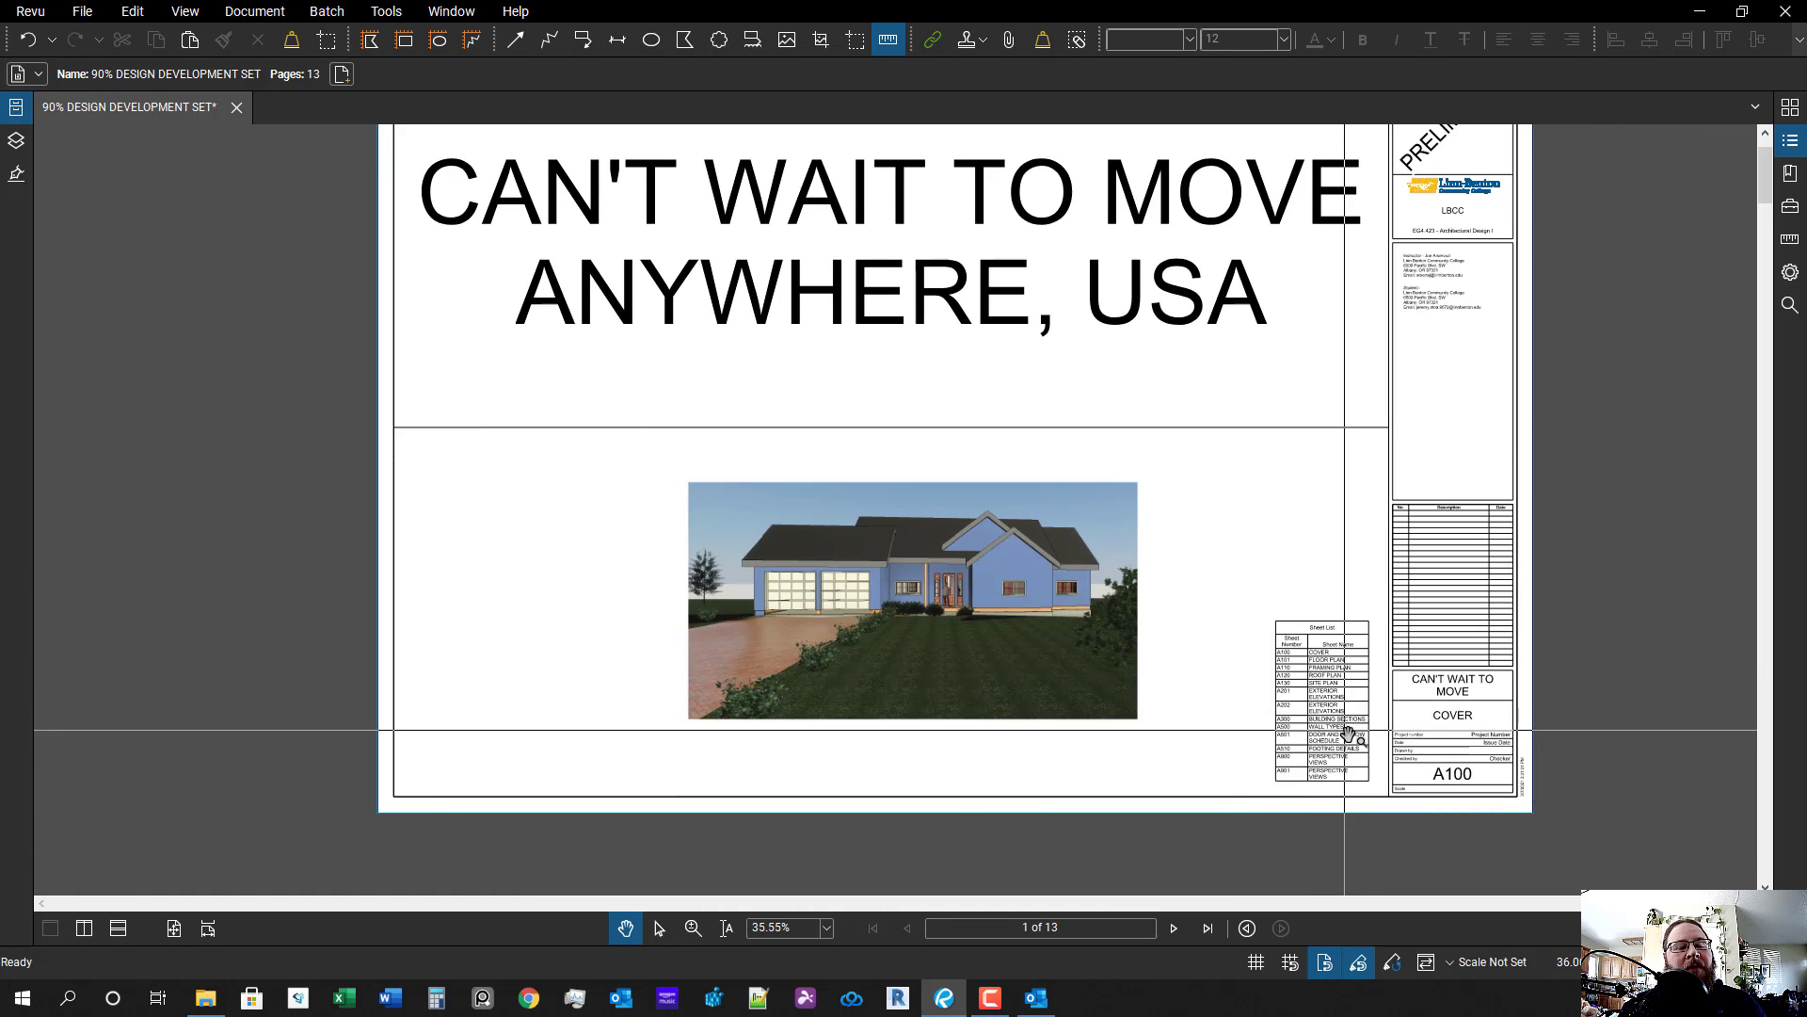
{"action": "scroll", "coordinate": [1348, 734], "scroll_direction": "up", "scroll_amount": 3}
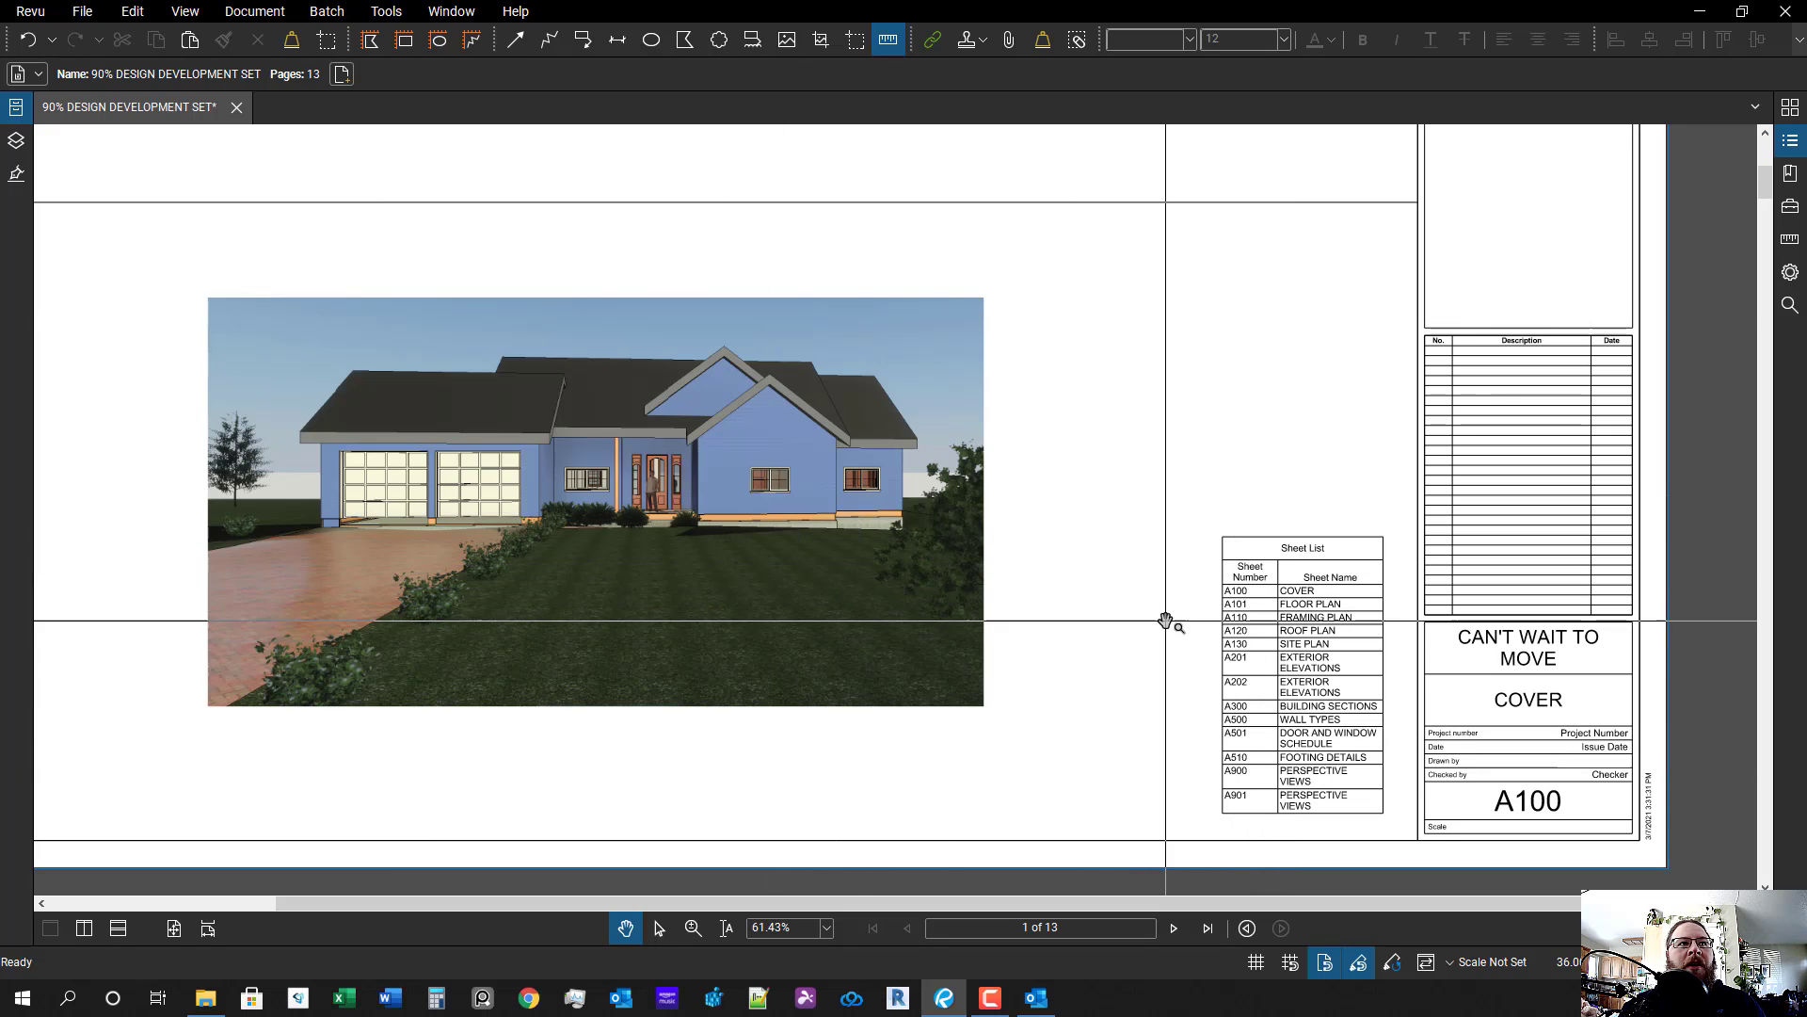
{"action": "left_click_drag", "start_coordinate": [1202, 688], "coordinate": [1215, 642]}
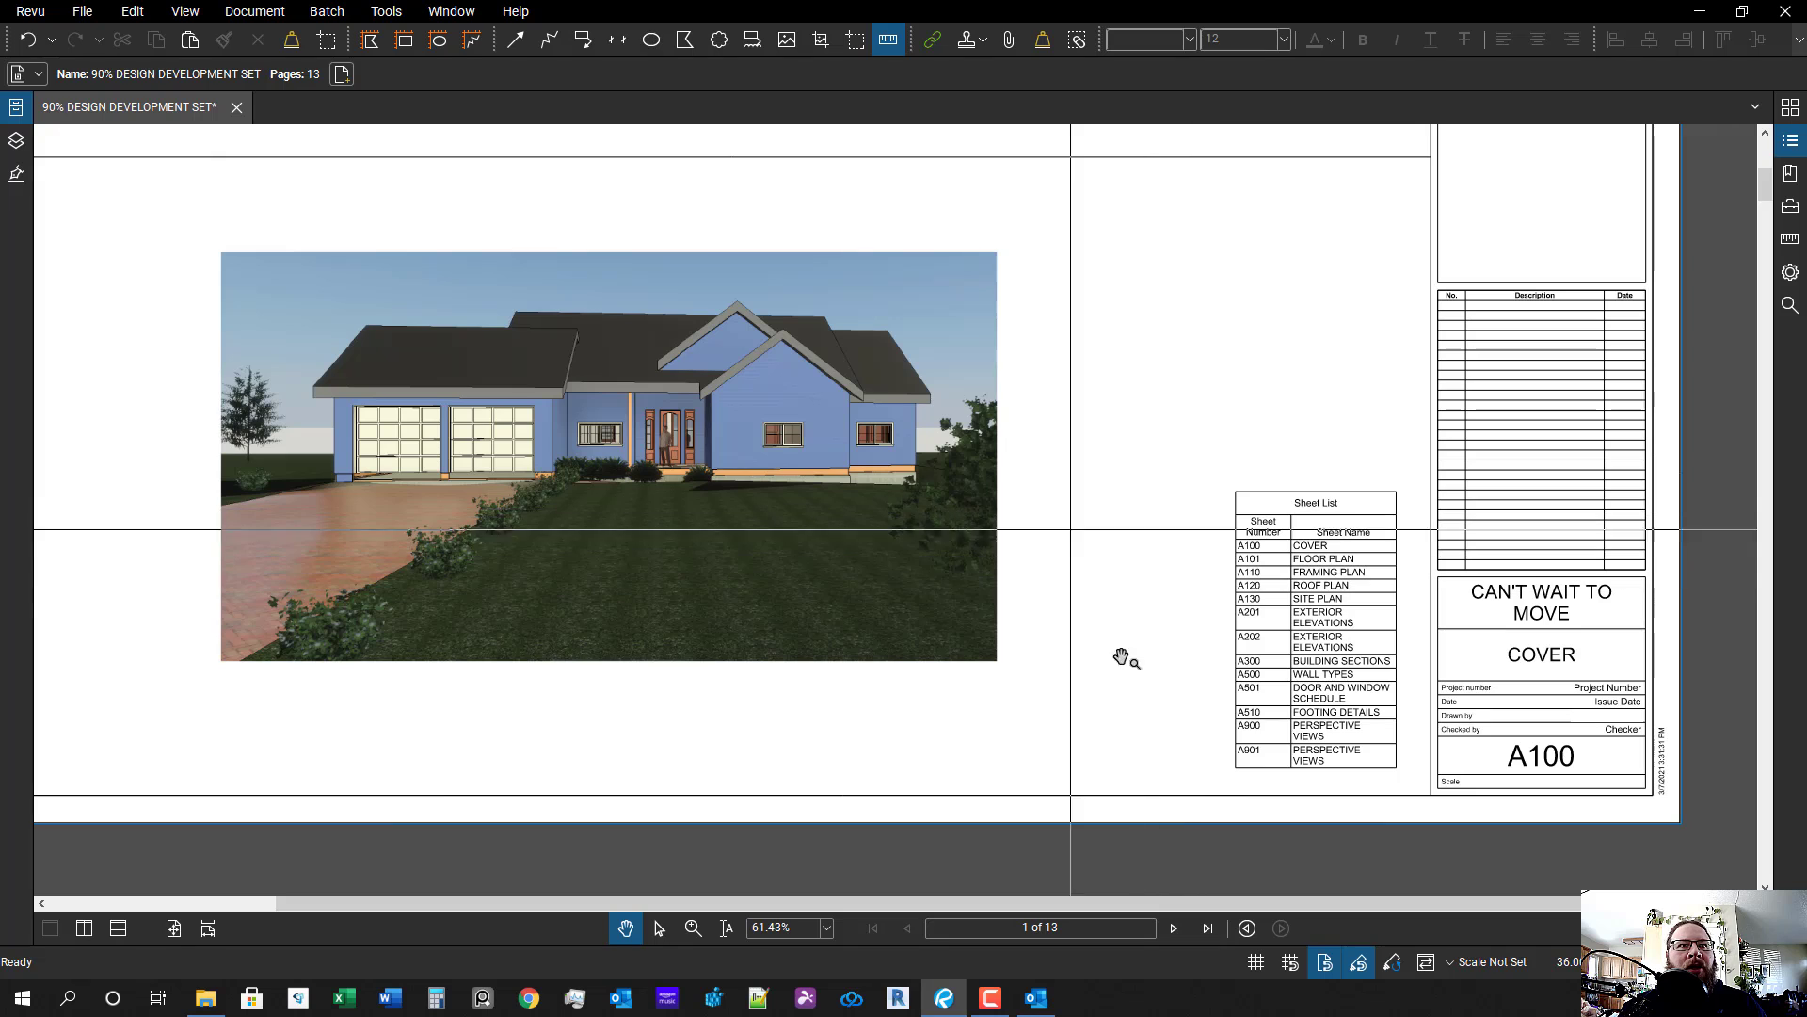
{"action": "scroll", "coordinate": [1331, 670], "scroll_direction": "down", "scroll_amount": 2}
{"action": "scroll", "coordinate": [1331, 670], "scroll_direction": "down", "scroll_amount": 1}
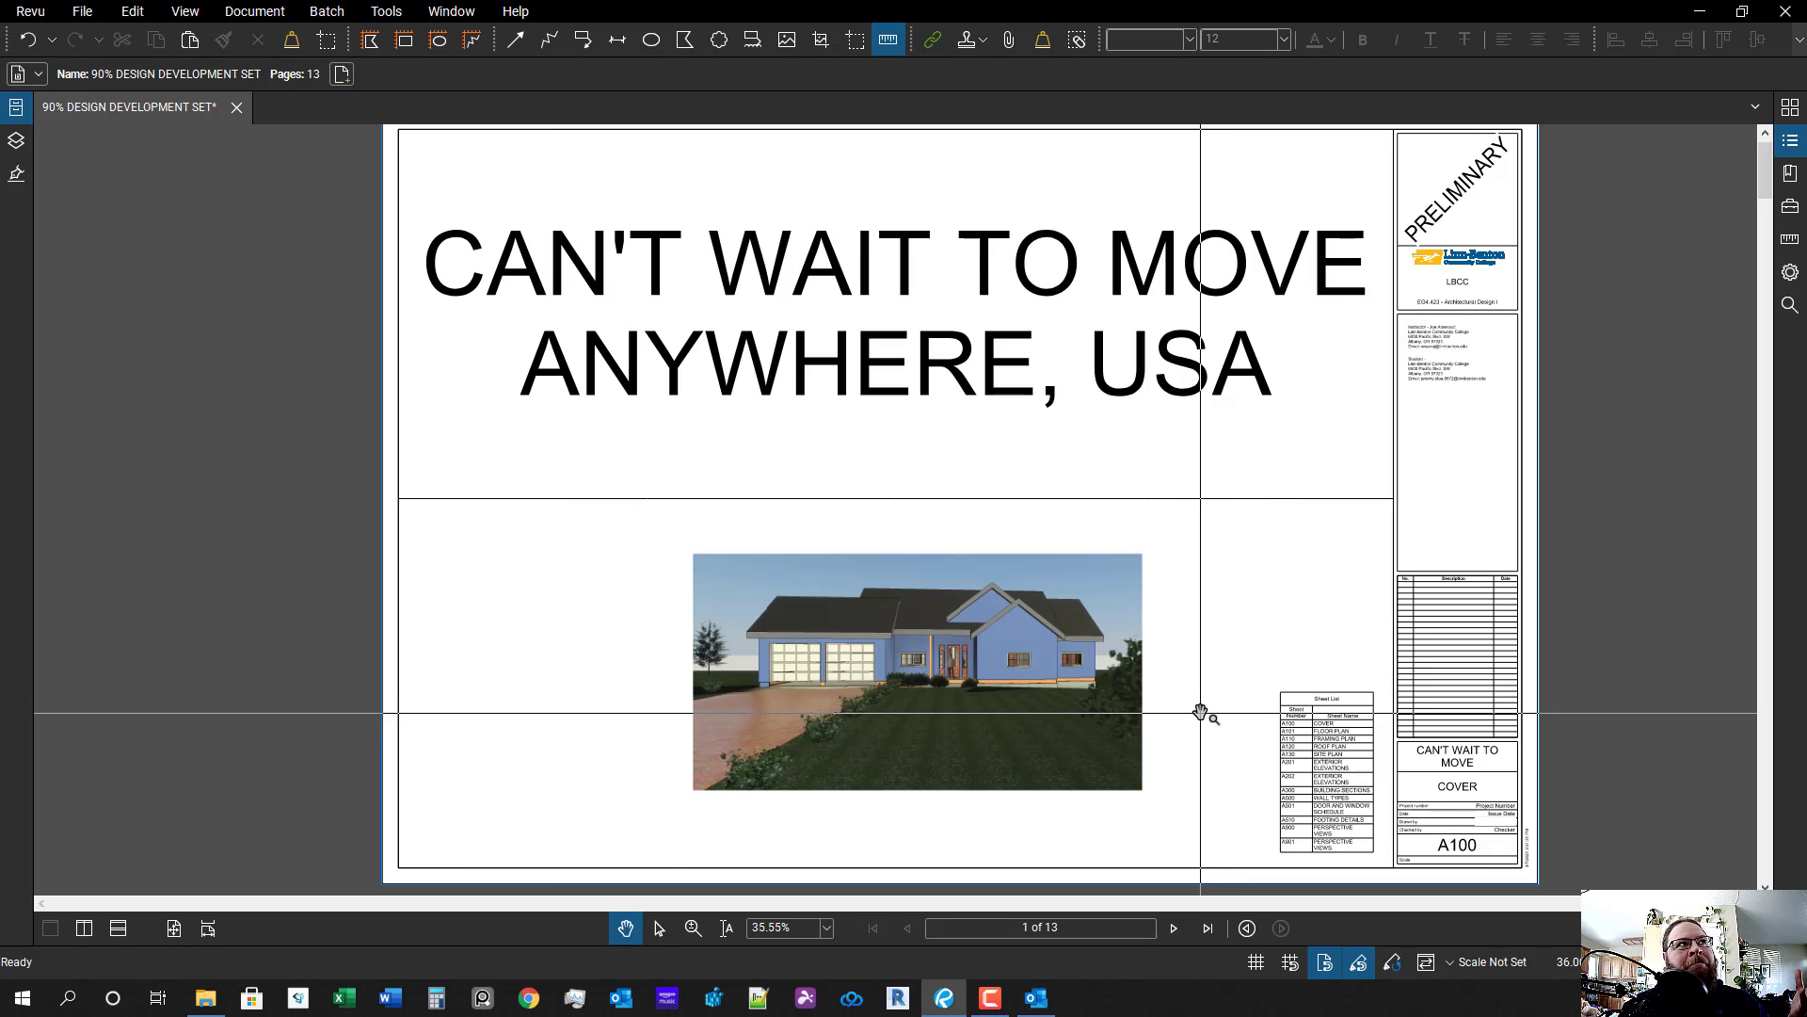
{"action": "scroll", "coordinate": [1214, 692], "scroll_direction": "down", "scroll_amount": 1}
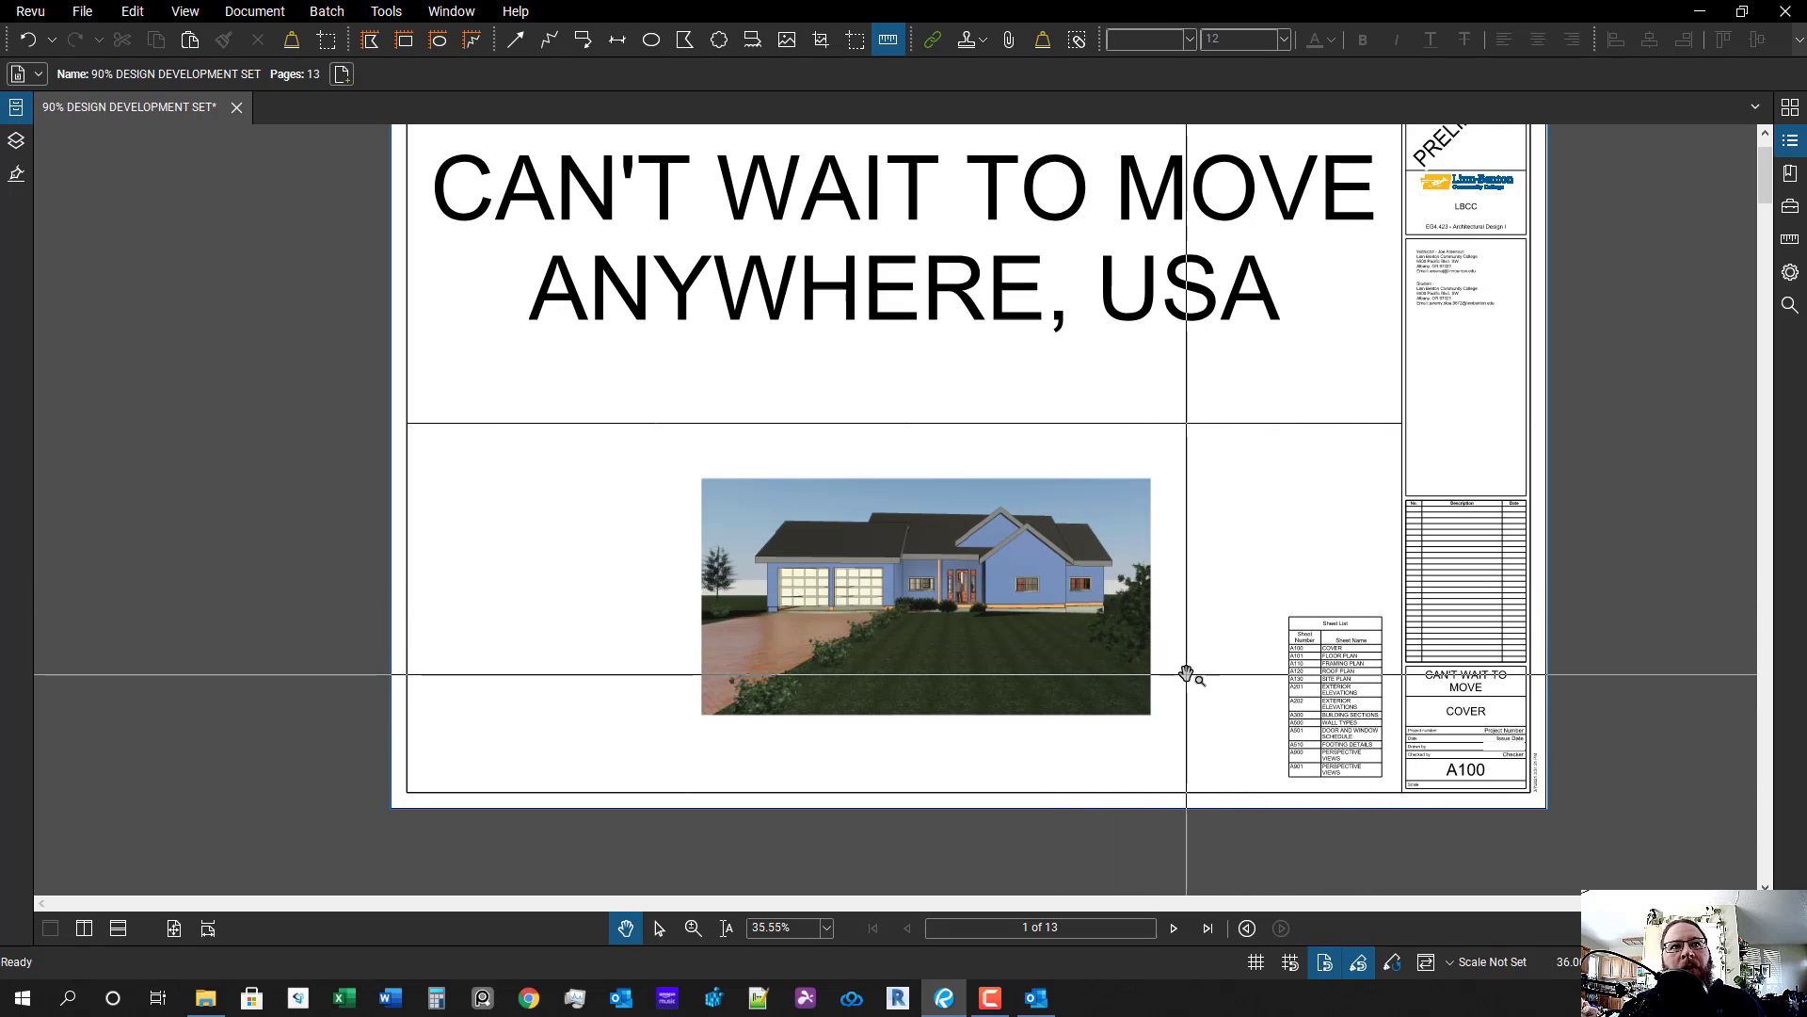
{"action": "scroll", "coordinate": [1194, 676], "scroll_direction": "down", "scroll_amount": 1}
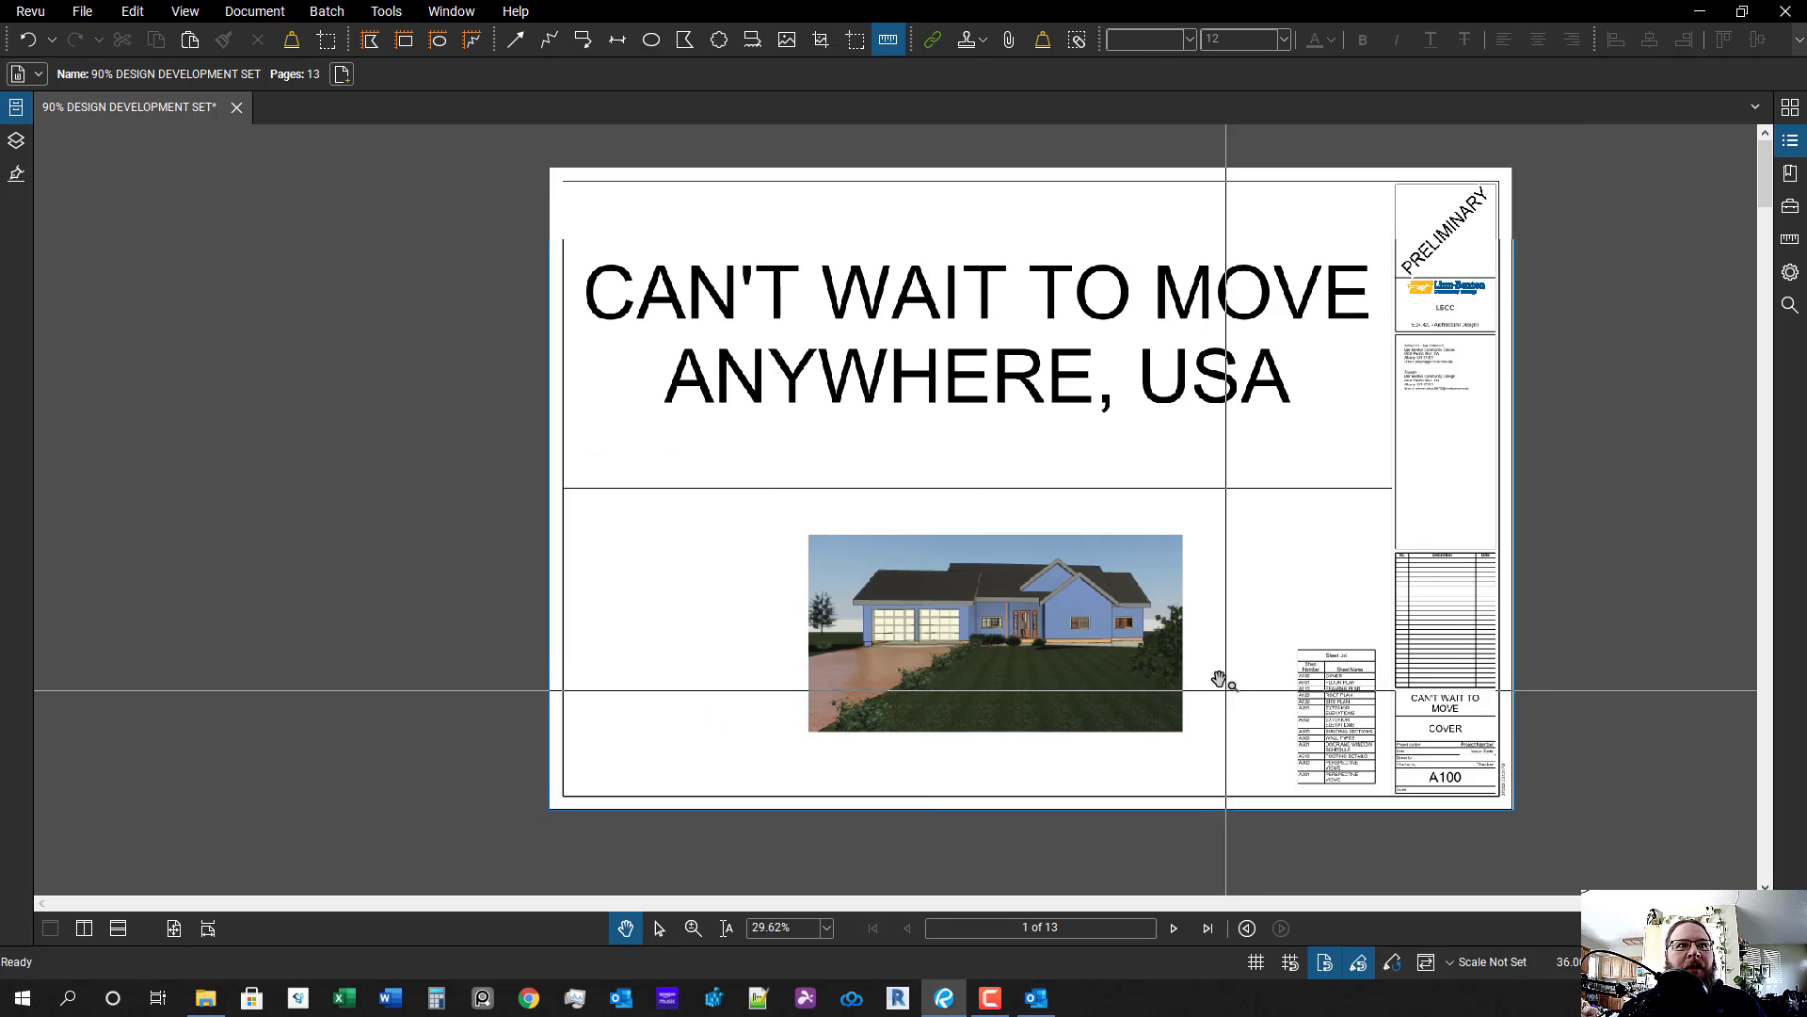
- Bring the redline markups back onto the cover sheet: the clouded larger house view and the notes at the sheet list
{"action": "scroll", "coordinate": [1177, 687], "scroll_direction": "up", "scroll_amount": 1}
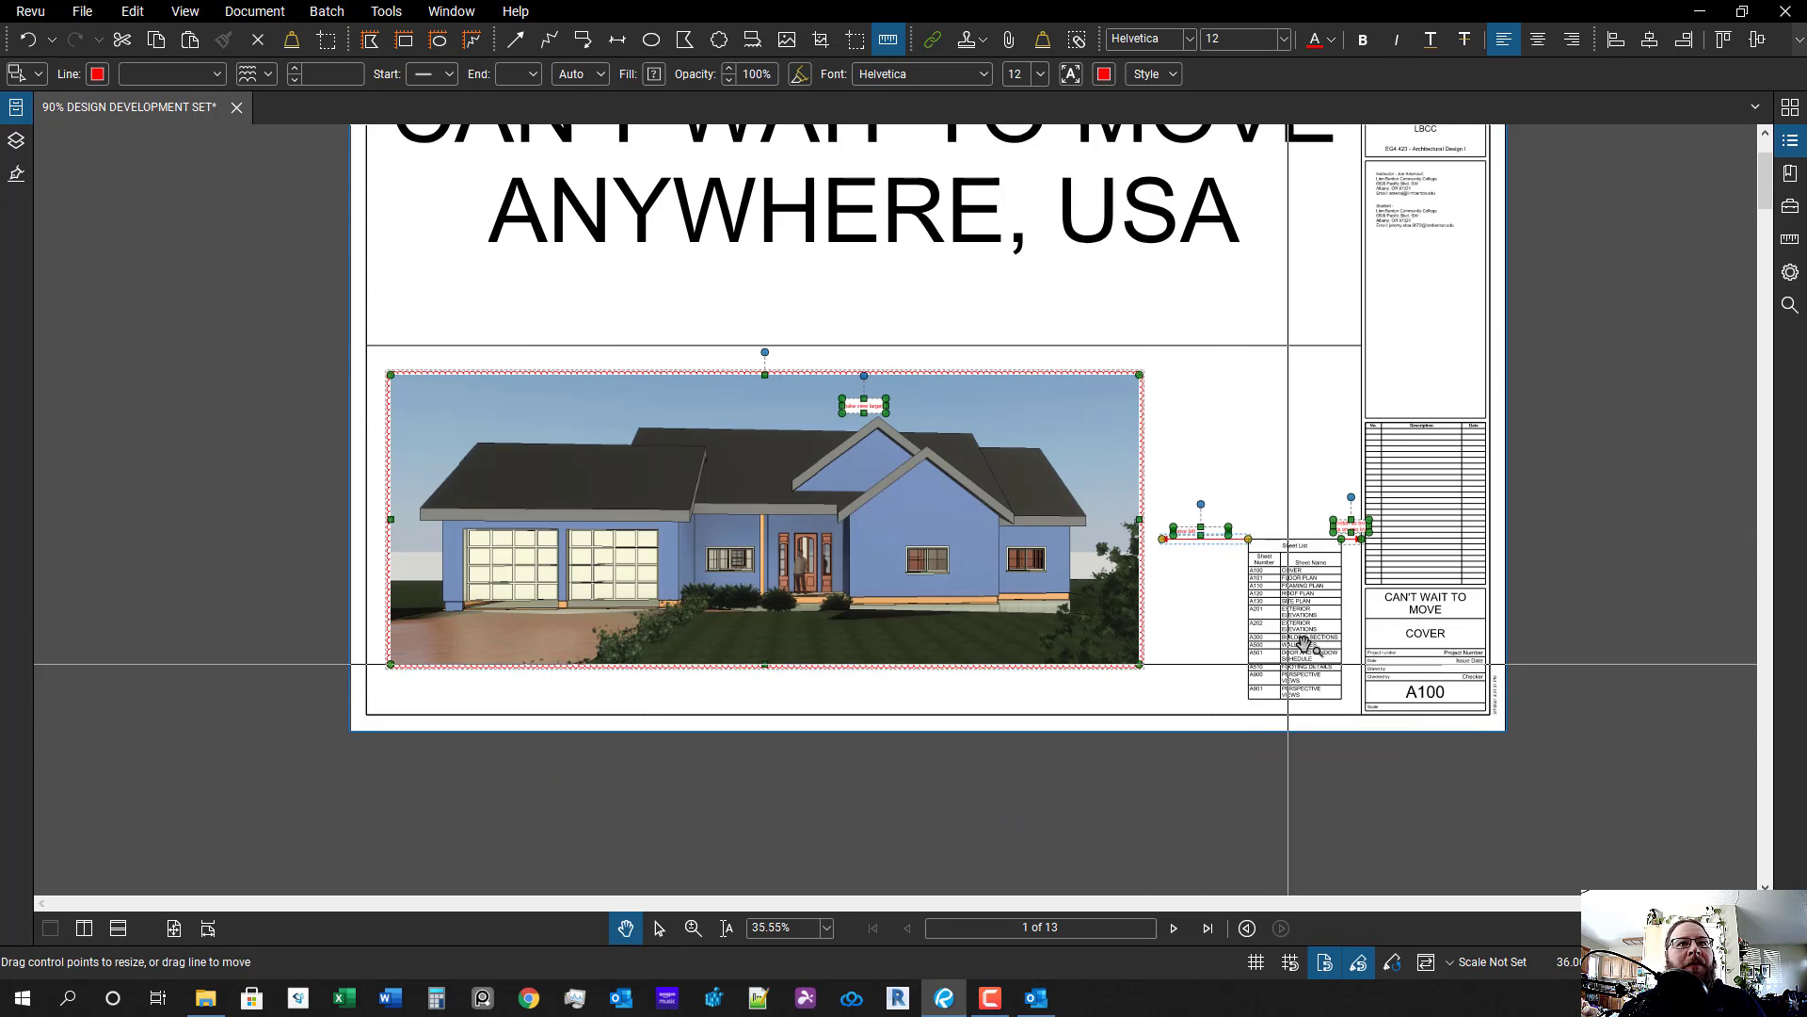
{"action": "scroll", "coordinate": [1176, 697], "scroll_direction": "up", "scroll_amount": 5}
{"action": "scroll", "coordinate": [1250, 647], "scroll_direction": "up", "scroll_amount": 1}
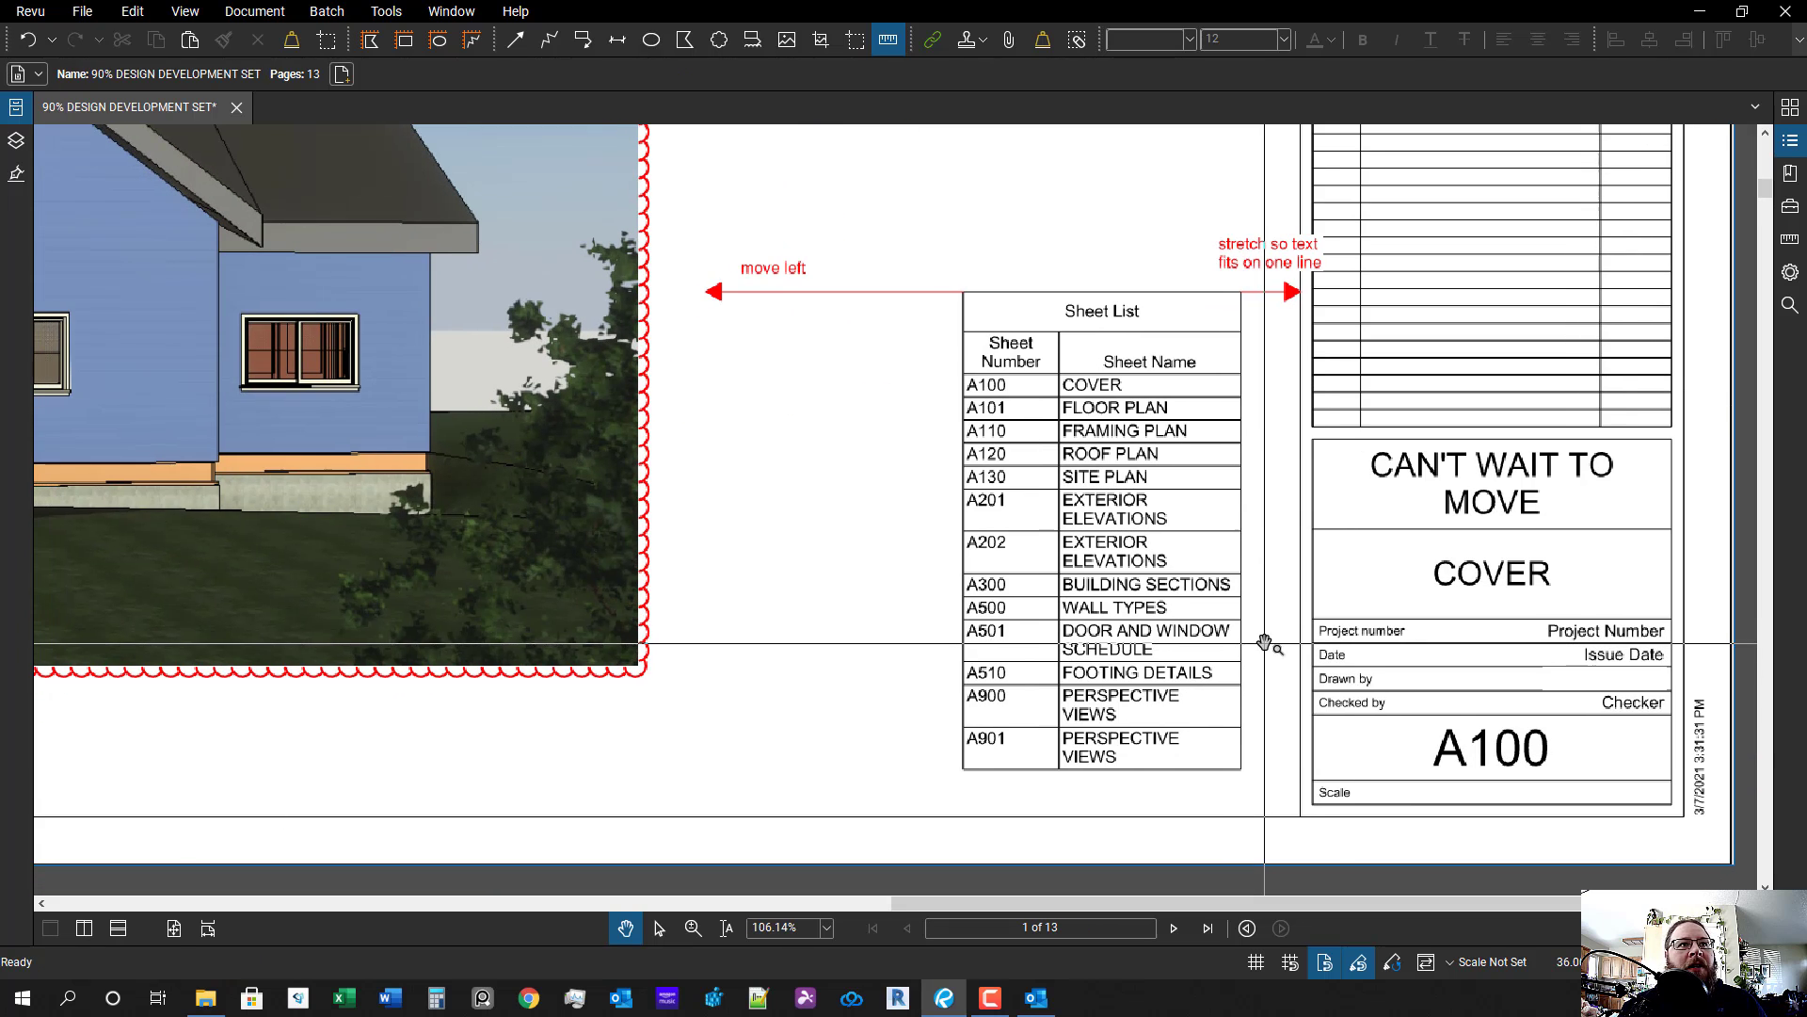
- Examine the sheet list table with its "move left" and "stretch so text fits on one line" redline notes
{"action": "left_click_drag", "start_coordinate": [1019, 435], "coordinate": [1013, 471]}
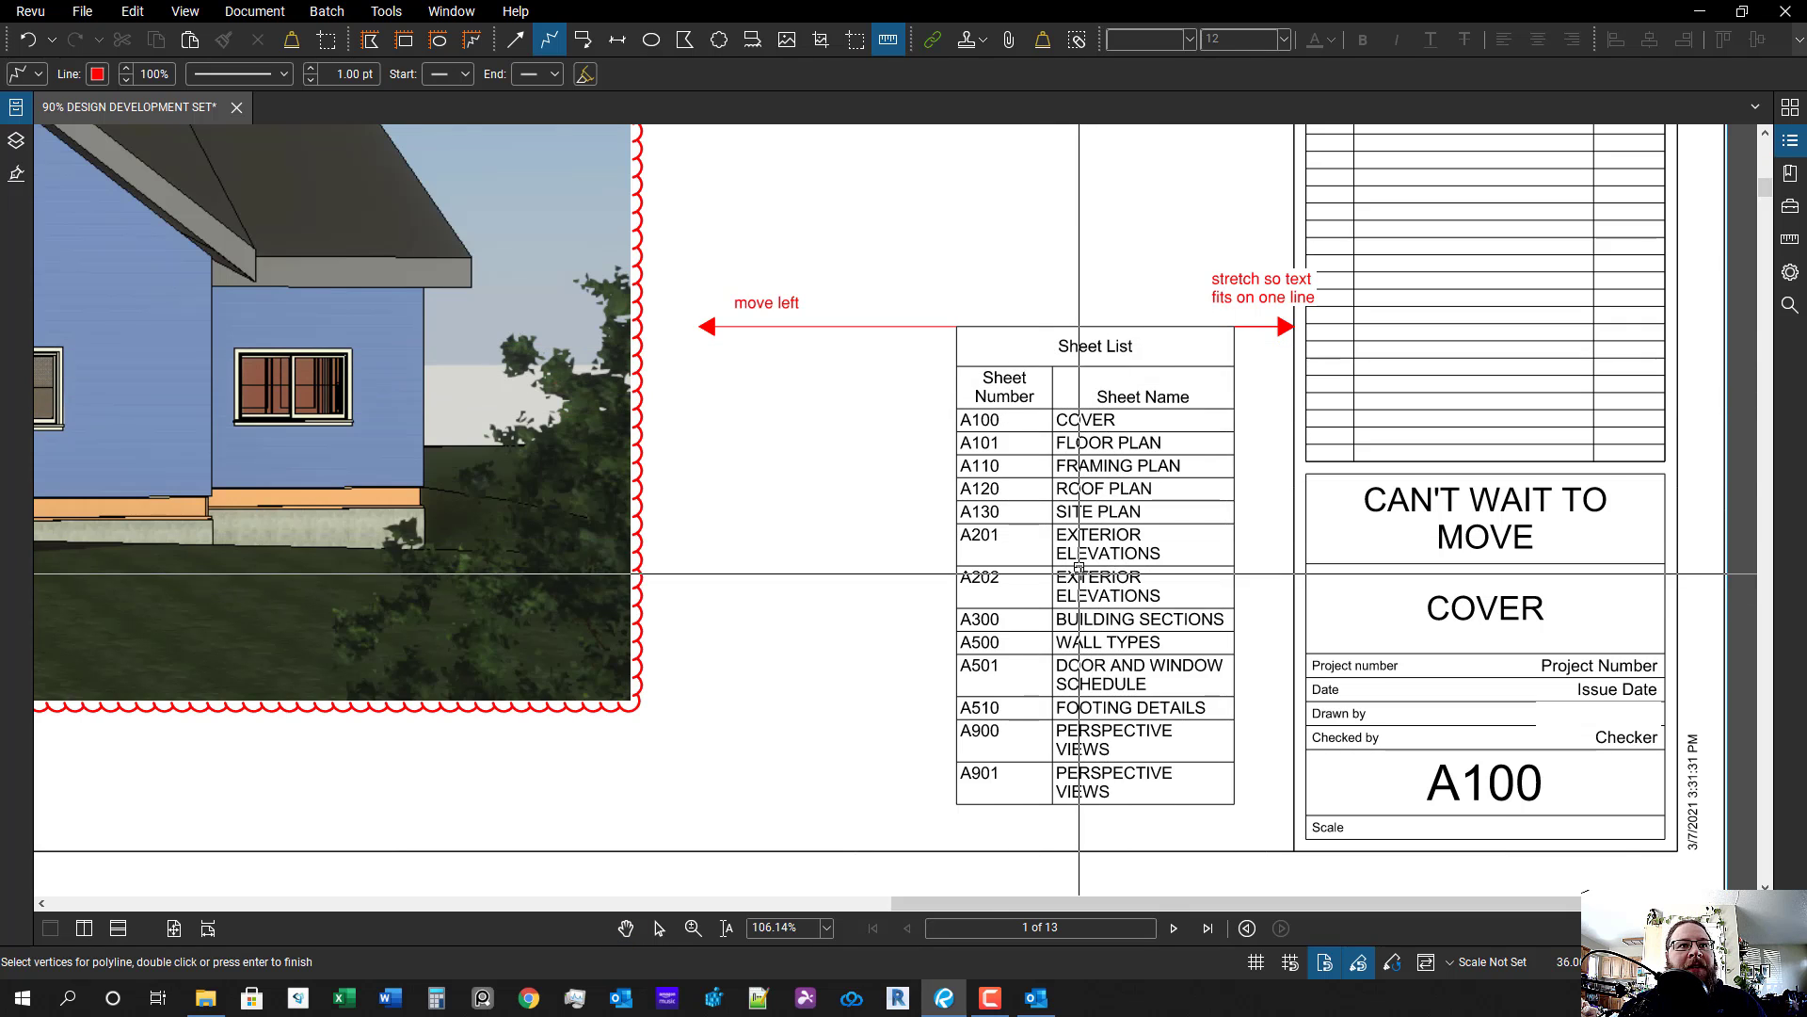
{"action": "scroll", "coordinate": [1214, 576], "scroll_direction": "up", "scroll_amount": 2}
{"action": "left_click_drag", "start_coordinate": [1252, 636], "coordinate": [1086, 504]}
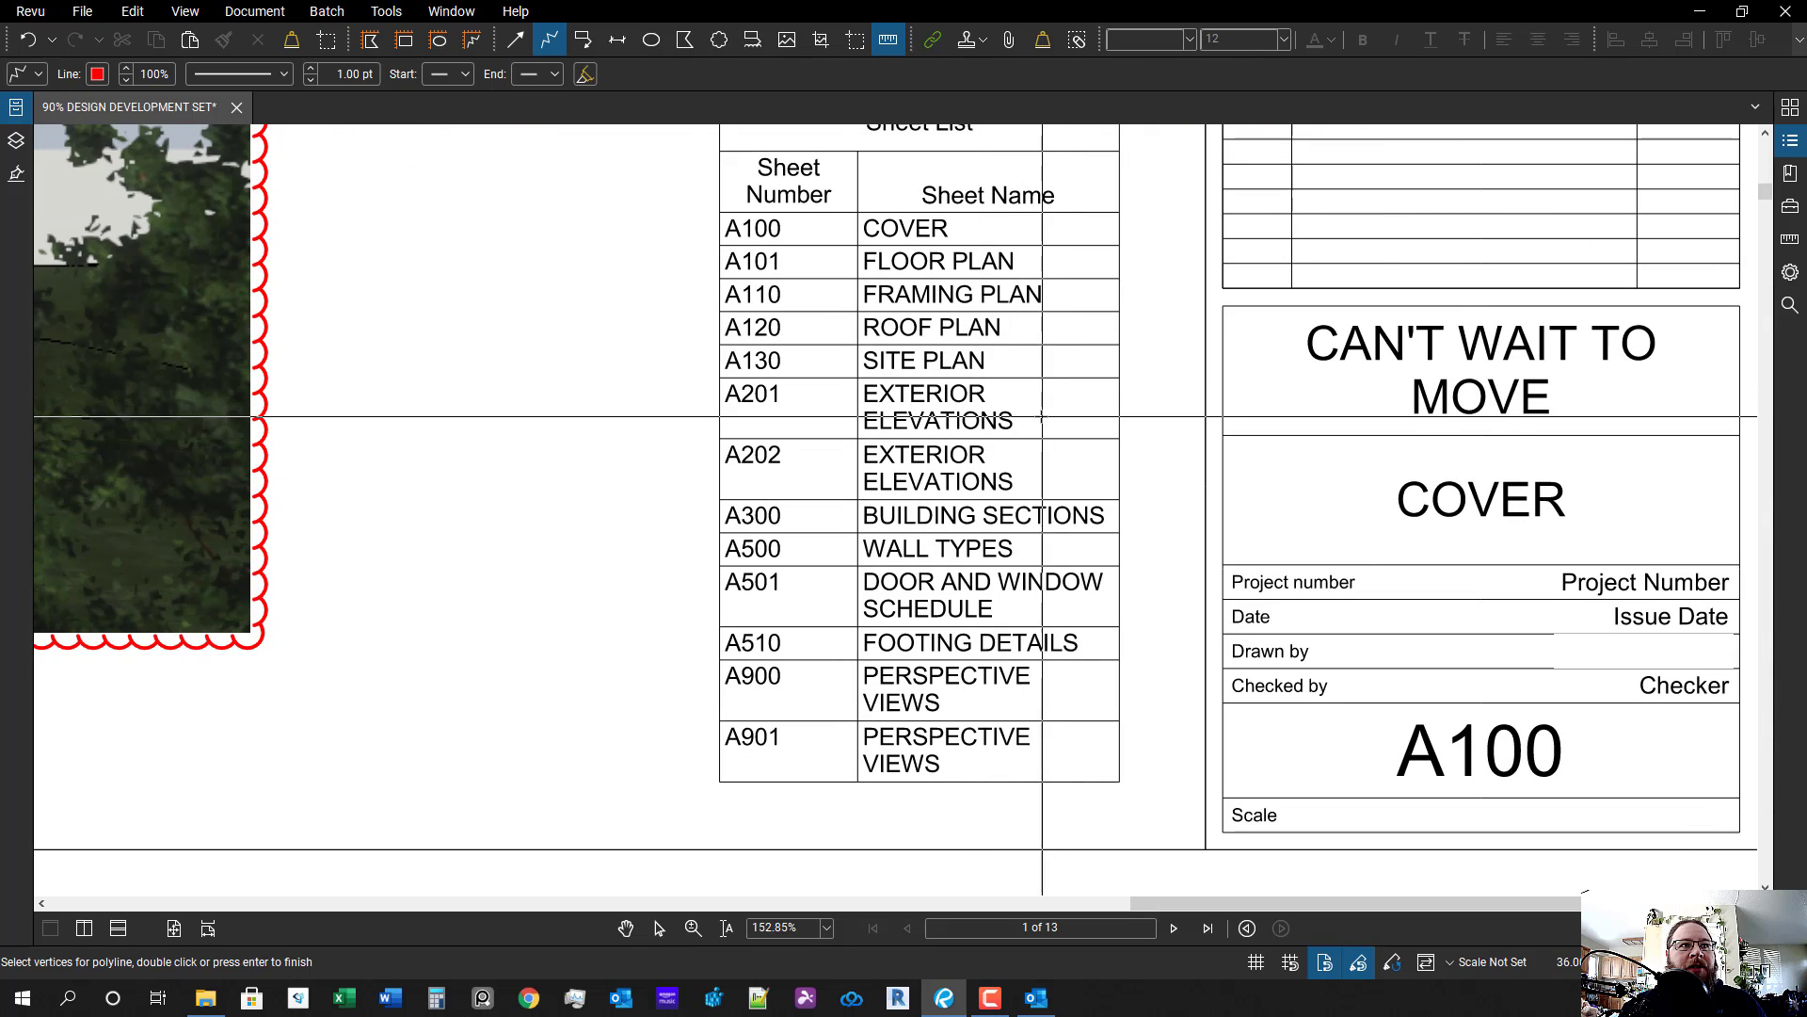
{"action": "scroll", "coordinate": [1045, 505], "scroll_direction": "down", "scroll_amount": 1}
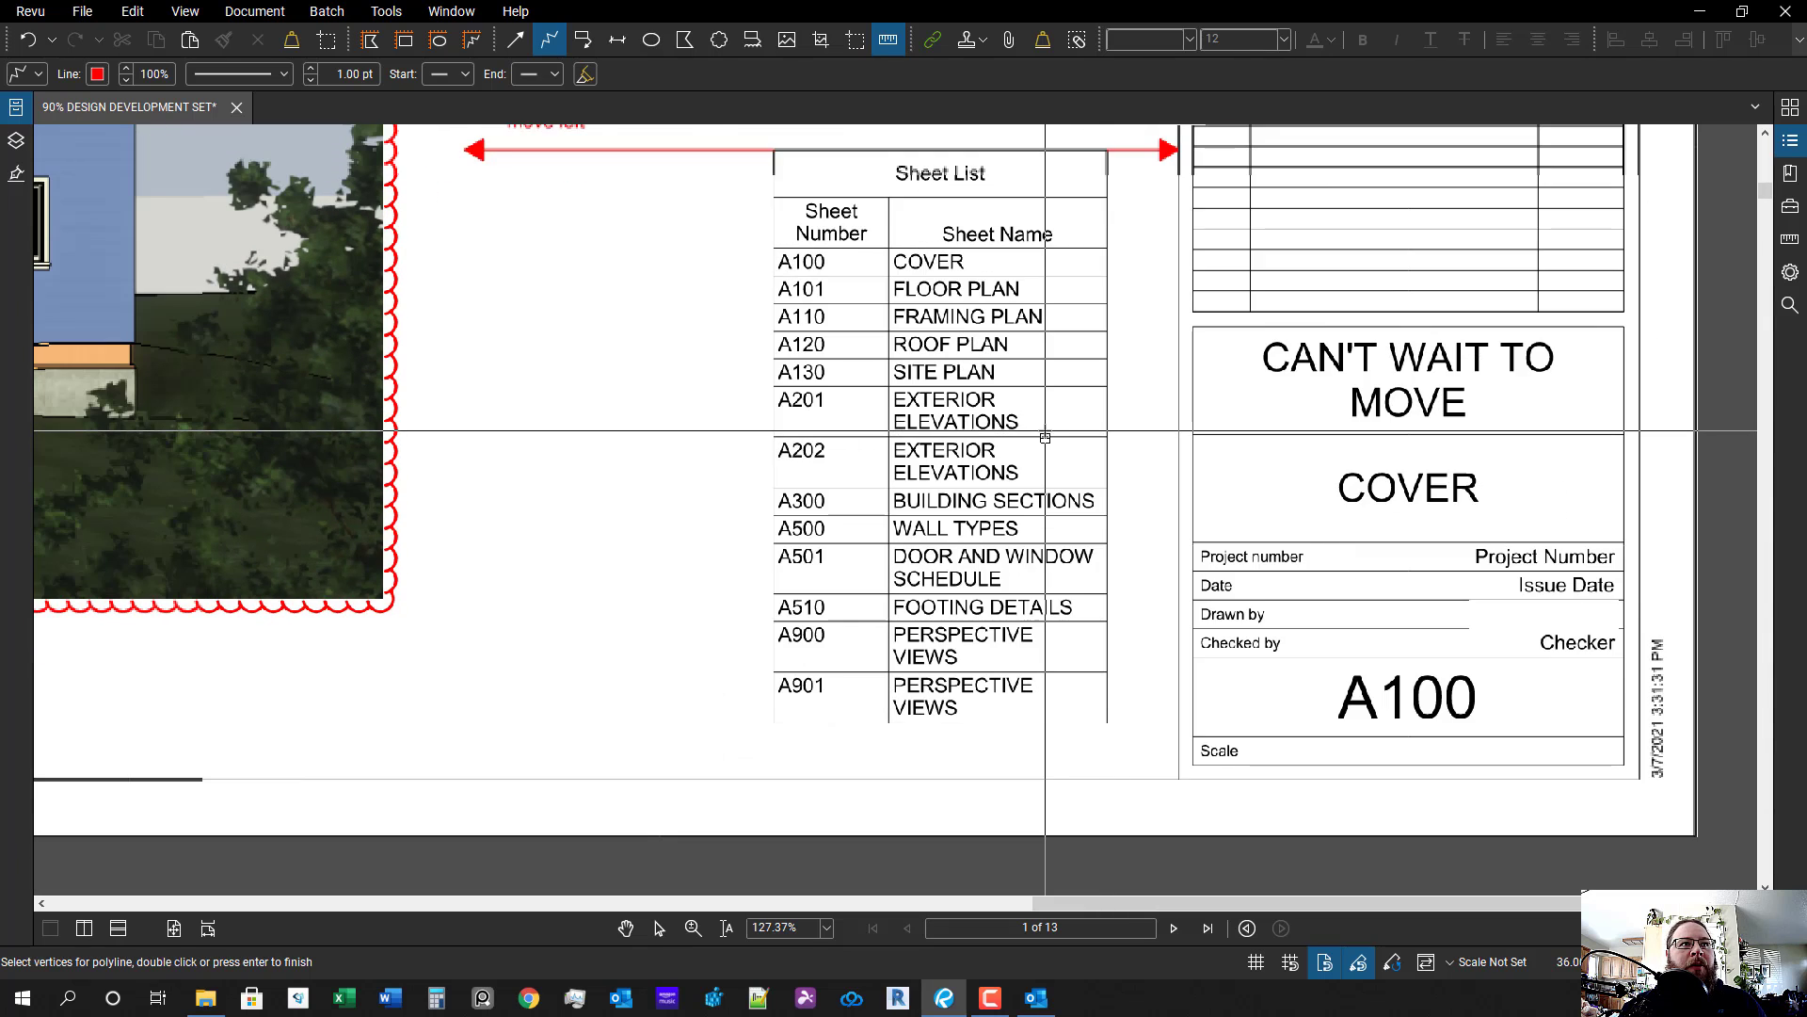
{"action": "left_click_drag", "start_coordinate": [609, 256], "coordinate": [690, 288]}
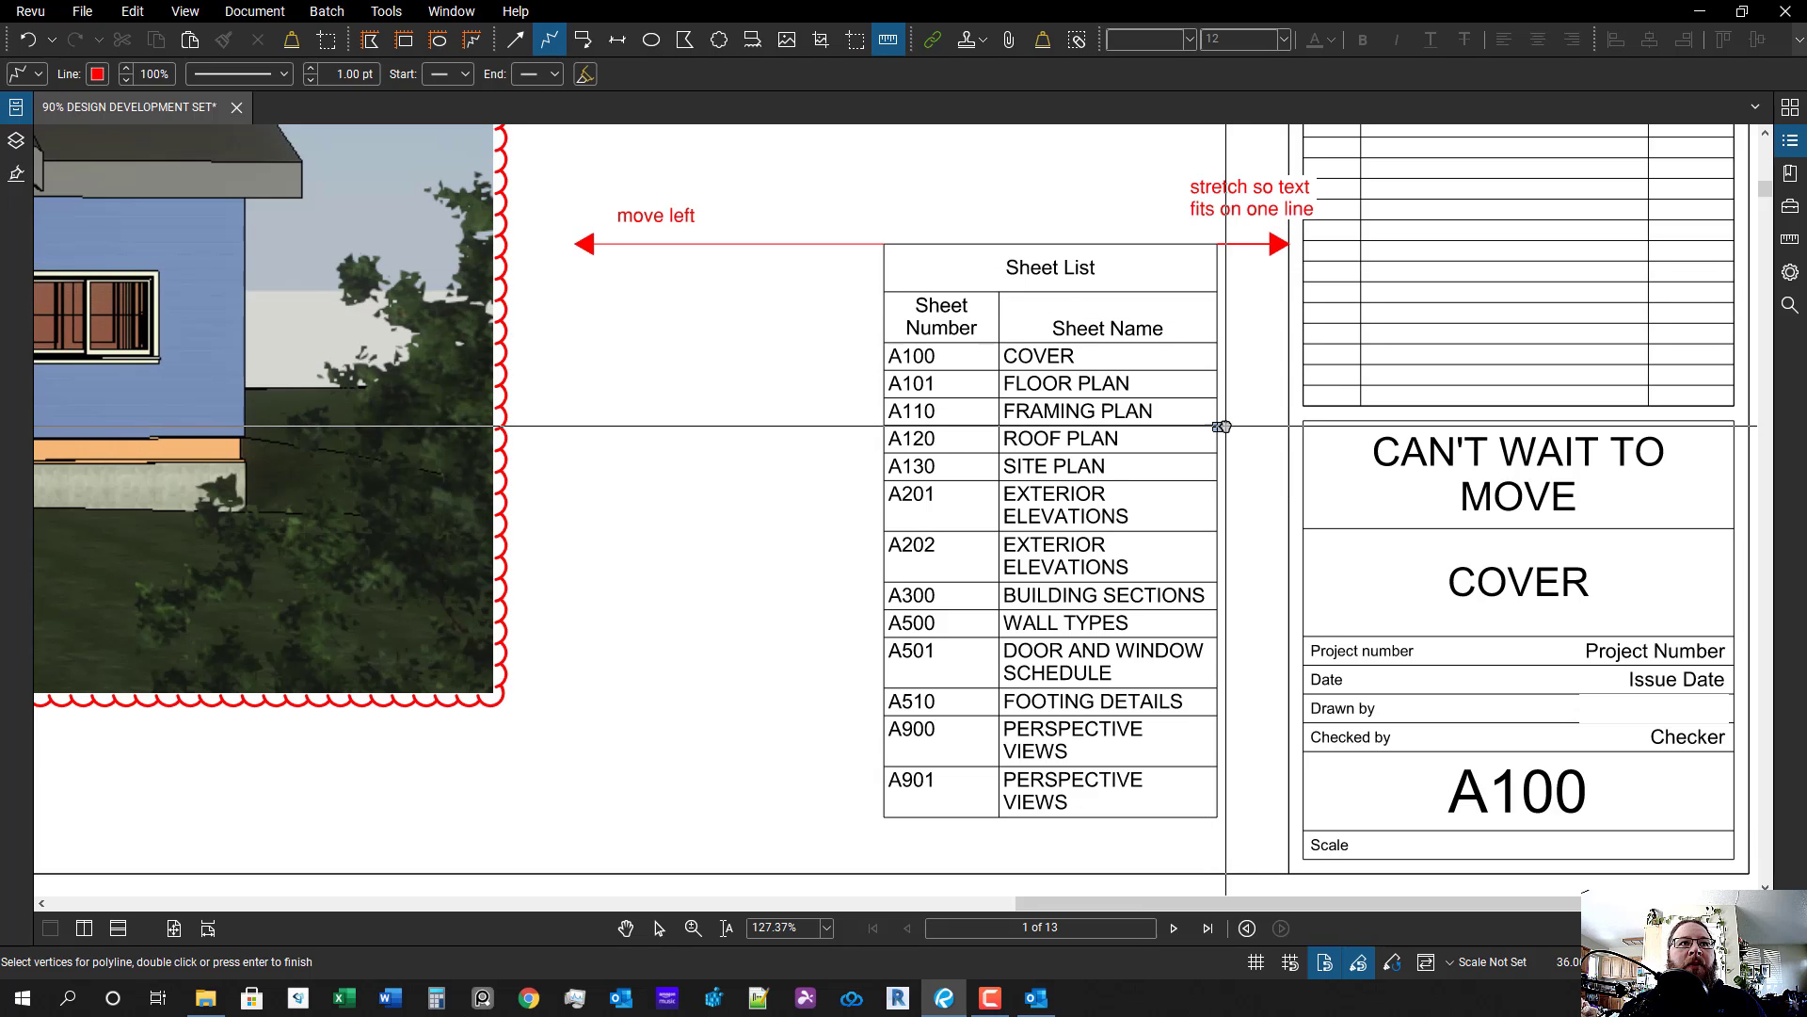
{"action": "scroll", "coordinate": [1218, 419], "scroll_direction": "up", "scroll_amount": 1}
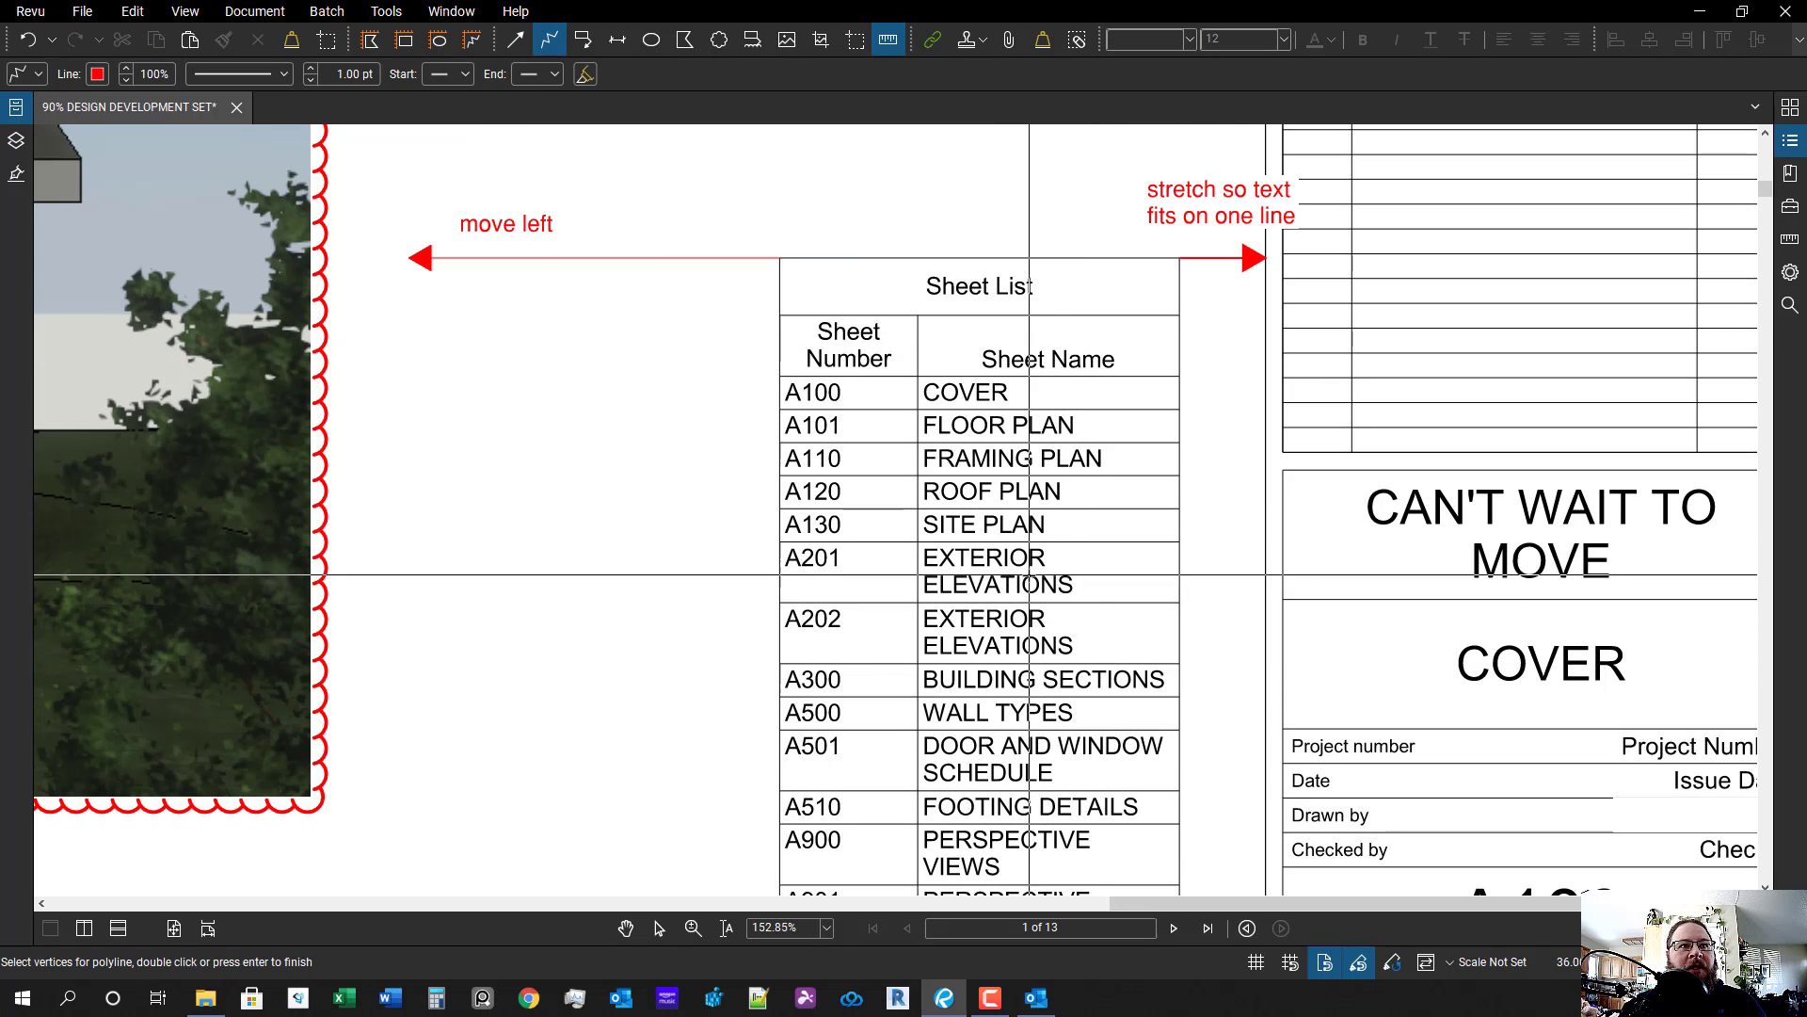
{"action": "scroll", "coordinate": [1061, 622], "scroll_direction": "down", "scroll_amount": 3}
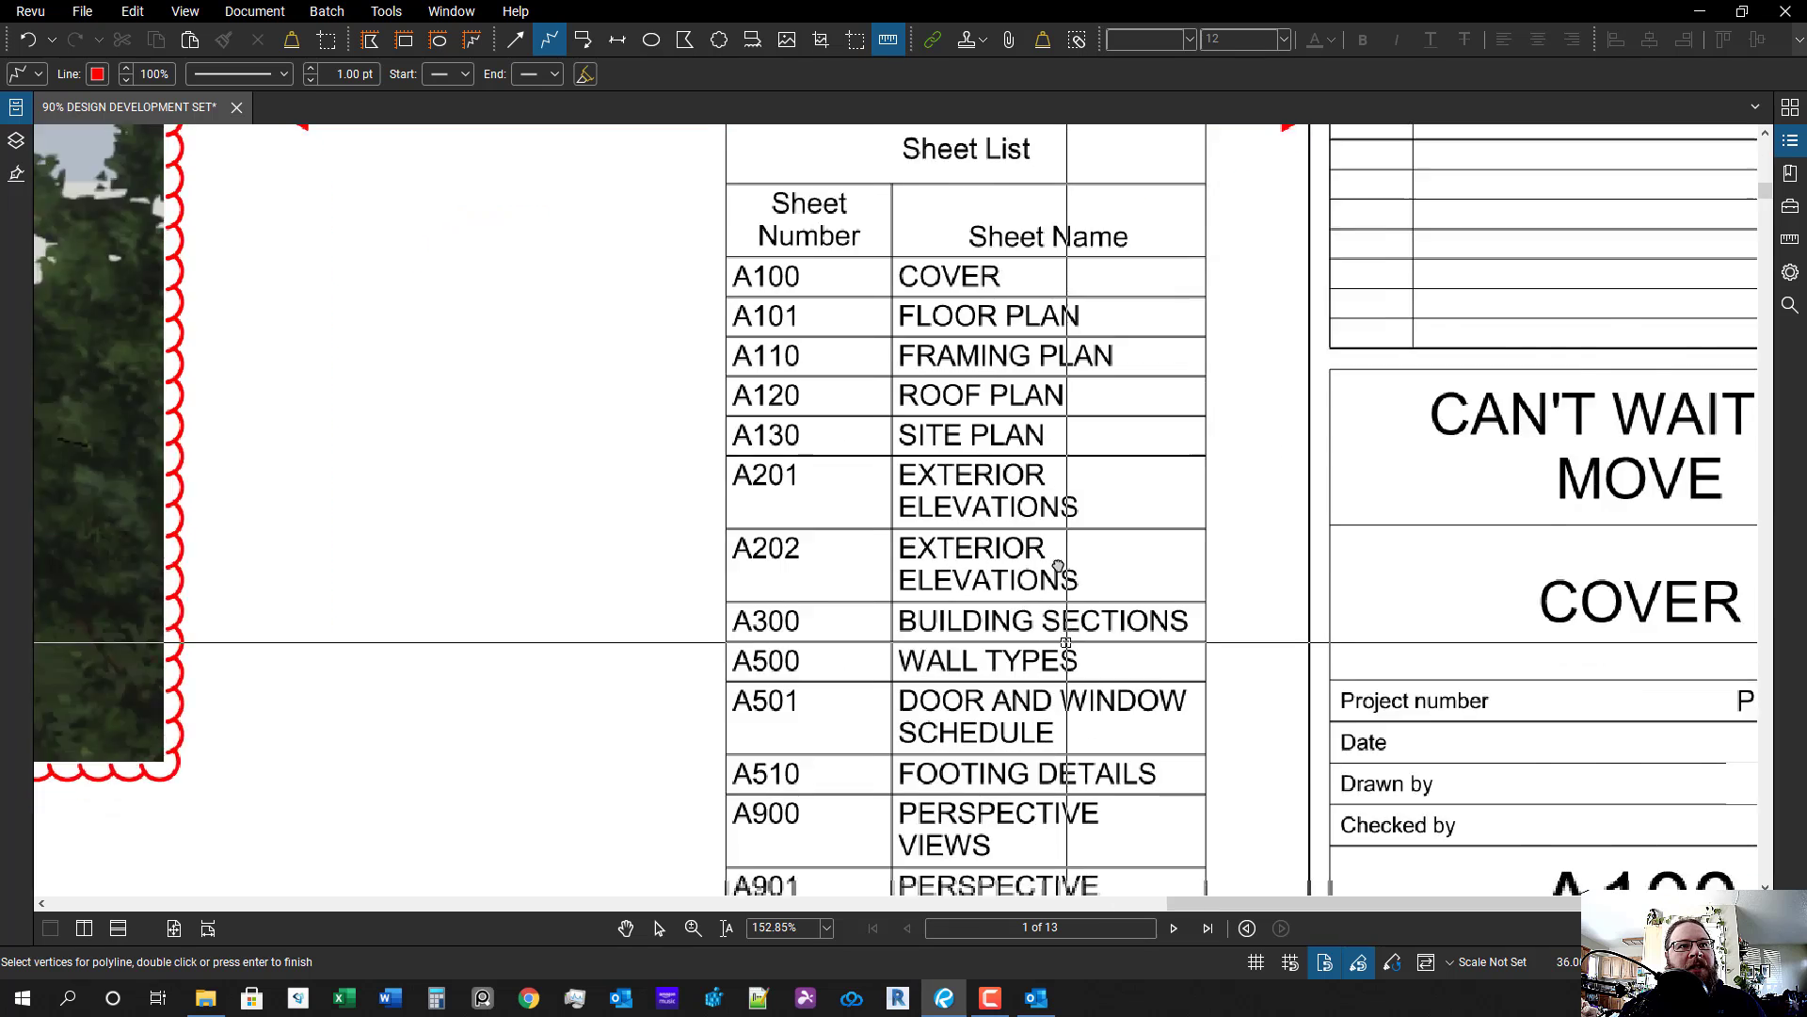
{"action": "scroll", "coordinate": [1074, 546], "scroll_direction": "down", "scroll_amount": 2}
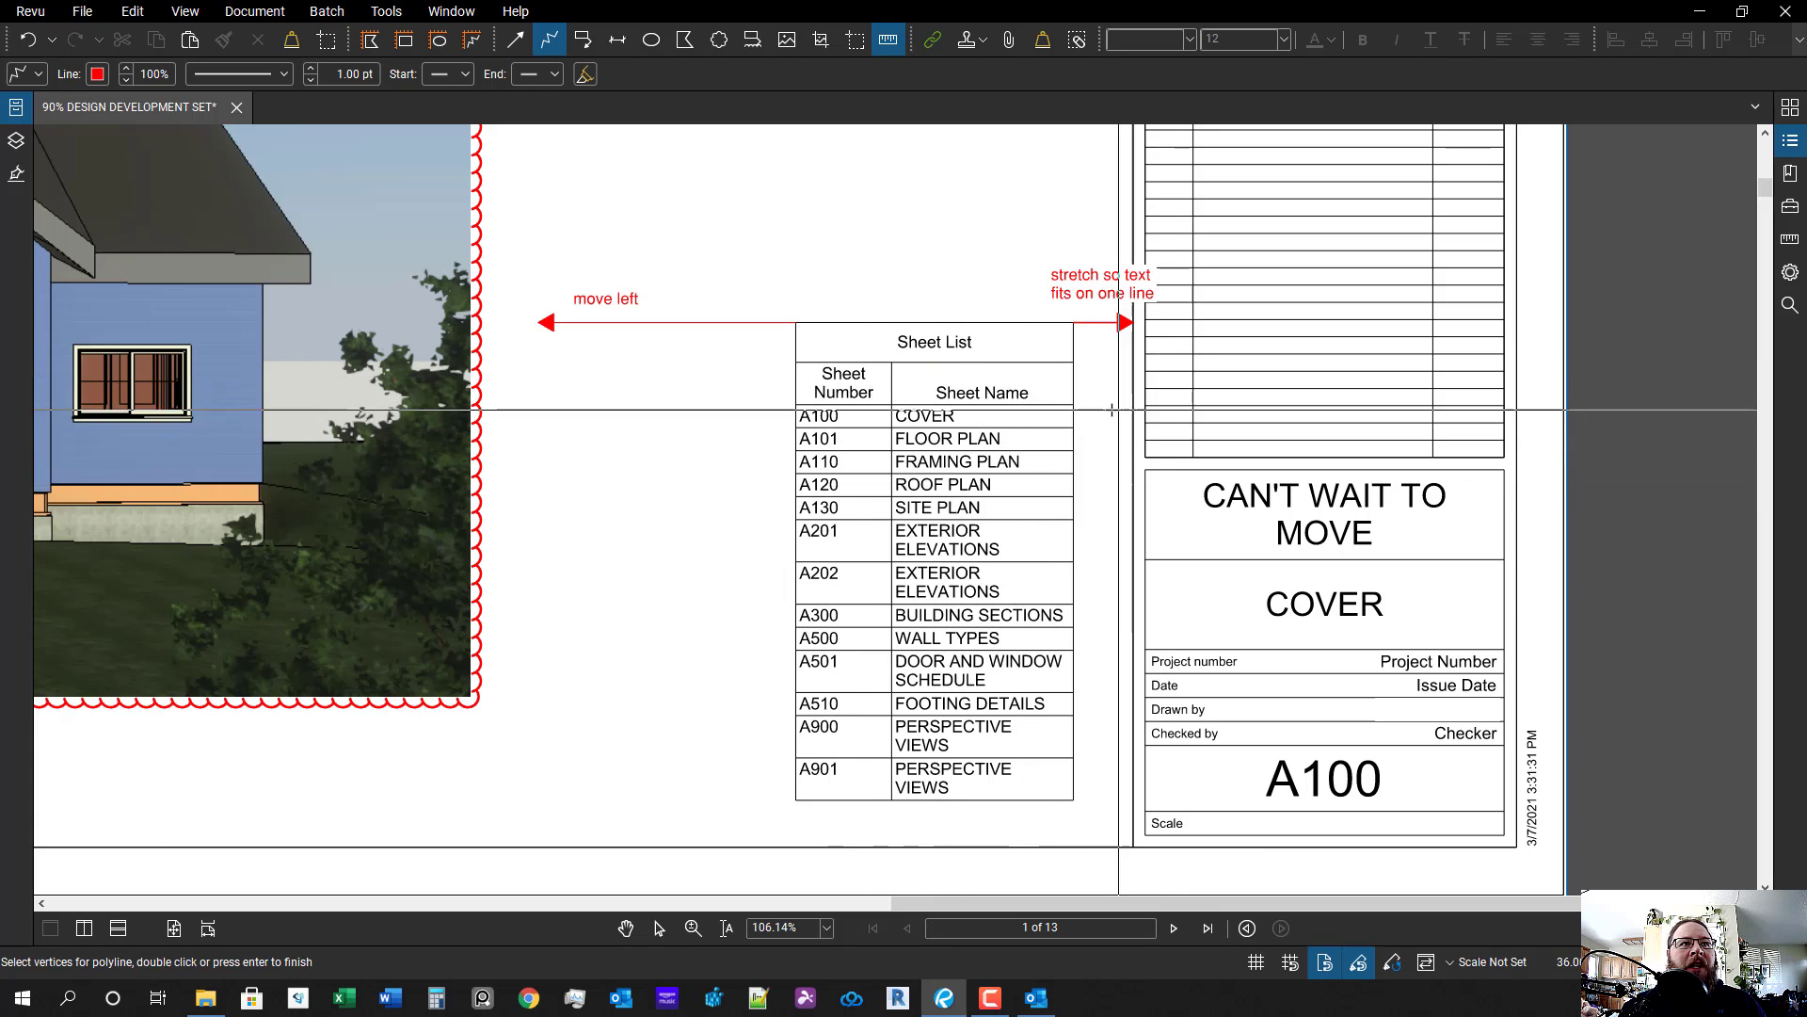
{"action": "scroll", "coordinate": [1073, 432], "scroll_direction": "up", "scroll_amount": 6}
{"action": "left_click", "coordinate": [1070, 342]}
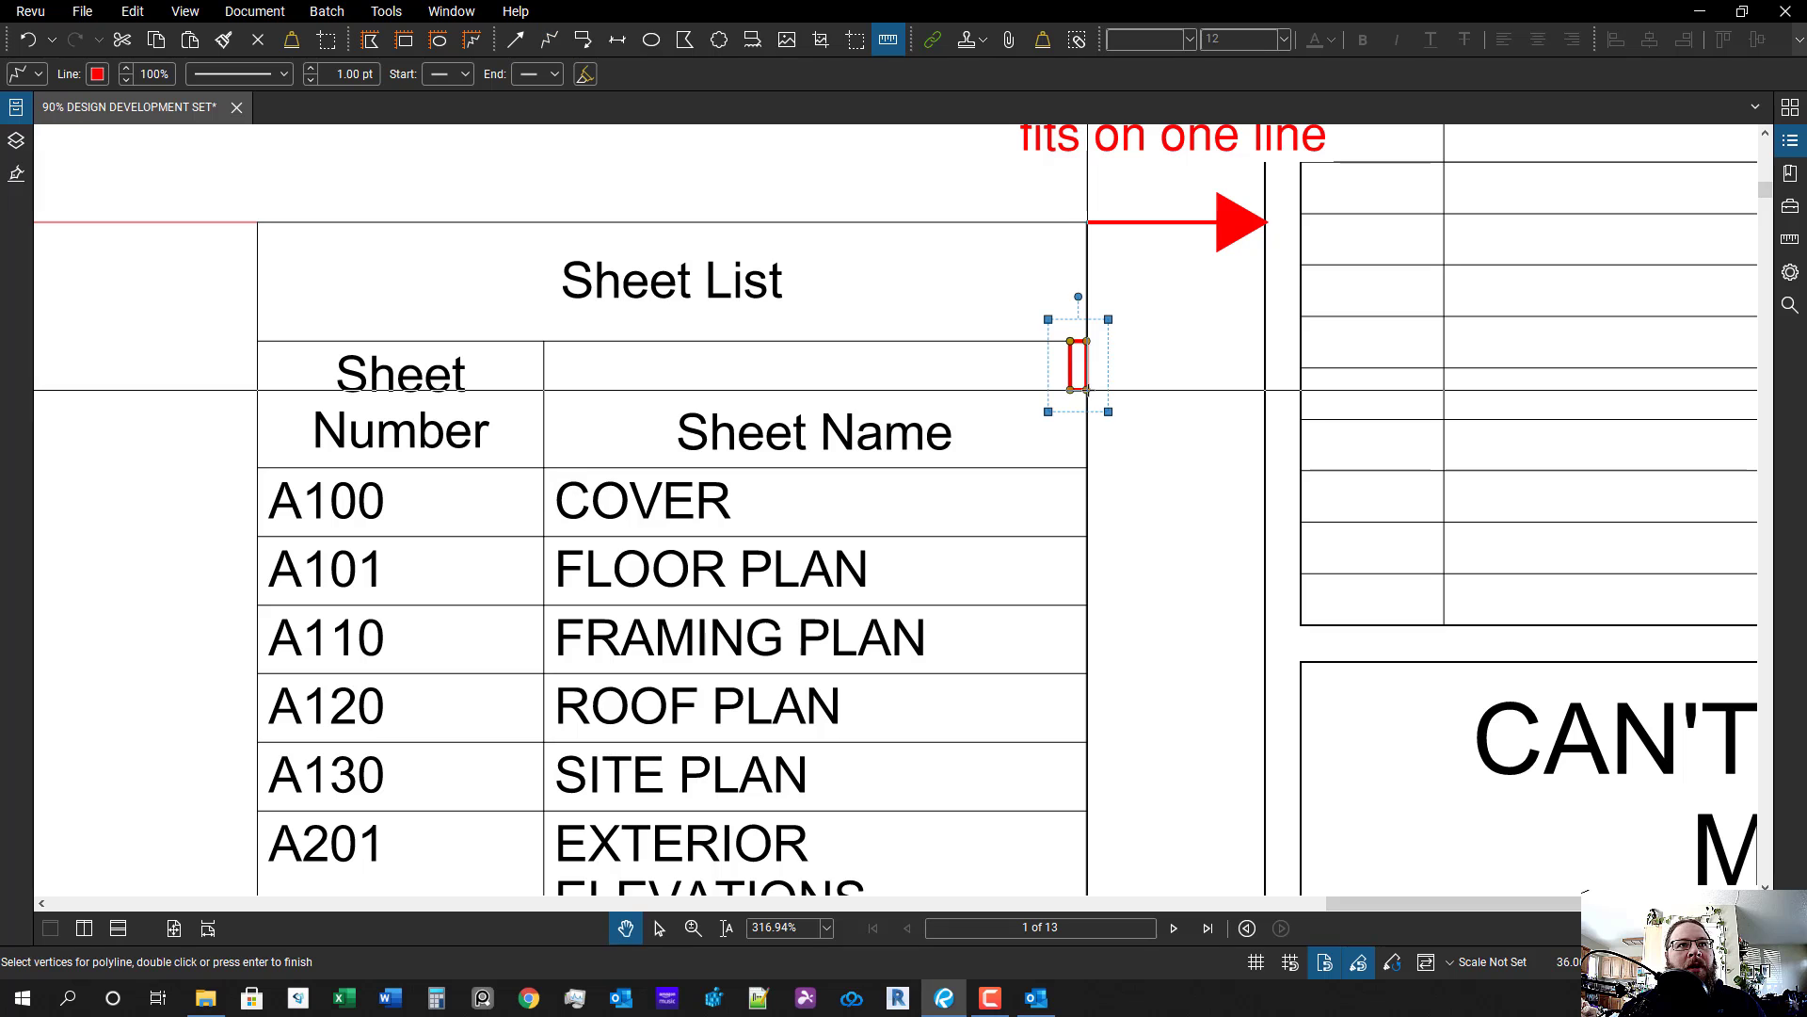
{"action": "key", "text": "Delete"}
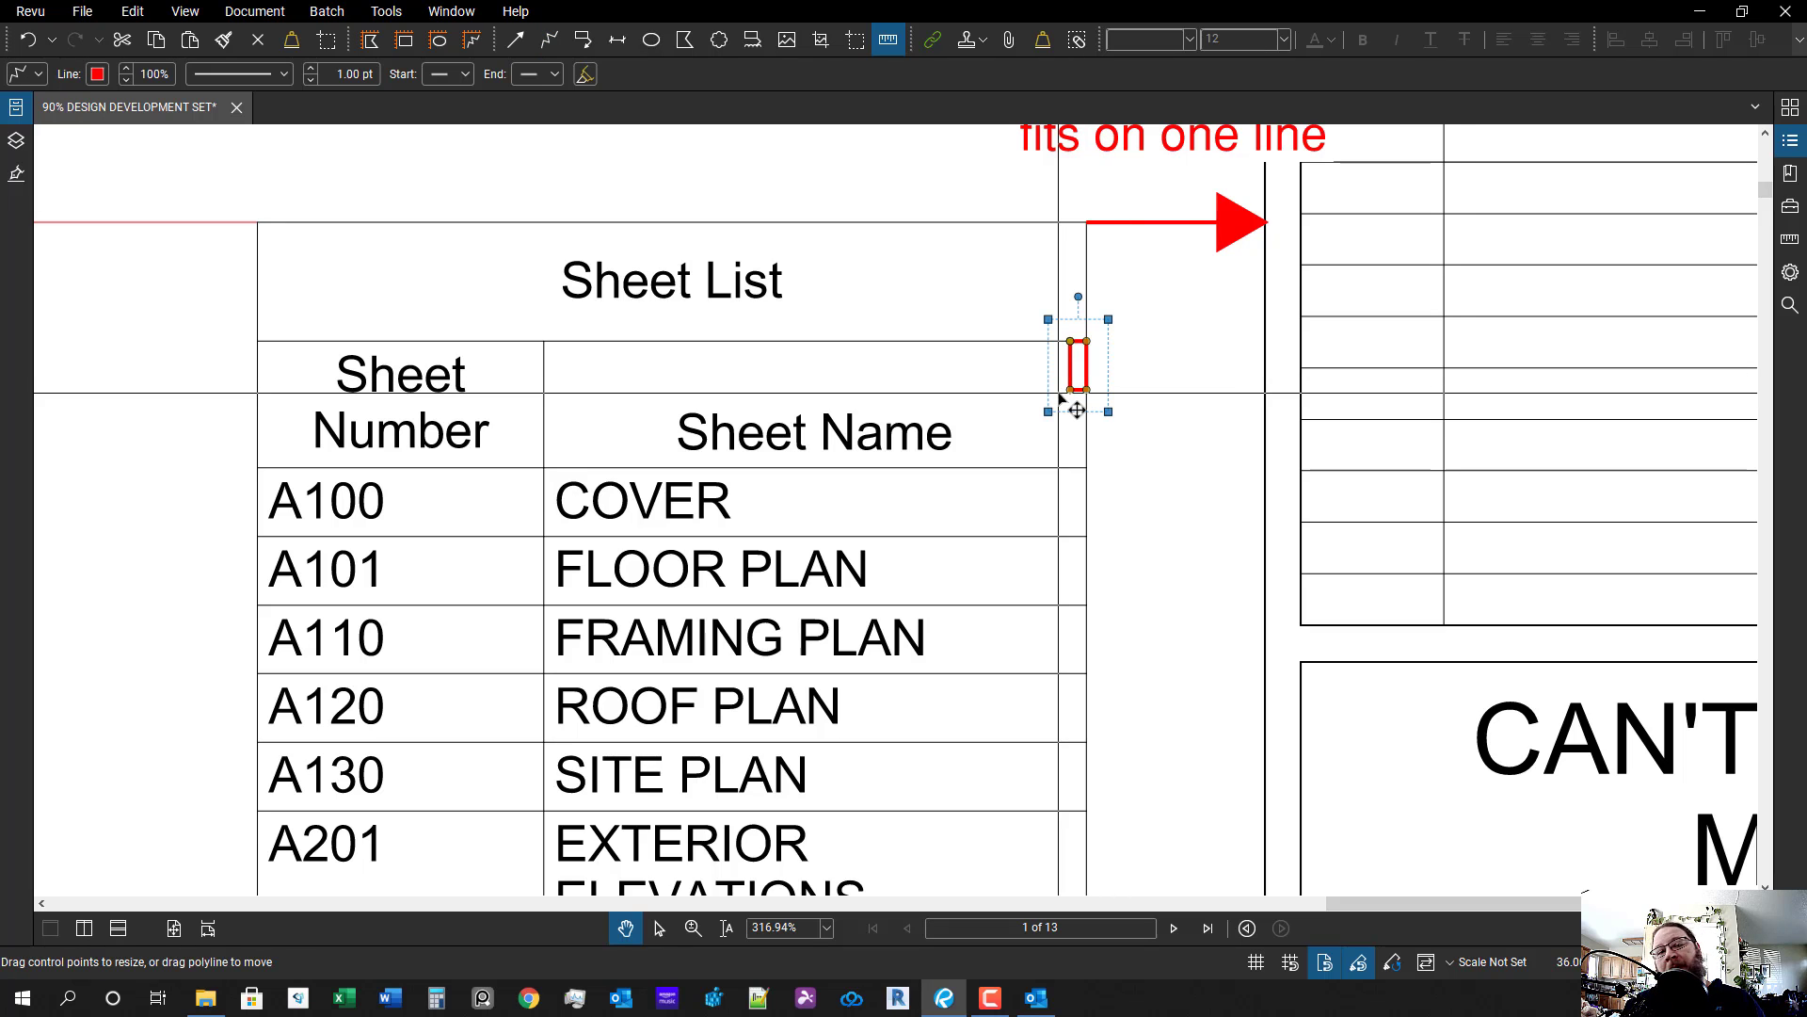
- Remove the clouded, enlarged house view to compare it with the original picture, and restore it with its "make view larger" note
{"action": "scroll", "coordinate": [1060, 402], "scroll_direction": "down", "scroll_amount": 4}
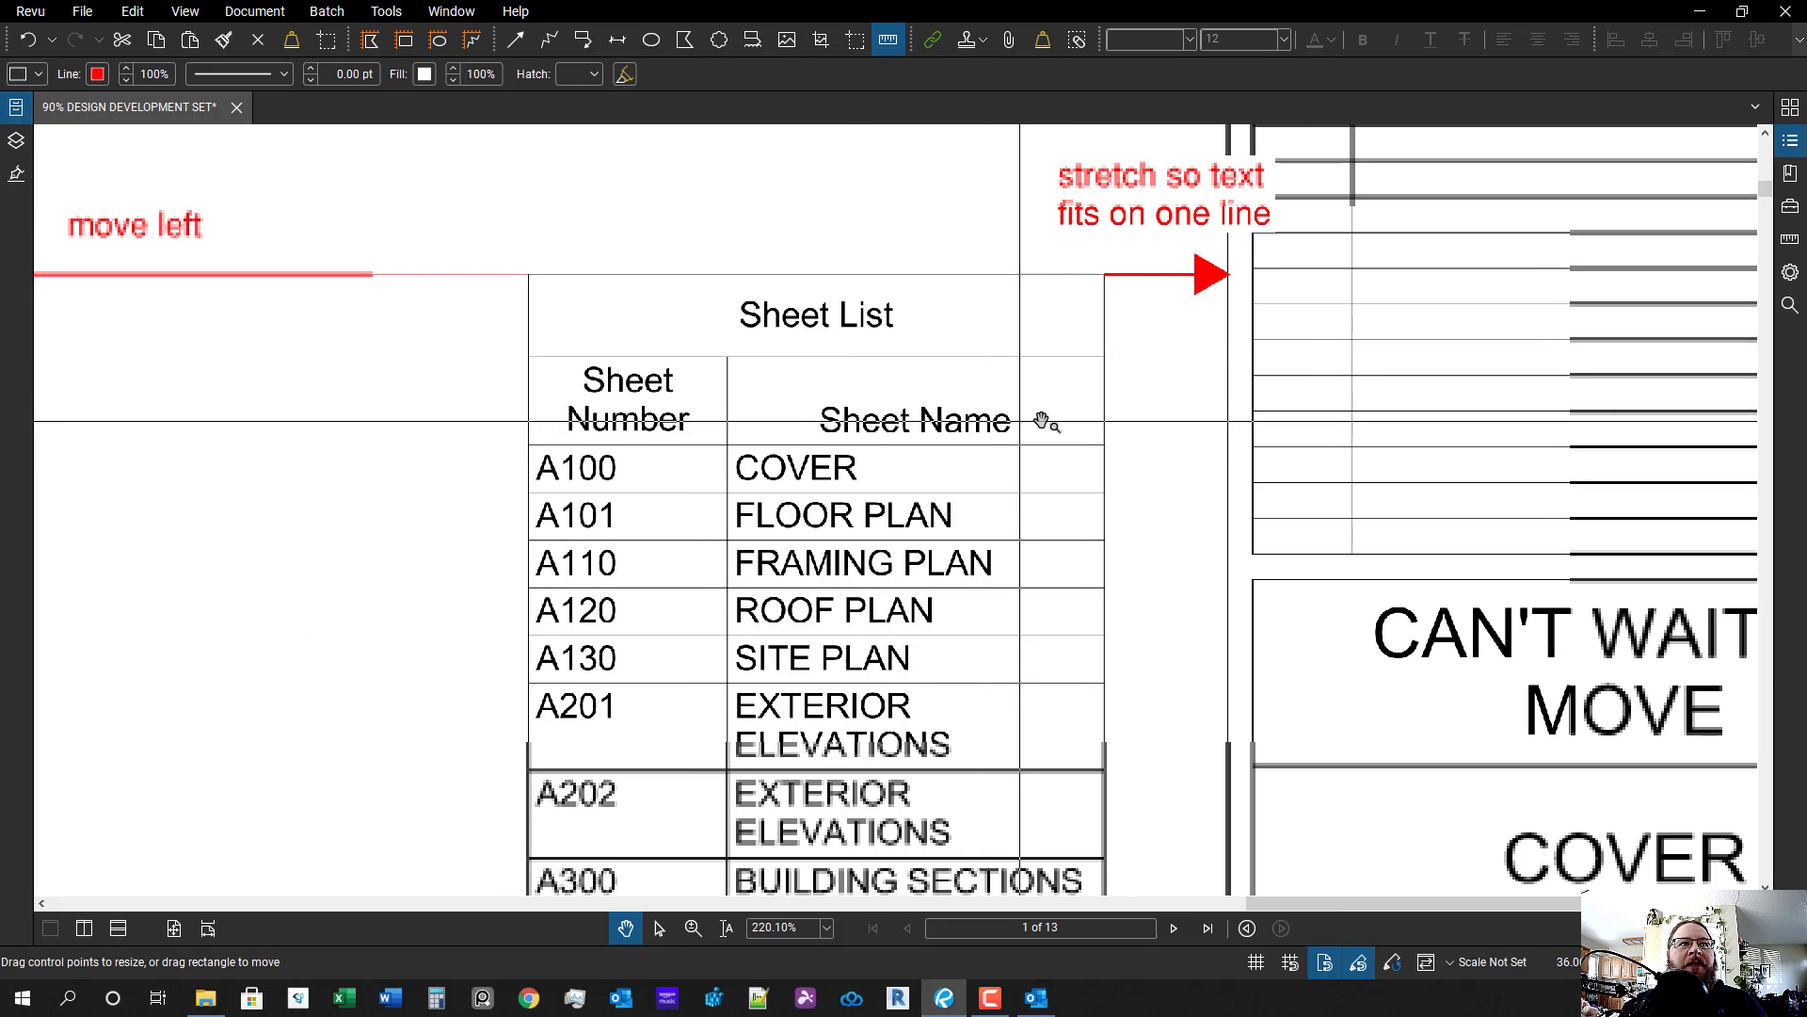
{"action": "scroll", "coordinate": [1012, 547], "scroll_direction": "down", "scroll_amount": 5}
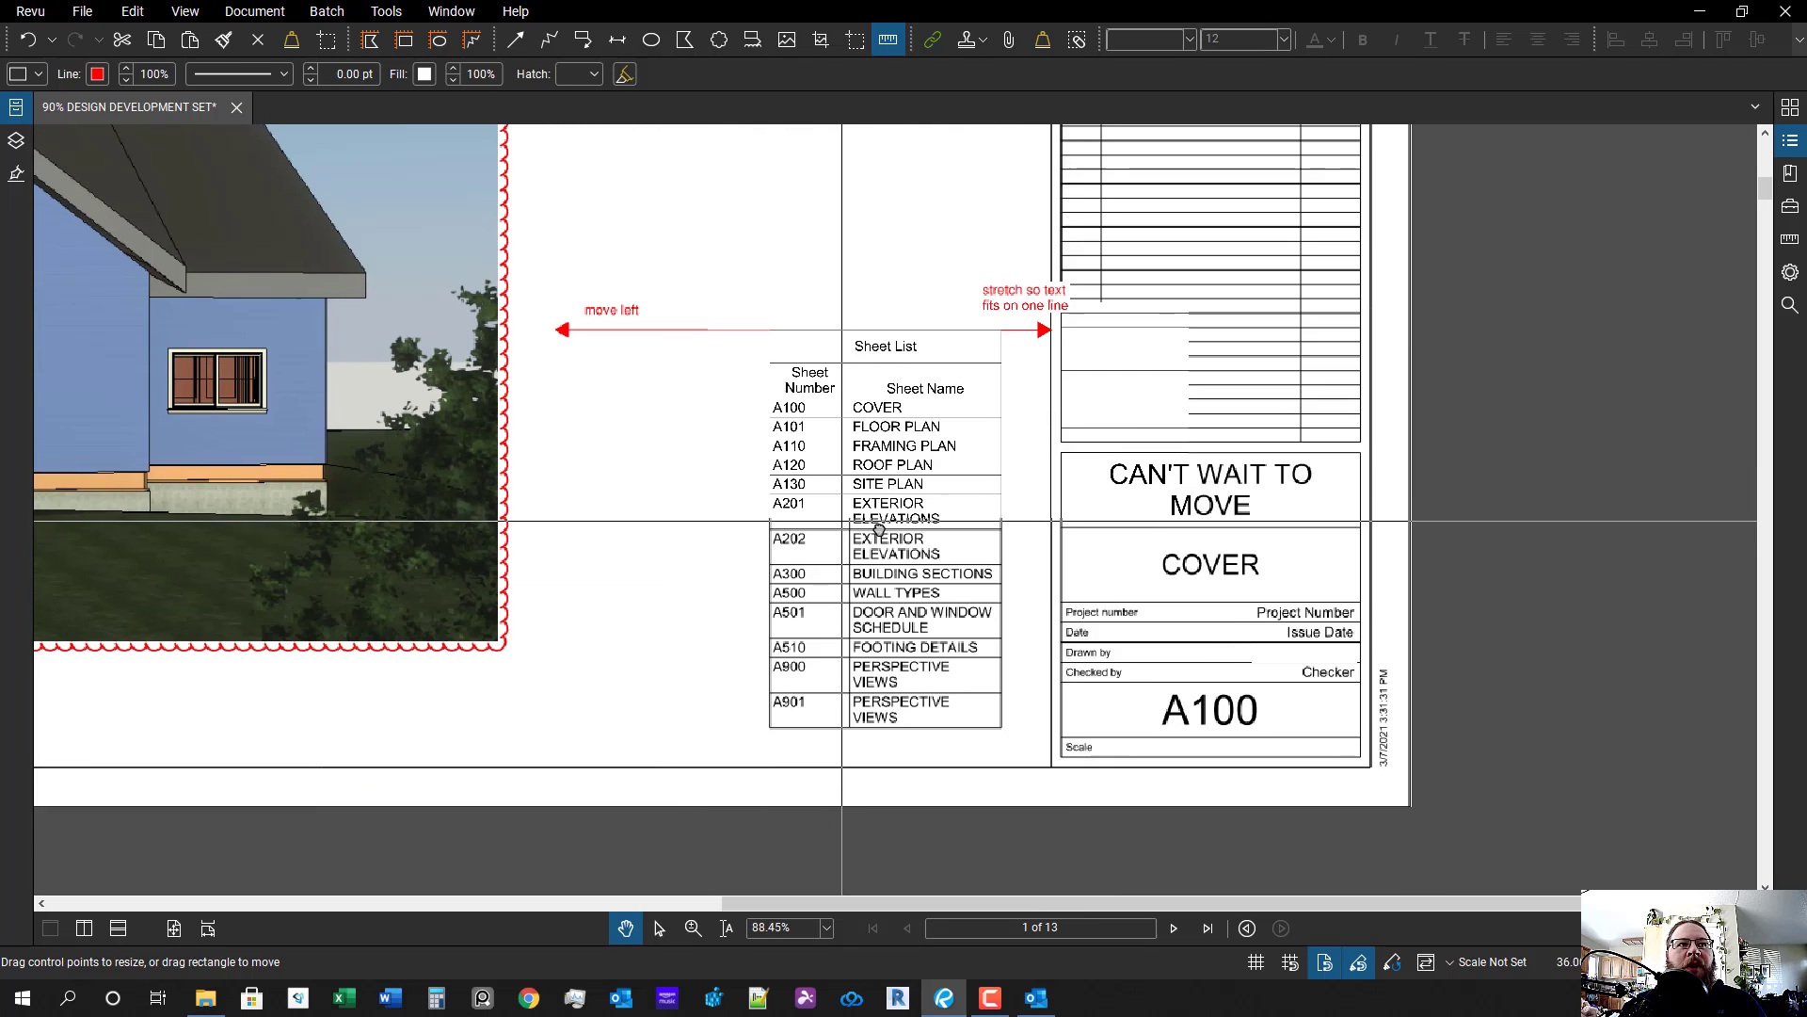
{"action": "scroll", "coordinate": [1014, 549], "scroll_direction": "down", "scroll_amount": 1}
{"action": "left_click_drag", "start_coordinate": [1015, 549], "coordinate": [1404, 609]}
{"action": "scroll", "coordinate": [1370, 580], "scroll_direction": "down", "scroll_amount": 1}
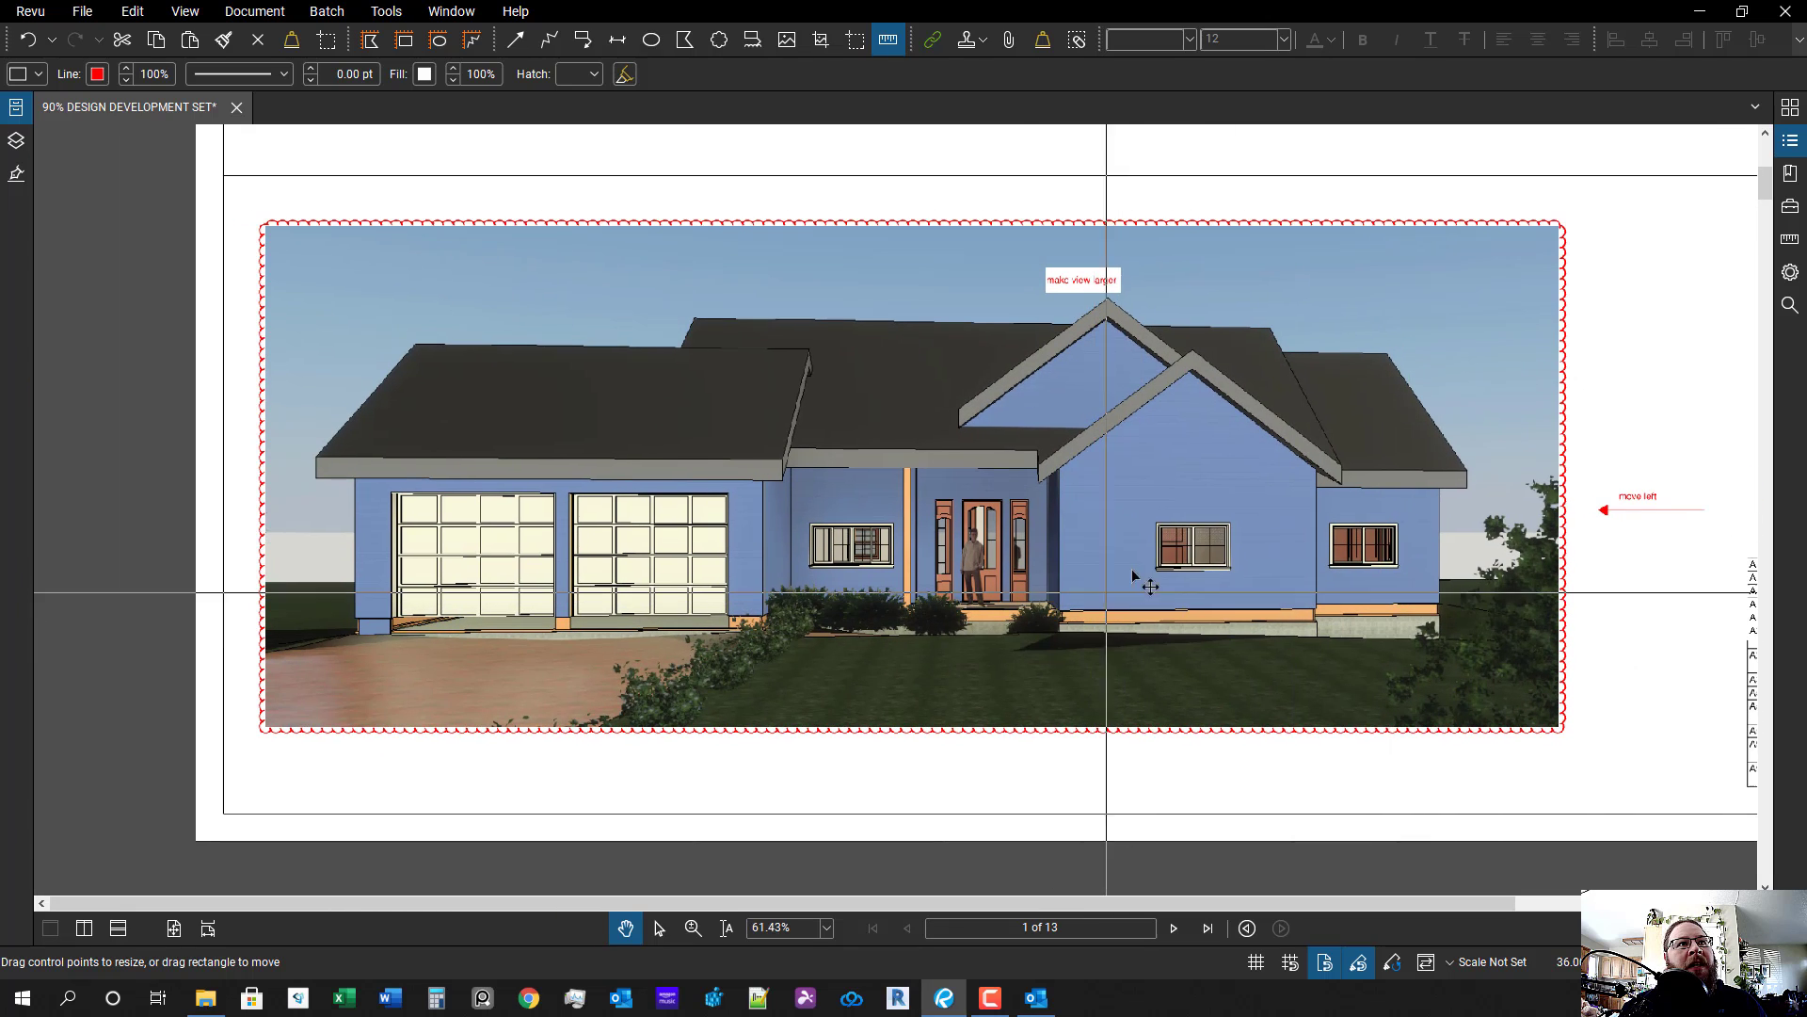
{"action": "left_click", "coordinate": [1002, 461]}
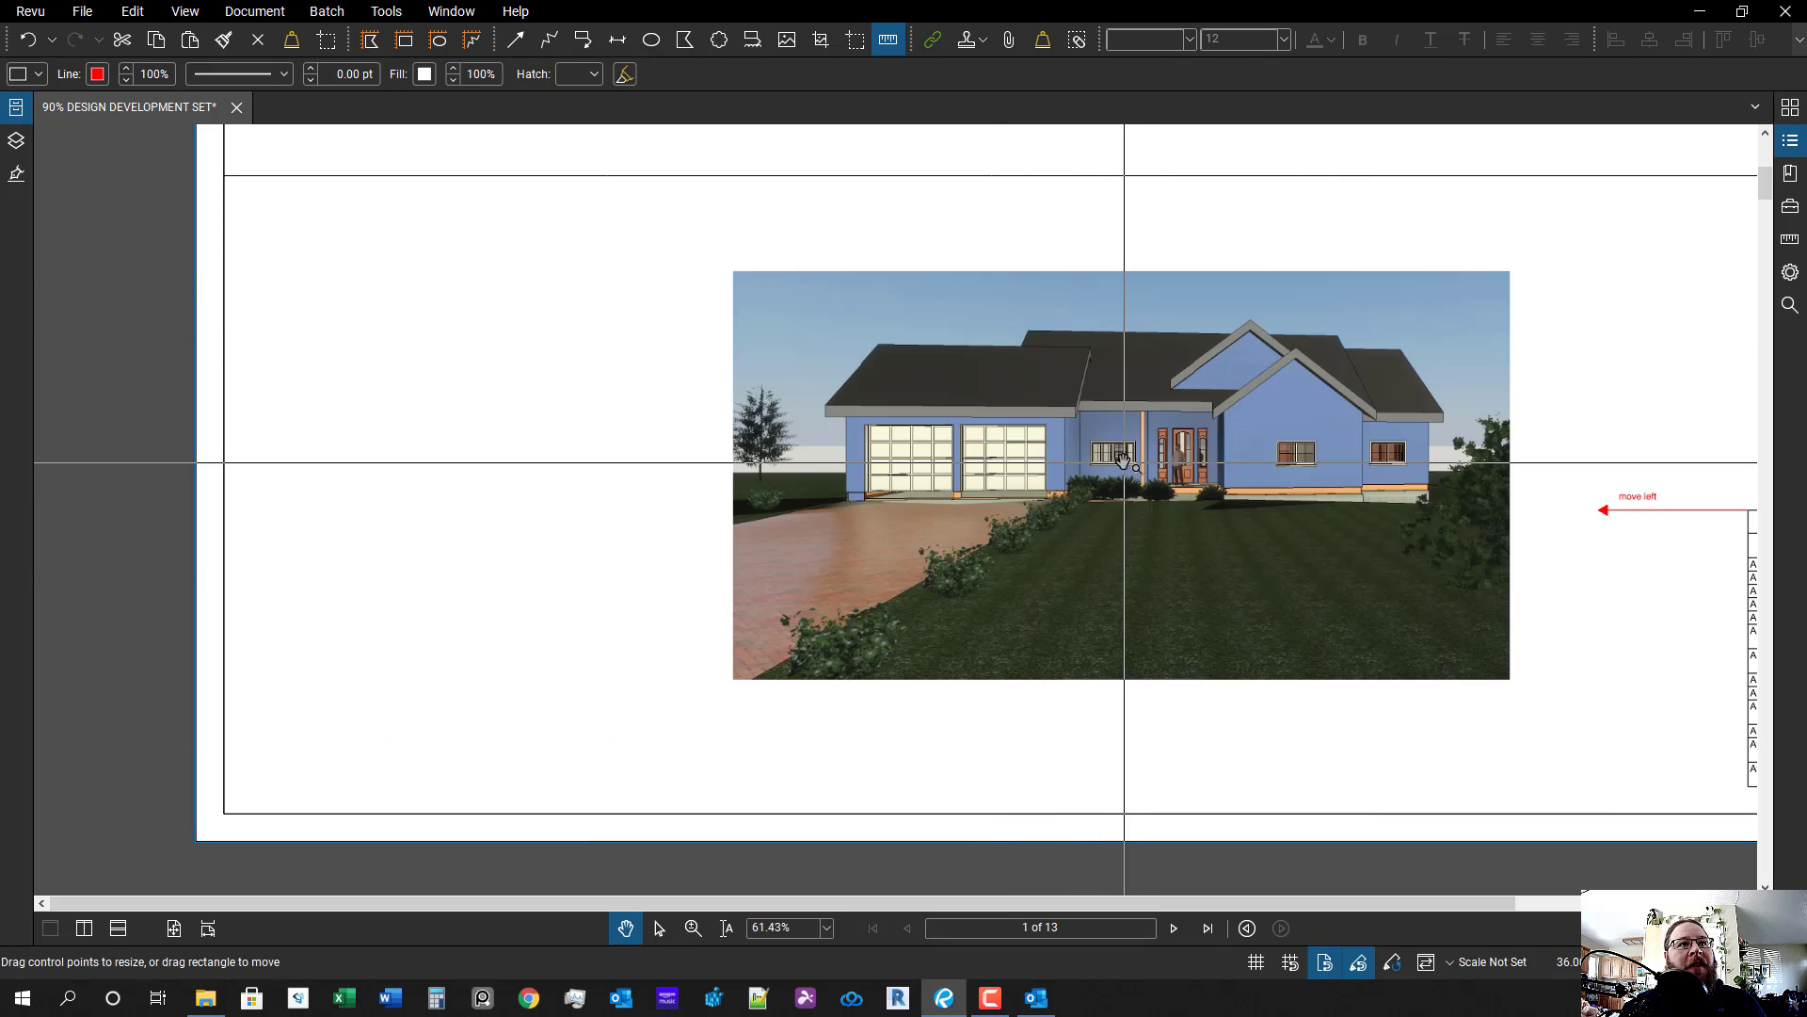
{"action": "left_click_drag", "start_coordinate": [1197, 584], "coordinate": [1241, 531]}
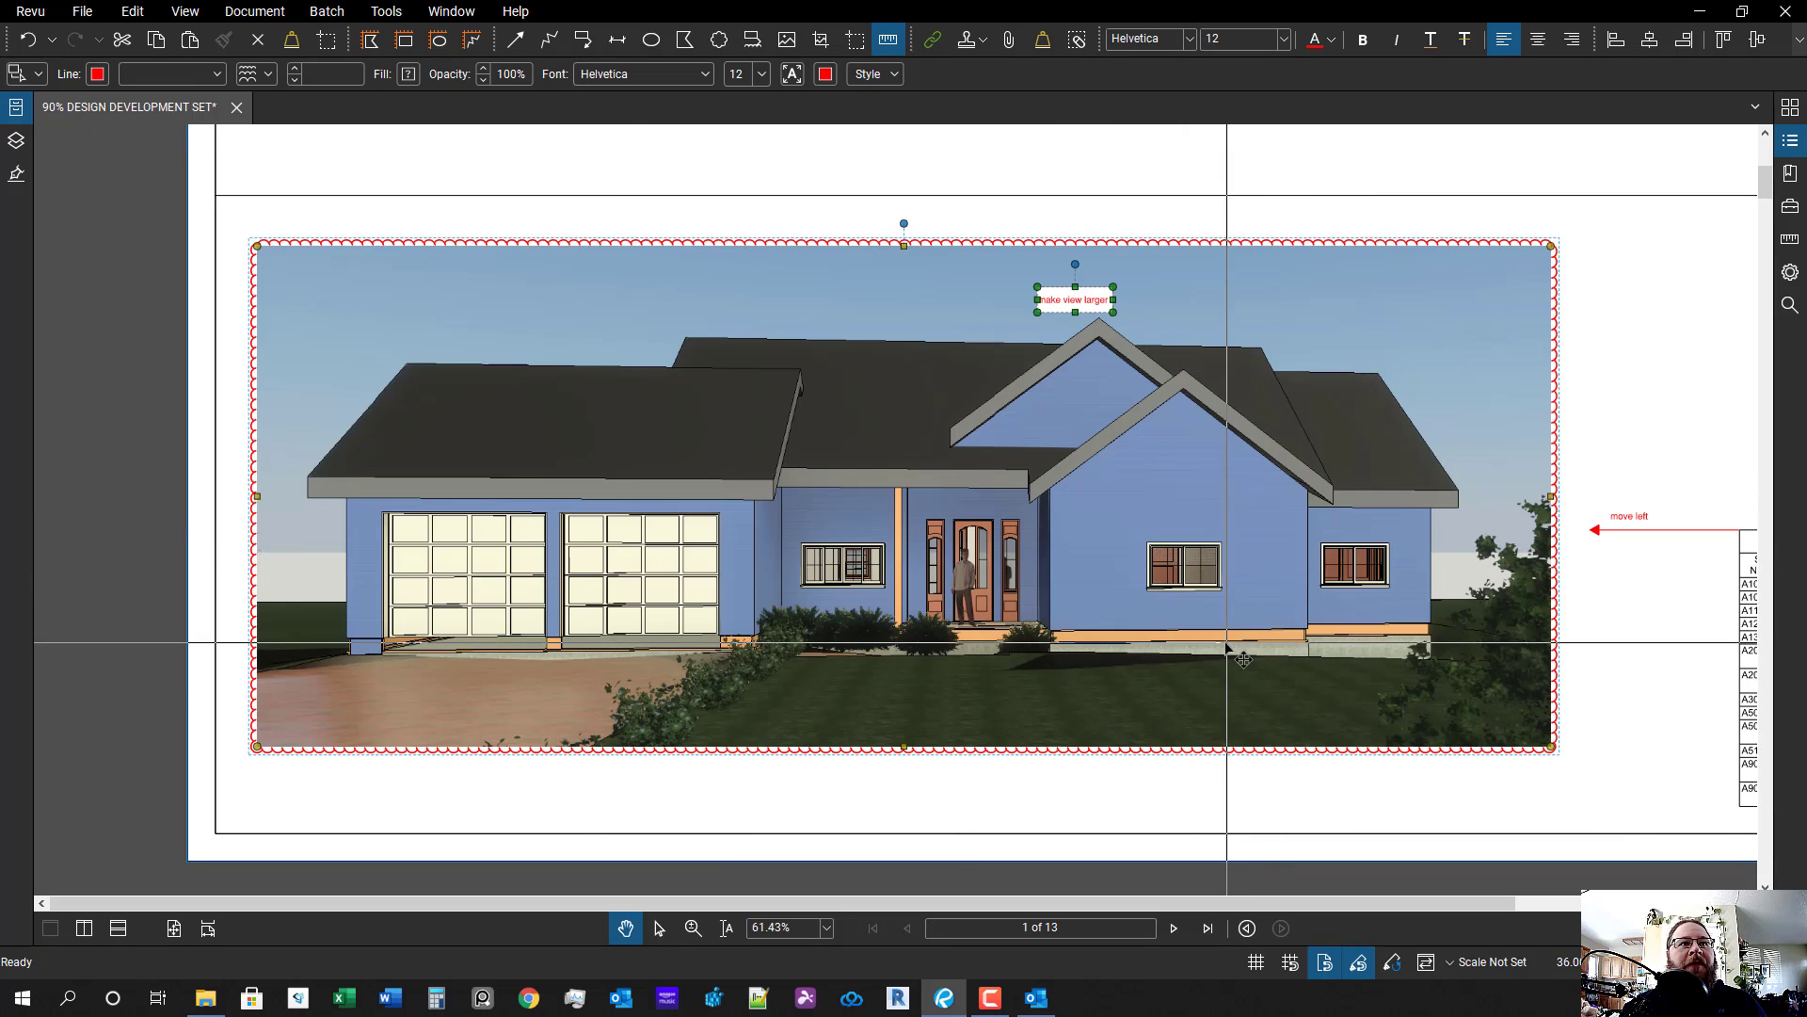
- Examine the enlarged house view and how it fills the lower part of the cover sheet
{"action": "scroll", "coordinate": [938, 644], "scroll_direction": "up", "scroll_amount": 2}
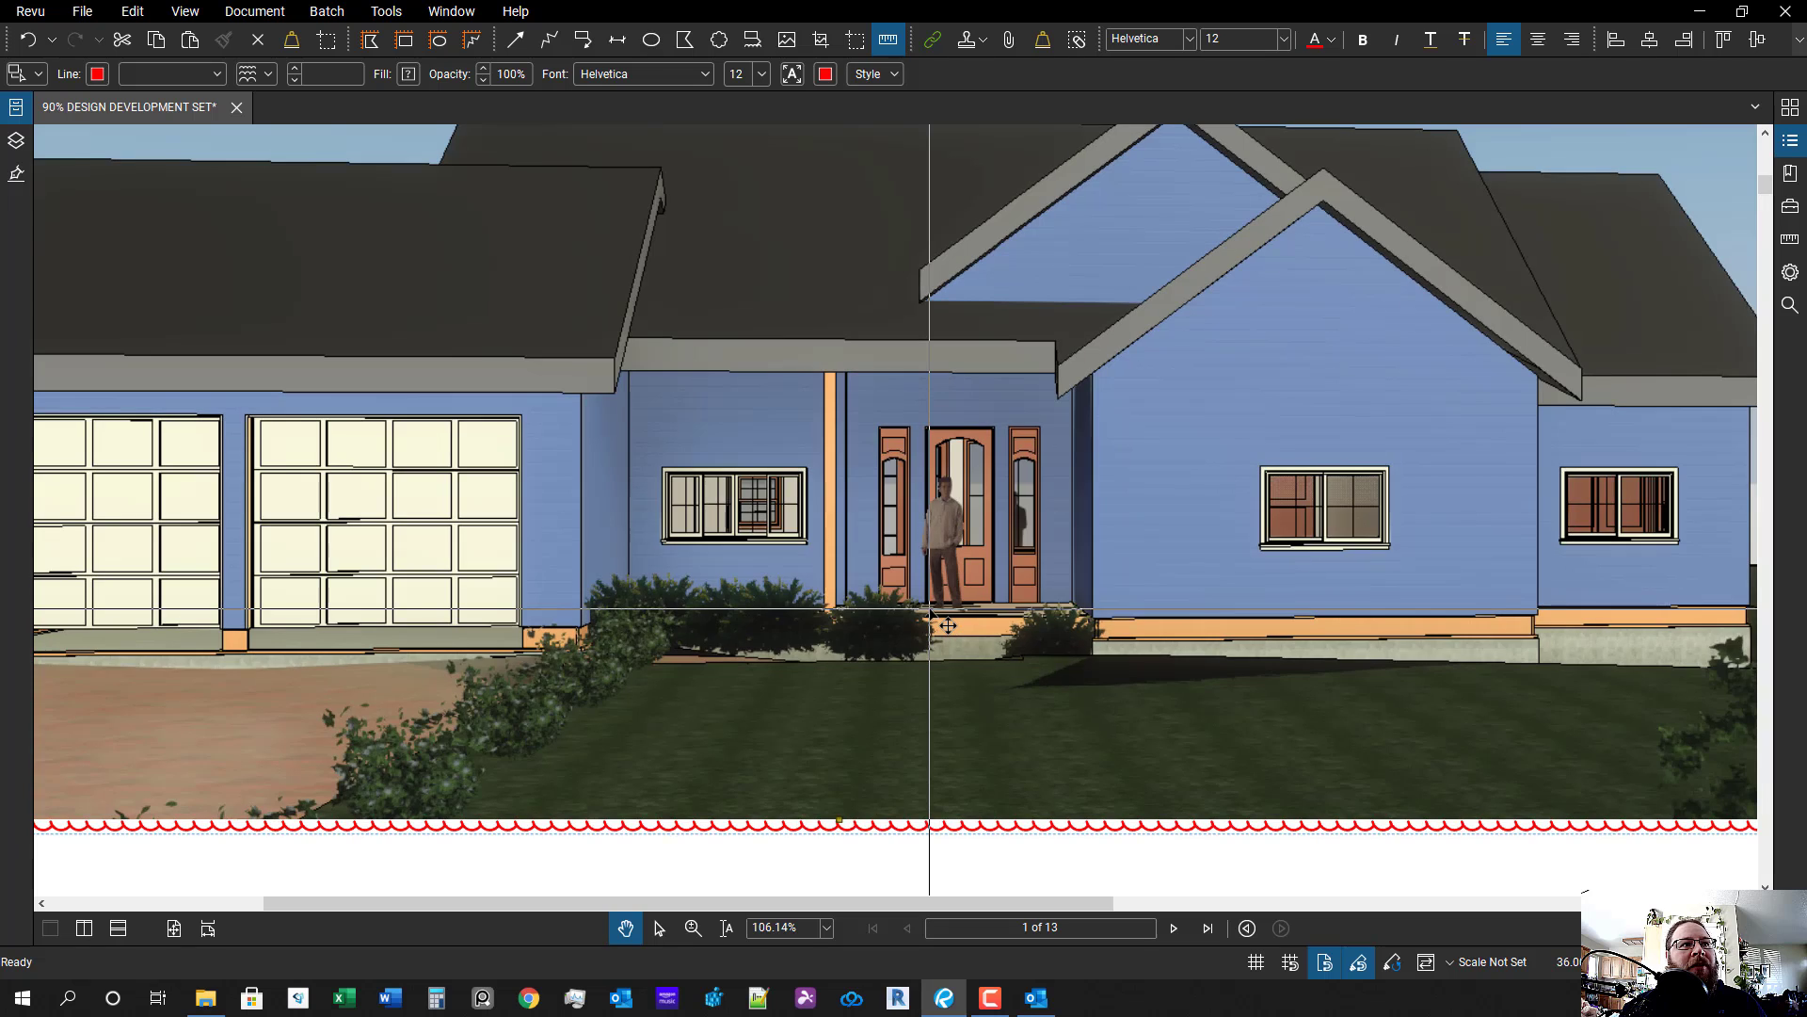
{"action": "scroll", "coordinate": [967, 764], "scroll_direction": "down", "scroll_amount": 1}
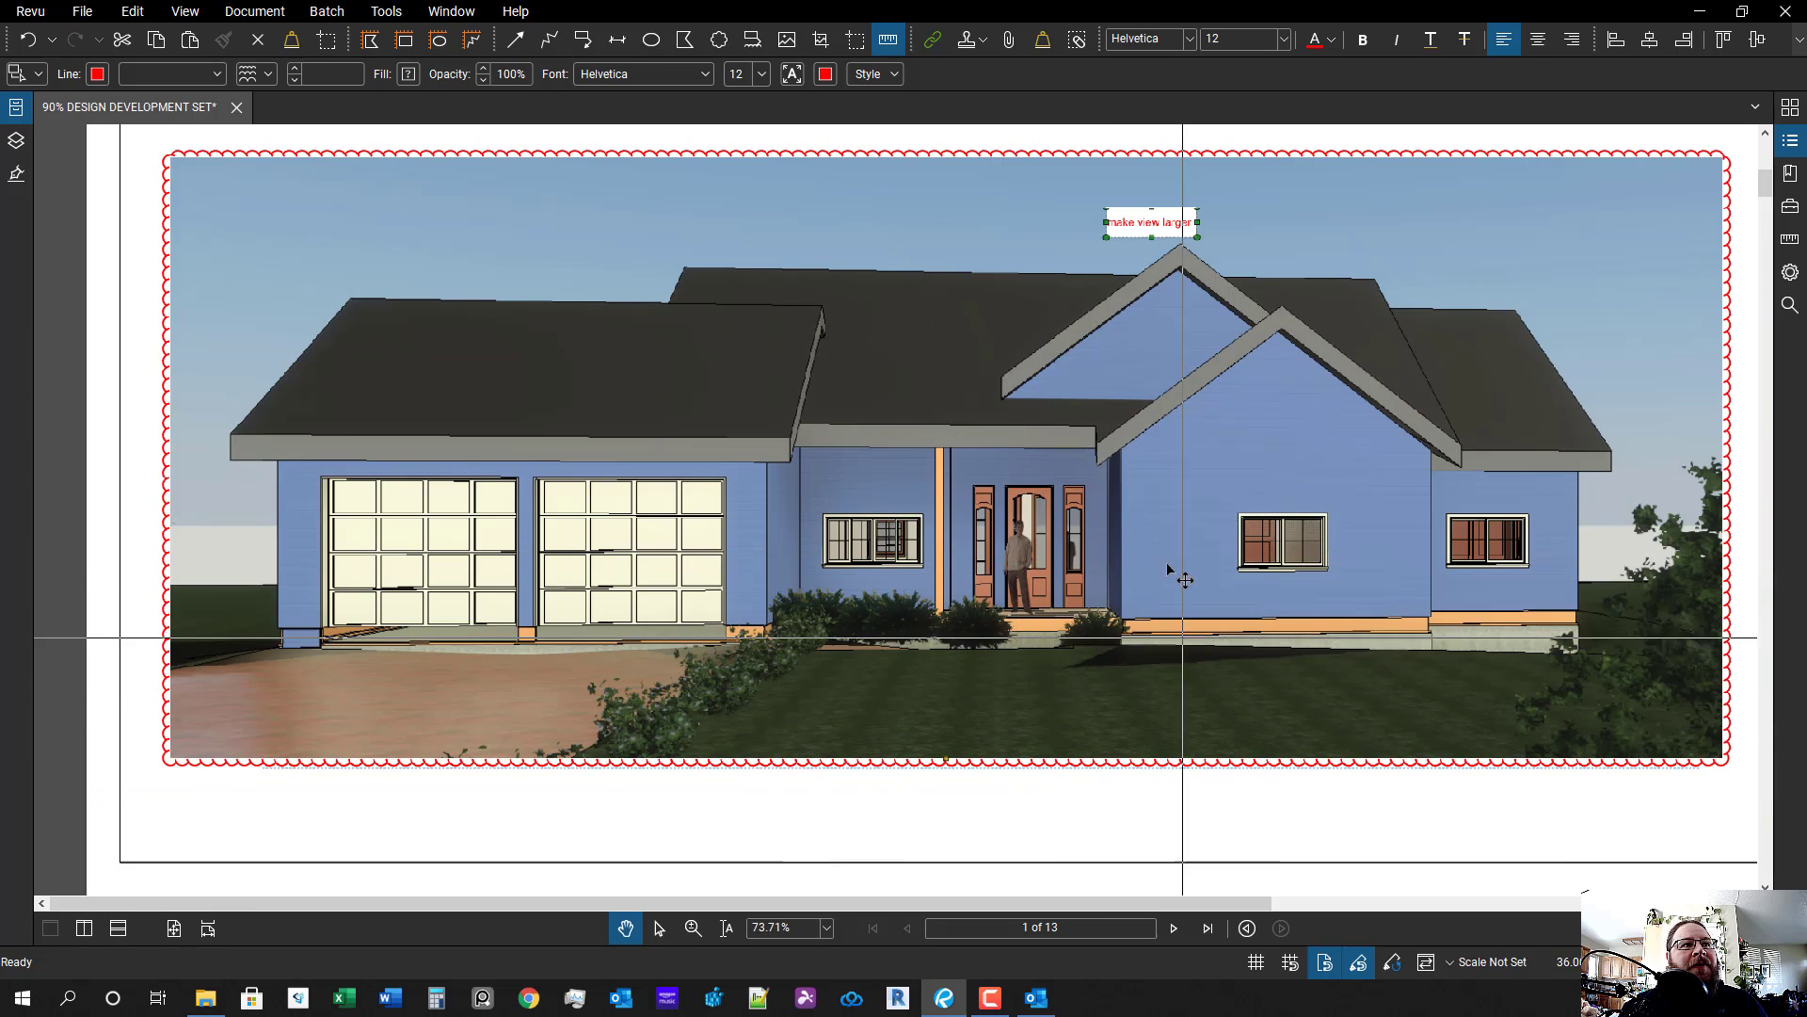
{"action": "left_click", "coordinate": [502, 735], "text": "shift"}
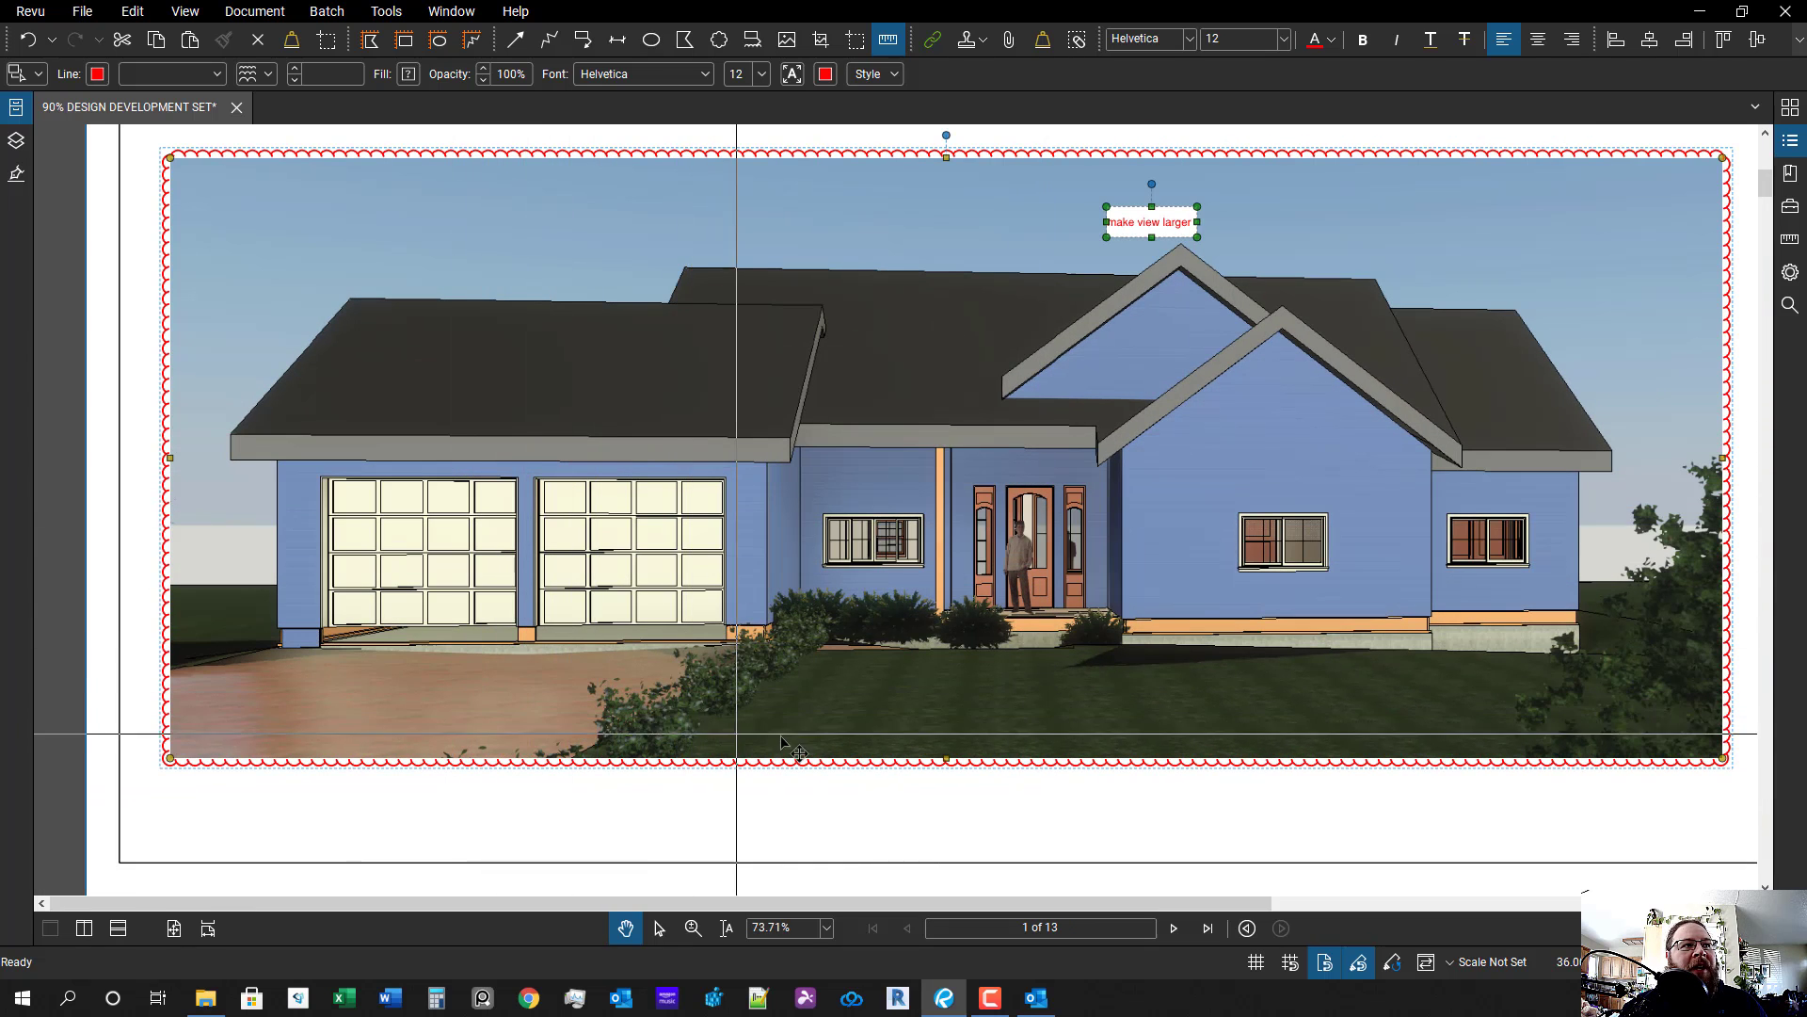
{"action": "left_click_drag", "start_coordinate": [1097, 730], "coordinate": [1175, 713]}
{"action": "left_click_drag", "start_coordinate": [1421, 715], "coordinate": [1379, 726]}
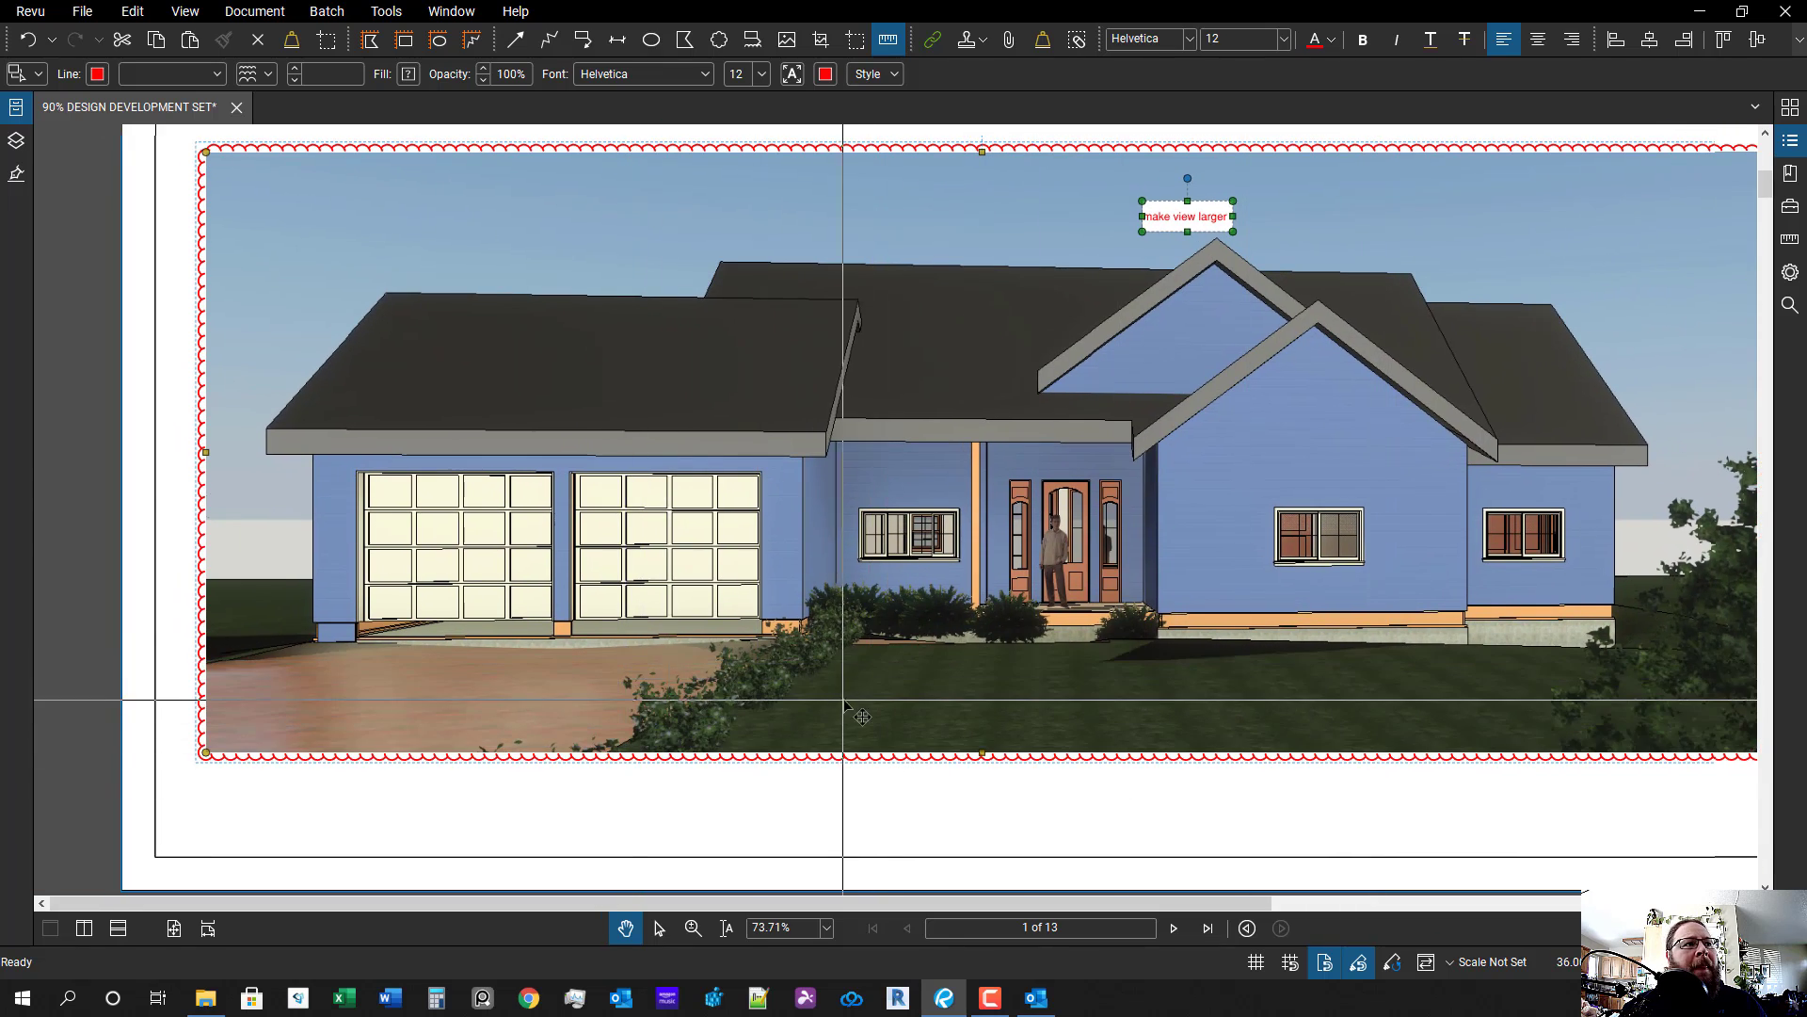
{"action": "scroll", "coordinate": [844, 705], "scroll_direction": "down", "scroll_amount": 5}
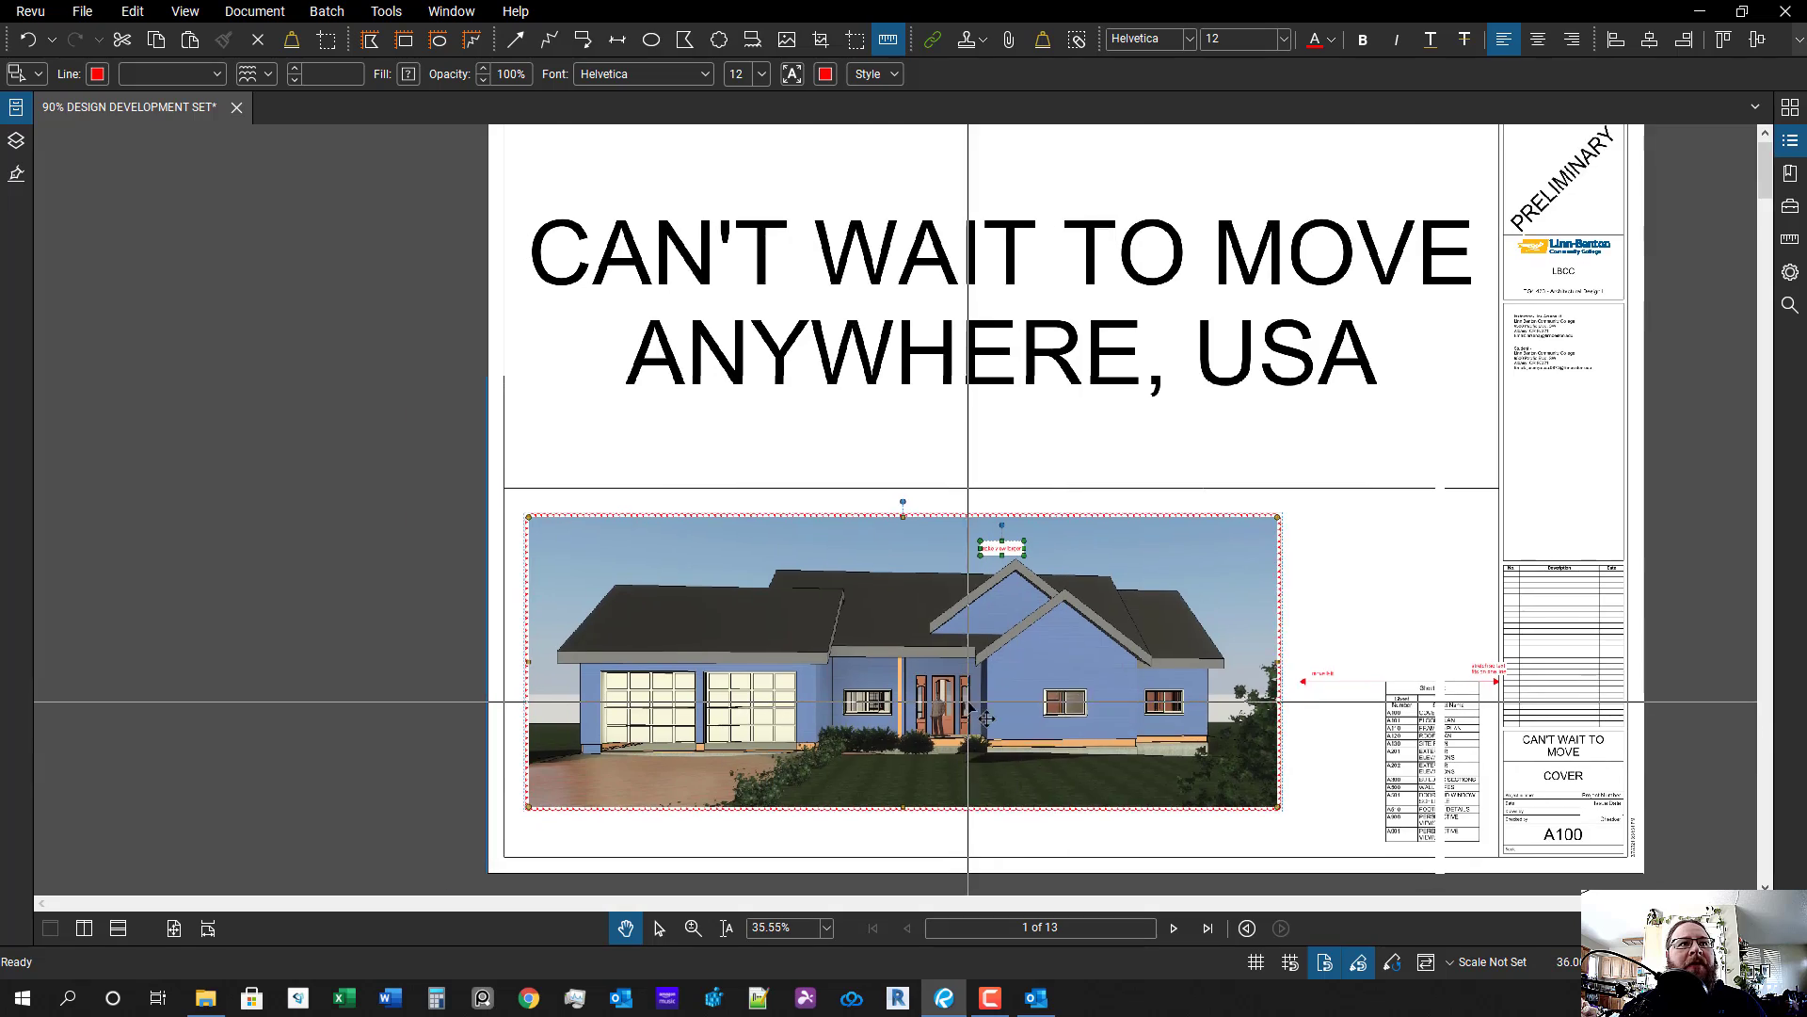
{"action": "scroll", "coordinate": [986, 718], "scroll_direction": "up", "scroll_amount": 6}
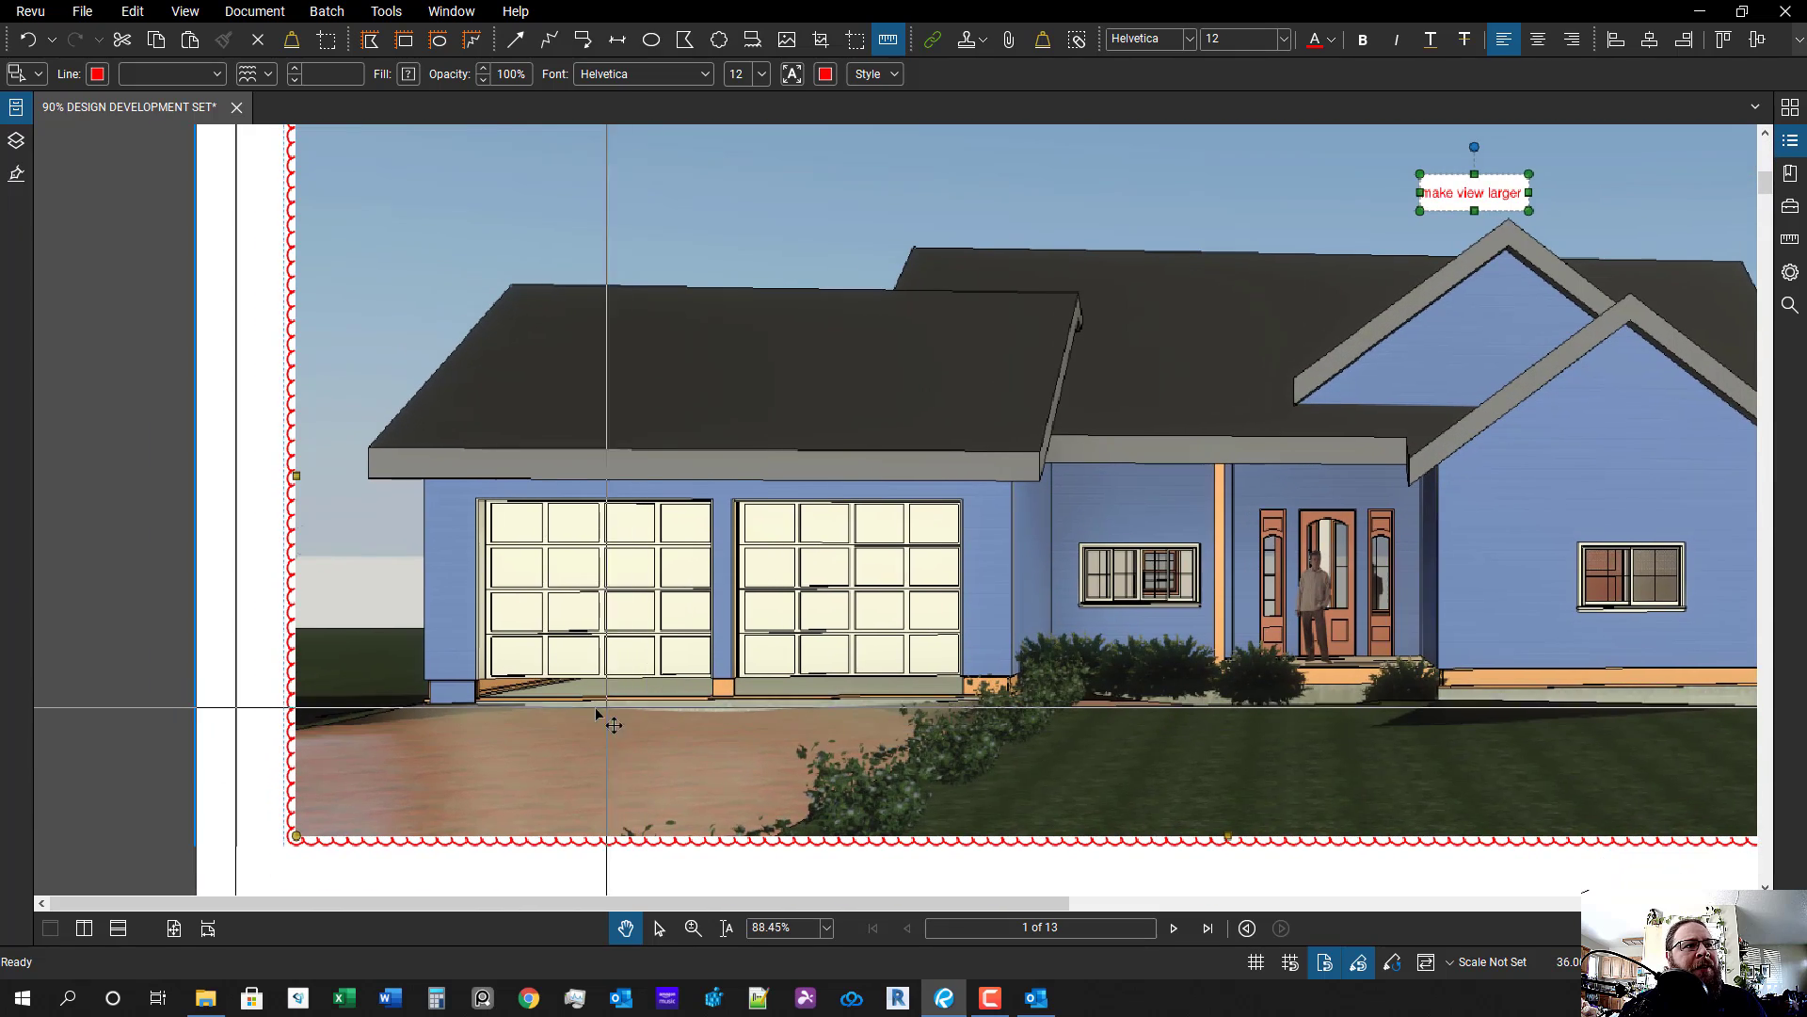
- Draw a short red arrow pointing down from the bottom edge of the house view's left garage door toward the driveway
{"action": "left_click", "coordinate": [598, 714]}
{"action": "scroll", "coordinate": [603, 720], "scroll_direction": "up", "scroll_amount": 4}
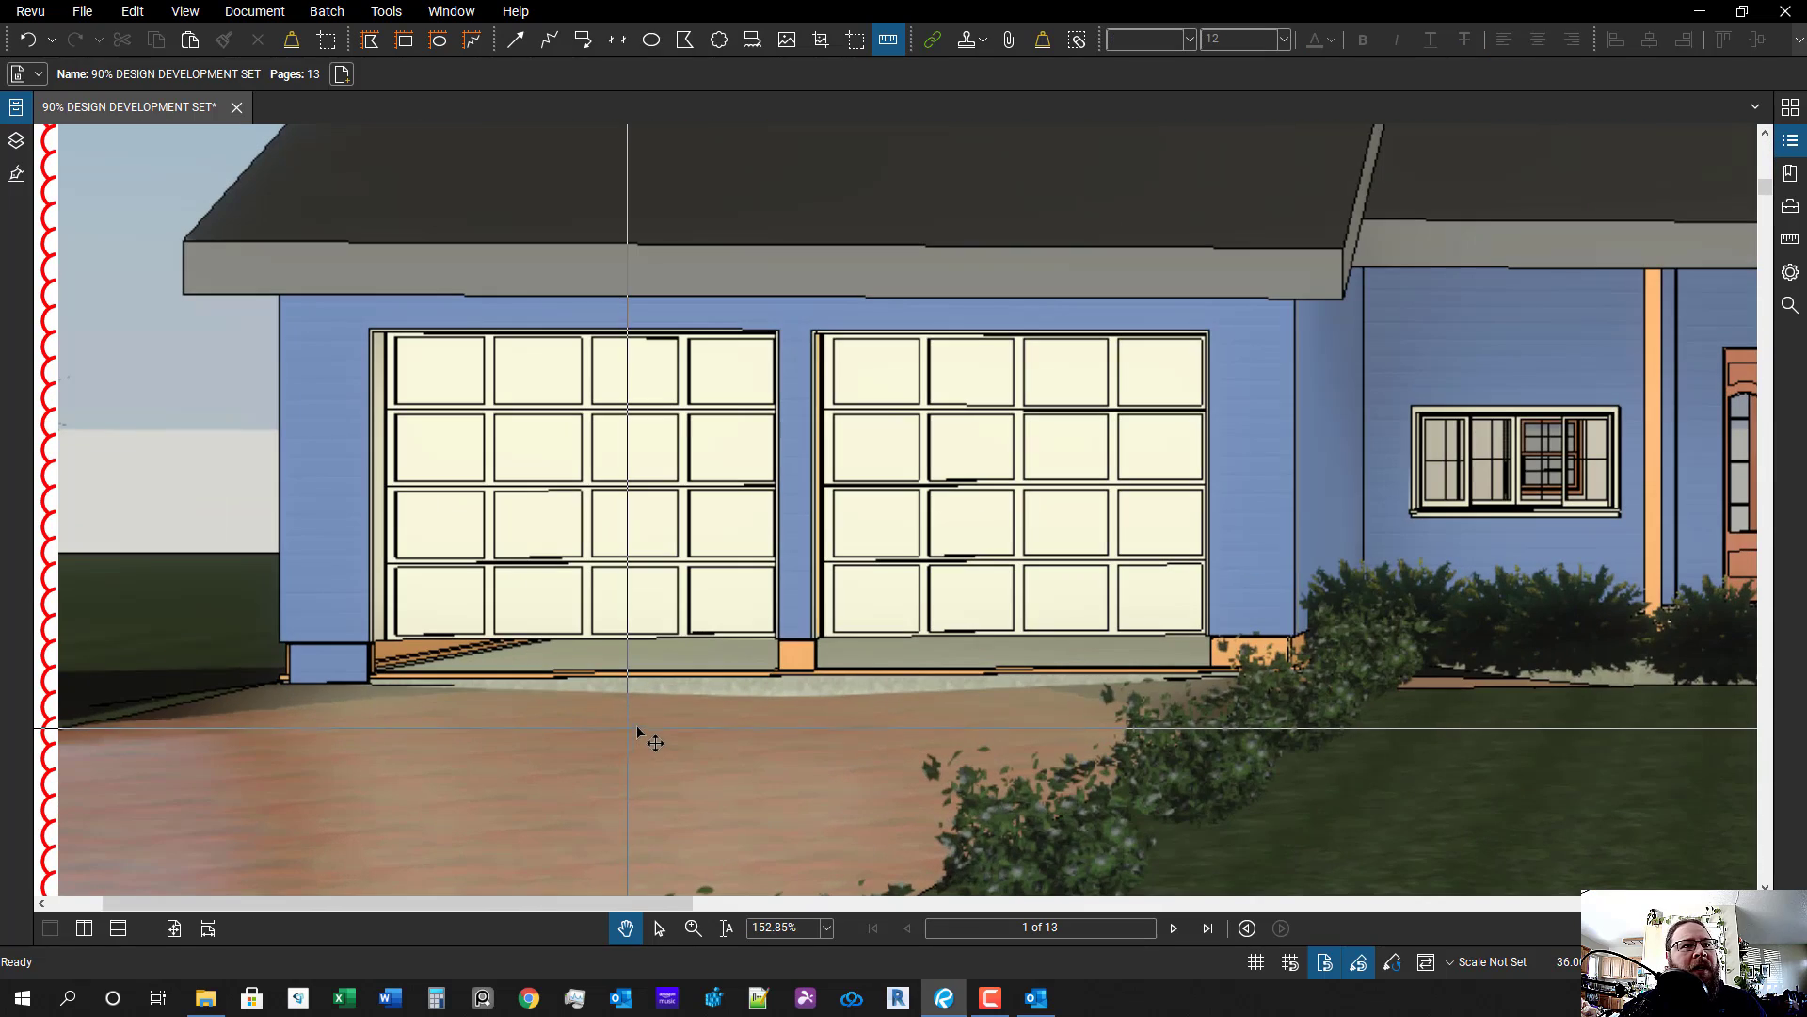
{"action": "scroll", "coordinate": [633, 704], "scroll_direction": "down", "scroll_amount": 3}
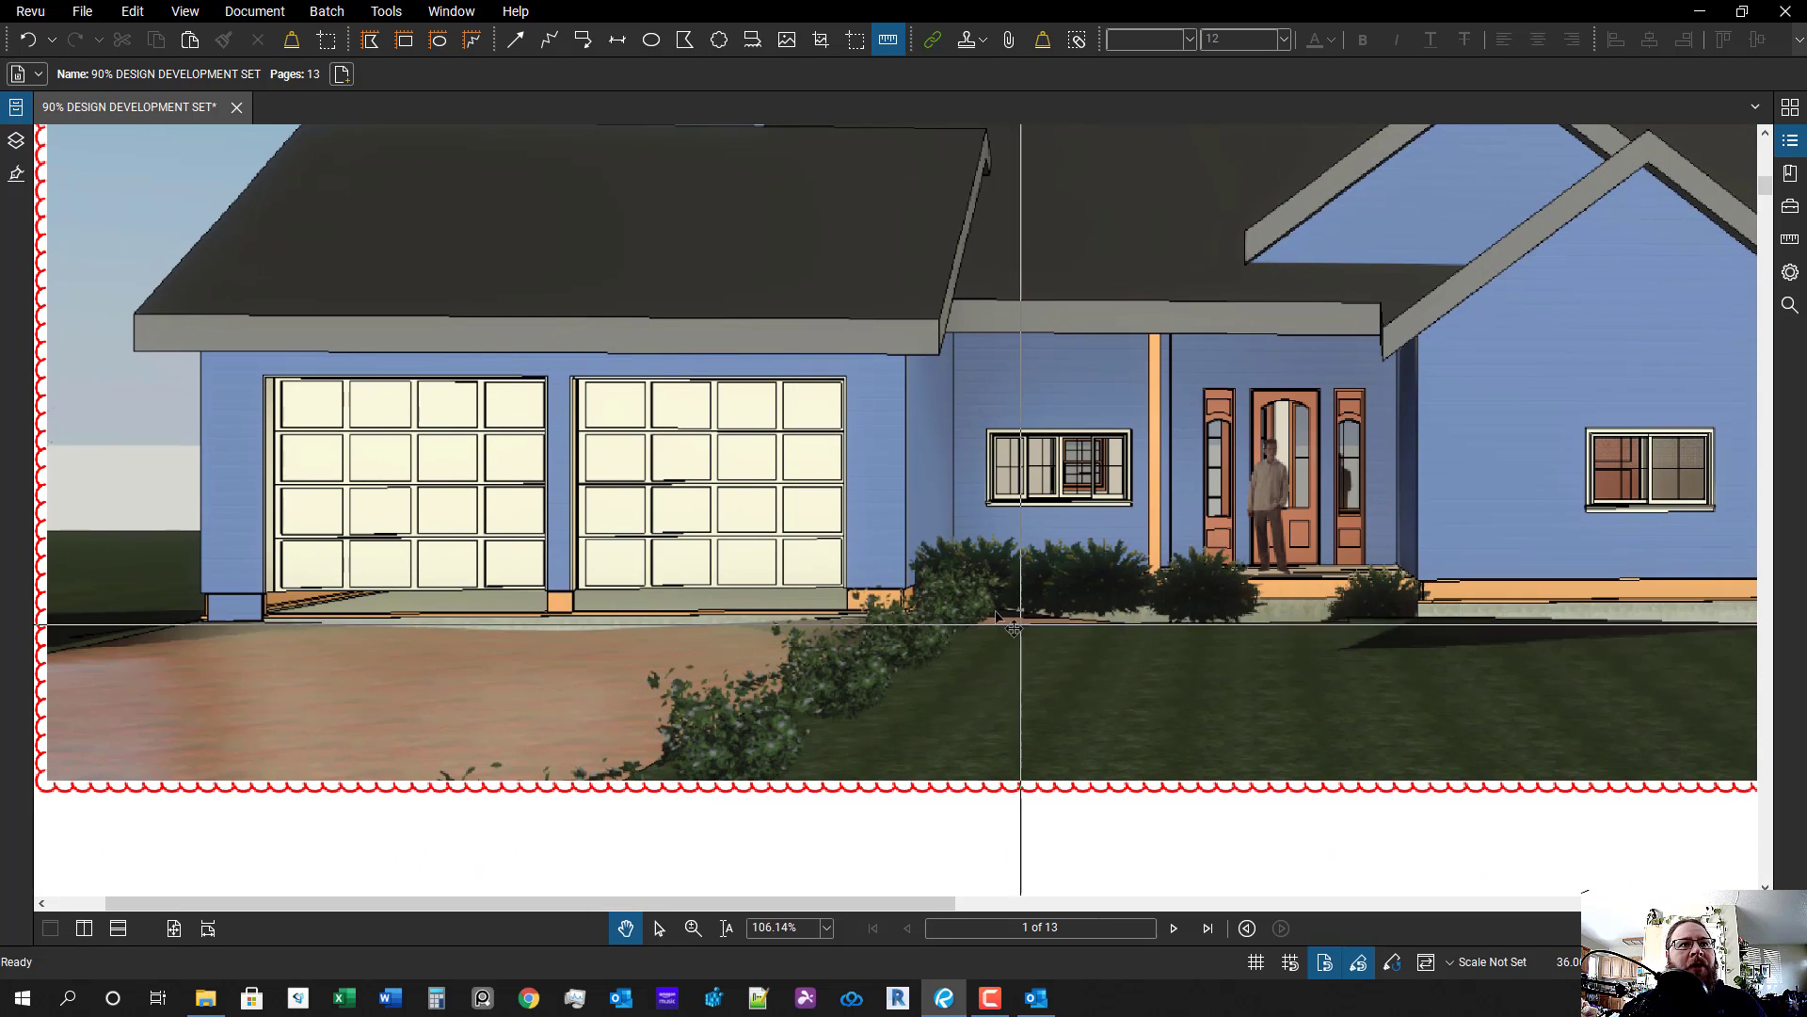
{"action": "scroll", "coordinate": [597, 657], "scroll_direction": "up", "scroll_amount": 3}
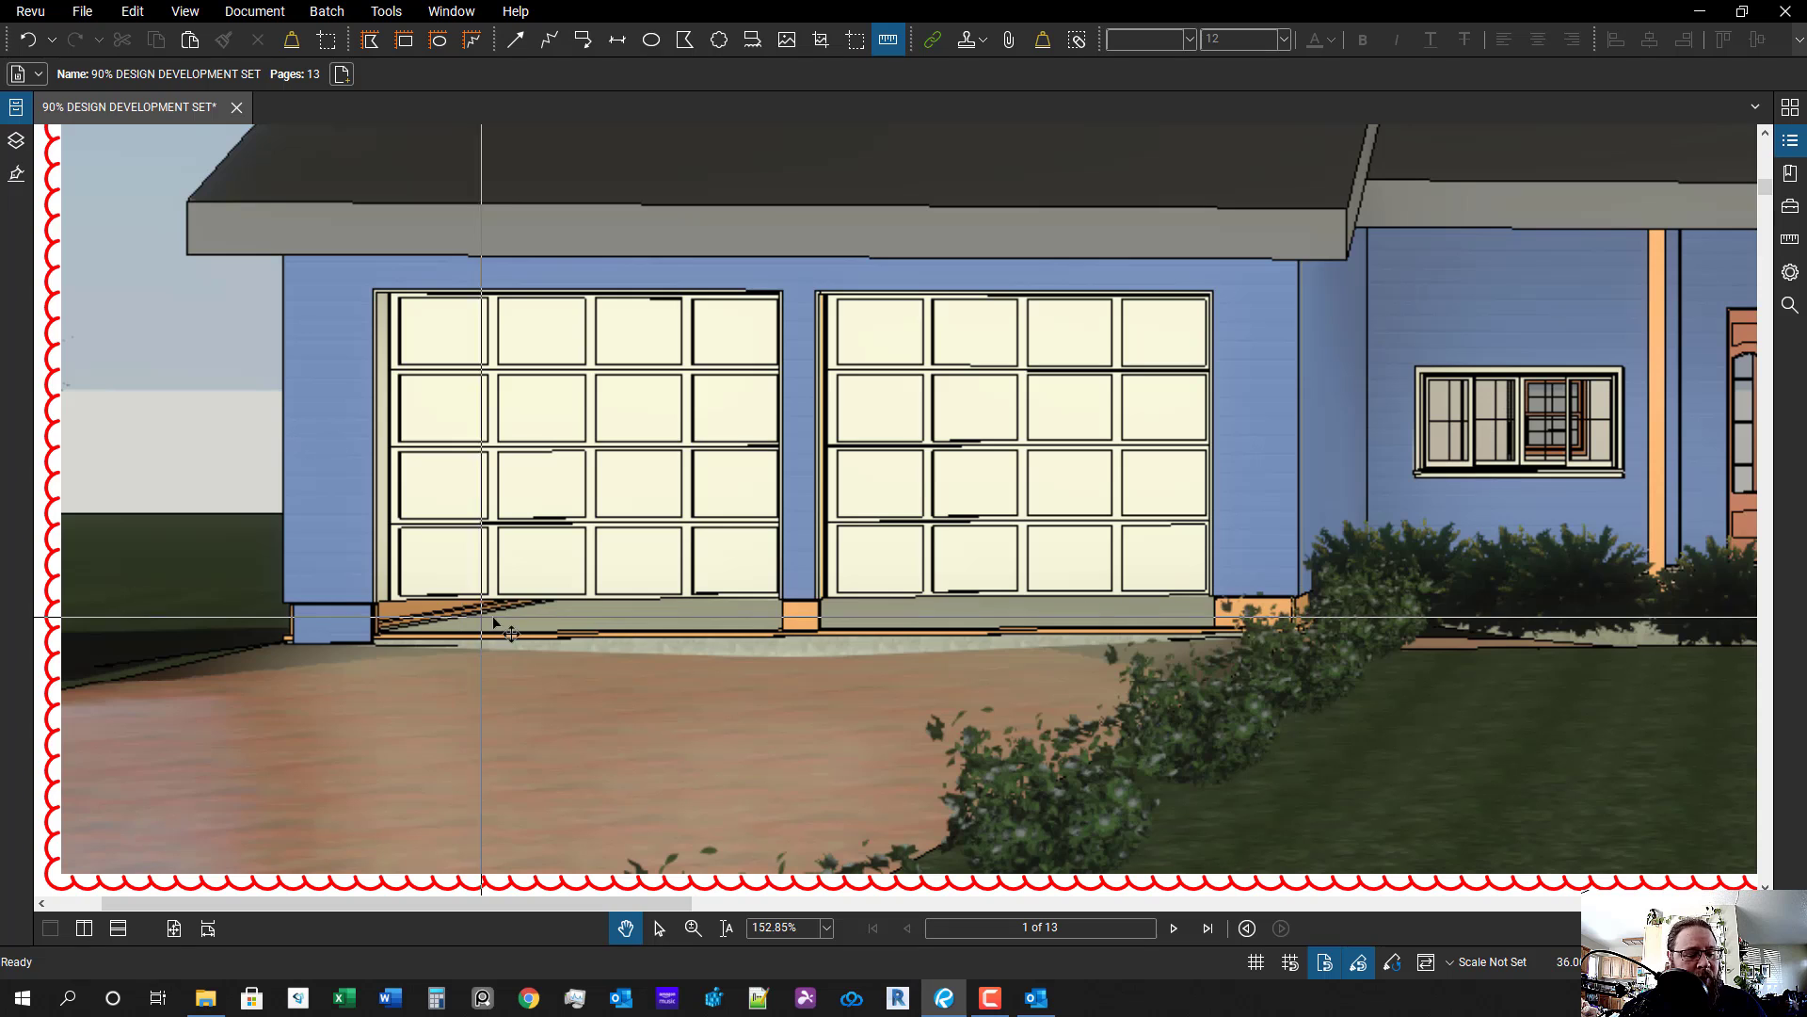
{"action": "key", "text": "a"}
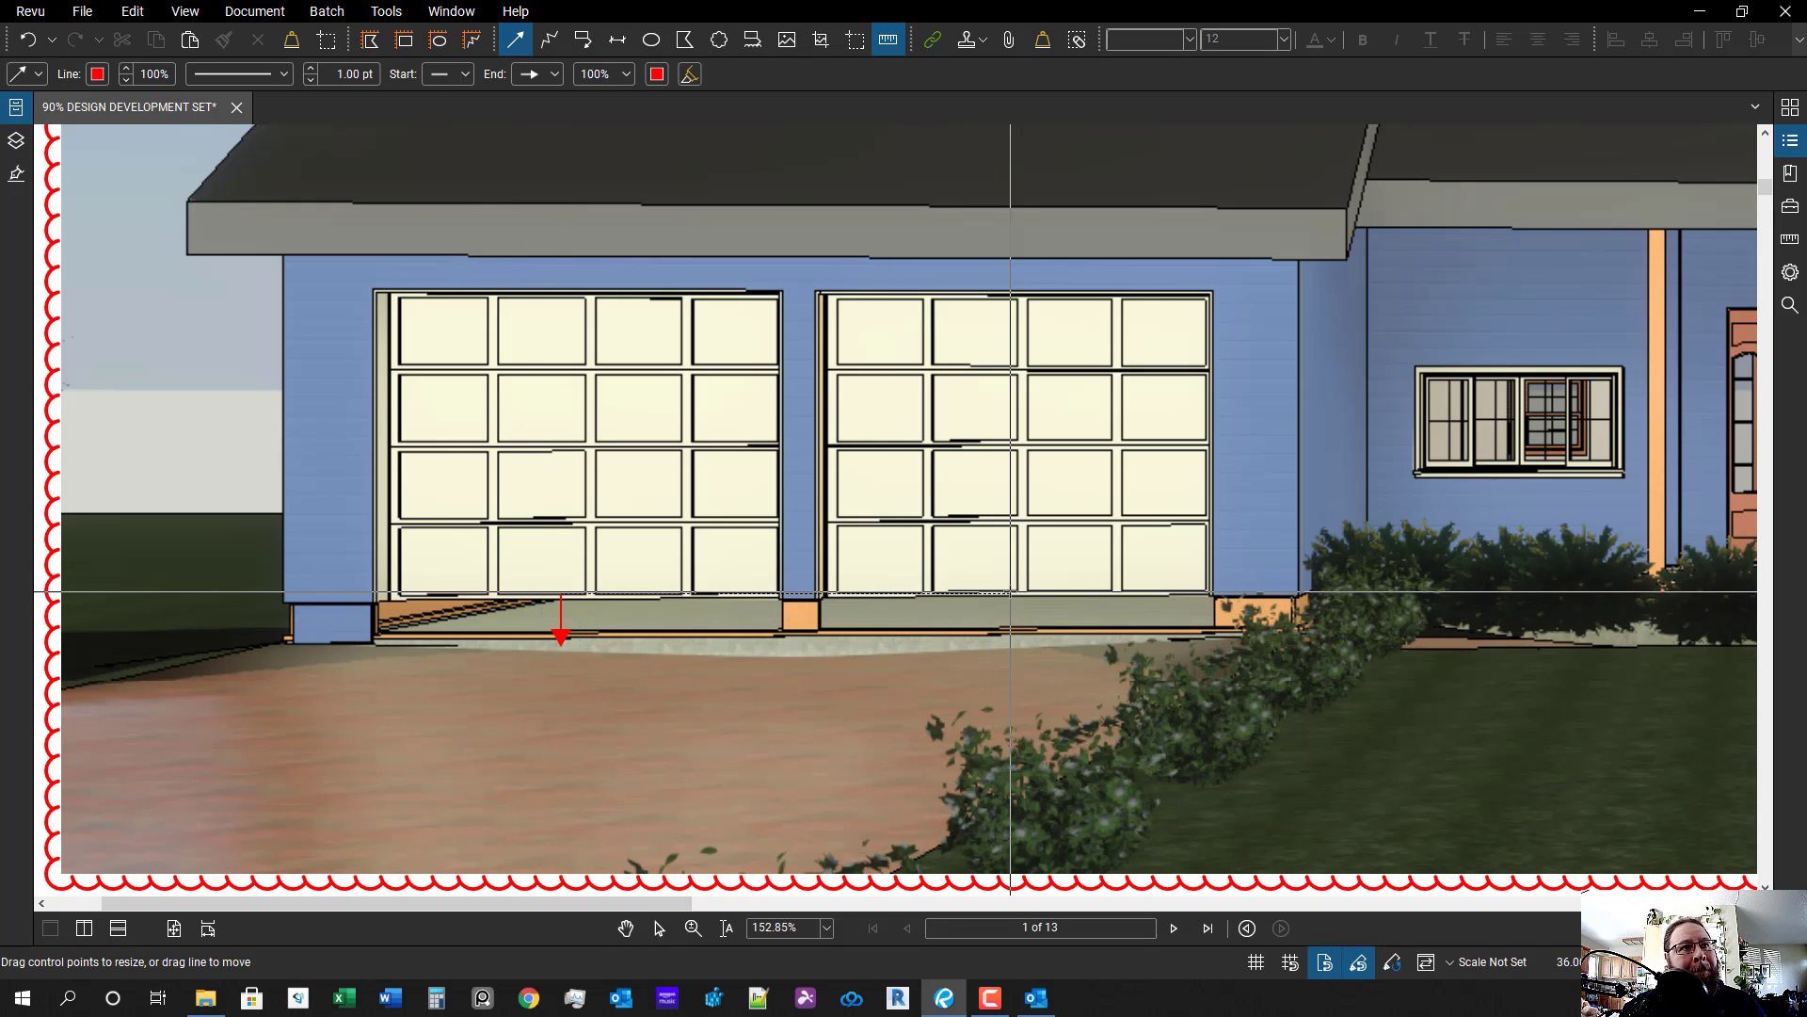
- Draw a second short red arrow pointing down from the bottom edge of the right garage door toward the driveway
{"action": "key", "text": "Escape"}
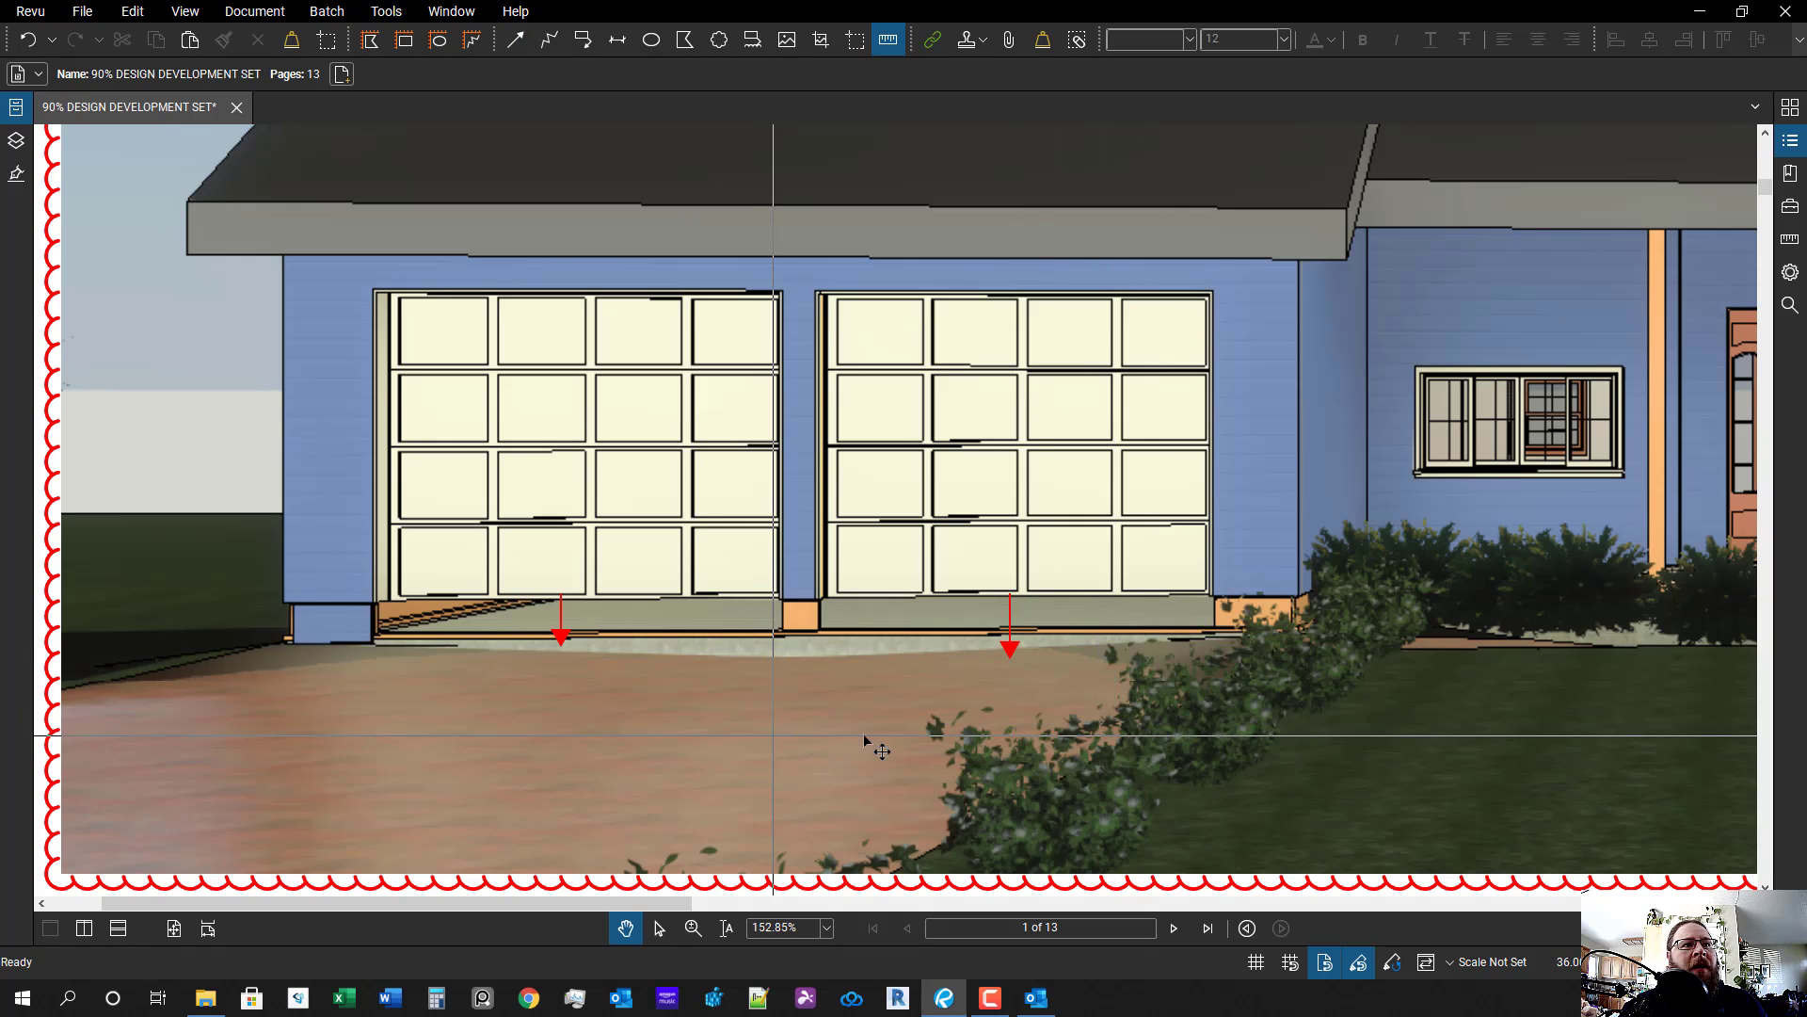
- Examine the exposed orange band and foundation below the siding along the front of the house view
{"action": "scroll", "coordinate": [828, 715], "scroll_direction": "down", "scroll_amount": 2}
{"action": "left_click_drag", "start_coordinate": [1496, 671], "coordinate": [540, 657]}
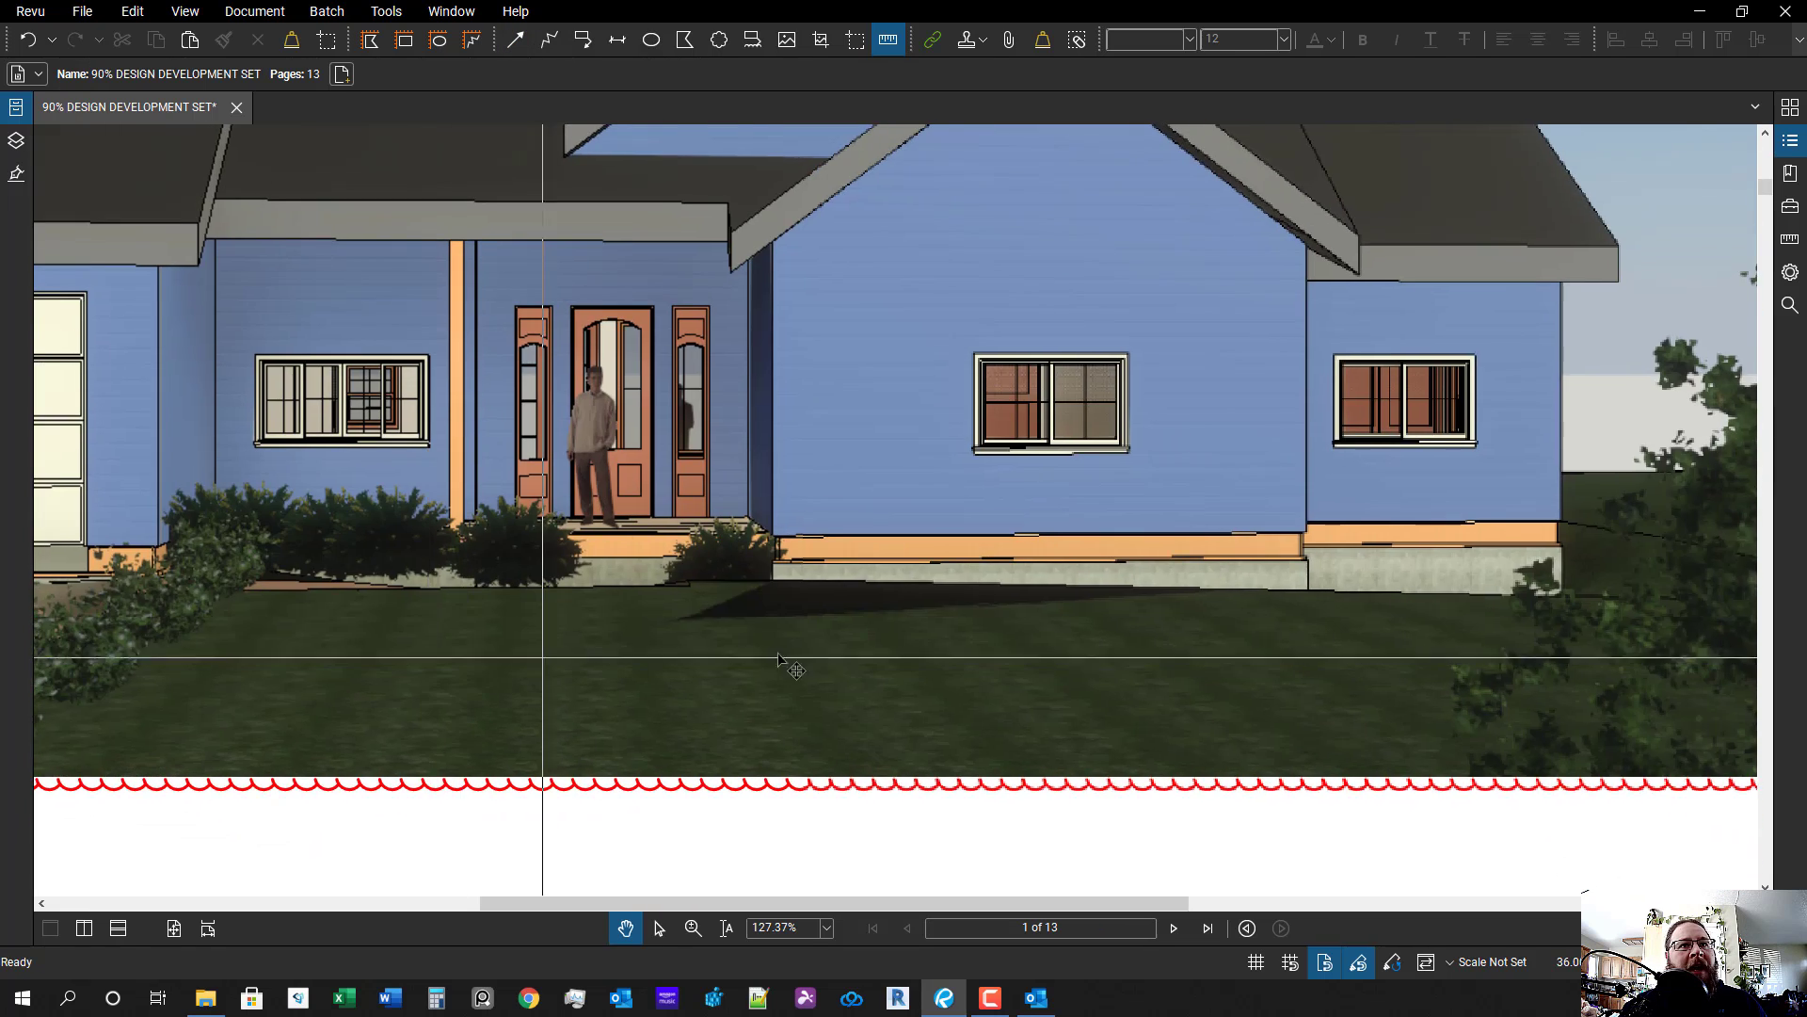
{"action": "scroll", "coordinate": [1208, 617], "scroll_direction": "up", "scroll_amount": 1}
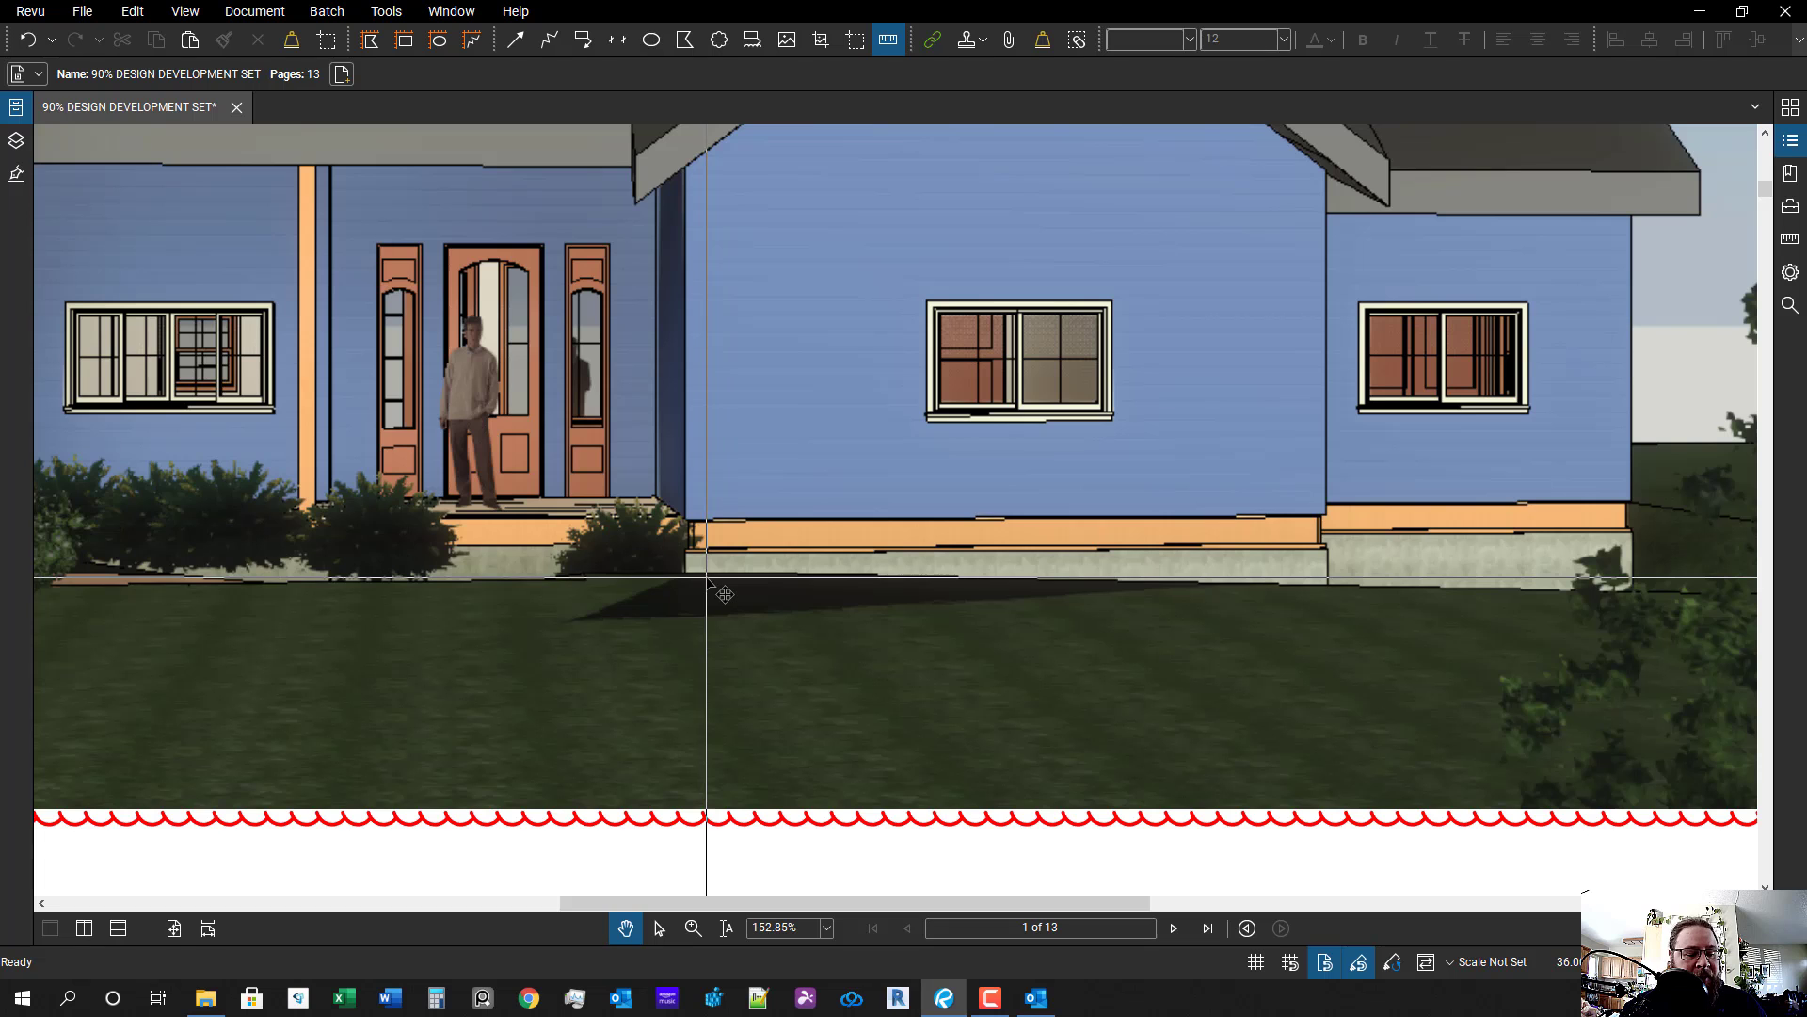
{"action": "left_click_drag", "start_coordinate": [888, 687], "coordinate": [828, 531]}
{"action": "scroll", "coordinate": [828, 531], "scroll_direction": "down", "scroll_amount": 2}
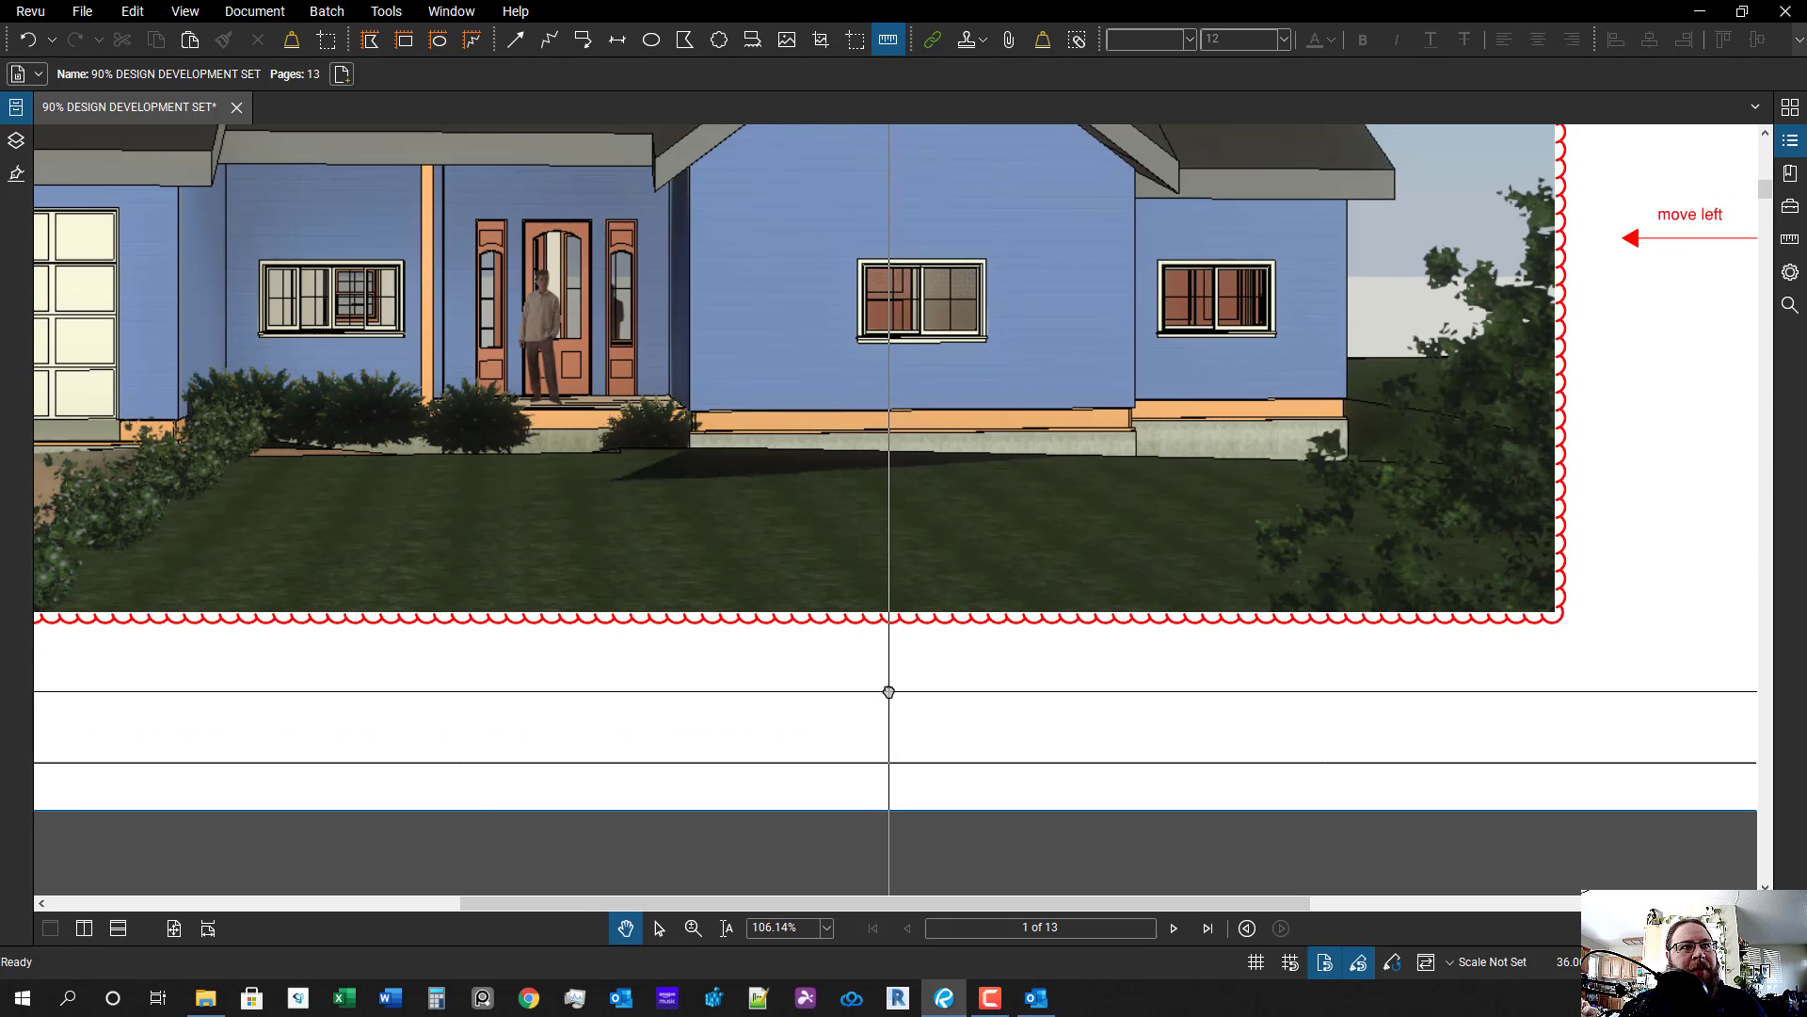
{"action": "scroll", "coordinate": [888, 226], "scroll_direction": "up", "scroll_amount": 1}
{"action": "scroll", "coordinate": [888, 226], "scroll_direction": "up", "scroll_amount": 1}
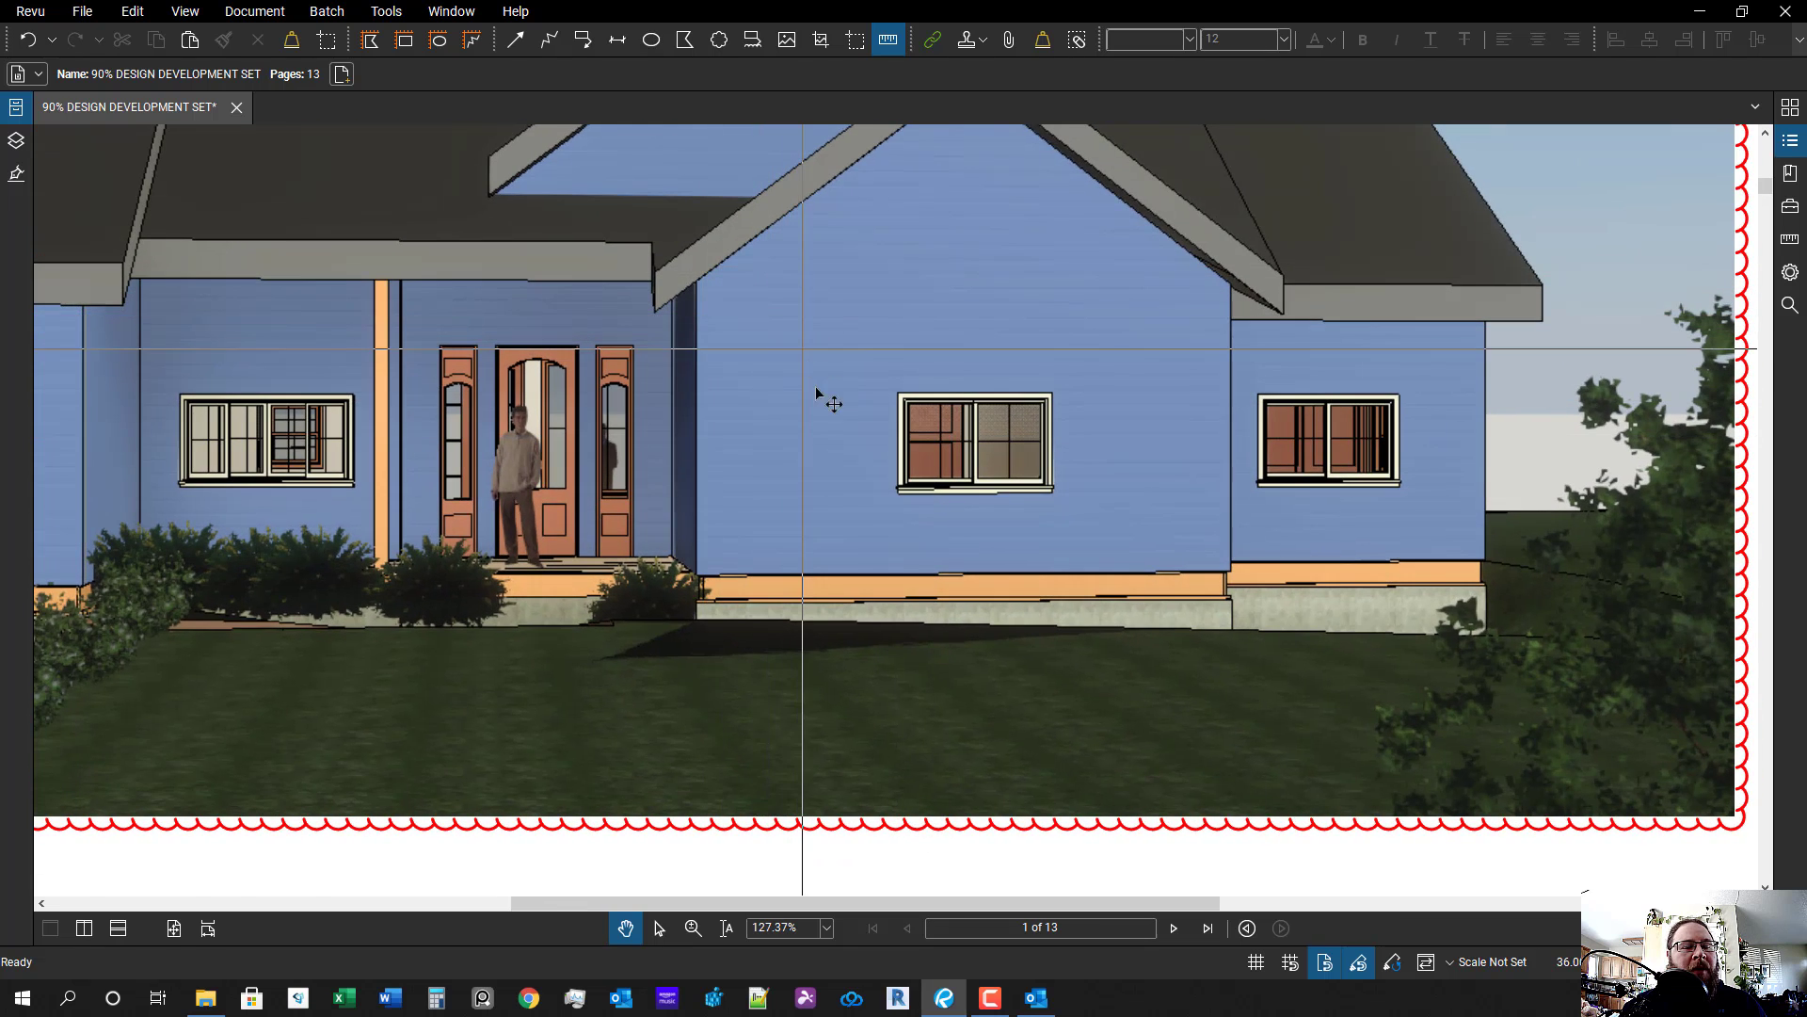
{"action": "left_click_drag", "start_coordinate": [861, 748], "coordinate": [810, 543]}
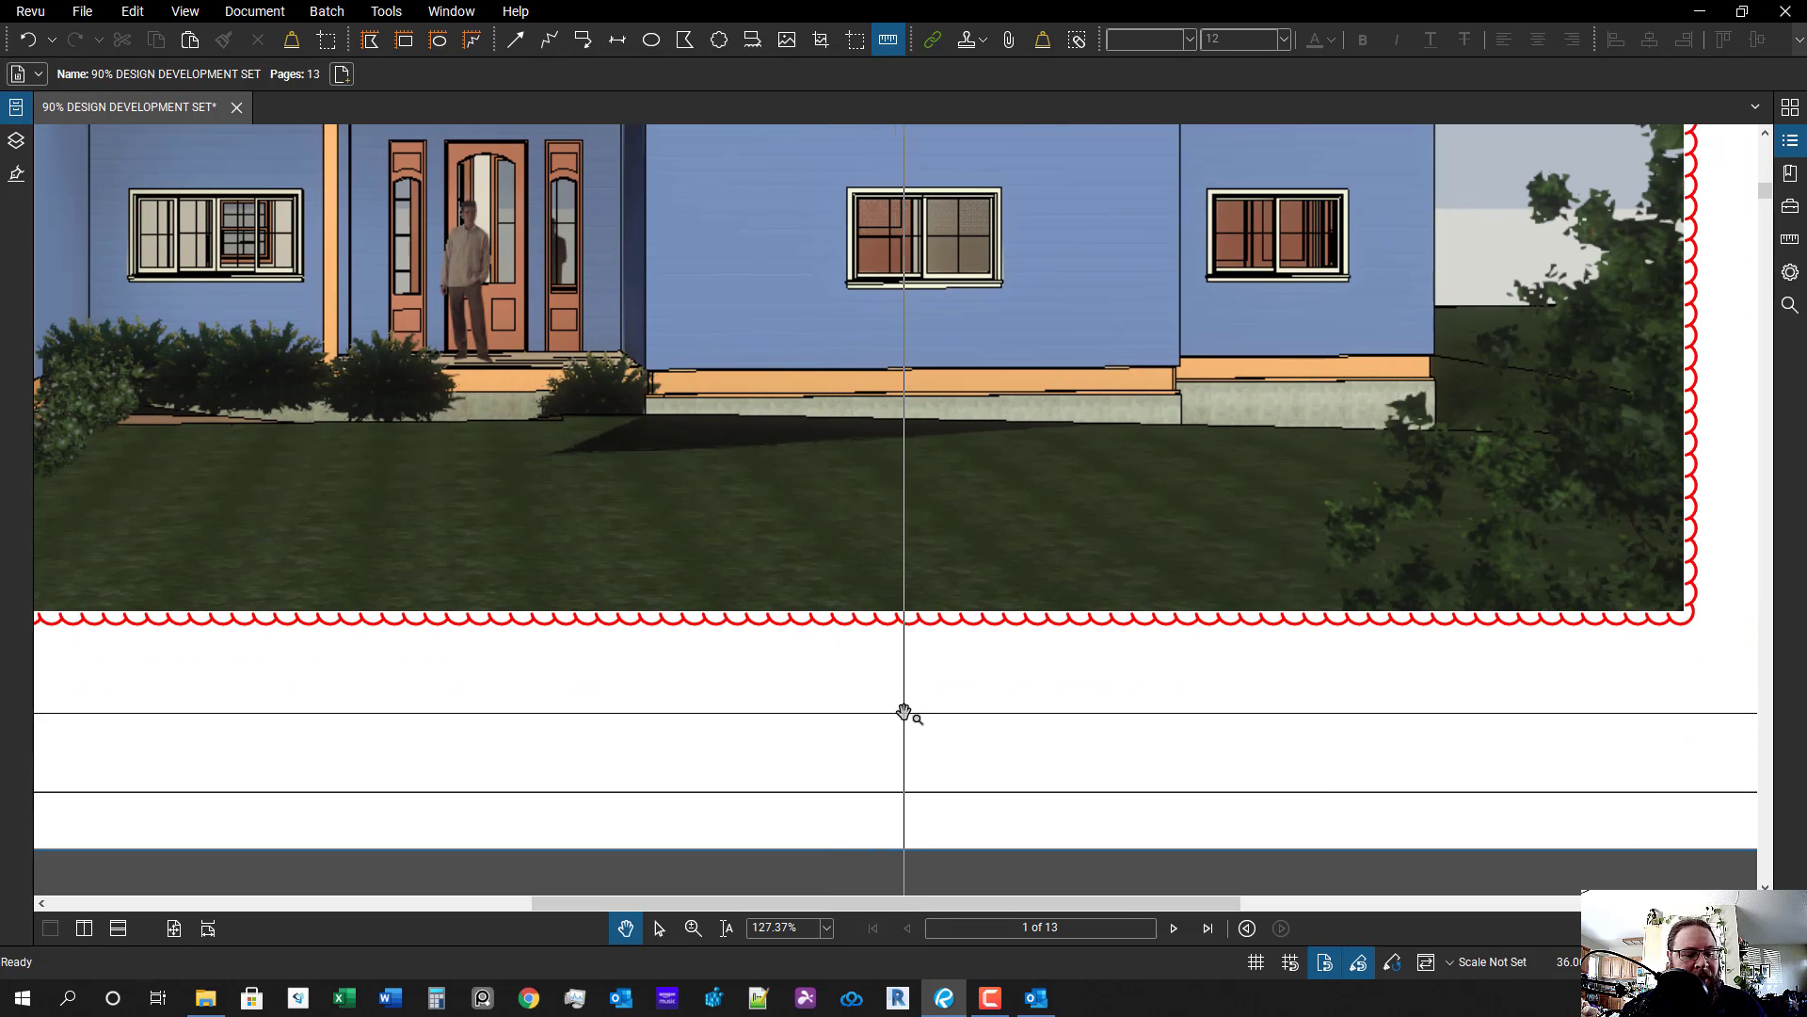
- Draw a thin horizontal red rectangle about 0.97 by 0.05 inches on the blank sheet just below the house view's cloud
{"action": "scroll", "coordinate": [961, 698], "scroll_direction": "up", "scroll_amount": 2}
{"action": "key", "text": "r"}
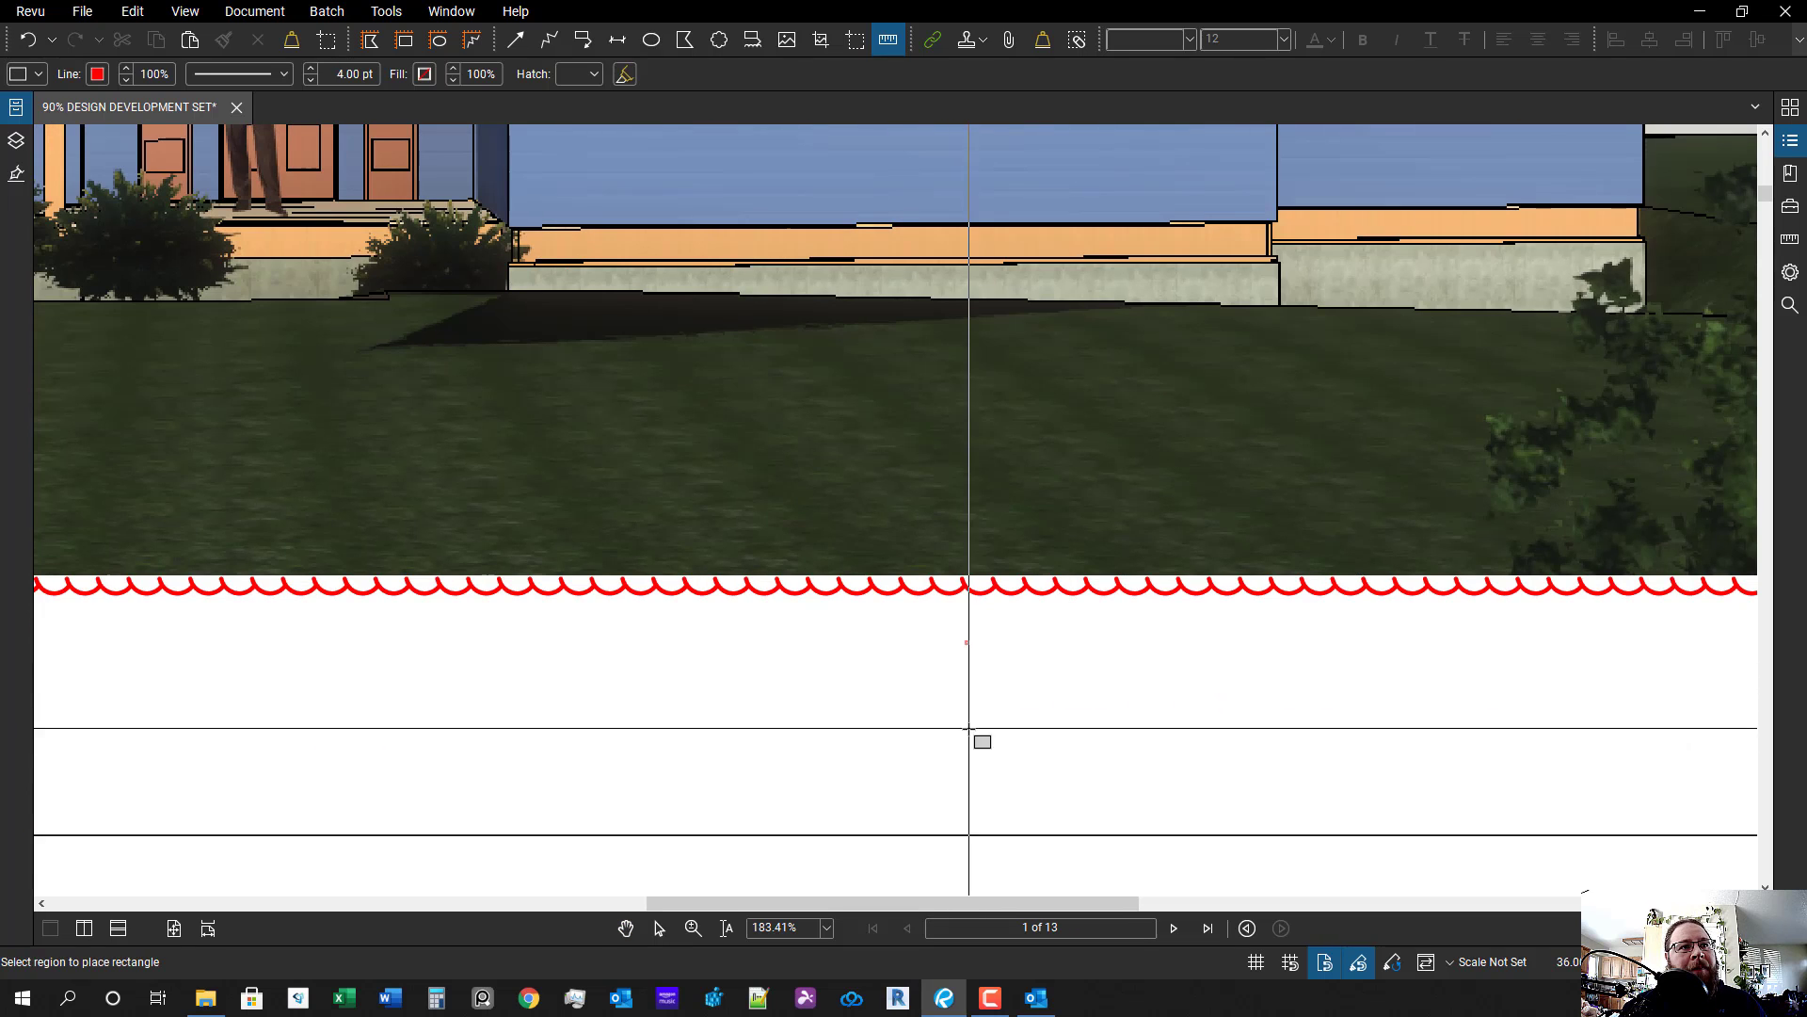
{"action": "left_click_drag", "start_coordinate": [965, 643], "coordinate": [1127, 649]}
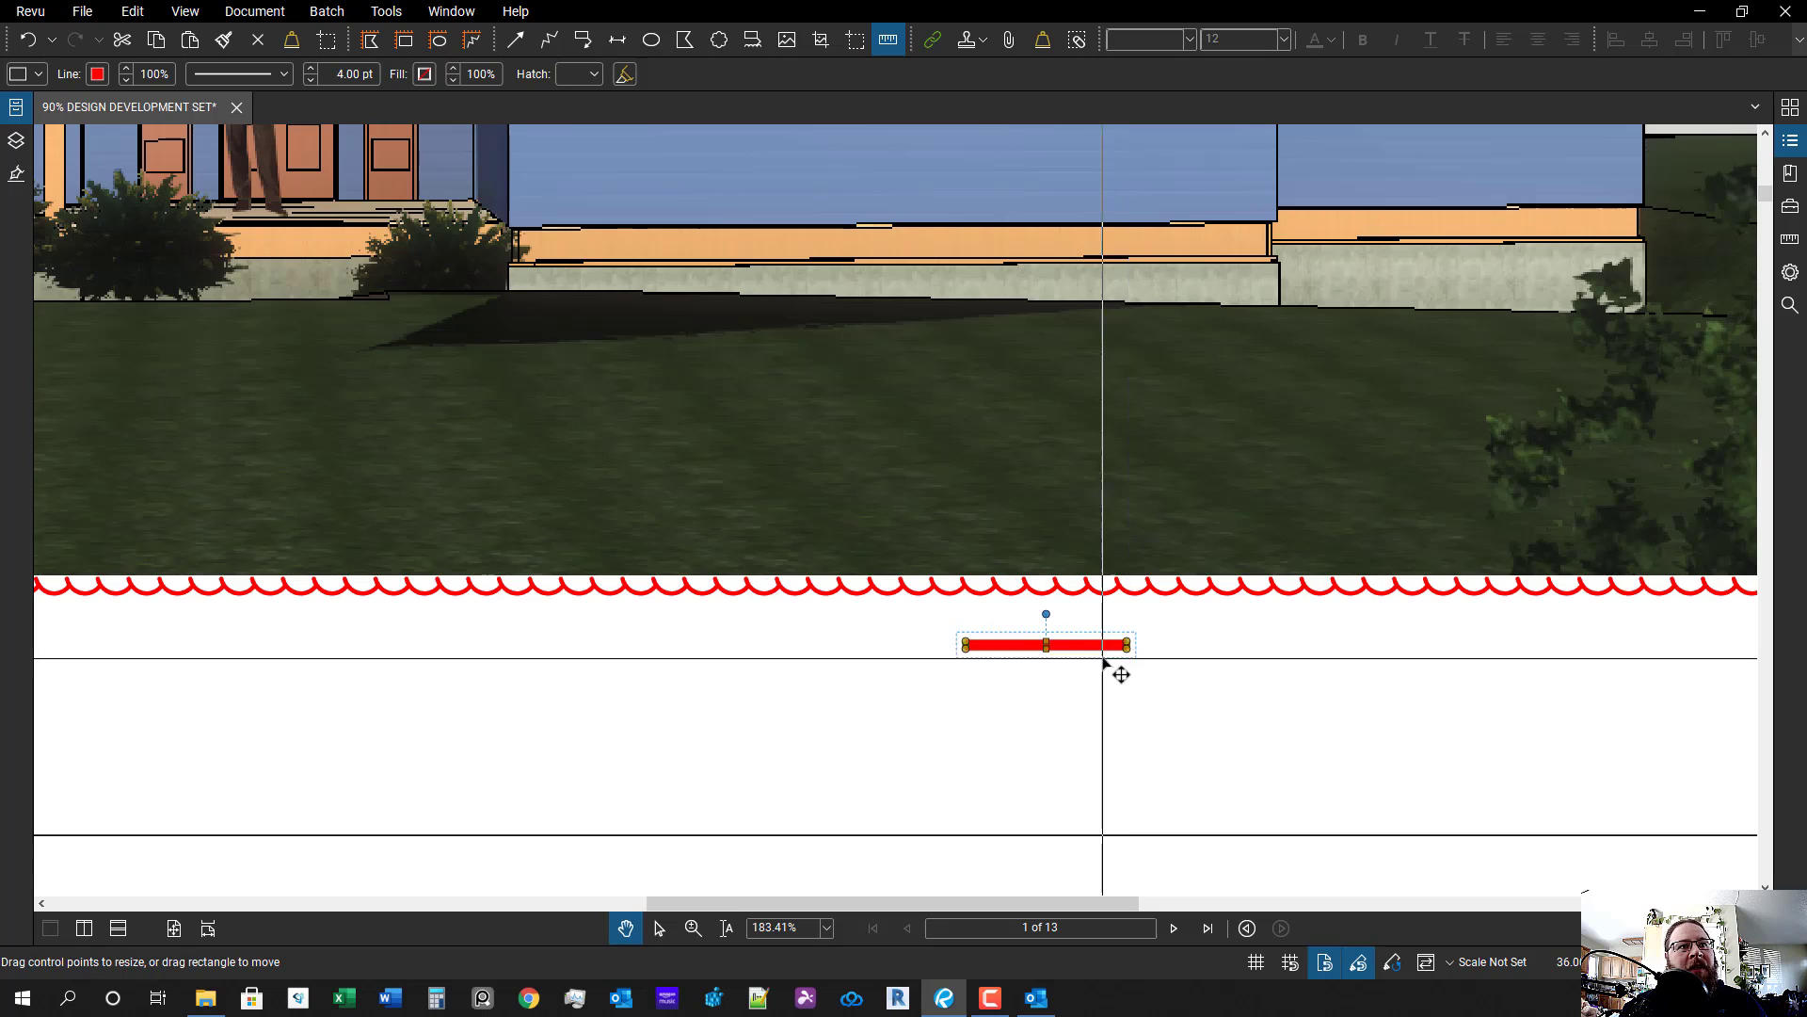
- Change the thin rectangle's author name and set its line width to 1.00
{"action": "scroll", "coordinate": [1117, 669], "scroll_direction": "up", "scroll_amount": 4}
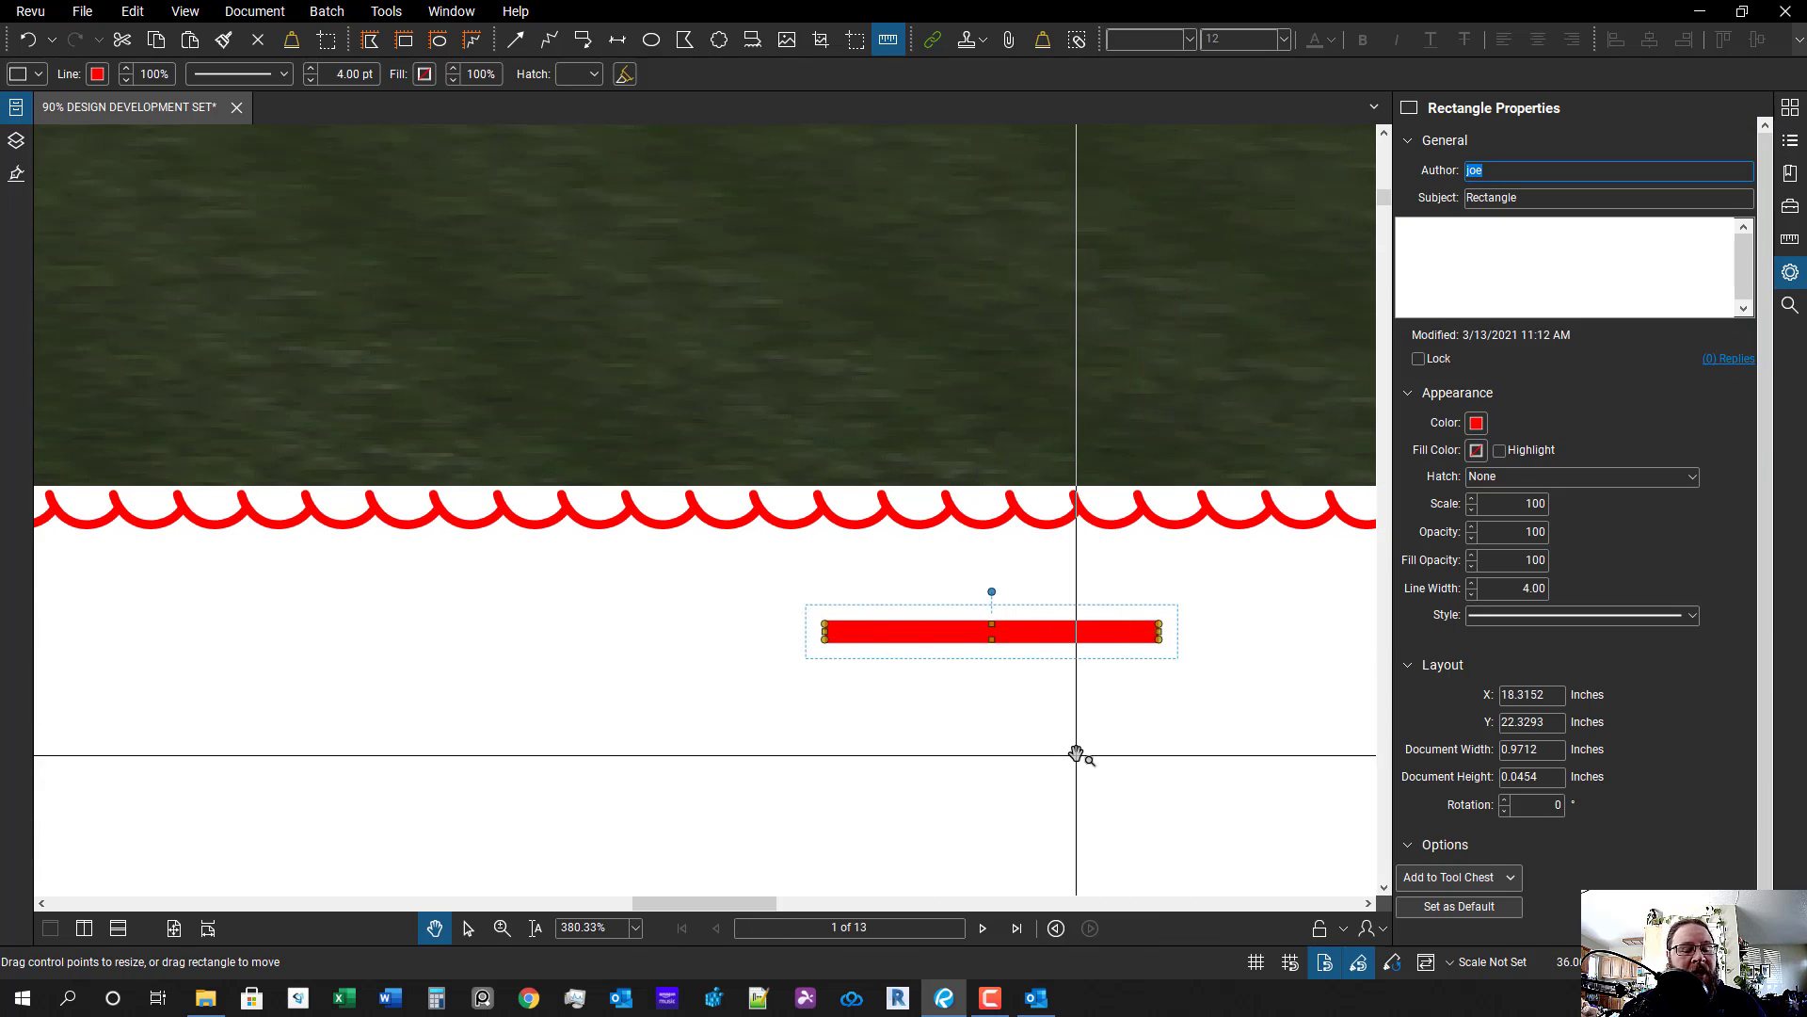
{"action": "left_click", "coordinate": [1526, 503]}
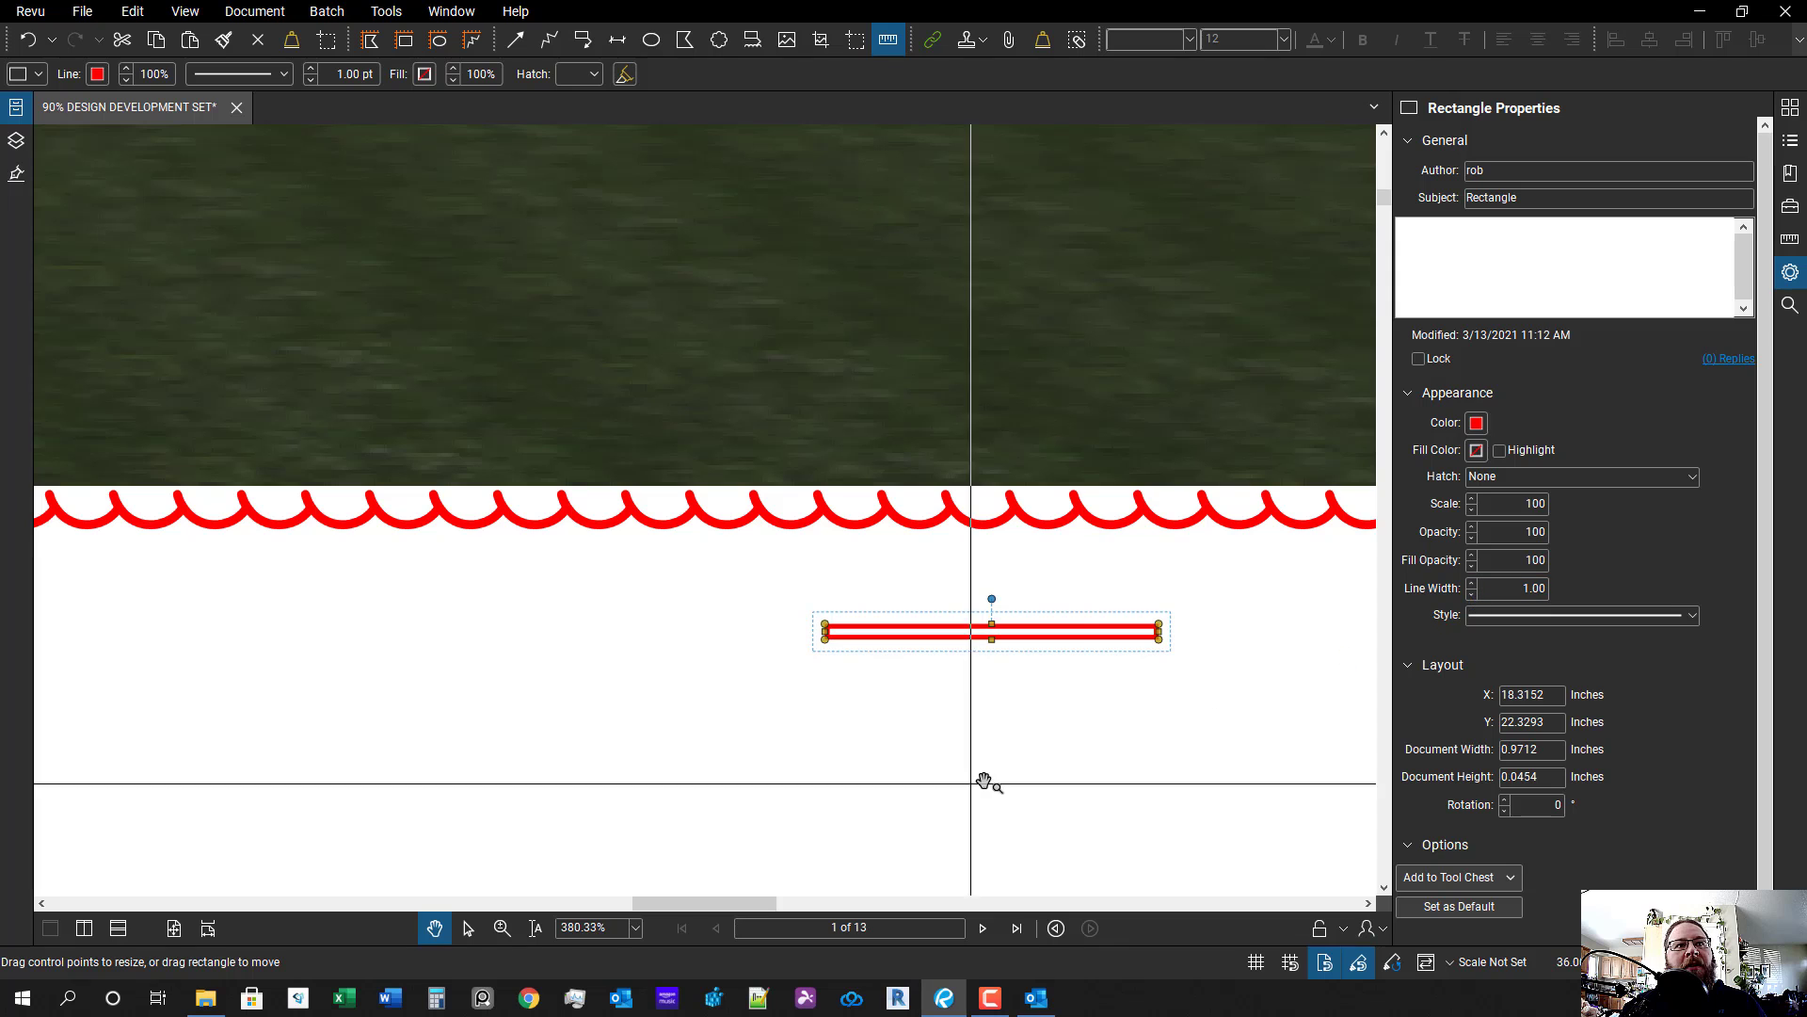
{"action": "scroll", "coordinate": [1181, 640], "scroll_direction": "up", "scroll_amount": 3}
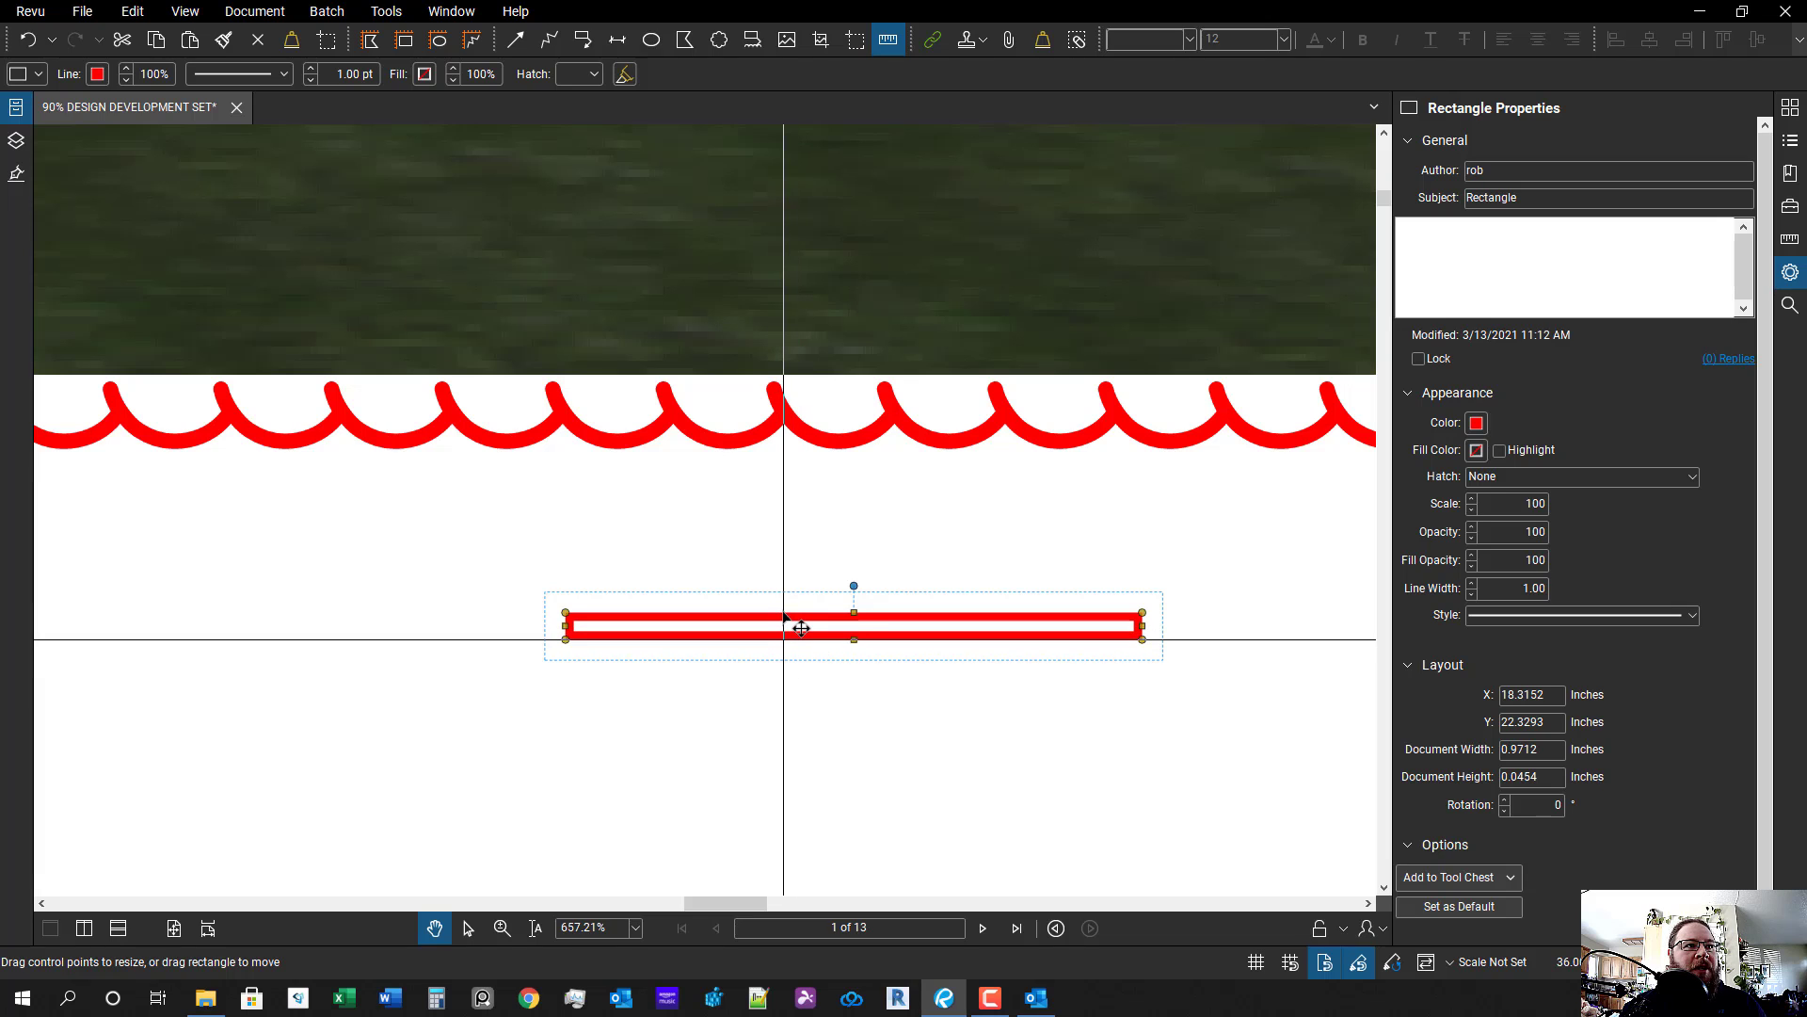
- Add a second thin red rectangle, about 0.97 by 0.02 inches, along the top edge of the first one
{"action": "left_click_drag", "start_coordinate": [783, 612], "coordinate": [849, 621]}
{"action": "scroll", "coordinate": [858, 608], "scroll_direction": "up", "scroll_amount": 3}
{"action": "scroll", "coordinate": [1040, 807], "scroll_direction": "down", "scroll_amount": 3}
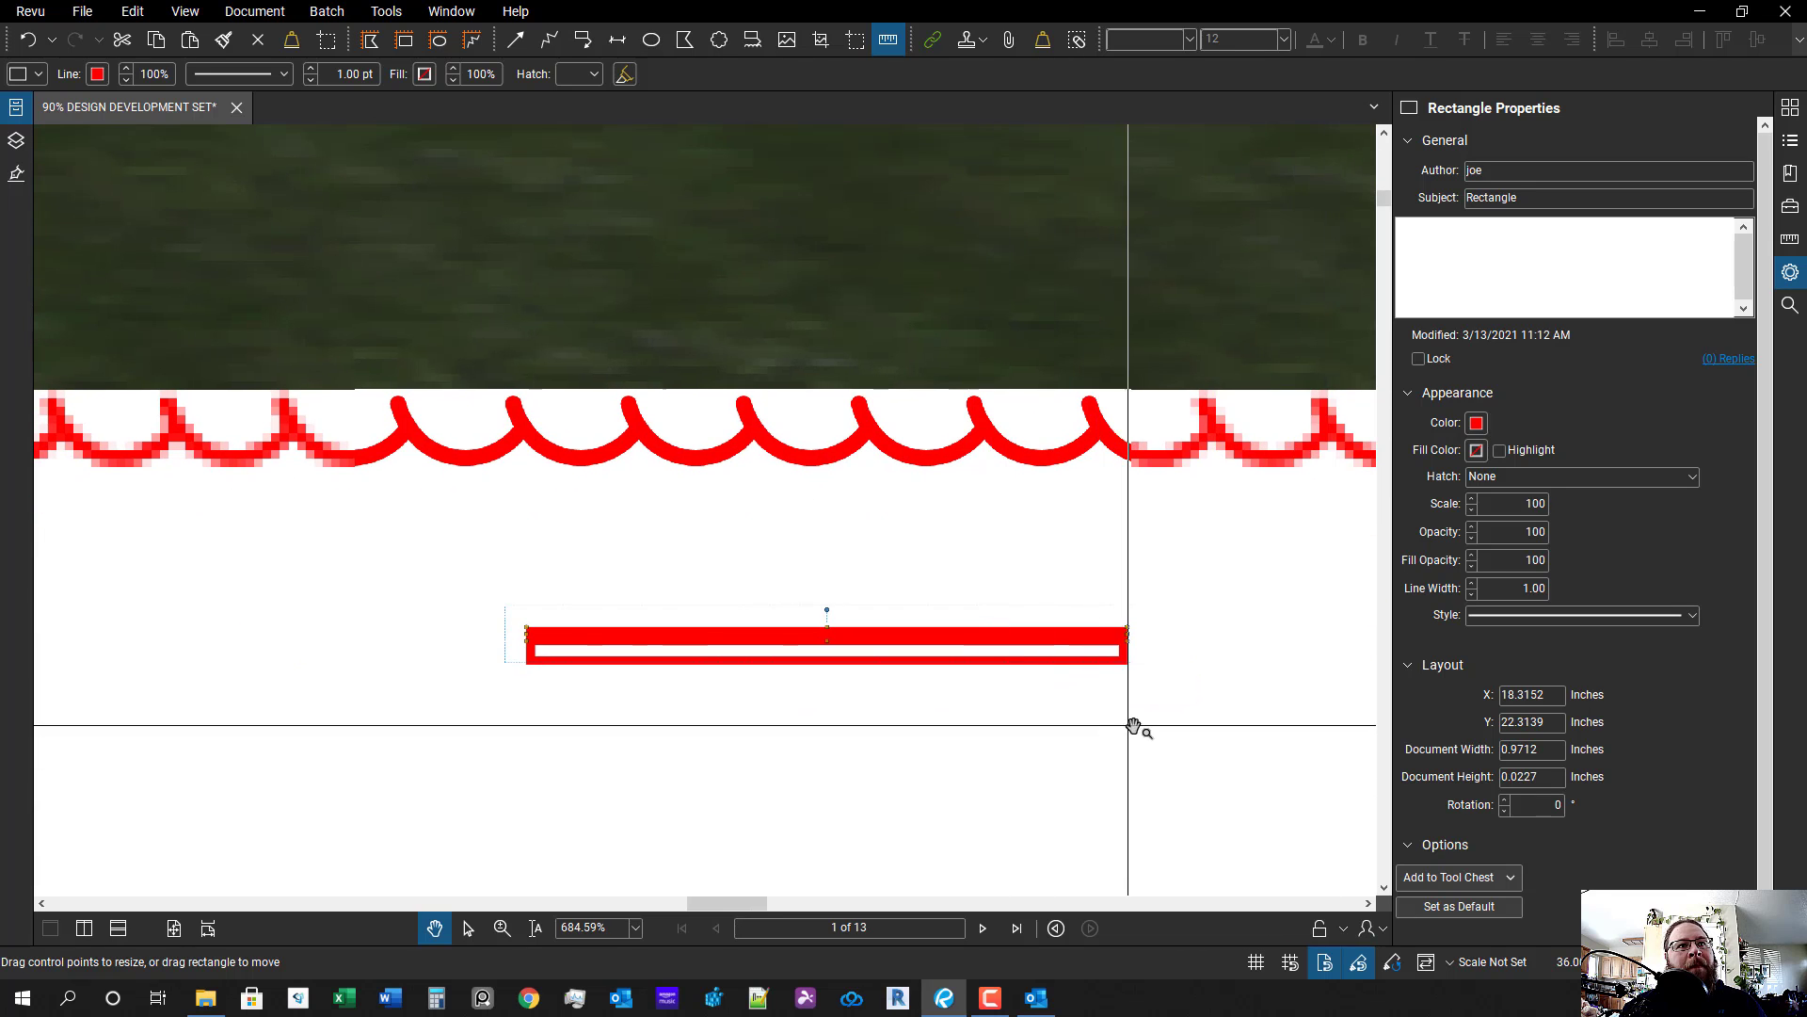
- Set the line width of both thin red rectangles below the house view to 0.50
{"action": "left_click_drag", "start_coordinate": [1131, 720], "coordinate": [968, 593]}
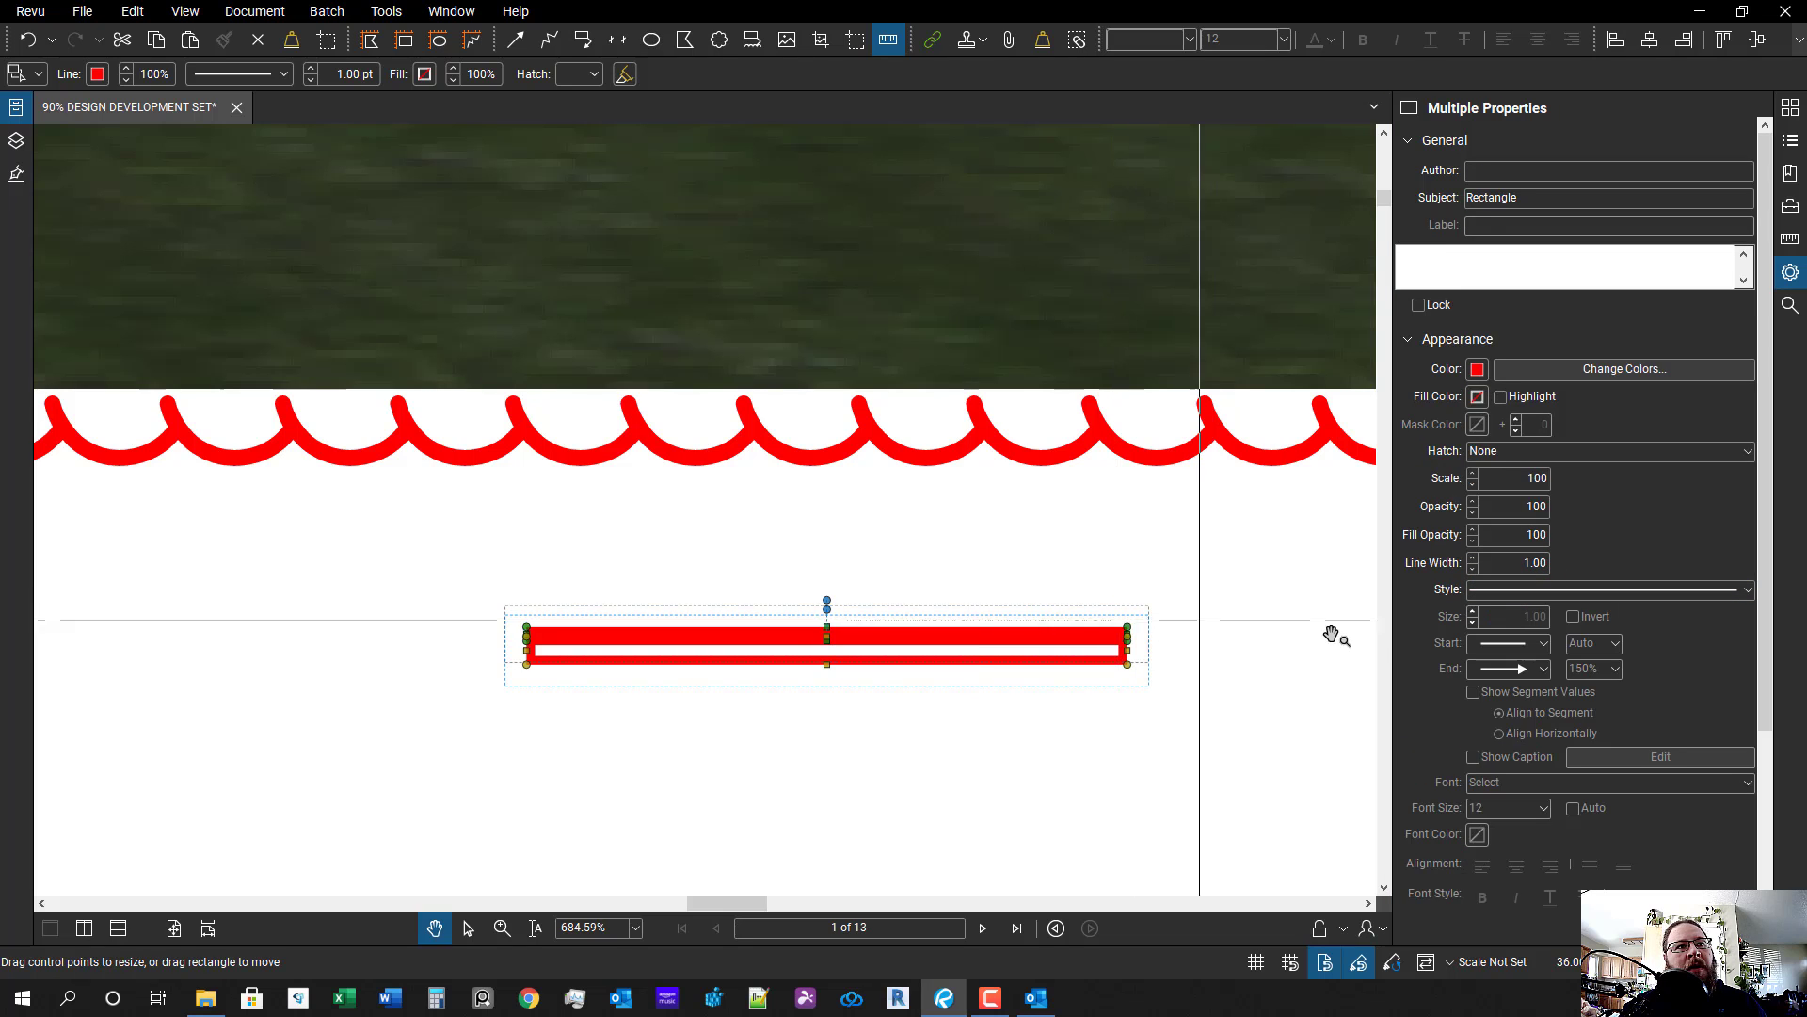
{"action": "left_click", "coordinate": [1473, 567]}
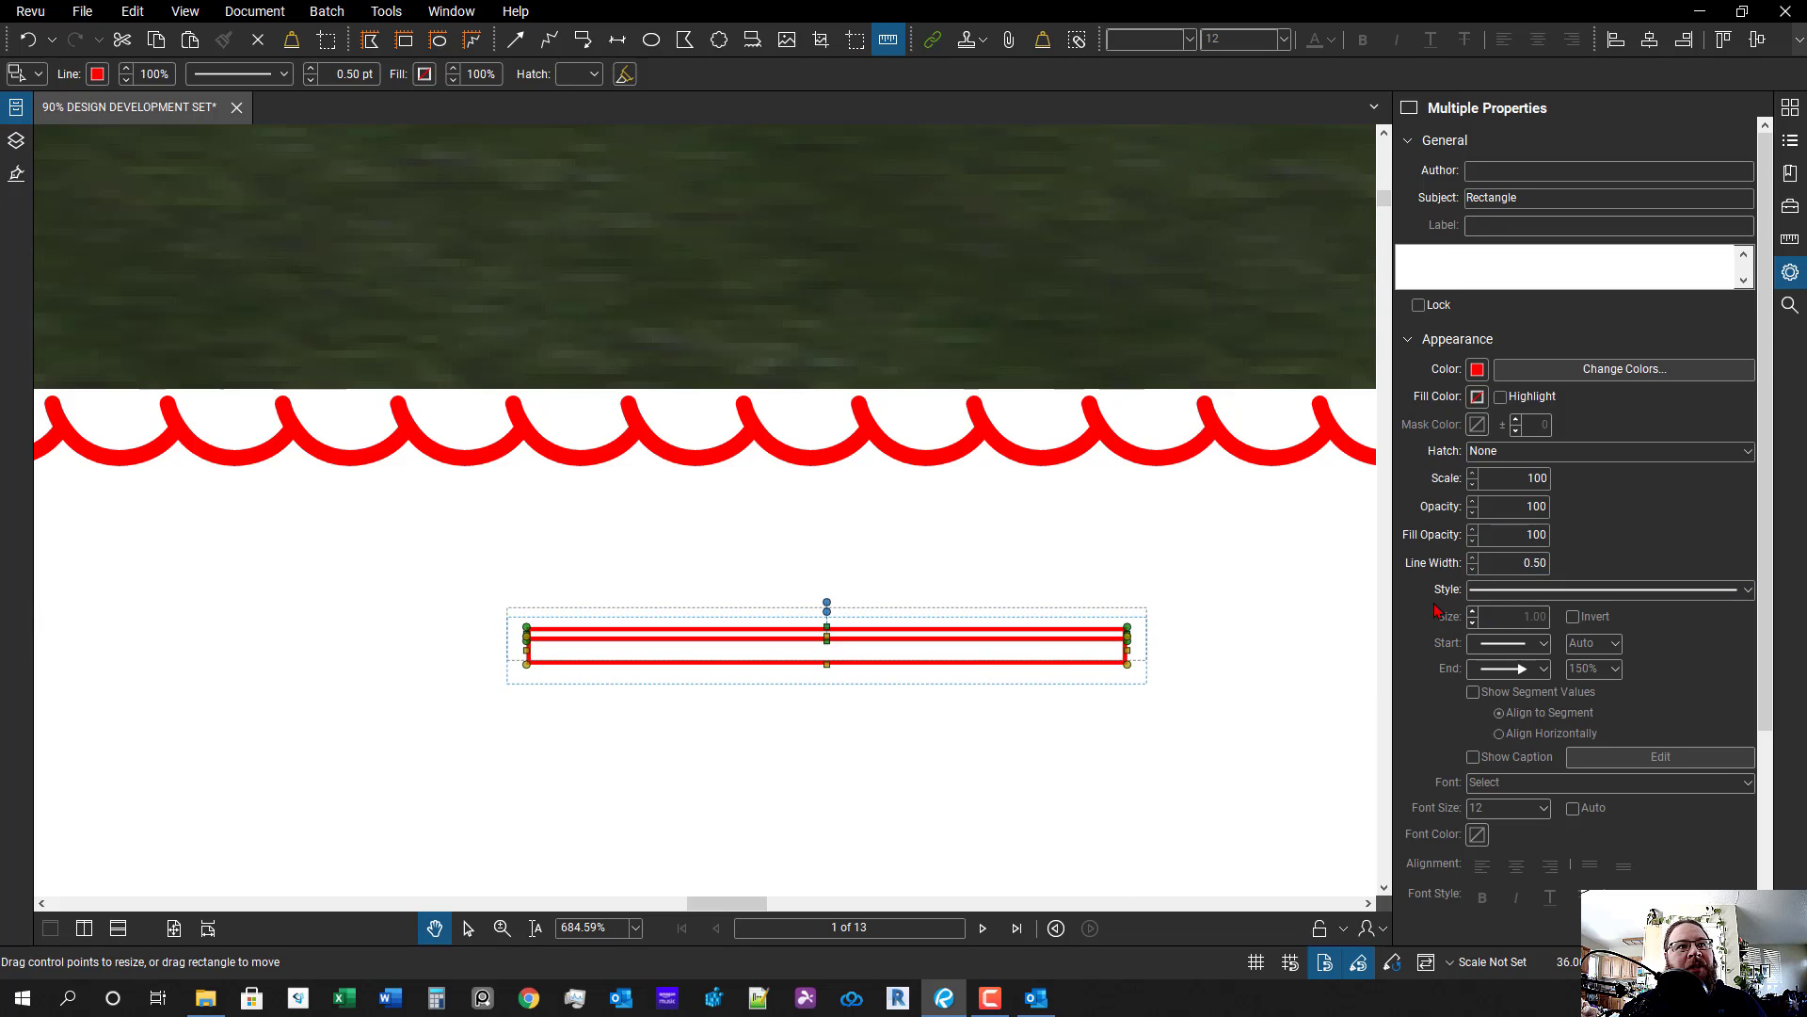
{"action": "scroll", "coordinate": [850, 737], "scroll_direction": "down", "scroll_amount": 2}
{"action": "scroll", "coordinate": [979, 753], "scroll_direction": "down", "scroll_amount": 2}
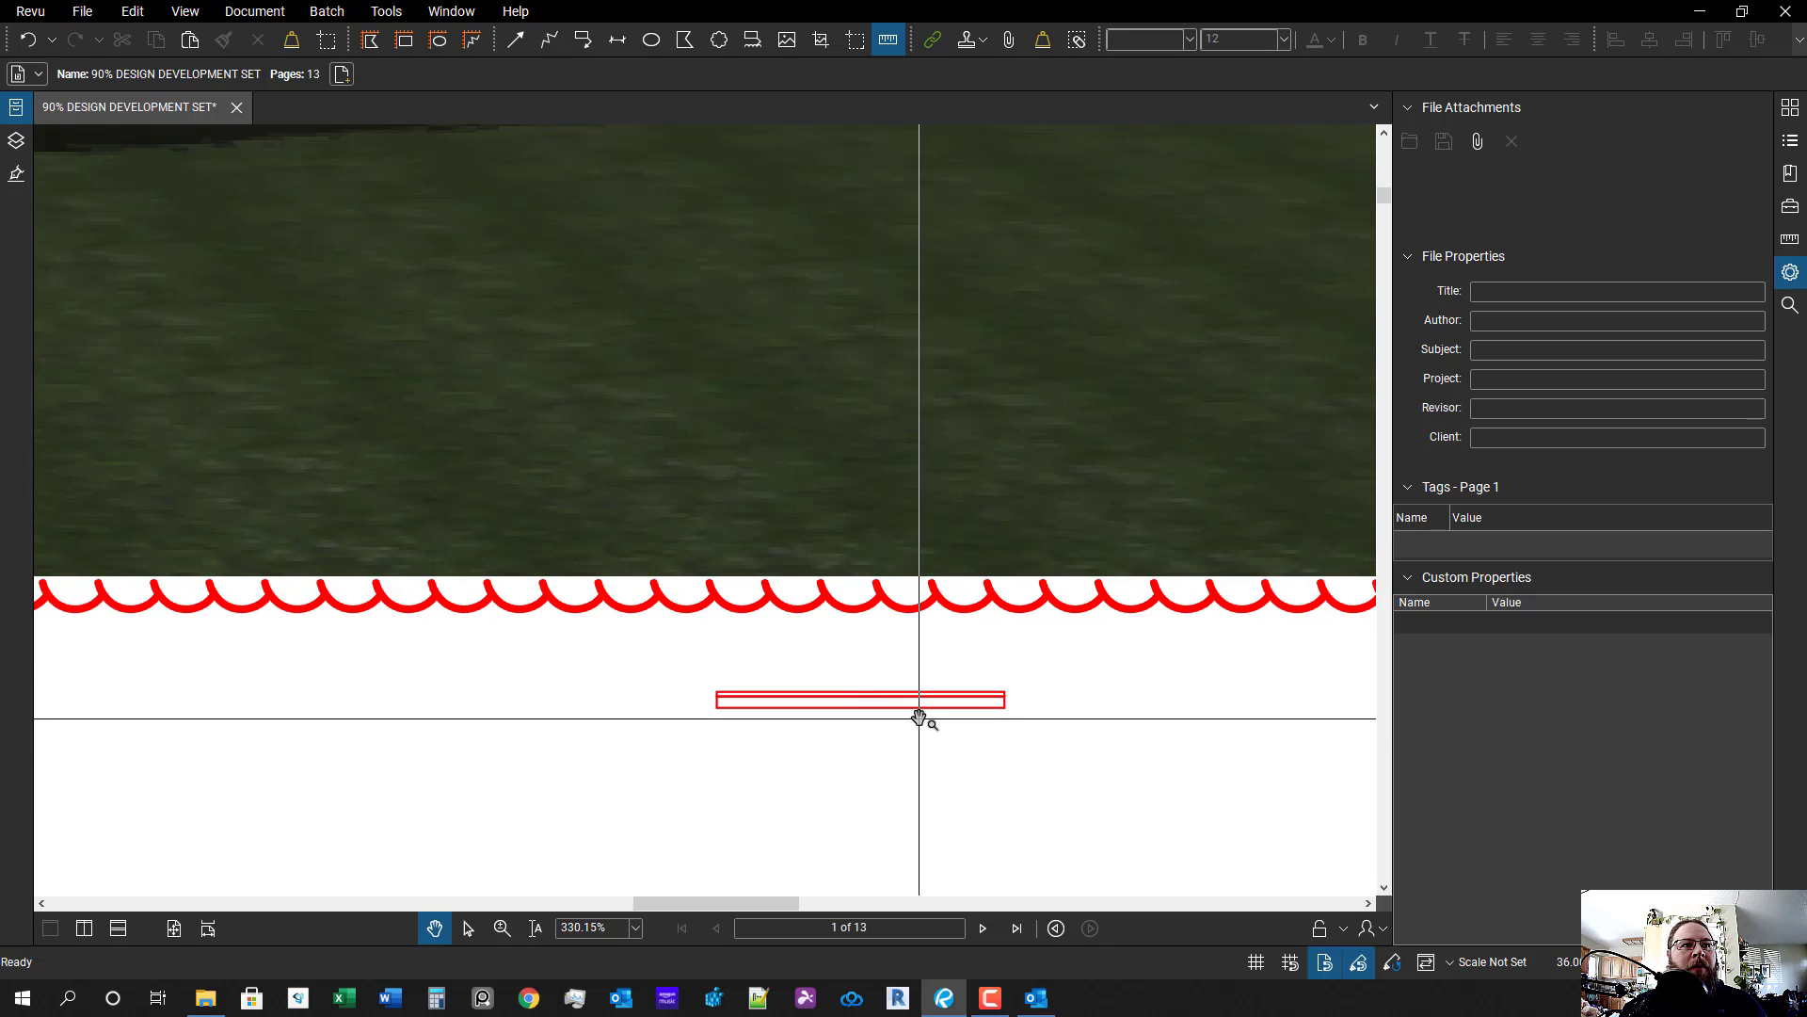
- Draw a red rectangle about 4.64 by 0.32 inches over the orange band below the front gable wall's siding
{"action": "scroll", "coordinate": [904, 751], "scroll_direction": "down", "scroll_amount": 2}
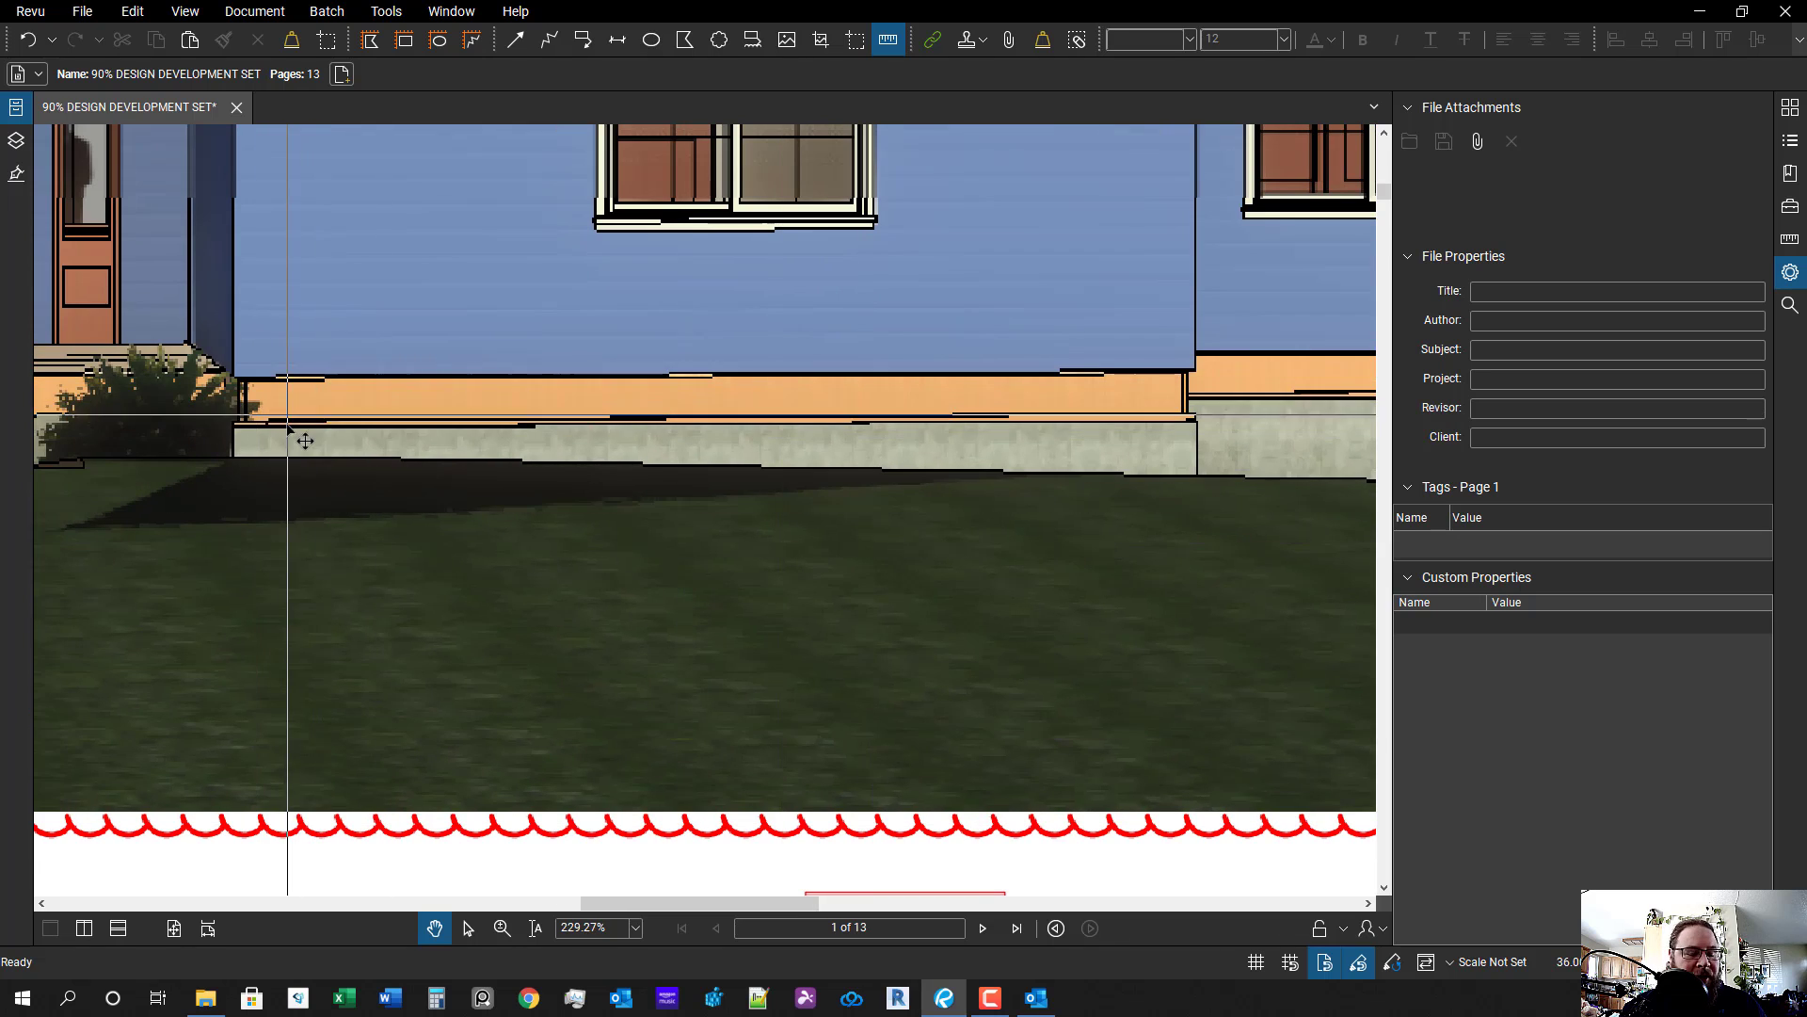
{"action": "key", "text": "r"}
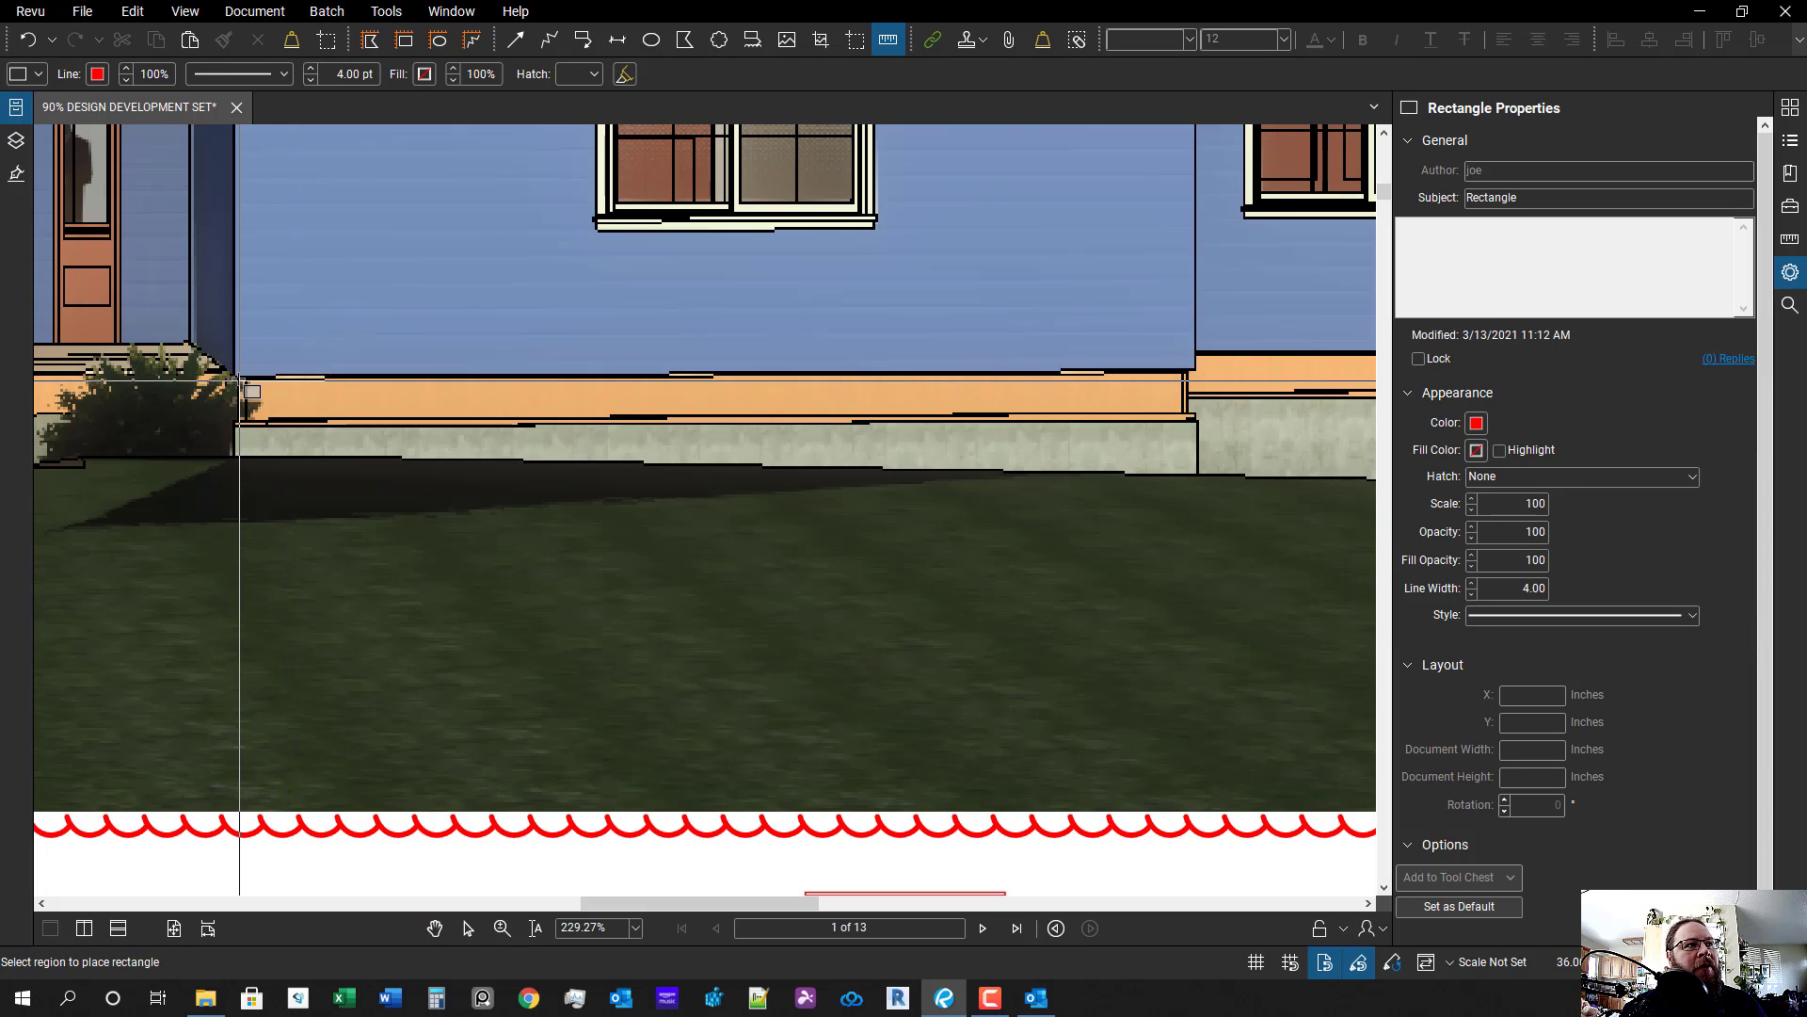
{"action": "left_click_drag", "start_coordinate": [237, 377], "coordinate": [1196, 439]}
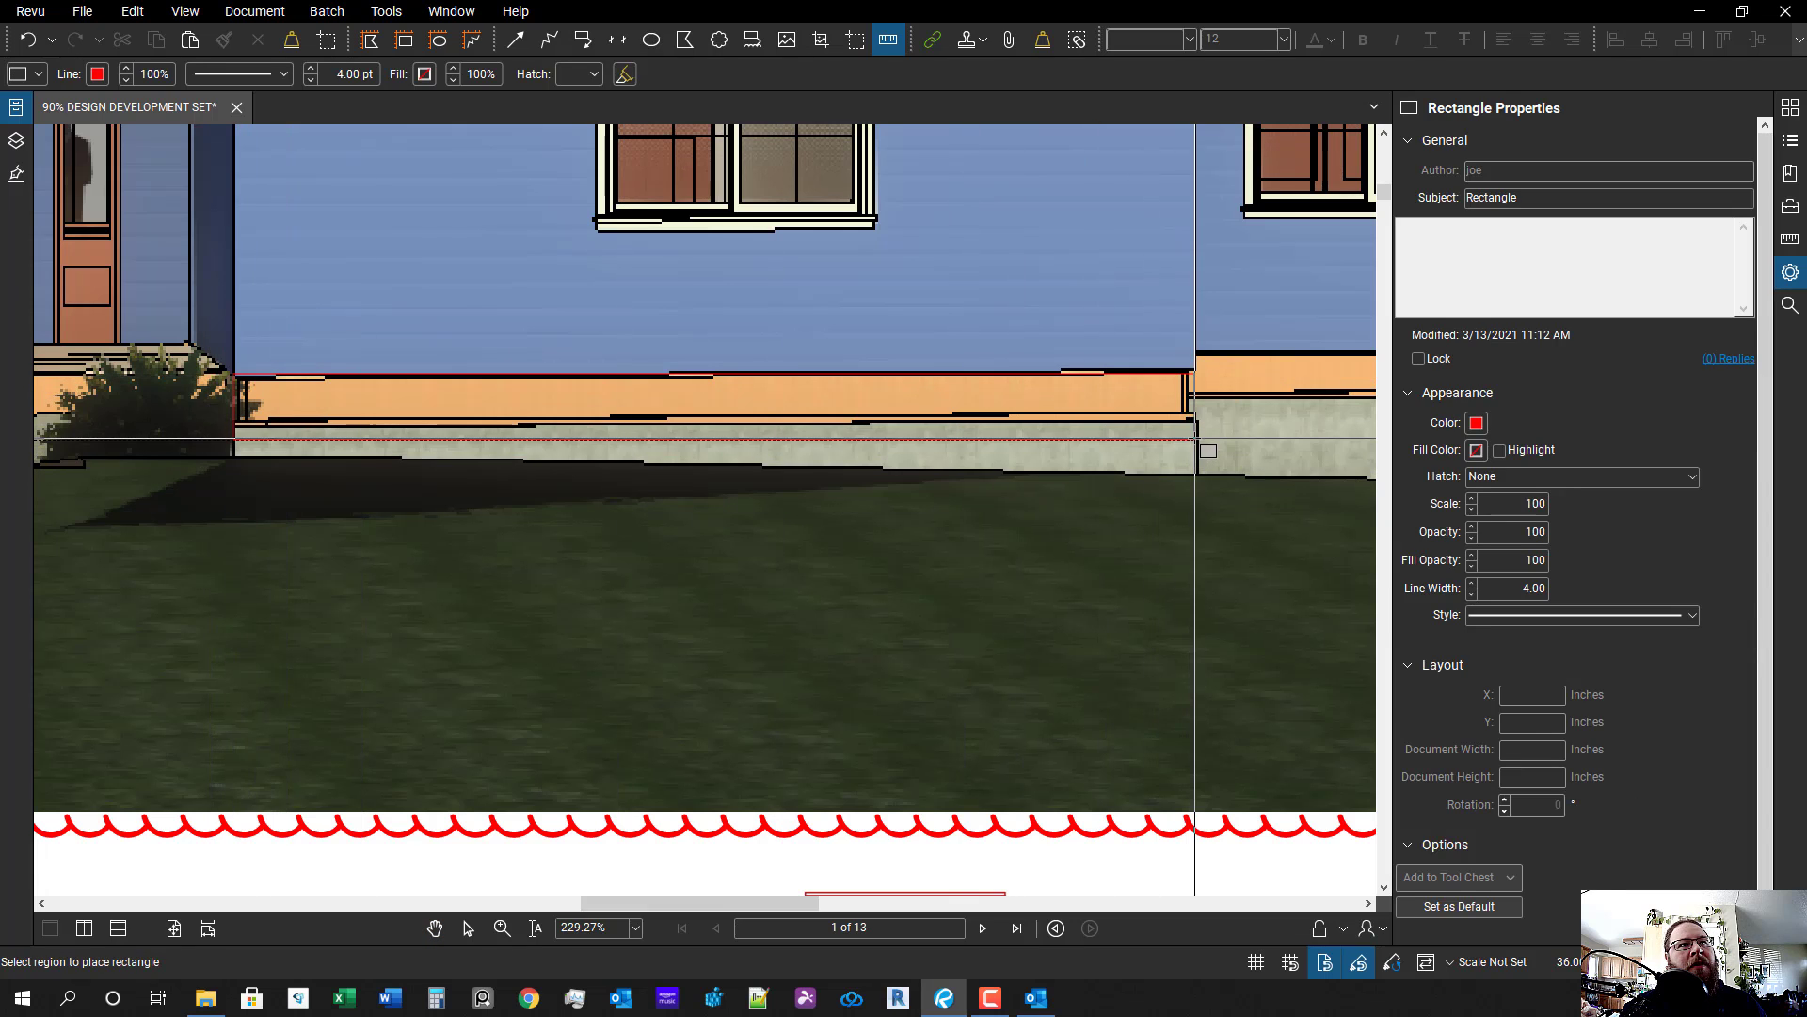
{"action": "key", "text": "Escape"}
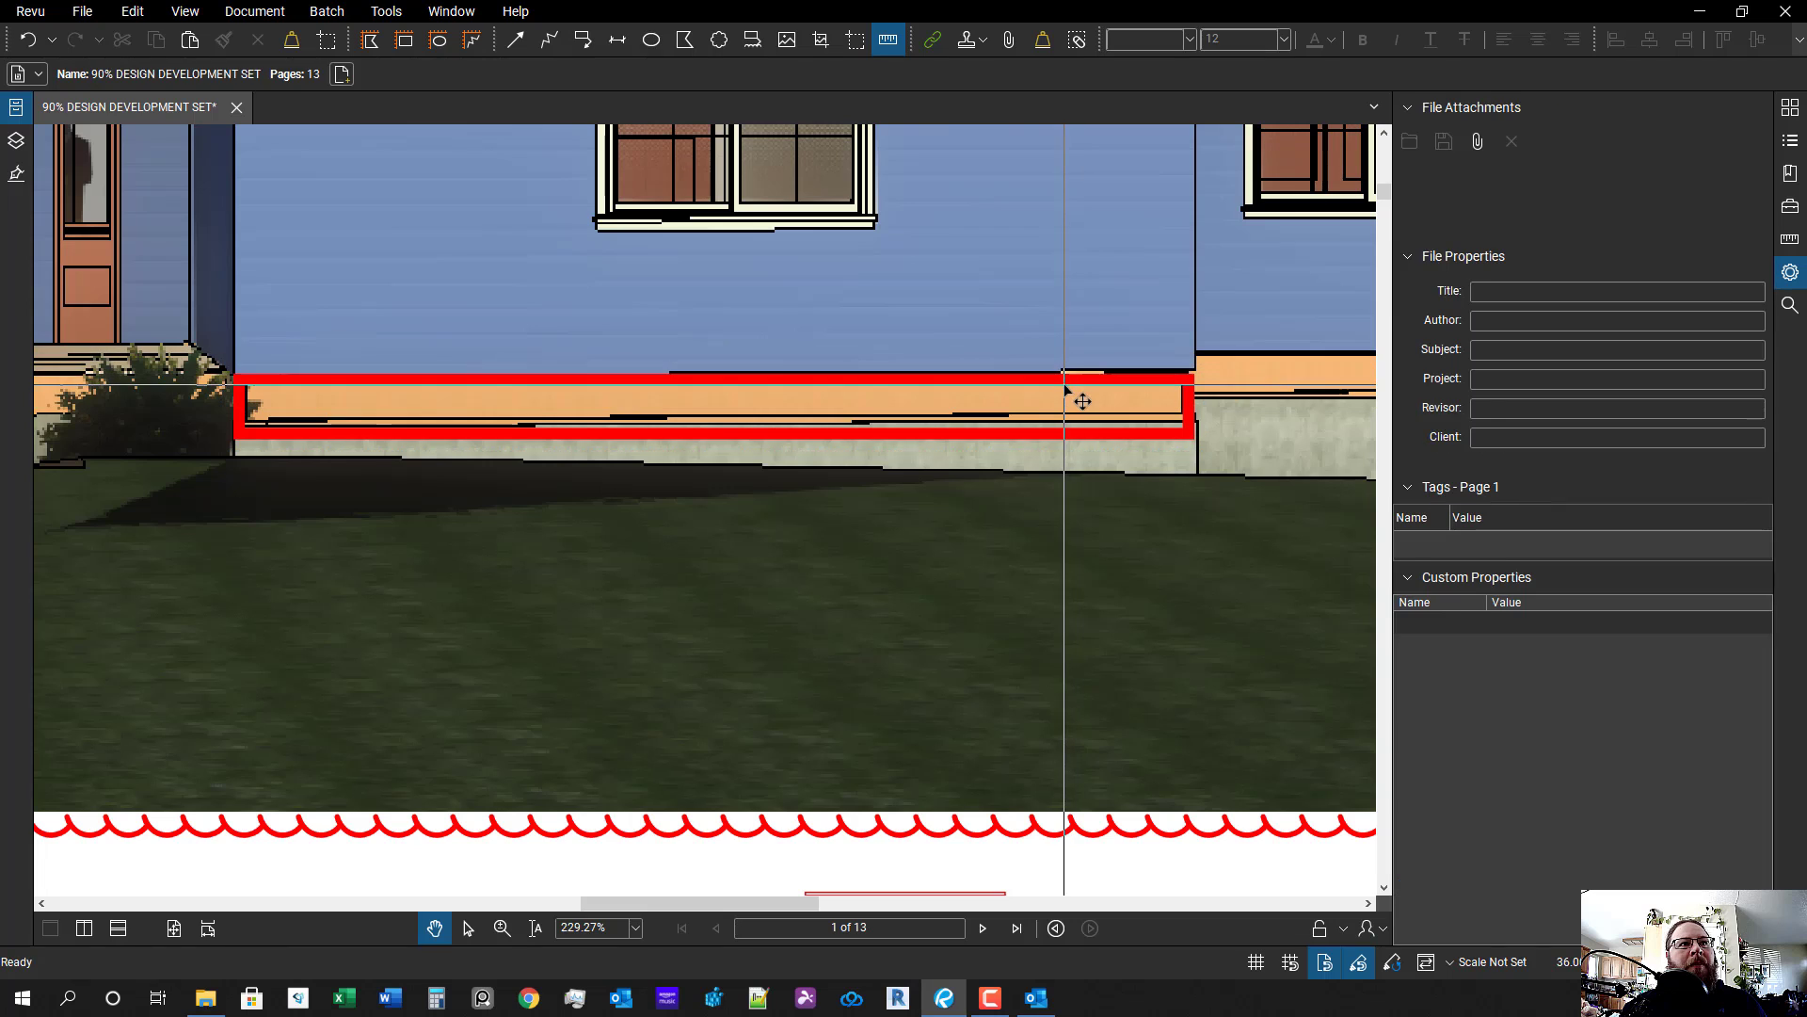
- Match the rectangle's fill and outline colors to the house by sampling the blue siding above it for both
{"action": "left_click", "coordinate": [1065, 381]}
{"action": "left_click", "coordinate": [1477, 451]}
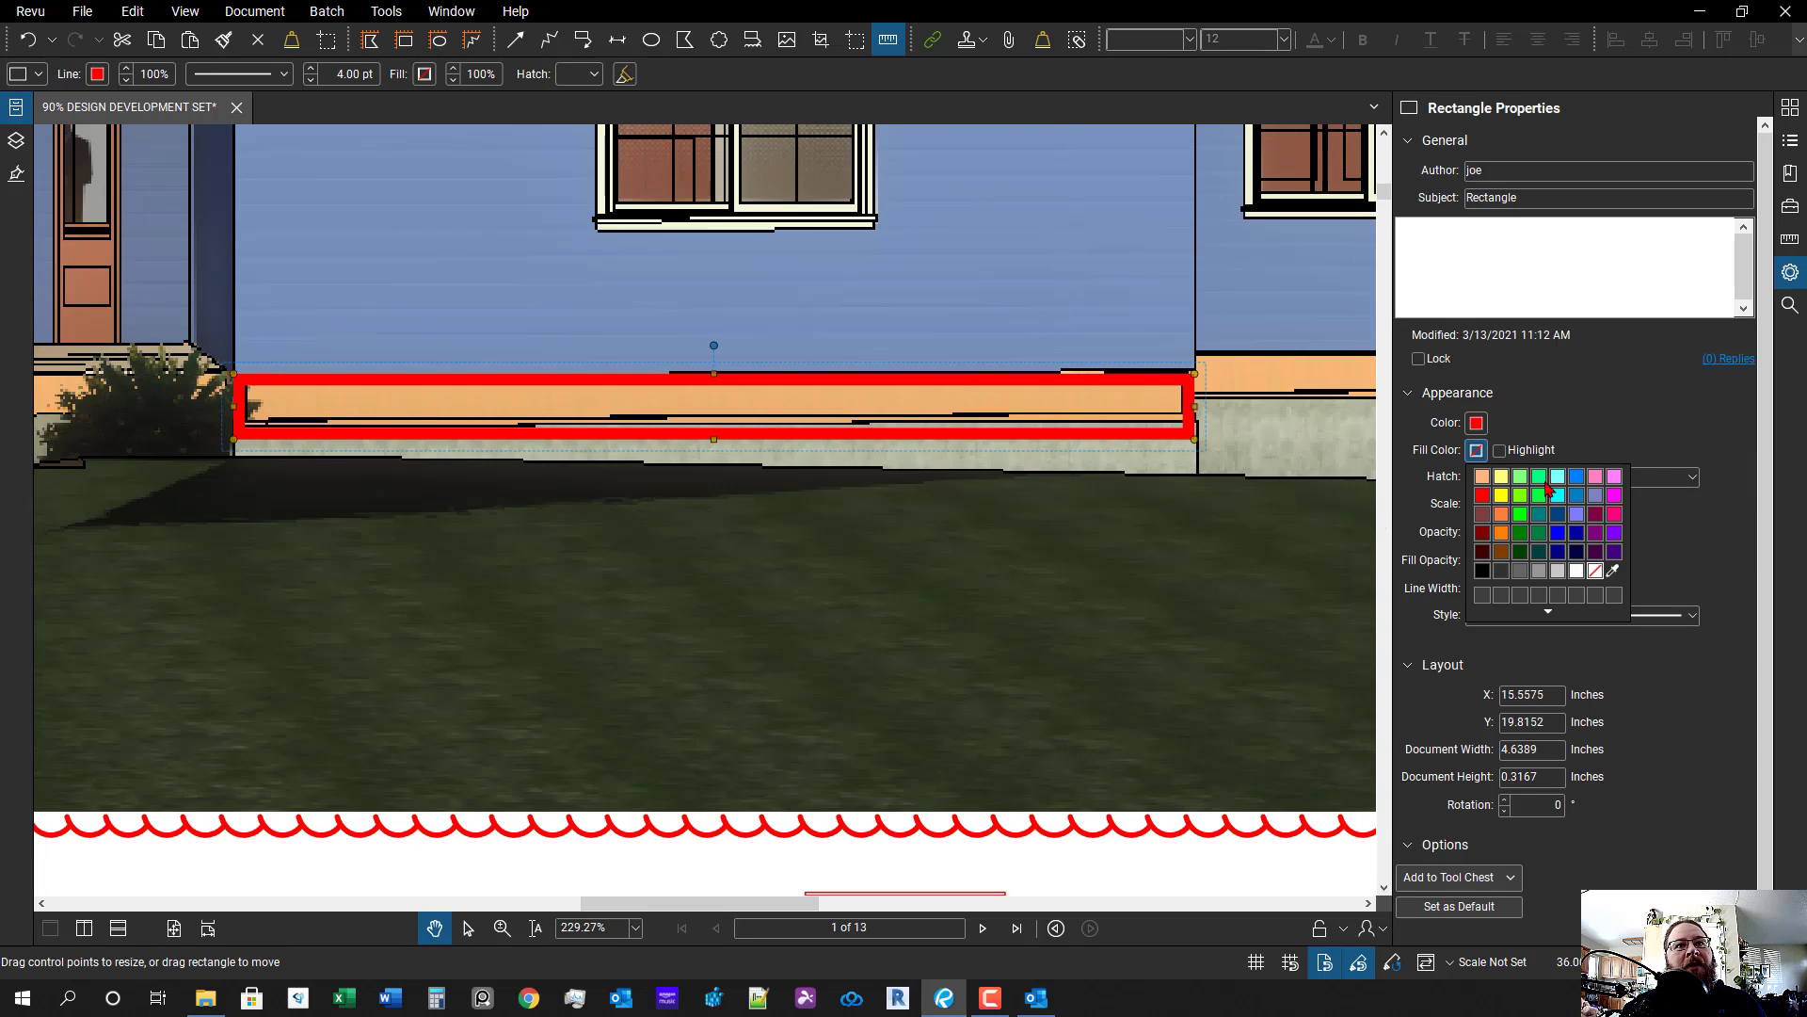
{"action": "left_click", "coordinate": [1613, 572]}
{"action": "left_click", "coordinate": [1125, 325]}
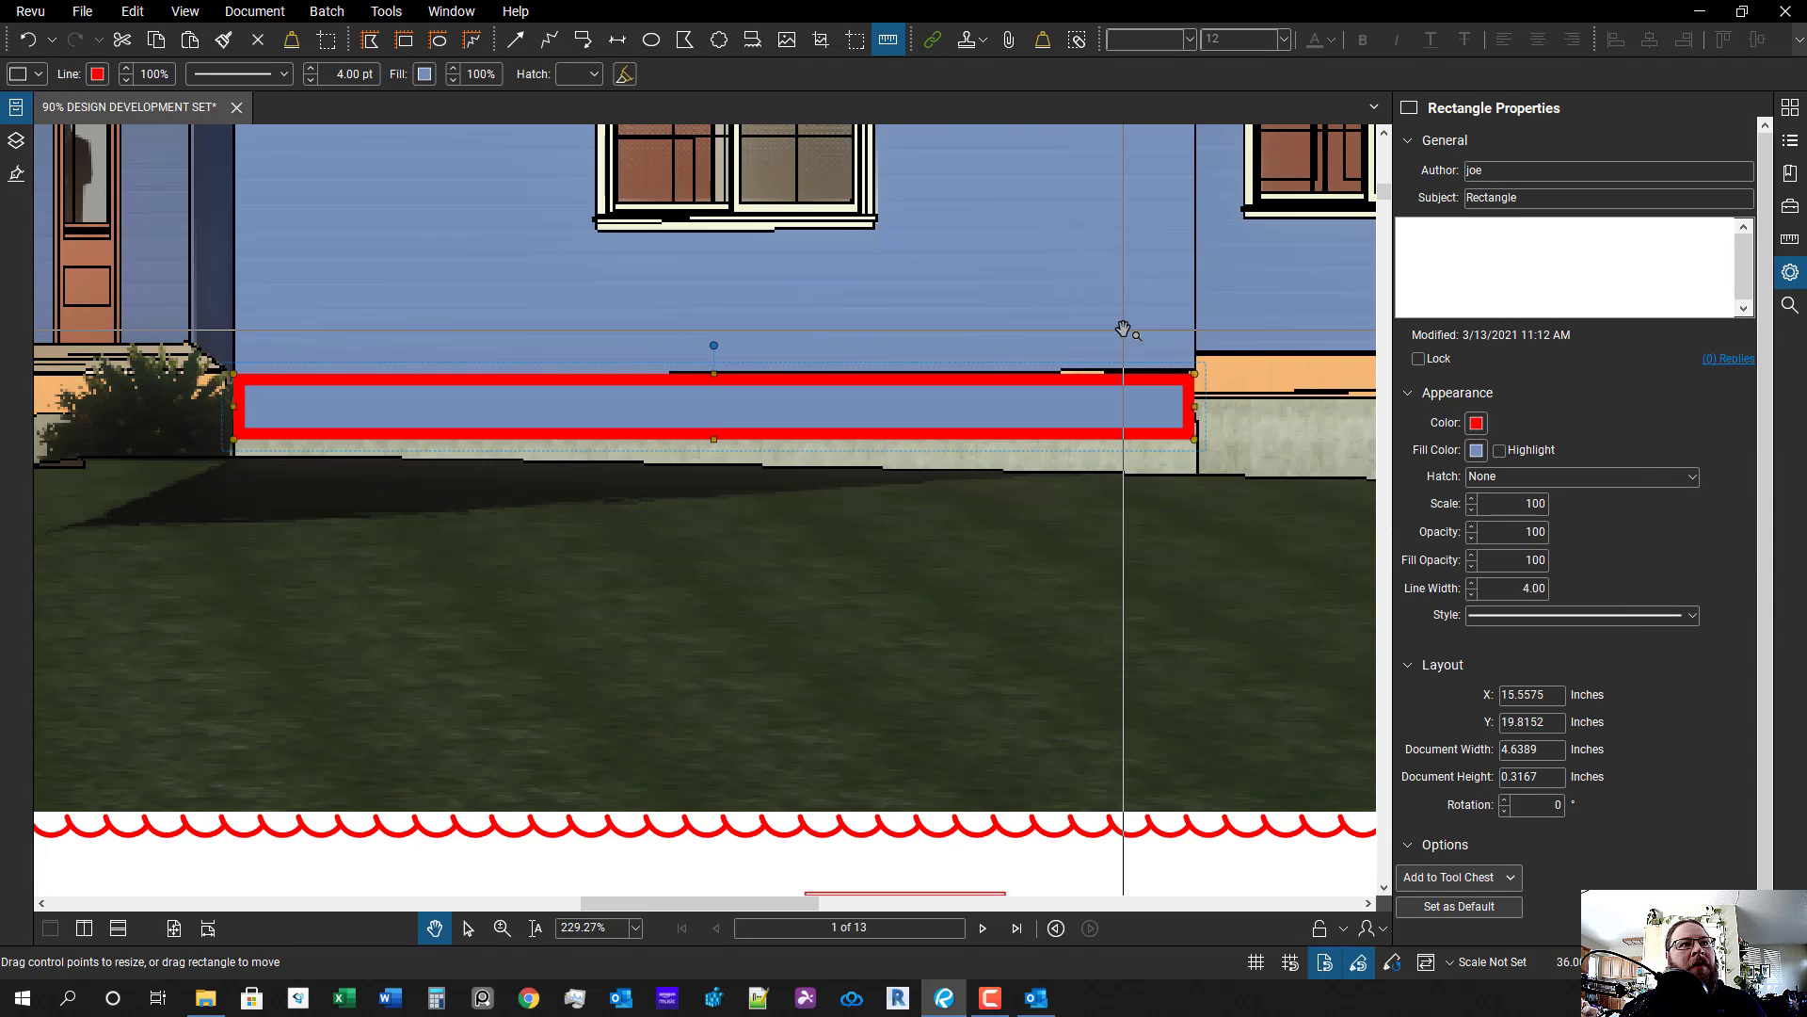
{"action": "left_click", "coordinate": [1515, 588]}
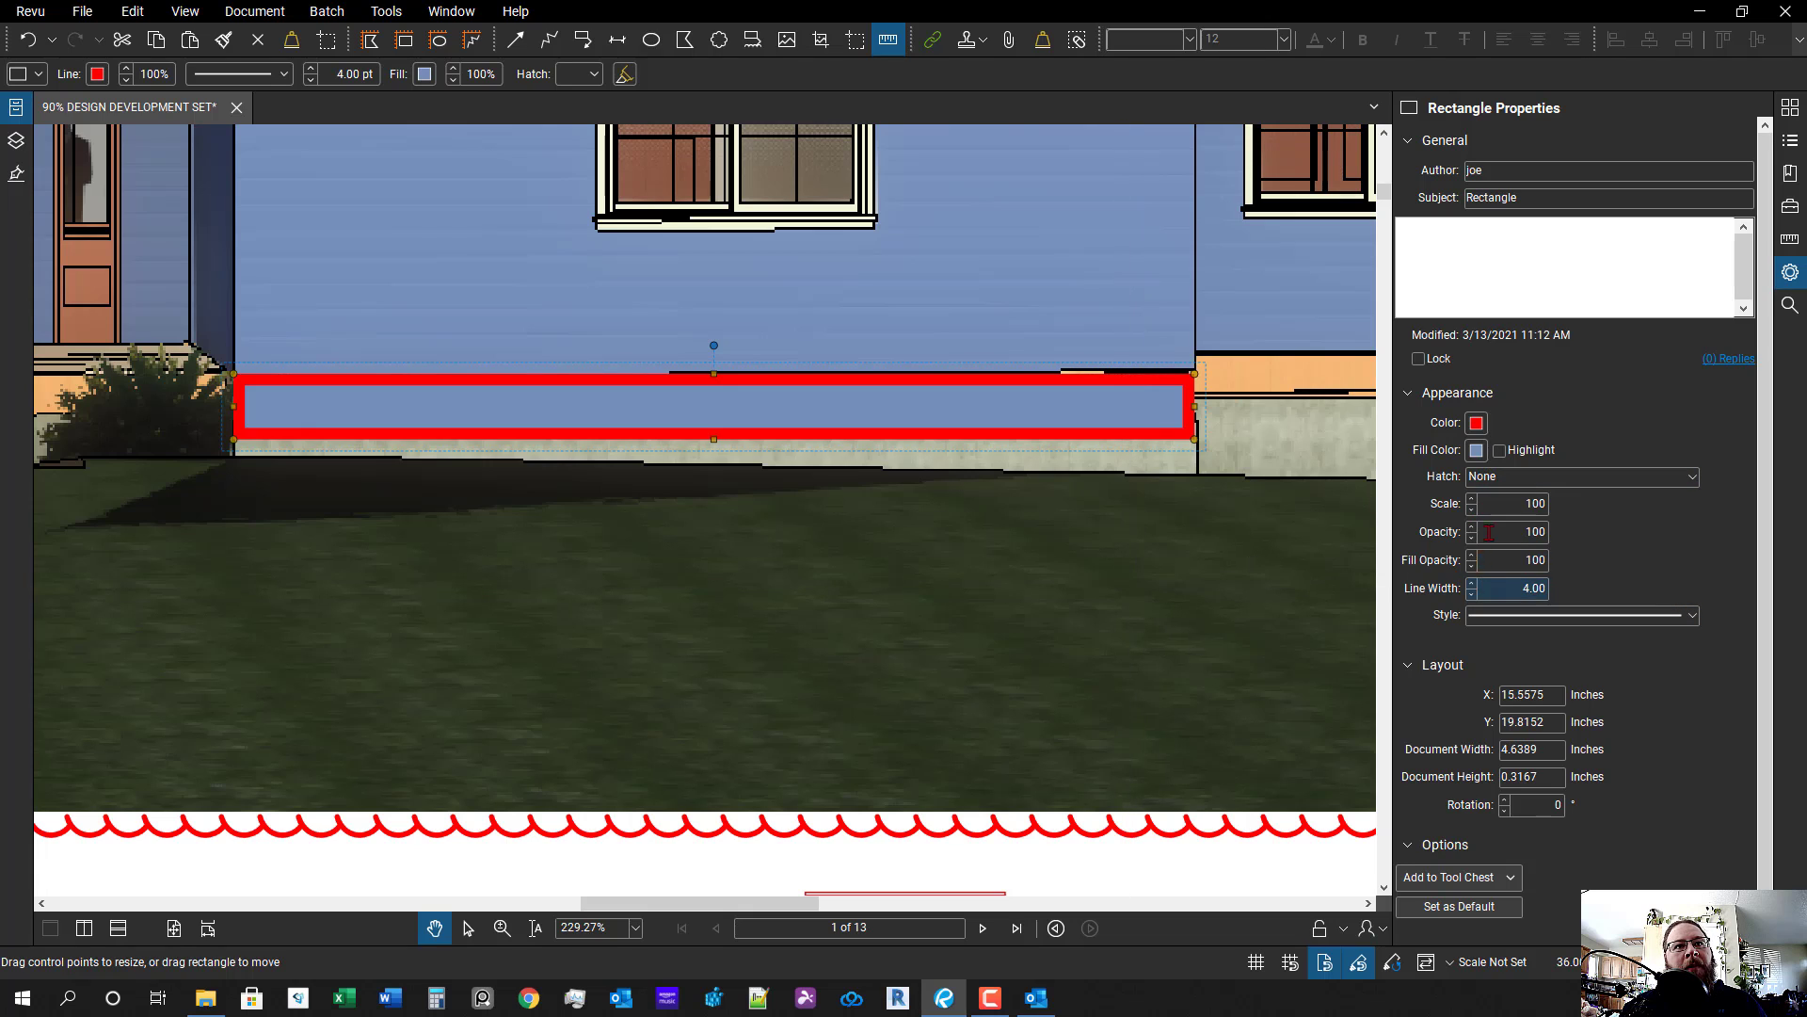
{"action": "left_click", "coordinate": [1476, 424]}
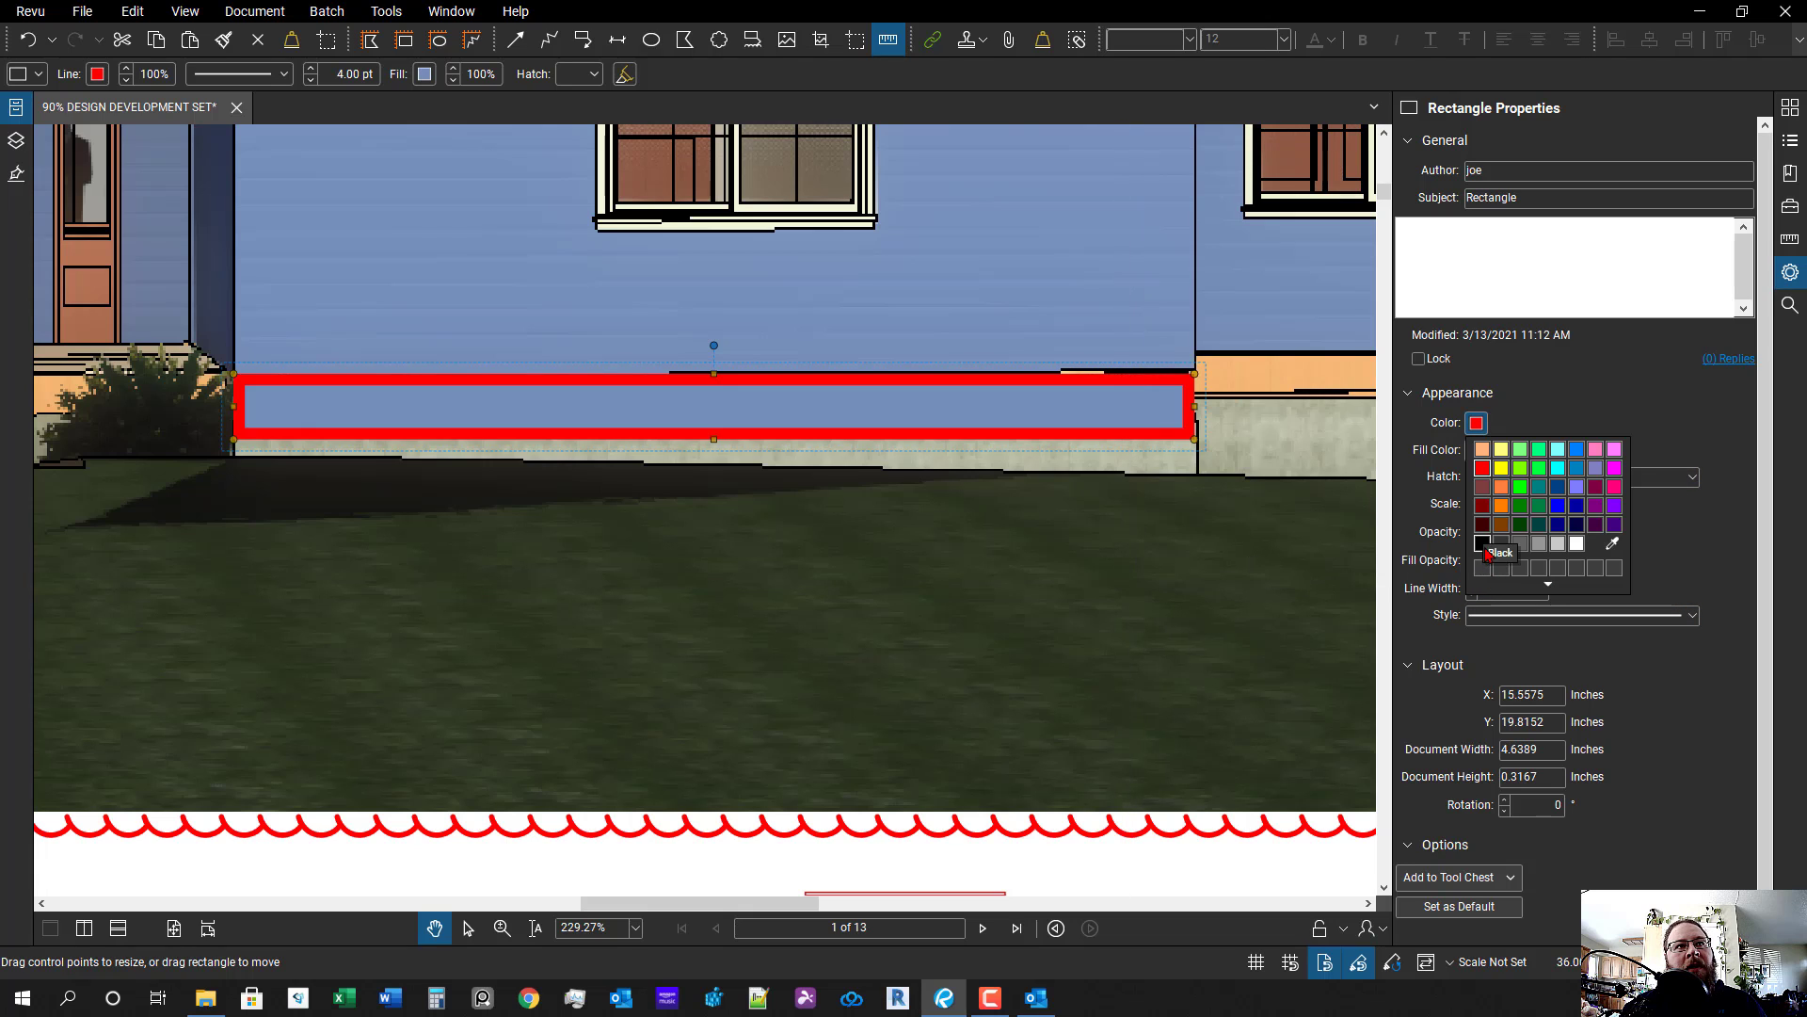
{"action": "left_click", "coordinate": [1613, 543]}
{"action": "left_click", "coordinate": [1129, 325]}
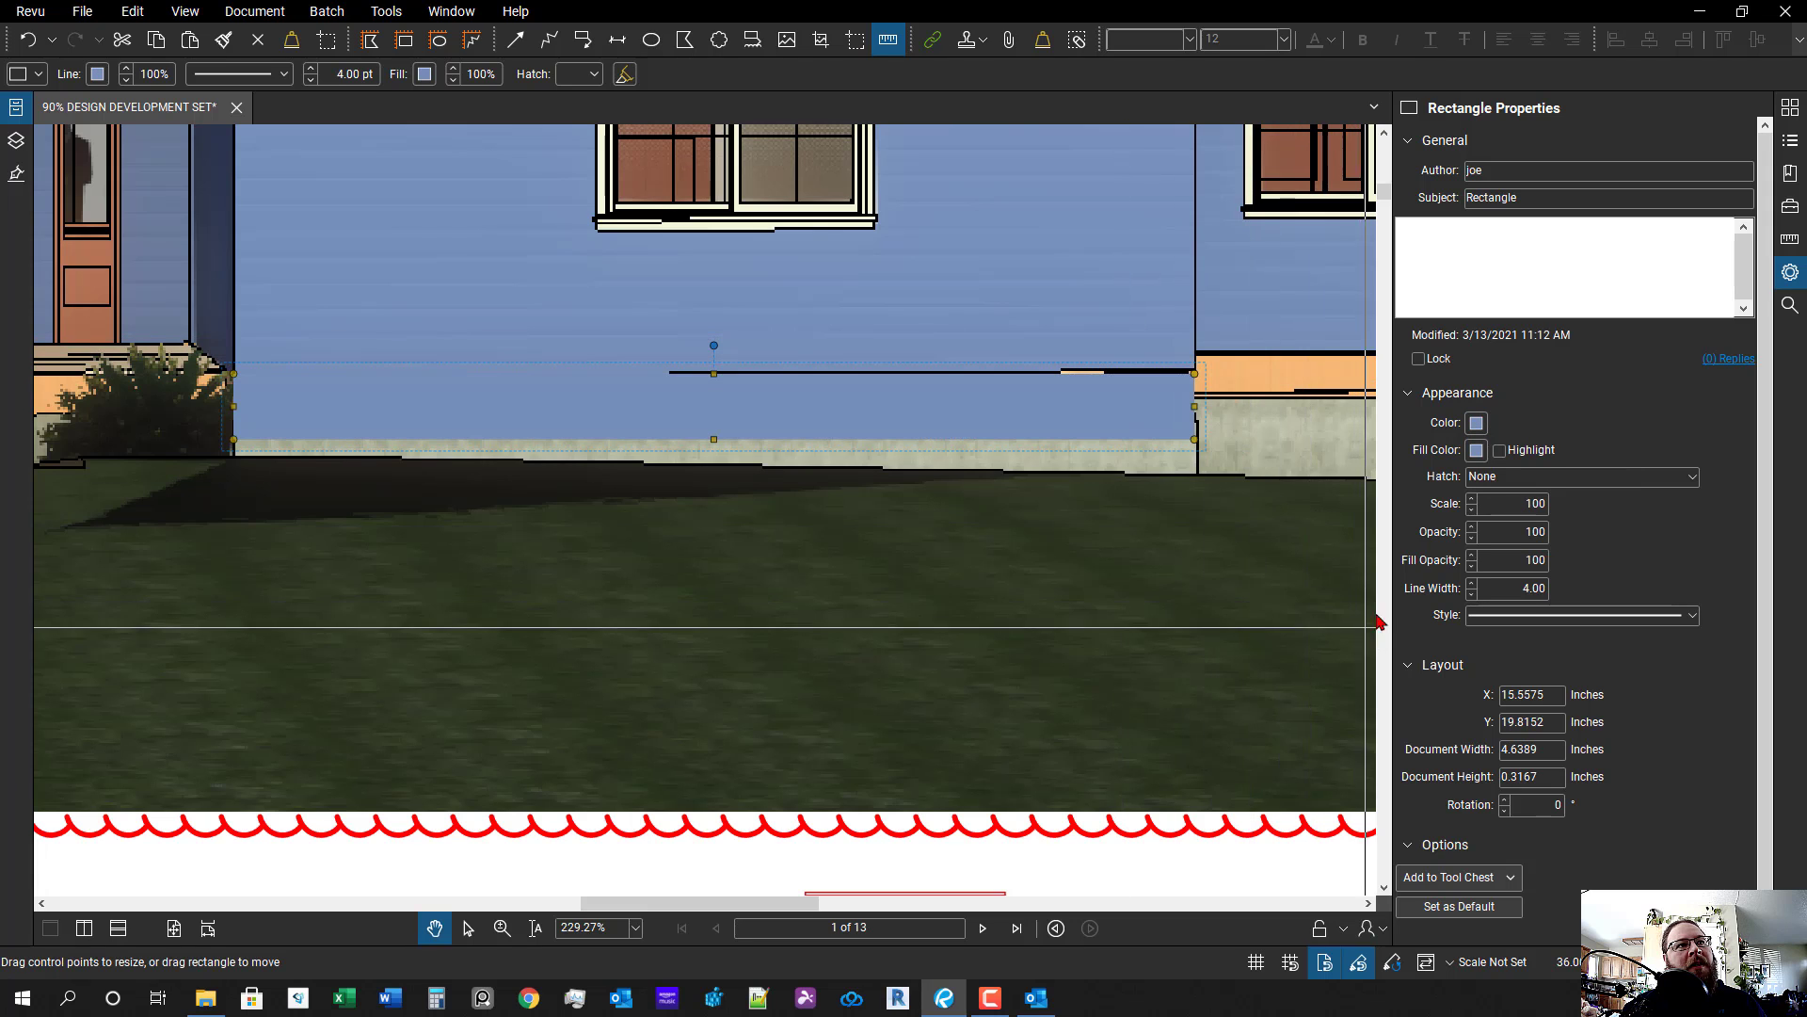
- Raise the blue rectangle's top edge to a height of about 0.37 inches, covering the black line below the siding
{"action": "scroll", "coordinate": [1192, 417], "scroll_direction": "up", "scroll_amount": 3}
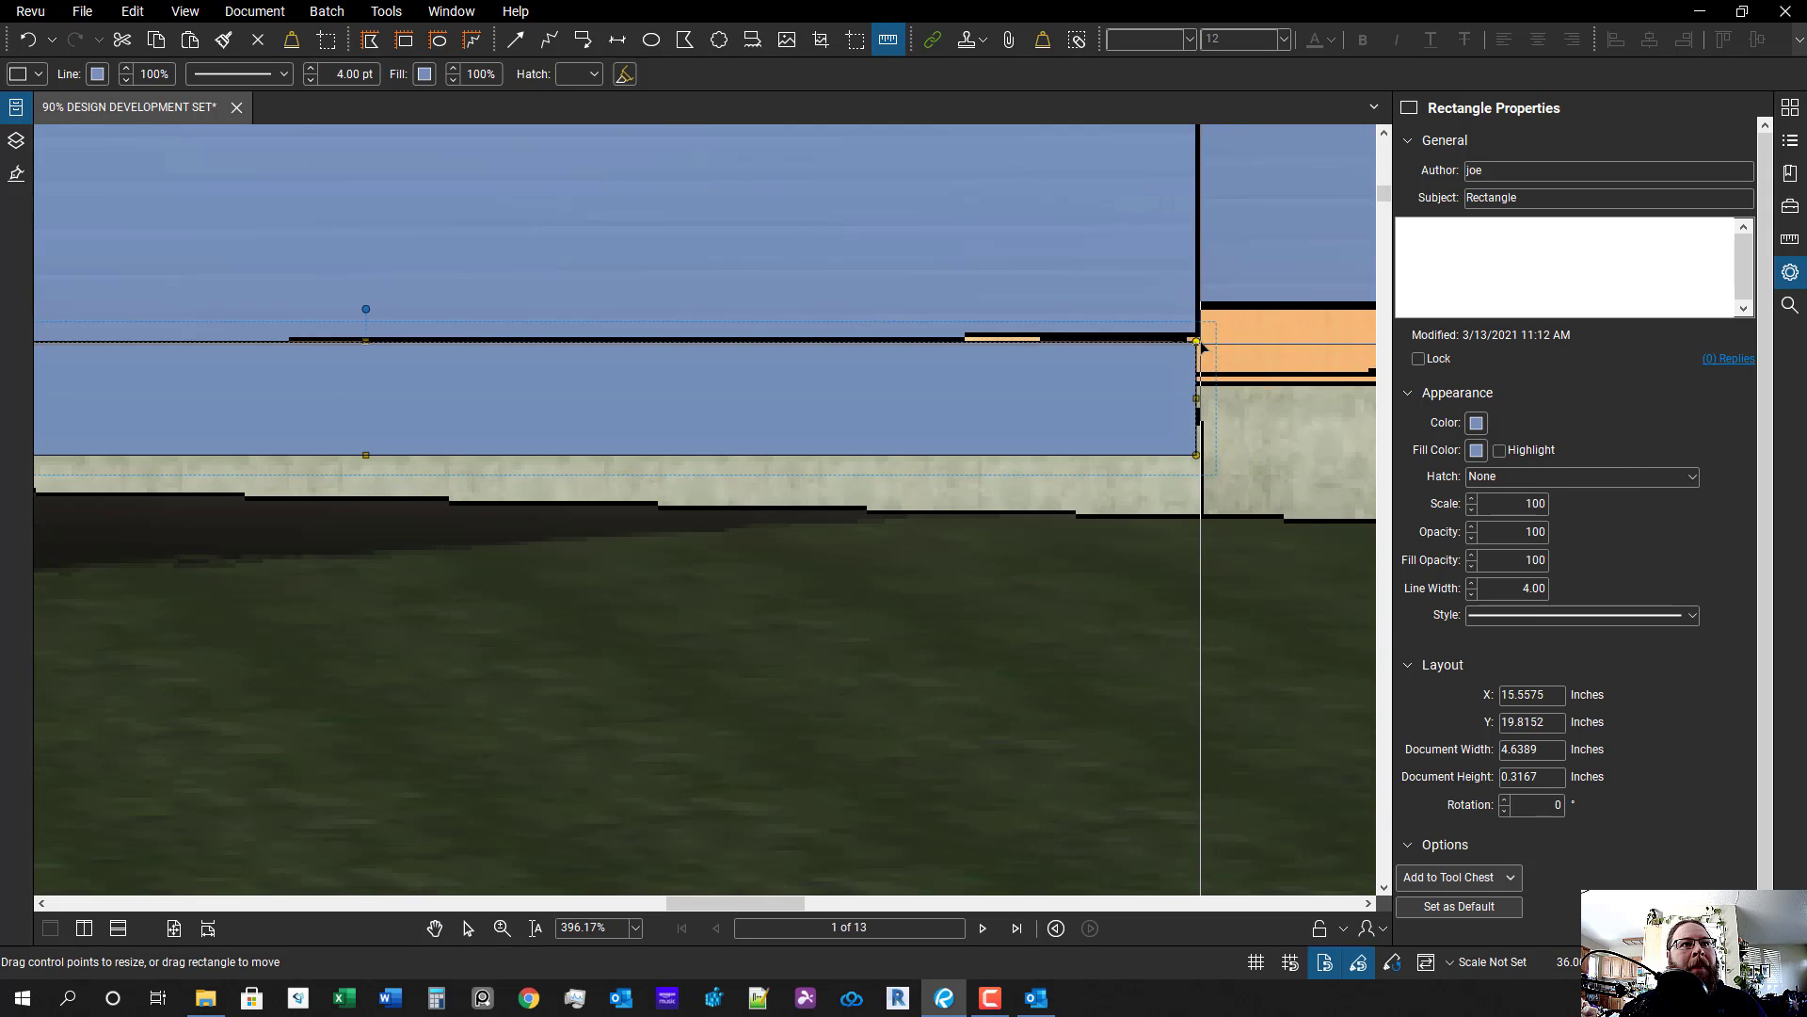
{"action": "scroll", "coordinate": [1154, 518], "scroll_direction": "down", "scroll_amount": 4}
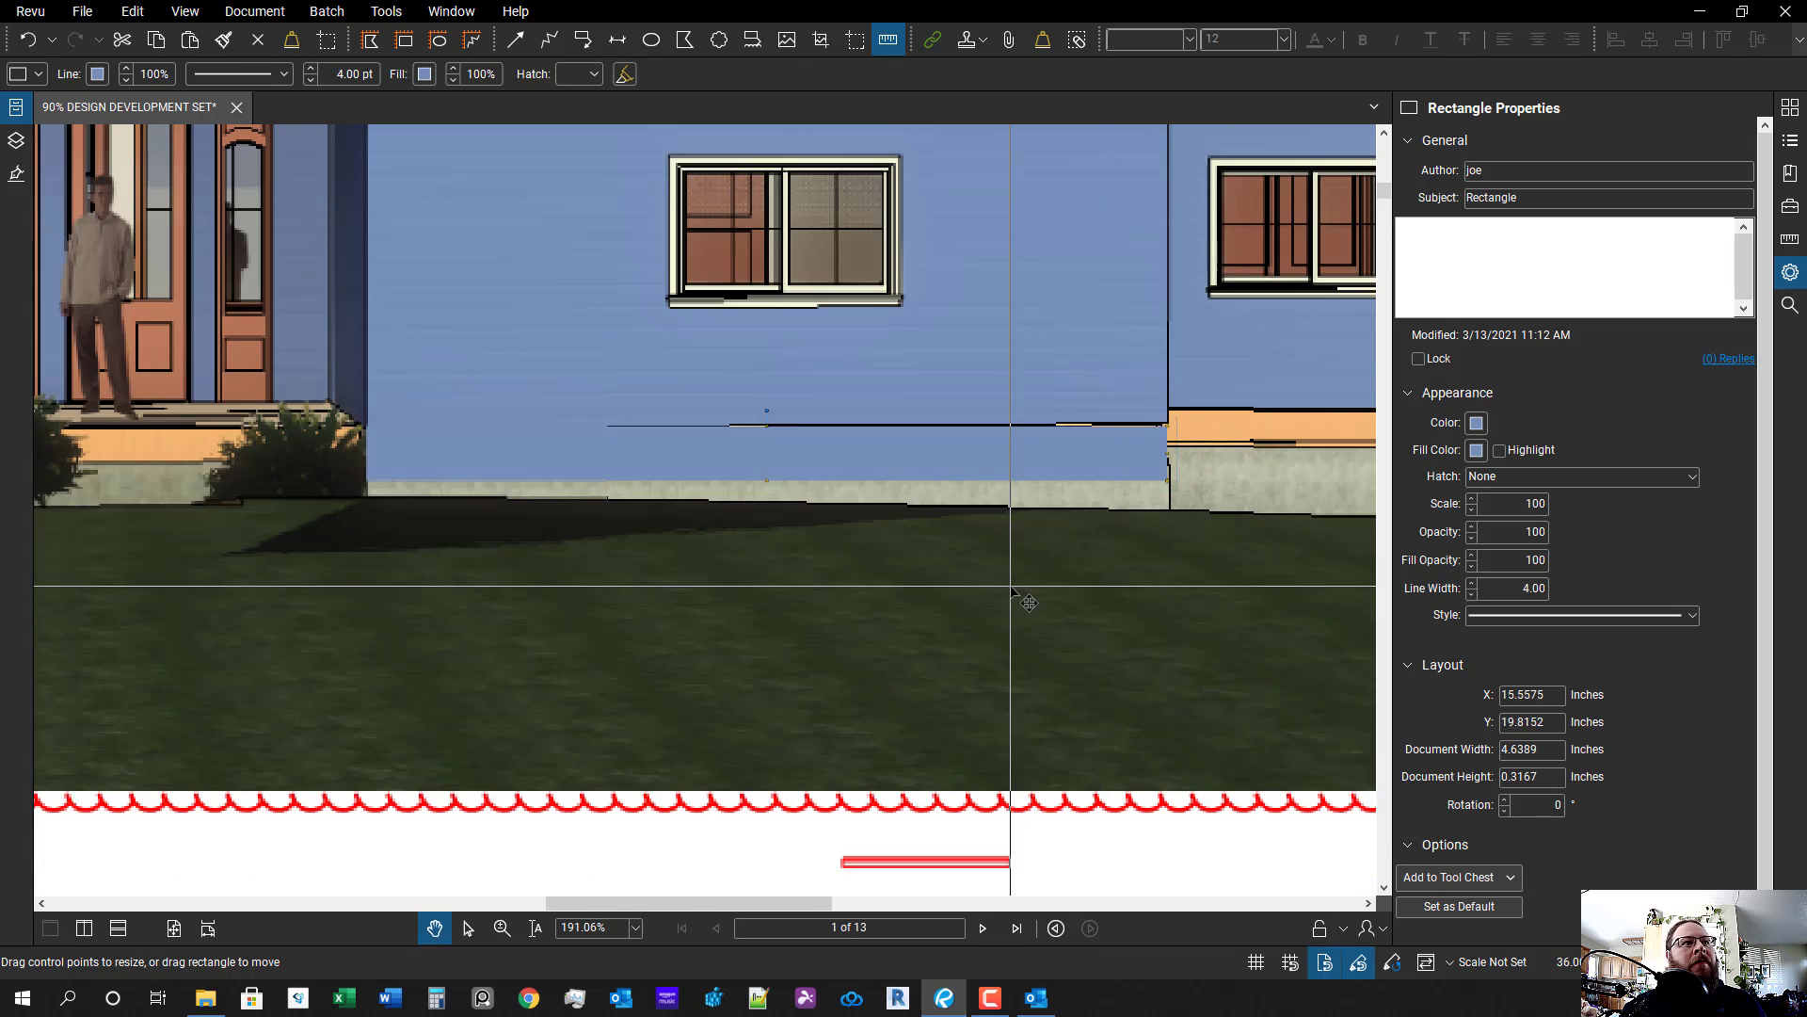
{"action": "scroll", "coordinate": [750, 548], "scroll_direction": "down", "scroll_amount": 2}
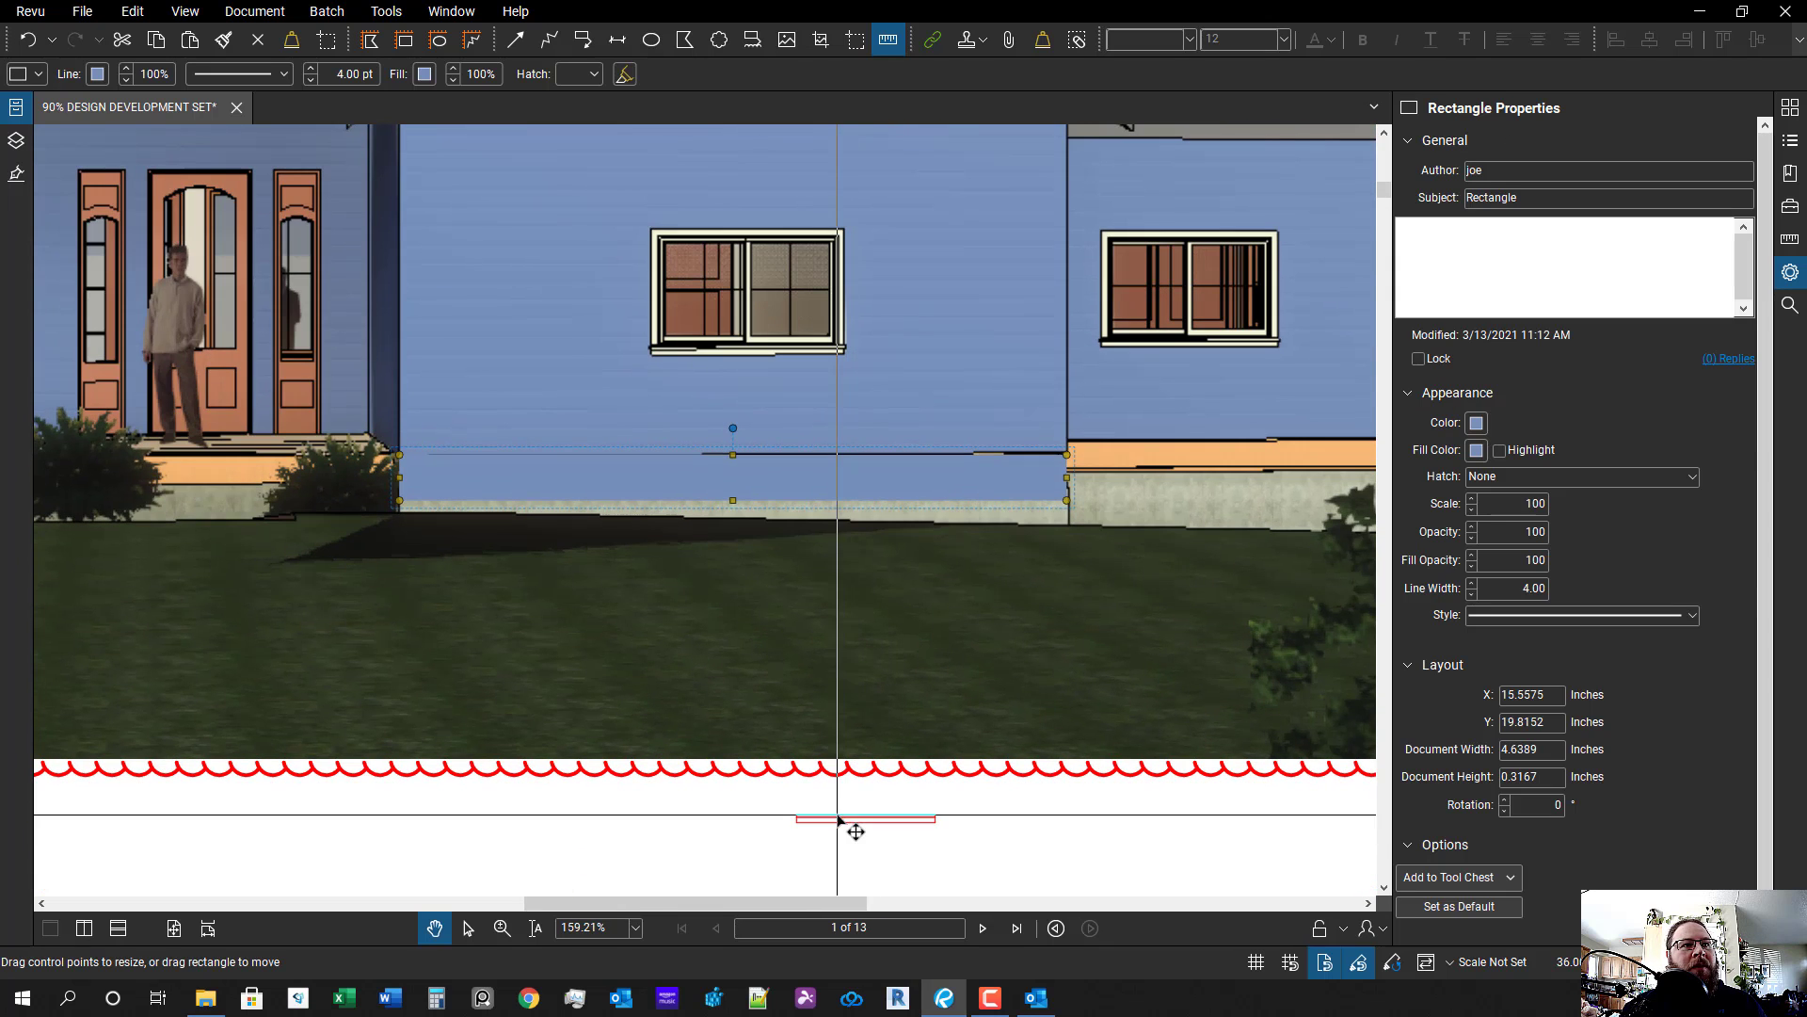
{"action": "scroll", "coordinate": [1050, 496], "scroll_direction": "up", "scroll_amount": 8}
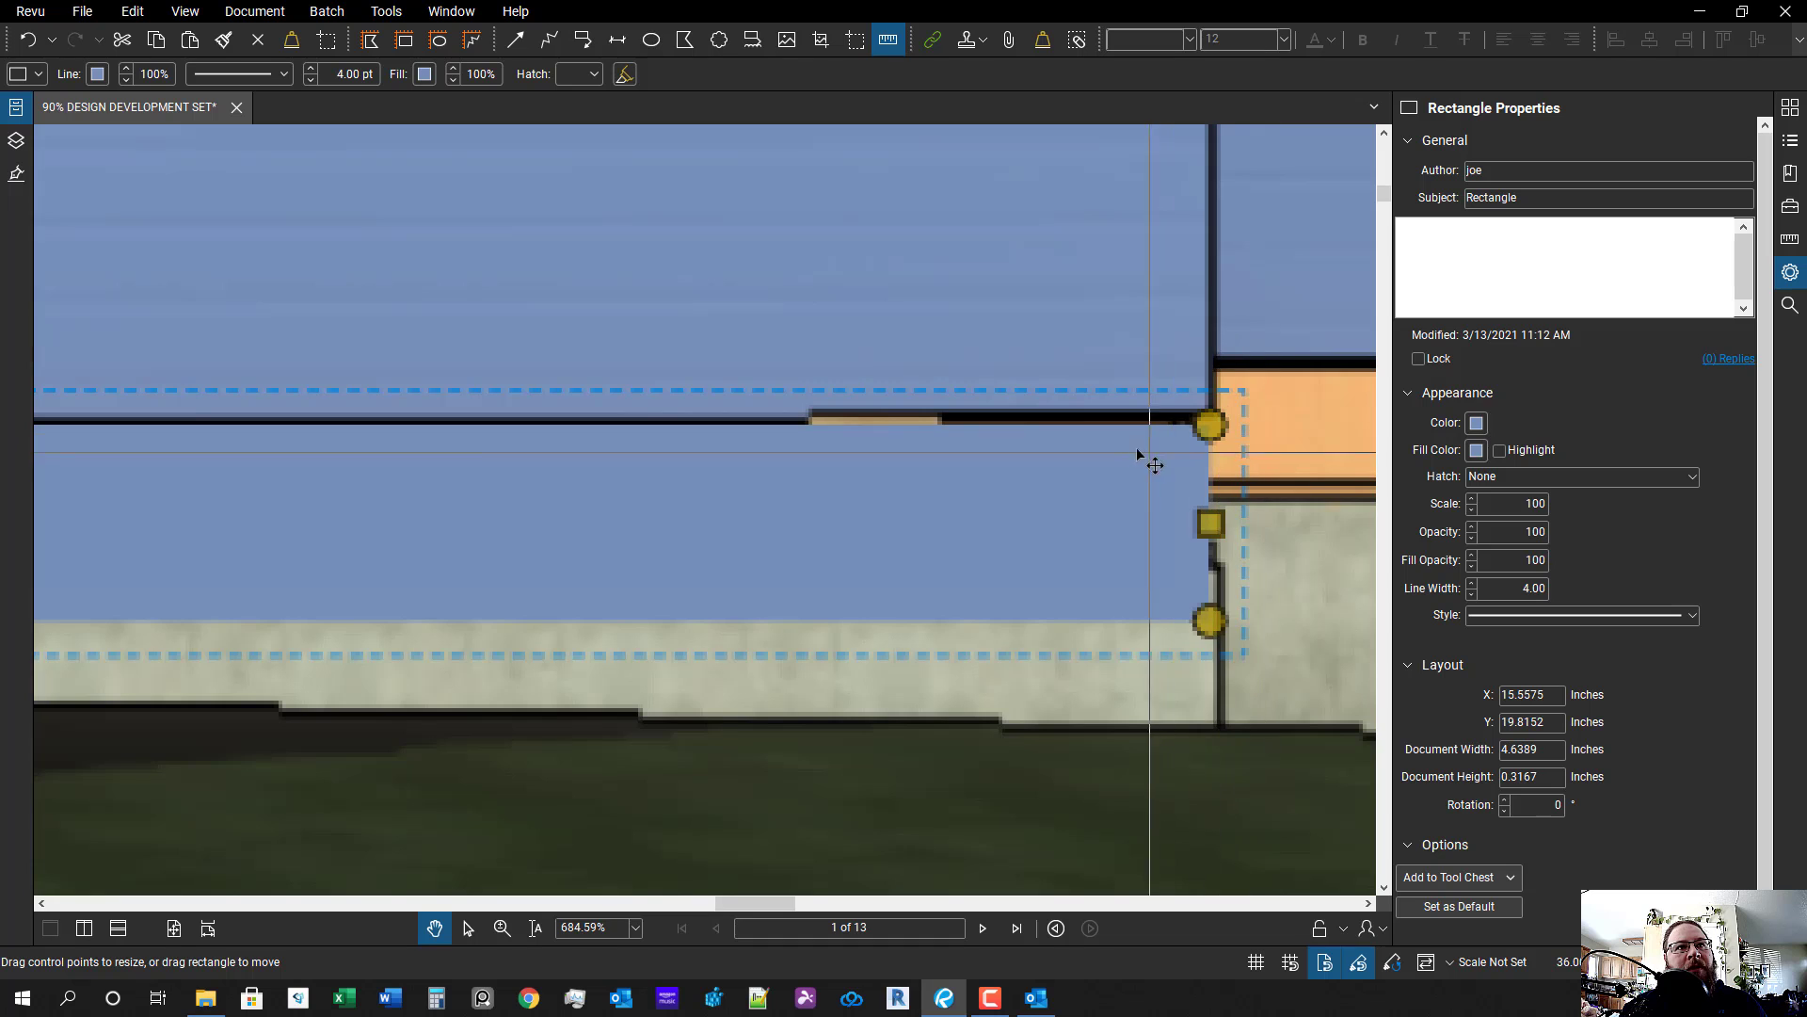
{"action": "left_click_drag", "start_coordinate": [1209, 425], "coordinate": [1211, 395]}
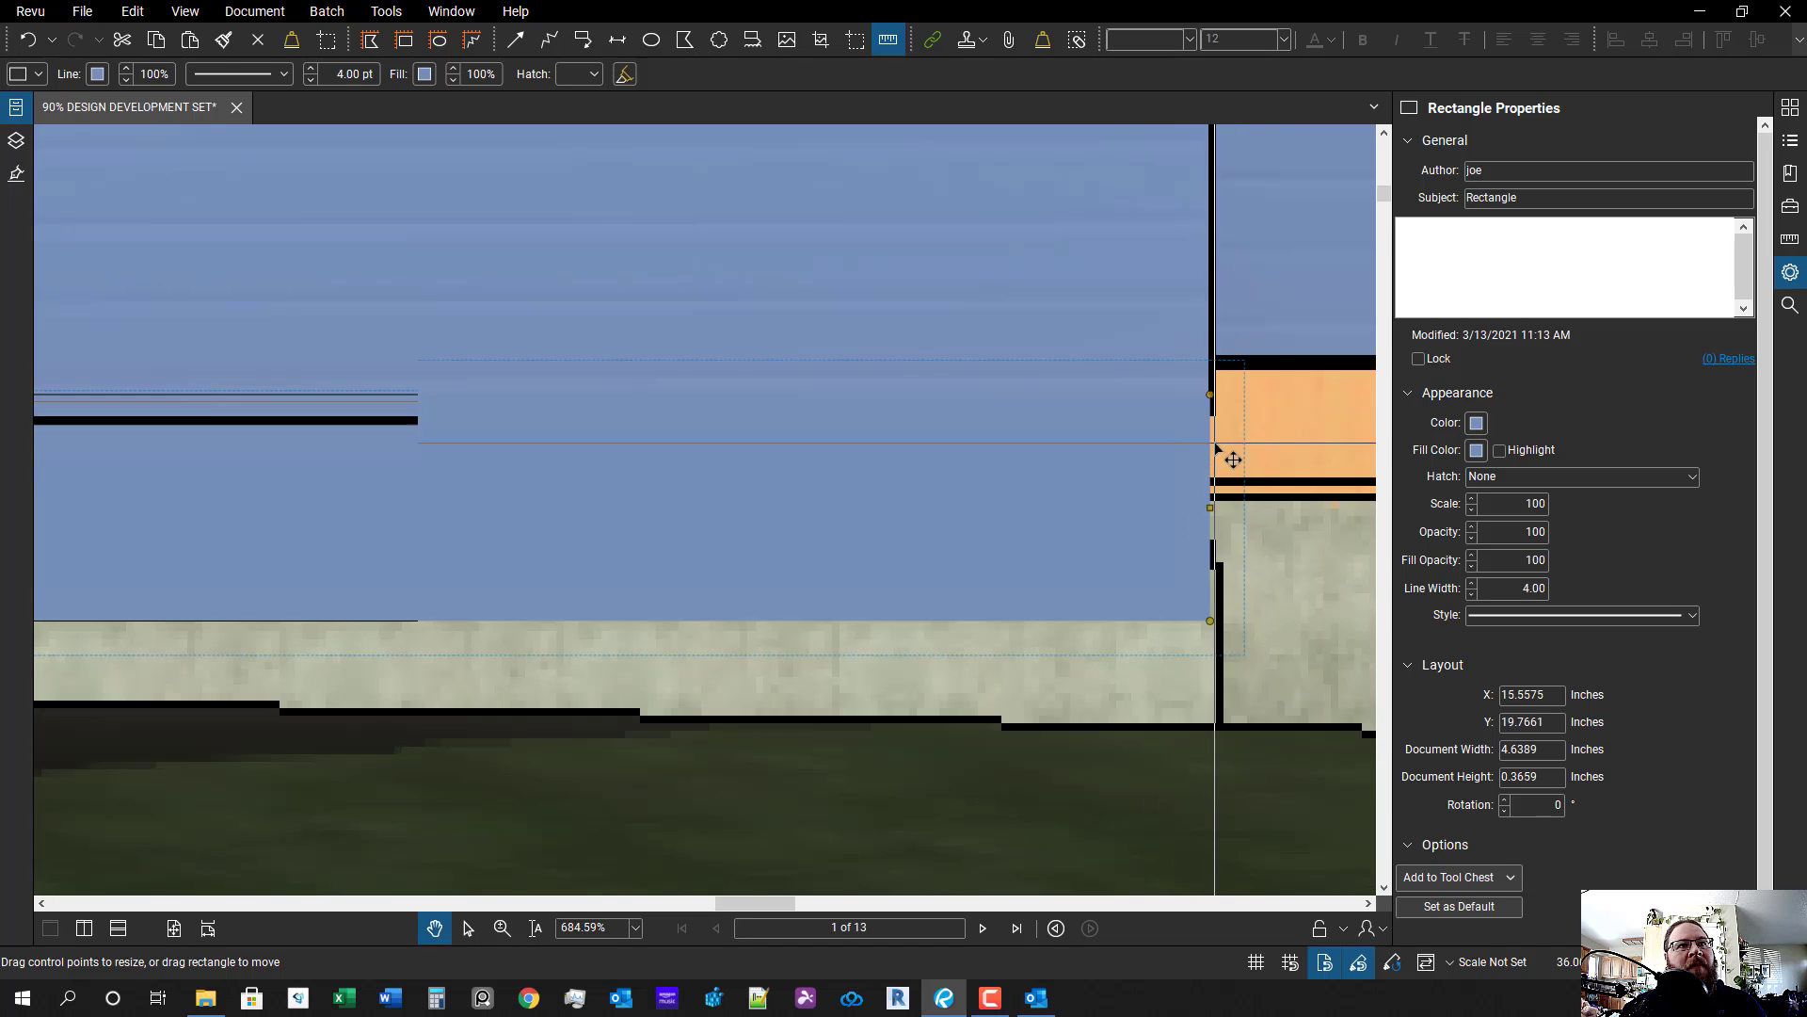
{"action": "scroll", "coordinate": [1217, 453], "scroll_direction": "down", "scroll_amount": 9}
{"action": "key", "text": "Escape"}
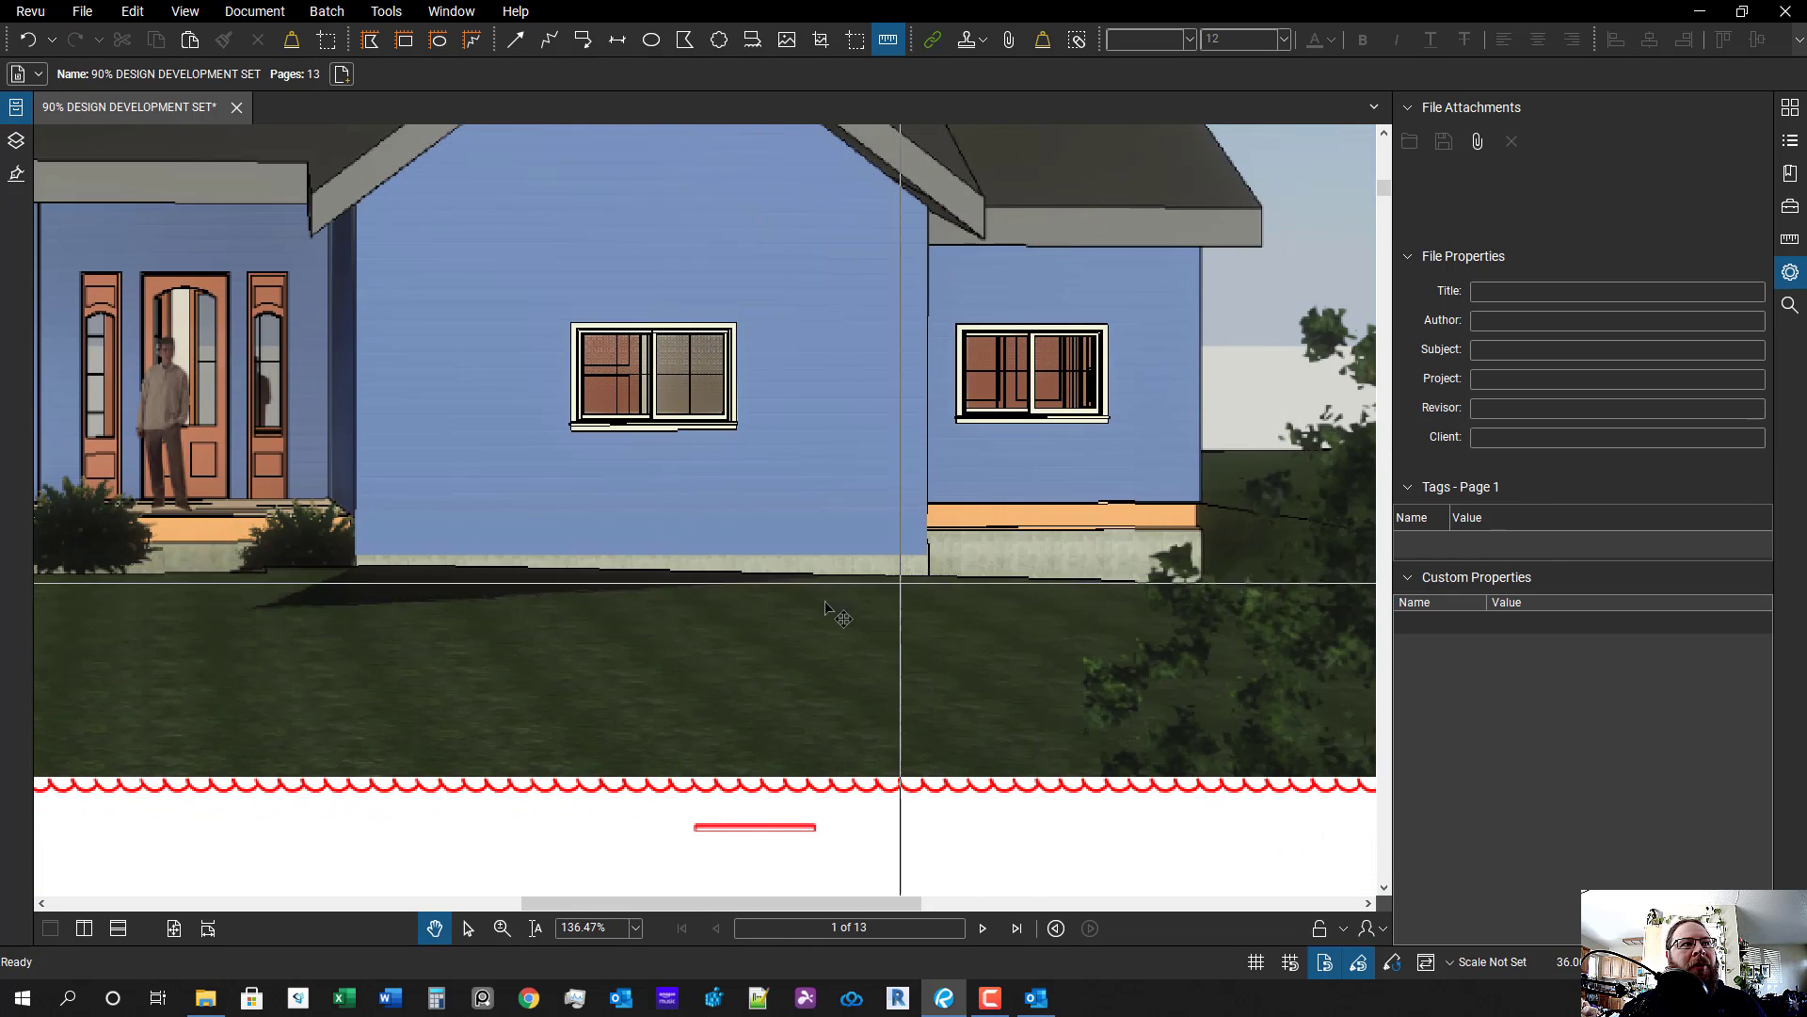
- Copy the blue cover rectangle from the front gable wall out past the right edge of the house
{"action": "scroll", "coordinate": [825, 607], "scroll_direction": "up", "scroll_amount": 1}
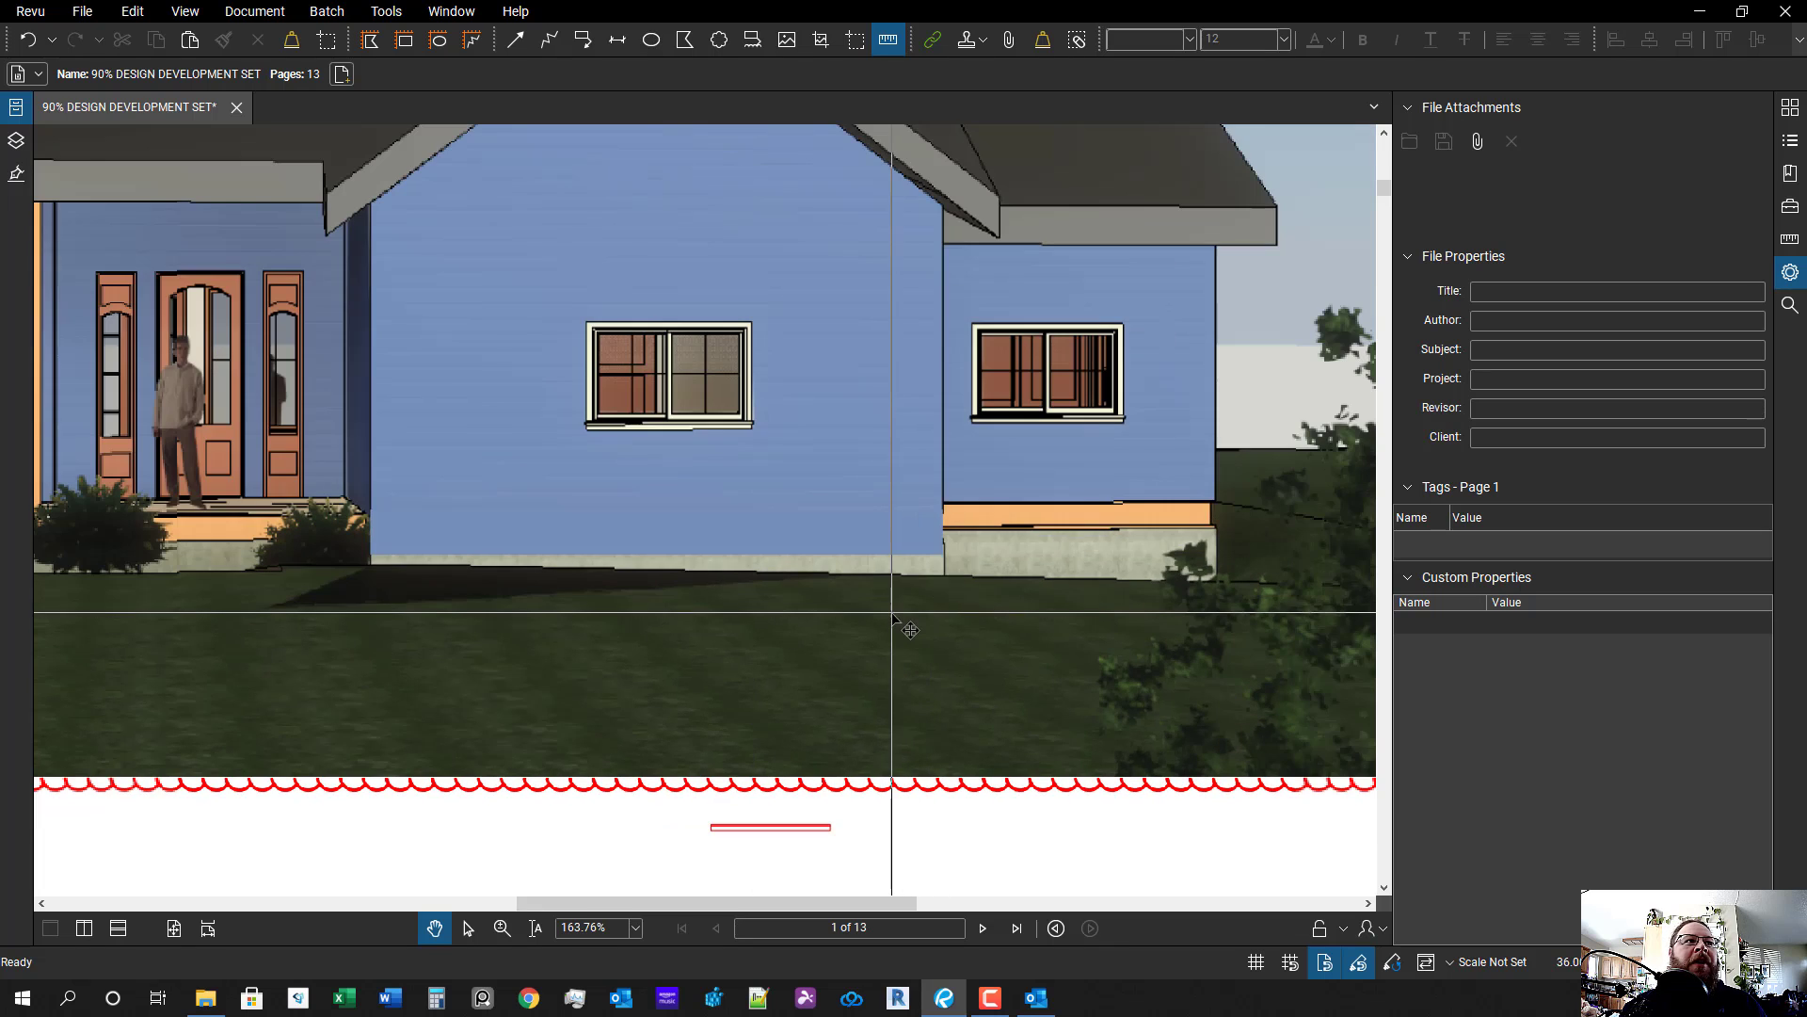
{"action": "scroll", "coordinate": [941, 648], "scroll_direction": "down", "scroll_amount": 2}
{"action": "left_click_drag", "start_coordinate": [970, 680], "coordinate": [840, 533]}
{"action": "left_click_drag", "start_coordinate": [866, 699], "coordinate": [697, 694]}
{"action": "scroll", "coordinate": [698, 694], "scroll_direction": "up", "scroll_amount": 1}
{"action": "left_click_drag", "start_coordinate": [961, 683], "coordinate": [674, 706]}
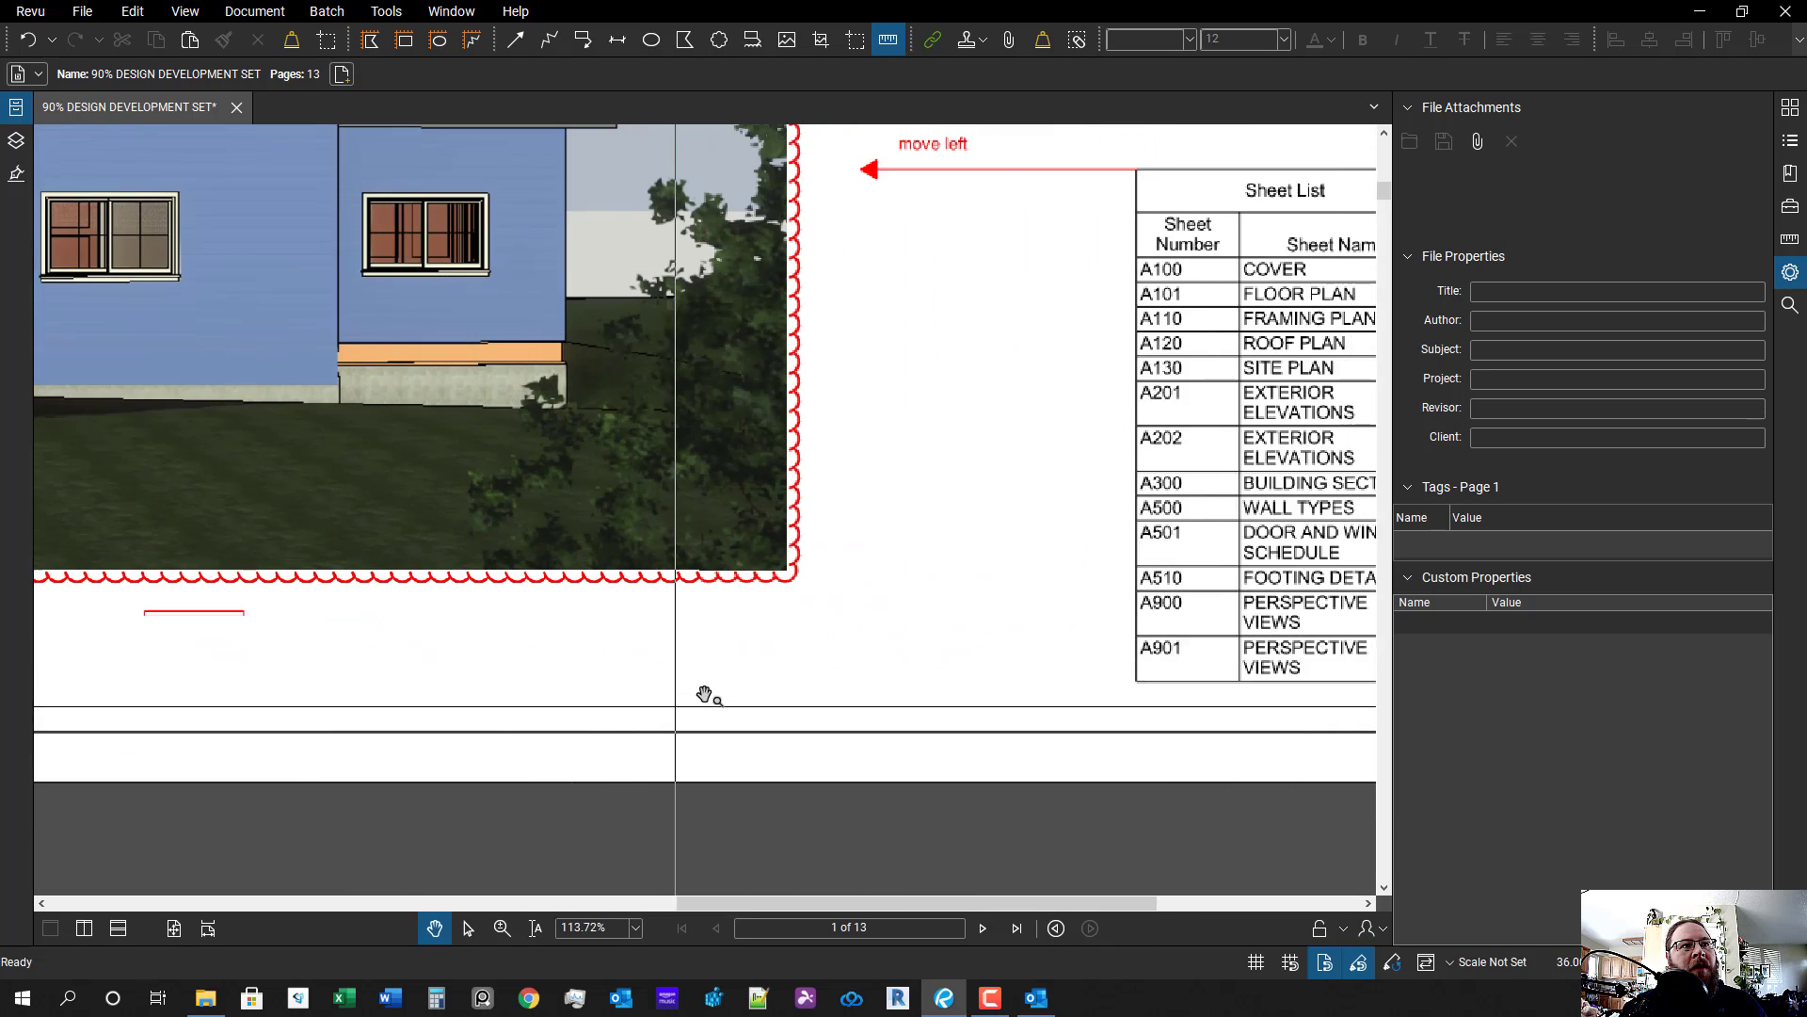
{"action": "scroll", "coordinate": [705, 695], "scroll_direction": "up", "scroll_amount": 4}
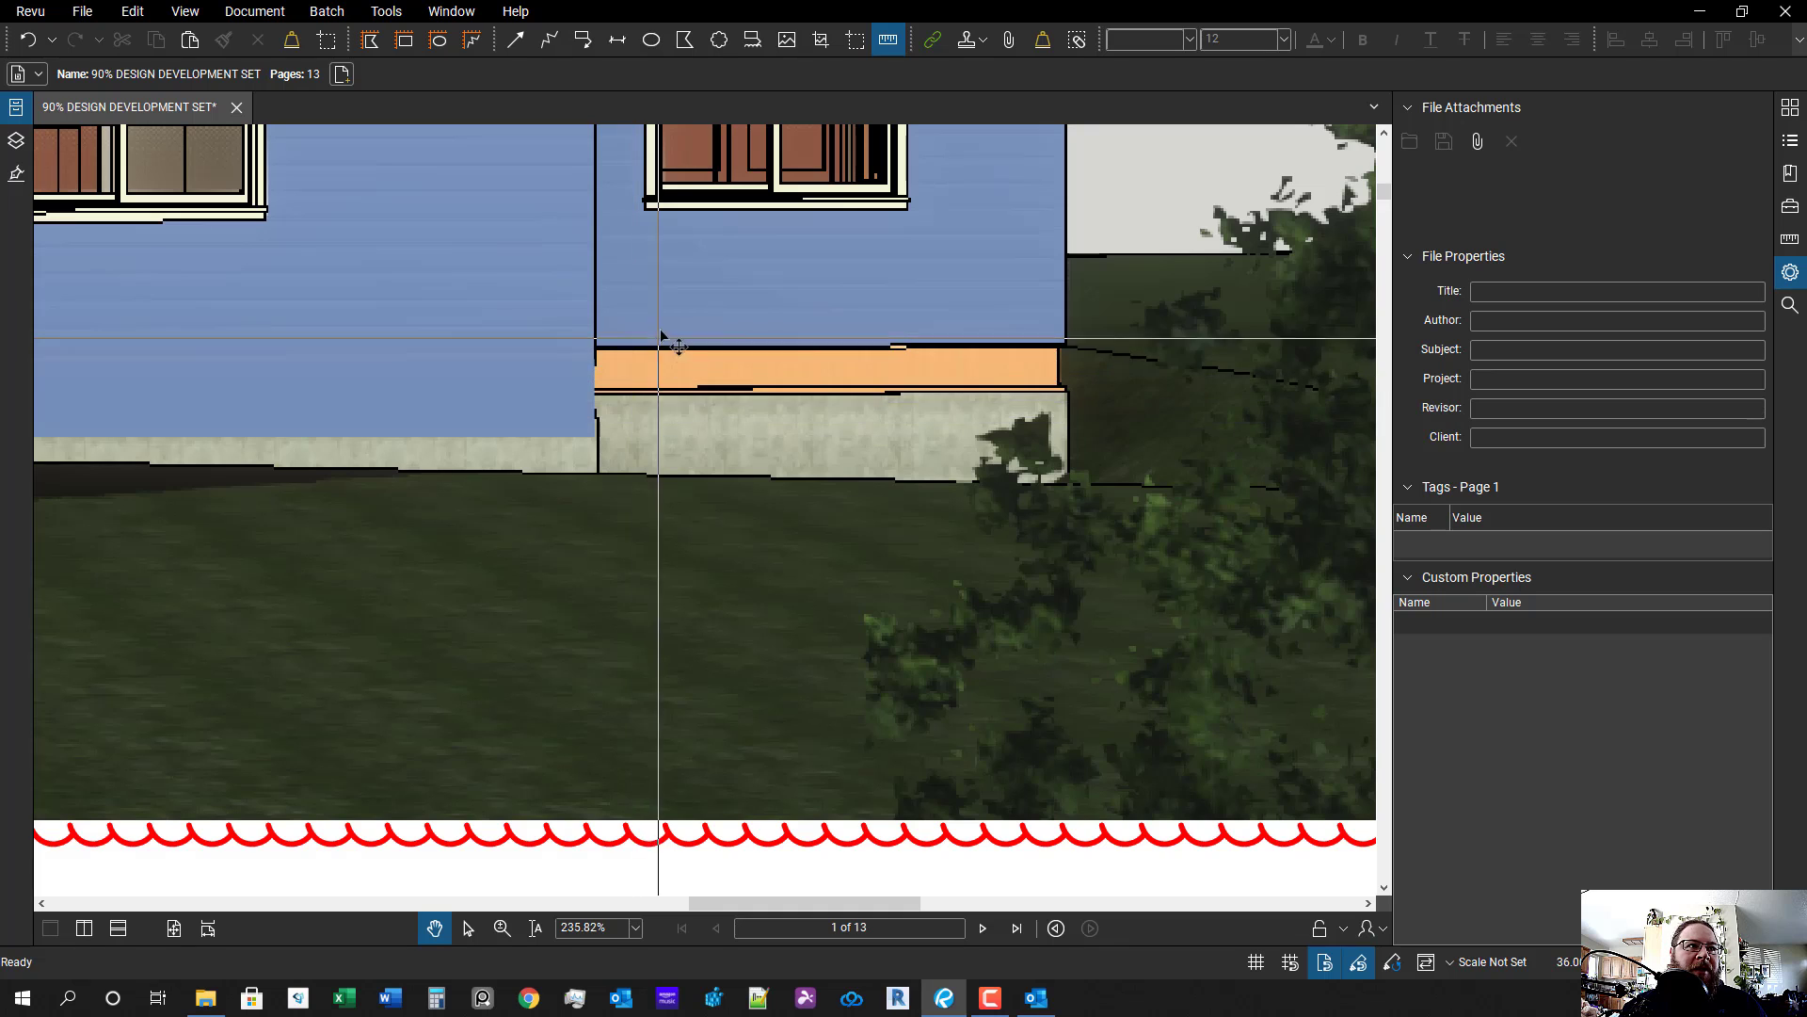
{"action": "scroll", "coordinate": [663, 339], "scroll_direction": "up", "scroll_amount": 2}
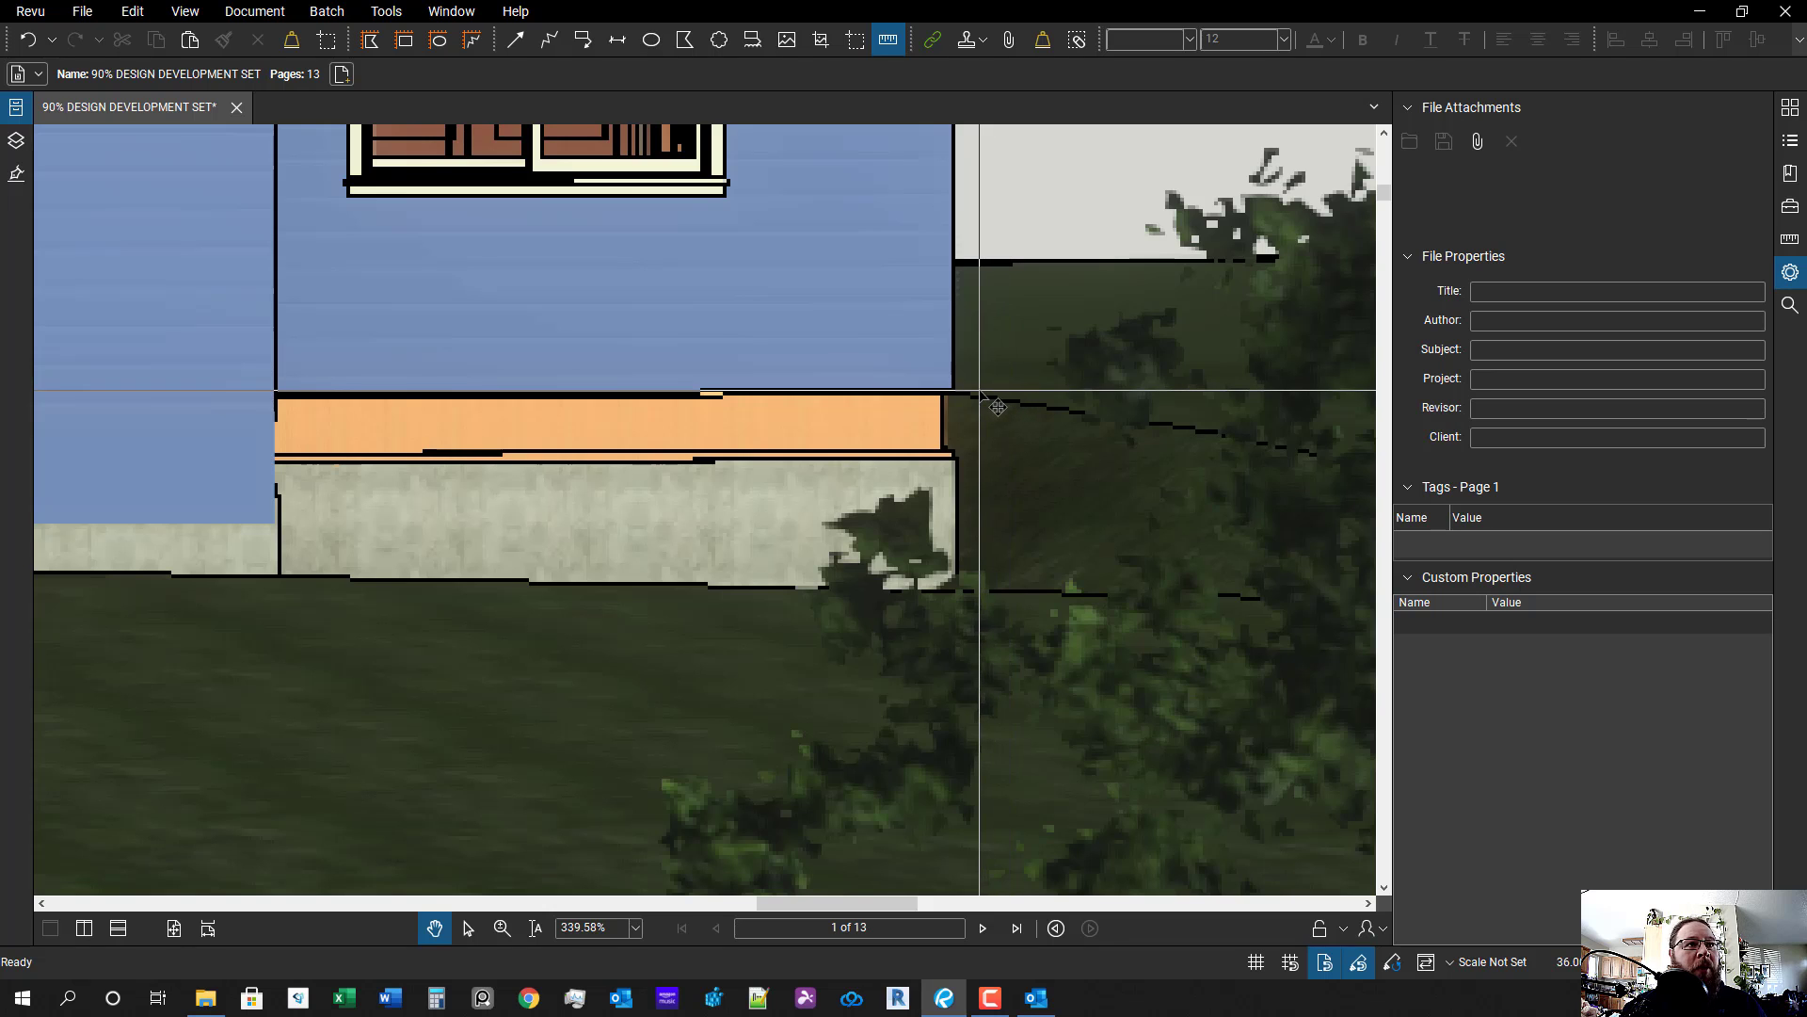
{"action": "left_click", "coordinate": [249, 484]}
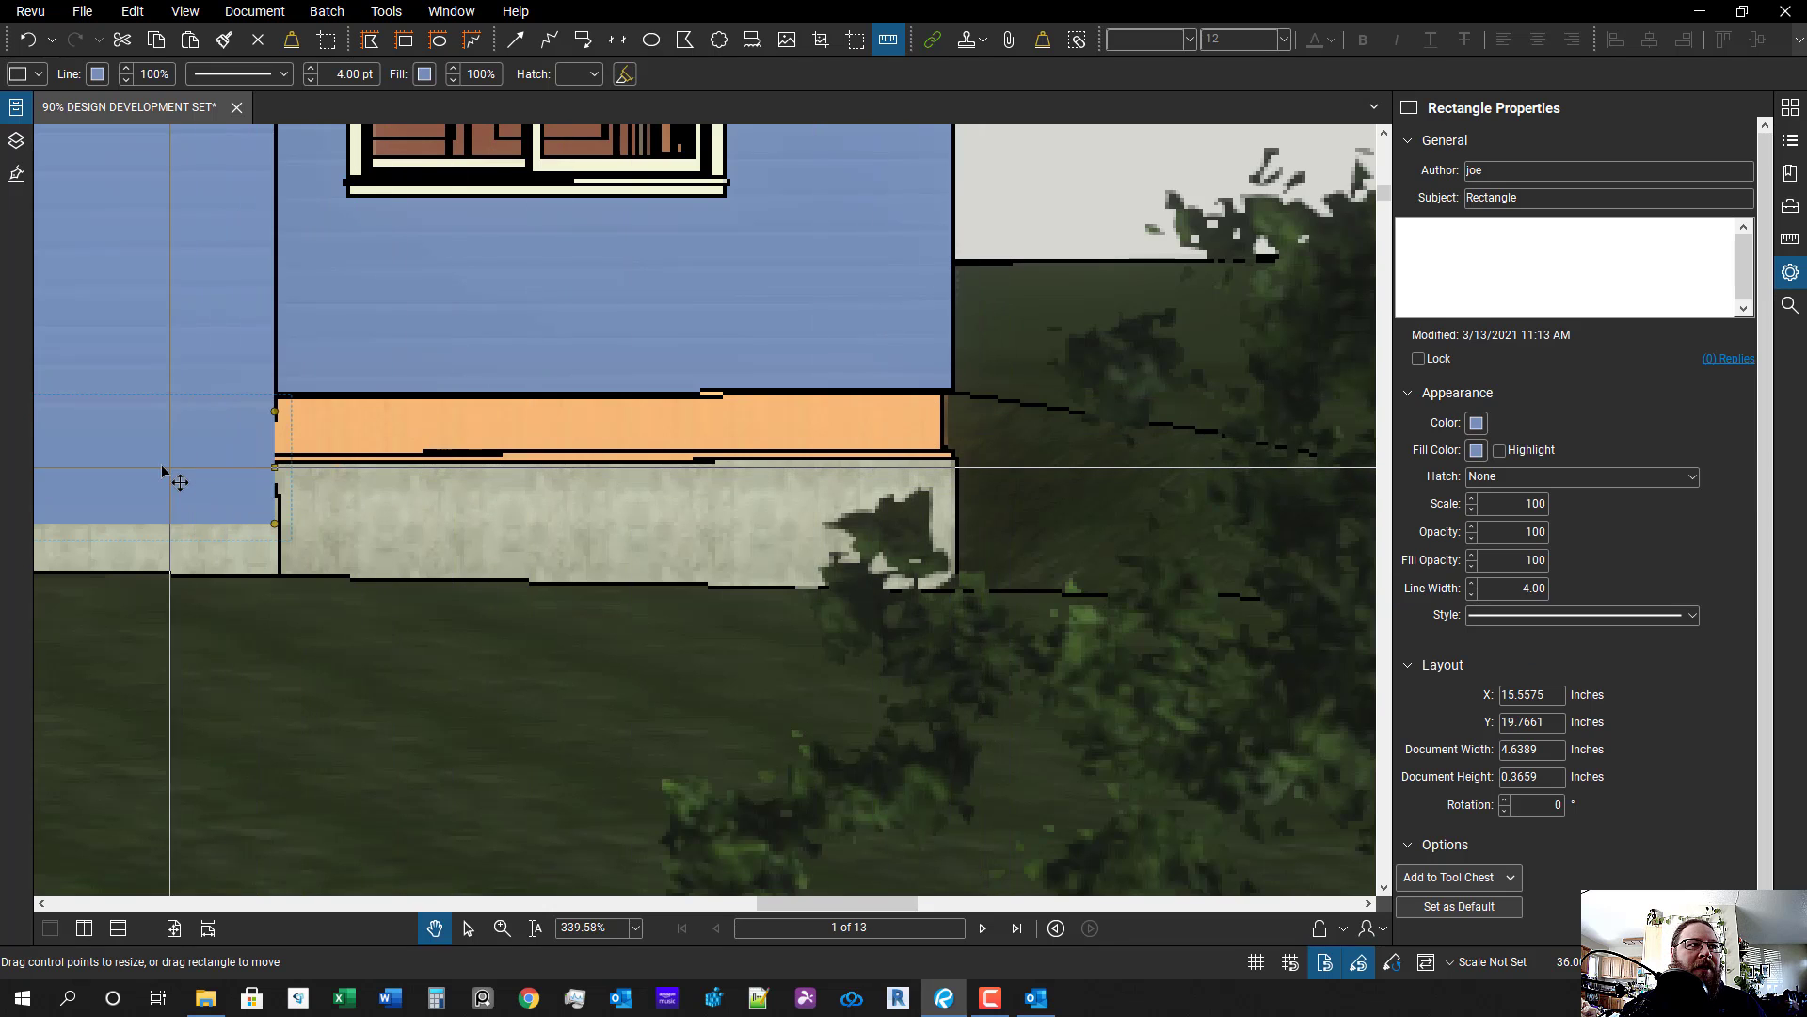
{"action": "left_click_drag", "start_coordinate": [162, 470], "coordinate": [1428, 455]}
{"action": "scroll", "coordinate": [433, 601], "scroll_direction": "down", "scroll_amount": 3}
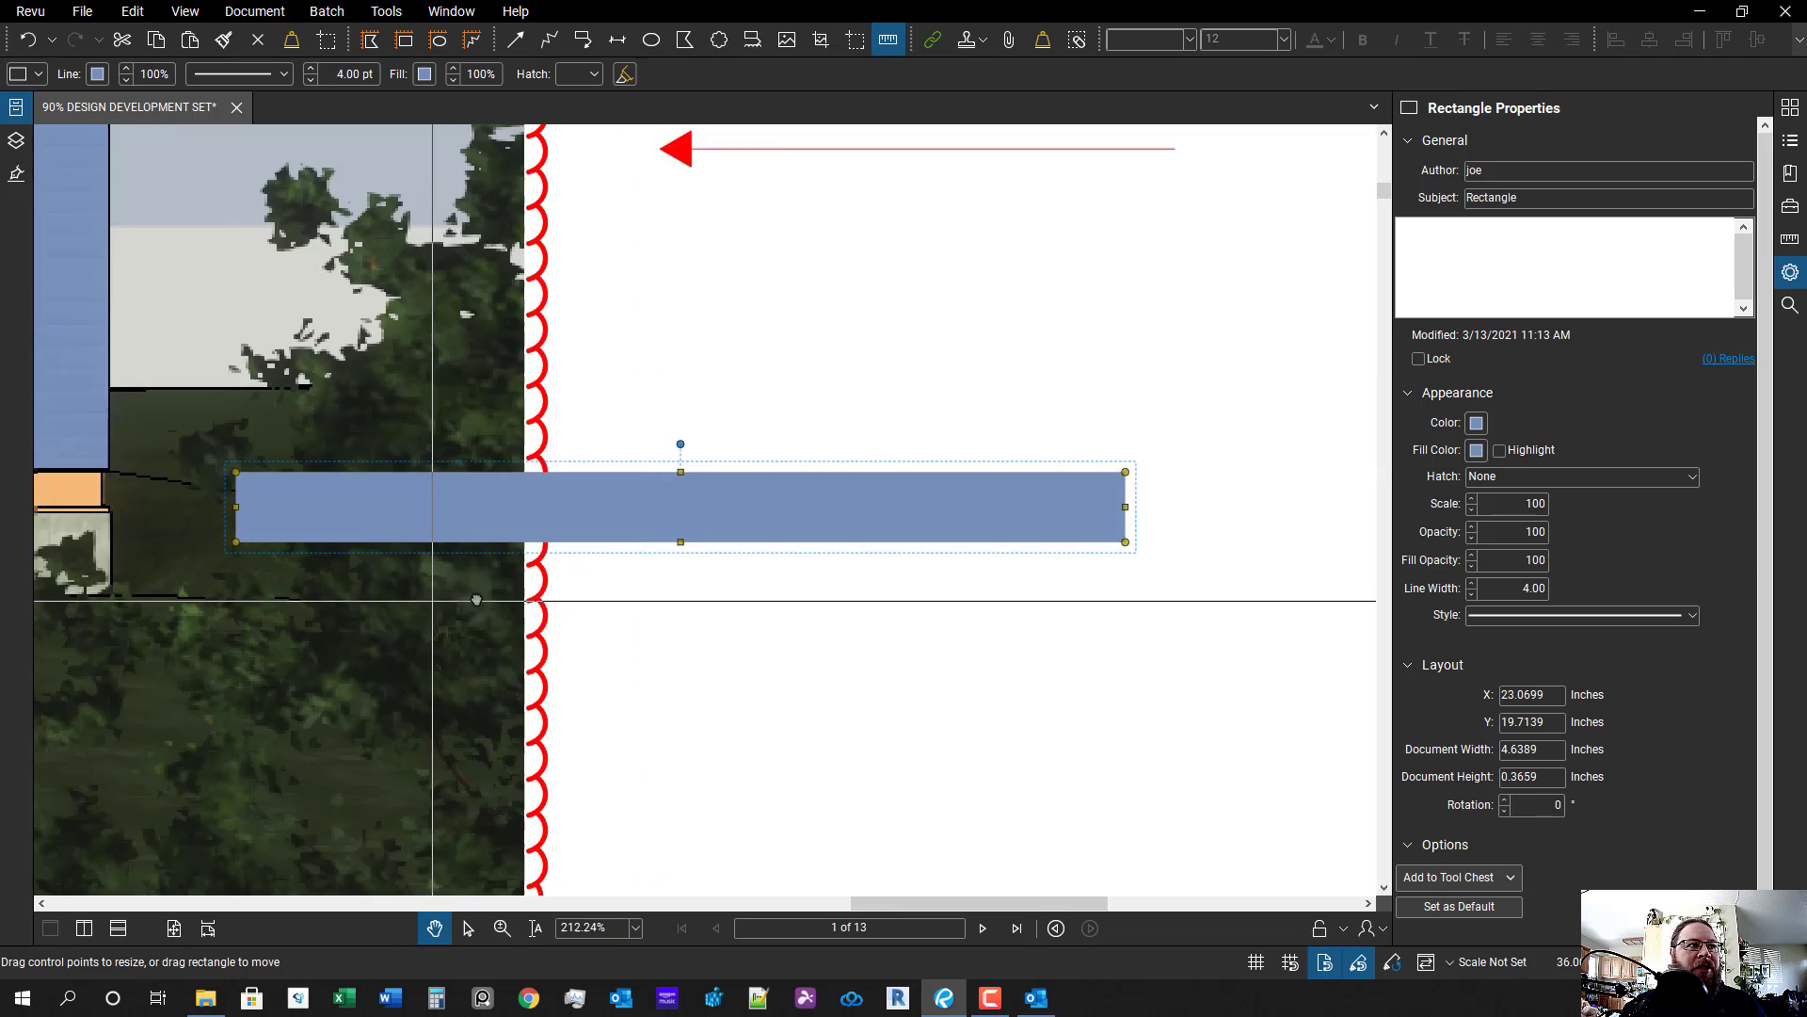
- Place the copied blue rectangle over the right wing's orange band and shorten it to about 2.19 inches wide
{"action": "left_click_drag", "start_coordinate": [477, 599], "coordinate": [885, 567]}
{"action": "left_click_drag", "start_coordinate": [731, 499], "coordinate": [611, 526]}
{"action": "scroll", "coordinate": [717, 581], "scroll_direction": "down", "scroll_amount": 4}
{"action": "scroll", "coordinate": [1010, 556], "scroll_direction": "up", "scroll_amount": 3}
{"action": "left_click_drag", "start_coordinate": [1139, 549], "coordinate": [619, 556]}
{"action": "scroll", "coordinate": [565, 551], "scroll_direction": "up", "scroll_amount": 5}
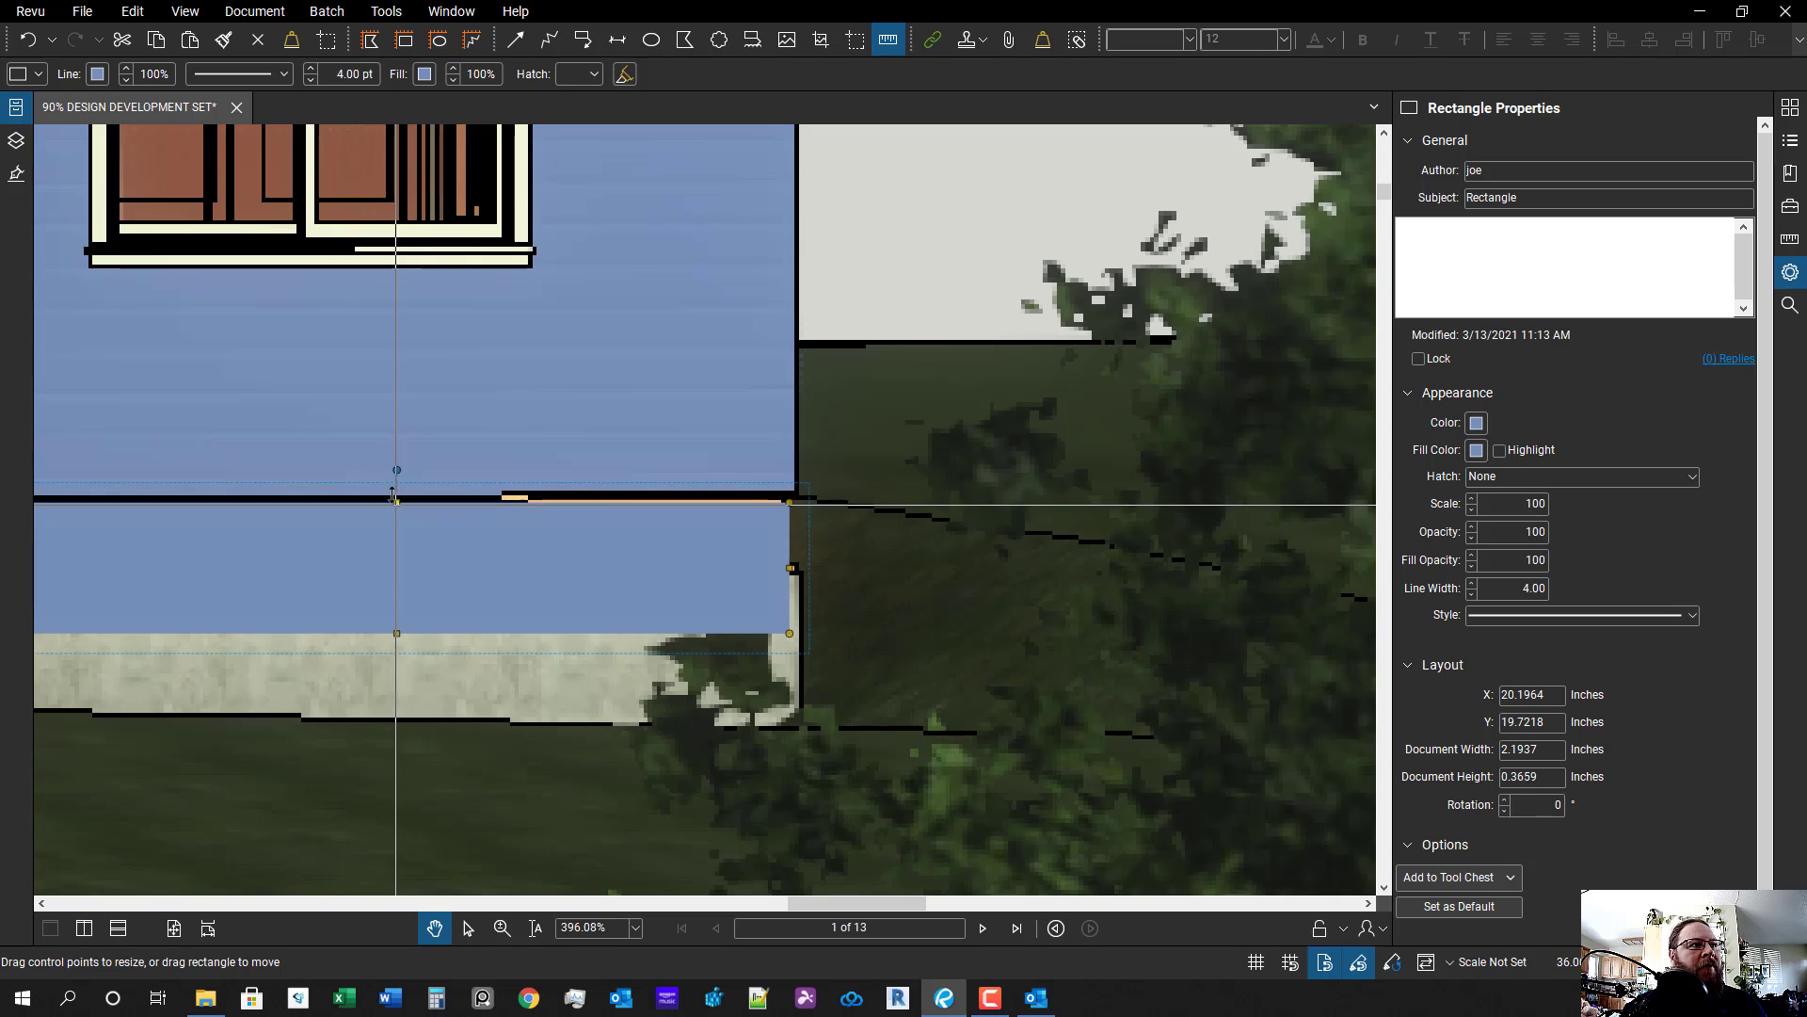
- Raise the copied rectangle's top edge over the black line below the right wing's siding
{"action": "left_click_drag", "start_coordinate": [395, 502], "coordinate": [395, 493]}
{"action": "scroll", "coordinate": [884, 546], "scroll_direction": "down", "scroll_amount": 7}
{"action": "left_click_drag", "start_coordinate": [883, 556], "coordinate": [743, 603]}
{"action": "scroll", "coordinate": [755, 563], "scroll_direction": "up", "scroll_amount": 3}
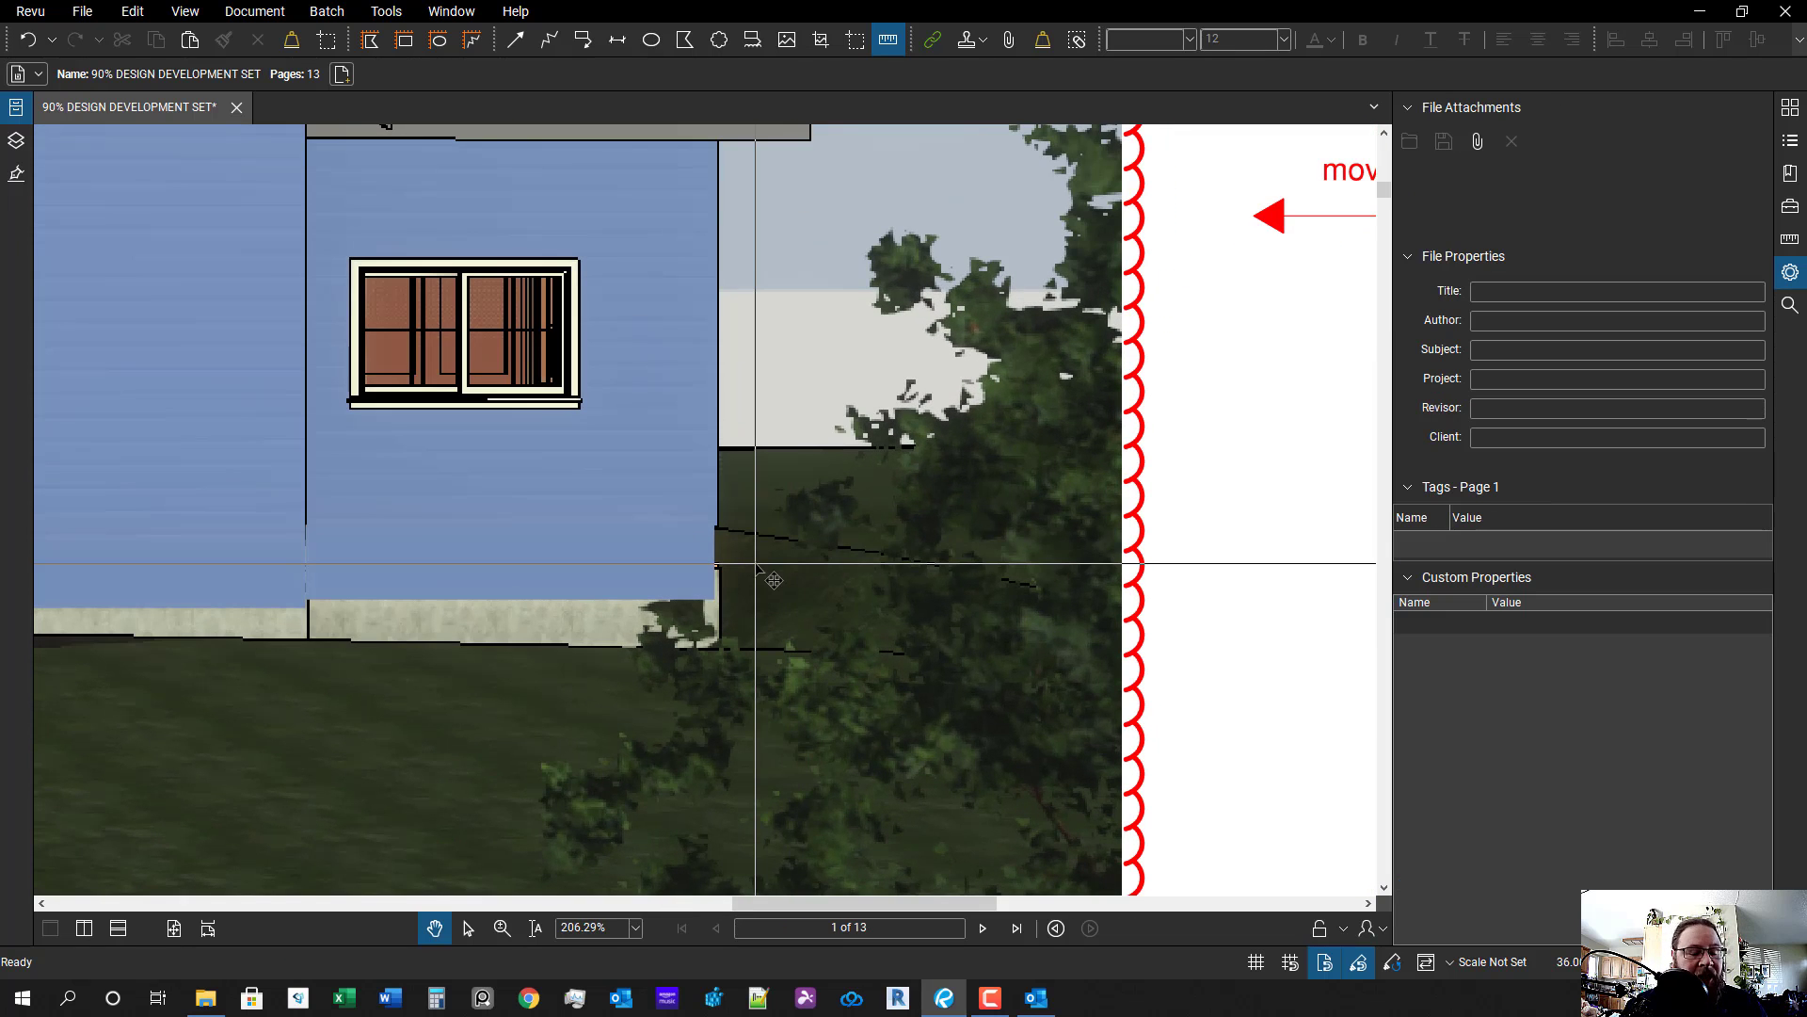
- Show the Symbols tool set and place its quartered-circle level marker over the trees beside the right wing
{"action": "key", "text": "l"}
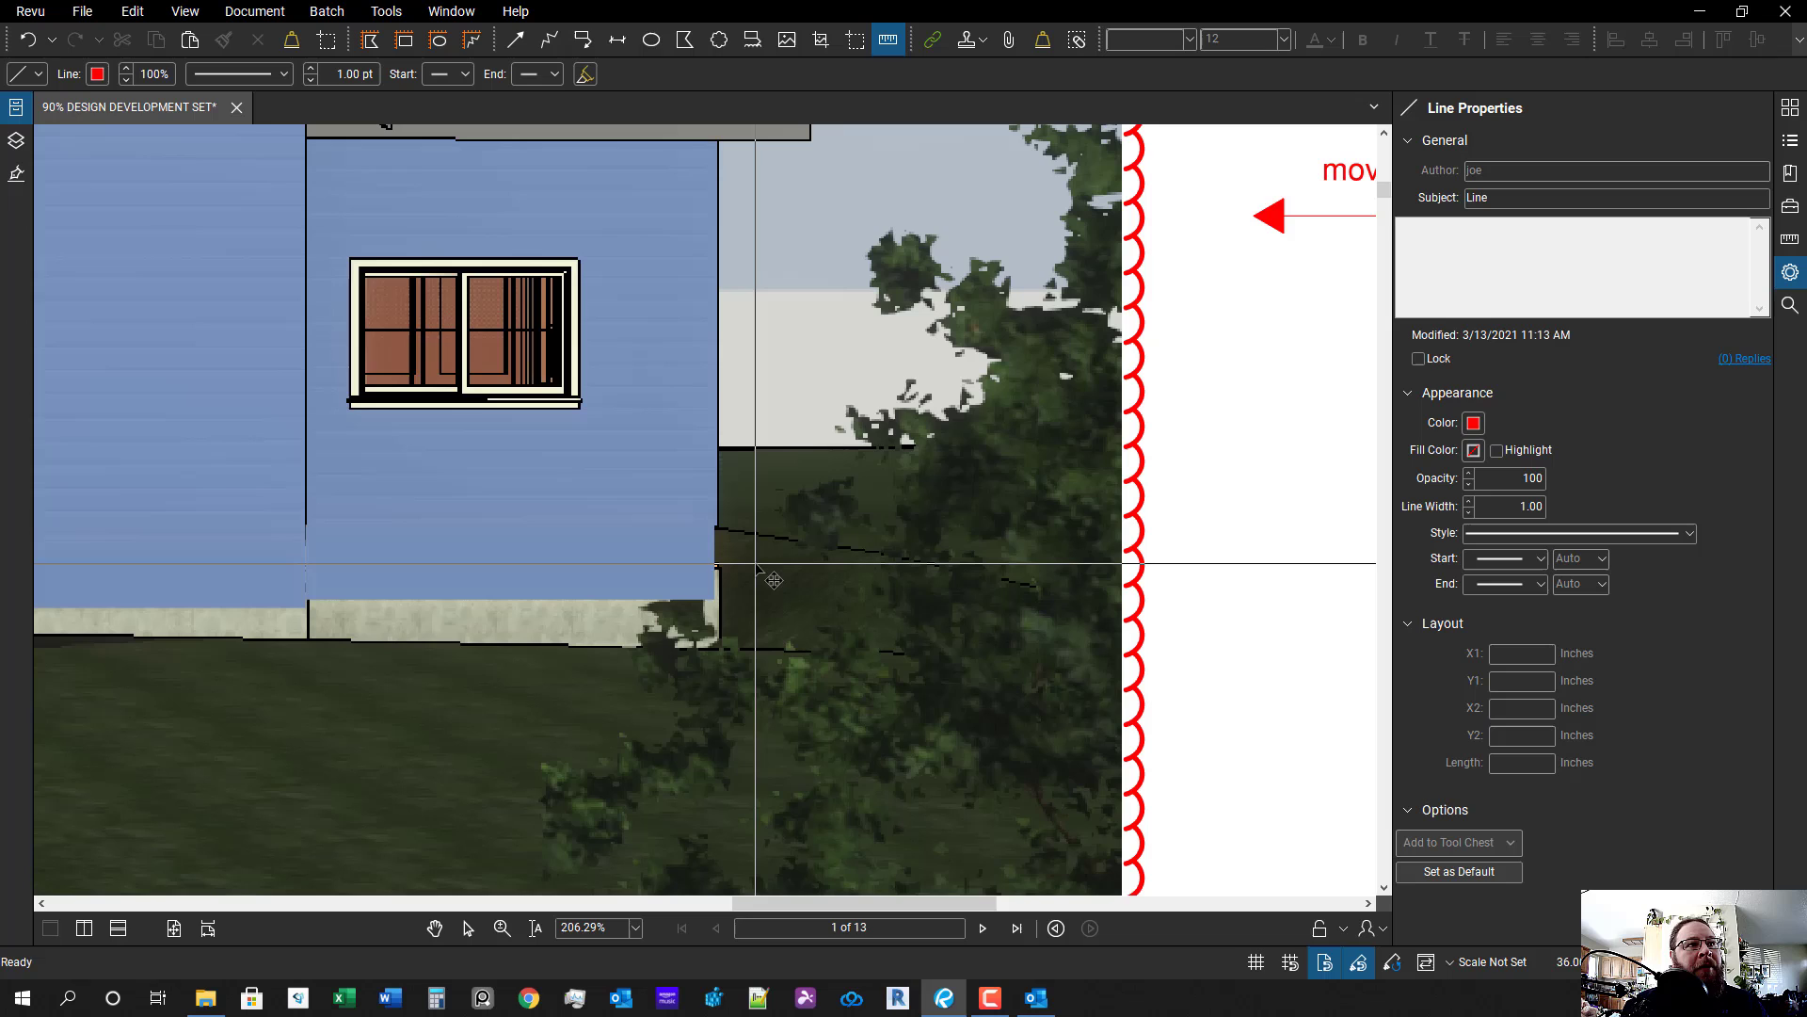
{"action": "left_click", "coordinate": [1791, 203]}
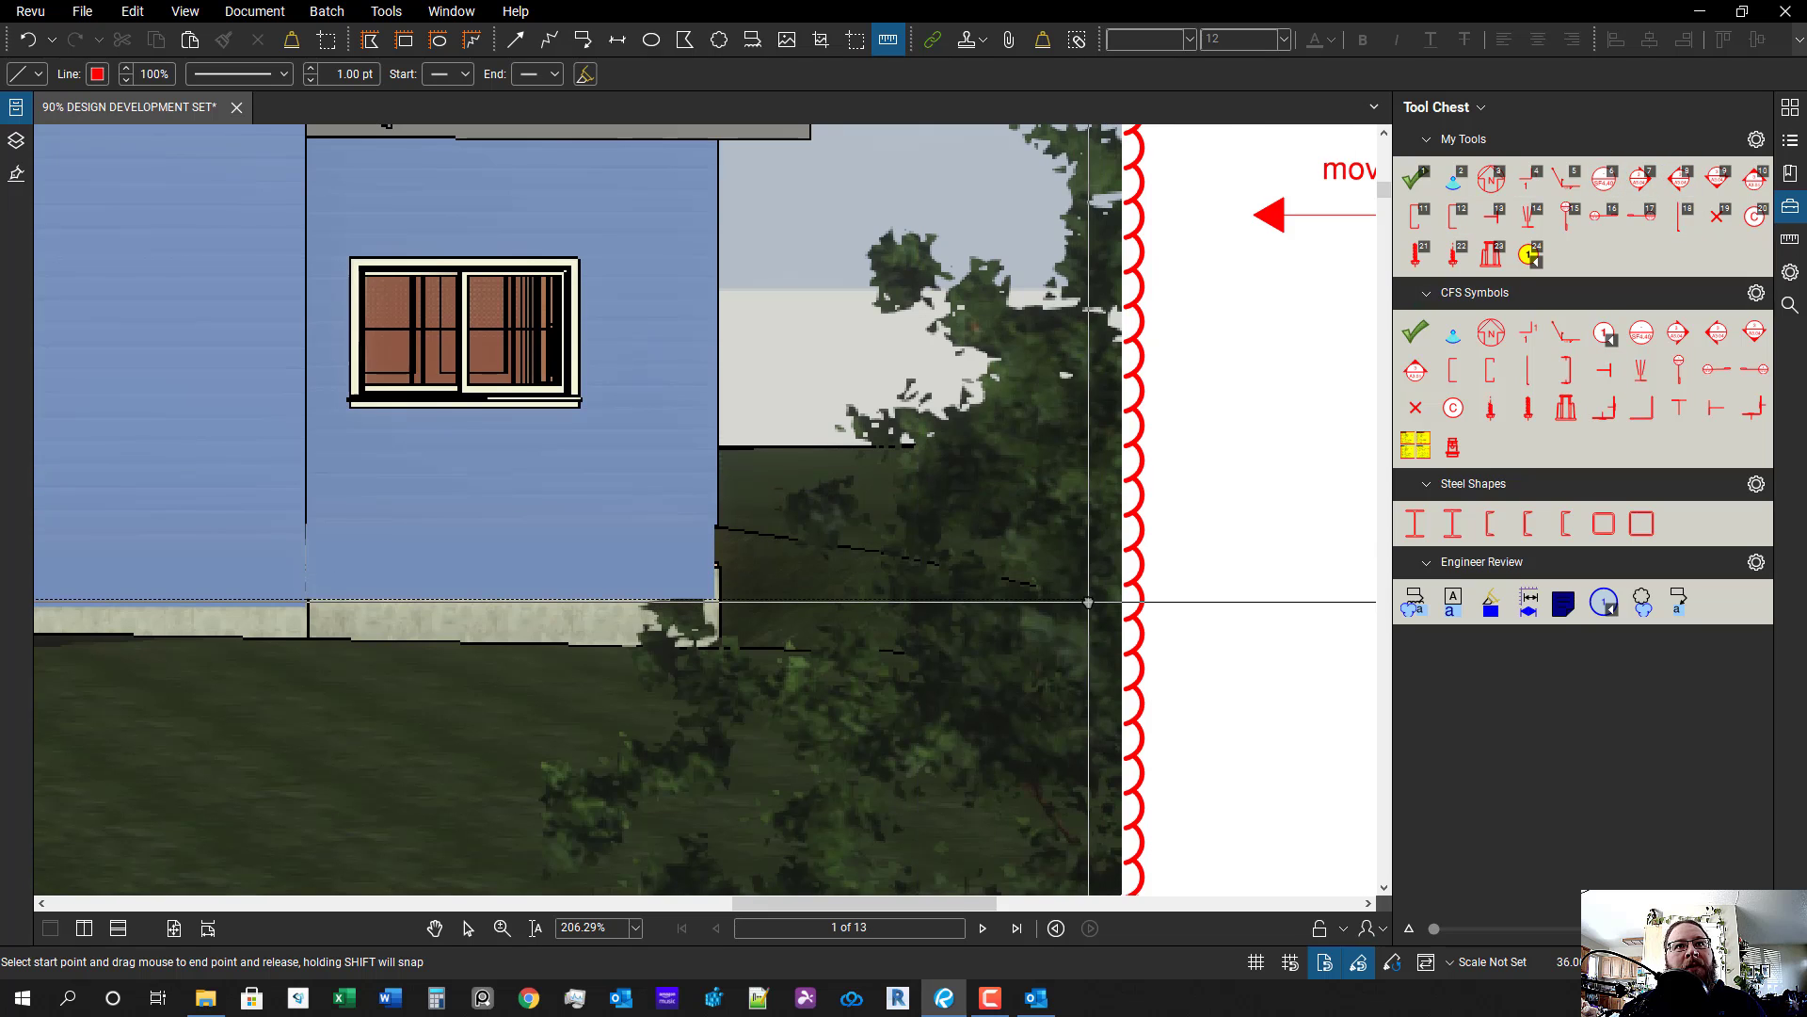
{"action": "left_click", "coordinate": [1481, 108]}
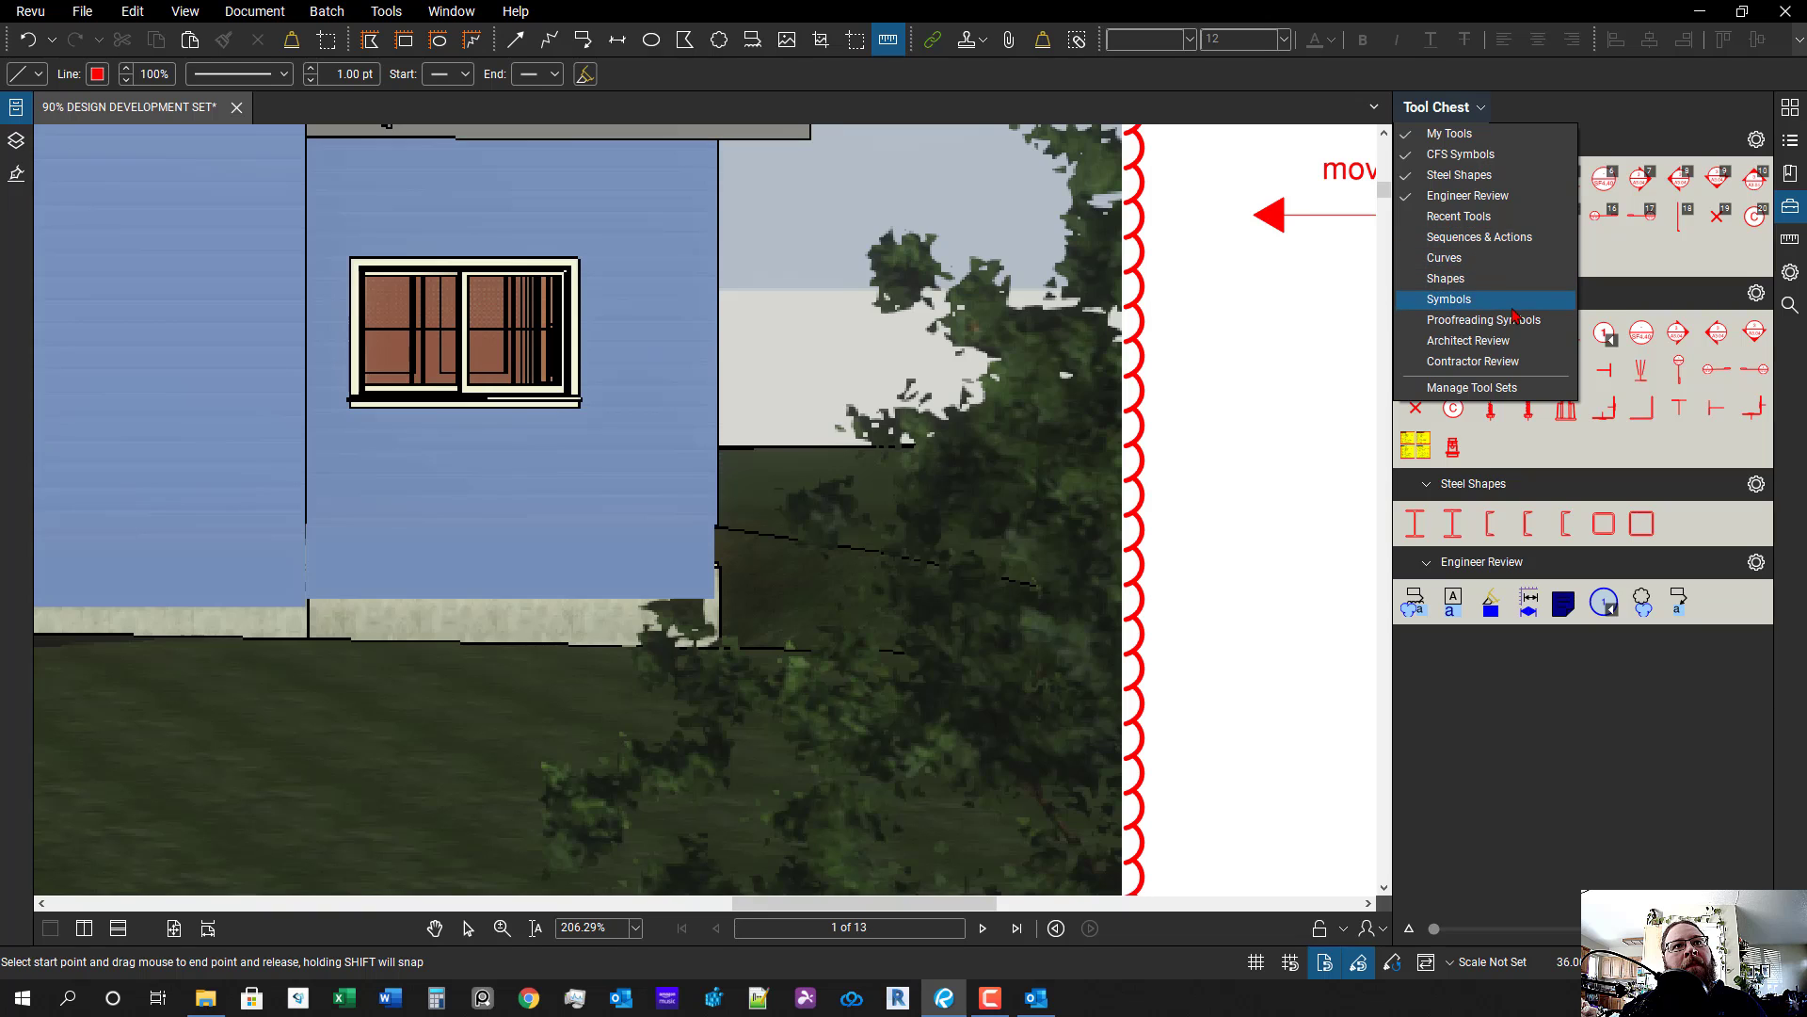
{"action": "left_click", "coordinate": [1475, 307]}
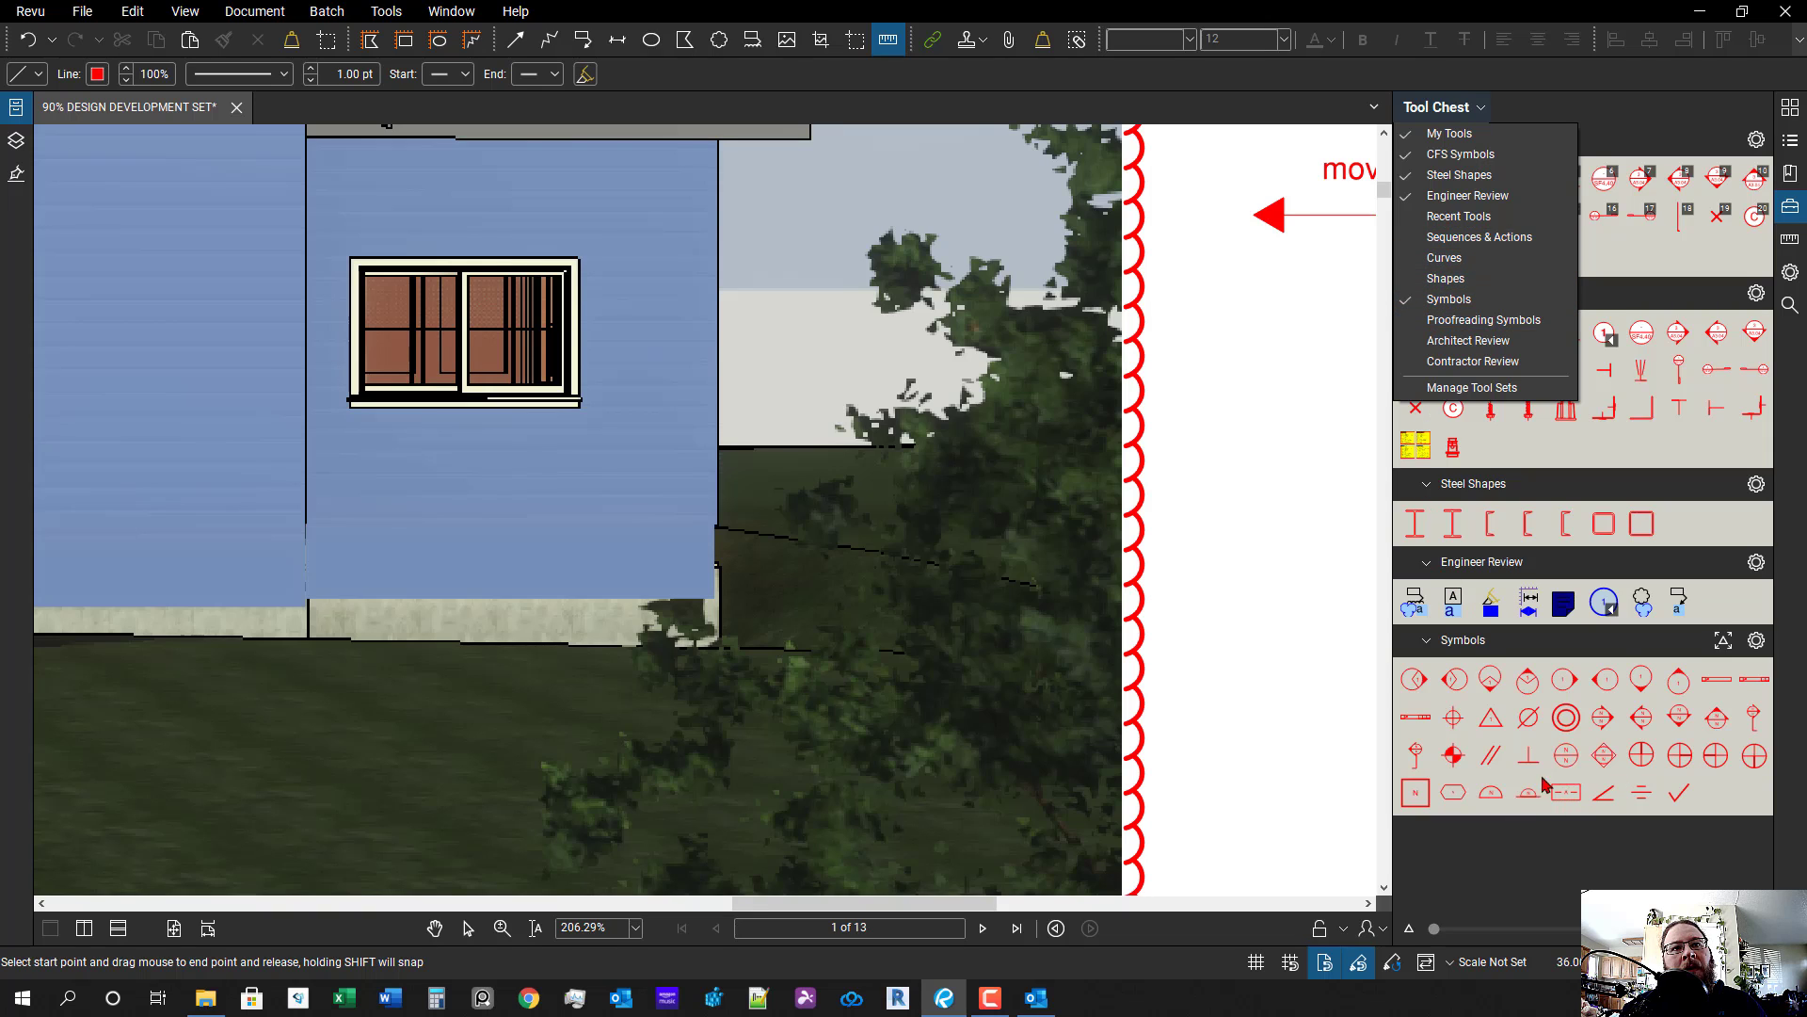
{"action": "left_click", "coordinate": [1457, 764]}
{"action": "left_click", "coordinate": [1458, 766]}
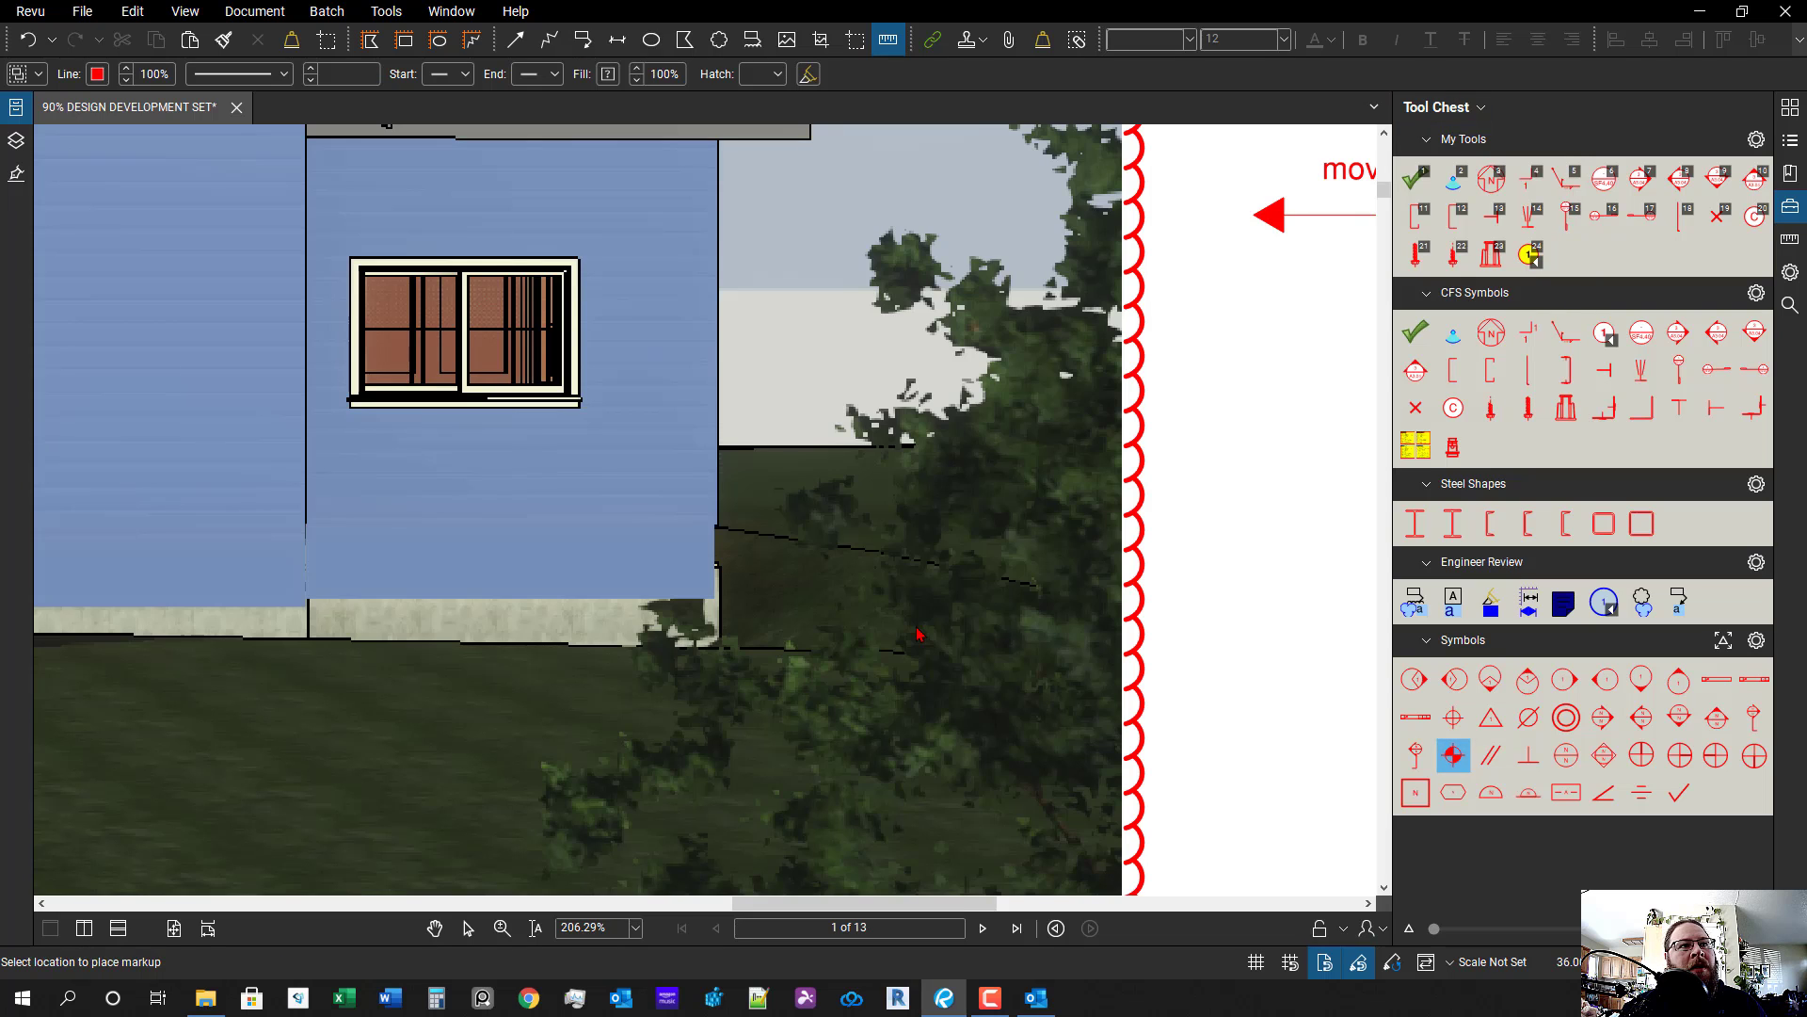
{"action": "left_click", "coordinate": [981, 560]}
{"action": "left_click_drag", "start_coordinate": [993, 579], "coordinate": [1055, 617]}
- Draw a horizontal red line from the level marker to the house and raise both to the siding's original bottom edge
{"action": "key", "text": "l"}
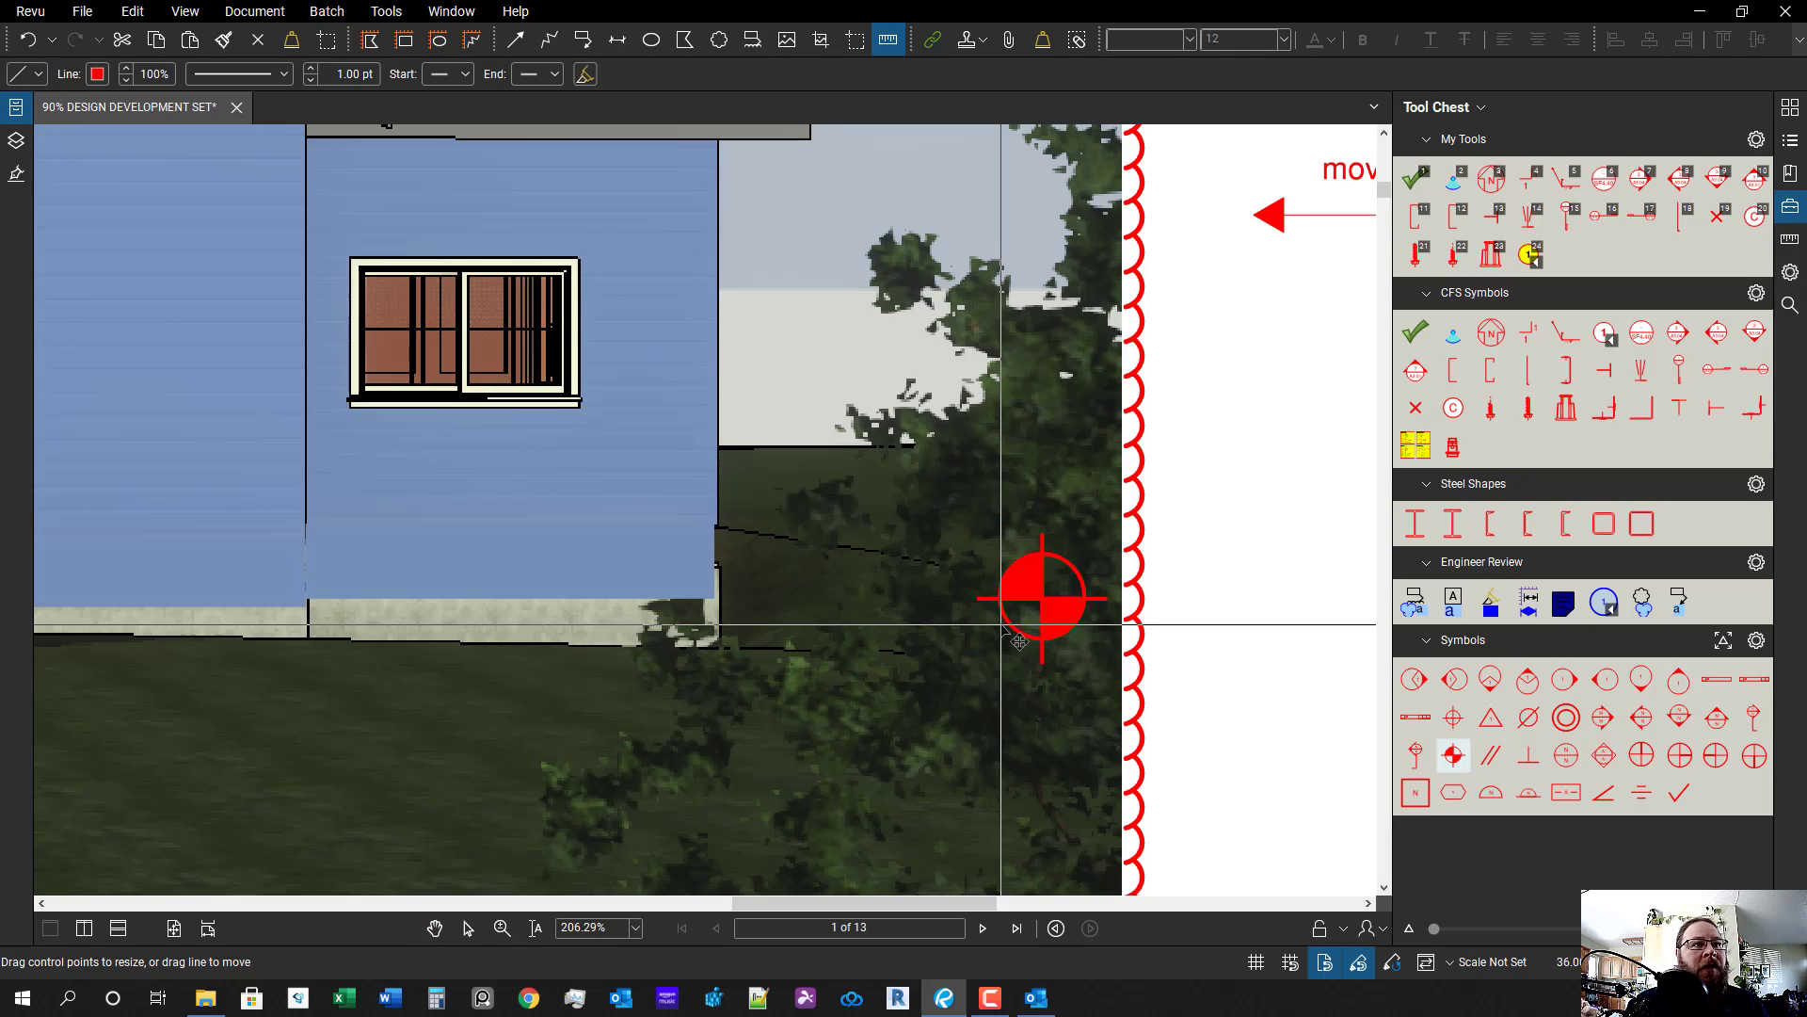
{"action": "mouse_move", "coordinate": [979, 598]}
{"action": "left_mouse_down"}
{"action": "mouse_move", "coordinate": [718, 598]}
{"action": "mouse_move", "coordinate": [737, 599]}
{"action": "left_mouse_up"}
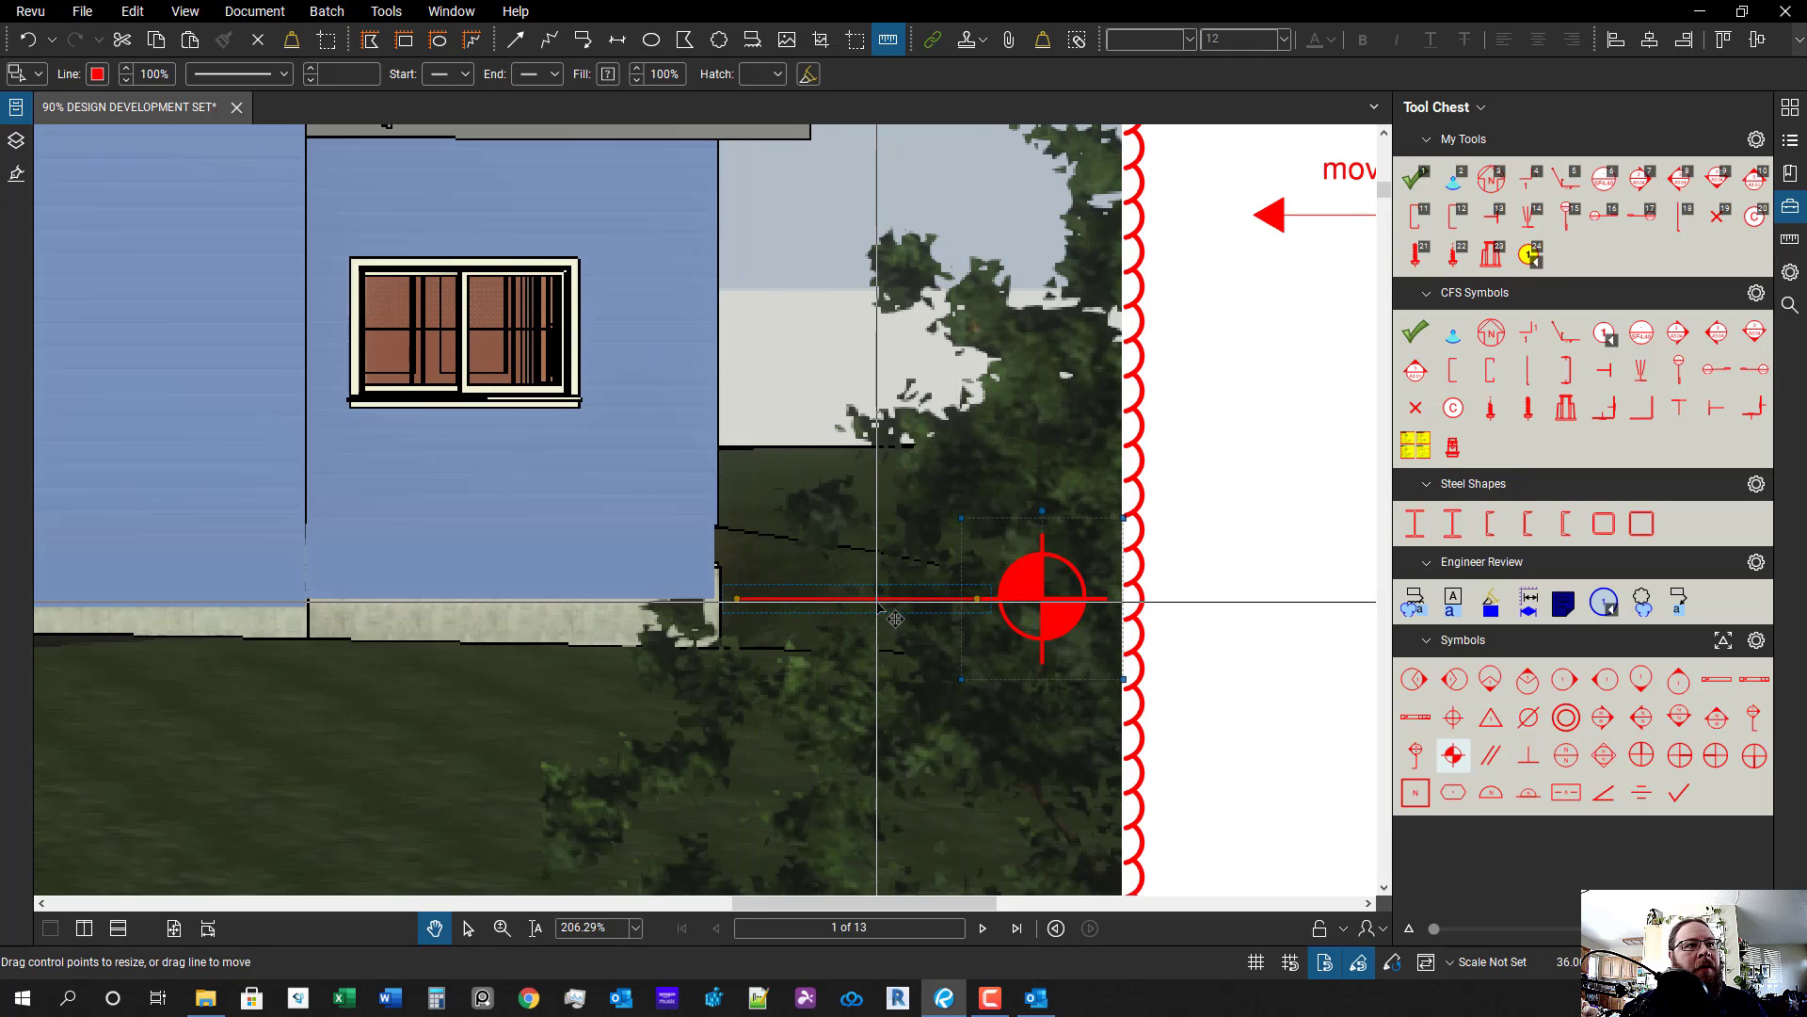
{"action": "left_click_drag", "start_coordinate": [878, 613], "coordinate": [868, 528]}
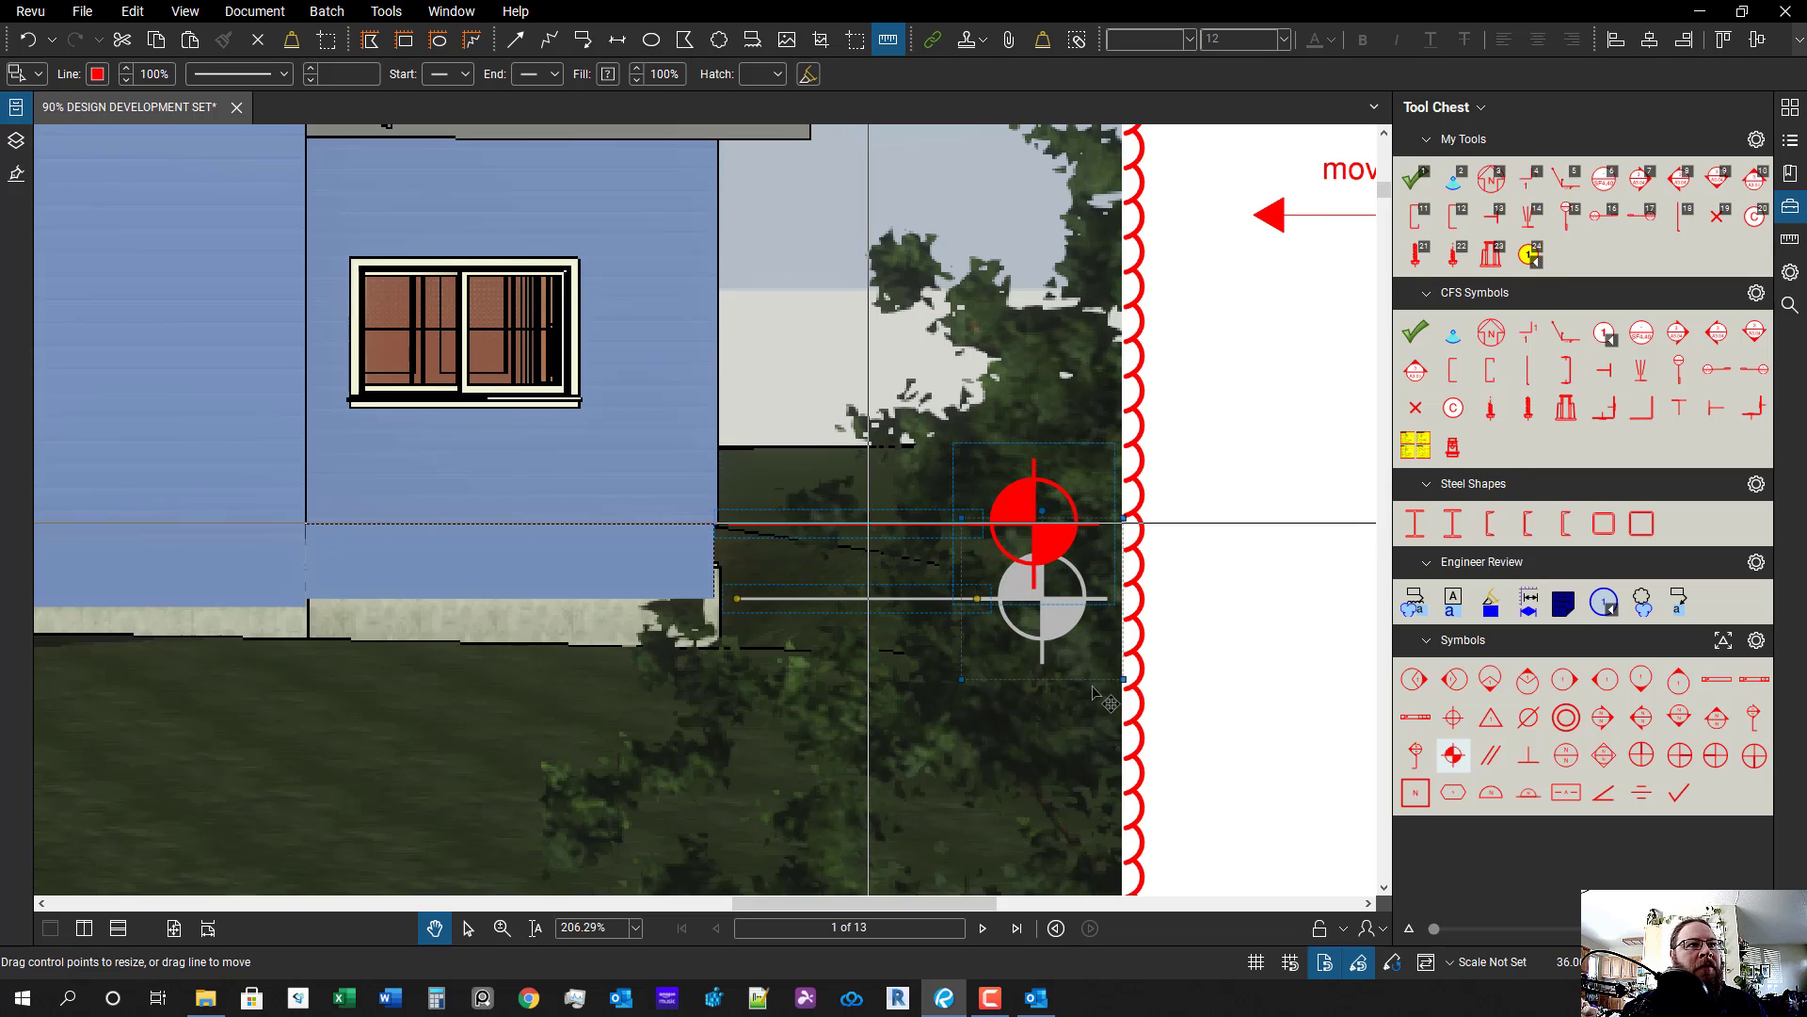
- Add a callout at the right wing's lower corner reading "top level at level 1" and "base level = -1'-0"" on two lines
{"action": "key", "text": "q"}
{"action": "scroll", "coordinate": [650, 602], "scroll_direction": "down", "scroll_amount": 2}
{"action": "scroll", "coordinate": [644, 598], "scroll_direction": "down", "scroll_amount": 1}
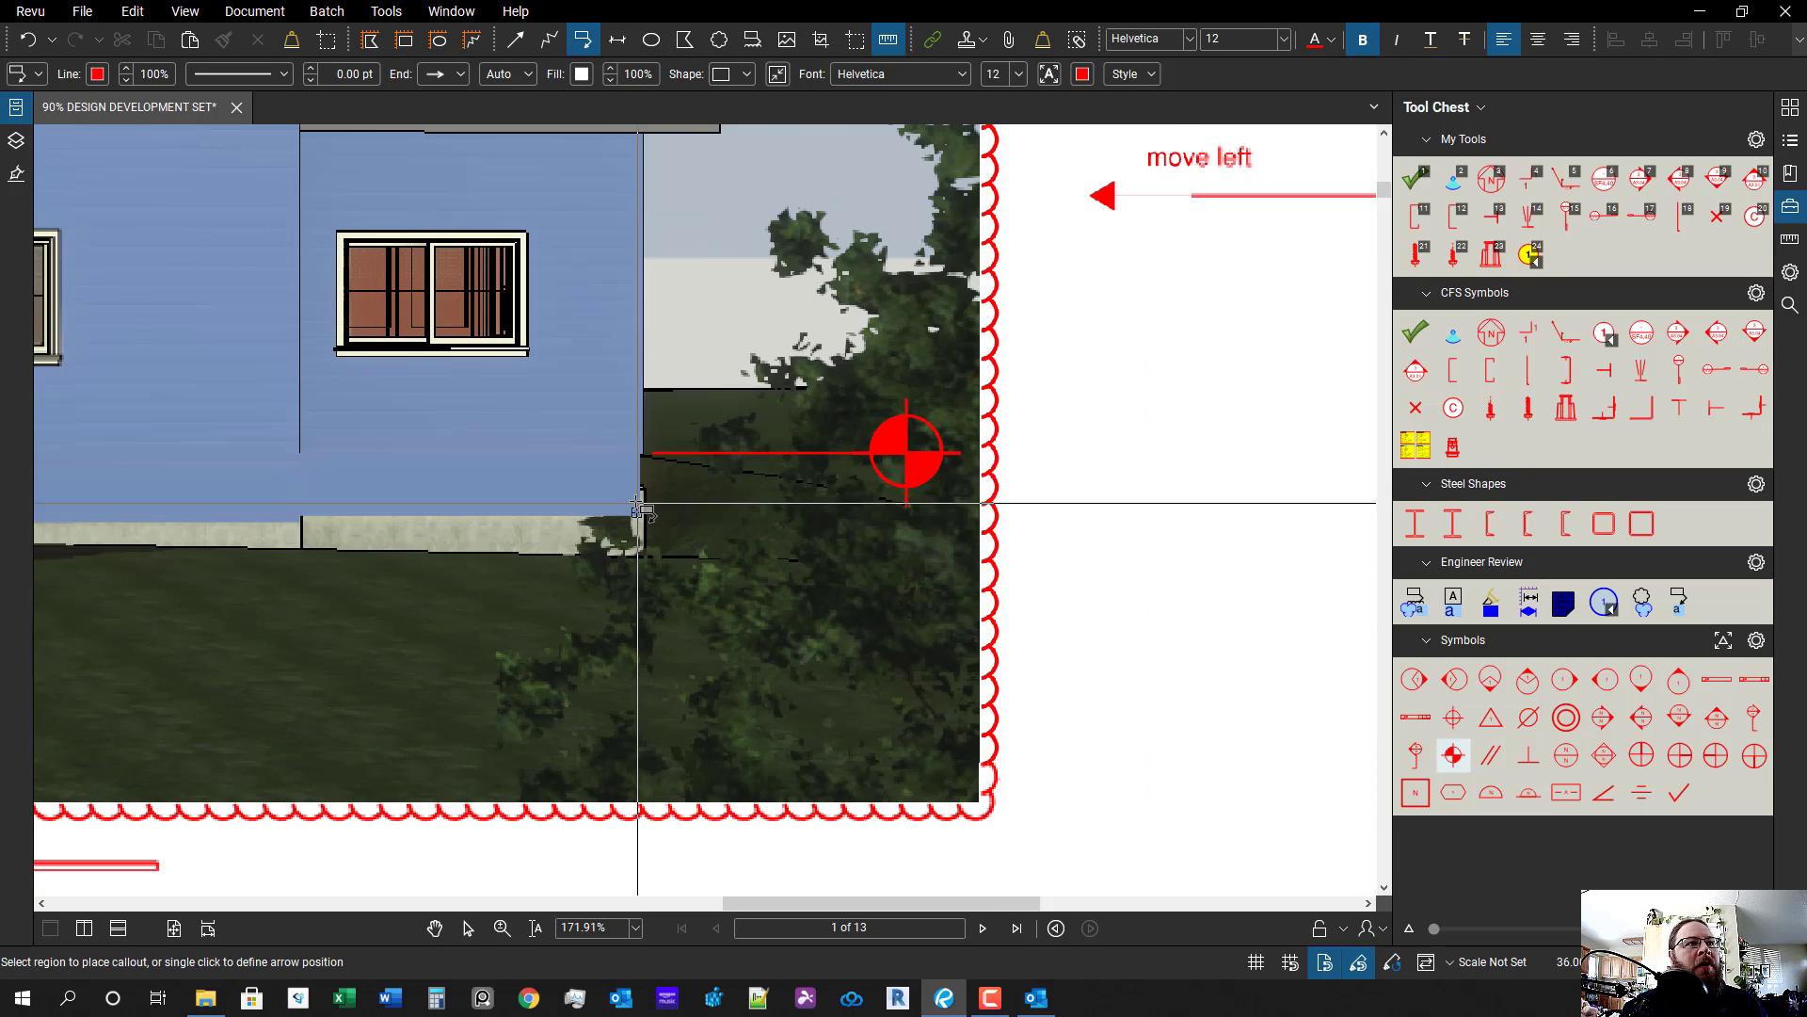
{"action": "left_click", "coordinate": [641, 496]}
{"action": "left_click", "coordinate": [886, 606]}
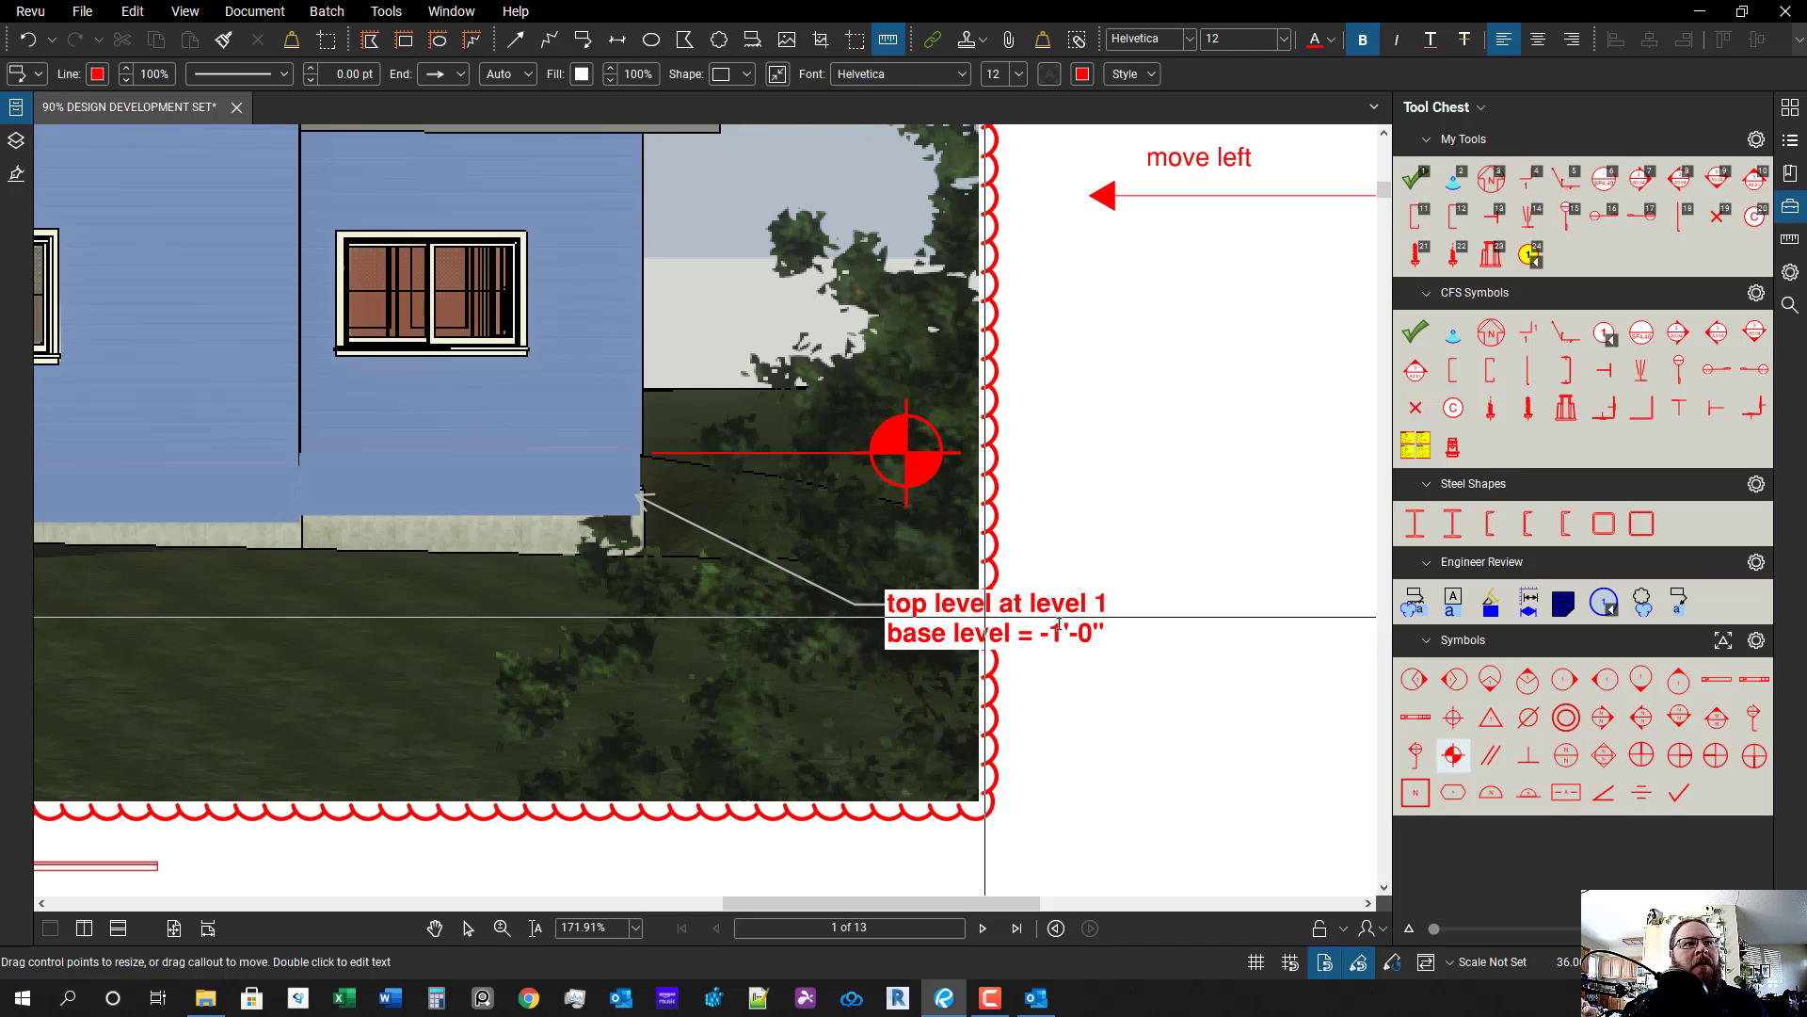
- Reword the callout's first line as "top level = level 1" and move its arrow tip slightly onto the blue siding
{"action": "double_click", "coordinate": [1021, 603]}
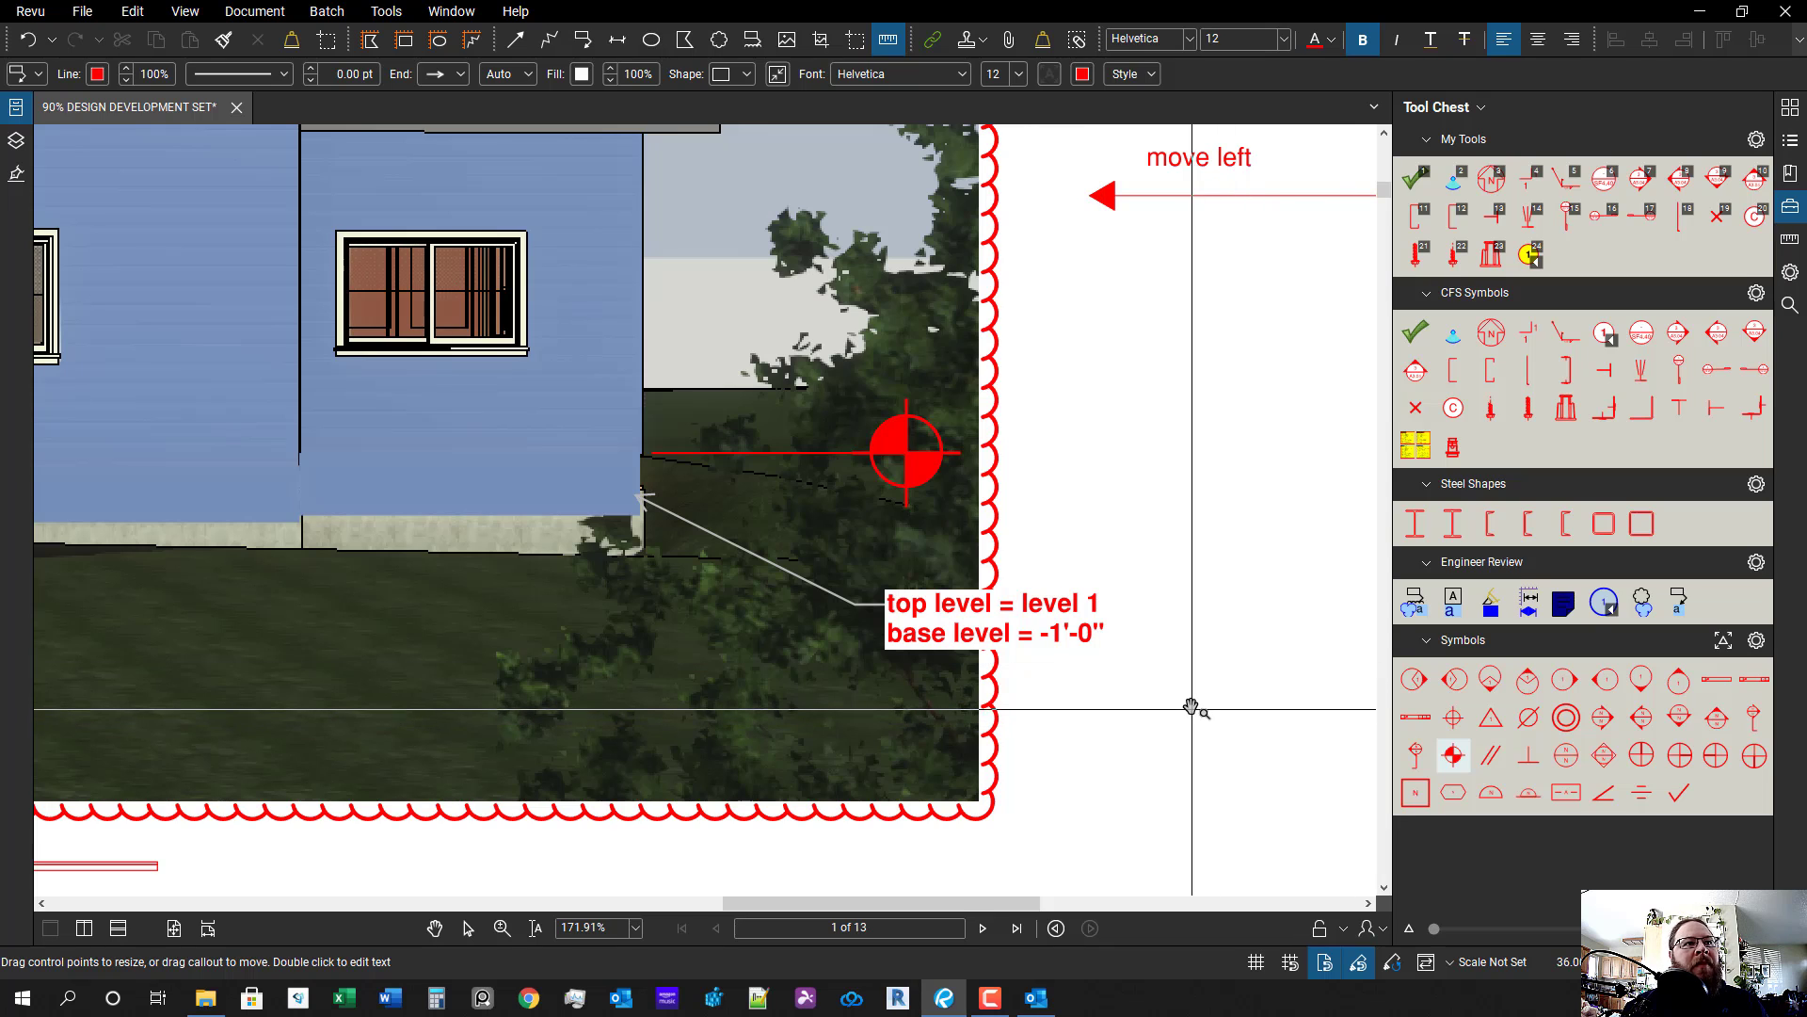
{"action": "left_click", "coordinate": [1071, 649]}
{"action": "left_click_drag", "start_coordinate": [637, 490], "coordinate": [616, 494]}
{"action": "left_click", "coordinate": [852, 744]}
- Add a callout reading "remove top plate." that points at the gap under the left garage door
{"action": "scroll", "coordinate": [852, 743], "scroll_direction": "down", "scroll_amount": 5}
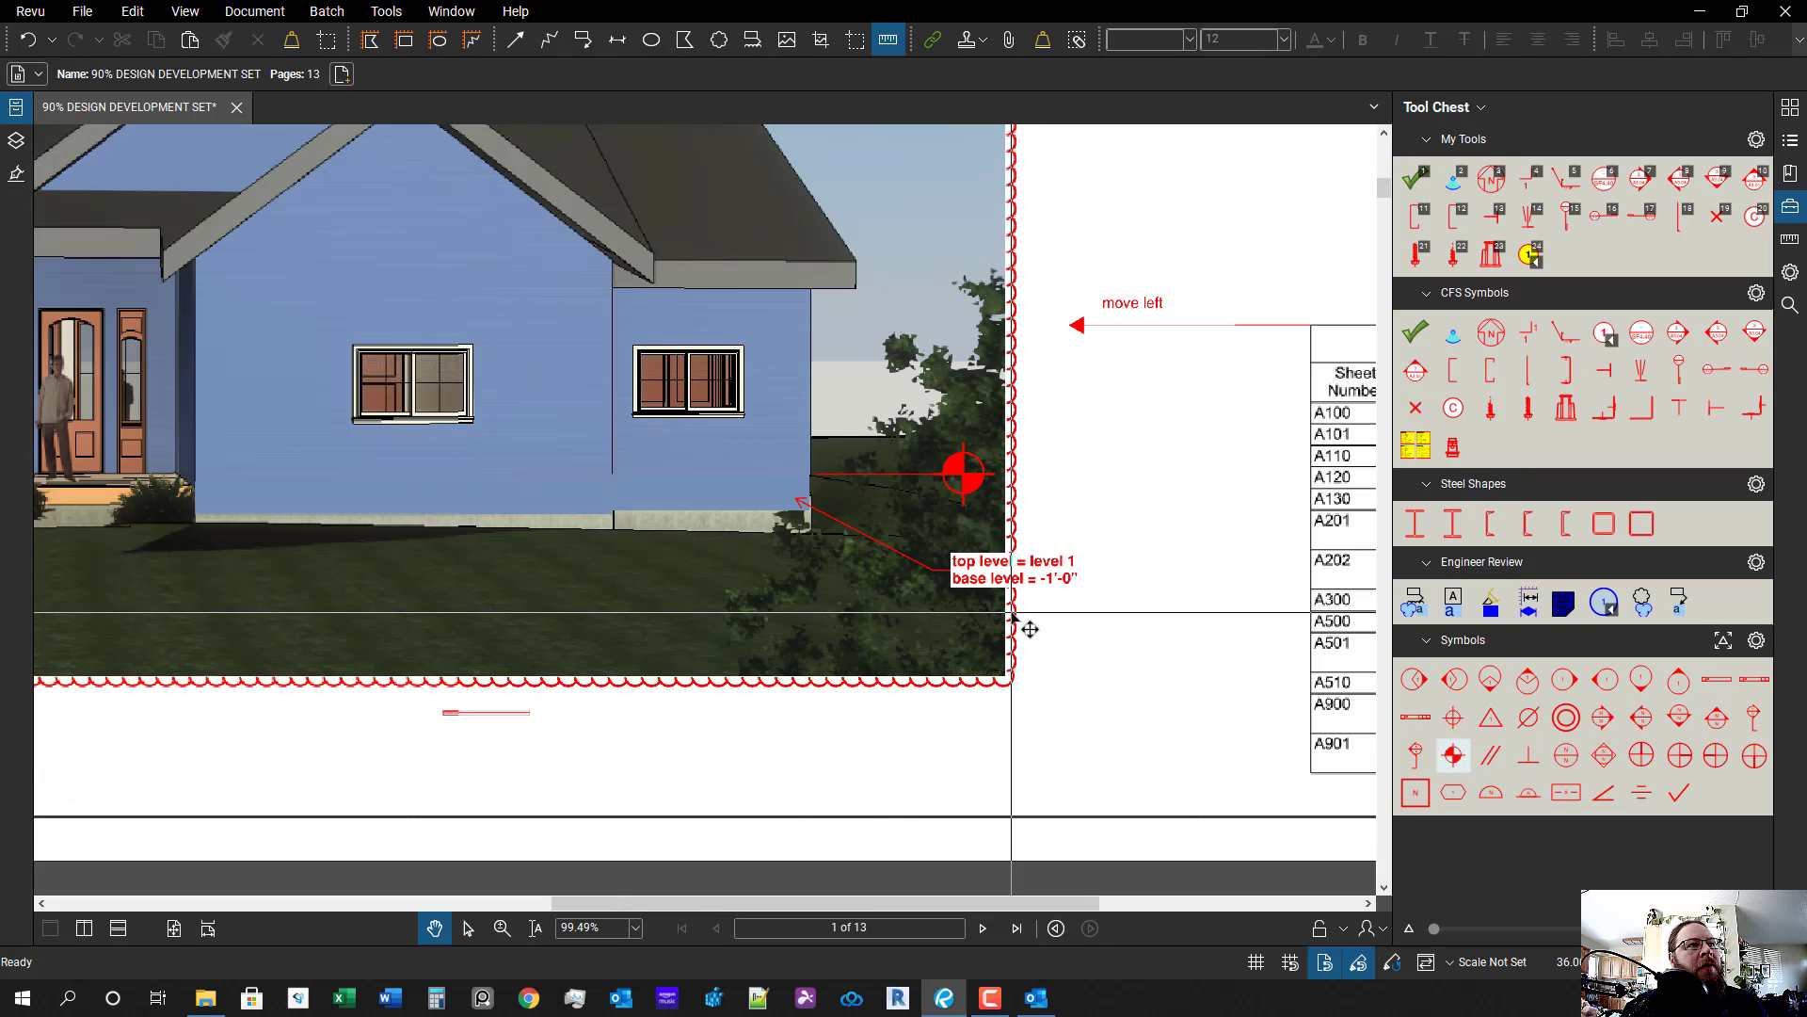
{"action": "scroll", "coordinate": [477, 686], "scroll_direction": "up", "scroll_amount": 2}
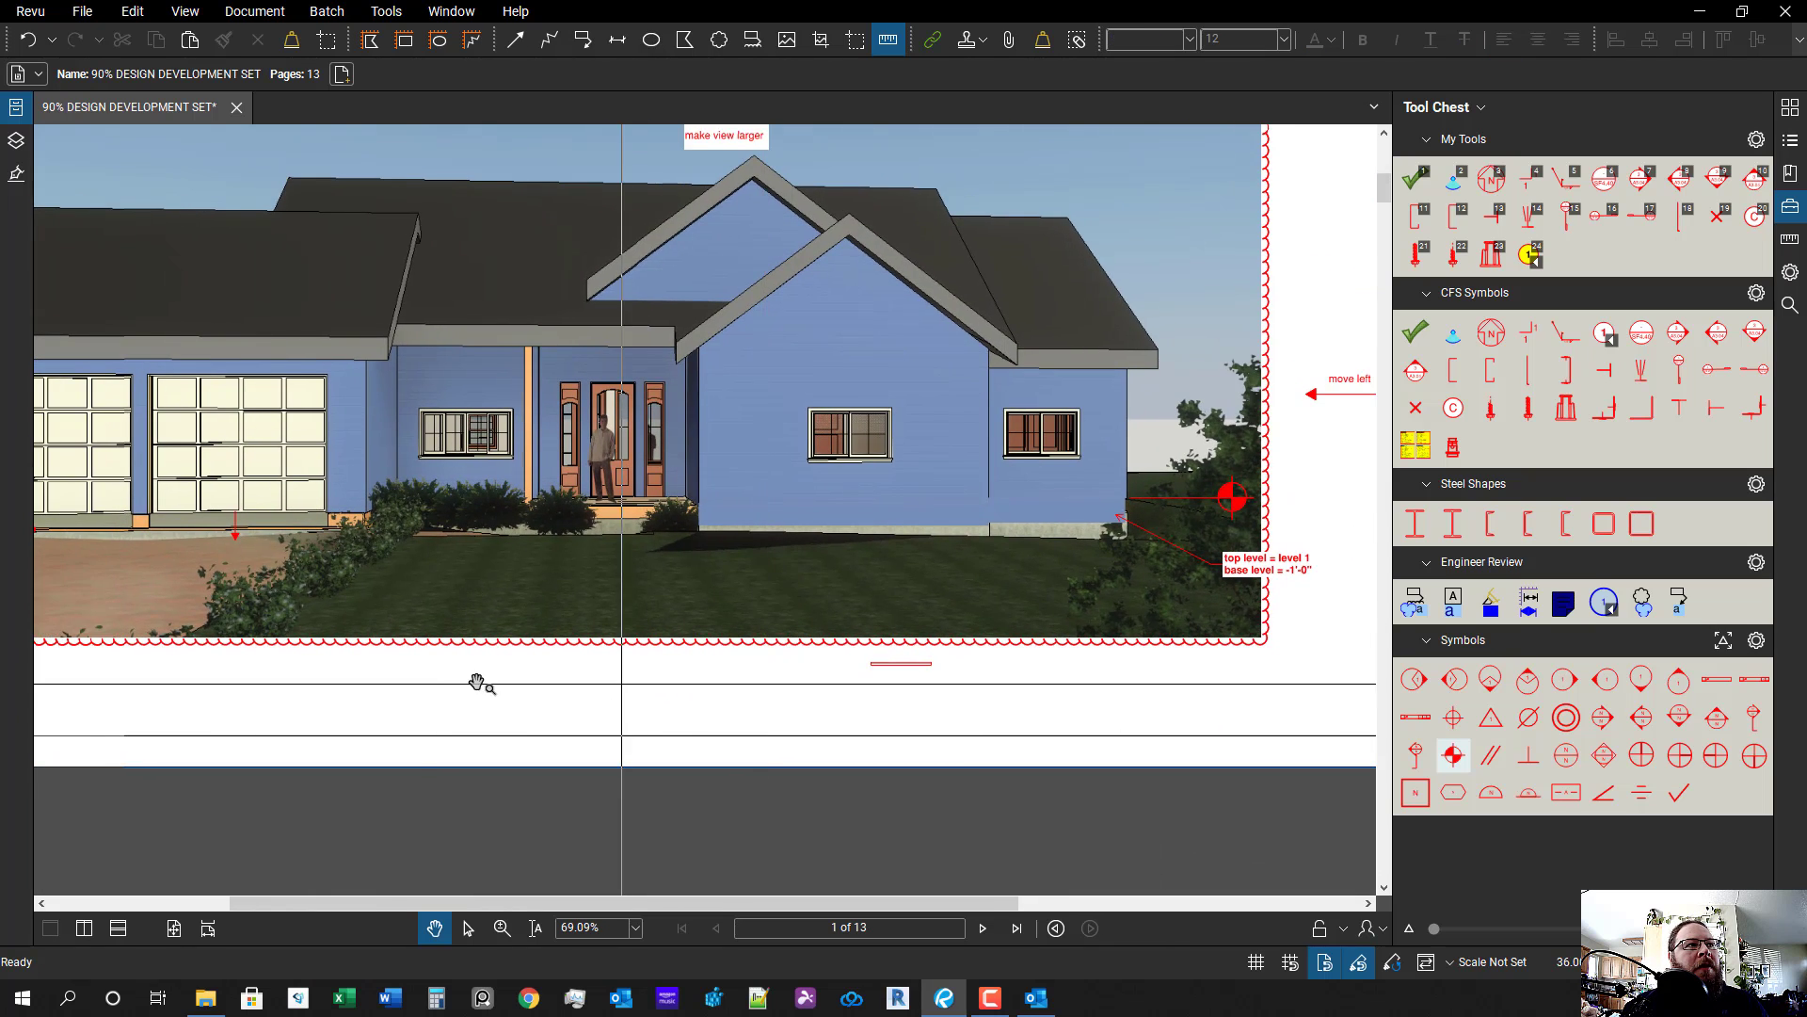
{"action": "scroll", "coordinate": [551, 477], "scroll_direction": "down", "scroll_amount": 2}
{"action": "scroll", "coordinate": [671, 685], "scroll_direction": "up", "scroll_amount": 3}
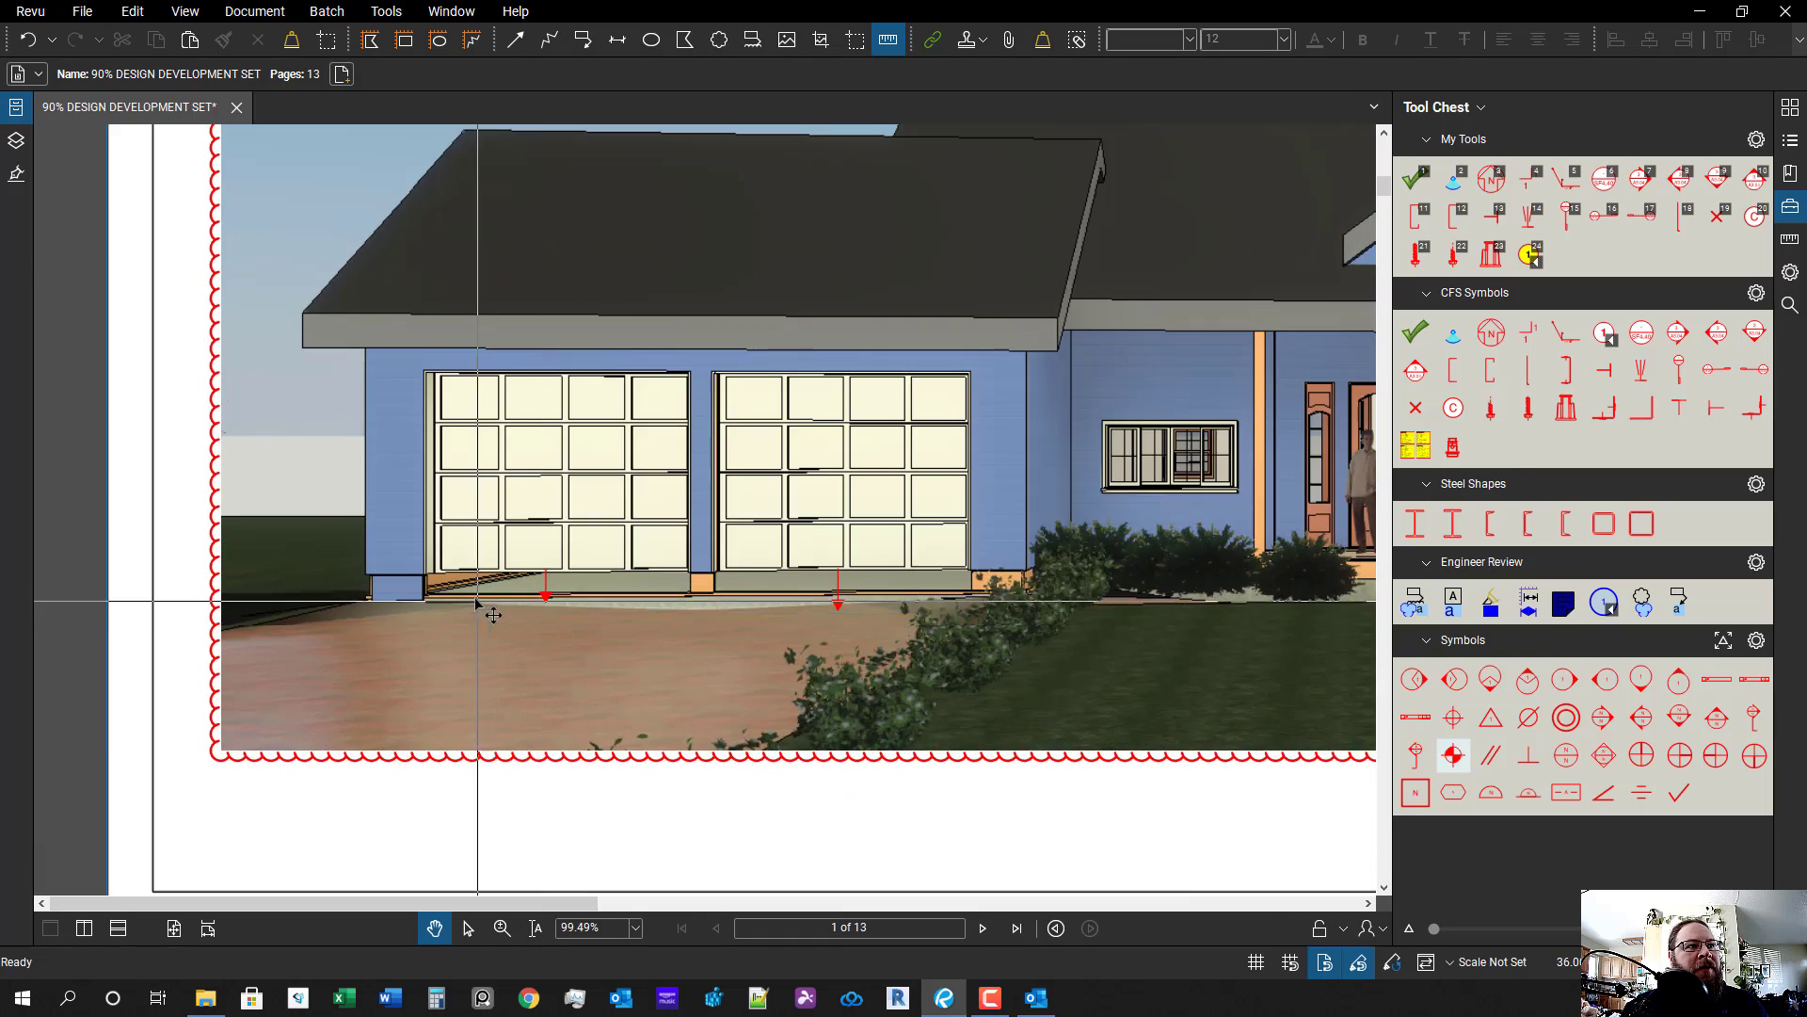
{"action": "scroll", "coordinate": [767, 733], "scroll_direction": "down", "scroll_amount": 3}
{"action": "scroll", "coordinate": [649, 696], "scroll_direction": "up", "scroll_amount": 4}
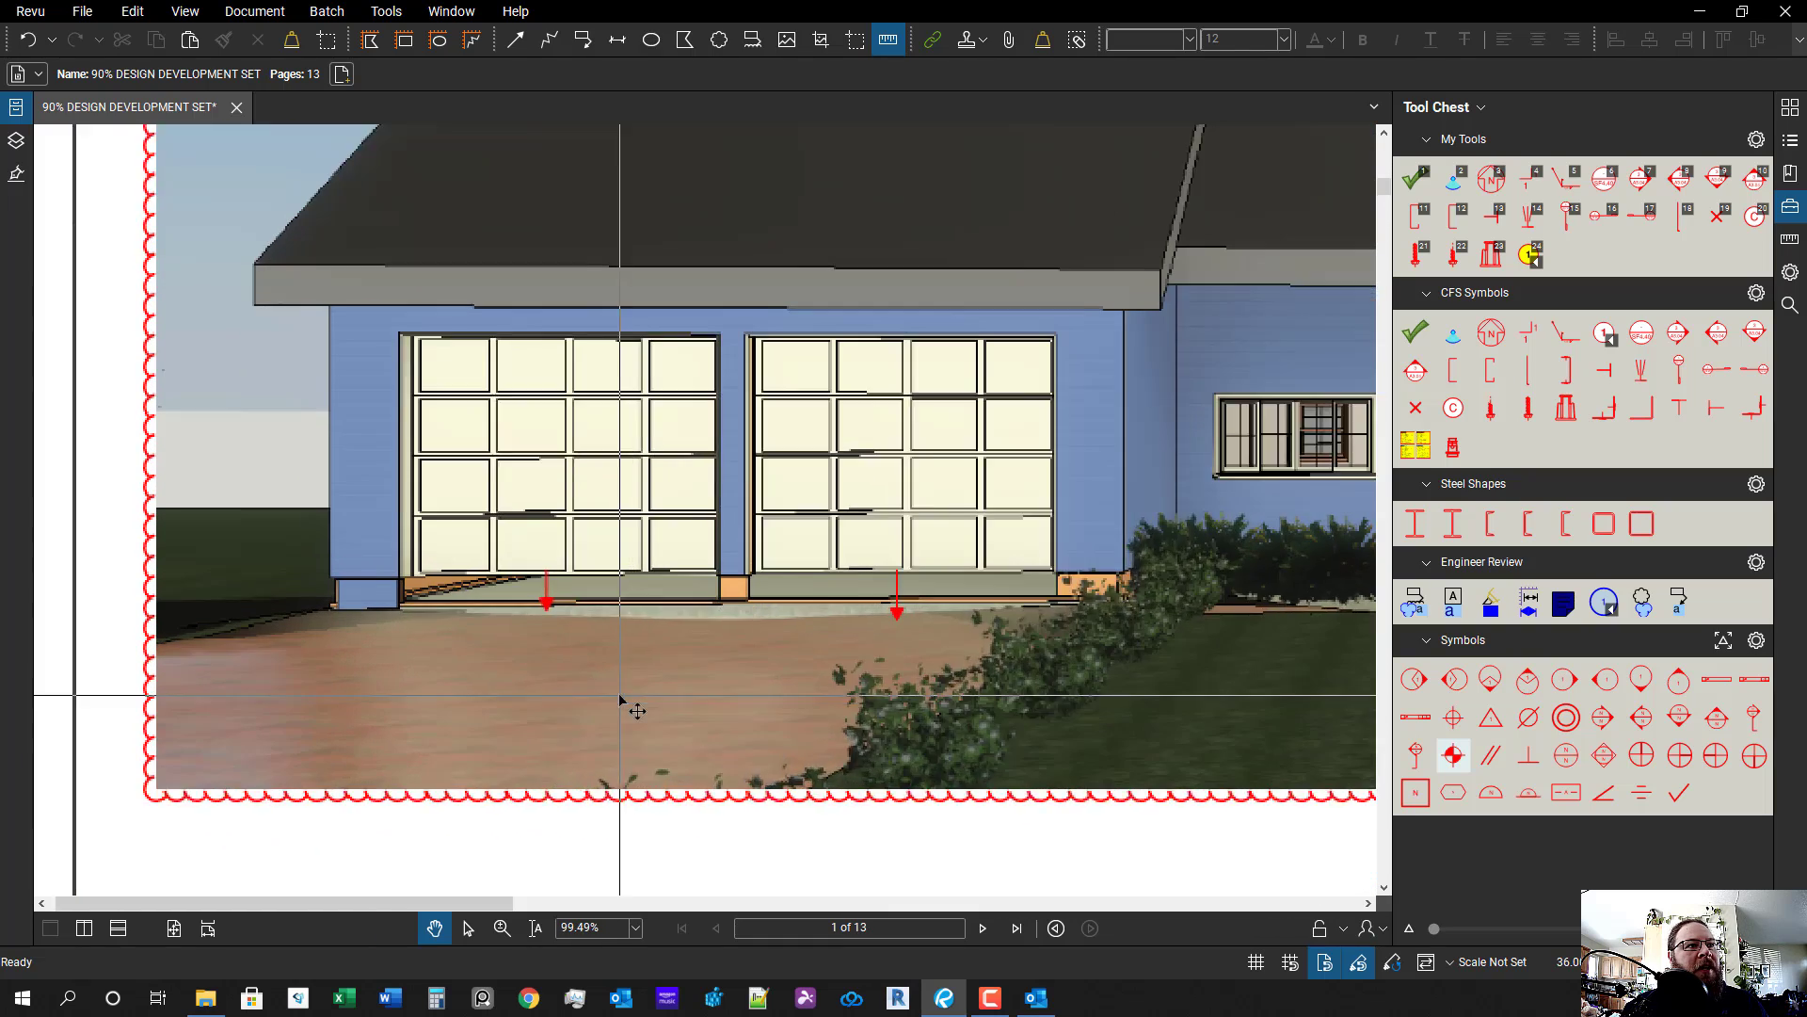
{"action": "key", "text": "q"}
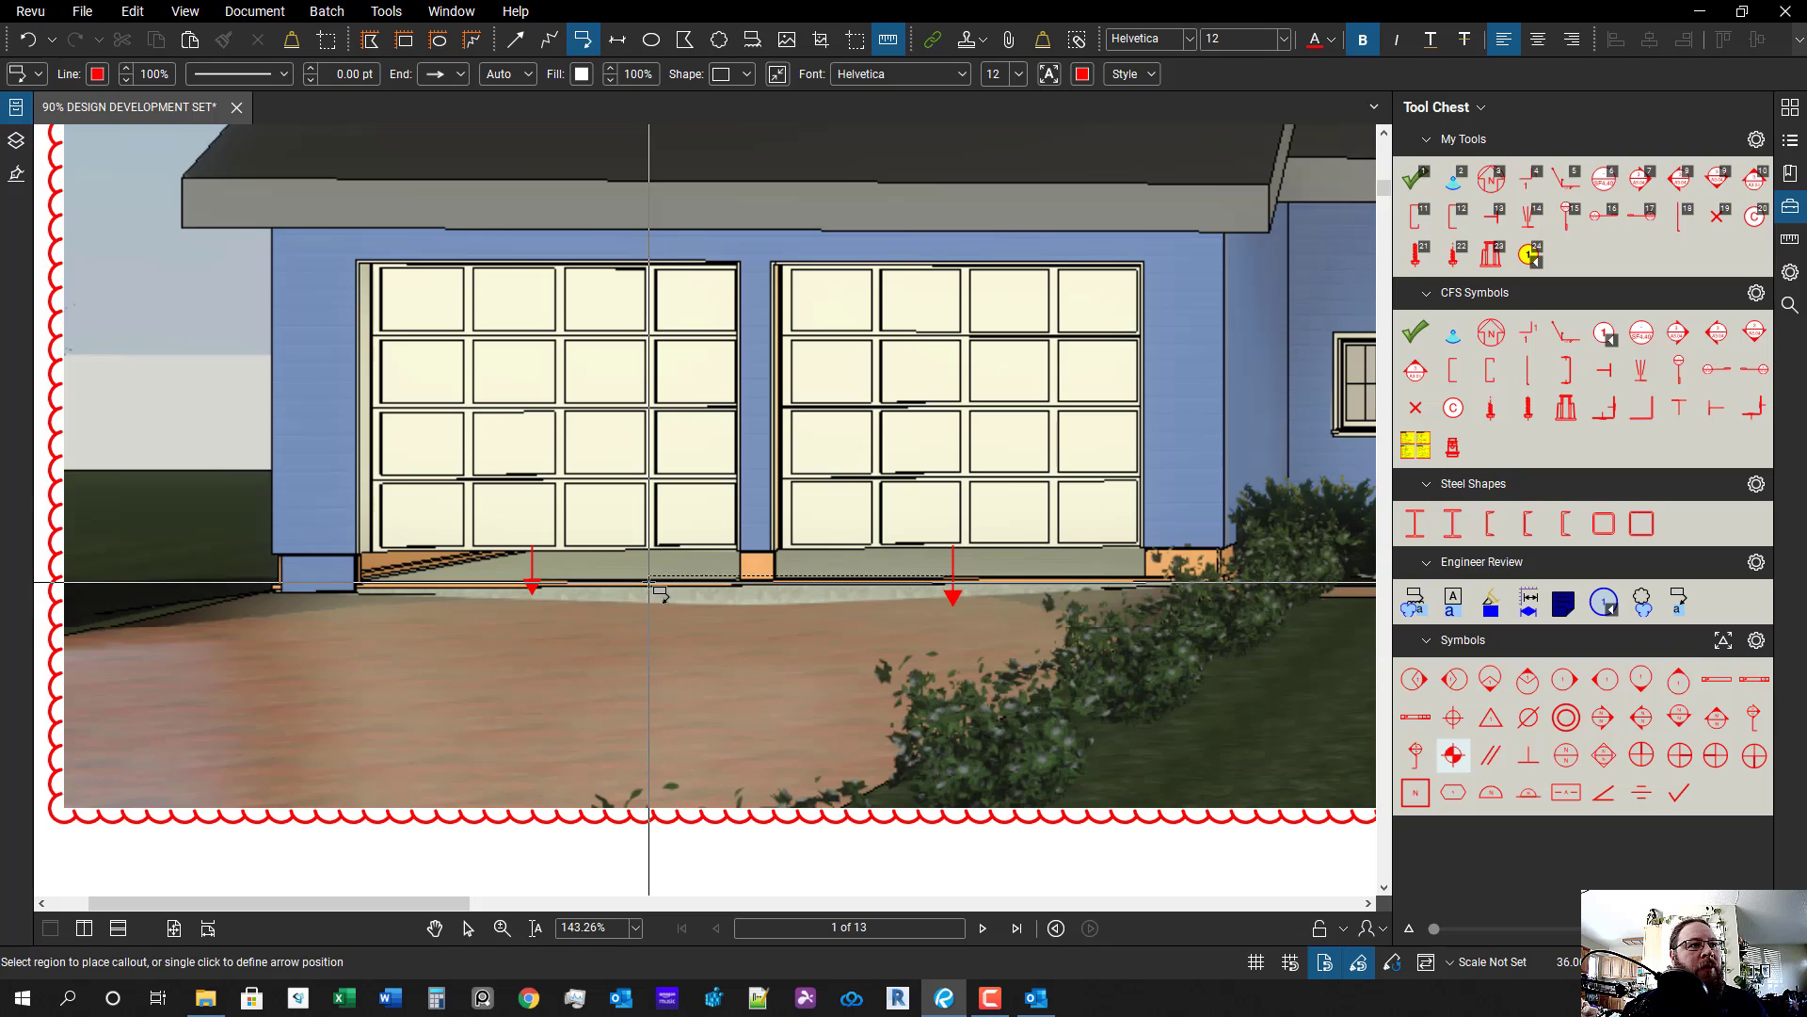
{"action": "left_click", "coordinate": [648, 577]}
{"action": "left_click", "coordinate": [515, 662]}
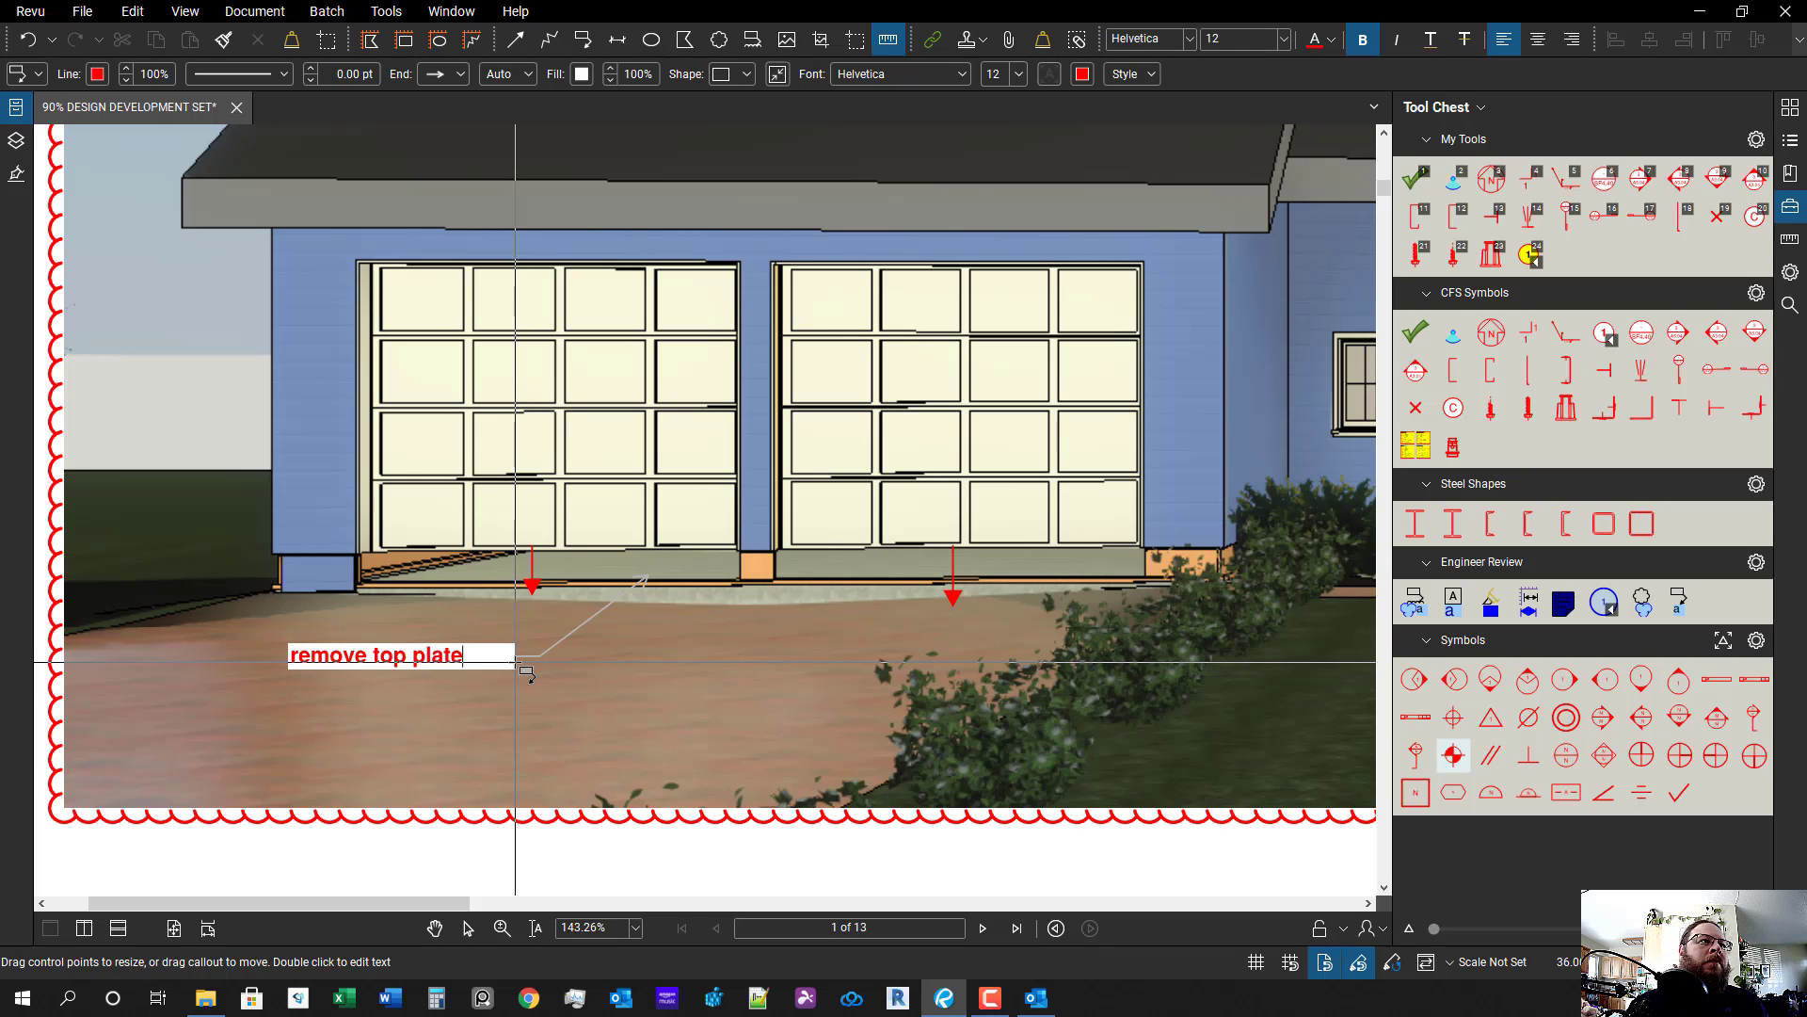
{"action": "left_click", "coordinate": [516, 700]}
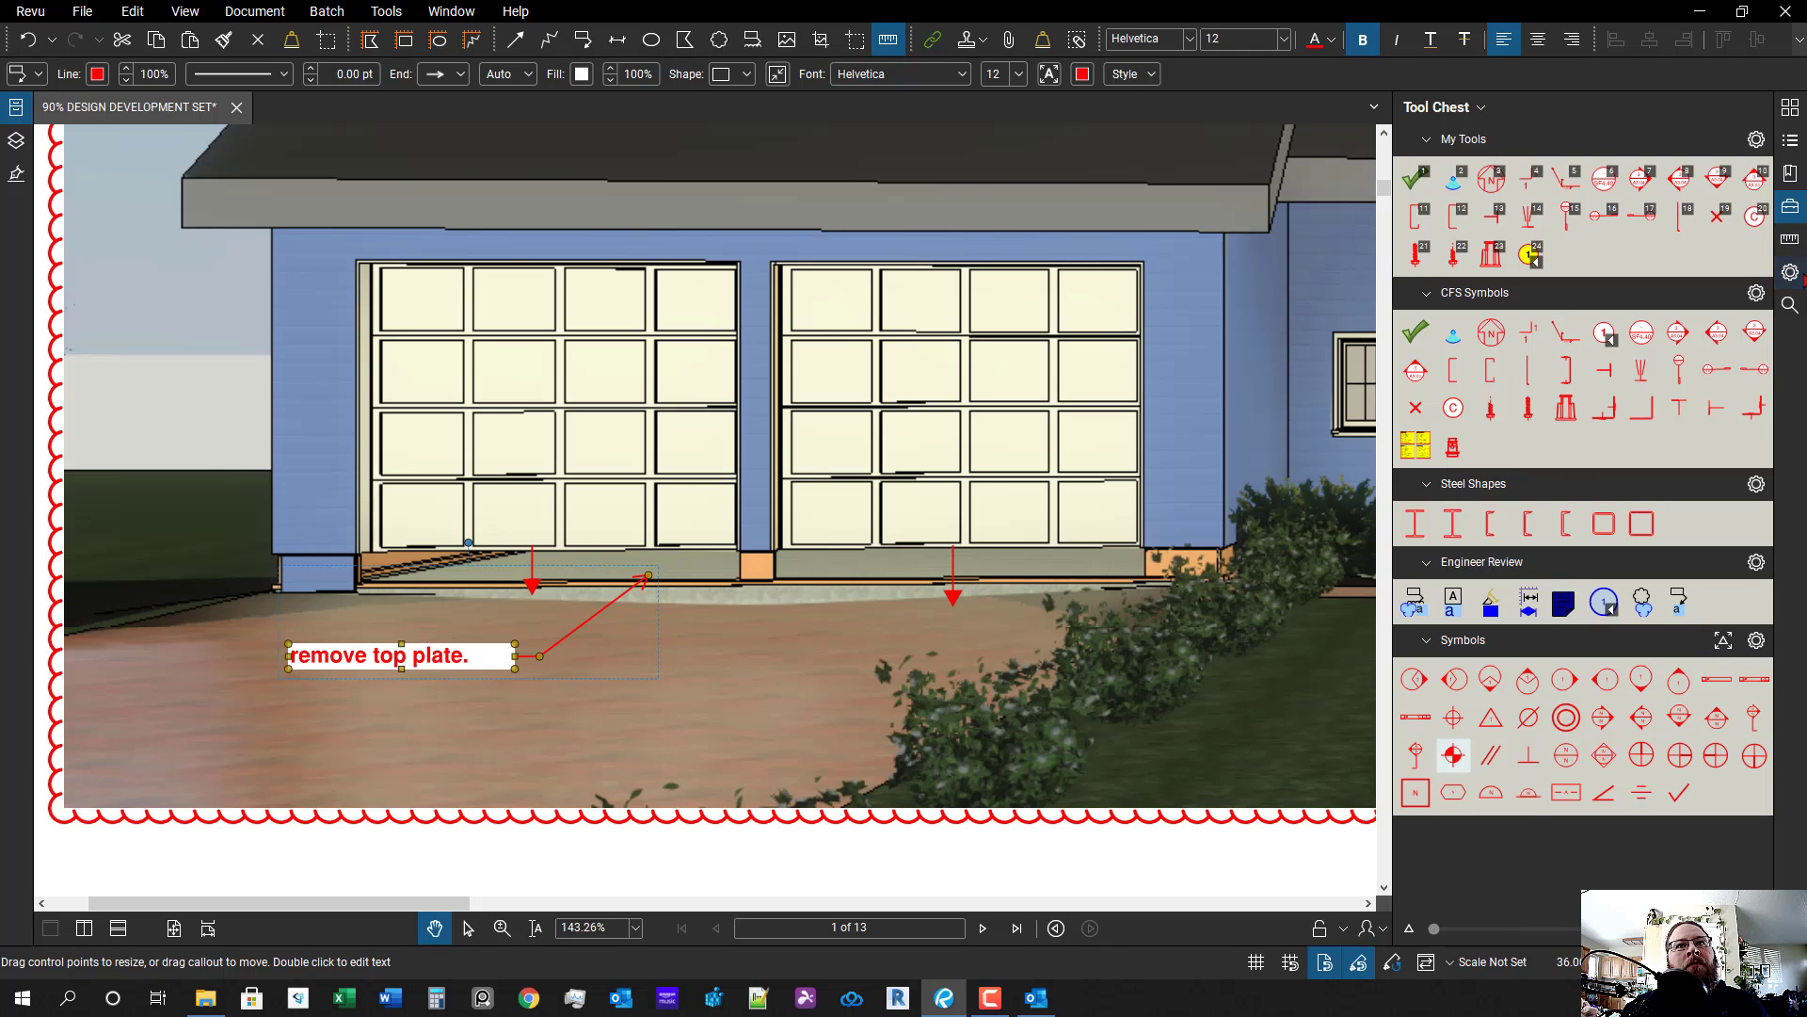
- Right-align the "remove top plate." callout text and move its arrow tip onto the orange plate below the door
{"action": "left_click", "coordinate": [1802, 275]}
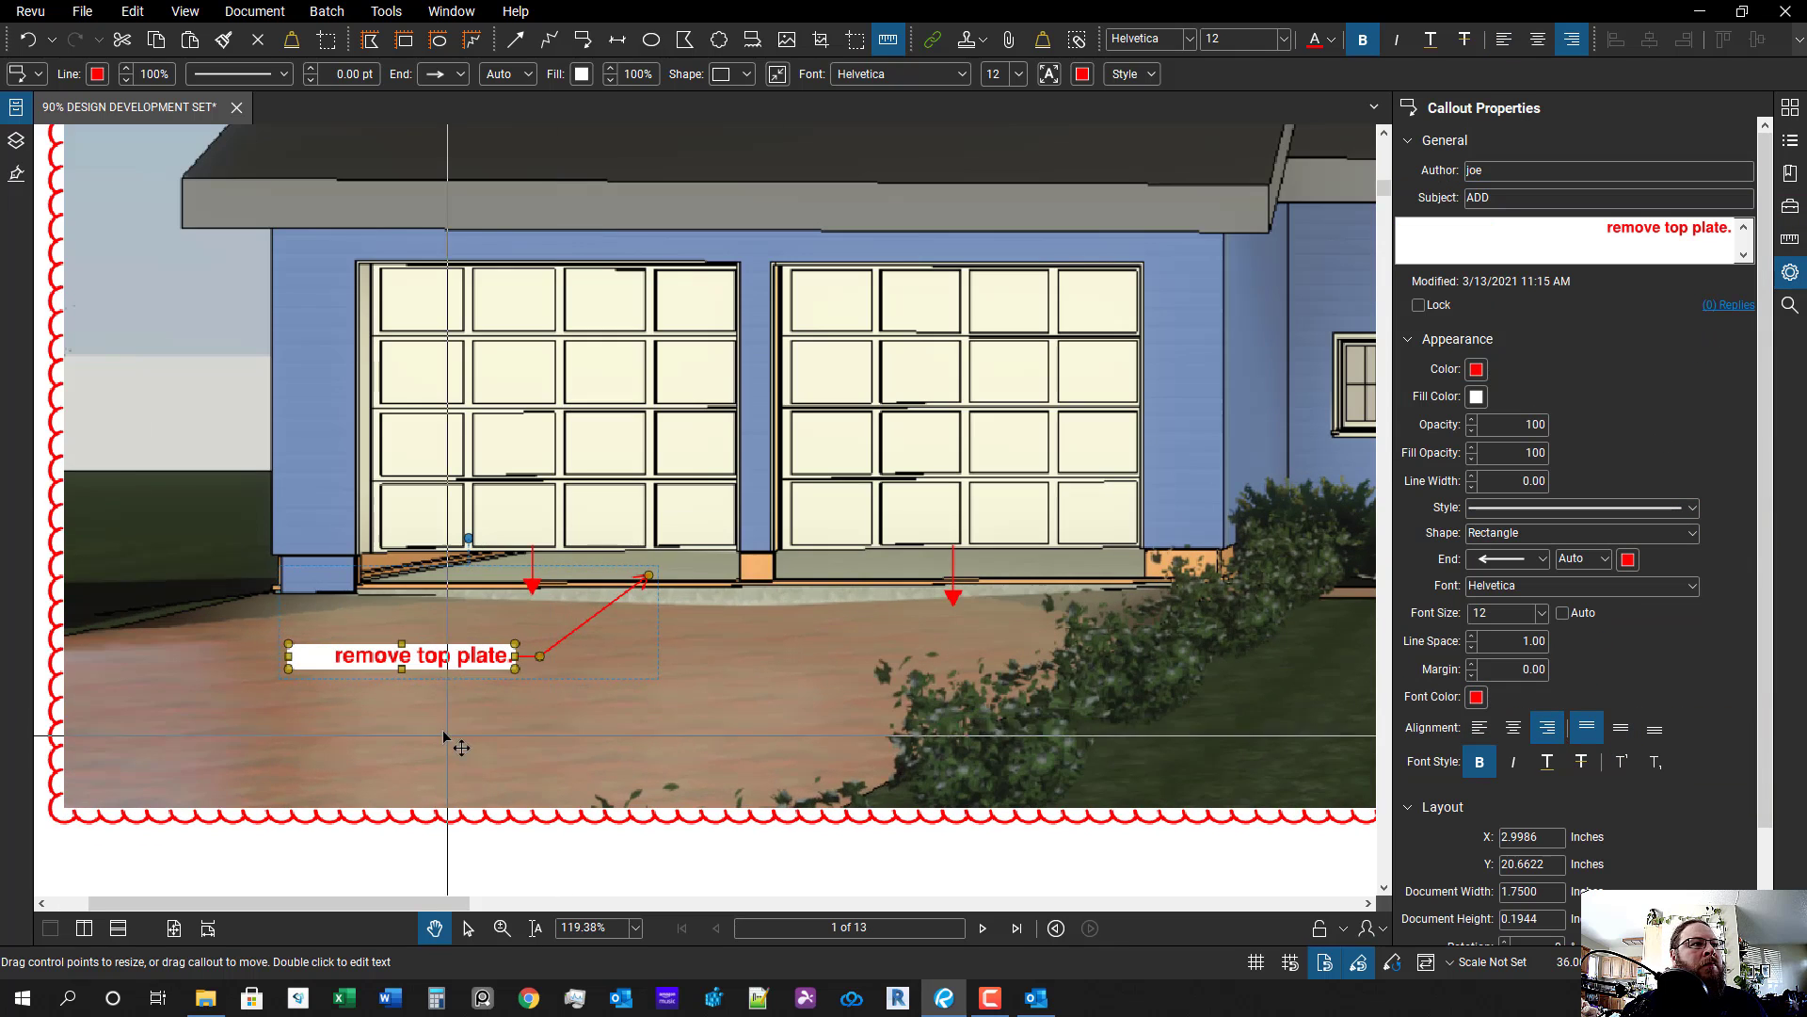
{"action": "left_click", "coordinate": [565, 714]}
{"action": "scroll", "coordinate": [650, 591], "scroll_direction": "up", "scroll_amount": 3}
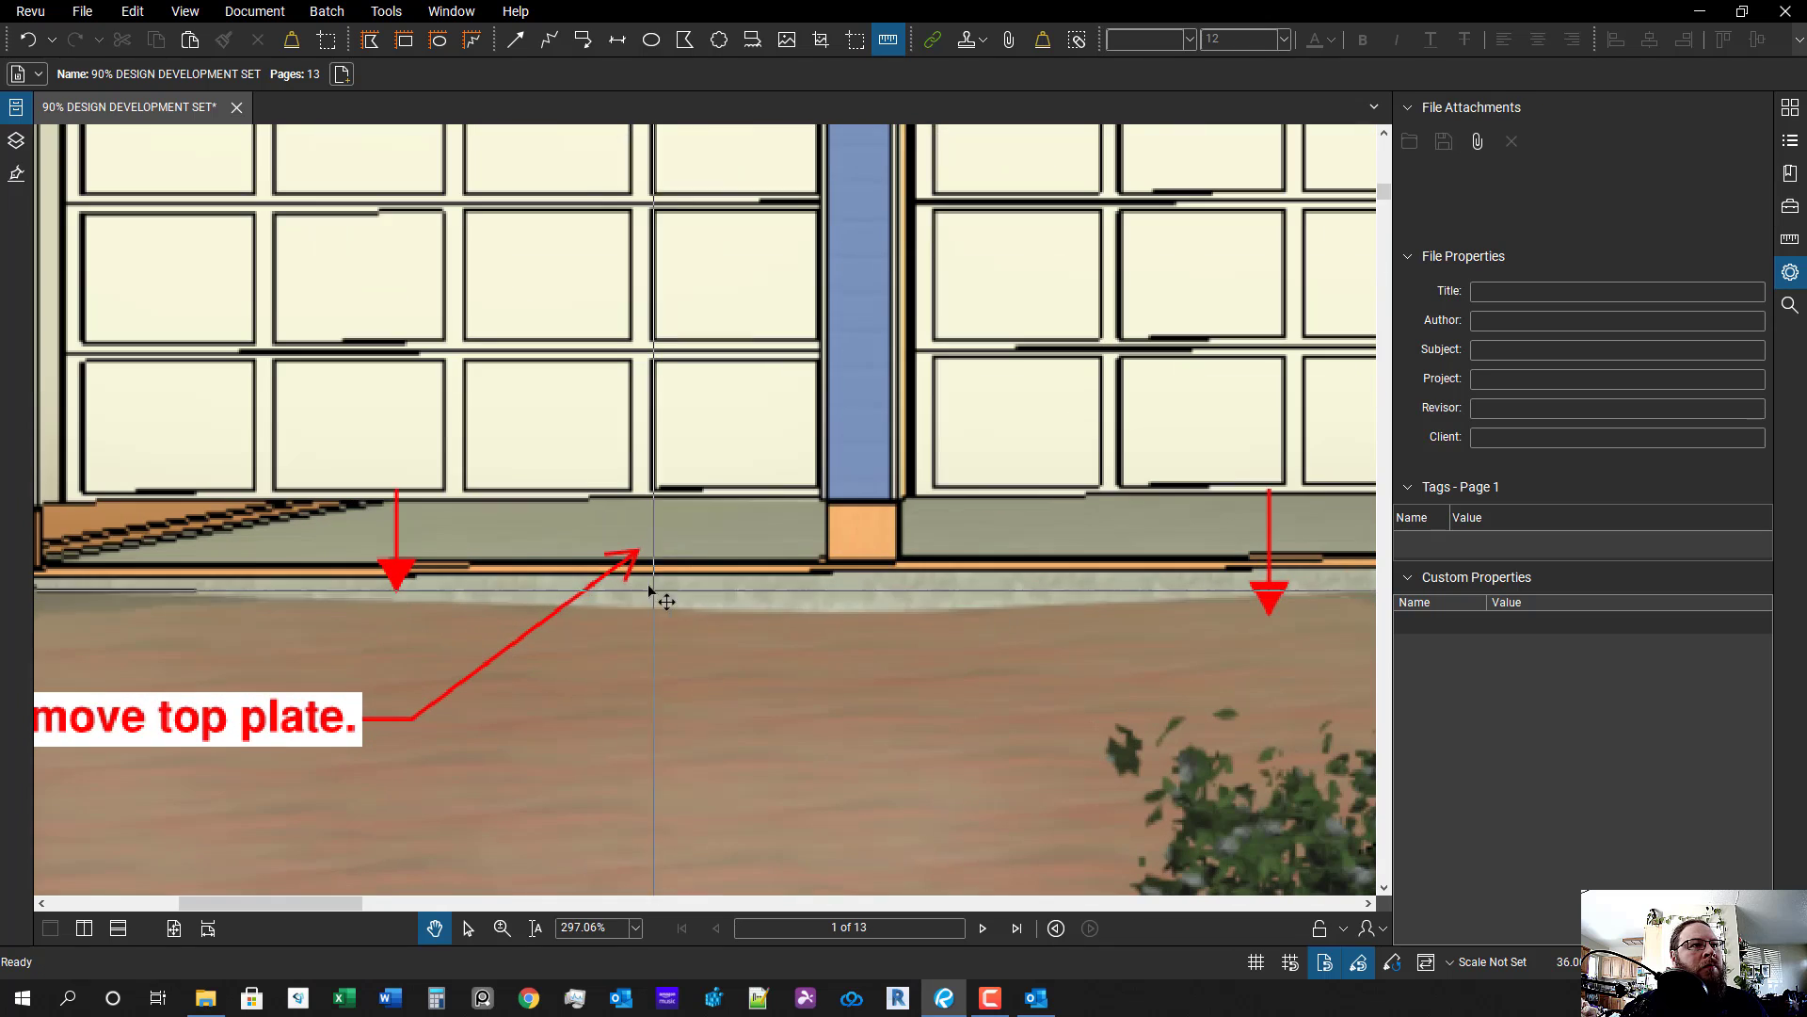
{"action": "left_click", "coordinate": [638, 552]}
{"action": "left_click_drag", "start_coordinate": [638, 552], "coordinate": [568, 567]}
{"action": "left_click", "coordinate": [734, 633]}
- Examine the roof edge, walls and wall bases around the garage and front entry for further corrections
{"action": "scroll", "coordinate": [1017, 654], "scroll_direction": "down", "scroll_amount": 6}
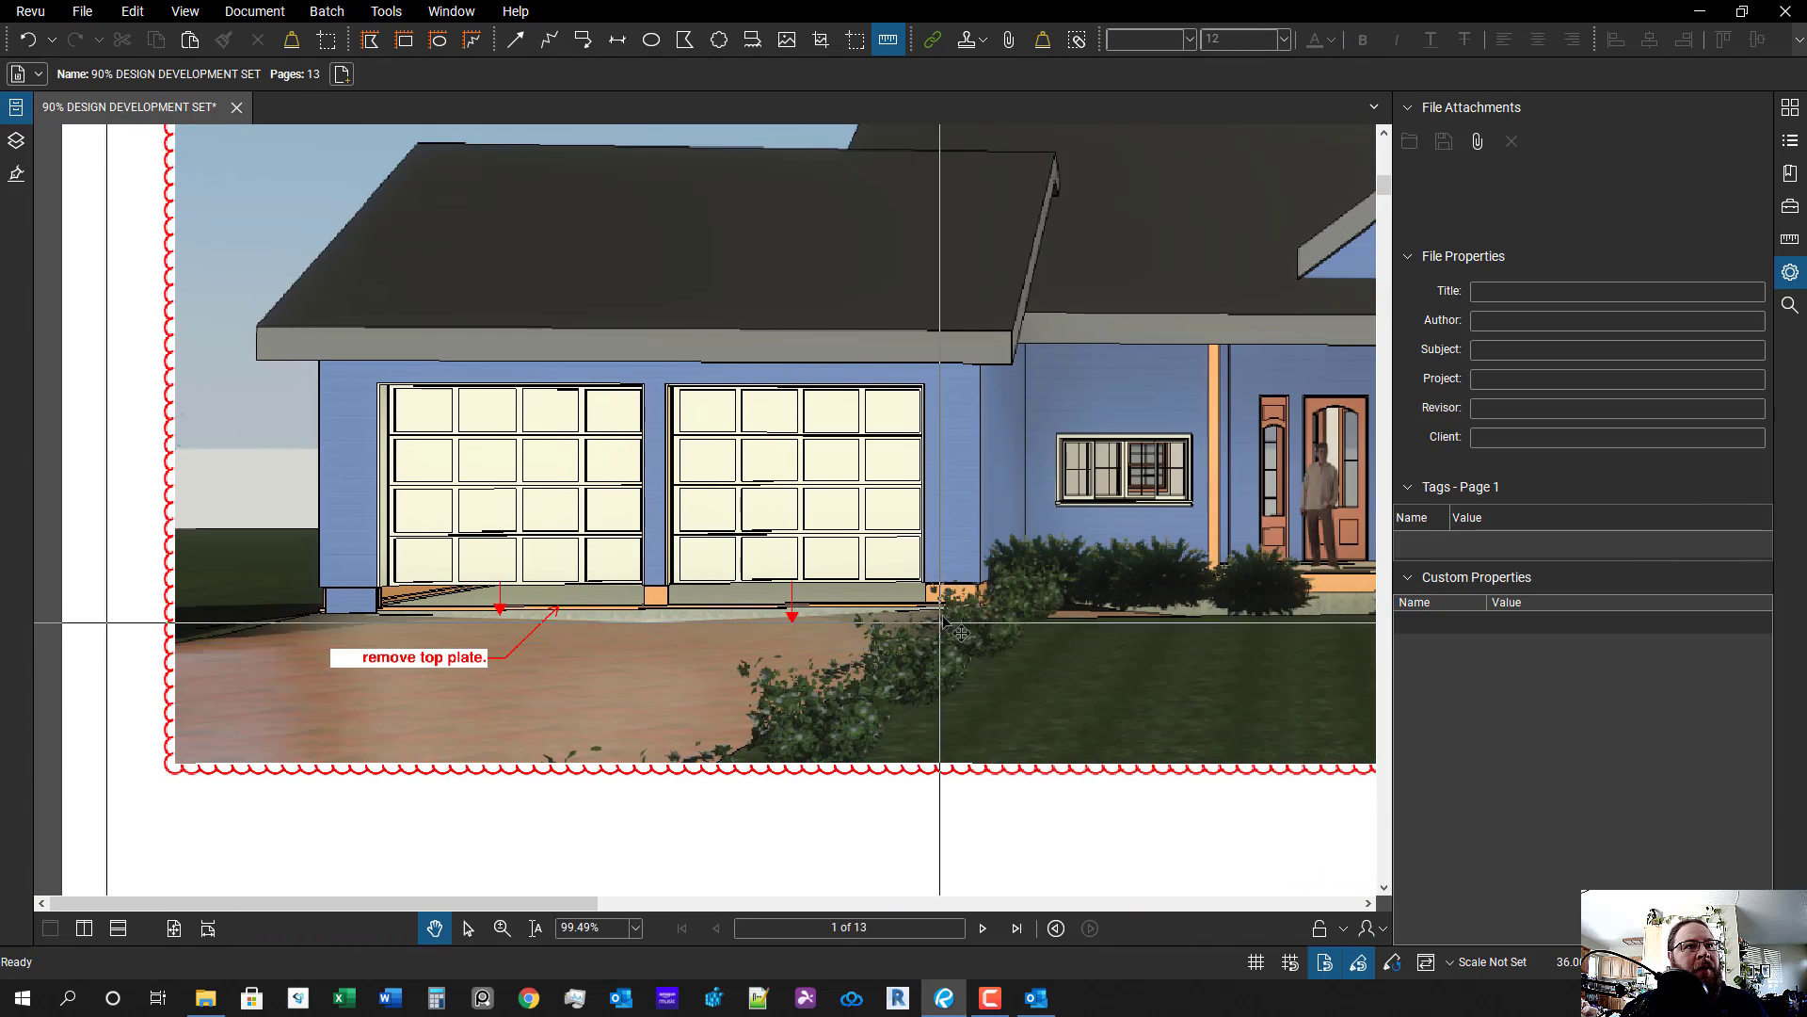
{"action": "scroll", "coordinate": [989, 570], "scroll_direction": "up", "scroll_amount": 2}
{"action": "left_click_drag", "start_coordinate": [1031, 279], "coordinate": [945, 382]}
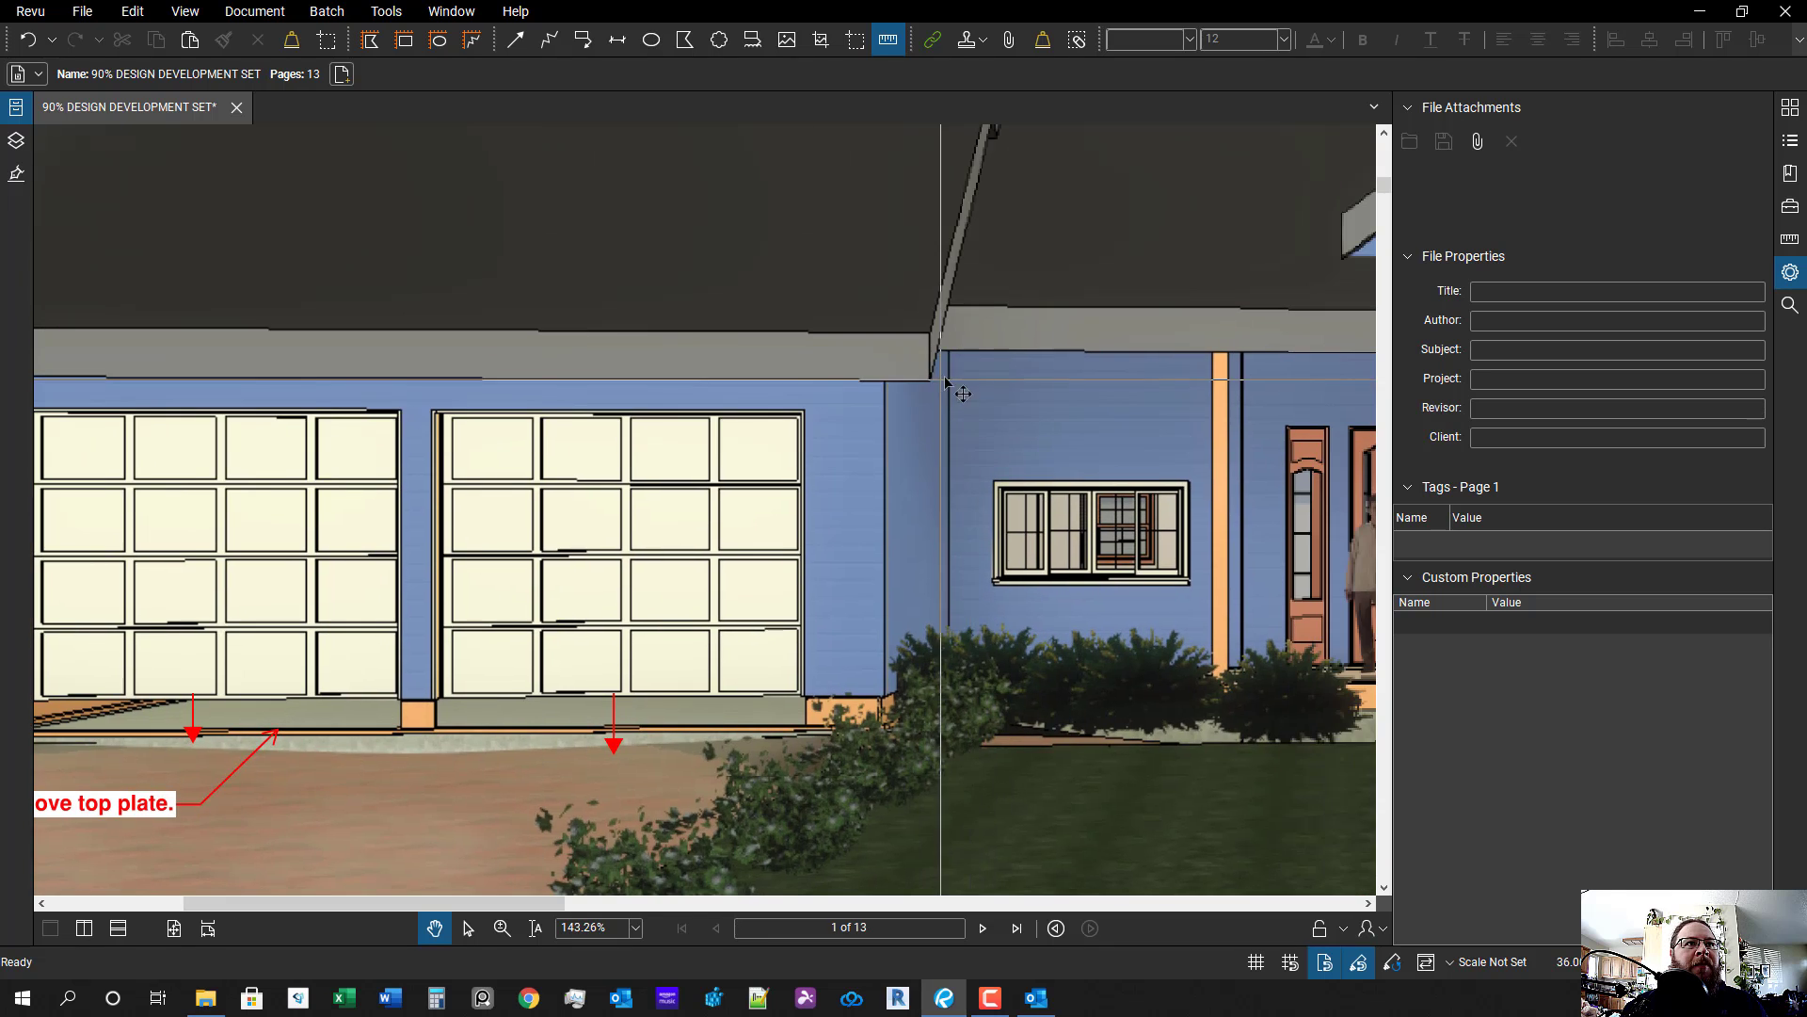
{"action": "scroll", "coordinate": [944, 381], "scroll_direction": "down", "scroll_amount": 3}
{"action": "scroll", "coordinate": [864, 442], "scroll_direction": "up", "scroll_amount": 2}
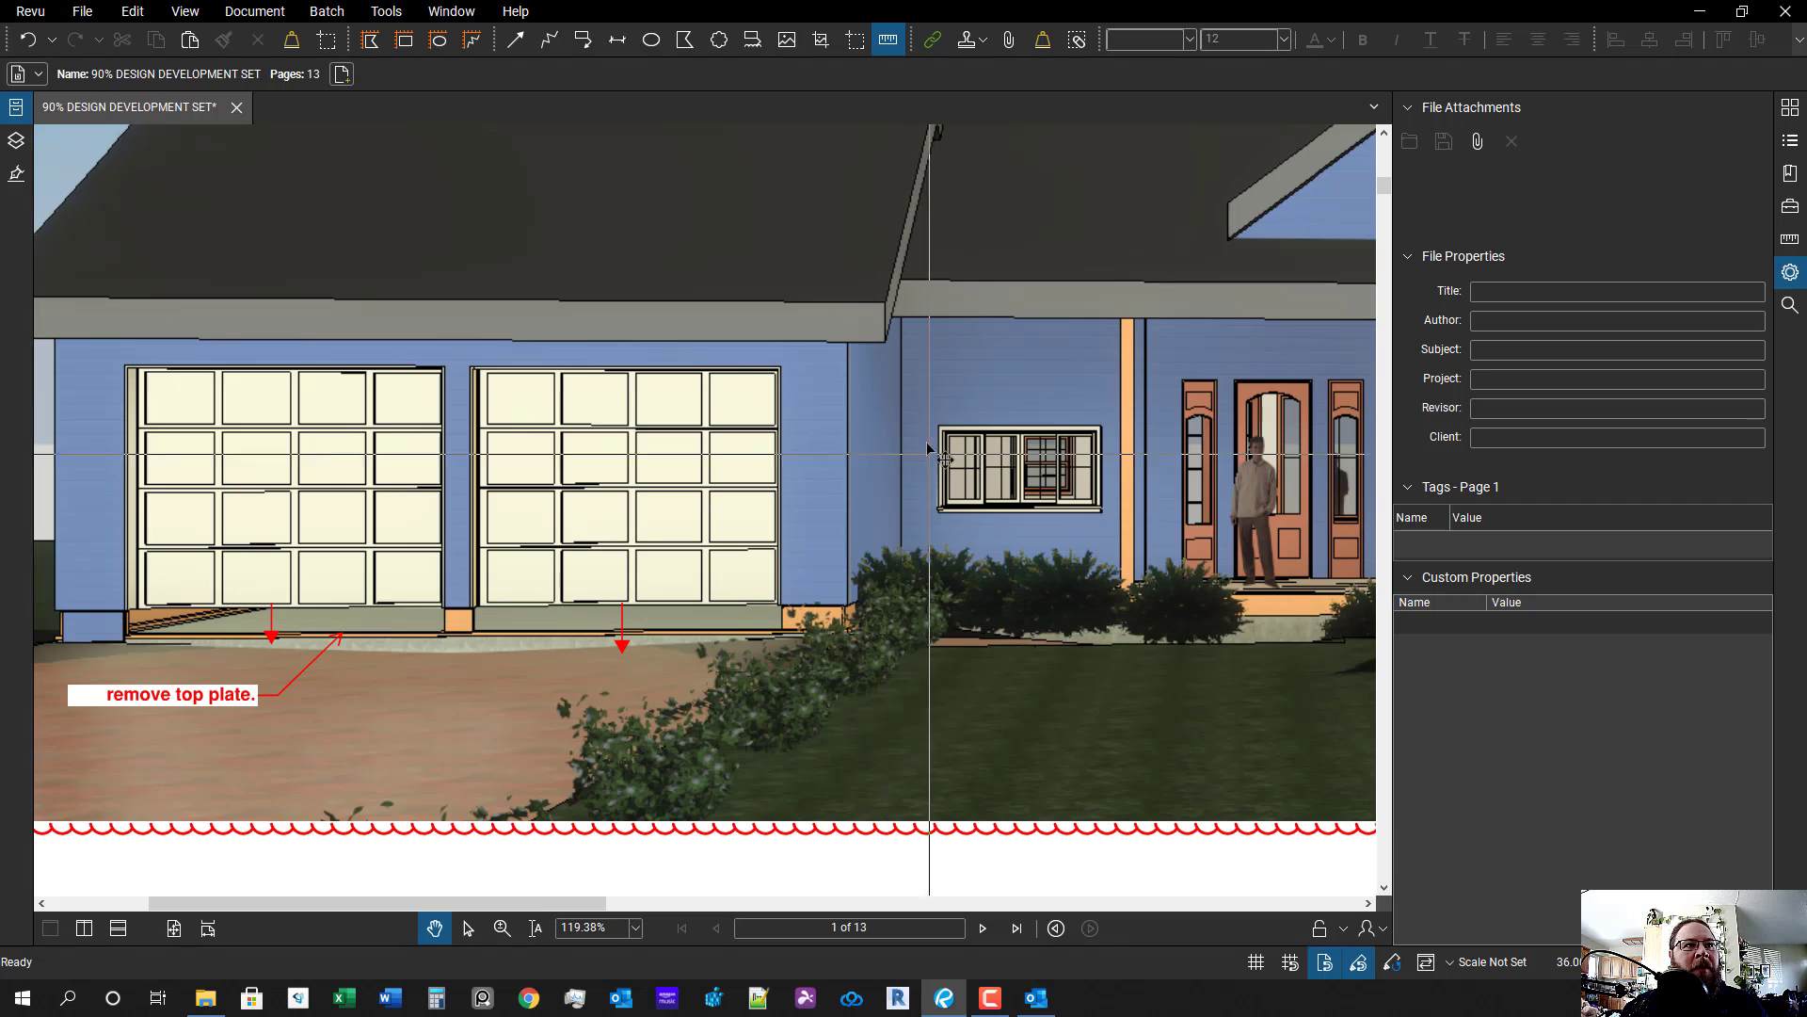
{"action": "scroll", "coordinate": [894, 520], "scroll_direction": "down", "scroll_amount": 3}
{"action": "scroll", "coordinate": [781, 508], "scroll_direction": "up", "scroll_amount": 3}
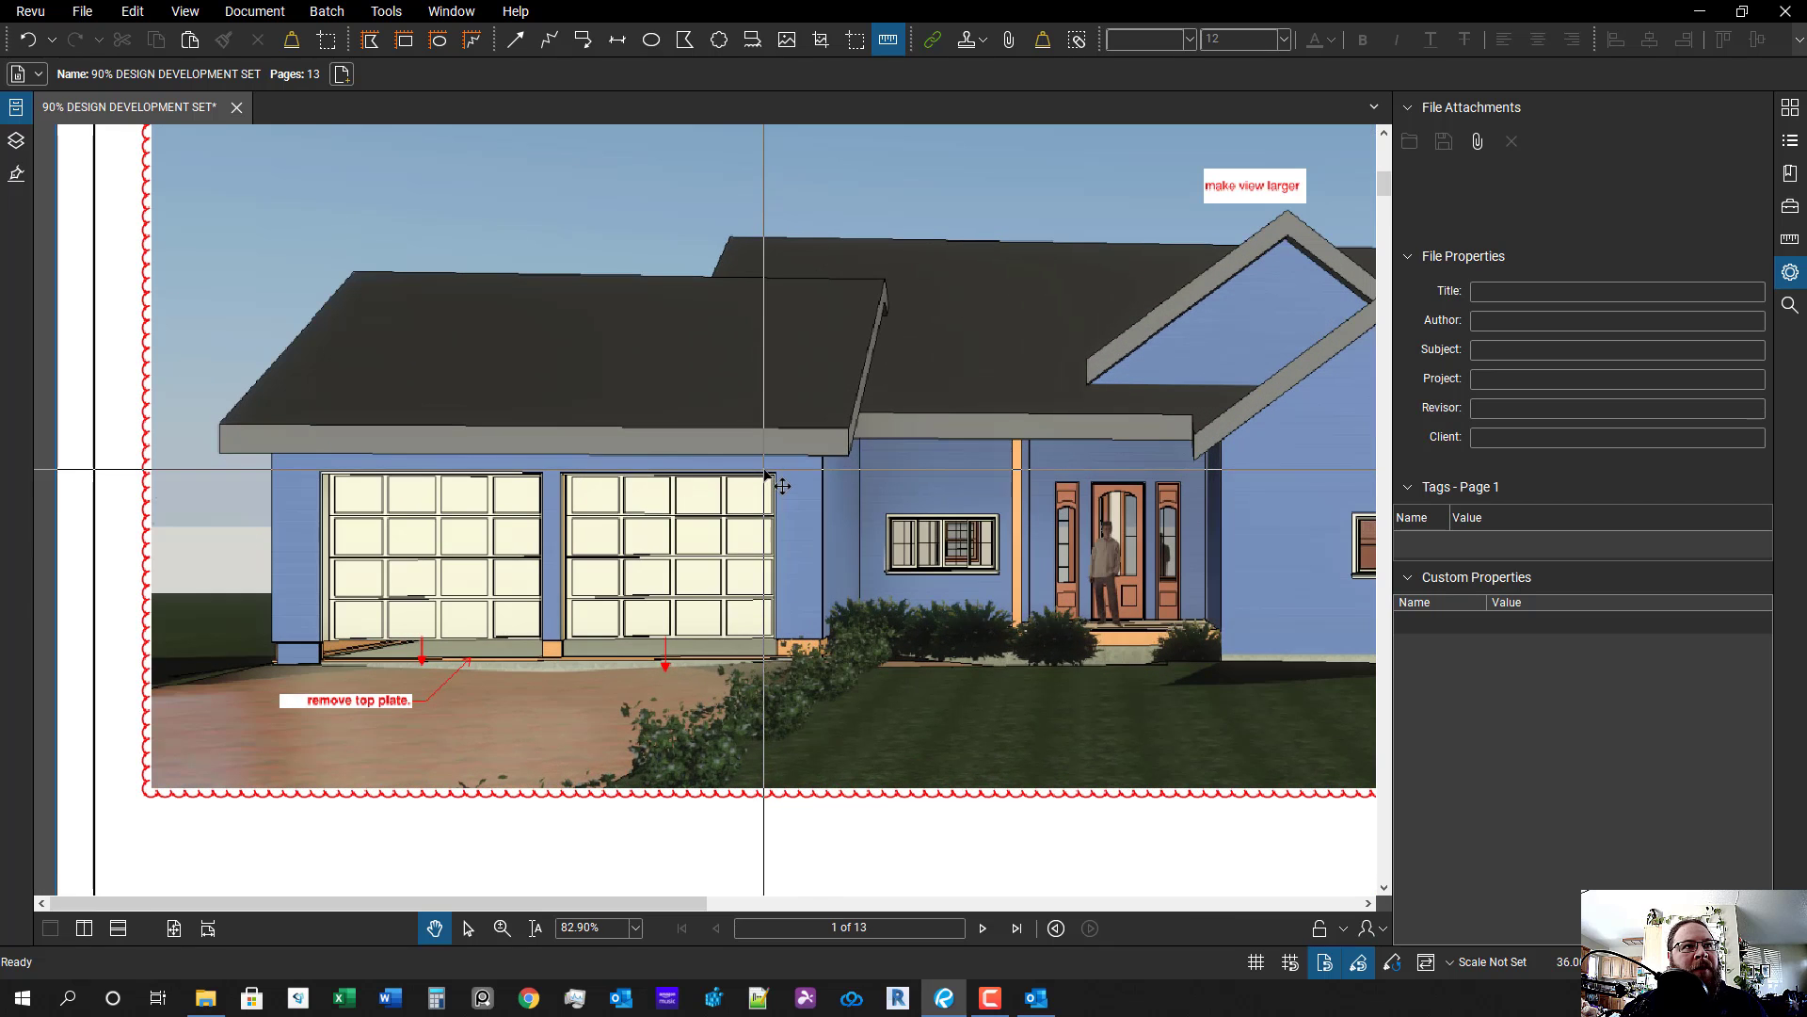
{"action": "scroll", "coordinate": [828, 564], "scroll_direction": "up", "scroll_amount": 2}
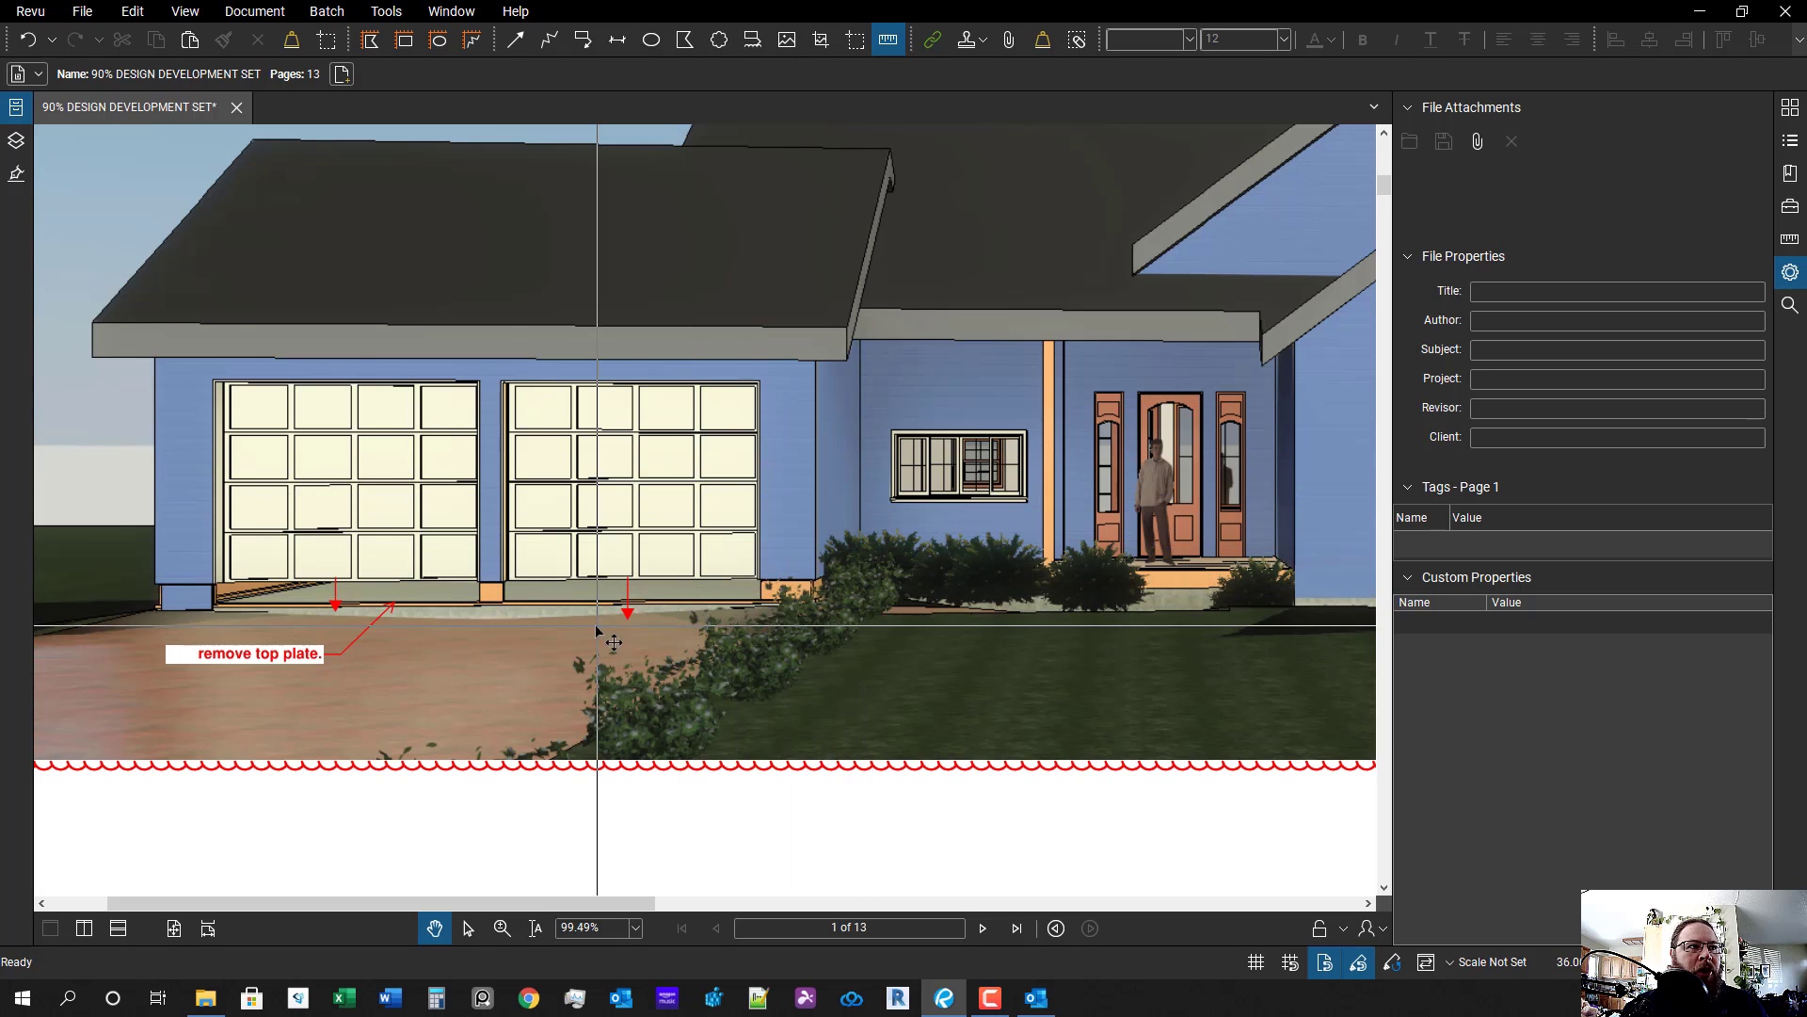
- Add a callout reading "lower wall to top of garage slab" that points at the wall base beside the left garage door
{"action": "scroll", "coordinate": [480, 599], "scroll_direction": "left", "scroll_amount": 3}
{"action": "key", "text": "q"}
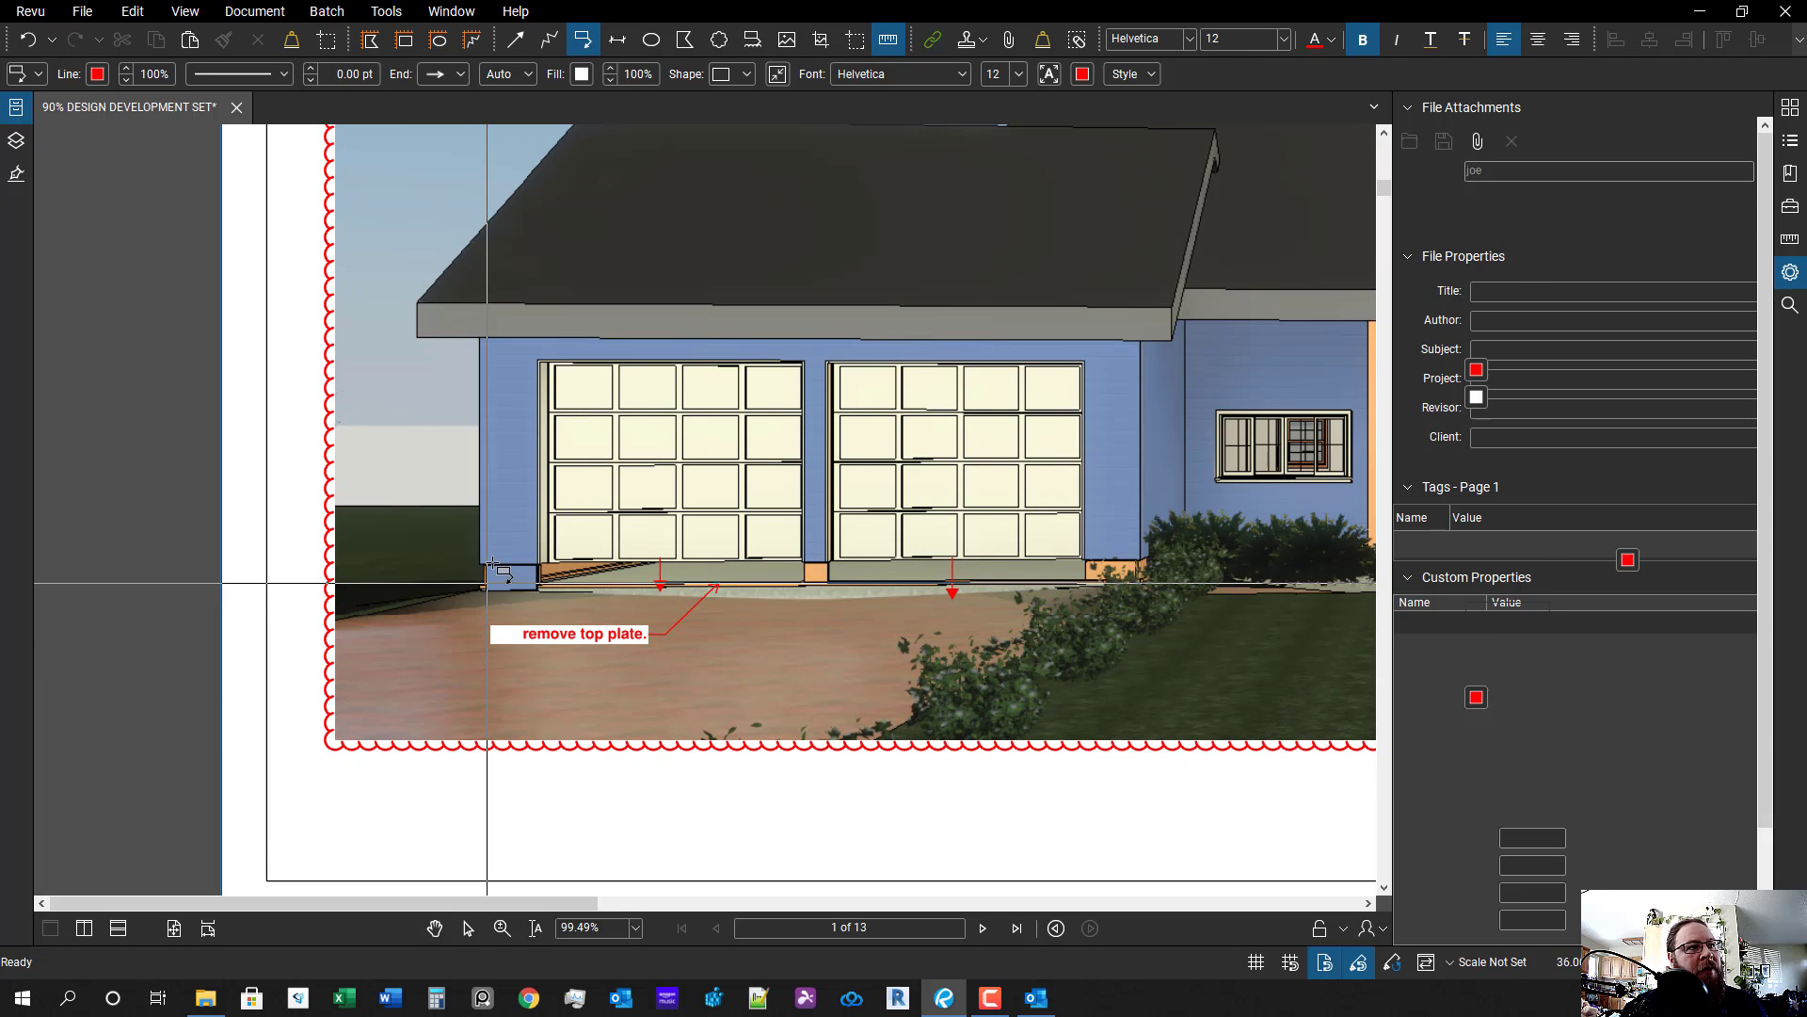
{"action": "scroll", "coordinate": [494, 583], "scroll_direction": "up", "scroll_amount": 3}
{"action": "left_click_drag", "start_coordinate": [719, 669], "coordinate": [876, 690]}
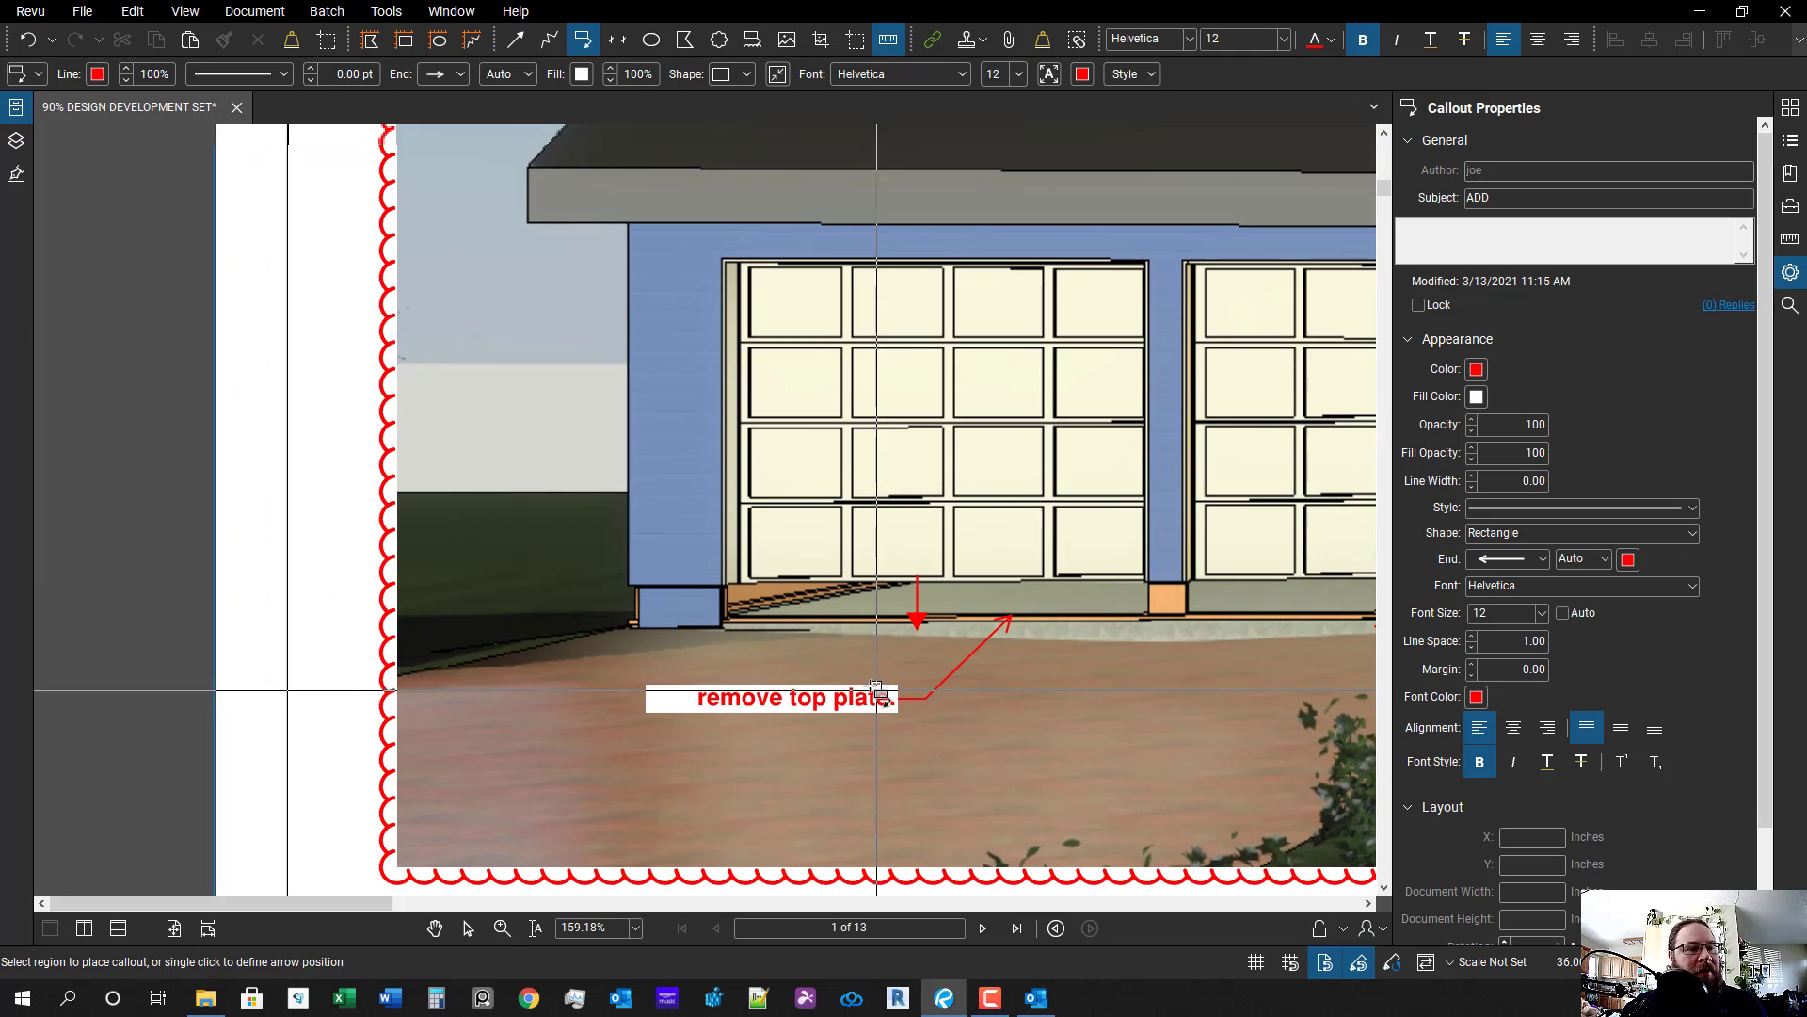
{"action": "scroll", "coordinate": [662, 640], "scroll_direction": "up", "scroll_amount": 2}
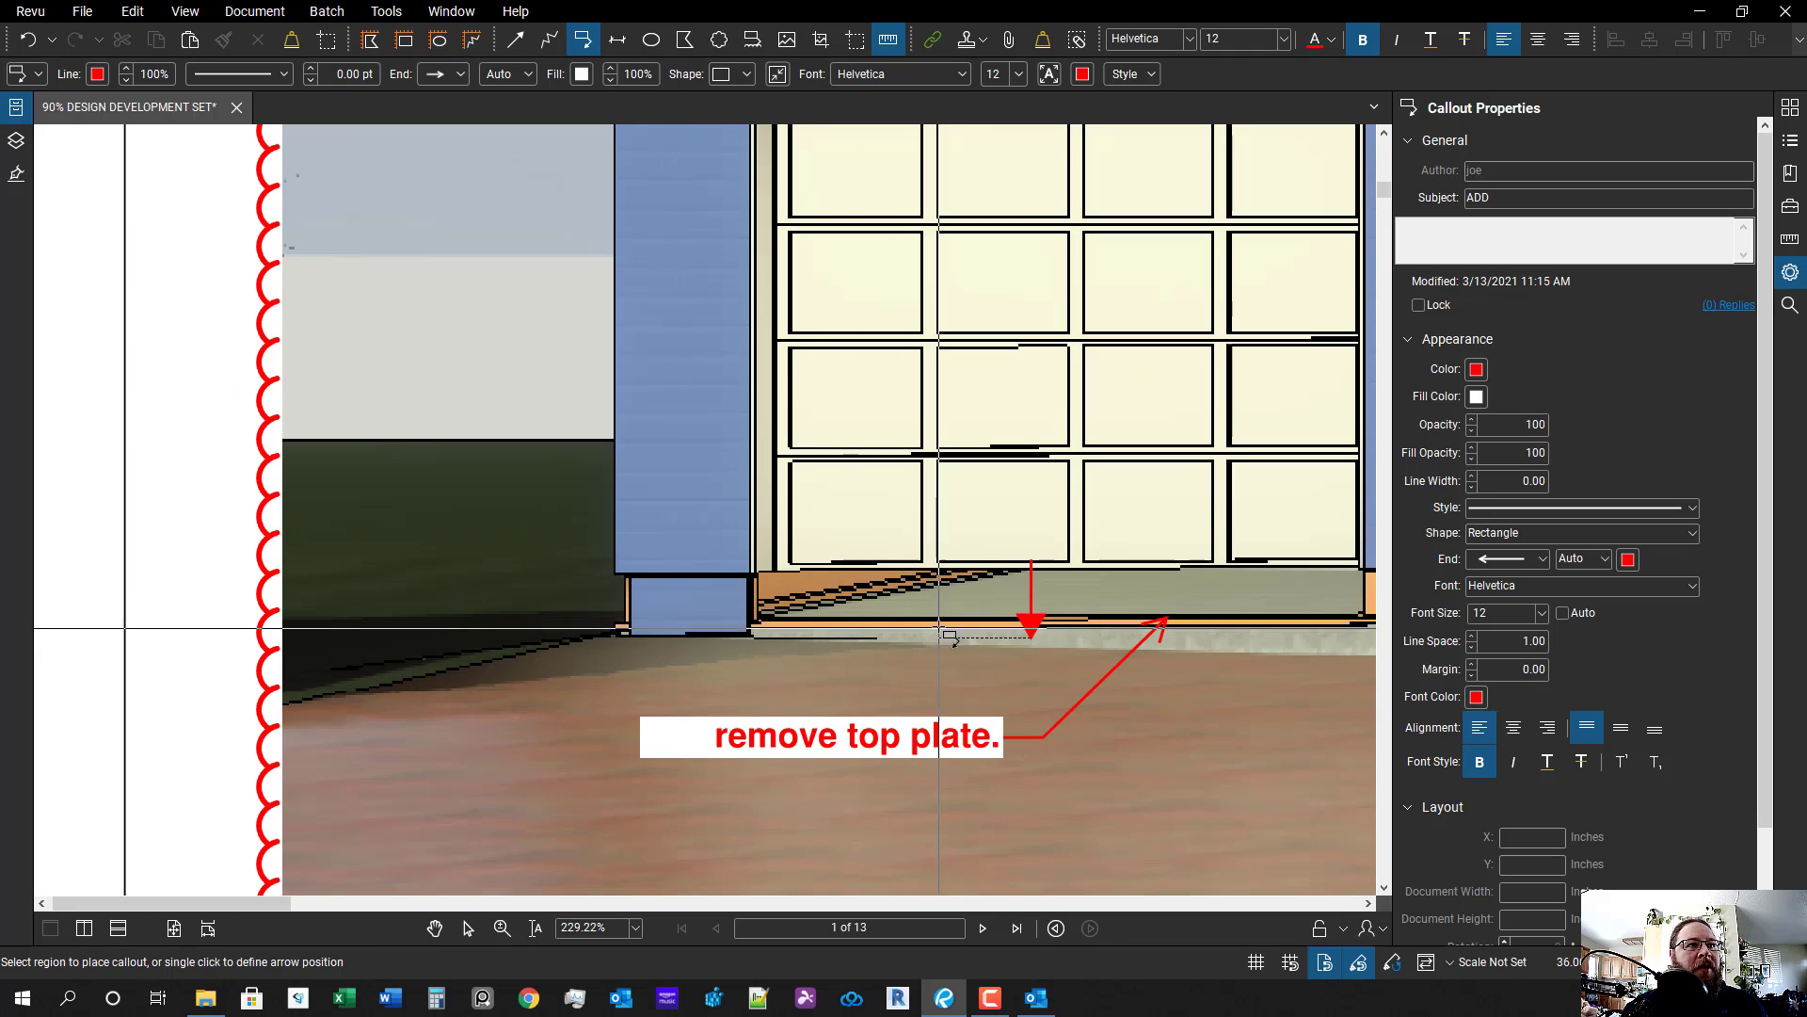
{"action": "left_click", "coordinate": [673, 637]}
{"action": "left_click", "coordinate": [453, 469]}
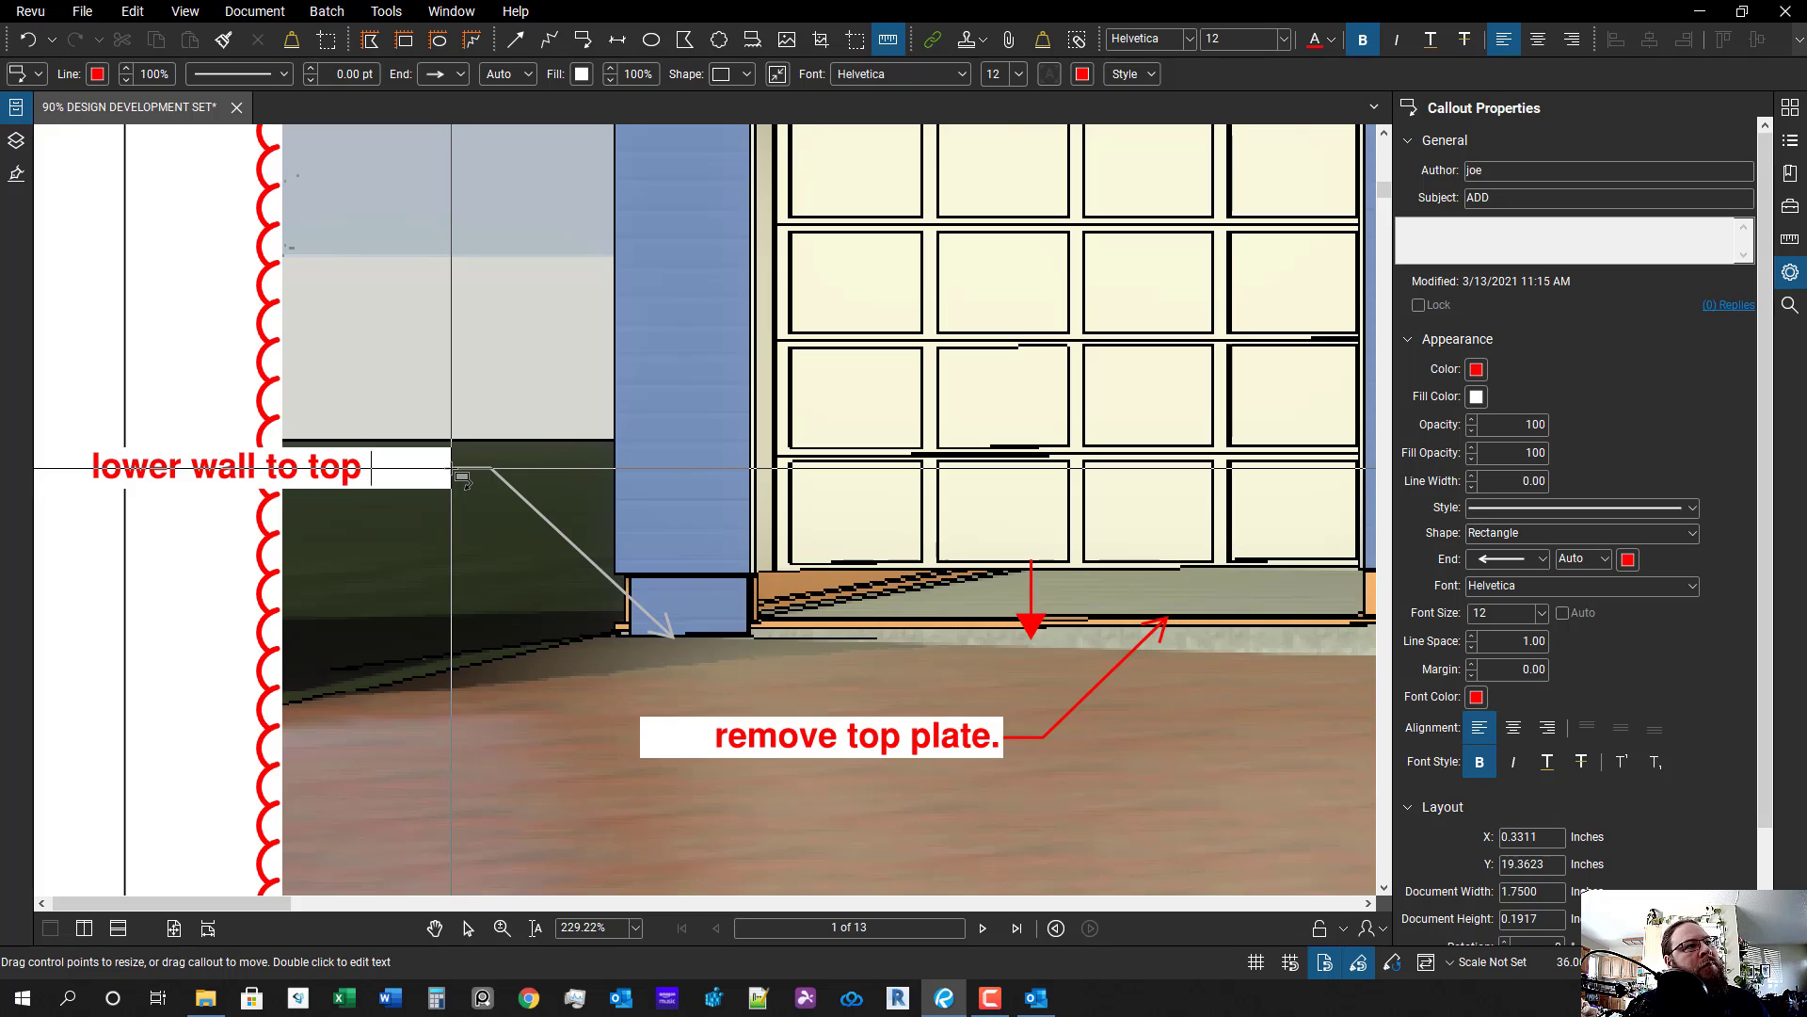
{"action": "type", "text": "garage slab"}
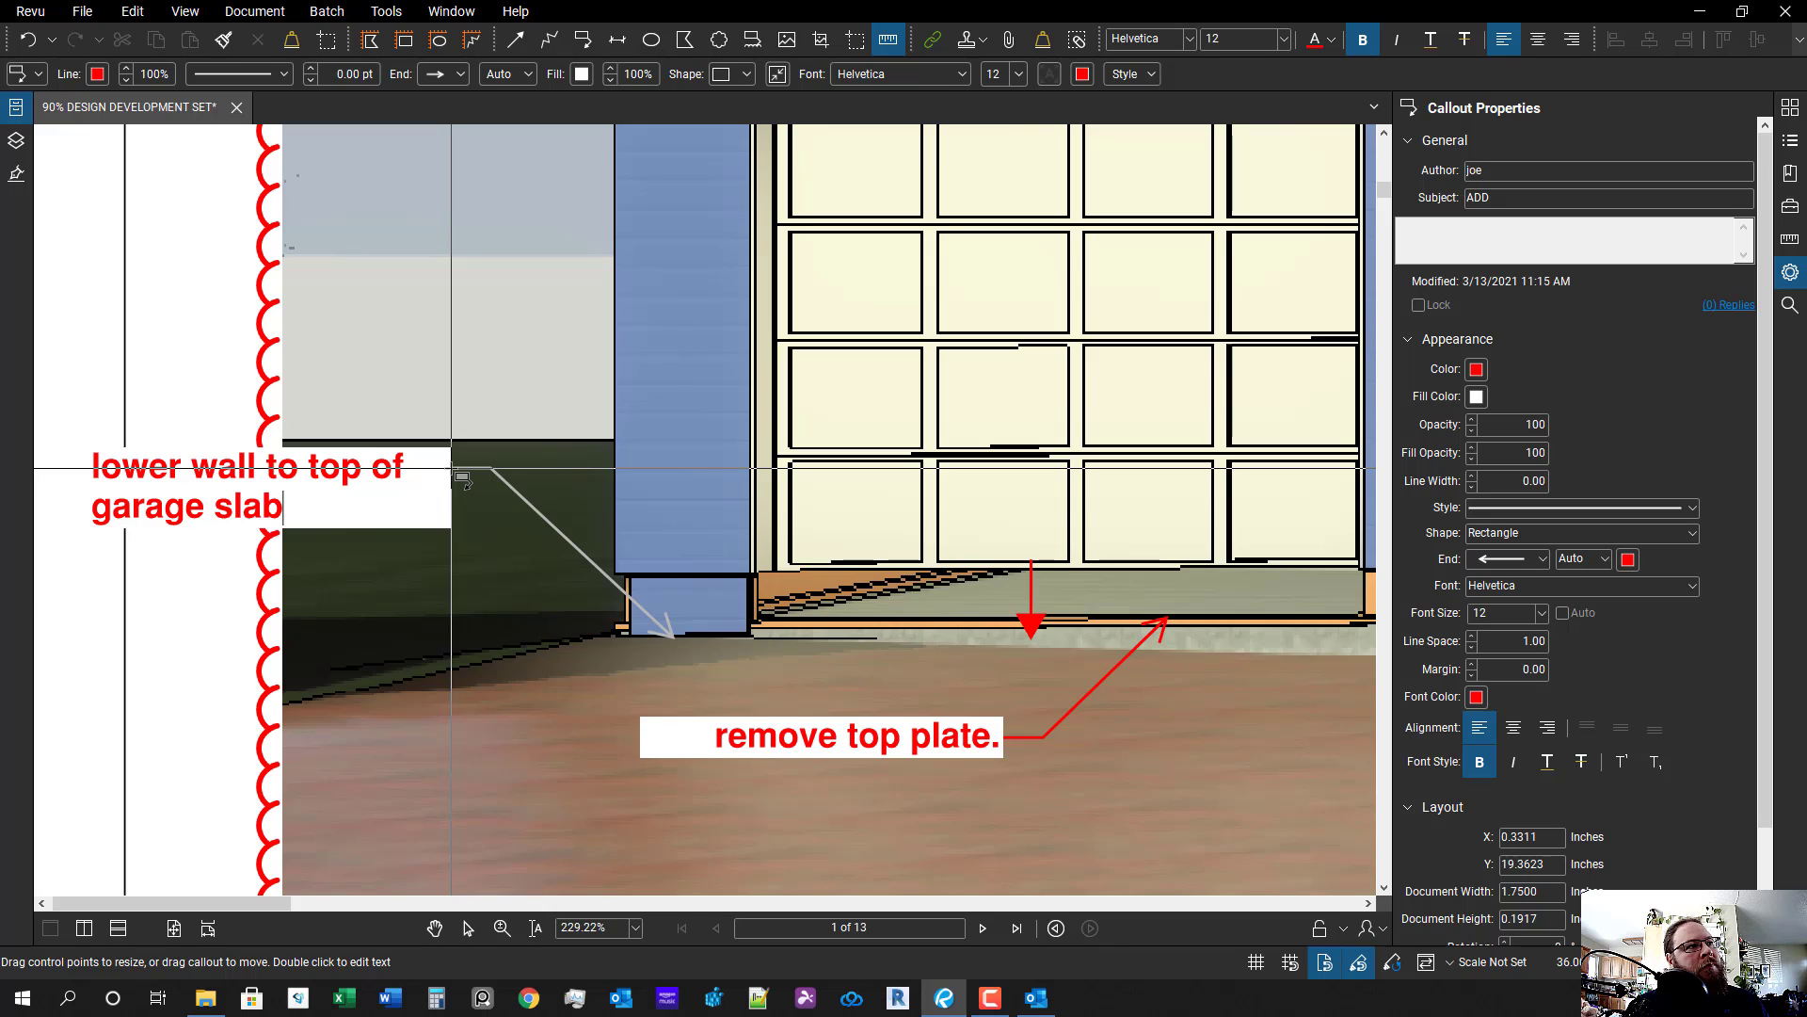
{"action": "key", "text": "Escape"}
- Right-align the text of the "lower wall to top of garage slab" callout
{"action": "scroll", "coordinate": [616, 465], "scroll_direction": "down", "scroll_amount": 3}
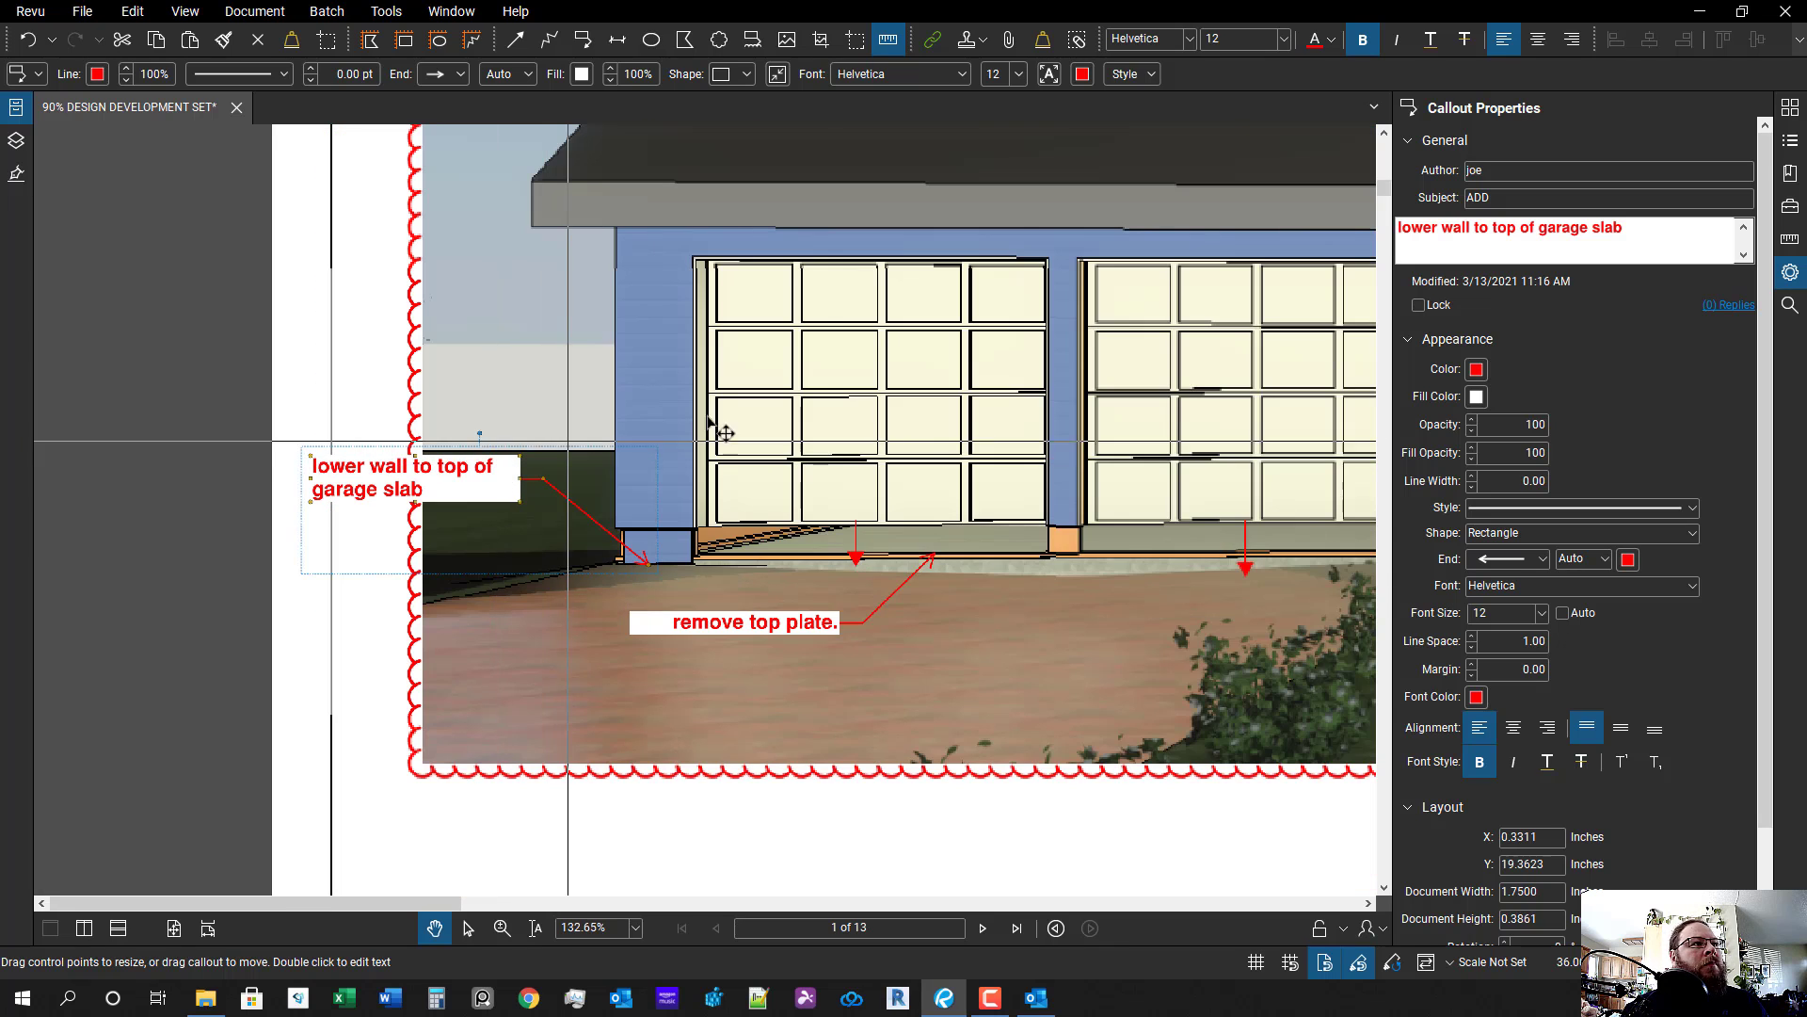
{"action": "left_click", "coordinate": [1556, 734]}
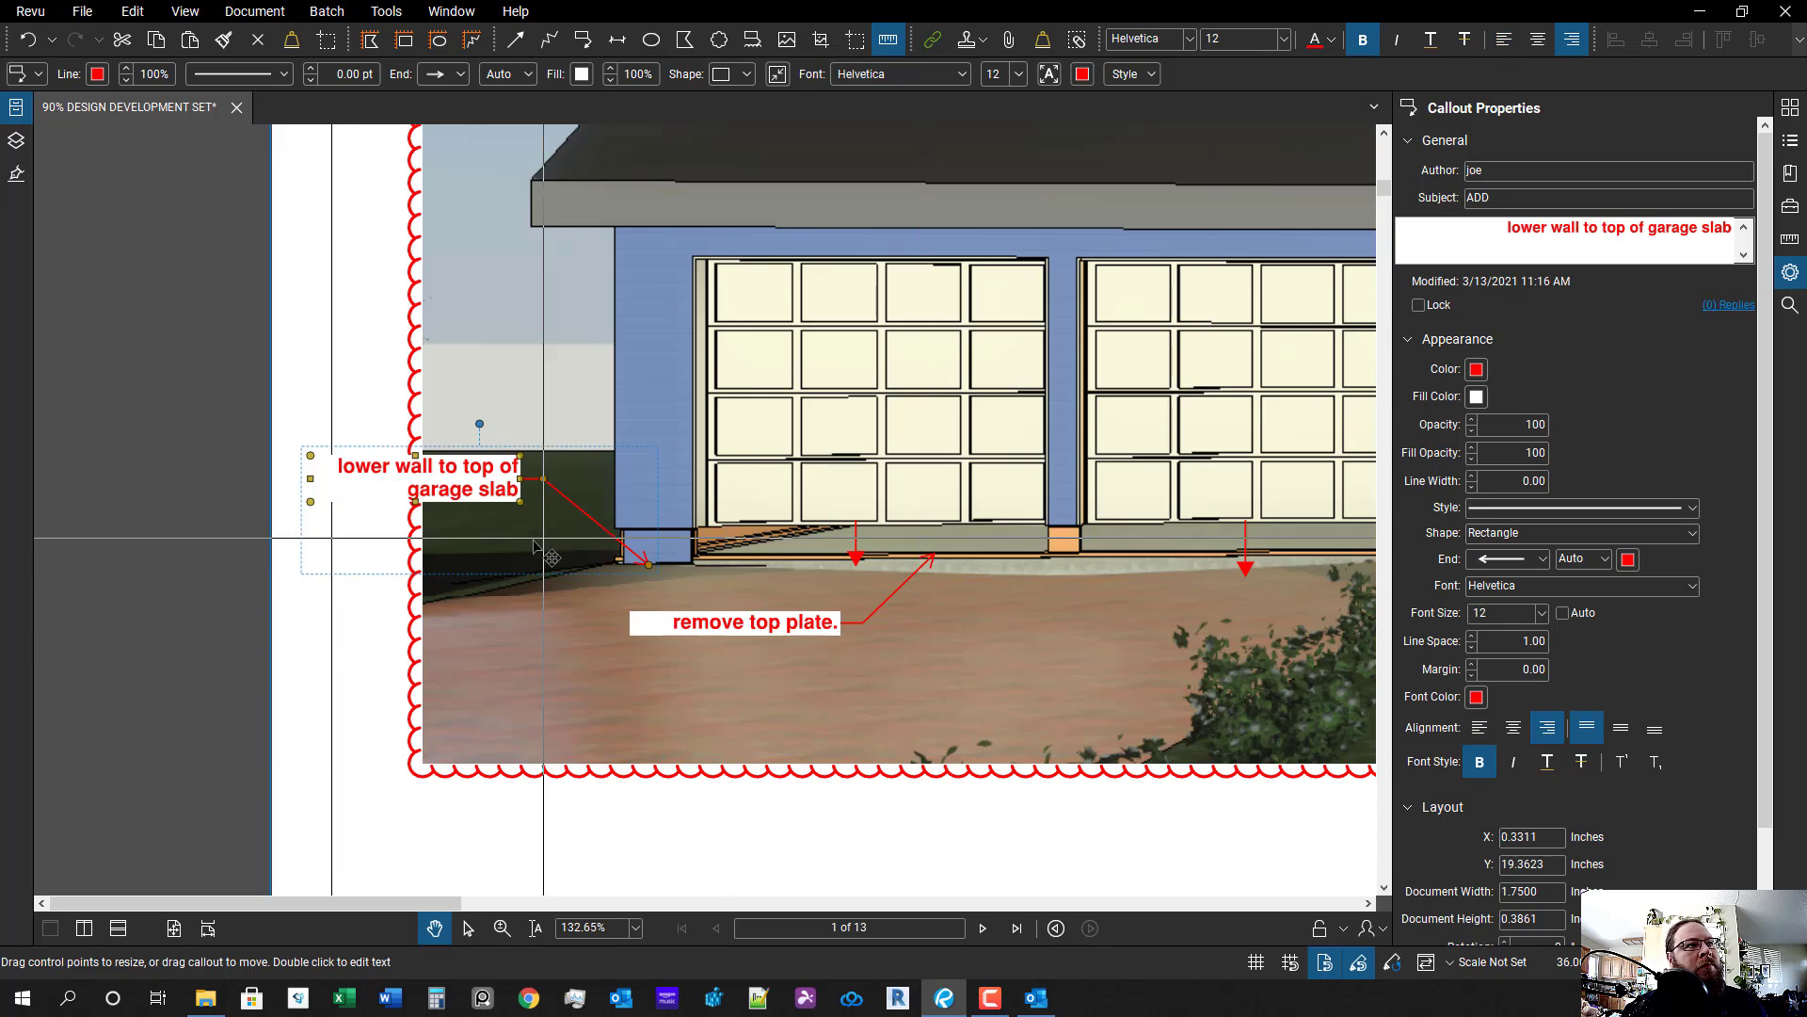
{"action": "key", "text": "Escape"}
- Look over the marked-up cover sheet and go to the floor plan sheet A101 on page 2
{"action": "scroll", "coordinate": [613, 574], "scroll_direction": "down", "scroll_amount": 5}
{"action": "left_click_drag", "start_coordinate": [807, 664], "coordinate": [609, 690]}
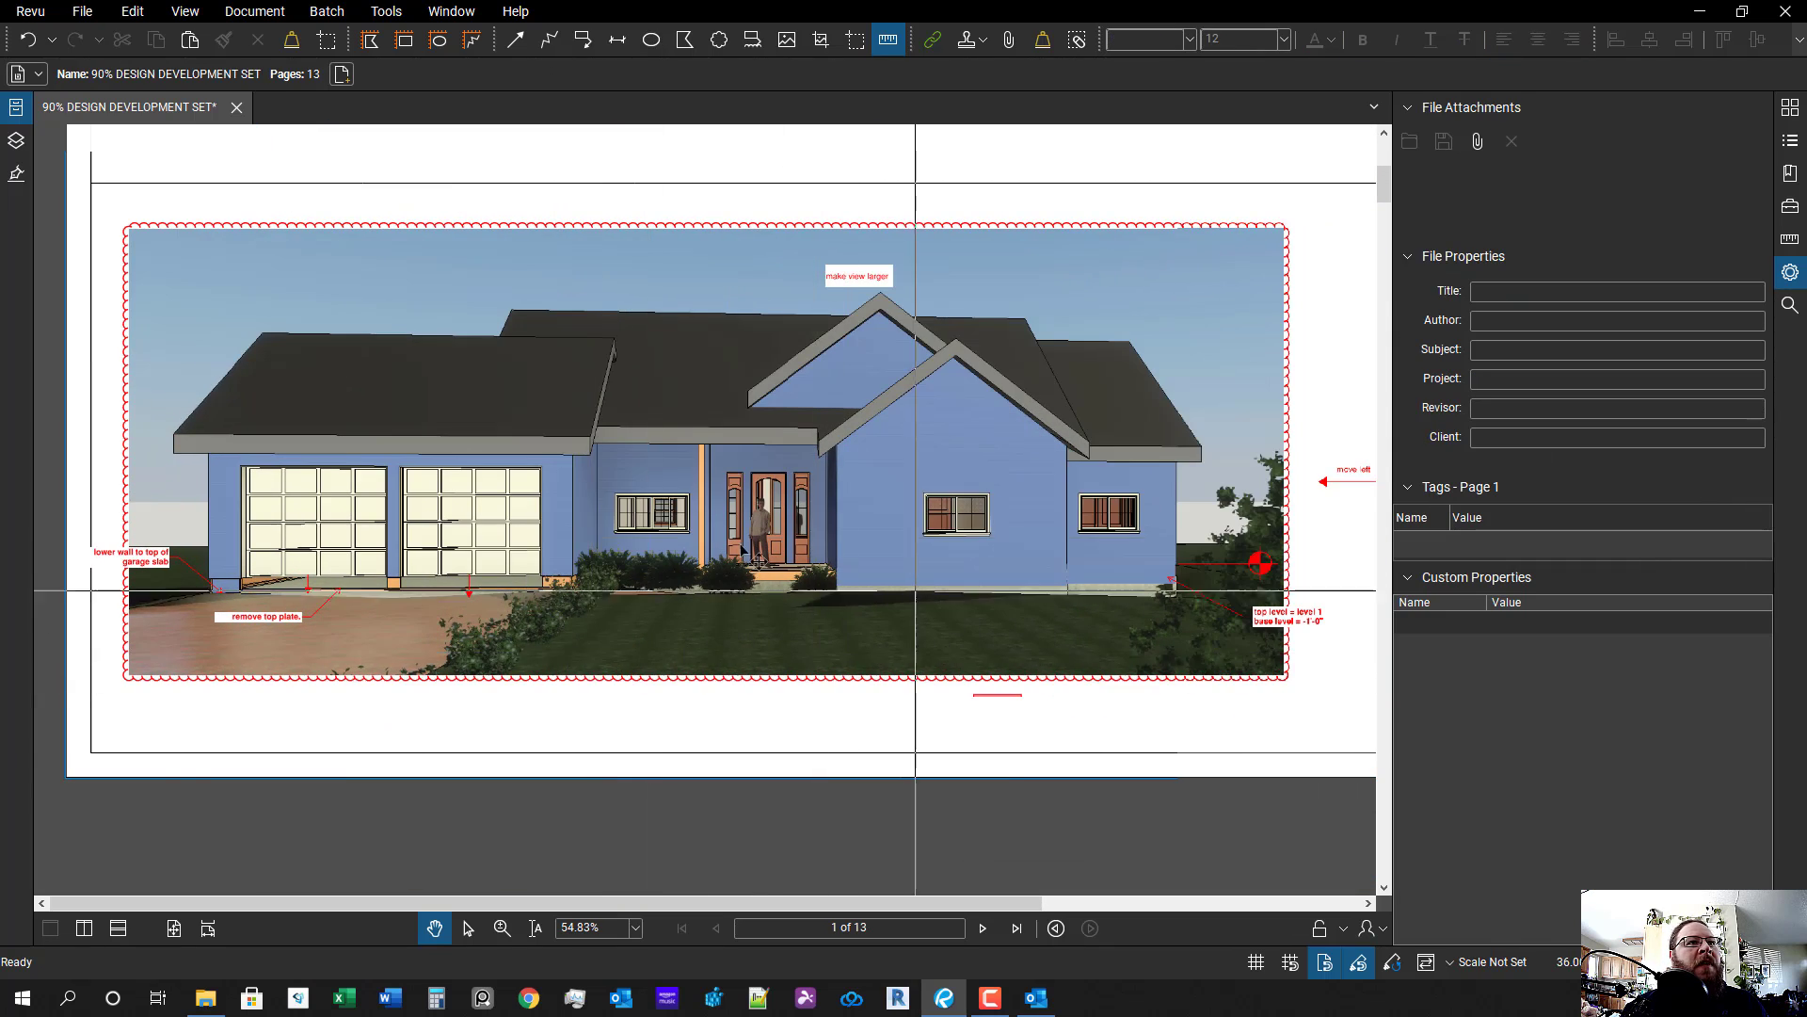
{"action": "scroll", "coordinate": [912, 589], "scroll_direction": "down", "scroll_amount": 1}
{"action": "left_click_drag", "start_coordinate": [912, 590], "coordinate": [699, 617]}
{"action": "scroll", "coordinate": [896, 811], "scroll_direction": "down", "scroll_amount": 1}
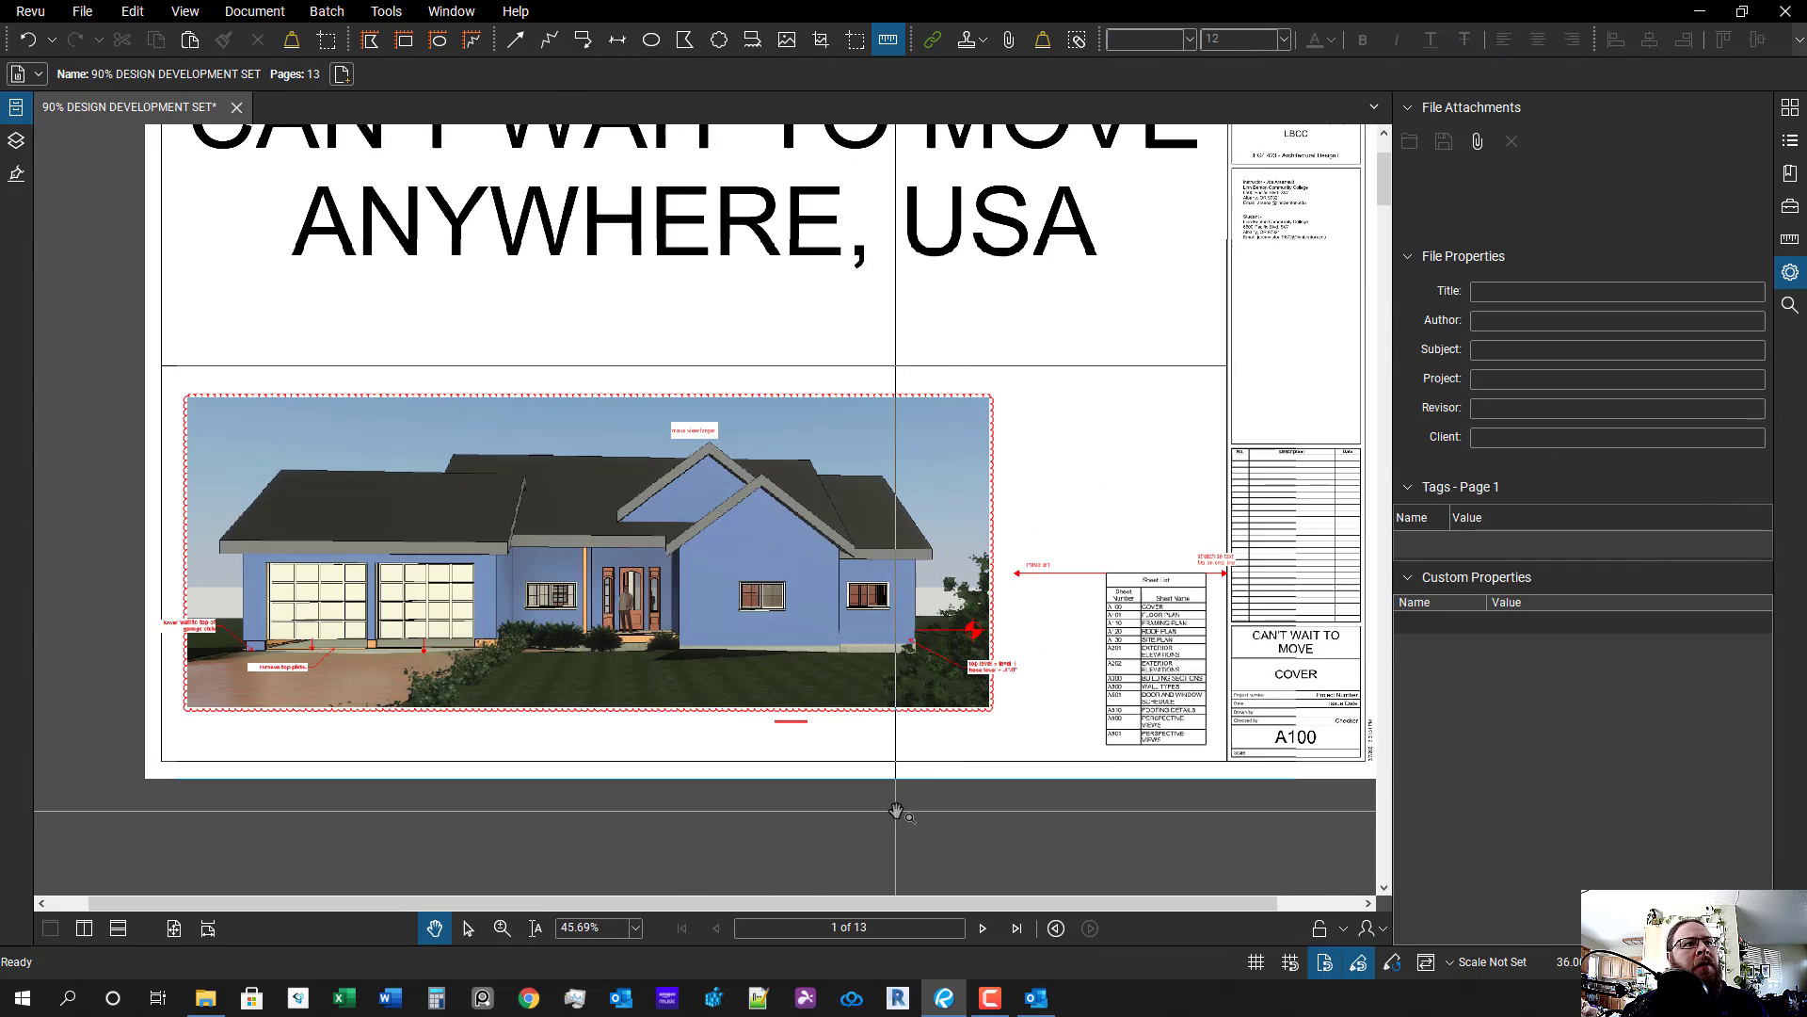
{"action": "left_click_drag", "start_coordinate": [942, 784], "coordinate": [778, 811]}
{"action": "key", "text": "Page_Down"}
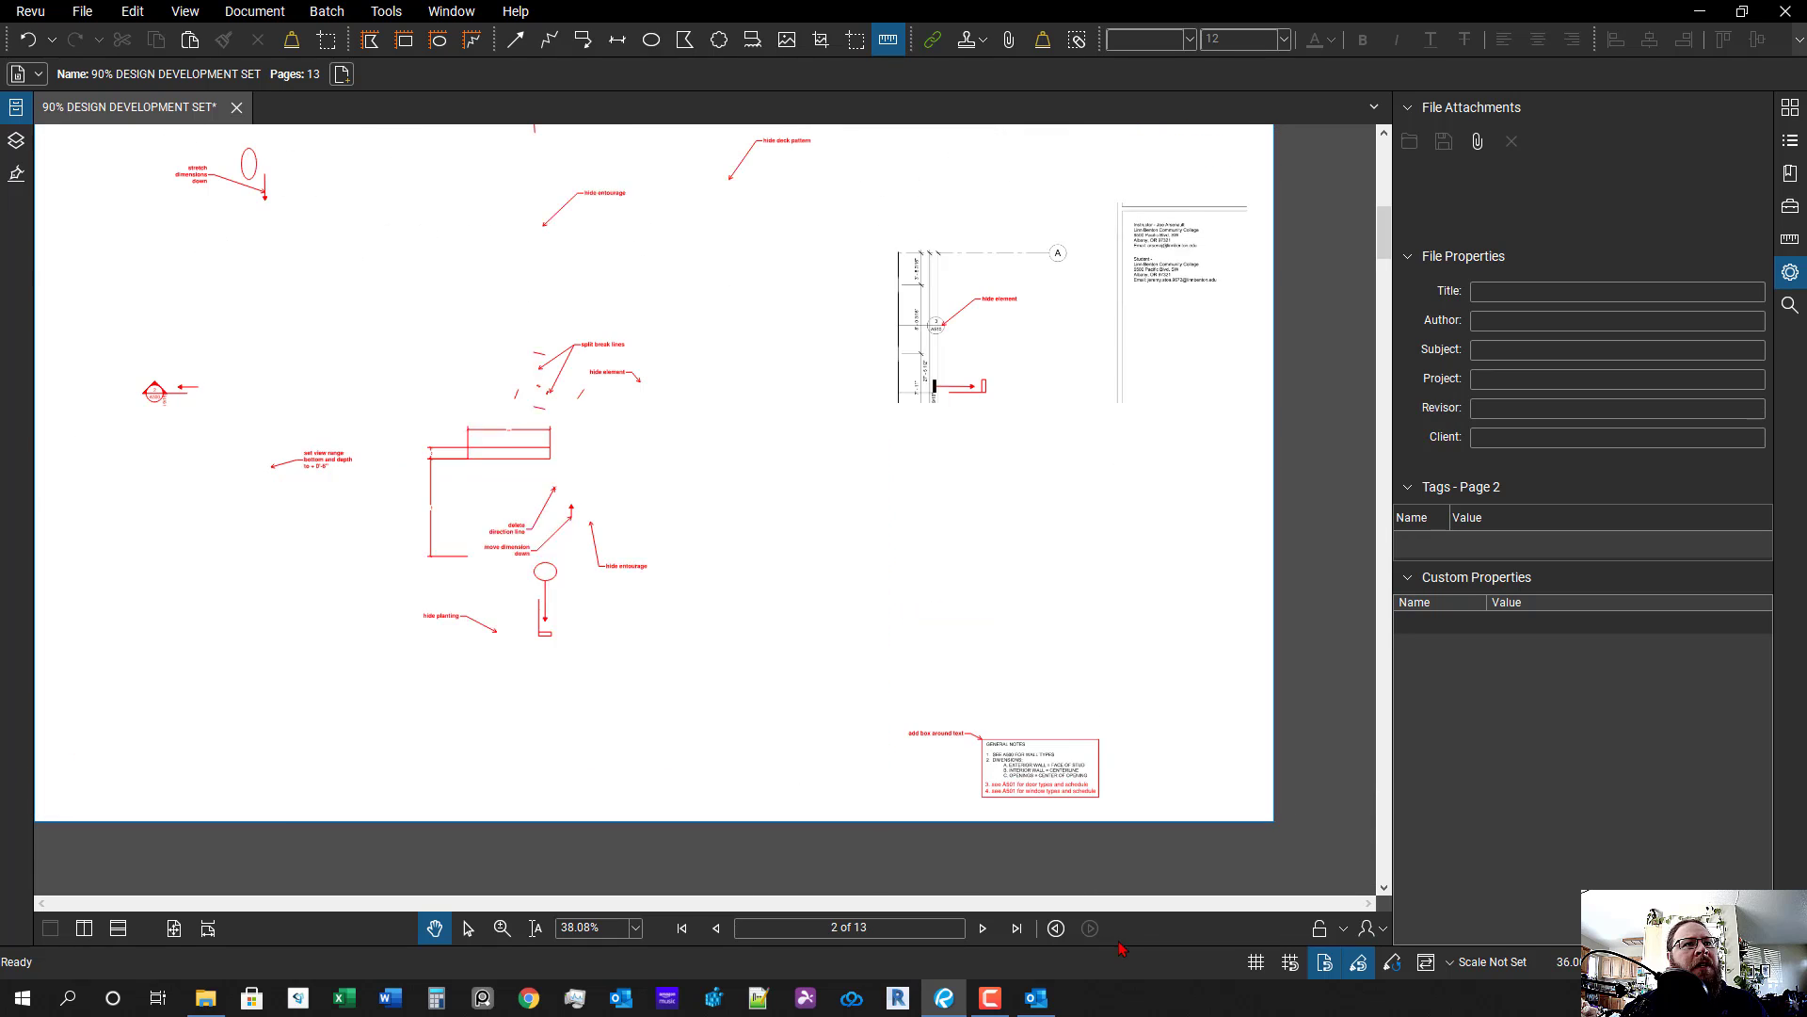
{"action": "scroll", "coordinate": [1040, 777], "scroll_direction": "up", "scroll_amount": 2}
{"action": "scroll", "coordinate": [1040, 777], "scroll_direction": "up", "scroll_amount": 6}
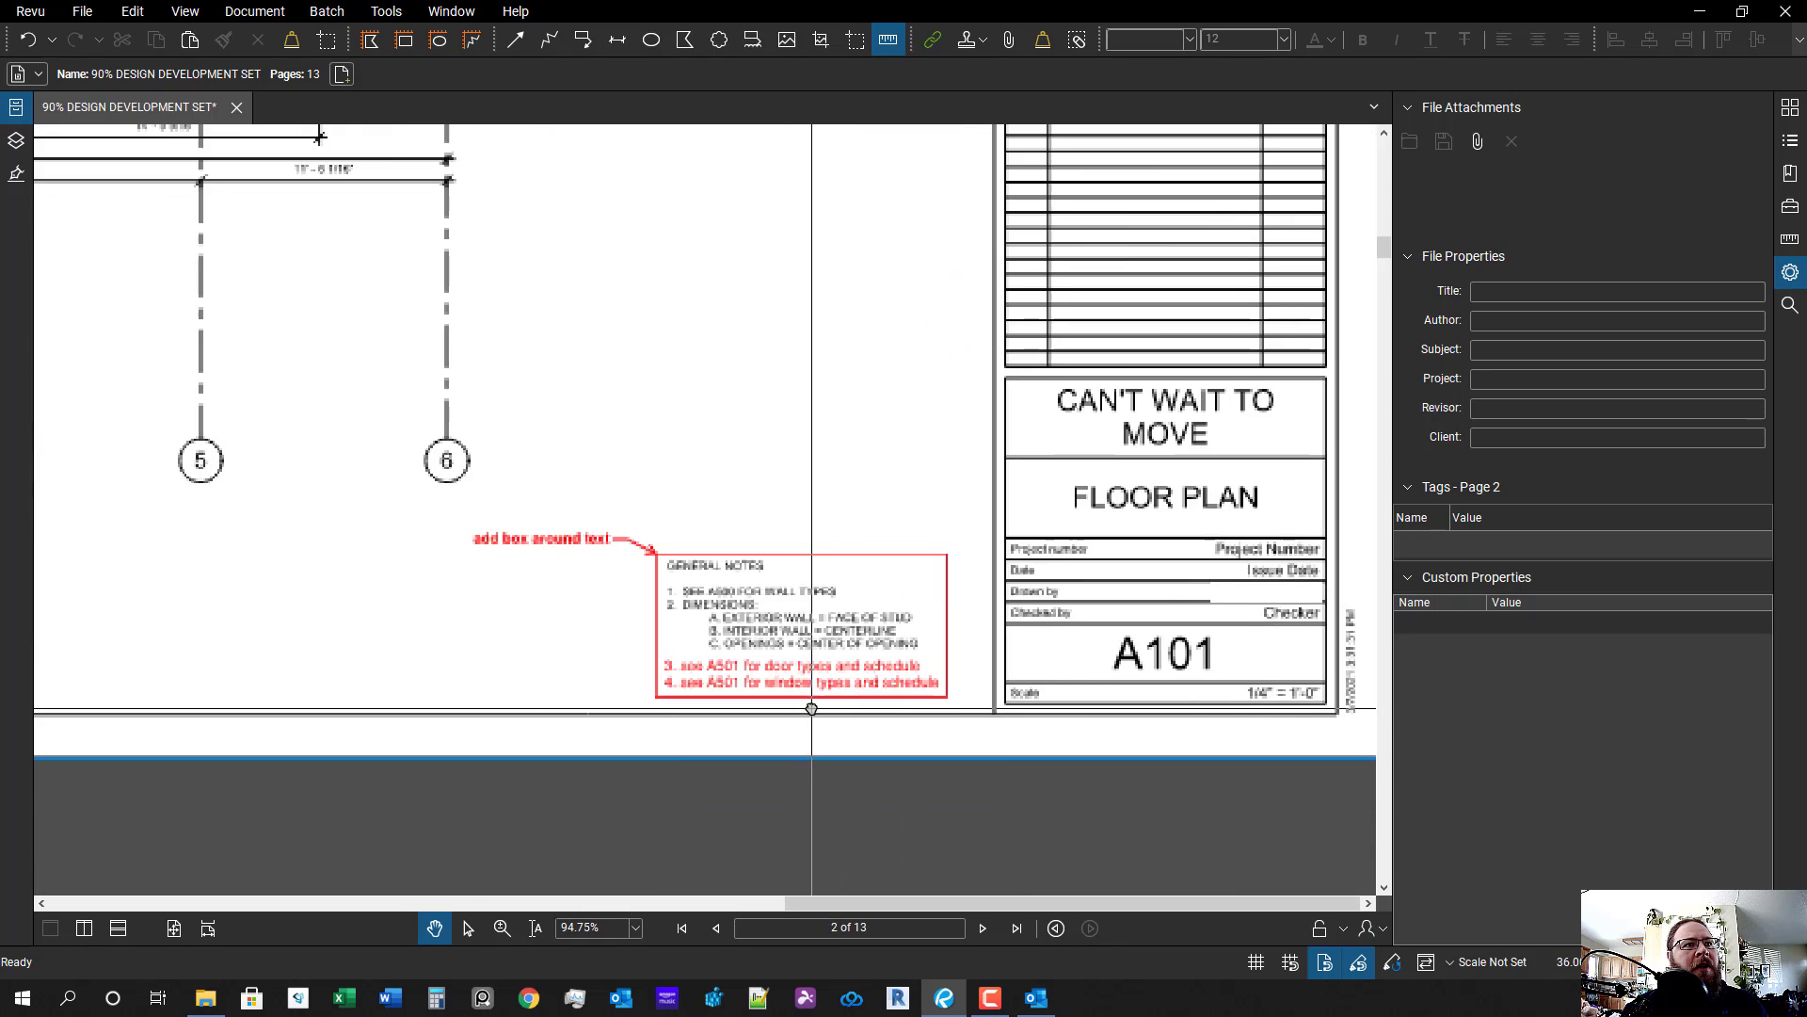
- Examine the boxed General Notes on the floor plan sheet, including the added notes 3 and 4, for further corrections
{"action": "left_click_drag", "start_coordinate": [848, 786], "coordinate": [777, 610]}
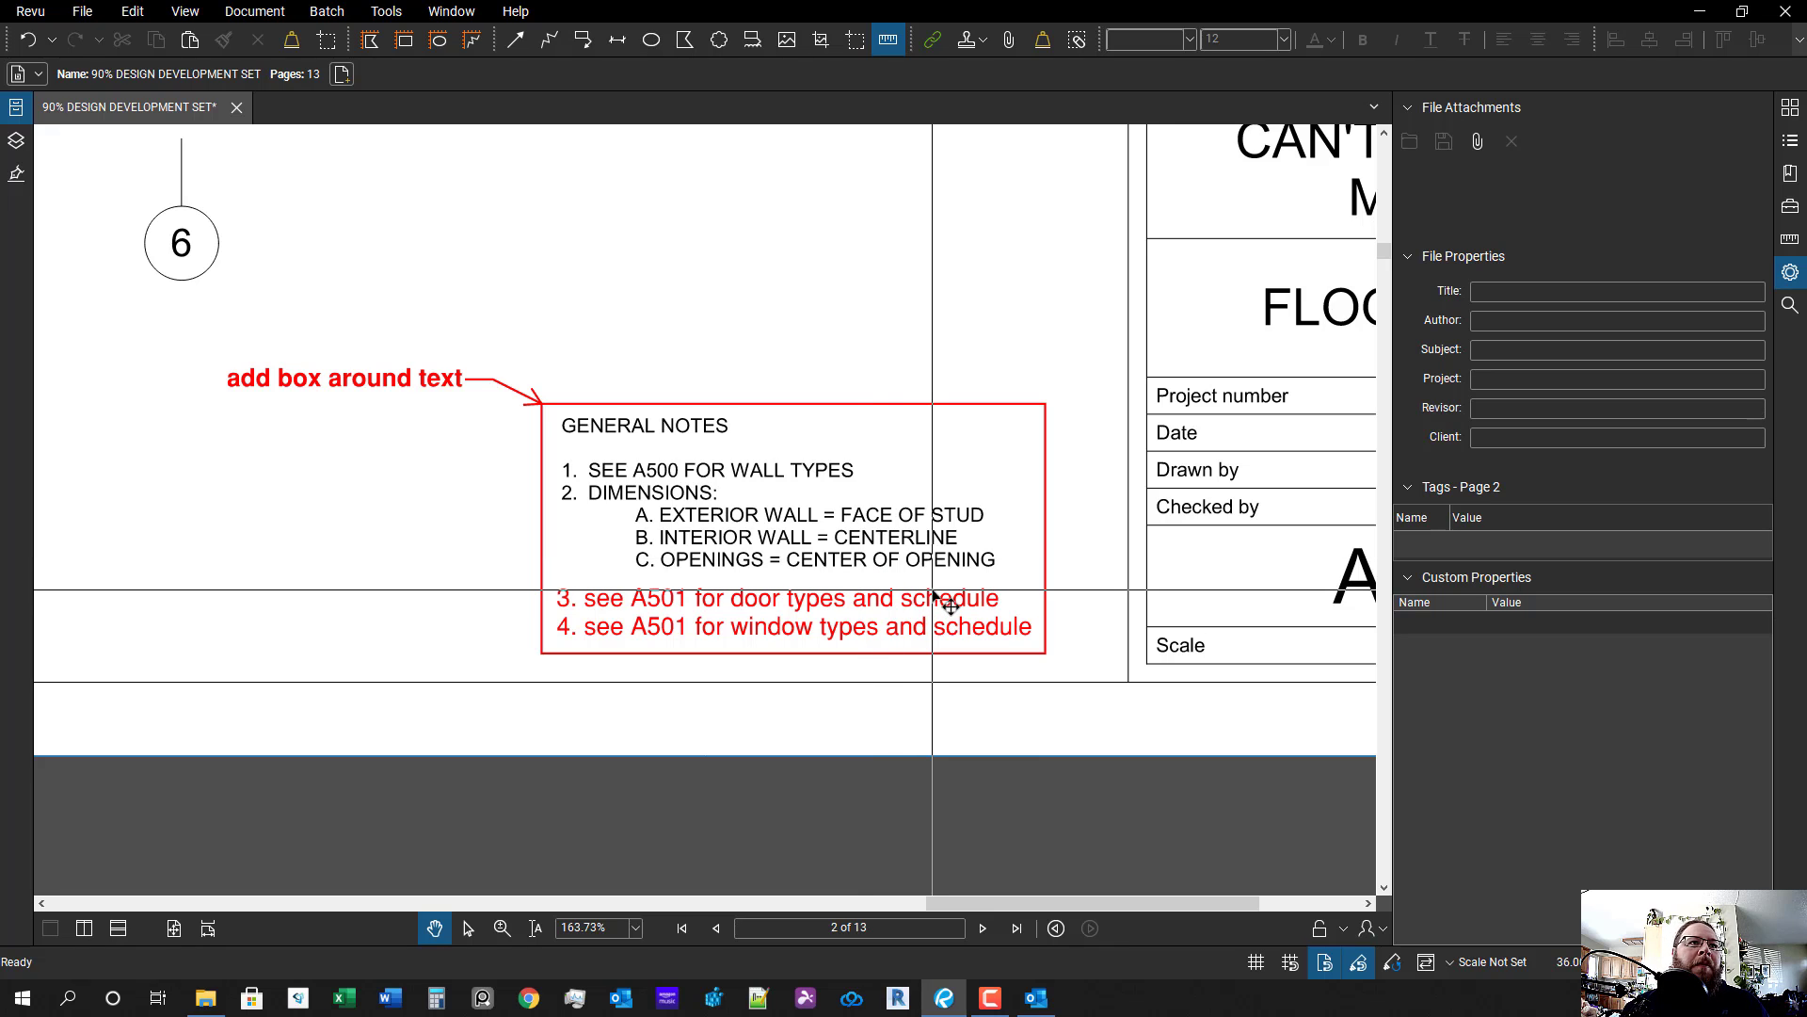
{"action": "mouse_move", "coordinate": [741, 655]}
{"action": "left_mouse_down"}
{"action": "mouse_move", "coordinate": [872, 643]}
{"action": "mouse_move", "coordinate": [783, 652]}
{"action": "left_mouse_up"}
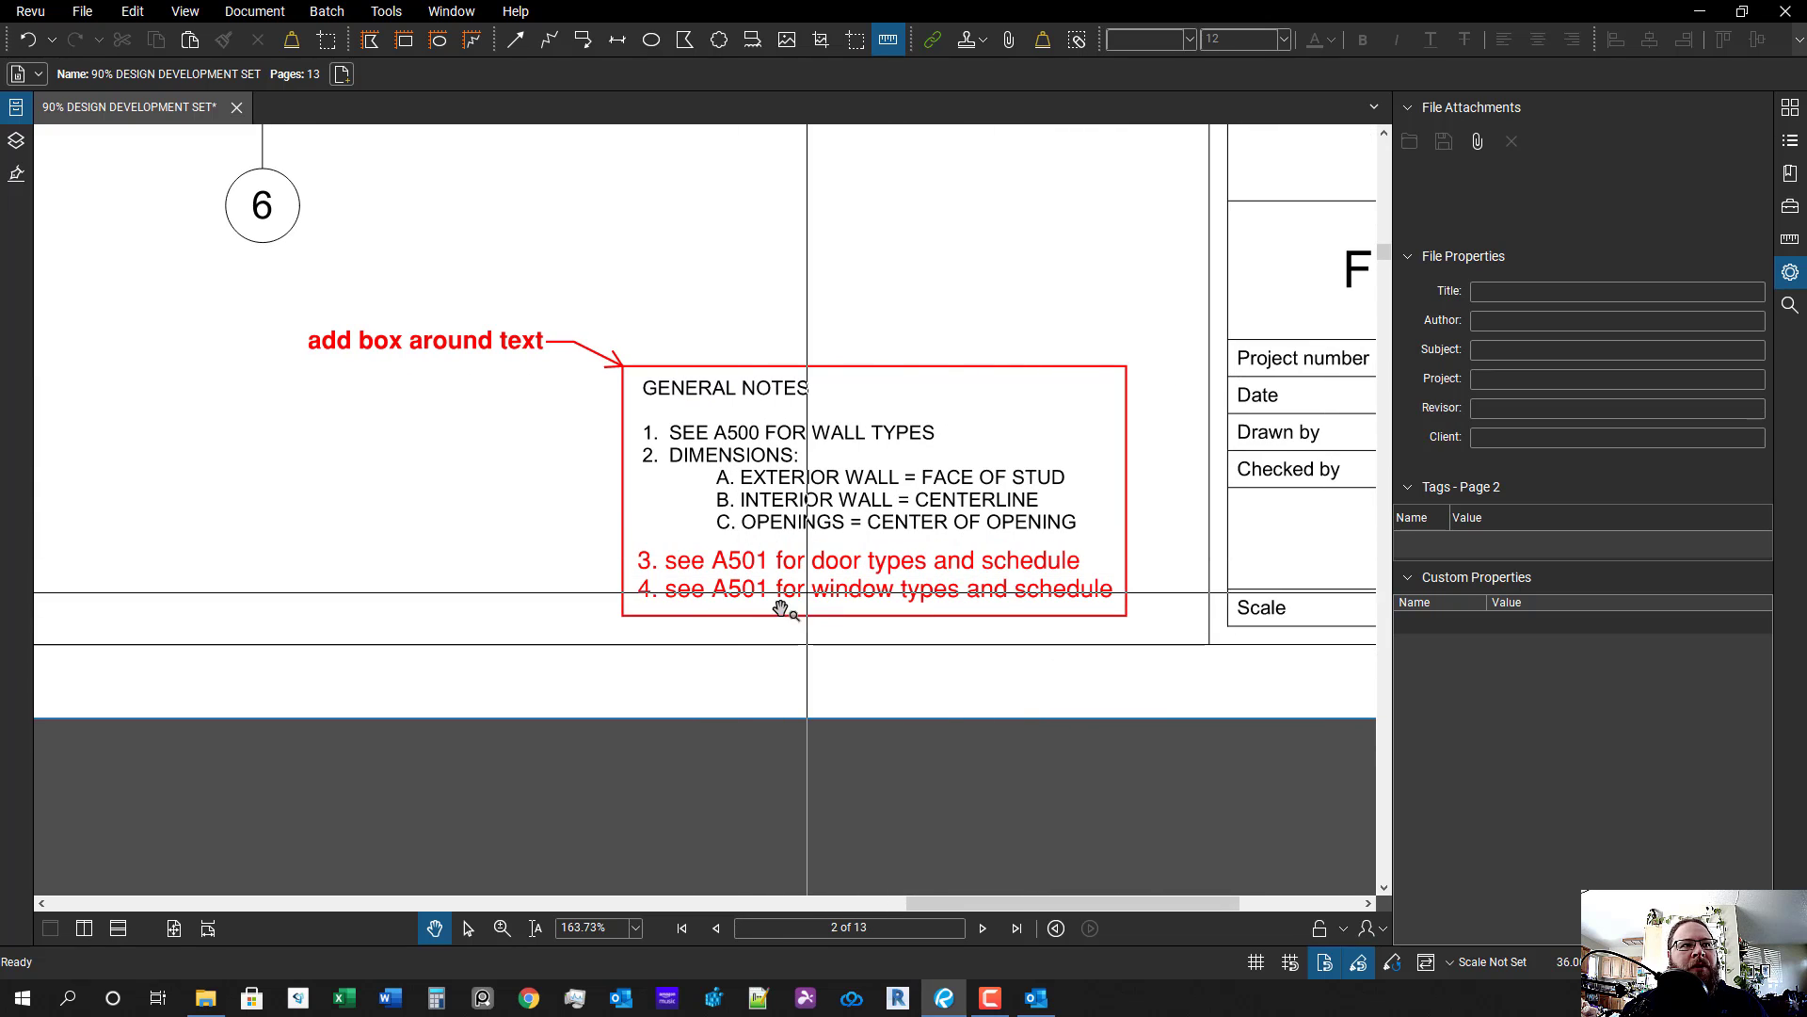
{"action": "left_click_drag", "start_coordinate": [757, 594], "coordinate": [765, 594]}
{"action": "scroll", "coordinate": [721, 614], "scroll_direction": "down", "scroll_amount": 6}
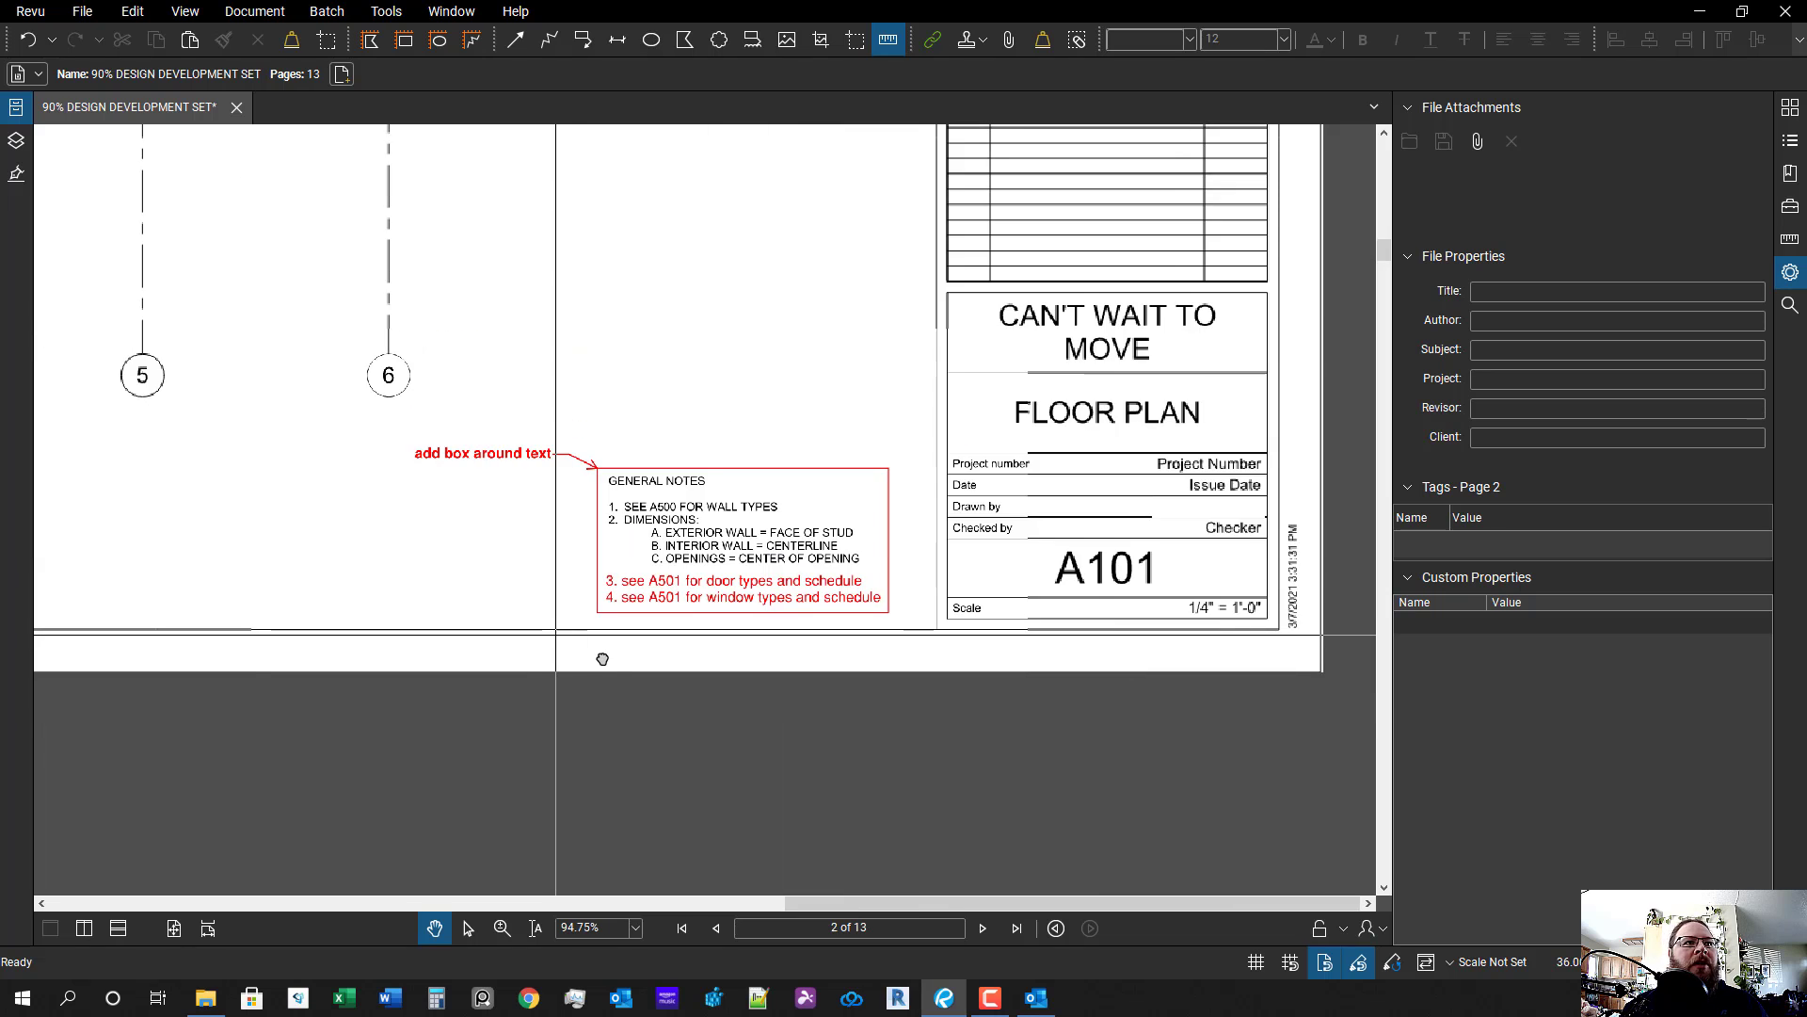
{"action": "scroll", "coordinate": [649, 630], "scroll_direction": "up", "scroll_amount": 6}
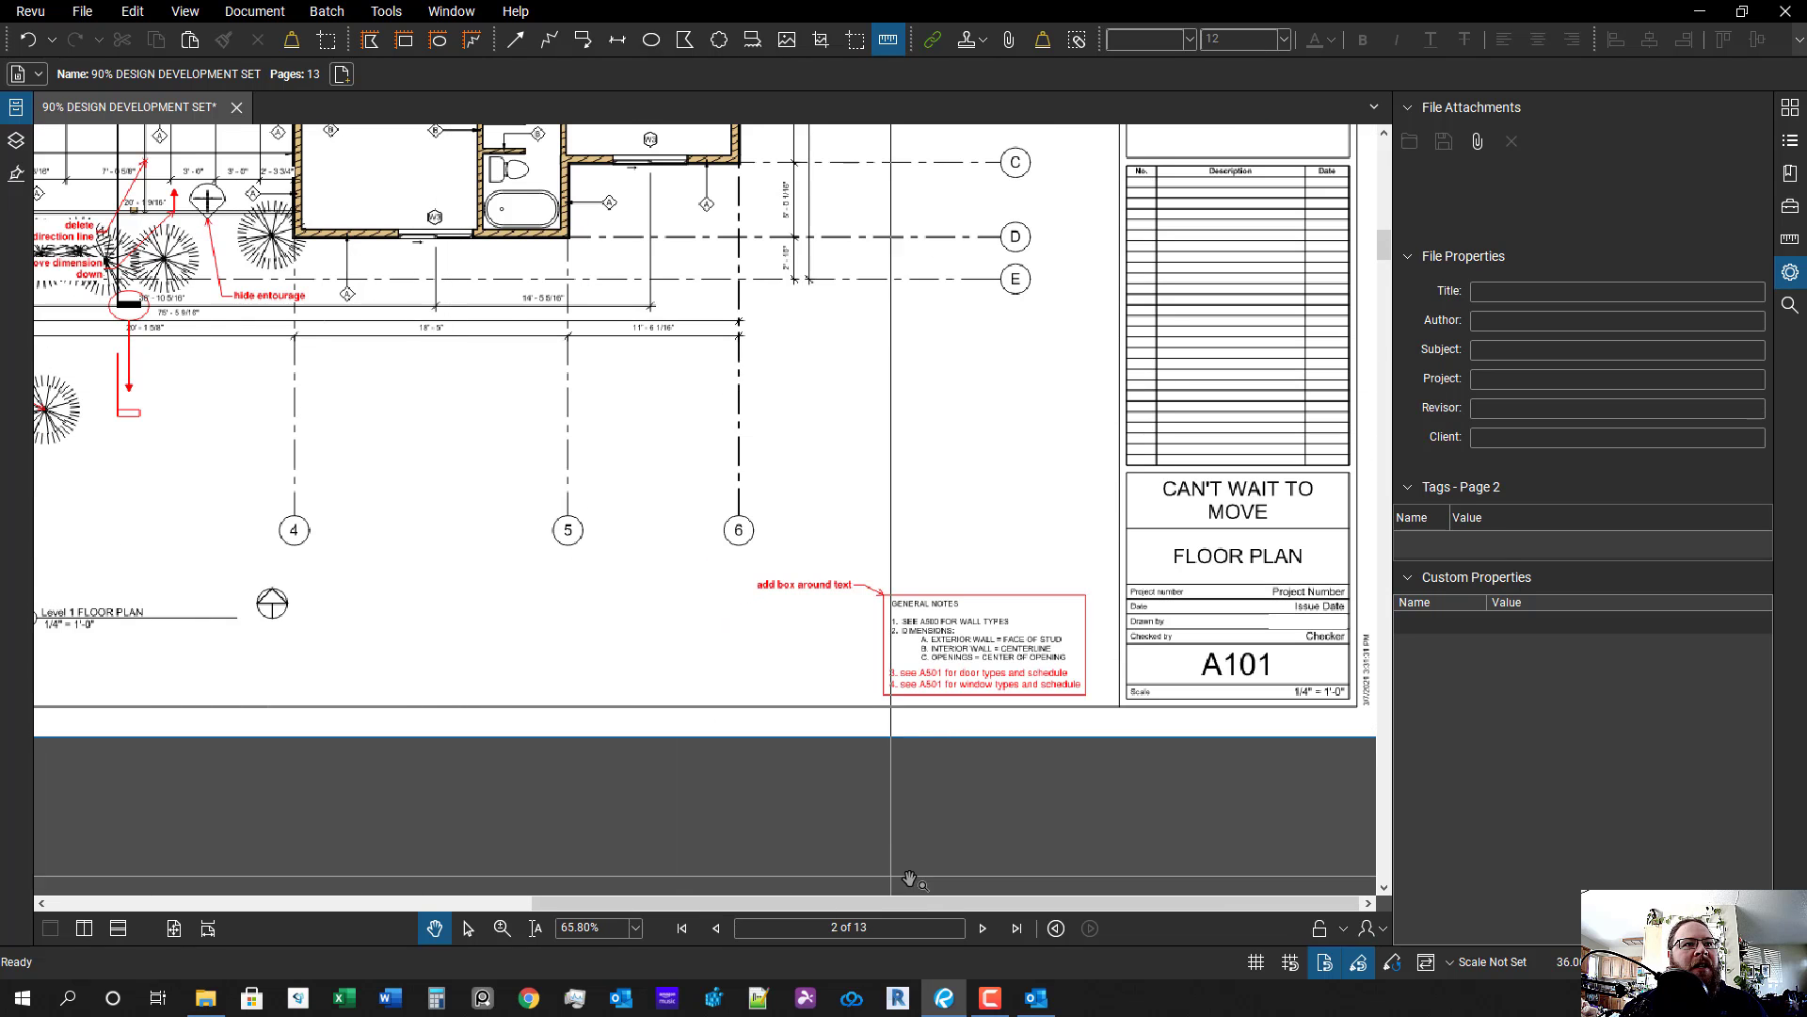
{"action": "left_click_drag", "start_coordinate": [1060, 653], "coordinate": [994, 641]}
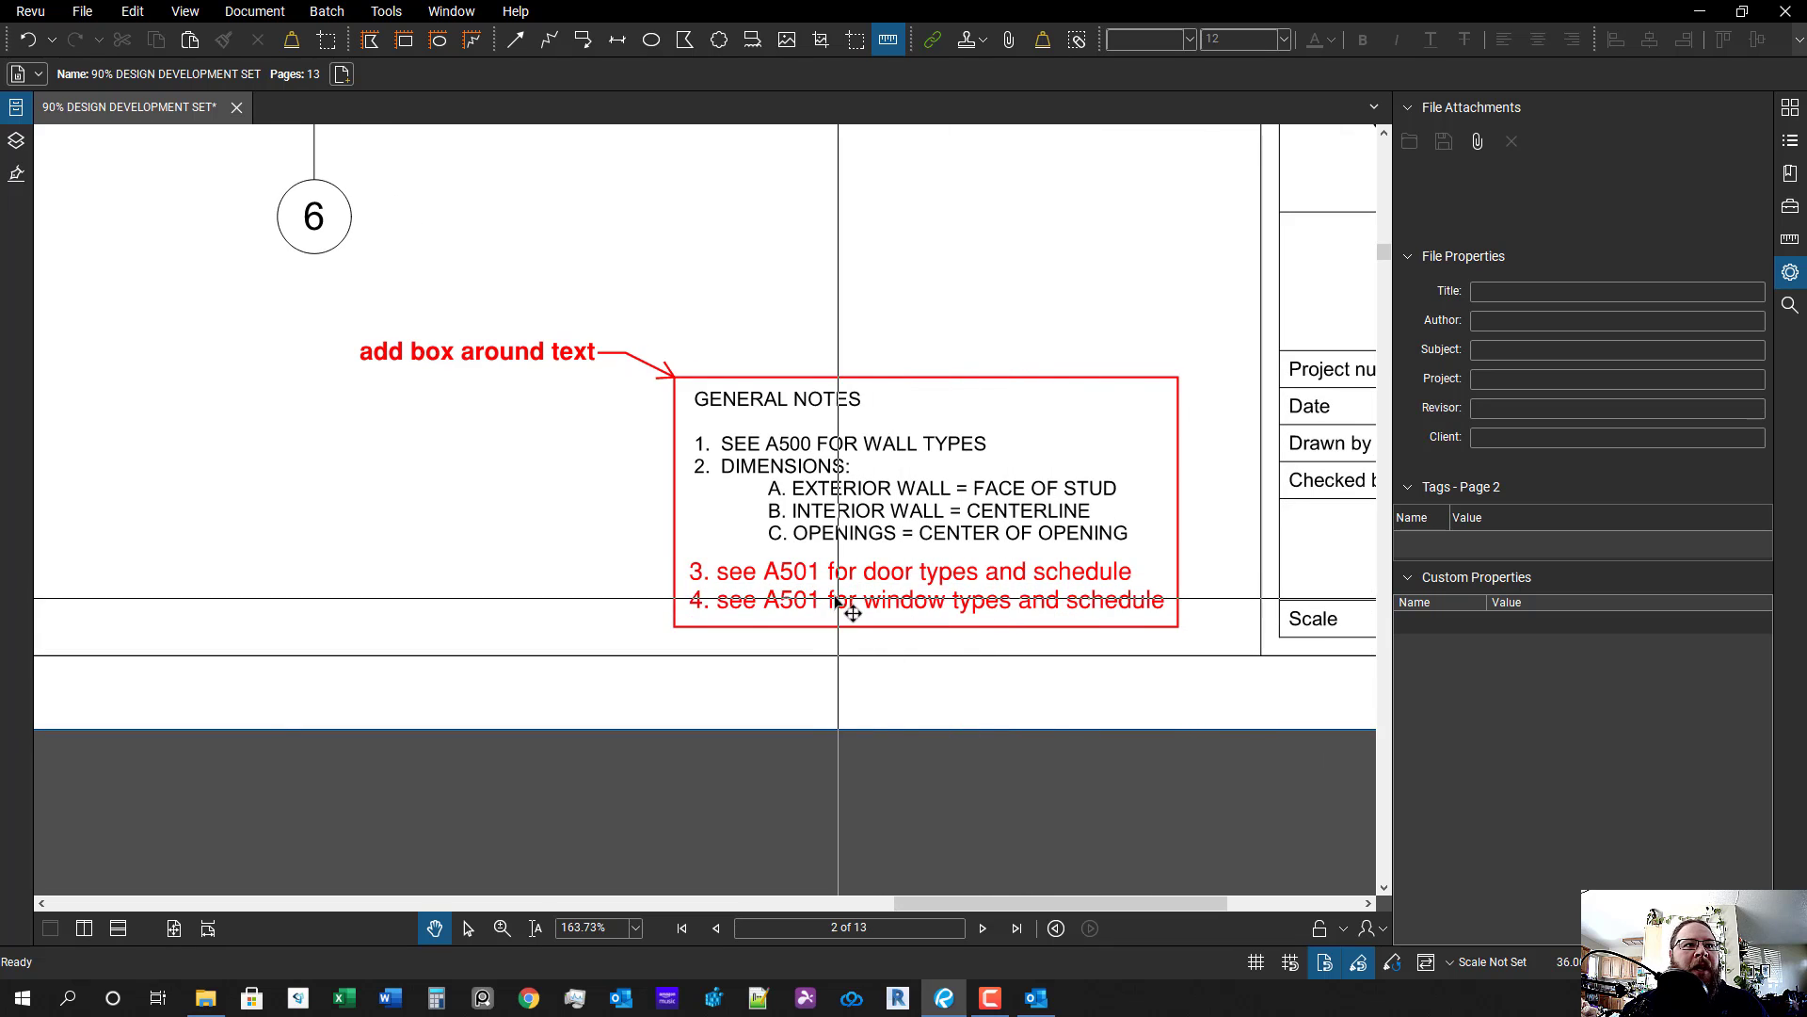
{"action": "left_click_drag", "start_coordinate": [860, 646], "coordinate": [1094, 640]}
{"action": "scroll", "coordinate": [1095, 640], "scroll_direction": "down", "scroll_amount": 1}
{"action": "scroll", "coordinate": [1095, 640], "scroll_direction": "down", "scroll_amount": 3}
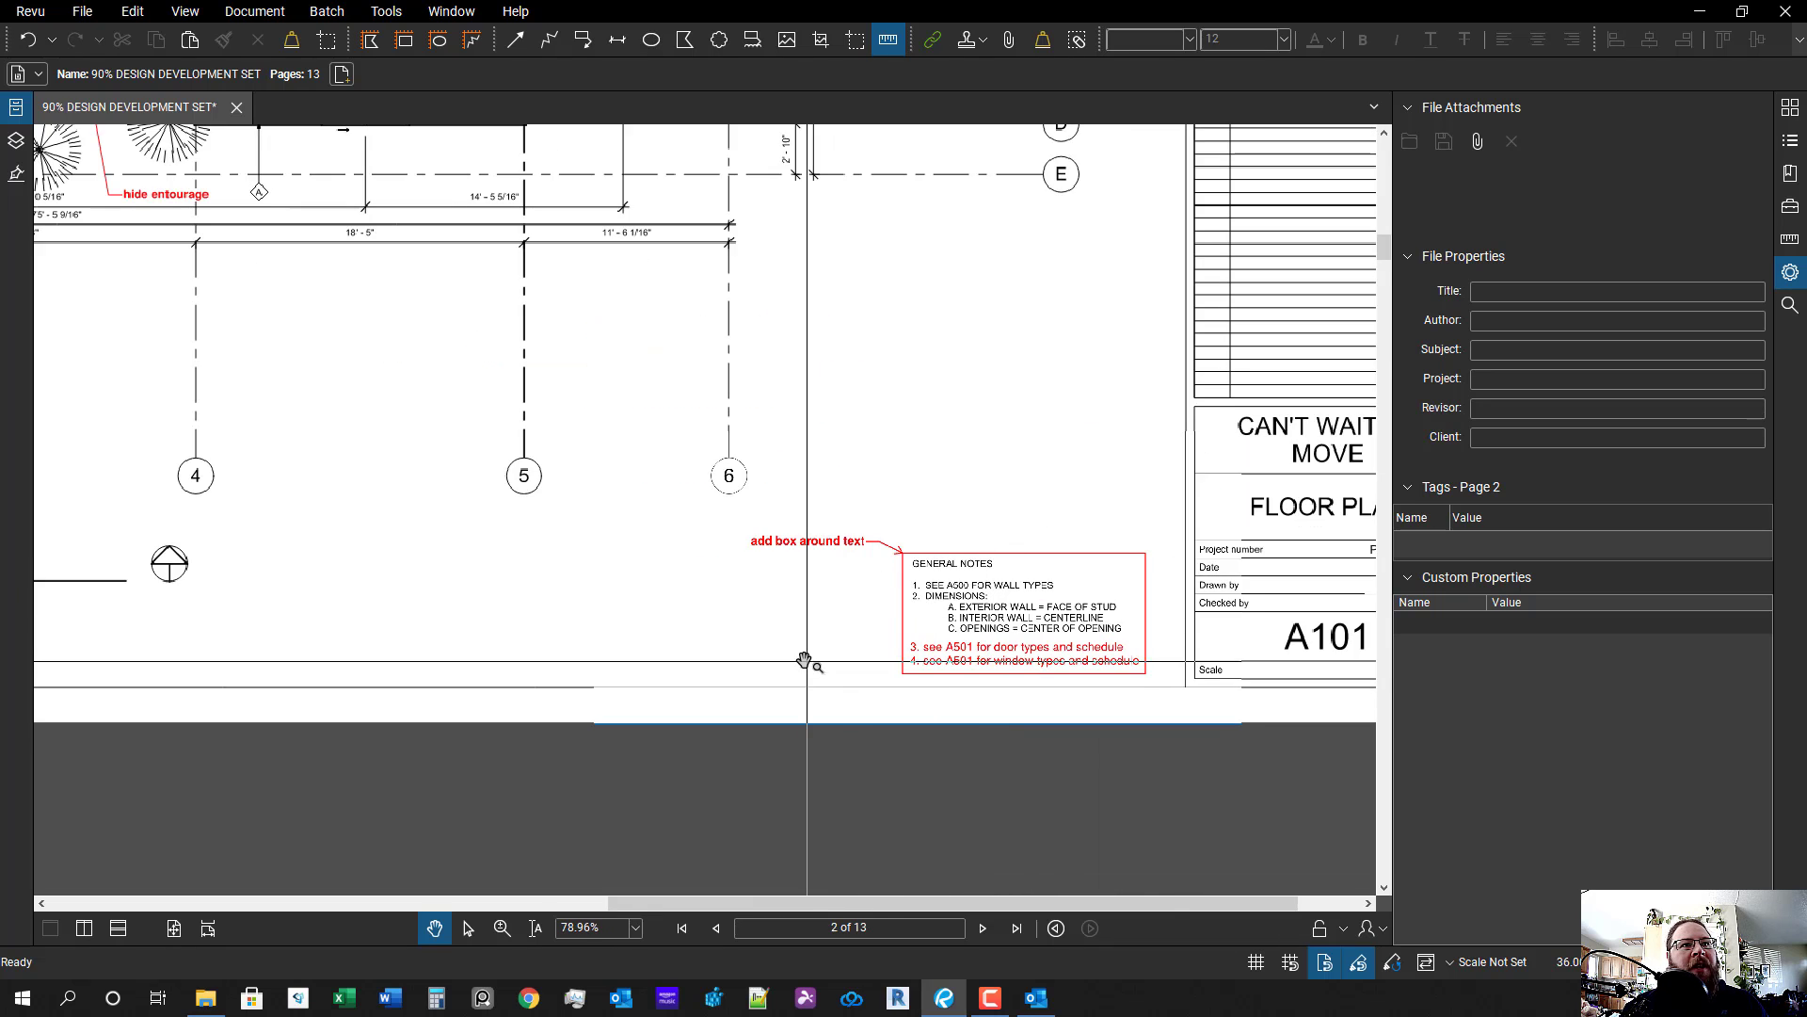
{"action": "scroll", "coordinate": [1064, 778], "scroll_direction": "up", "scroll_amount": 4}
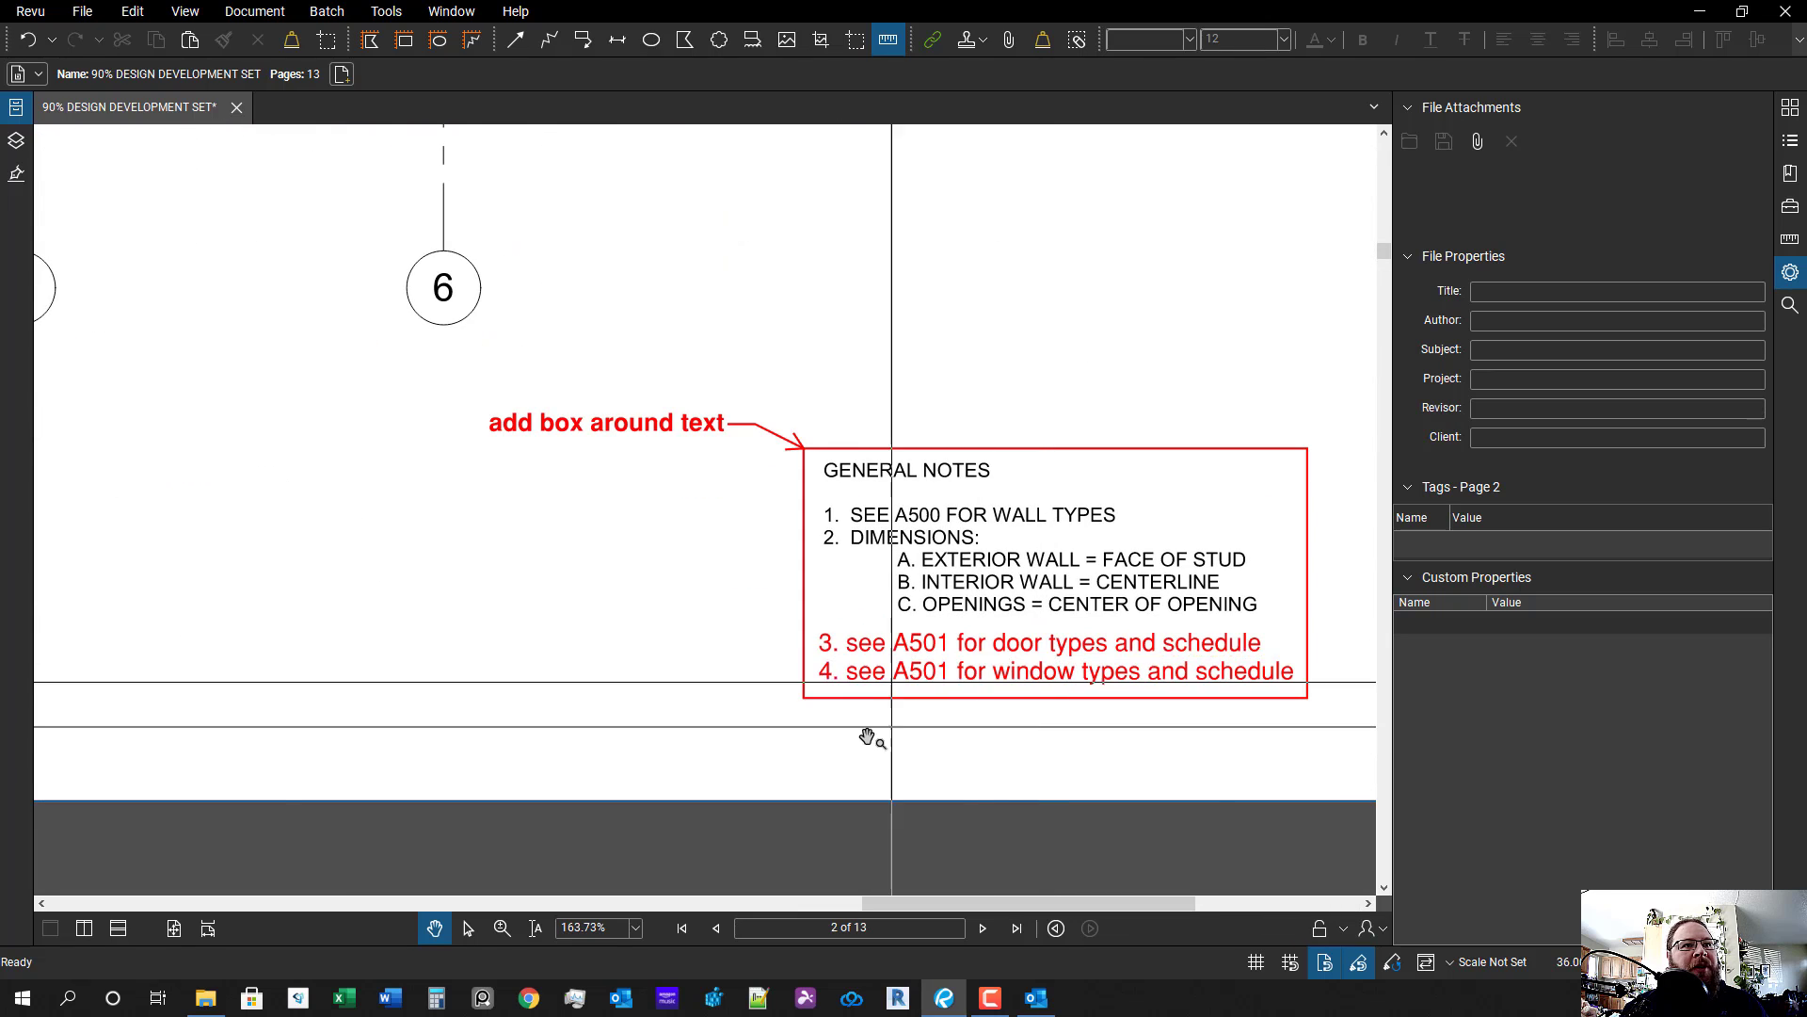
{"action": "scroll", "coordinate": [1001, 677], "scroll_direction": "down", "scroll_amount": 4}
{"action": "scroll", "coordinate": [1001, 718], "scroll_direction": "up", "scroll_amount": 3}
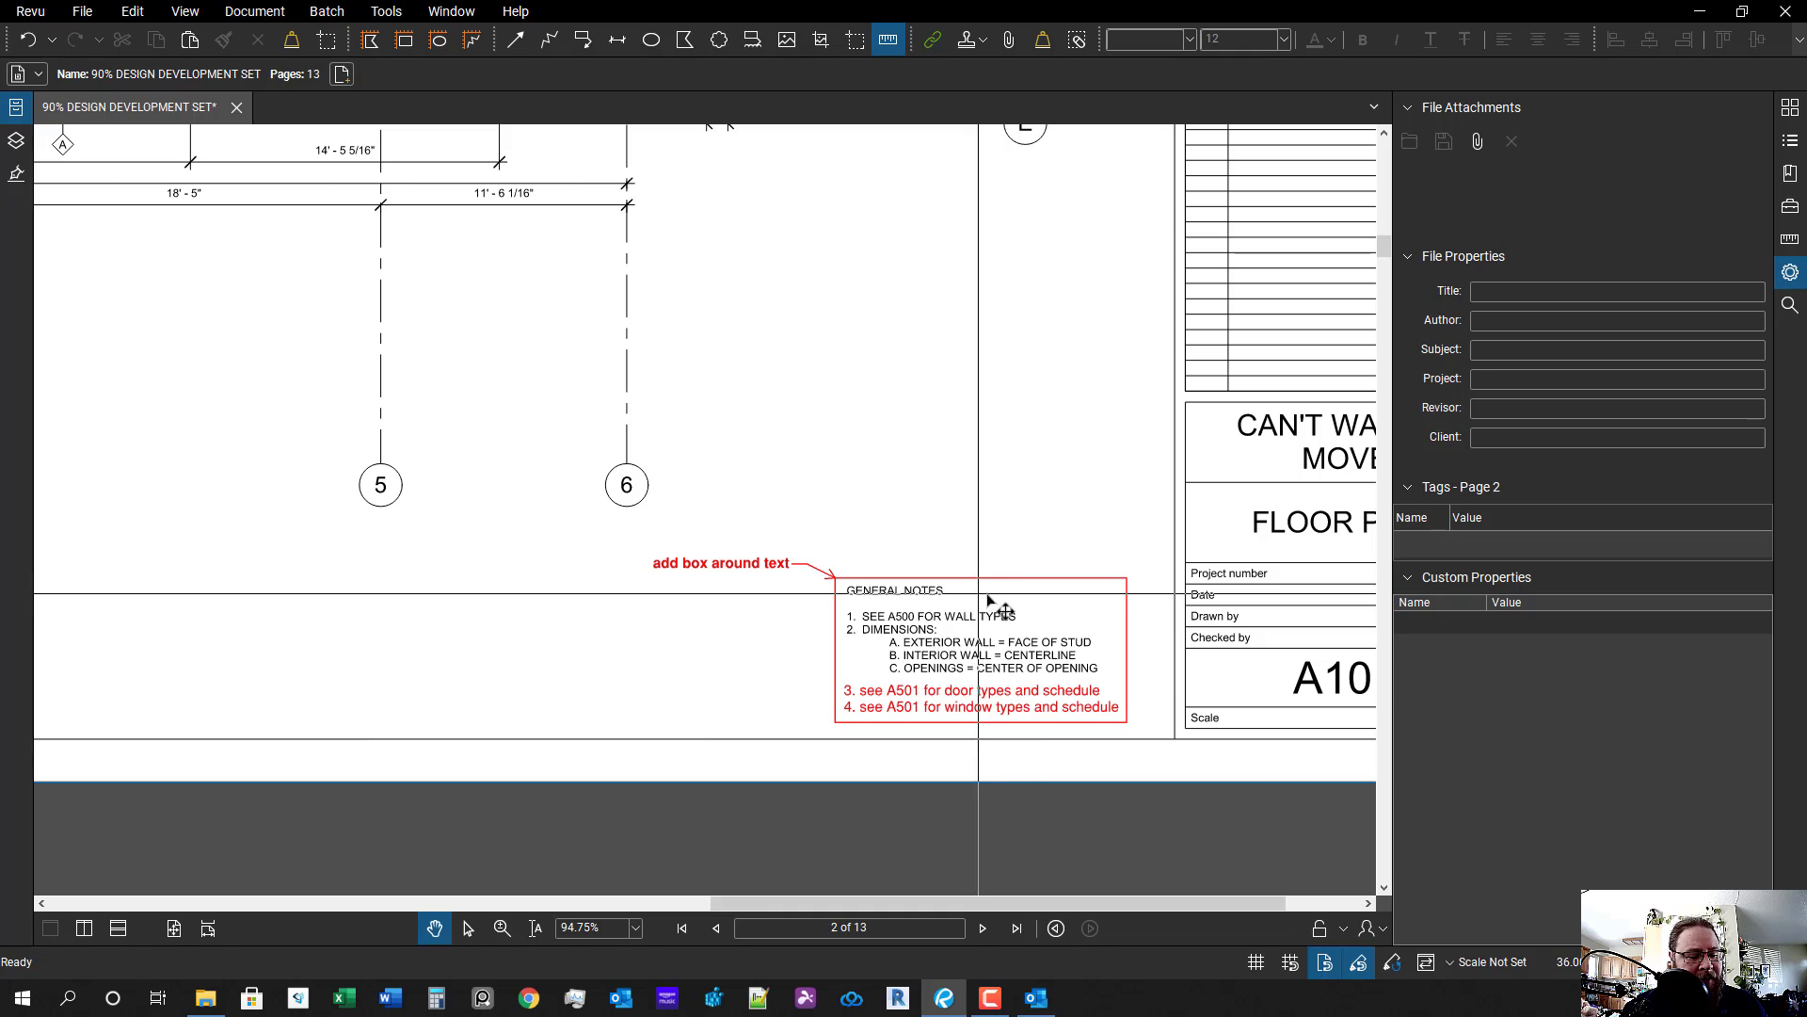
- Add a callout reading "duplicate text and box around text" that points at the upper edge of the General Notes box
{"action": "key", "text": "q"}
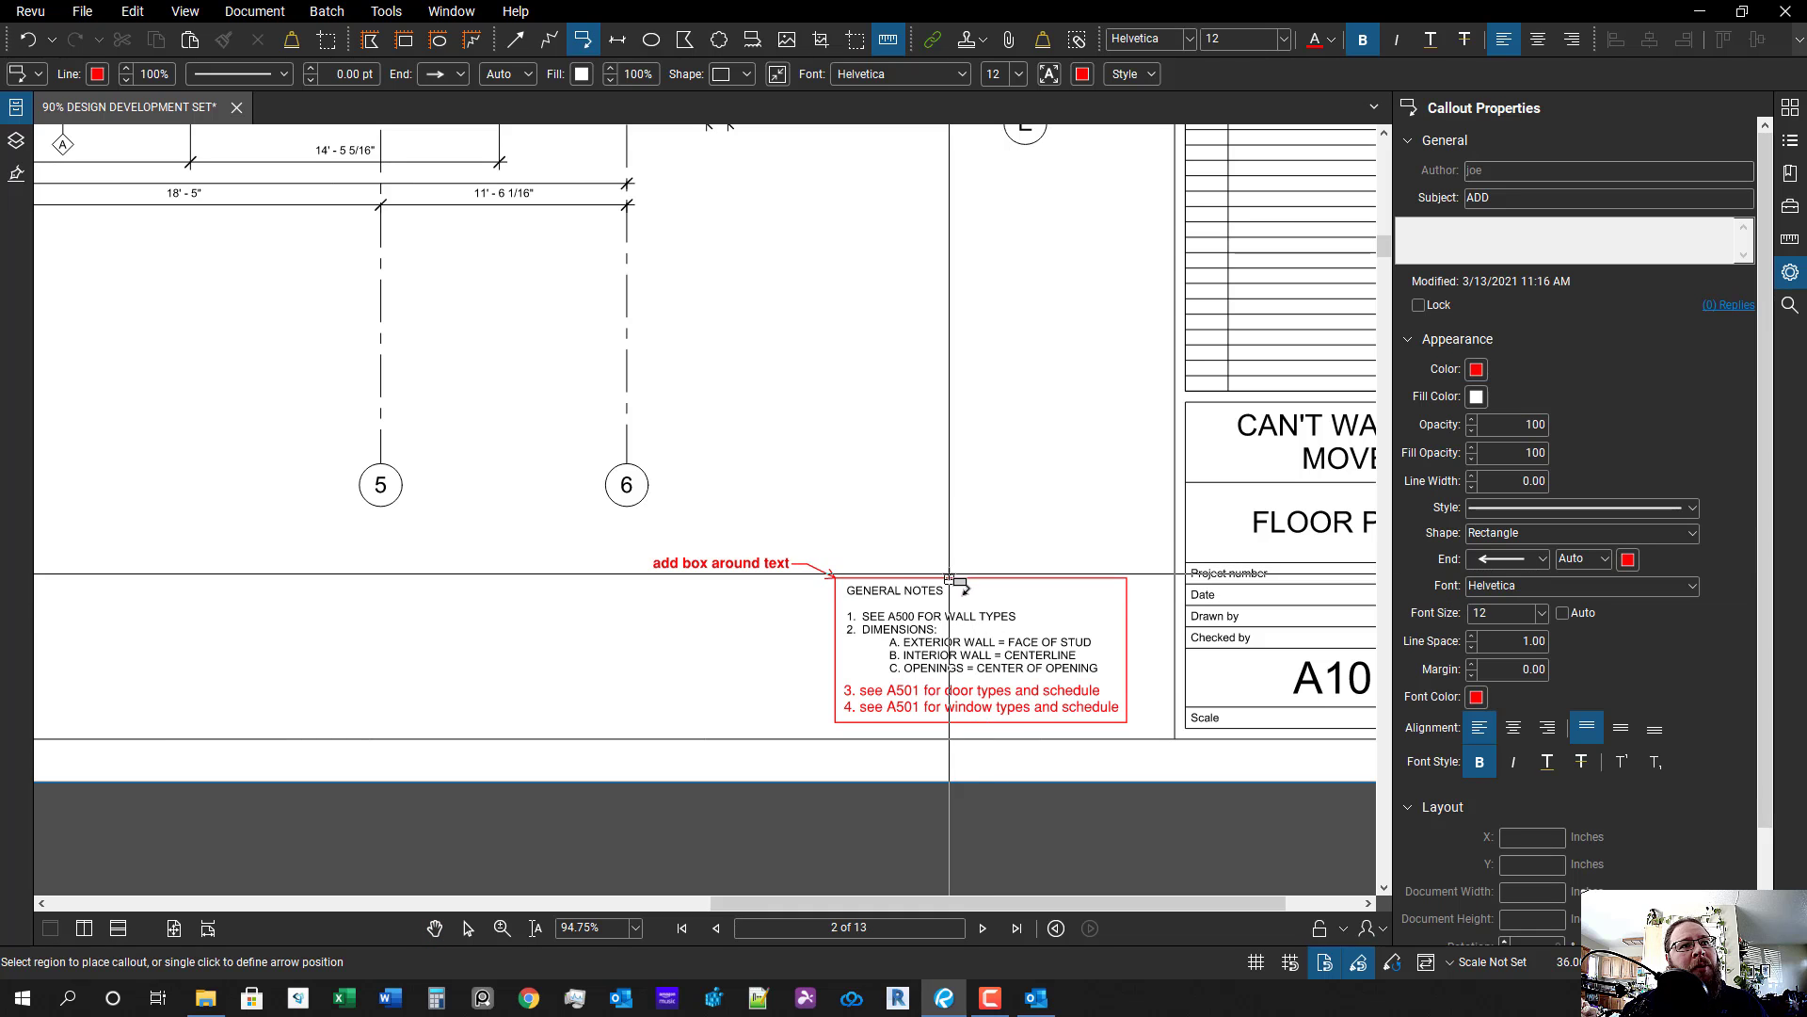
{"action": "left_click", "coordinate": [949, 573]}
{"action": "left_click", "coordinate": [1018, 520]}
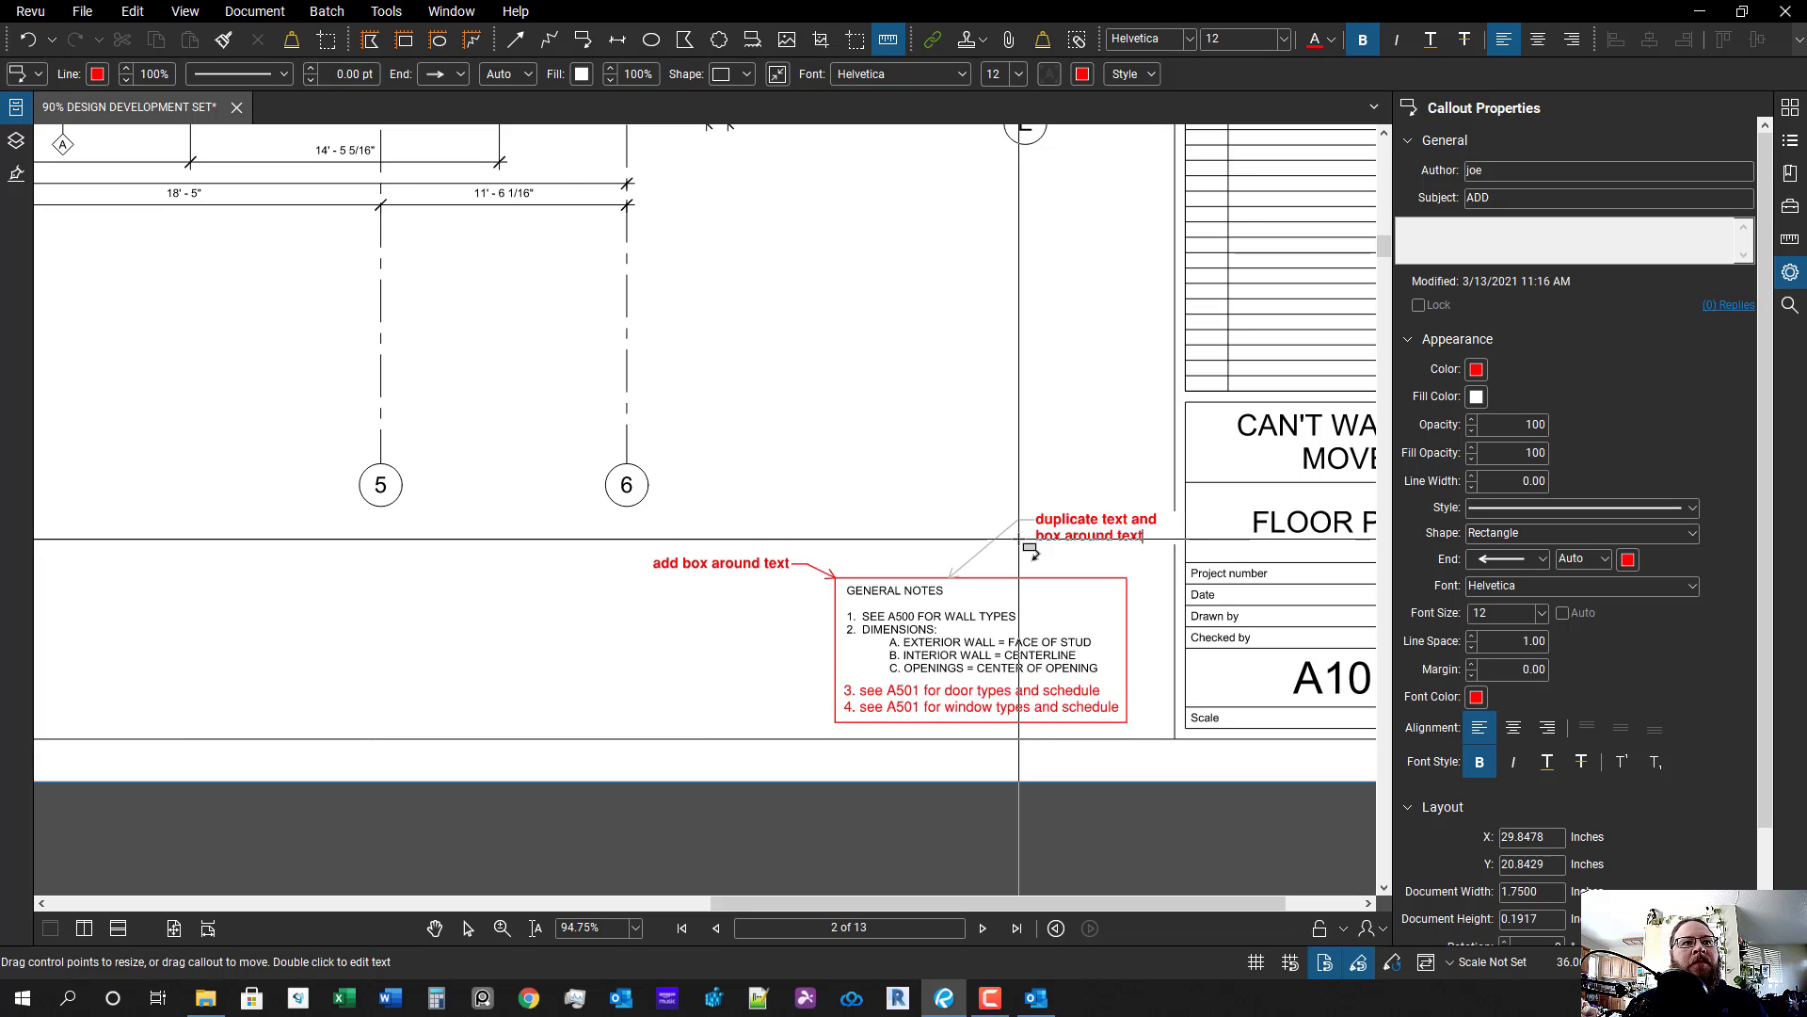
{"action": "left_click", "coordinate": [966, 464]}
{"action": "key", "text": "Escape"}
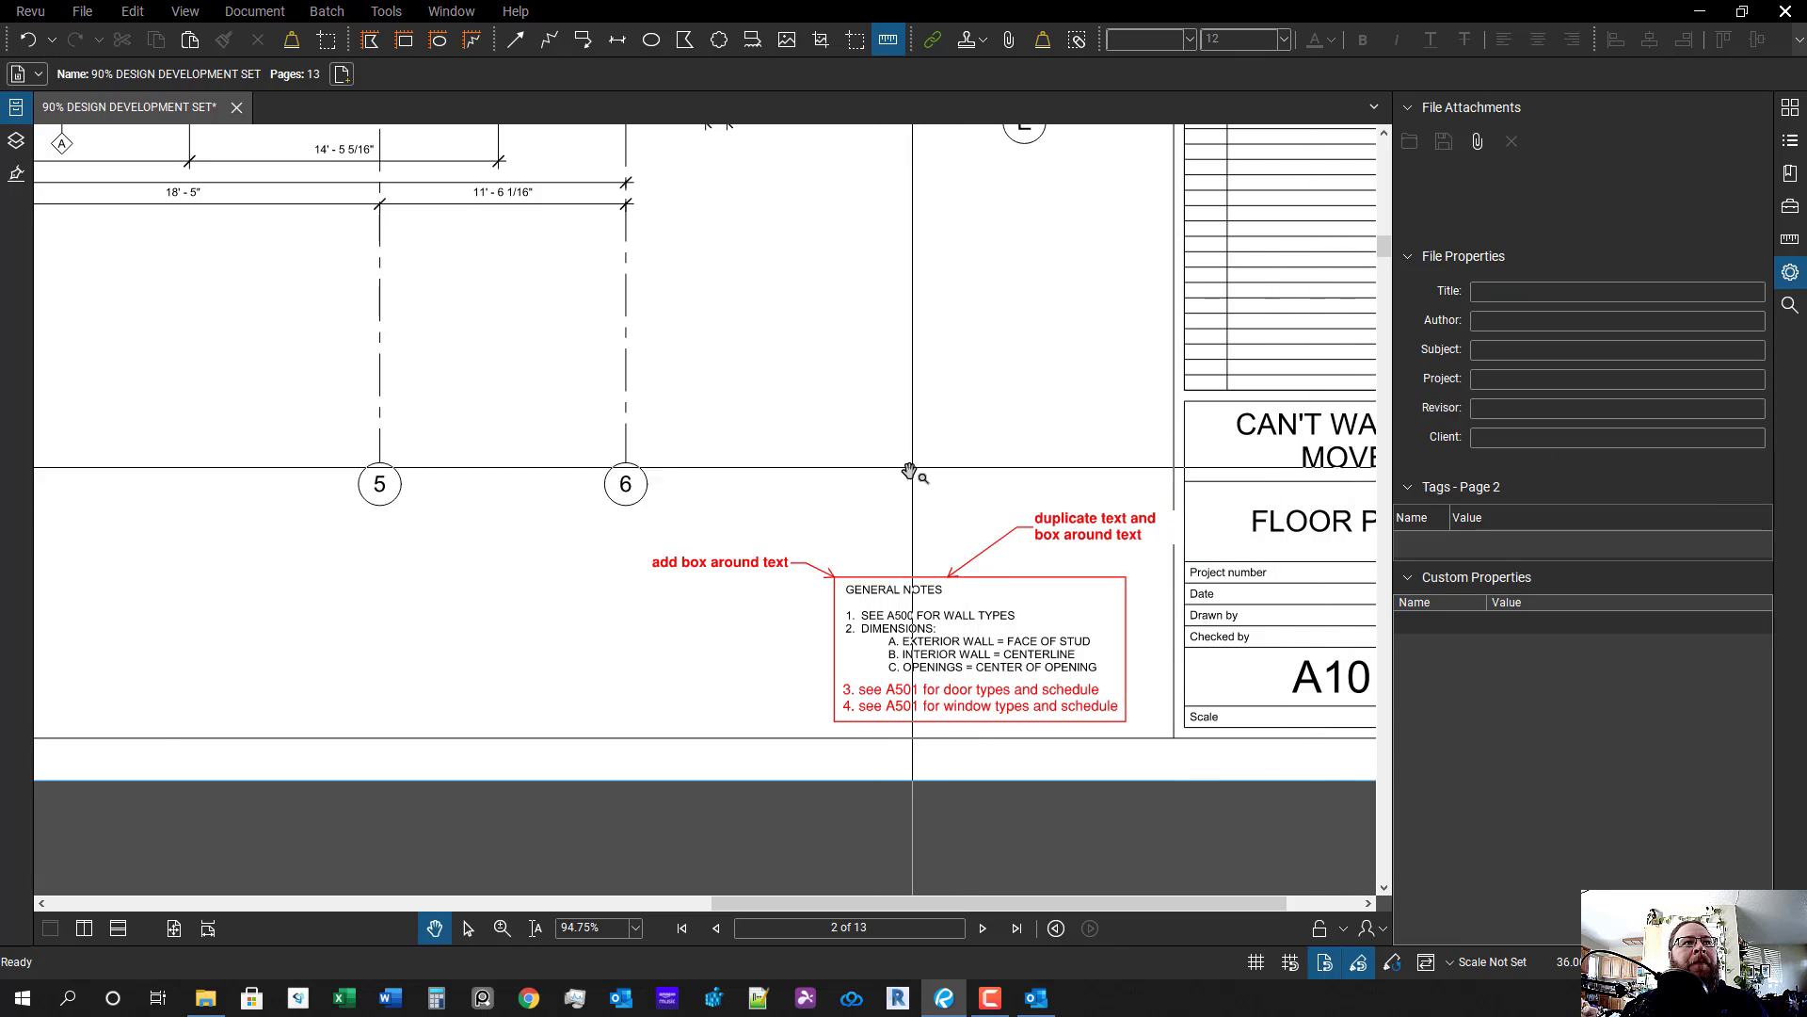
- Examine the floor plan and its existing markups around the front entry, plantings and garage for further corrections
{"action": "scroll", "coordinate": [911, 474], "scroll_direction": "down", "scroll_amount": 2}
{"action": "left_click_drag", "start_coordinate": [874, 381], "coordinate": [850, 494]}
{"action": "scroll", "coordinate": [845, 512], "scroll_direction": "up", "scroll_amount": 1}
{"action": "scroll", "coordinate": [846, 523], "scroll_direction": "down", "scroll_amount": 2}
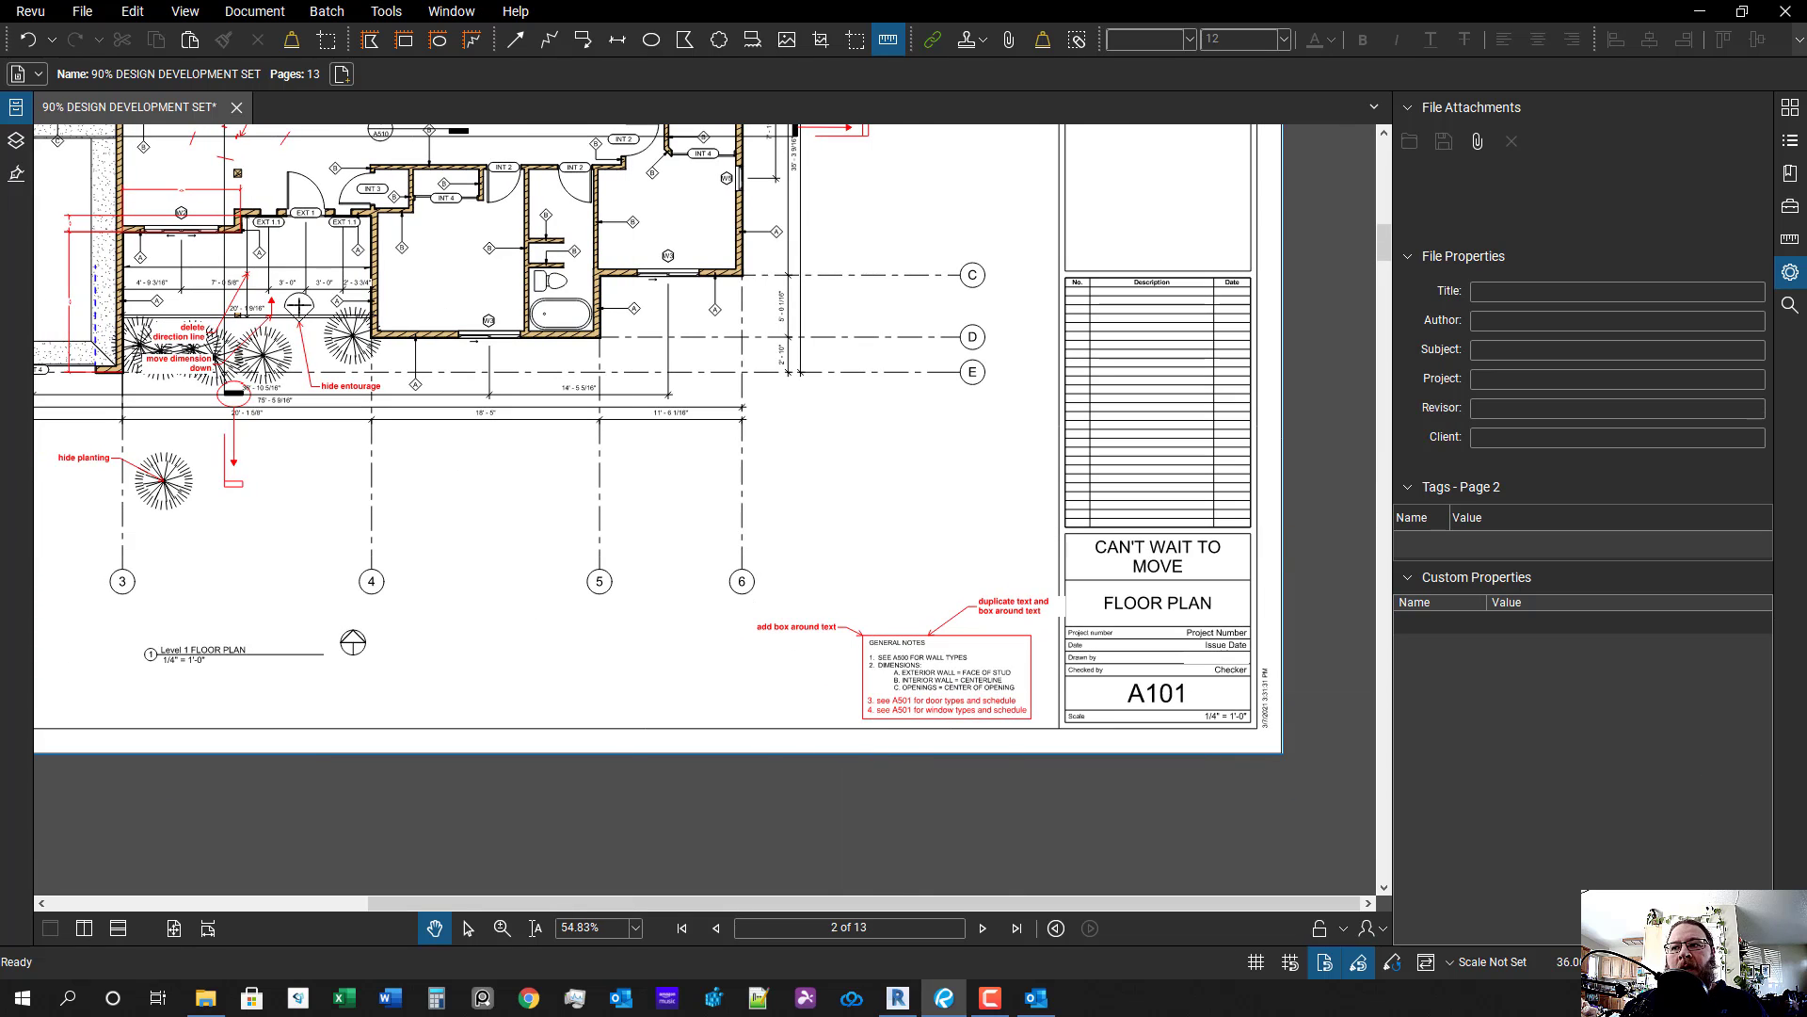
{"action": "left_click_drag", "start_coordinate": [677, 565], "coordinate": [1060, 642]}
{"action": "scroll", "coordinate": [1060, 642], "scroll_direction": "down", "scroll_amount": 1}
{"action": "scroll", "coordinate": [1060, 642], "scroll_direction": "up", "scroll_amount": 1}
{"action": "left_click_drag", "start_coordinate": [1184, 740], "coordinate": [972, 697]}
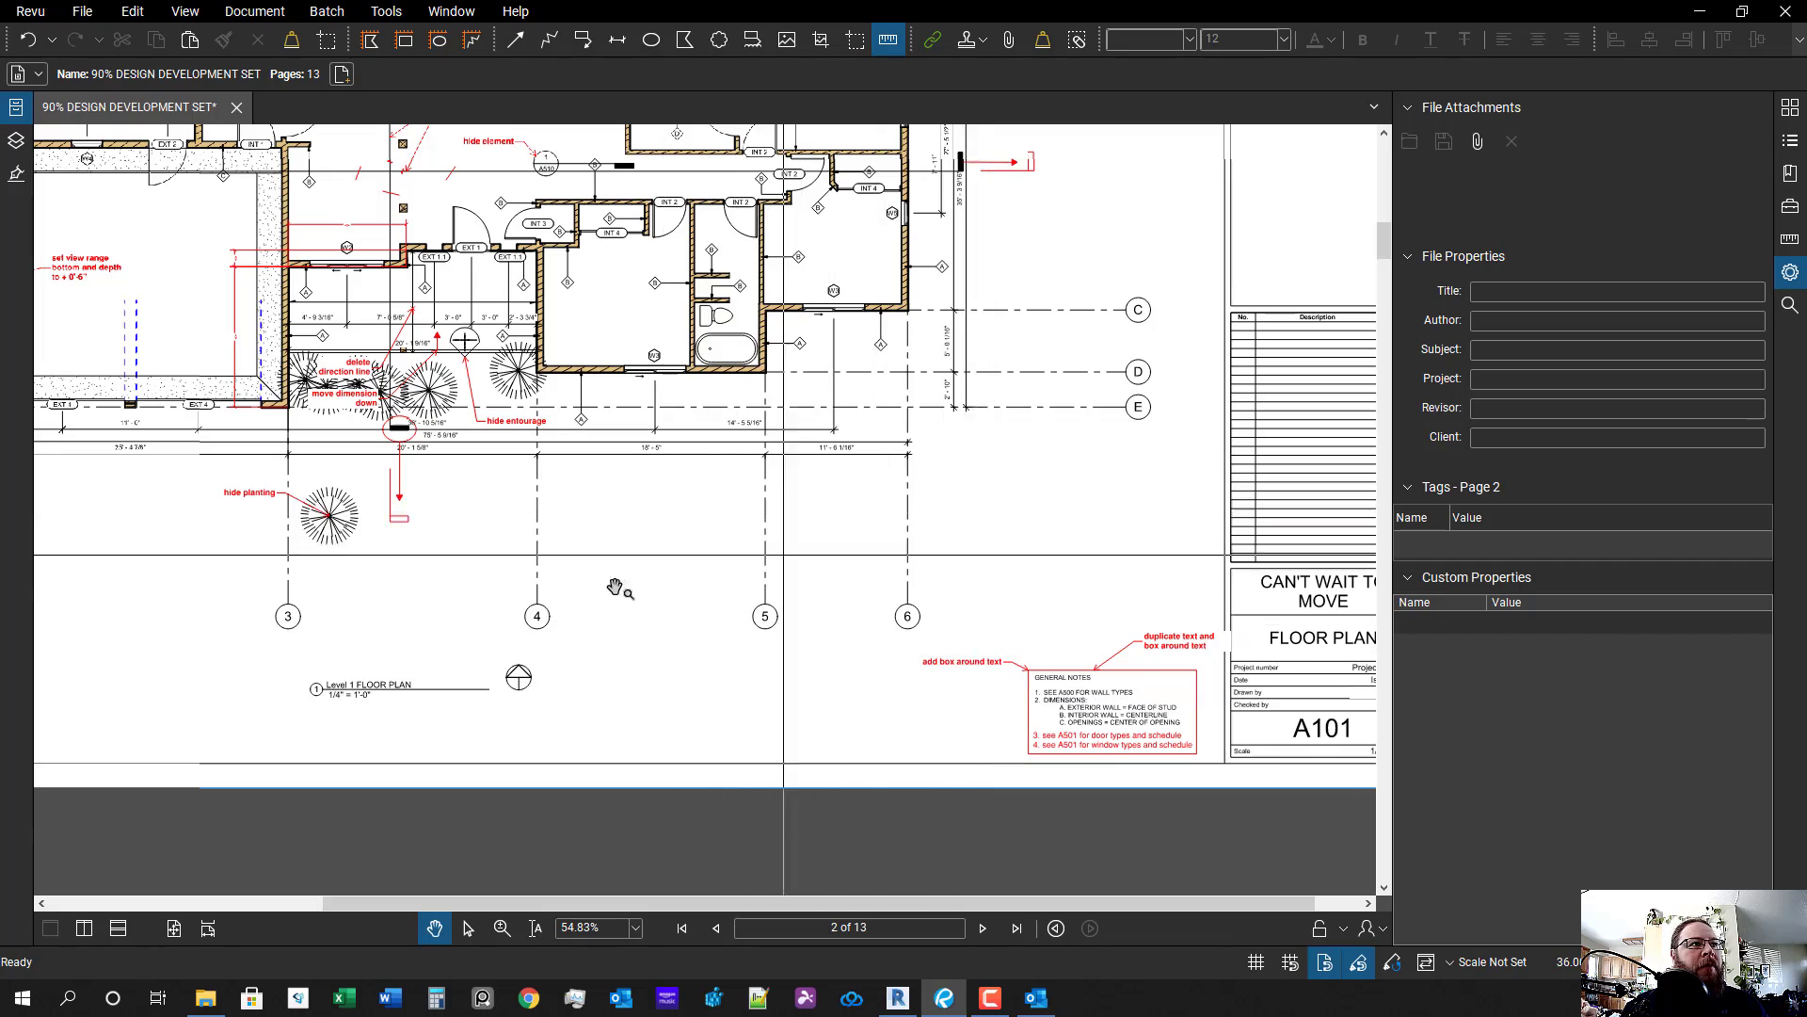
{"action": "scroll", "coordinate": [669, 666], "scroll_direction": "up", "scroll_amount": 3}
{"action": "mouse_move", "coordinate": [313, 553]}
{"action": "left_mouse_down"}
{"action": "mouse_move", "coordinate": [665, 669]}
{"action": "mouse_move", "coordinate": [775, 682]}
{"action": "left_mouse_up"}
{"action": "scroll", "coordinate": [821, 650], "scroll_direction": "up", "scroll_amount": 1}
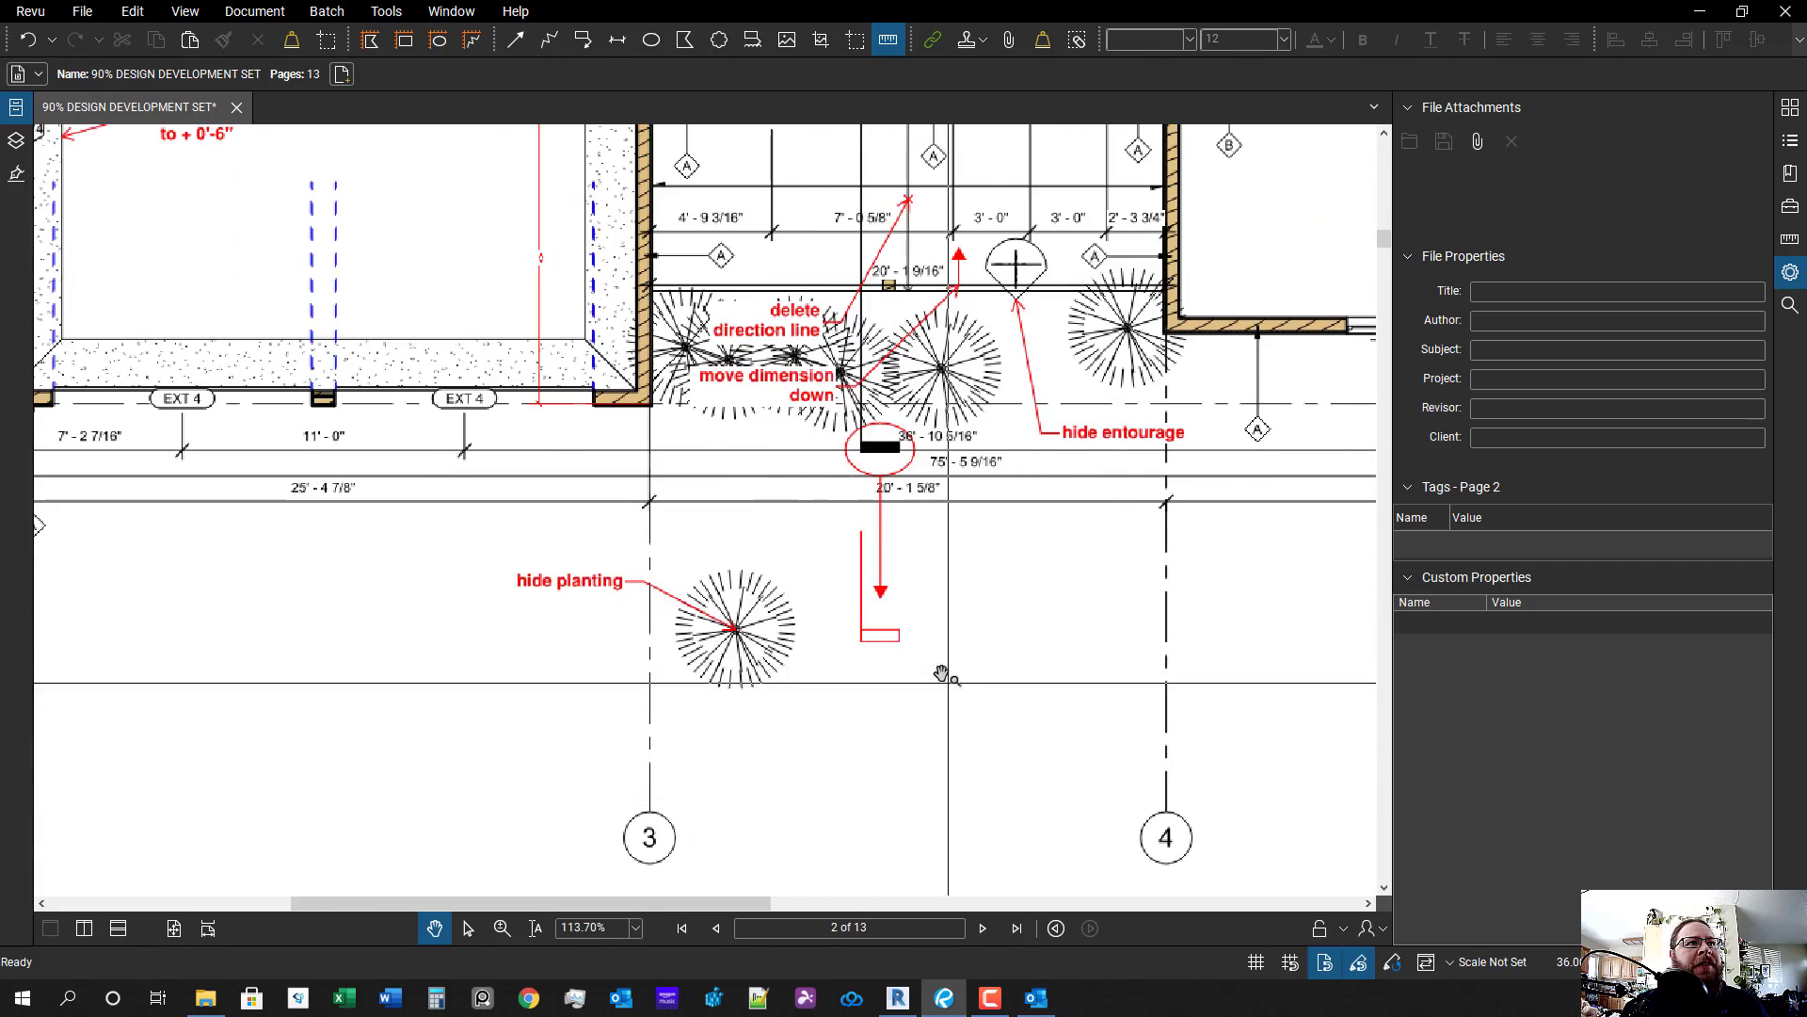
{"action": "scroll", "coordinate": [945, 676], "scroll_direction": "down", "scroll_amount": 2}
{"action": "left_click_drag", "start_coordinate": [1000, 683], "coordinate": [847, 694]}
{"action": "scroll", "coordinate": [803, 557], "scroll_direction": "down", "scroll_amount": 2}
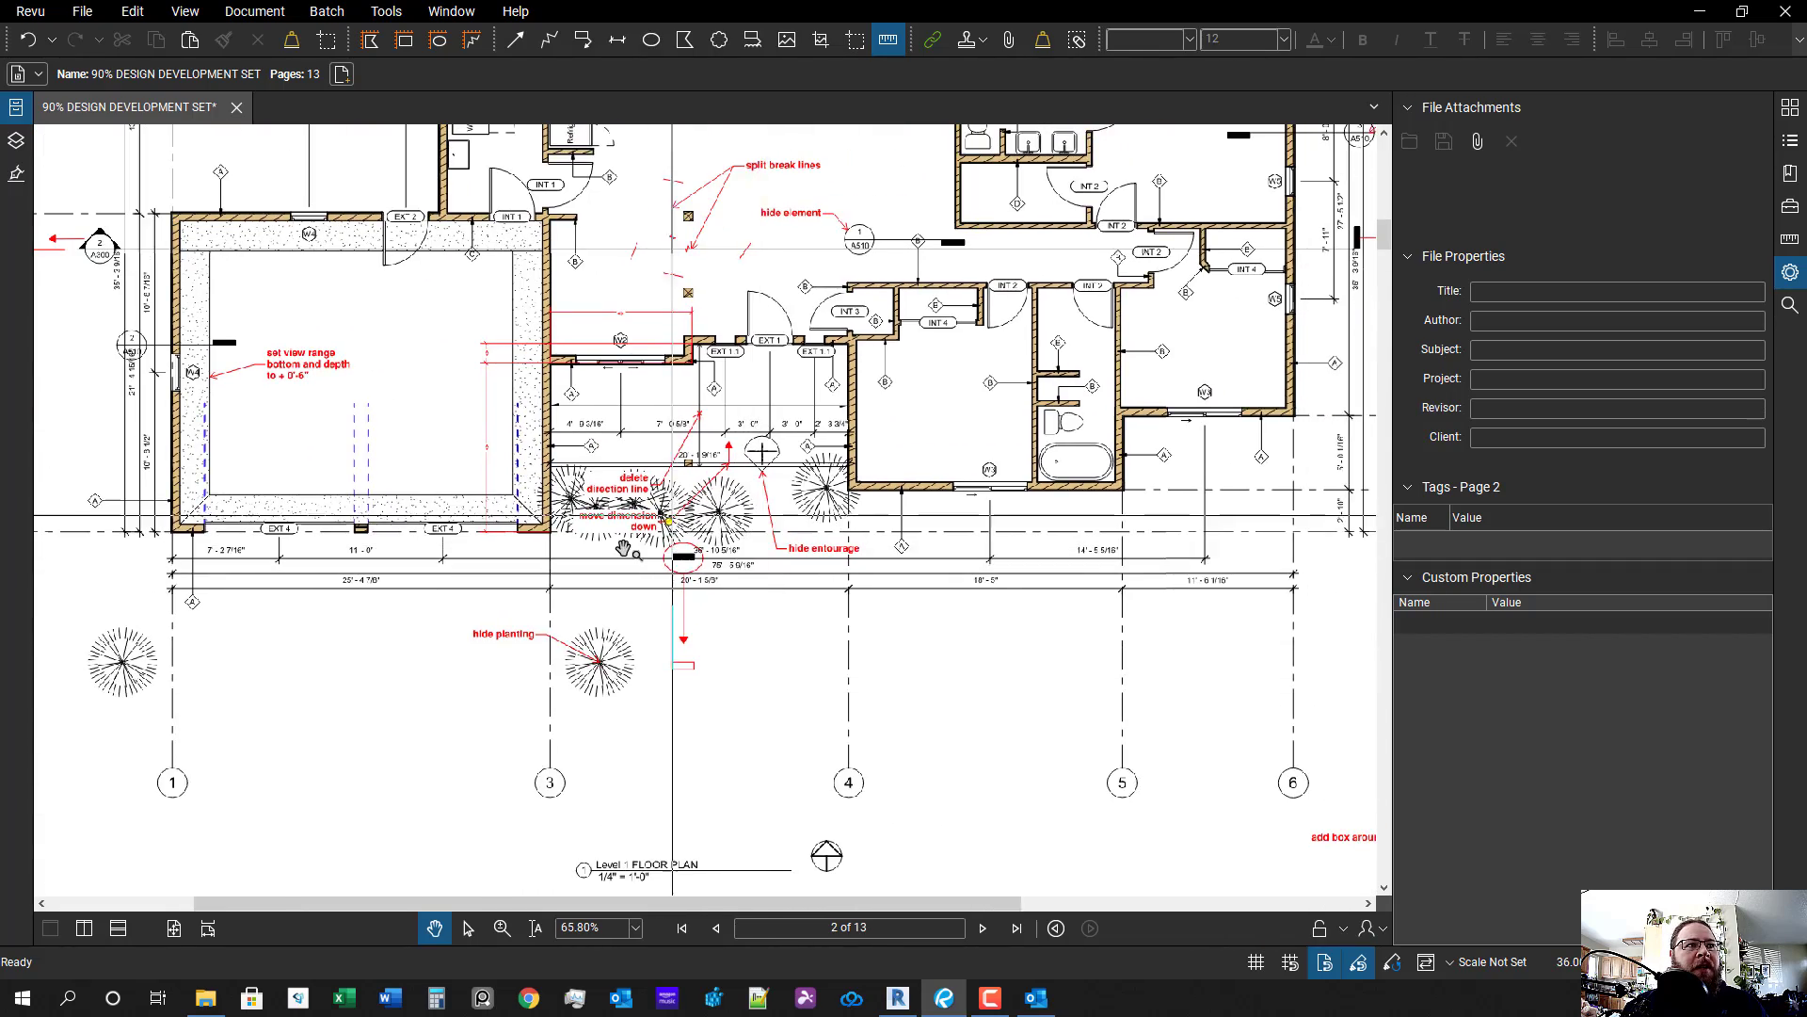
{"action": "scroll", "coordinate": [857, 483], "scroll_direction": "up", "scroll_amount": 3}
{"action": "left_click_drag", "start_coordinate": [896, 661], "coordinate": [947, 630]}
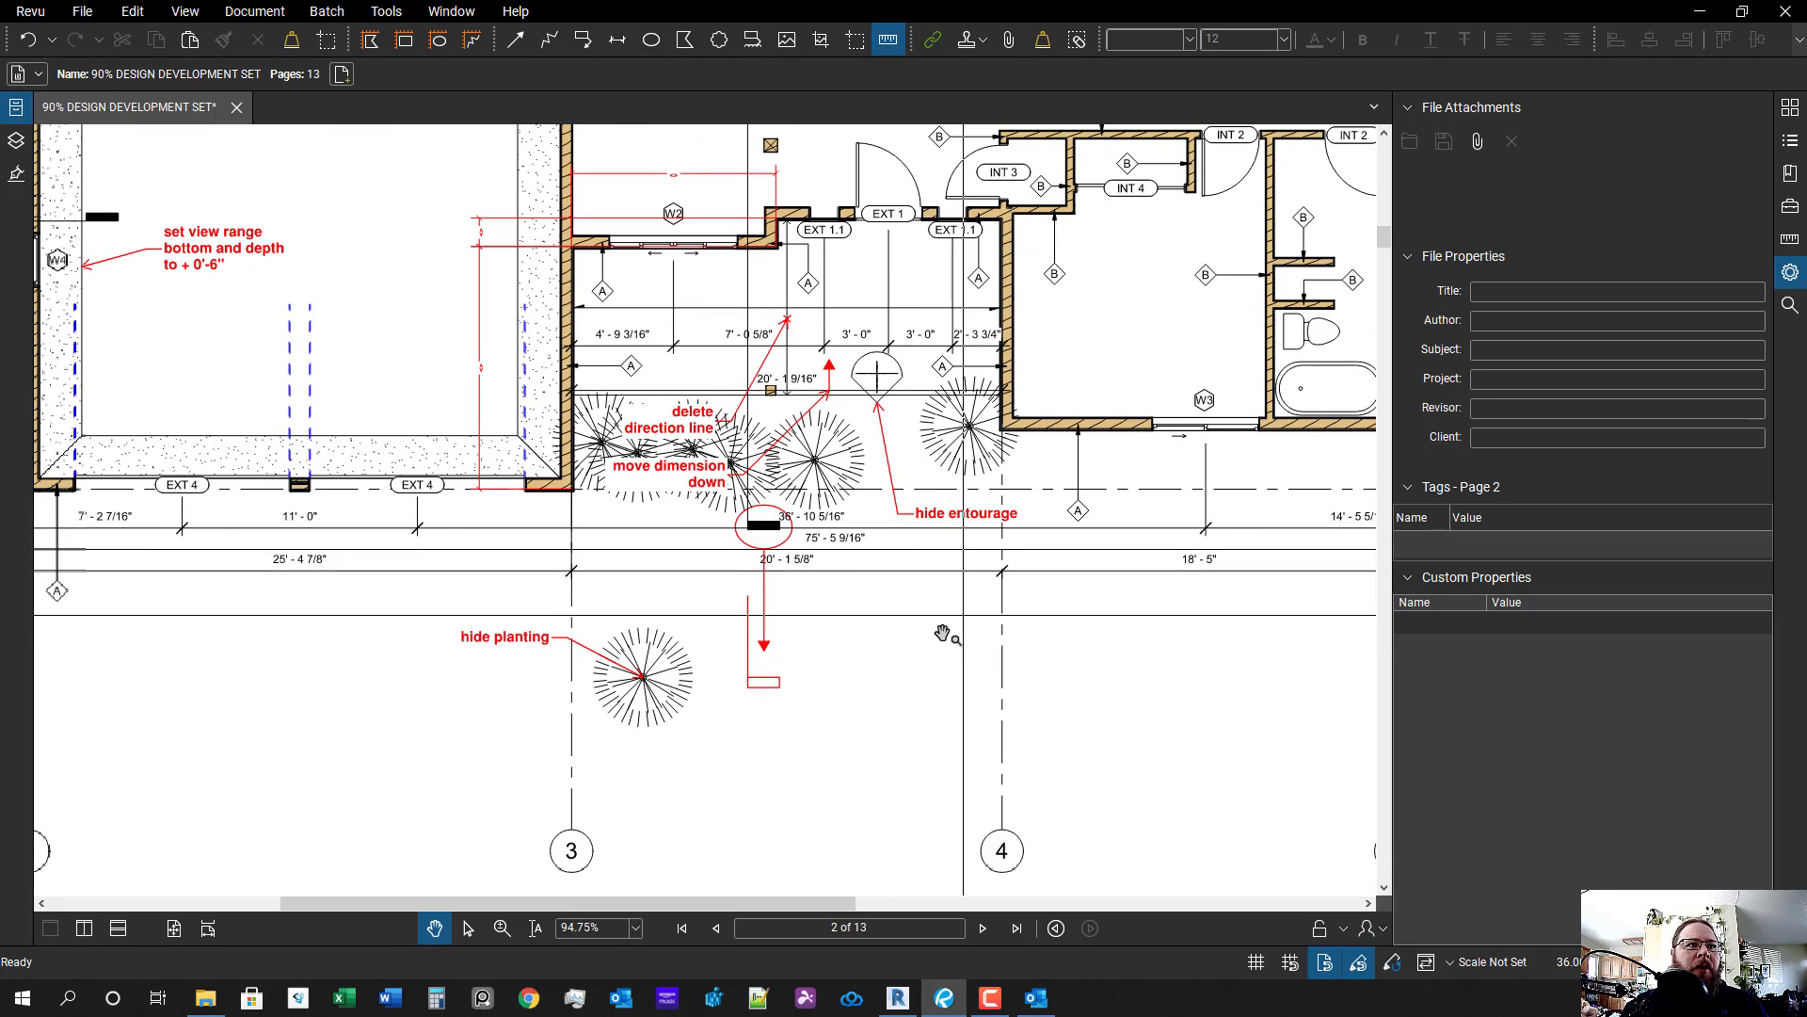
{"action": "left_click_drag", "start_coordinate": [850, 750], "coordinate": [849, 741]}
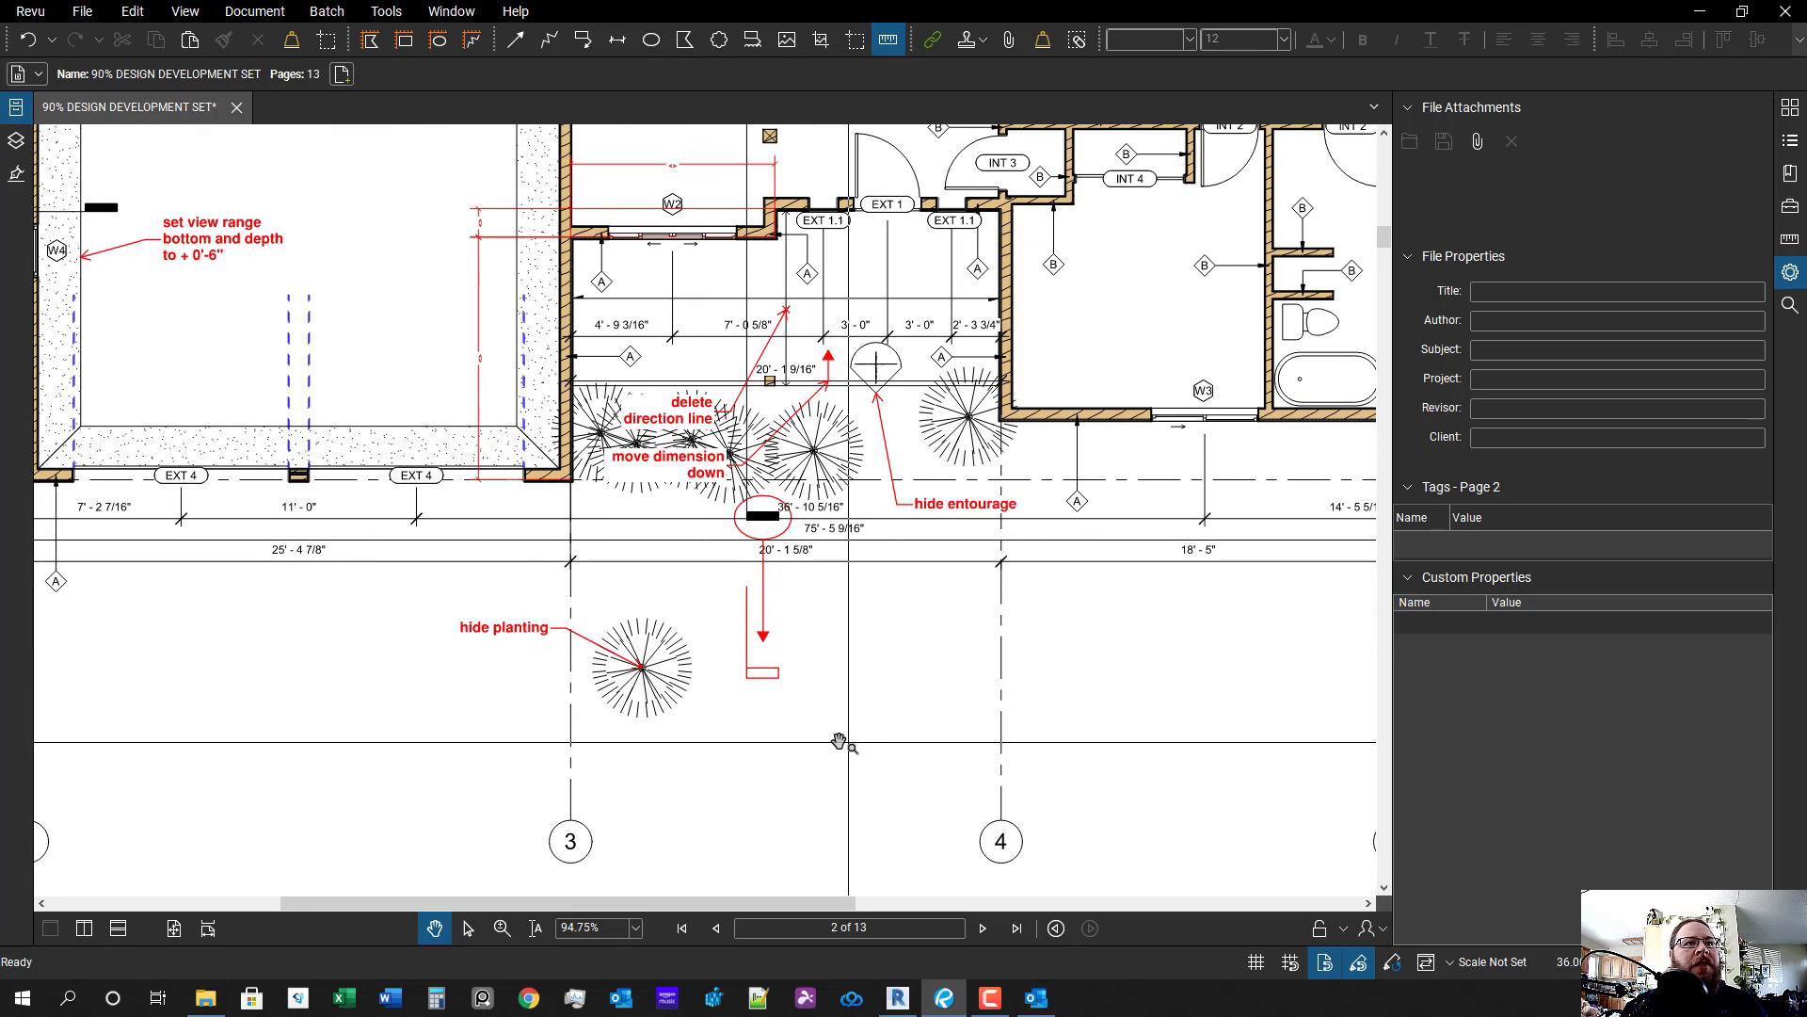
{"action": "scroll", "coordinate": [606, 676], "scroll_direction": "up", "scroll_amount": 1}
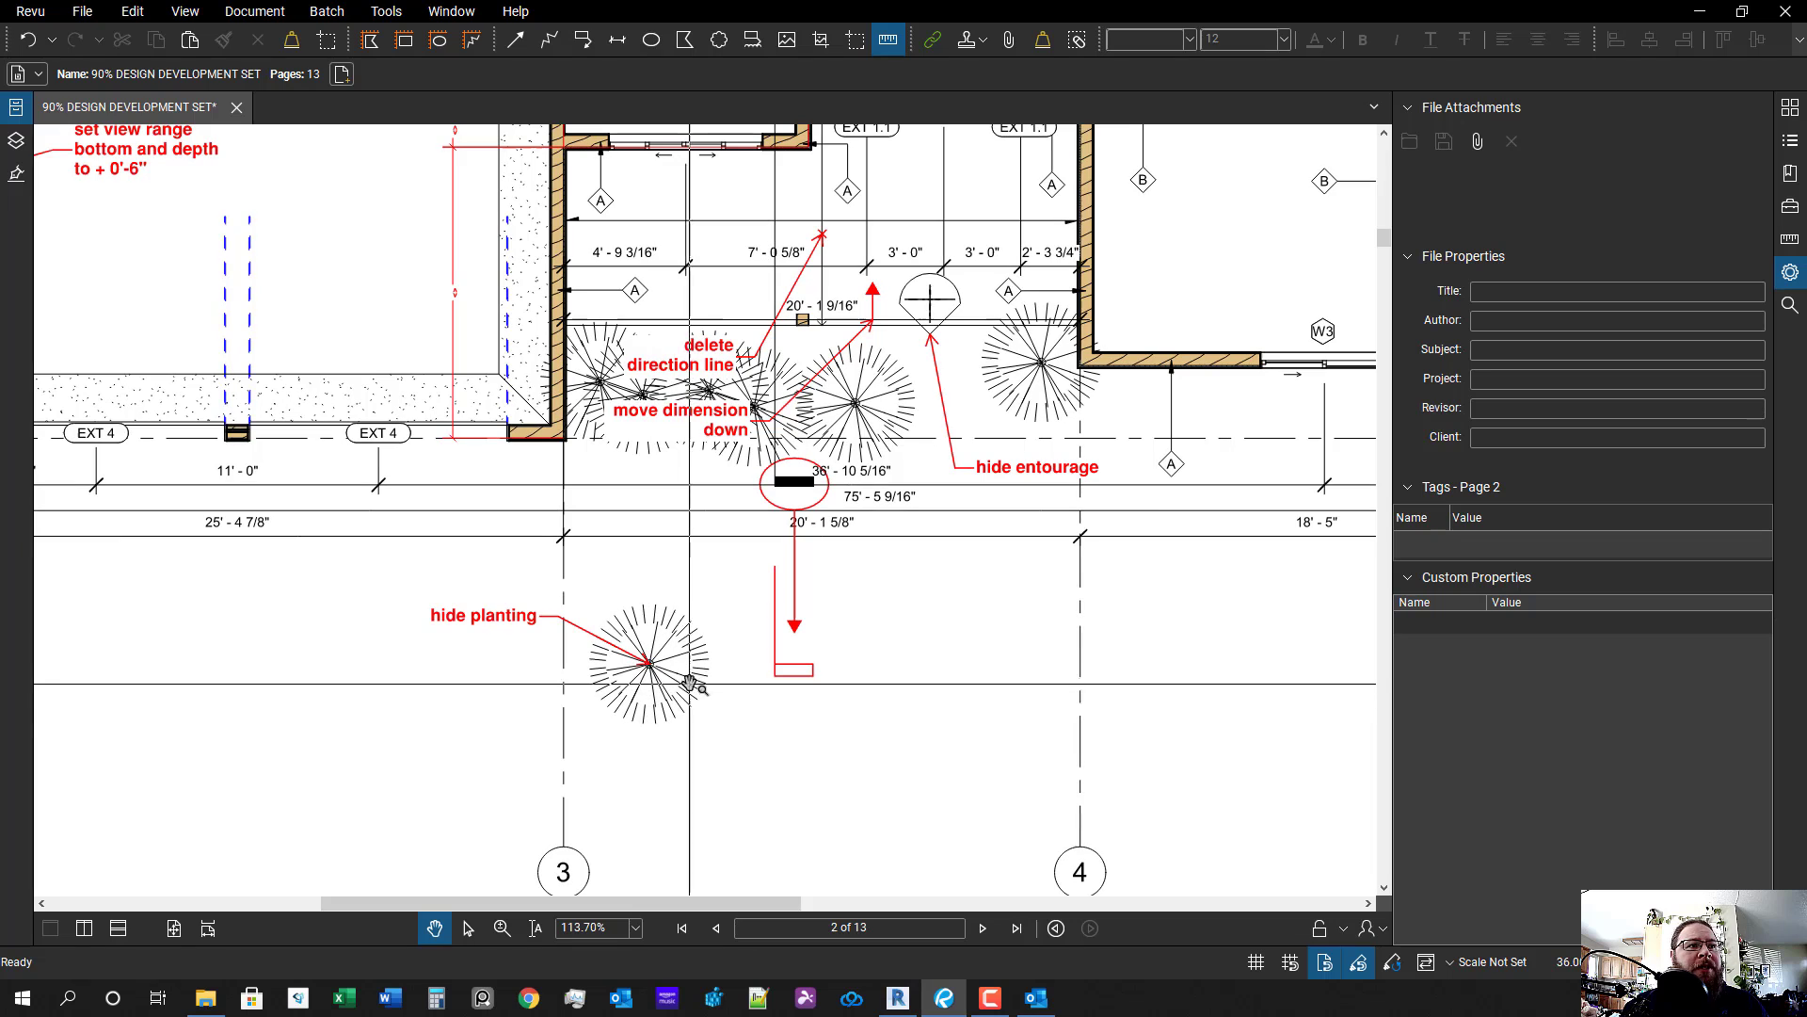
- Extend the "hide planting" callout near grid line 3 to read "hide planting catagory"
{"action": "right_click", "coordinate": [692, 654]}
{"action": "left_click", "coordinate": [674, 657]}
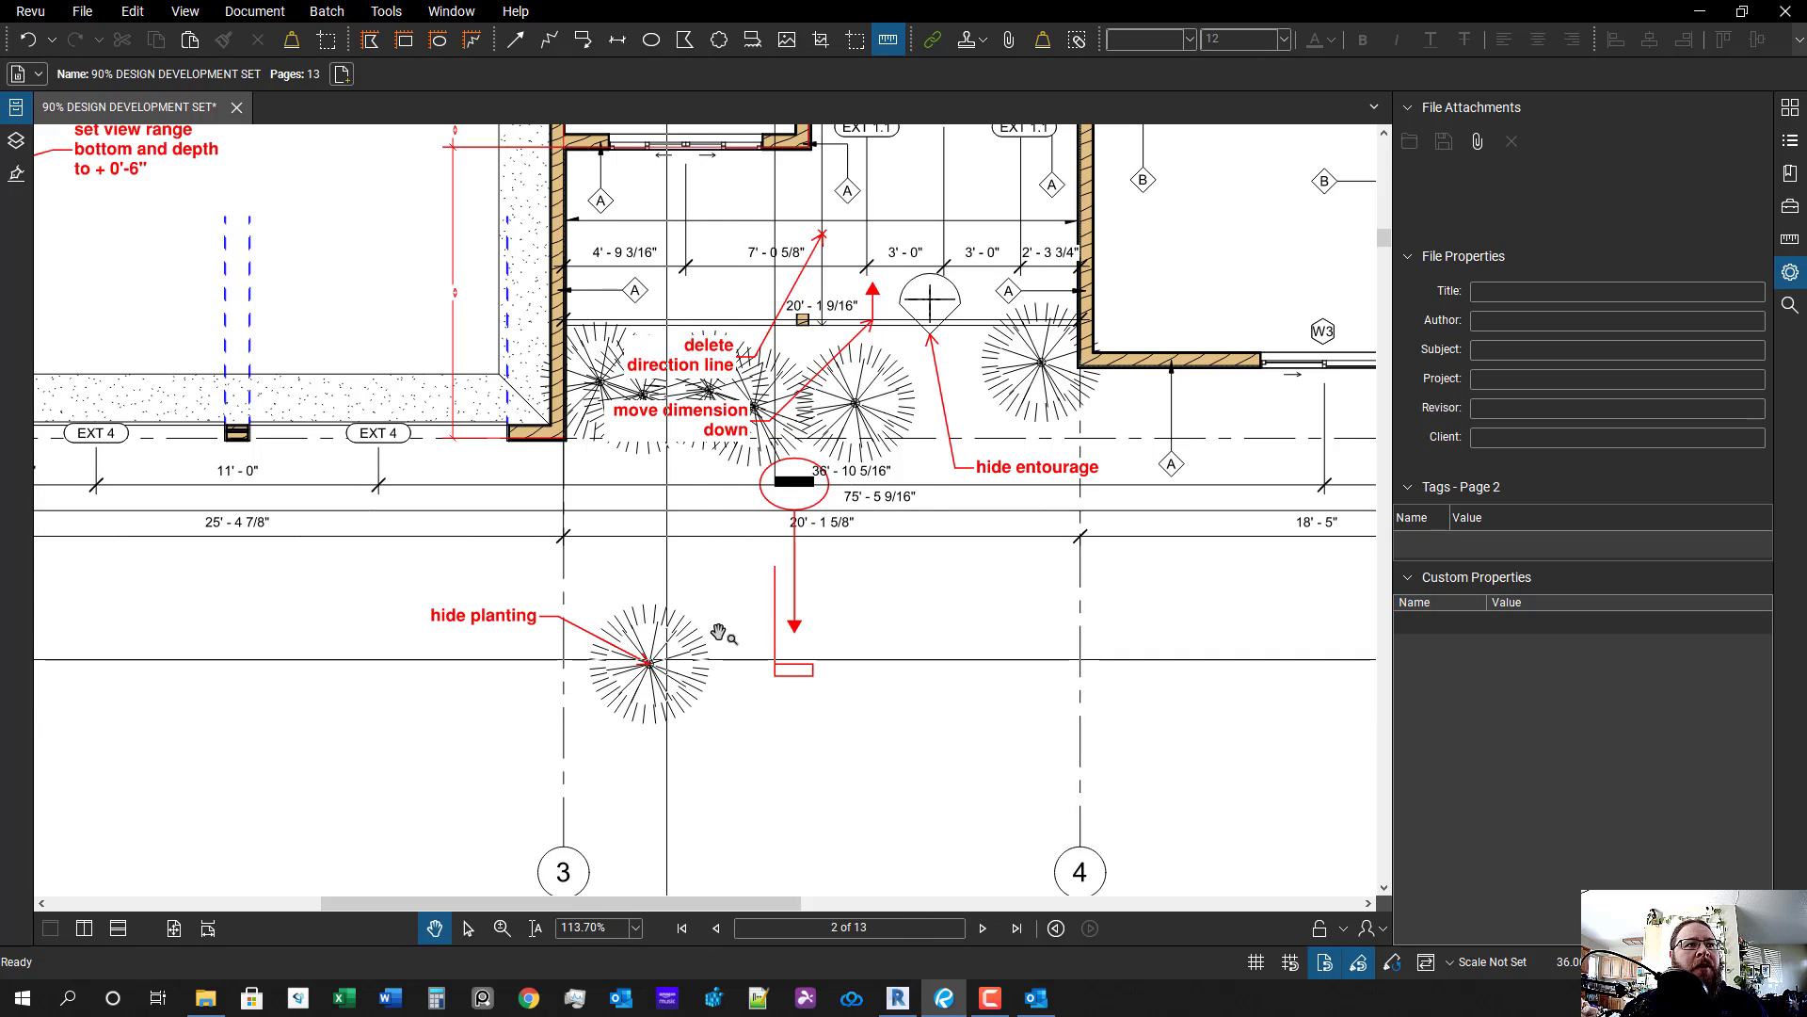
{"action": "left_click_drag", "start_coordinate": [757, 722], "coordinate": [676, 632]}
{"action": "scroll", "coordinate": [504, 556], "scroll_direction": "up", "scroll_amount": 3}
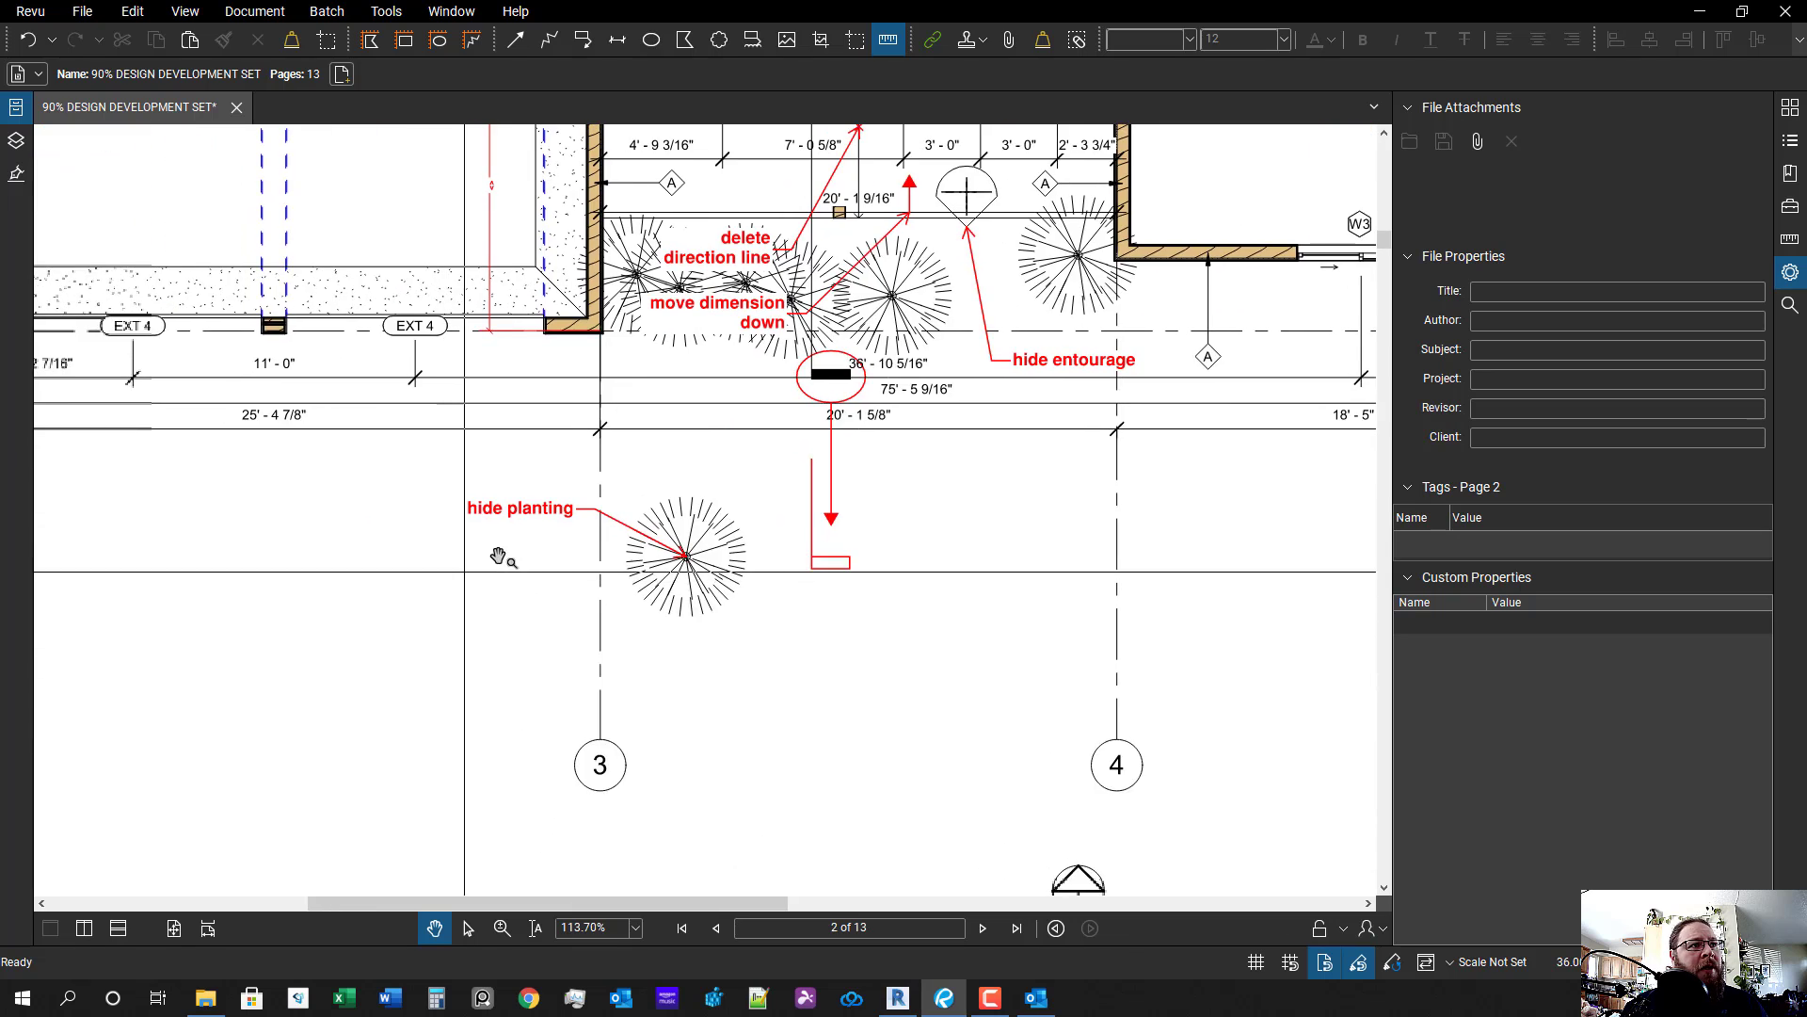
{"action": "double_click", "coordinate": [556, 494]}
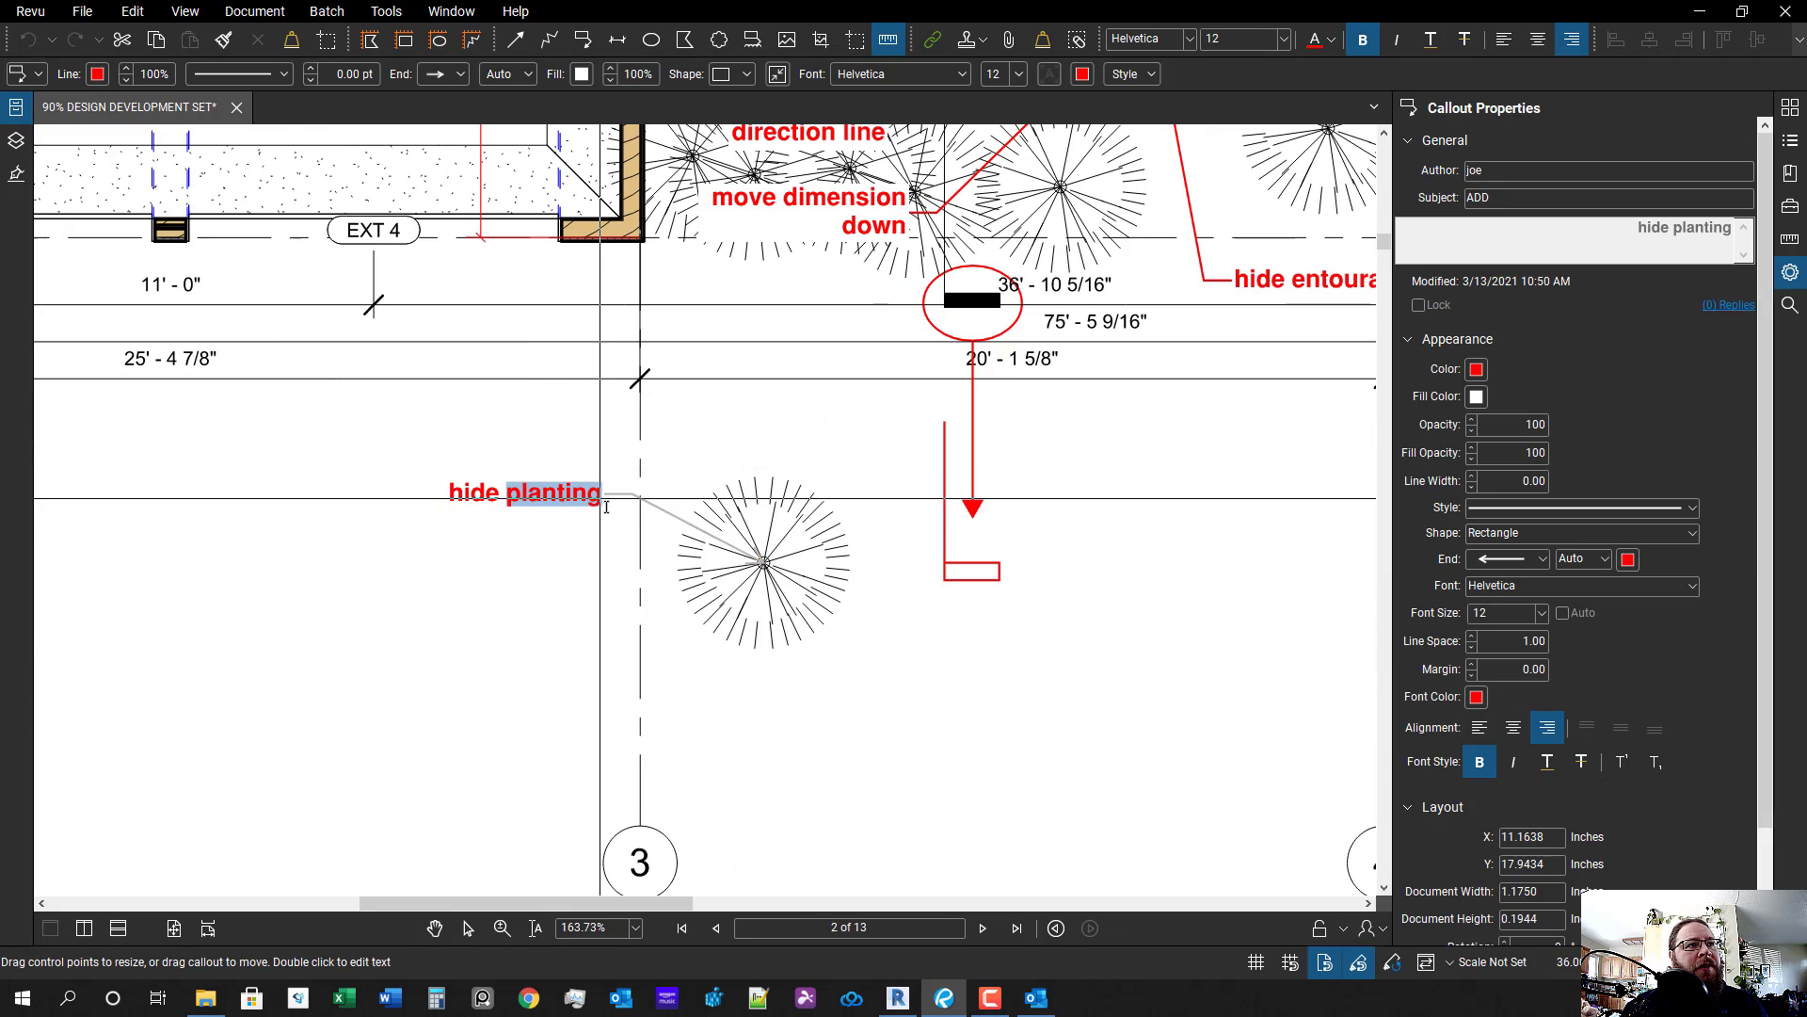
{"action": "left_click", "coordinate": [603, 497]}
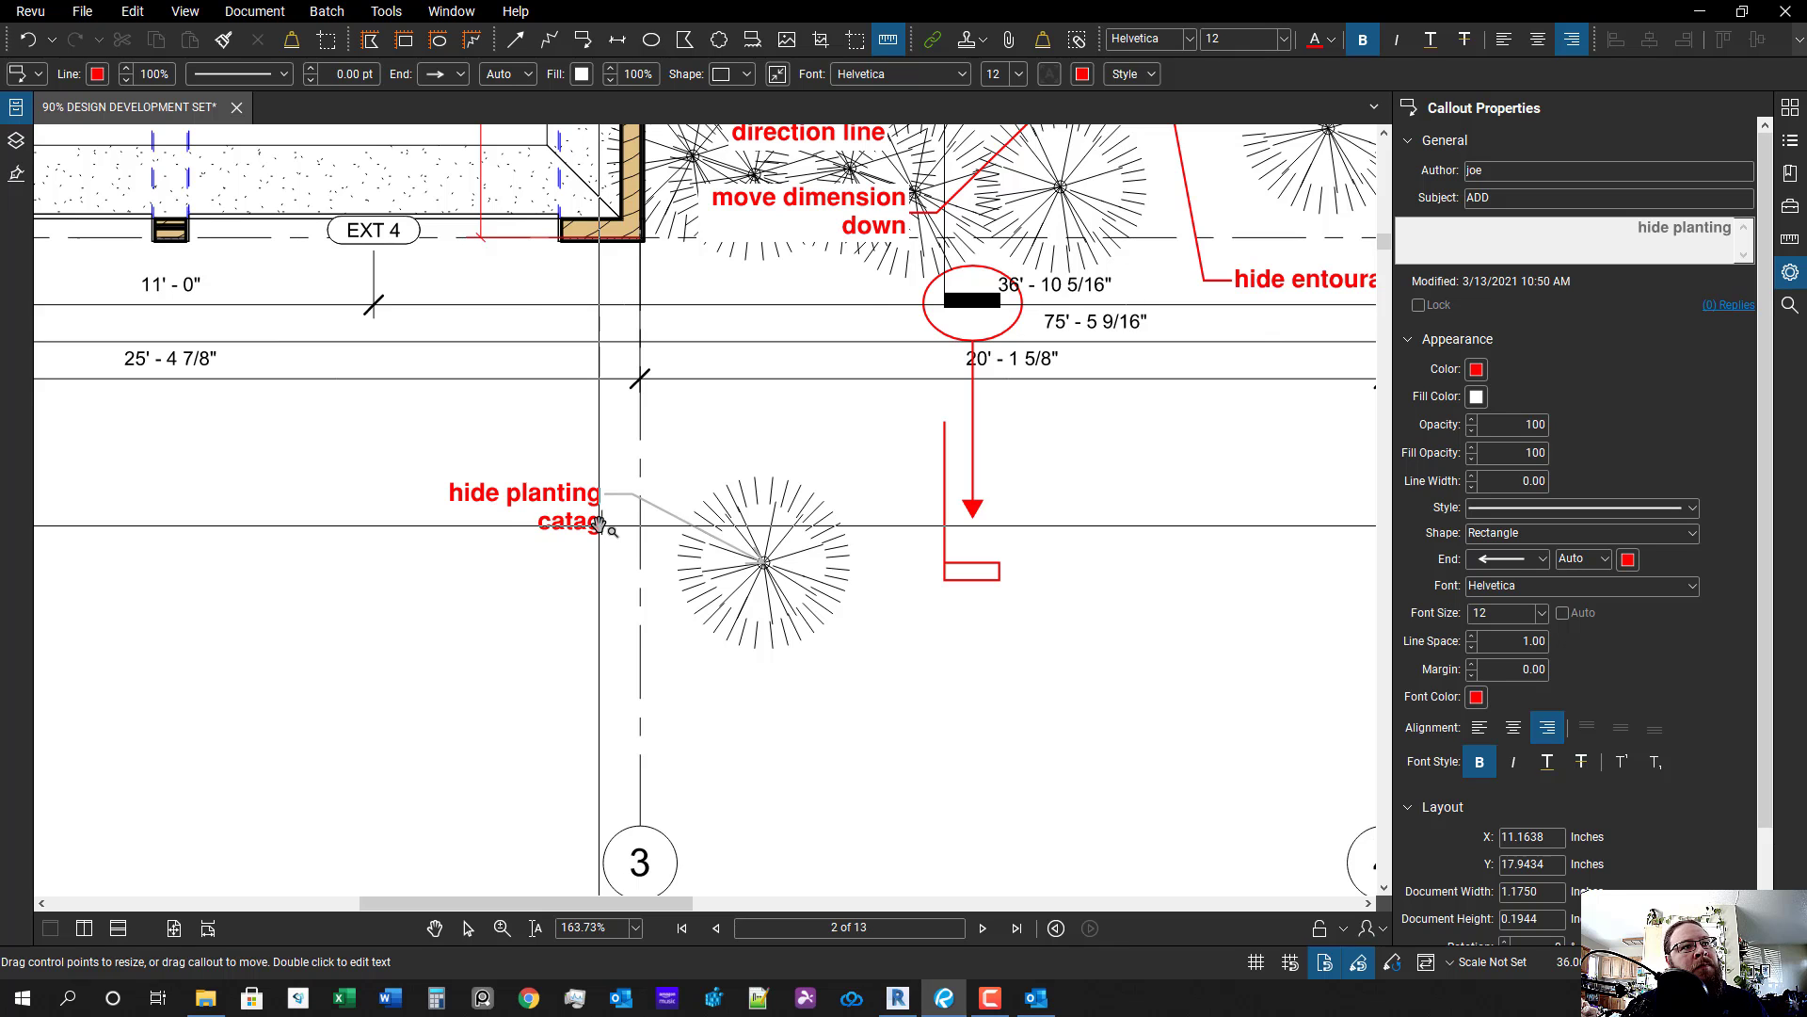
{"action": "left_click", "coordinate": [663, 563]}
{"action": "left_click", "coordinate": [669, 565]}
{"action": "scroll", "coordinate": [710, 572], "scroll_direction": "down", "scroll_amount": 2}
{"action": "scroll", "coordinate": [1135, 451], "scroll_direction": "up", "scroll_amount": 2}
- Examine the floor plan's markups around the front entry, garage and split break lines callout for further corrections
{"action": "left_click_drag", "start_coordinate": [1134, 451], "coordinate": [935, 638]}
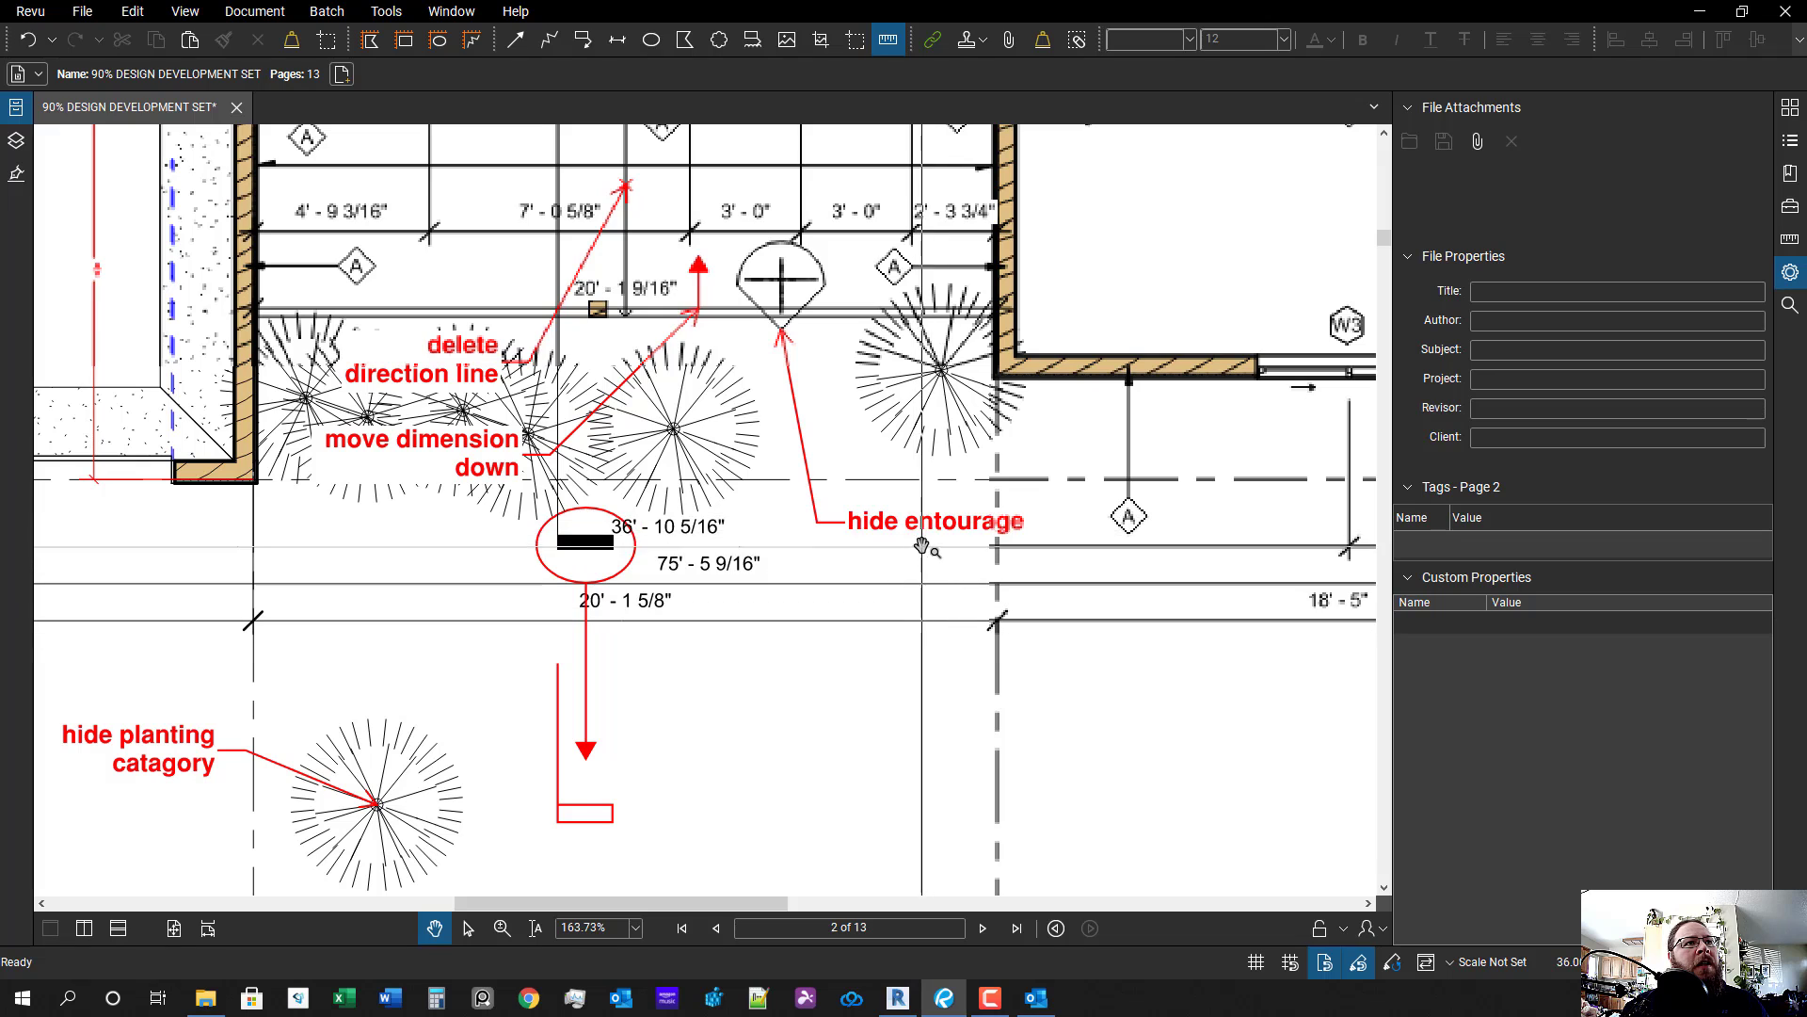
{"action": "left_click_drag", "start_coordinate": [1003, 477], "coordinate": [1122, 496]}
{"action": "scroll", "coordinate": [1012, 492], "scroll_direction": "down", "scroll_amount": 5}
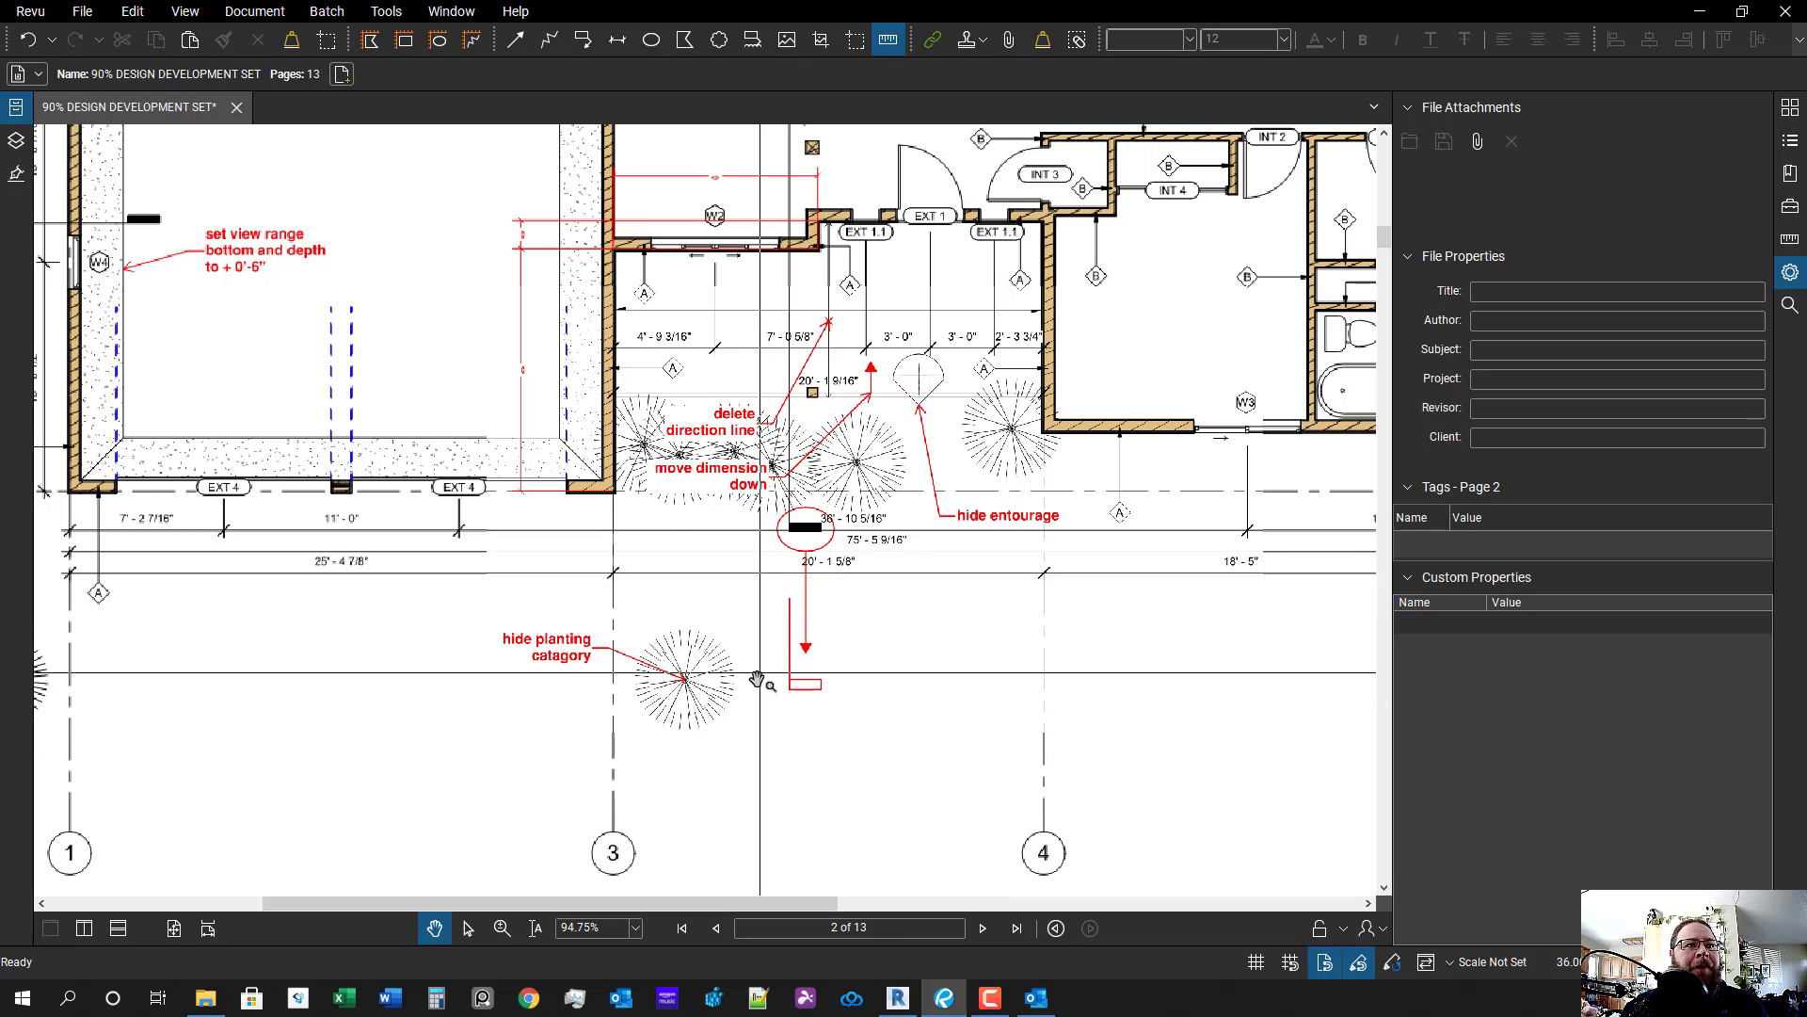
{"action": "scroll", "coordinate": [850, 483], "scroll_direction": "down", "scroll_amount": 3}
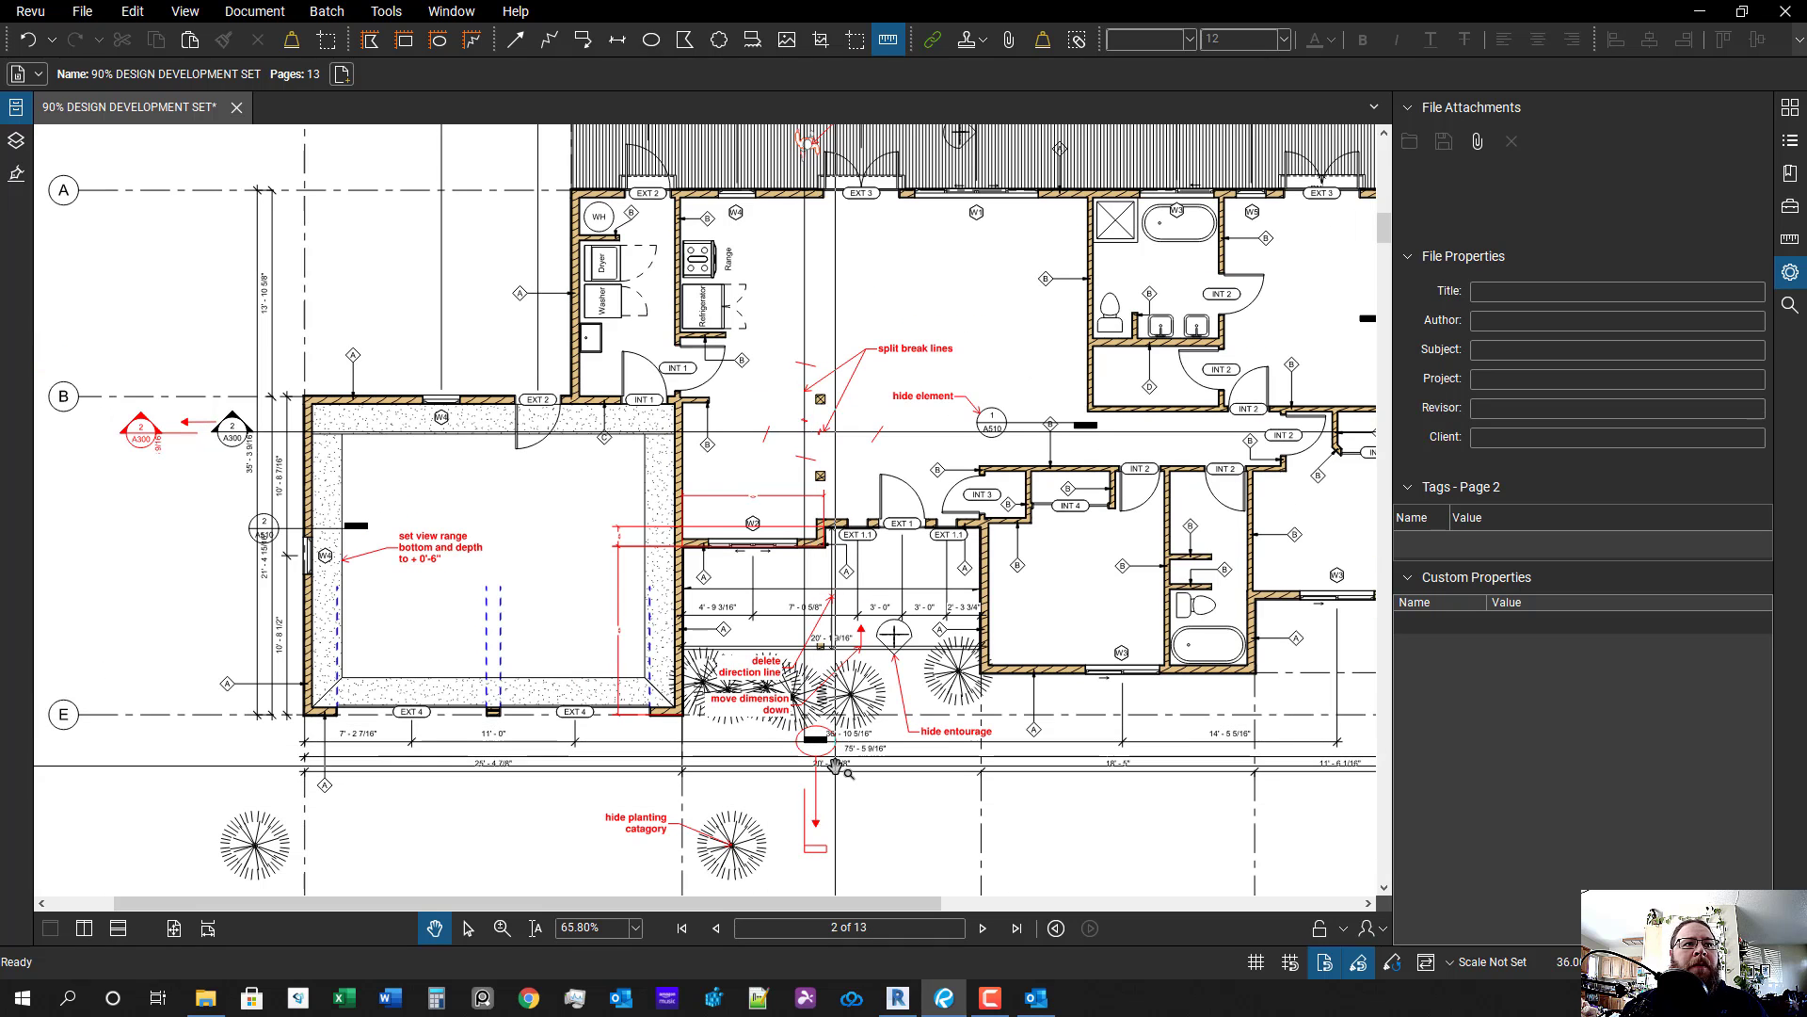
{"action": "scroll", "coordinate": [832, 782], "scroll_direction": "up", "scroll_amount": 2}
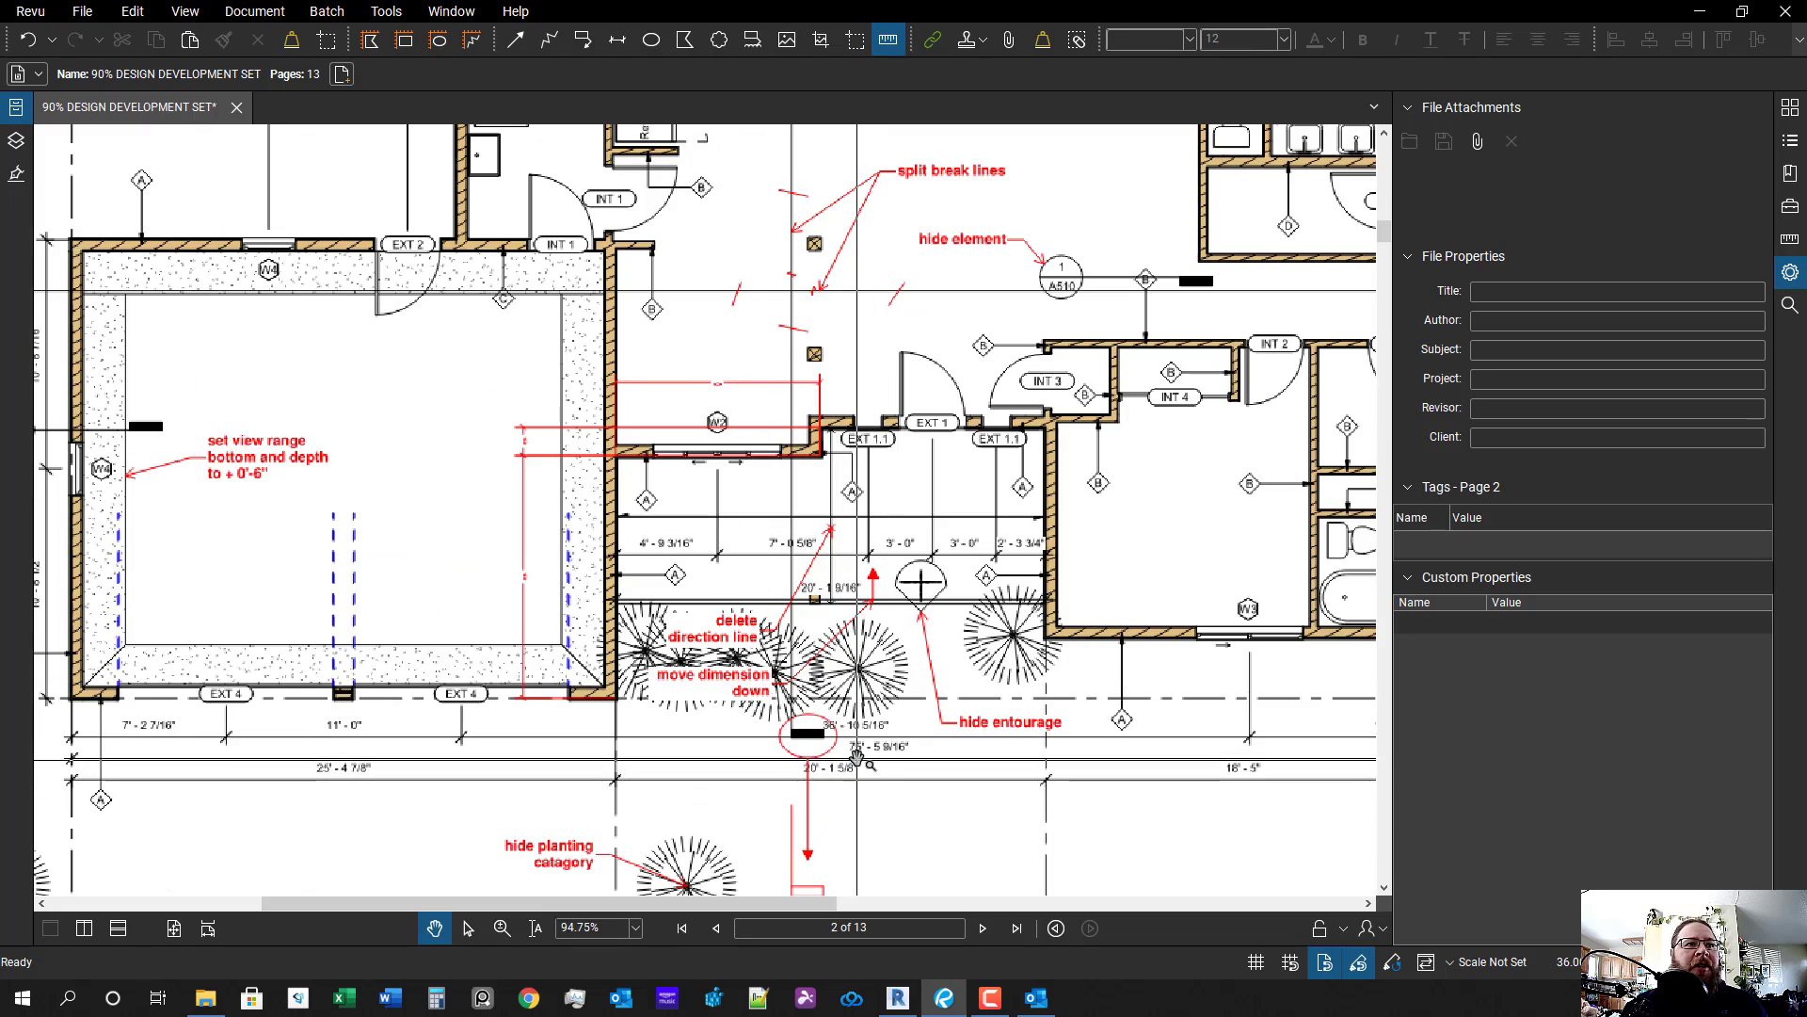
{"action": "scroll", "coordinate": [859, 558], "scroll_direction": "down", "scroll_amount": 2}
{"action": "scroll", "coordinate": [836, 429], "scroll_direction": "up", "scroll_amount": 4}
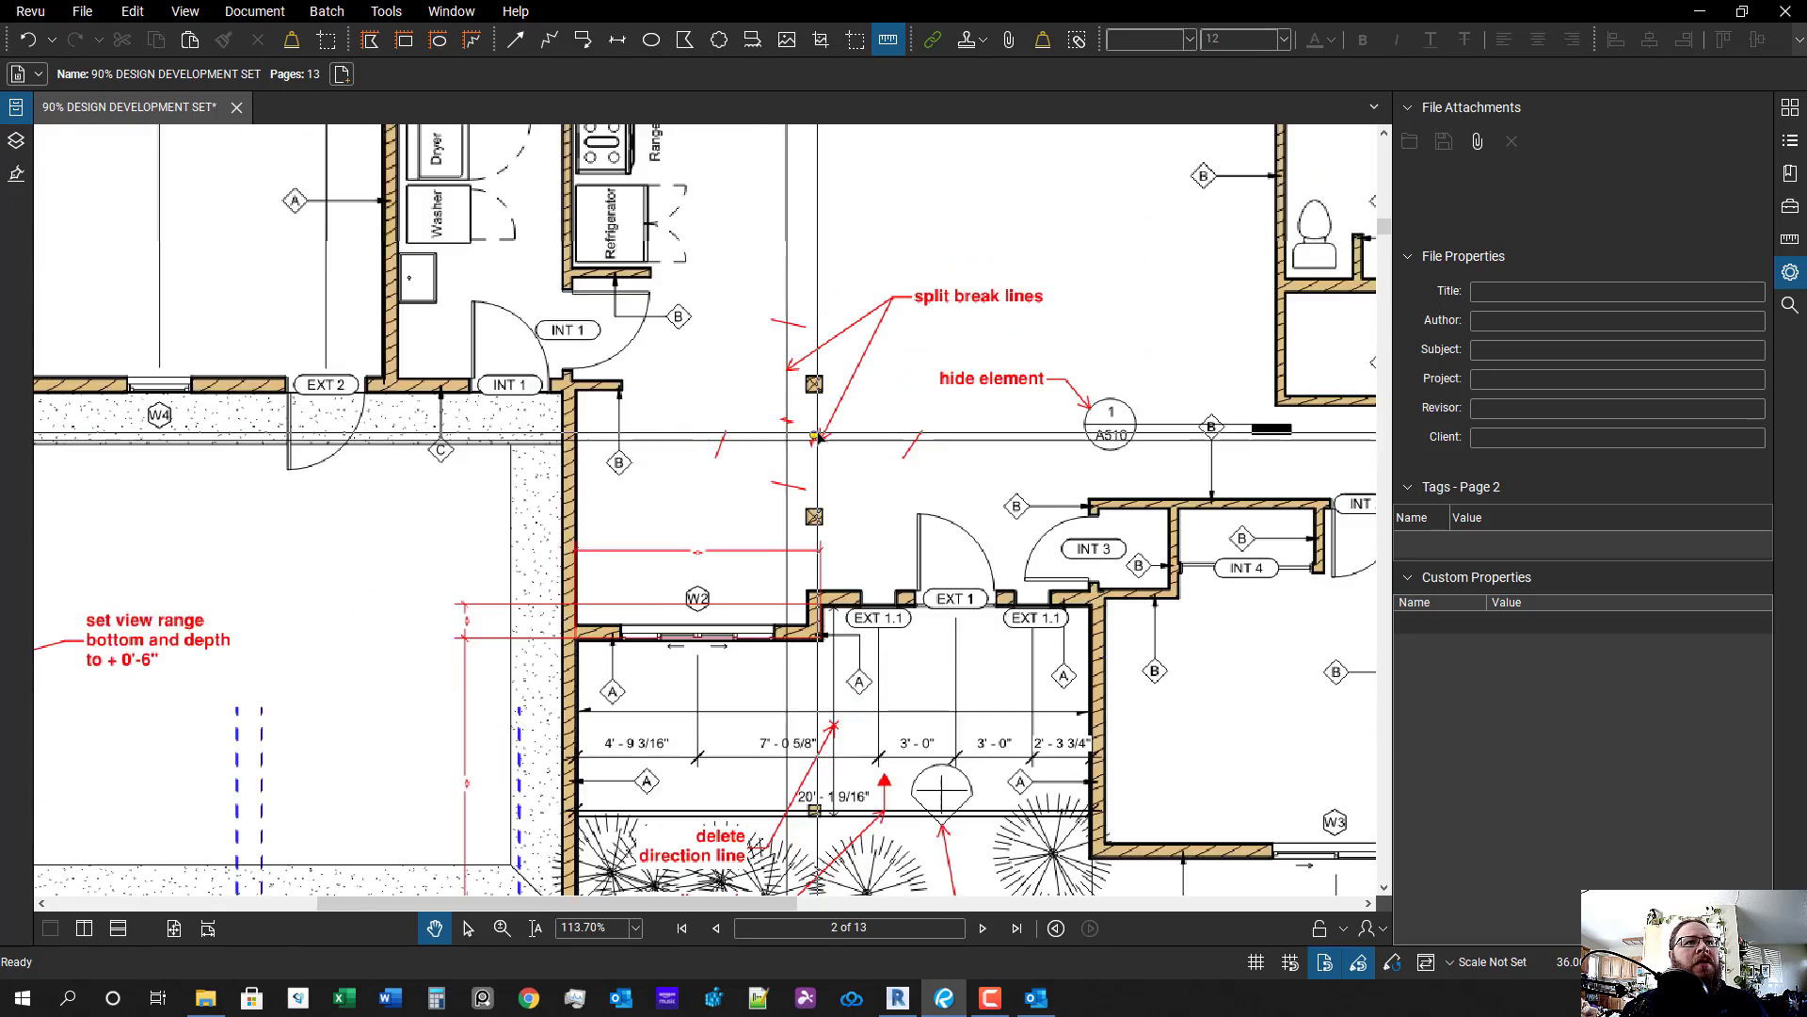
{"action": "scroll", "coordinate": [789, 360], "scroll_direction": "down", "scroll_amount": 4}
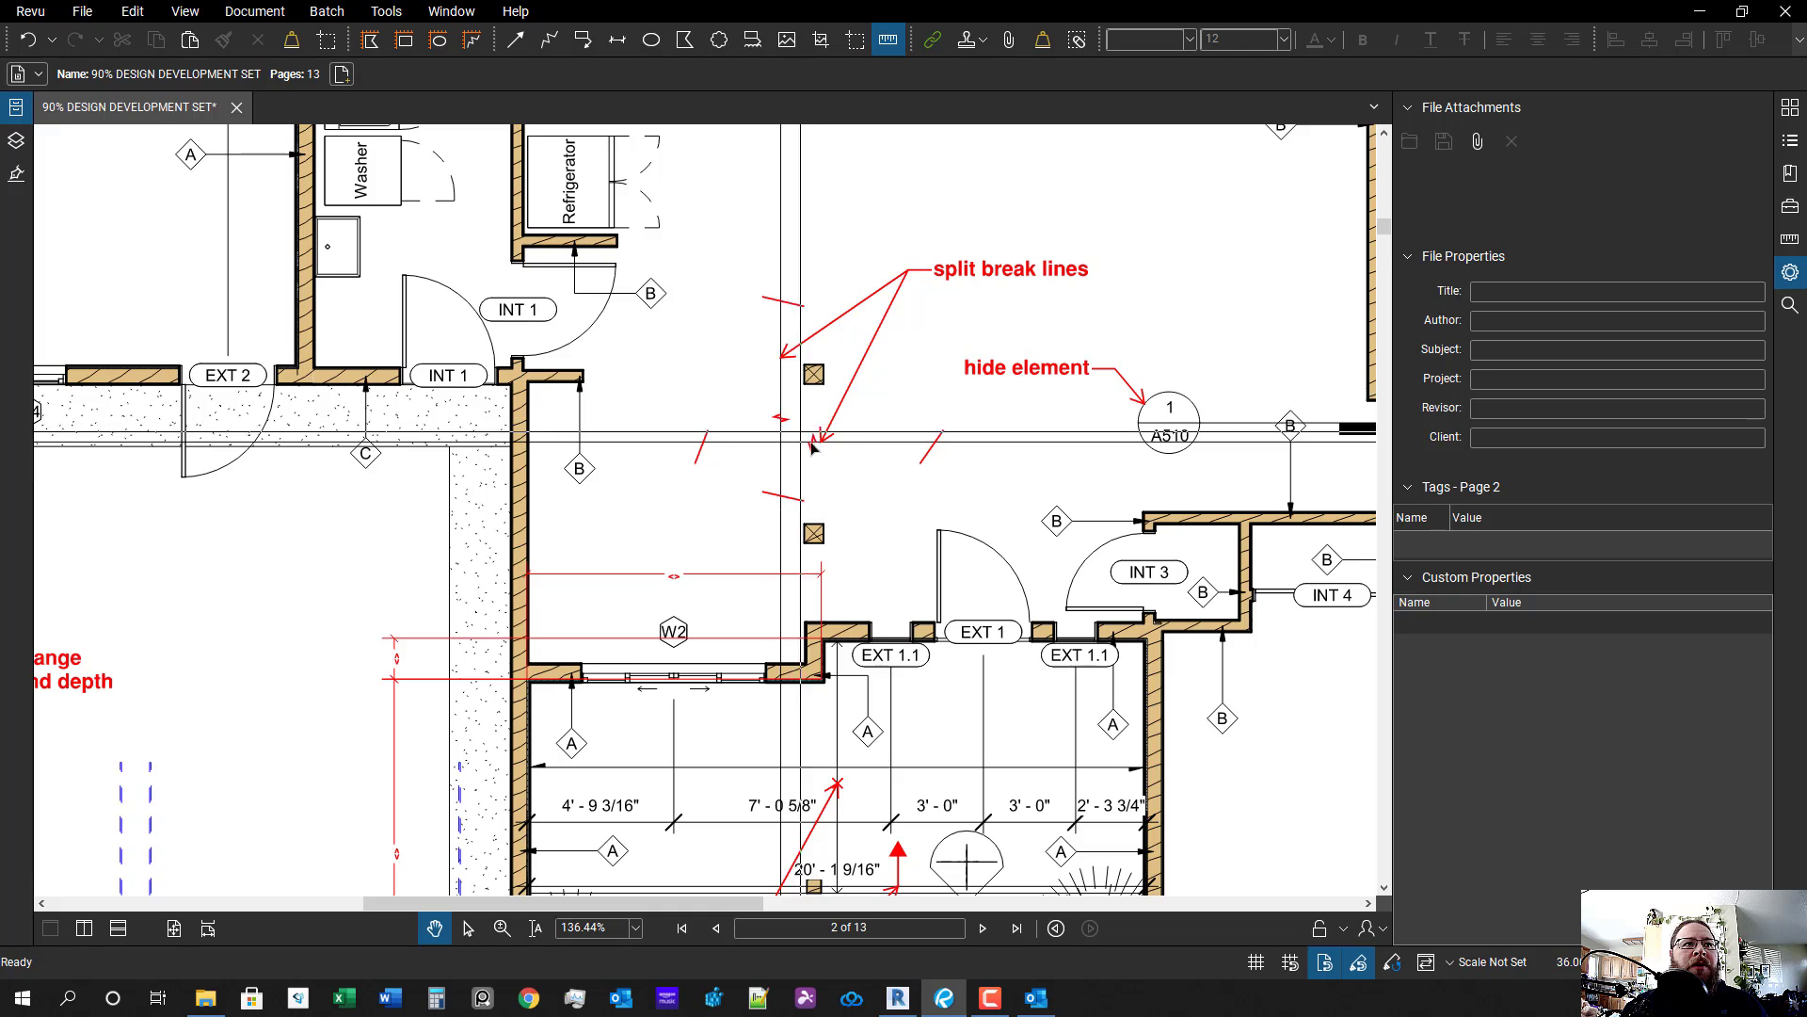
{"action": "scroll", "coordinate": [817, 732], "scroll_direction": "down", "scroll_amount": 1}
{"action": "scroll", "coordinate": [732, 807], "scroll_direction": "up", "scroll_amount": 2}
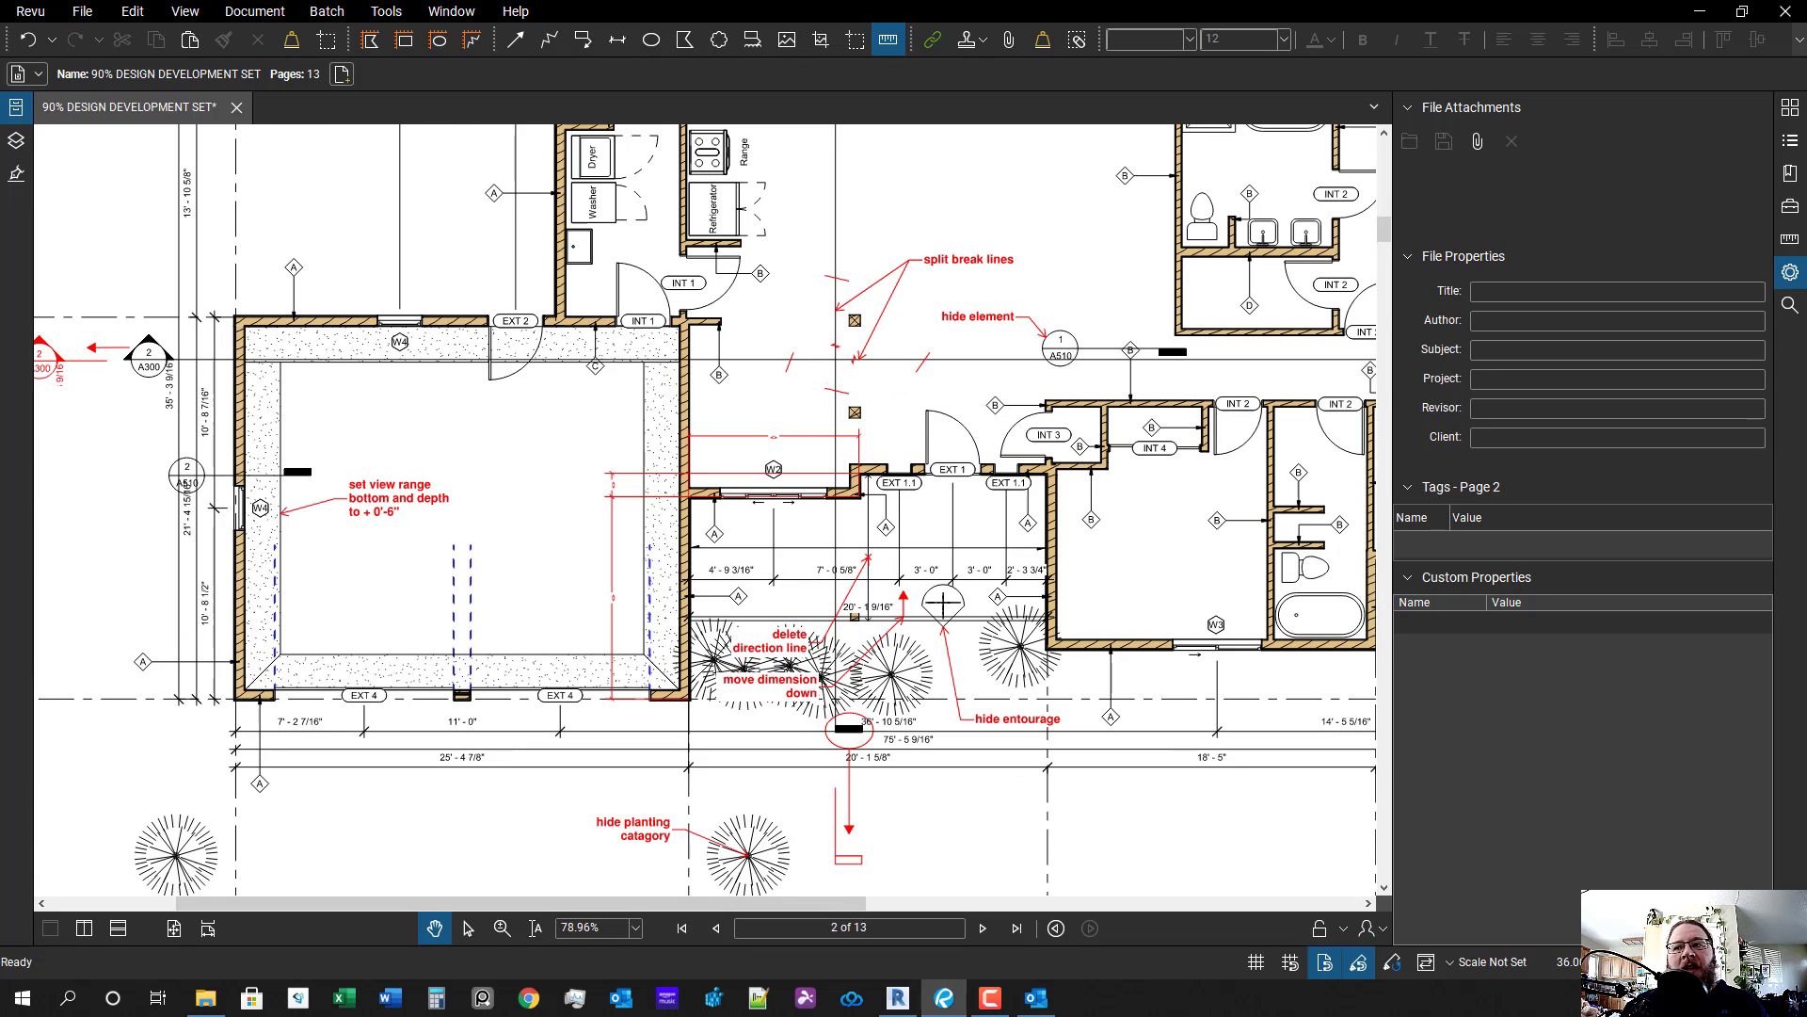
- Switch to Revit and open EG4.423_Sample_Project2_Final.rvt from the Architectural Design I course's Revit Files folder
{"action": "key", "text": "alt+Tab"}
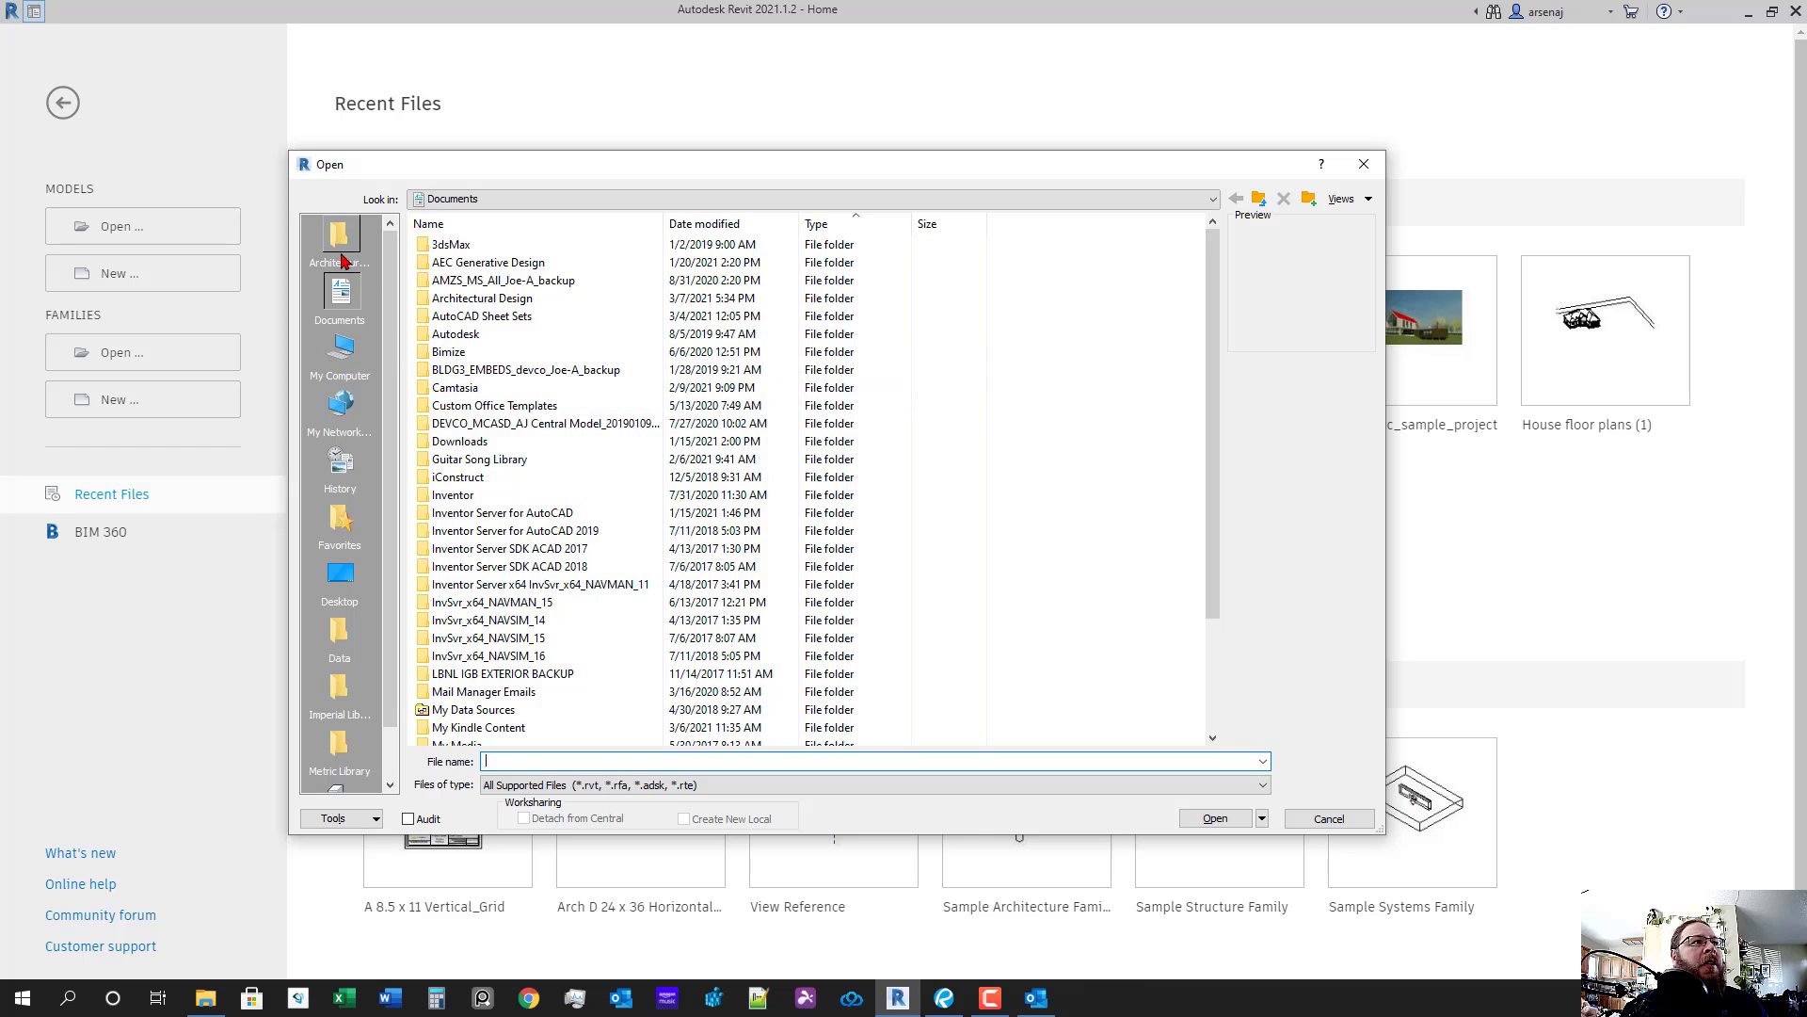
{"action": "left_click", "coordinate": [342, 260]}
{"action": "double_click", "coordinate": [466, 250]}
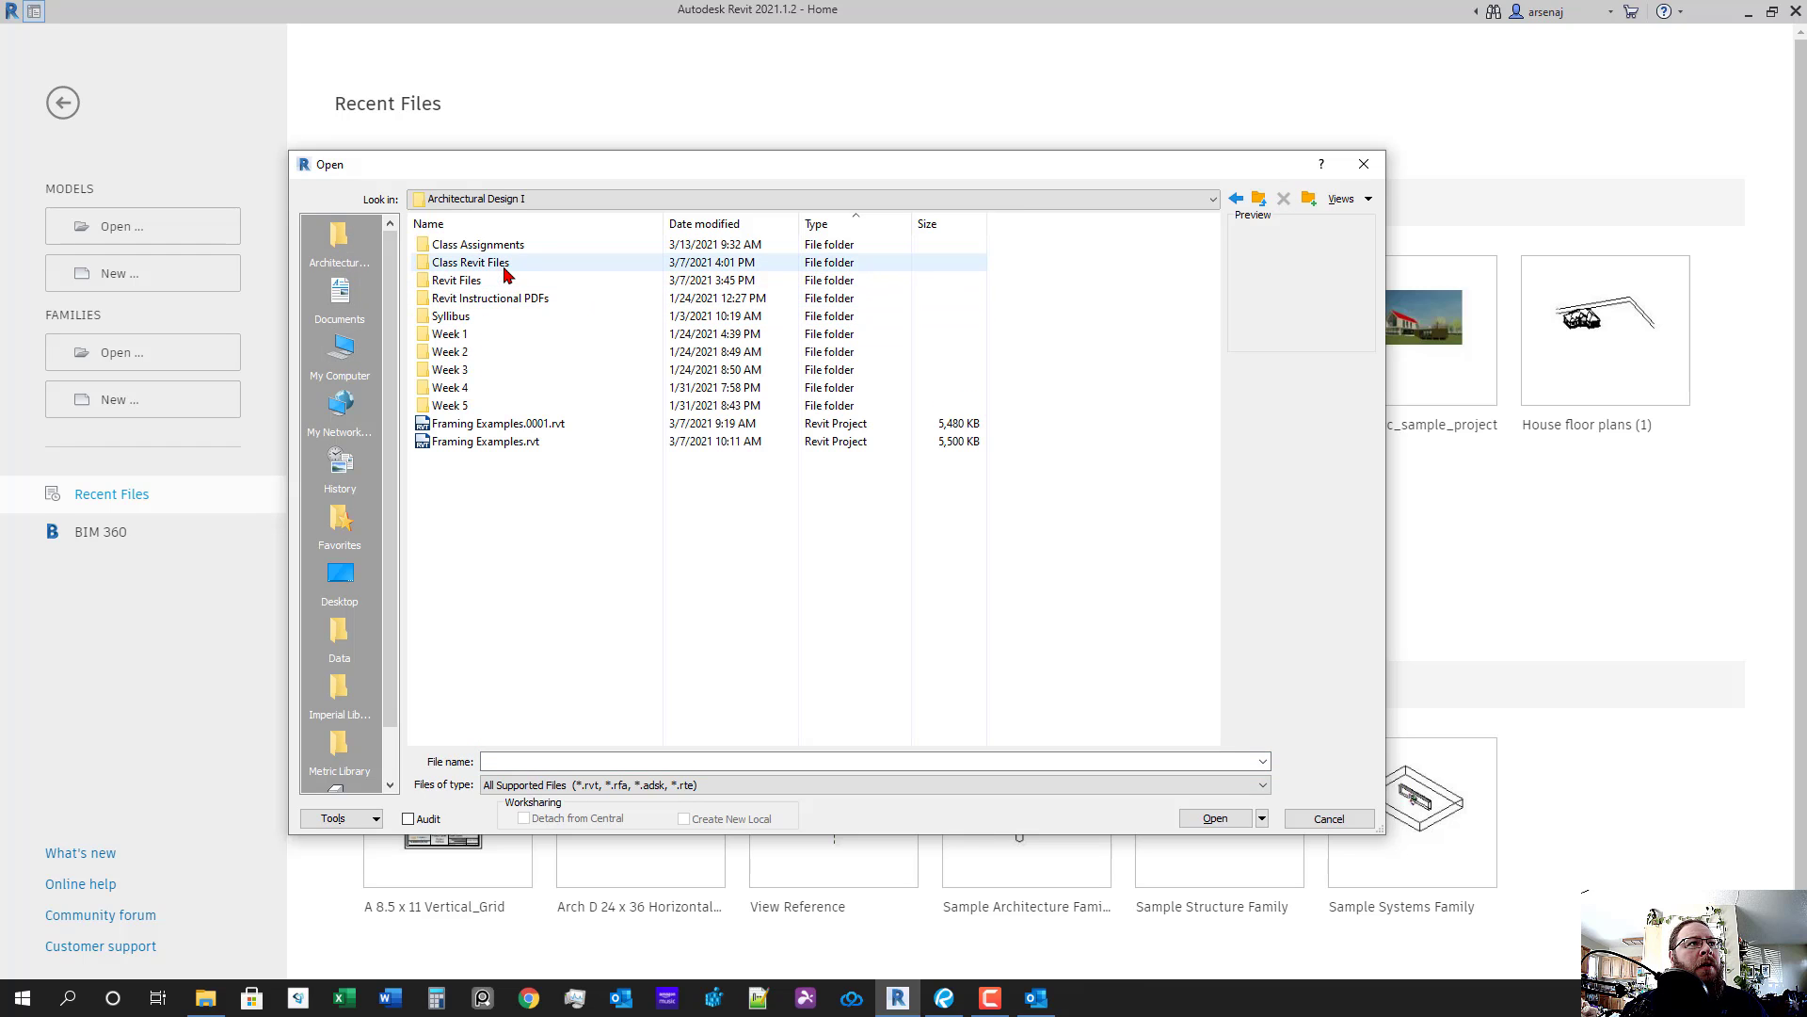
{"action": "double_click", "coordinate": [481, 282]}
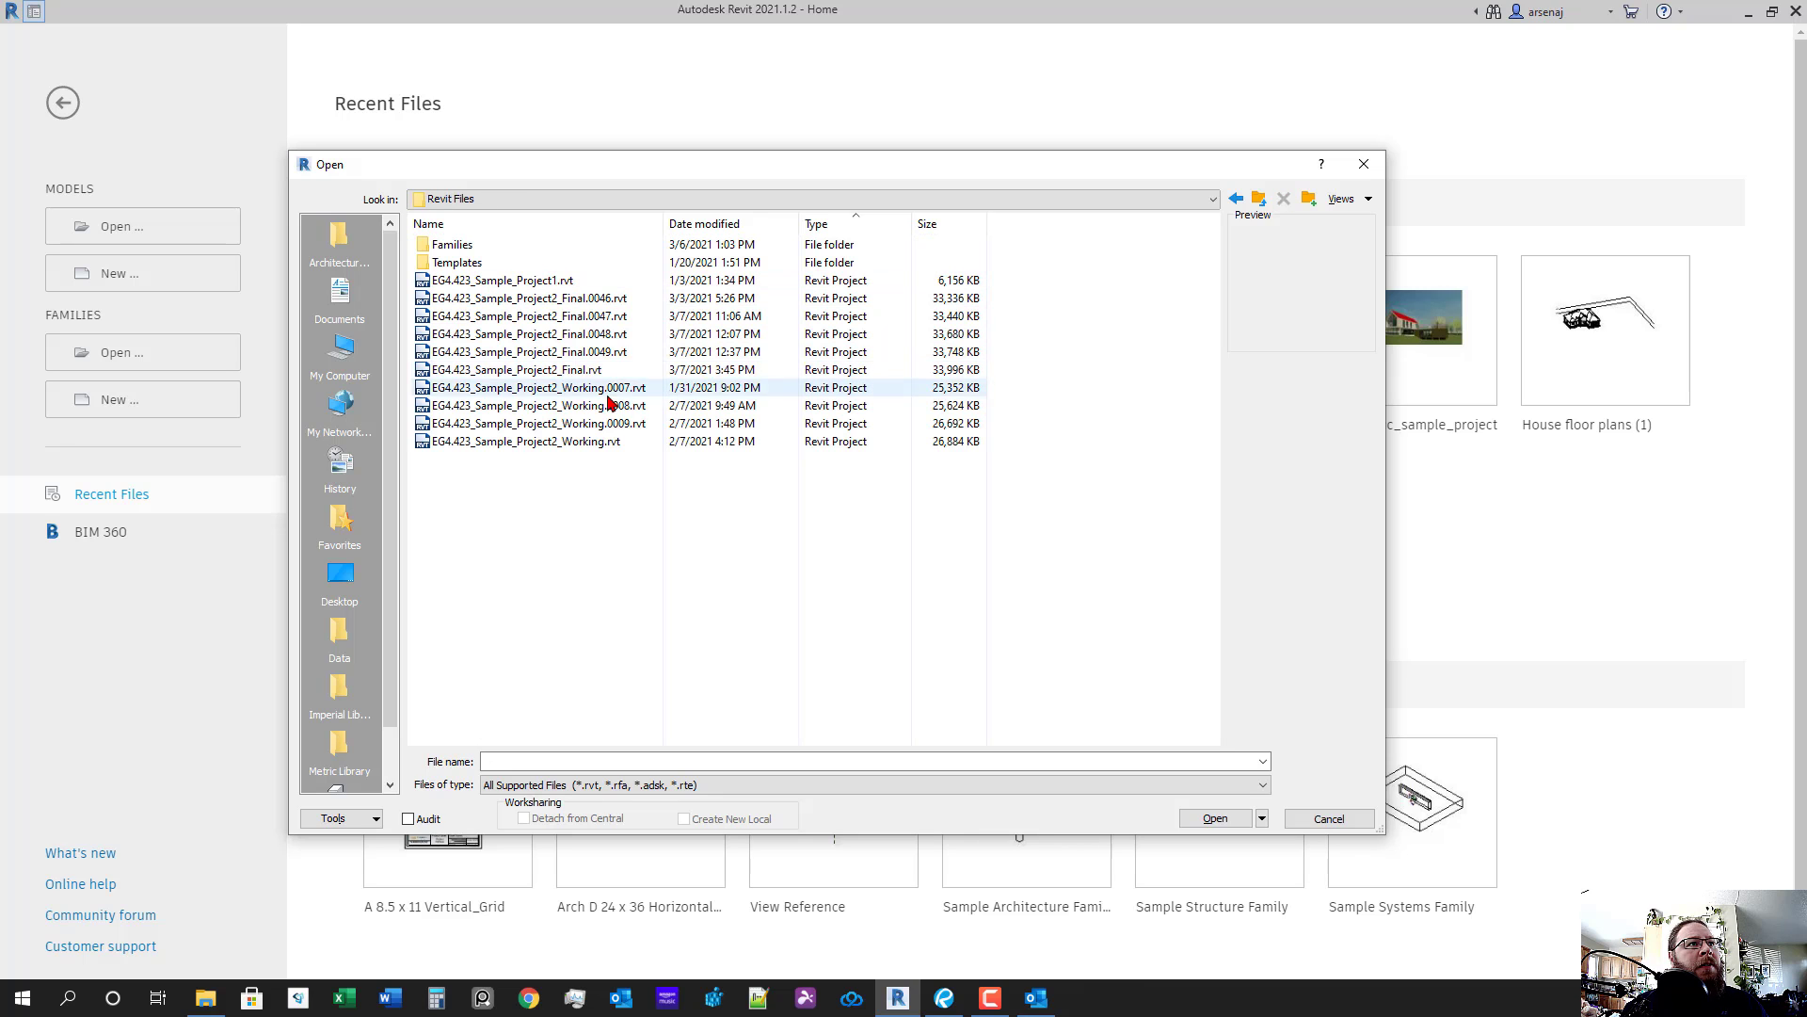
{"action": "double_click", "coordinate": [553, 375]}
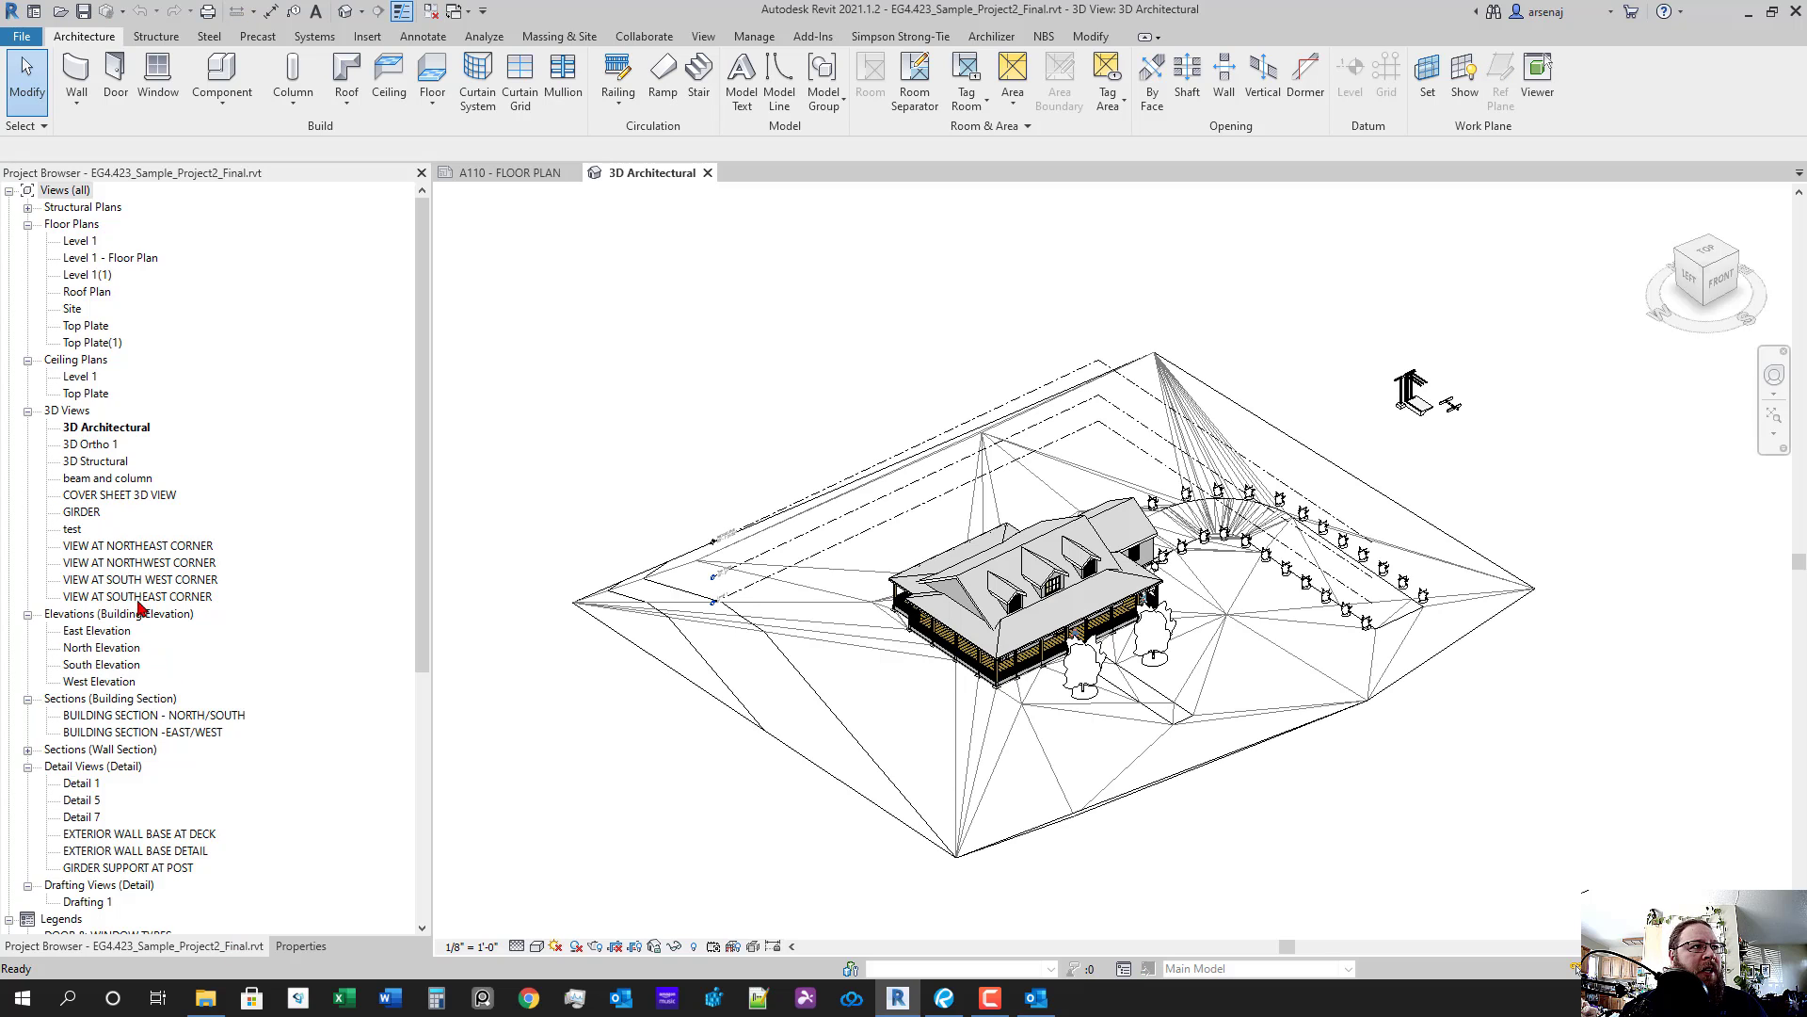
- Open sheet A110 - FLOOR PLAN and activate its floor plan viewport for editing
{"action": "scroll", "coordinate": [139, 607], "scroll_direction": "down", "scroll_amount": 7}
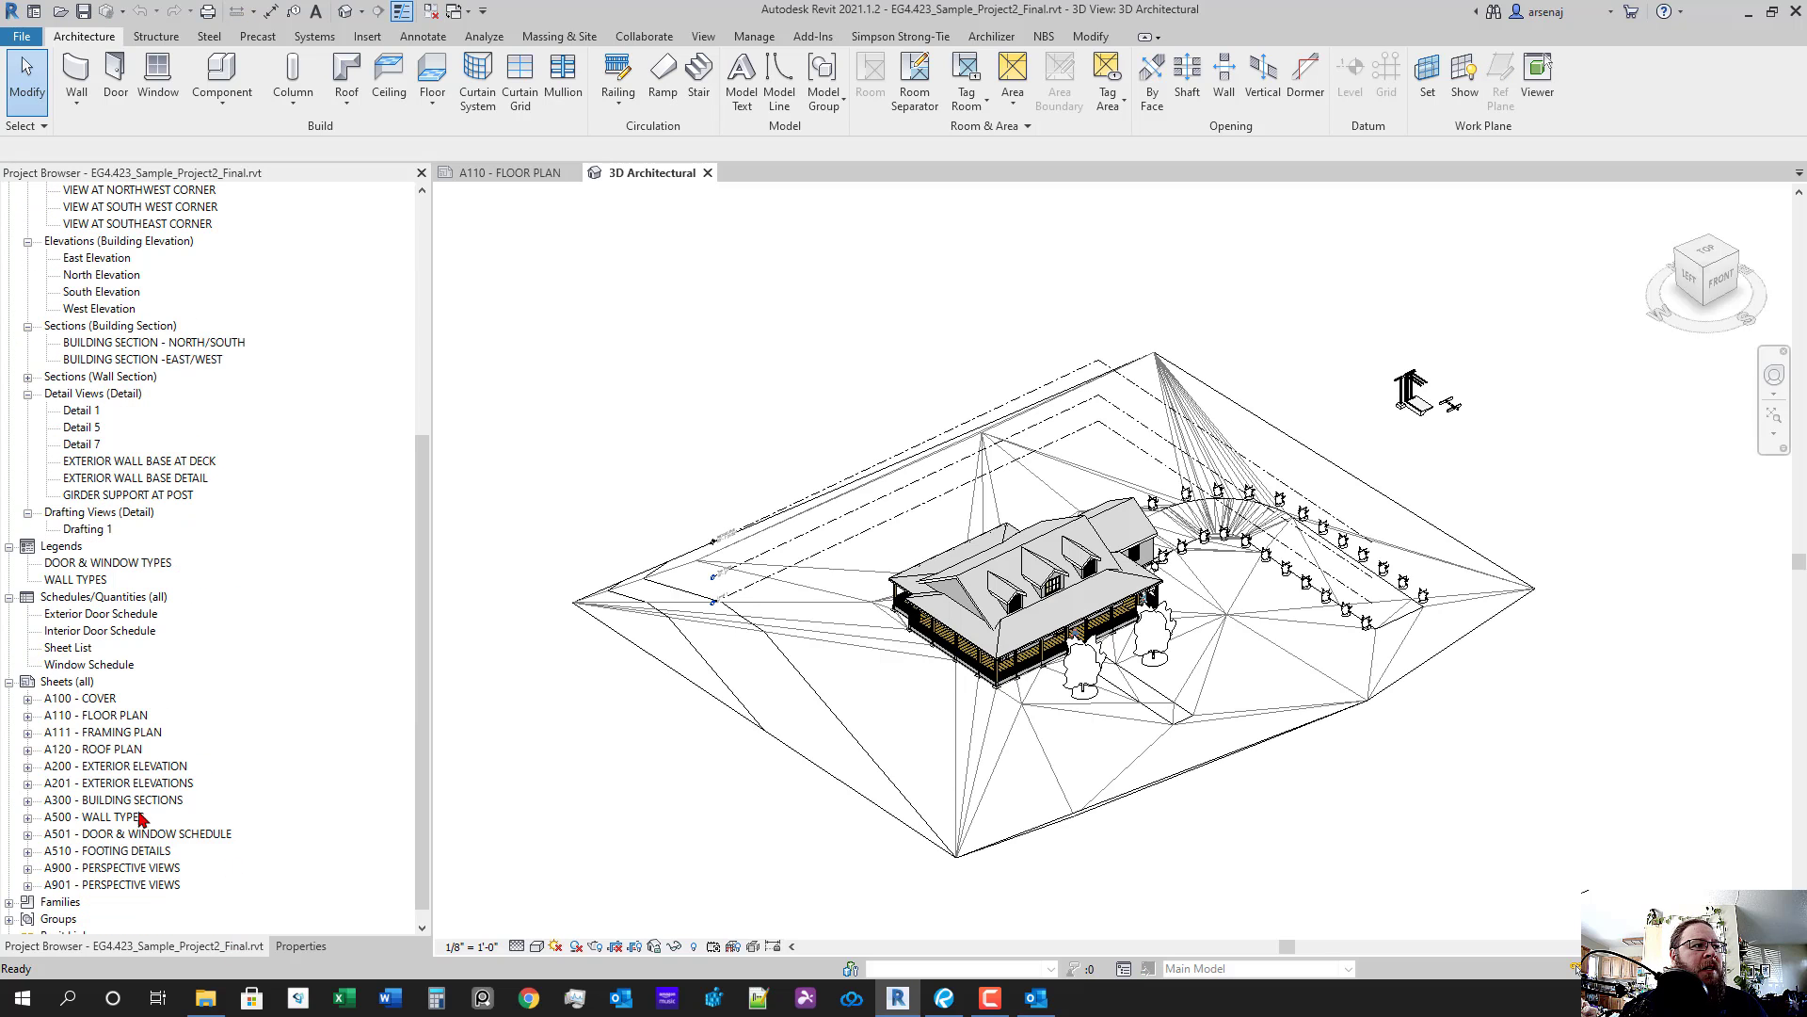
{"action": "double_click", "coordinate": [109, 717]}
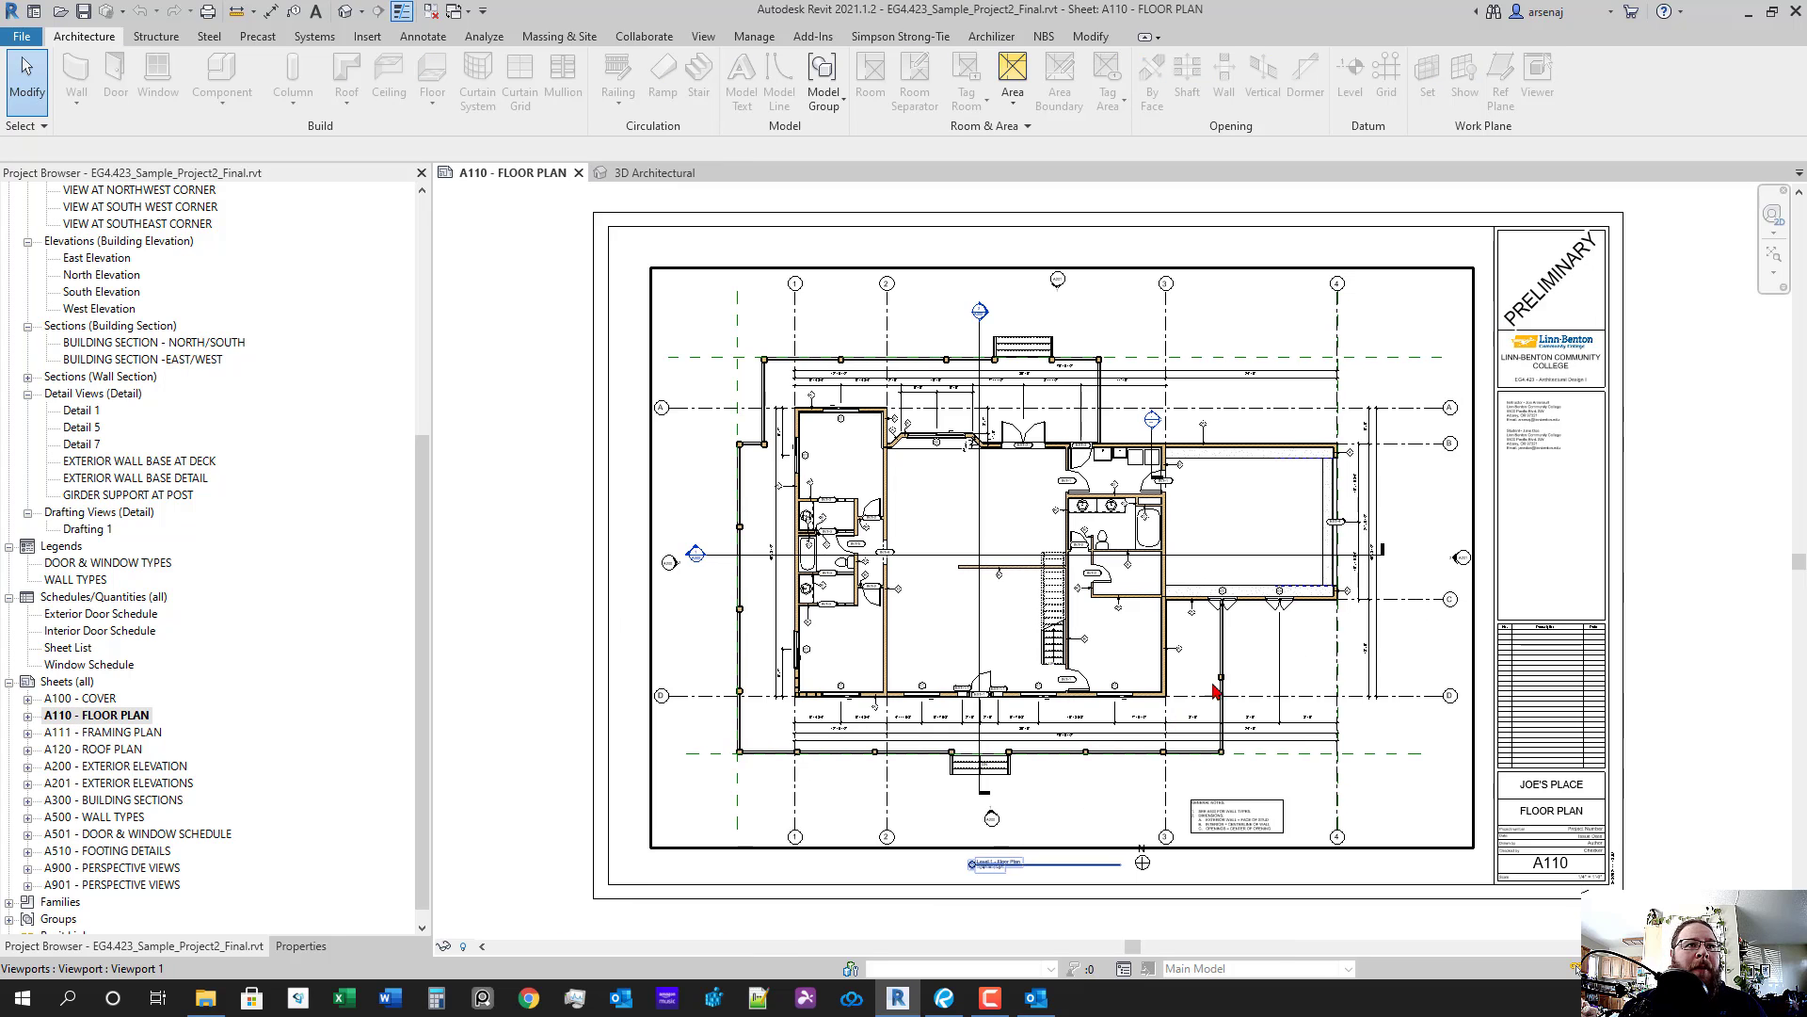
{"action": "scroll", "coordinate": [1028, 678], "scroll_direction": "up", "scroll_amount": 2}
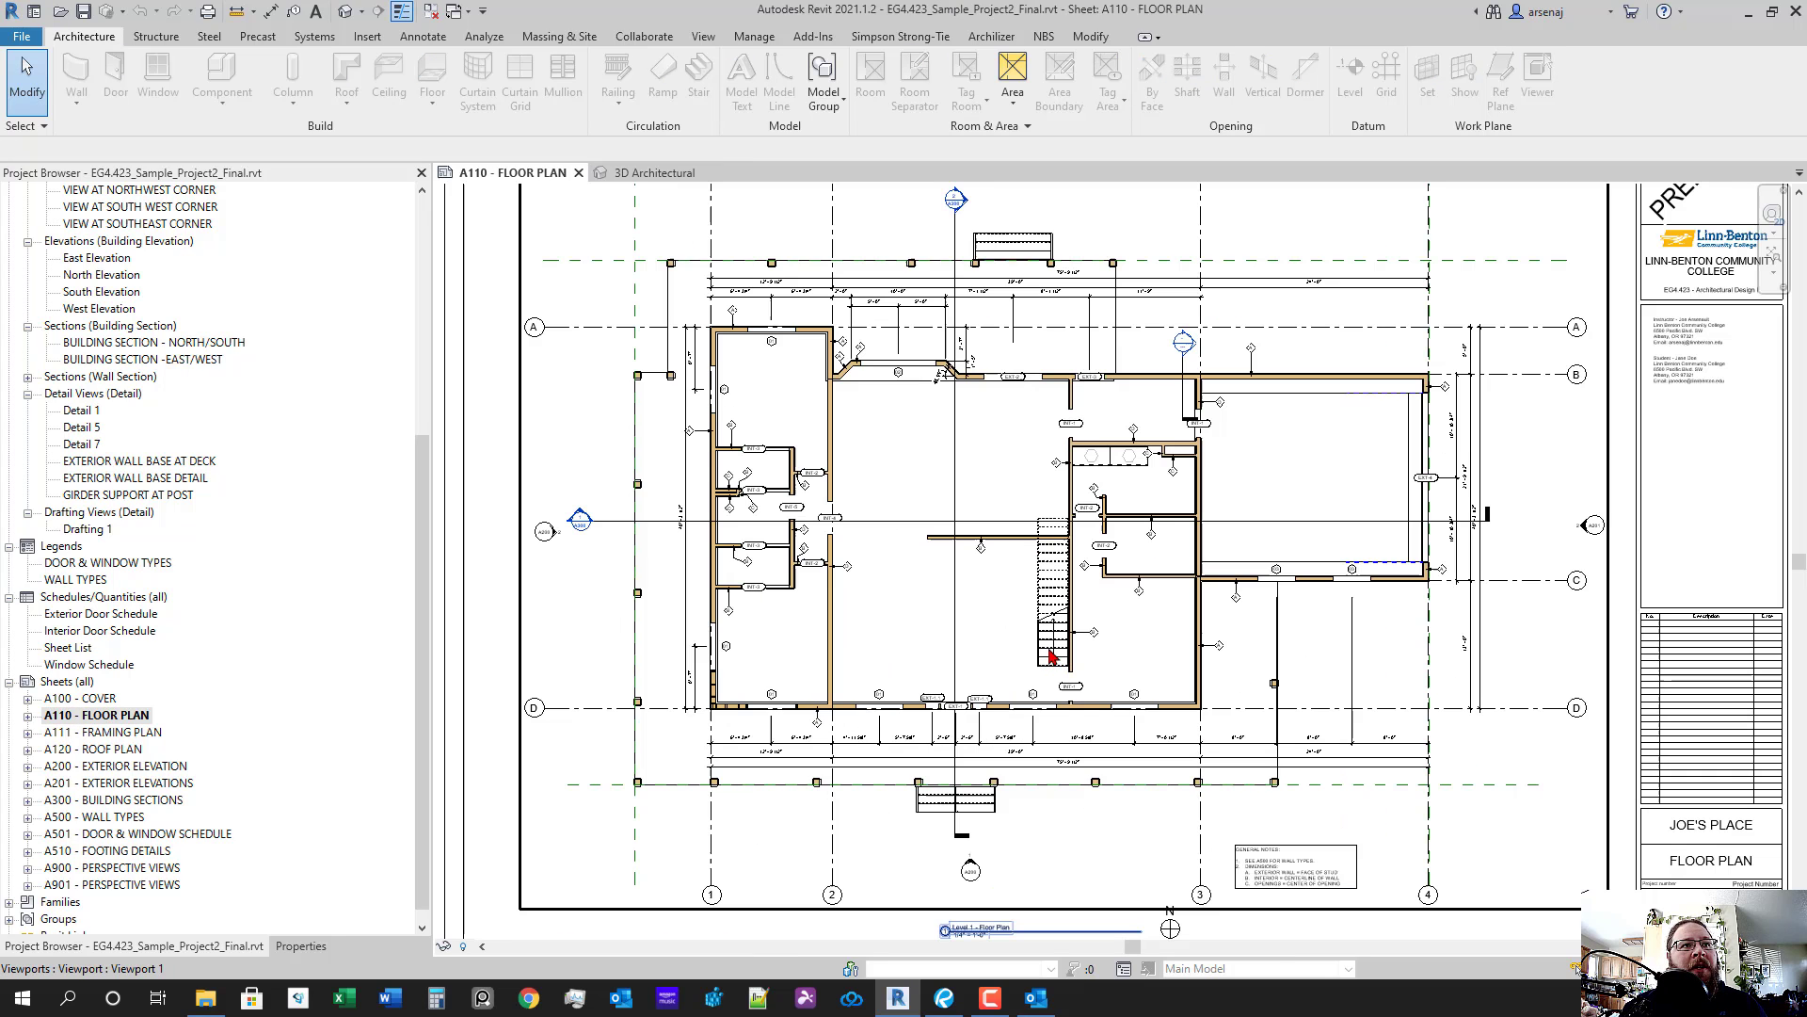
{"action": "double_click", "coordinate": [1384, 828]}
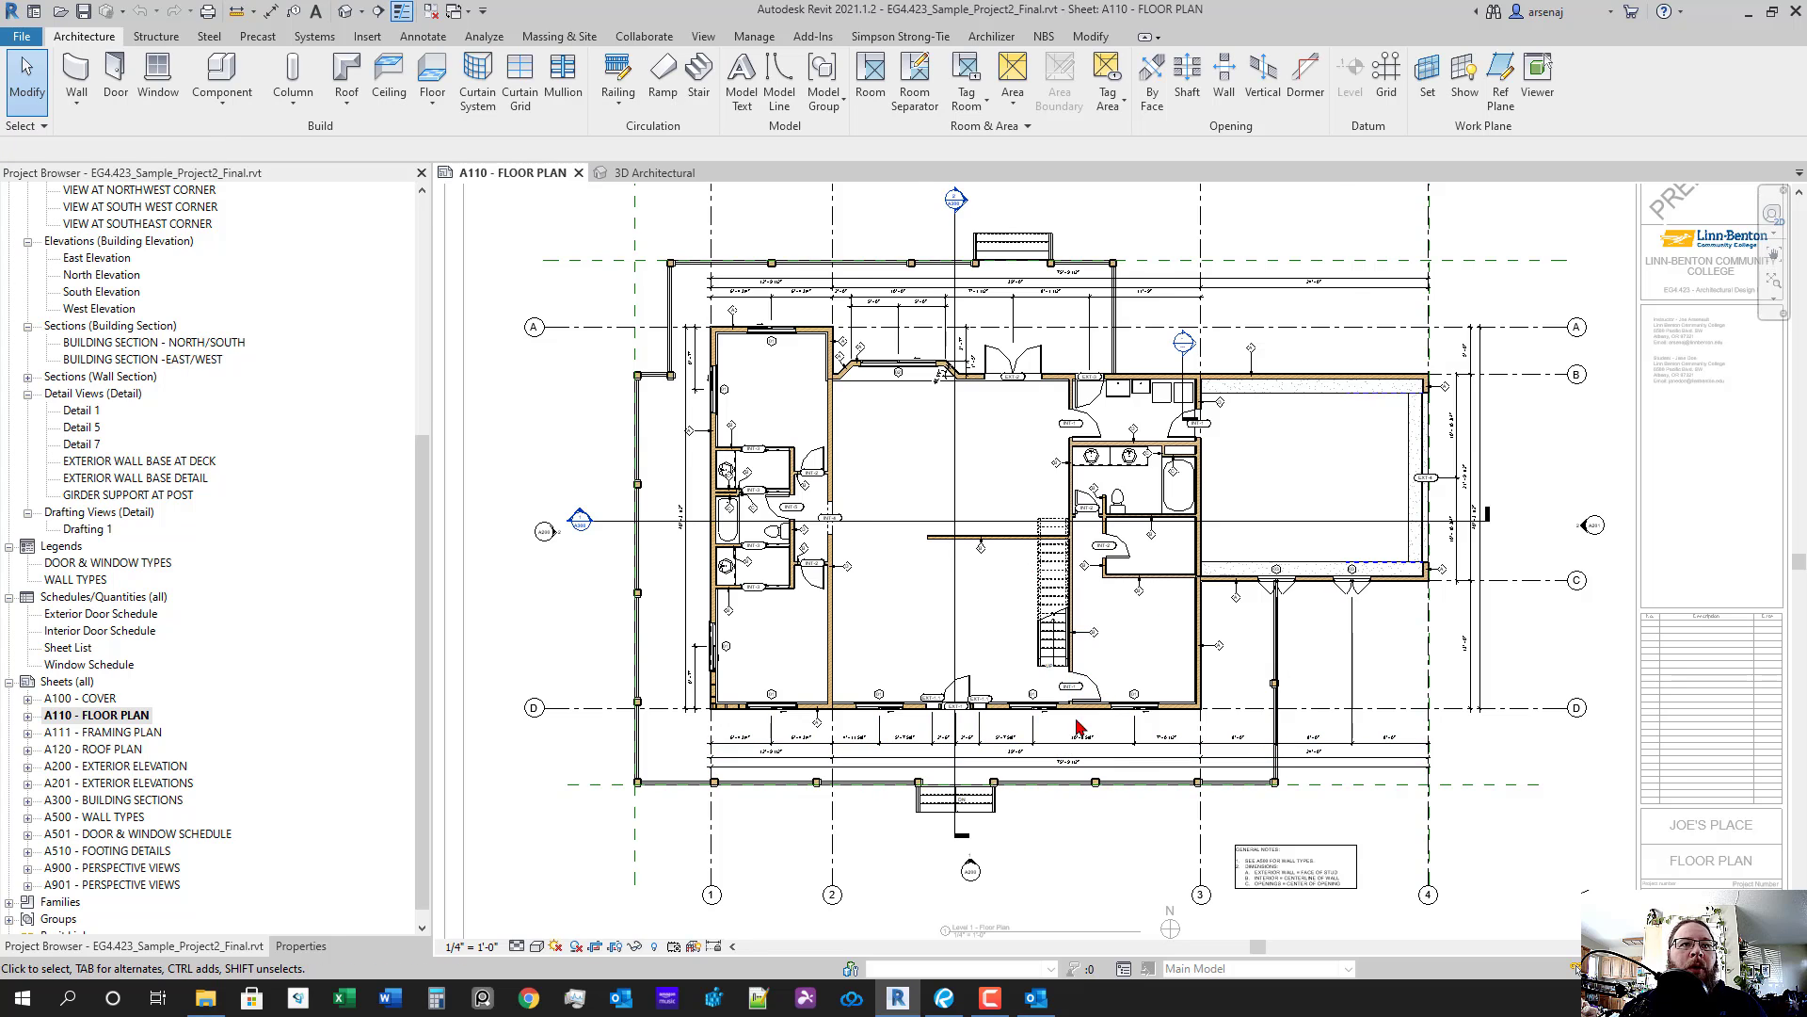
{"action": "scroll", "coordinate": [1079, 728], "scroll_direction": "down", "scroll_amount": 2}
{"action": "scroll", "coordinate": [1117, 759], "scroll_direction": "up", "scroll_amount": 3}
{"action": "scroll", "coordinate": [1116, 758], "scroll_direction": "down", "scroll_amount": 2}
{"action": "scroll", "coordinate": [995, 700], "scroll_direction": "up", "scroll_amount": 1}
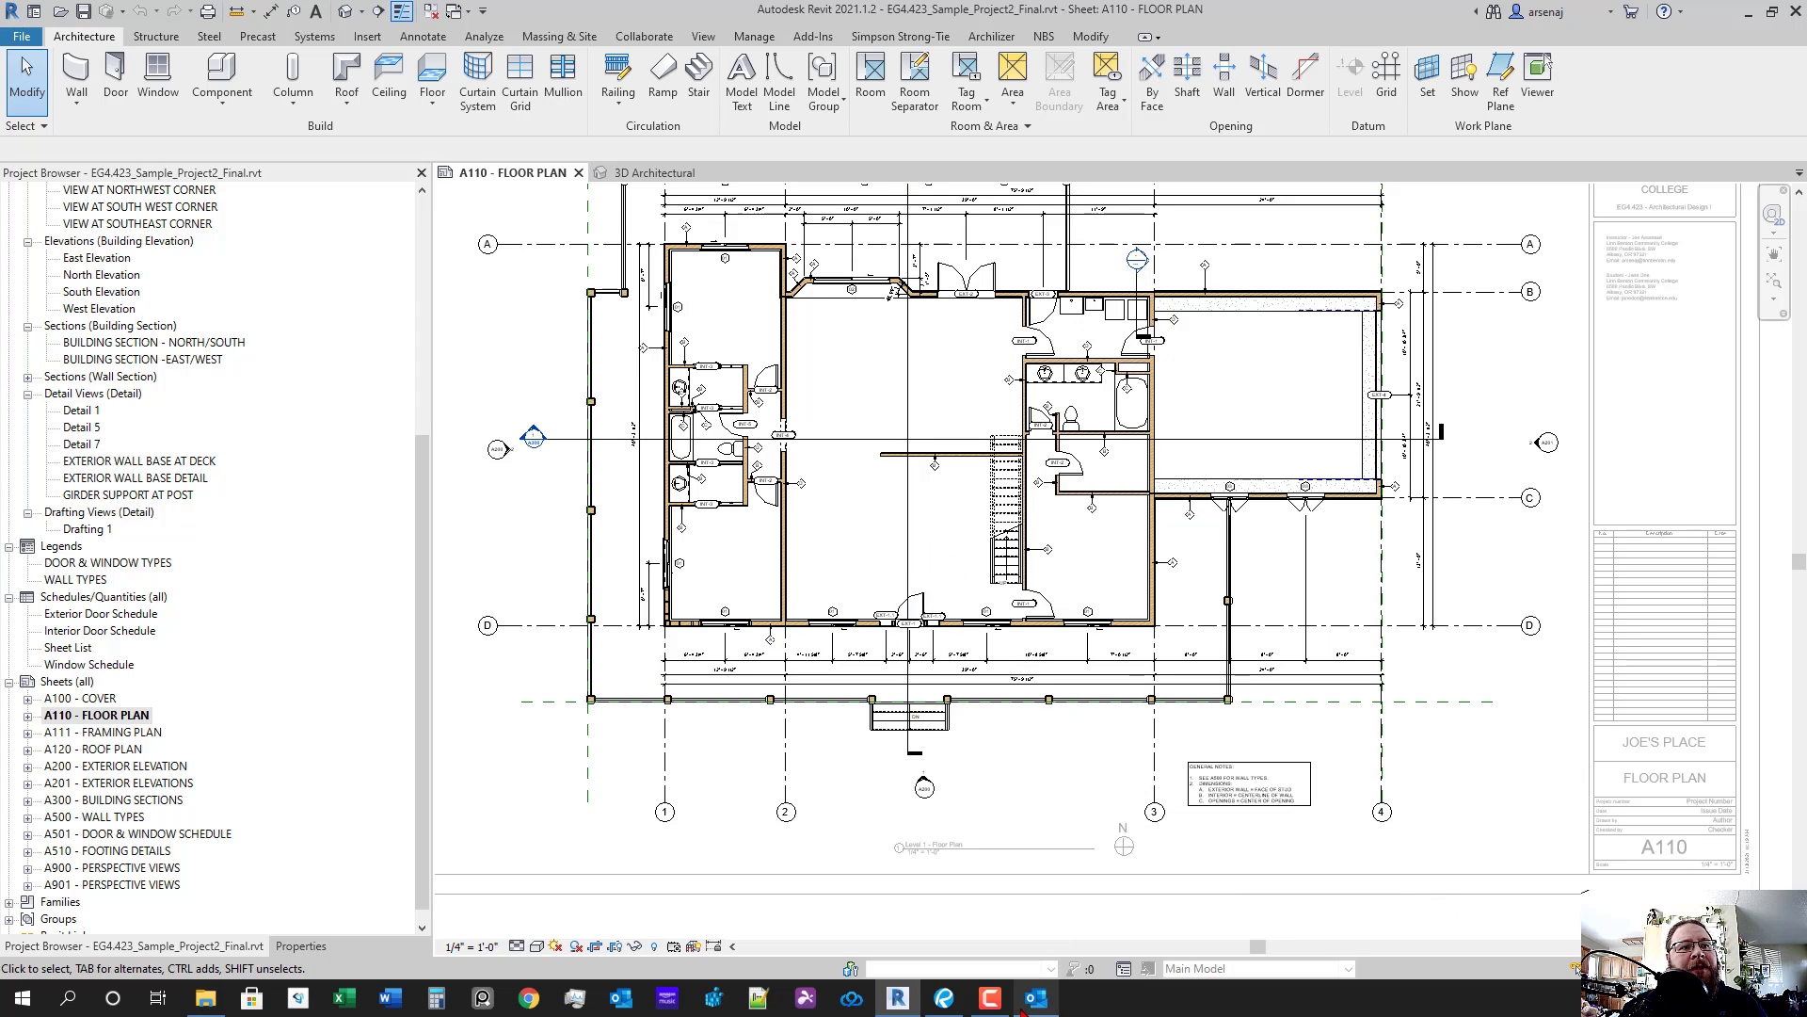
- Switch back to Bluebeam Revu and examine the "split break lines" callout and the section lines it points to
{"action": "left_click", "coordinate": [946, 998]}
{"action": "scroll", "coordinate": [952, 299], "scroll_direction": "up", "scroll_amount": 2}
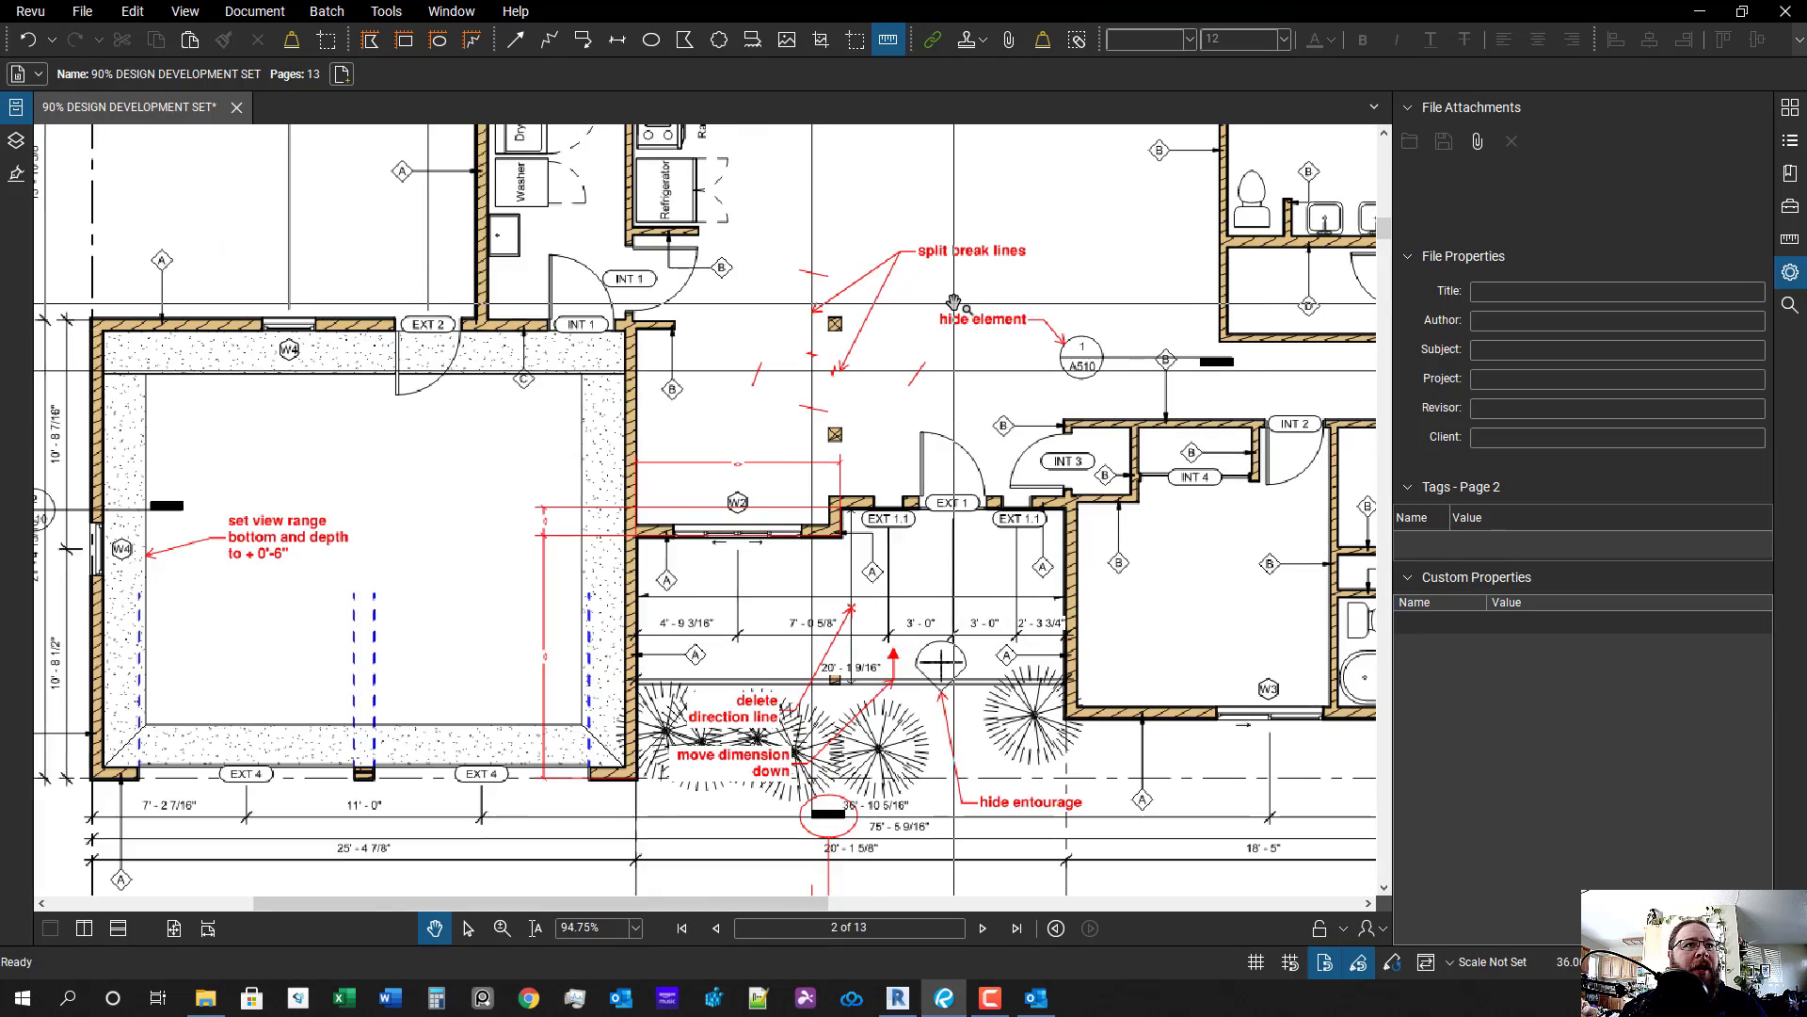
{"action": "scroll", "coordinate": [996, 273], "scroll_direction": "up", "scroll_amount": 1}
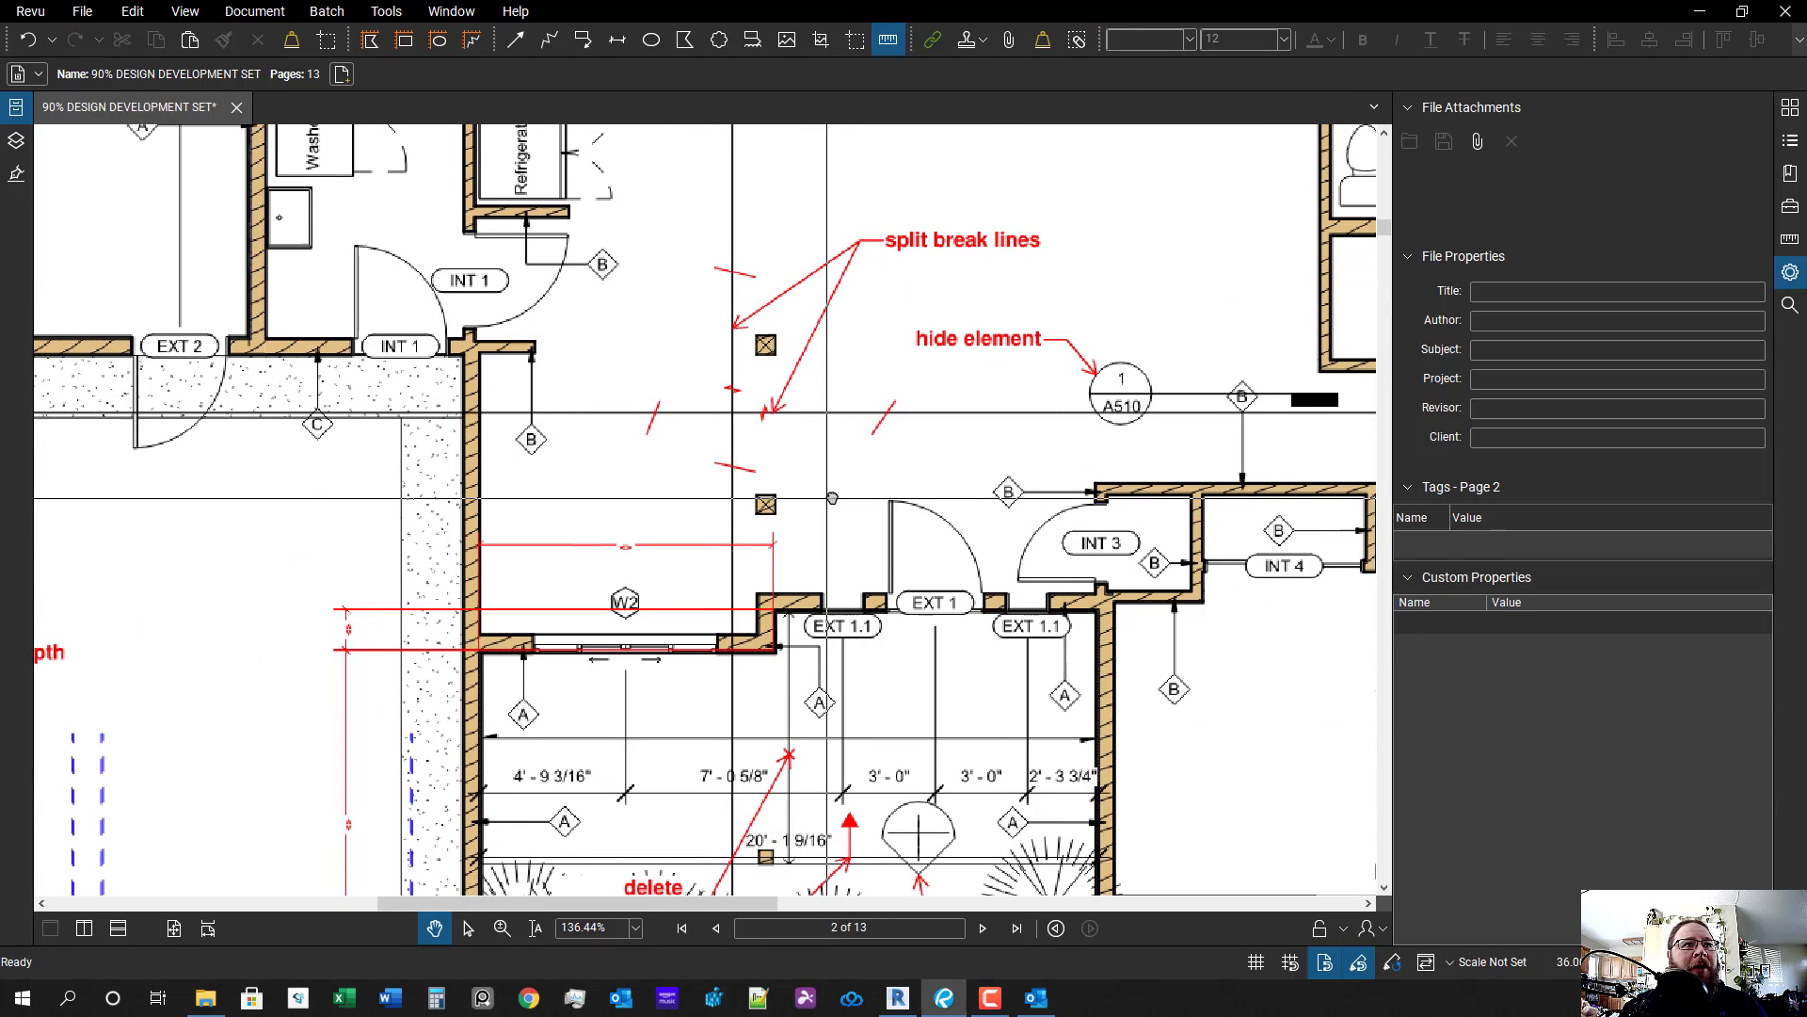
{"action": "left_click_drag", "start_coordinate": [828, 412], "coordinate": [844, 406]}
{"action": "scroll", "coordinate": [758, 431], "scroll_direction": "down", "scroll_amount": 1}
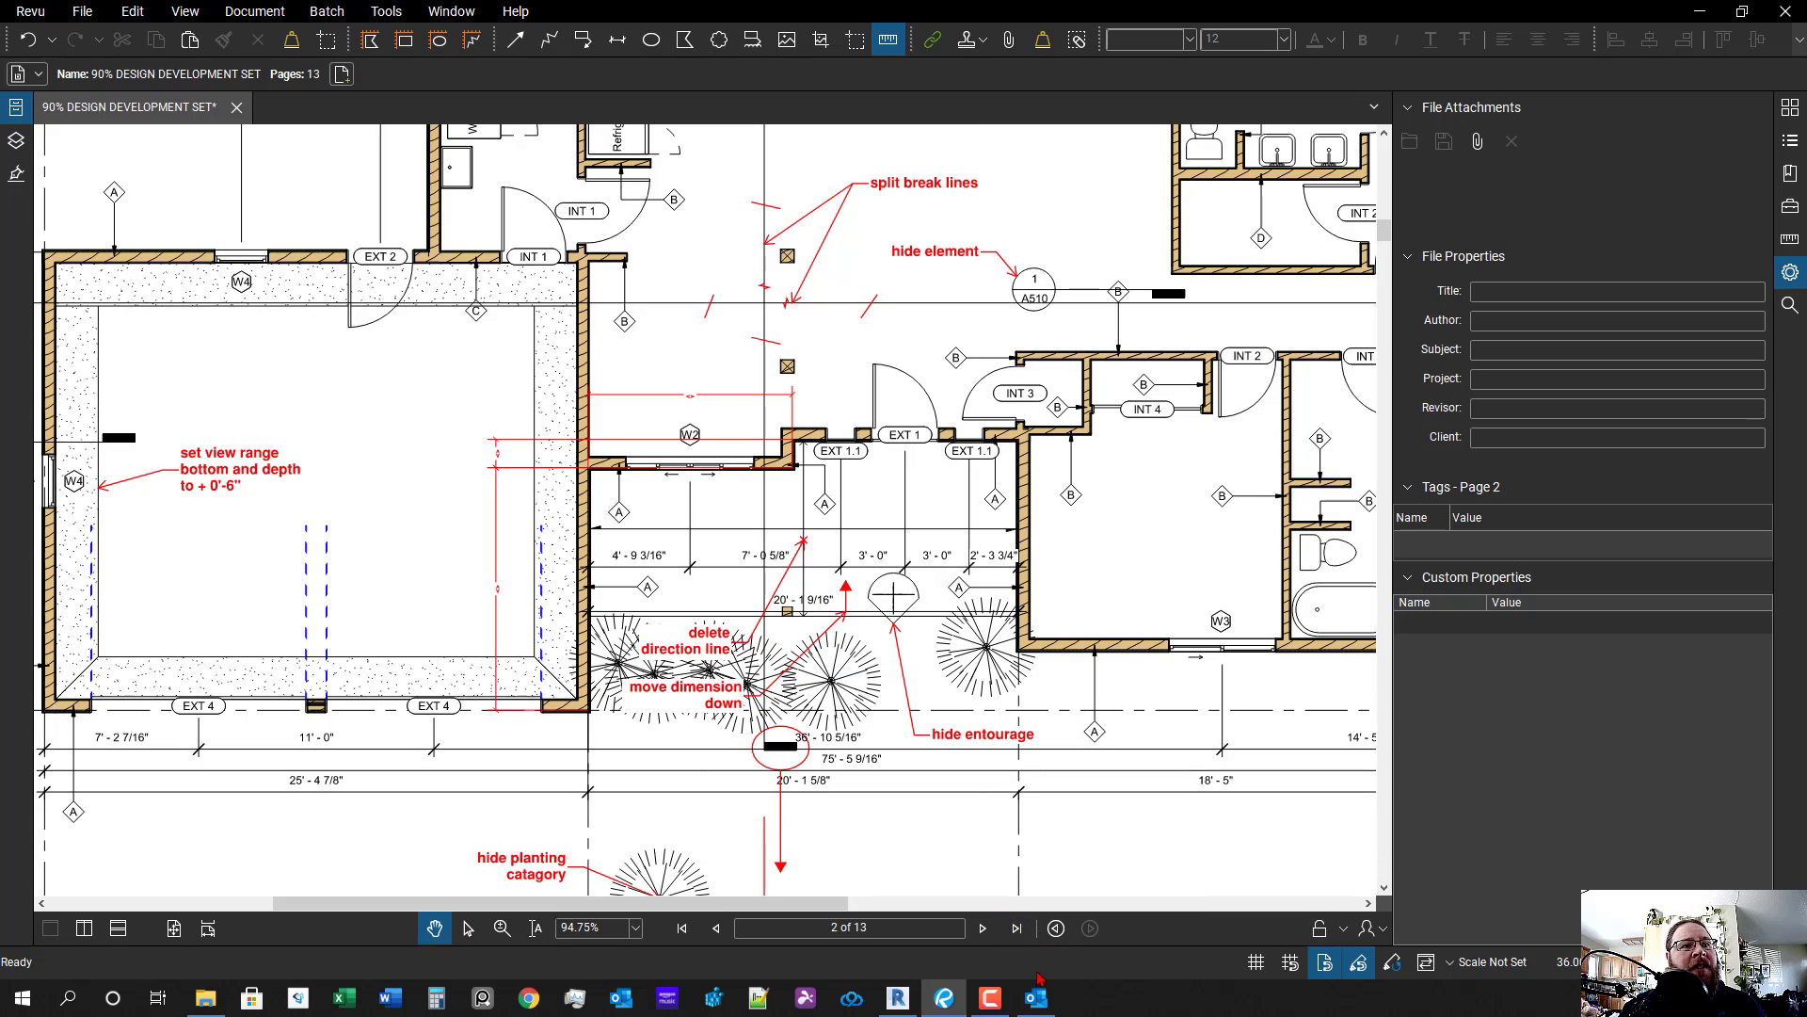
- Switch to Revit and break the north/south building section line with a gap in its middle
{"action": "left_click", "coordinate": [909, 1005]}
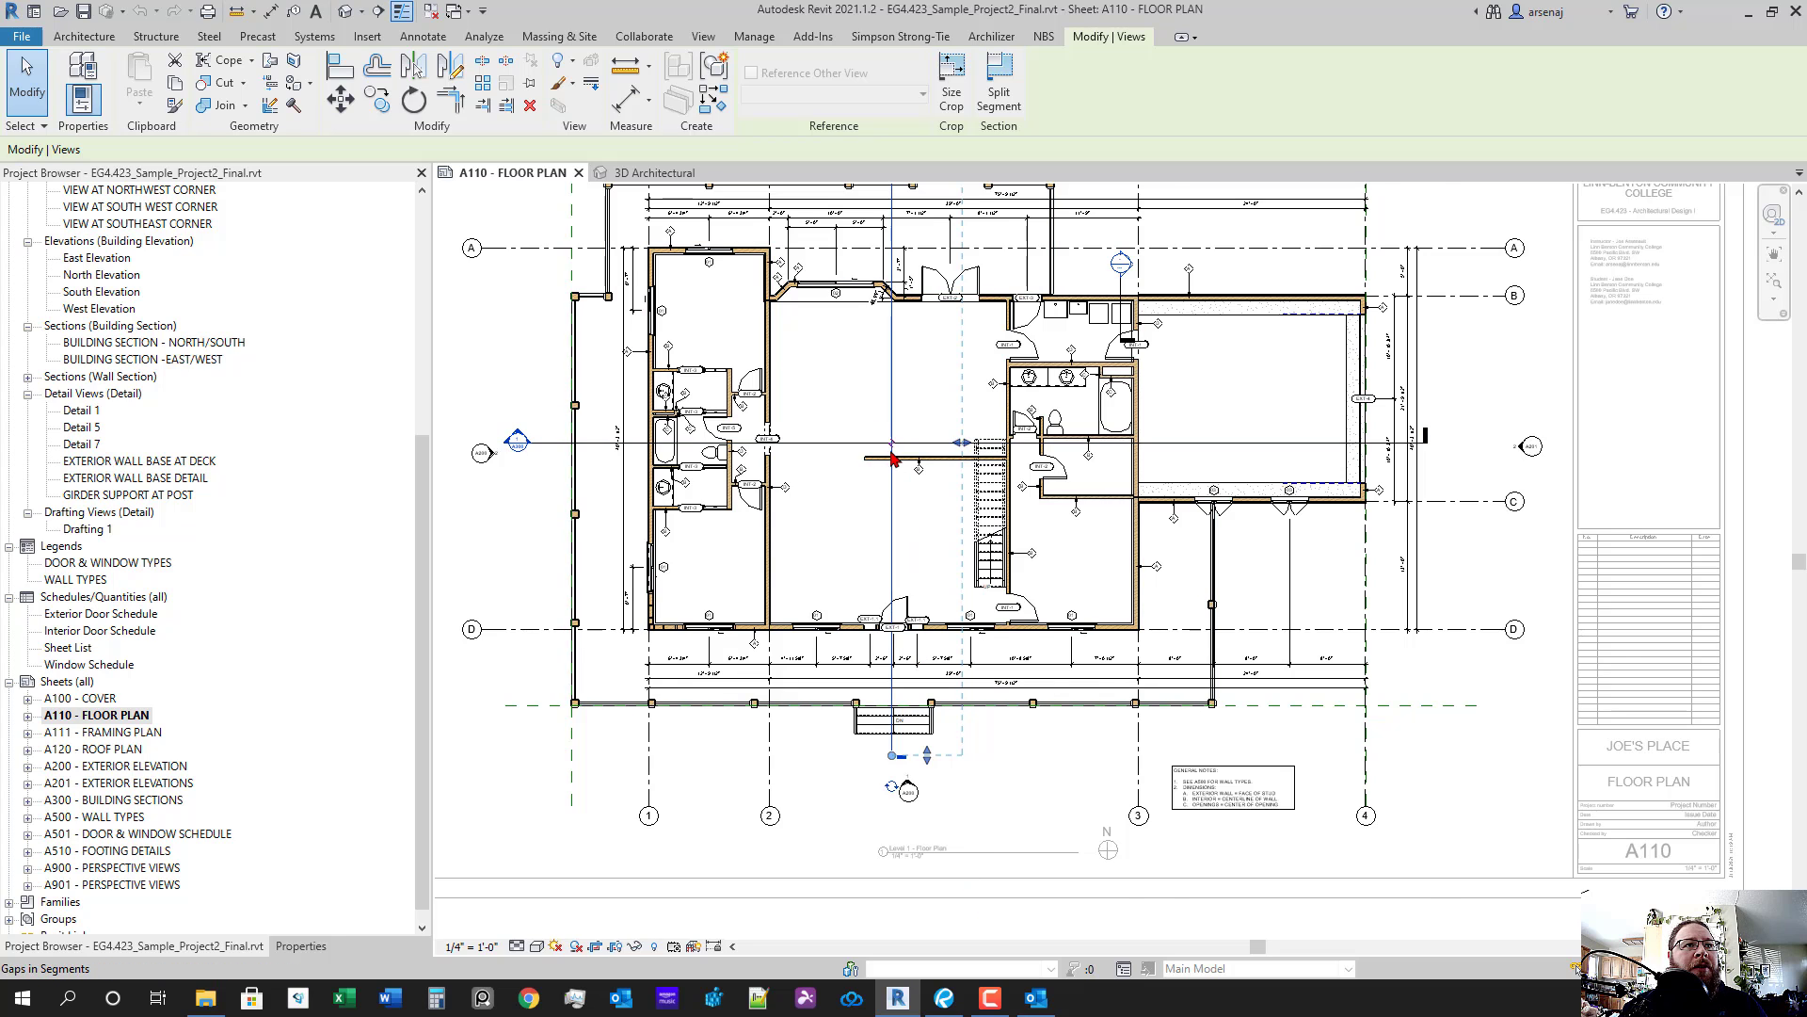
{"action": "scroll", "coordinate": [891, 456], "scroll_direction": "up", "scroll_amount": 6}
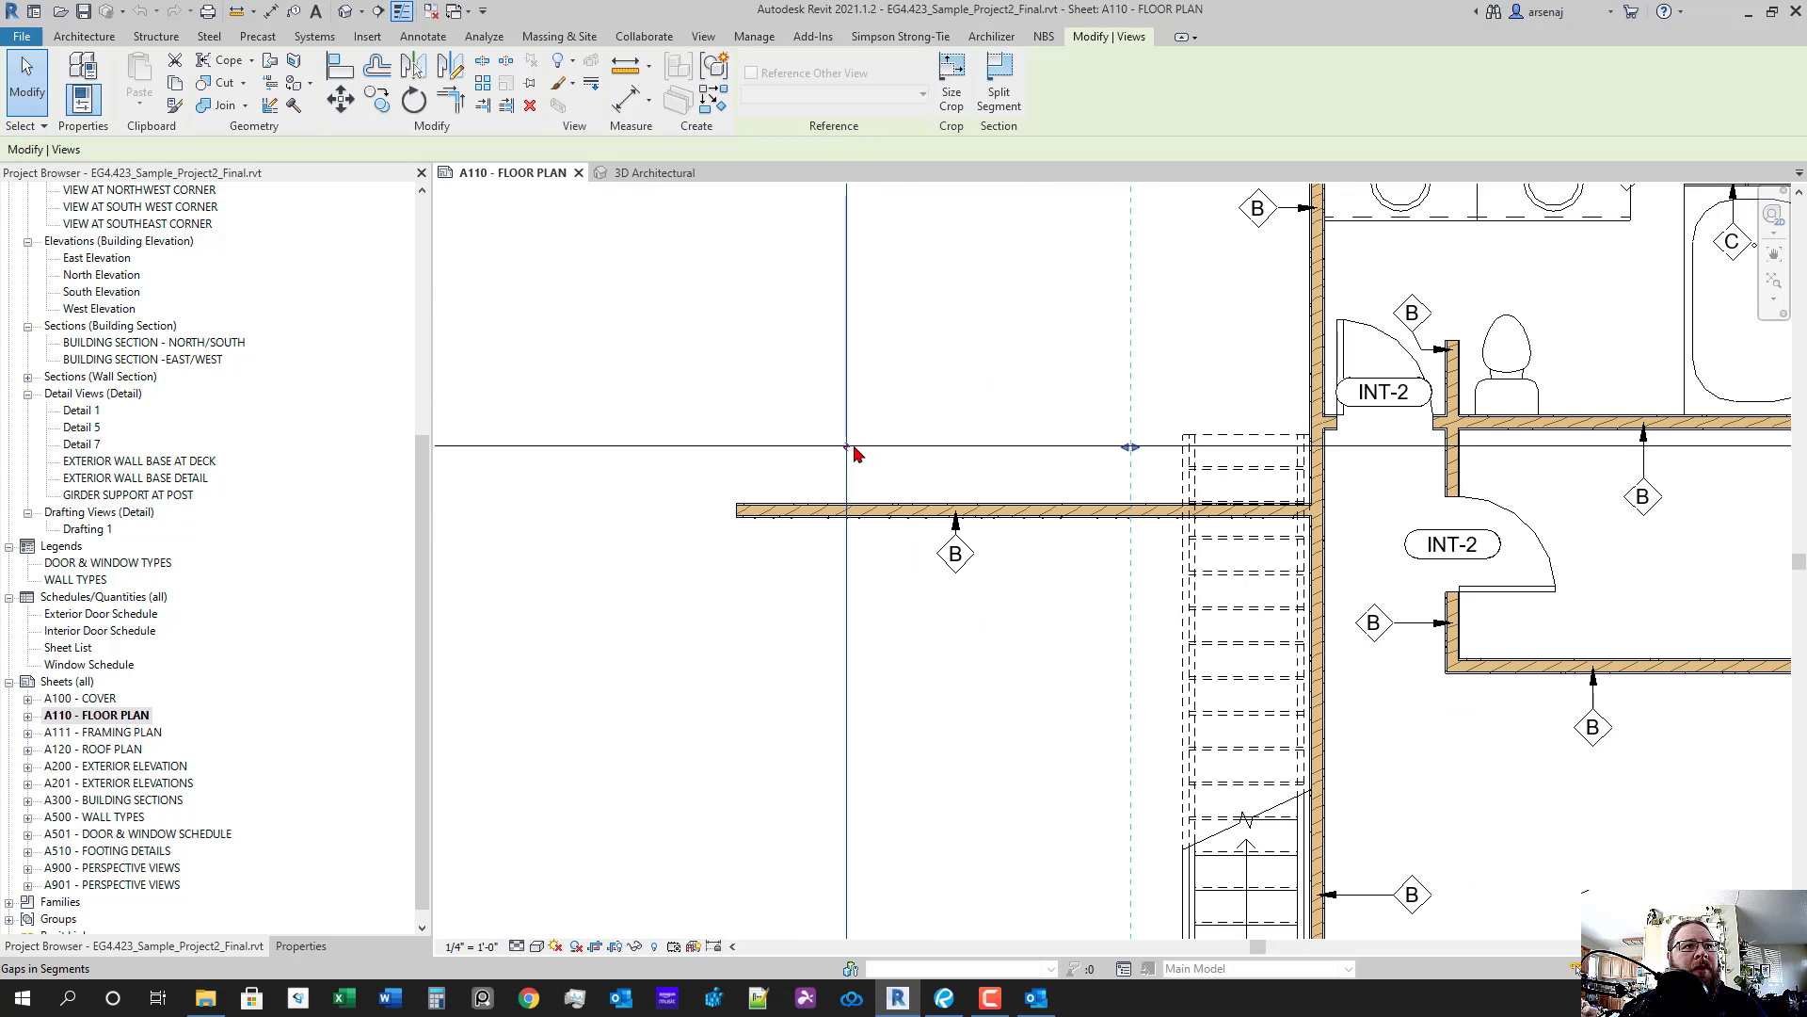
{"action": "scroll", "coordinate": [951, 716], "scroll_direction": "down", "scroll_amount": 8}
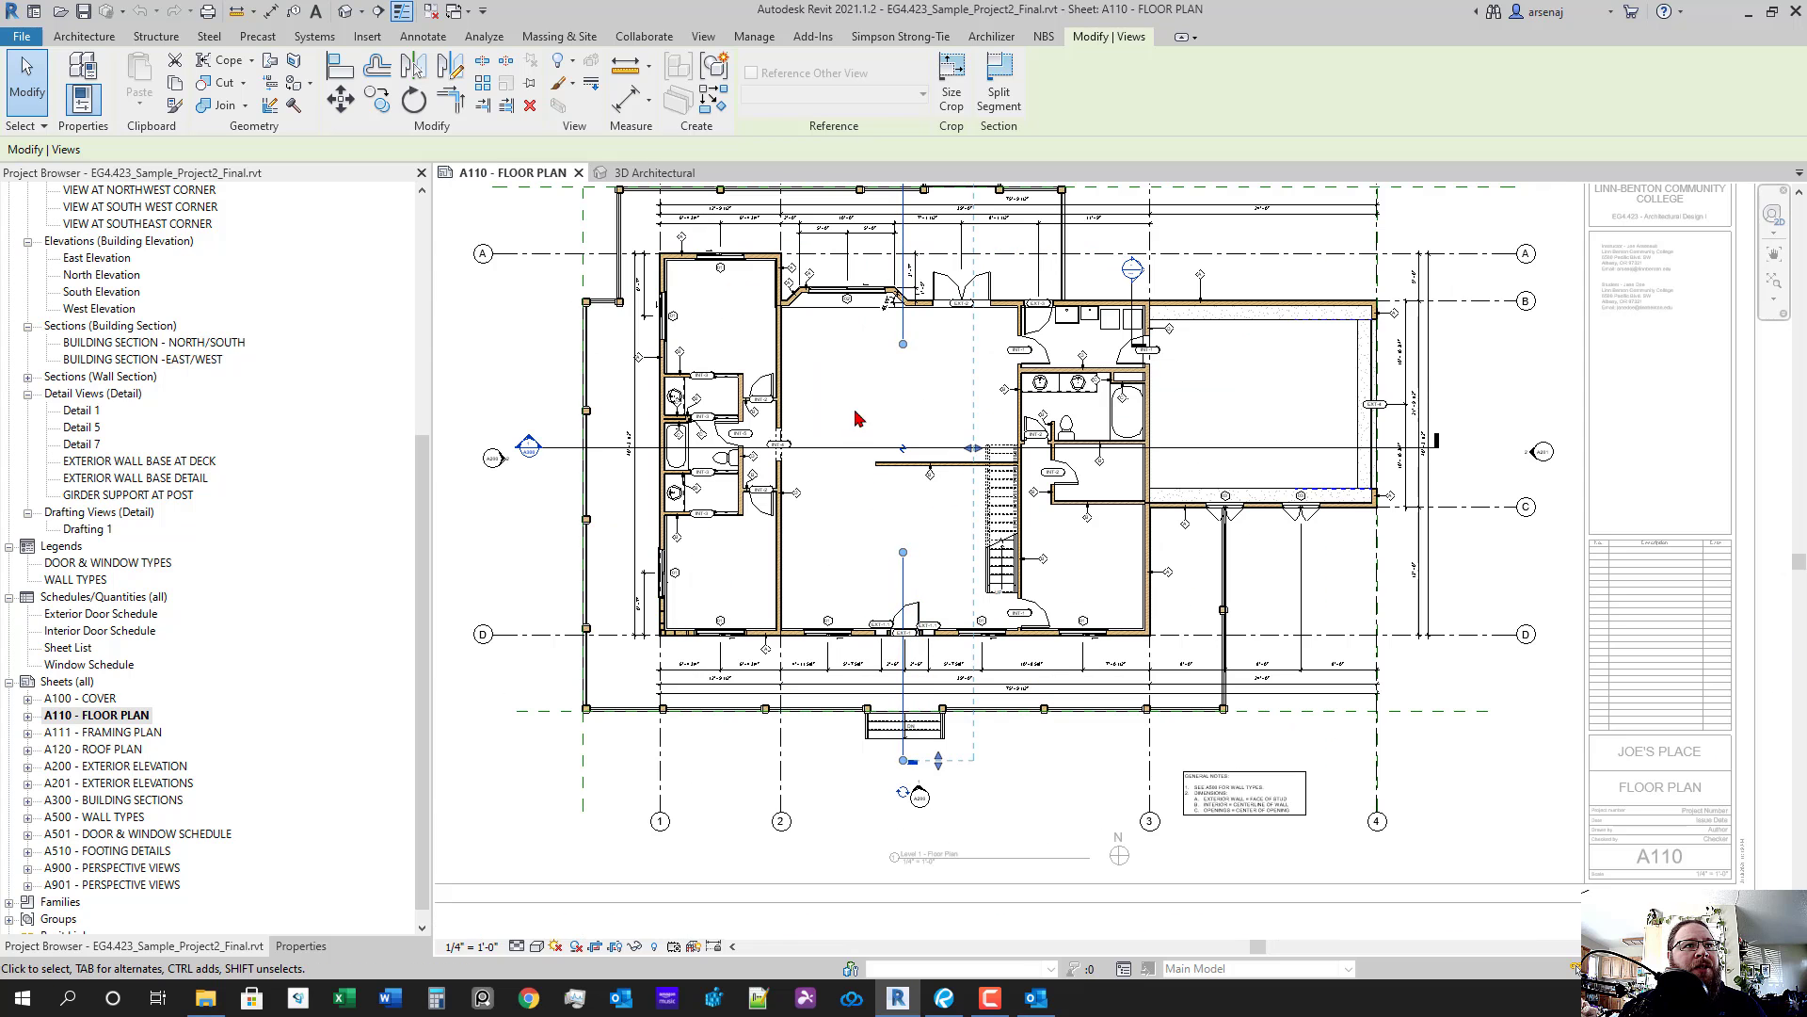
{"action": "scroll", "coordinate": [884, 330], "scroll_direction": "down", "scroll_amount": 1}
{"action": "scroll", "coordinate": [884, 329], "scroll_direction": "up", "scroll_amount": 1}
- Shorten the south segment of the broken north/south section line to a short stub below the front steps
{"action": "left_click_drag", "start_coordinate": [885, 329], "coordinate": [885, 435]}
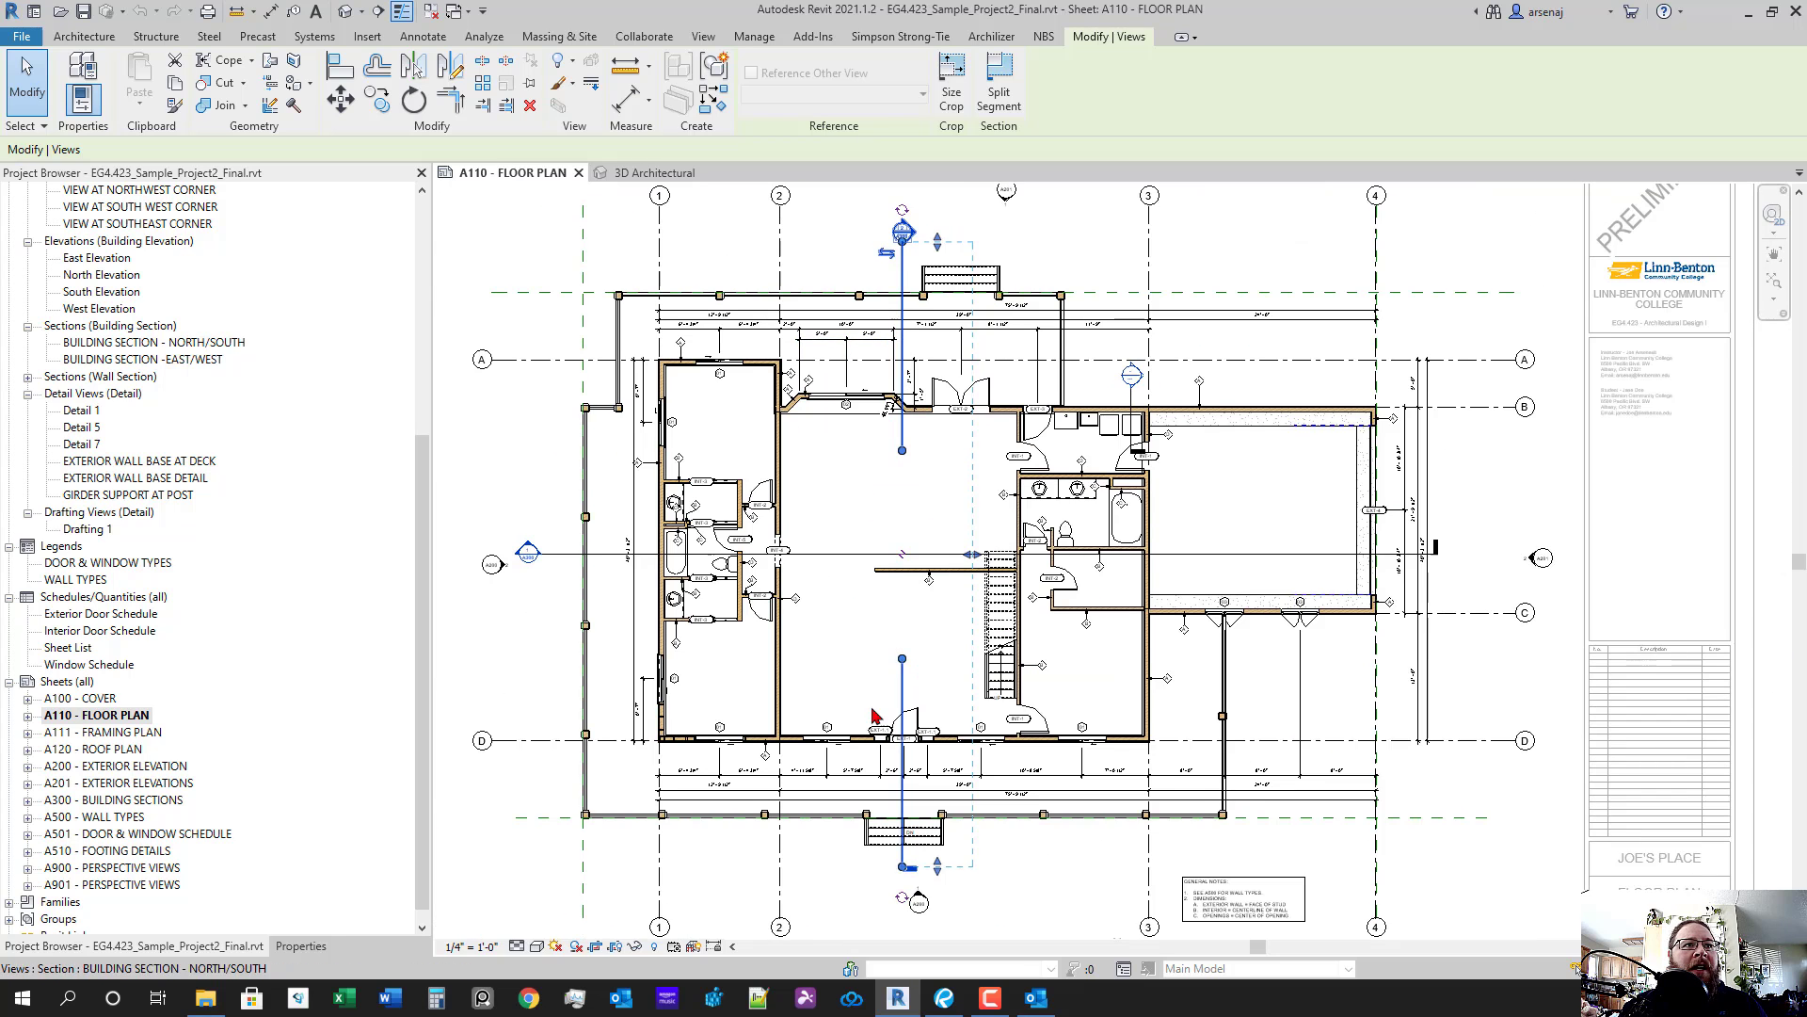
{"action": "left_click_drag", "start_coordinate": [876, 728], "coordinate": [902, 514]}
{"action": "scroll", "coordinate": [954, 469], "scroll_direction": "down", "scroll_amount": 1}
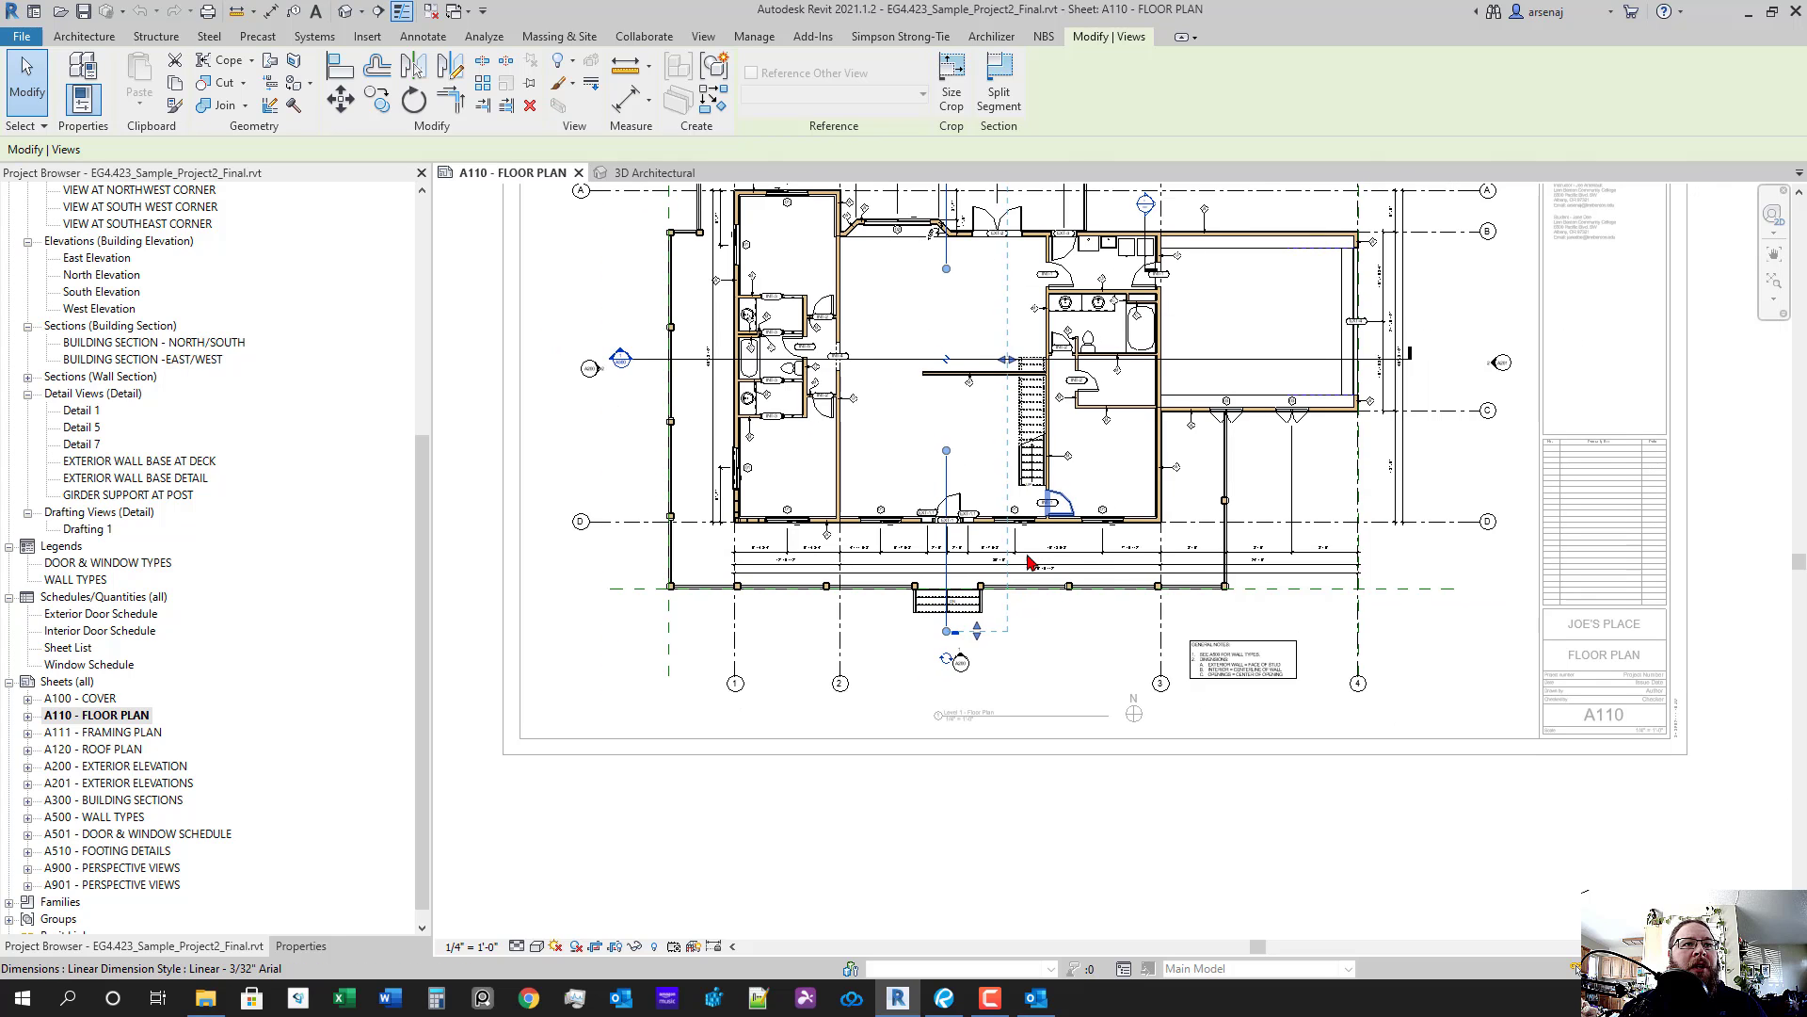
{"action": "scroll", "coordinate": [981, 490], "scroll_direction": "up", "scroll_amount": 1}
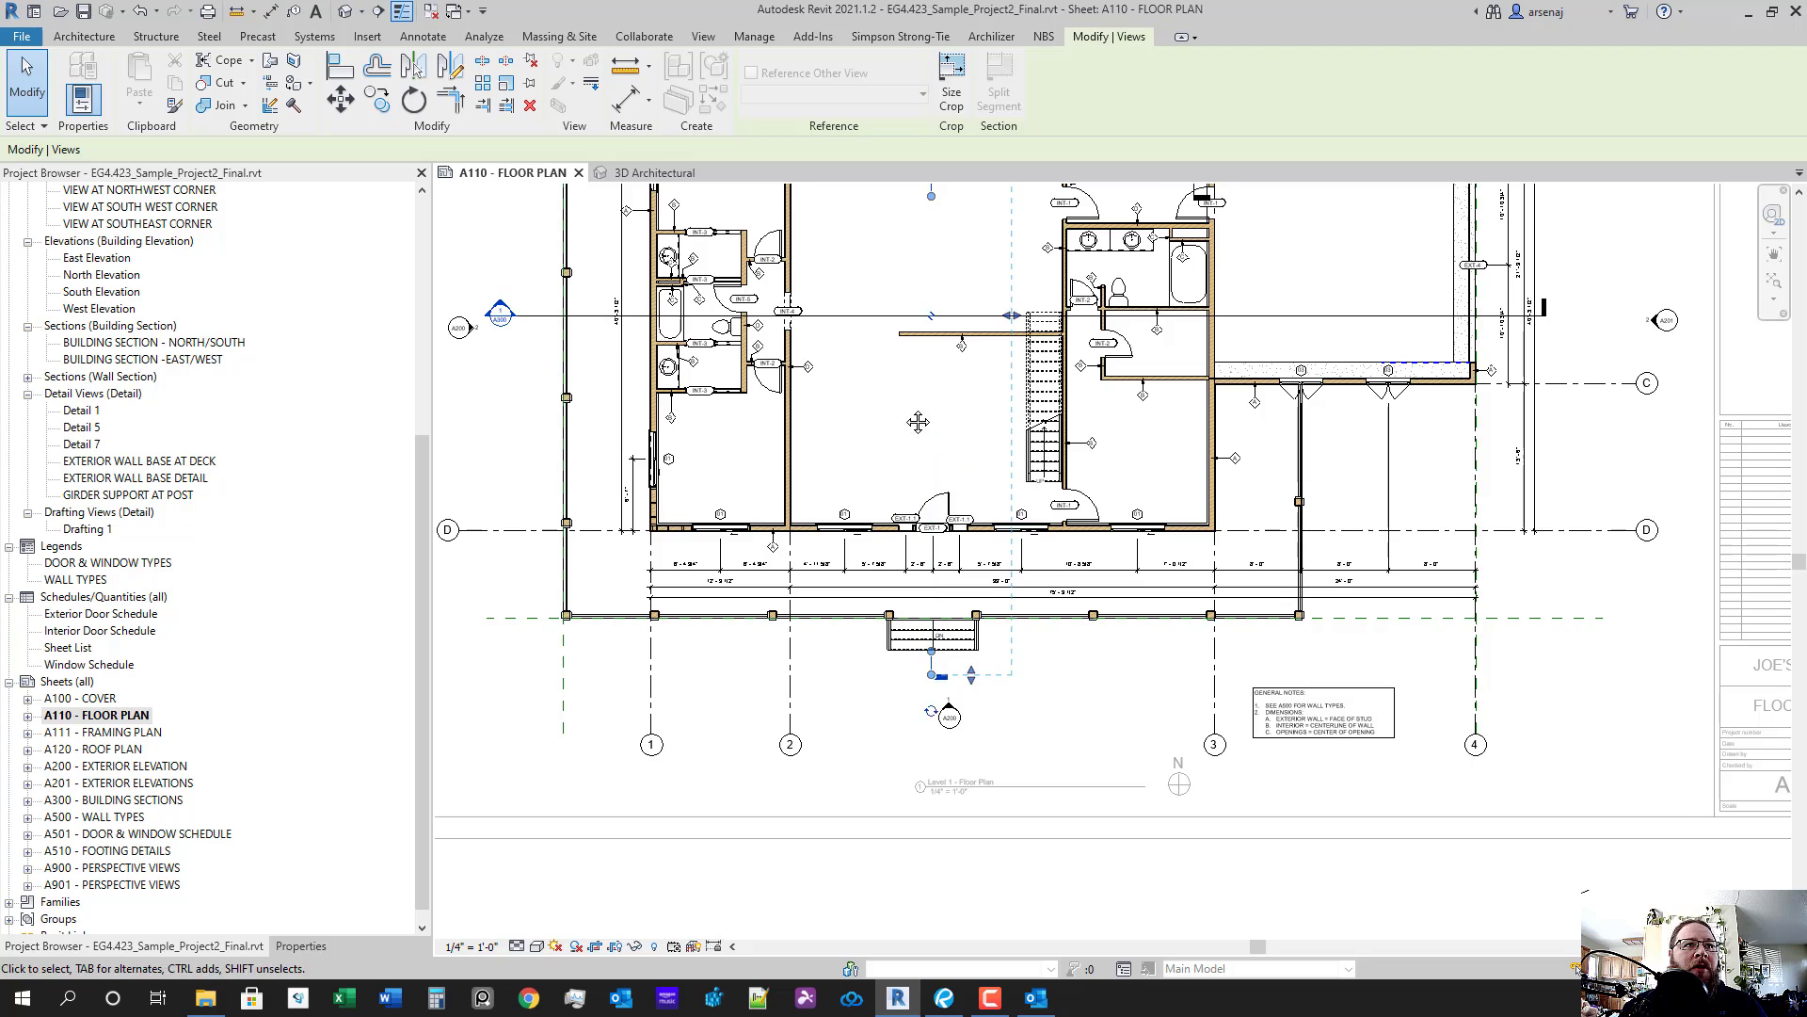
- Shorten the north segment of the north/south section line to outside the building and move the south tail farther from the front steps
{"action": "left_click_drag", "start_coordinate": [916, 420], "coordinate": [889, 841]}
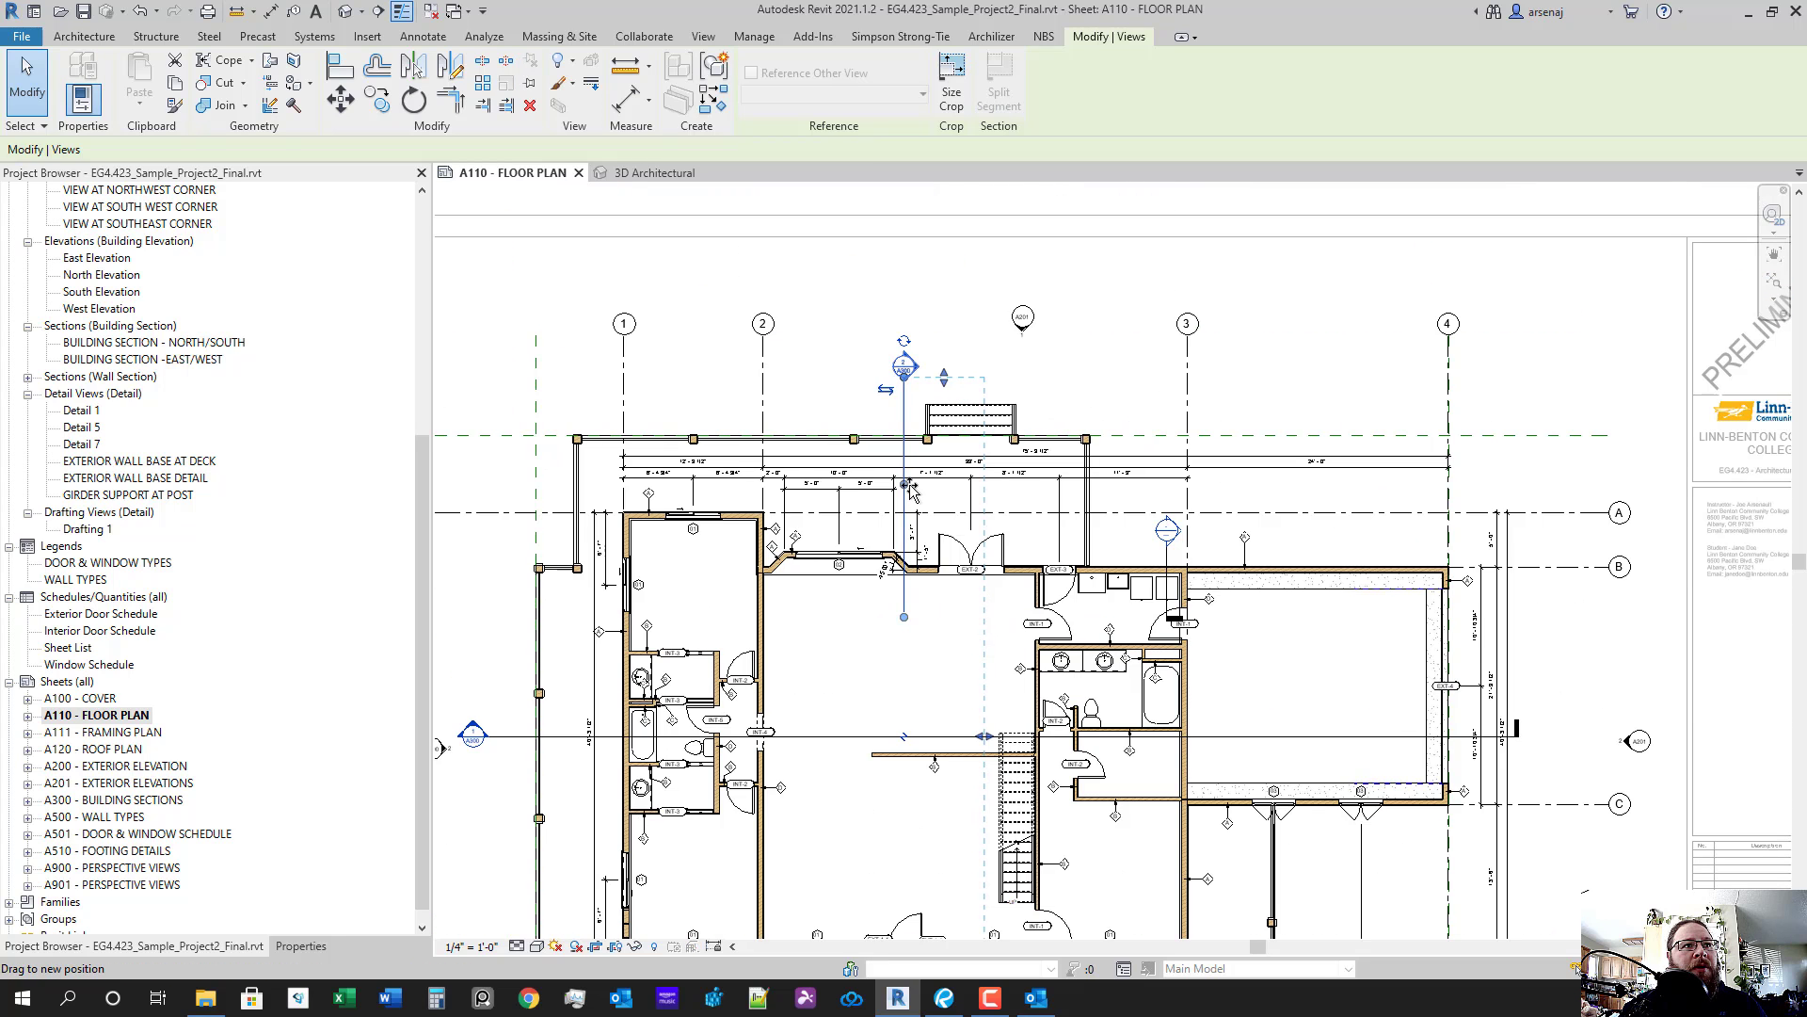
{"action": "left_click", "coordinate": [1071, 536]}
{"action": "left_click_drag", "start_coordinate": [1199, 692], "coordinate": [1176, 436]}
{"action": "left_click", "coordinate": [894, 843]}
{"action": "scroll", "coordinate": [908, 858], "scroll_direction": "up", "scroll_amount": 2}
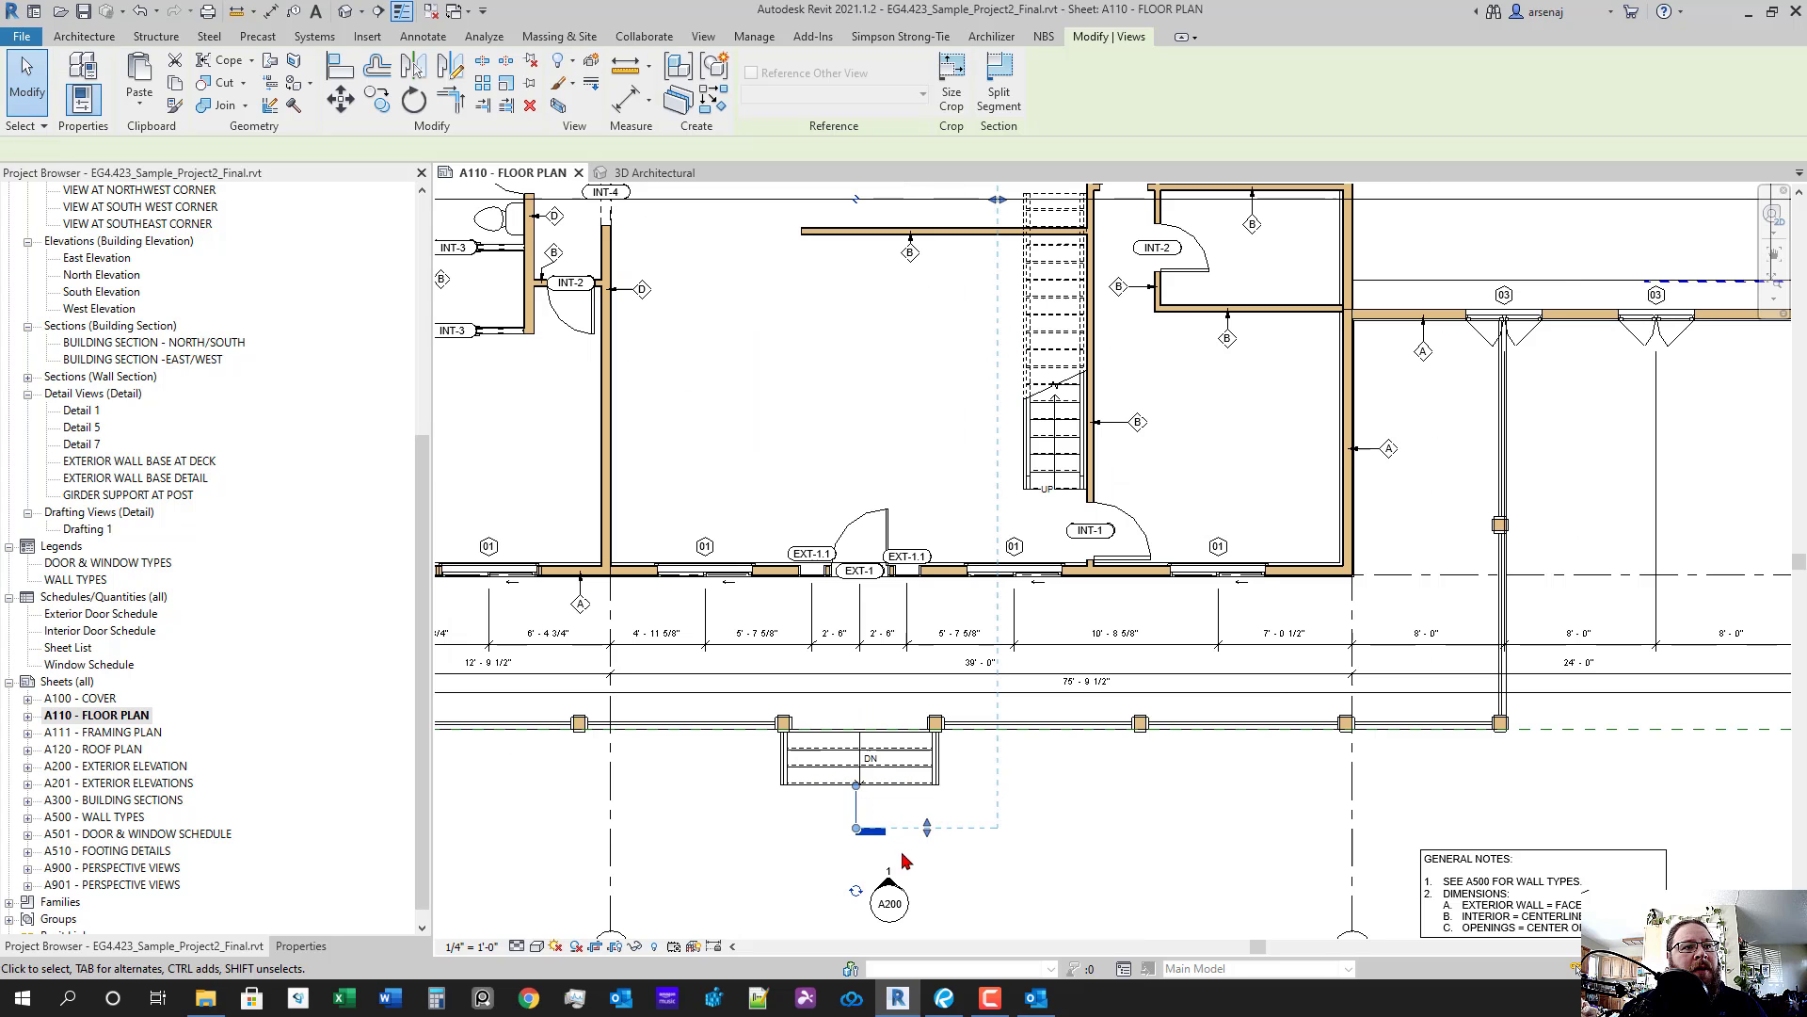
{"action": "key", "text": "Escape"}
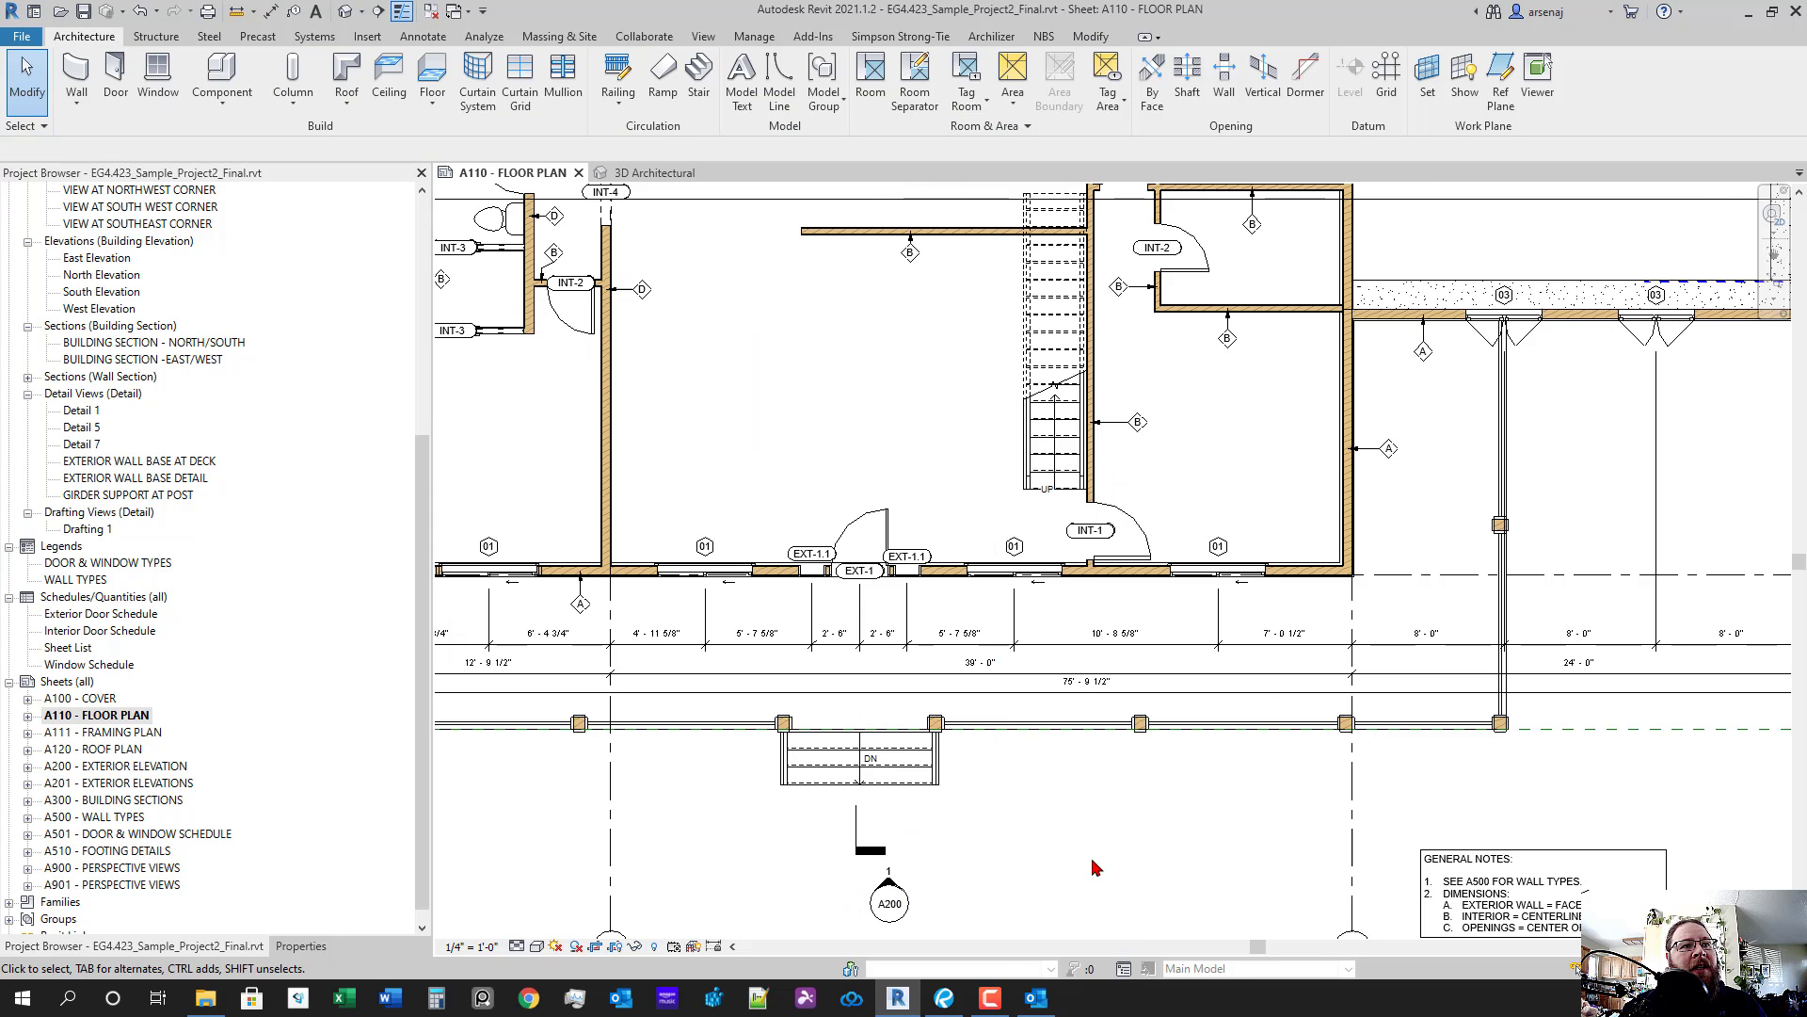
- Break the east/west building section line with a gap and shorten its west segment to outside the deck
{"action": "scroll", "coordinate": [904, 876], "scroll_direction": "down", "scroll_amount": 2}
{"action": "left_click", "coordinate": [1435, 492]}
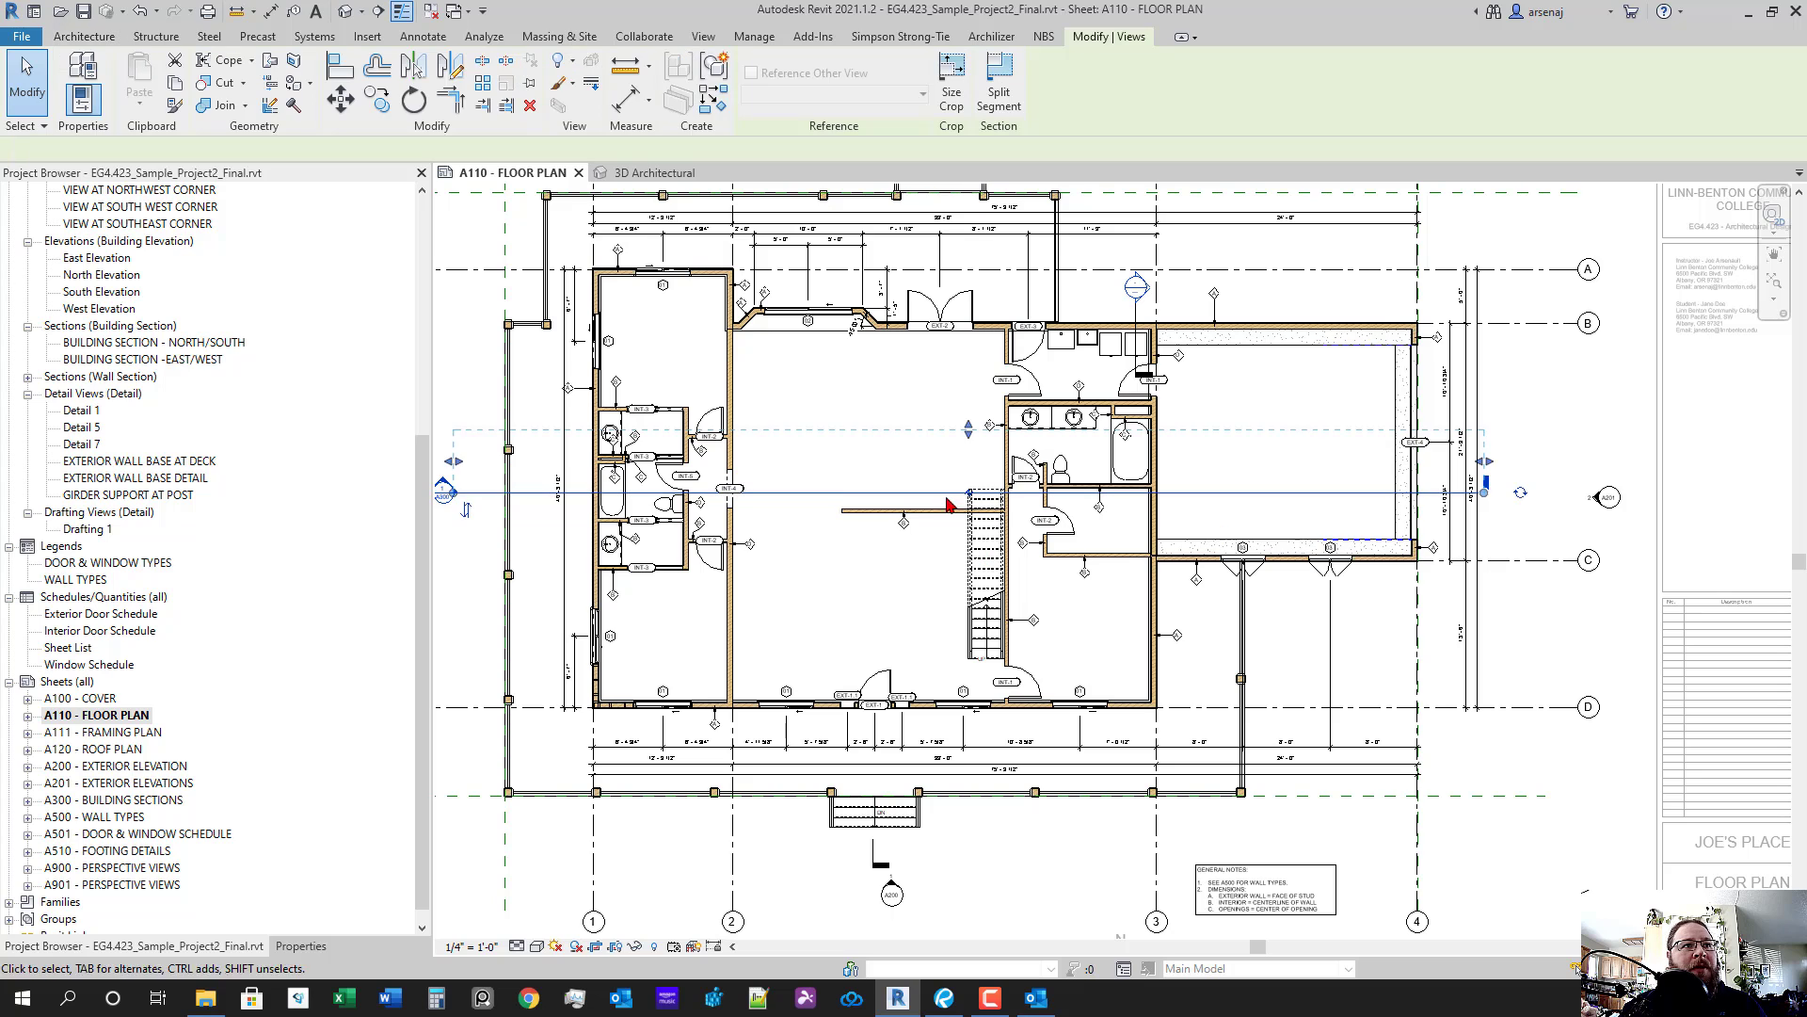
{"action": "left_click_drag", "start_coordinate": [738, 536], "coordinate": [825, 506]}
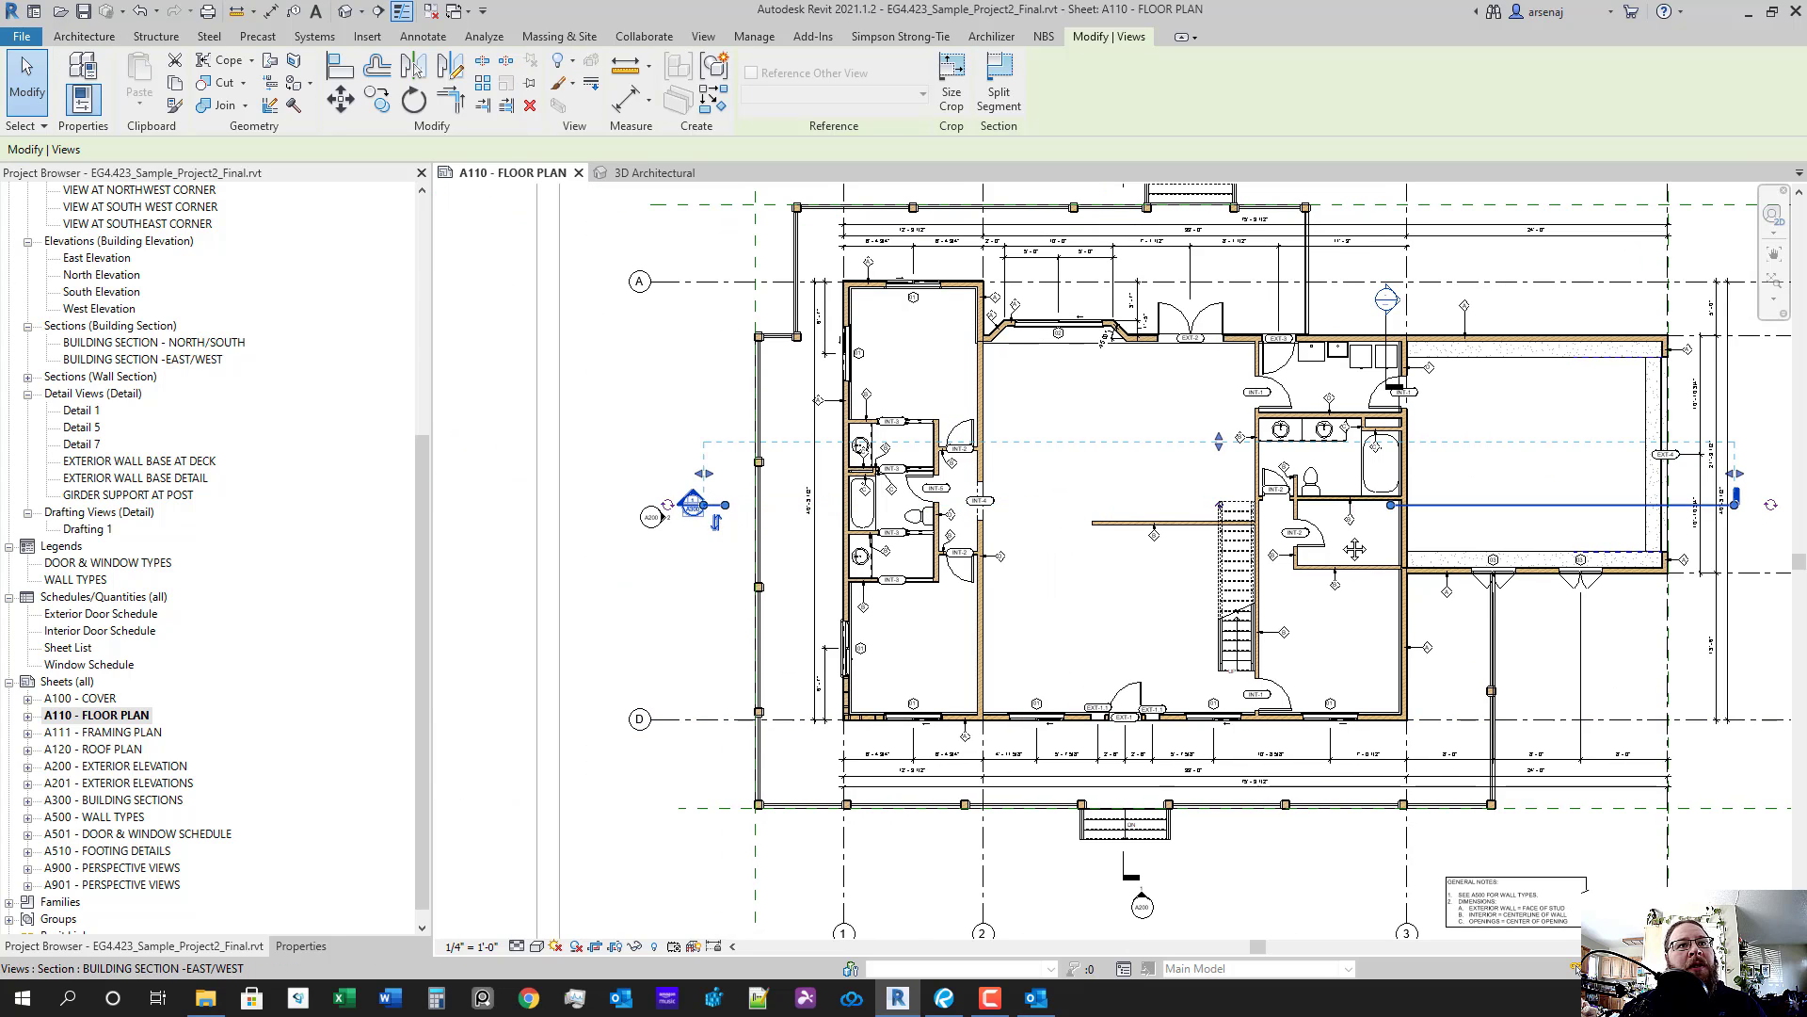
- Move the east tail of the east/west section line beyond the dimensions and shorten that segment to a stub outside the garage
{"action": "scroll", "coordinate": [1113, 566], "scroll_direction": "right", "scroll_amount": 6}
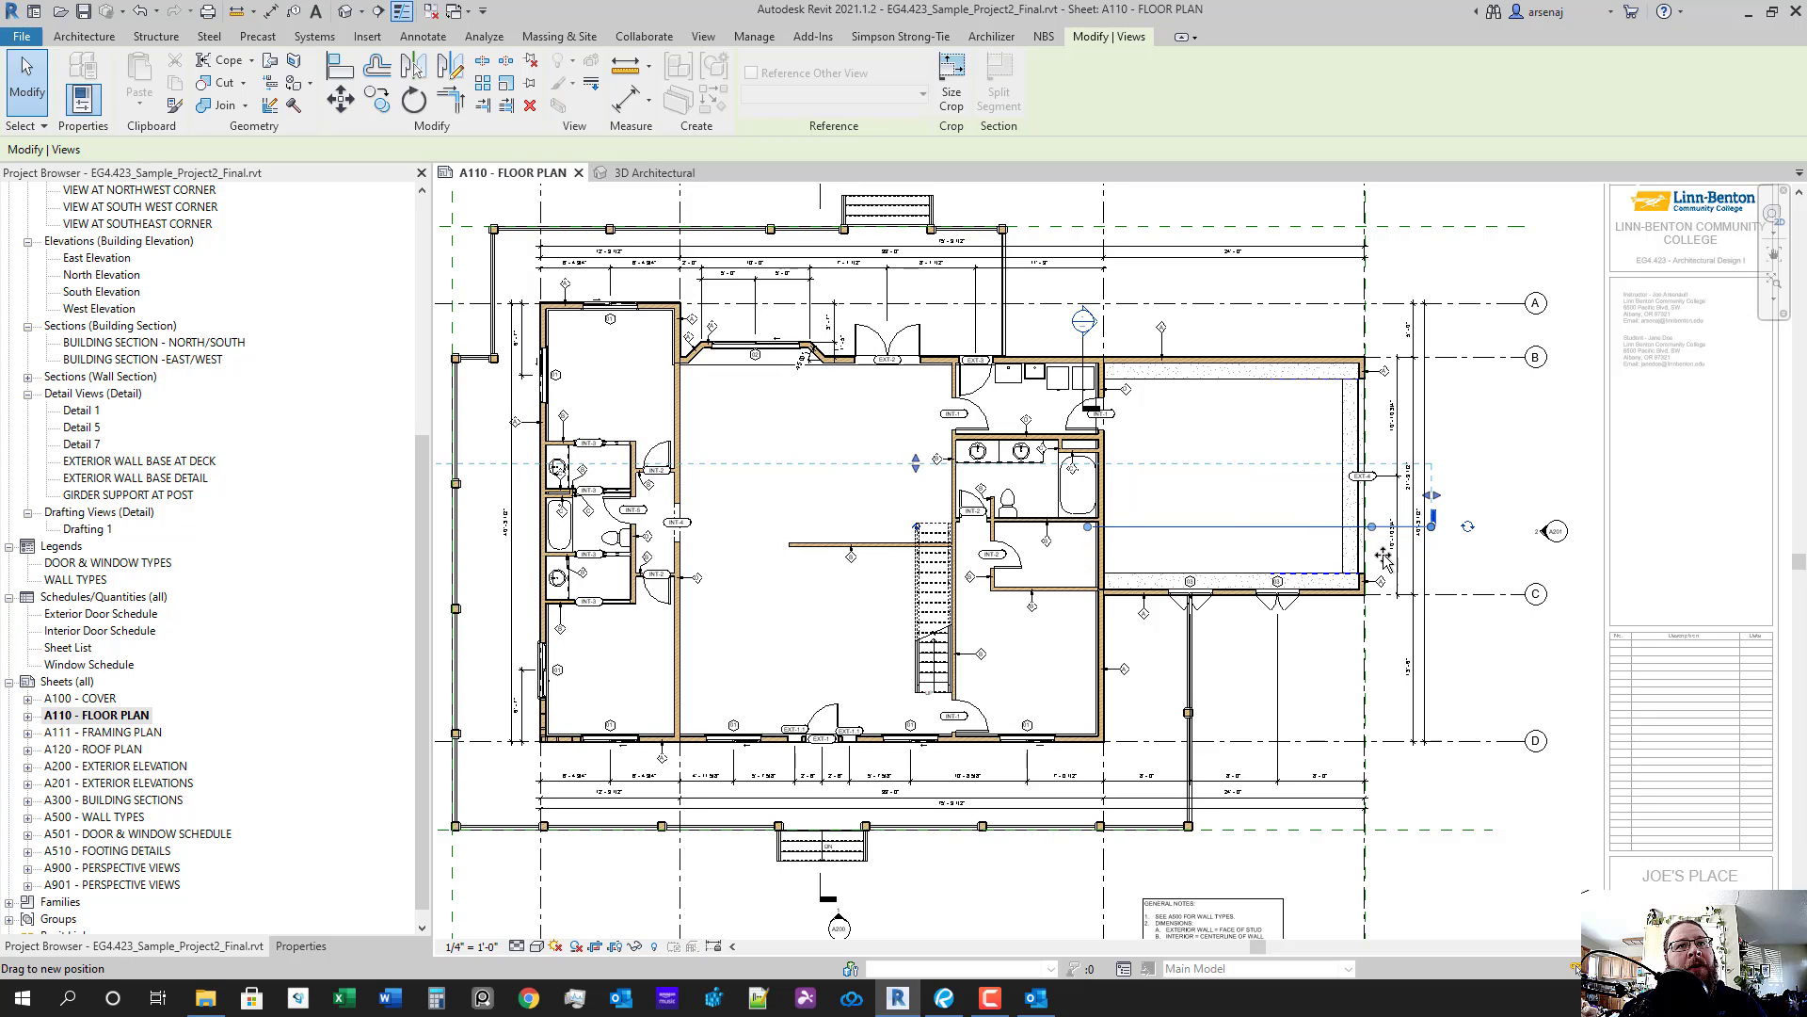
{"action": "left_click_drag", "start_coordinate": [1384, 558], "coordinate": [1452, 529]}
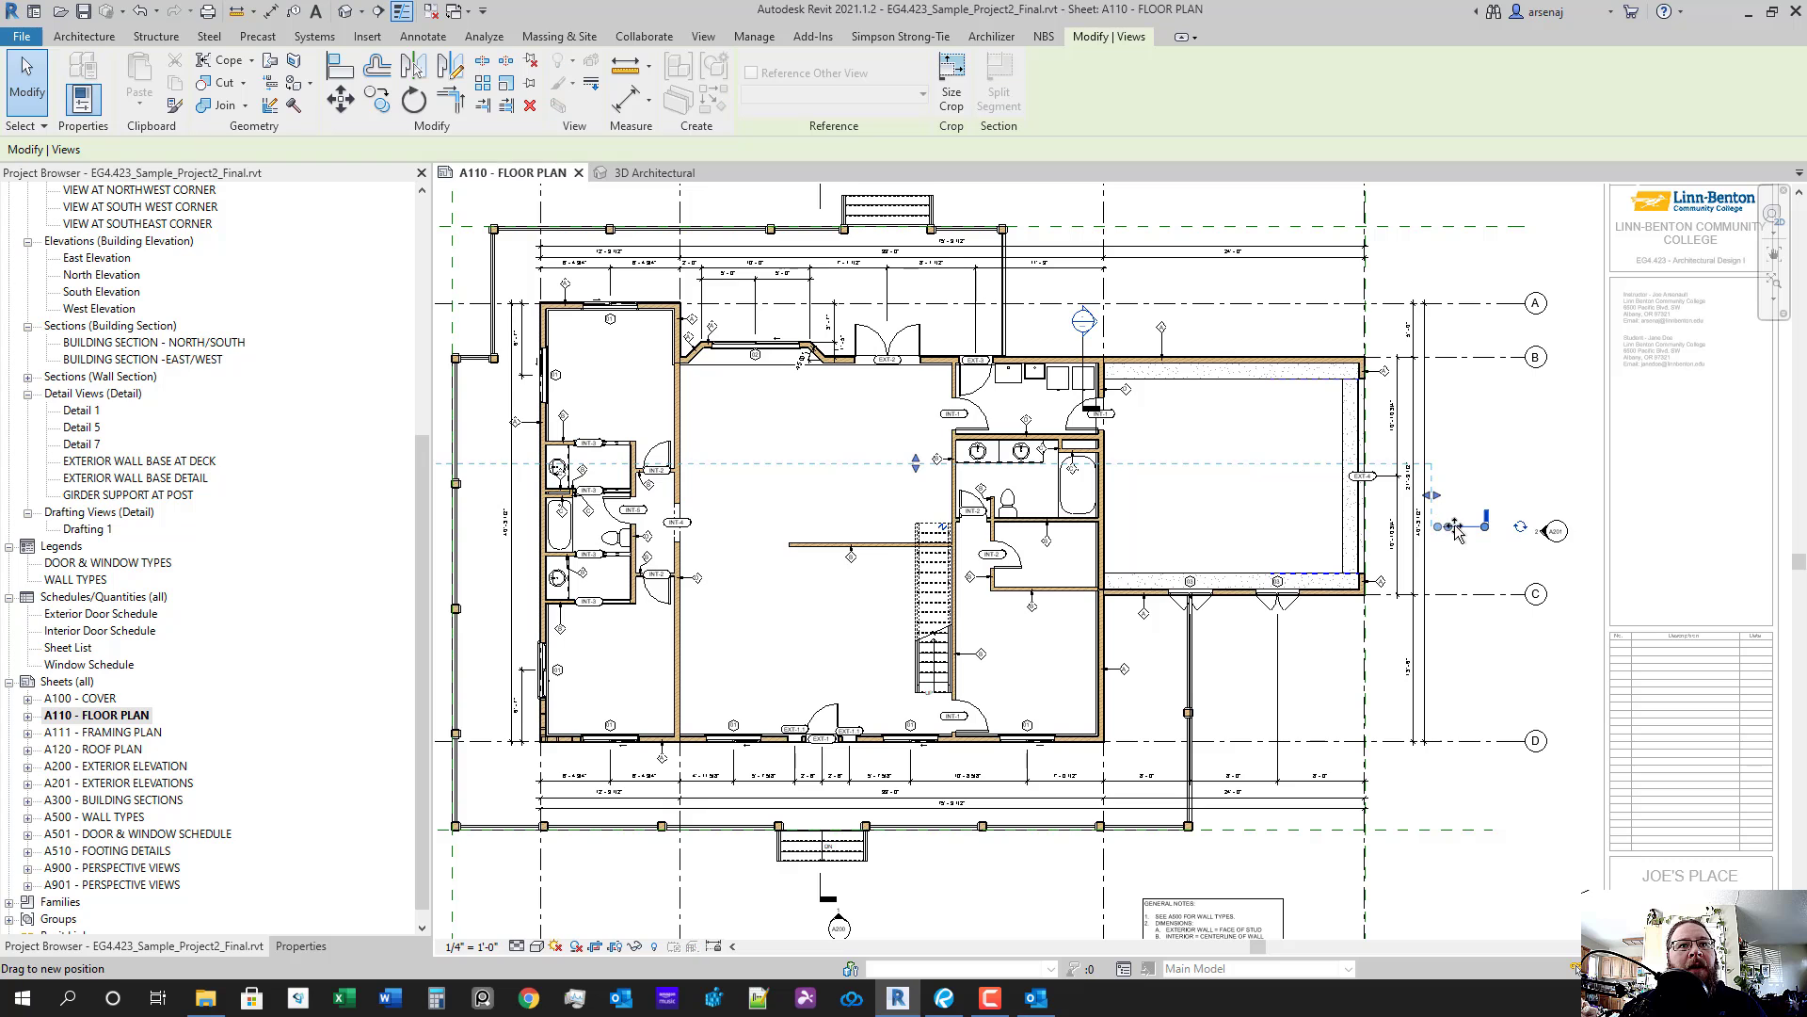
{"action": "left_click", "coordinate": [1488, 590]}
{"action": "scroll", "coordinate": [1337, 513], "scroll_direction": "down", "scroll_amount": 1}
{"action": "left_click_drag", "start_coordinate": [1282, 764], "coordinate": [1368, 738]}
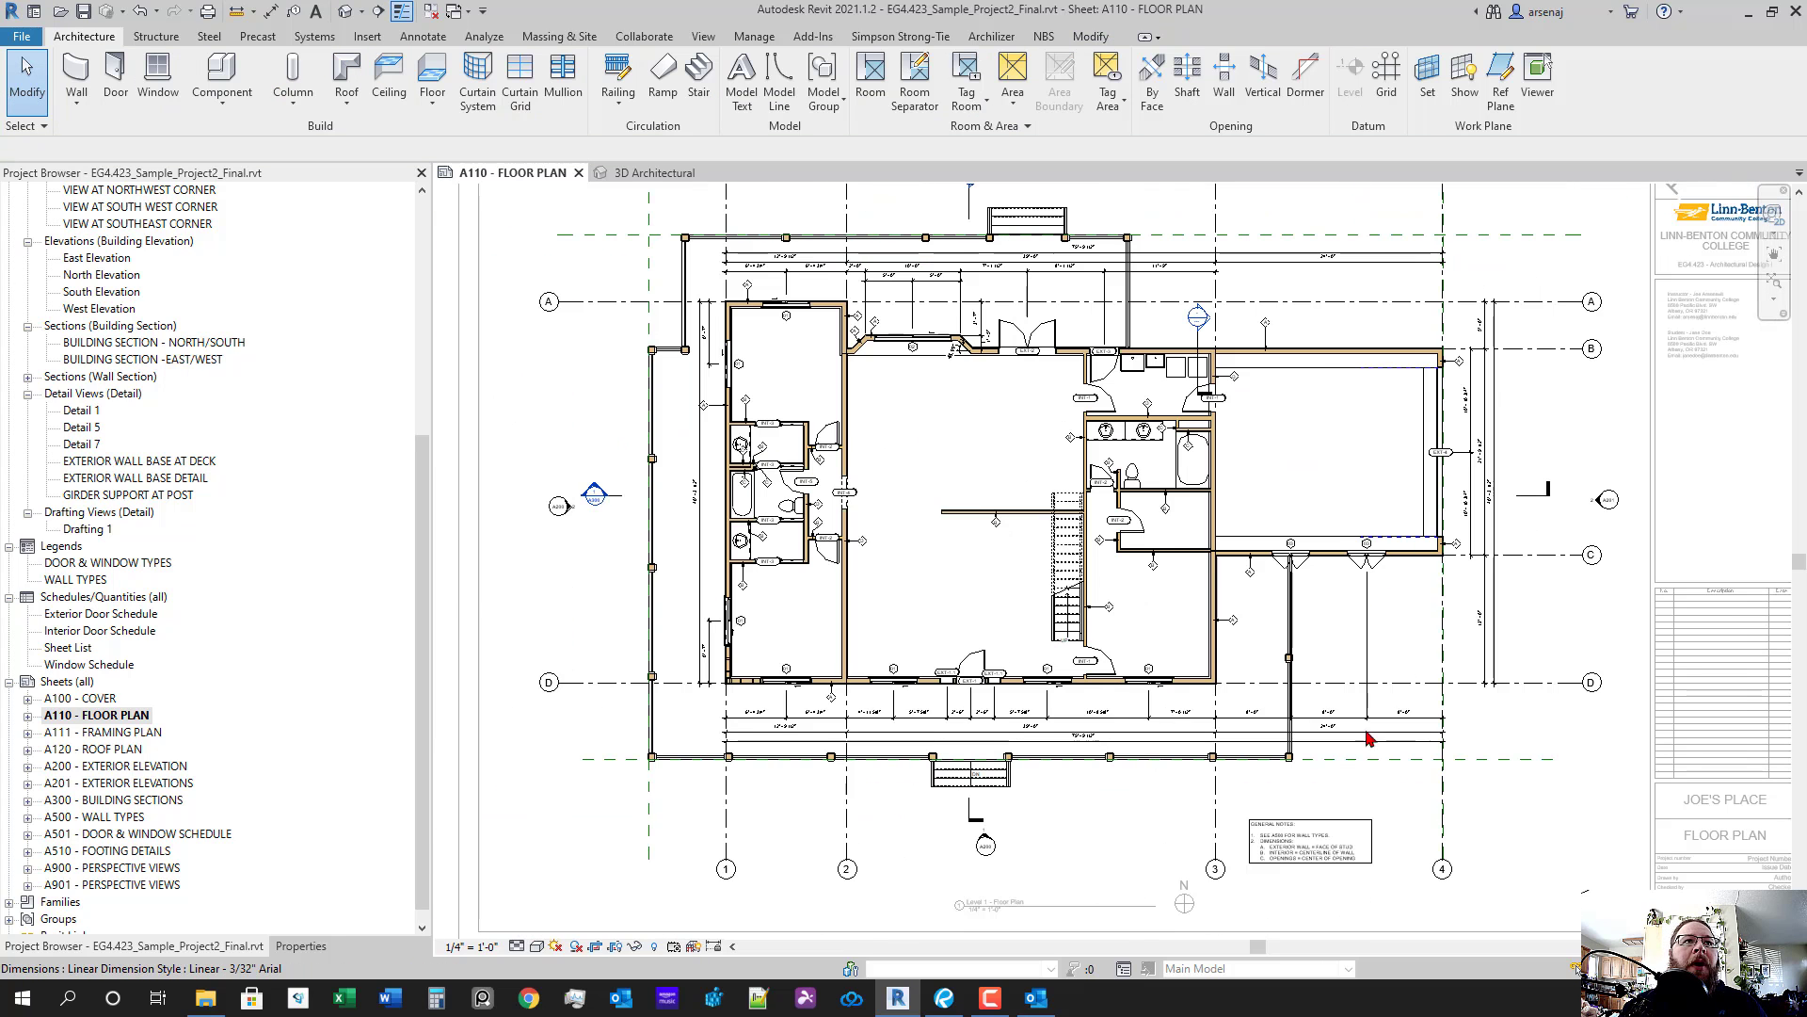
- Cycle the tail at the east end of the east/west section line to a section head
{"action": "left_click", "coordinate": [1545, 508]}
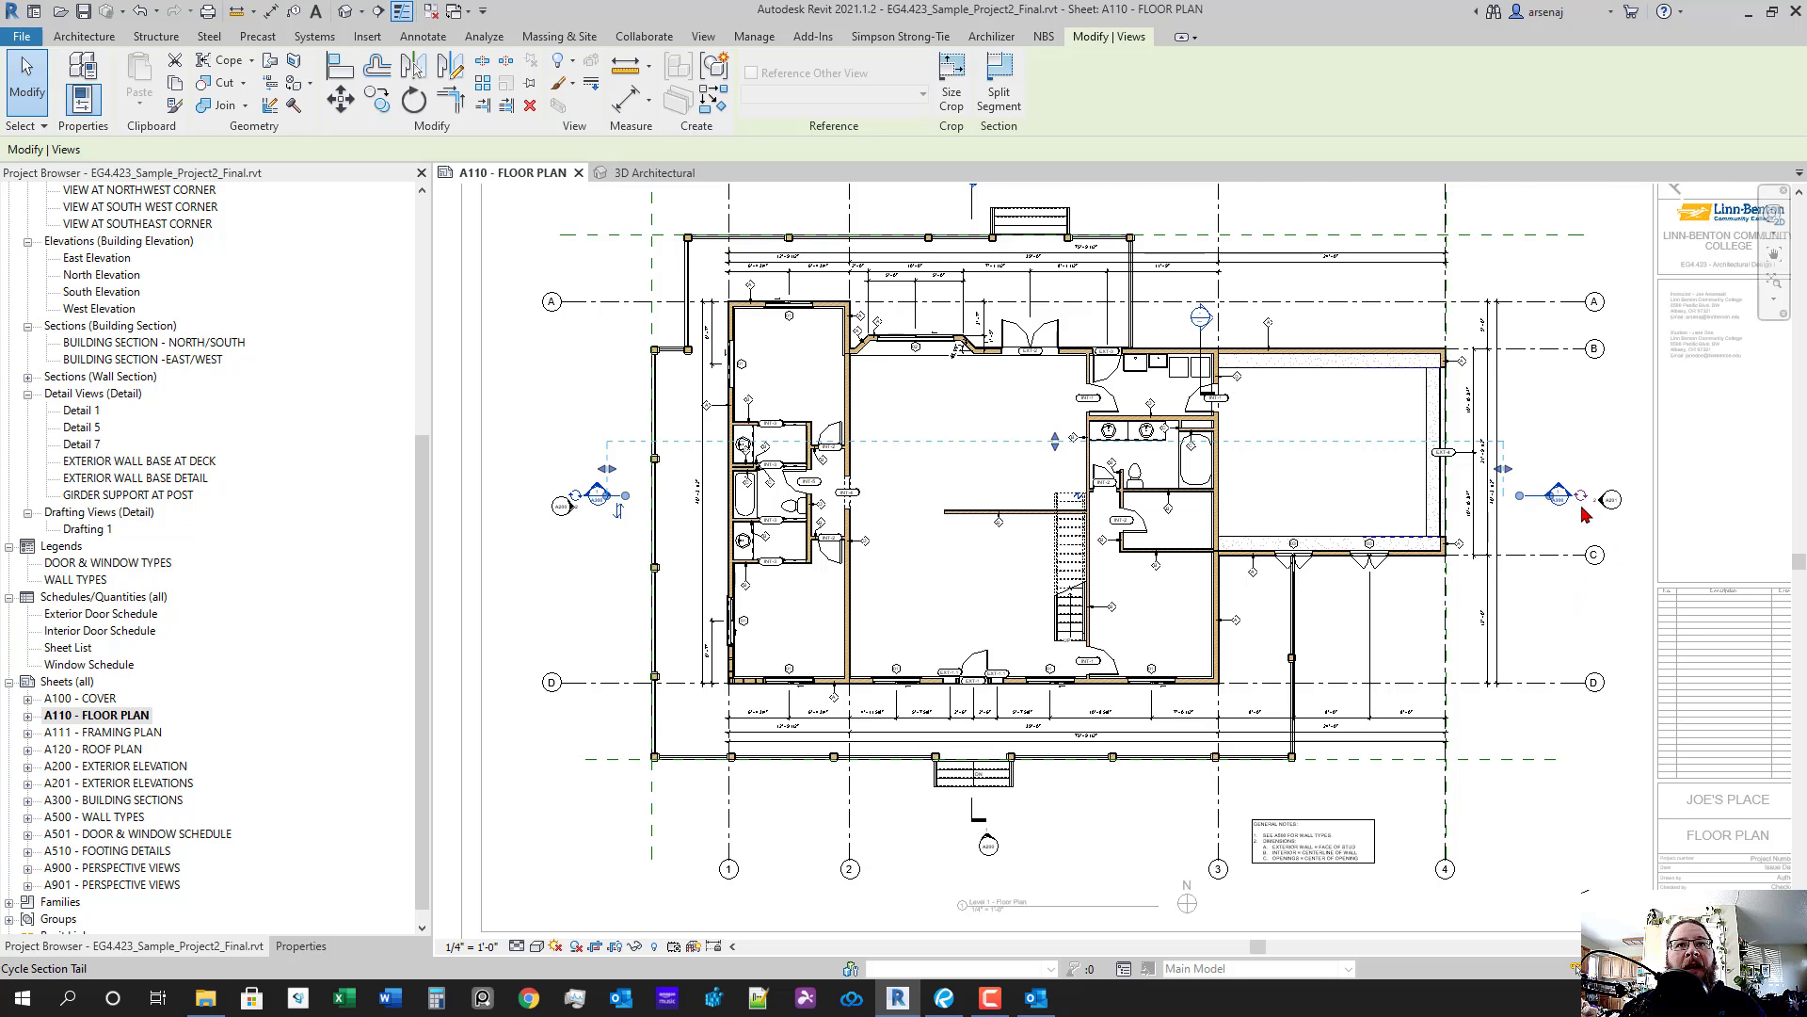
{"action": "scroll", "coordinate": [1577, 508], "scroll_direction": "up", "scroll_amount": 1}
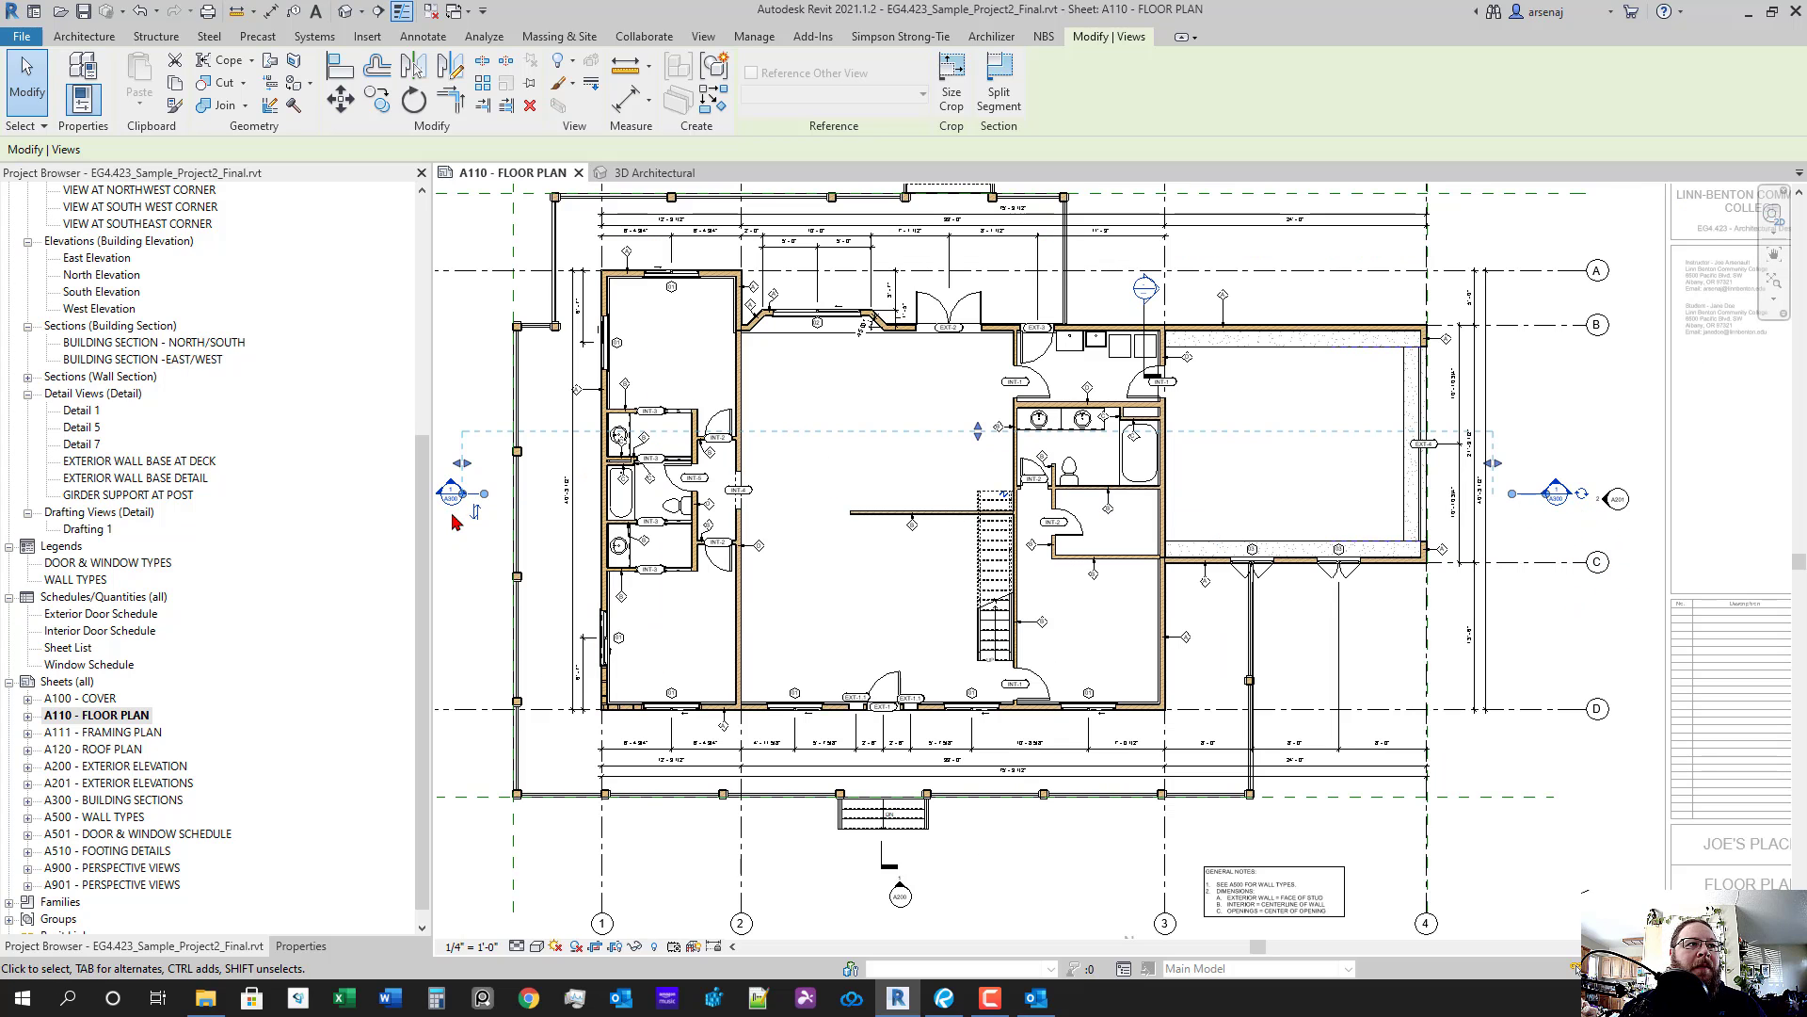
- Cycle the tail at the south end of the north/south building section line to a section head
{"action": "left_click", "coordinate": [1491, 593]}
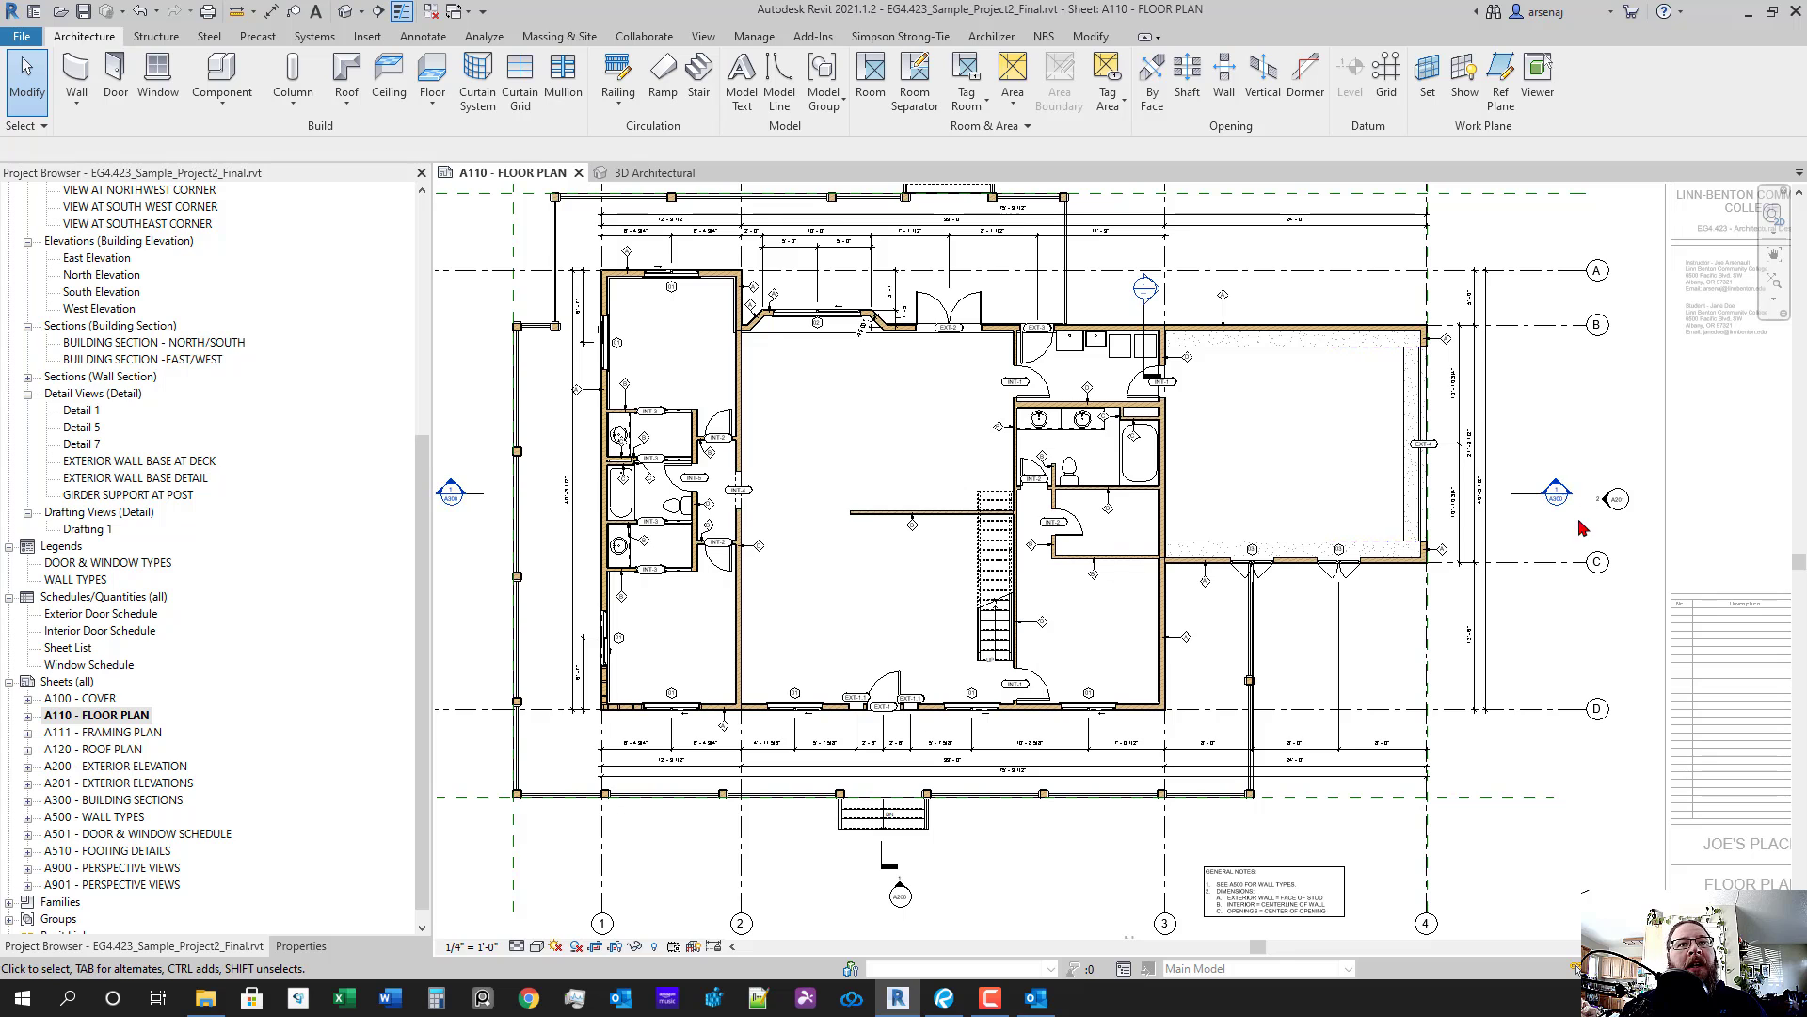
{"action": "scroll", "coordinate": [1360, 706], "scroll_direction": "down", "scroll_amount": 1}
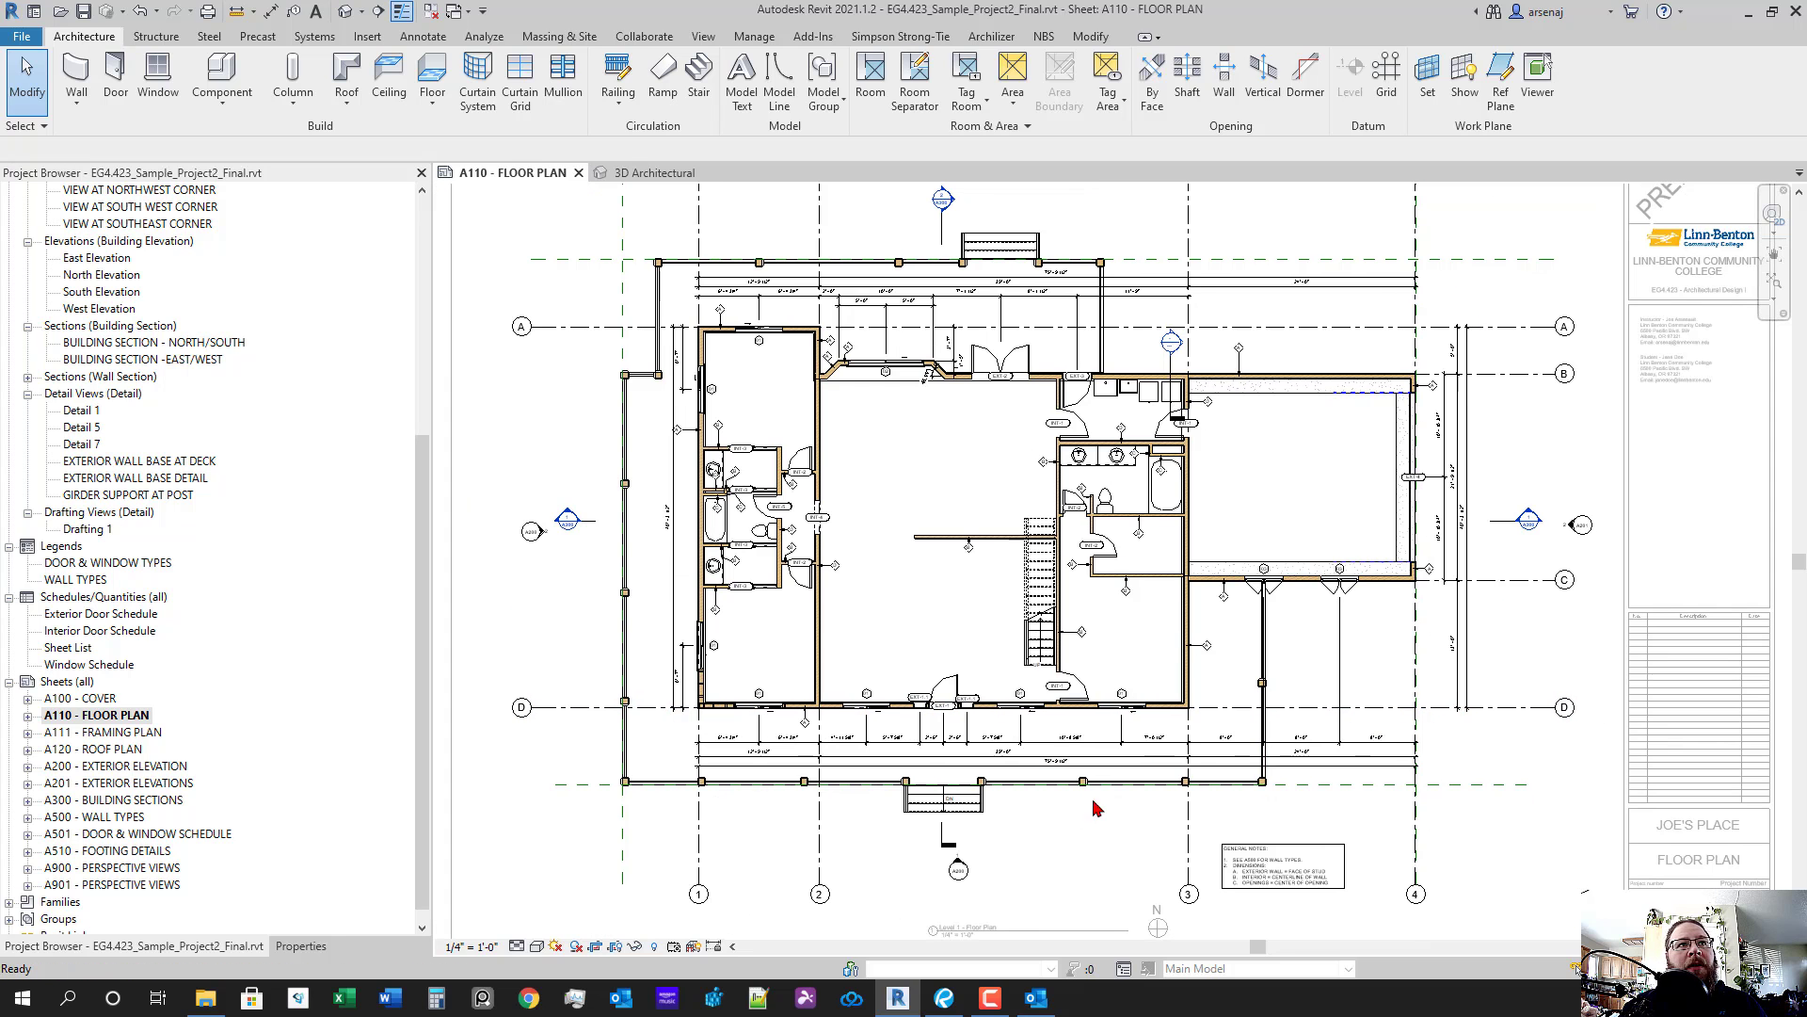
{"action": "left_click", "coordinate": [953, 862]}
{"action": "scroll", "coordinate": [951, 861], "scroll_direction": "up", "scroll_amount": 3}
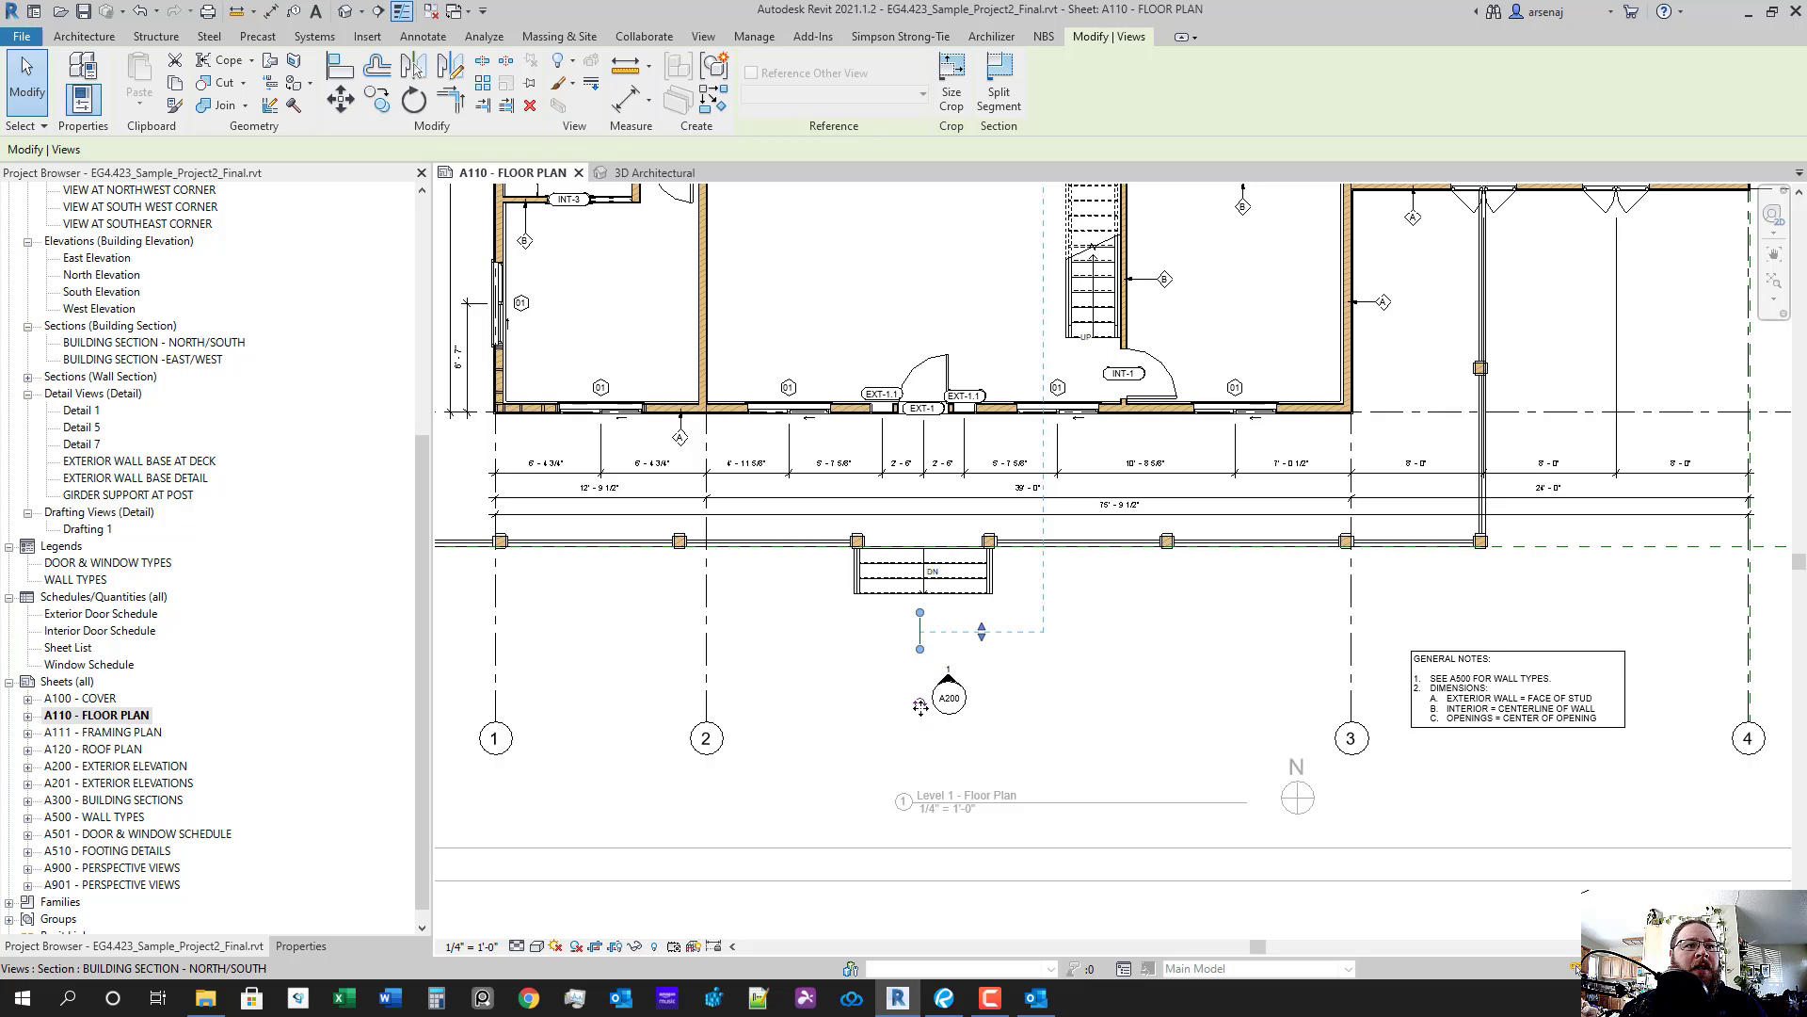
- Move the south elevation marker slightly east, away from the section head below the front steps
{"action": "left_click", "coordinate": [953, 714]}
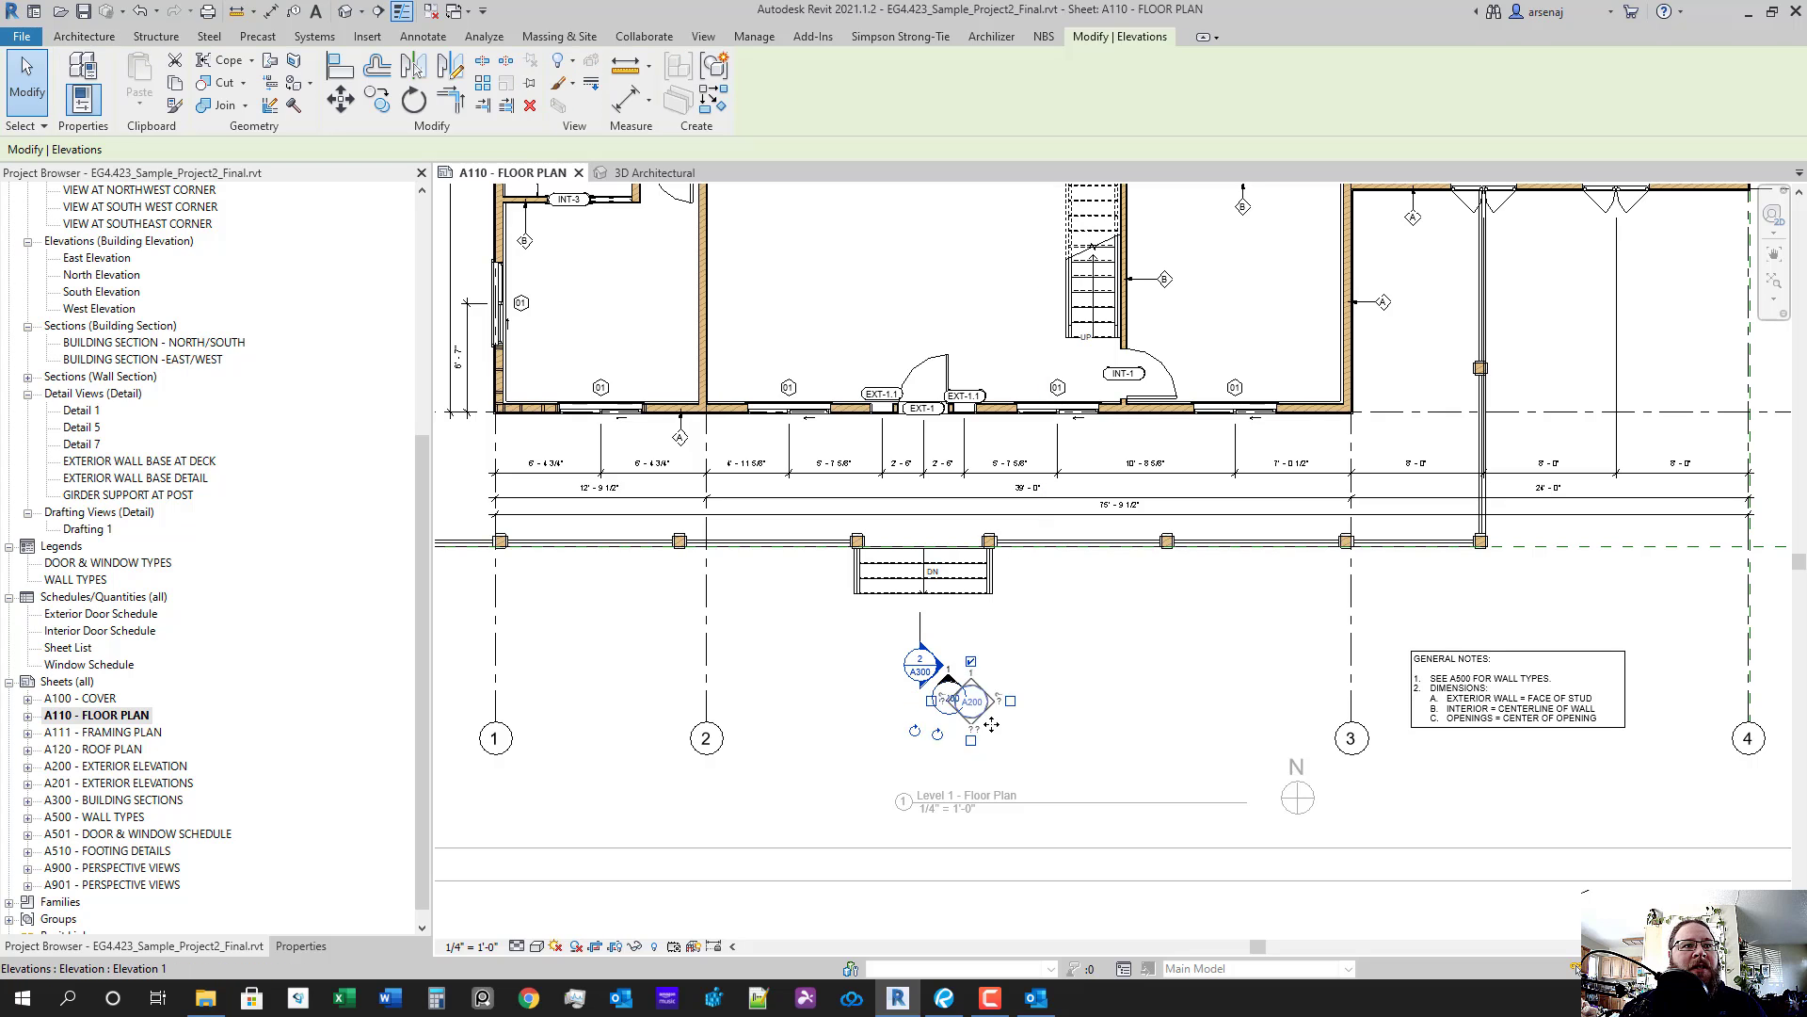
{"action": "left_click_drag", "start_coordinate": [991, 724], "coordinate": [1005, 717]}
{"action": "left_click", "coordinate": [1028, 791]}
{"action": "scroll", "coordinate": [1028, 797], "scroll_direction": "down", "scroll_amount": 3}
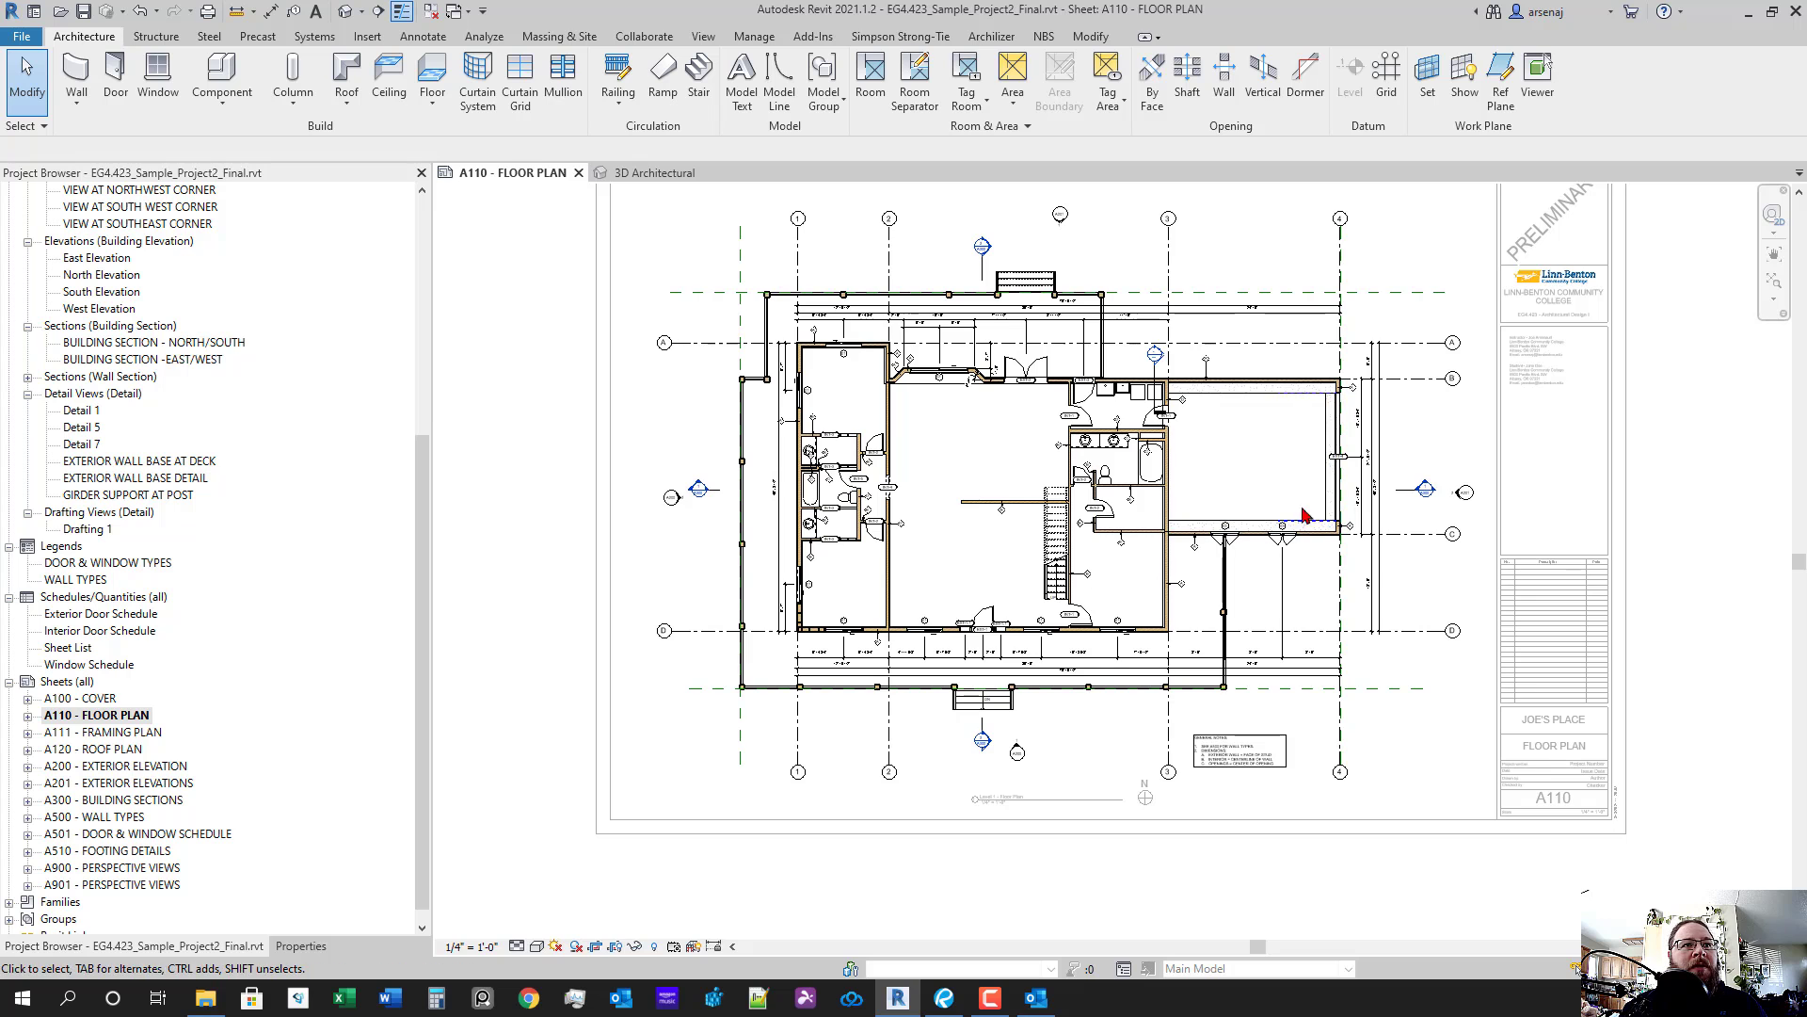
{"action": "scroll", "coordinate": [1305, 515], "scroll_direction": "up", "scroll_amount": 3}
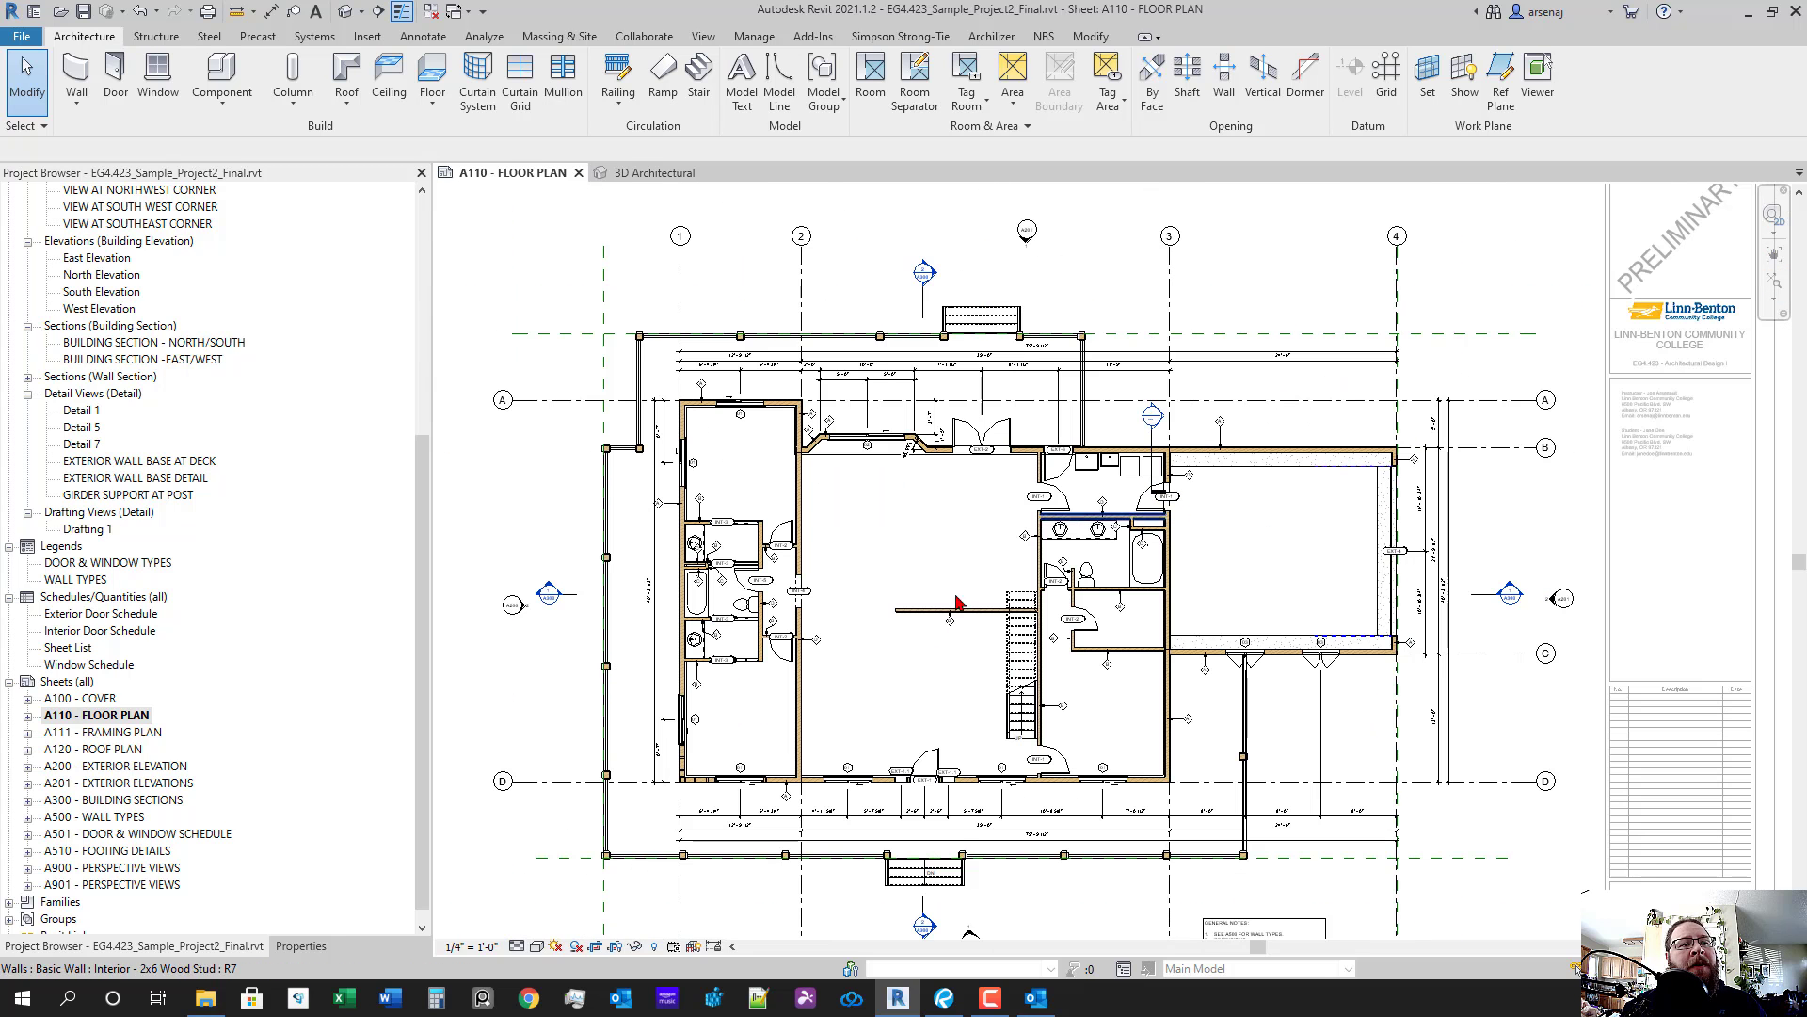
- Switch to the marked-up set in Revu and examine the planting, entourage and section tail comments on page 2
{"action": "left_click", "coordinate": [943, 998]}
{"action": "scroll", "coordinate": [983, 748], "scroll_direction": "up", "scroll_amount": 1}
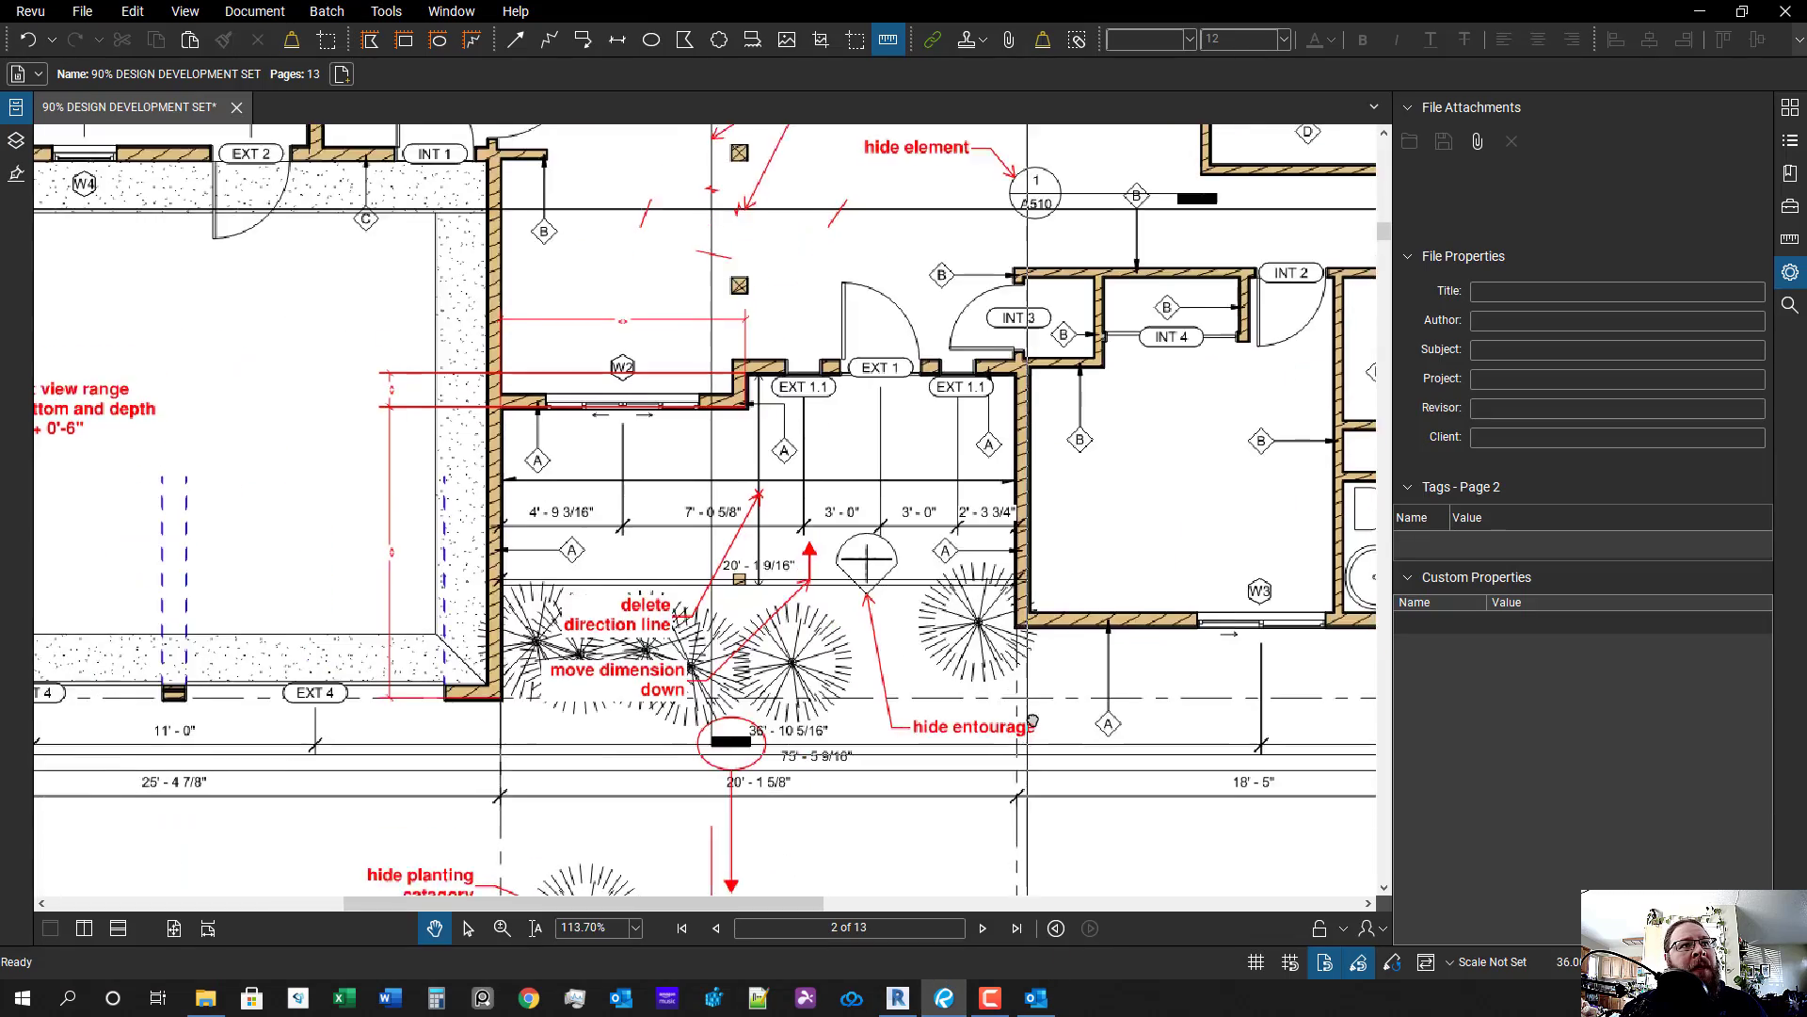
{"action": "scroll", "coordinate": [791, 673], "scroll_direction": "down", "scroll_amount": 5}
{"action": "left_click_drag", "start_coordinate": [779, 672], "coordinate": [822, 647]}
{"action": "scroll", "coordinate": [633, 698], "scroll_direction": "up", "scroll_amount": 4}
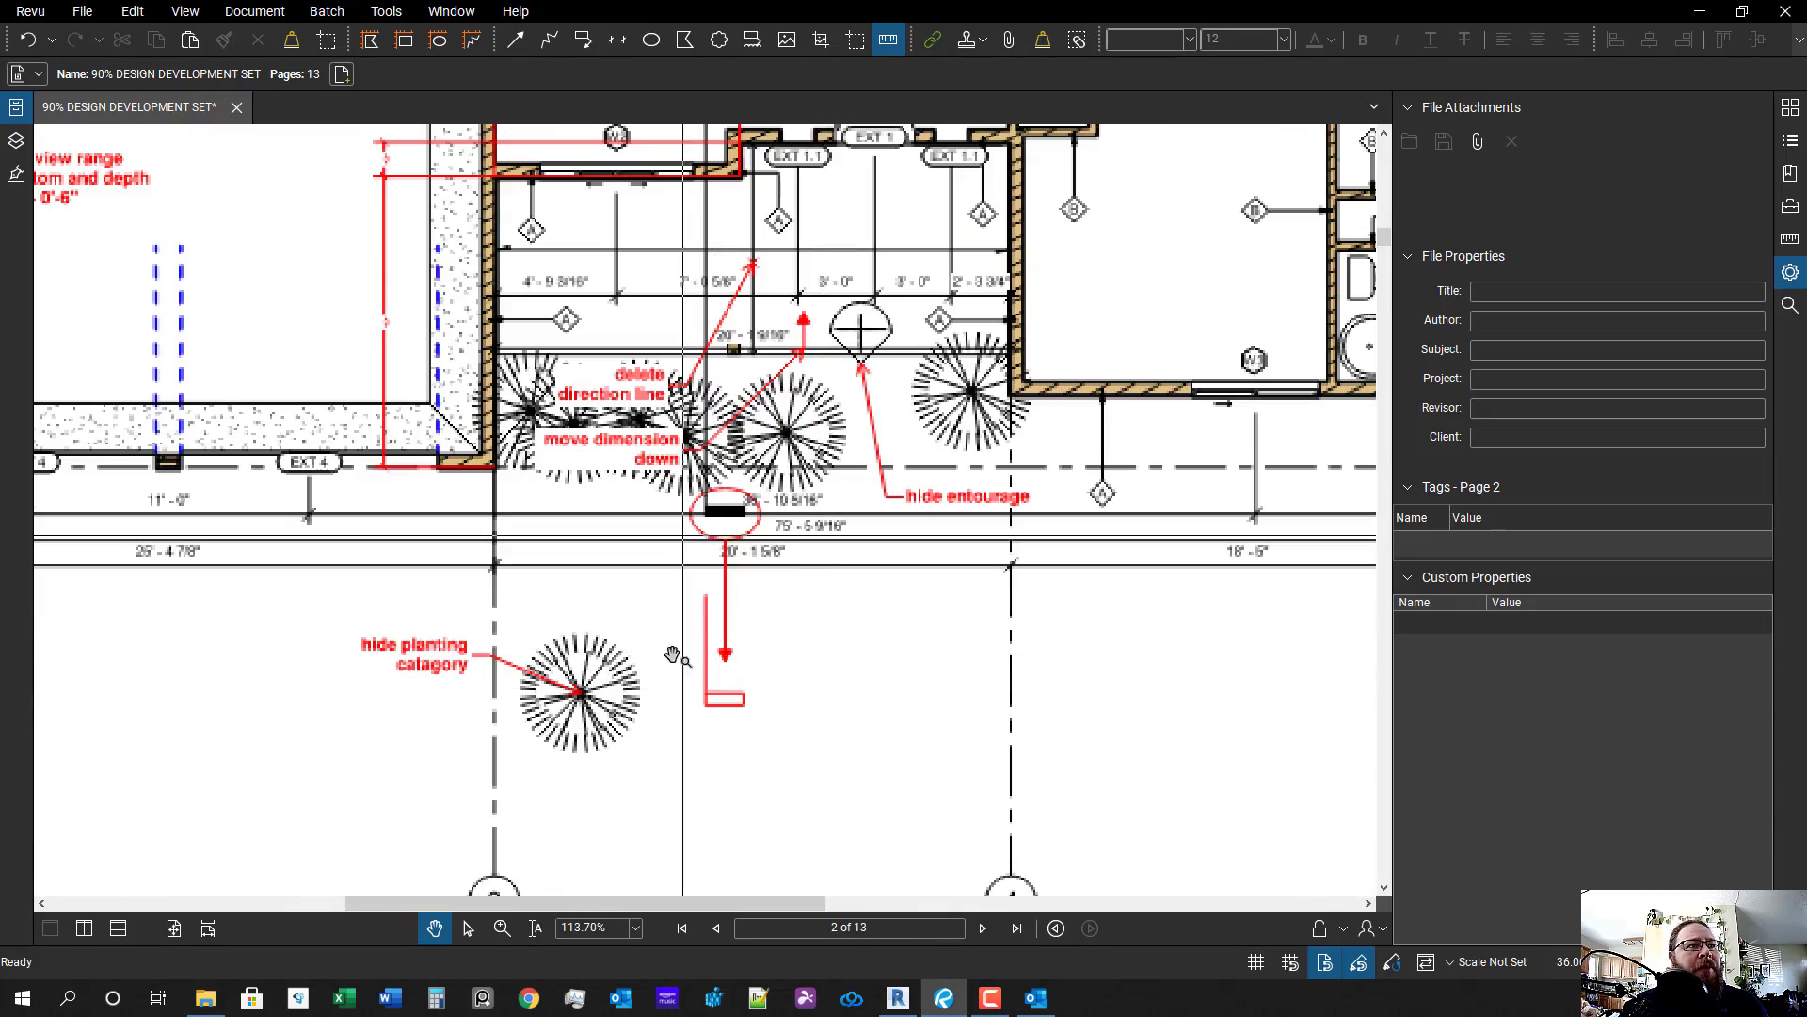
{"action": "left_click_drag", "start_coordinate": [748, 708], "coordinate": [816, 779]}
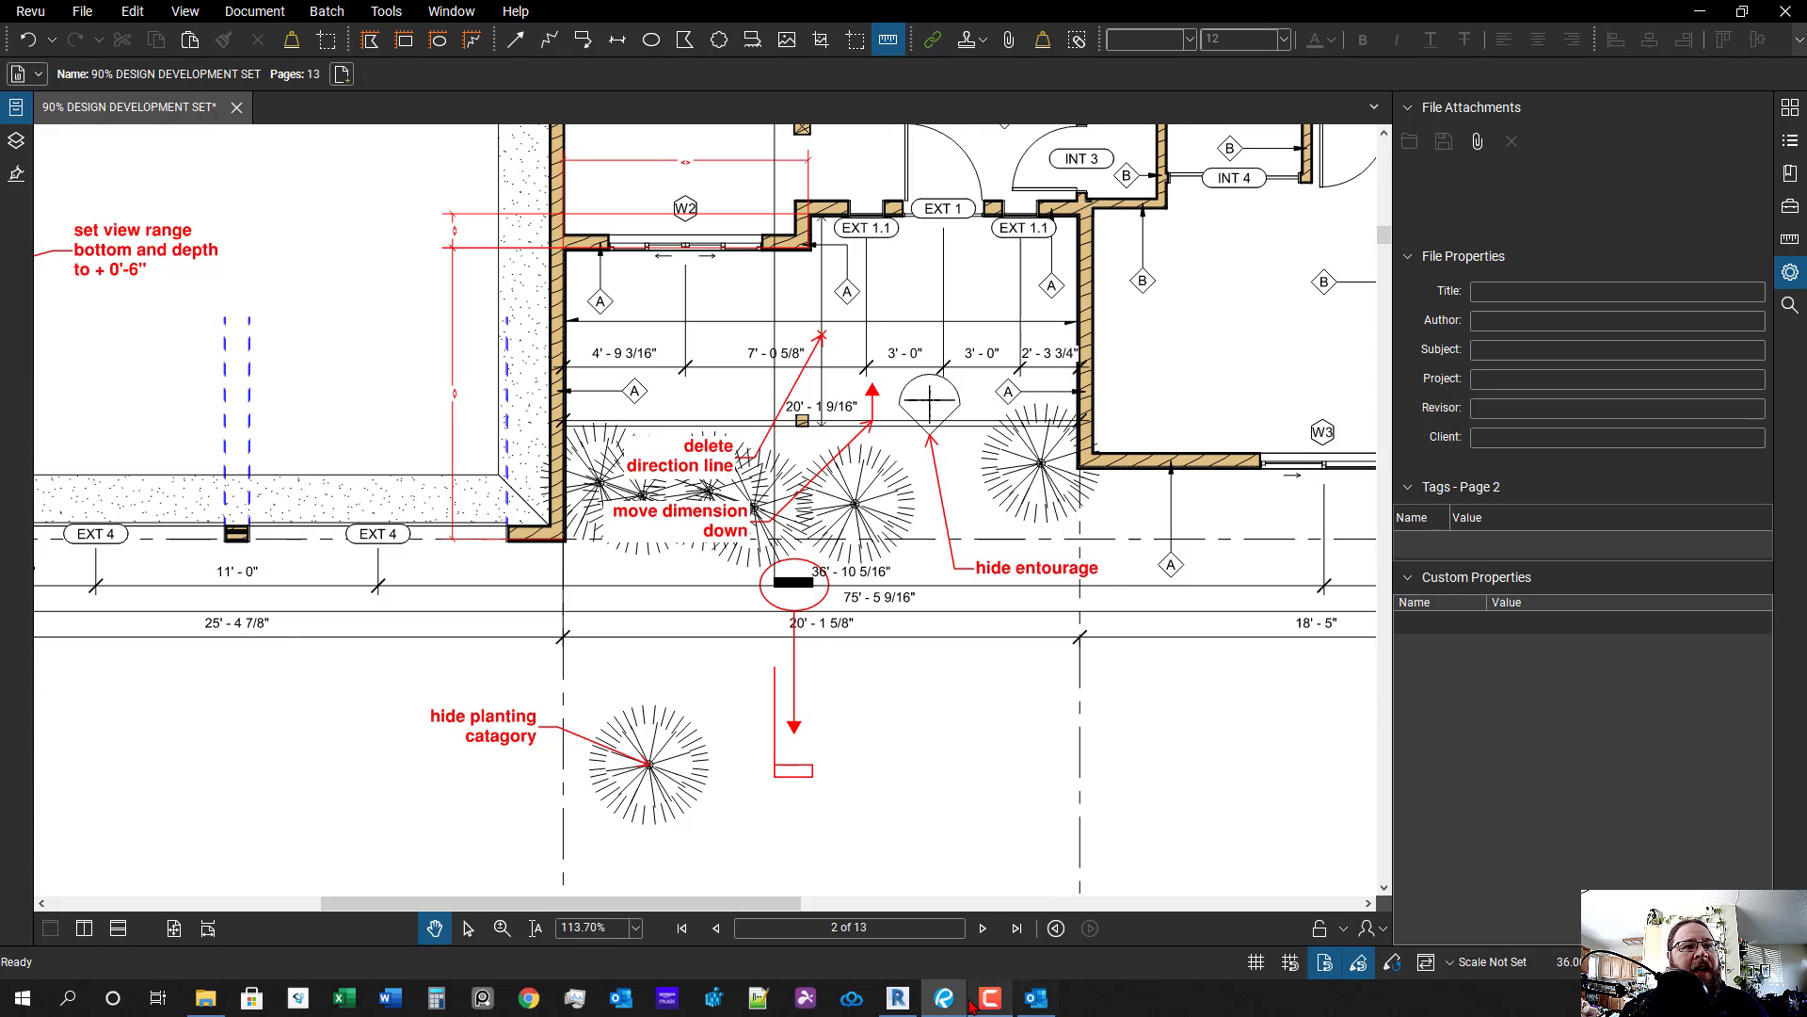
- Switch back to Revit and turn on the Entourage, Planting and Site categories in the Level 1 floor plan's visibility/graphics overrides
{"action": "left_click", "coordinate": [899, 998]}
{"action": "scroll", "coordinate": [941, 680], "scroll_direction": "up", "scroll_amount": 3}
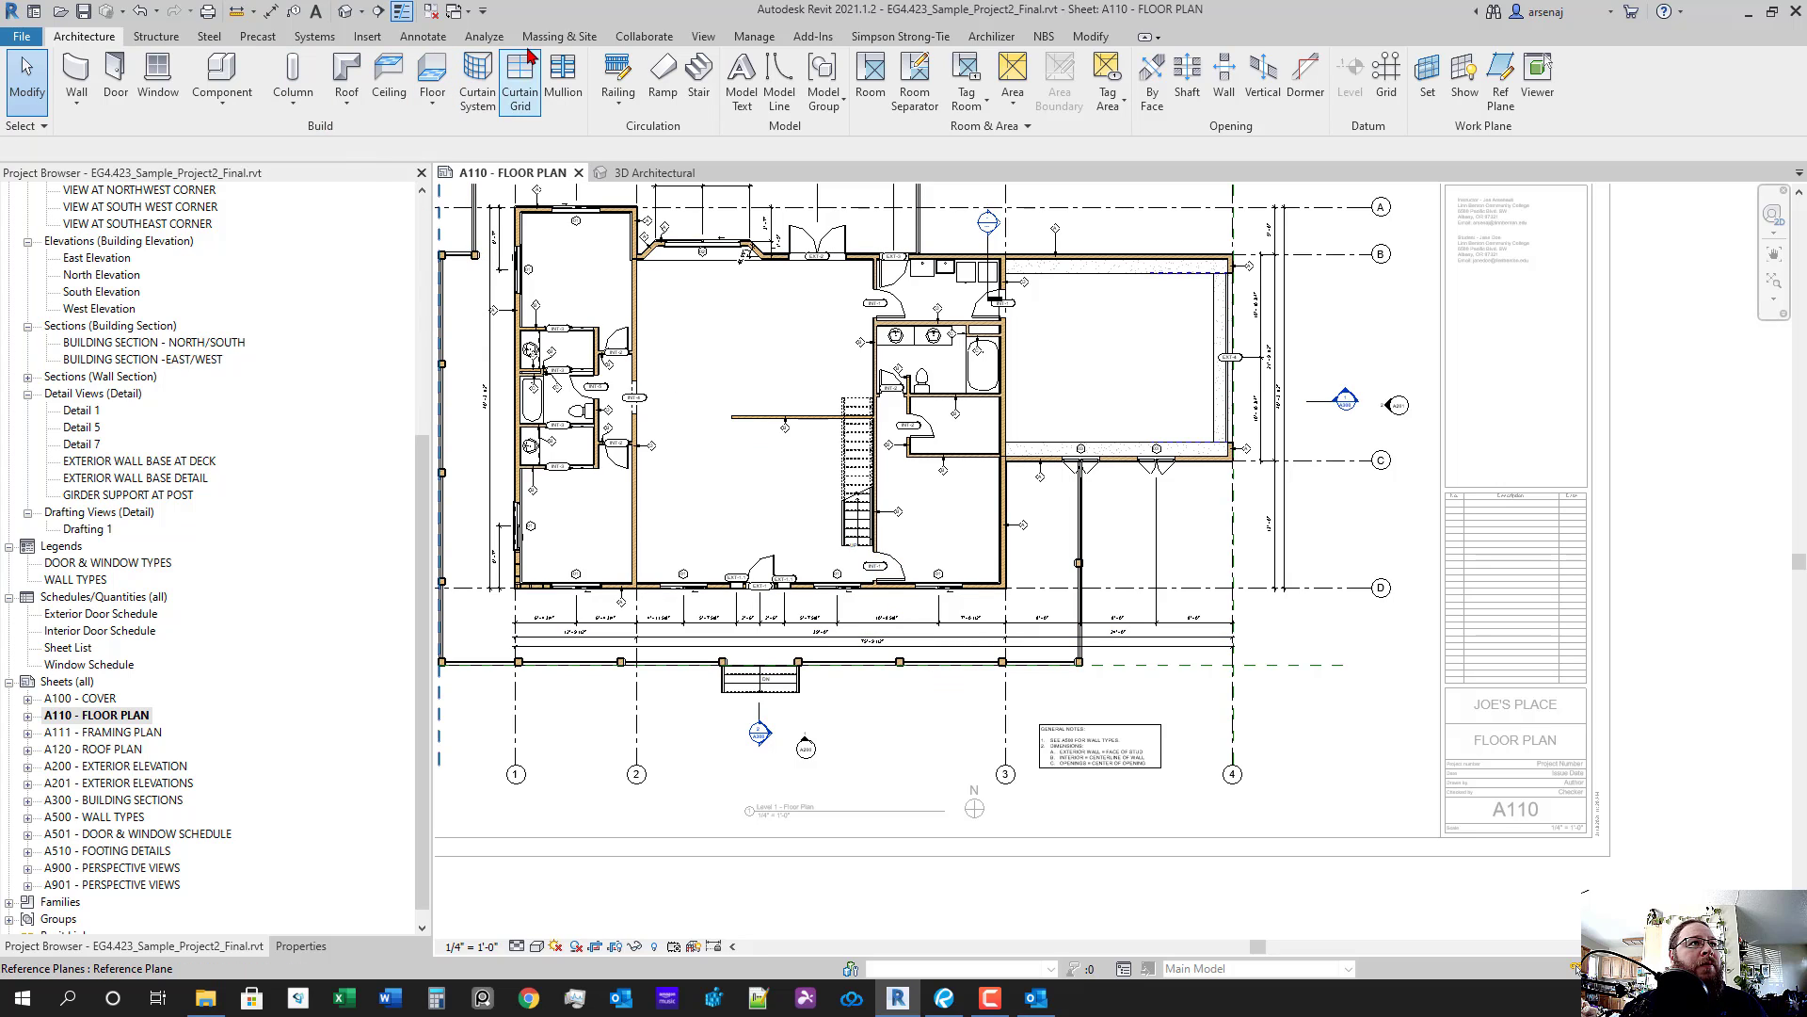
{"action": "left_click", "coordinate": [701, 37]}
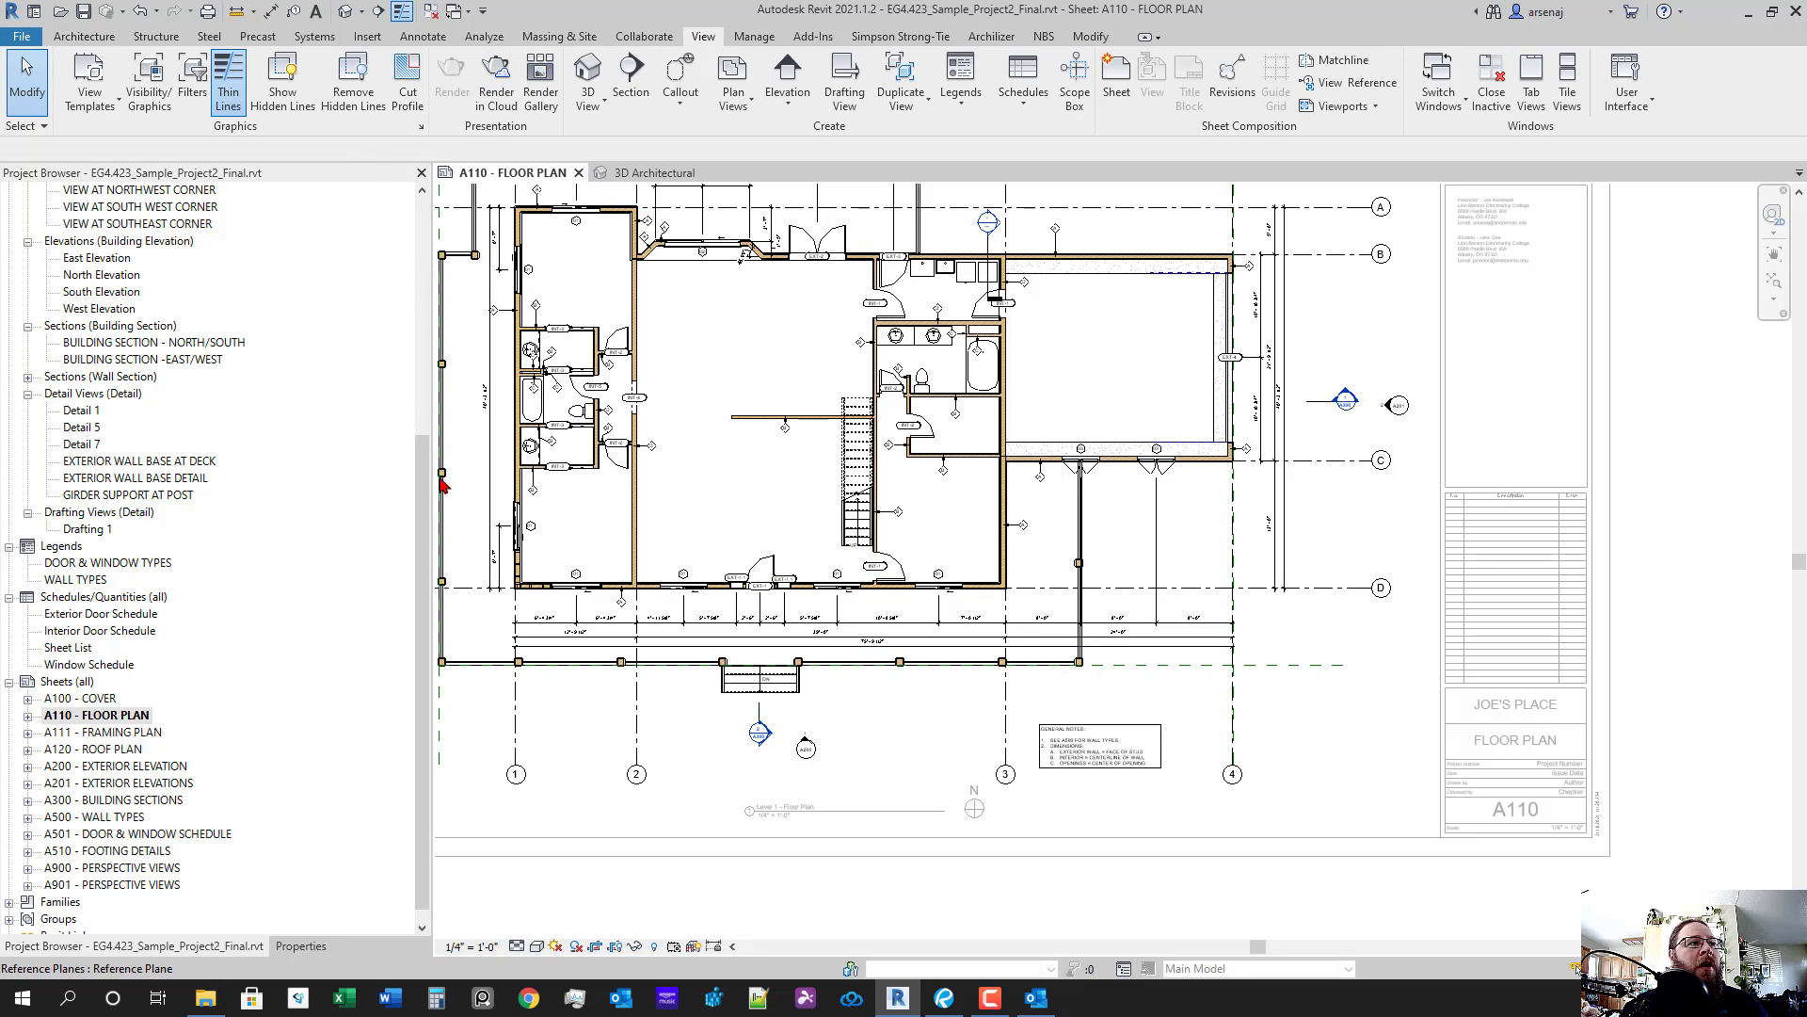
{"action": "left_click", "coordinate": [302, 947]}
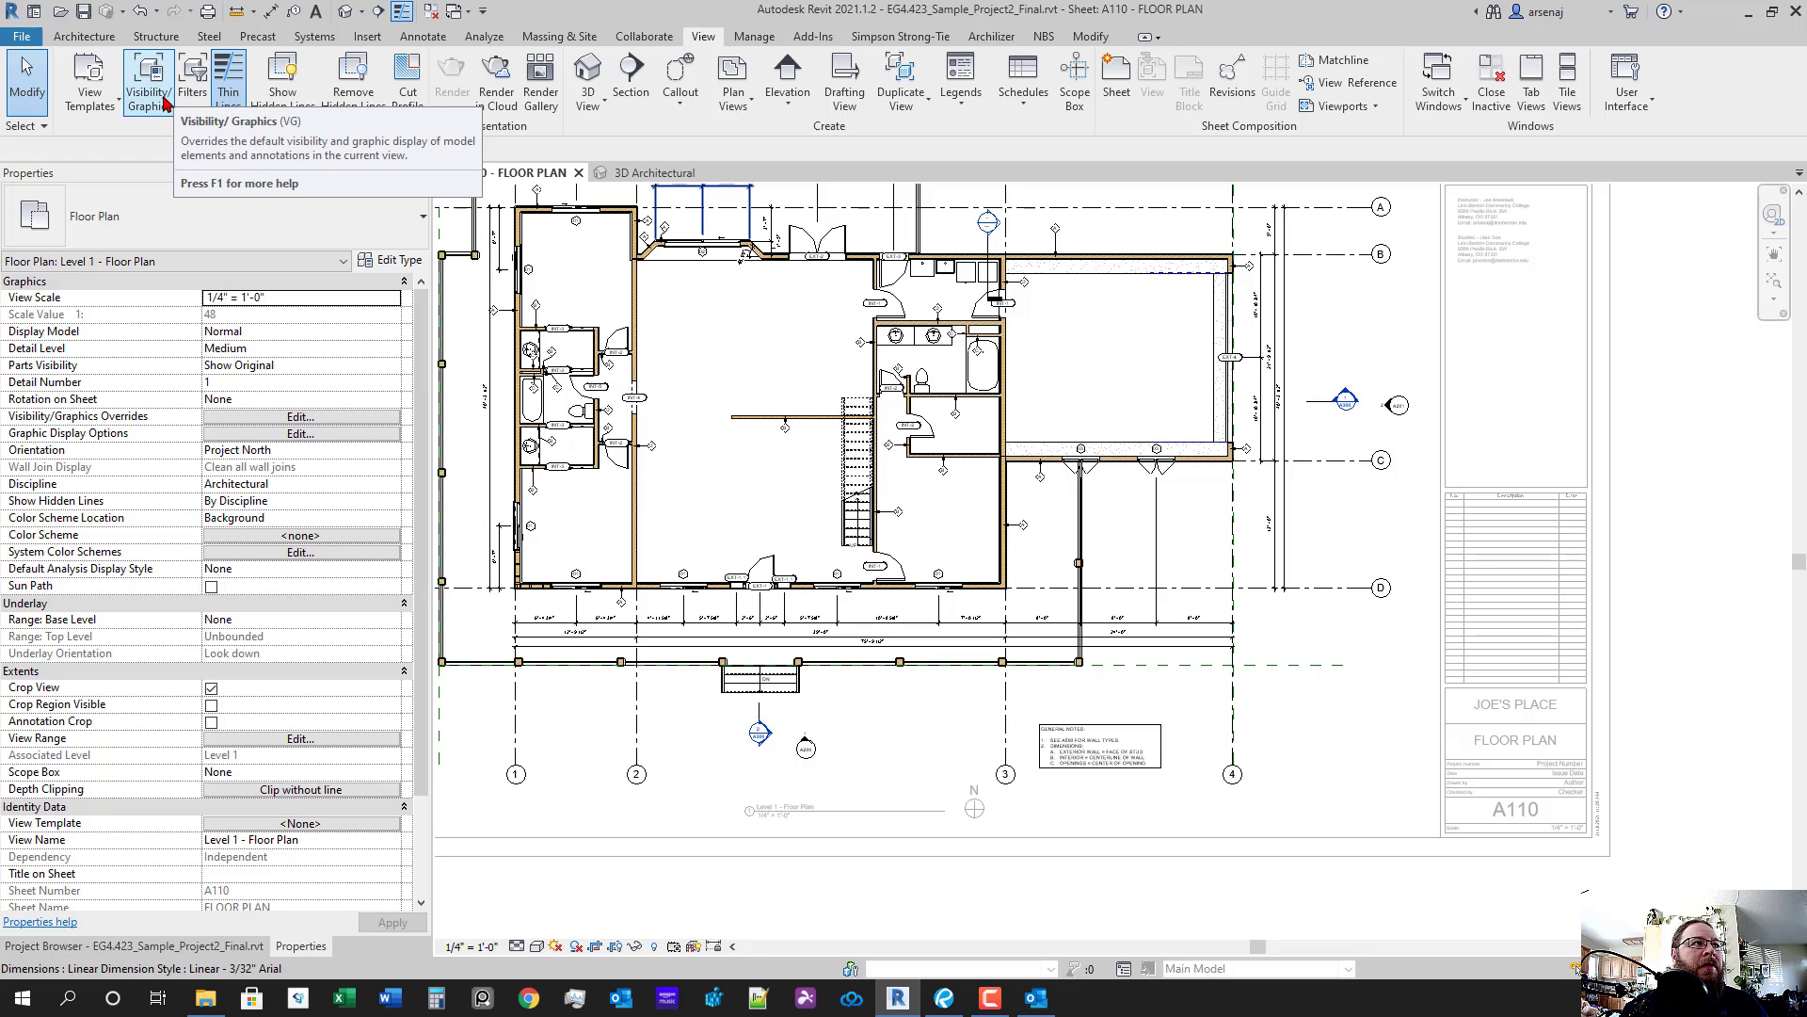
{"action": "left_click", "coordinate": [316, 420]}
{"action": "left_click", "coordinate": [440, 458]}
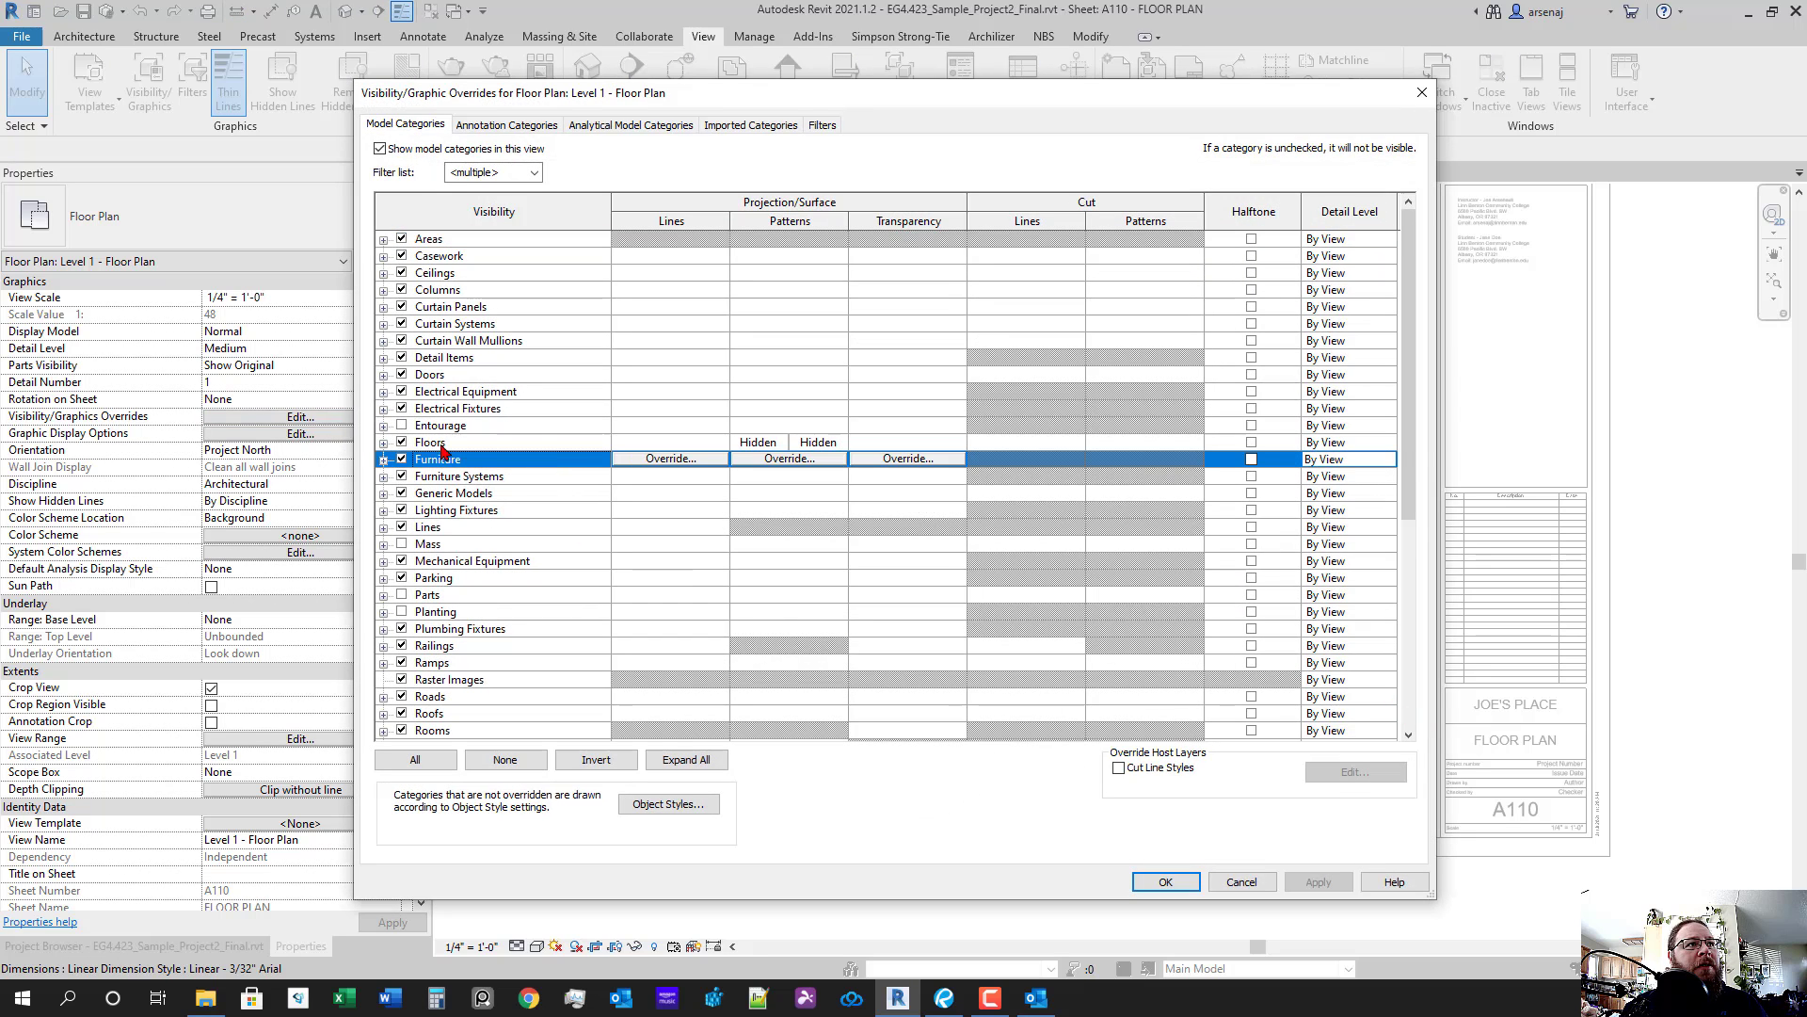
{"action": "left_click", "coordinate": [403, 425]}
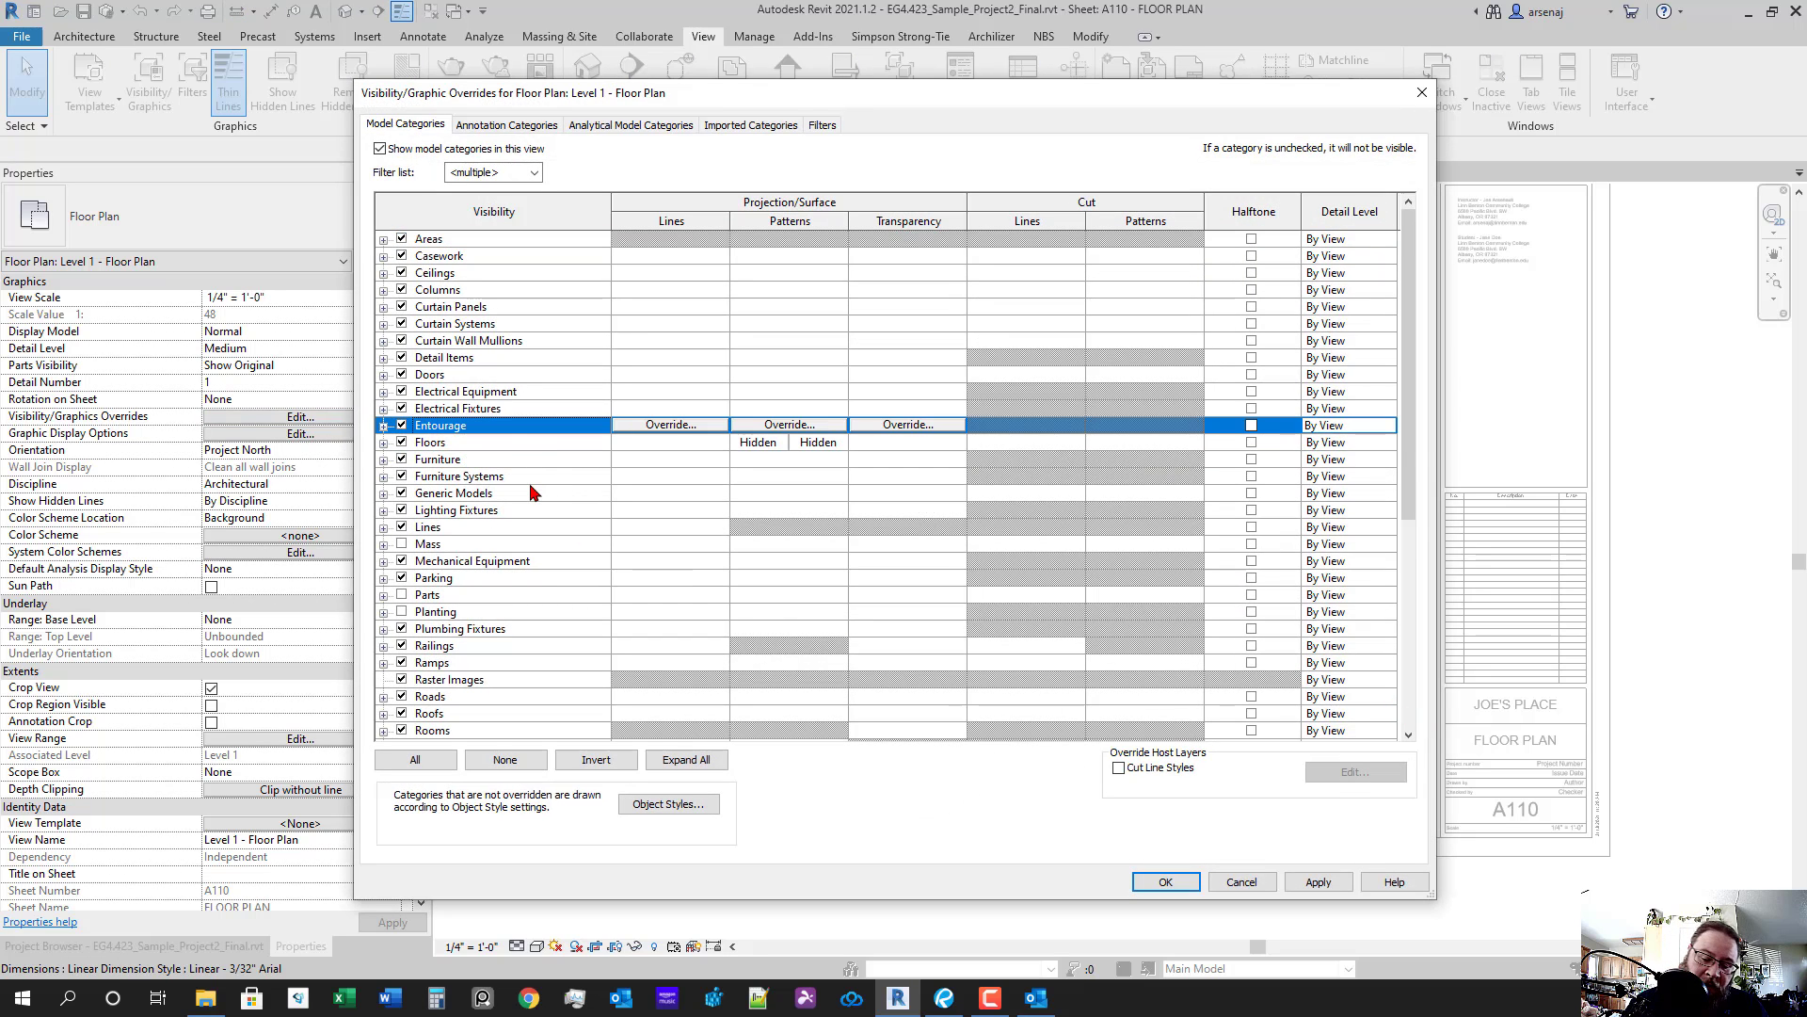
{"action": "key", "text": "p"}
{"action": "left_click", "coordinate": [405, 612]}
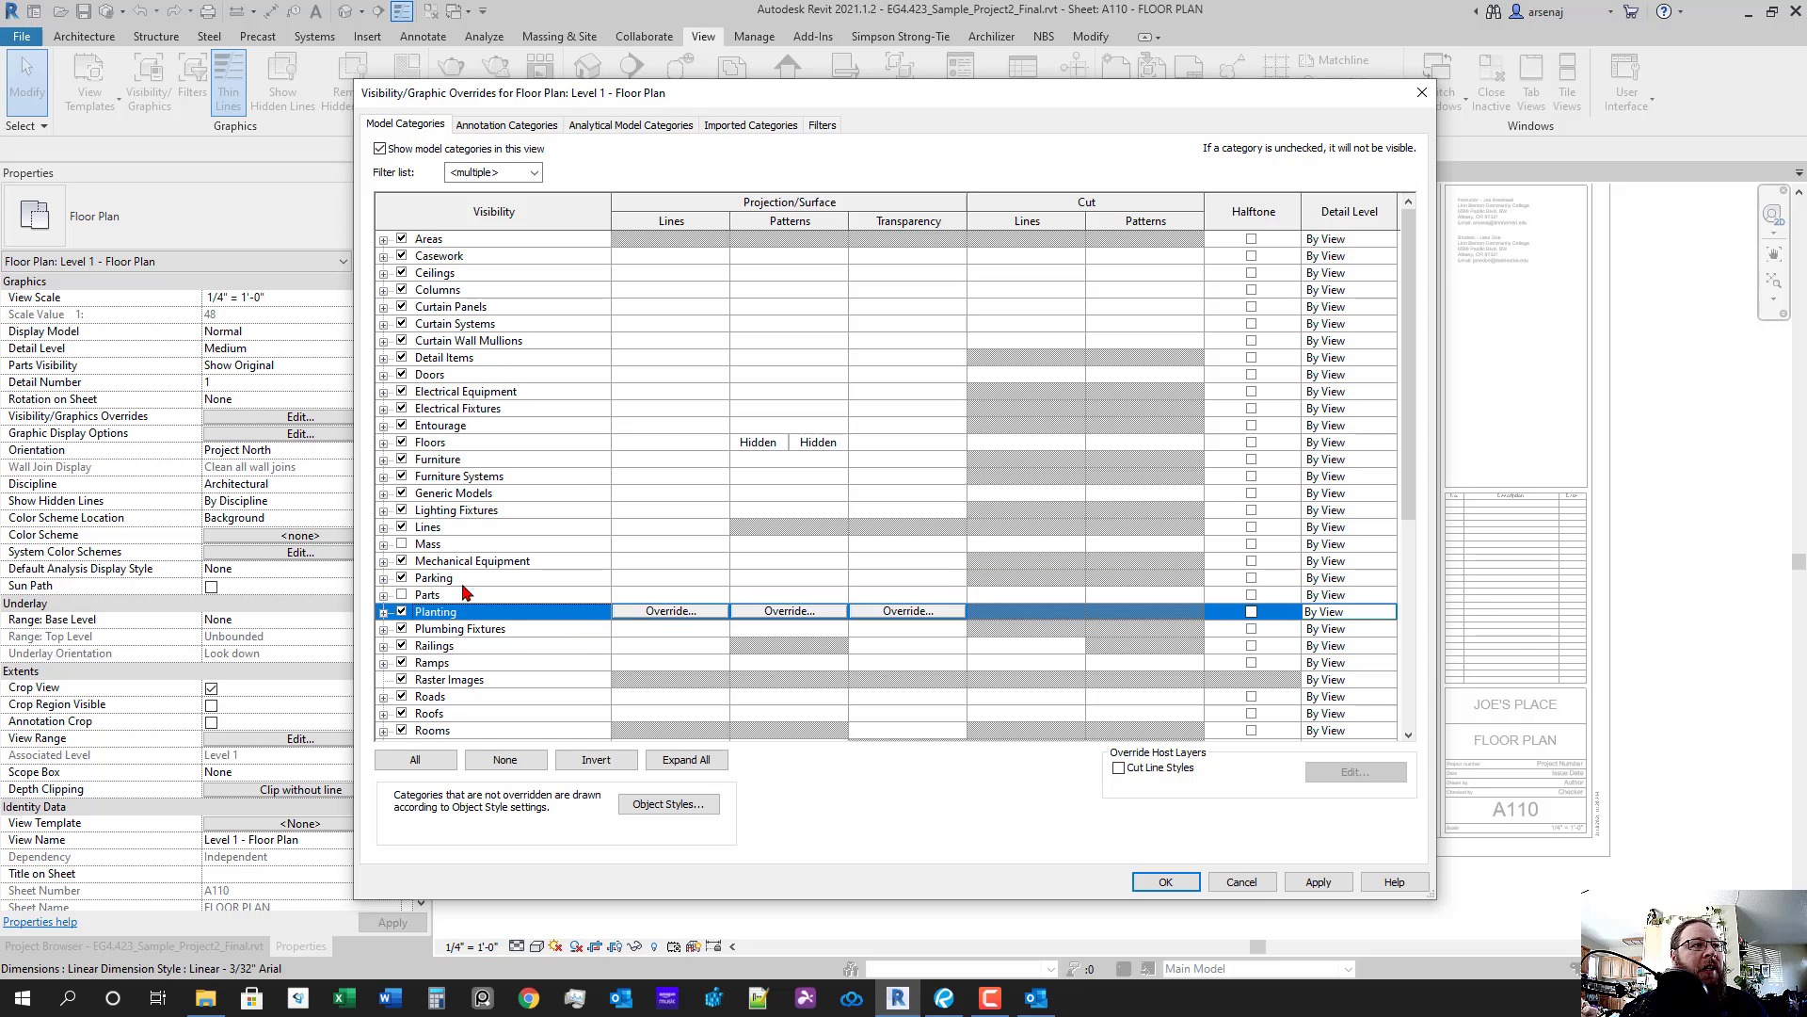
{"action": "scroll", "coordinate": [419, 584], "scroll_direction": "down", "scroll_amount": 5}
{"action": "left_click", "coordinate": [402, 510]}
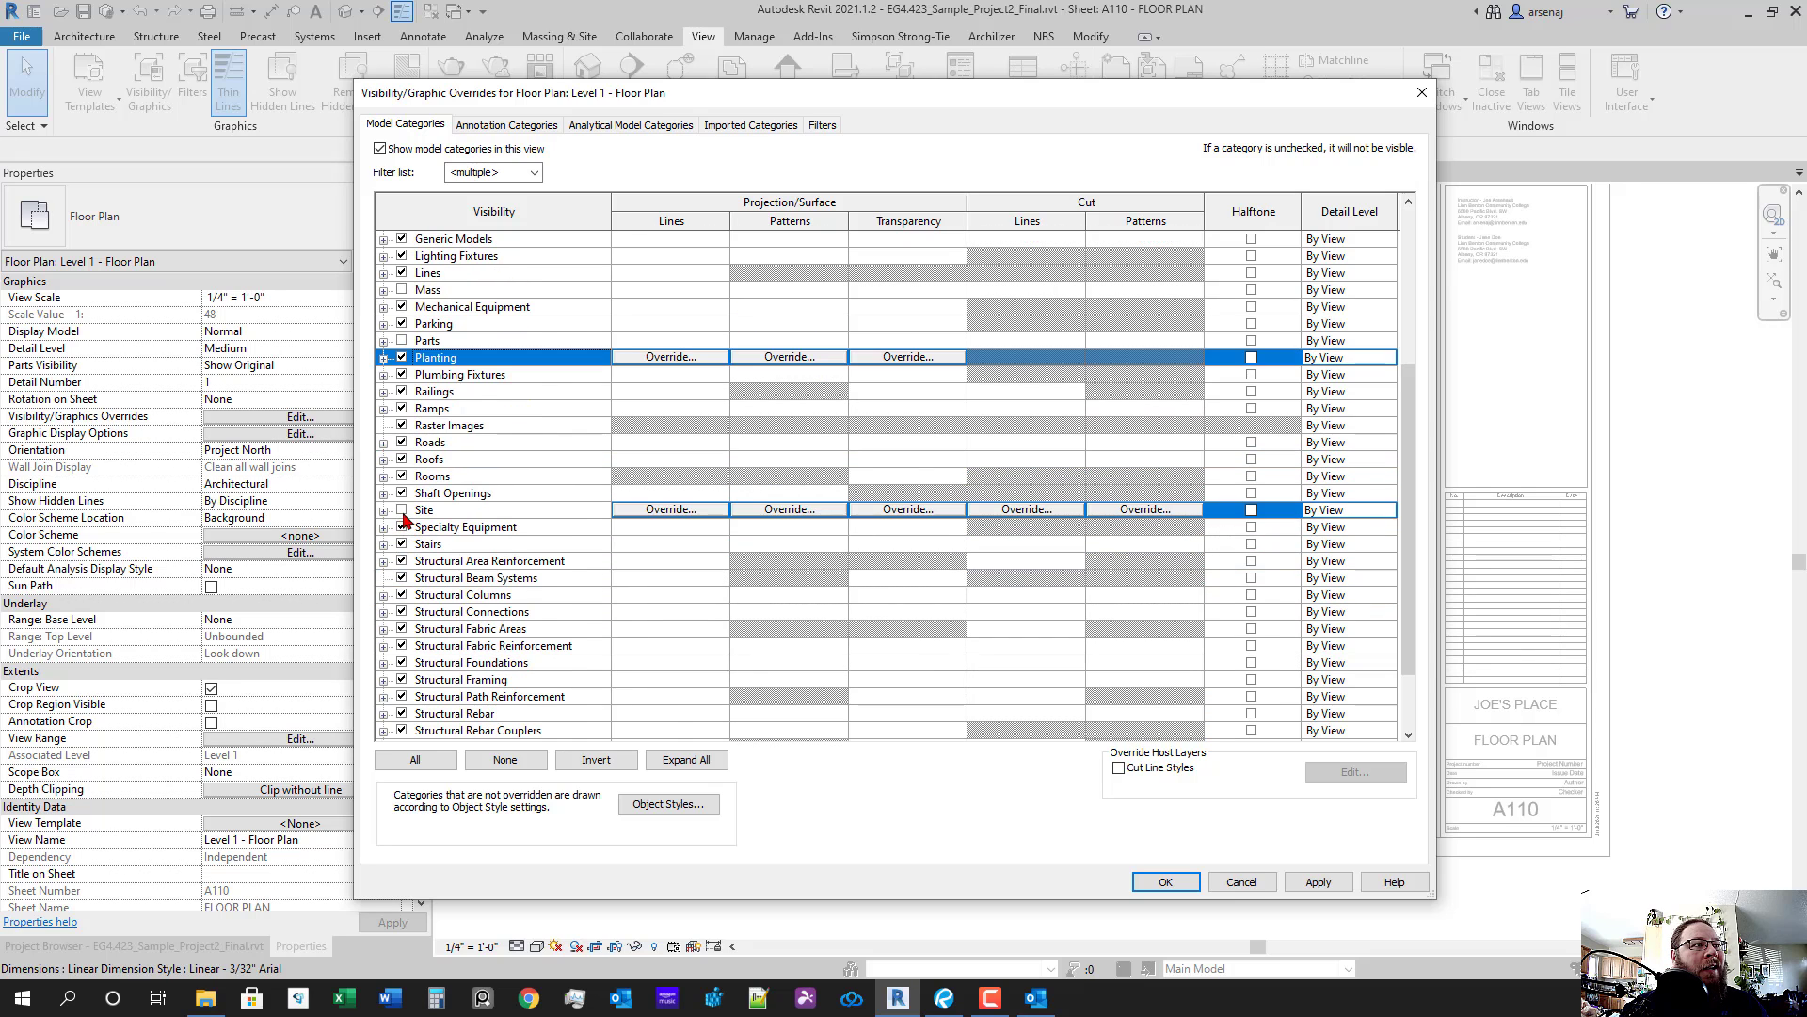
{"action": "left_click", "coordinate": [1167, 885]}
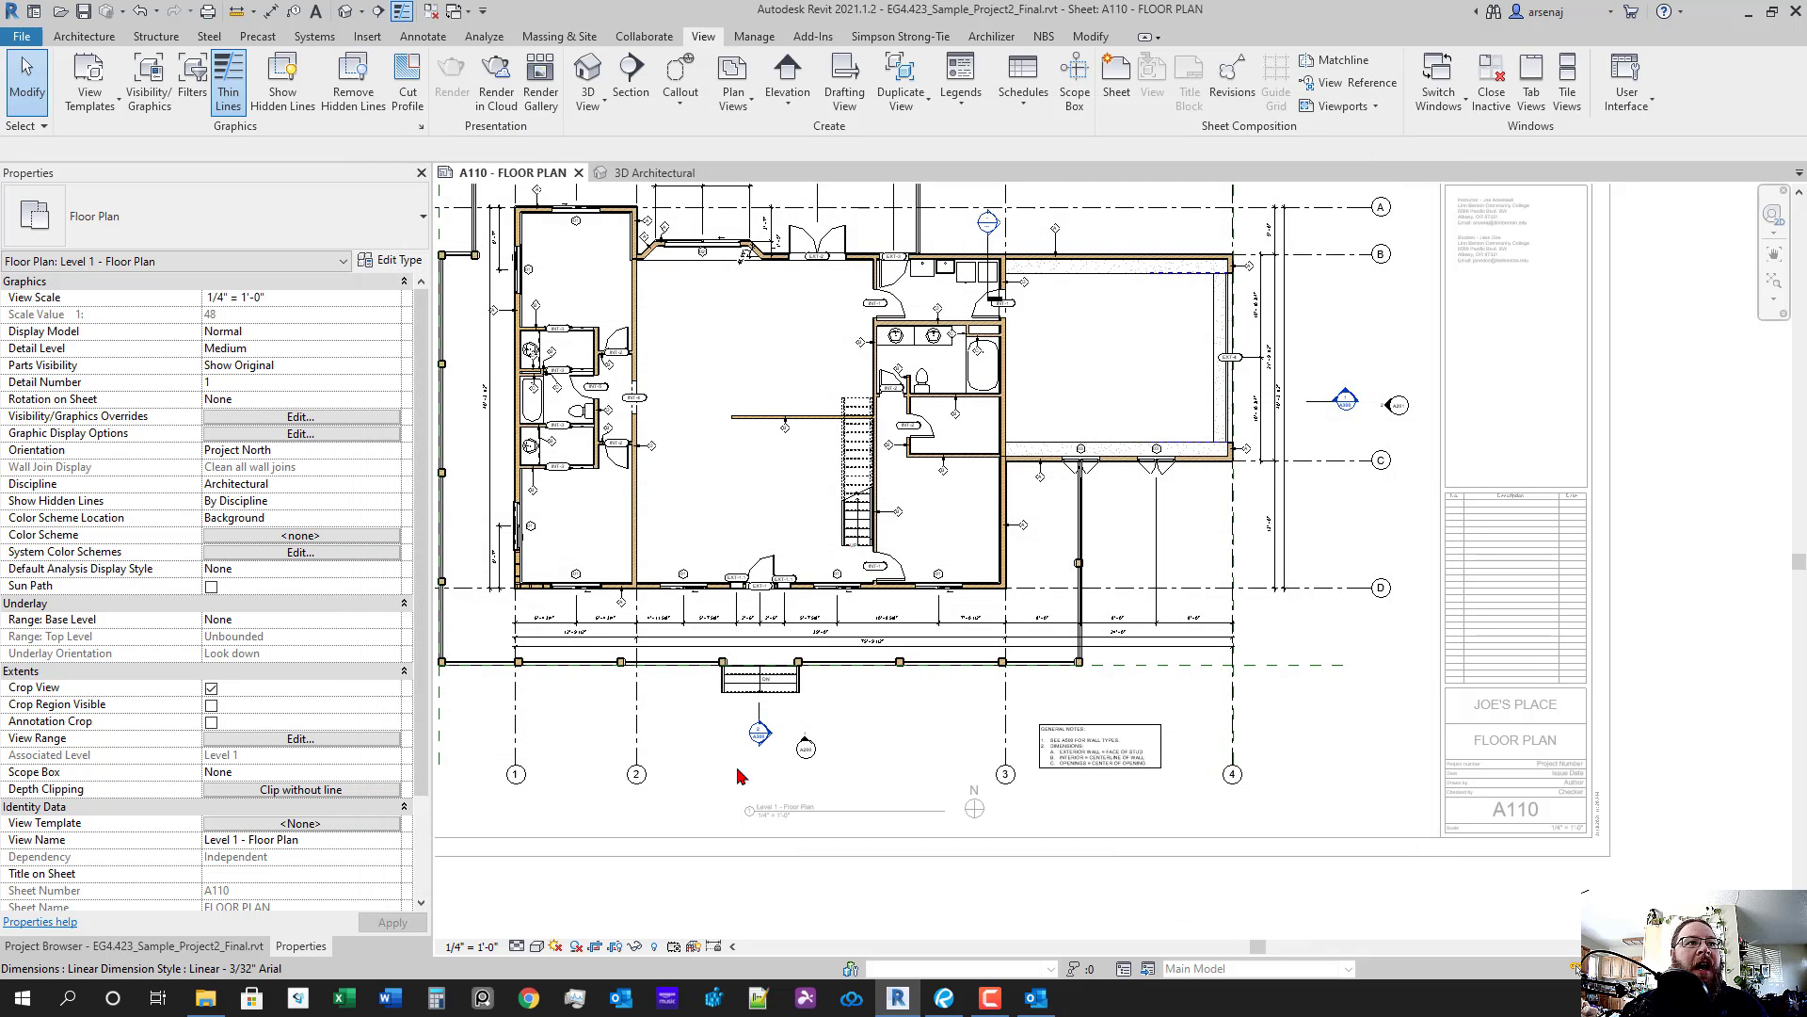
- Hide the whole Planting category in the floor plan view by way of a shrub south of the garage
{"action": "scroll", "coordinate": [1383, 682], "scroll_direction": "down", "scroll_amount": 3}
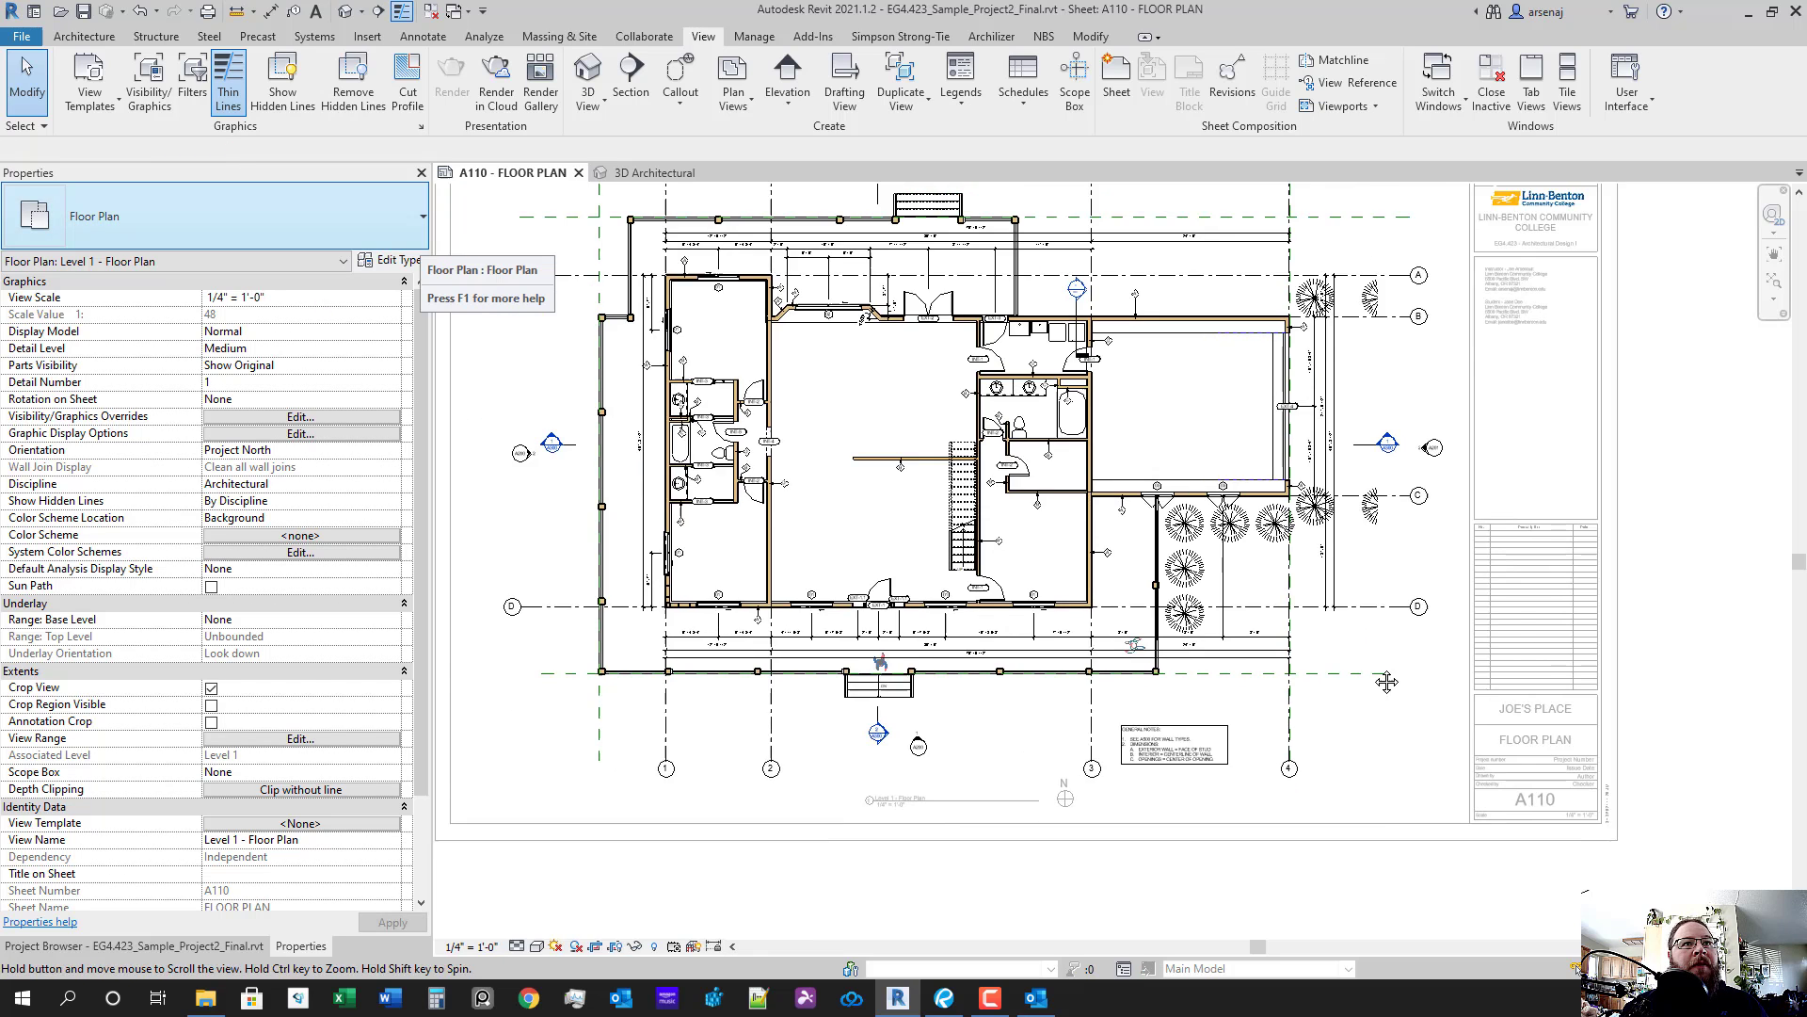
{"action": "scroll", "coordinate": [1266, 658], "scroll_direction": "up", "scroll_amount": 2}
{"action": "scroll", "coordinate": [1226, 647], "scroll_direction": "up", "scroll_amount": 2}
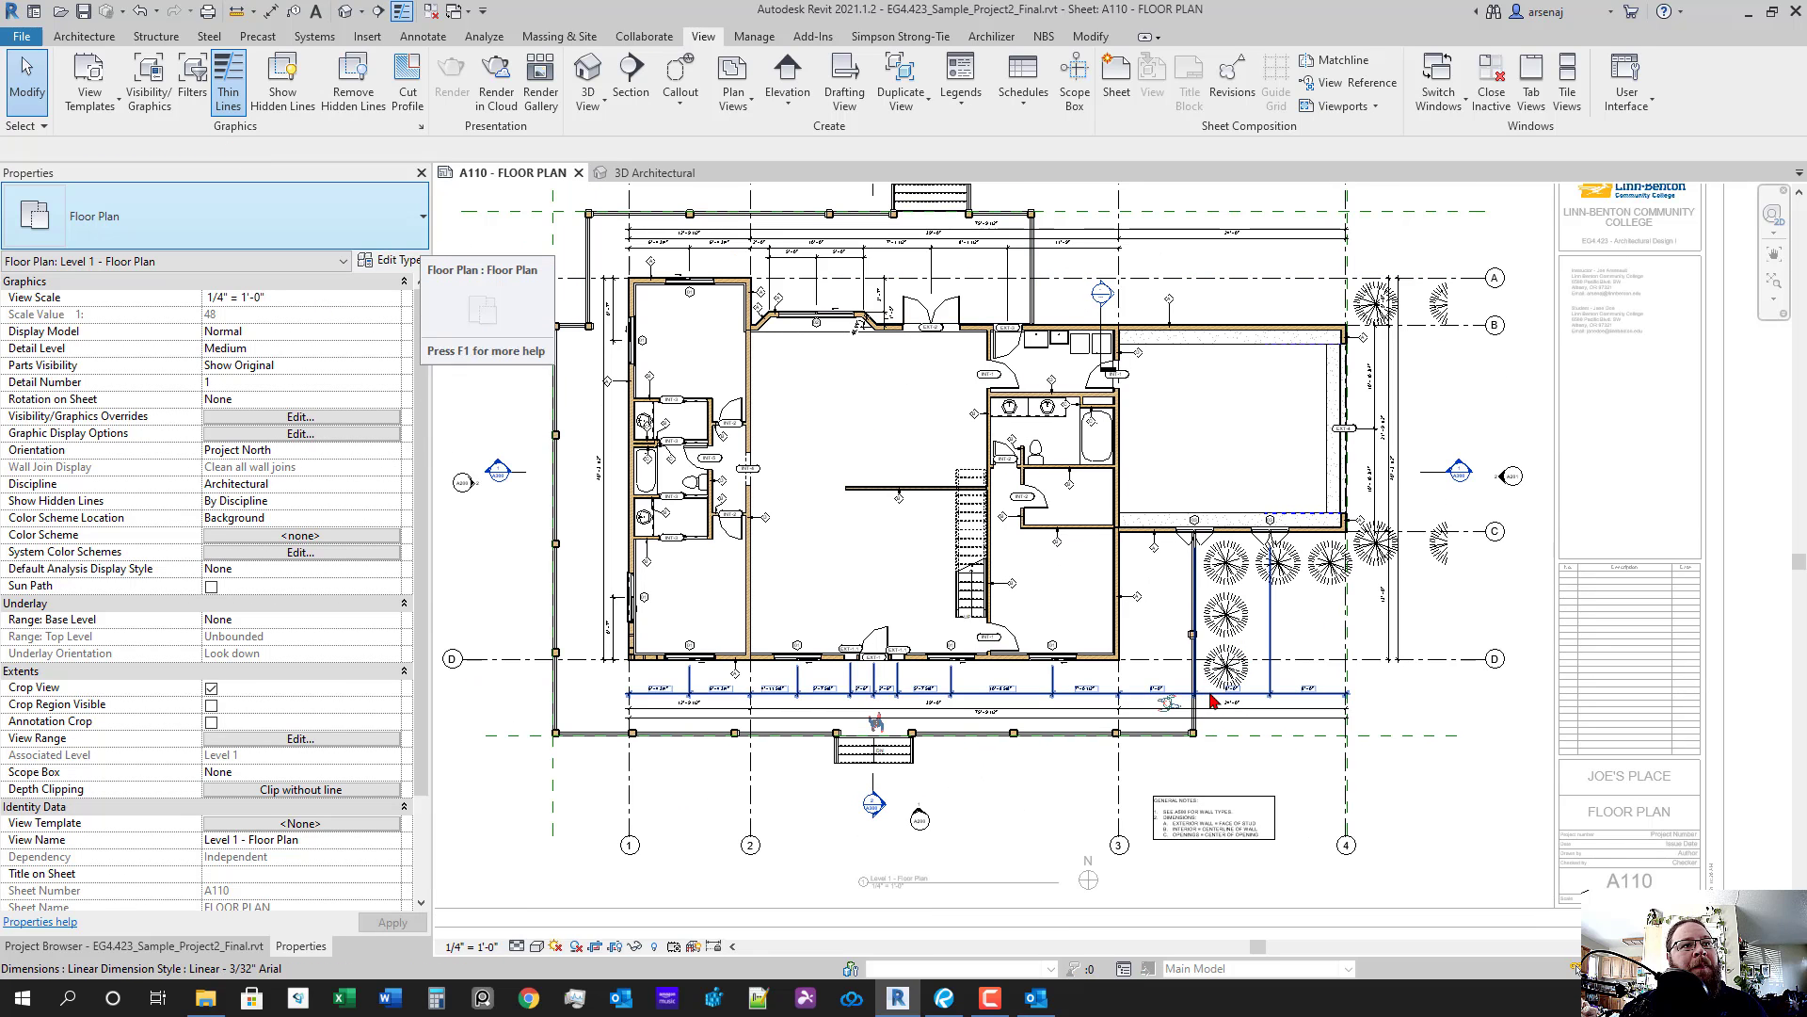
{"action": "left_click", "coordinate": [1226, 621]}
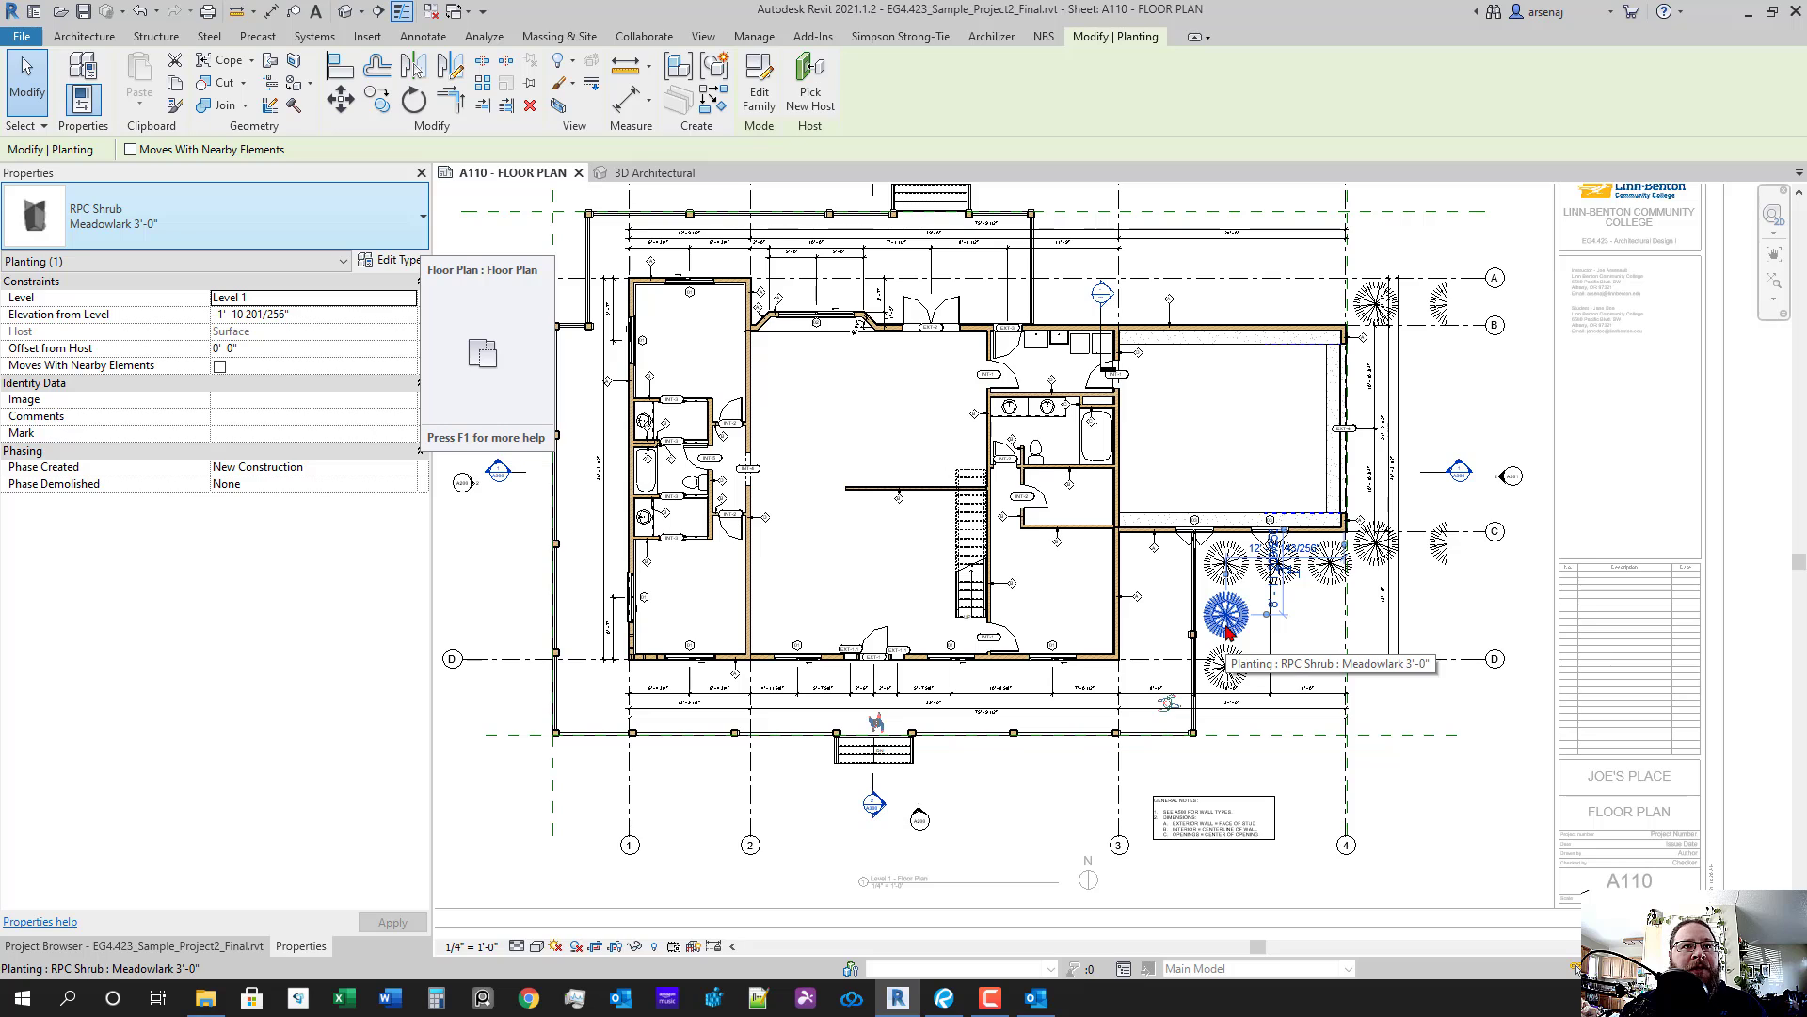
{"action": "right_click", "coordinate": [1219, 611]}
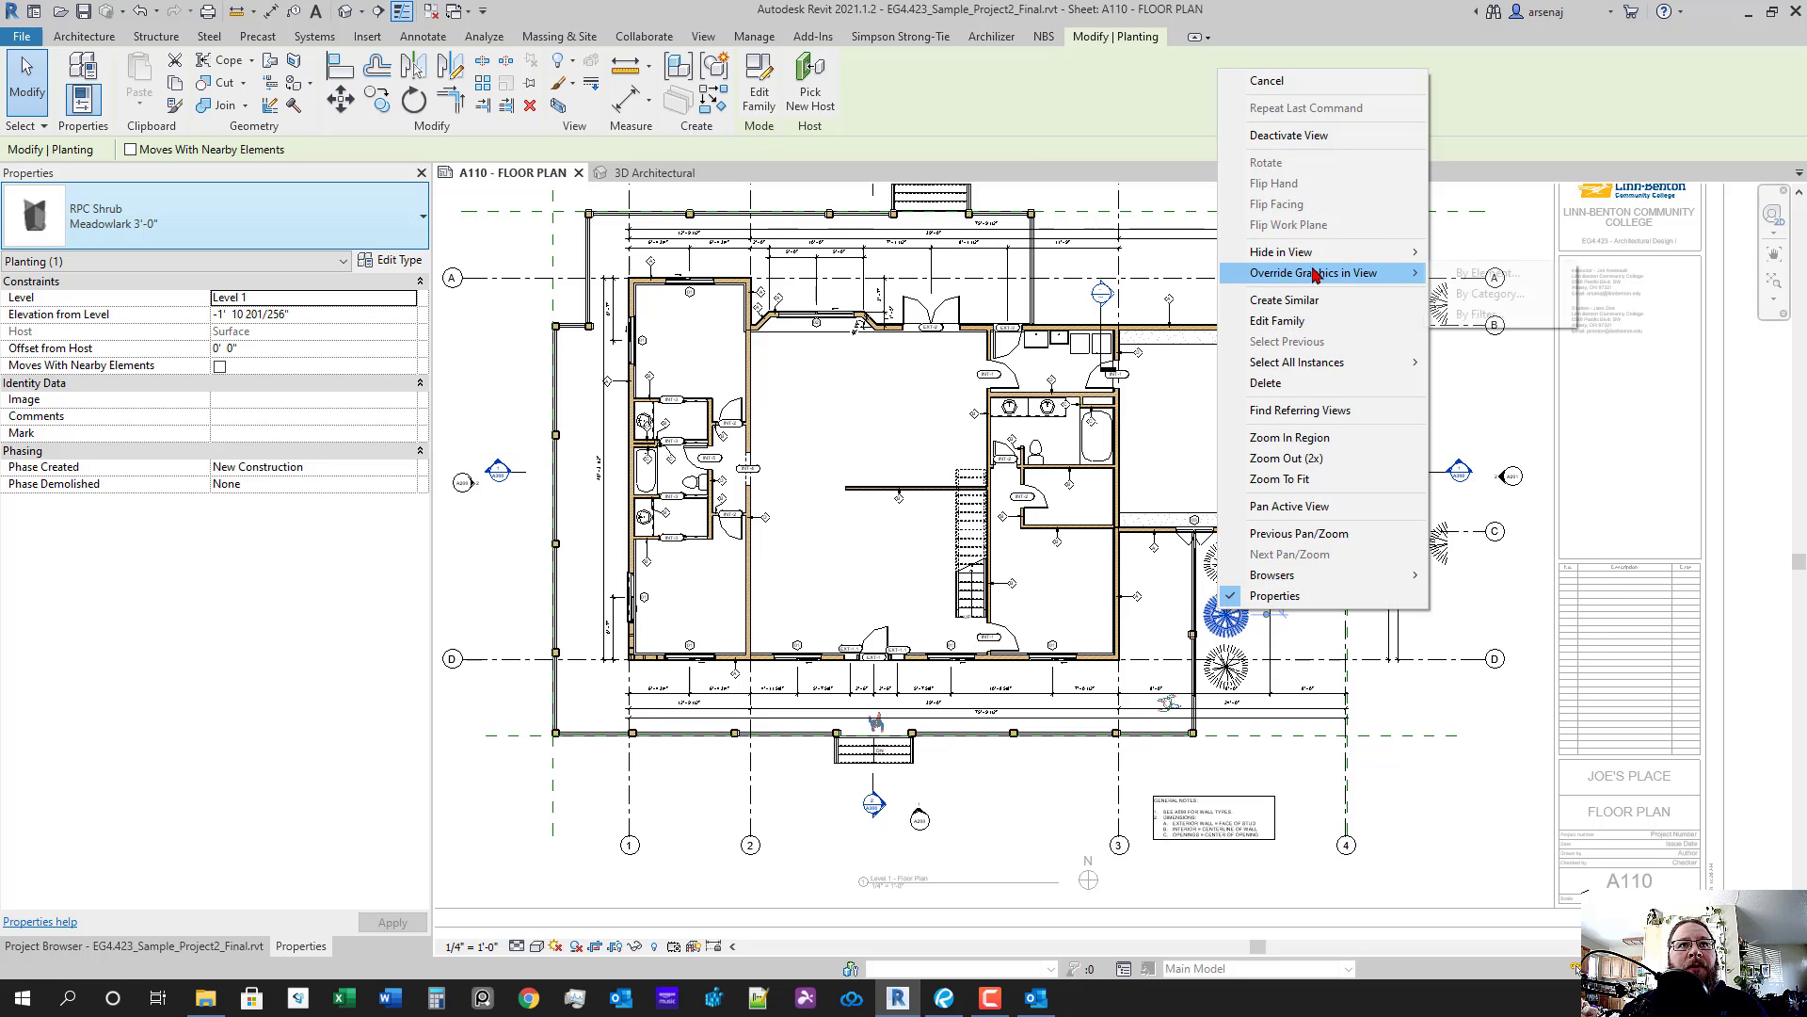
{"action": "mouse_move", "coordinate": [1365, 252]}
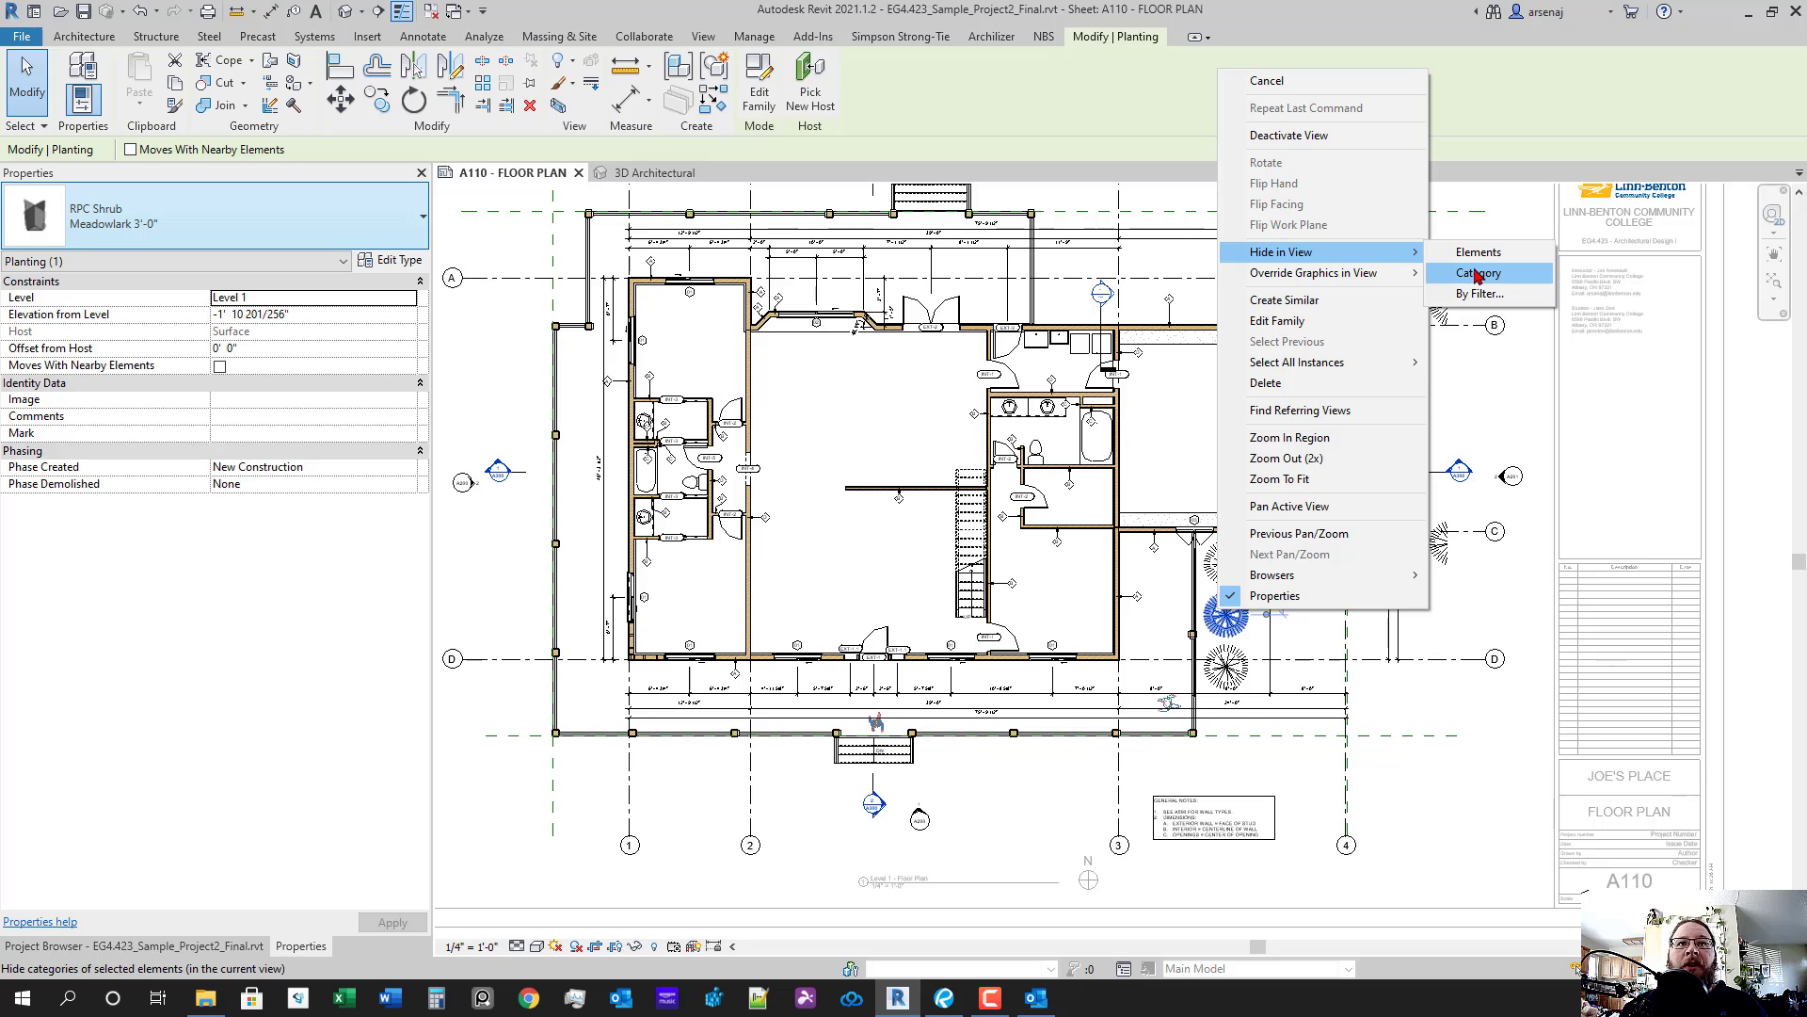
{"action": "left_click", "coordinate": [1476, 274]}
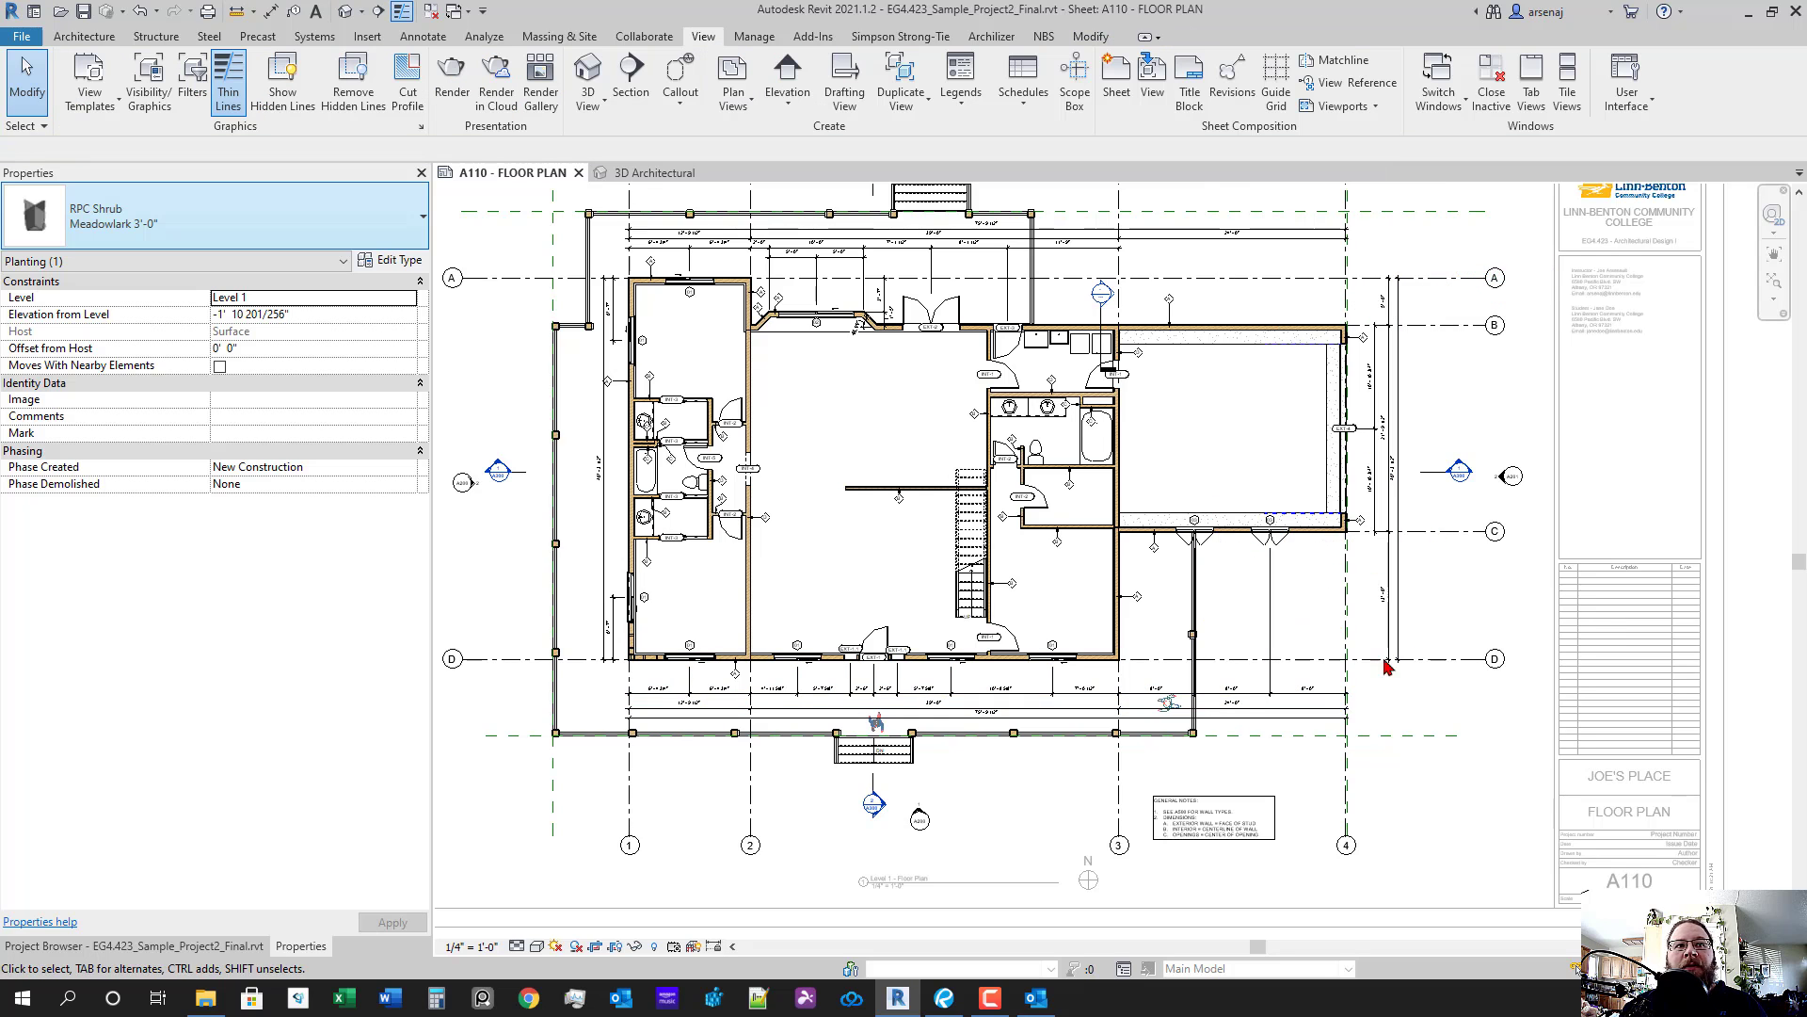
{"action": "key", "text": "Escape"}
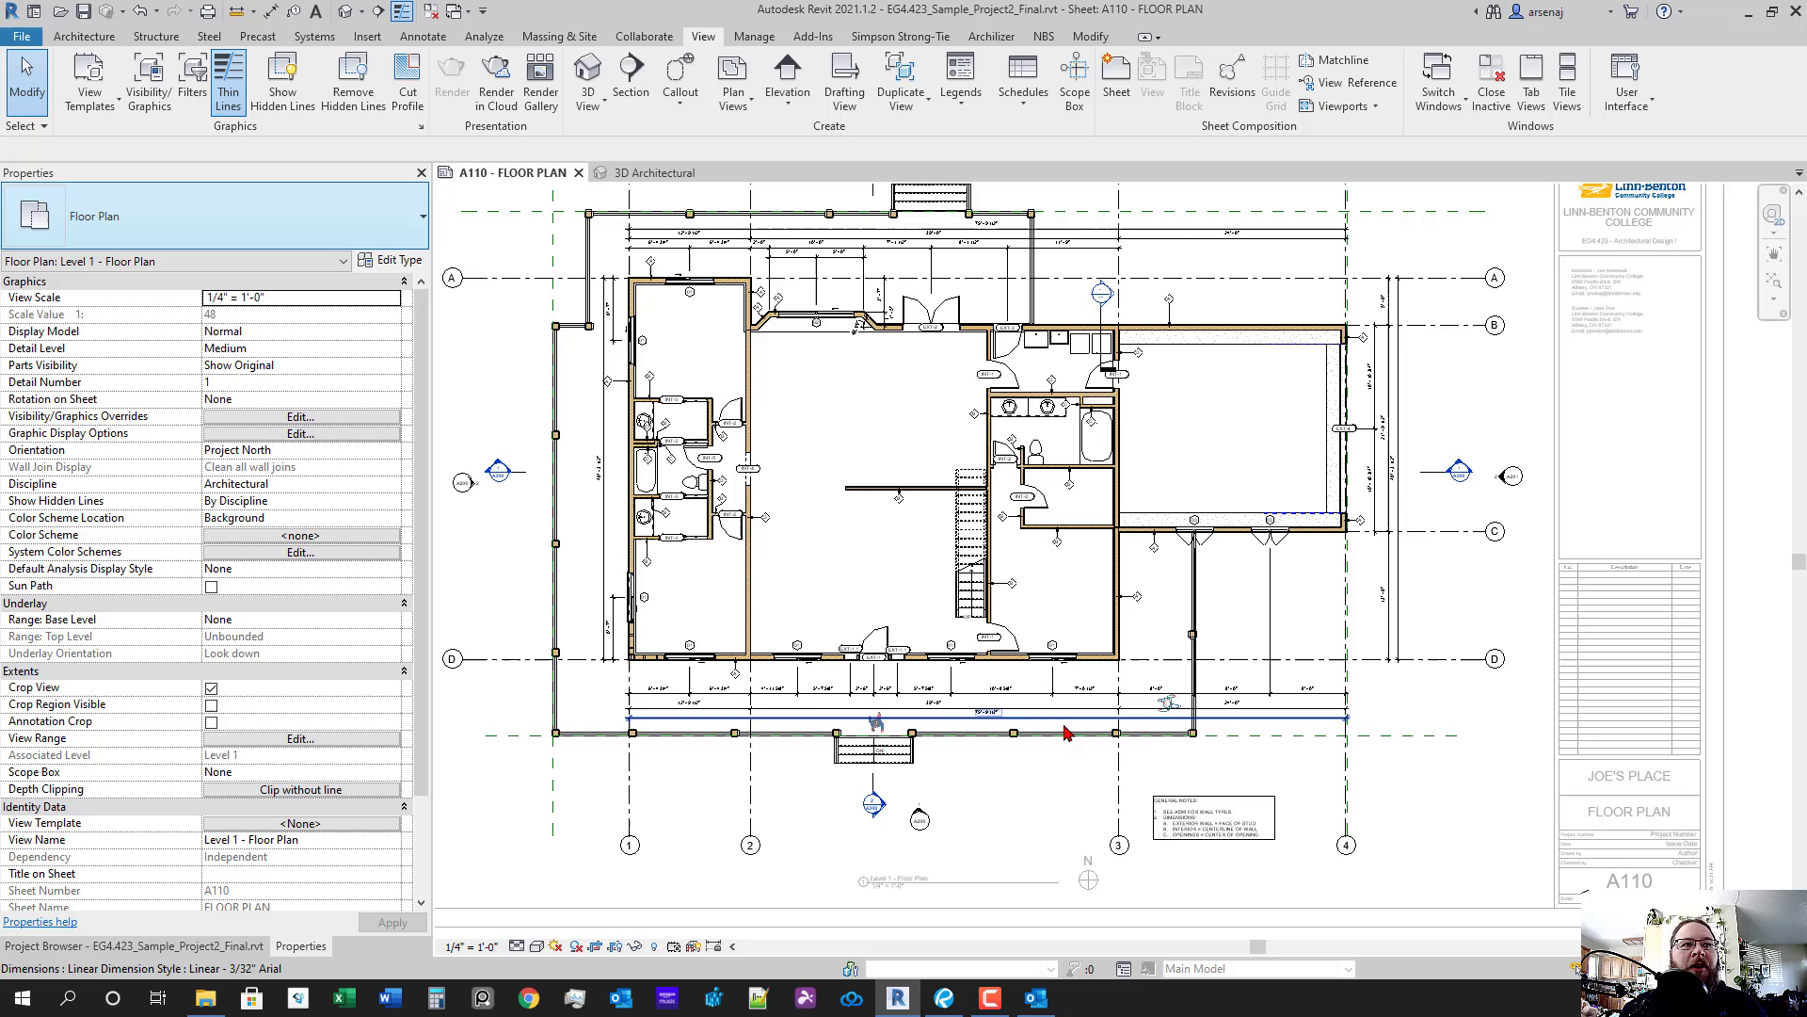
- Check the Planting category's state in the floor plan's visibility/graphics overrides, leaving the settings unchanged
{"action": "left_click", "coordinate": [303, 423]}
{"action": "scroll", "coordinate": [452, 509], "scroll_direction": "down", "scroll_amount": 2}
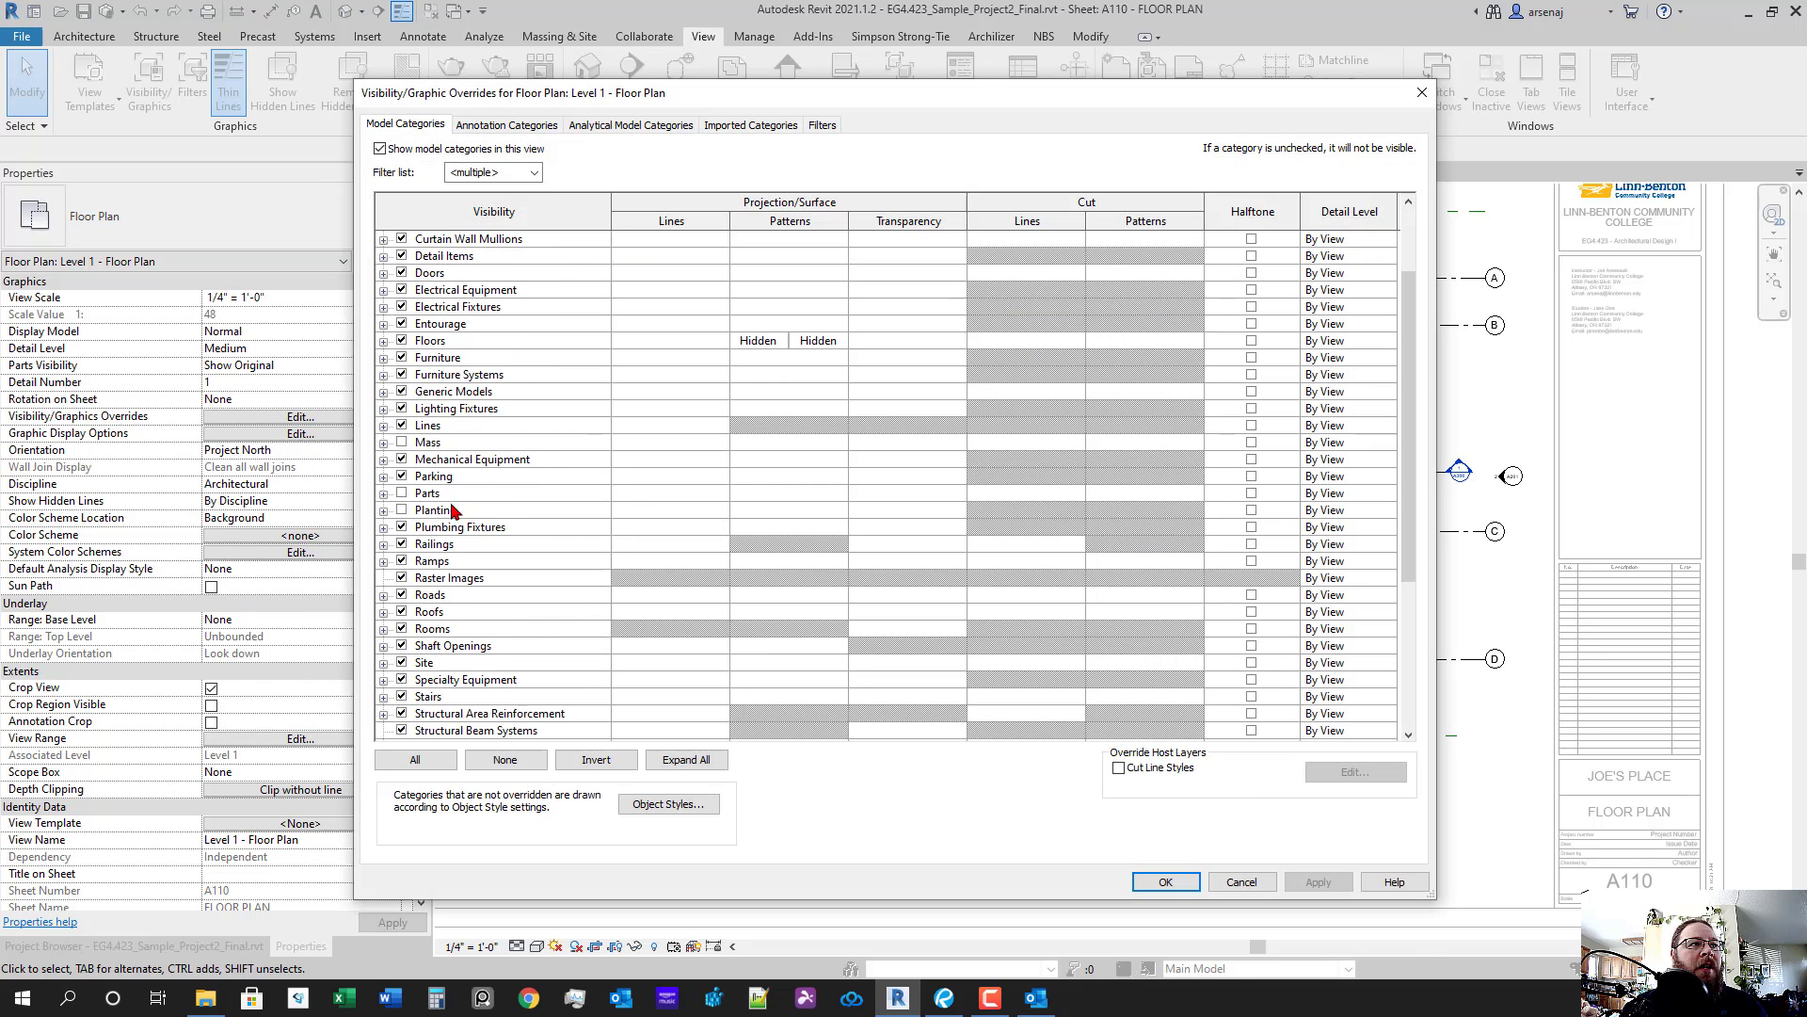
{"action": "key", "text": "Escape"}
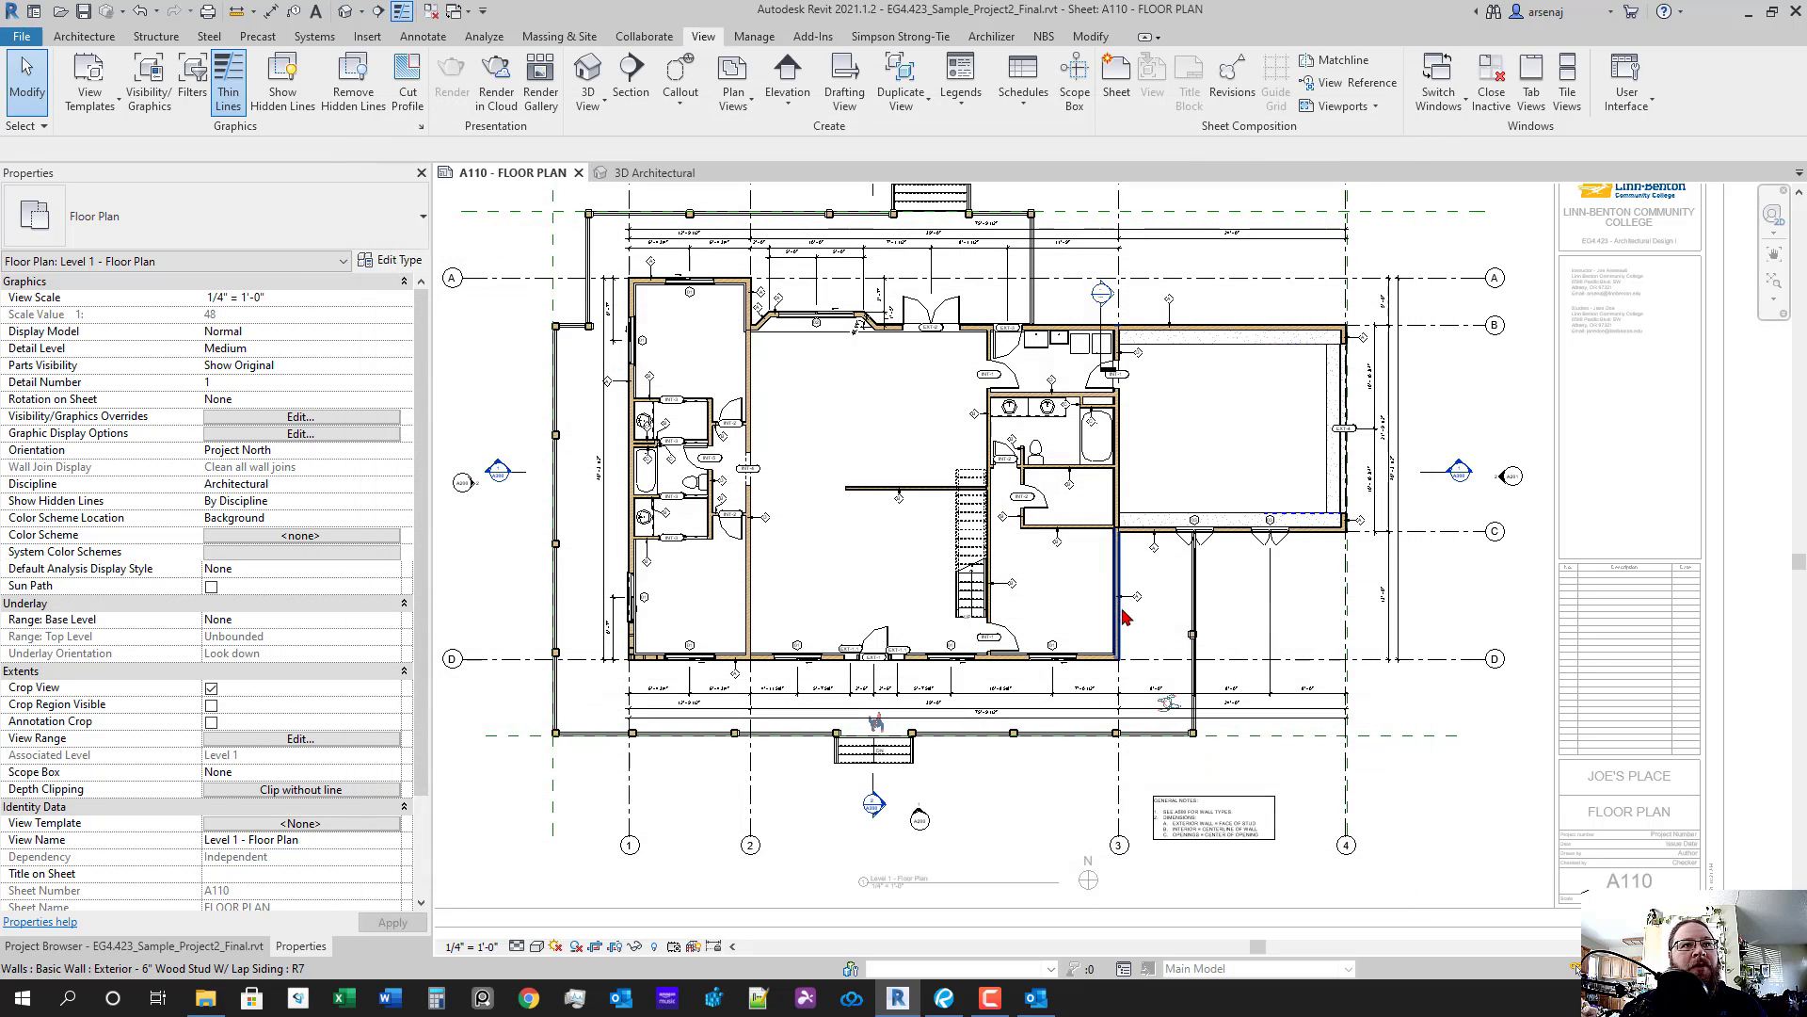
- Hide the Site category in the floor plan view by way of the woman figure at the front steps
{"action": "left_click", "coordinate": [881, 726]}
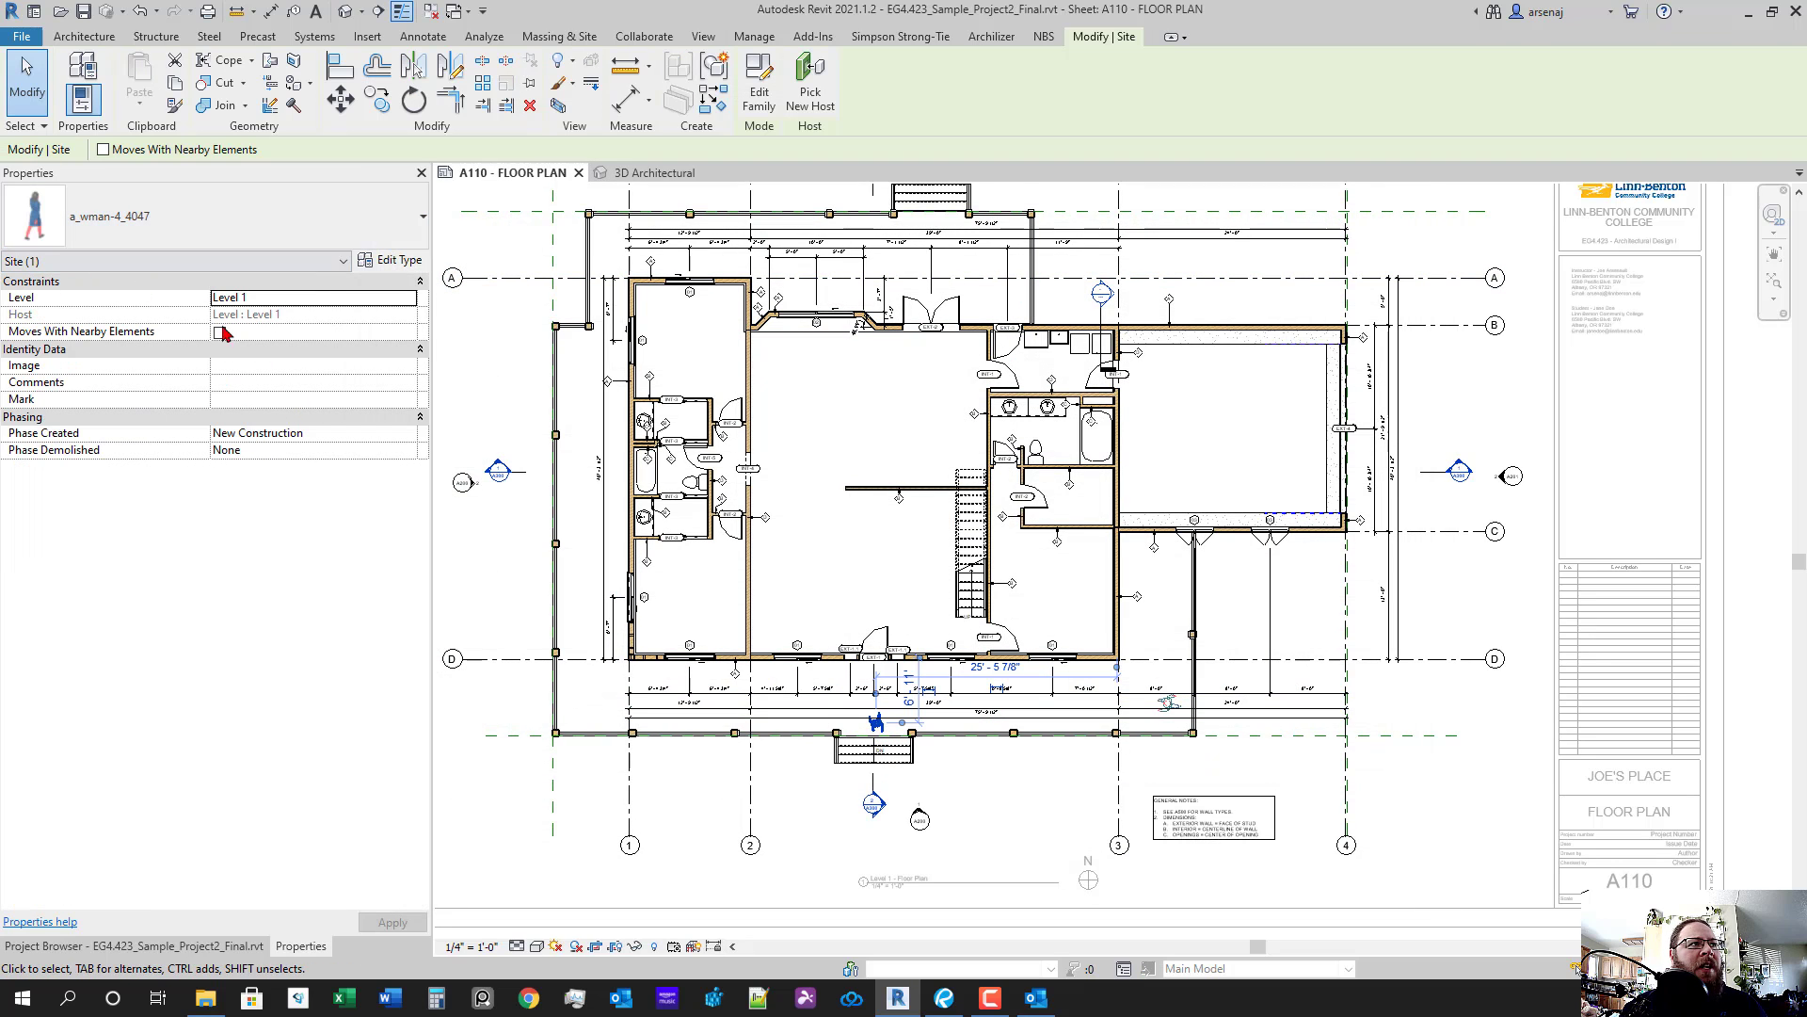
{"action": "right_click", "coordinate": [872, 725]}
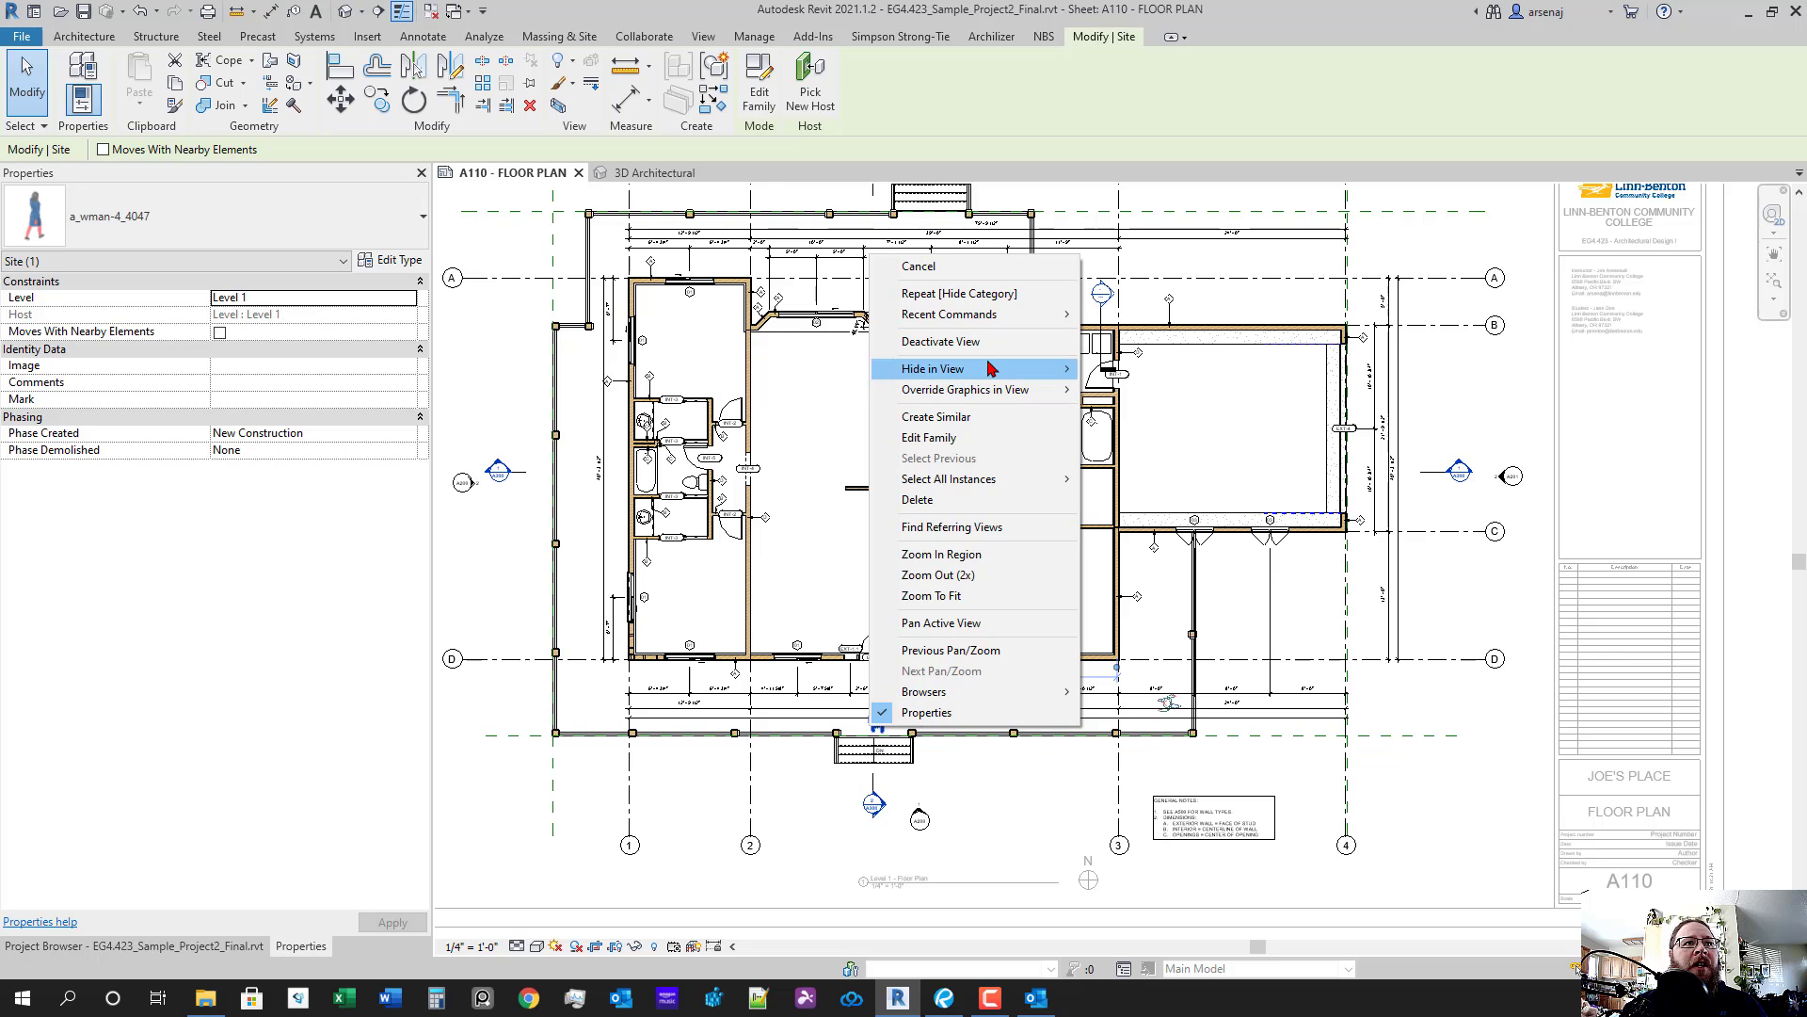
{"action": "mouse_move", "coordinate": [992, 368]}
{"action": "left_click", "coordinate": [1130, 389]}
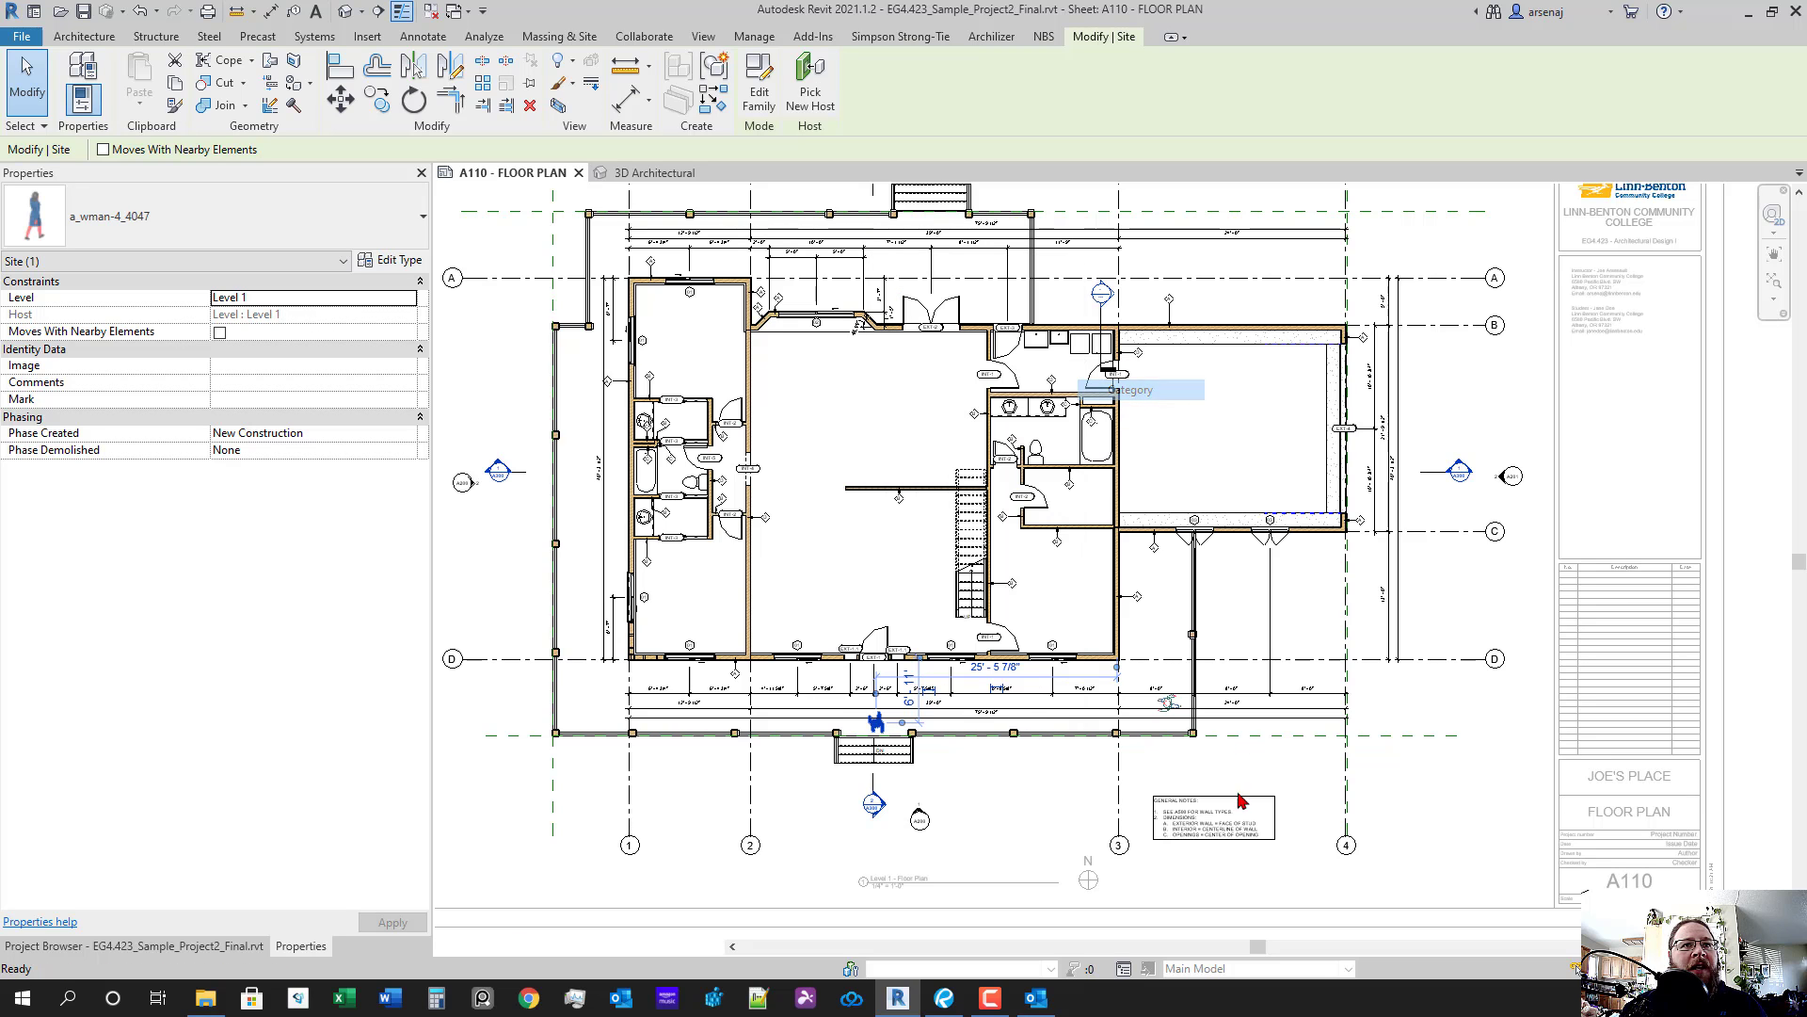
{"action": "left_click", "coordinate": [1052, 798]}
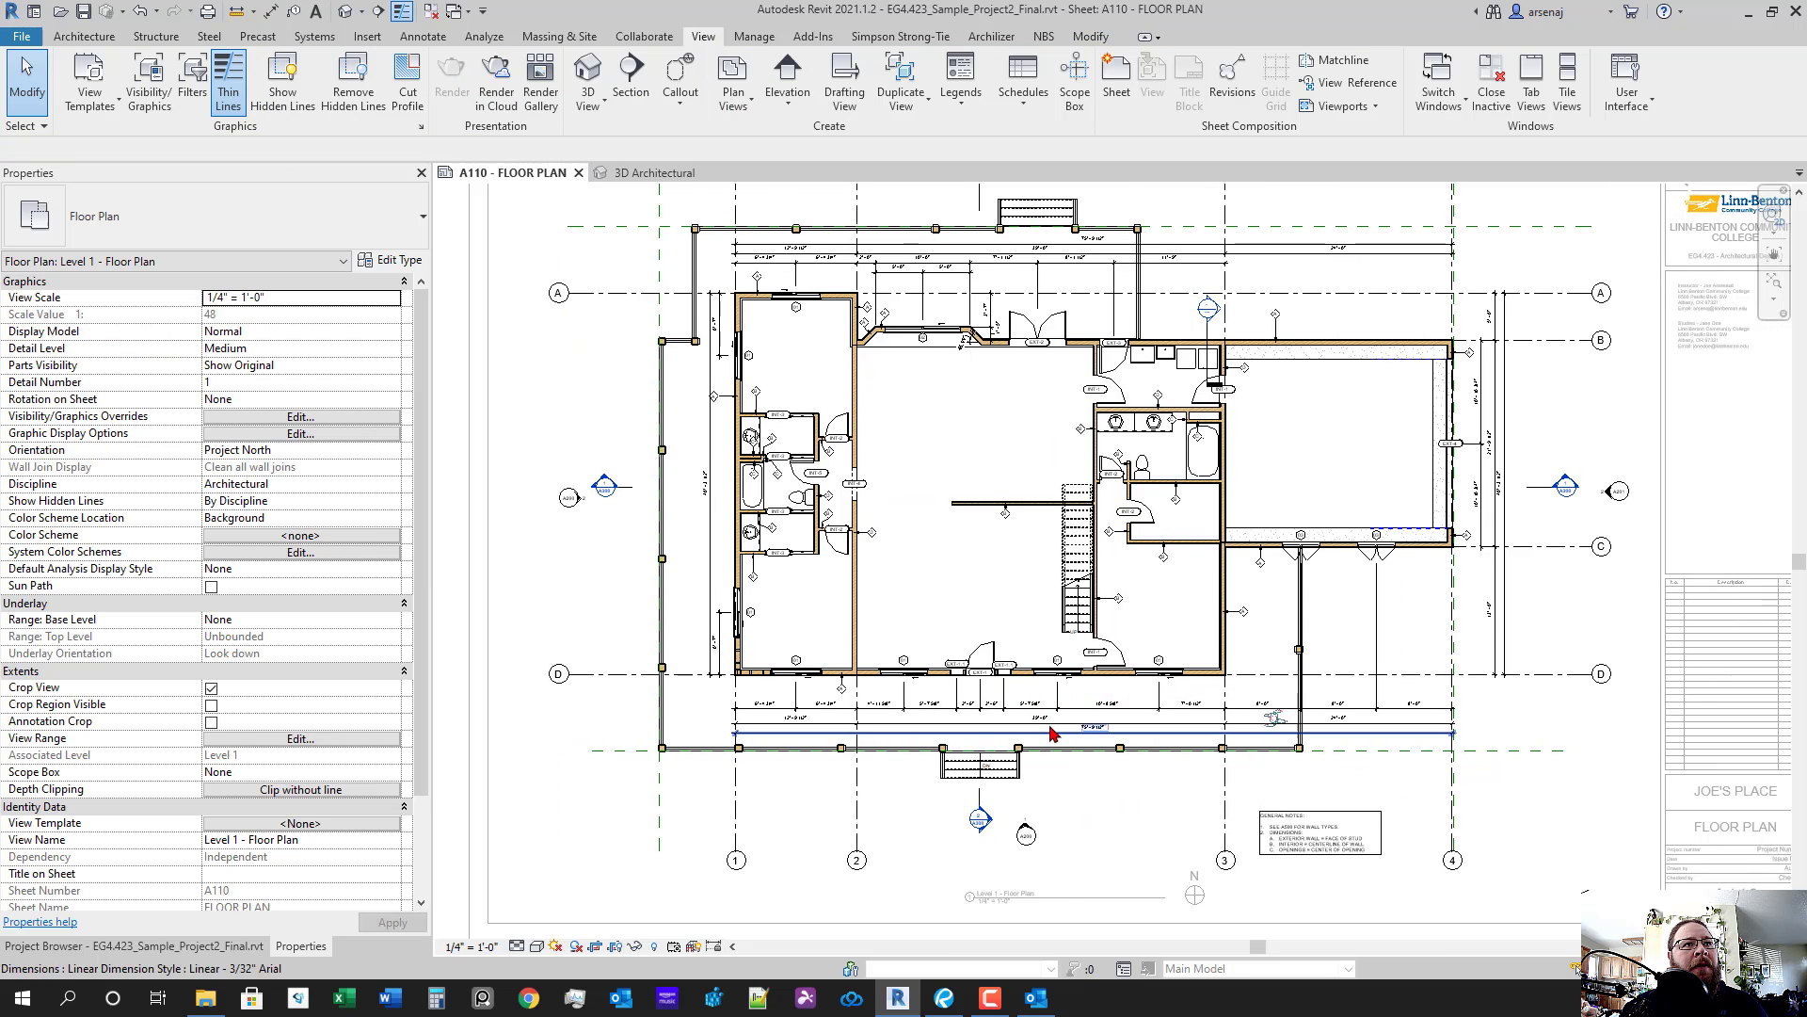
- Turn on Reveal Hidden Elements for the floor plan
{"action": "left_click_drag", "start_coordinate": [1052, 733], "coordinate": [1071, 800]}
{"action": "left_click_drag", "start_coordinate": [1219, 774], "coordinate": [1181, 727]}
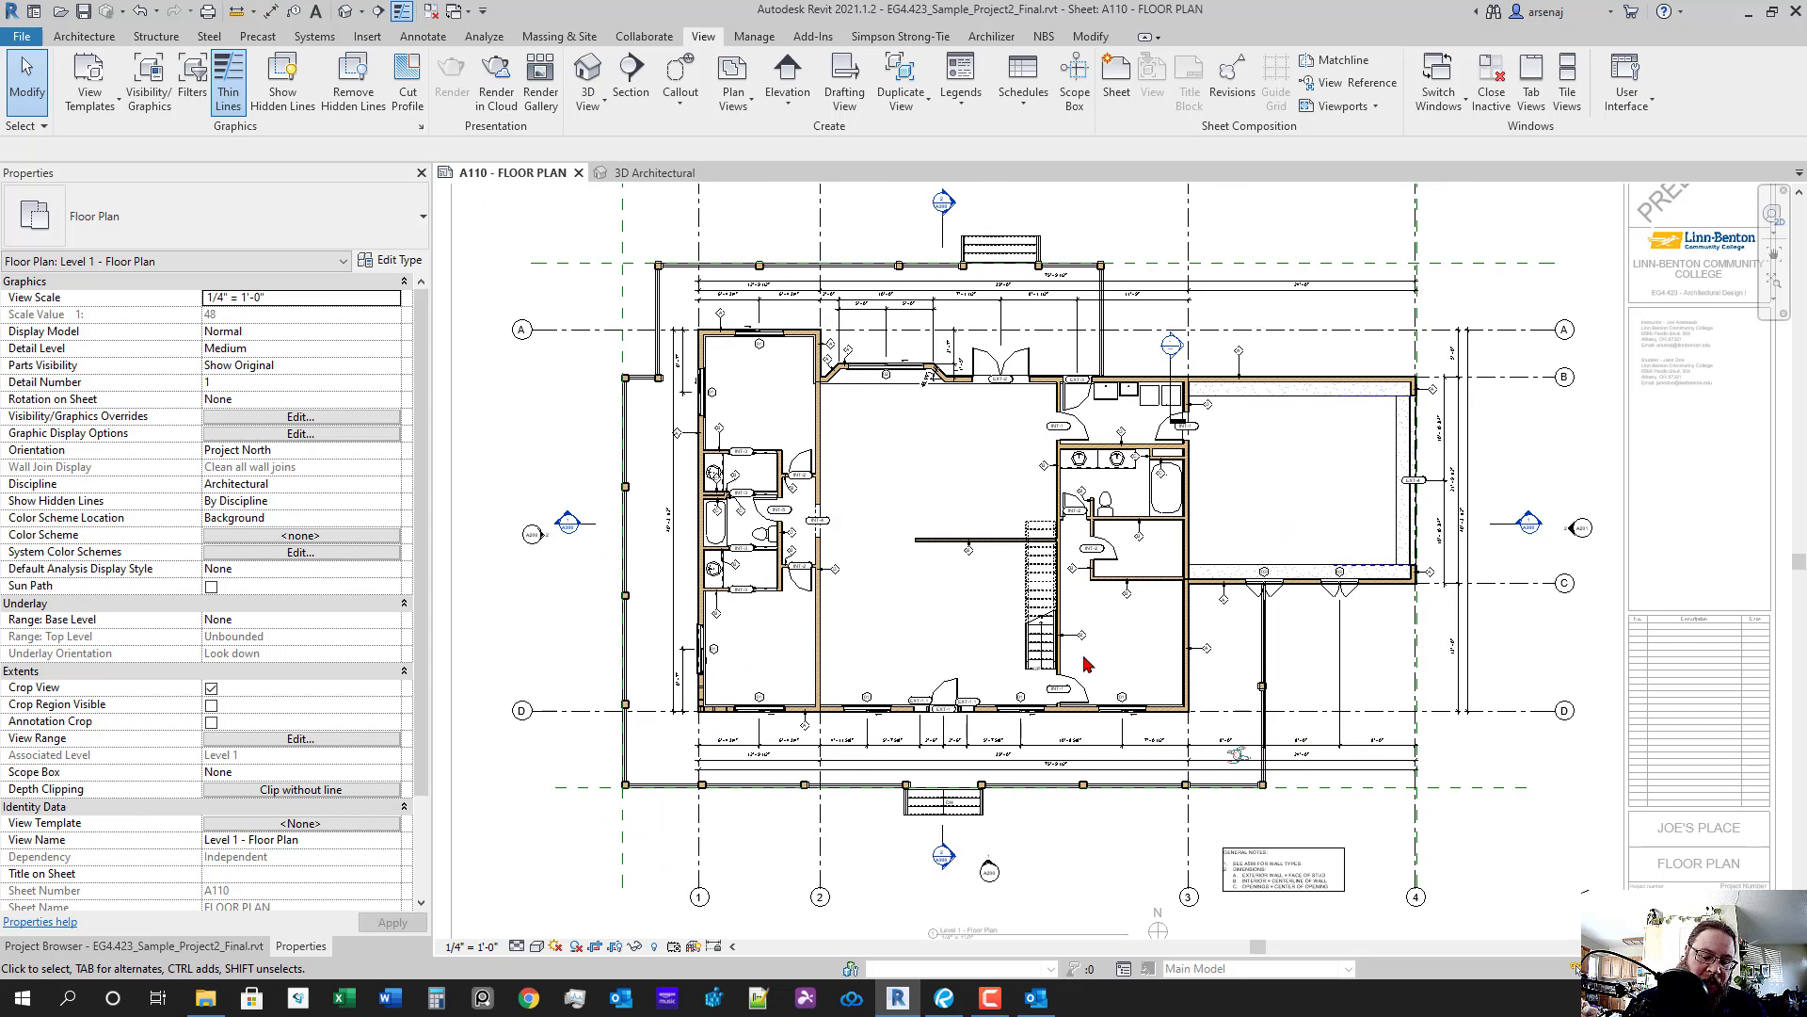
{"action": "key", "text": "r"}
{"action": "key", "text": "h"}
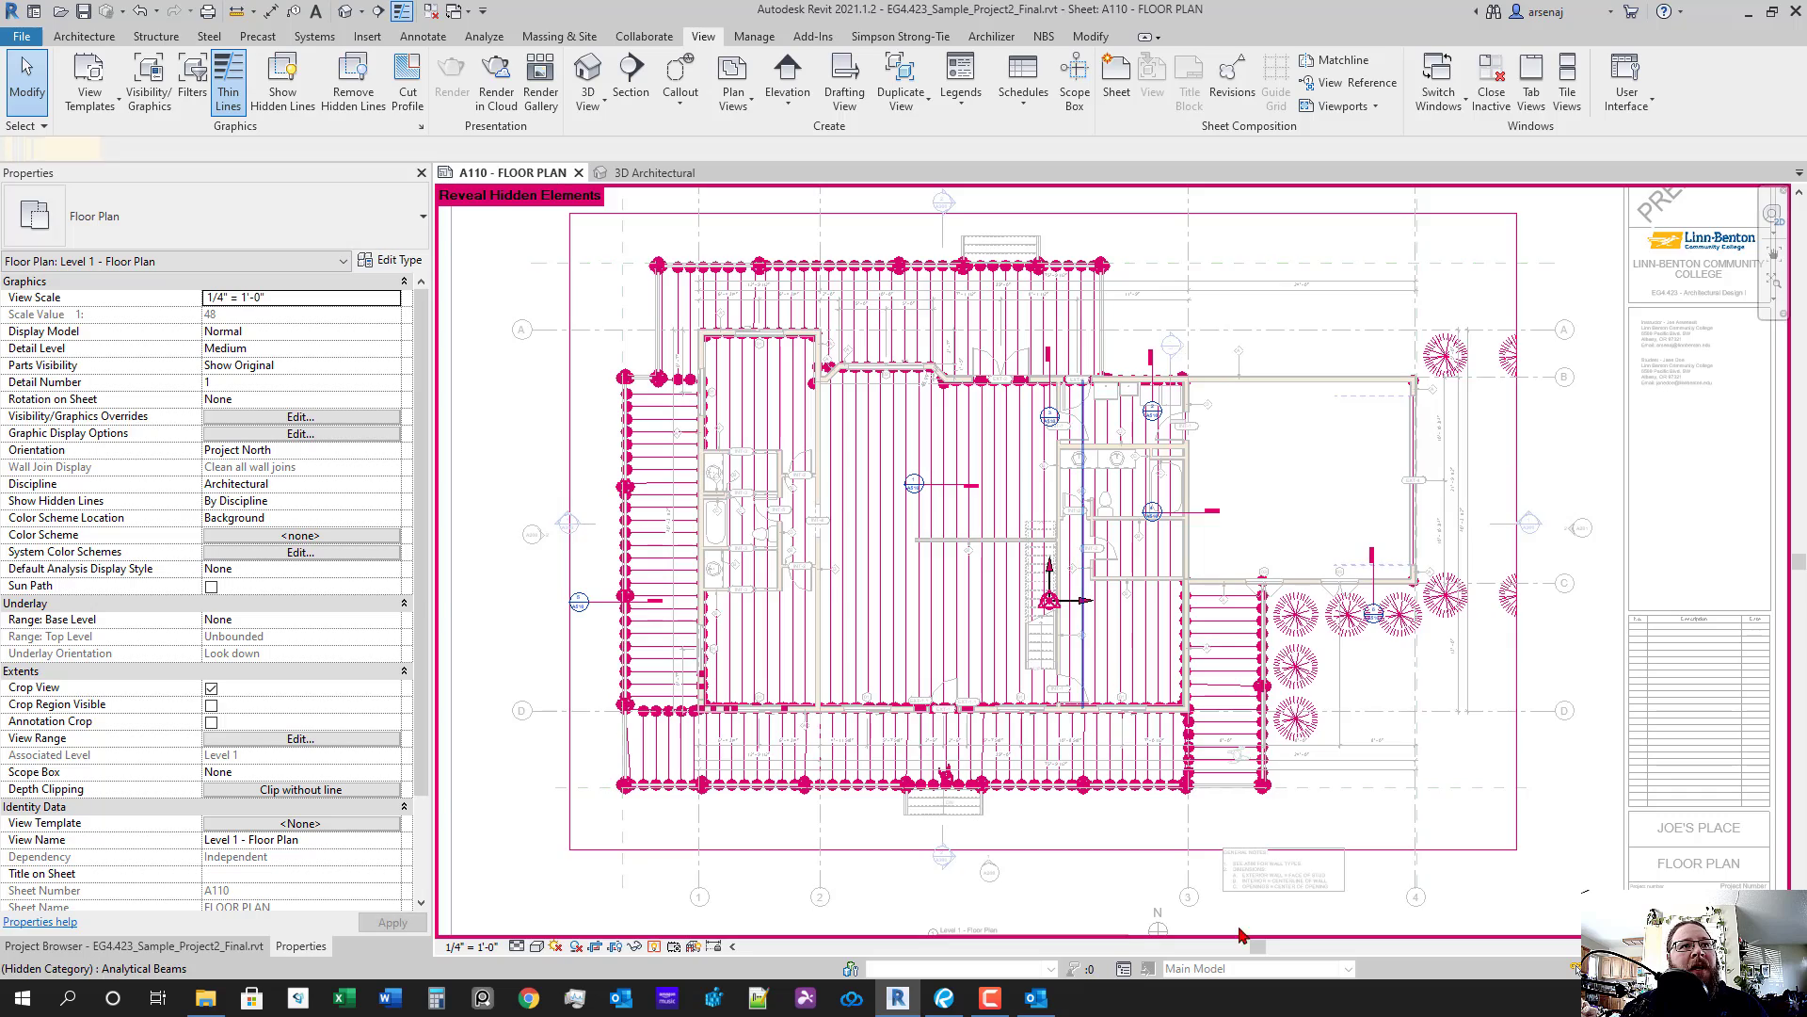
- Switch to Revu and examine the direction line, dimension and entourage comments around the EXT 1 entry door
{"action": "left_click", "coordinate": [937, 1007]}
{"action": "left_click_drag", "start_coordinate": [1073, 705], "coordinate": [1212, 789]}
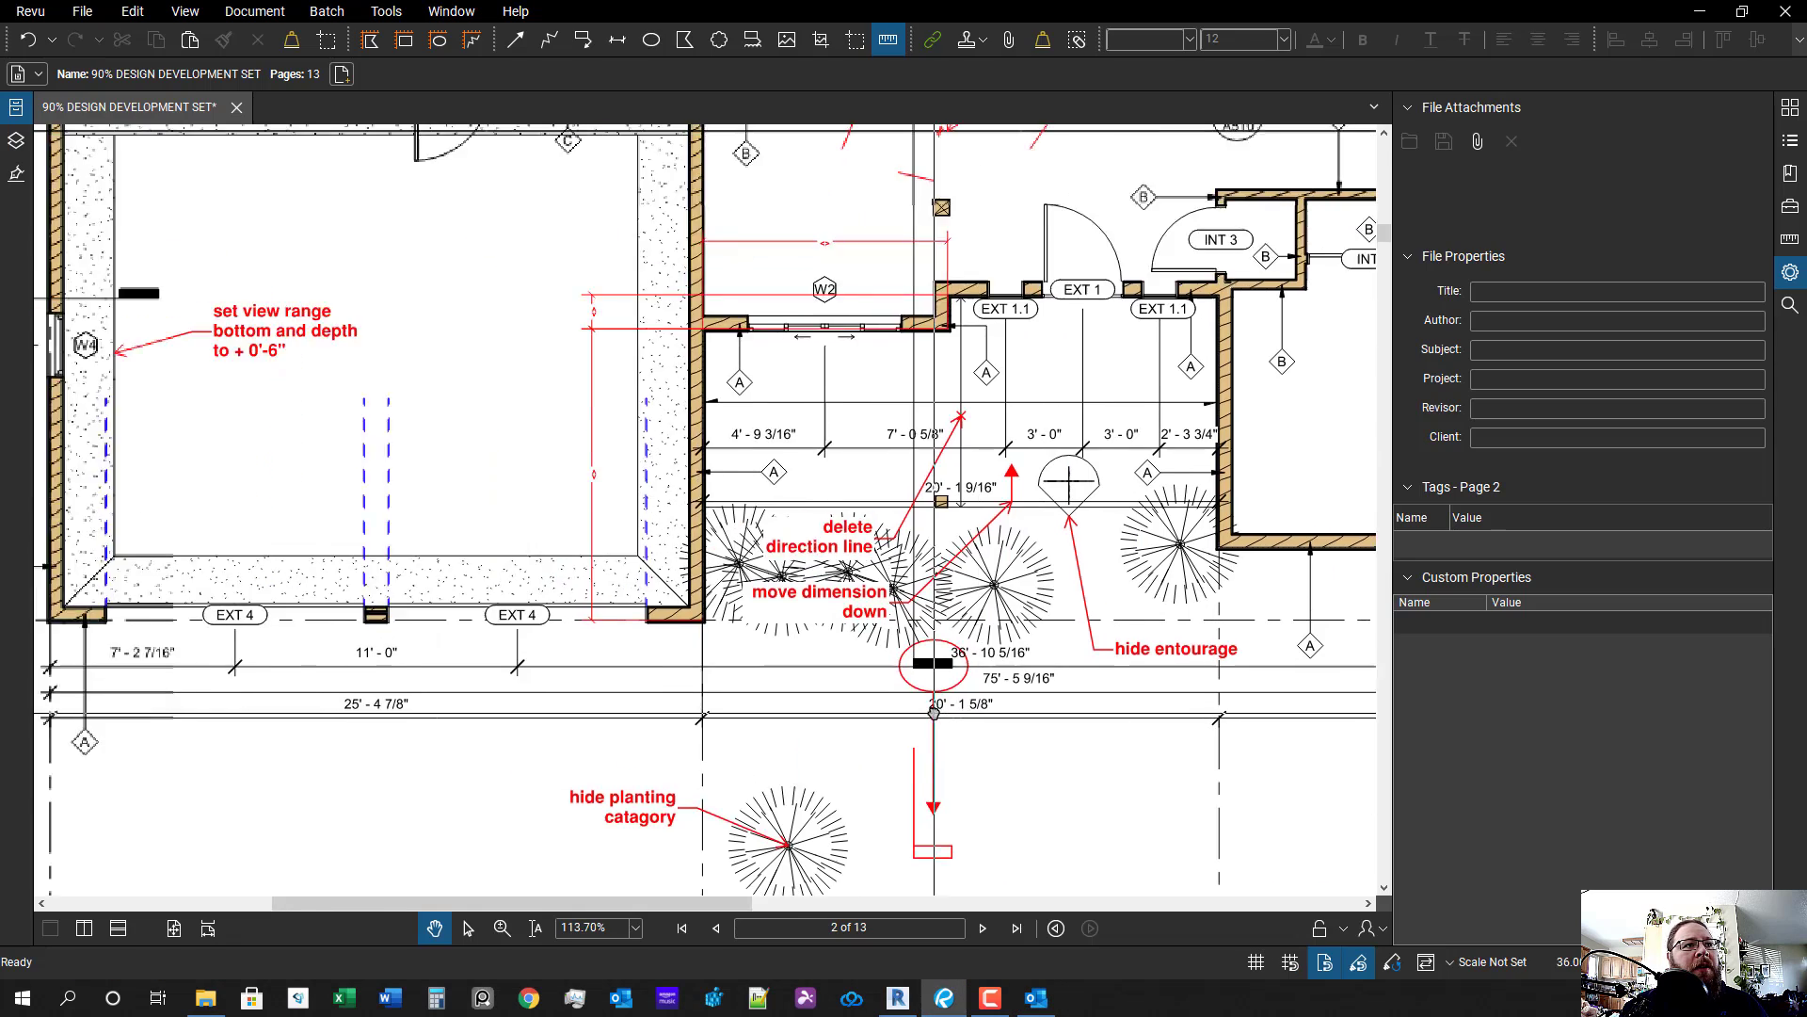
{"action": "scroll", "coordinate": [1204, 771], "scroll_direction": "down", "scroll_amount": 1}
{"action": "left_click_drag", "start_coordinate": [762, 770], "coordinate": [779, 777]}
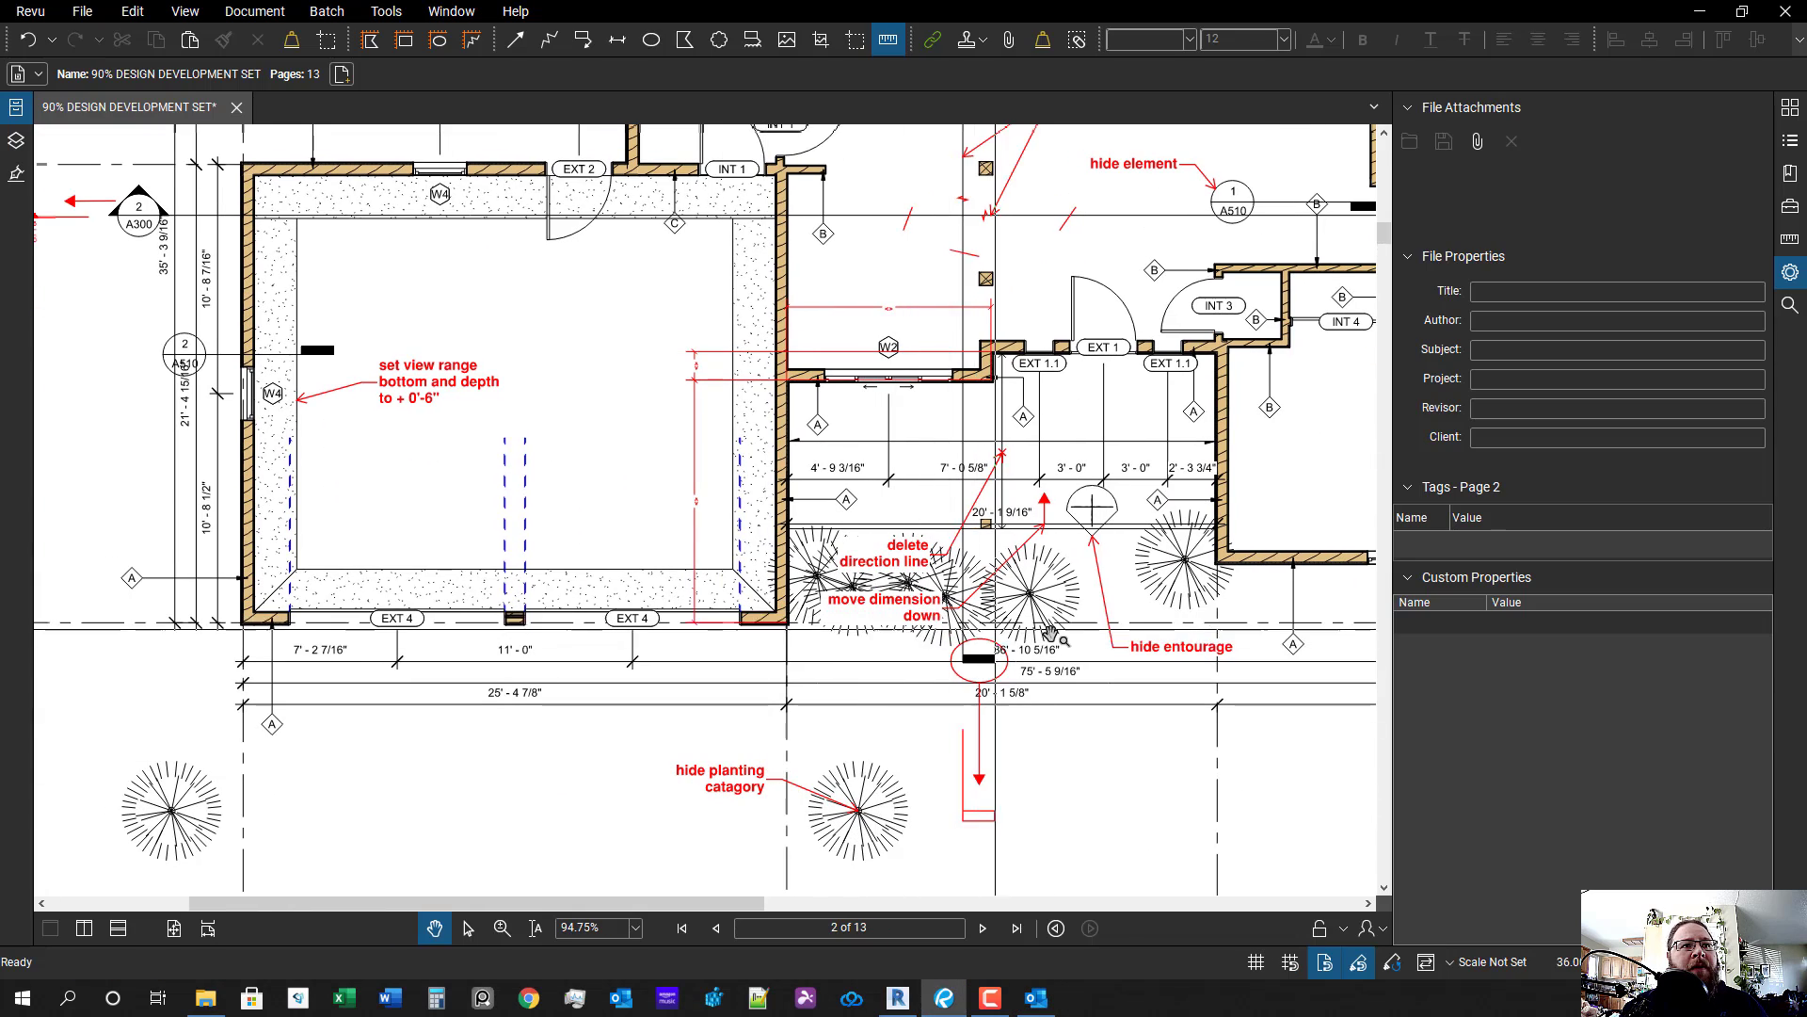
{"action": "left_click_drag", "start_coordinate": [1057, 634], "coordinate": [828, 640]}
{"action": "scroll", "coordinate": [847, 603], "scroll_direction": "up", "scroll_amount": 3}
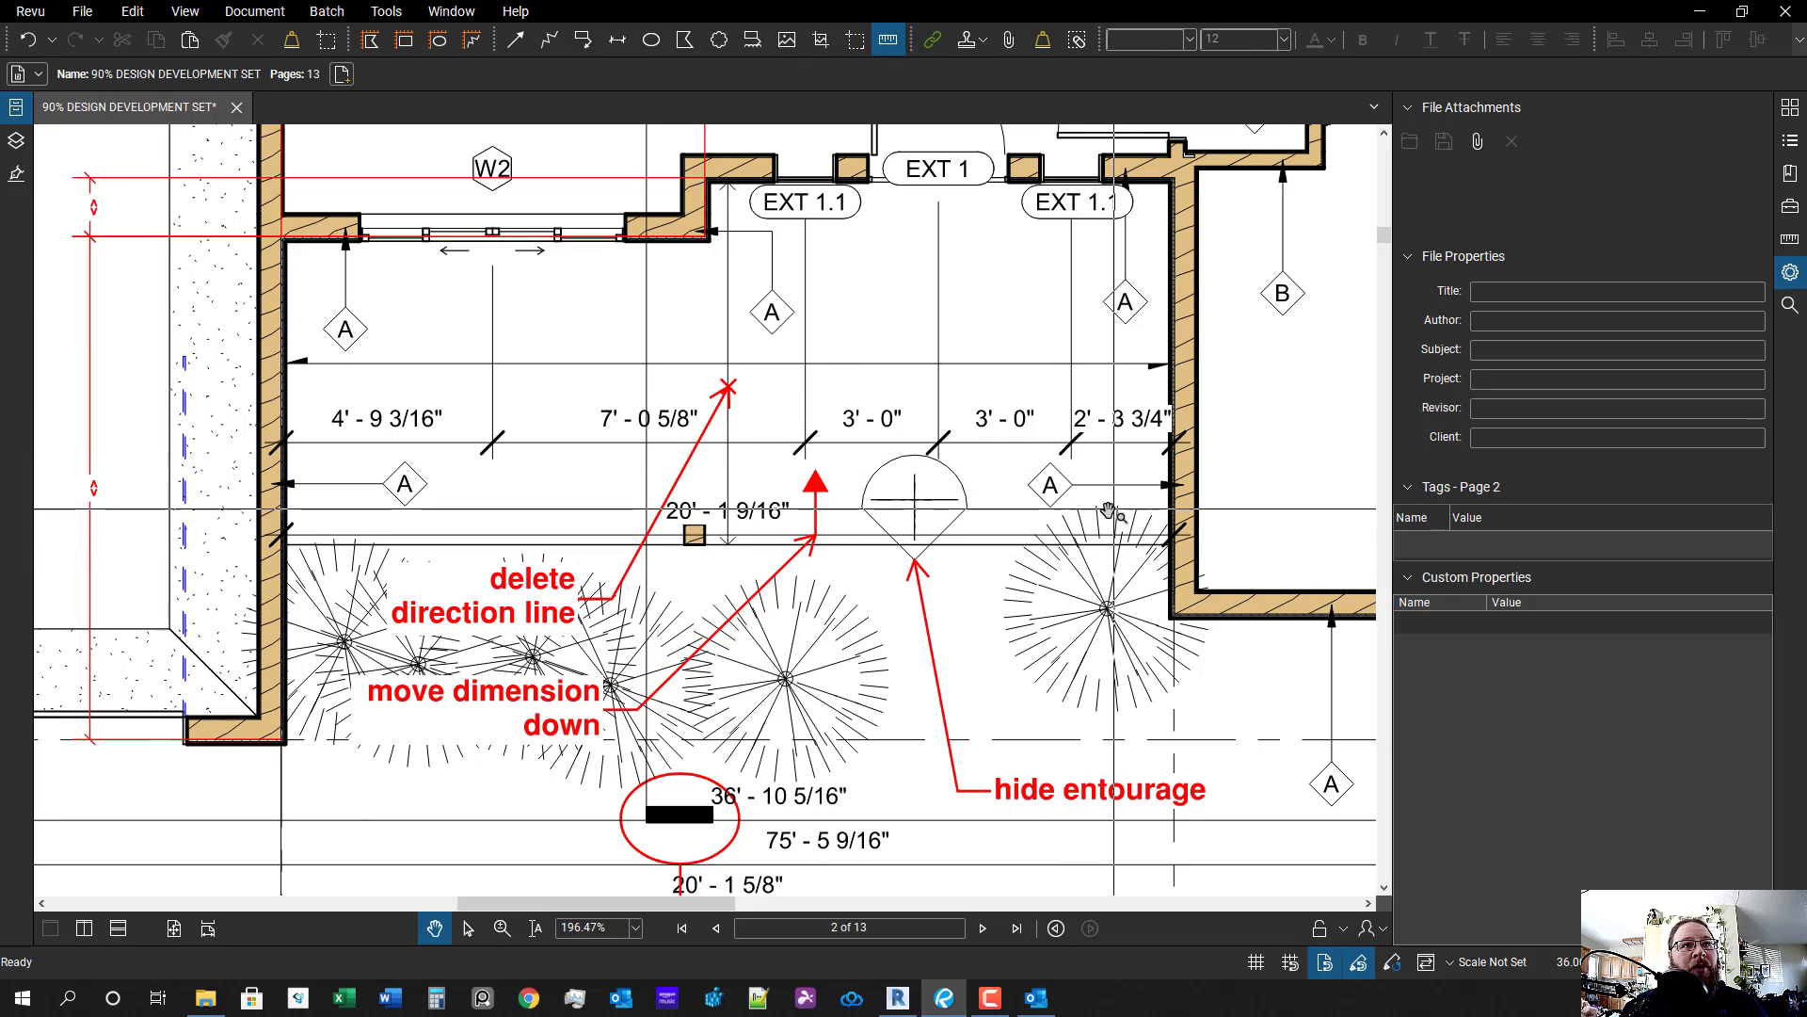
- Draw a red arrow about 0.58 inches long pointing down from wall tag A beside the porch's right-hand wall
{"action": "left_click", "coordinate": [1051, 485]}
{"action": "key", "text": "a"}
{"action": "left_click_drag", "start_coordinate": [1051, 488], "coordinate": [1058, 590]}
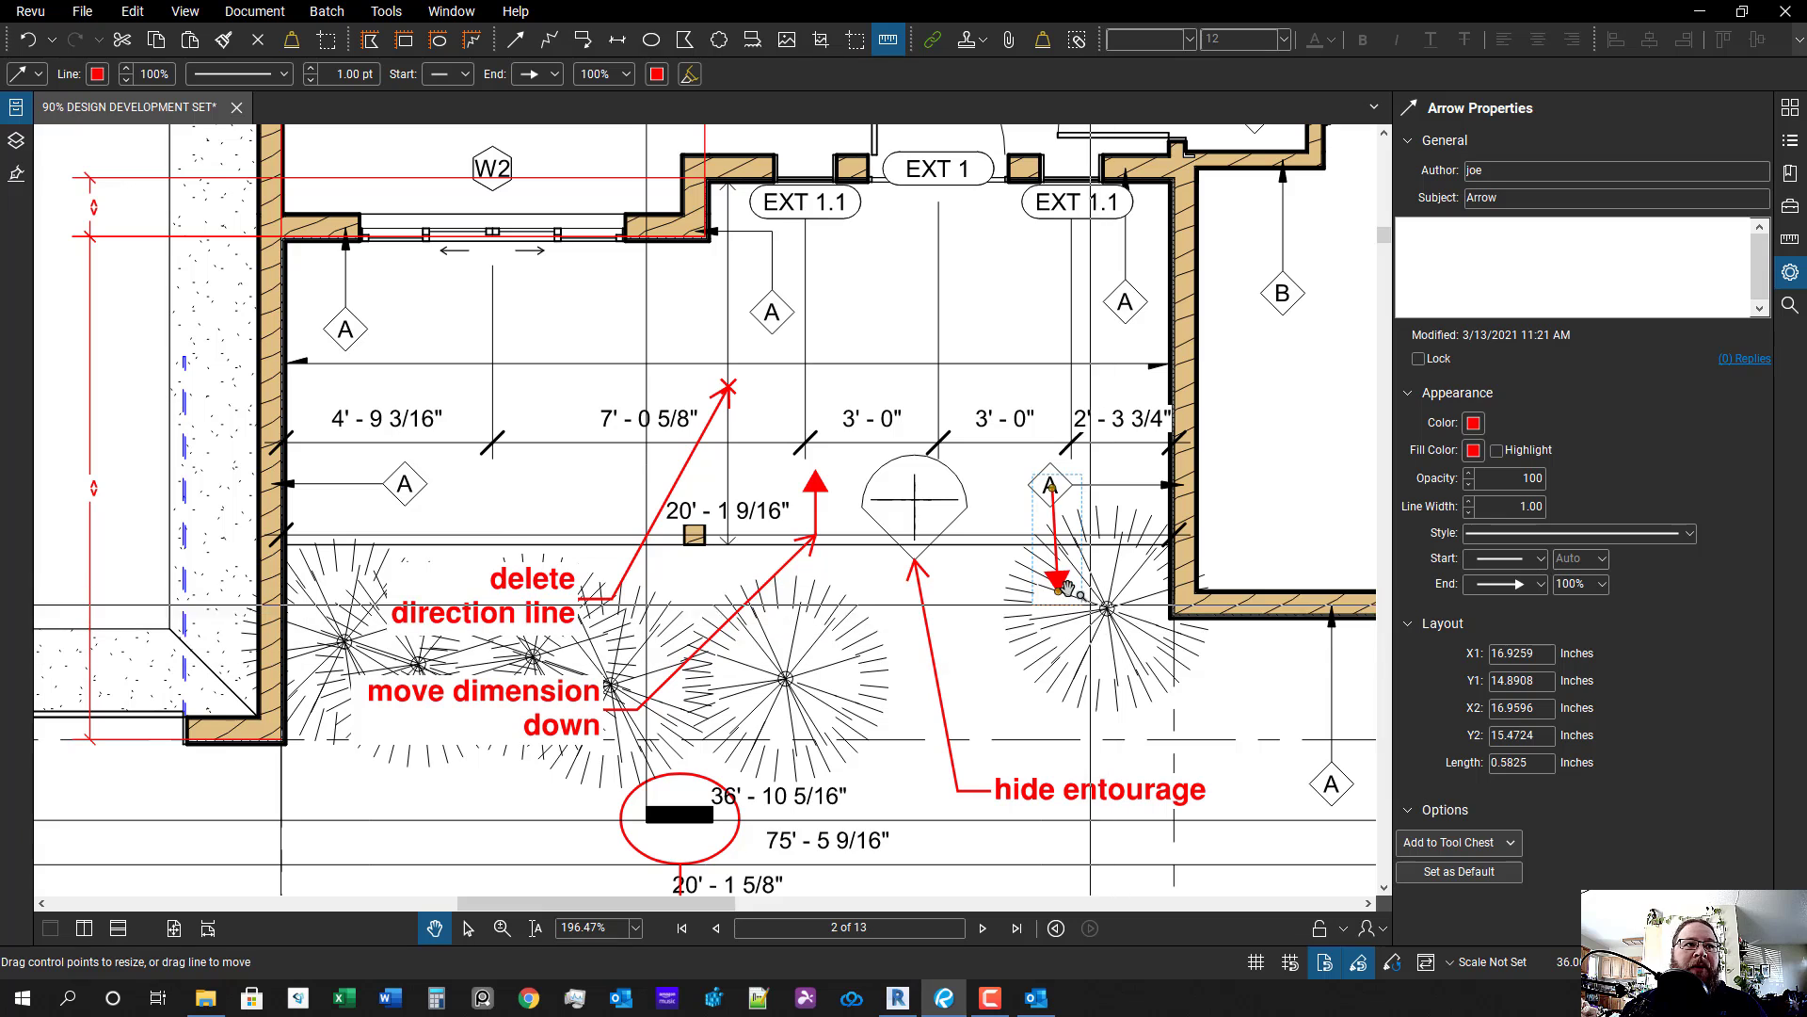
- Draw a red arrow about 0.65 inches long from the porch's left wall tag A, angled down and left toward the planting
{"action": "key", "text": "a"}
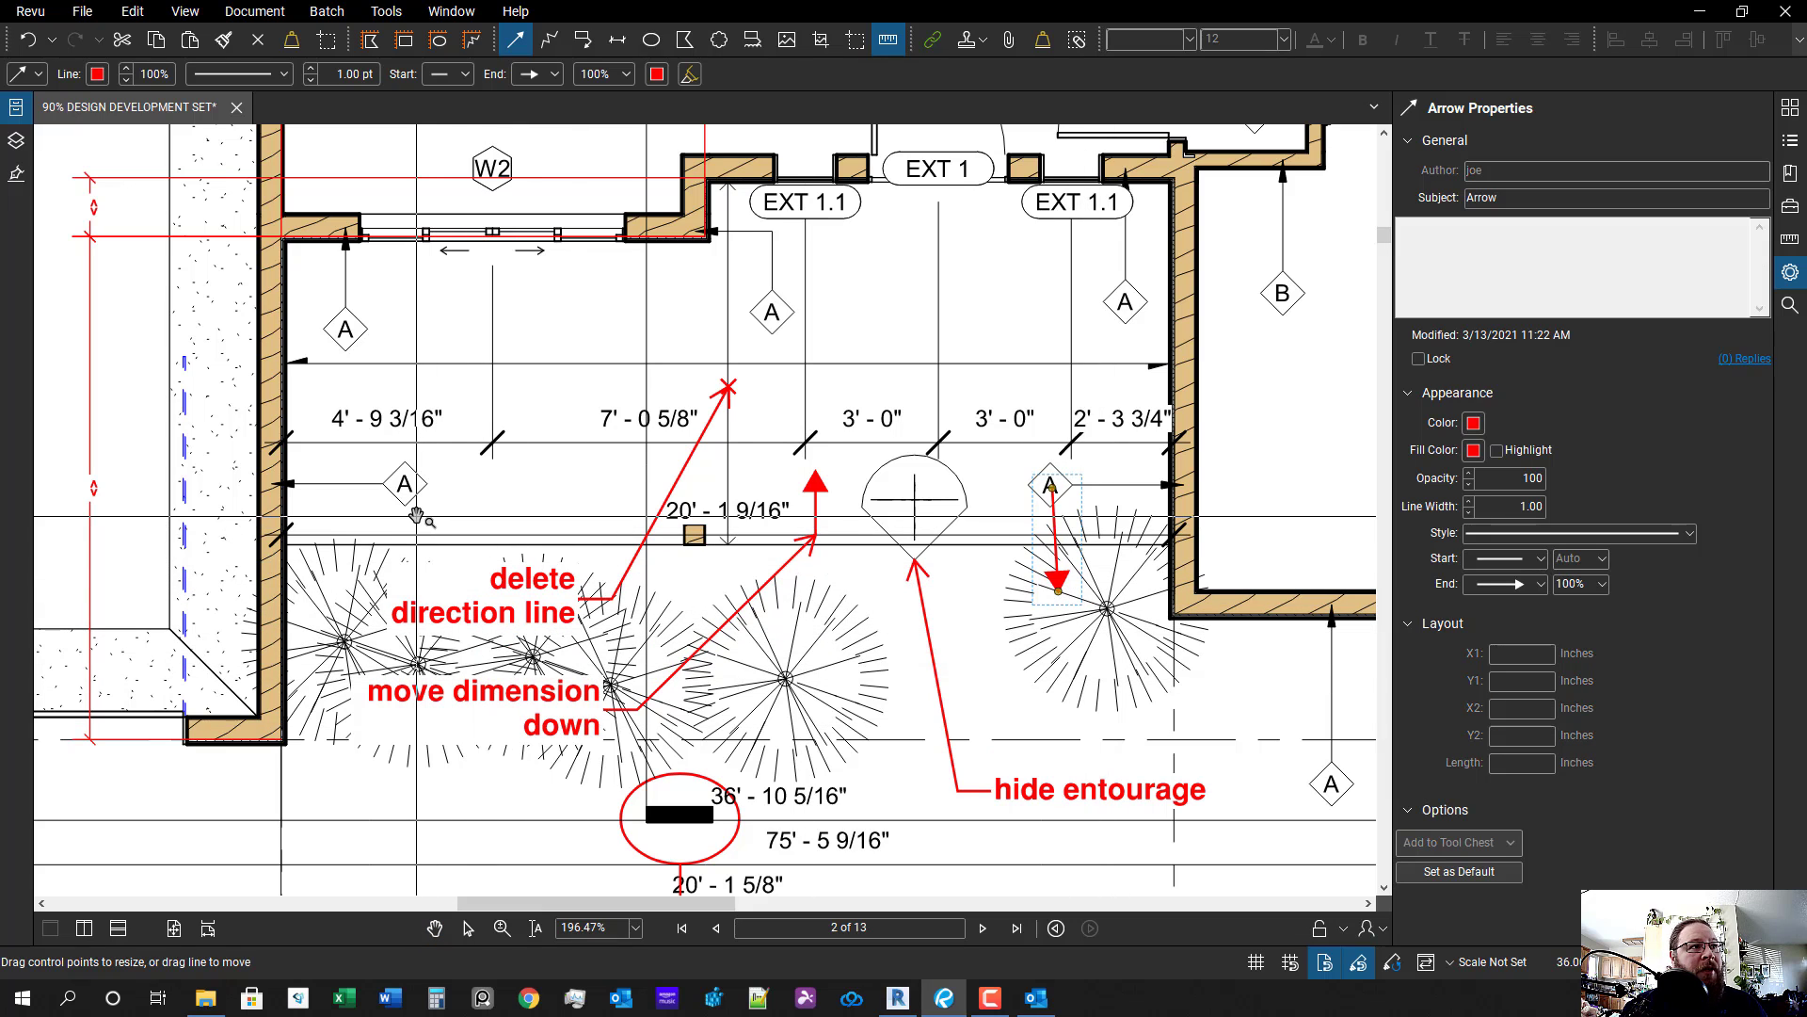
{"action": "mouse_move", "coordinate": [416, 494]}
{"action": "left_mouse_down"}
{"action": "mouse_move", "coordinate": [411, 593]}
{"action": "mouse_move", "coordinate": [461, 618]}
{"action": "mouse_move", "coordinate": [440, 621]}
{"action": "left_mouse_up"}
{"action": "key", "text": "ctrl+z"}
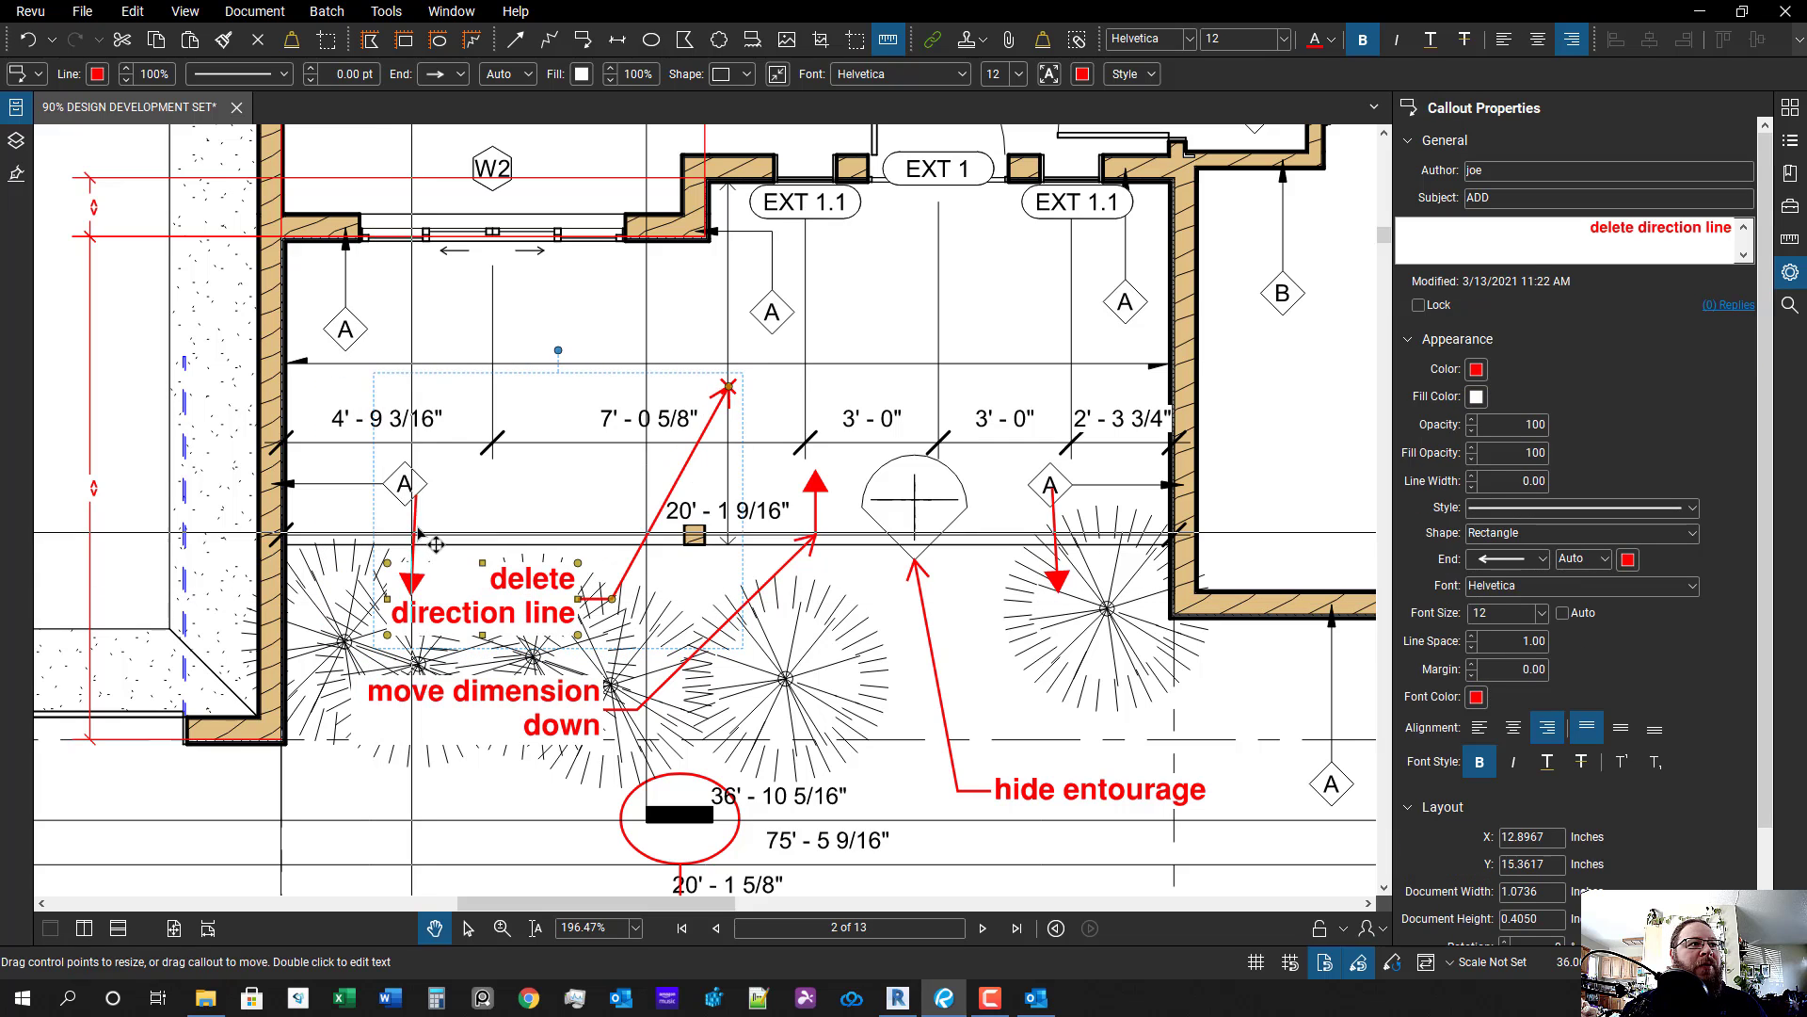
{"action": "left_click", "coordinate": [414, 591]}
{"action": "left_click_drag", "start_coordinate": [413, 594], "coordinate": [355, 591]}
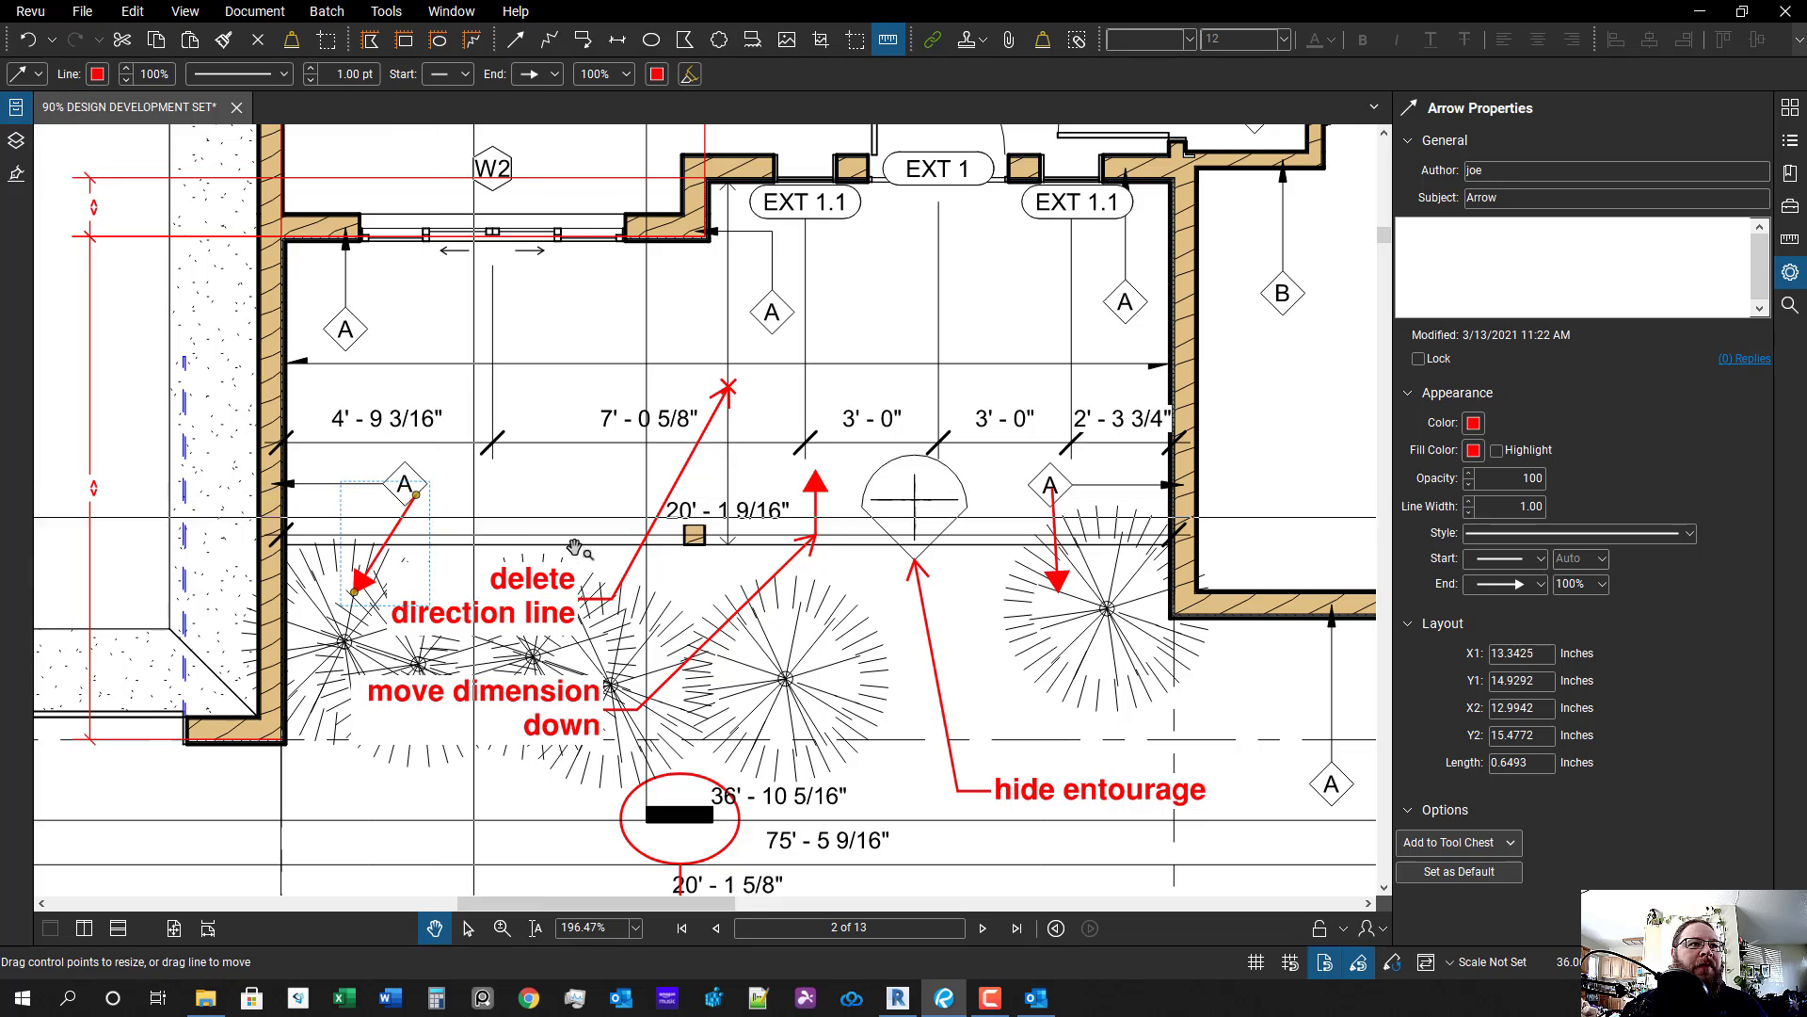
{"action": "left_click", "coordinate": [747, 311]}
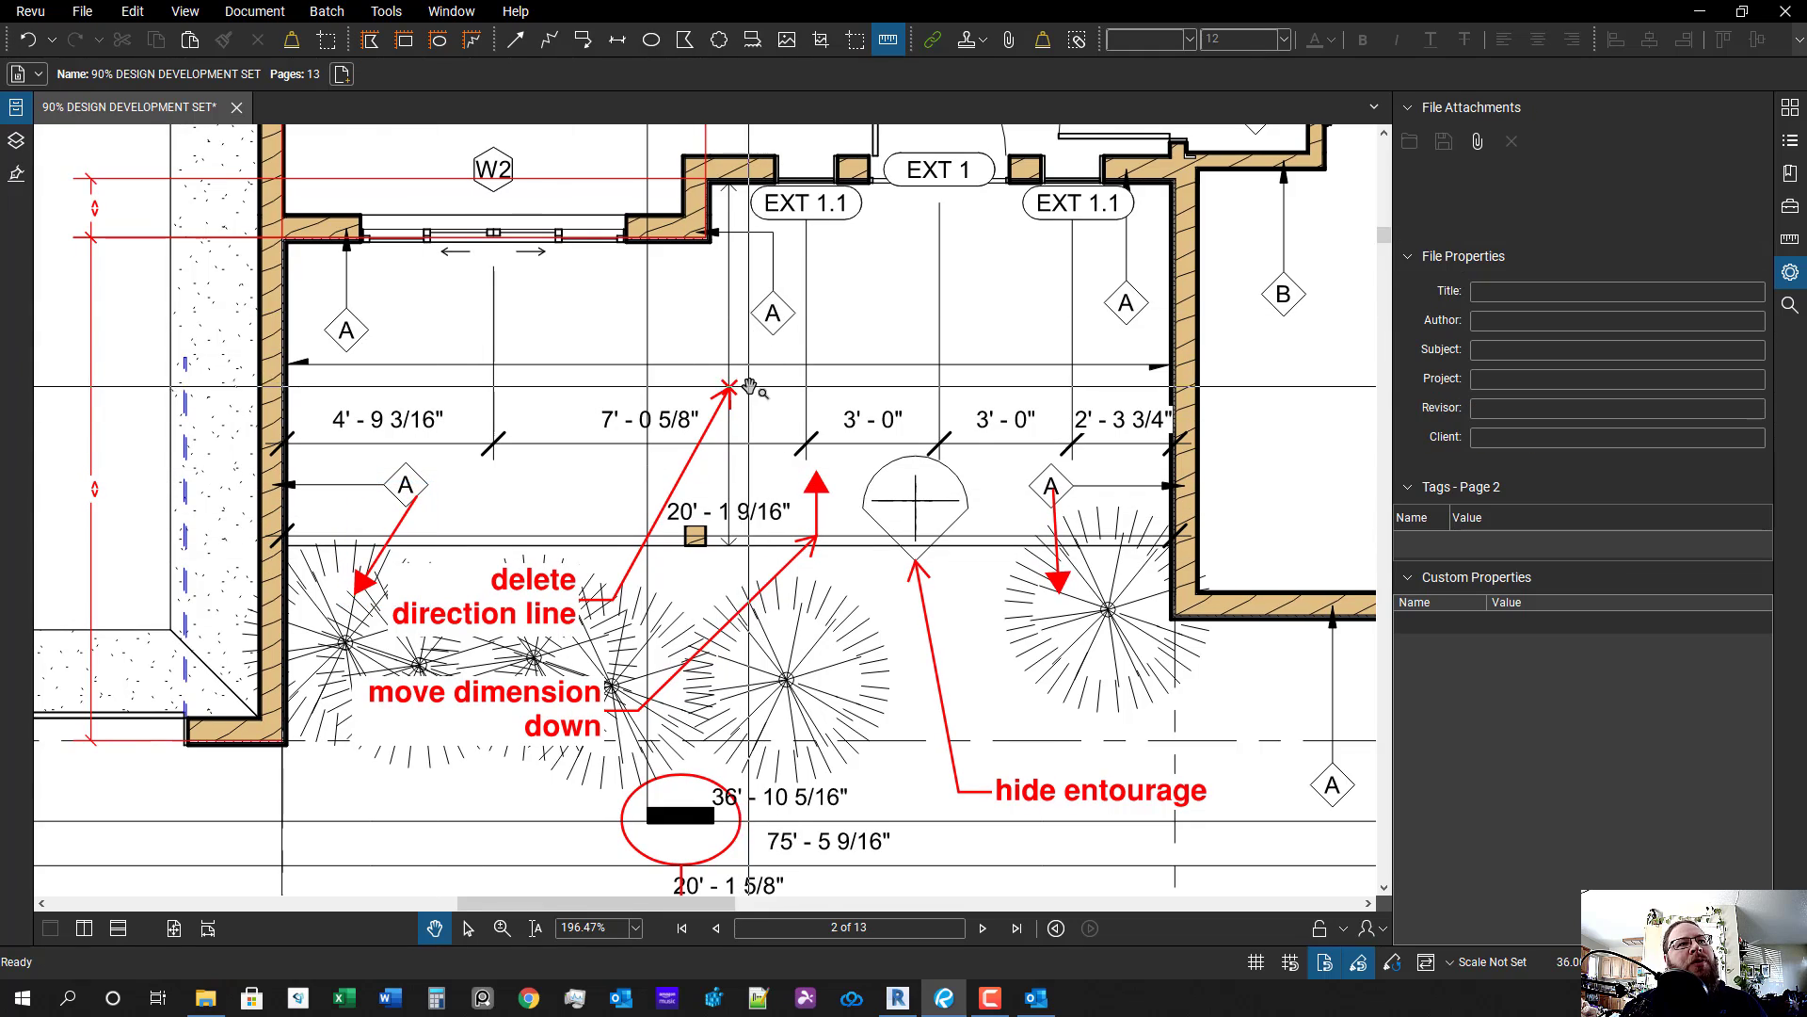
- Examine the dimensions, wall tags and red markups around the EXT 1 entry porch and the garage's adjoining wall
{"action": "scroll", "coordinate": [748, 504], "scroll_direction": "down", "scroll_amount": 3}
{"action": "scroll", "coordinate": [748, 508], "scroll_direction": "up", "scroll_amount": 3}
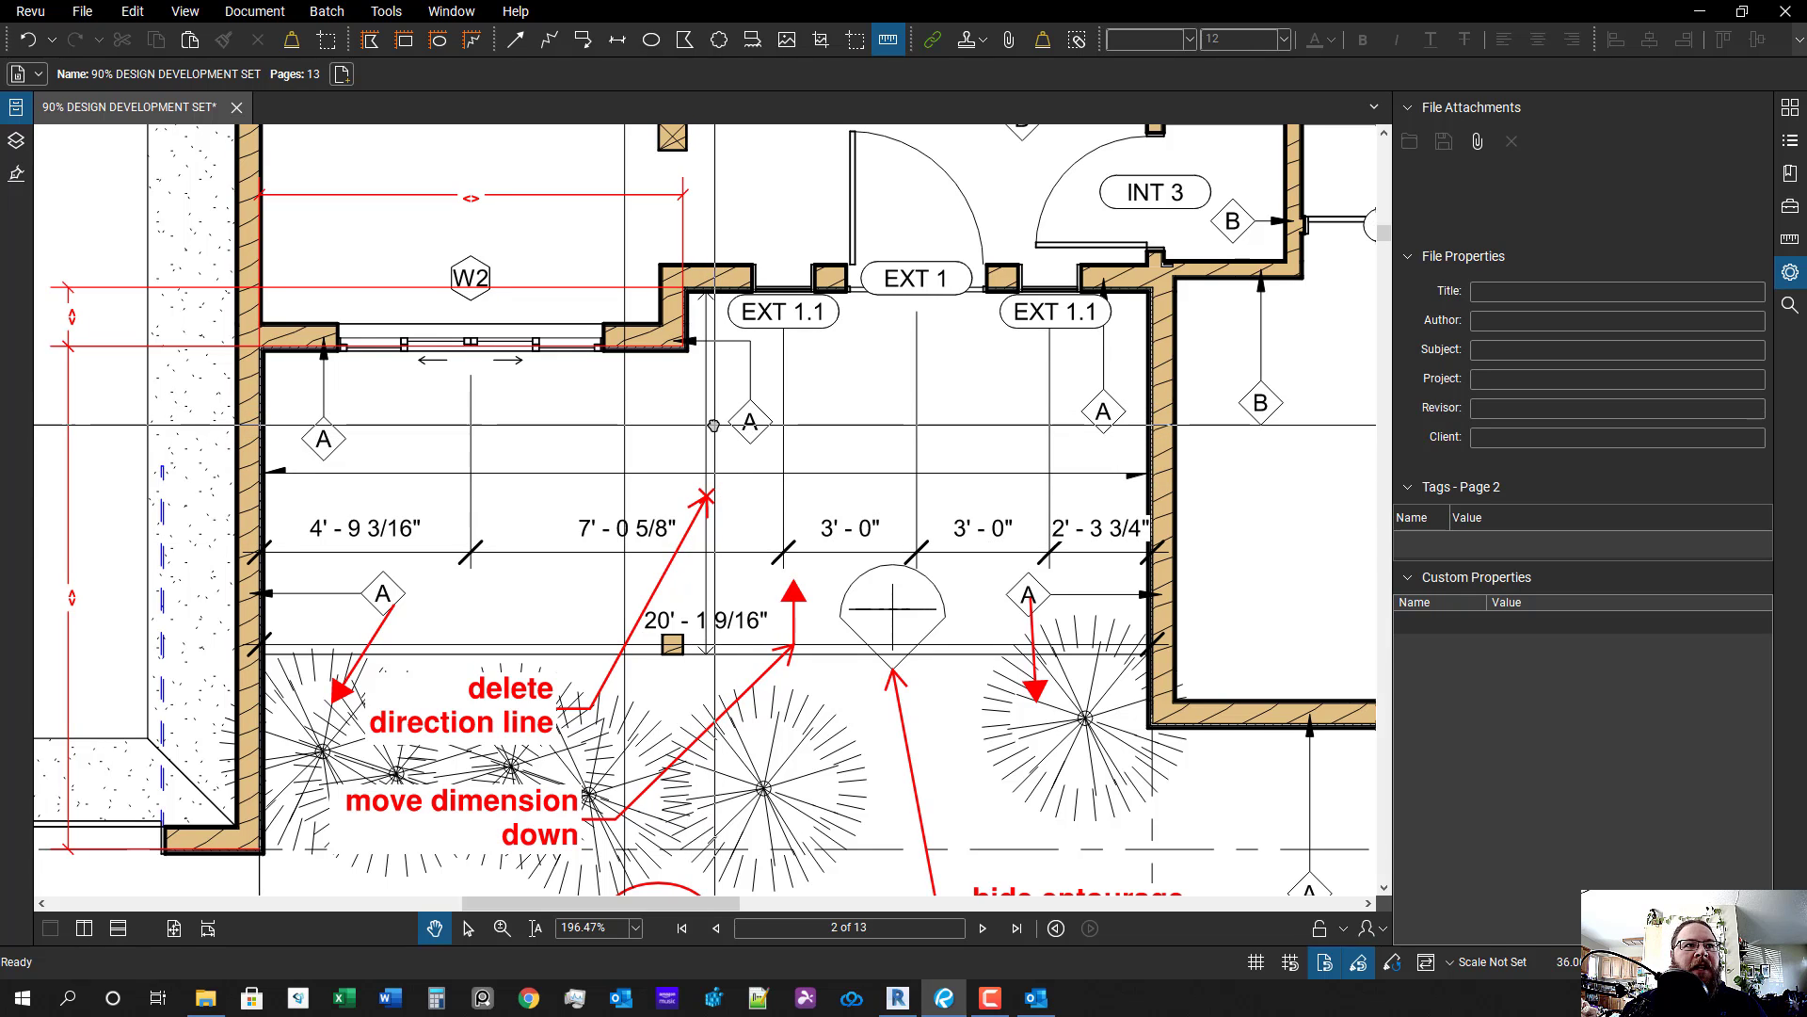
{"action": "scroll", "coordinate": [713, 424], "scroll_direction": "down", "scroll_amount": 4}
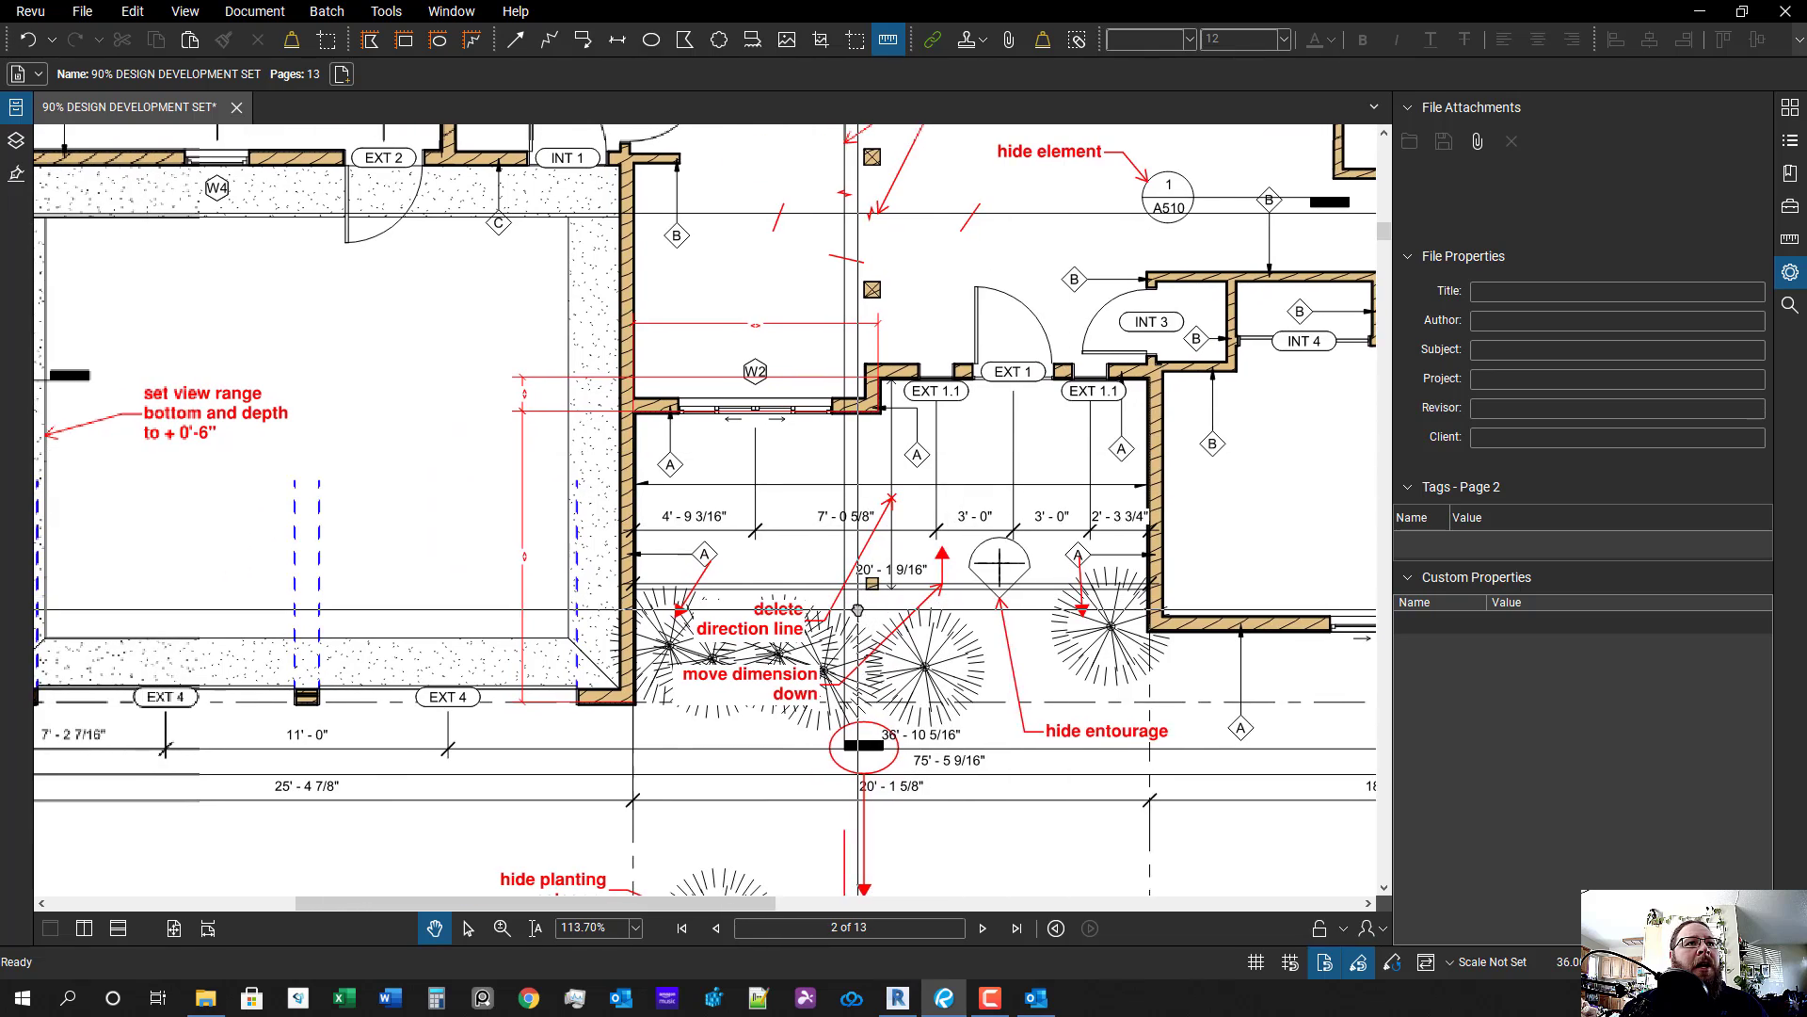
{"action": "scroll", "coordinate": [902, 326], "scroll_direction": "up", "scroll_amount": 1}
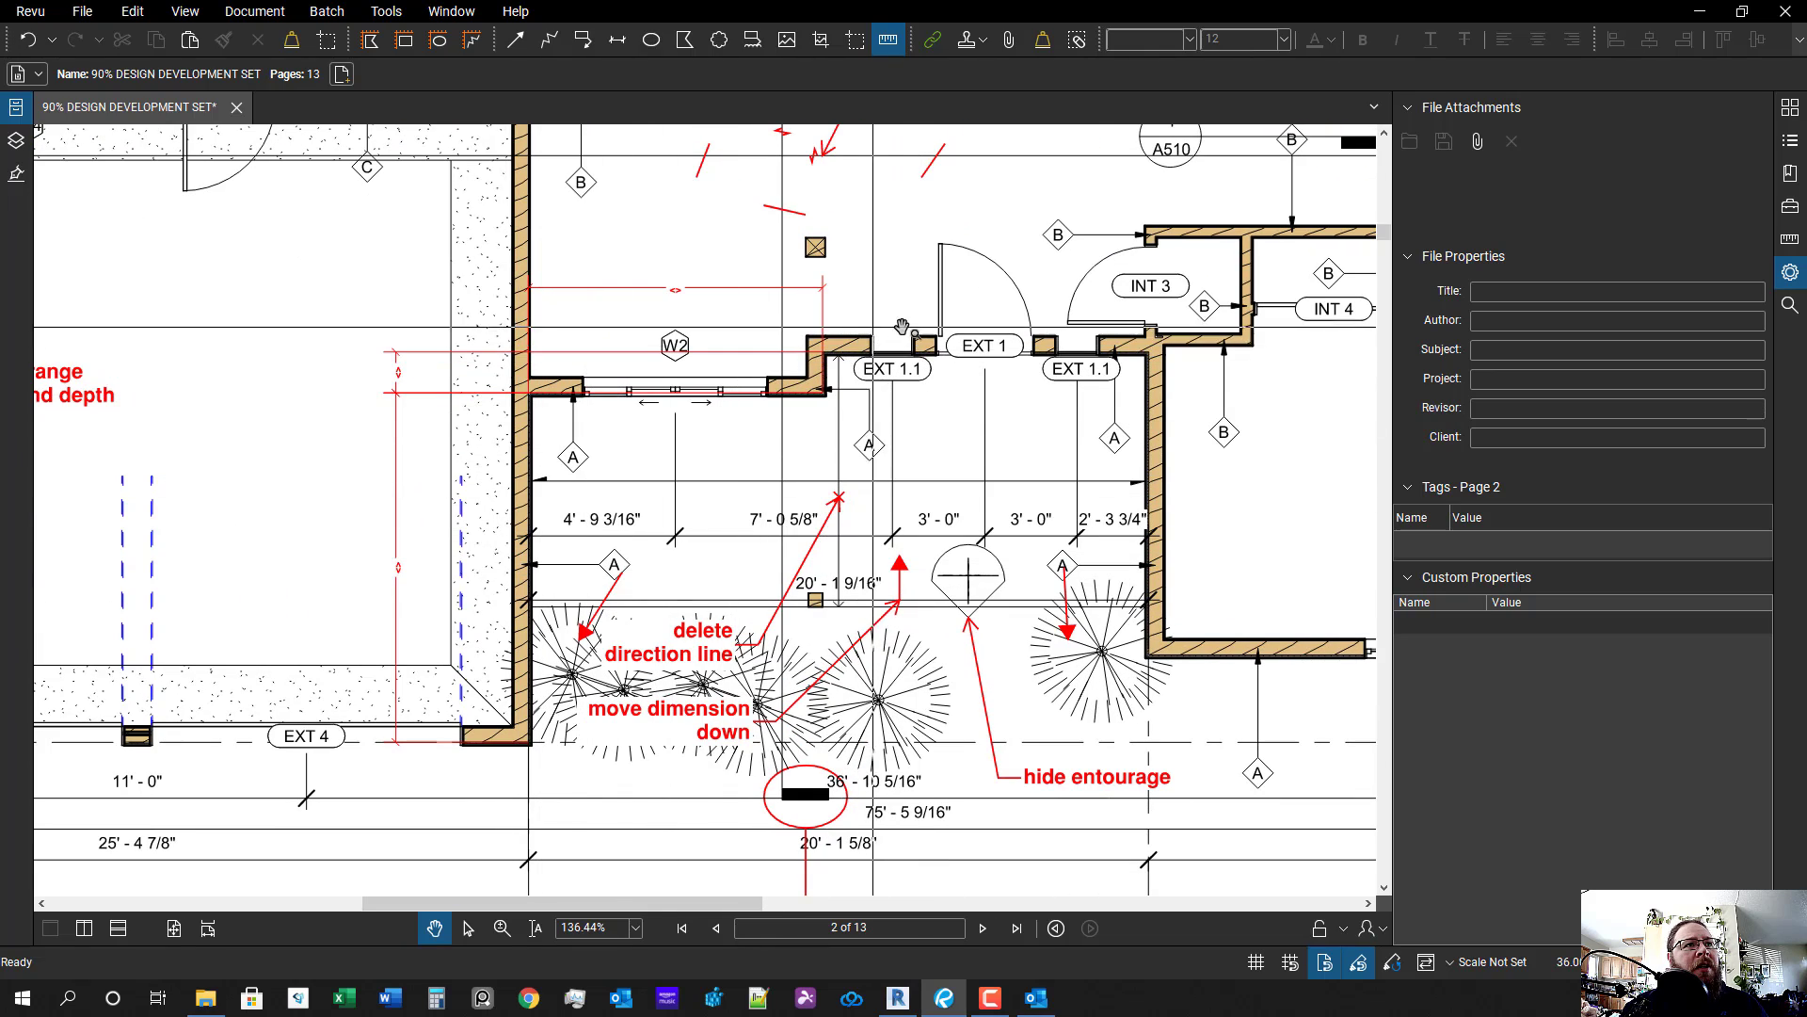
{"action": "scroll", "coordinate": [473, 609], "scroll_direction": "up", "scroll_amount": 1}
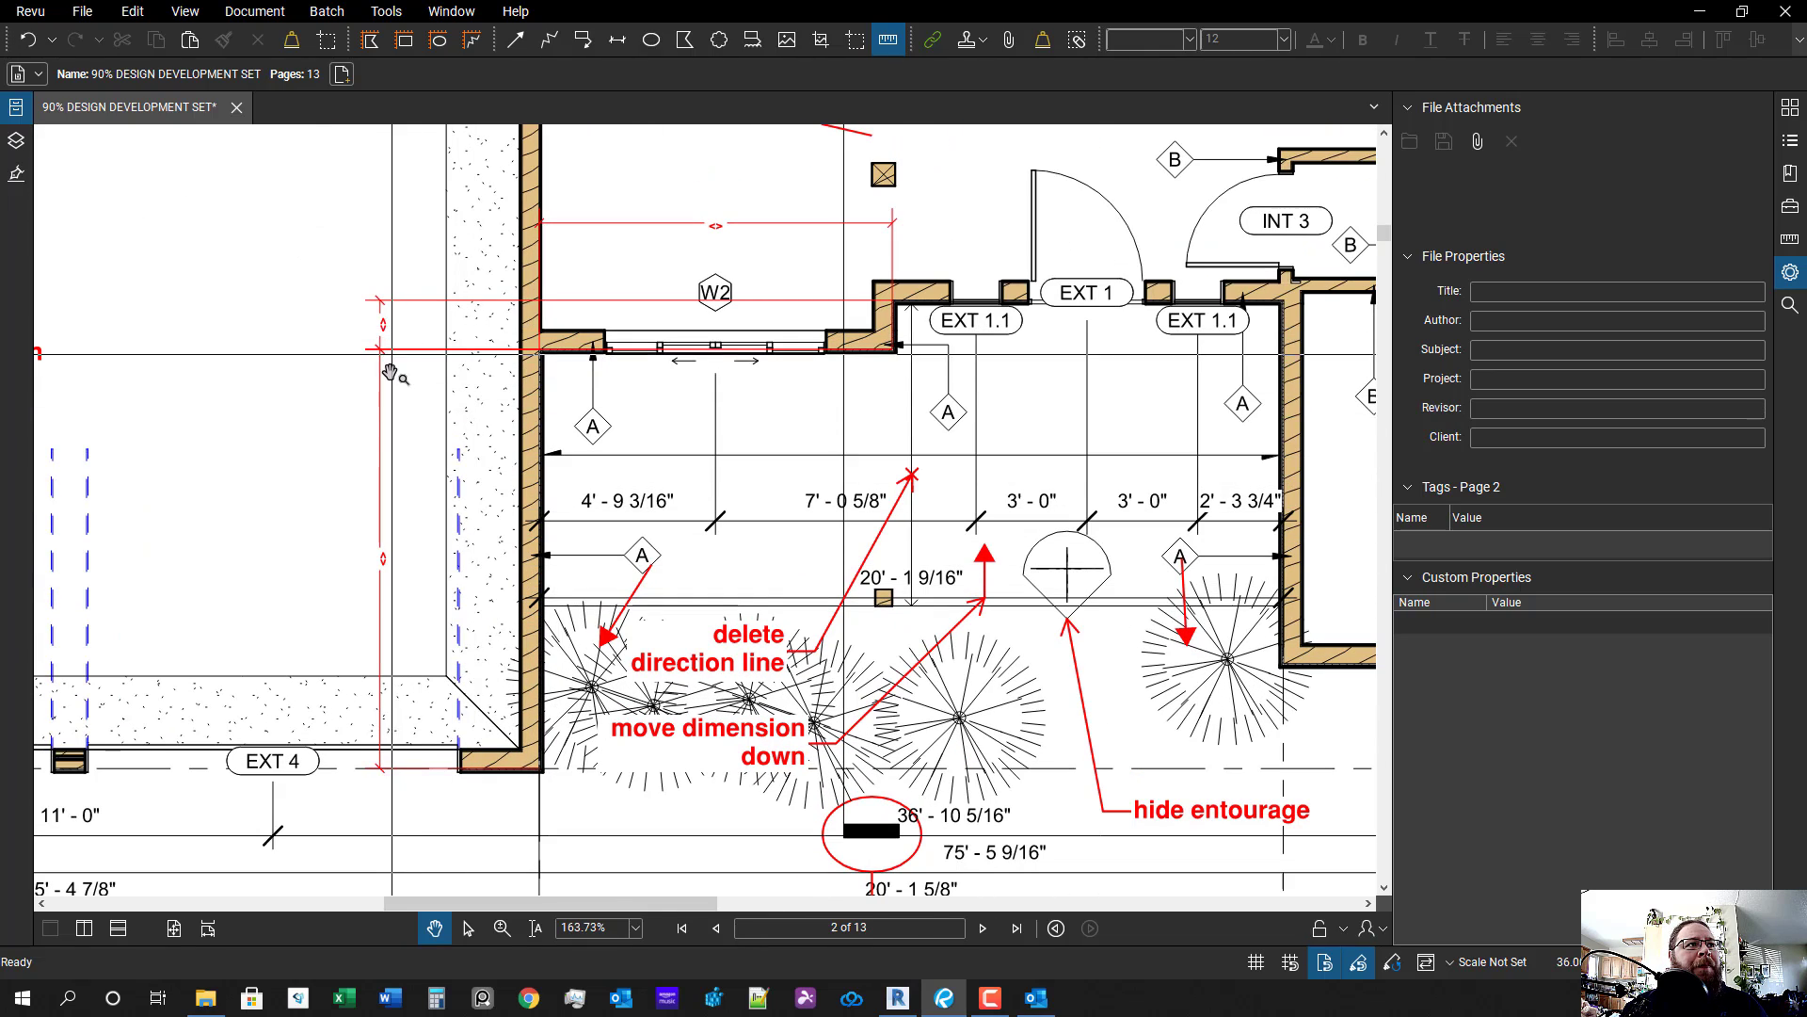
{"action": "left_click_drag", "start_coordinate": [389, 372], "coordinate": [376, 443]}
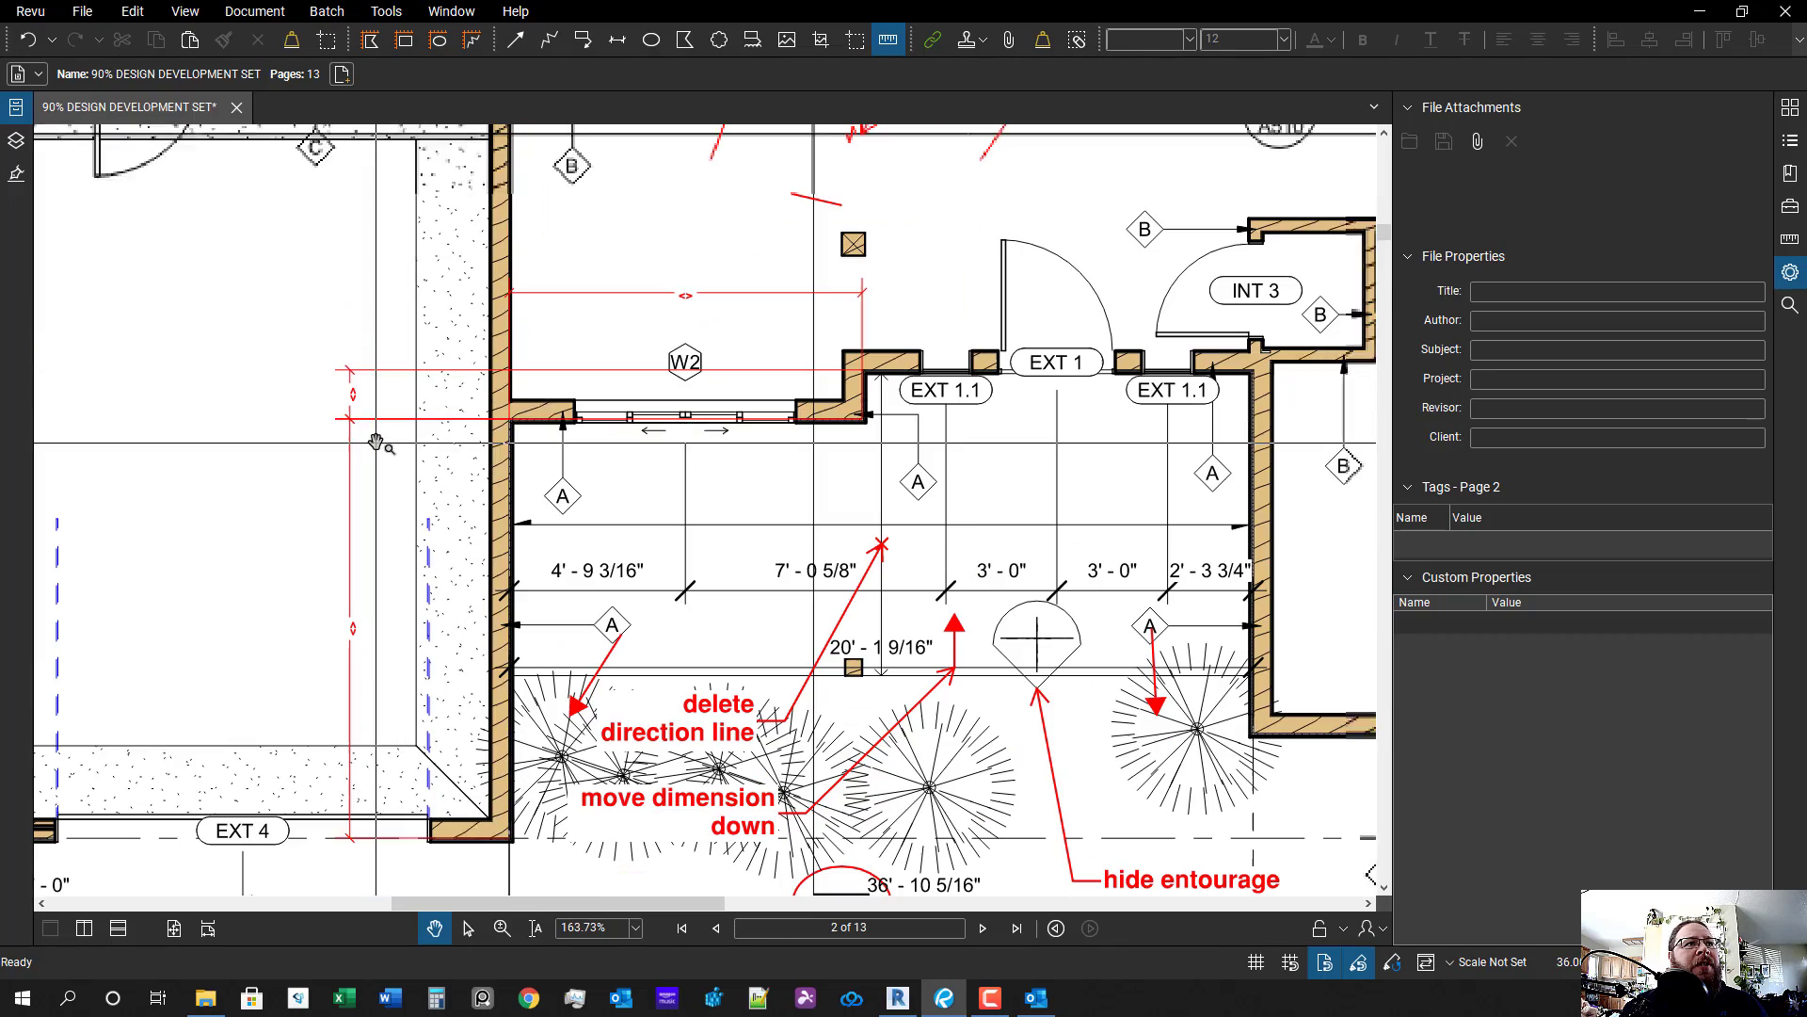
{"action": "scroll", "coordinate": [799, 432], "scroll_direction": "down", "scroll_amount": 1}
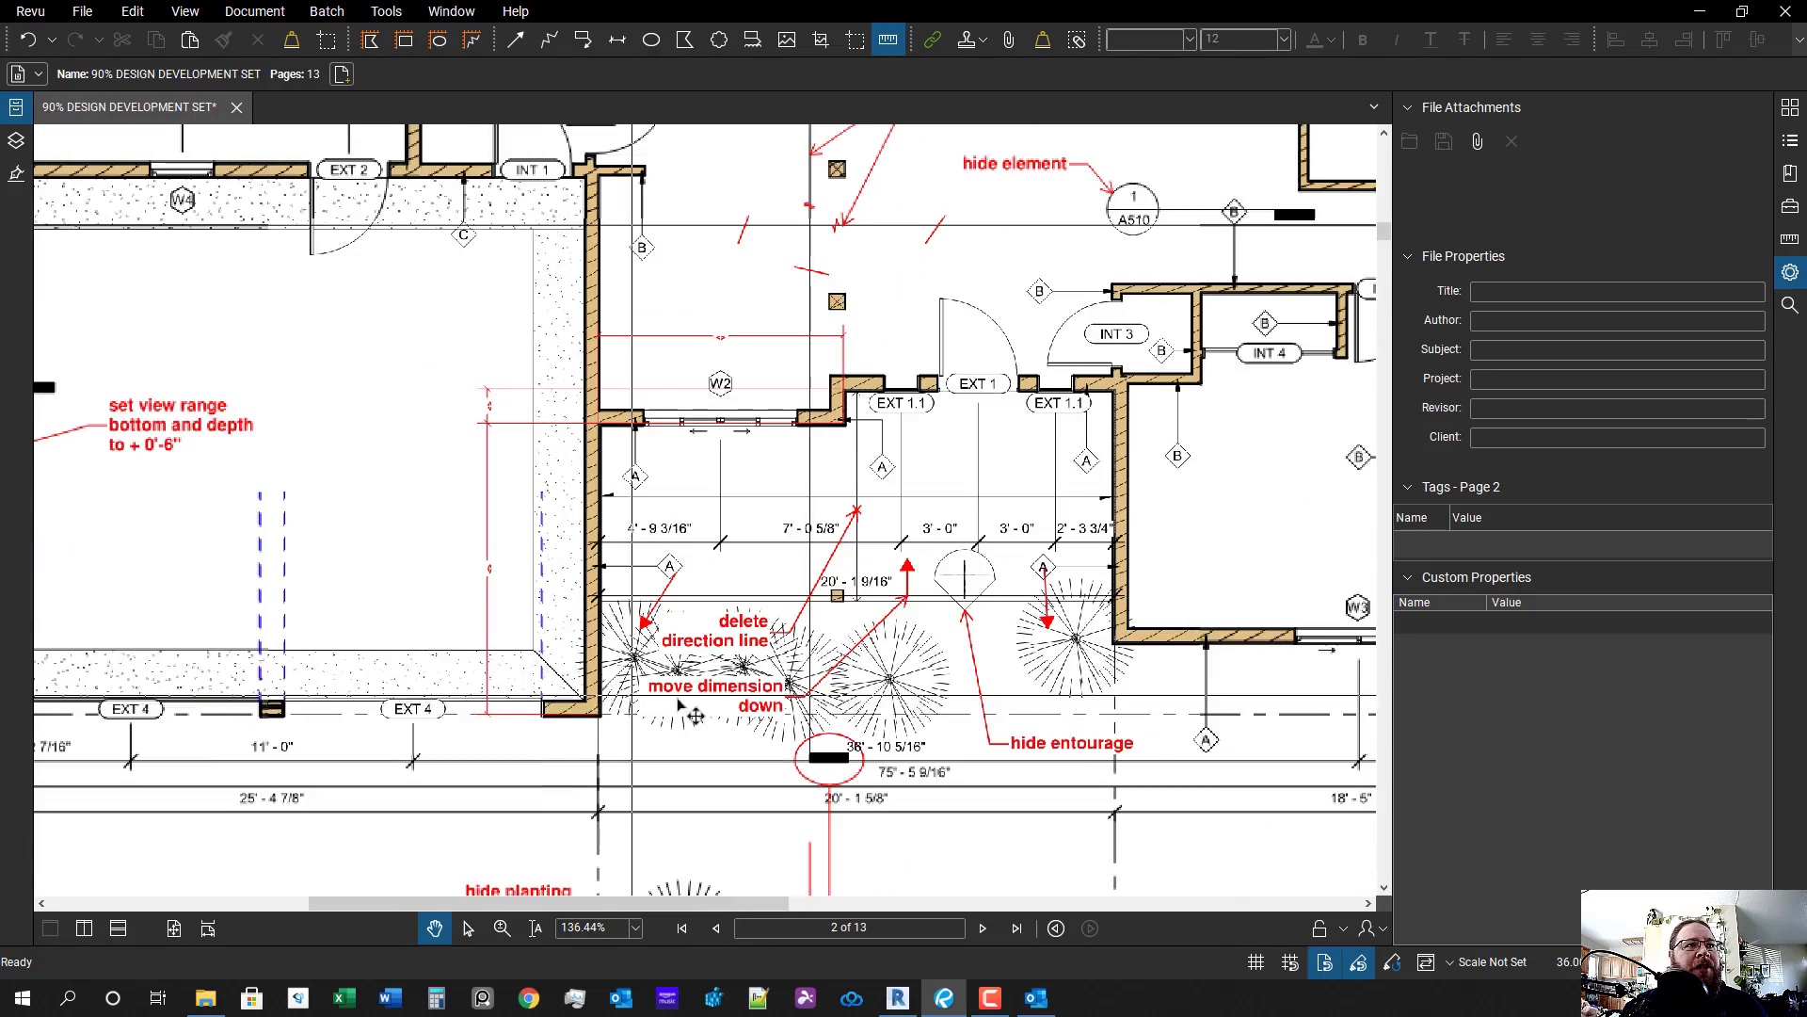
- Examine the markups across the wider Level 1 floor plan, from the garage to the bedrooms
{"action": "scroll", "coordinate": [680, 706], "scroll_direction": "down", "scroll_amount": 2}
{"action": "scroll", "coordinate": [667, 641], "scroll_direction": "up", "scroll_amount": 1}
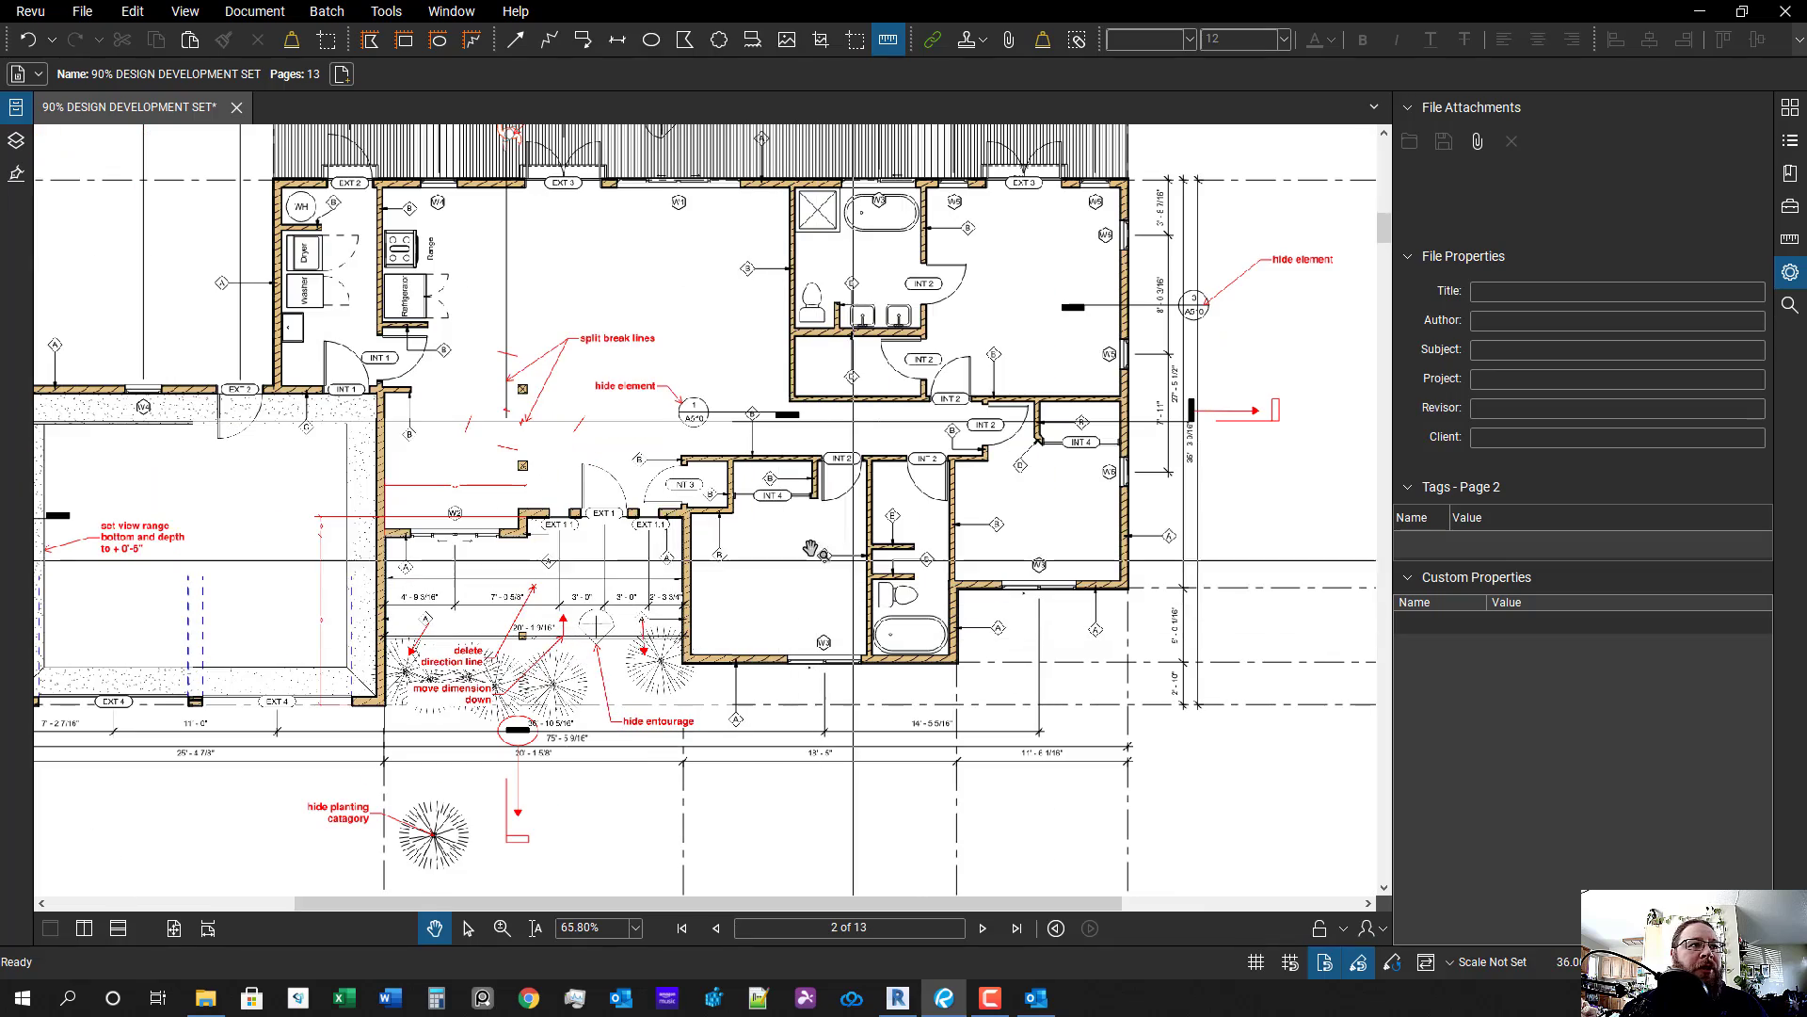
{"action": "mouse_move", "coordinate": [481, 544]}
{"action": "left_mouse_down"}
{"action": "mouse_move", "coordinate": [760, 356]}
{"action": "mouse_move", "coordinate": [751, 468]}
{"action": "left_mouse_up"}
{"action": "scroll", "coordinate": [796, 381], "scroll_direction": "up", "scroll_amount": 1}
{"action": "scroll", "coordinate": [751, 468], "scroll_direction": "down", "scroll_amount": 1}
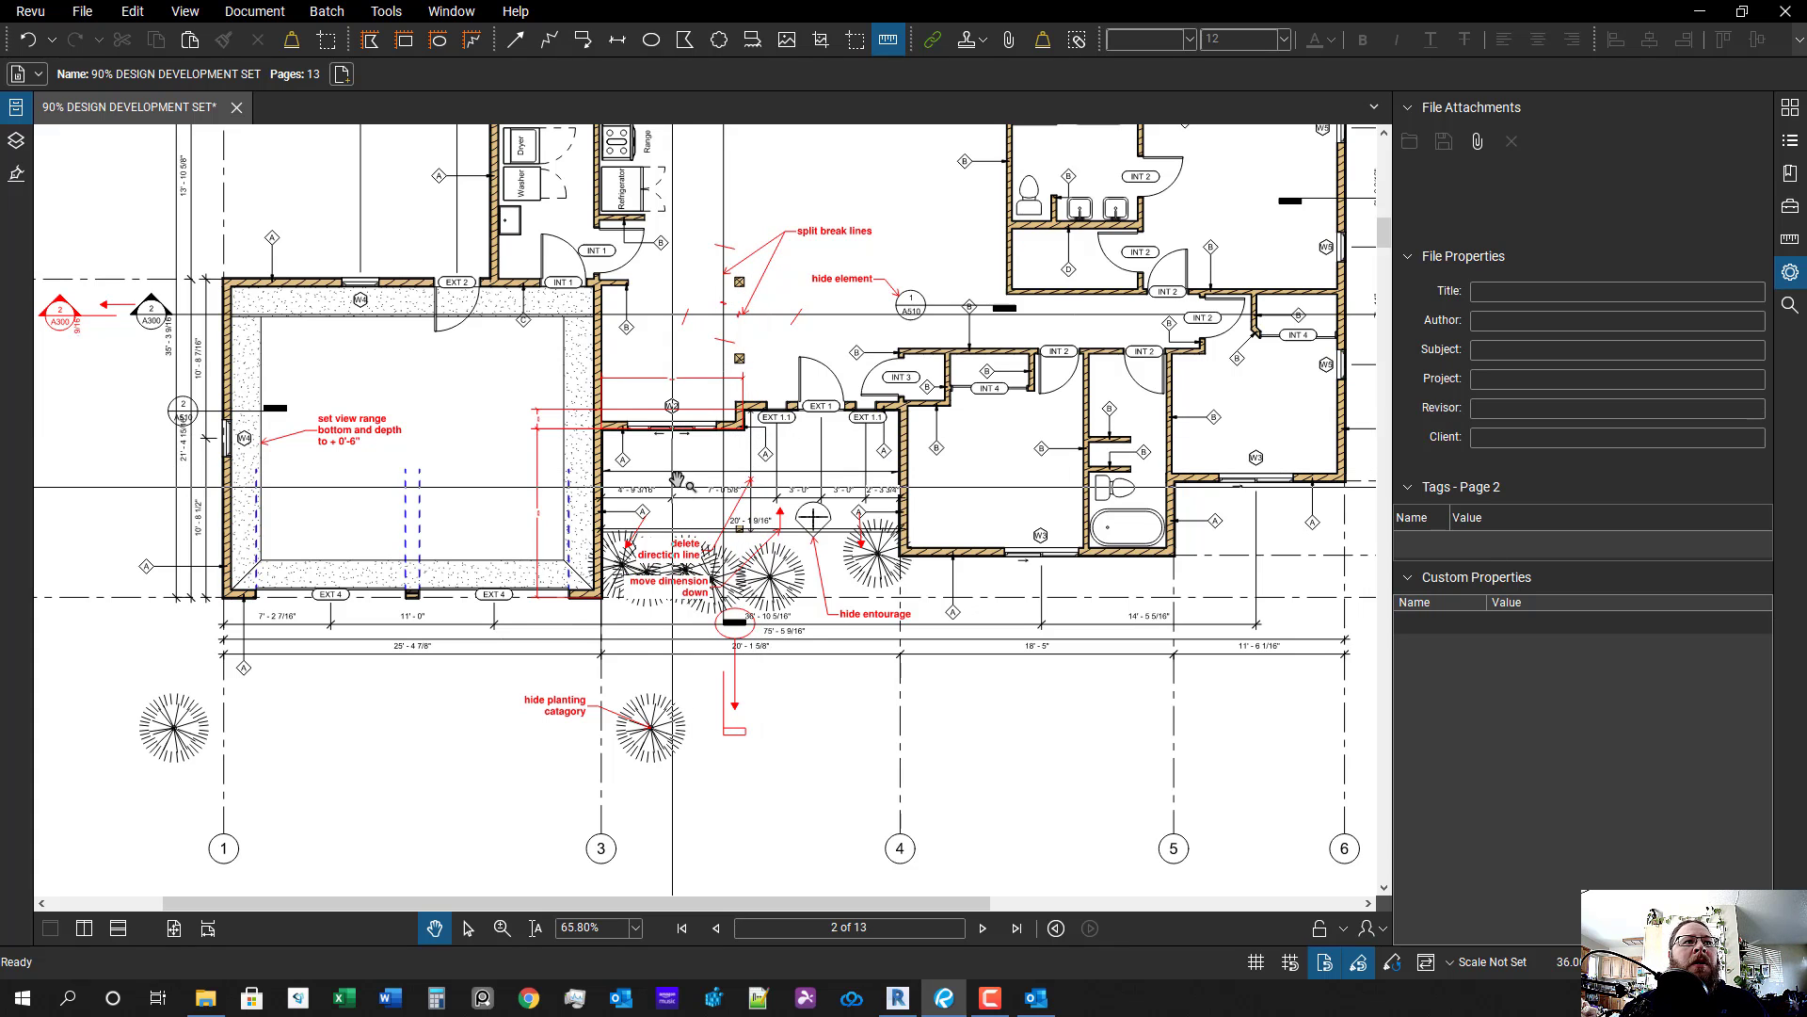
{"action": "scroll", "coordinate": [640, 473], "scroll_direction": "up", "scroll_amount": 2}
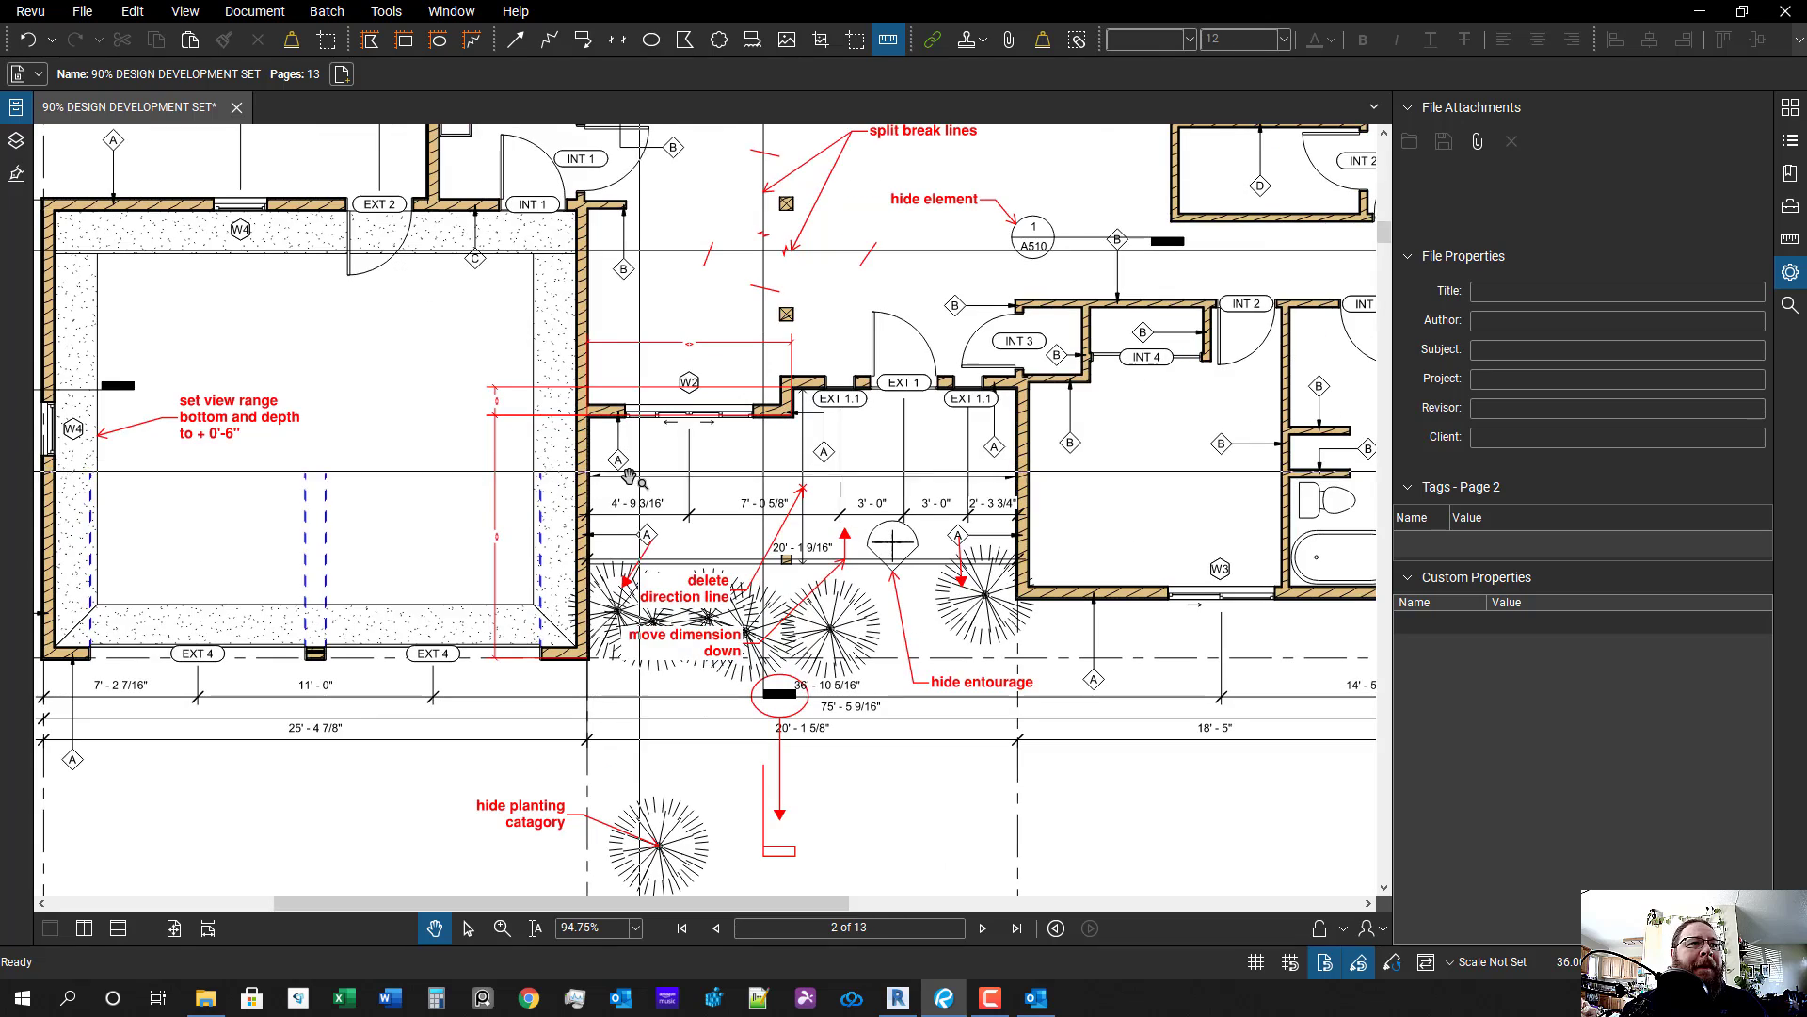
{"action": "scroll", "coordinate": [713, 511], "scroll_direction": "down", "scroll_amount": 2}
{"action": "left_click_drag", "start_coordinate": [752, 520], "coordinate": [691, 542]}
{"action": "scroll", "coordinate": [605, 547], "scroll_direction": "down", "scroll_amount": 1}
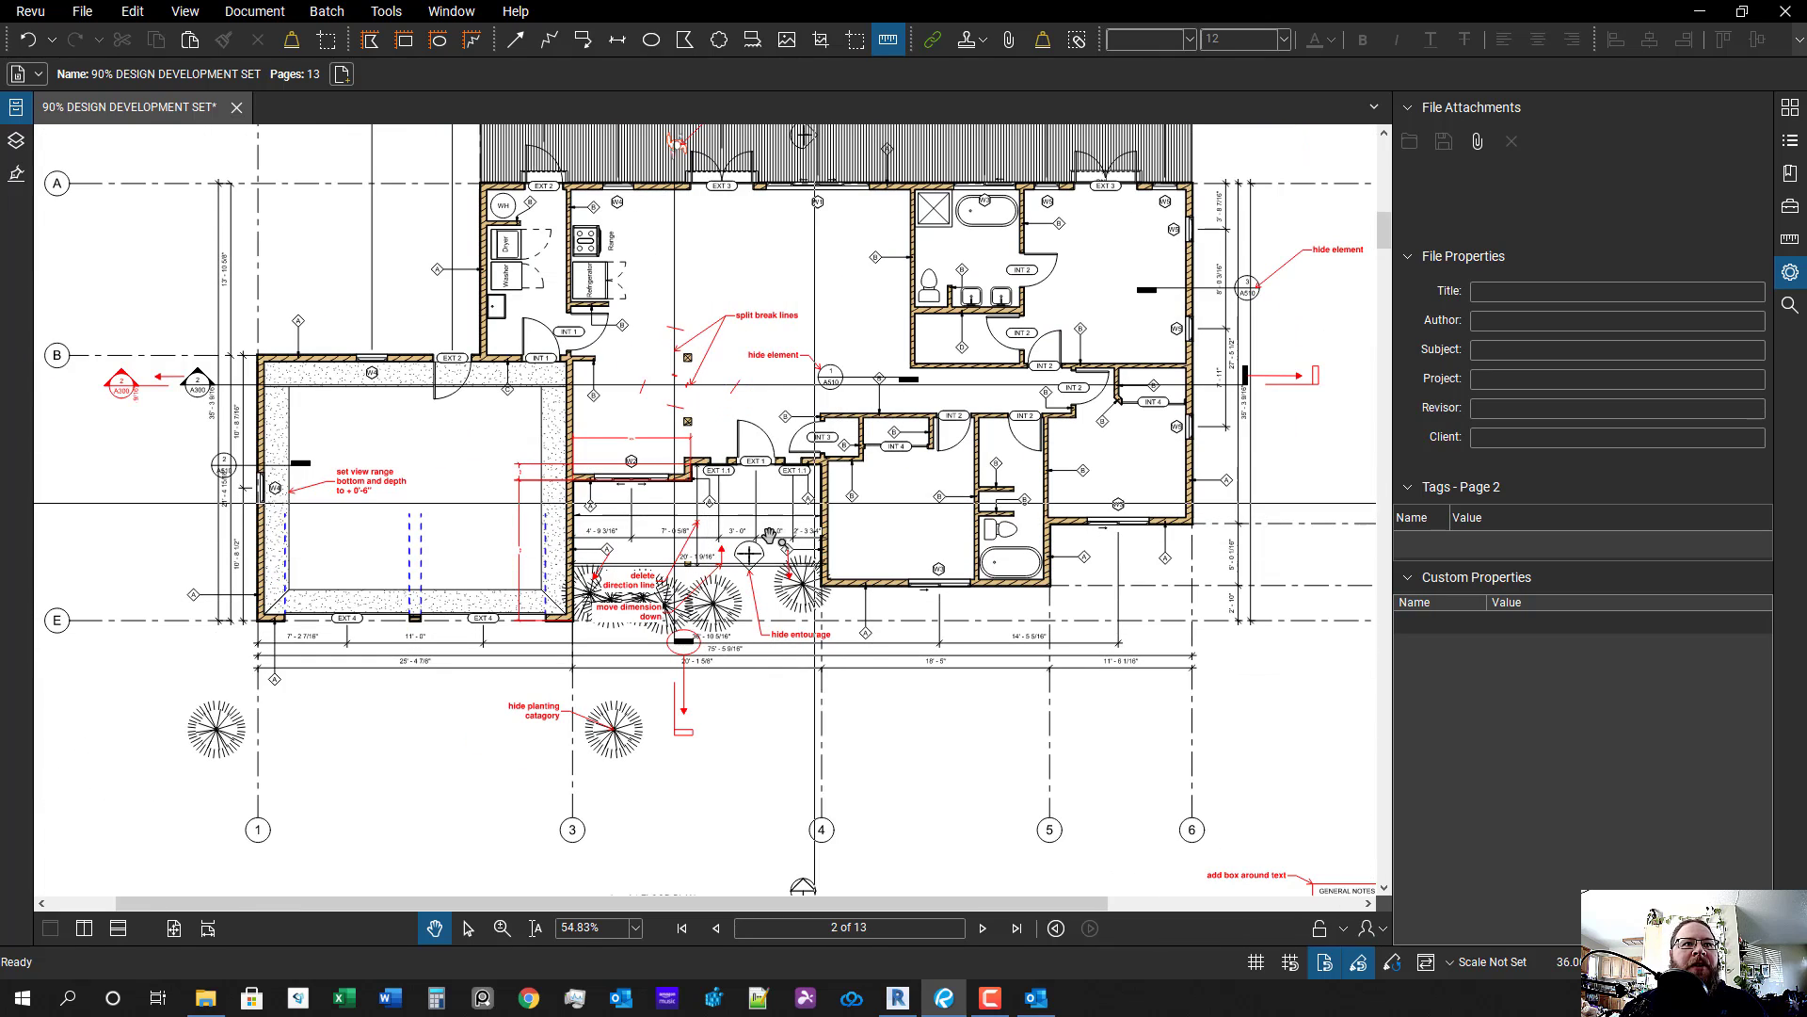
{"action": "left_click_drag", "start_coordinate": [788, 565], "coordinate": [782, 589]}
{"action": "left_click_drag", "start_coordinate": [713, 741], "coordinate": [729, 703]}
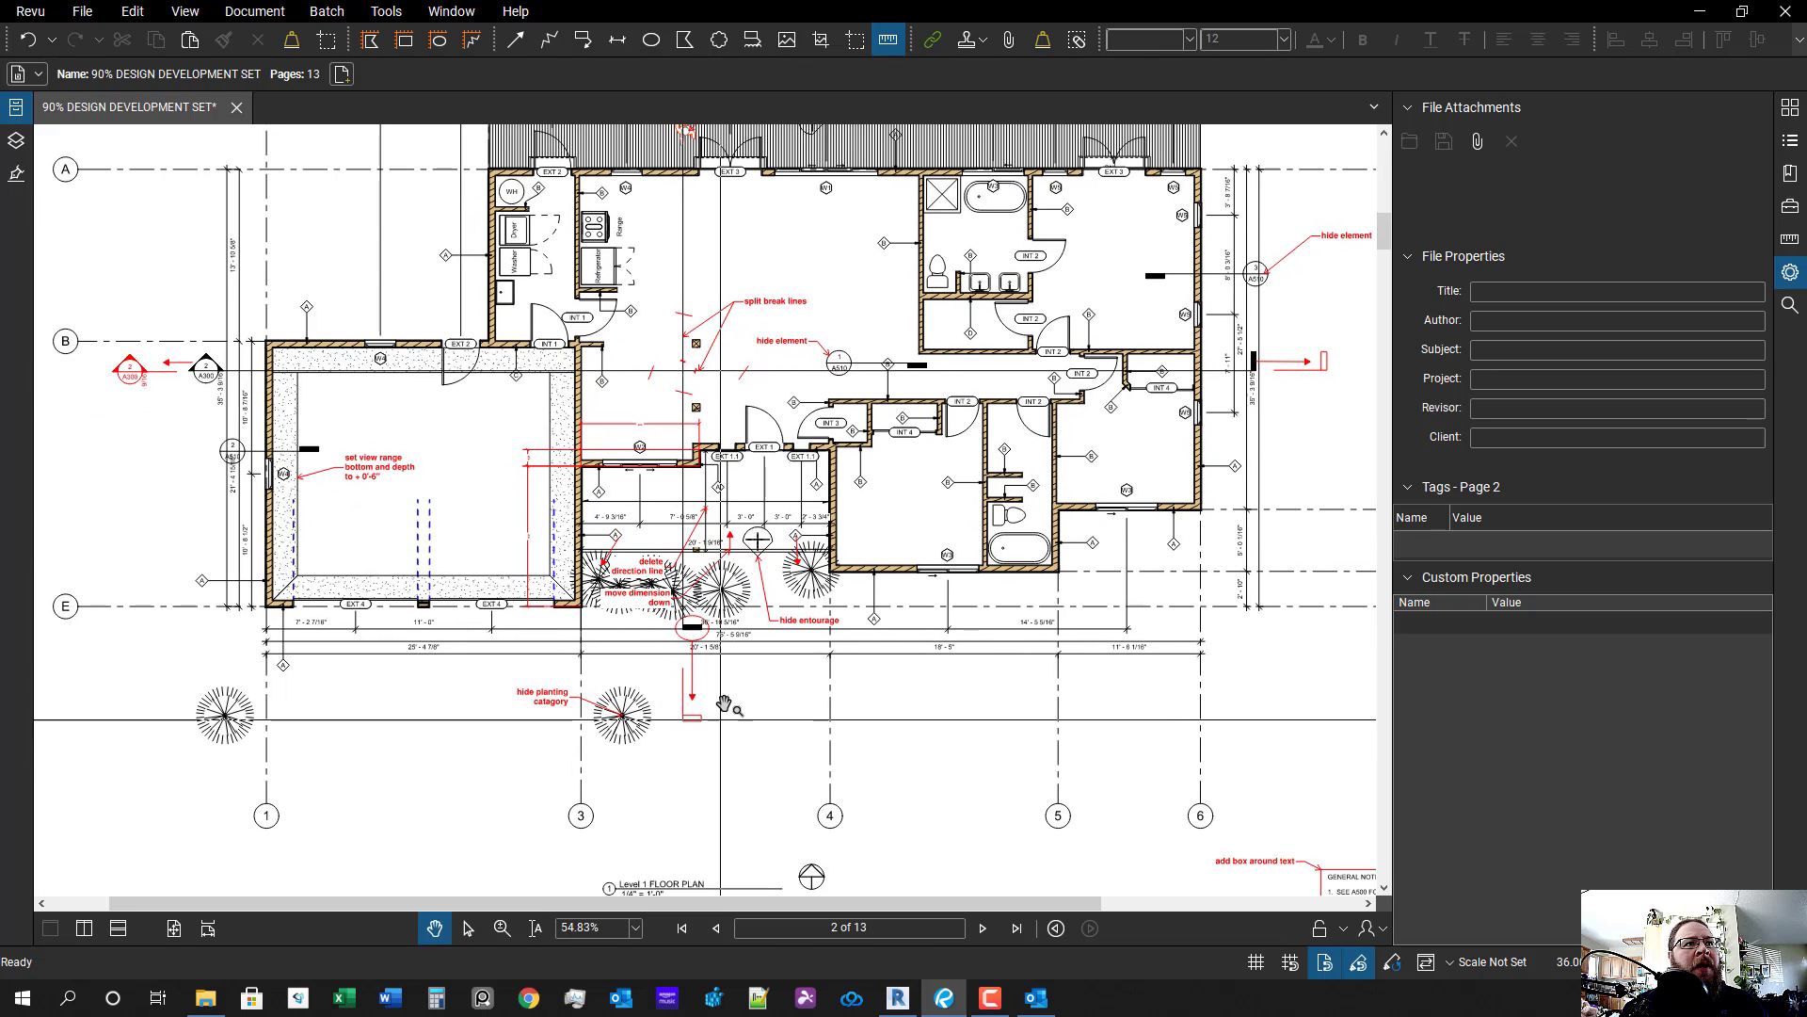
- Copy the red X mark from the vertical direction line onto the porch's horizontal direction line
{"action": "scroll", "coordinate": [621, 486], "scroll_direction": "up", "scroll_amount": 3}
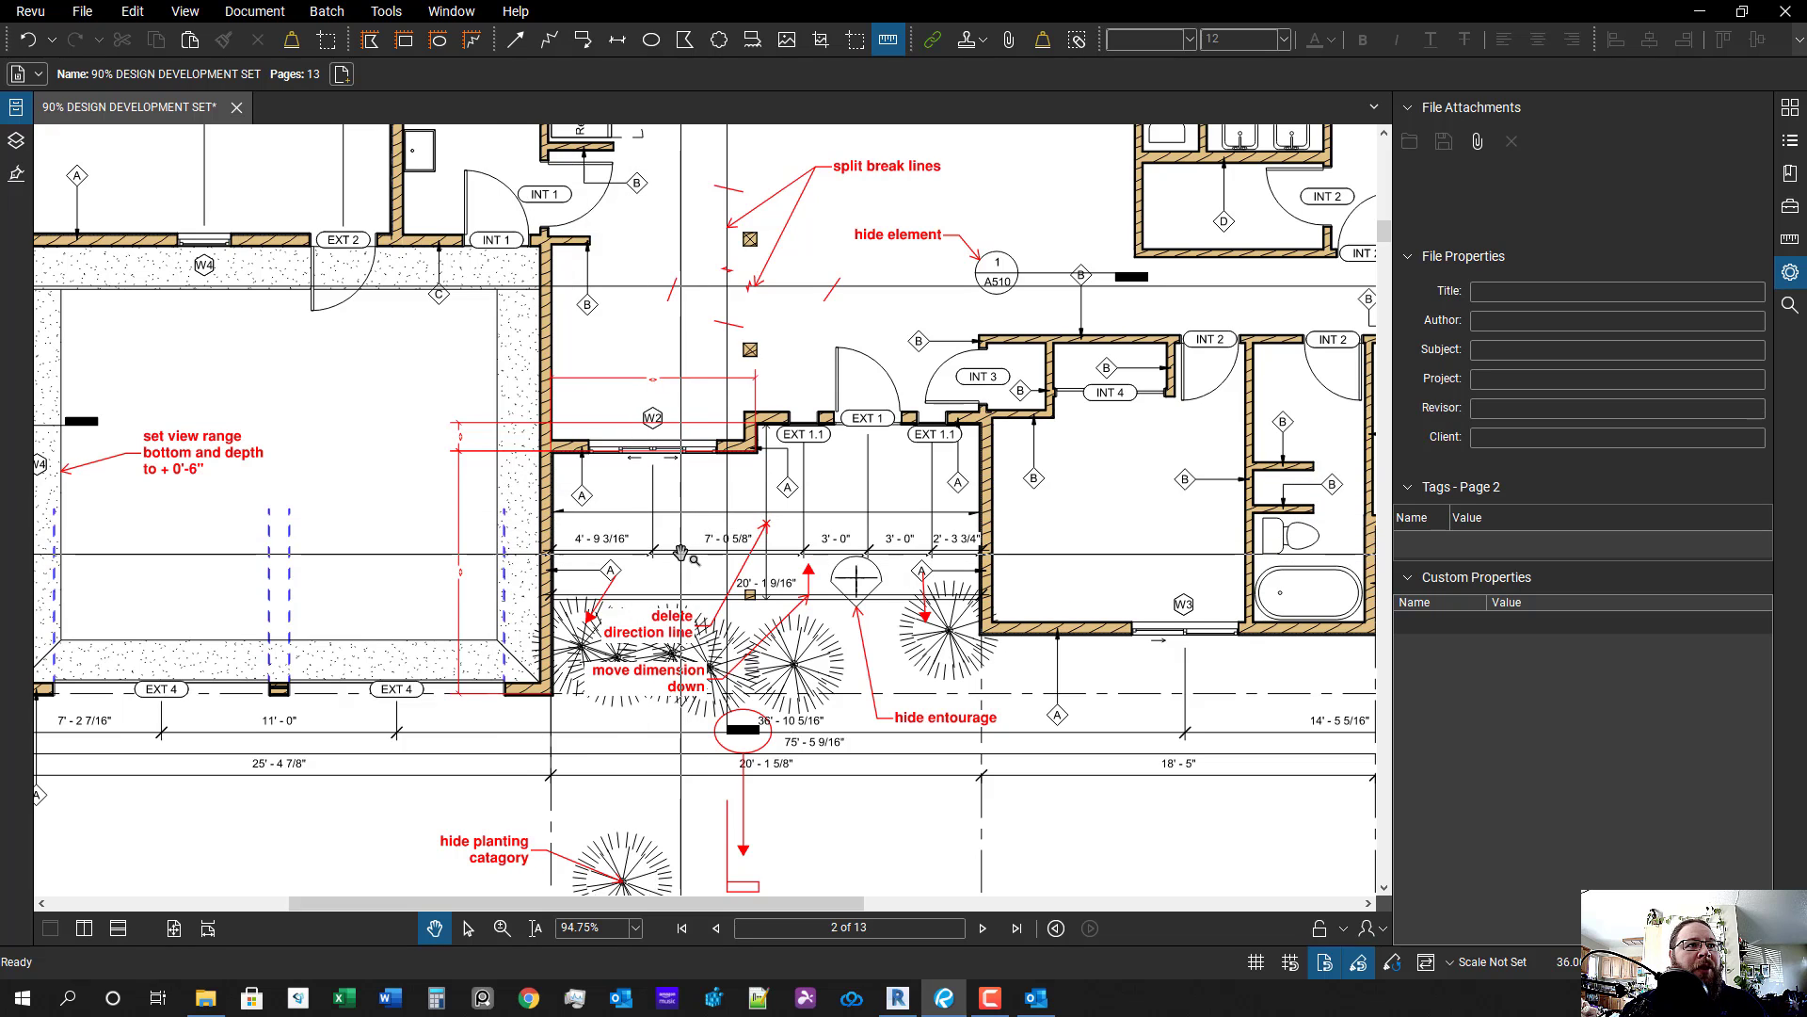
{"action": "scroll", "coordinate": [725, 551], "scroll_direction": "up", "scroll_amount": 4}
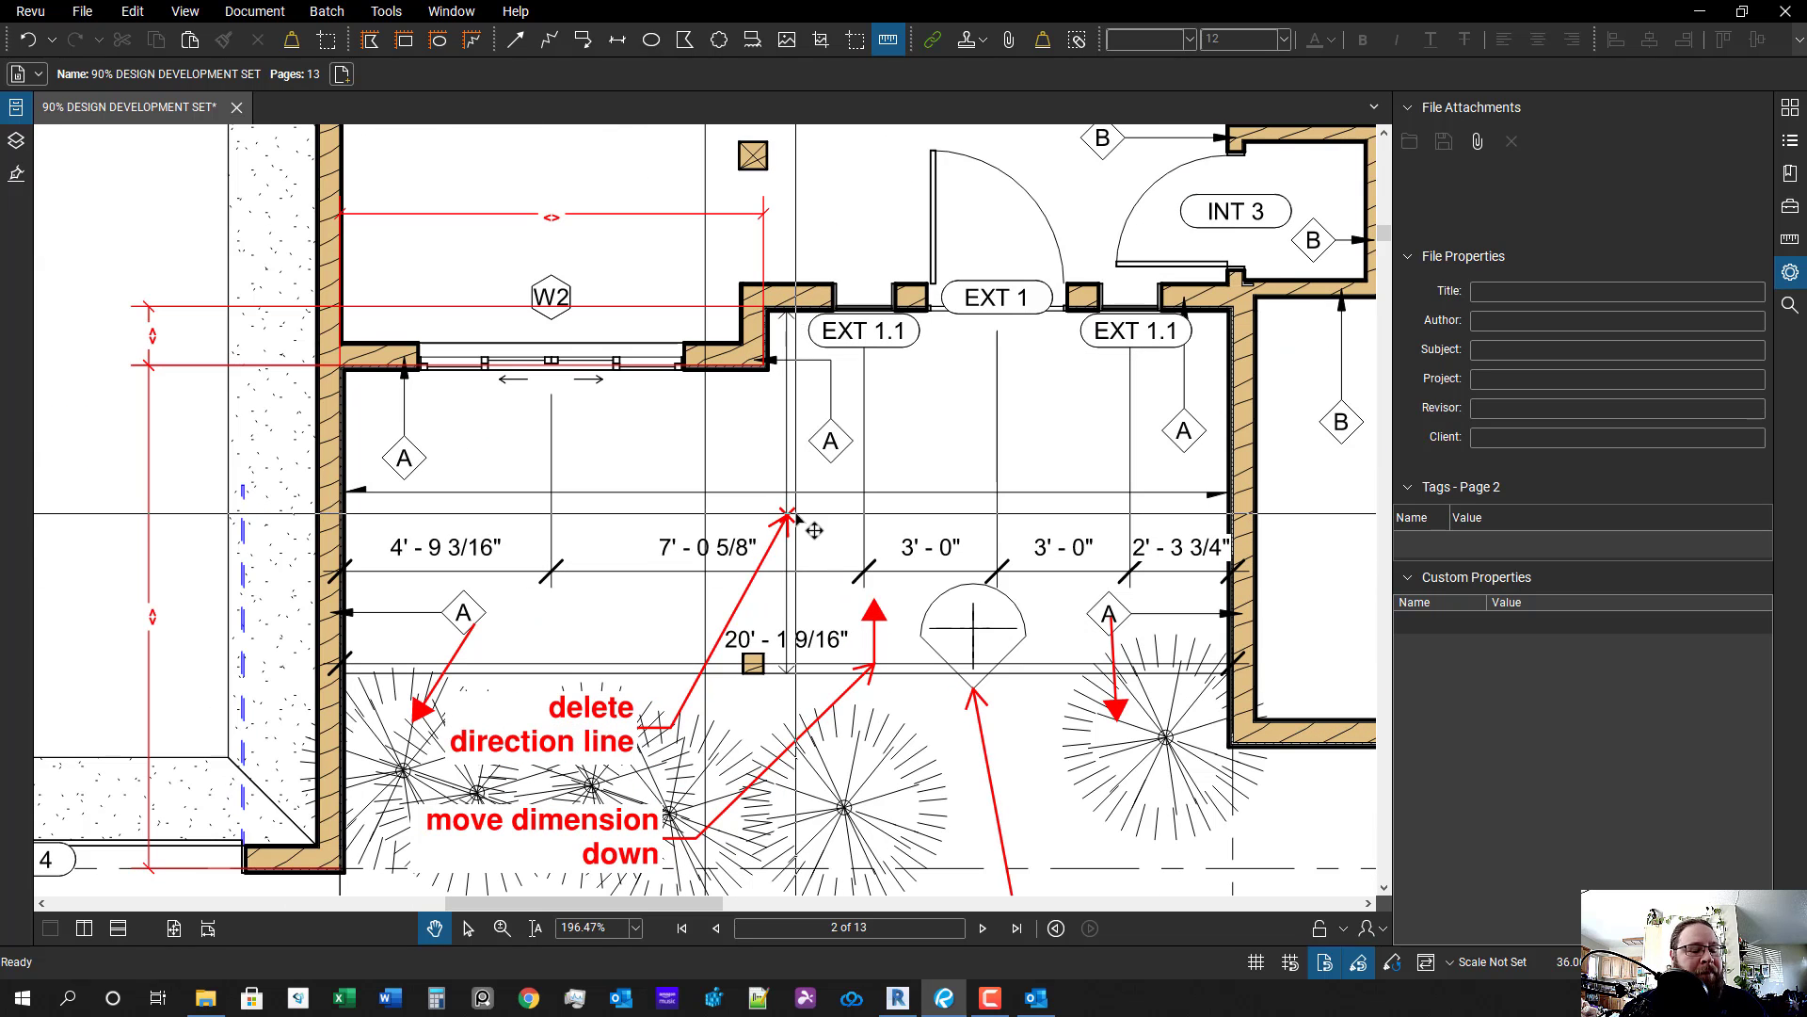
{"action": "scroll", "coordinate": [749, 537], "scroll_direction": "up", "scroll_amount": 3}
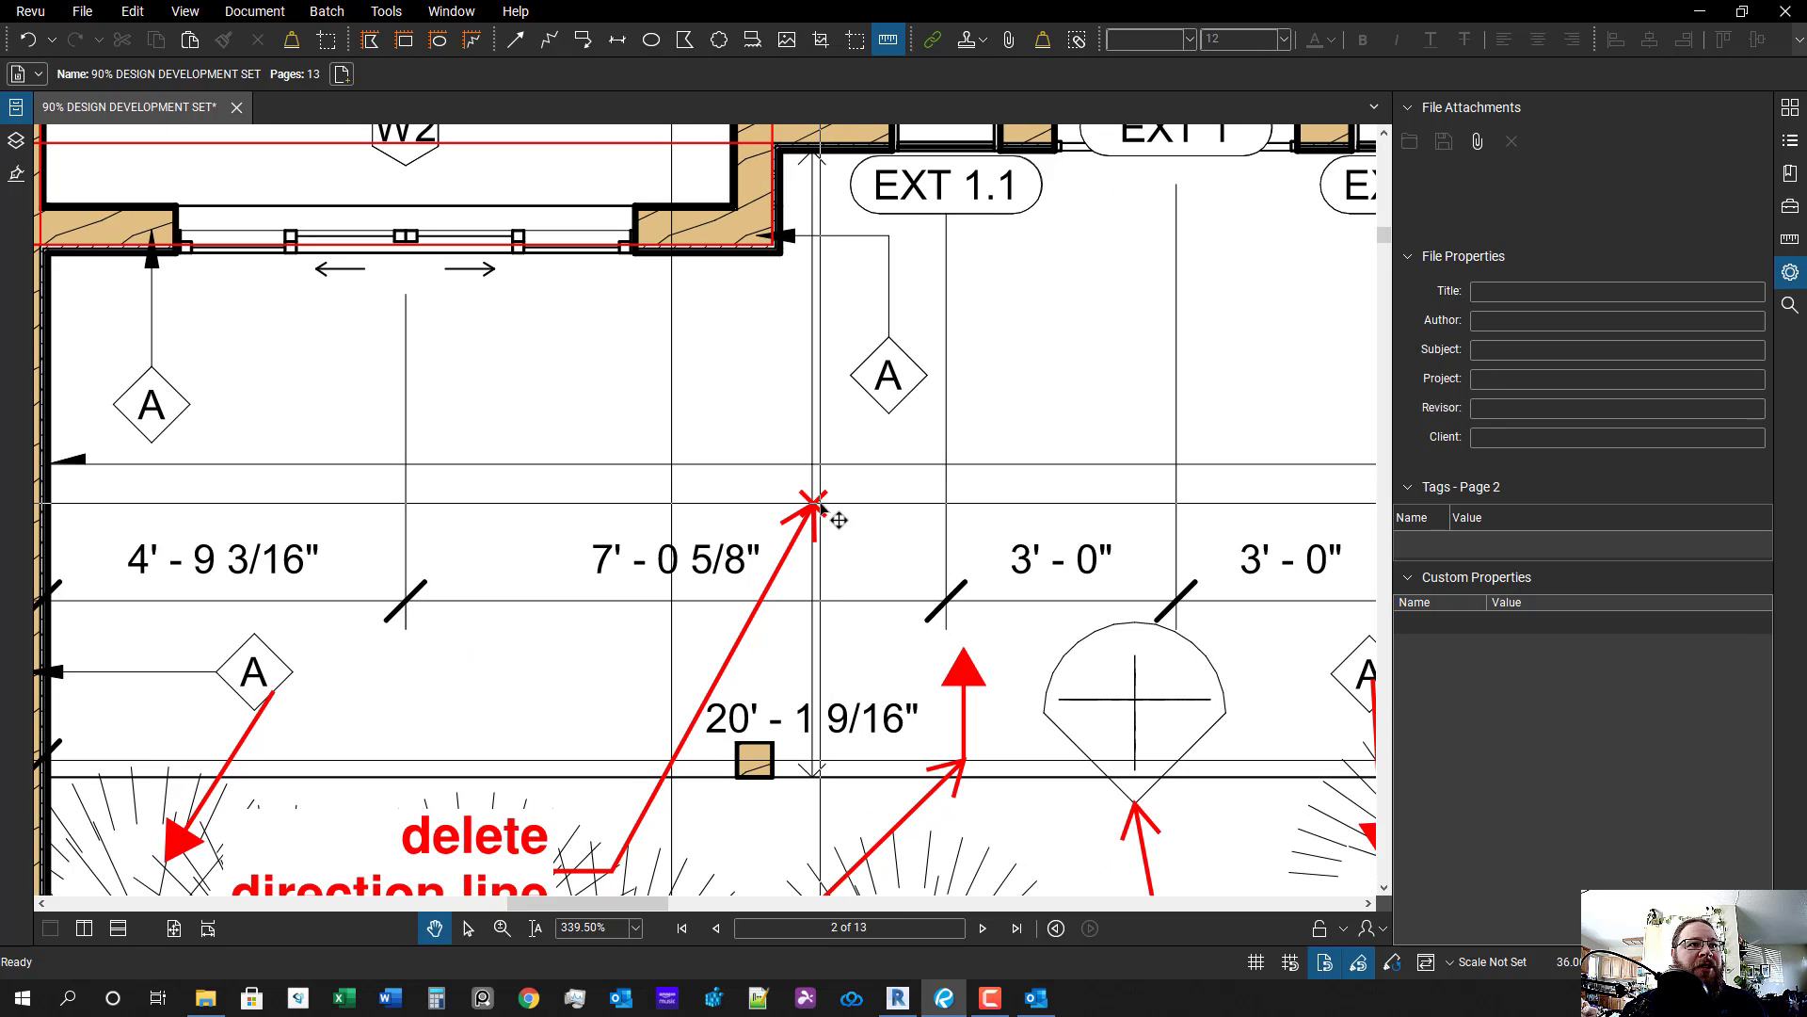
{"action": "left_click", "coordinate": [815, 503]}
{"action": "left_click_drag", "start_coordinate": [820, 492], "coordinate": [762, 455]}
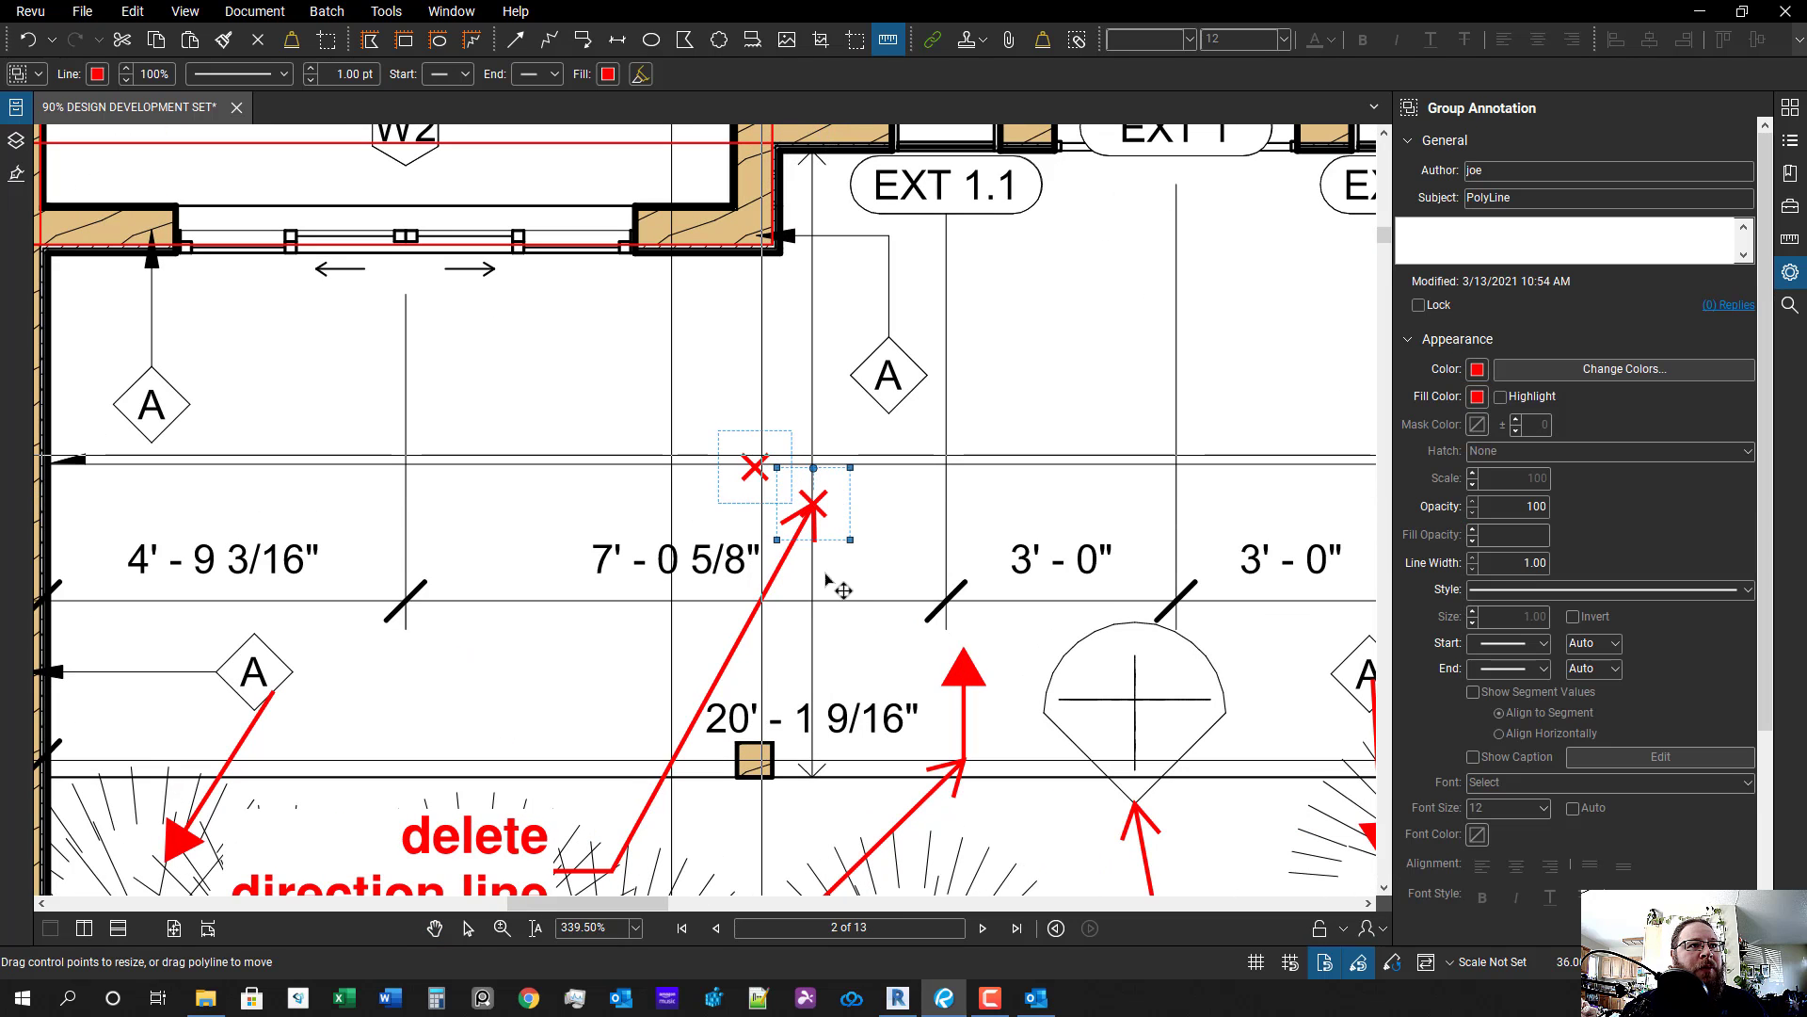
- Add a second leader to the "delete direction line" callout, pointing at the copied X mark
{"action": "right_click", "coordinate": [785, 574]}
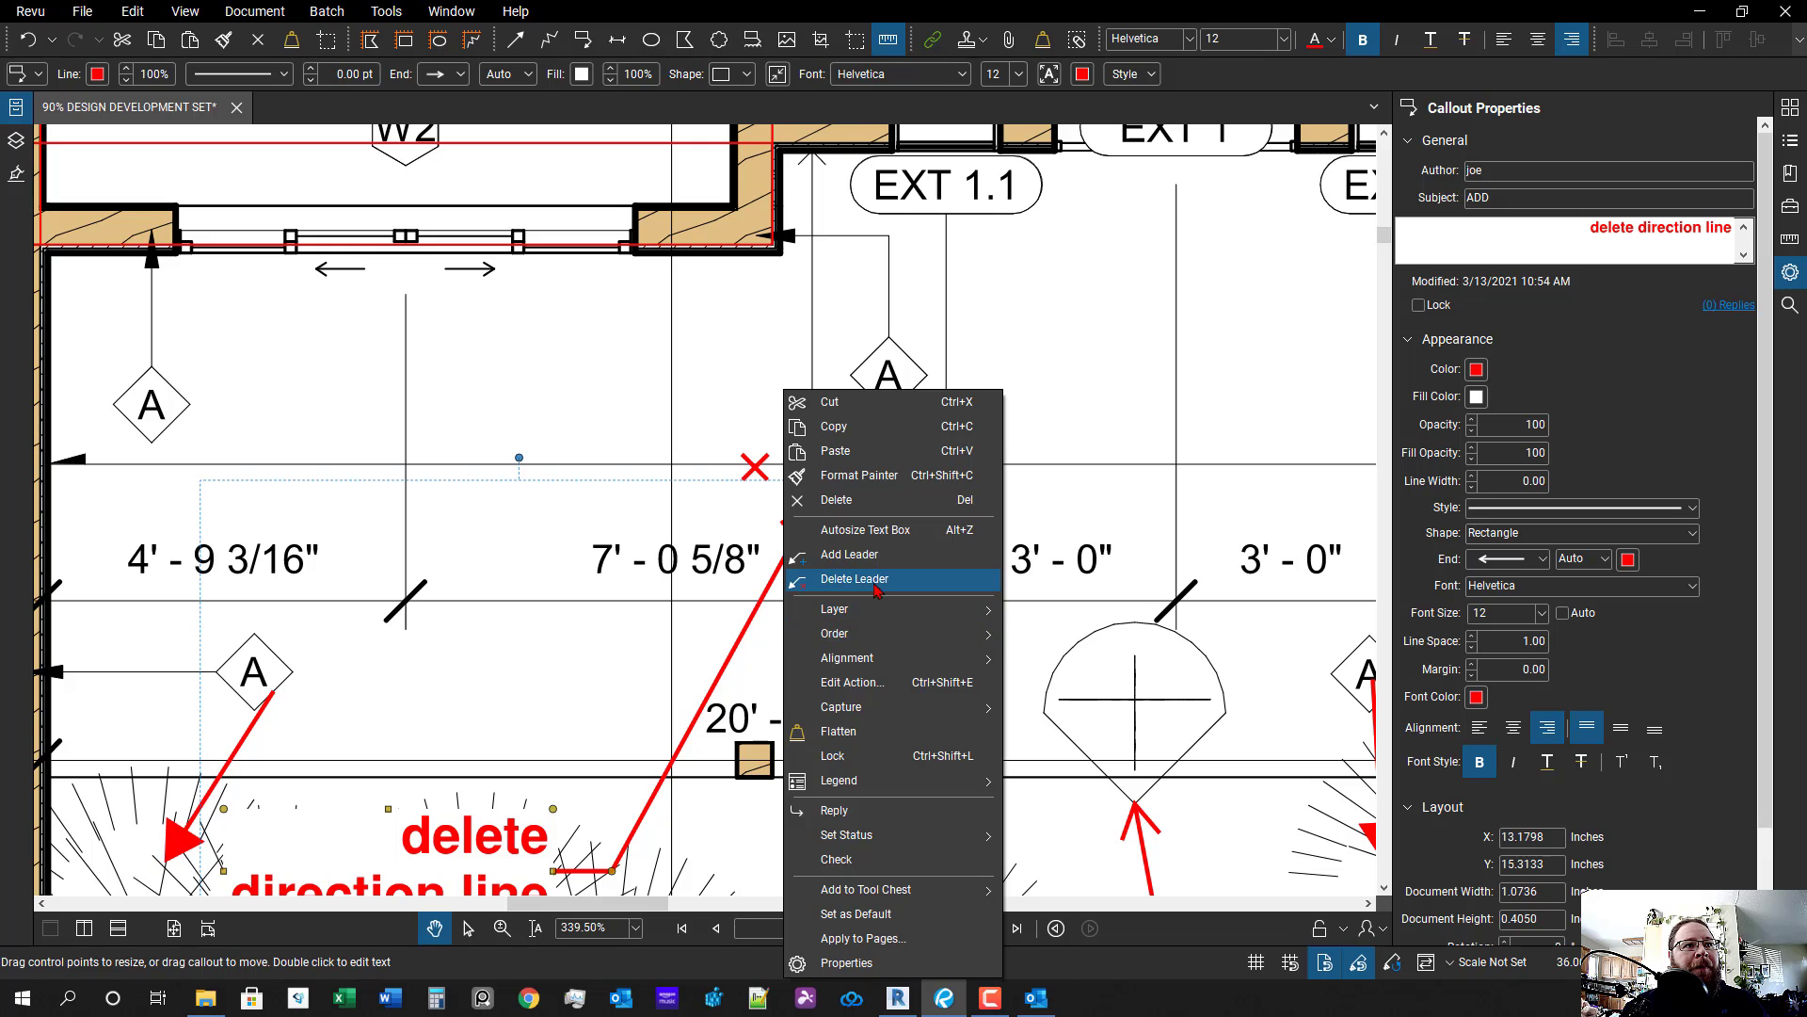
{"action": "left_click", "coordinate": [844, 555]}
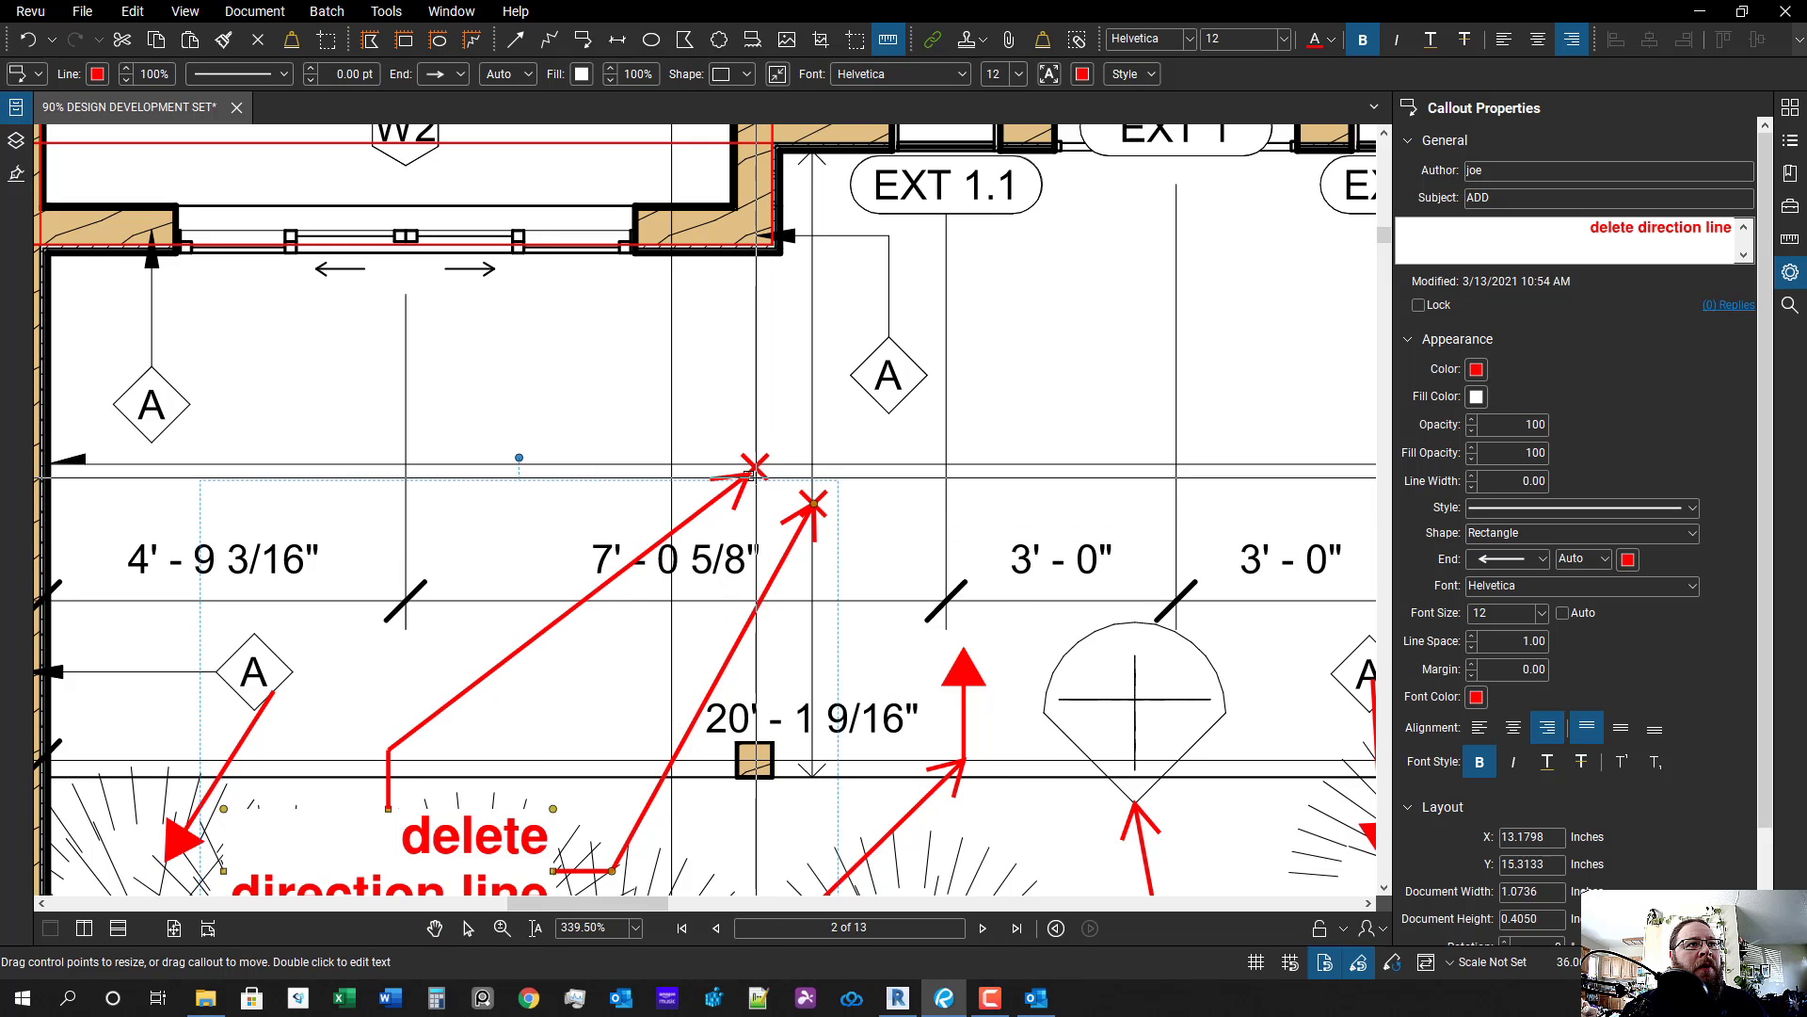
{"action": "left_click", "coordinate": [756, 477]}
{"action": "left_click", "coordinate": [774, 646]}
- Examine the direction line, dimension and wall tag markups around the front porch and planting
{"action": "scroll", "coordinate": [775, 645], "scroll_direction": "down", "scroll_amount": 3}
{"action": "left_click_drag", "start_coordinate": [819, 665], "coordinate": [697, 597]}
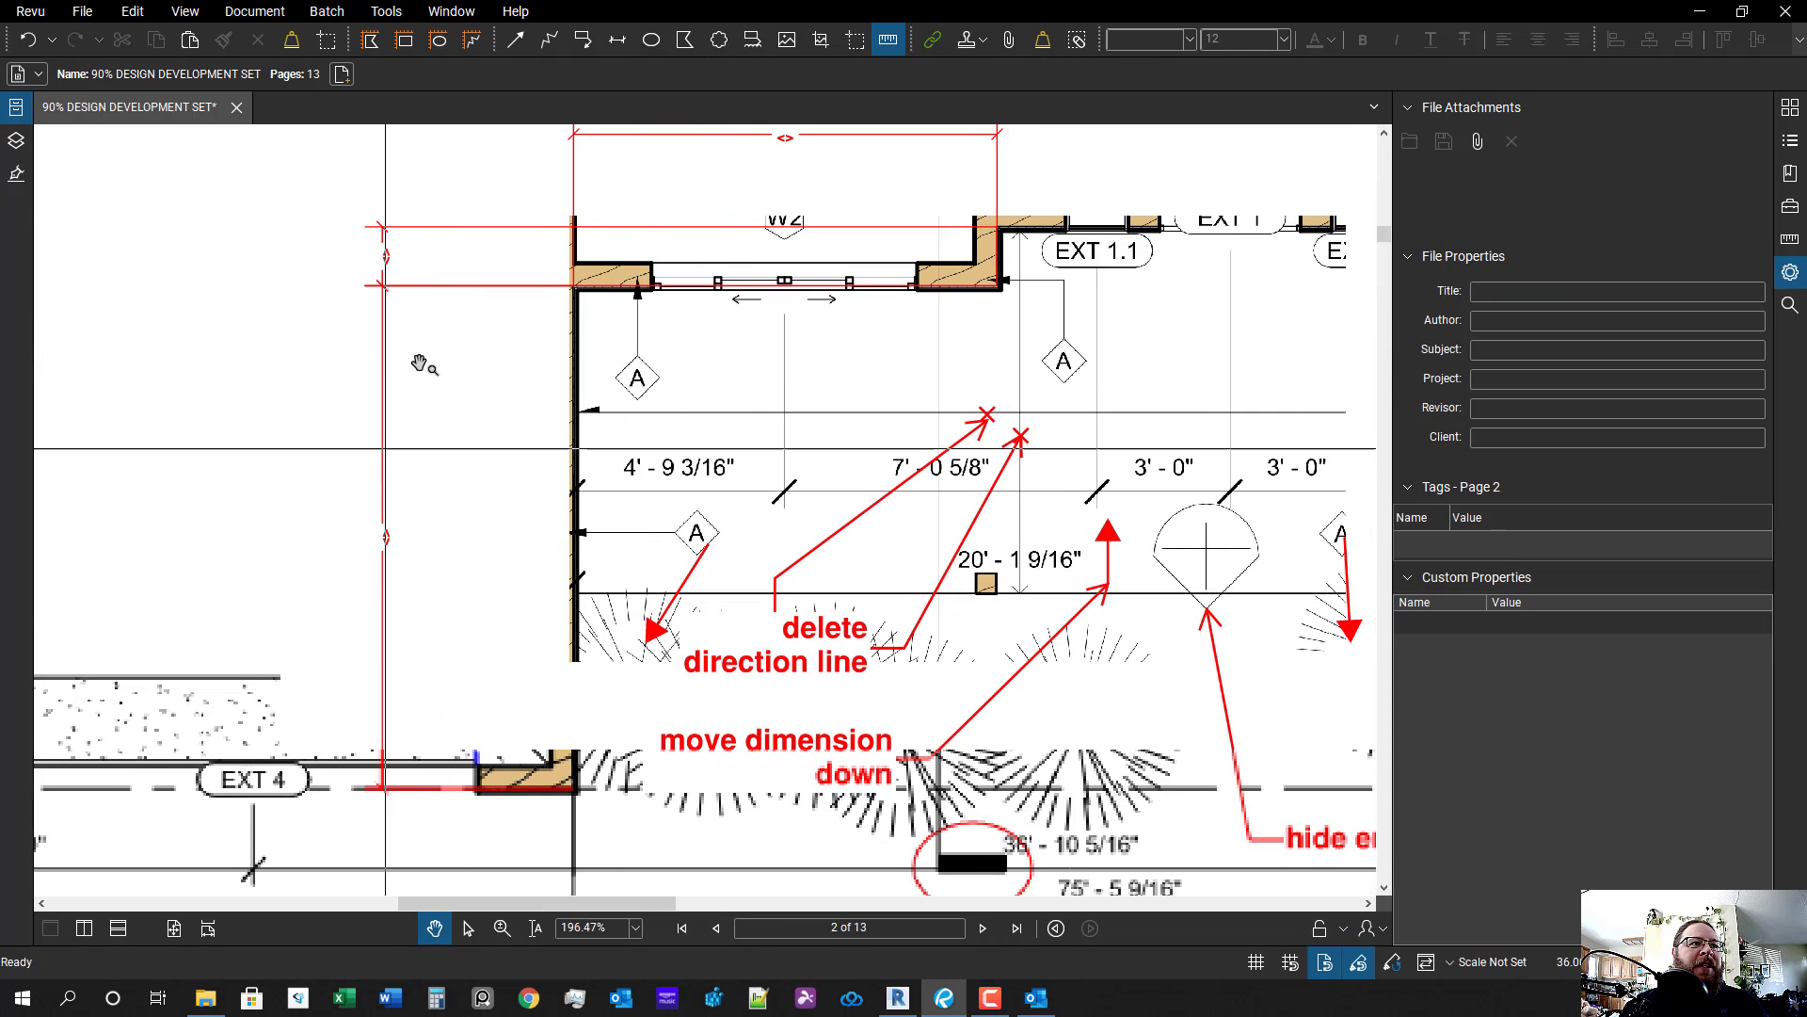
{"action": "scroll", "coordinate": [443, 448], "scroll_direction": "down", "scroll_amount": 1}
{"action": "left_click_drag", "start_coordinate": [443, 448], "coordinate": [462, 536]}
{"action": "scroll", "coordinate": [680, 298], "scroll_direction": "down", "scroll_amount": 2}
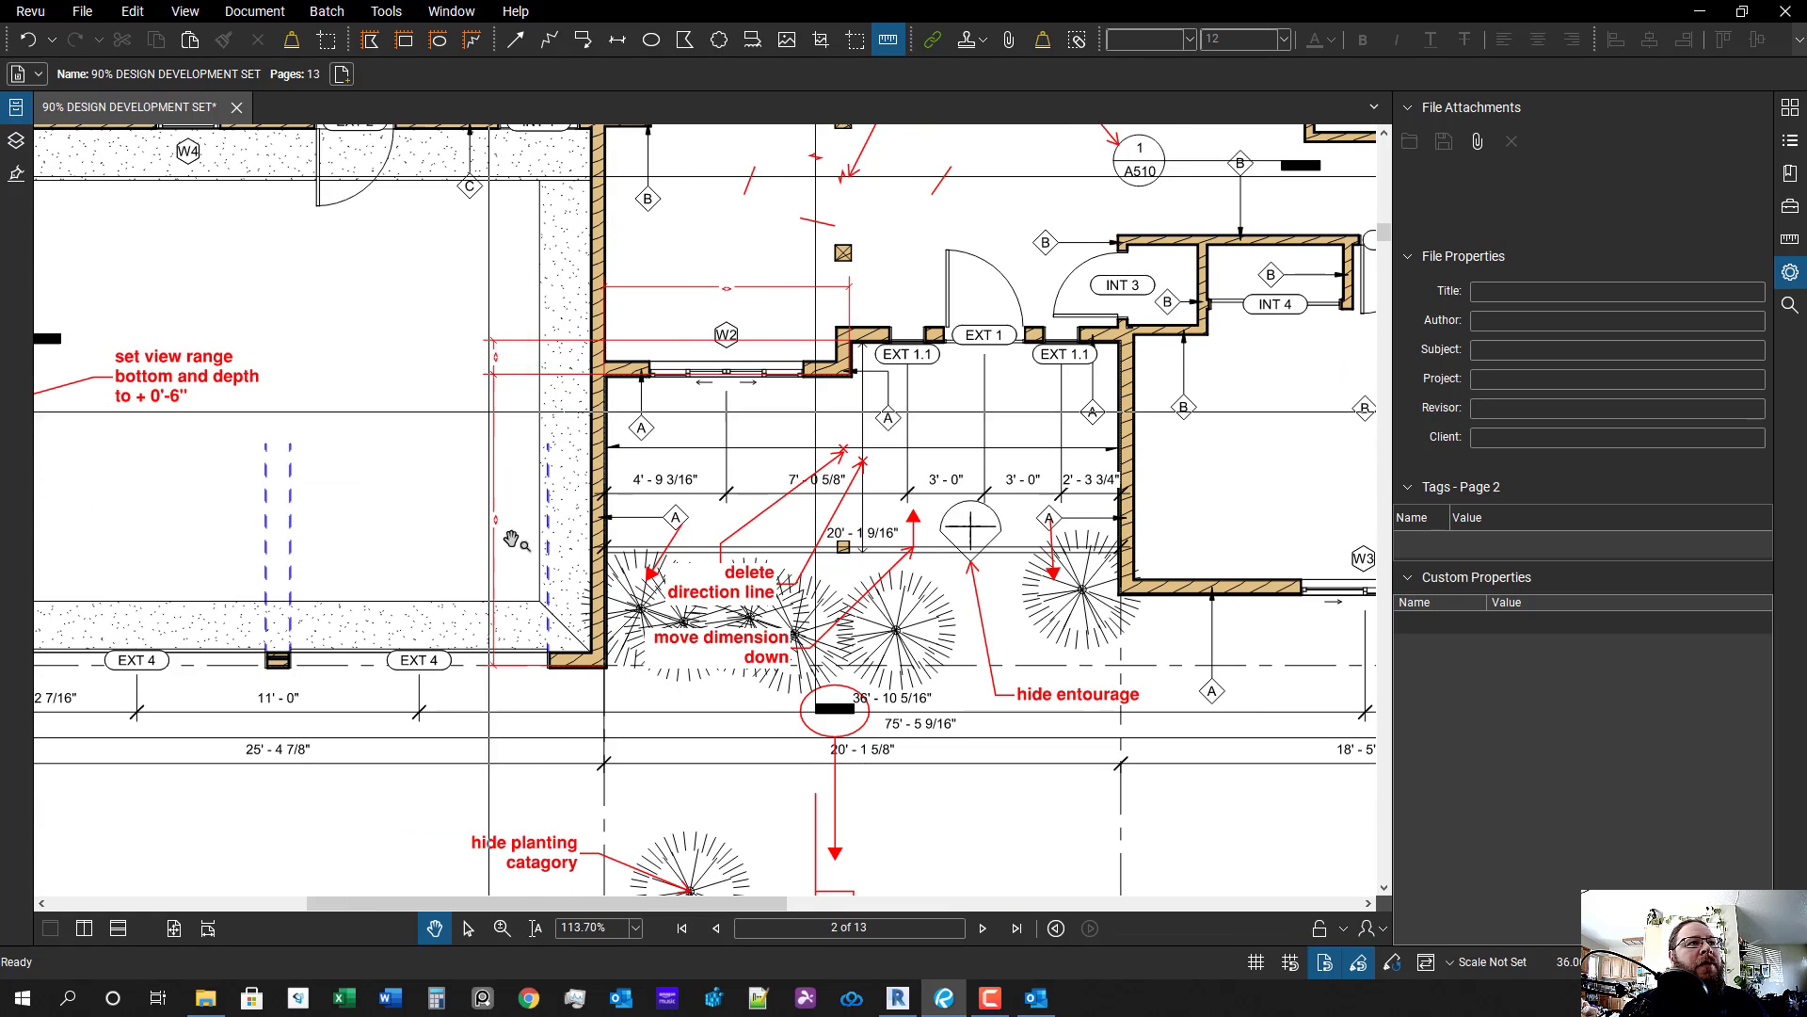
{"action": "scroll", "coordinate": [740, 361], "scroll_direction": "up", "scroll_amount": 2}
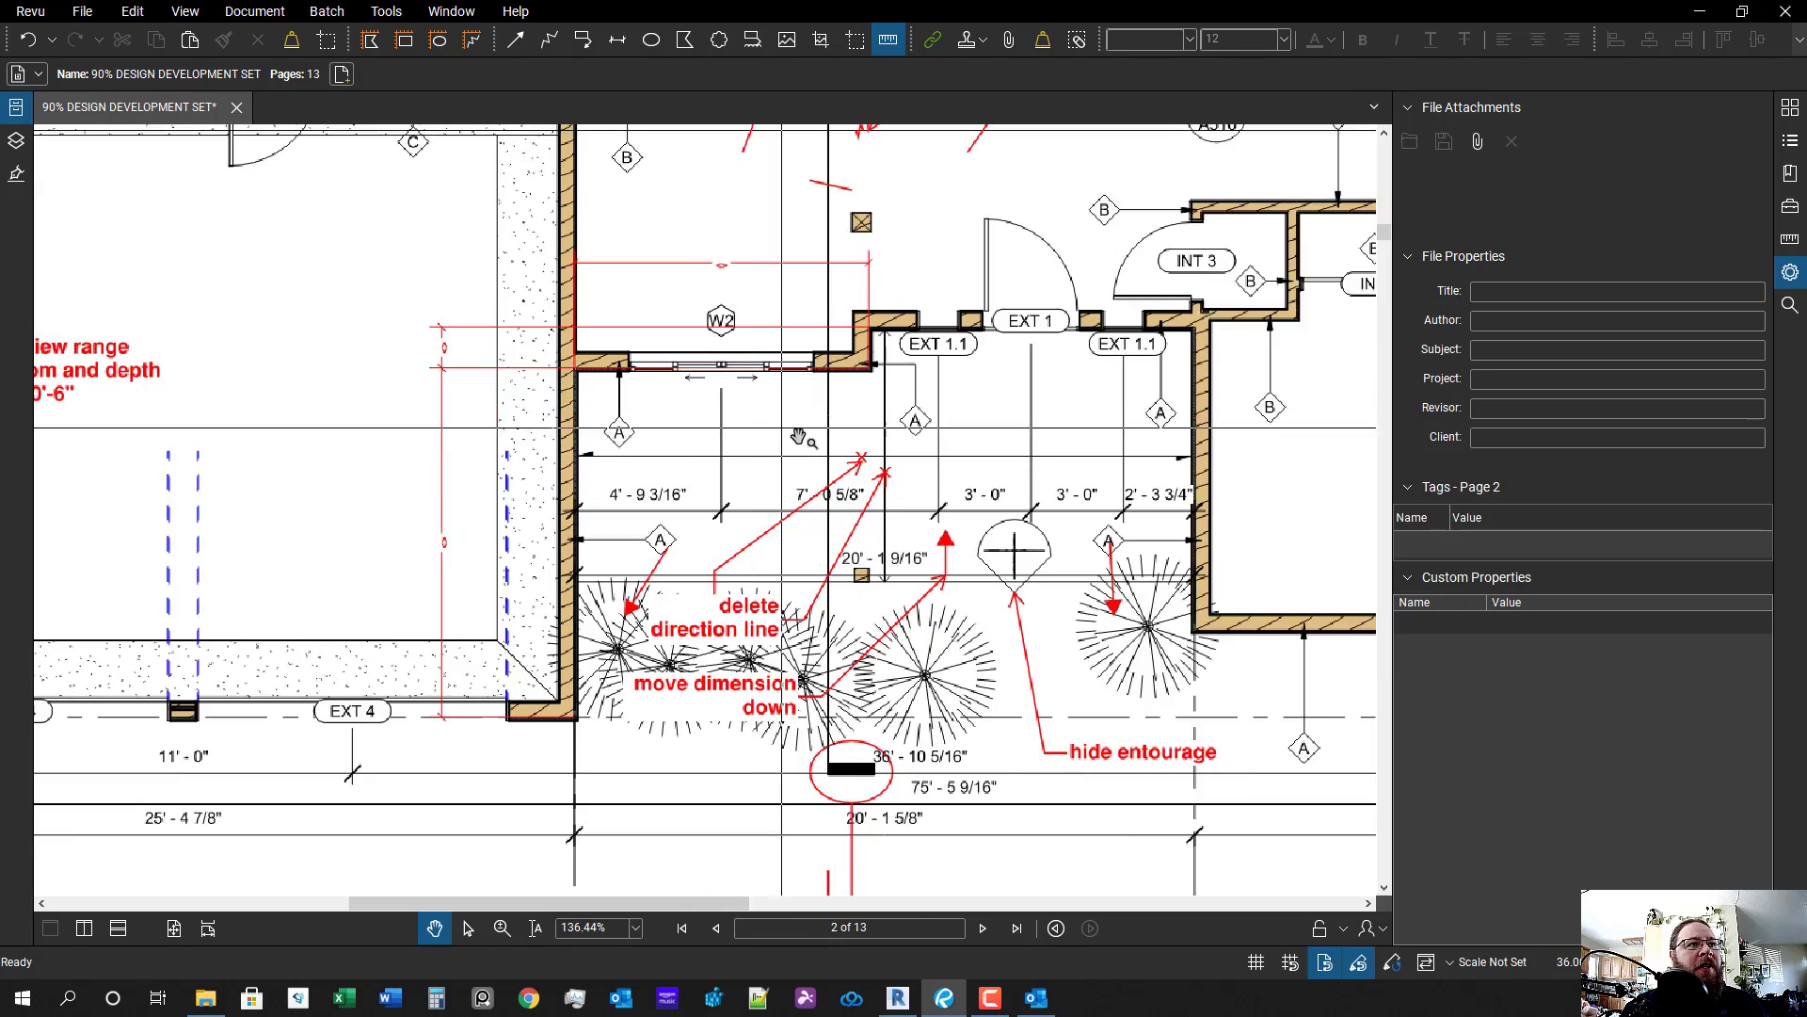
{"action": "left_click_drag", "start_coordinate": [647, 453], "coordinate": [734, 358]}
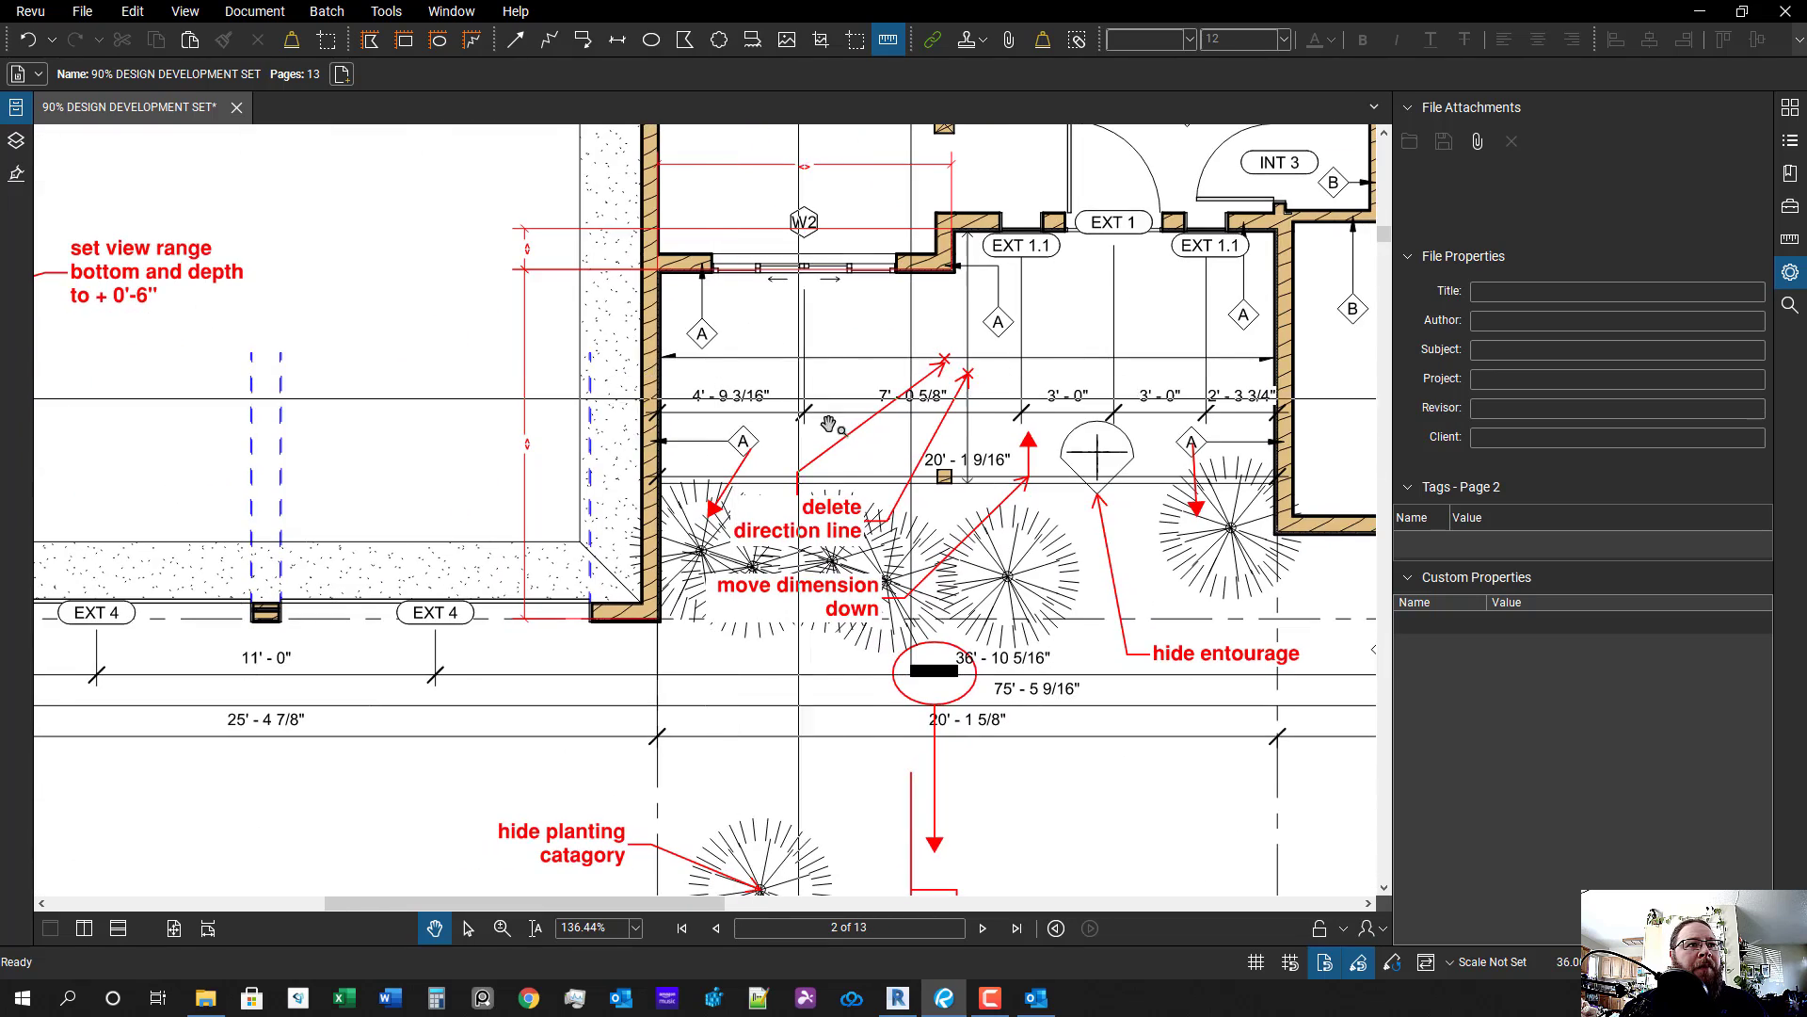
{"action": "scroll", "coordinate": [854, 523], "scroll_direction": "down", "scroll_amount": 1}
{"action": "left_click_drag", "start_coordinate": [842, 552], "coordinate": [721, 600]}
{"action": "scroll", "coordinate": [721, 599], "scroll_direction": "down", "scroll_amount": 1}
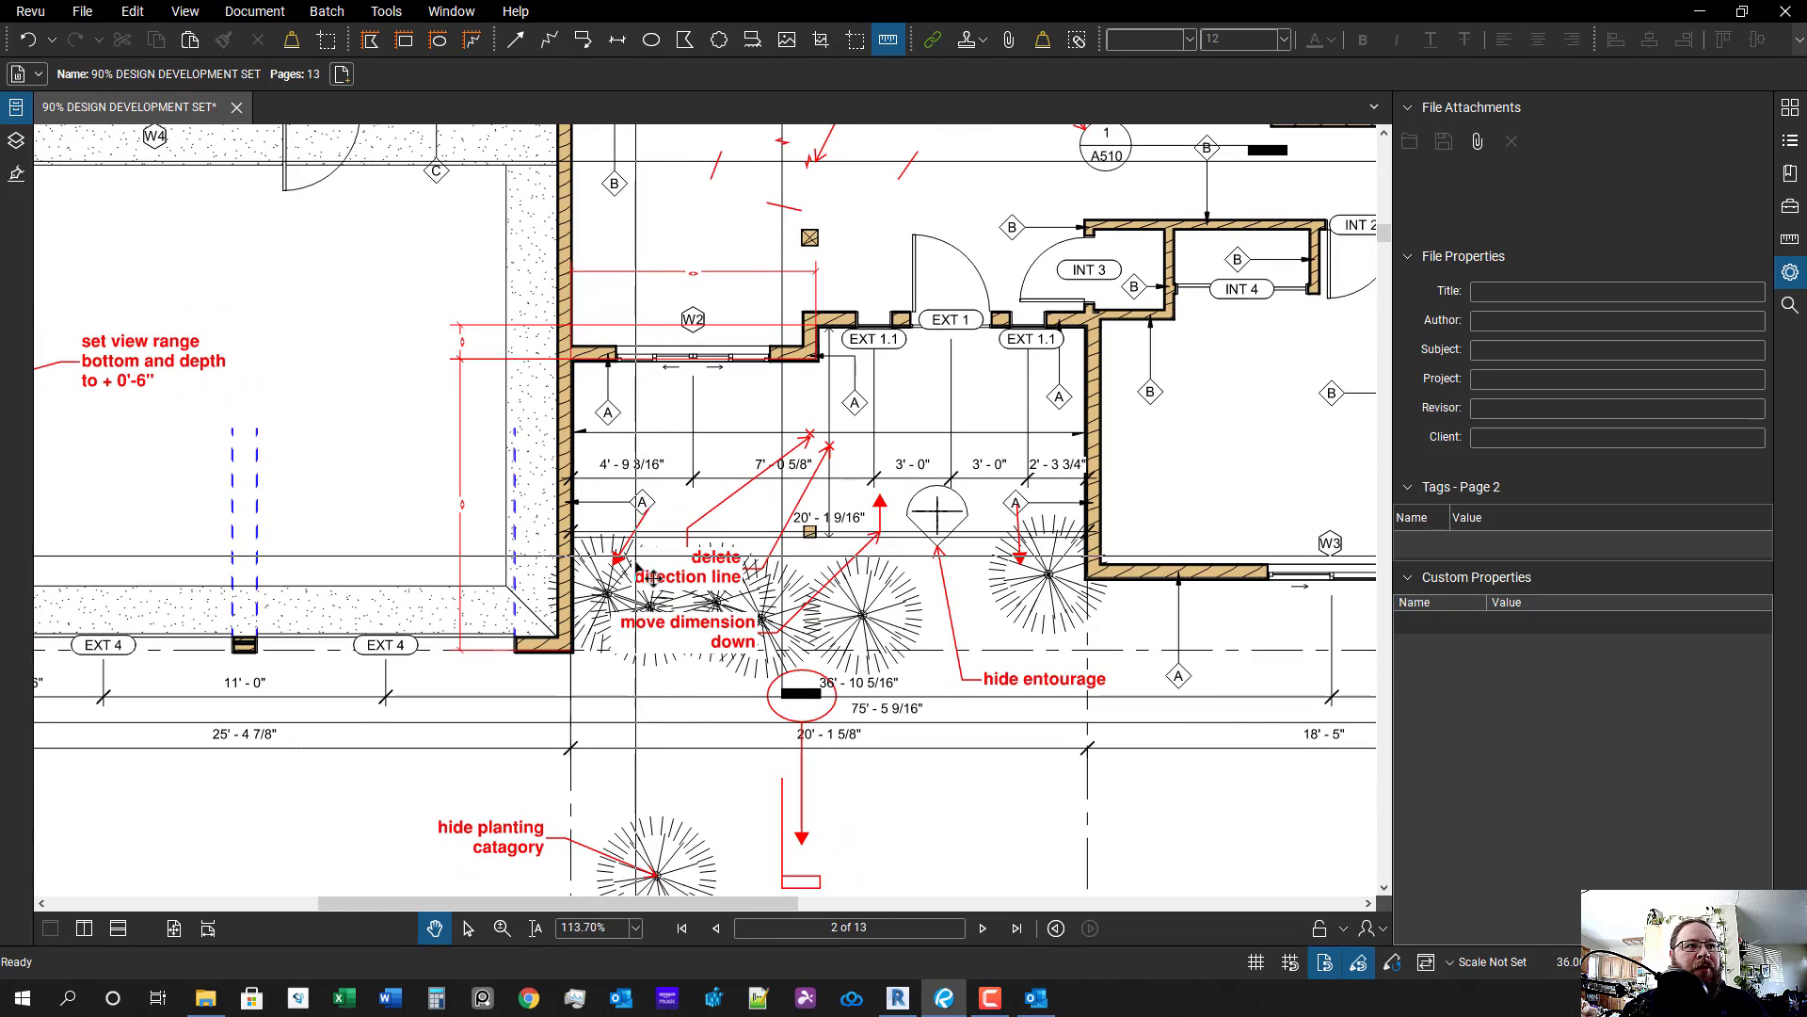
- Draw a vertical red arrow about 0.93 inches long pointing down from the 25' - 4 7/8" dimension in front of the garage
{"action": "scroll", "coordinate": [559, 643], "scroll_direction": "down", "scroll_amount": 2}
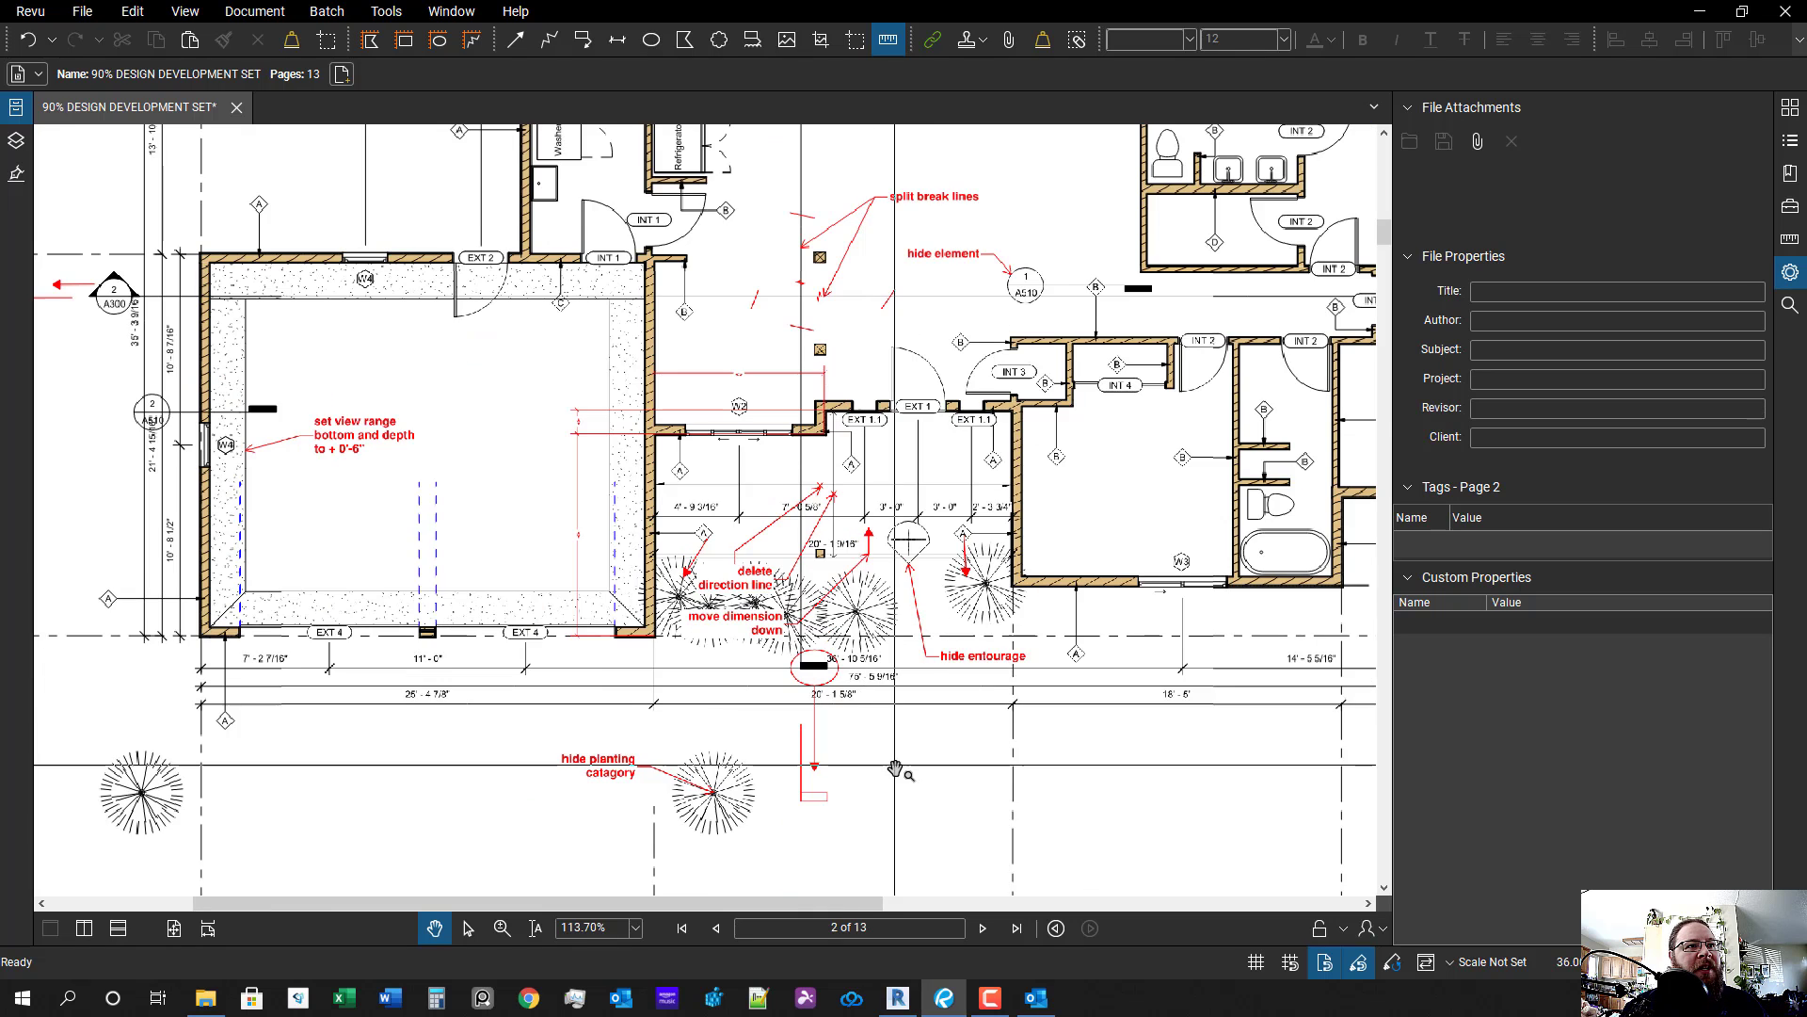
{"action": "scroll", "coordinate": [559, 643], "scroll_direction": "up", "scroll_amount": 1}
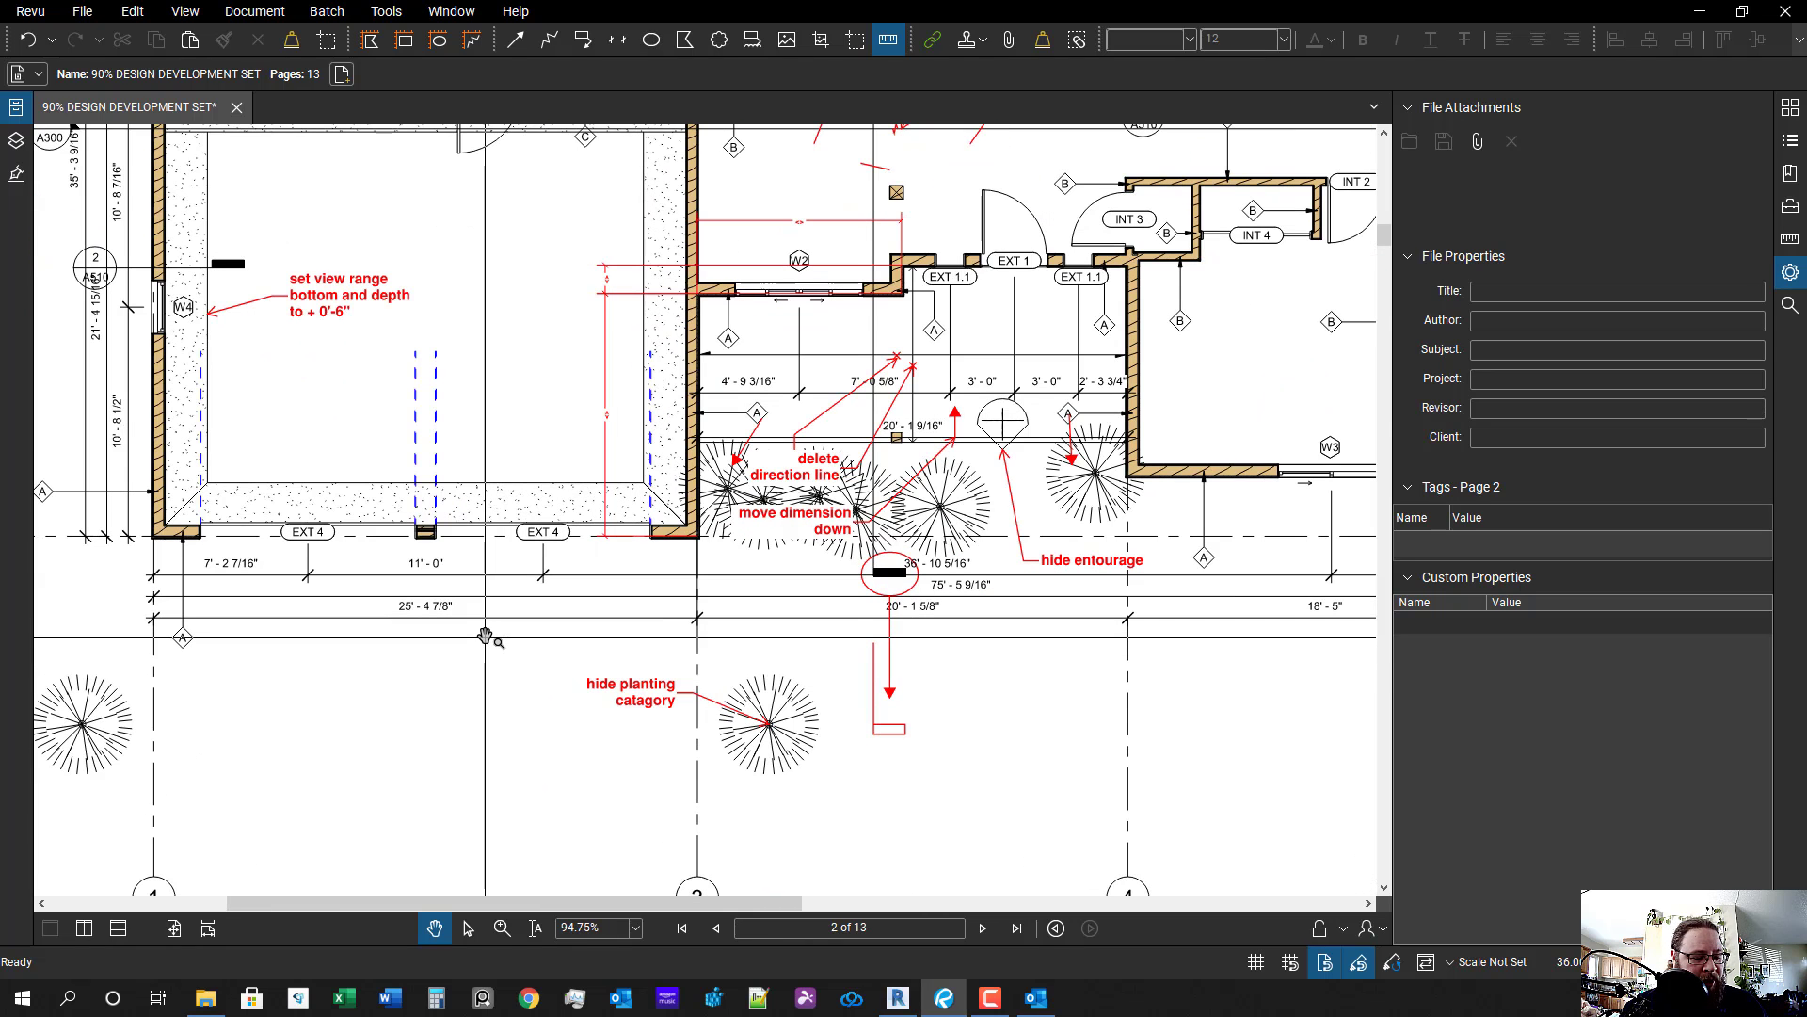
{"action": "key", "text": "a"}
{"action": "left_click_drag", "start_coordinate": [475, 618], "coordinate": [476, 697]}
{"action": "scroll", "coordinate": [160, 636], "scroll_direction": "up", "scroll_amount": 3}
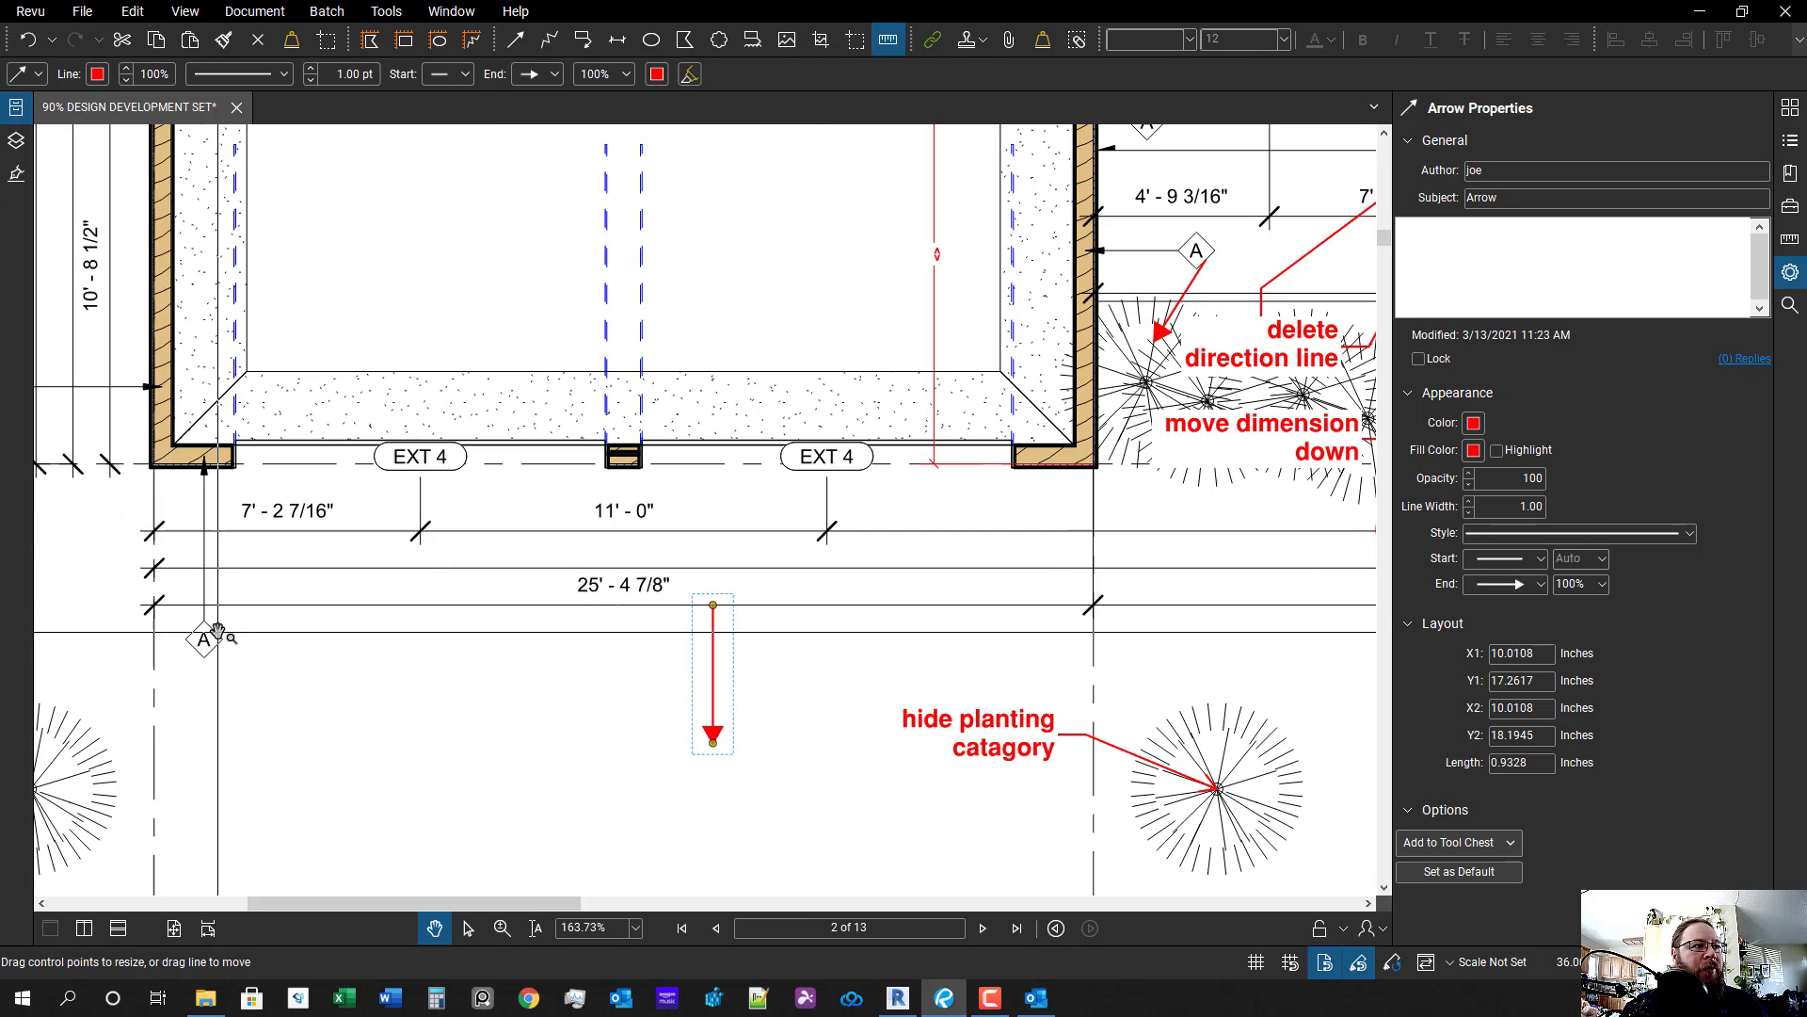
- Draw a red arrow pointing up from wall tag A below the garage's front left corner
{"action": "key", "text": "a"}
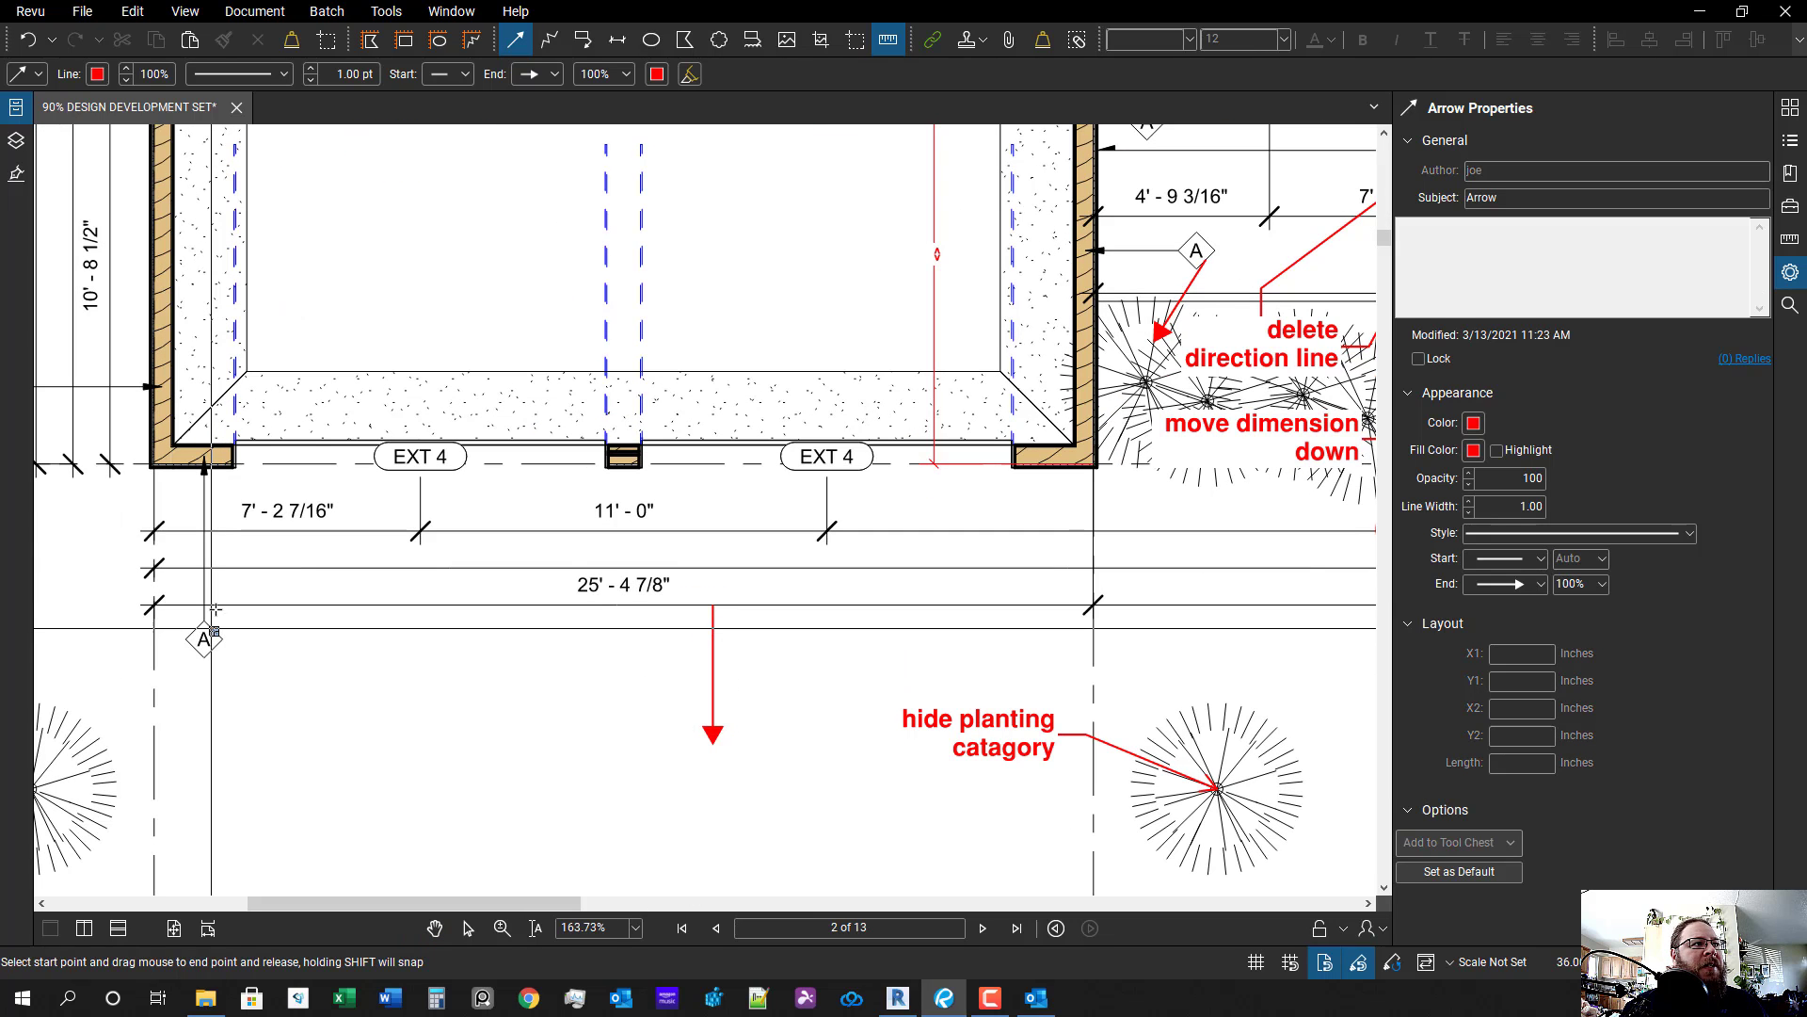
{"action": "left_click_drag", "start_coordinate": [209, 638], "coordinate": [208, 508]}
{"action": "key", "text": "Escape"}
- Review the floor plan's markups as a whole and the dimension strings in front of the garage
{"action": "scroll", "coordinate": [865, 706], "scroll_direction": "down", "scroll_amount": 3}
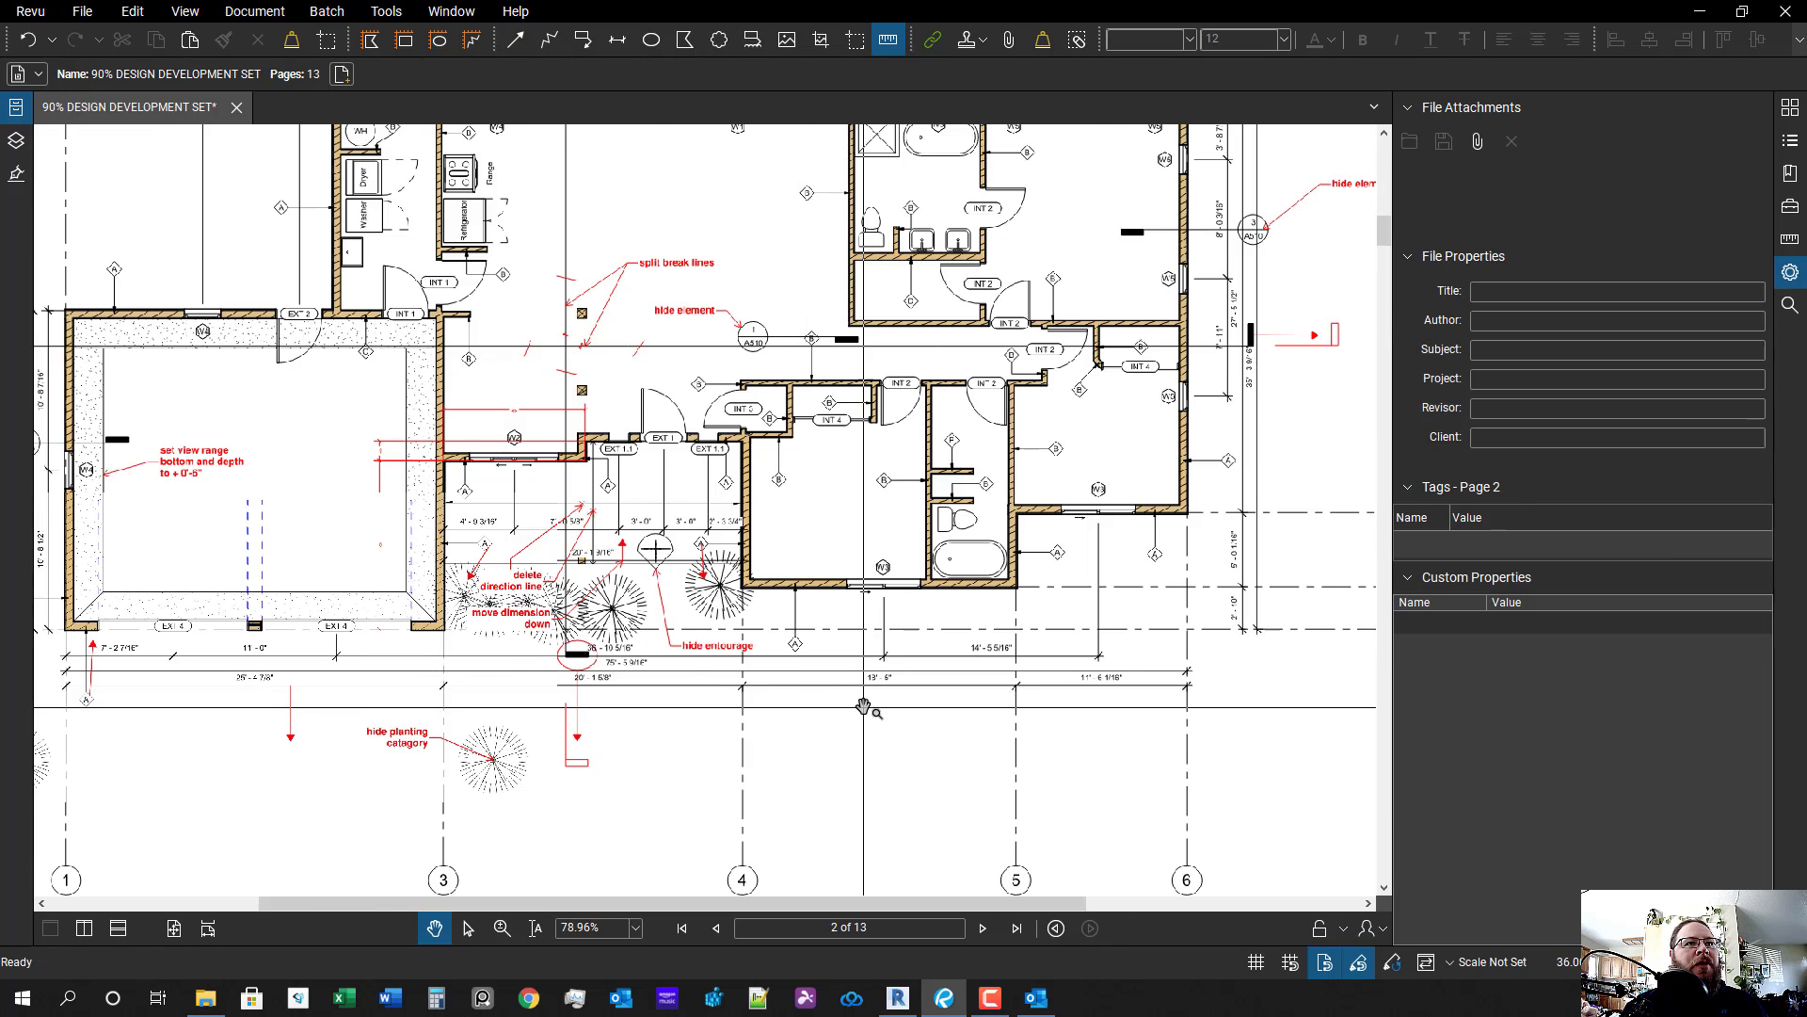
{"action": "scroll", "coordinate": [948, 678], "scroll_direction": "down", "scroll_amount": 1}
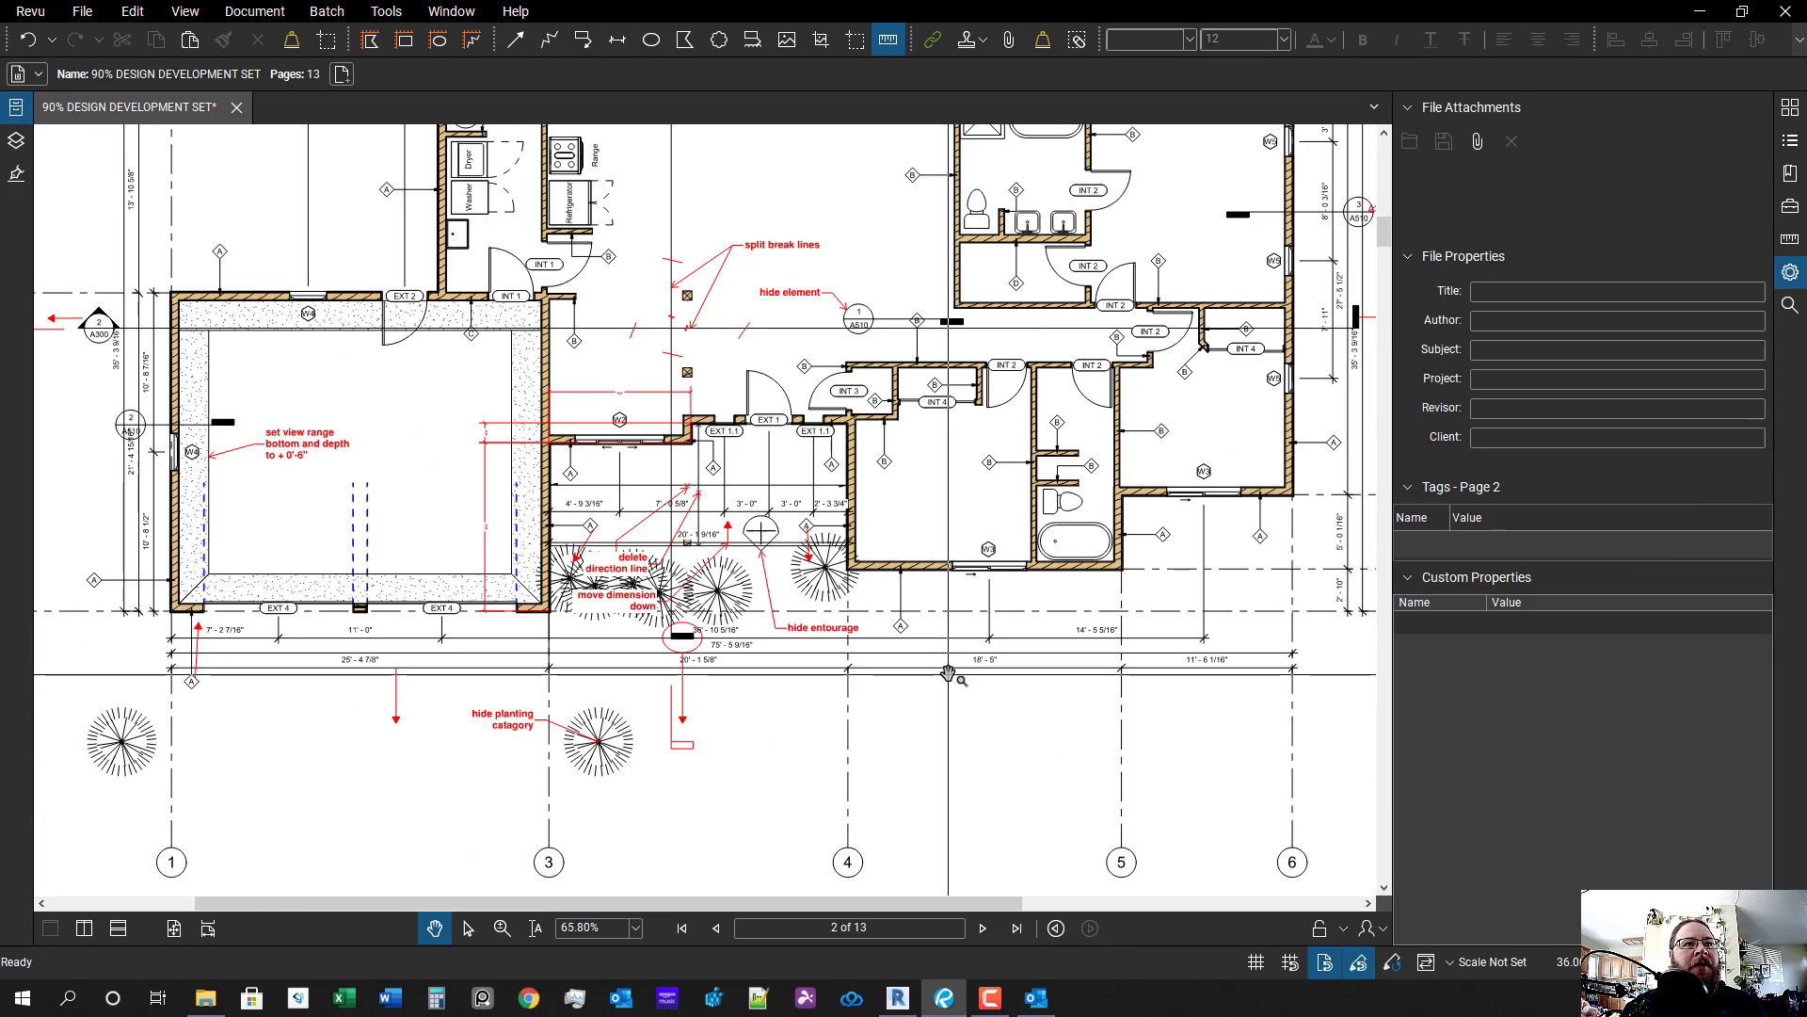
{"action": "scroll", "coordinate": [875, 753], "scroll_direction": "down", "scroll_amount": 1}
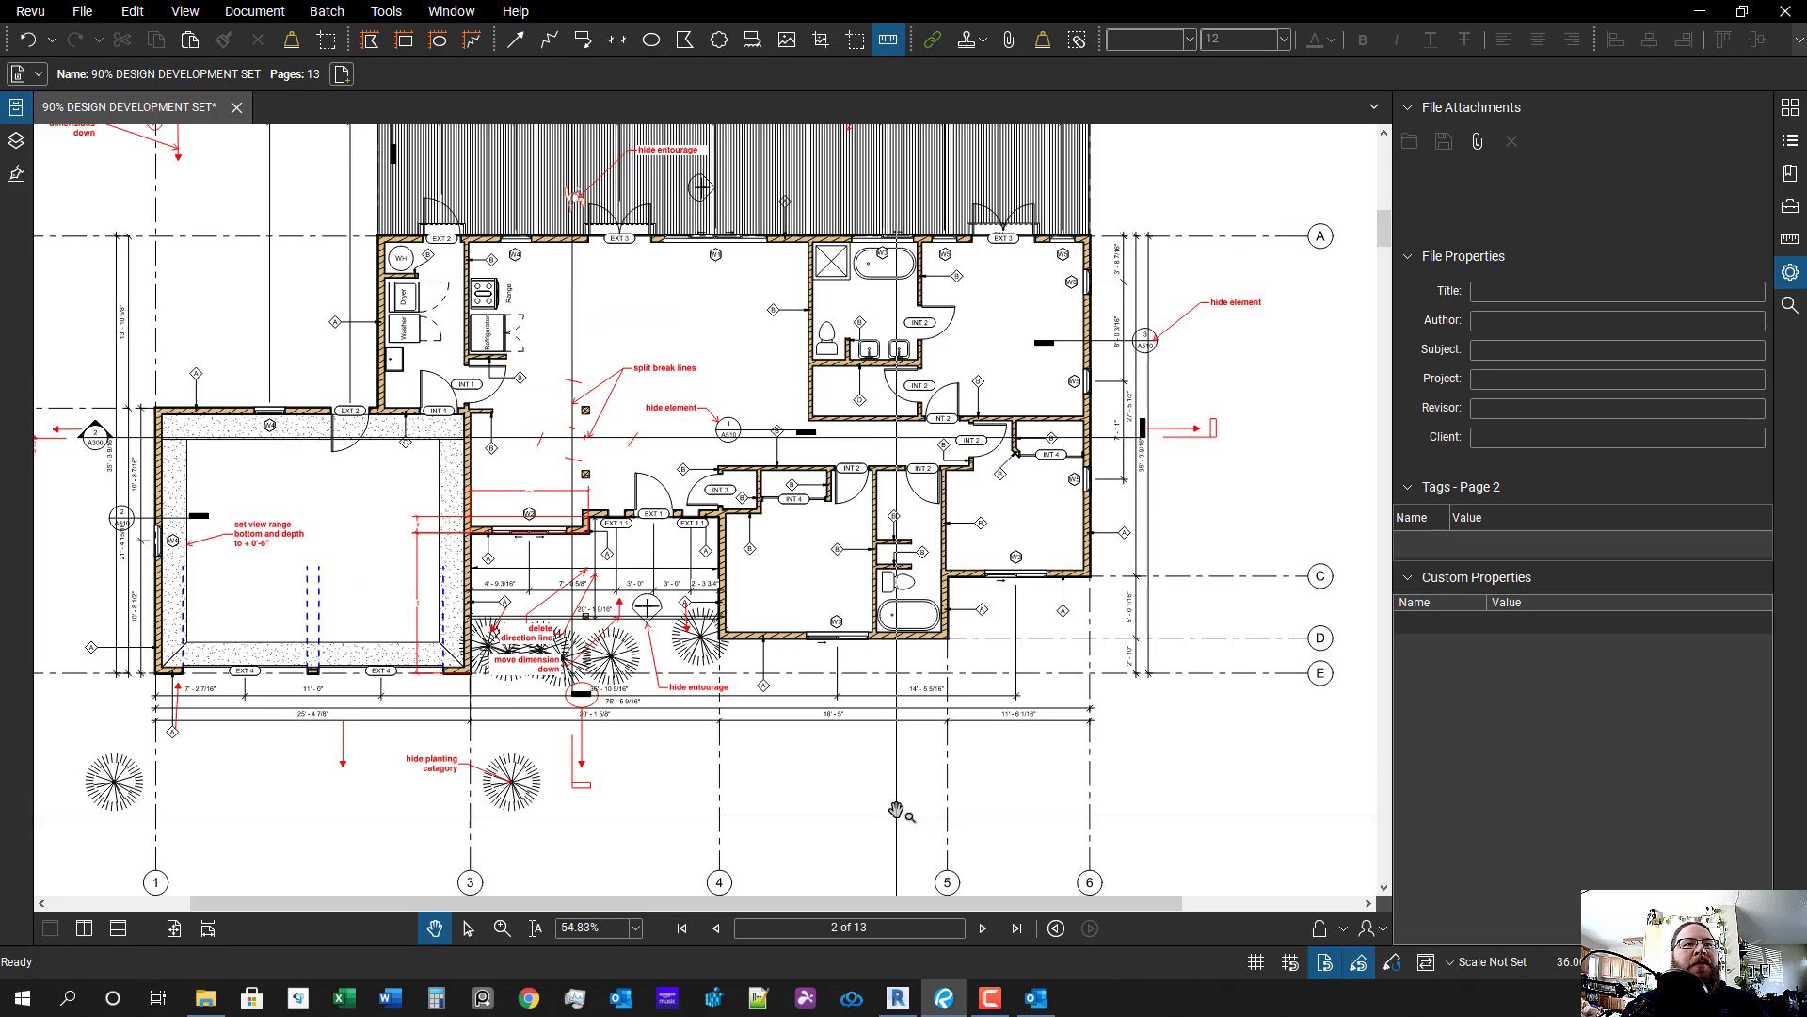
{"action": "scroll", "coordinate": [171, 745], "scroll_direction": "up", "scroll_amount": 1}
{"action": "scroll", "coordinate": [171, 745], "scroll_direction": "up", "scroll_amount": 3}
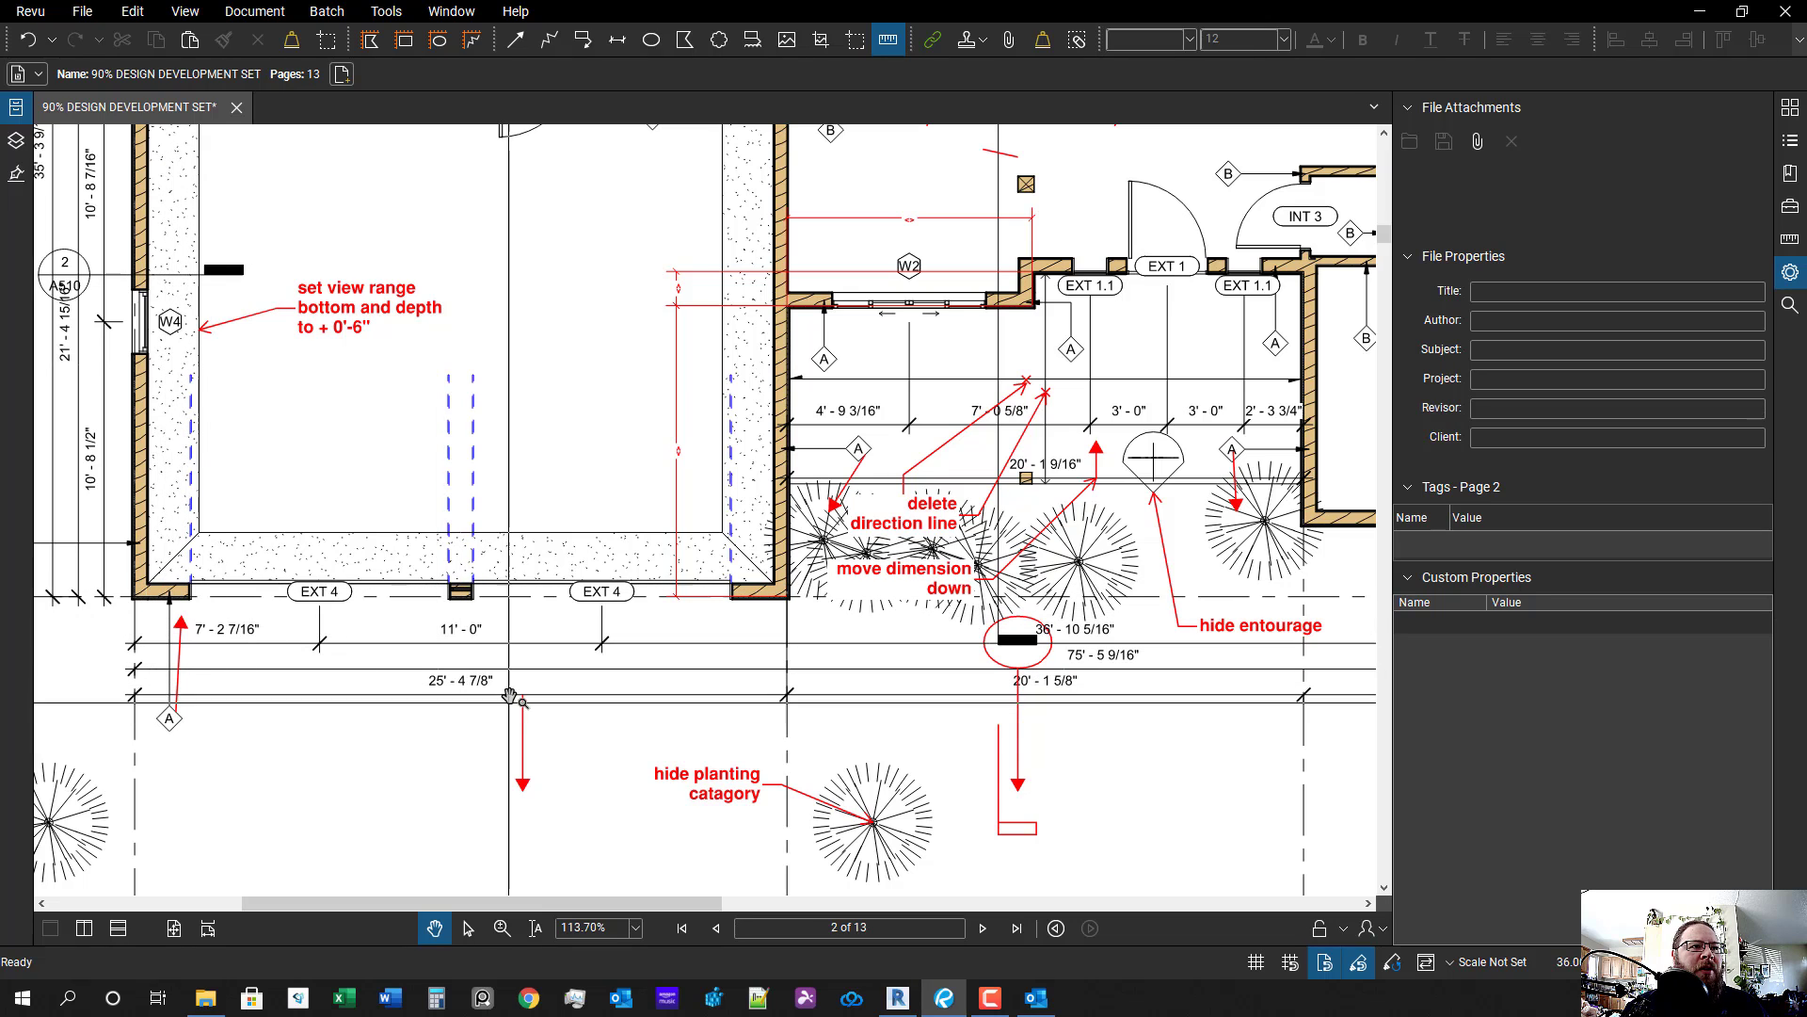
- Draw a diagonal red tick about 0.24 inches long where the 14' - 5 5/16" dimension line crosses grid line 5
{"action": "scroll", "coordinate": [526, 744], "scroll_direction": "down", "scroll_amount": 2}
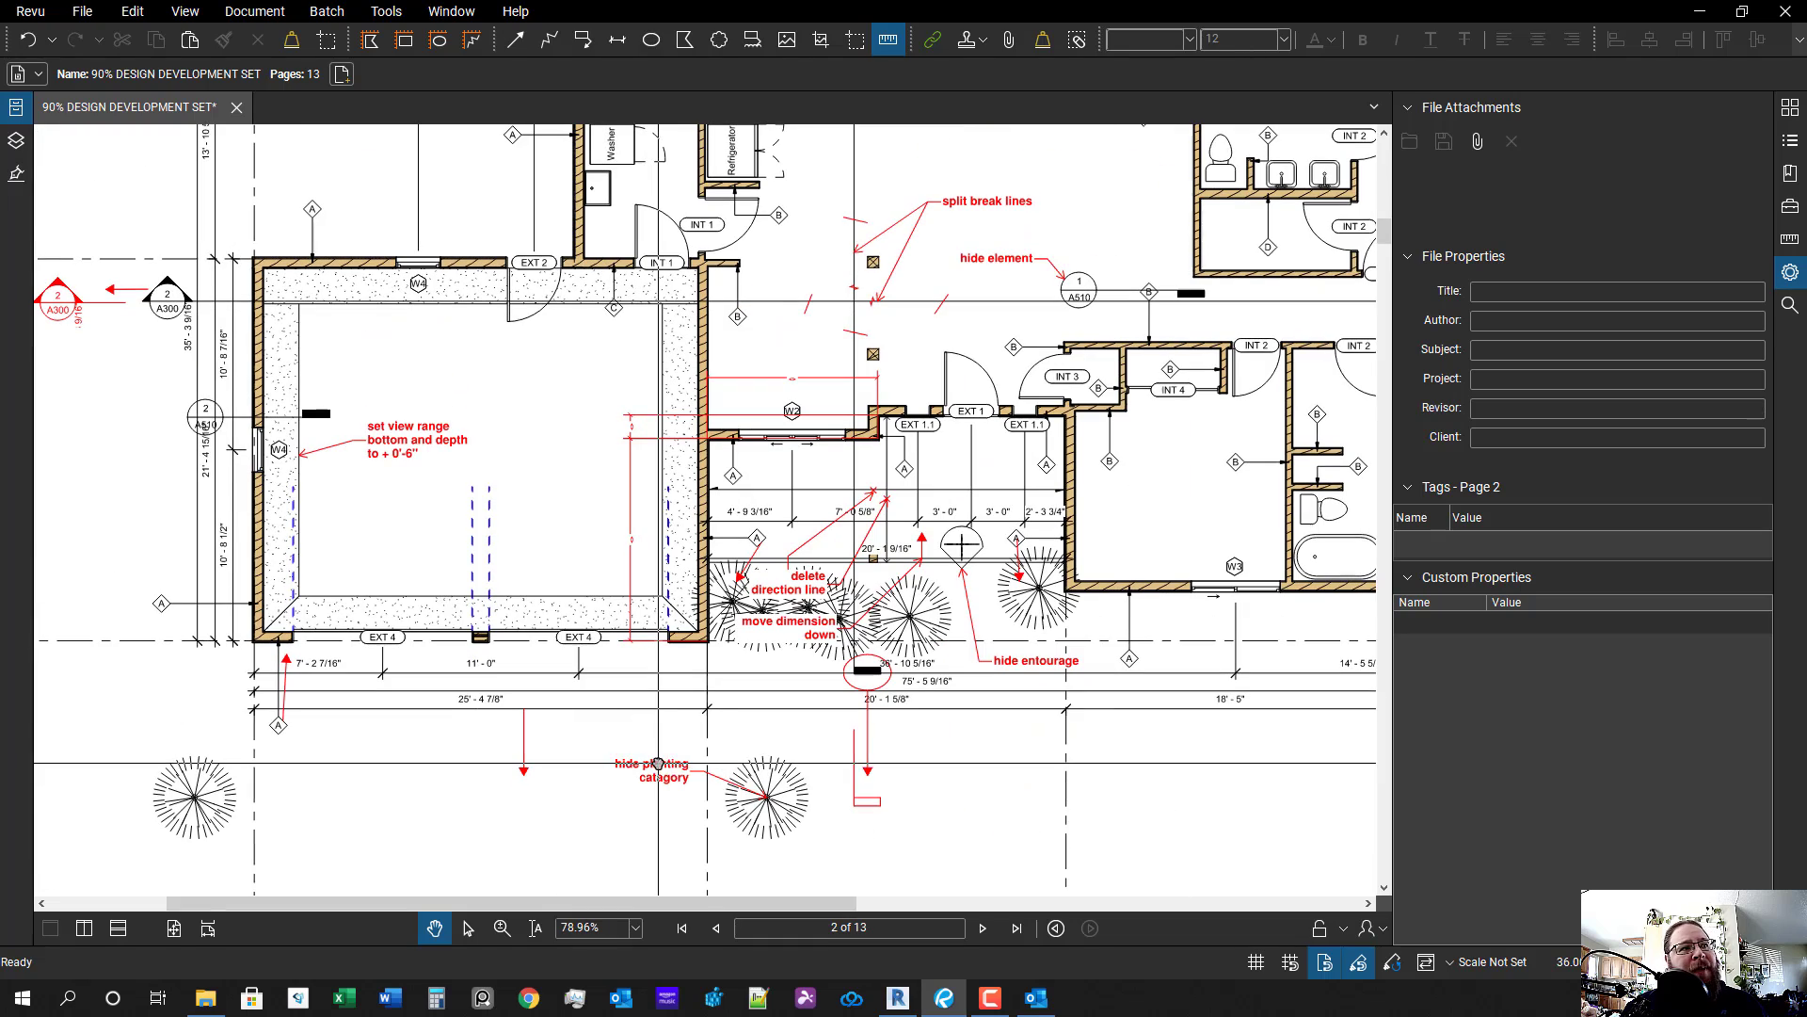
{"action": "scroll", "coordinate": [1019, 801], "scroll_direction": "down", "scroll_amount": 1}
{"action": "mouse_move", "coordinate": [1022, 803]}
{"action": "left_mouse_down"}
{"action": "mouse_move", "coordinate": [912, 738]}
{"action": "mouse_move", "coordinate": [800, 750]}
{"action": "left_mouse_up"}
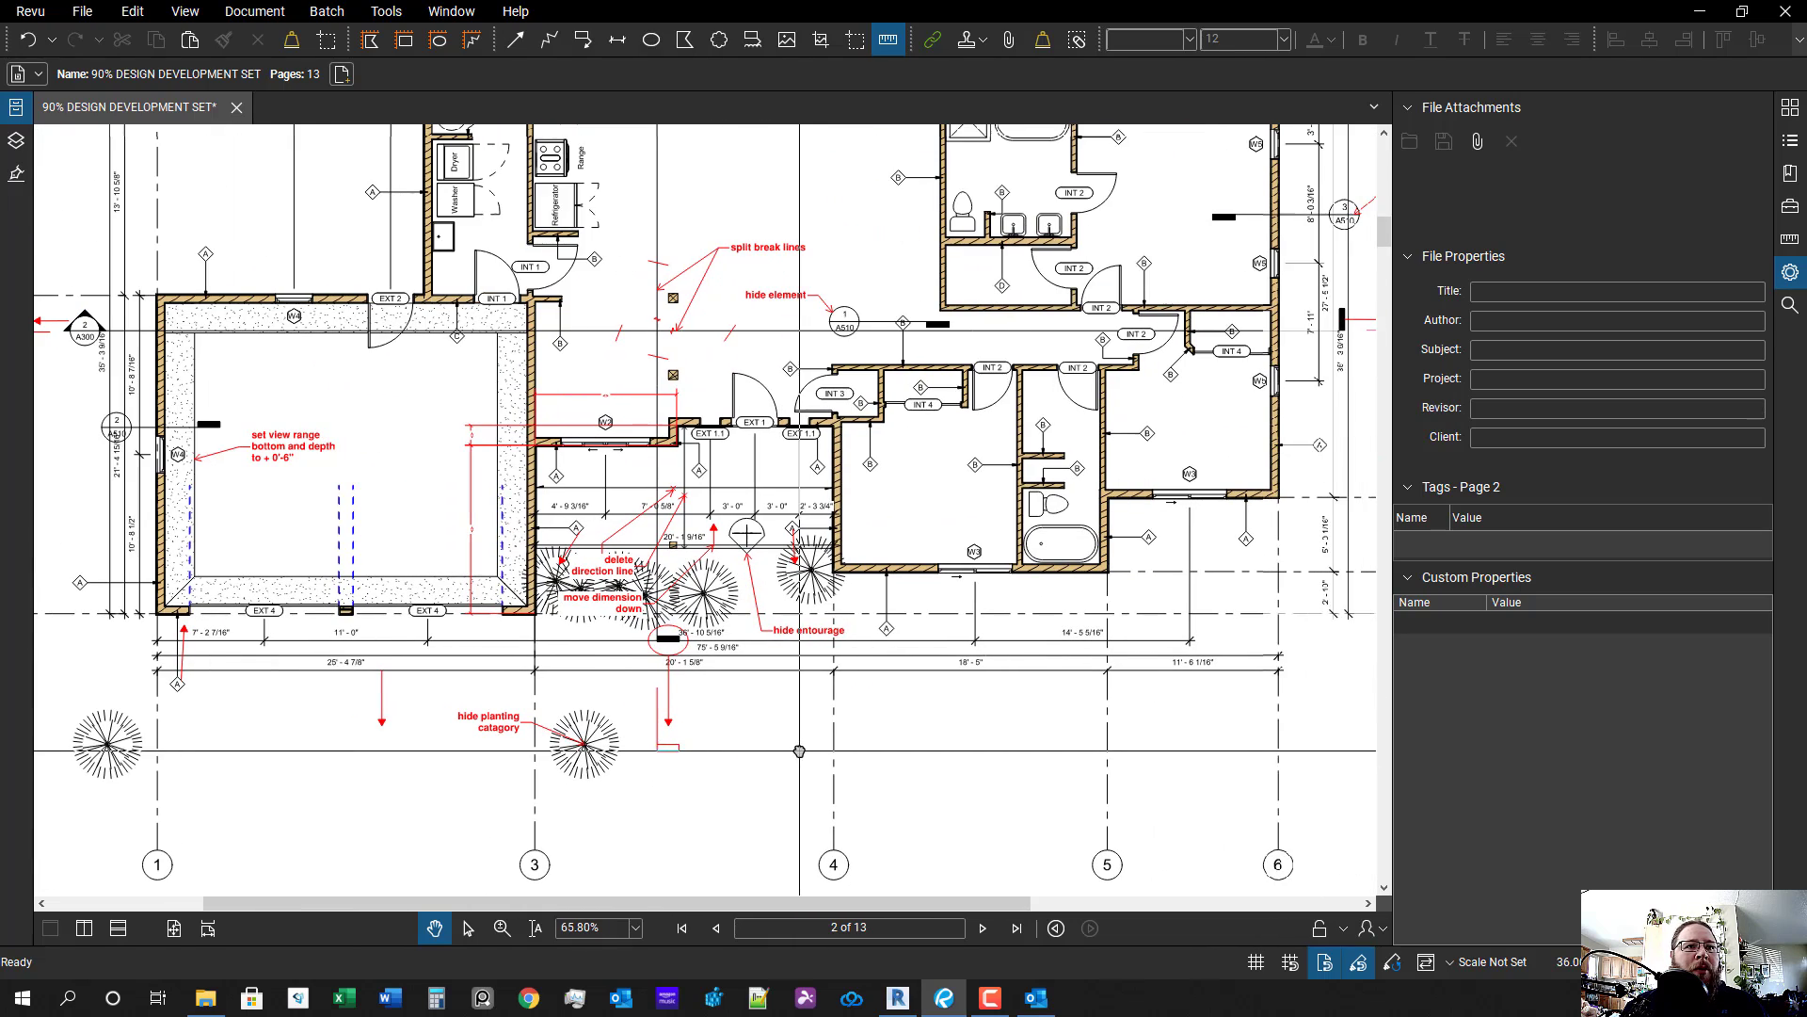
{"action": "scroll", "coordinate": [1130, 774], "scroll_direction": "up", "scroll_amount": 1}
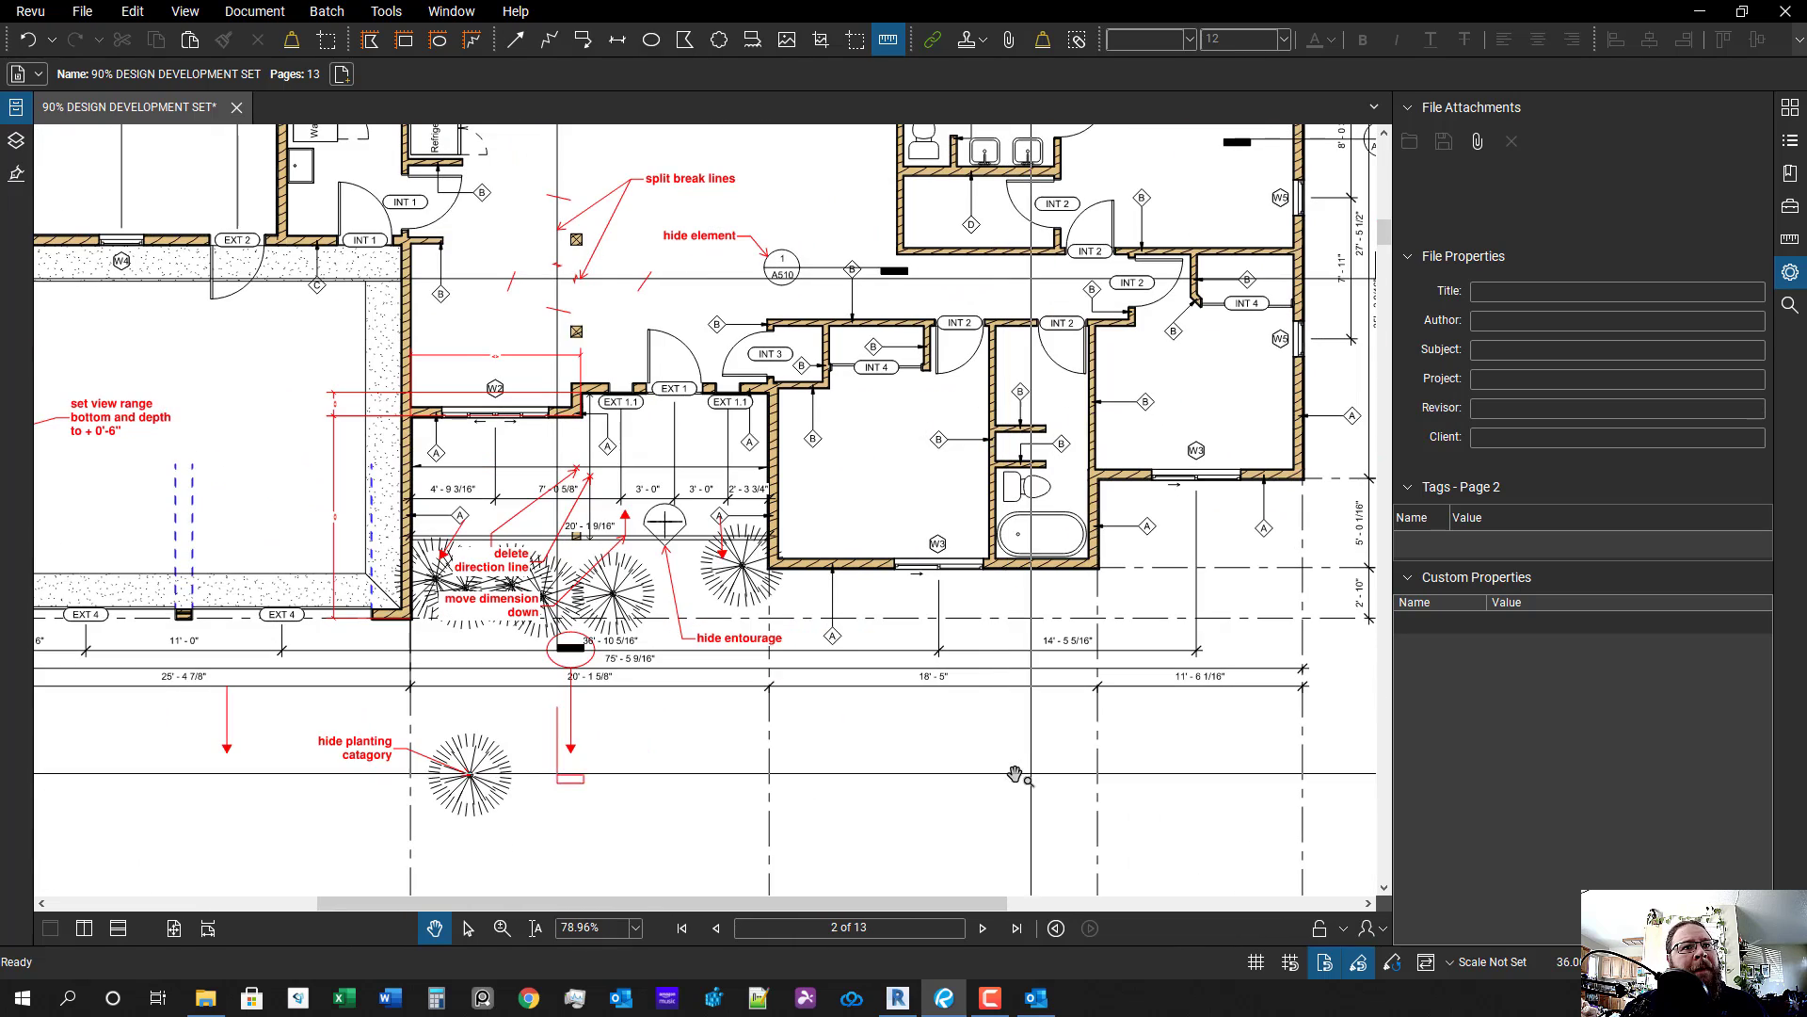
{"action": "scroll", "coordinate": [1131, 774], "scroll_direction": "right", "scroll_amount": 3}
{"action": "scroll", "coordinate": [1006, 613], "scroll_direction": "up", "scroll_amount": 2}
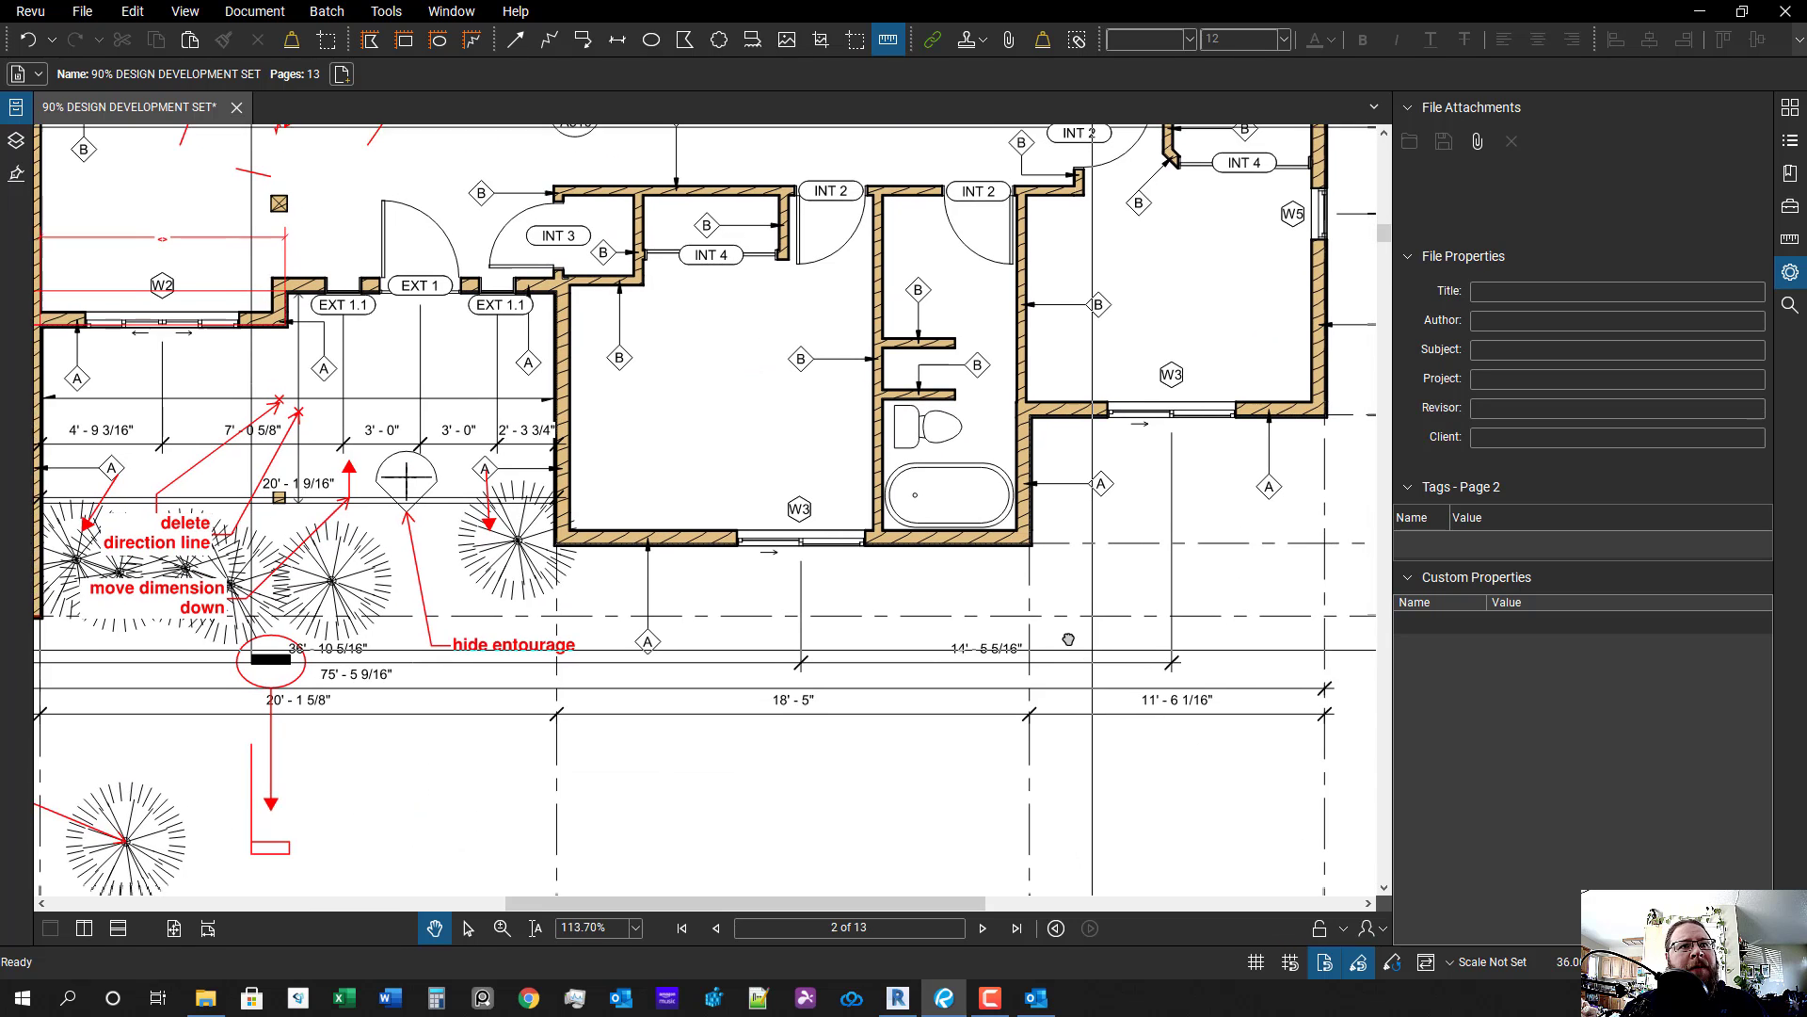
{"action": "scroll", "coordinate": [1006, 613], "scroll_direction": "up", "scroll_amount": 1}
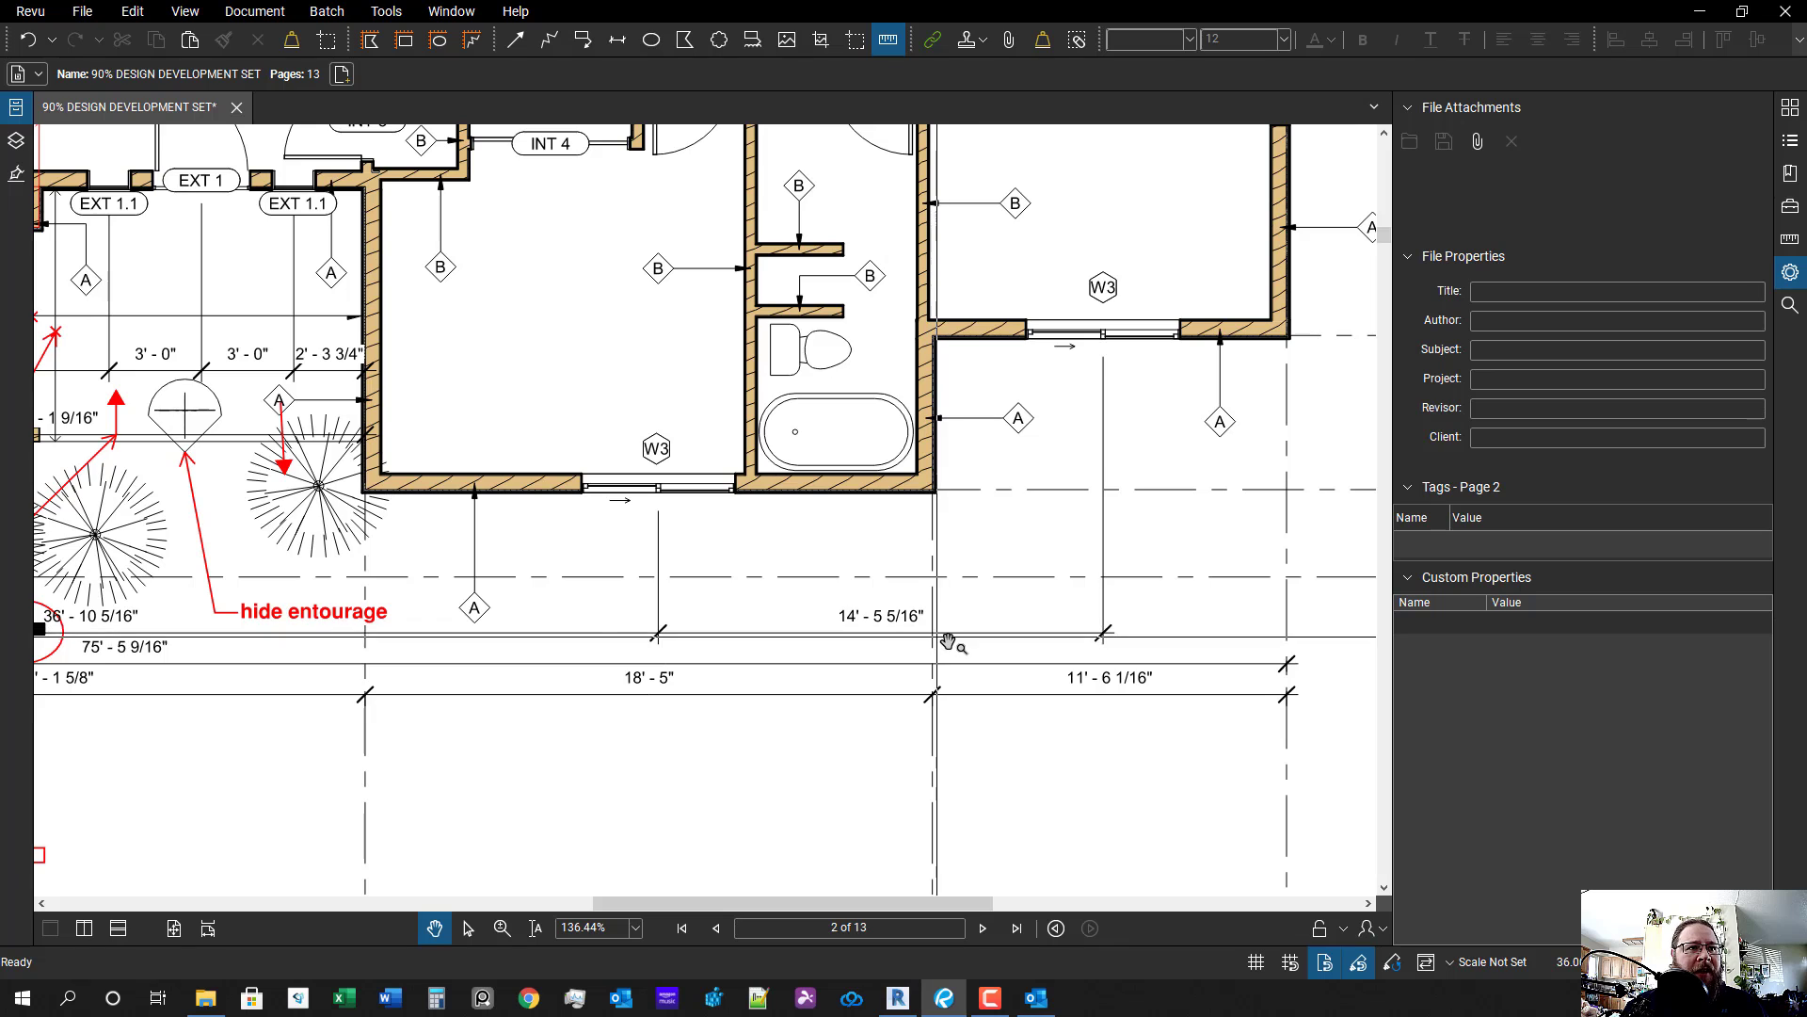
{"action": "scroll", "coordinate": [949, 642], "scroll_direction": "up", "scroll_amount": 1}
{"action": "key", "text": "l"}
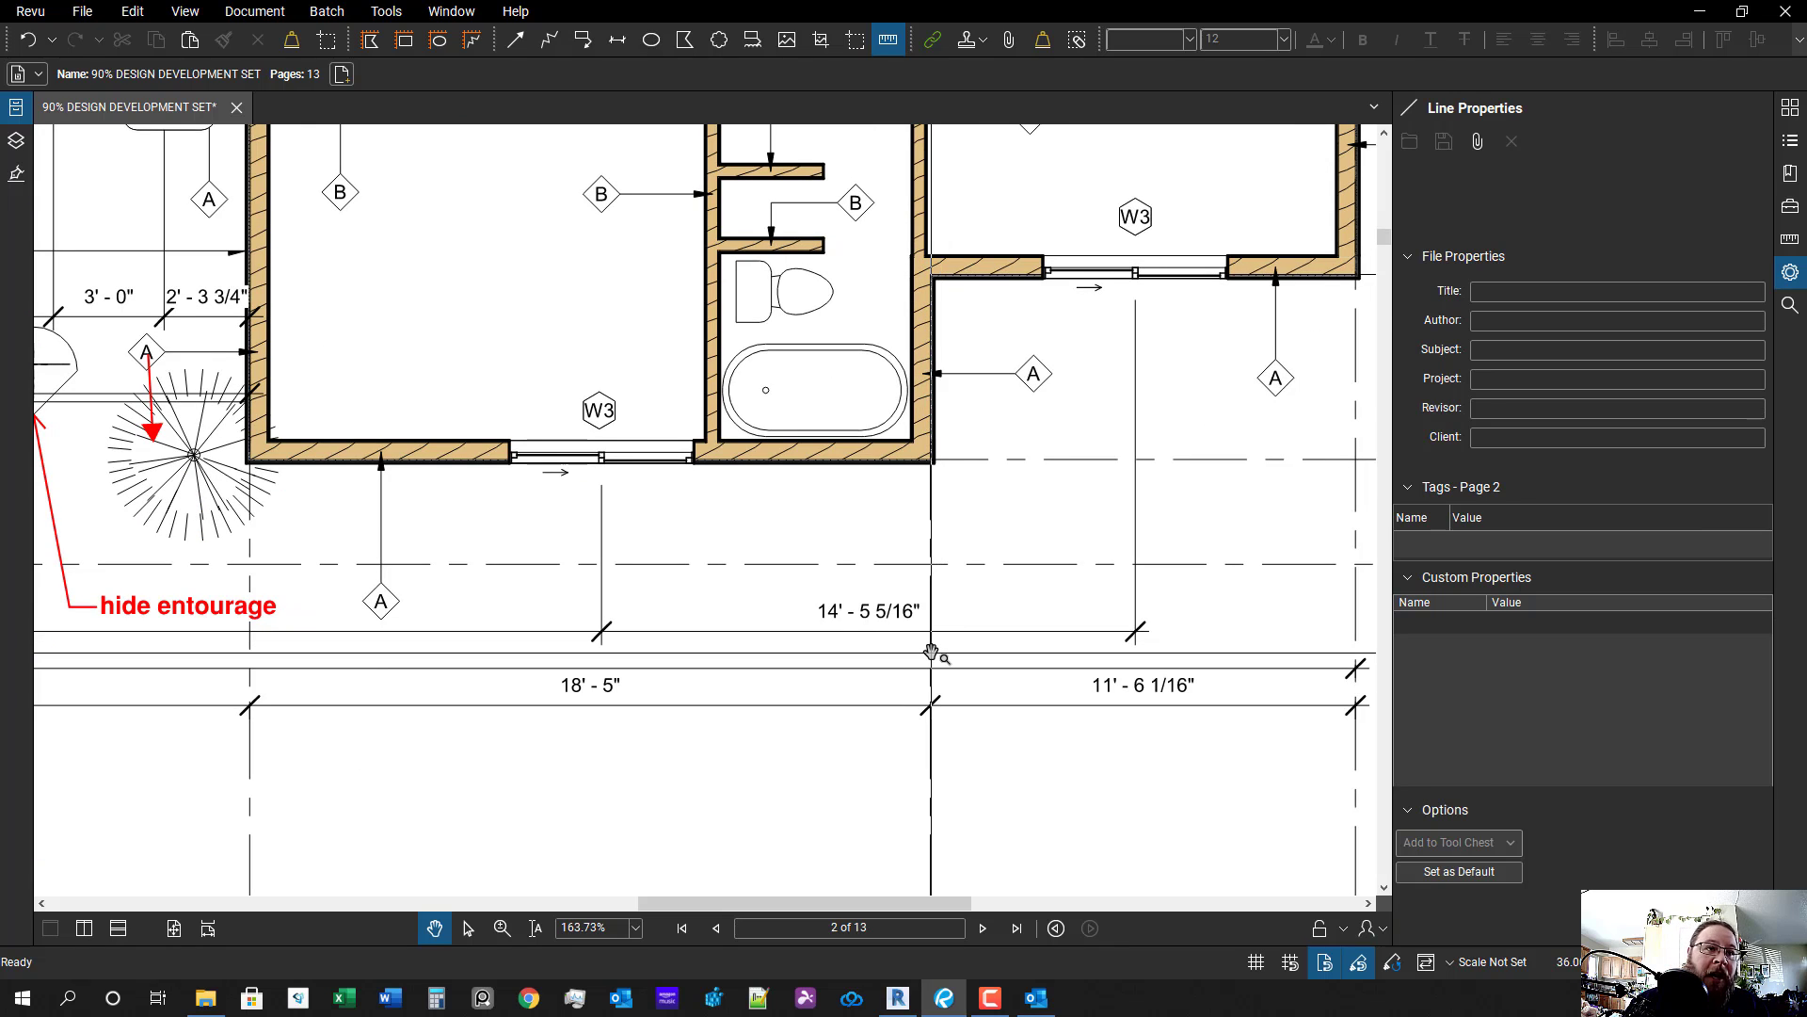
{"action": "scroll", "coordinate": [962, 618], "scroll_direction": "up", "scroll_amount": 3}
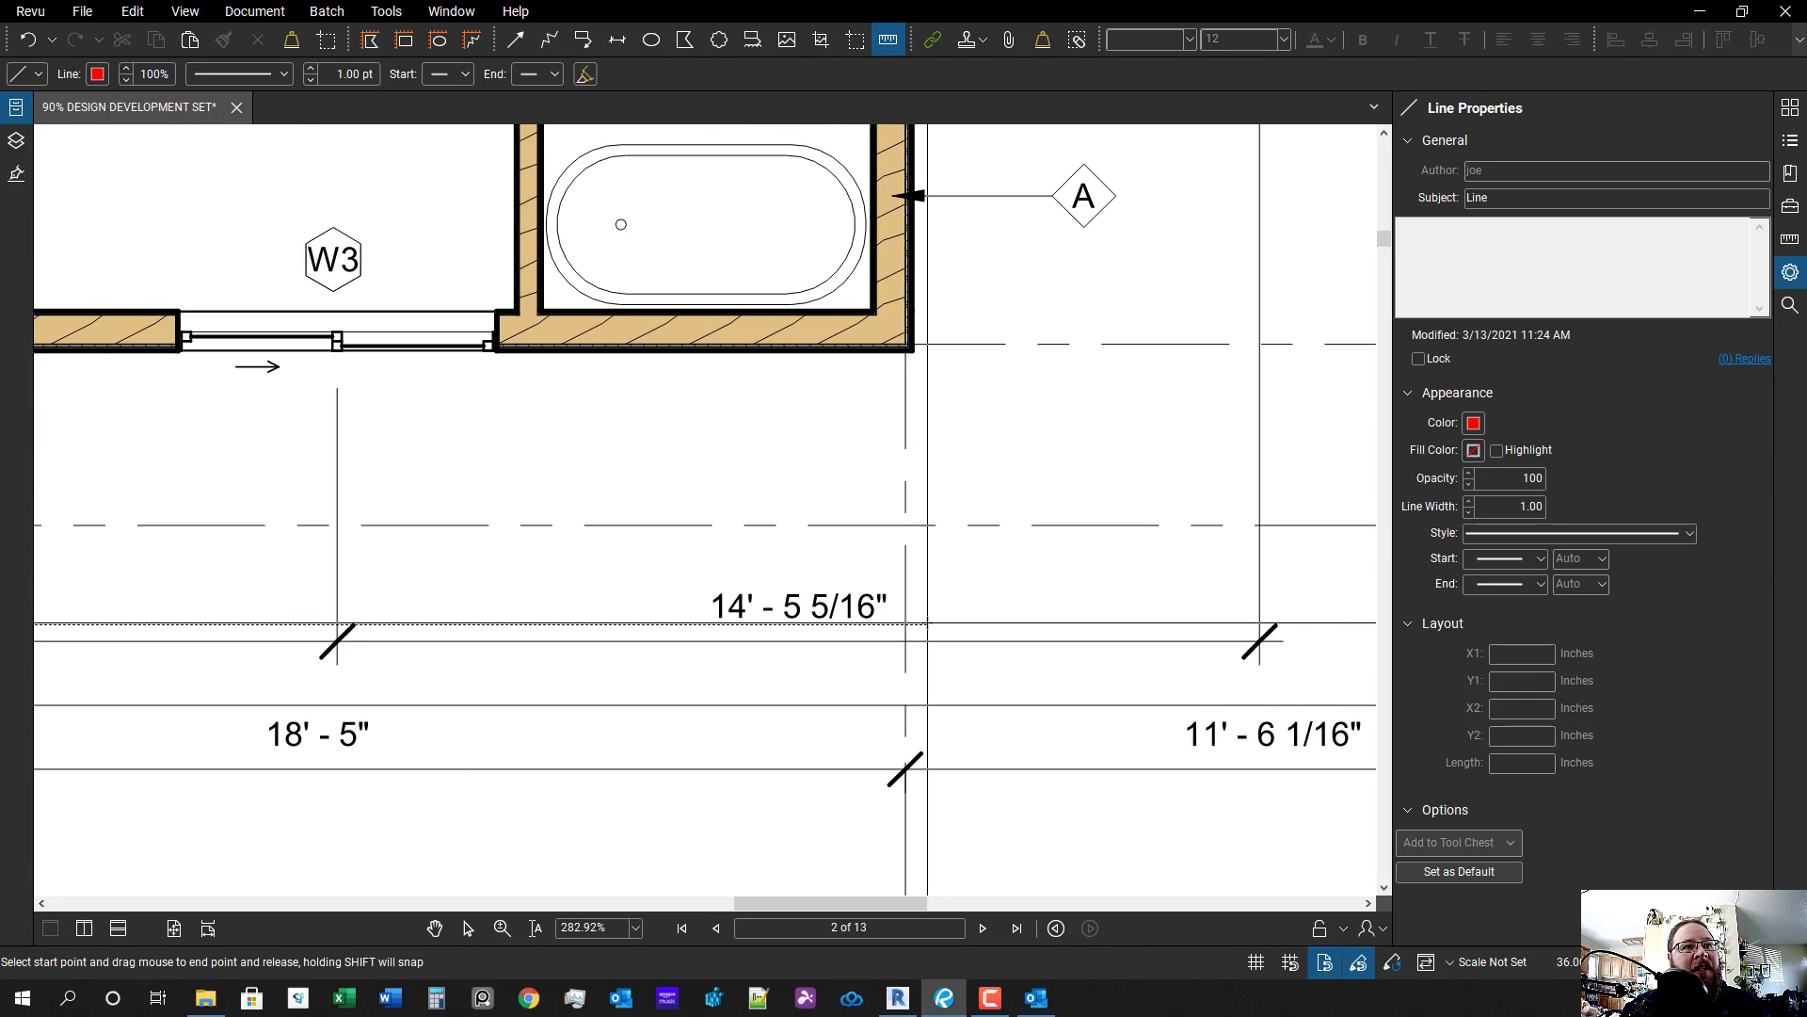
{"action": "mouse_move", "coordinate": [927, 624]}
{"action": "left_mouse_down"}
{"action": "mouse_move", "coordinate": [890, 674]}
{"action": "mouse_move", "coordinate": [921, 638]}
{"action": "left_mouse_up"}
{"action": "scroll", "coordinate": [927, 656], "scroll_direction": "up", "scroll_amount": 2}
{"action": "scroll", "coordinate": [922, 640], "scroll_direction": "down", "scroll_amount": 2}
{"action": "left_click_drag", "start_coordinate": [922, 640], "coordinate": [1071, 633]}
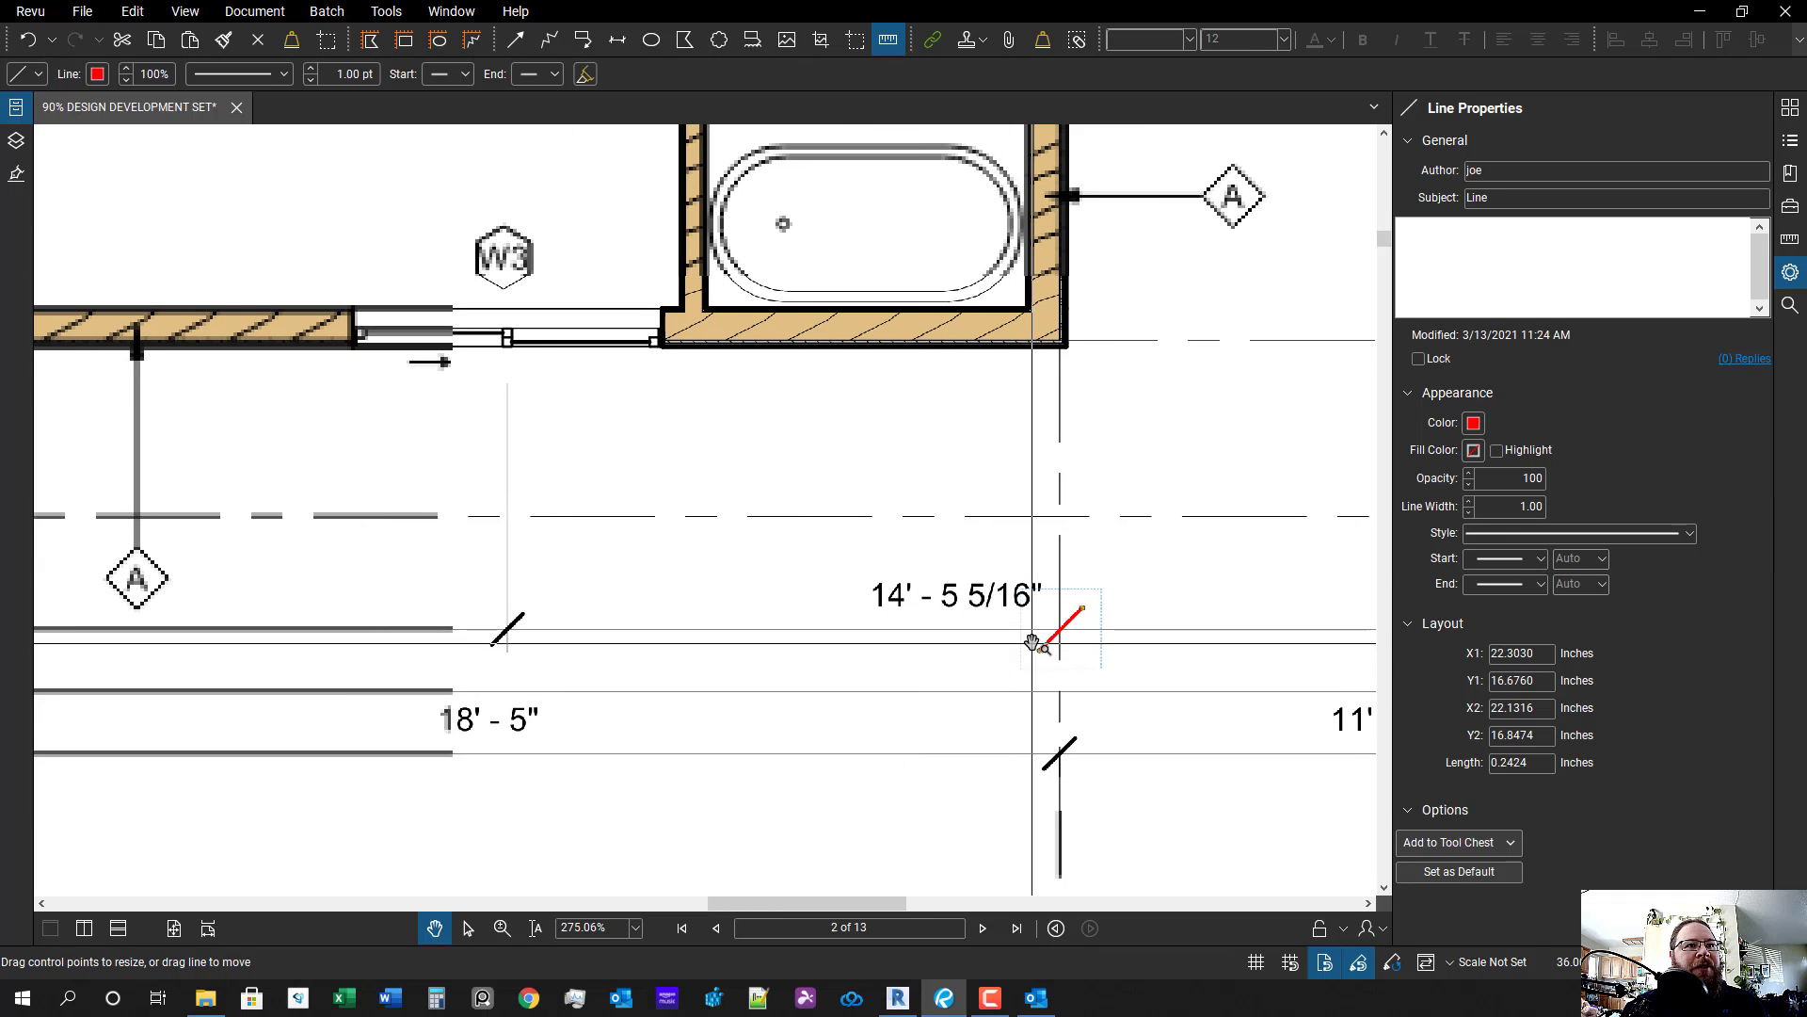
- Draw a horizontal red line extending the opening dimension line from the far W3 window tick to just past grid line 6
{"action": "scroll", "coordinate": [1069, 499], "scroll_direction": "down", "scroll_amount": 3}
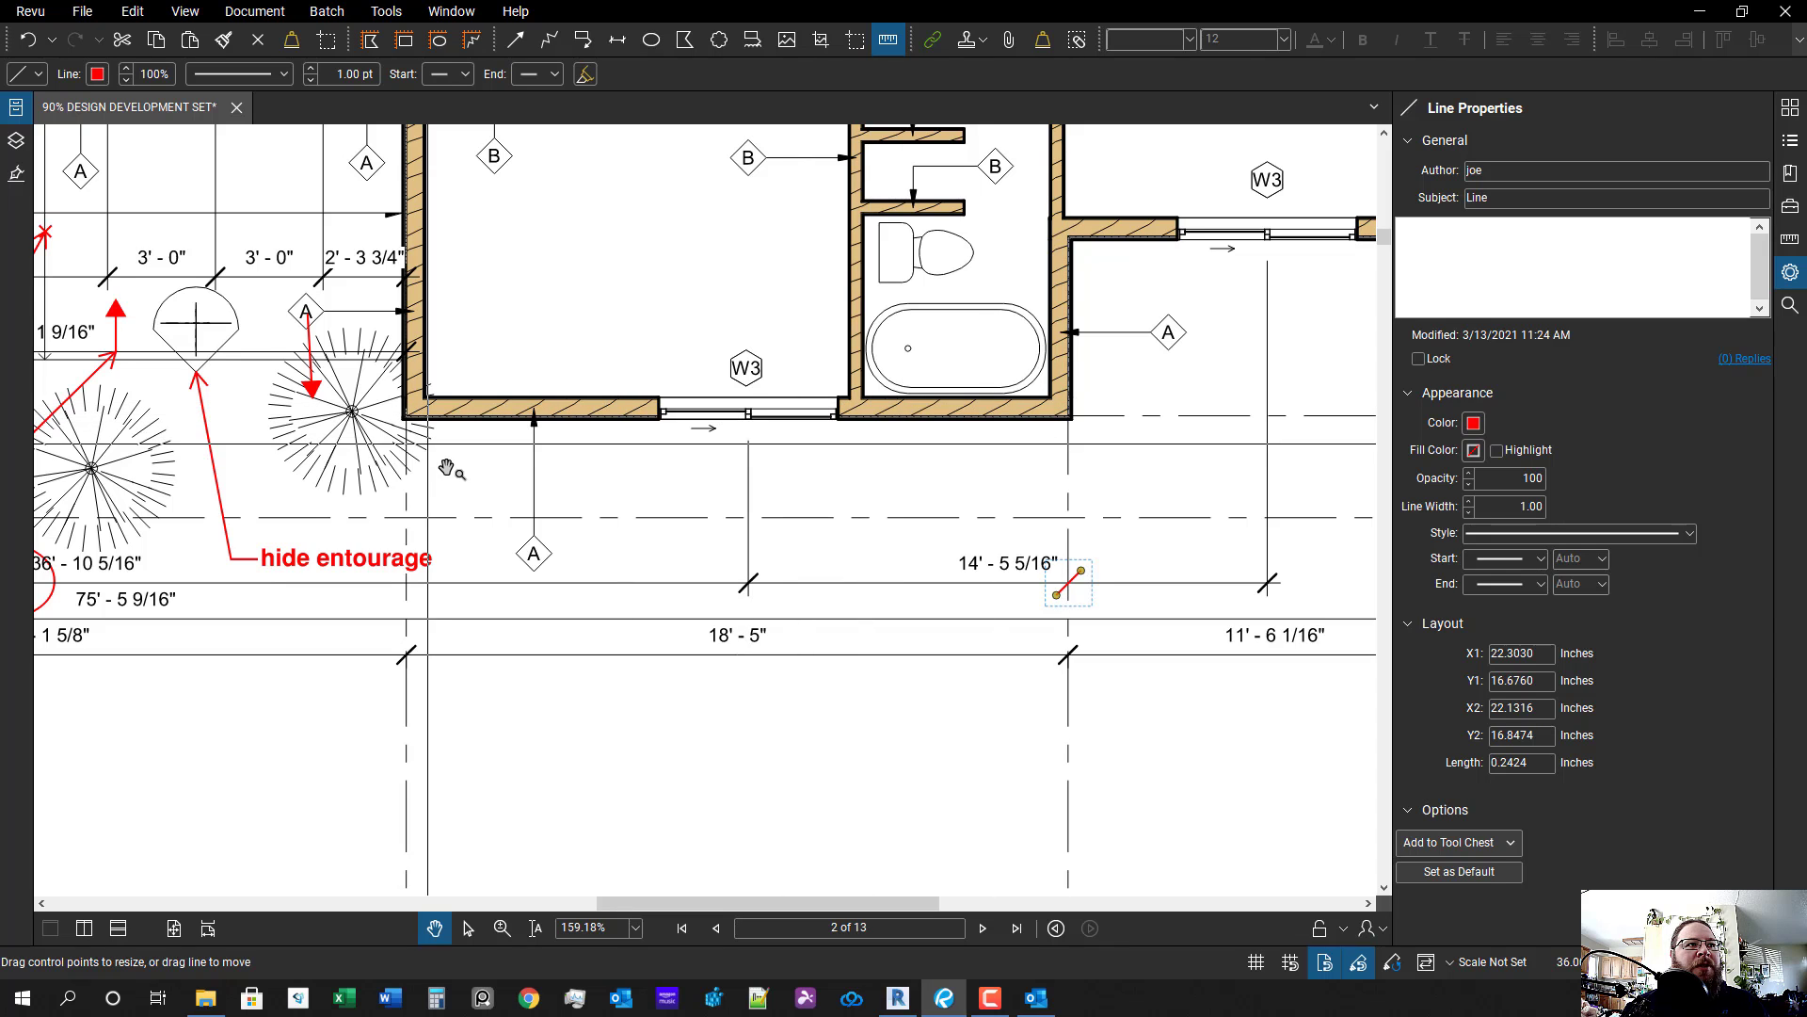
{"action": "scroll", "coordinate": [447, 469], "scroll_direction": "right", "scroll_amount": 3}
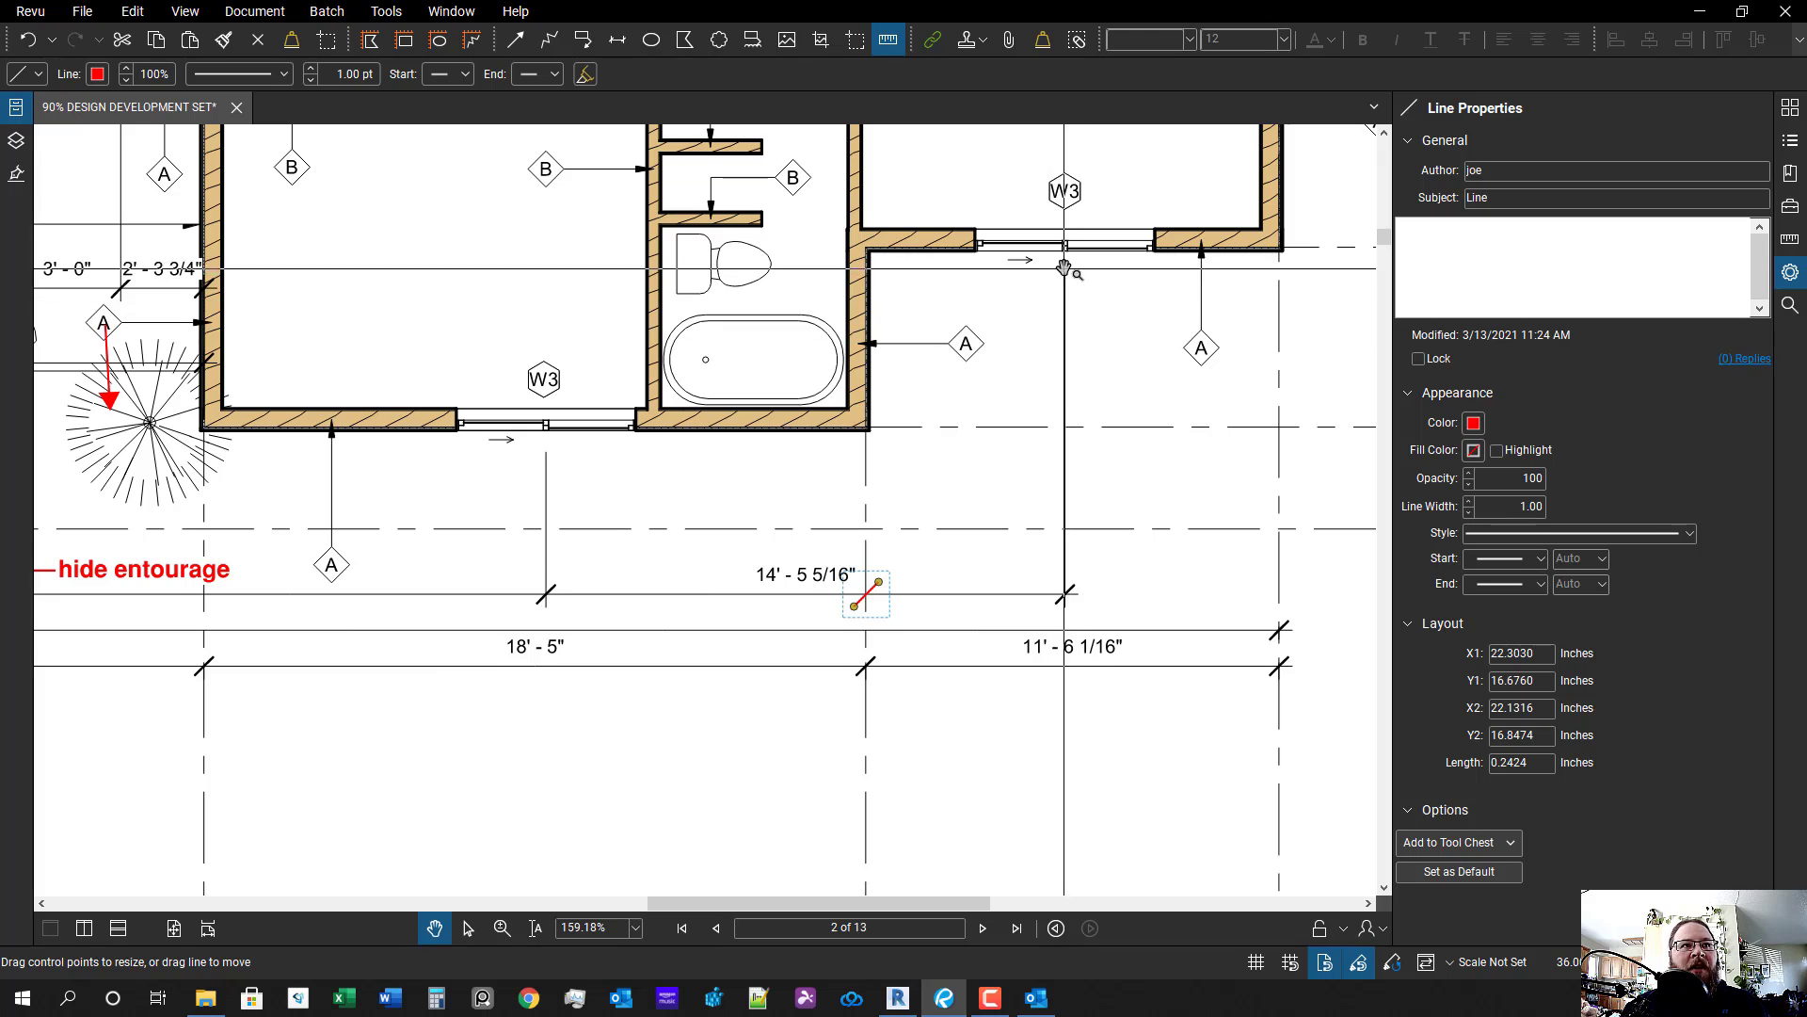
{"action": "left_click_drag", "start_coordinate": [1085, 513], "coordinate": [1050, 552]}
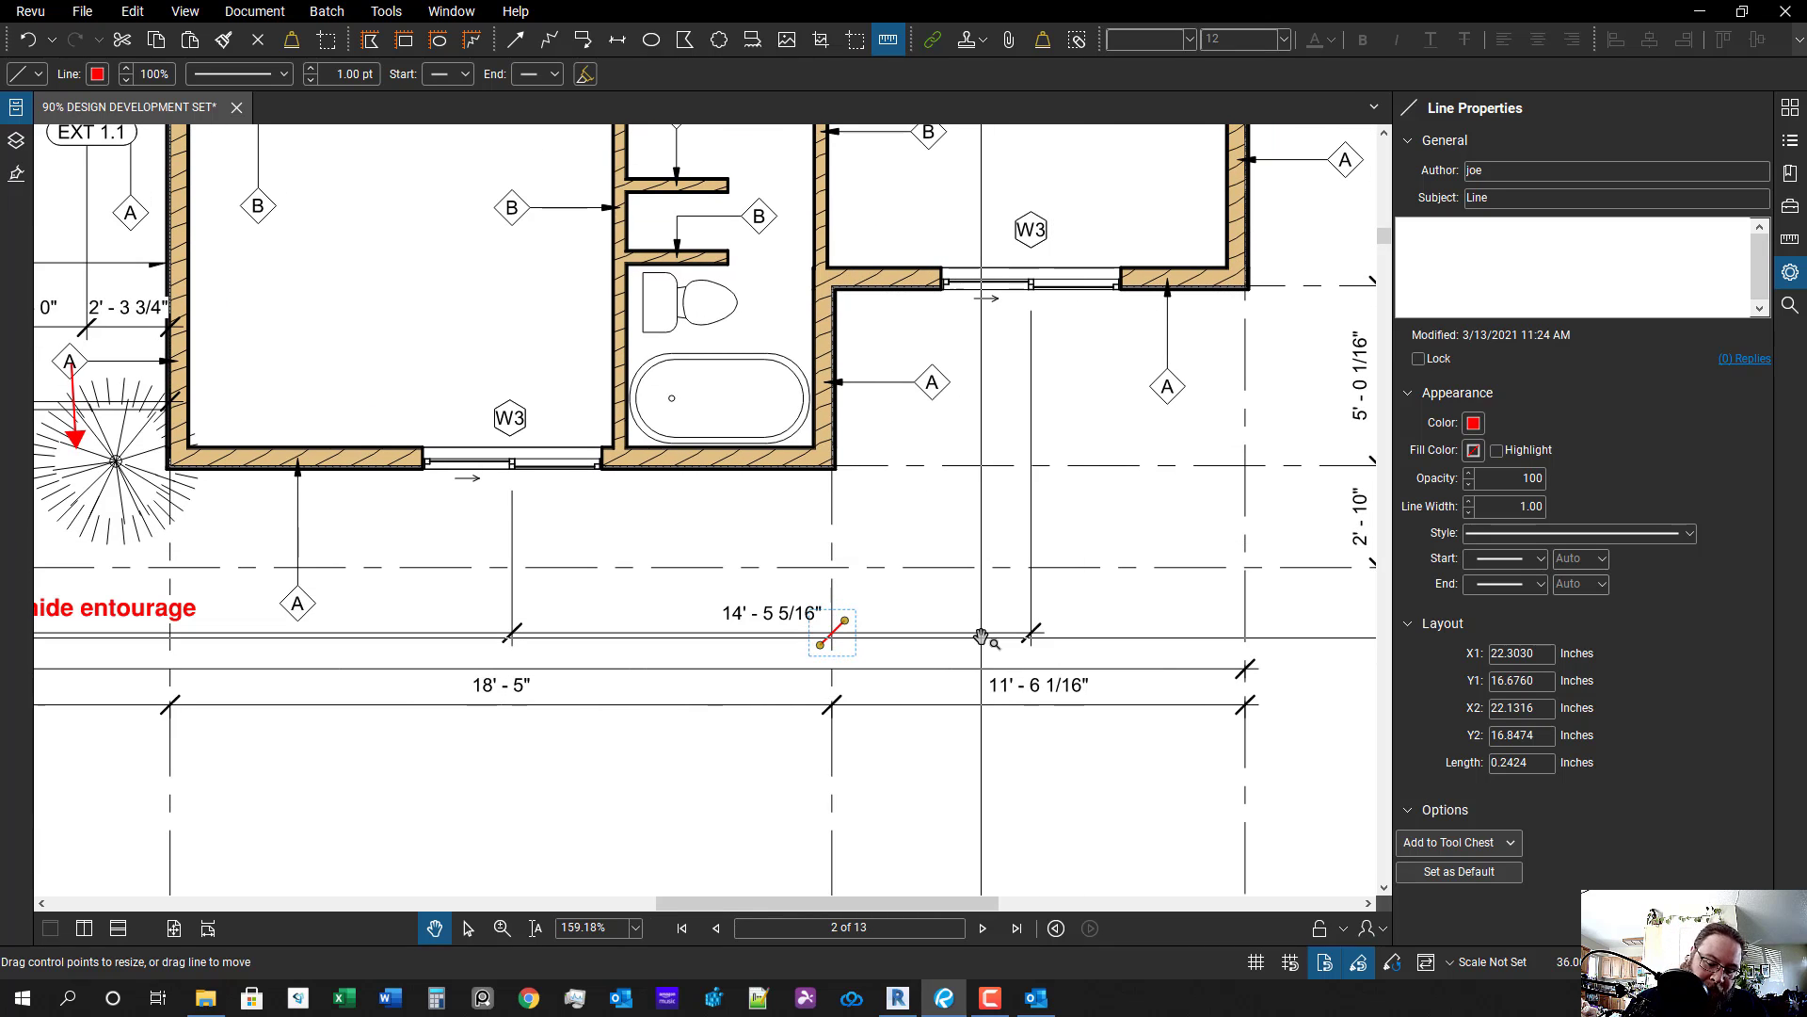
{"action": "key", "text": "Escape"}
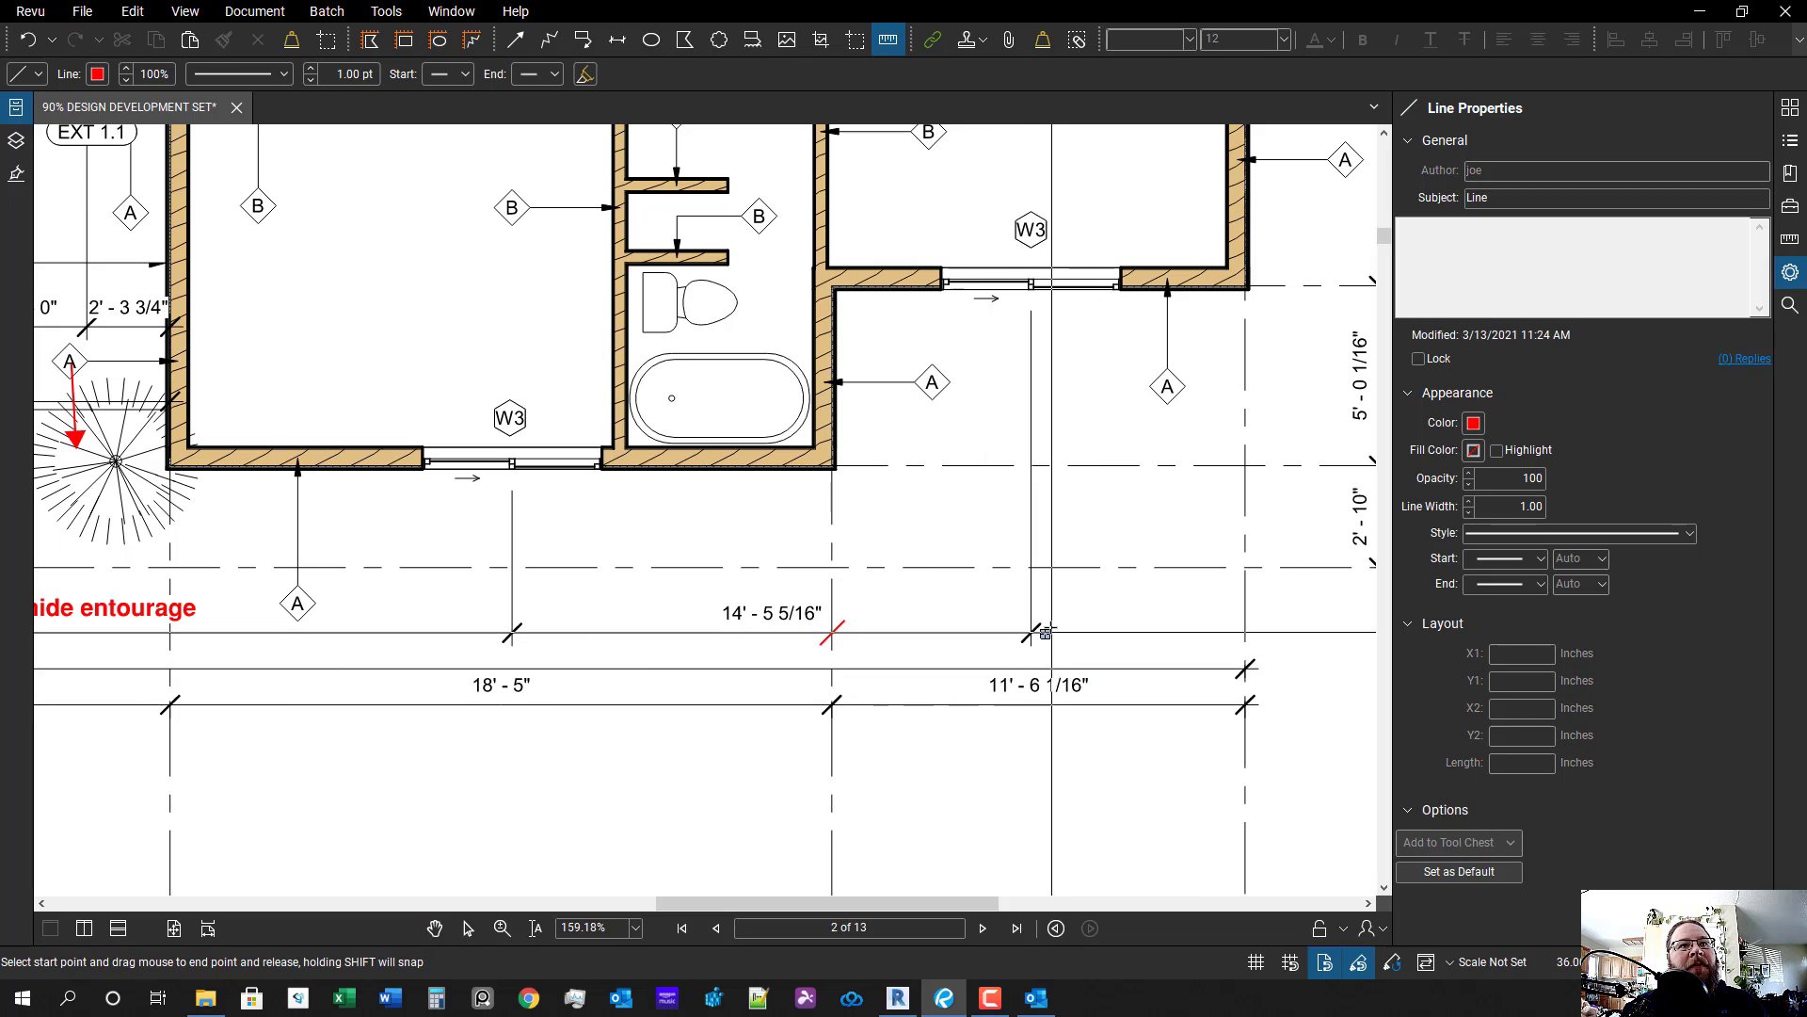
{"action": "mouse_move", "coordinate": [1045, 633]}
{"action": "left_mouse_down"}
{"action": "mouse_move", "coordinate": [1247, 634]}
{"action": "mouse_move", "coordinate": [1279, 665]}
{"action": "left_mouse_up"}
{"action": "key", "text": "Escape"}
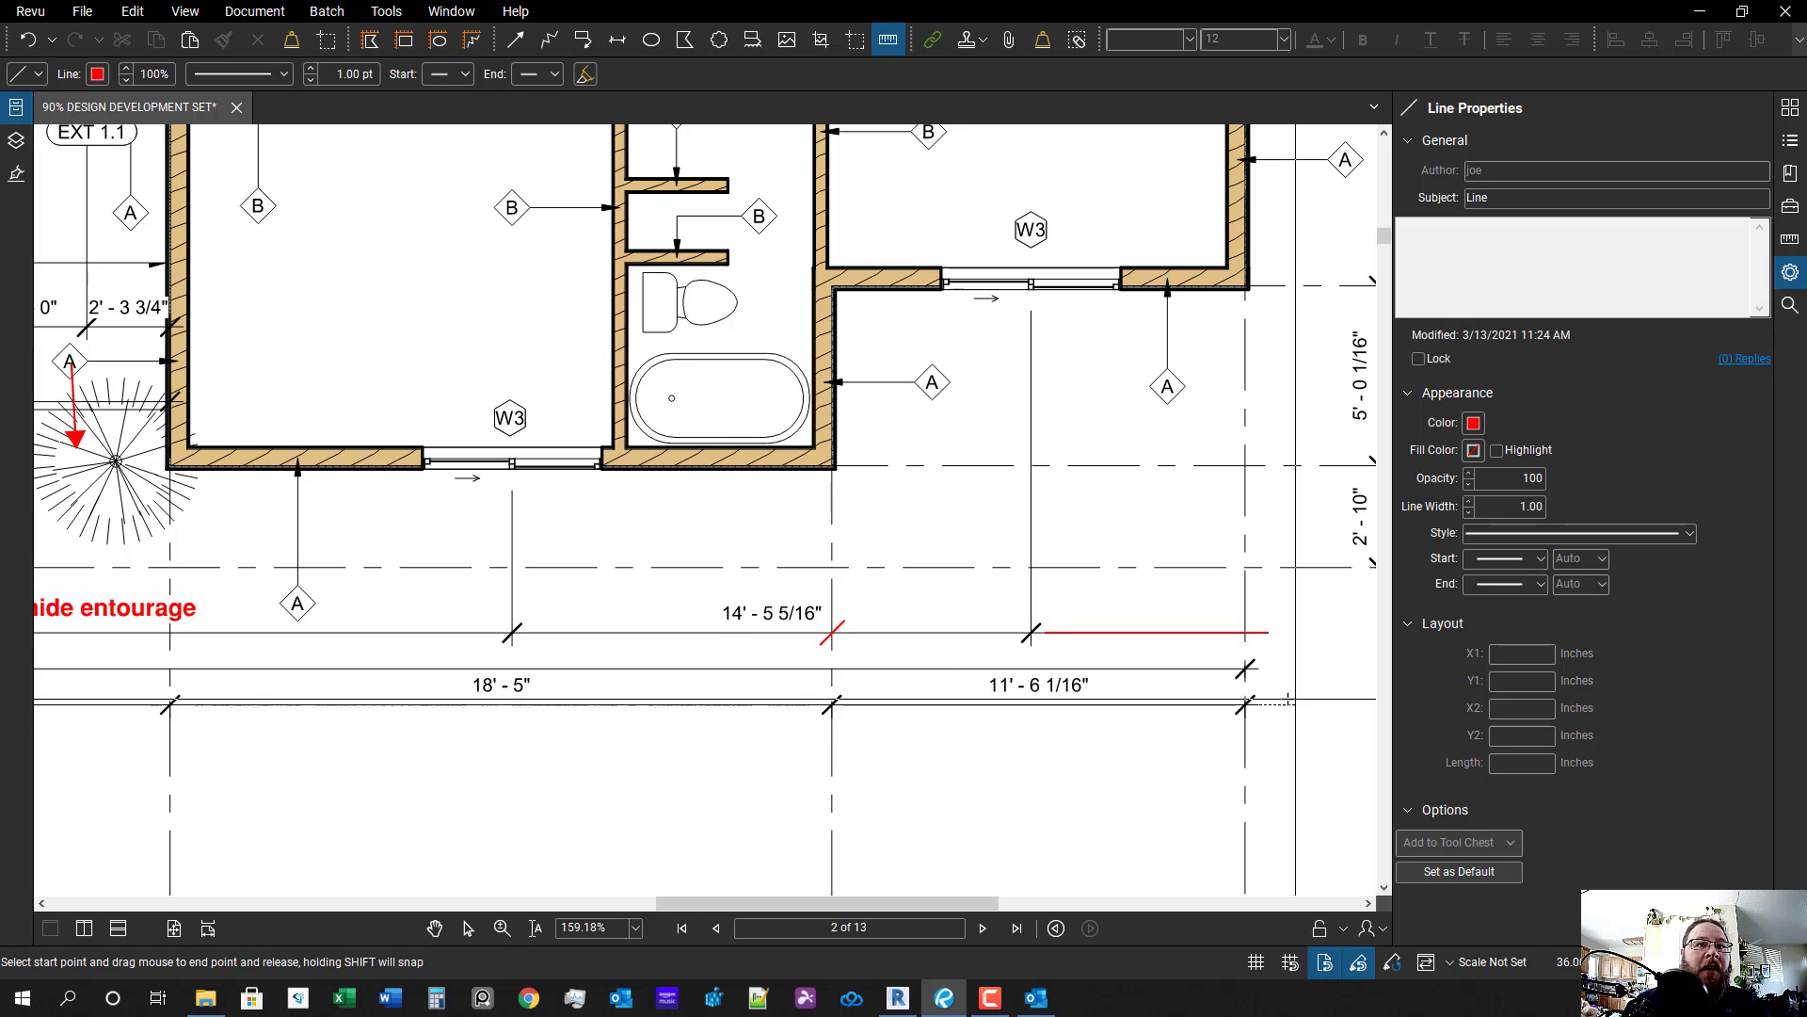
- Draw a diagonal red tick about 0.21 inches long and place it where the extended dimension line crosses grid line 6
{"action": "scroll", "coordinate": [1309, 602], "scroll_direction": "up", "scroll_amount": 4}
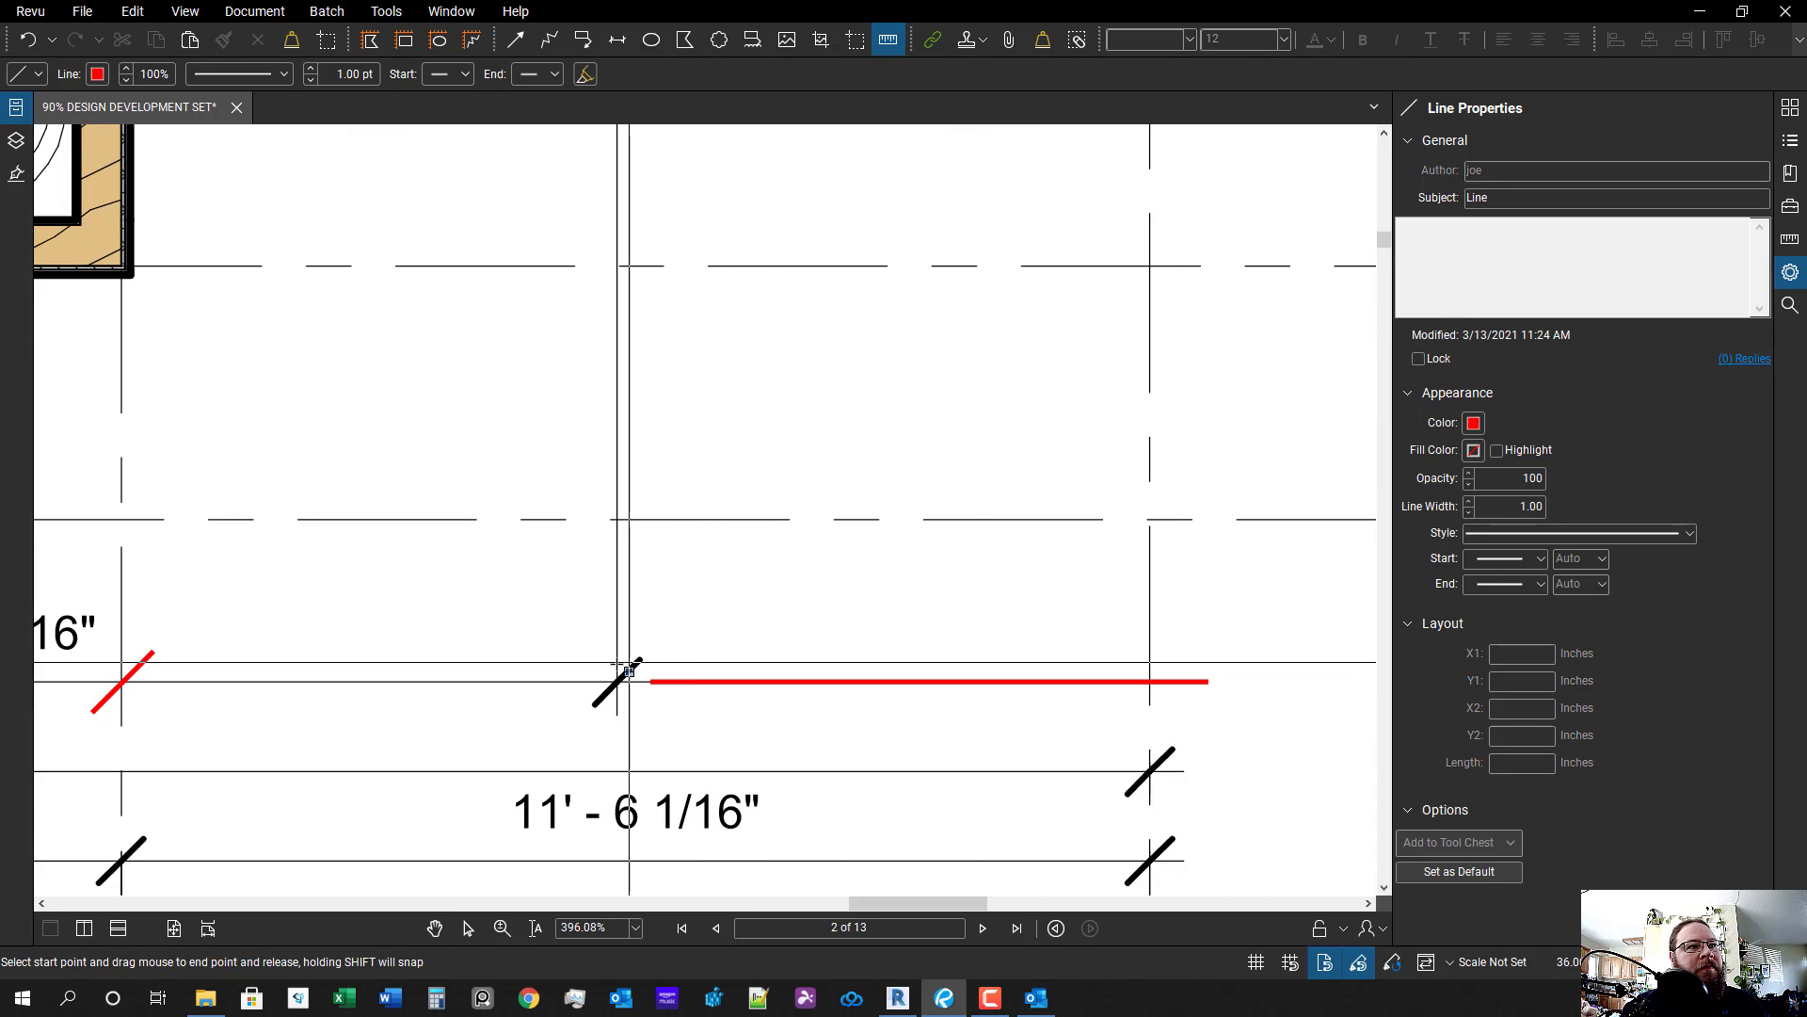
{"action": "mouse_move", "coordinate": [636, 662]}
{"action": "left_mouse_down"}
{"action": "mouse_move", "coordinate": [600, 716]}
{"action": "mouse_move", "coordinate": [1064, 734]}
{"action": "mouse_move", "coordinate": [1158, 715]}
{"action": "left_mouse_up"}
{"action": "key", "text": "Escape"}
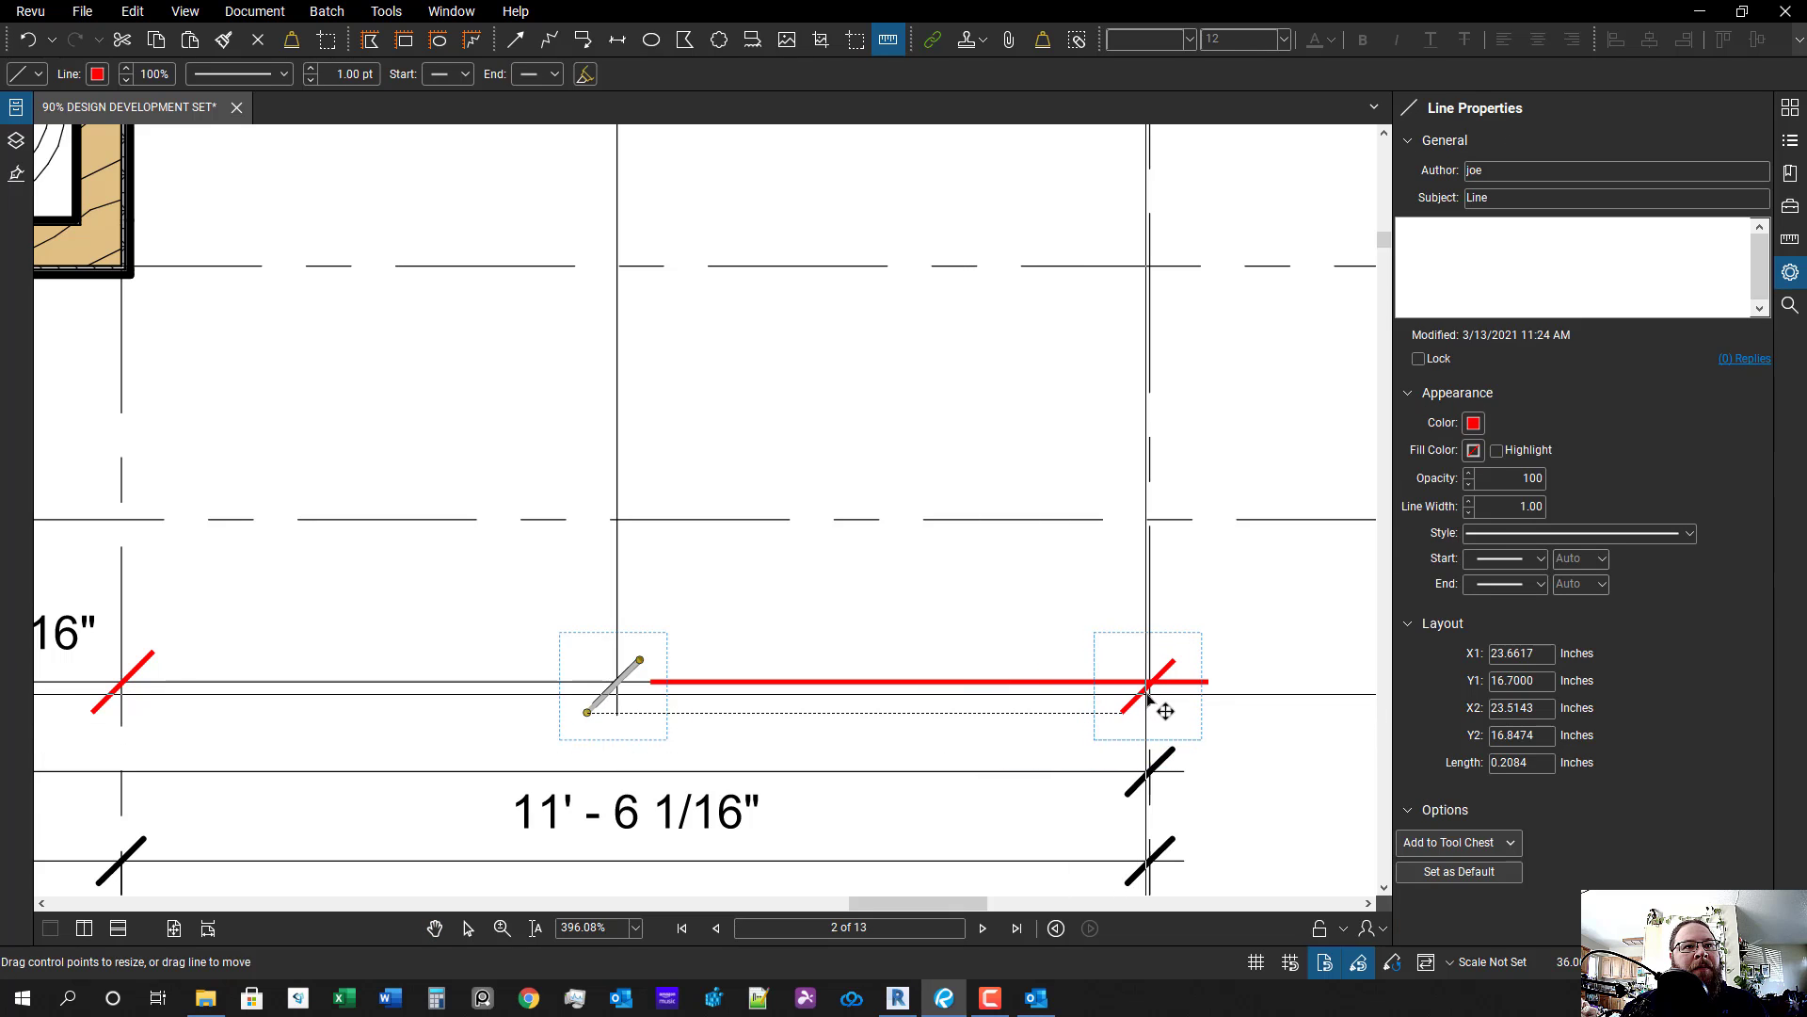
{"action": "scroll", "coordinate": [960, 682], "scroll_direction": "down", "scroll_amount": 1}
{"action": "scroll", "coordinate": [960, 682], "scroll_direction": "down", "scroll_amount": 4}
{"action": "key", "text": "Escape"}
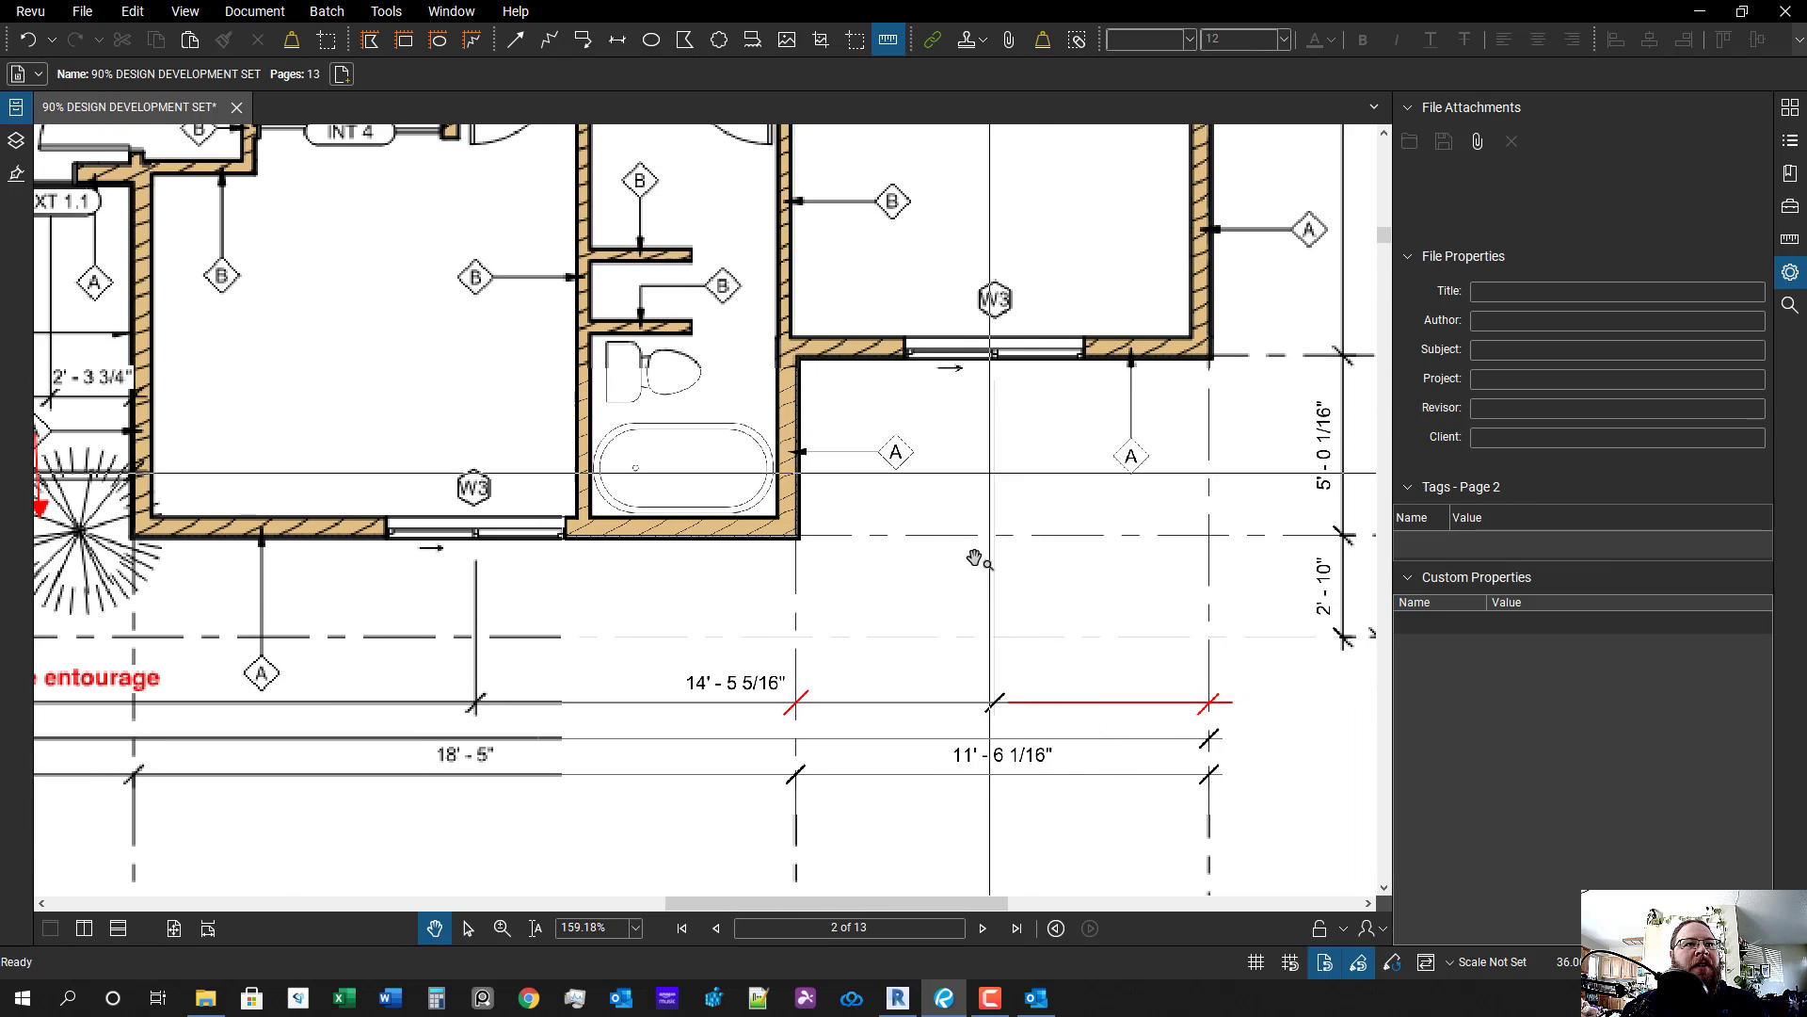
- Add a callout reading "take opening dimensions from closest grid line or face of stud" pointing to the extended dimension line's end
{"action": "scroll", "coordinate": [1000, 713], "scroll_direction": "down", "scroll_amount": 2}
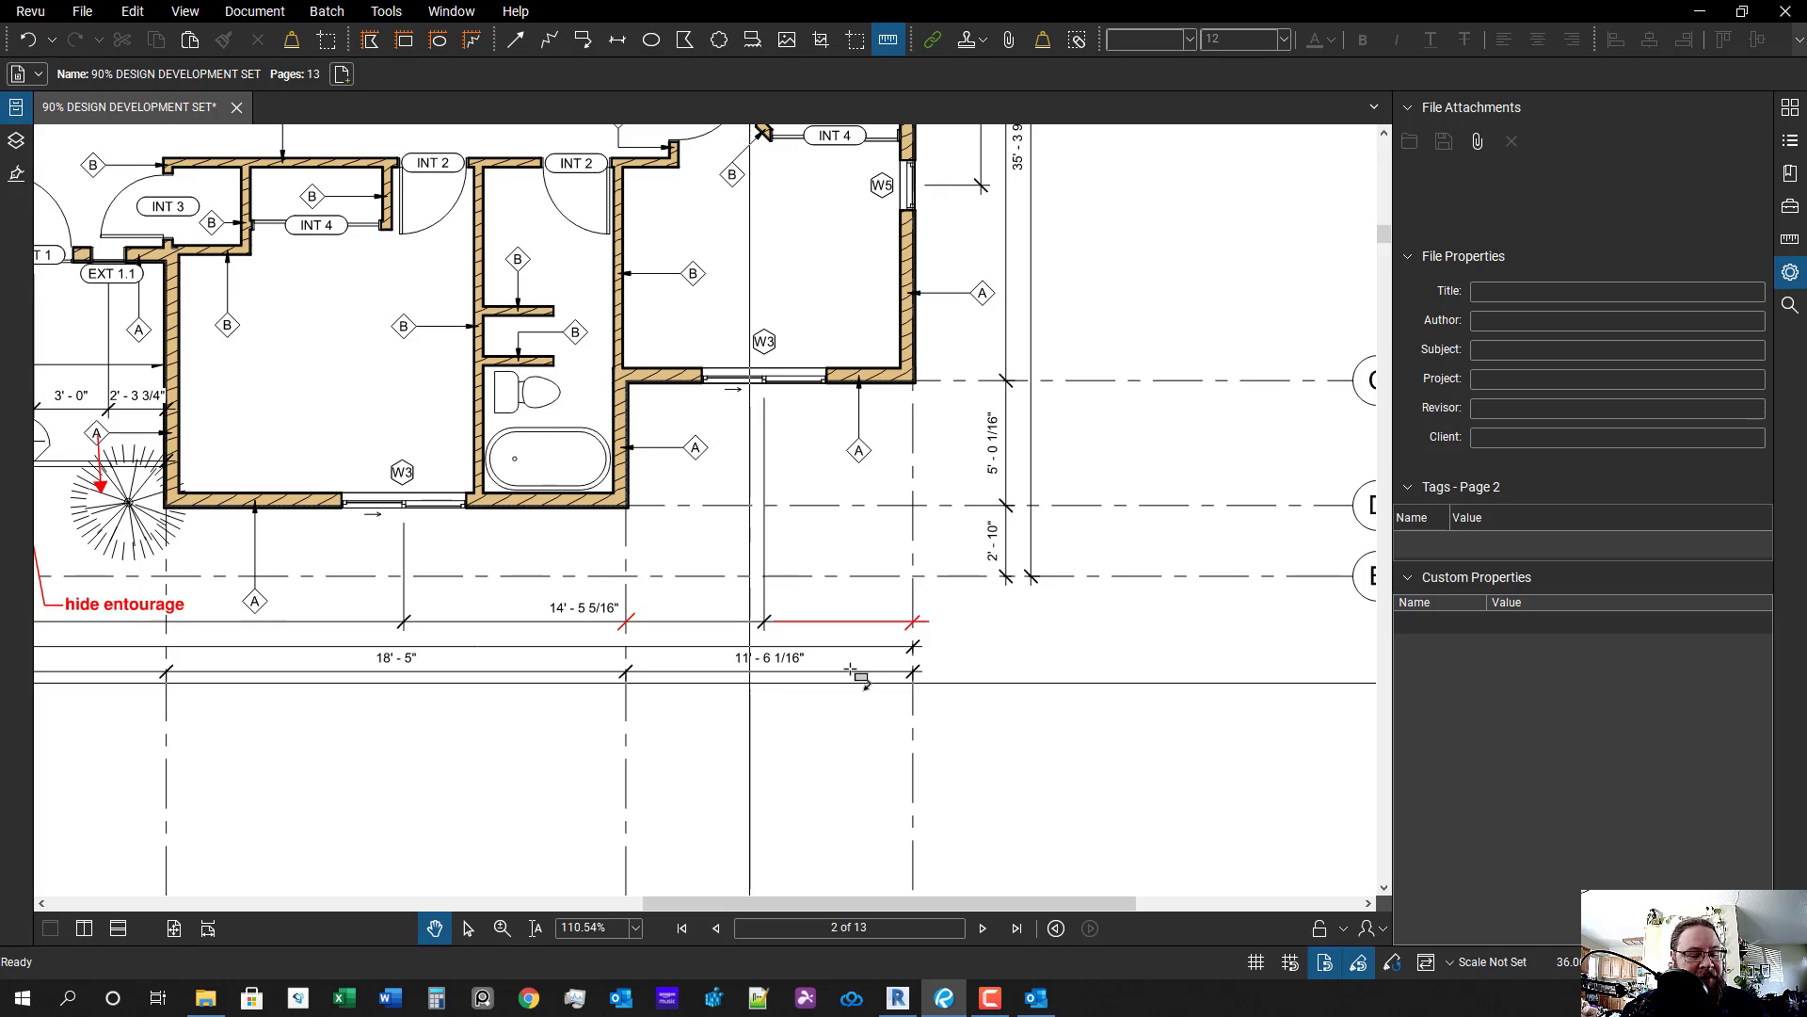
{"action": "scroll", "coordinate": [956, 620], "scroll_direction": "up", "scroll_amount": 2}
{"action": "key", "text": "q"}
{"action": "left_click", "coordinate": [934, 623]}
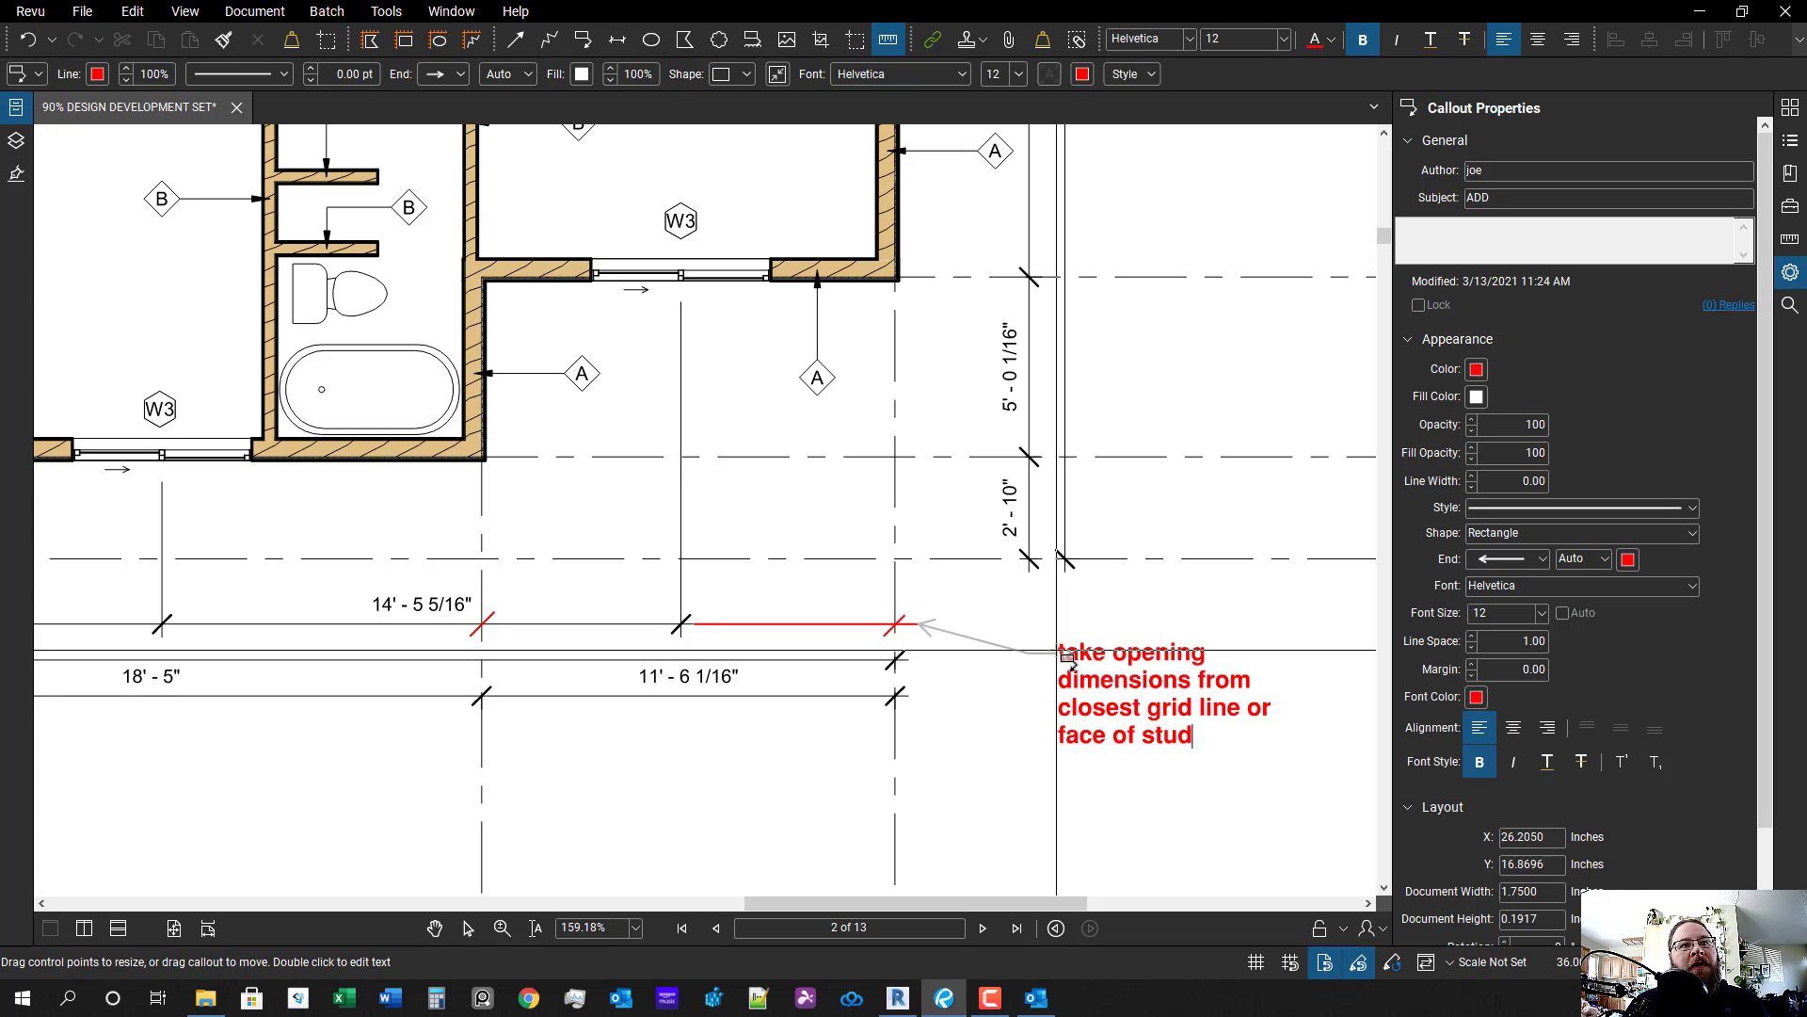
{"action": "left_click", "coordinate": [1192, 573]}
{"action": "left_click", "coordinate": [1193, 573]}
{"action": "scroll", "coordinate": [1102, 600], "scroll_direction": "down", "scroll_amount": 3}
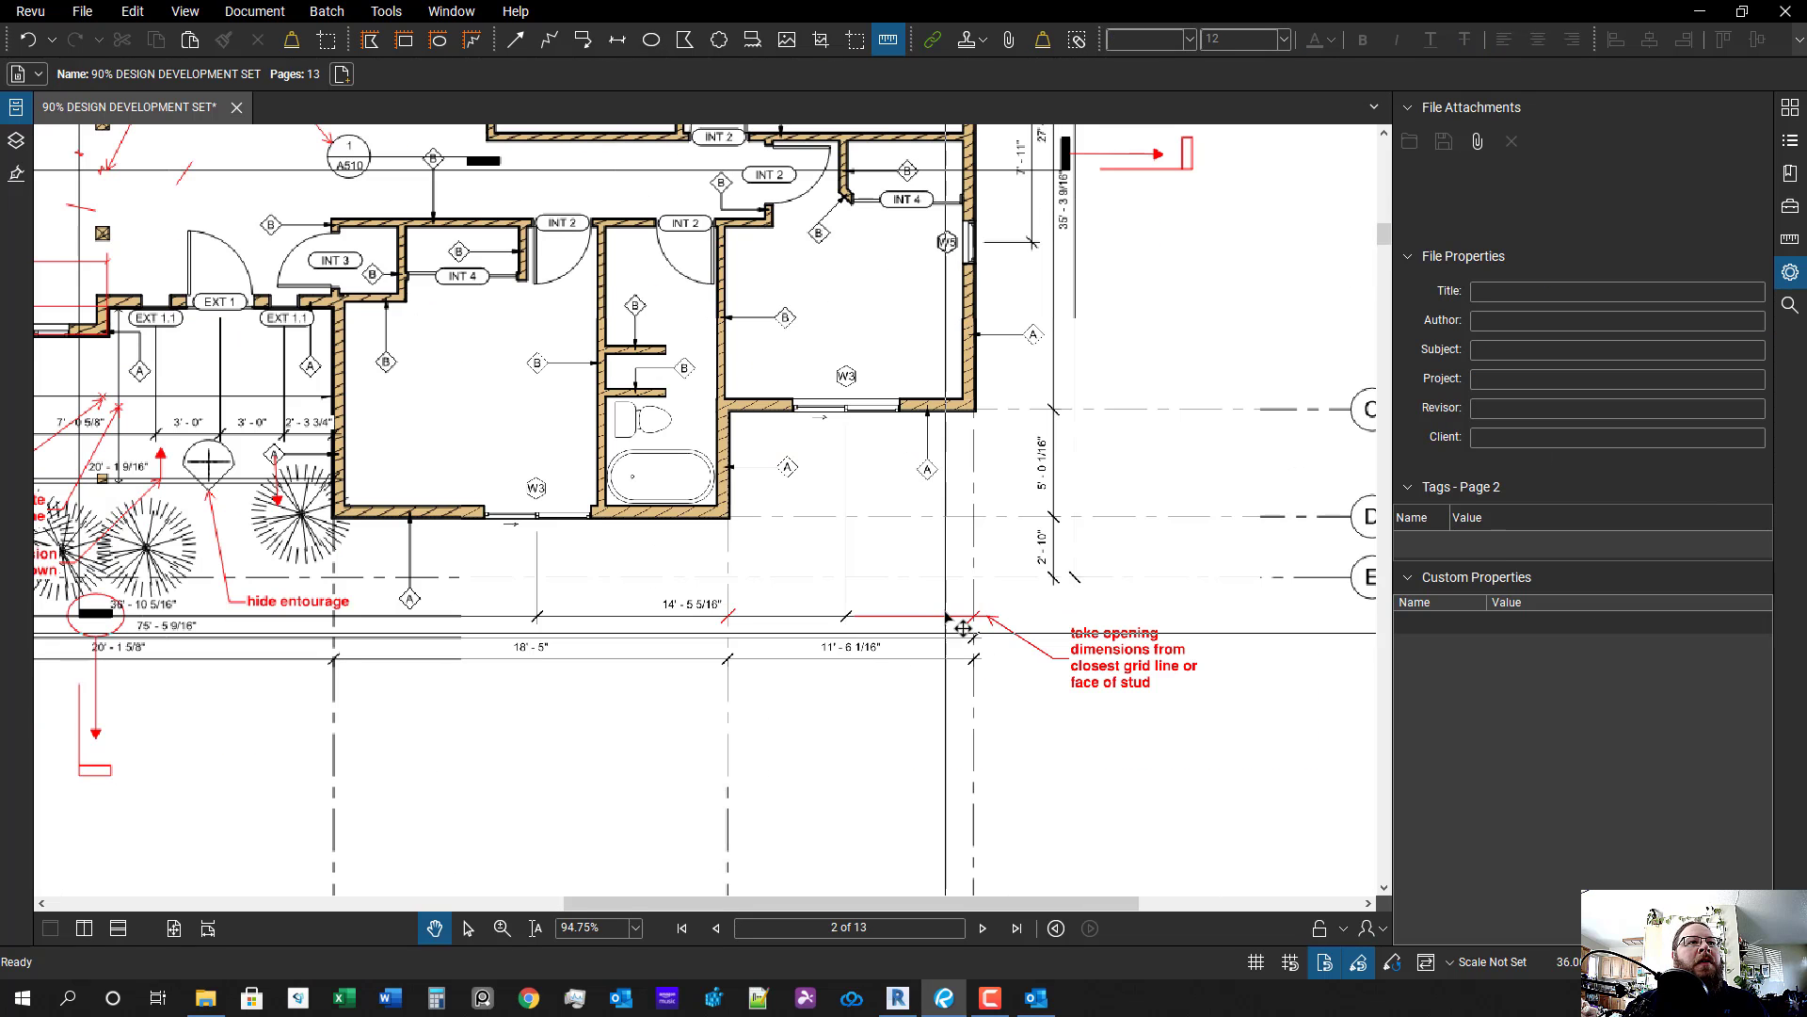
- Copy the red tick at grid line 5 along the same dimension line to grid line 4
{"action": "left_click_drag", "start_coordinate": [887, 764], "coordinate": [1033, 733]}
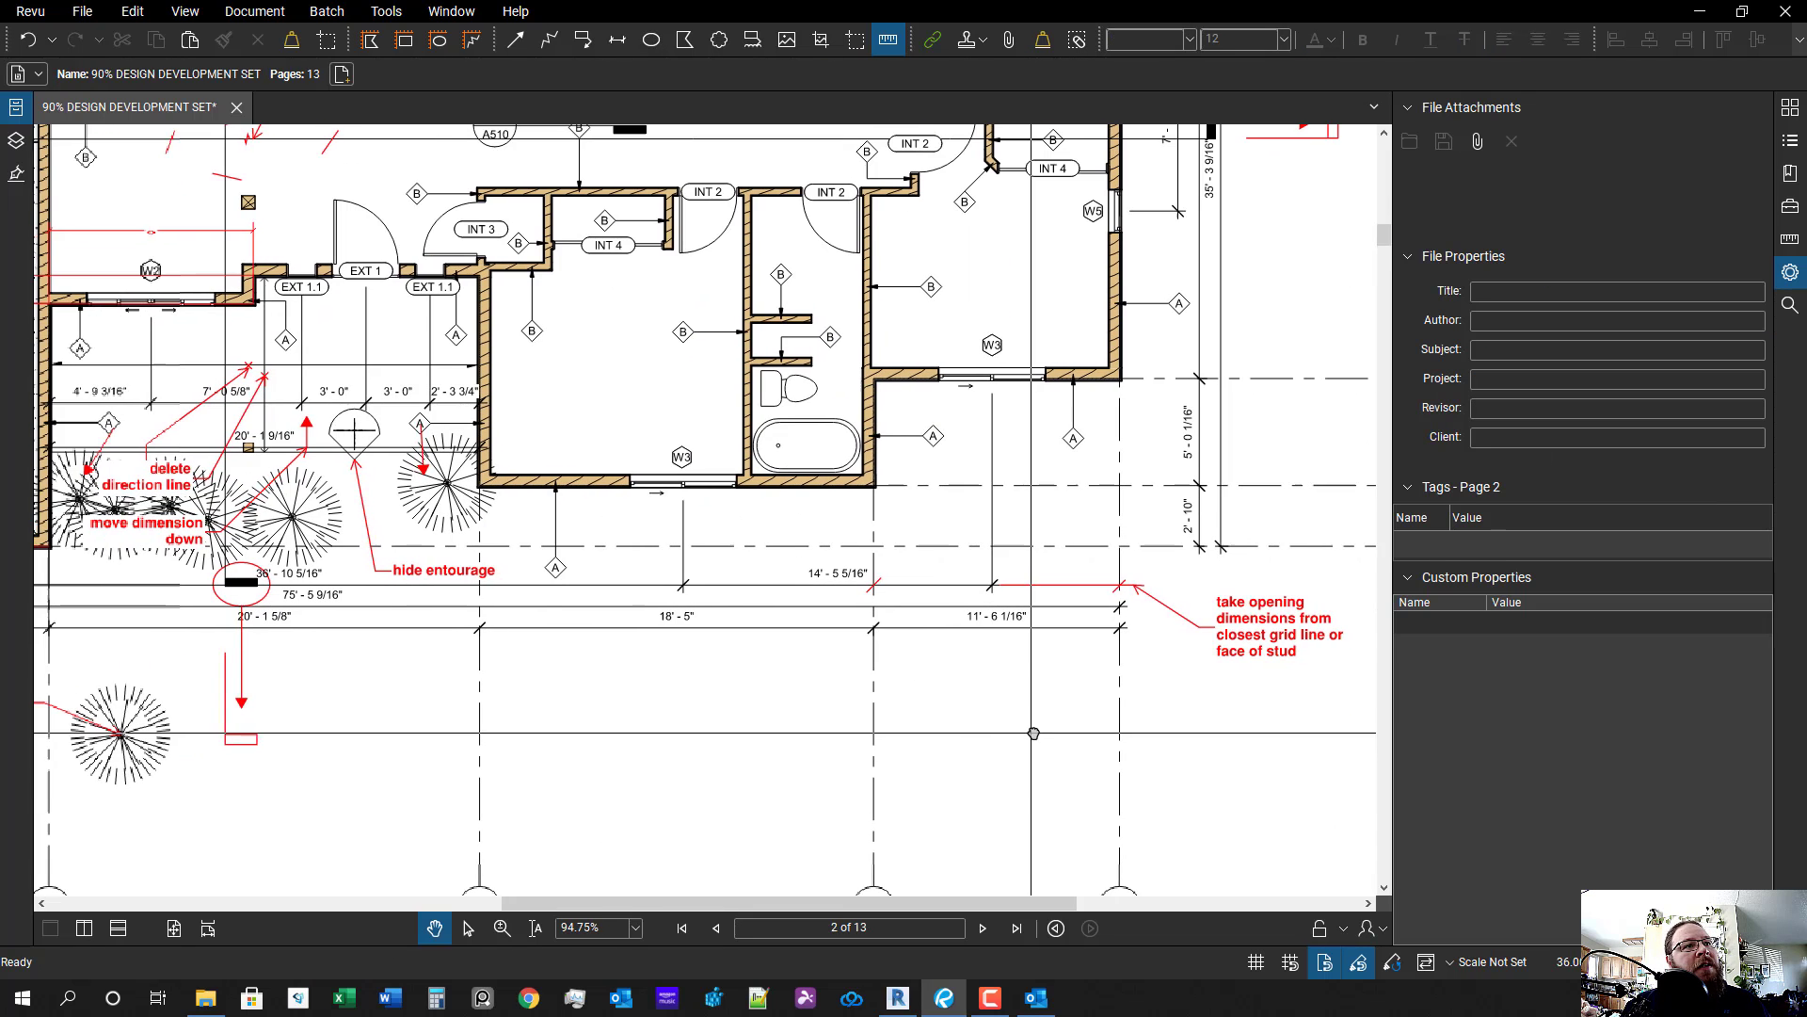
{"action": "scroll", "coordinate": [979, 659], "scroll_direction": "left", "scroll_amount": 5}
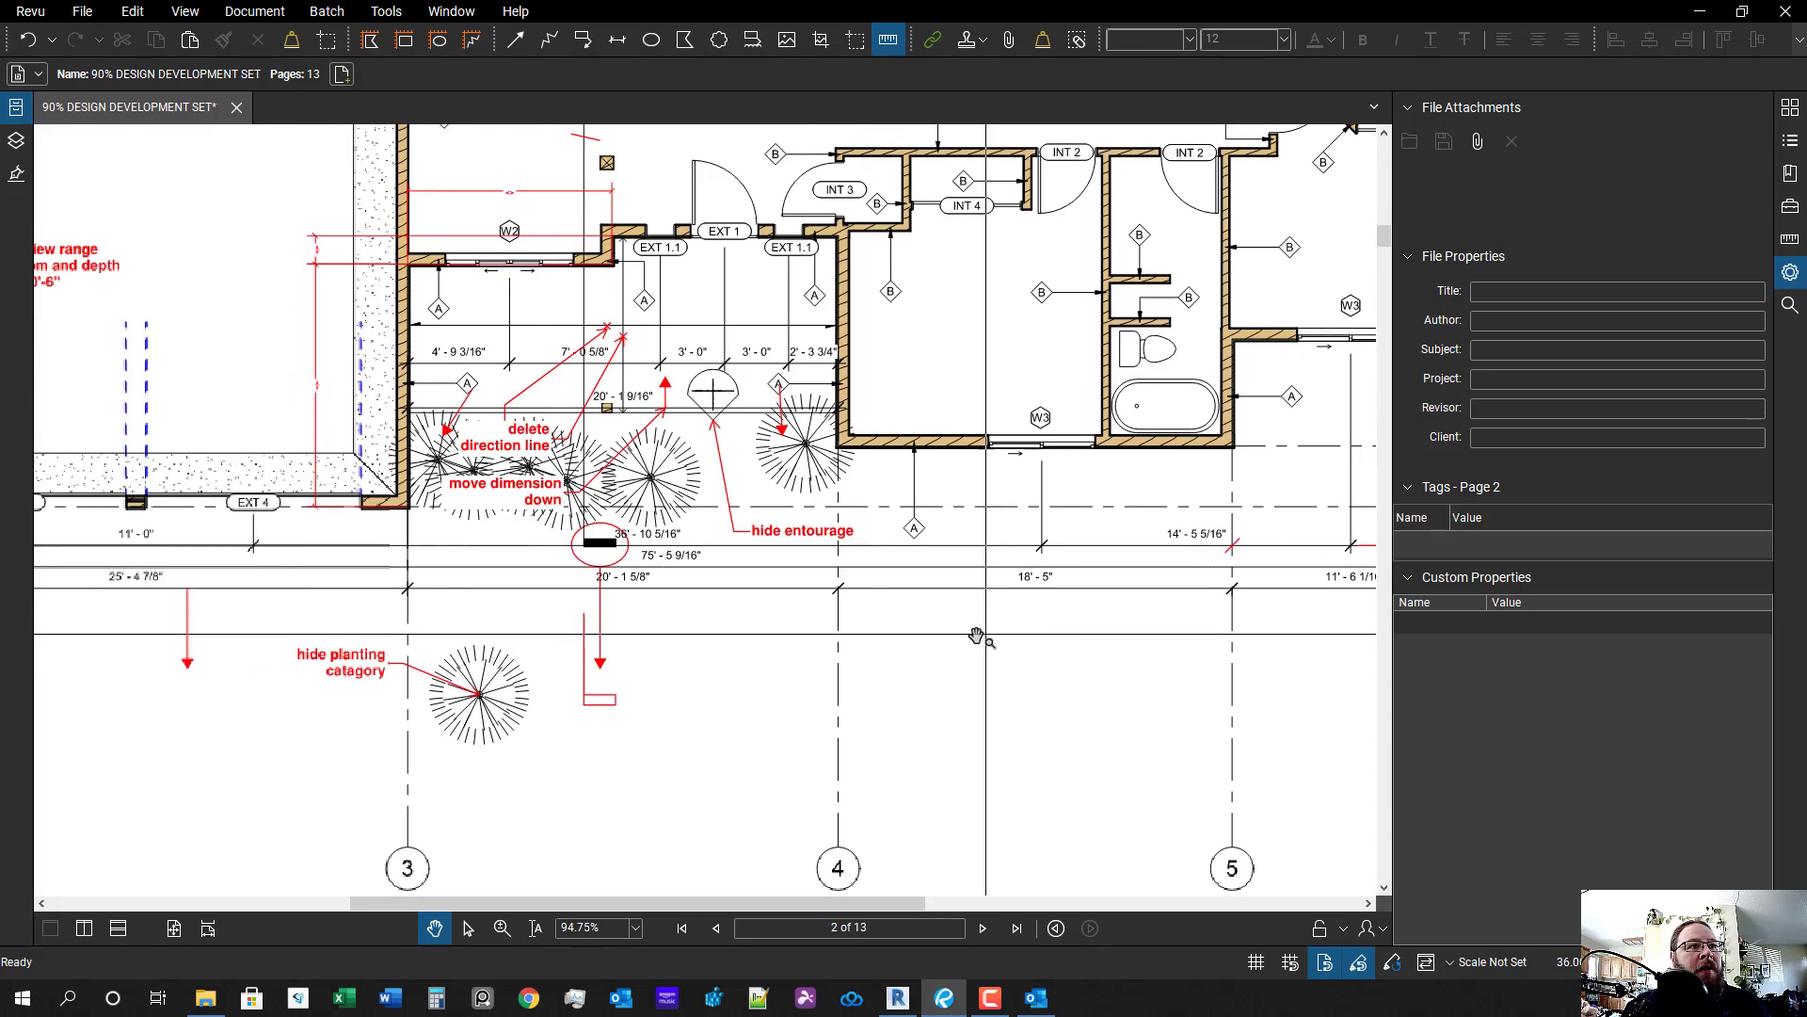
{"action": "scroll", "coordinate": [809, 585], "scroll_direction": "up", "scroll_amount": 2}
{"action": "scroll", "coordinate": [1041, 633], "scroll_direction": "down", "scroll_amount": 3}
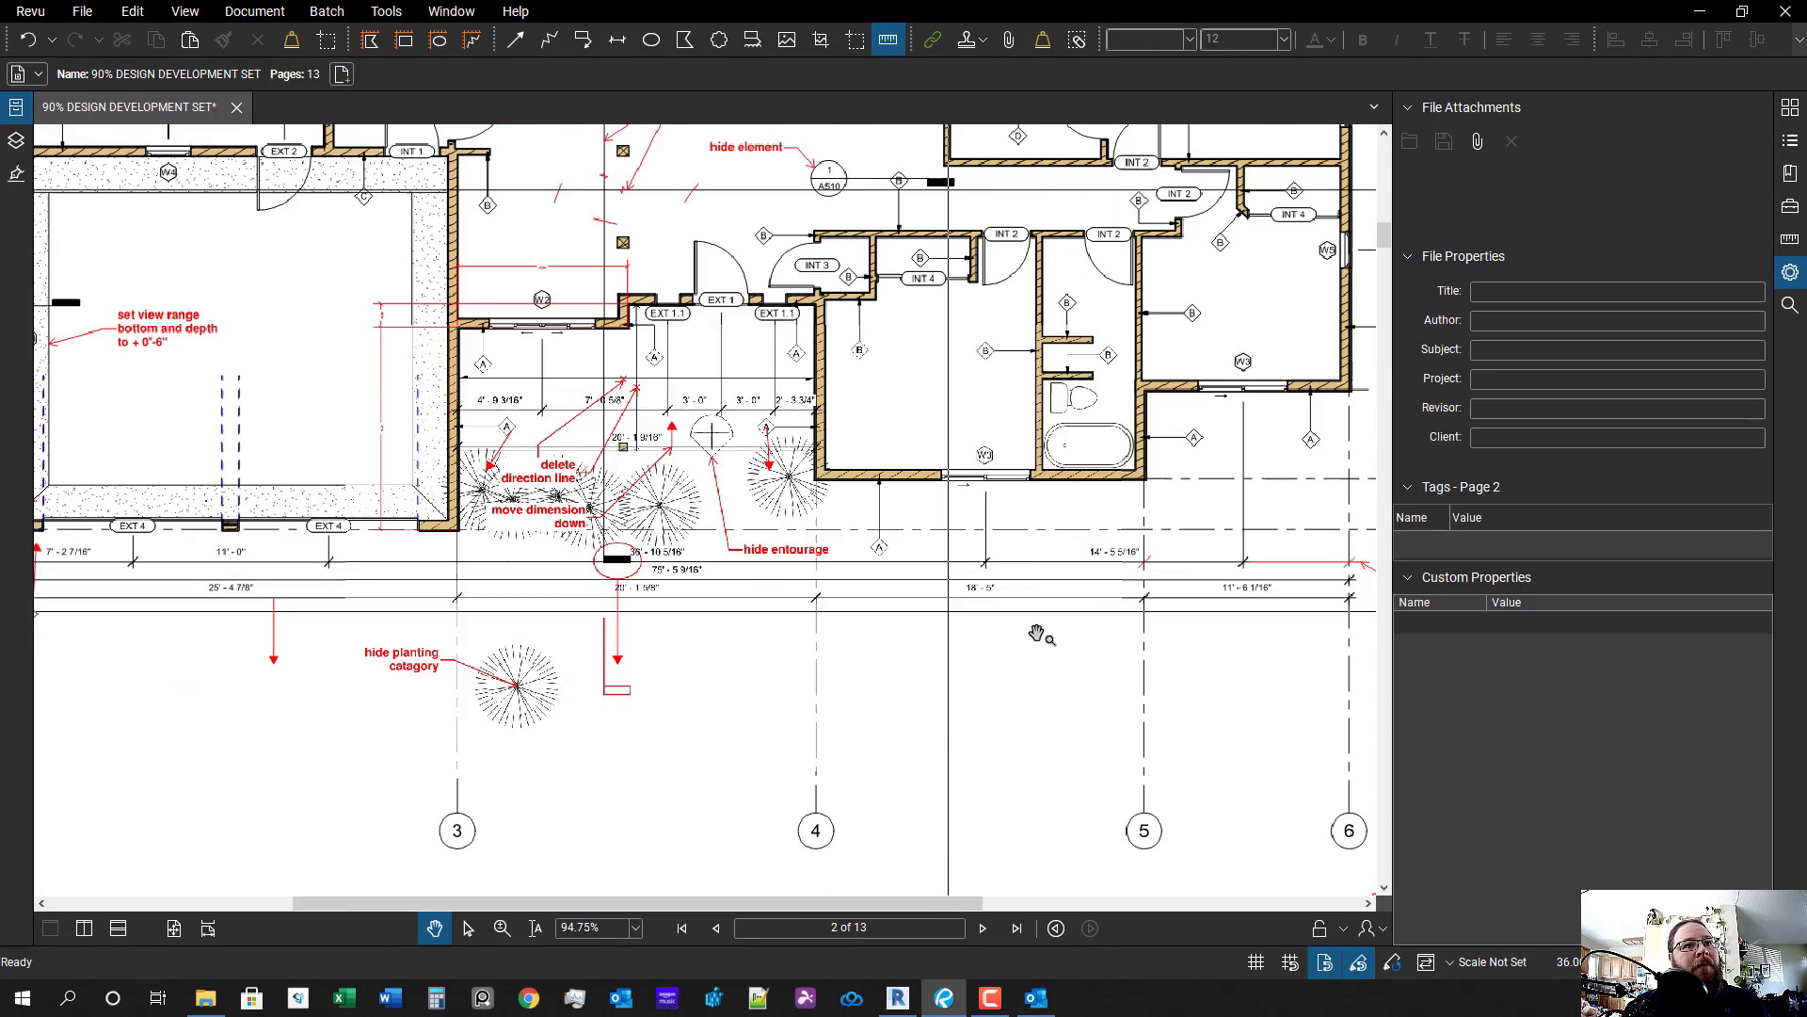
{"action": "scroll", "coordinate": [916, 513], "scroll_direction": "up", "scroll_amount": 4}
{"action": "left_click", "coordinate": [906, 497]}
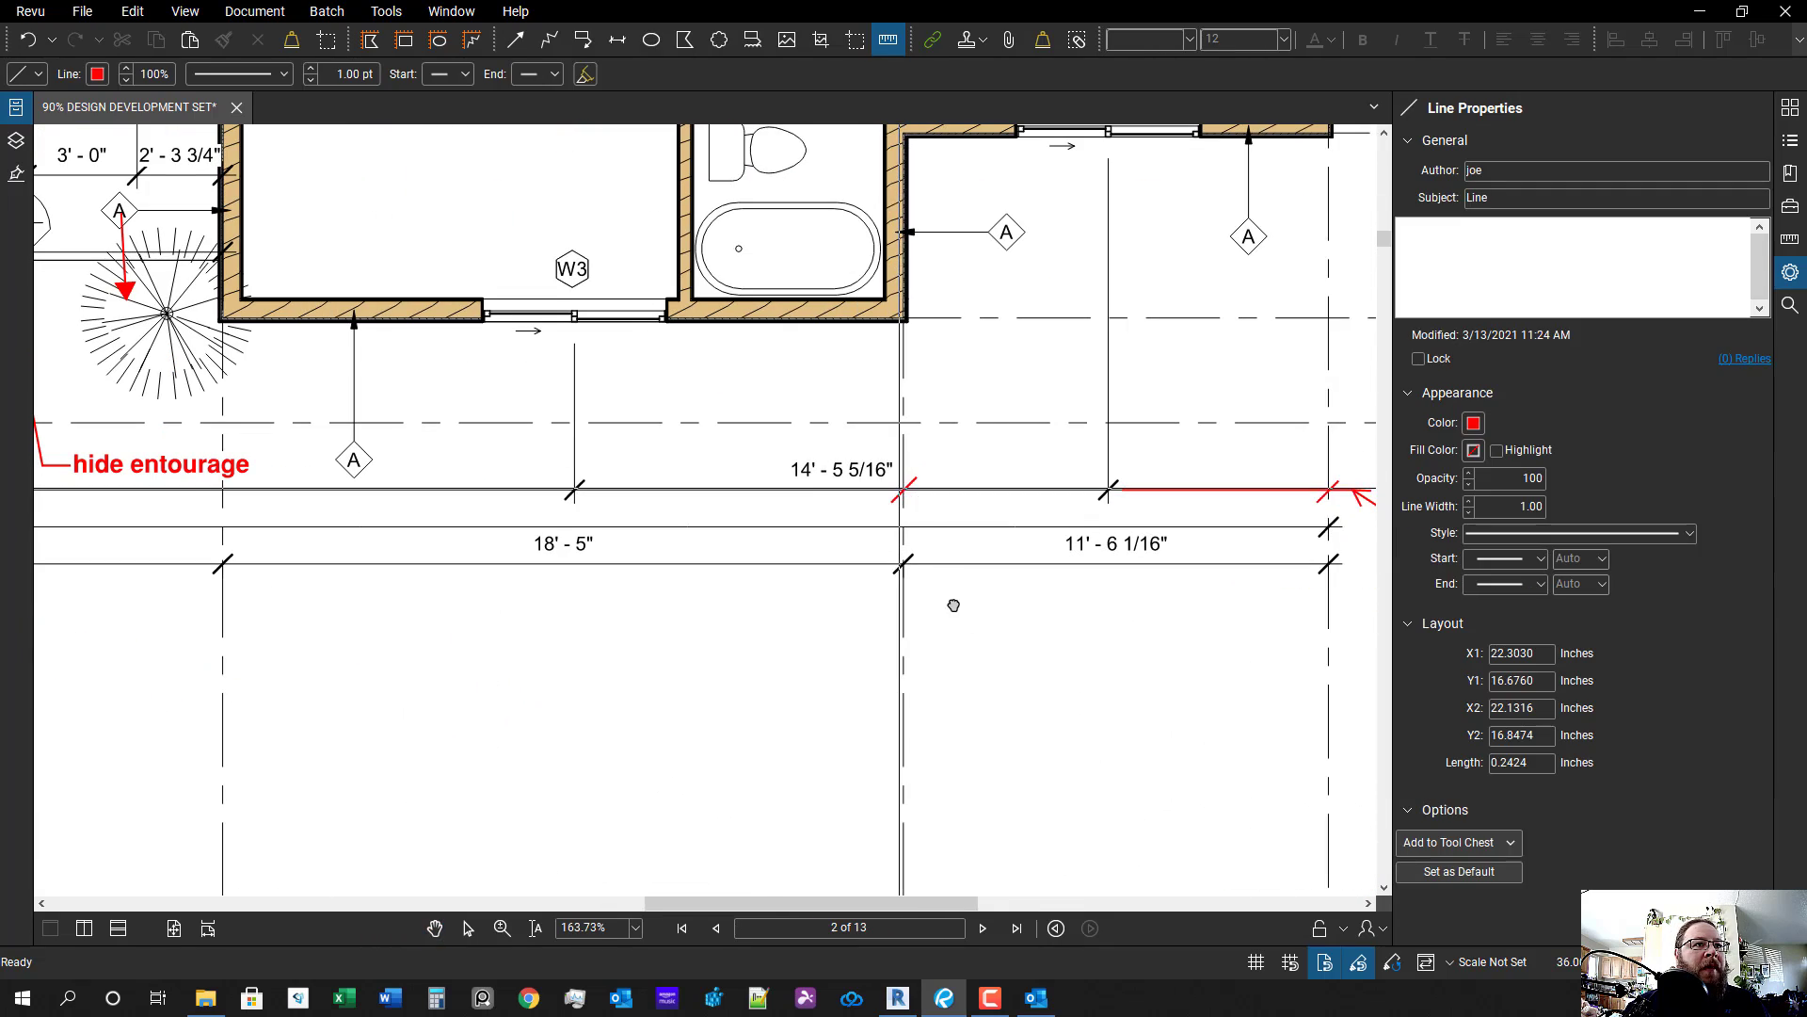
{"action": "scroll", "coordinate": [1070, 496], "scroll_direction": "up", "scroll_amount": 3}
{"action": "scroll", "coordinate": [1064, 505], "scroll_direction": "down", "scroll_amount": 1}
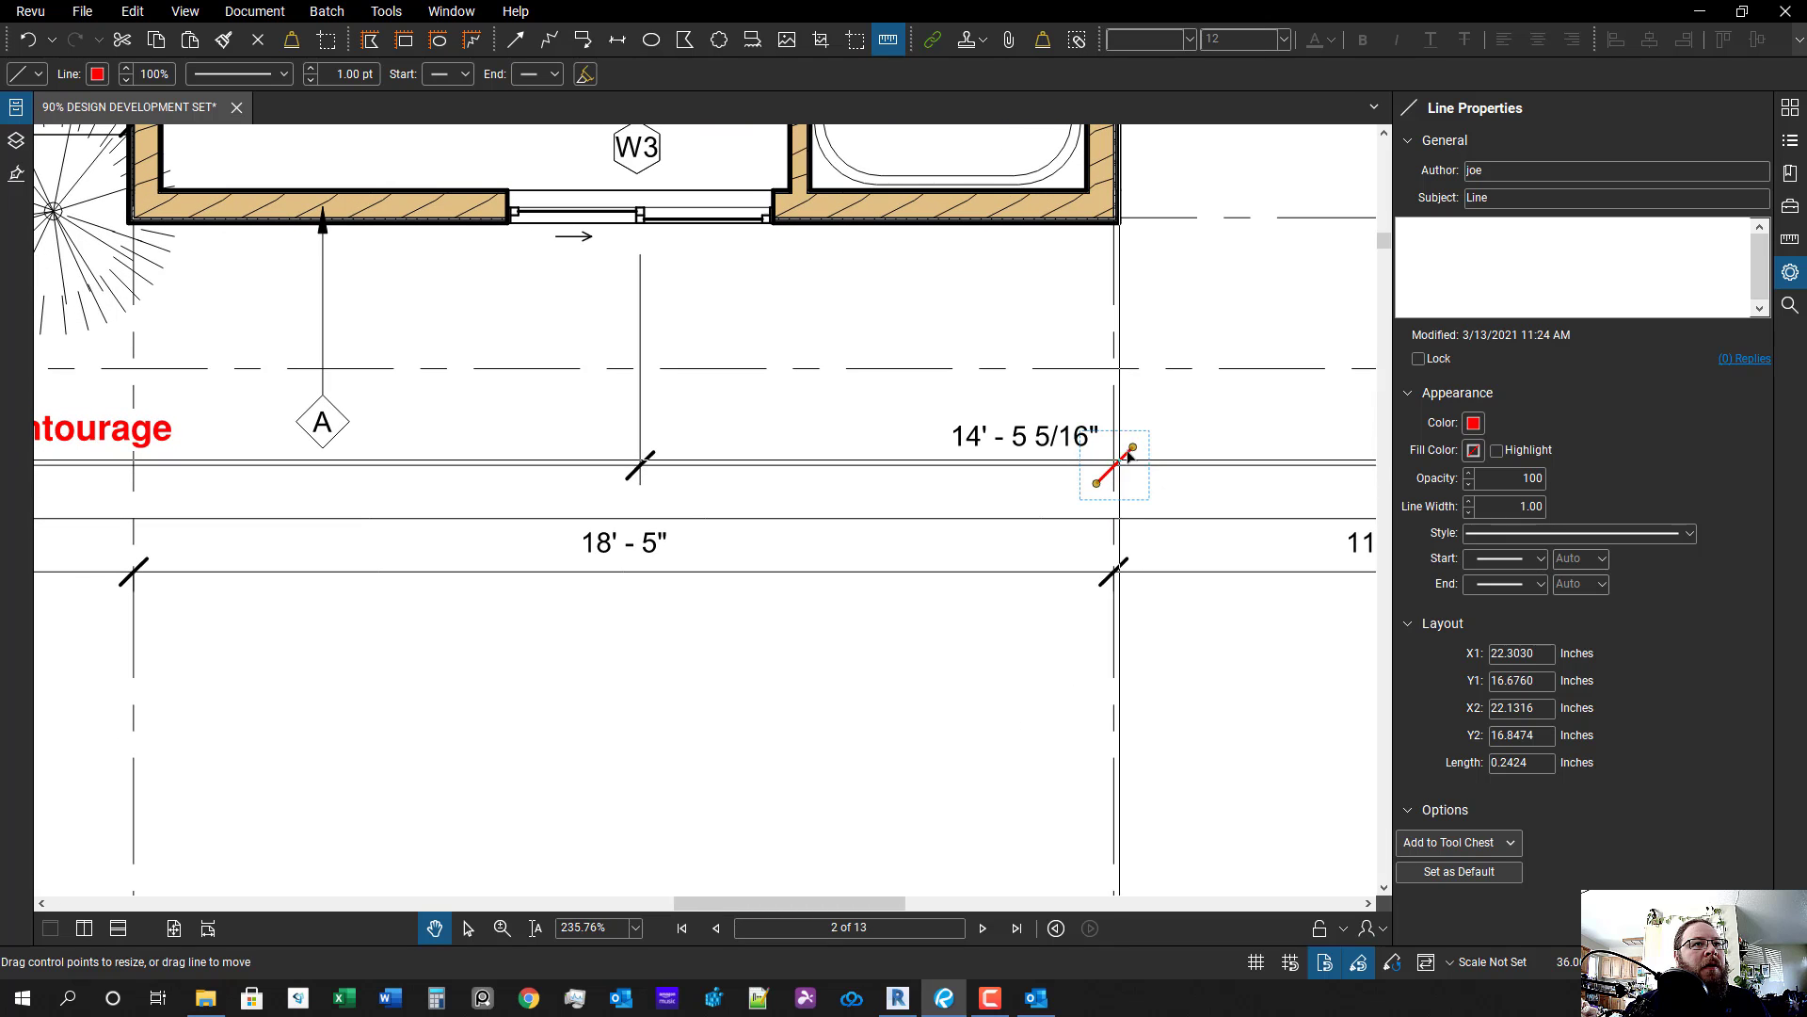
{"action": "left_click_drag", "start_coordinate": [1129, 480], "coordinate": [172, 488]}
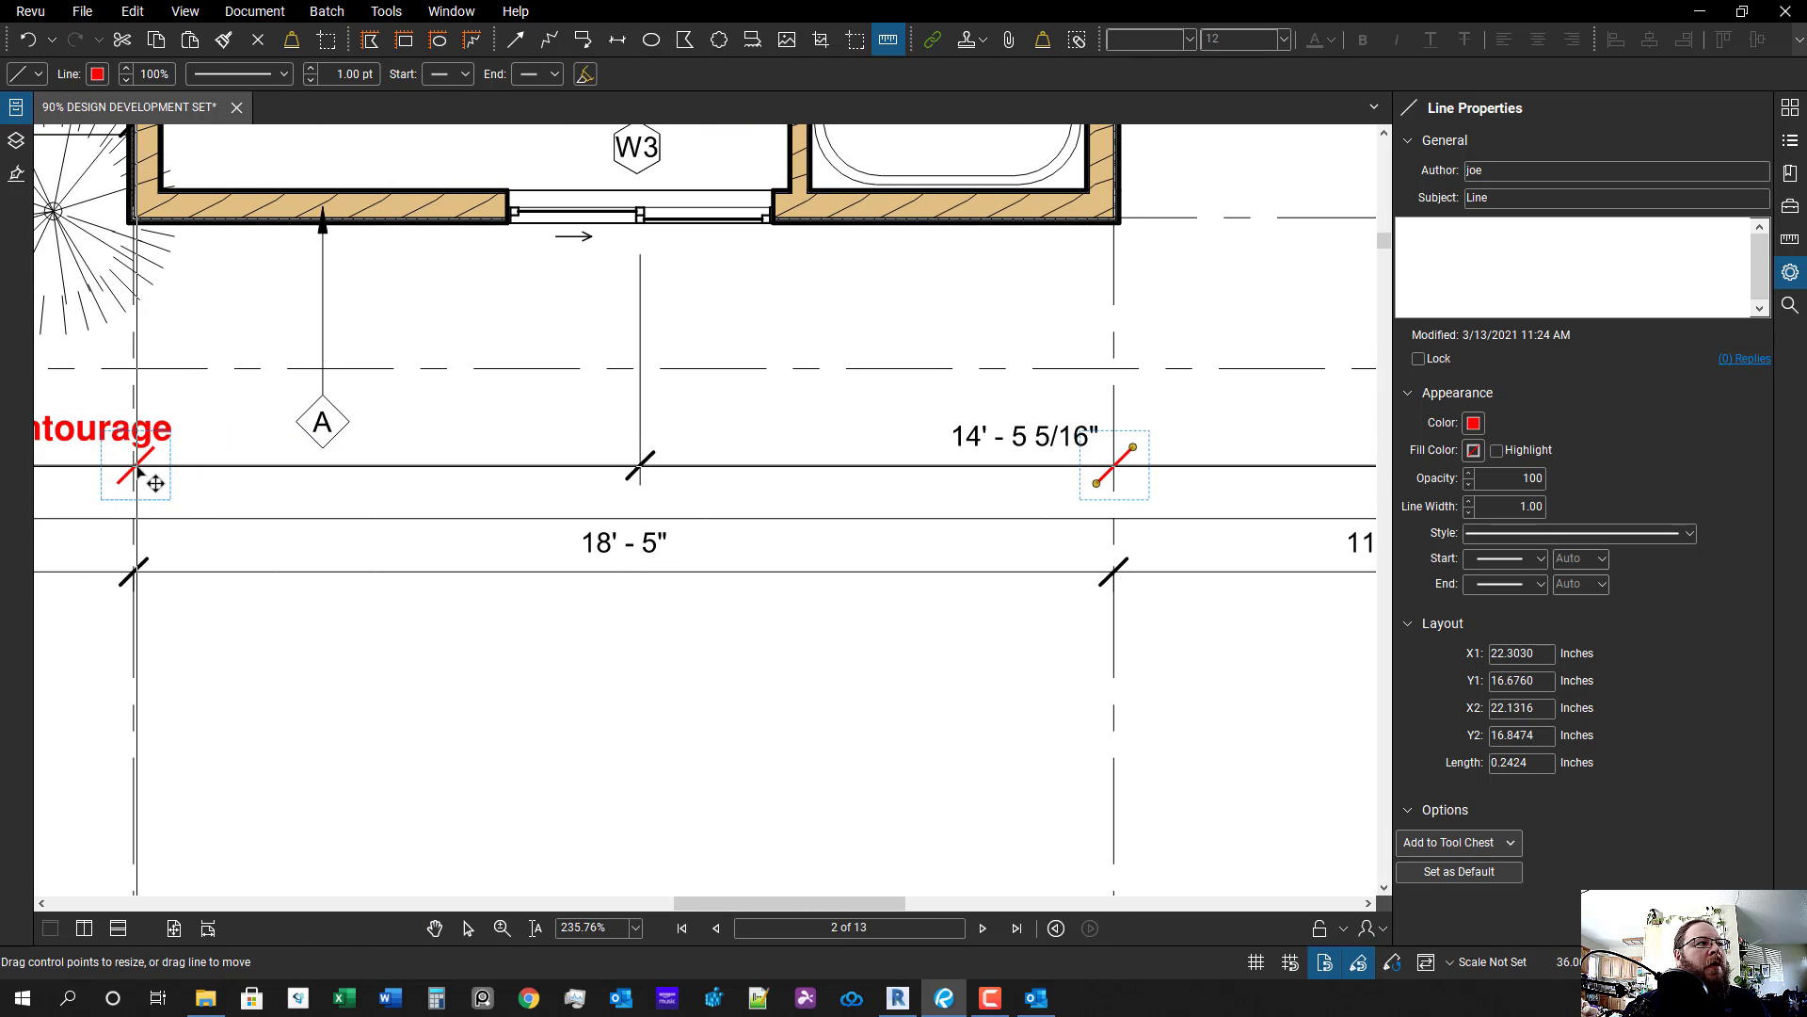
{"action": "left_click_drag", "start_coordinate": [56, 513], "coordinate": [1030, 598]}
{"action": "scroll", "coordinate": [1036, 565], "scroll_direction": "up", "scroll_amount": 1}
- Shift the "hide entourage" callout clear of the red tick at grid line 4 and reshape its leader
{"action": "left_click", "coordinate": [946, 513]}
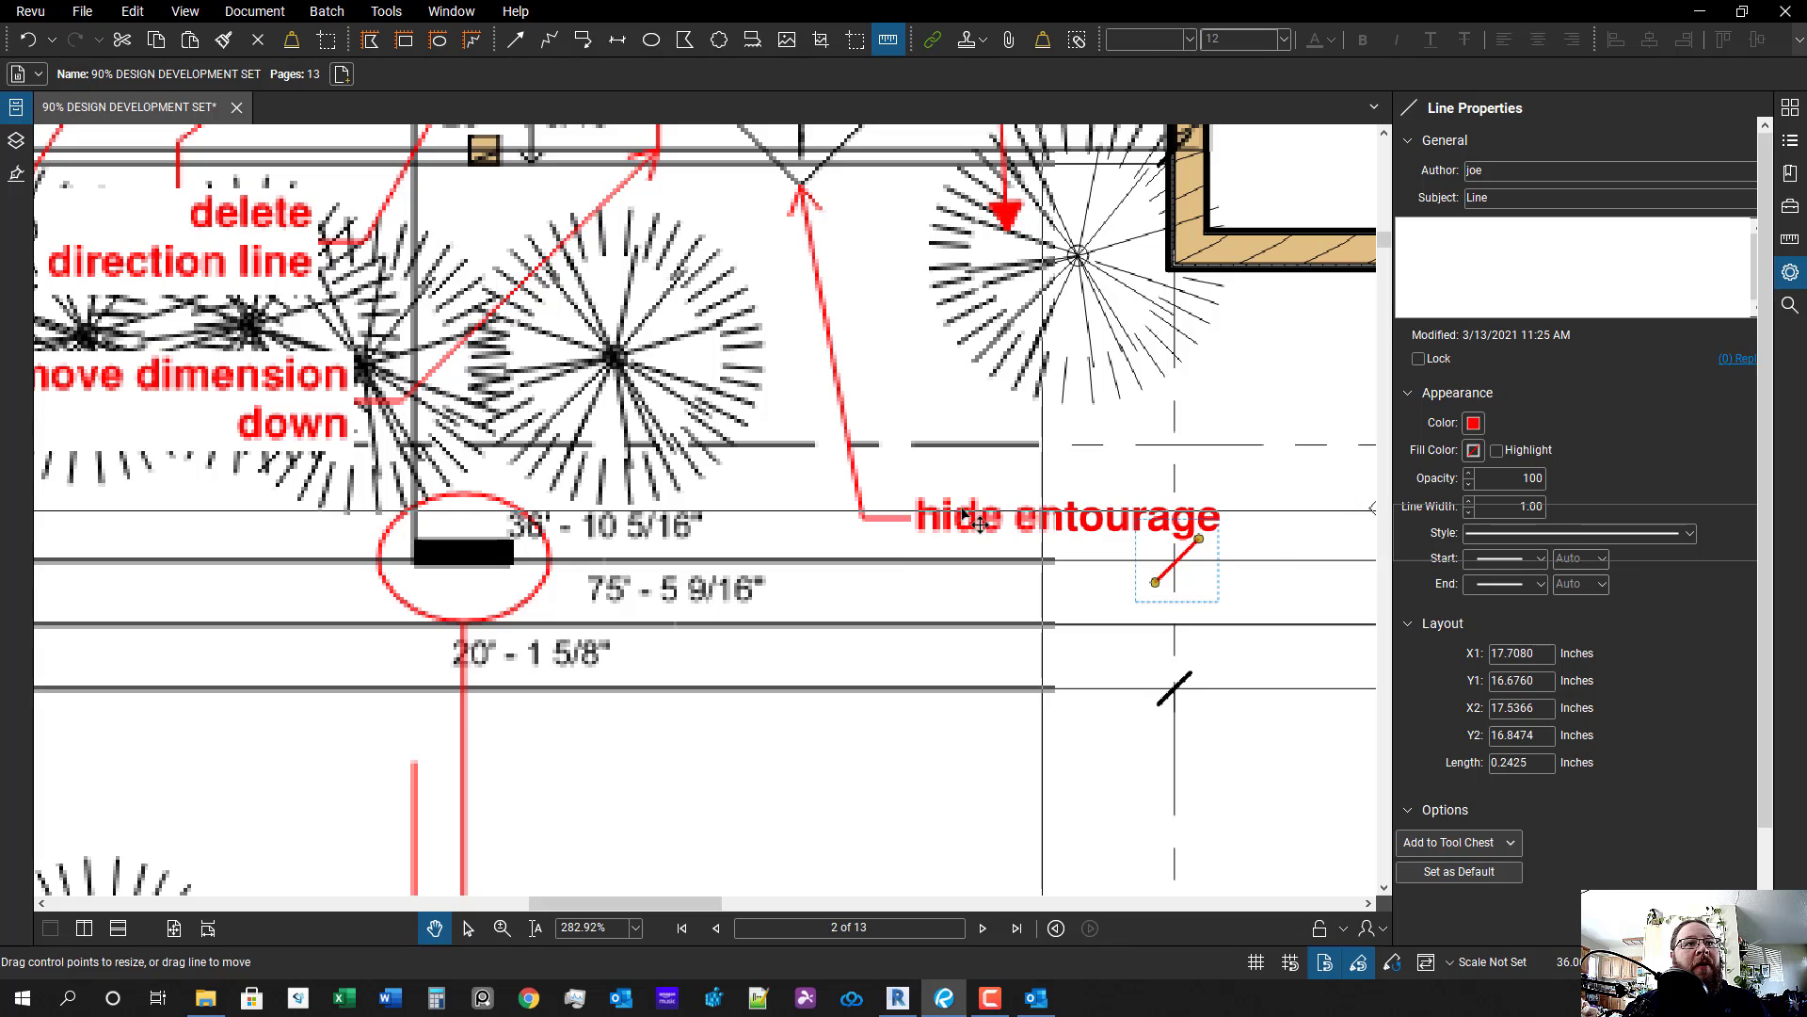
{"action": "left_click_drag", "start_coordinate": [901, 476], "coordinate": [930, 453]}
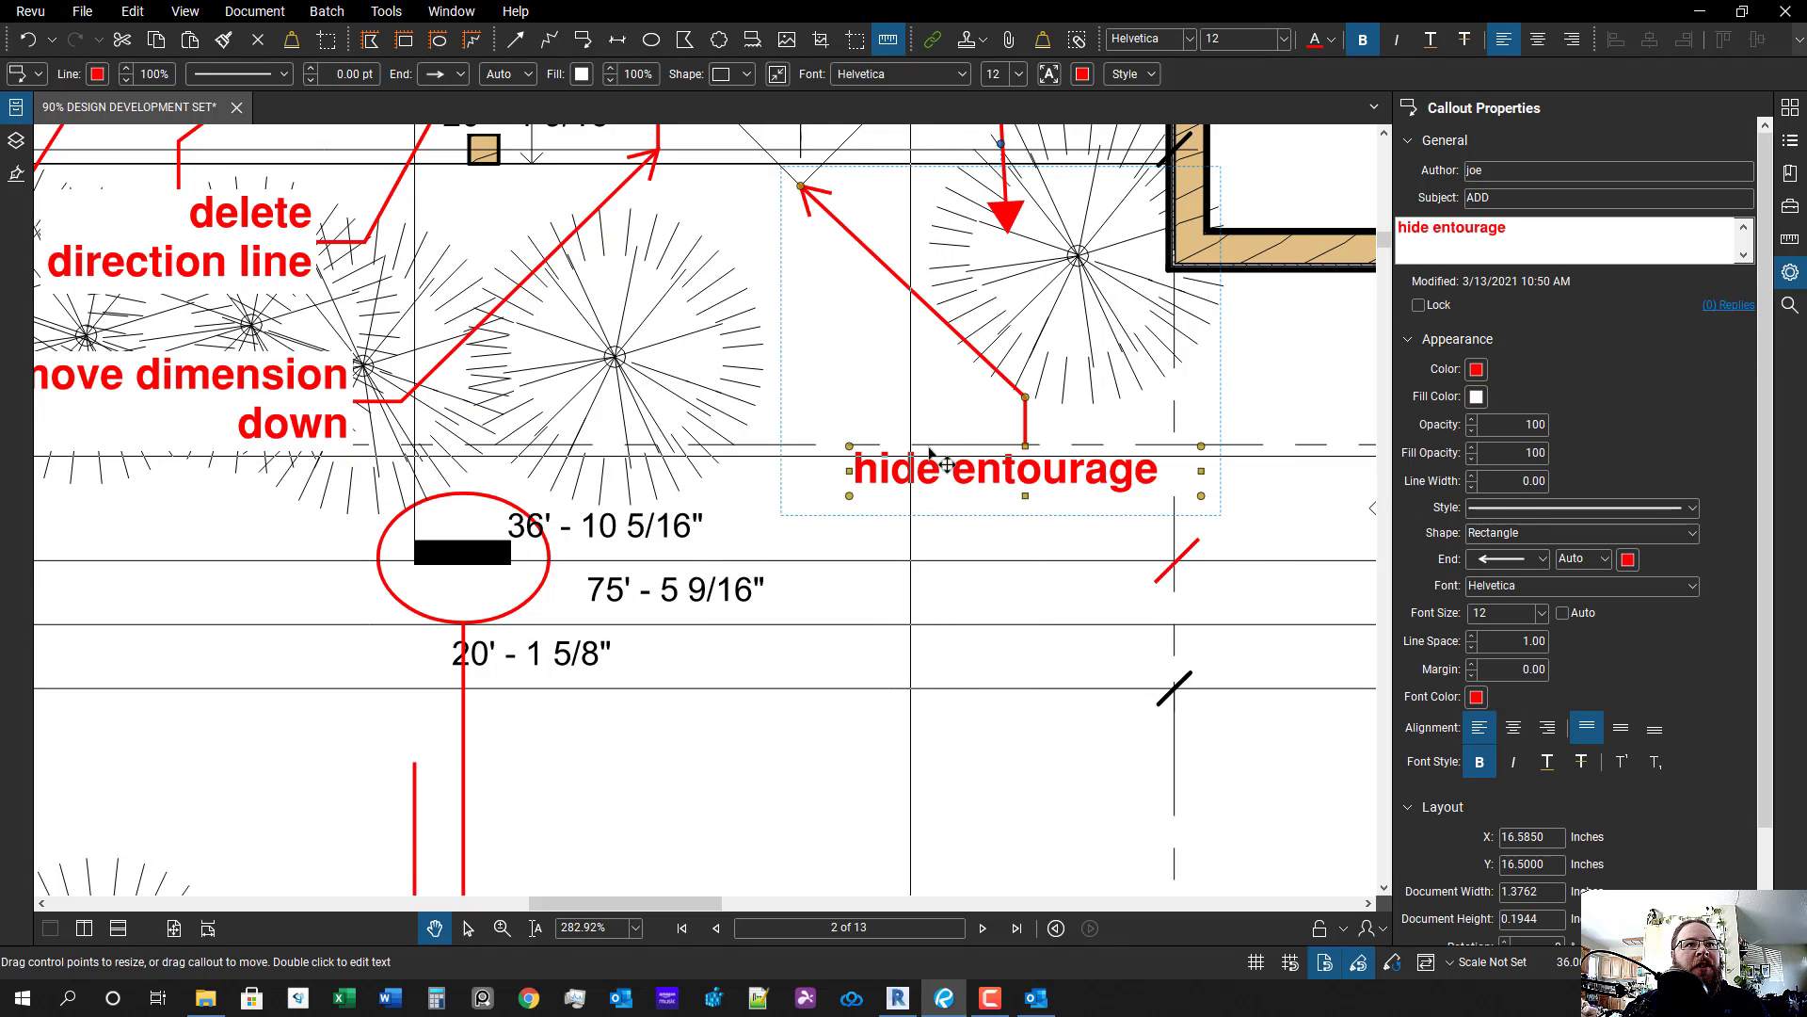
{"action": "left_click_drag", "start_coordinate": [1026, 400], "coordinate": [821, 469]}
{"action": "left_click", "coordinate": [877, 563]}
{"action": "scroll", "coordinate": [885, 566], "scroll_direction": "down", "scroll_amount": 2}
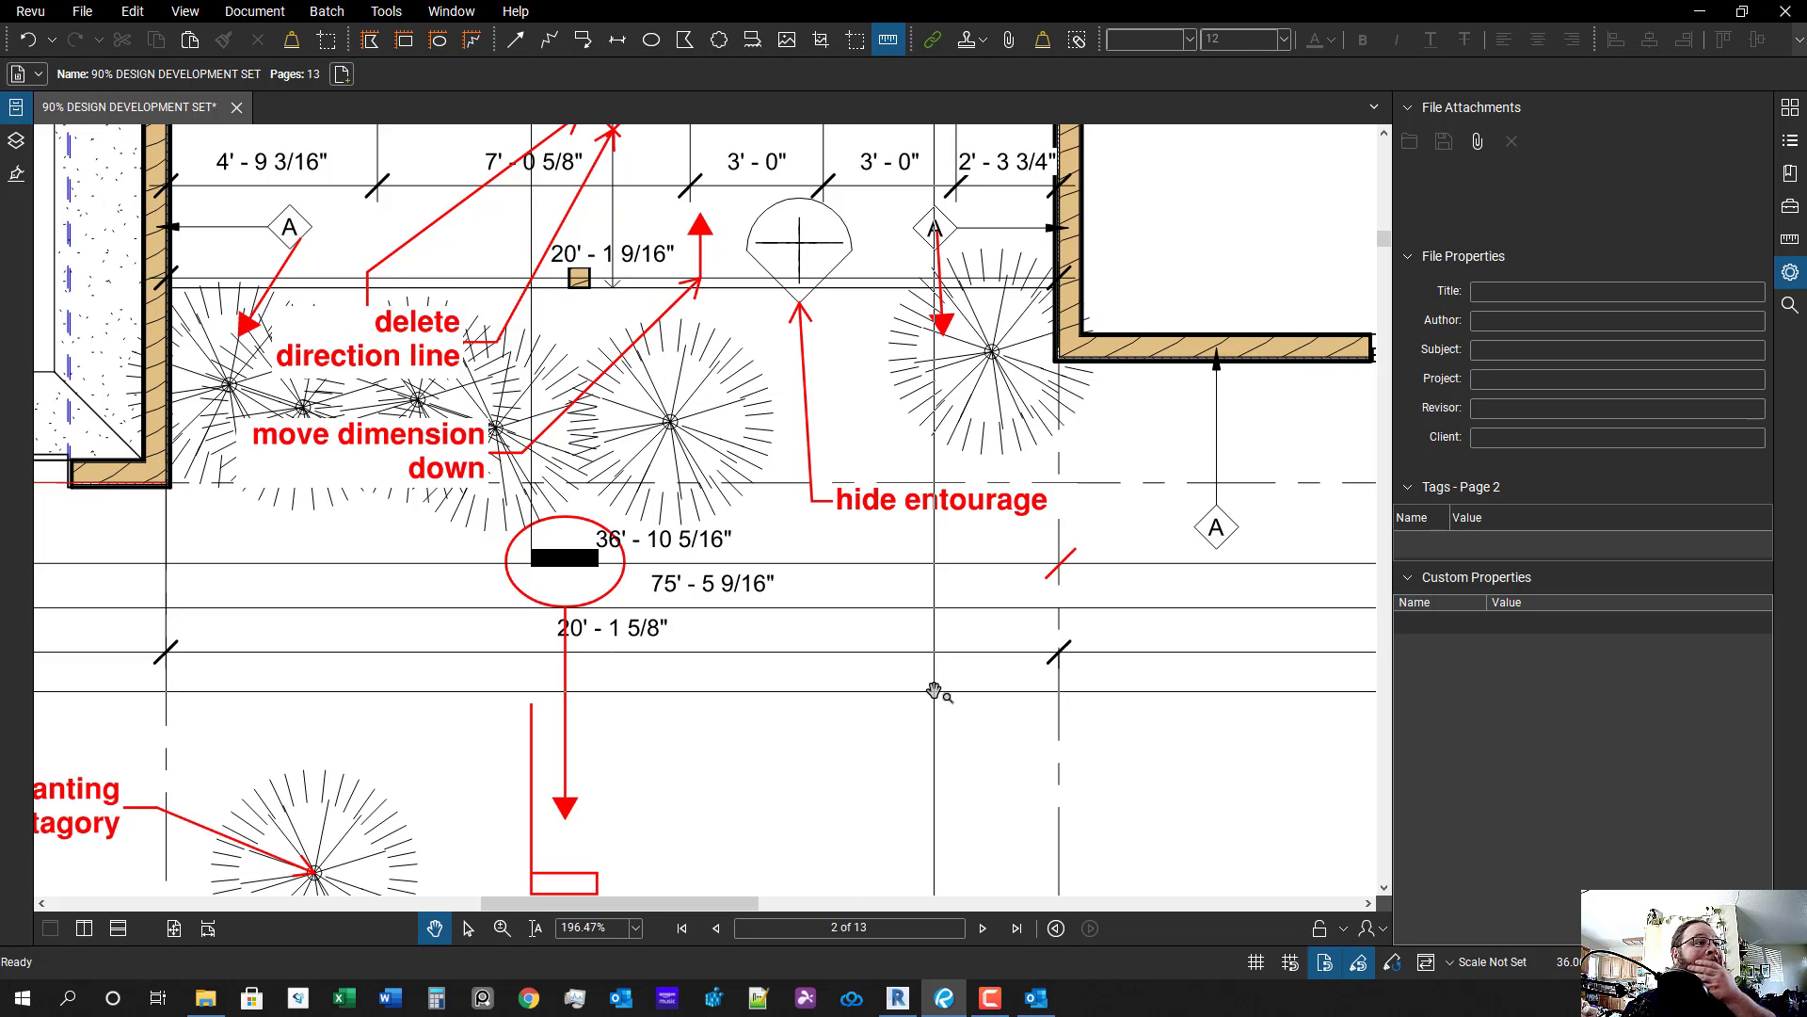
- Examine the dimension strings between grid lines 3 and 4 and the opening dimensions at the front entry
{"action": "scroll", "coordinate": [918, 668], "scroll_direction": "down", "scroll_amount": 3}
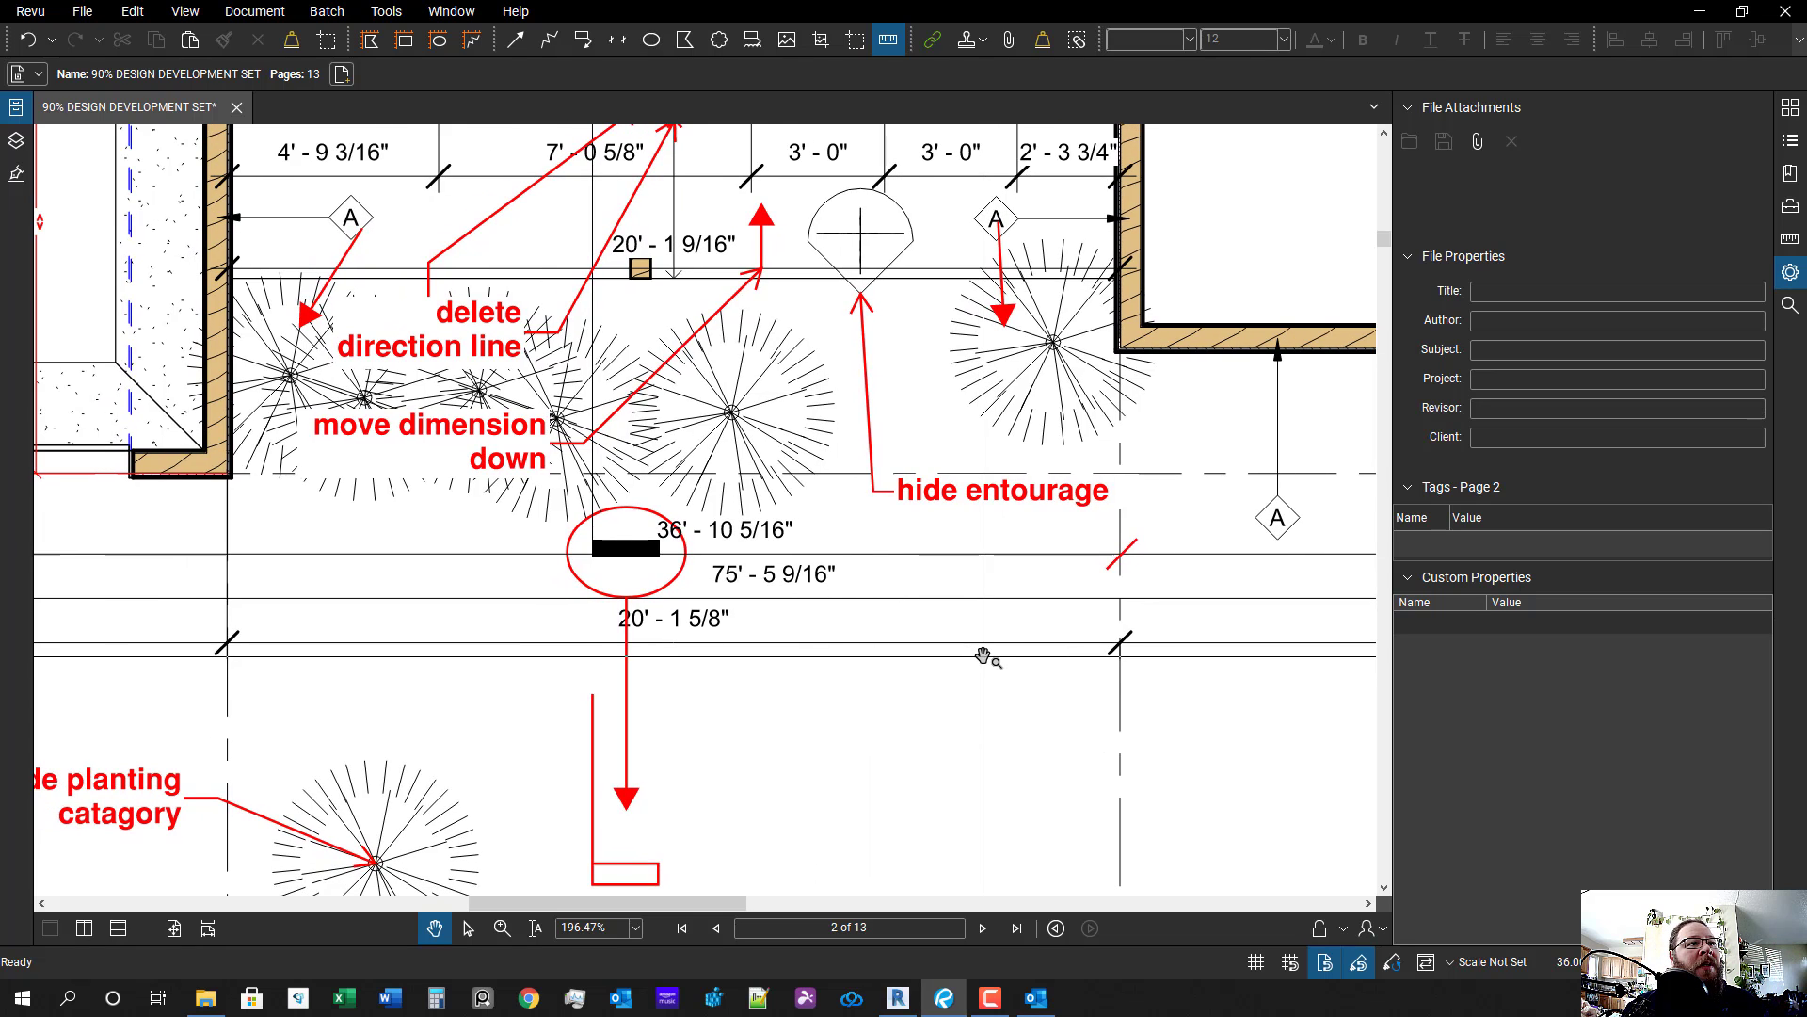
{"action": "left_click_drag", "start_coordinate": [1142, 661], "coordinate": [866, 598]}
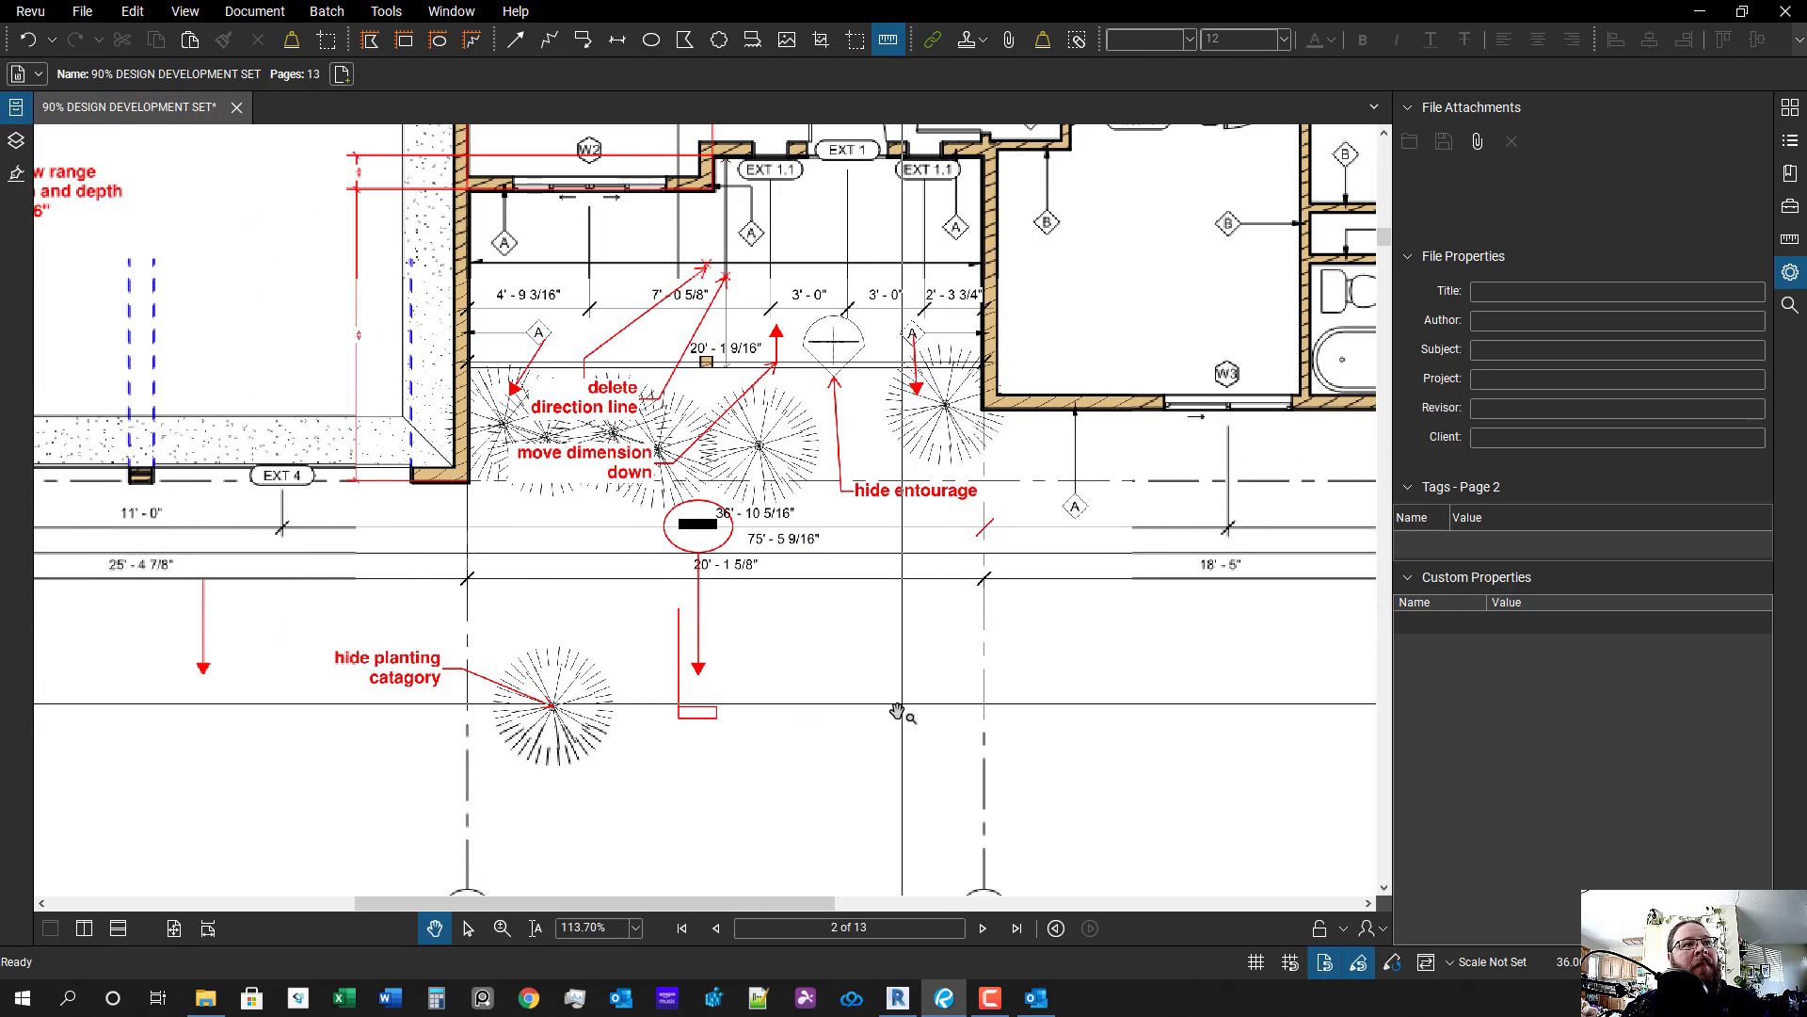
{"action": "mouse_move", "coordinate": [1014, 615]}
{"action": "left_mouse_down"}
{"action": "mouse_move", "coordinate": [1040, 704]}
{"action": "mouse_move", "coordinate": [977, 669]}
{"action": "left_mouse_up"}
{"action": "scroll", "coordinate": [913, 710], "scroll_direction": "down", "scroll_amount": 1}
{"action": "left_click_drag", "start_coordinate": [892, 725], "coordinate": [909, 695]}
{"action": "scroll", "coordinate": [875, 673], "scroll_direction": "up", "scroll_amount": 1}
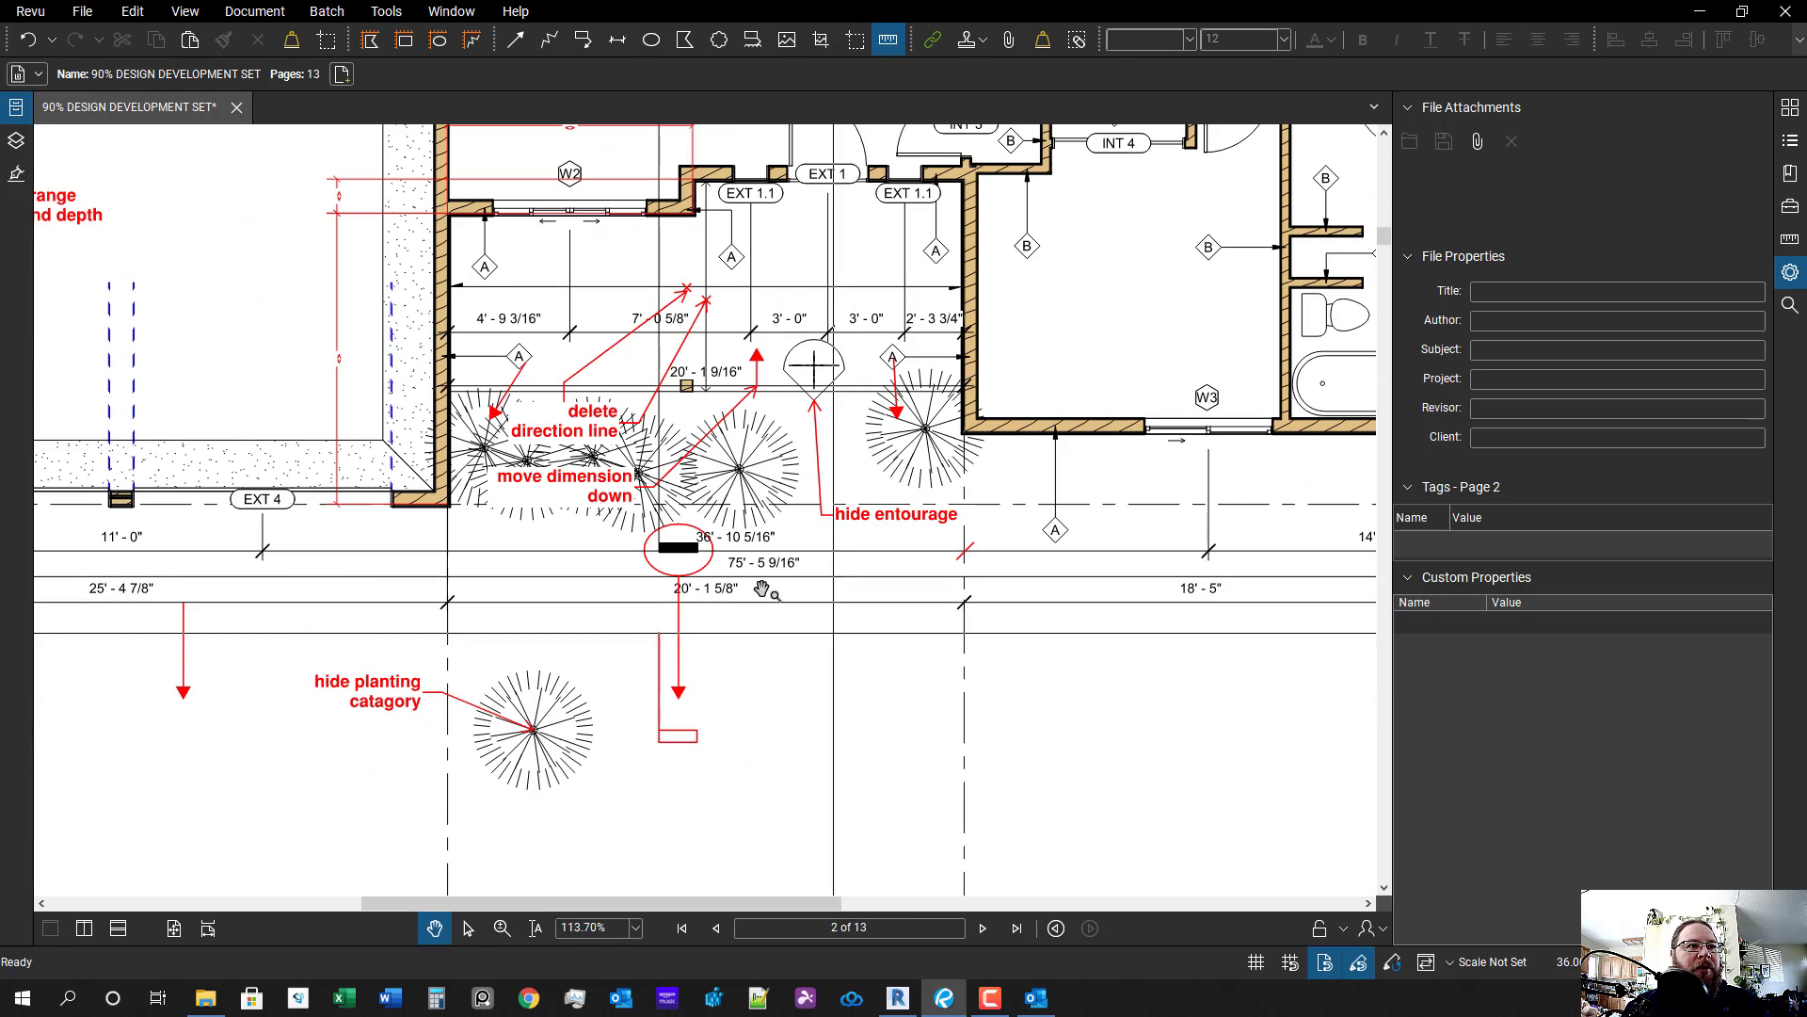
{"action": "left_click_drag", "start_coordinate": [752, 617], "coordinate": [762, 624]}
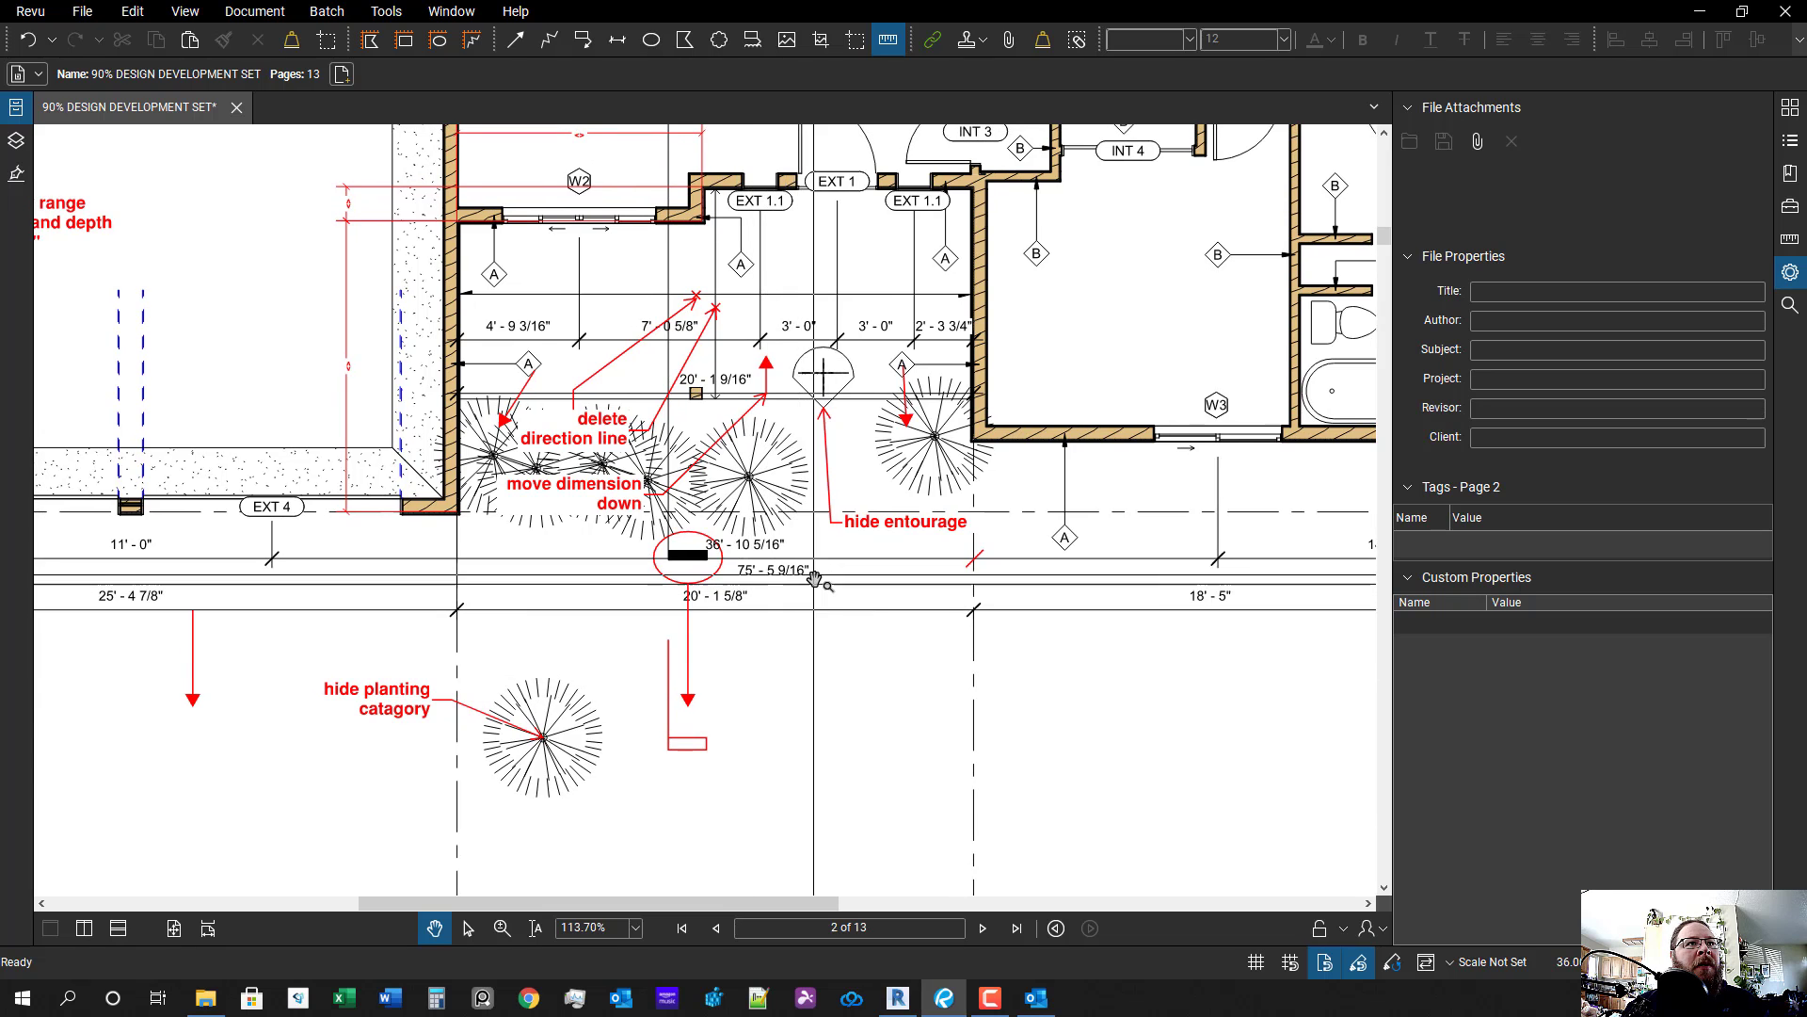
{"action": "scroll", "coordinate": [815, 578], "scroll_direction": "down", "scroll_amount": 2}
{"action": "scroll", "coordinate": [867, 516], "scroll_direction": "up", "scroll_amount": 4}
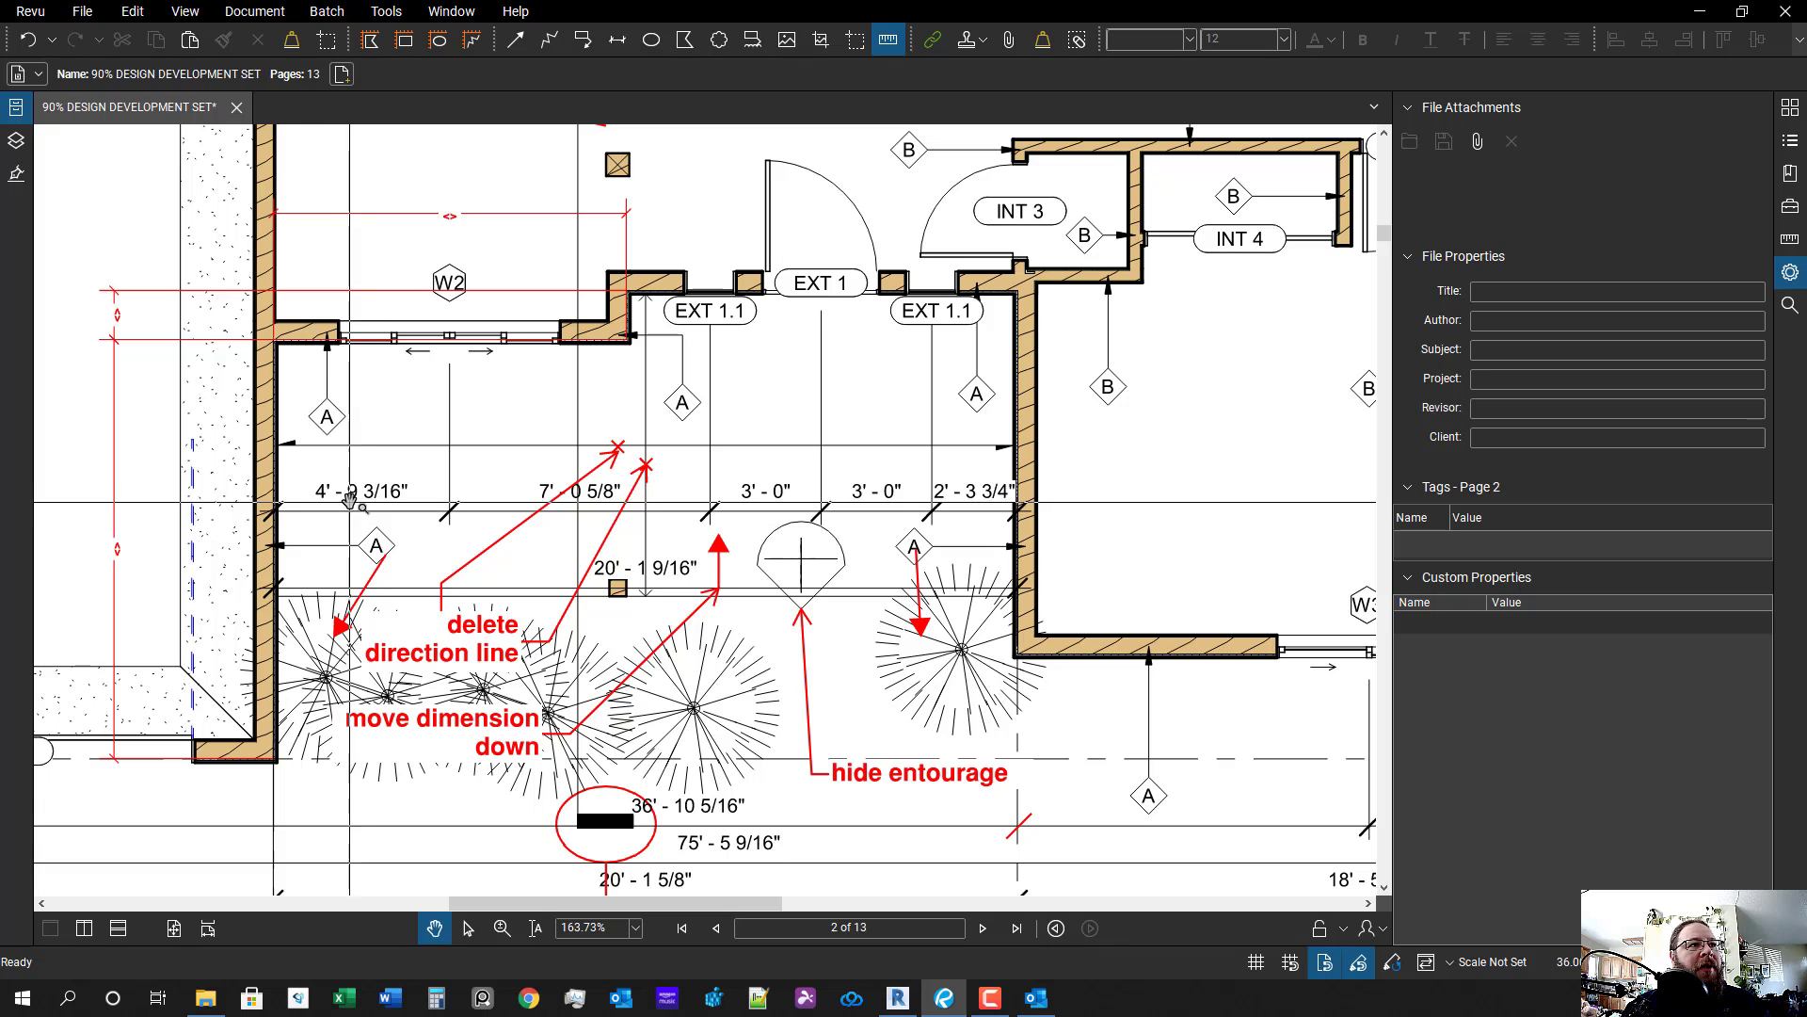
{"action": "left_click_drag", "start_coordinate": [623, 476], "coordinate": [648, 469]}
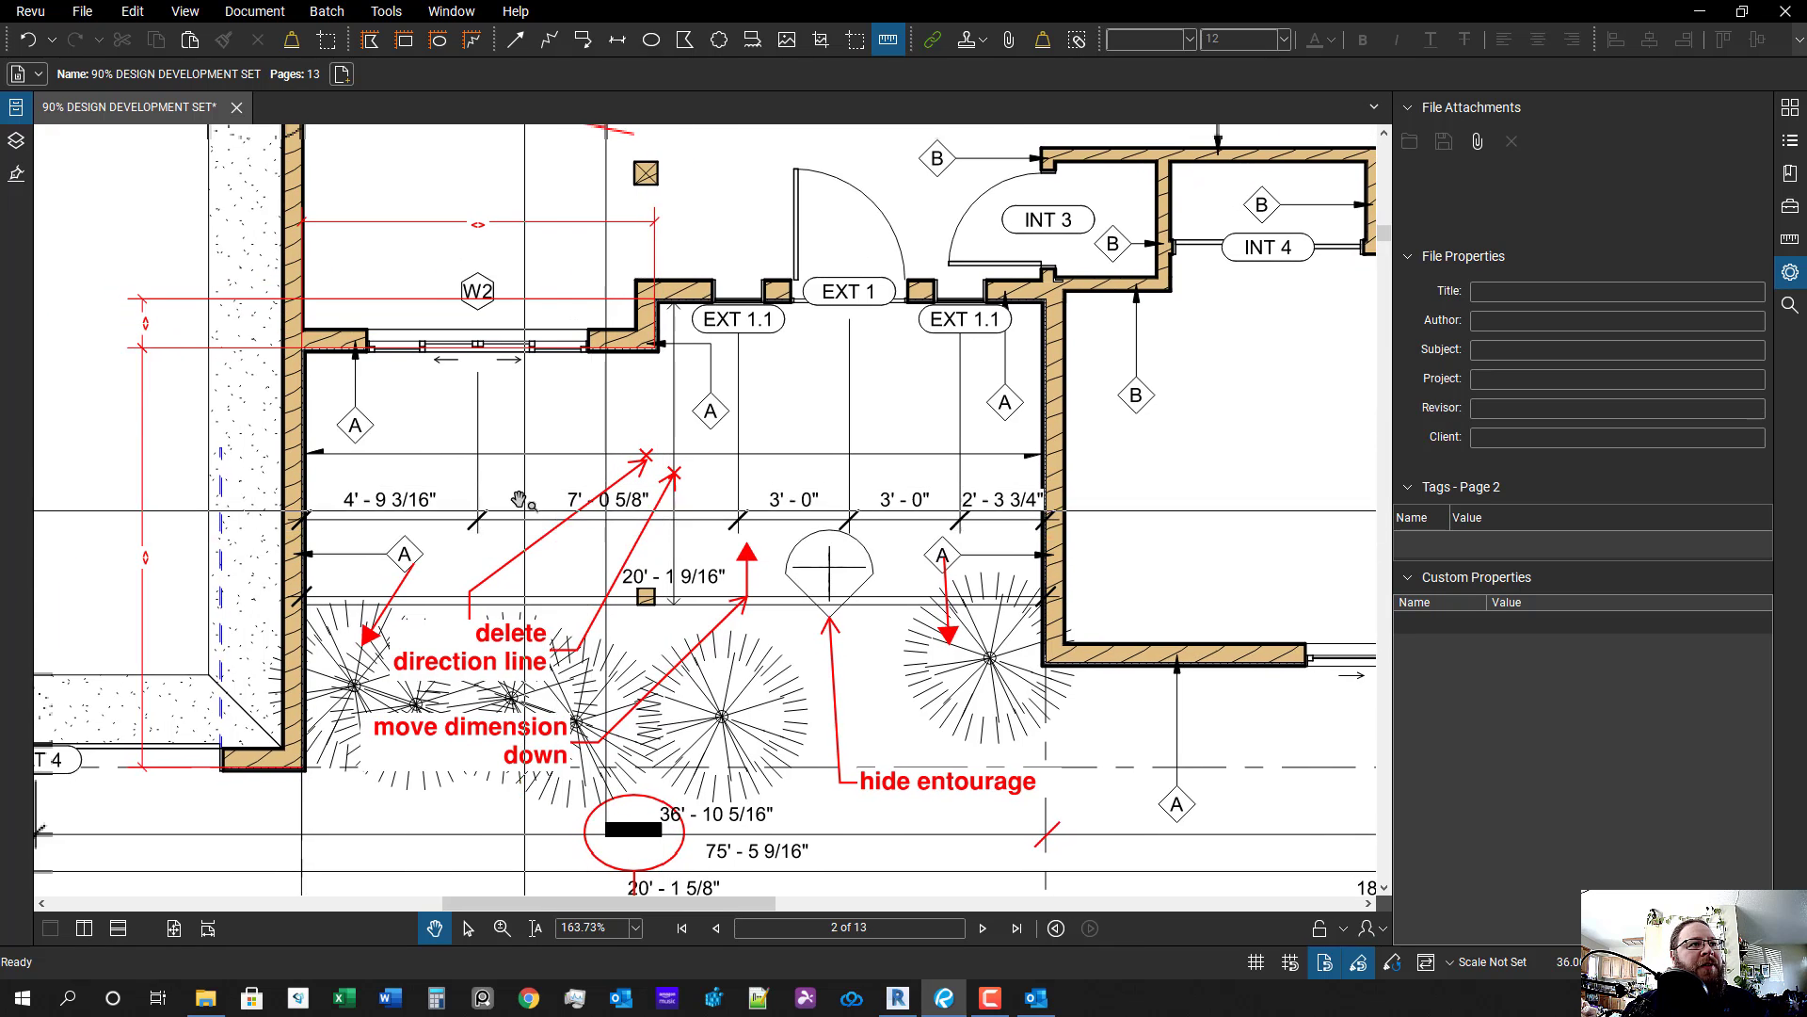
{"action": "scroll", "coordinate": [402, 522], "scroll_direction": "up", "scroll_amount": 1}
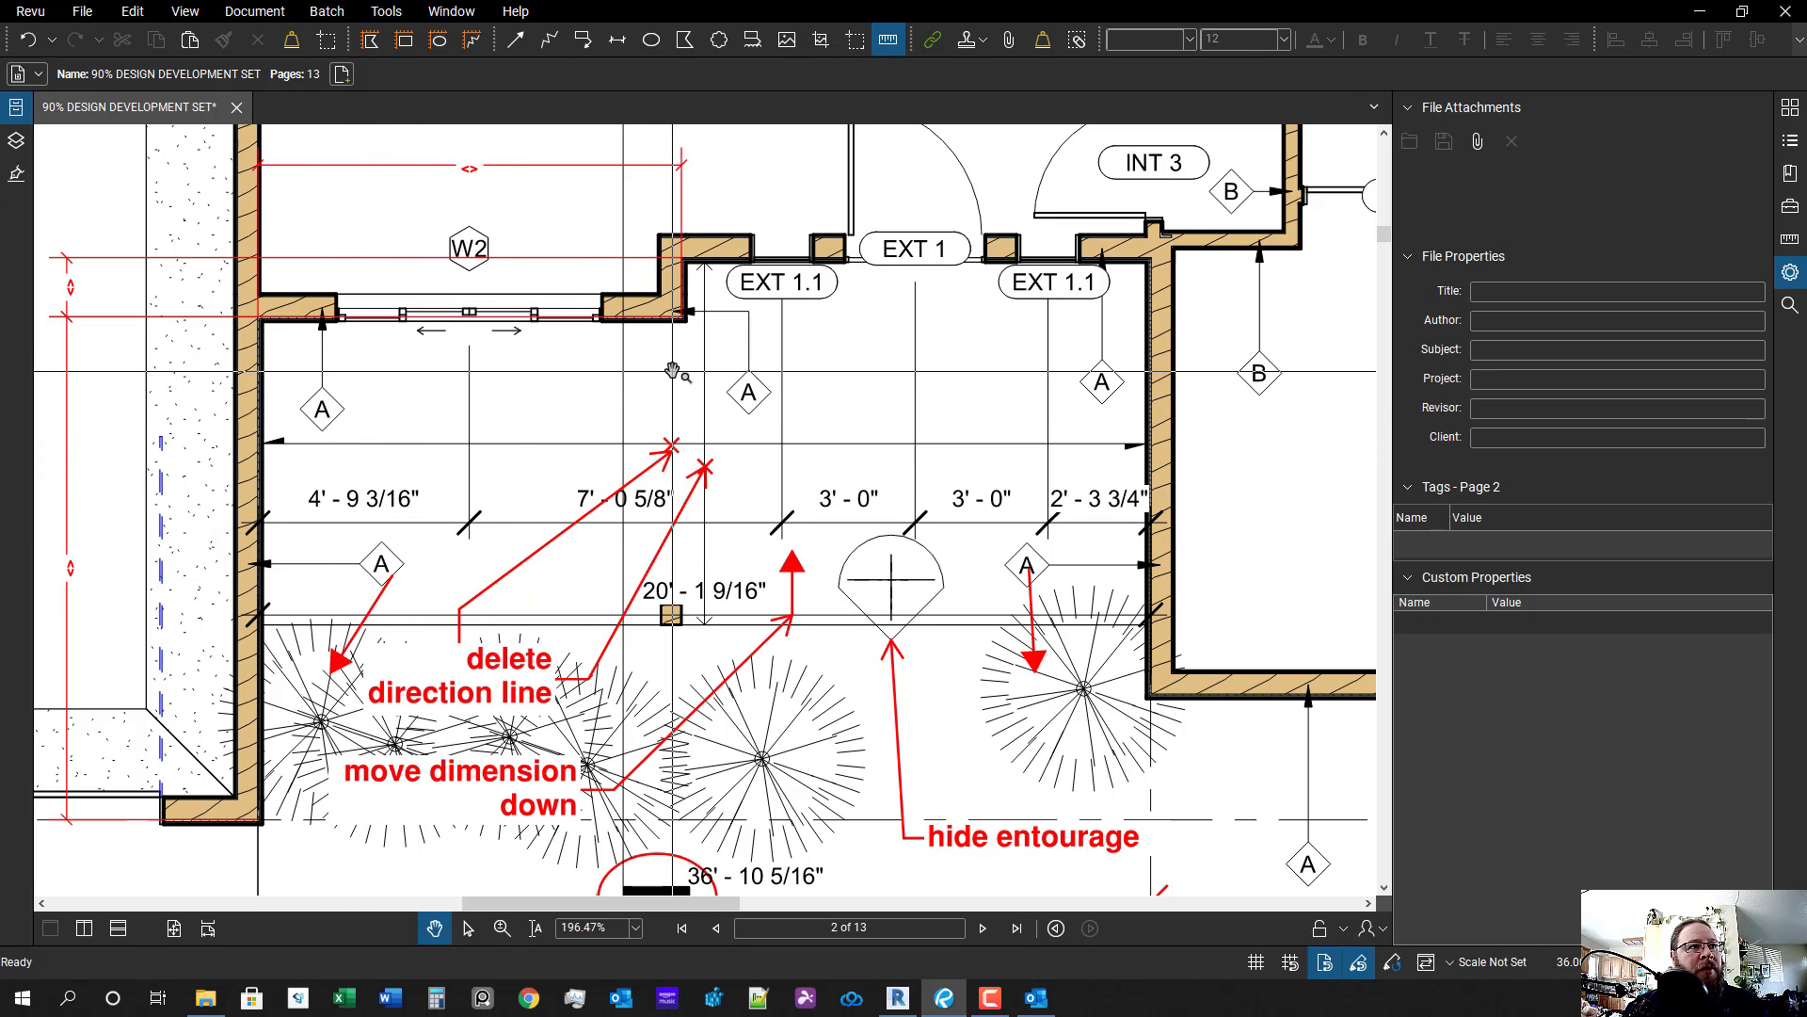
- Move the "delete direction line" callout above the EXT 1 entry door and reposition its leader bend beside the text
{"action": "left_click_drag", "start_coordinate": [700, 519], "coordinate": [726, 490]}
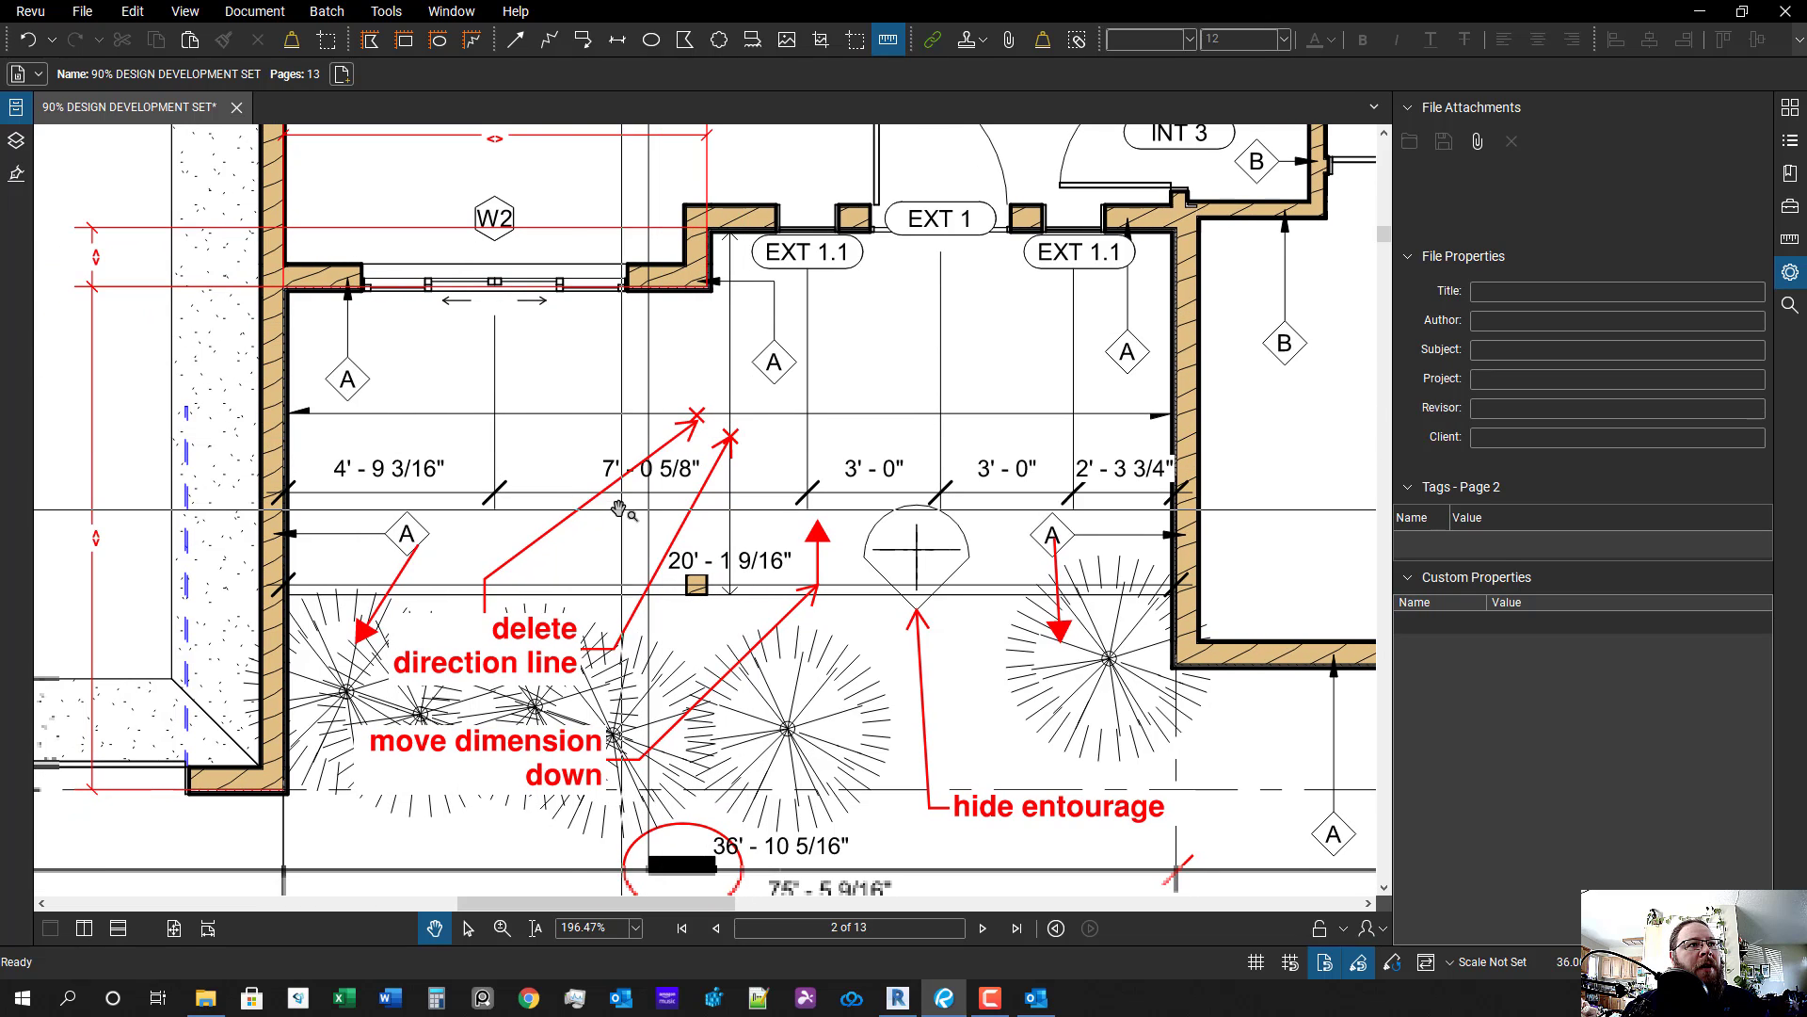
{"action": "left_click", "coordinate": [486, 591]}
{"action": "left_click_drag", "start_coordinate": [647, 649], "coordinate": [1035, 180]}
{"action": "left_click_drag", "start_coordinate": [979, 263], "coordinate": [907, 219]}
{"action": "scroll", "coordinate": [1050, 321], "scroll_direction": "up", "scroll_amount": 1}
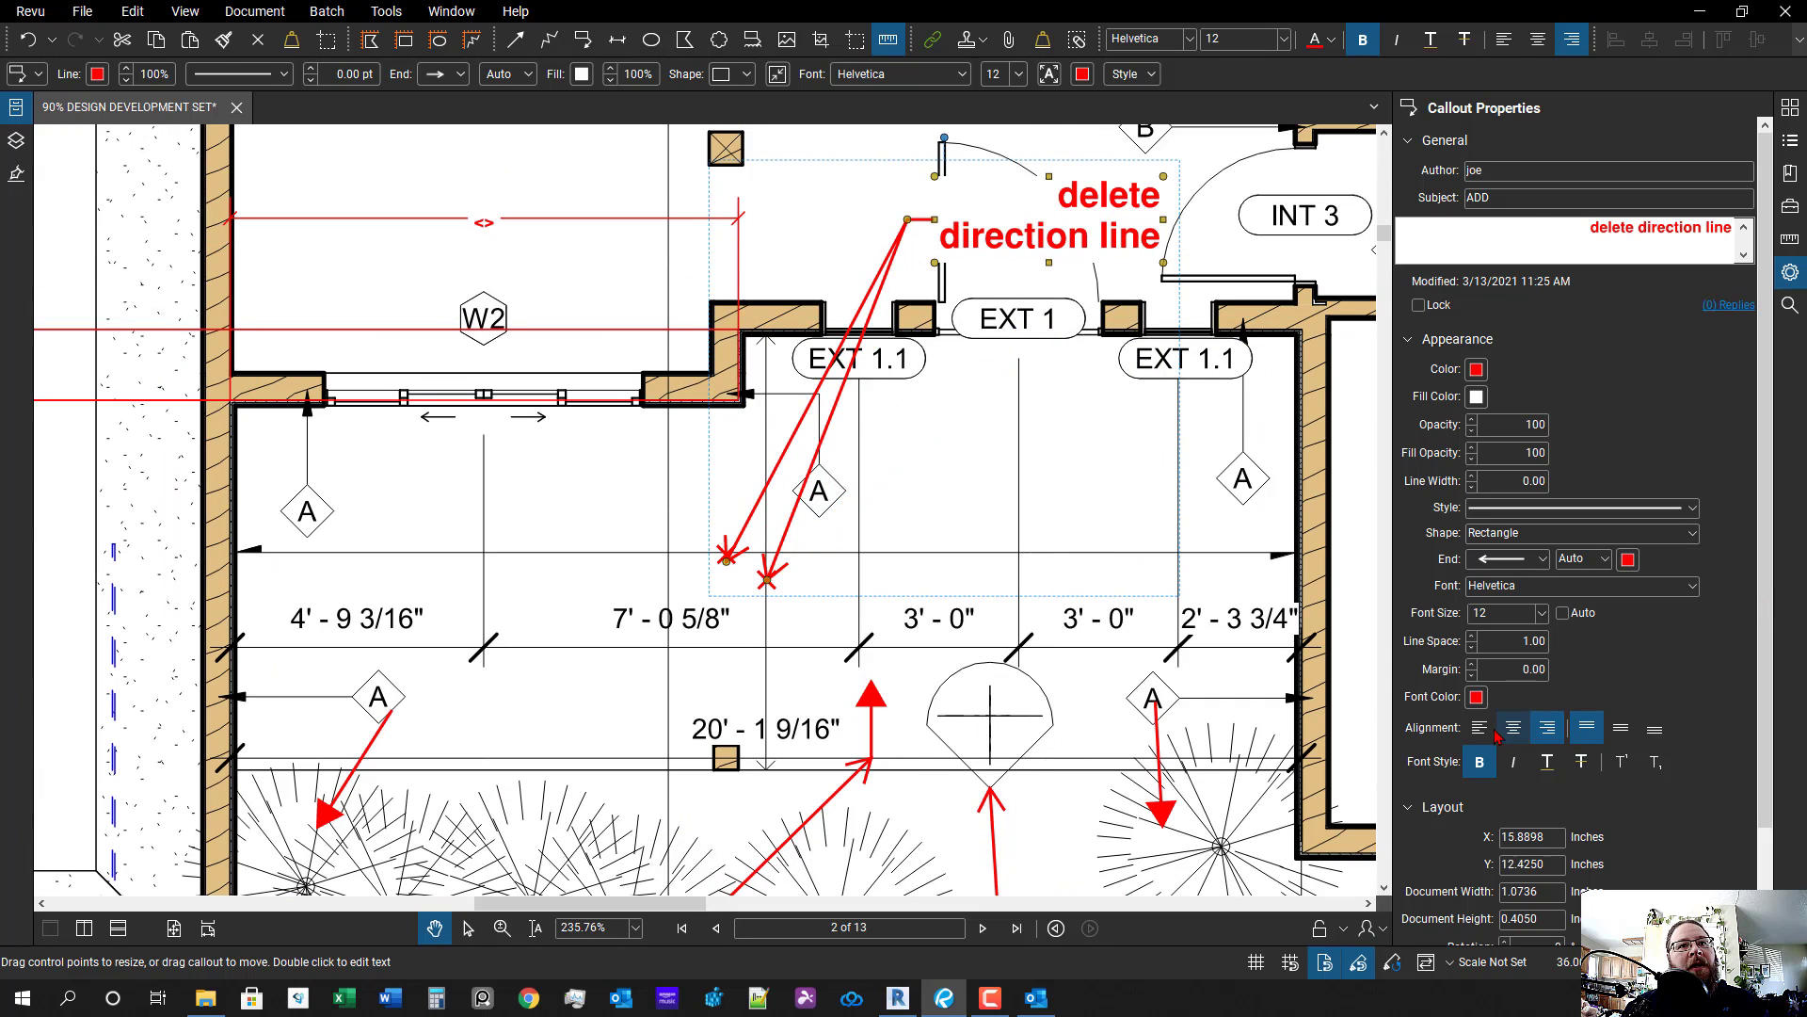
- Left-align the "delete direction line" callout text and shift the callout closer to the struck-out direction lines
{"action": "left_click_drag", "start_coordinate": [918, 509], "coordinate": [952, 593]}
{"action": "scroll", "coordinate": [966, 606], "scroll_direction": "down", "scroll_amount": 2}
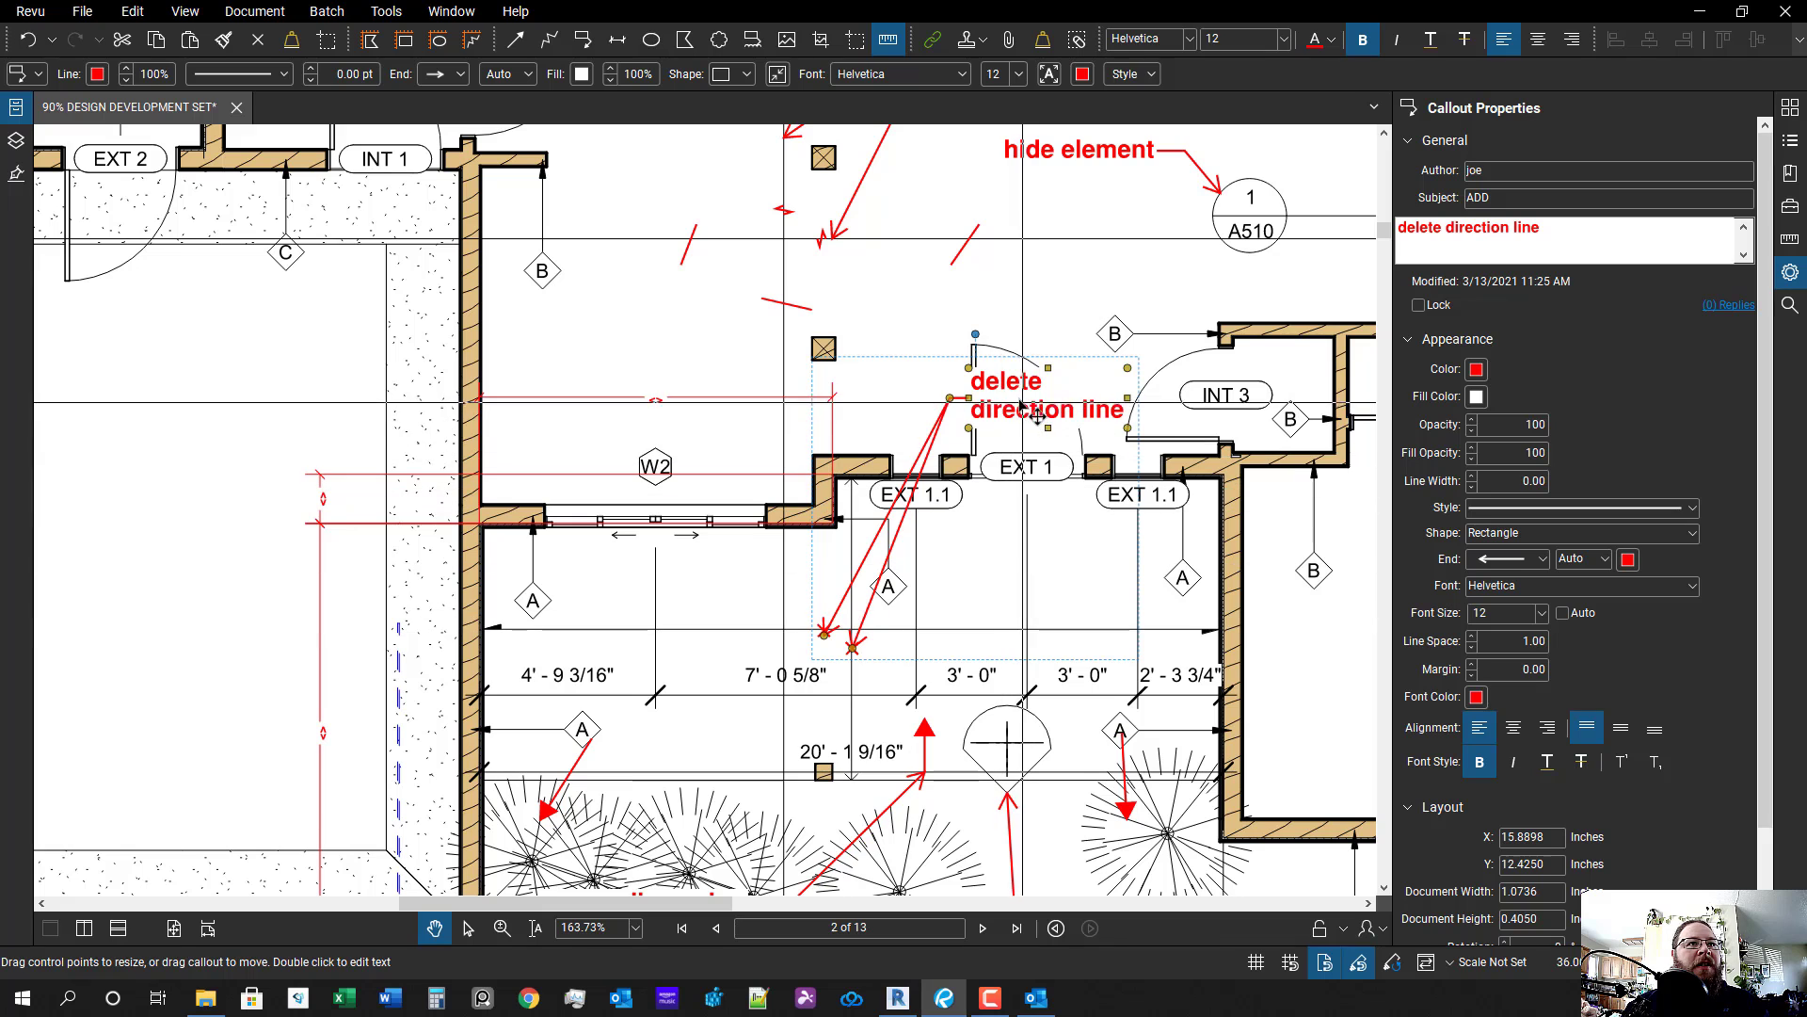
{"action": "left_click_drag", "start_coordinate": [1010, 392], "coordinate": [902, 389]}
{"action": "left_click_drag", "start_coordinate": [955, 756], "coordinate": [948, 579]}
{"action": "scroll", "coordinate": [946, 584], "scroll_direction": "up", "scroll_amount": 1}
{"action": "key", "text": "Escape"}
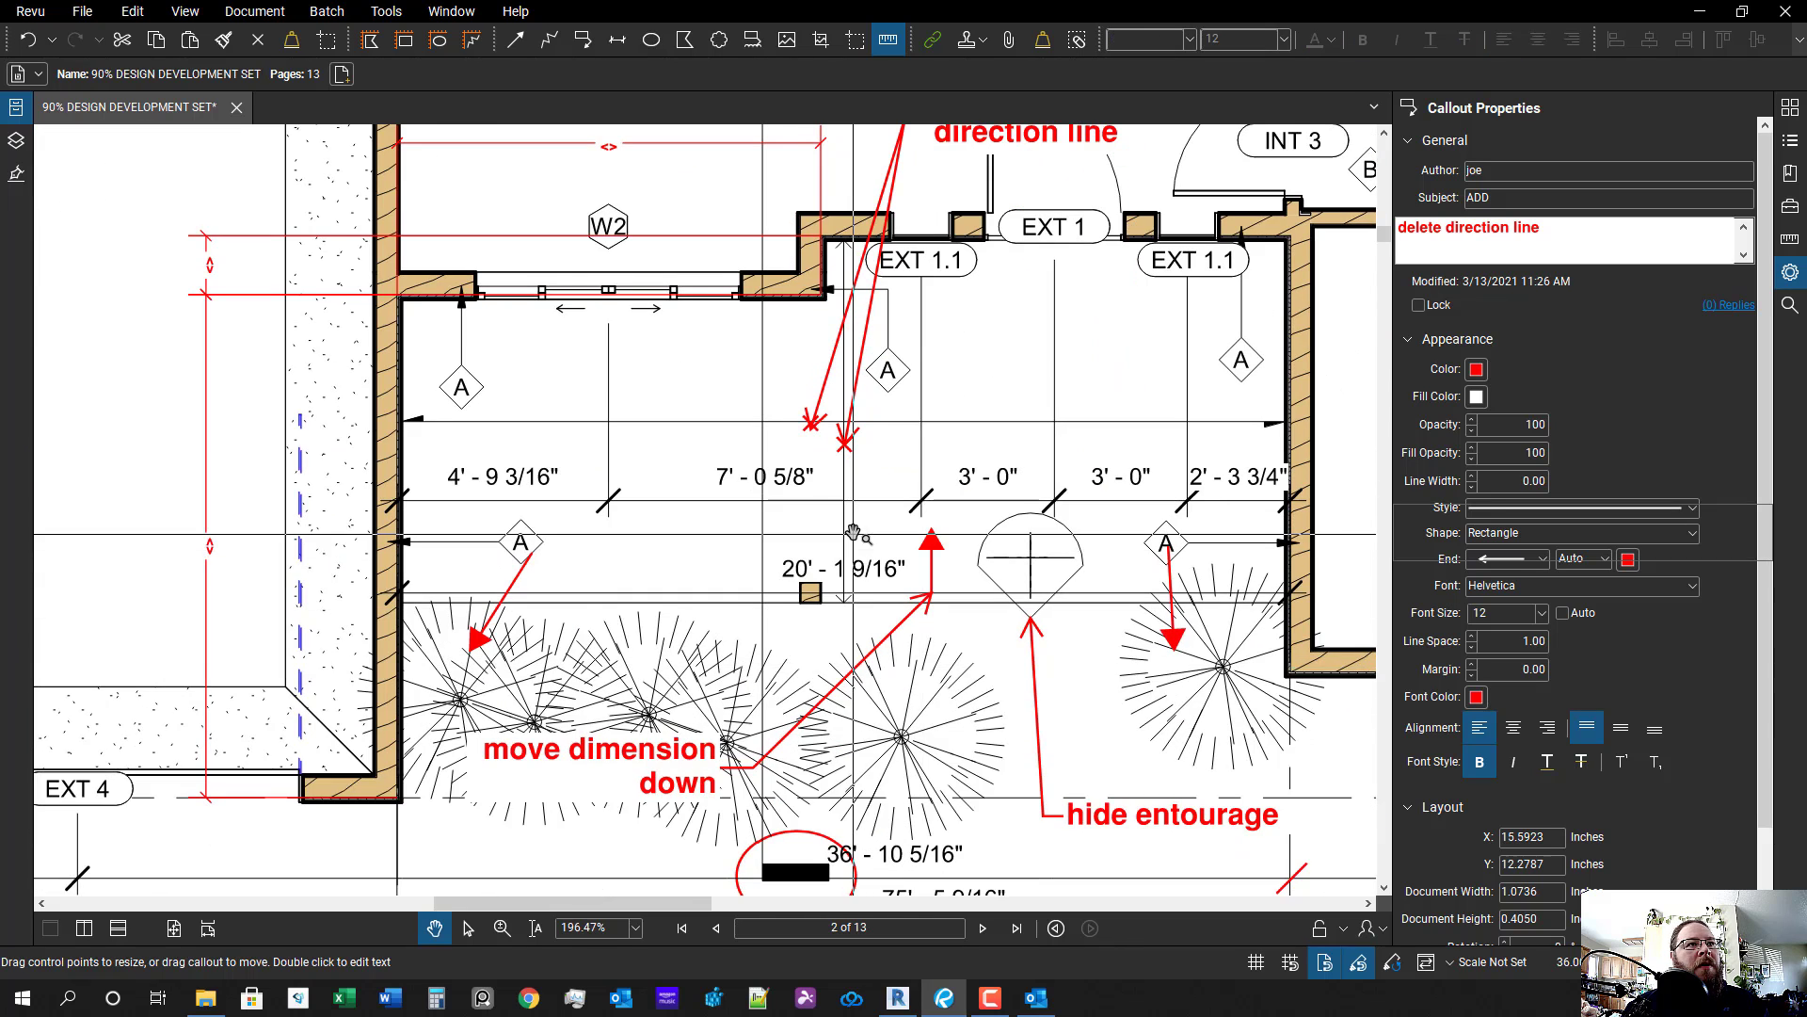
- Draw a vertical red line from the wall corner beside window W2 down across the opening dimension string
{"action": "left_click_drag", "start_coordinate": [854, 530], "coordinate": [886, 620]}
{"action": "left_click", "coordinate": [886, 620]}
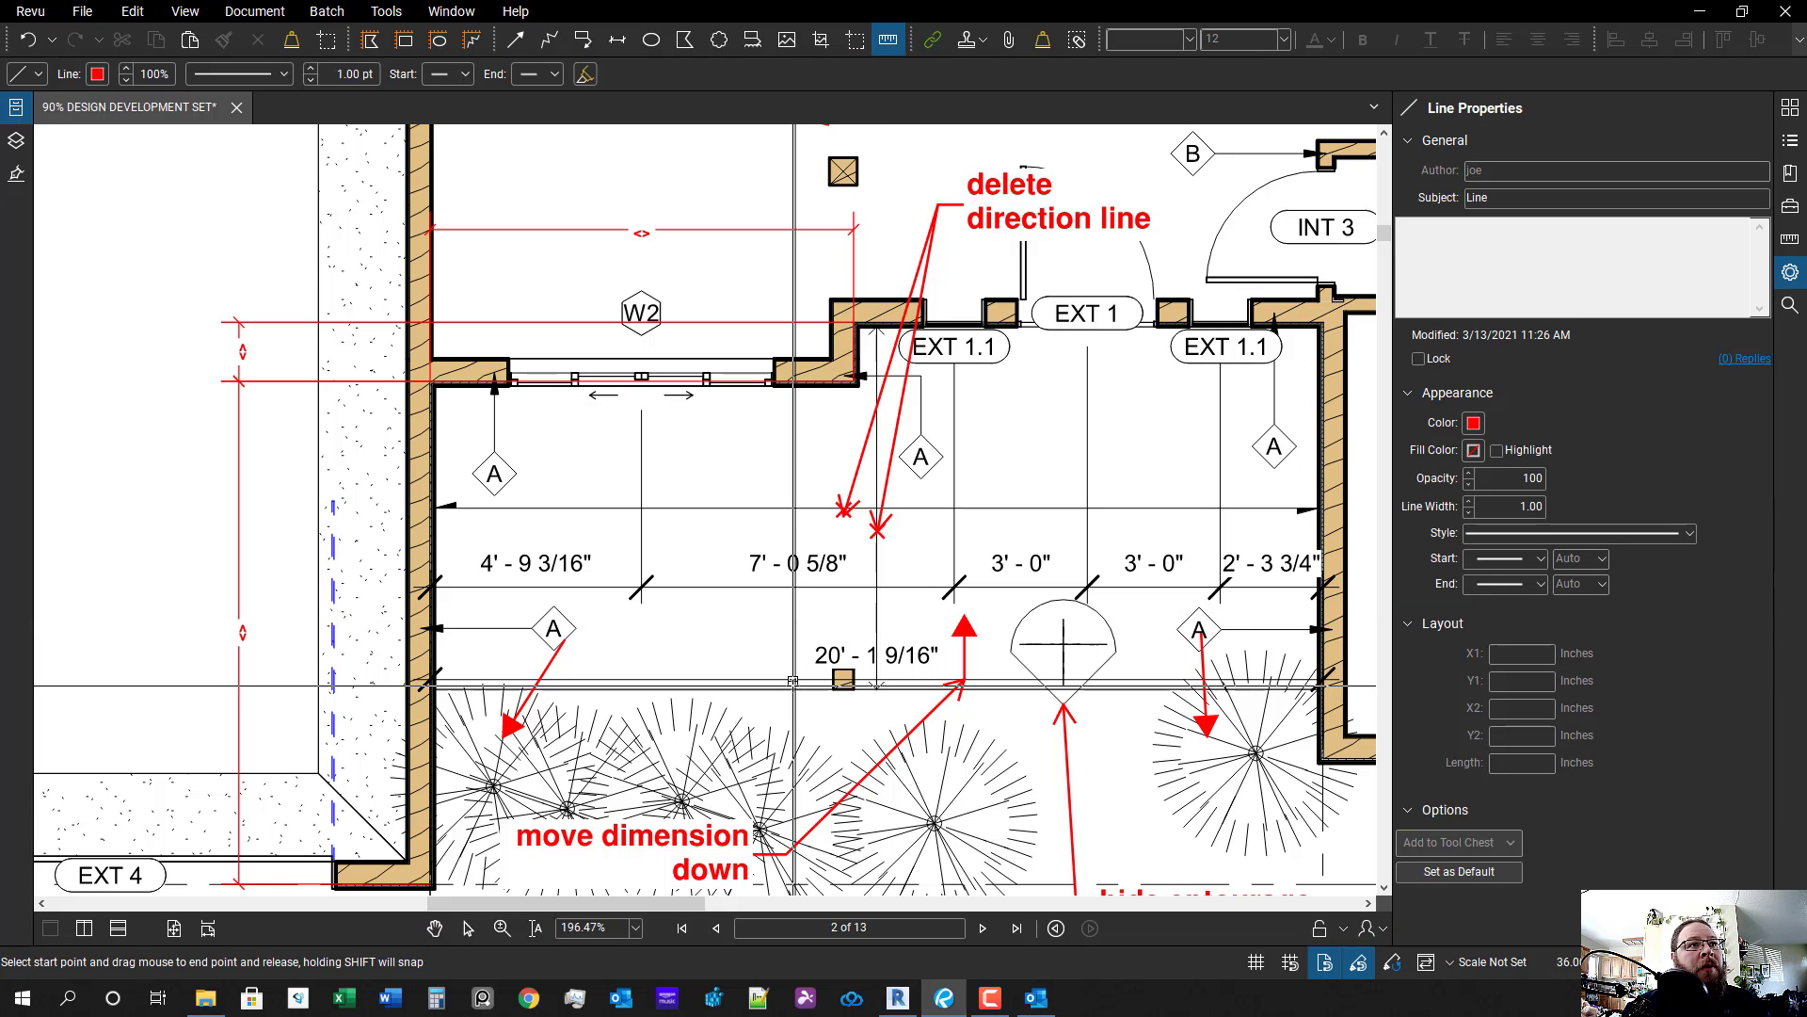
{"action": "scroll", "coordinate": [876, 443], "scroll_direction": "up", "scroll_amount": 3}
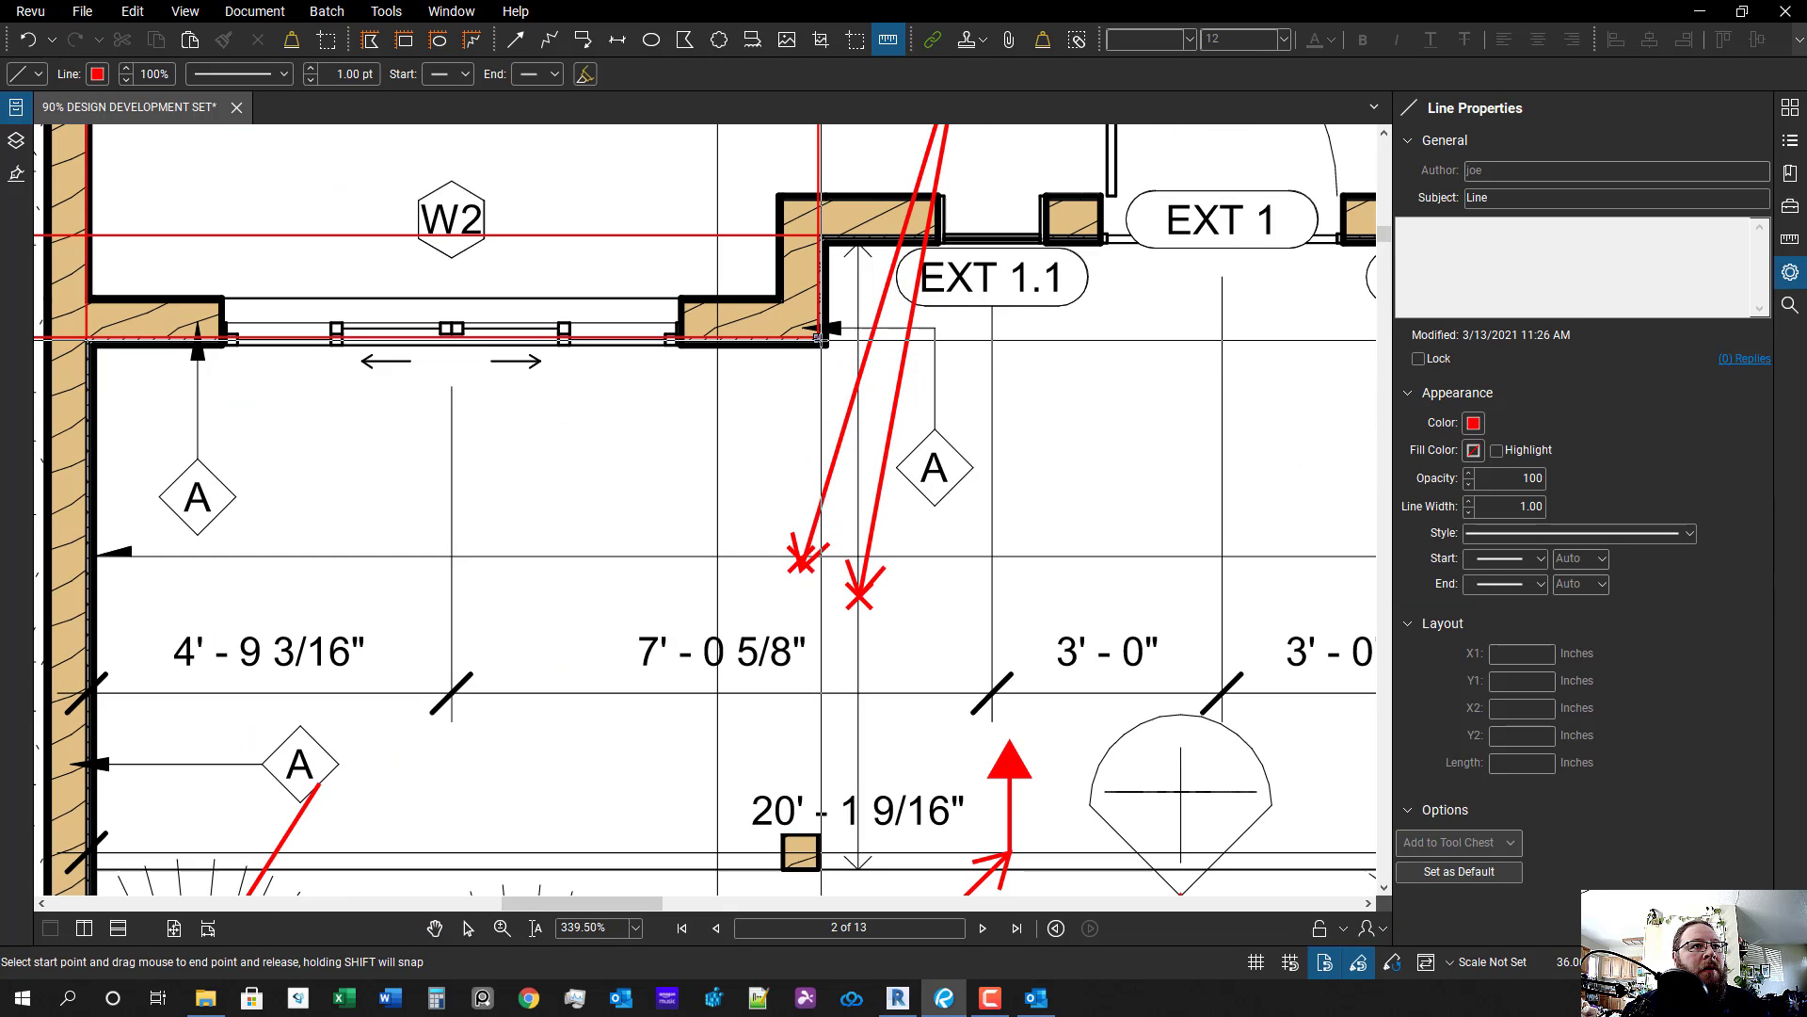
{"action": "left_click_drag", "start_coordinate": [819, 497], "coordinate": [818, 722]}
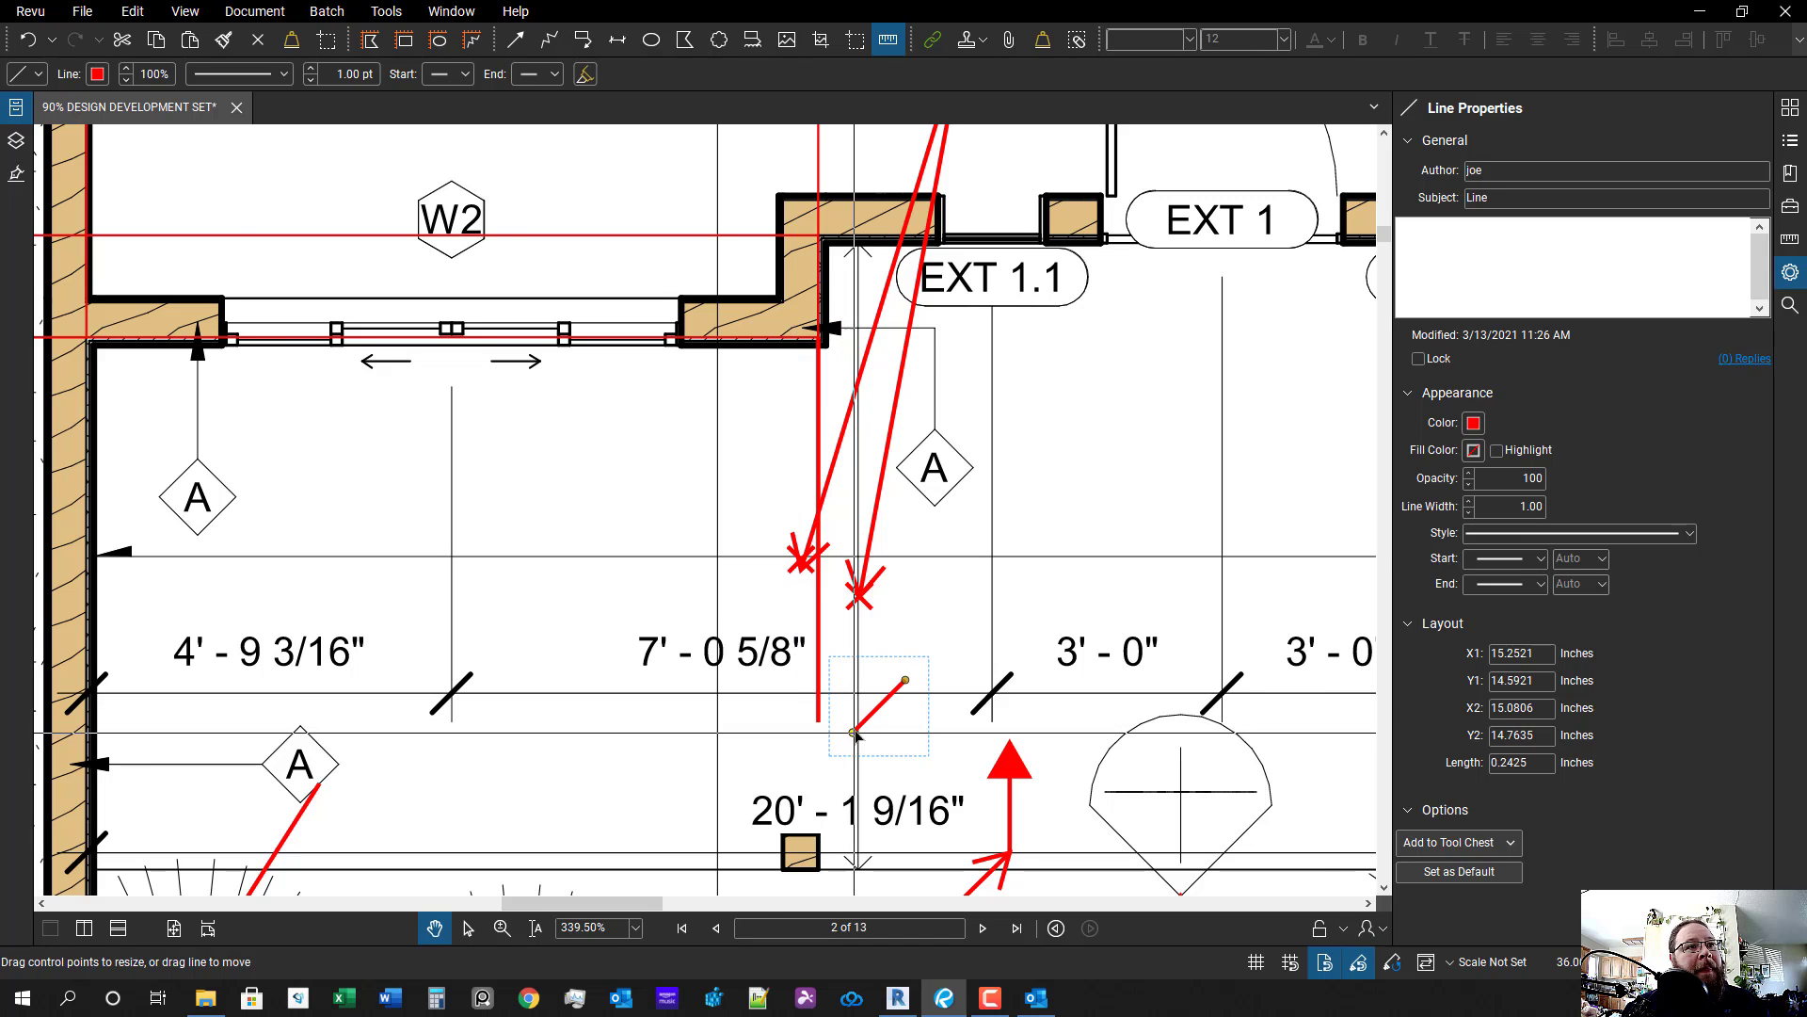
- Paste a copy of the red tick where the new vertical line crosses the opening dimension string
{"action": "scroll", "coordinate": [865, 711], "scroll_direction": "up", "scroll_amount": 2}
{"action": "mouse_move", "coordinate": [894, 699]}
{"action": "left_mouse_down"}
{"action": "mouse_move", "coordinate": [808, 679]}
{"action": "mouse_move", "coordinate": [771, 710]}
{"action": "mouse_move", "coordinate": [747, 693]}
{"action": "left_mouse_up"}
{"action": "scroll", "coordinate": [808, 743], "scroll_direction": "down", "scroll_amount": 3}
{"action": "scroll", "coordinate": [746, 693], "scroll_direction": "down", "scroll_amount": 2}
{"action": "left_click_drag", "start_coordinate": [854, 762], "coordinate": [834, 734]}
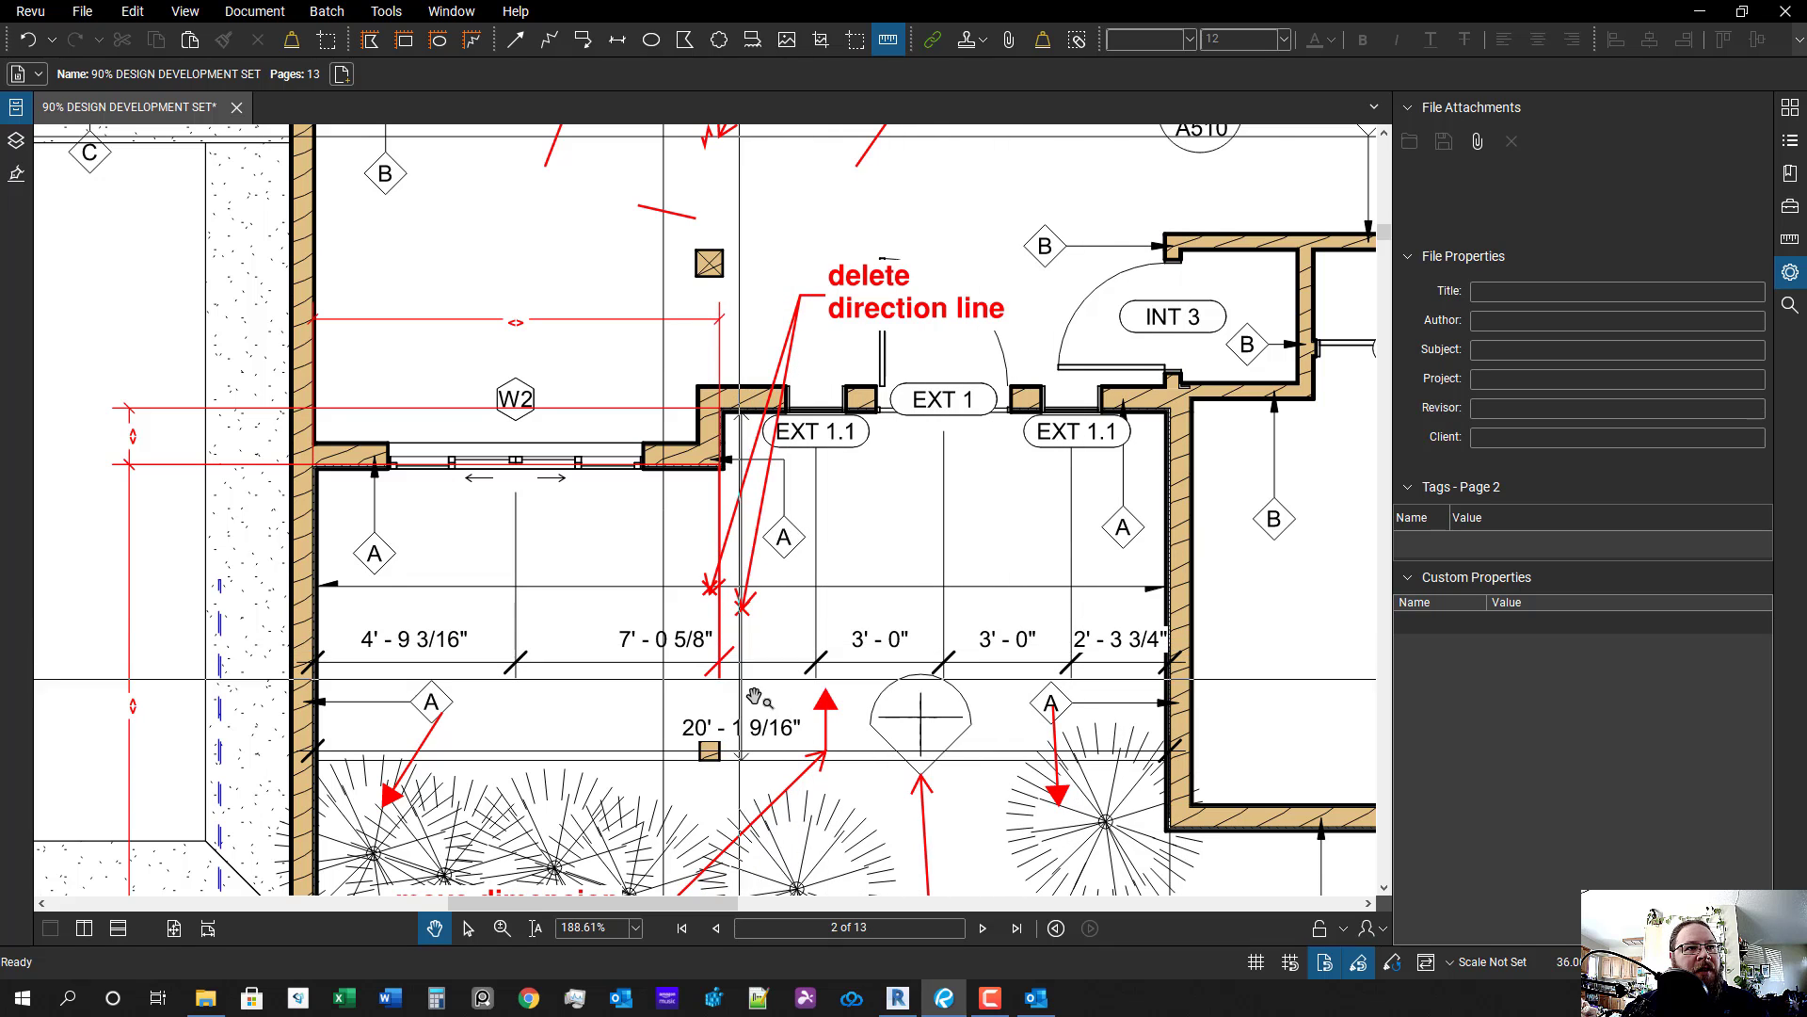
- Examine how the added witness line and tick relate to the dimension strings between the garage and front entry
{"action": "scroll", "coordinate": [777, 643], "scroll_direction": "down", "scroll_amount": 2}
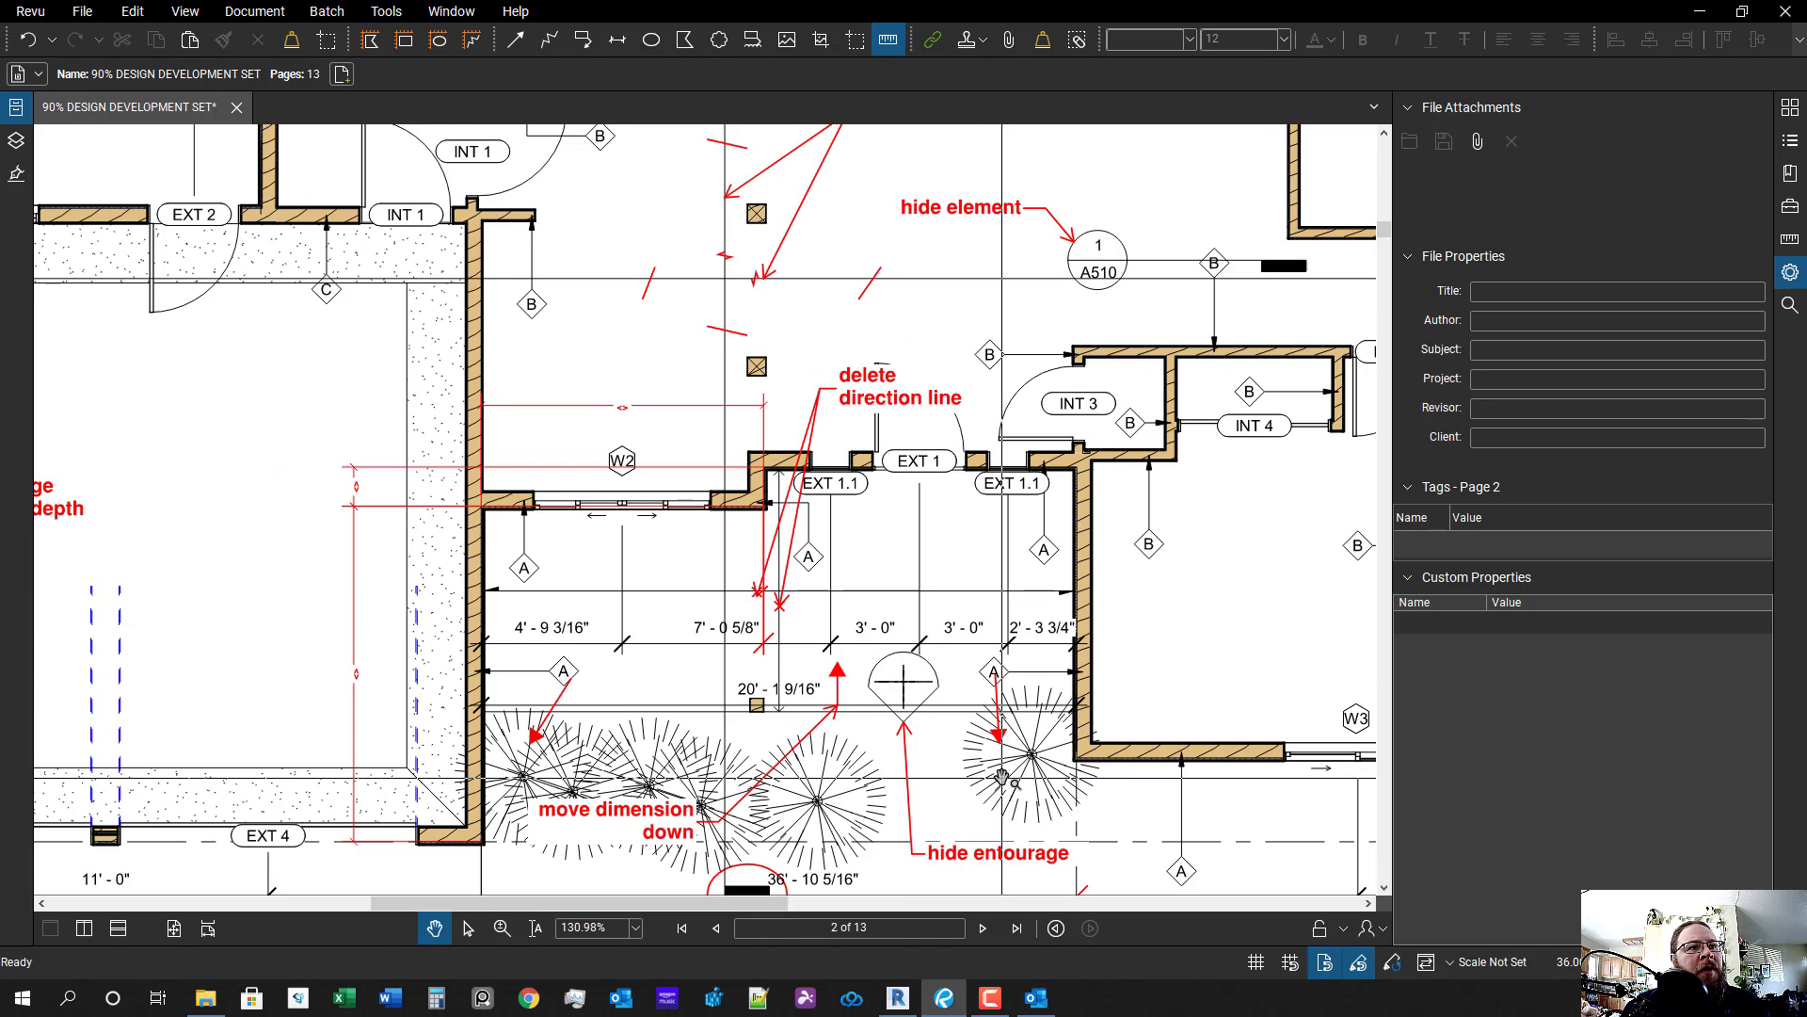
{"action": "scroll", "coordinate": [841, 704], "scroll_direction": "down", "scroll_amount": 1}
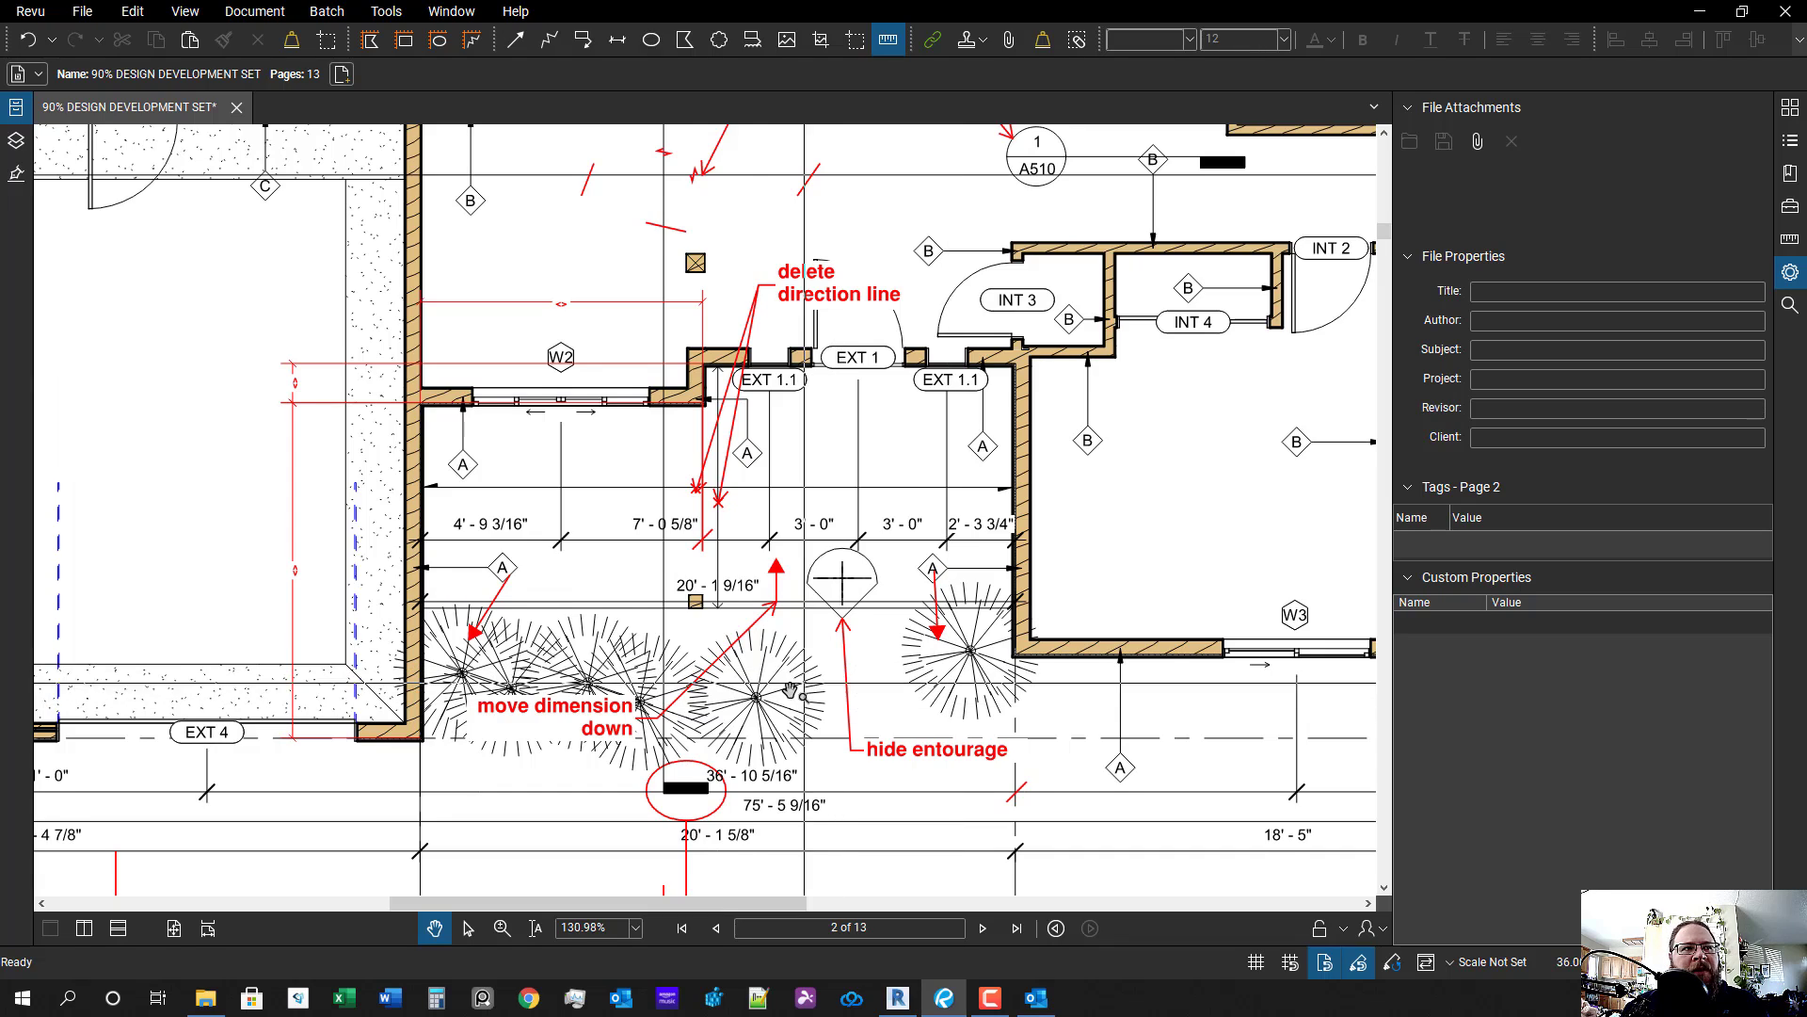
{"action": "scroll", "coordinate": [645, 659], "scroll_direction": "up", "scroll_amount": 2}
{"action": "scroll", "coordinate": [548, 518], "scroll_direction": "up", "scroll_amount": 2}
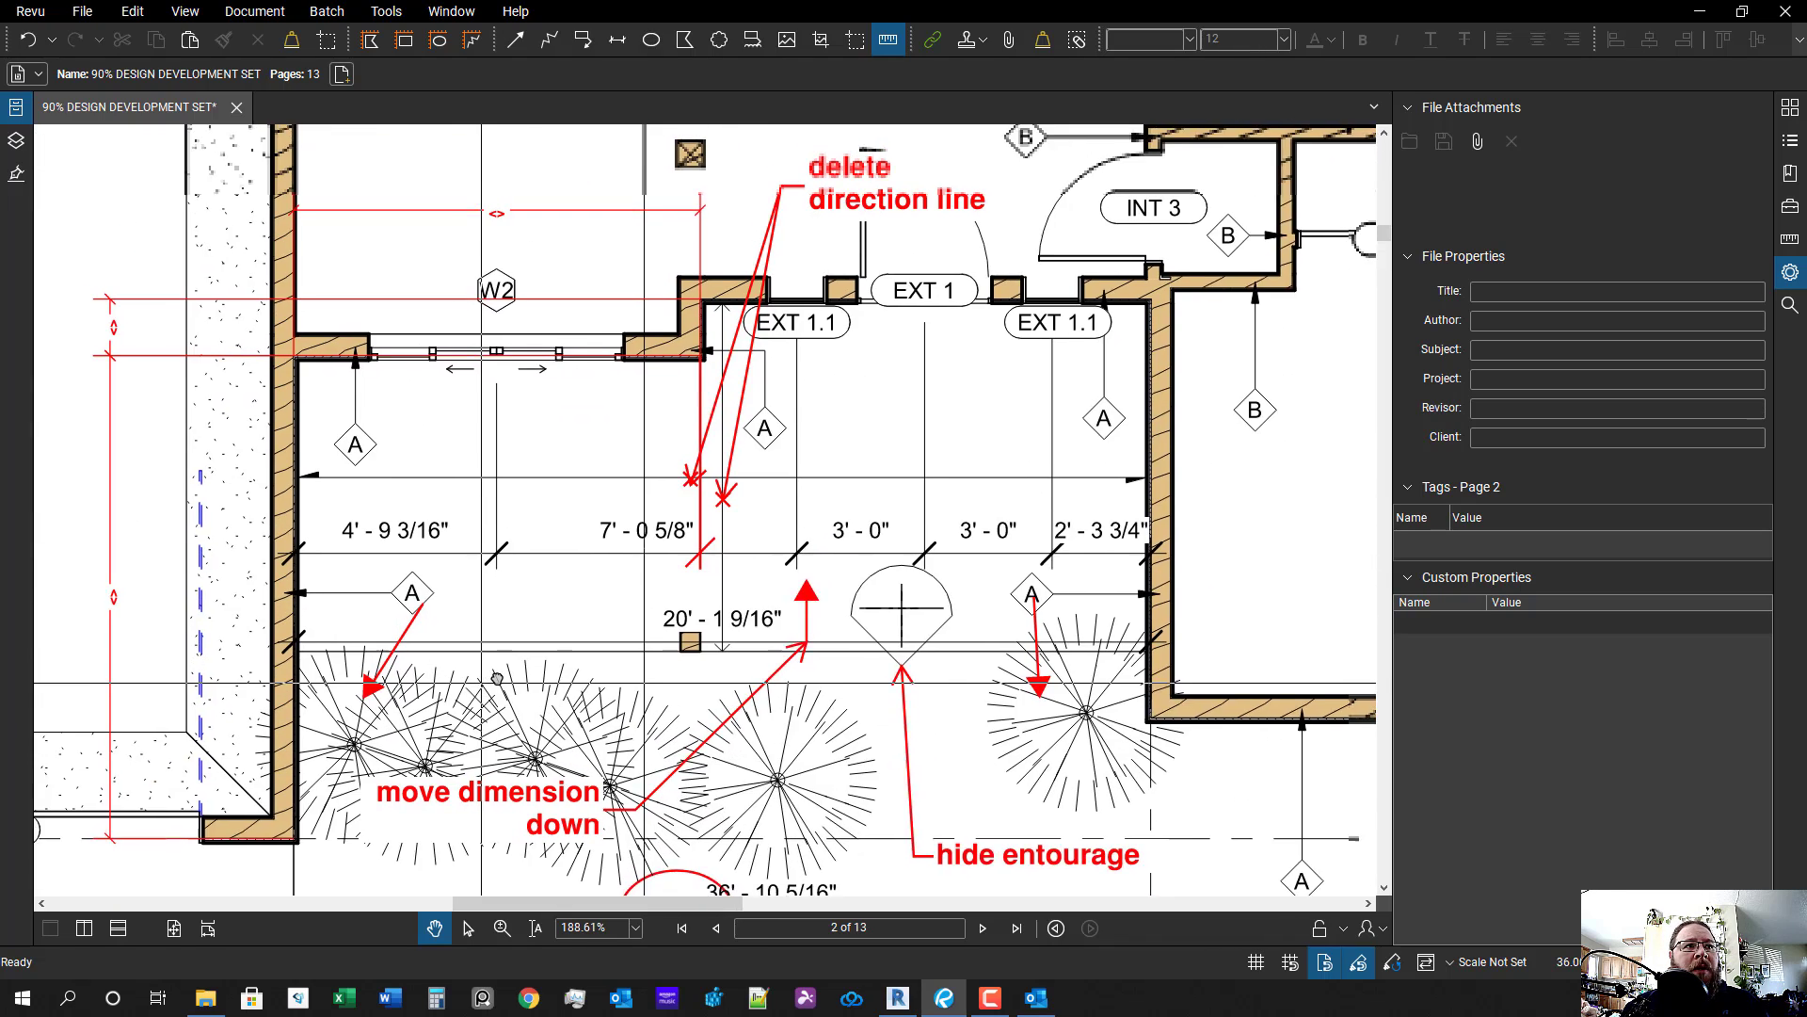
{"action": "left_click_drag", "start_coordinate": [741, 620], "coordinate": [789, 648]}
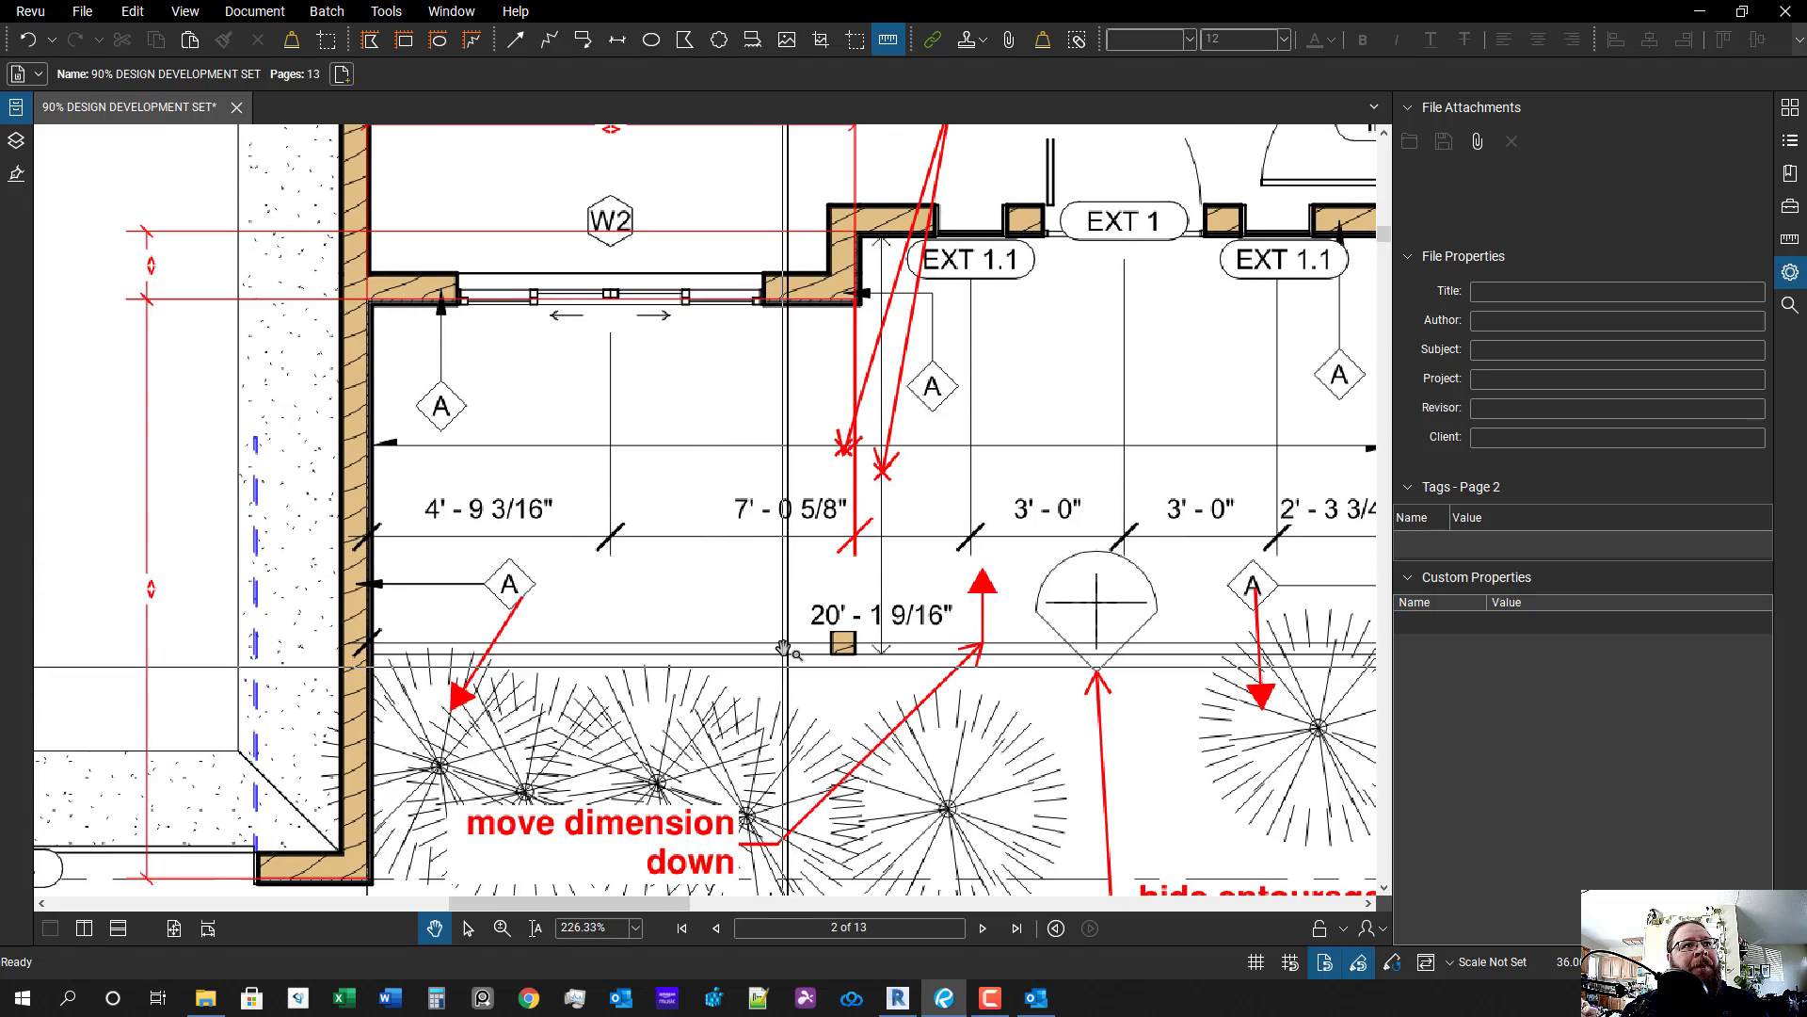
{"action": "scroll", "coordinate": [786, 647], "scroll_direction": "down", "scroll_amount": 1}
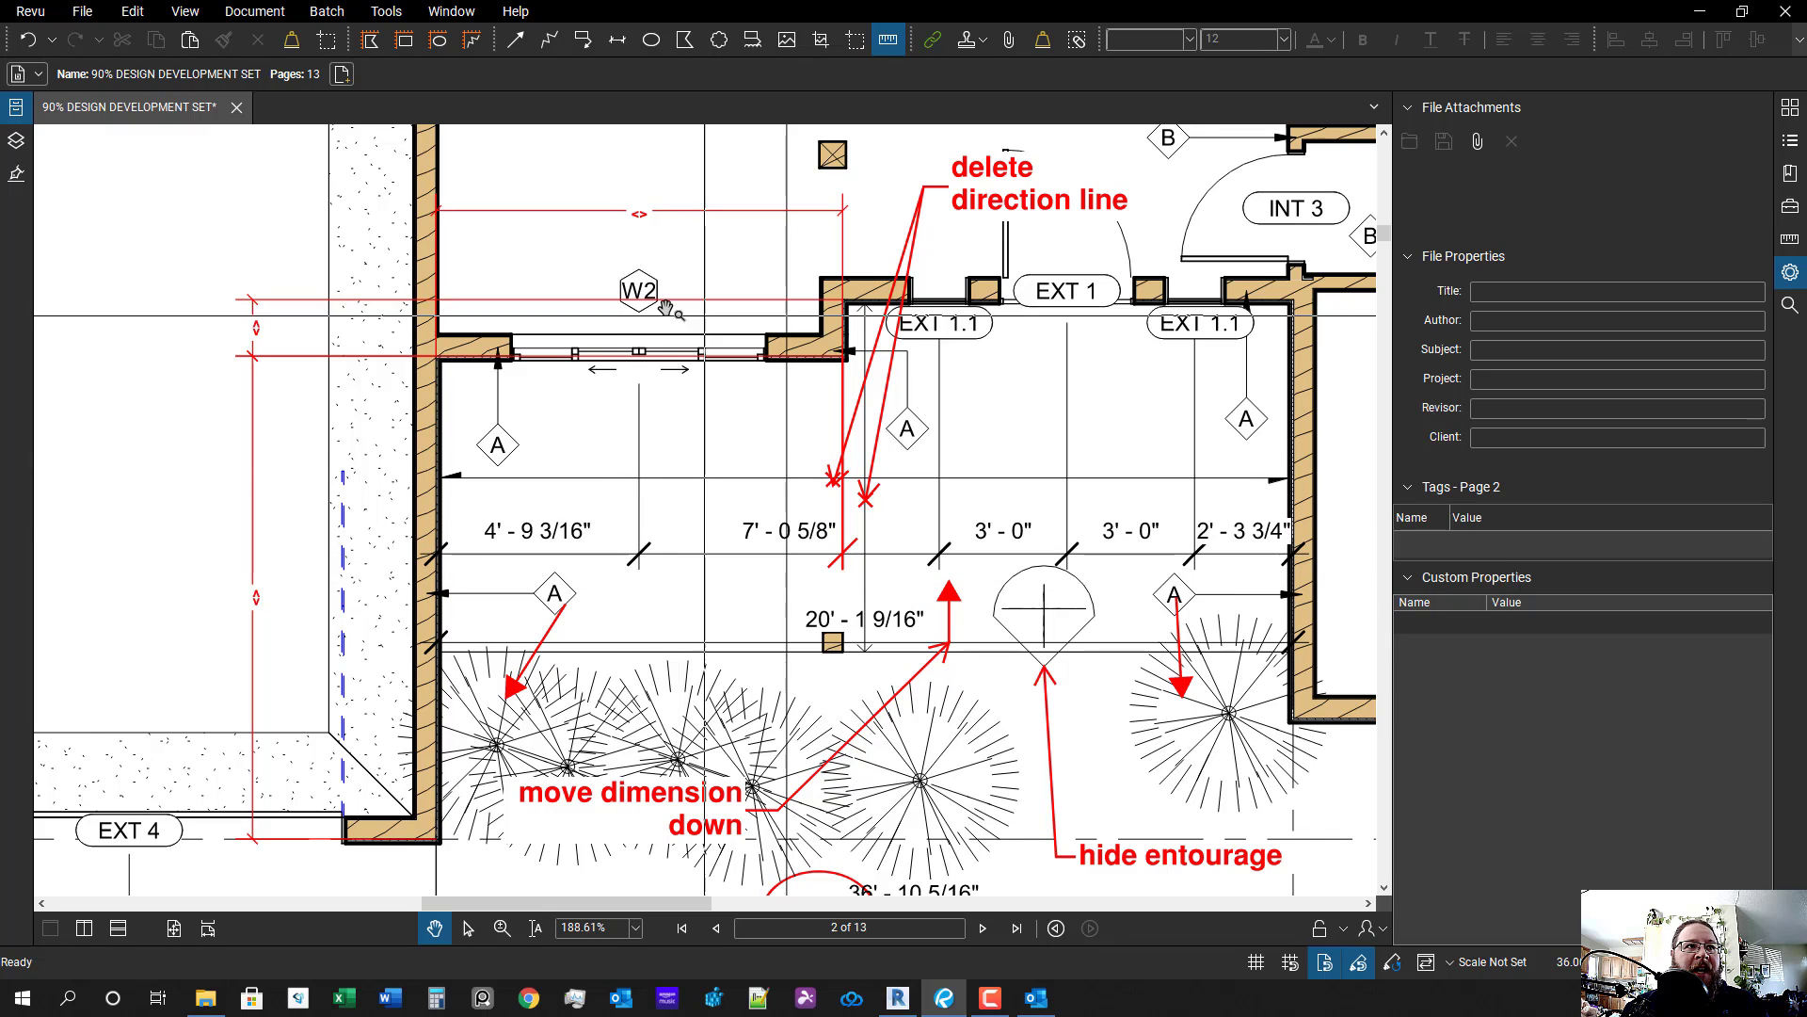
{"action": "left_click_drag", "start_coordinate": [796, 516], "coordinate": [847, 565]}
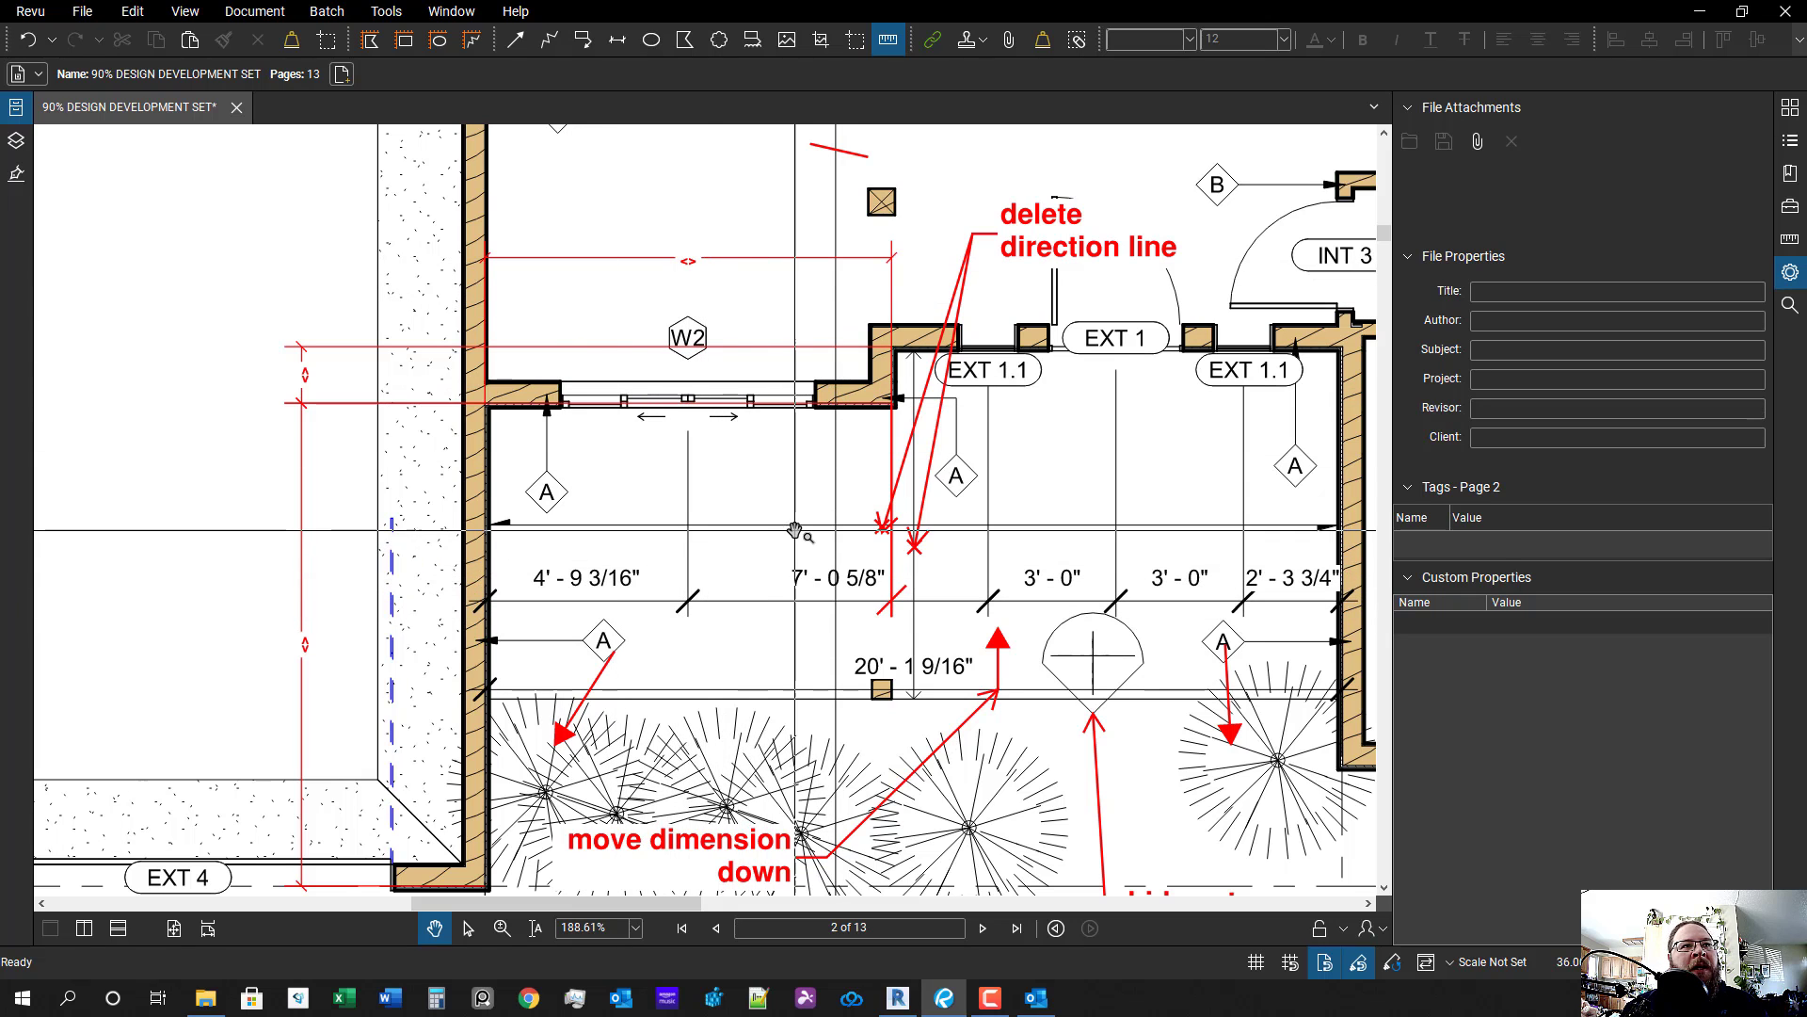
{"action": "scroll", "coordinate": [814, 602], "scroll_direction": "down", "scroll_amount": 2}
{"action": "scroll", "coordinate": [850, 644], "scroll_direction": "up", "scroll_amount": 1}
{"action": "left_click_drag", "start_coordinate": [850, 644], "coordinate": [734, 617]}
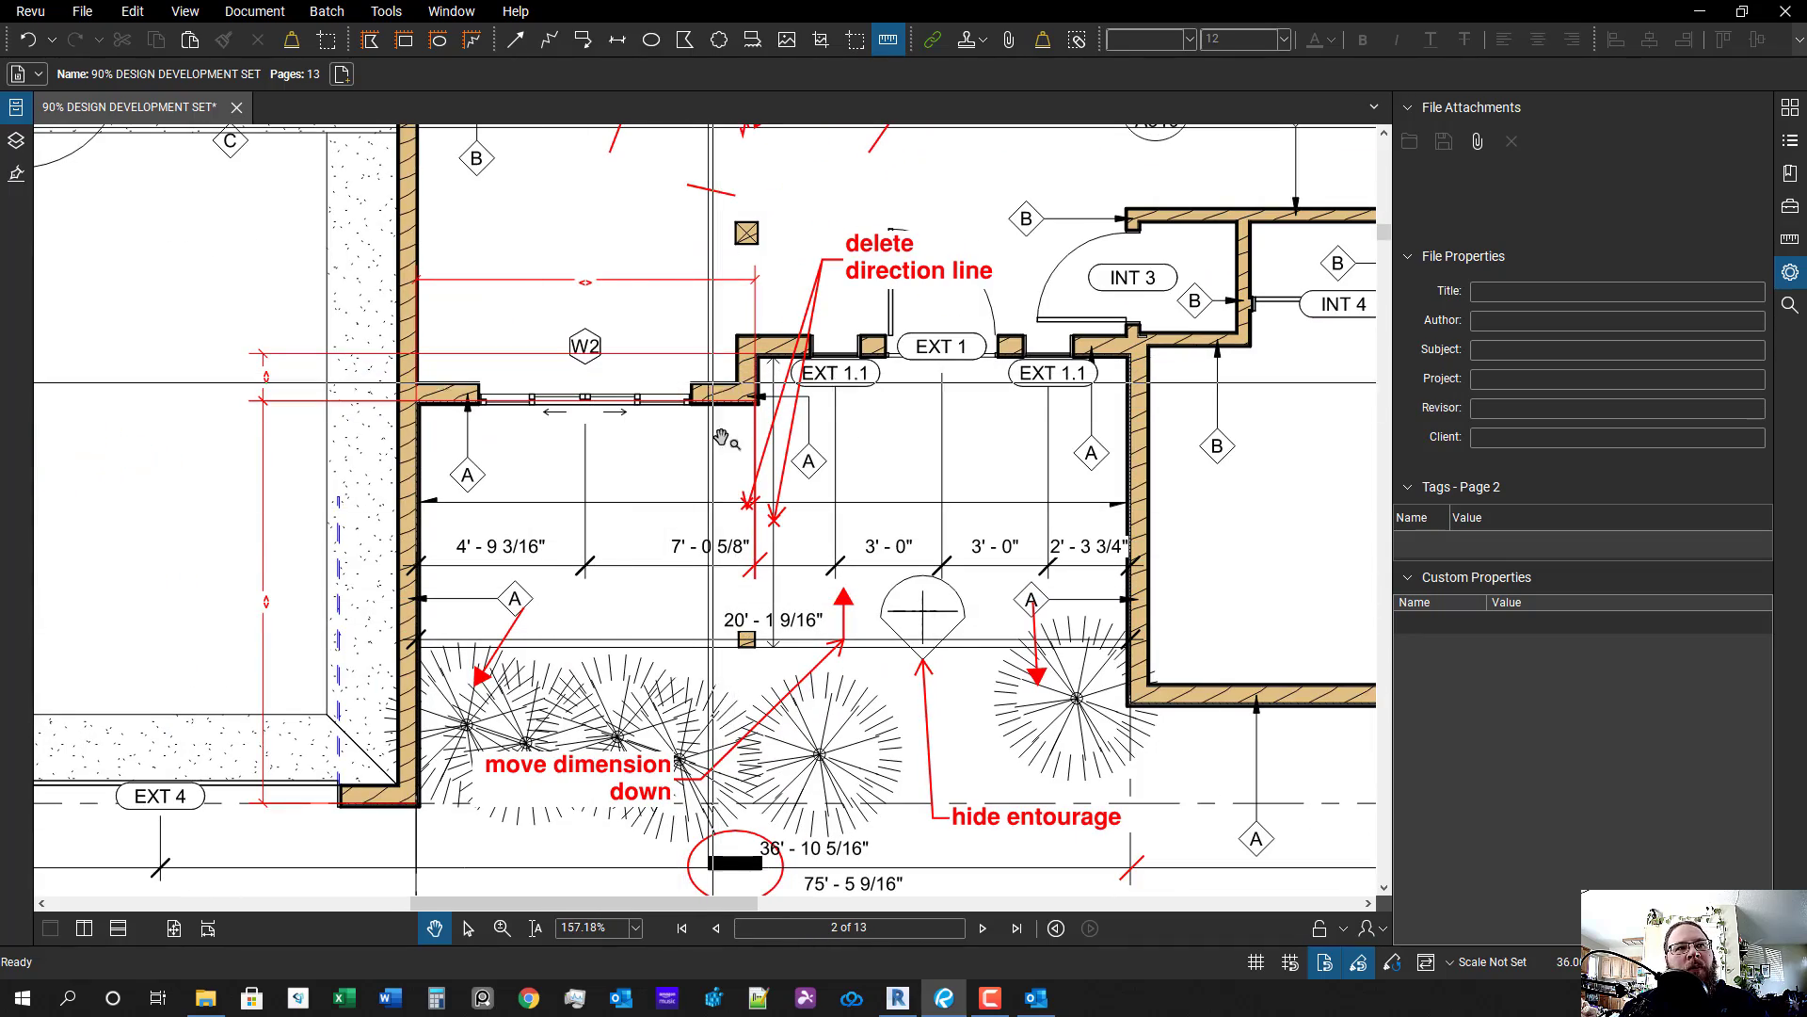
{"action": "scroll", "coordinate": [673, 452], "scroll_direction": "down", "scroll_amount": 3}
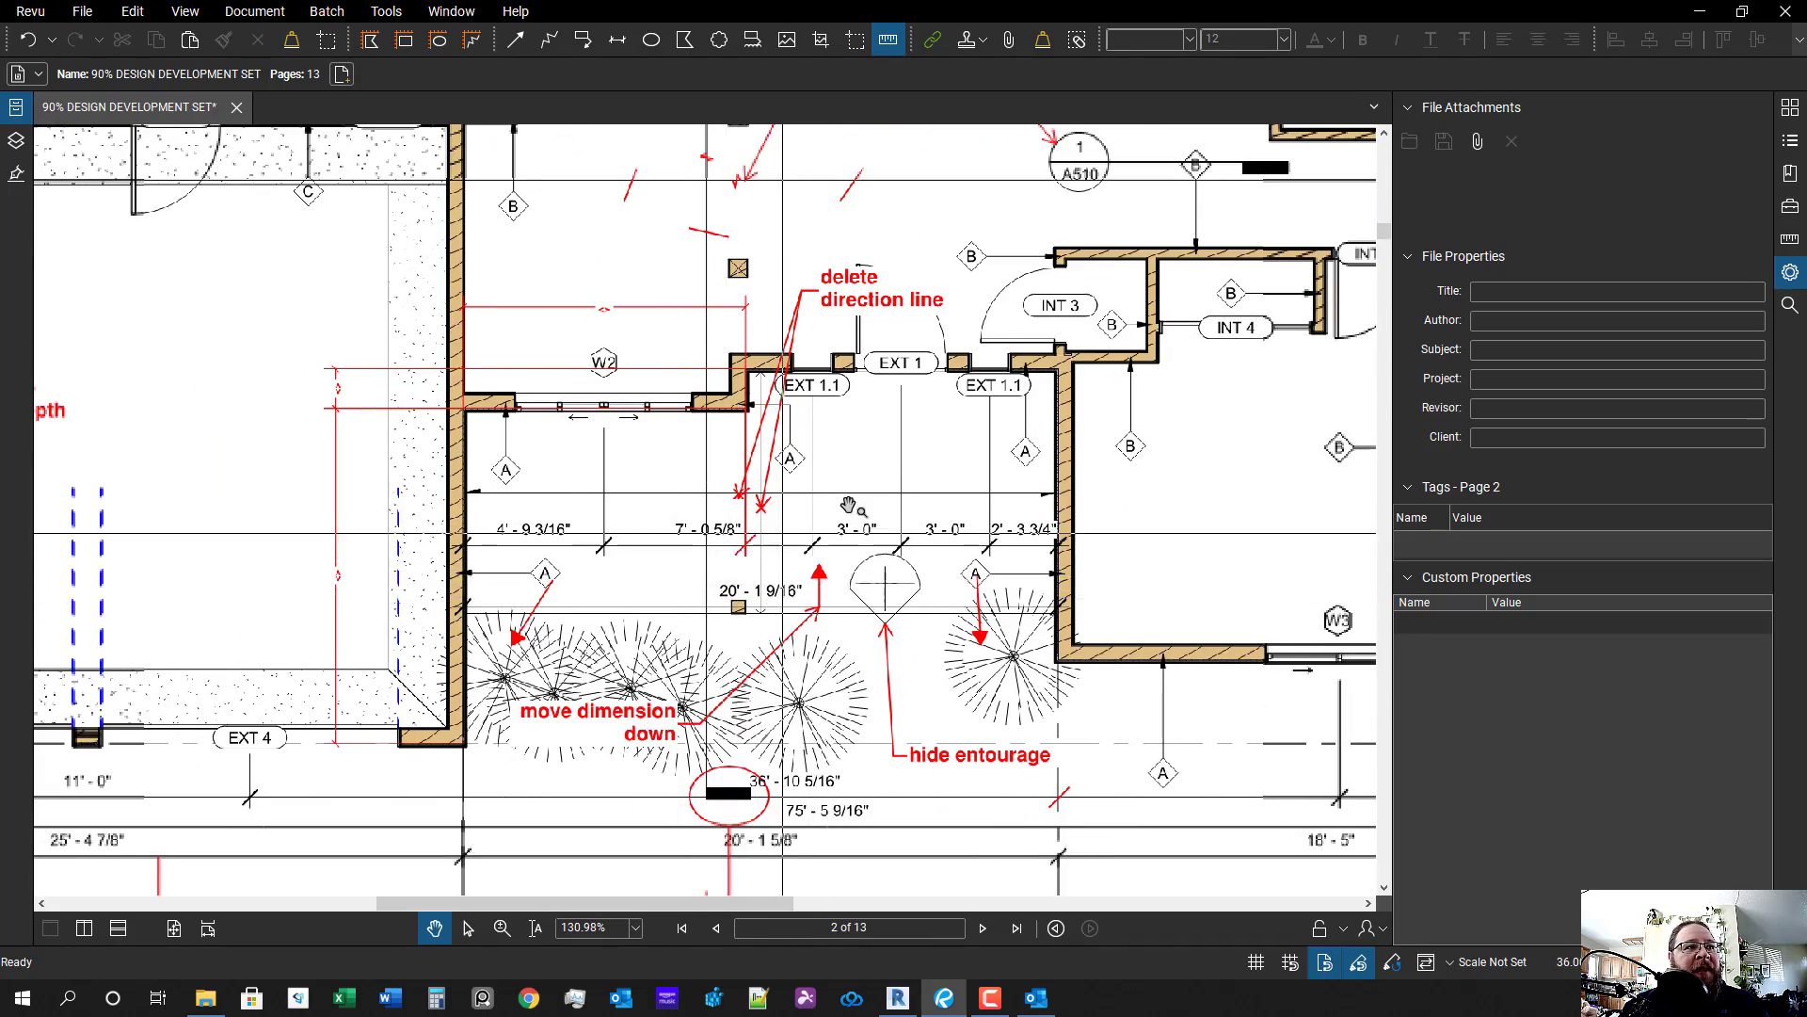
{"action": "scroll", "coordinate": [767, 574], "scroll_direction": "up", "scroll_amount": 1}
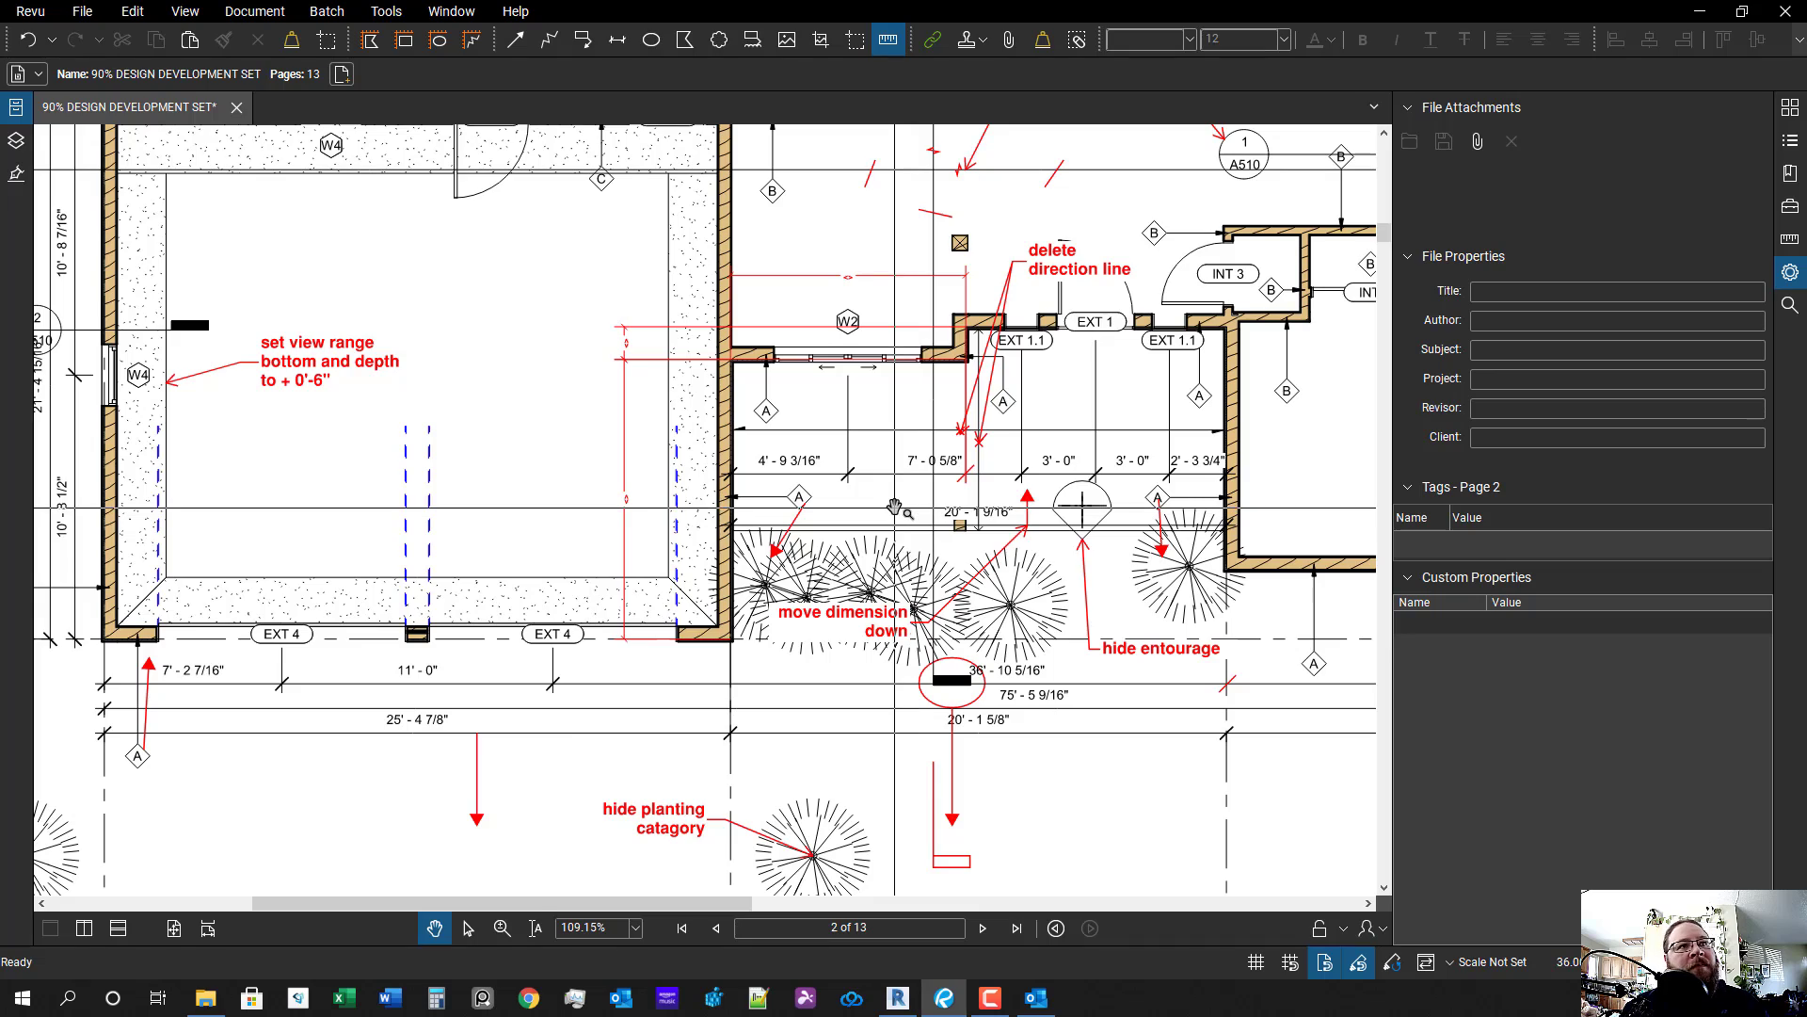
{"action": "scroll", "coordinate": [895, 494], "scroll_direction": "up", "scroll_amount": 1}
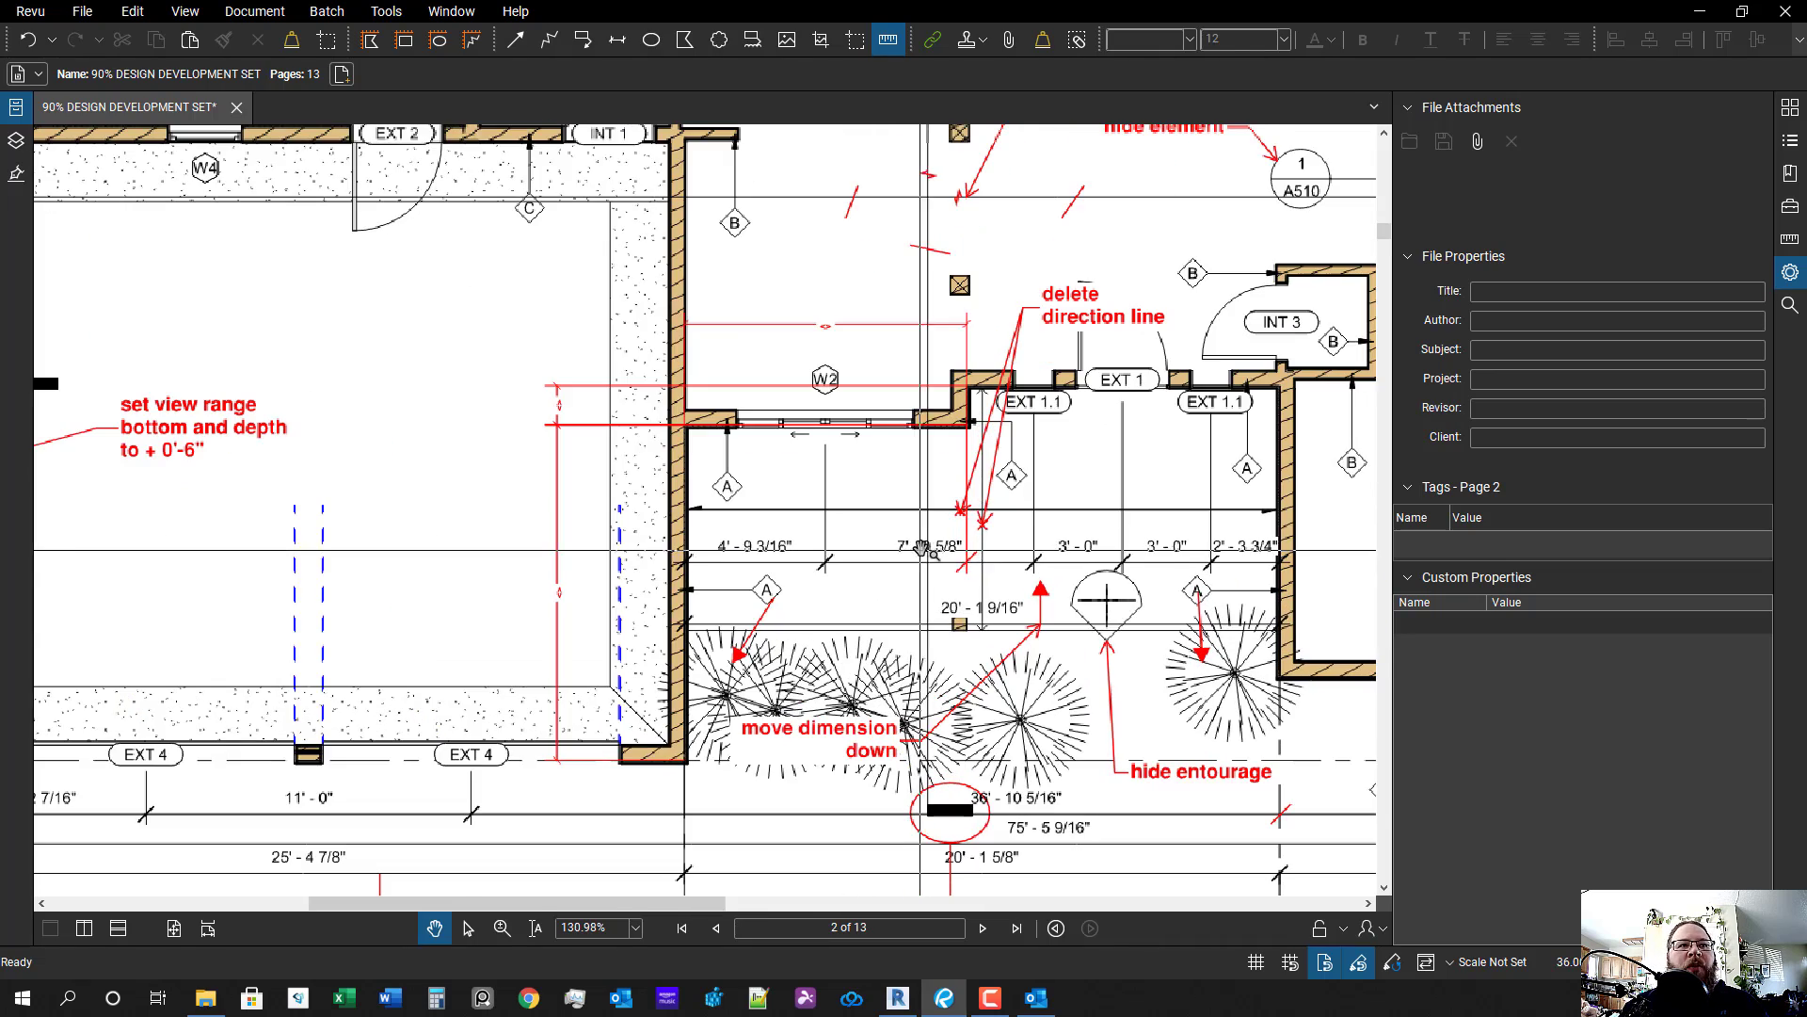
{"action": "scroll", "coordinate": [945, 499], "scroll_direction": "down", "scroll_amount": 2}
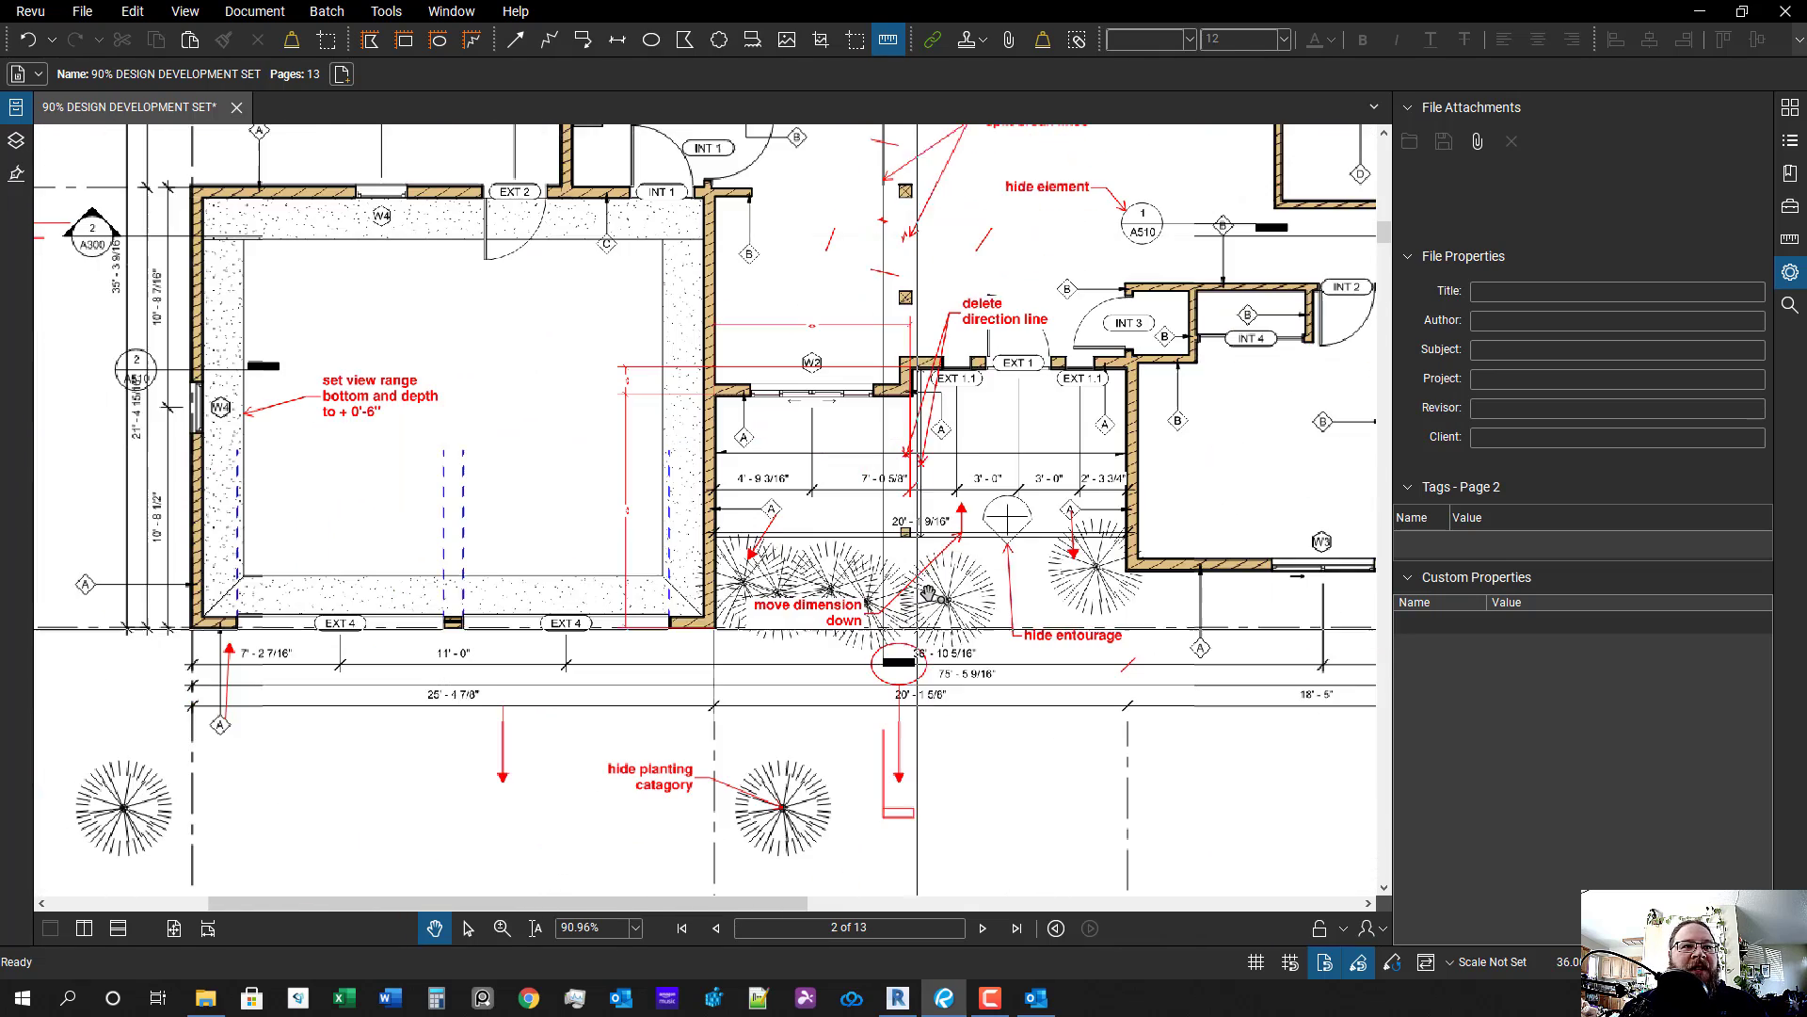
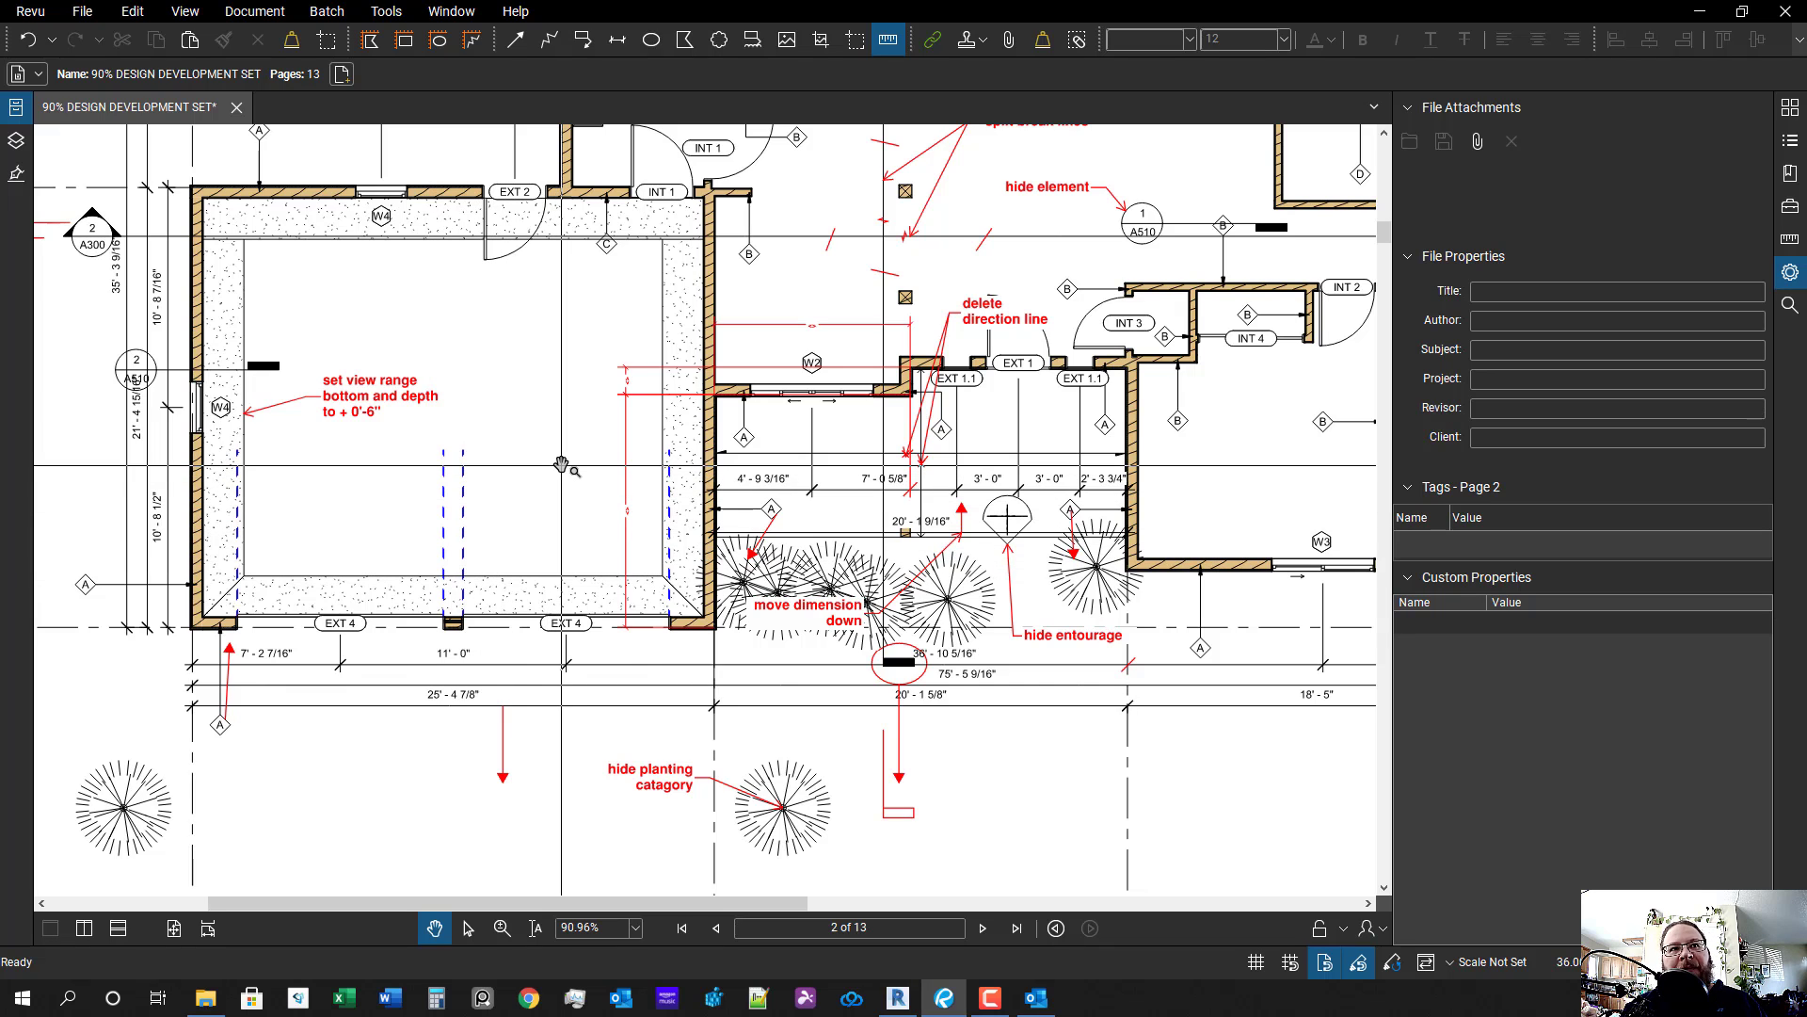
- Review the overall floor plan from grid line 1 to 6, comparing the exterior dimension strings with the markups
{"action": "scroll", "coordinate": [612, 527], "scroll_direction": "up", "scroll_amount": 1}
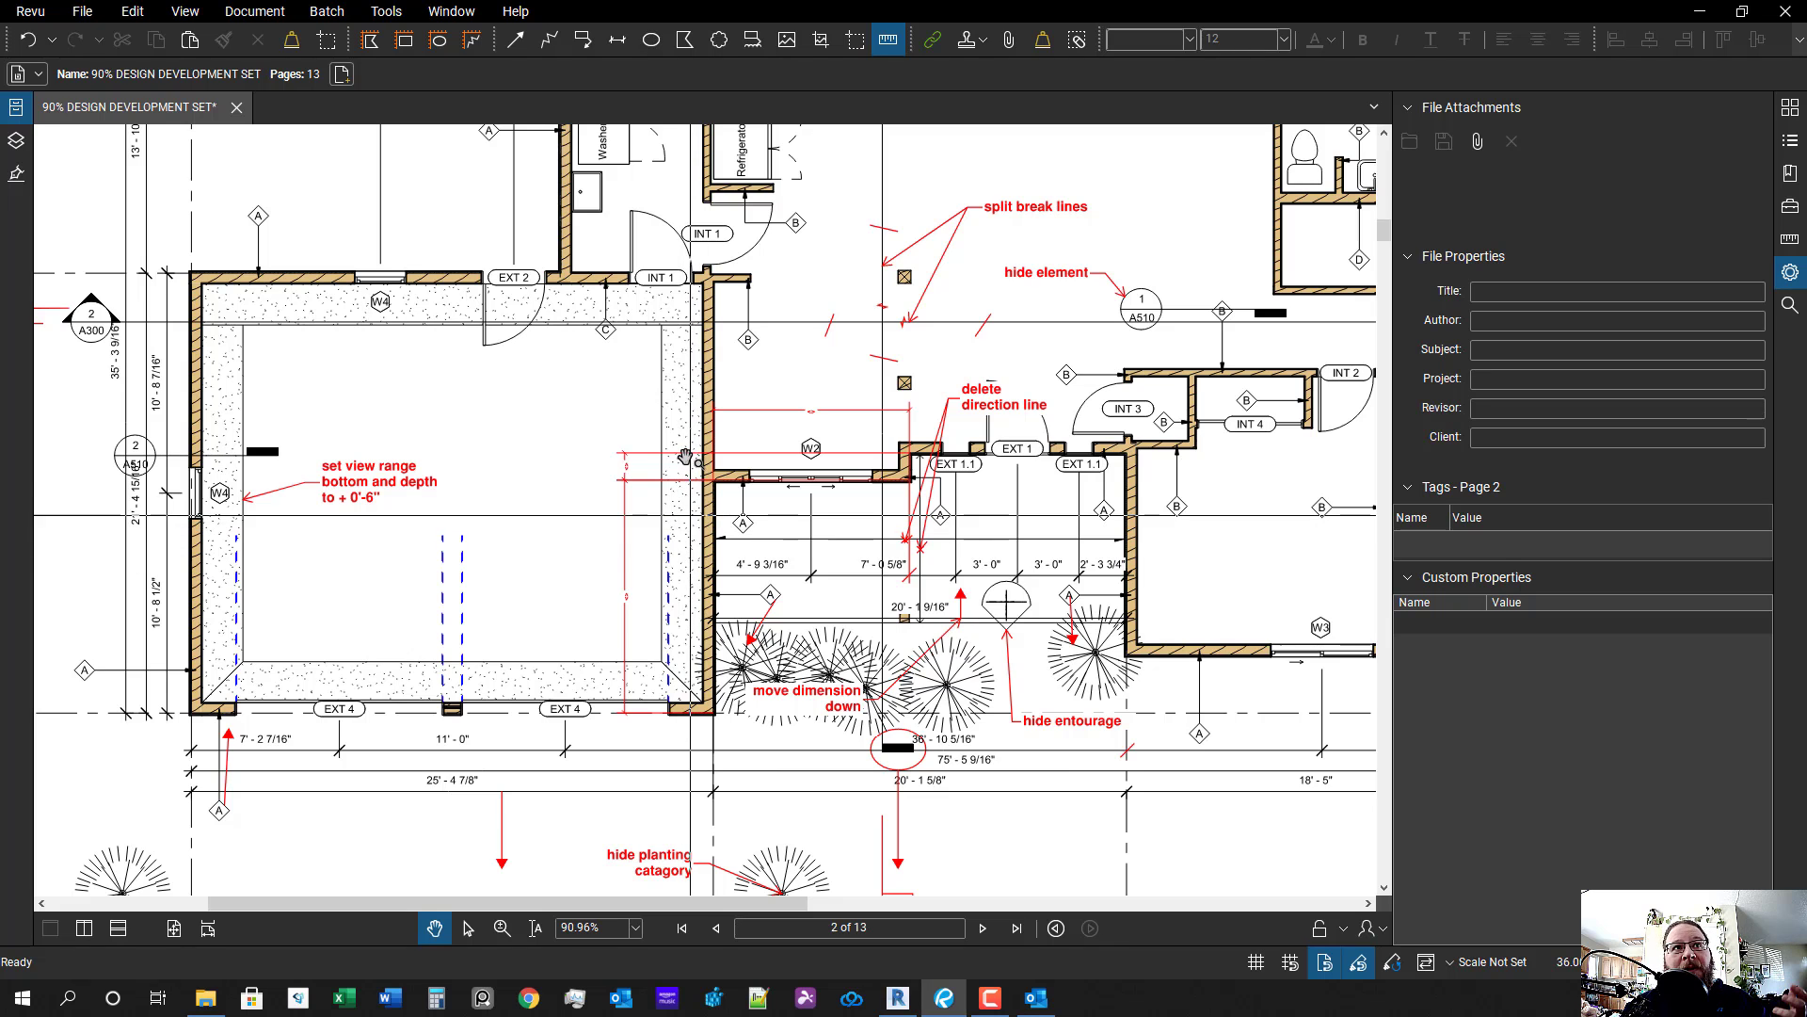
{"action": "scroll", "coordinate": [665, 583], "scroll_direction": "down", "scroll_amount": 1}
{"action": "scroll", "coordinate": [666, 583], "scroll_direction": "down", "scroll_amount": 1}
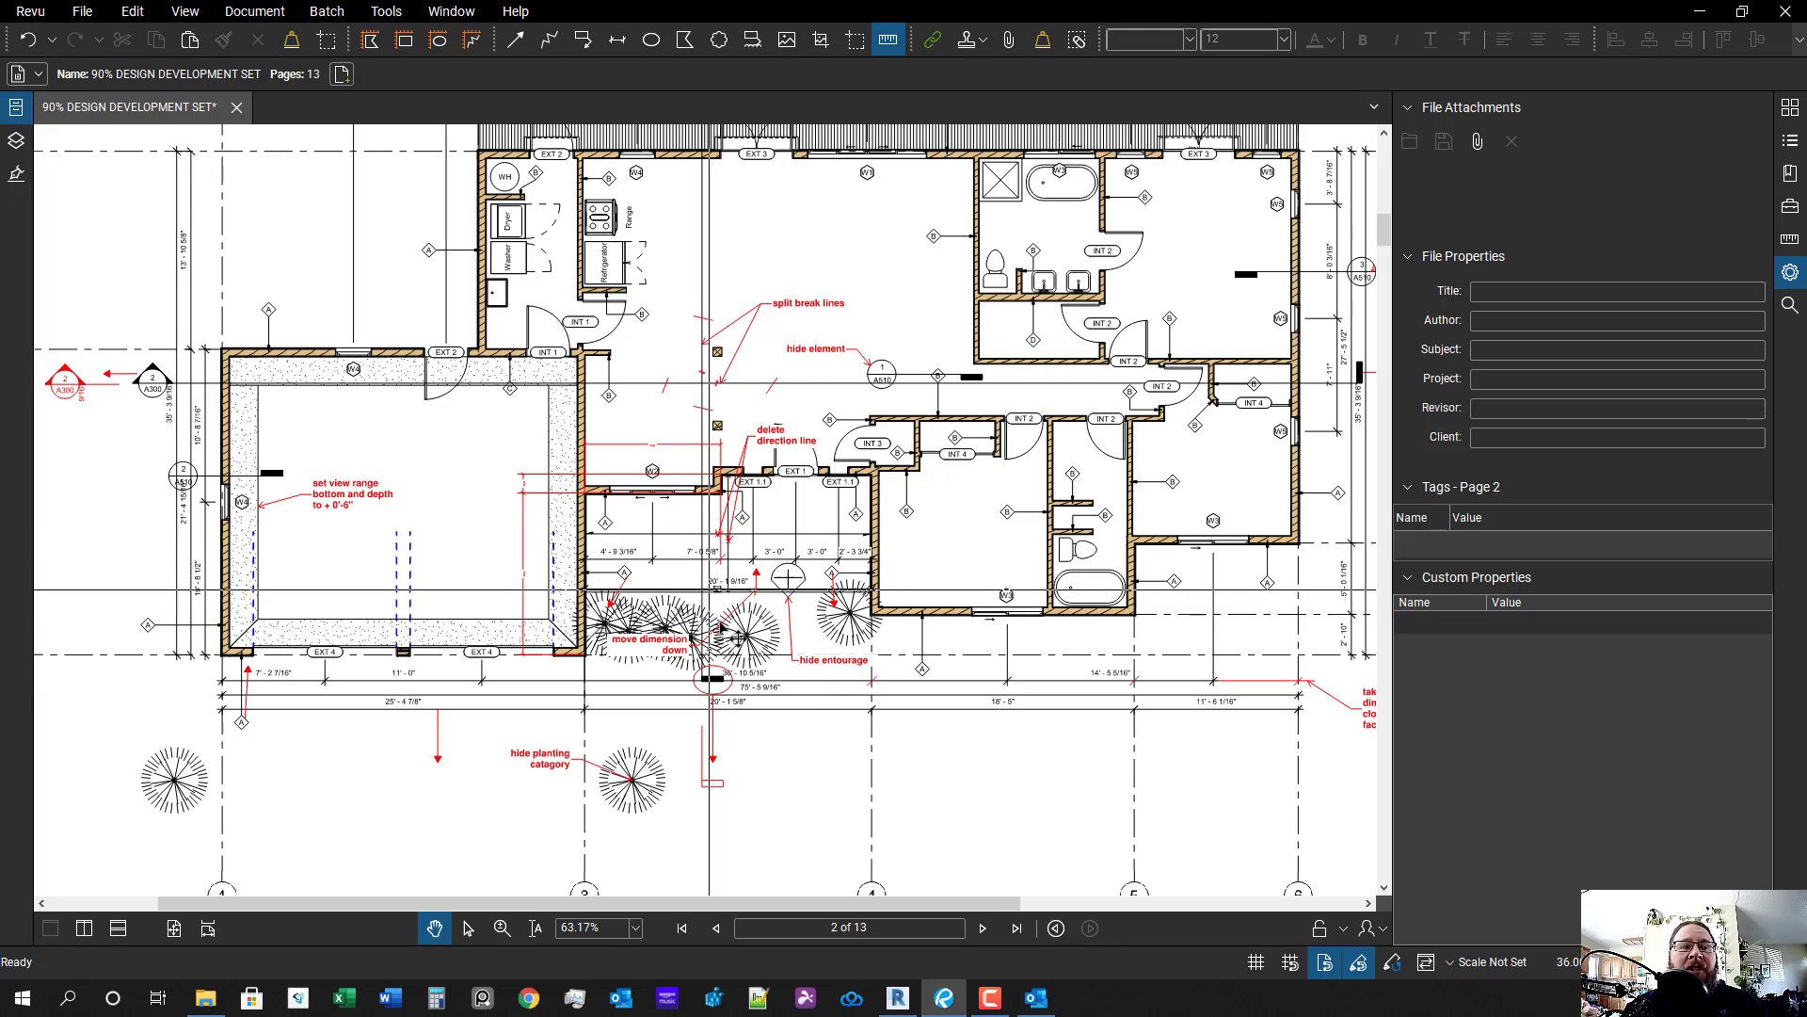
{"action": "left_click_drag", "start_coordinate": [893, 557], "coordinate": [917, 564]}
{"action": "mouse_move", "coordinate": [614, 609]}
{"action": "left_mouse_down"}
{"action": "mouse_move", "coordinate": [825, 593]}
{"action": "mouse_move", "coordinate": [602, 574]}
{"action": "left_mouse_up"}
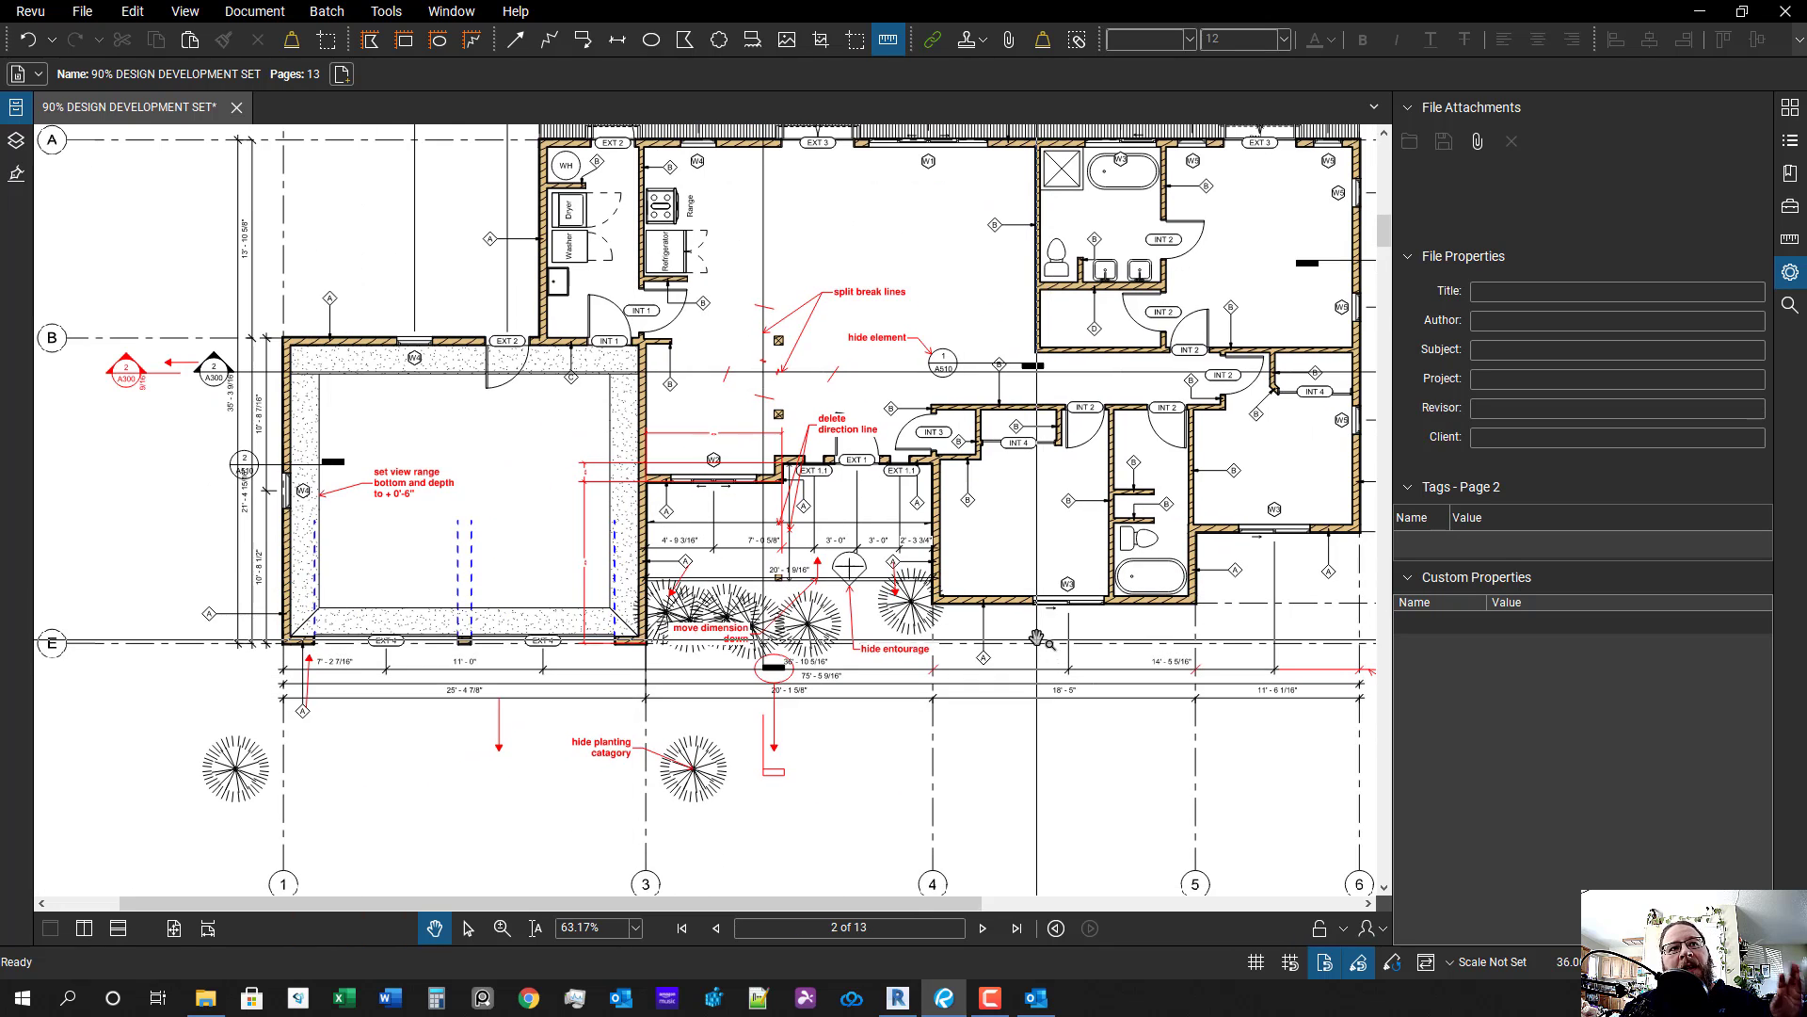
{"action": "left_click_drag", "start_coordinate": [1047, 733], "coordinate": [946, 774]}
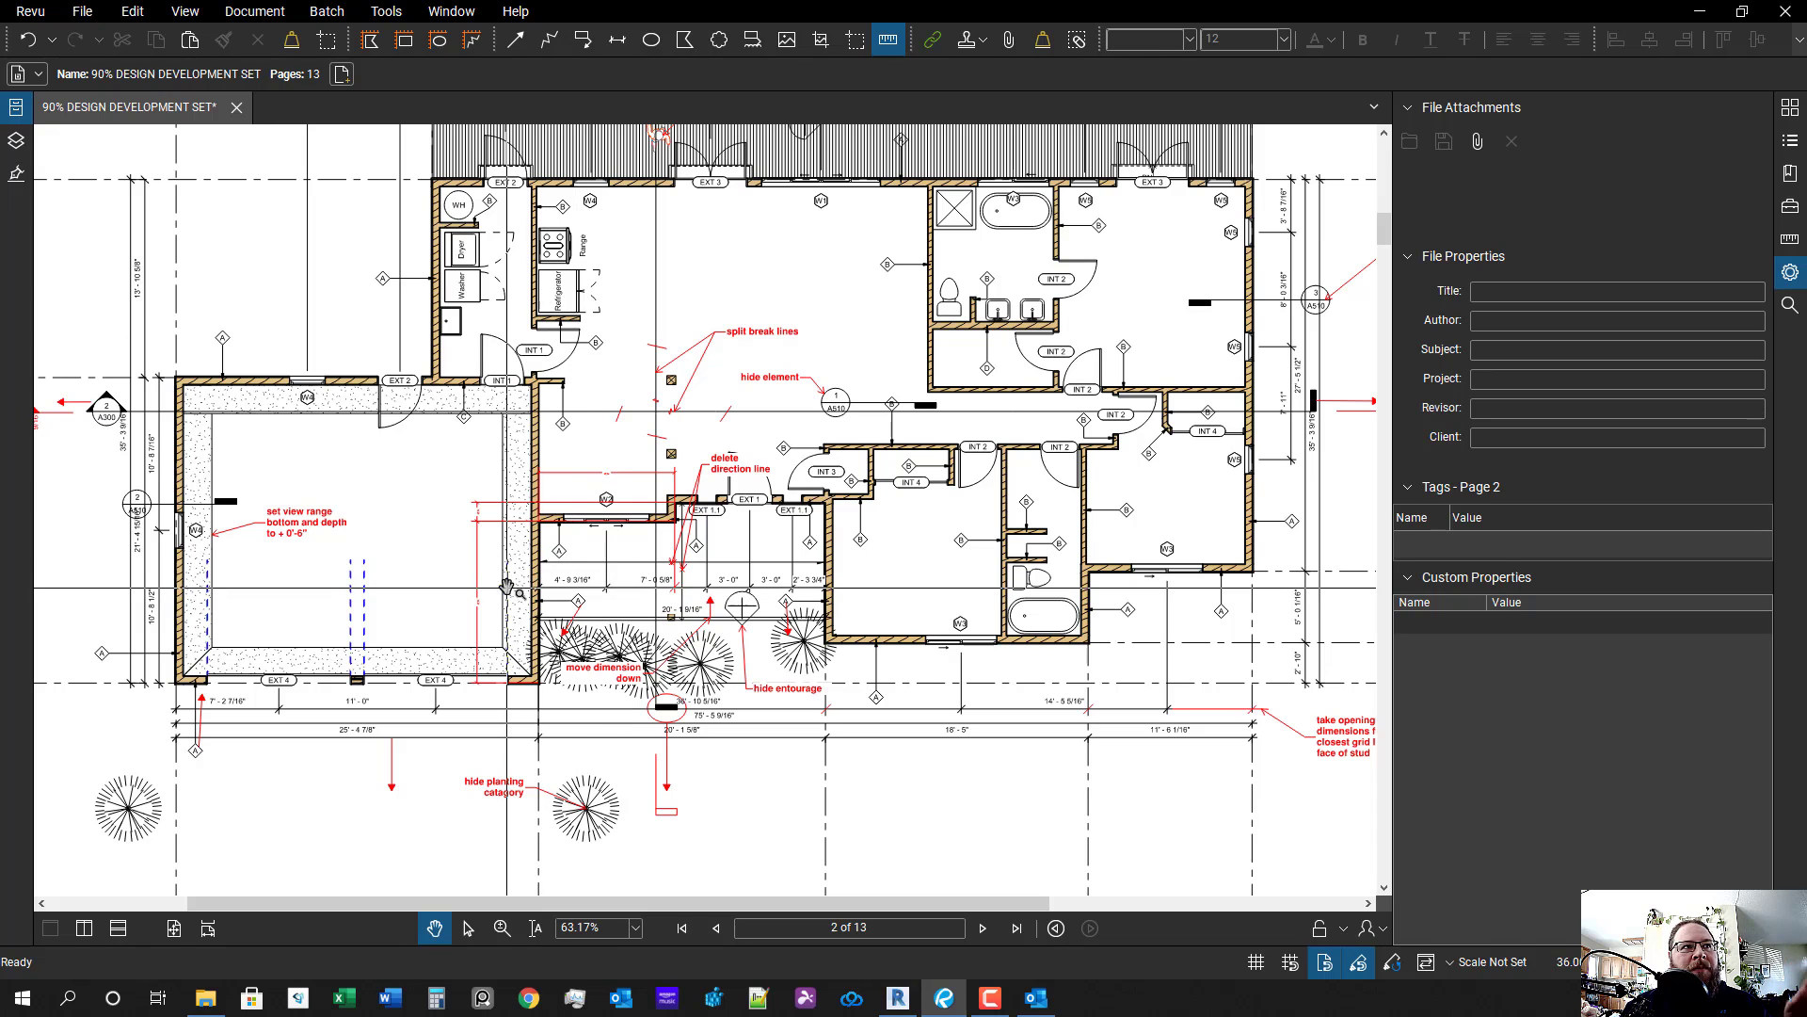
{"action": "left_click_drag", "start_coordinate": [722, 581], "coordinate": [762, 611]}
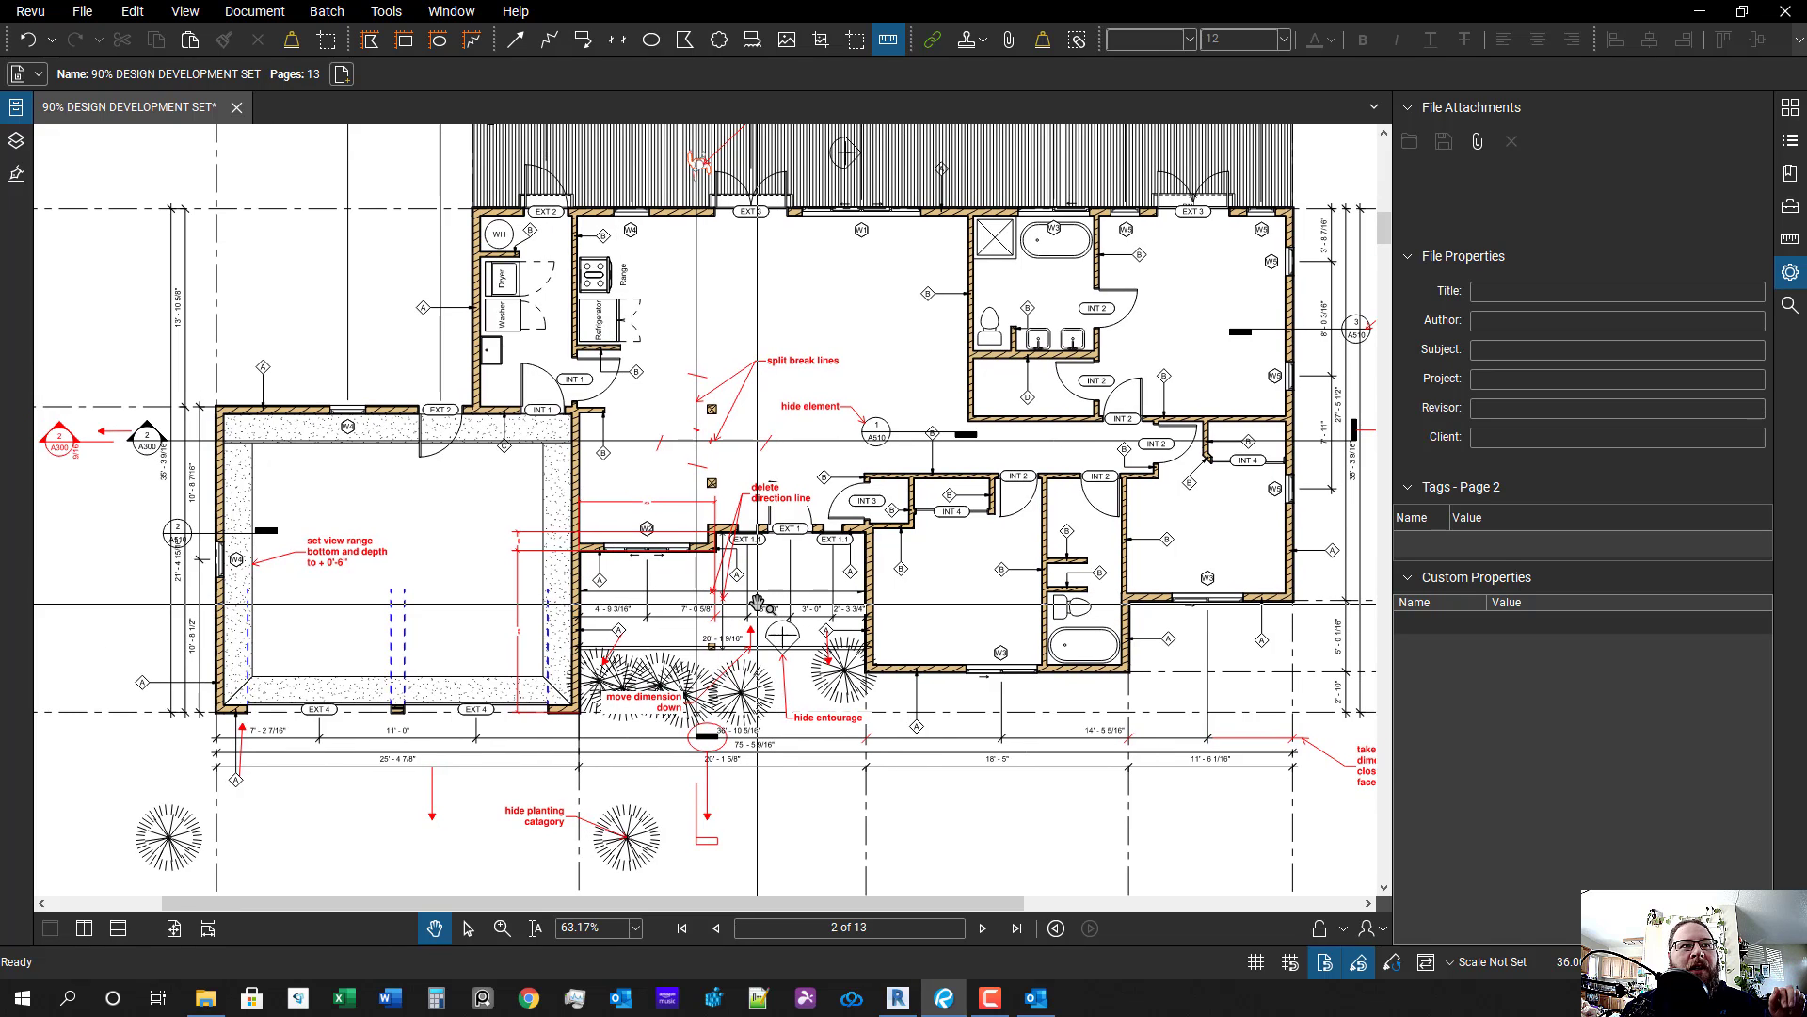
{"action": "scroll", "coordinate": [750, 610], "scroll_direction": "left", "scroll_amount": 5}
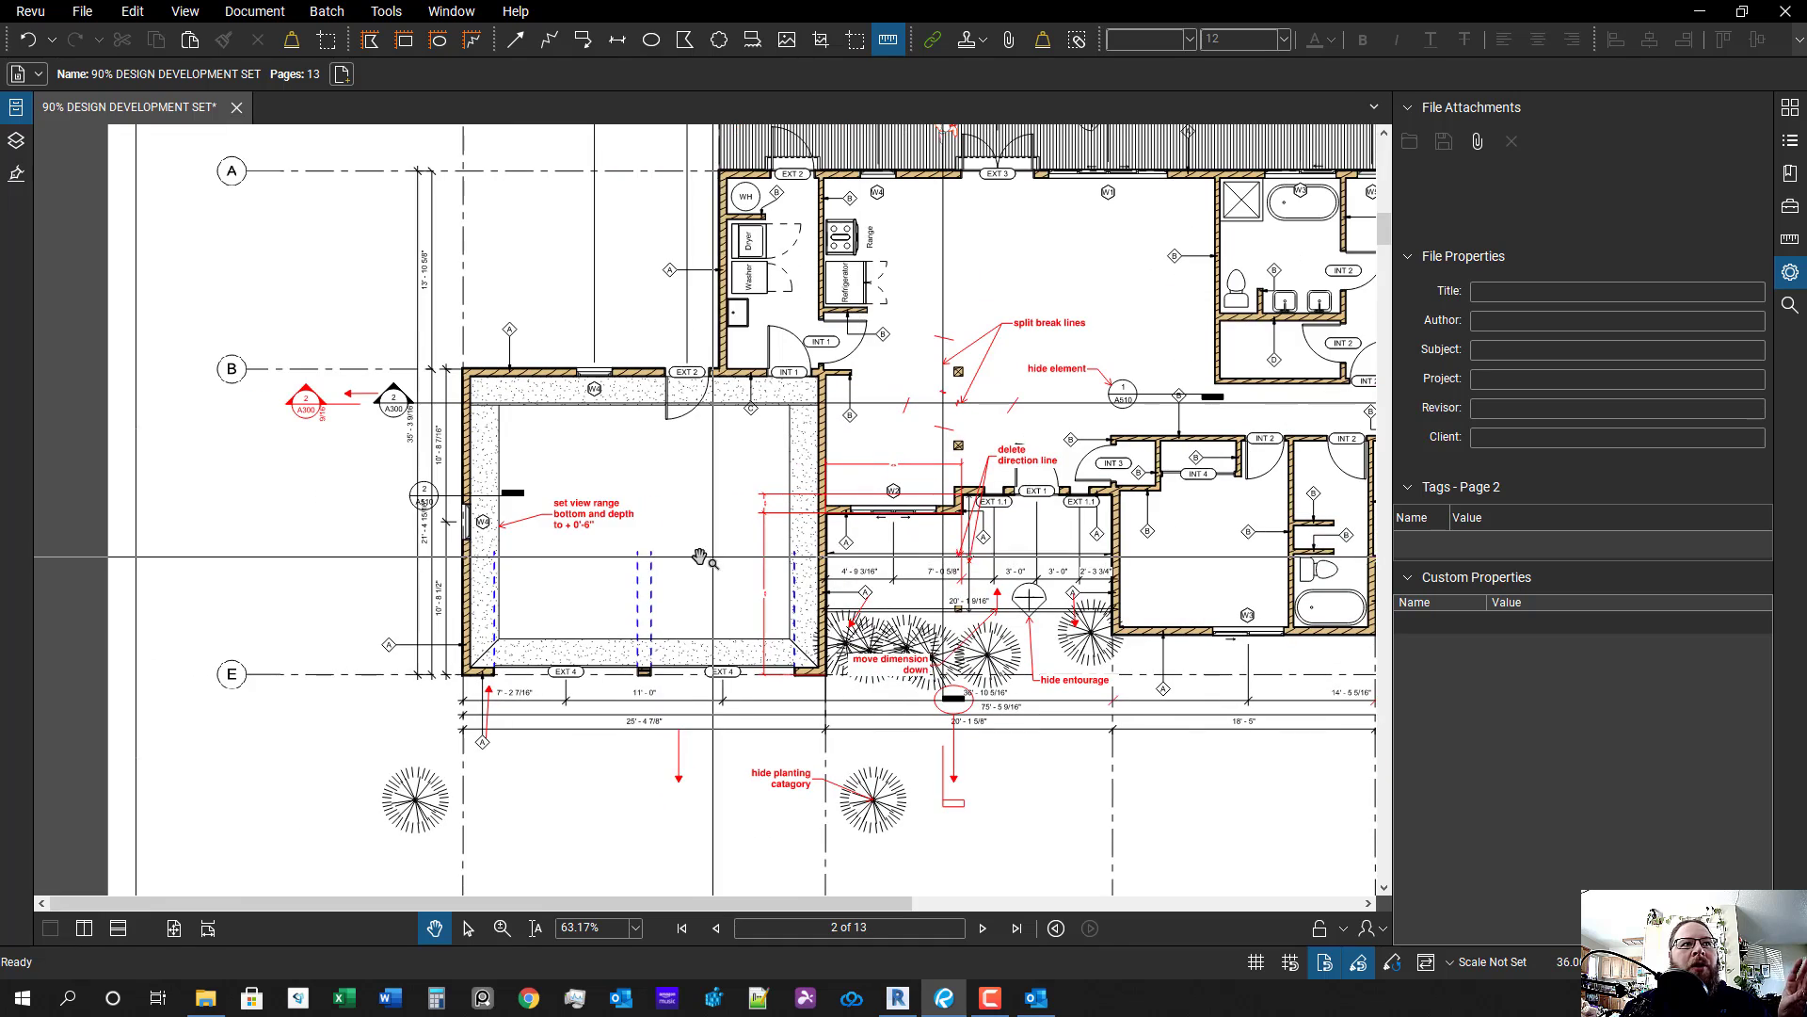
{"action": "left_click_drag", "start_coordinate": [725, 551], "coordinate": [443, 631]}
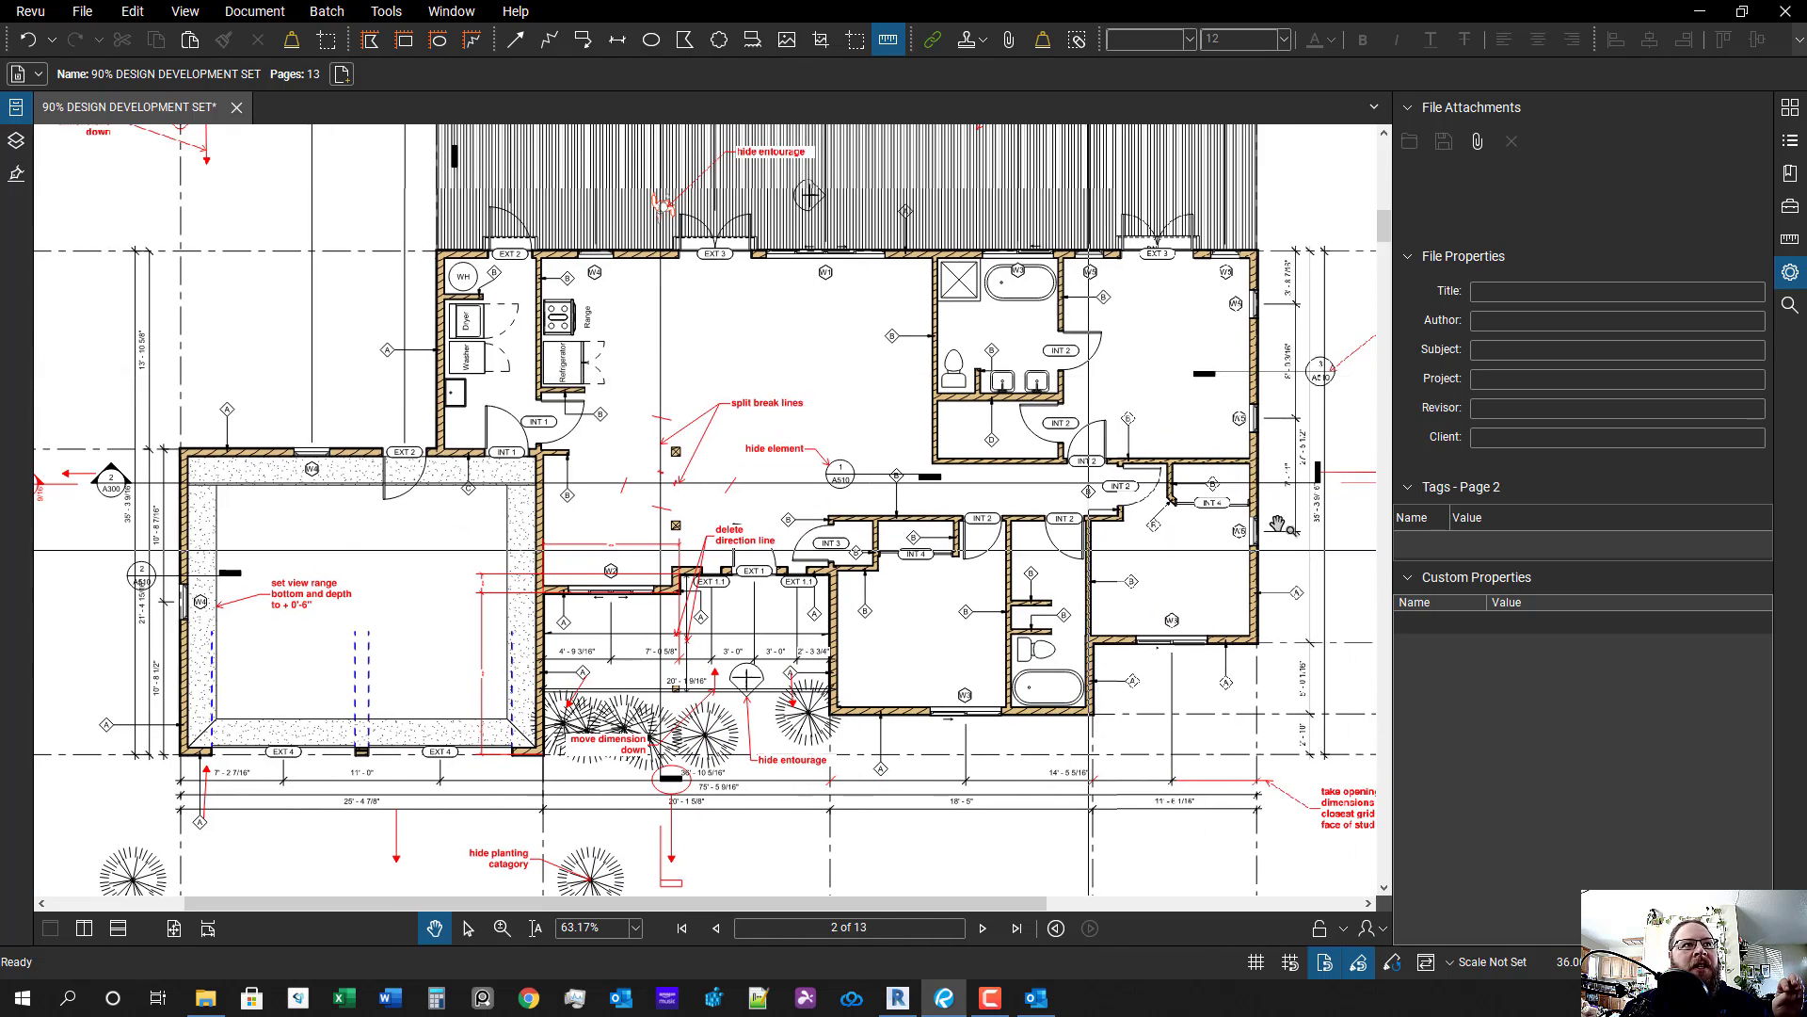
{"action": "scroll", "coordinate": [698, 283], "scroll_direction": "left", "scroll_amount": 2}
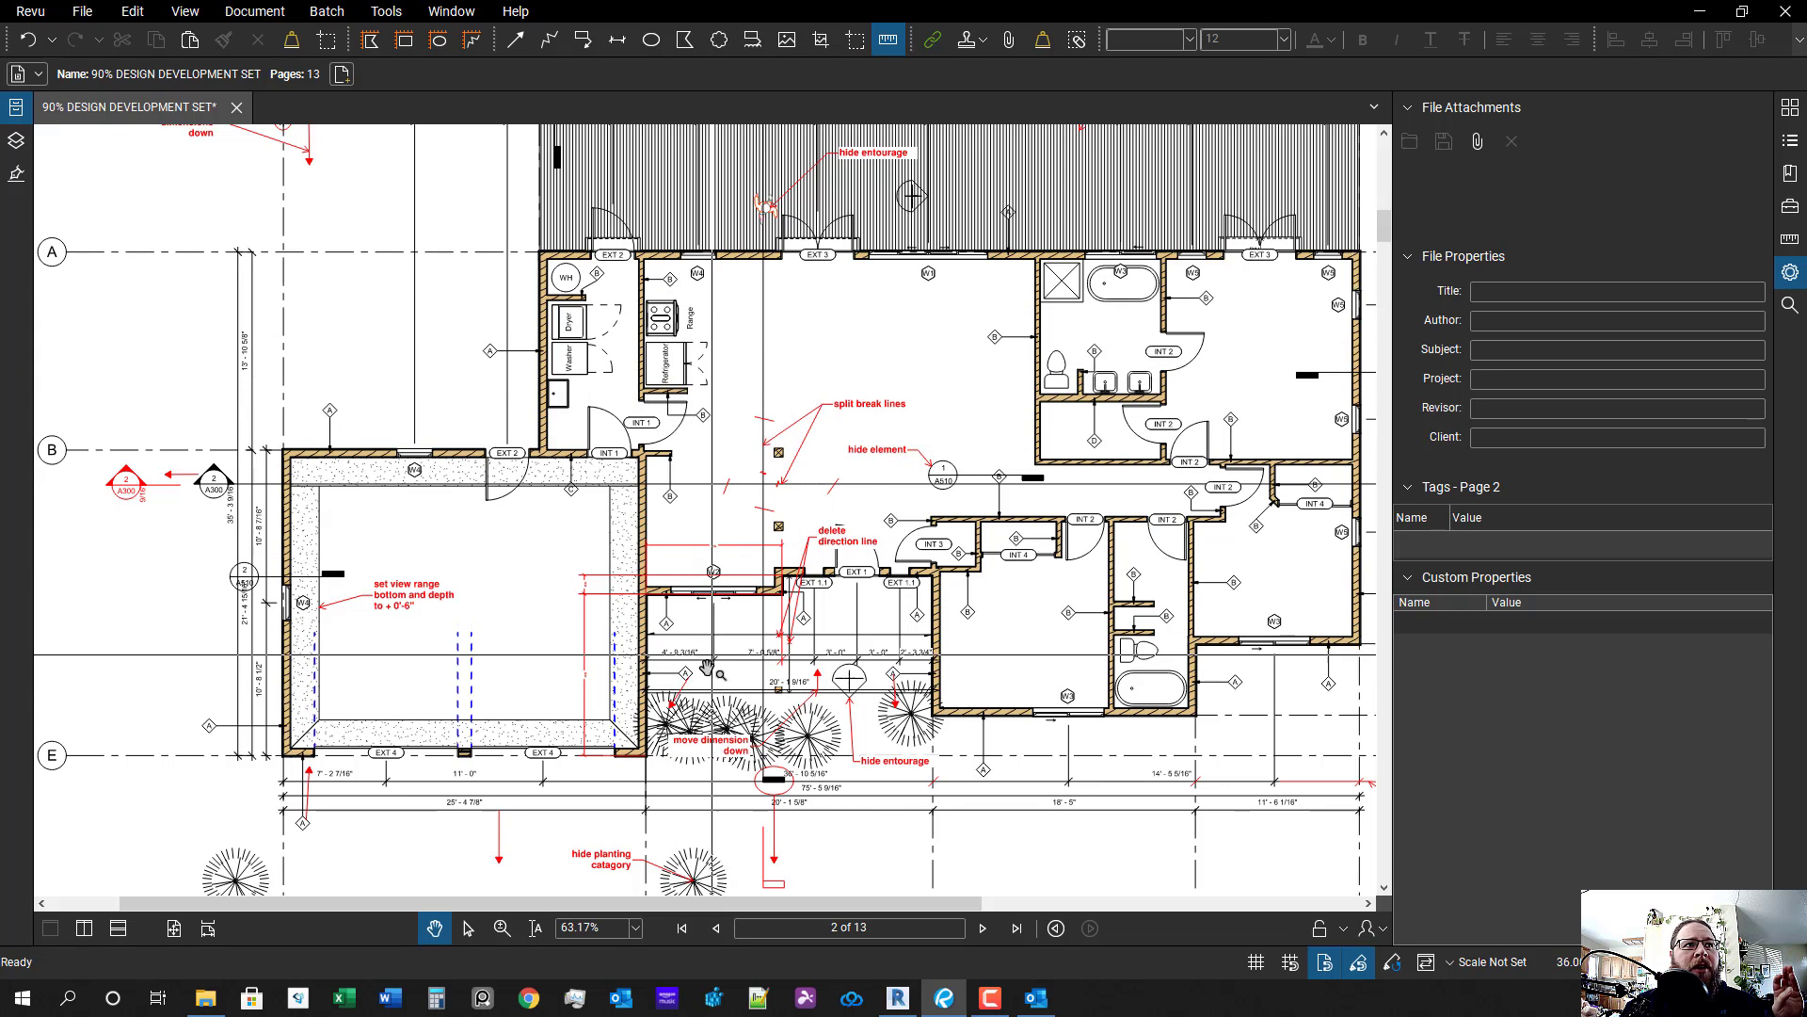
{"action": "left_click_drag", "start_coordinate": [612, 681], "coordinate": [725, 626]}
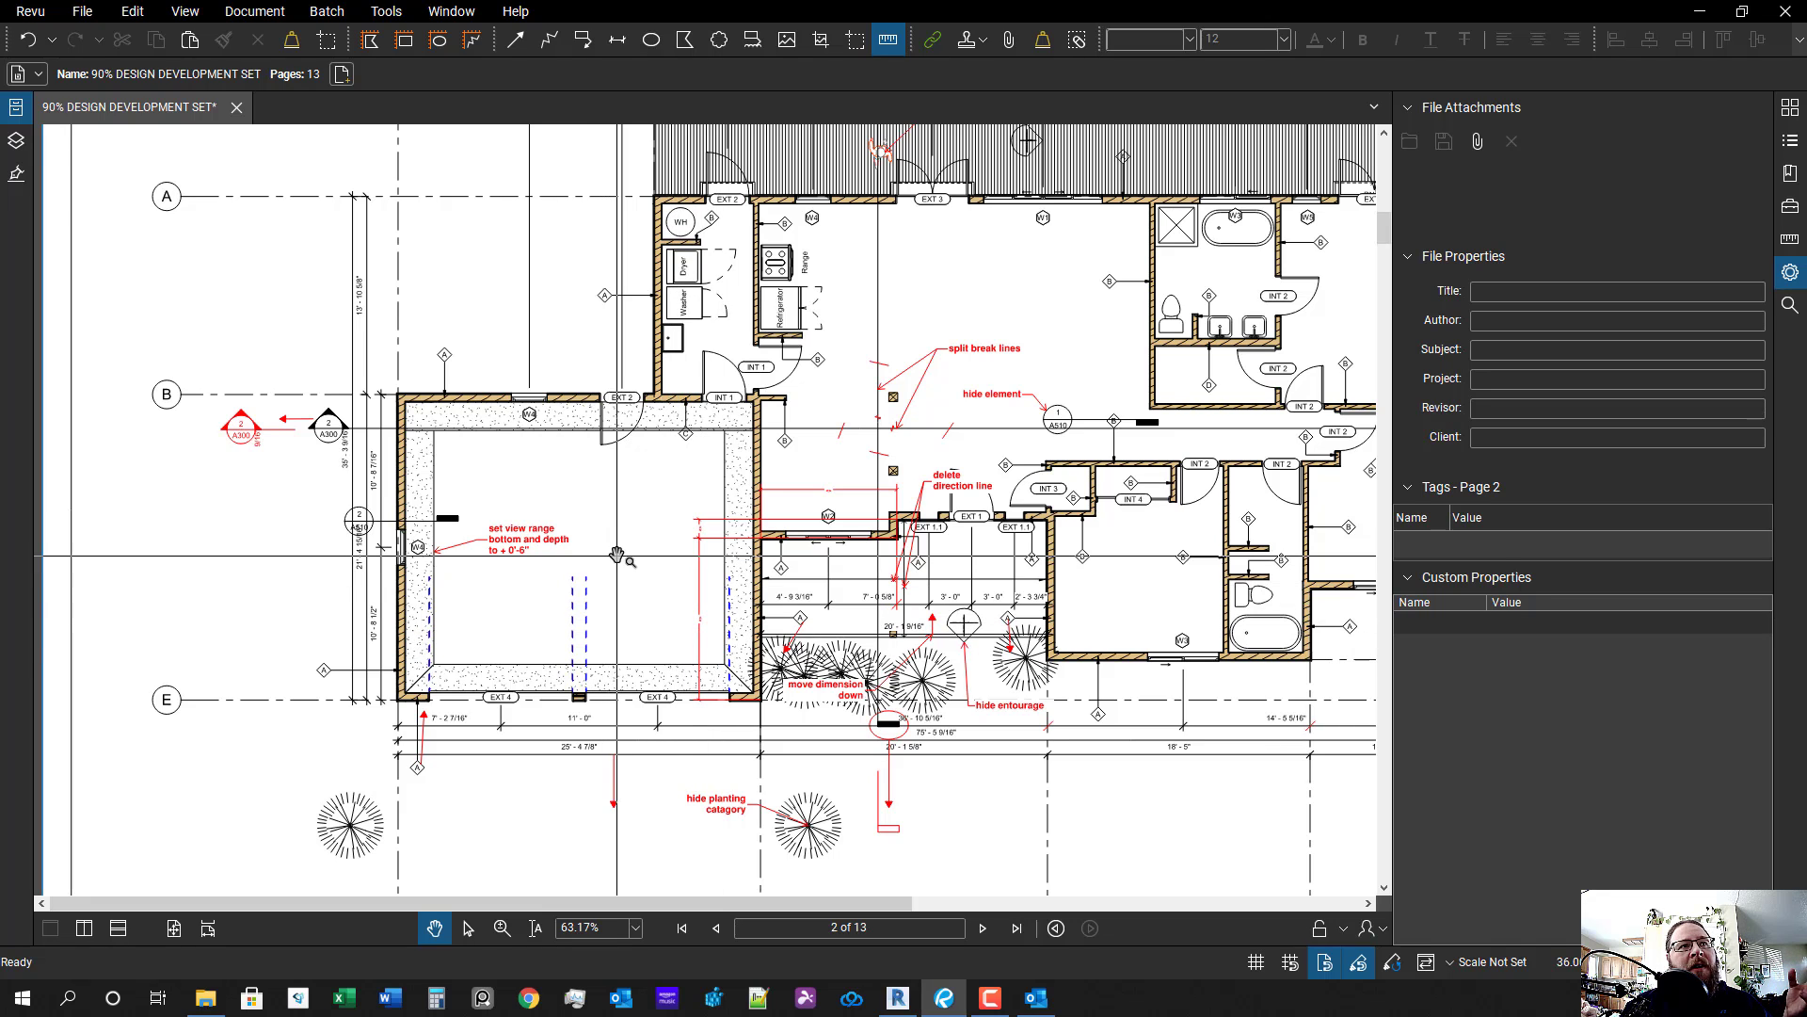
- Paste a copy of the red tick on the exterior dimension line at grid line 3, aligned with the existing tick below
{"action": "scroll", "coordinate": [623, 602], "scroll_direction": "down", "scroll_amount": 1}
{"action": "scroll", "coordinate": [623, 603], "scroll_direction": "left", "scroll_amount": 1}
{"action": "scroll", "coordinate": [612, 744], "scroll_direction": "up", "scroll_amount": 1}
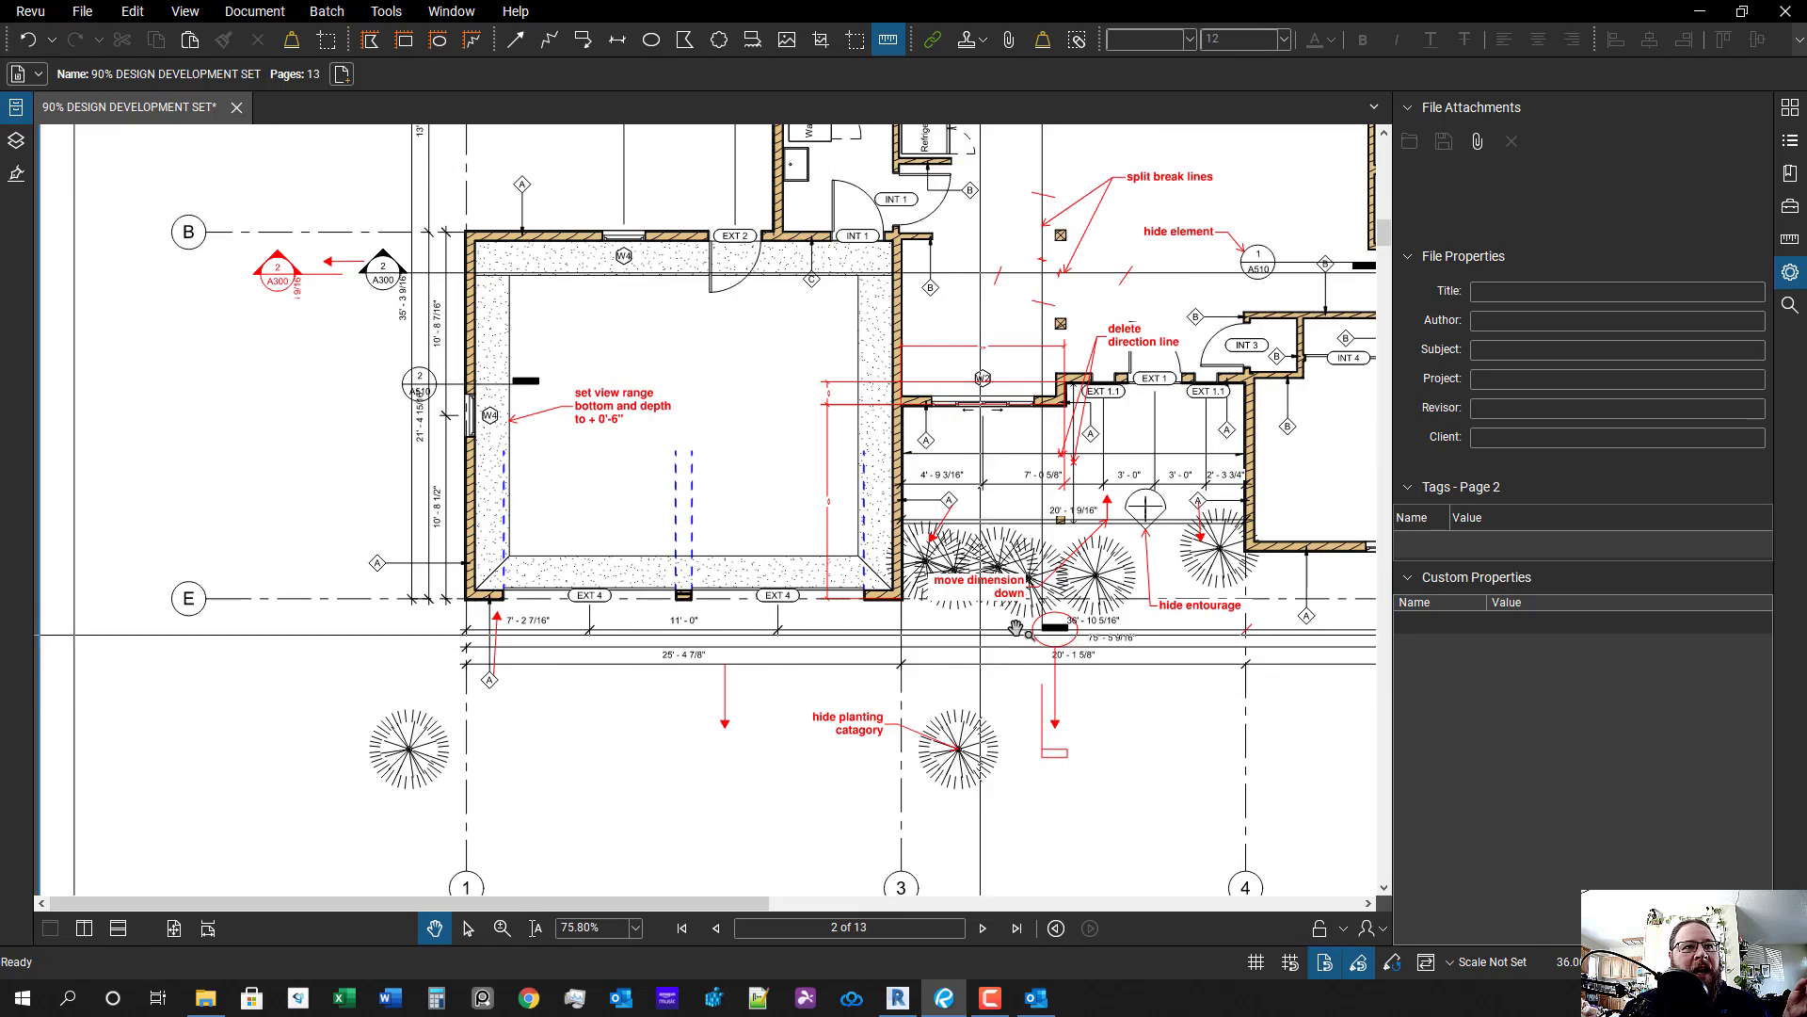
{"action": "scroll", "coordinate": [818, 640], "scroll_direction": "up", "scroll_amount": 3}
{"action": "left_click", "coordinate": [818, 641]}
{"action": "scroll", "coordinate": [819, 640], "scroll_direction": "up", "scroll_amount": 3}
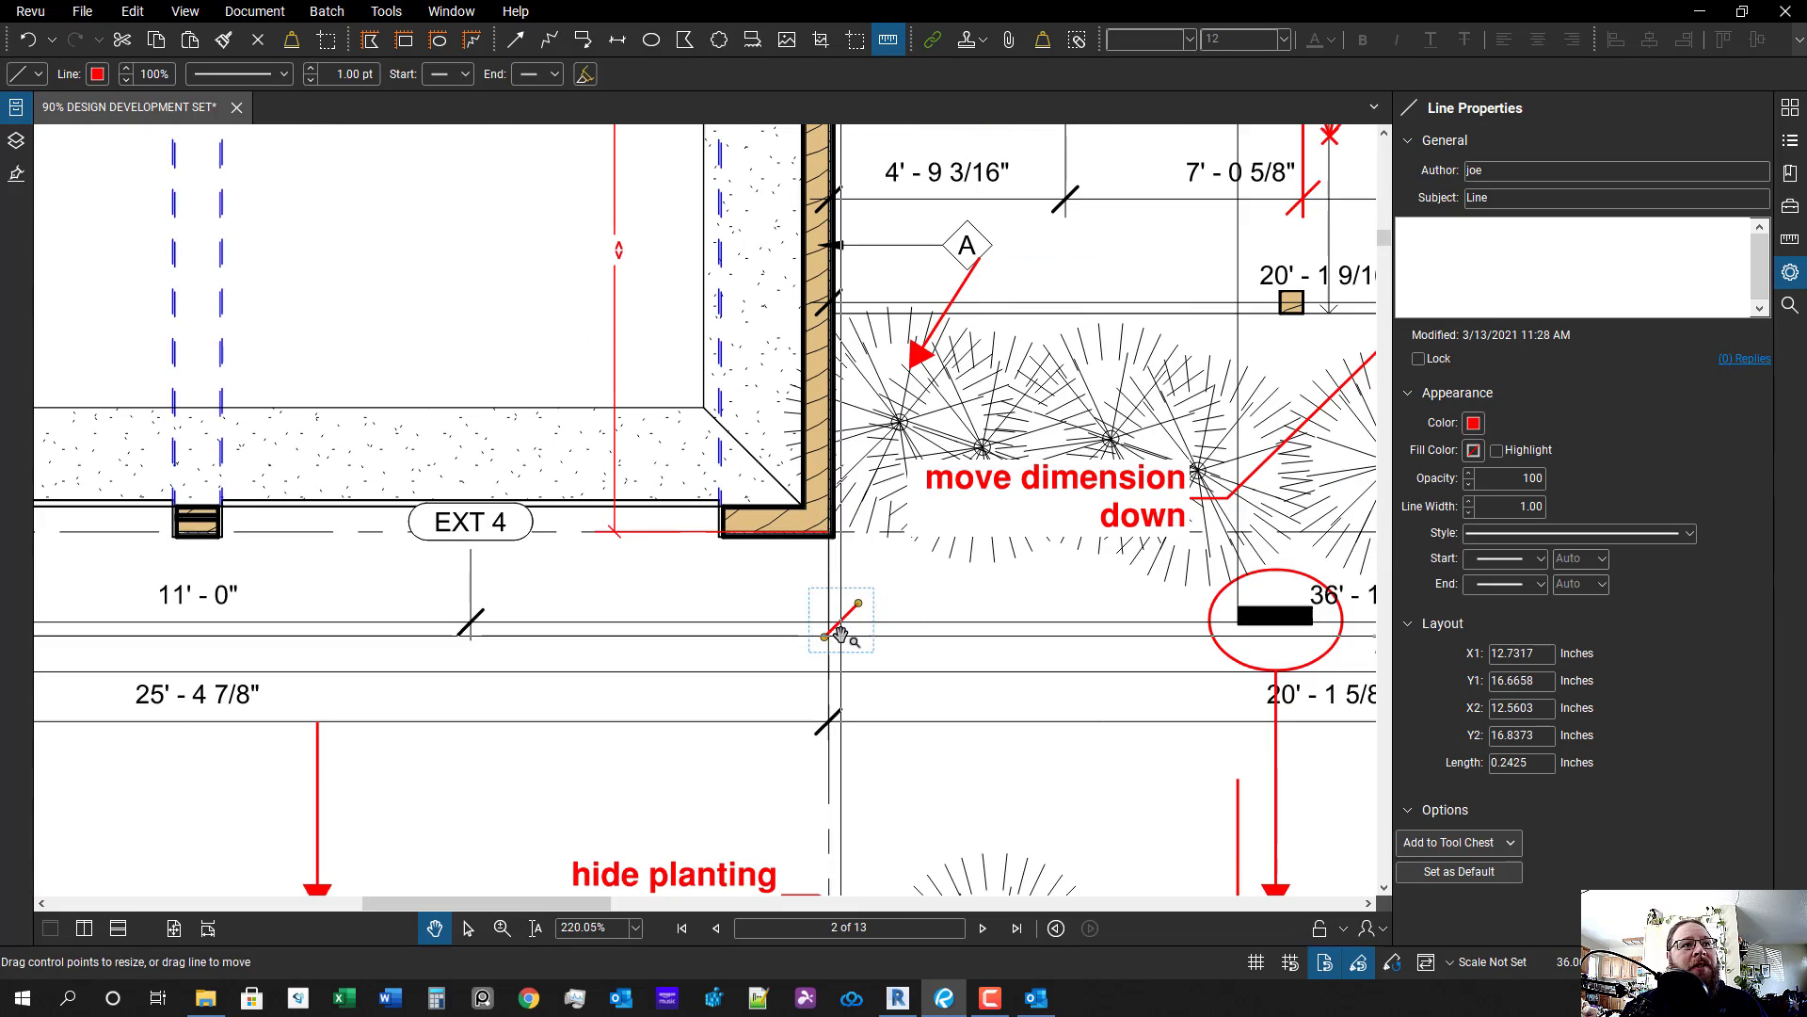
{"action": "scroll", "coordinate": [840, 629], "scroll_direction": "up", "scroll_amount": 3}
{"action": "left_click_drag", "start_coordinate": [843, 617], "coordinate": [829, 622]}
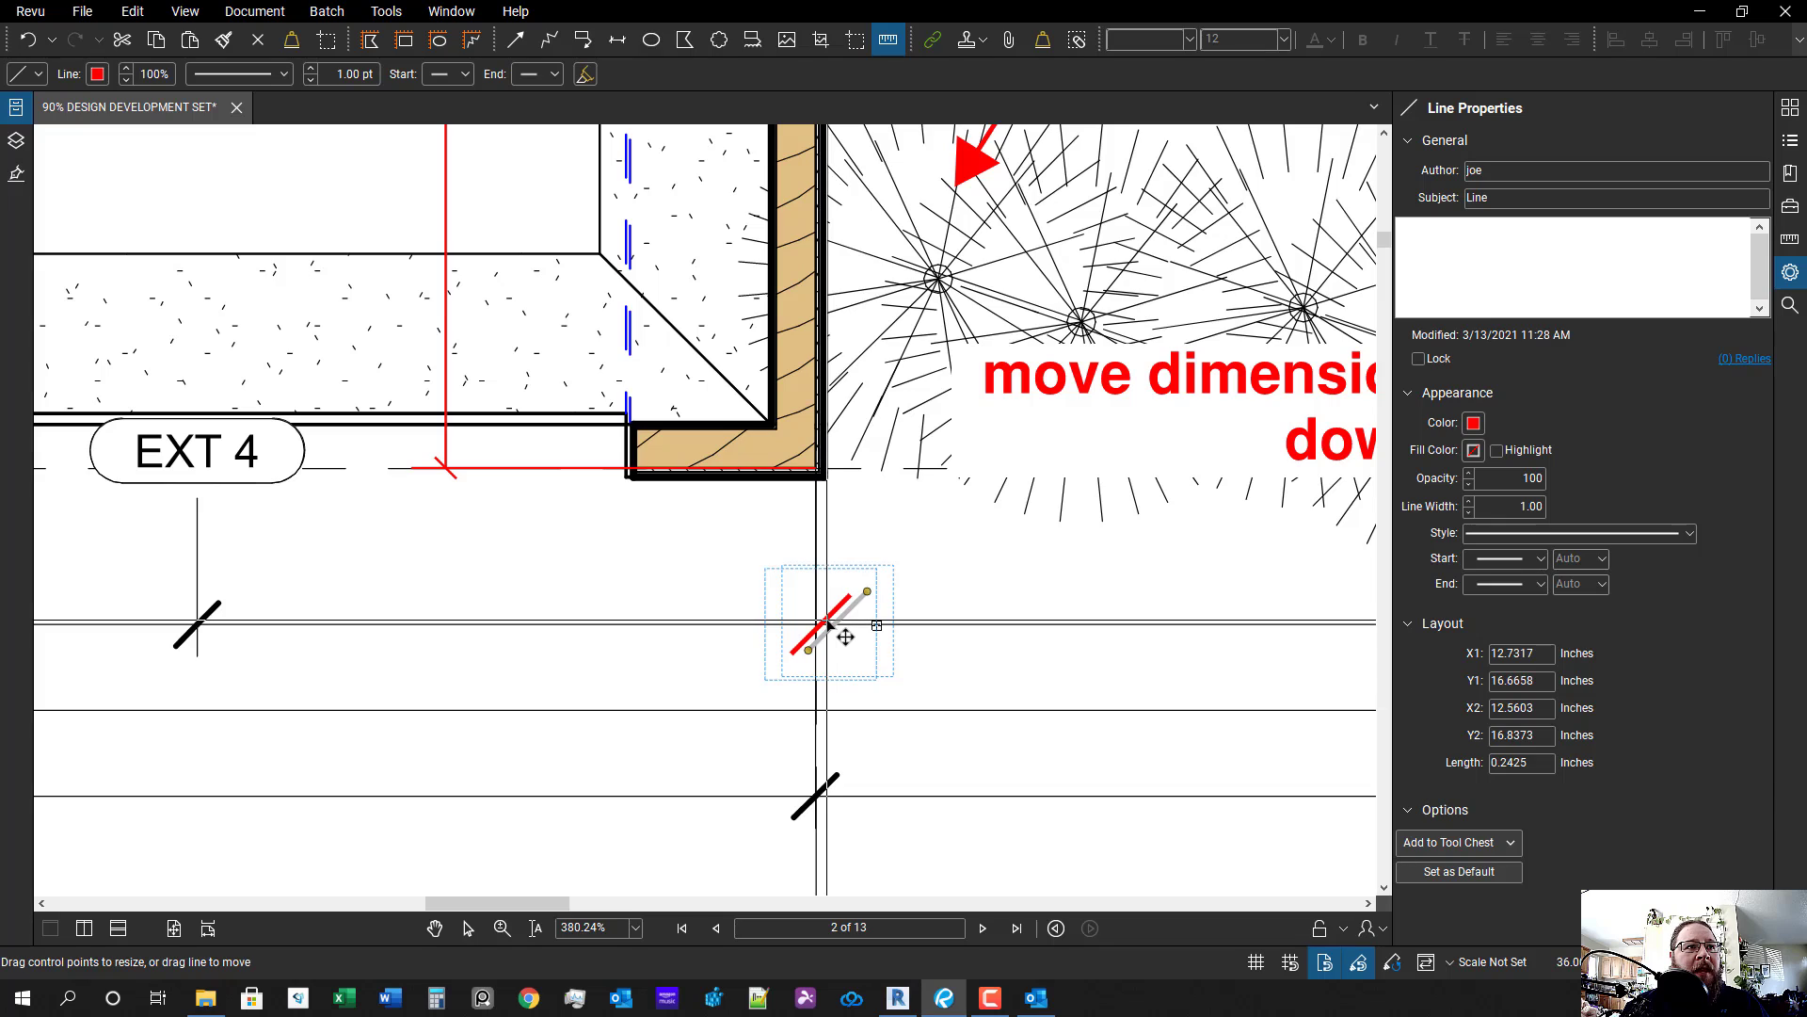
{"action": "left_click", "coordinate": [905, 688]}
{"action": "scroll", "coordinate": [905, 688], "scroll_direction": "down", "scroll_amount": 4}
{"action": "mouse_move", "coordinate": [904, 688]}
{"action": "left_mouse_down"}
{"action": "mouse_move", "coordinate": [872, 734]}
{"action": "mouse_move", "coordinate": [1013, 613]}
{"action": "mouse_move", "coordinate": [722, 587]}
{"action": "left_mouse_up"}
{"action": "scroll", "coordinate": [1013, 613], "scroll_direction": "down", "scroll_amount": 2}
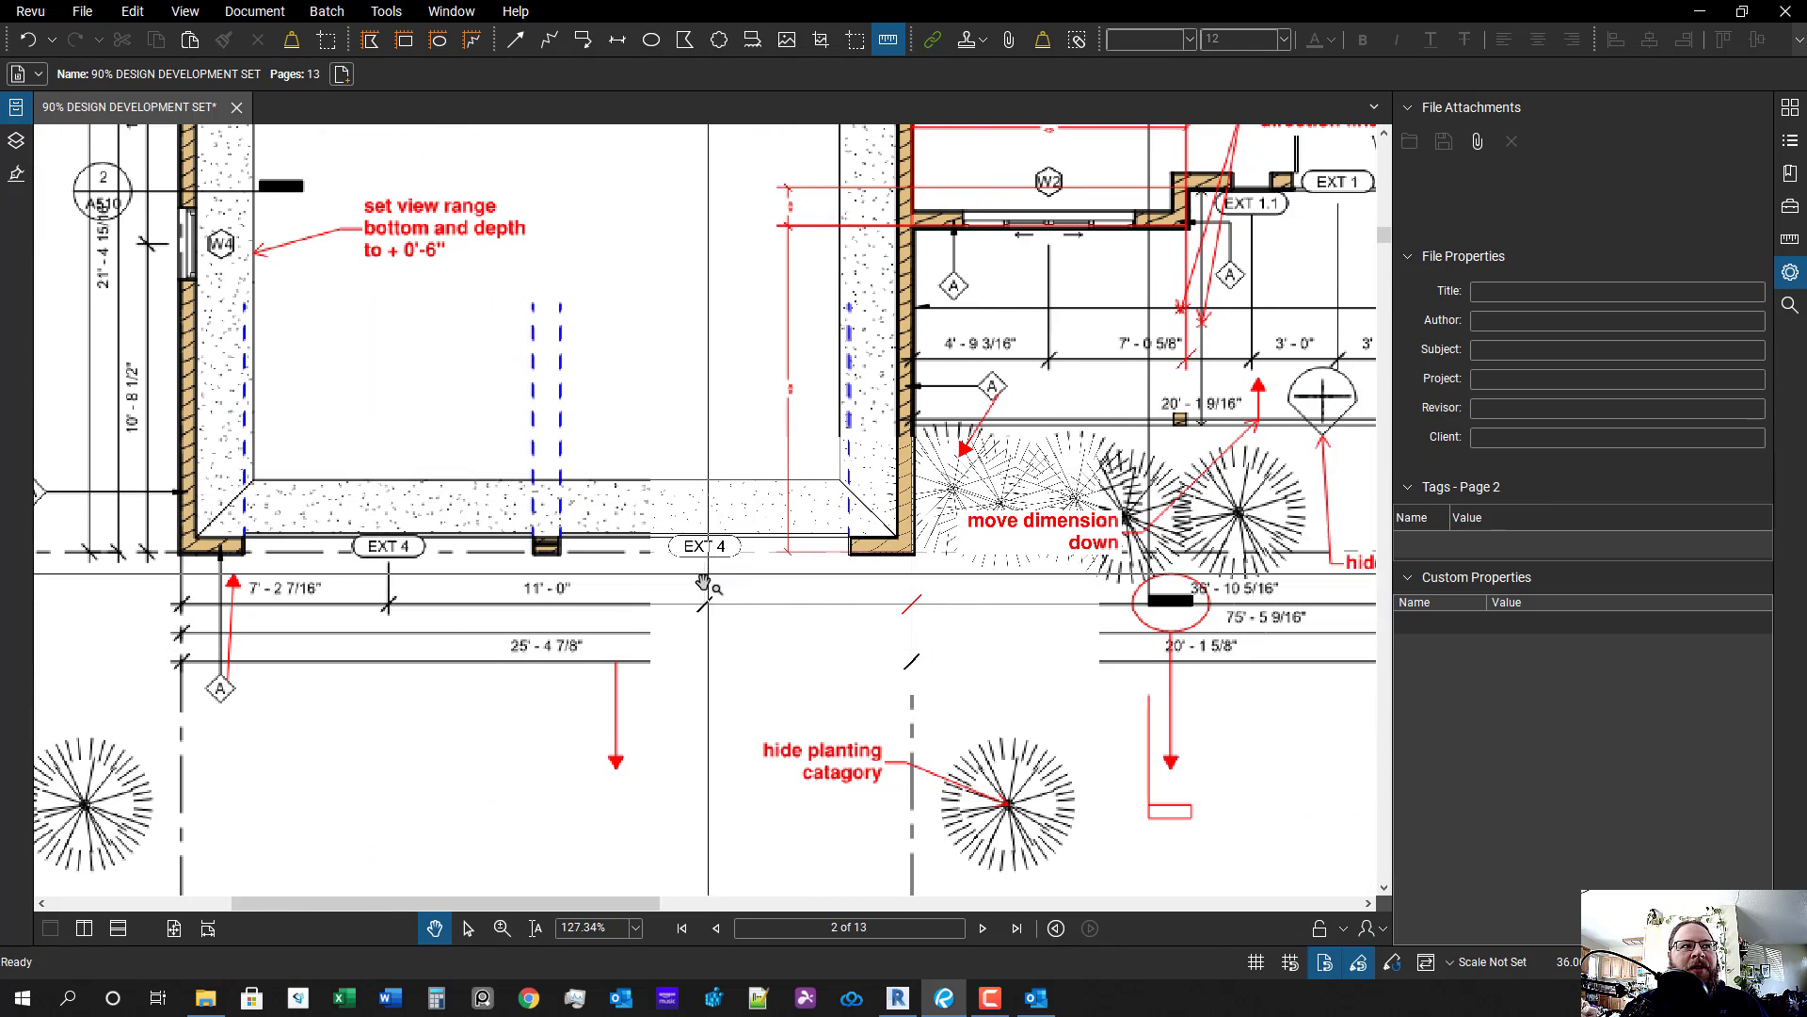
{"action": "left_click_drag", "start_coordinate": [1000, 491], "coordinate": [784, 634]}
{"action": "scroll", "coordinate": [883, 402], "scroll_direction": "up", "scroll_amount": 2}
{"action": "left_click_drag", "start_coordinate": [992, 379], "coordinate": [745, 433]}
{"action": "scroll", "coordinate": [838, 427], "scroll_direction": "down", "scroll_amount": 1}
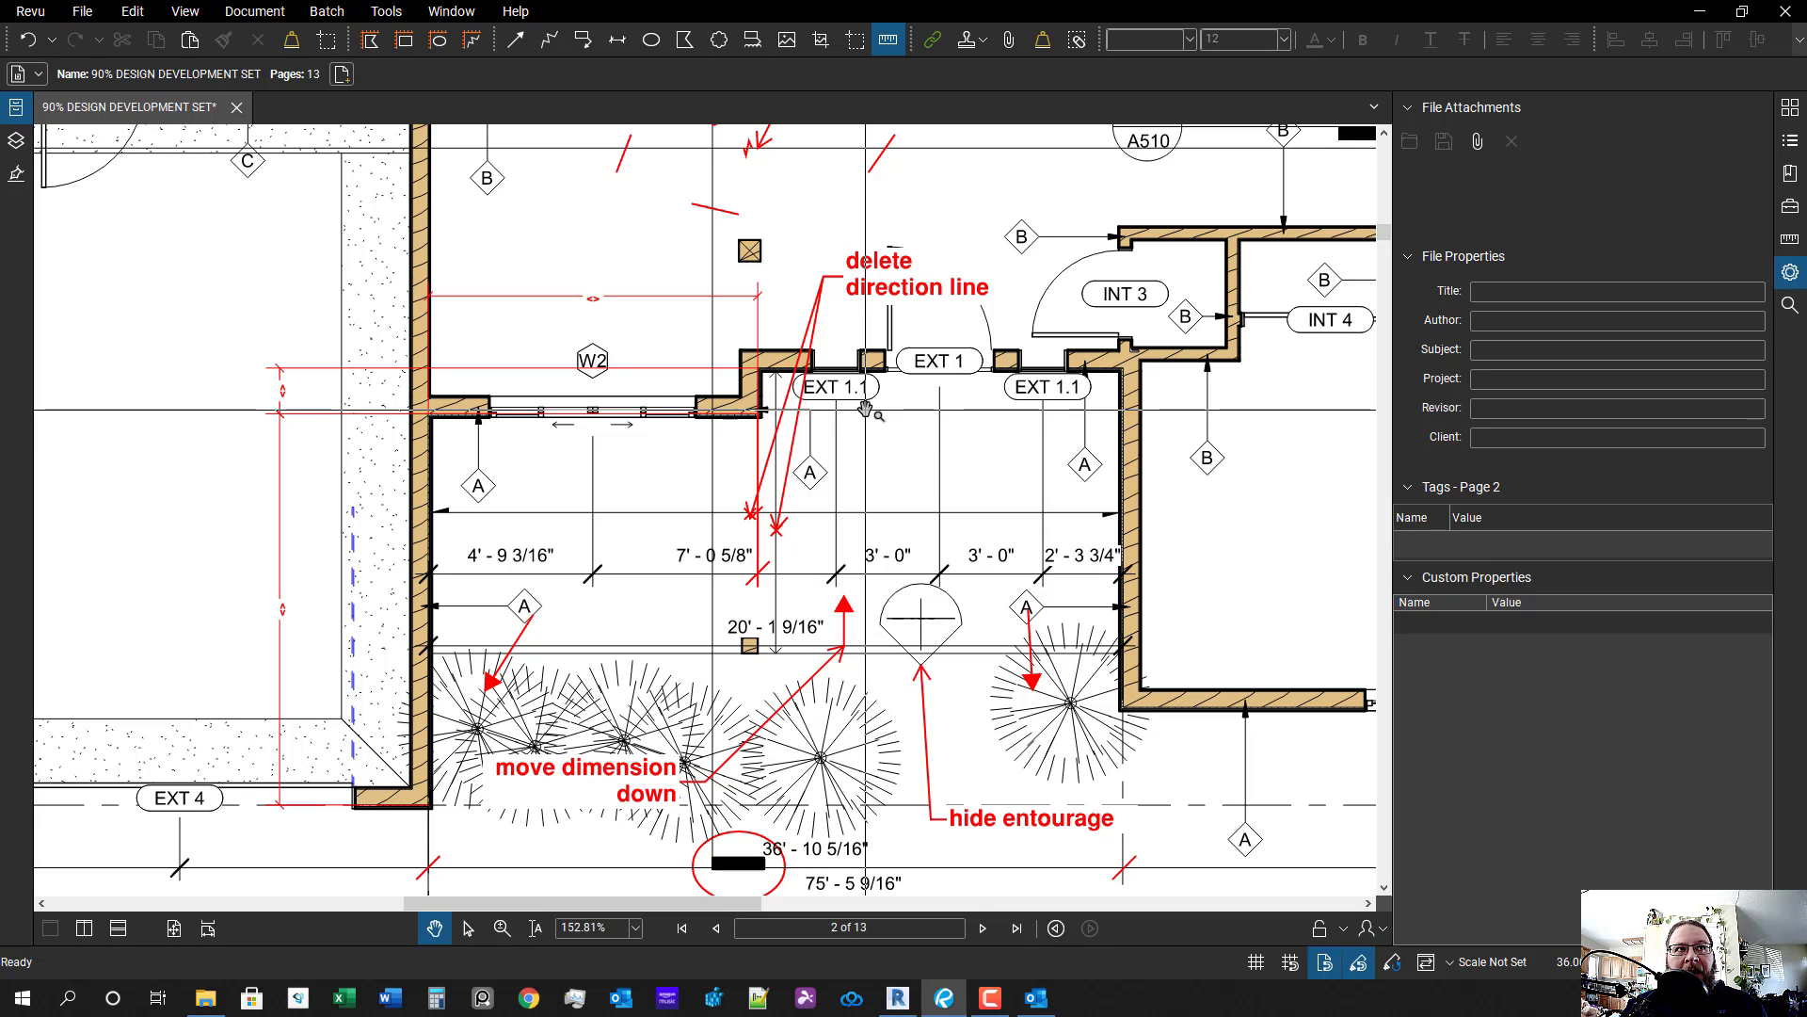
{"action": "scroll", "coordinate": [918, 543], "scroll_direction": "down", "scroll_amount": 2}
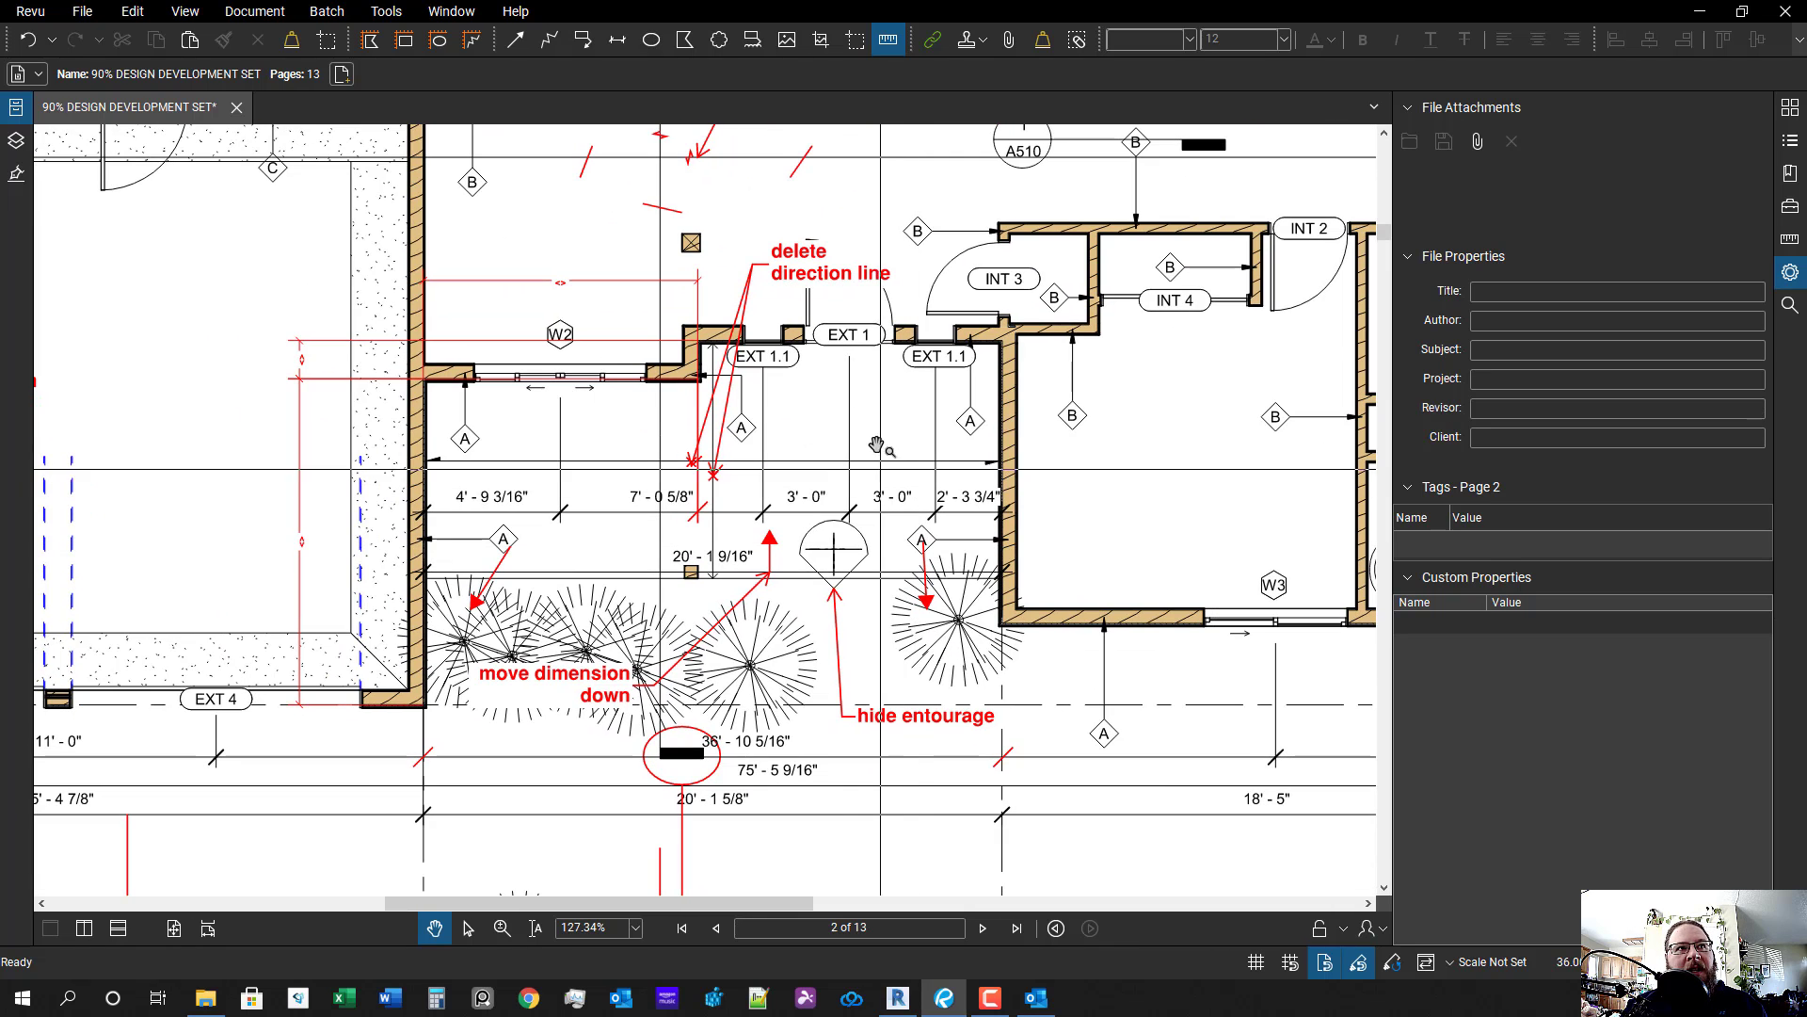
- Move one leader tip of the "delete direction line" callout and its red X along the horizontal direction line, above the 3'-0" dimension
{"action": "scroll", "coordinate": [776, 497], "scroll_direction": "up", "scroll_amount": 7}
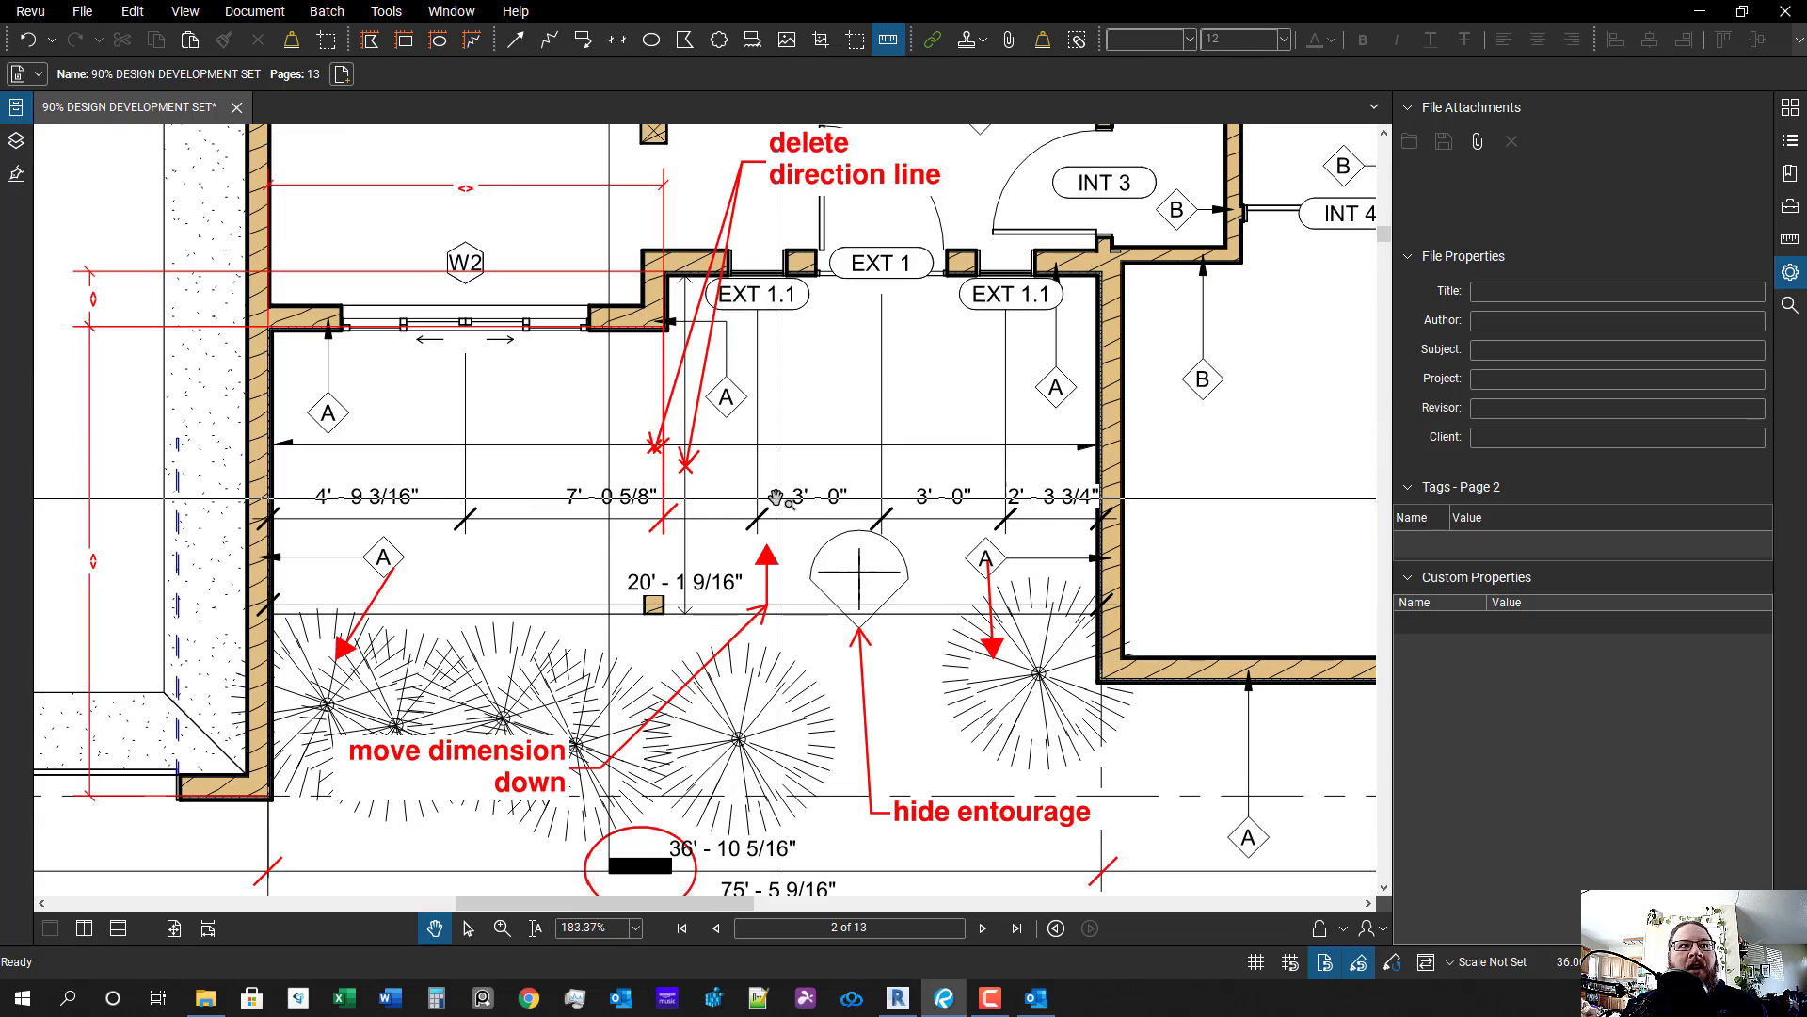
{"action": "left_click", "coordinate": [712, 362]}
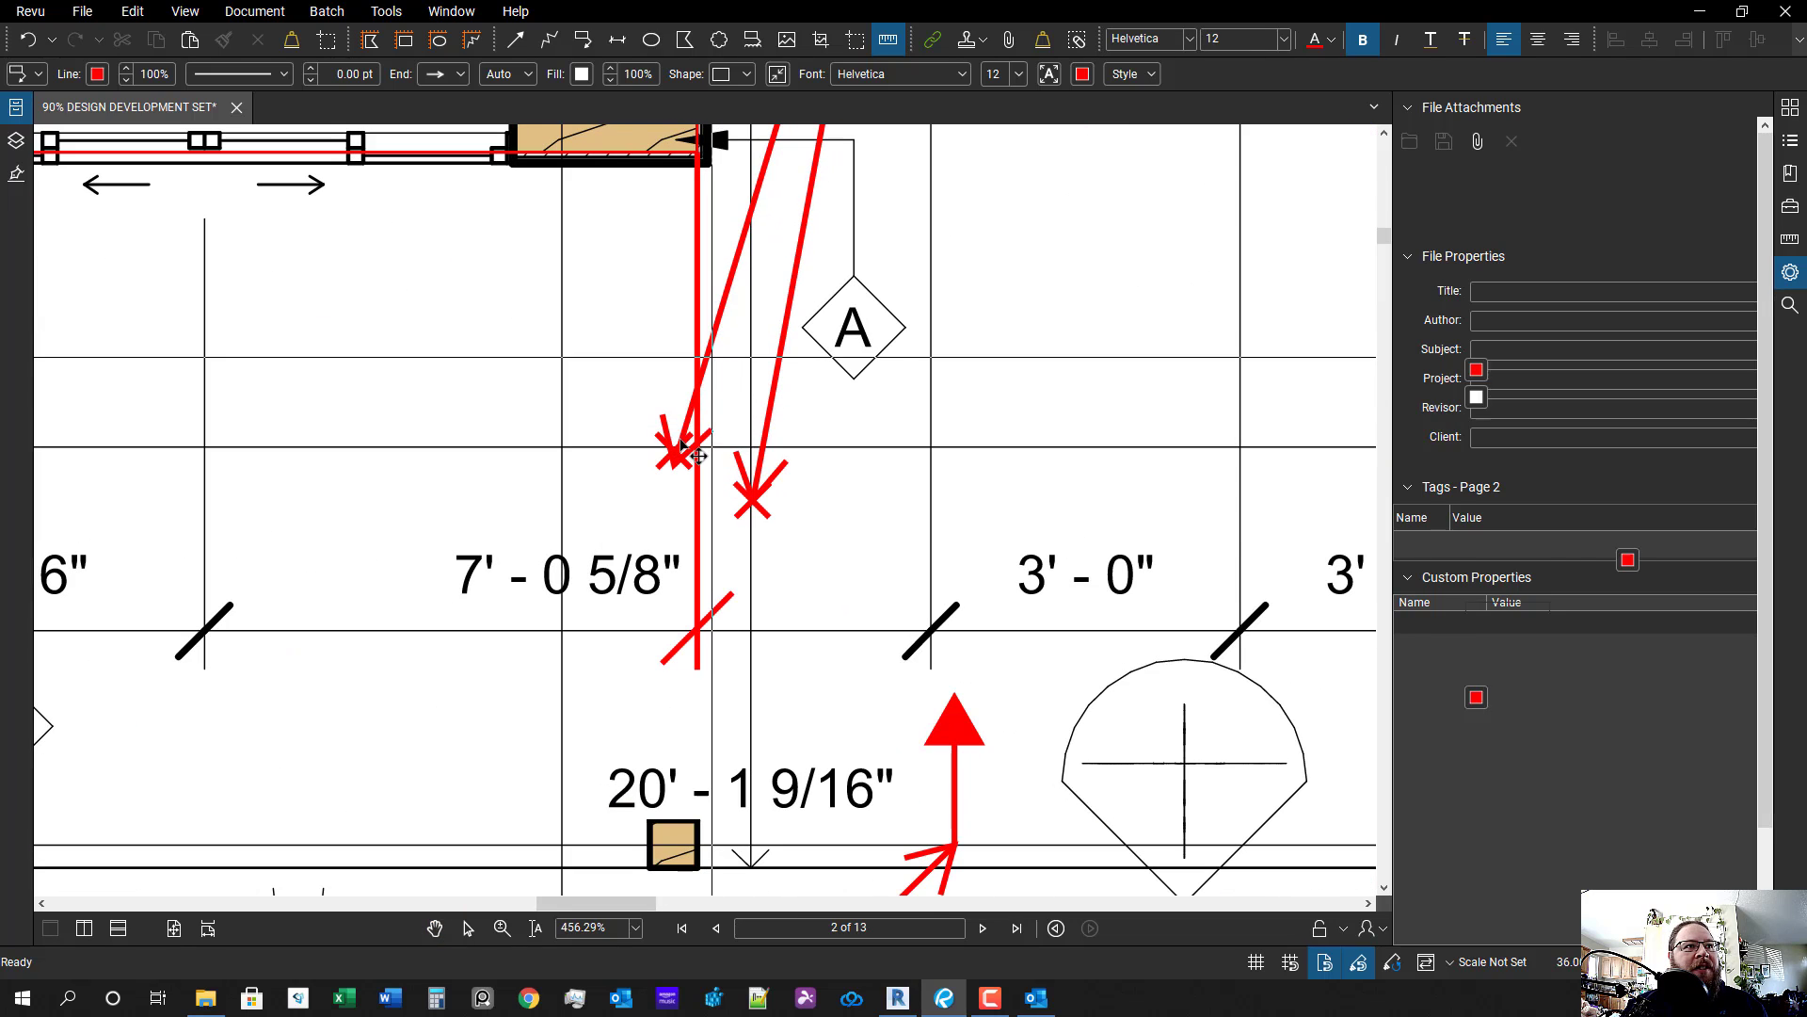
{"action": "left_click_drag", "start_coordinate": [674, 461], "coordinate": [1021, 457]}
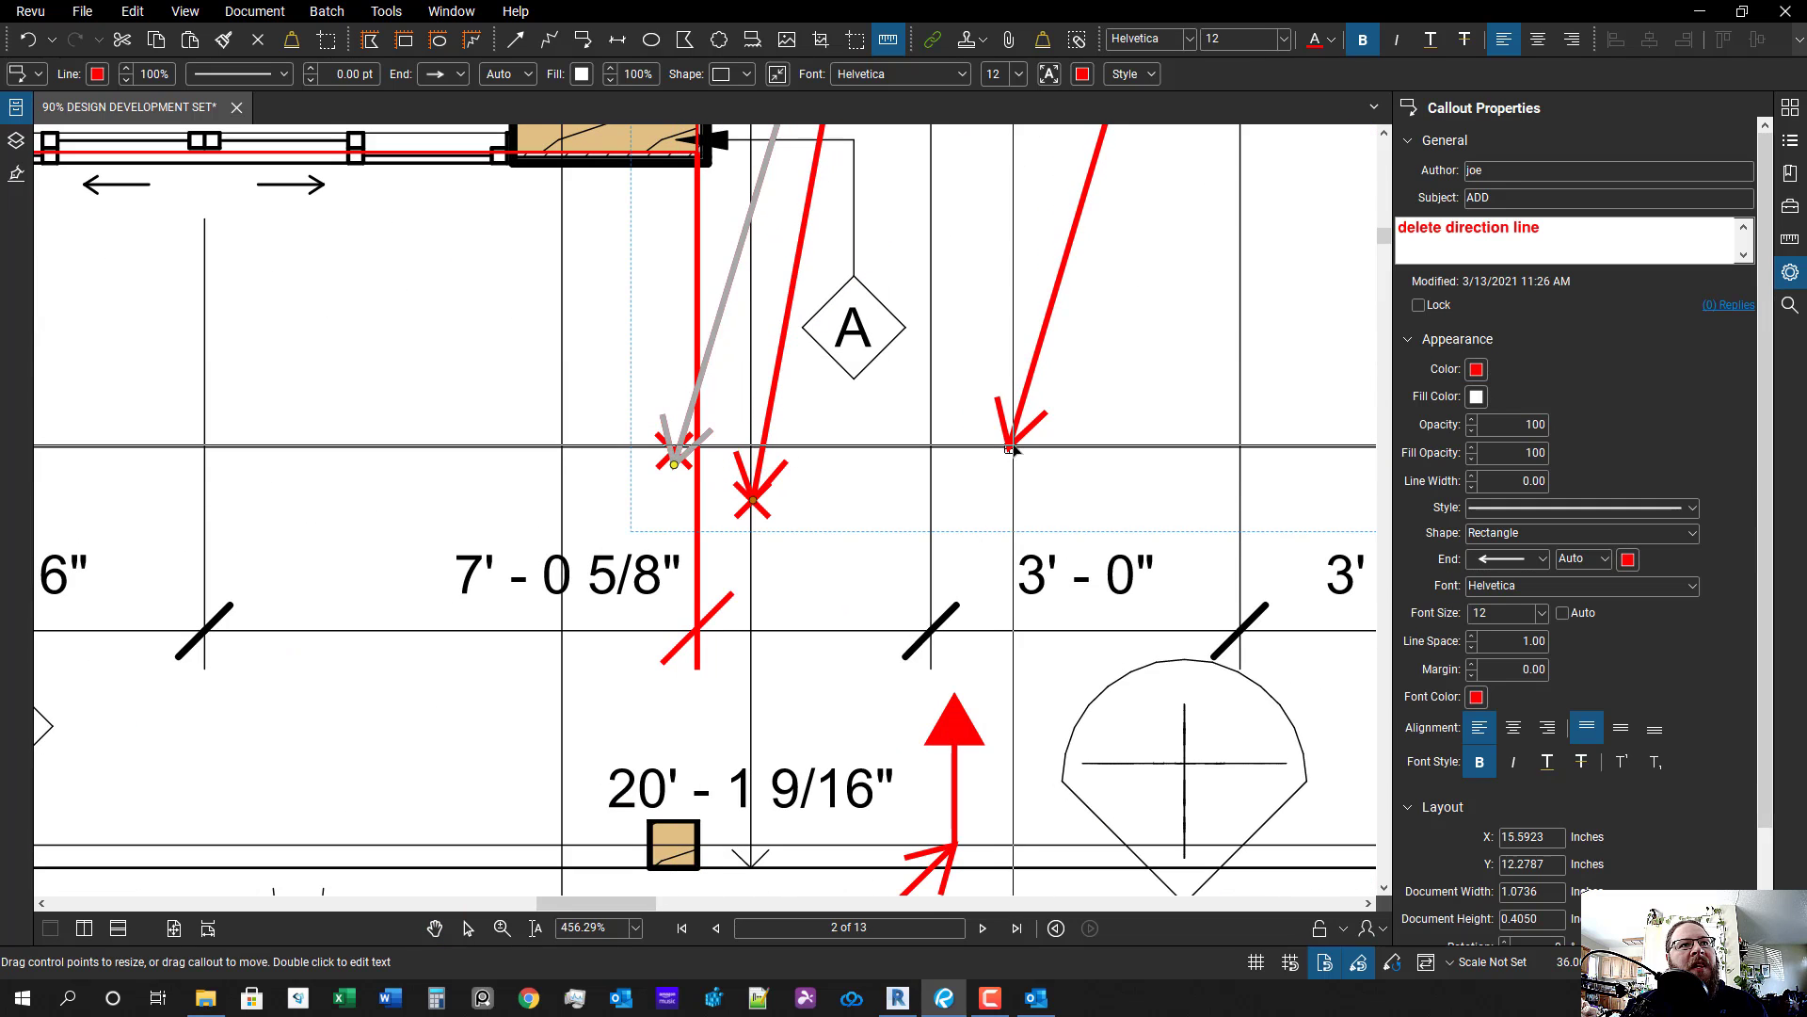
{"action": "left_click", "coordinate": [684, 460]}
{"action": "left_click_drag", "start_coordinate": [696, 471], "coordinate": [1014, 445]}
{"action": "scroll", "coordinate": [1064, 374], "scroll_direction": "down", "scroll_amount": 3}
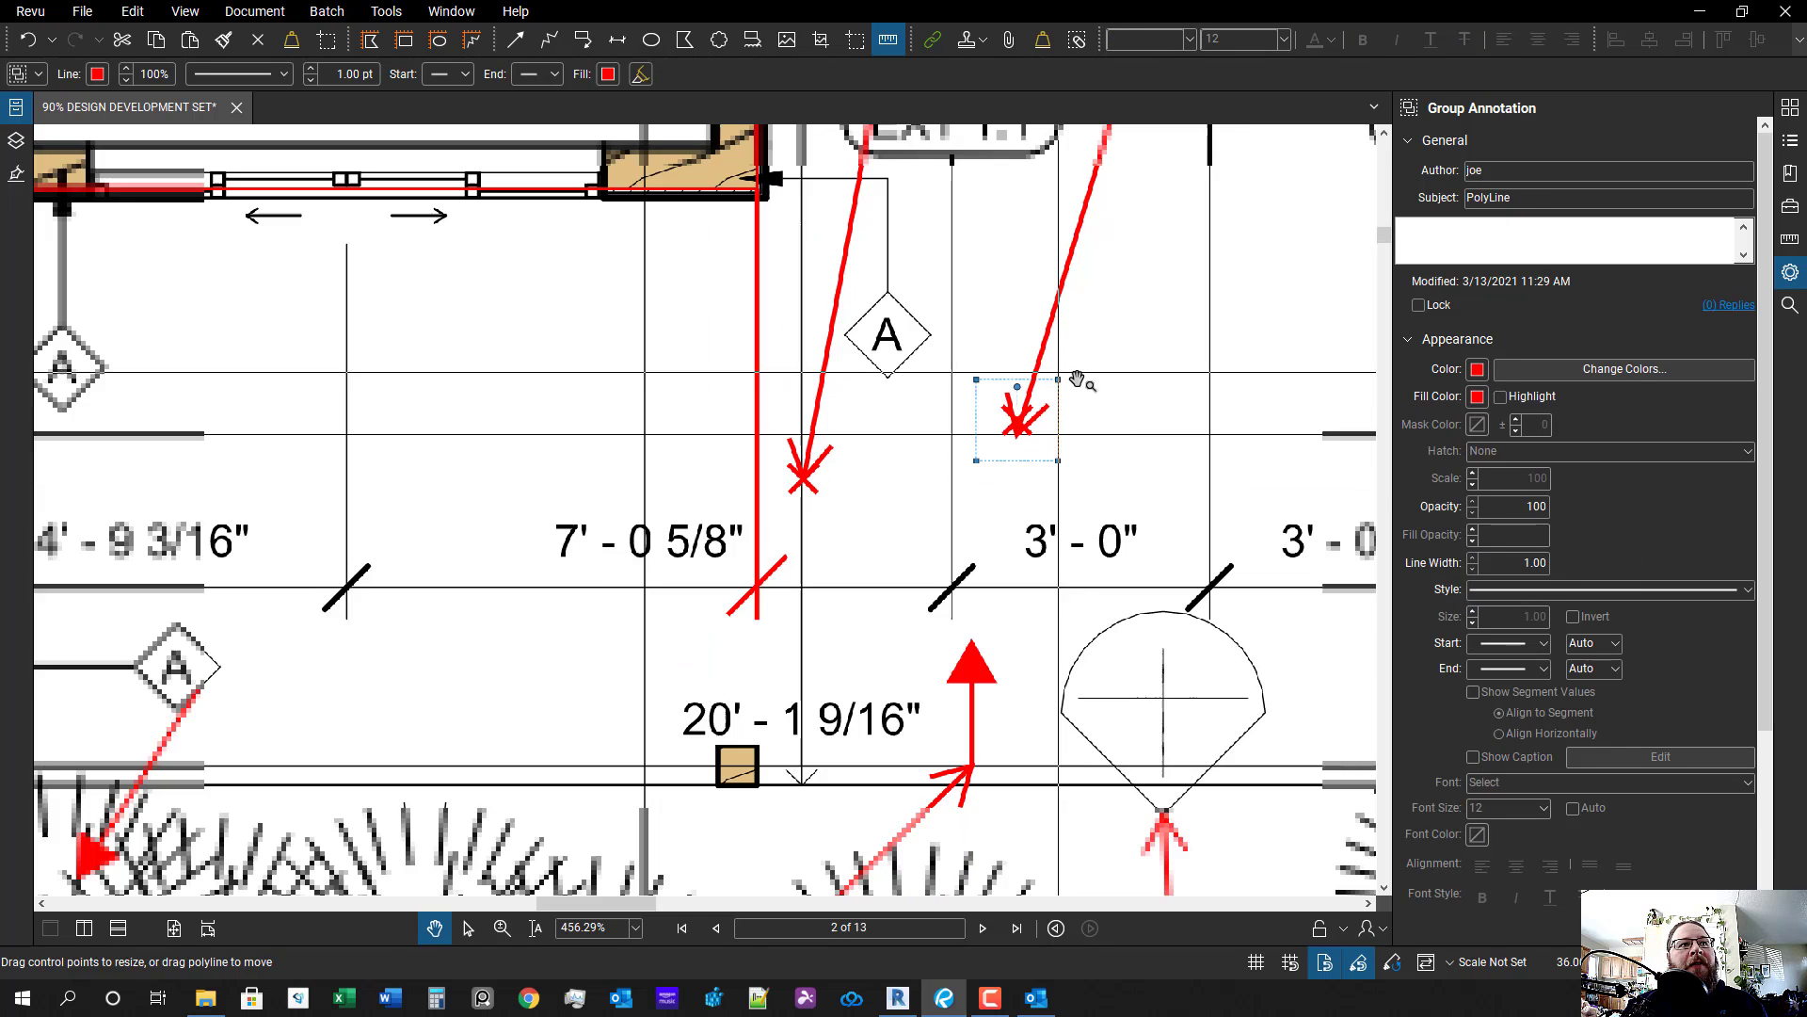
- Reposition the "delete direction line" callout text beside the EXT 1 entry door, keeping both leader tips on their X marks
{"action": "left_click_drag", "start_coordinate": [1129, 429], "coordinate": [845, 800]}
{"action": "scroll", "coordinate": [824, 488], "scroll_direction": "down", "scroll_amount": 1}
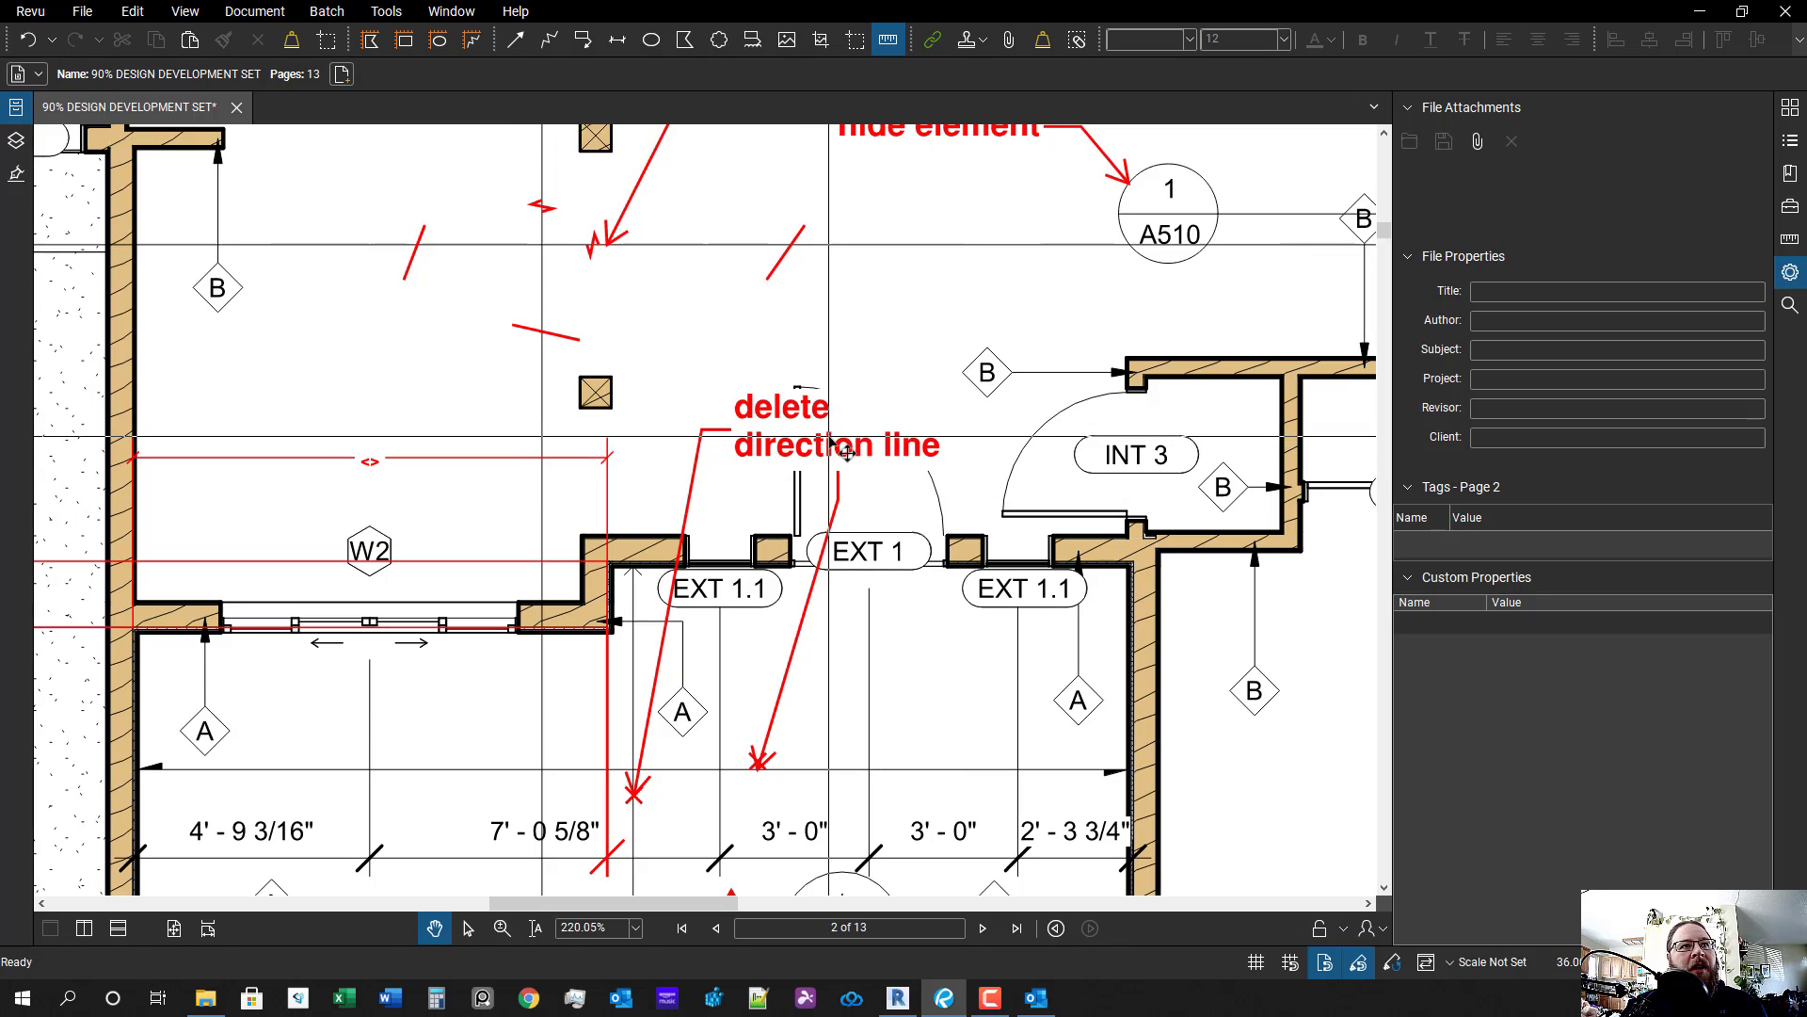
{"action": "left_click_drag", "start_coordinate": [824, 488], "coordinate": [822, 449]}
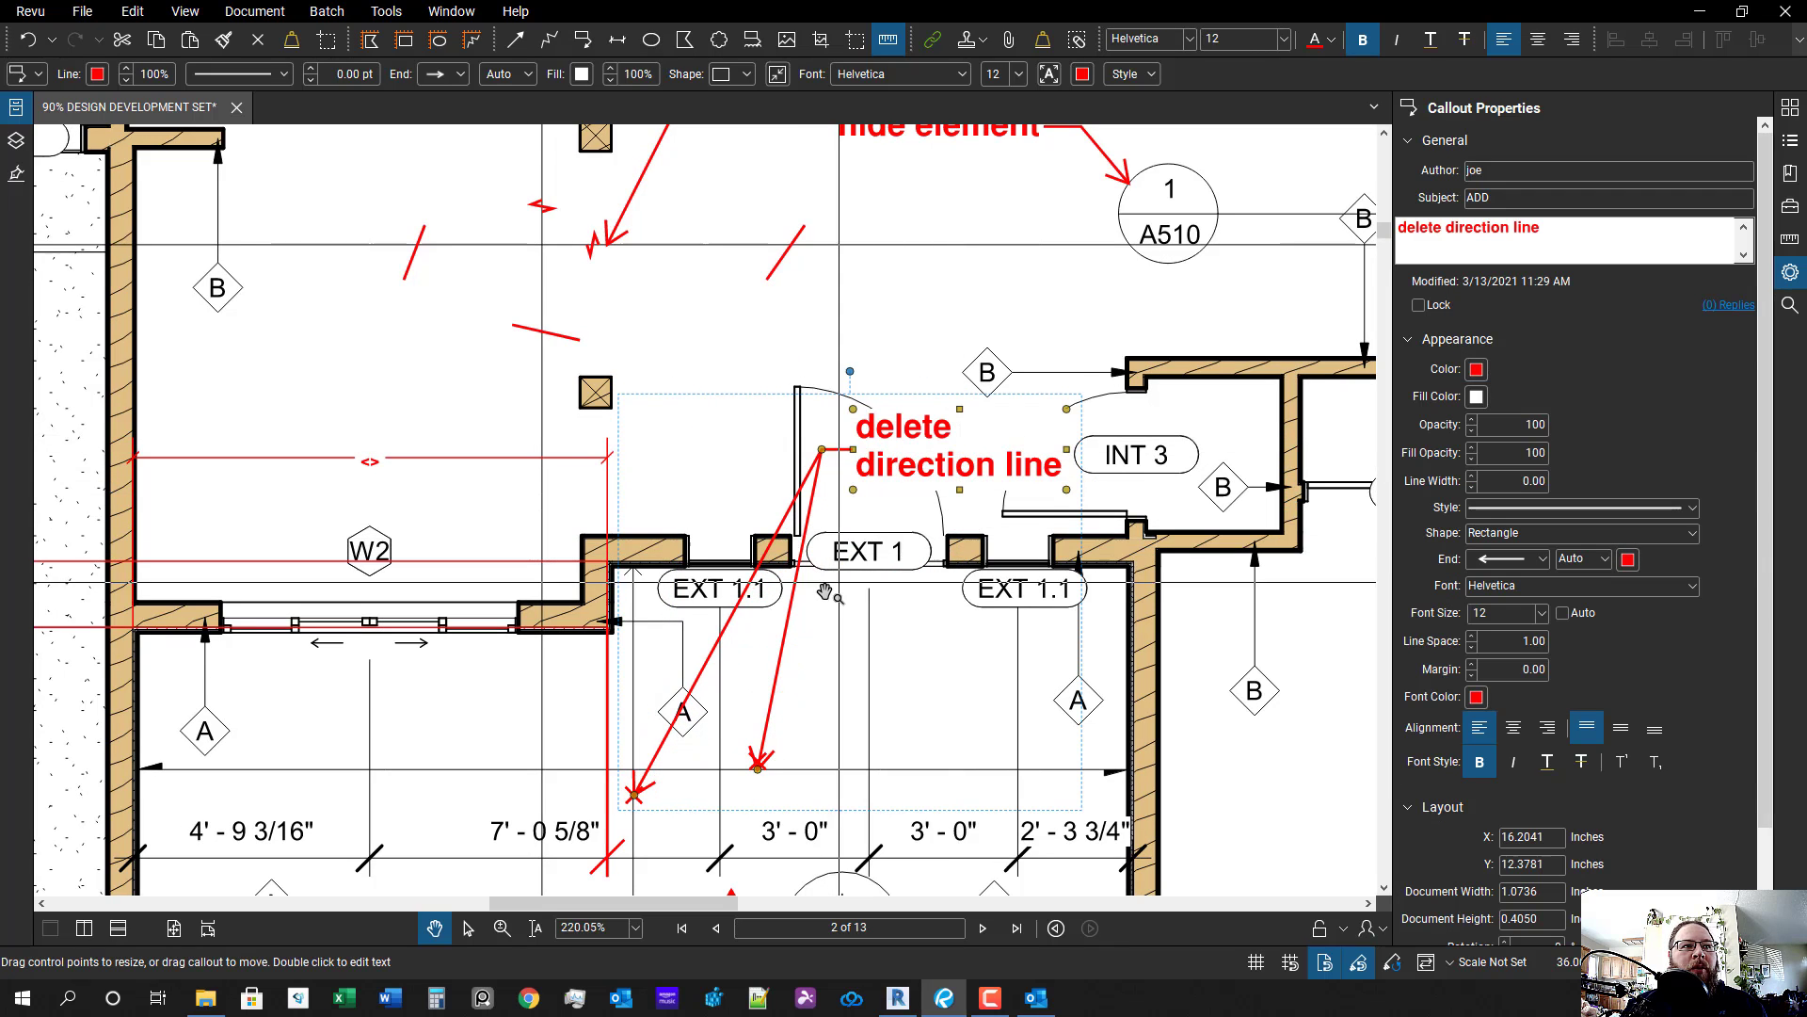
{"action": "key", "text": "Escape"}
- Examine the "delete direction line" leaders at the front entry and the surrounding markups across the floor plan
{"action": "scroll", "coordinate": [840, 584], "scroll_direction": "down", "scroll_amount": 1}
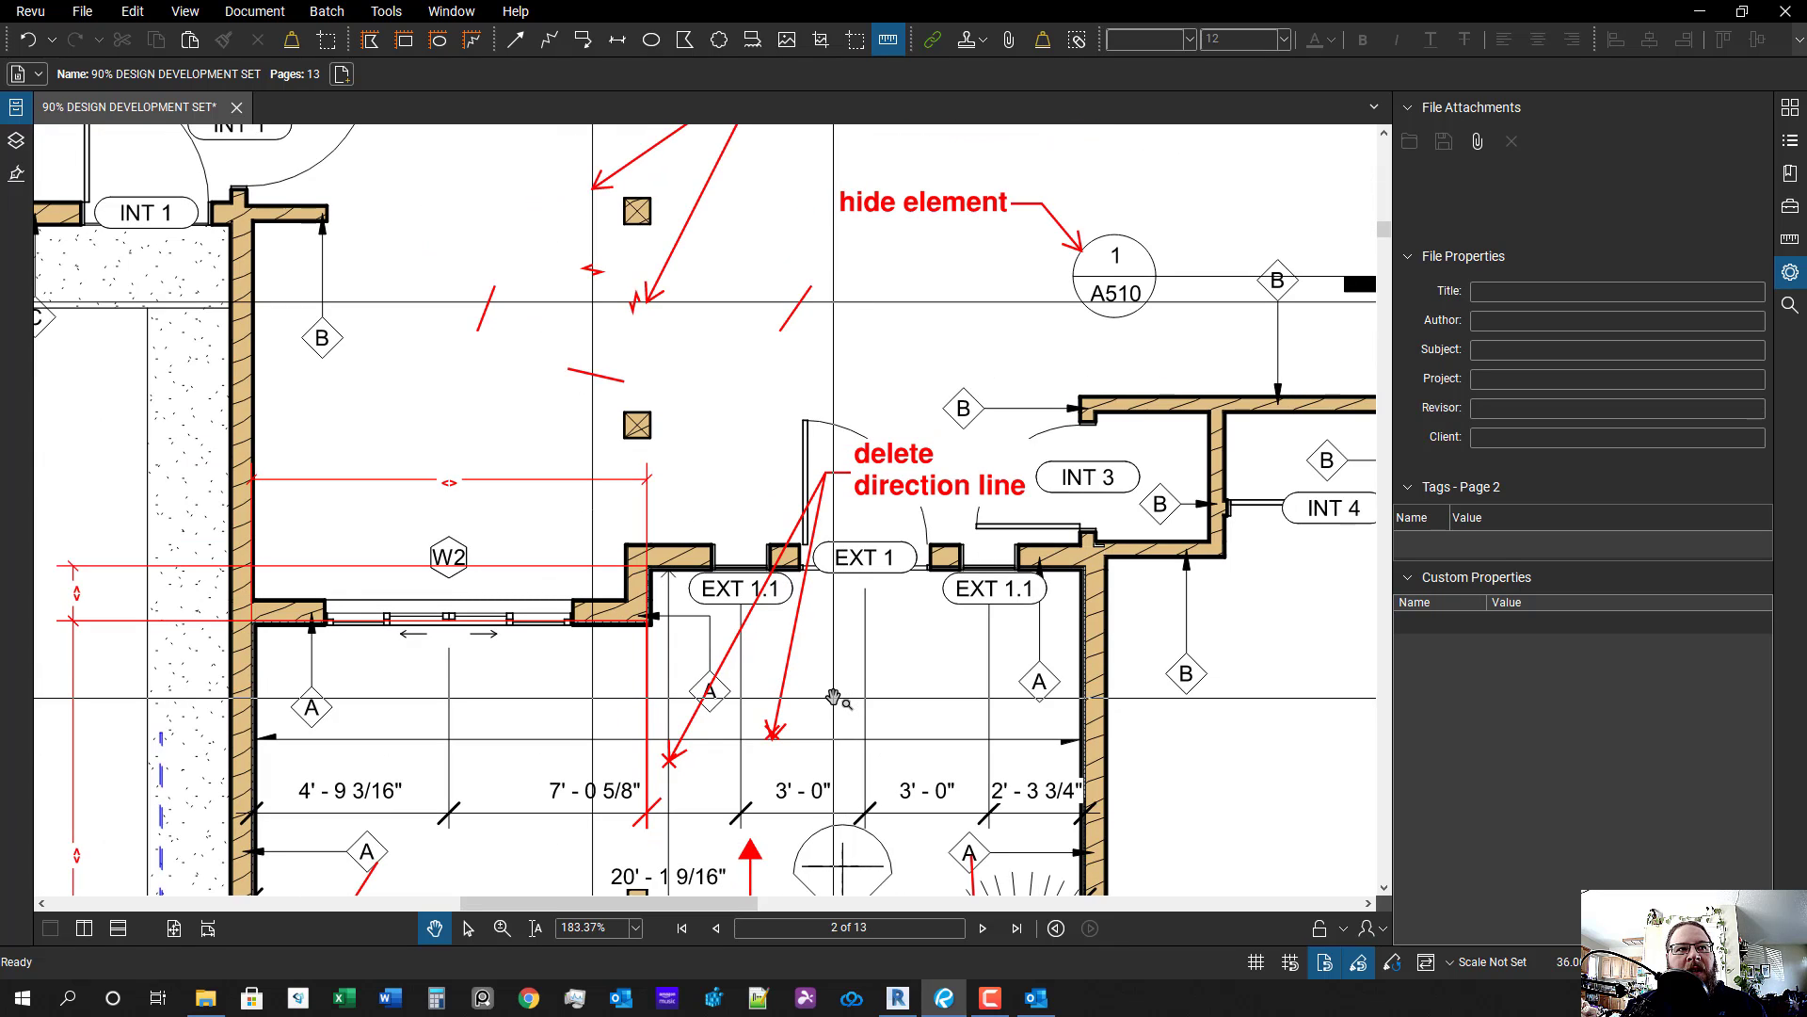
{"action": "scroll", "coordinate": [678, 744], "scroll_direction": "up", "scroll_amount": 4}
{"action": "scroll", "coordinate": [697, 516], "scroll_direction": "down", "scroll_amount": 1}
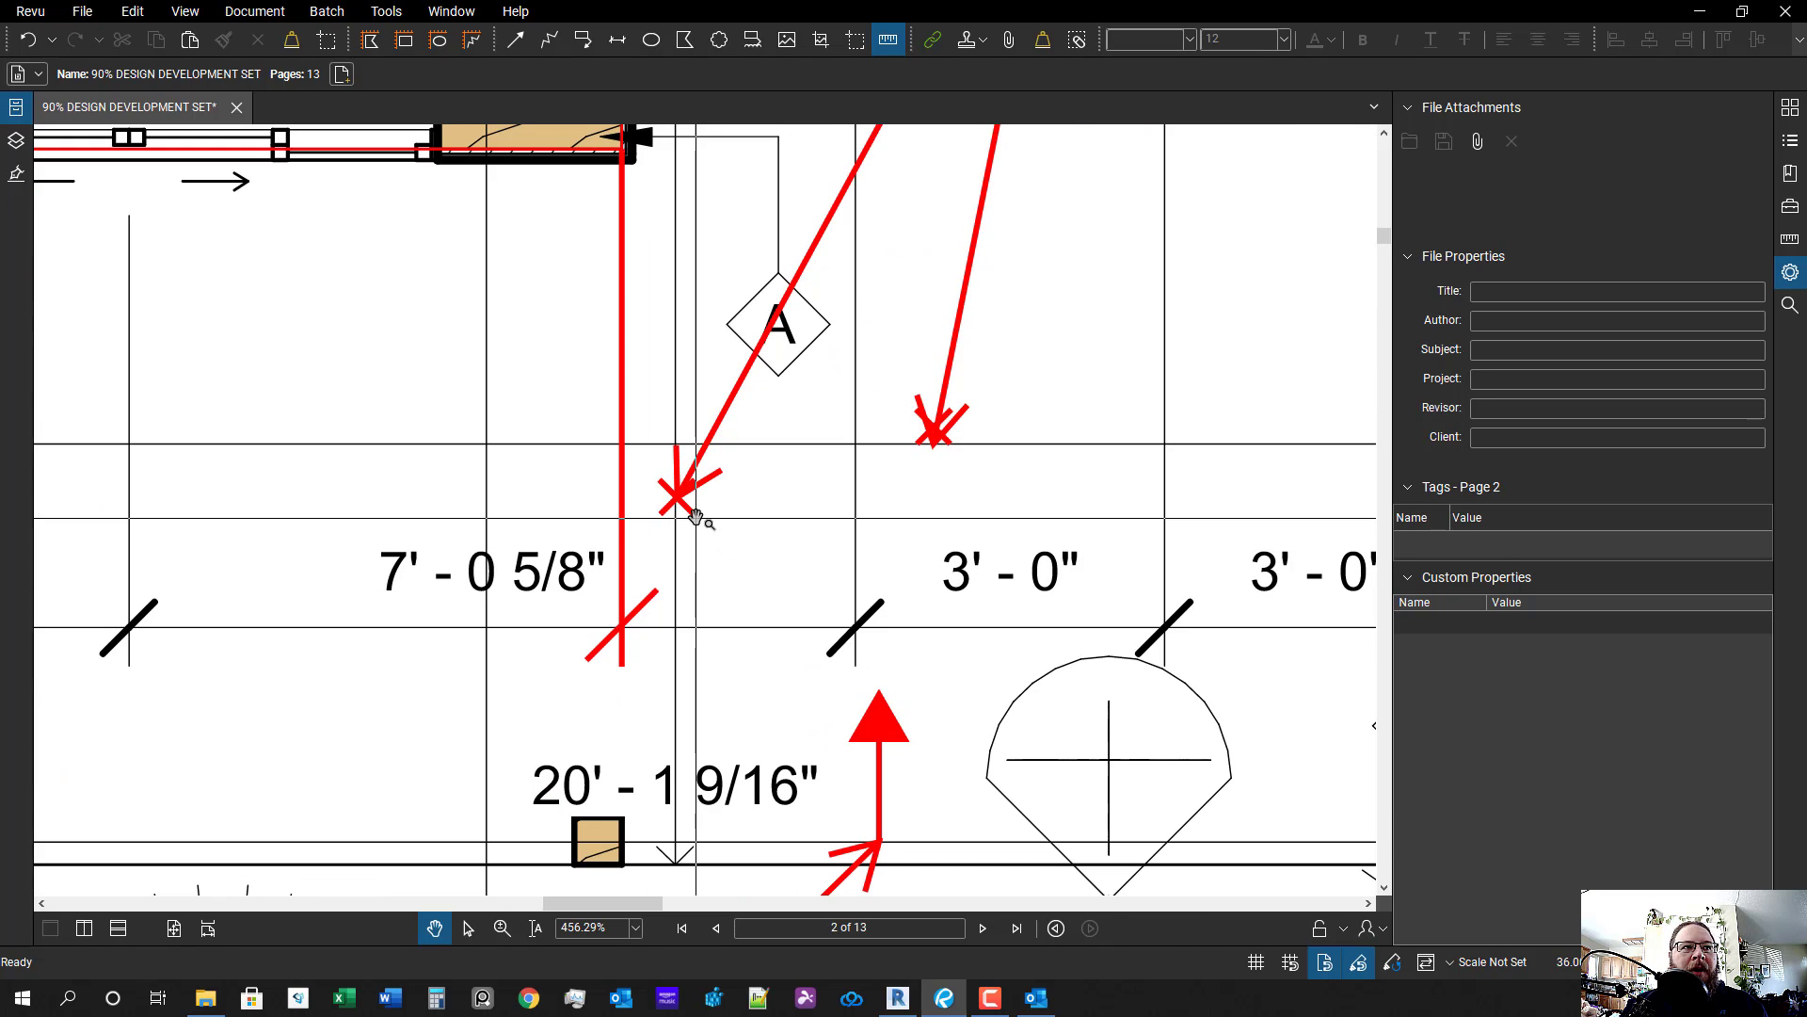
{"action": "scroll", "coordinate": [917, 533], "scroll_direction": "down", "scroll_amount": 6}
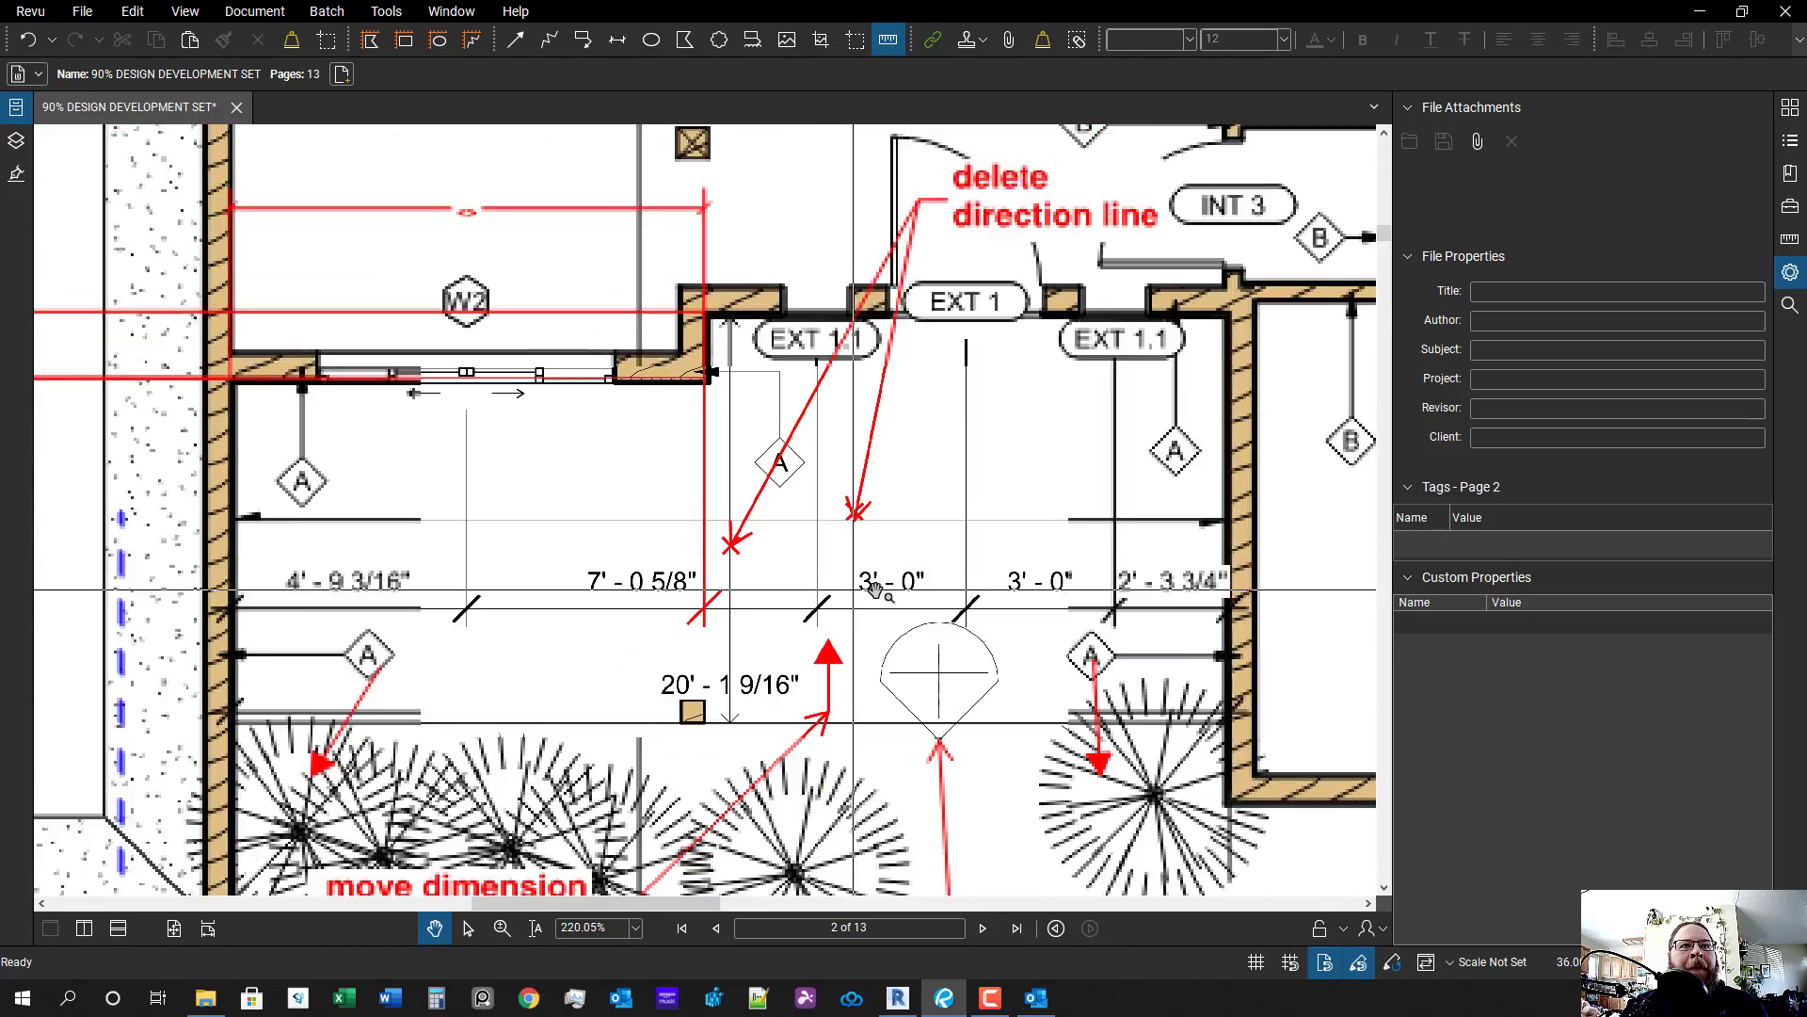
{"action": "scroll", "coordinate": [804, 572], "scroll_direction": "down", "scroll_amount": 2}
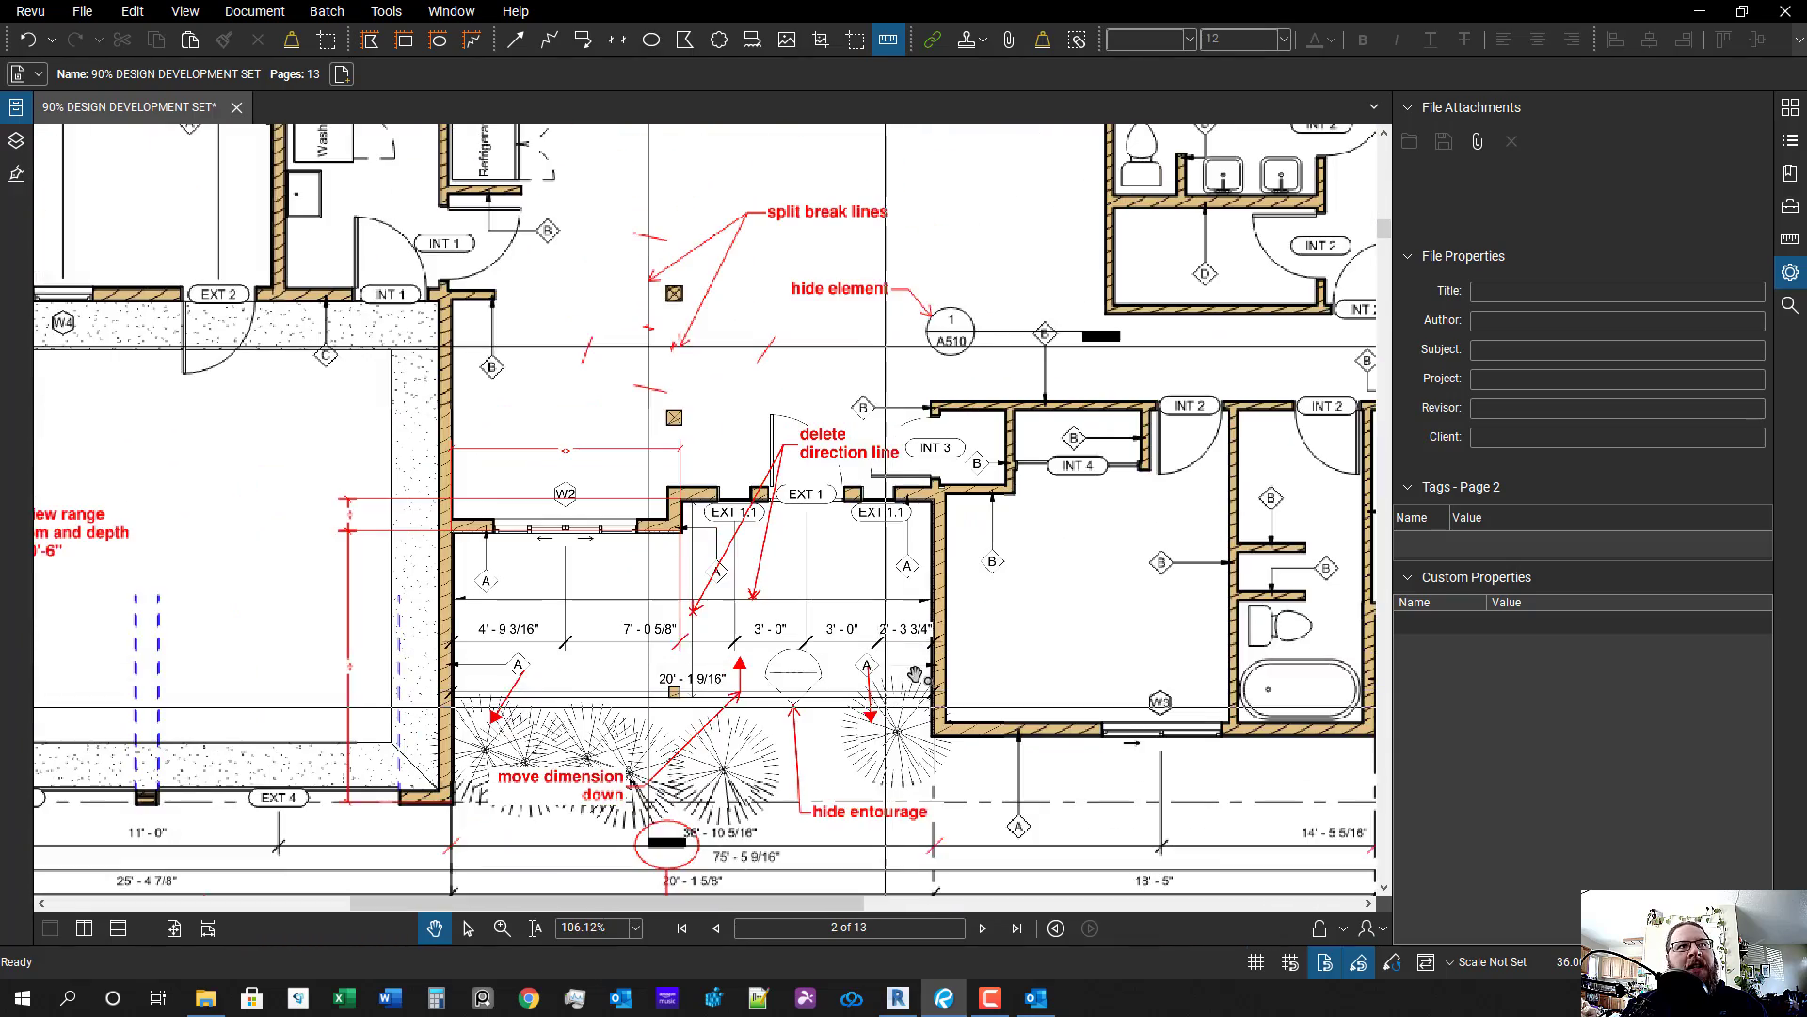
{"action": "scroll", "coordinate": [950, 634], "scroll_direction": "down", "scroll_amount": 3}
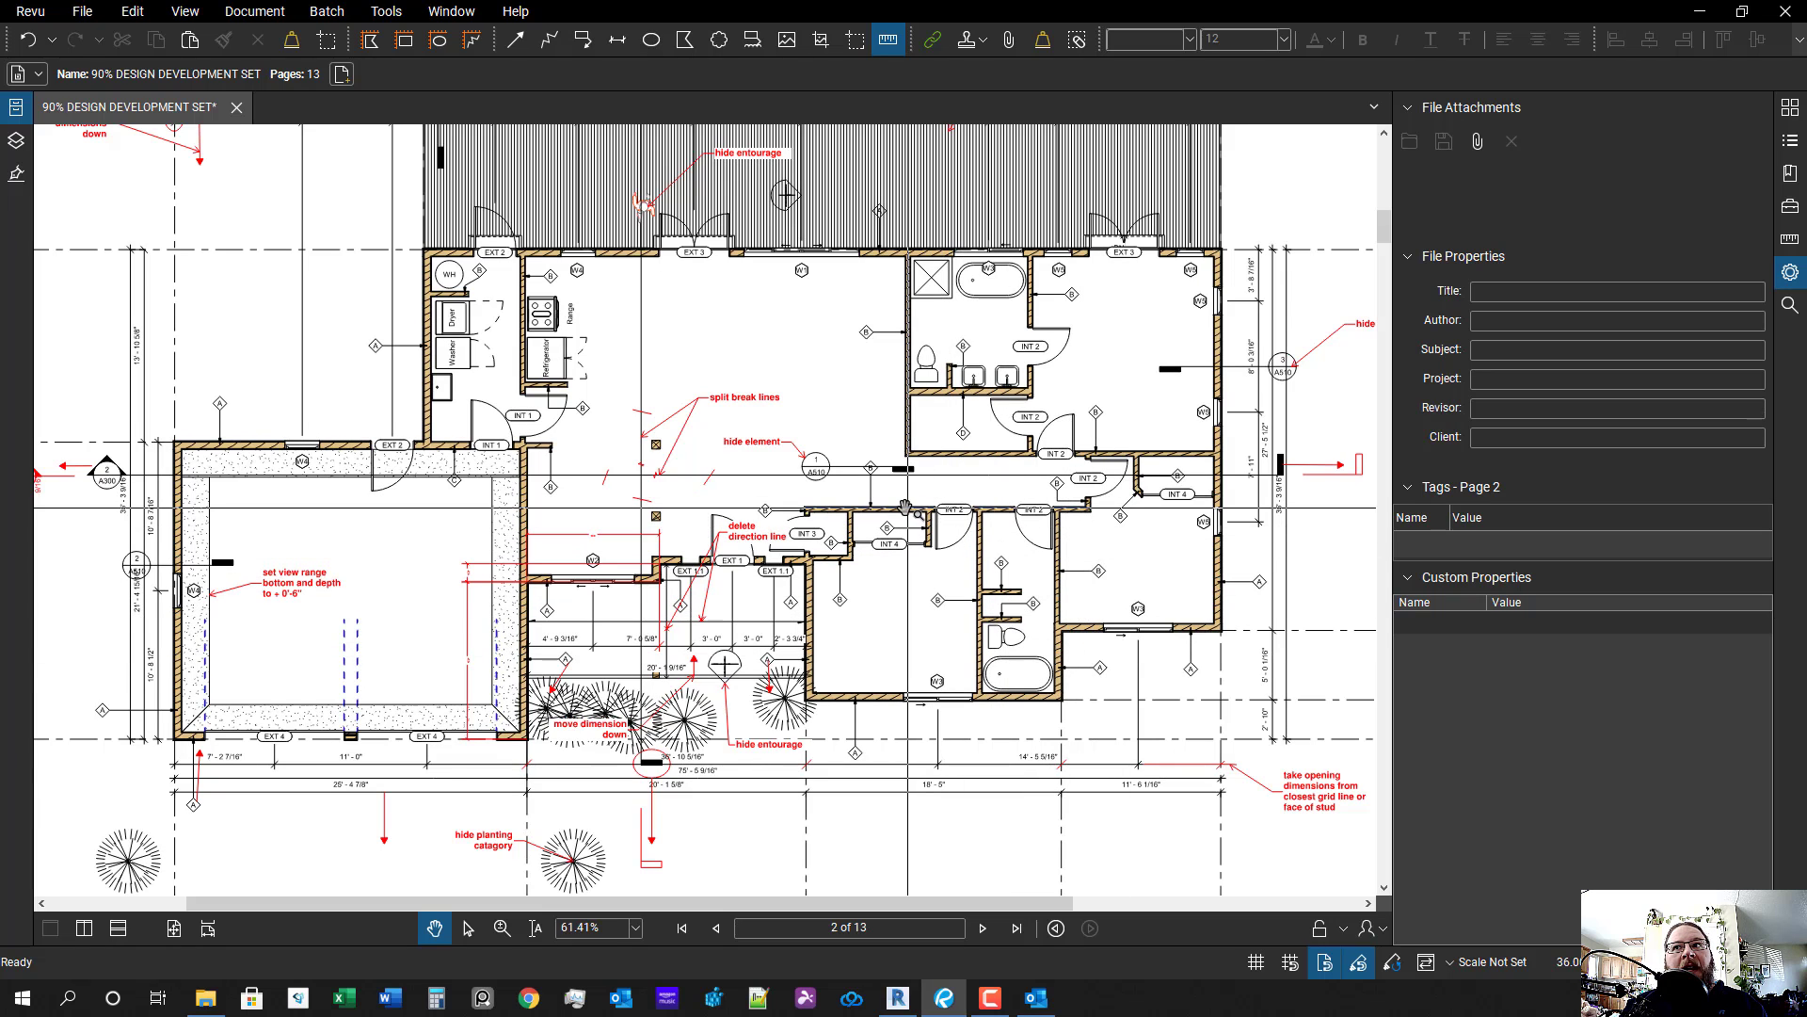
{"action": "left_click_drag", "start_coordinate": [928, 611], "coordinate": [920, 623]}
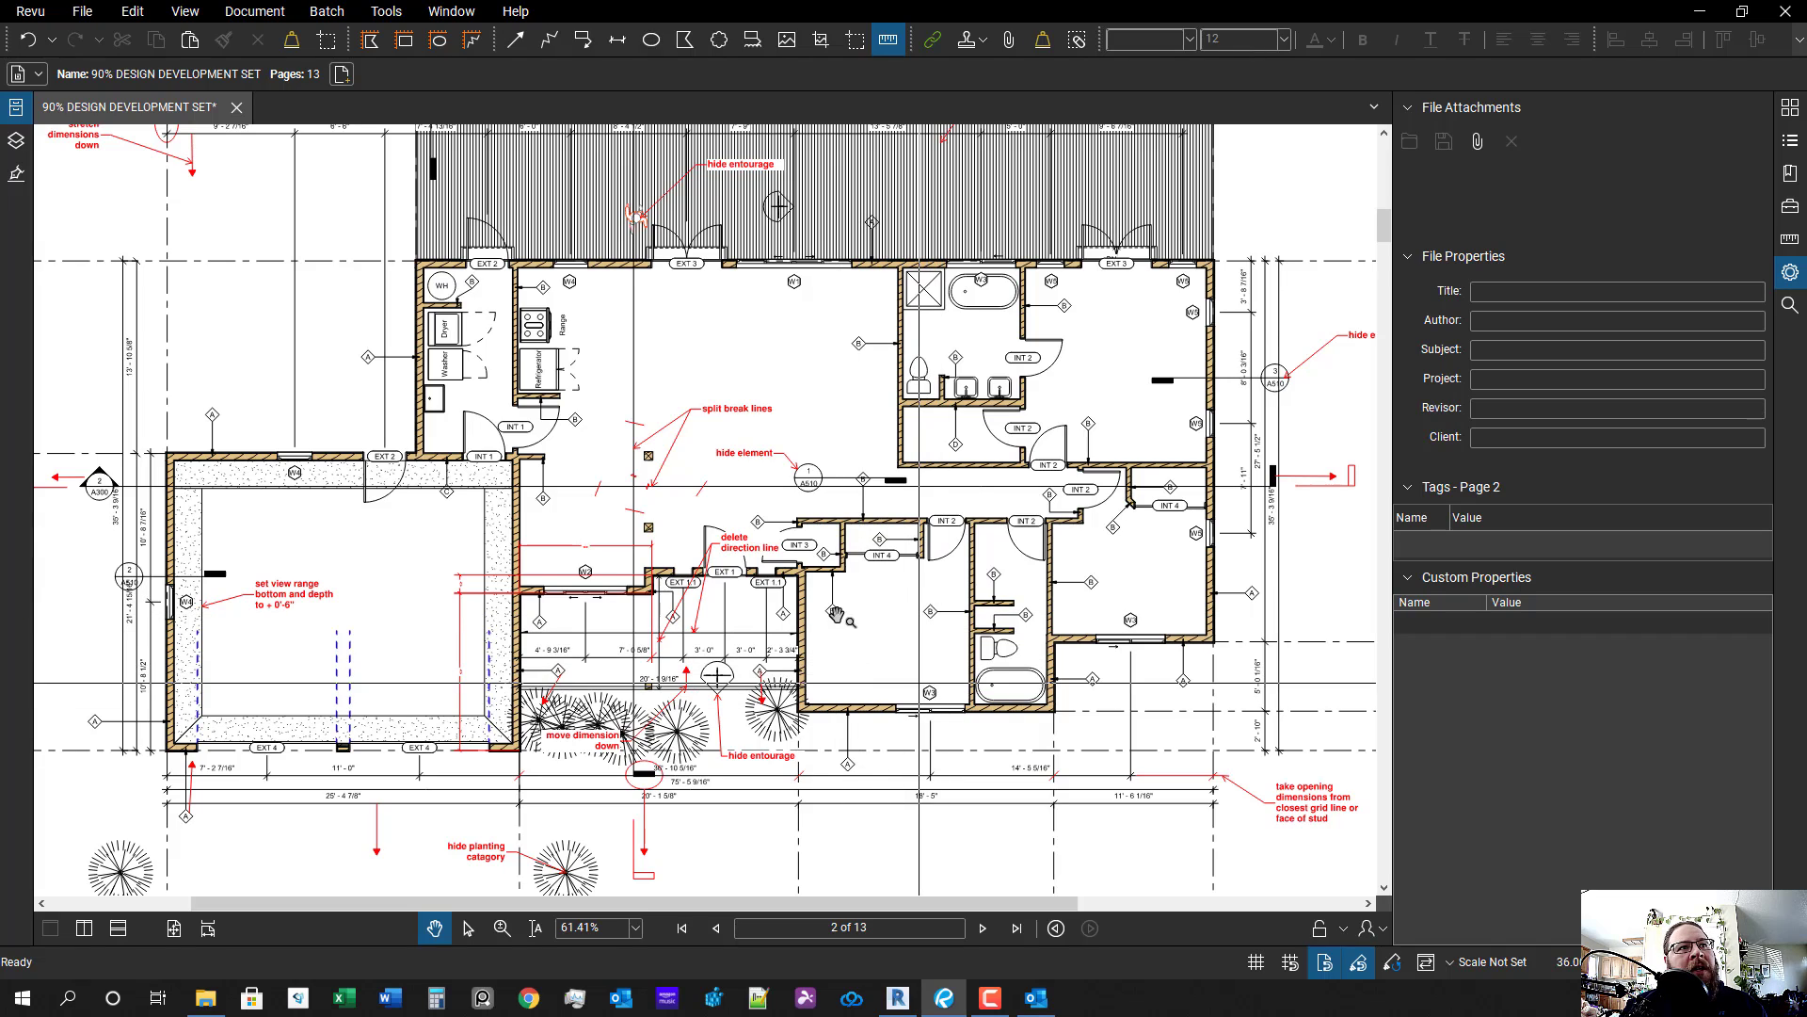
{"action": "scroll", "coordinate": [786, 523], "scroll_direction": "up", "scroll_amount": 2}
{"action": "scroll", "coordinate": [786, 523], "scroll_direction": "down", "scroll_amount": 2}
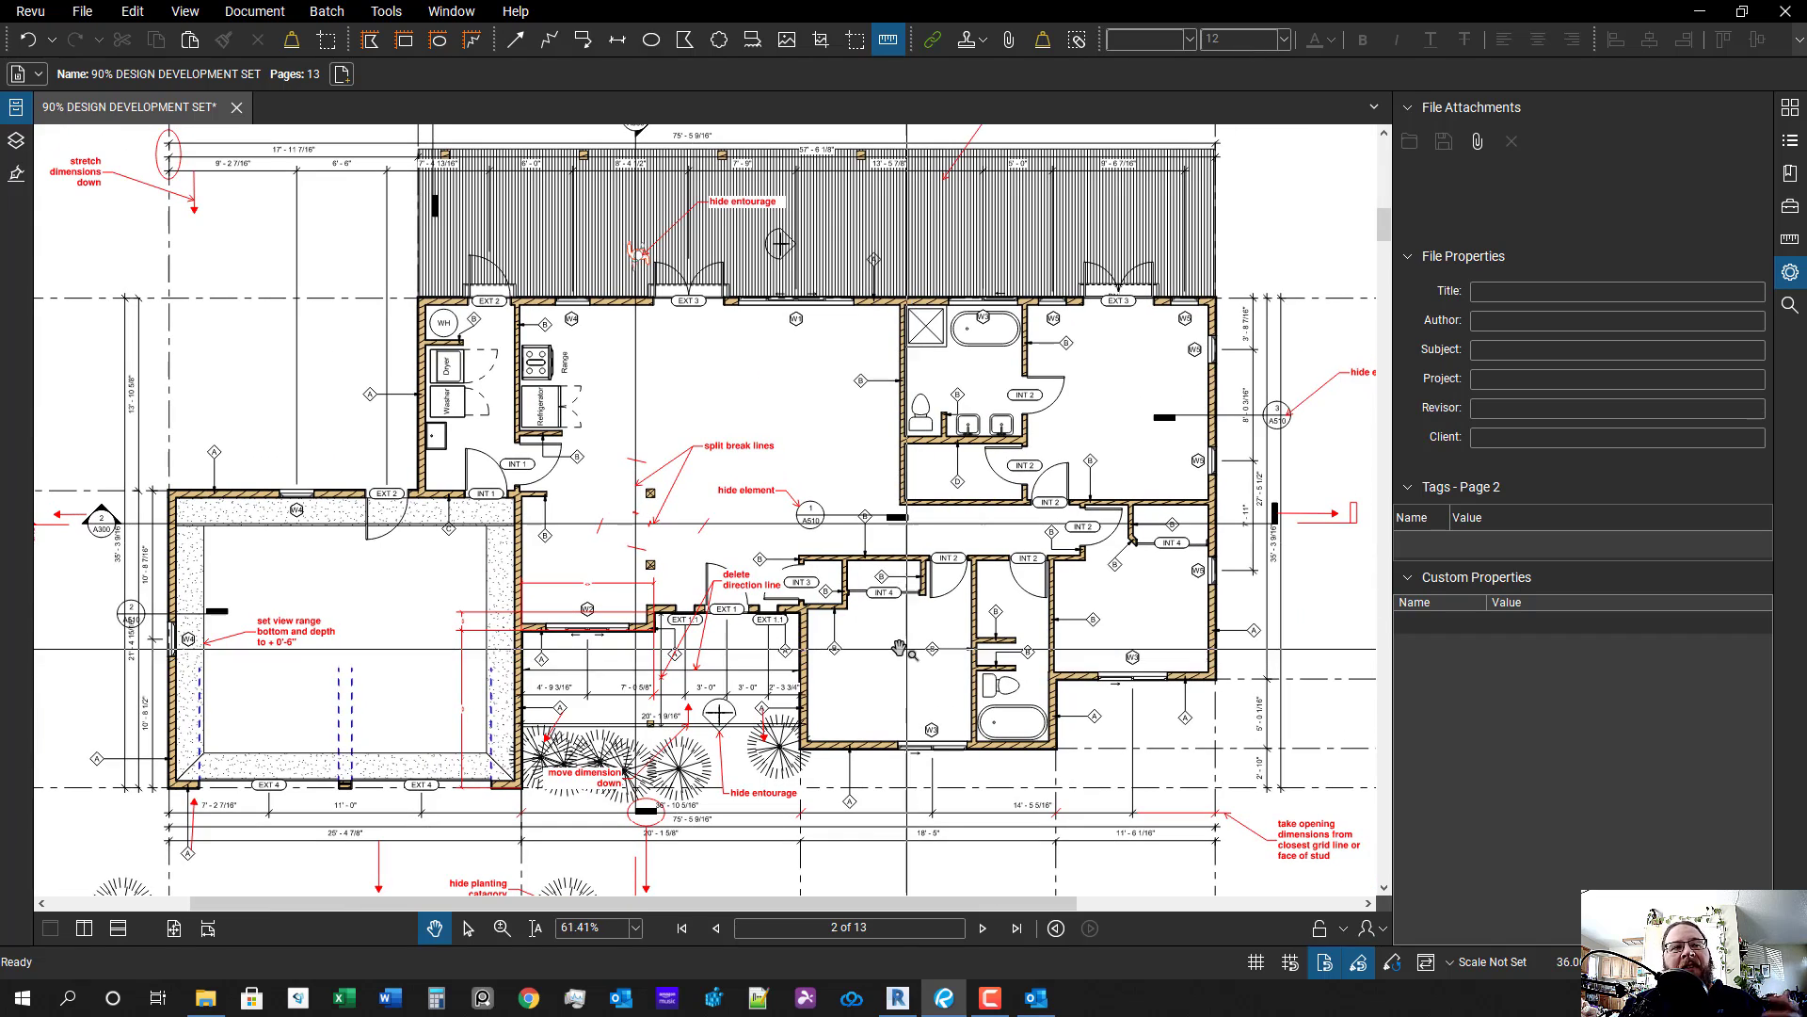
{"action": "scroll", "coordinate": [770, 616], "scroll_direction": "up", "scroll_amount": 2}
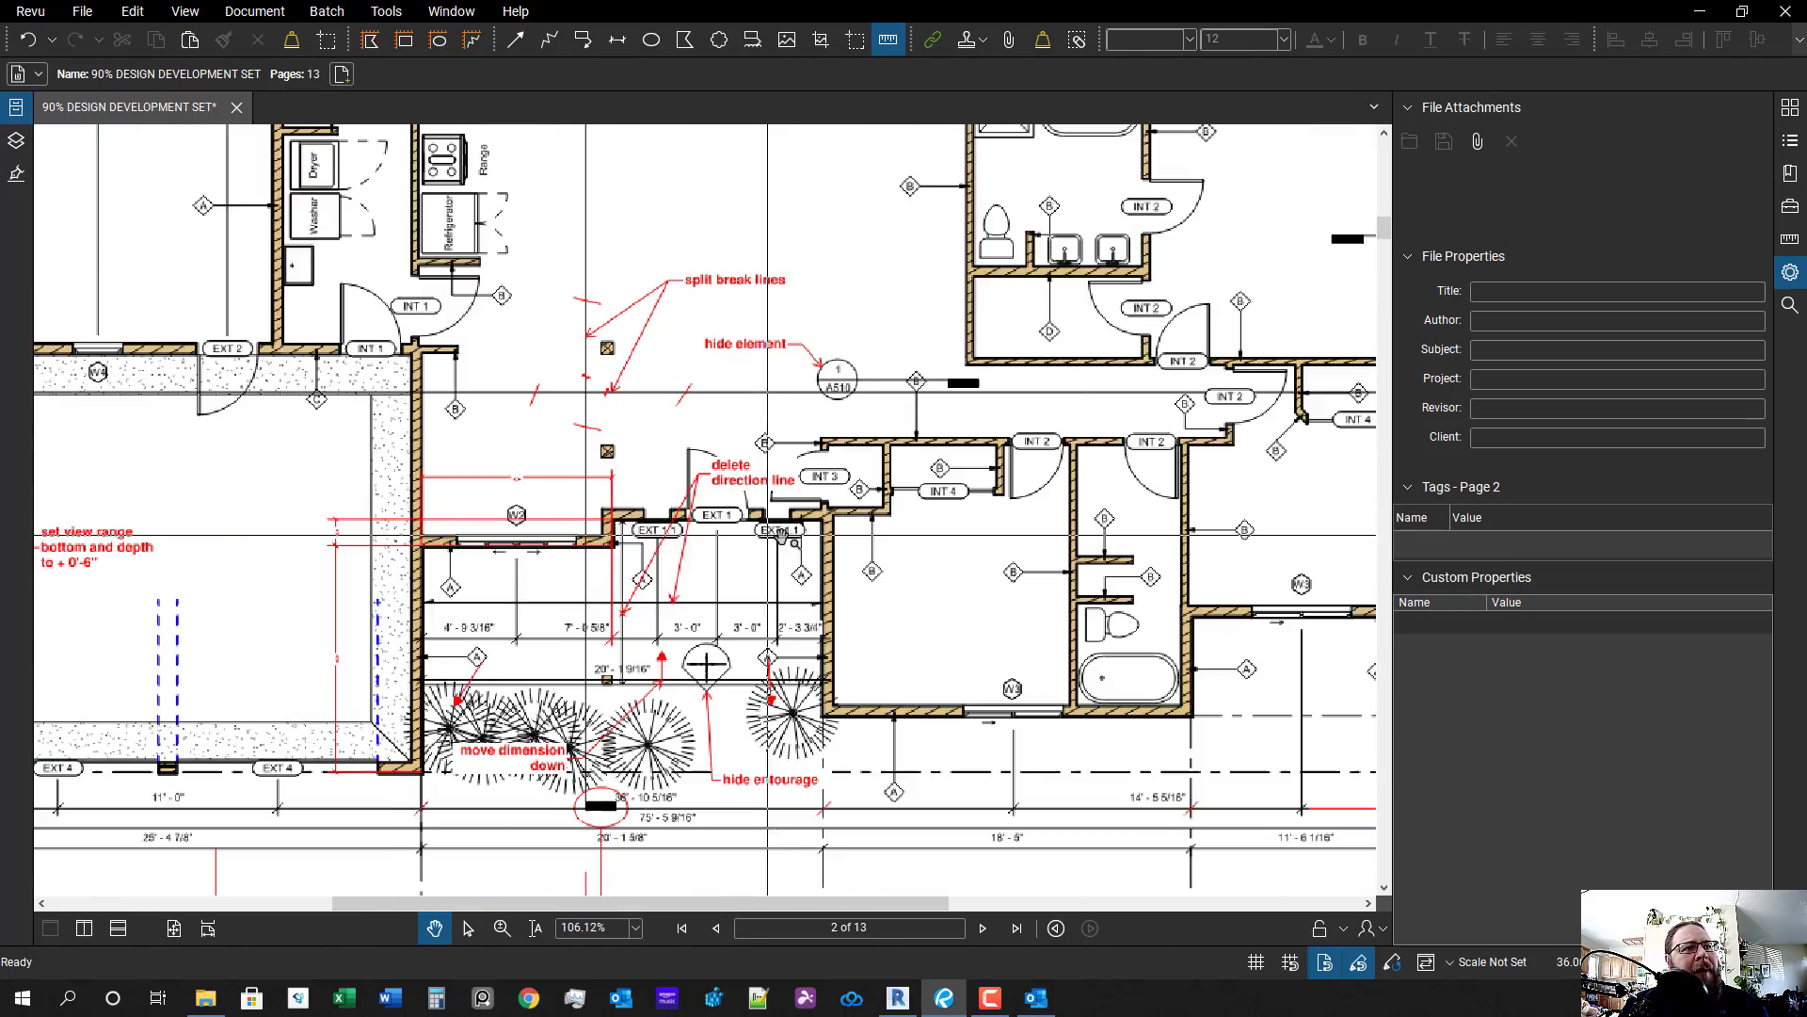
{"action": "scroll", "coordinate": [839, 396], "scroll_direction": "up", "scroll_amount": 2}
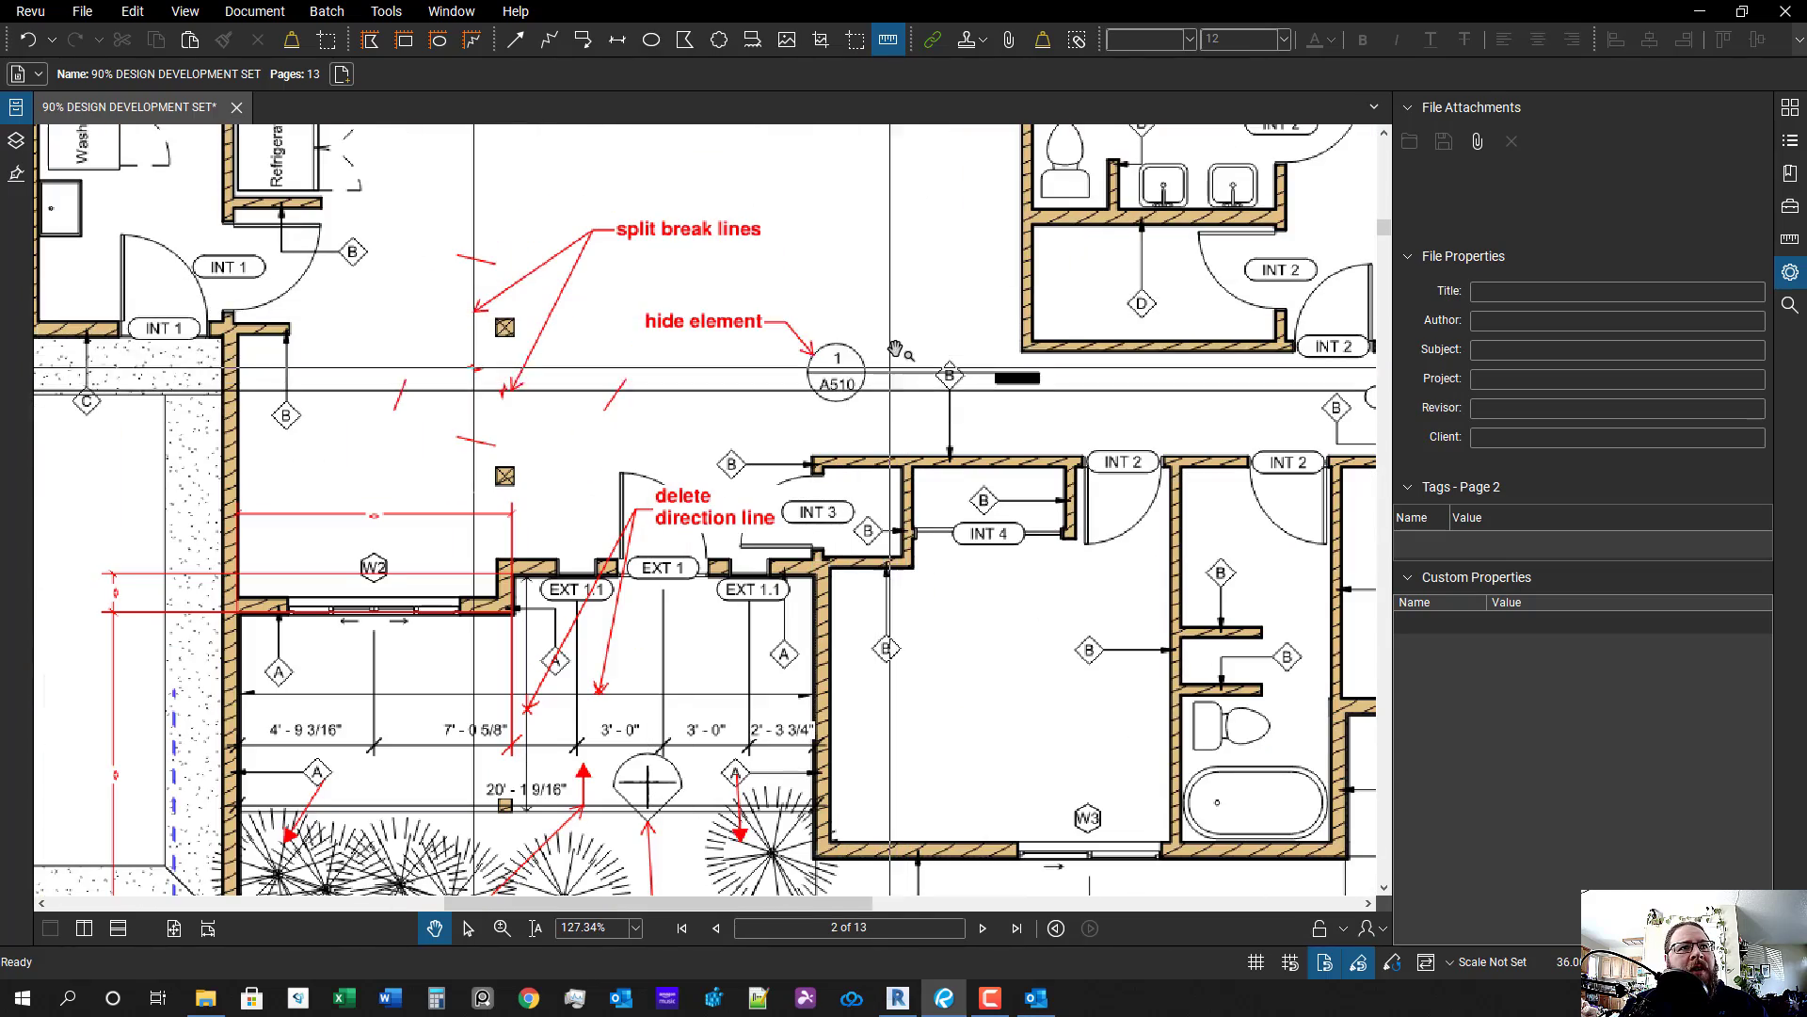
- Review the floor plan from the garage to the bedrooms and grid lines A to E, comparing the section markers with the "hide element" notes
{"action": "left_click_drag", "start_coordinate": [888, 370], "coordinate": [876, 391]}
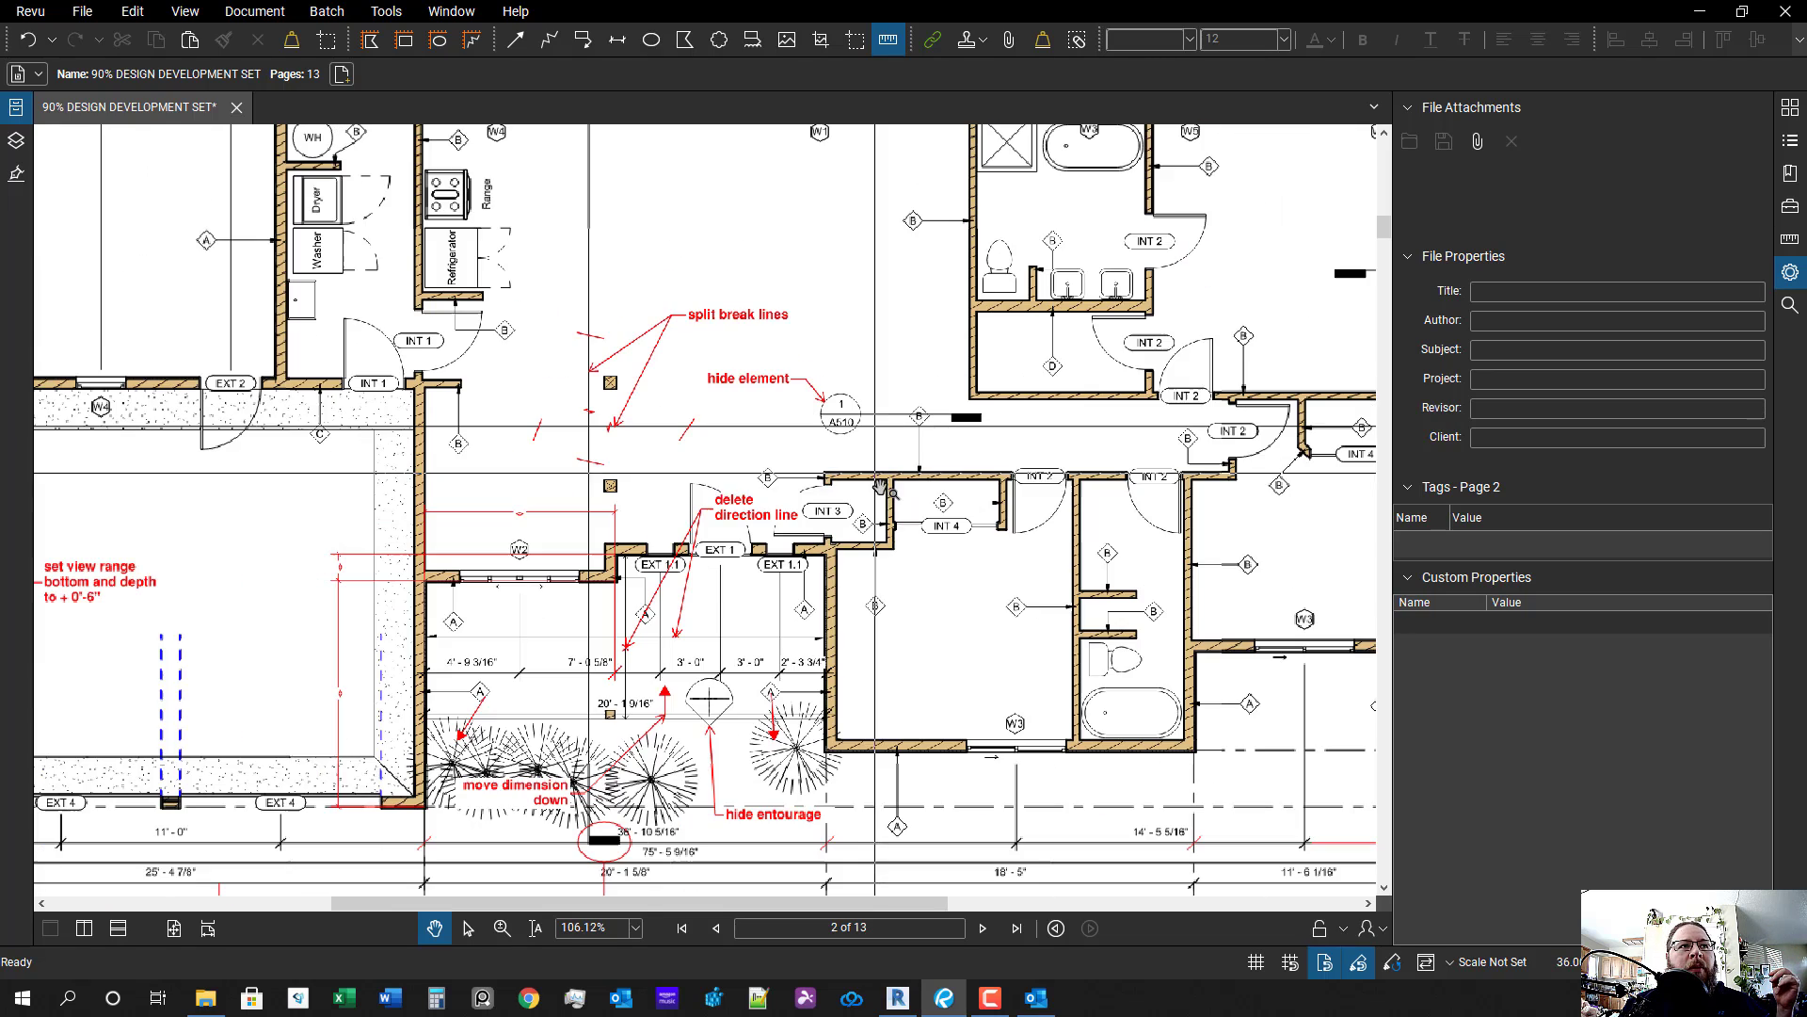
{"action": "scroll", "coordinate": [871, 364], "scroll_direction": "down", "scroll_amount": 2}
{"action": "scroll", "coordinate": [871, 363], "scroll_direction": "up", "scroll_amount": 1}
{"action": "left_click_drag", "start_coordinate": [904, 487], "coordinate": [795, 461]}
{"action": "scroll", "coordinate": [803, 455], "scroll_direction": "down", "scroll_amount": 2}
{"action": "scroll", "coordinate": [809, 457], "scroll_direction": "up", "scroll_amount": 2}
{"action": "scroll", "coordinate": [885, 478], "scroll_direction": "down", "scroll_amount": 2}
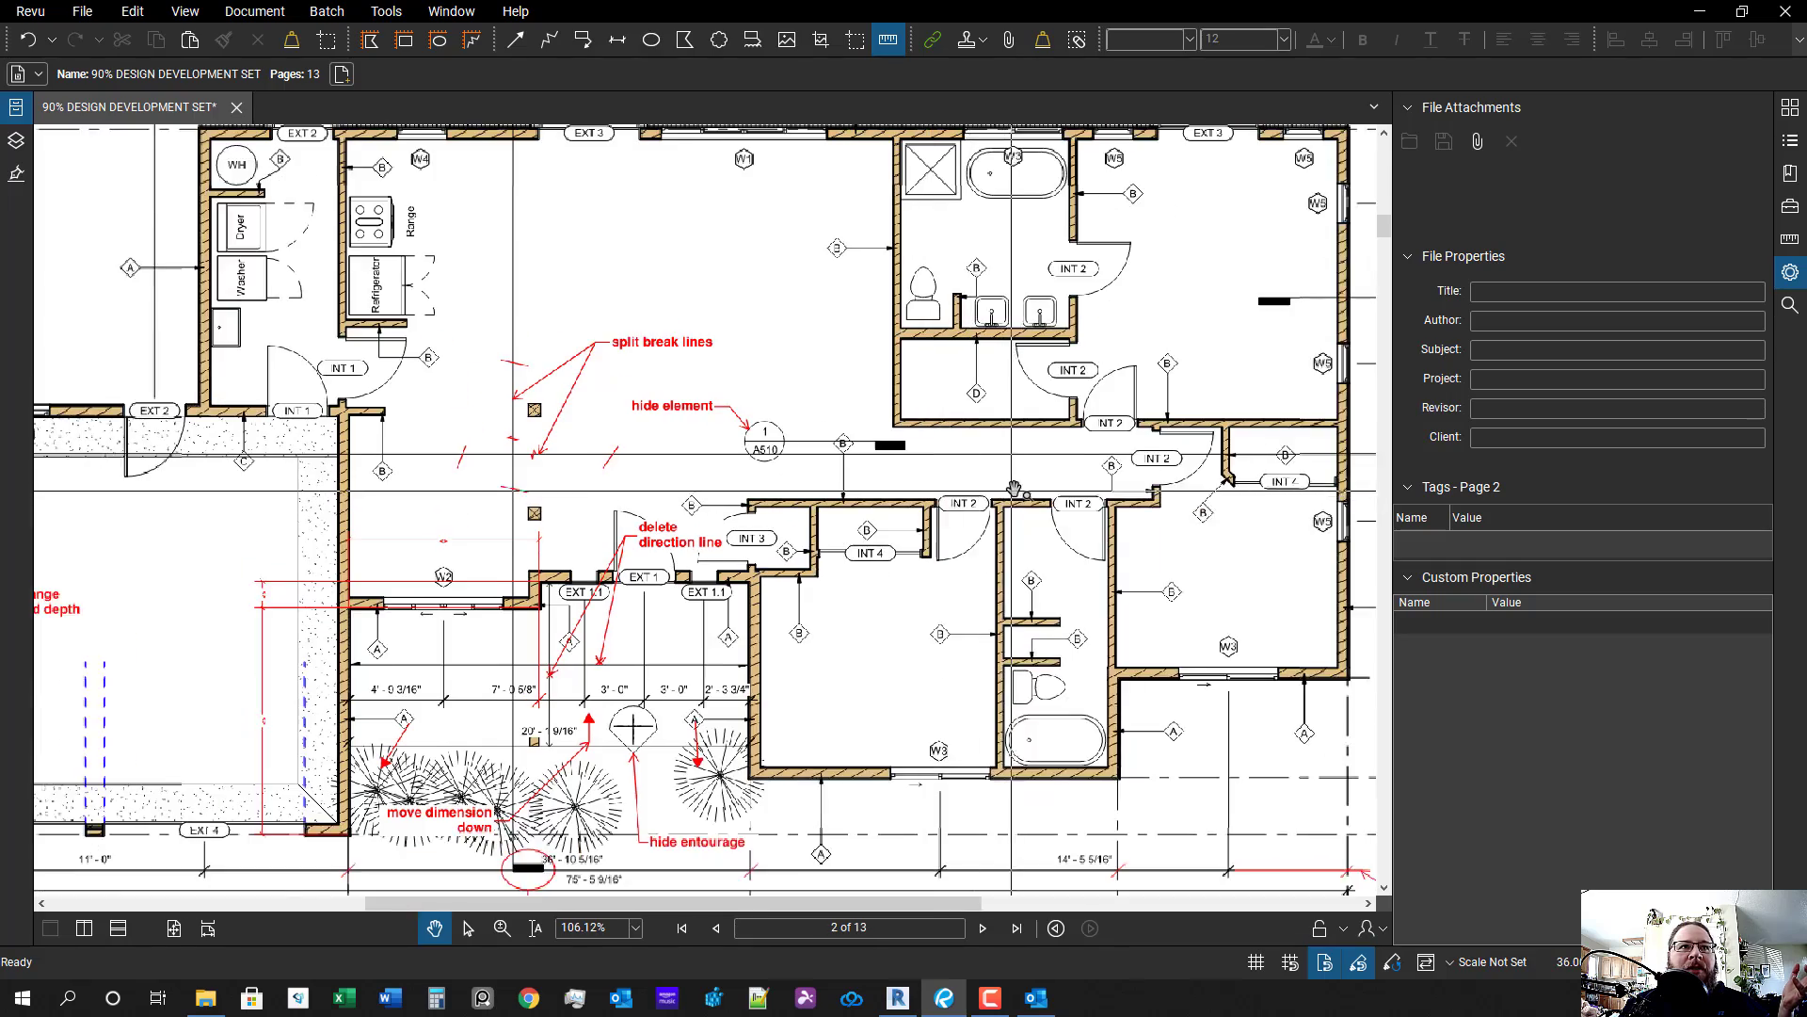
{"action": "left_click_drag", "start_coordinate": [923, 470], "coordinate": [693, 503]}
{"action": "scroll", "coordinate": [1054, 405], "scroll_direction": "down", "scroll_amount": 2}
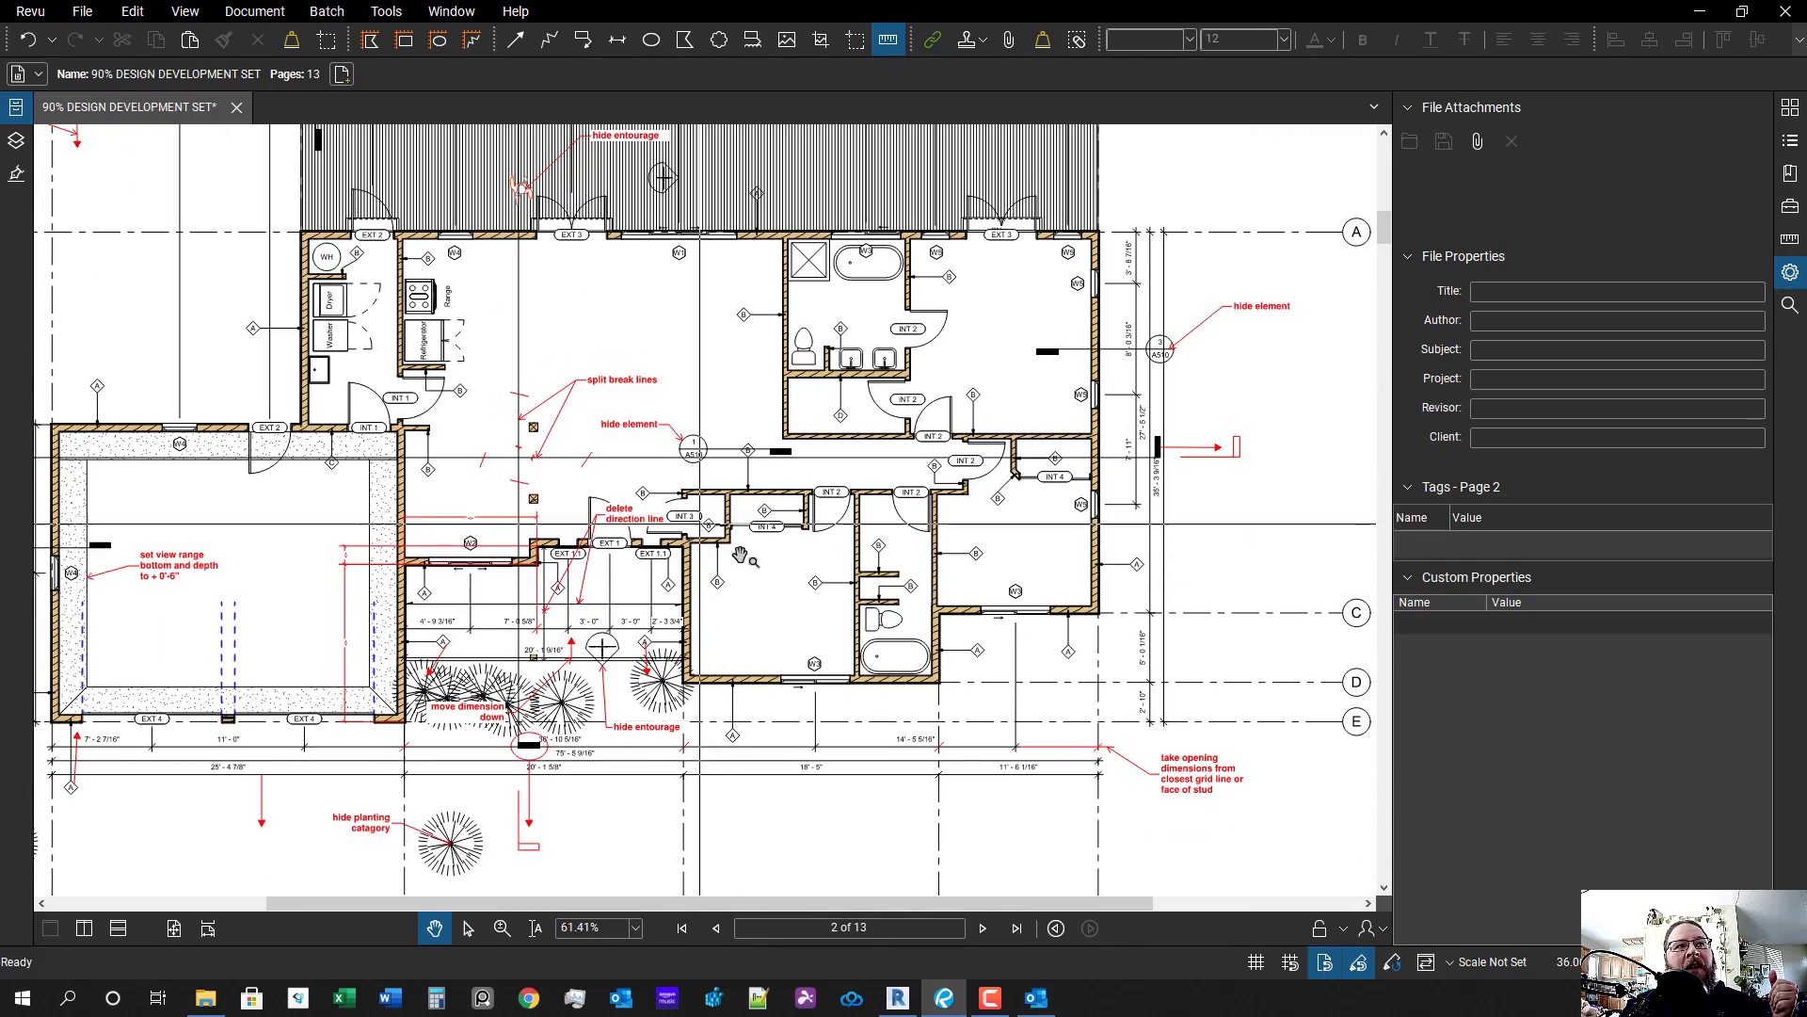
{"action": "left_click_drag", "start_coordinate": [737, 542], "coordinate": [742, 559]}
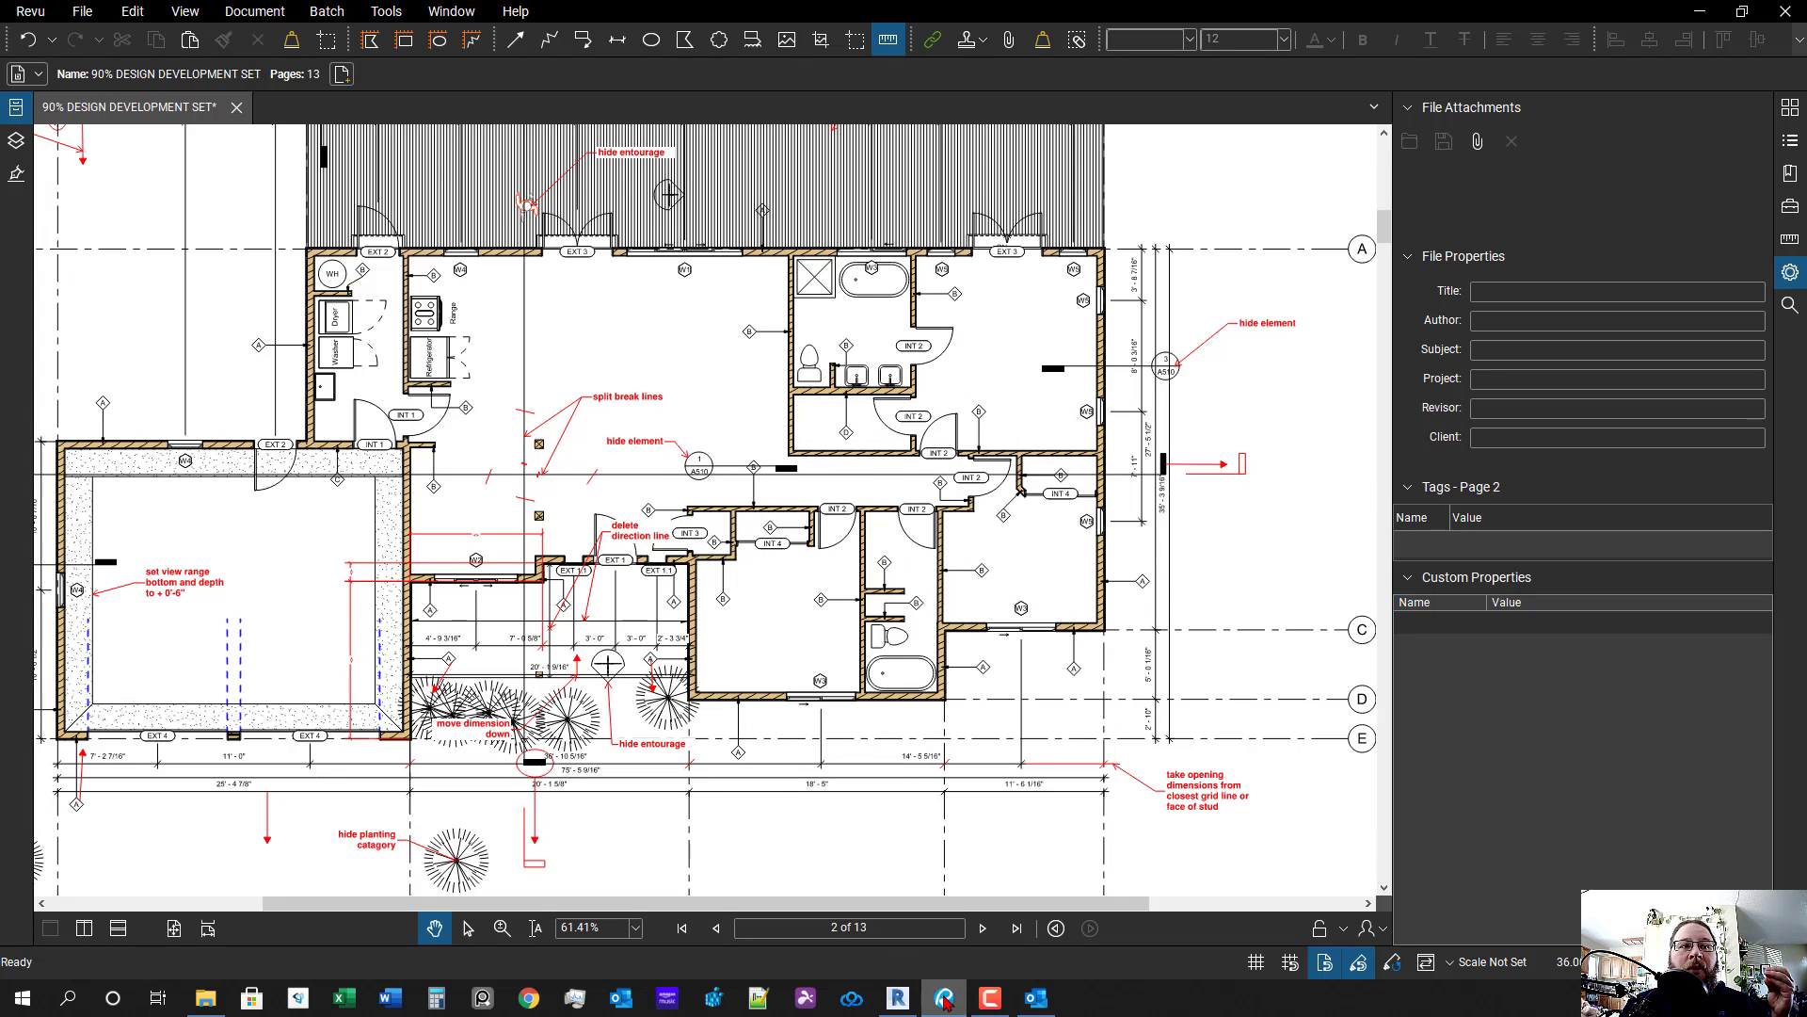
- Switch to Revit, select hidden detail markers on the A110 floor plan, and exit the Reveal Hidden Elements mode
{"action": "left_click", "coordinate": [896, 1000]}
{"action": "scroll", "coordinate": [1206, 520], "scroll_direction": "up", "scroll_amount": 2}
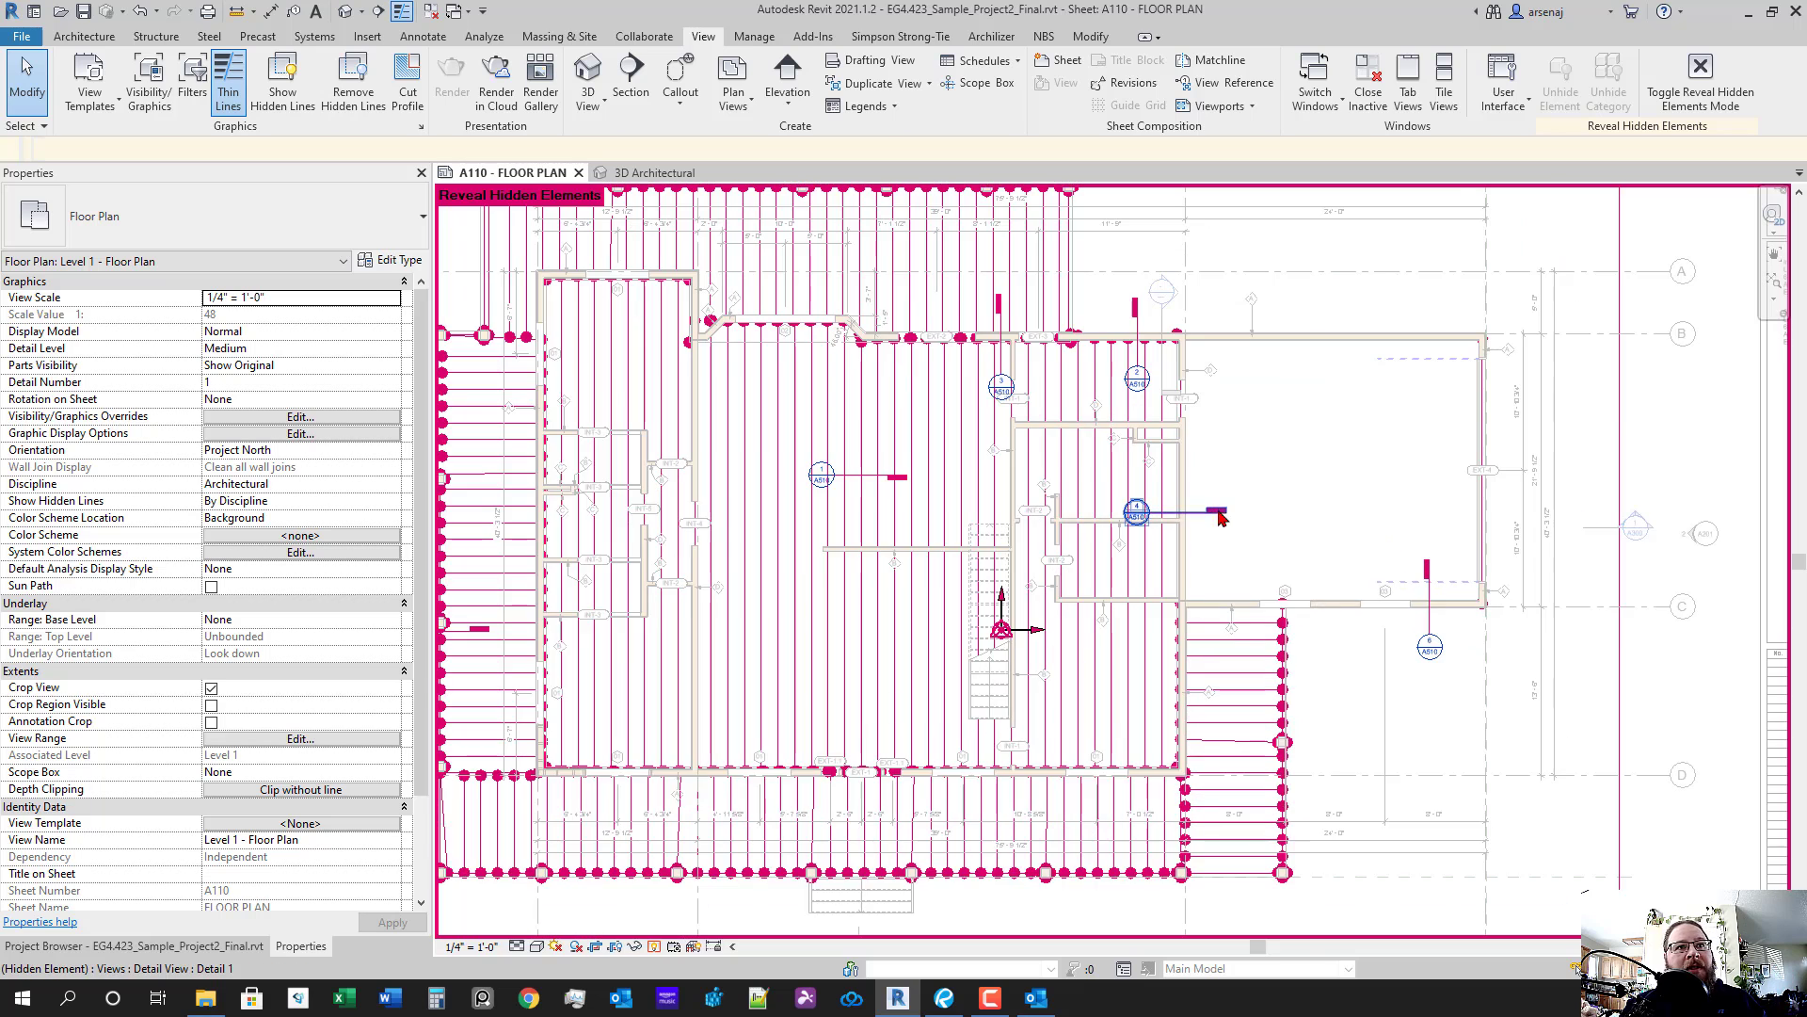
{"action": "left_click", "coordinate": [1431, 631]}
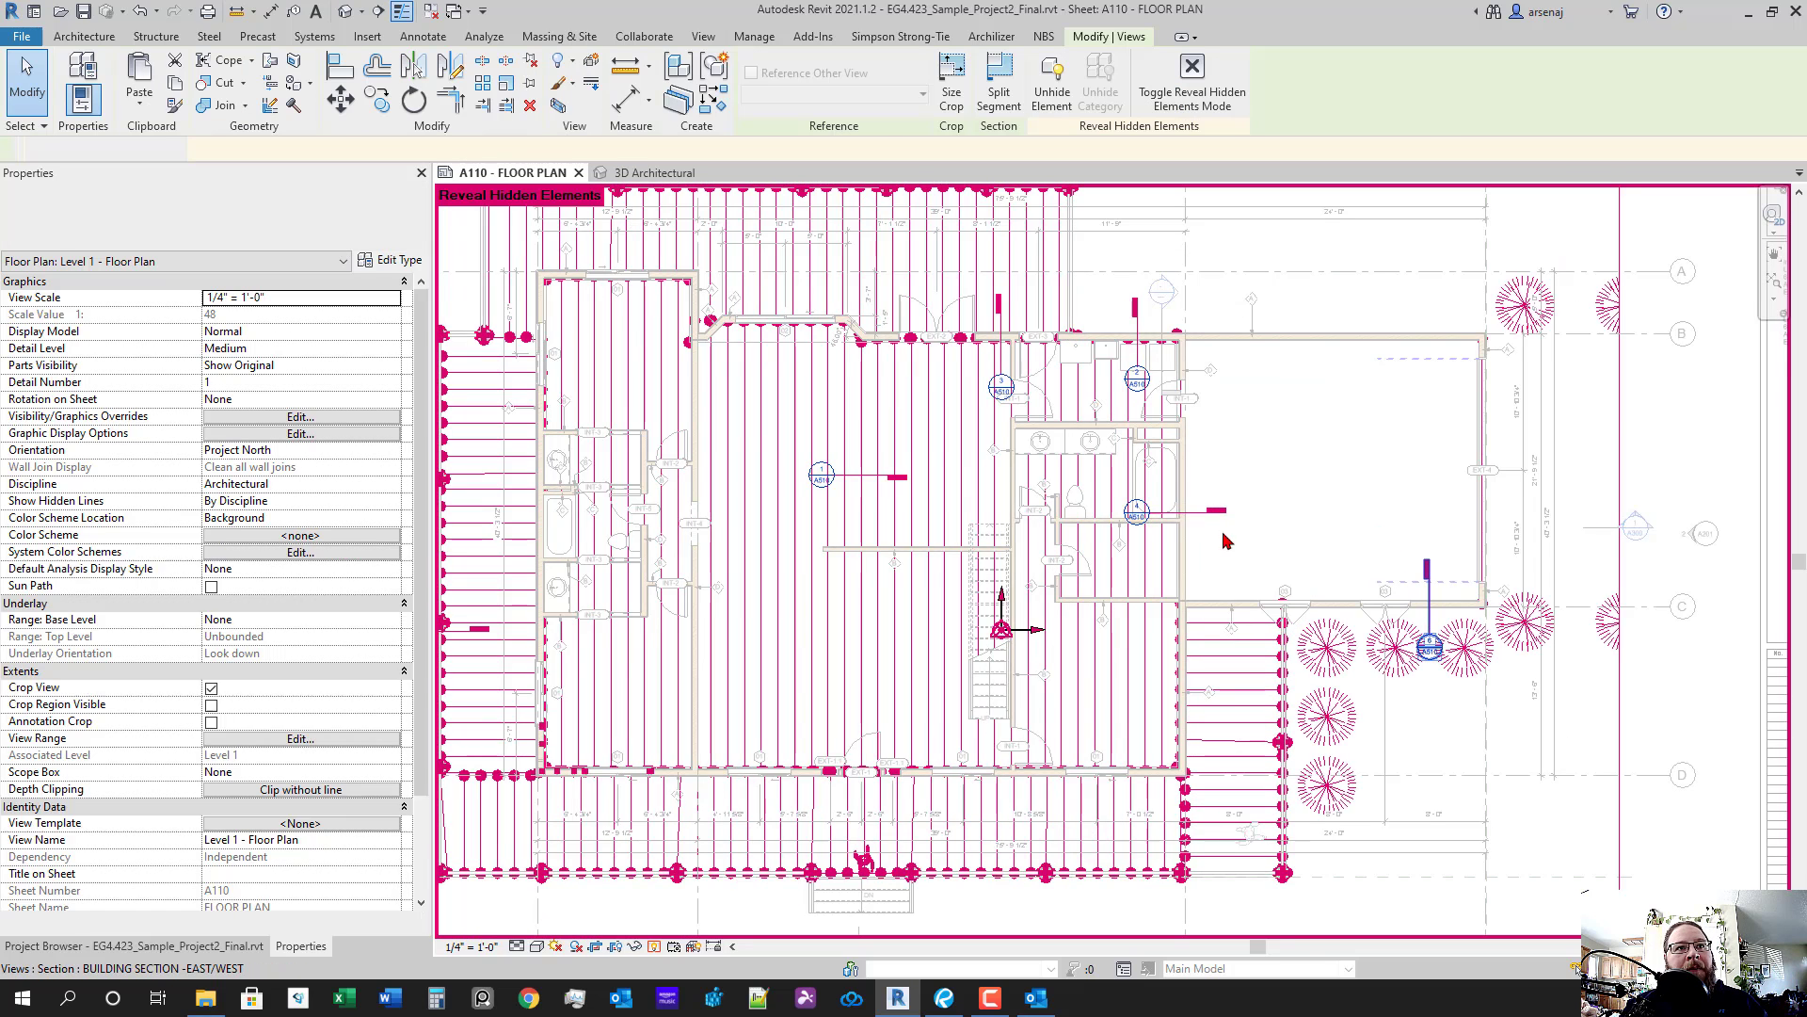
{"action": "left_click", "coordinate": [1129, 360], "text": "ctrl"}
{"action": "scroll", "coordinate": [1141, 331], "scroll_direction": "up", "scroll_amount": 3}
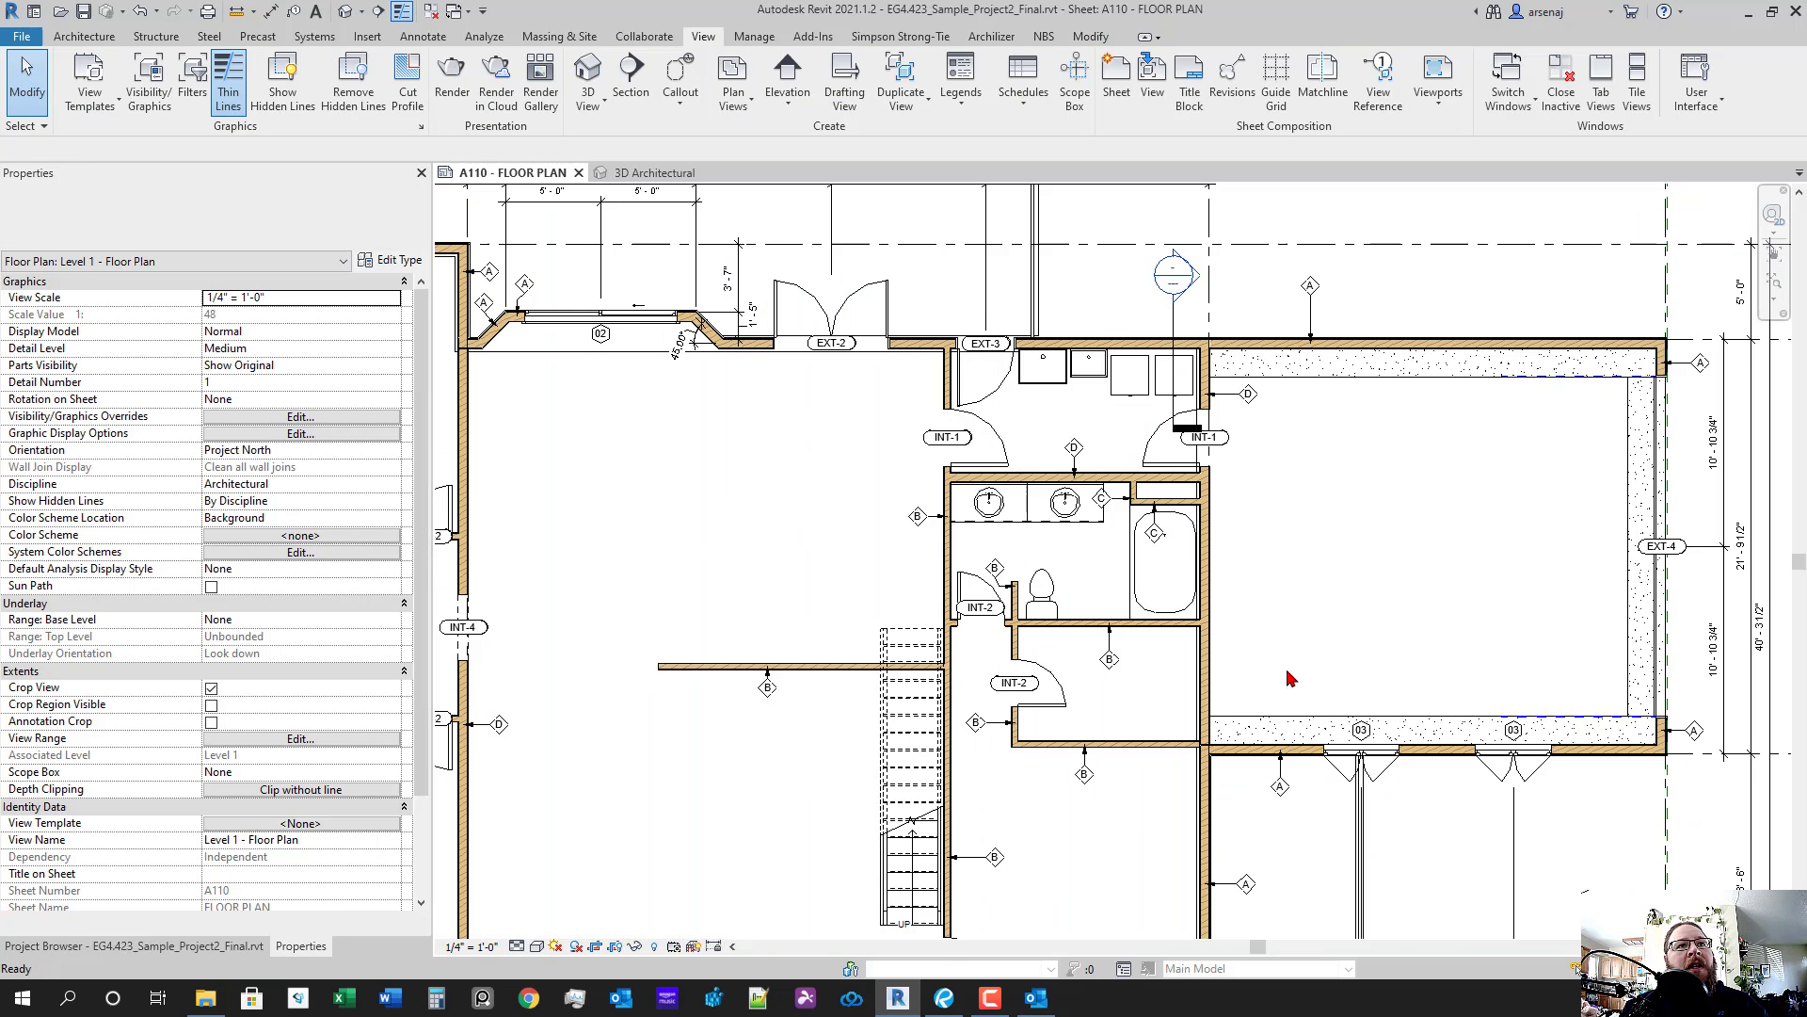
{"action": "scroll", "coordinate": [1553, 584], "scroll_direction": "down", "scroll_amount": 2}
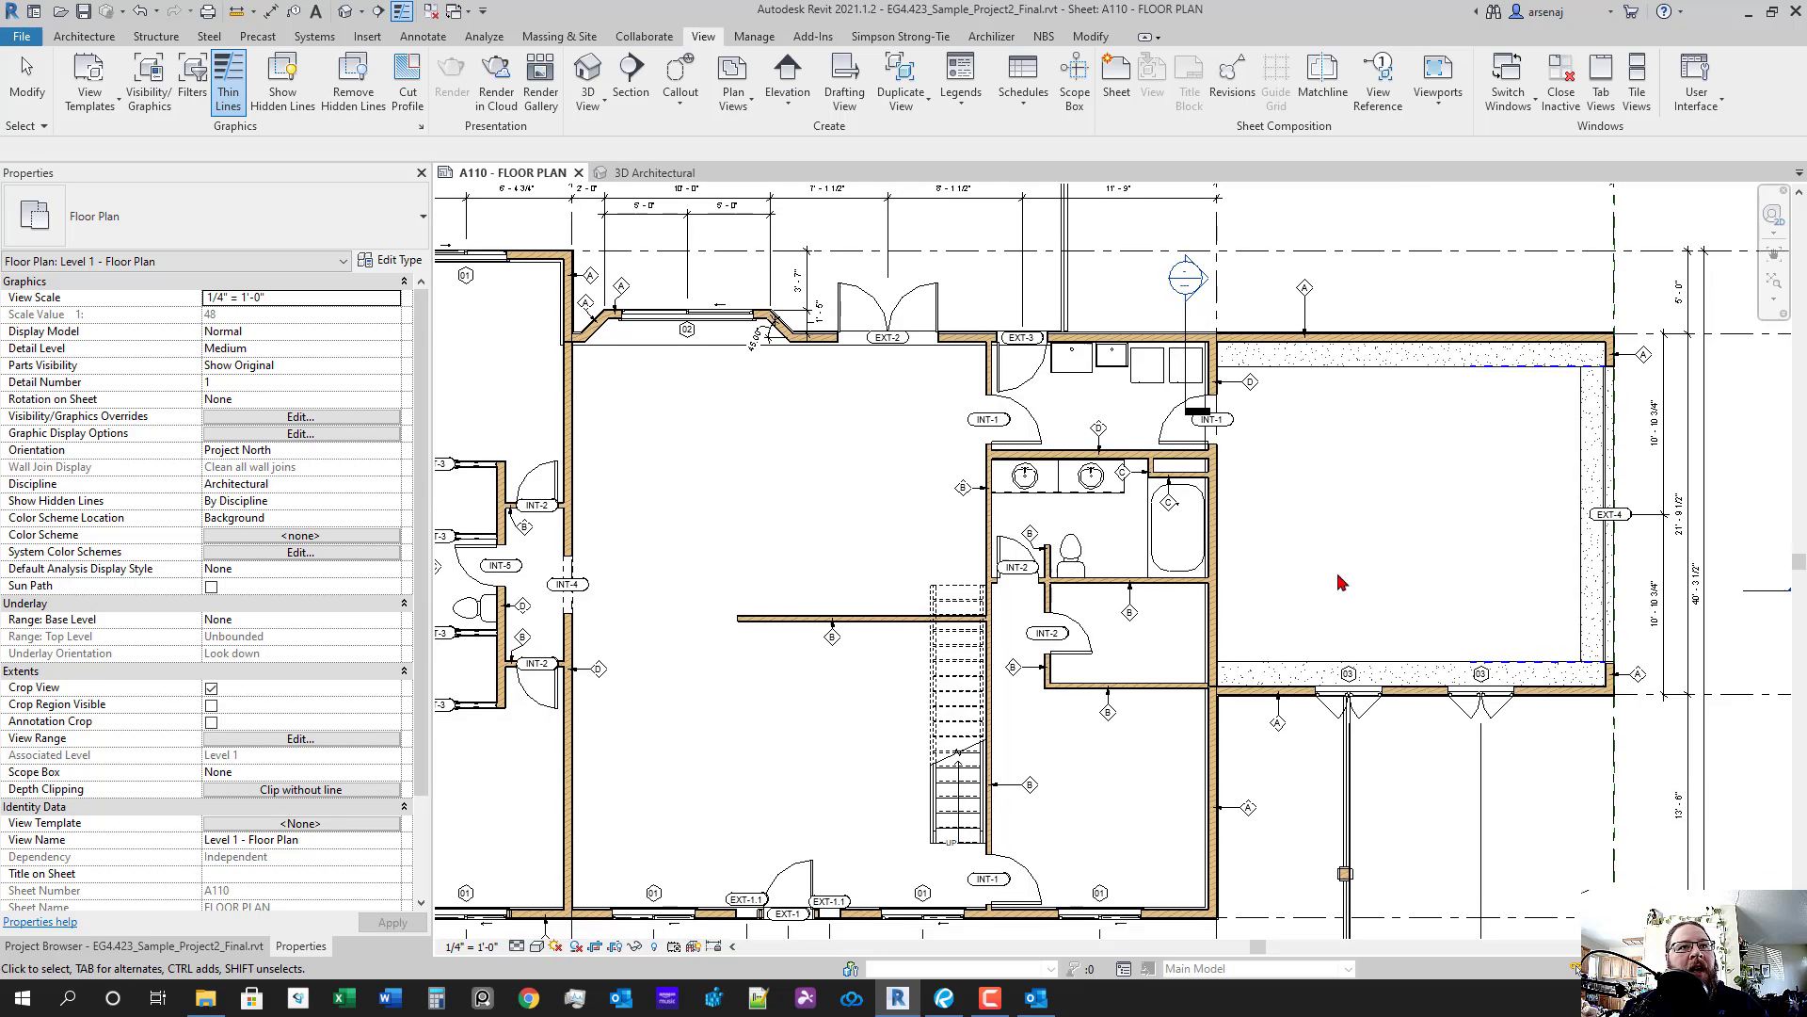
{"action": "scroll", "coordinate": [973, 861], "scroll_direction": "up", "scroll_amount": 3}
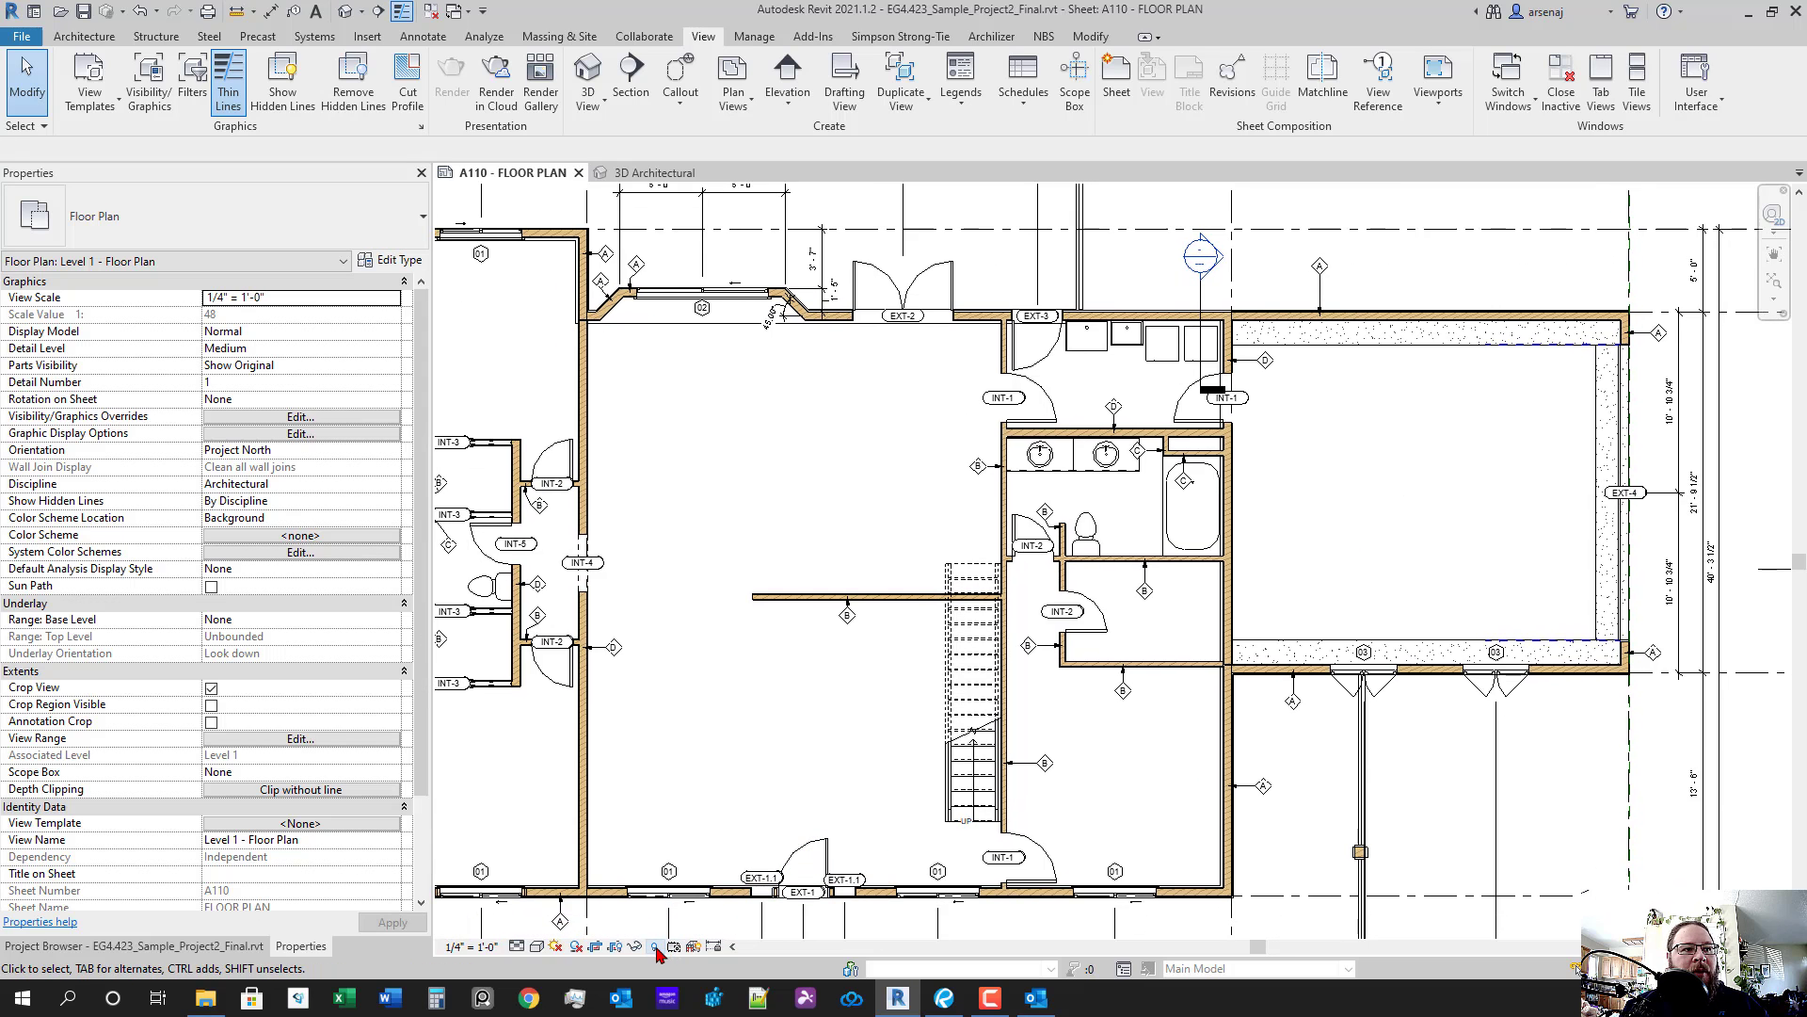
- Inspect the wall section marker by the laundry room and the building section marker outside the garage, clearing each selection
{"action": "left_click", "coordinate": [1206, 301]}
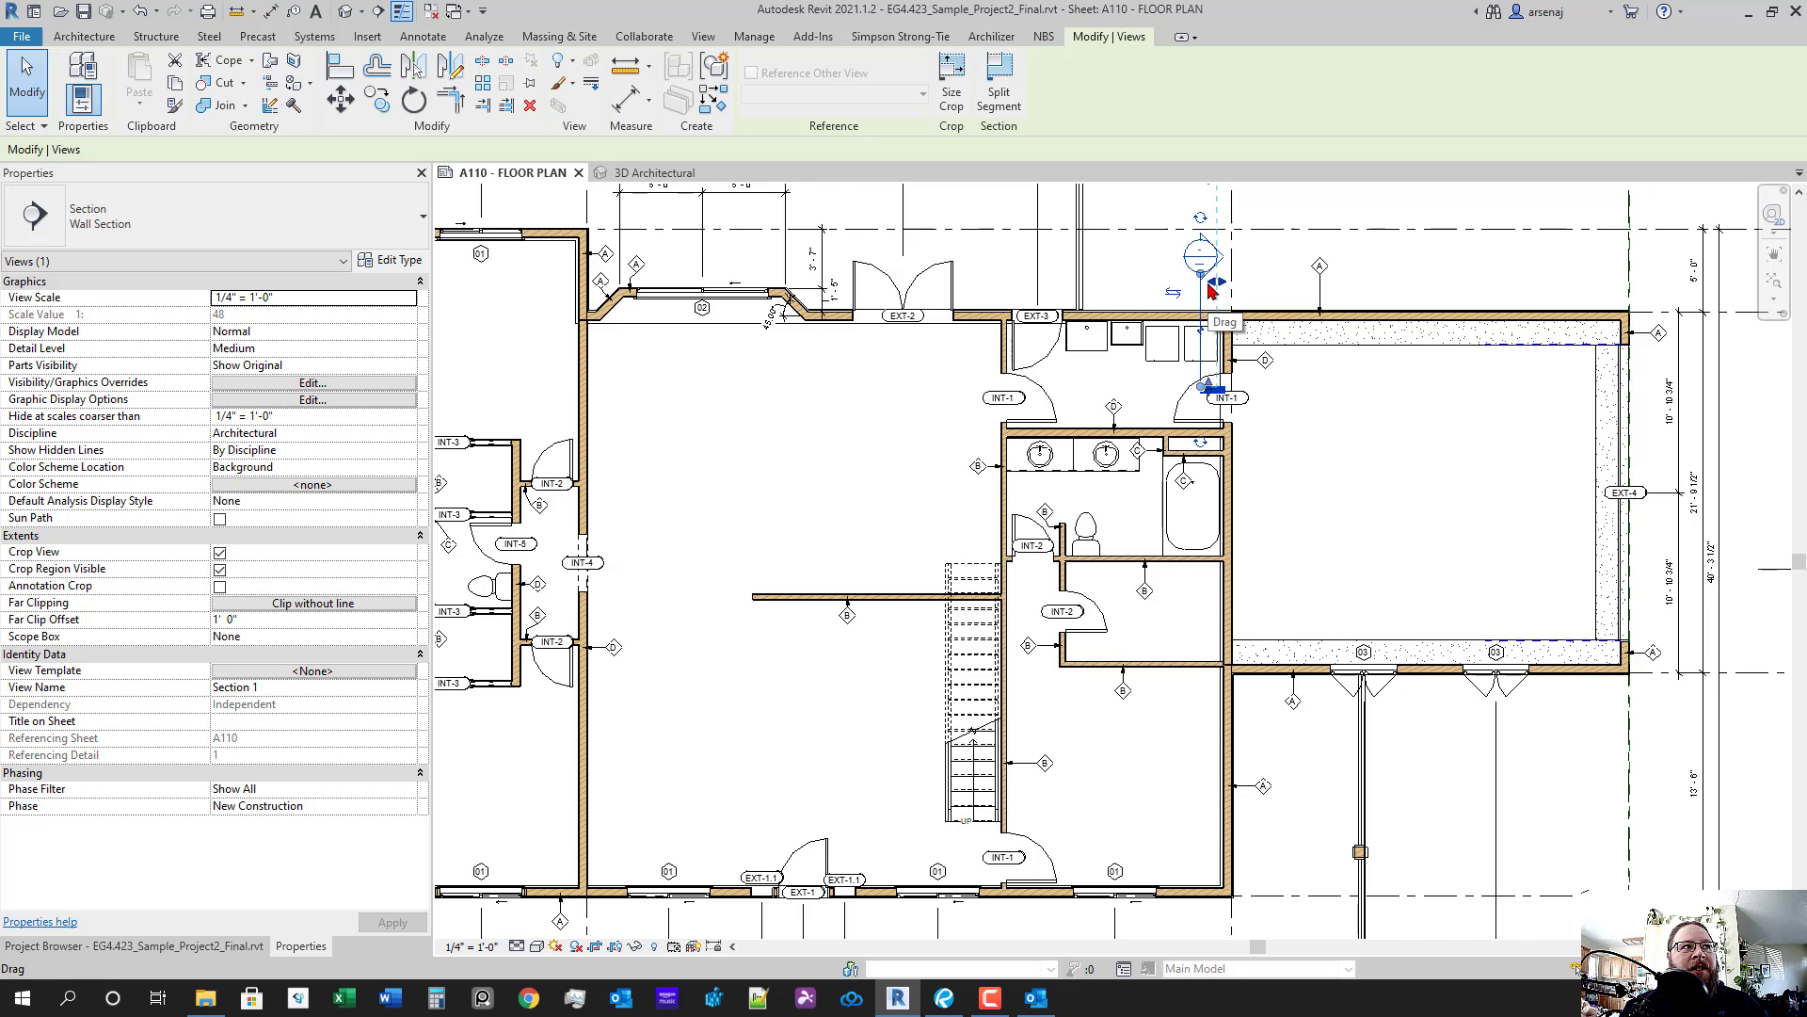
{"action": "scroll", "coordinate": [1211, 292], "scroll_direction": "down", "scroll_amount": 3}
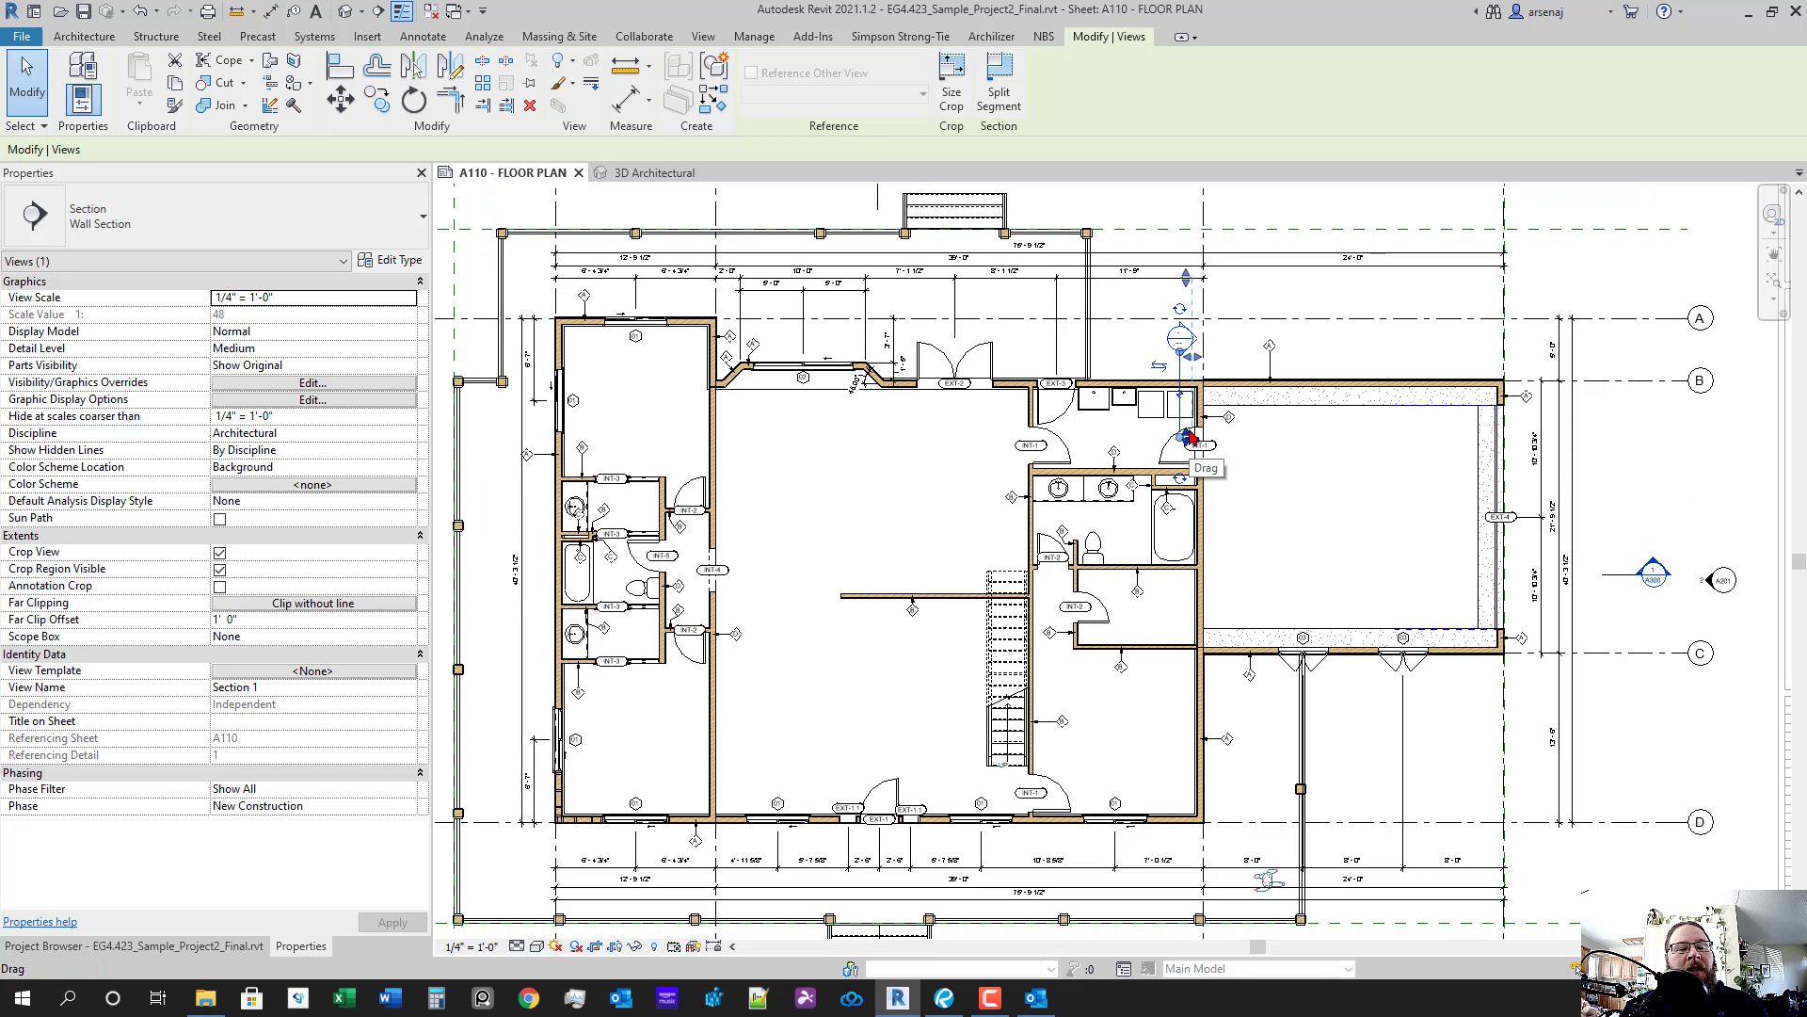
{"action": "key", "text": "Escape"}
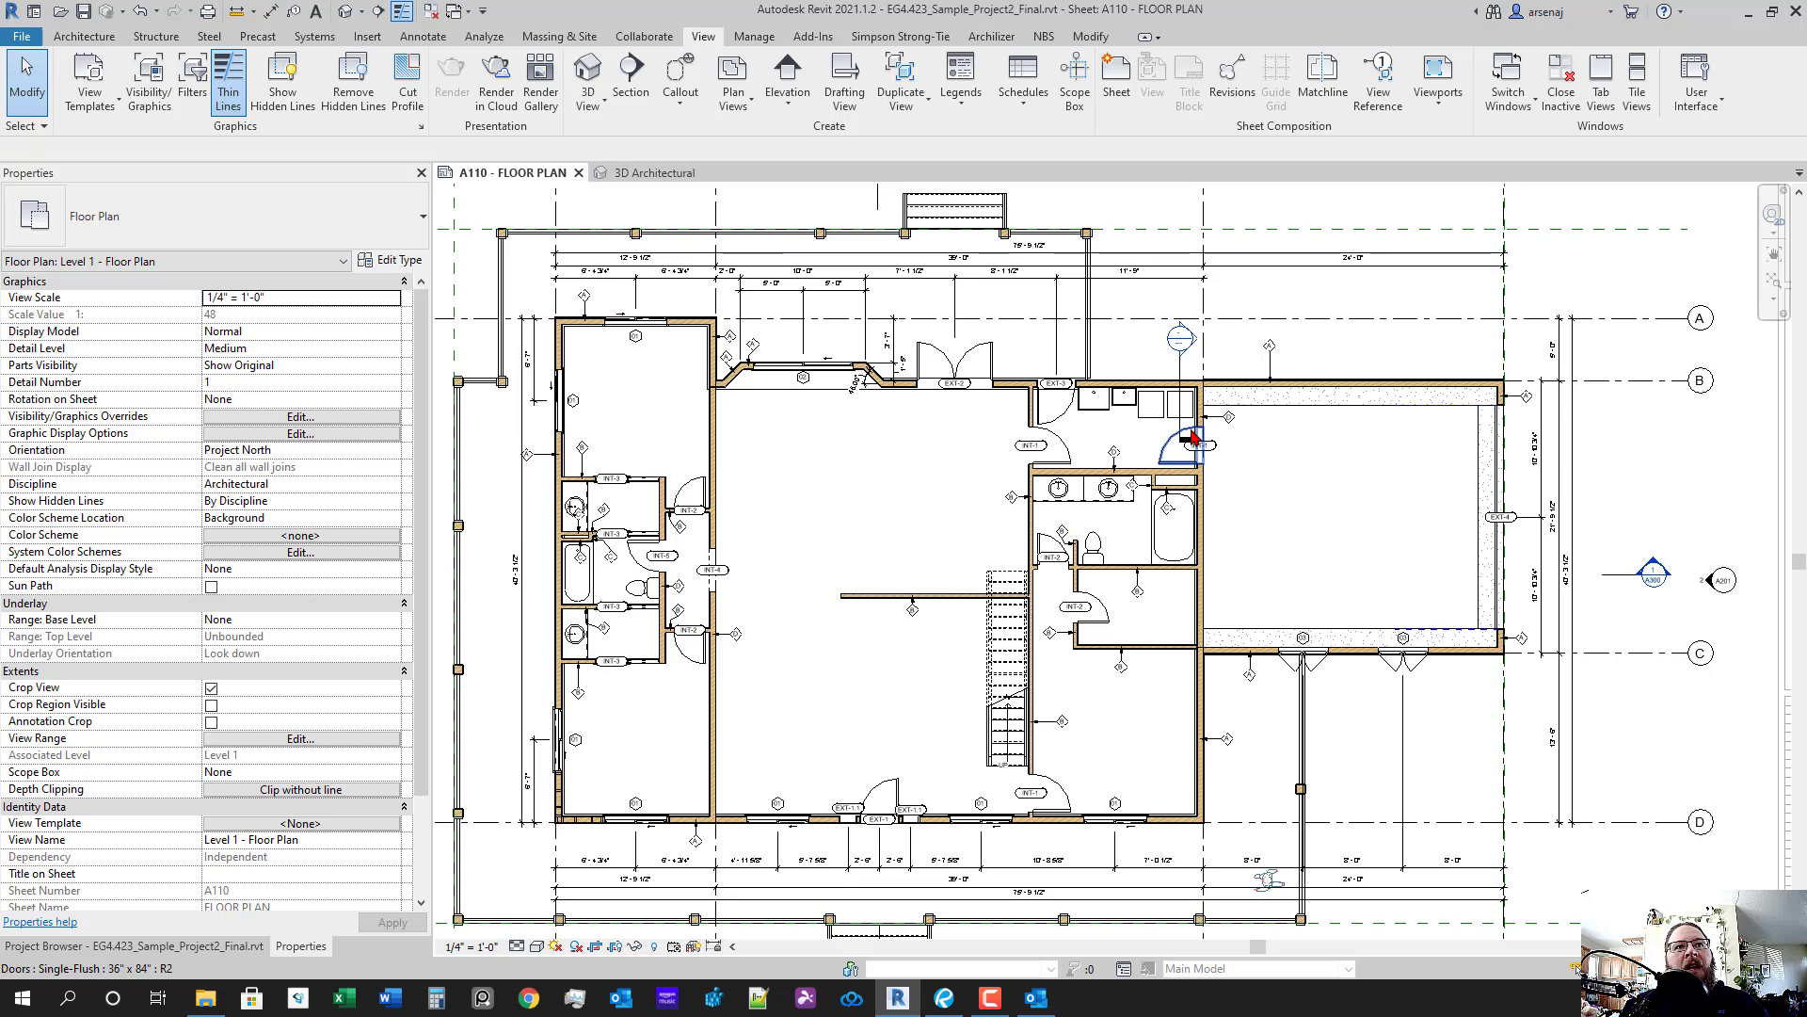
{"action": "left_click", "coordinate": [1188, 386]}
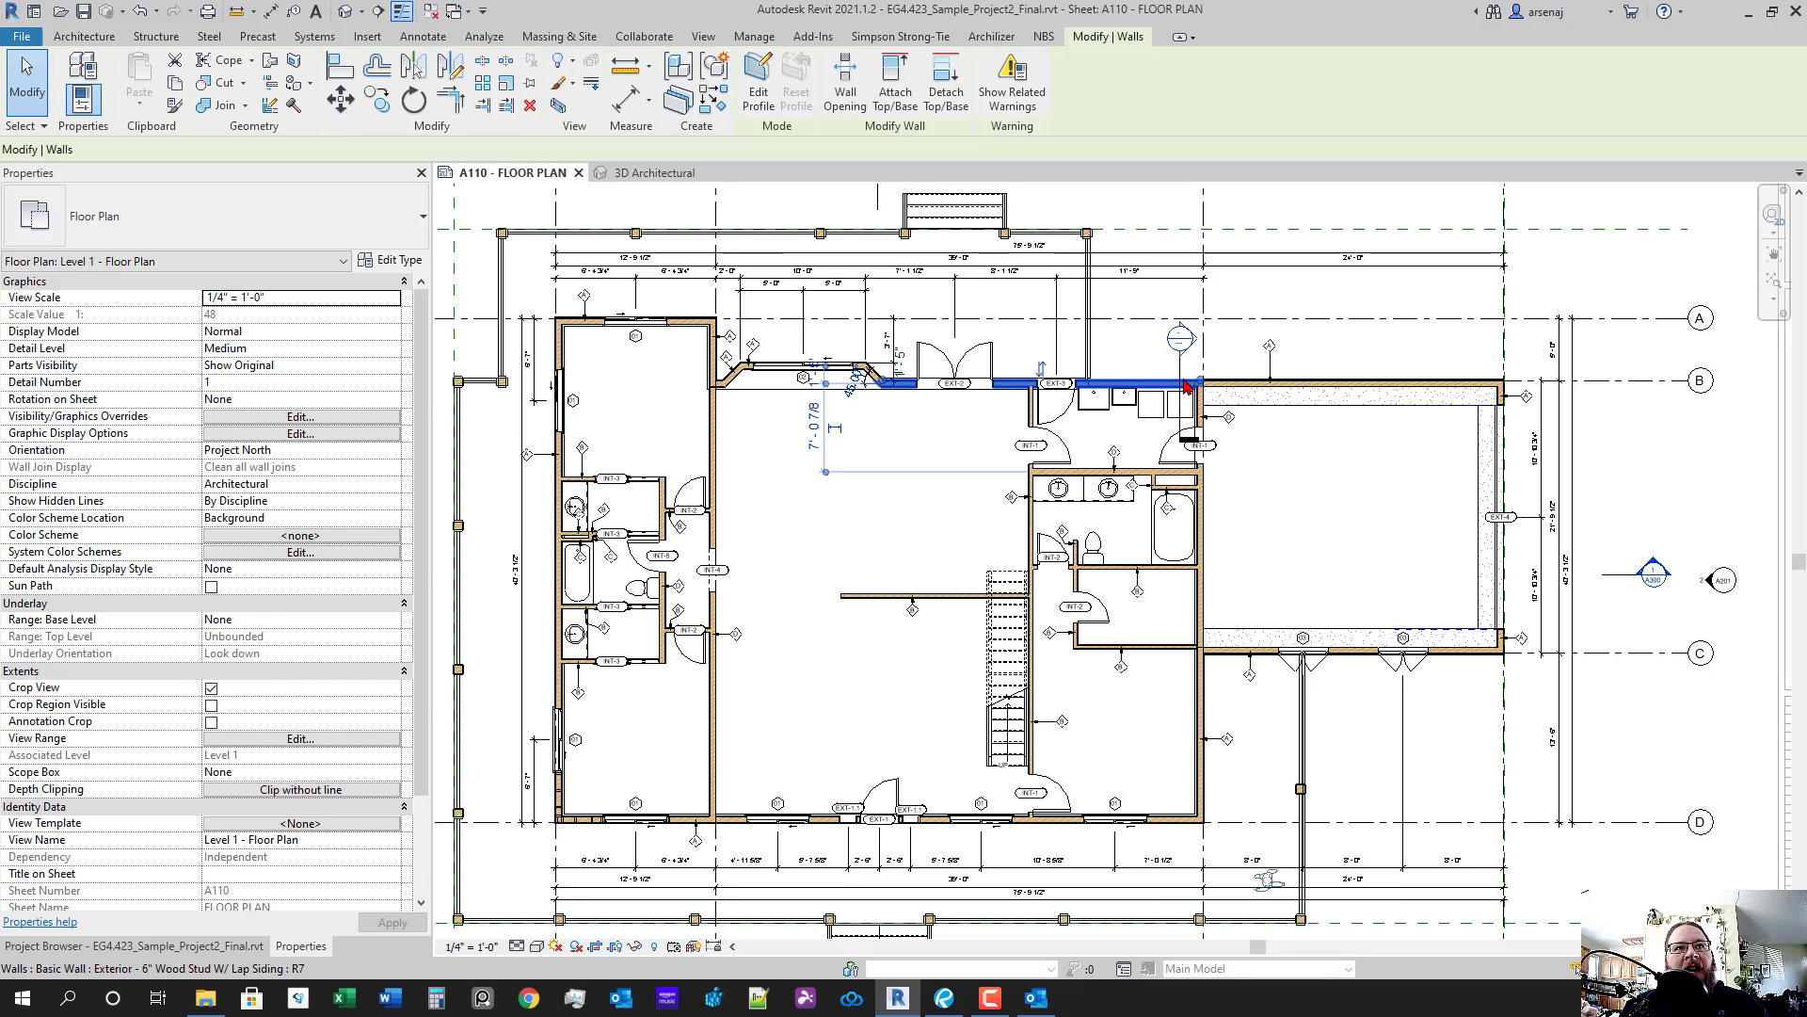
{"action": "key", "text": "Escape"}
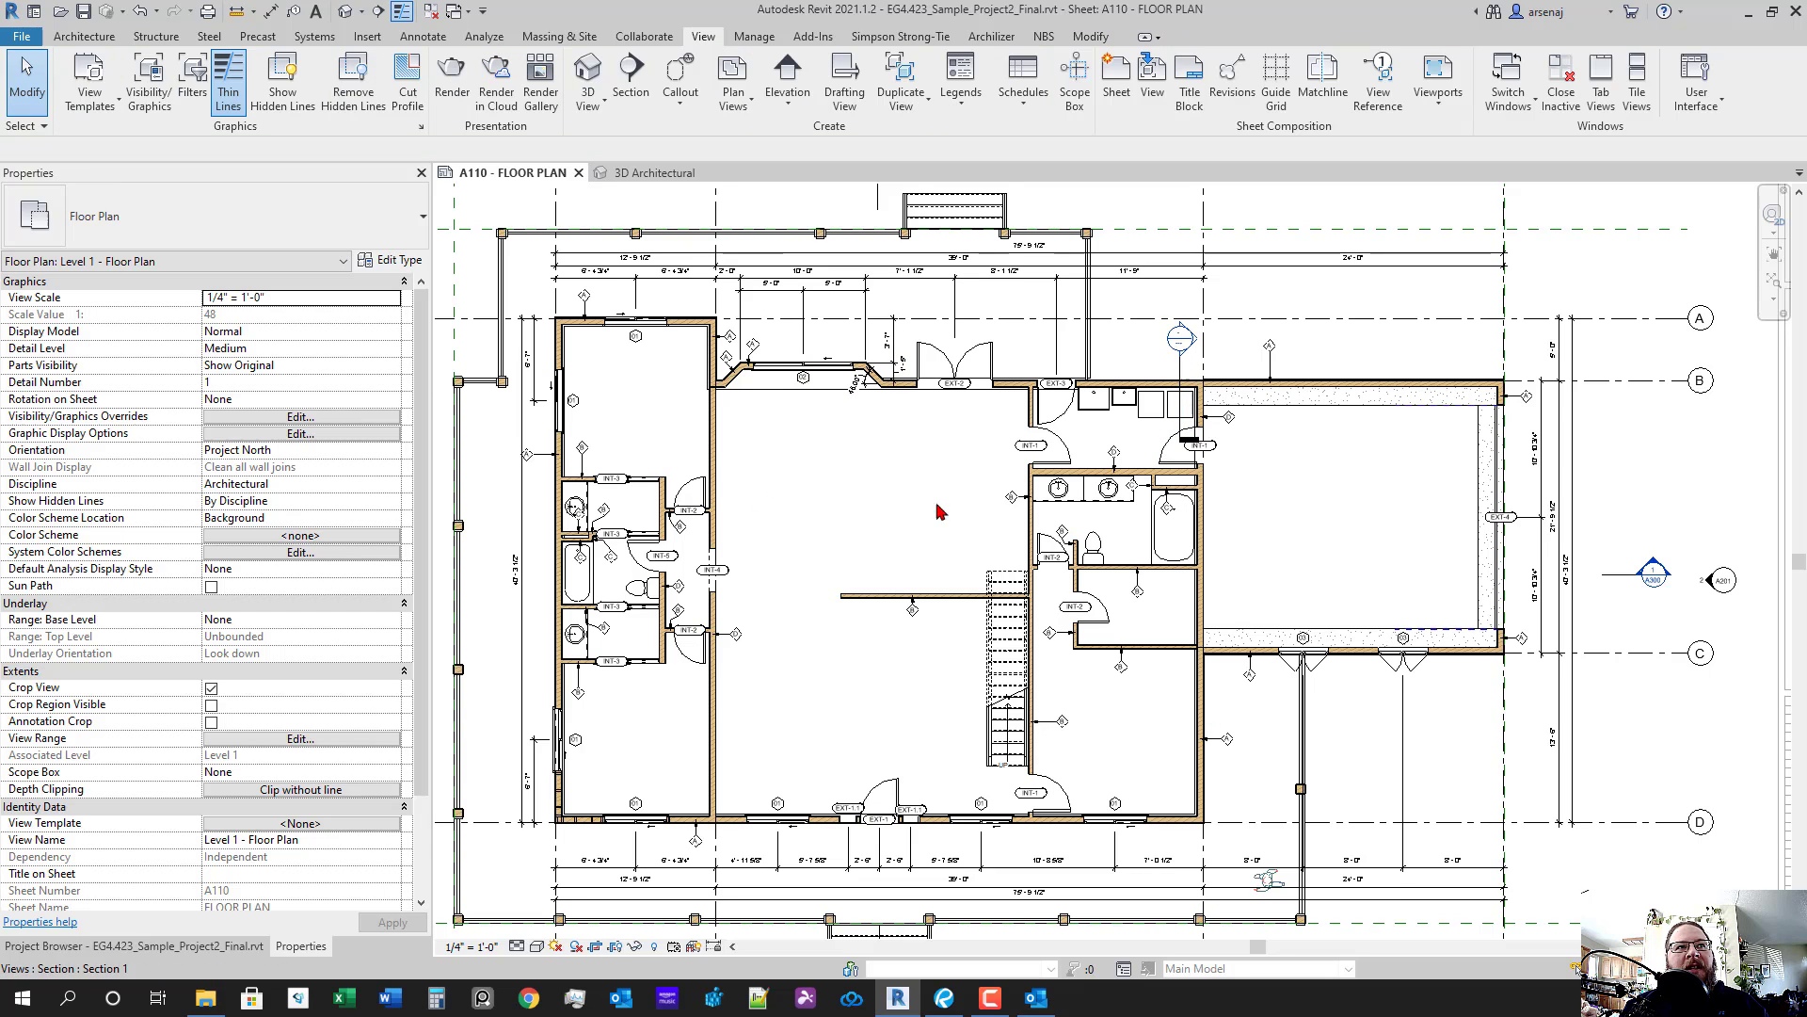
{"action": "left_click", "coordinate": [279, 421]}
{"action": "key", "text": "Escape"}
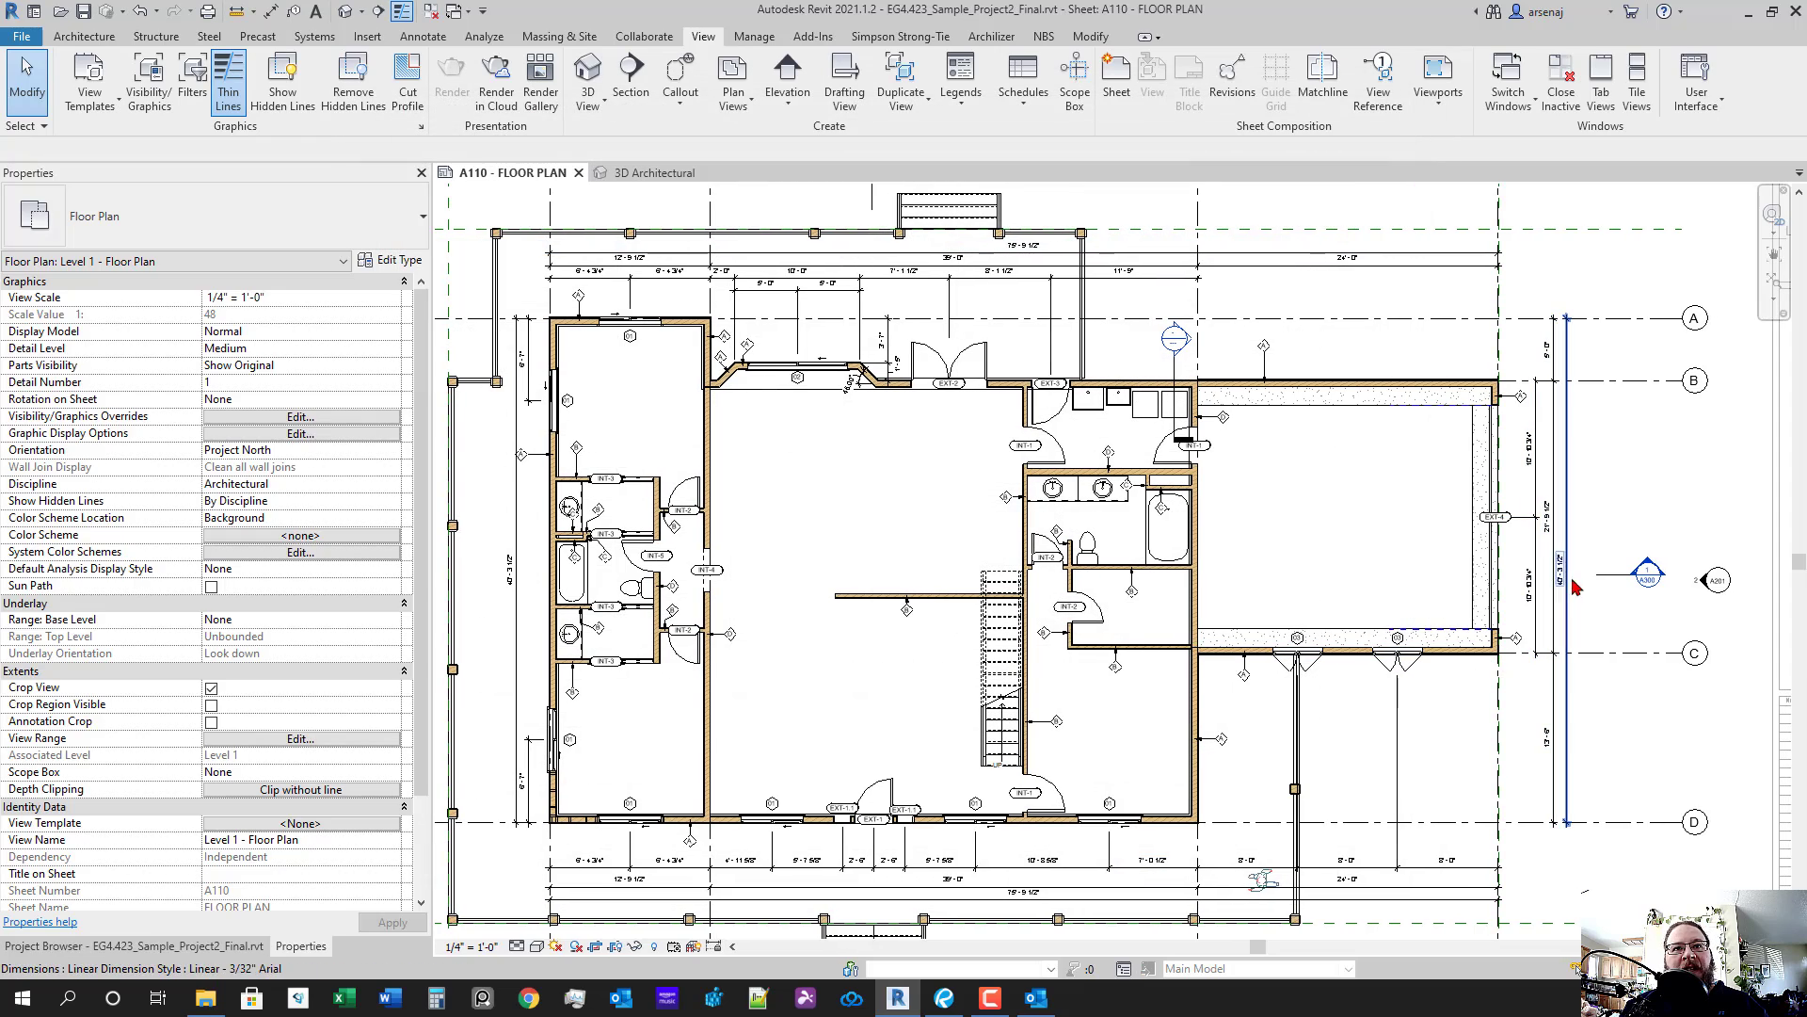
{"action": "left_click", "coordinate": [1600, 583]}
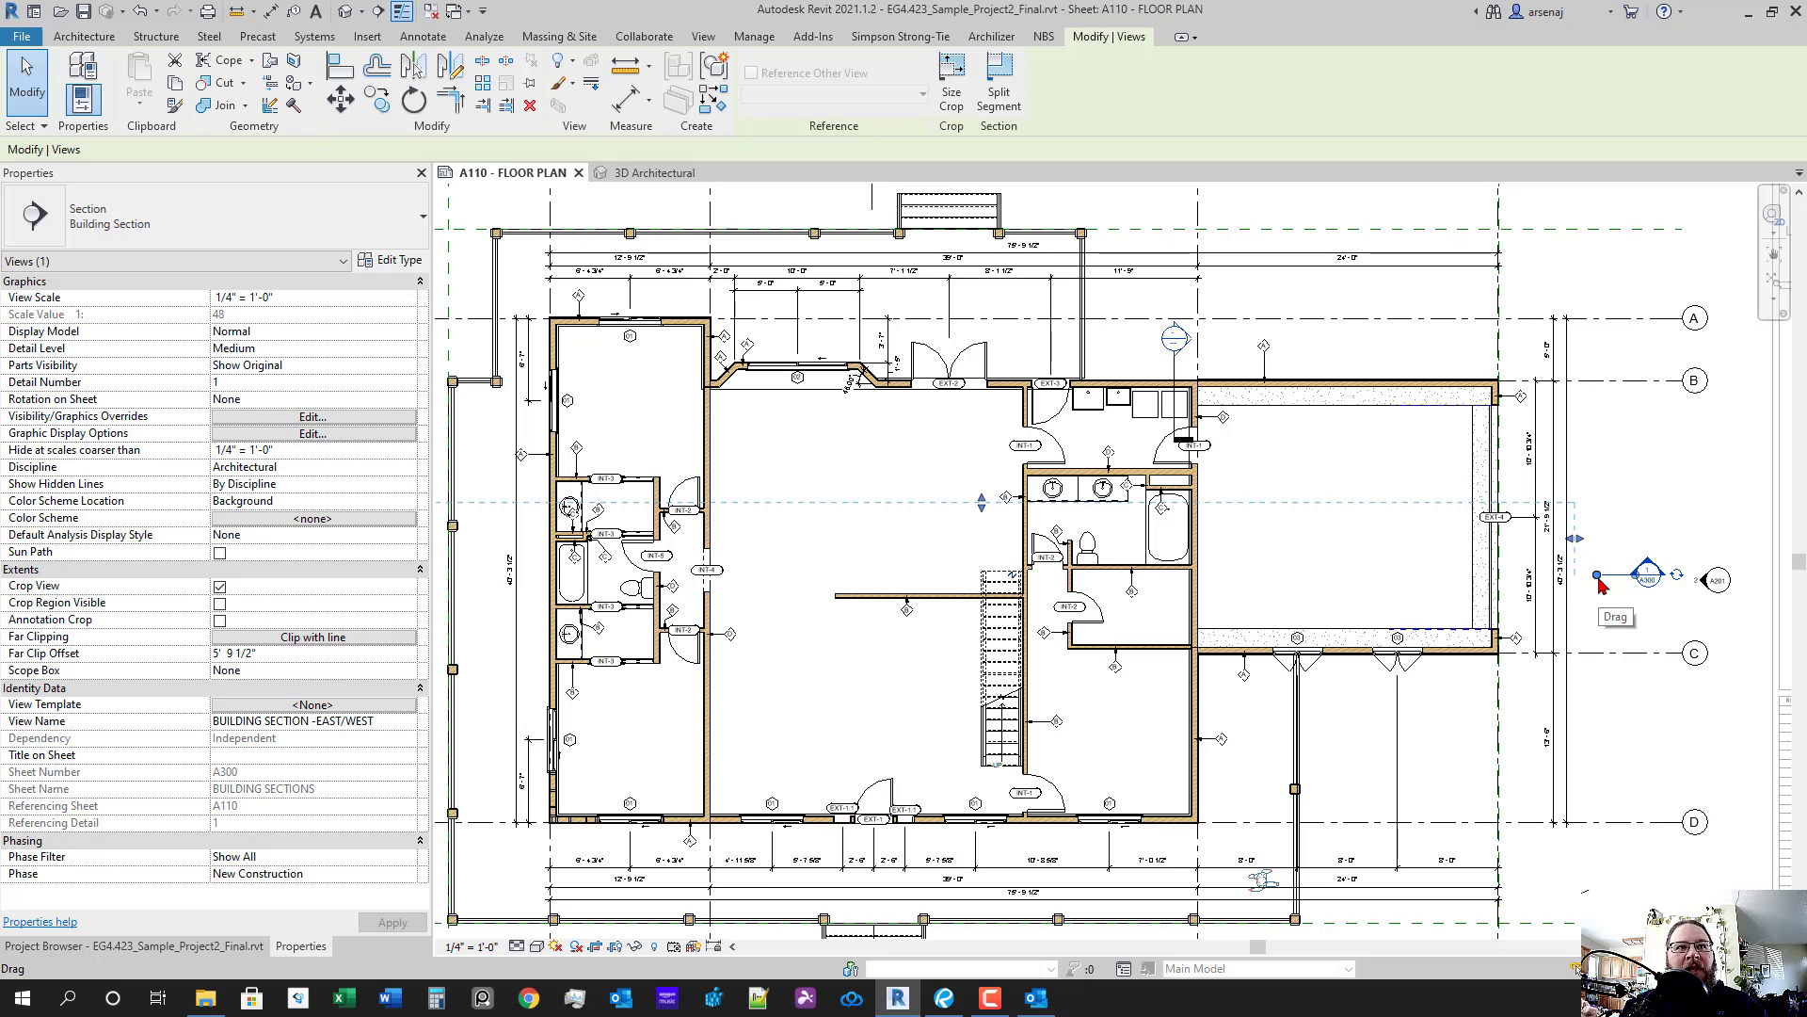
{"action": "key", "text": "Escape"}
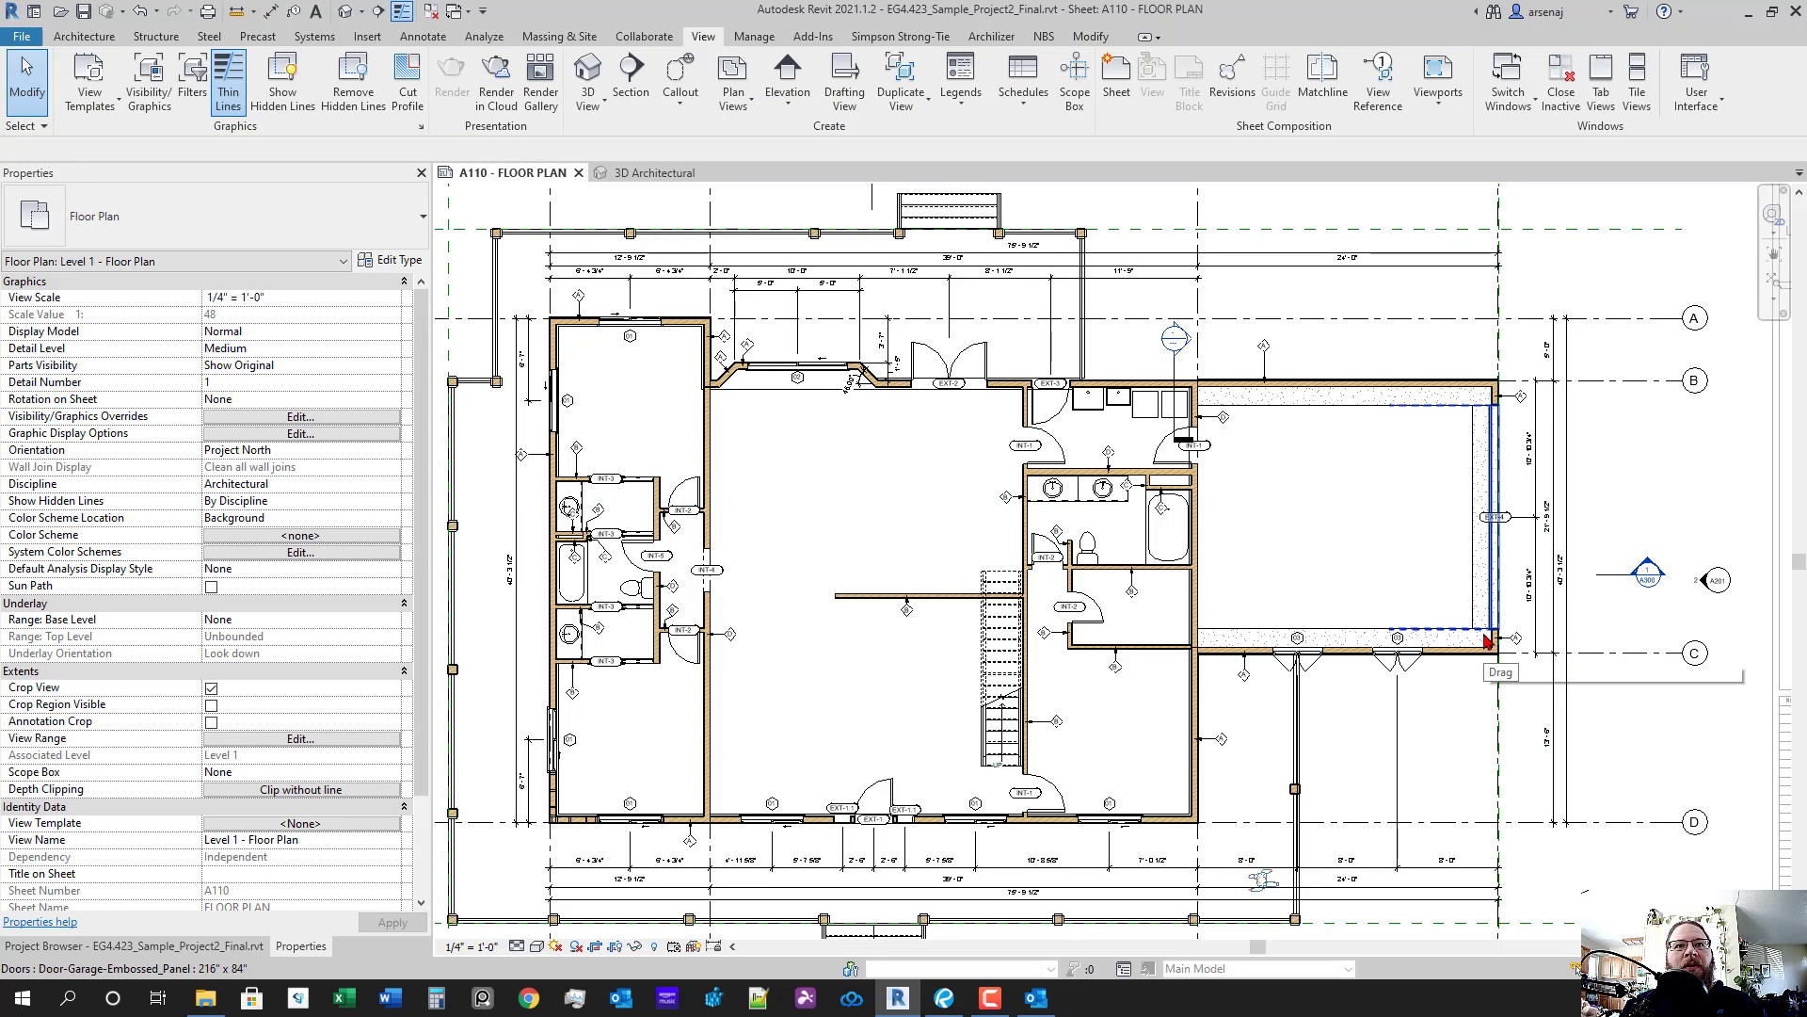
- Reveal hidden elements, unhide the five A510 detail markers numbered 1, 2, 3, 4 and 6 as elements, and exit the reveal mode
{"action": "mouse_move", "coordinate": [1037, 998]}
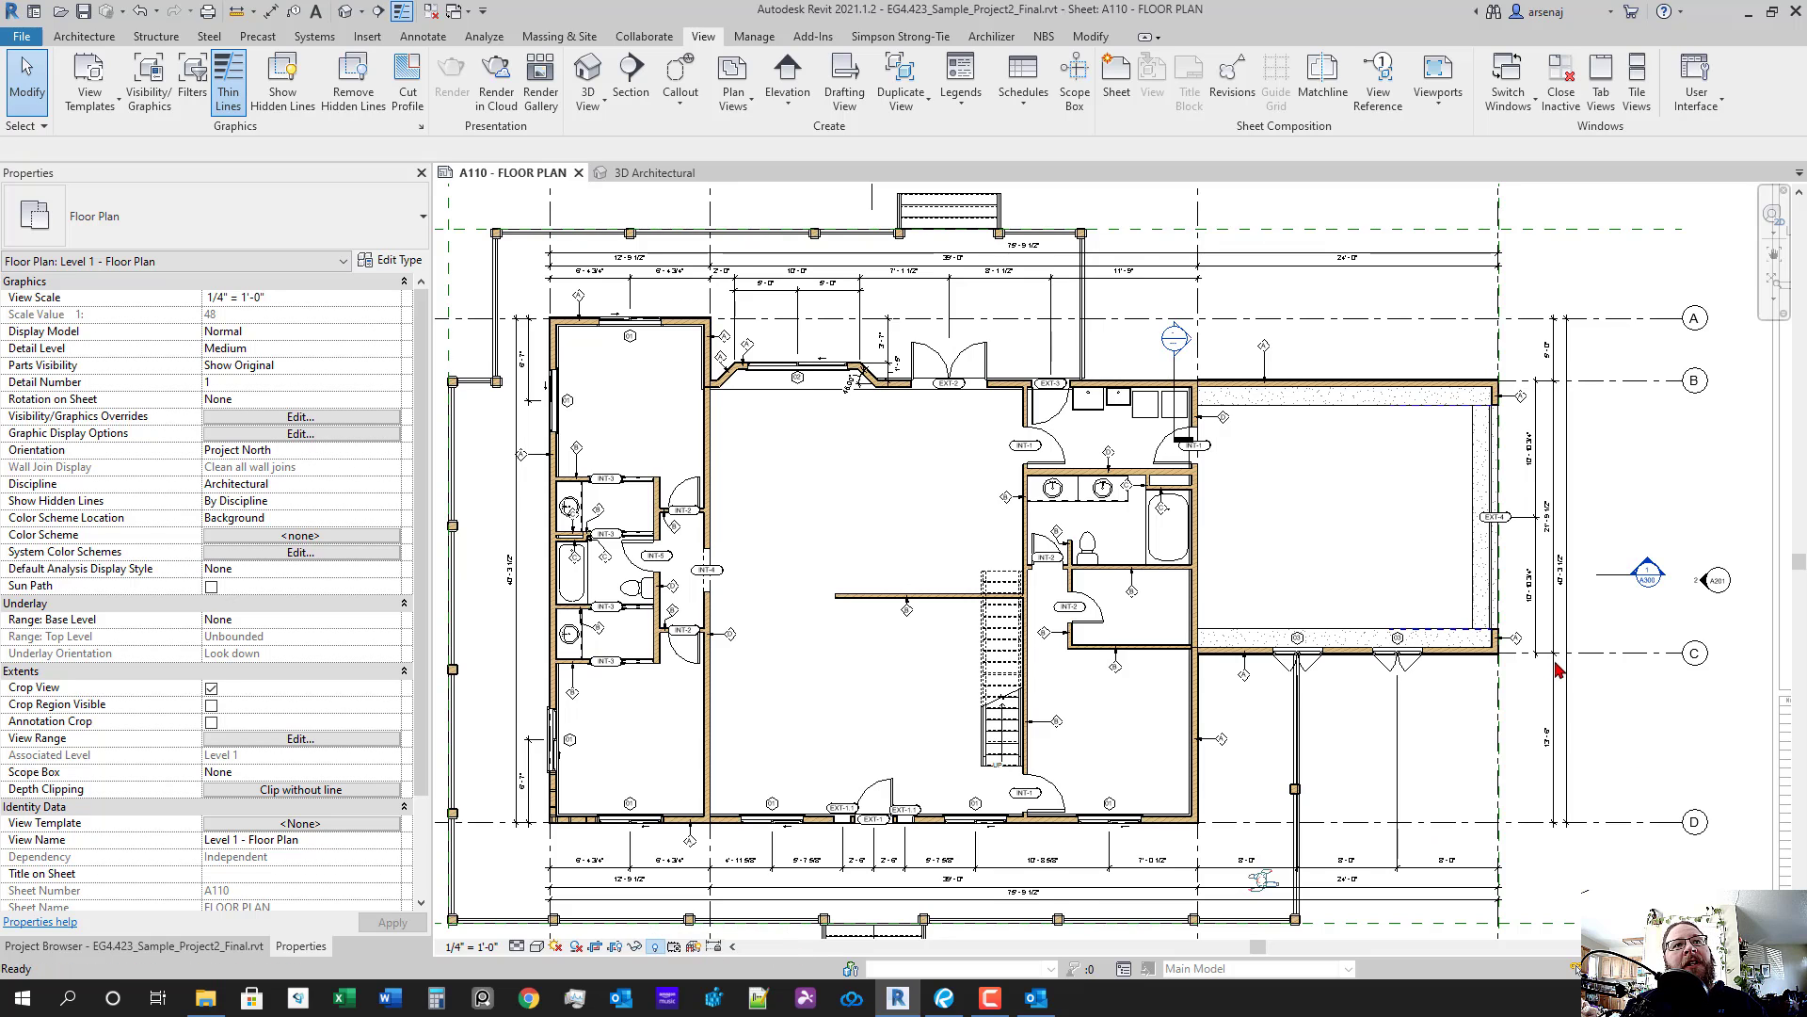
{"action": "key", "text": "r"}
{"action": "key", "text": "h"}
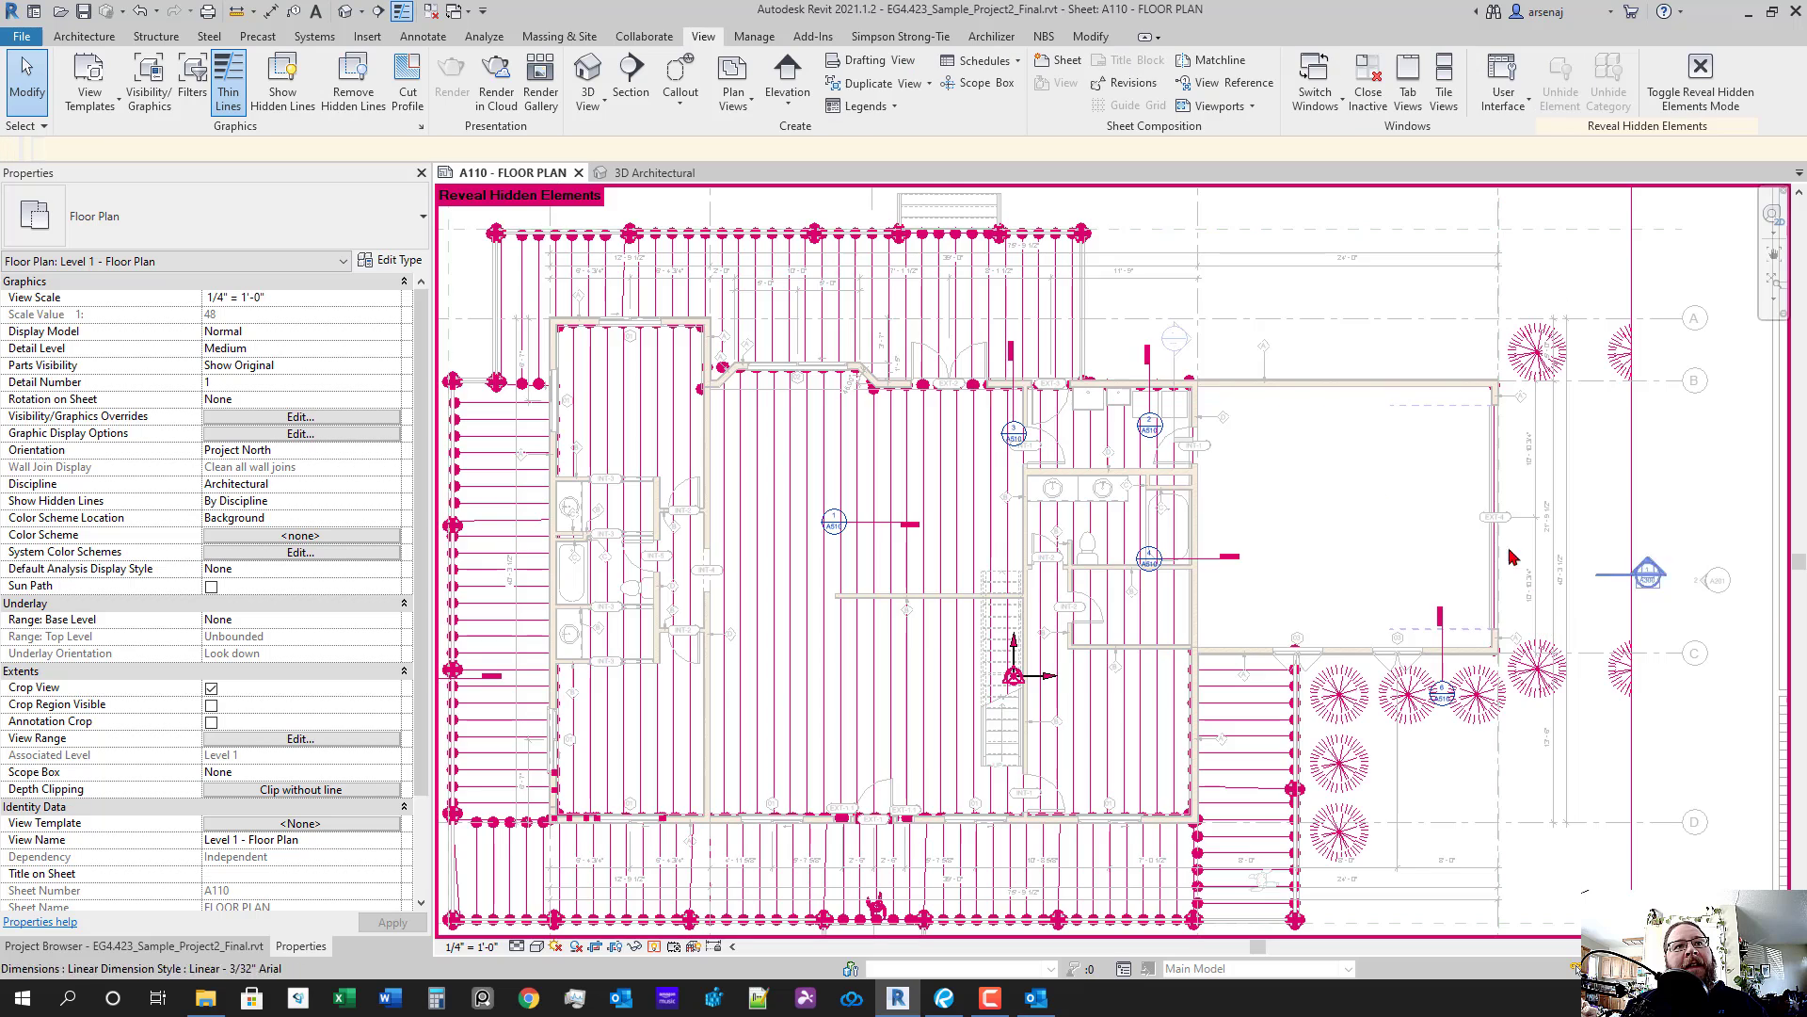
{"action": "left_click", "coordinate": [1215, 566]}
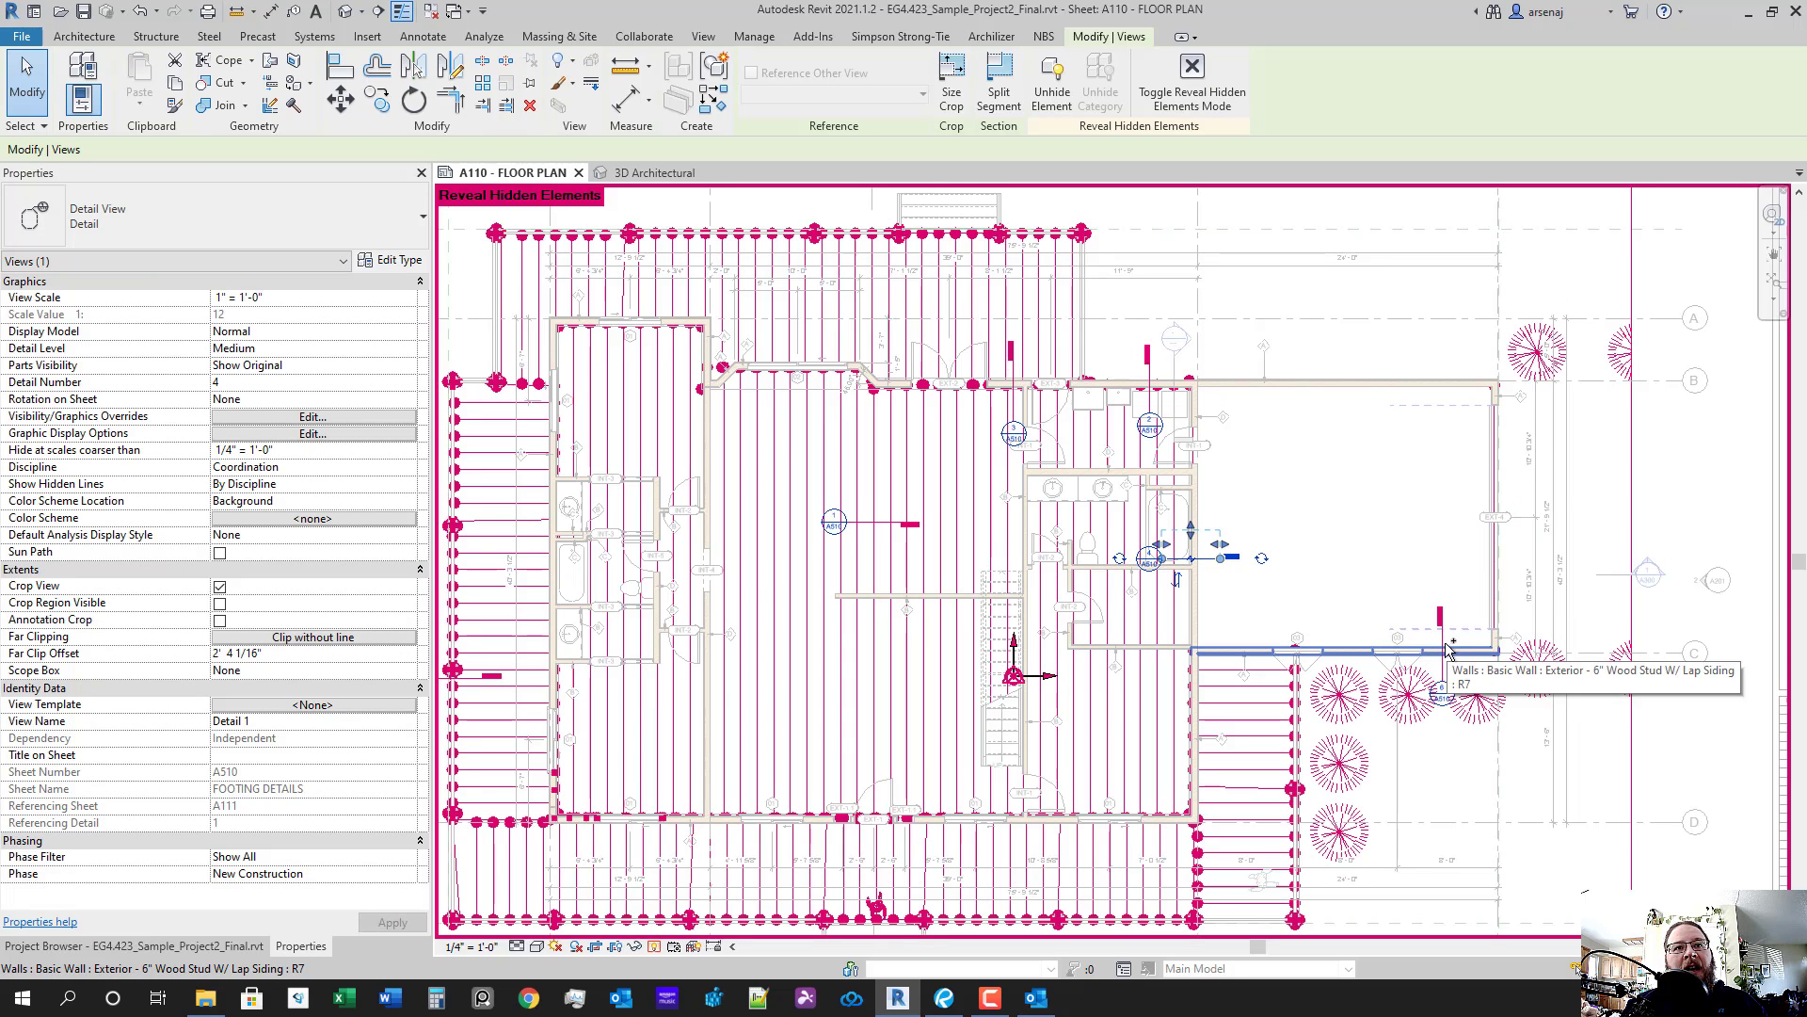
{"action": "scroll", "coordinate": [1431, 688], "scroll_direction": "up", "scroll_amount": 2}
{"action": "left_click", "coordinate": [1443, 648], "text": "ctrl"}
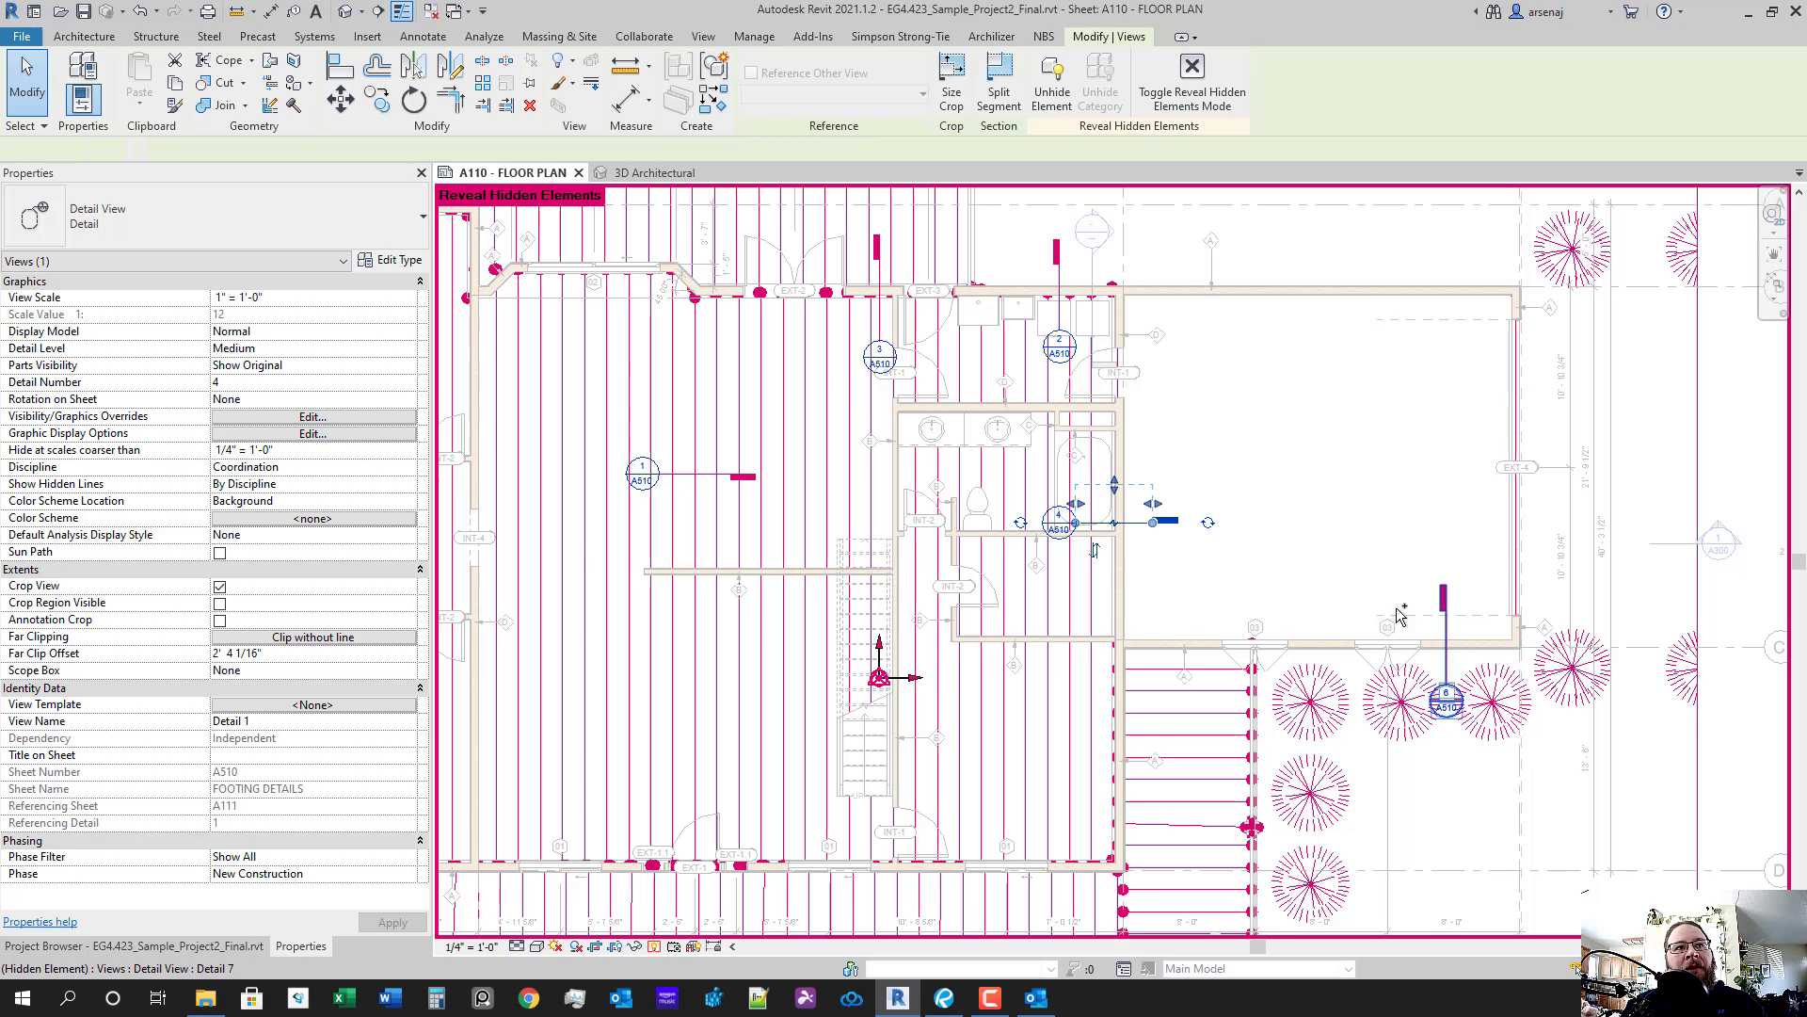
{"action": "left_click_drag", "start_coordinate": [1066, 350], "coordinate": [1224, 452]}
{"action": "left_click", "coordinate": [1224, 450], "text": "ctrl"}
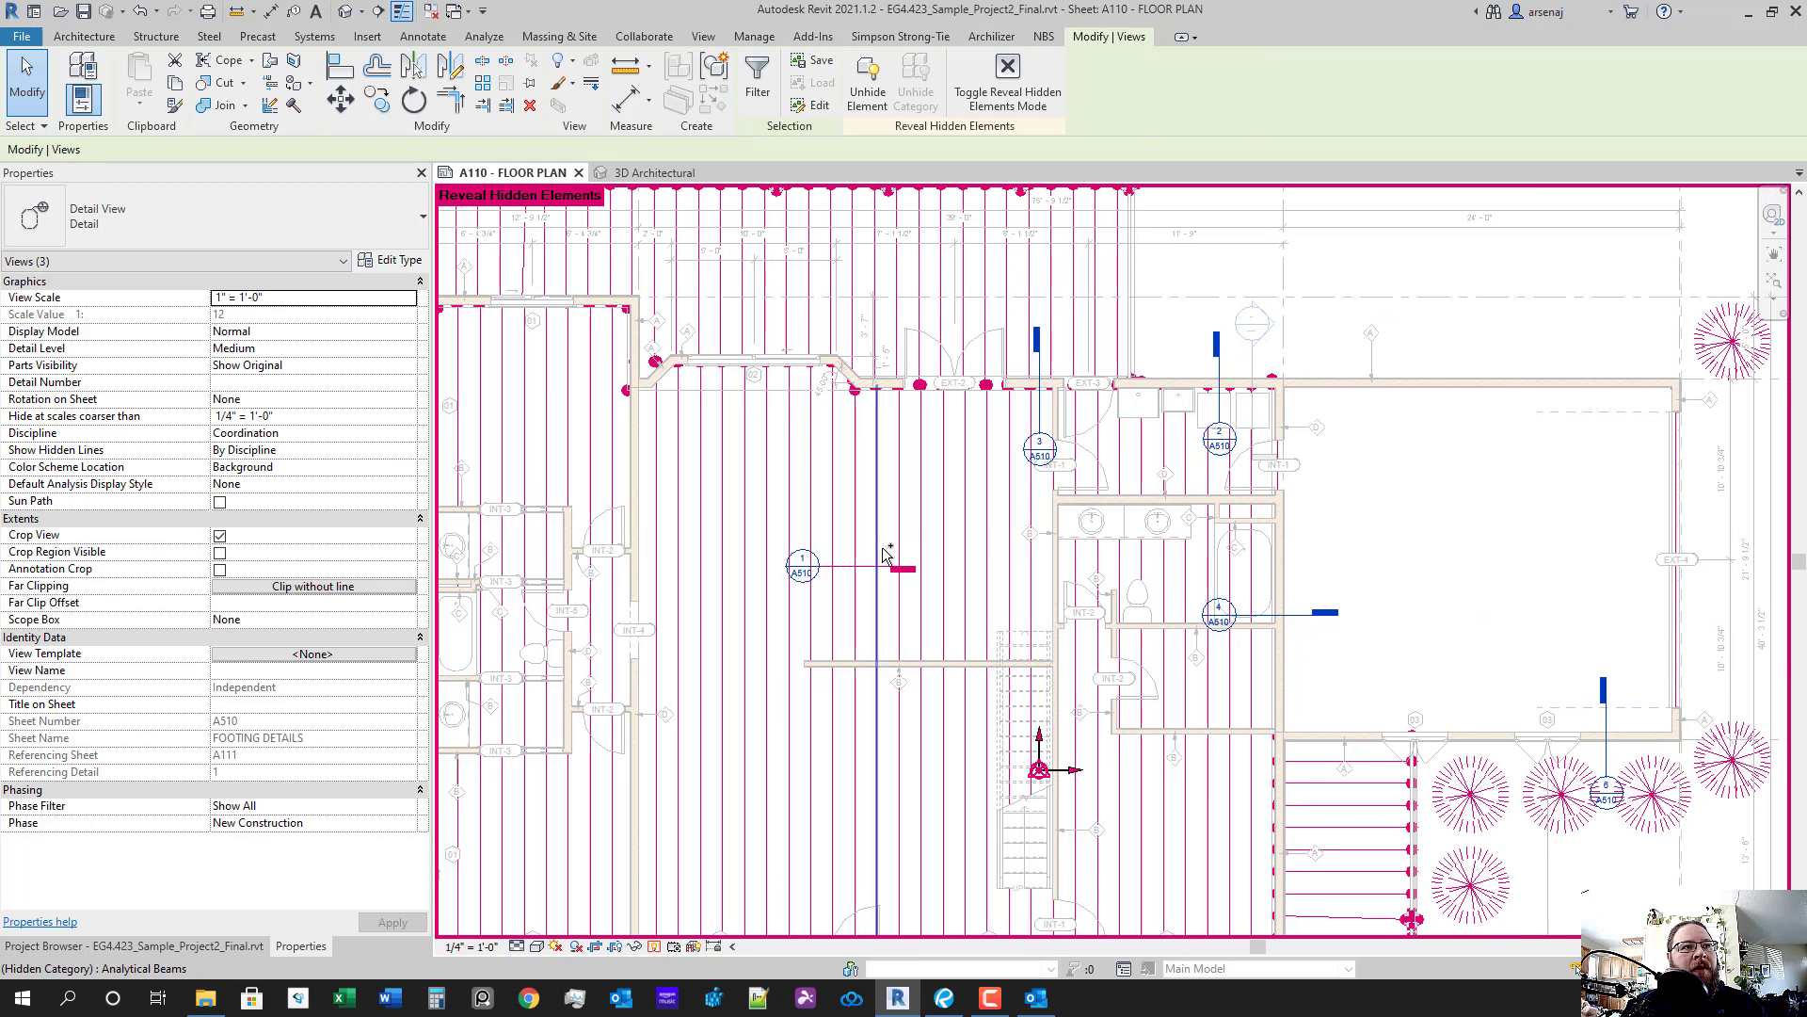
{"action": "left_click", "coordinate": [850, 570], "text": "ctrl"}
{"action": "right_click", "coordinate": [845, 575]}
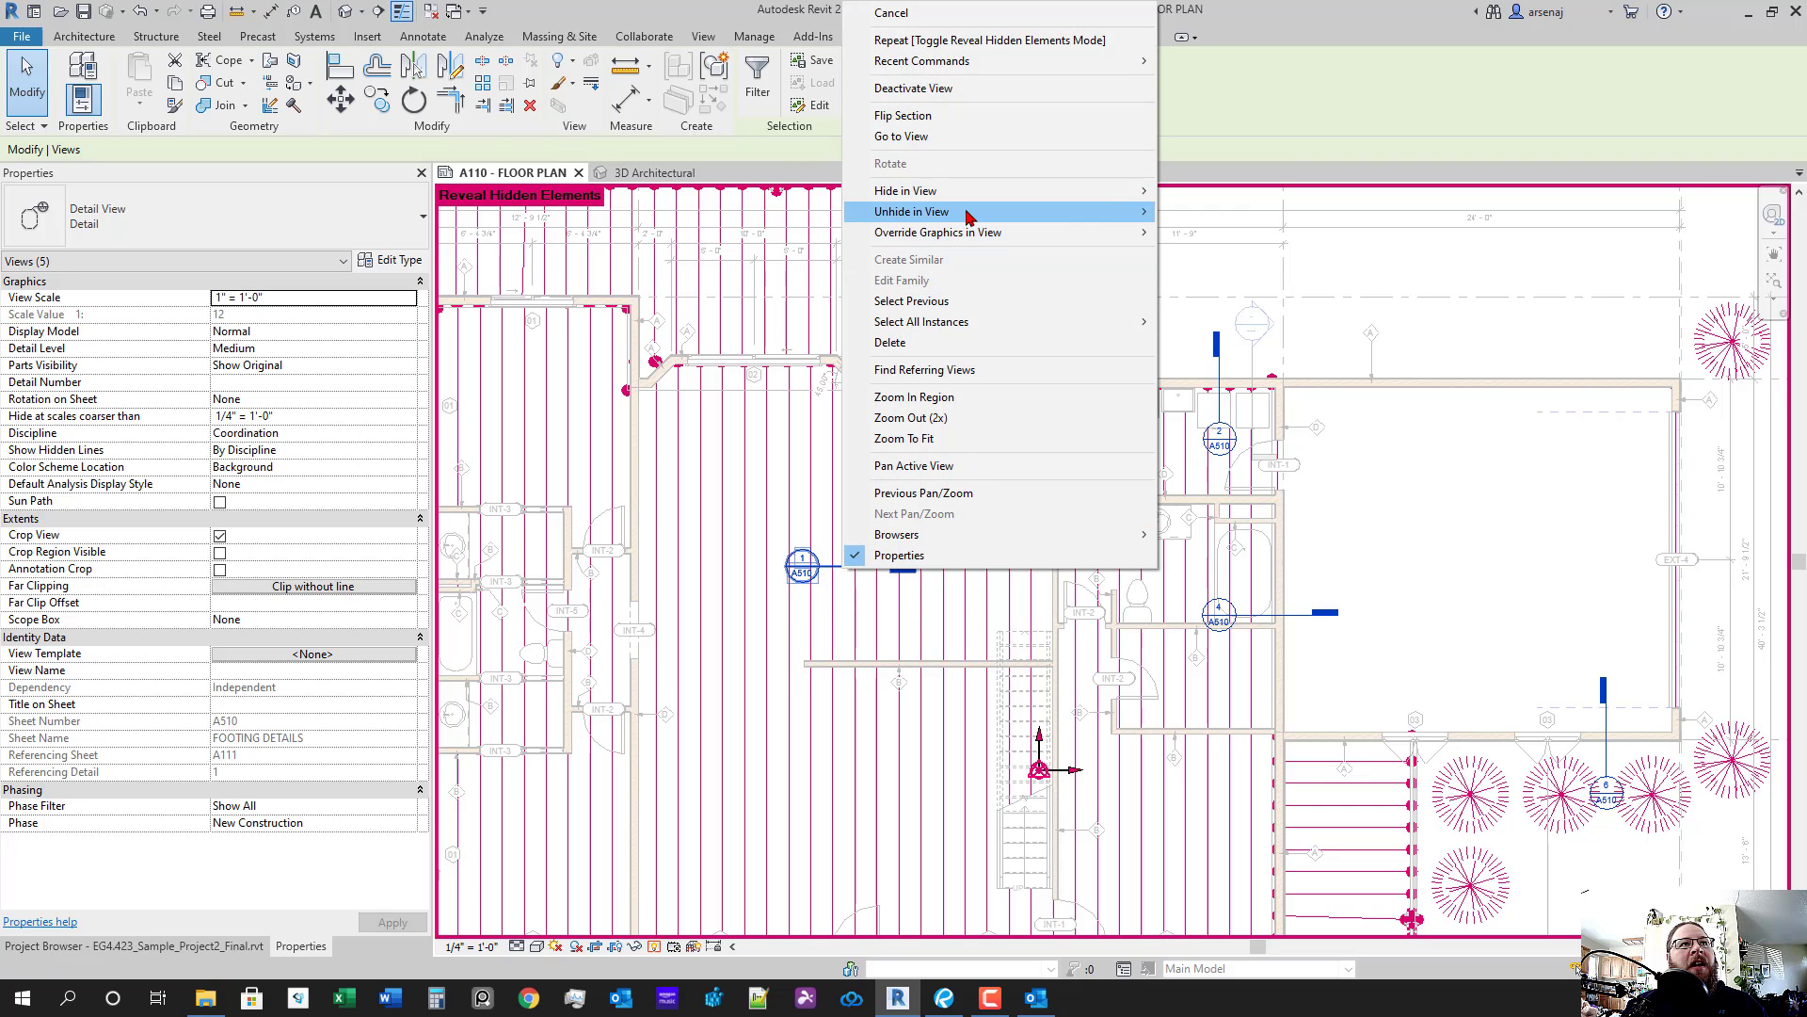
{"action": "mouse_move", "coordinate": [1144, 211]}
{"action": "left_click", "coordinate": [1207, 213]}
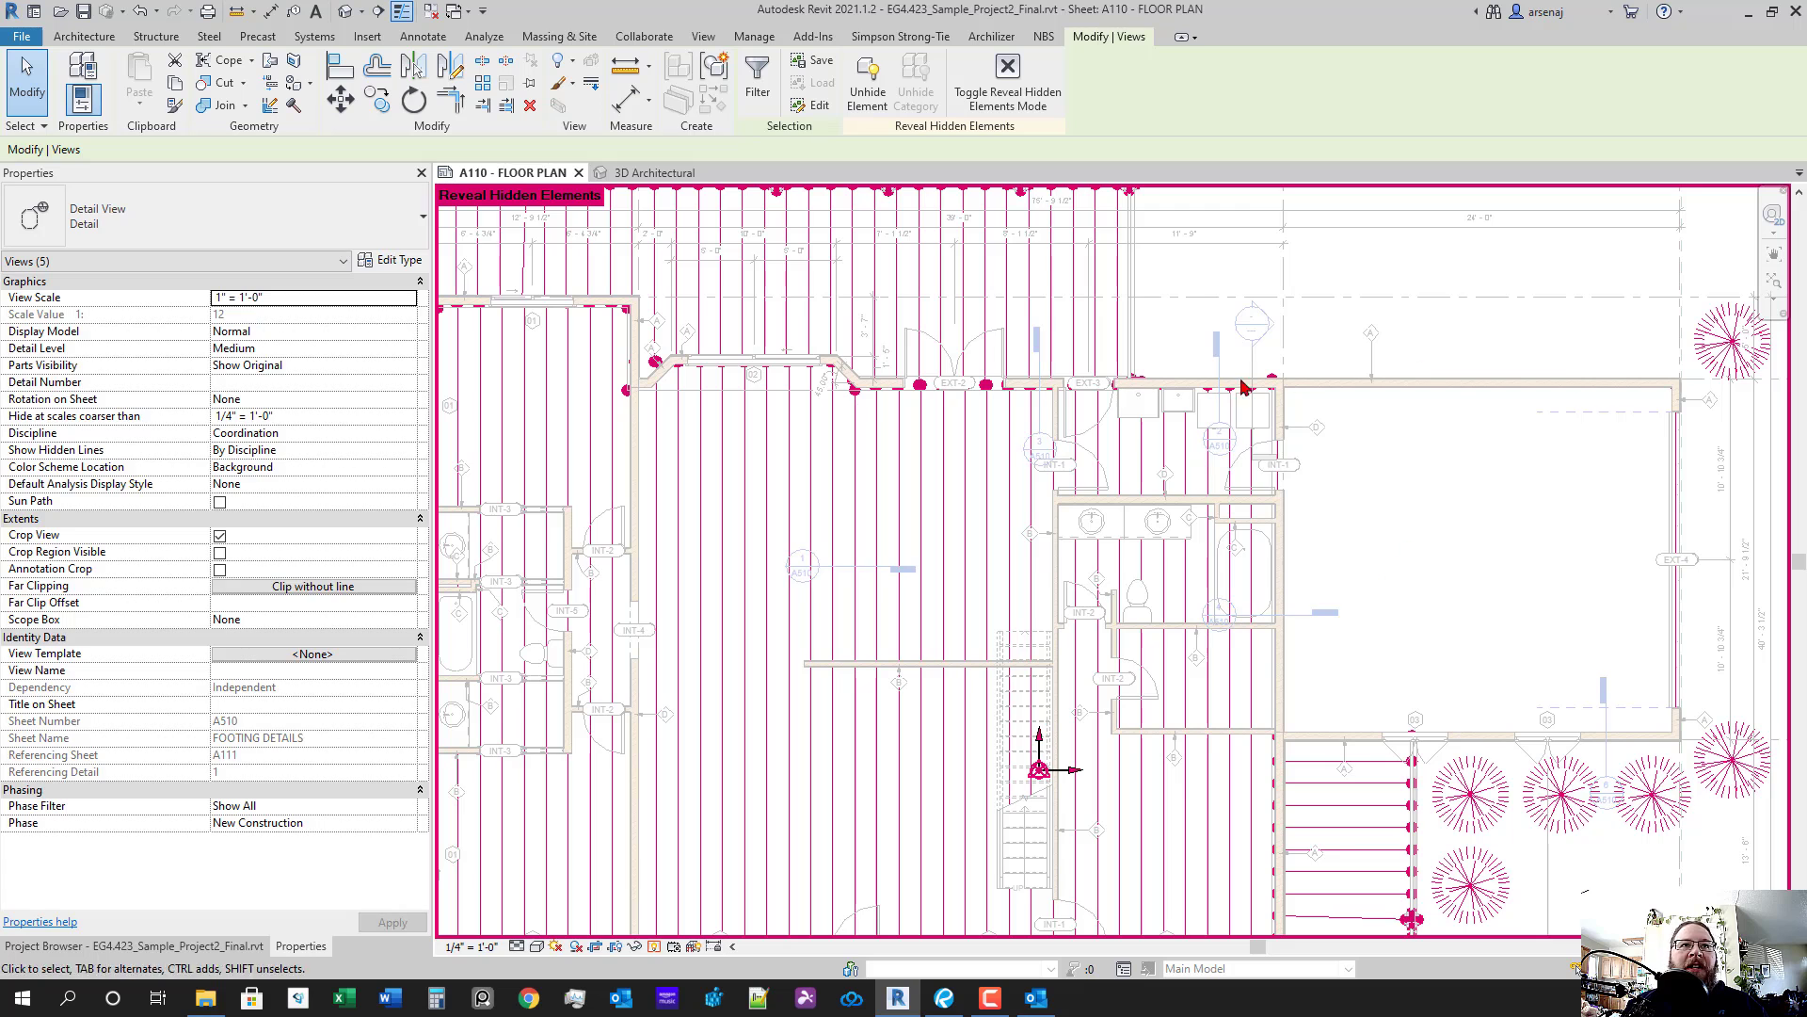
{"action": "scroll", "coordinate": [1570, 652], "scroll_direction": "down", "scroll_amount": 1}
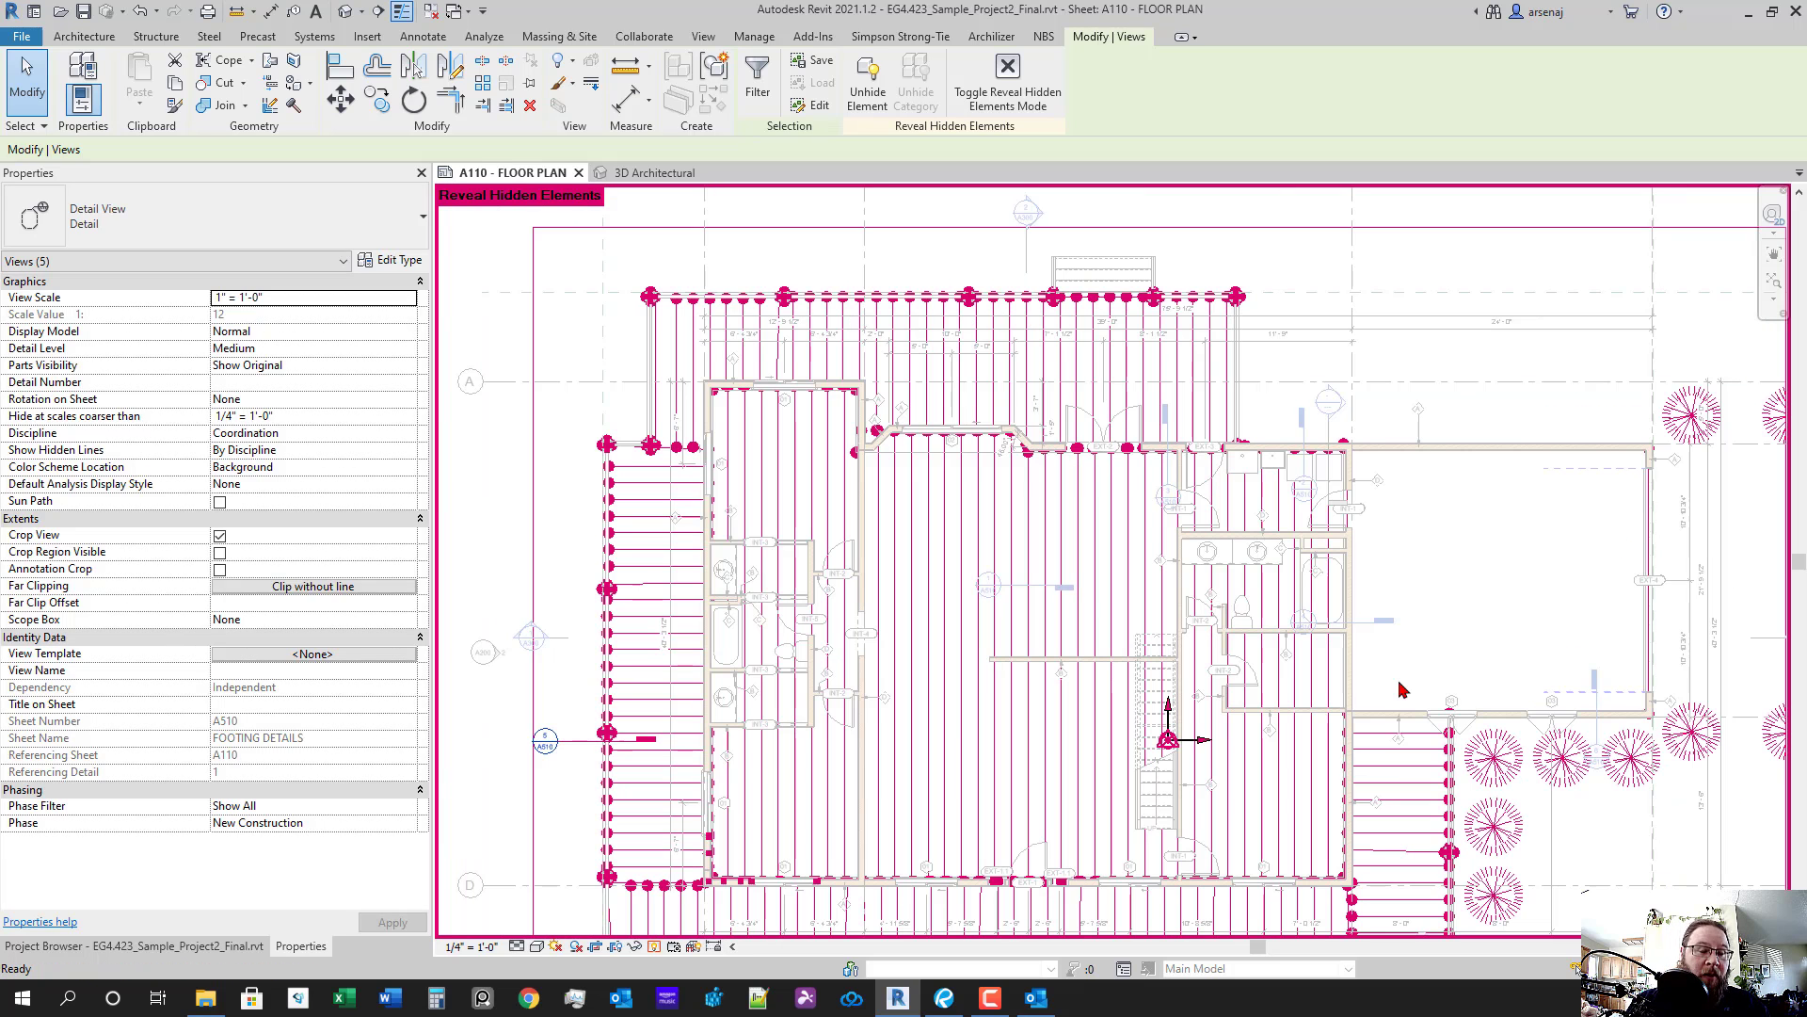
{"action": "key", "text": "Escape"}
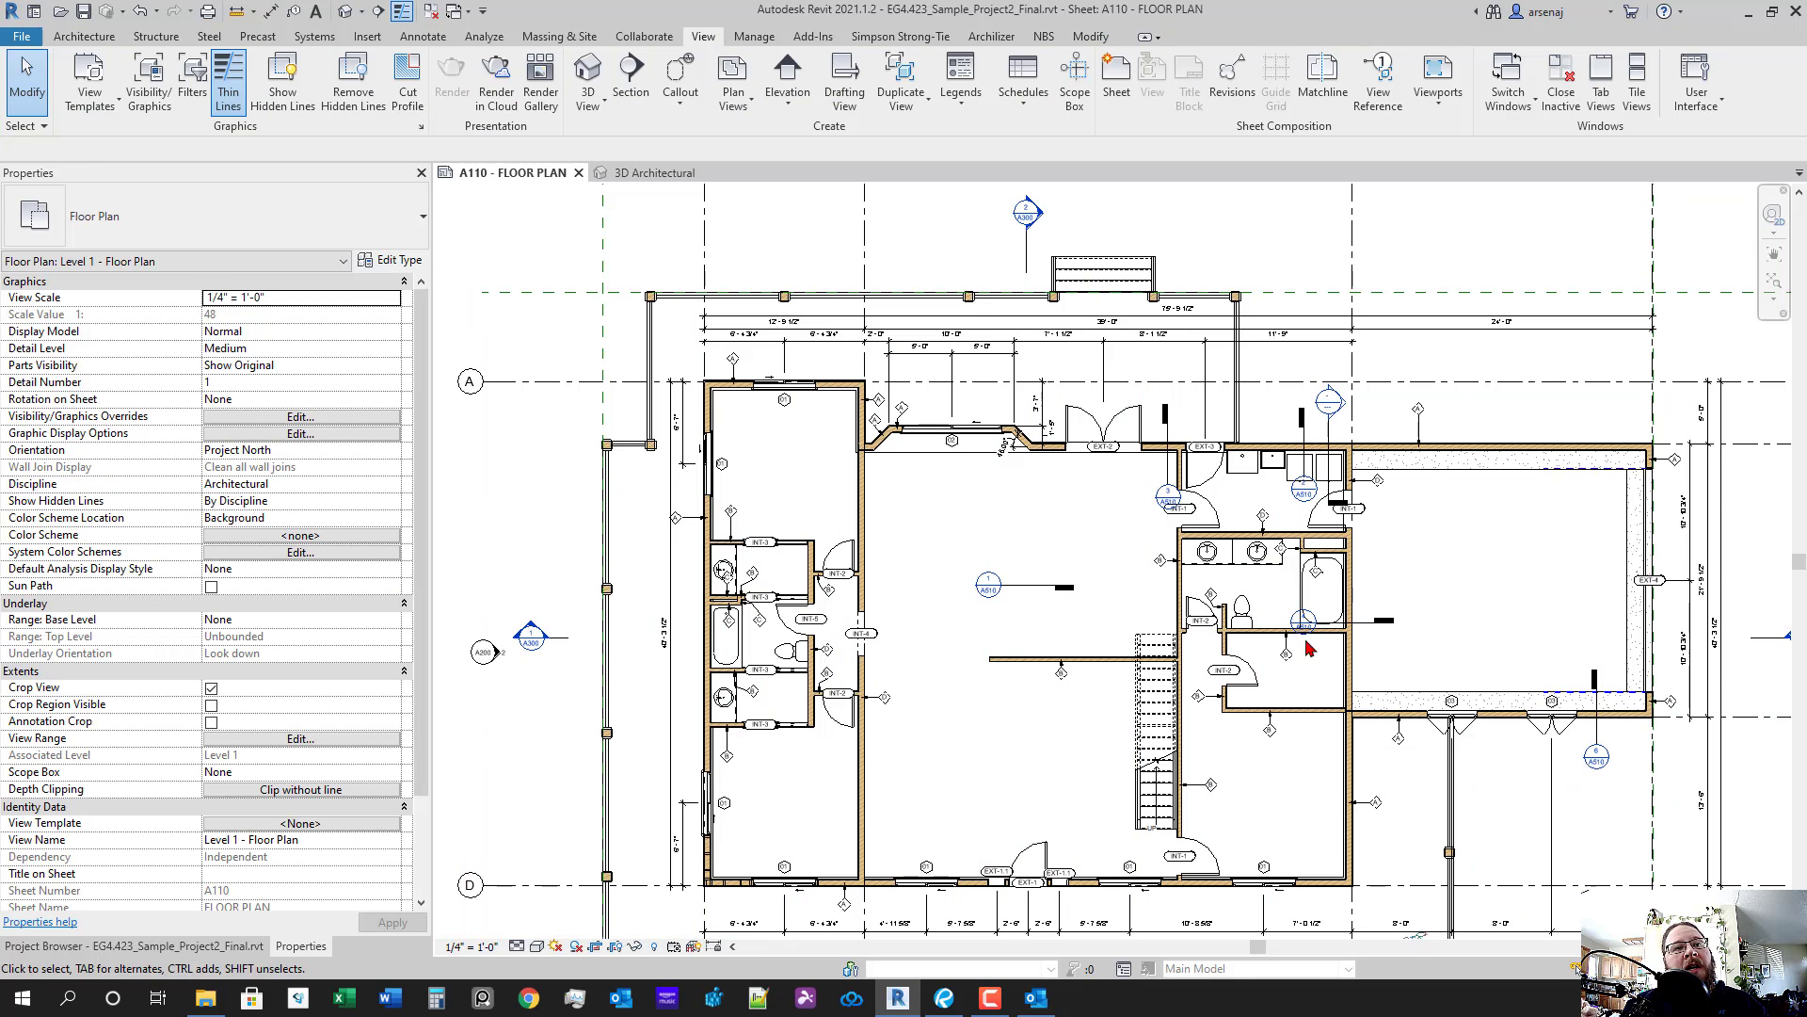
- Try hiding all detail markers visible in the floor plan view by category, and undo the hide
{"action": "scroll", "coordinate": [1052, 523], "scroll_direction": "down", "scroll_amount": 2}
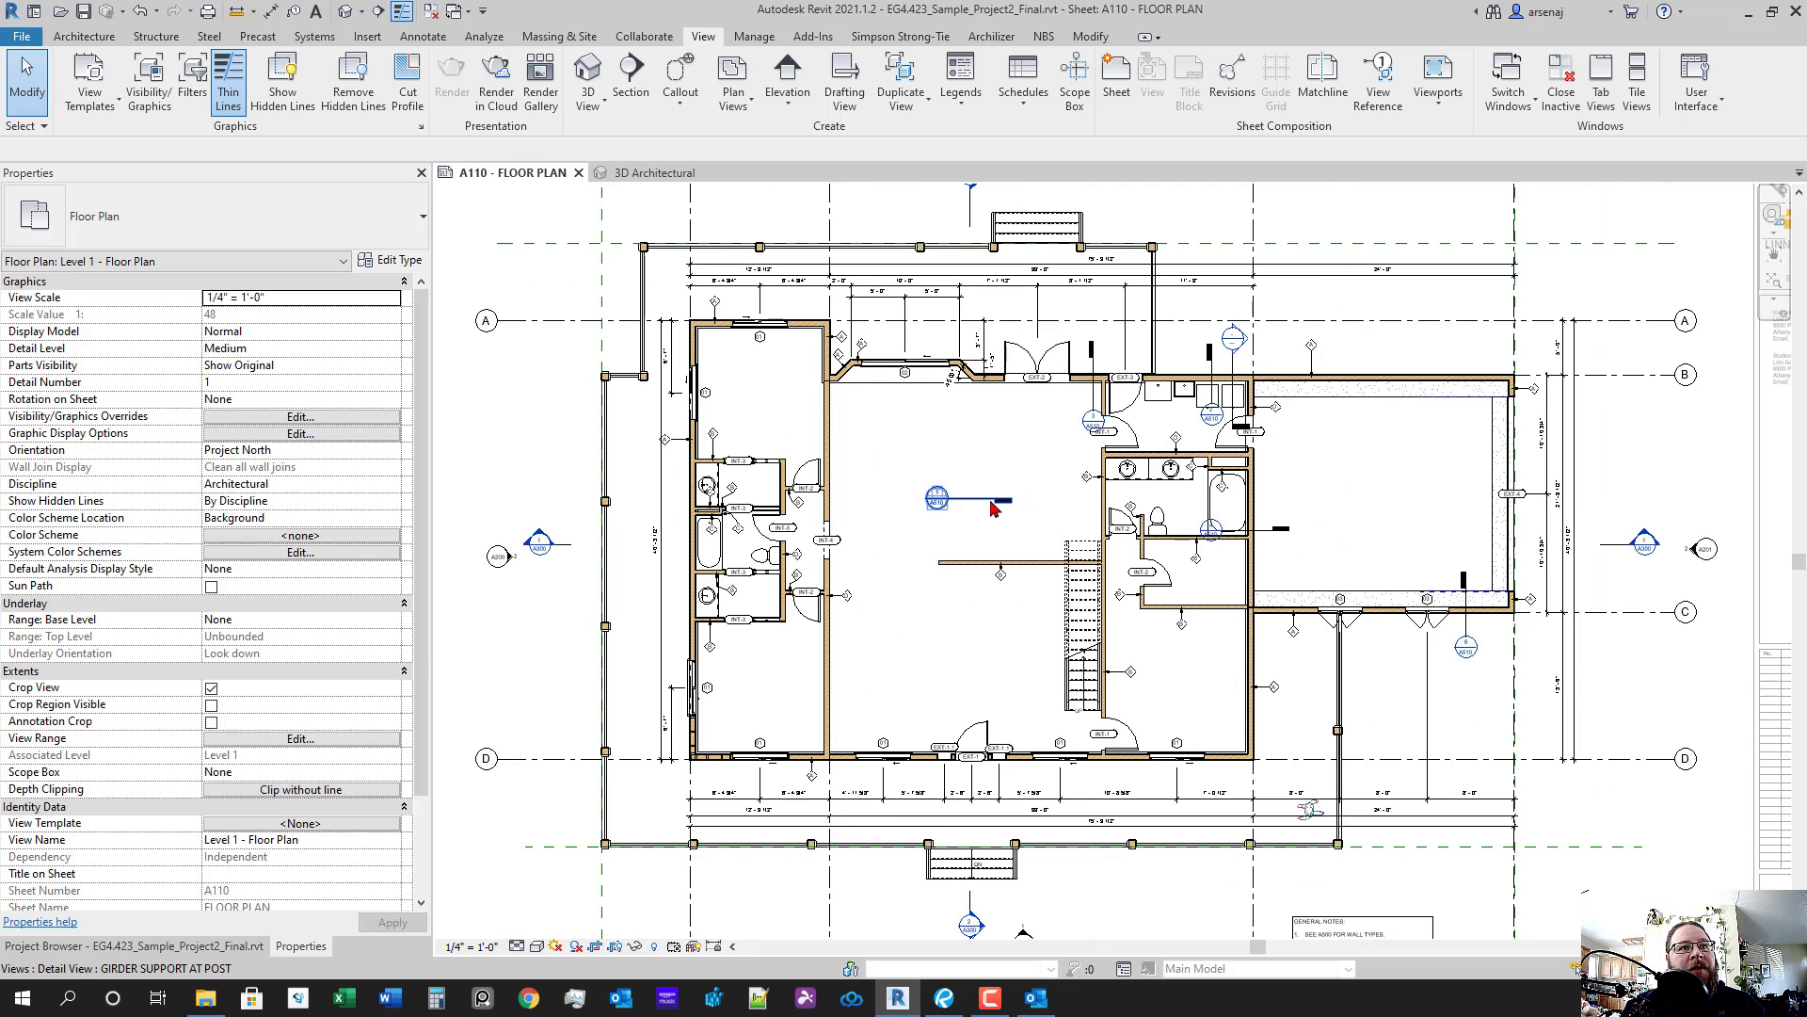
{"action": "left_click", "coordinate": [984, 504]}
{"action": "right_click", "coordinate": [981, 504]}
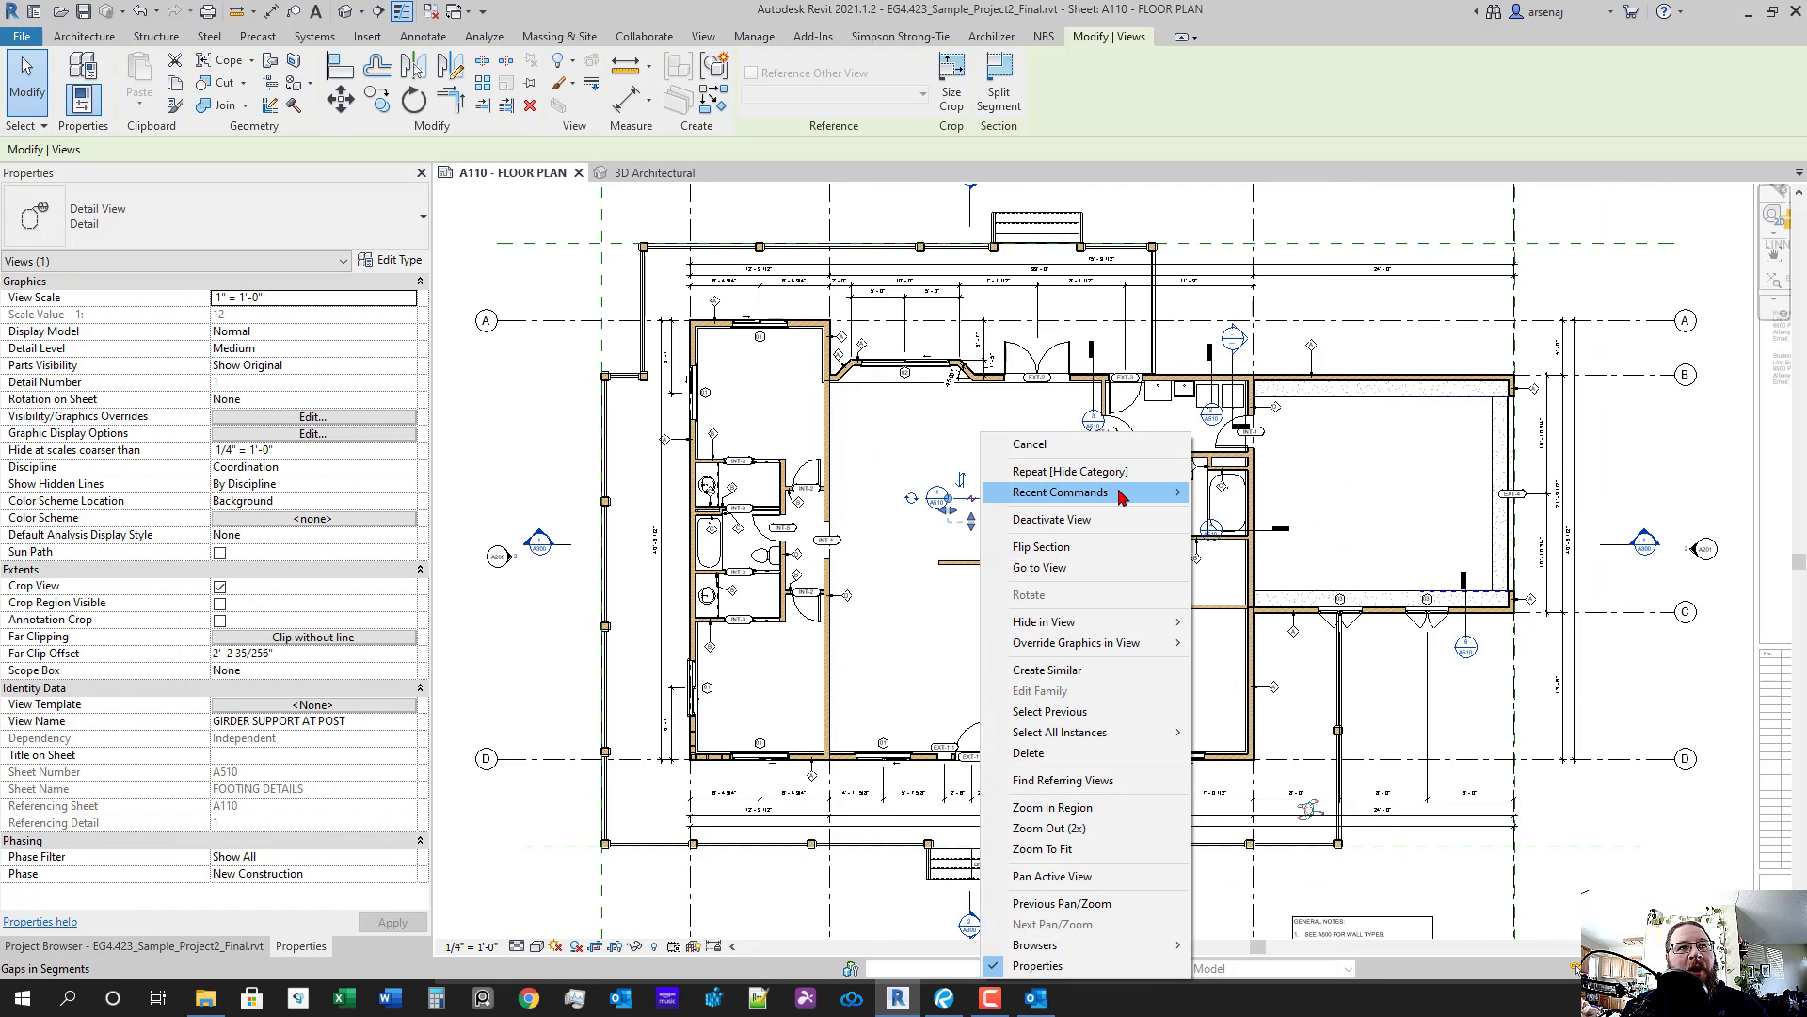
{"action": "mouse_move", "coordinate": [1172, 731]}
{"action": "left_click", "coordinate": [1247, 737]}
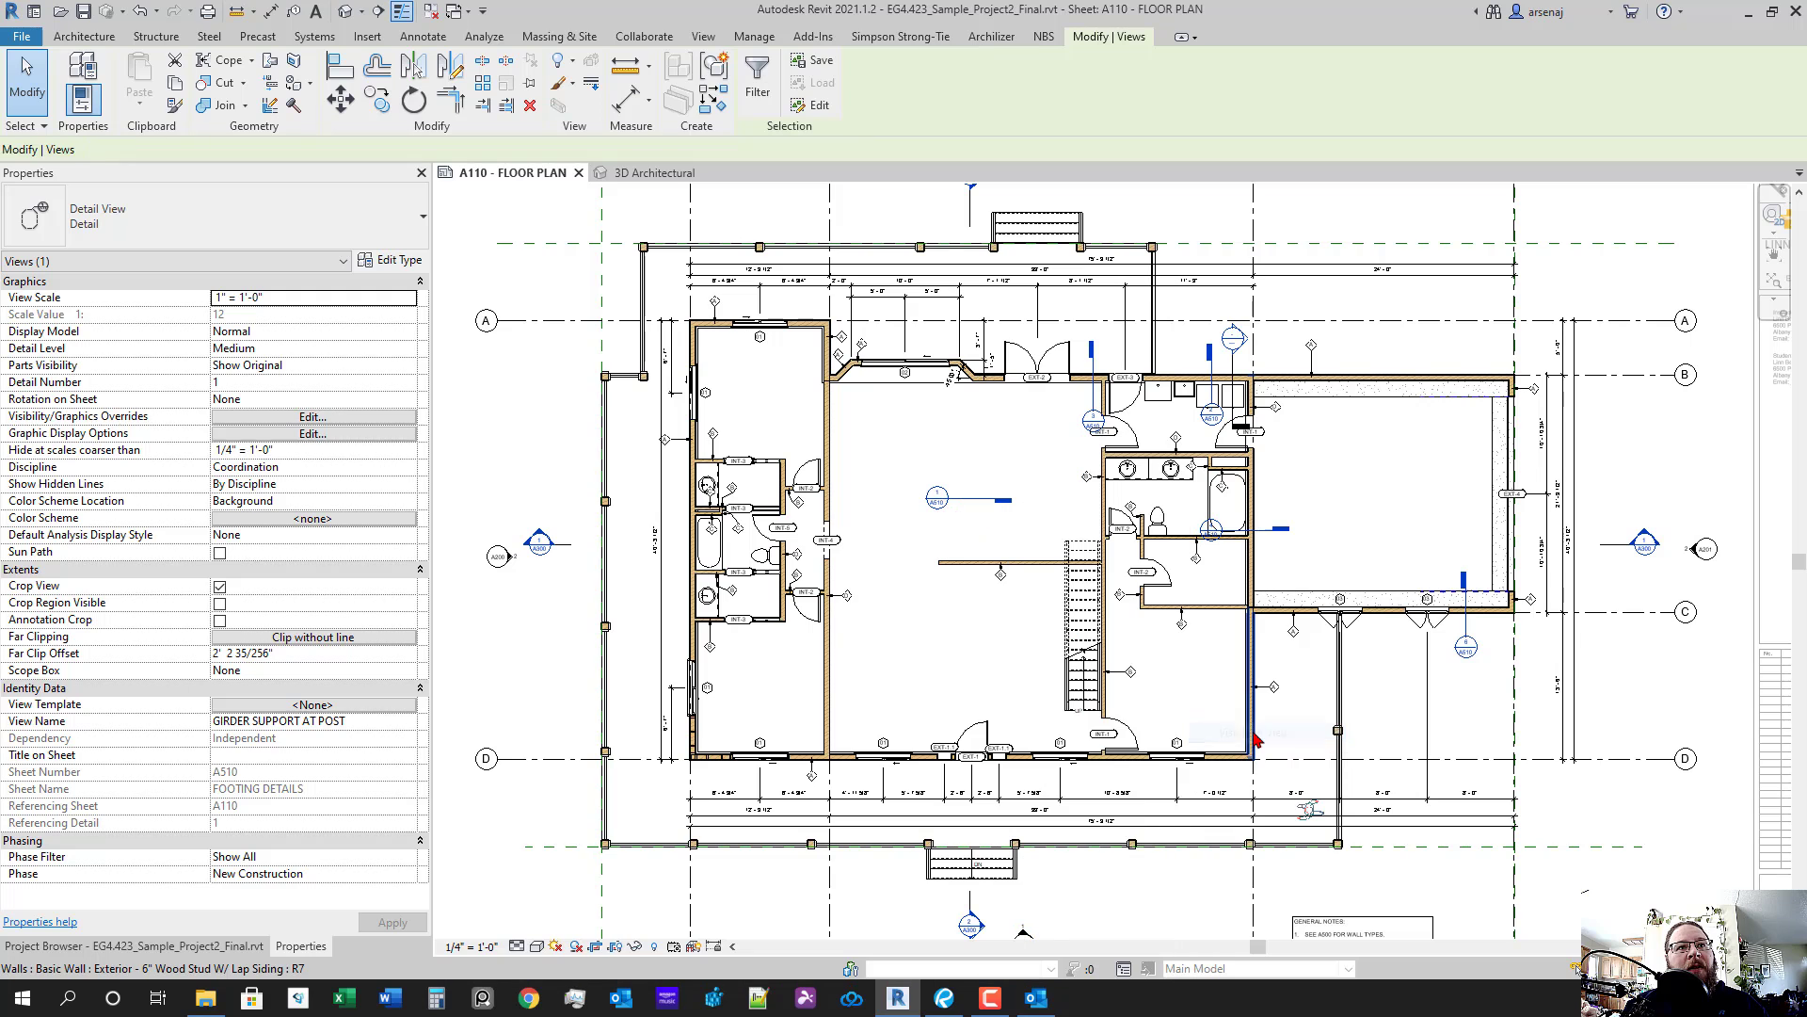
{"action": "left_click_drag", "start_coordinate": [1470, 727], "coordinate": [1402, 746]}
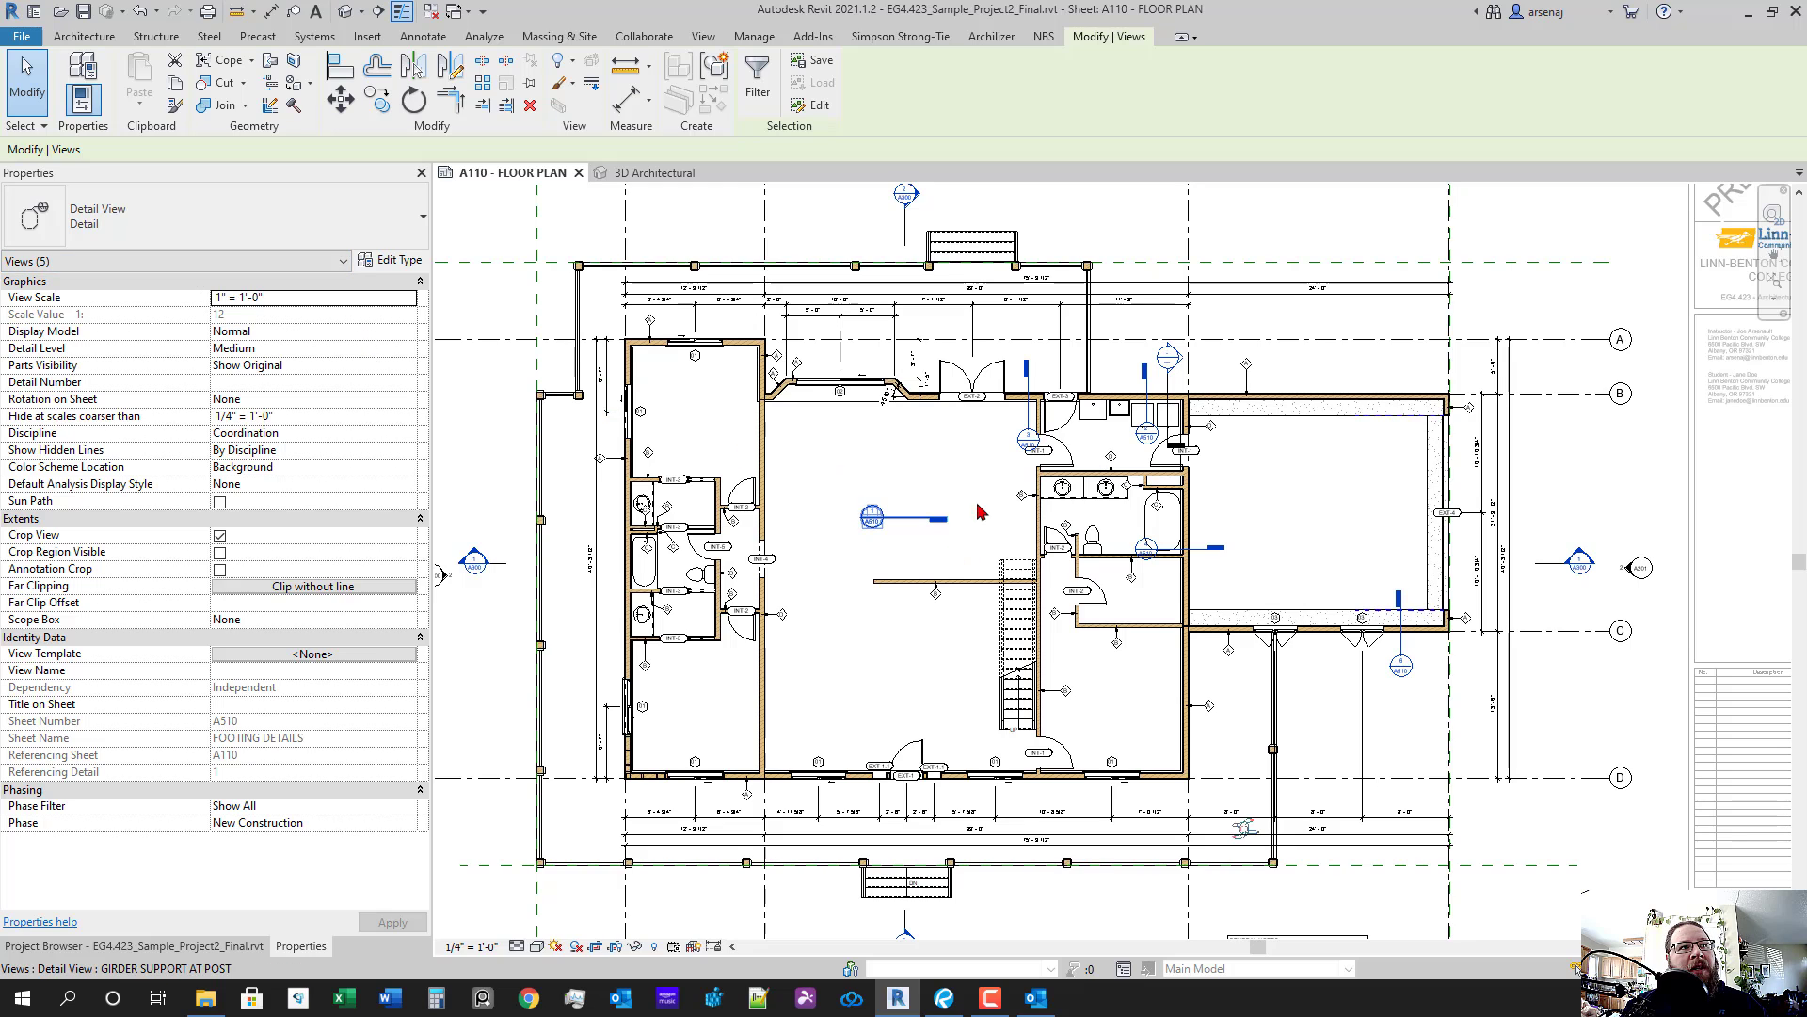
{"action": "right_click", "coordinate": [902, 518]}
{"action": "mouse_move", "coordinate": [1055, 622]}
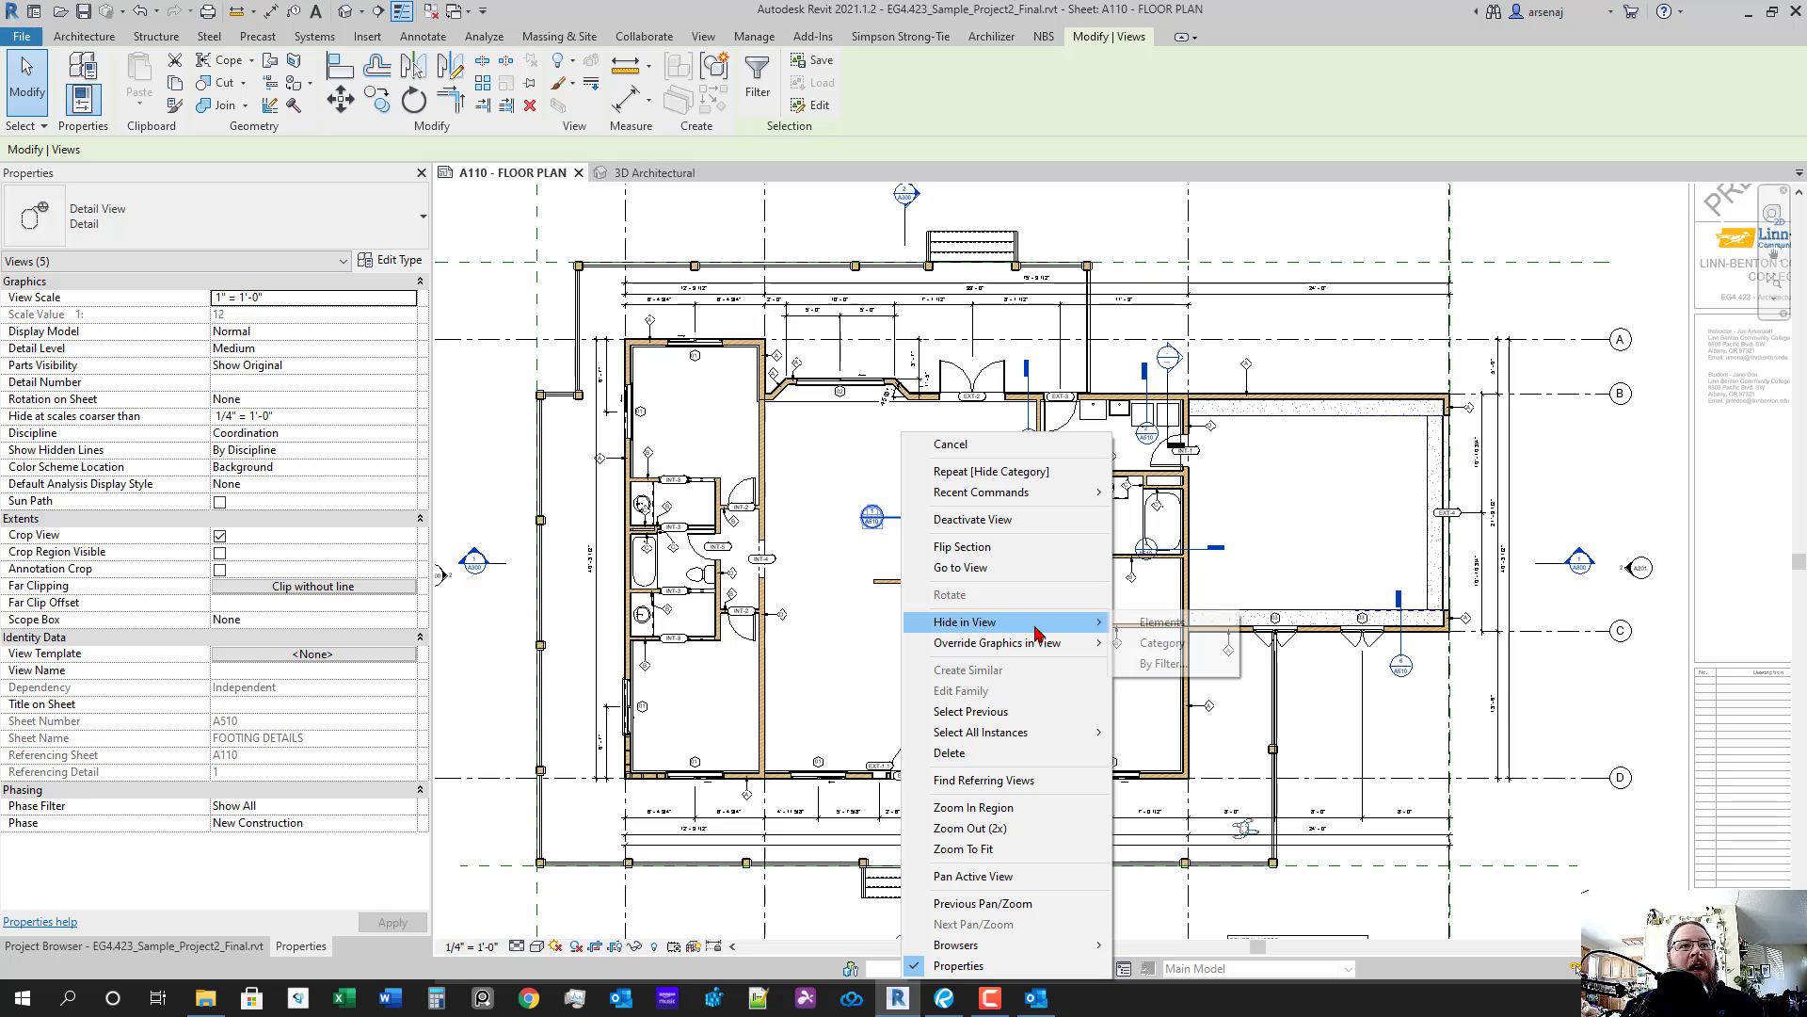
{"action": "left_click", "coordinate": [1164, 645]}
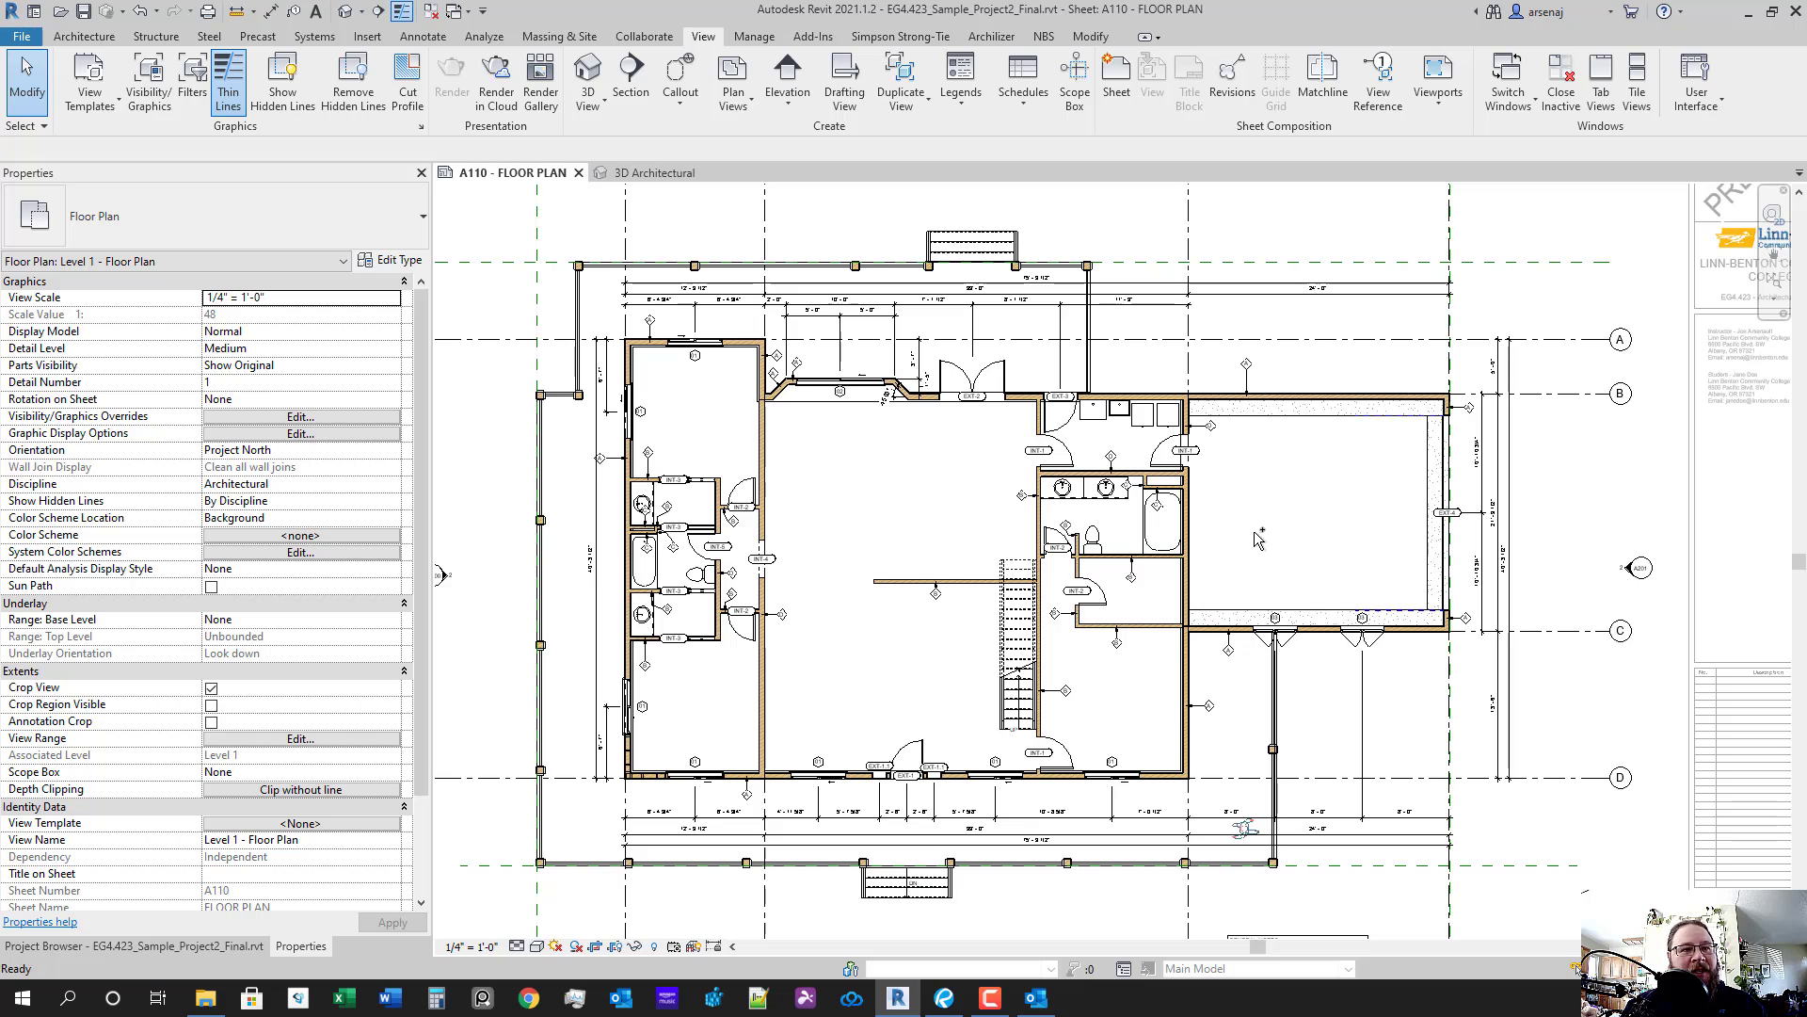
{"action": "key", "text": "ctrl+z"}
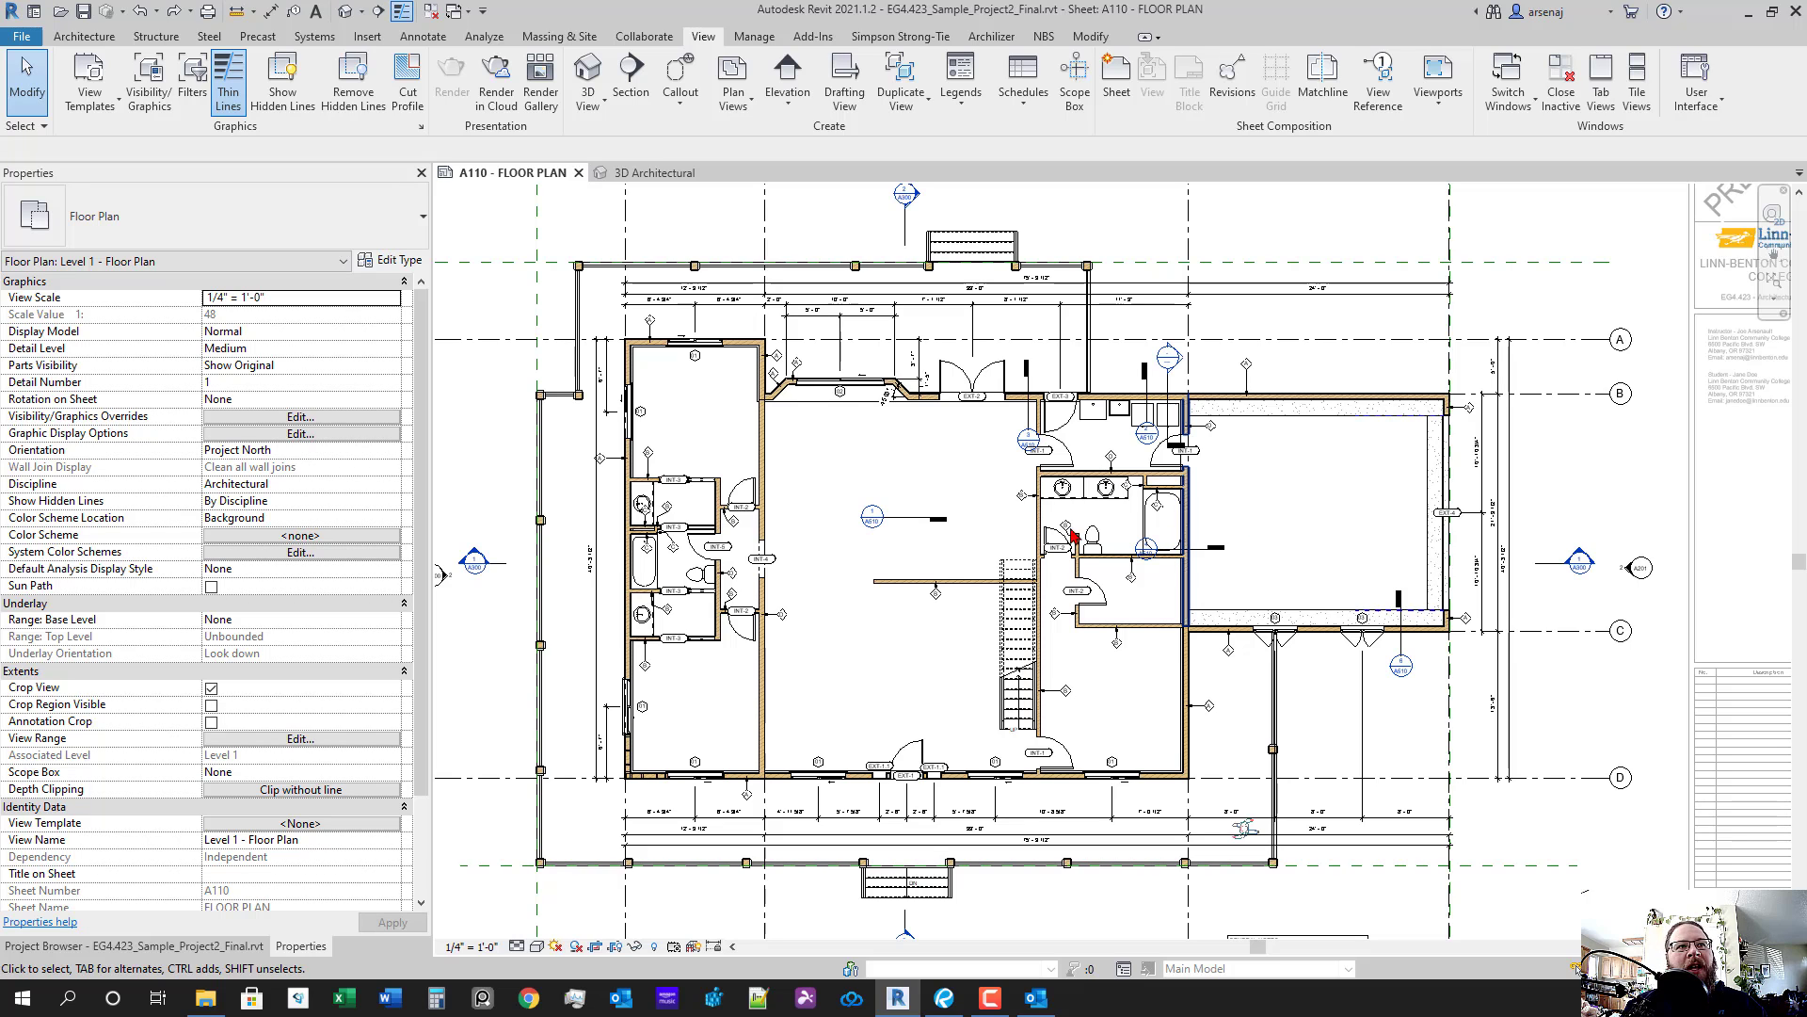
- Select all instances of the living area's detail marker visible in the view and hide them as elements
{"action": "left_click", "coordinate": [921, 524]}
{"action": "right_click", "coordinate": [920, 525]}
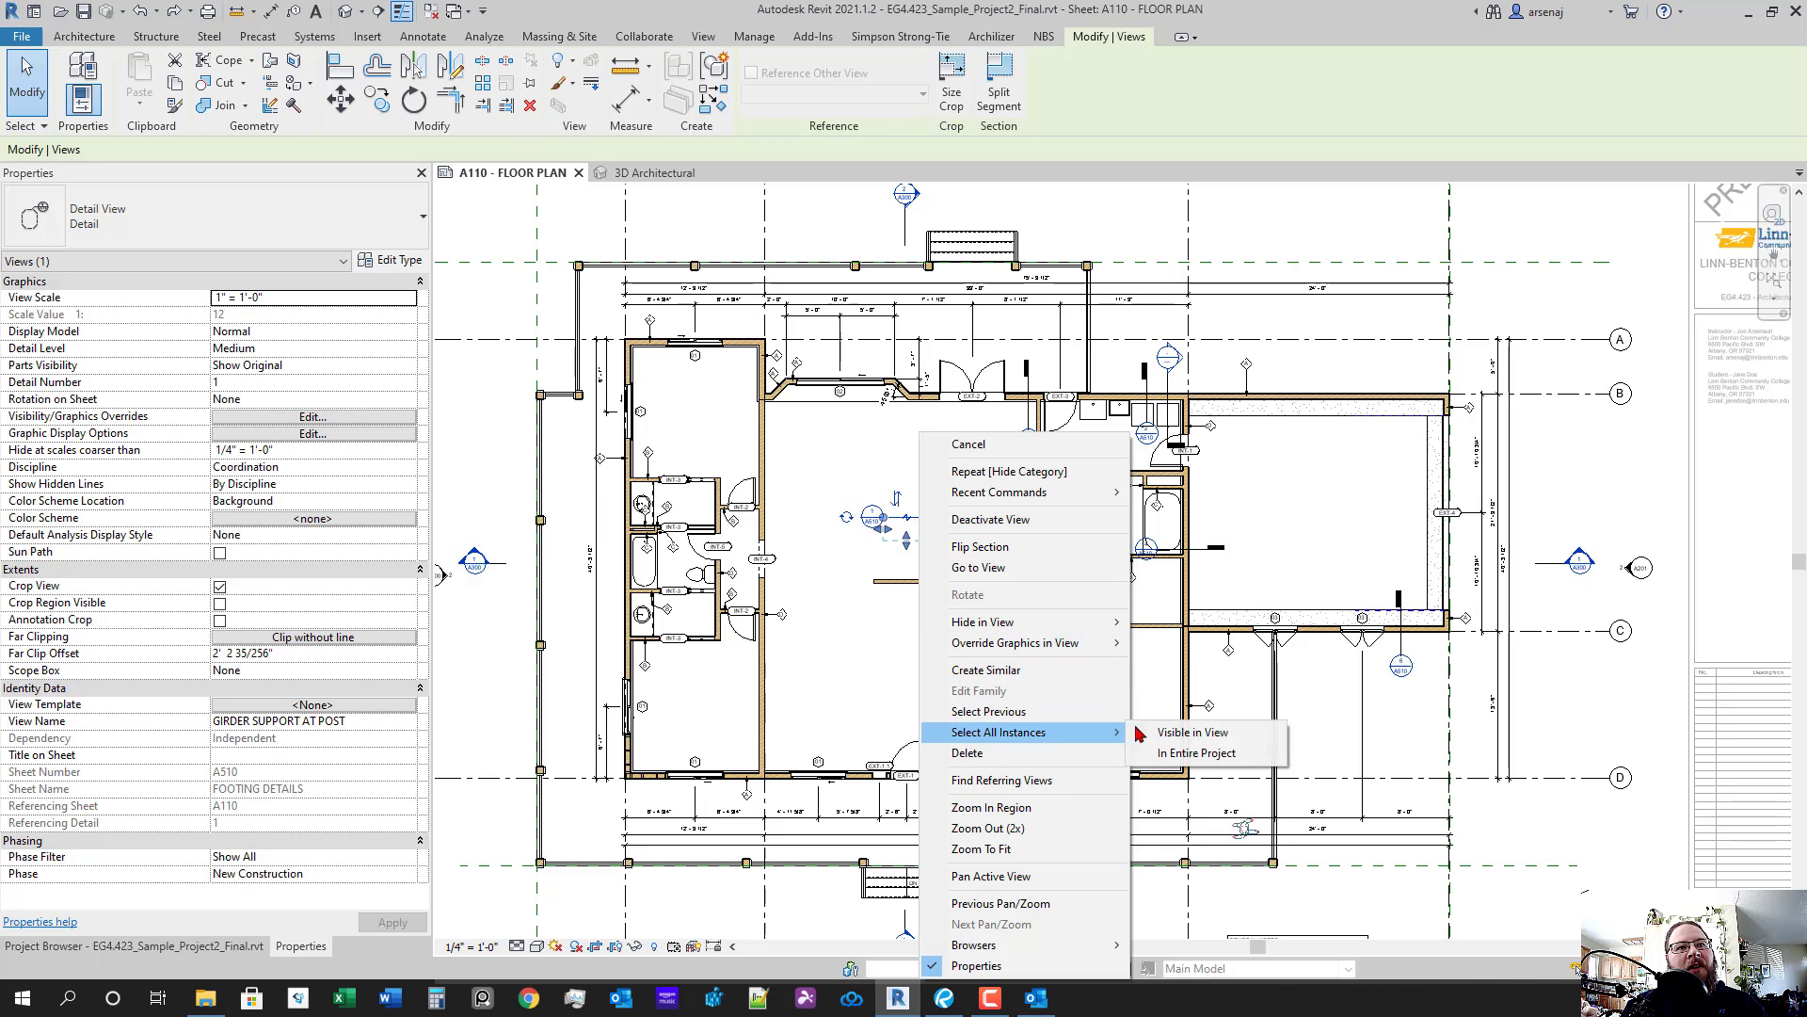
{"action": "left_click", "coordinate": [1157, 734]}
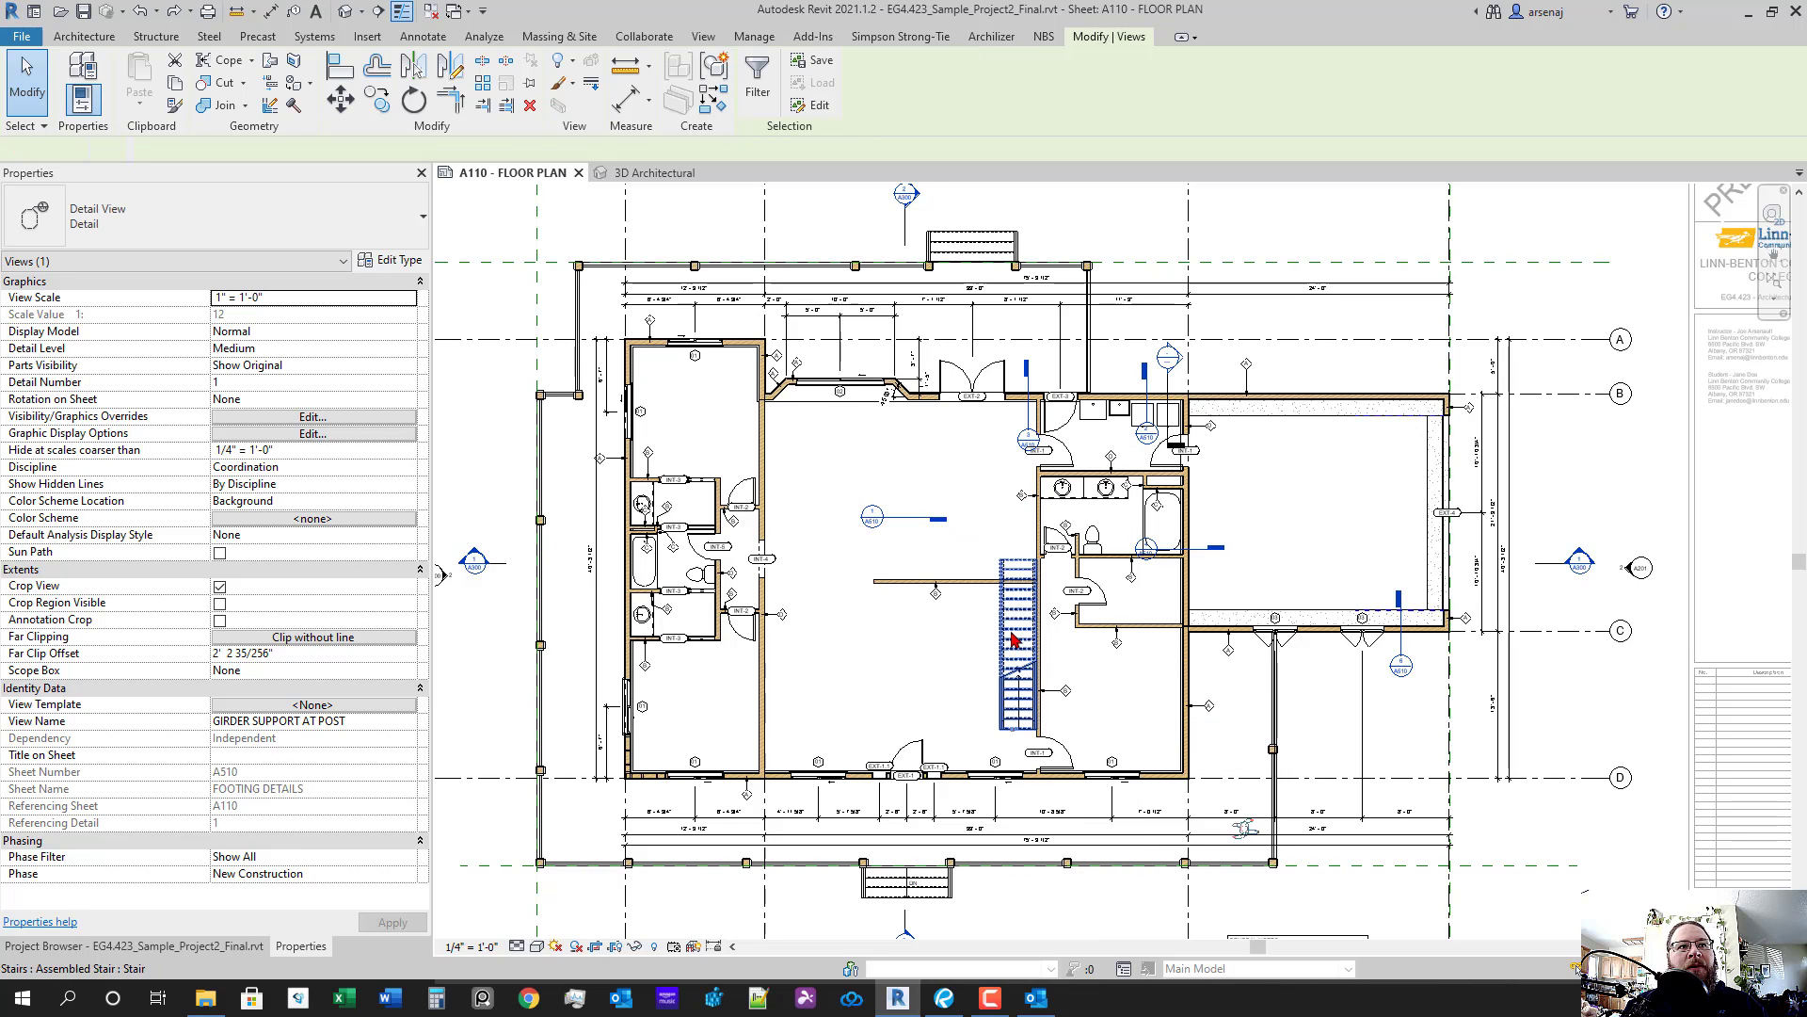
{"action": "right_click", "coordinate": [920, 519]}
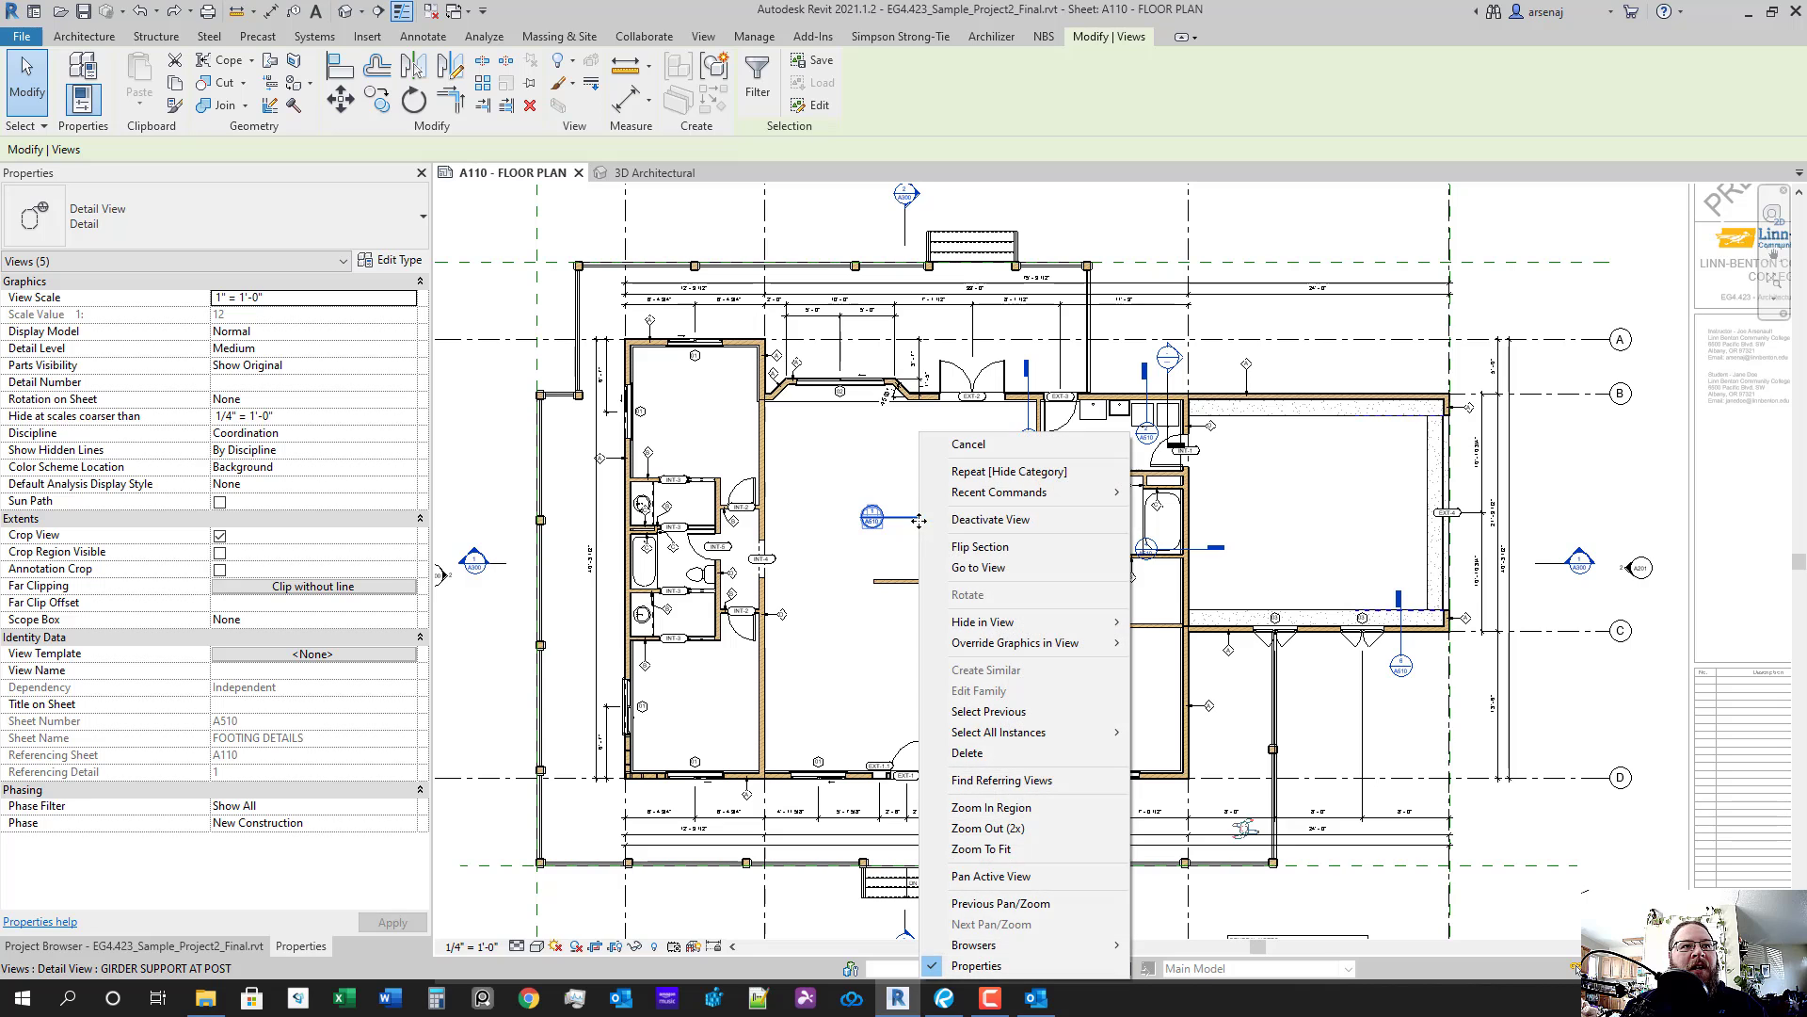
{"action": "mouse_move", "coordinate": [1028, 623]}
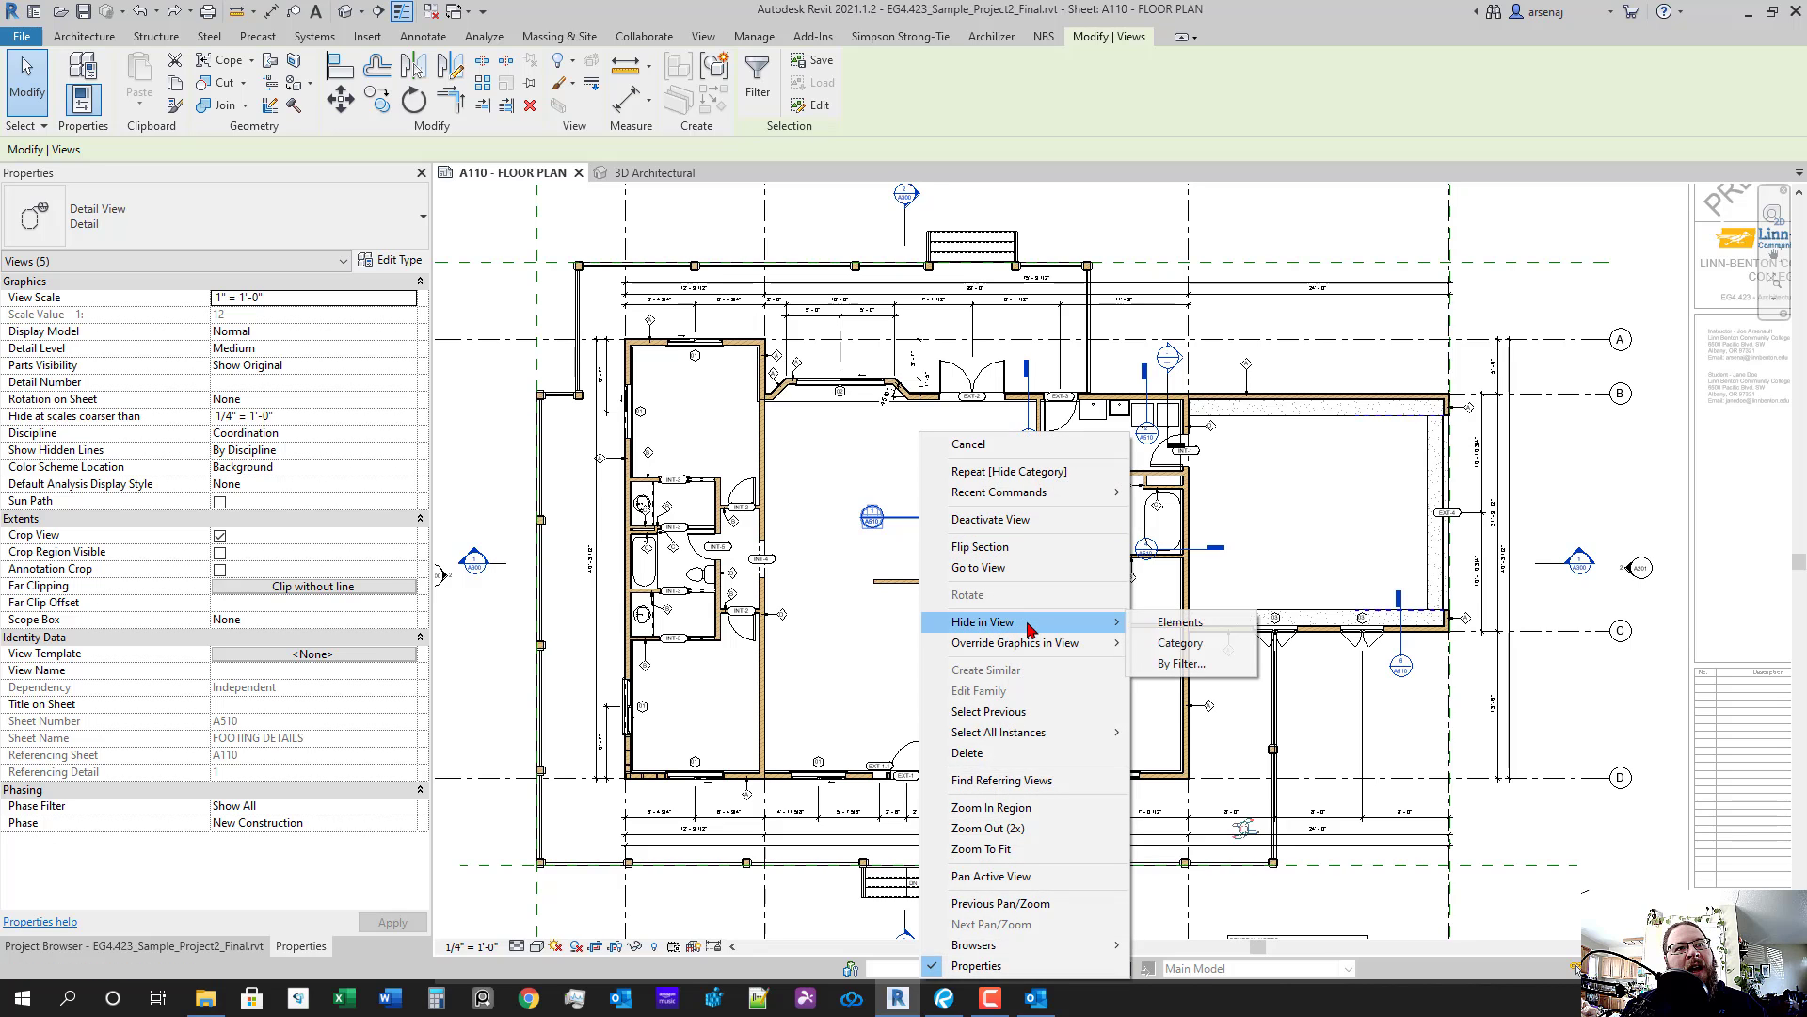
{"action": "left_click", "coordinate": [1182, 625]}
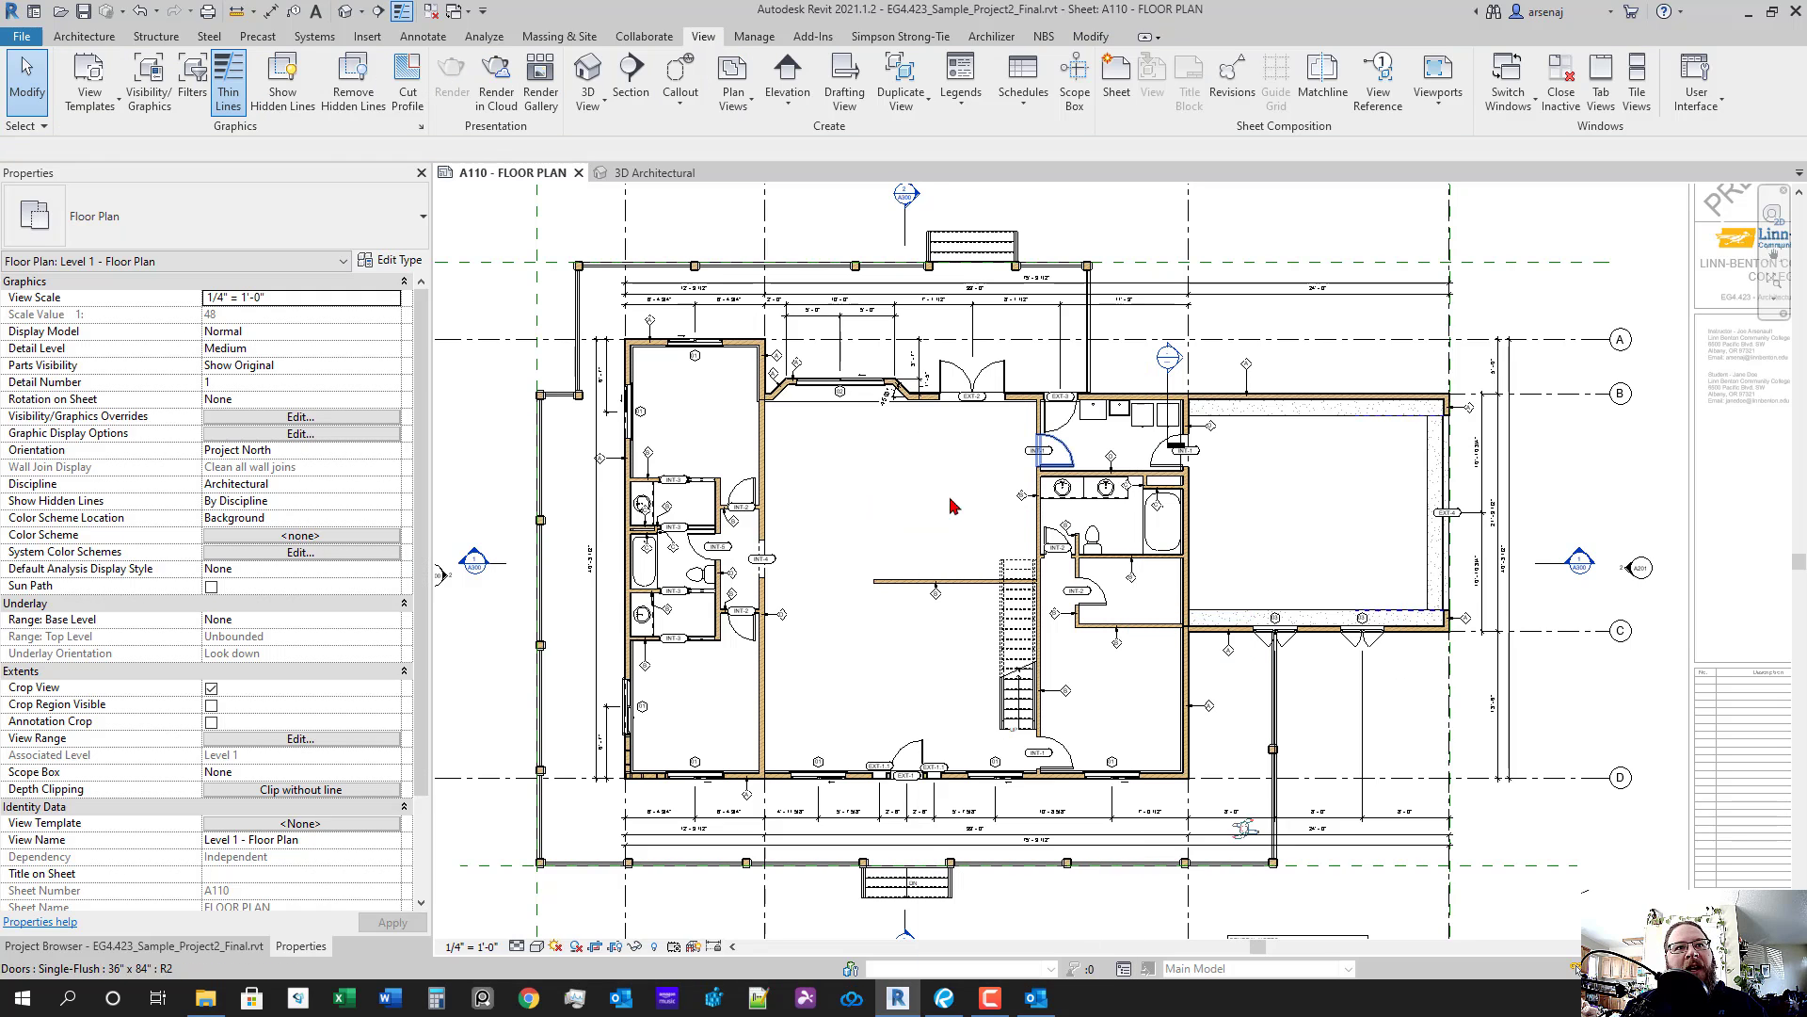
{"action": "scroll", "coordinate": [1346, 546], "scroll_direction": "down", "scroll_amount": 2}
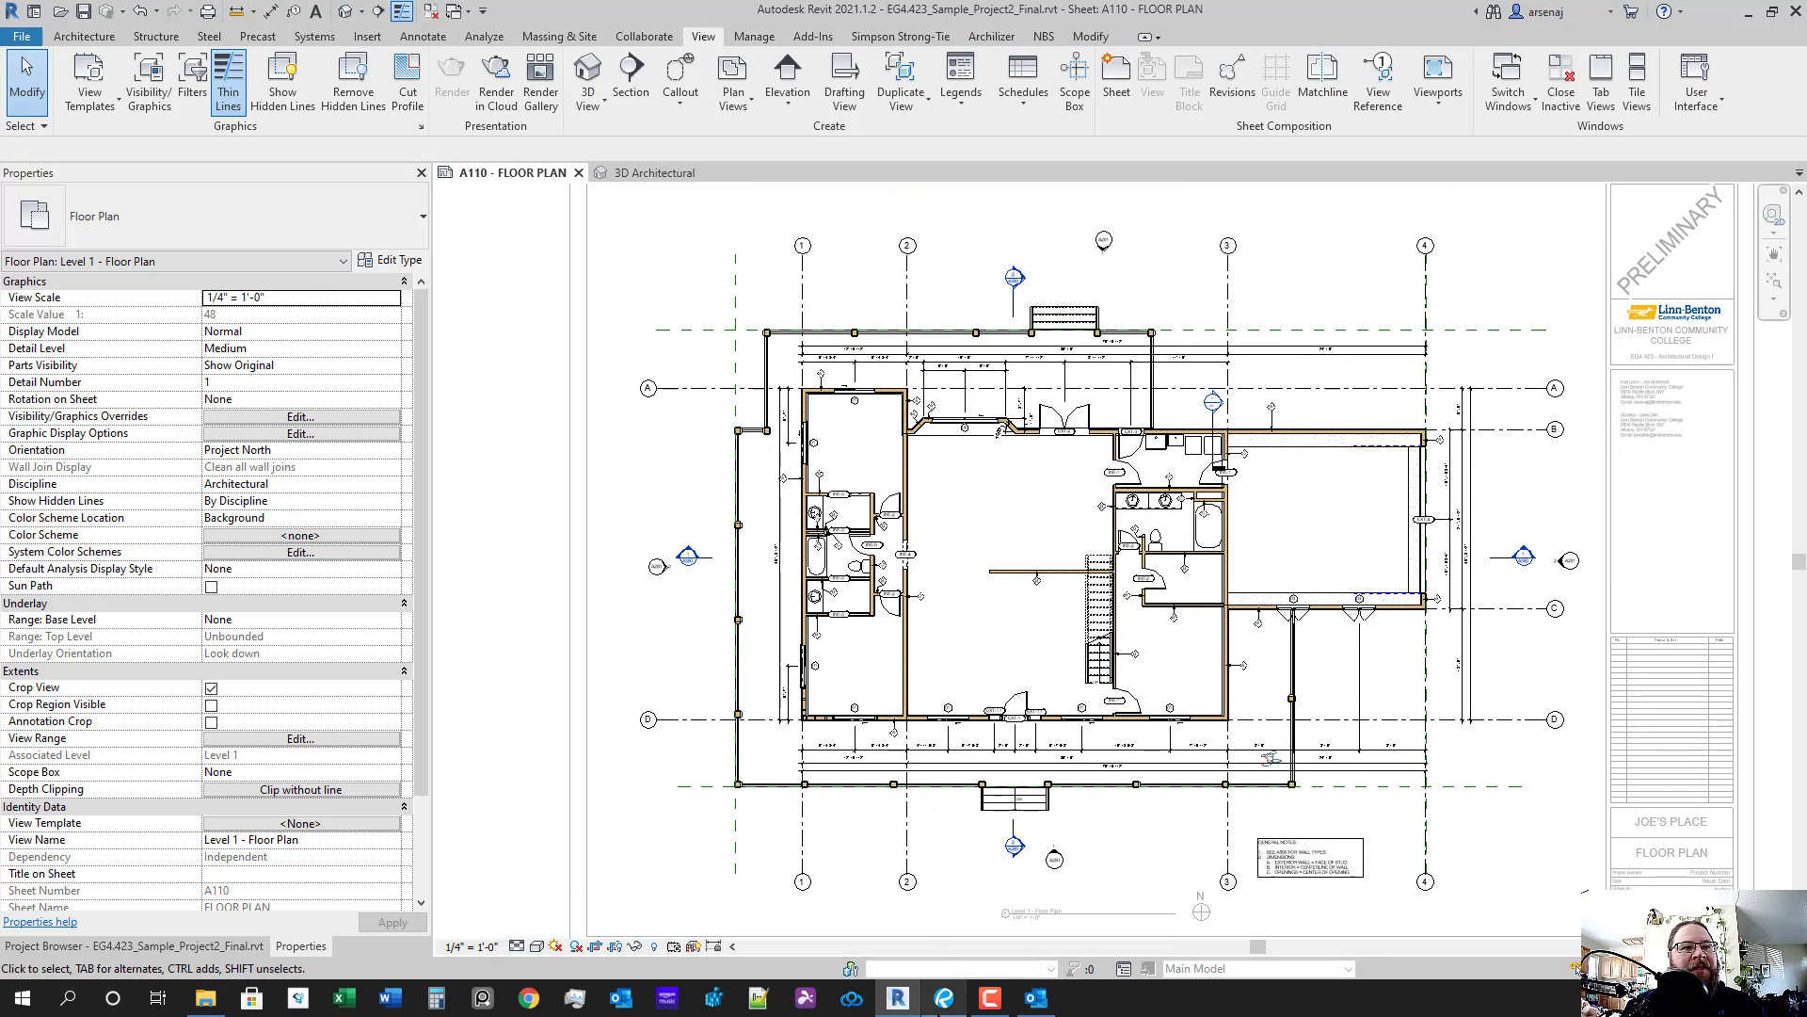
- Switch to Revu and examine the floor plan markups around the rear deck on page 2
{"action": "key", "text": "alt+Tab"}
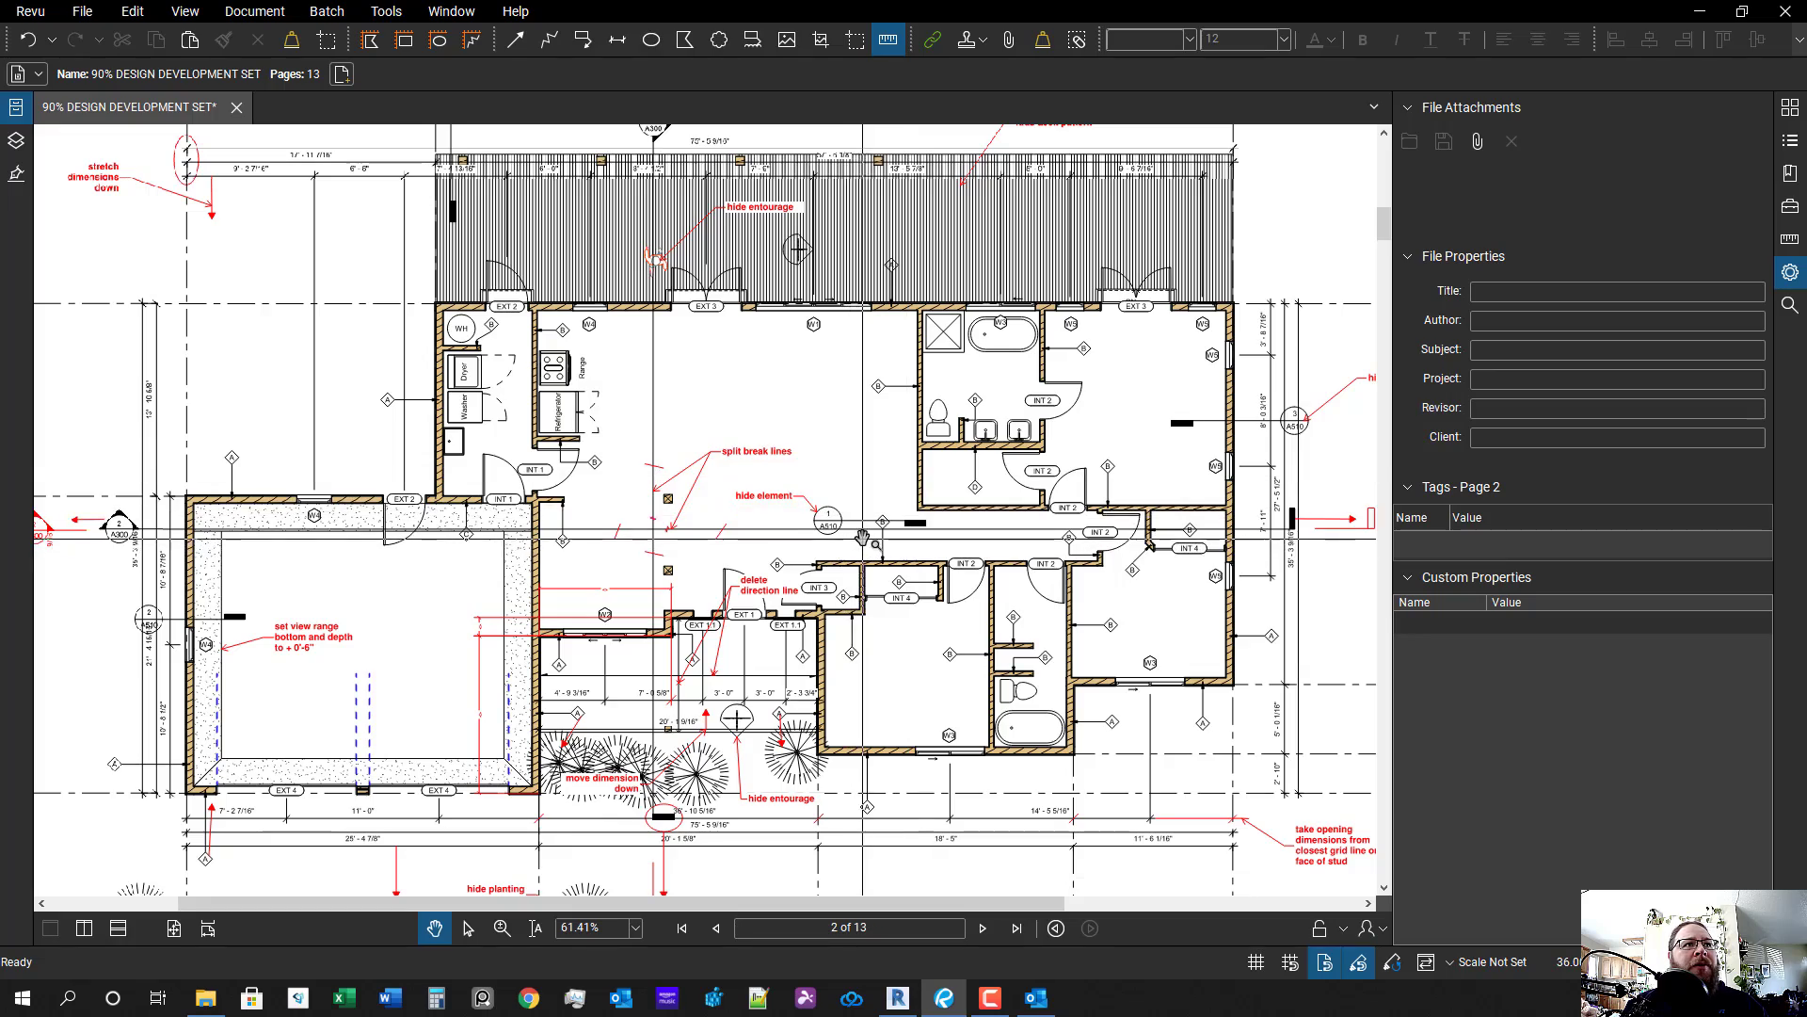
{"action": "scroll", "coordinate": [713, 491], "scroll_direction": "up", "scroll_amount": 3}
{"action": "scroll", "coordinate": [713, 492], "scroll_direction": "down", "scroll_amount": 2}
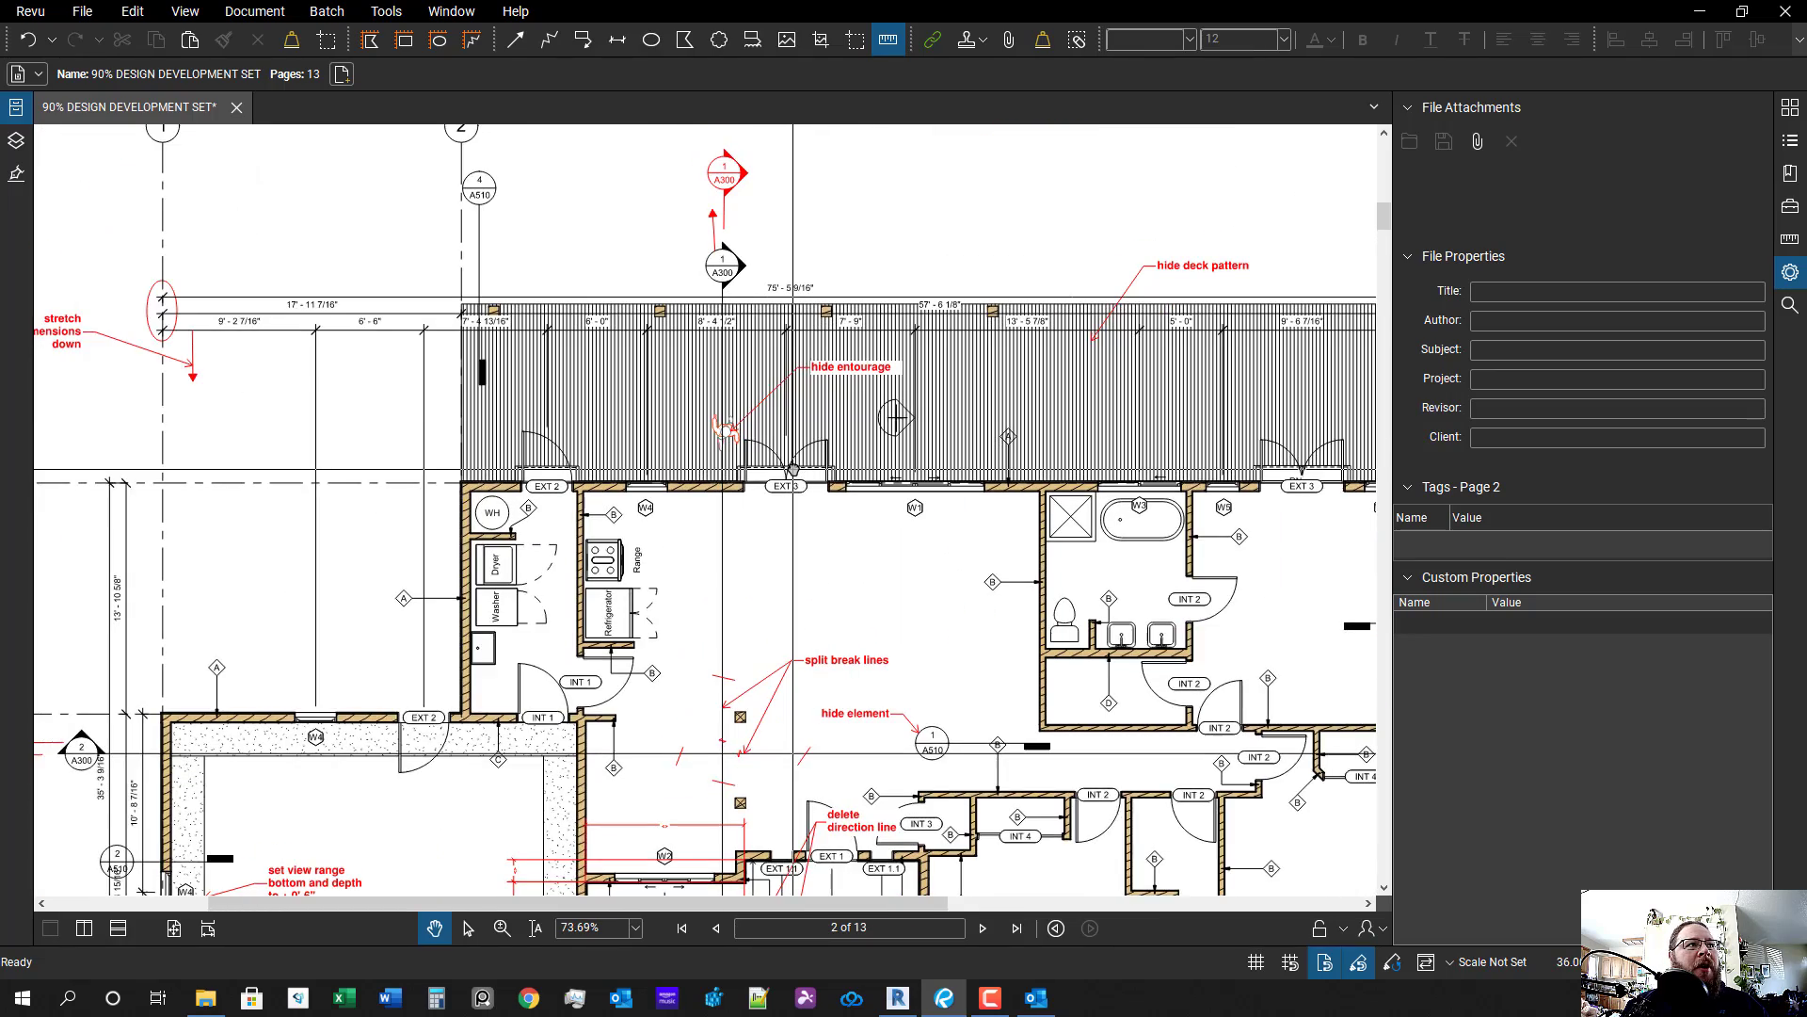
- Examine the redline markups around the deck, grids and dimensions on the A101 floor plan sheet
{"action": "scroll", "coordinate": [984, 466], "scroll_direction": "up", "scroll_amount": 4}
{"action": "scroll", "coordinate": [645, 465], "scroll_direction": "down", "scroll_amount": 5}
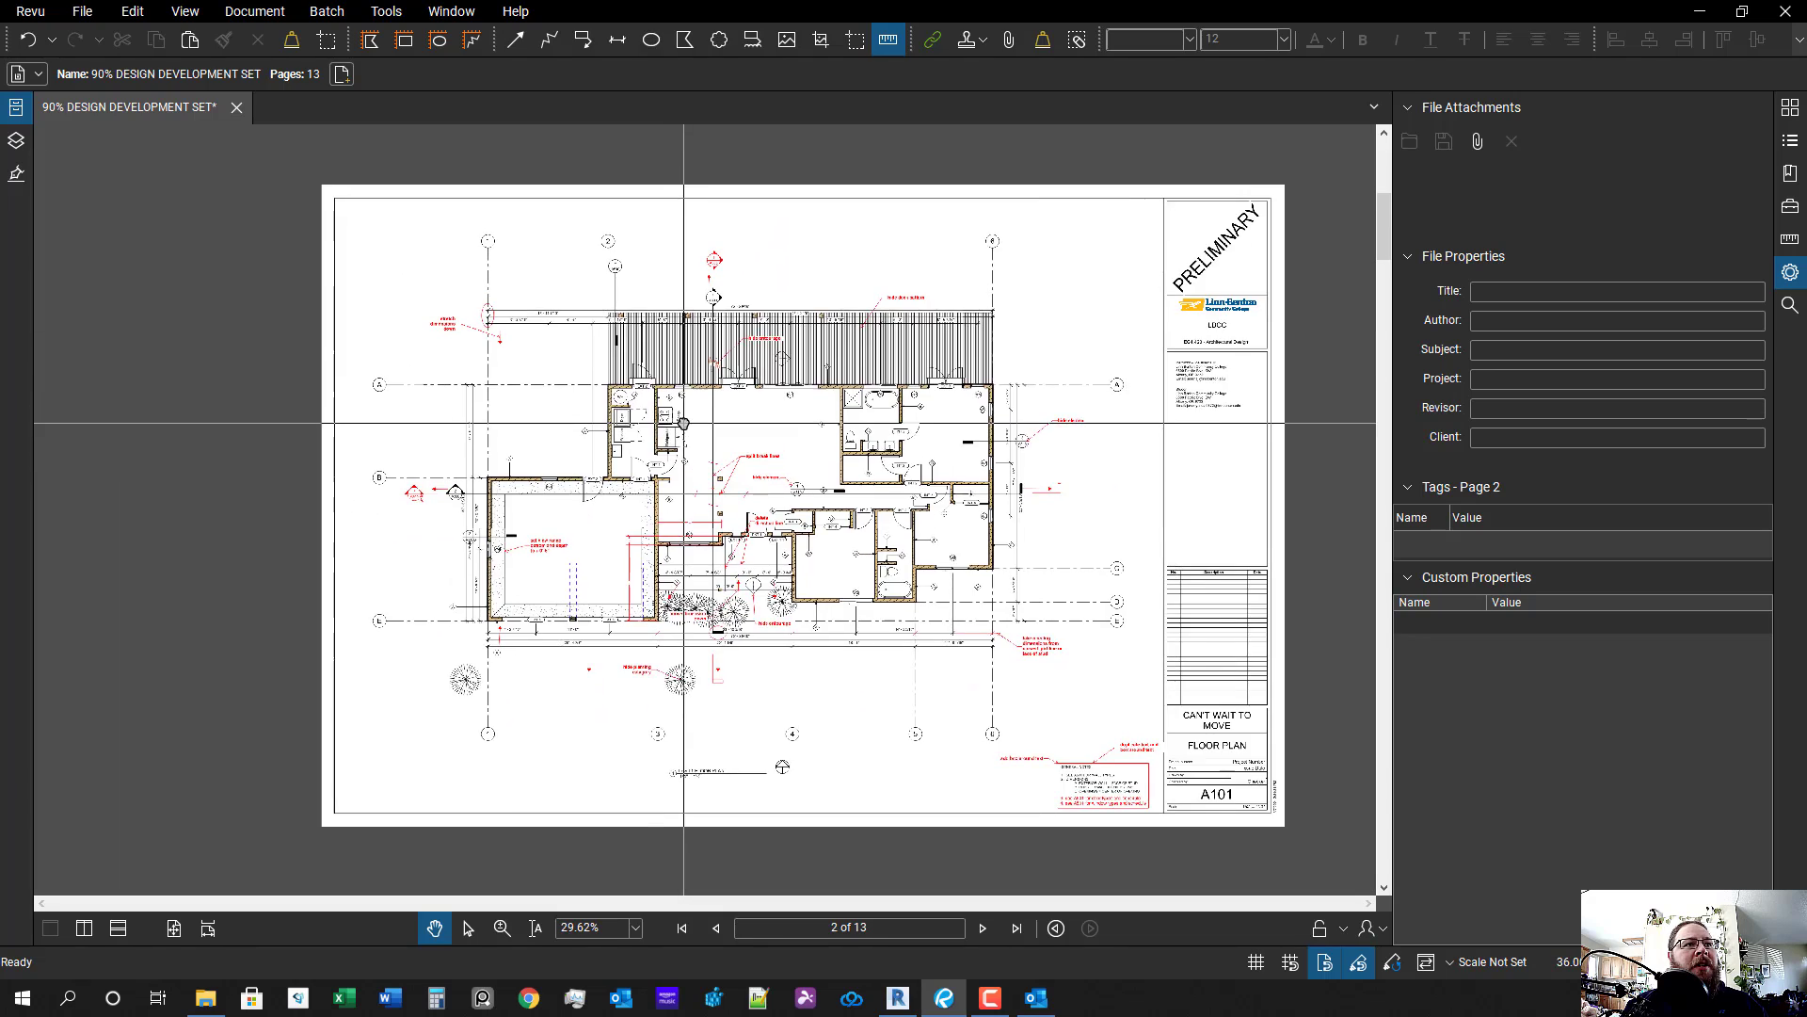
{"action": "scroll", "coordinate": [508, 344], "scroll_direction": "up", "scroll_amount": 3}
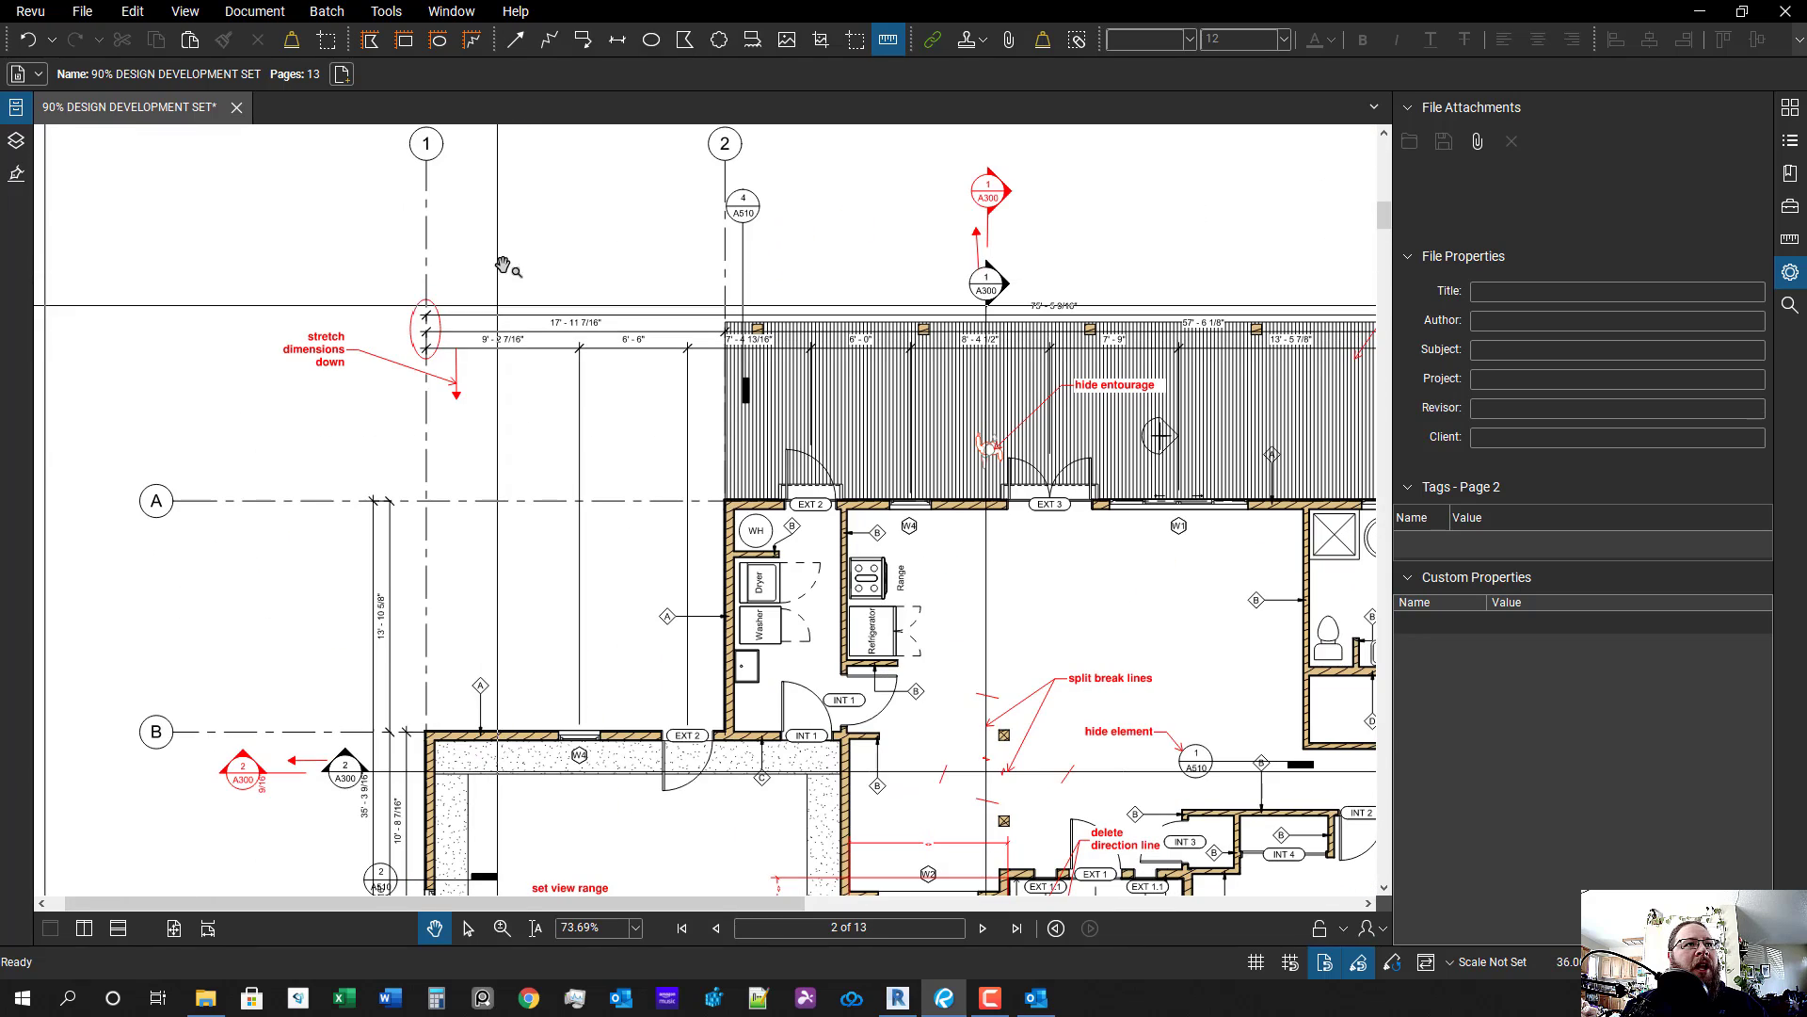
{"action": "left_click_drag", "start_coordinate": [491, 400], "coordinate": [429, 471]}
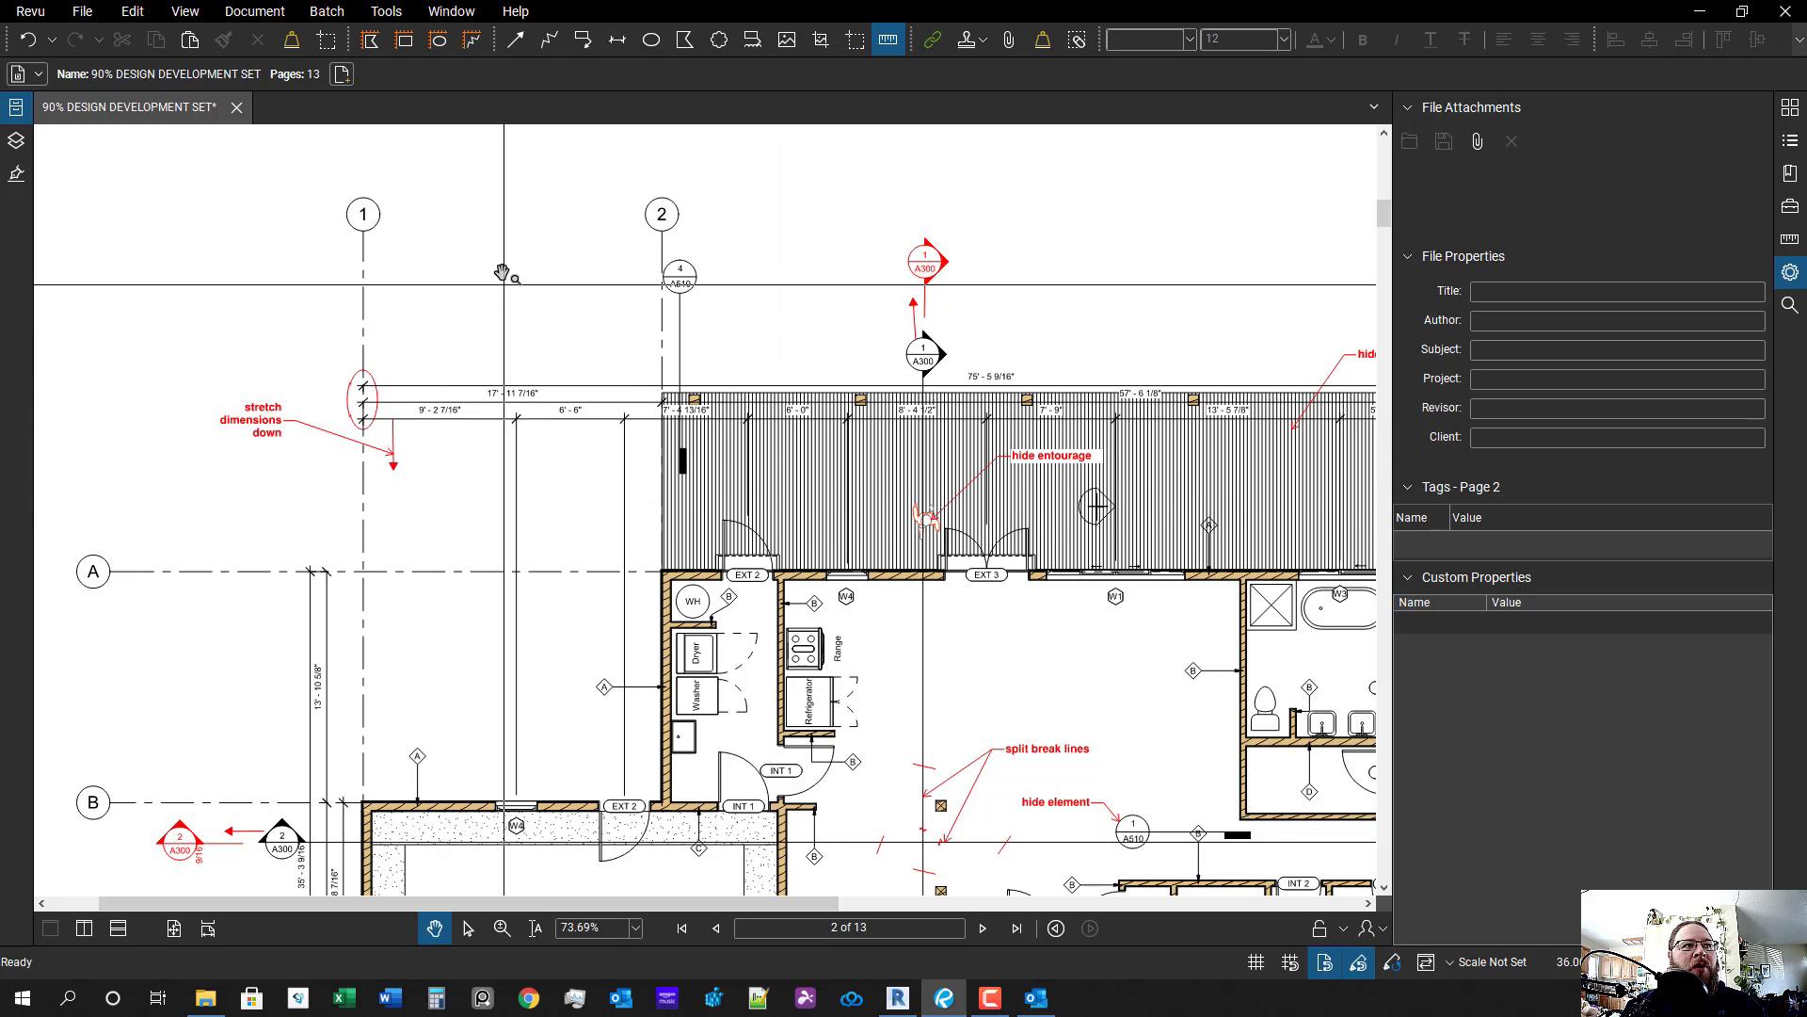
{"action": "left_click_drag", "start_coordinate": [801, 491], "coordinate": [529, 486]}
{"action": "scroll", "coordinate": [906, 468], "scroll_direction": "up", "scroll_amount": 1}
{"action": "left_click_drag", "start_coordinate": [1019, 440], "coordinate": [844, 426]}
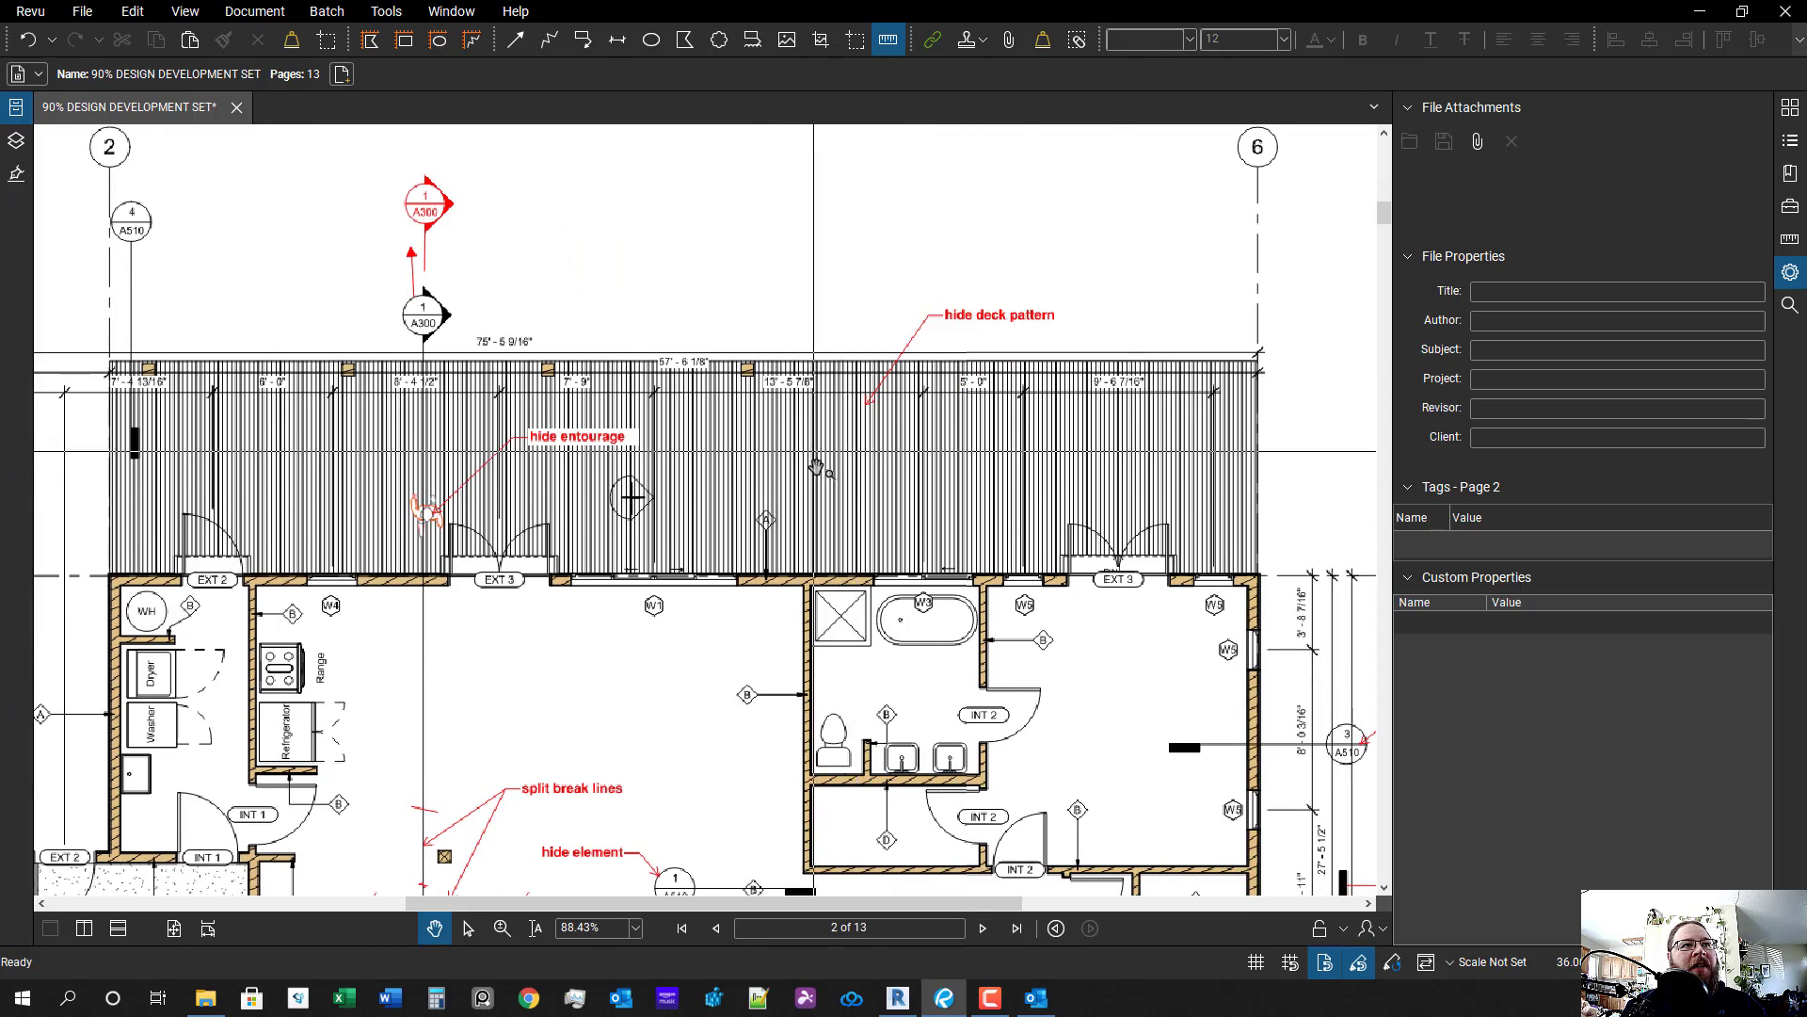
{"action": "scroll", "coordinate": [803, 490], "scroll_direction": "down", "scroll_amount": 5}
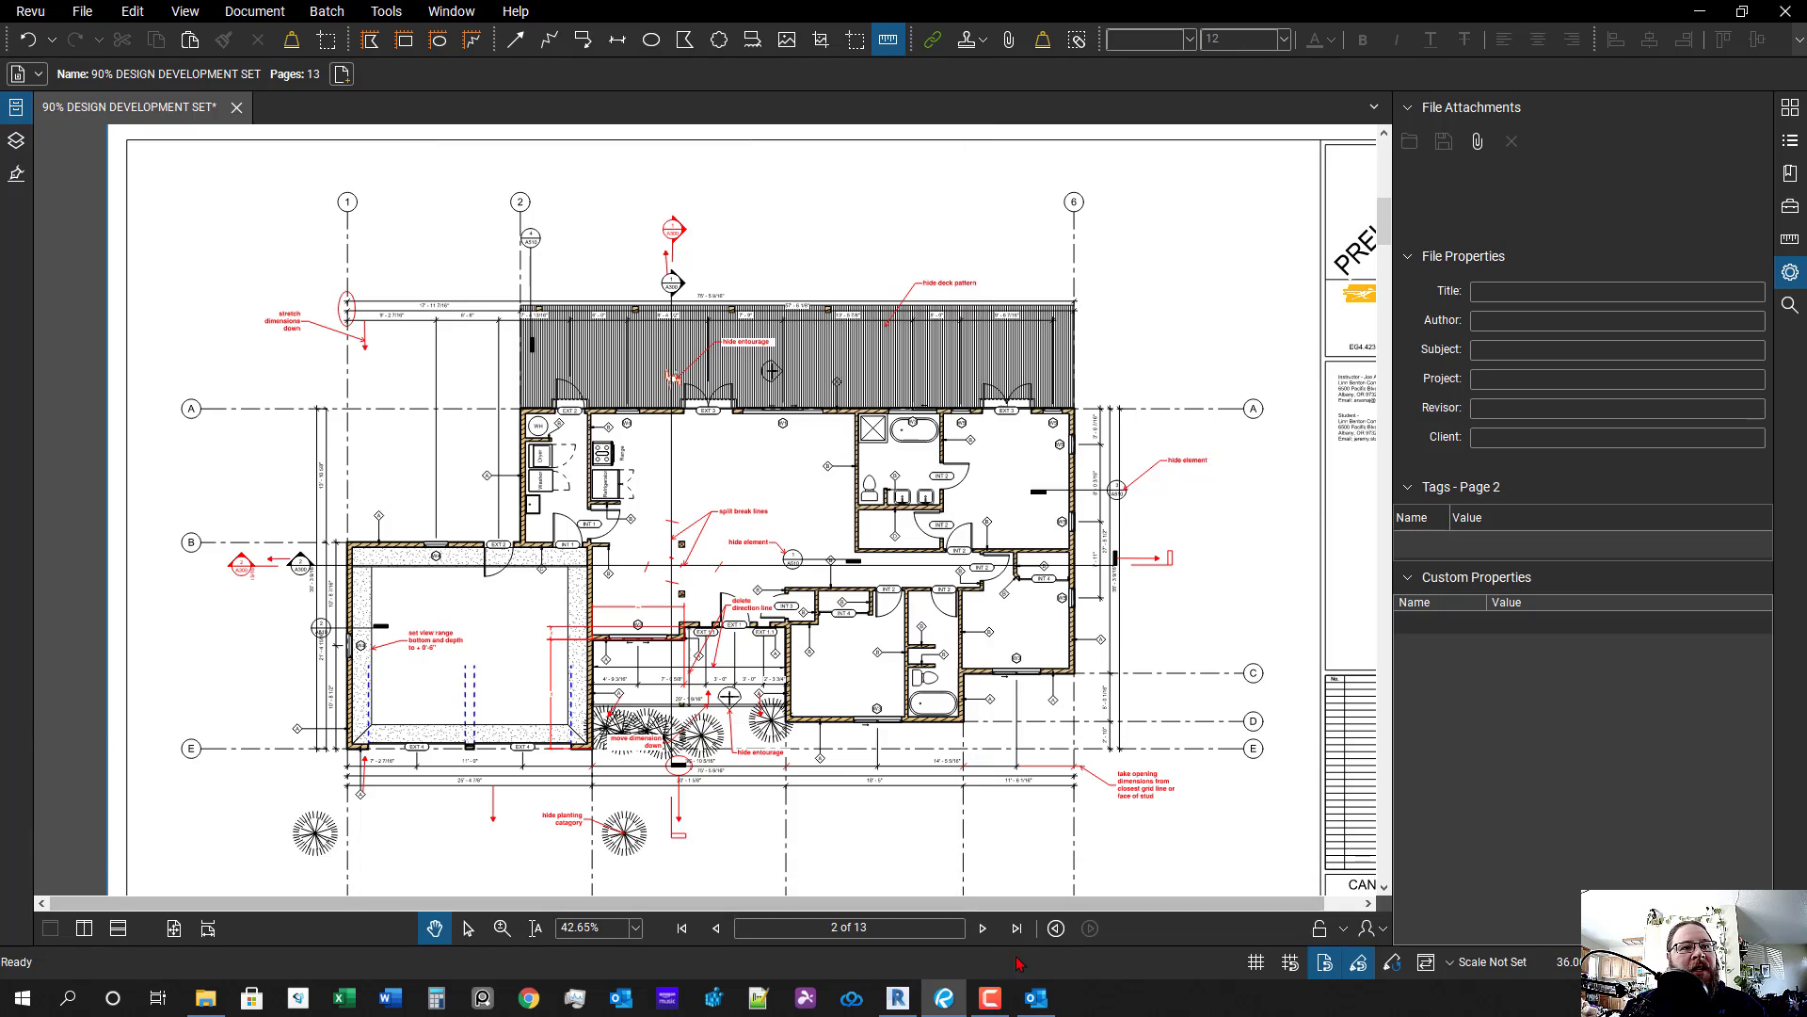
- Switch to the Revit project and review the Level 1 floor plan on sheet A110
{"action": "left_click", "coordinate": [899, 1000]}
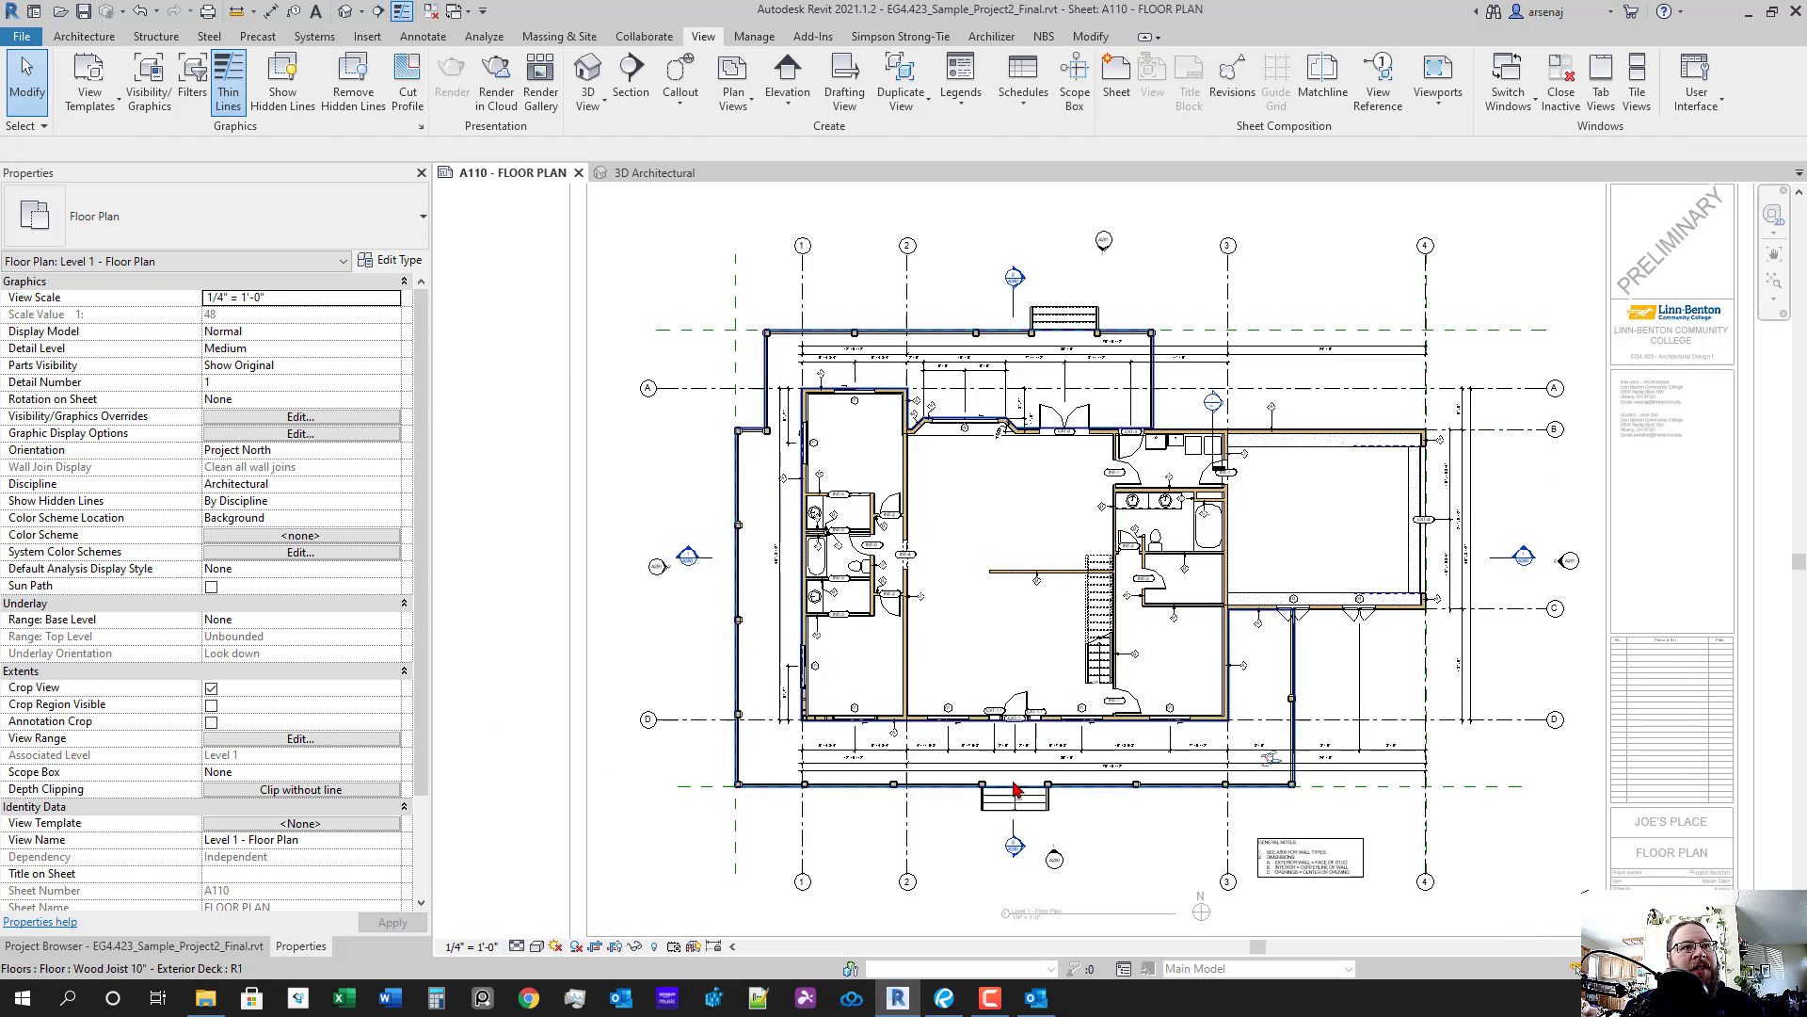
{"action": "scroll", "coordinate": [910, 785], "scroll_direction": "up", "scroll_amount": 2}
{"action": "scroll", "coordinate": [1049, 687], "scroll_direction": "down", "scroll_amount": 2}
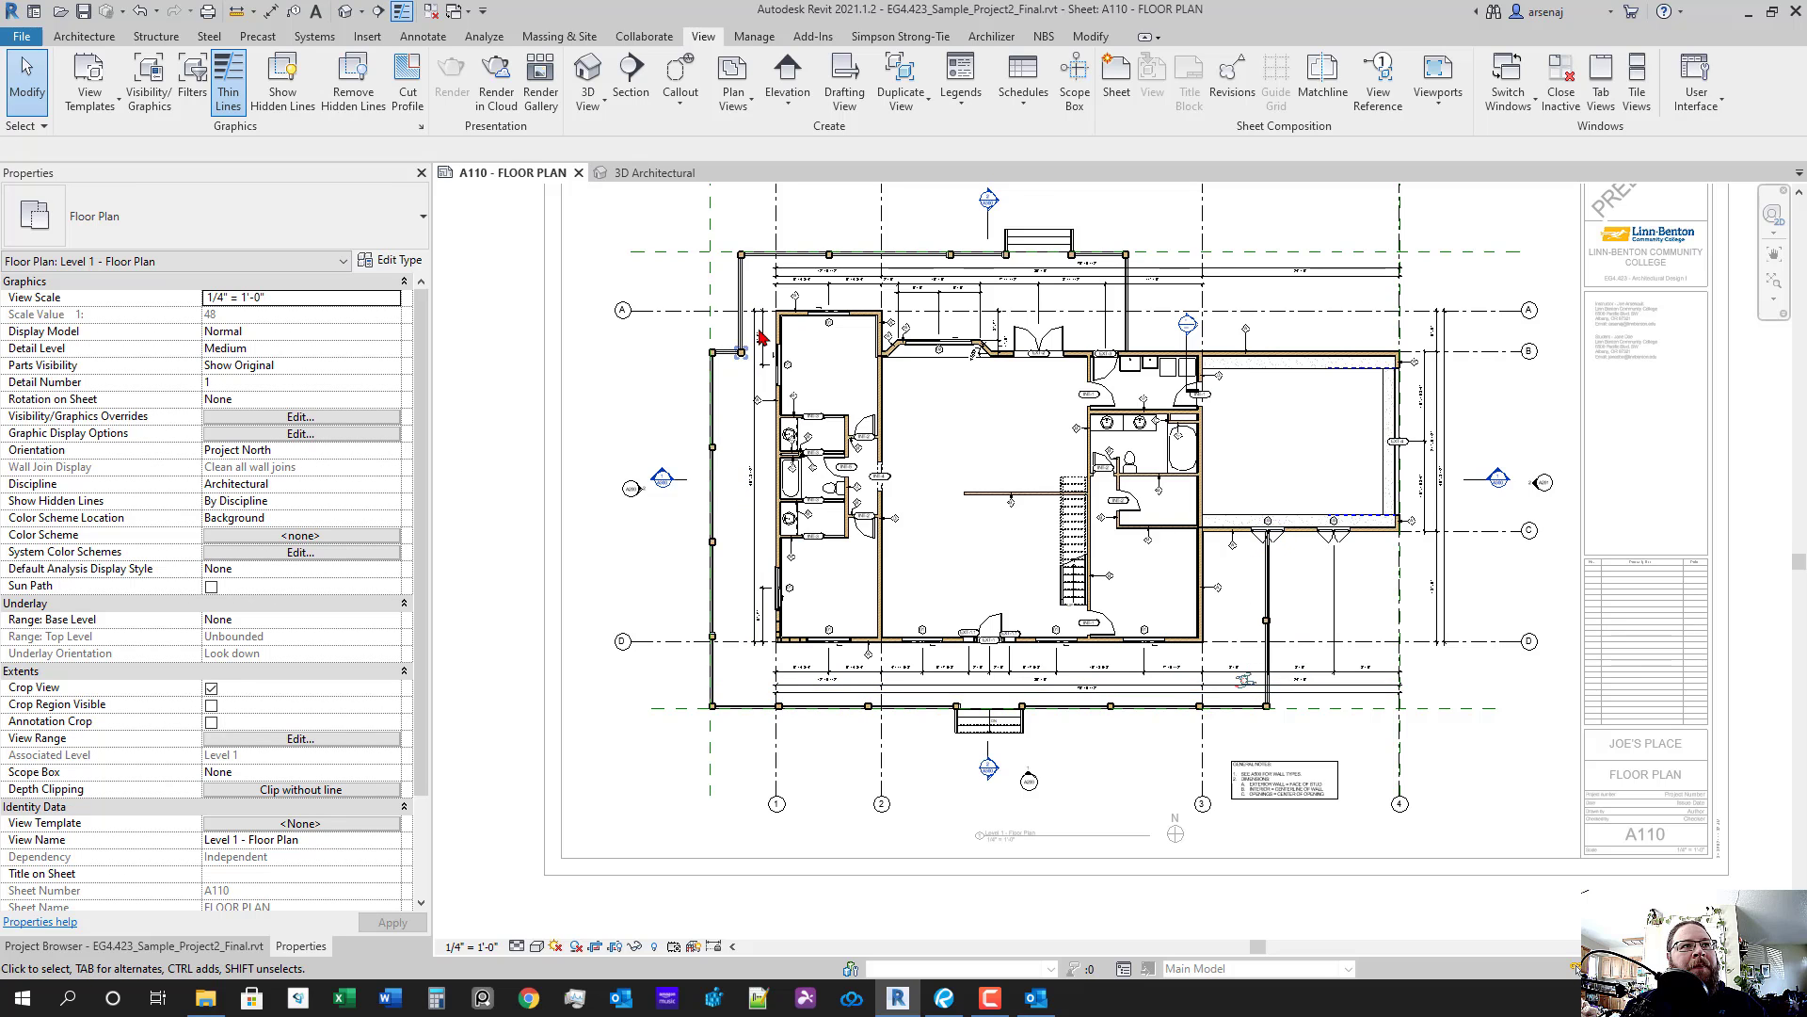
{"action": "scroll", "coordinate": [1073, 429], "scroll_direction": "up", "scroll_amount": 3}
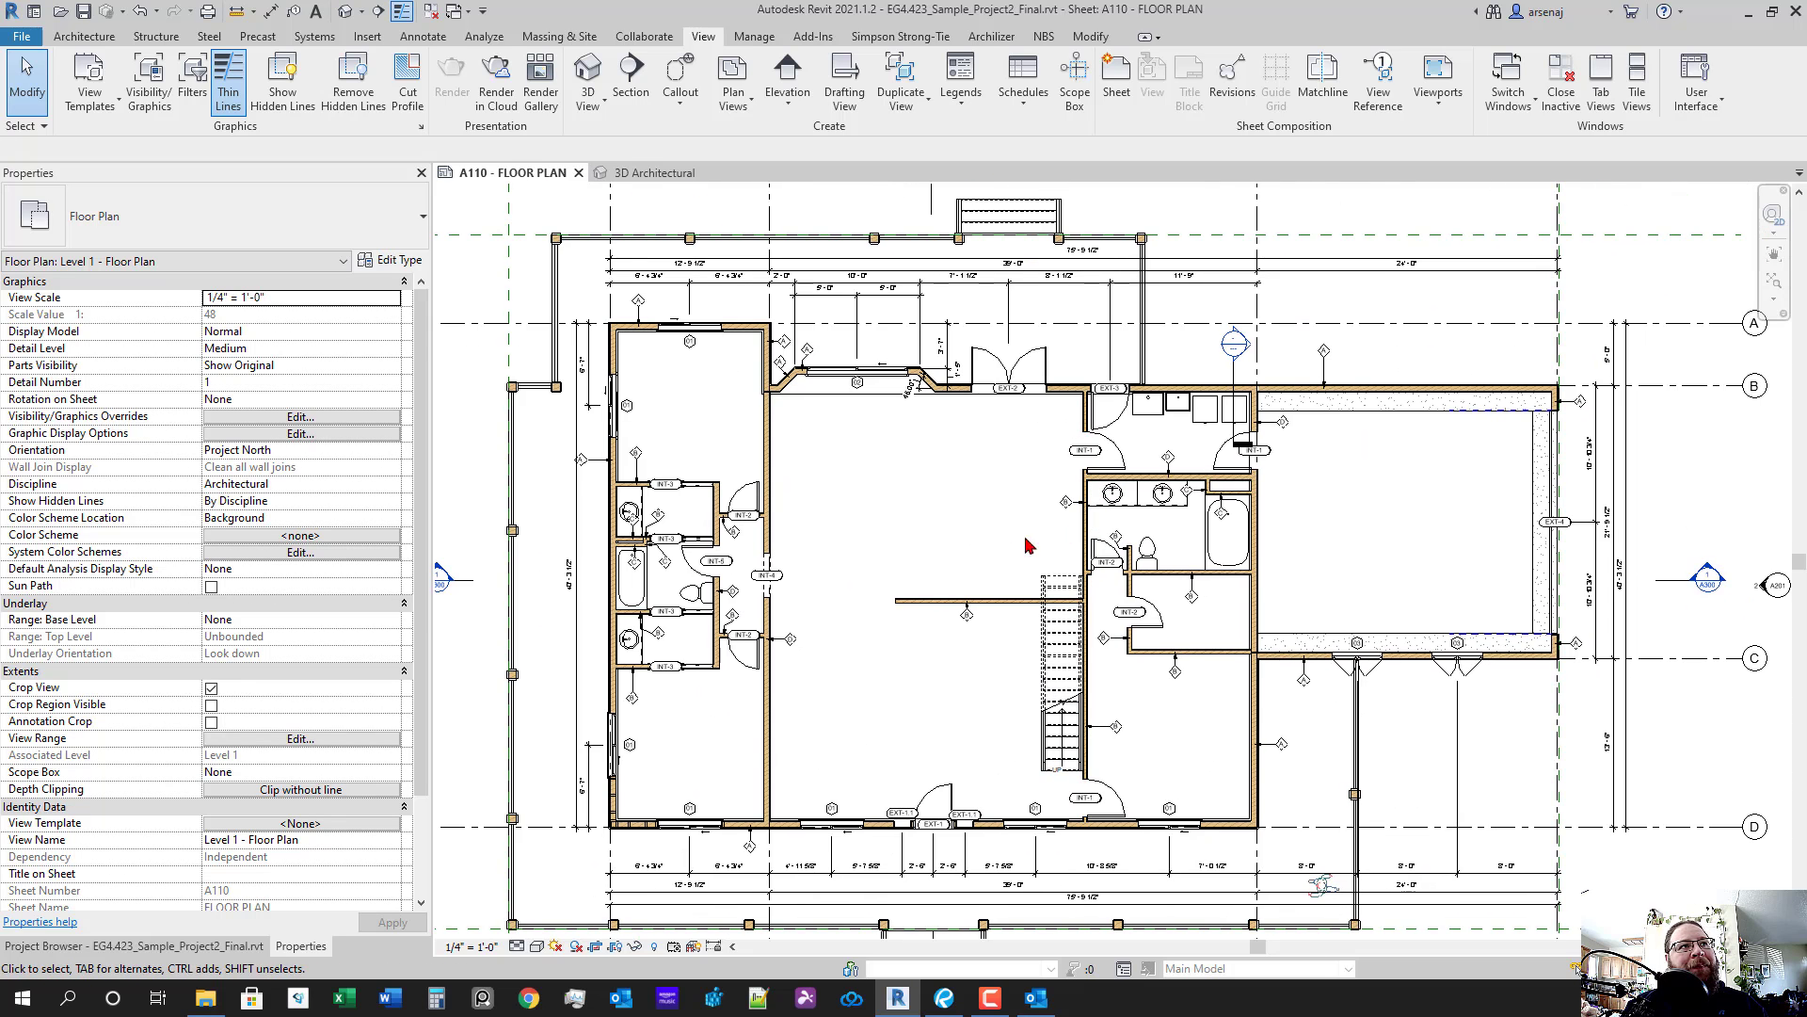
{"action": "left_click_drag", "start_coordinate": [923, 553], "coordinate": [932, 461]}
{"action": "scroll", "coordinate": [946, 507], "scroll_direction": "down", "scroll_amount": 1}
{"action": "mouse_move", "coordinate": [988, 552]}
{"action": "left_mouse_down"}
{"action": "mouse_move", "coordinate": [976, 521]}
{"action": "mouse_move", "coordinate": [1001, 534]}
{"action": "left_mouse_up"}
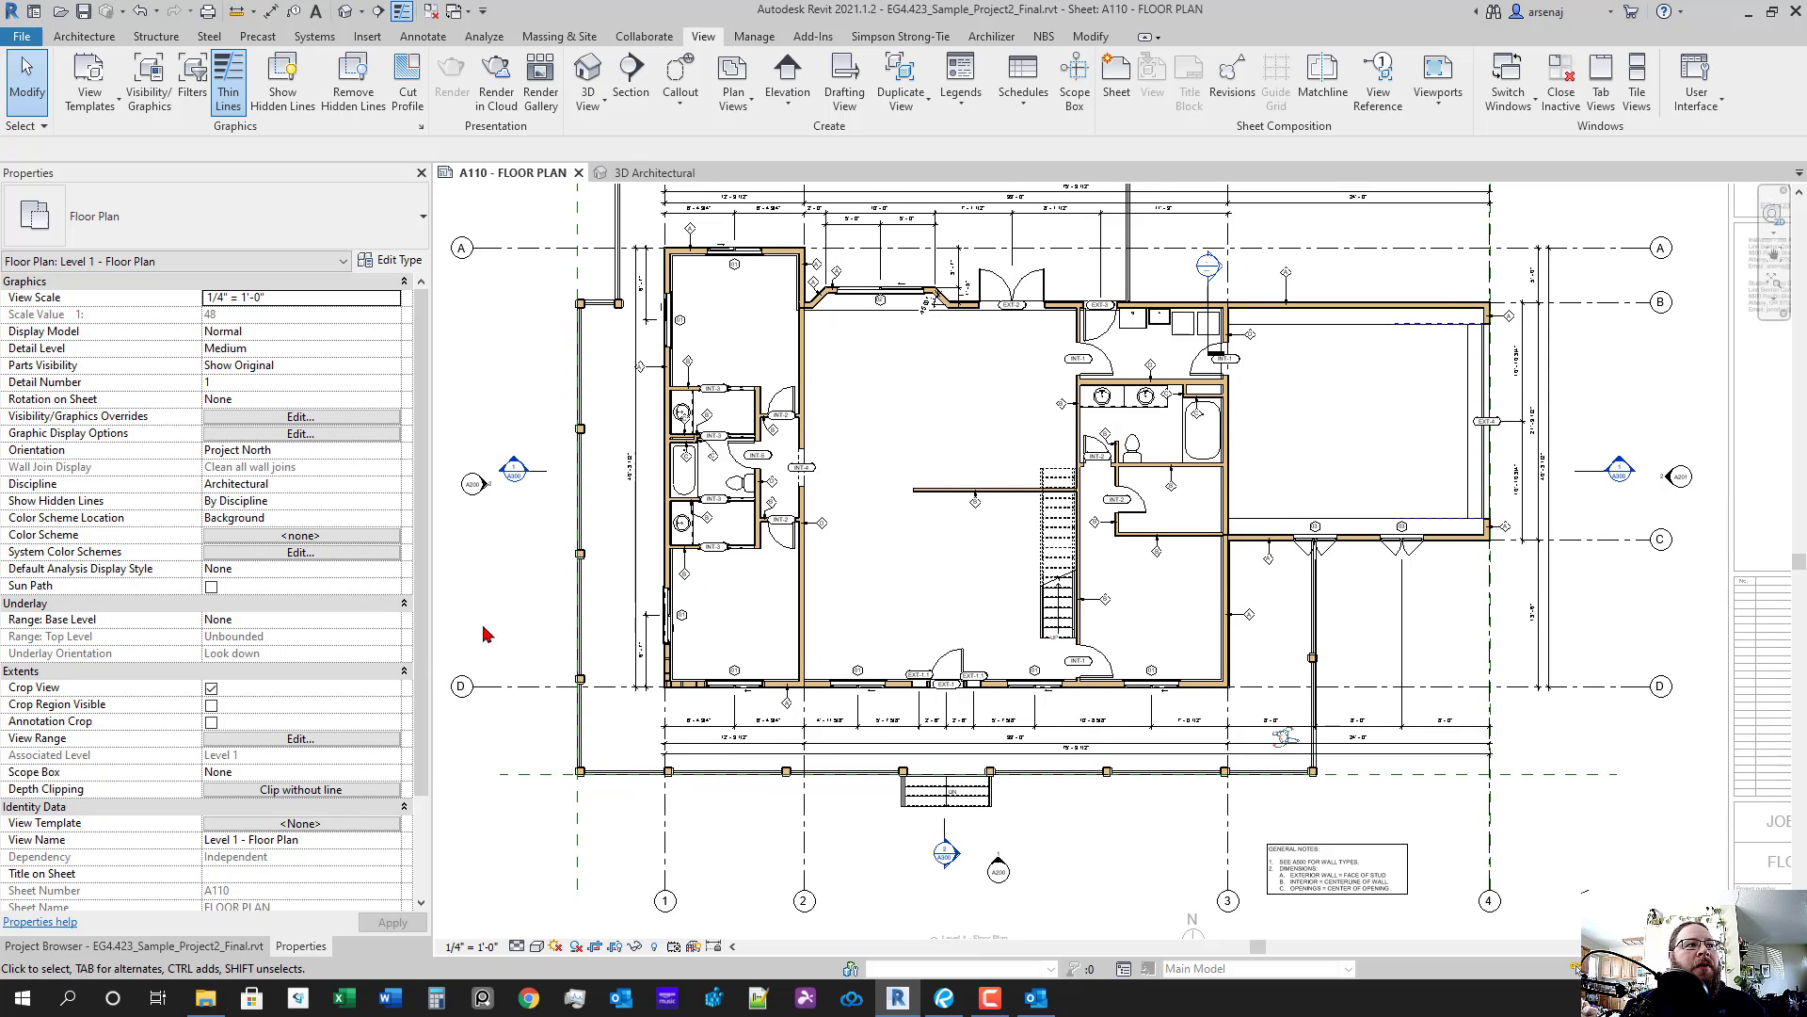
- Inspect the projection/surface pattern override of the Floors category in the floor plan's Visibility/Graphic Overrides
{"action": "left_click", "coordinate": [299, 418]}
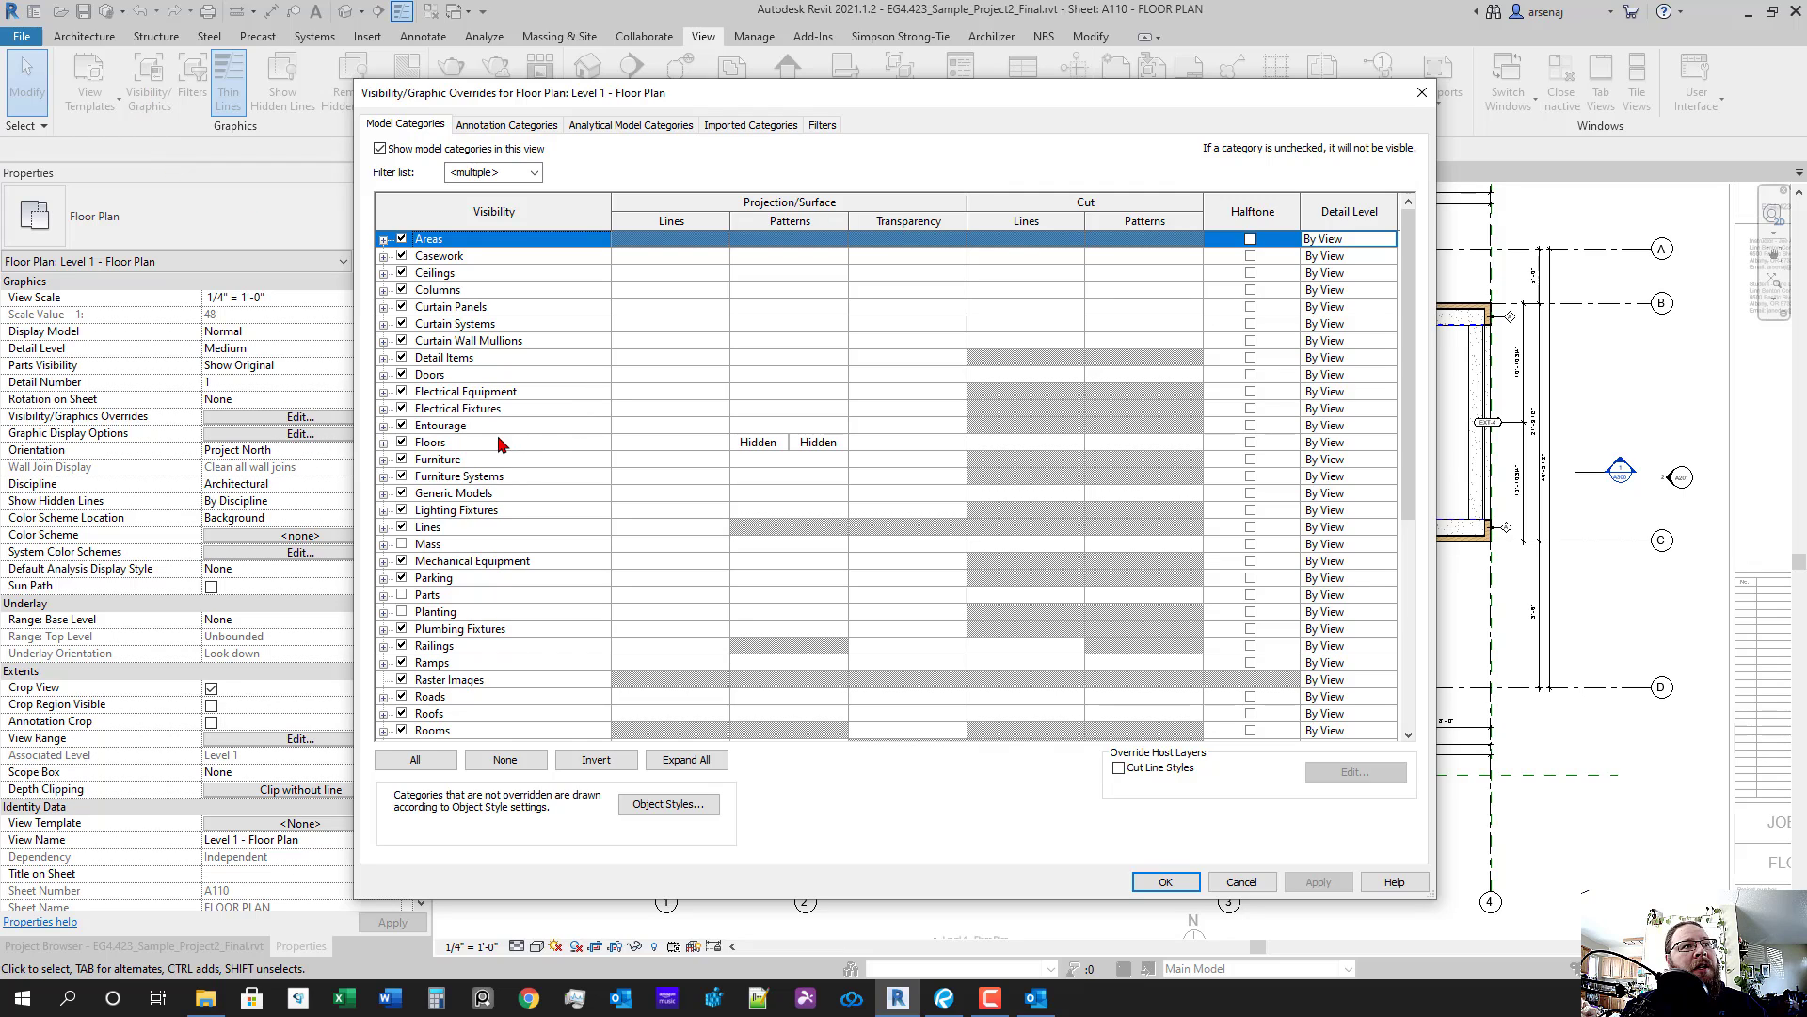
{"action": "left_click", "coordinate": [558, 443]}
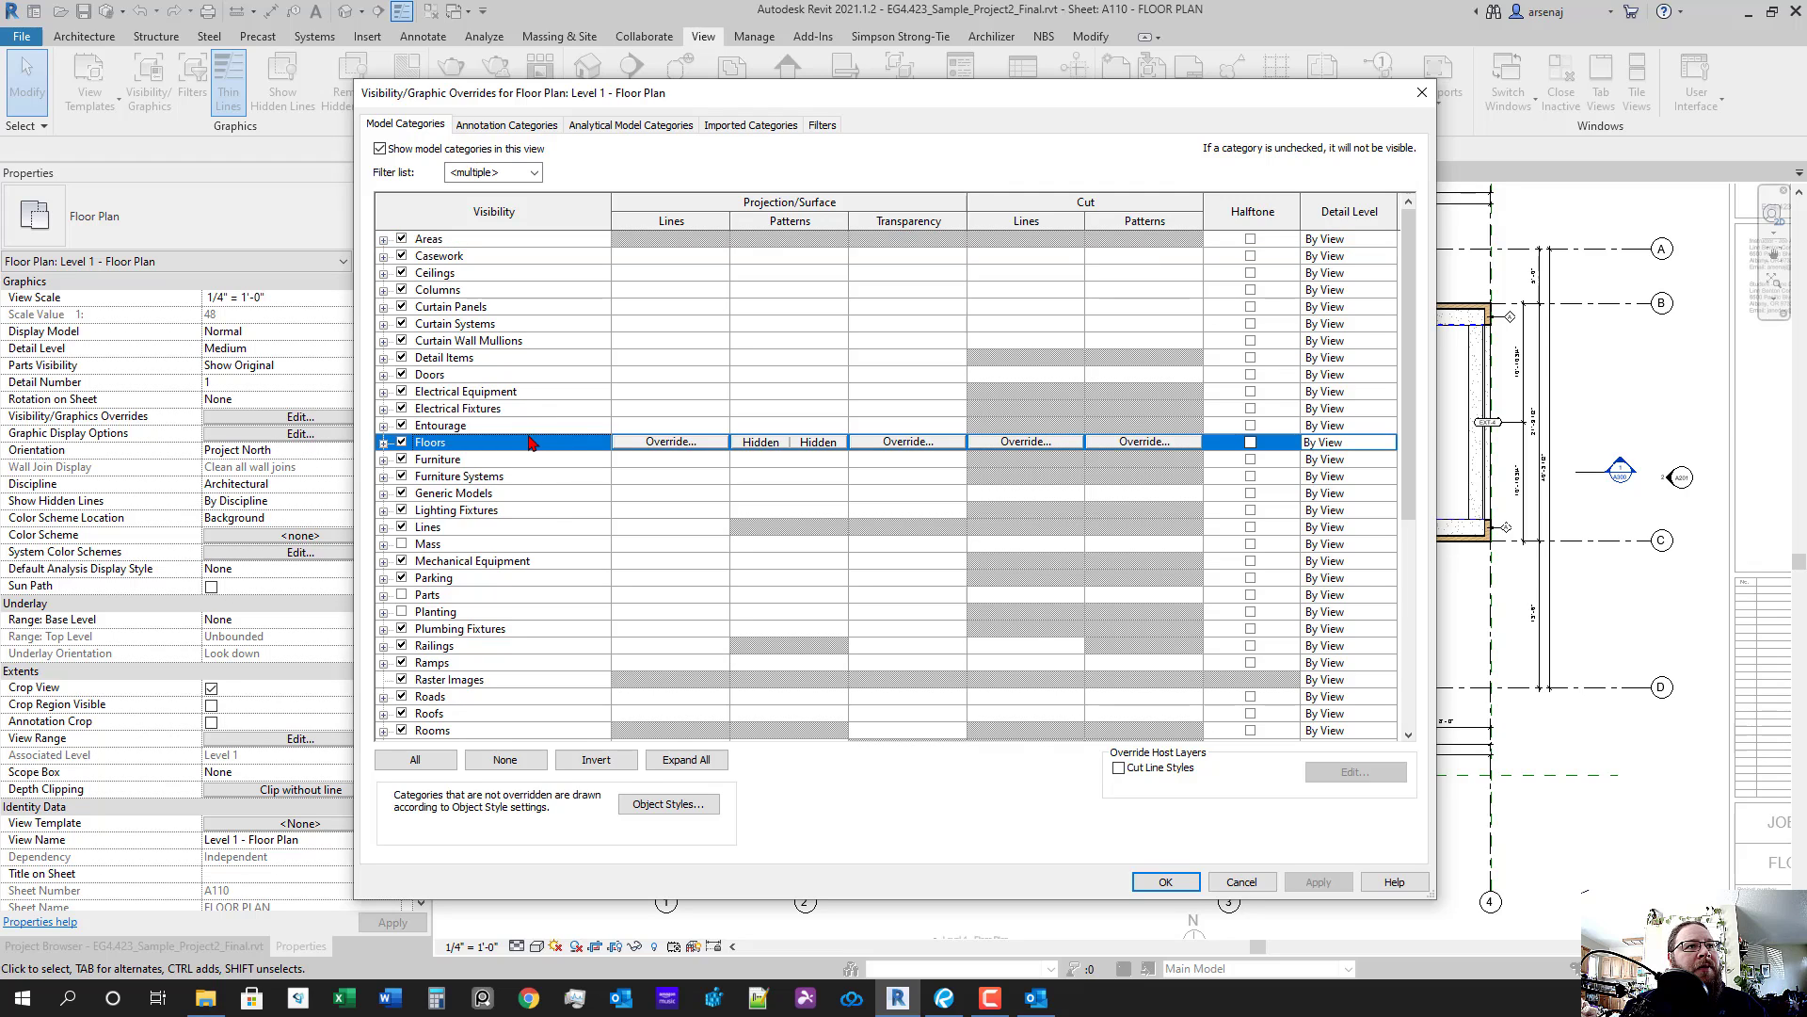
{"action": "left_click", "coordinate": [565, 493]}
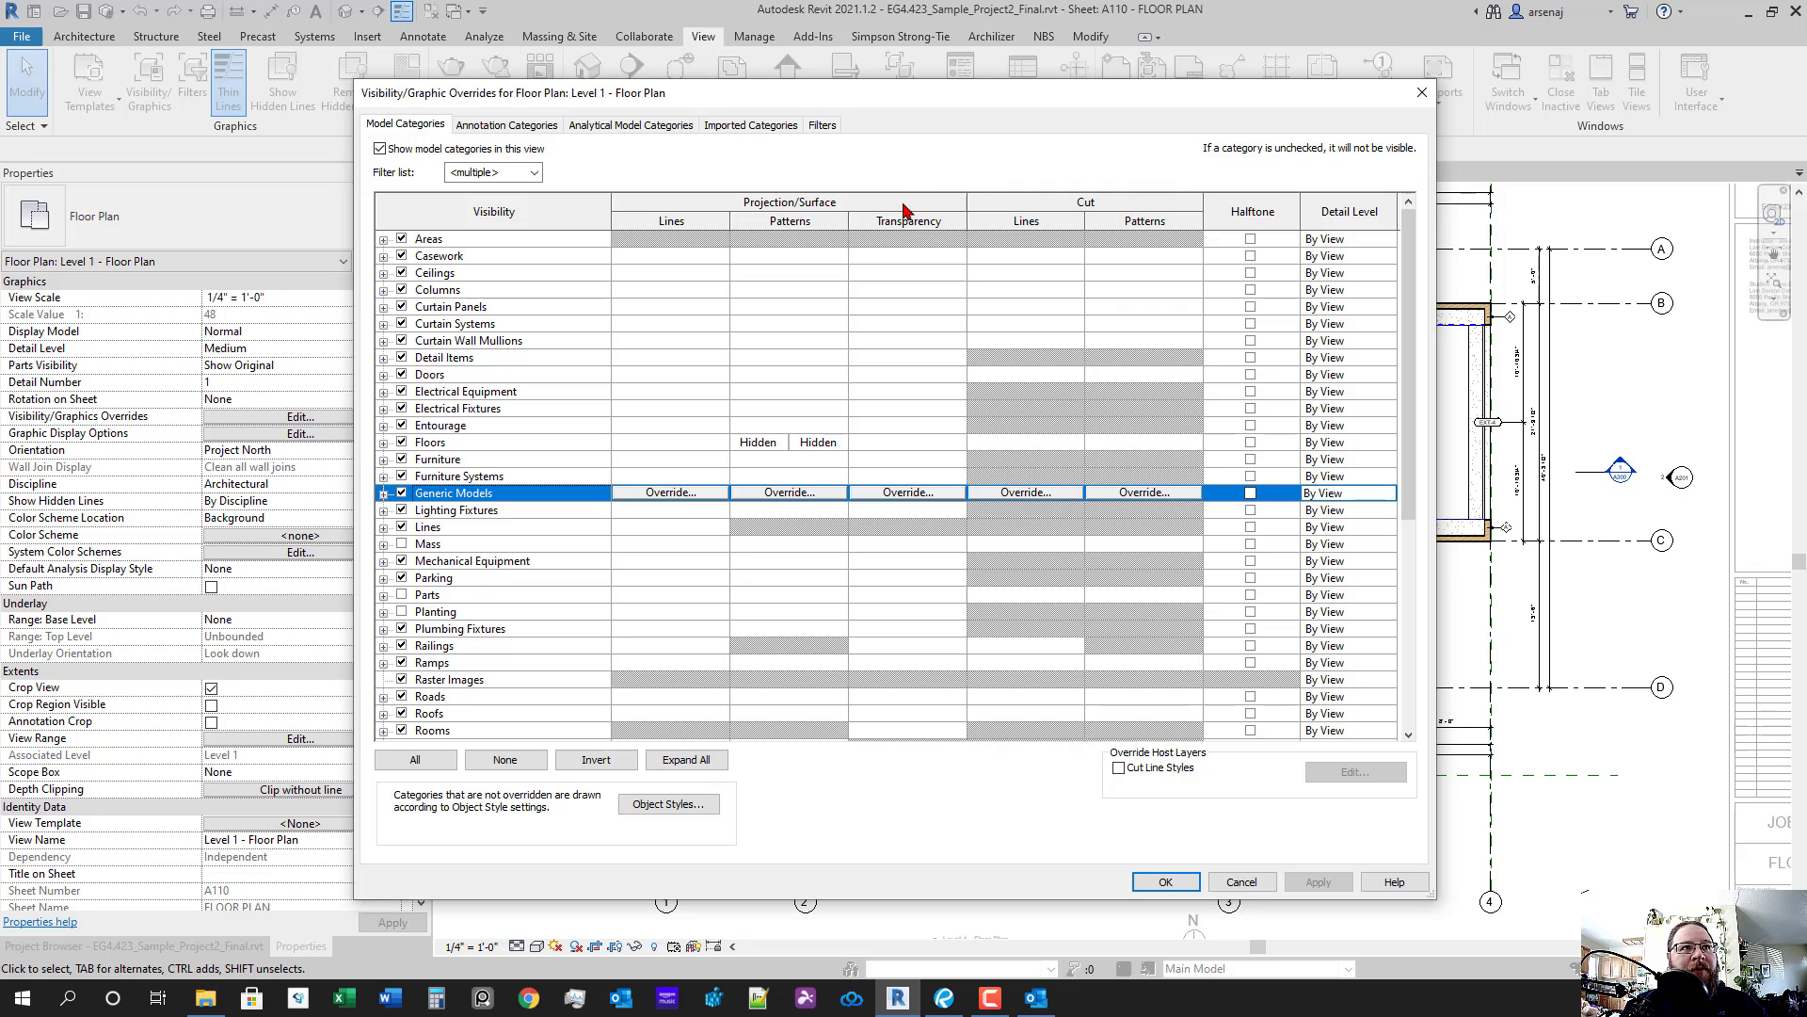
{"action": "left_click", "coordinate": [457, 440]}
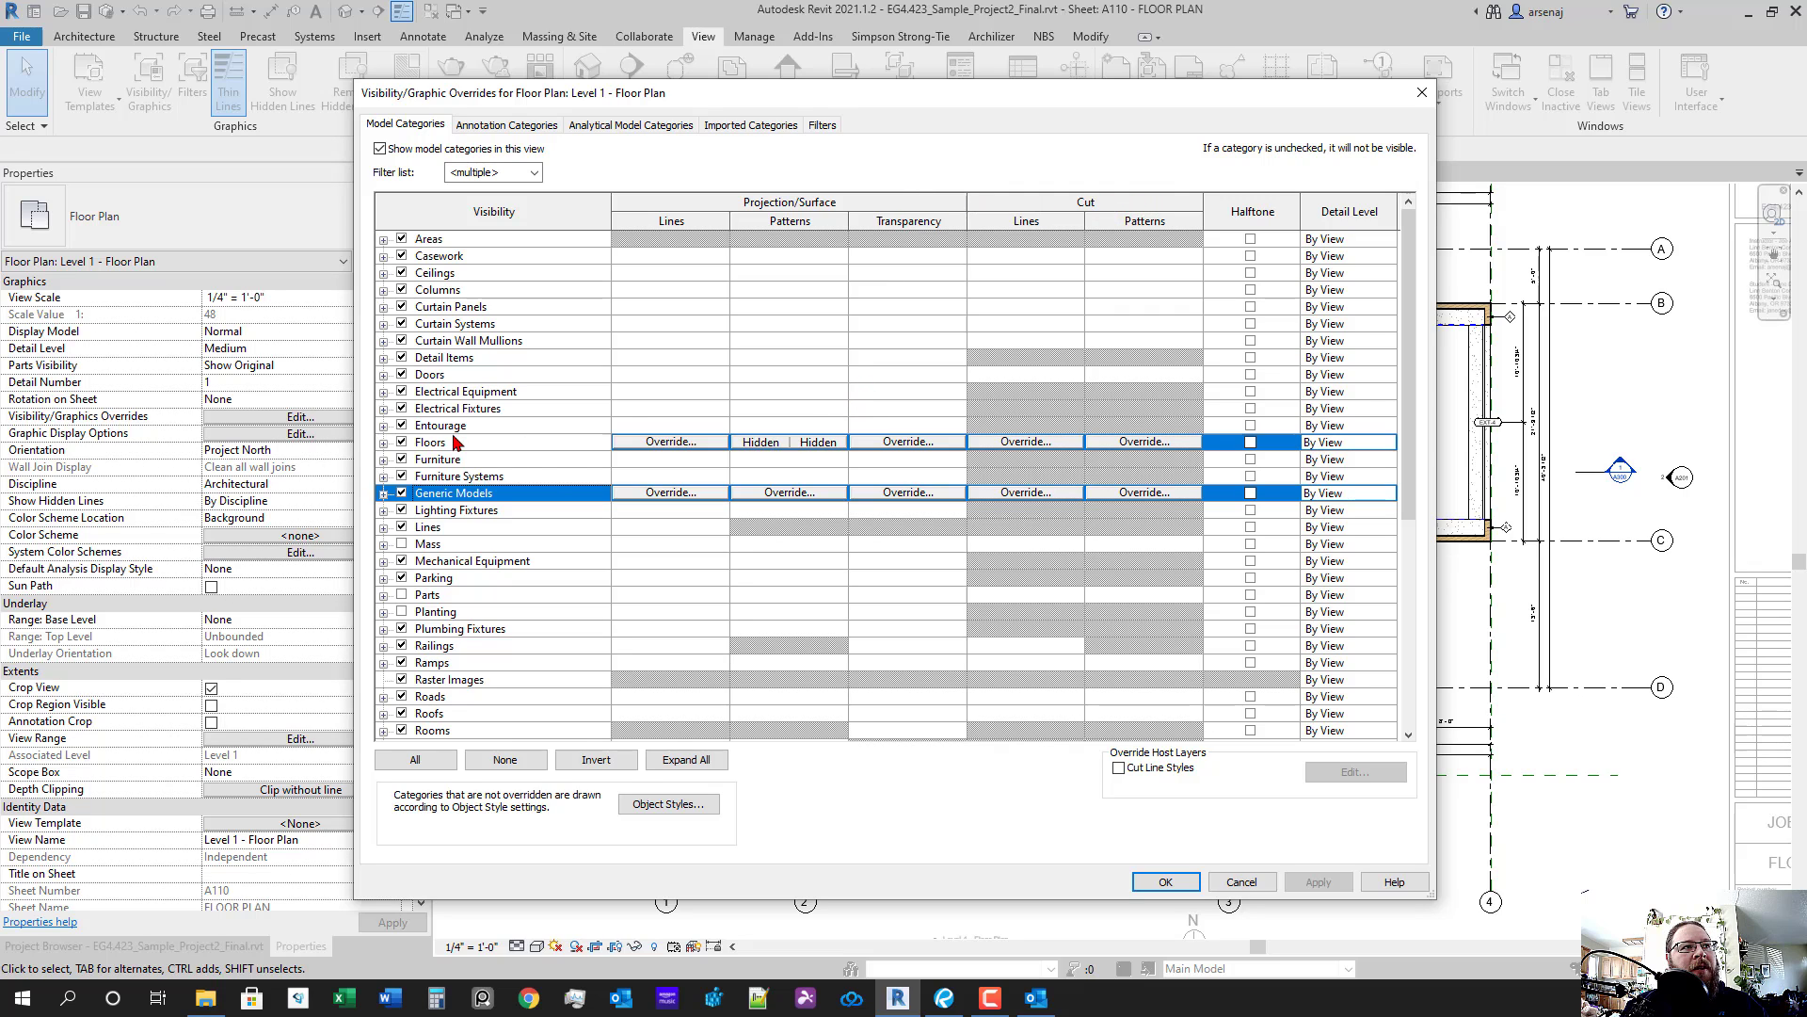
{"action": "left_click", "coordinate": [788, 442]}
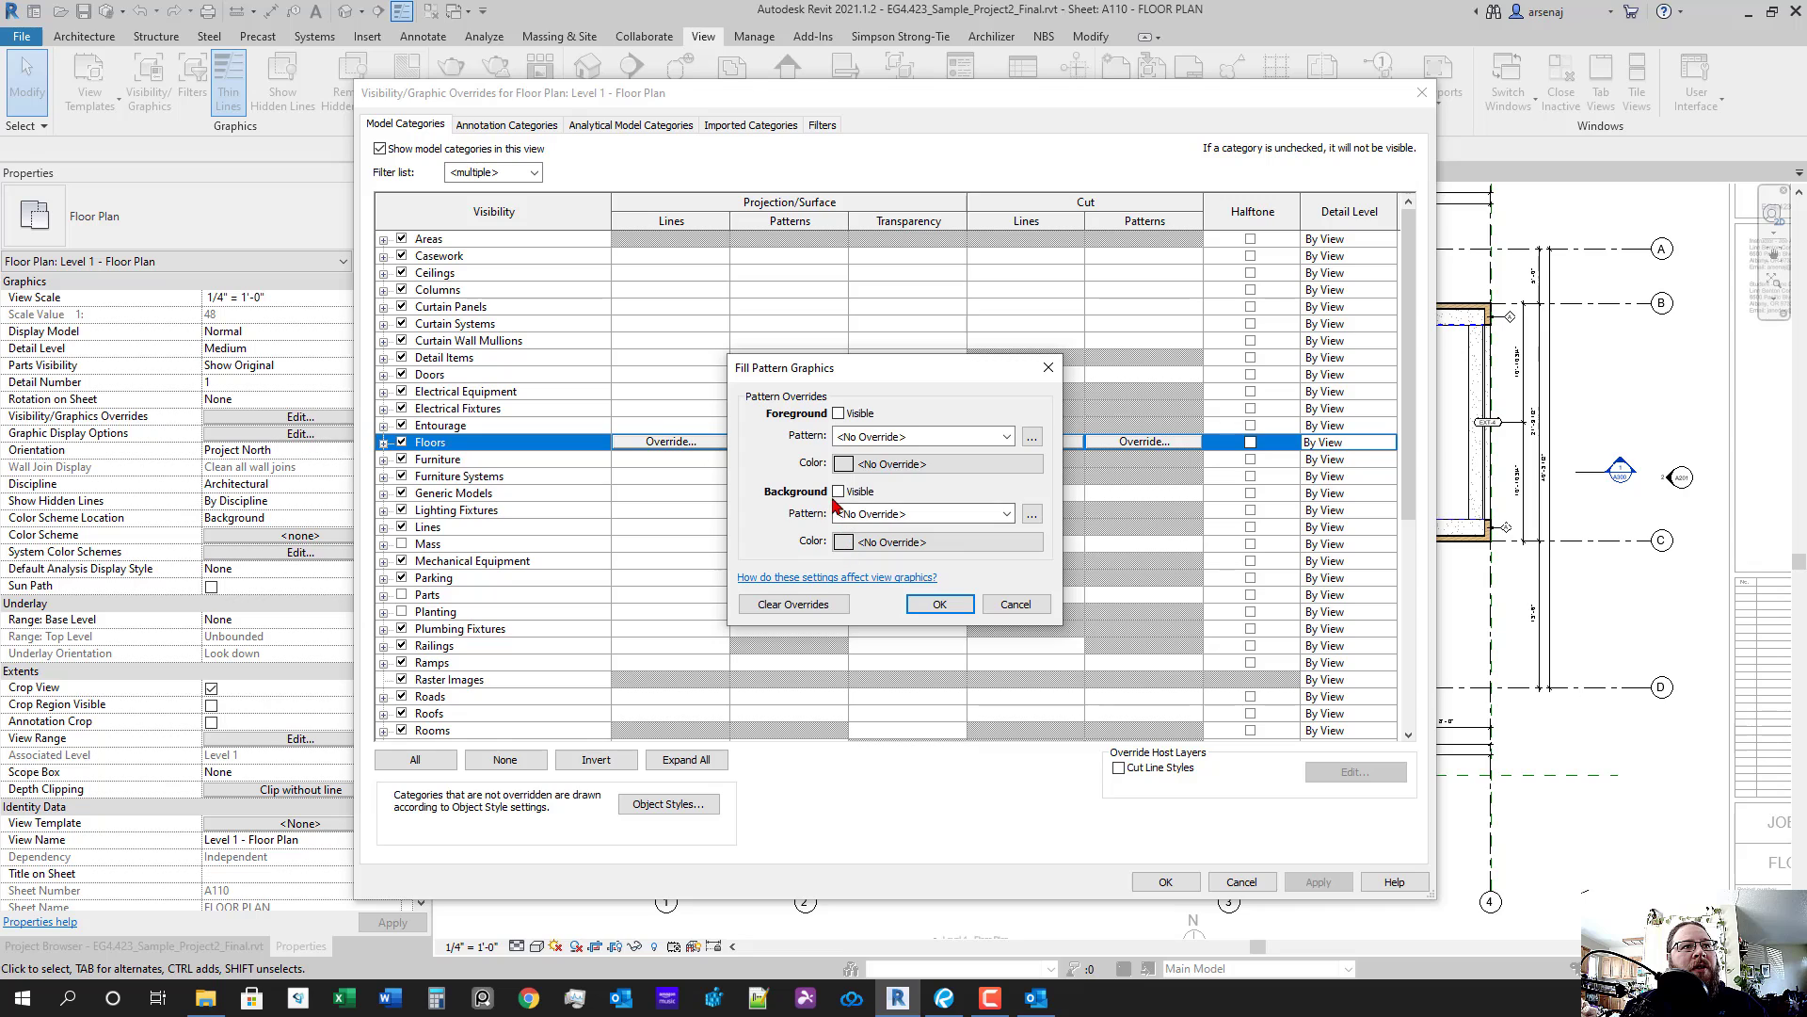
{"action": "key", "text": "Return"}
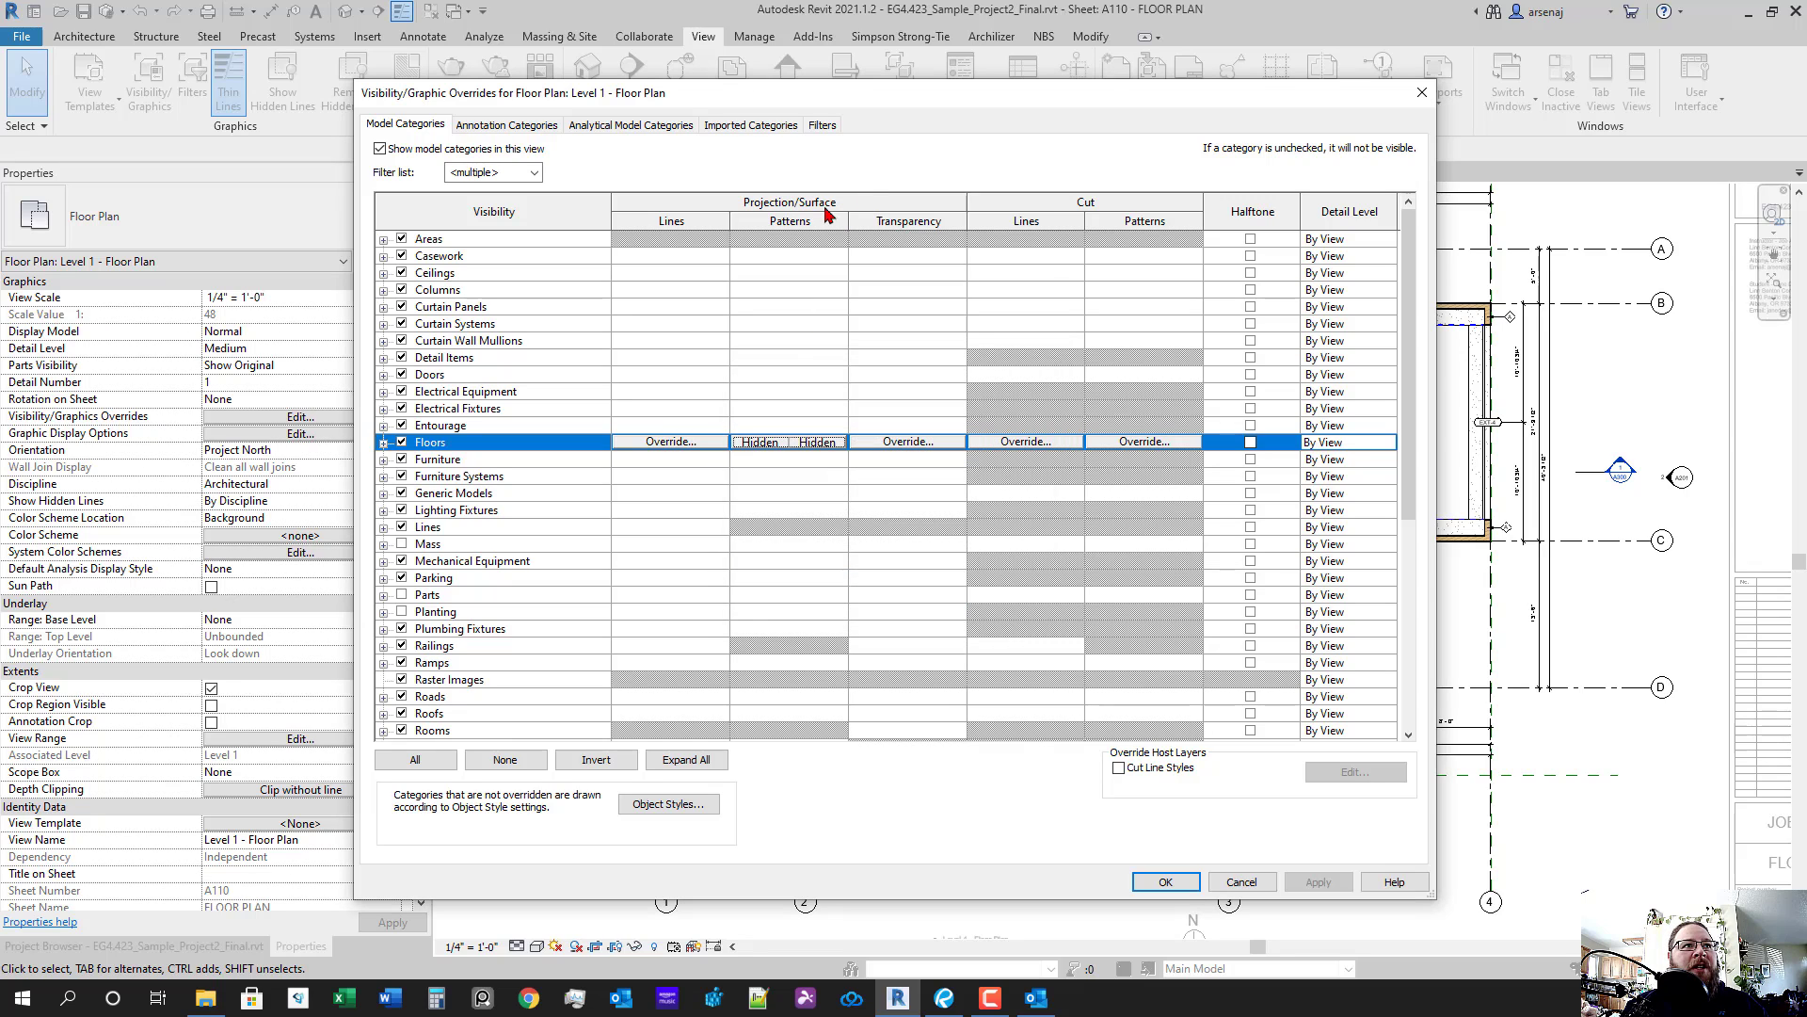
- Clear the projection/surface pattern overrides of the Floors category and apply the change to the floor plan
{"action": "left_click", "coordinate": [812, 446]}
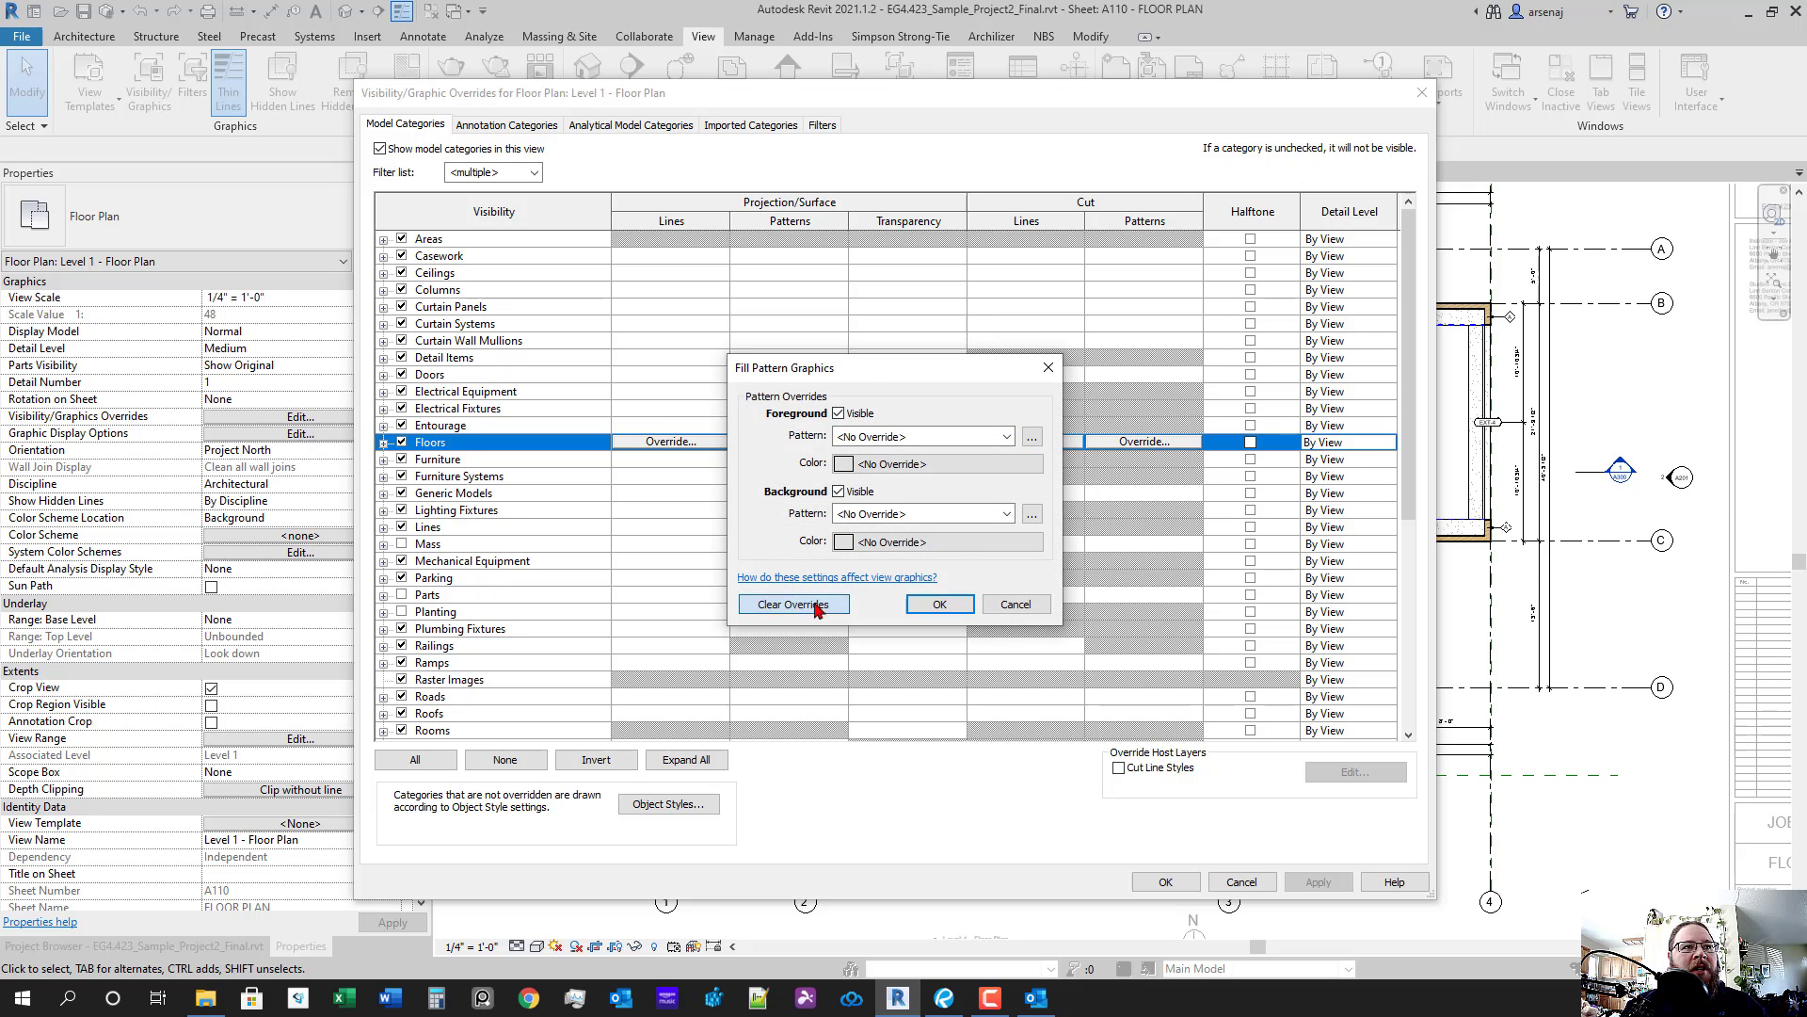
{"action": "left_click", "coordinate": [940, 605]}
{"action": "left_click", "coordinate": [1165, 881]}
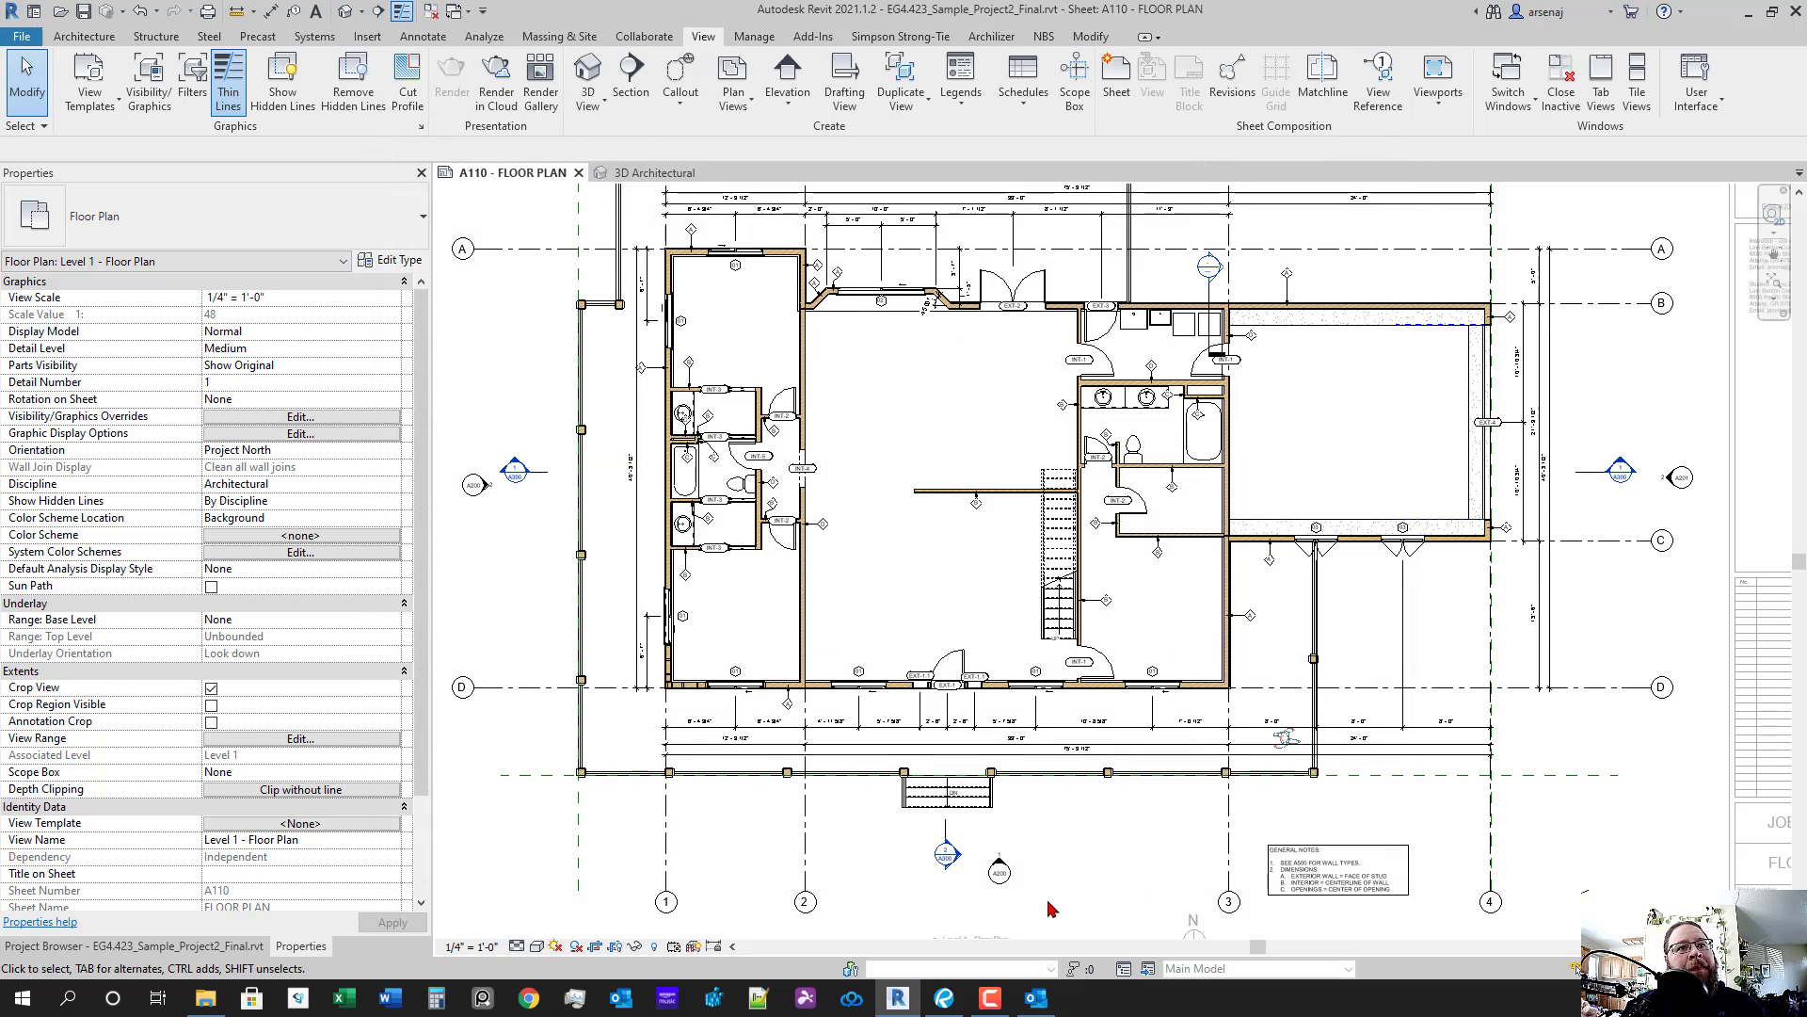
- Examine how the deck and interior floor surface patterns display around the dimensions in the Level 1 plan
{"action": "left_click_drag", "start_coordinate": [1083, 777], "coordinate": [1103, 817]}
{"action": "scroll", "coordinate": [1076, 753], "scroll_direction": "down", "scroll_amount": 1}
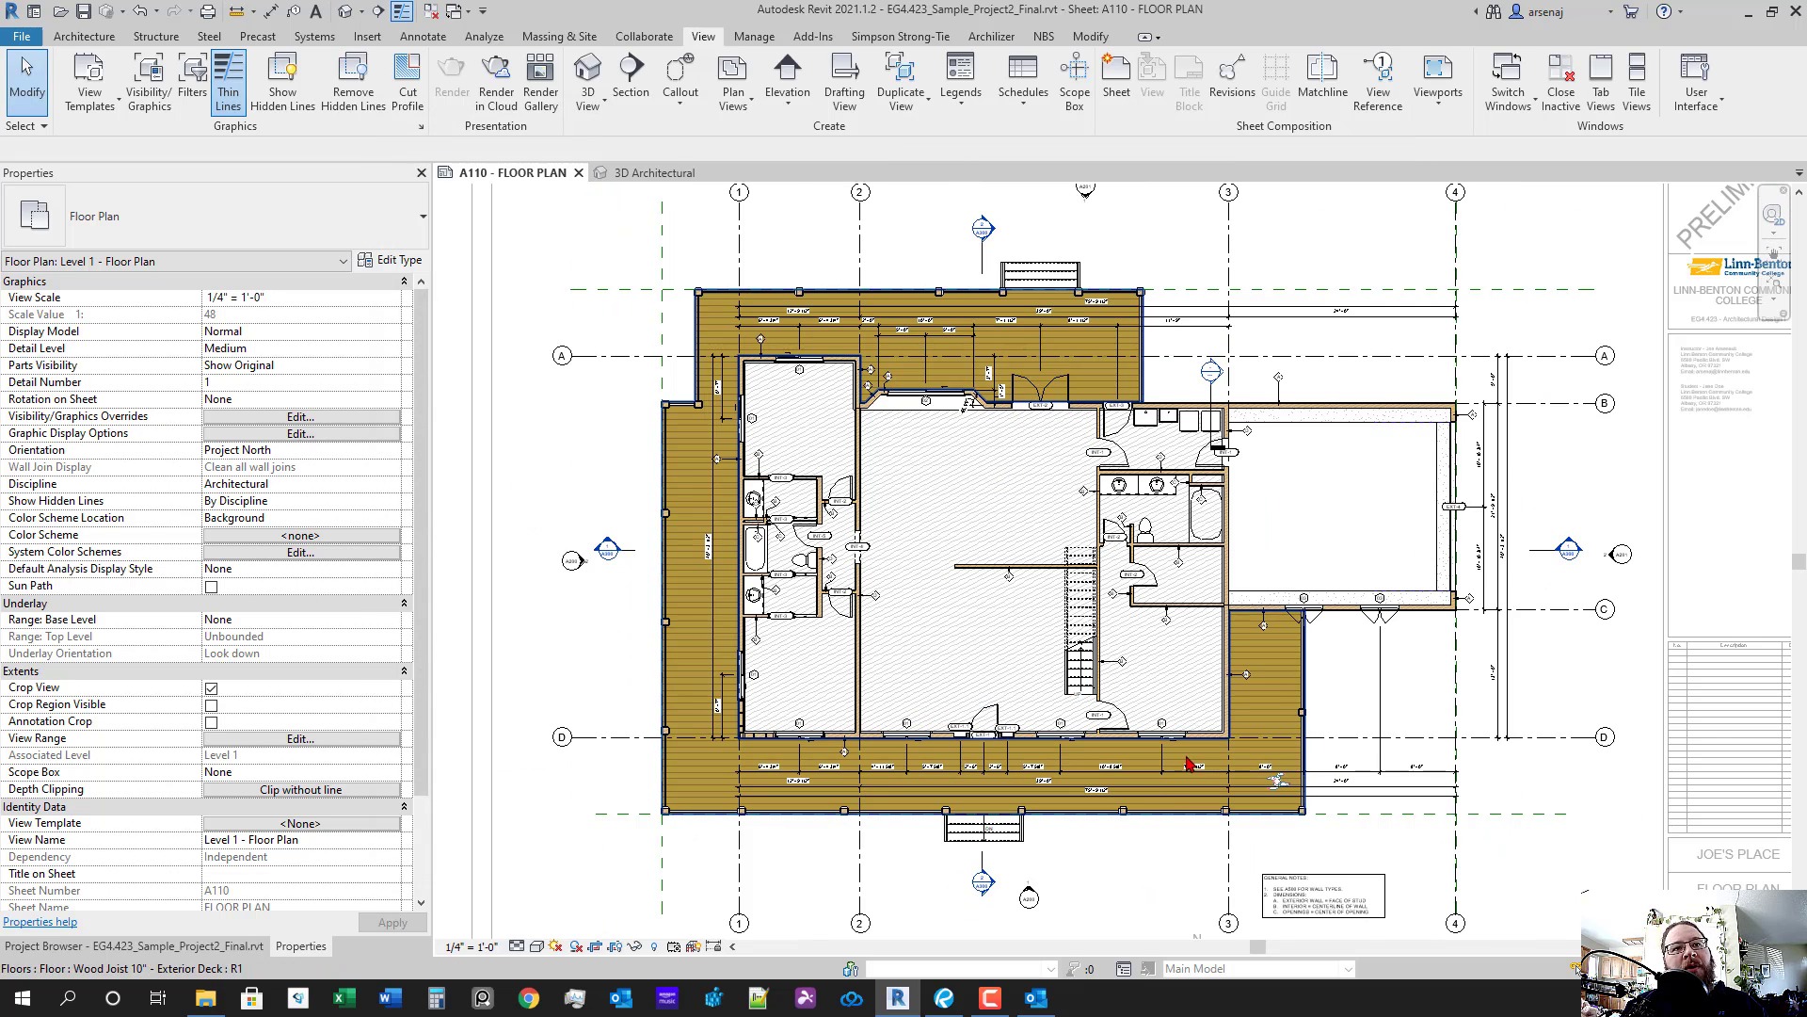
{"action": "scroll", "coordinate": [1188, 764], "scroll_direction": "up", "scroll_amount": 2}
{"action": "mouse_move", "coordinate": [737, 805]}
{"action": "left_mouse_down"}
{"action": "mouse_move", "coordinate": [763, 764]}
{"action": "mouse_move", "coordinate": [764, 787]}
{"action": "left_mouse_up"}
{"action": "scroll", "coordinate": [852, 789], "scroll_direction": "up", "scroll_amount": 1}
{"action": "scroll", "coordinate": [734, 652], "scroll_direction": "down", "scroll_amount": 2}
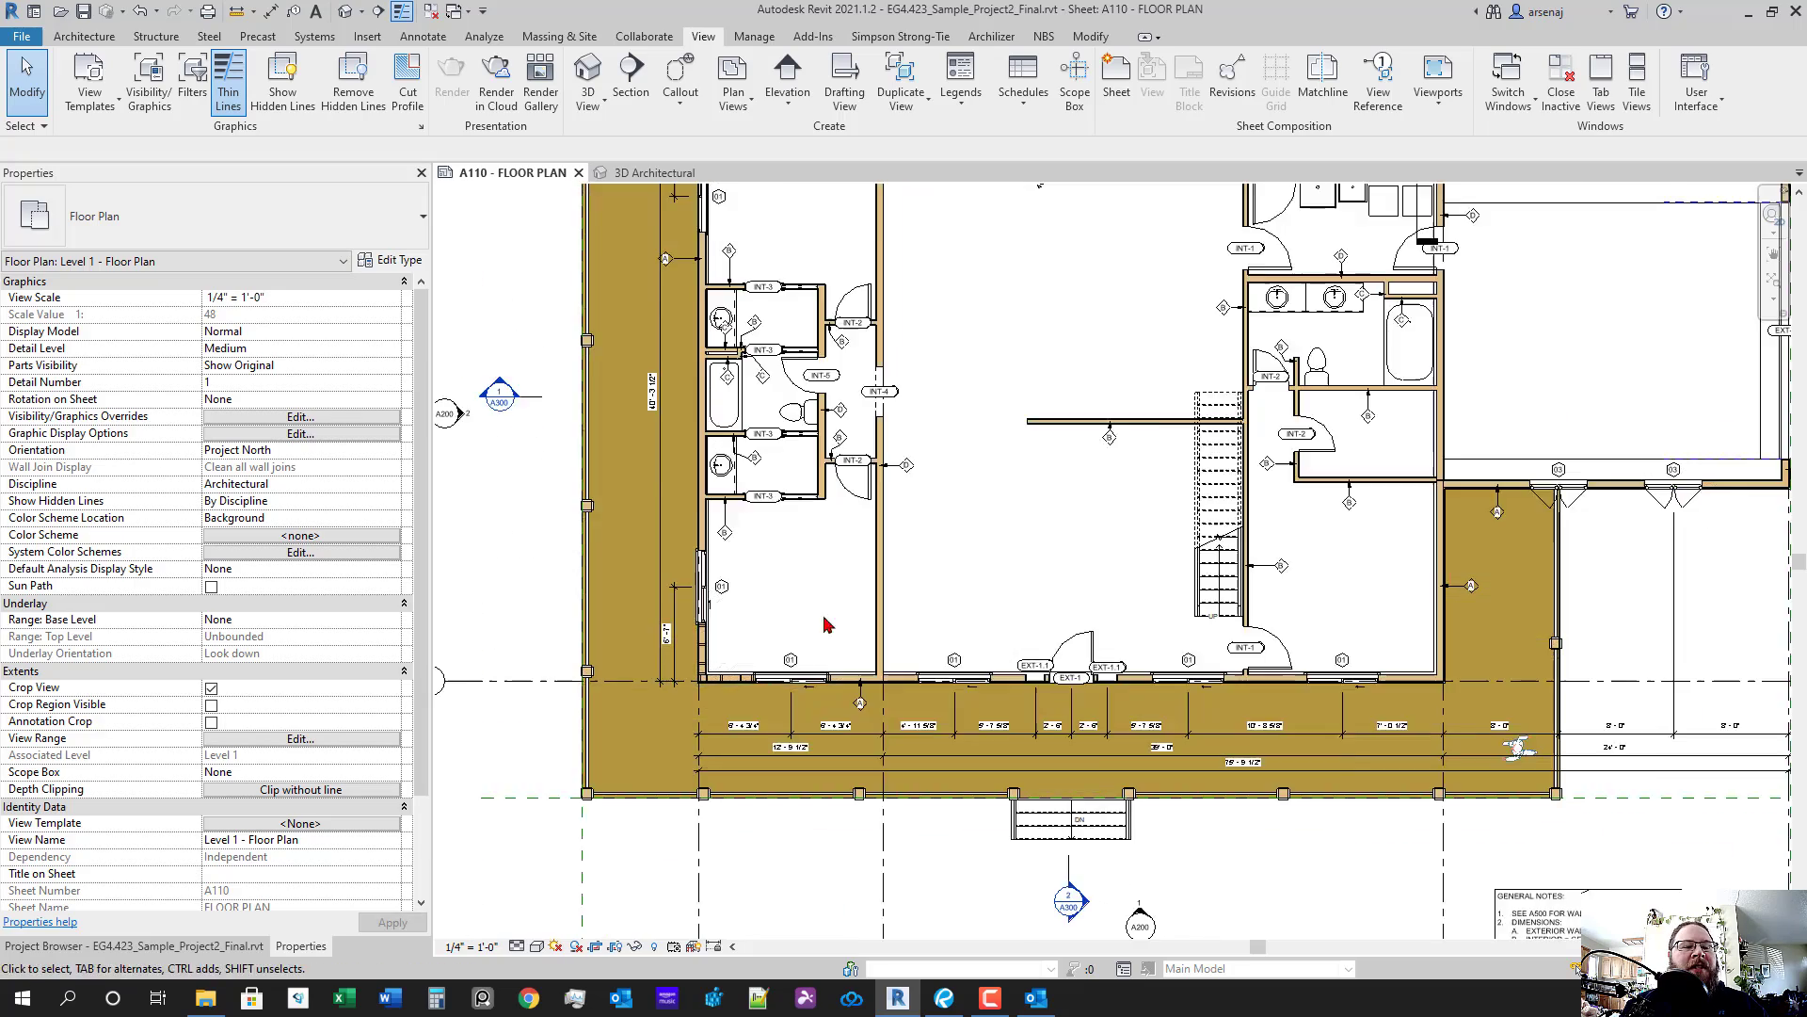
{"action": "left_click_drag", "start_coordinate": [741, 562], "coordinate": [731, 625]}
{"action": "left_click_drag", "start_coordinate": [1038, 318], "coordinate": [1028, 367]}
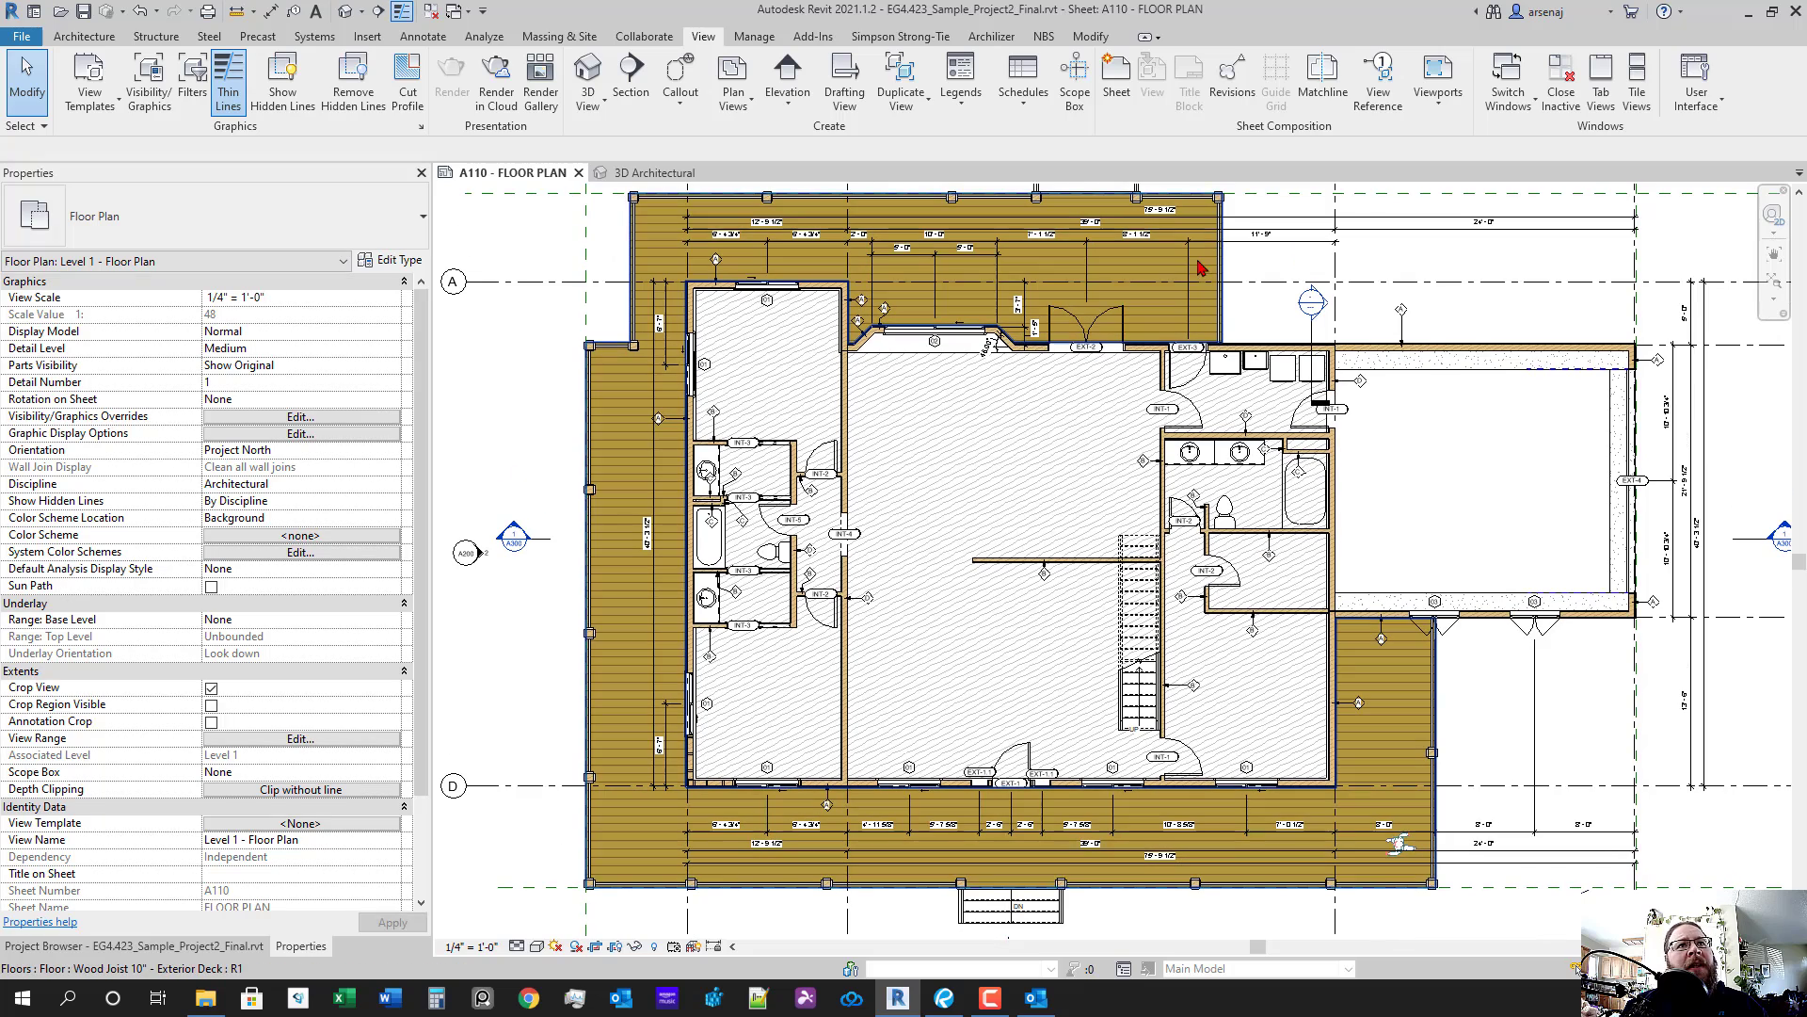
{"action": "left_click_drag", "start_coordinate": [1089, 503], "coordinate": [1072, 460]}
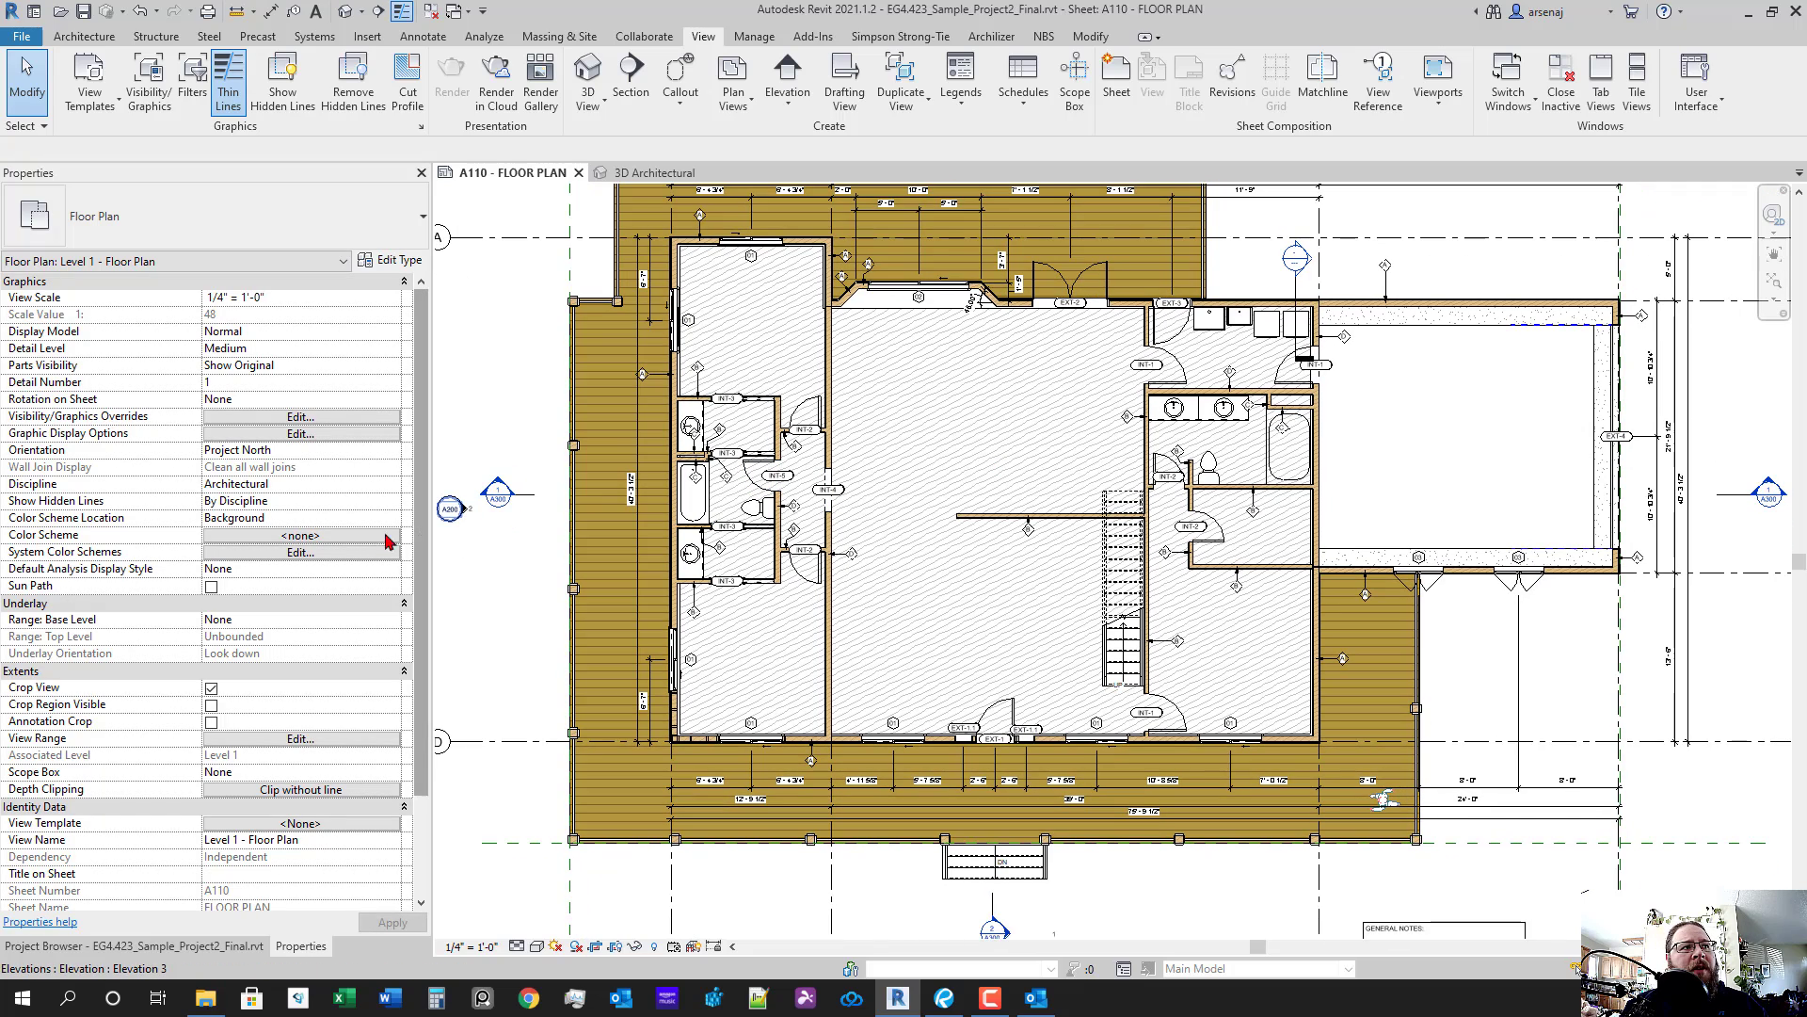
- Turn off the foreground and background surface patterns of the Floors category in the Level 1 floor plan's visibility overrides
{"action": "left_click", "coordinate": [172, 93]}
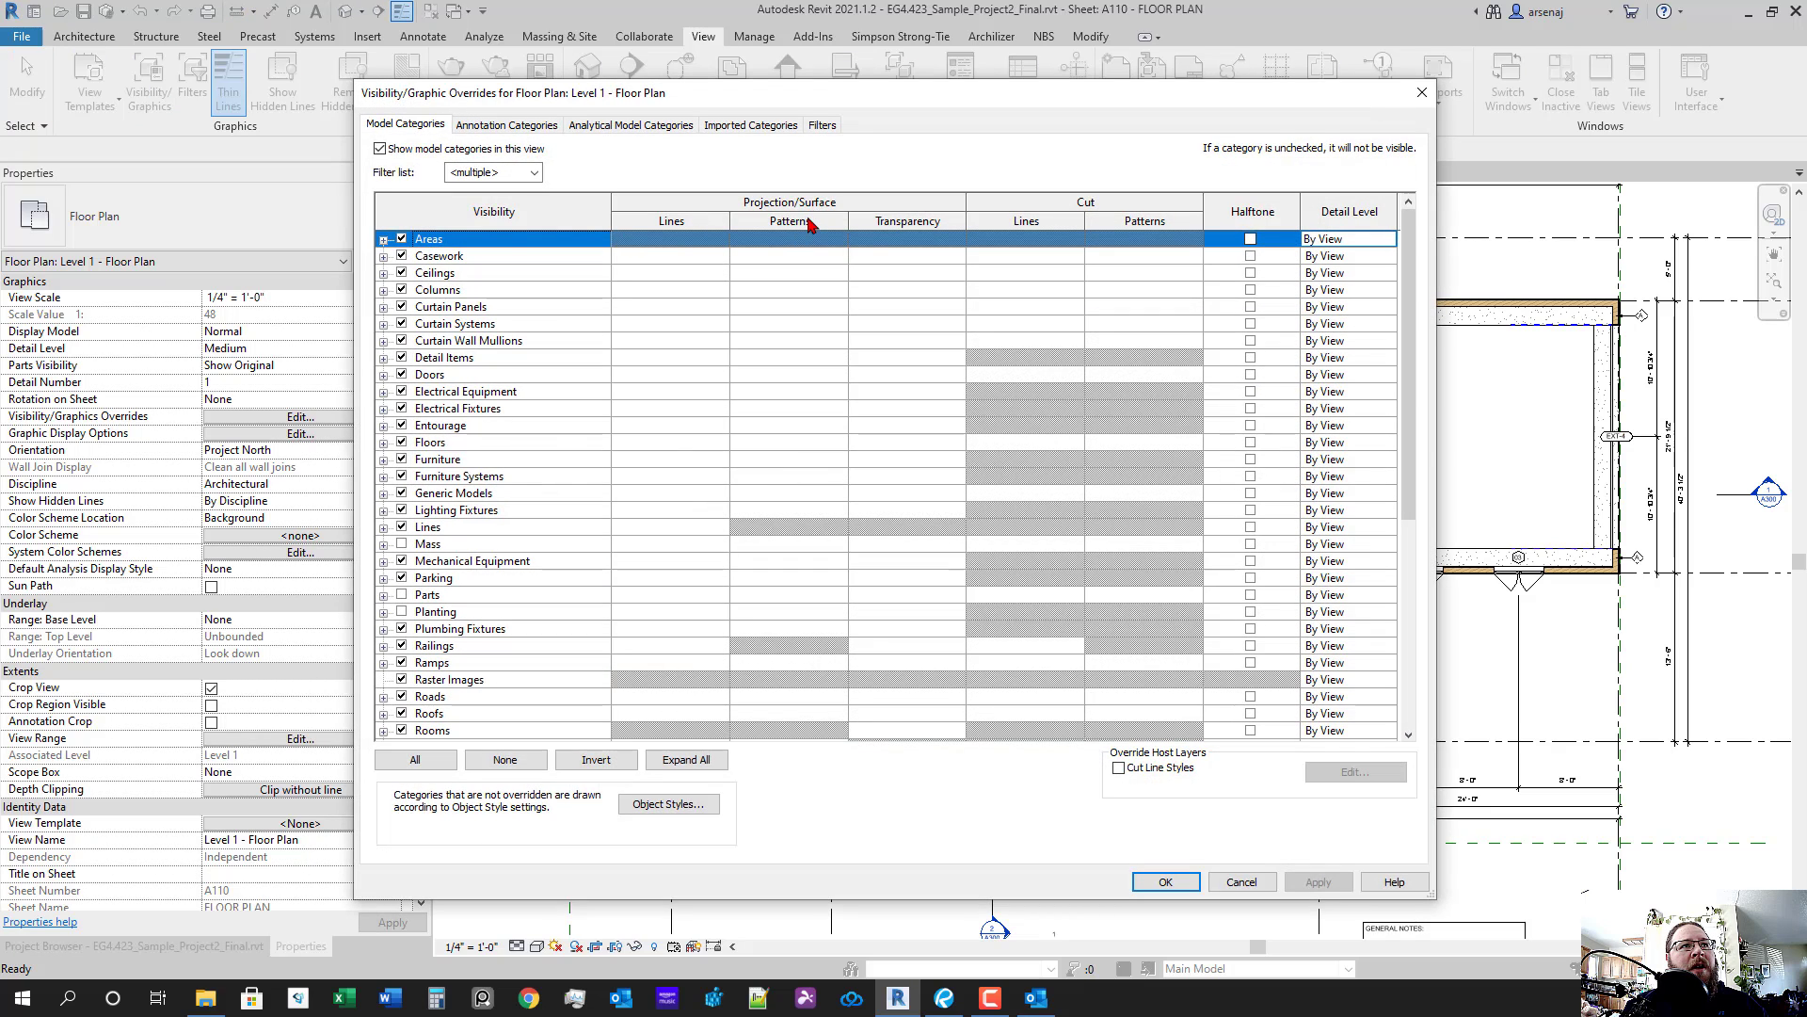
{"action": "left_click", "coordinate": [462, 444]}
{"action": "left_click", "coordinate": [775, 443]}
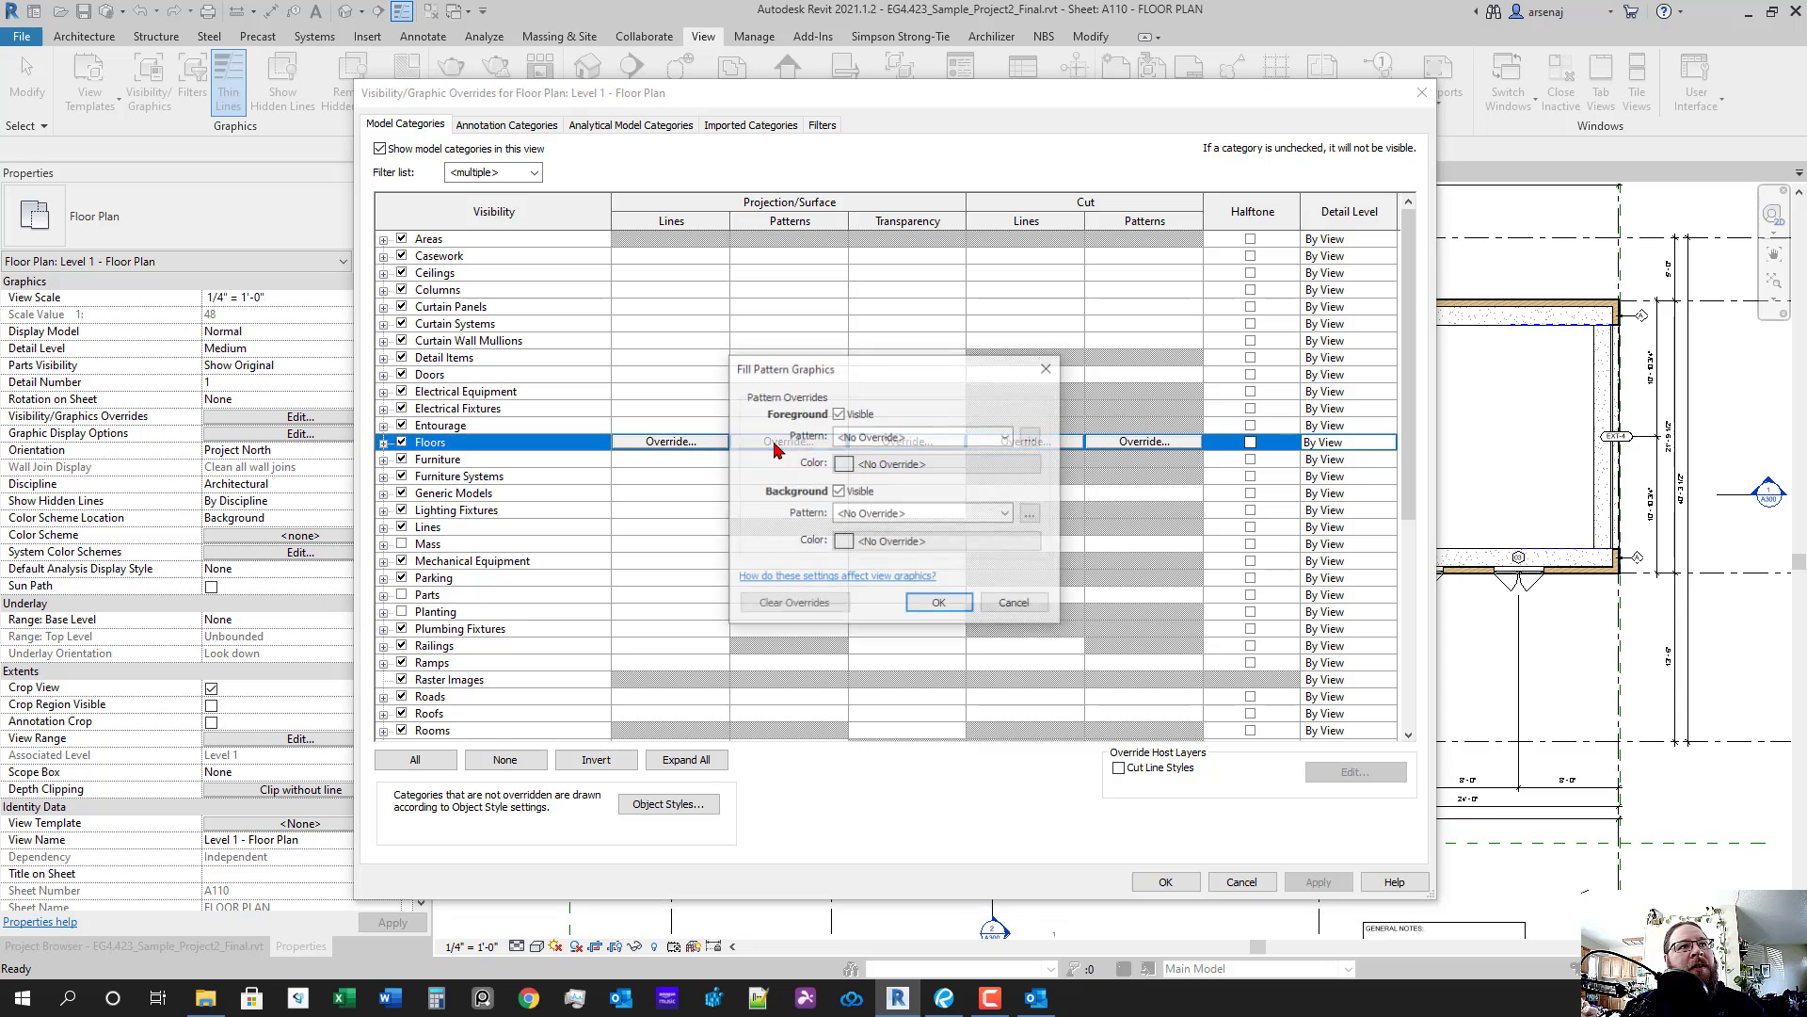
{"action": "left_click", "coordinate": [838, 493]}
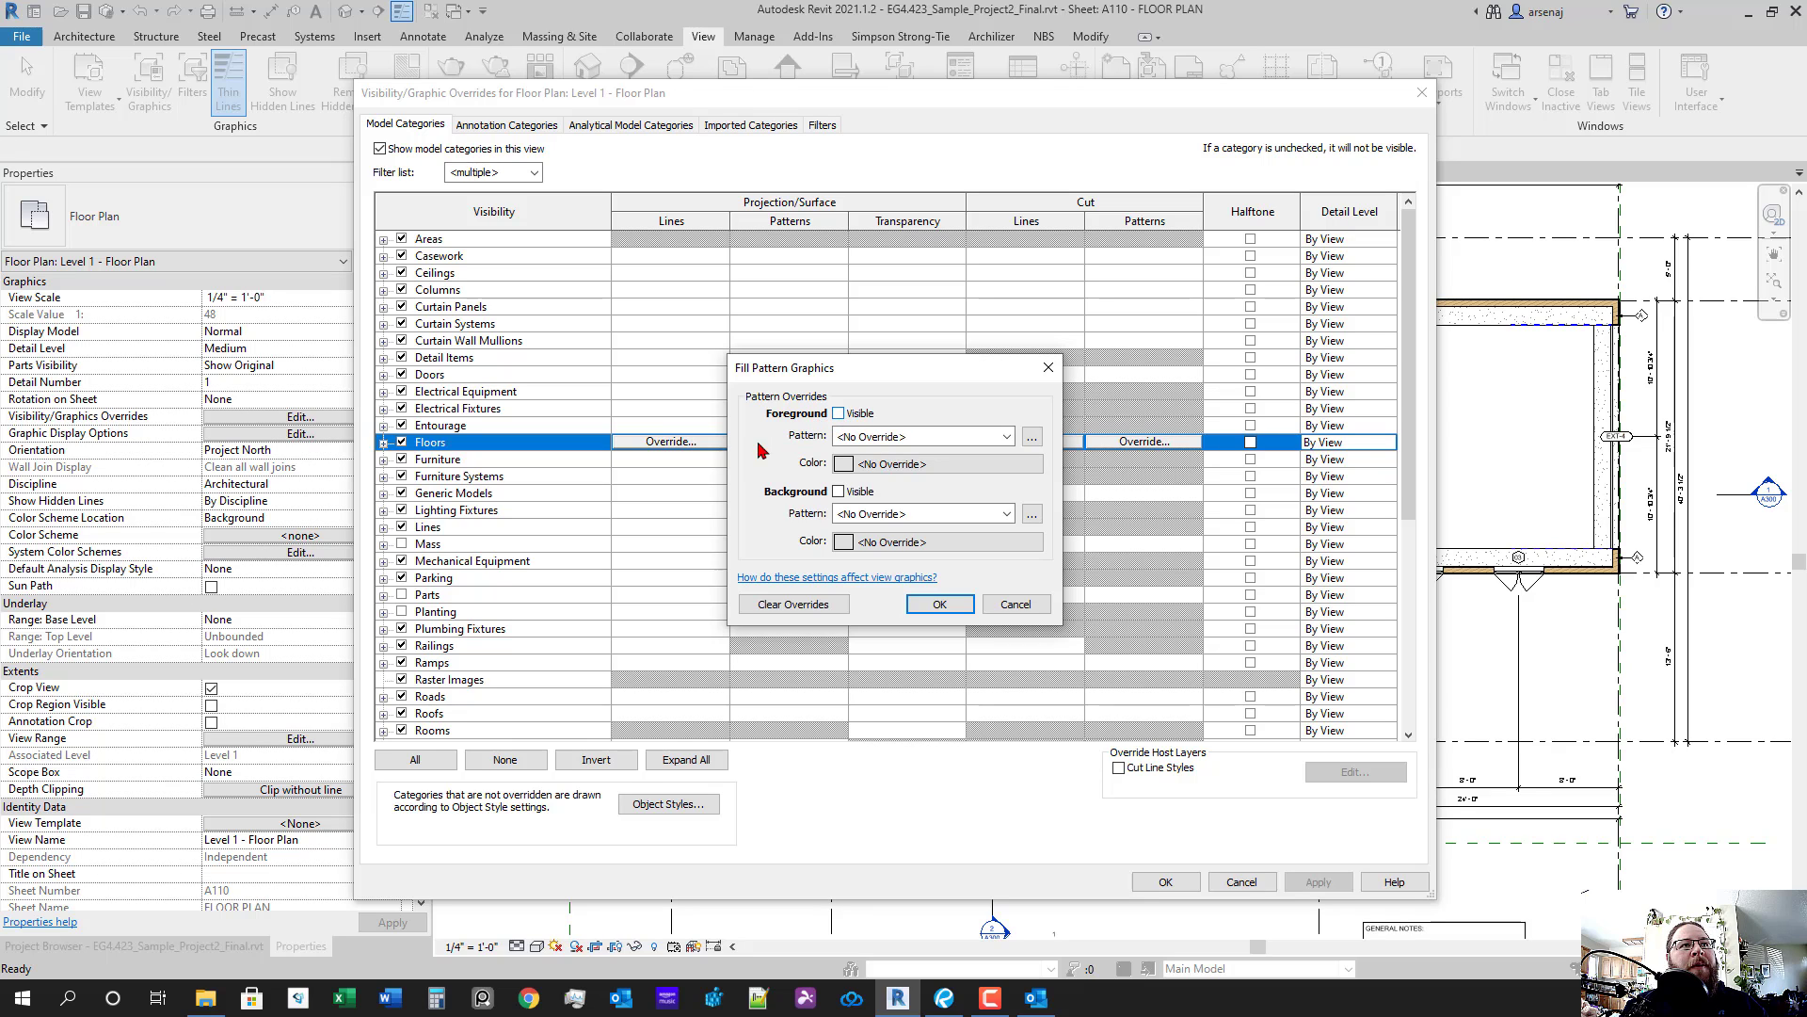
{"action": "left_click", "coordinate": [938, 604]}
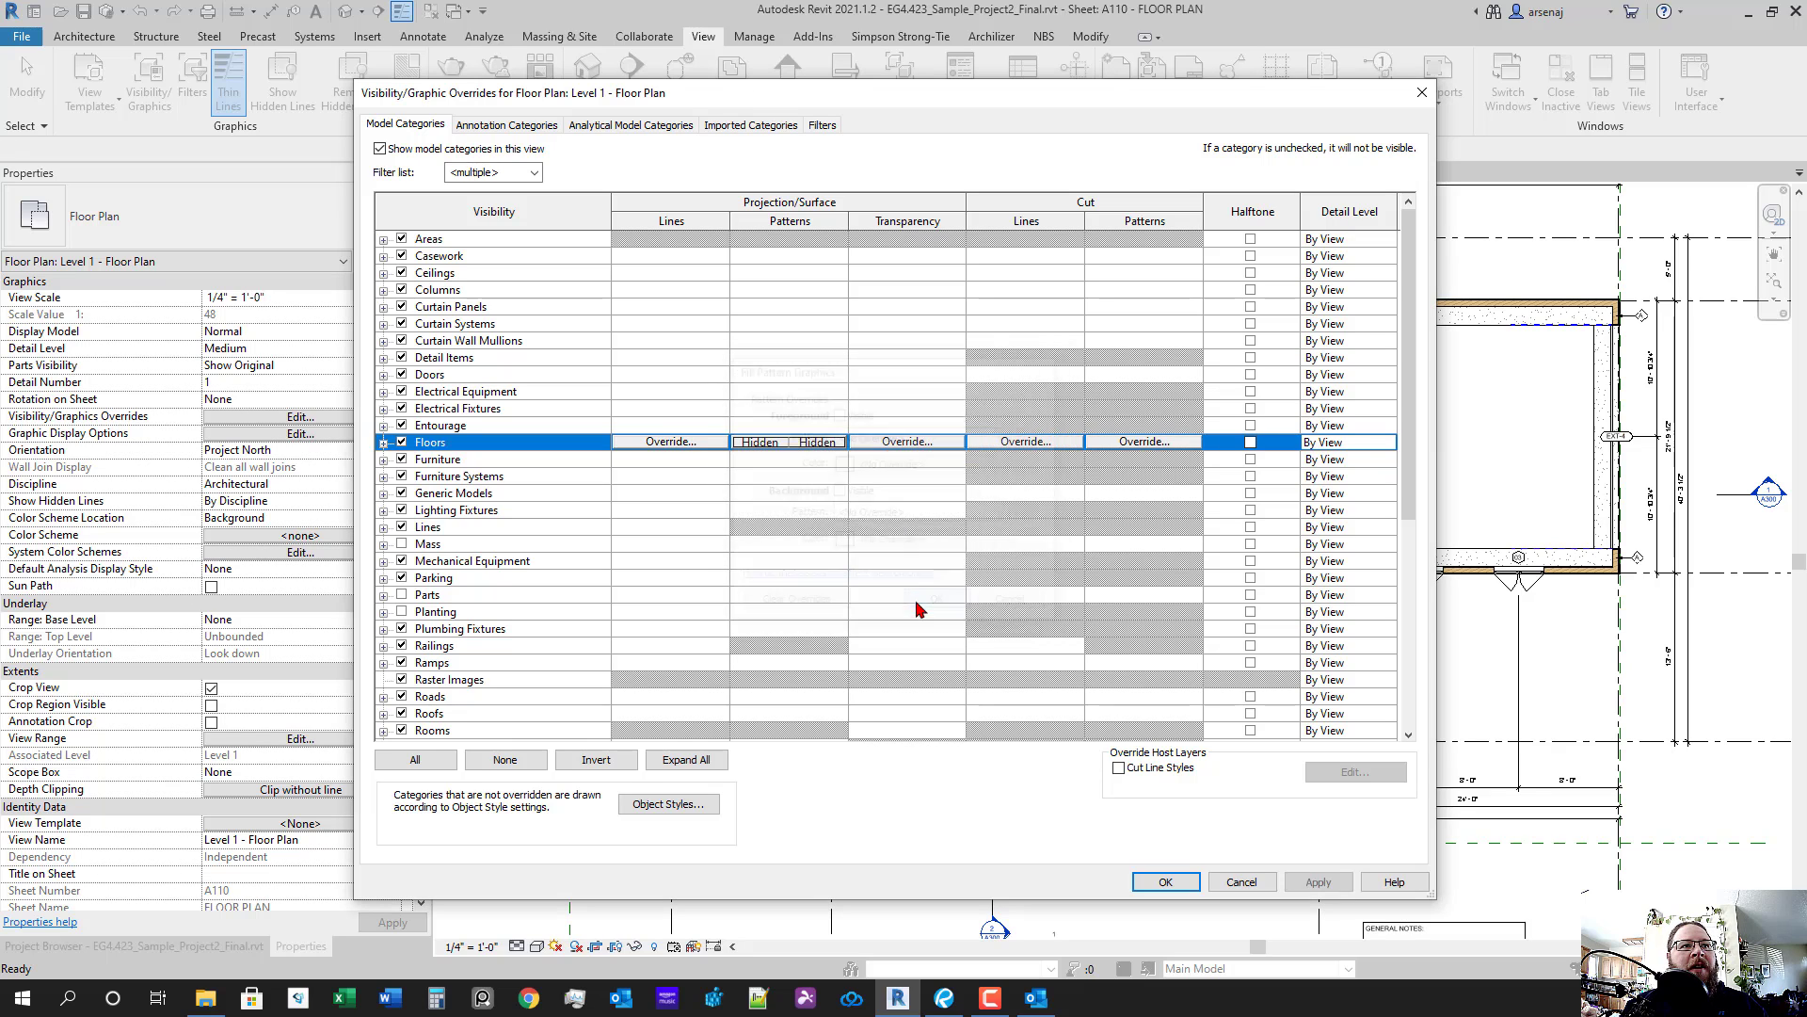
{"action": "left_click", "coordinate": [1165, 882]}
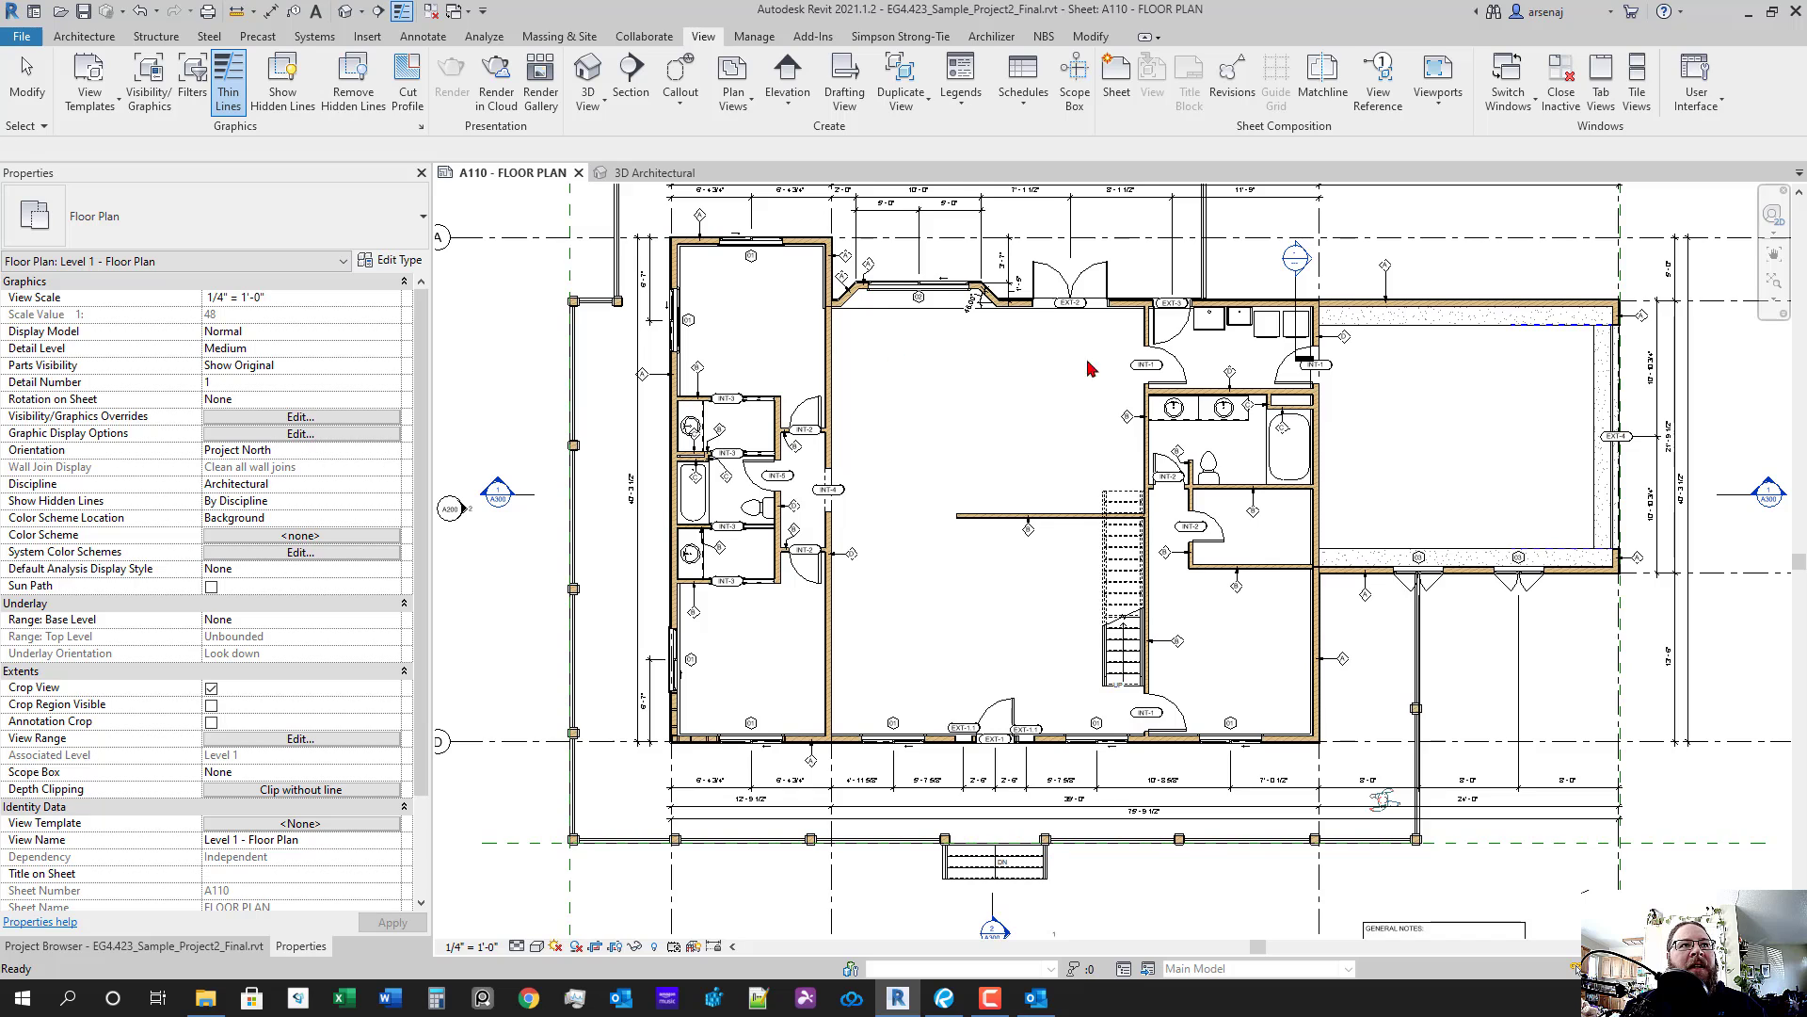
{"action": "scroll", "coordinate": [1112, 403], "scroll_direction": "down", "scroll_amount": 2}
{"action": "left_click_drag", "start_coordinate": [1201, 511], "coordinate": [1096, 544]}
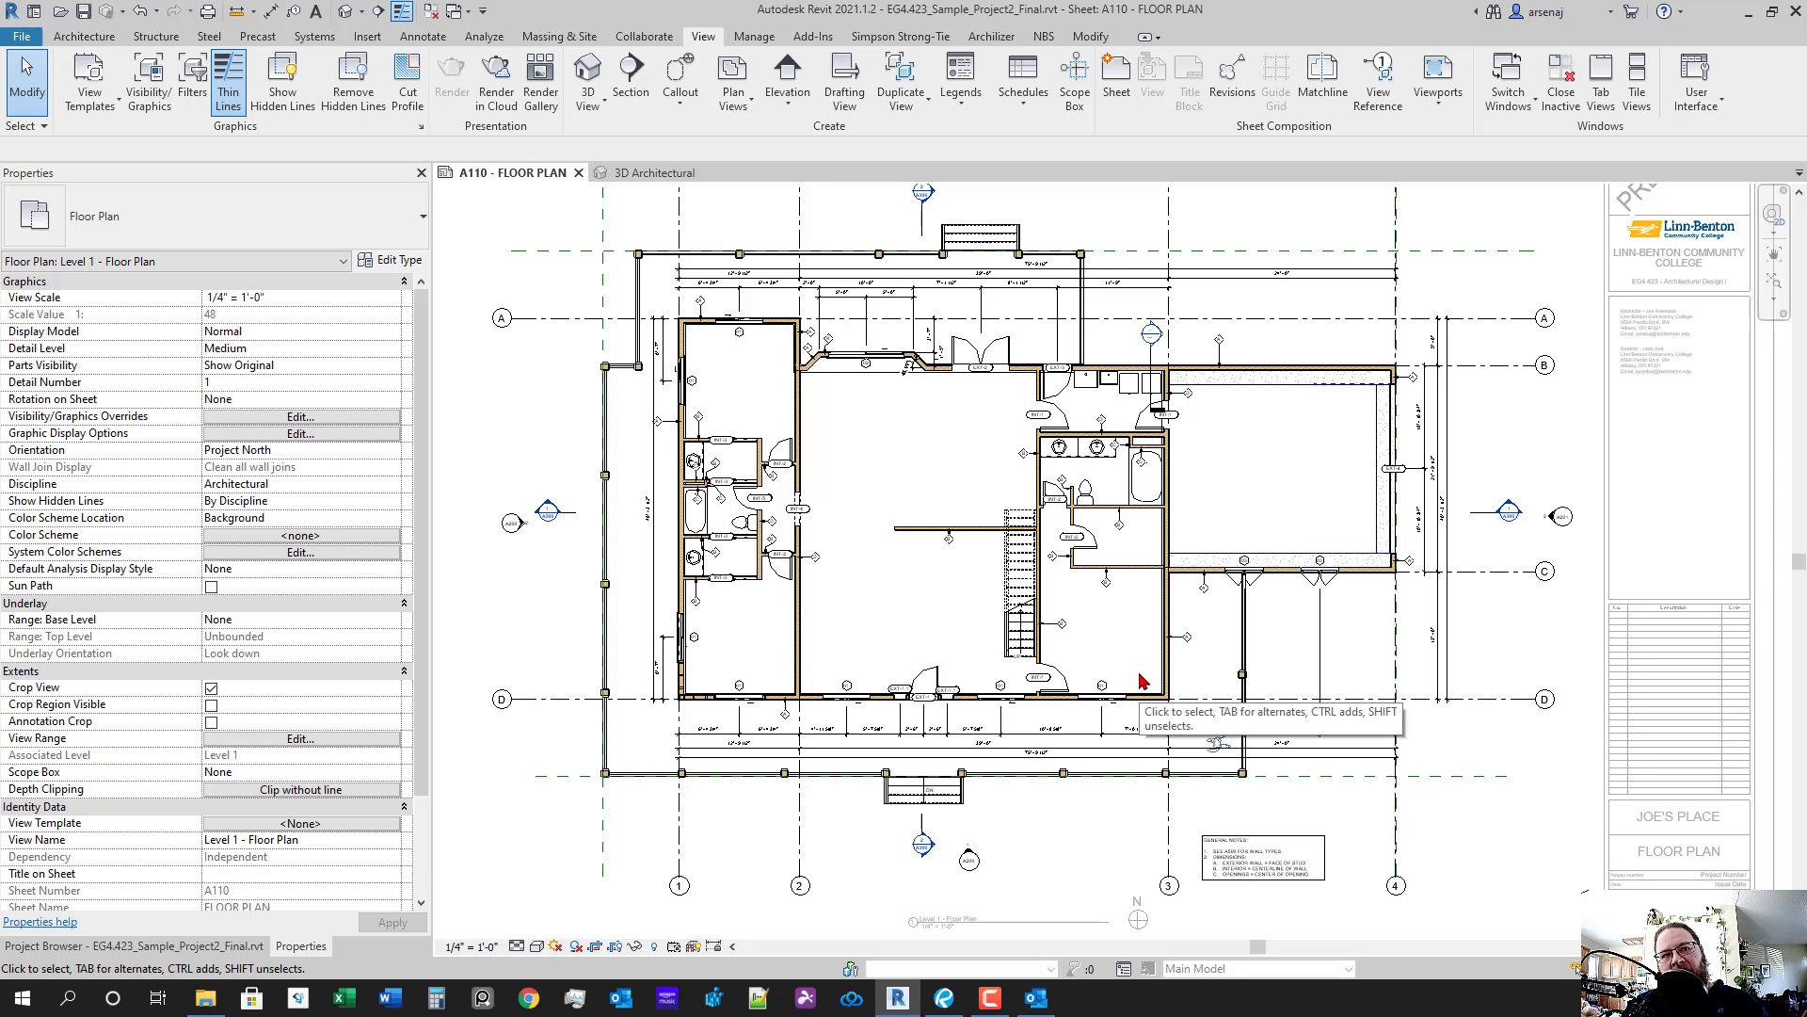
{"action": "left_click_drag", "start_coordinate": [1157, 678], "coordinate": [1273, 703]}
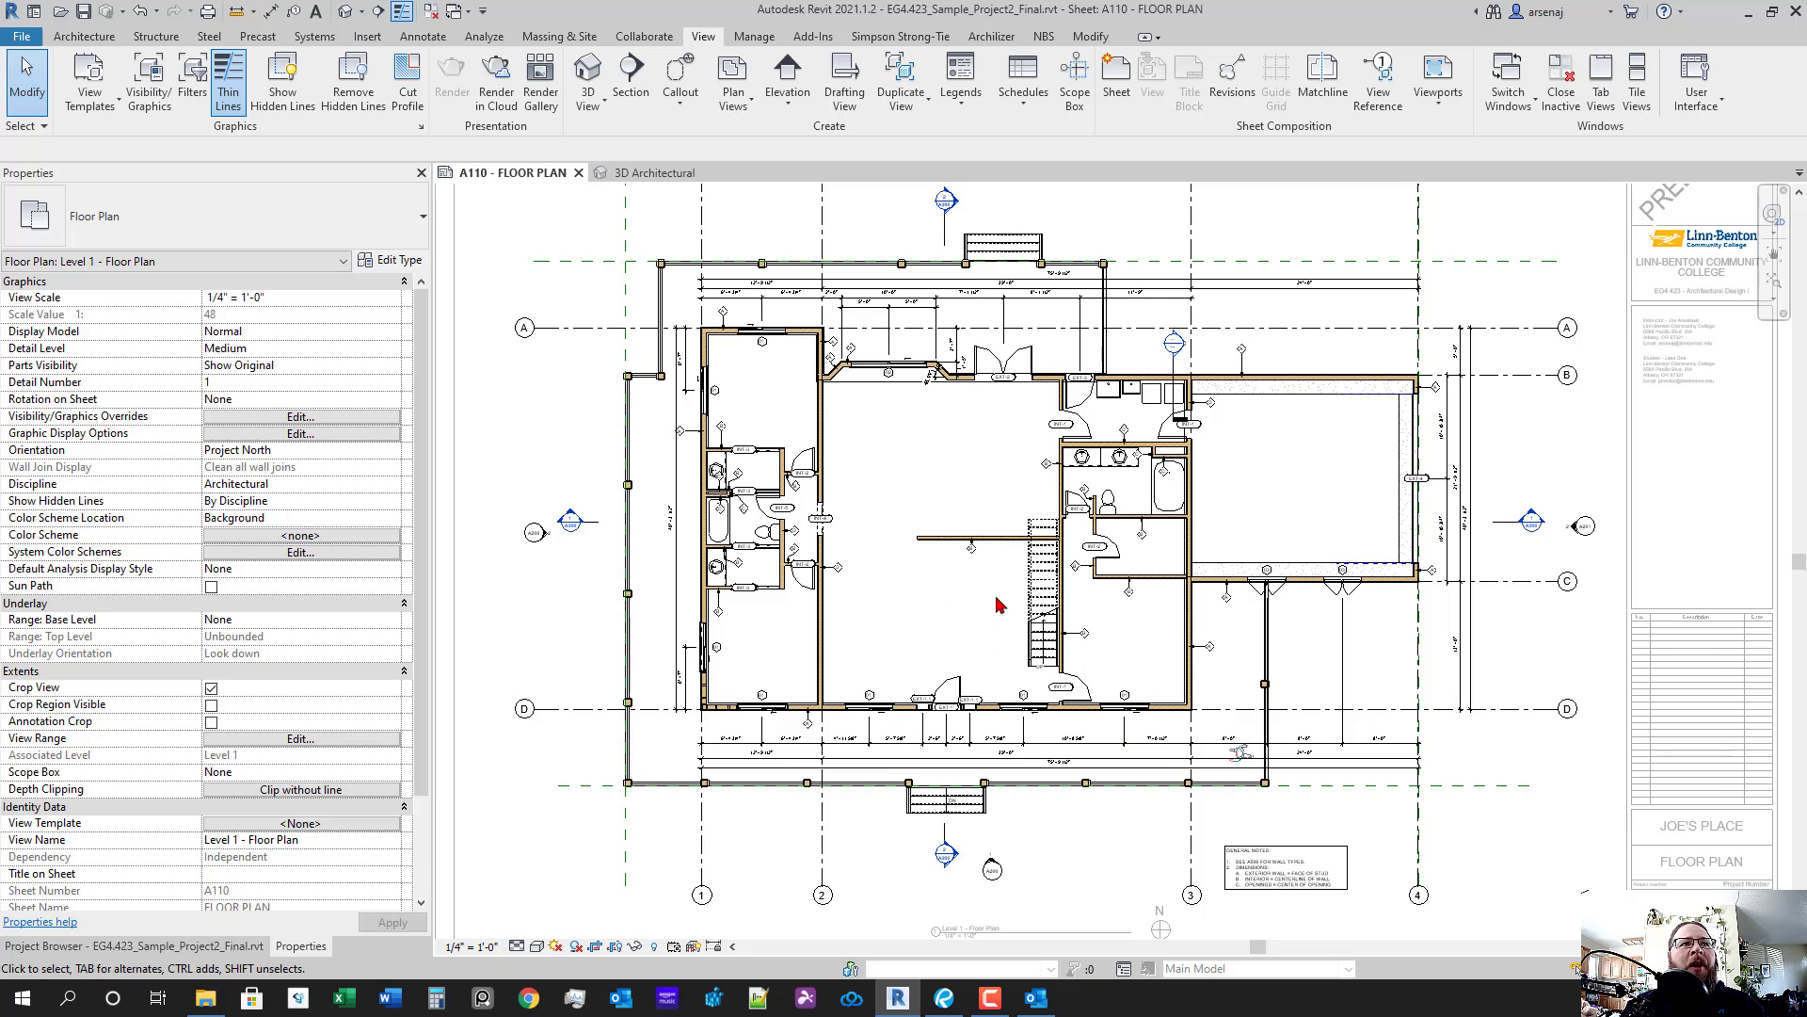
{"action": "left_click_drag", "start_coordinate": [1134, 649], "coordinate": [1137, 605]}
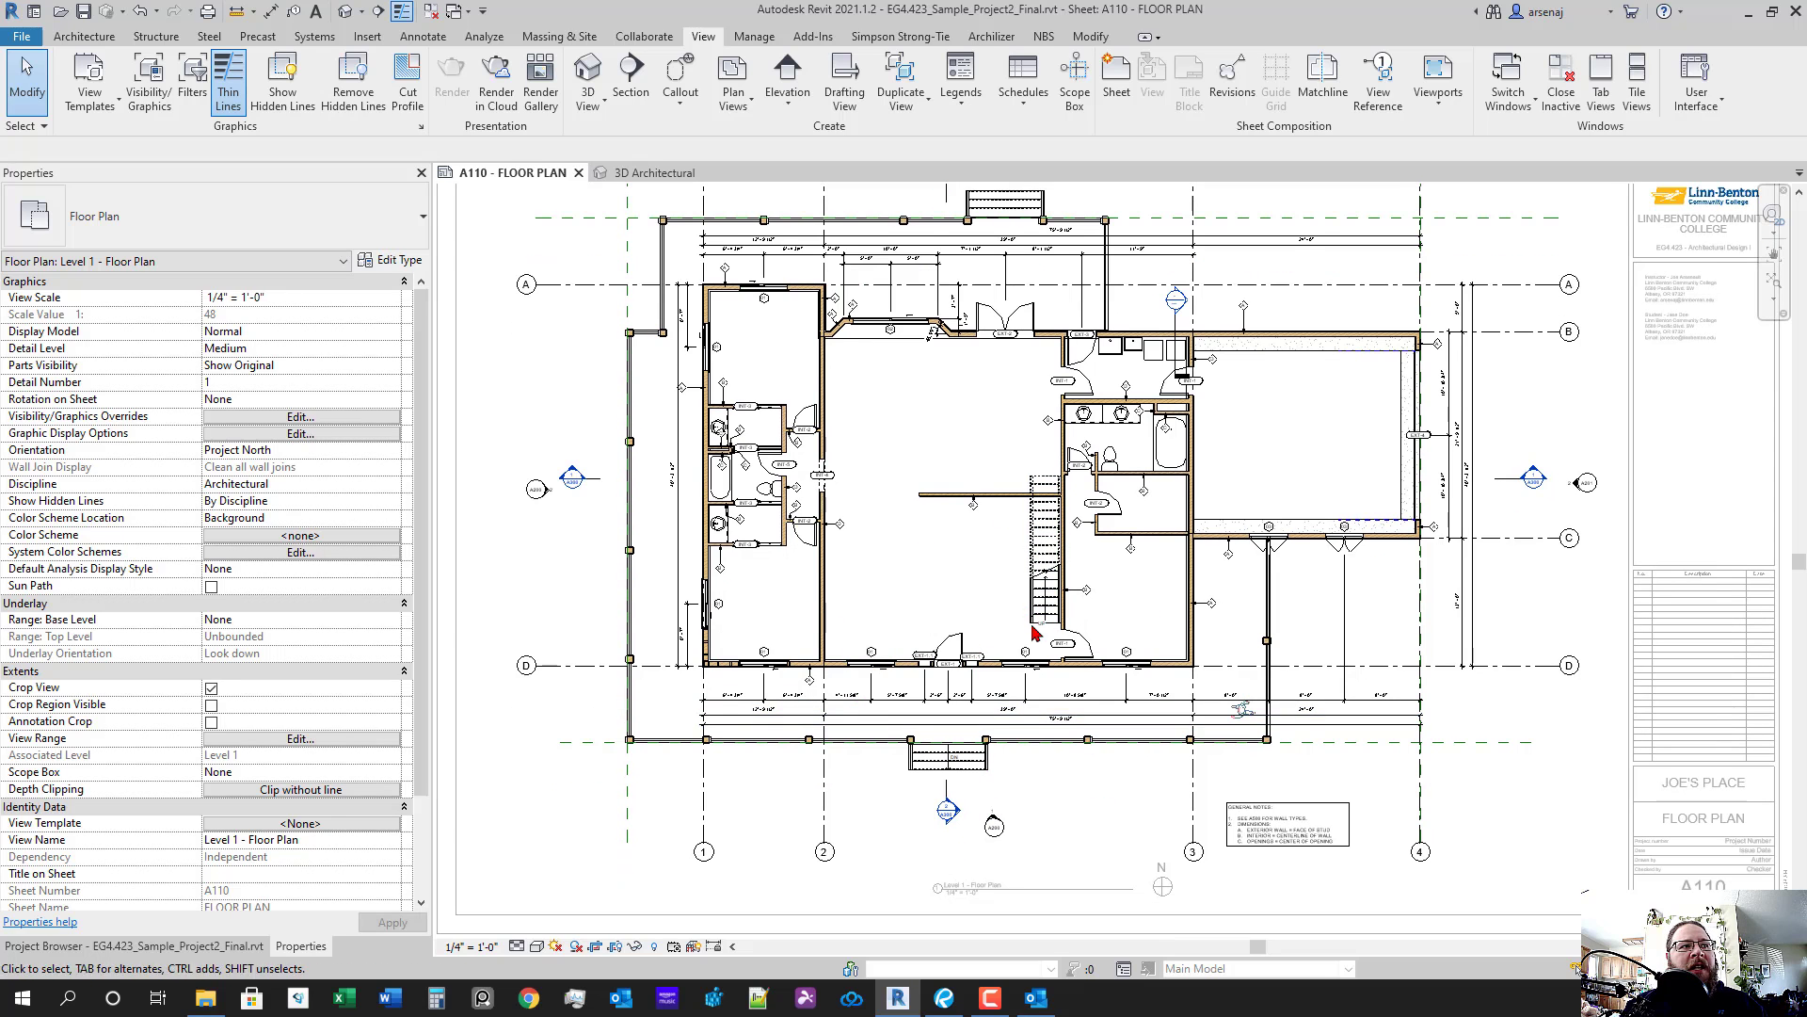
{"action": "left_click_drag", "start_coordinate": [1036, 631], "coordinate": [1020, 605]}
{"action": "mouse_move", "coordinate": [1040, 1006]}
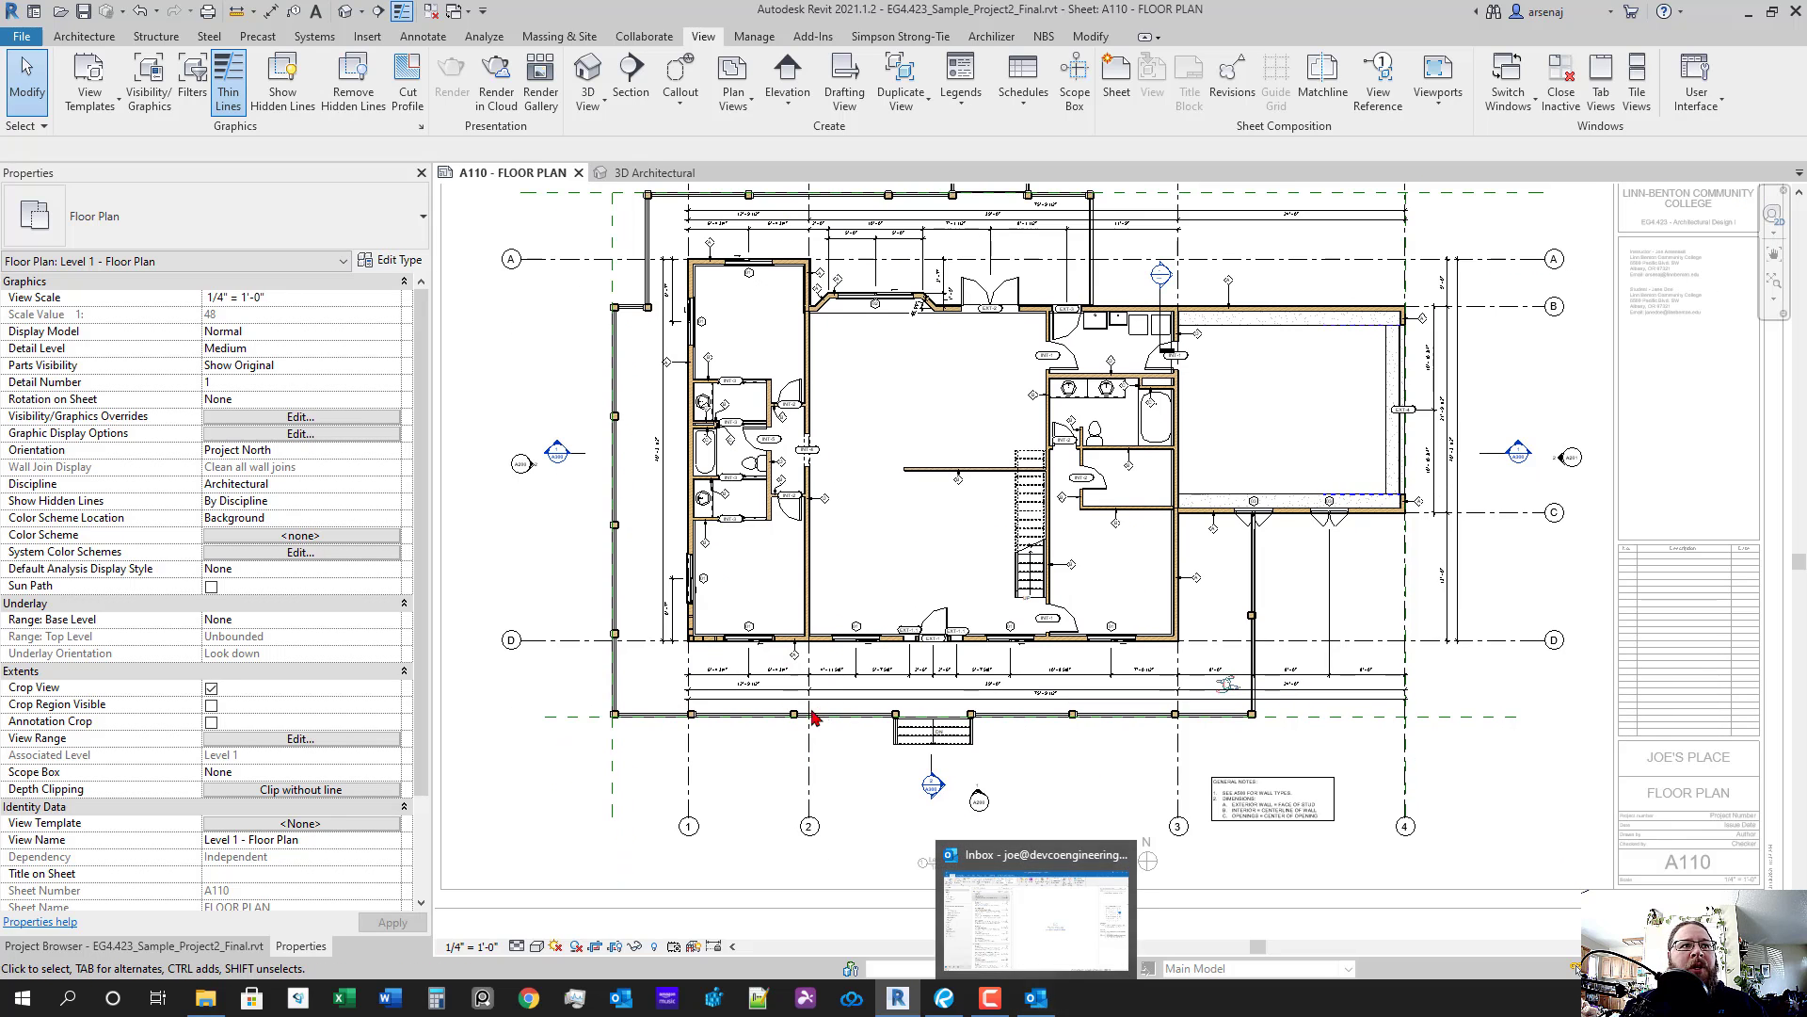
- Hide the entire Entourage category in the floor plan view, starting from the human figure on the deck's dimension lines
{"action": "scroll", "coordinate": [811, 715], "scroll_direction": "up", "scroll_amount": 5}
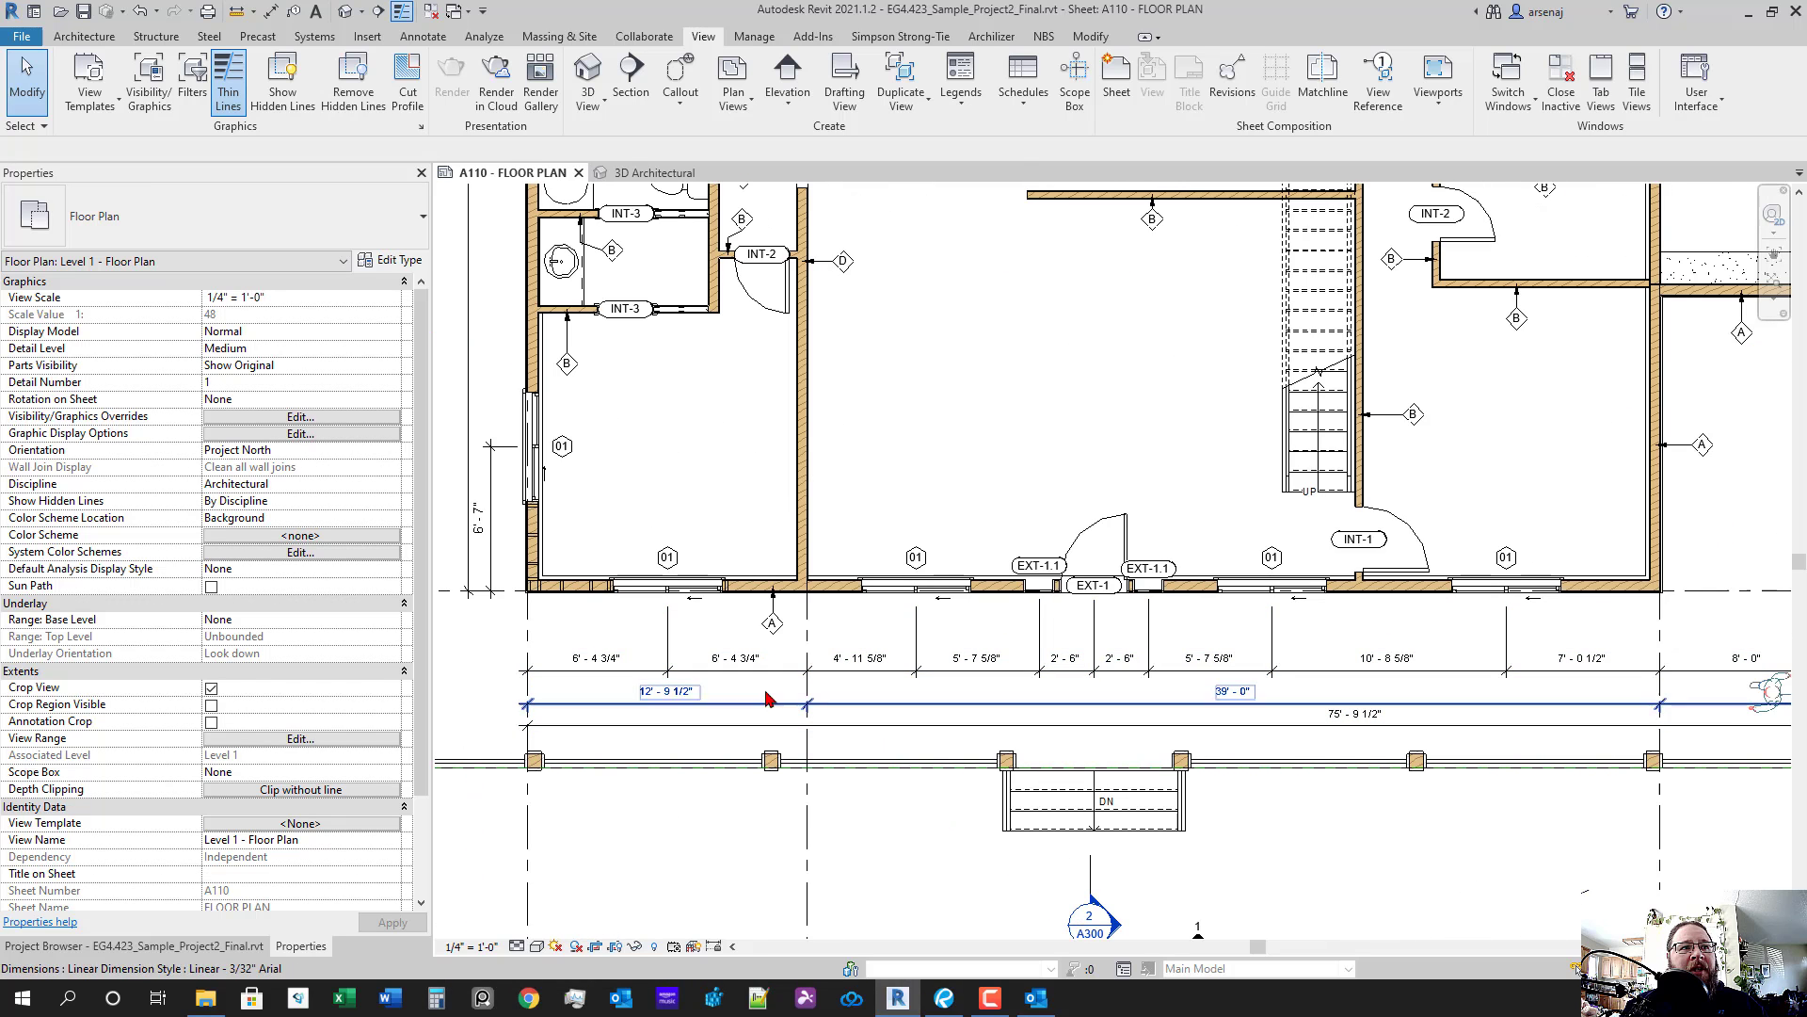
{"action": "left_click_drag", "start_coordinate": [1273, 691], "coordinate": [1018, 657]}
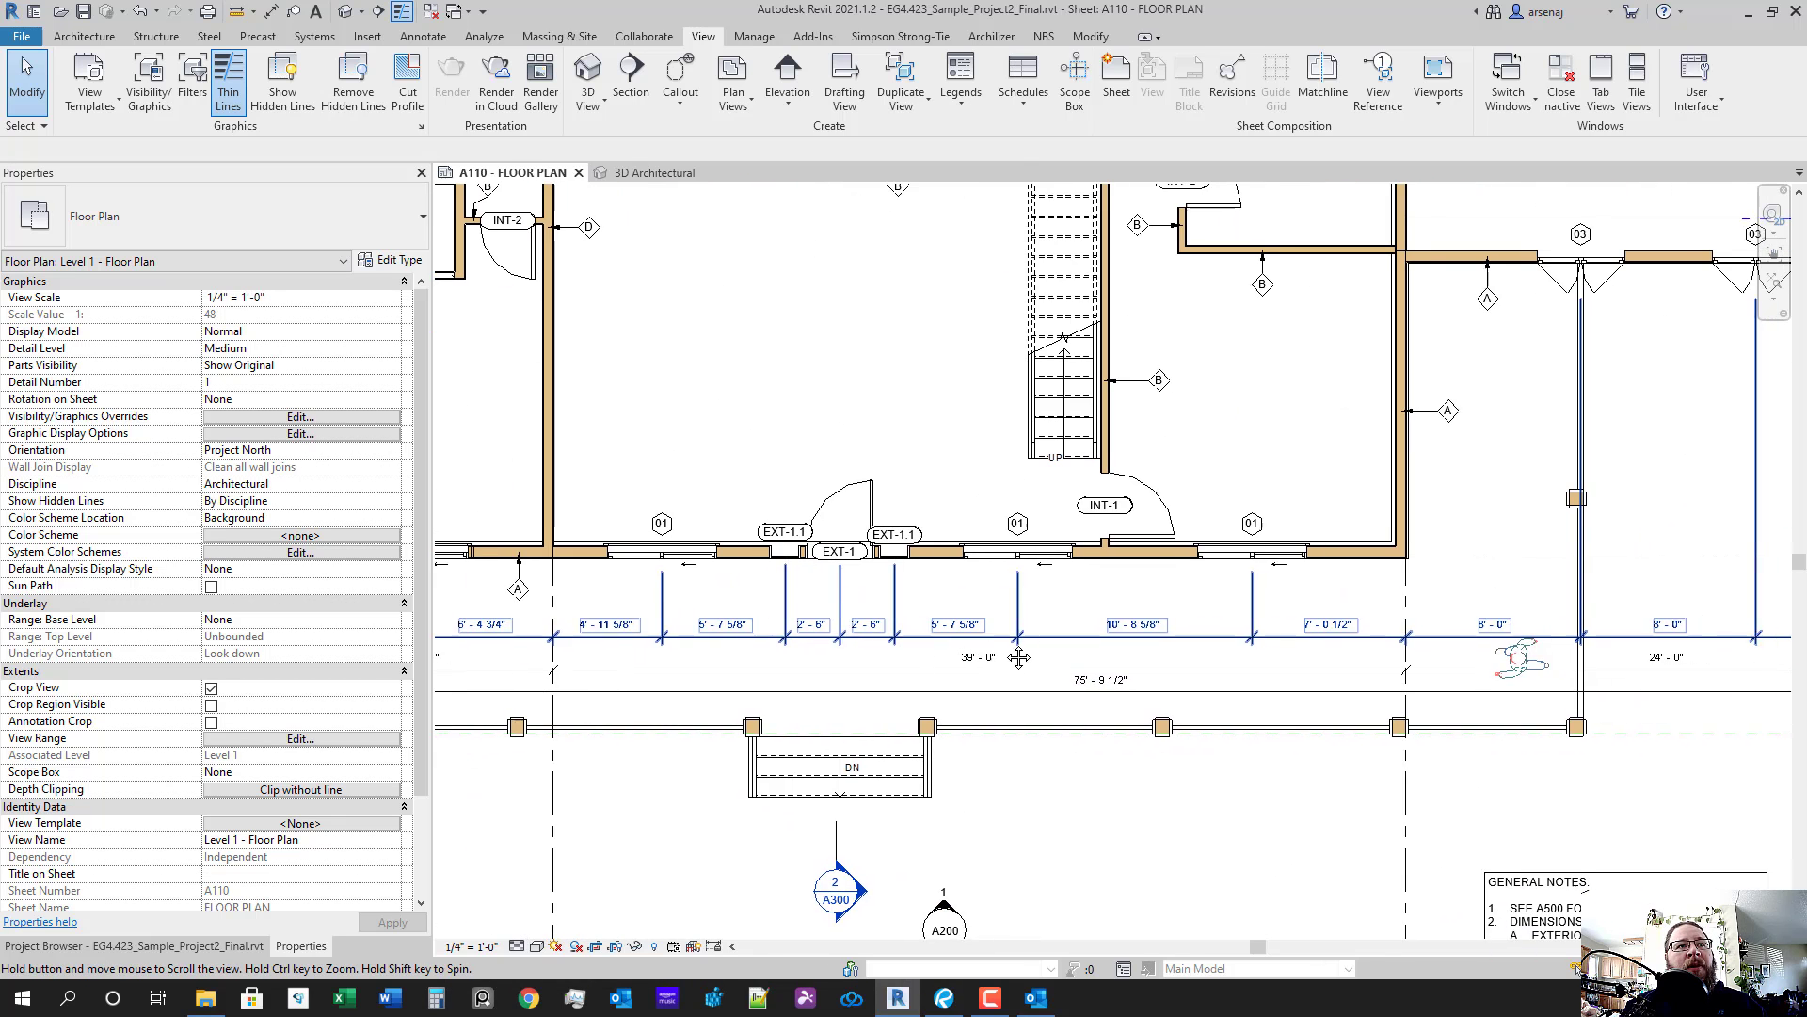
{"action": "scroll", "coordinate": [1490, 627], "scroll_direction": "up", "scroll_amount": 1}
{"action": "left_click_drag", "start_coordinate": [1490, 628], "coordinate": [1324, 641]}
{"action": "left_click", "coordinate": [1361, 680]}
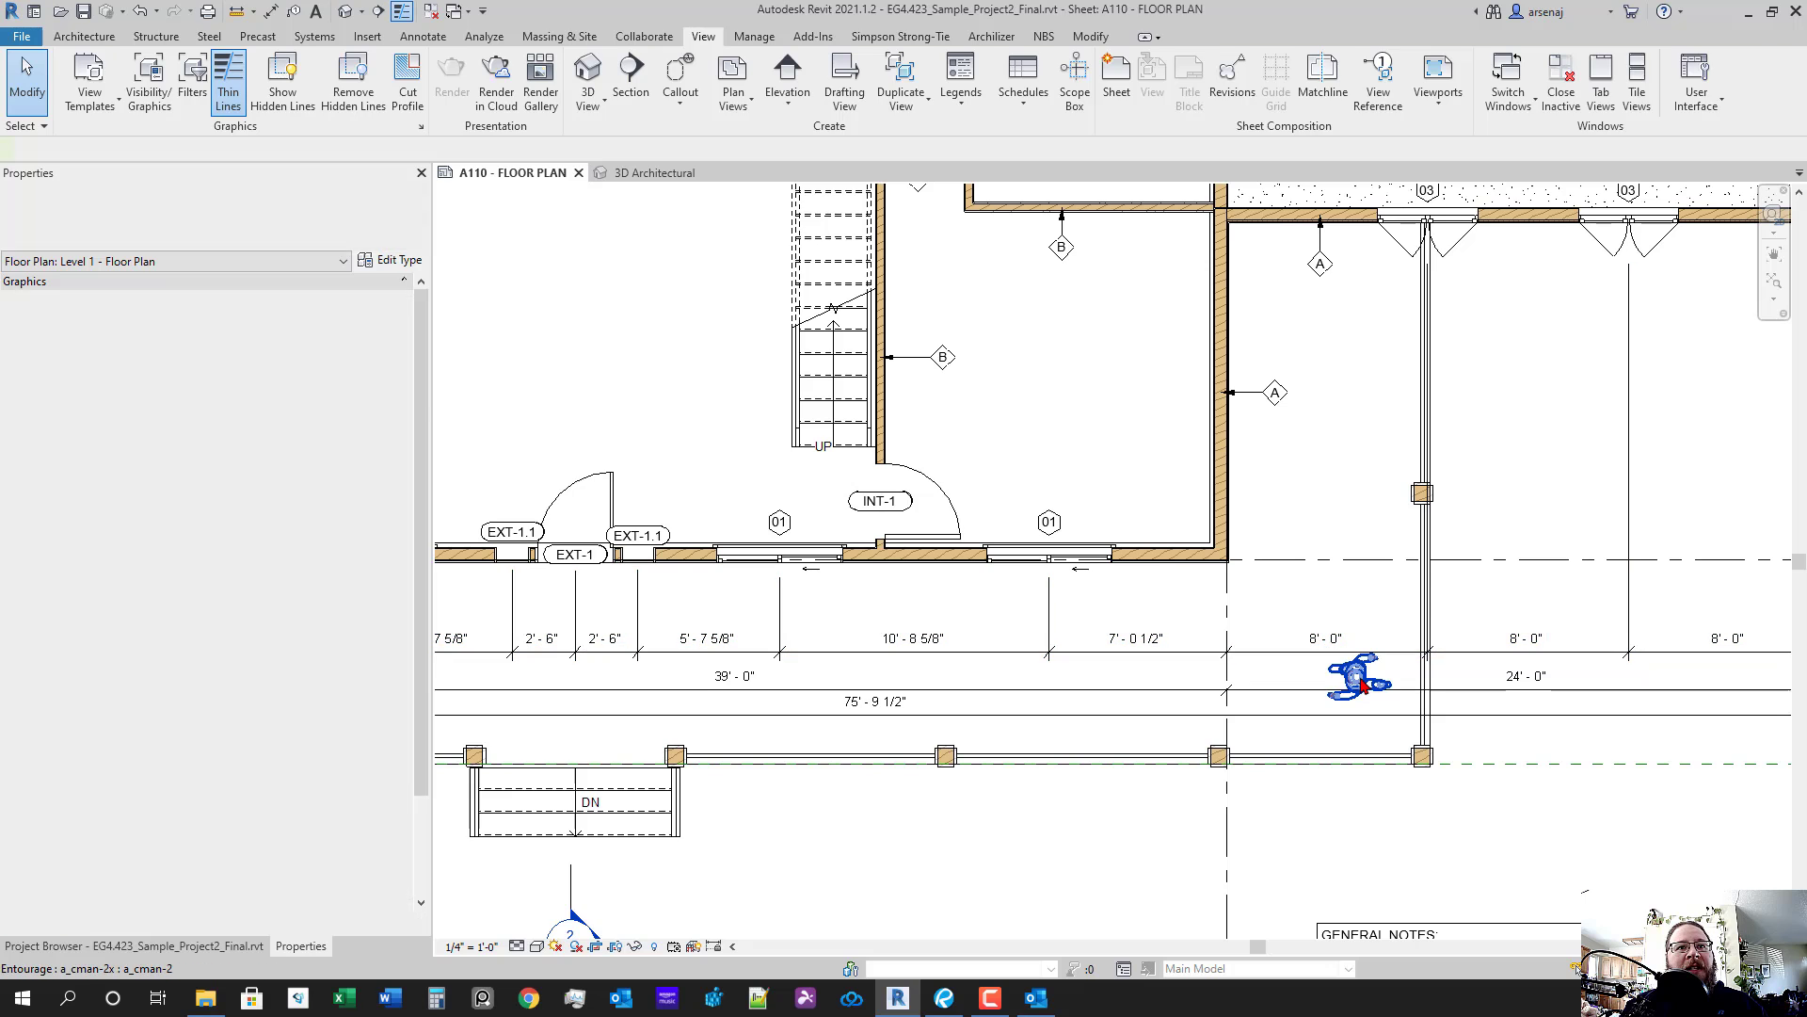
{"action": "right_click", "coordinate": [1362, 684]}
{"action": "mouse_move", "coordinate": [1450, 320]}
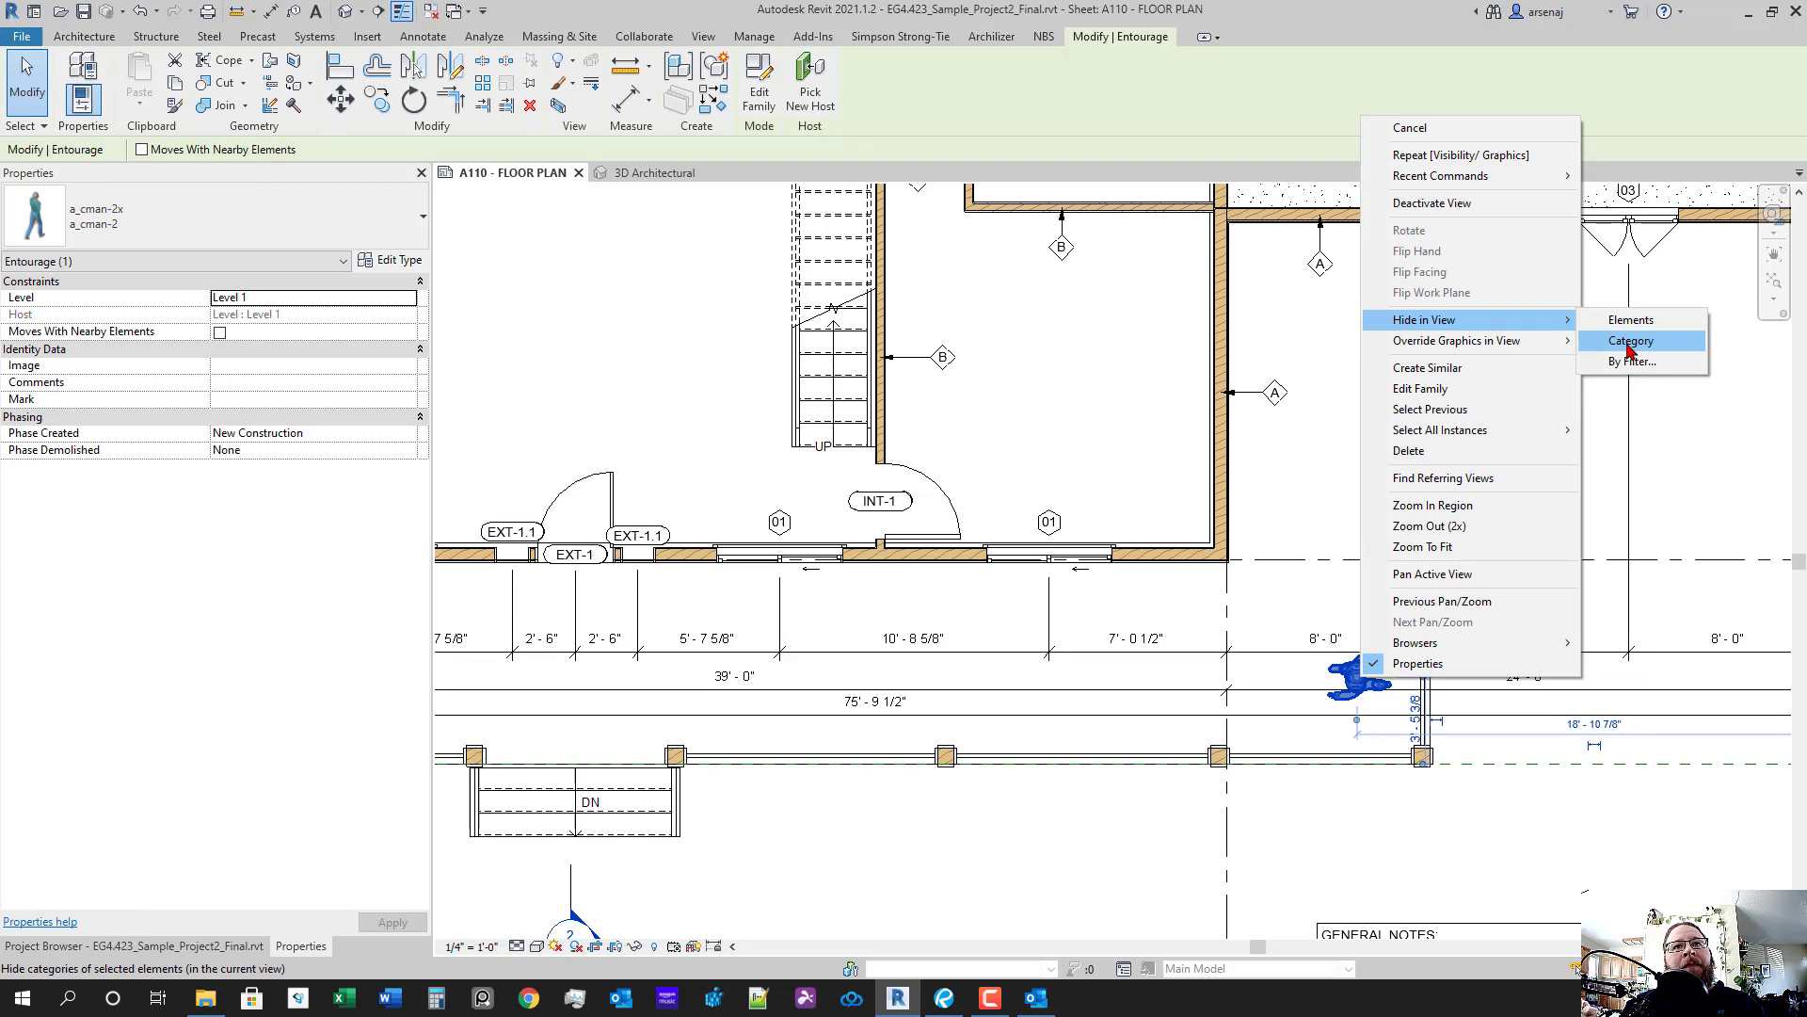
{"action": "left_click", "coordinate": [1628, 348]}
{"action": "scroll", "coordinate": [1251, 694], "scroll_direction": "down", "scroll_amount": 1}
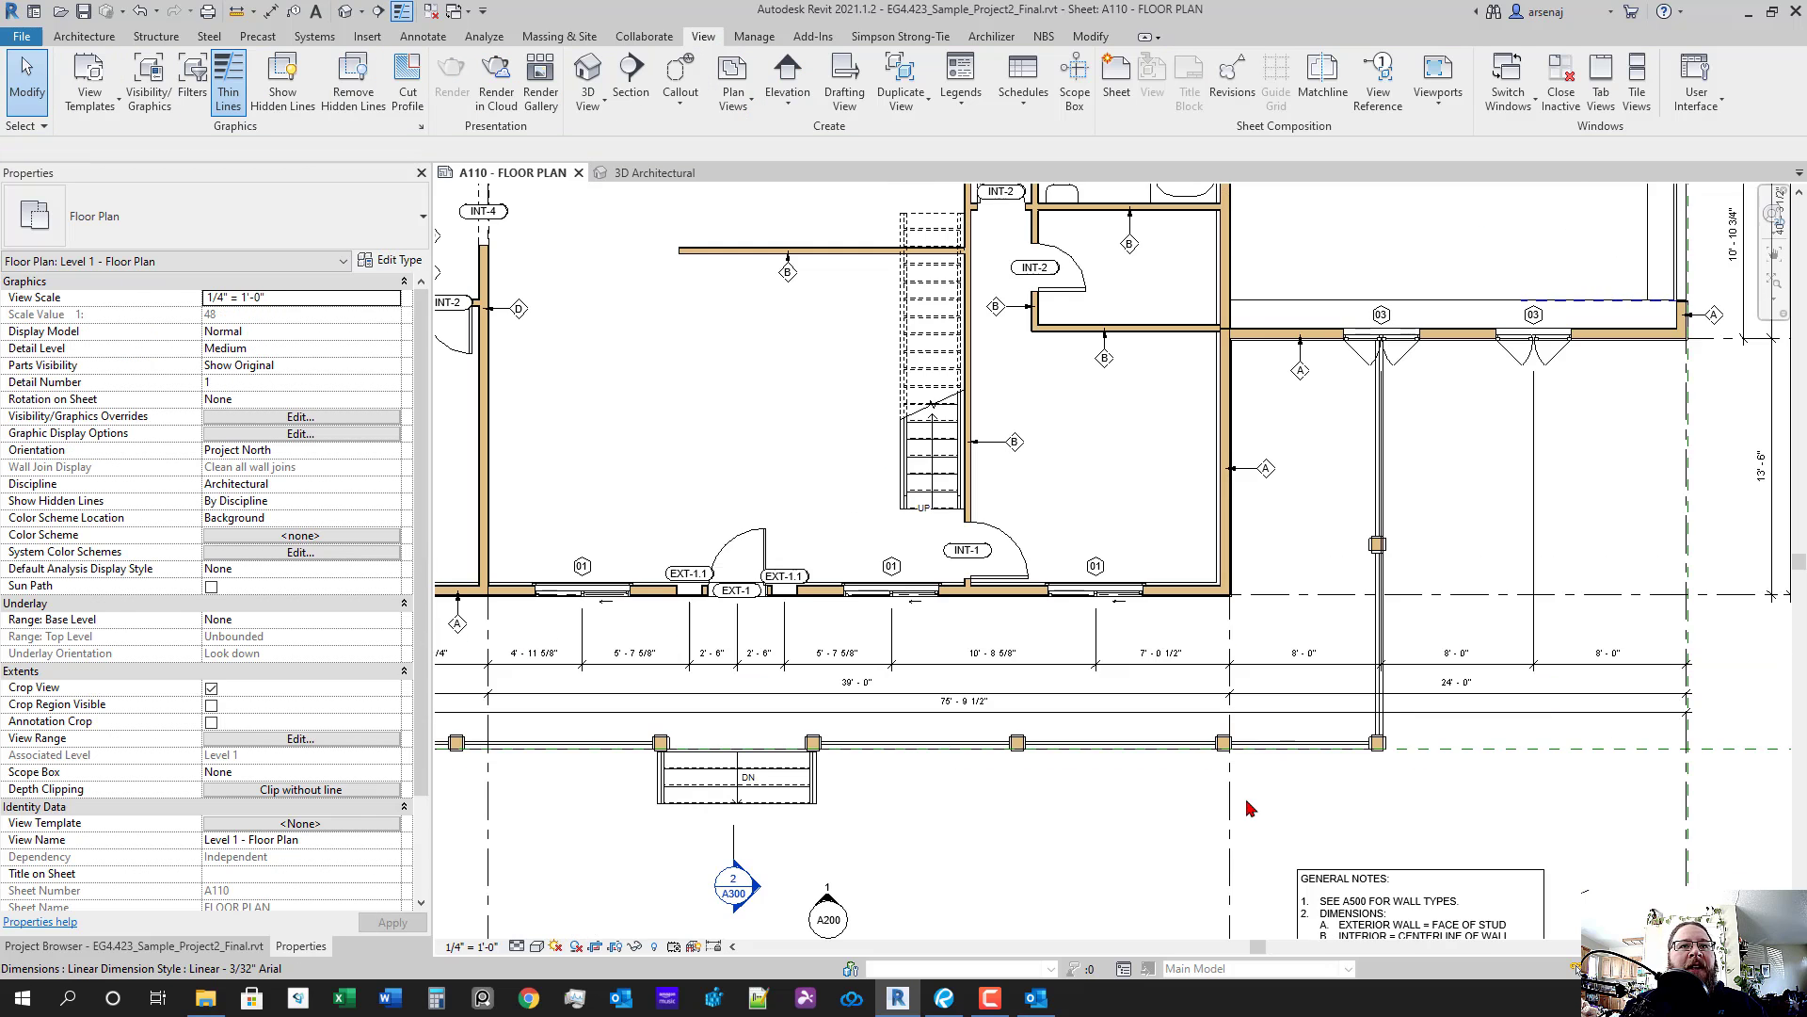
{"action": "scroll", "coordinate": [1251, 808], "scroll_direction": "down", "scroll_amount": 2}
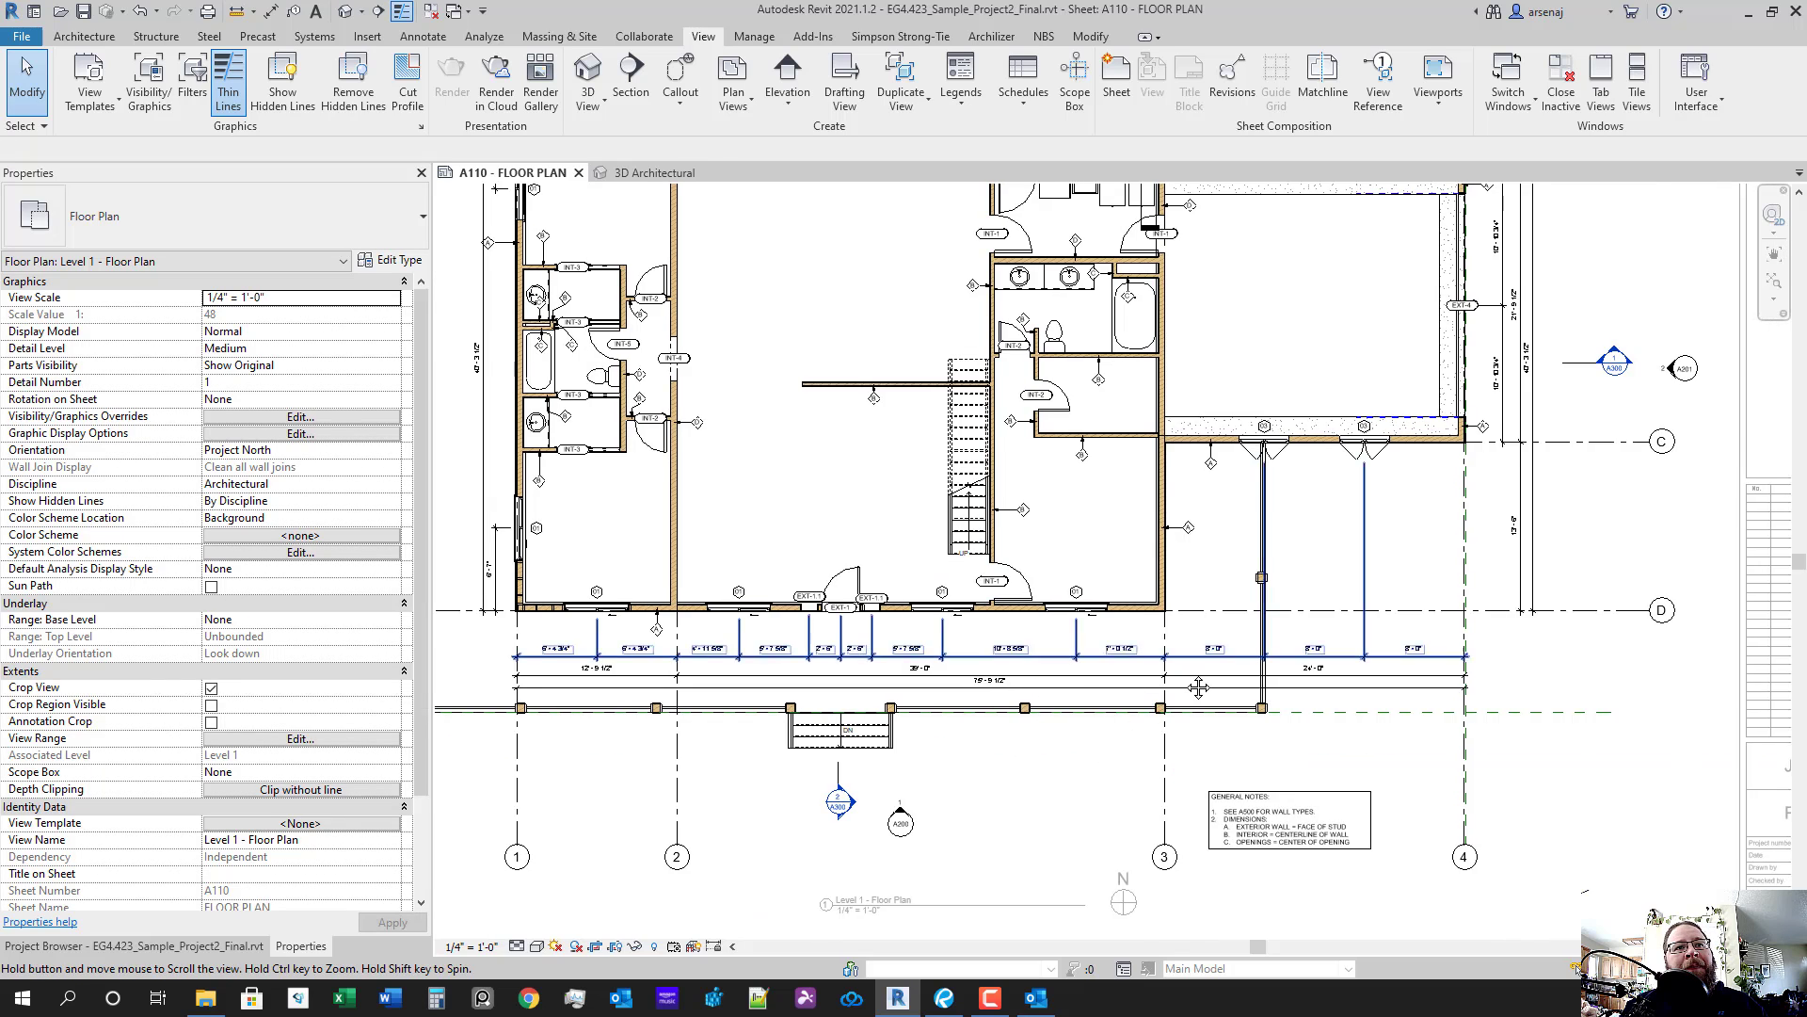
{"action": "left_click_drag", "start_coordinate": [1198, 688], "coordinate": [1182, 837]}
{"action": "scroll", "coordinate": [1172, 811], "scroll_direction": "down", "scroll_amount": 1}
{"action": "left_click_drag", "start_coordinate": [1221, 772], "coordinate": [1273, 754]}
{"action": "scroll", "coordinate": [1158, 809], "scroll_direction": "up", "scroll_amount": 1}
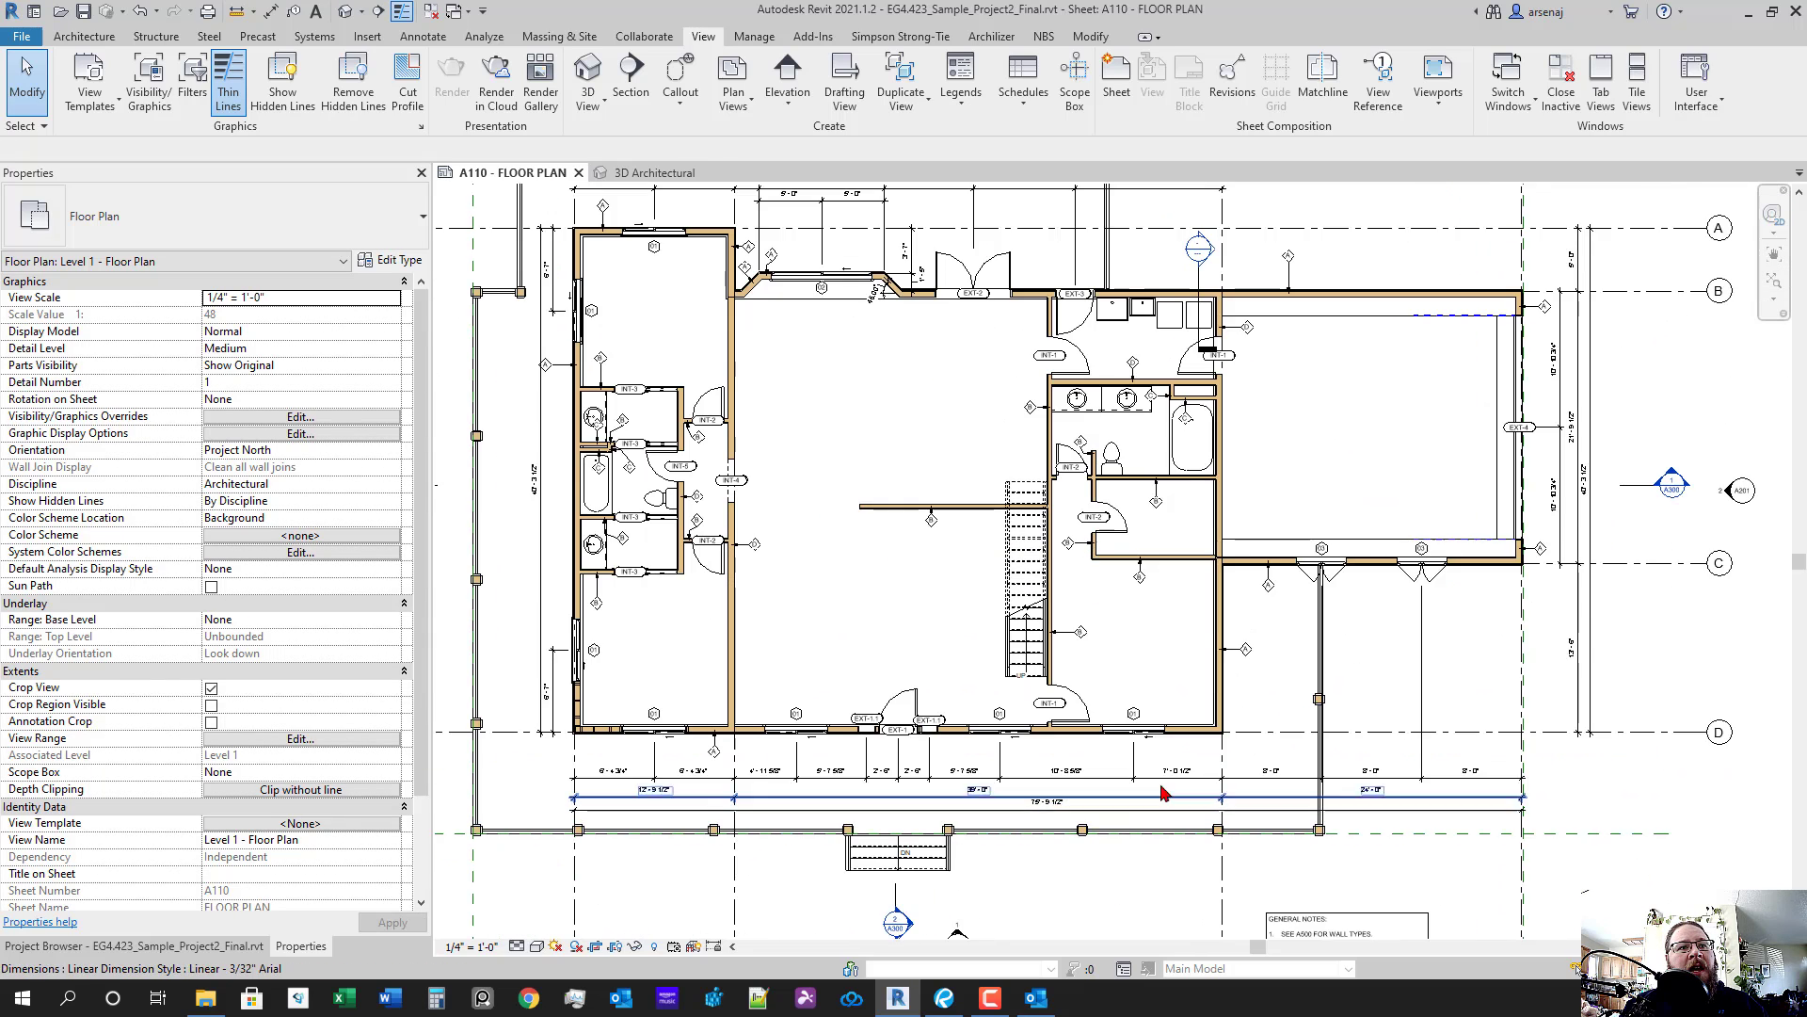
{"action": "scroll", "coordinate": [1164, 794], "scroll_direction": "down", "scroll_amount": 1}
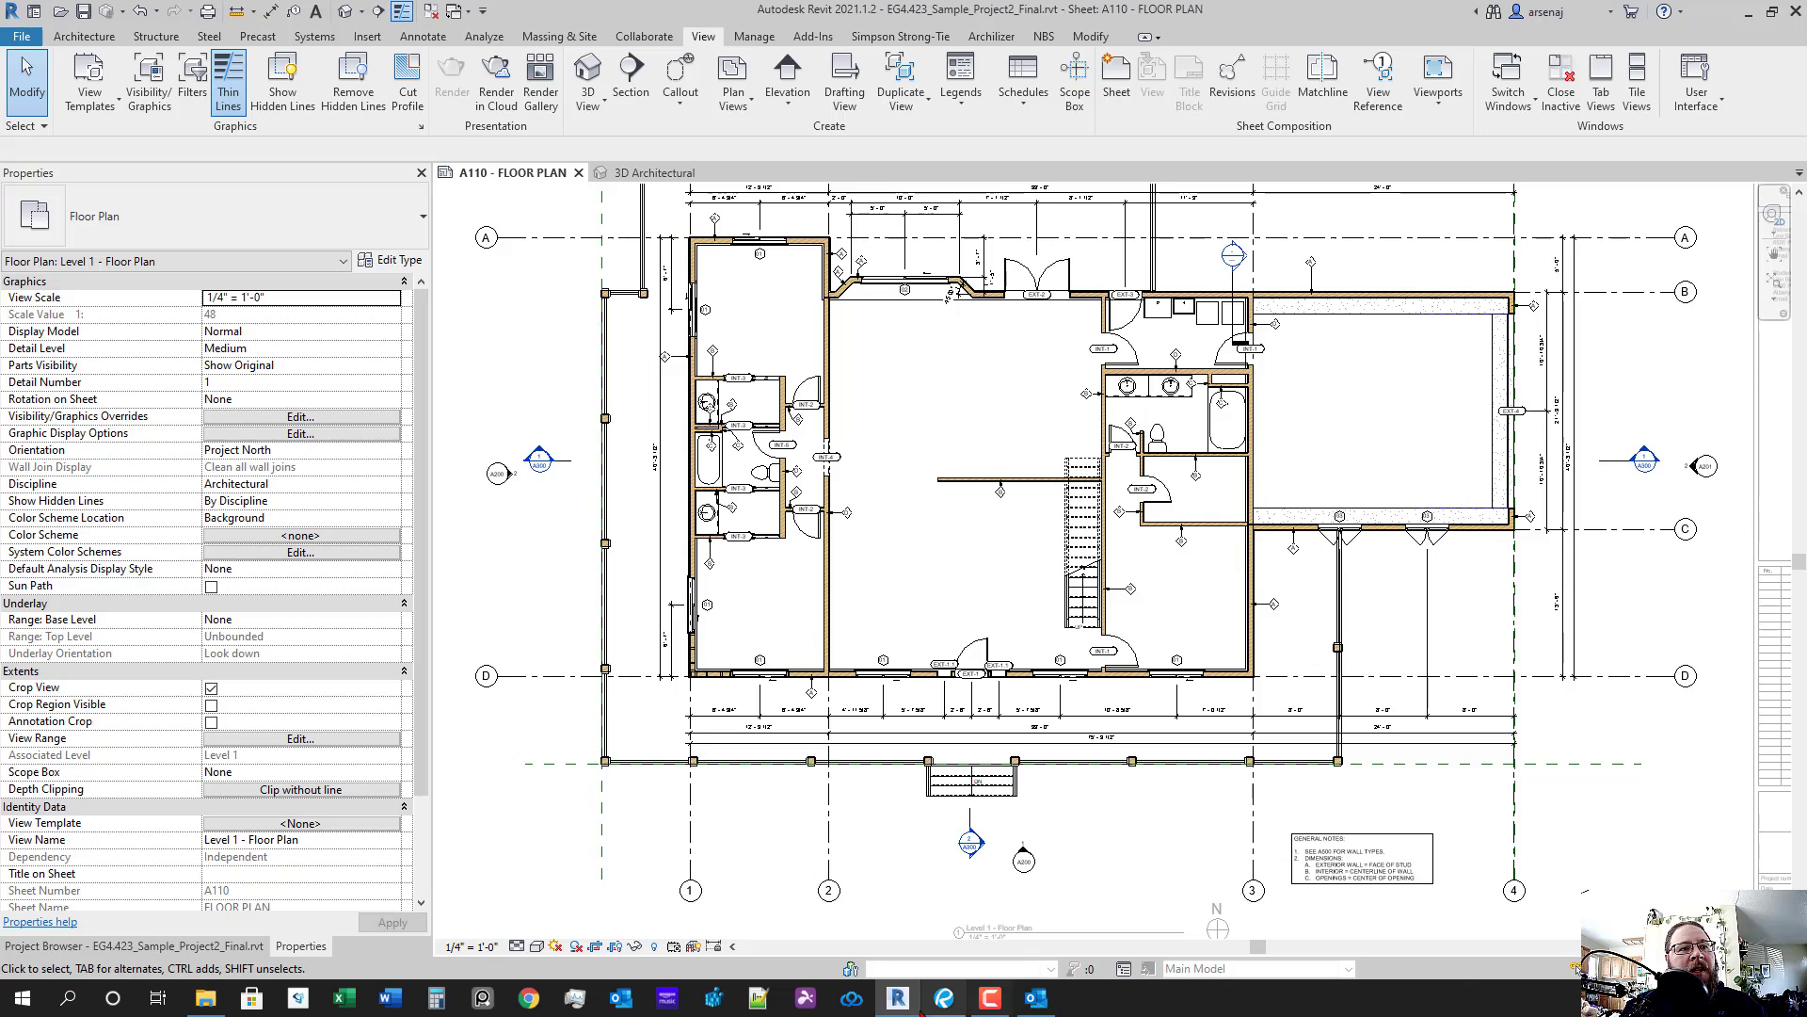
- Switch to Bluebeam Revu and examine the redline note on the garage slab's view range on page 2 of the markup set
{"action": "left_click", "coordinate": [944, 997]}
{"action": "scroll", "coordinate": [972, 581], "scroll_direction": "up", "scroll_amount": 1}
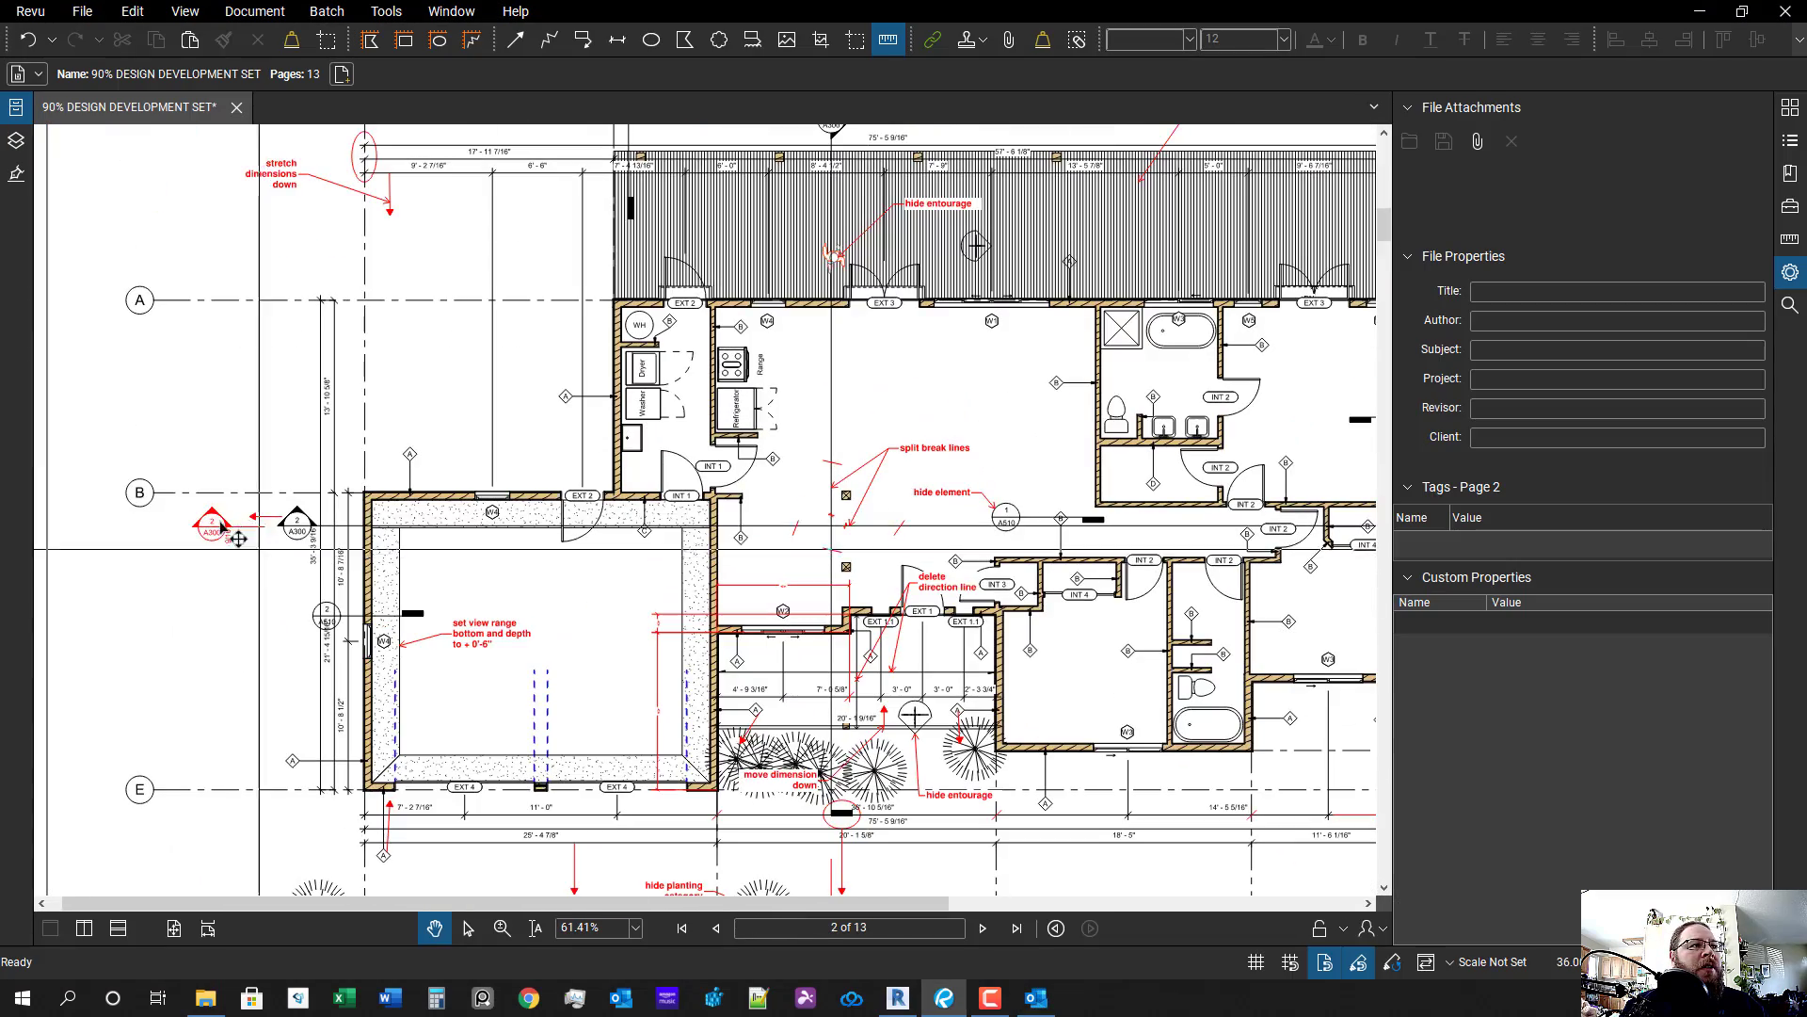
{"action": "scroll", "coordinate": [414, 730], "scroll_direction": "down", "scroll_amount": 1}
{"action": "scroll", "coordinate": [847, 395], "scroll_direction": "up", "scroll_amount": 3}
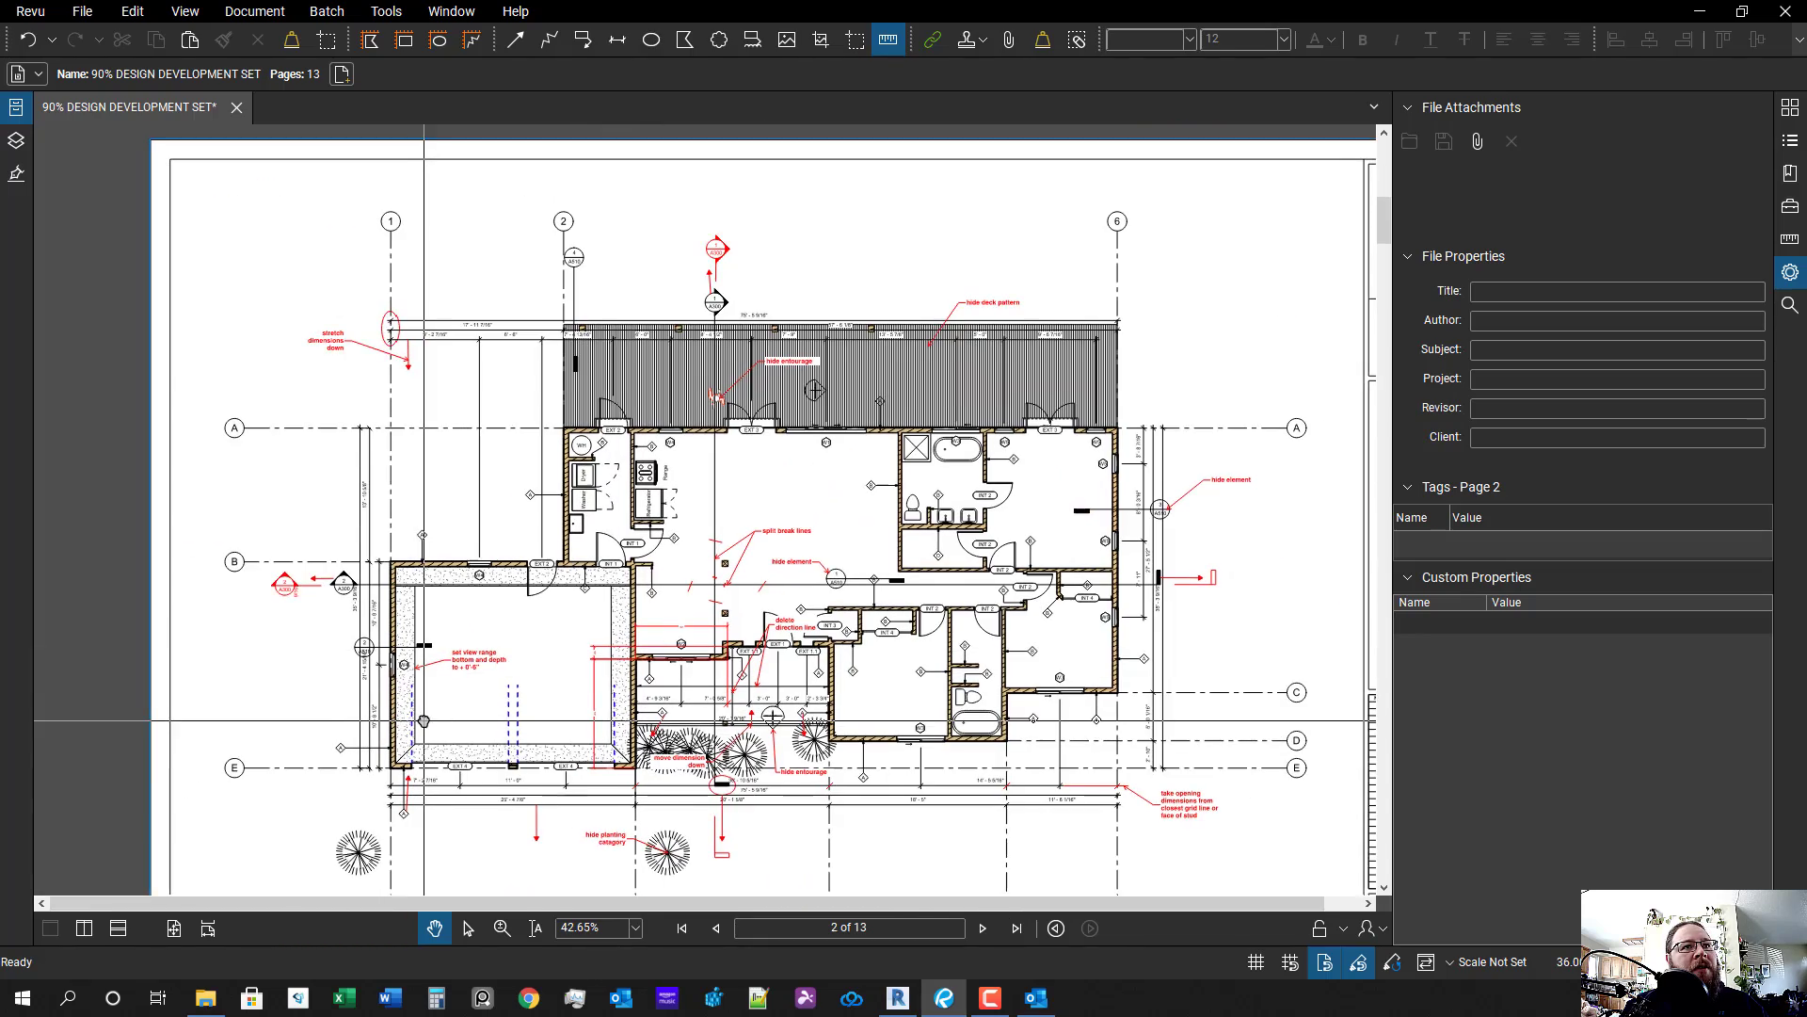
{"action": "scroll", "coordinate": [1007, 238], "scroll_direction": "down", "scroll_amount": 3}
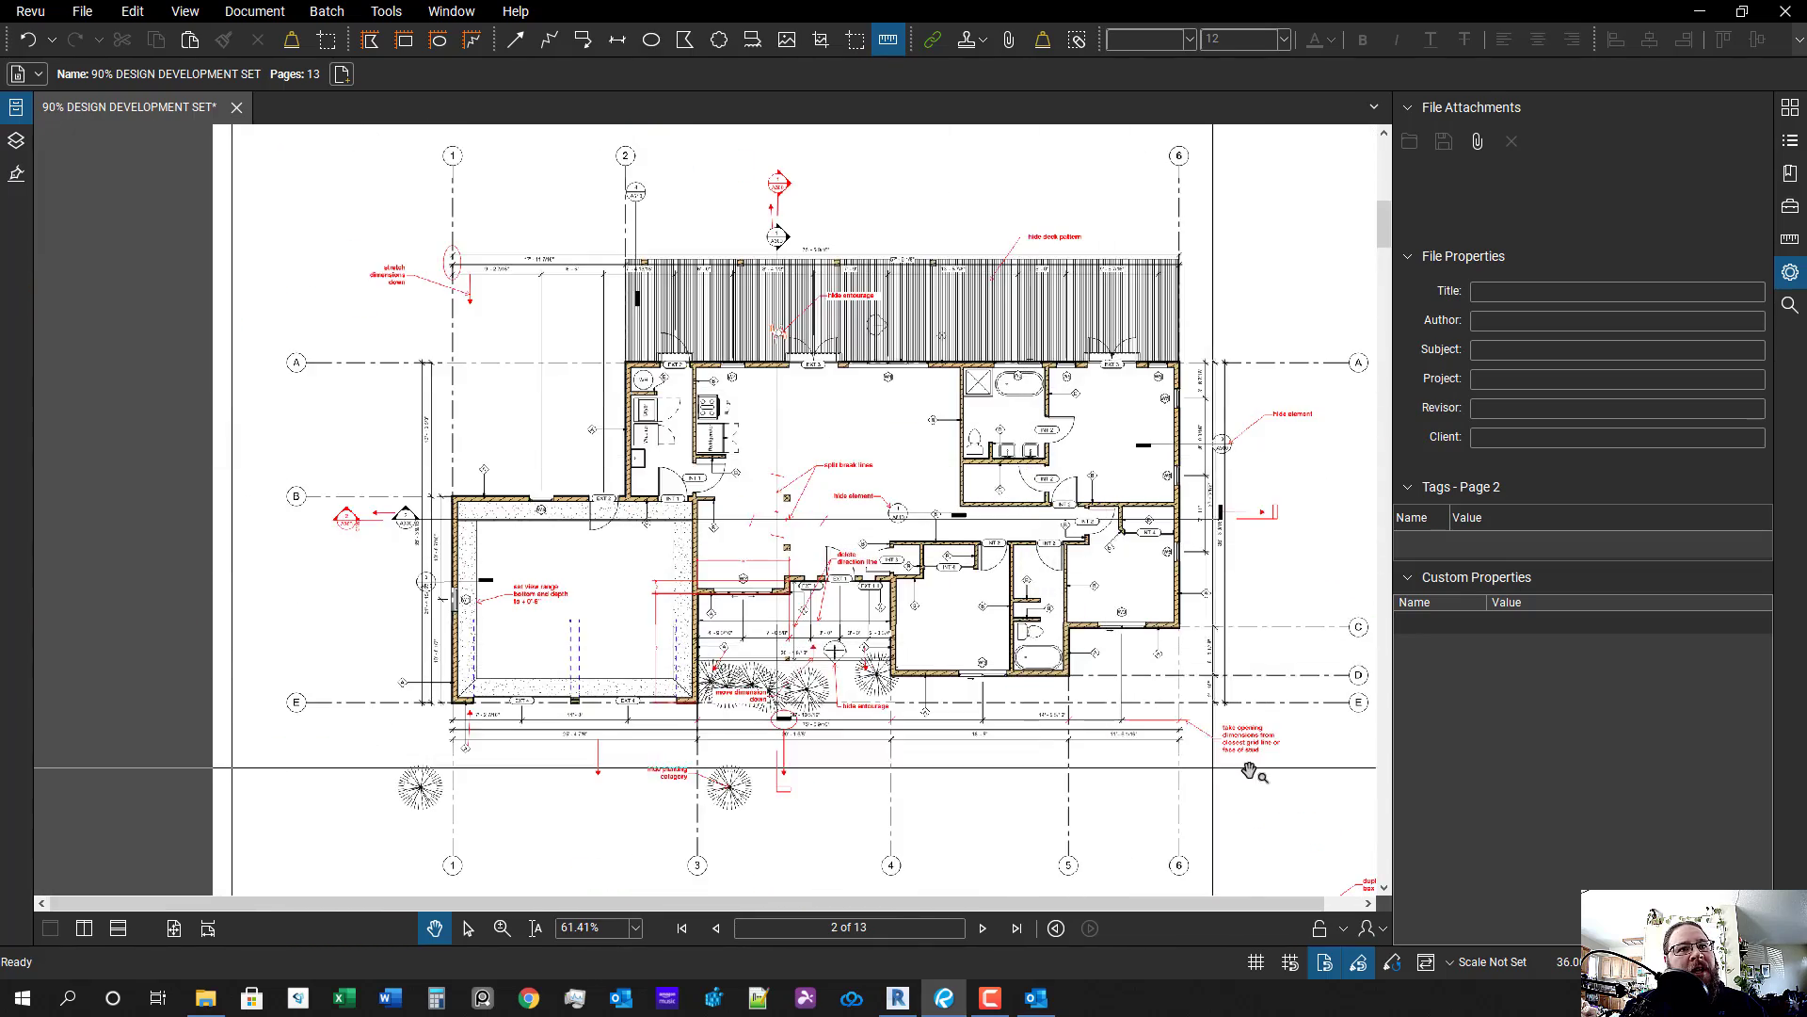
{"action": "scroll", "coordinate": [1293, 766], "scroll_direction": "up", "scroll_amount": 3}
{"action": "scroll", "coordinate": [1026, 704], "scroll_direction": "down", "scroll_amount": 2}
{"action": "left_click_drag", "start_coordinate": [761, 687], "coordinate": [1190, 602]}
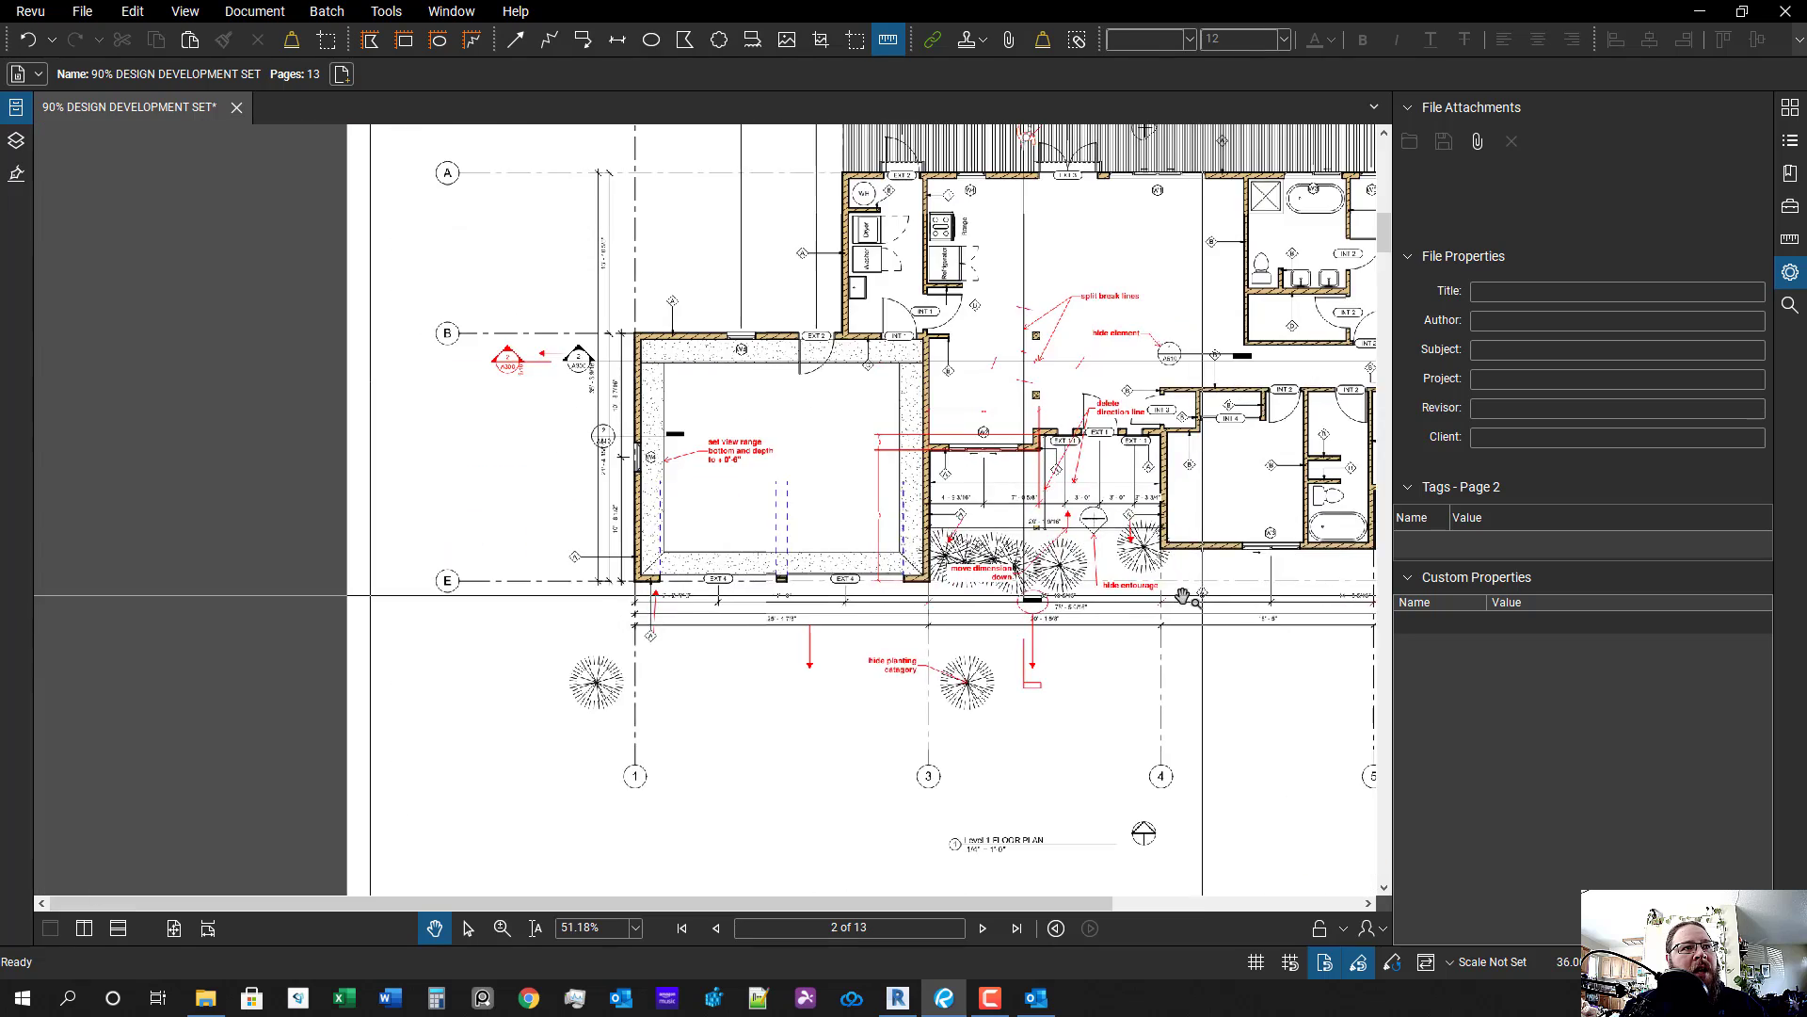
{"action": "scroll", "coordinate": [738, 450], "scroll_direction": "up", "scroll_amount": 4}
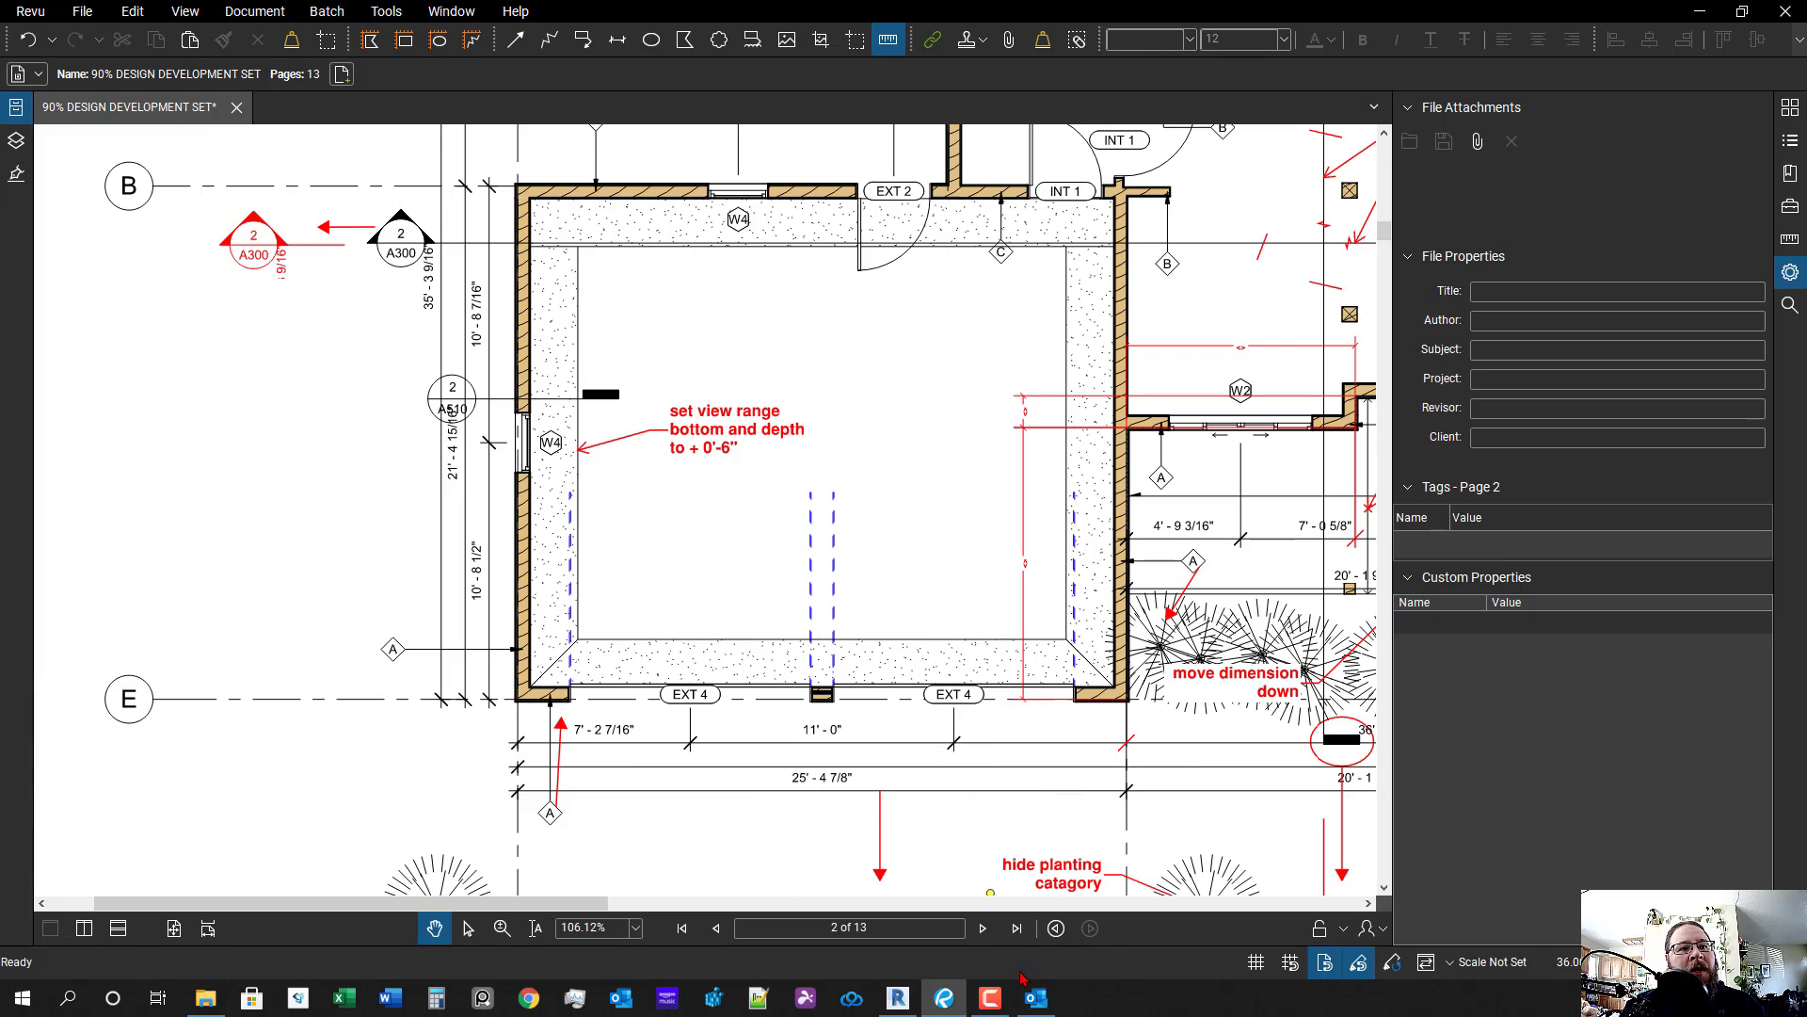
- Switch back to Revit and inspect the thickened slab edge around the garage in the Level 1 floor plan
{"action": "left_click", "coordinate": [949, 1004]}
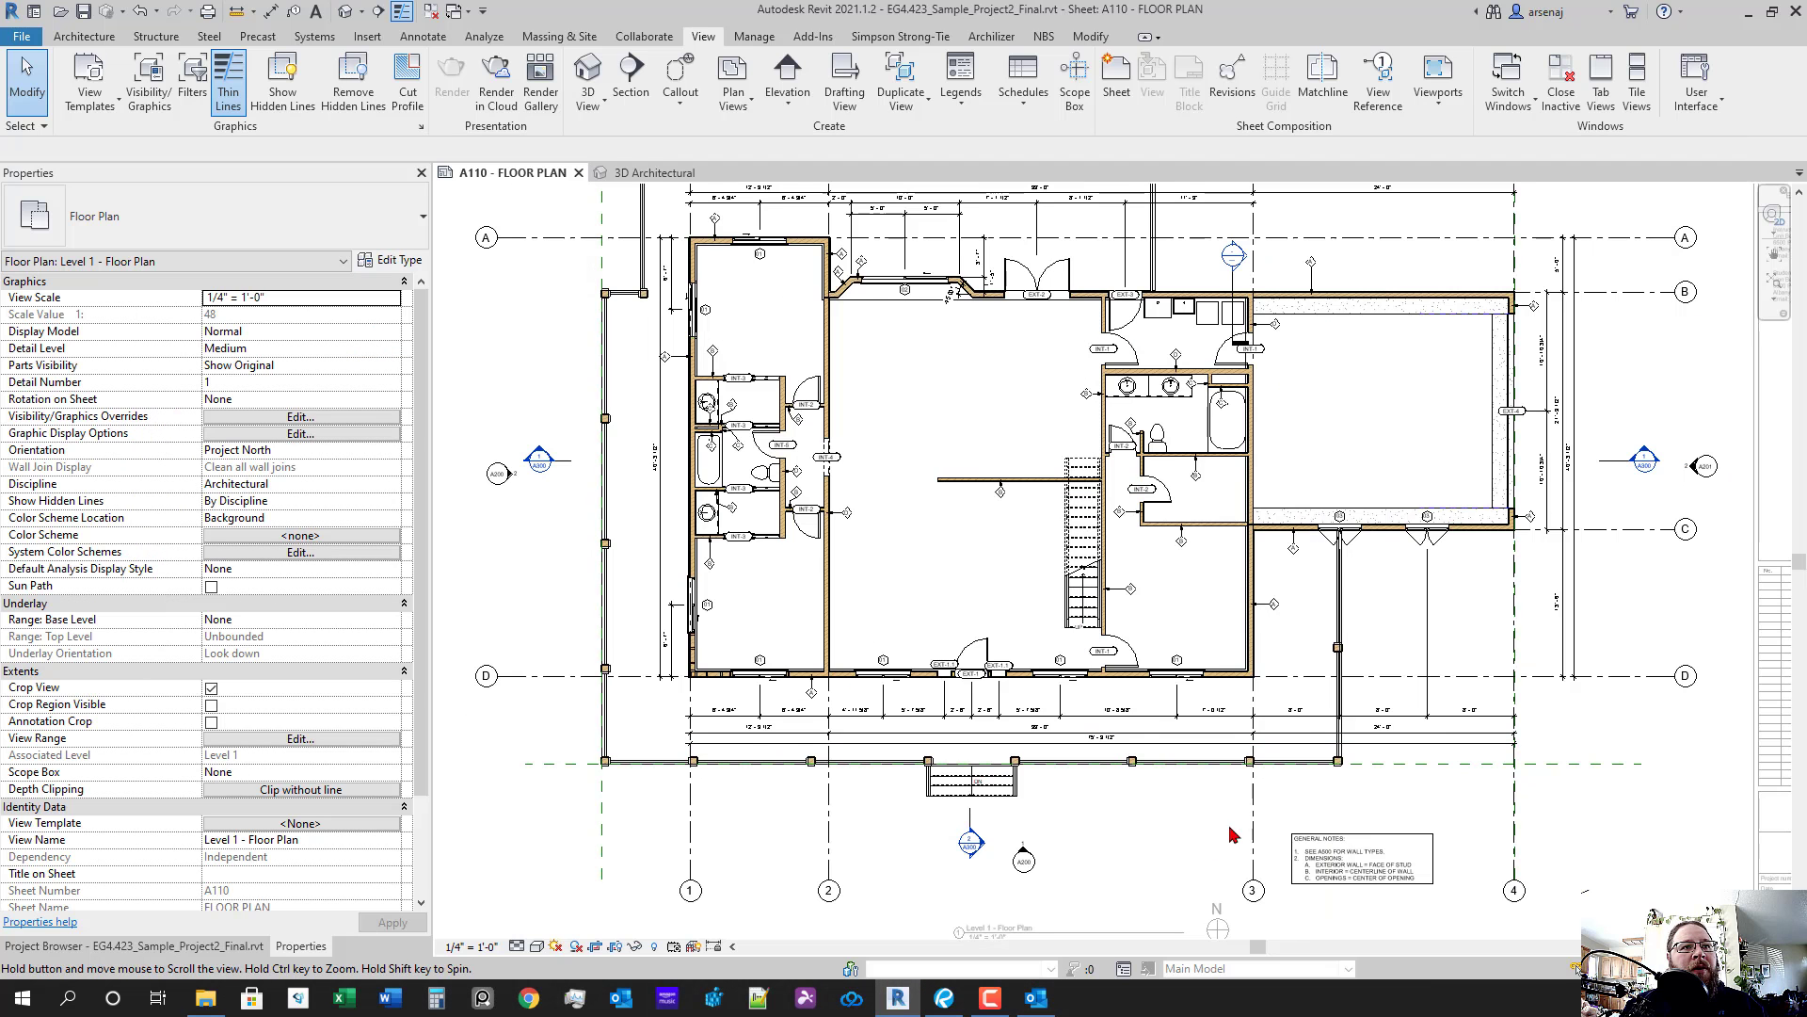
{"action": "scroll", "coordinate": [1295, 496], "scroll_direction": "up", "scroll_amount": 4}
{"action": "left_click_drag", "start_coordinate": [1437, 568], "coordinate": [1120, 659]}
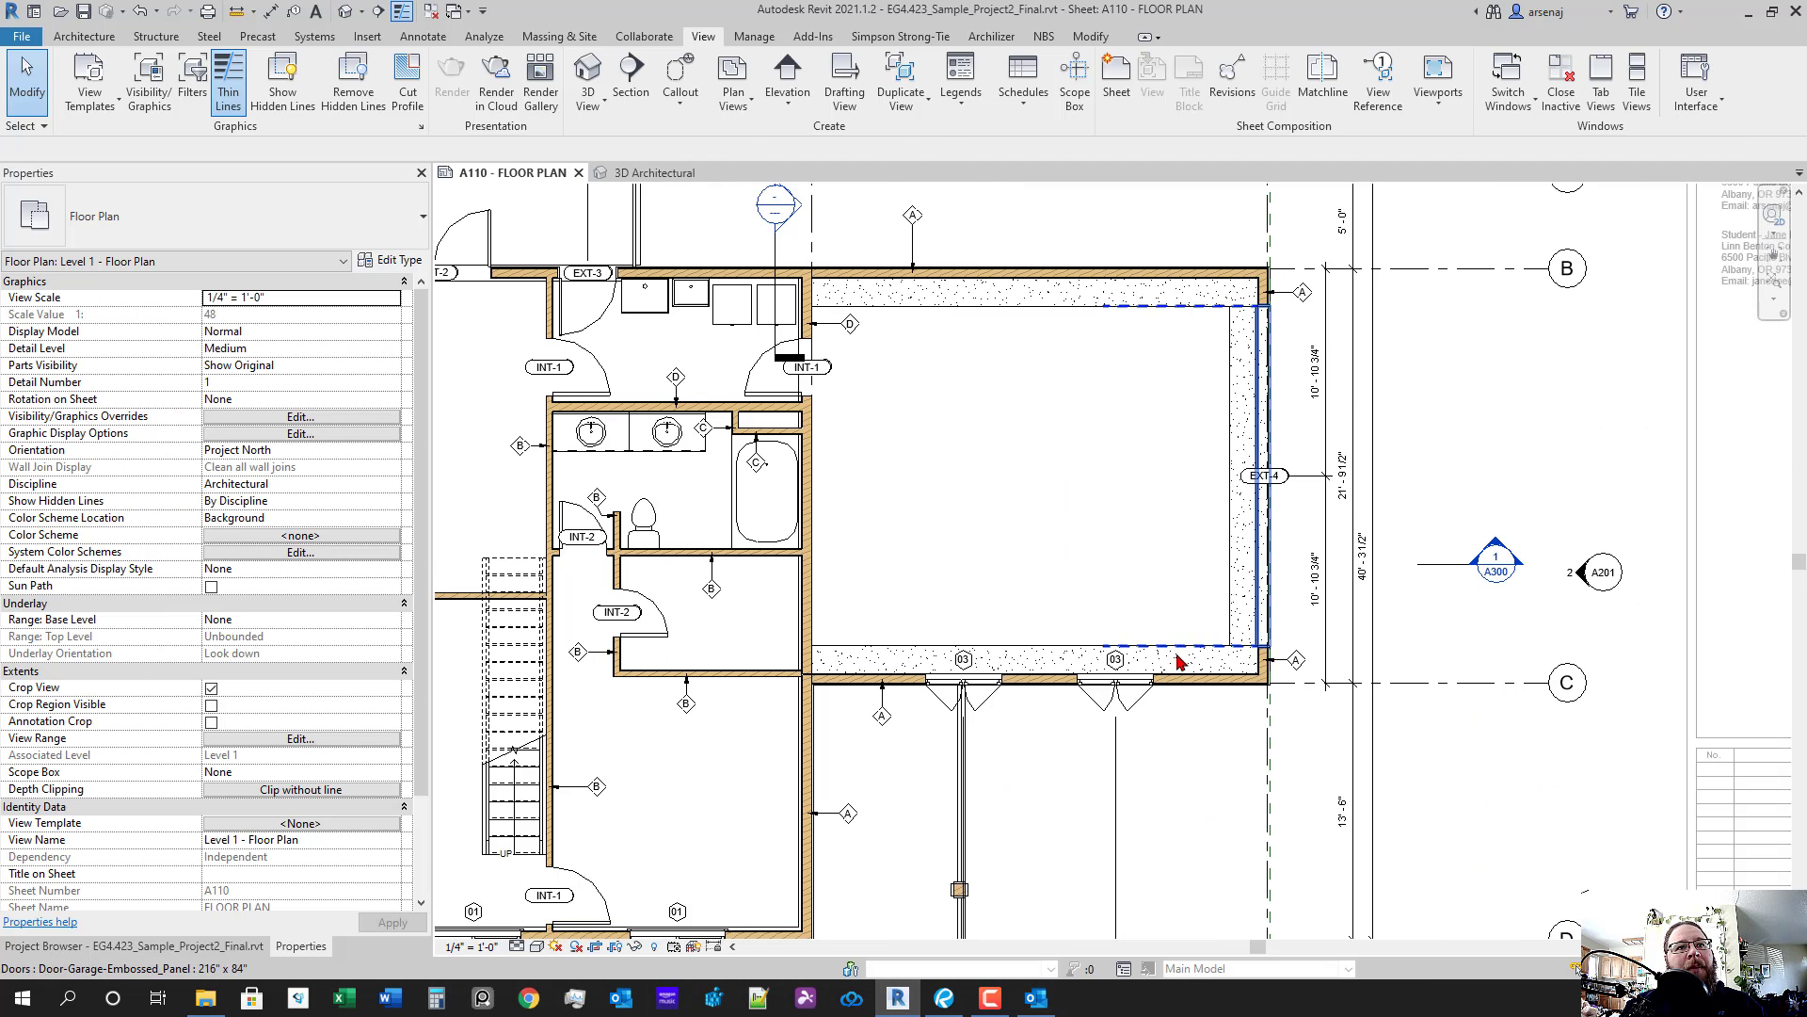
{"action": "left_click", "coordinate": [1018, 659]}
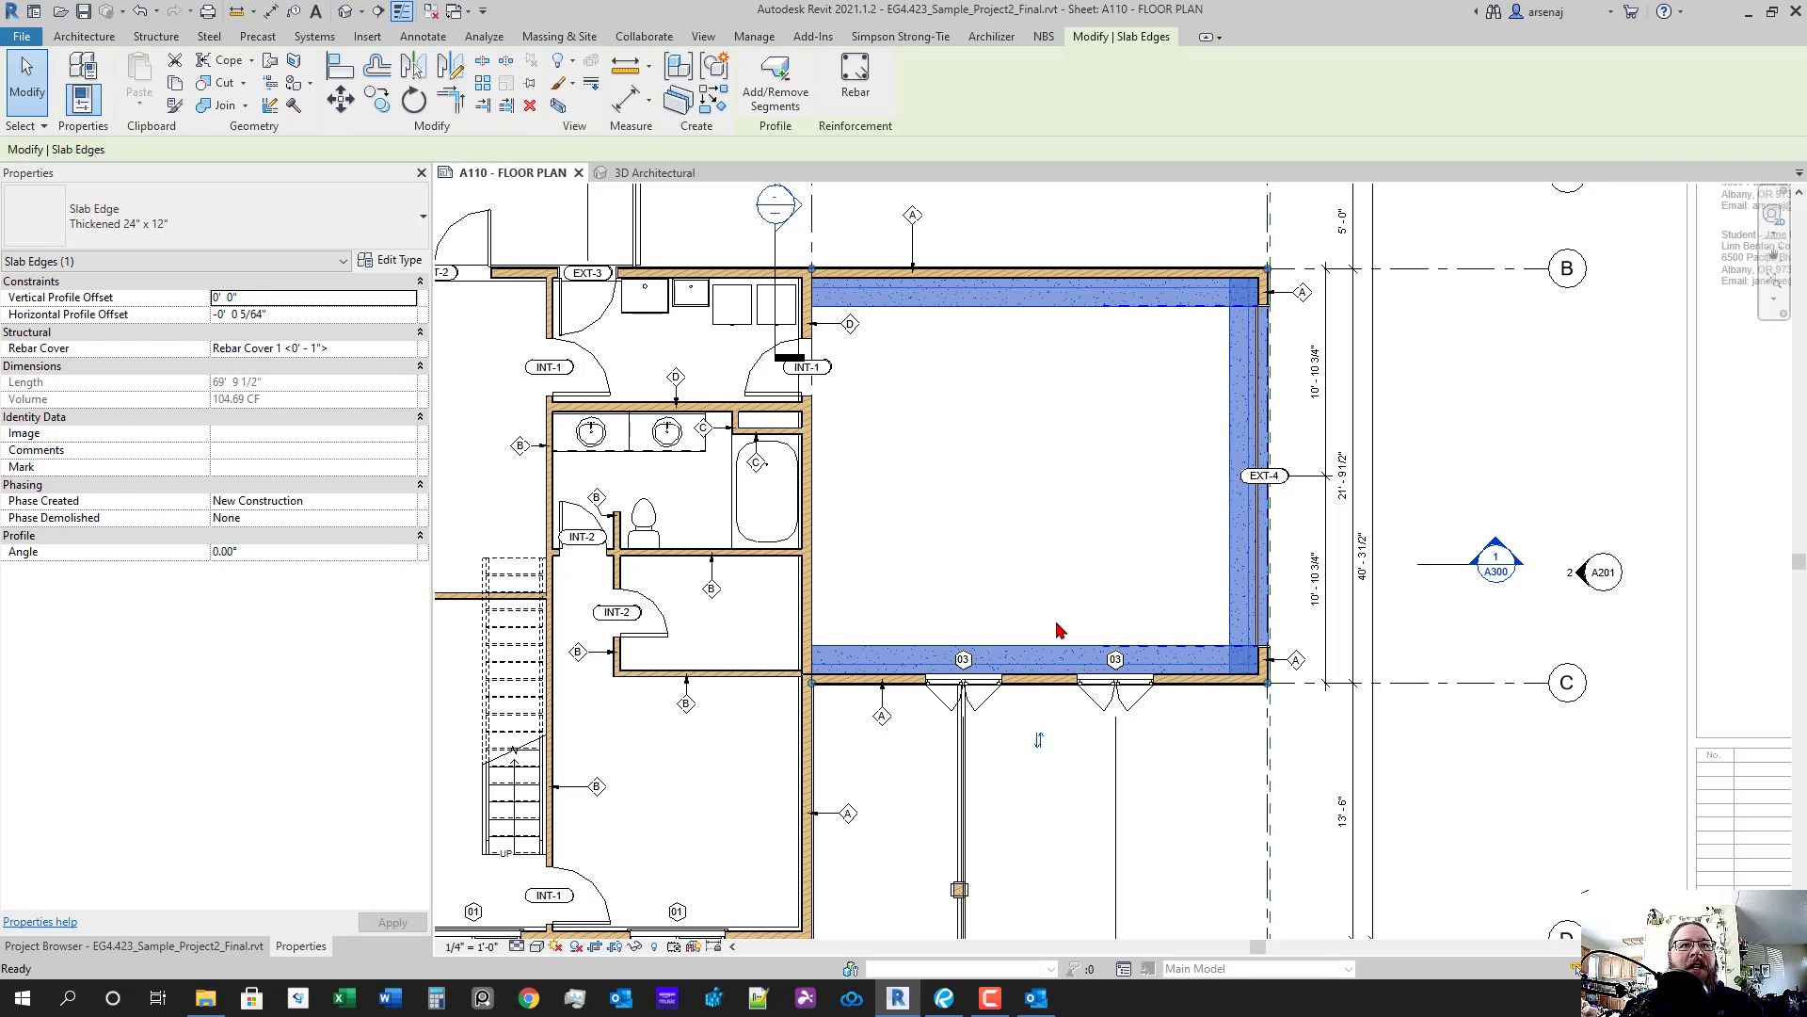
{"action": "left_click", "coordinate": [1057, 630]}
{"action": "scroll", "coordinate": [1044, 602], "scroll_direction": "down", "scroll_amount": 1}
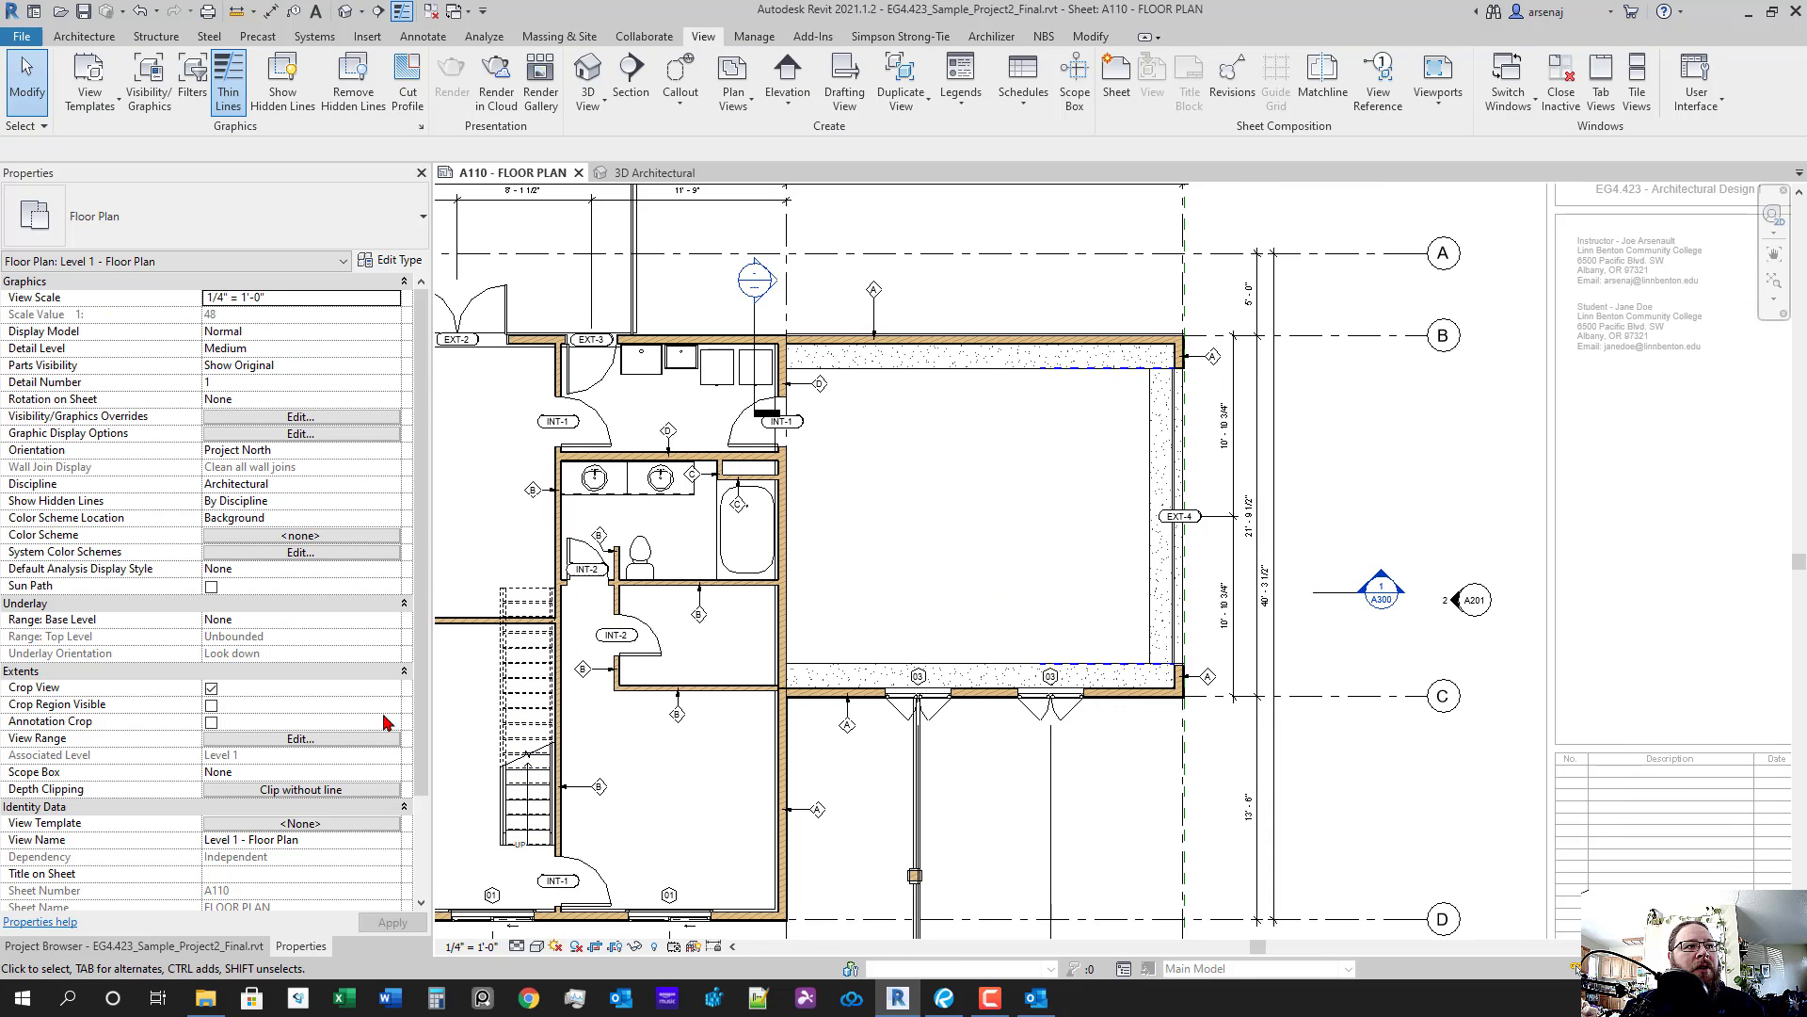
{"action": "left_click", "coordinate": [935, 364]}
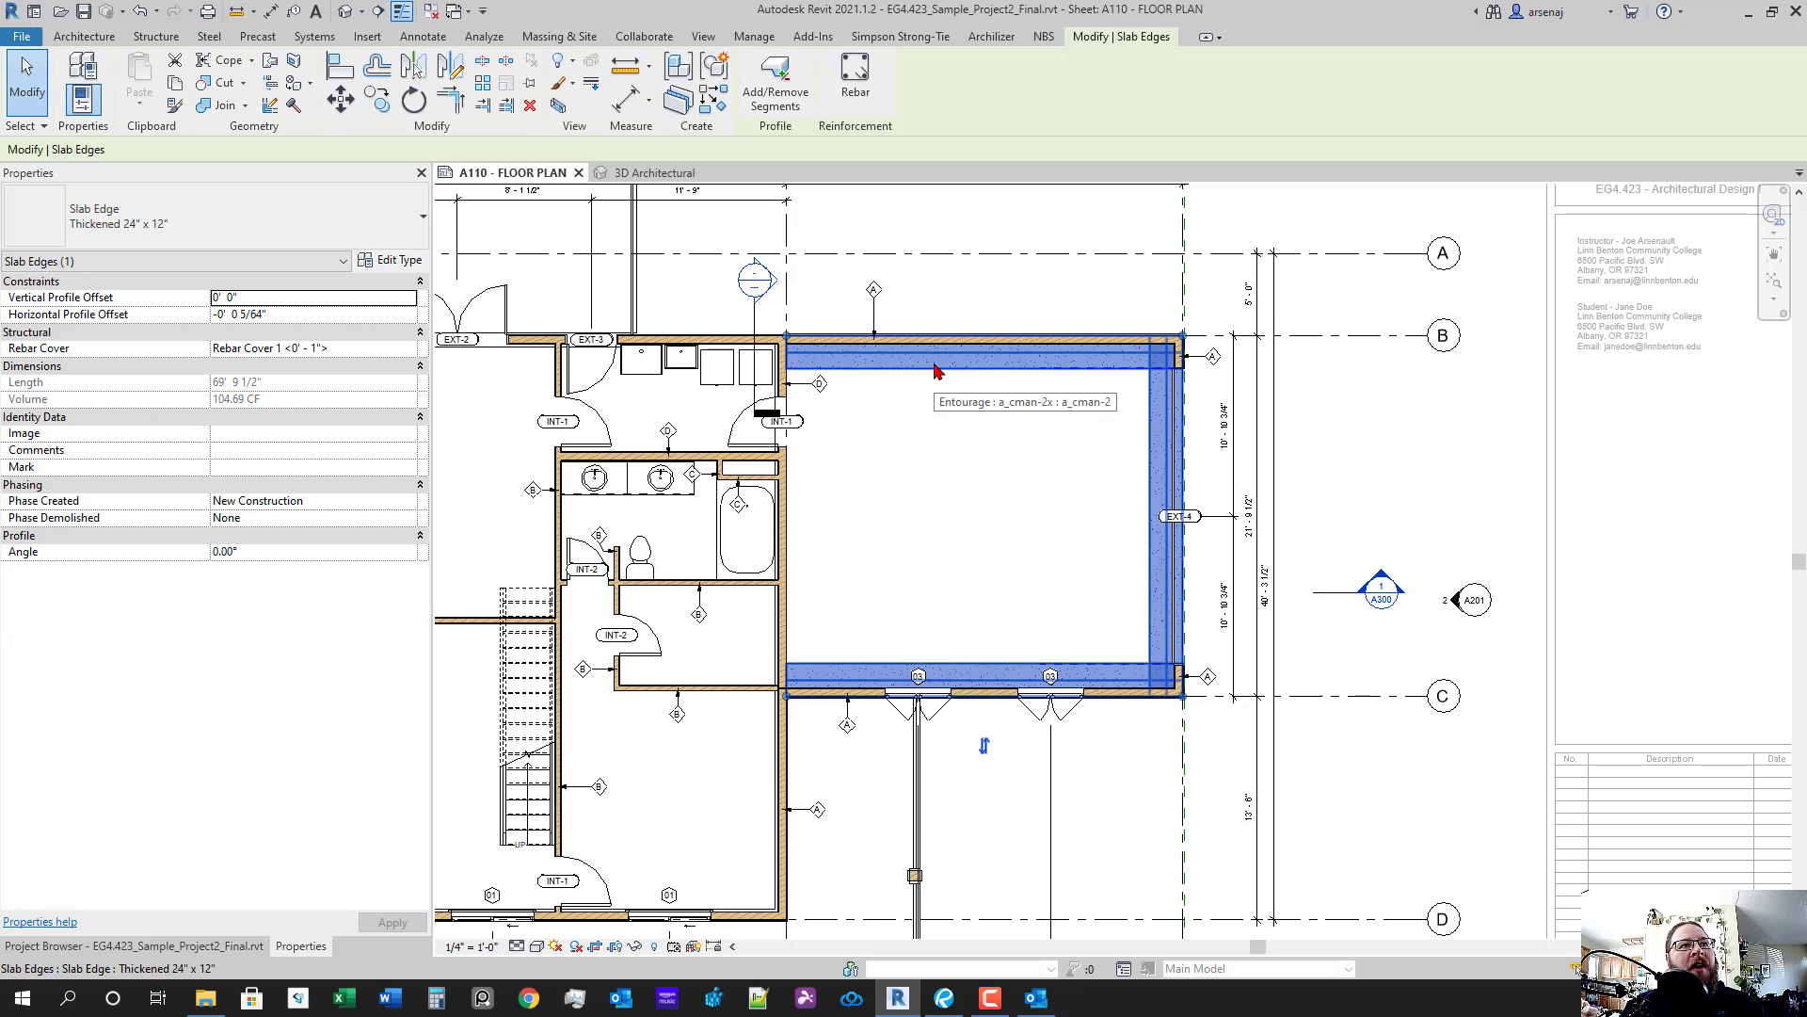
{"action": "right_click", "coordinate": [934, 364]}
{"action": "left_click", "coordinate": [1031, 449]}
{"action": "left_click", "coordinate": [1036, 499]}
{"action": "left_click_drag", "start_coordinate": [970, 522], "coordinate": [1176, 420]}
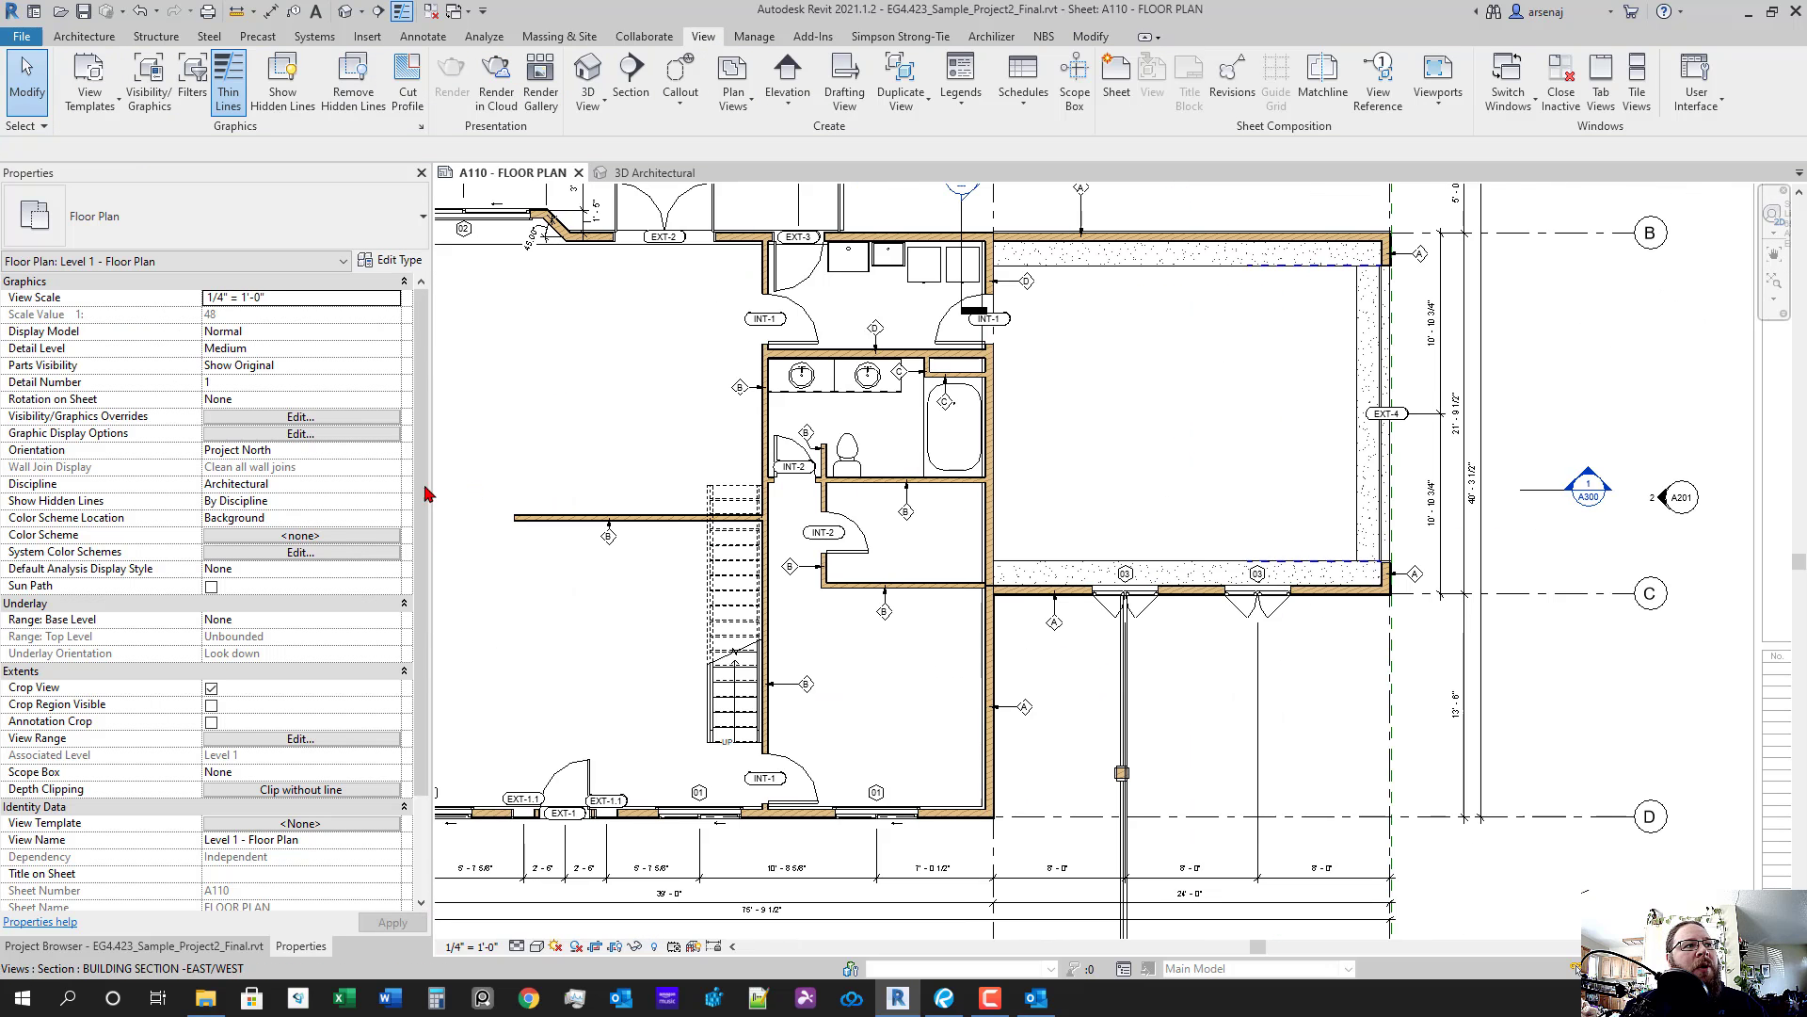
- Check the floor plan's view range settings for the bottom and view depth offsets against the garage slab edge display
{"action": "left_click", "coordinate": [345, 739]}
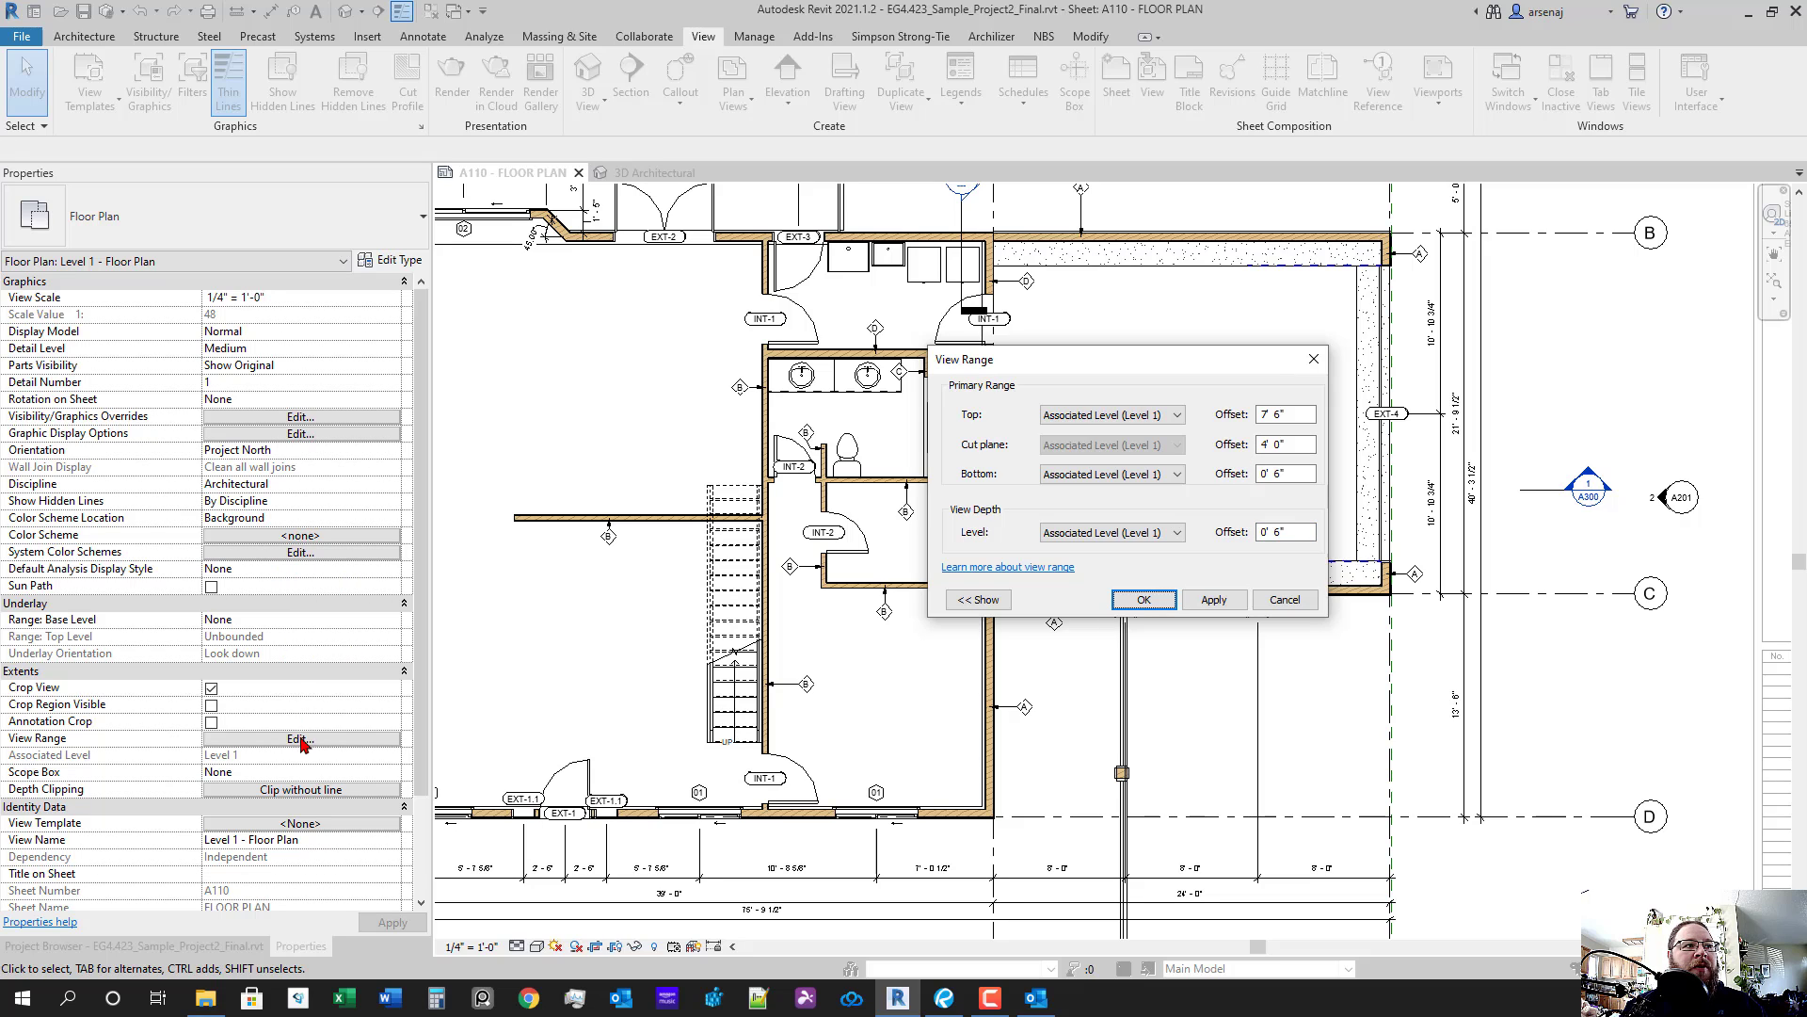
{"action": "left_click", "coordinate": [1134, 606]}
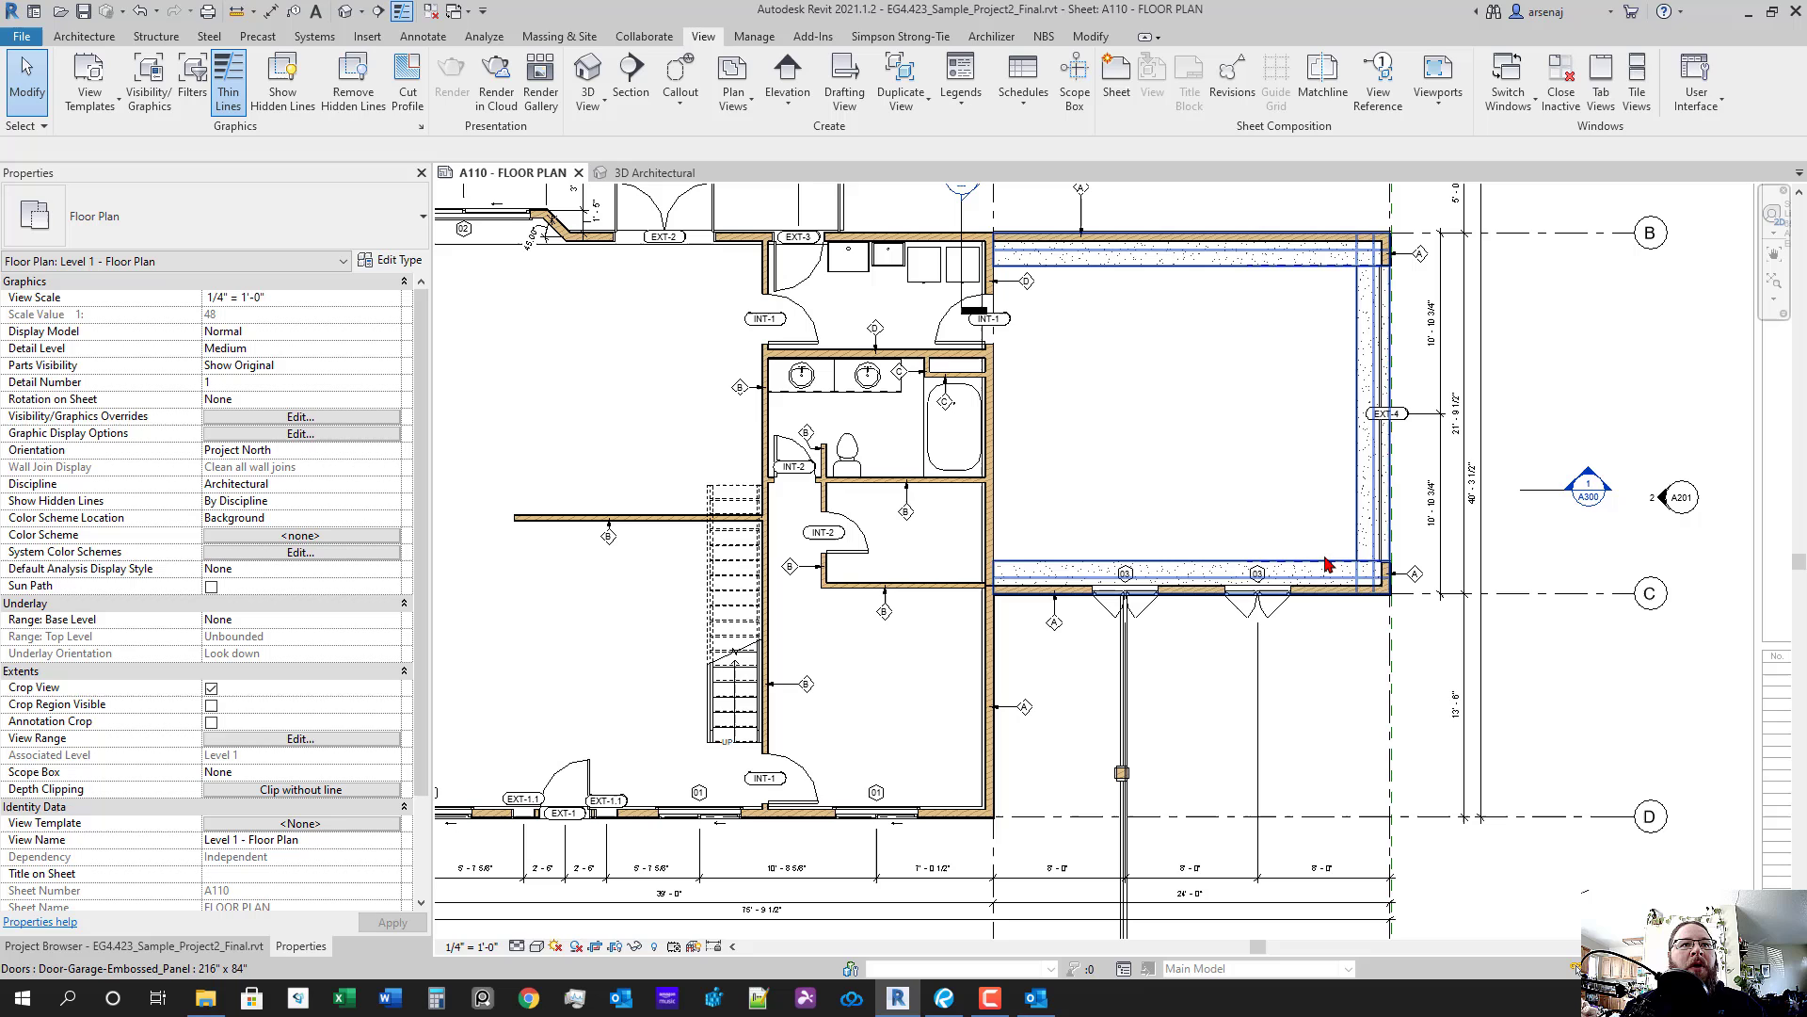
{"action": "left_click", "coordinate": [1214, 575]}
{"action": "key", "text": "Escape"}
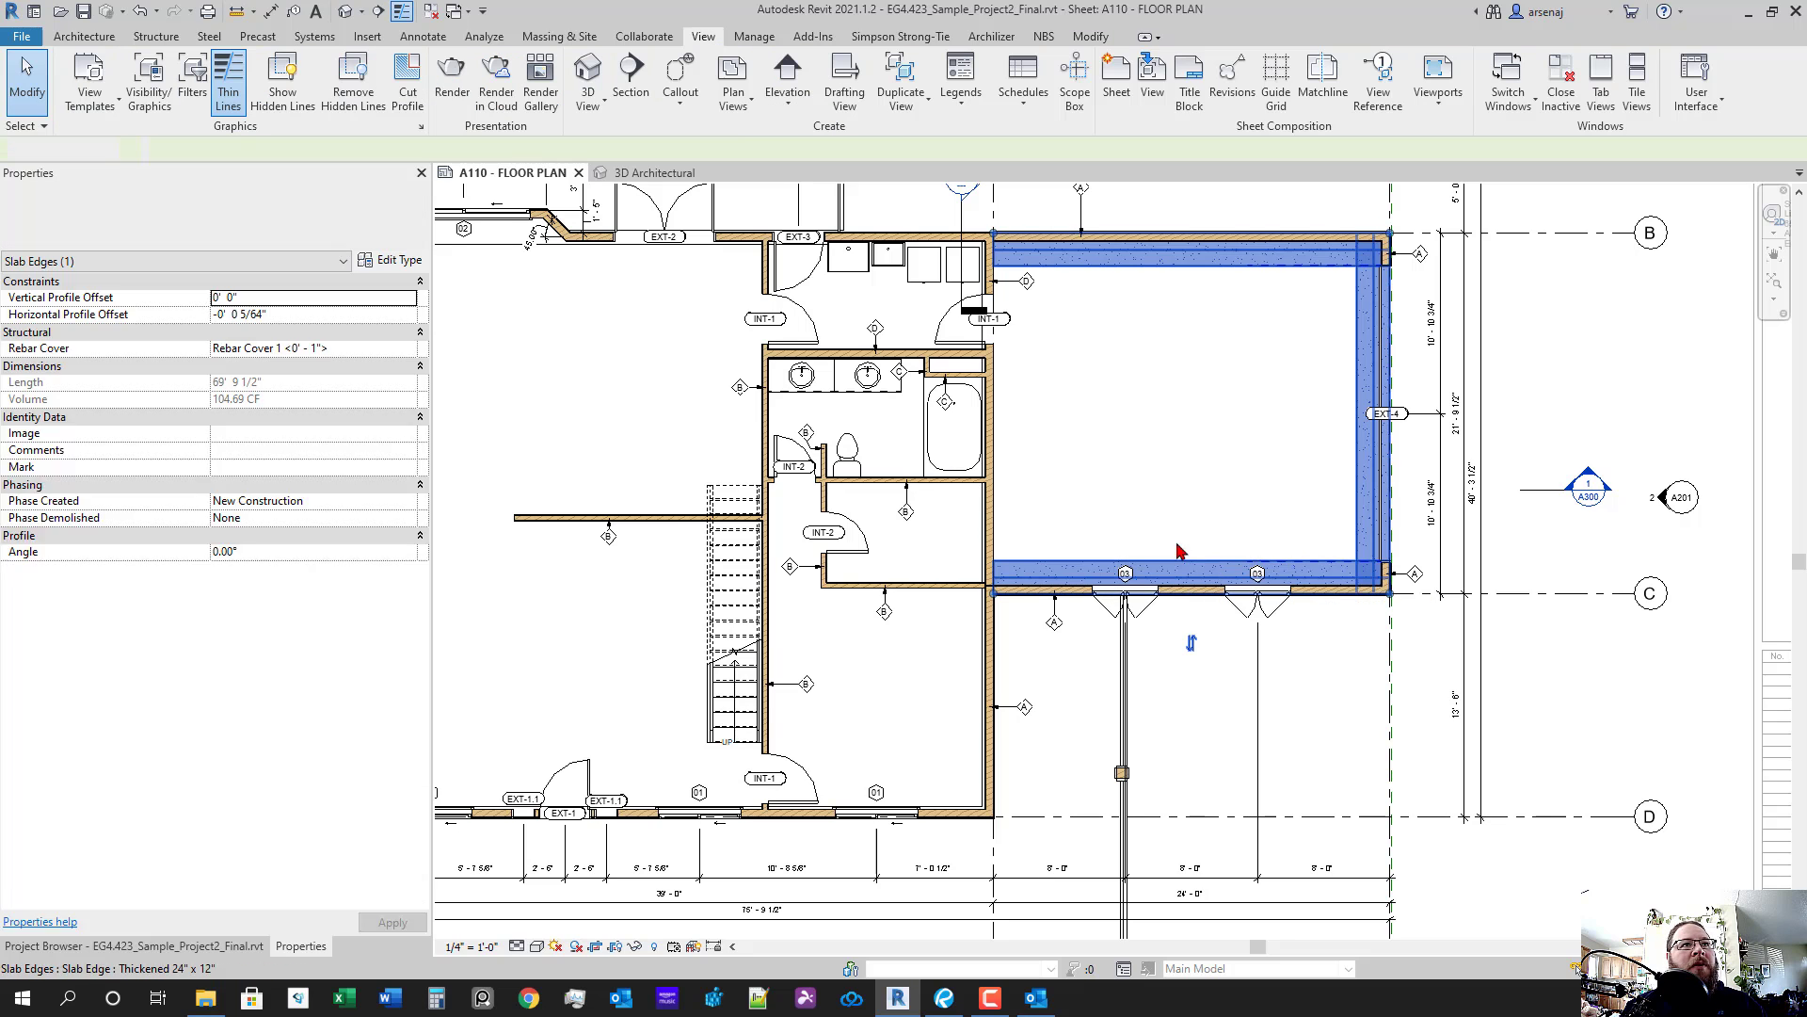
{"action": "left_click_drag", "start_coordinate": [1183, 457], "coordinate": [1215, 517]}
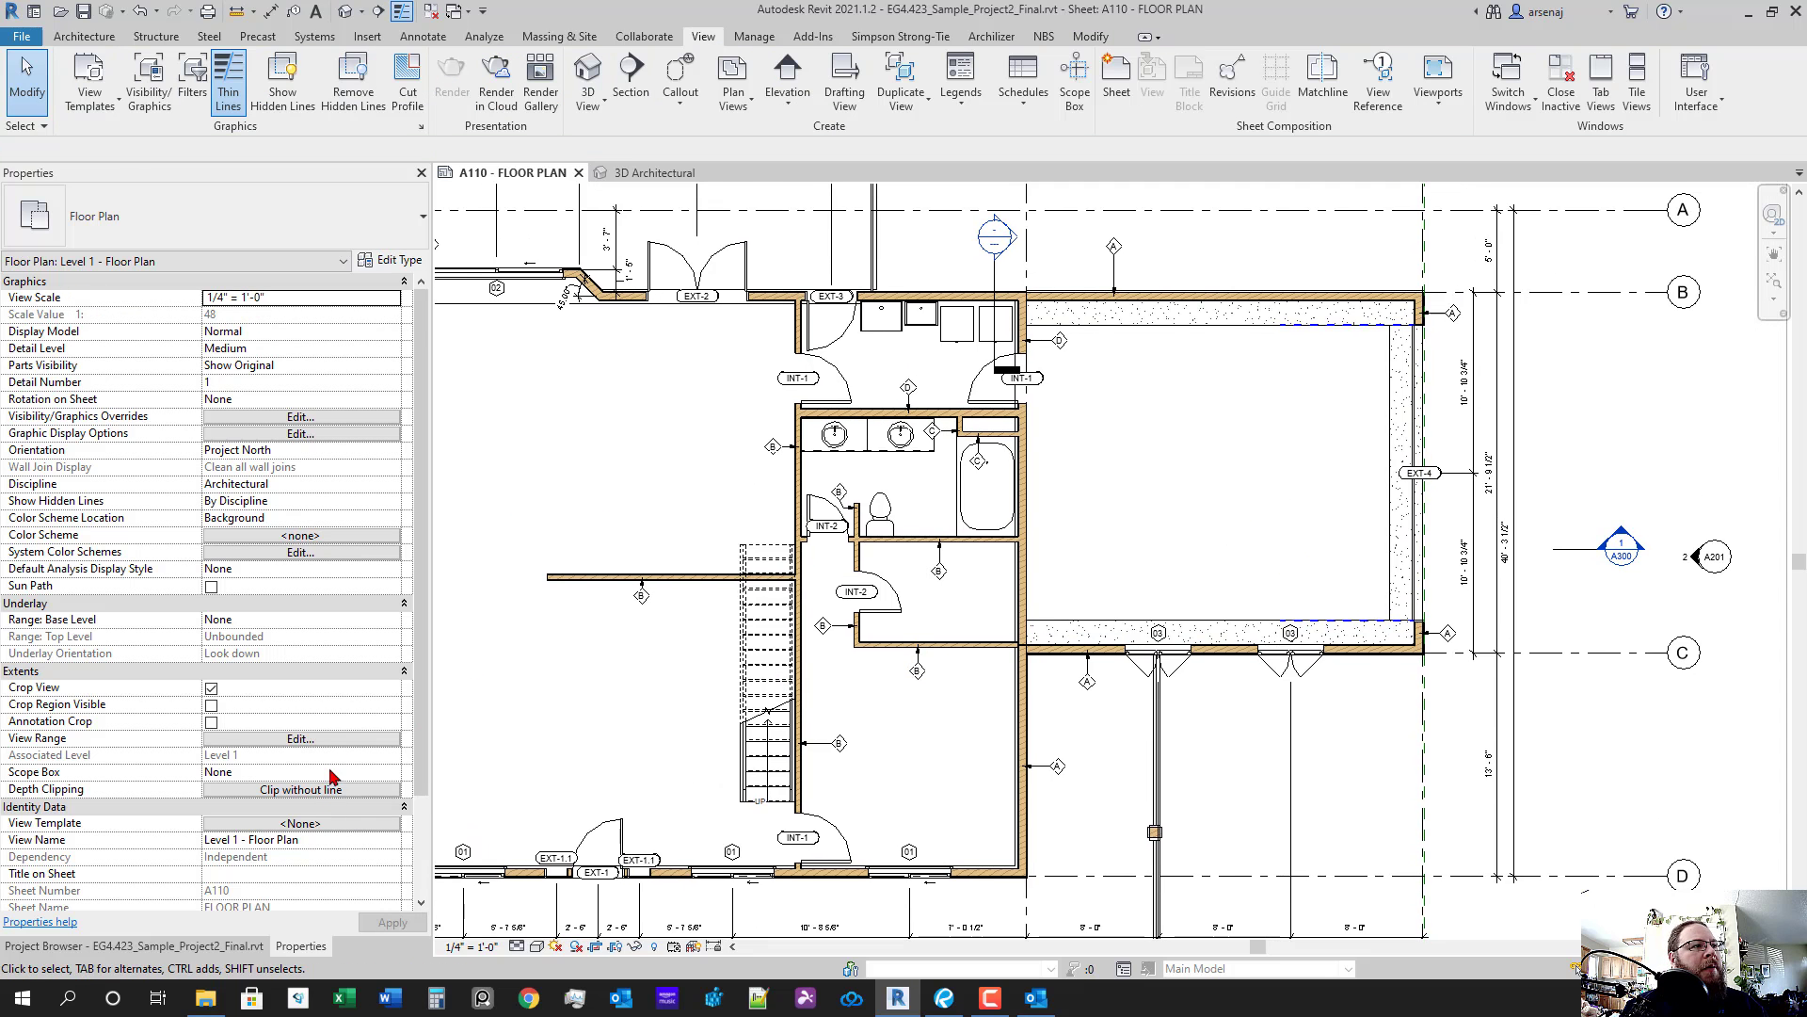
{"action": "left_click", "coordinate": [336, 739]}
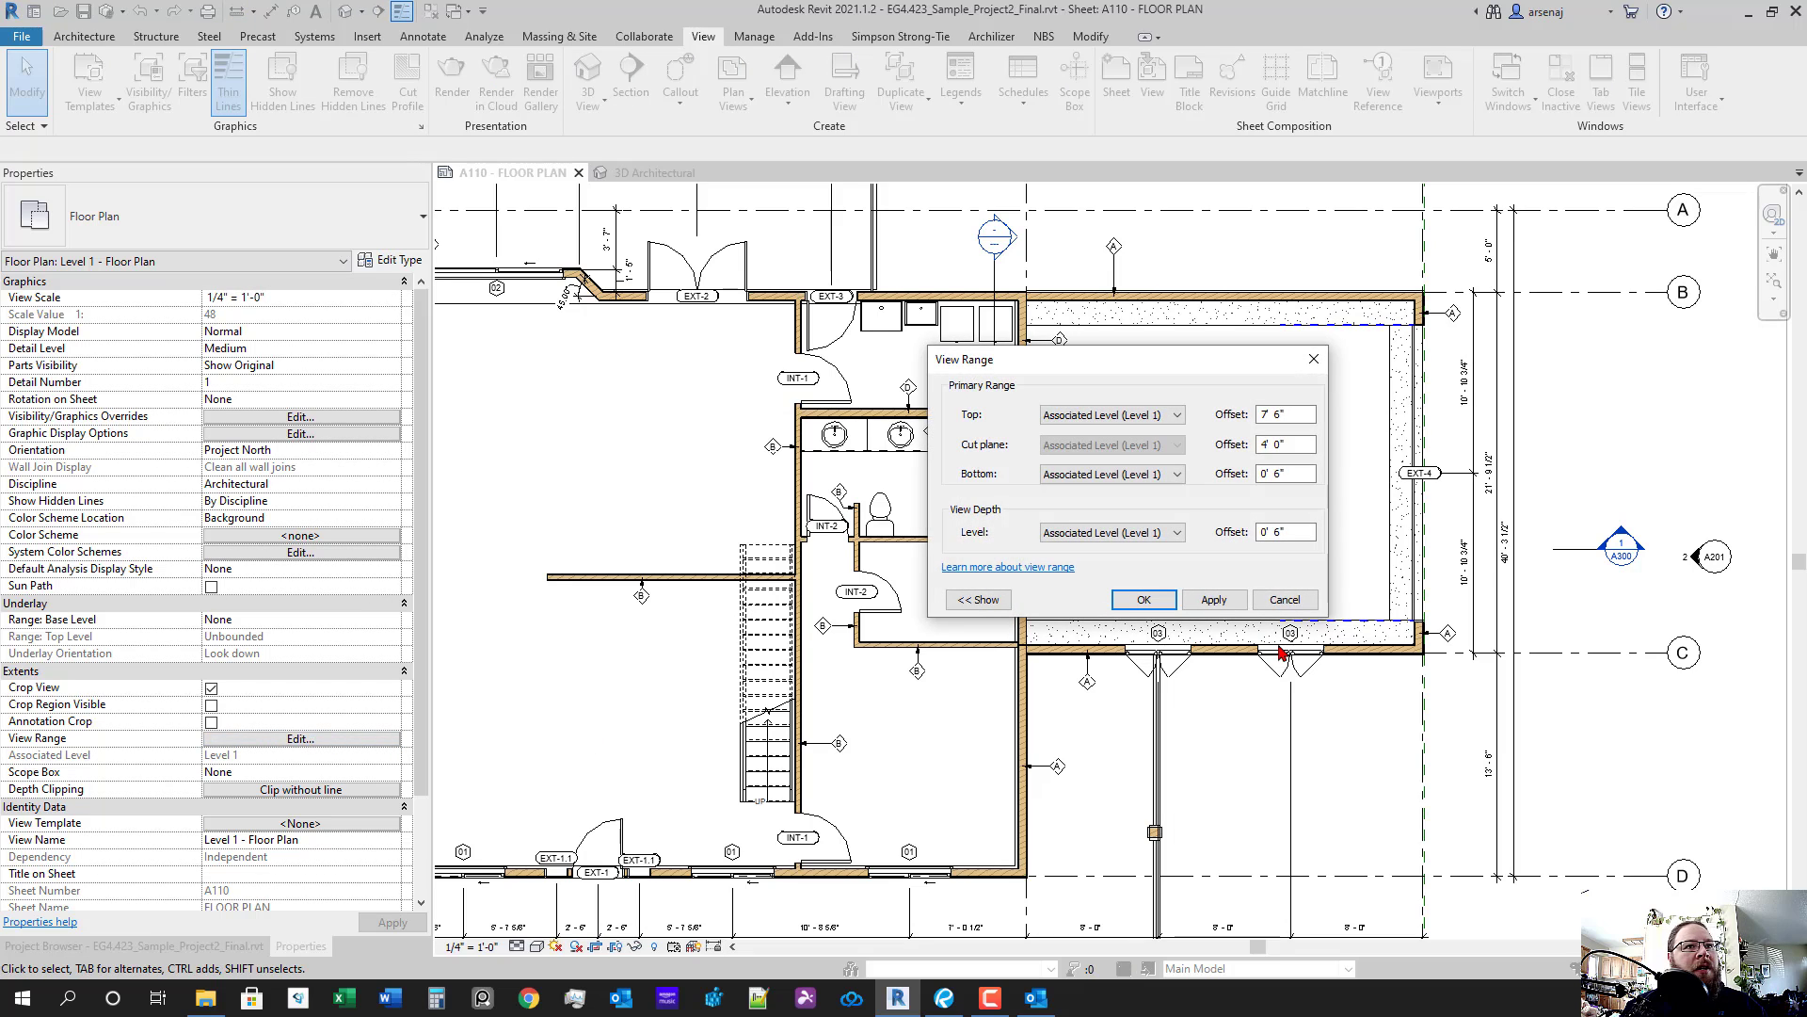
{"action": "key", "text": "Return"}
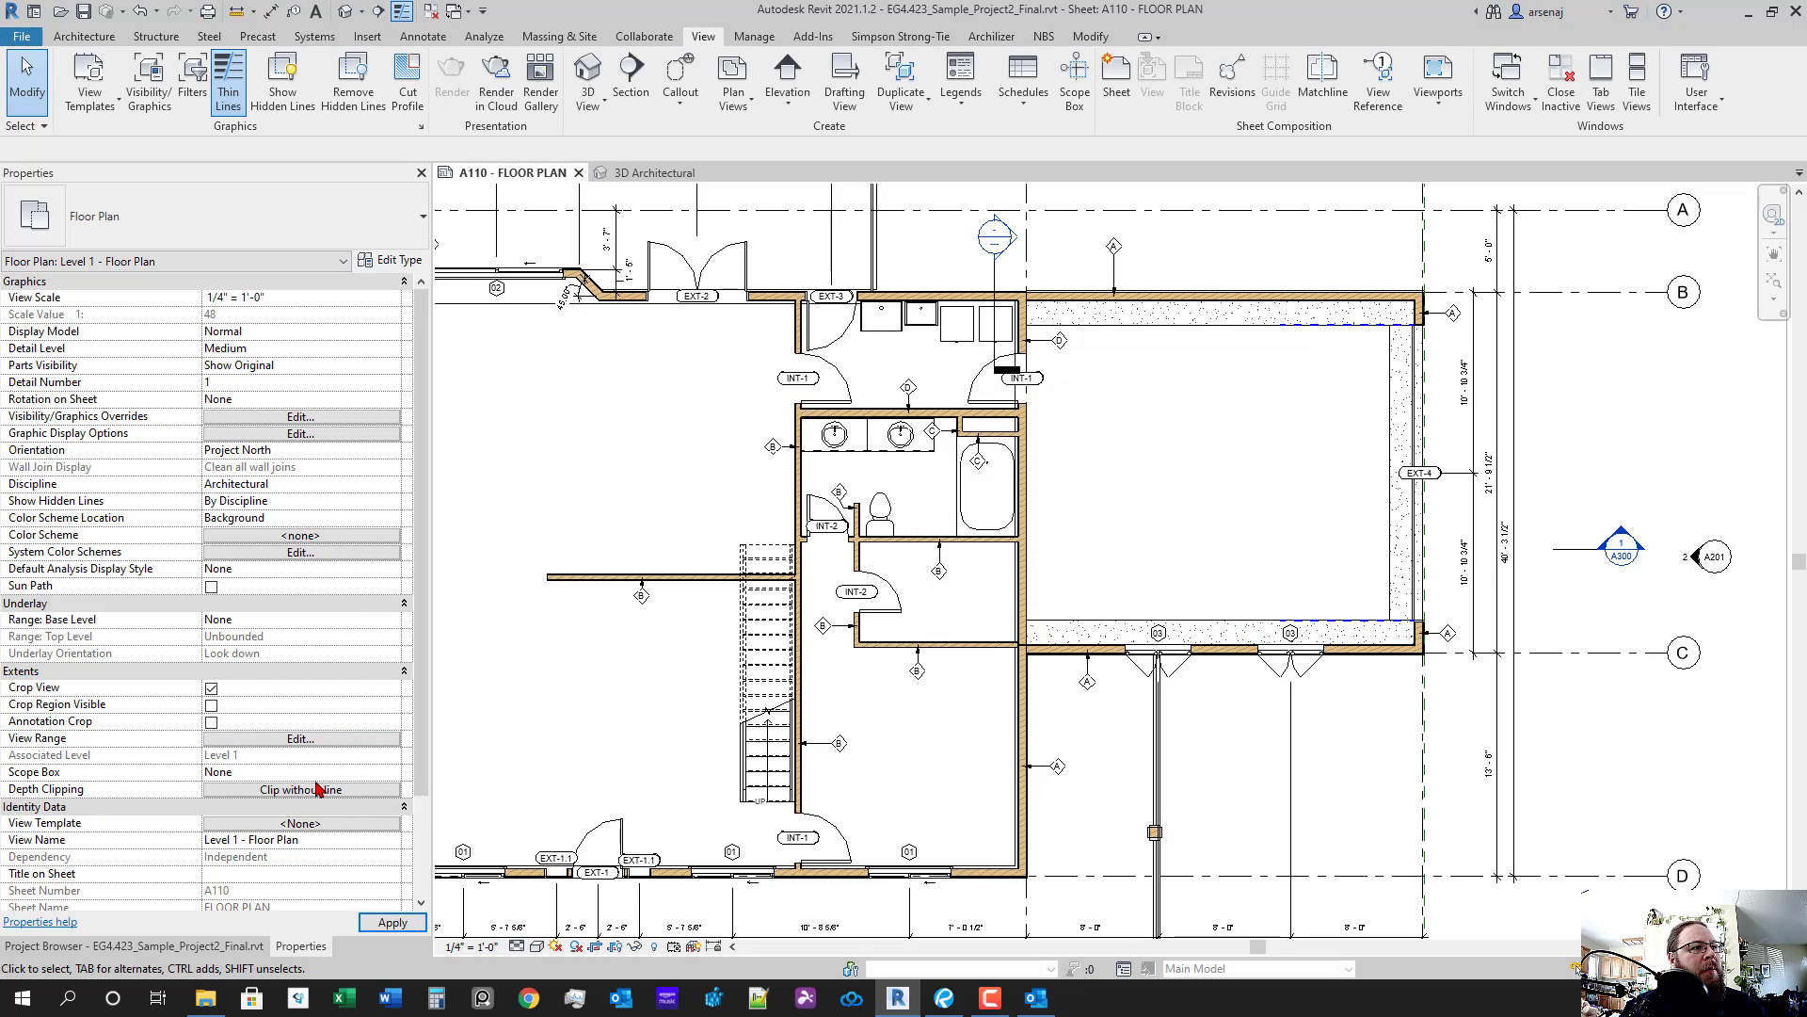
- Set both the bottom and view depth offsets of the floor plan's view range to 1' 0"
{"action": "left_click", "coordinate": [300, 740]}
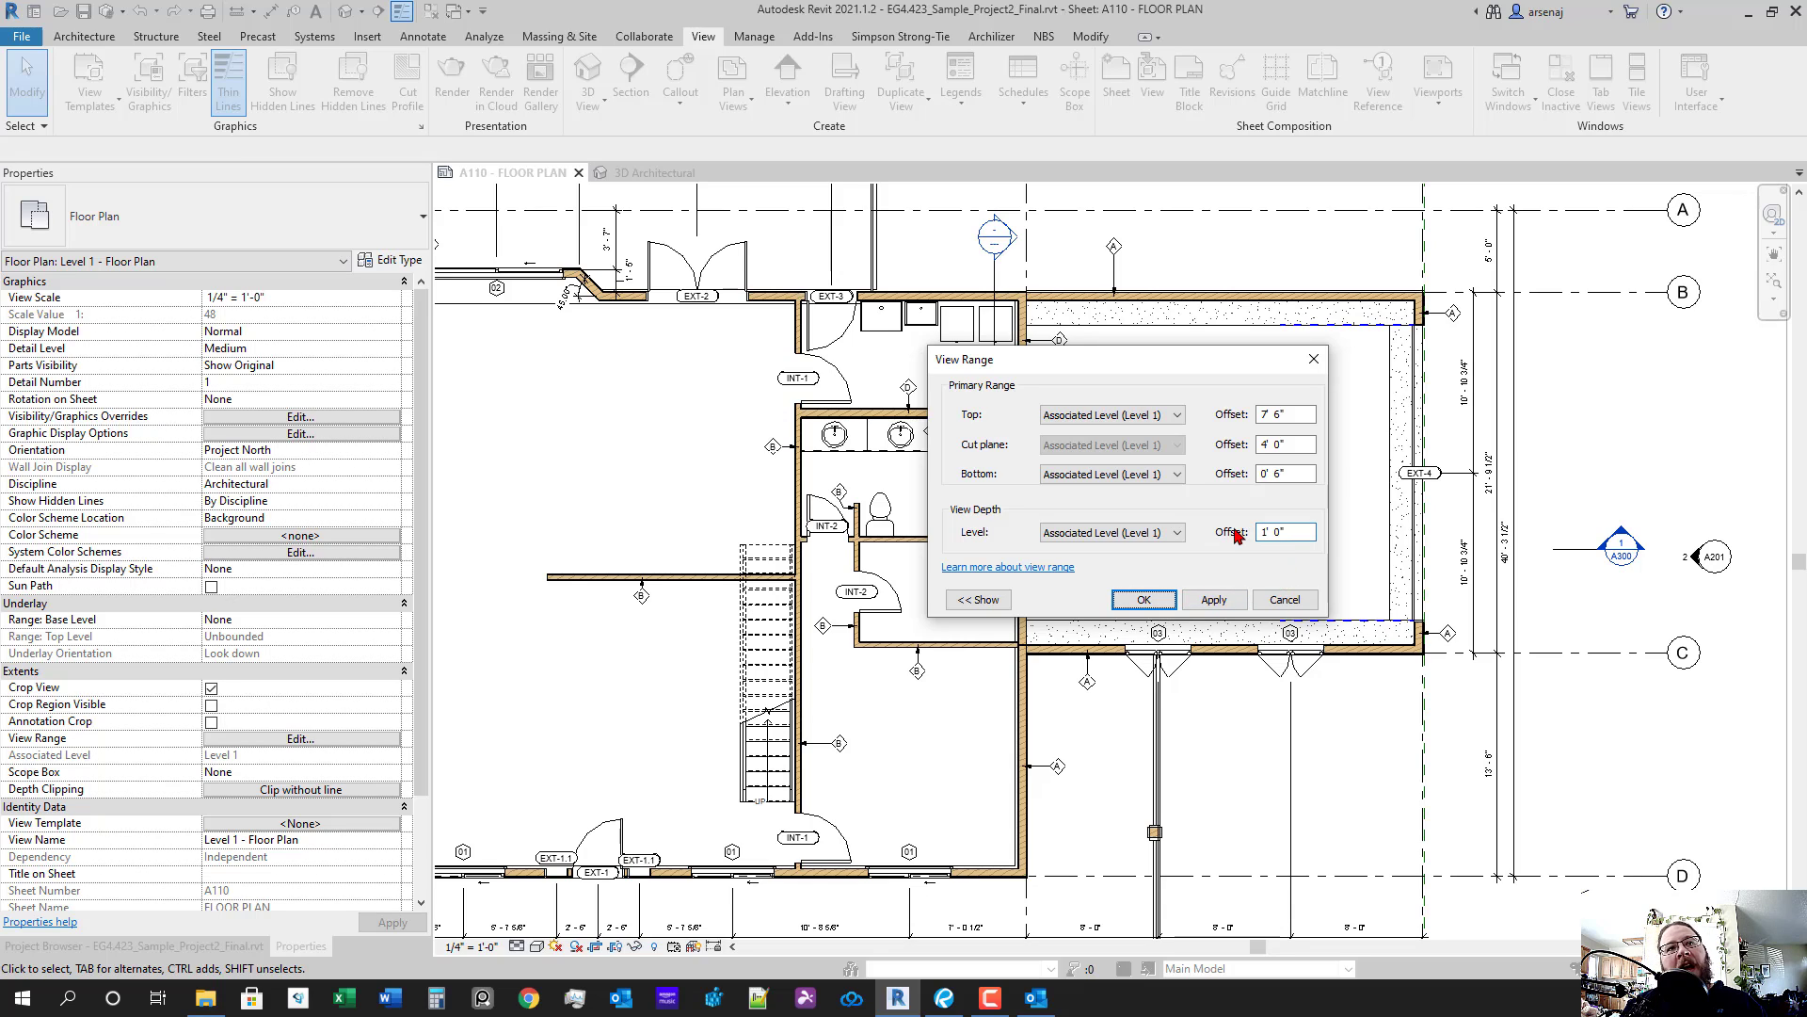
{"action": "left_click_drag", "start_coordinate": [1302, 467], "coordinate": [1259, 463]}
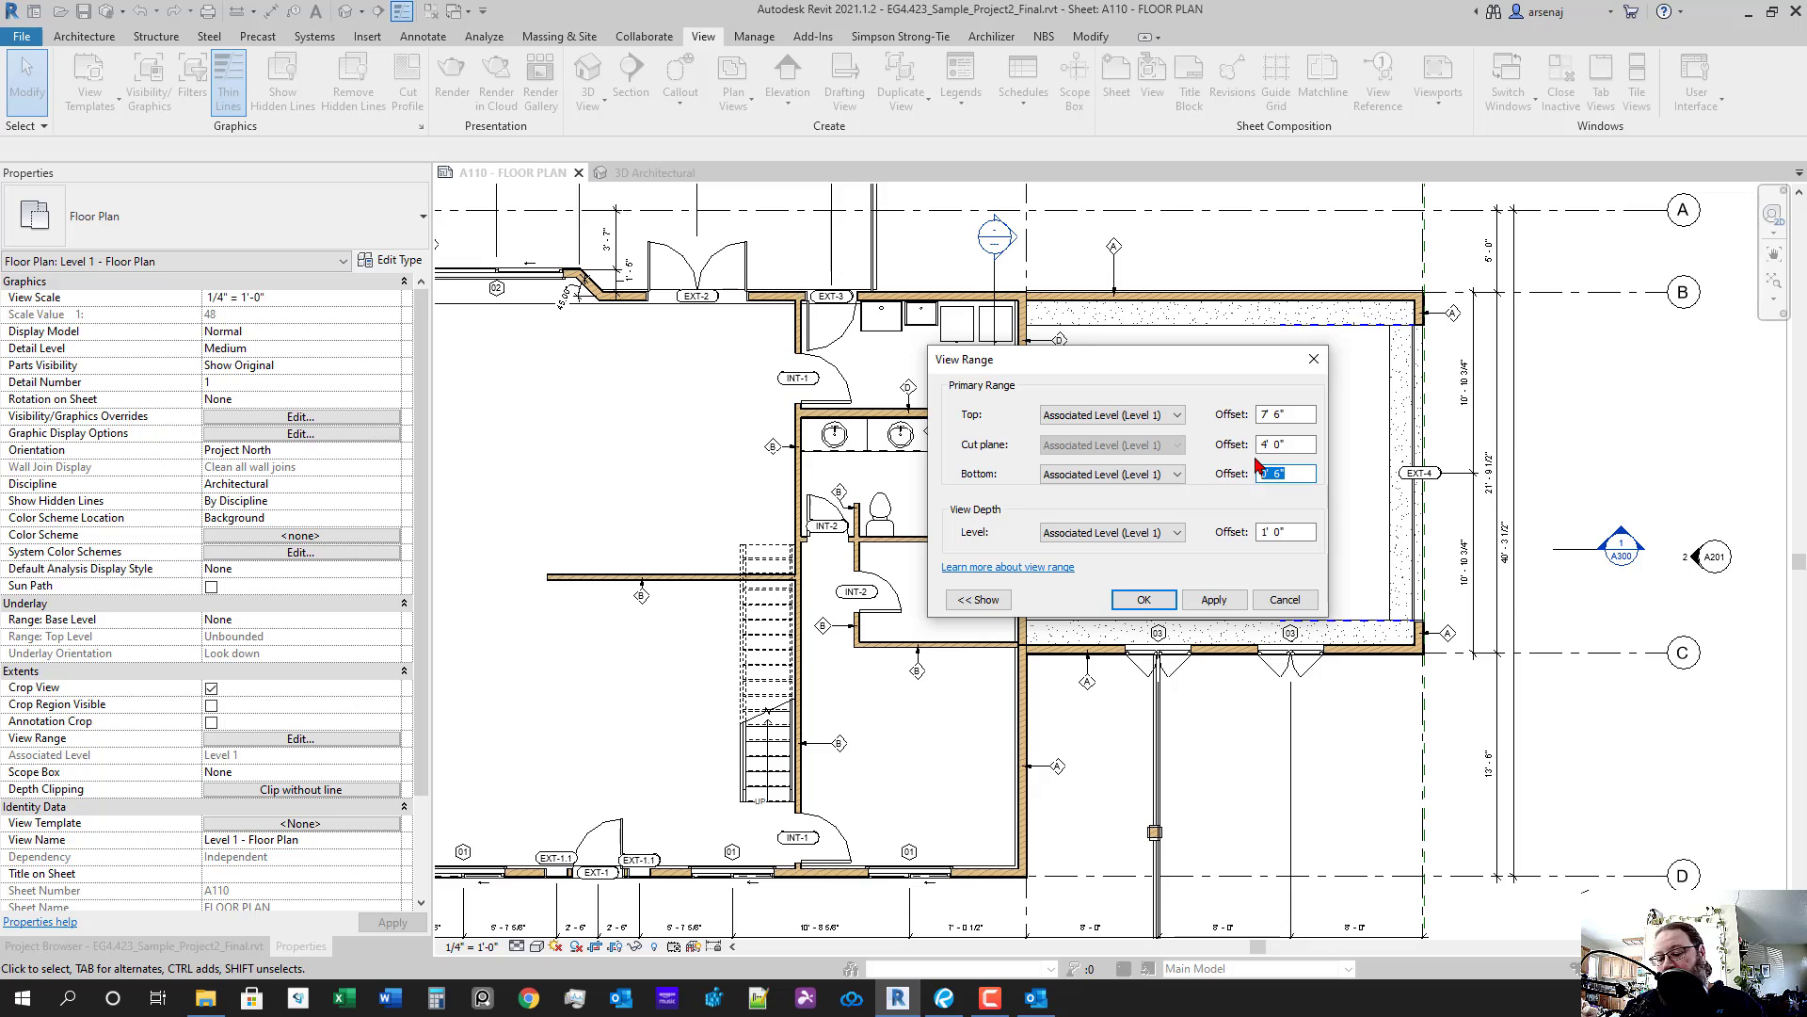
{"action": "key", "text": "Return"}
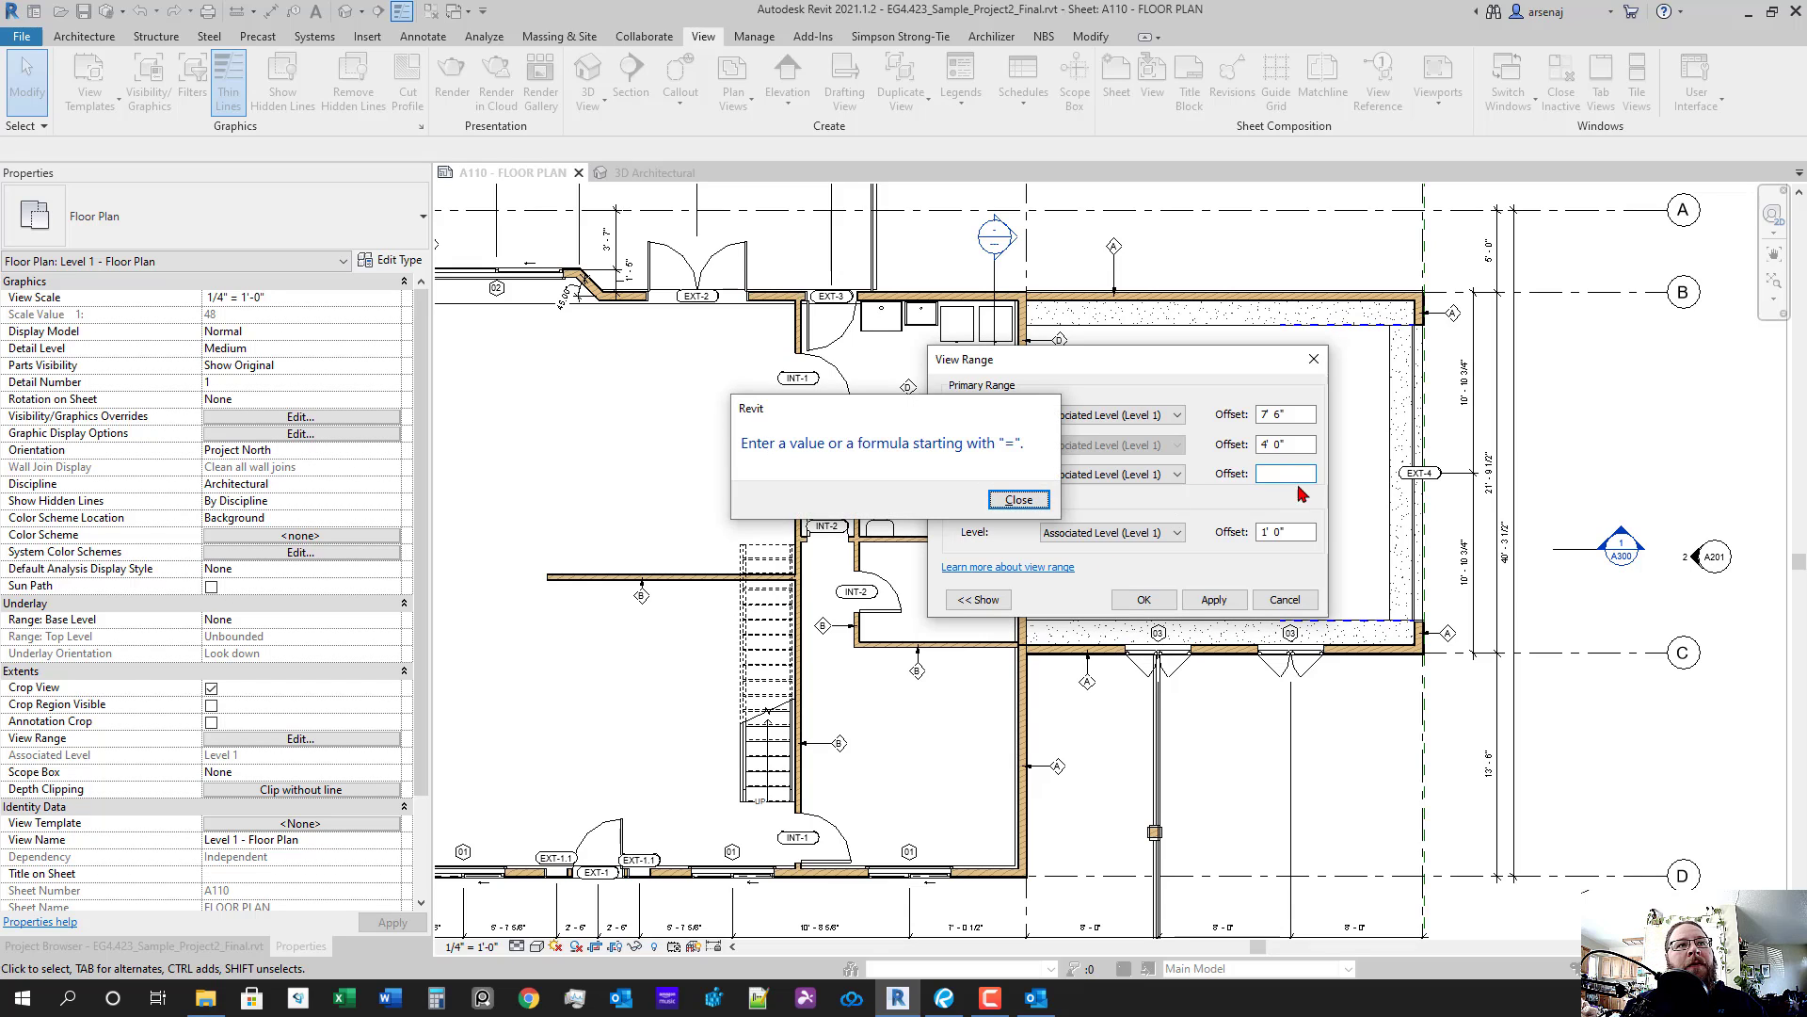
{"action": "key", "text": "Return"}
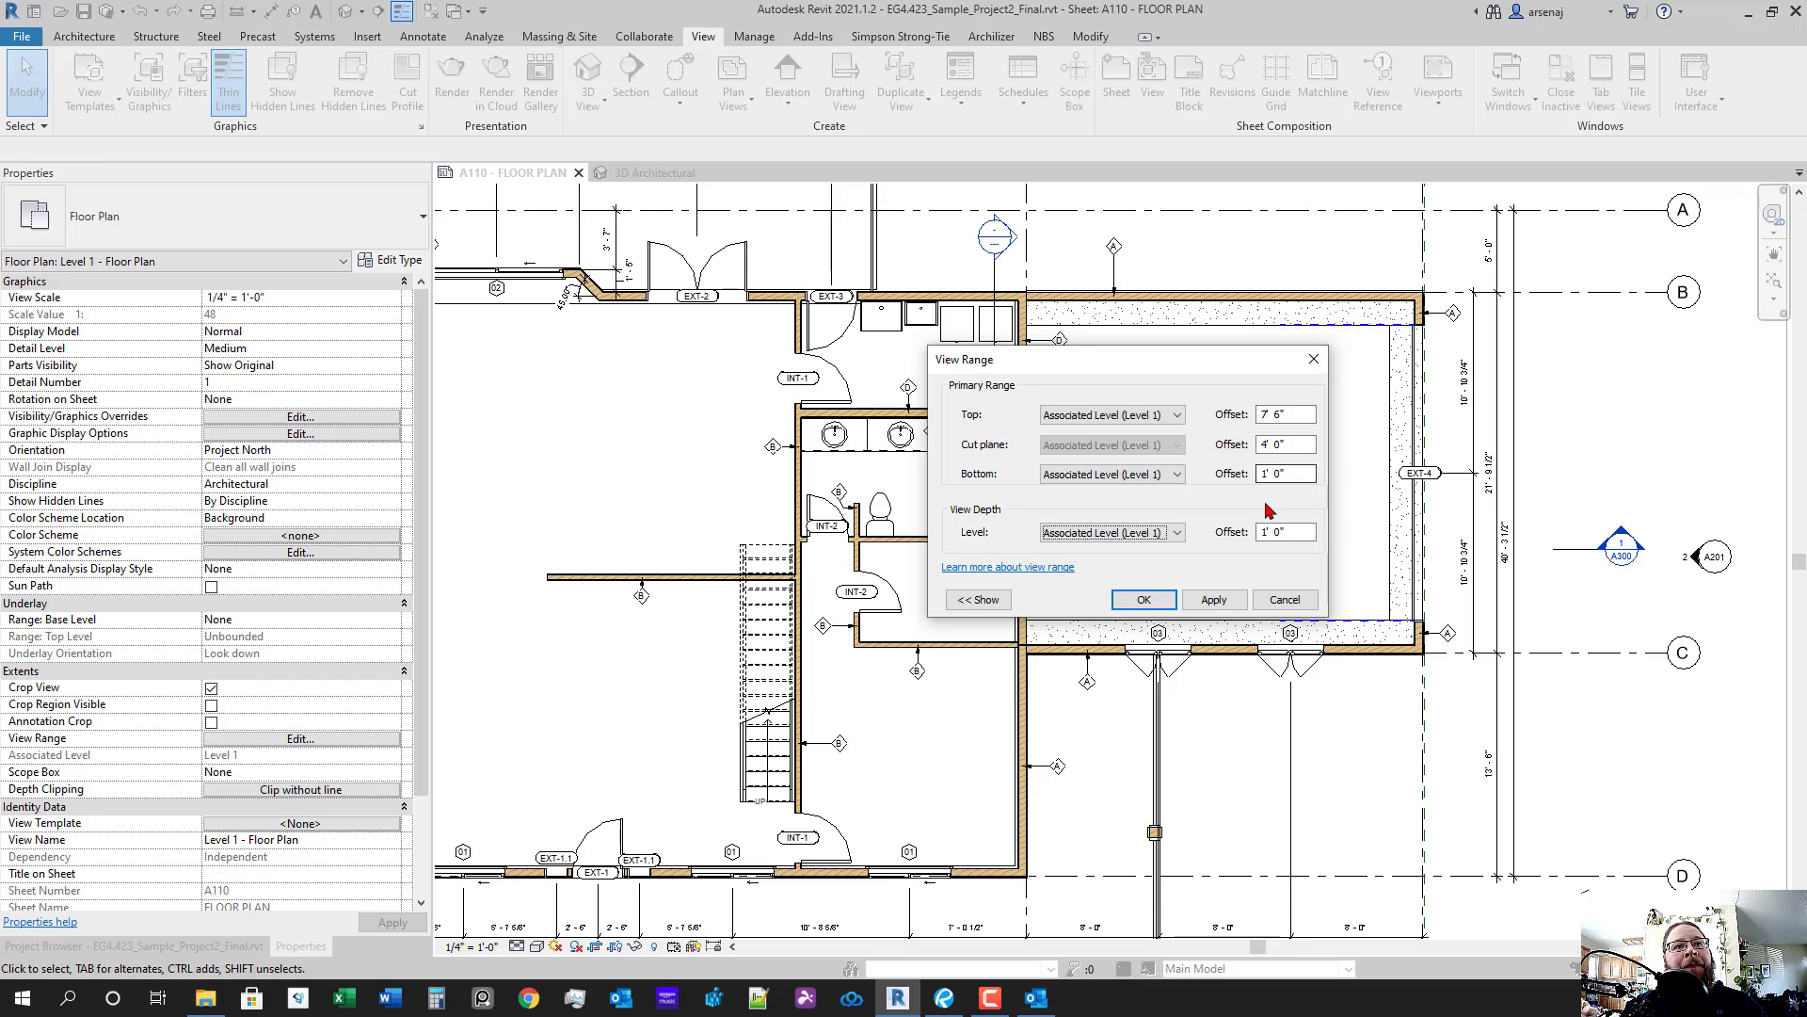
{"action": "left_click", "coordinate": [1199, 607]}
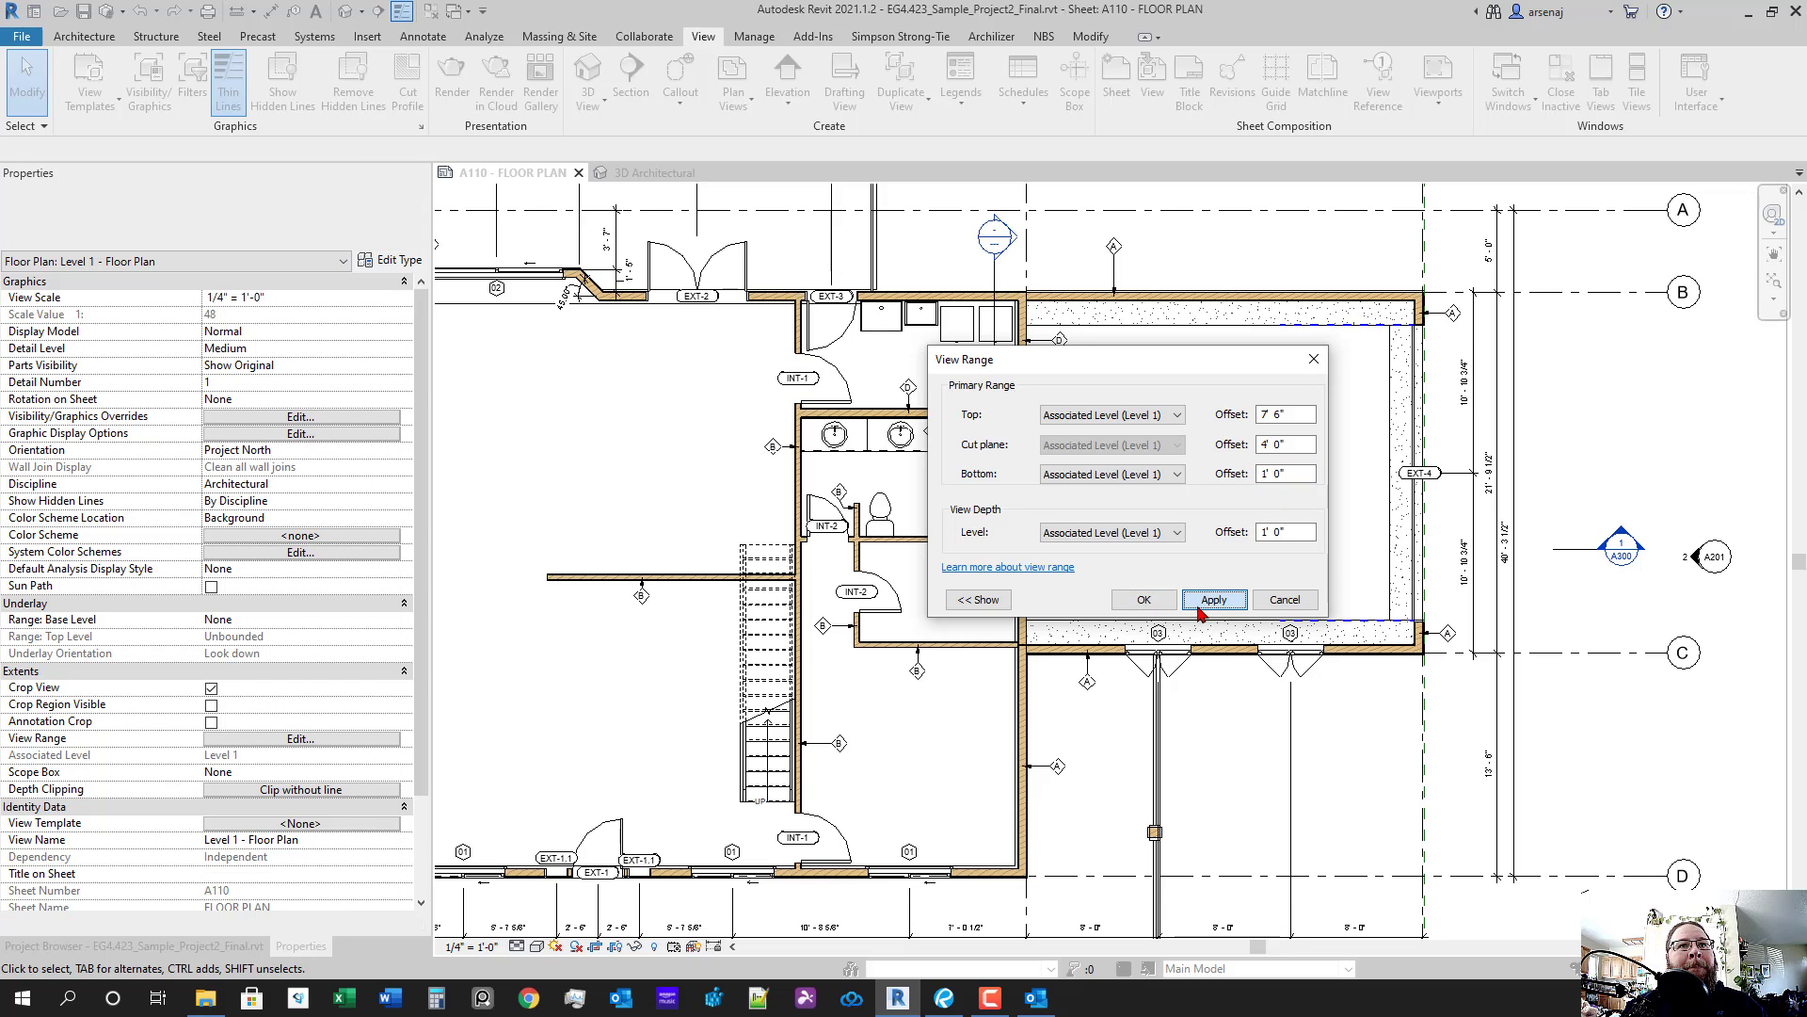
{"action": "left_click", "coordinate": [1138, 602]}
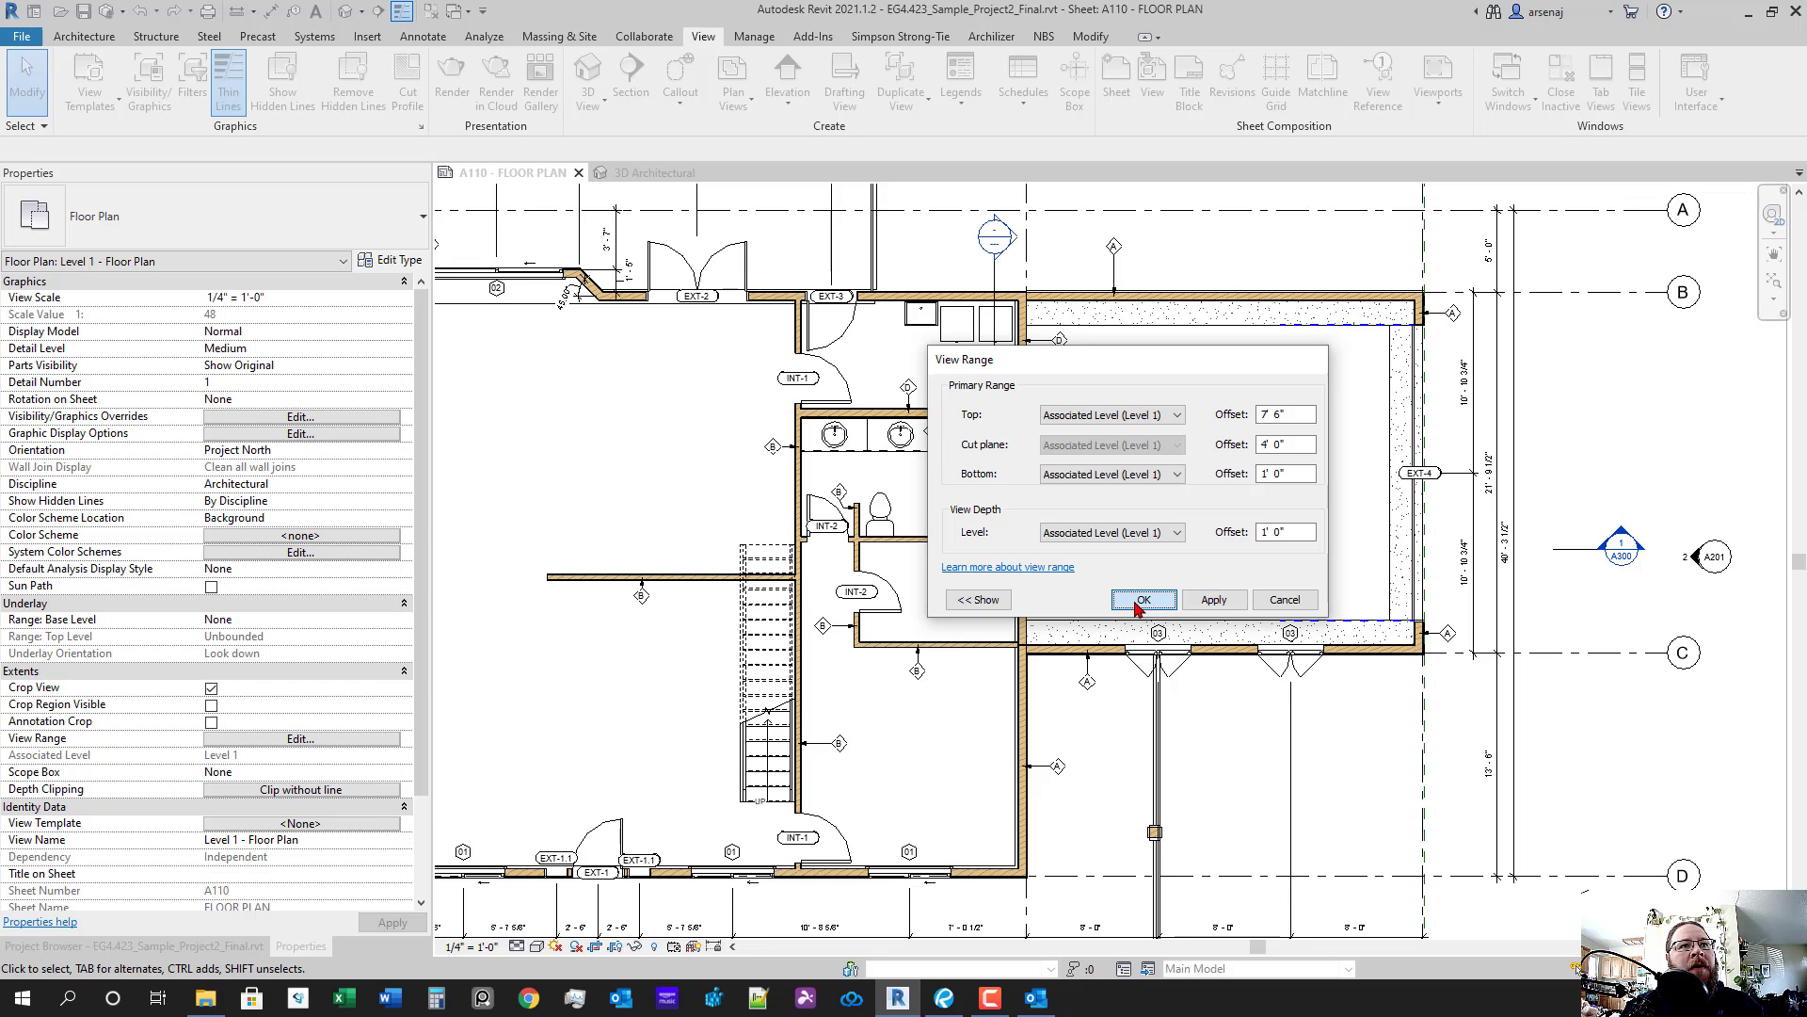
- Check the garage slab edge in plan, then open the east/west building section and examine the garage slab's height relative to Level 1
{"action": "left_click", "coordinate": [1193, 629]}
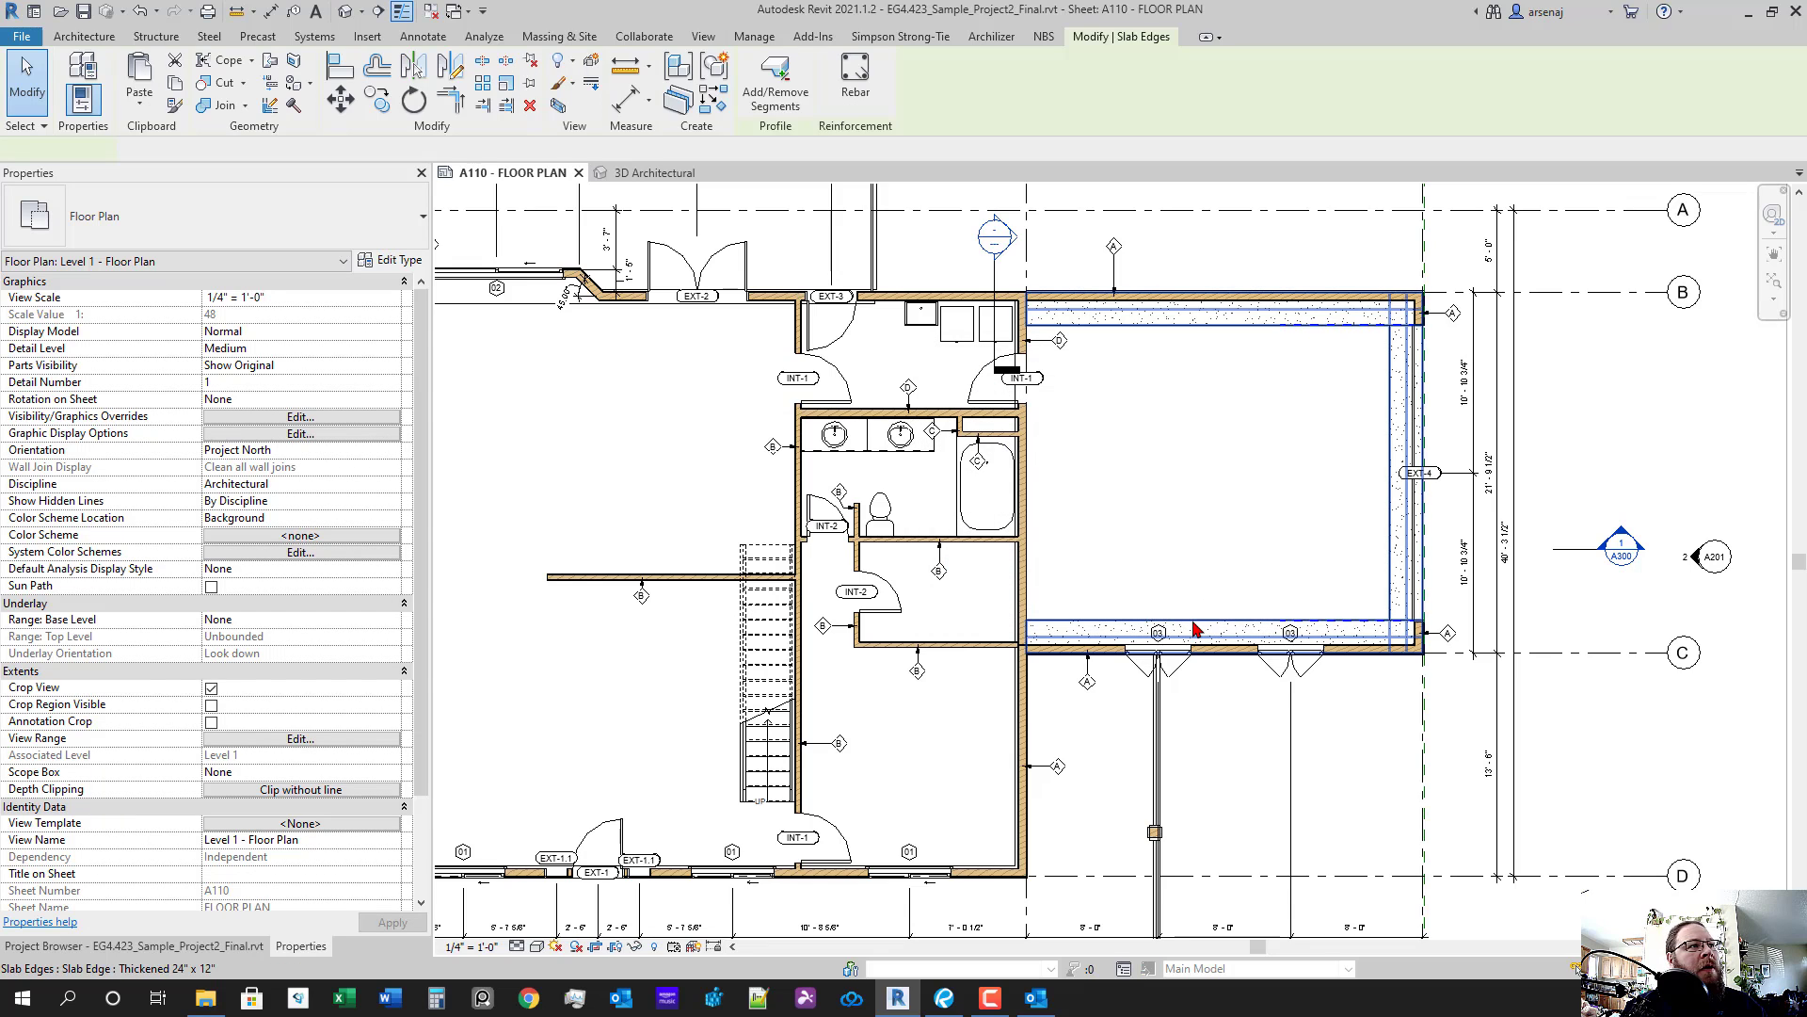
{"action": "key", "text": "Escape"}
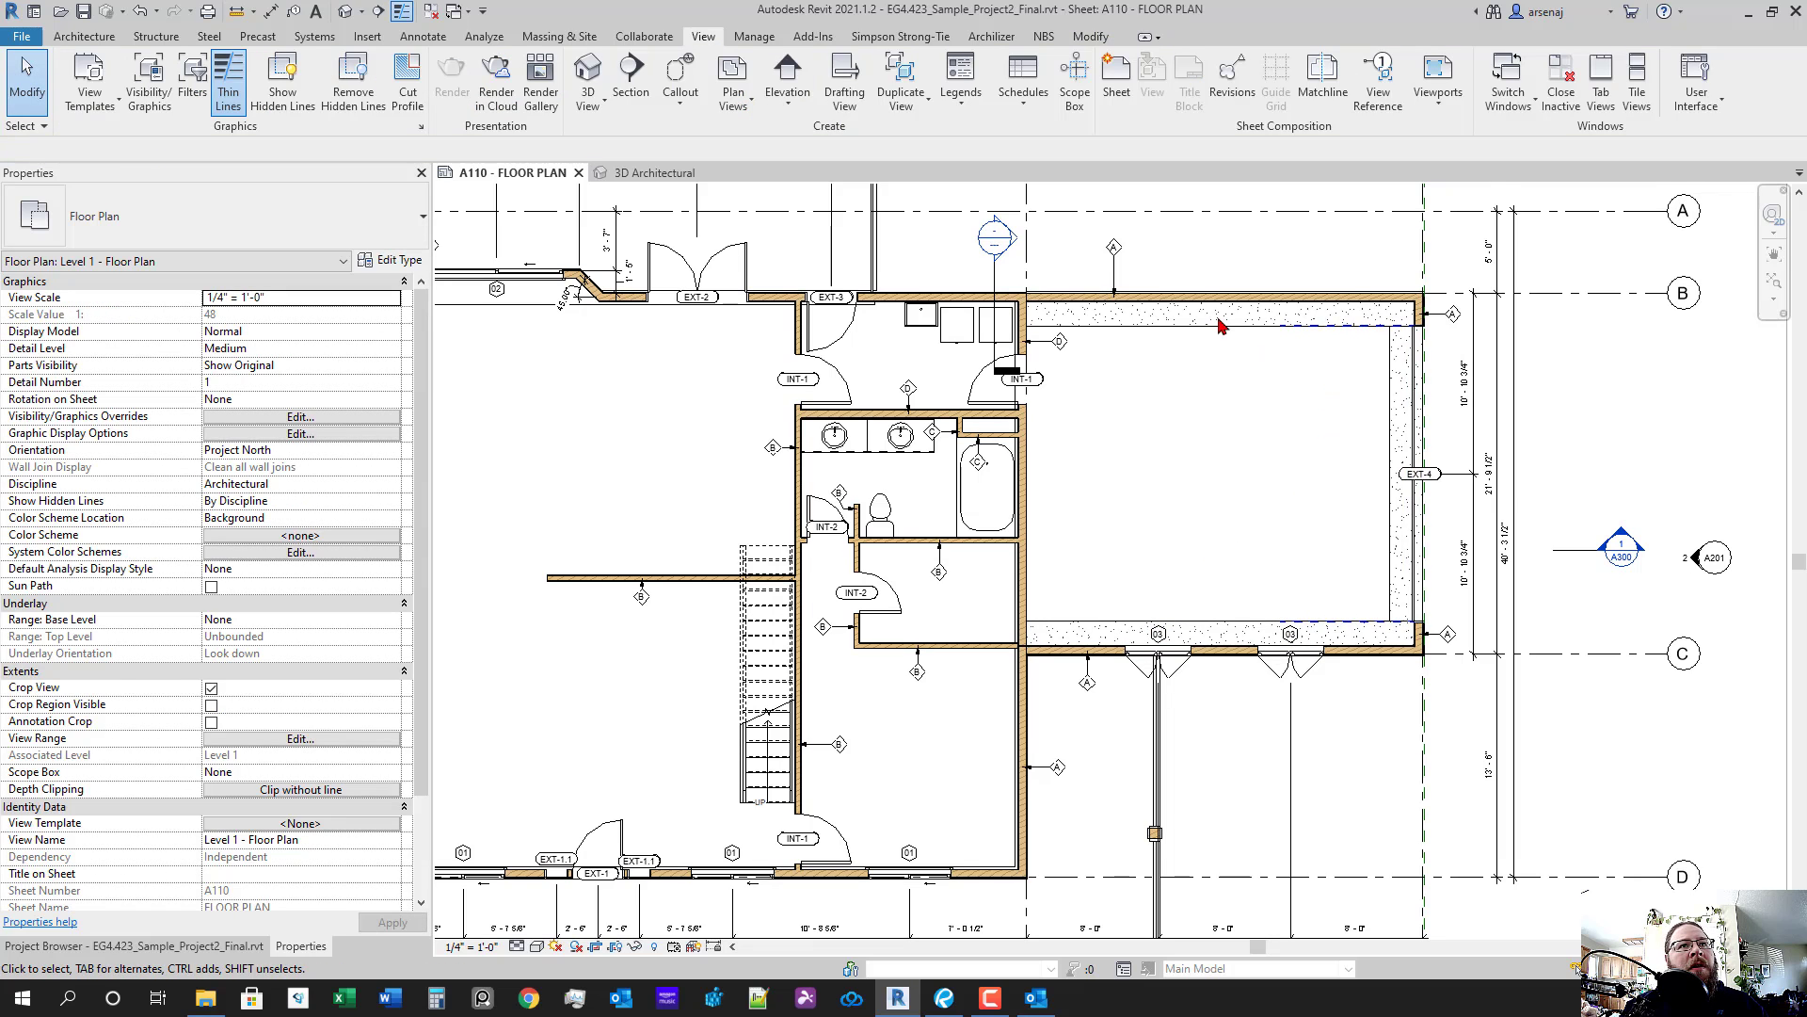
{"action": "left_click", "coordinate": [1220, 324]}
{"action": "right_click", "coordinate": [1571, 552]}
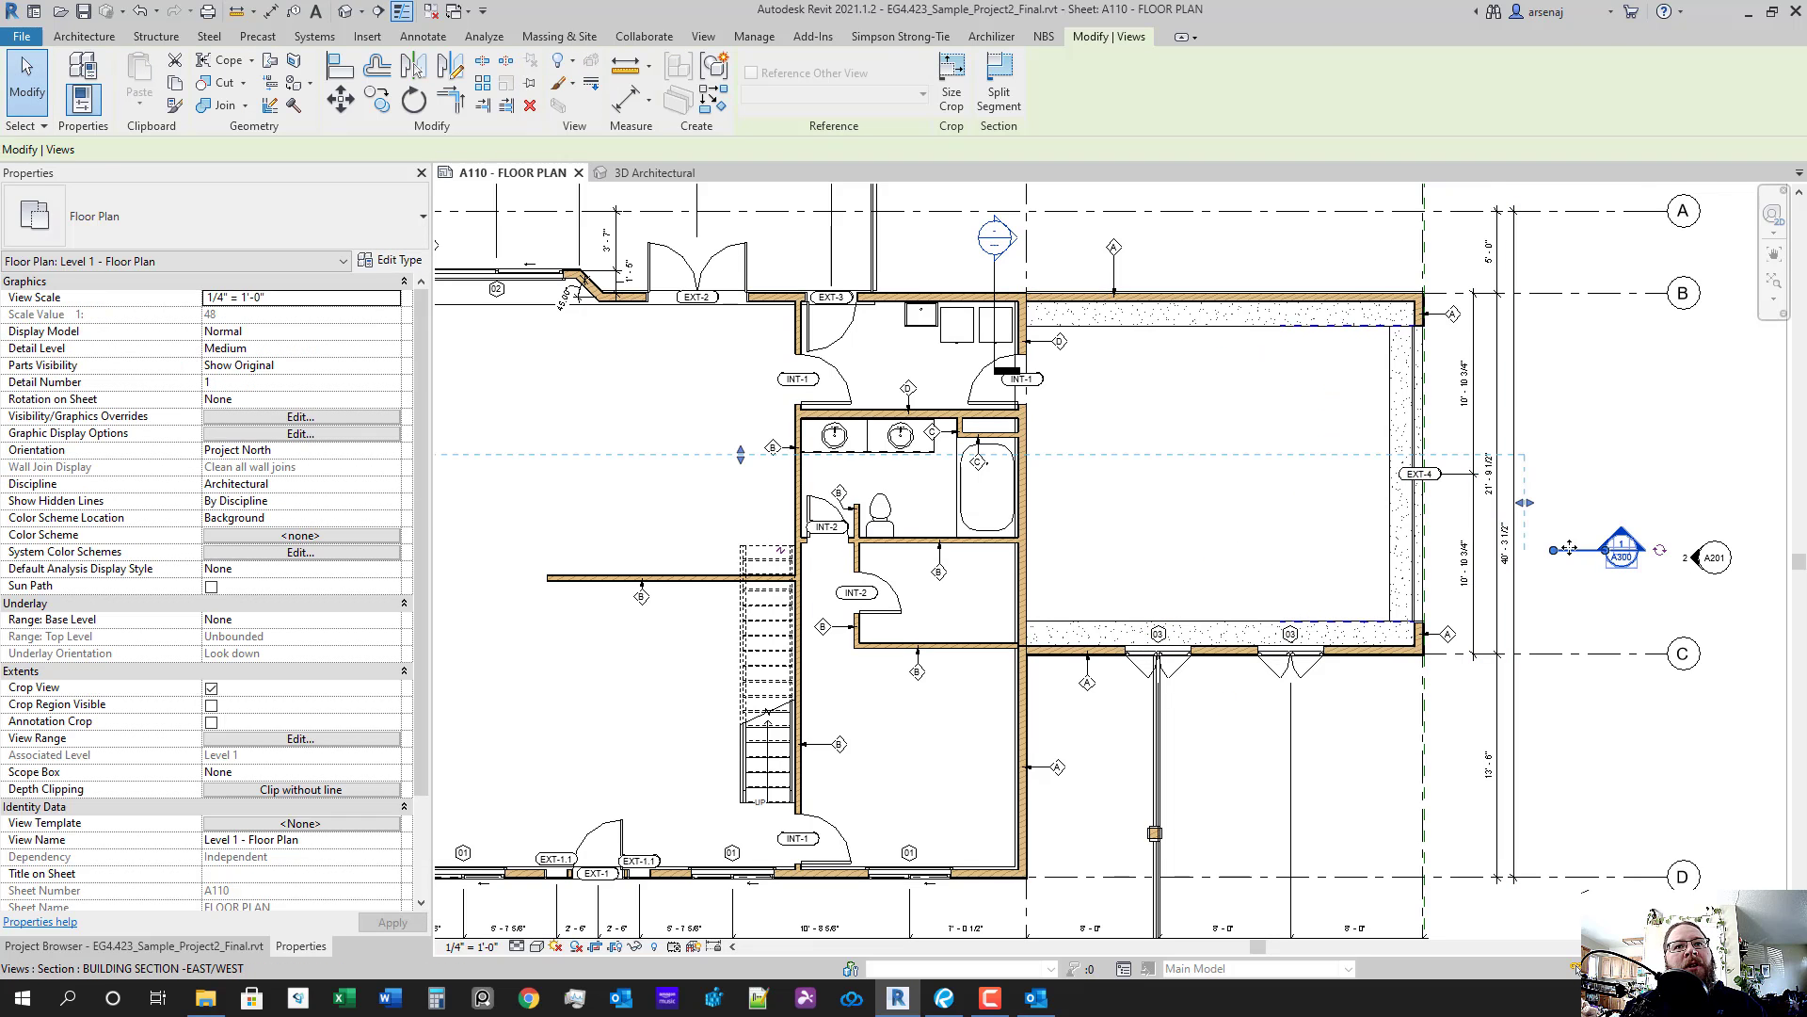
{"action": "left_click", "coordinate": [1605, 564]}
{"action": "double_click", "coordinate": [1607, 567]}
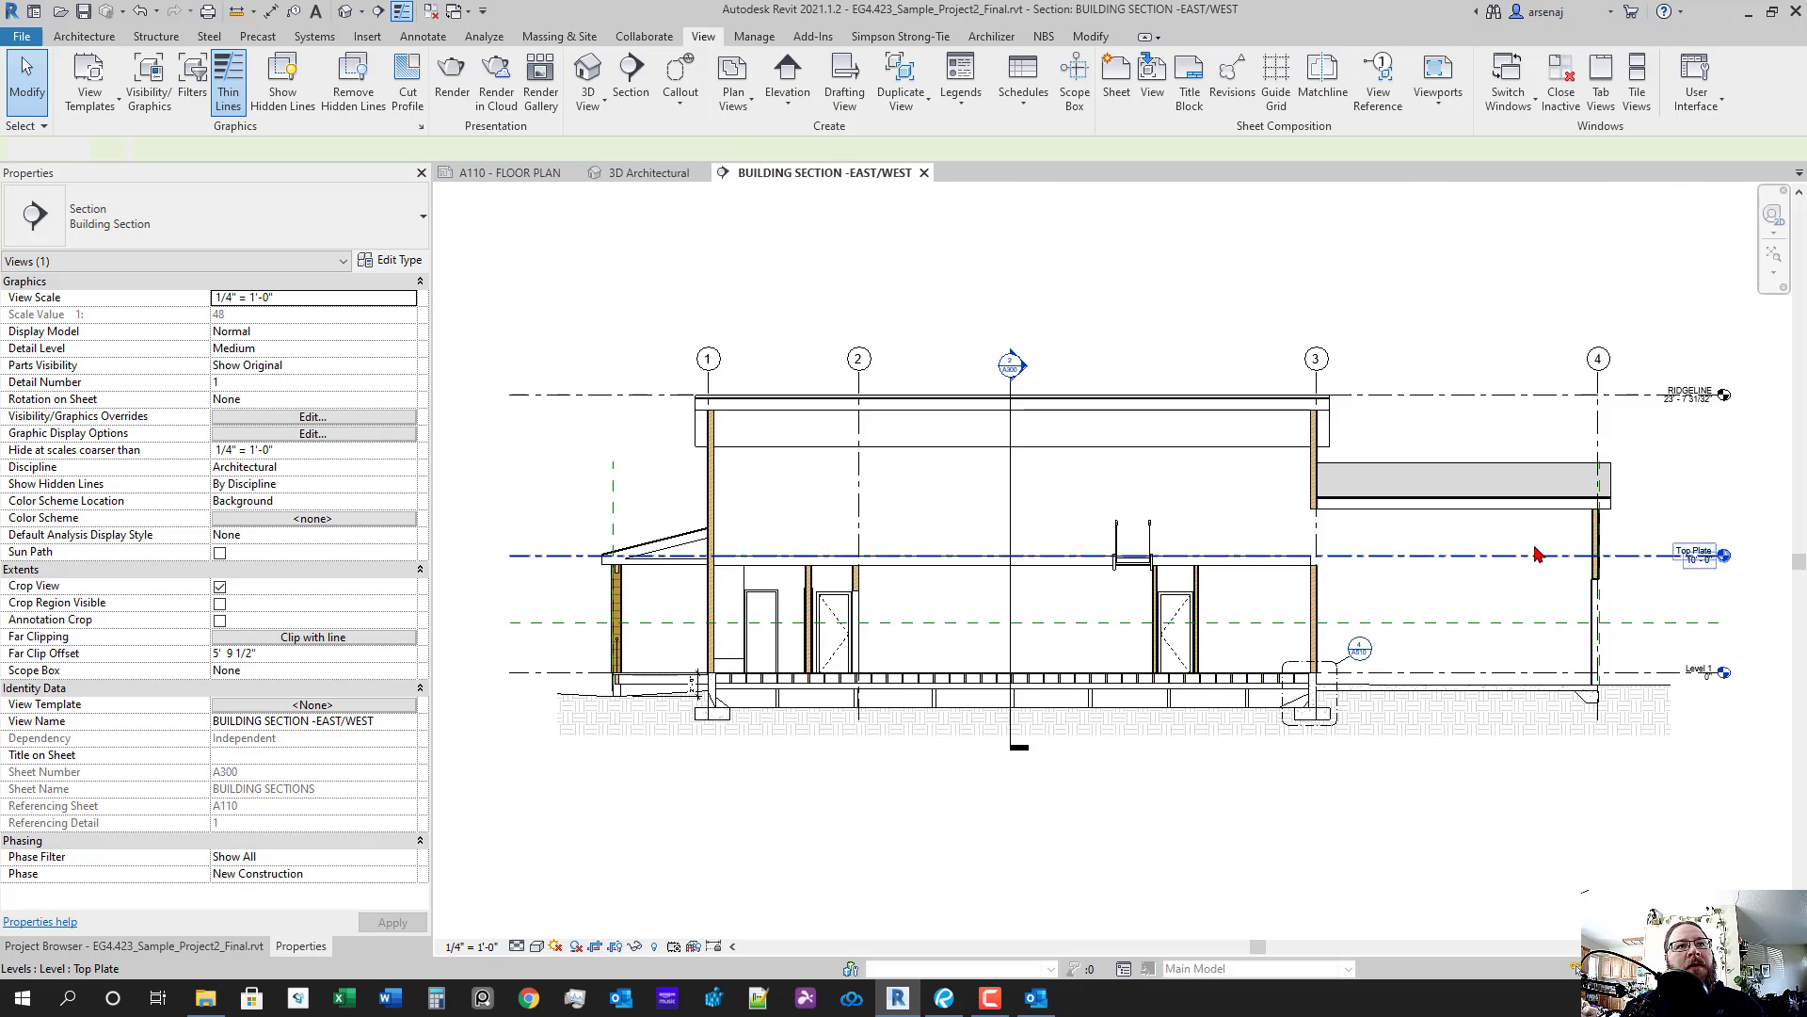
{"action": "scroll", "coordinate": [1531, 718], "scroll_direction": "up", "scroll_amount": 4}
{"action": "left_click_drag", "start_coordinate": [1333, 692], "coordinate": [1315, 686]}
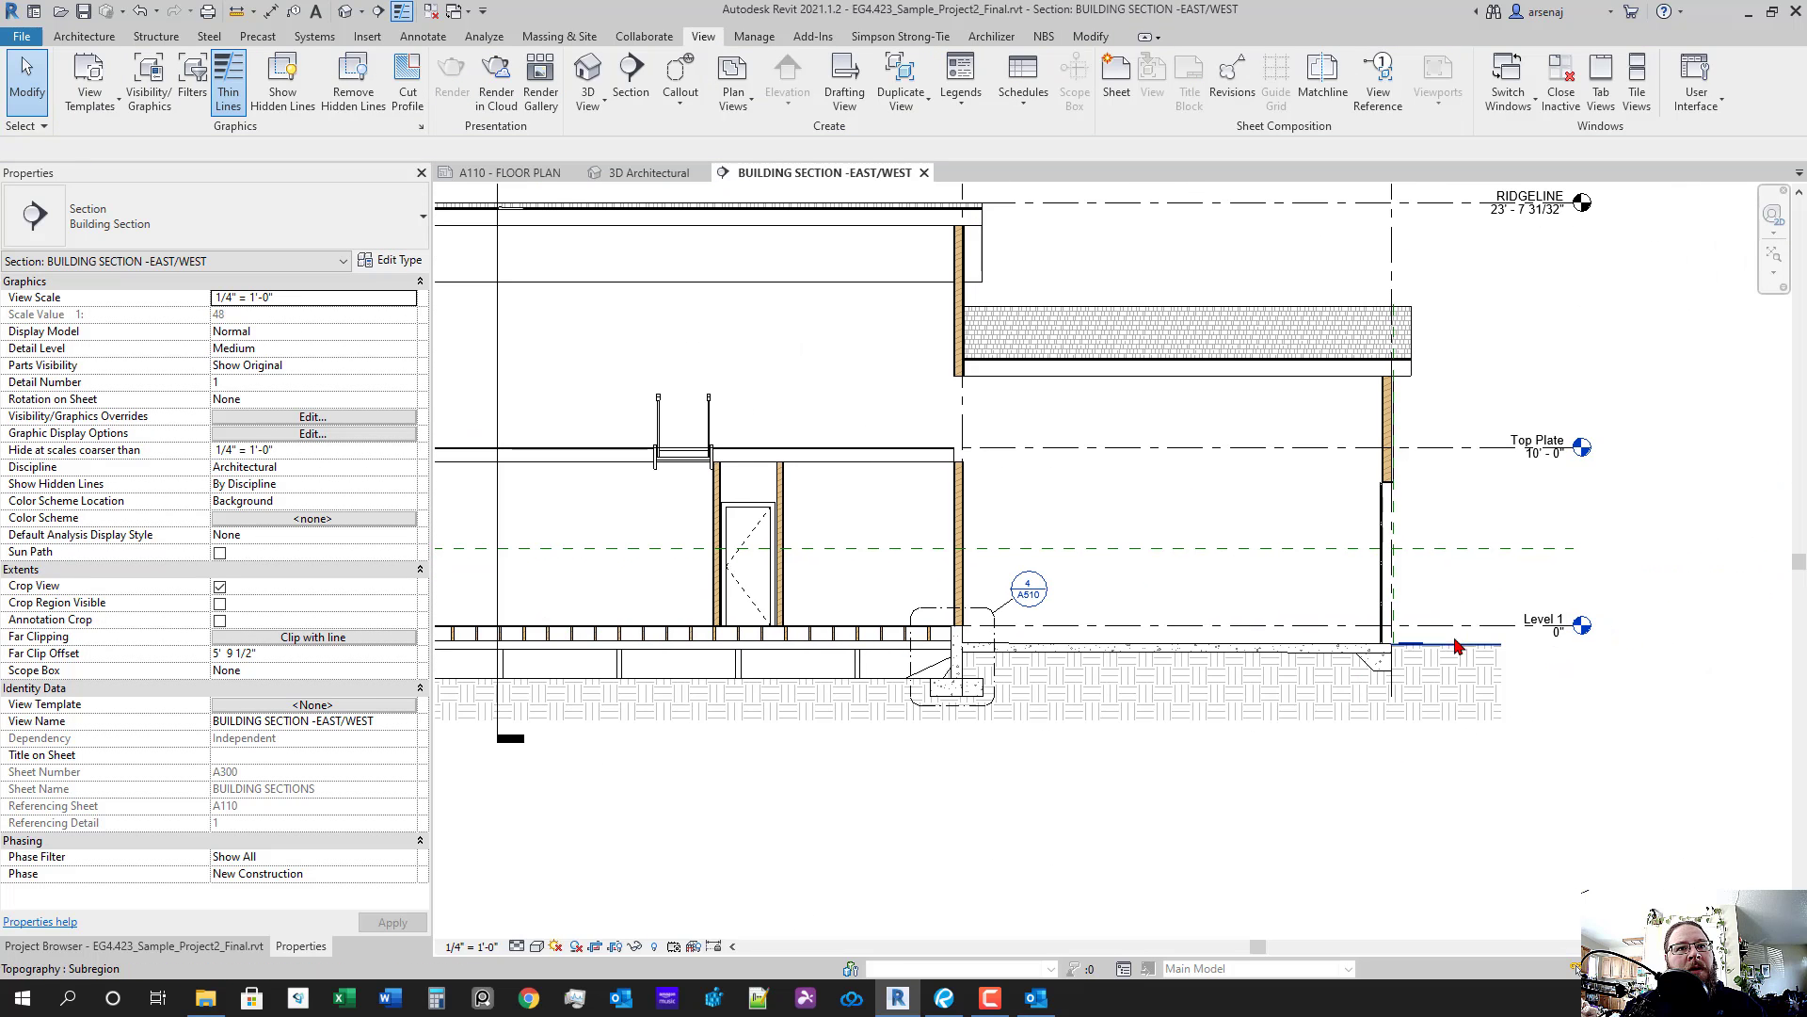
{"action": "left_click_drag", "start_coordinate": [1156, 806], "coordinate": [1367, 797]}
{"action": "scroll", "coordinate": [1209, 683], "scroll_direction": "up", "scroll_amount": 1}
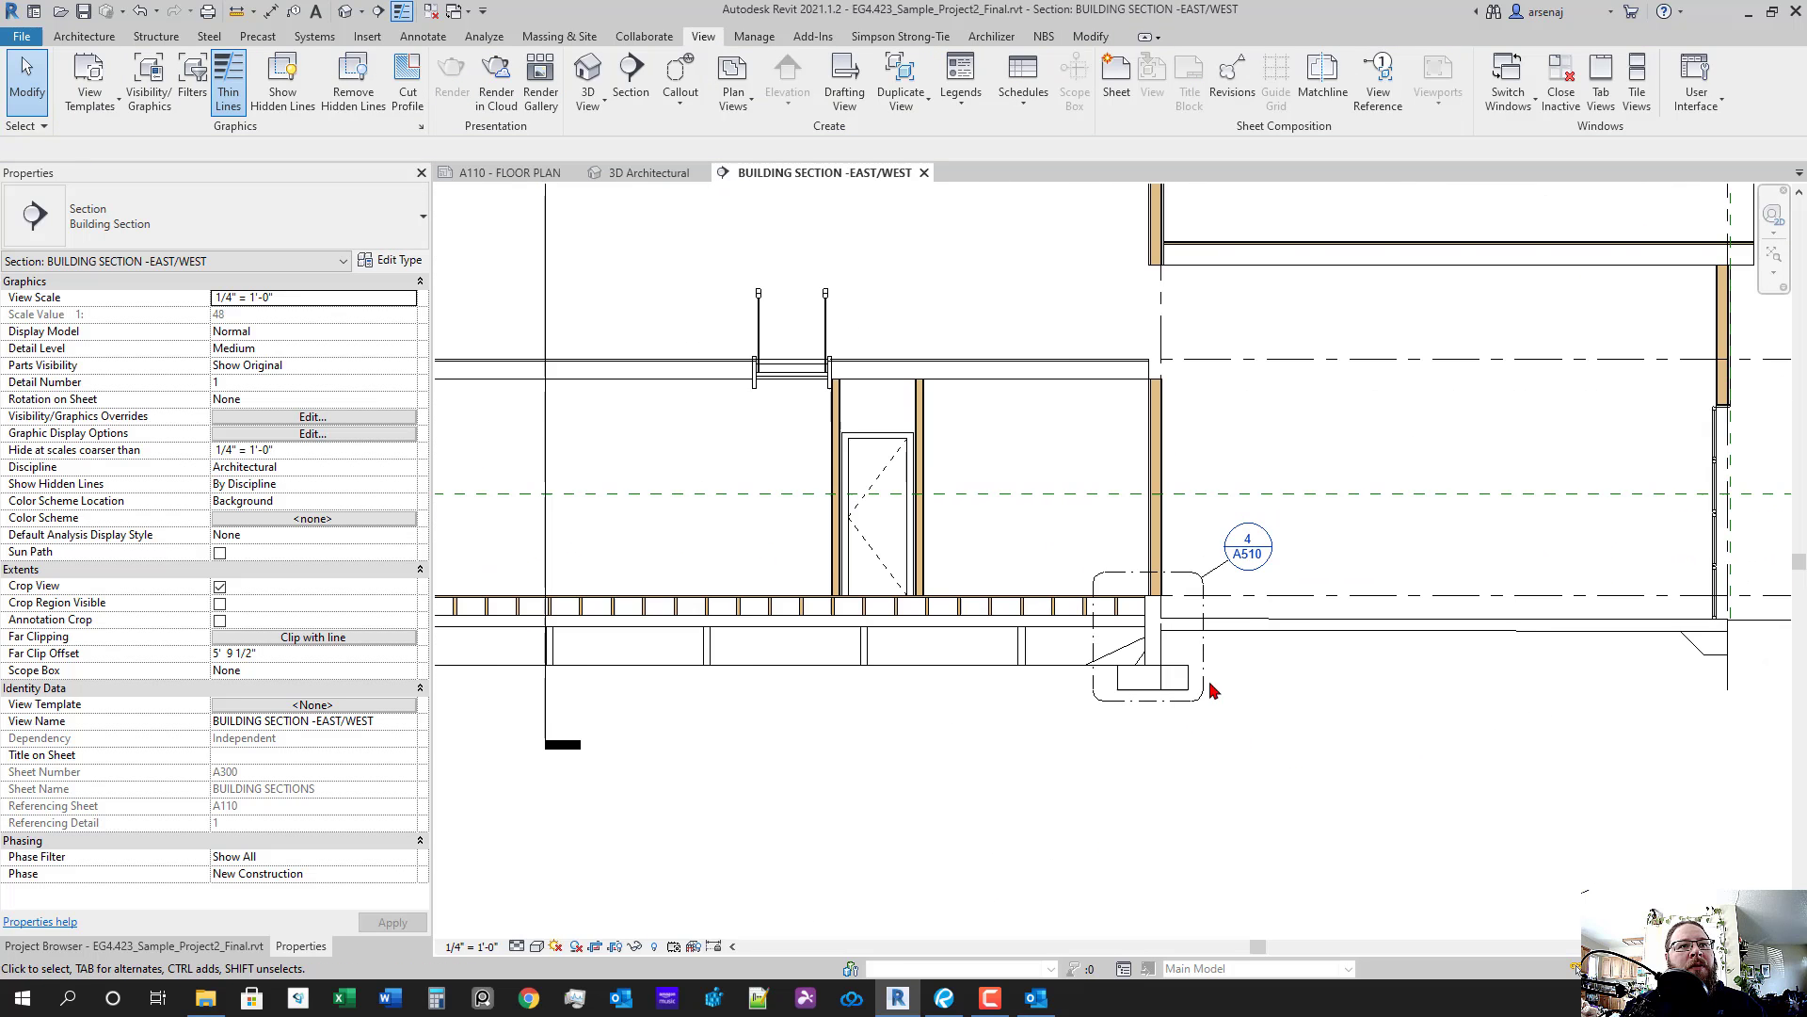
- Return to the A110 floor plan and check the Level 1 view's depth clipping and view range settings
{"action": "left_click", "coordinate": [547, 173]}
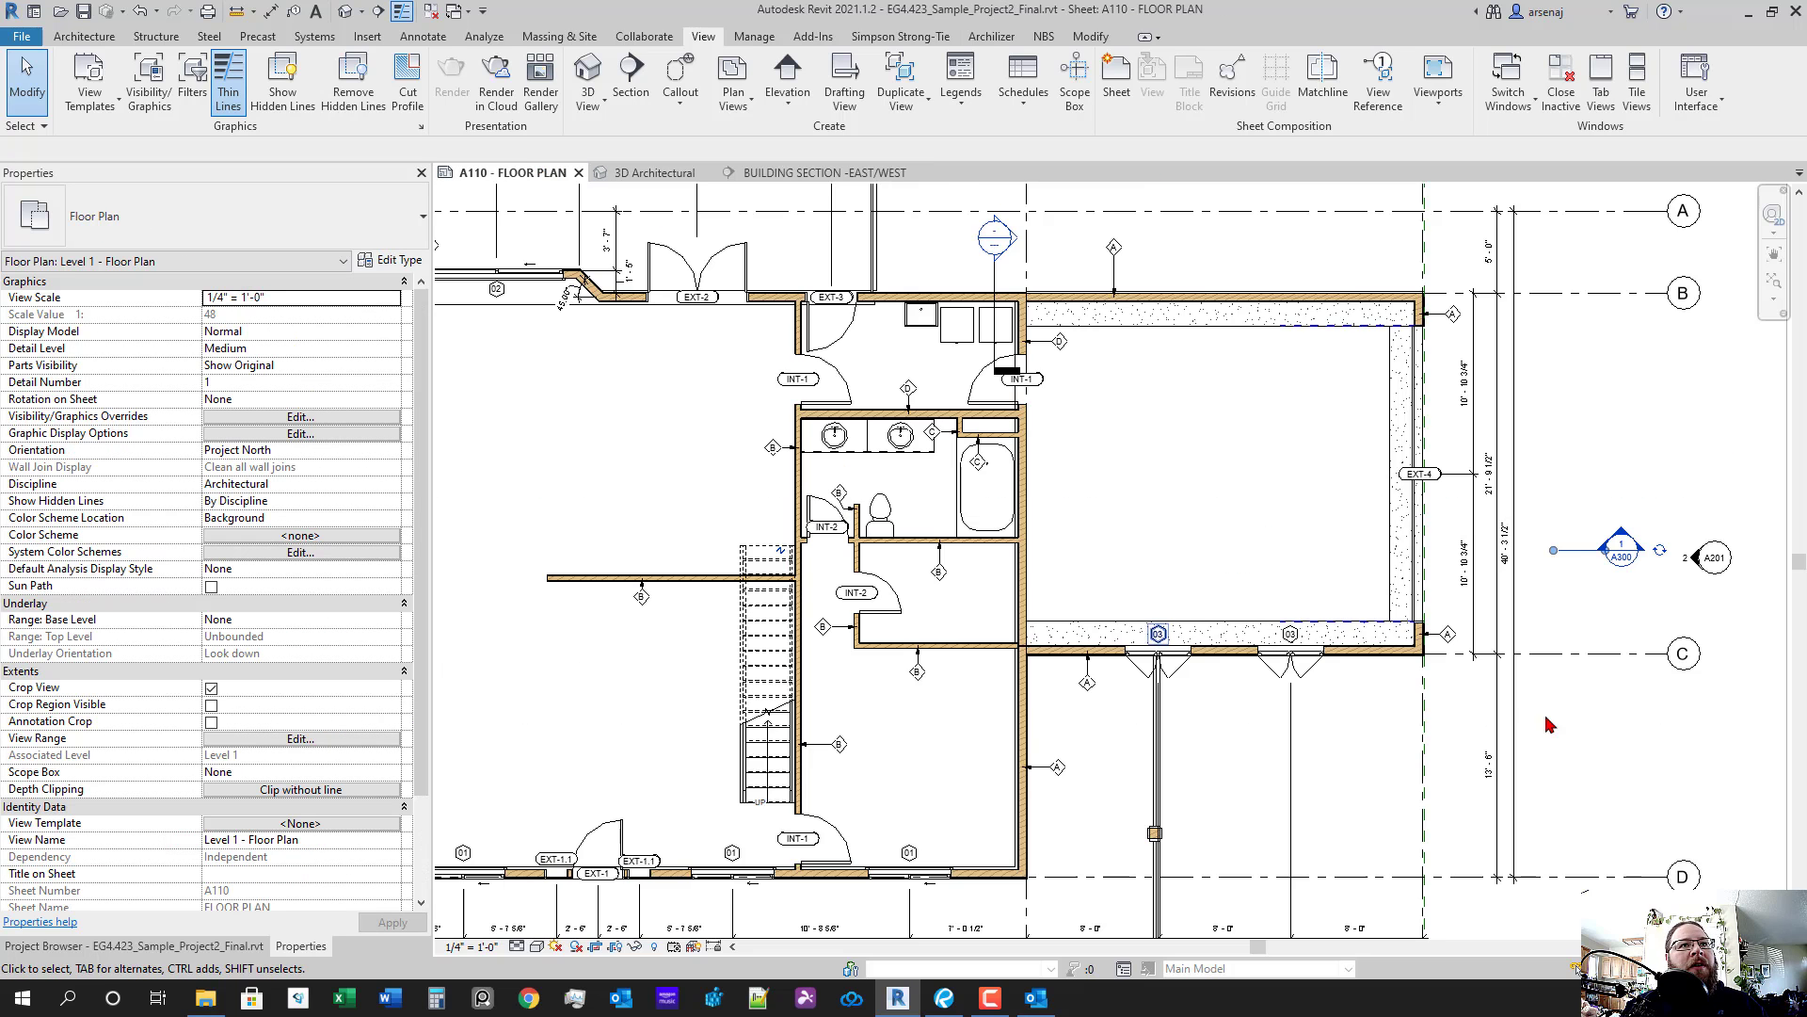
{"action": "scroll", "coordinate": [1393, 595], "scroll_direction": "down", "scroll_amount": 1}
{"action": "left_click_drag", "start_coordinate": [1305, 567], "coordinate": [1283, 568]}
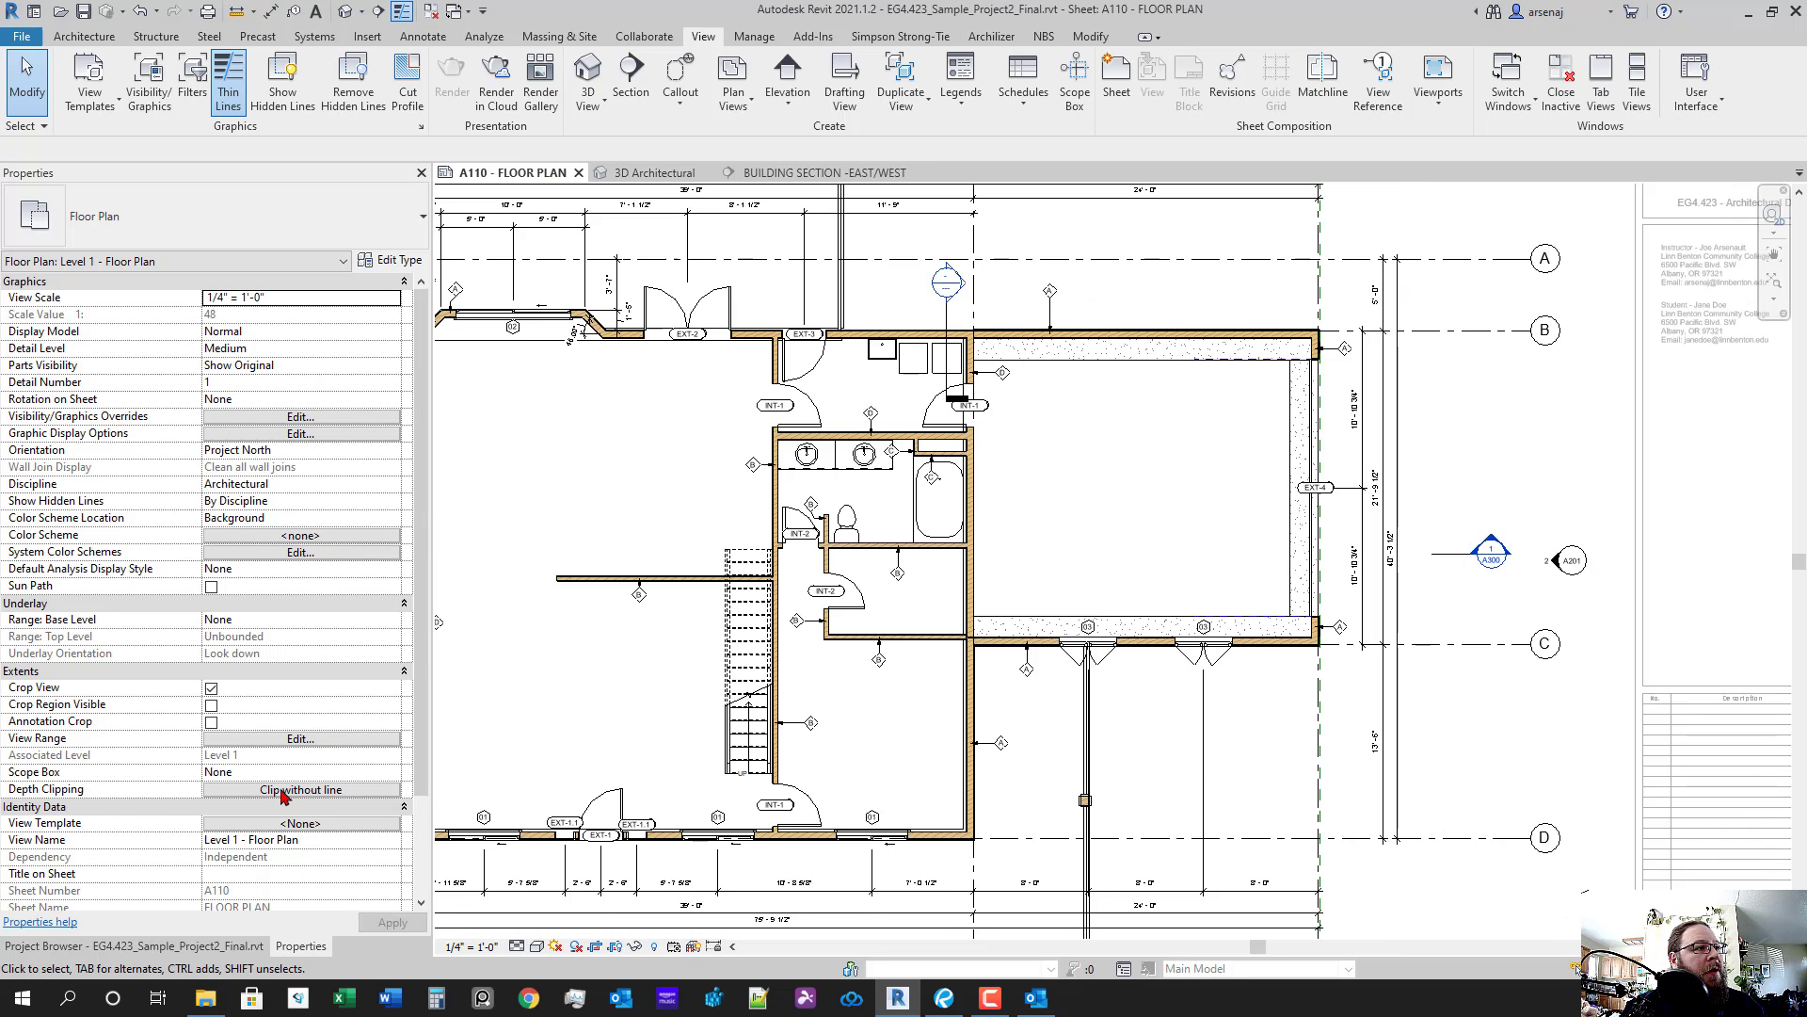
{"action": "left_click", "coordinate": [281, 790]}
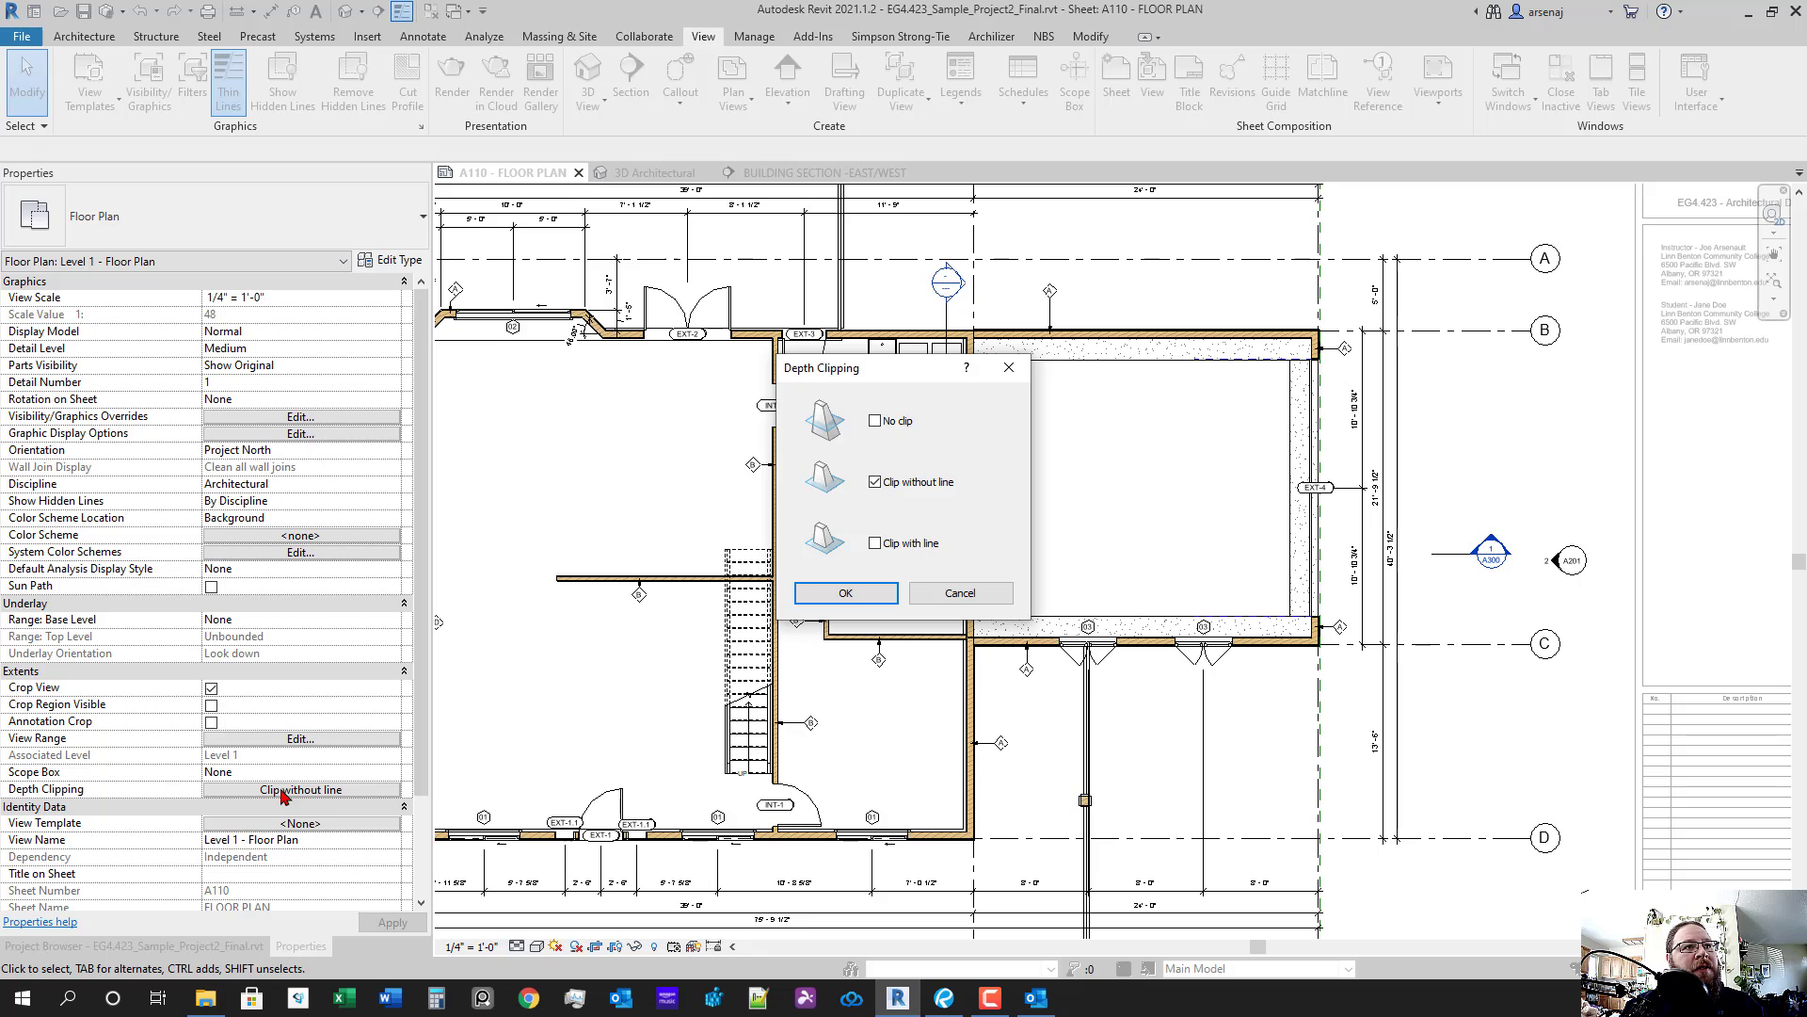
{"action": "key", "text": "Escape"}
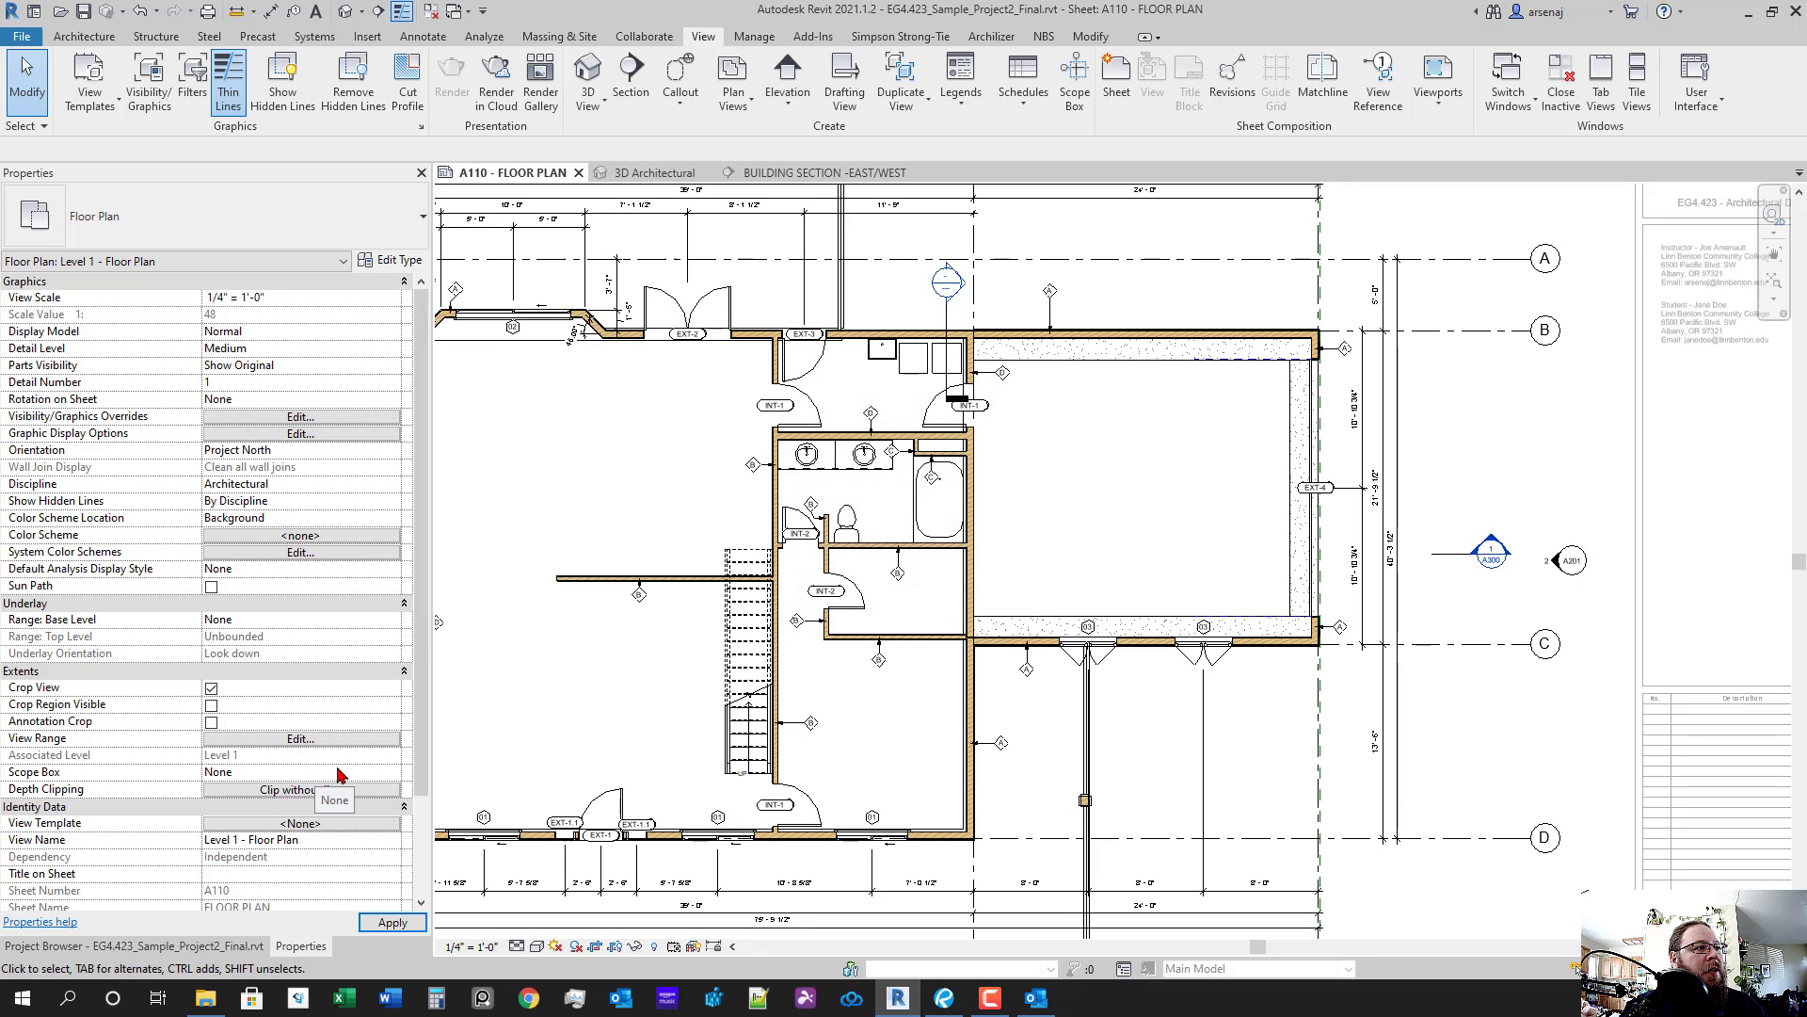
{"action": "scroll", "coordinate": [341, 774], "scroll_direction": "down", "scroll_amount": 3}
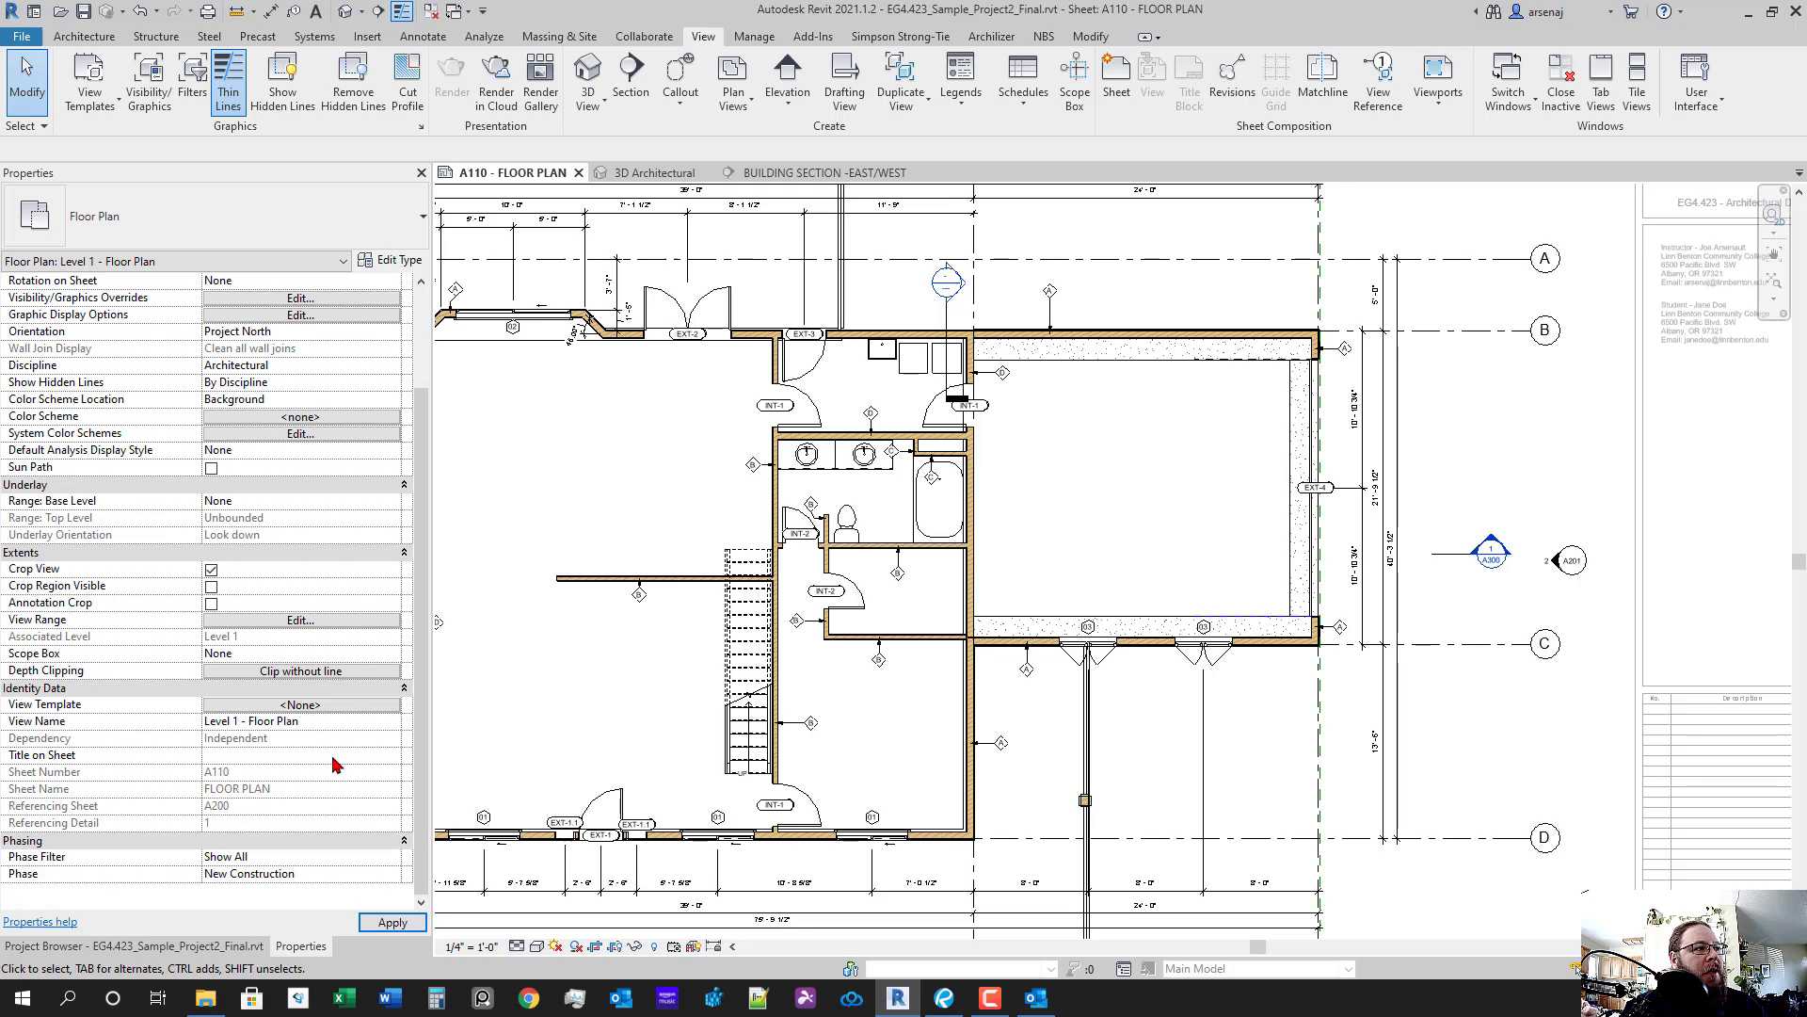
{"action": "left_click", "coordinate": [327, 621]}
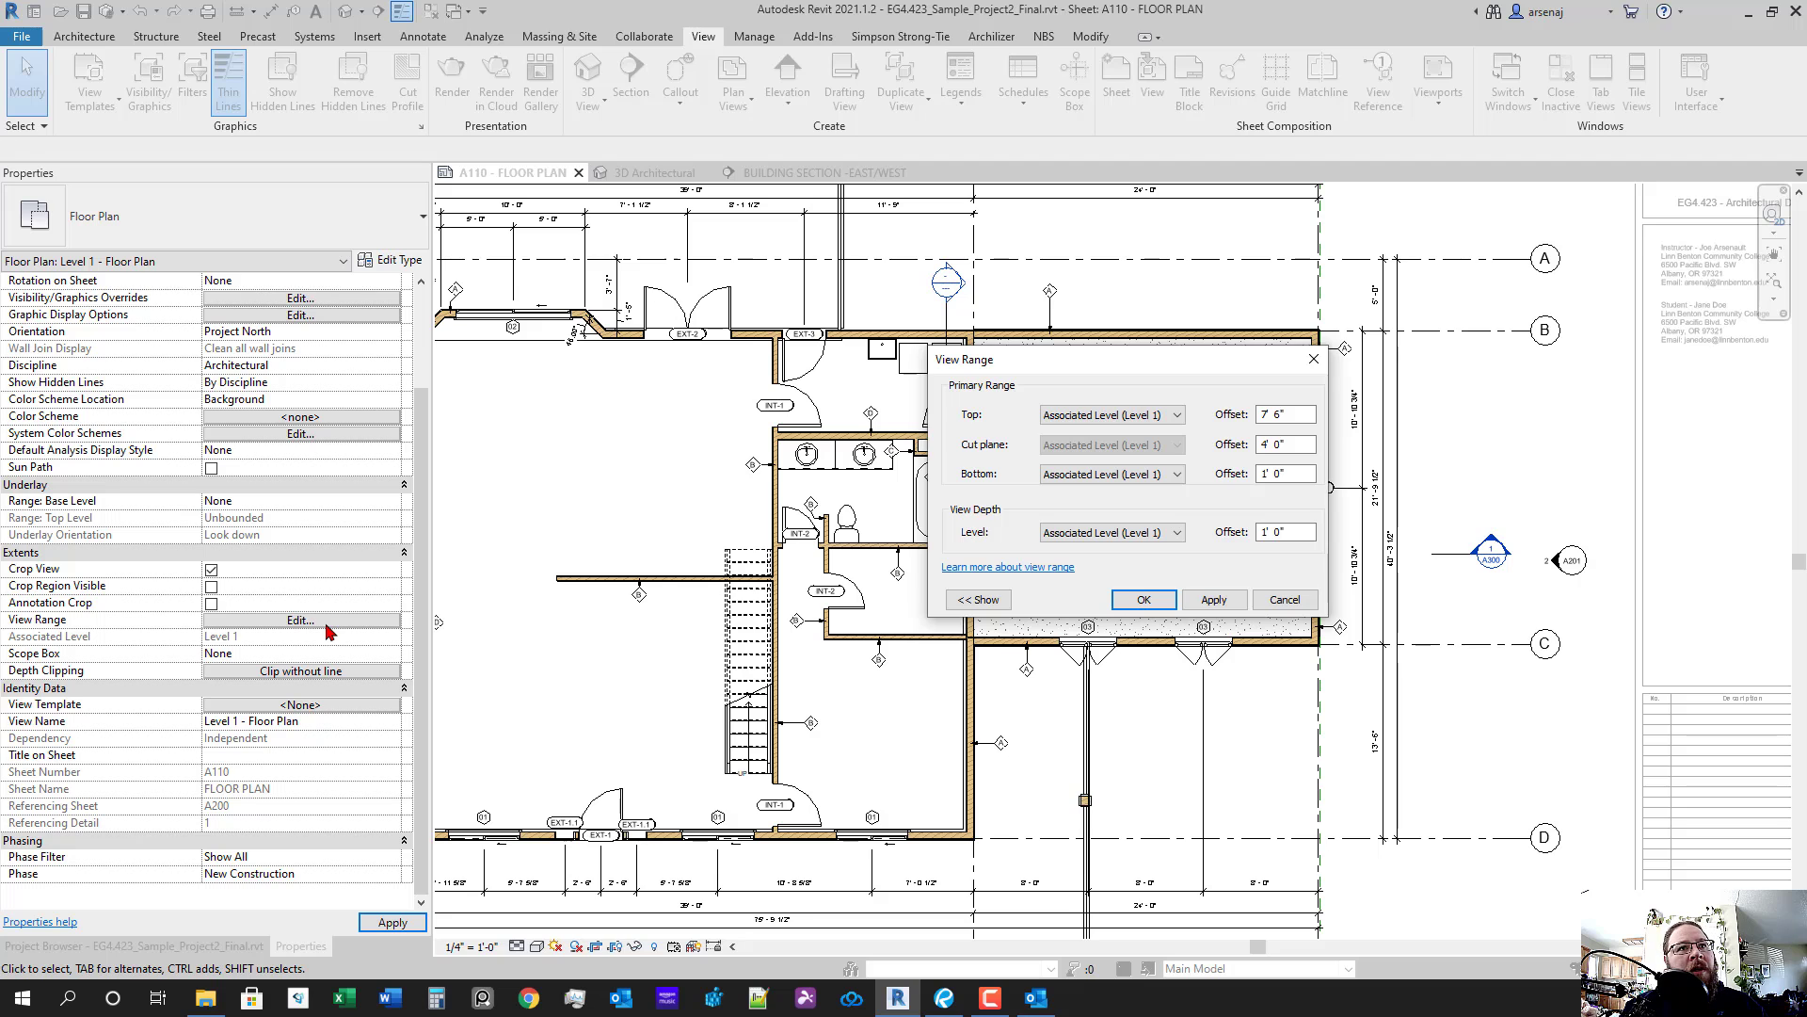
{"action": "key", "text": "Escape"}
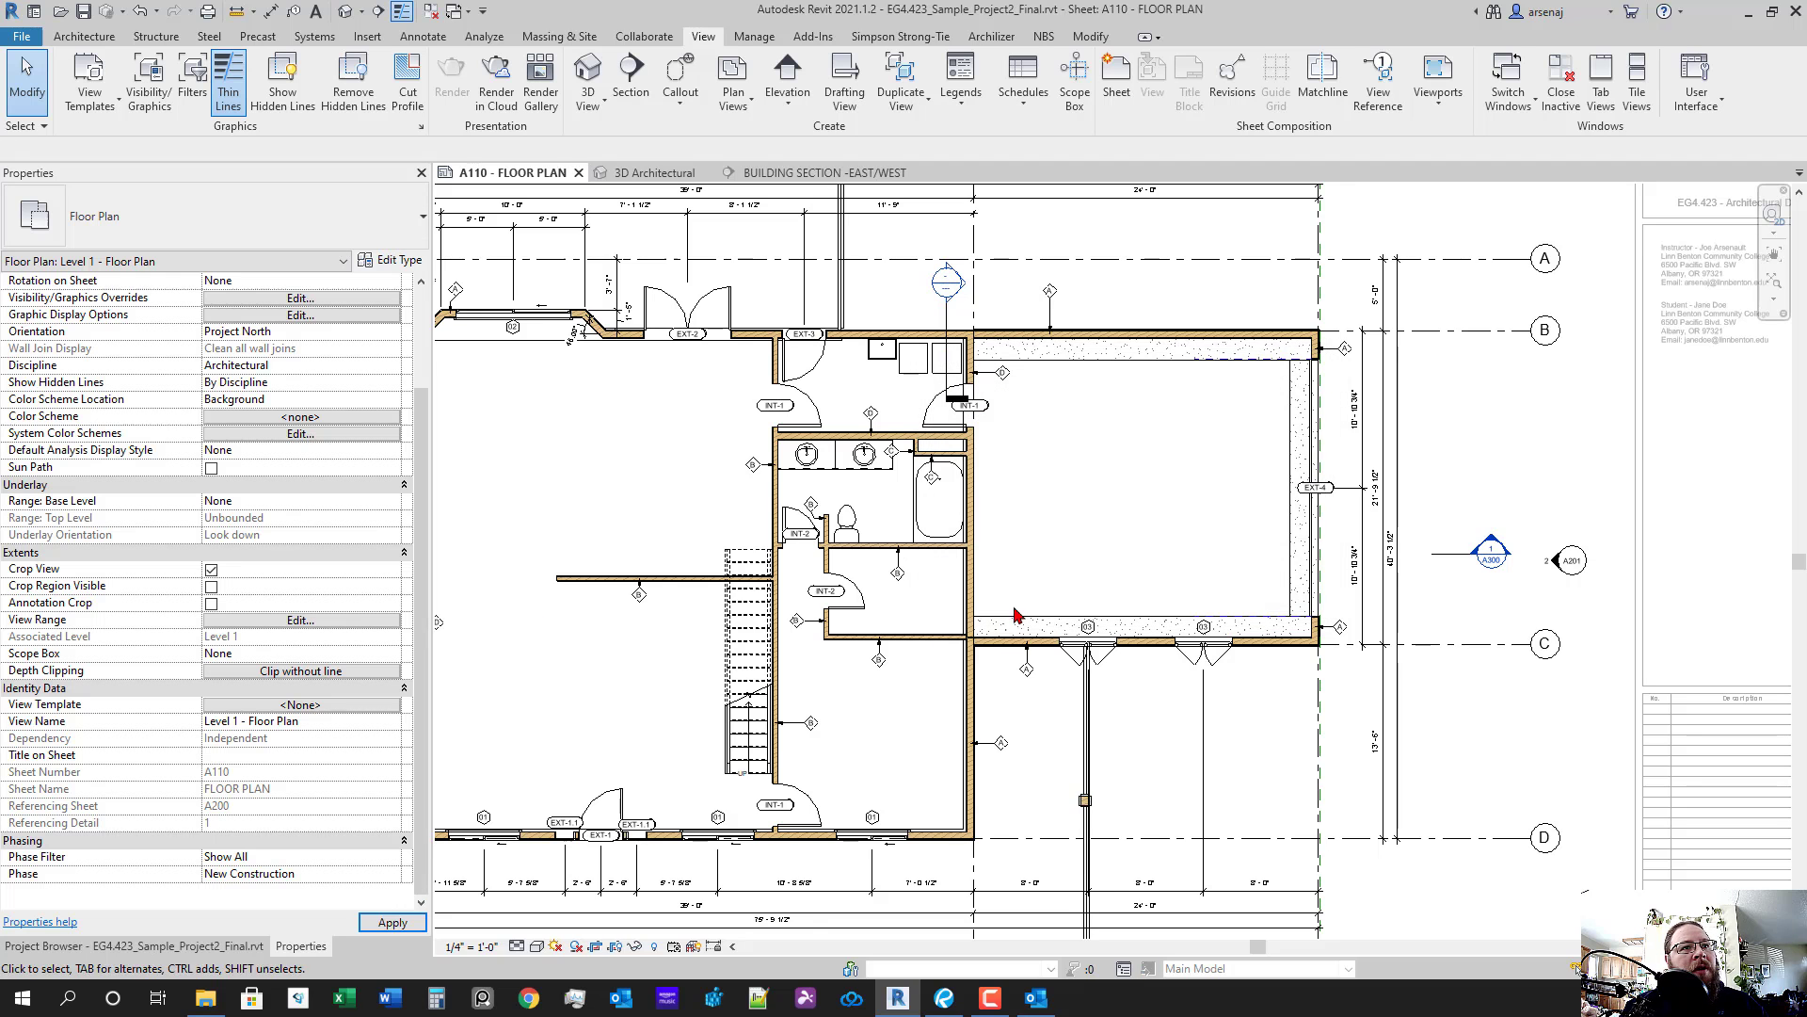
- Inspect the garage's thickened slab edge and its properties in the Level 1 floor plan
{"action": "left_click", "coordinate": [1068, 617]}
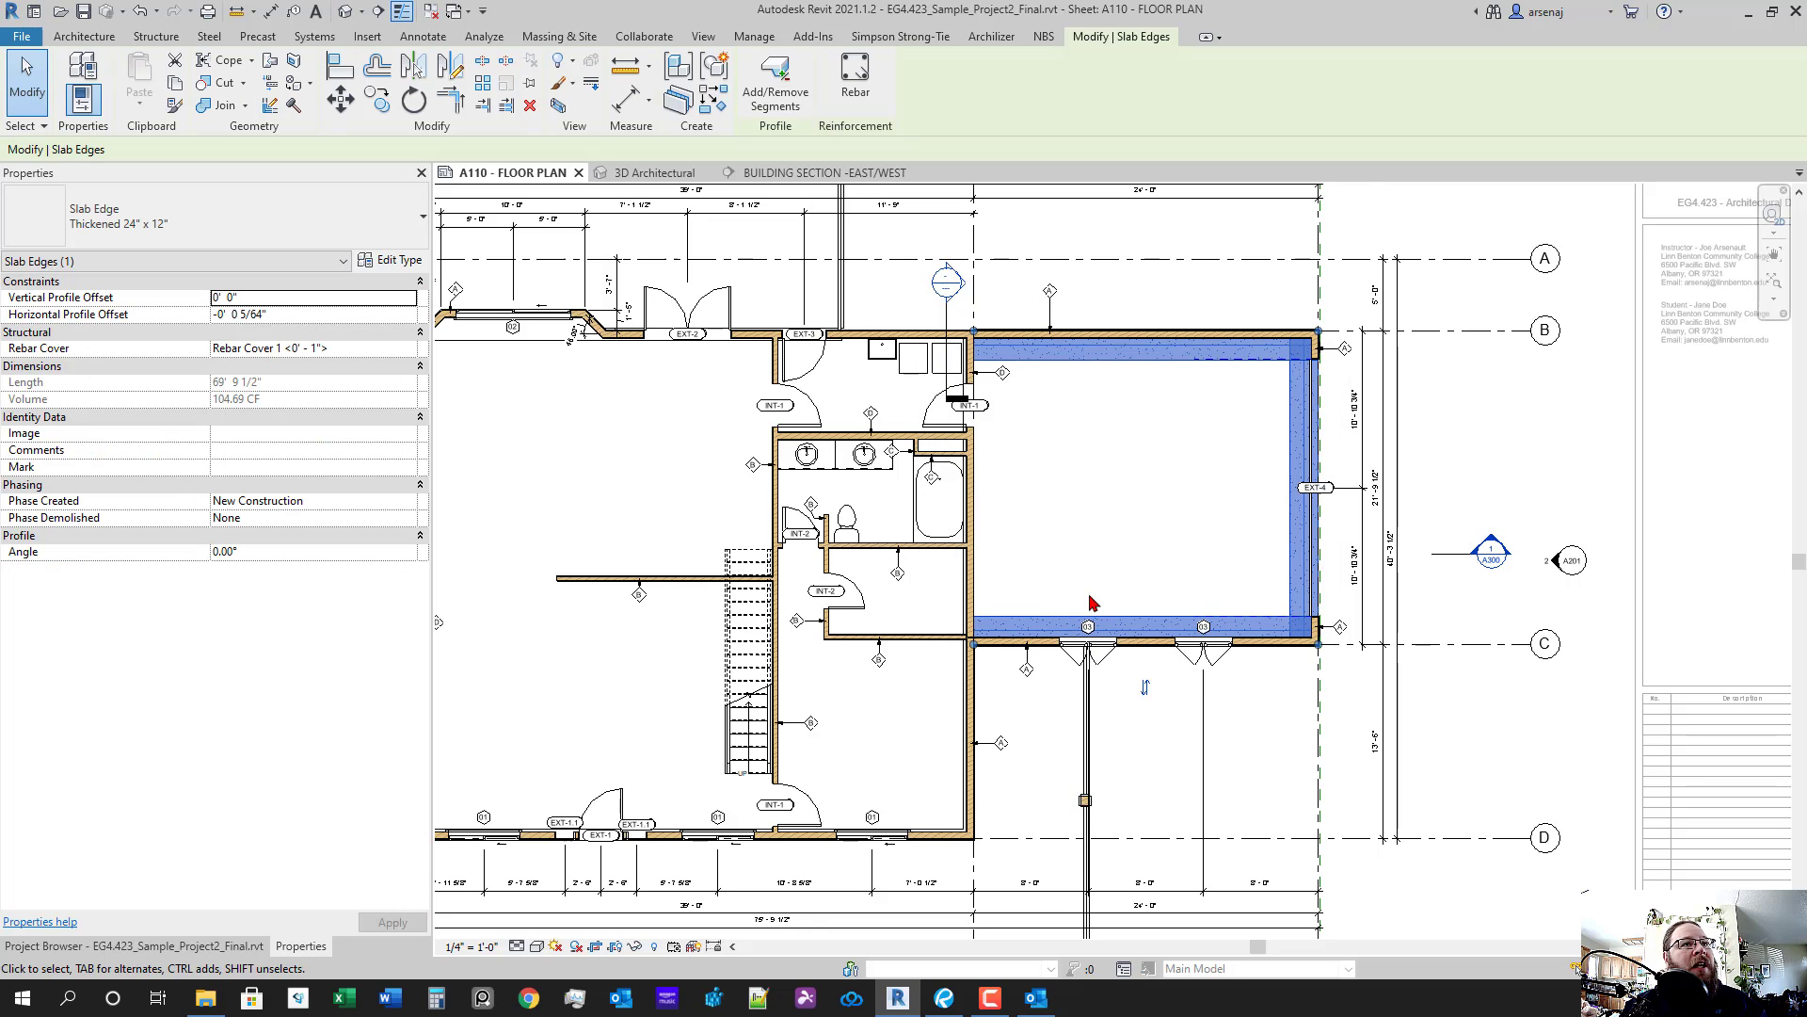
{"action": "key", "text": "Escape"}
{"action": "scroll", "coordinate": [1190, 577], "scroll_direction": "down", "scroll_amount": 2}
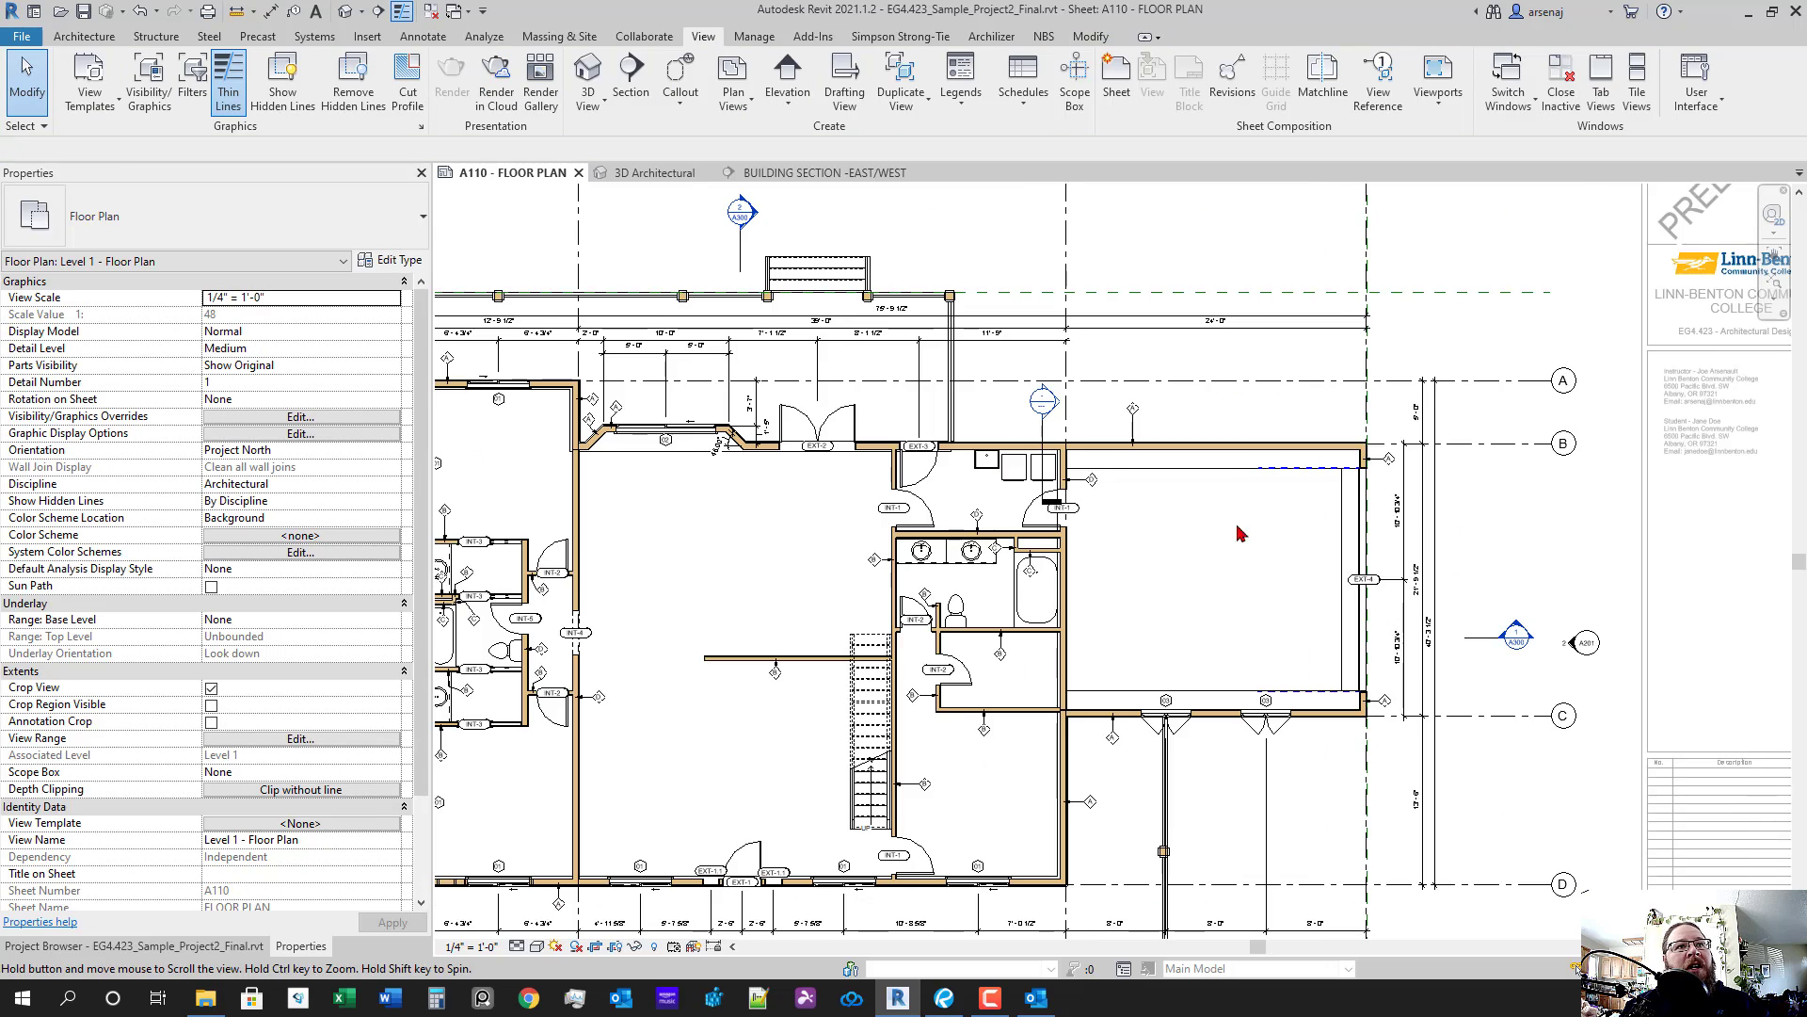
{"action": "left_click", "coordinate": [1200, 476]}
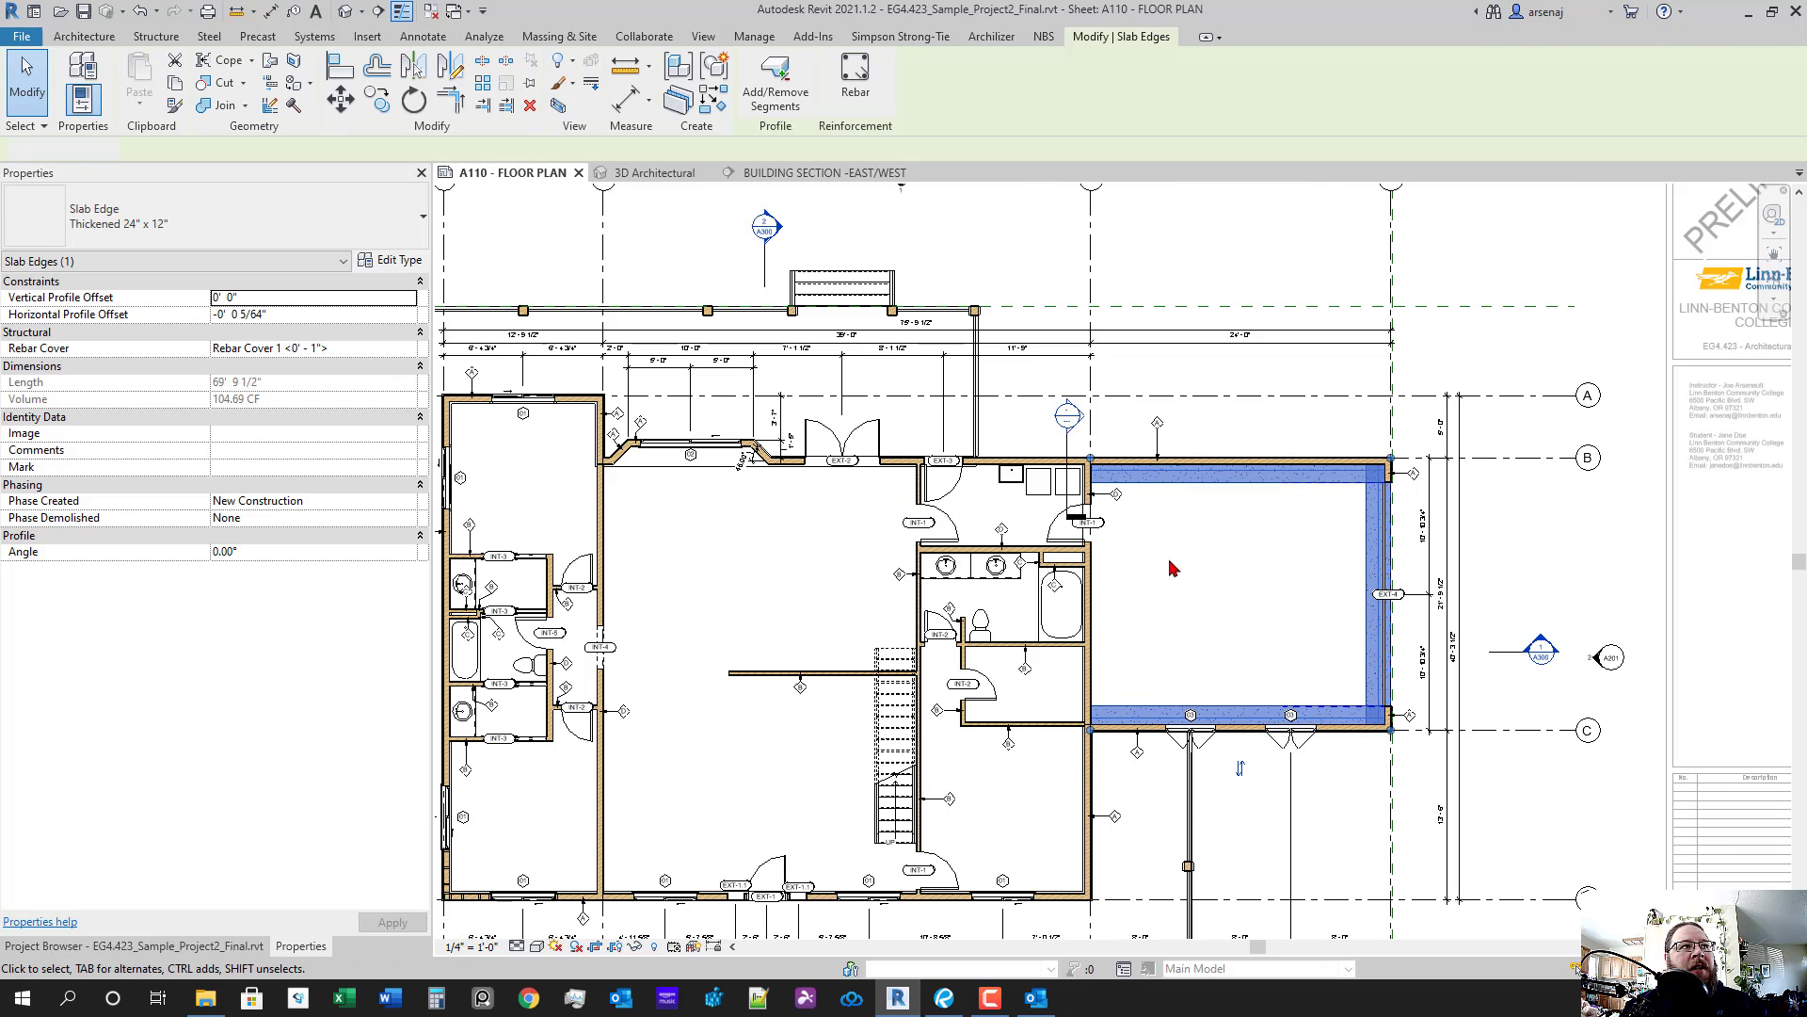
{"action": "key", "text": "Escape"}
{"action": "scroll", "coordinate": [1126, 647], "scroll_direction": "down", "scroll_amount": 1}
{"action": "left_click_drag", "start_coordinate": [1127, 647], "coordinate": [1272, 509]}
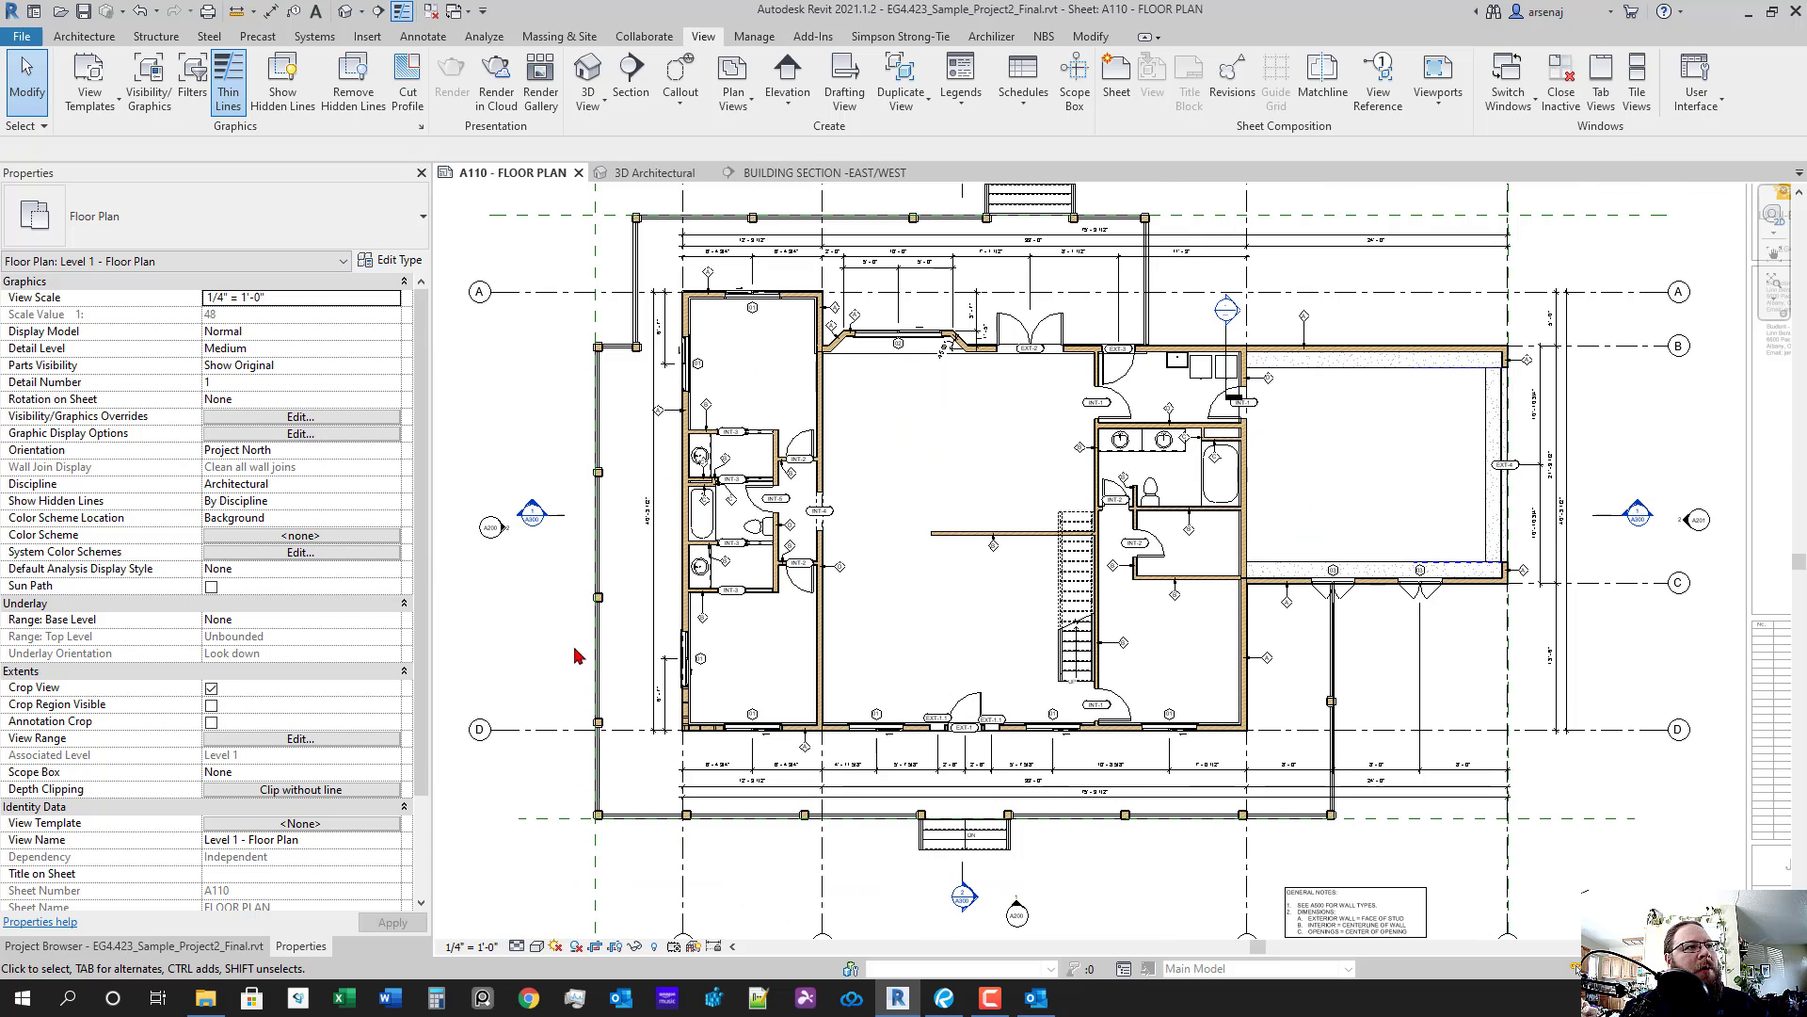
- Recheck the floor plan's view range offsets and review its underlay base level options
{"action": "left_click", "coordinate": [323, 739]}
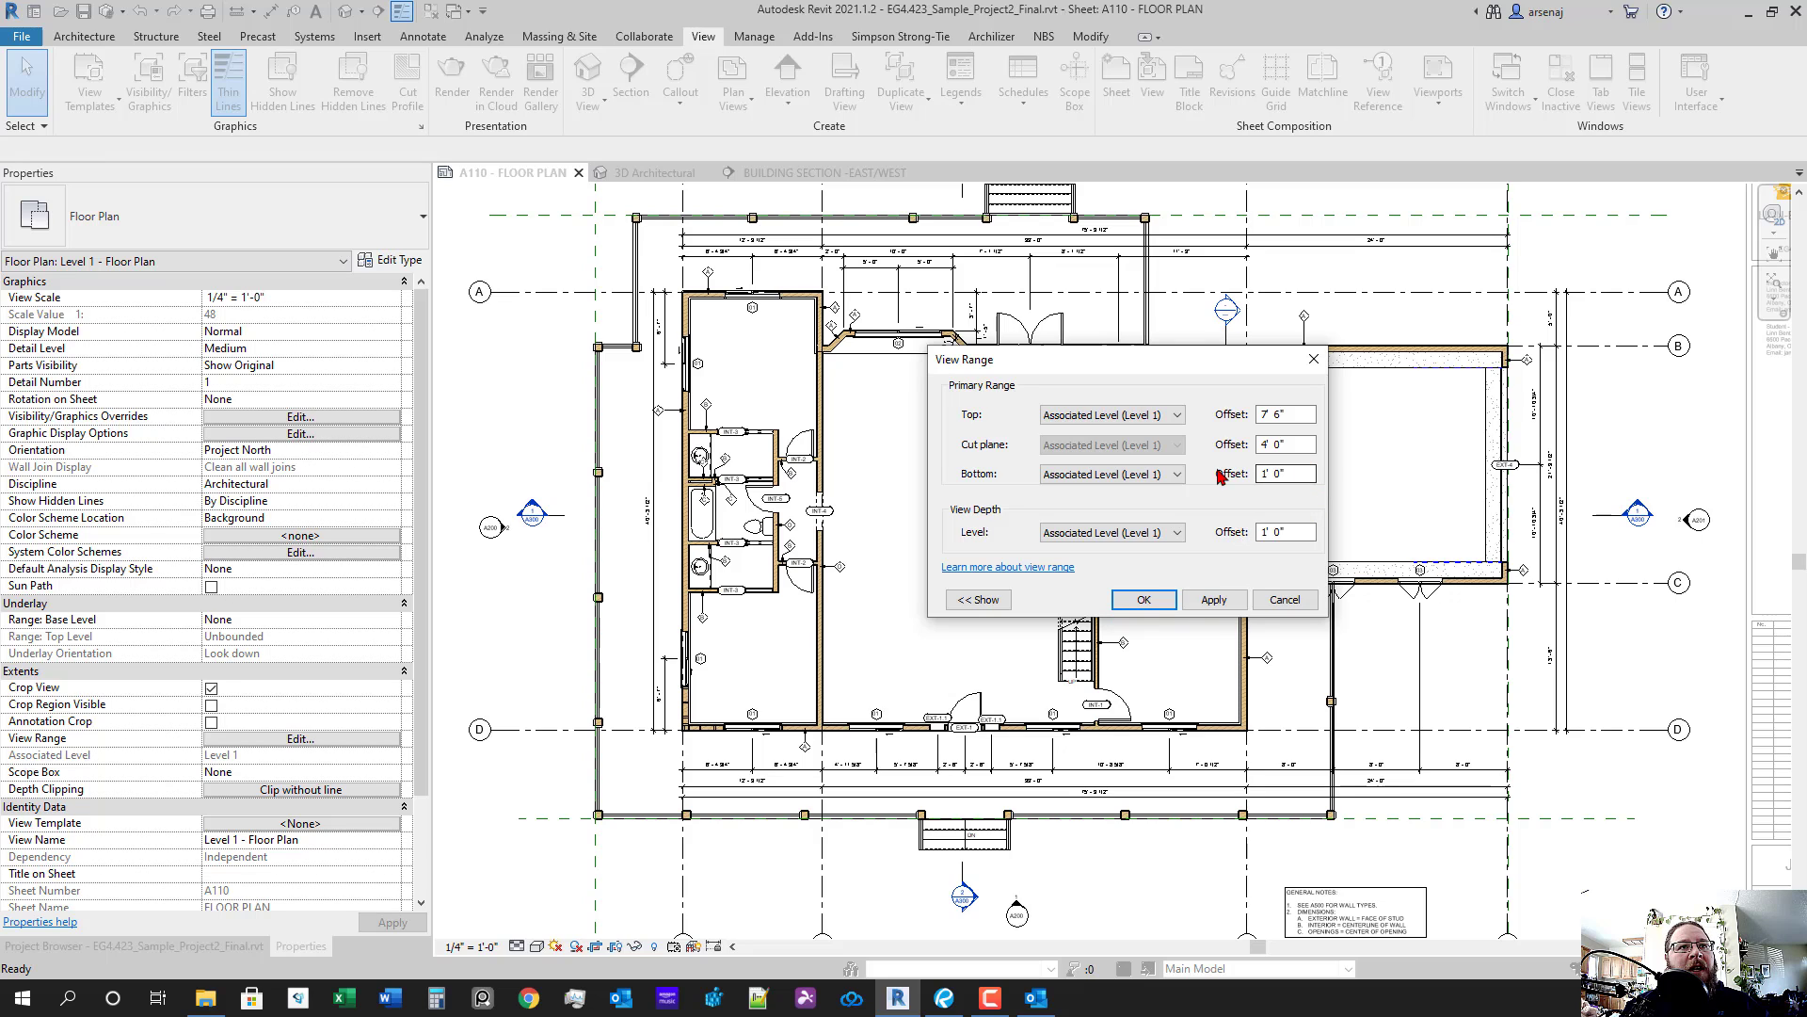
{"action": "left_click", "coordinate": [1175, 476]}
{"action": "left_click", "coordinate": [1172, 480]}
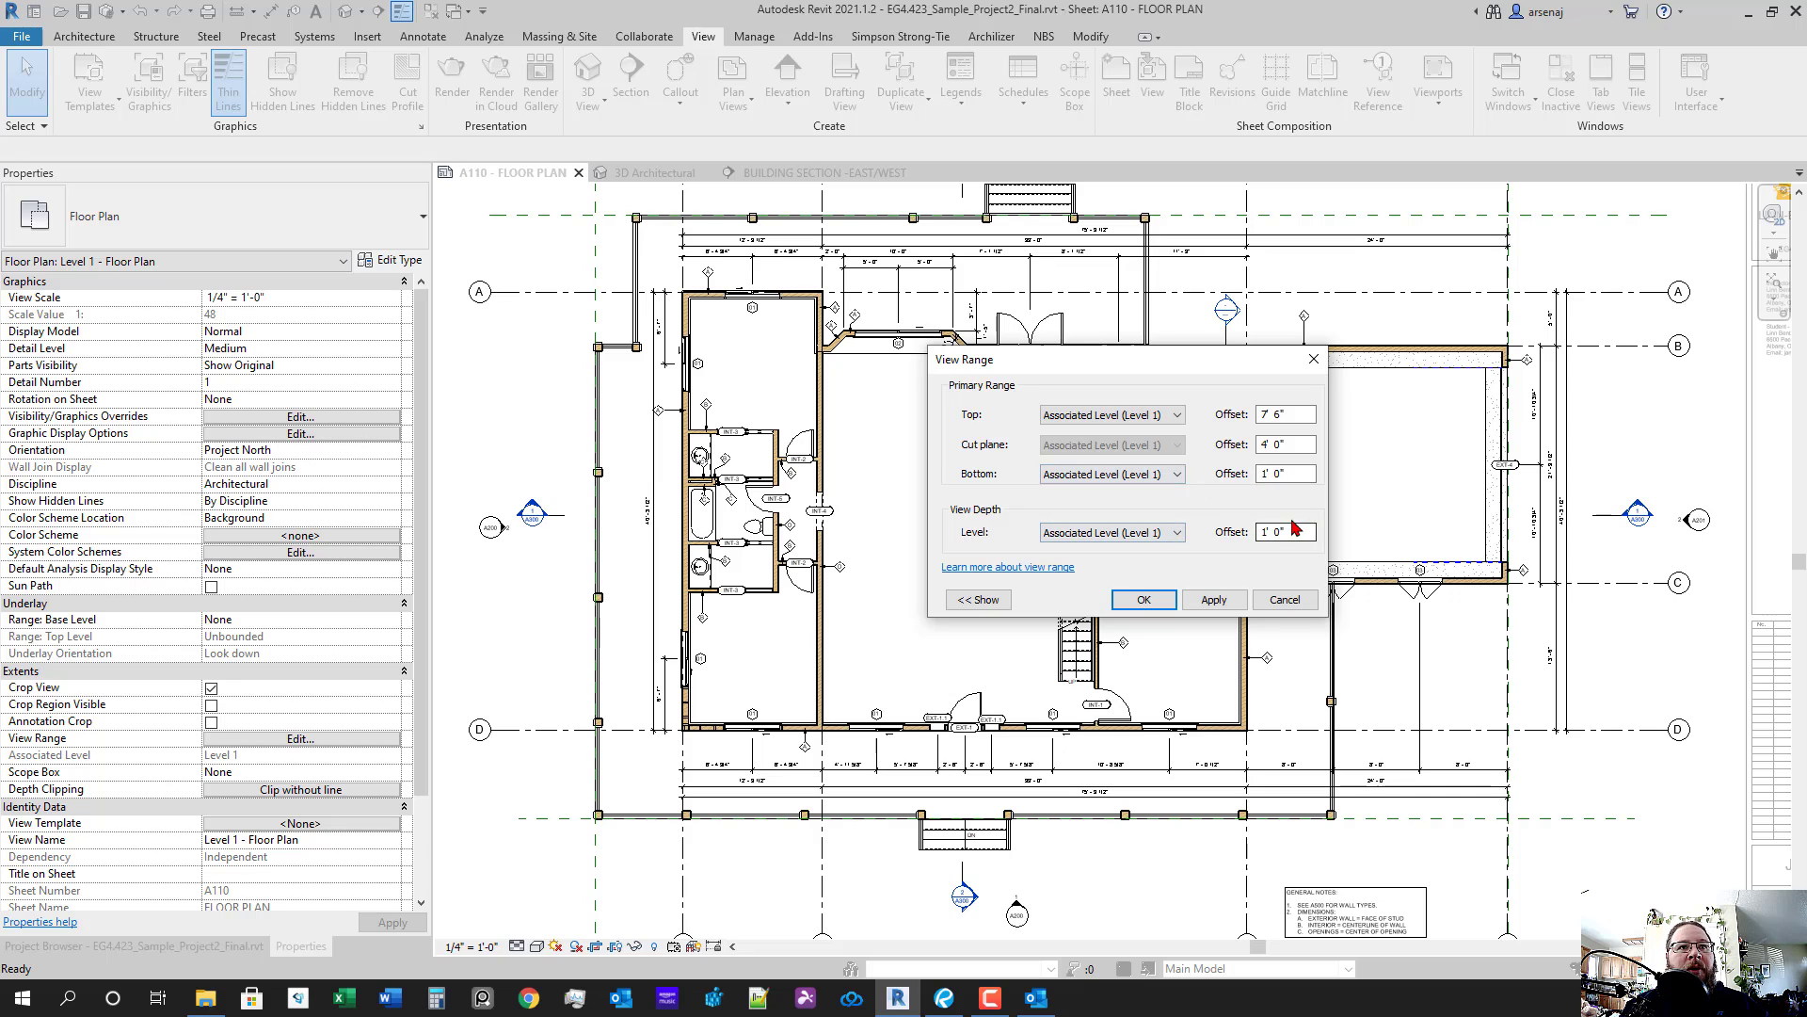
{"action": "left_click", "coordinate": [1144, 599]}
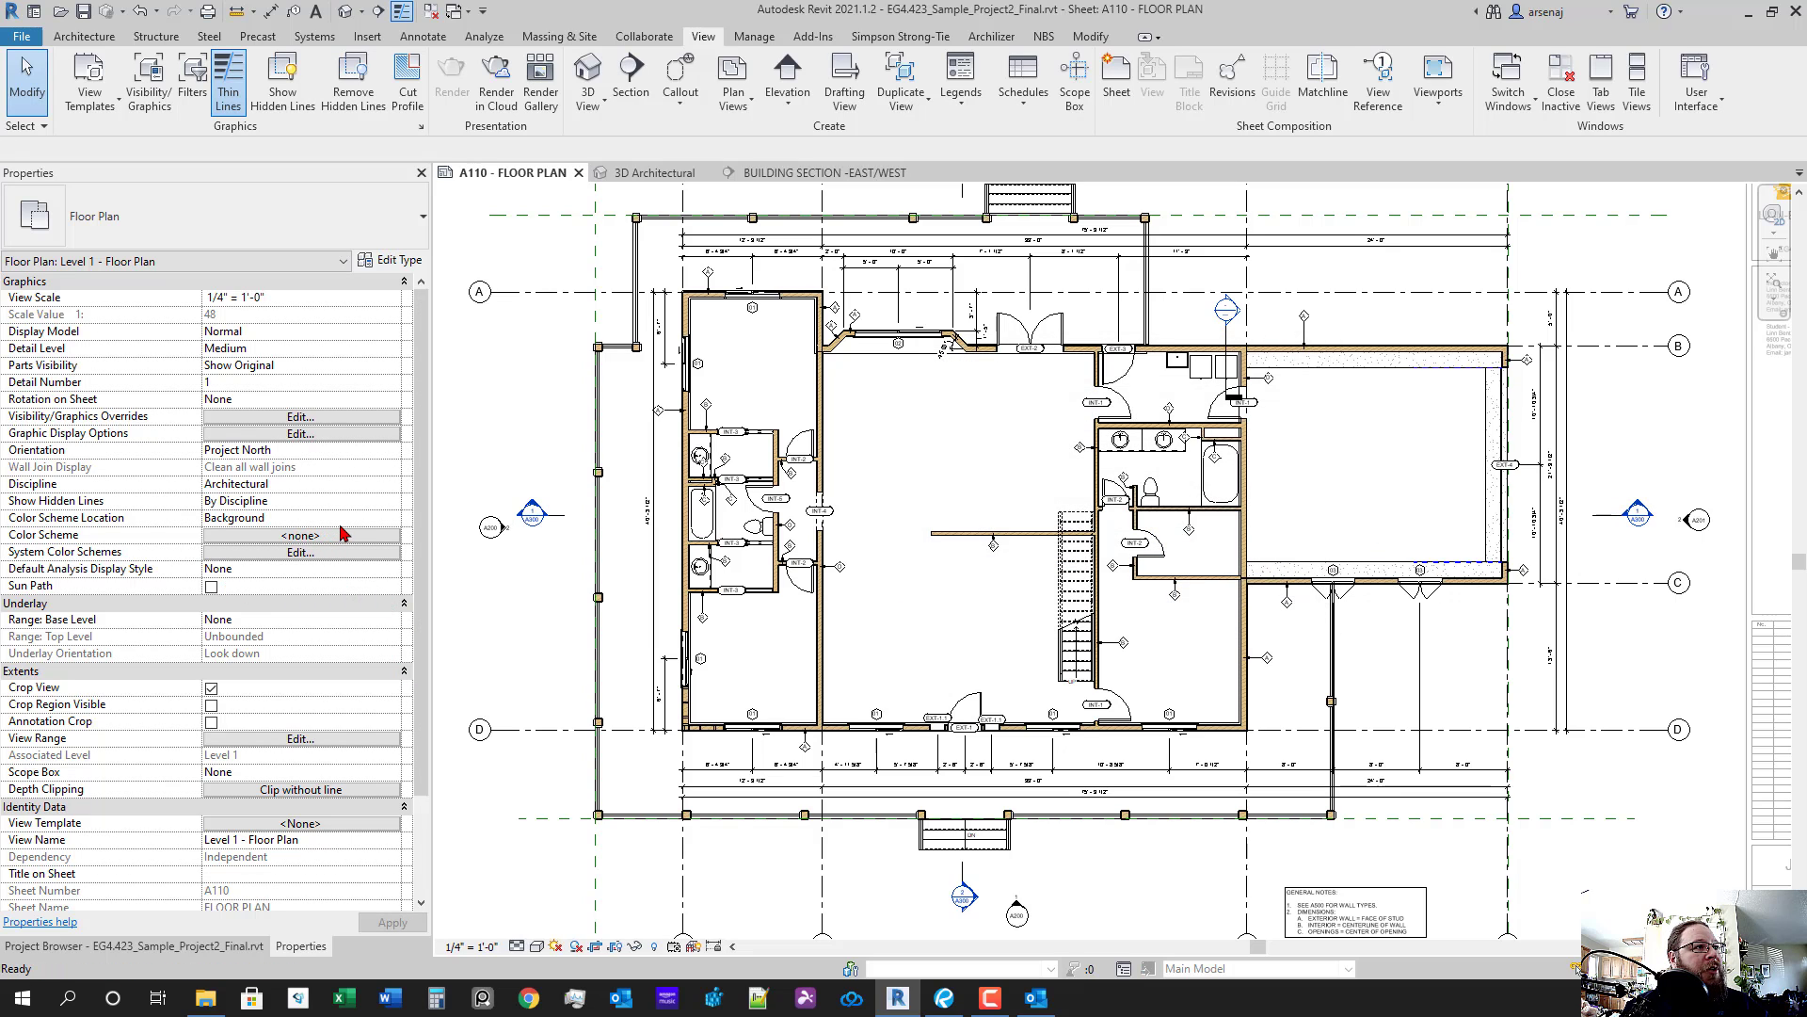
{"action": "left_click", "coordinate": [390, 623]}
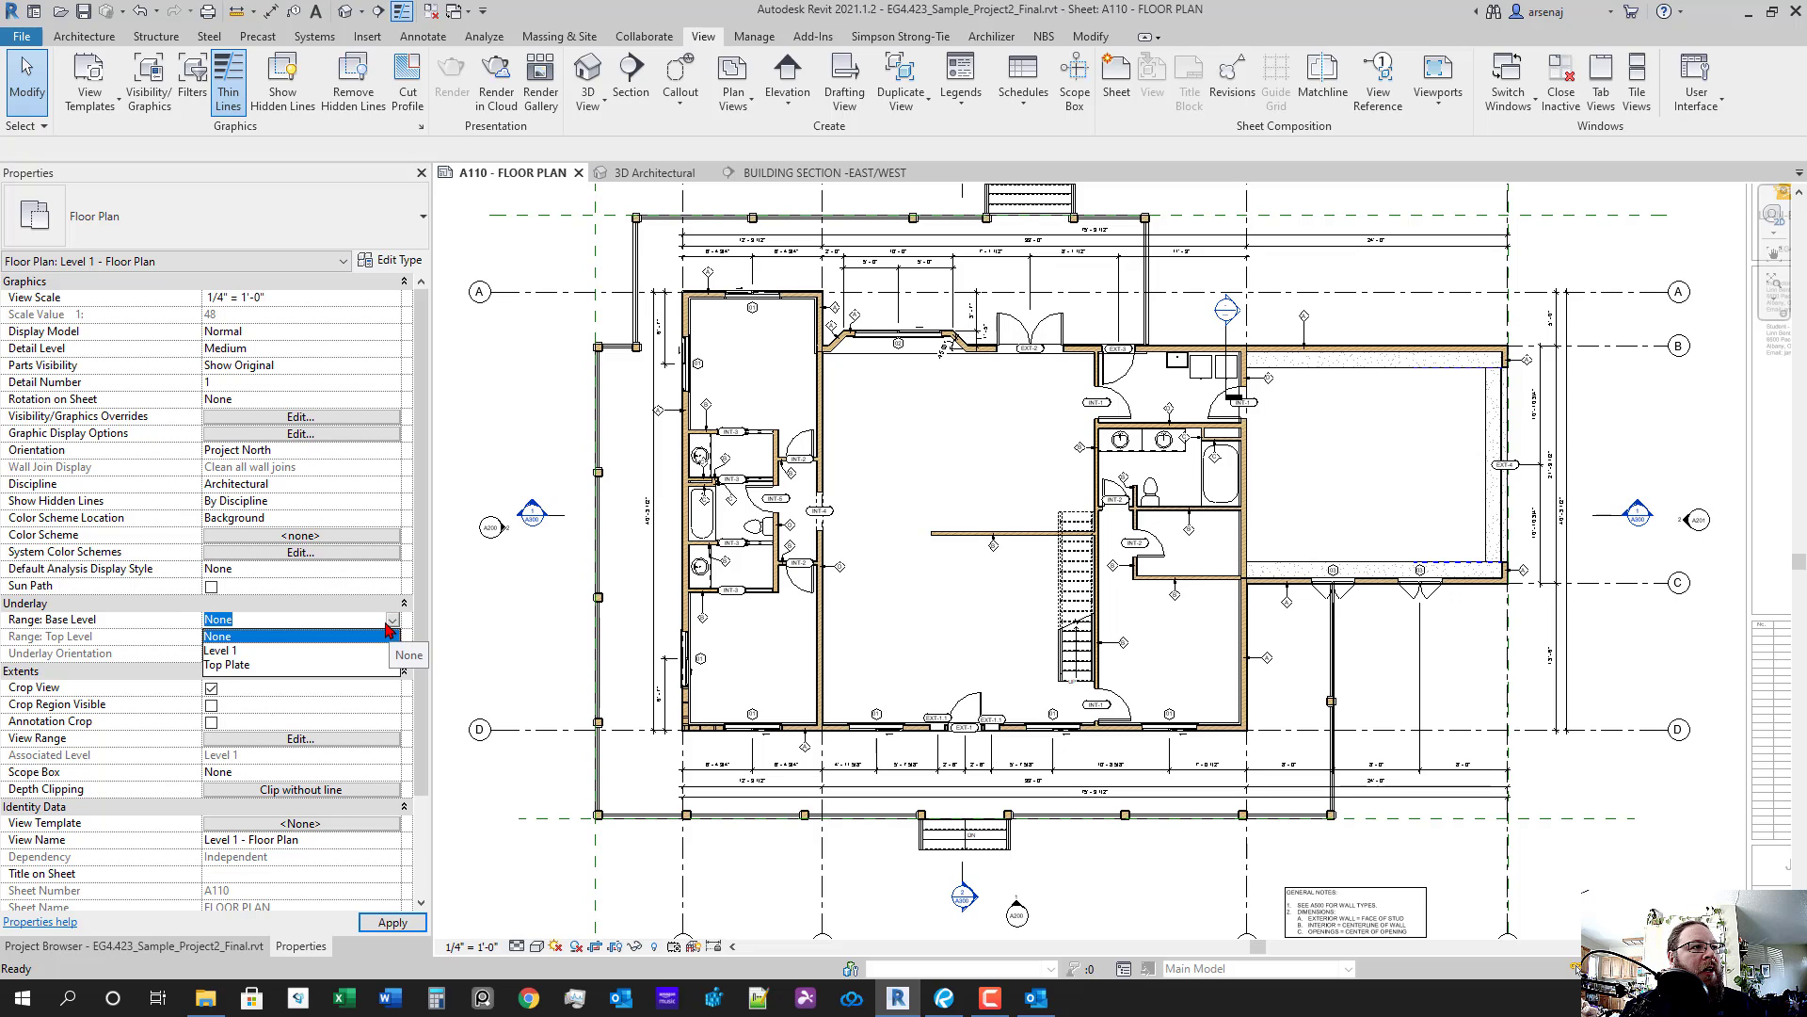
{"action": "left_click", "coordinate": [372, 638]}
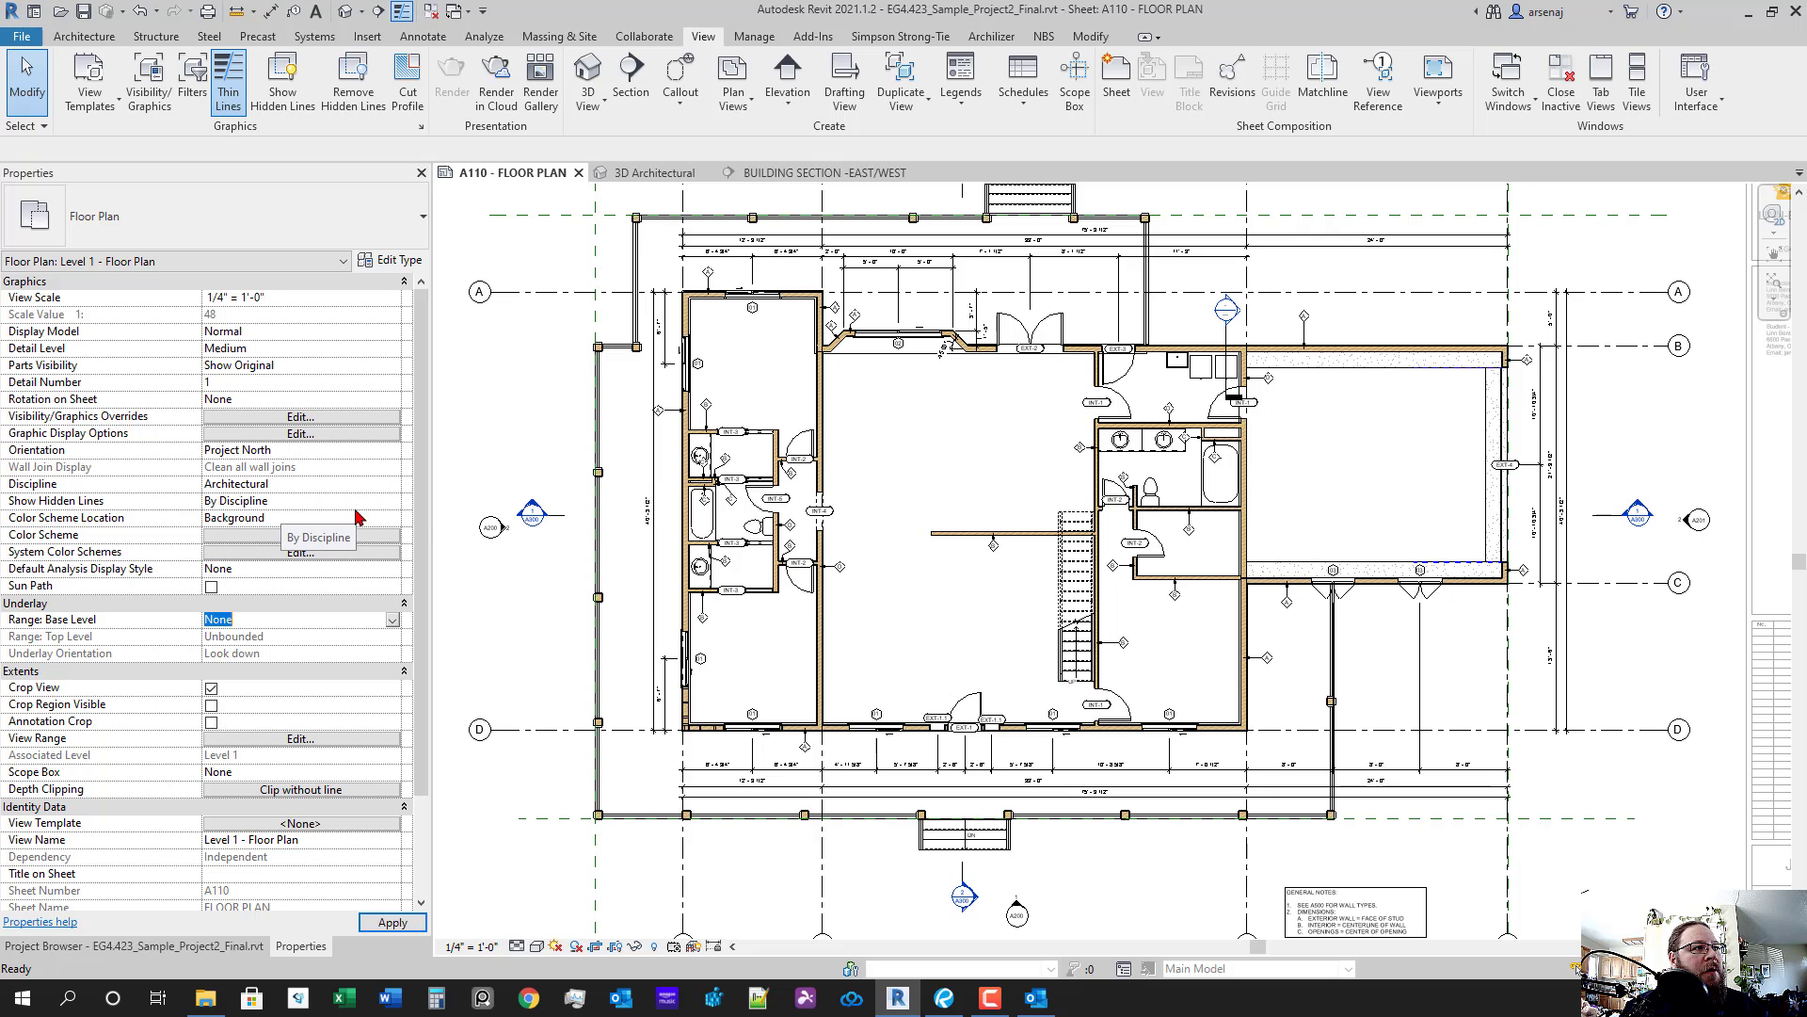
{"action": "scroll", "coordinate": [337, 711], "scroll_direction": "down", "scroll_amount": 3}
{"action": "scroll", "coordinate": [352, 748], "scroll_direction": "up", "scroll_amount": 3}
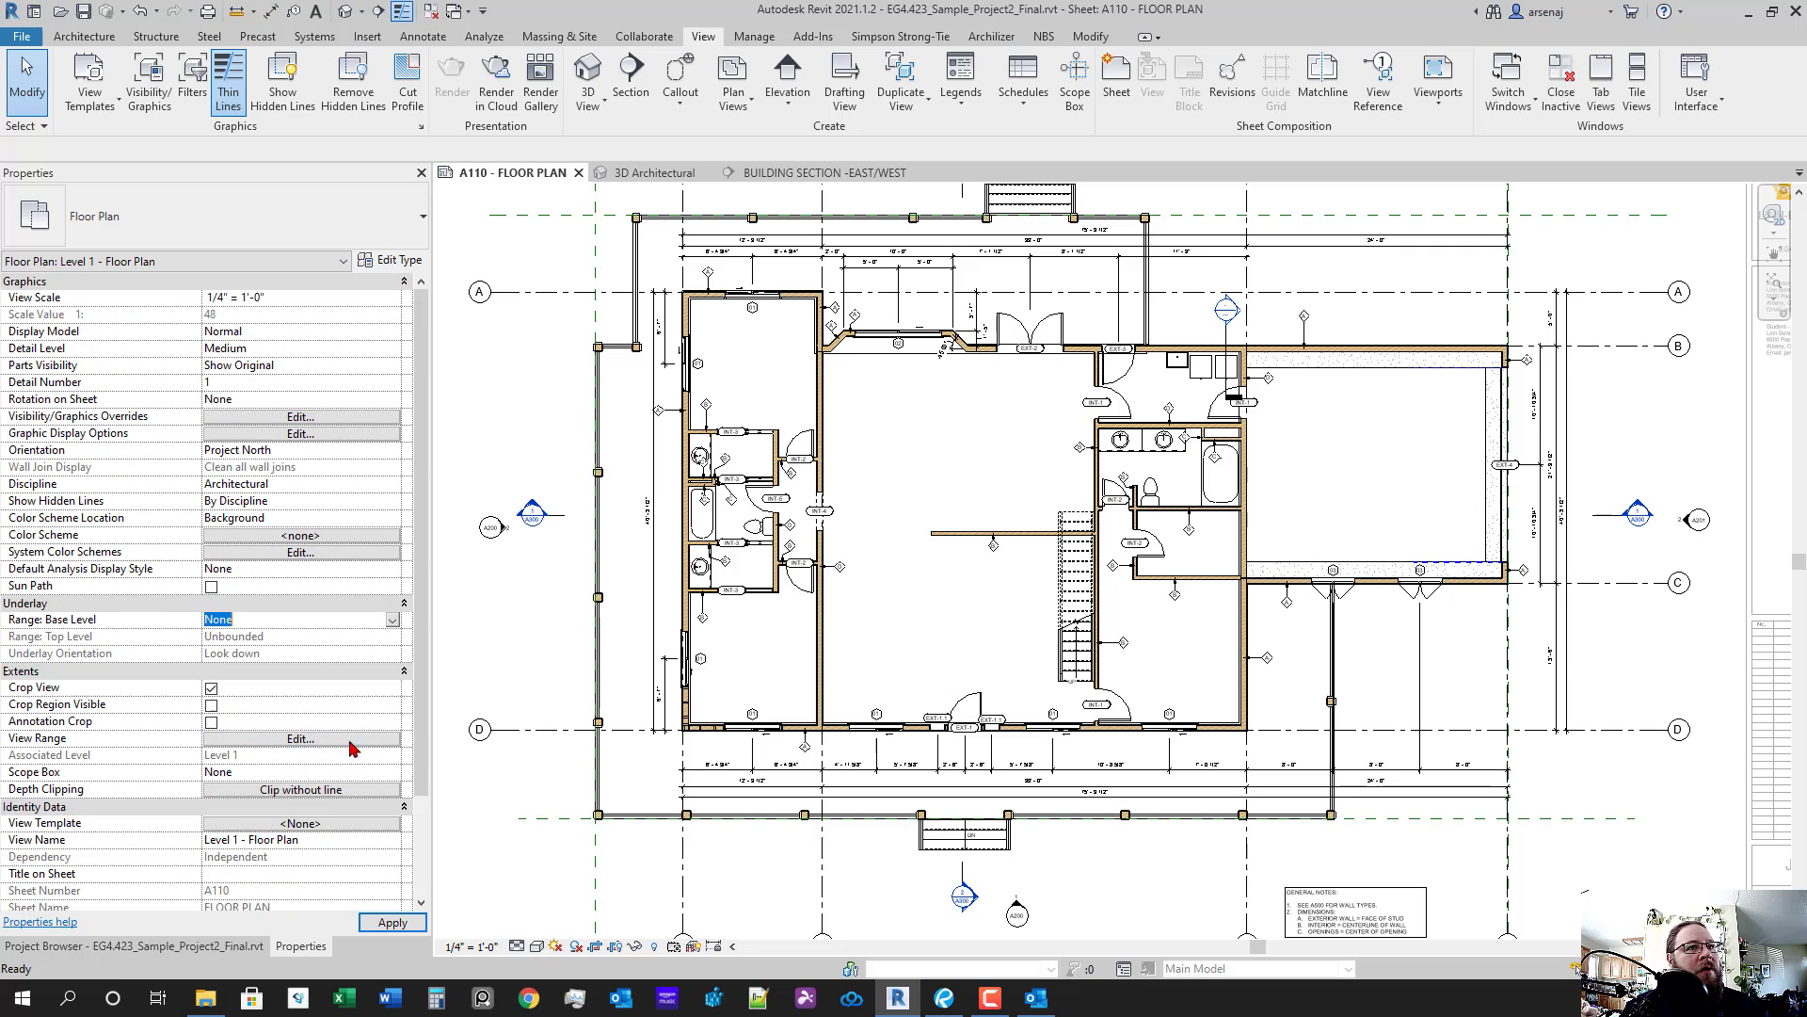
{"action": "scroll", "coordinate": [1365, 705], "scroll_direction": "down", "scroll_amount": 2}
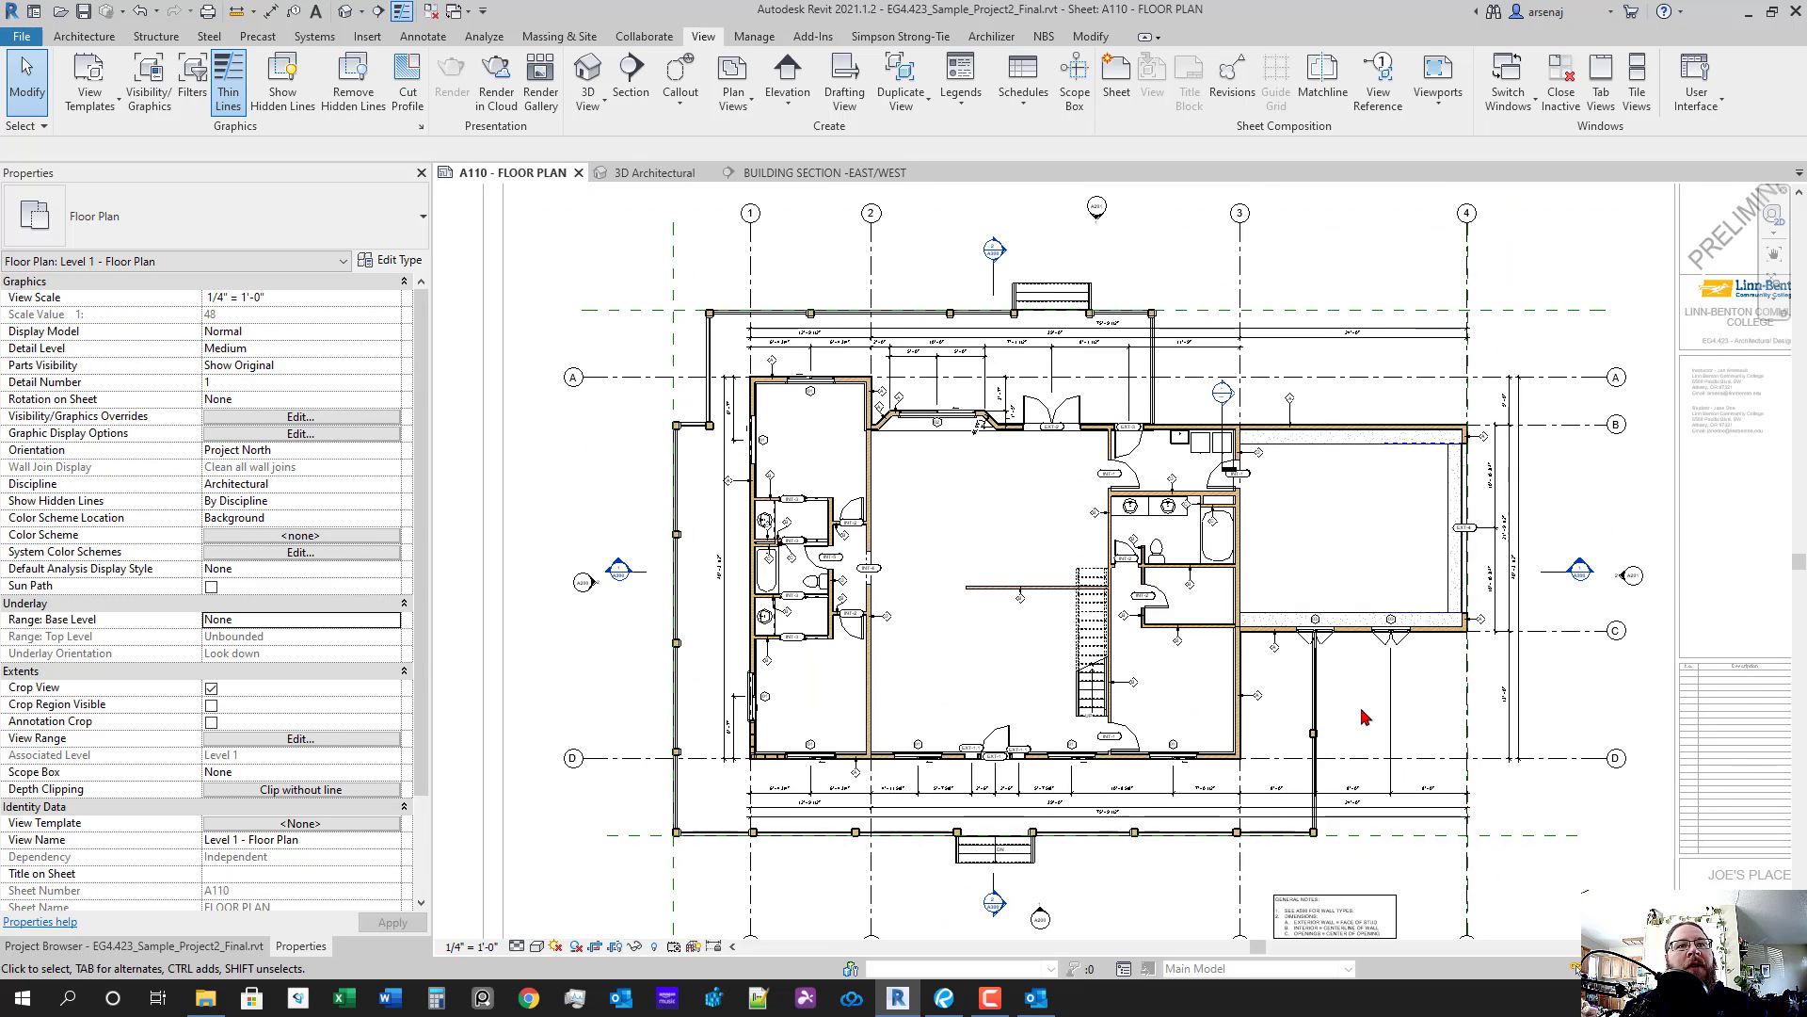
- Hide the slab edge category in the Level 1 floor plan using the garage's thickened slab edge
{"action": "scroll", "coordinate": [1365, 717], "scroll_direction": "up", "scroll_amount": 2}
{"action": "left_click", "coordinate": [1353, 591]}
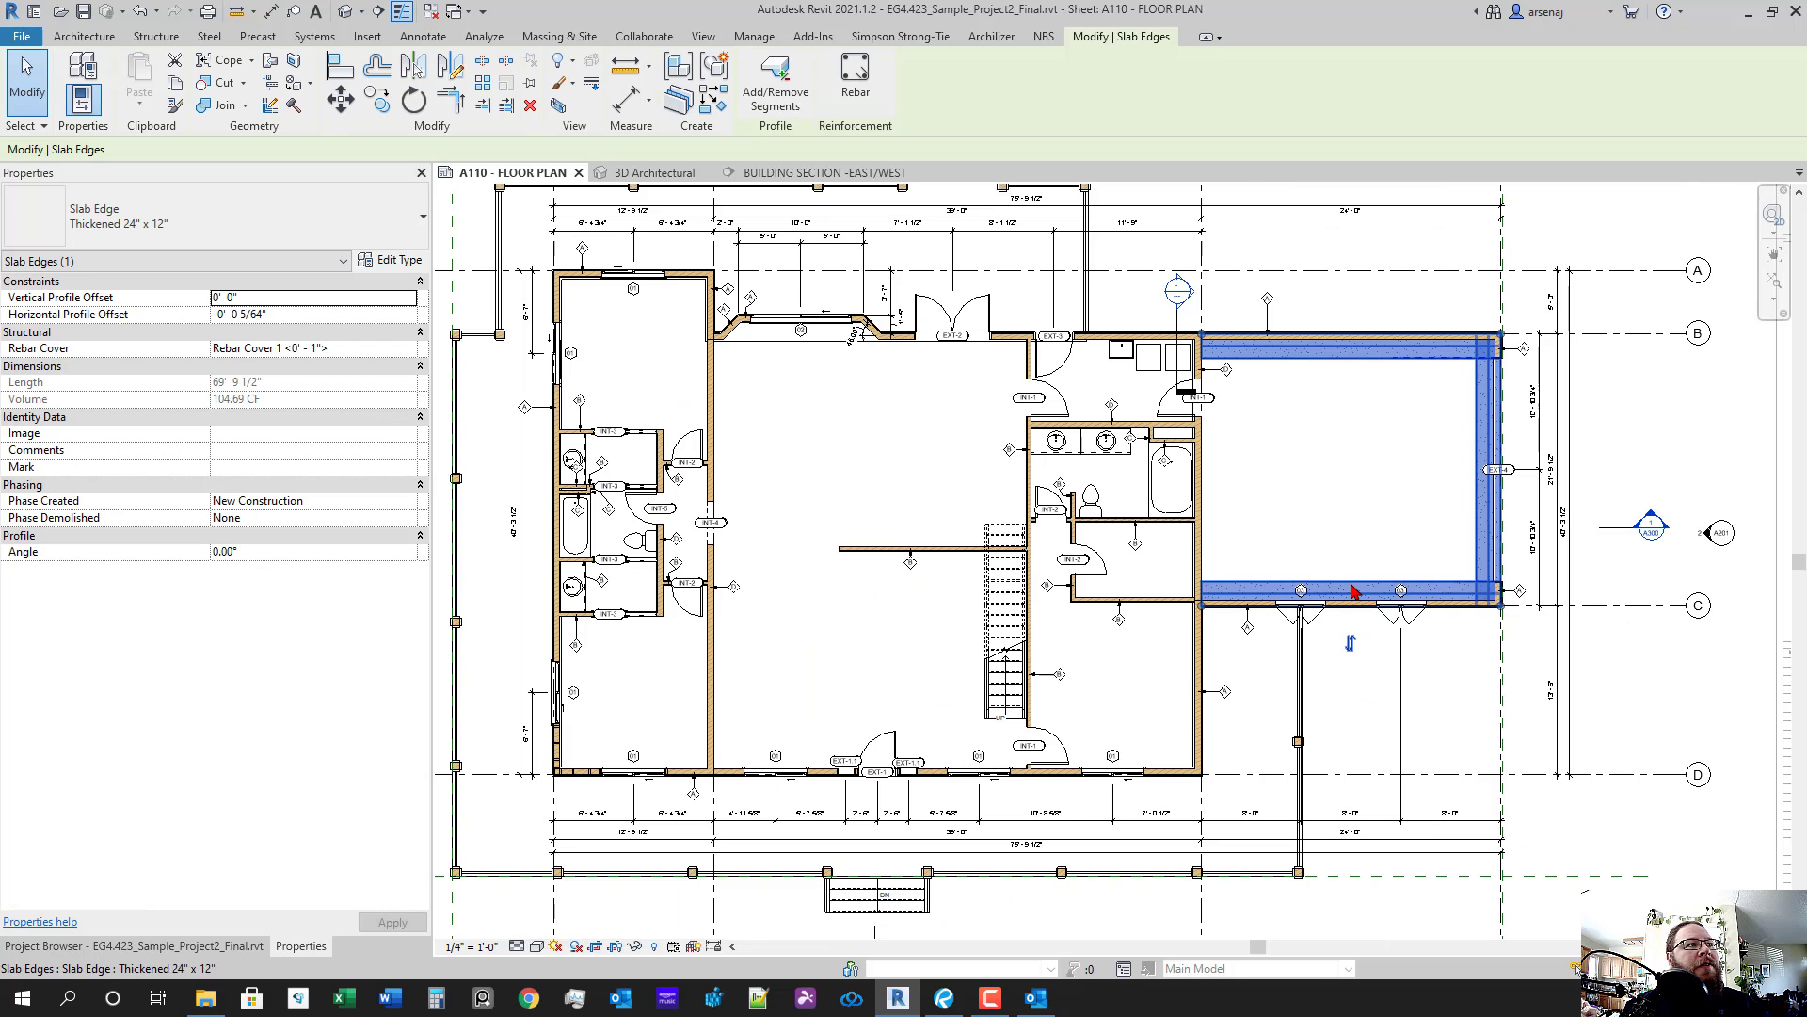
{"action": "right_click", "coordinate": [1354, 591]}
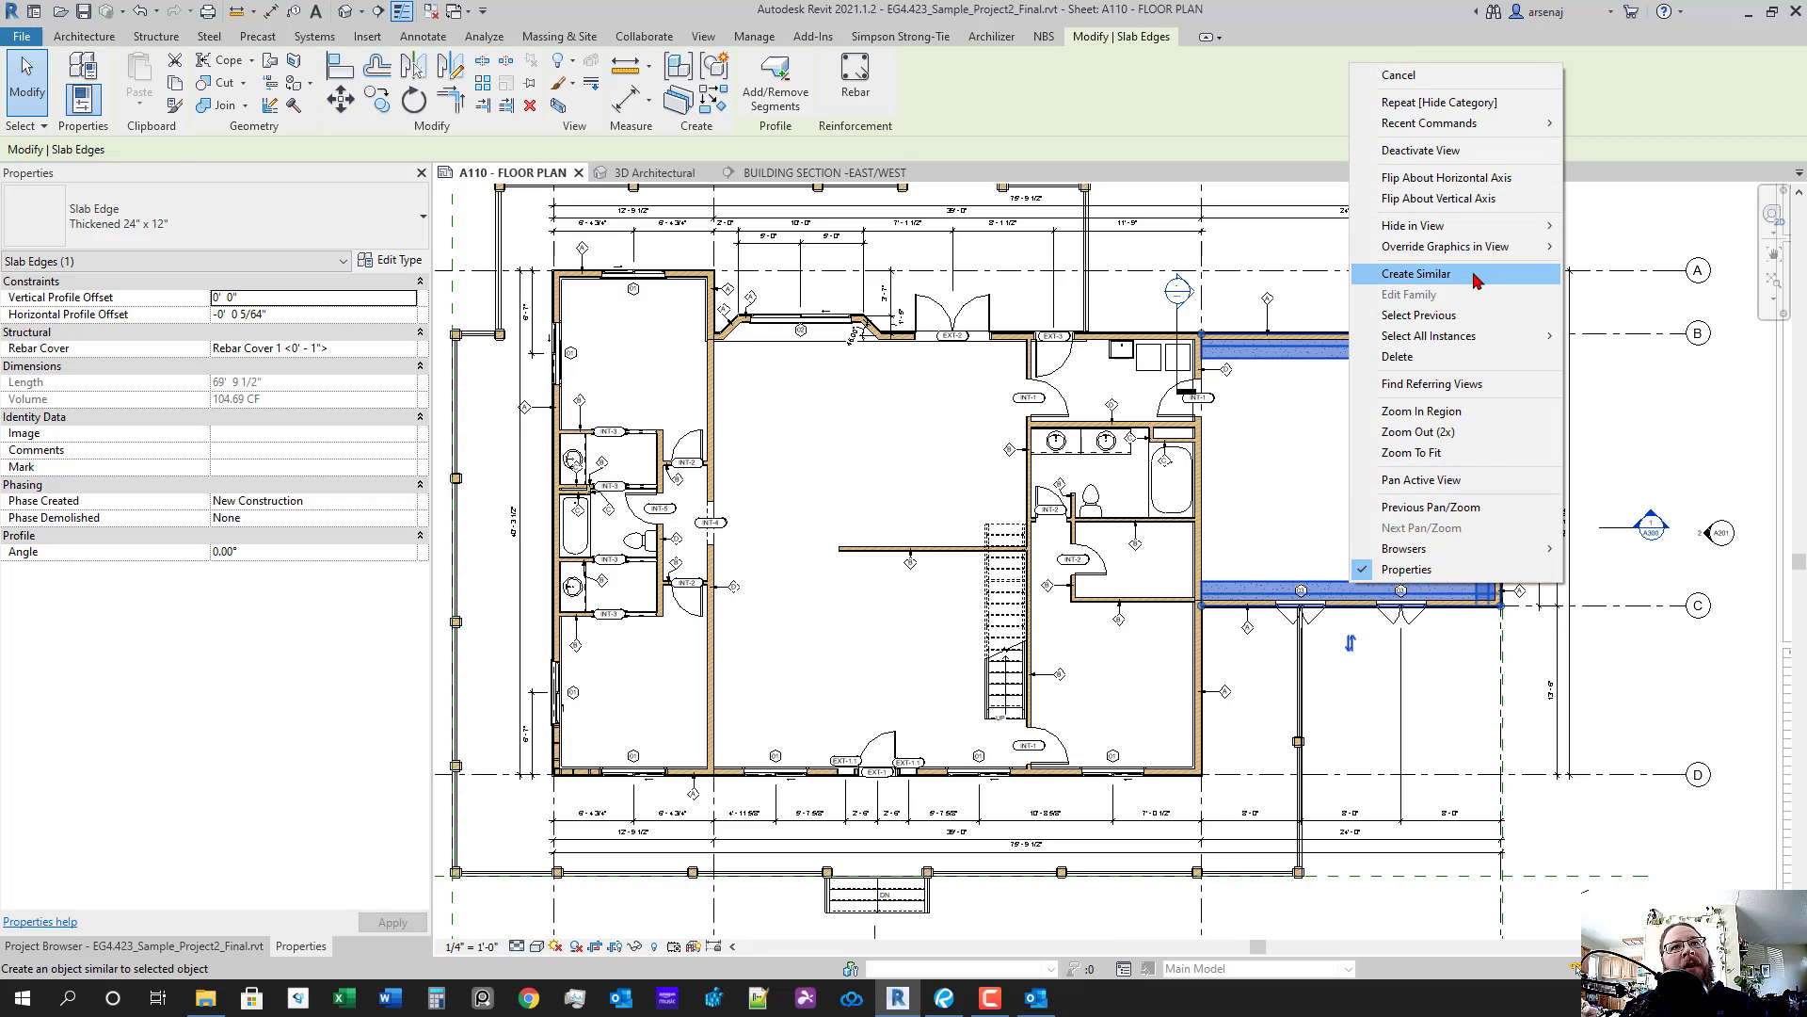
{"action": "mouse_move", "coordinate": [1469, 235]}
{"action": "left_click", "coordinate": [1613, 246]}
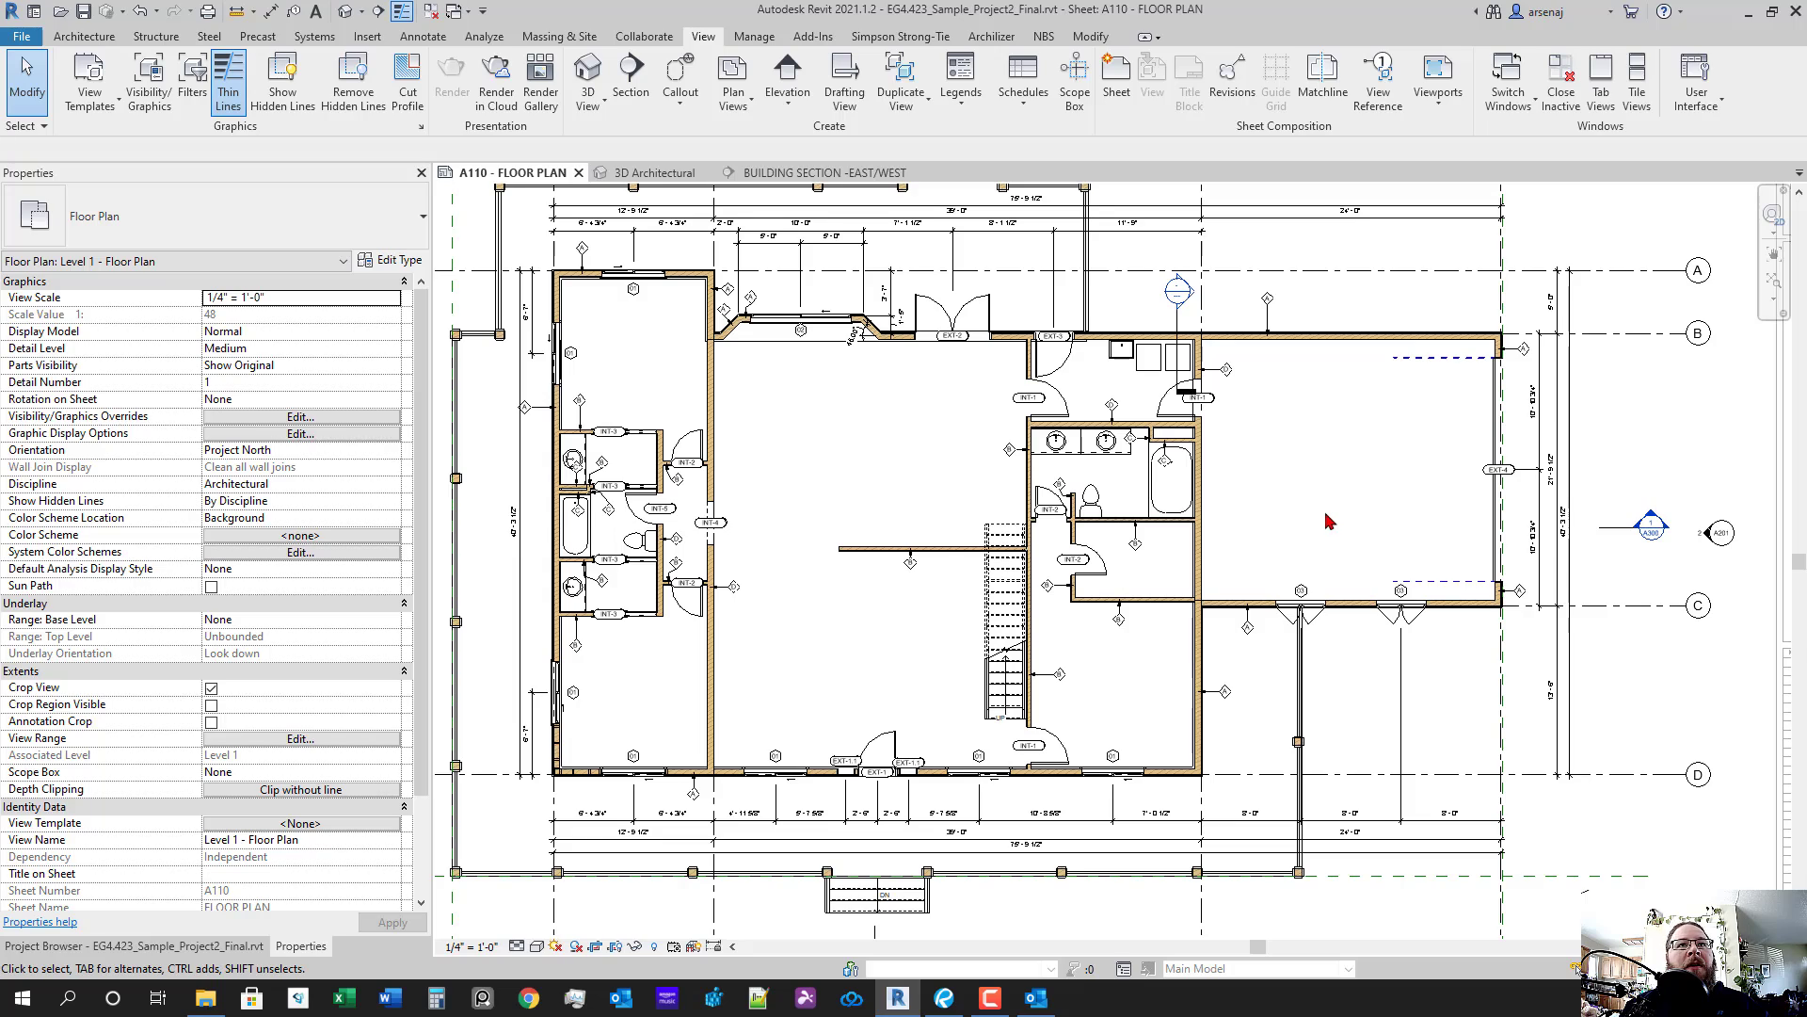
- Switch to Bluebeam Revu and replace the garage view range callout text with "hide slab edge caragory"
{"action": "left_click", "coordinate": [945, 996]}
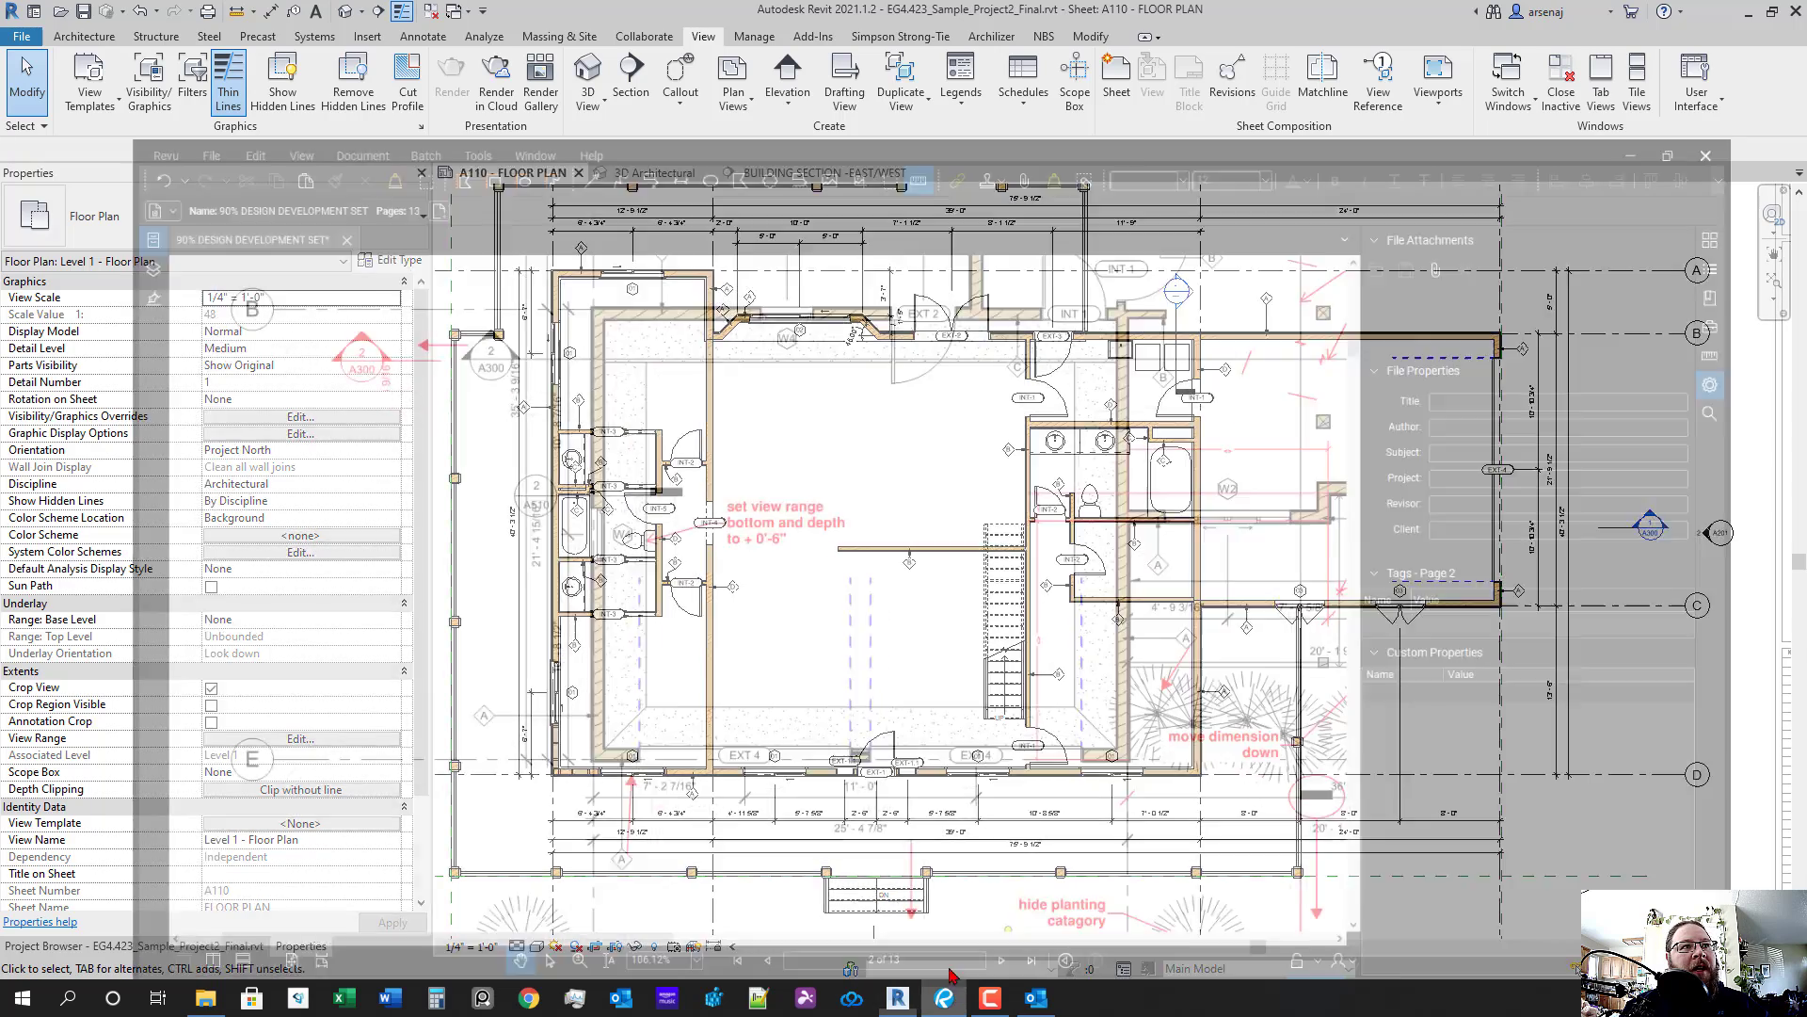
{"action": "scroll", "coordinate": [890, 500], "scroll_direction": "up", "scroll_amount": 2}
{"action": "left_click", "coordinate": [890, 500]}
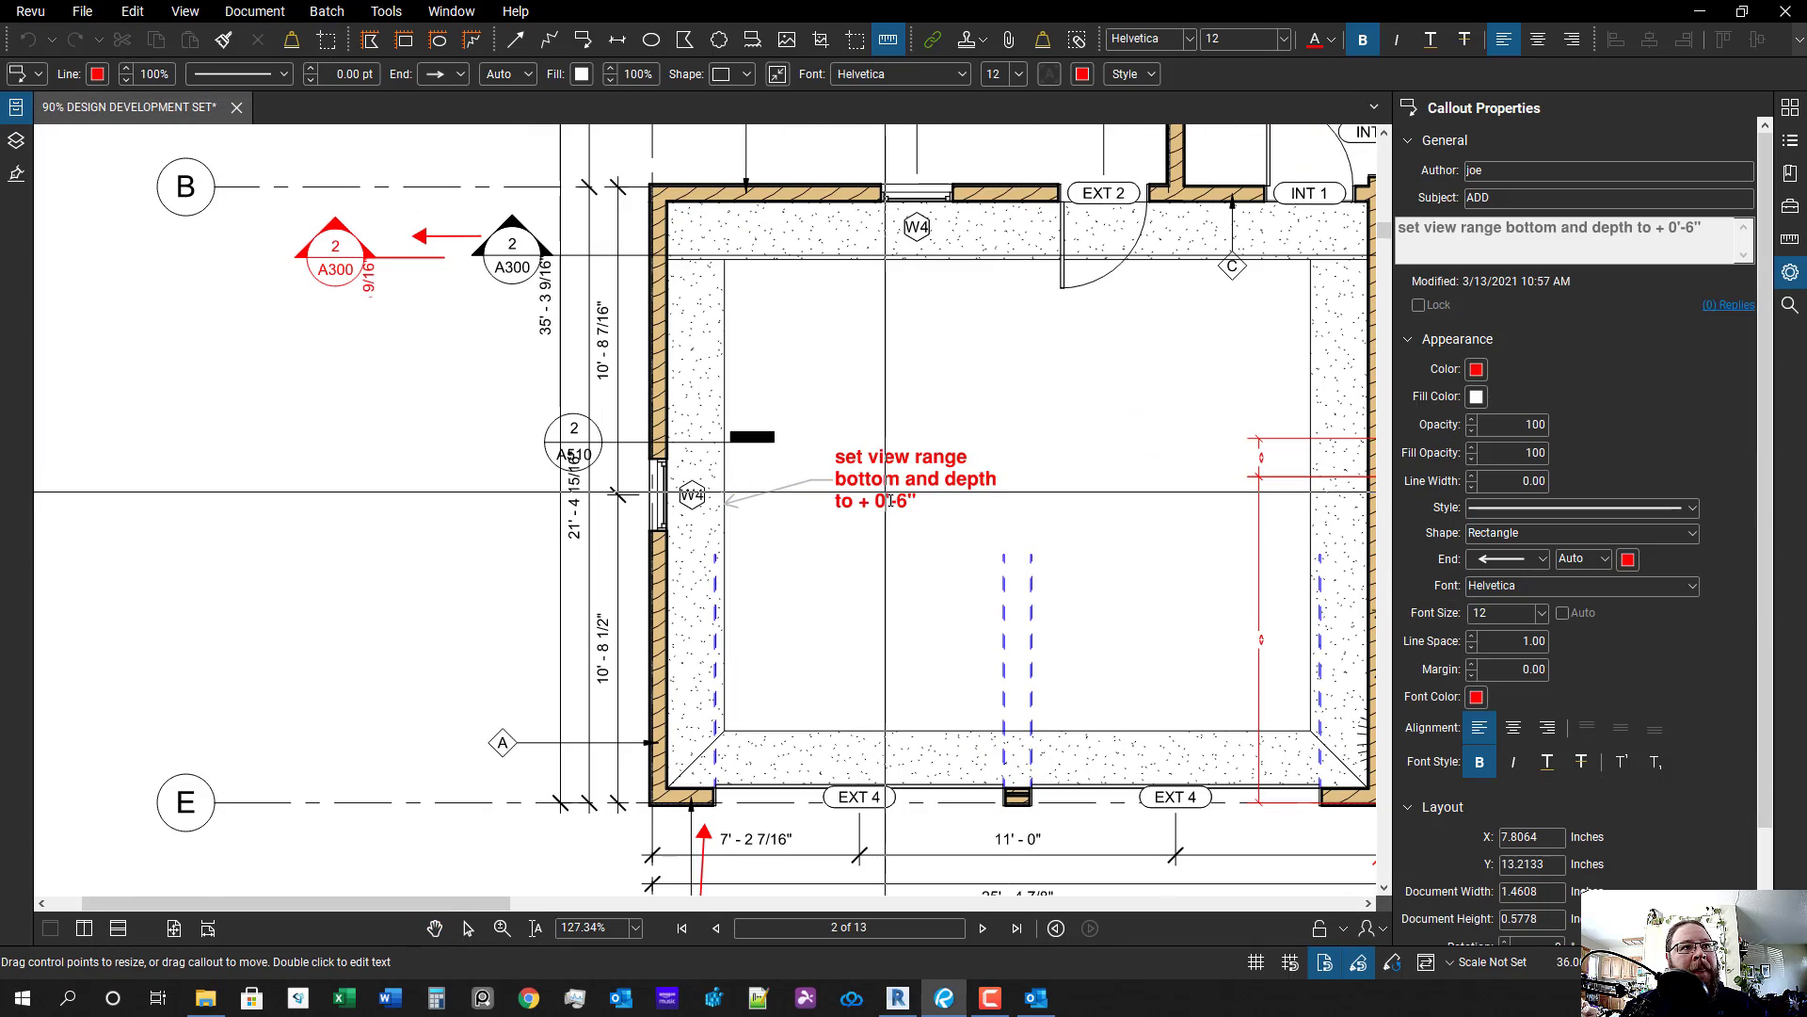
{"action": "double_click", "coordinate": [891, 478]}
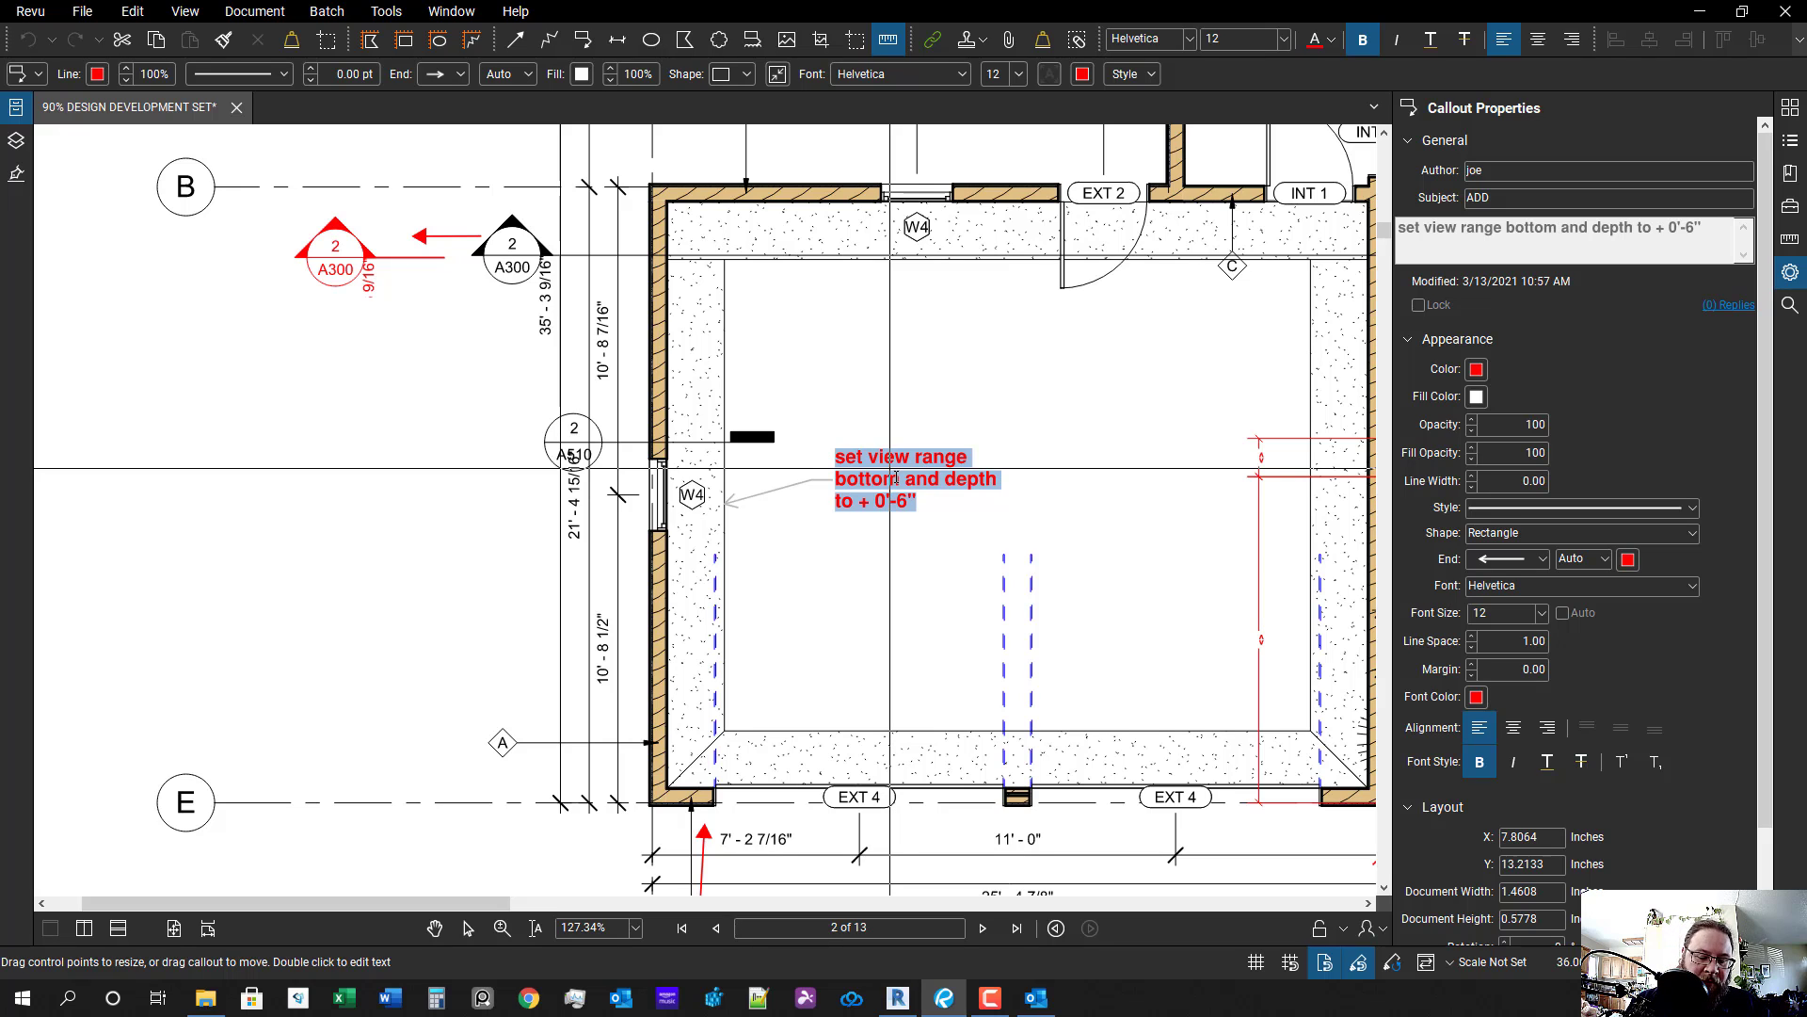
{"action": "type", "text": "hide slab edge"}
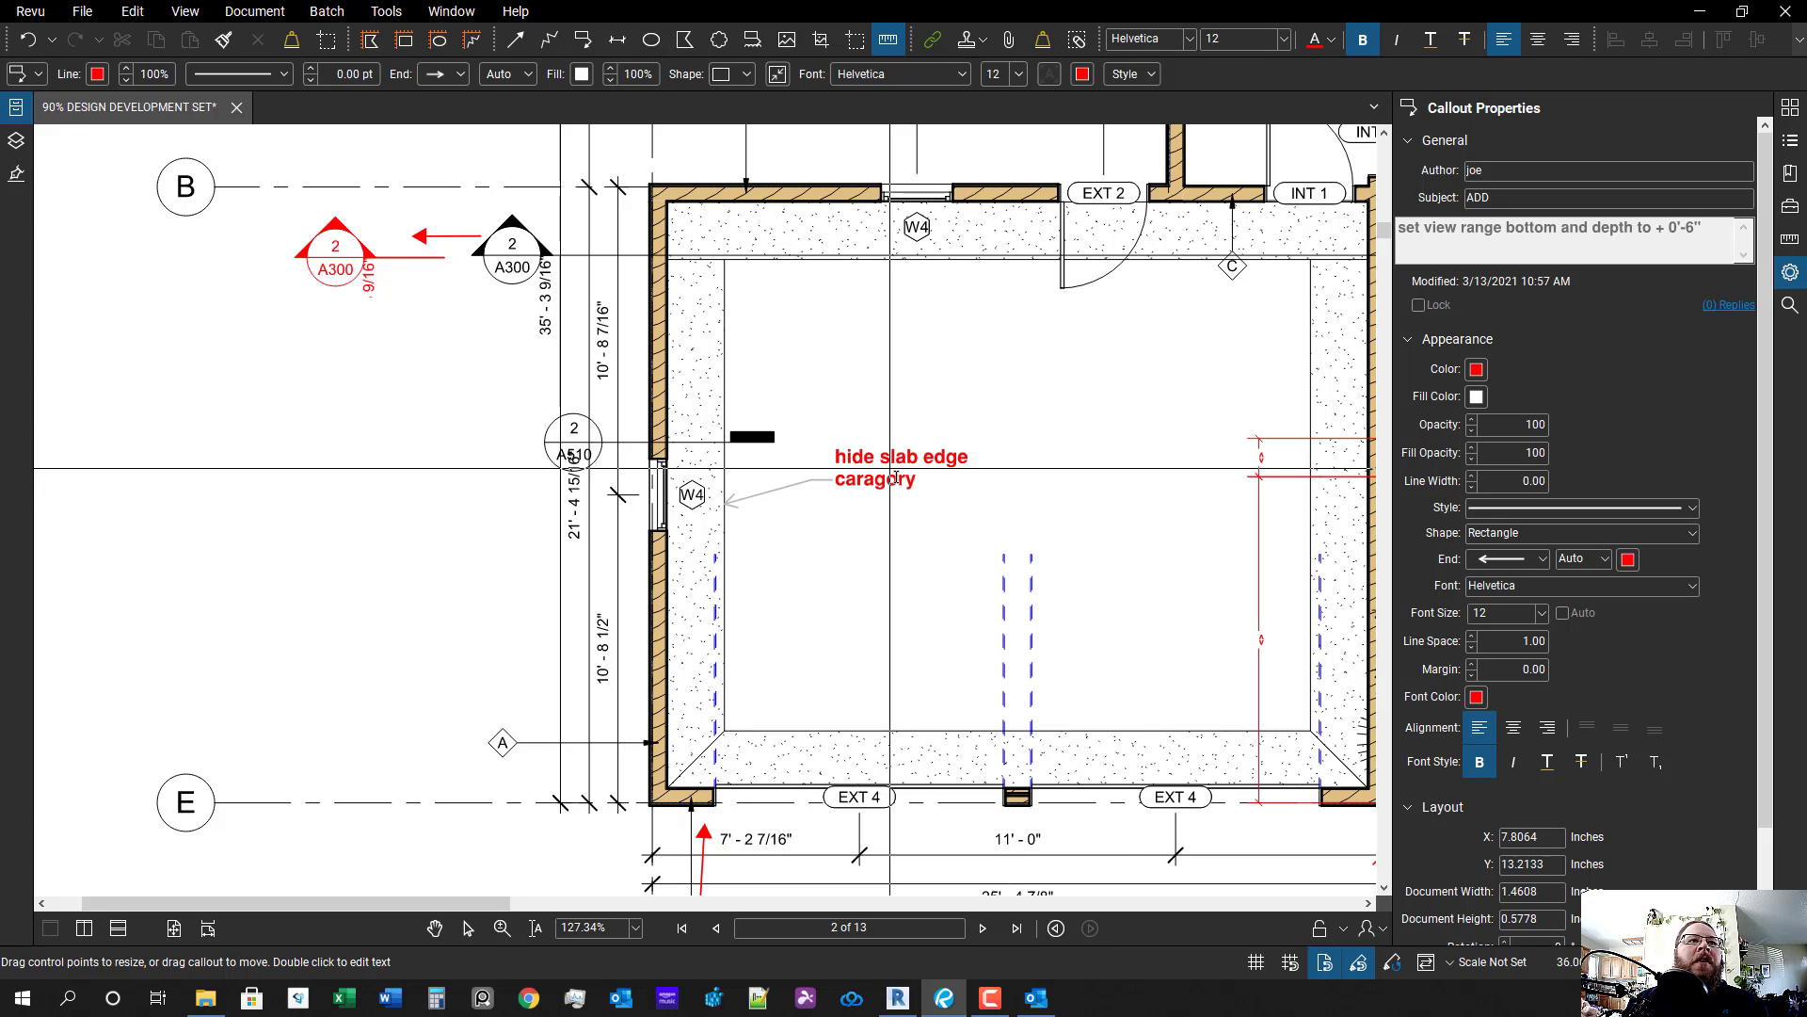
{"action": "left_click", "coordinate": [1133, 375]}
{"action": "left_click", "coordinate": [1133, 388]}
- Examine the redline markup for moving the 2/A300 section marker outward near grid B
{"action": "scroll", "coordinate": [1020, 438], "scroll_direction": "down", "scroll_amount": 3}
{"action": "left_click_drag", "start_coordinate": [837, 501], "coordinate": [809, 505]}
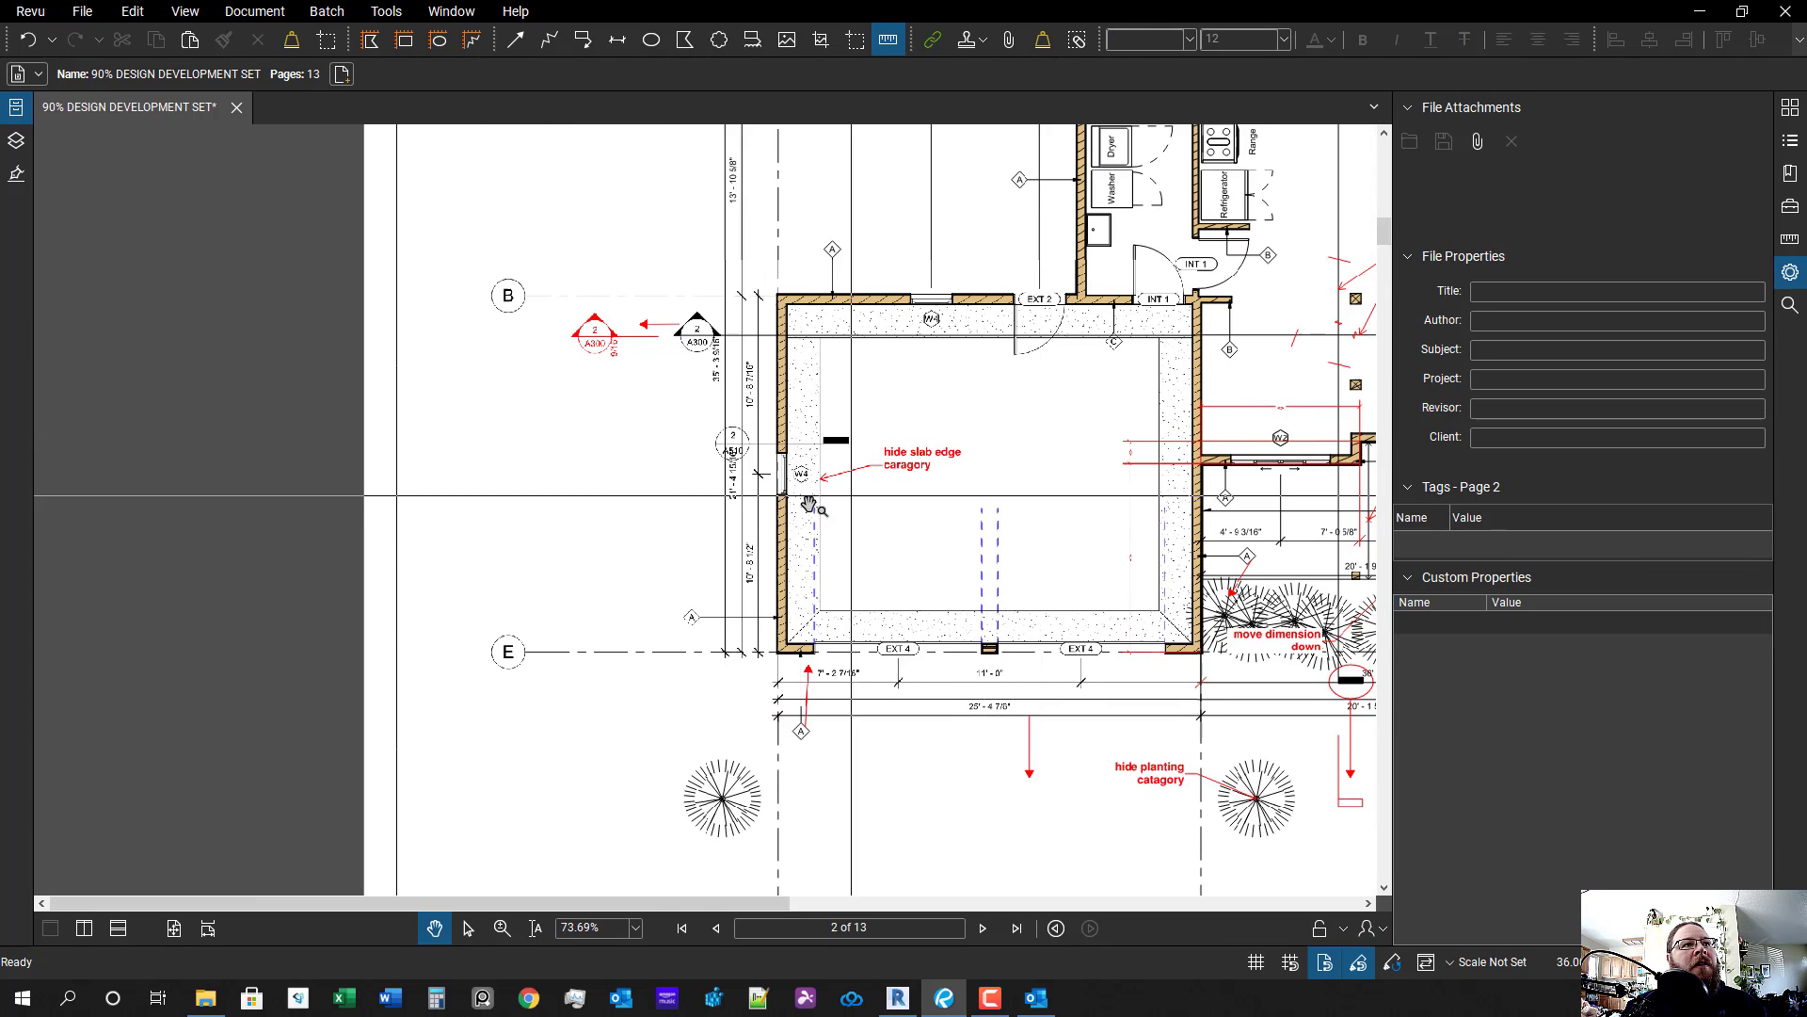
{"action": "left_click_drag", "start_coordinate": [980, 590], "coordinate": [784, 555]}
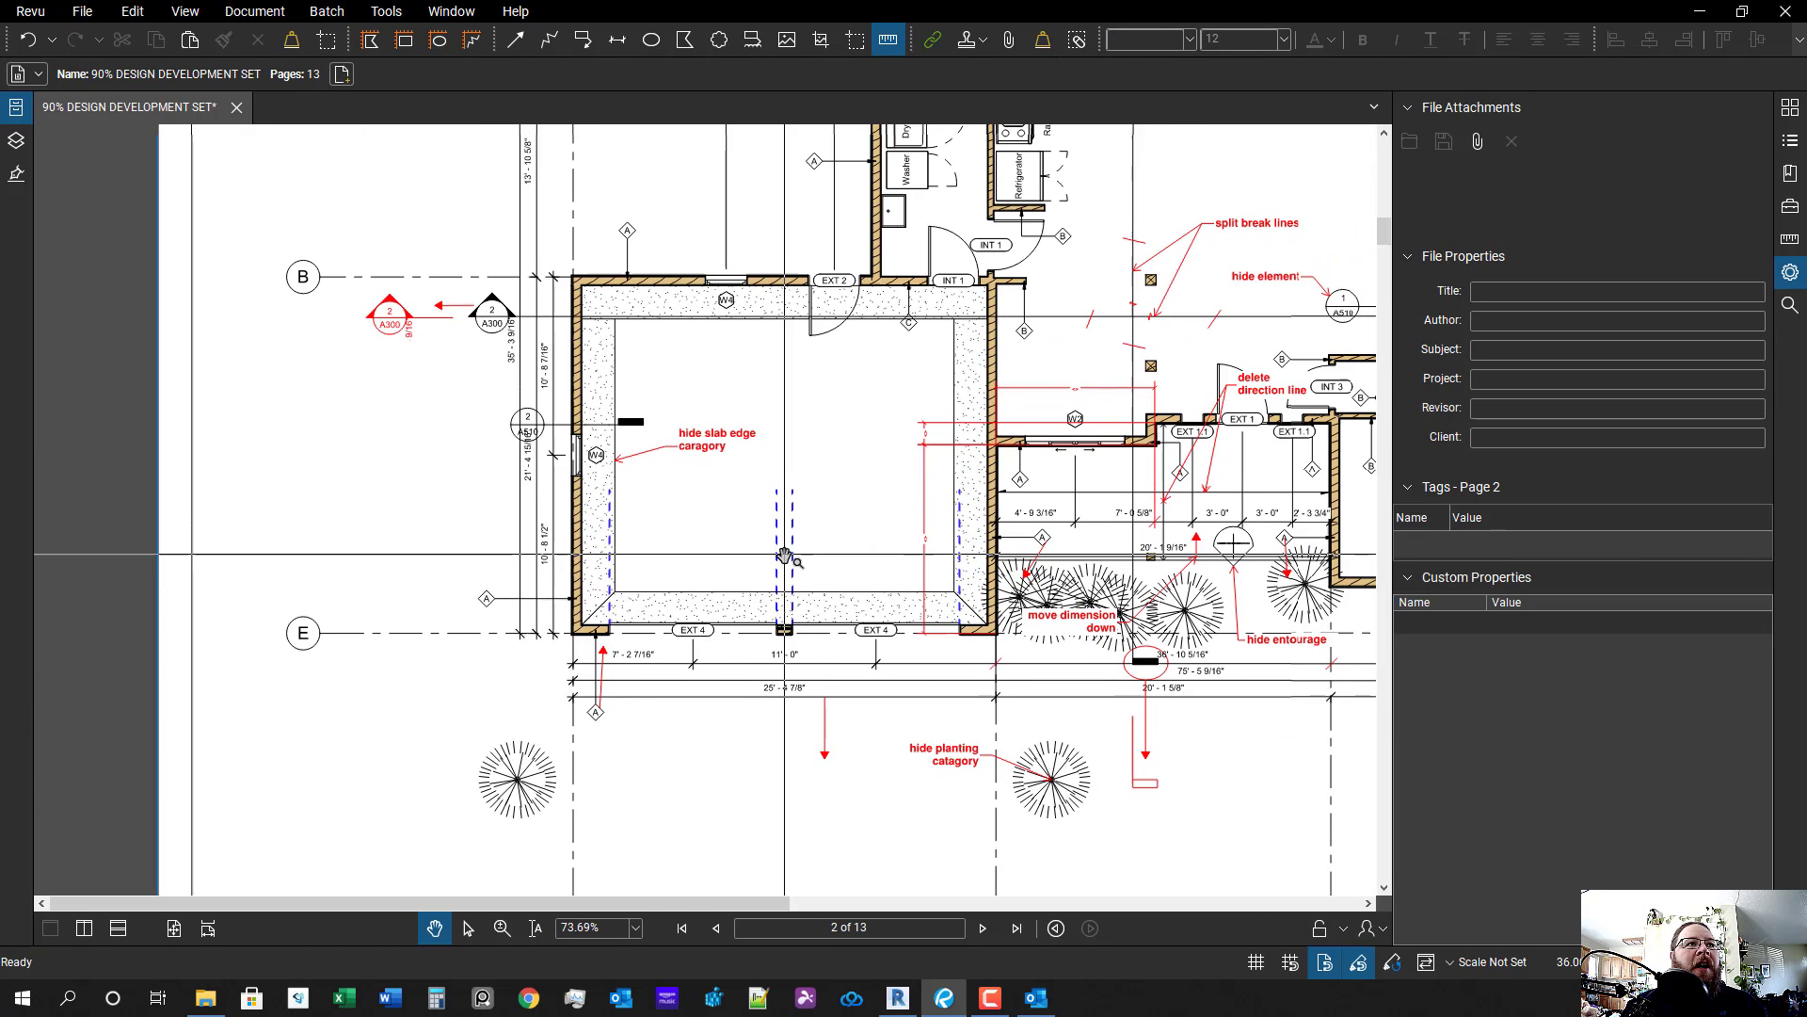
{"action": "scroll", "coordinate": [427, 318], "scroll_direction": "up", "scroll_amount": 4}
{"action": "left_click", "coordinate": [435, 319]}
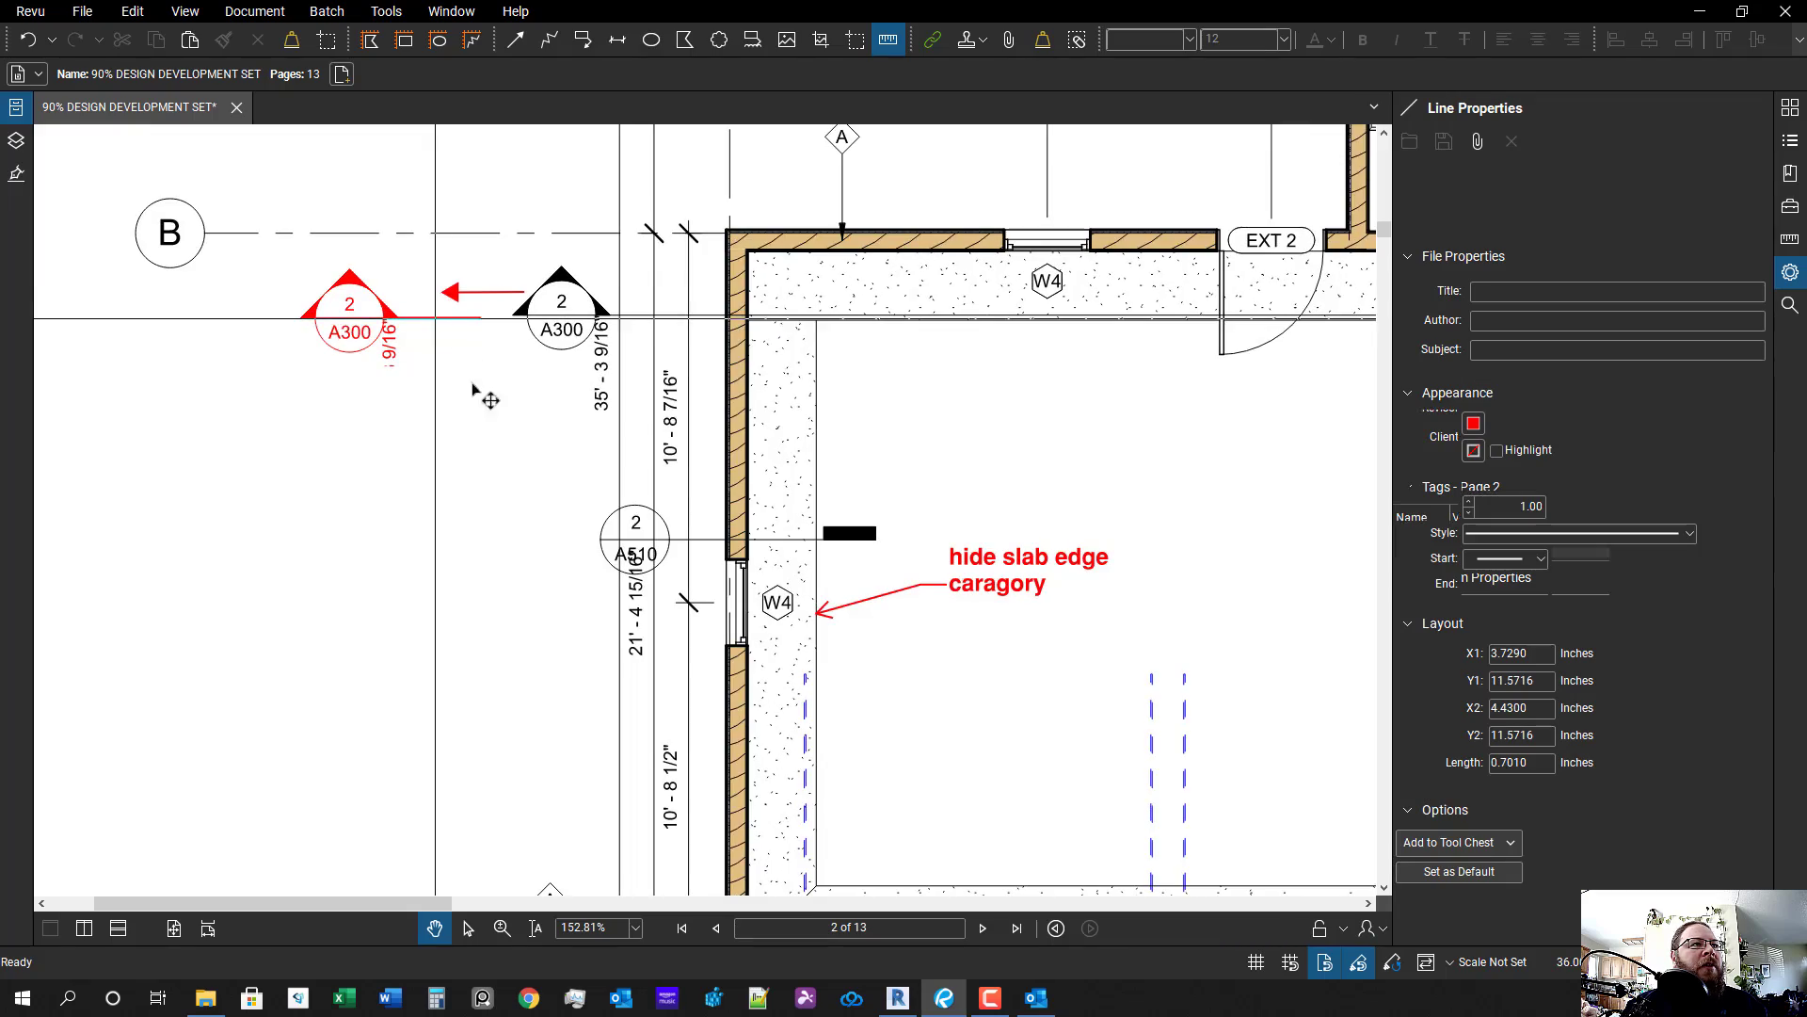
{"action": "left_click_drag", "start_coordinate": [493, 466], "coordinate": [618, 561]}
{"action": "scroll", "coordinate": [510, 470], "scroll_direction": "up", "scroll_amount": 3}
{"action": "left_click", "coordinate": [451, 410]}
{"action": "scroll", "coordinate": [457, 413], "scroll_direction": "down", "scroll_amount": 1}
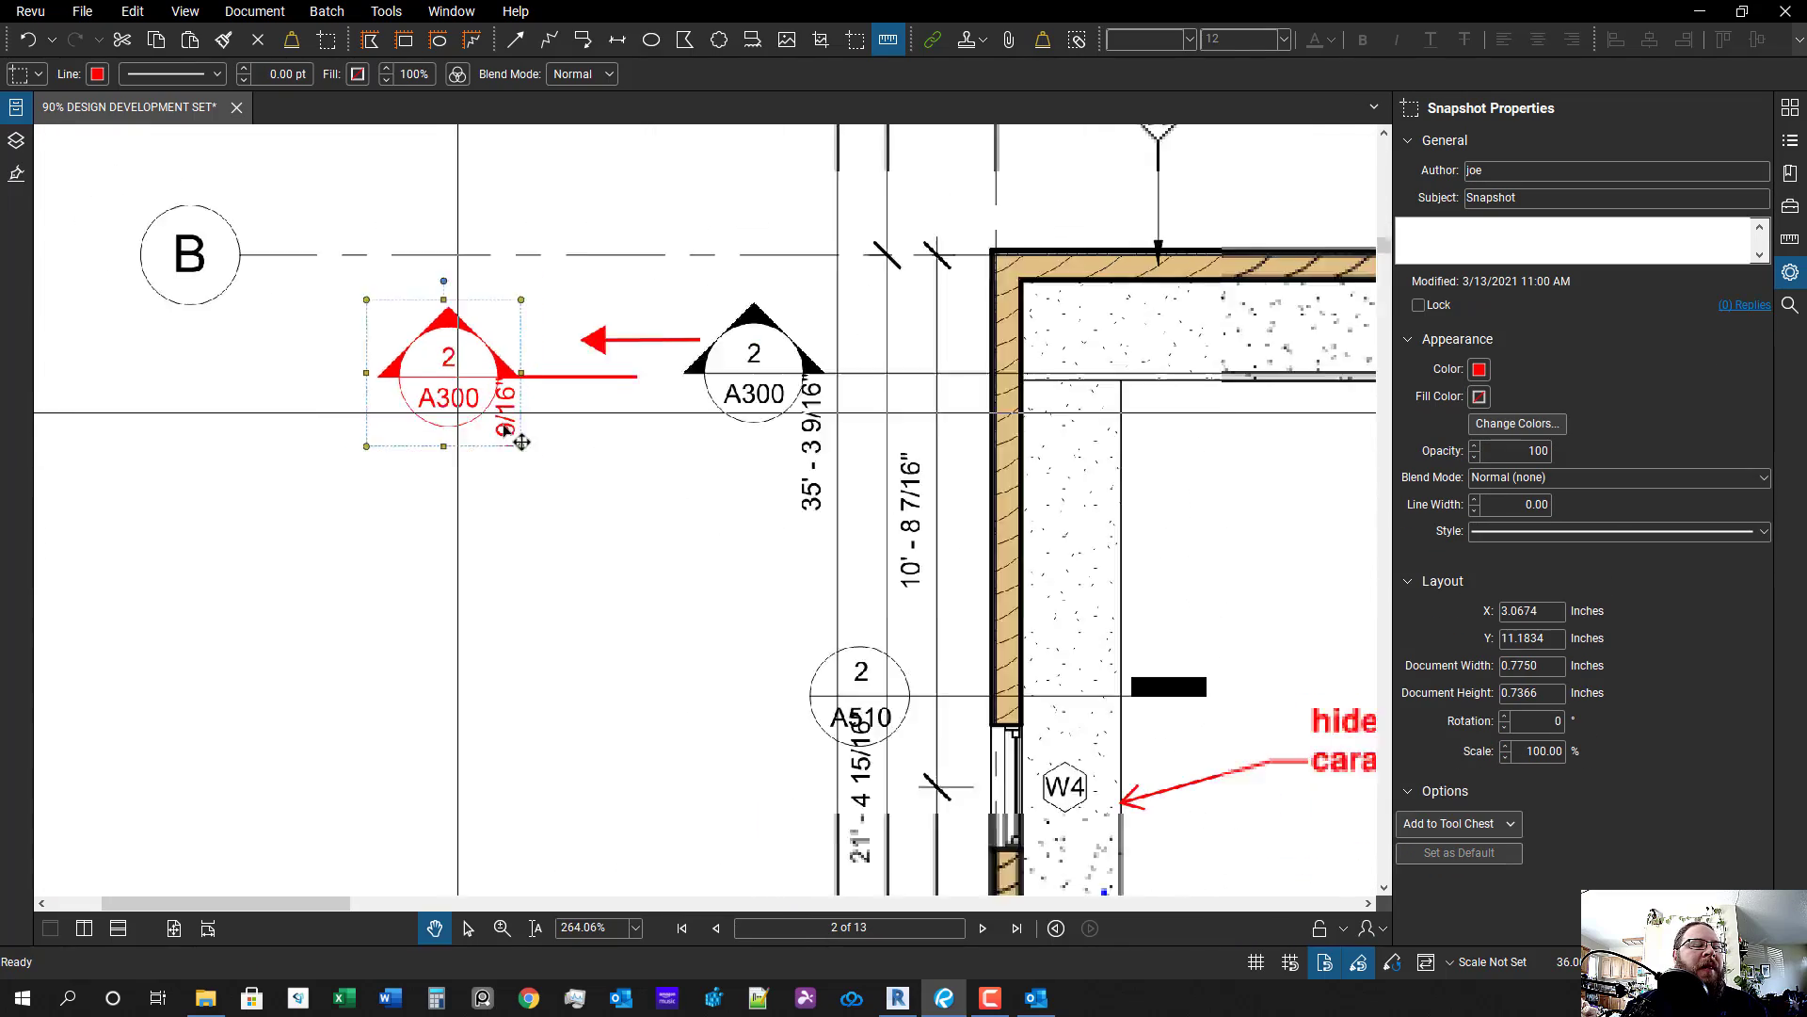
- Examine the redline markup for moving the 1/A300 section marker away from the dimensions above the plan
{"action": "scroll", "coordinate": [521, 442], "scroll_direction": "down", "scroll_amount": 8}
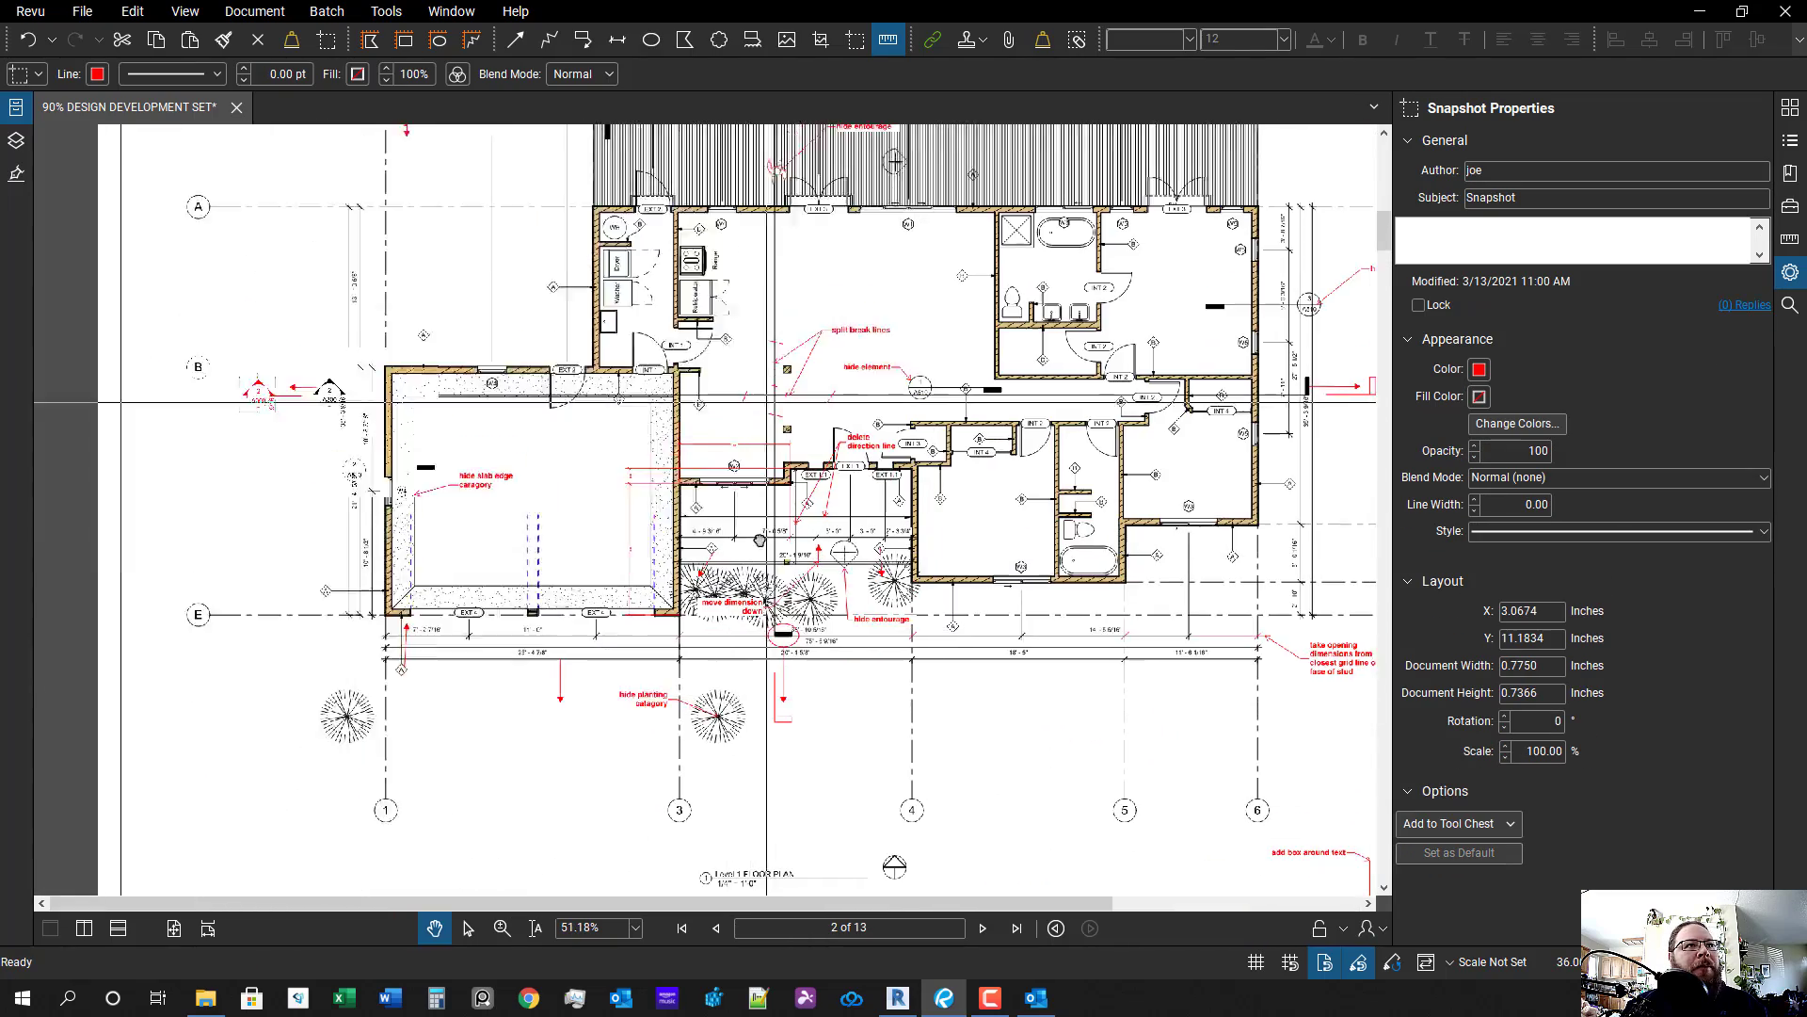
{"action": "left_click_drag", "start_coordinate": [759, 540], "coordinate": [757, 780]}
{"action": "scroll", "coordinate": [786, 355], "scroll_direction": "up", "scroll_amount": 6}
{"action": "left_click", "coordinate": [718, 394]}
{"action": "left_click_drag", "start_coordinate": [846, 565], "coordinate": [865, 459]}
{"action": "scroll", "coordinate": [865, 459], "scroll_direction": "up", "scroll_amount": 1}
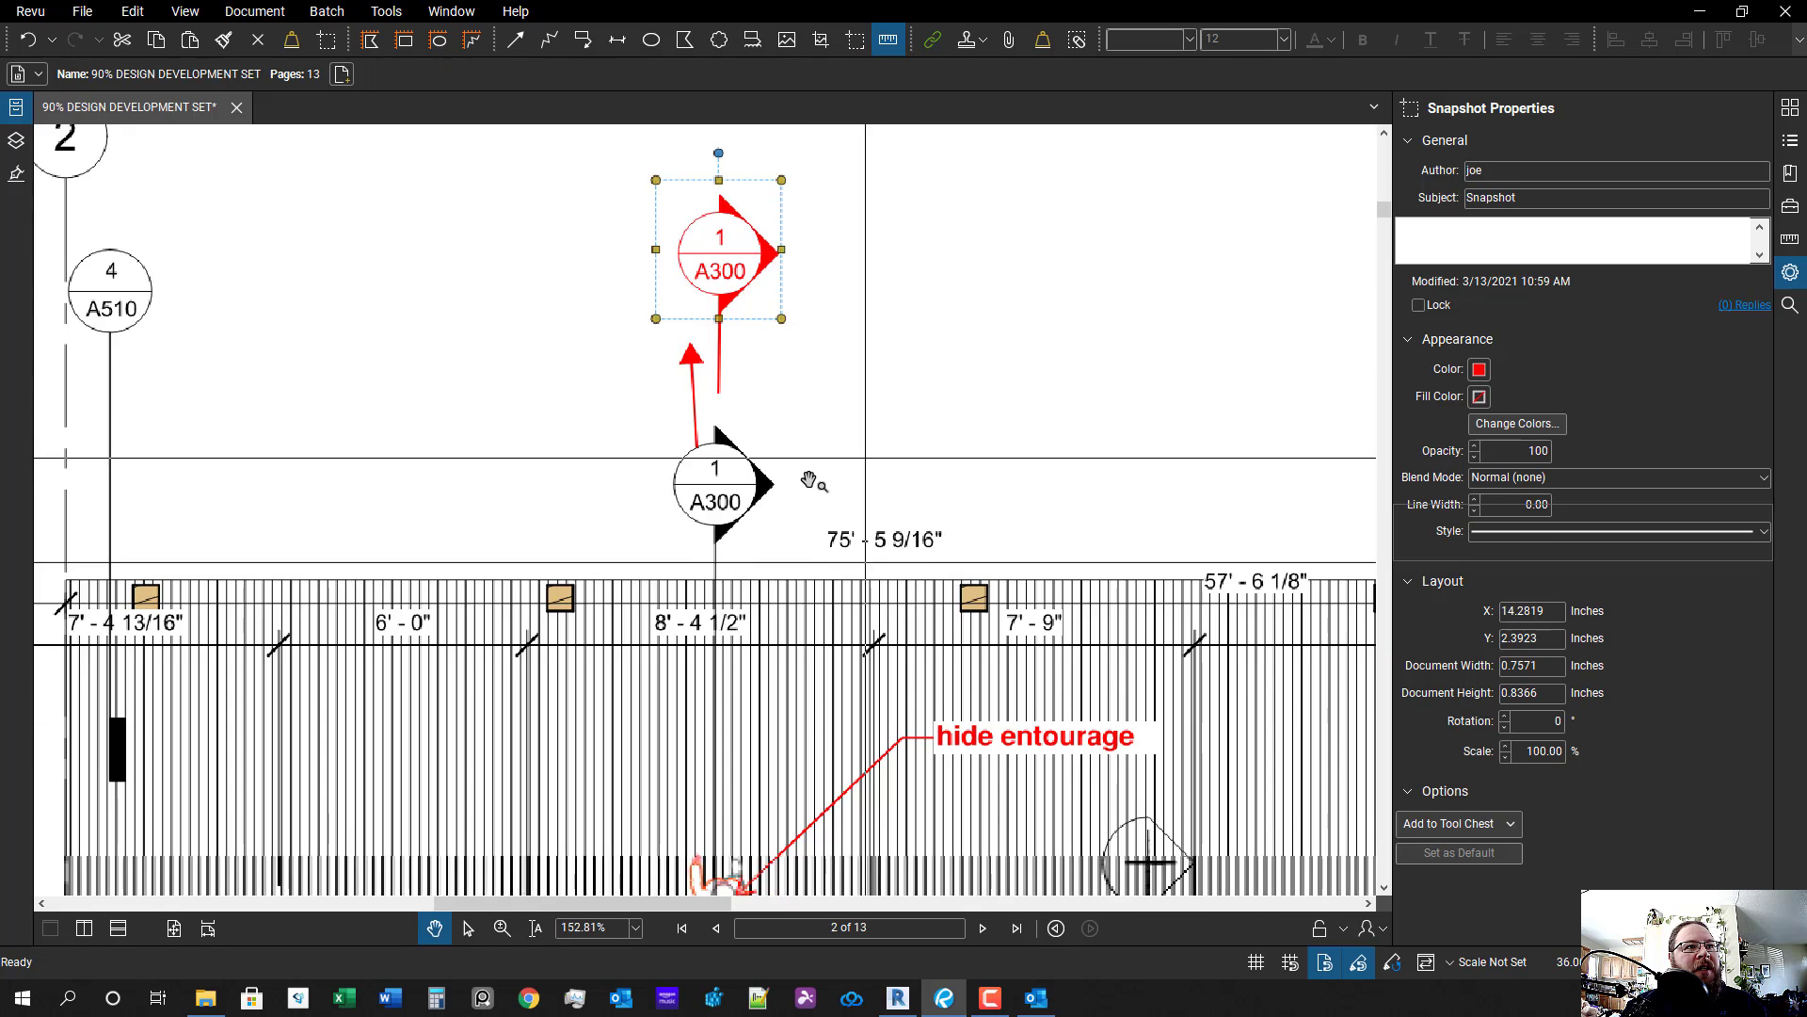
{"action": "left_click", "coordinate": [807, 482]}
{"action": "scroll", "coordinate": [753, 515], "scroll_direction": "up", "scroll_amount": 2}
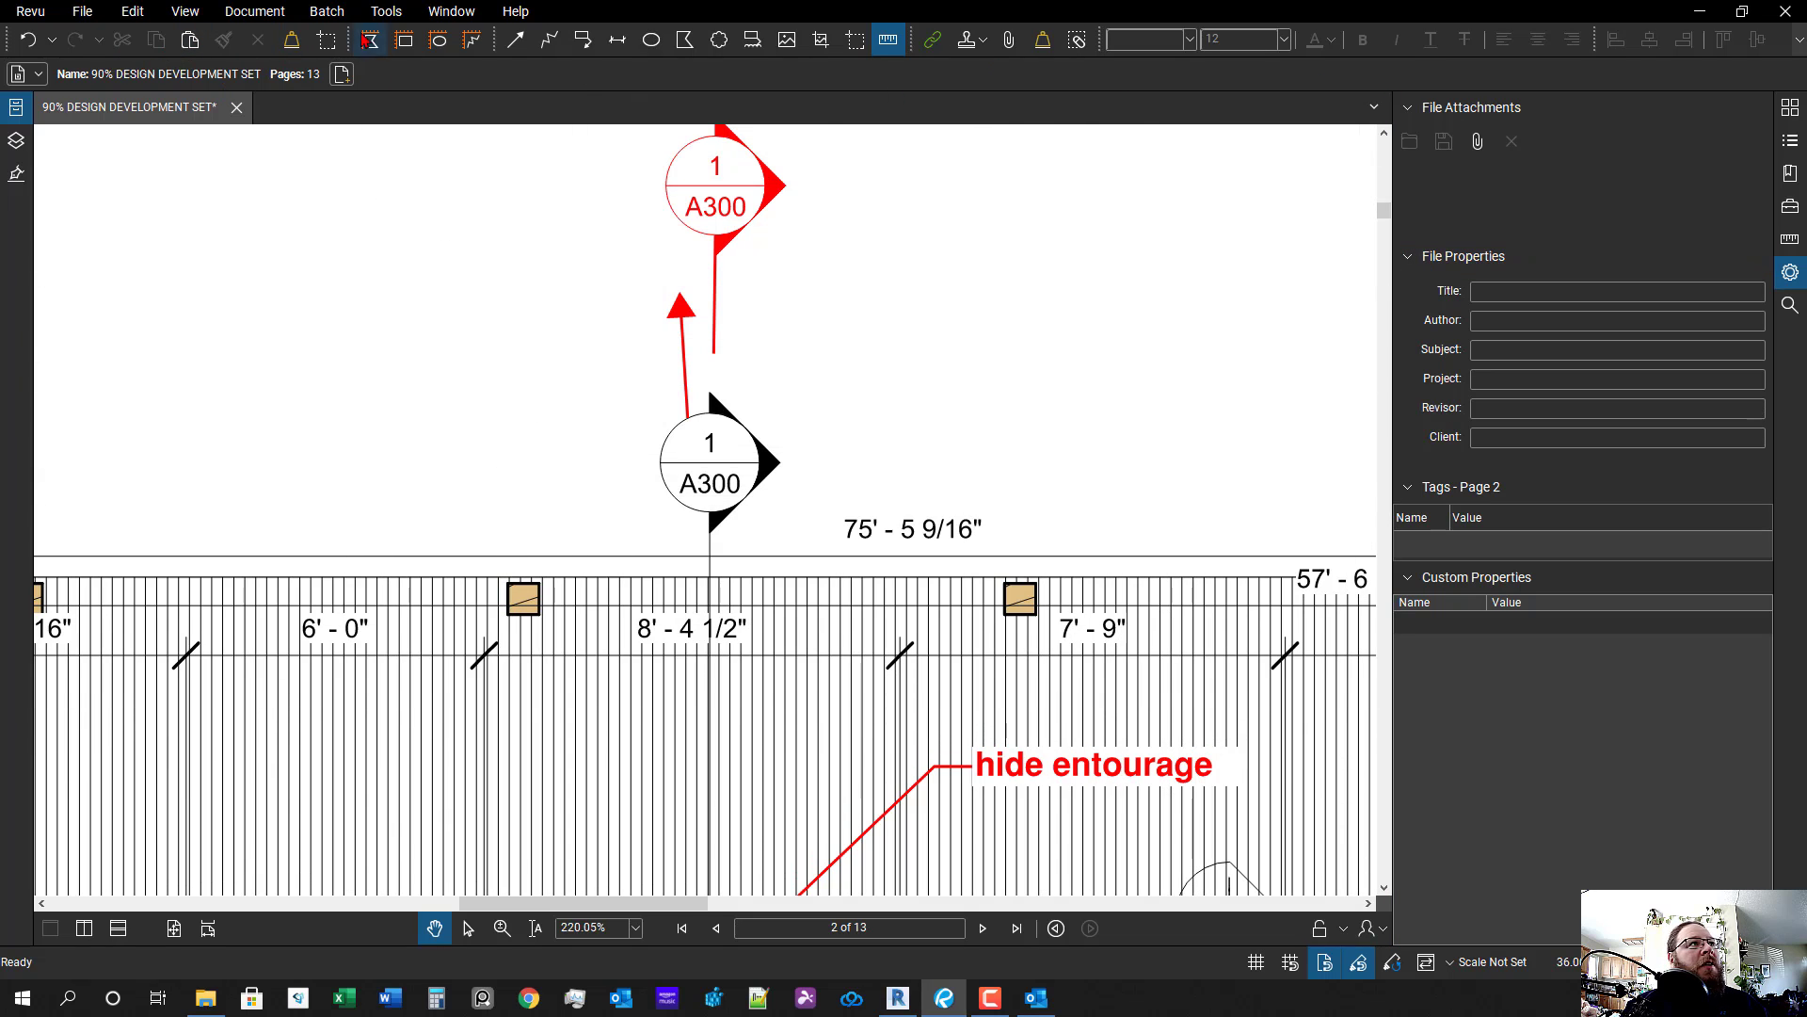
- Switch the Revu interface profile from Design Review to Construction
{"action": "left_click", "coordinate": [1383, 933]}
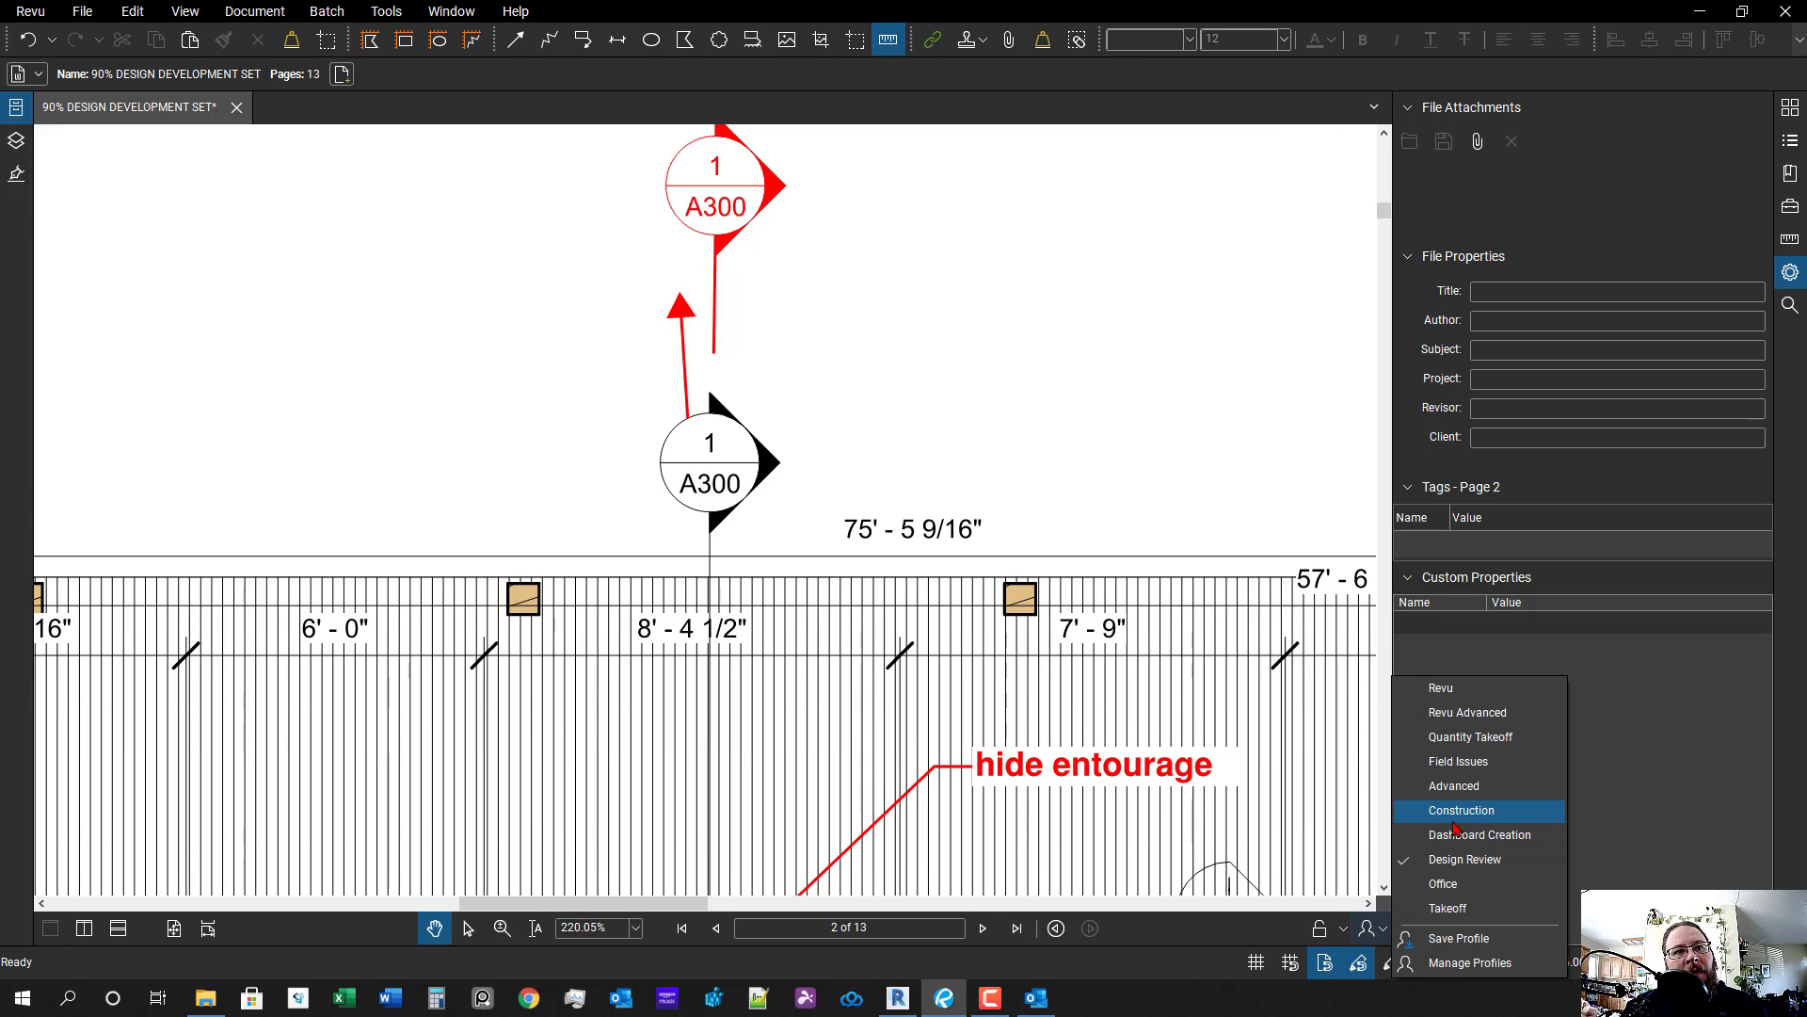
{"action": "left_click", "coordinate": [1453, 820]}
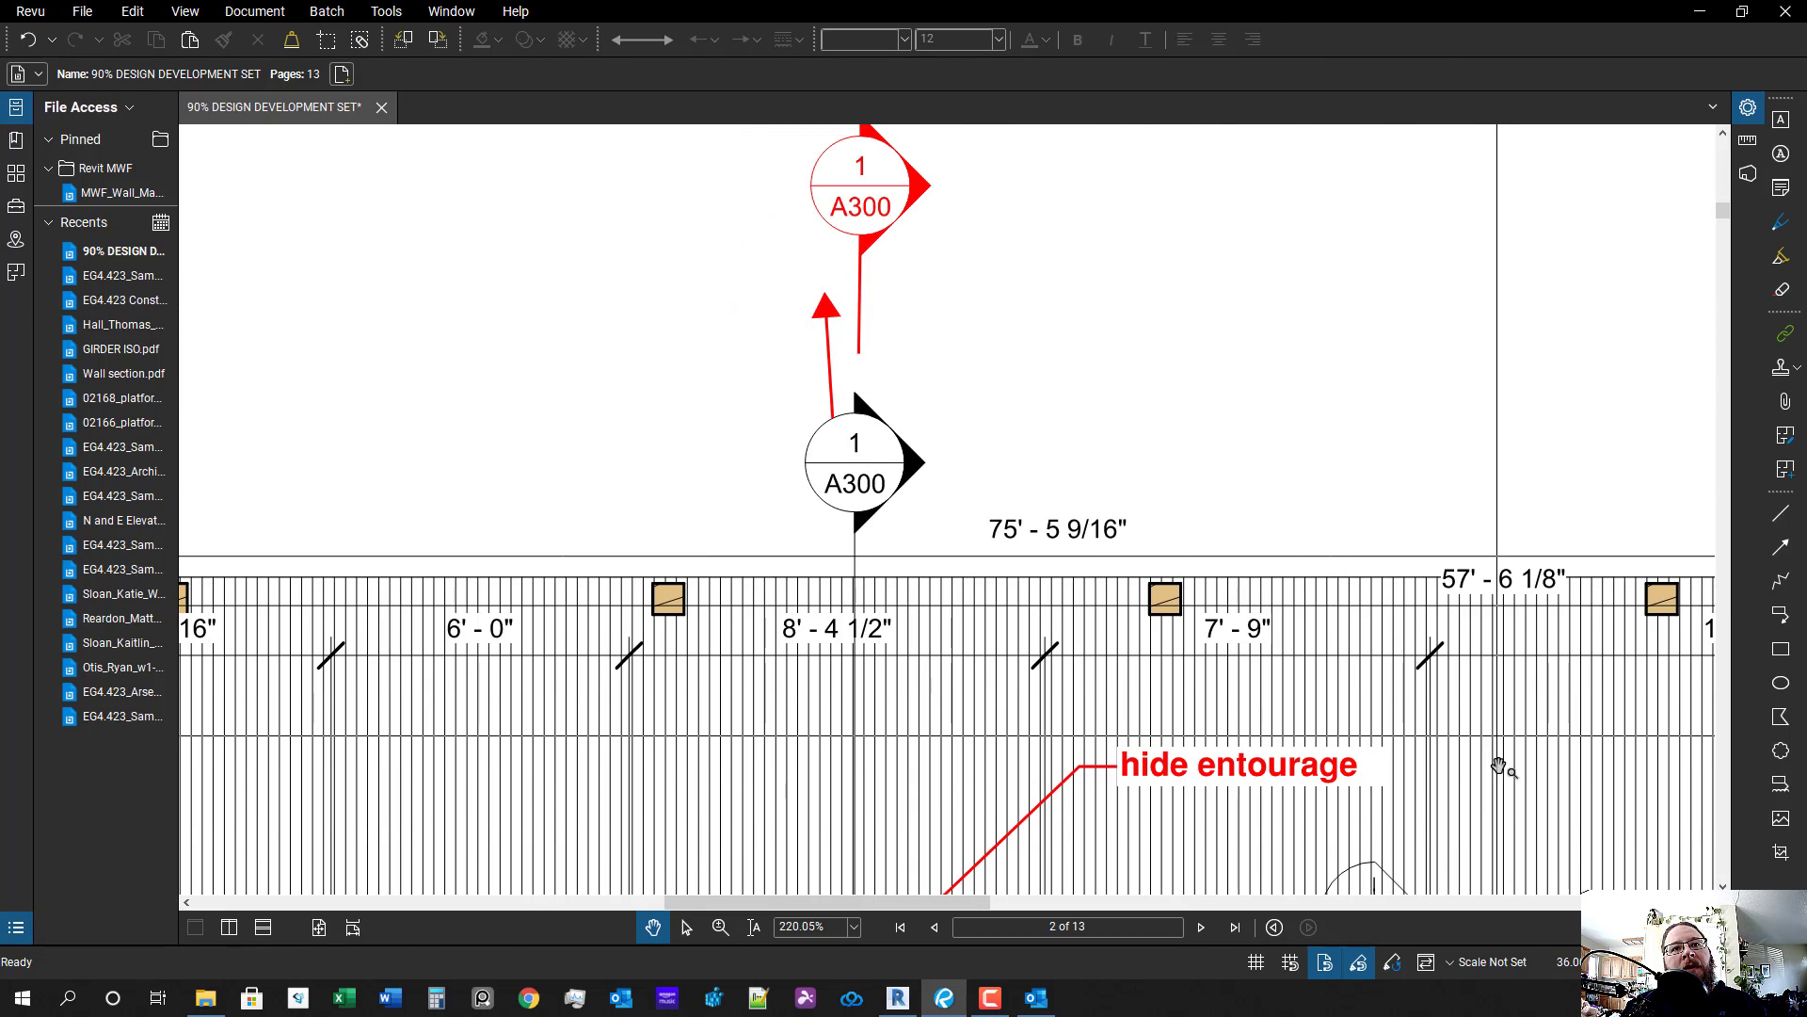
{"action": "left_click", "coordinate": [1602, 961]}
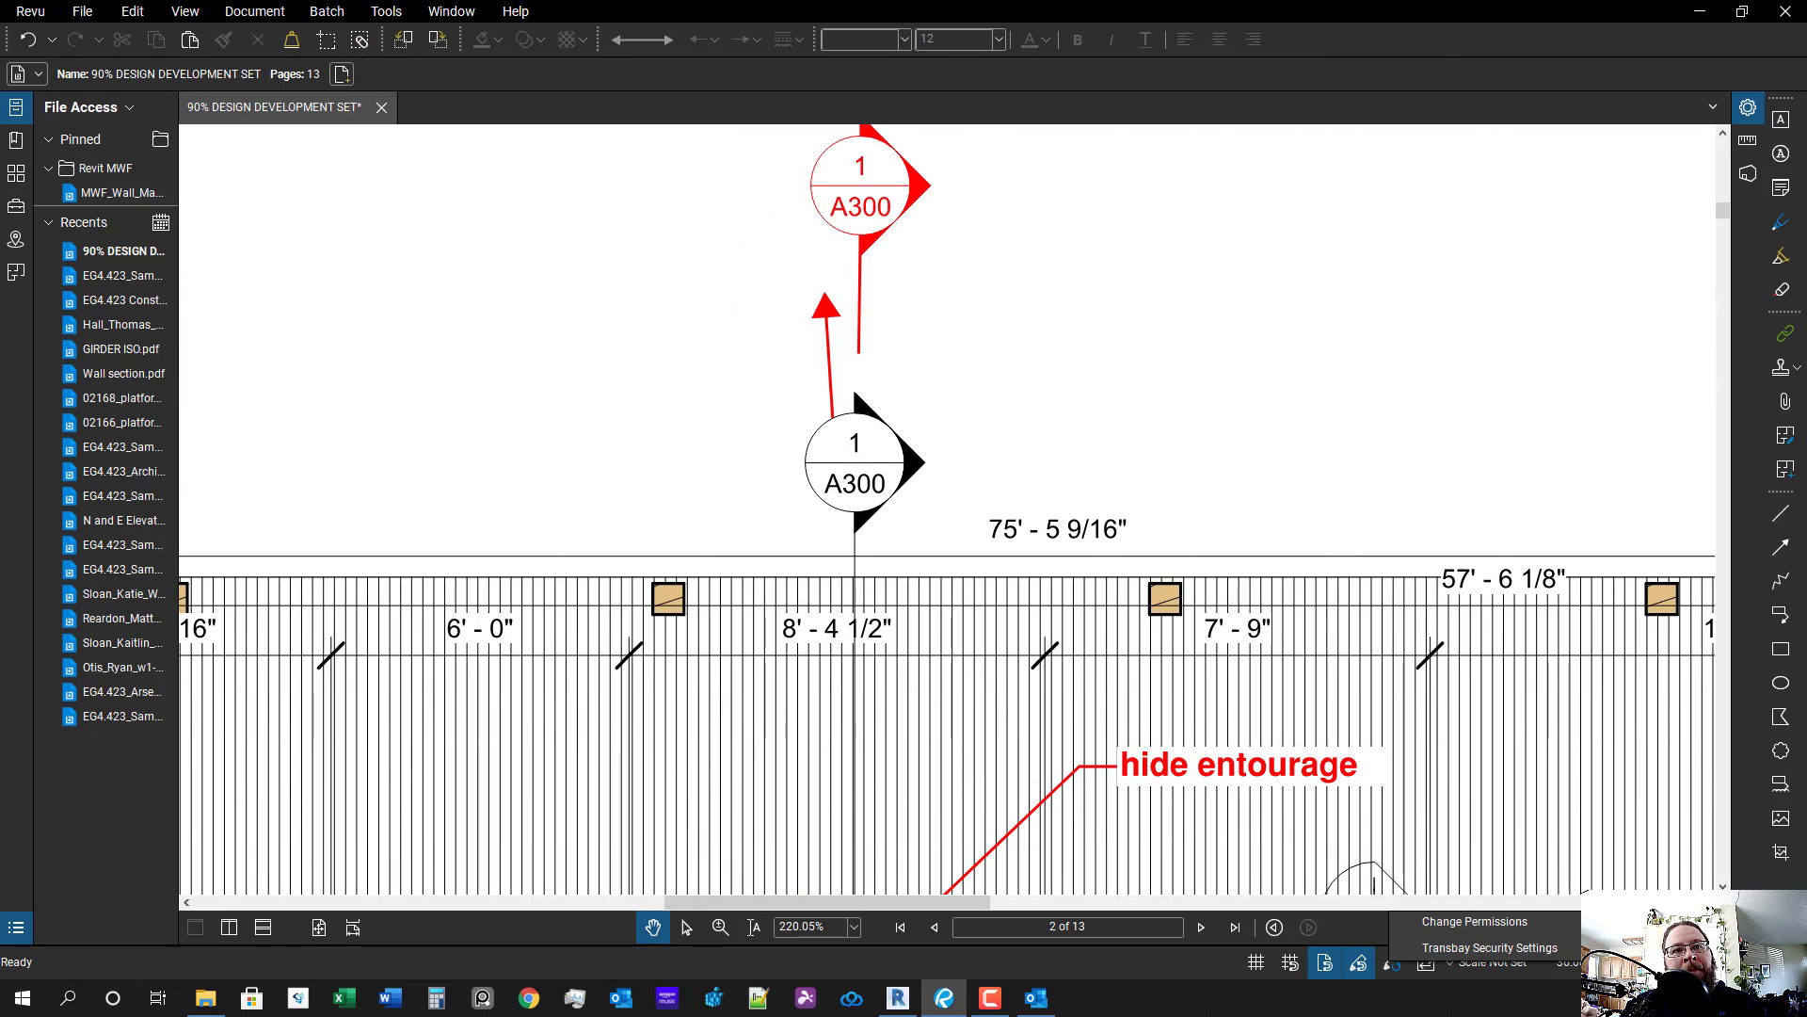
- Examine the redline markups over the deck between grids 2 and 6 on the floor plan sheet
{"action": "key", "text": "Escape"}
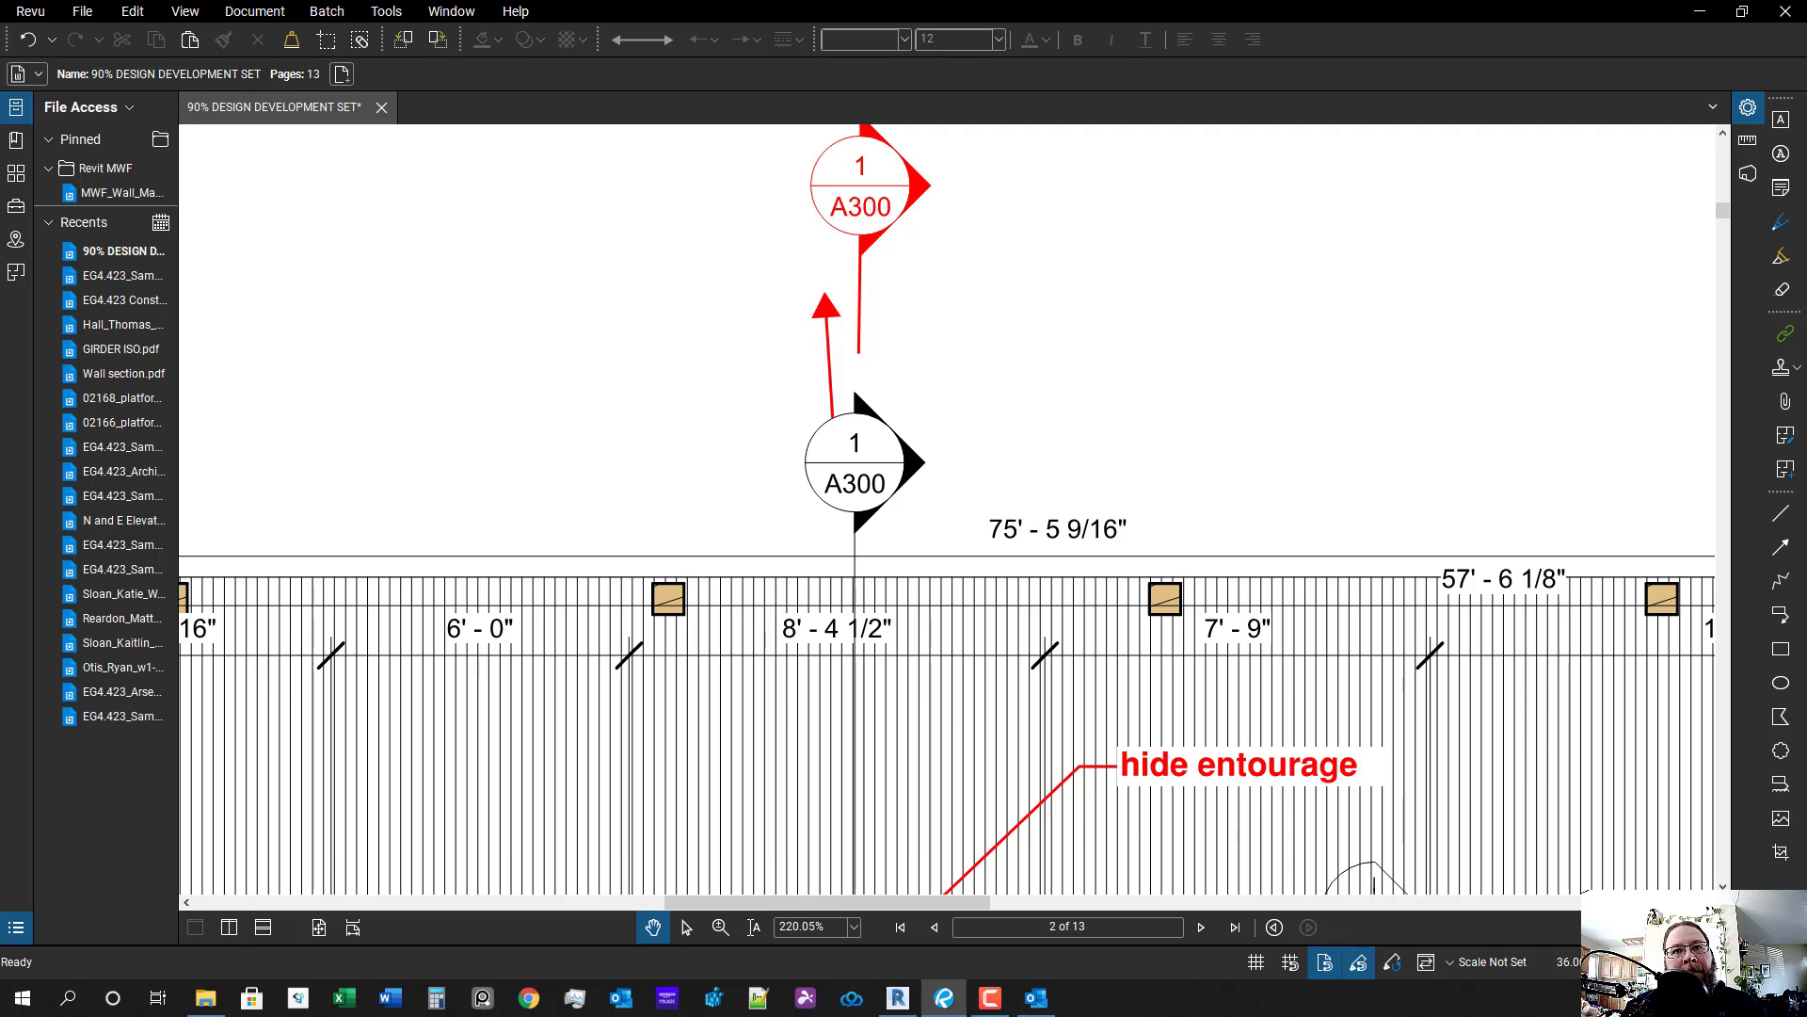
{"action": "key", "text": "F4"}
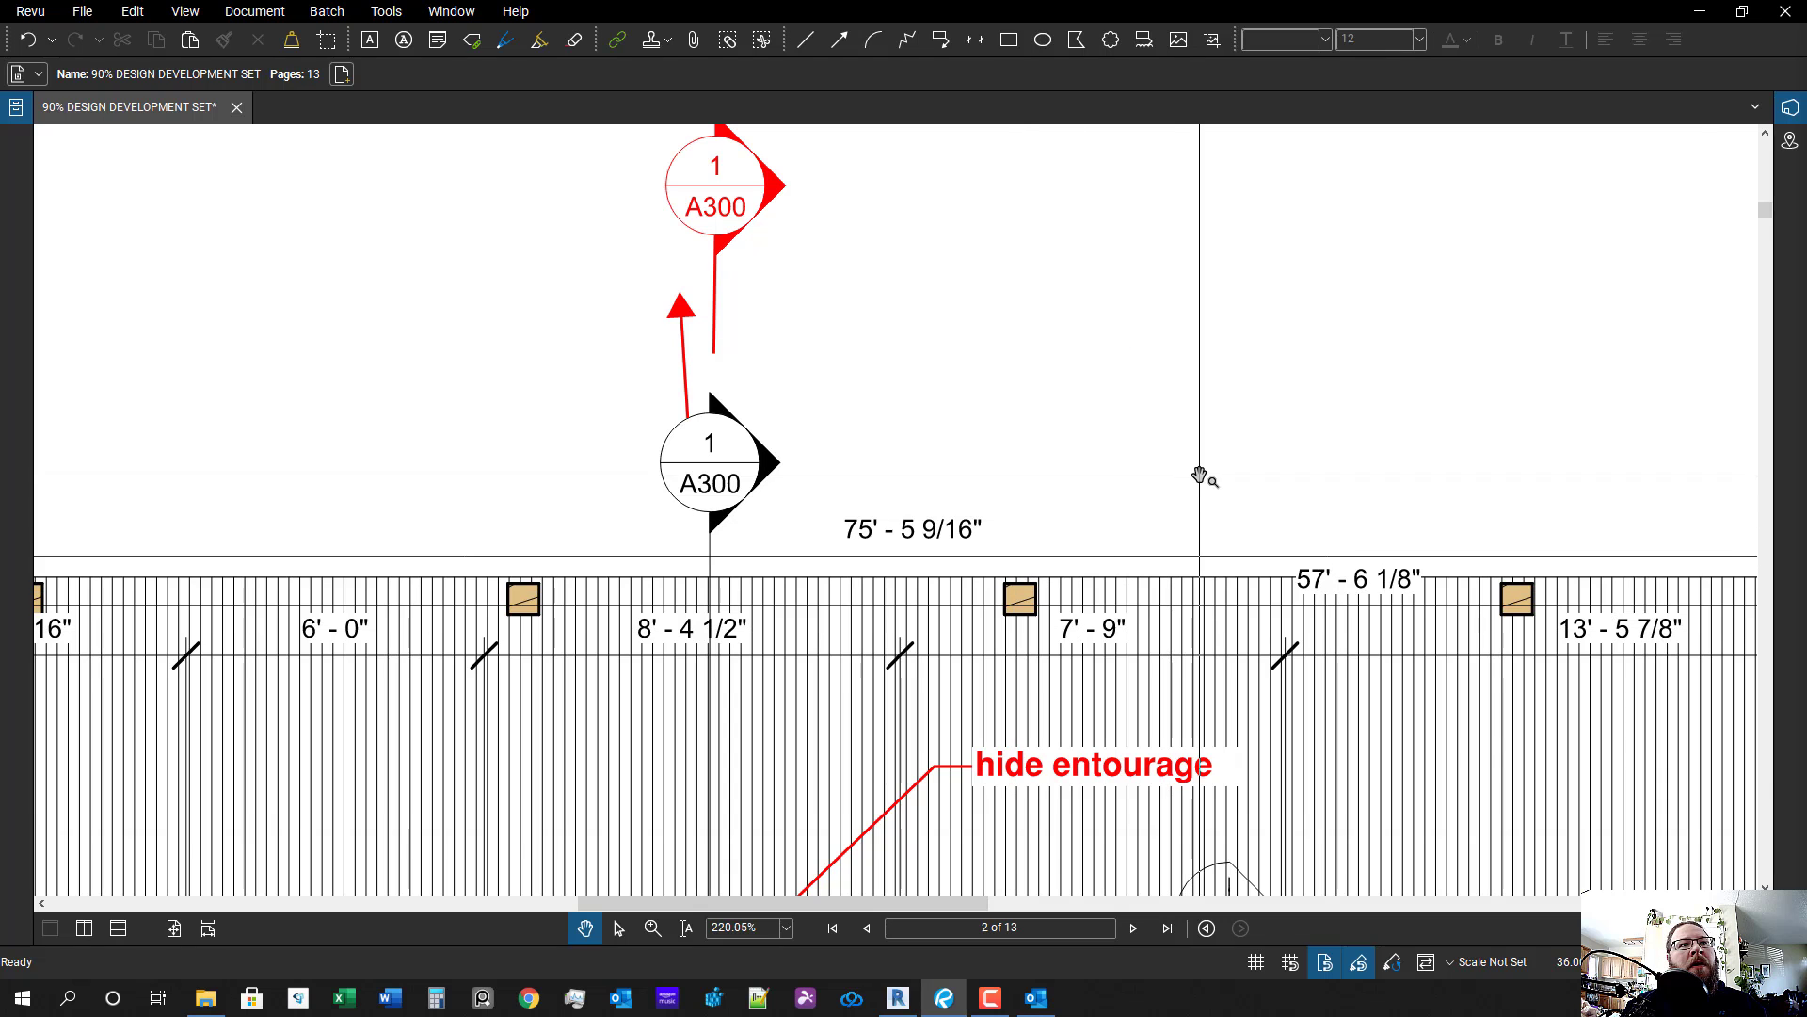
{"action": "scroll", "coordinate": [1193, 475], "scroll_direction": "down", "scroll_amount": 3}
{"action": "left_click_drag", "start_coordinate": [1108, 469], "coordinate": [919, 437]}
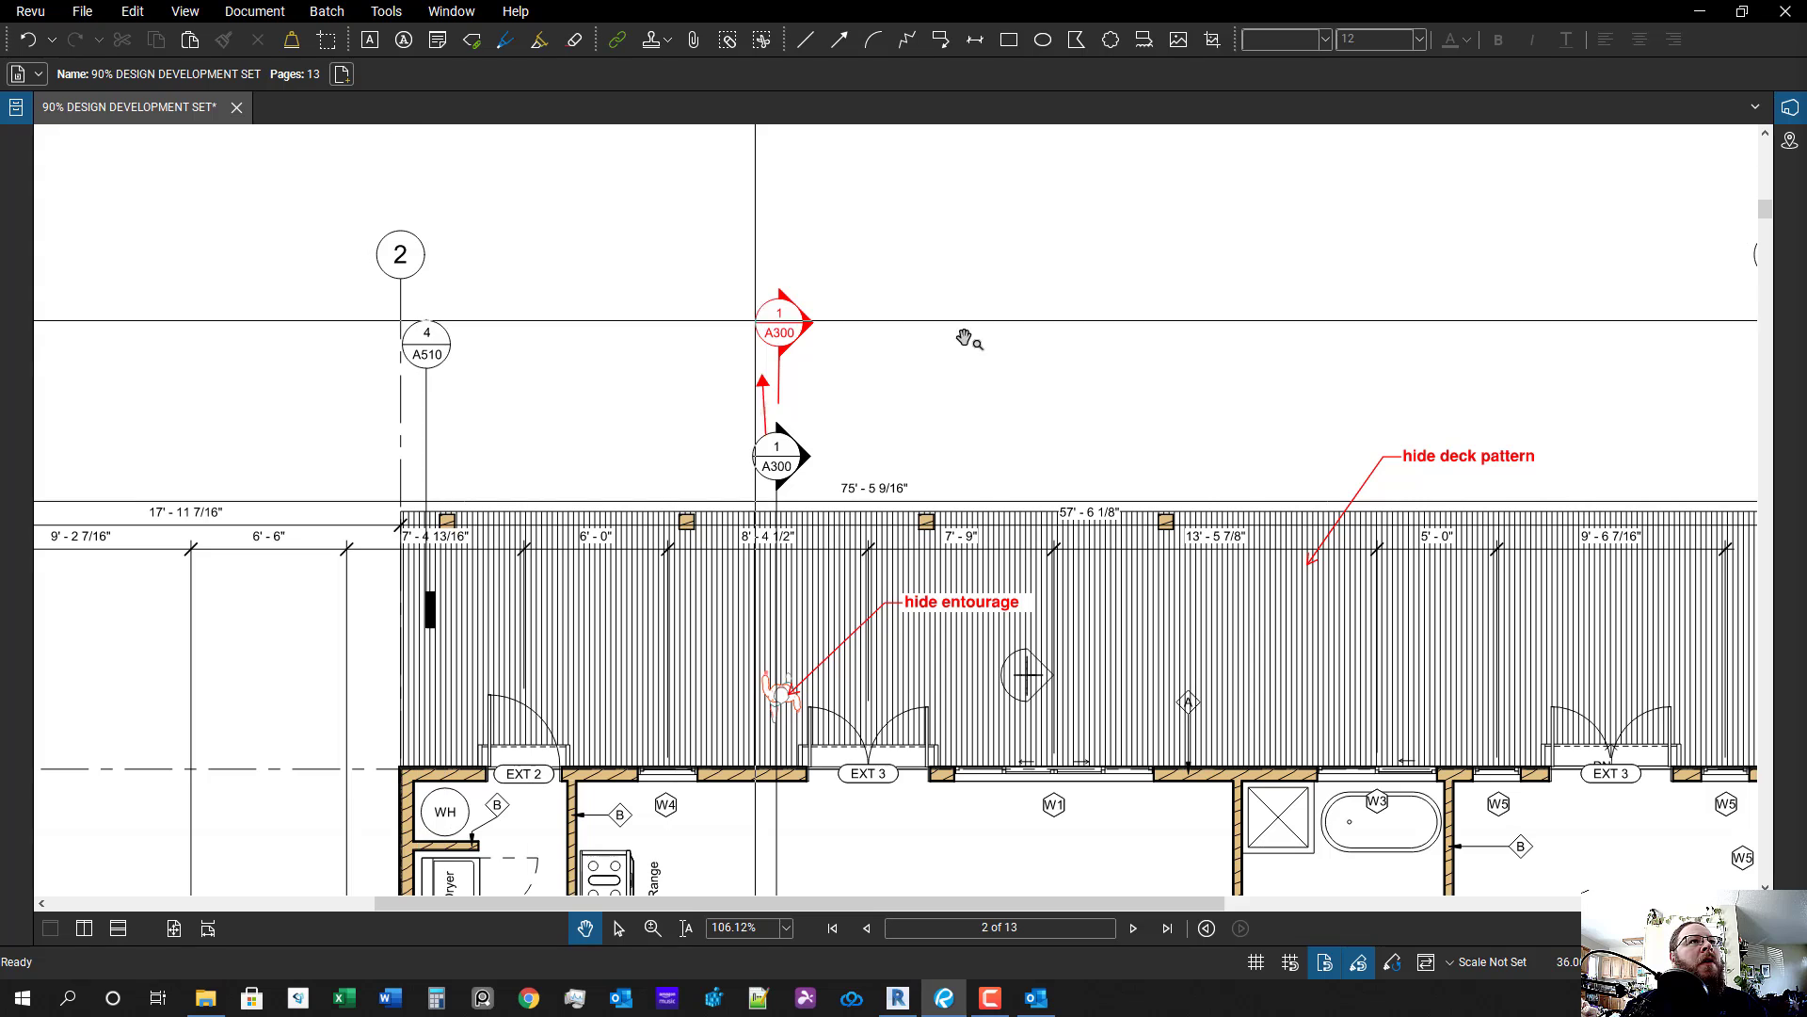
{"action": "left_click_drag", "start_coordinate": [1115, 372], "coordinate": [976, 395]}
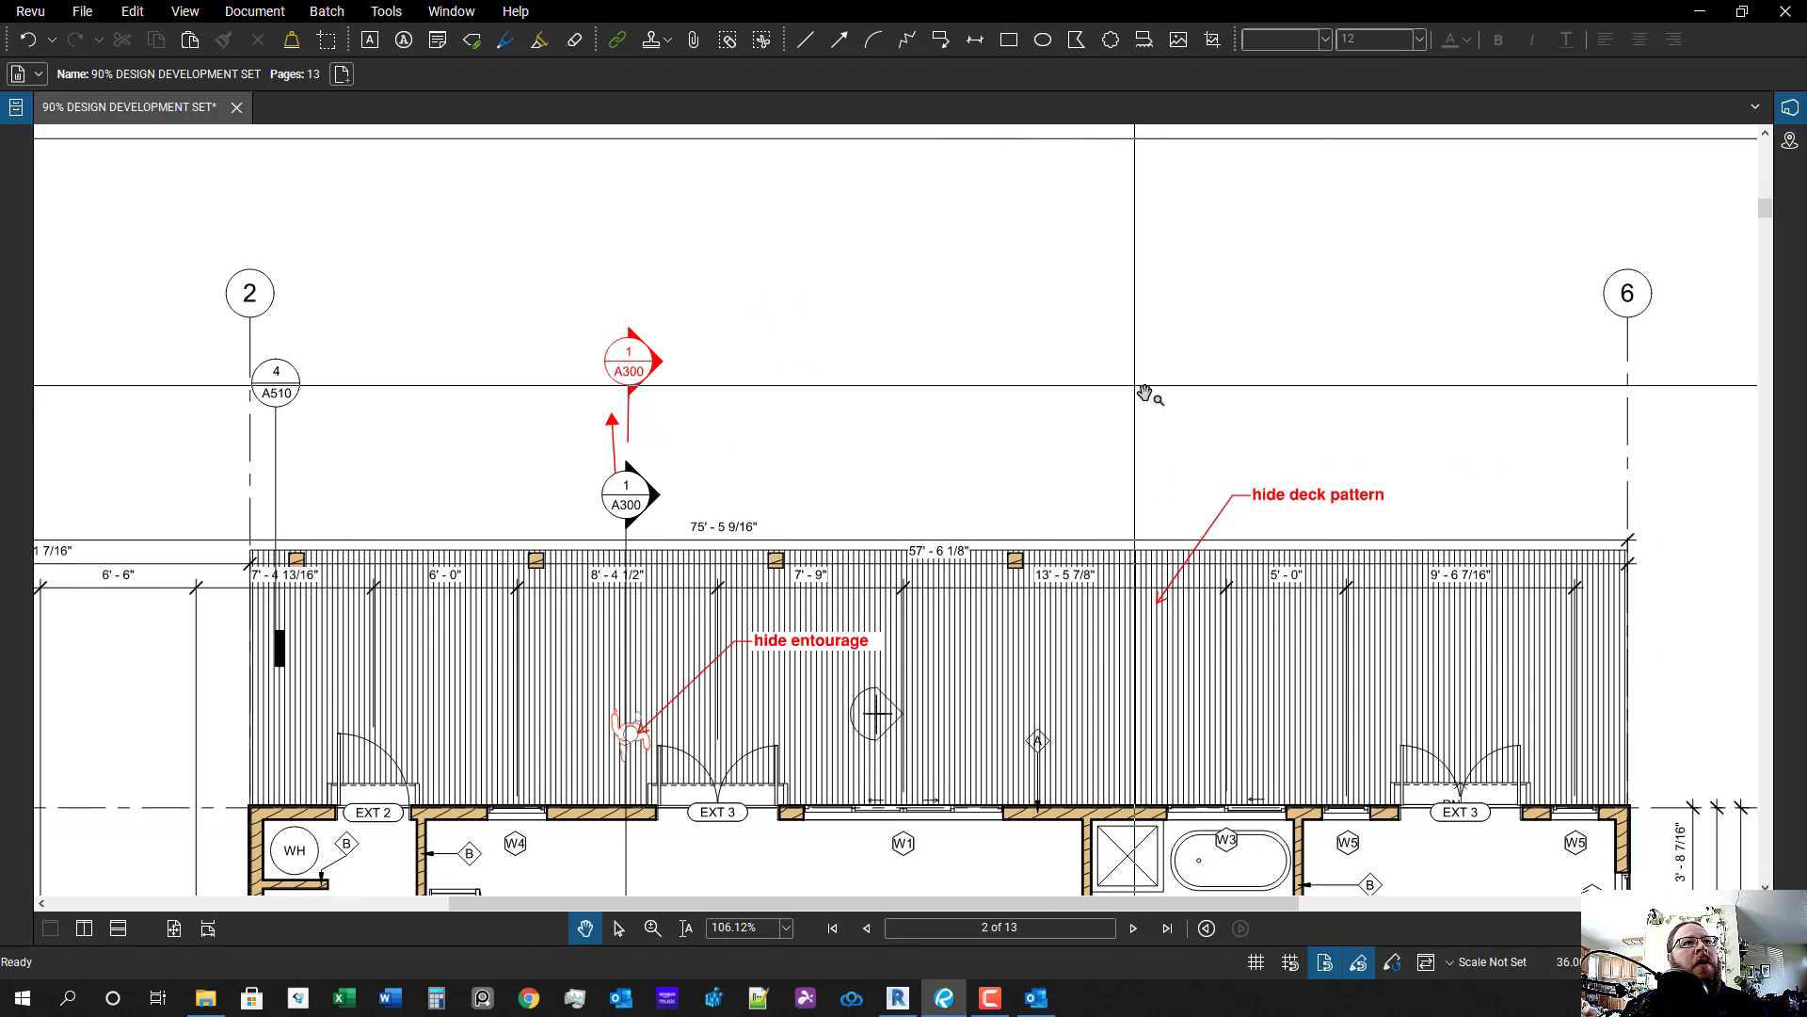
{"action": "left_click_drag", "start_coordinate": [1098, 435], "coordinate": [941, 314]}
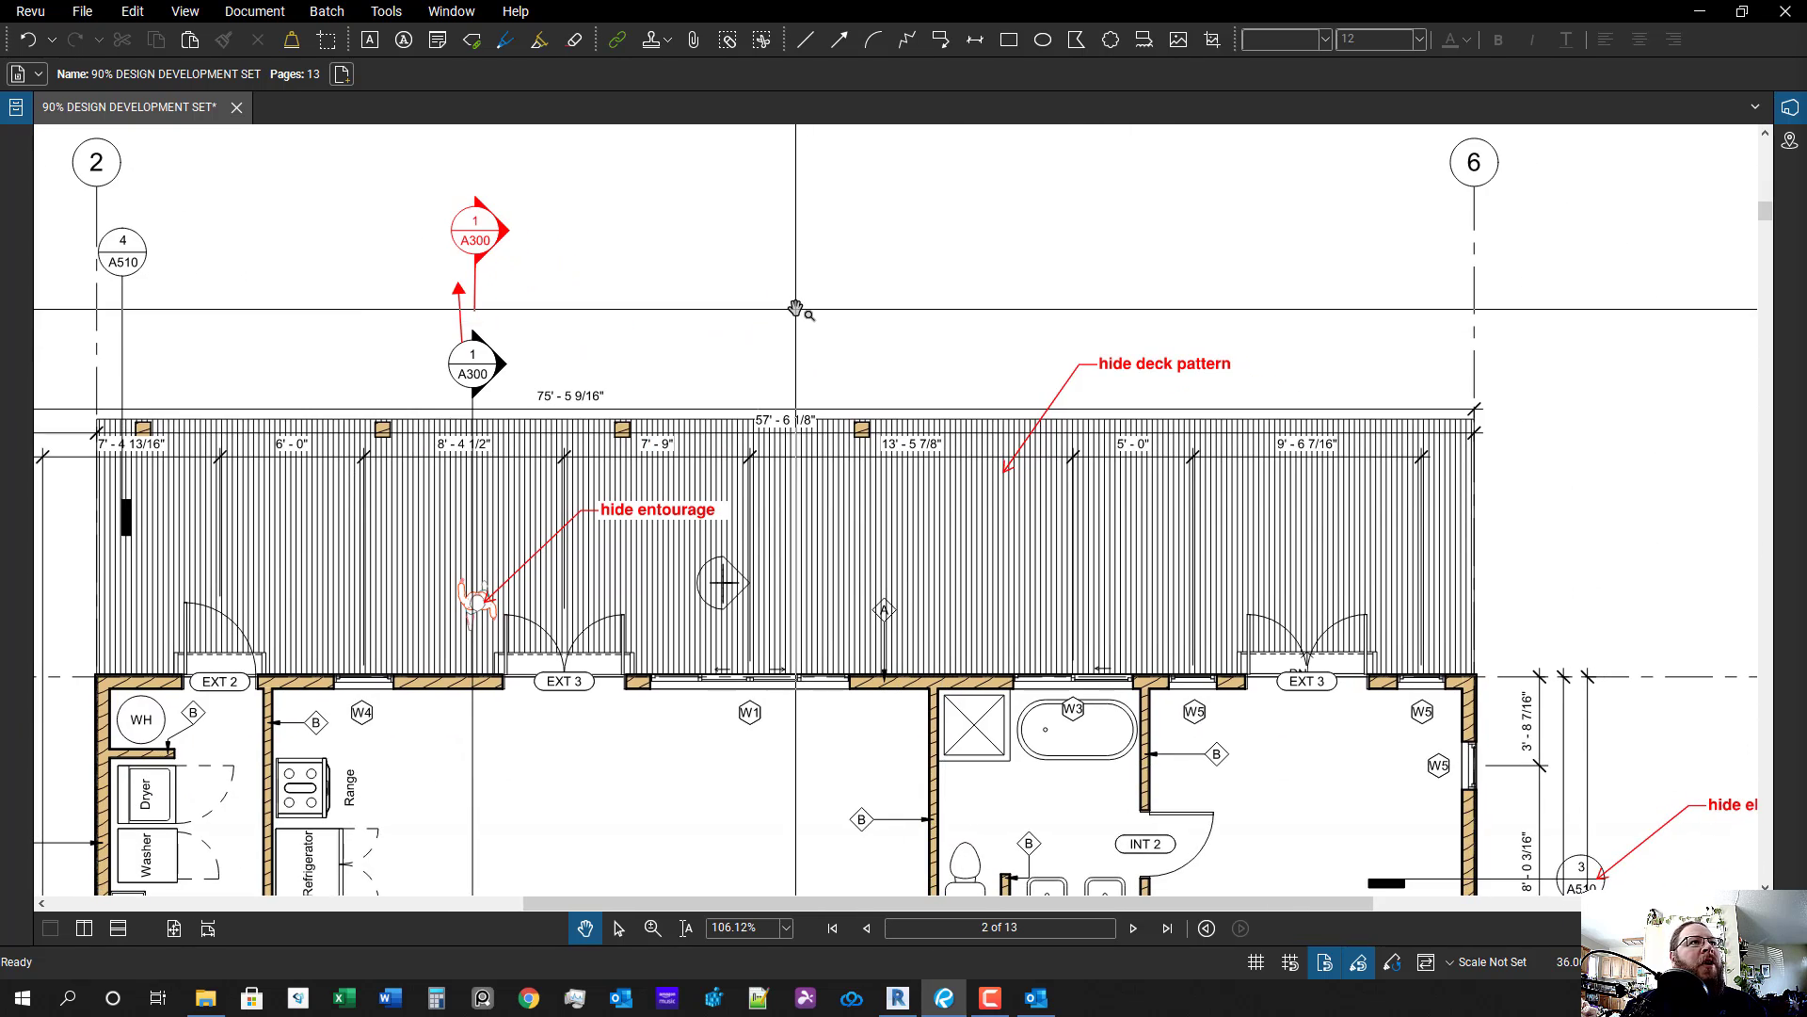
{"action": "left_click_drag", "start_coordinate": [941, 384], "coordinate": [952, 395]}
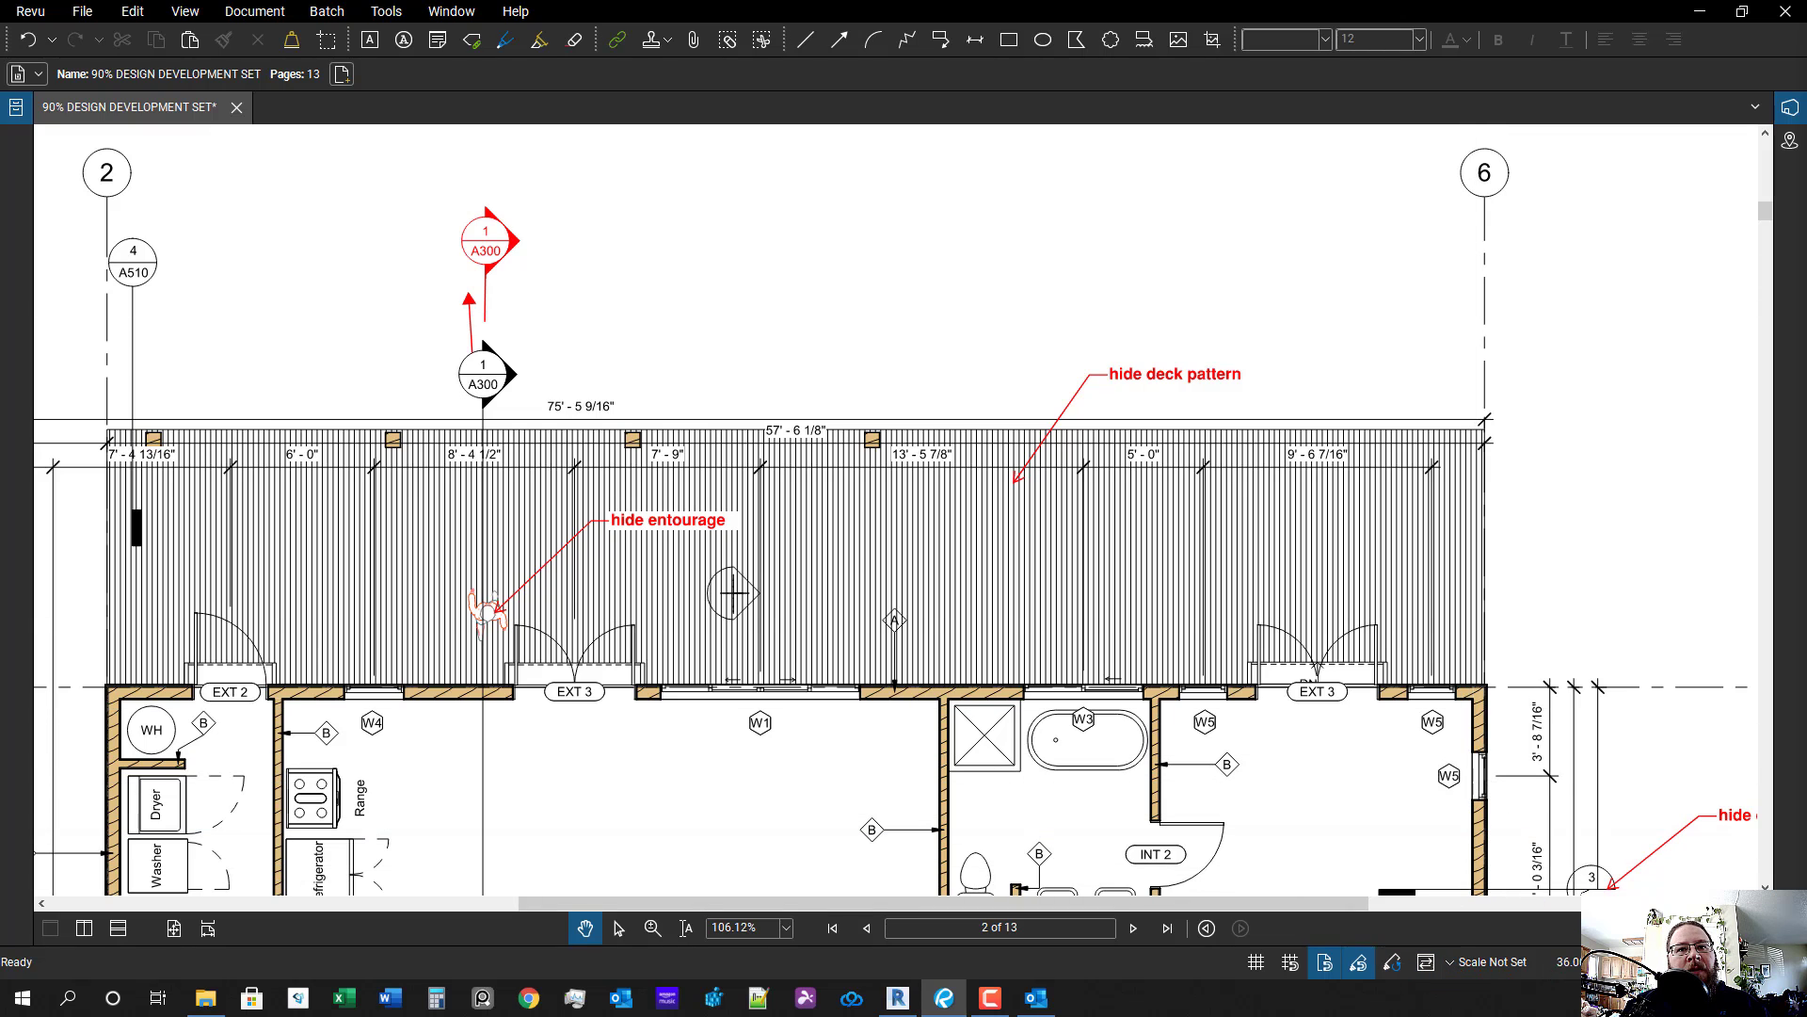
{"action": "key", "text": "alt+Tab"}
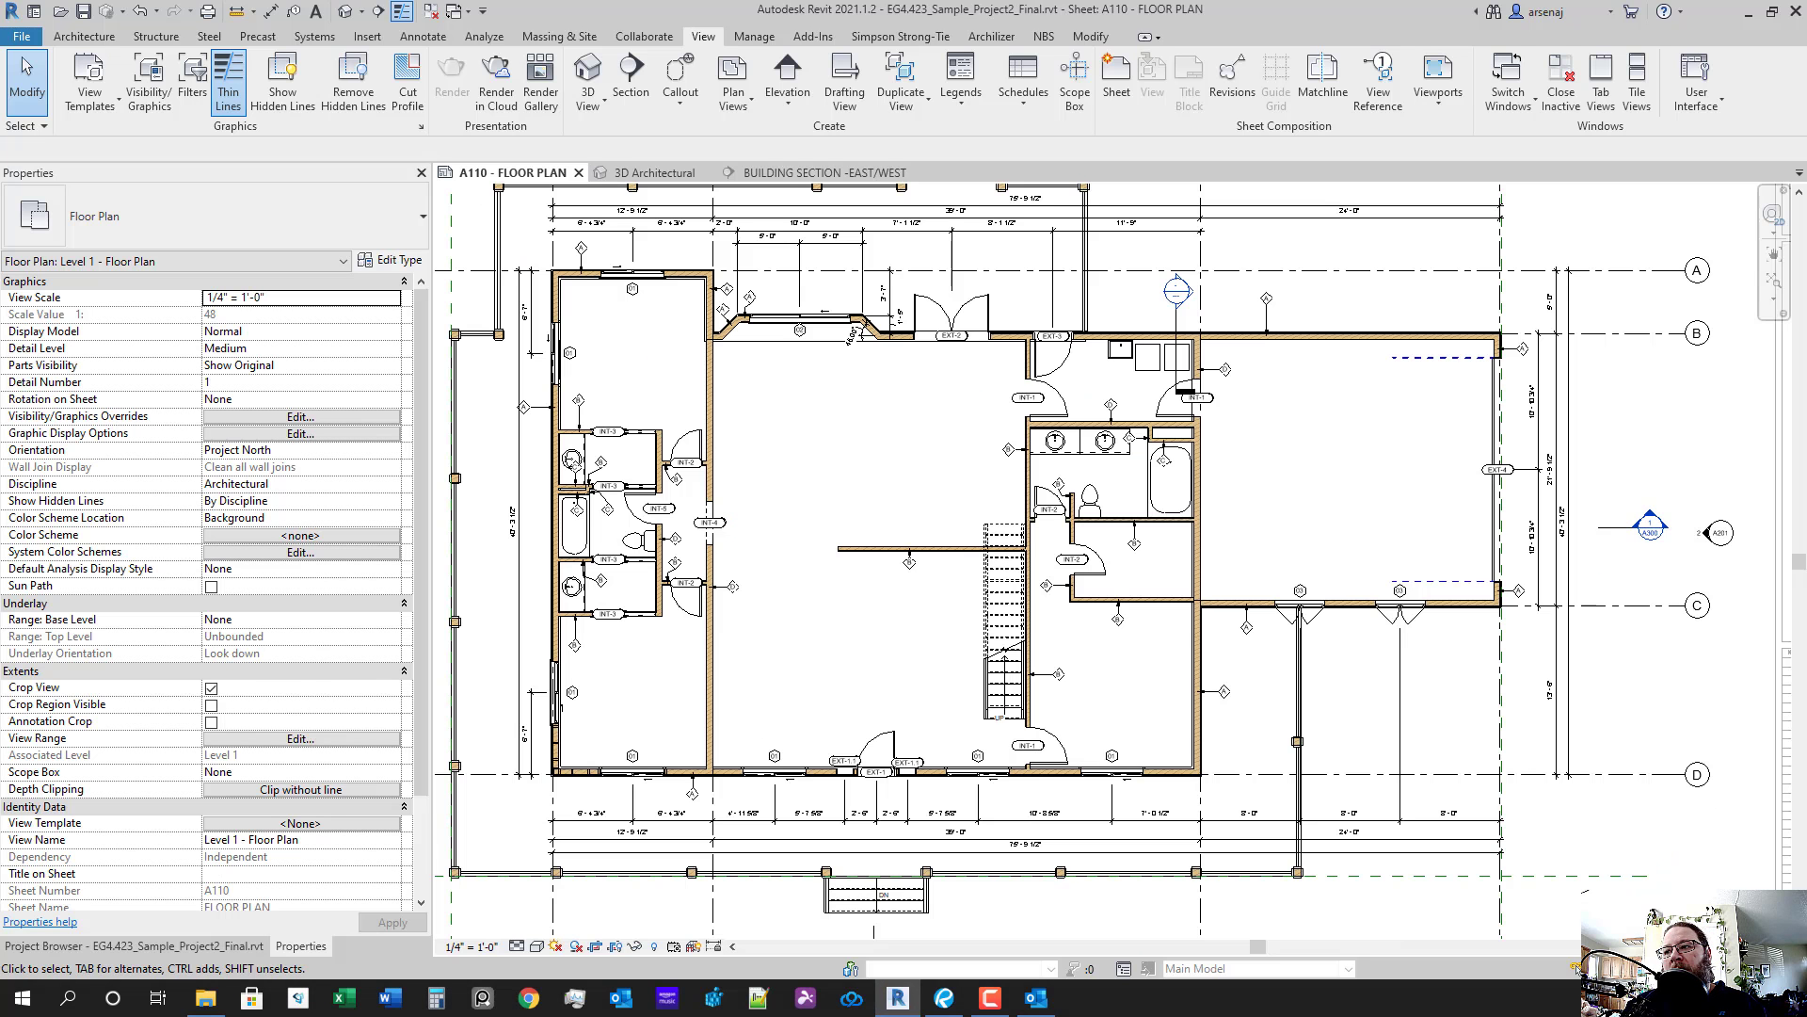
{"action": "key", "text": "alt+Tab"}
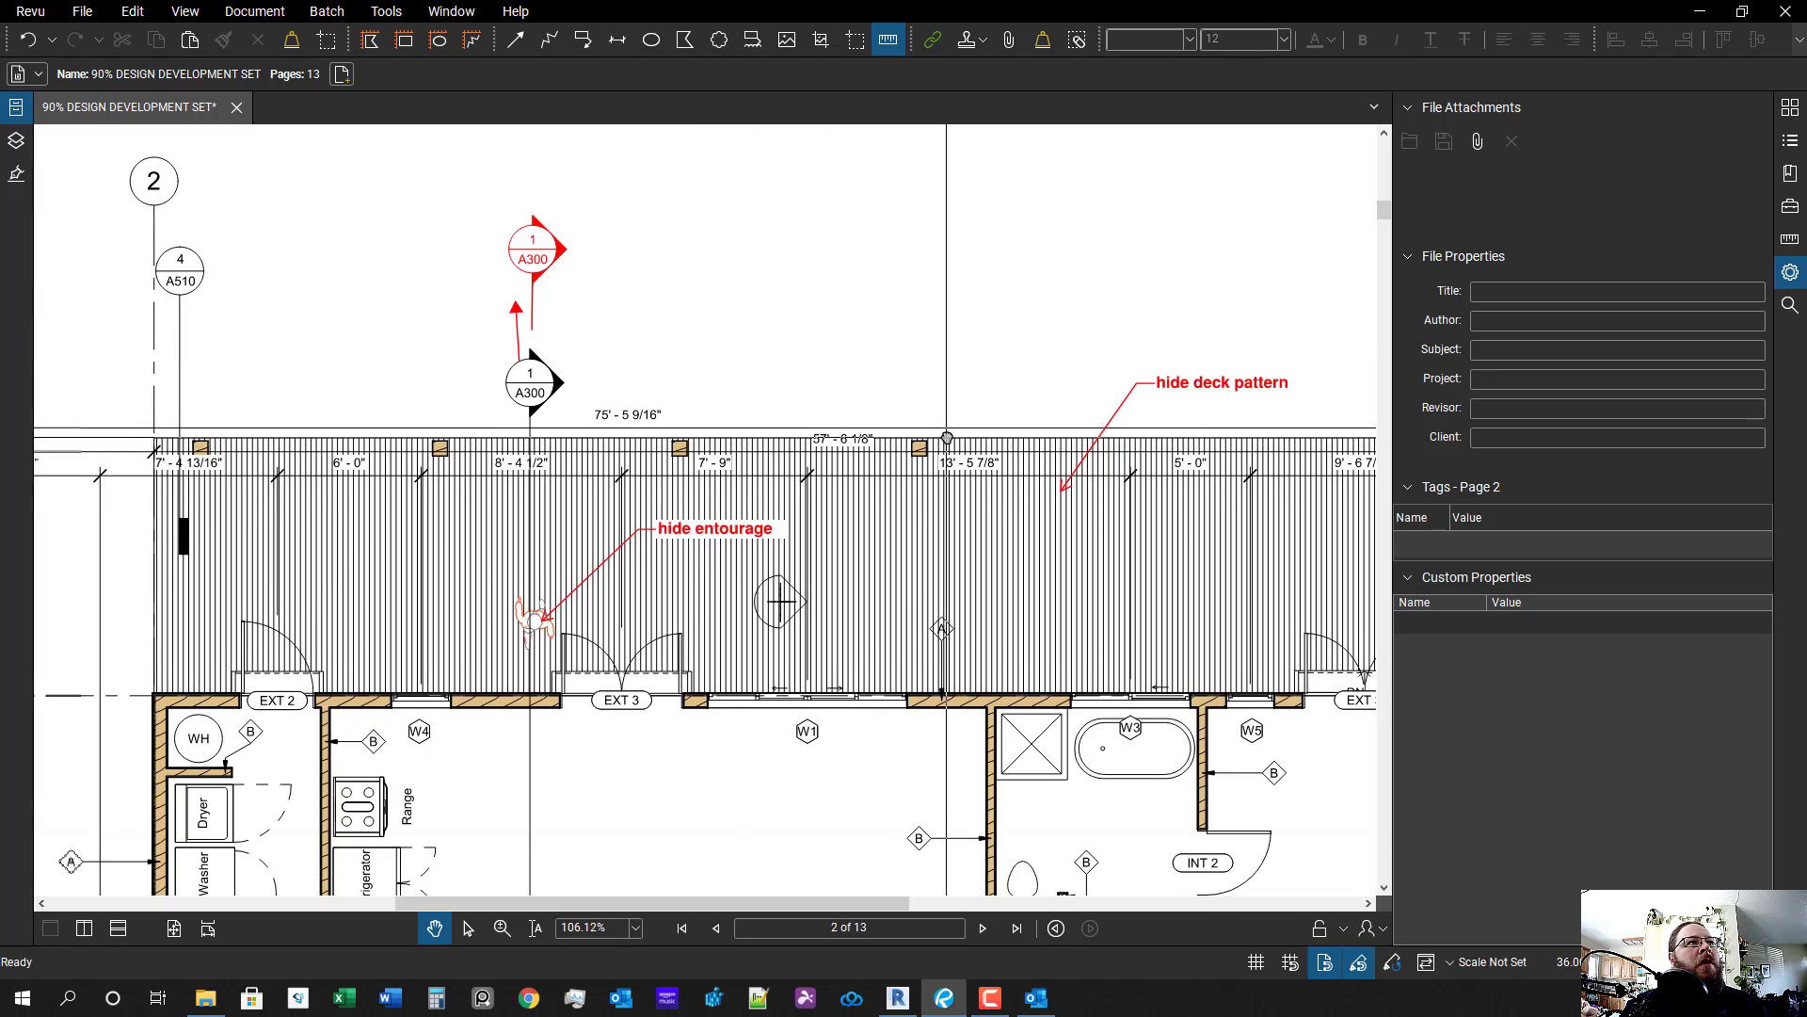
- Move the red arrow markup away from the black 1/A300 section marker so the marker stands clear
{"action": "left_click_drag", "start_coordinate": [559, 229], "coordinate": [609, 190]}
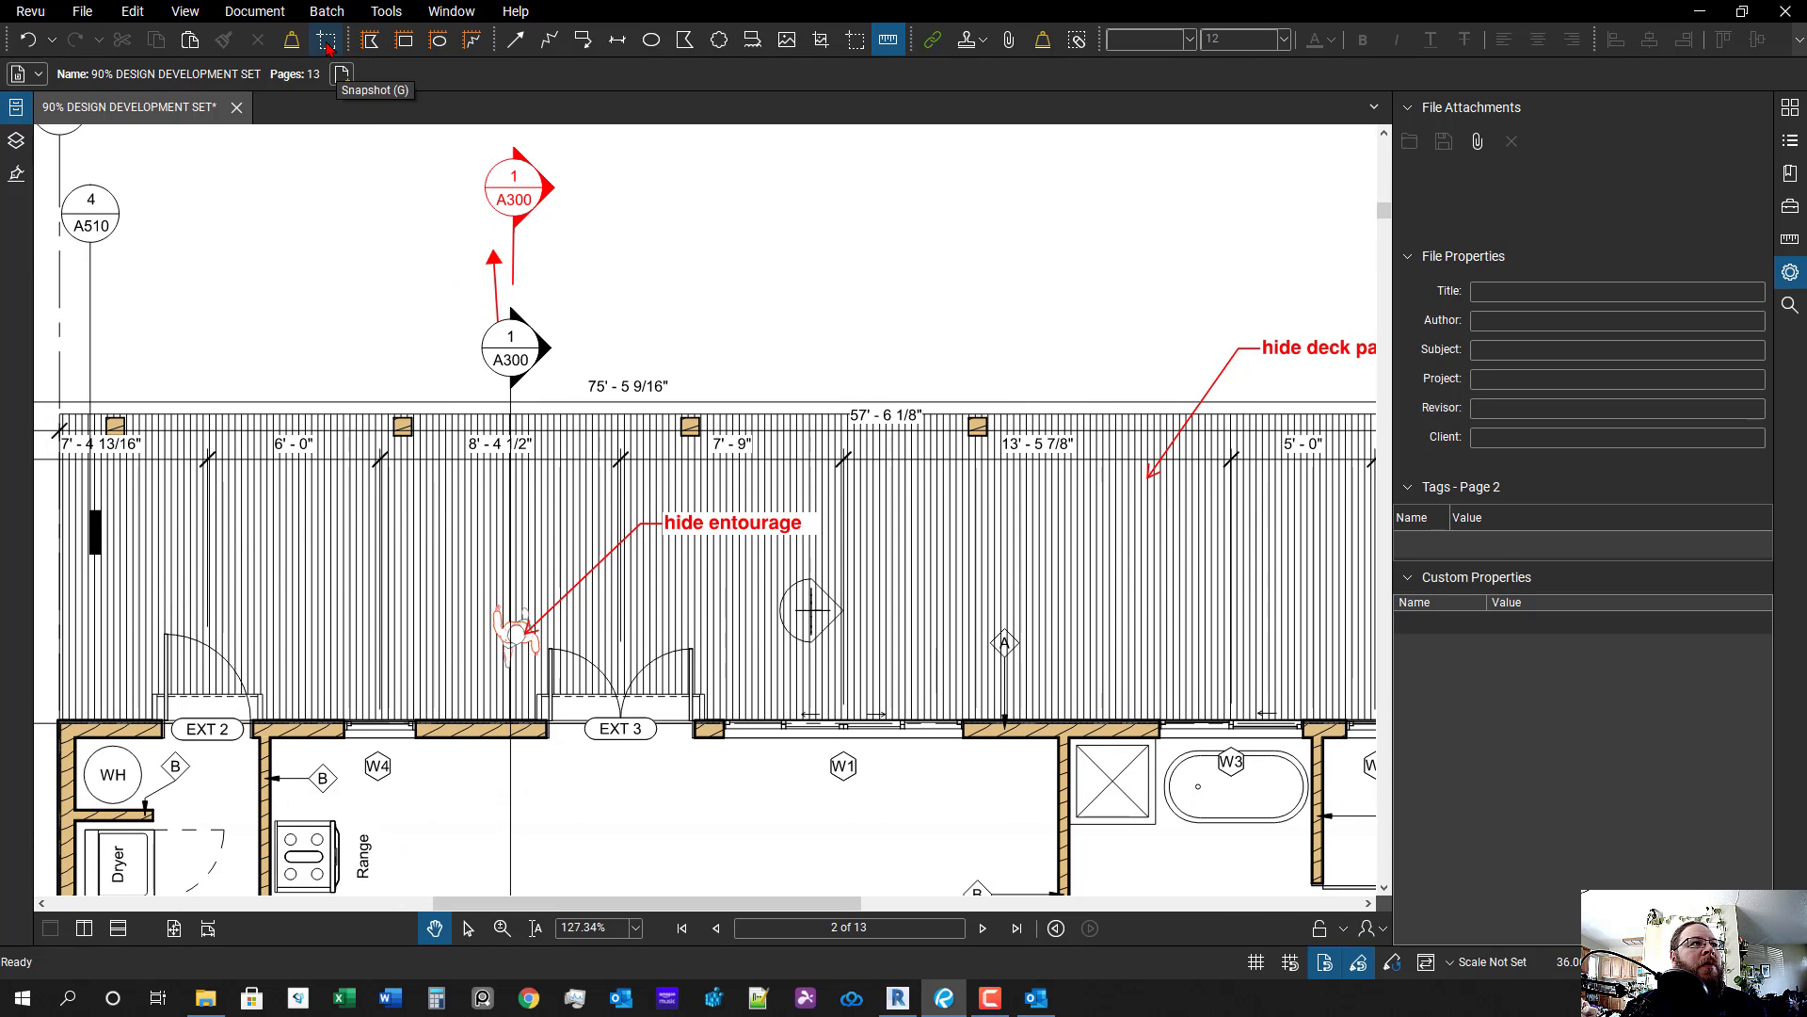
{"action": "left_click", "coordinate": [326, 39]}
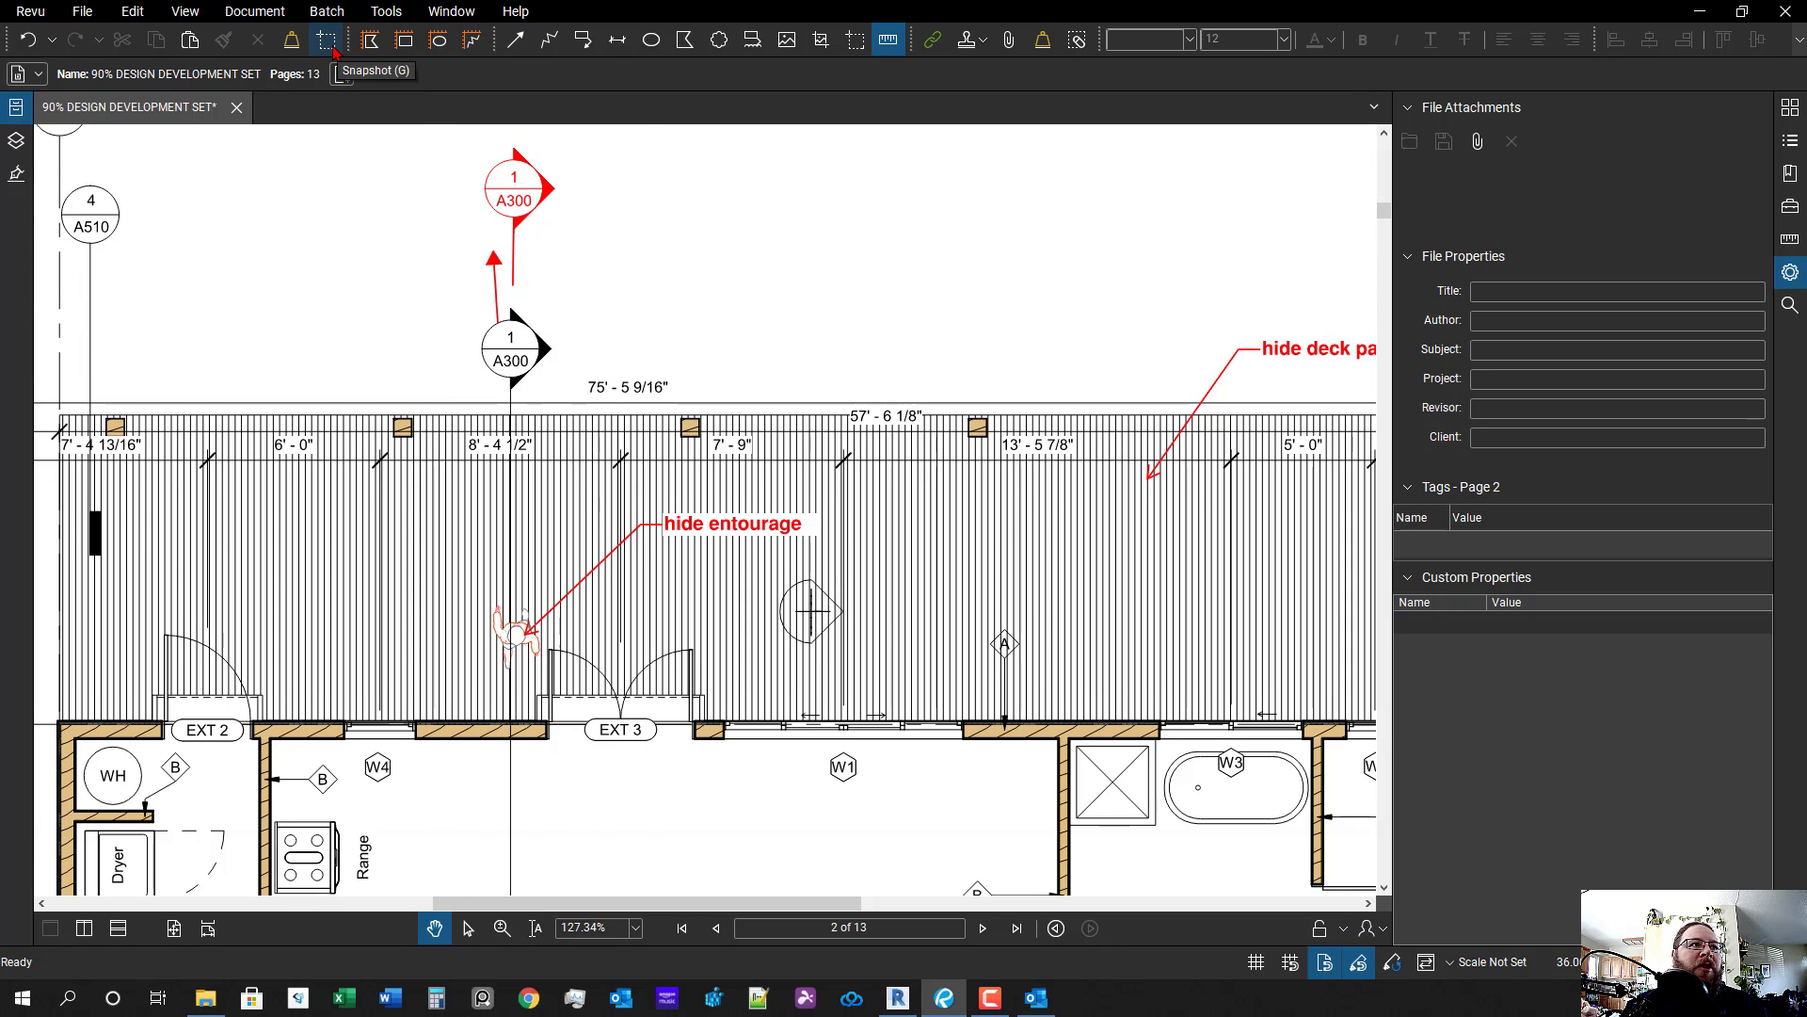
{"action": "scroll", "coordinate": [436, 256], "scroll_direction": "up", "scroll_amount": 3}
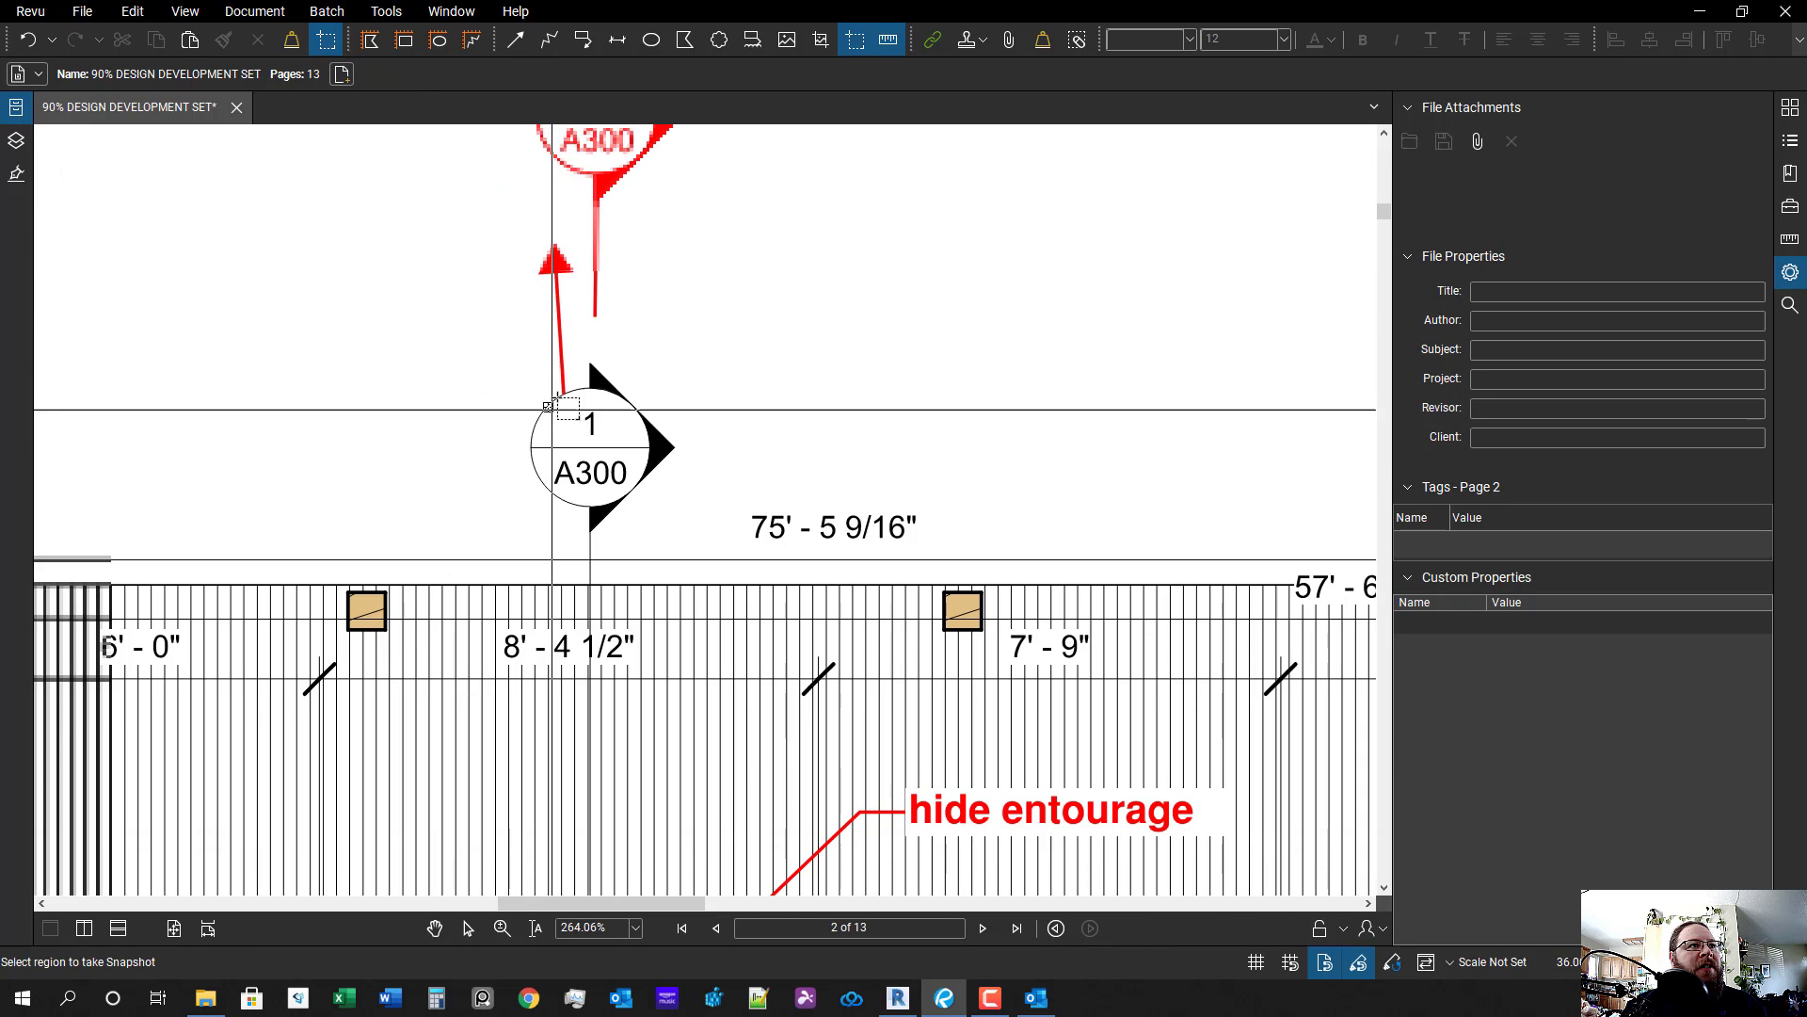
{"action": "key", "text": "Escape"}
{"action": "left_click_drag", "start_coordinate": [561, 332], "coordinate": [442, 239]}
{"action": "key", "text": "Escape"}
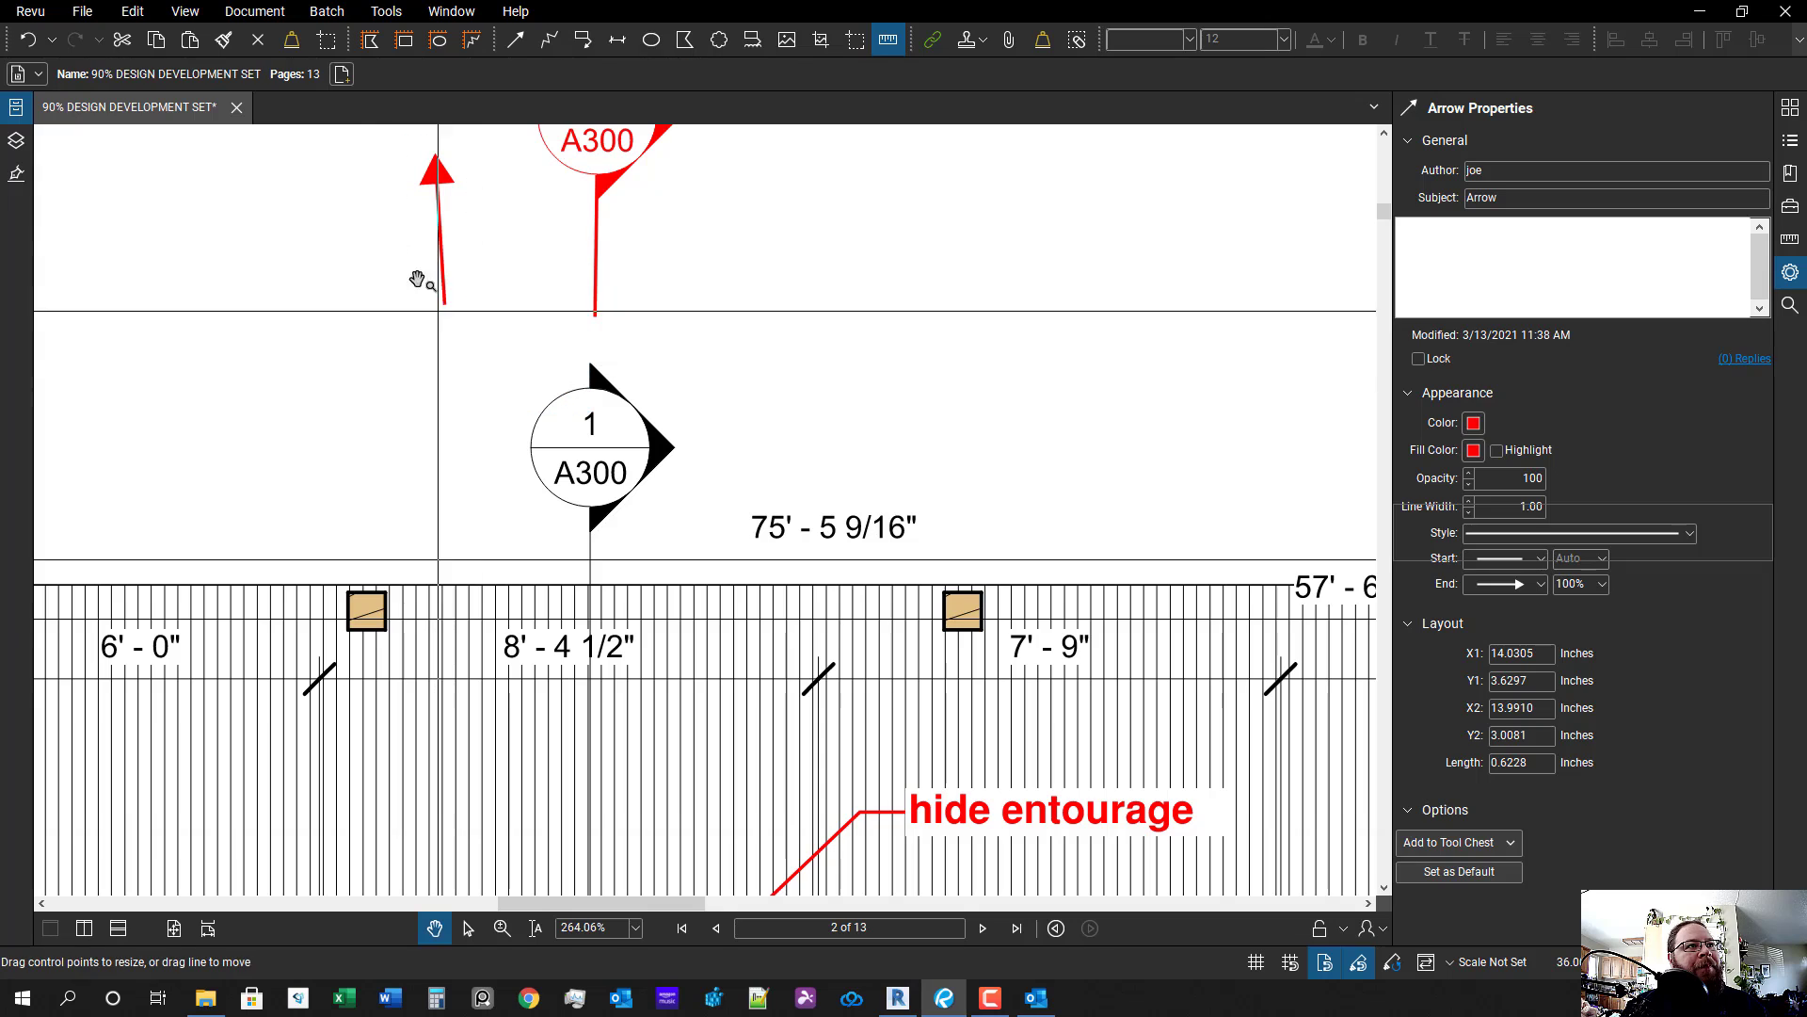
{"action": "left_click", "coordinate": [417, 280]}
- Take a snapshot of the black 1/A300 section marker, paste the copy beside the original and save the document
{"action": "left_click", "coordinate": [341, 70]}
{"action": "left_click_drag", "start_coordinate": [520, 347], "coordinate": [700, 534]}
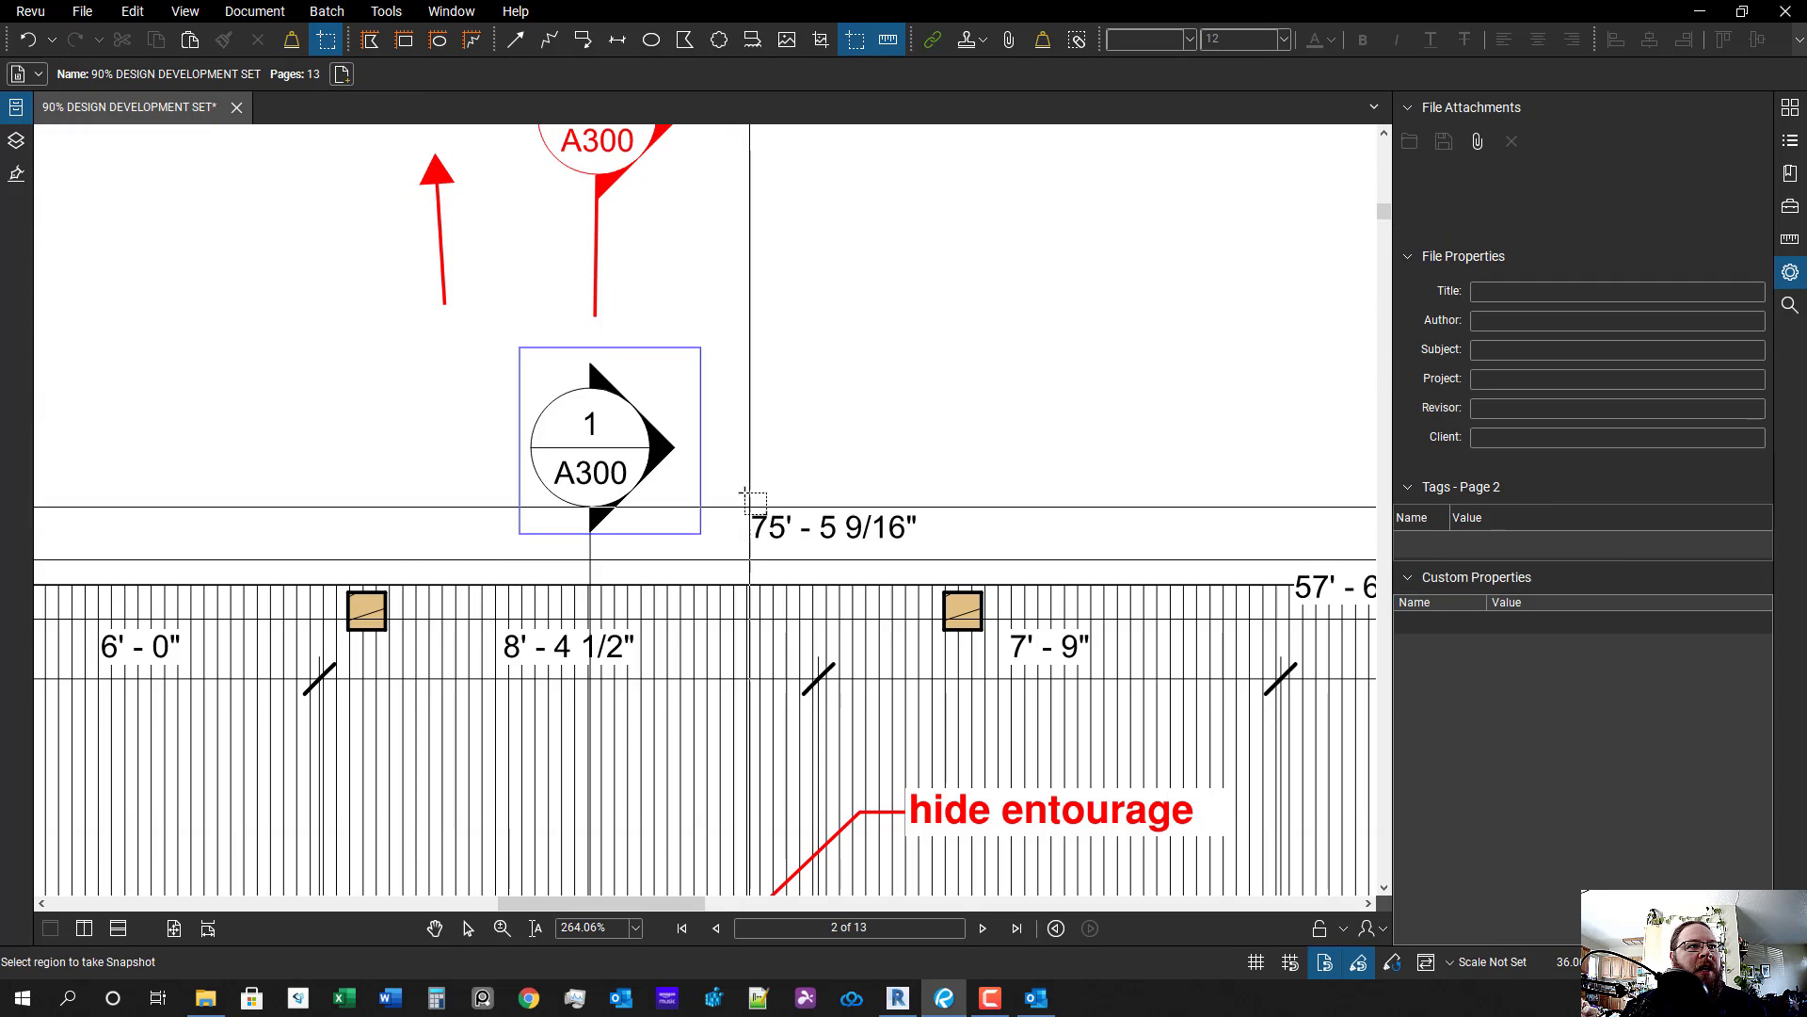
{"action": "scroll", "coordinate": [636, 527], "scroll_direction": "down", "scroll_amount": 3}
{"action": "scroll", "coordinate": [636, 527], "scroll_direction": "down", "scroll_amount": 2}
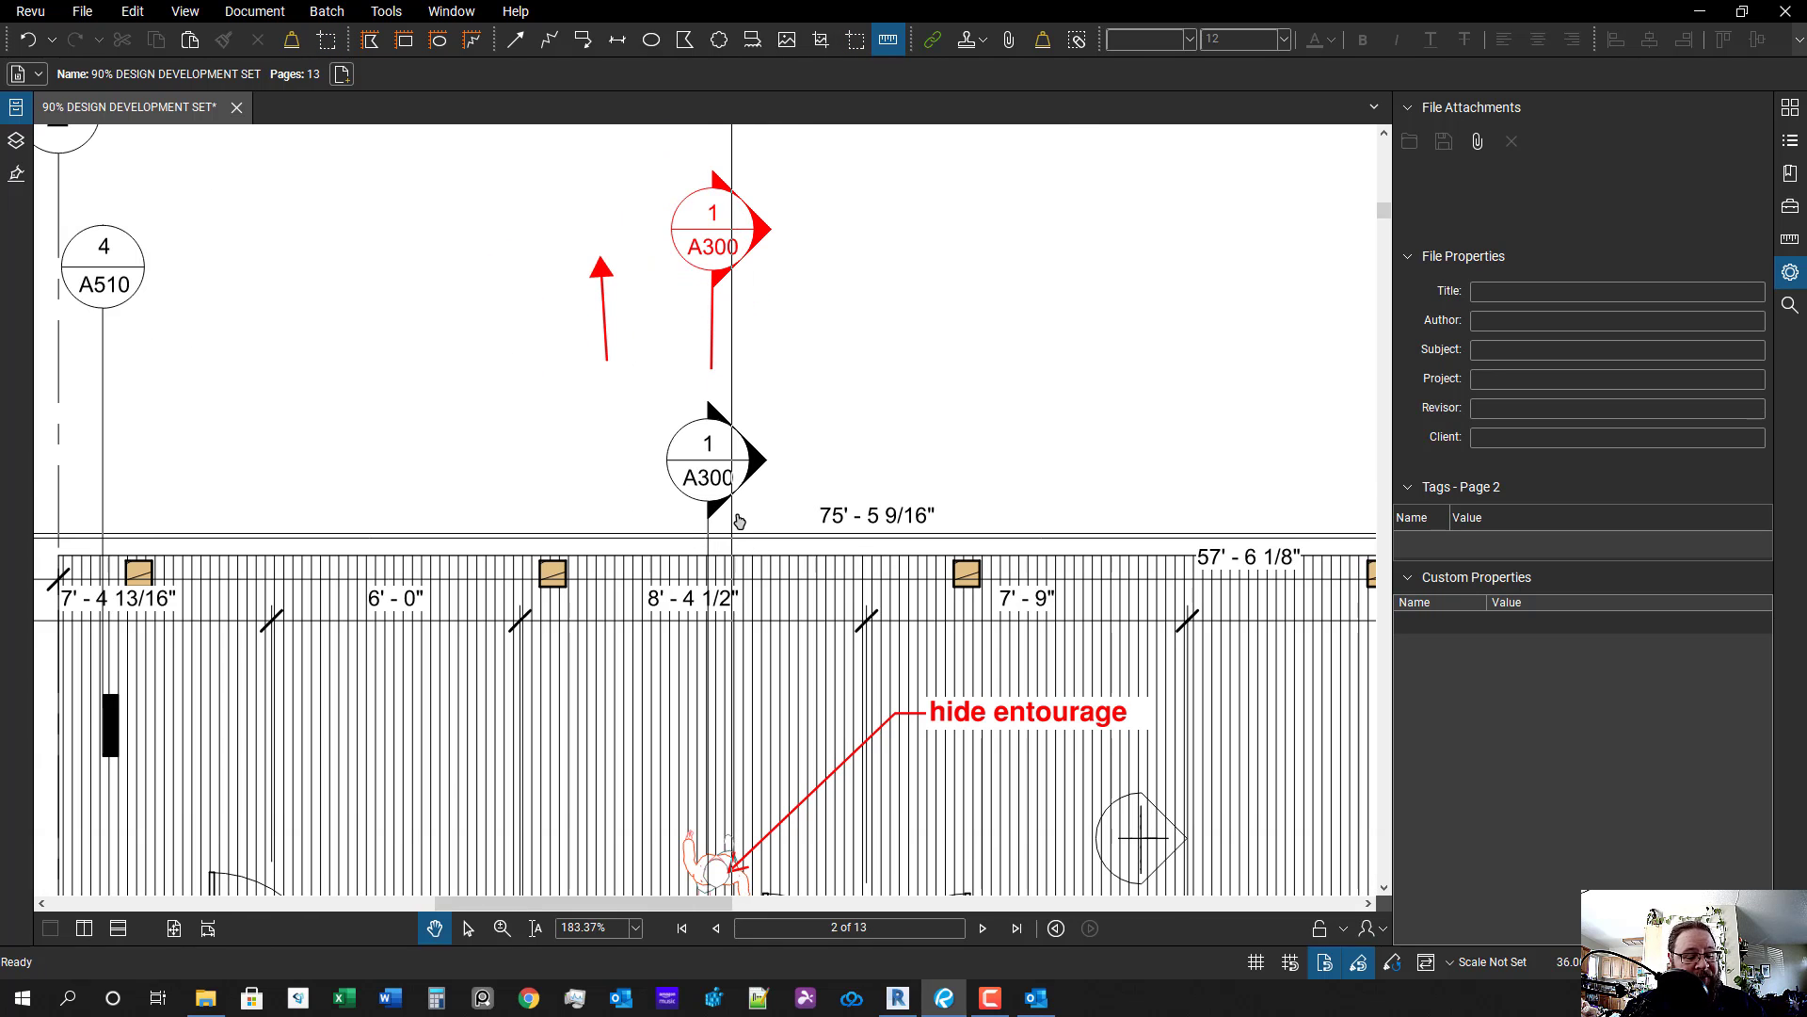
{"action": "left_click", "coordinate": [763, 502]}
{"action": "left_click_drag", "start_coordinate": [764, 502], "coordinate": [938, 480]}
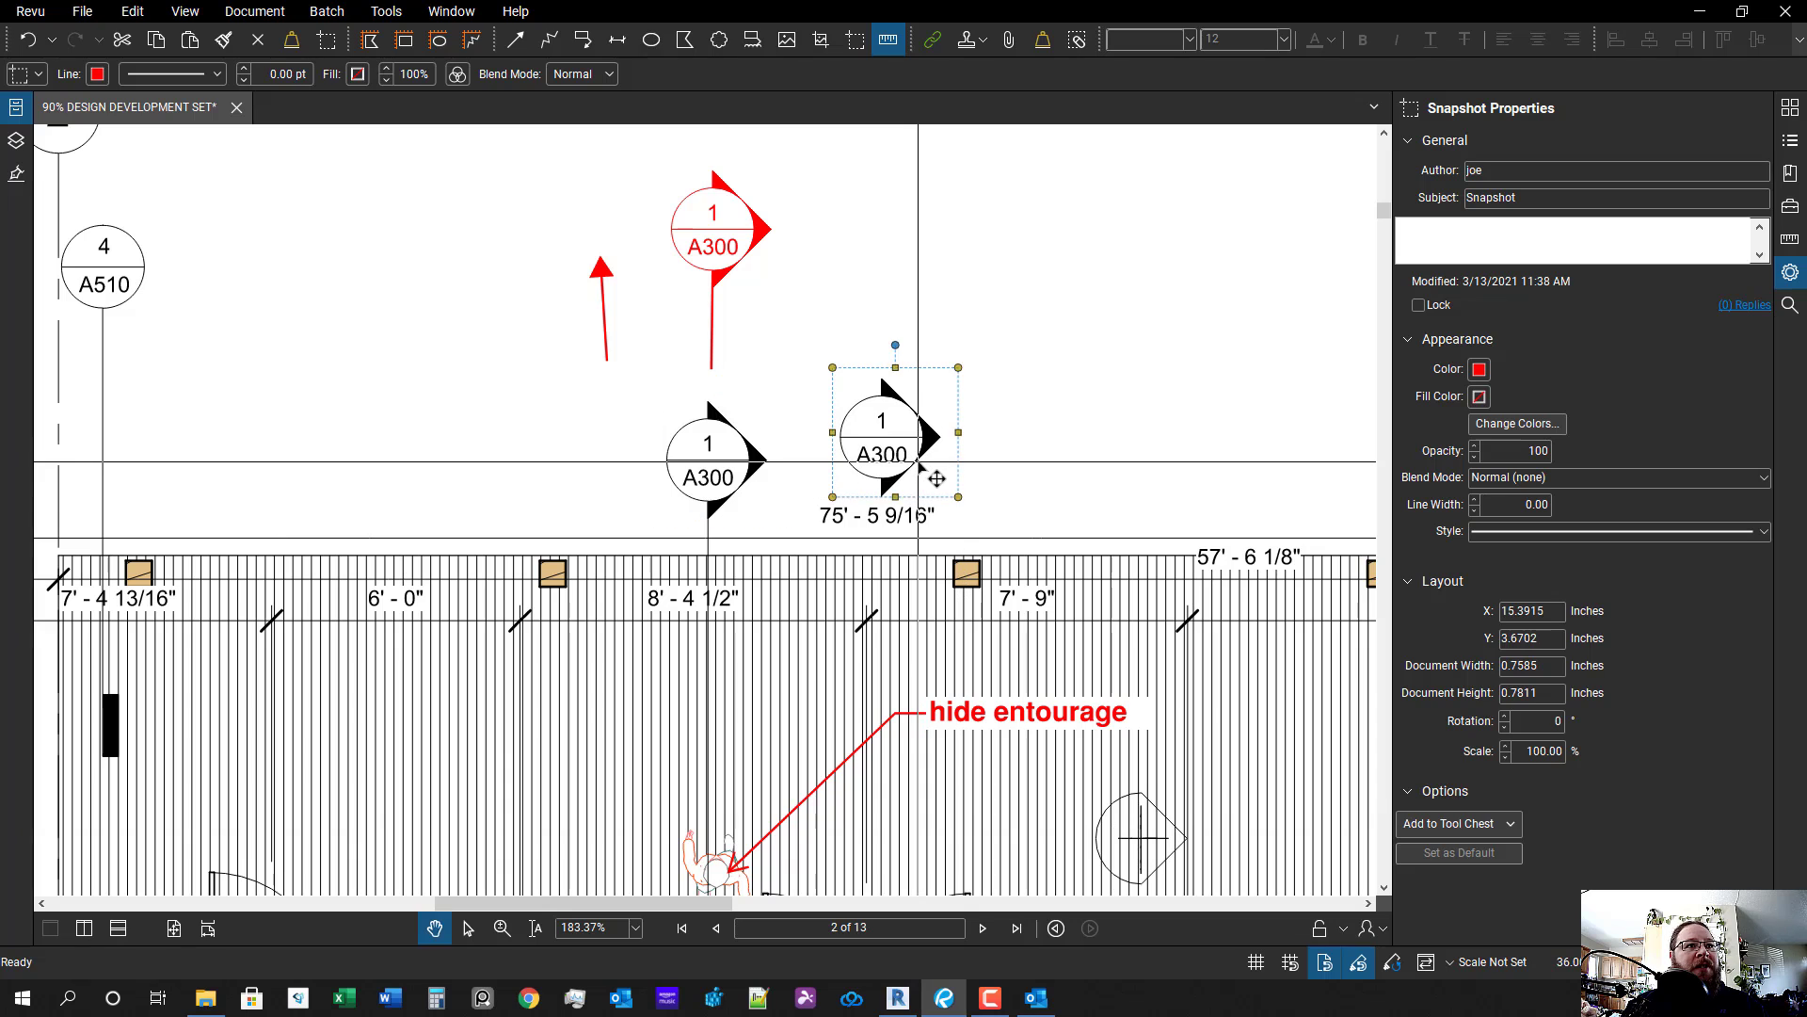
{"action": "left_click", "coordinate": [899, 511]}
{"action": "key", "text": "ctrl+s"}
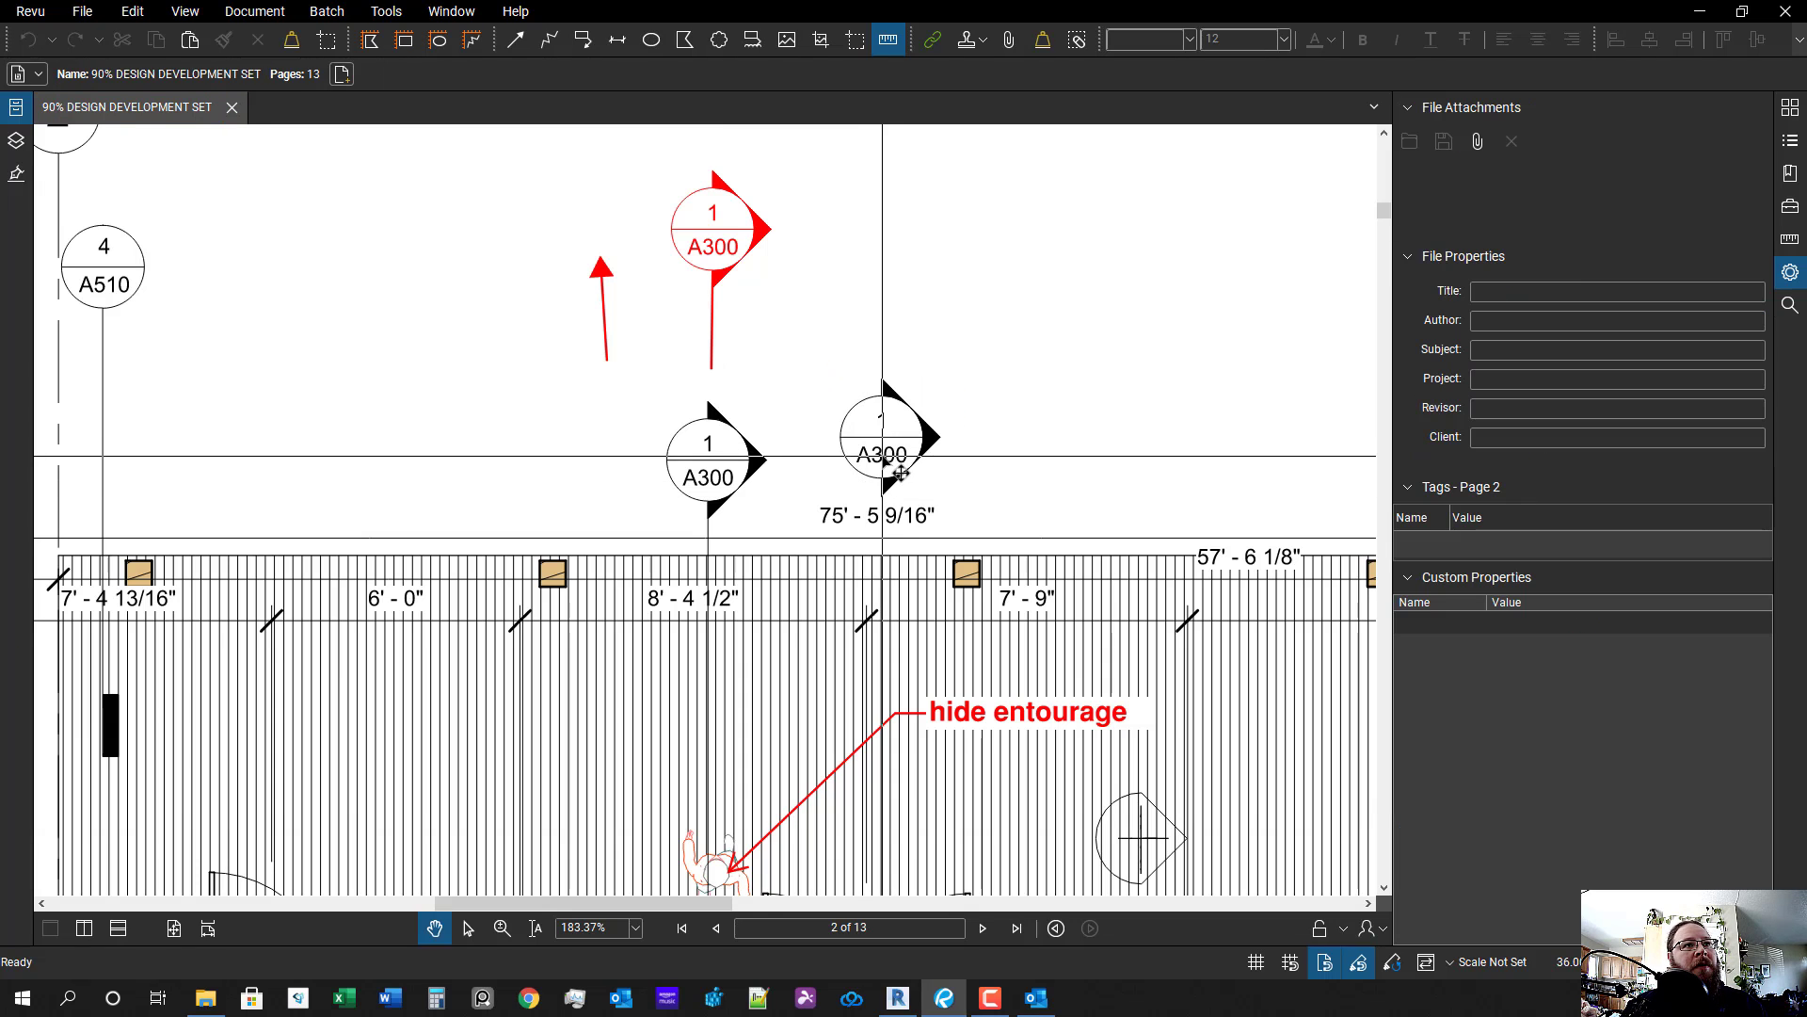
- Move the pasted 1/A300 marker copy higher above the plan and delete it
{"action": "scroll", "coordinate": [908, 475], "scroll_direction": "up", "scroll_amount": 2}
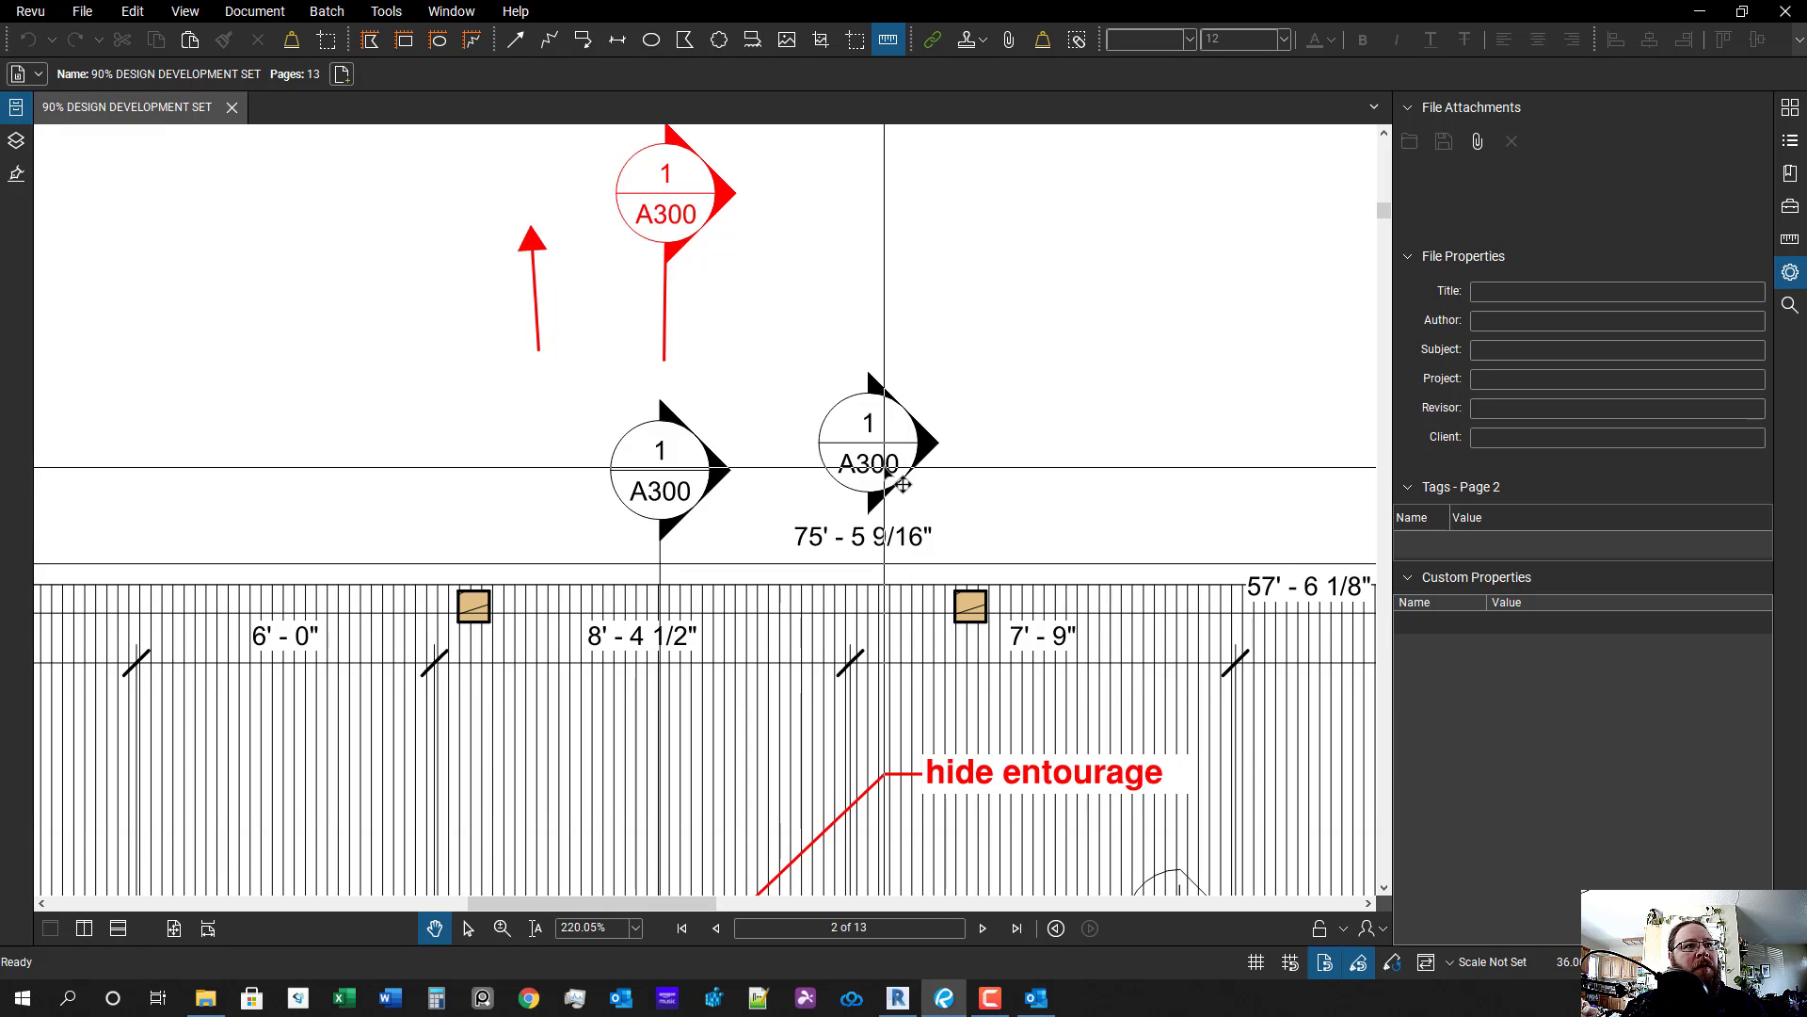
{"action": "left_click_drag", "start_coordinate": [902, 483], "coordinate": [866, 333]}
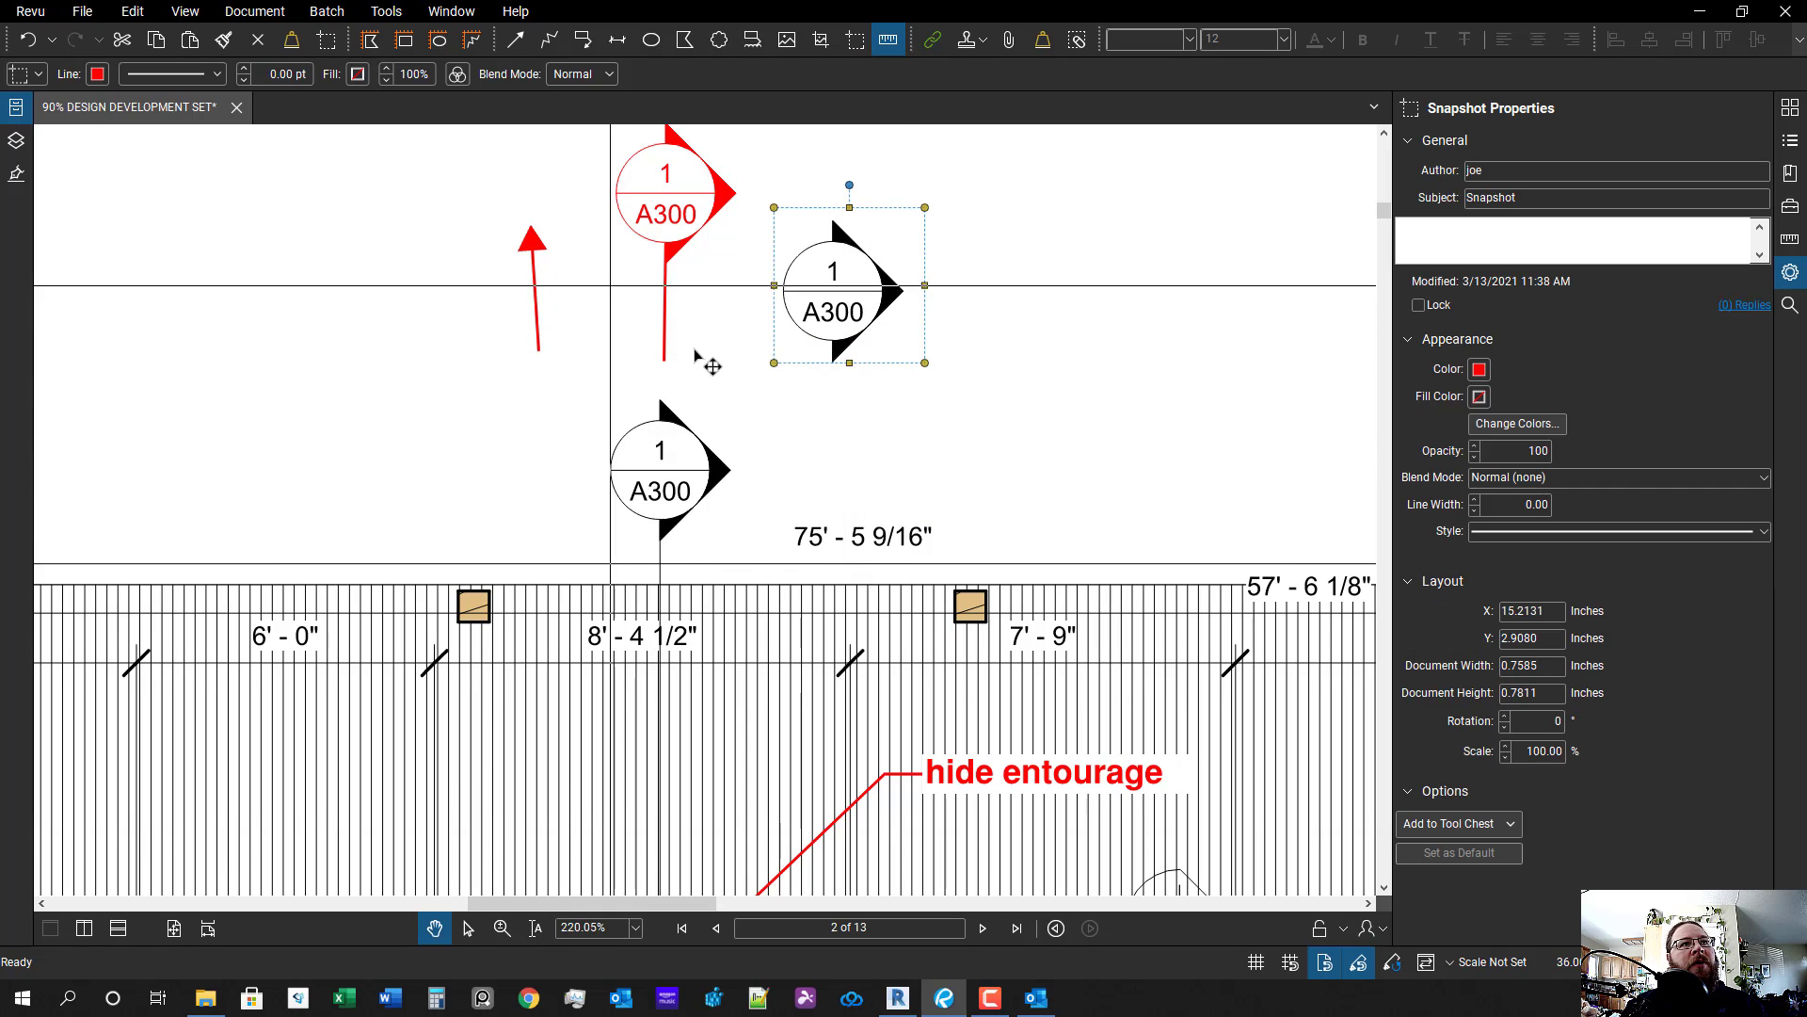
{"action": "scroll", "coordinate": [743, 451], "scroll_direction": "up", "scroll_amount": 1}
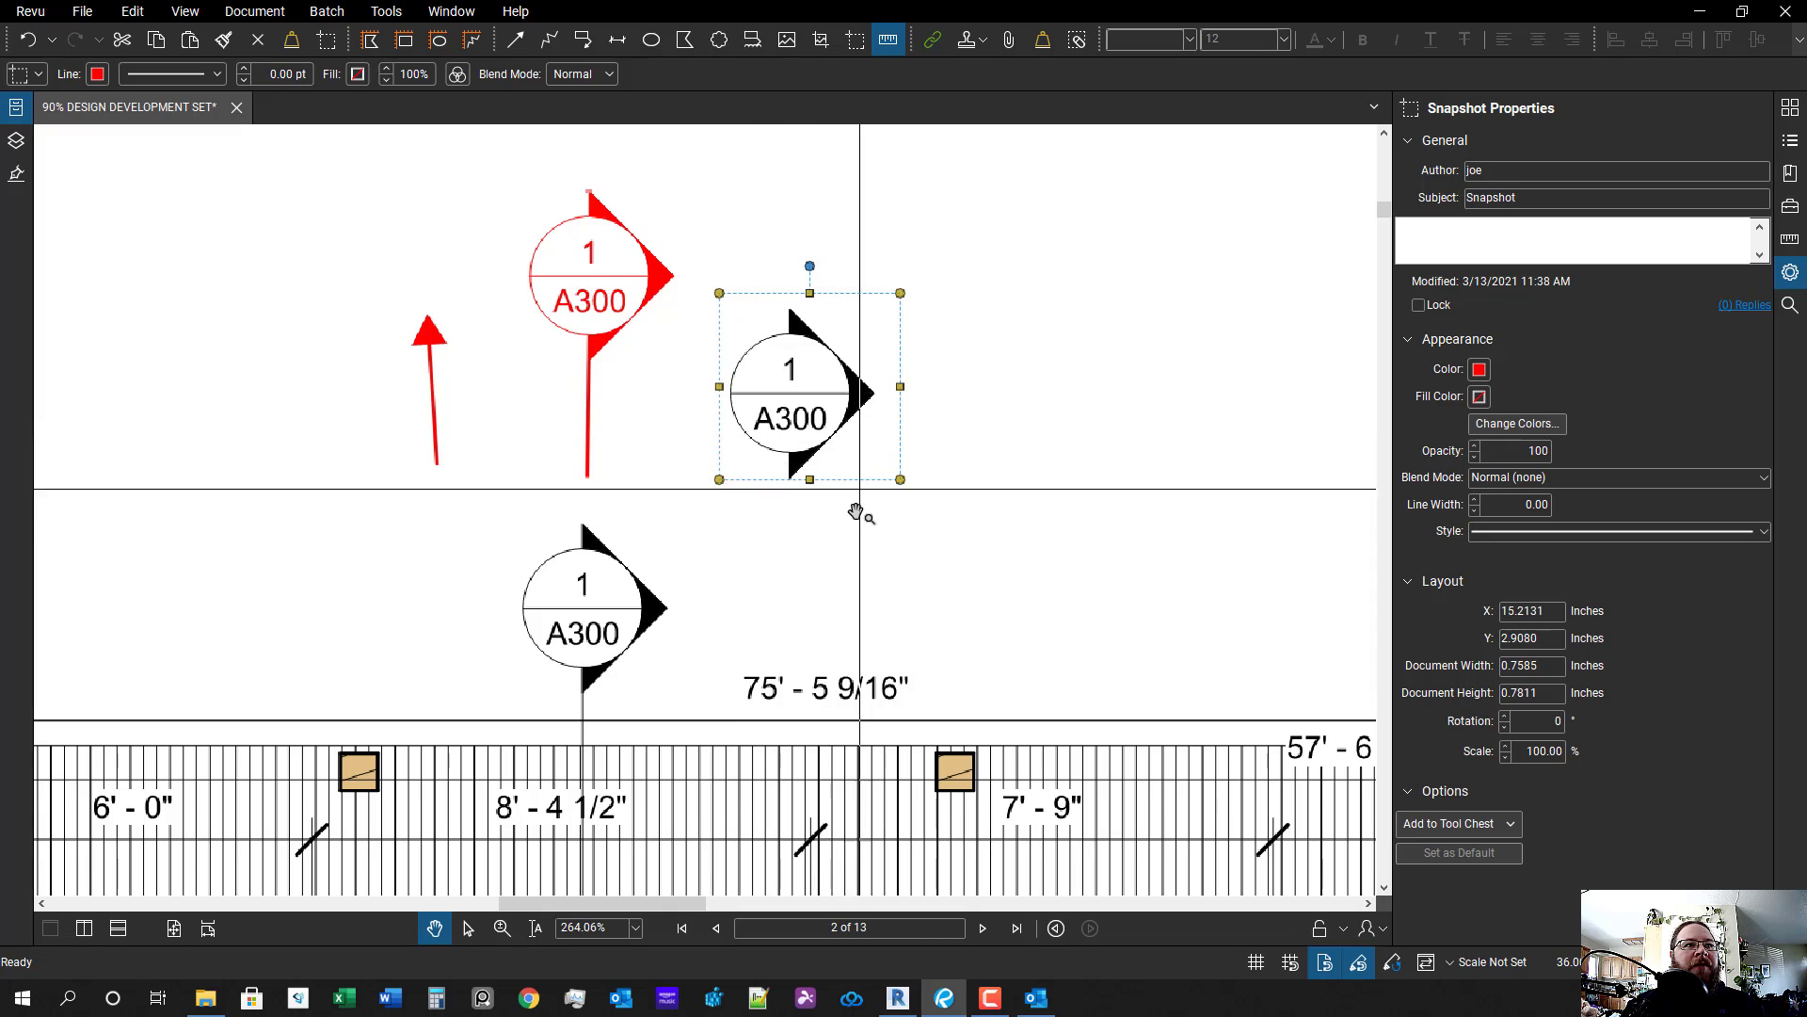
{"action": "scroll", "coordinate": [851, 499], "scroll_direction": "down", "scroll_amount": 1}
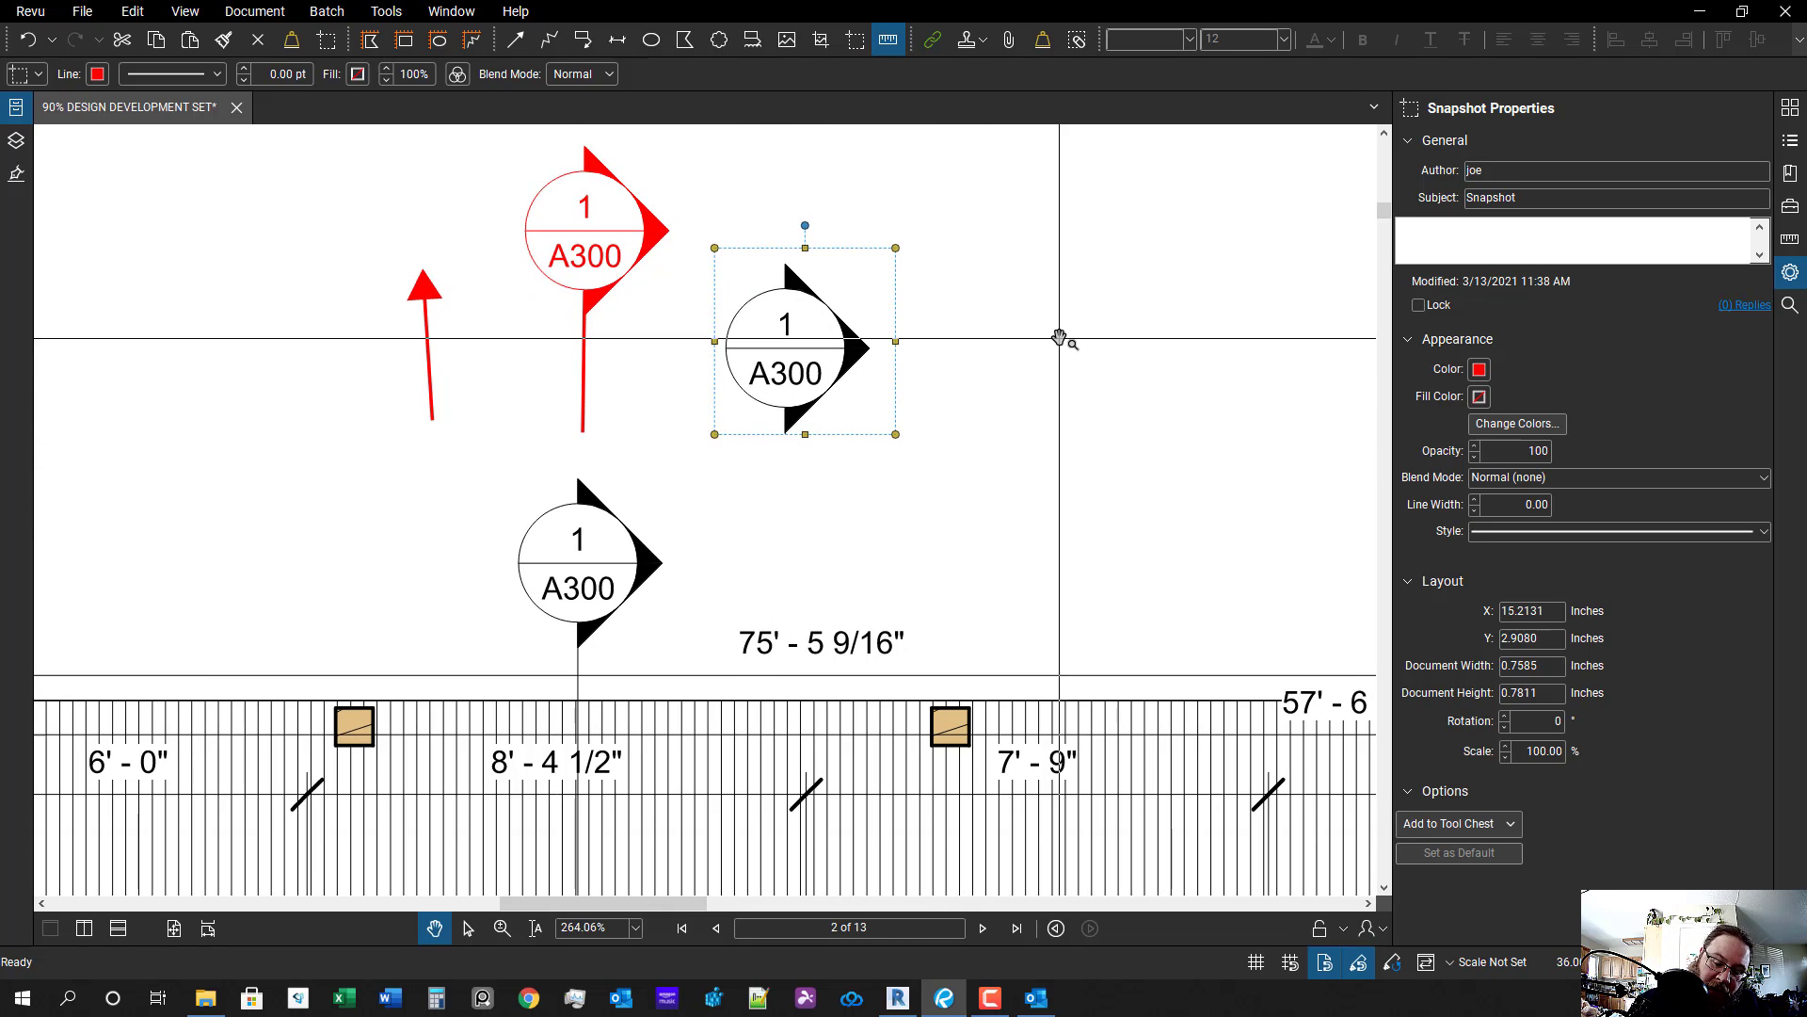
{"action": "key", "text": "Delete"}
- Take a snapshot of the black 1/A300 marker including its section line and place the pasted copy above the red marker
{"action": "left_click_drag", "start_coordinate": [610, 520], "coordinate": [597, 481]}
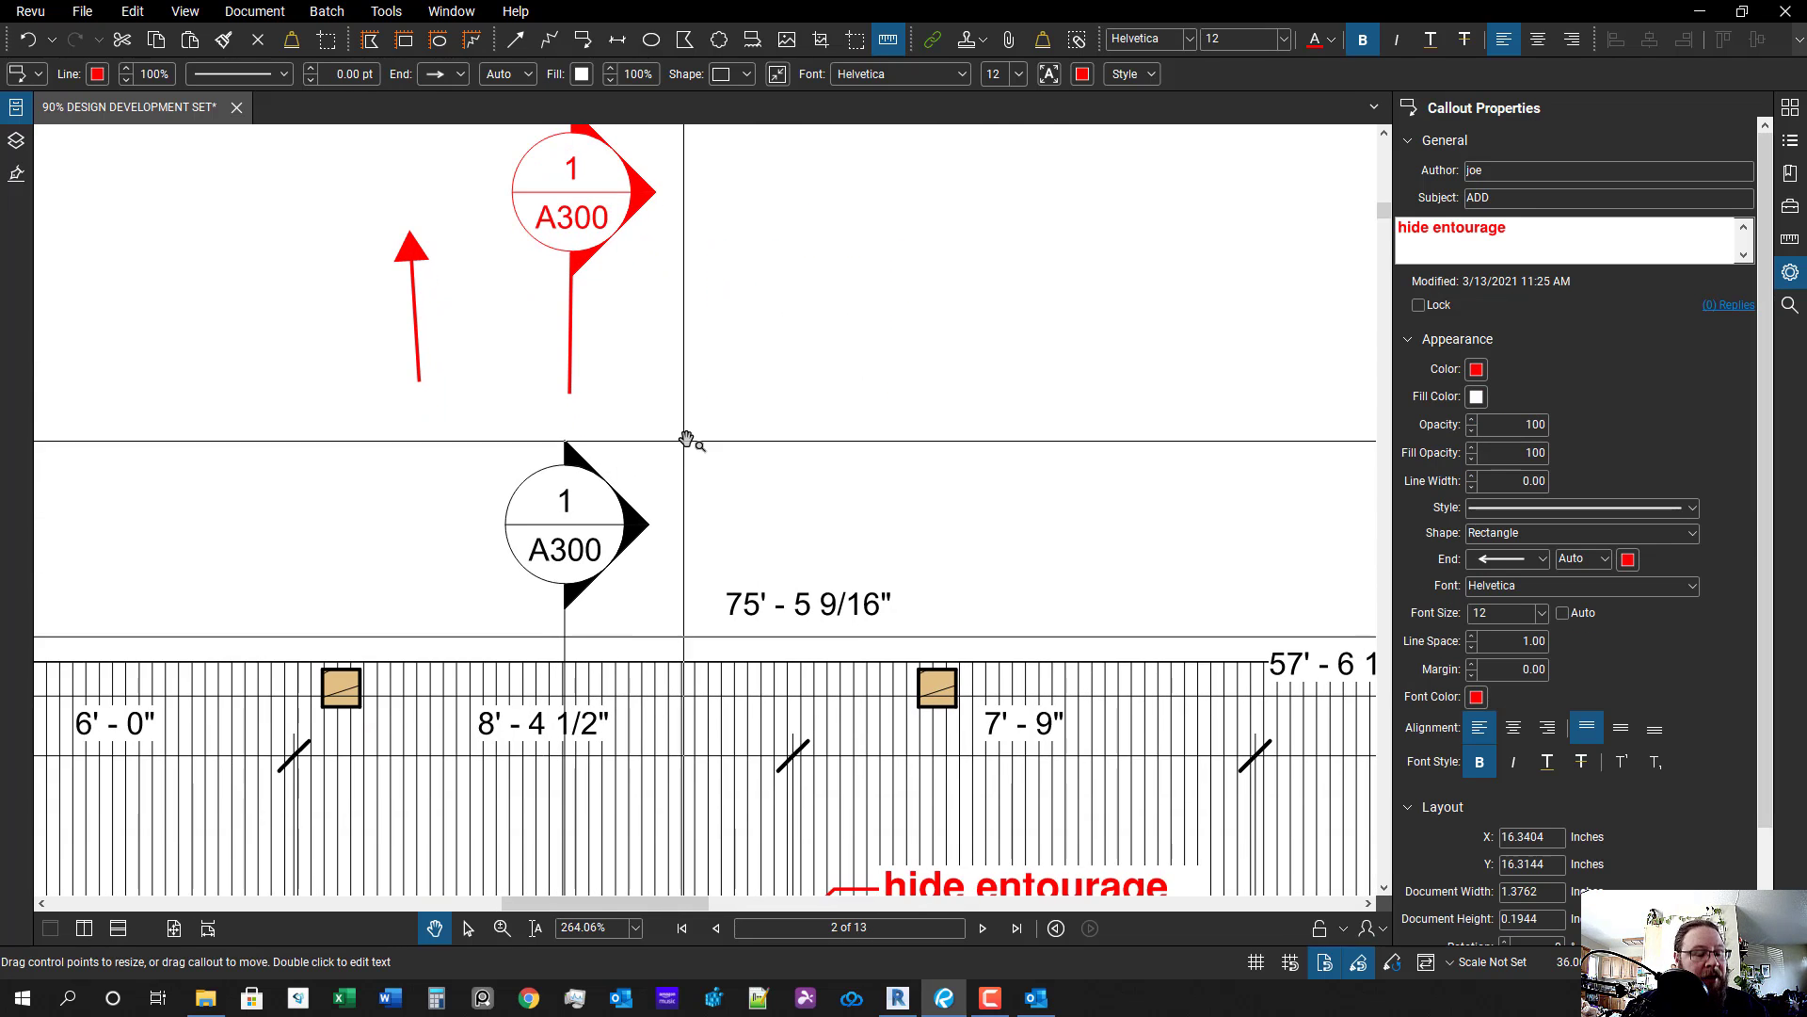
{"action": "scroll", "coordinate": [509, 423], "scroll_direction": "up", "scroll_amount": 2}
{"action": "key", "text": "g"}
{"action": "mouse_move", "coordinate": [478, 366]}
{"action": "left_mouse_down"}
{"action": "mouse_move", "coordinate": [737, 612]}
{"action": "mouse_move", "coordinate": [745, 675]}
{"action": "left_mouse_up"}
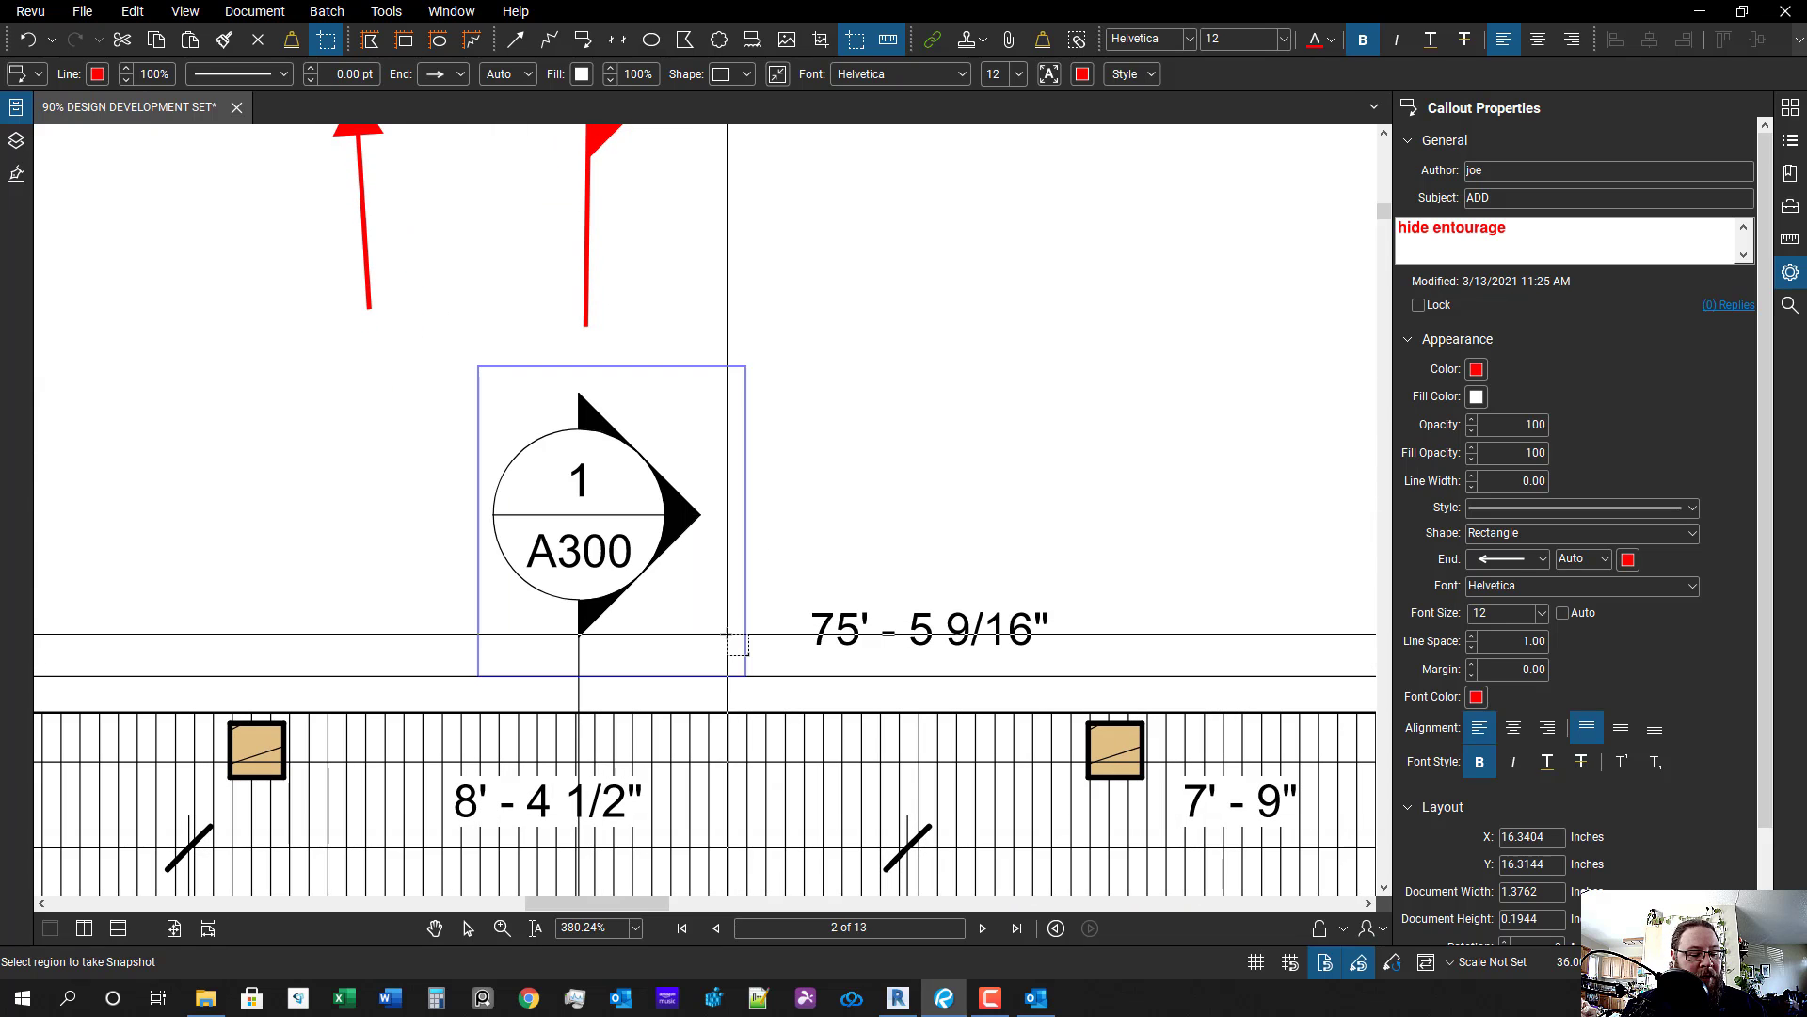
{"action": "scroll", "coordinate": [685, 640], "scroll_direction": "down", "scroll_amount": 3}
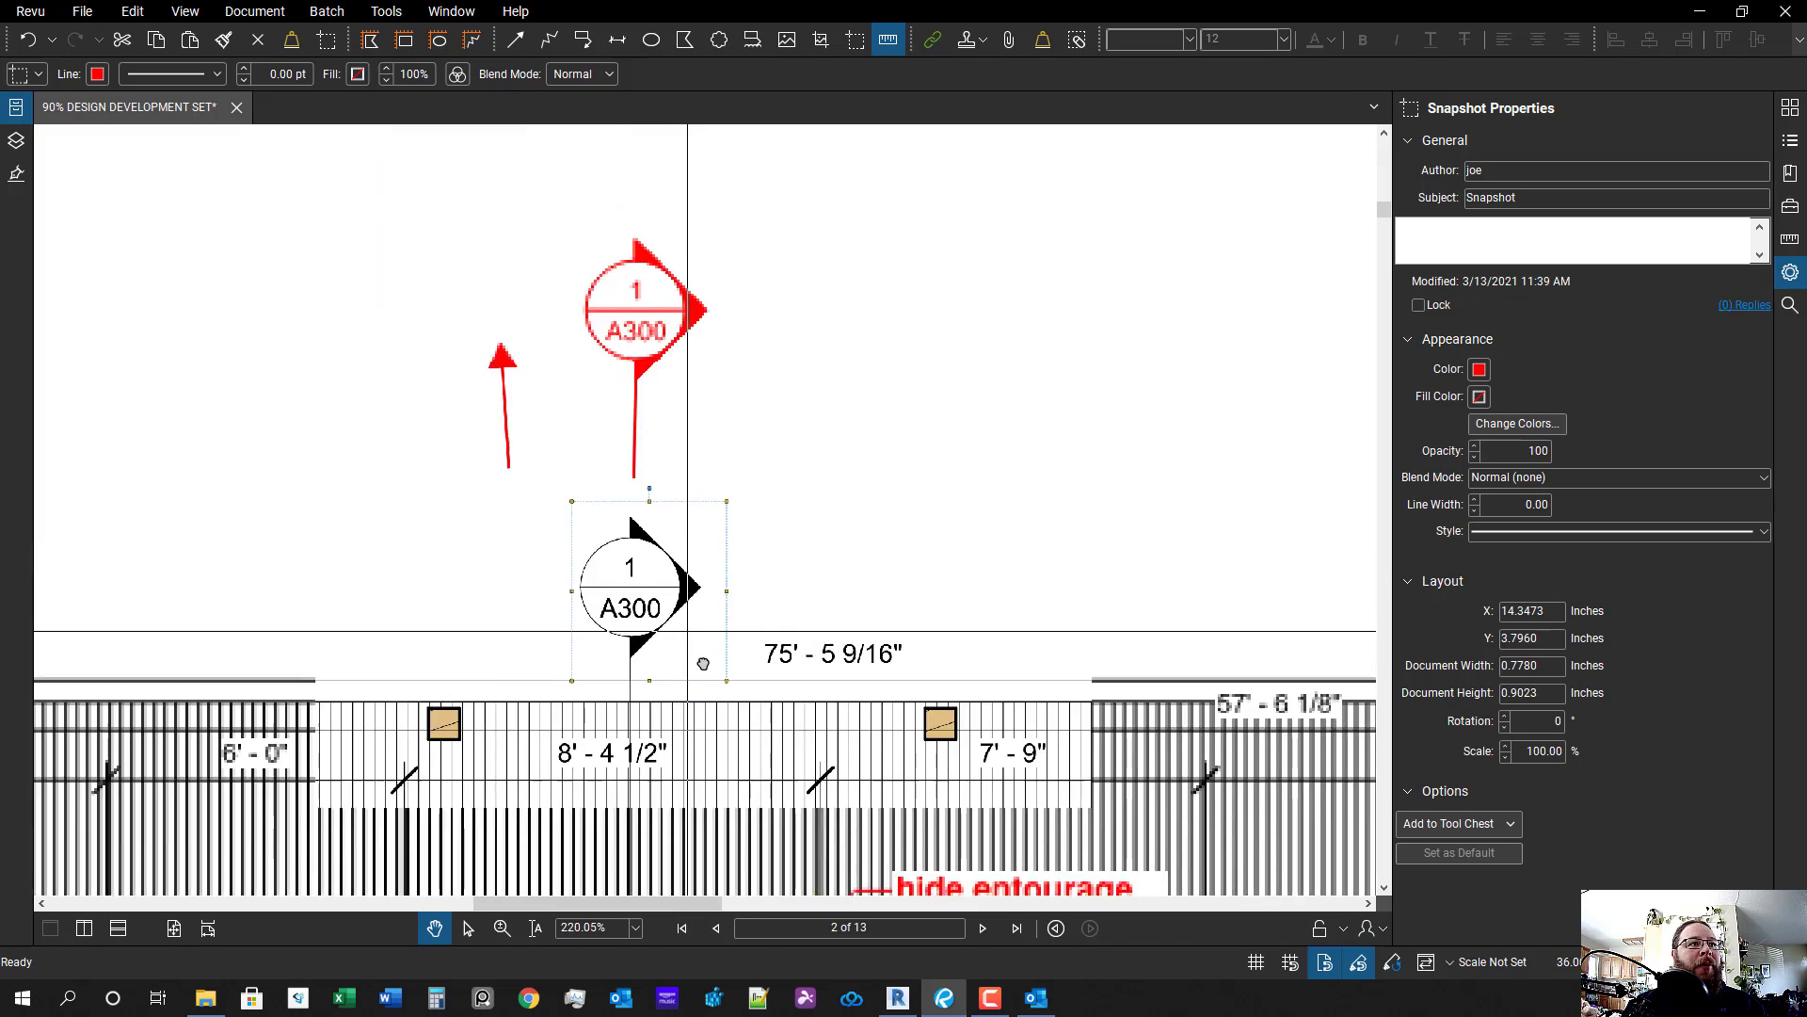
{"action": "left_click_drag", "start_coordinate": [663, 620], "coordinate": [729, 272]}
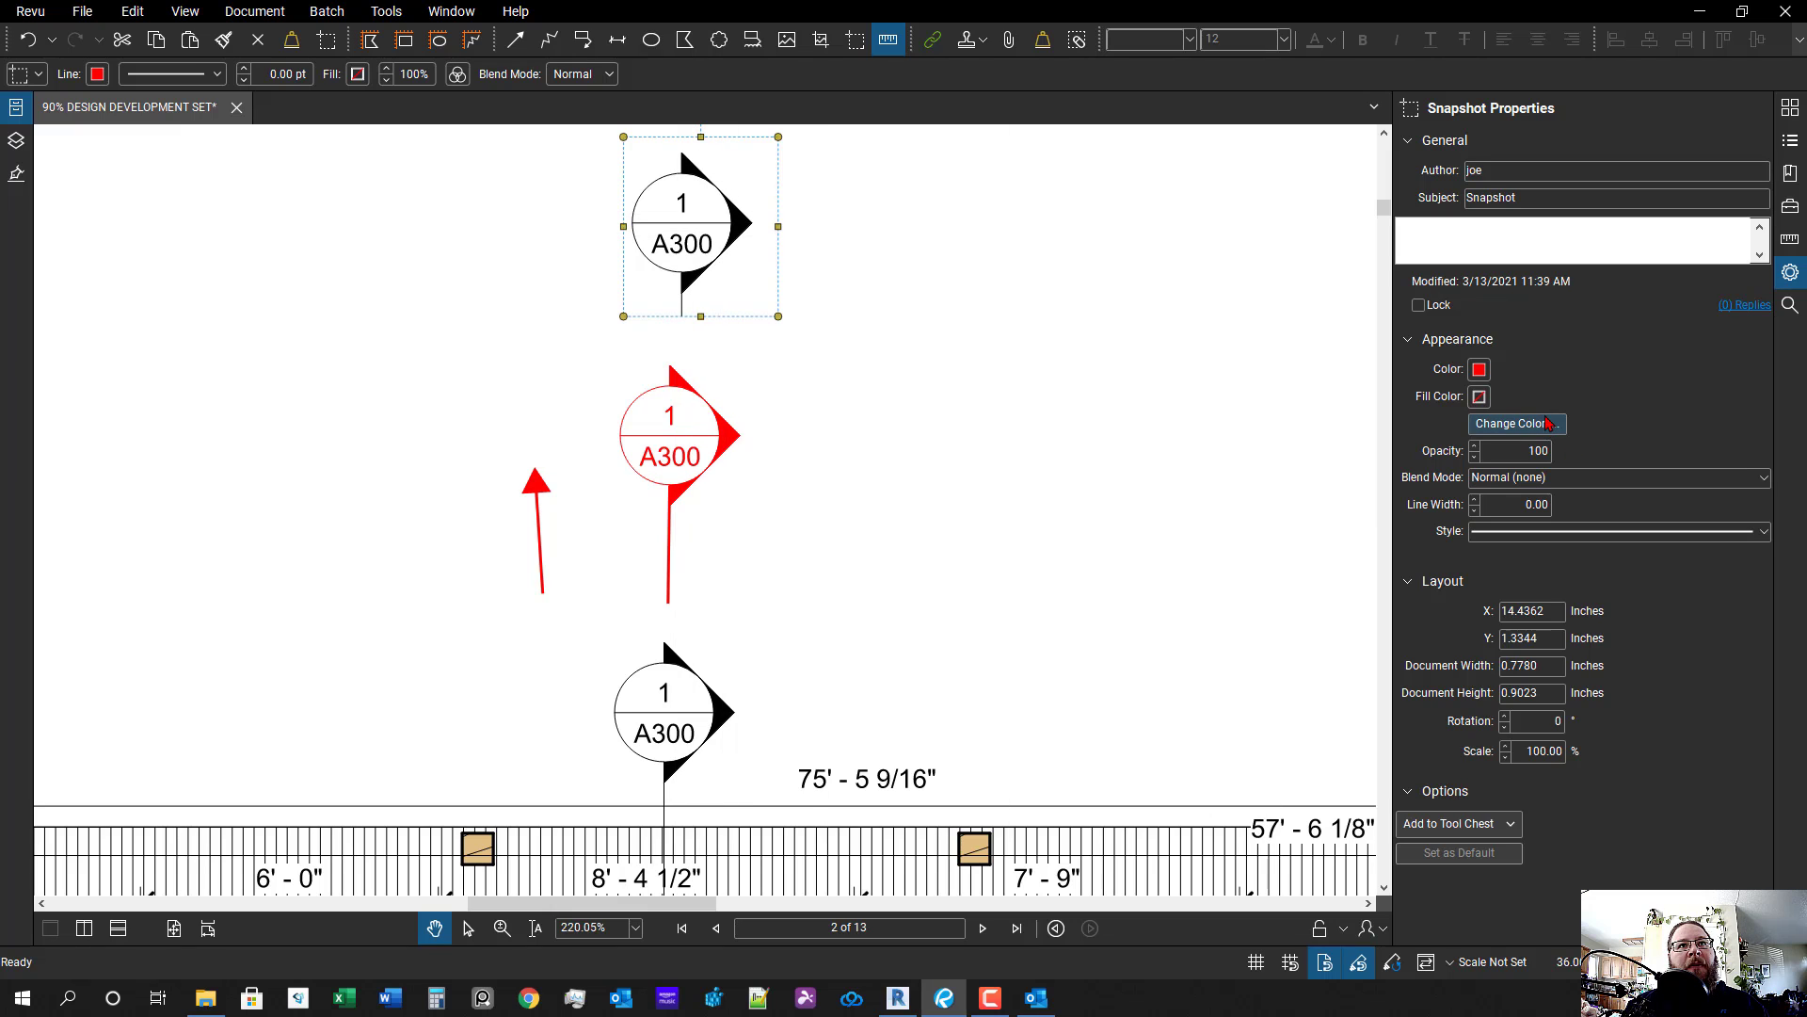
- Change the pasted marker snapshot's color from black to red and deselect it
{"action": "left_click", "coordinate": [1548, 424]}
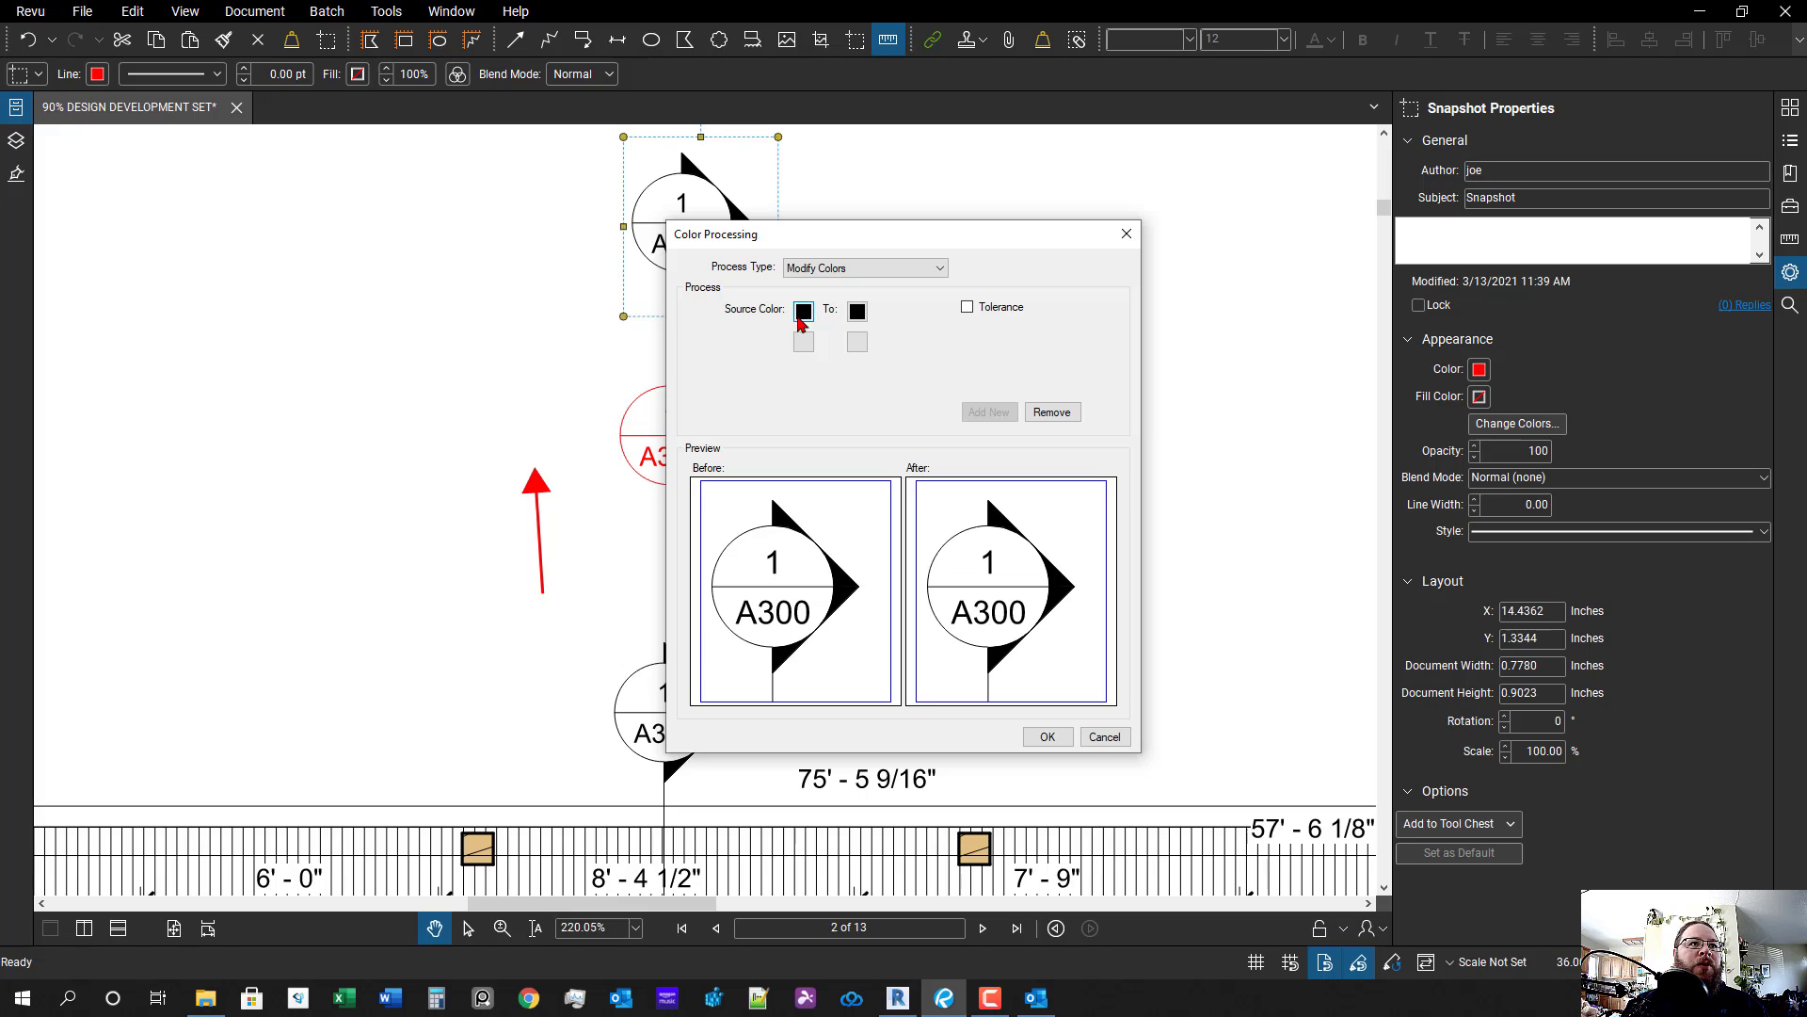
{"action": "left_click", "coordinate": [858, 312]}
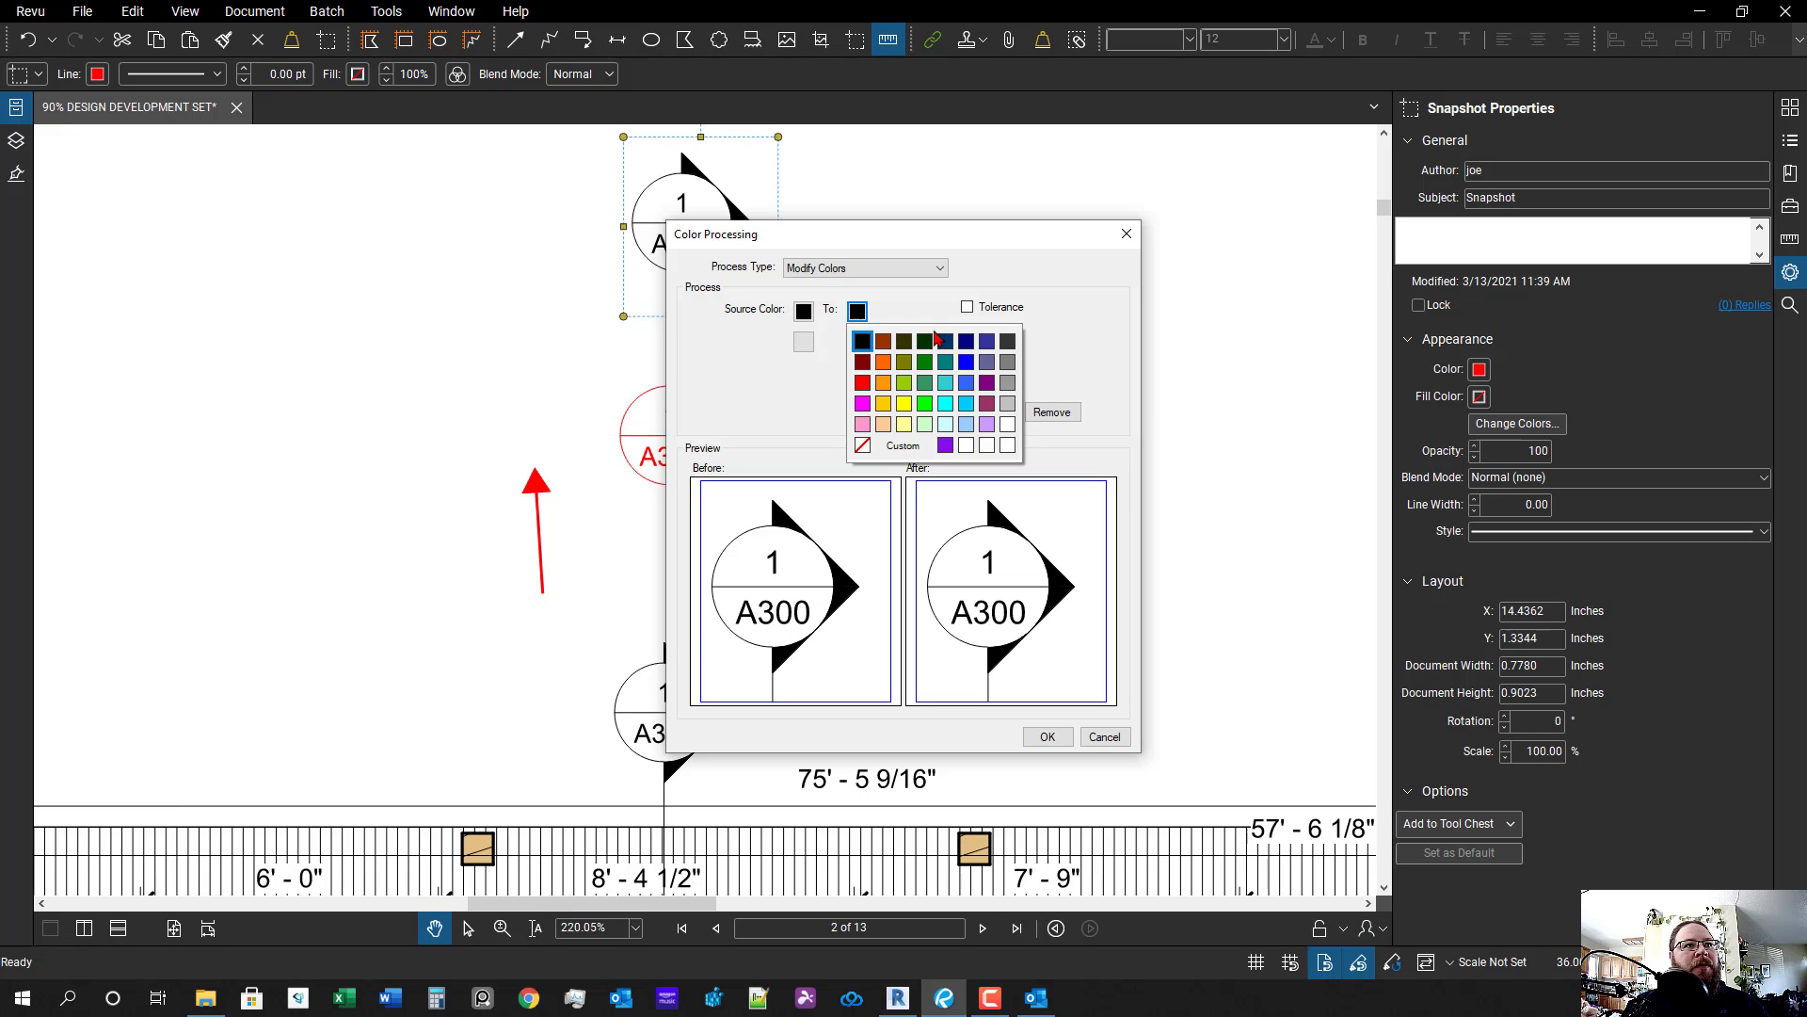
{"action": "left_click", "coordinate": [863, 382]}
{"action": "left_click", "coordinate": [1040, 739]}
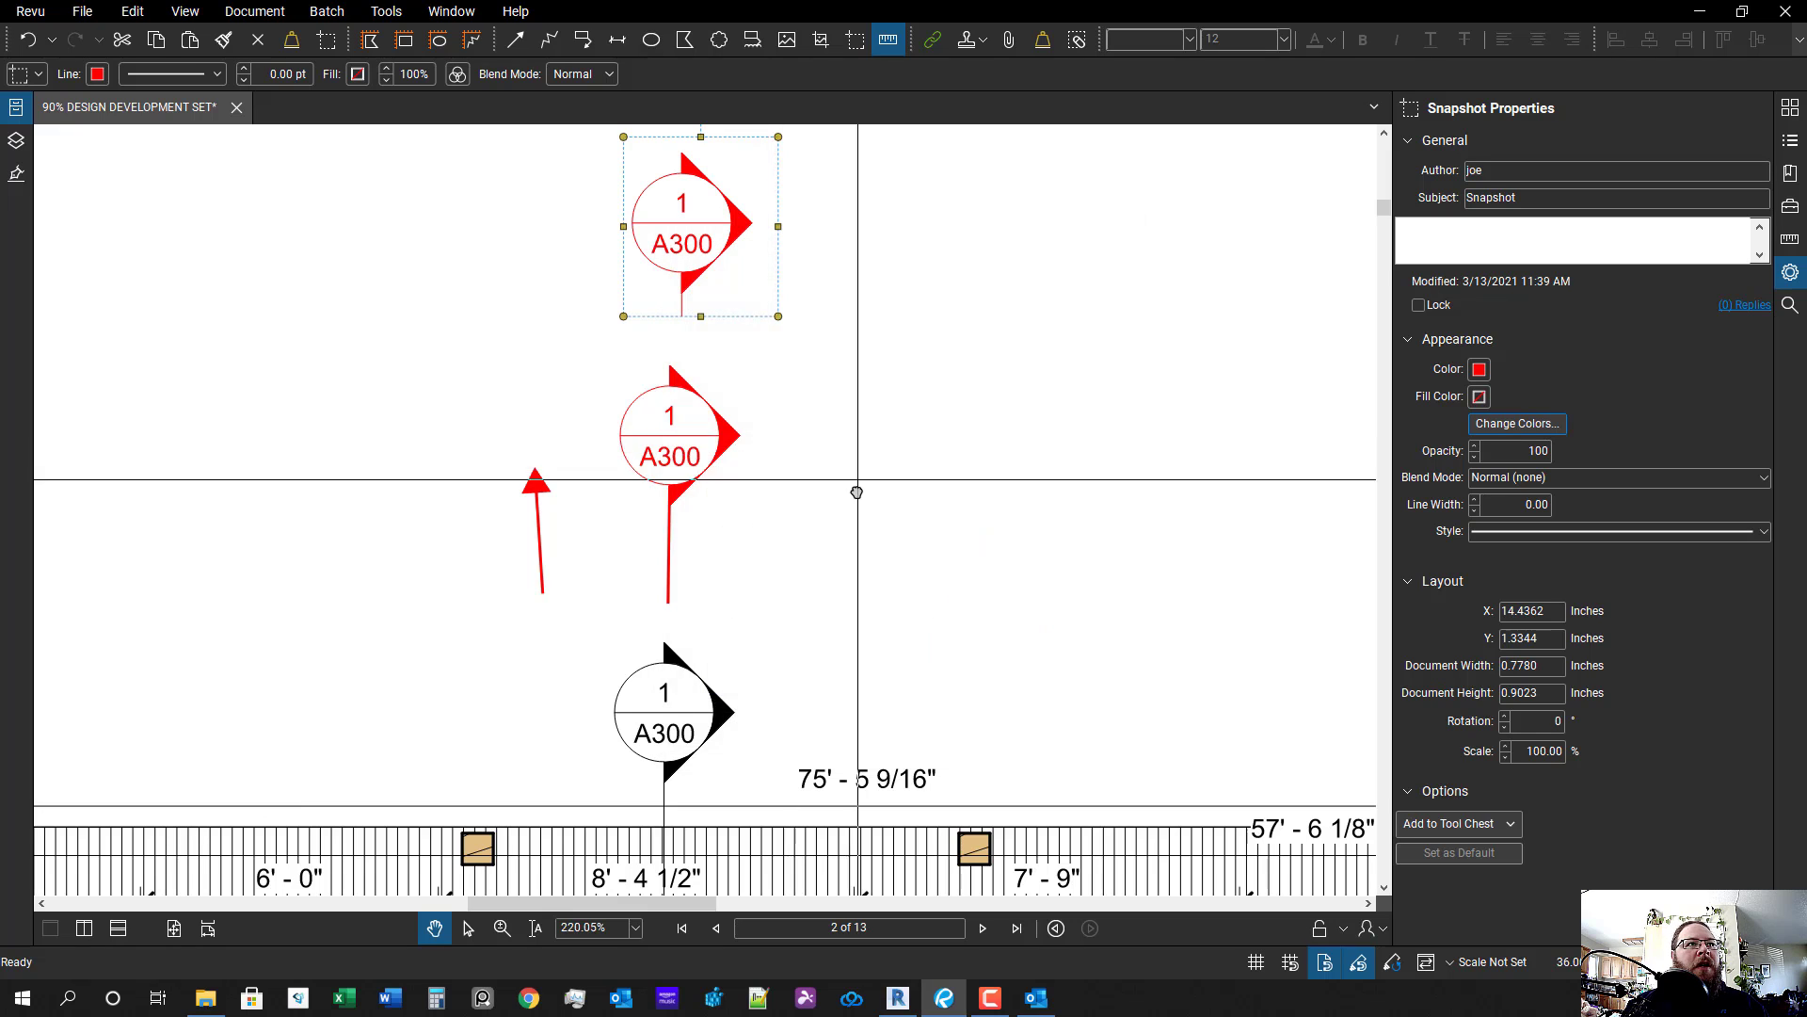
{"action": "scroll", "coordinate": [743, 226], "scroll_direction": "up", "scroll_amount": 1}
{"action": "scroll", "coordinate": [837, 426], "scroll_direction": "down", "scroll_amount": 2}
{"action": "scroll", "coordinate": [827, 424], "scroll_direction": "up", "scroll_amount": 1}
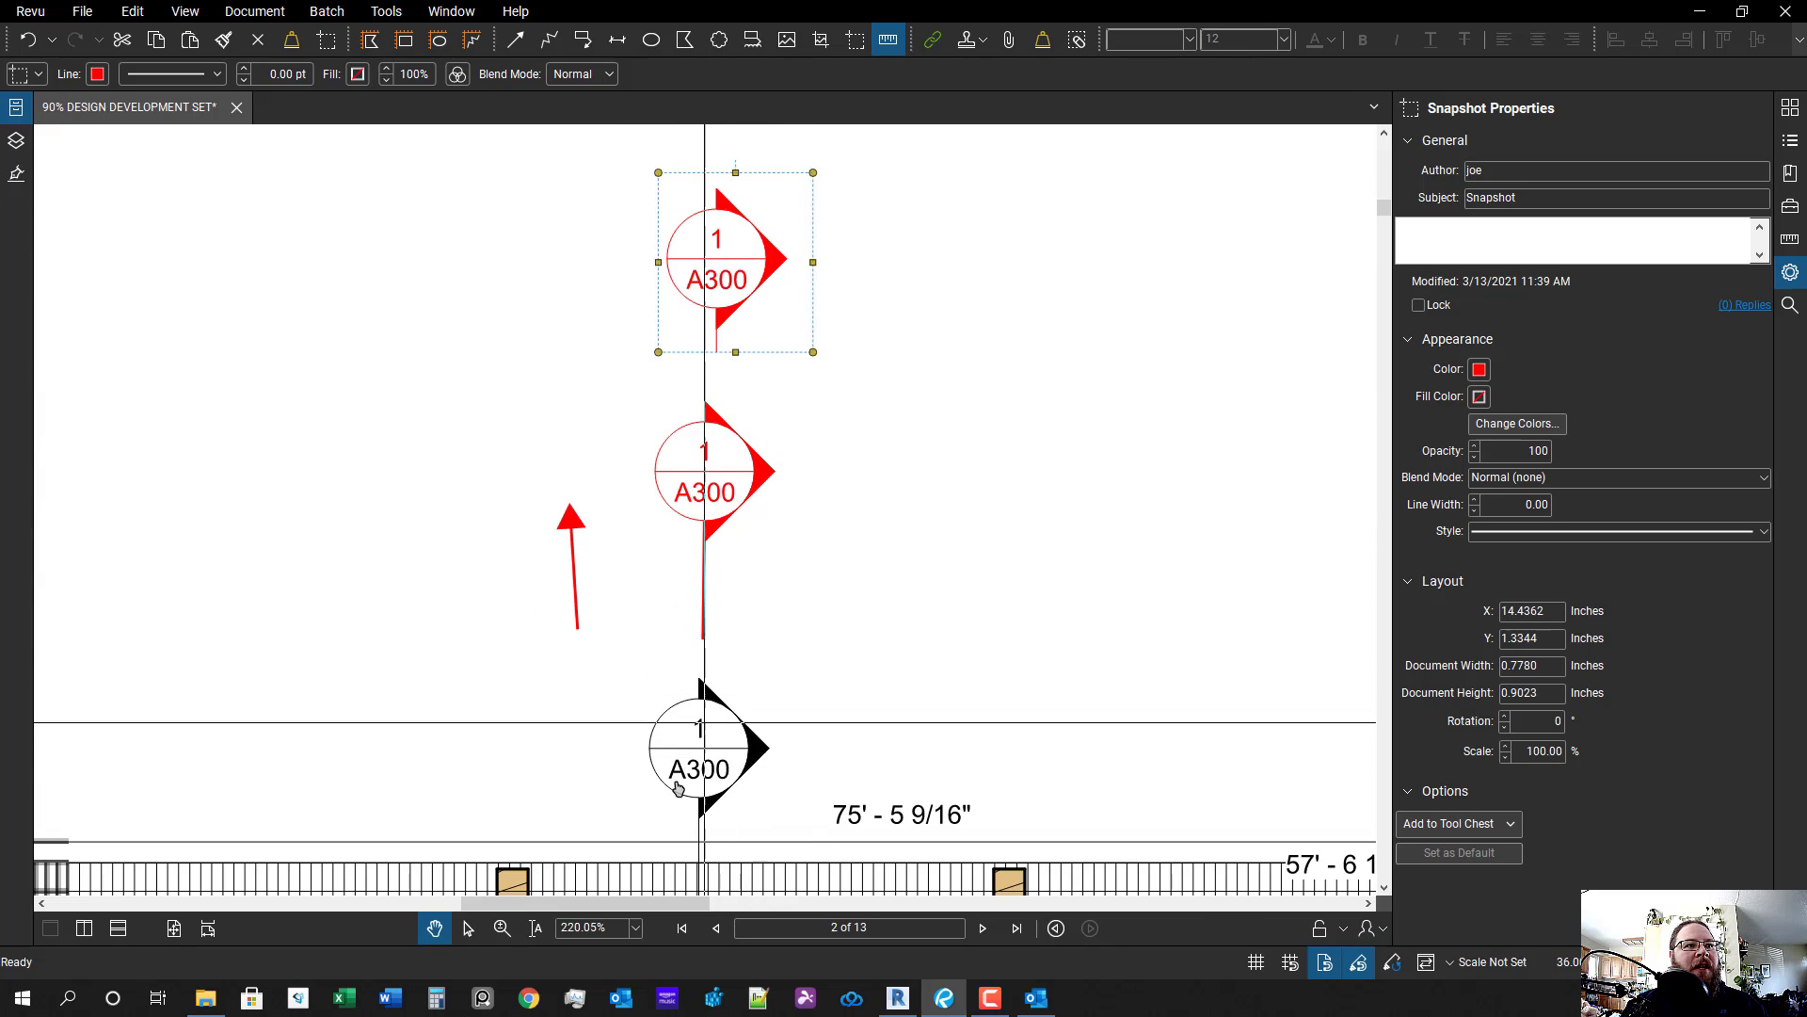
{"action": "left_click", "coordinate": [809, 636]}
{"action": "scroll", "coordinate": [886, 671], "scroll_direction": "down", "scroll_amount": 1}
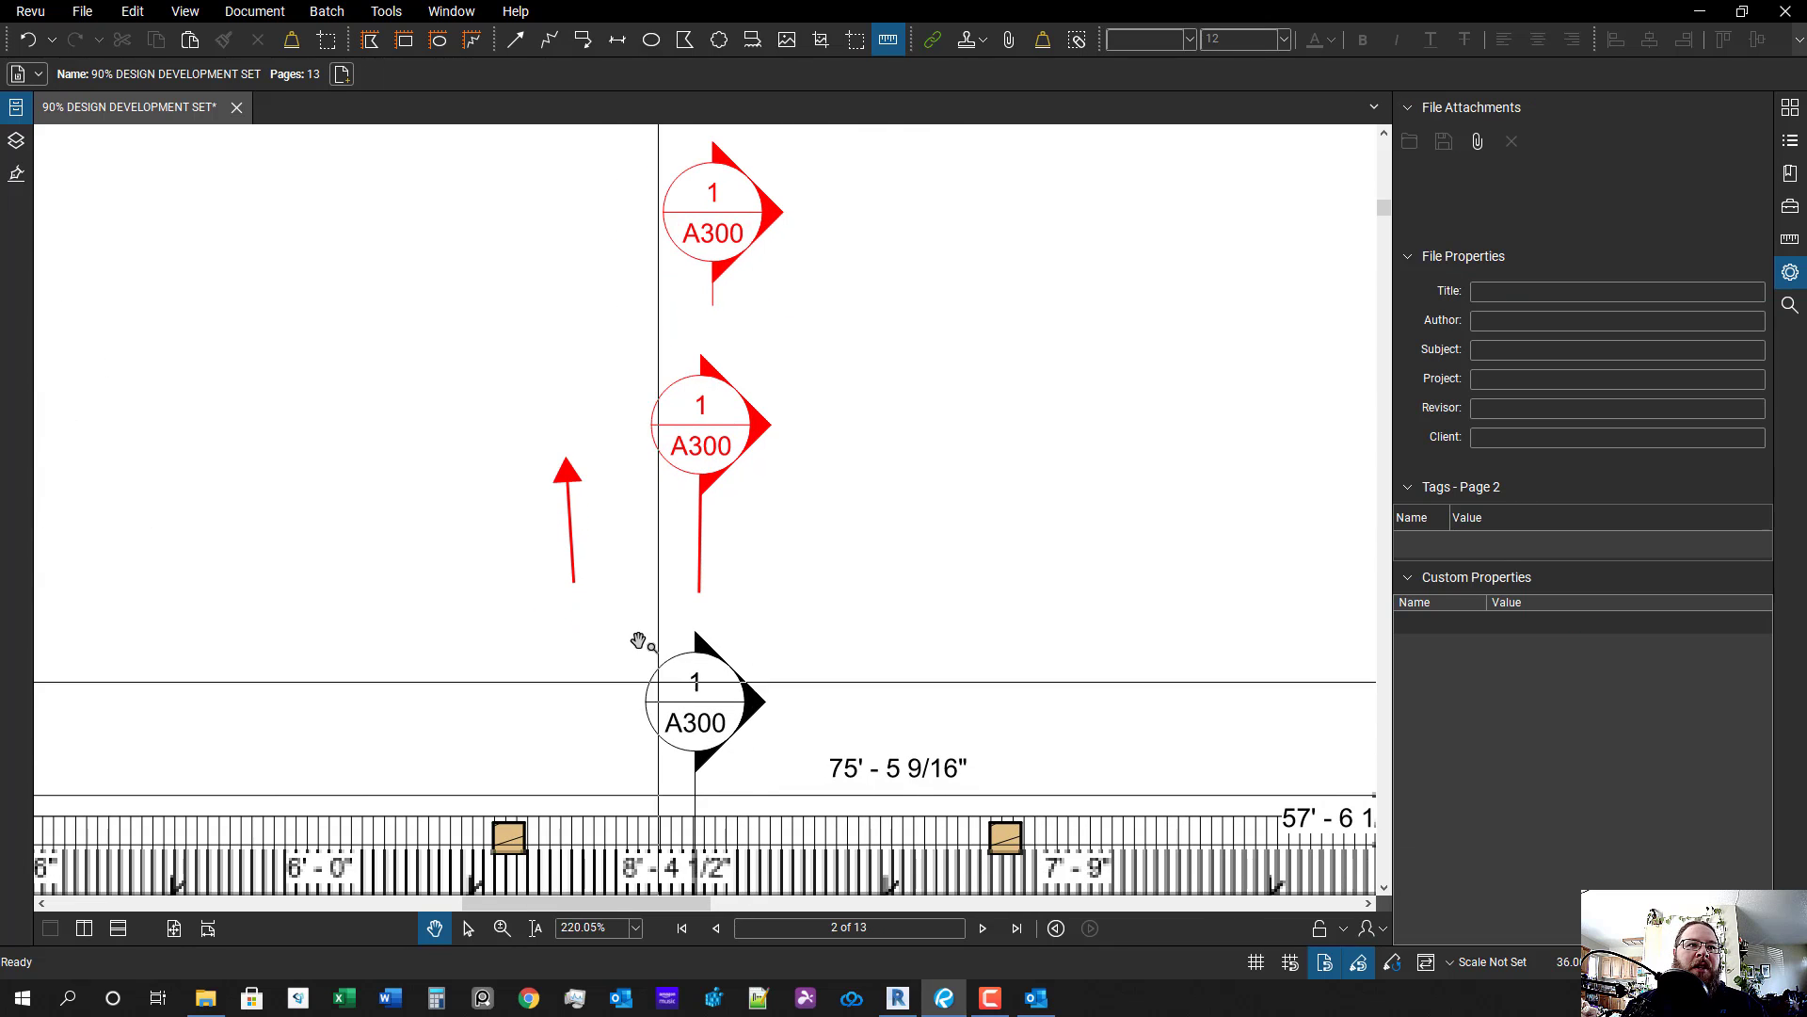
{"action": "key", "text": "g"}
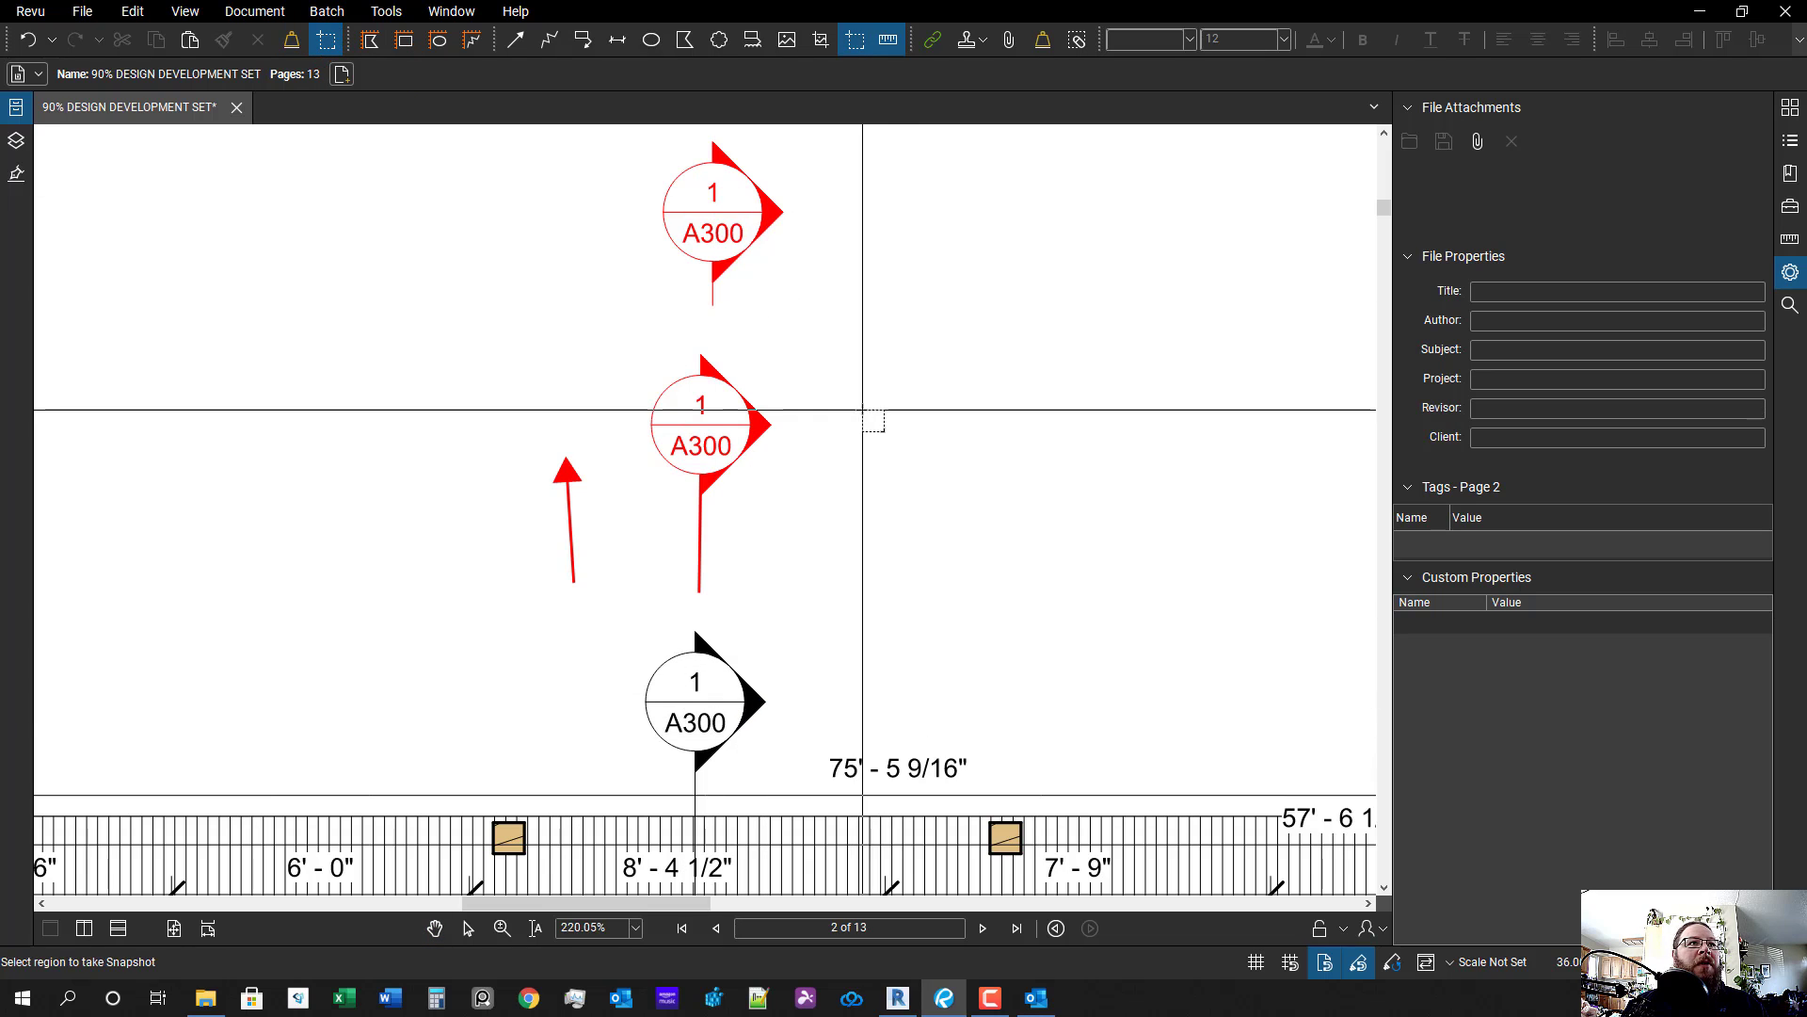
{"action": "key", "text": "Escape"}
{"action": "mouse_move", "coordinate": [1033, 561]}
{"action": "left_mouse_down"}
{"action": "mouse_move", "coordinate": [734, 686]}
{"action": "mouse_move", "coordinate": [876, 387]}
{"action": "mouse_move", "coordinate": [747, 706]}
{"action": "left_mouse_up"}
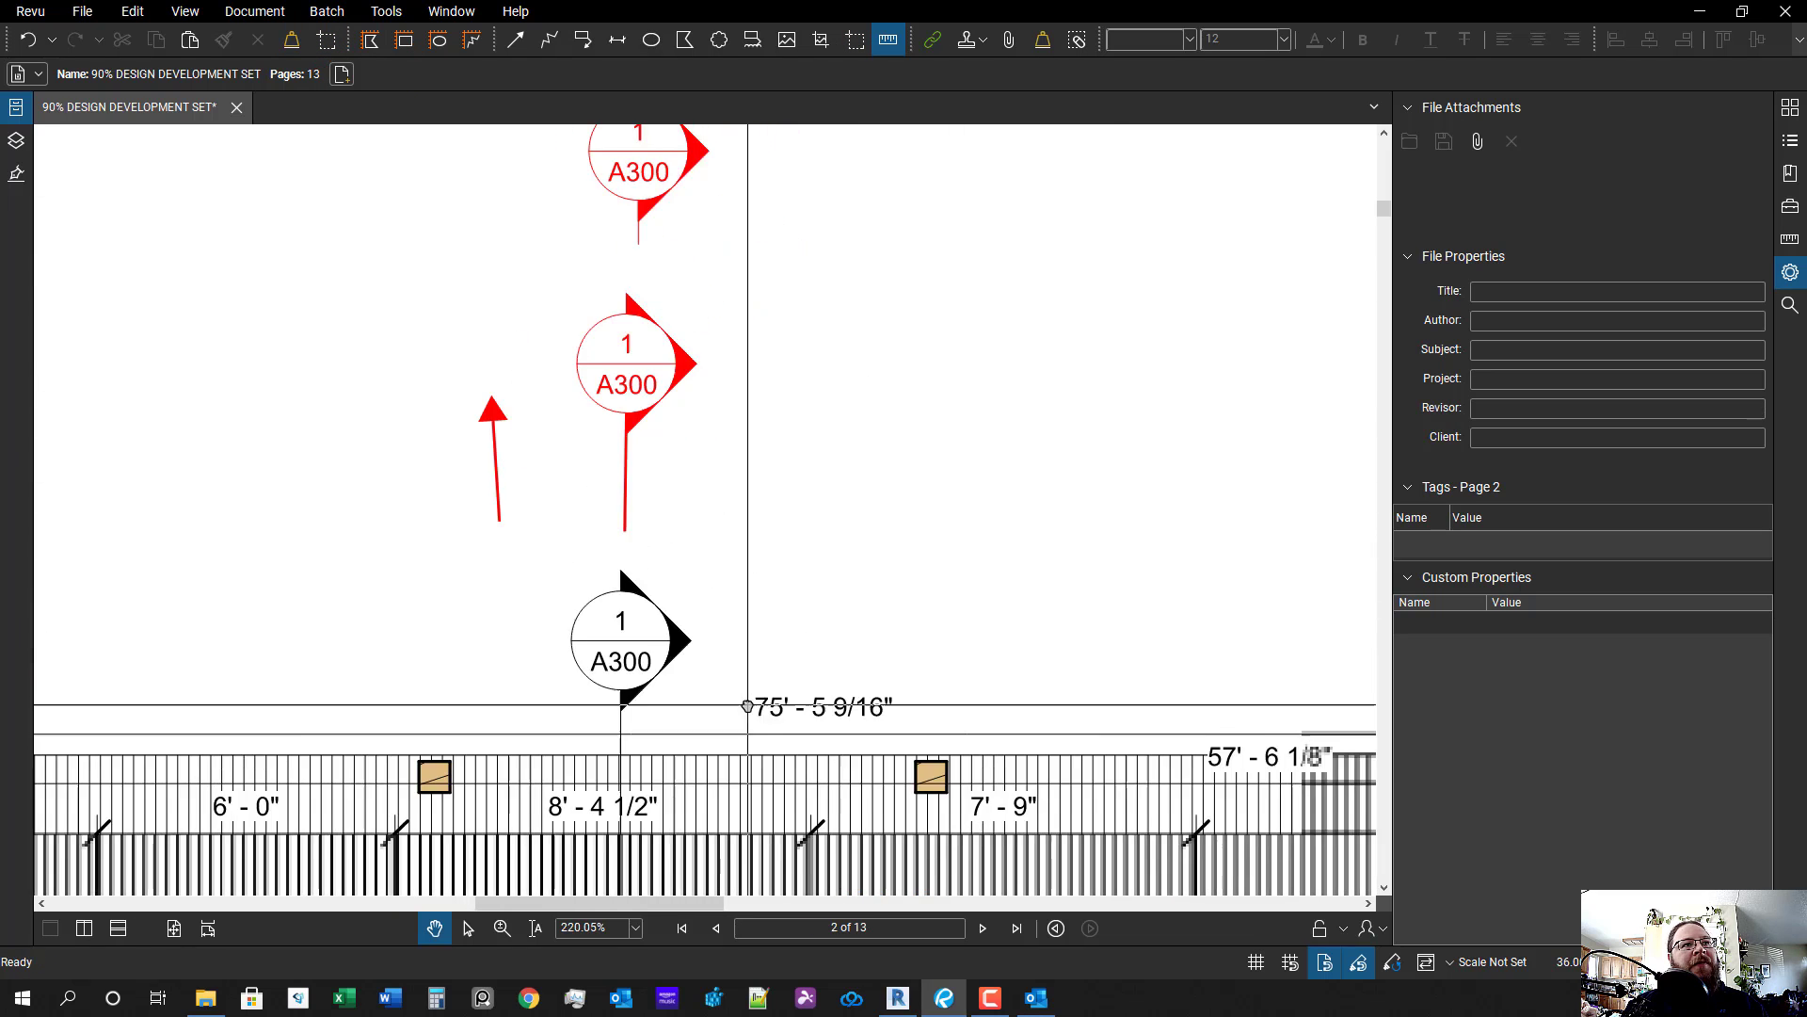
{"action": "scroll", "coordinate": [747, 706], "scroll_direction": "down", "scroll_amount": 1}
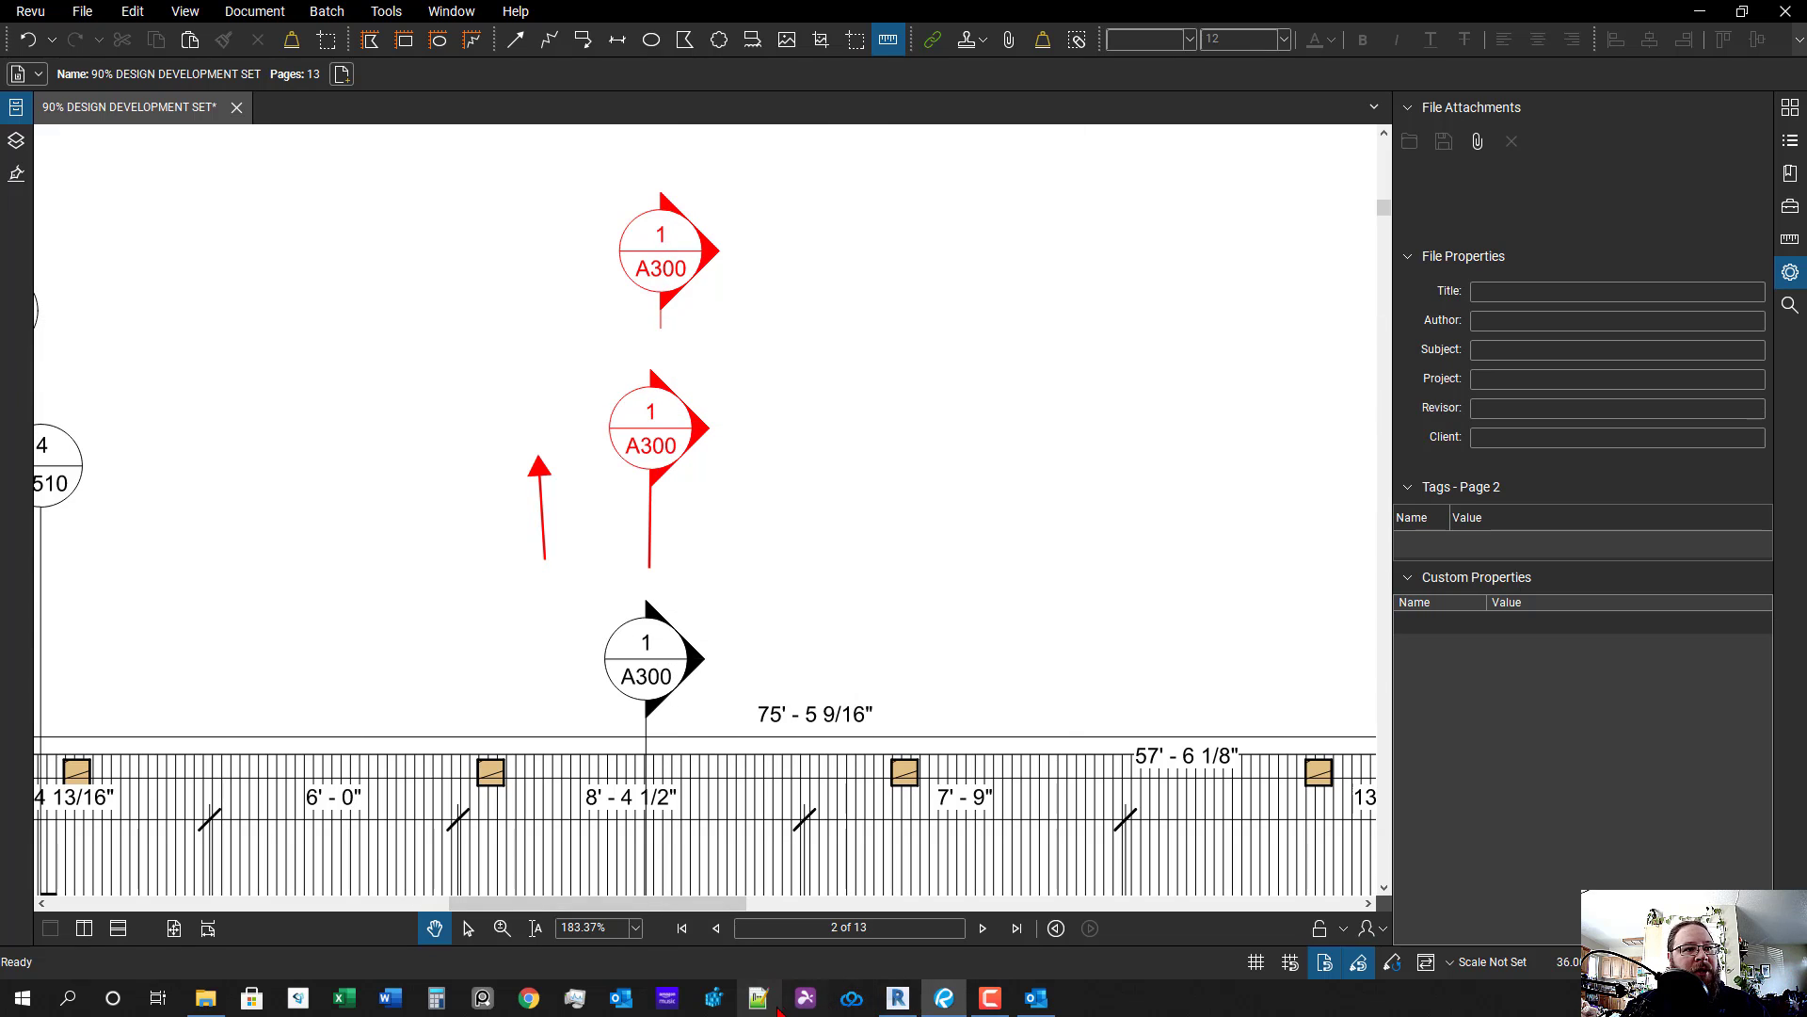
- Capture the black 1/A300 section marker with Snip & Sketch, paste it onto the plan in Revu and select the pasted image
{"action": "left_click", "coordinate": [27, 1005]}
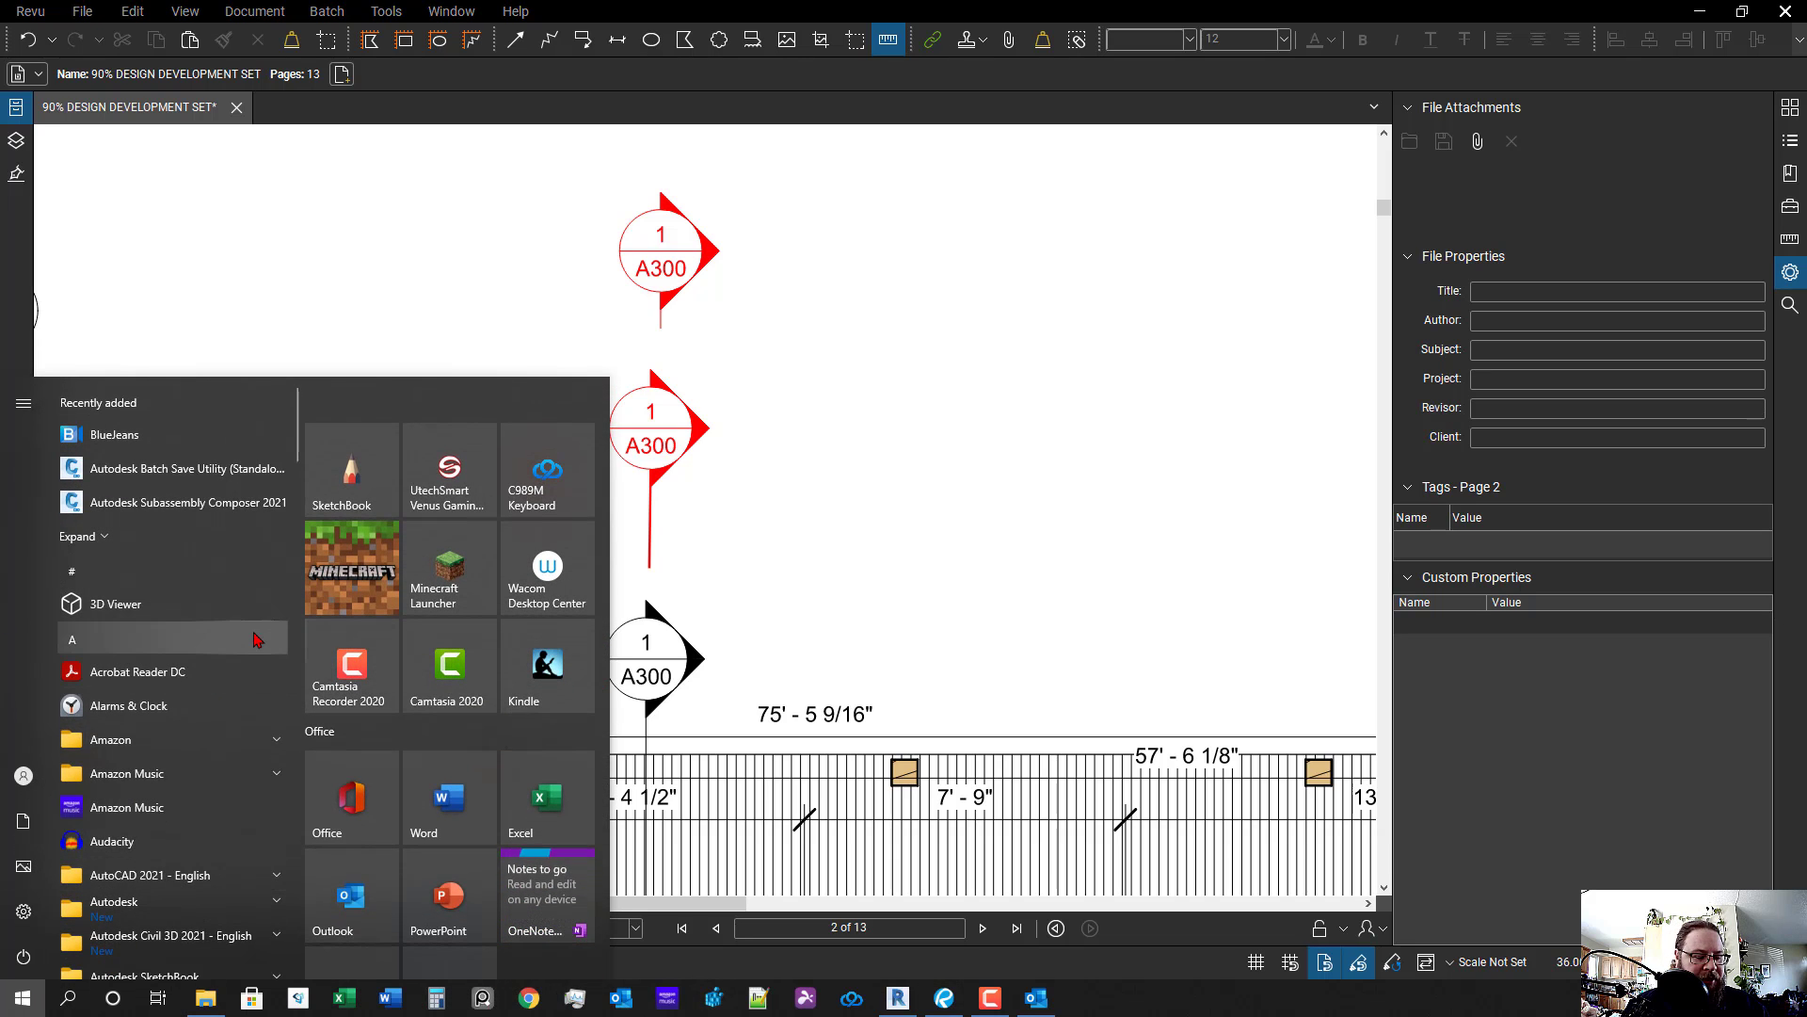
{"action": "type", "text": "snip"}
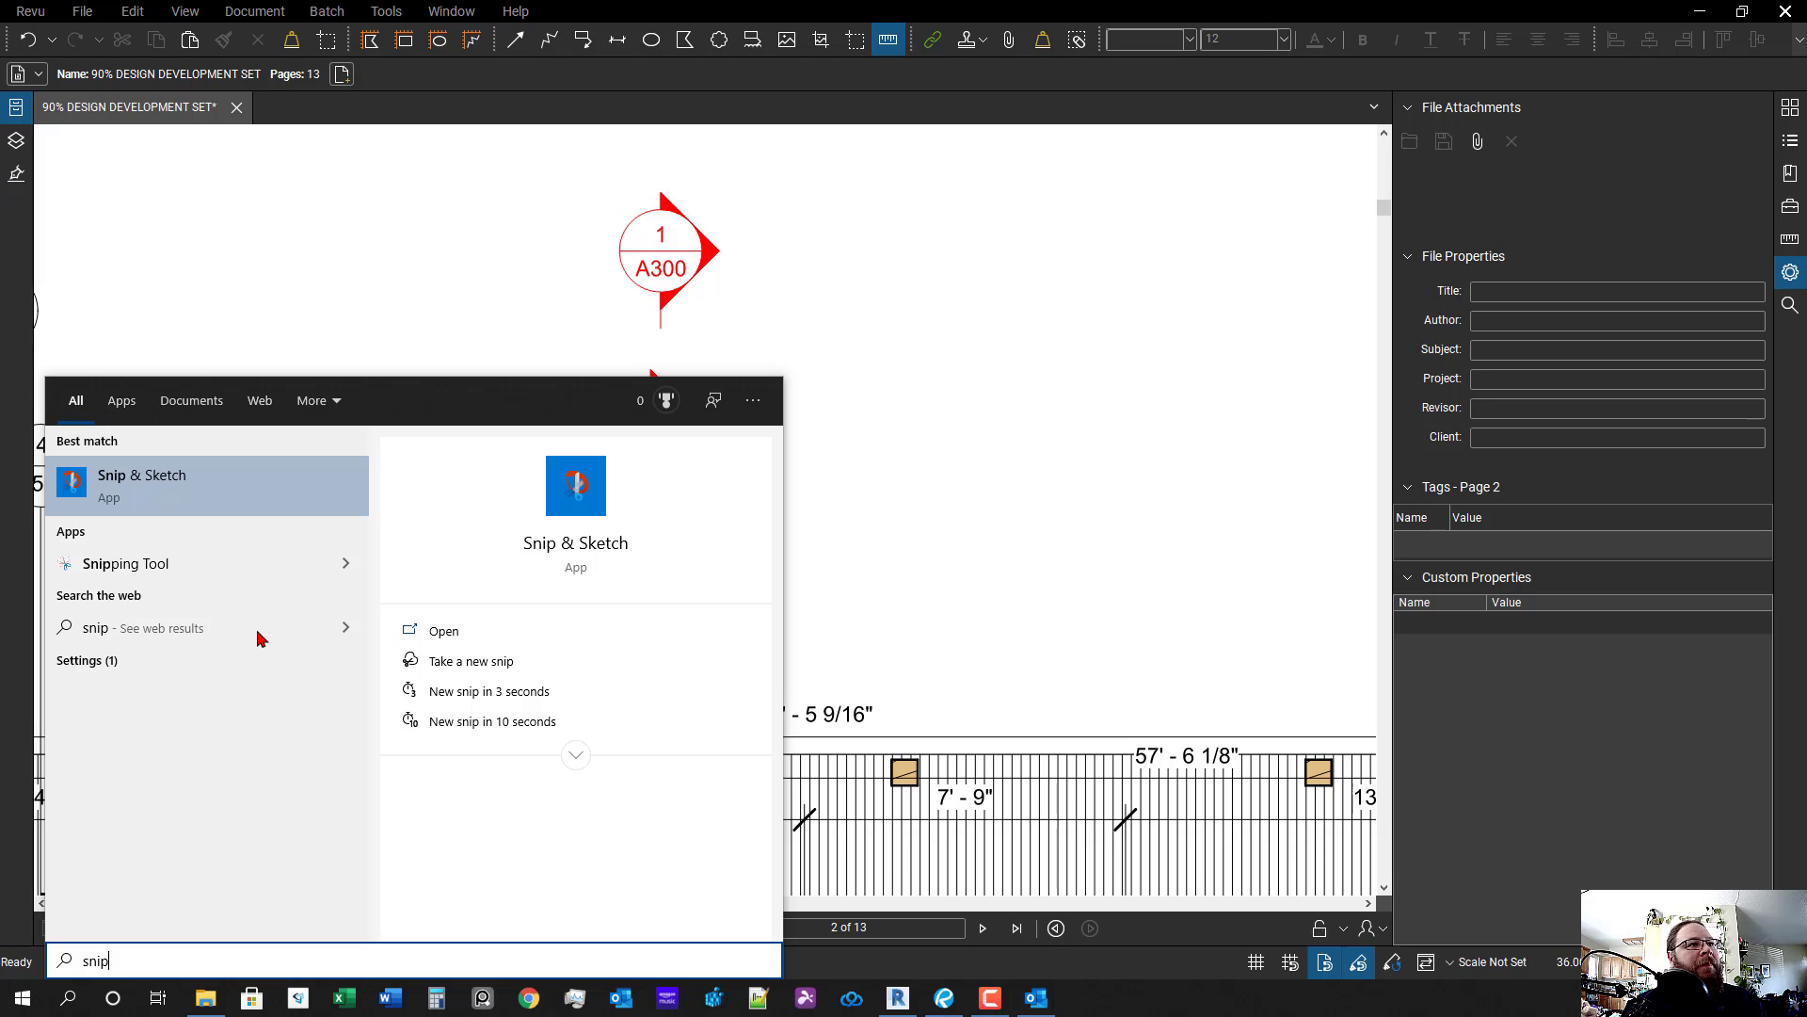
{"action": "left_click", "coordinate": [153, 486]}
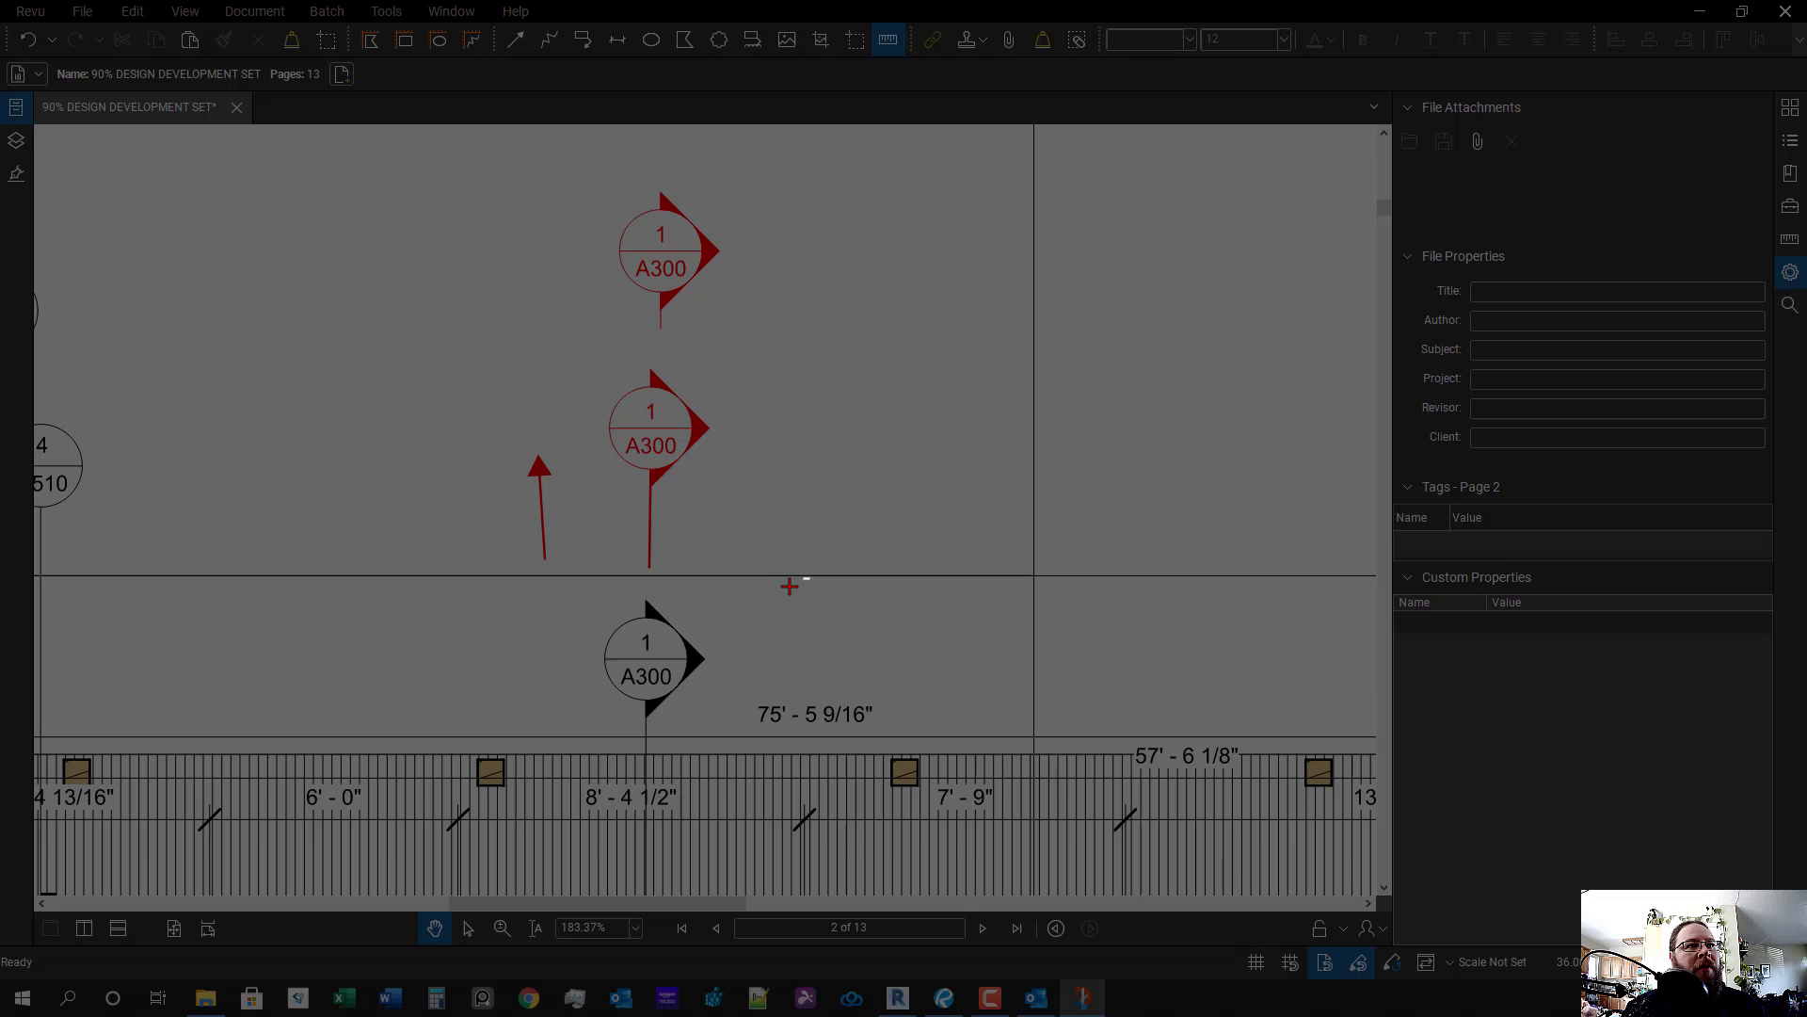
{"action": "left_click_drag", "start_coordinate": [809, 578], "coordinate": [560, 743]}
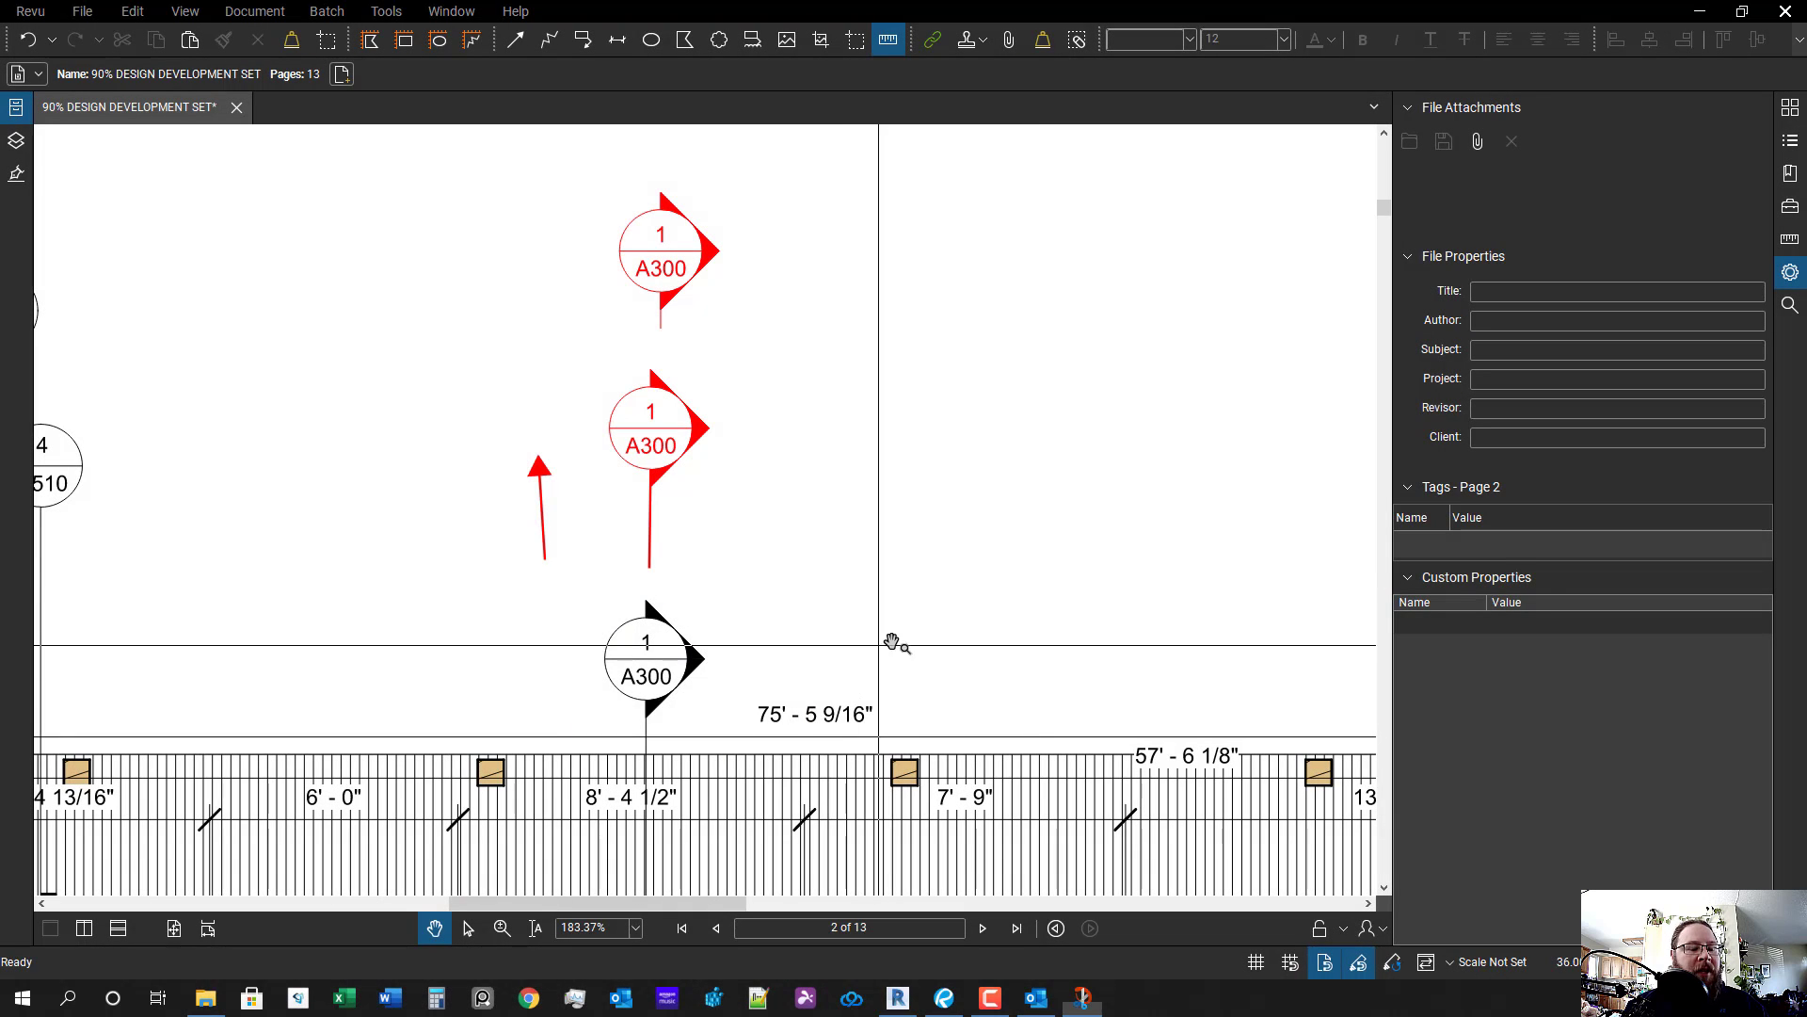
{"action": "left_click_drag", "start_coordinate": [989, 571], "coordinate": [992, 574]}
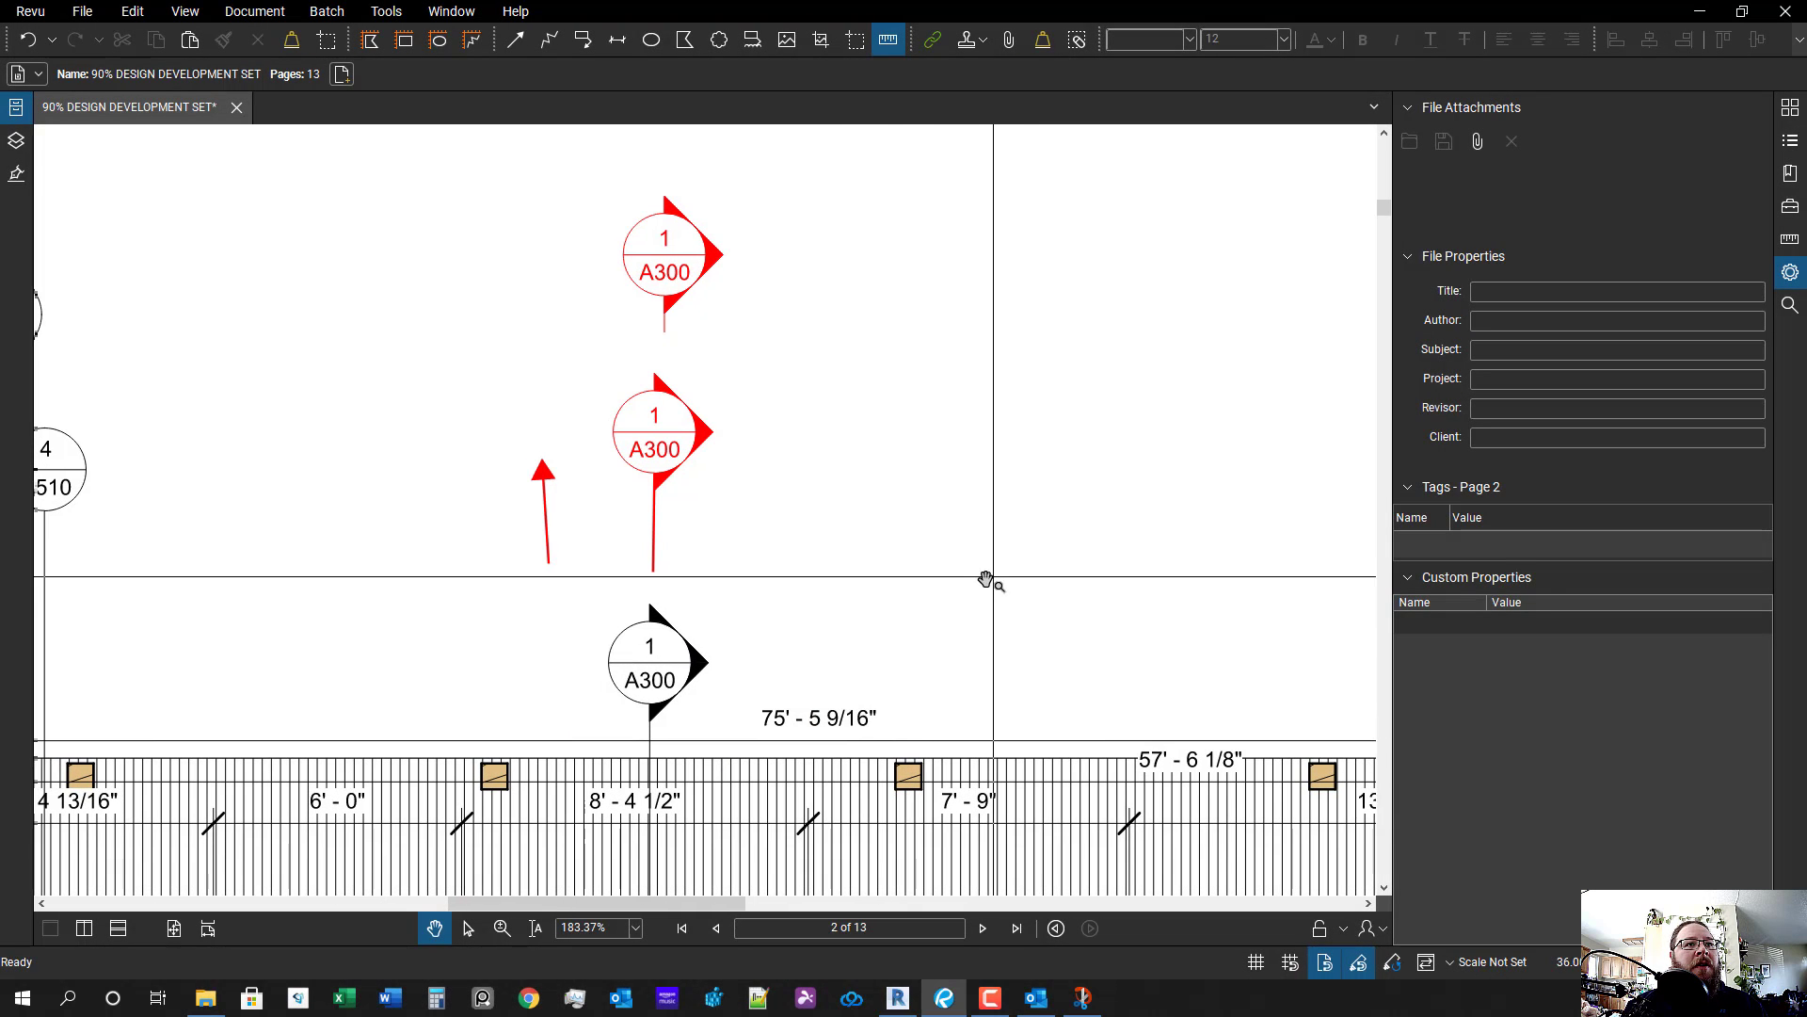
{"action": "left_click", "coordinate": [1132, 461]}
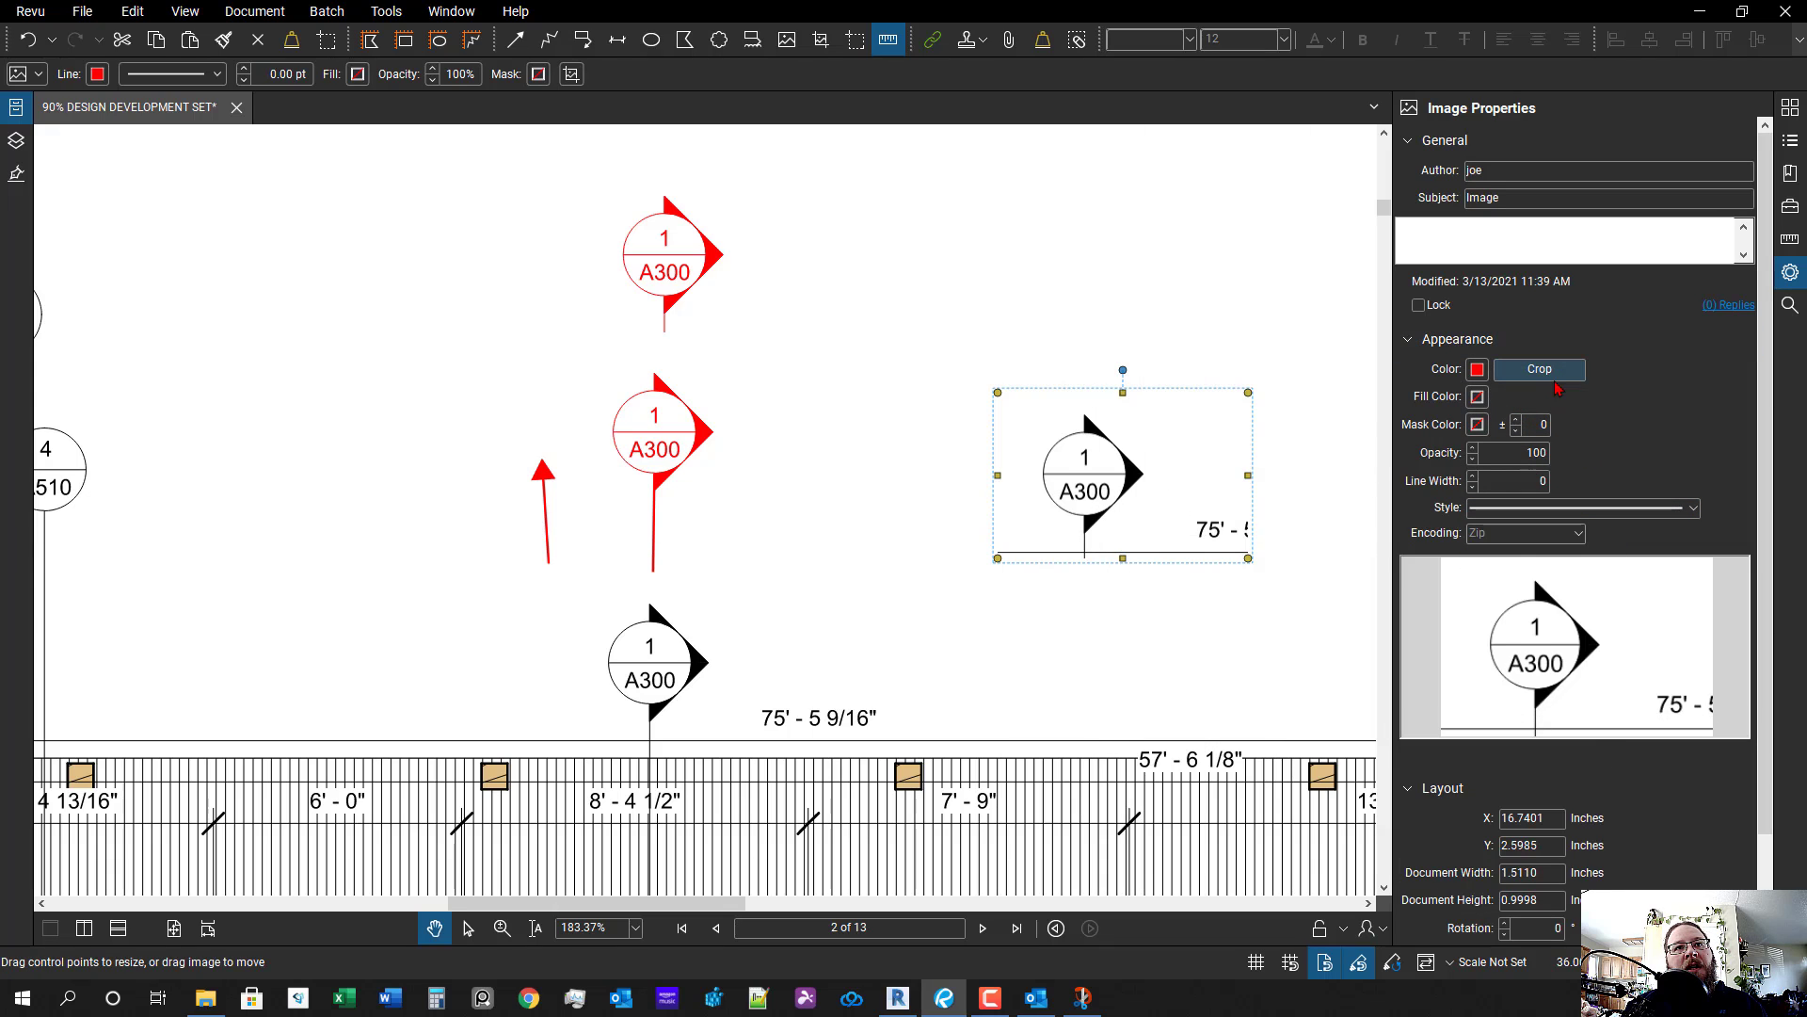
- Compare the properties and appearance of the pasted screen-capture image with those of the upper red marker snapshot
{"action": "scroll", "coordinate": [1554, 655], "scroll_direction": "down", "scroll_amount": 2}
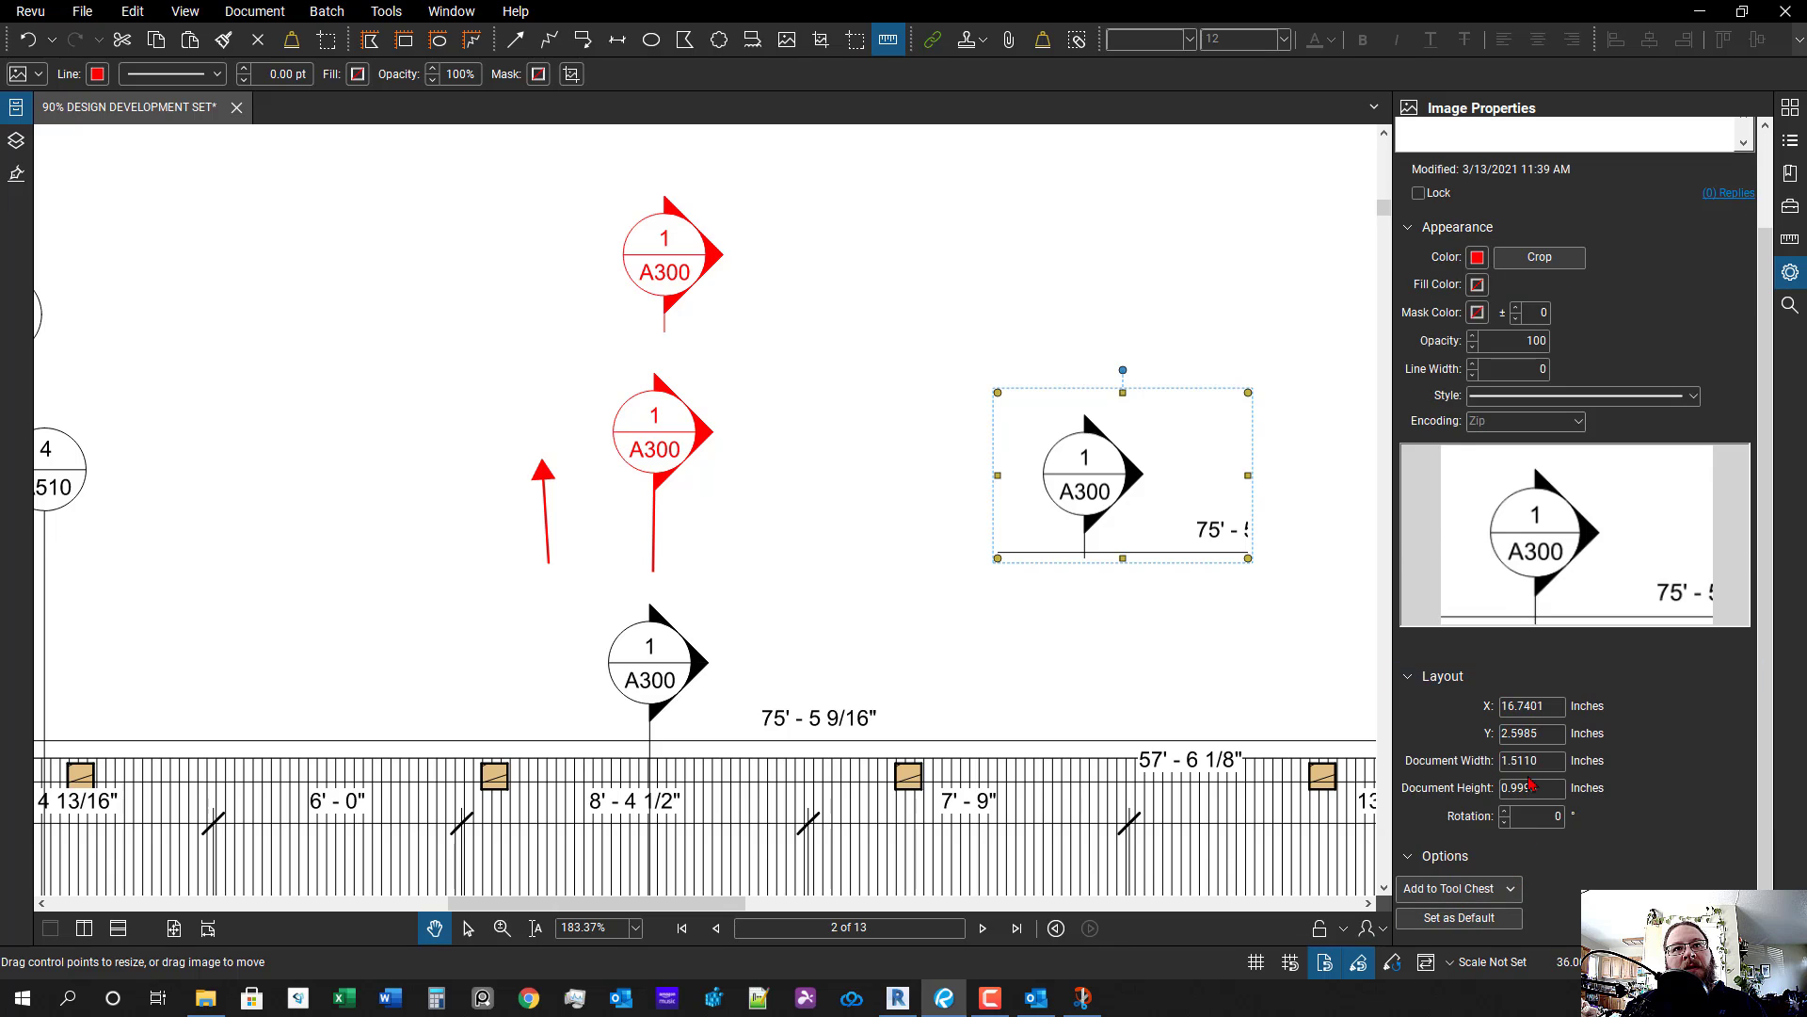
{"action": "scroll", "coordinate": [1529, 784], "scroll_direction": "up", "scroll_amount": 2}
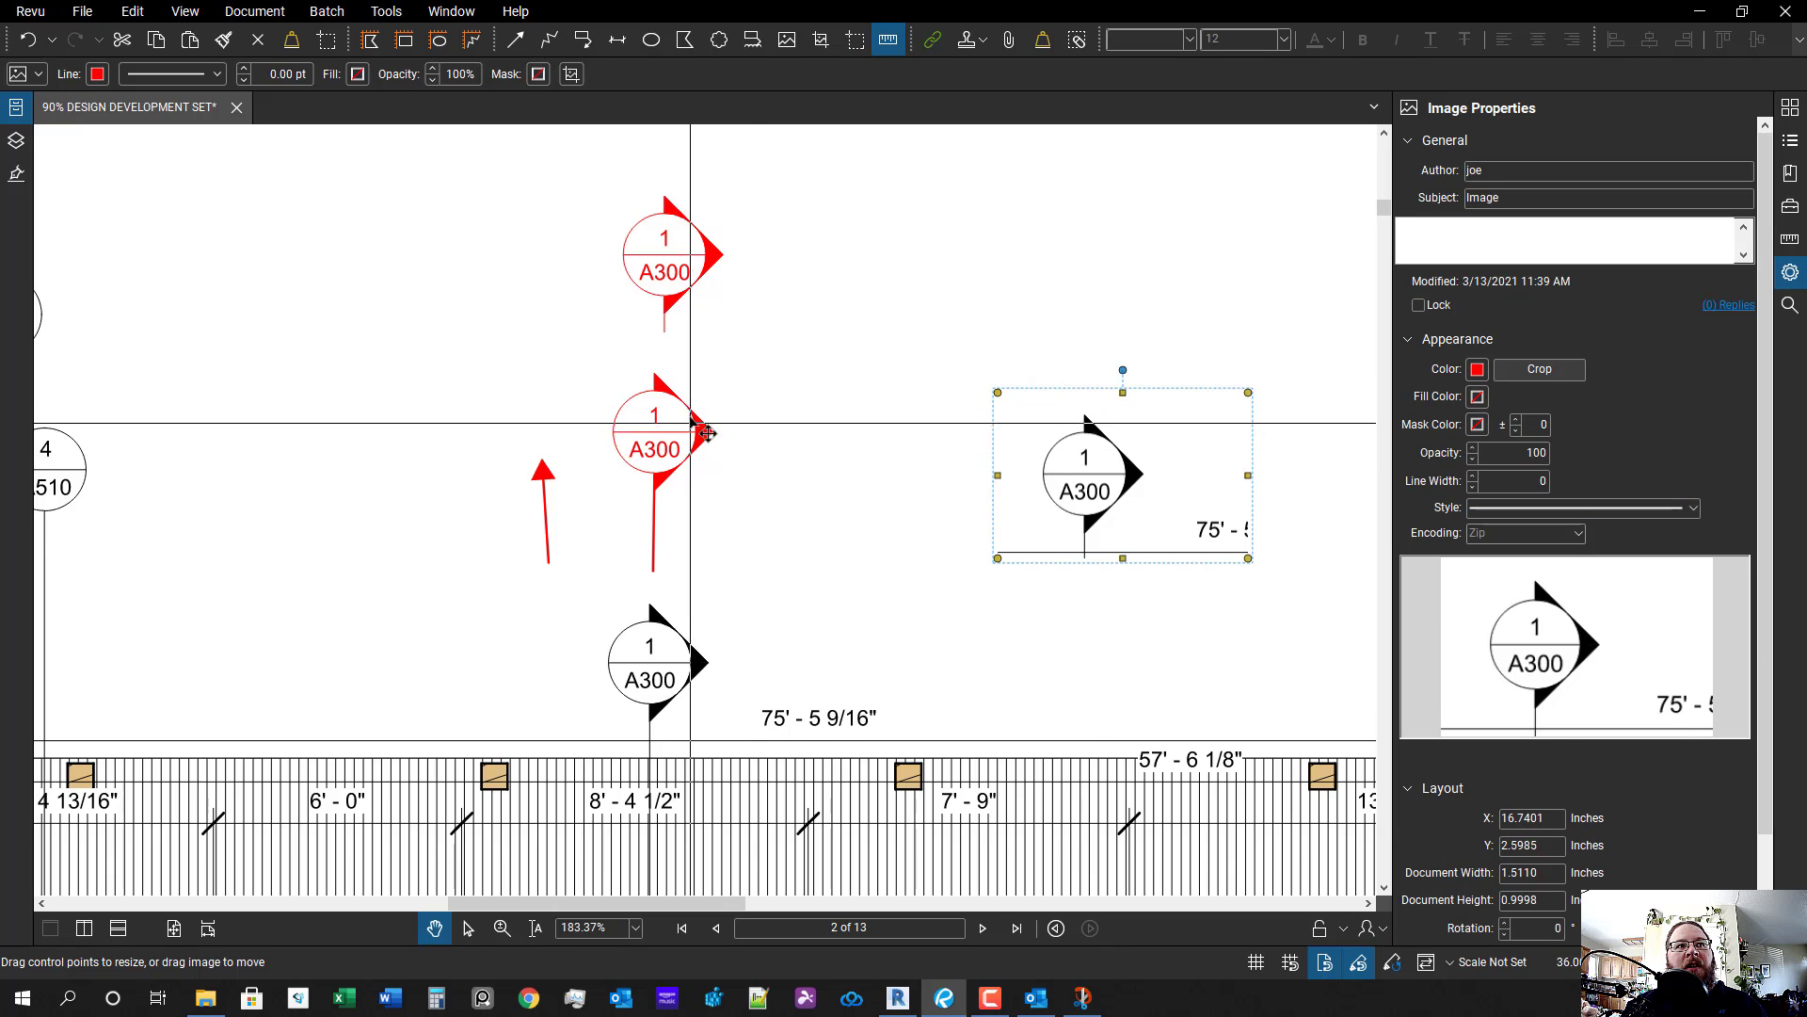
{"action": "left_click", "coordinate": [715, 268]}
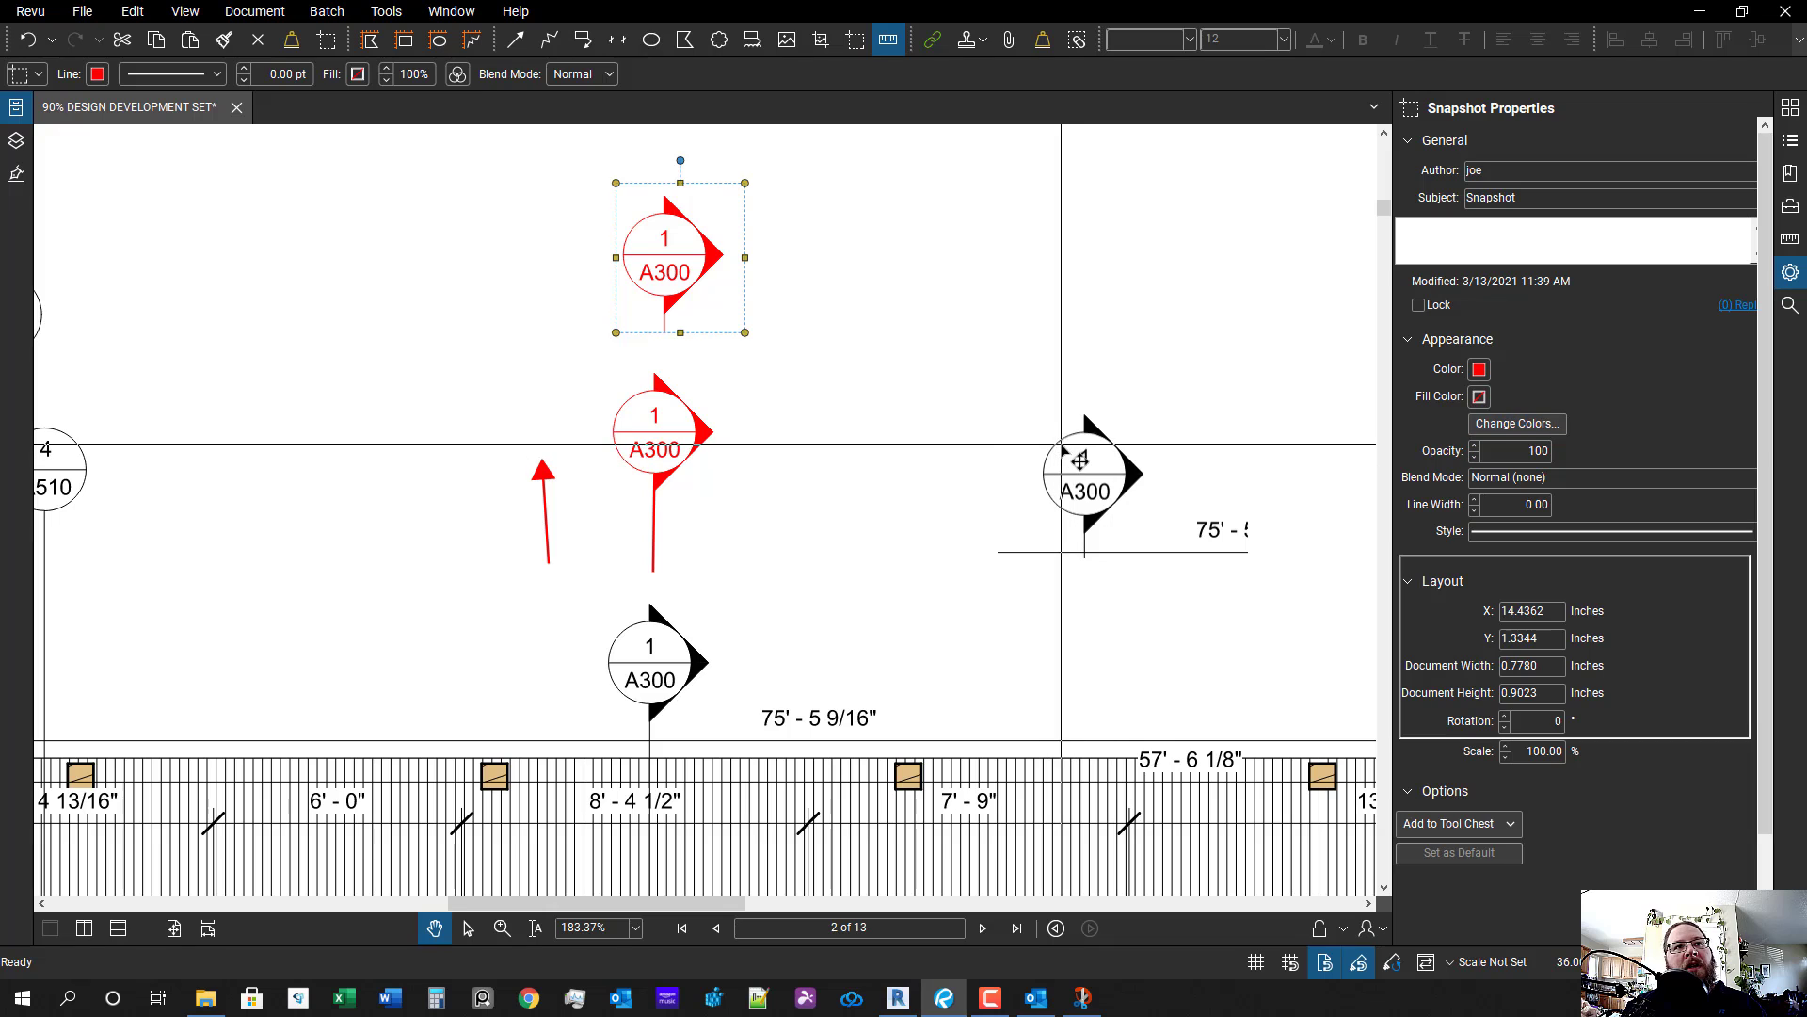
{"action": "left_click", "coordinate": [1196, 452]}
{"action": "scroll", "coordinate": [1183, 526], "scroll_direction": "right", "scroll_amount": 2}
{"action": "scroll", "coordinate": [1096, 537], "scroll_direction": "up", "scroll_amount": 3}
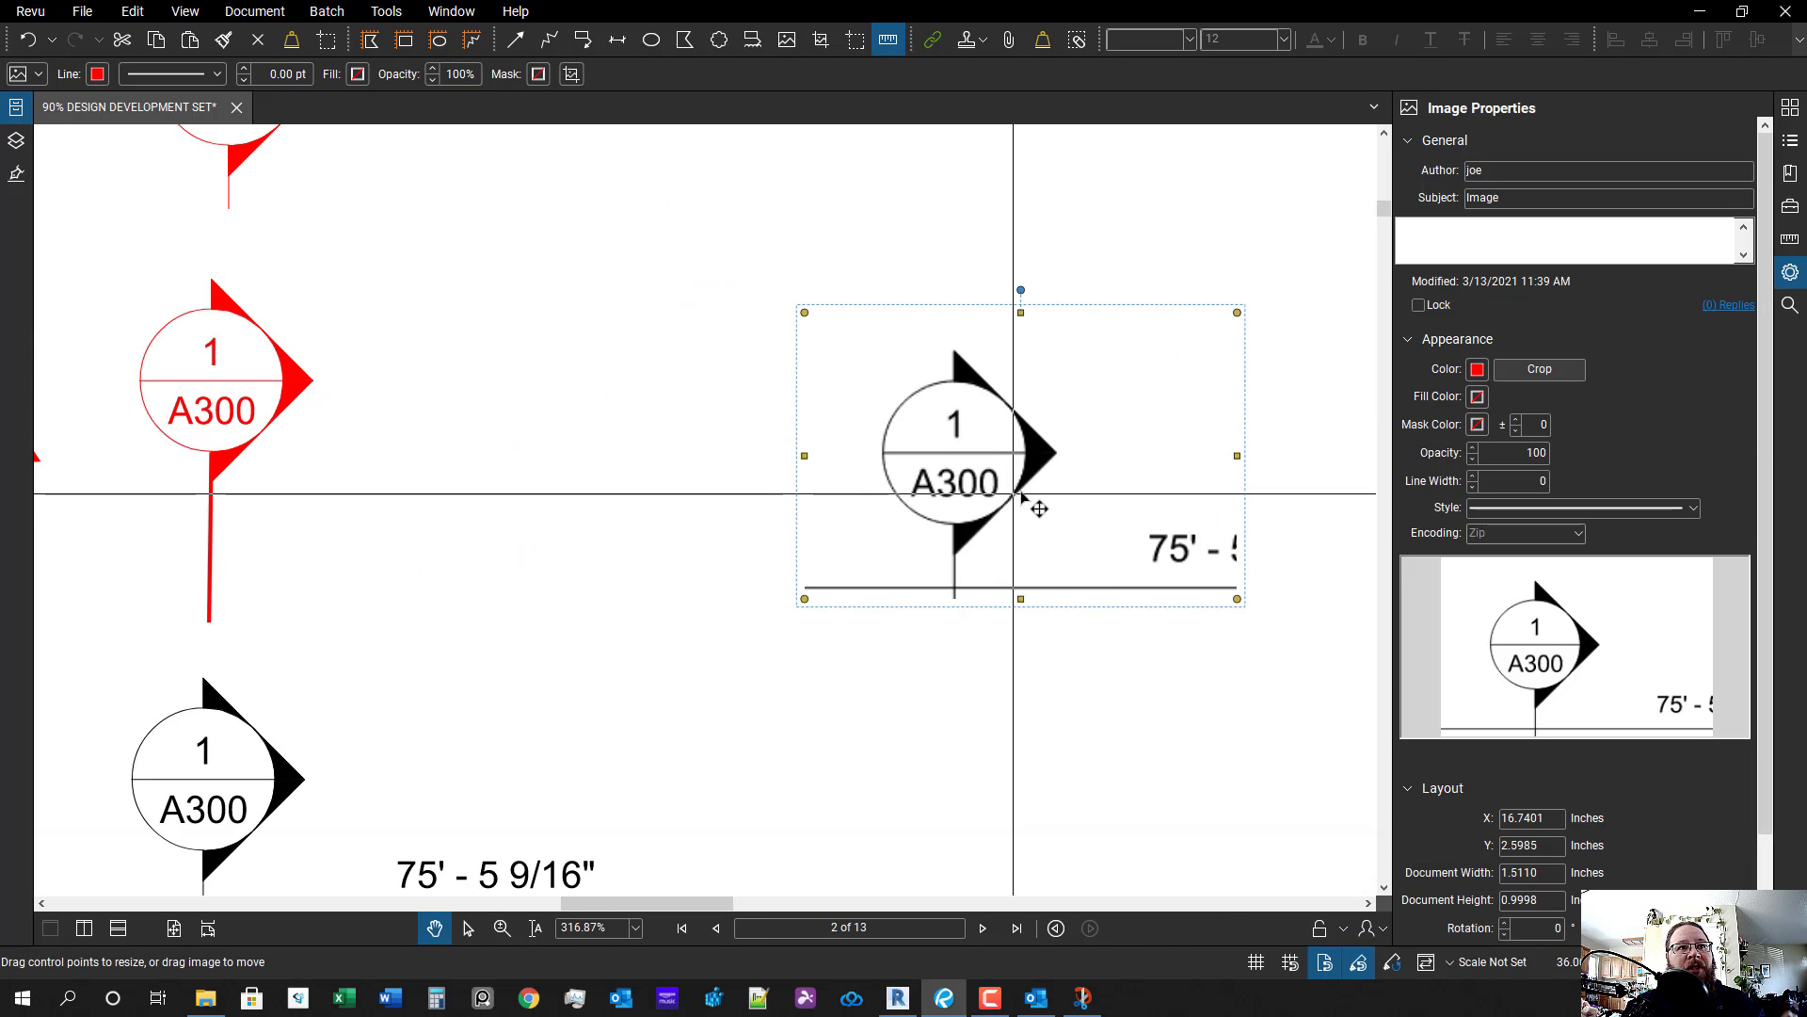
- Delete the pasted screen-capture image and the upper red 1/A300 marker snapshot above the plan
{"action": "key", "text": "Delete"}
{"action": "scroll", "coordinate": [750, 448], "scroll_direction": "down", "scroll_amount": 8}
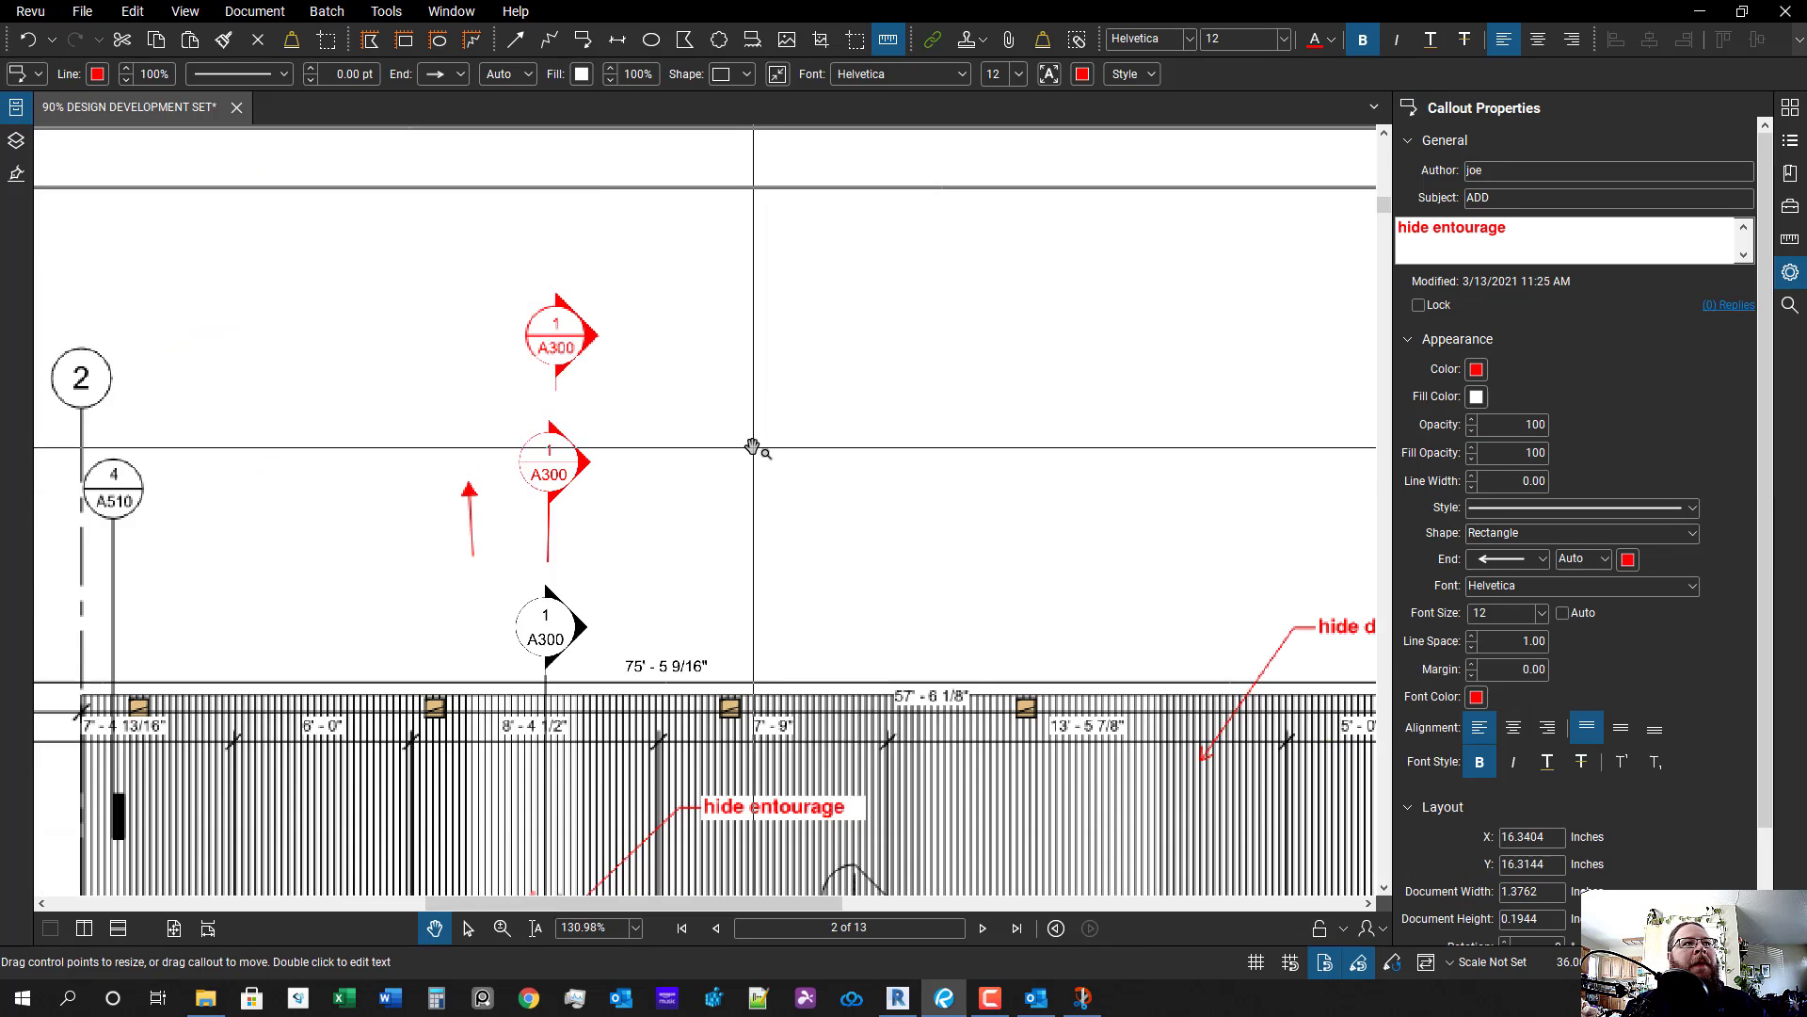
{"action": "left_click", "coordinate": [628, 262]}
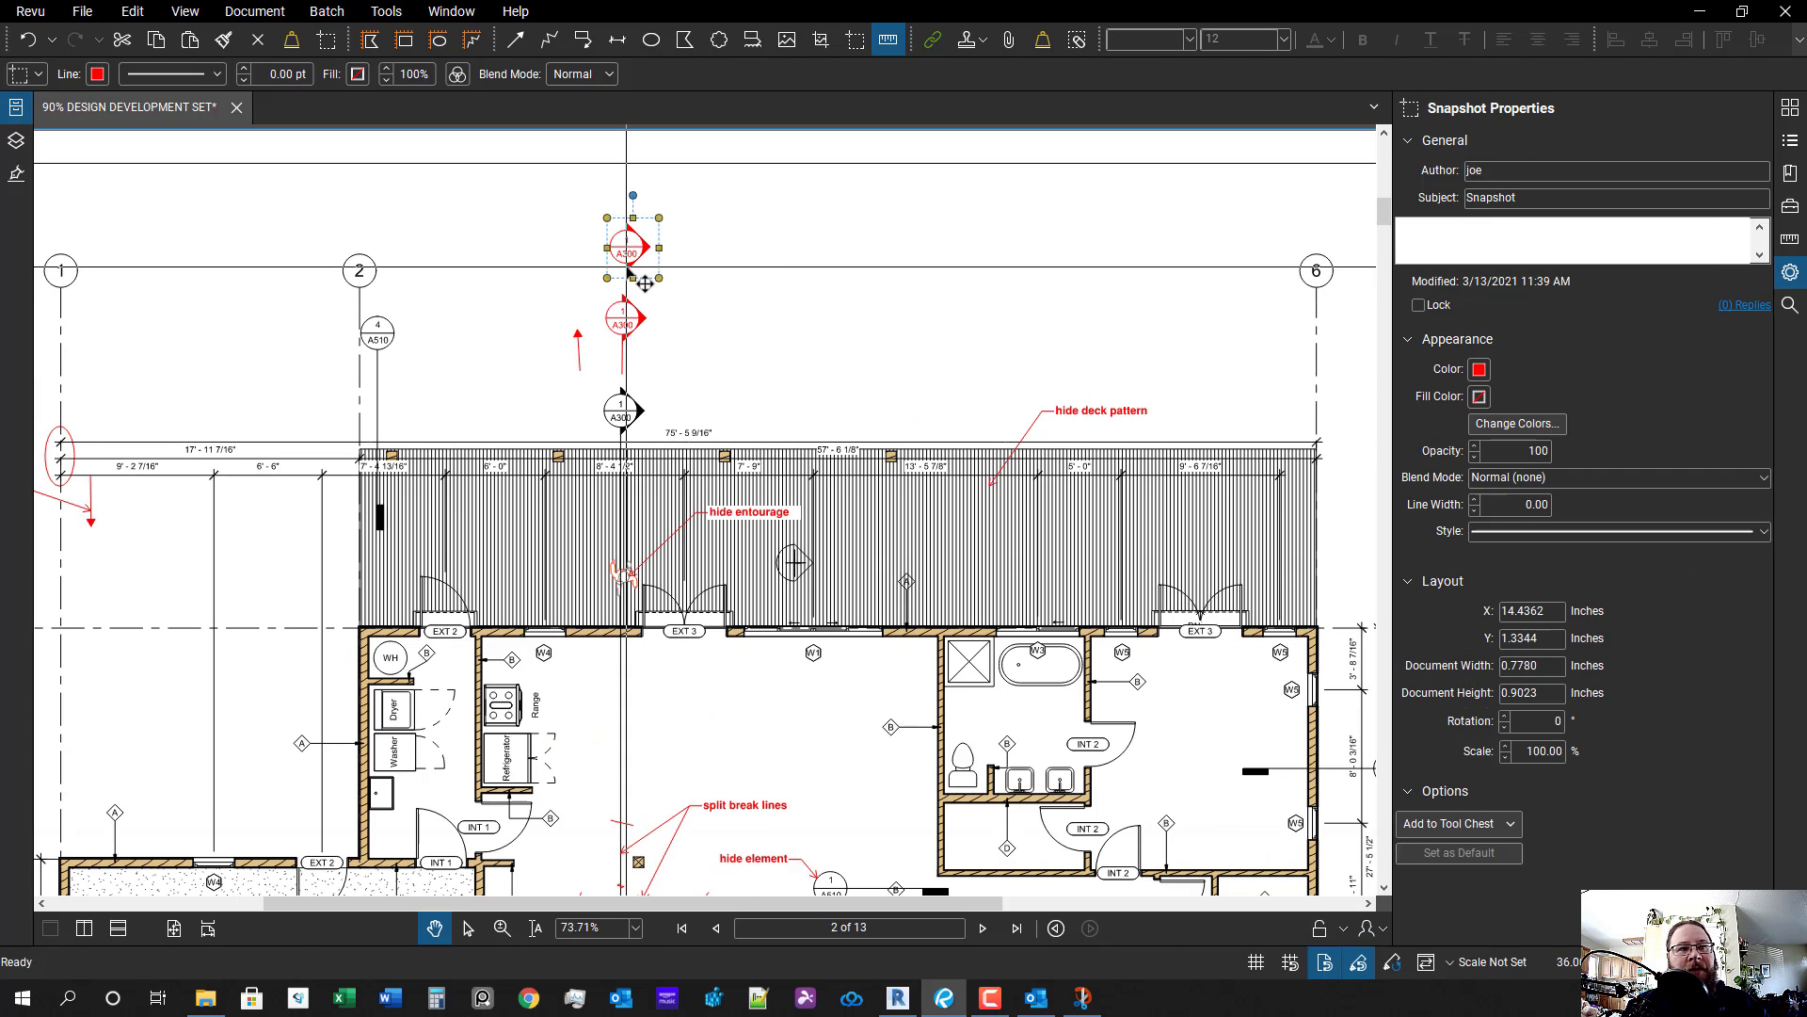
{"action": "key", "text": "Delete"}
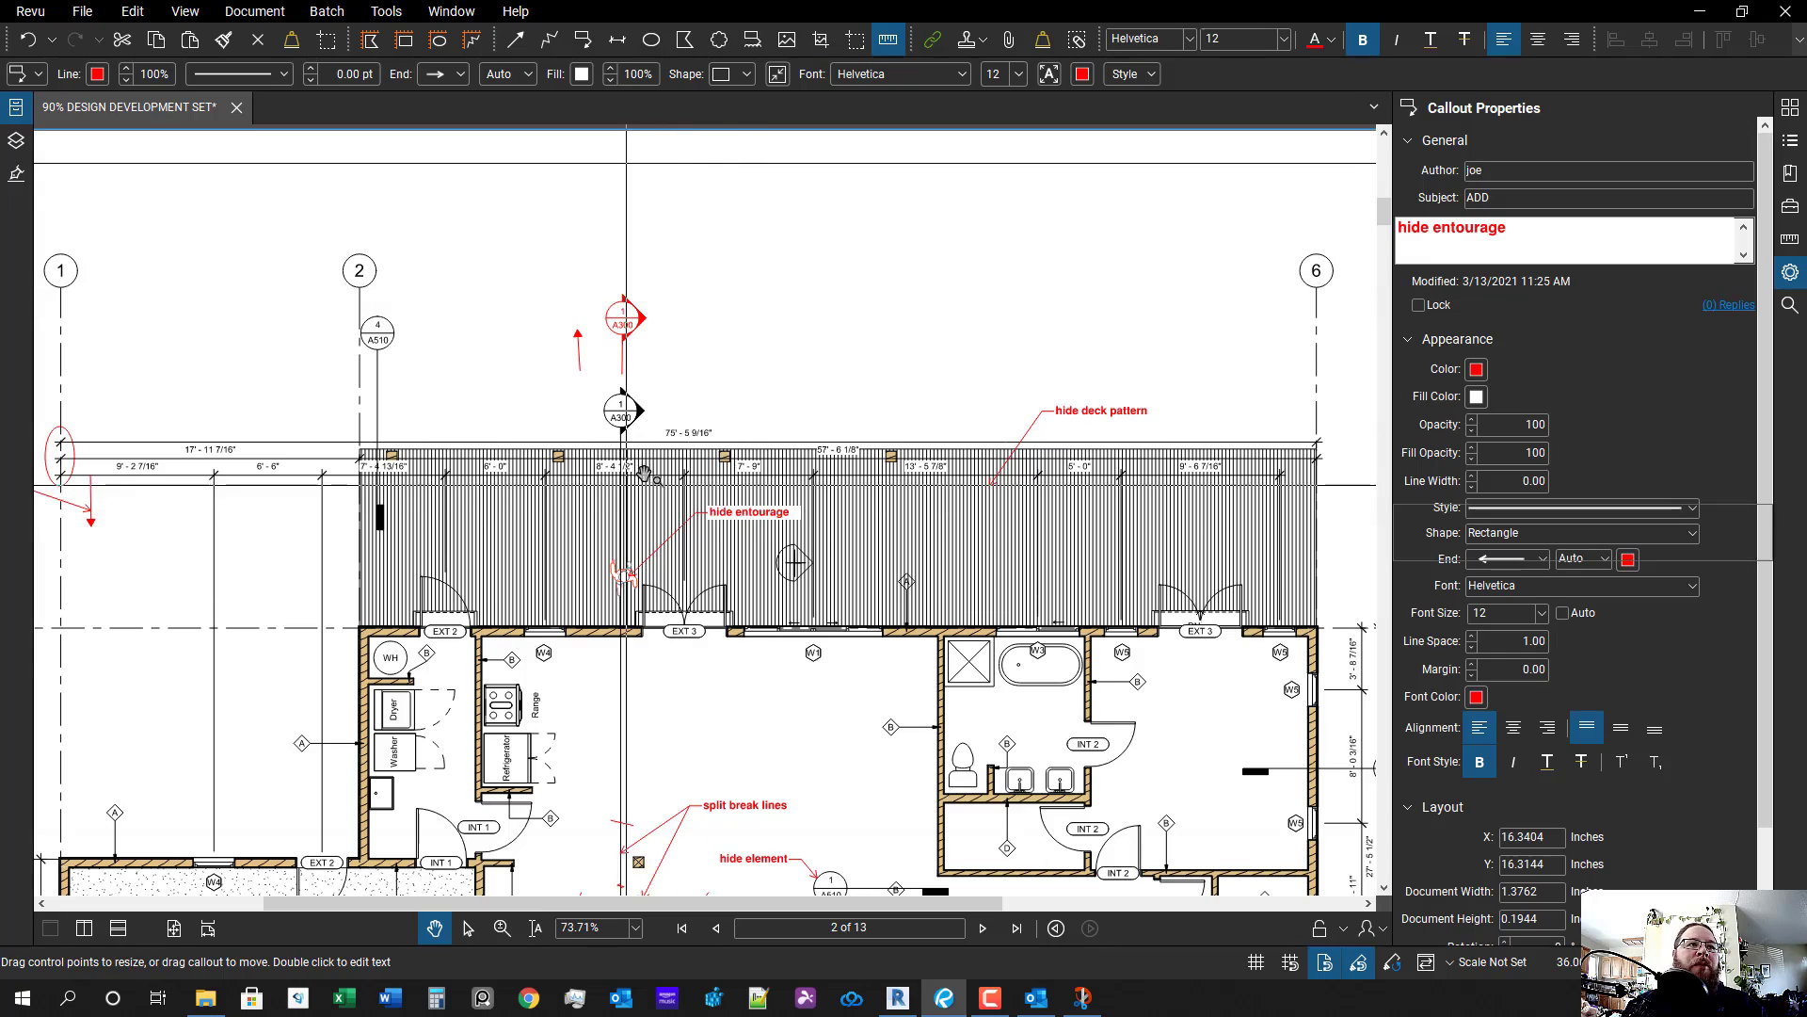
- Review the marked-up floor plan as a whole, go to page 3 and examine the Level 1 framing plan
{"action": "left_click_drag", "start_coordinate": [826, 530], "coordinate": [923, 551]}
{"action": "scroll", "coordinate": [922, 551], "scroll_direction": "down", "scroll_amount": 5}
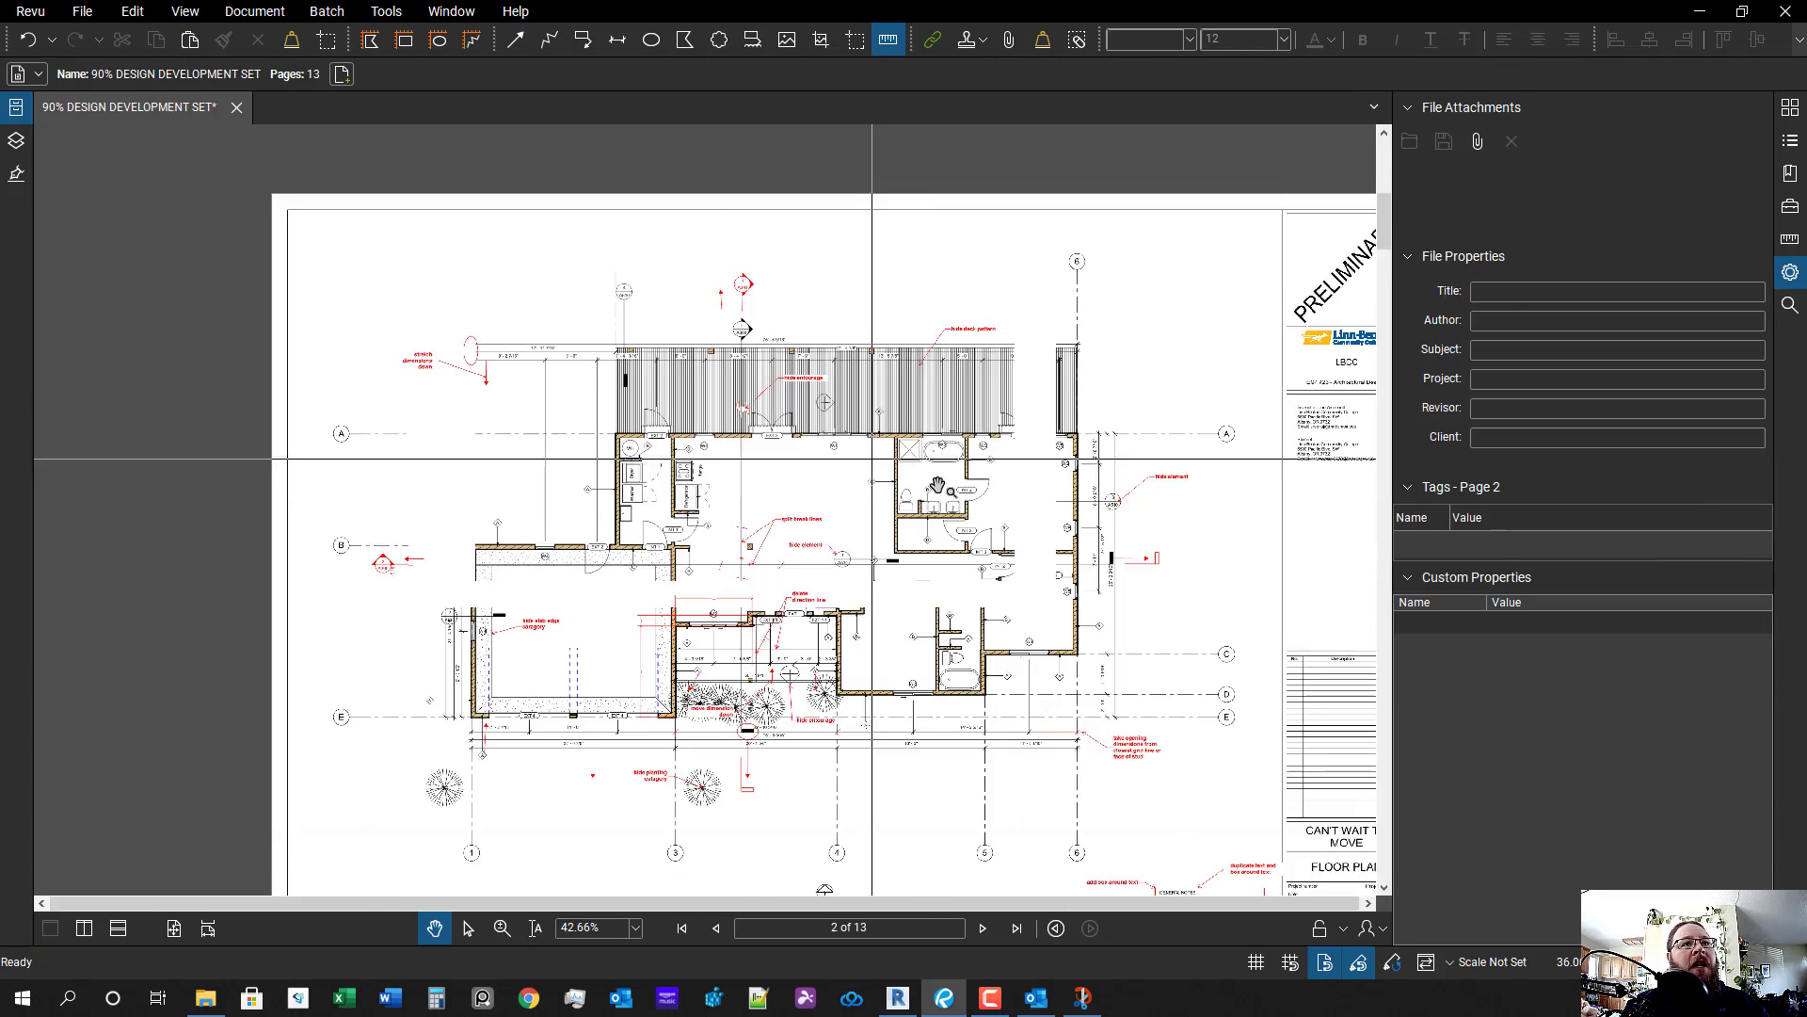
{"action": "scroll", "coordinate": [946, 527], "scroll_direction": "down", "scroll_amount": 1}
{"action": "key", "text": "ctrl+Right"}
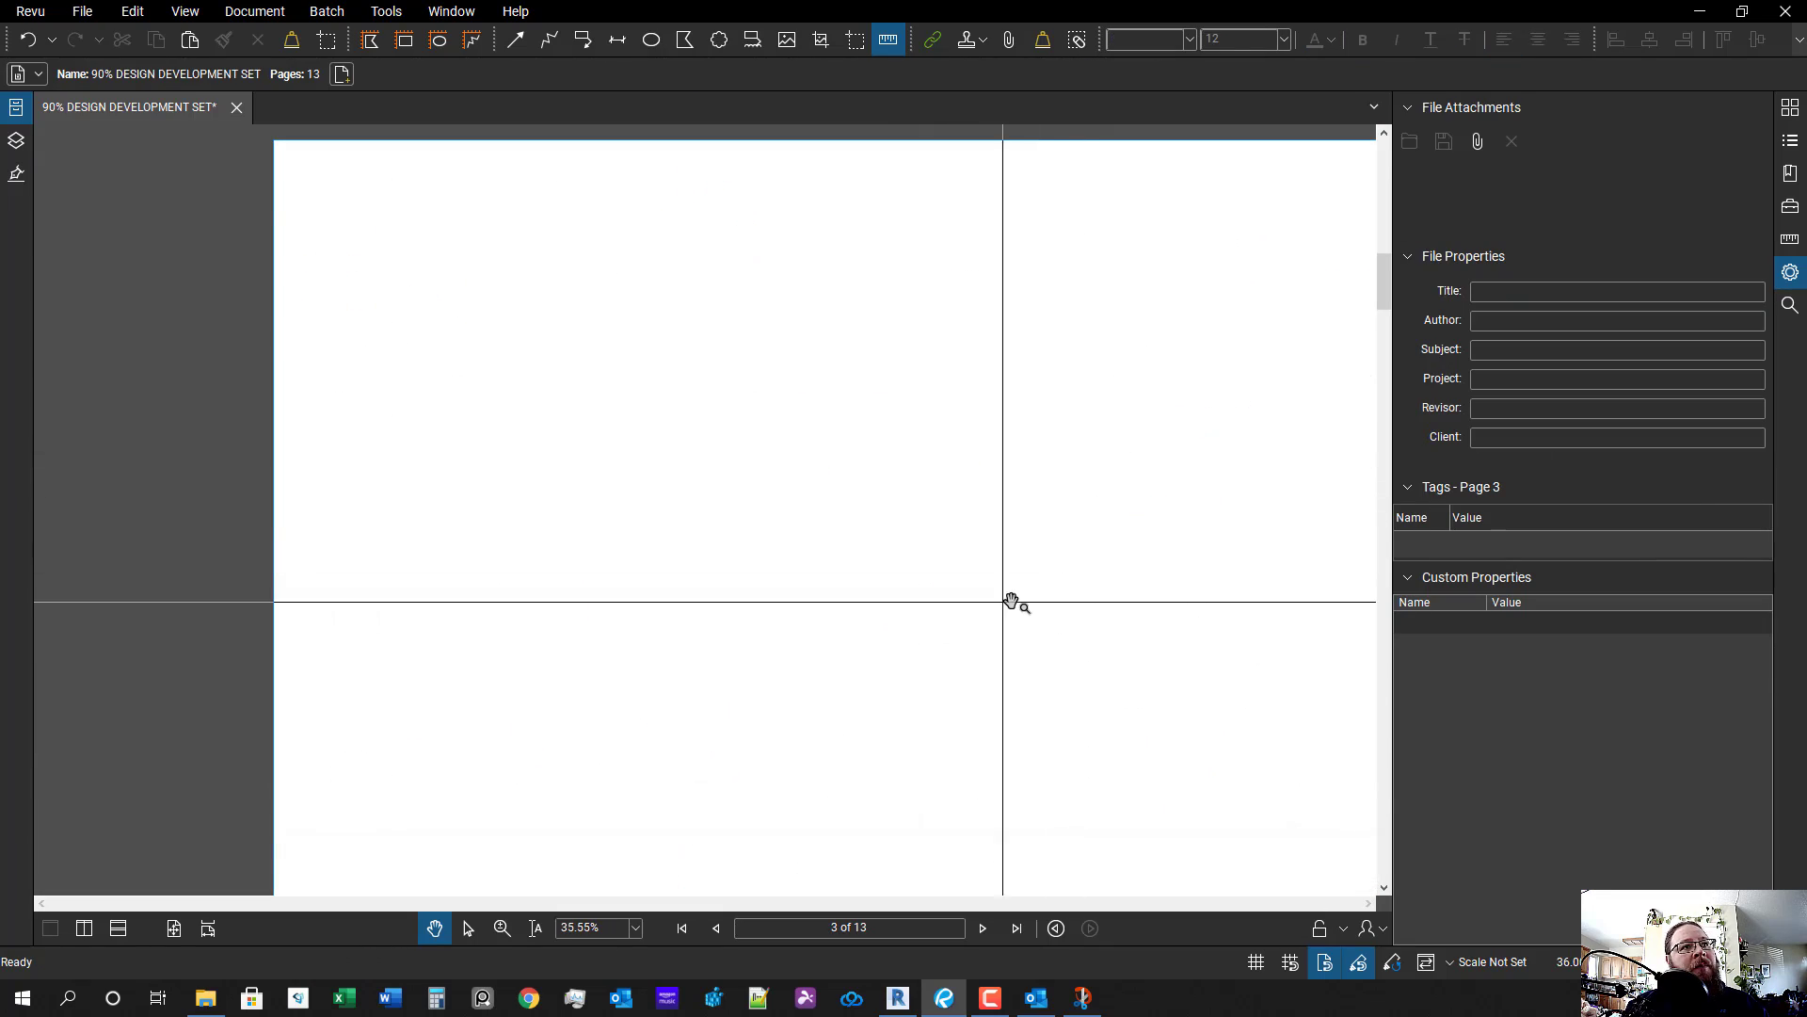
{"action": "scroll", "coordinate": [994, 583], "scroll_direction": "down", "scroll_amount": 1}
{"action": "left_click_drag", "start_coordinate": [992, 580], "coordinate": [877, 519]}
{"action": "scroll", "coordinate": [876, 520], "scroll_direction": "up", "scroll_amount": 8}
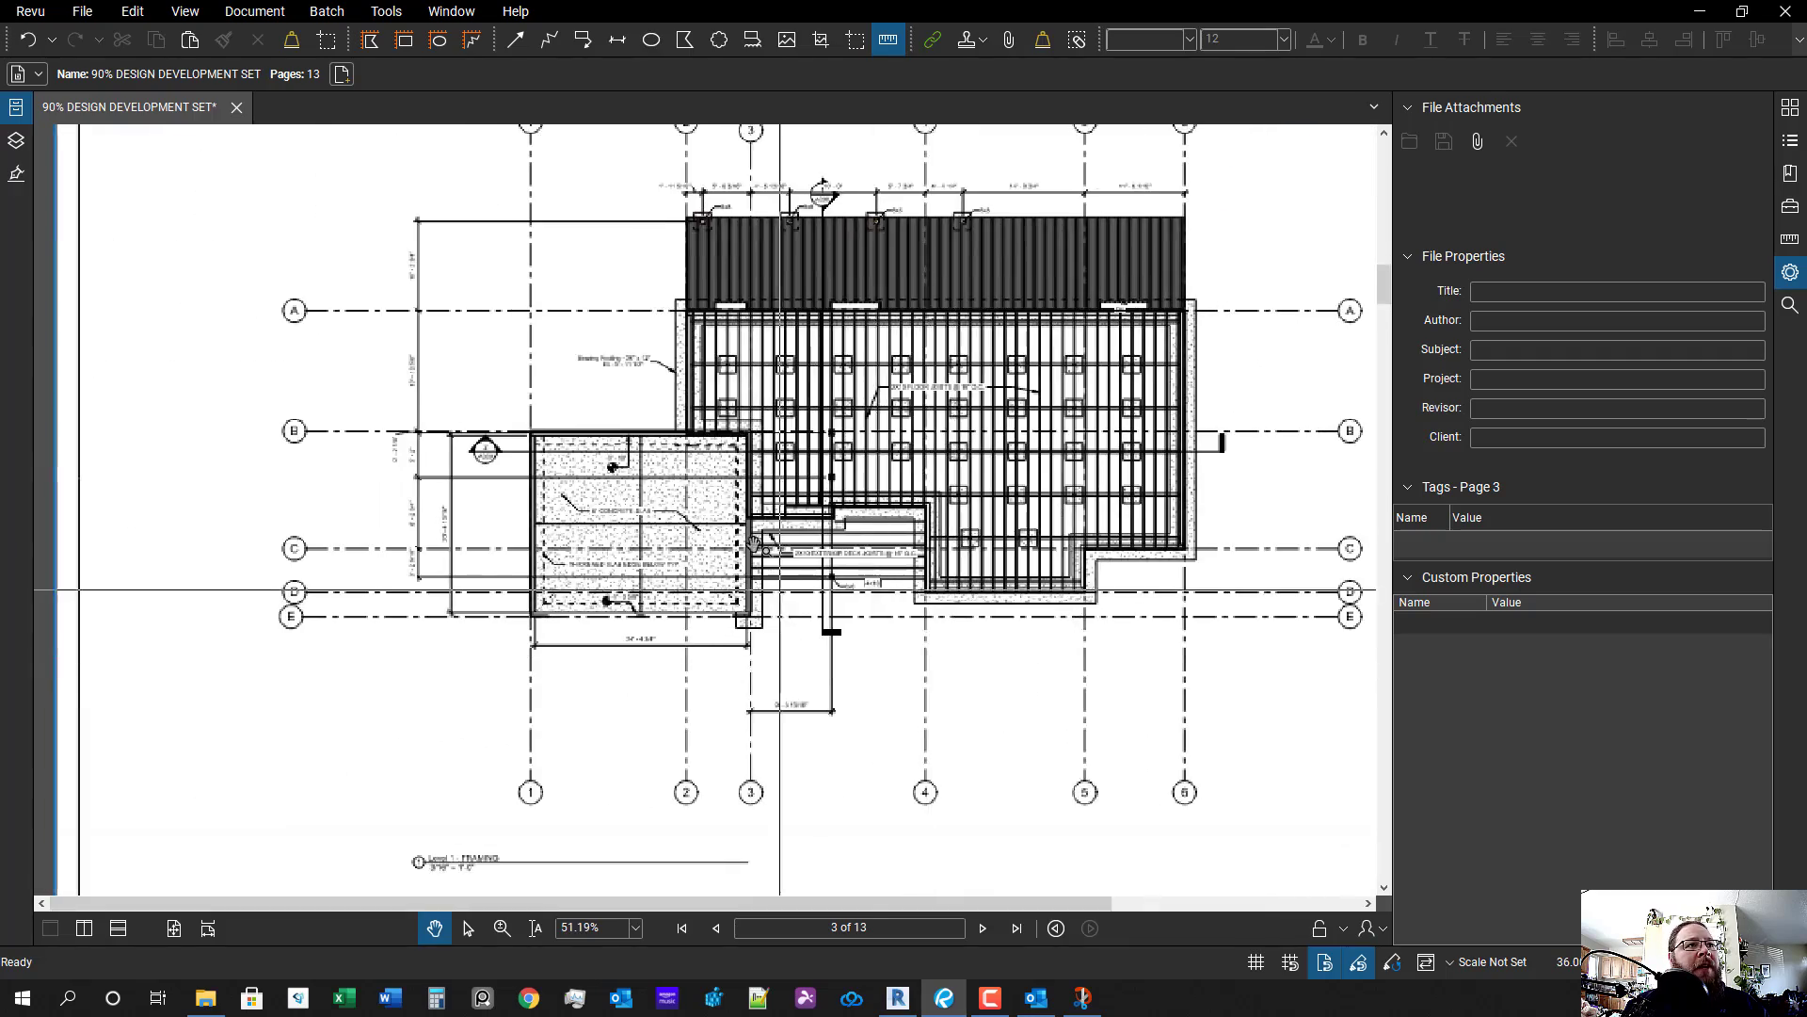
{"action": "scroll", "coordinate": [989, 560], "scroll_direction": "down", "scroll_amount": 2}
{"action": "left_click_drag", "start_coordinate": [1158, 625], "coordinate": [1033, 718]}
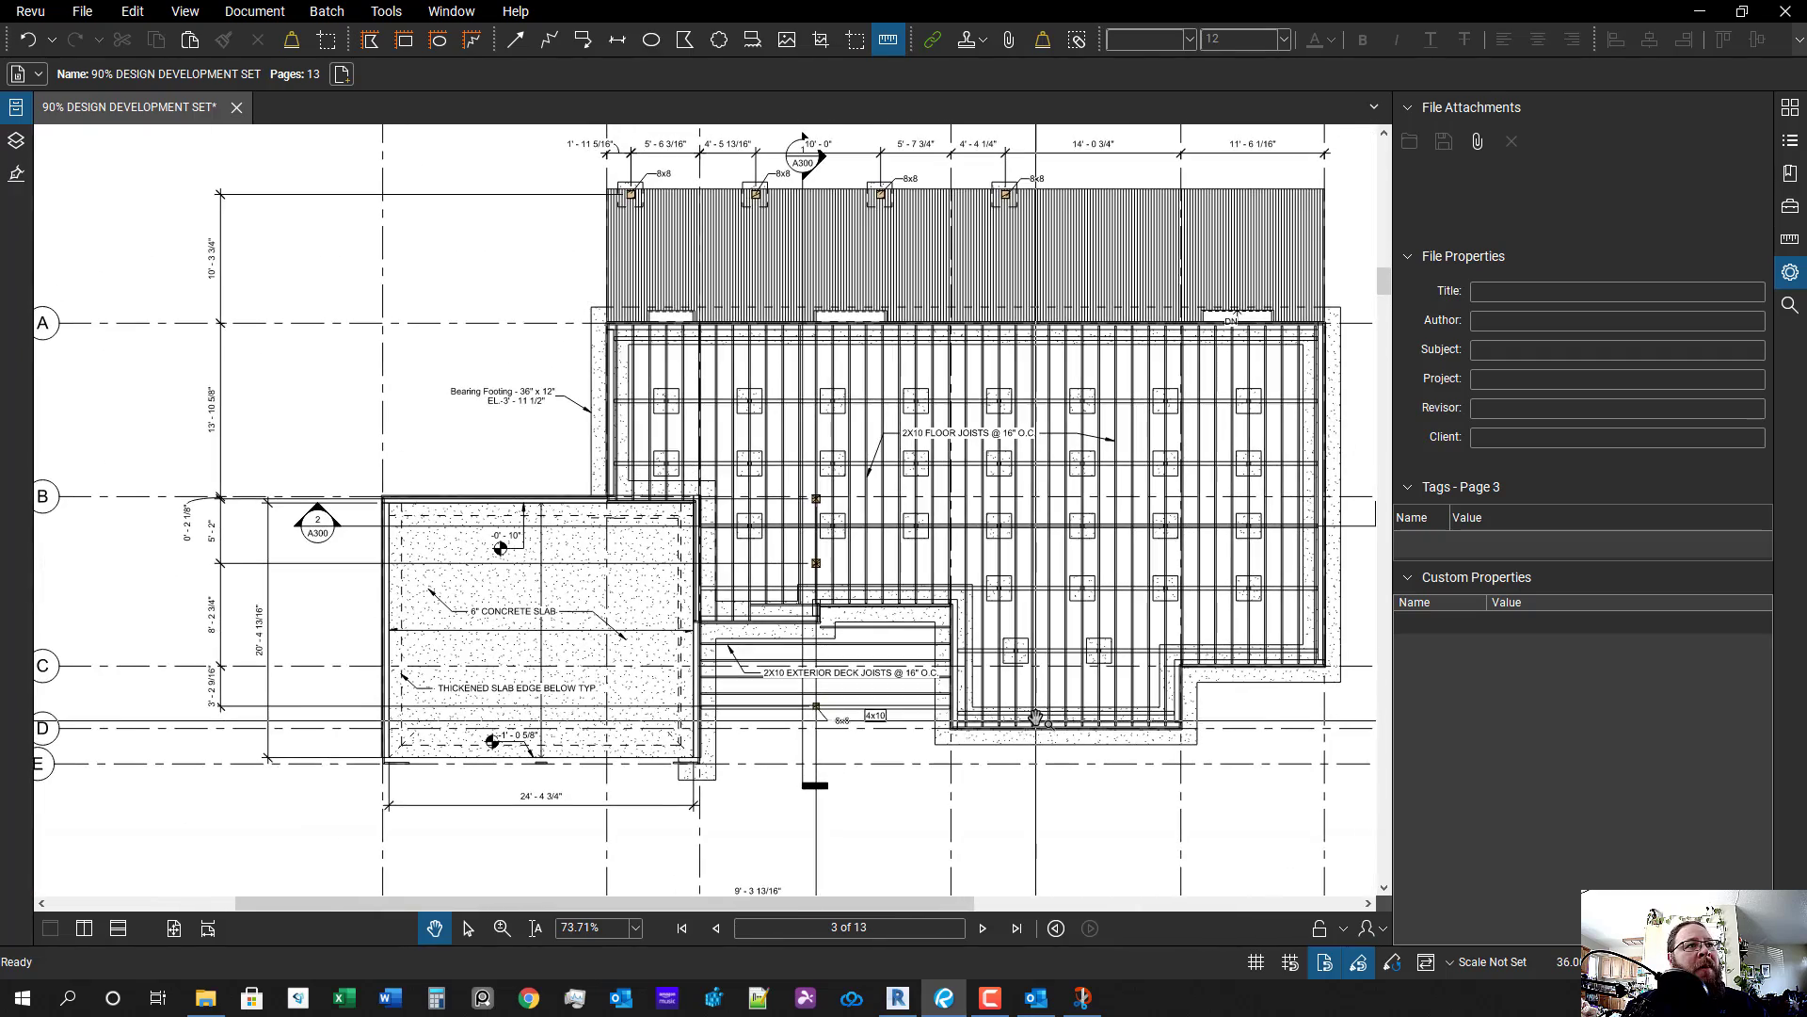
- Add a red text box reading @ 16" o.c. directly beneath the 2X10 EXTERIOR DECK JOISTS note on the framing plan
{"action": "scroll", "coordinate": [974, 716], "scroll_direction": "up", "scroll_amount": 1}
{"action": "scroll", "coordinate": [885, 723], "scroll_direction": "up", "scroll_amount": 7}
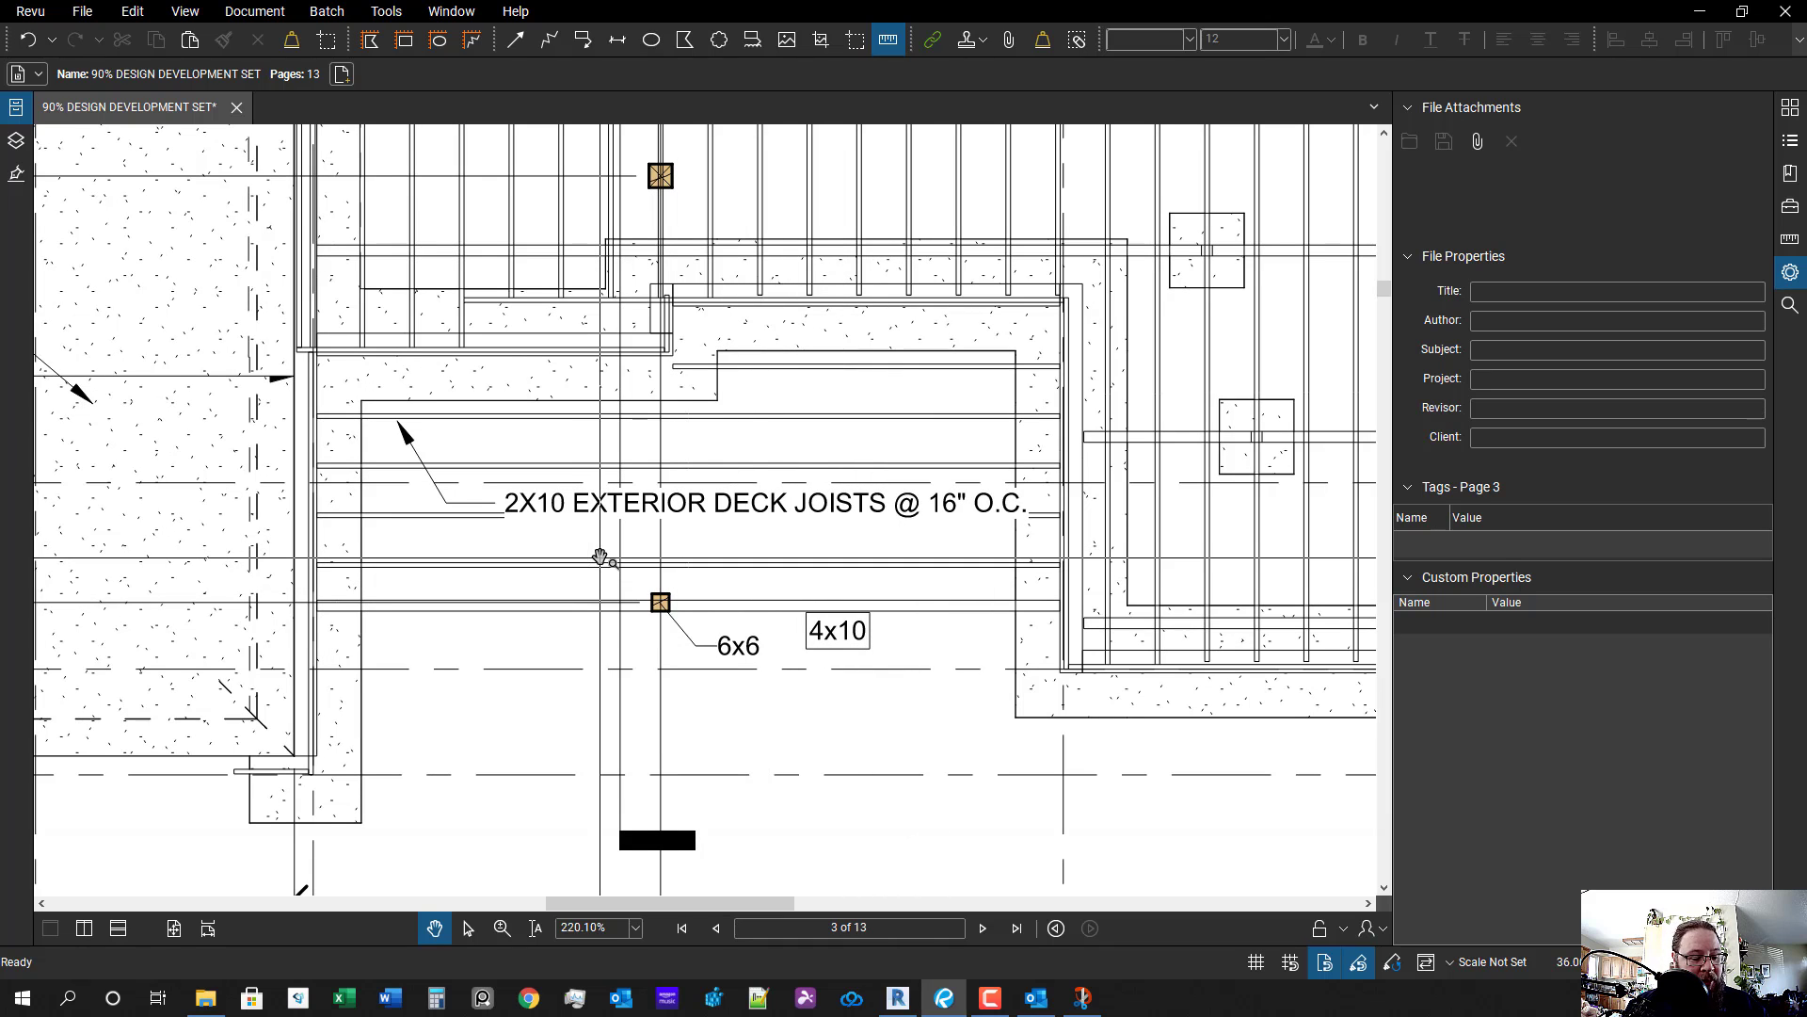
{"action": "key", "text": "t"}
{"action": "scroll", "coordinate": [518, 527], "scroll_direction": "up", "scroll_amount": 2}
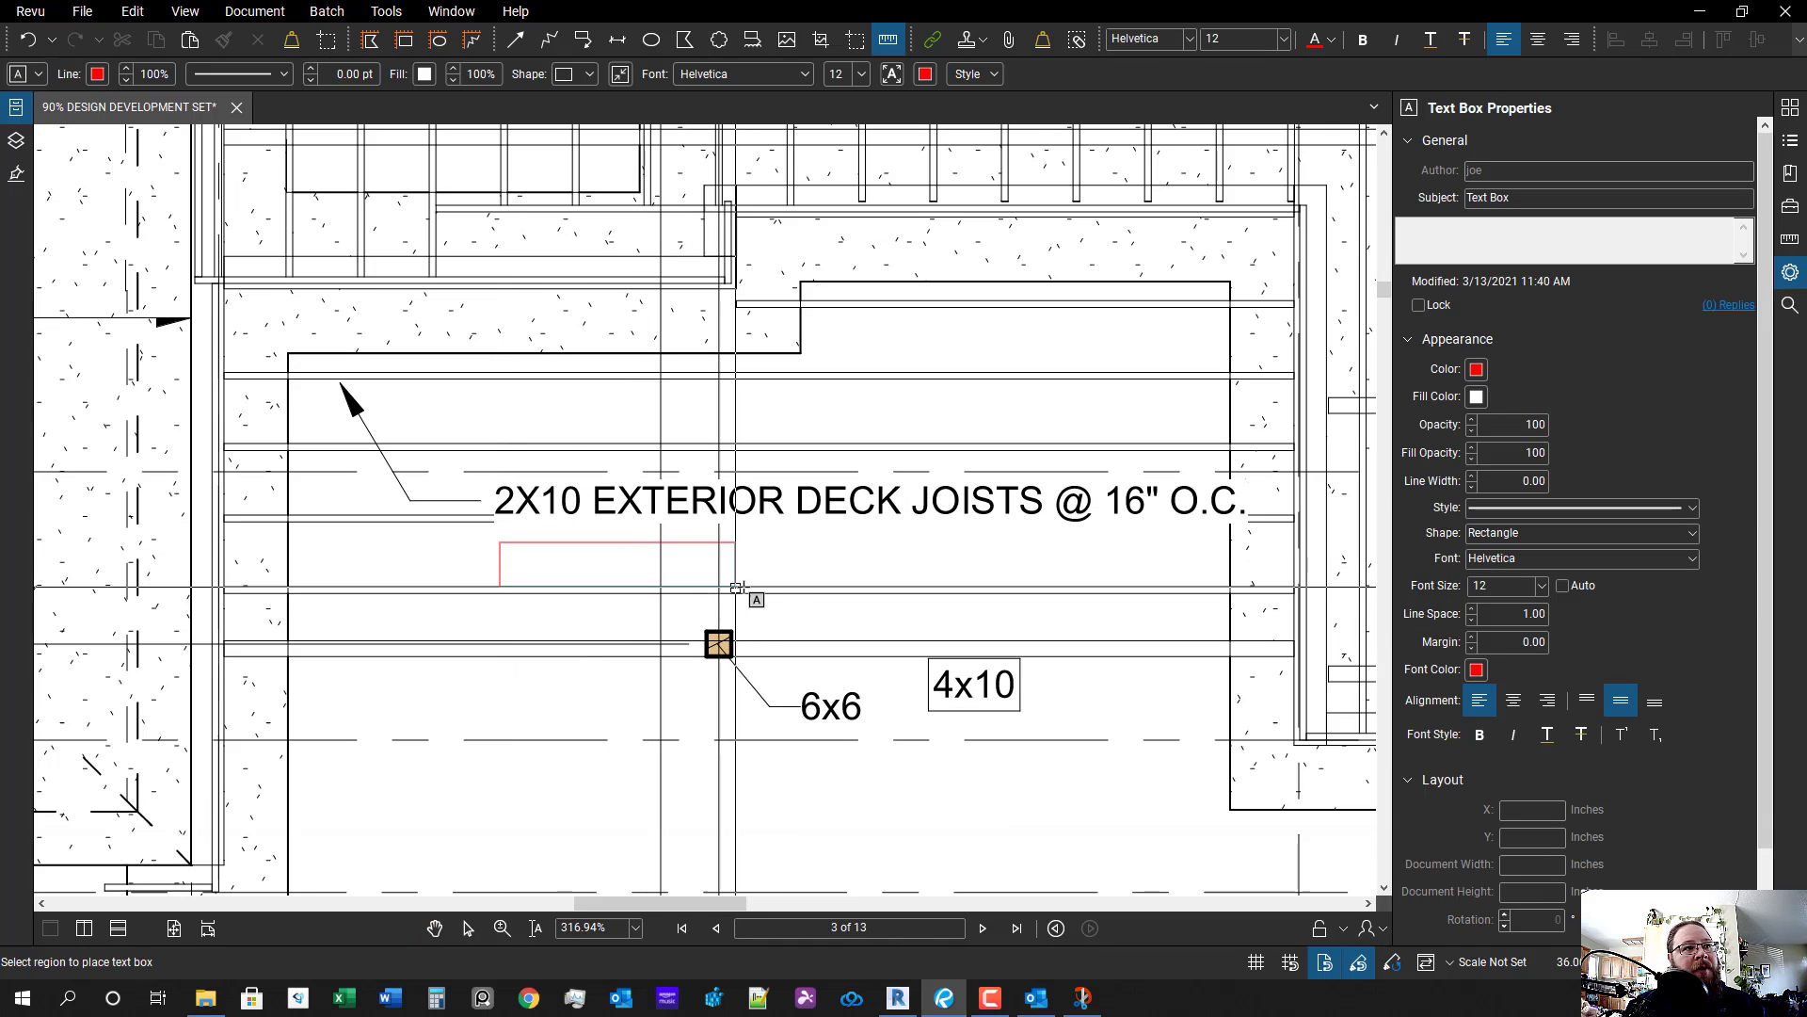
{"action": "left_click_drag", "start_coordinate": [737, 586], "coordinate": [763, 588]}
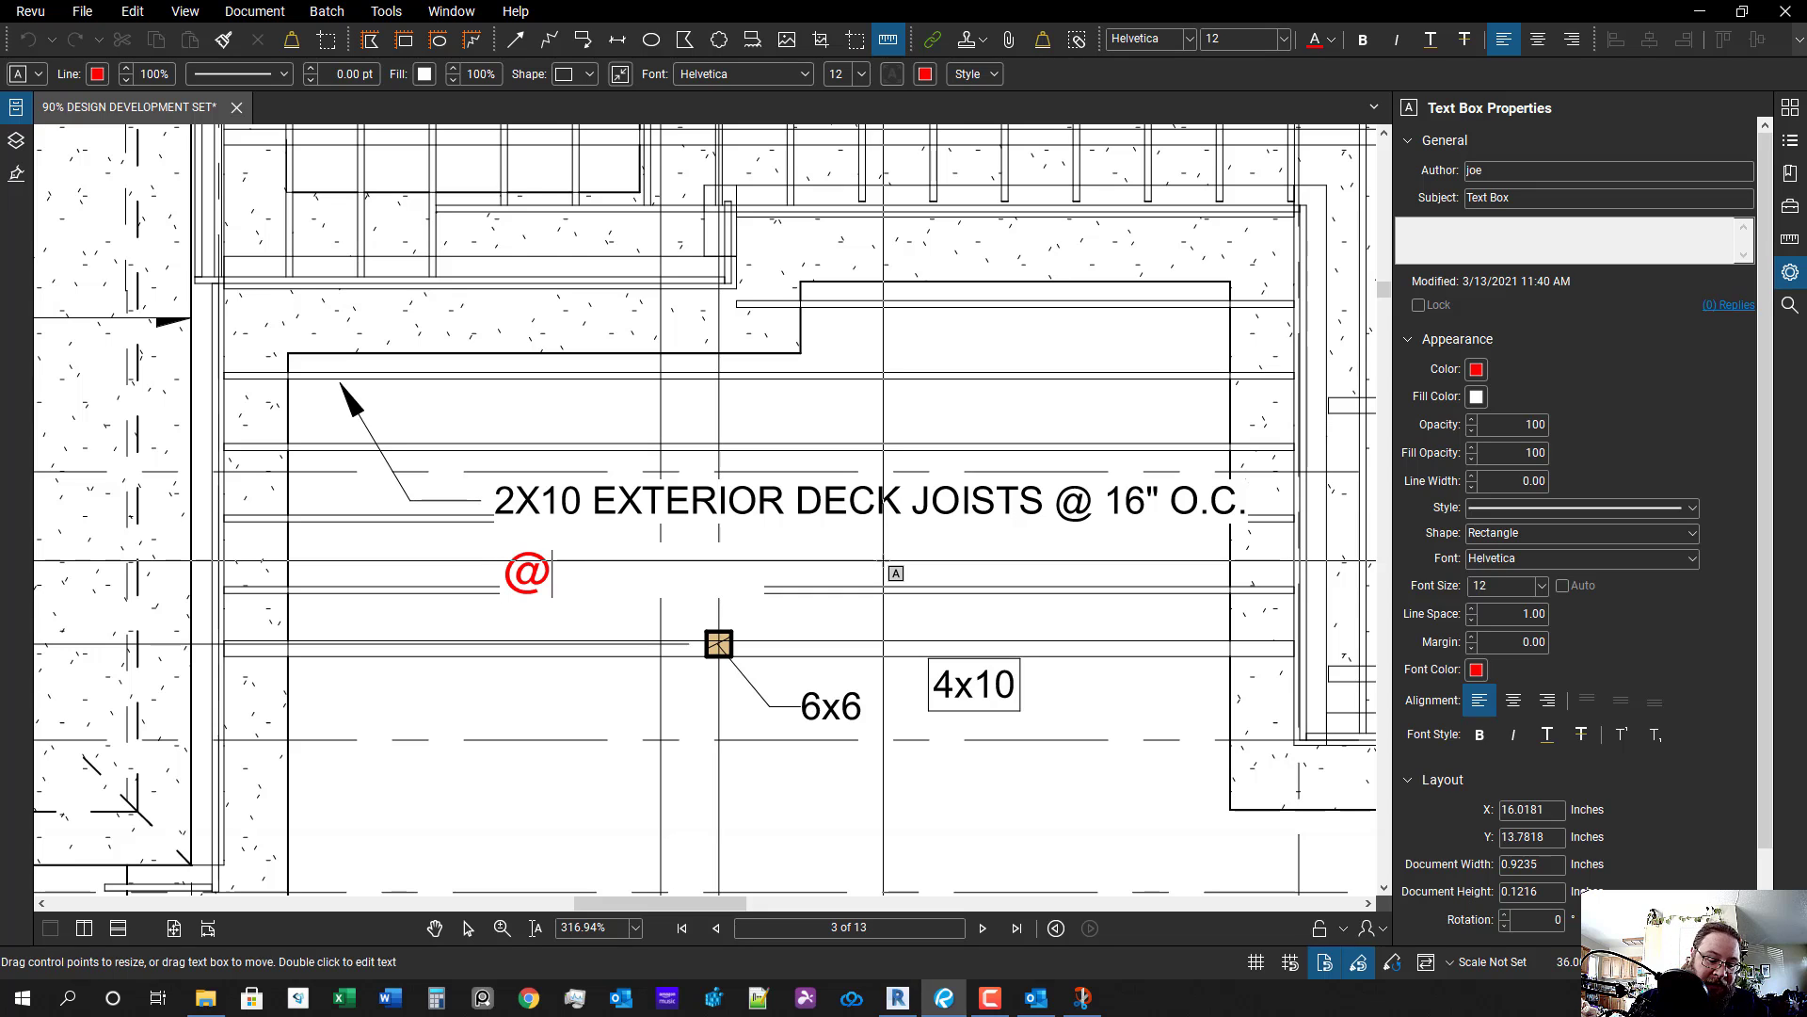
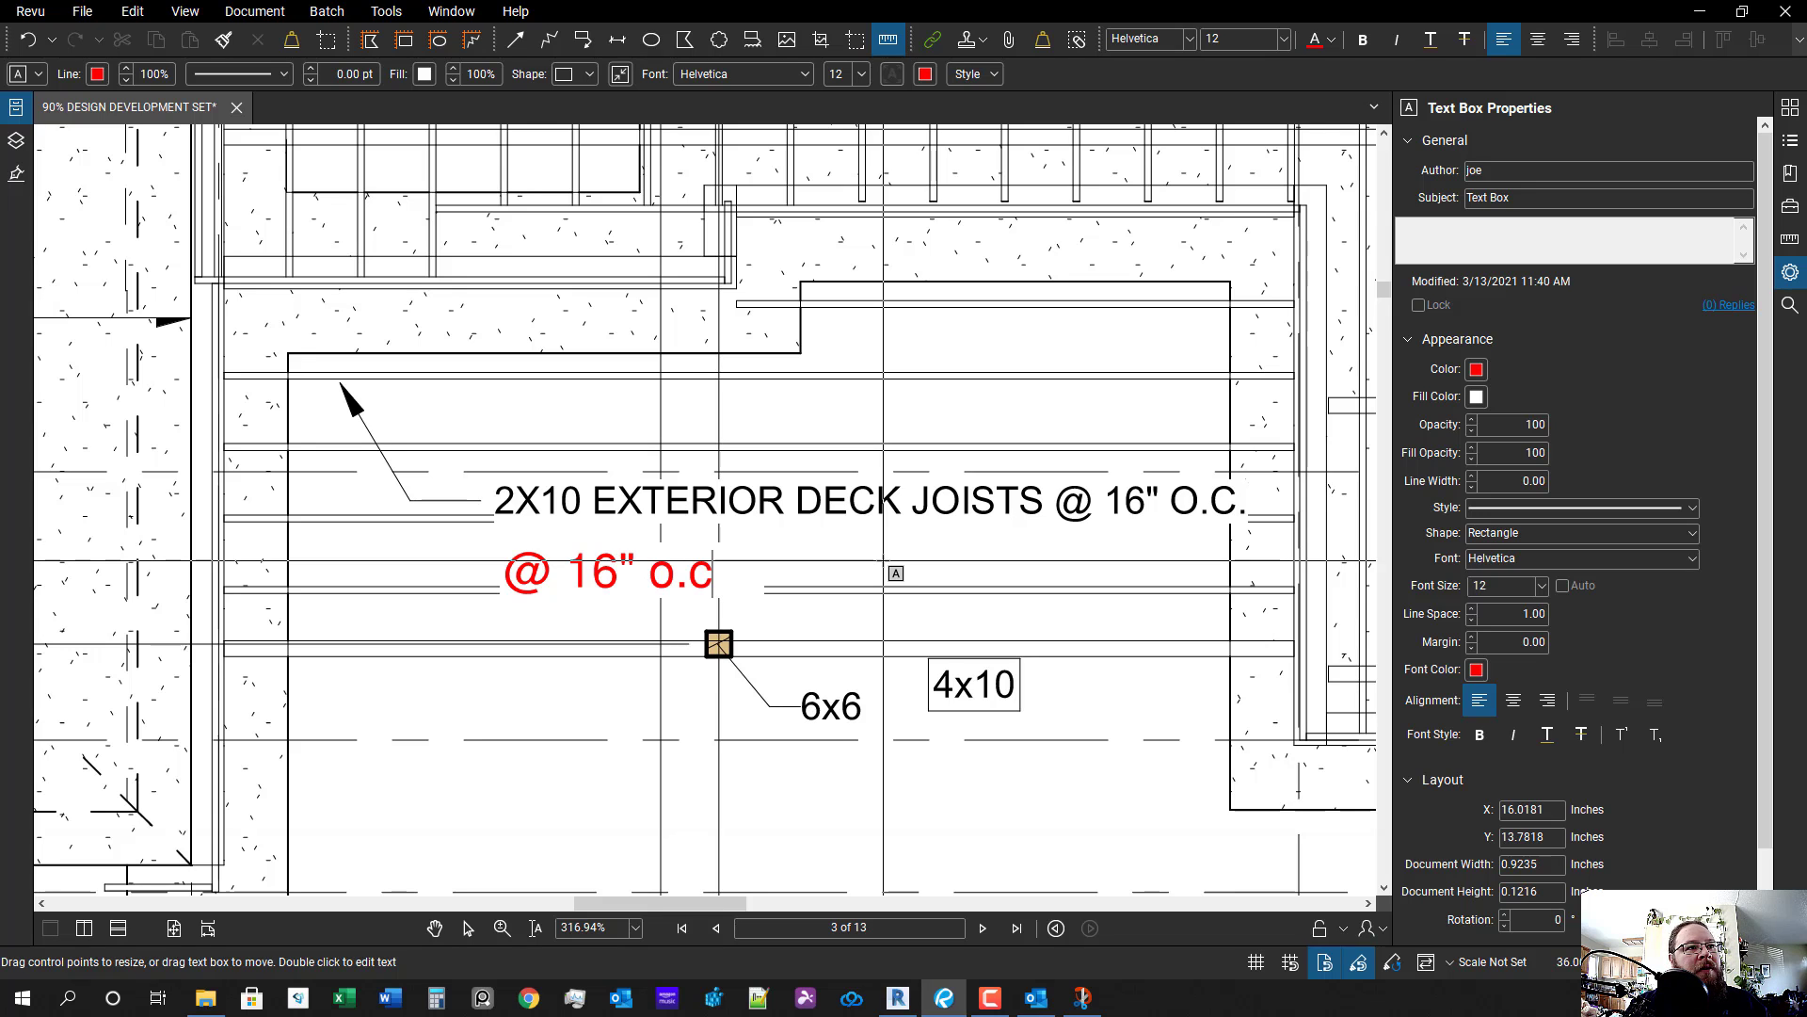
{"action": "left_click", "coordinate": [883, 561]}
{"action": "left_click", "coordinate": [635, 583]}
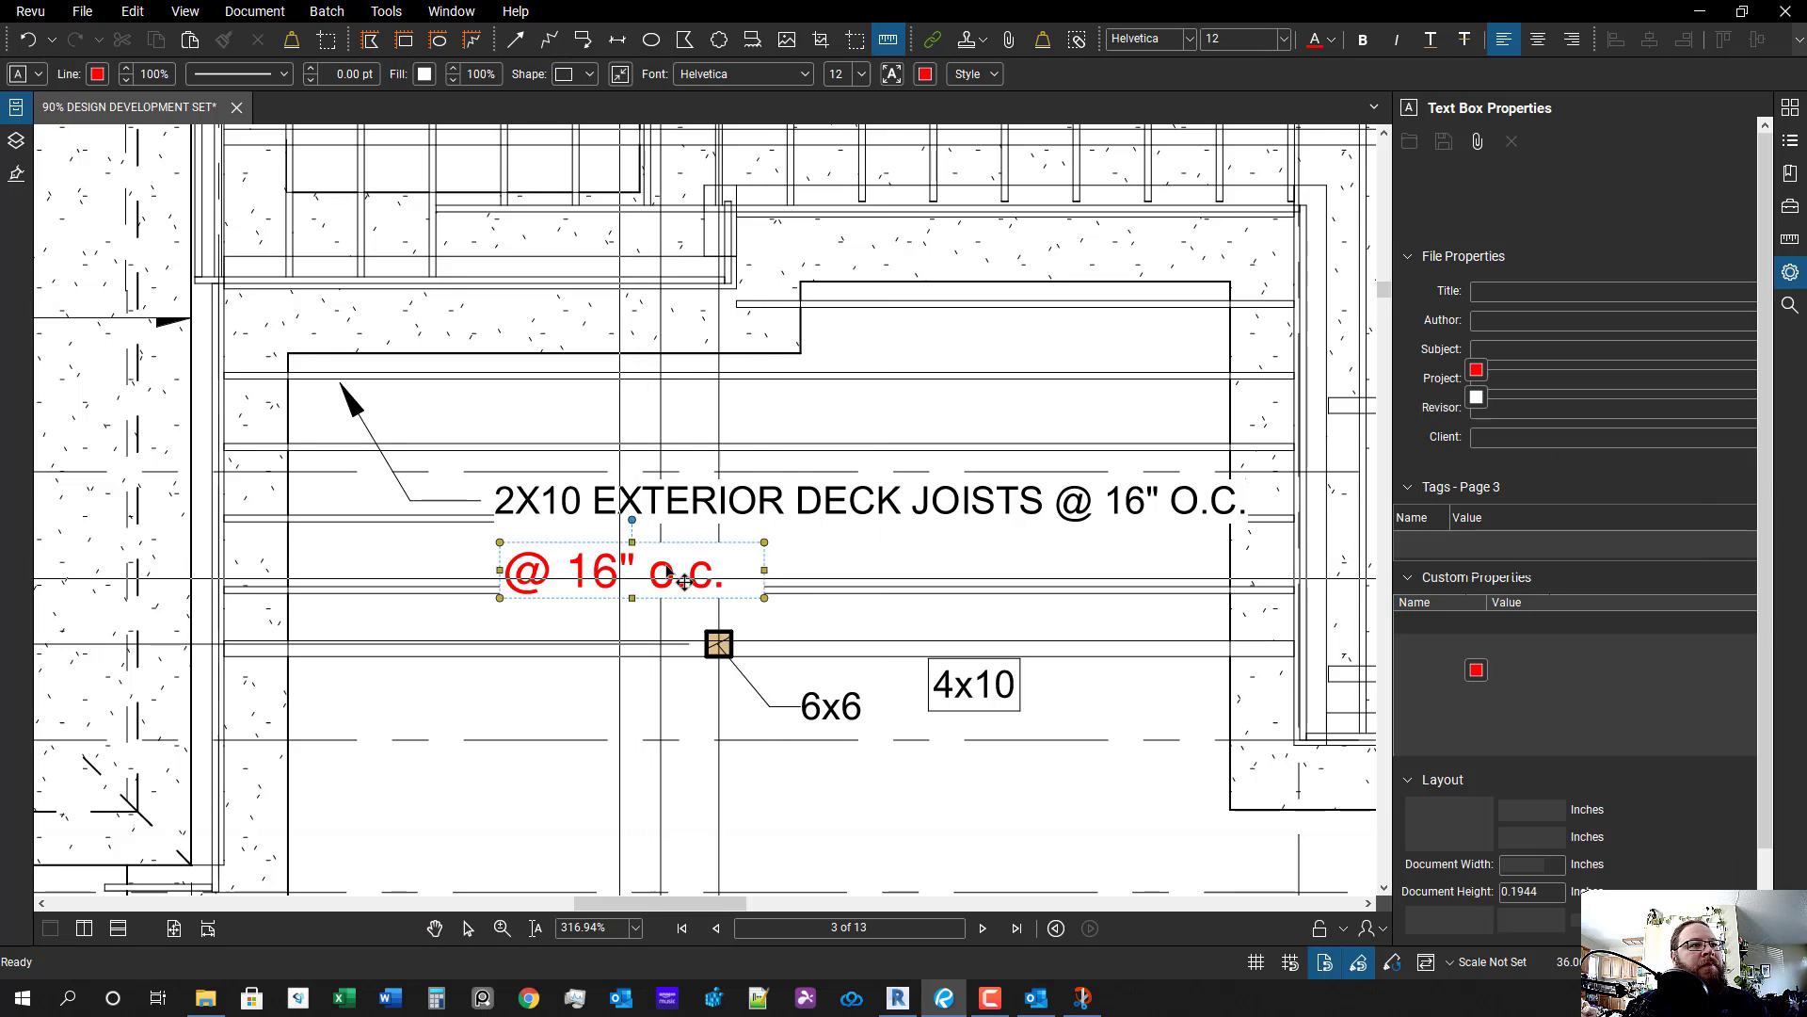
{"action": "scroll", "coordinate": [562, 592], "scroll_direction": "up", "scroll_amount": 1}
{"action": "mouse_move", "coordinate": [605, 574]}
{"action": "left_mouse_down"}
{"action": "mouse_move", "coordinate": [632, 564]}
{"action": "mouse_move", "coordinate": [601, 546]}
{"action": "left_mouse_up"}
{"action": "left_click", "coordinate": [928, 654]}
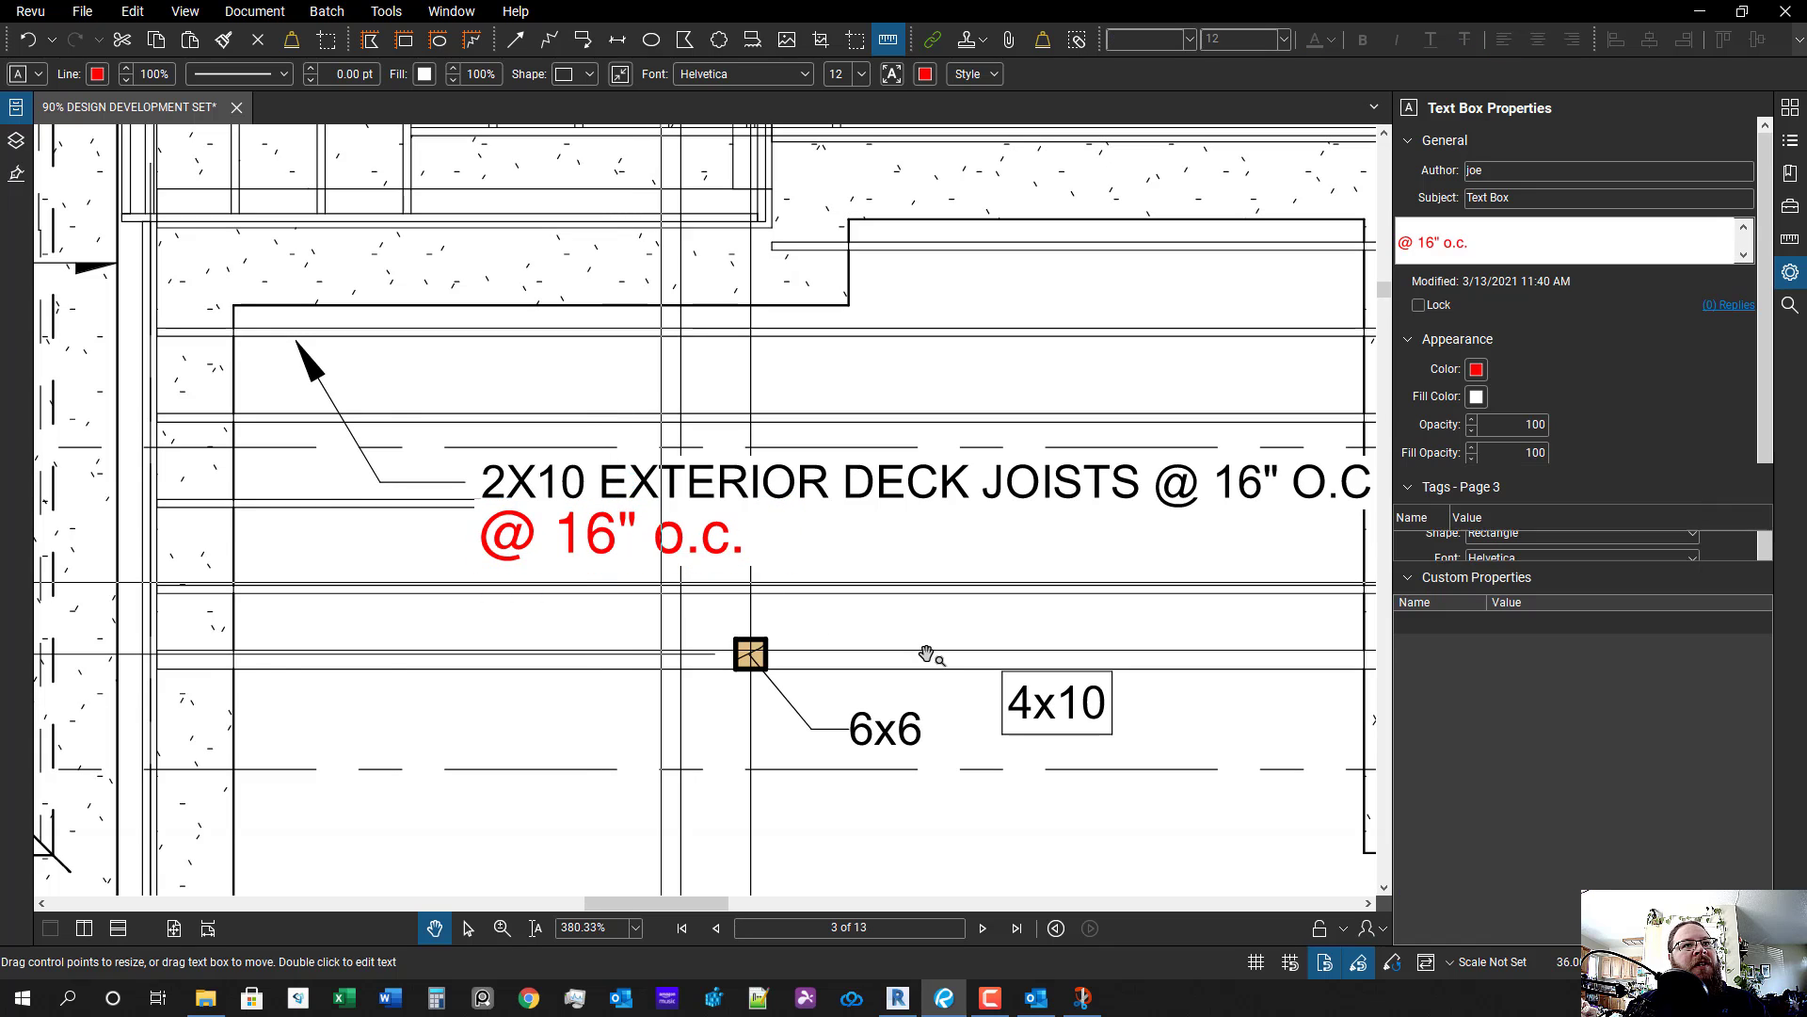
- Strike through @ 16" O.C. in the deck joist note with a red line and draw a red arrow to the new text
{"action": "left_click_drag", "start_coordinate": [1135, 556], "coordinate": [786, 529]}
{"action": "key", "text": "l"}
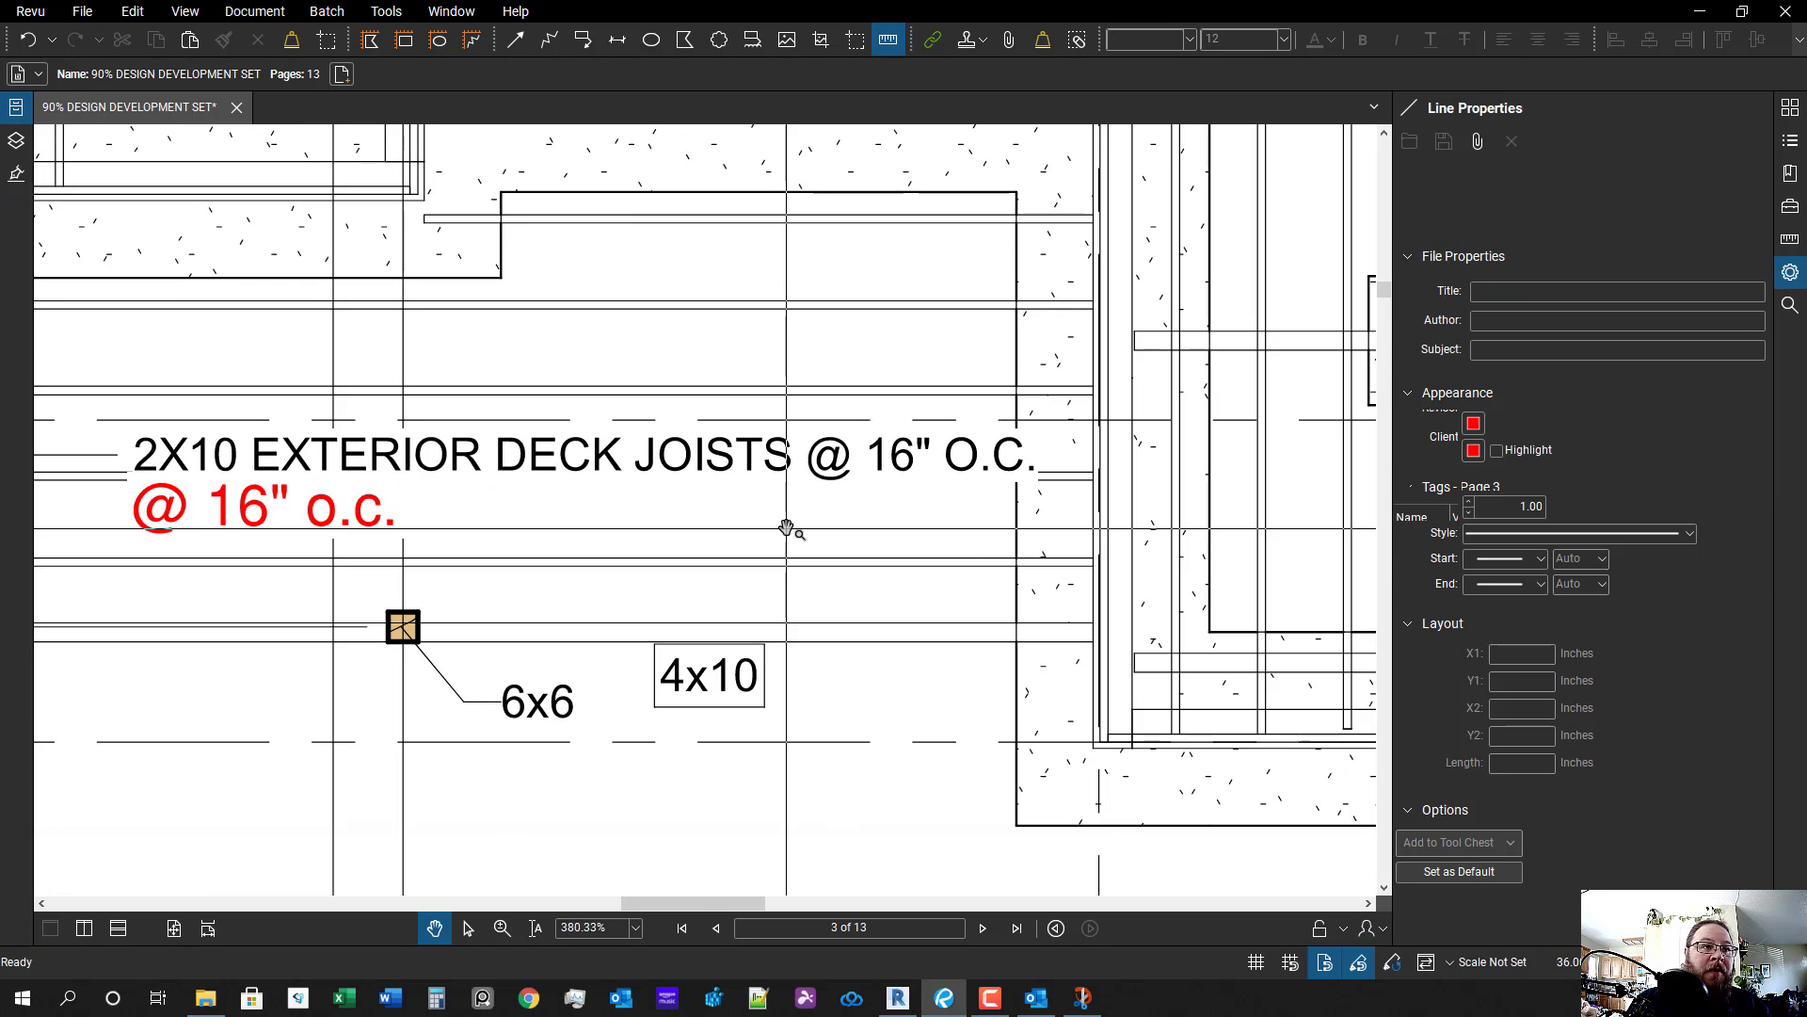
{"action": "left_click_drag", "start_coordinate": [1034, 419], "coordinate": [819, 458]}
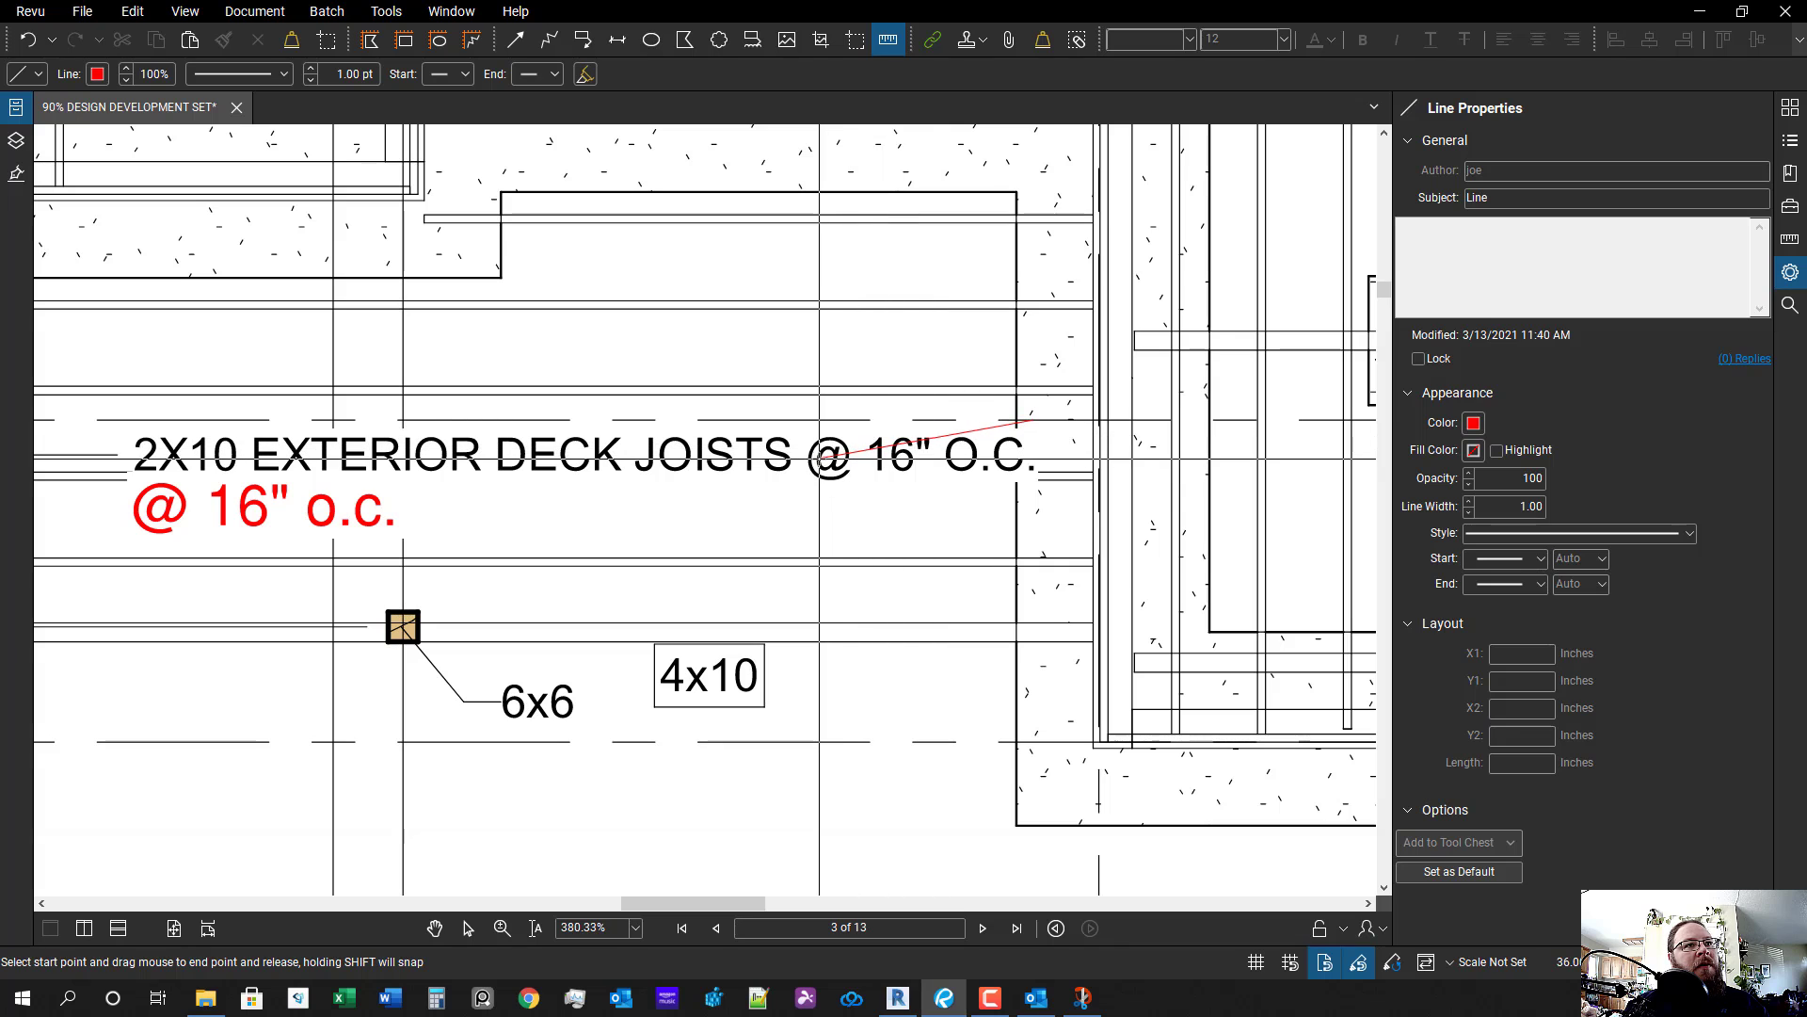
{"action": "key", "text": "a"}
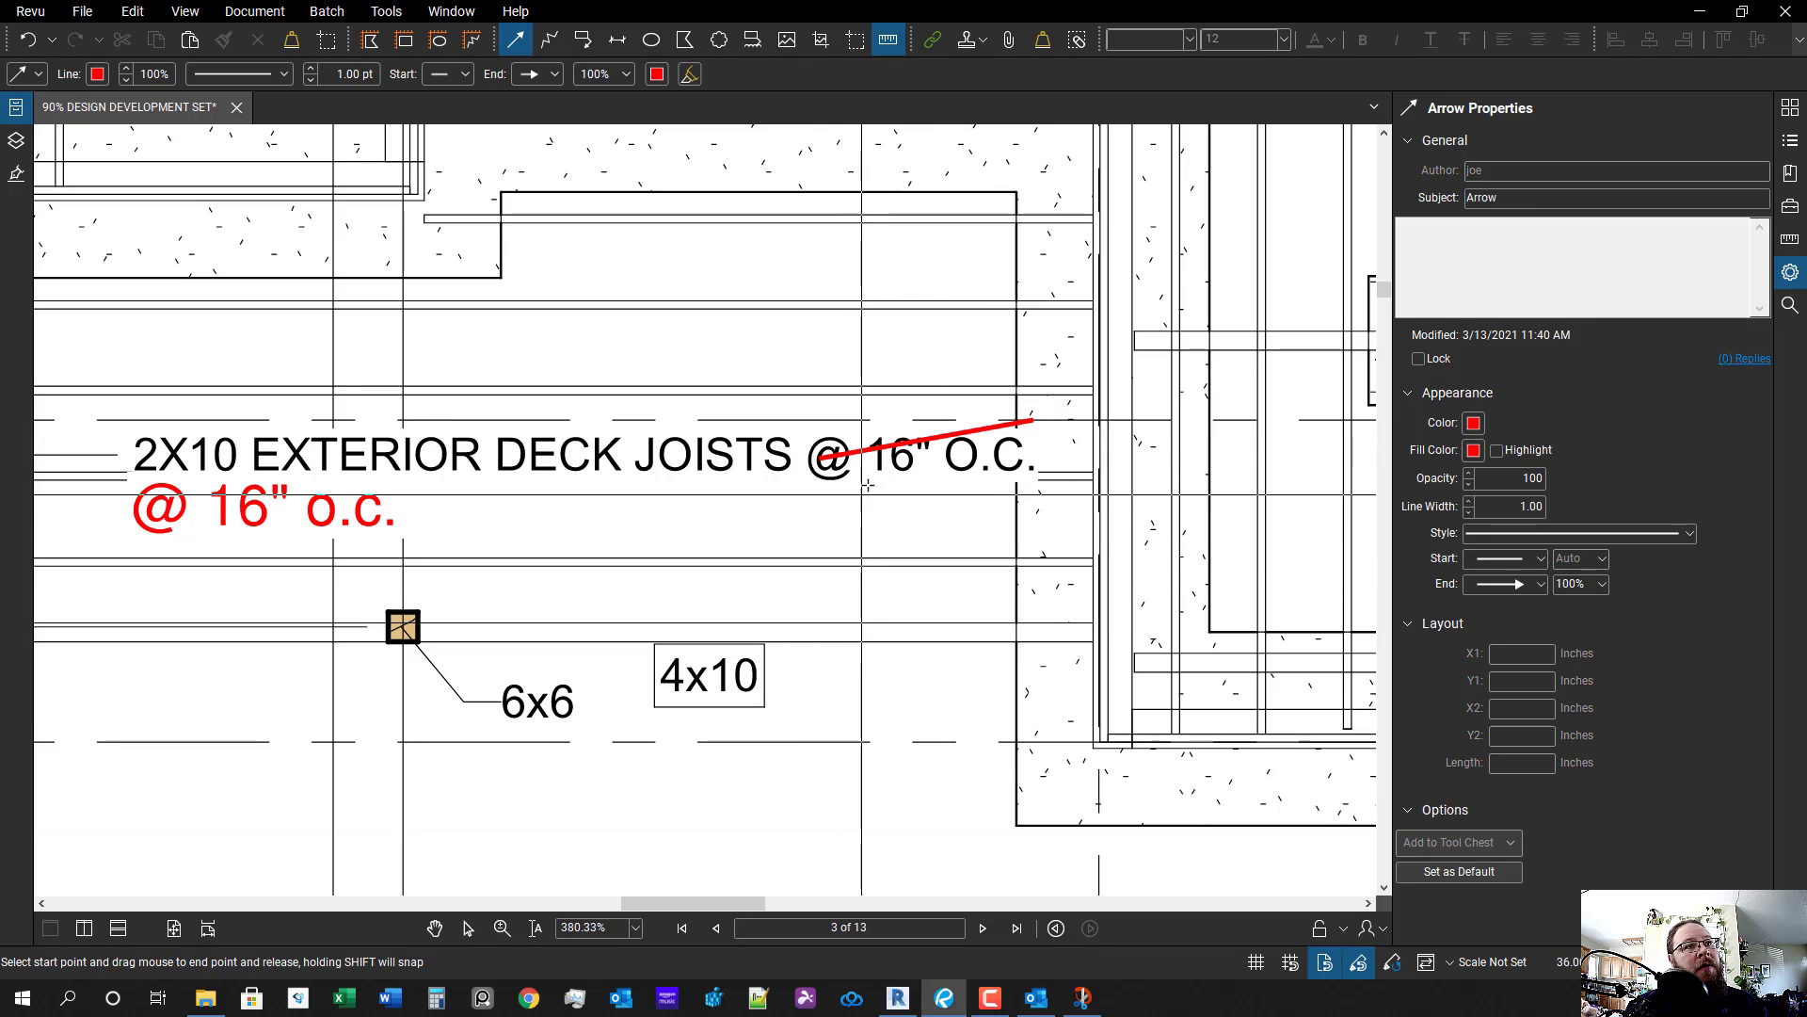
{"action": "left_click_drag", "start_coordinate": [572, 508], "coordinate": [456, 508]}
{"action": "key", "text": "Escape"}
- Examine the rest of the framing plan, including the joist notes, posts, footings, slab and dimension strings, for further redlines
{"action": "scroll", "coordinate": [894, 686], "scroll_direction": "down", "scroll_amount": 4}
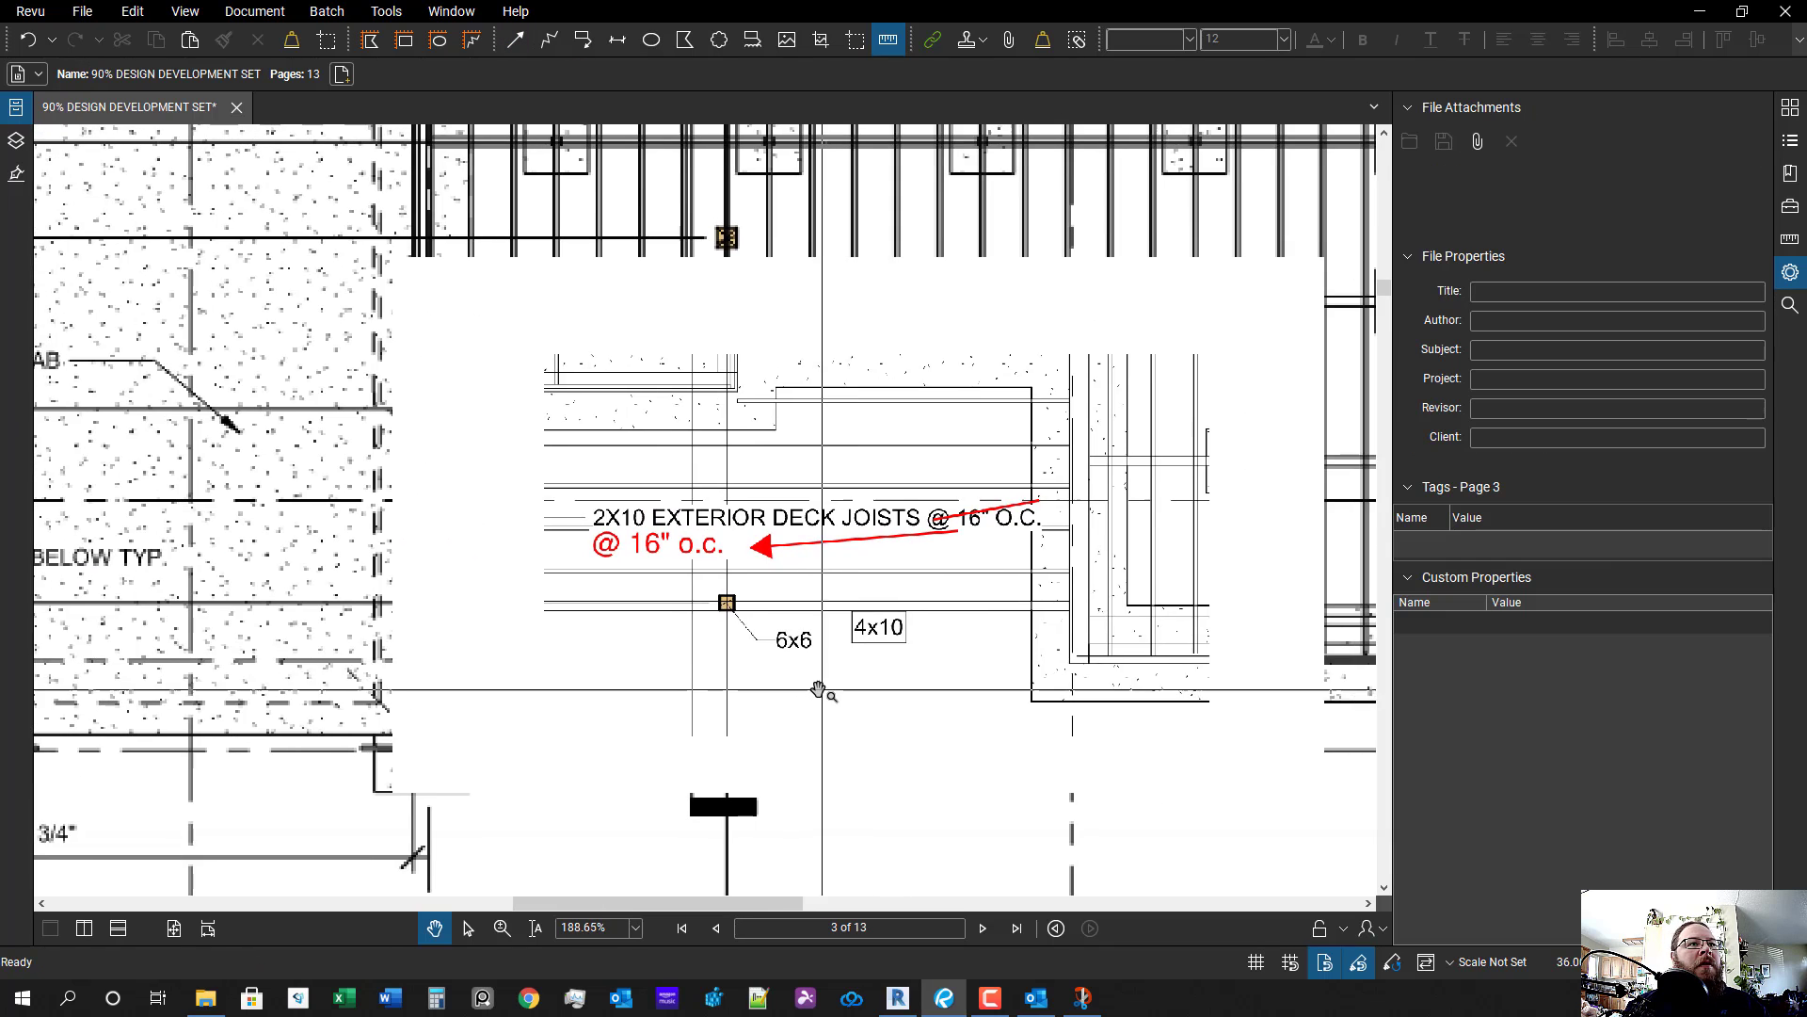
{"action": "scroll", "coordinate": [892, 686], "scroll_direction": "up", "scroll_amount": 2}
{"action": "mouse_move", "coordinate": [892, 685]}
{"action": "left_mouse_down"}
{"action": "mouse_move", "coordinate": [863, 593]}
{"action": "mouse_move", "coordinate": [782, 645]}
{"action": "left_mouse_up"}
{"action": "scroll", "coordinate": [782, 645], "scroll_direction": "down", "scroll_amount": 2}
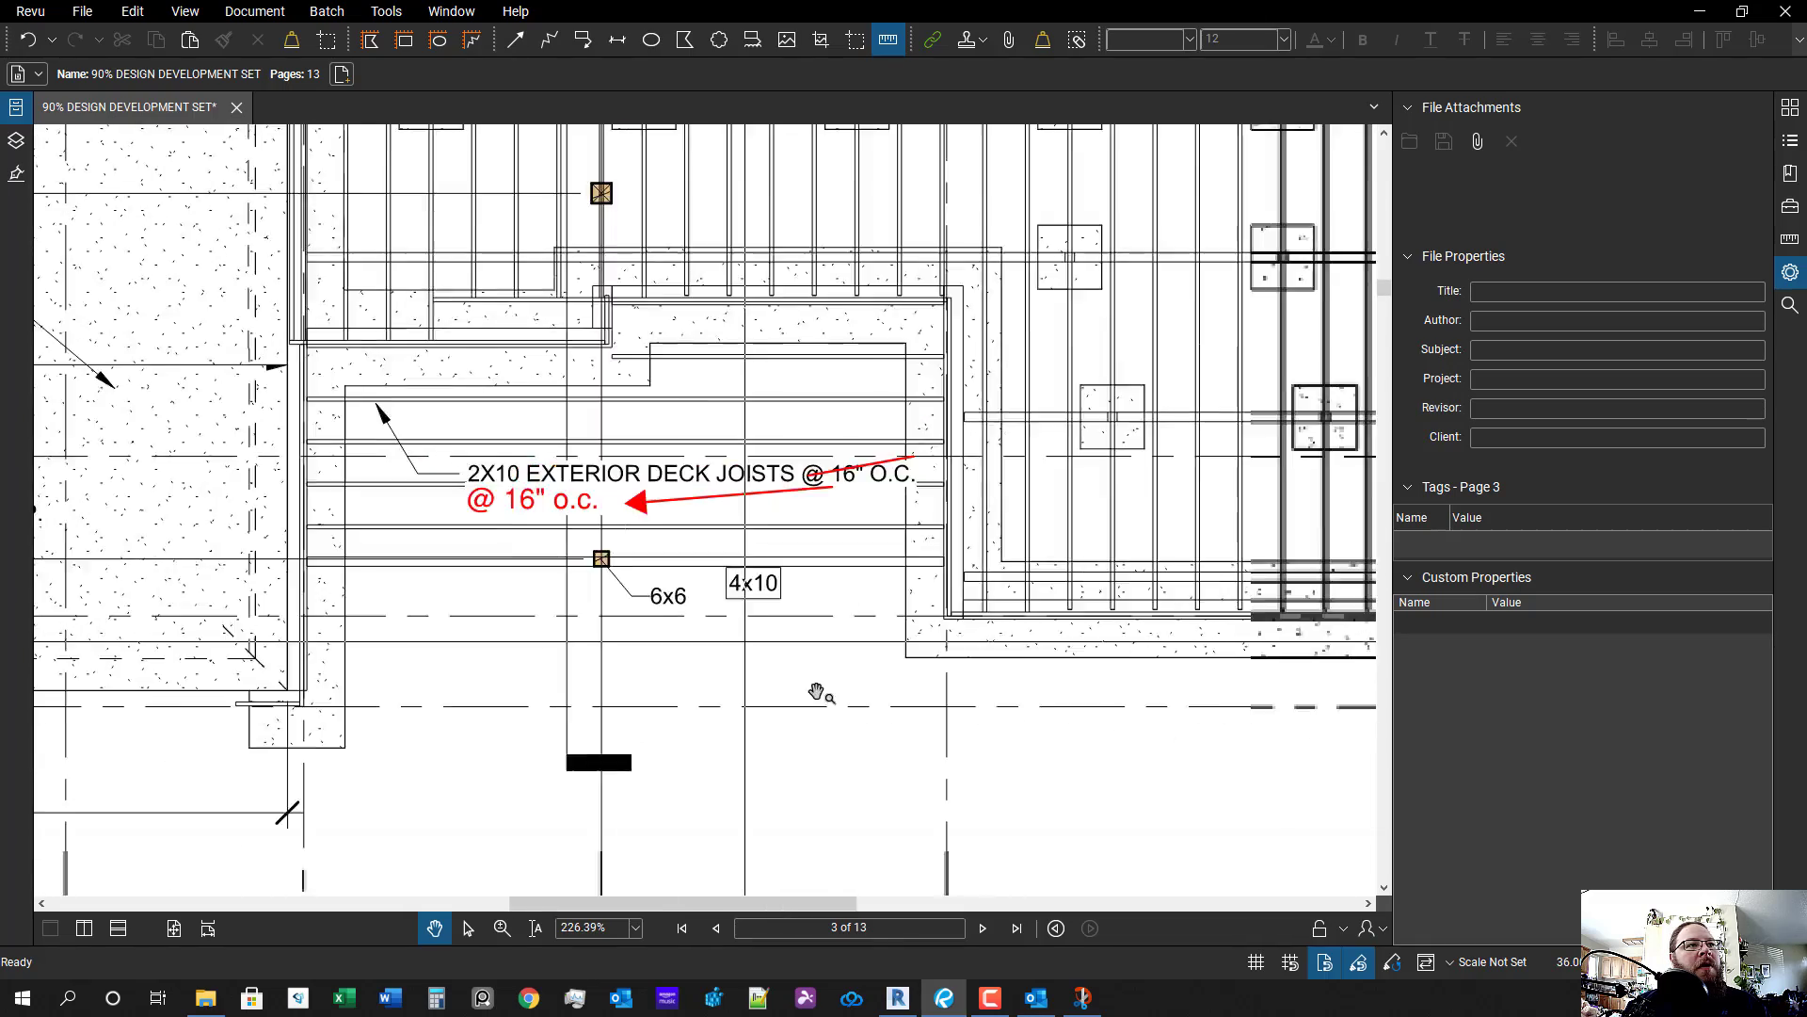
{"action": "left_click_drag", "start_coordinate": [894, 704], "coordinate": [682, 713]}
{"action": "scroll", "coordinate": [682, 714], "scroll_direction": "down", "scroll_amount": 3}
{"action": "scroll", "coordinate": [822, 738], "scroll_direction": "down", "scroll_amount": 2}
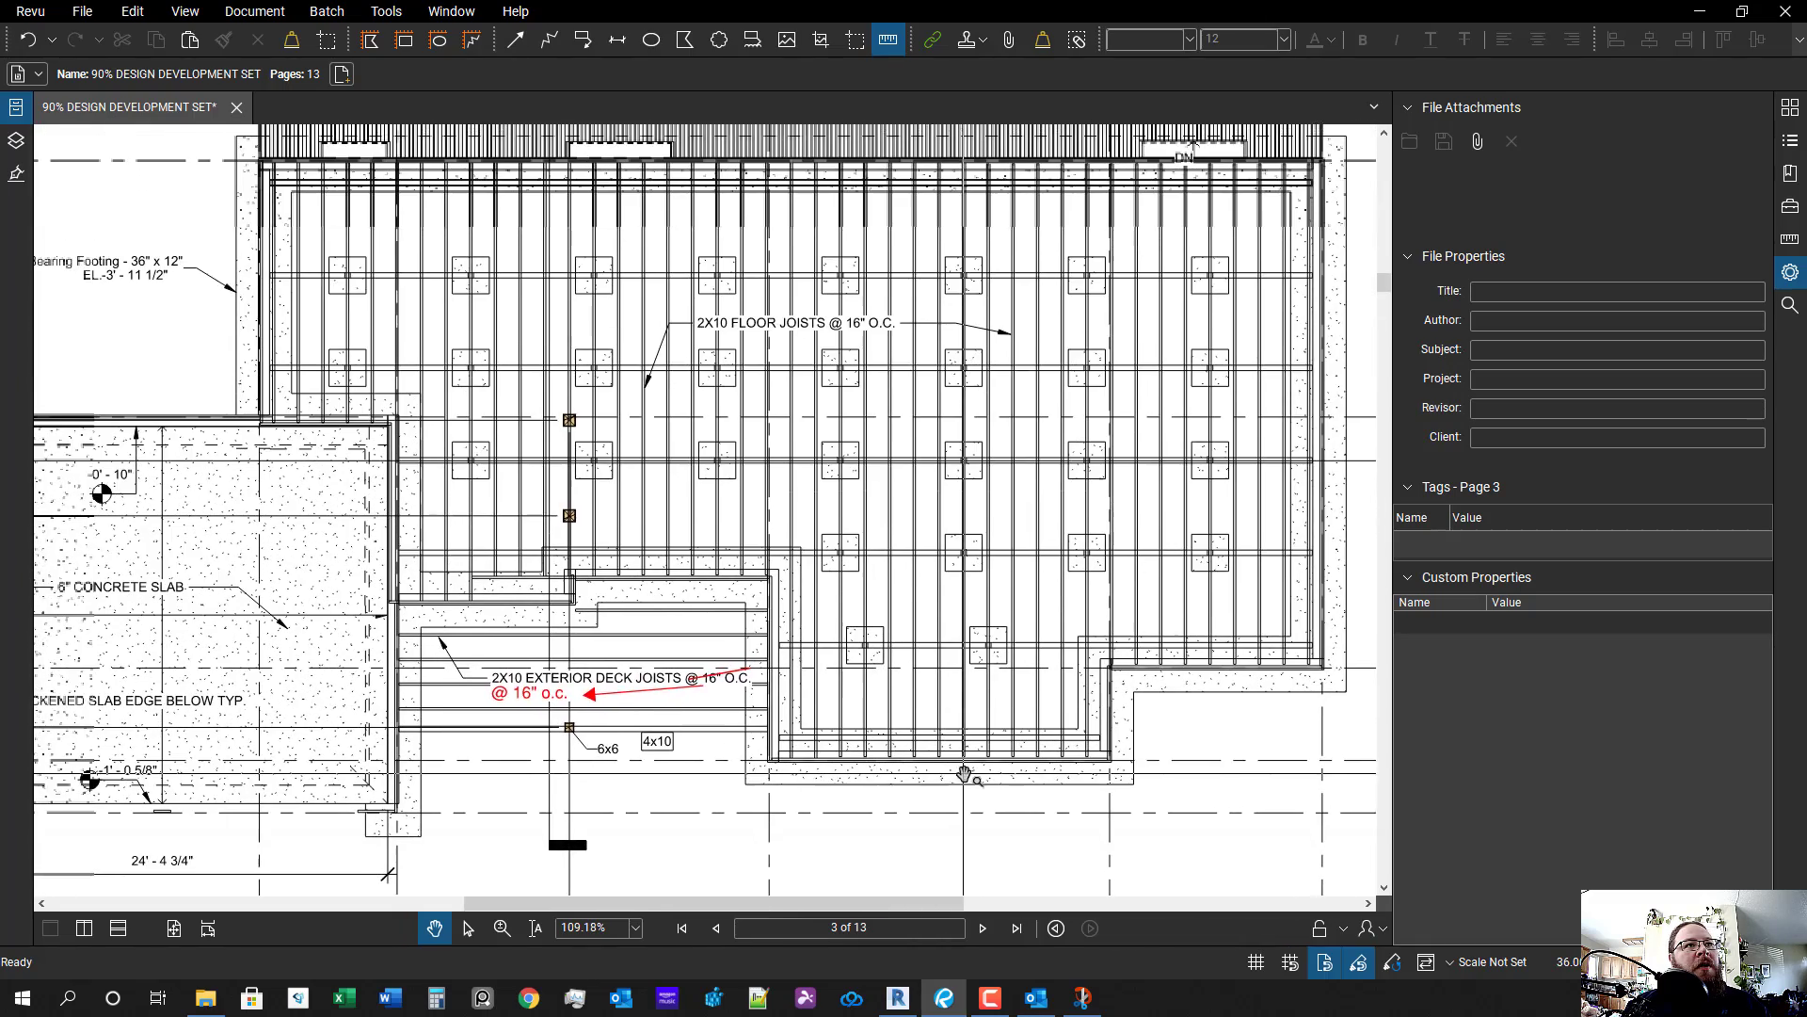
{"action": "scroll", "coordinate": [878, 411], "scroll_direction": "down", "scroll_amount": 2}
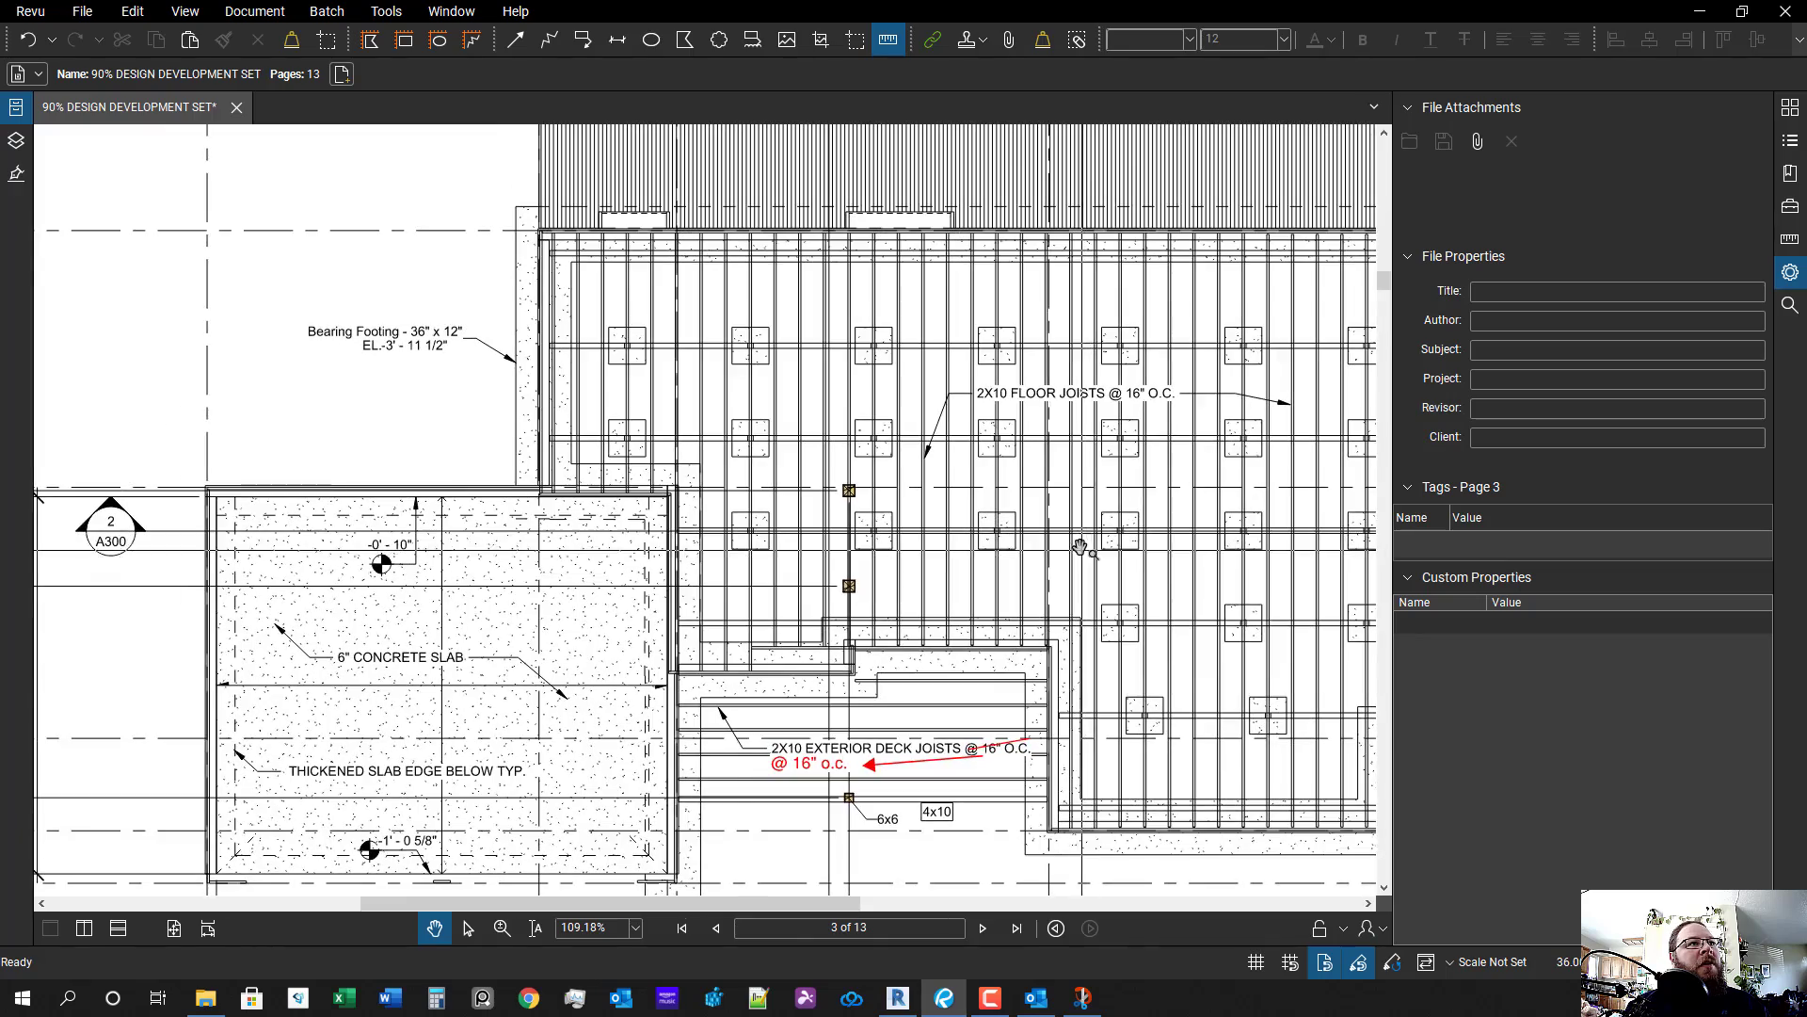
{"action": "scroll", "coordinate": [1077, 546], "scroll_direction": "up", "scroll_amount": 2}
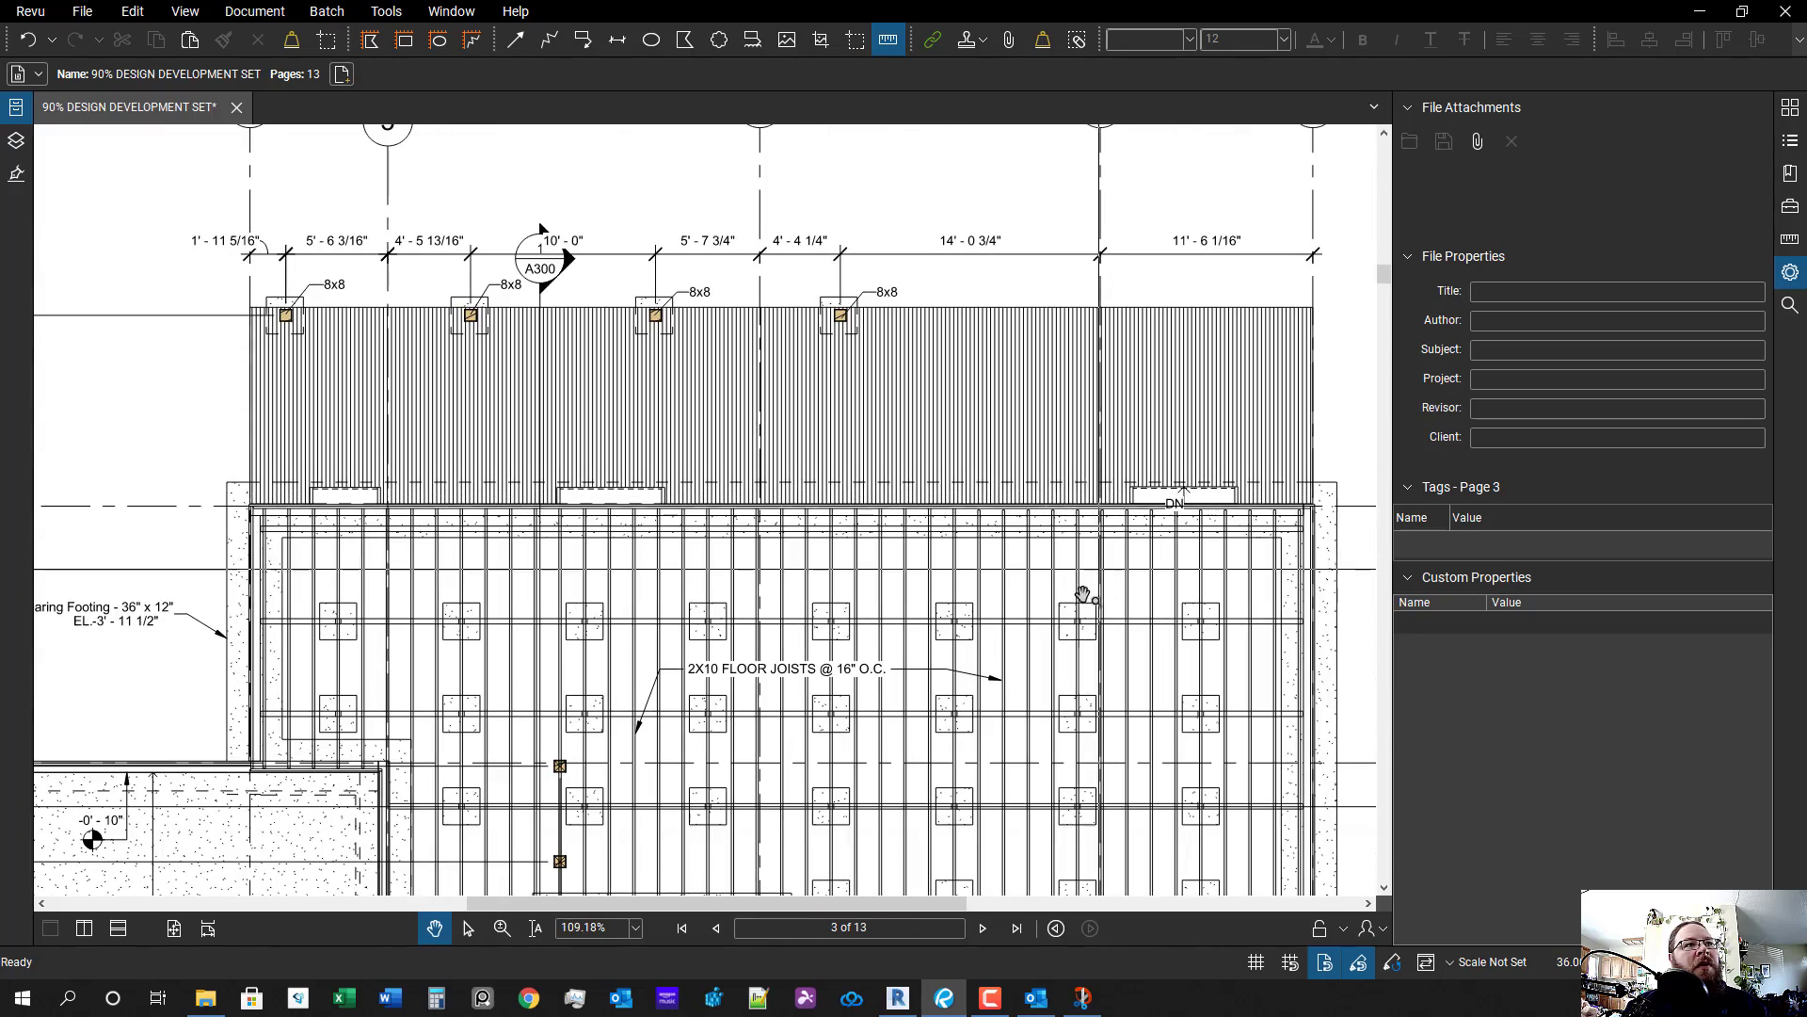
{"action": "scroll", "coordinate": [633, 423], "scroll_direction": "down", "scroll_amount": 2}
{"action": "scroll", "coordinate": [897, 609], "scroll_direction": "up", "scroll_amount": 2}
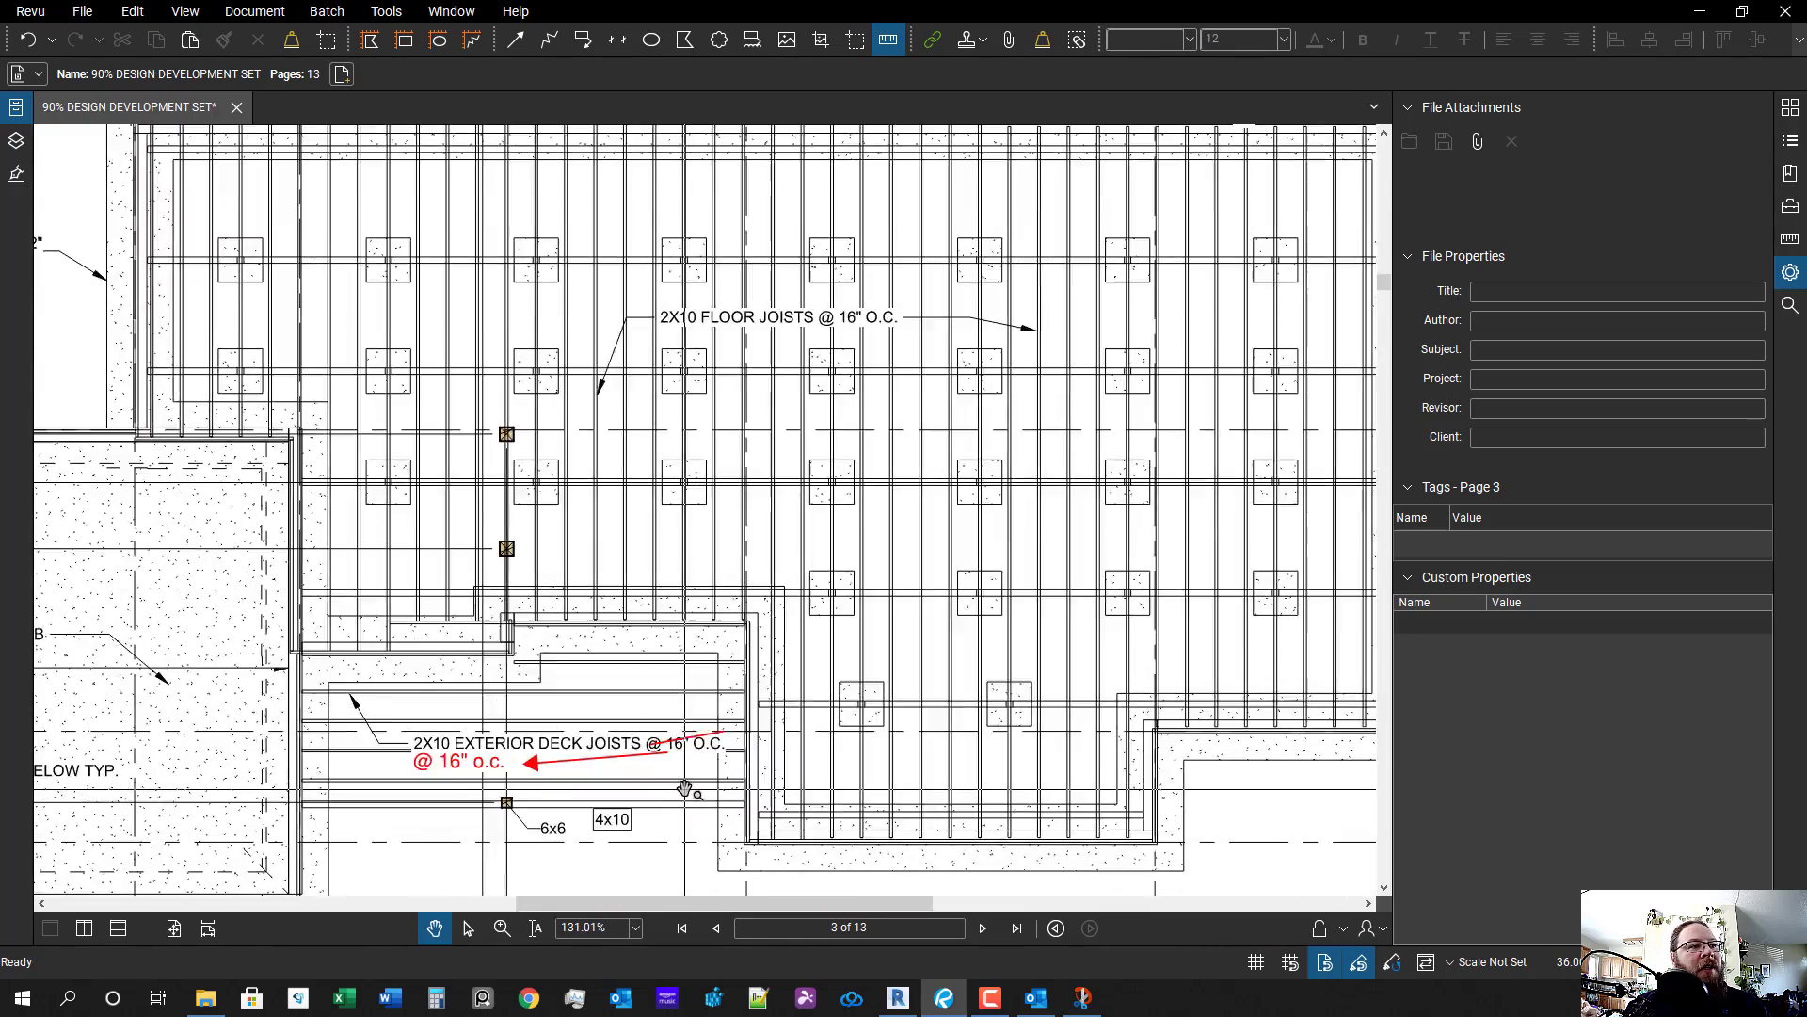
{"action": "scroll", "coordinate": [897, 609], "scroll_direction": "down", "scroll_amount": 2}
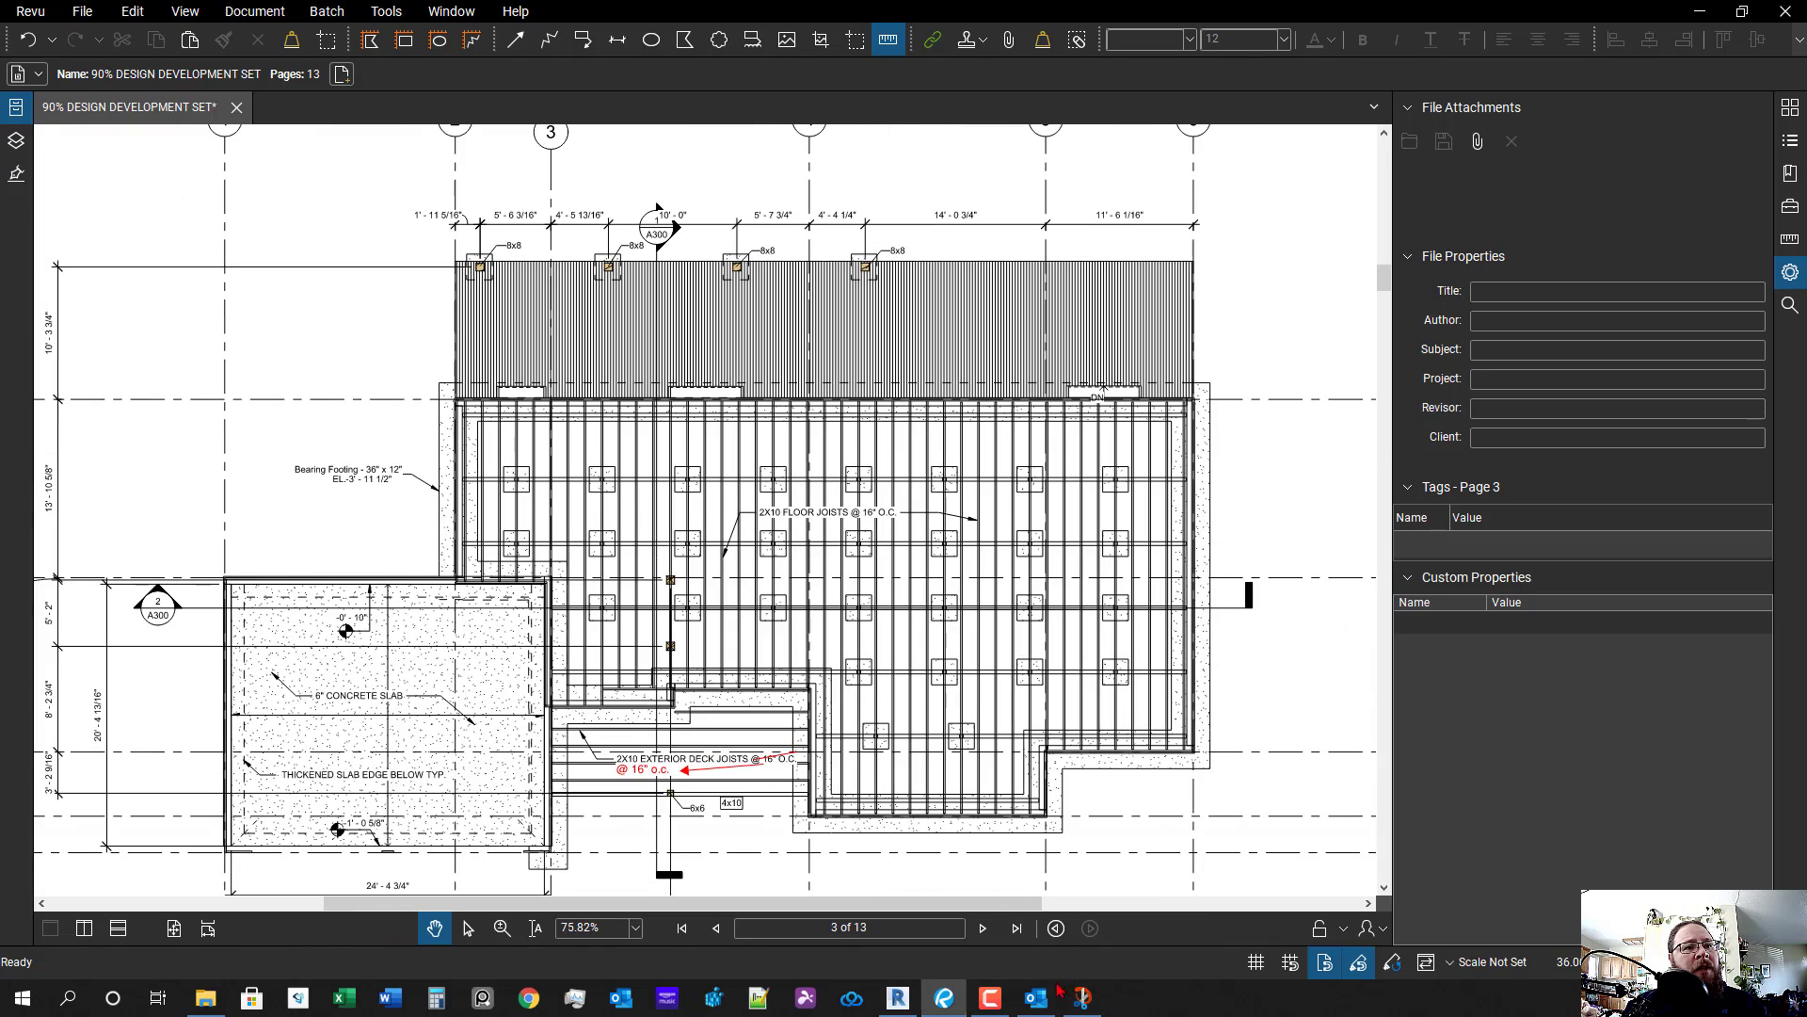
- Switch to Revit and show the Project Browser with the list of sheets
{"action": "left_click", "coordinate": [899, 999]}
{"action": "scroll", "coordinate": [1005, 661], "scroll_direction": "down", "scroll_amount": 1}
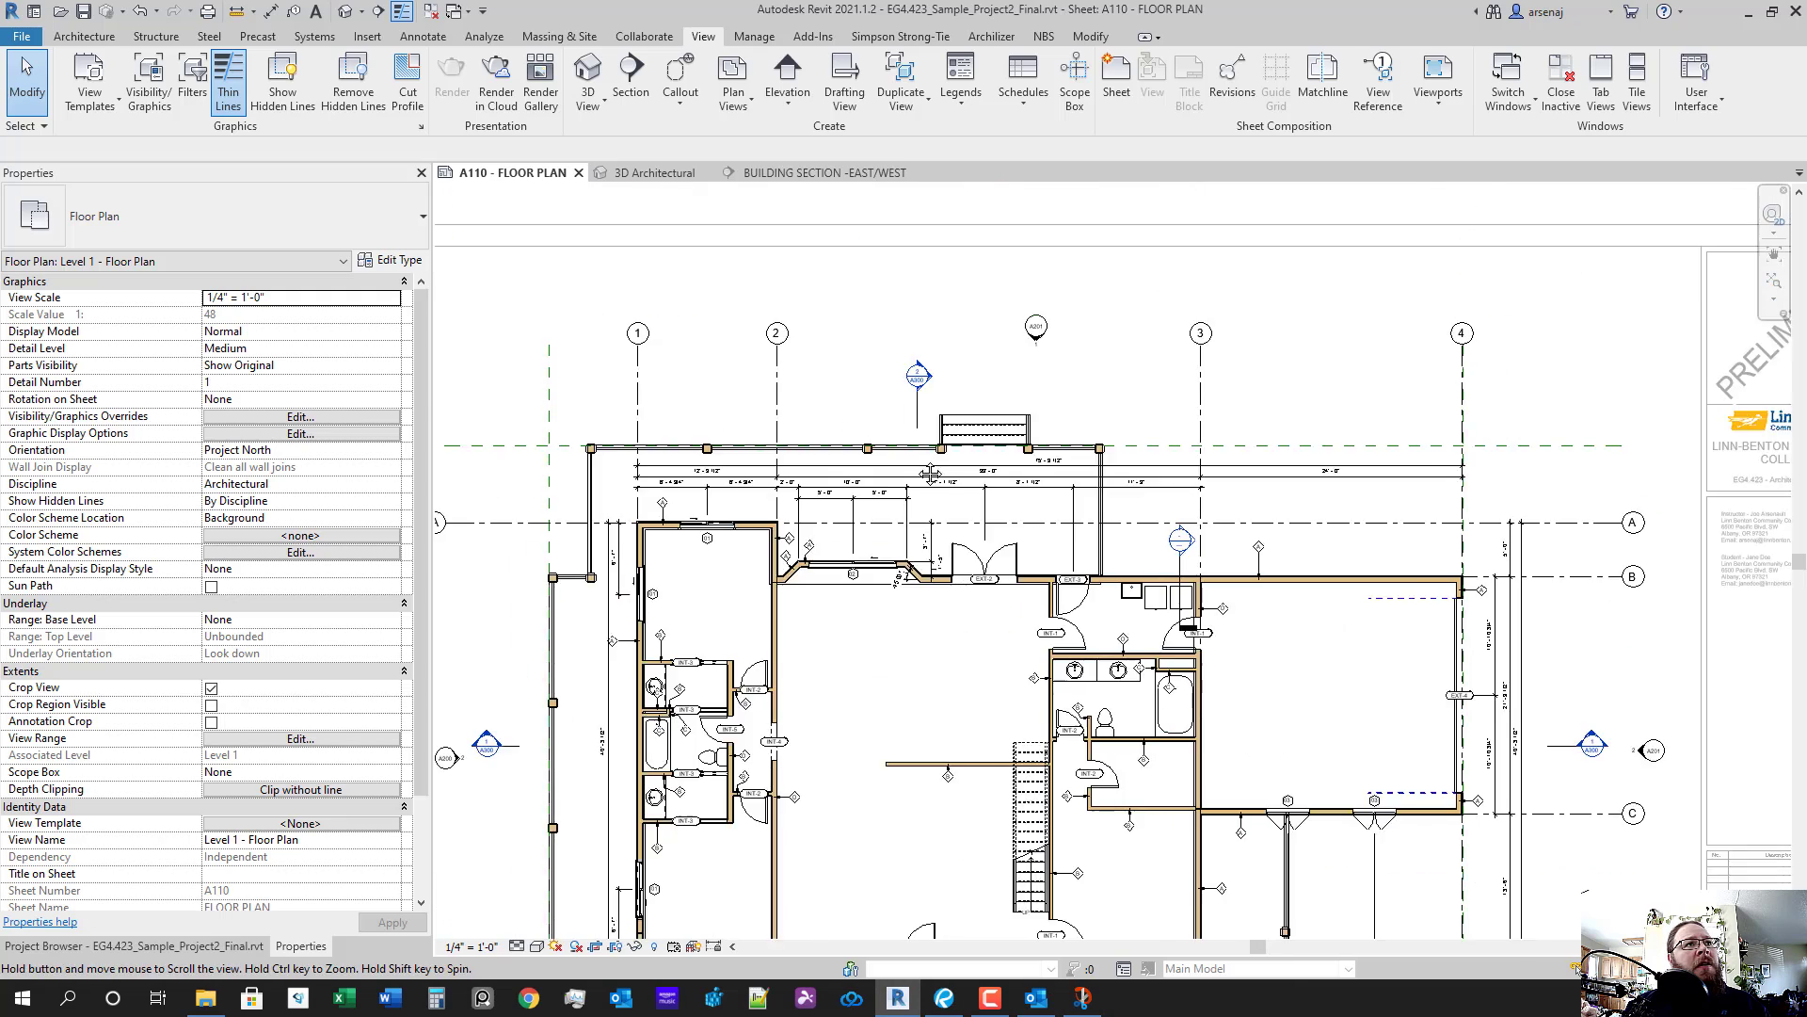
{"action": "left_click", "coordinate": [195, 948]}
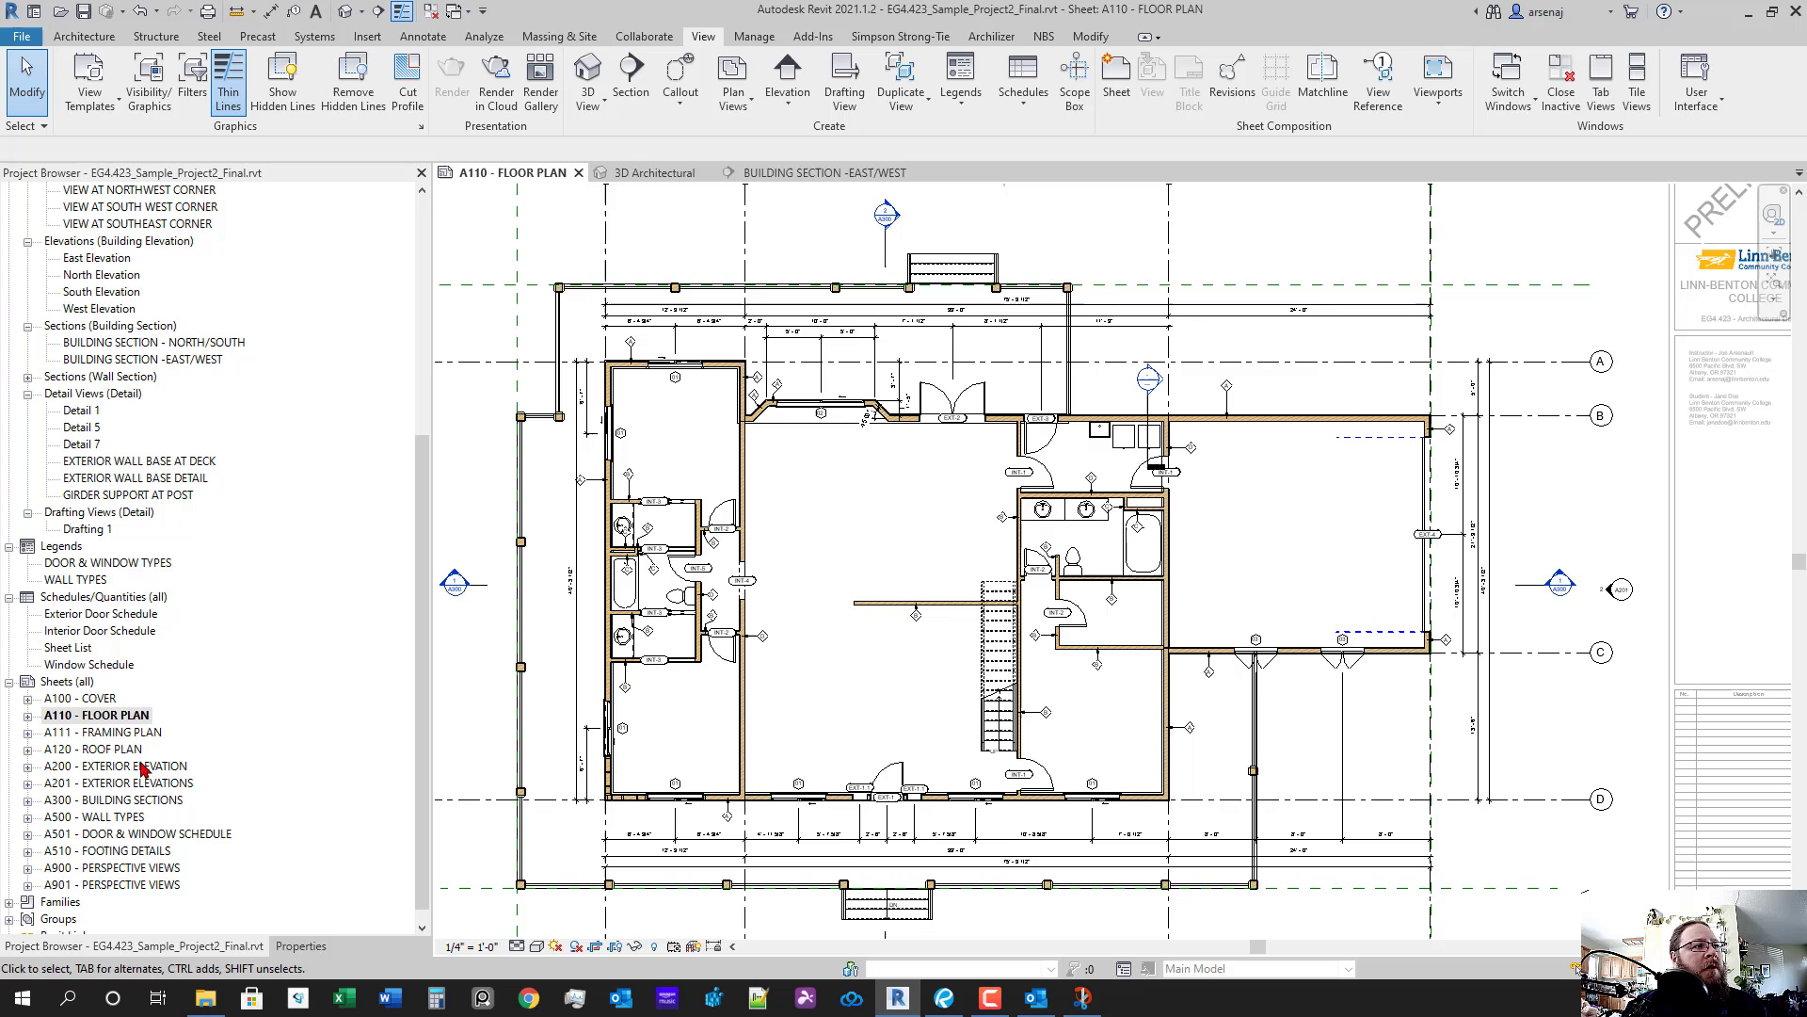
- Open sheet A111 - FRAMING PLAN and examine its section markers, deck joists and floor joists
{"action": "left_click", "coordinate": [128, 733]}
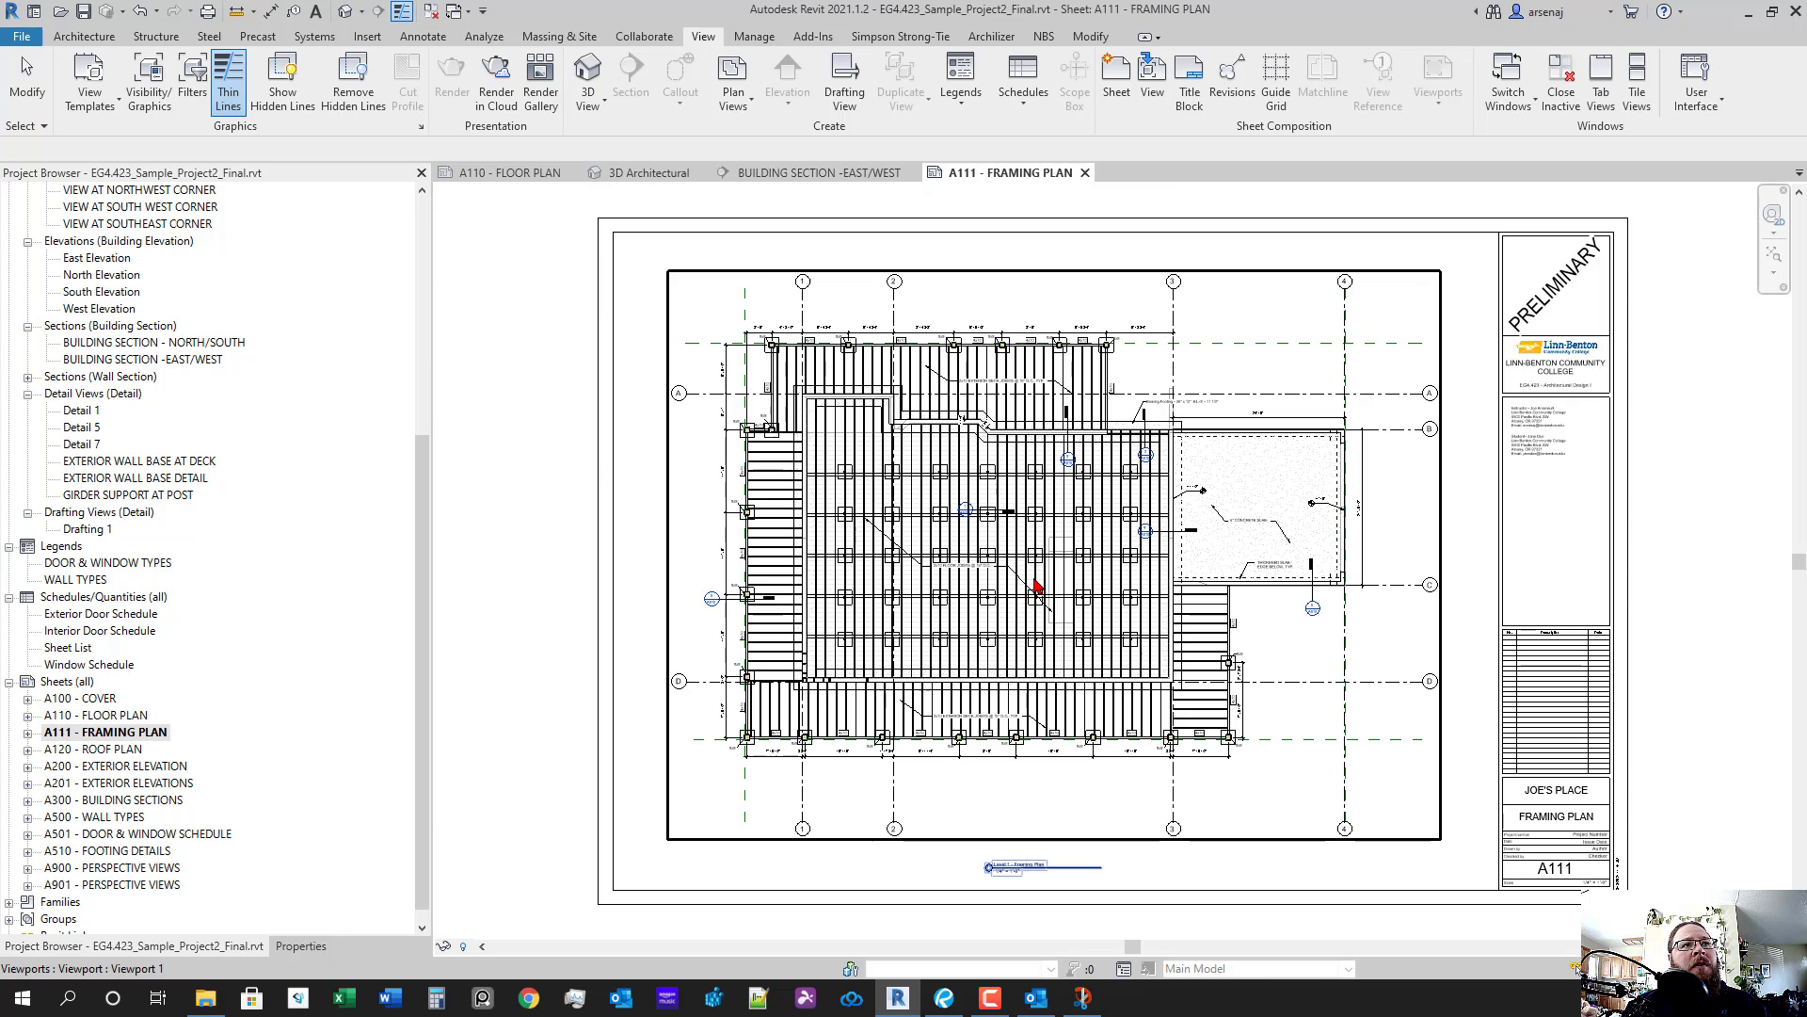
{"action": "scroll", "coordinate": [1061, 394], "scroll_direction": "up", "scroll_amount": 4}
{"action": "left_click_drag", "start_coordinate": [1070, 515], "coordinate": [1054, 399]}
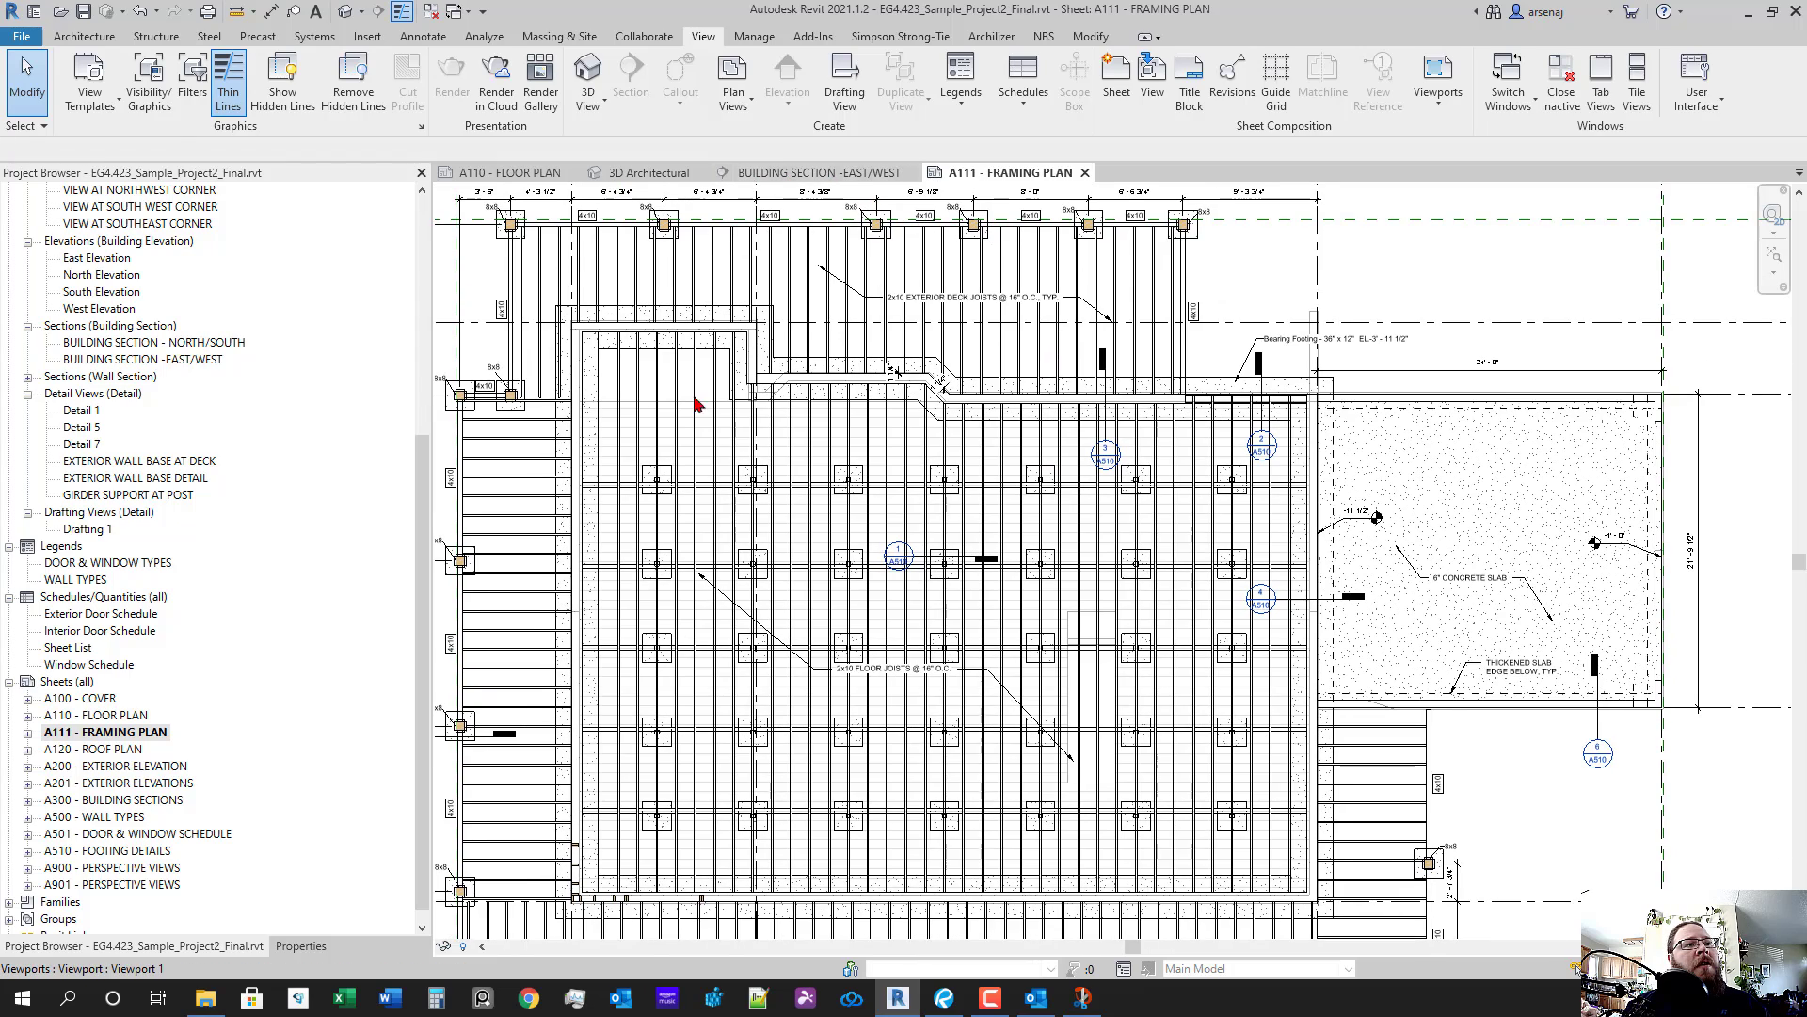
- Switch to Bluebeam Revu, circle the section 1/A300 marker above the deck in red and draw a red arrow straight up from it
{"action": "left_click", "coordinate": [942, 998]}
{"action": "scroll", "coordinate": [745, 348], "scroll_direction": "up", "scroll_amount": 5}
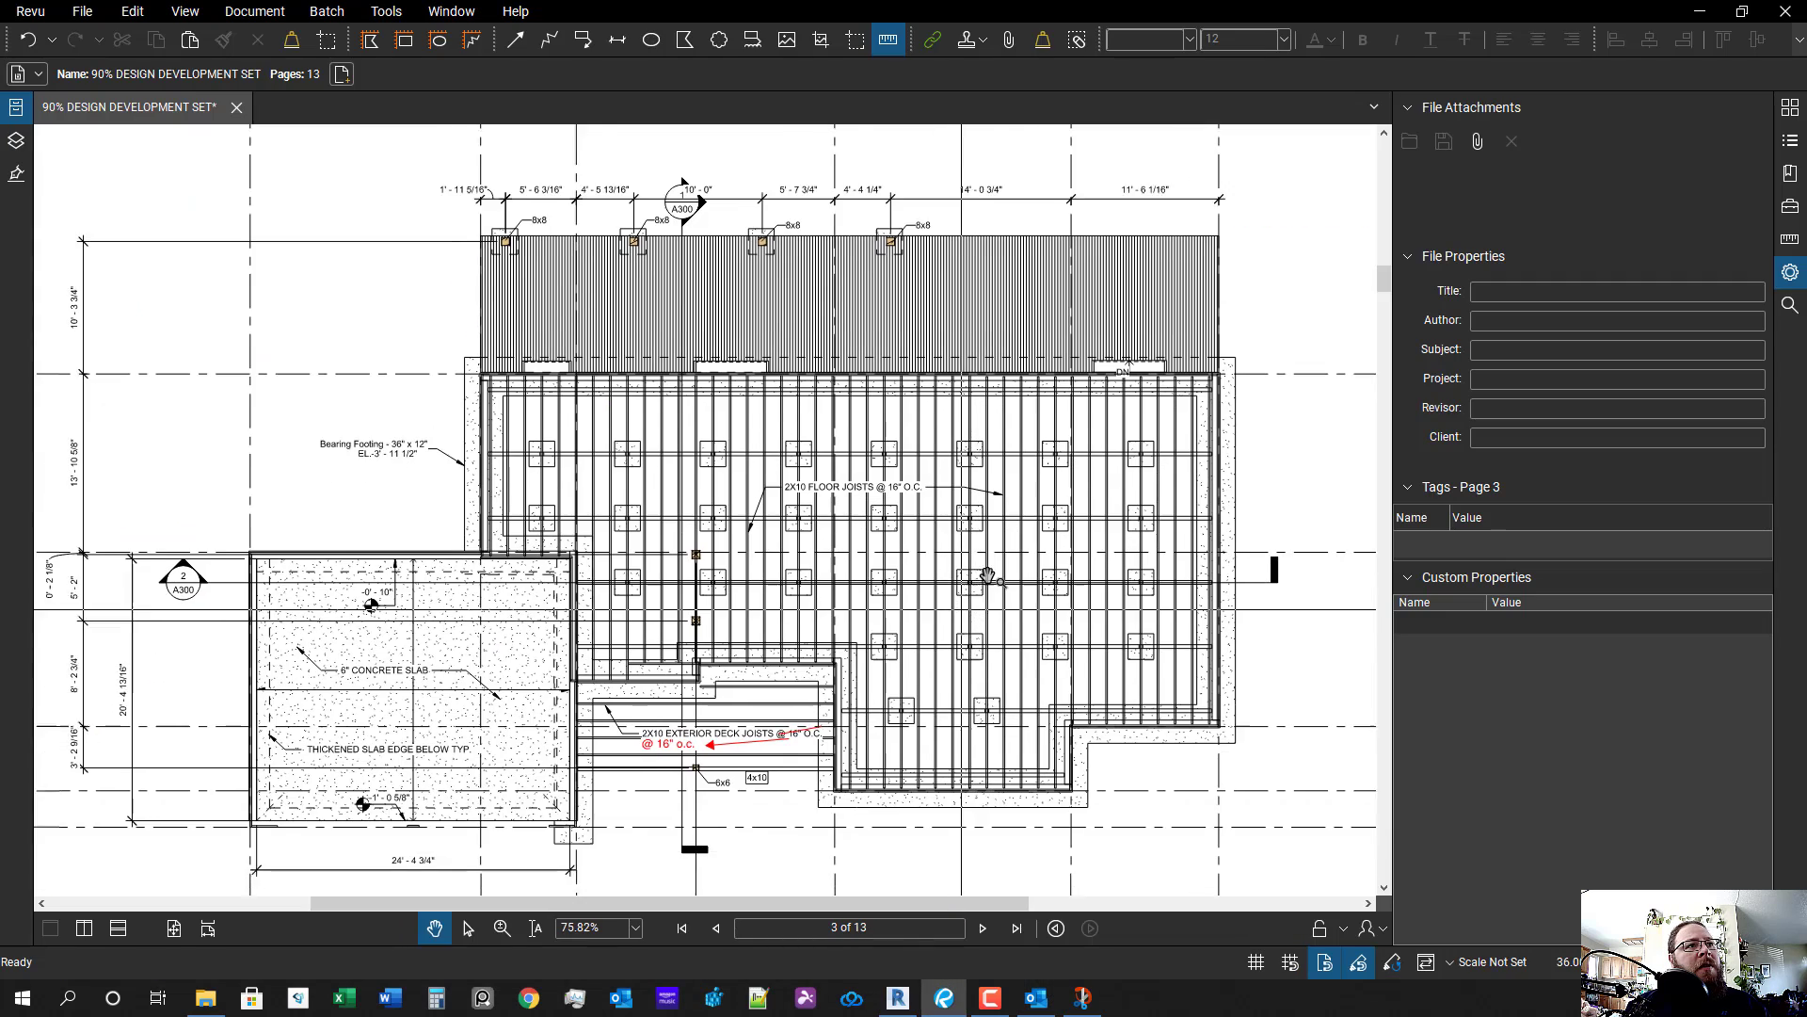
{"action": "scroll", "coordinate": [744, 348], "scroll_direction": "down", "scroll_amount": 5}
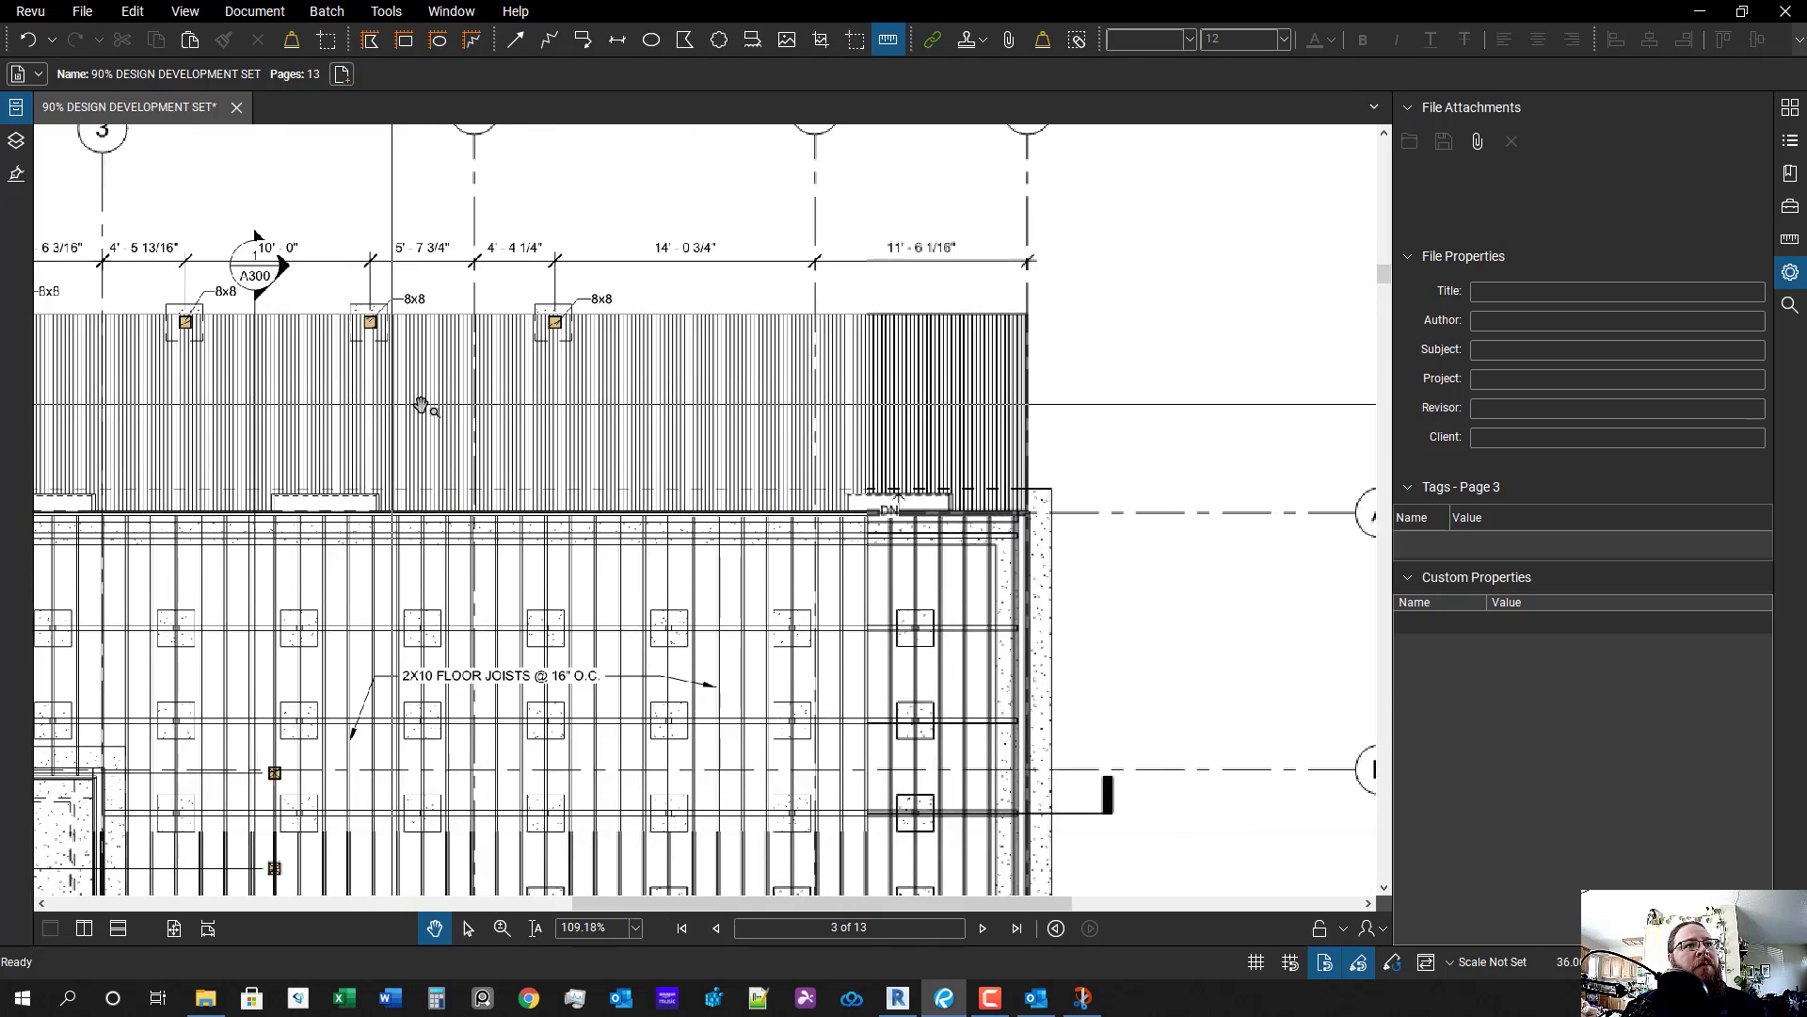
{"action": "scroll", "coordinate": [713, 365], "scroll_direction": "up", "scroll_amount": 3}
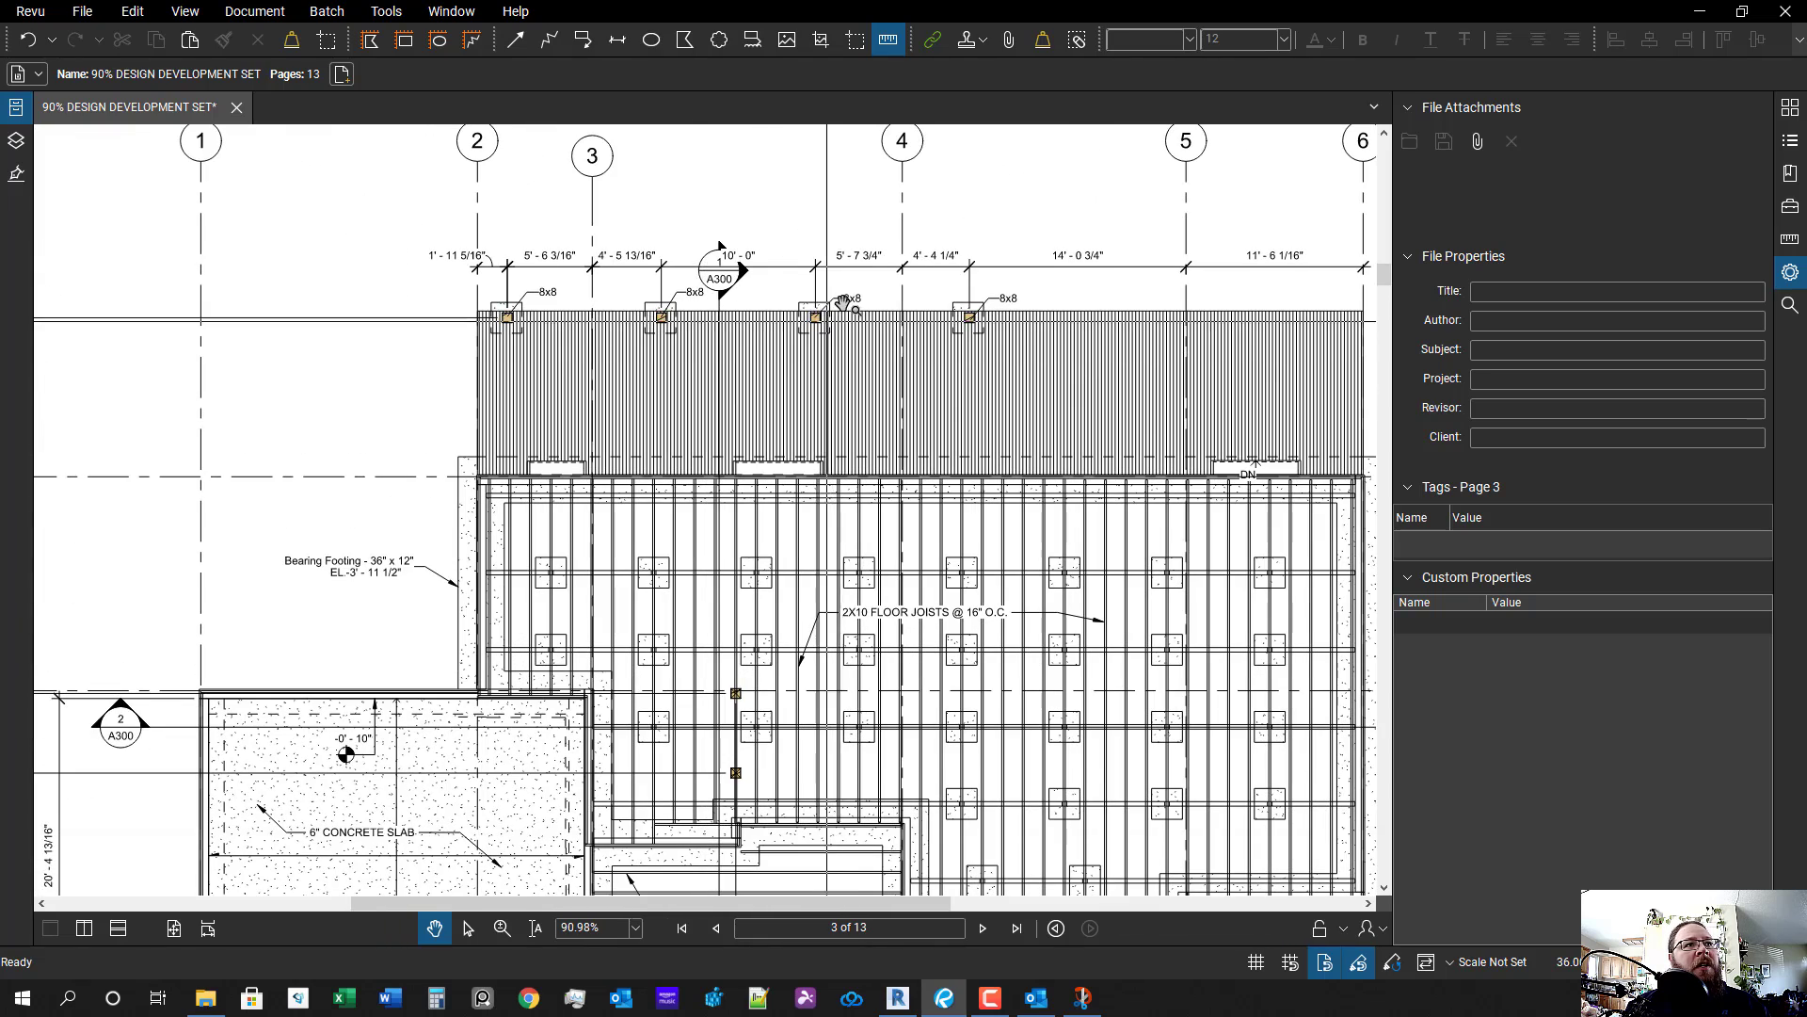
{"action": "left_click_drag", "start_coordinate": [844, 302], "coordinate": [815, 477]}
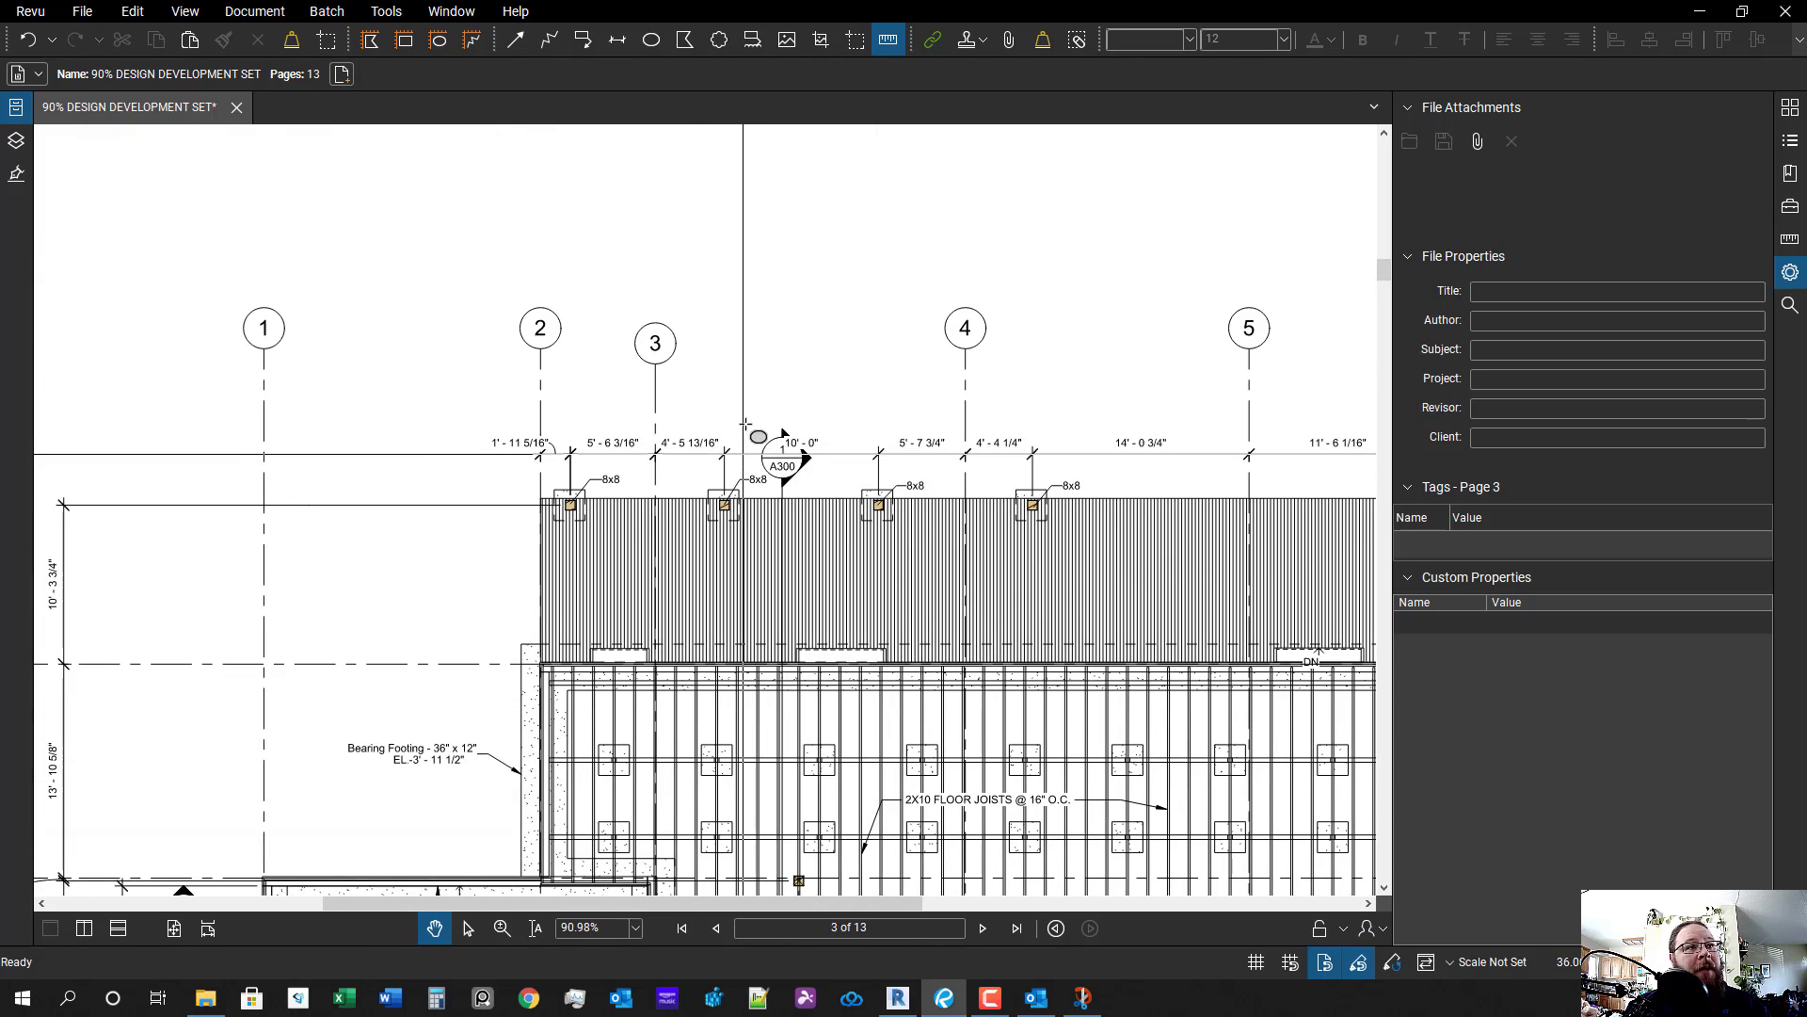
{"action": "key", "text": "e"}
{"action": "scroll", "coordinate": [744, 424], "scroll_direction": "up", "scroll_amount": 2}
{"action": "left_click_drag", "start_coordinate": [747, 414], "coordinate": [858, 539]}
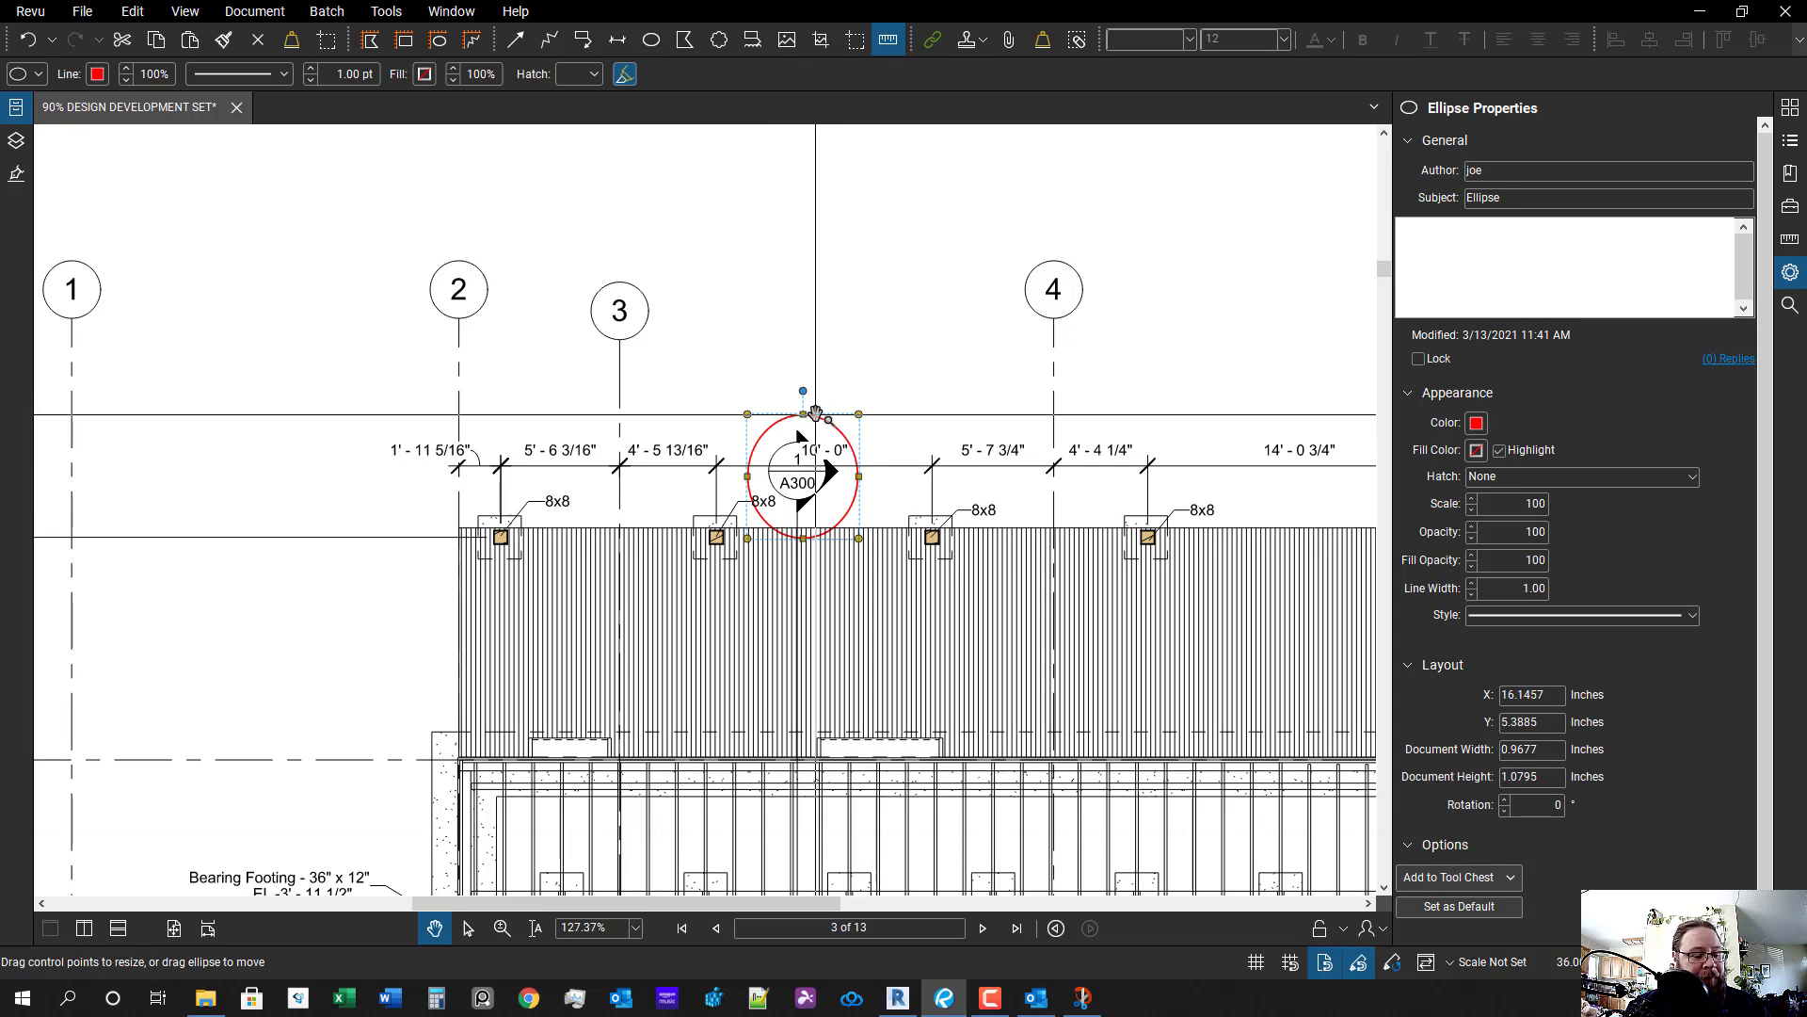
{"action": "key", "text": "a"}
{"action": "left_click_drag", "start_coordinate": [812, 285], "coordinate": [811, 285]}
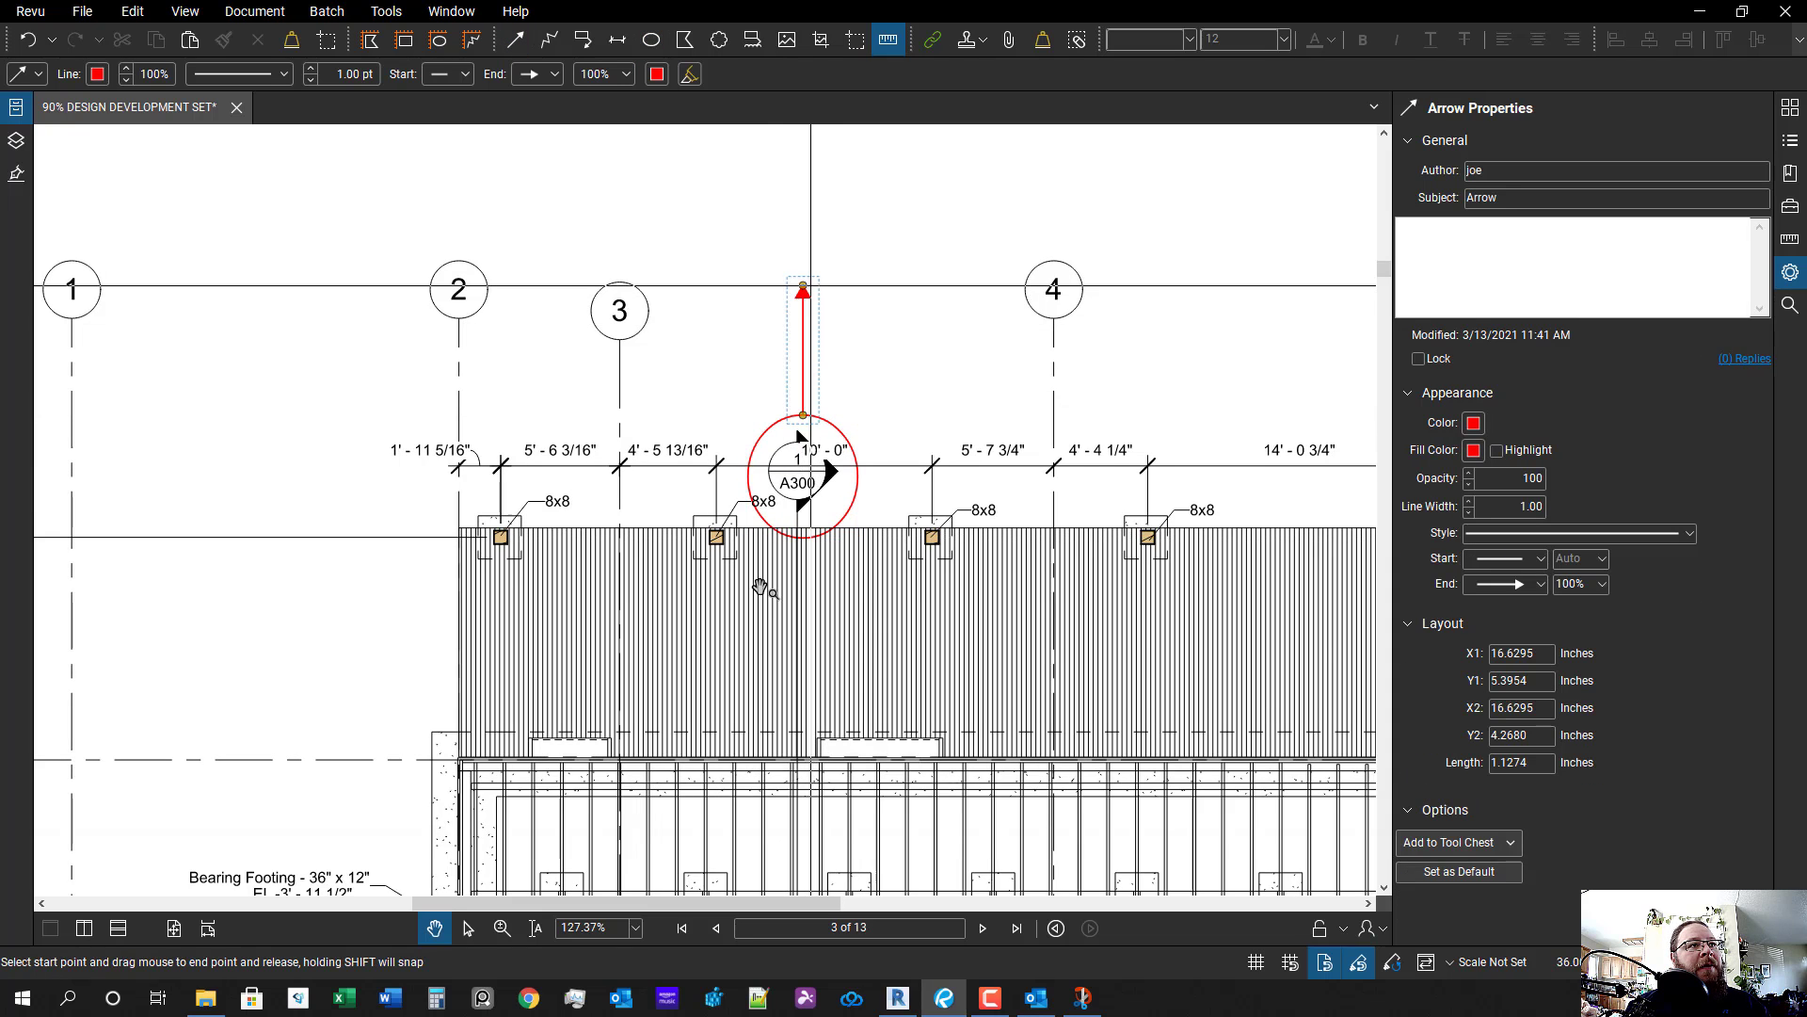
{"action": "scroll", "coordinate": [763, 590], "scroll_direction": "down", "scroll_amount": 3}
{"action": "left_click_drag", "start_coordinate": [621, 876], "coordinate": [861, 583]}
{"action": "scroll", "coordinate": [531, 602], "scroll_direction": "up", "scroll_amount": 2}
{"action": "key", "text": "a"}
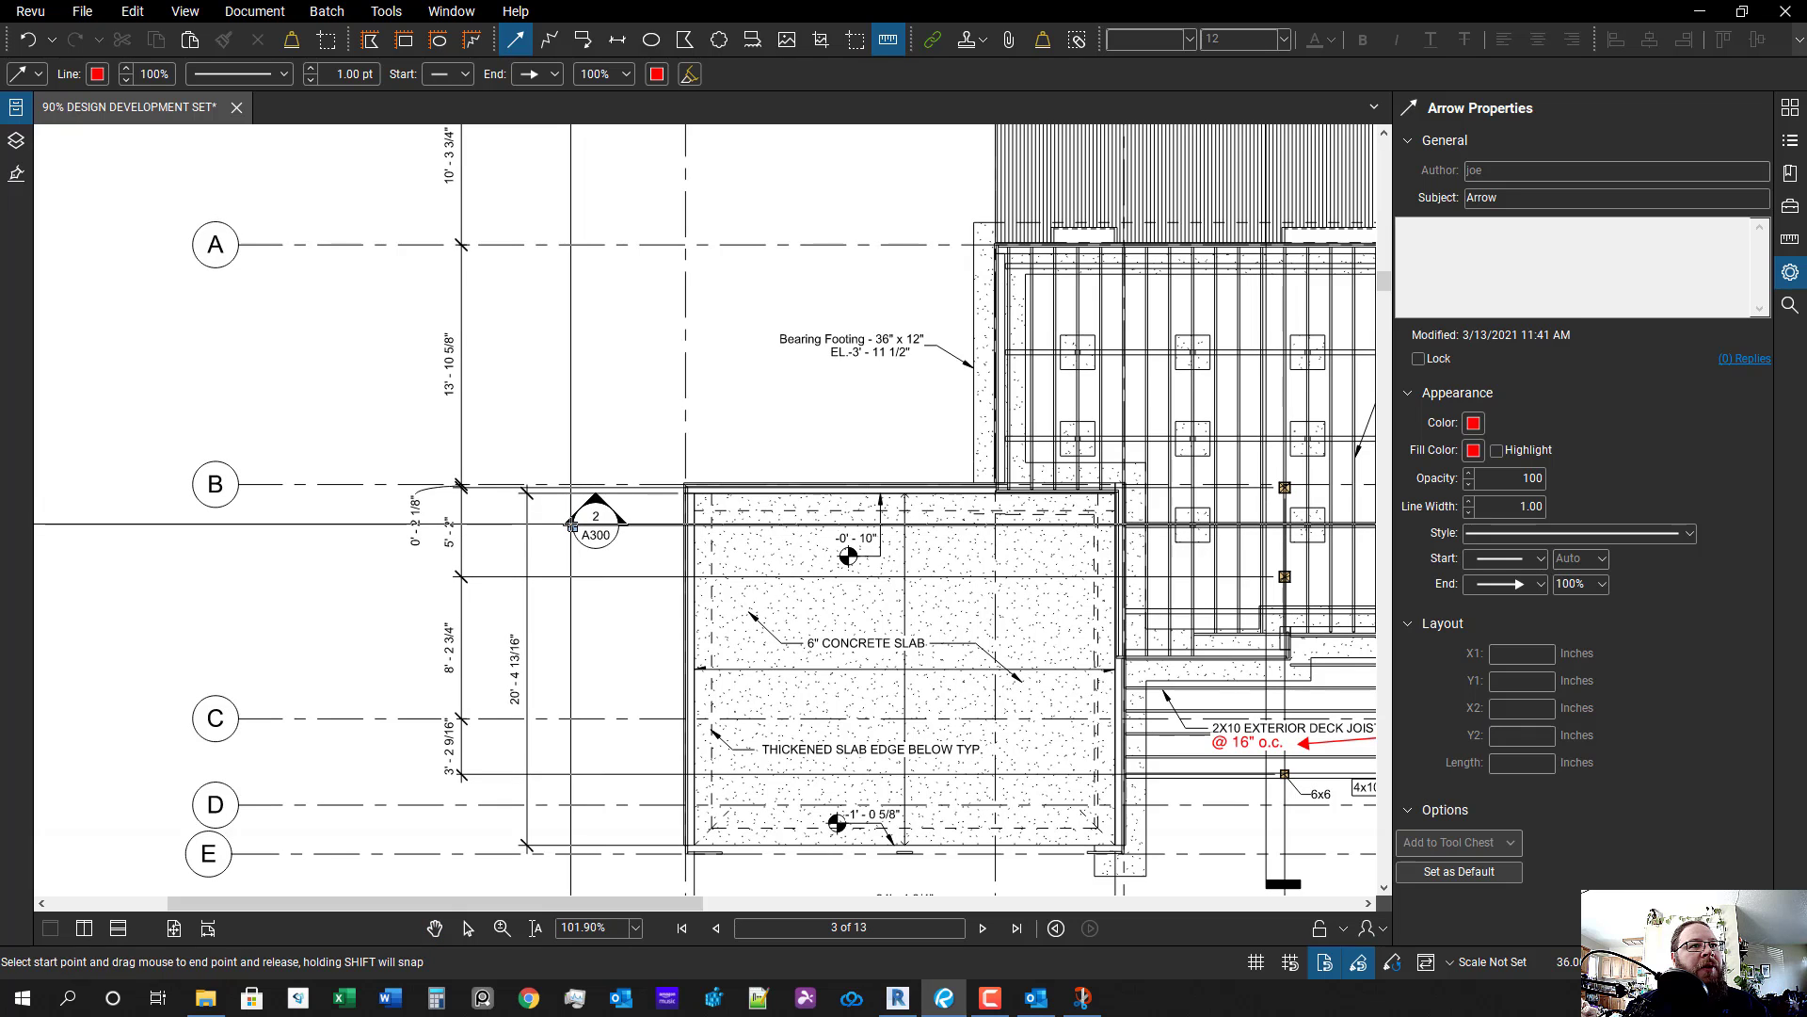
{"action": "scroll", "coordinate": [571, 551], "scroll_direction": "down", "scroll_amount": 2}
{"action": "left_click_drag", "start_coordinate": [659, 621], "coordinate": [280, 557]}
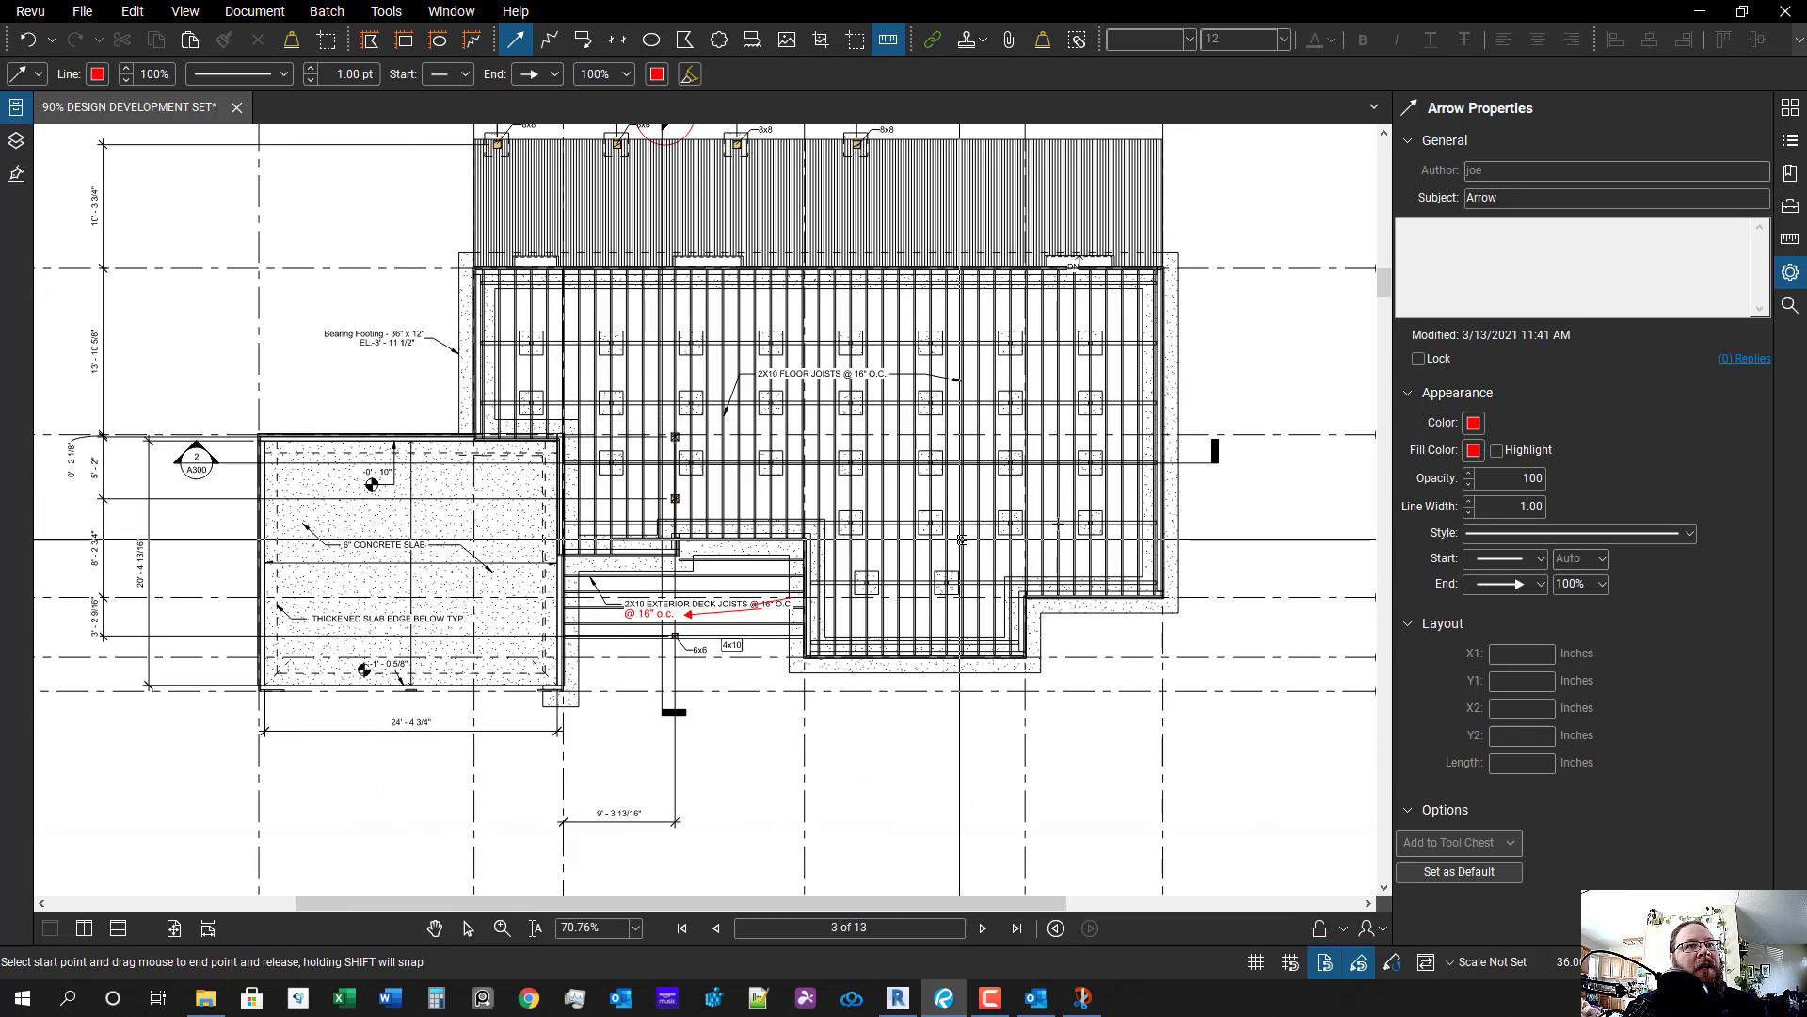
{"action": "left_click_drag", "start_coordinate": [1058, 533], "coordinate": [1115, 682]}
{"action": "scroll", "coordinate": [1116, 682], "scroll_direction": "down", "scroll_amount": 1}
{"action": "scroll", "coordinate": [776, 630], "scroll_direction": "up", "scroll_amount": 3}
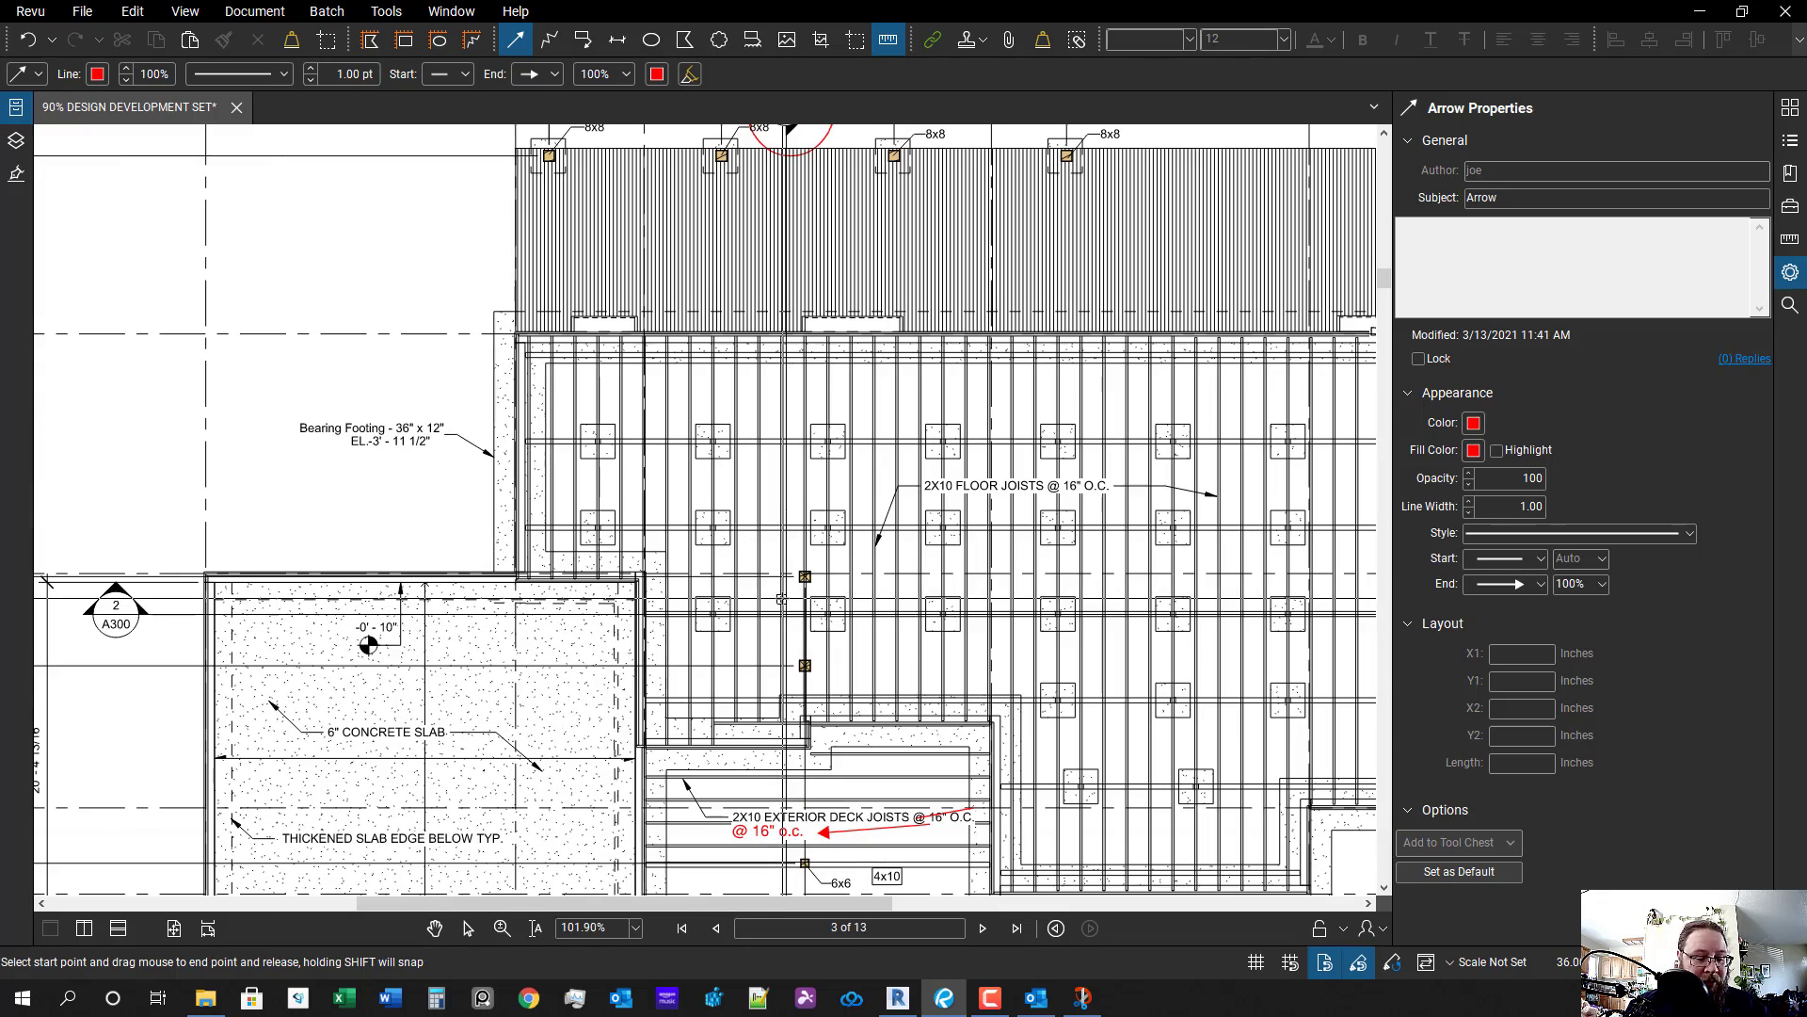
{"action": "key", "text": "Escape"}
- On the floor plan page, select the split break lines callout together with both red break symbols and copy them
{"action": "key", "text": "ctrl+Left"}
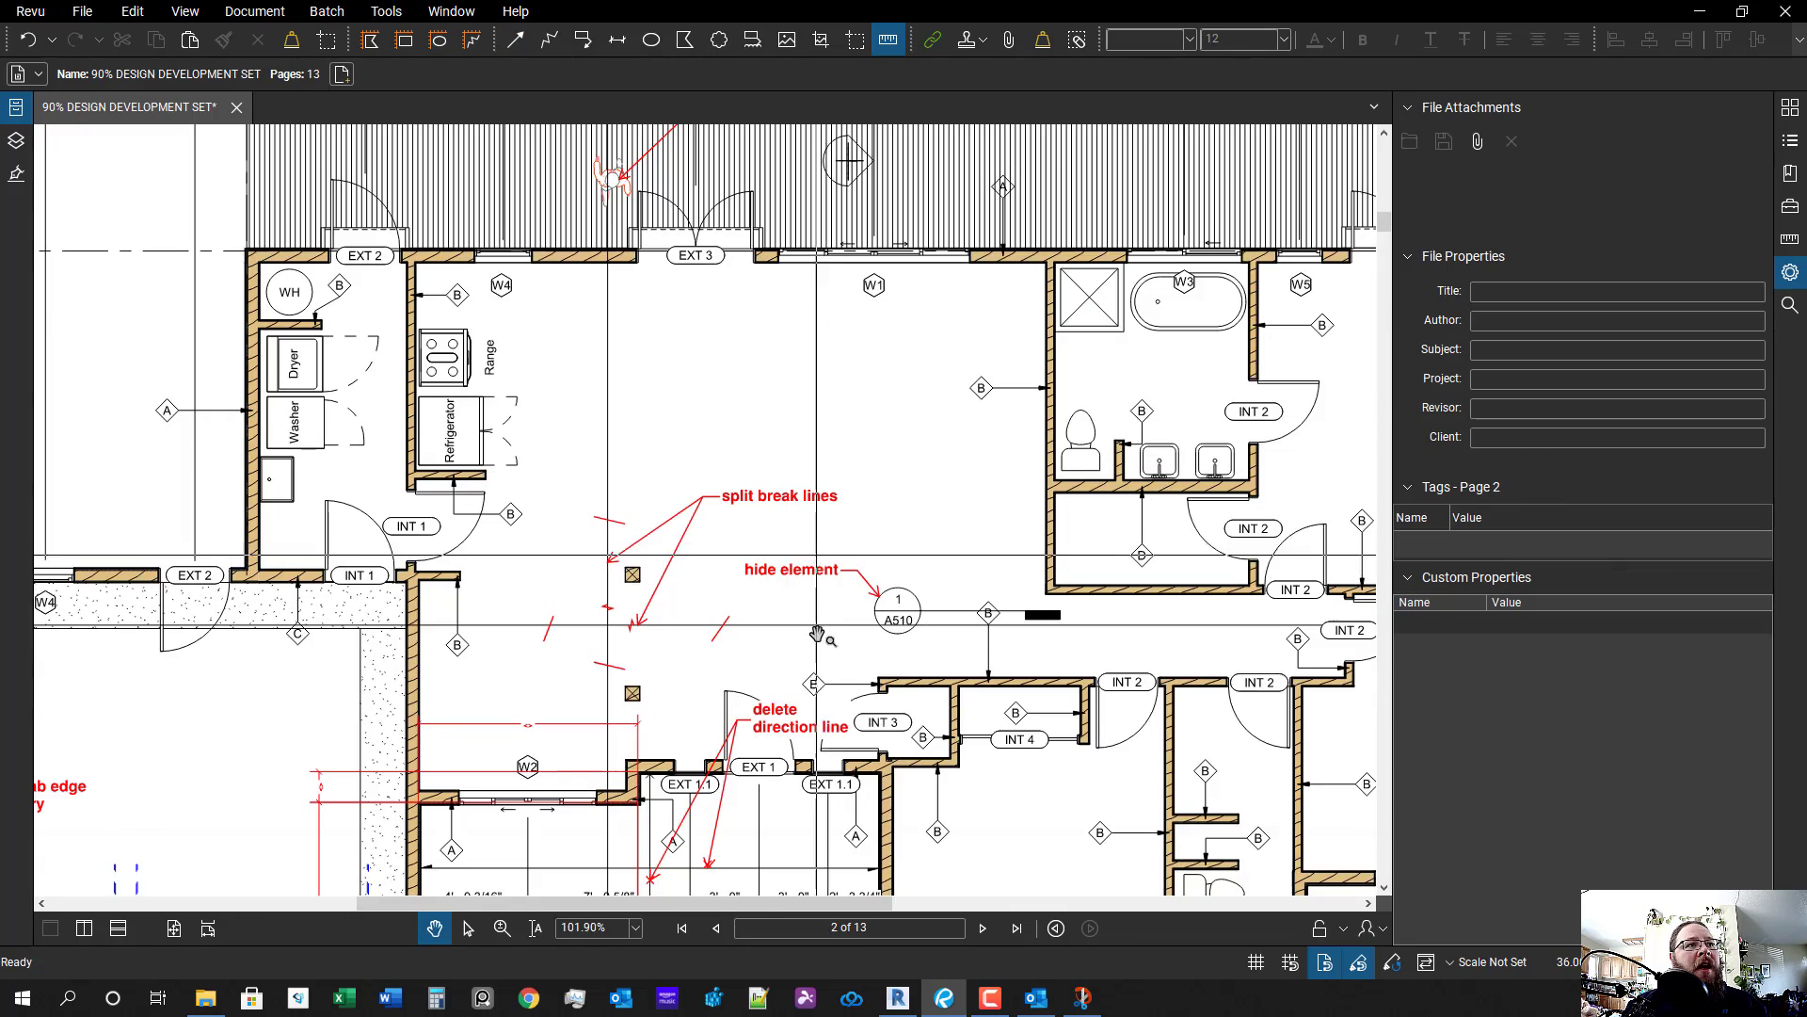
{"action": "scroll", "coordinate": [635, 607], "scroll_direction": "up", "scroll_amount": 1}
{"action": "scroll", "coordinate": [633, 605], "scroll_direction": "up", "scroll_amount": 5}
{"action": "left_click", "coordinate": [639, 563]}
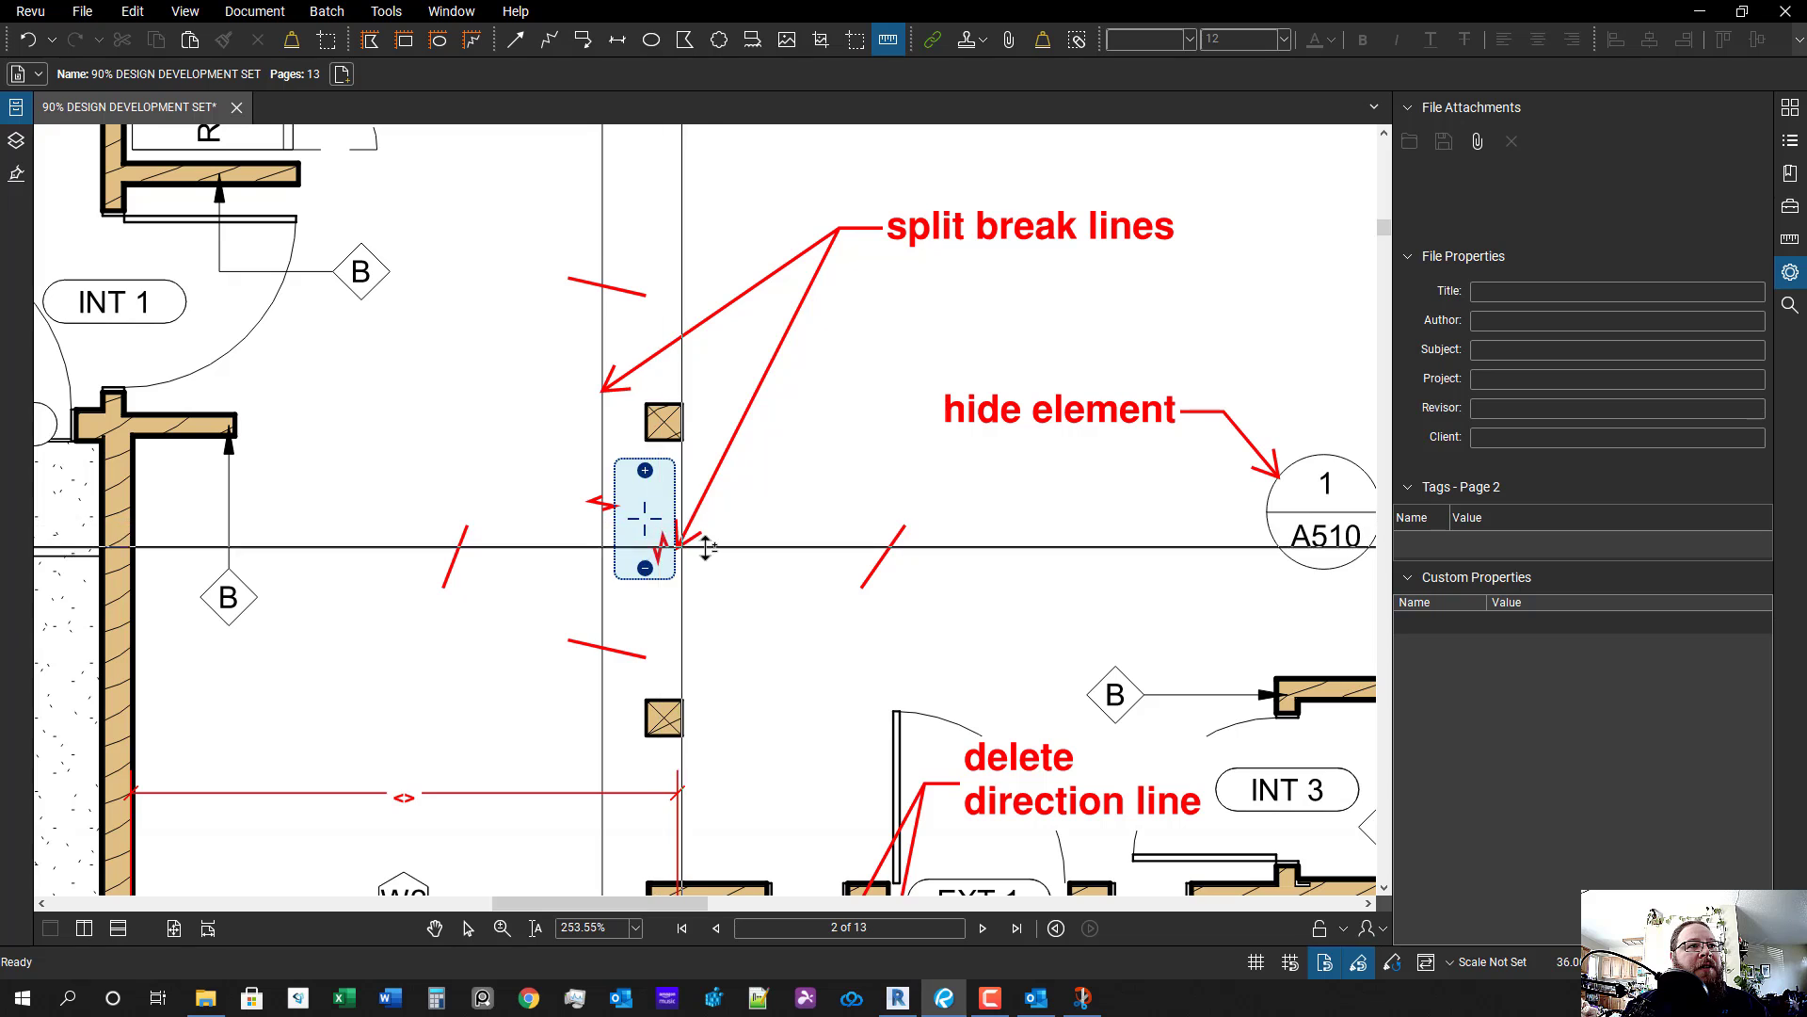
{"action": "mouse_move", "coordinate": [646, 517]}
{"action": "left_mouse_down"}
{"action": "mouse_move", "coordinate": [710, 573]}
{"action": "mouse_move", "coordinate": [692, 530]}
{"action": "left_mouse_up"}
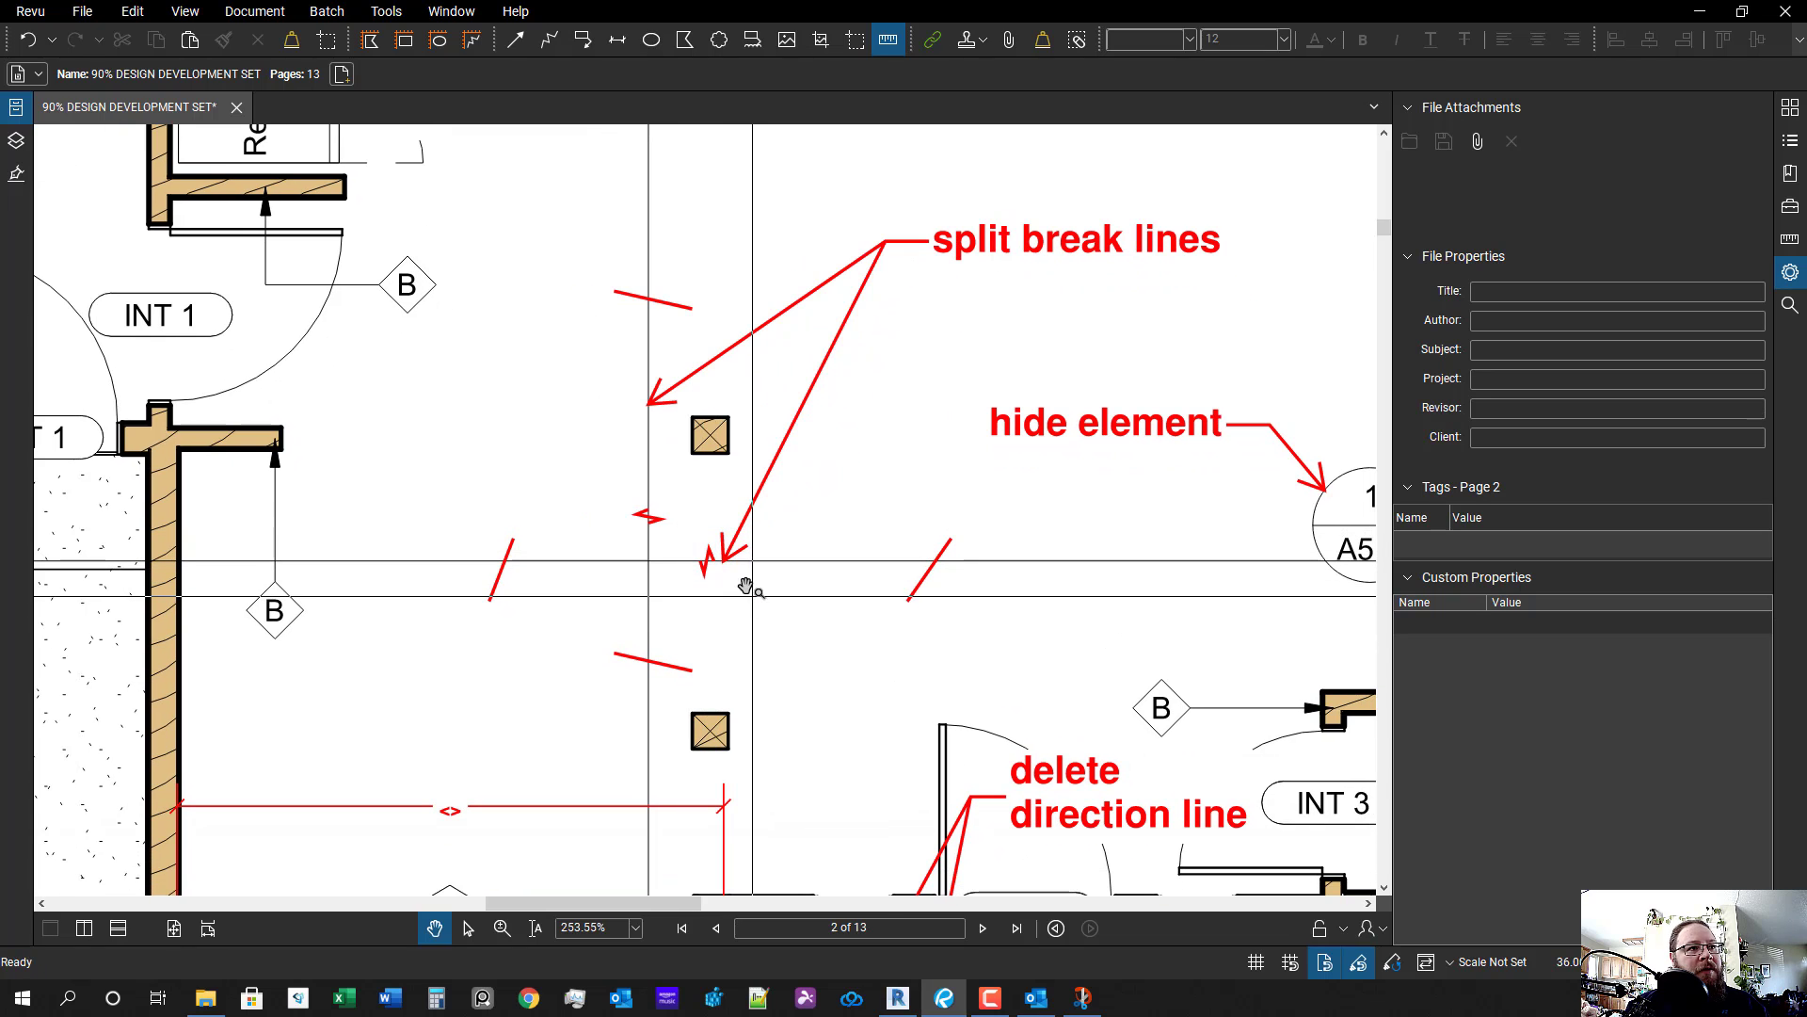
{"action": "left_click", "coordinate": [708, 581]}
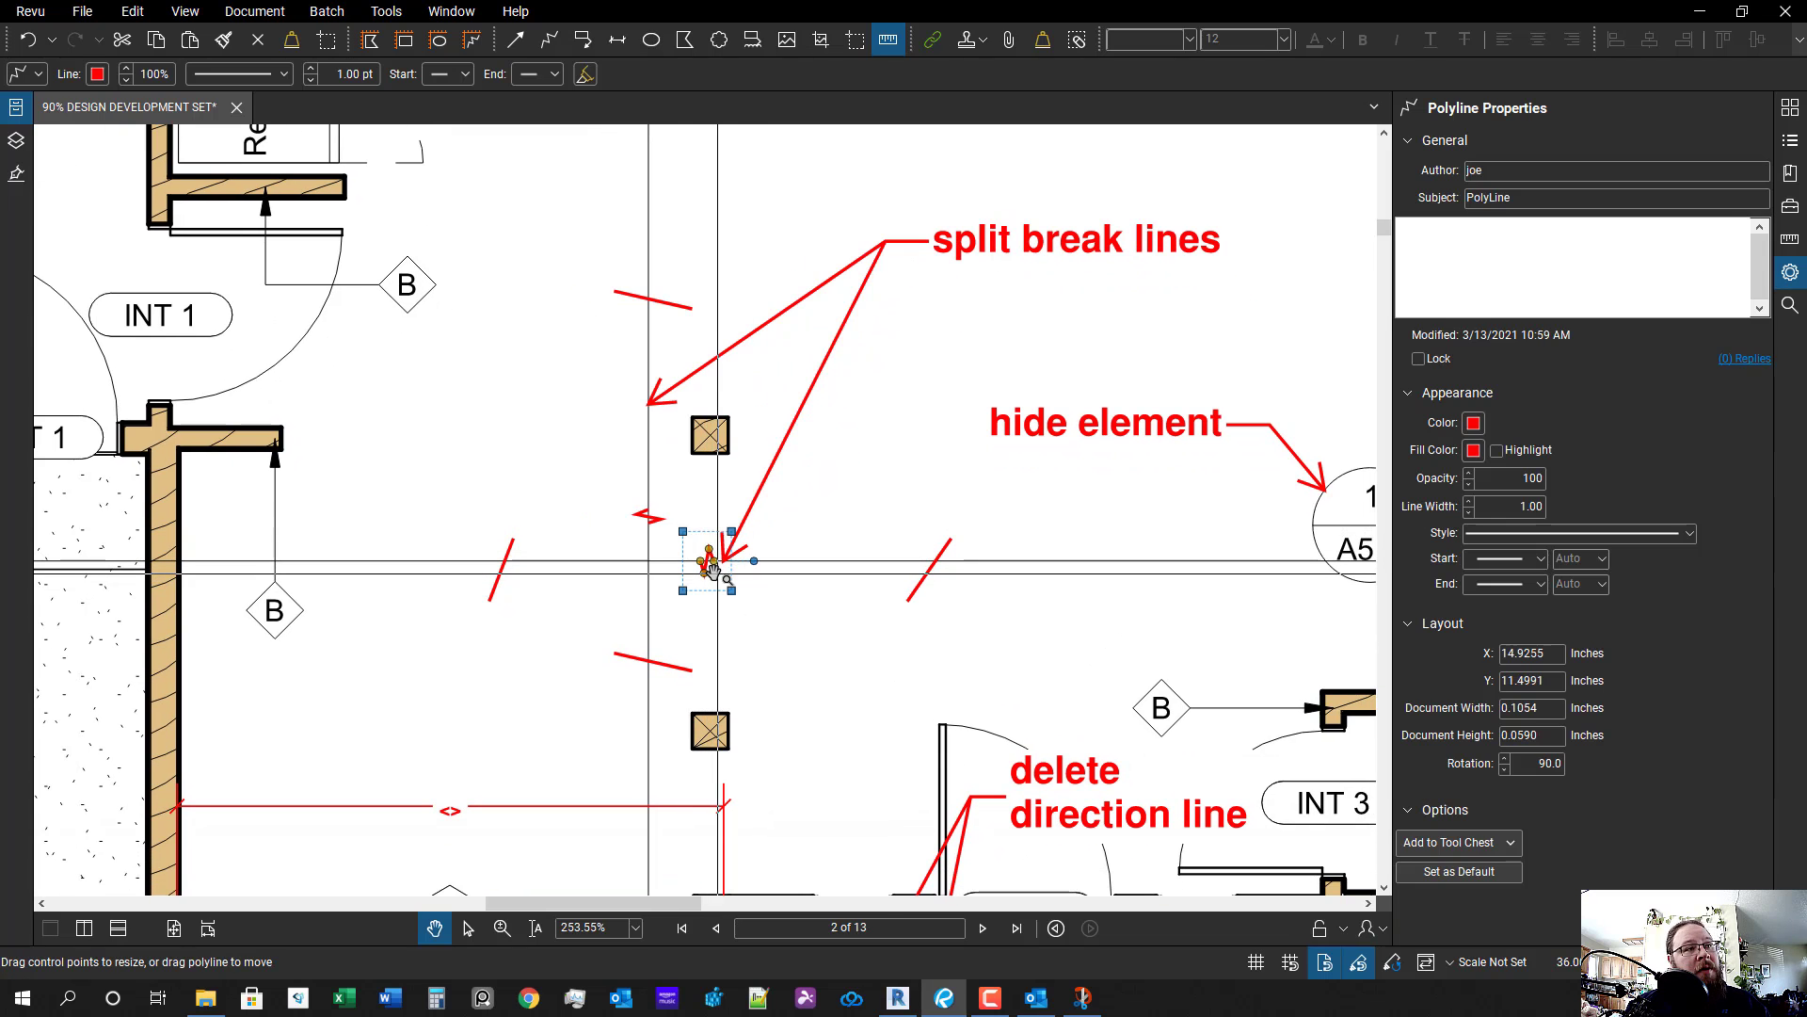
{"action": "left_click", "coordinate": [779, 252]}
{"action": "key", "text": "shift+o"}
{"action": "left_click_drag", "start_coordinate": [600, 486], "coordinate": [740, 613]}
{"action": "left_click", "coordinate": [797, 428], "text": "shift"}
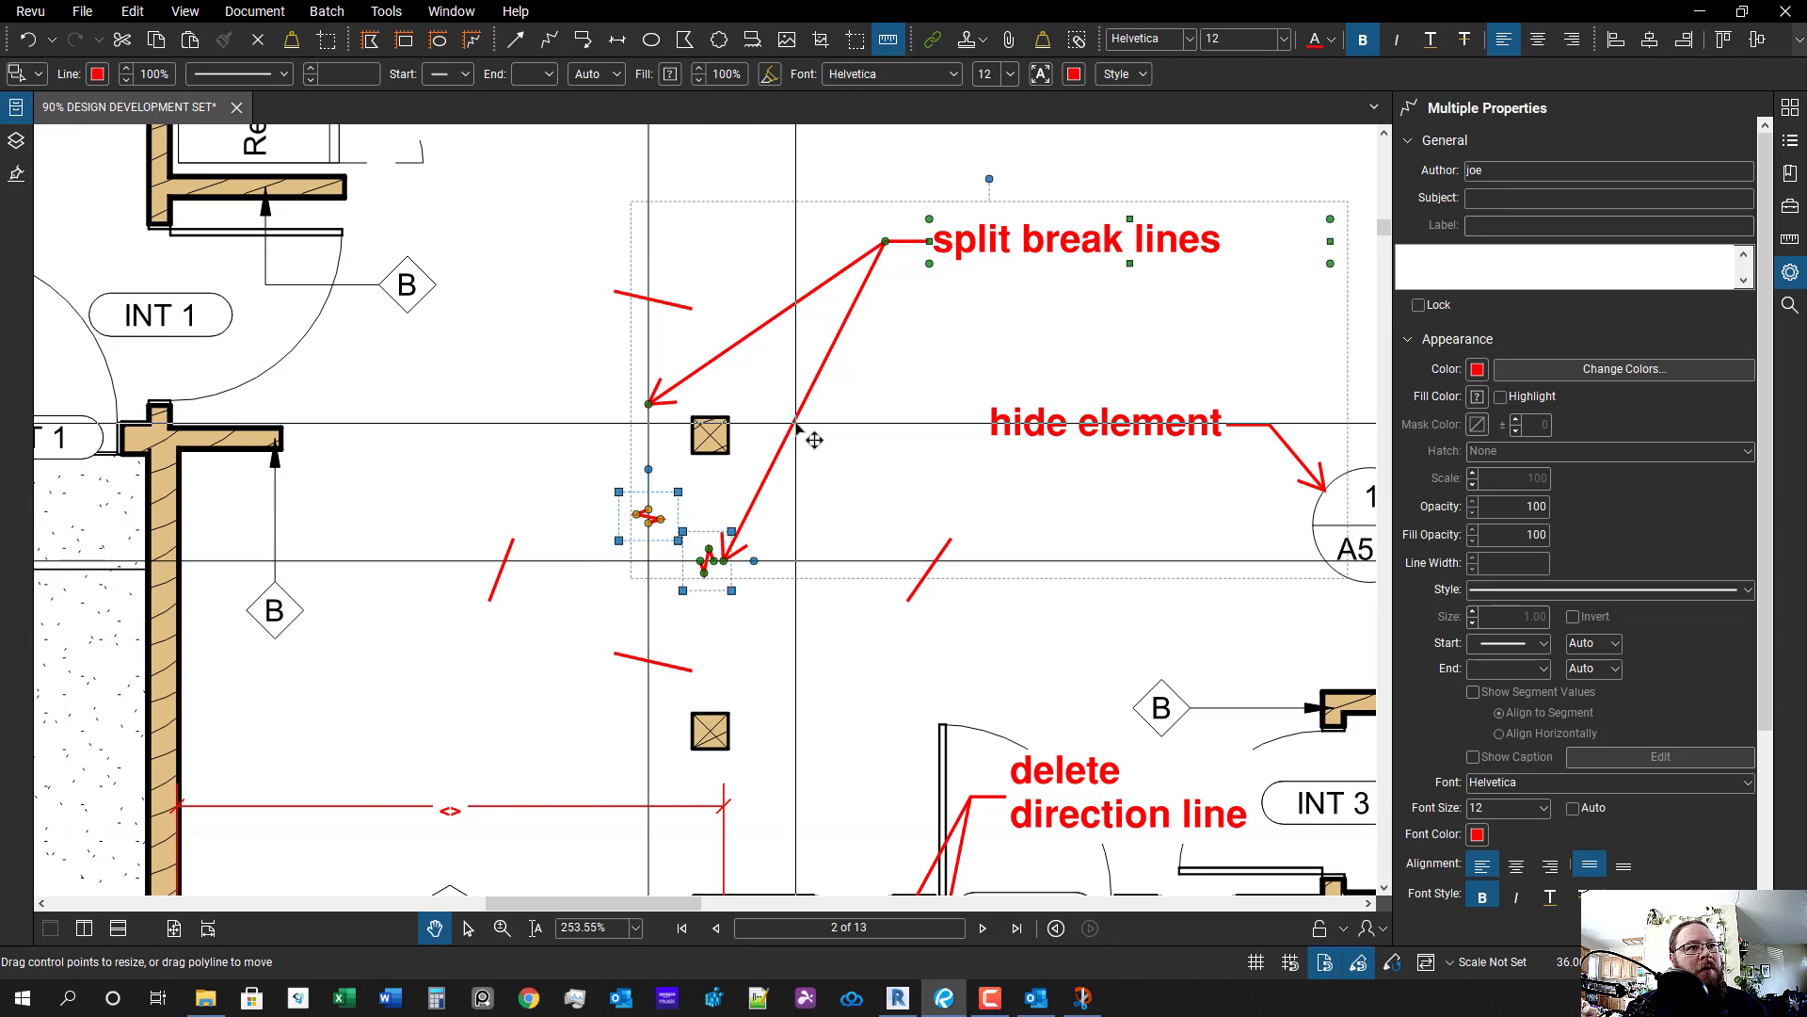
{"action": "left_click", "coordinate": [524, 277]}
- Paste the split break lines callout and break symbols on the framing plan and place them beside the two interior posts
{"action": "key", "text": "ctrl+Right"}
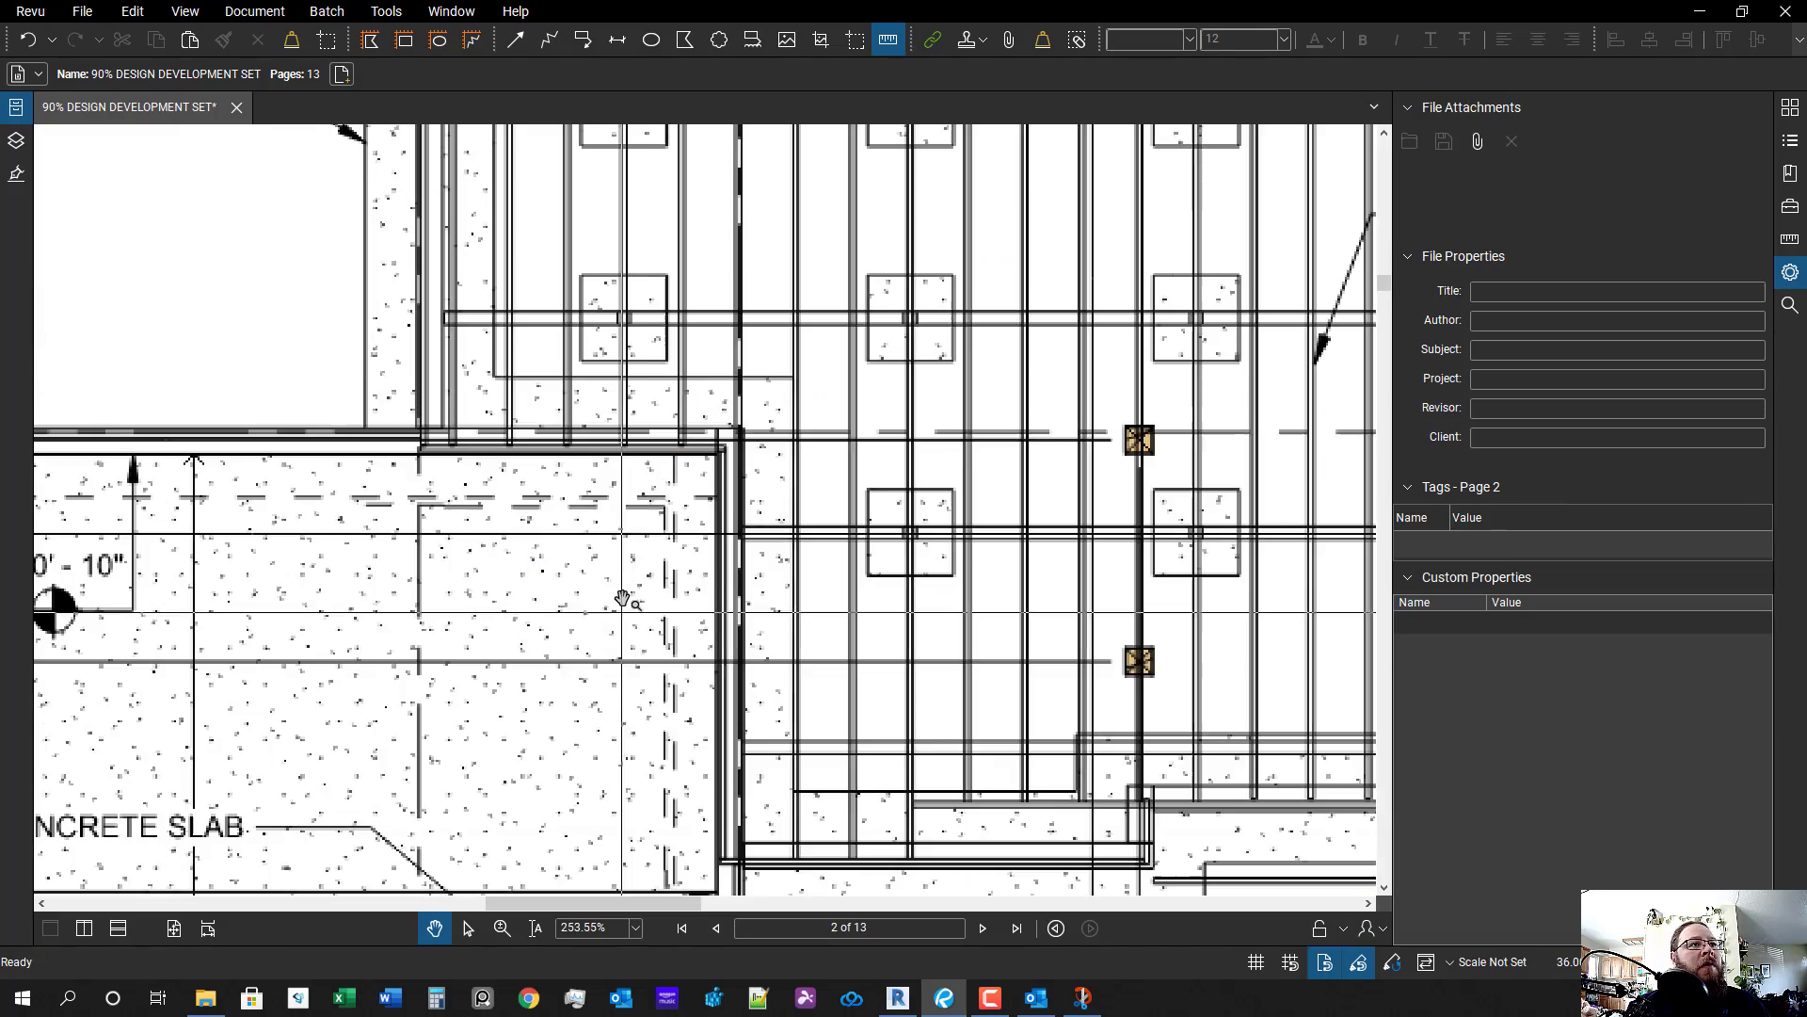
{"action": "key", "text": "ctrl+v"}
{"action": "scroll", "coordinate": [932, 442], "scroll_direction": "down", "scroll_amount": 4}
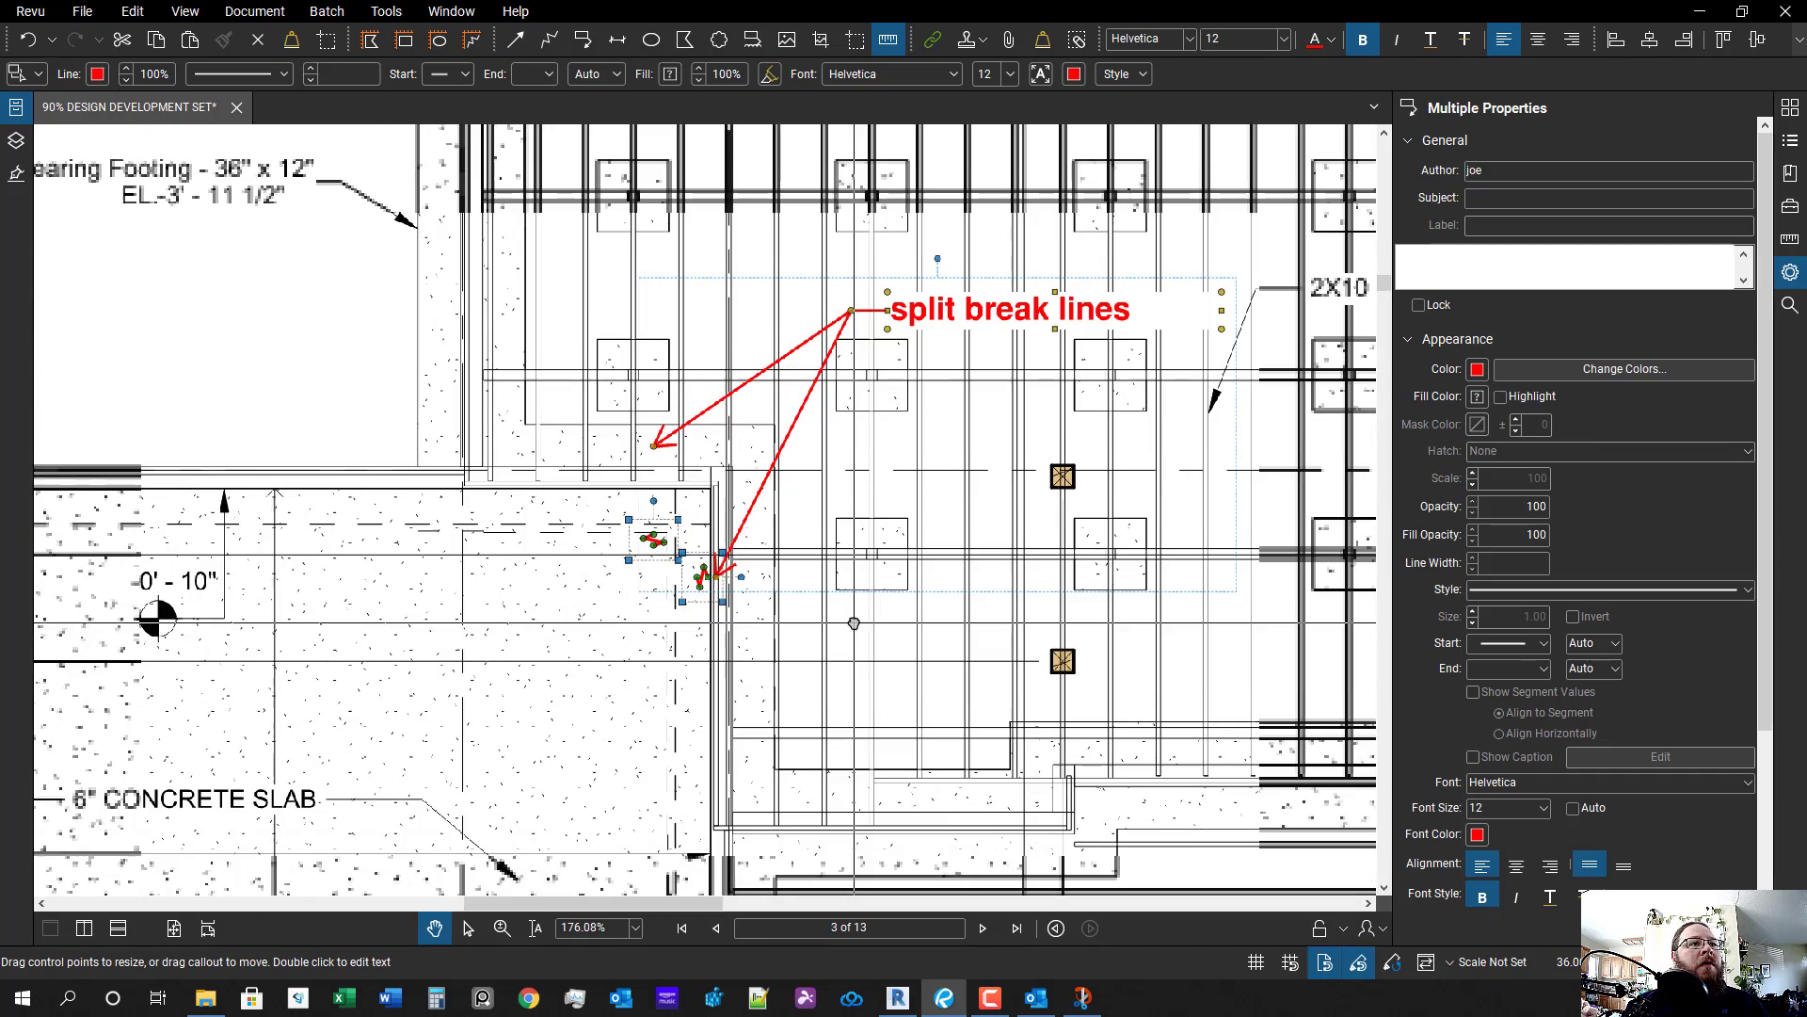
{"action": "scroll", "coordinate": [852, 649], "scroll_direction": "down", "scroll_amount": 2}
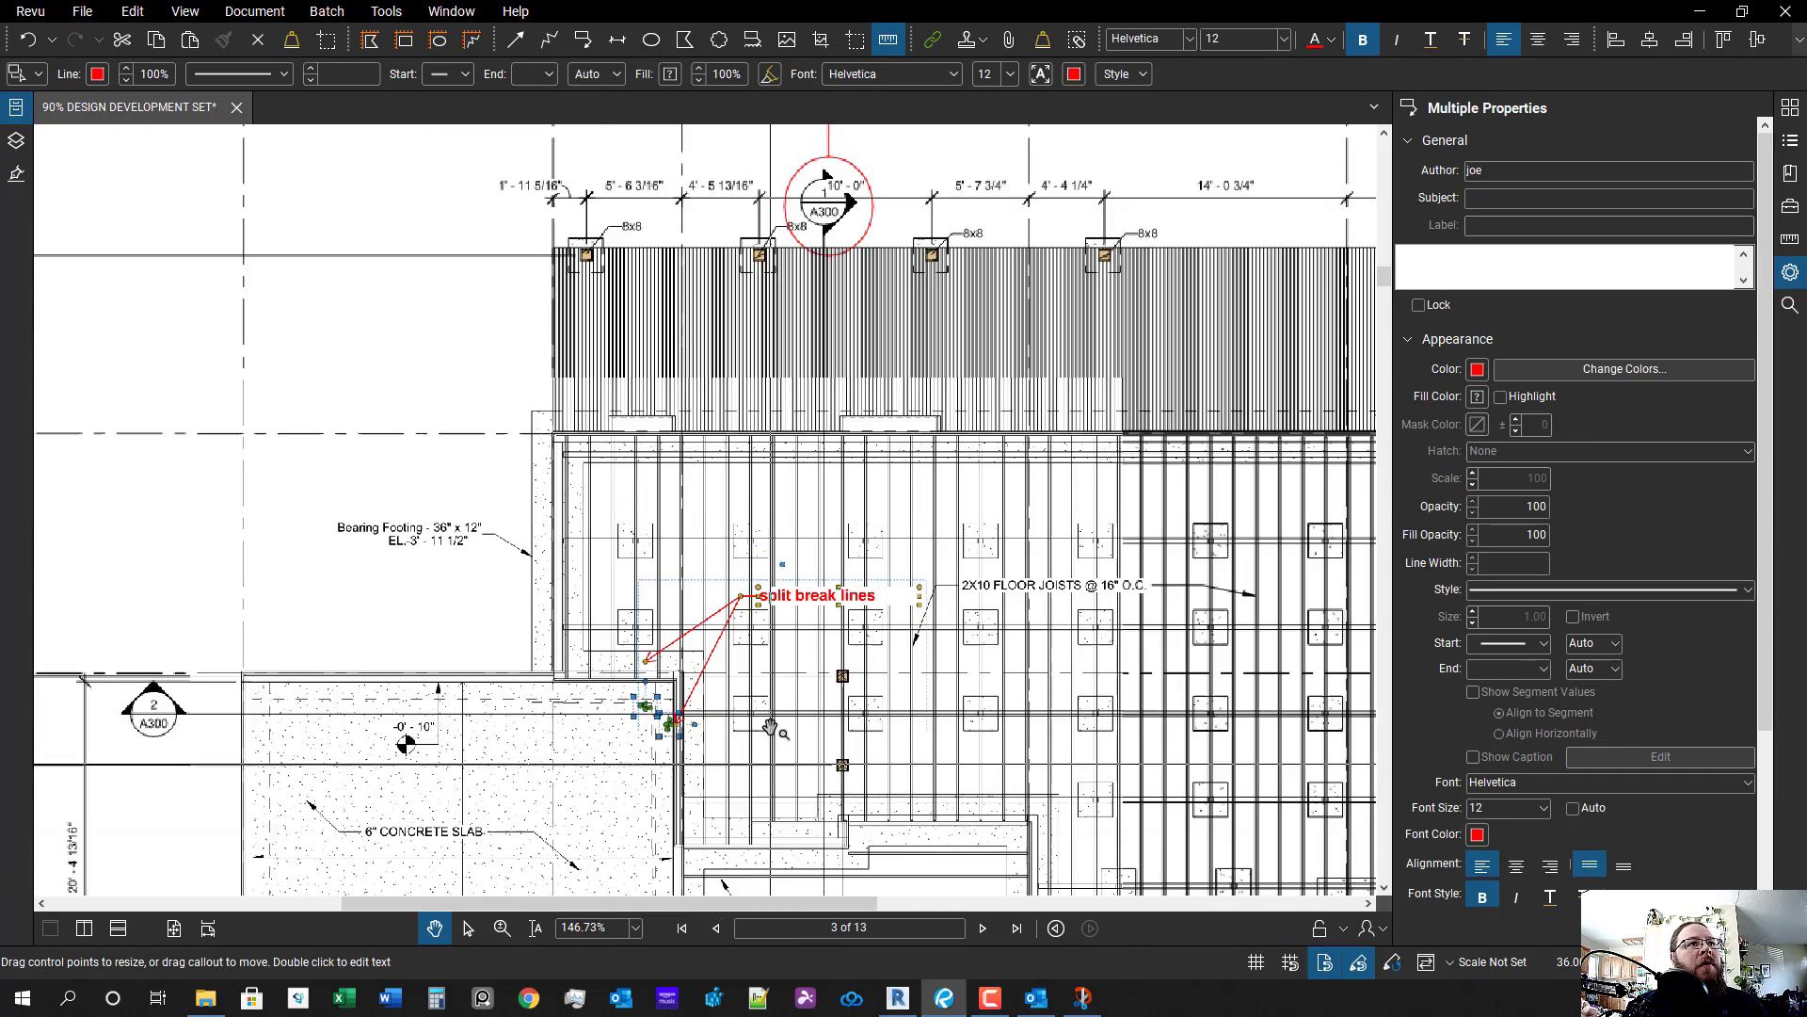
{"action": "scroll", "coordinate": [565, 649], "scroll_direction": "up", "scroll_amount": 4}
{"action": "scroll", "coordinate": [564, 649], "scroll_direction": "up", "scroll_amount": 4}
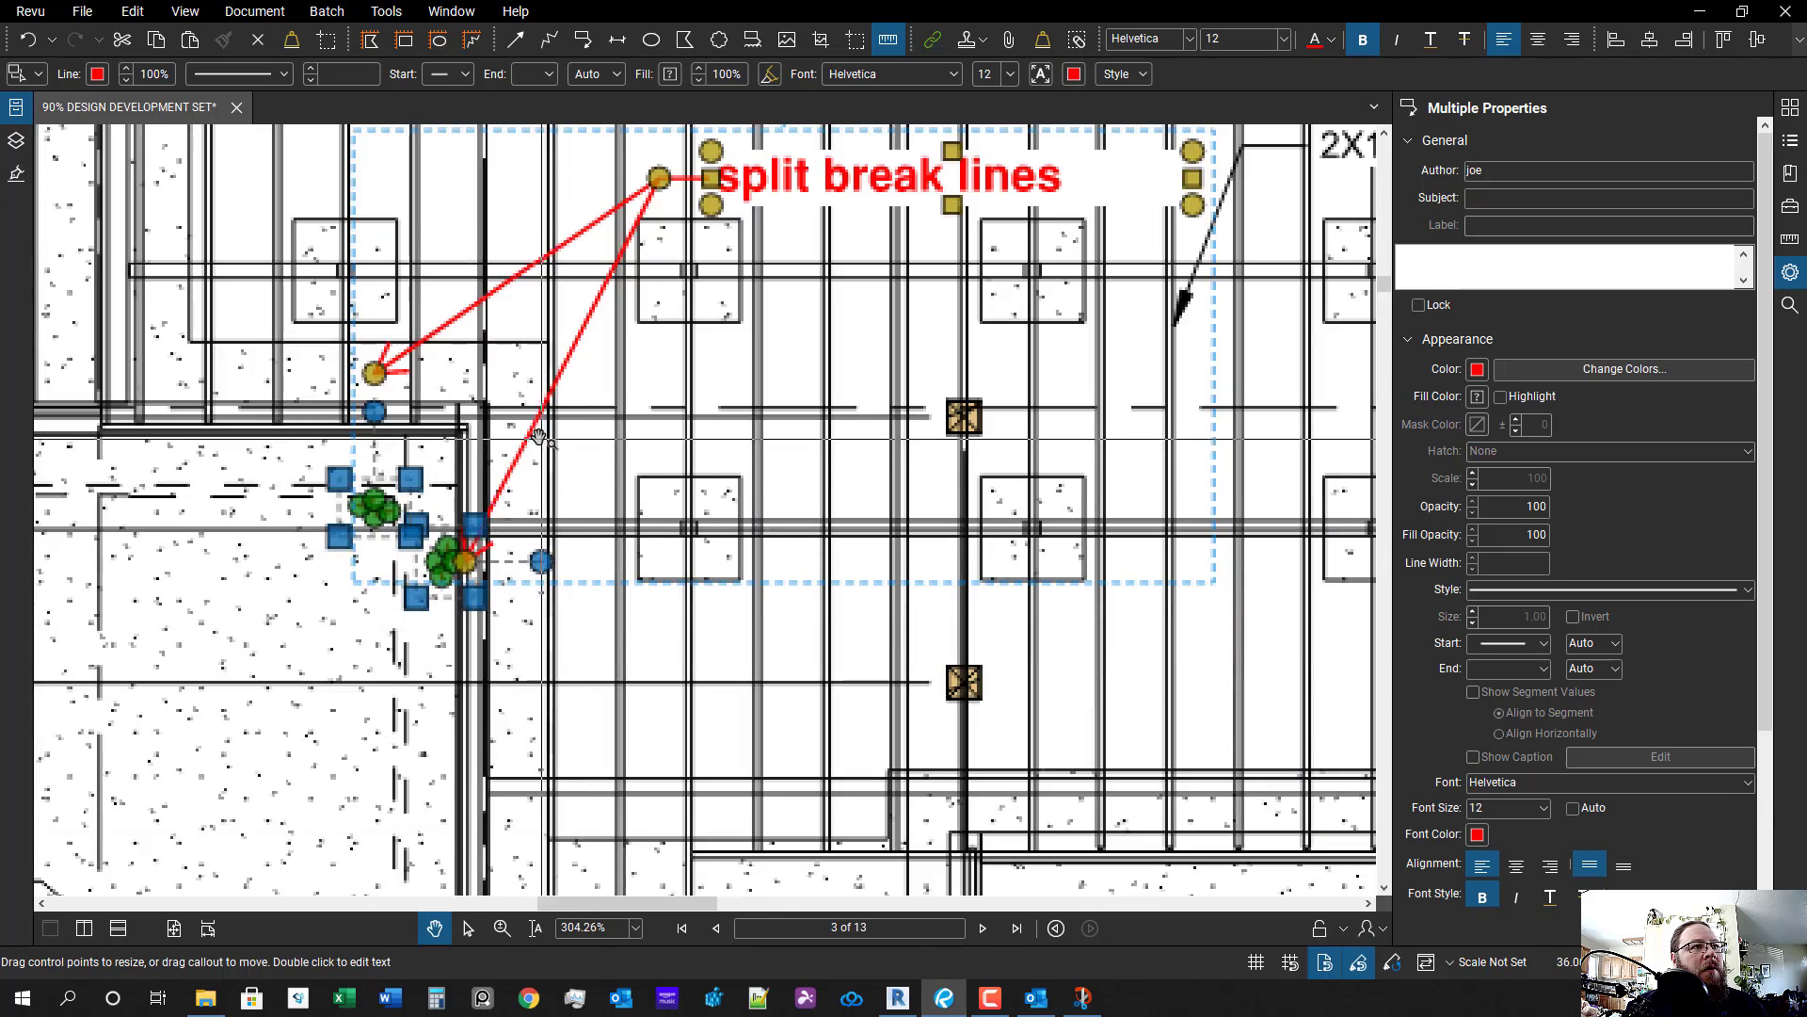
{"action": "scroll", "coordinate": [545, 444], "scroll_direction": "up", "scroll_amount": 1}
{"action": "left_click_drag", "start_coordinate": [545, 443], "coordinate": [1090, 622]}
{"action": "scroll", "coordinate": [941, 692], "scroll_direction": "down", "scroll_amount": 5}
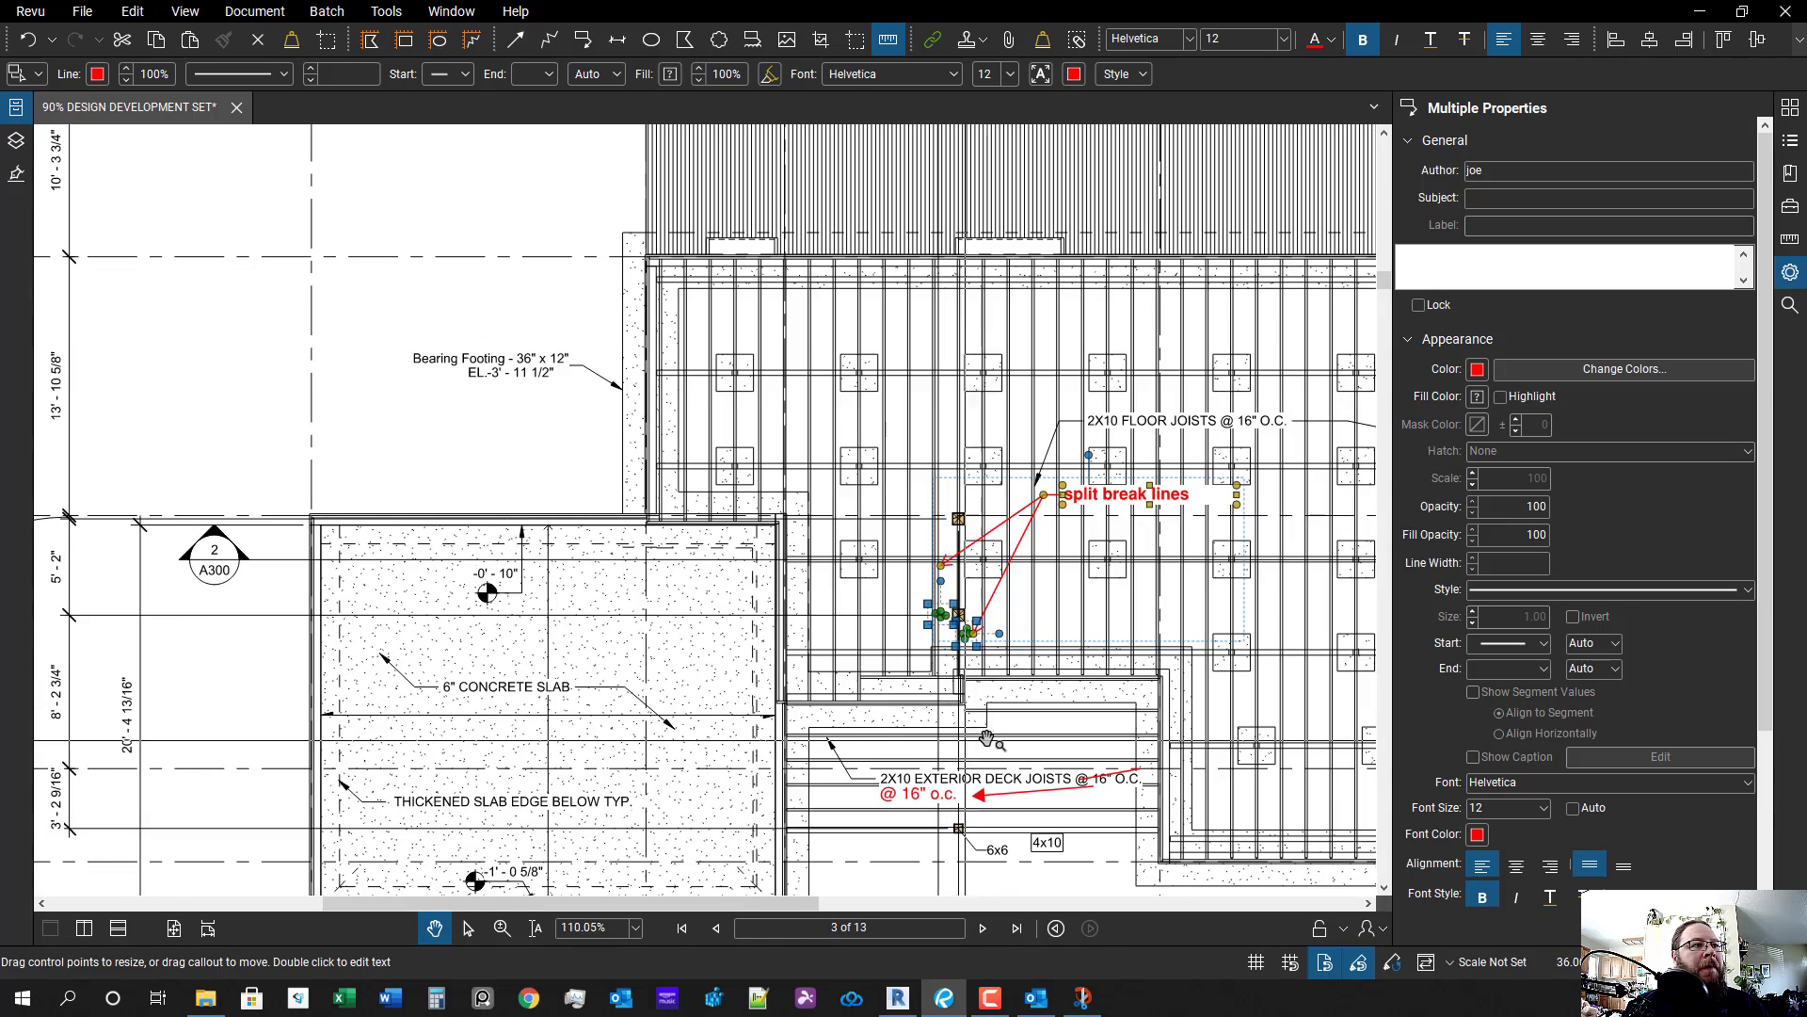
{"action": "scroll", "coordinate": [980, 624], "scroll_direction": "up", "scroll_amount": 5}
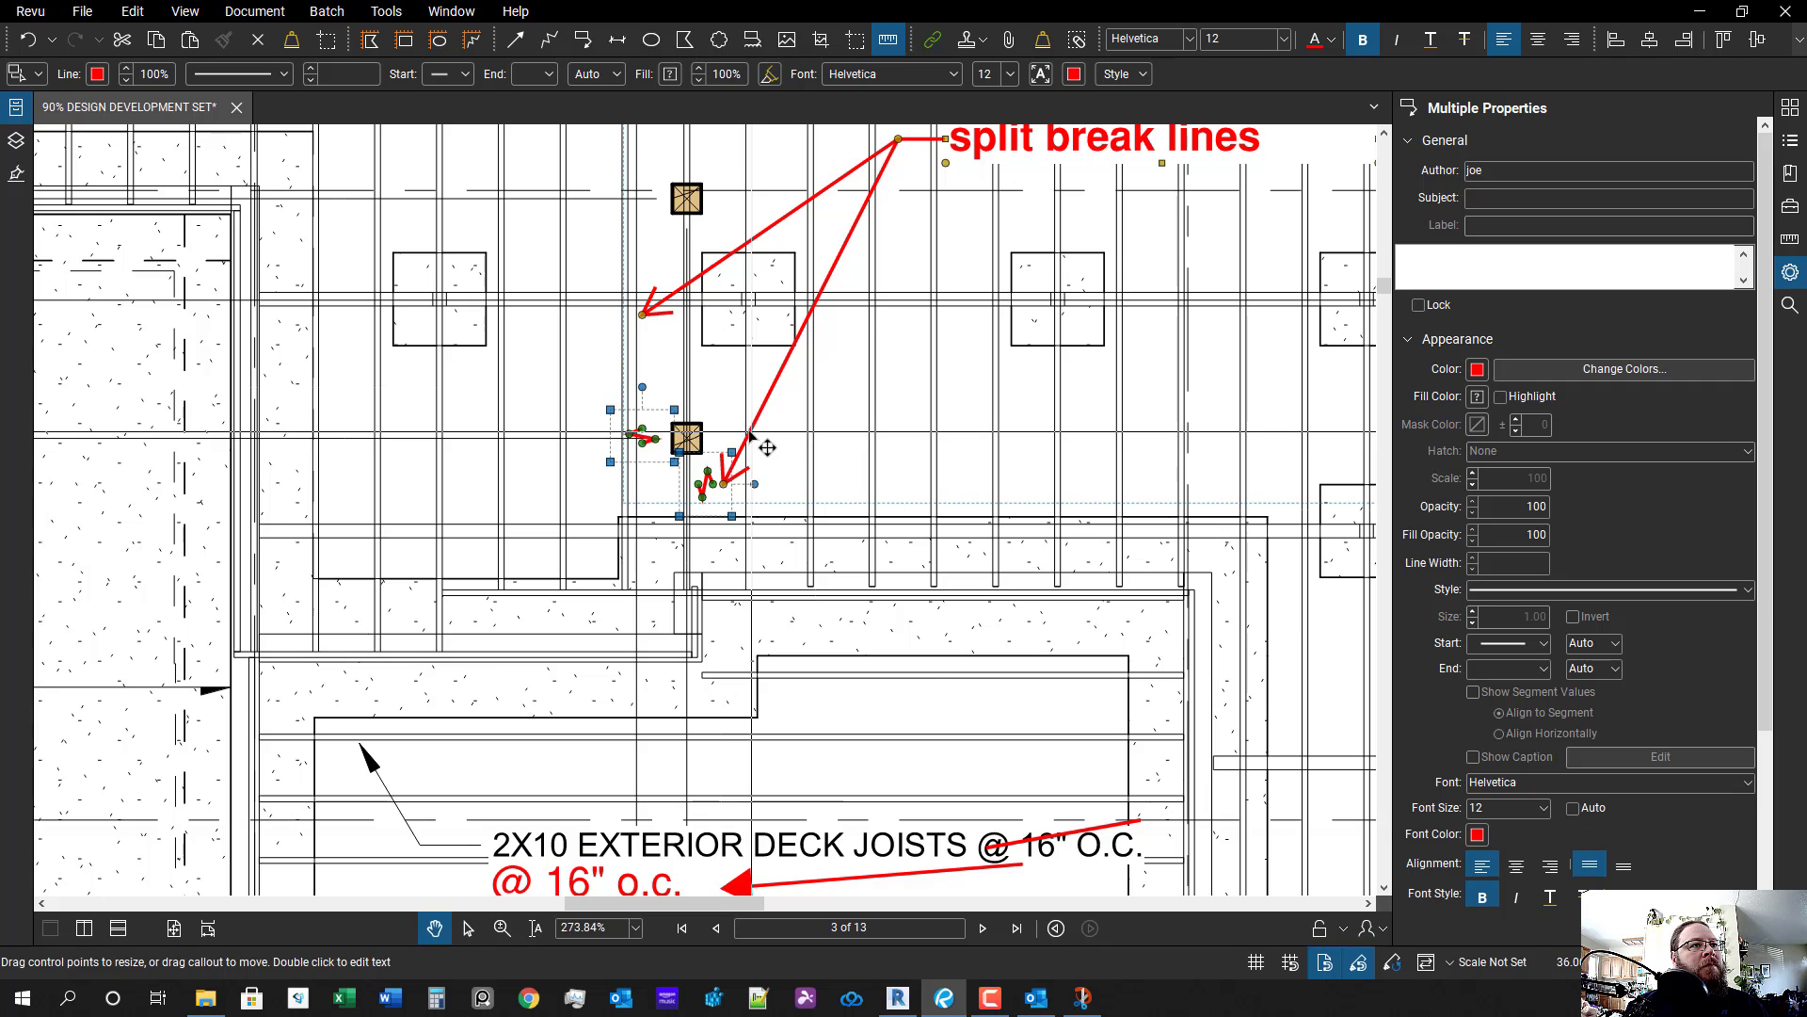
{"action": "mouse_move", "coordinate": [767, 448]}
{"action": "left_mouse_down"}
{"action": "mouse_move", "coordinate": [655, 451]}
{"action": "mouse_move", "coordinate": [756, 464]}
{"action": "left_mouse_up"}
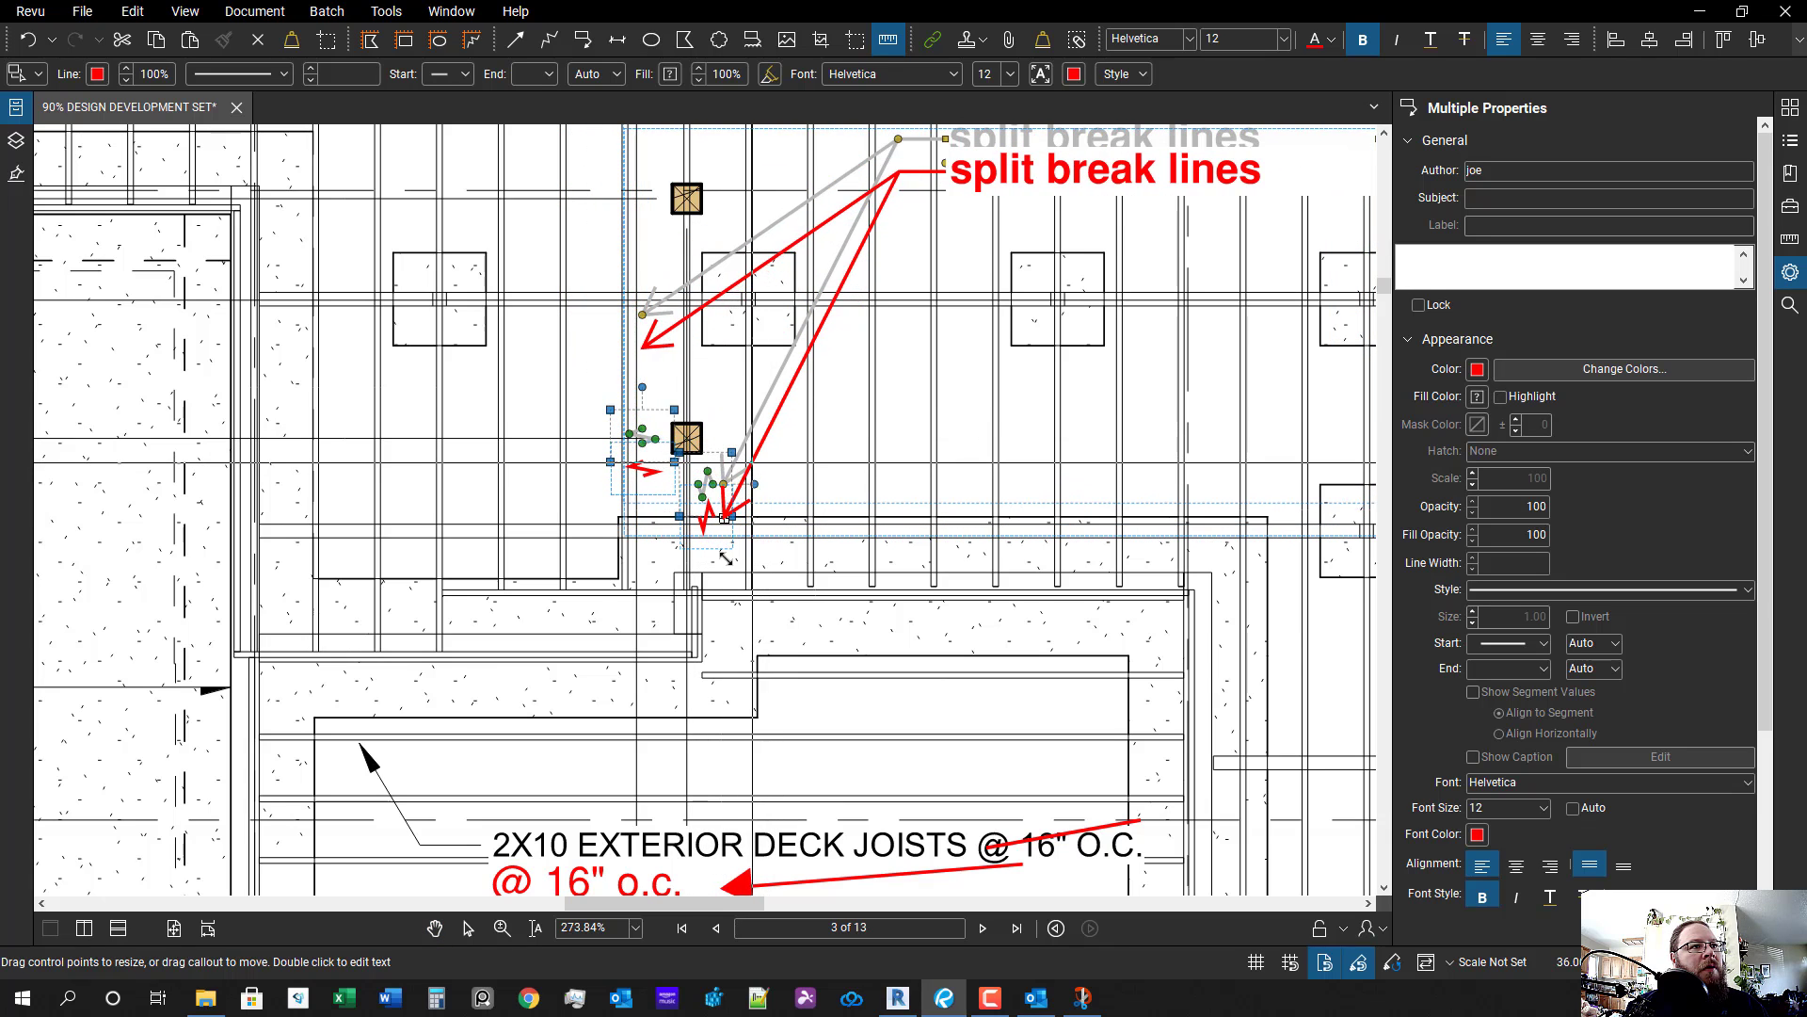
- Move the upright break symbol onto the horizontal line running to the lower interior post
{"action": "scroll", "coordinate": [726, 557], "scroll_direction": "up", "scroll_amount": 1}
{"action": "left_click", "coordinate": [701, 513]}
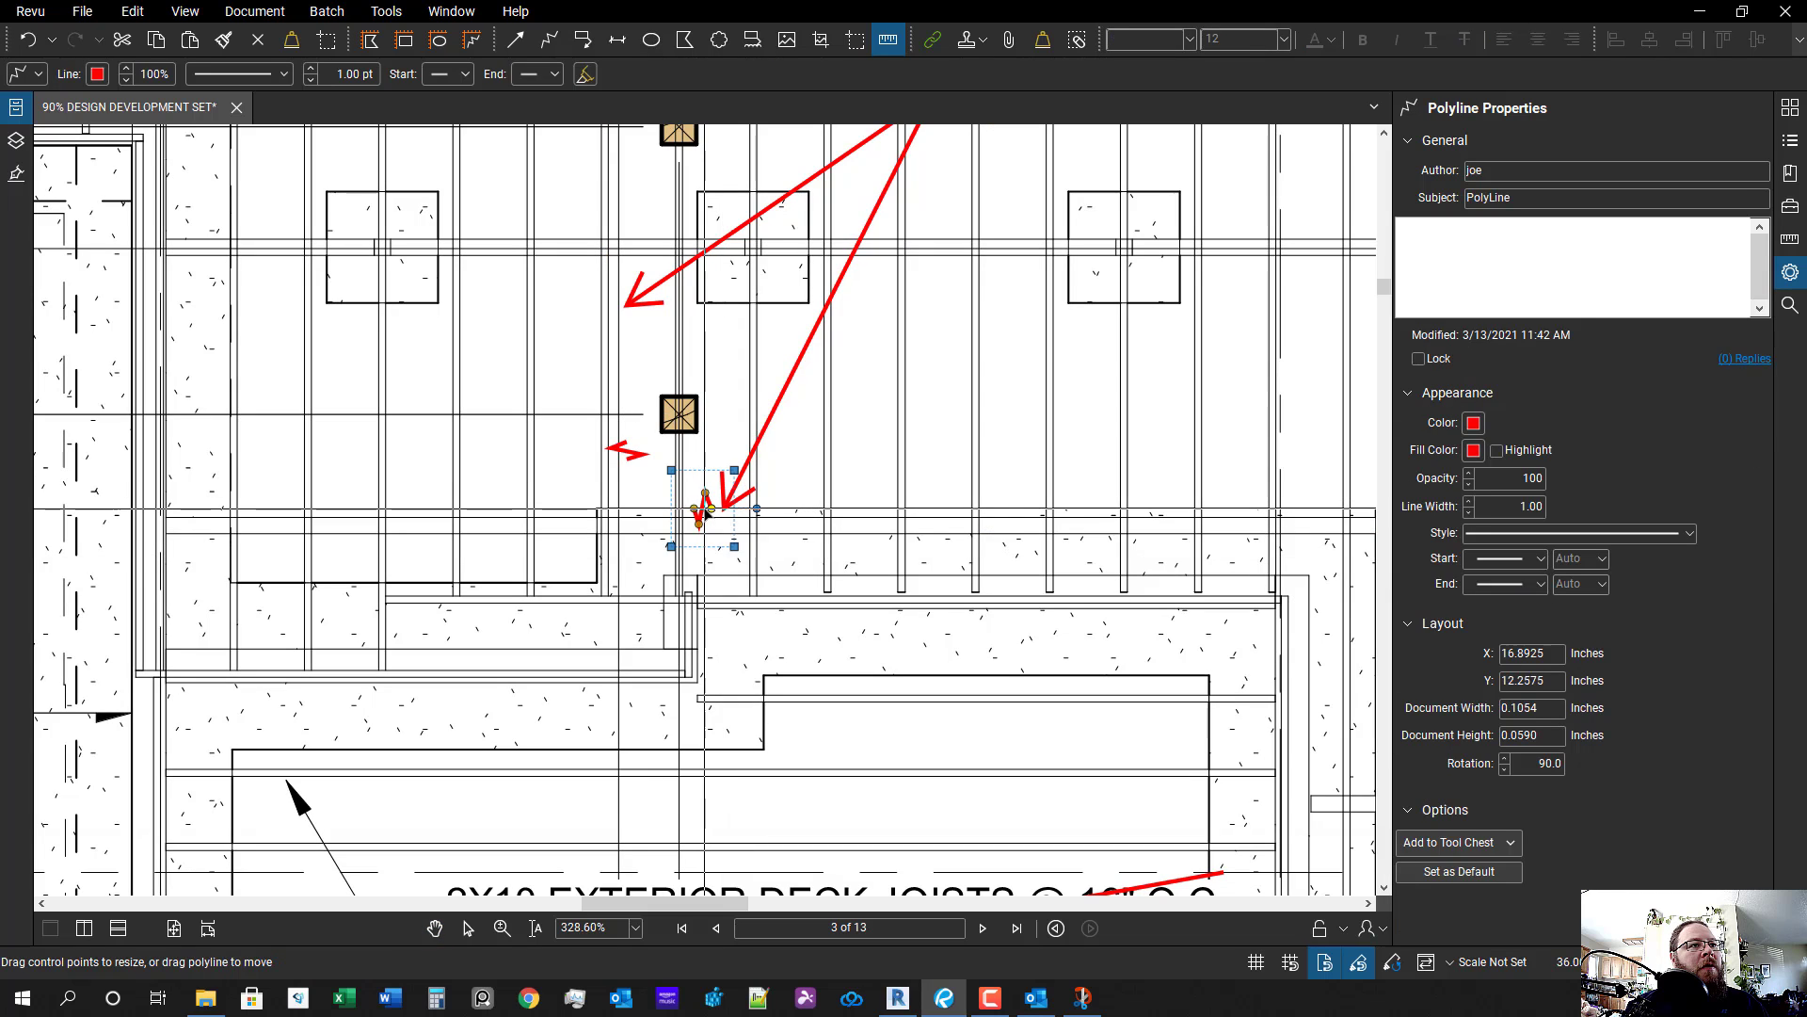
{"action": "scroll", "coordinate": [706, 513], "scroll_direction": "up", "scroll_amount": 3}
{"action": "left_click_drag", "start_coordinate": [706, 513], "coordinate": [487, 364]}
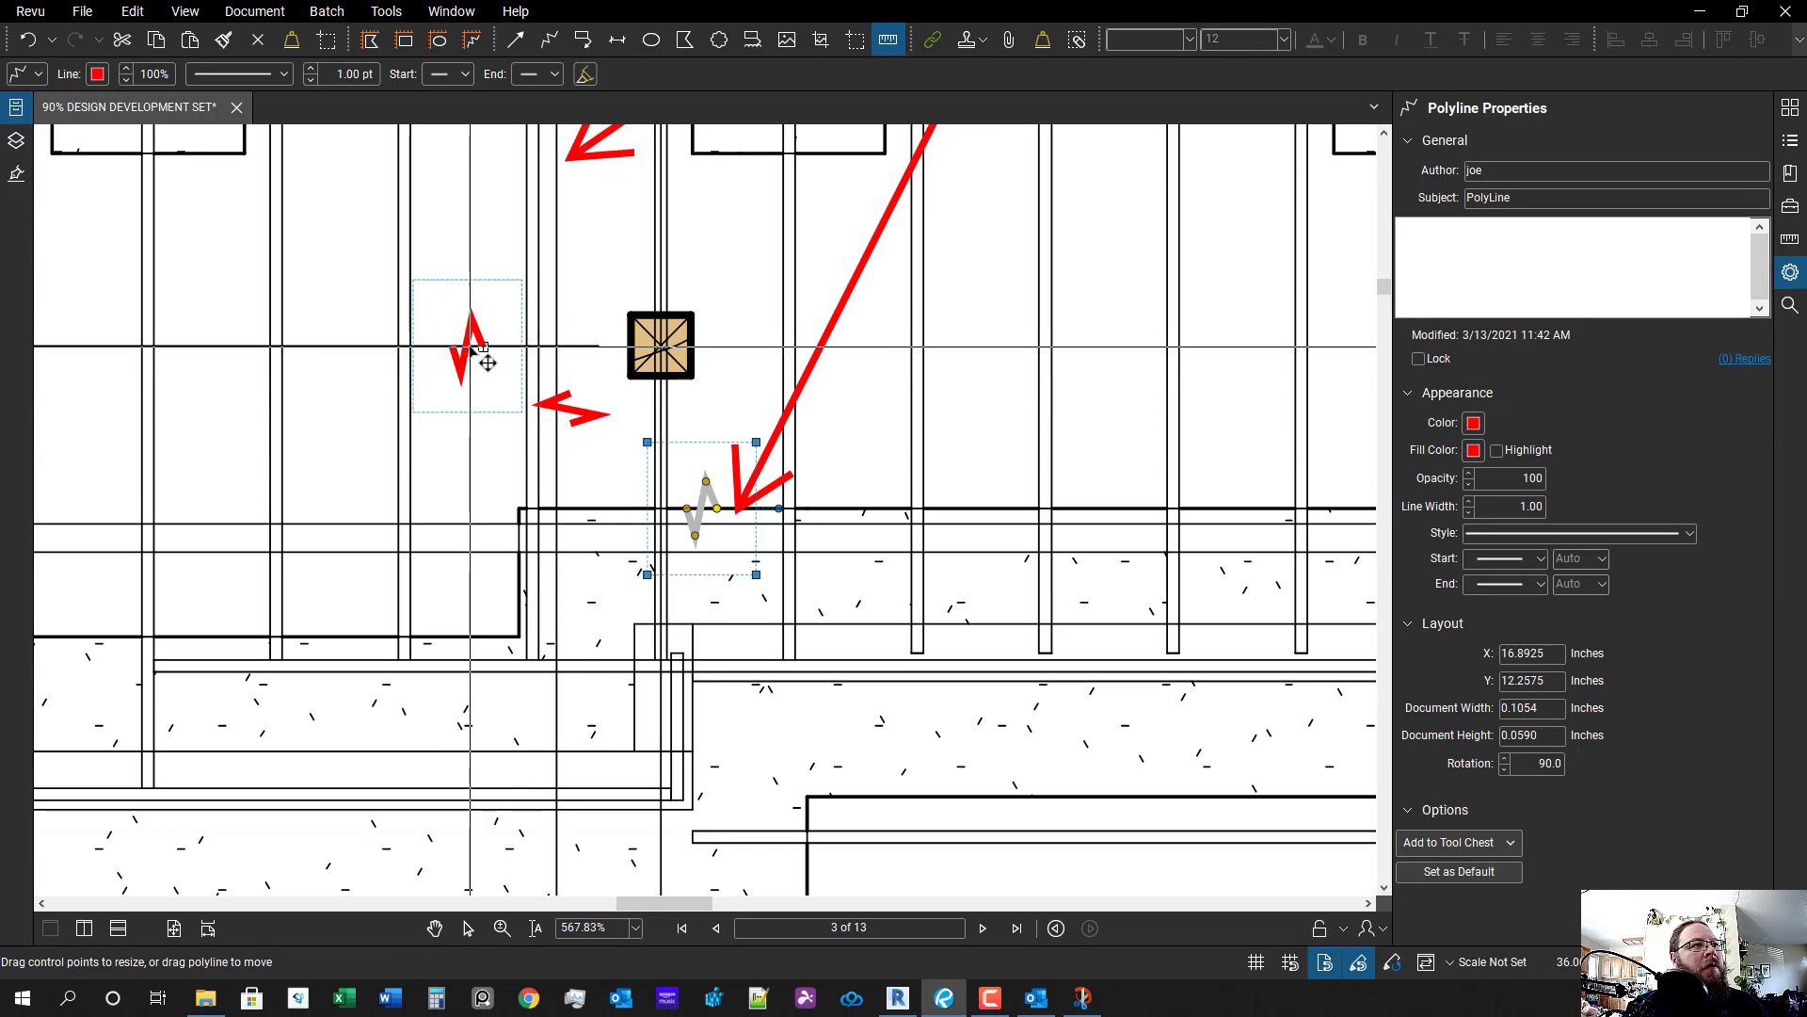
{"action": "scroll", "coordinate": [706, 428], "scroll_direction": "down", "scroll_amount": 6}
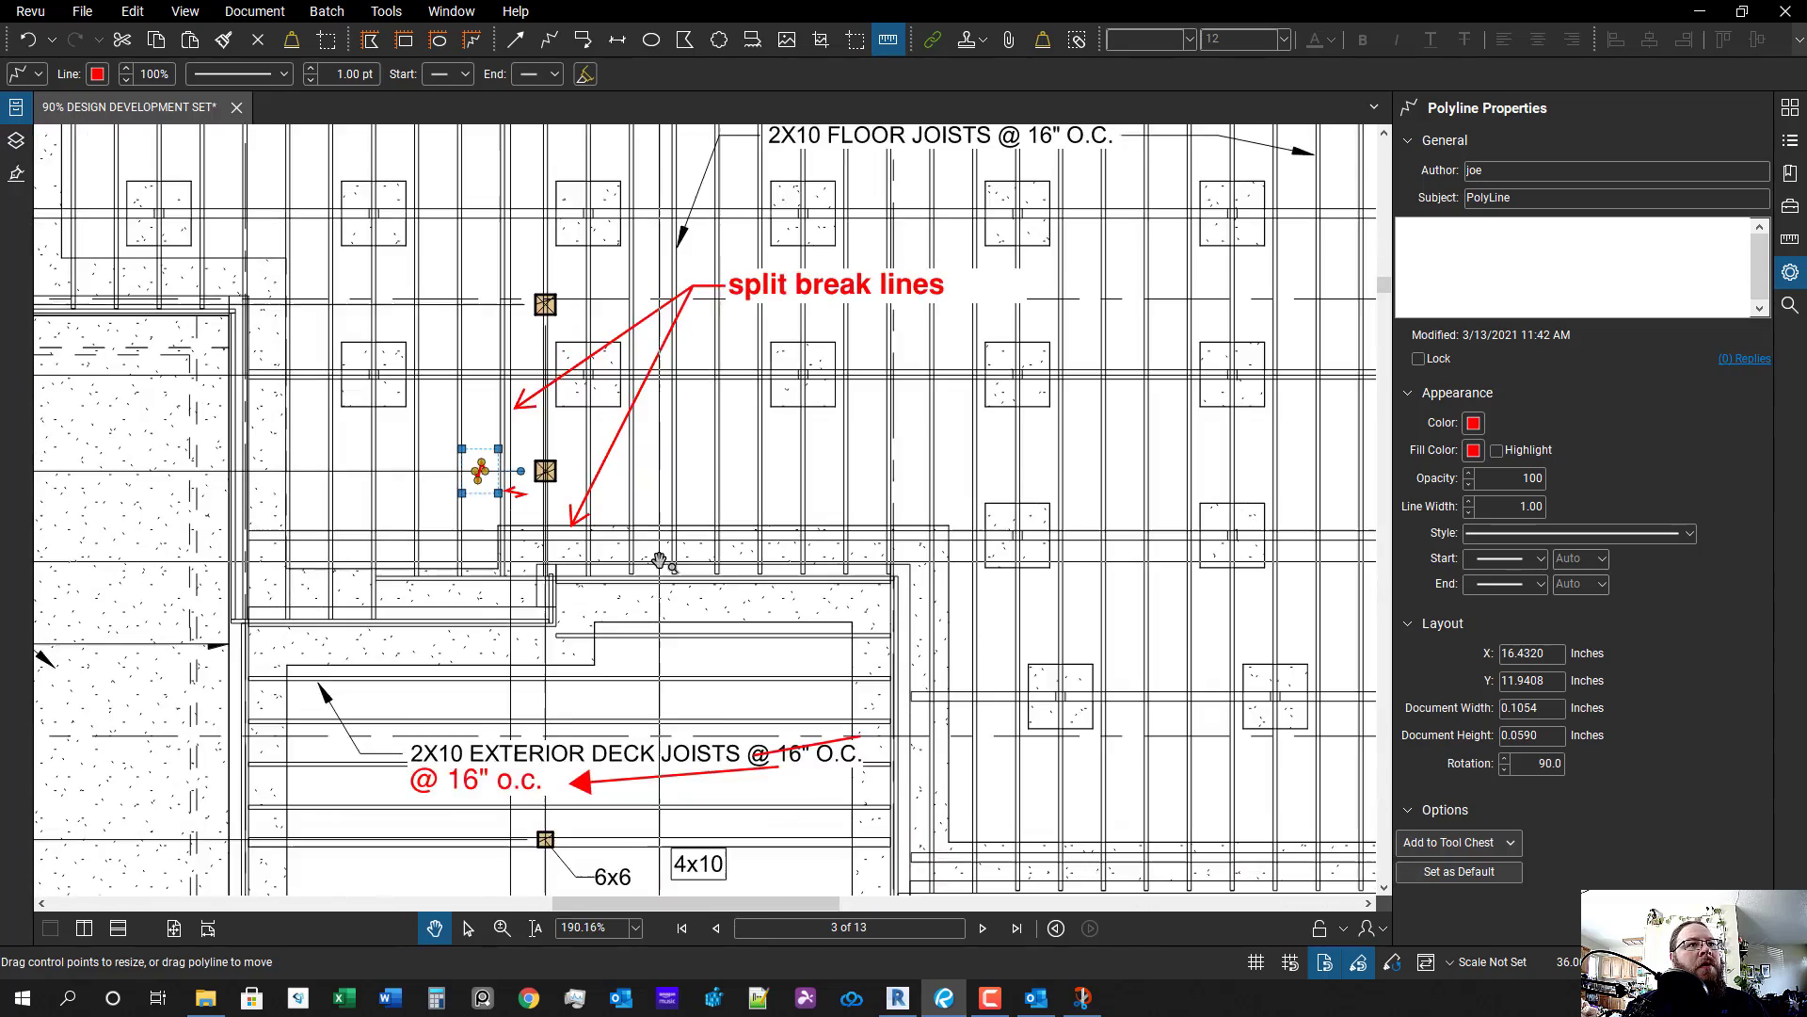
{"action": "scroll", "coordinate": [659, 560], "scroll_direction": "down", "scroll_amount": 5}
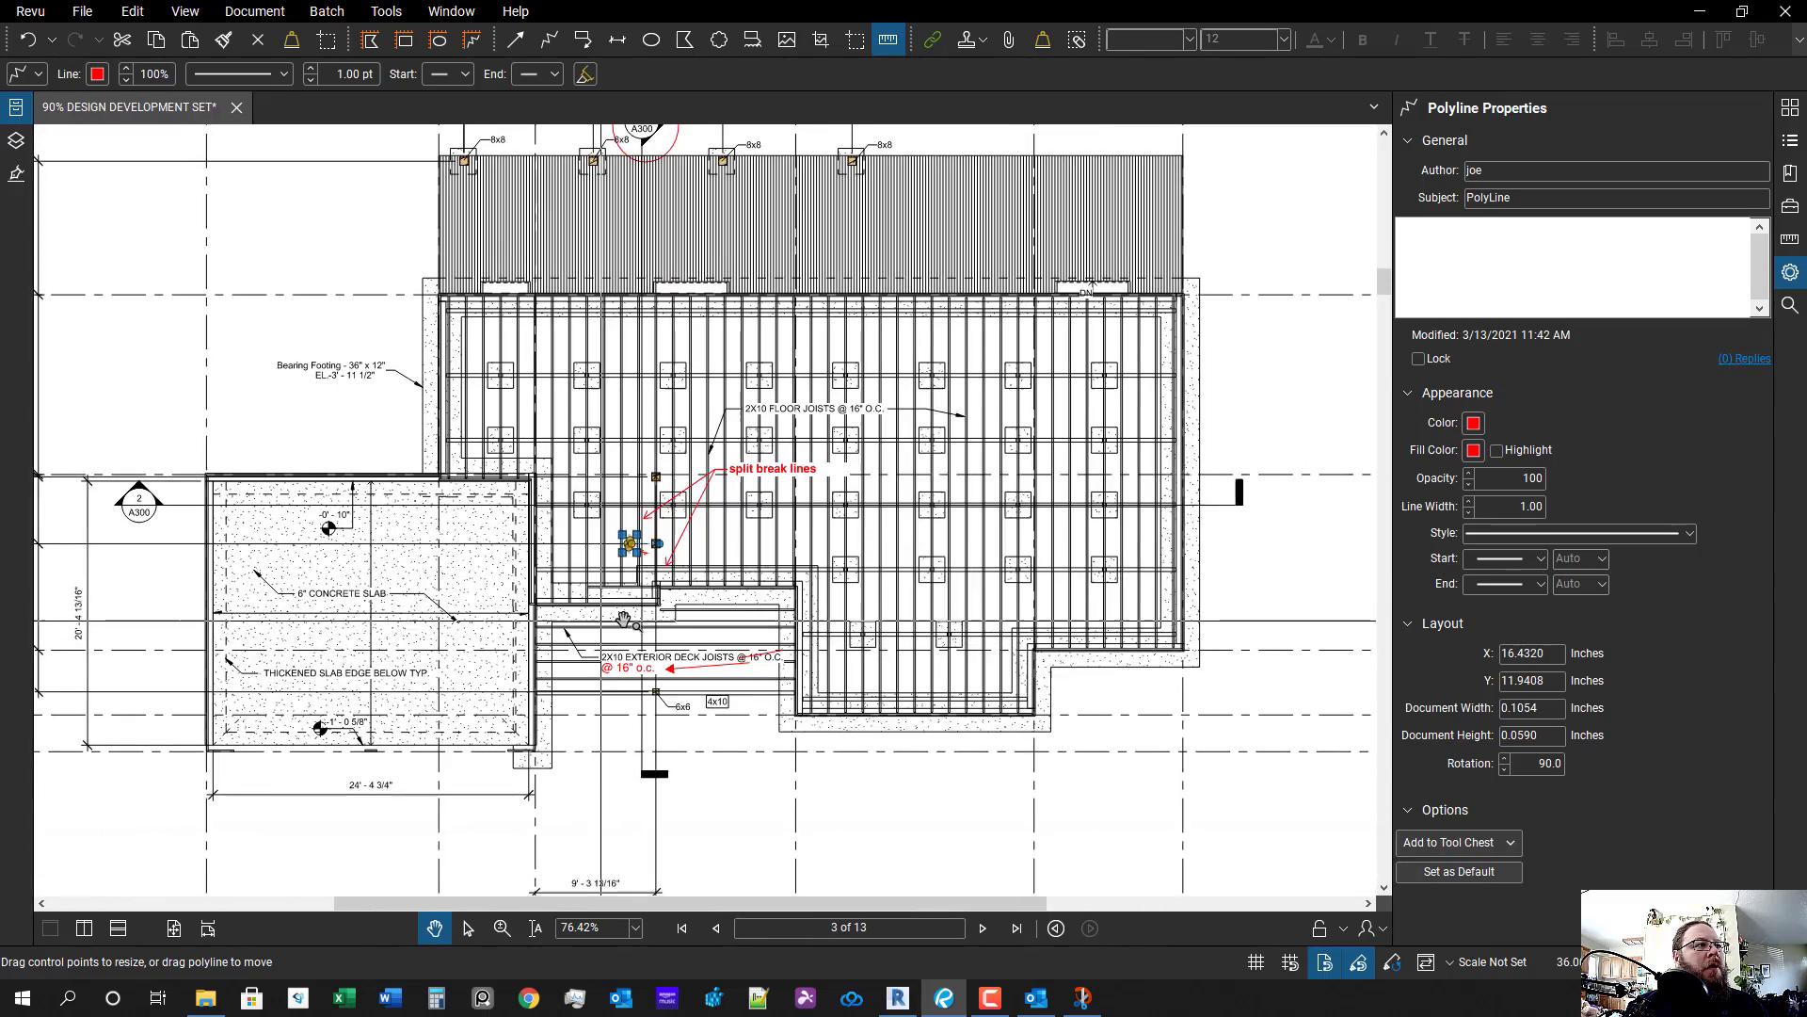
{"action": "scroll", "coordinate": [684, 549], "scroll_direction": "up", "scroll_amount": 8}
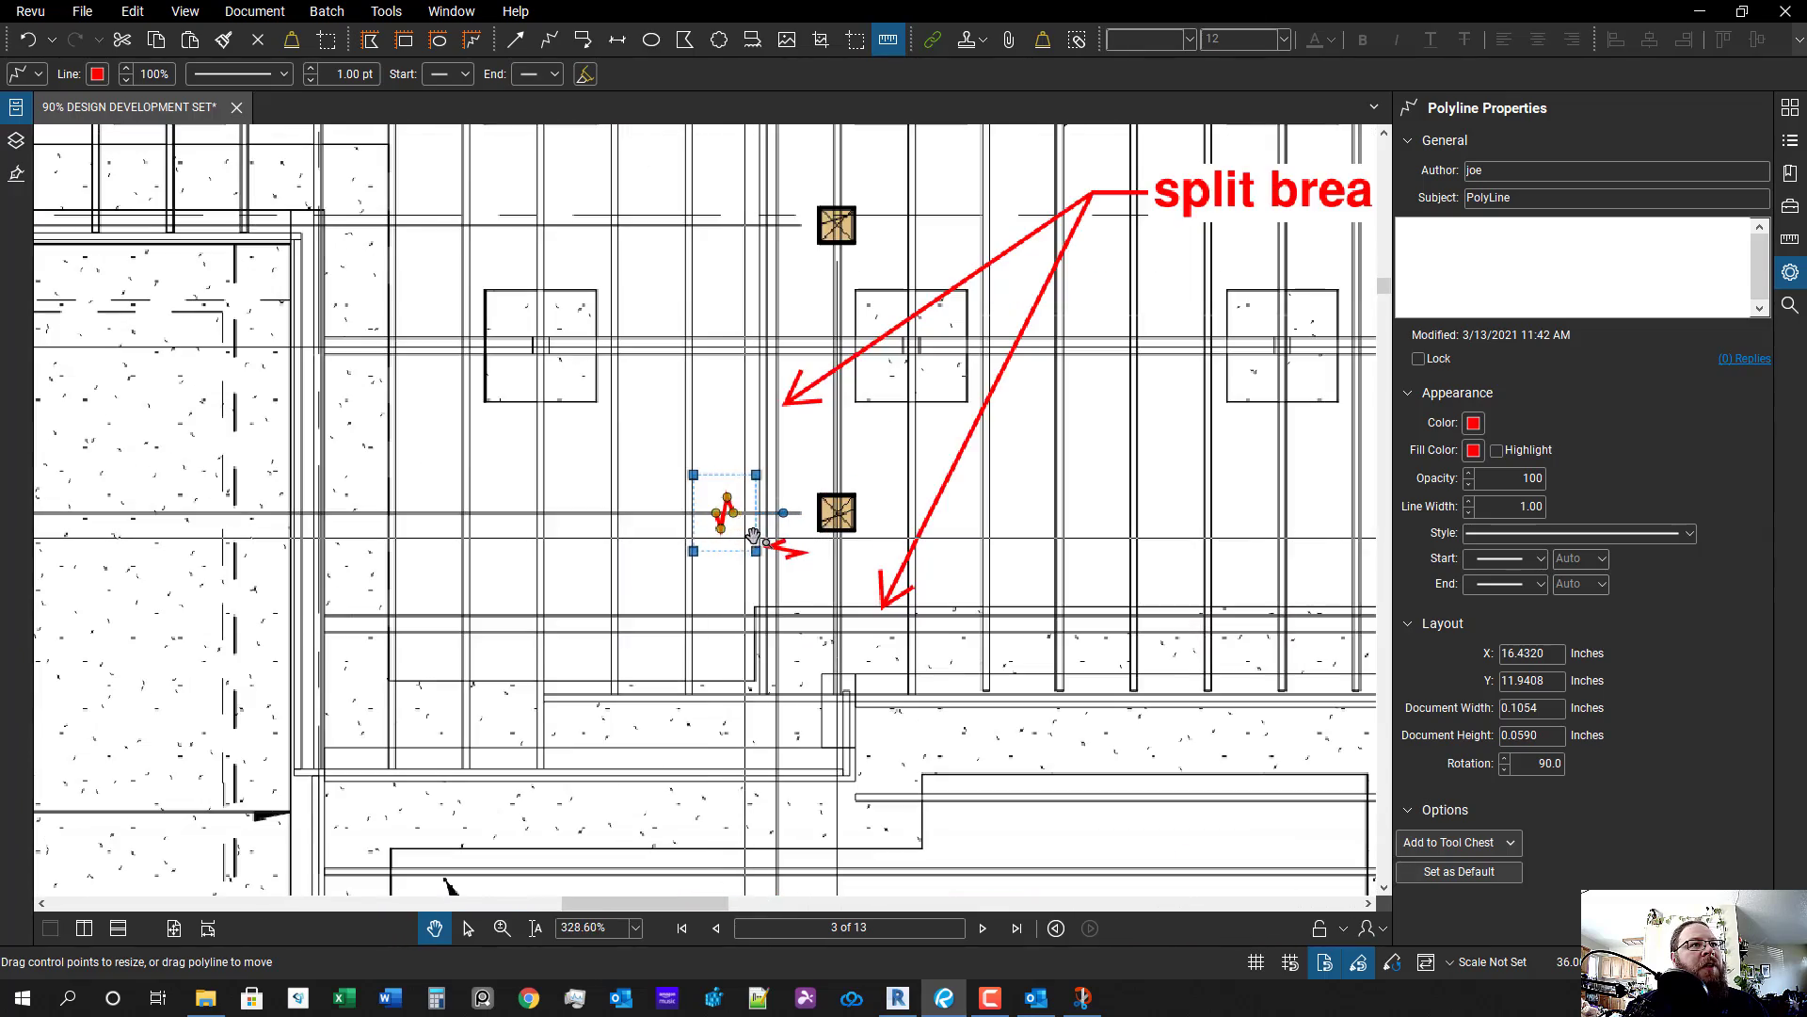
- Move the upright break symbol up onto the horizontal girder line between the two interior posts
{"action": "left_click", "coordinate": [723, 520]}
{"action": "scroll", "coordinate": [743, 525], "scroll_direction": "up", "scroll_amount": 3}
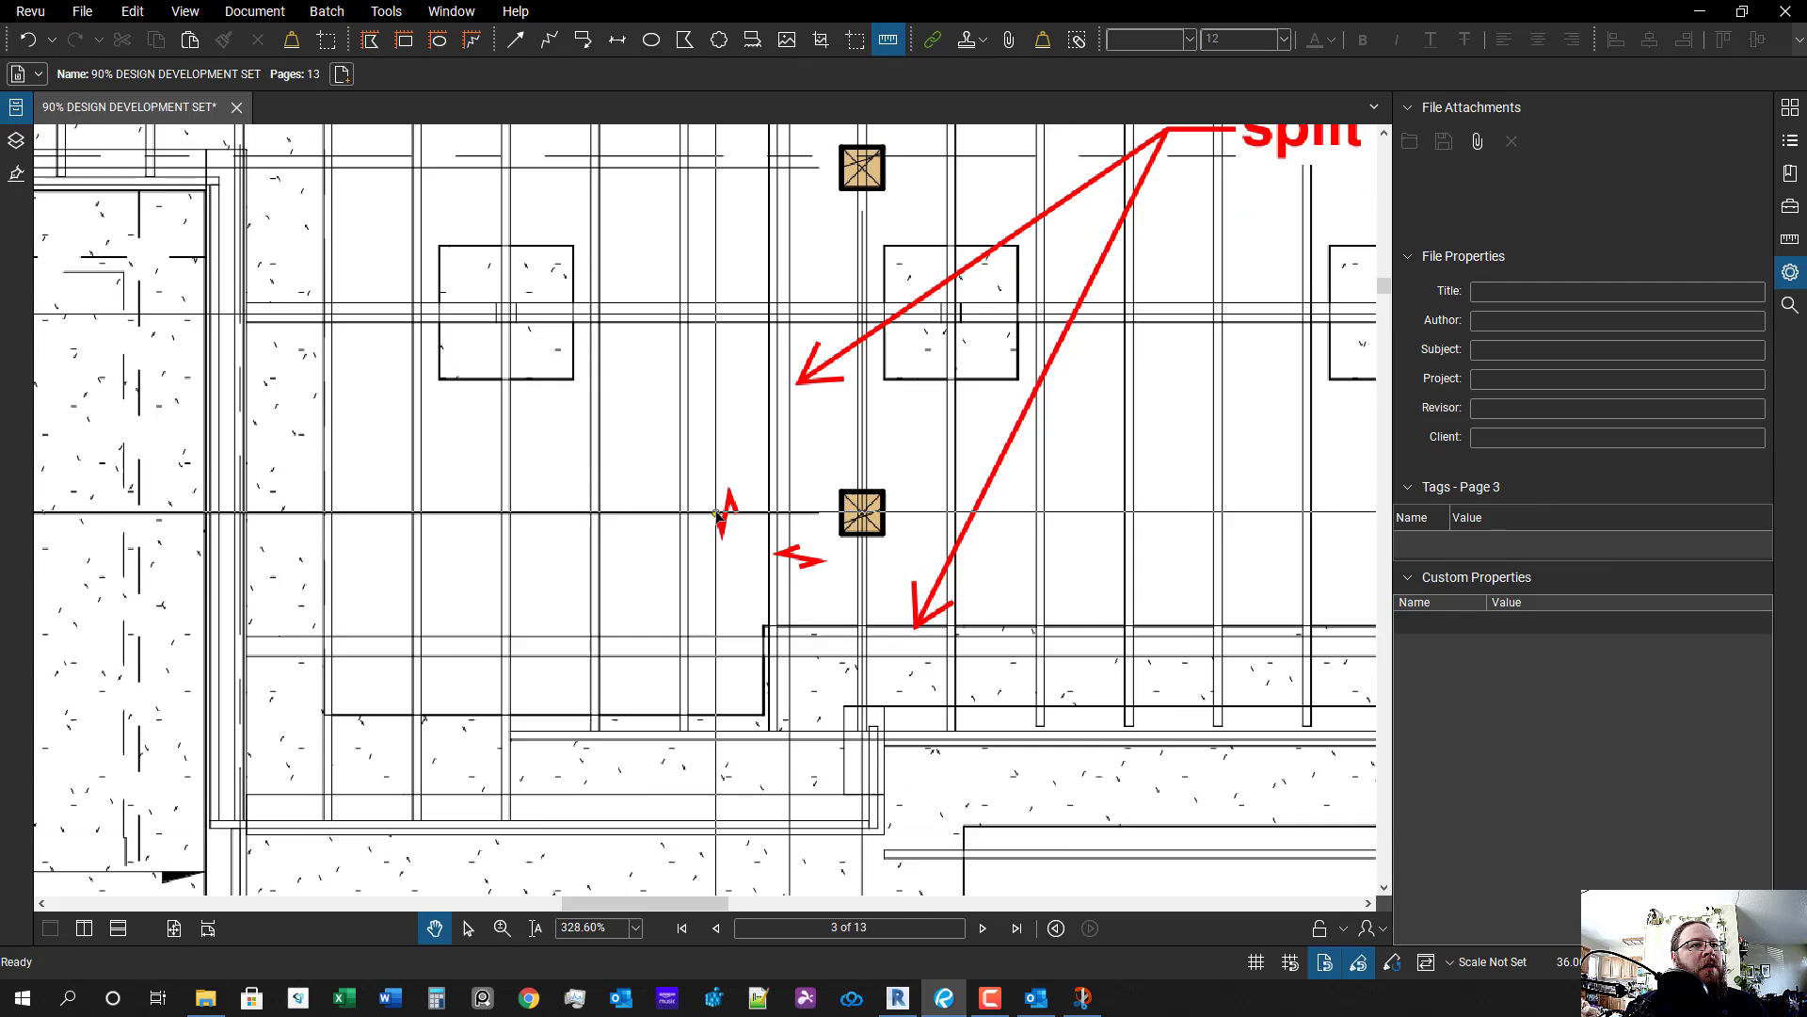
{"action": "left_click", "coordinate": [738, 518]}
{"action": "left_click_drag", "start_coordinate": [732, 511], "coordinate": [709, 260]}
{"action": "left_click_drag", "start_coordinate": [729, 301], "coordinate": [802, 641]}
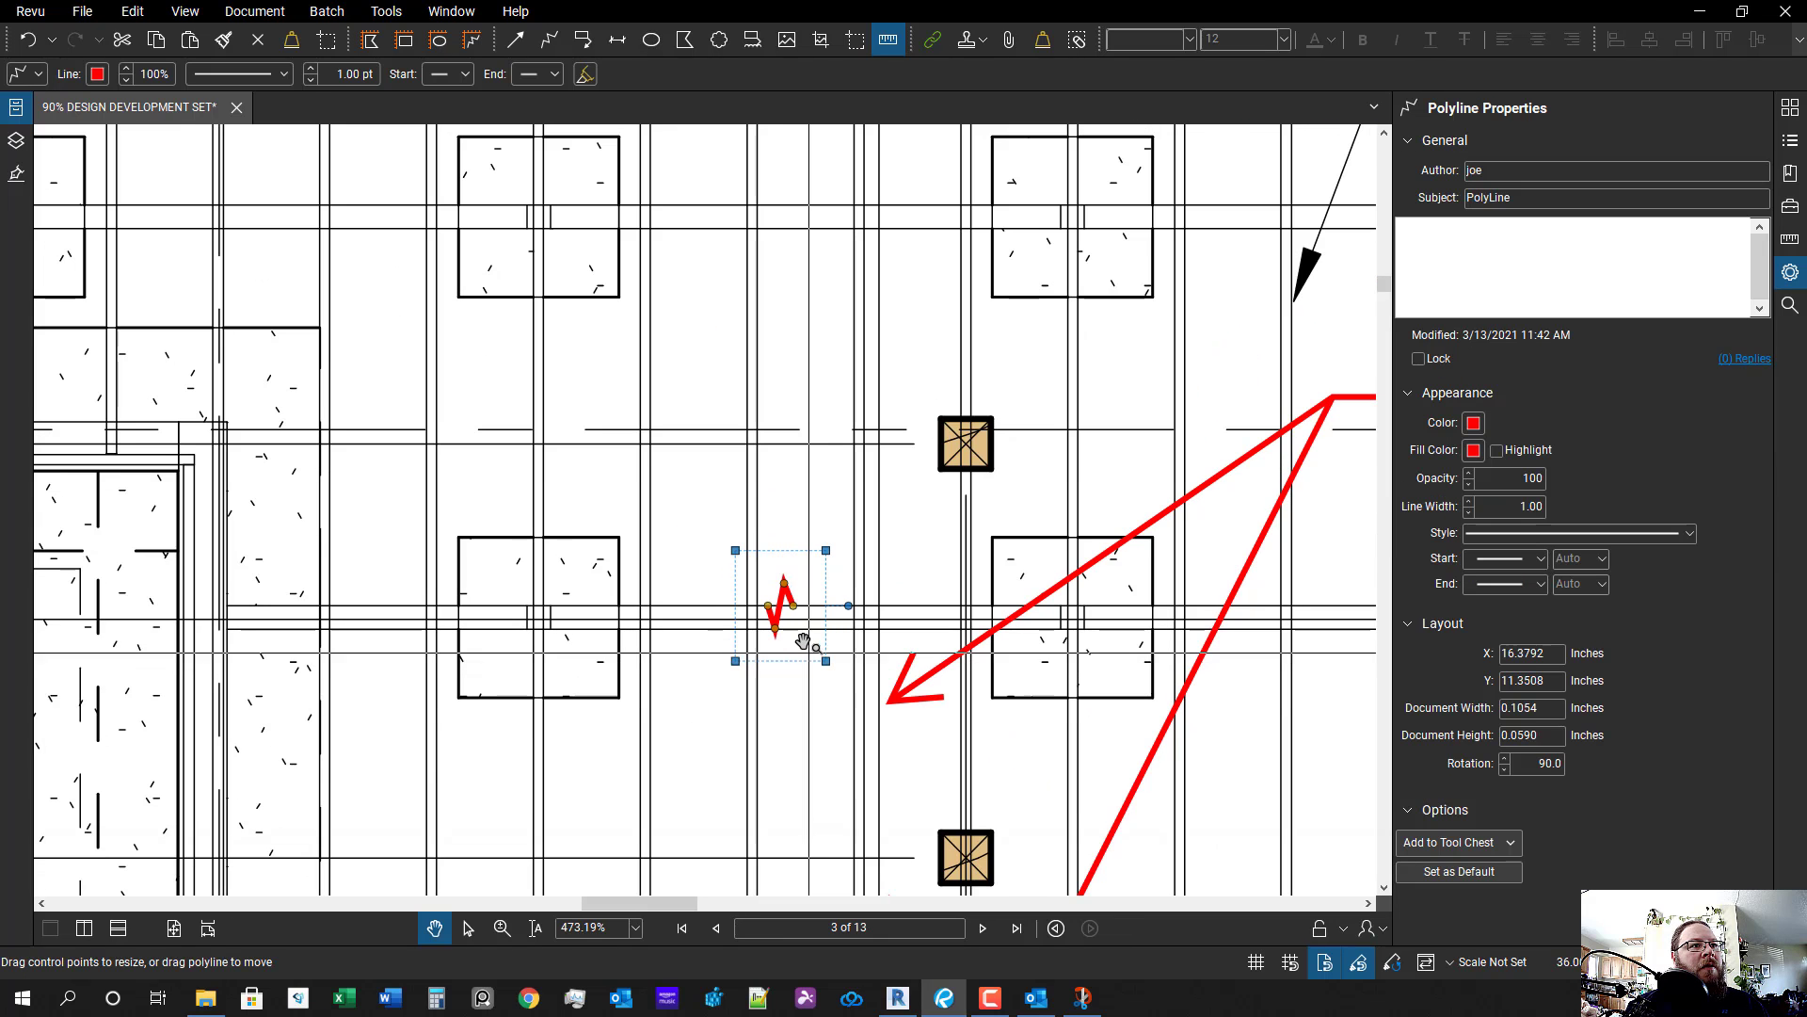
{"action": "scroll", "coordinate": [798, 614], "scroll_direction": "down", "scroll_amount": 5}
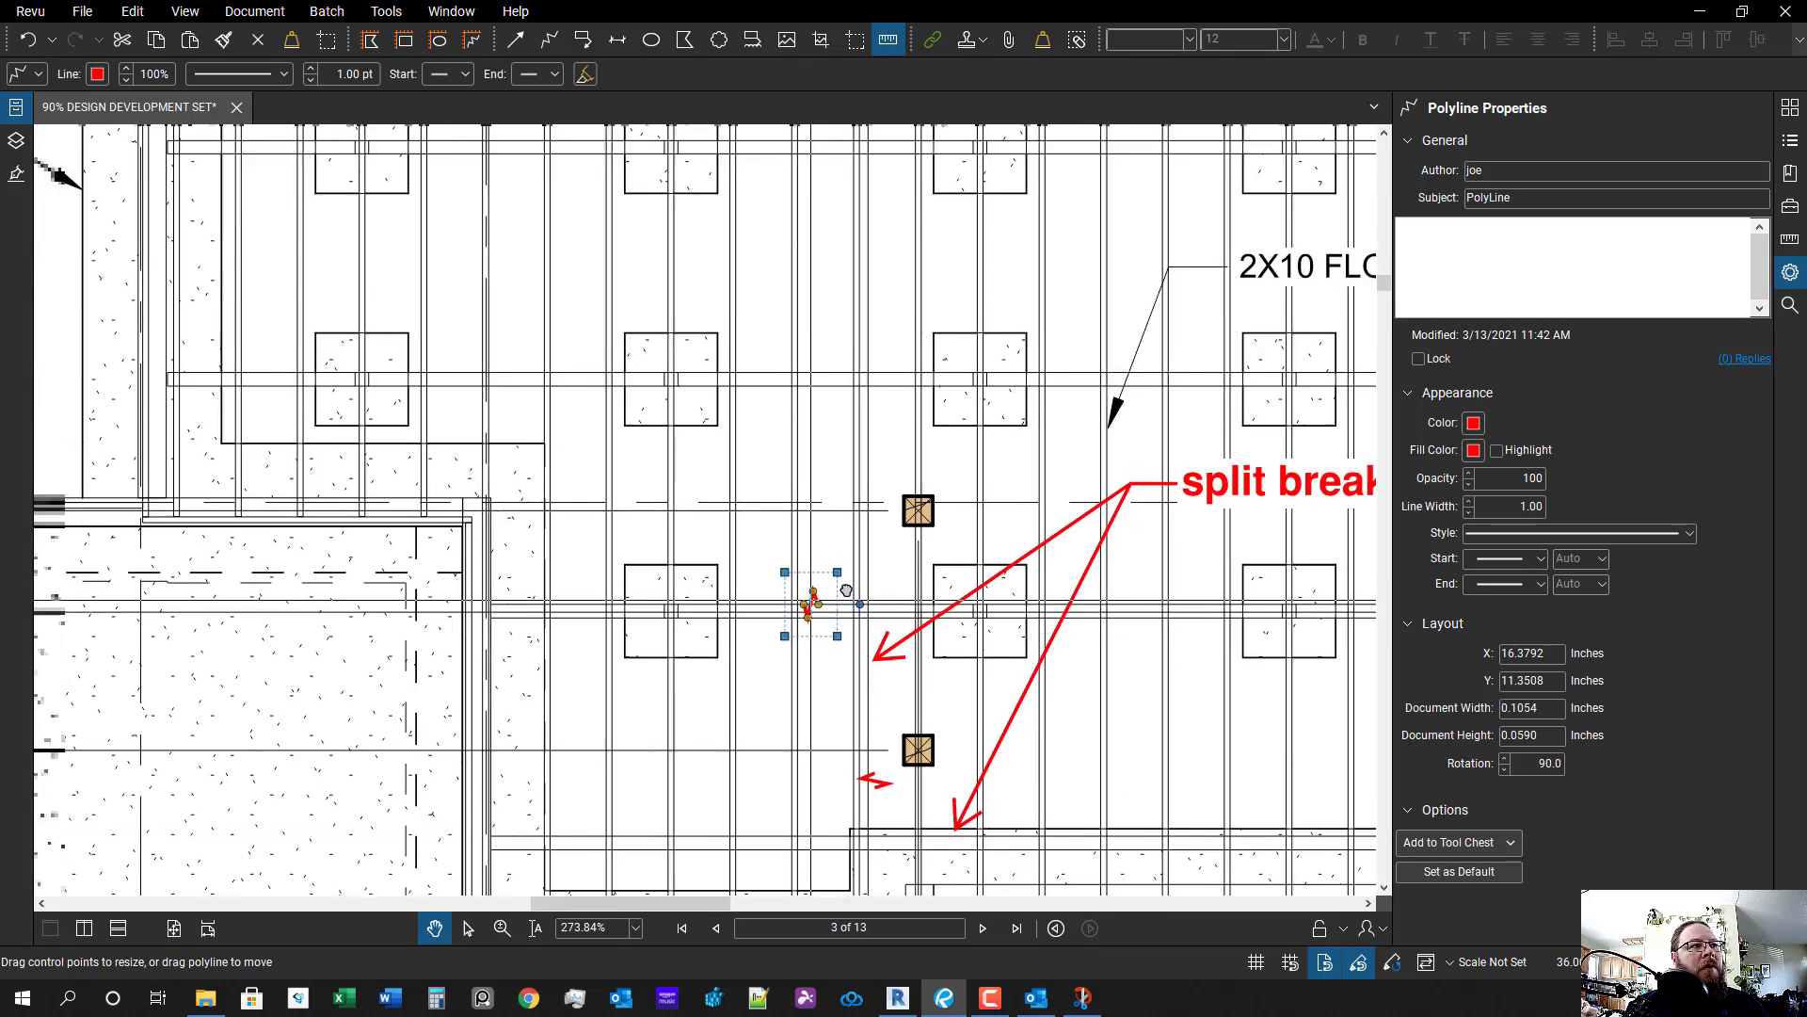
{"action": "scroll", "coordinate": [890, 579], "scroll_direction": "up", "scroll_amount": 7}
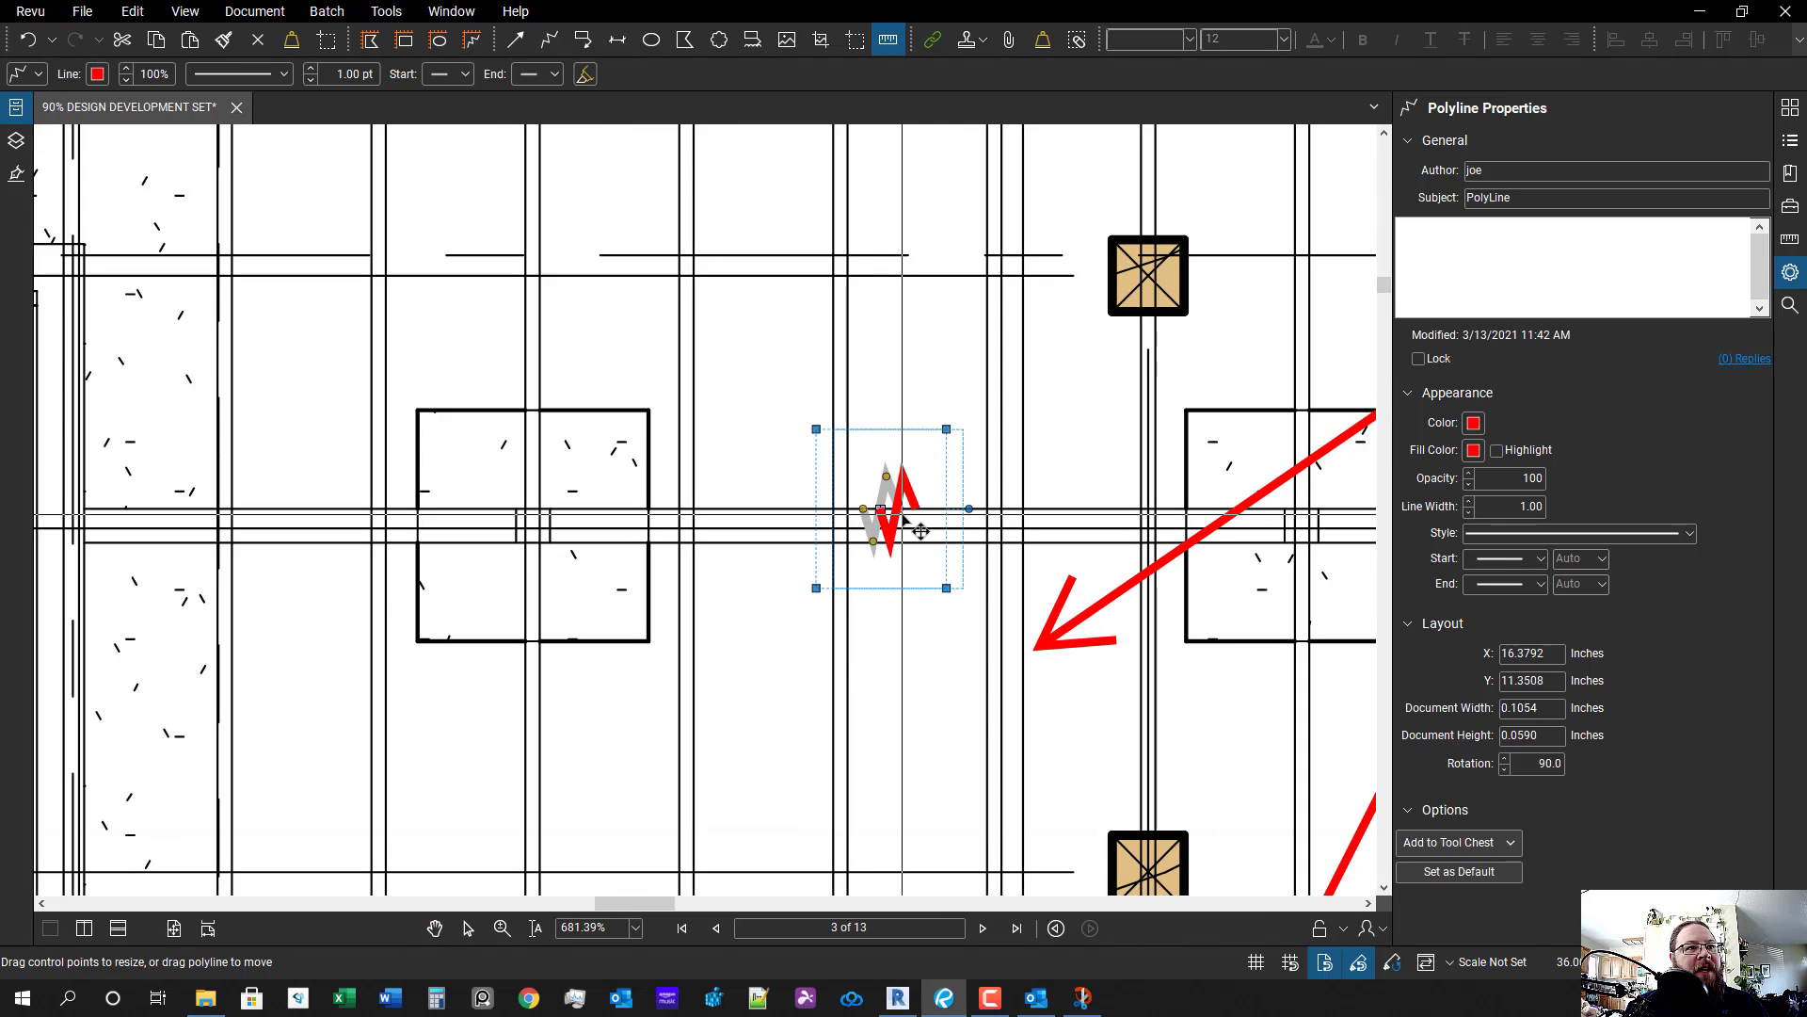
{"action": "scroll", "coordinate": [958, 603], "scroll_direction": "down", "scroll_amount": 3}
{"action": "left_click", "coordinate": [996, 674]}
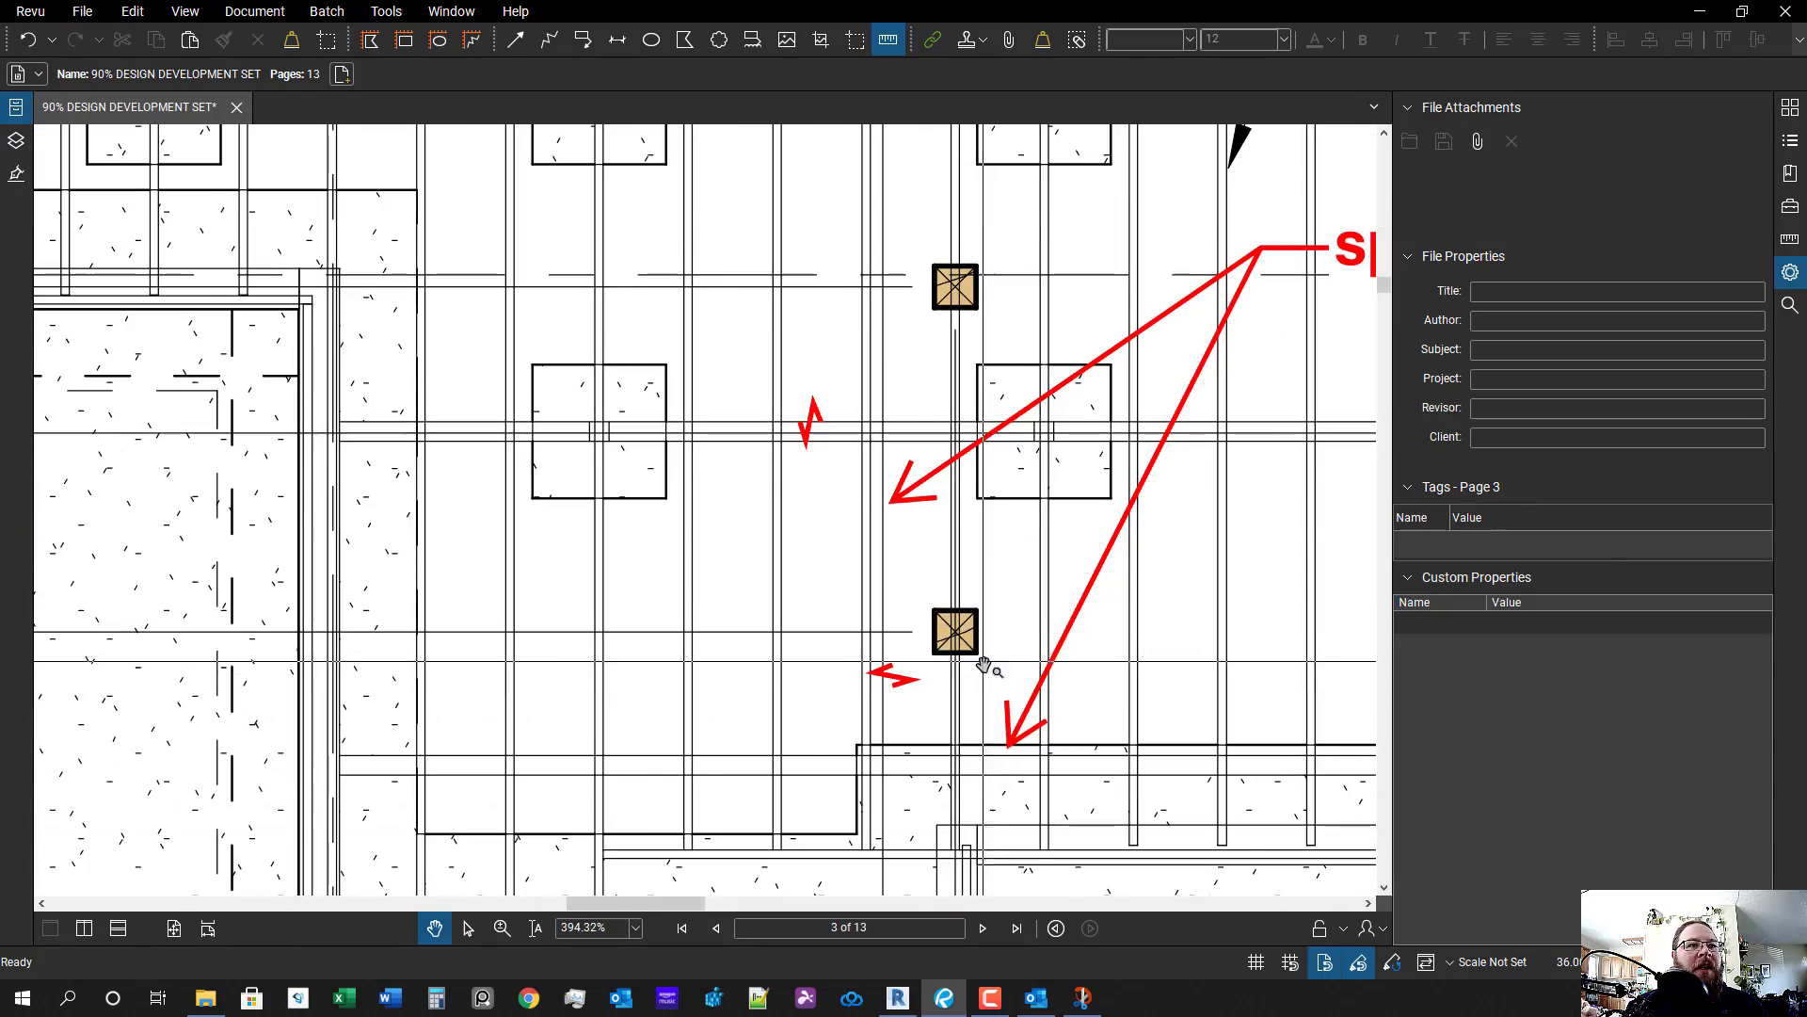
- Move the flat break symbol up onto the vertical line between the two interior posts
{"action": "scroll", "coordinate": [979, 697], "scroll_direction": "down", "scroll_amount": 8}
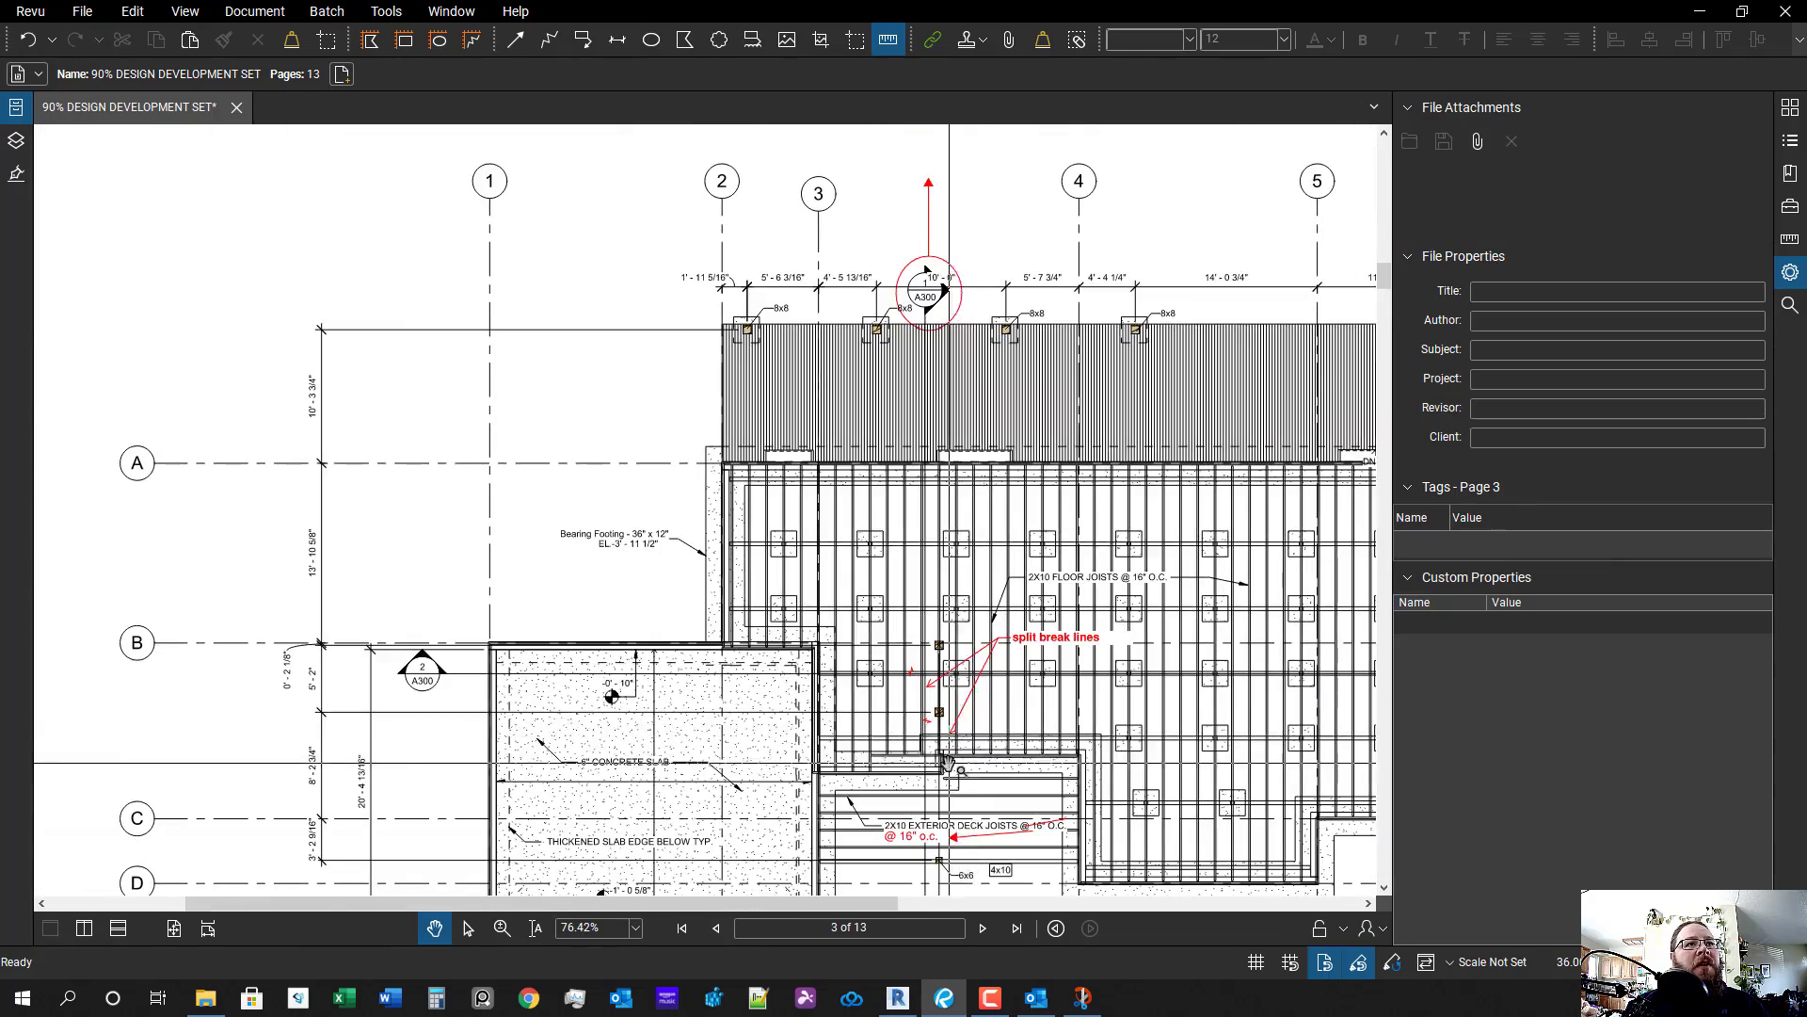
{"action": "scroll", "coordinate": [930, 690], "scroll_direction": "up", "scroll_amount": 5}
{"action": "left_click_drag", "start_coordinate": [857, 569], "coordinate": [851, 448]}
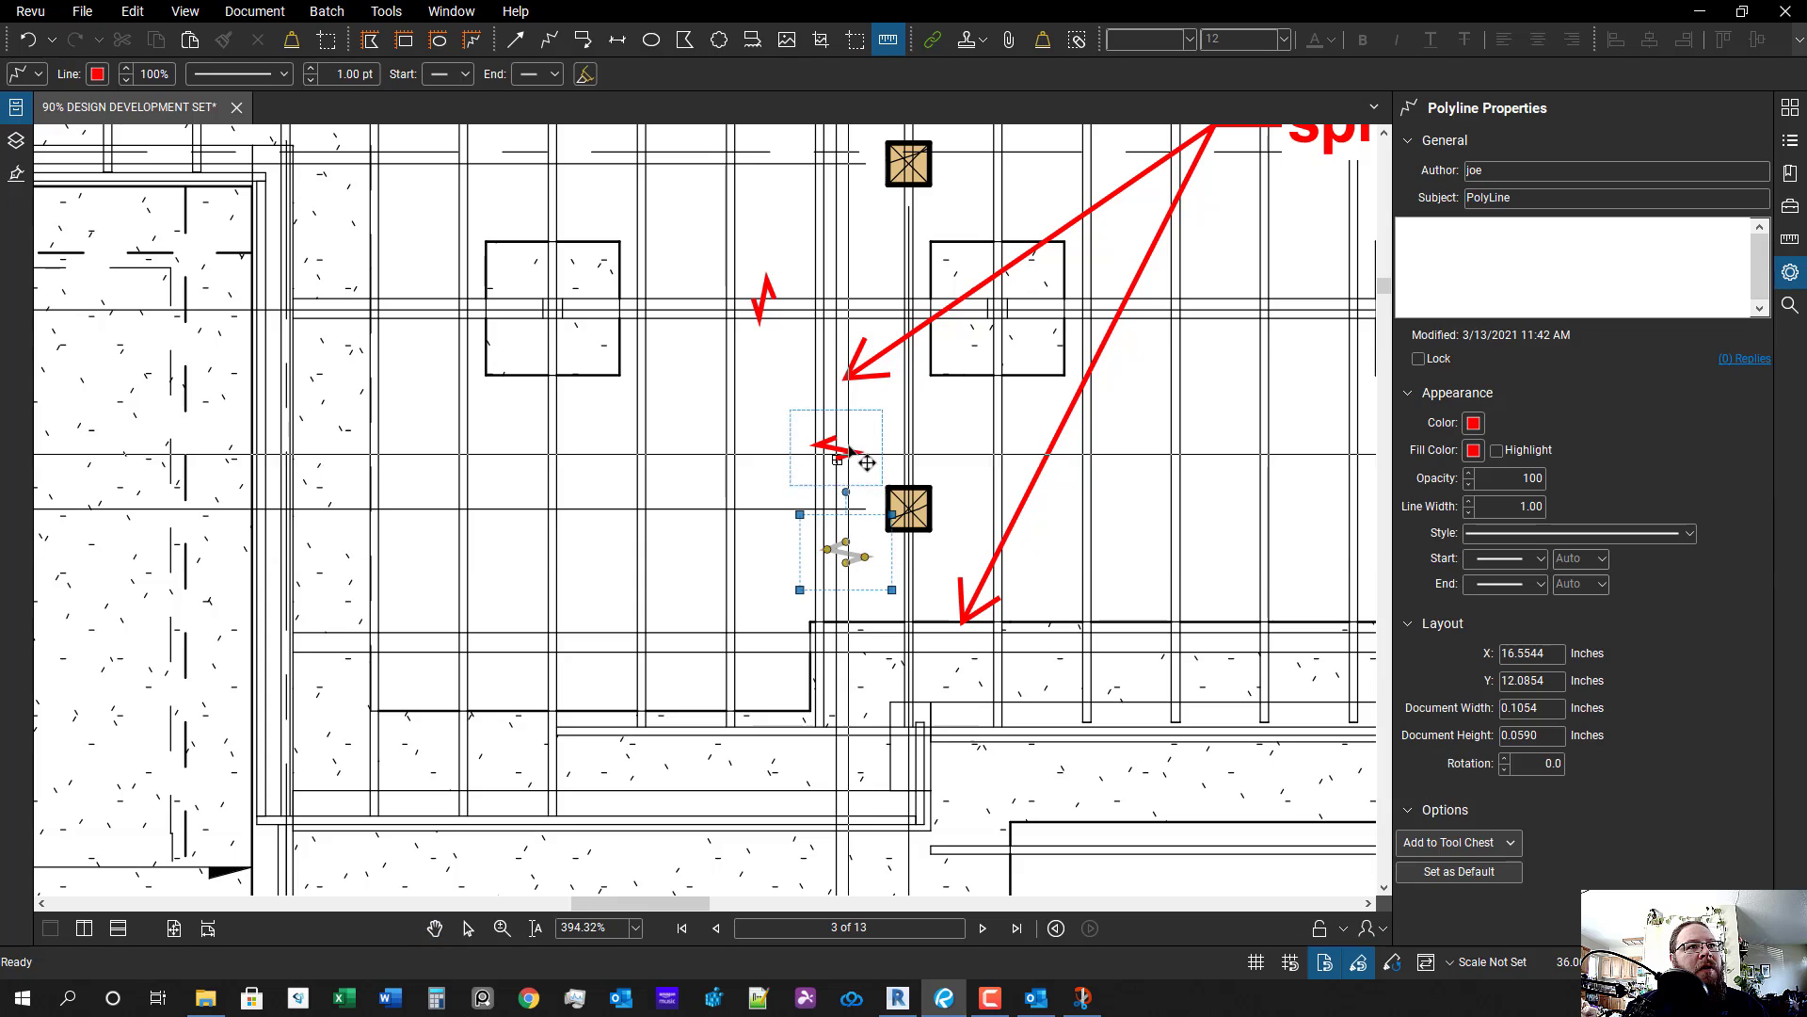
{"action": "scroll", "coordinate": [851, 442], "scroll_direction": "down", "scroll_amount": 1}
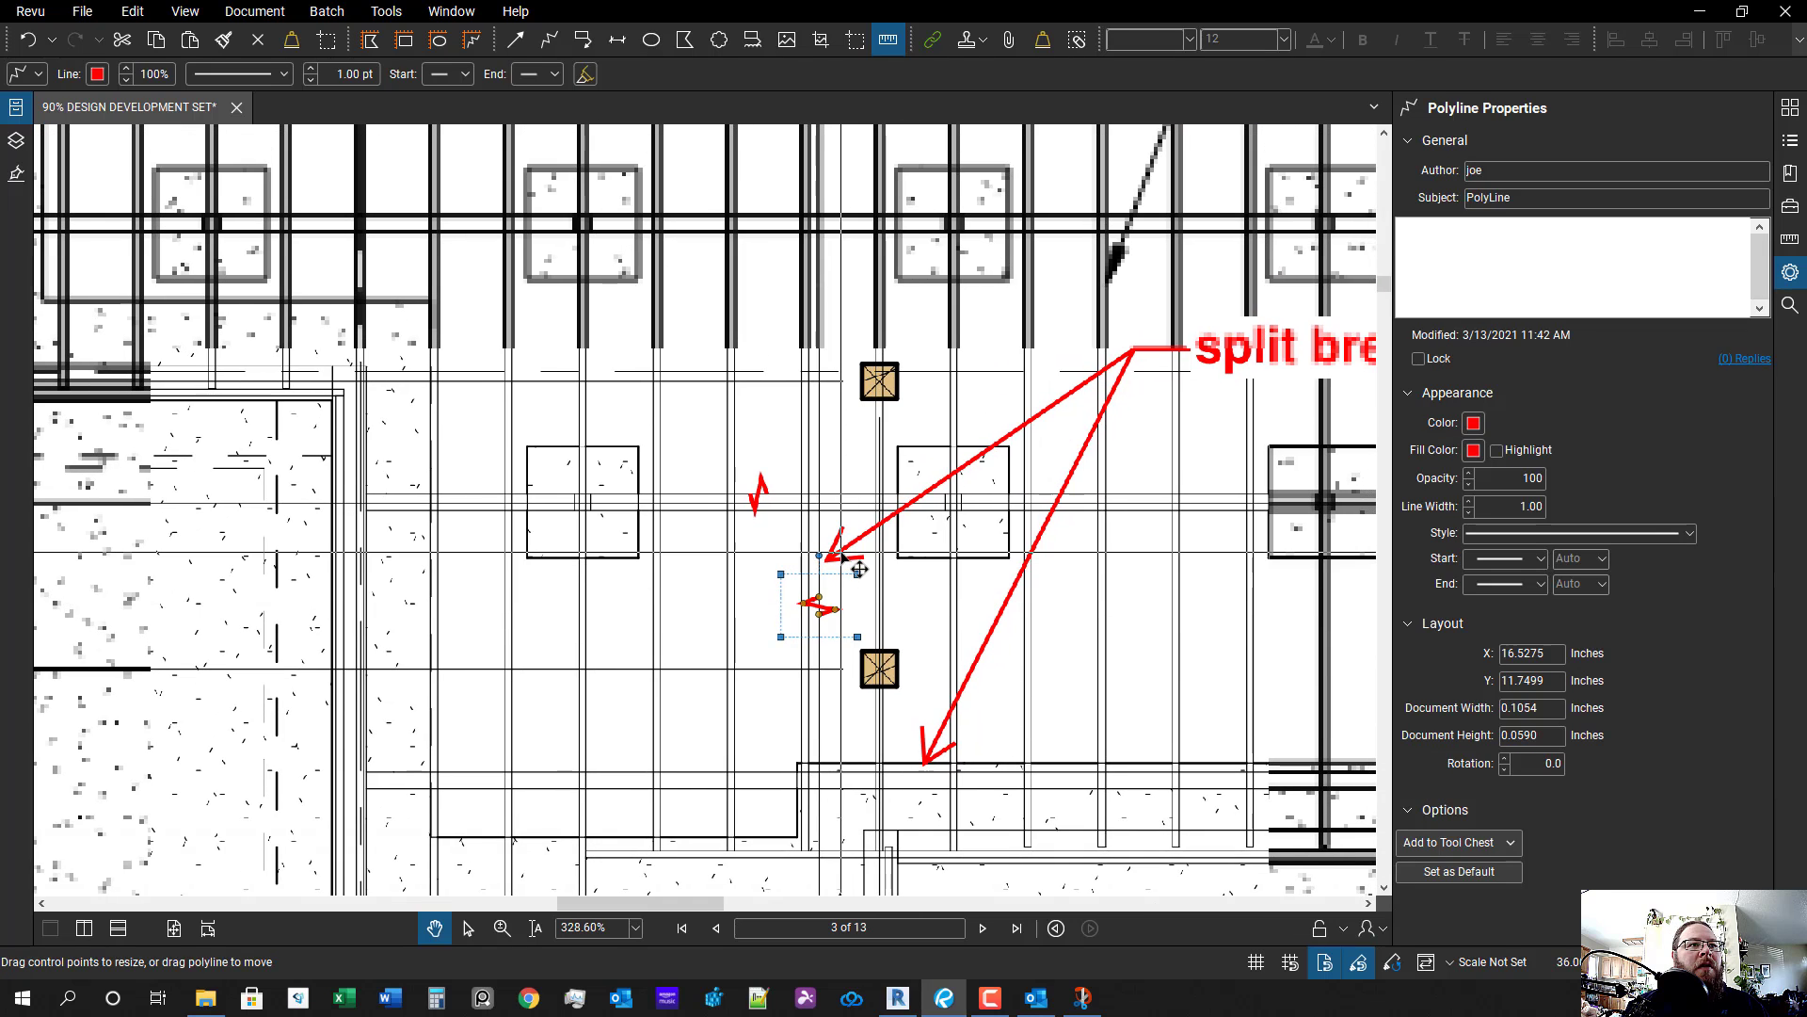
- Repoint the split break lines callout's two leaders at the upright and flat break symbols beside the posts
{"action": "left_click", "coordinate": [844, 559]}
{"action": "left_click_drag", "start_coordinate": [828, 558], "coordinate": [757, 494]}
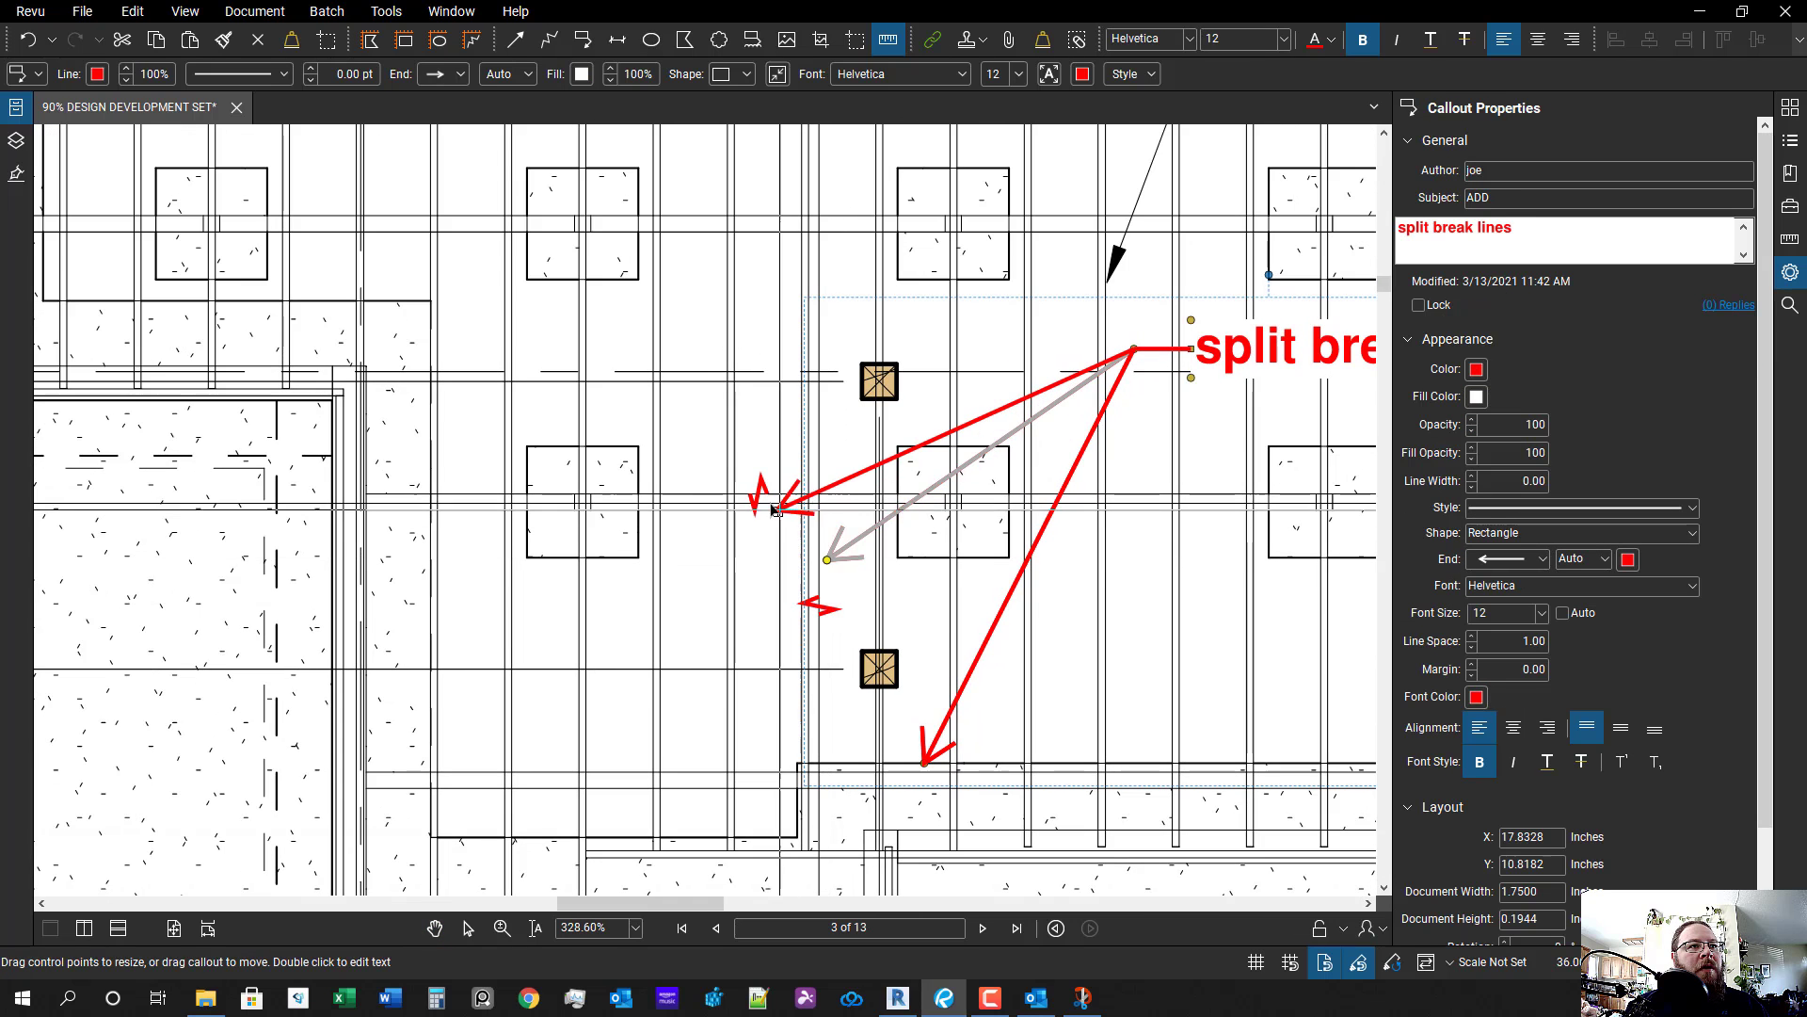
{"action": "left_click", "coordinate": [927, 772]}
{"action": "left_click", "coordinate": [945, 749]}
{"action": "left_click_drag", "start_coordinate": [924, 763], "coordinate": [819, 608]}
{"action": "left_click", "coordinate": [913, 610]}
- Add a red callout reading "column tag" that points at the lower interior post
{"action": "scroll", "coordinate": [916, 604], "scroll_direction": "down", "scroll_amount": 5}
{"action": "mouse_move", "coordinate": [1083, 724]}
{"action": "left_mouse_down"}
{"action": "mouse_move", "coordinate": [1018, 554]}
{"action": "mouse_move", "coordinate": [857, 591]}
{"action": "left_mouse_up"}
{"action": "key", "text": "q"}
{"action": "scroll", "coordinate": [706, 501], "scroll_direction": "up", "scroll_amount": 1}
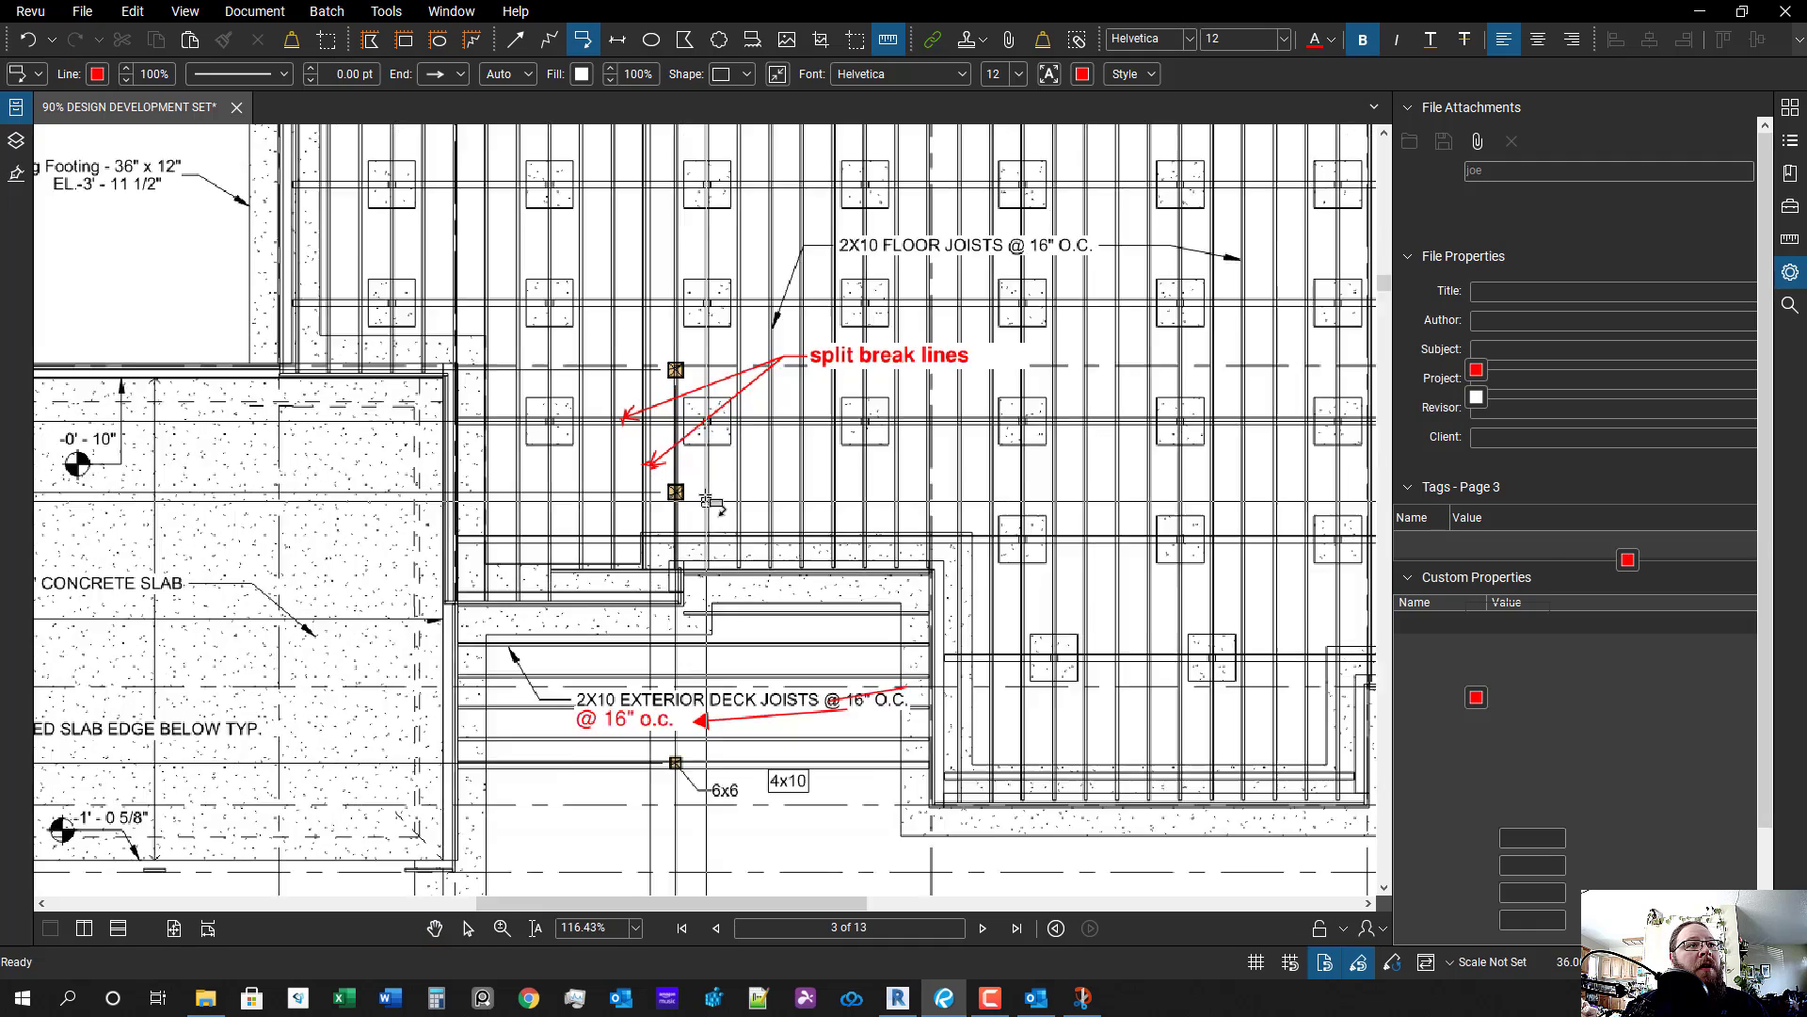
{"action": "scroll", "coordinate": [708, 503], "scroll_direction": "up", "scroll_amount": 3}
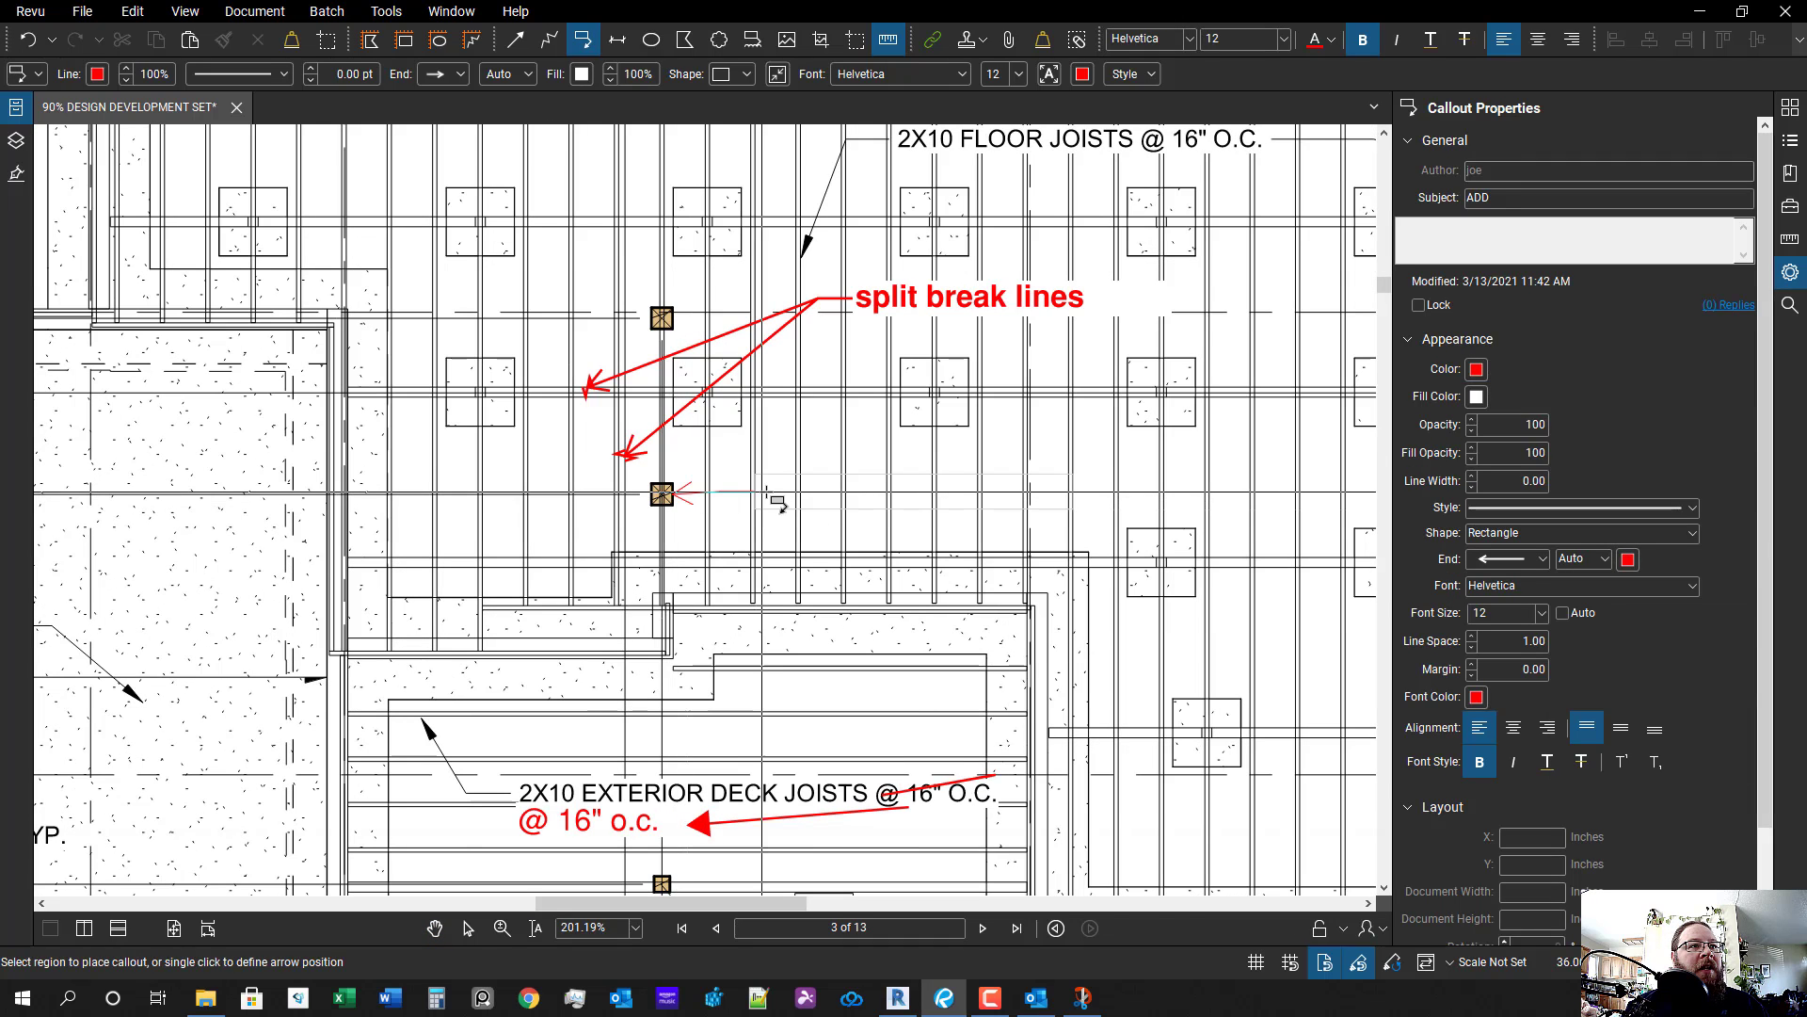
{"action": "left_click", "coordinate": [791, 516]}
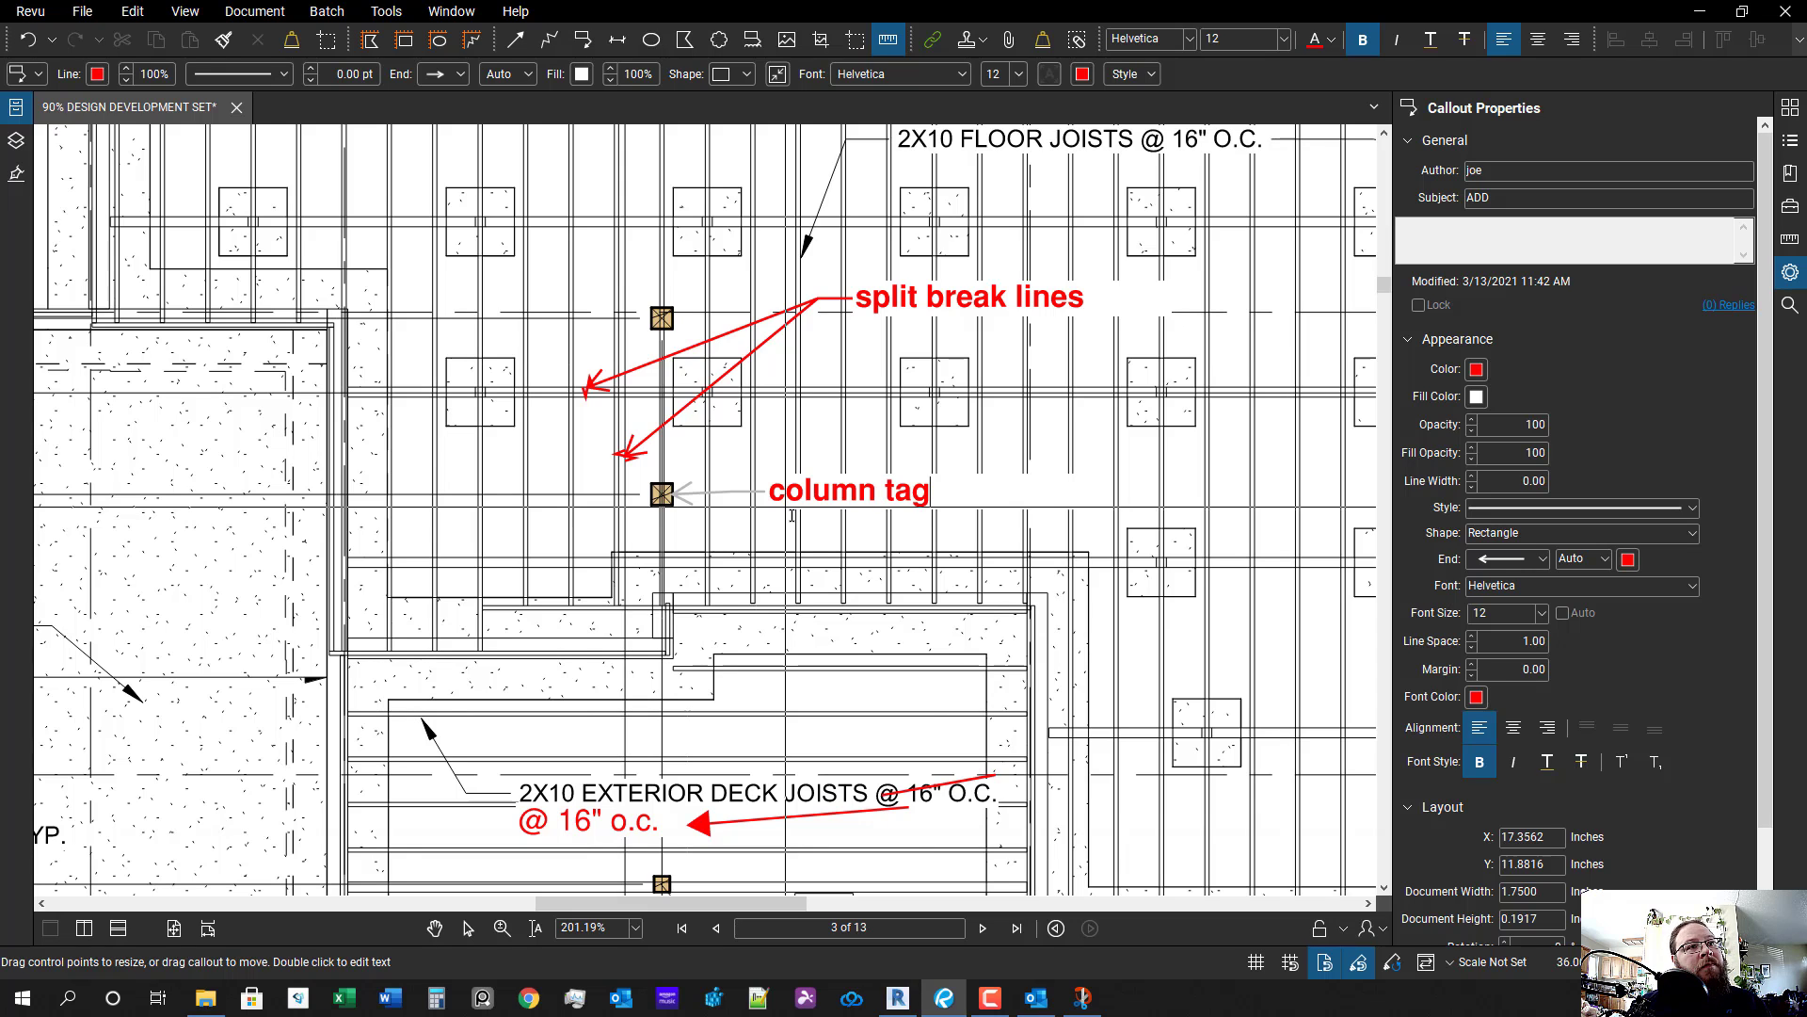
- Add a second leader to the column tag callout and point it at the upper interior post
{"action": "right_click", "coordinate": [819, 514]}
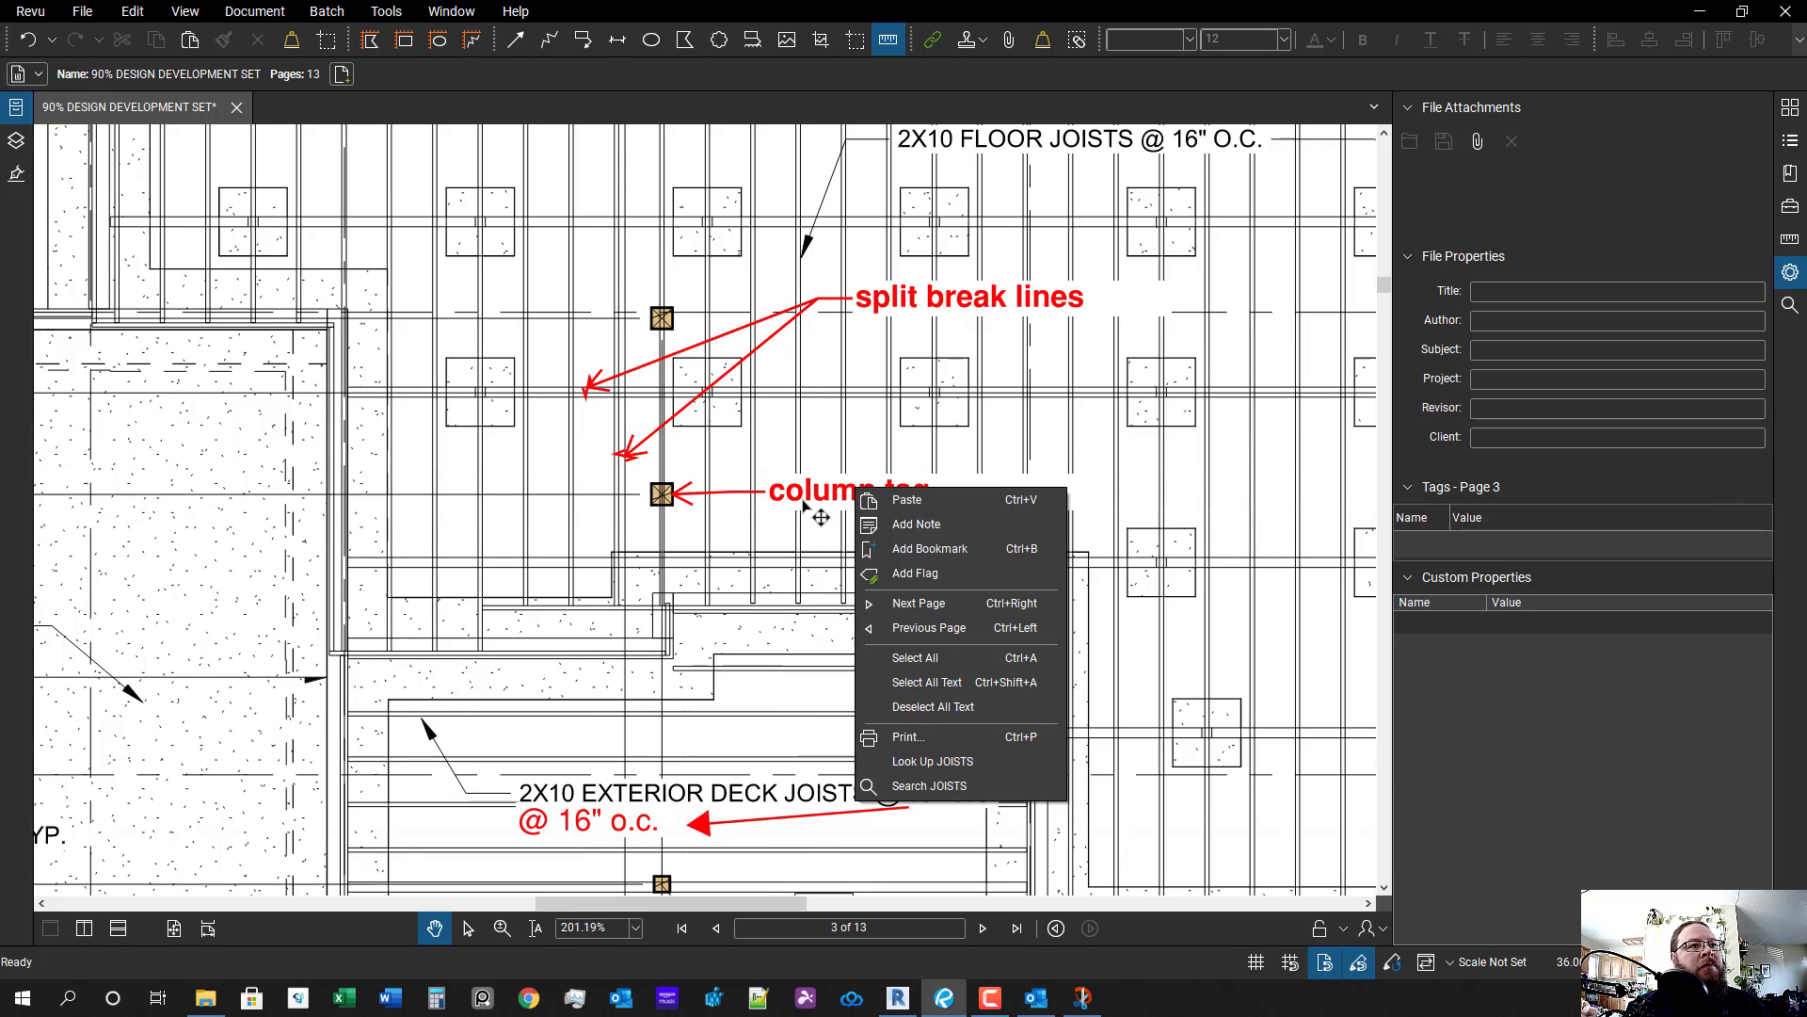
{"action": "key", "text": "Escape"}
{"action": "right_click", "coordinate": [802, 509]}
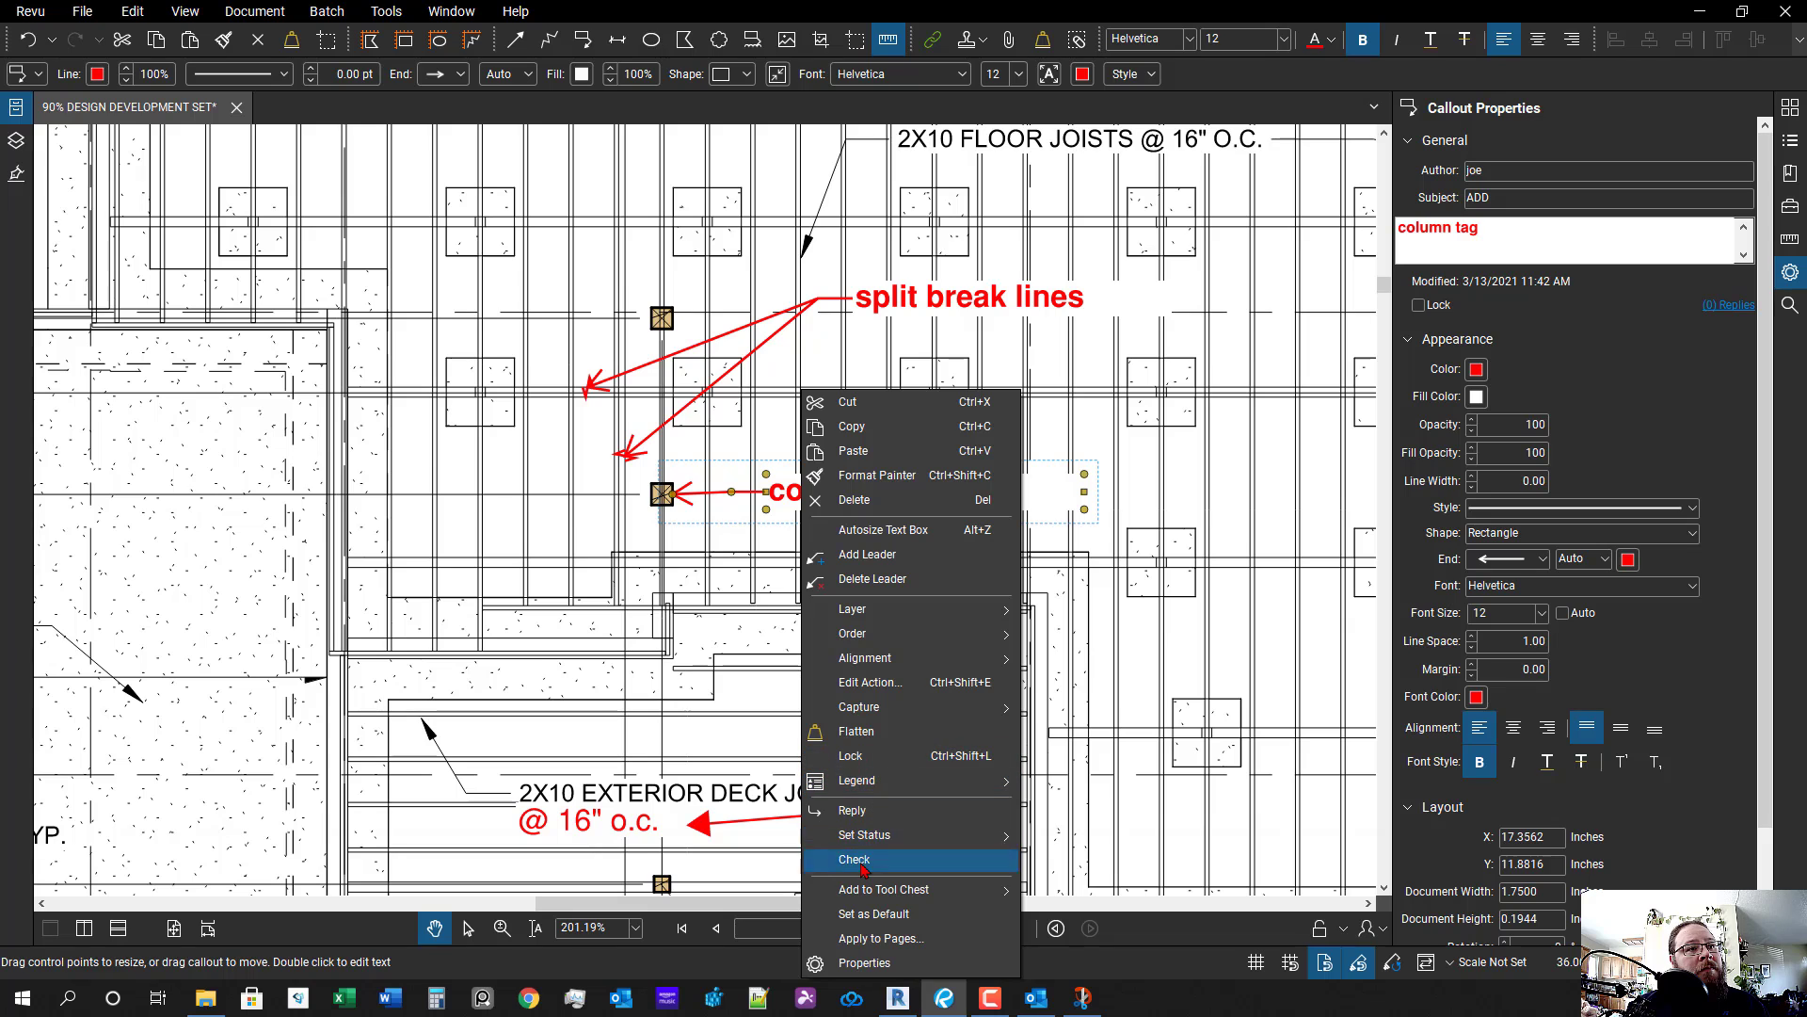
{"action": "left_click", "coordinate": [845, 557]}
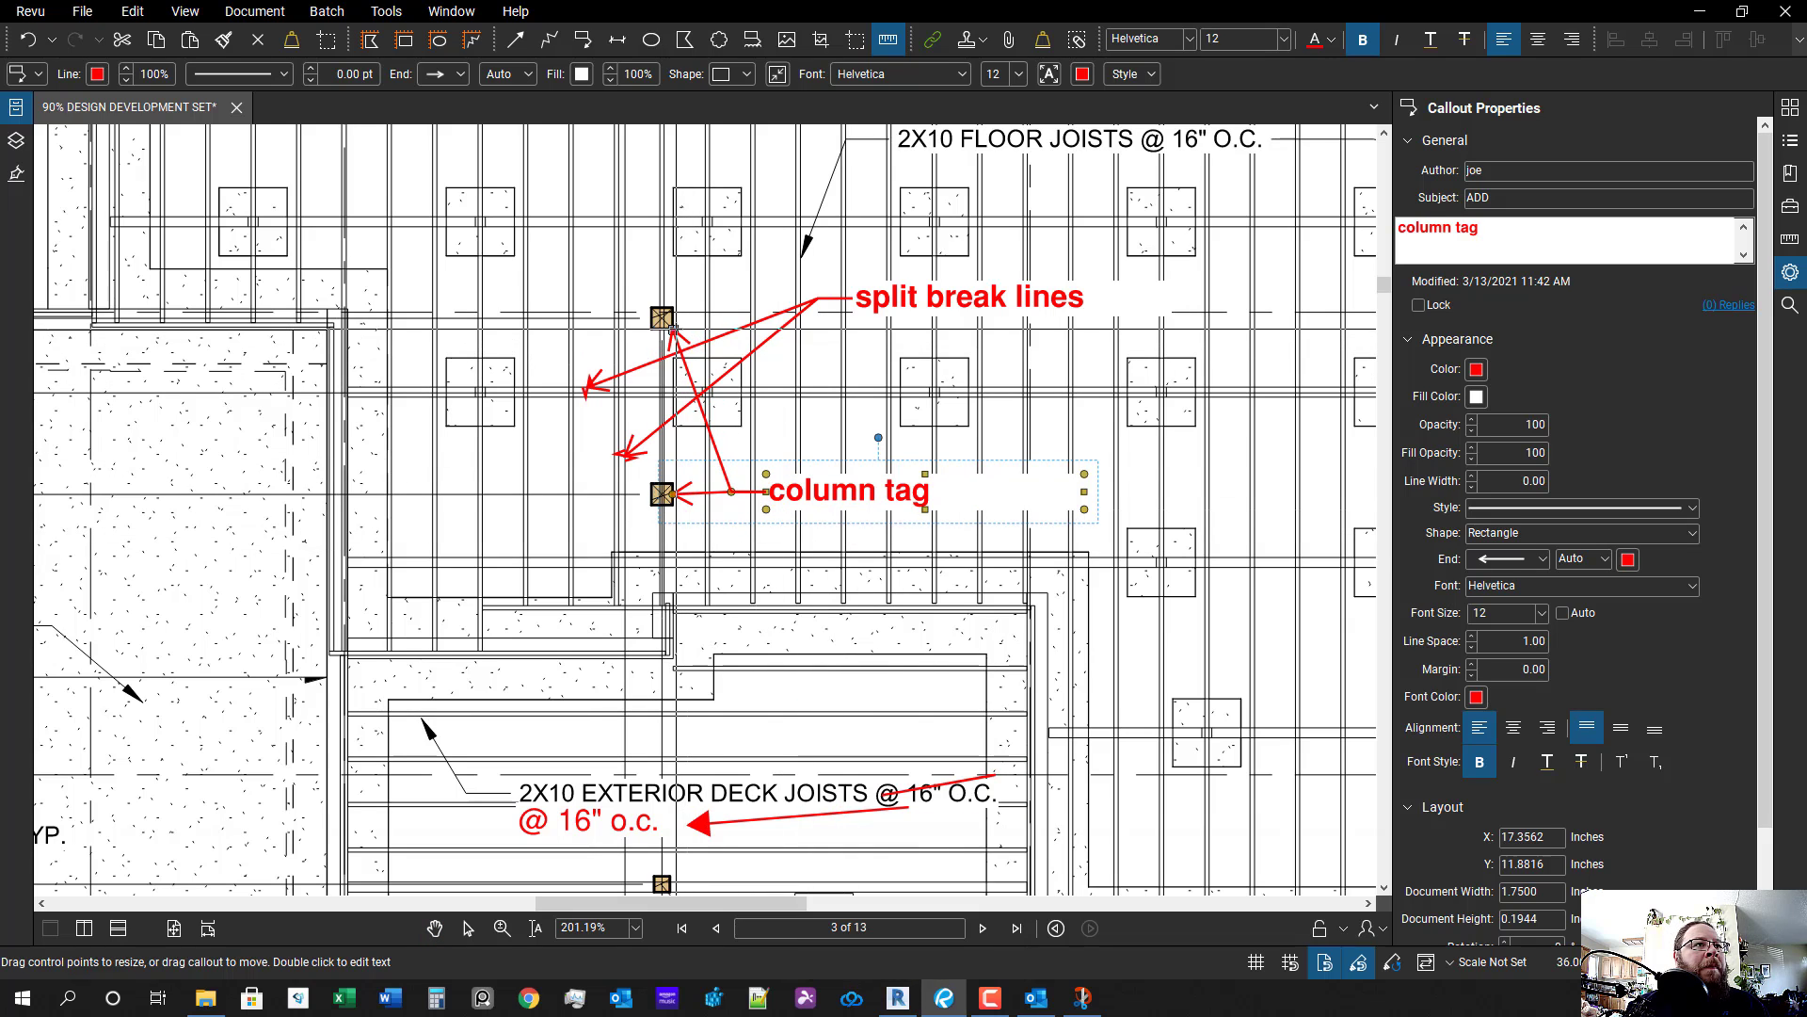
{"action": "left_click", "coordinate": [675, 330]}
{"action": "key", "text": "Escape"}
- Move the split break lines callout text to the opposite side of the two posts, above the break symbols
{"action": "scroll", "coordinate": [723, 443], "scroll_direction": "down", "scroll_amount": 4}
{"action": "left_click_drag", "start_coordinate": [820, 399], "coordinate": [373, 331]}
{"action": "scroll", "coordinate": [882, 442], "scroll_direction": "up", "scroll_amount": 2}
{"action": "scroll", "coordinate": [839, 419], "scroll_direction": "up", "scroll_amount": 2}
{"action": "left_click_drag", "start_coordinate": [667, 499], "coordinate": [779, 537]}
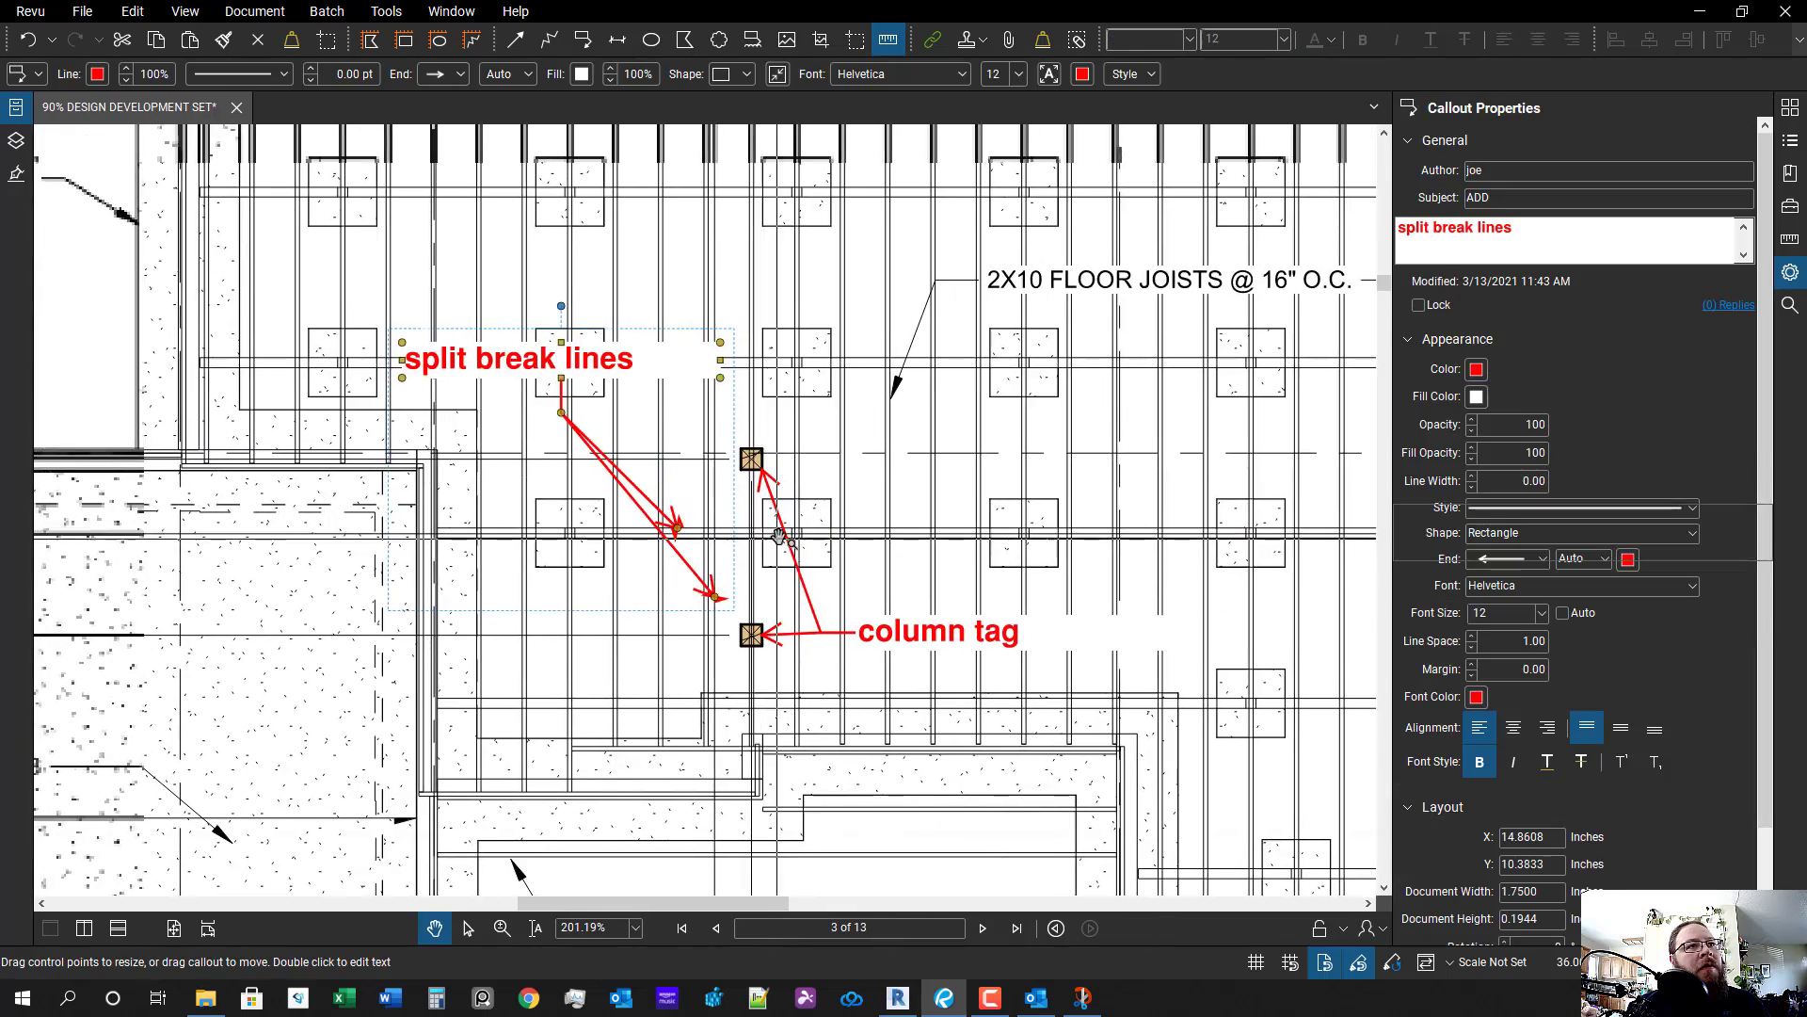
{"action": "key", "text": "Escape"}
- Examine the 6" concrete slab area, including its direction lines, spot elevations and surrounding dimensions
{"action": "scroll", "coordinate": [772, 522], "scroll_direction": "down", "scroll_amount": 4}
{"action": "scroll", "coordinate": [672, 500], "scroll_direction": "up", "scroll_amount": 3}
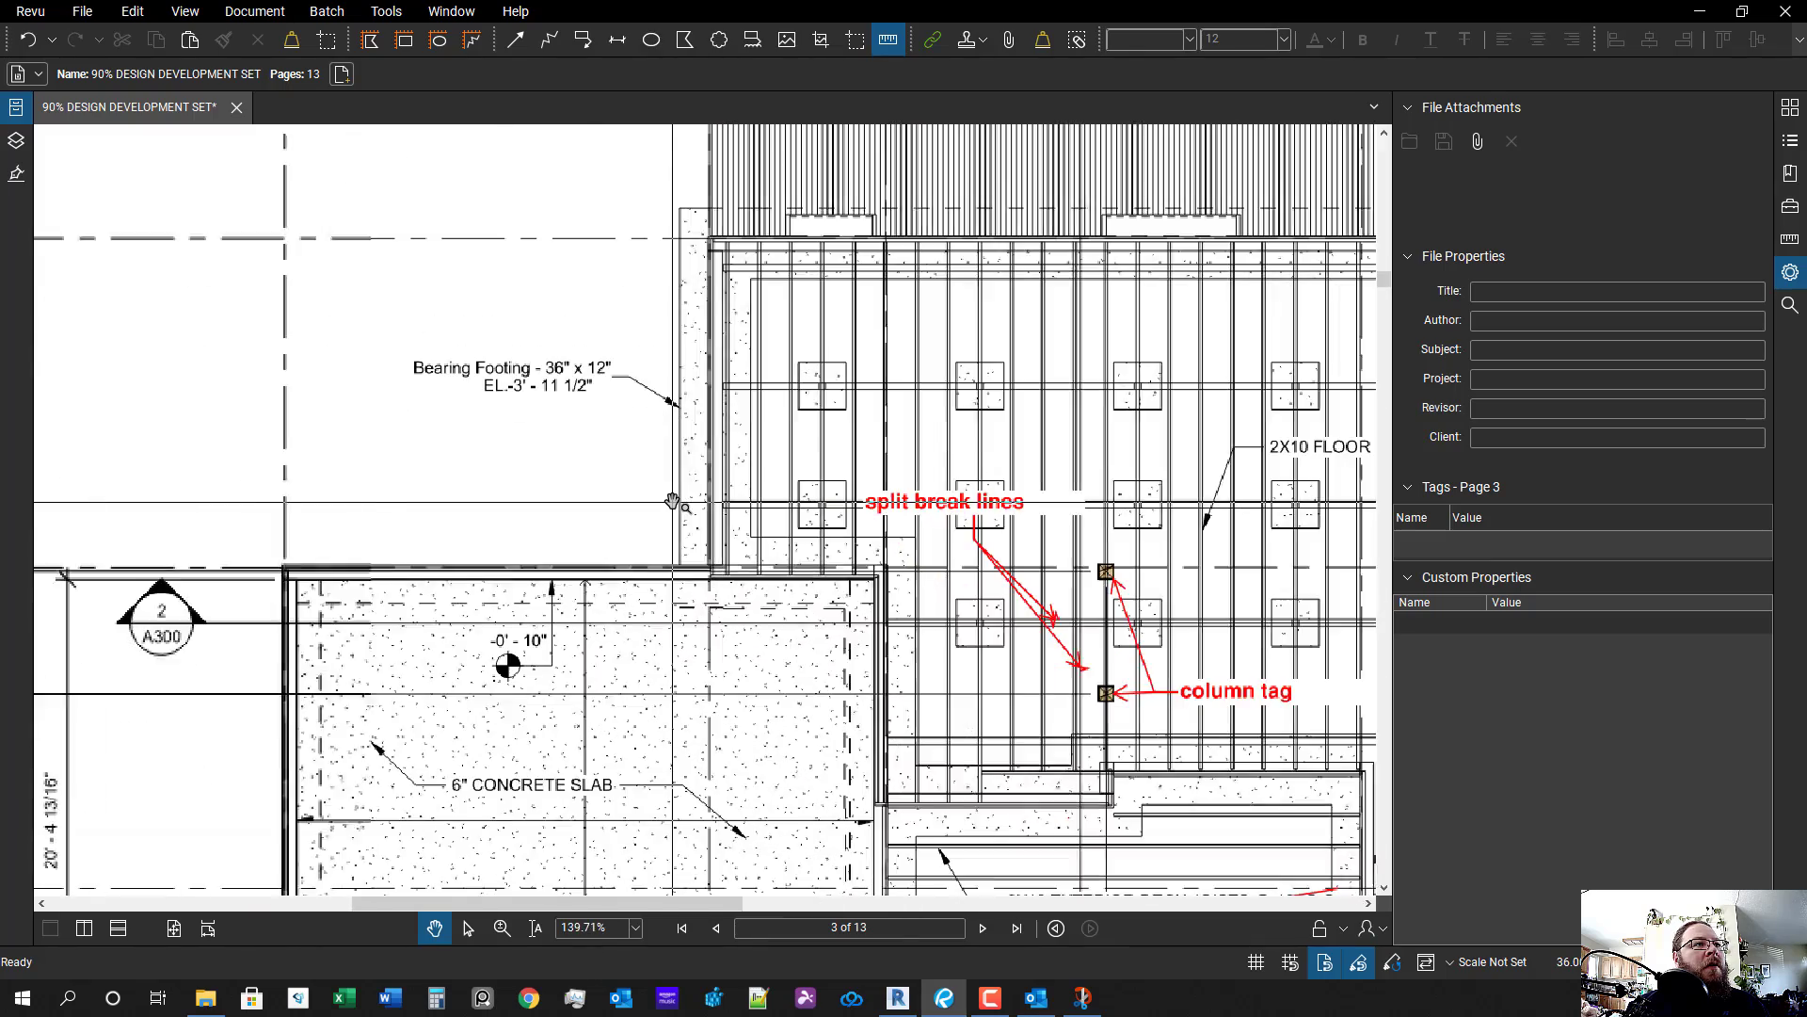
{"action": "scroll", "coordinate": [672, 501], "scroll_direction": "down", "scroll_amount": 4}
{"action": "scroll", "coordinate": [801, 732], "scroll_direction": "up", "scroll_amount": 3}
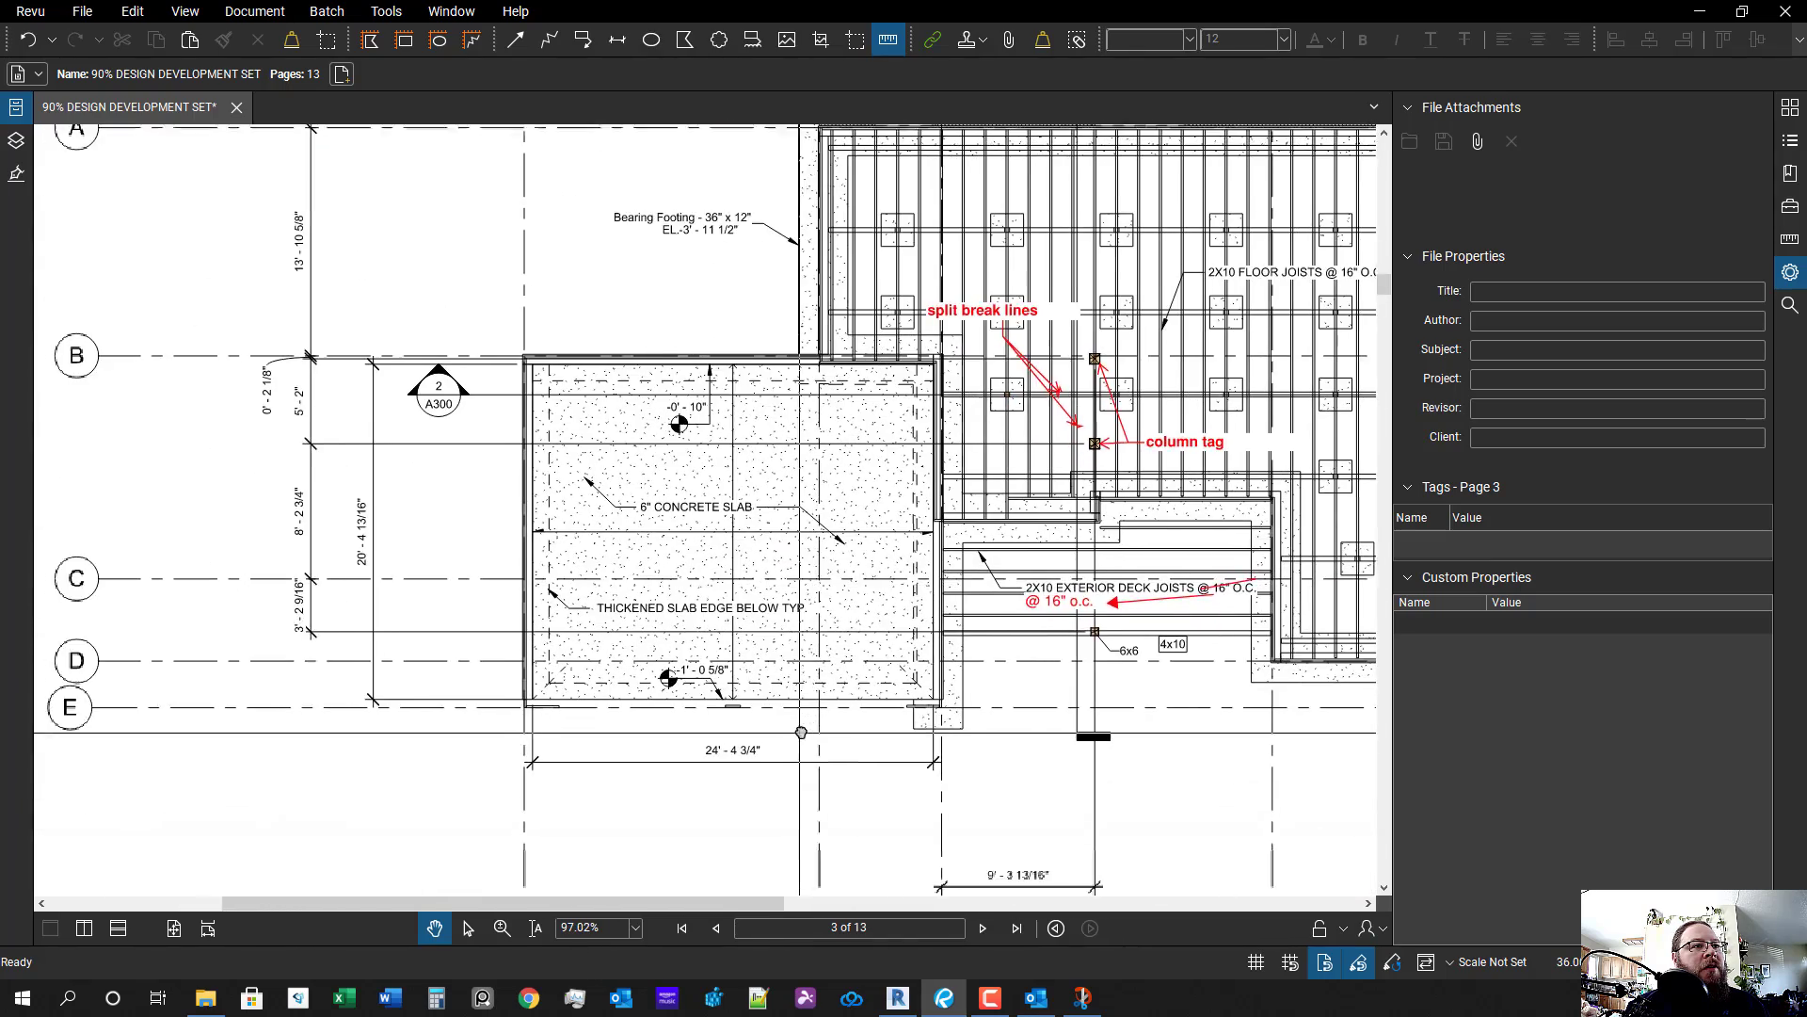
{"action": "scroll", "coordinate": [801, 731], "scroll_direction": "up", "scroll_amount": 1}
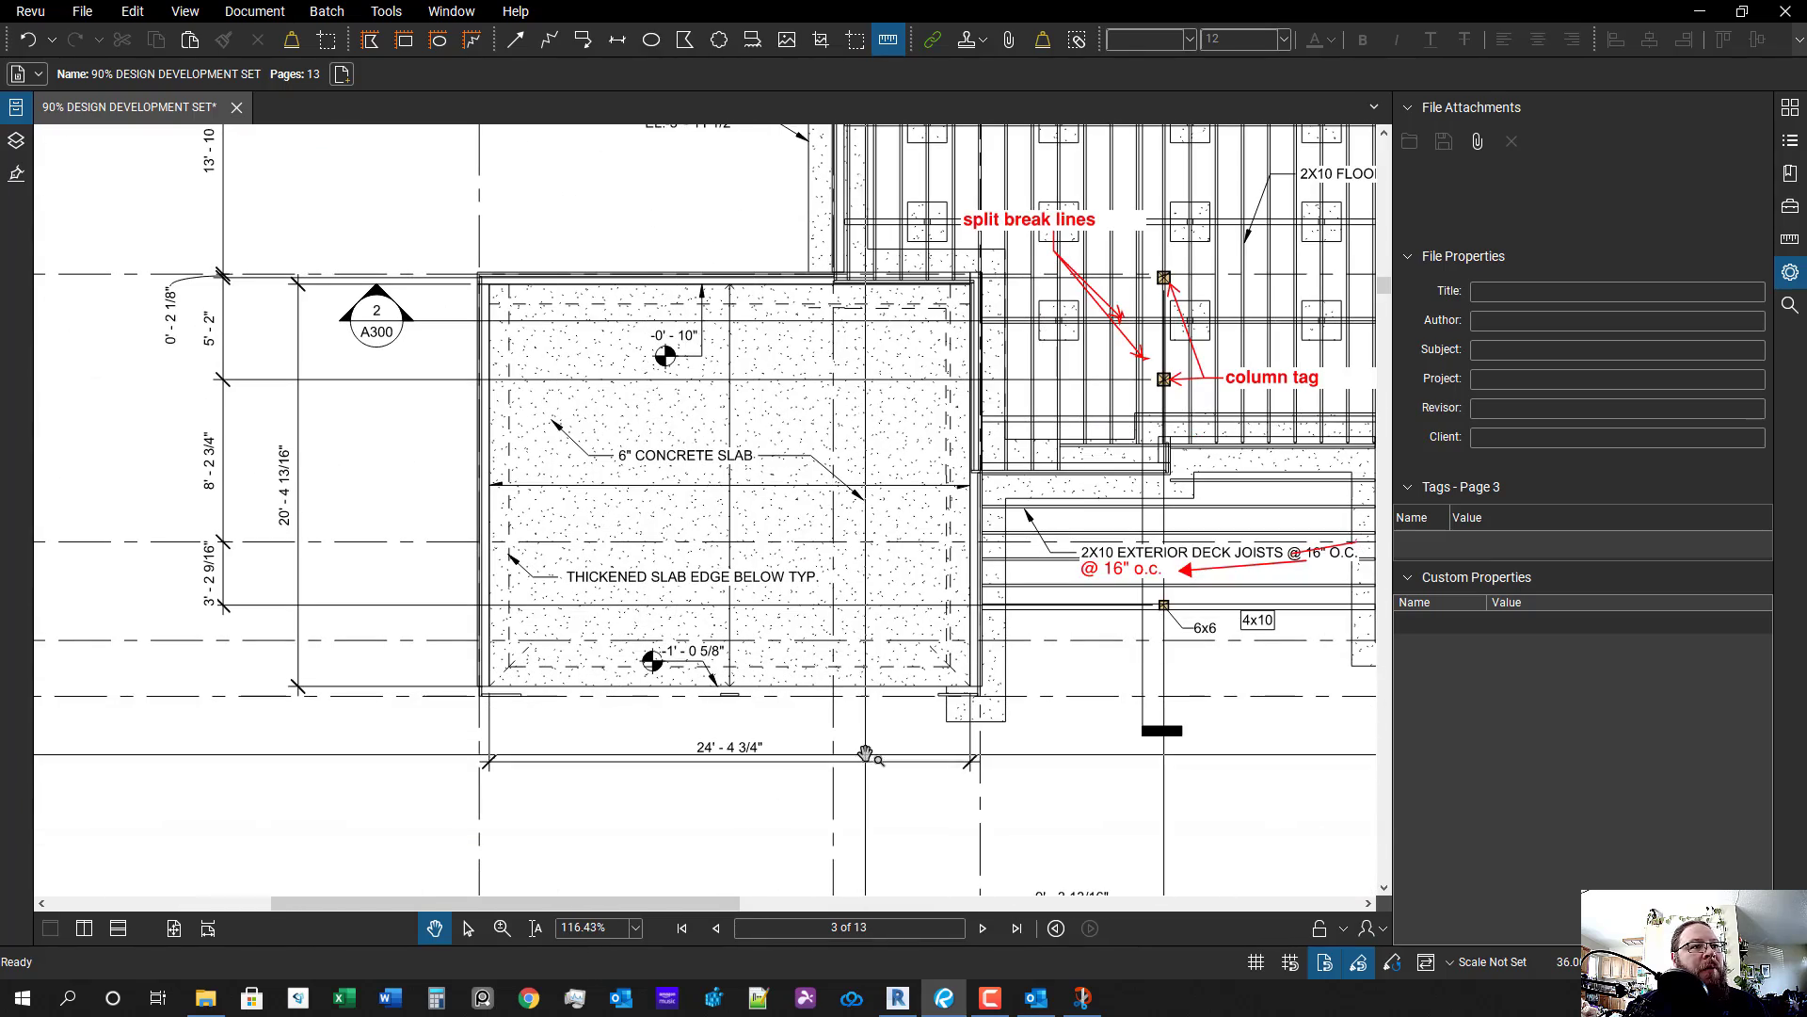
{"action": "scroll", "coordinate": [865, 754], "scroll_direction": "down", "scroll_amount": 1}
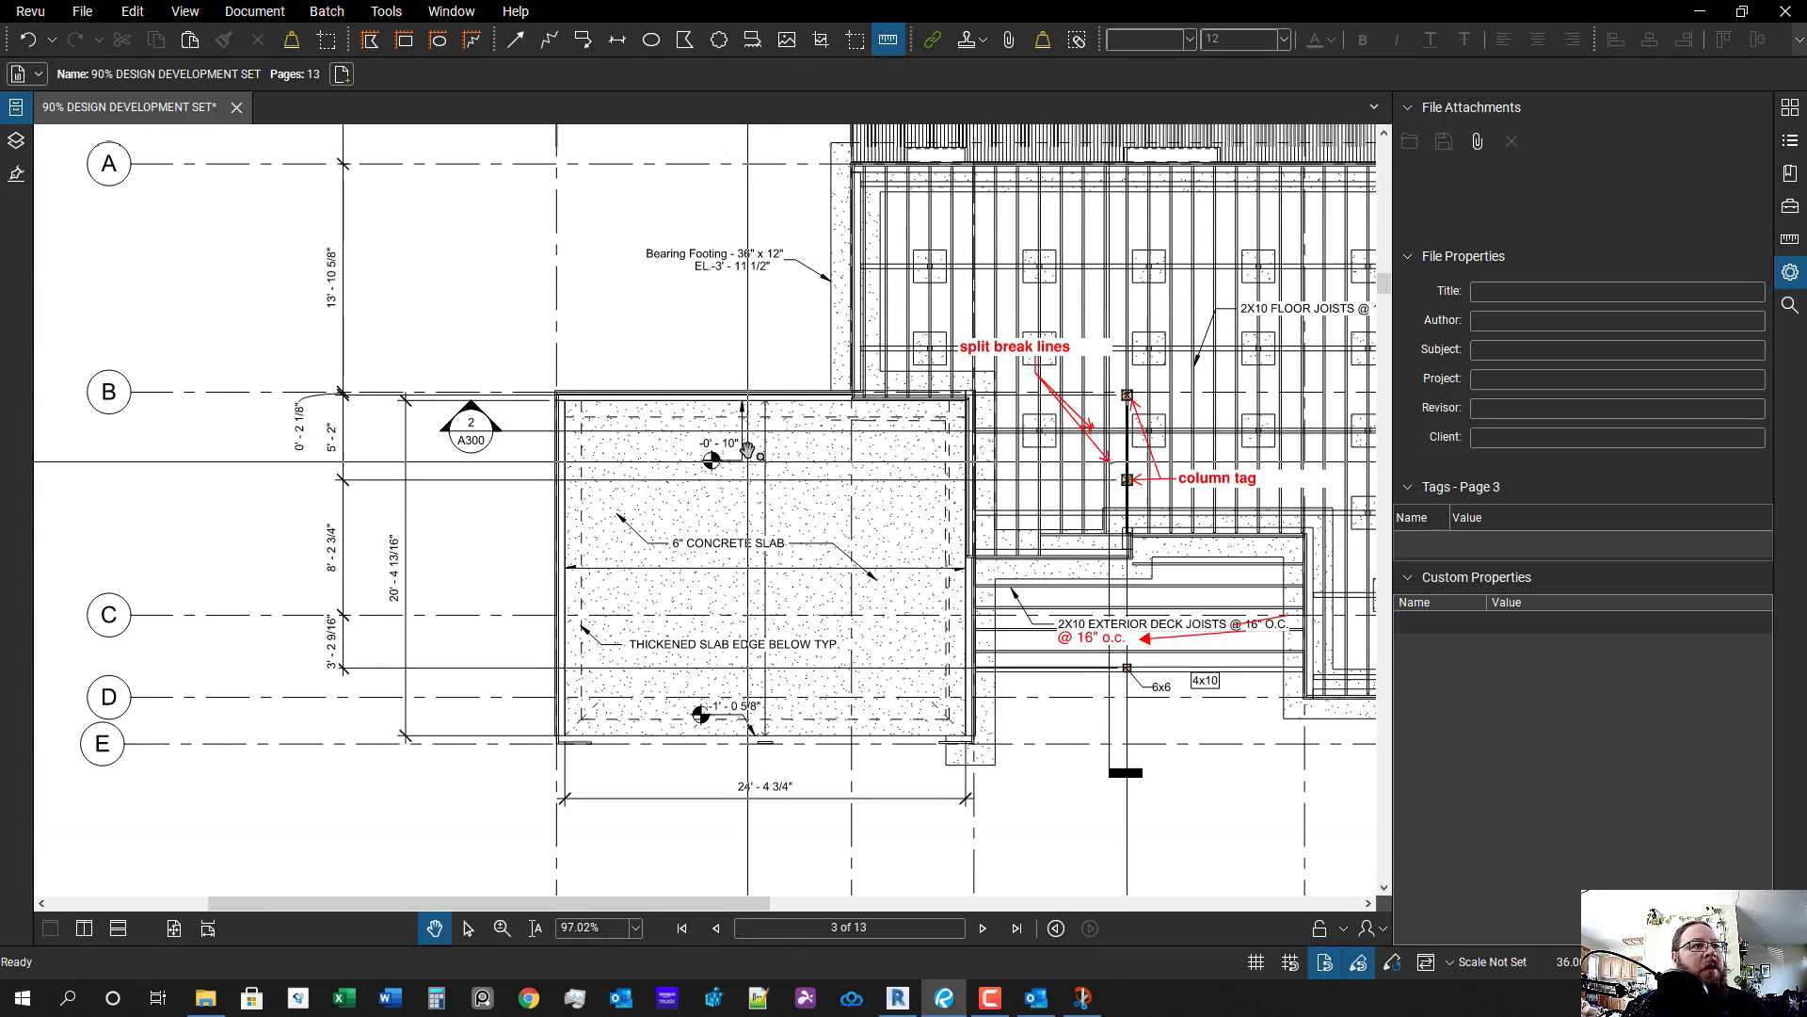
{"action": "scroll", "coordinate": [782, 576], "scroll_direction": "up", "scroll_amount": 4}
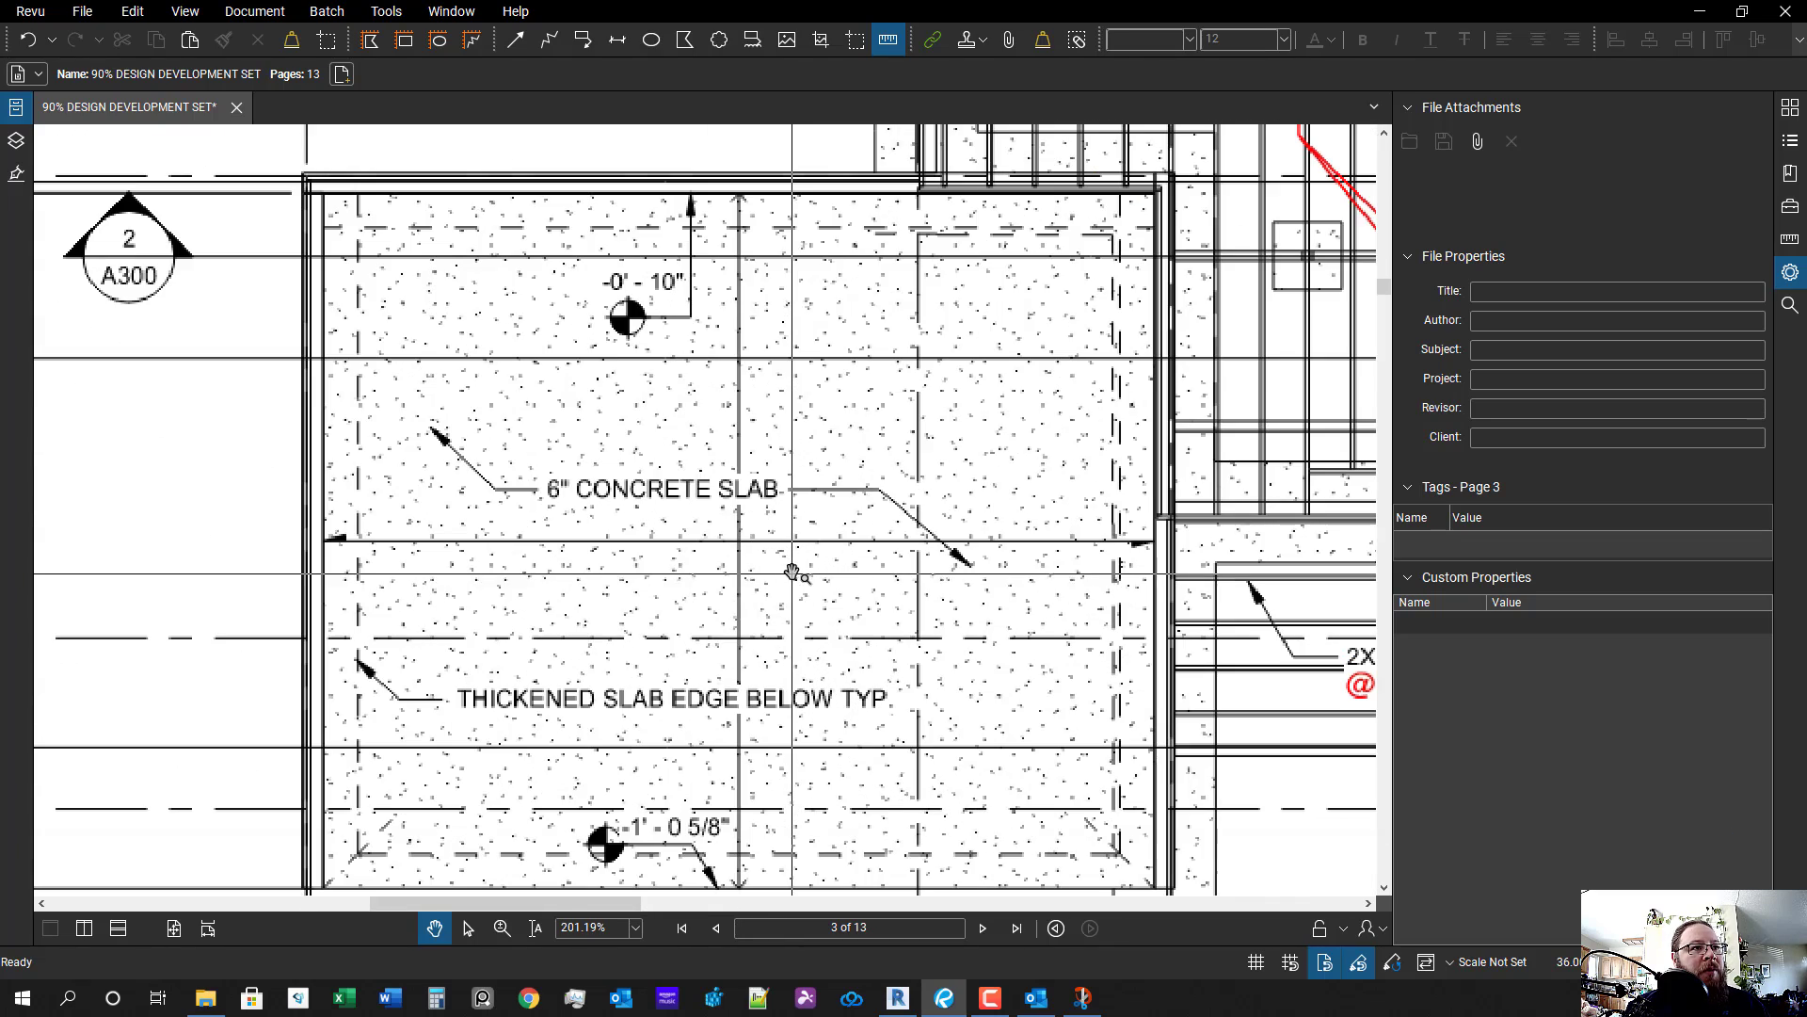
{"action": "left_click_drag", "start_coordinate": [782, 576], "coordinate": [768, 546]}
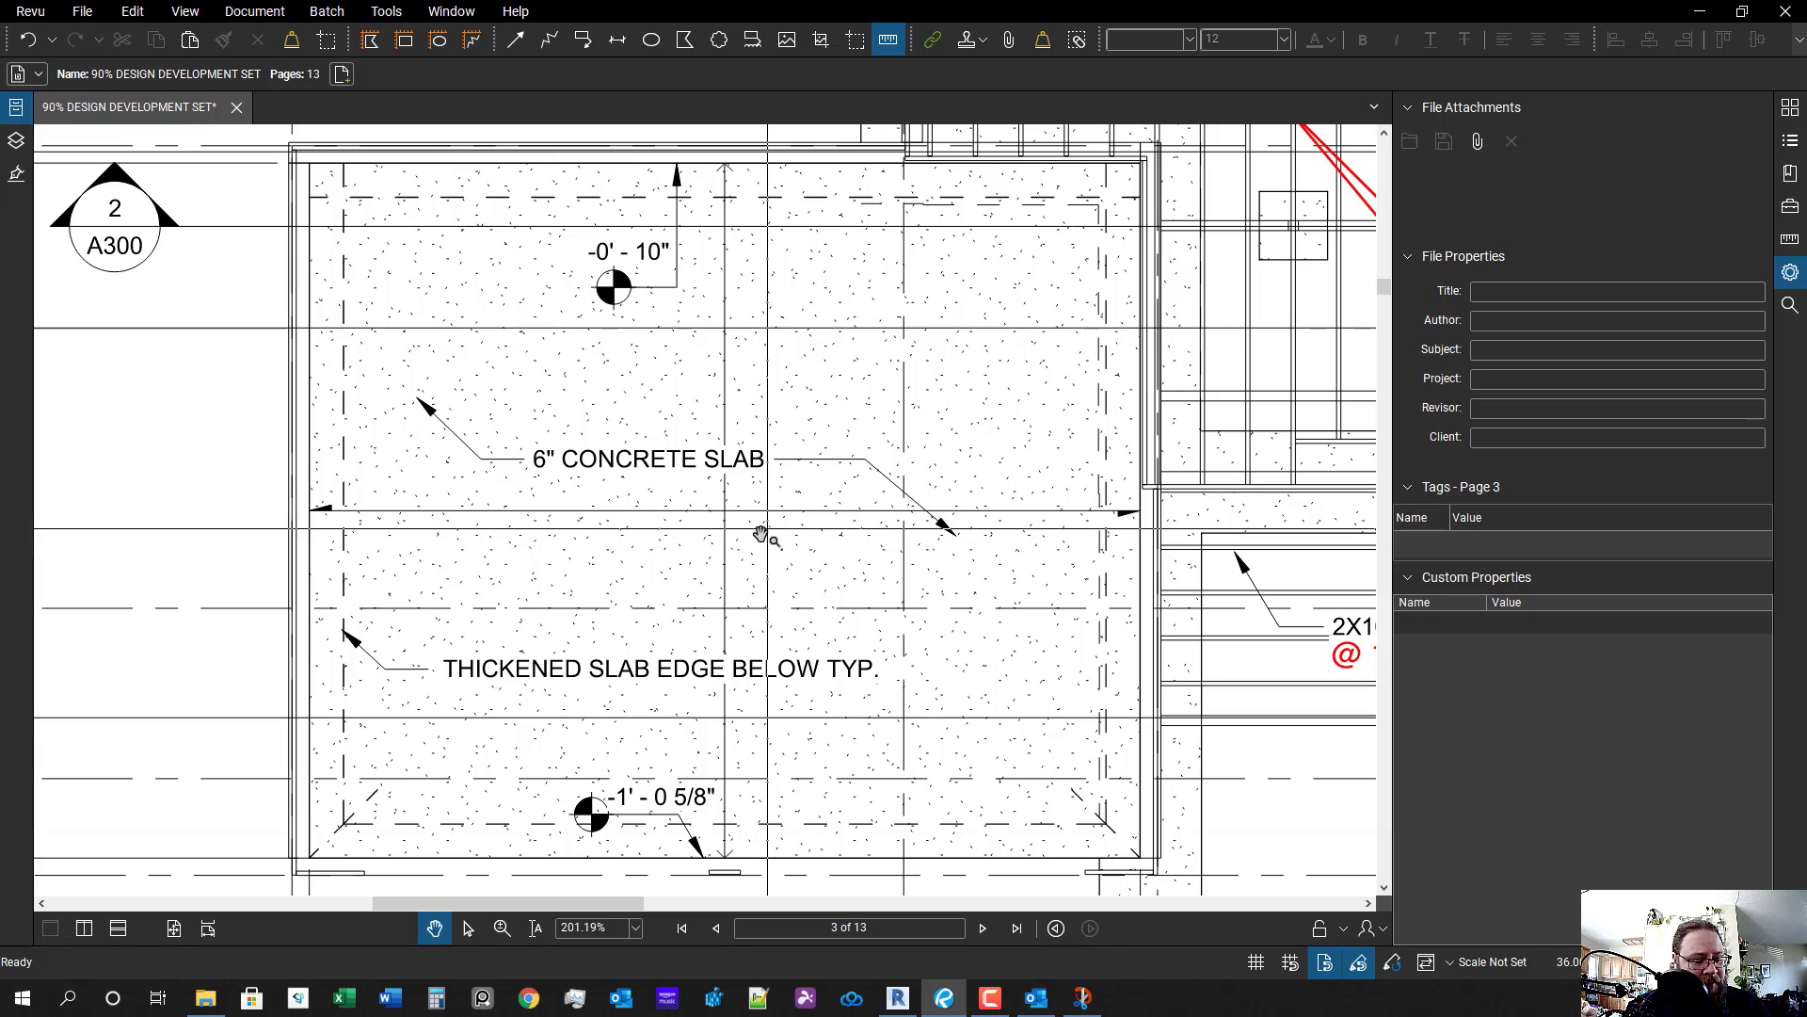
- Mark both direction lines of the 6" concrete slab with red X symbols from the CFS Symbols tool set
{"action": "left_click", "coordinate": [1790, 207]}
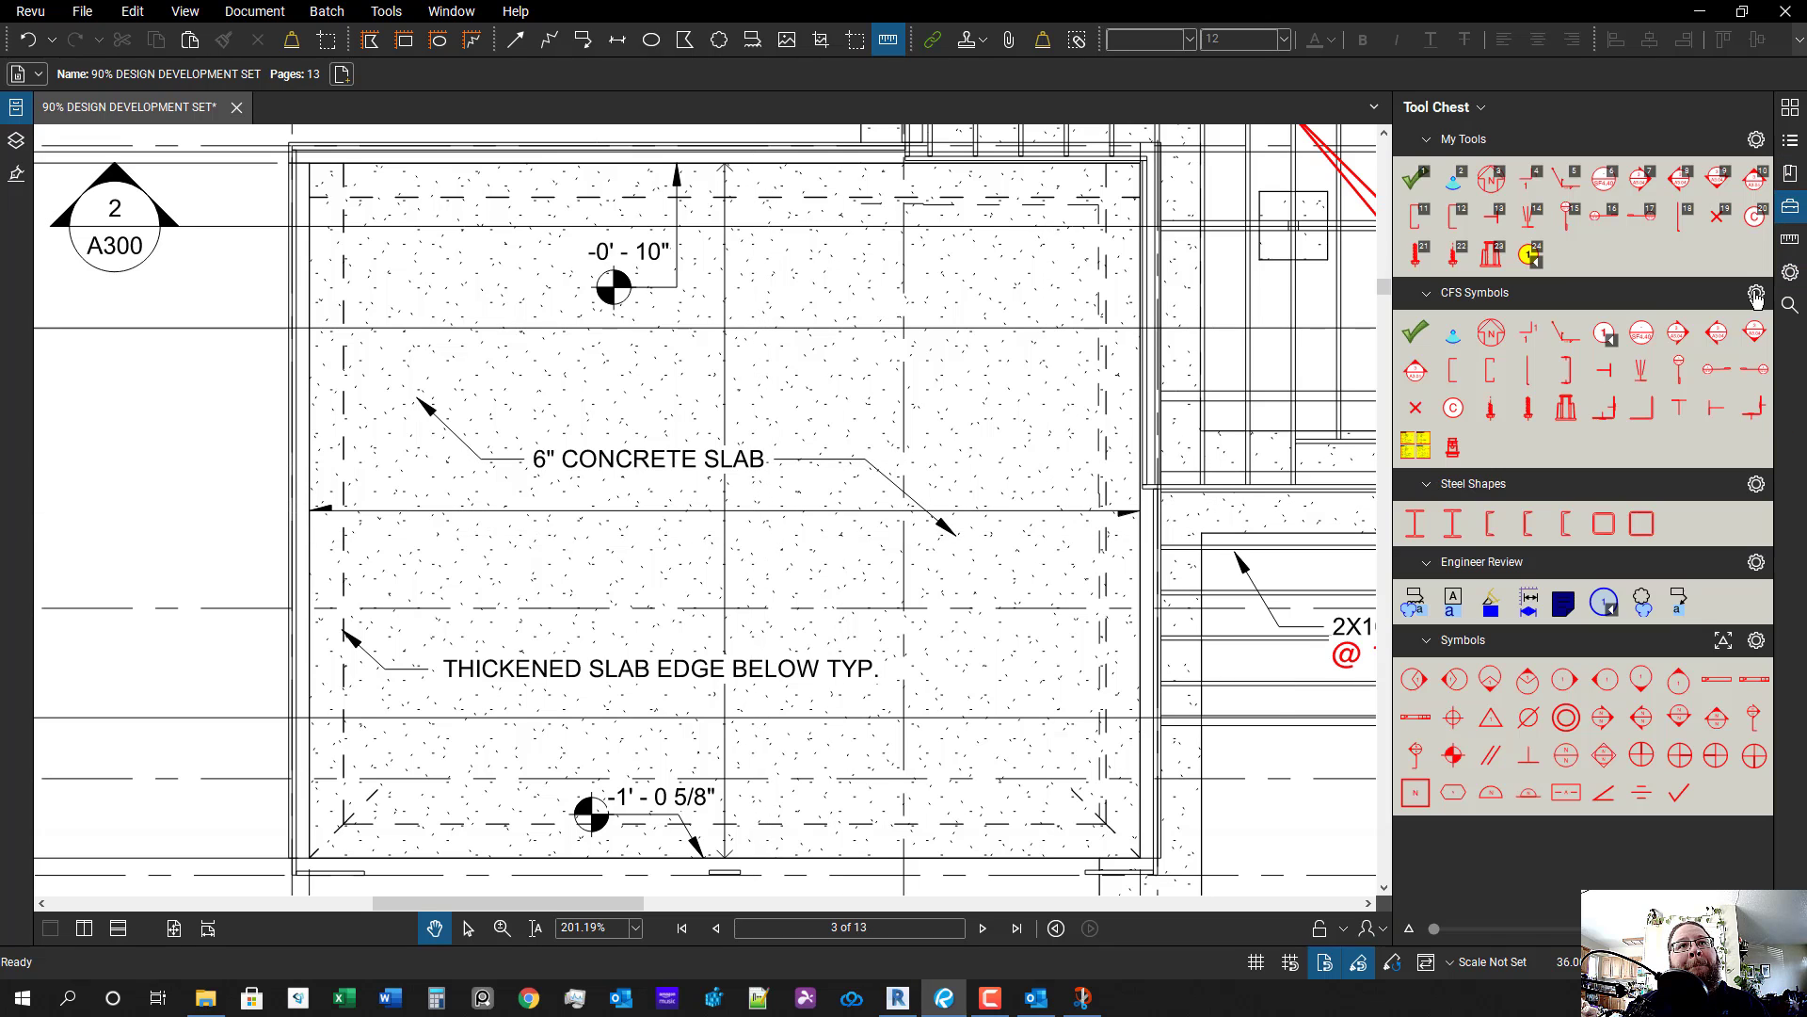
{"action": "left_click", "coordinate": [1415, 407]}
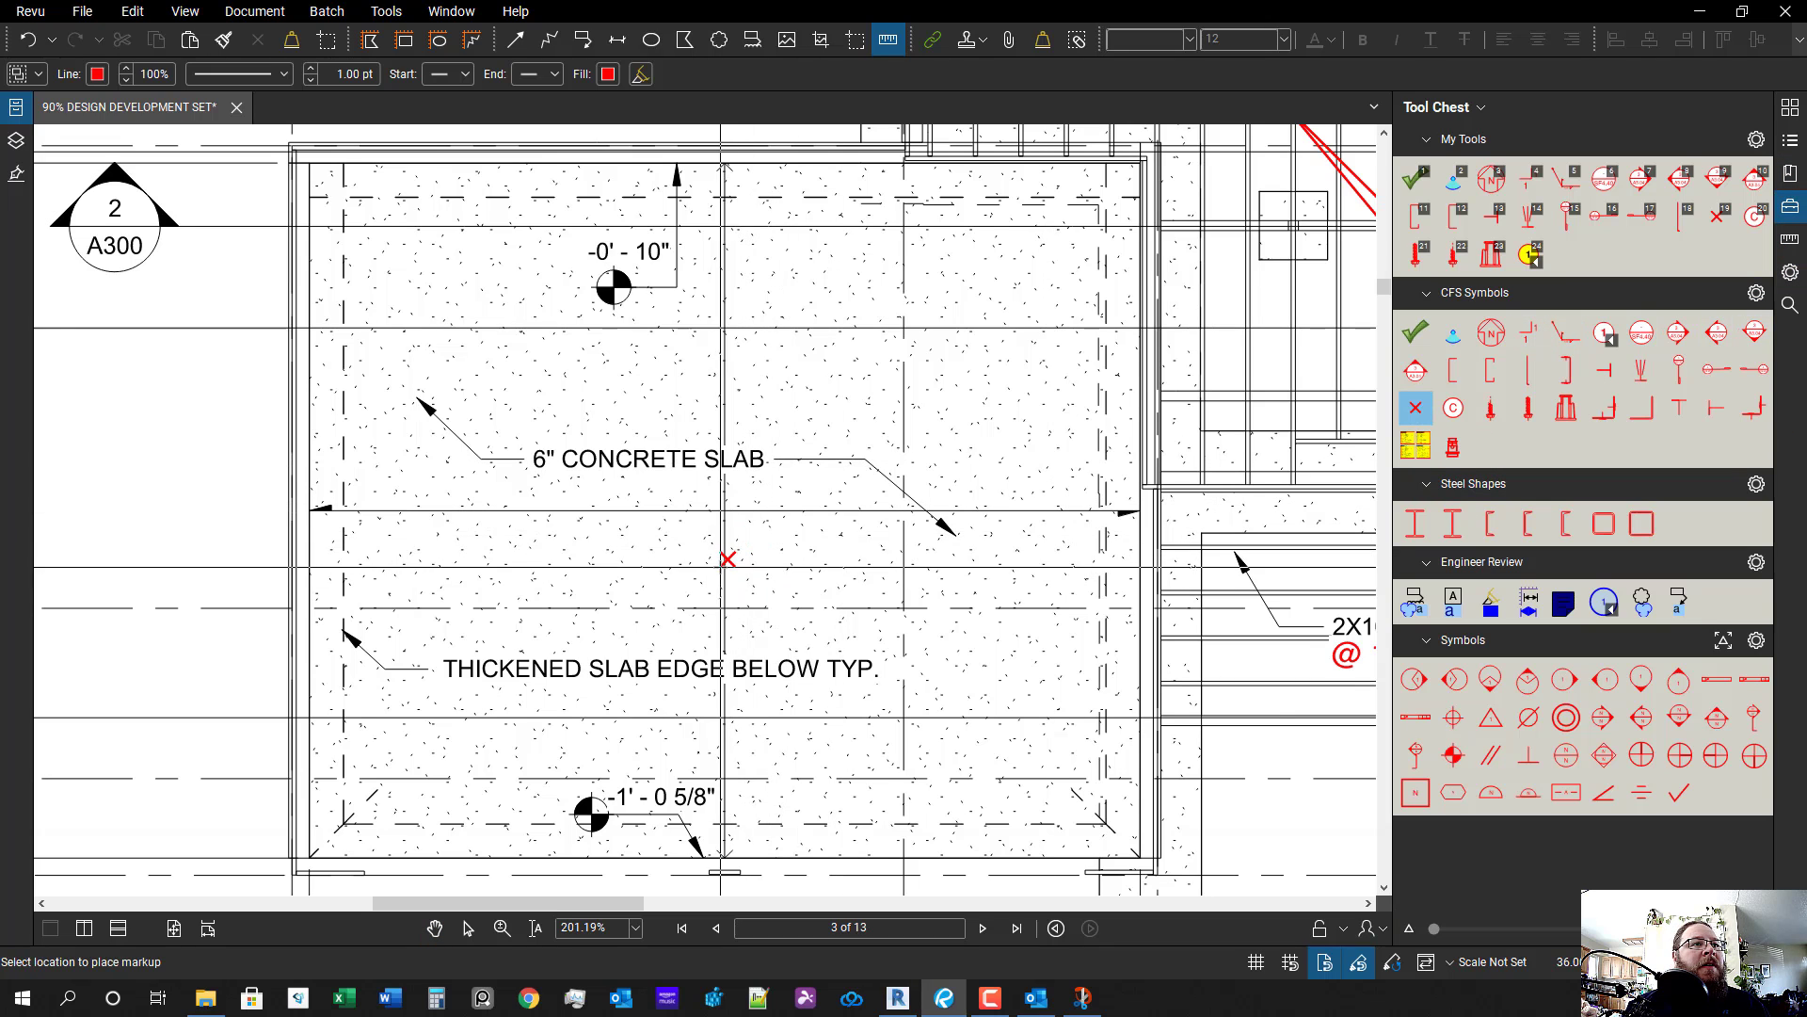
{"action": "left_click", "coordinate": [726, 559]}
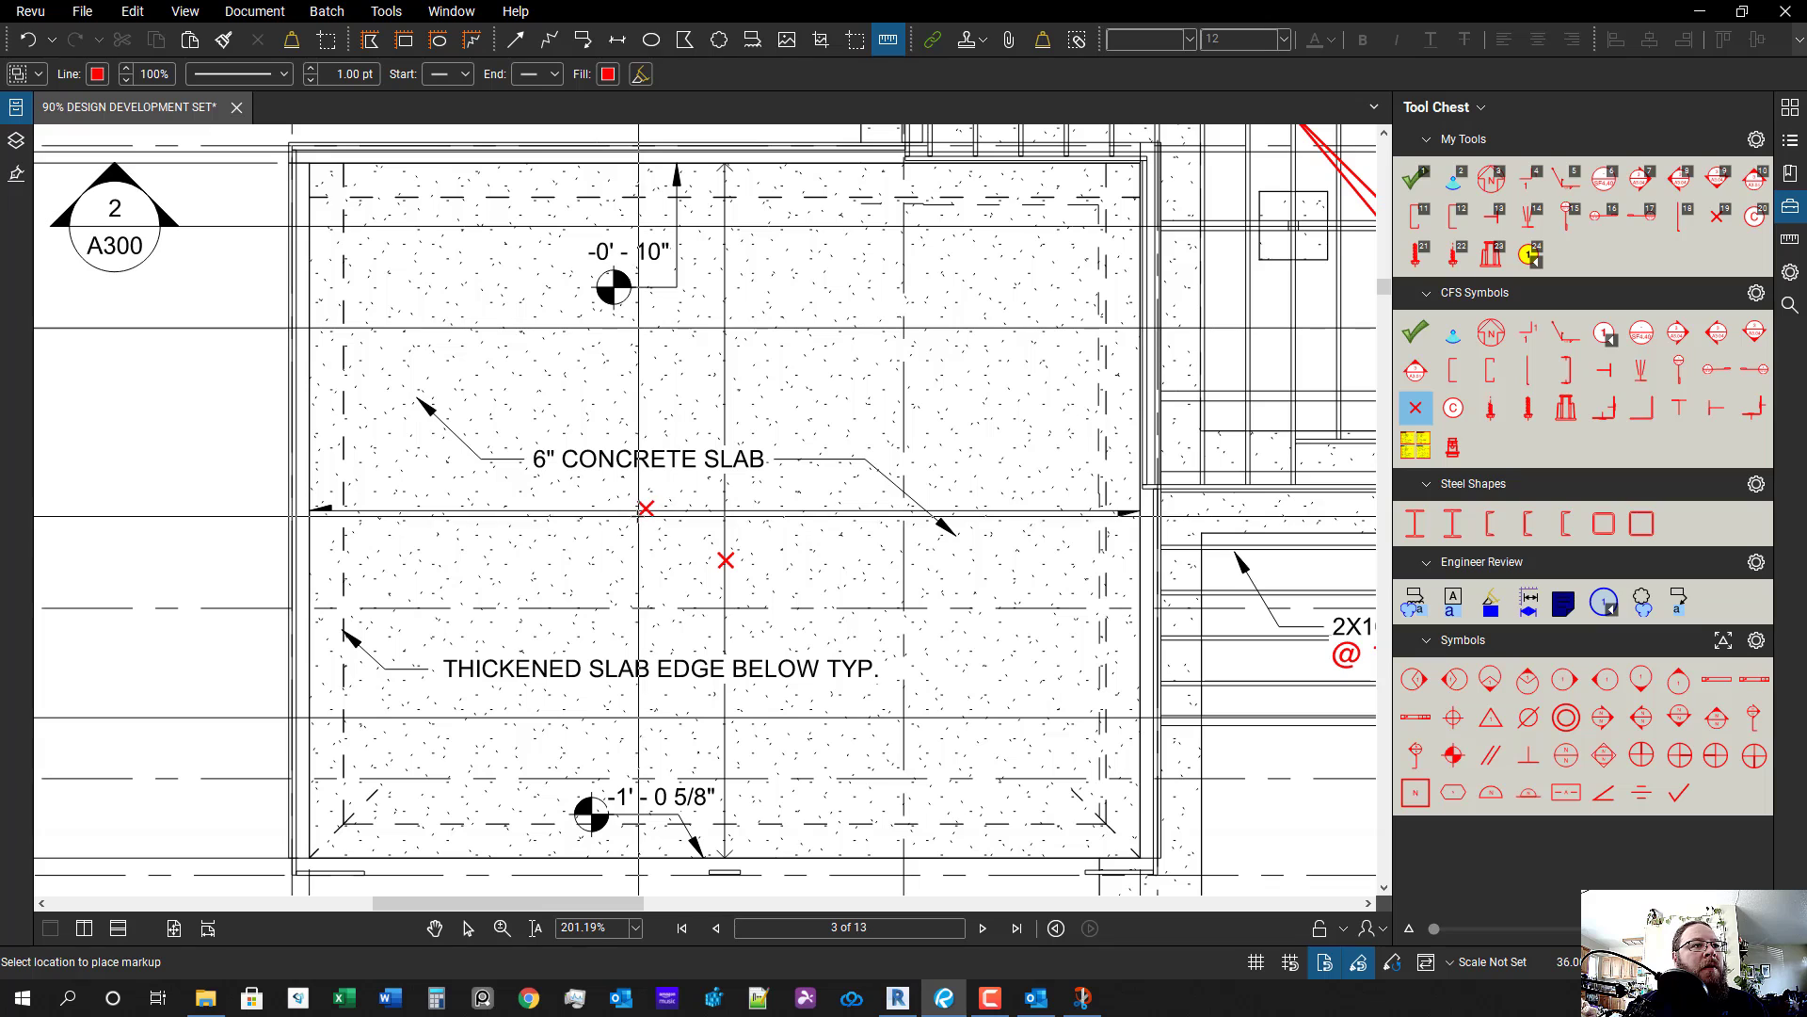
- Return to the floor plan on page 2 and select the delete direction line callout to copy it
{"action": "key", "text": "ctrl+Left"}
{"action": "scroll", "coordinate": [862, 721], "scroll_direction": "down", "scroll_amount": 3}
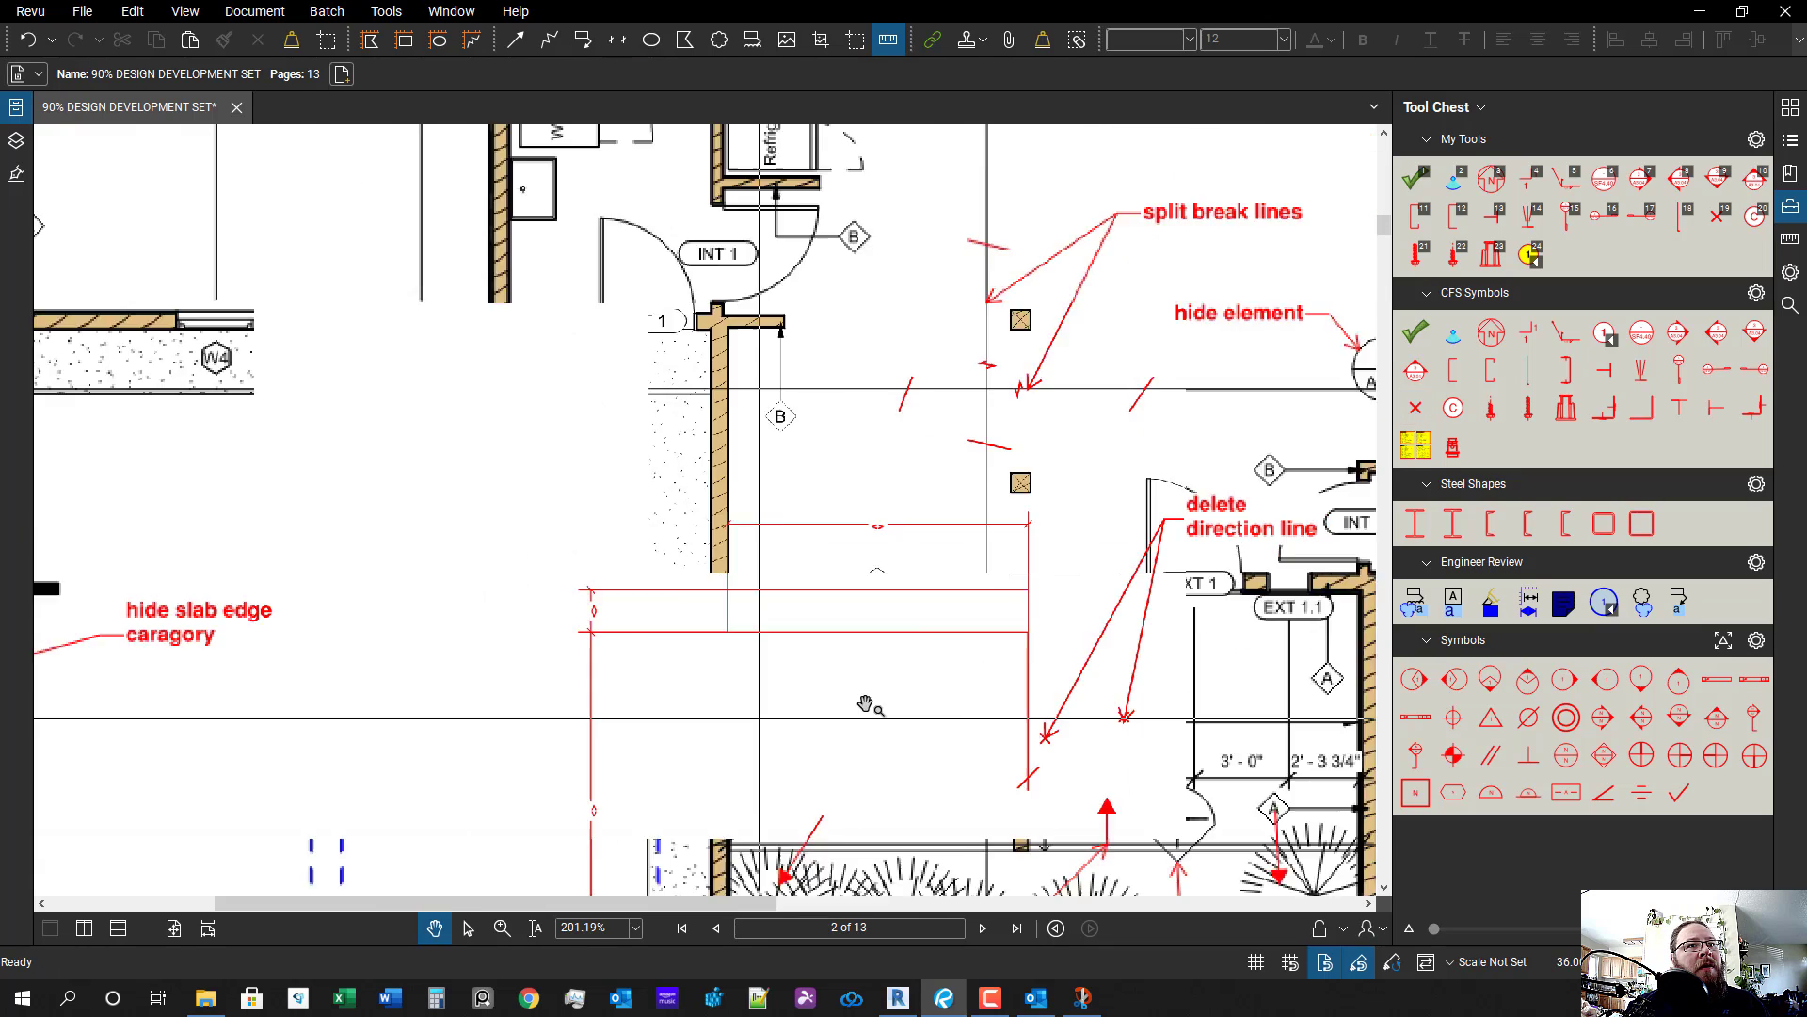
{"action": "left_click_drag", "start_coordinate": [1017, 661], "coordinate": [744, 605]}
{"action": "left_click_drag", "start_coordinate": [729, 726], "coordinate": [802, 542]}
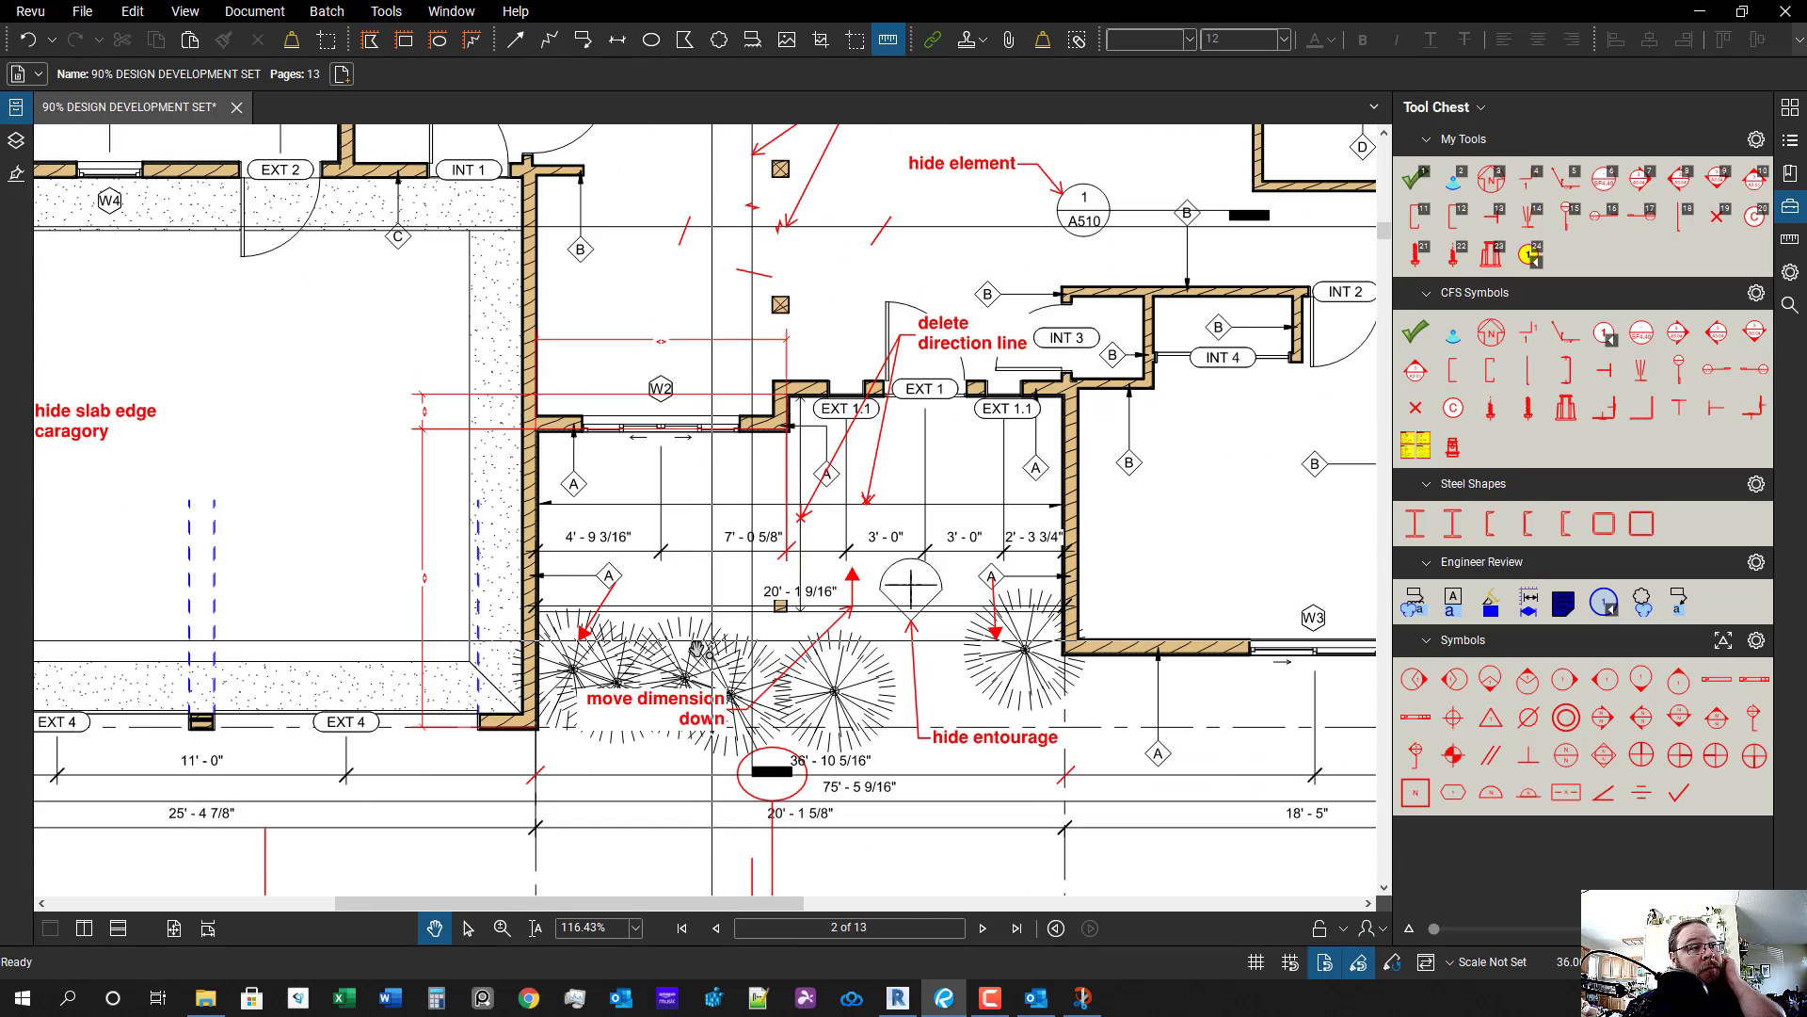
{"action": "left_click_drag", "start_coordinate": [486, 653], "coordinate": [690, 617]}
{"action": "scroll", "coordinate": [690, 617], "scroll_direction": "down", "scroll_amount": 1}
{"action": "mouse_move", "coordinate": [897, 667]}
{"action": "left_mouse_down"}
{"action": "mouse_move", "coordinate": [1029, 695]}
{"action": "mouse_move", "coordinate": [951, 680]}
{"action": "left_mouse_up"}
{"action": "scroll", "coordinate": [1029, 695], "scroll_direction": "down", "scroll_amount": 1}
{"action": "left_click_drag", "start_coordinate": [1109, 608], "coordinate": [1078, 569]}
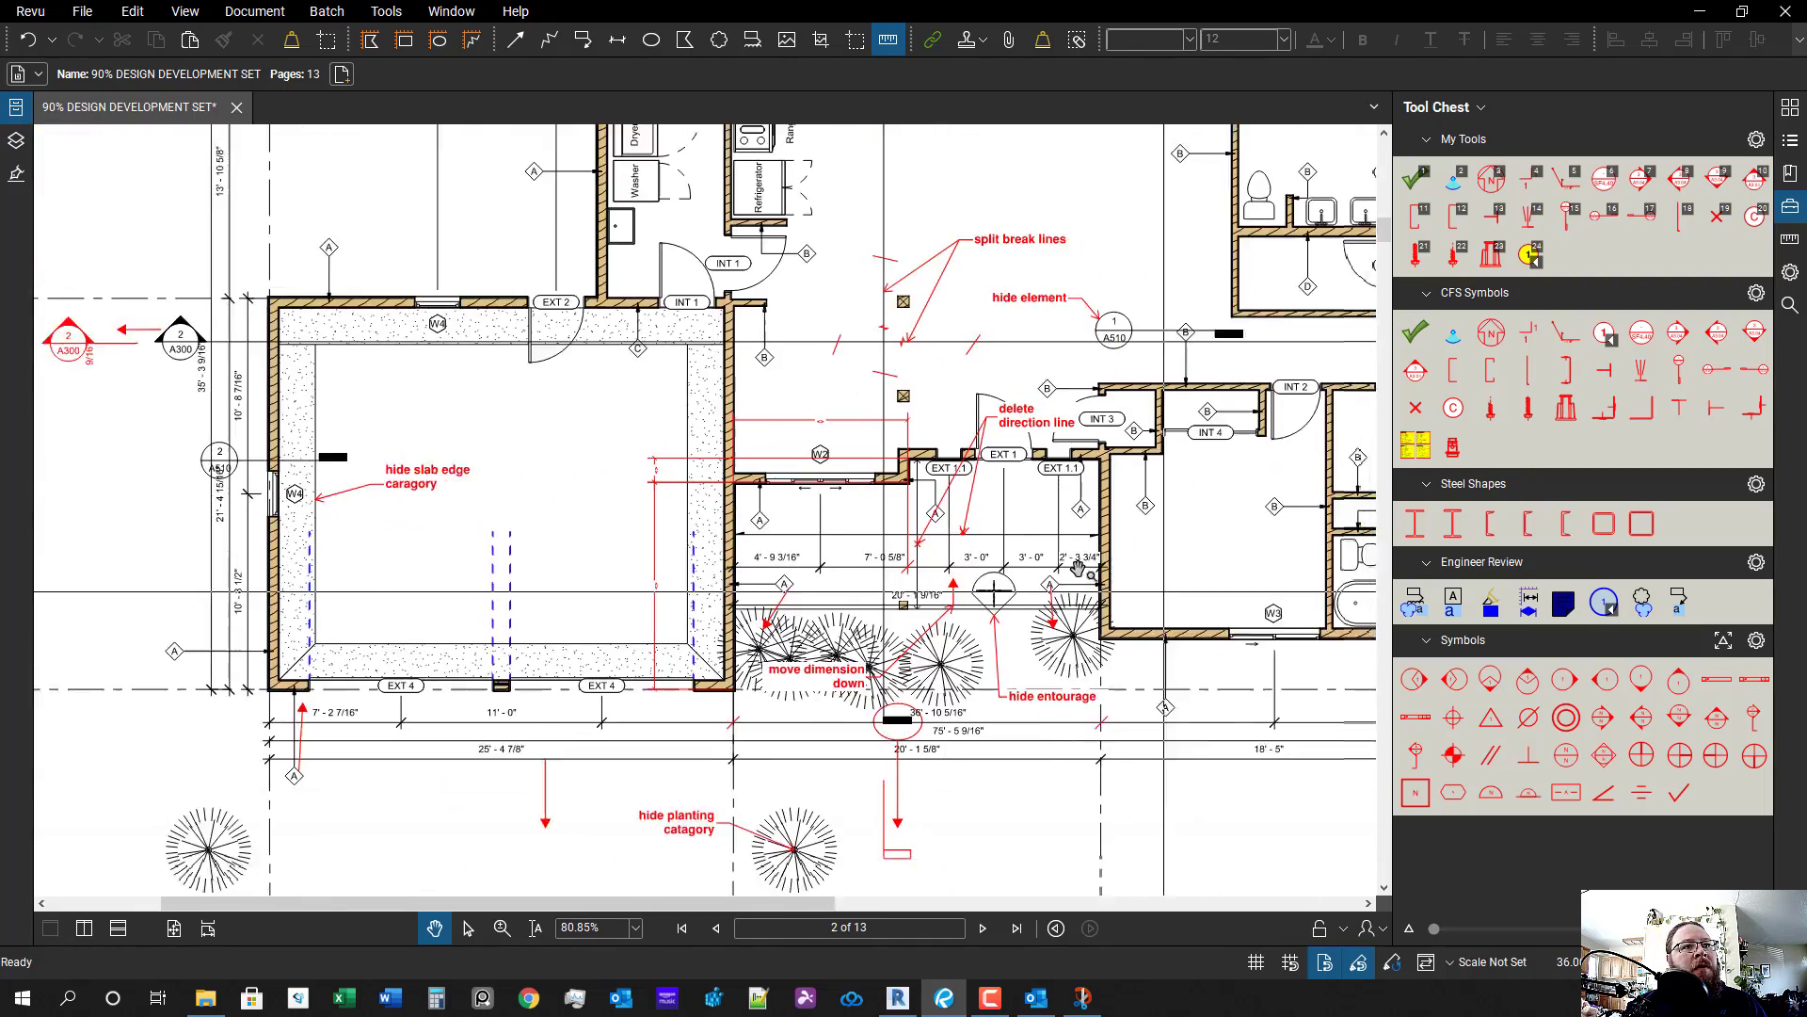
{"action": "scroll", "coordinate": [1078, 565], "scroll_direction": "up", "scroll_amount": 2}
{"action": "left_click", "coordinate": [975, 400]}
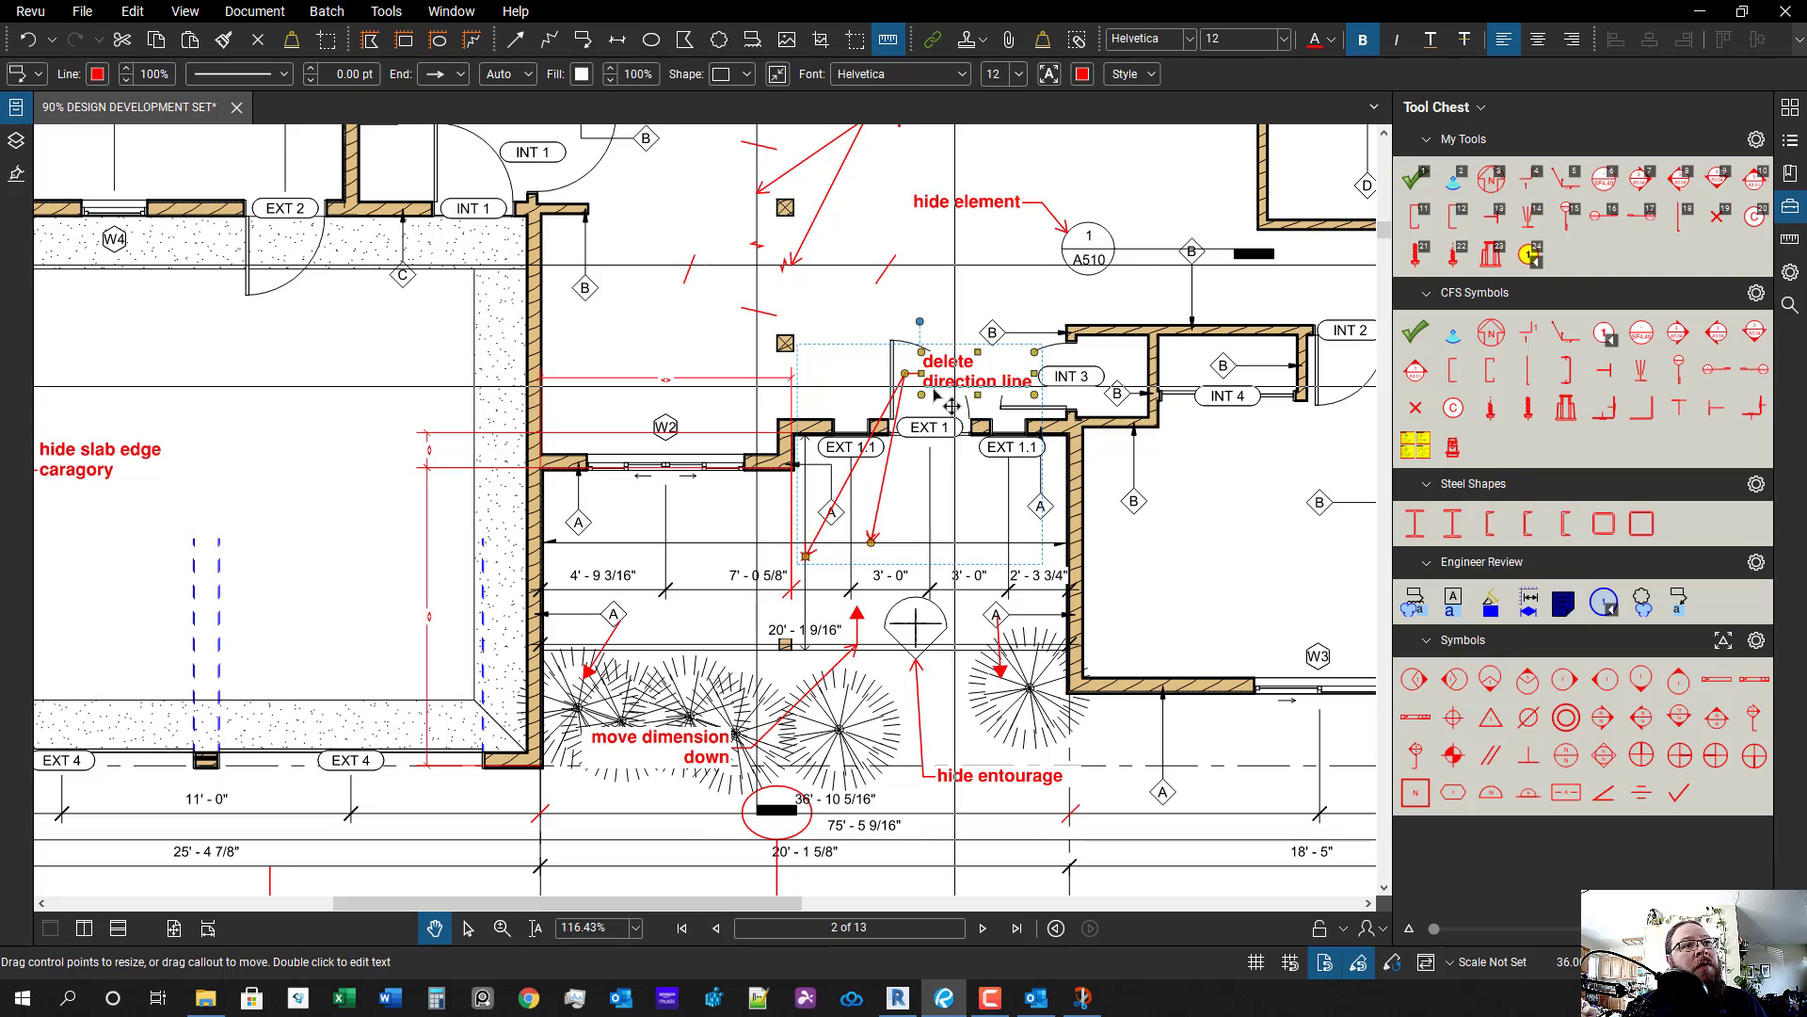
- Paste the delete direction line callout on the framing plan, point its leaders at both red X marks, and place its text beside them
{"action": "key", "text": "Page_Down"}
{"action": "left_click_drag", "start_coordinate": [624, 651], "coordinate": [722, 716]}
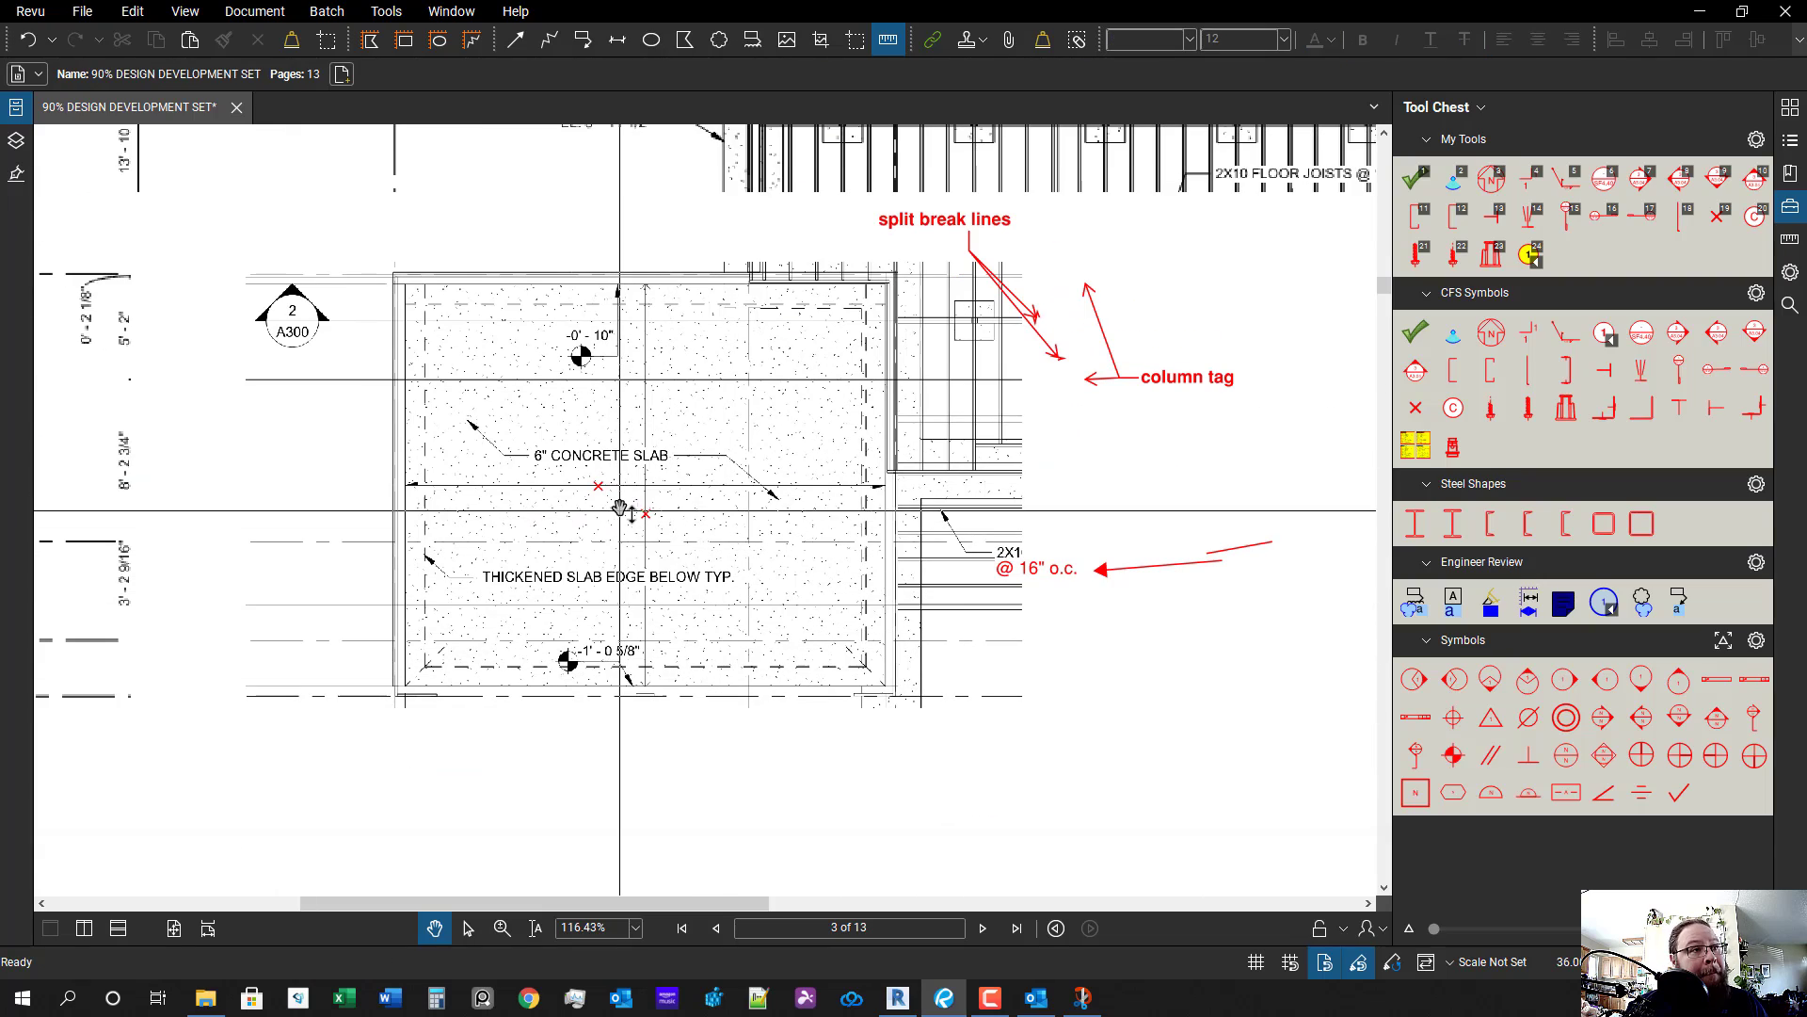
{"action": "key", "text": "ctrl+v"}
{"action": "scroll", "coordinate": [619, 509], "scroll_direction": "up", "scroll_amount": 3}
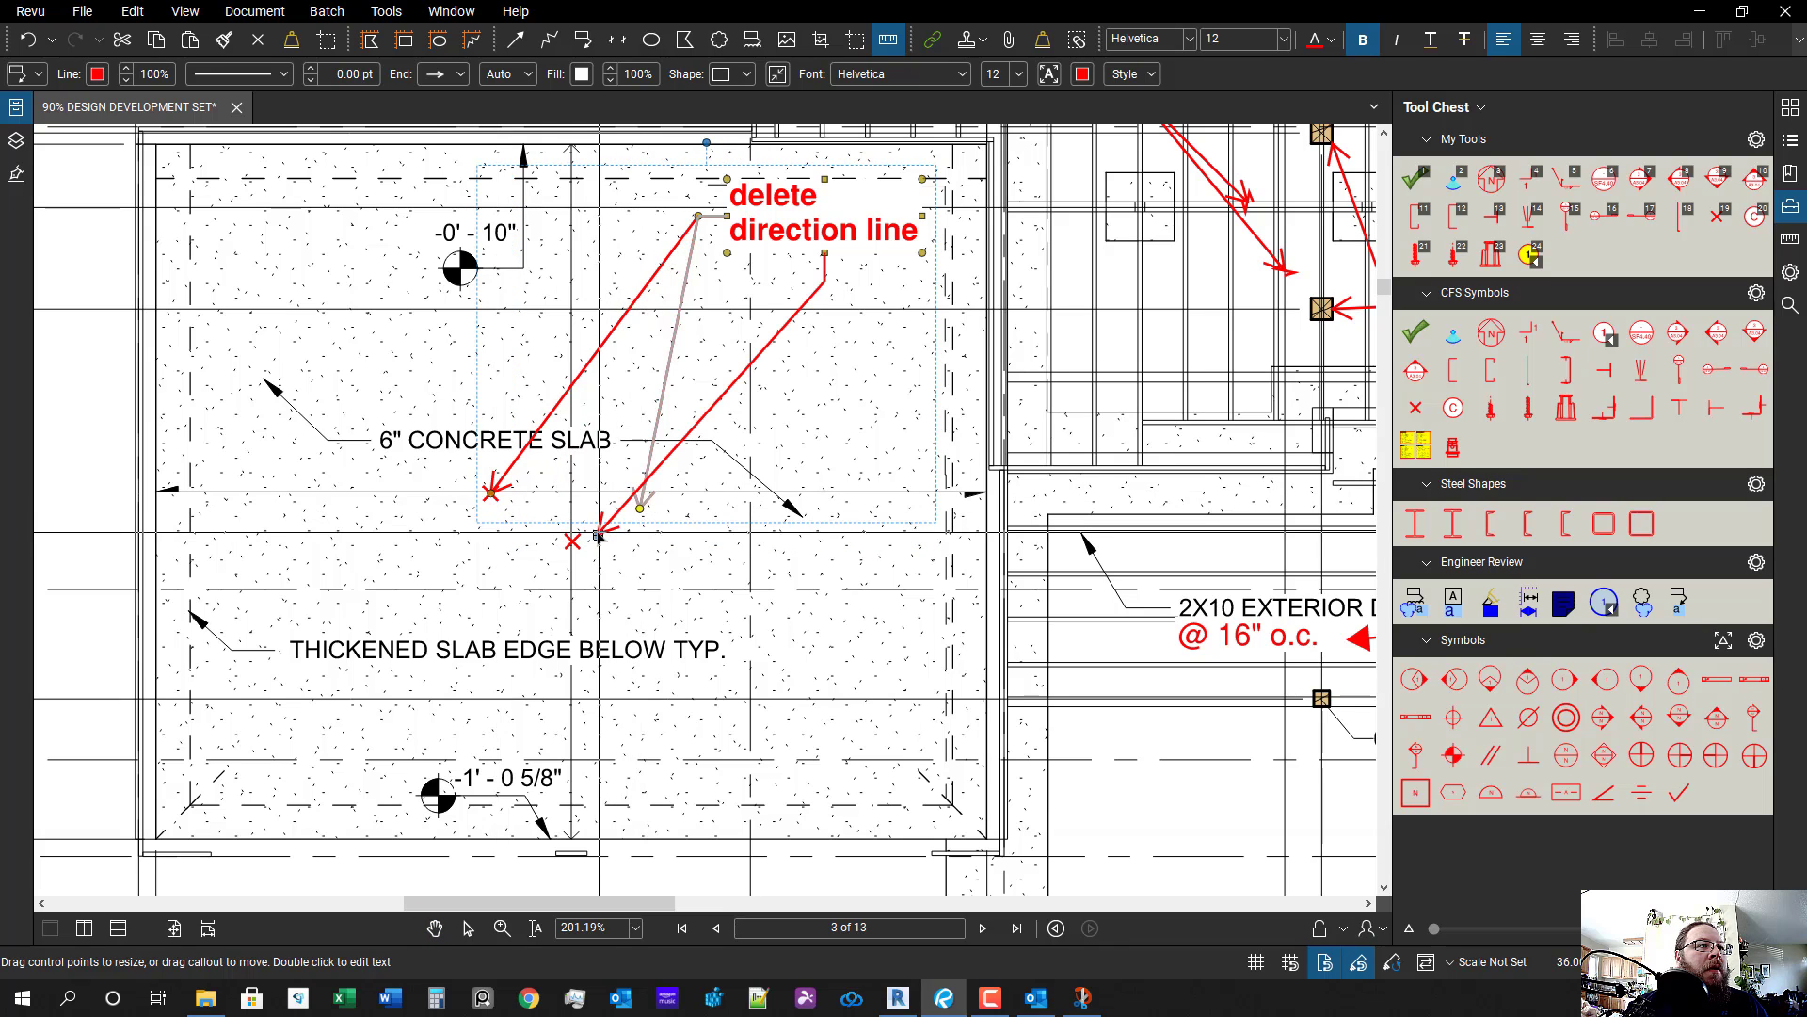
{"action": "left_click_drag", "start_coordinate": [781, 267], "coordinate": [773, 583]}
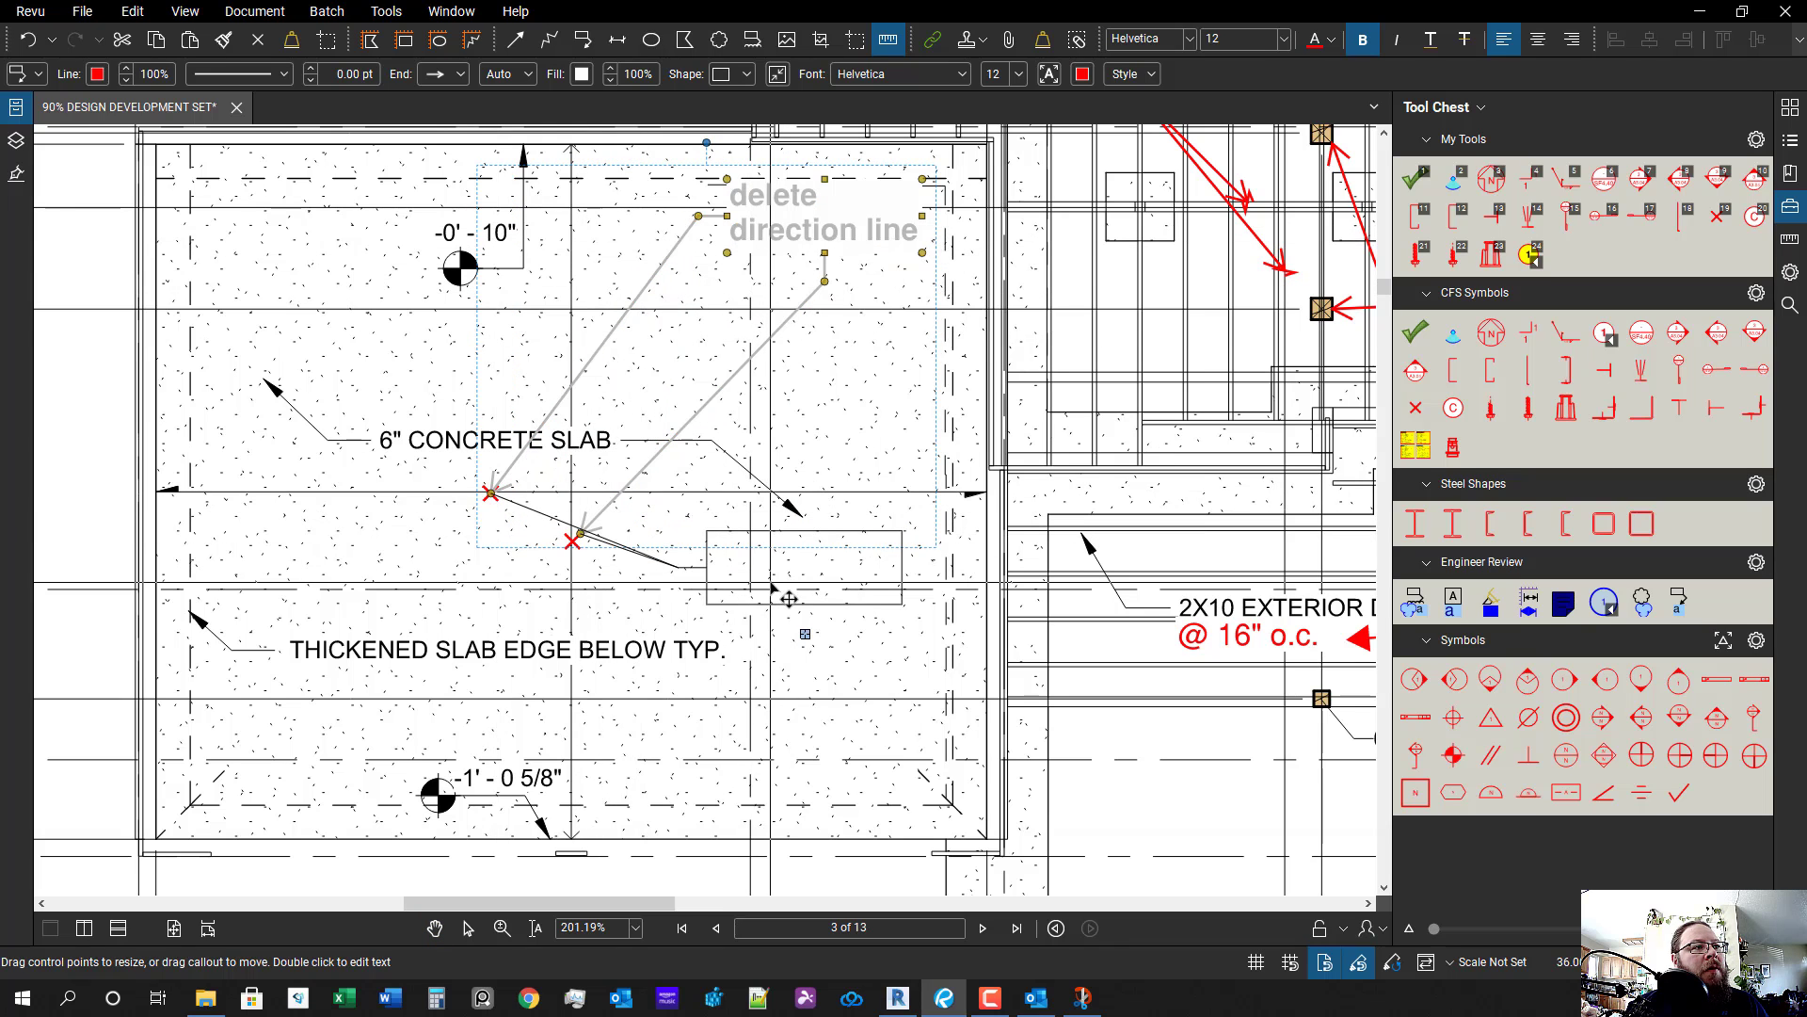
{"action": "key", "text": "Escape"}
- Examine the dimension strings and grid lines around the concrete slab for further corrections
{"action": "scroll", "coordinate": [746, 700], "scroll_direction": "down", "scroll_amount": 2}
{"action": "left_click_drag", "start_coordinate": [756, 699], "coordinate": [742, 621]}
{"action": "scroll", "coordinate": [743, 616], "scroll_direction": "down", "scroll_amount": 1}
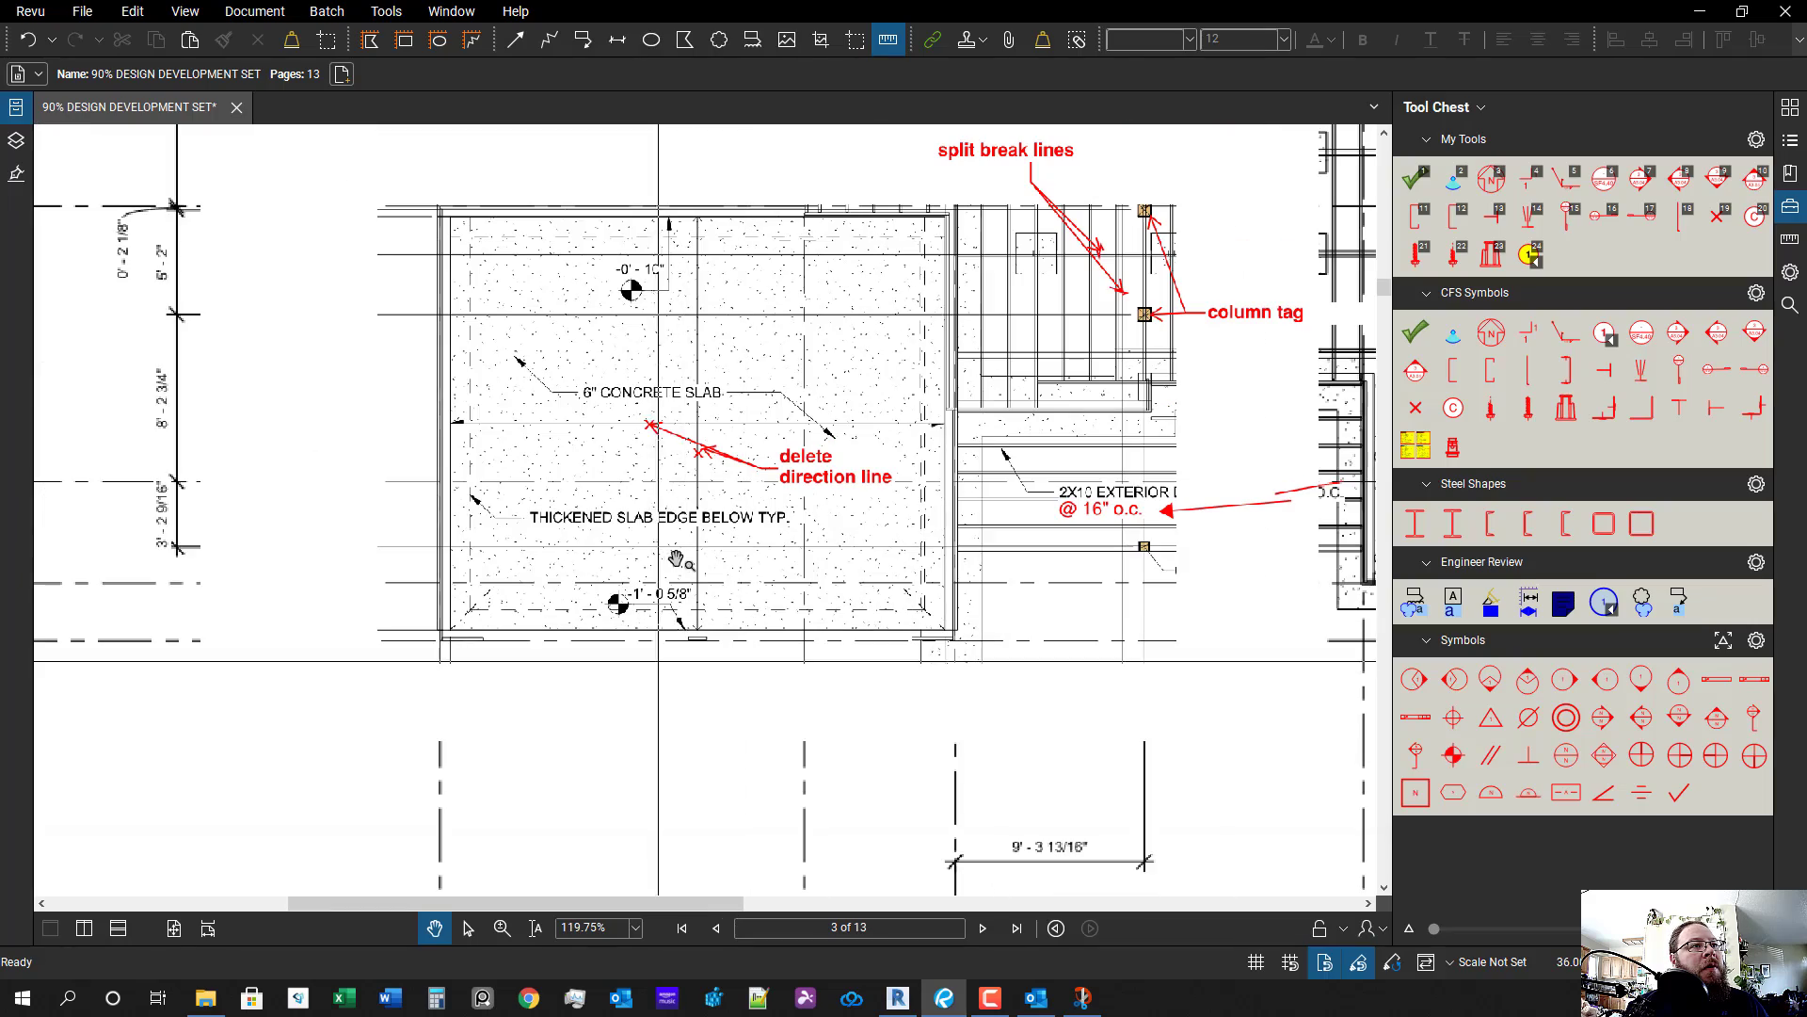
{"action": "scroll", "coordinate": [652, 560], "scroll_direction": "down", "scroll_amount": 2}
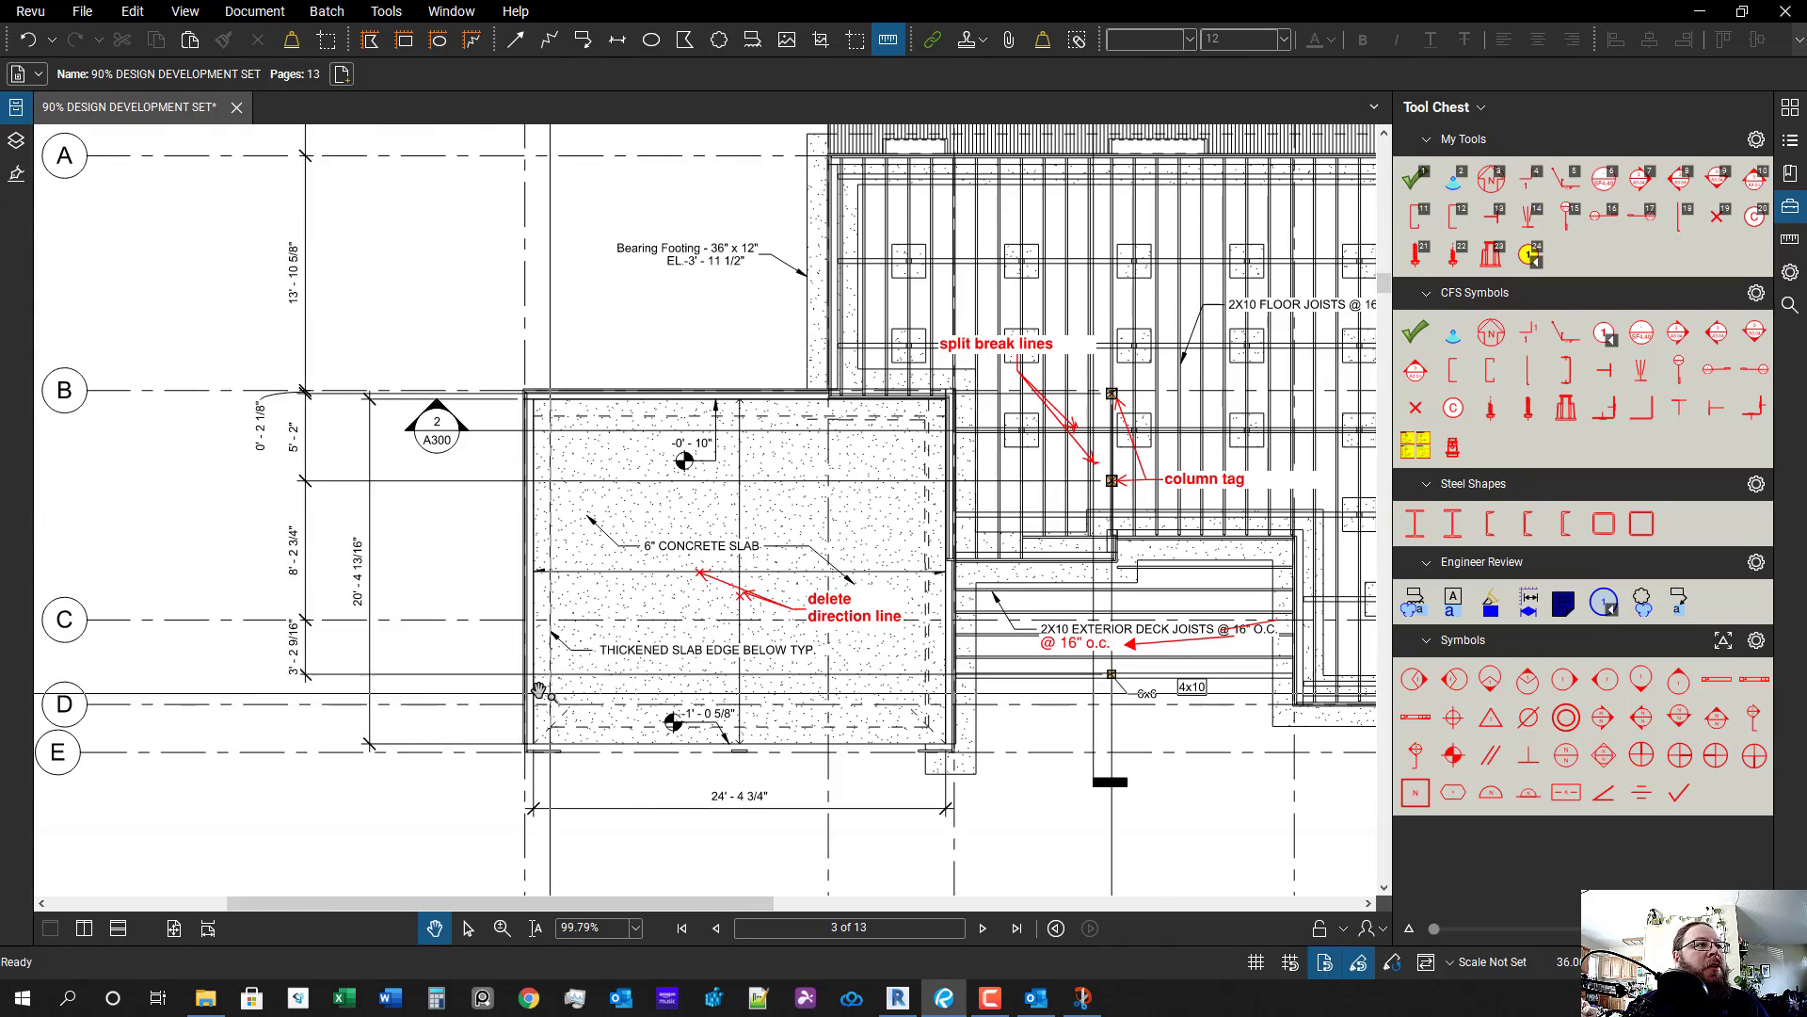
{"action": "left_click_drag", "start_coordinate": [1240, 758], "coordinate": [1101, 663]}
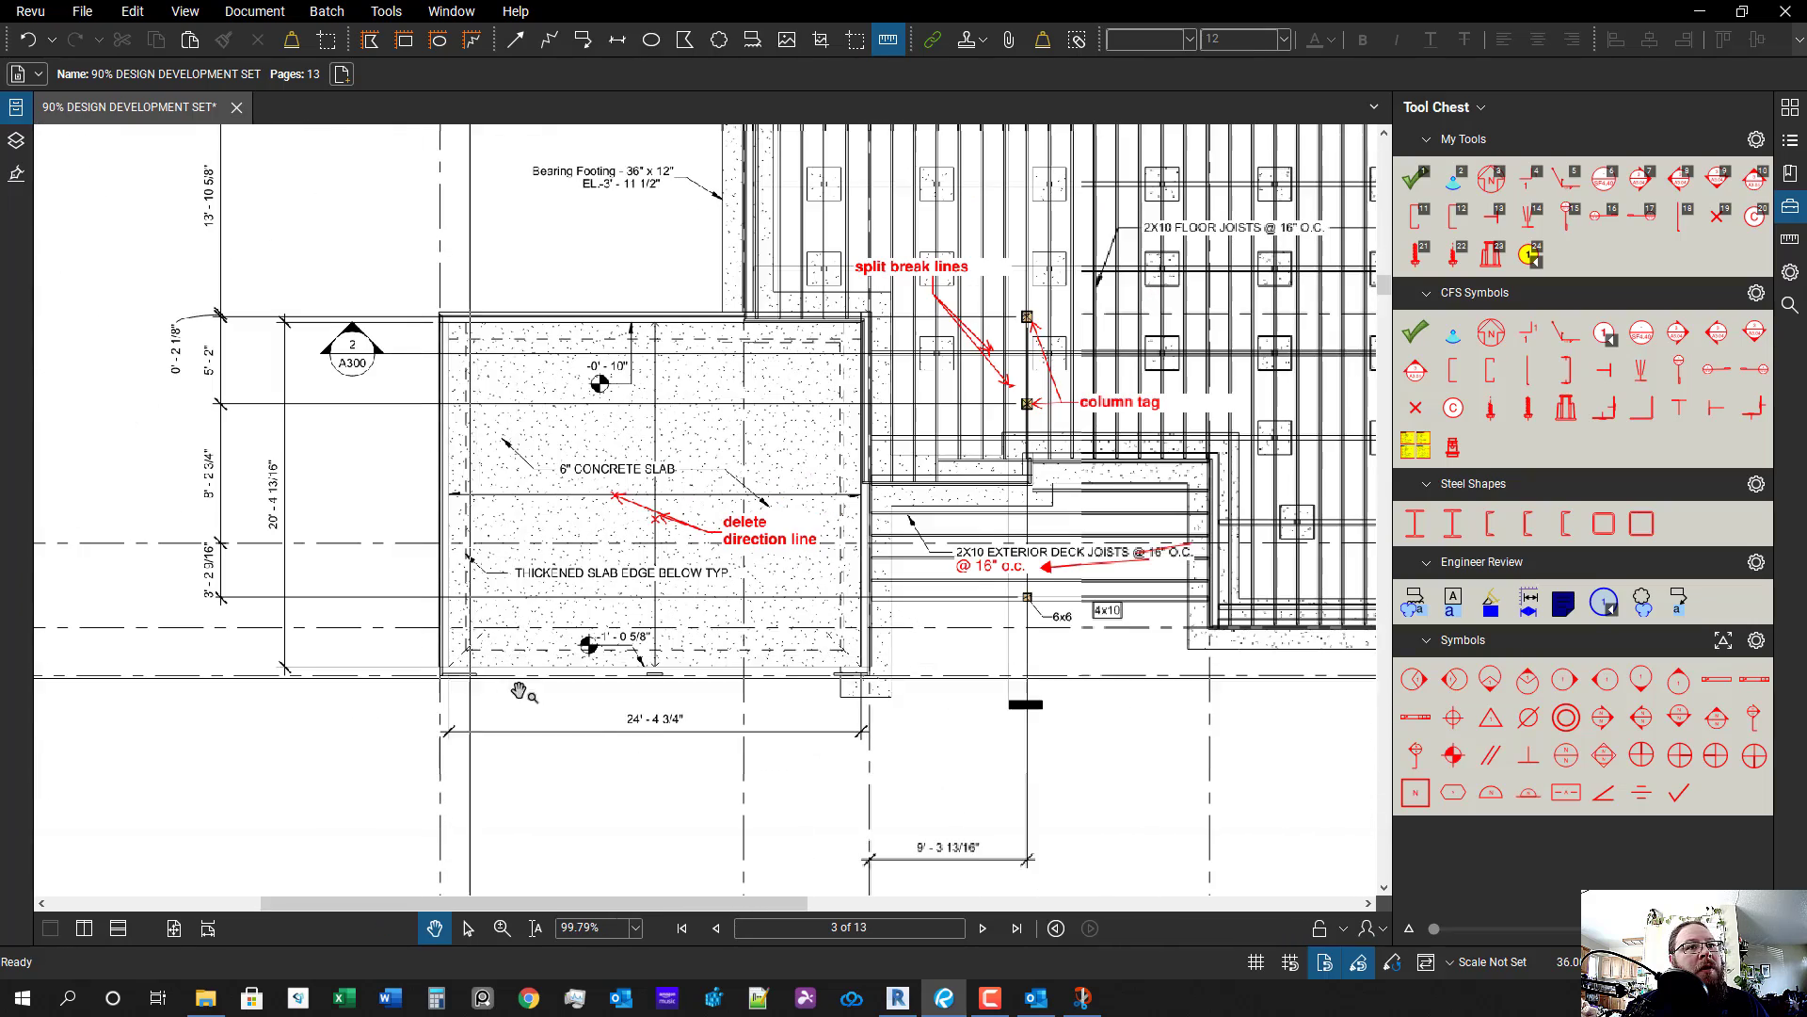
{"action": "scroll", "coordinate": [291, 557], "scroll_direction": "down", "scroll_amount": 1}
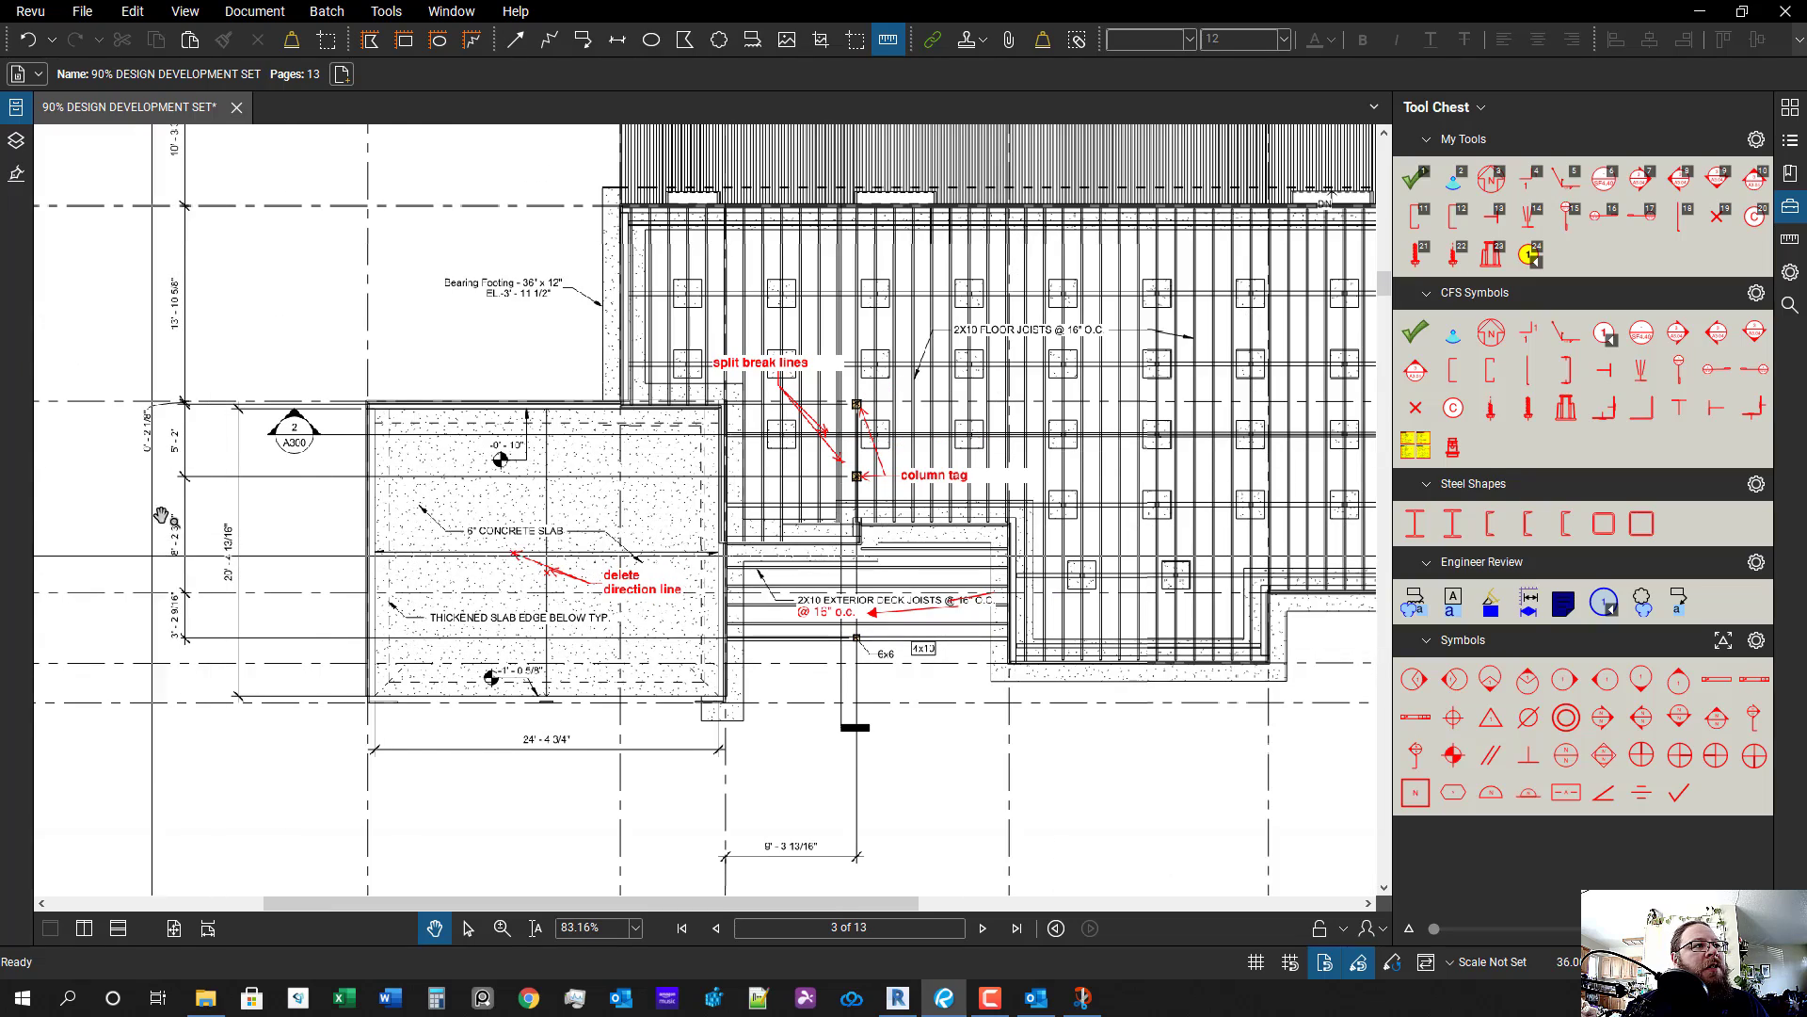
{"action": "mouse_move", "coordinate": [323, 630]}
{"action": "left_mouse_down"}
{"action": "mouse_move", "coordinate": [631, 627]}
{"action": "mouse_move", "coordinate": [496, 626]}
{"action": "mouse_move", "coordinate": [354, 551]}
{"action": "left_mouse_up"}
{"action": "scroll", "coordinate": [581, 520], "scroll_direction": "up", "scroll_amount": 1}
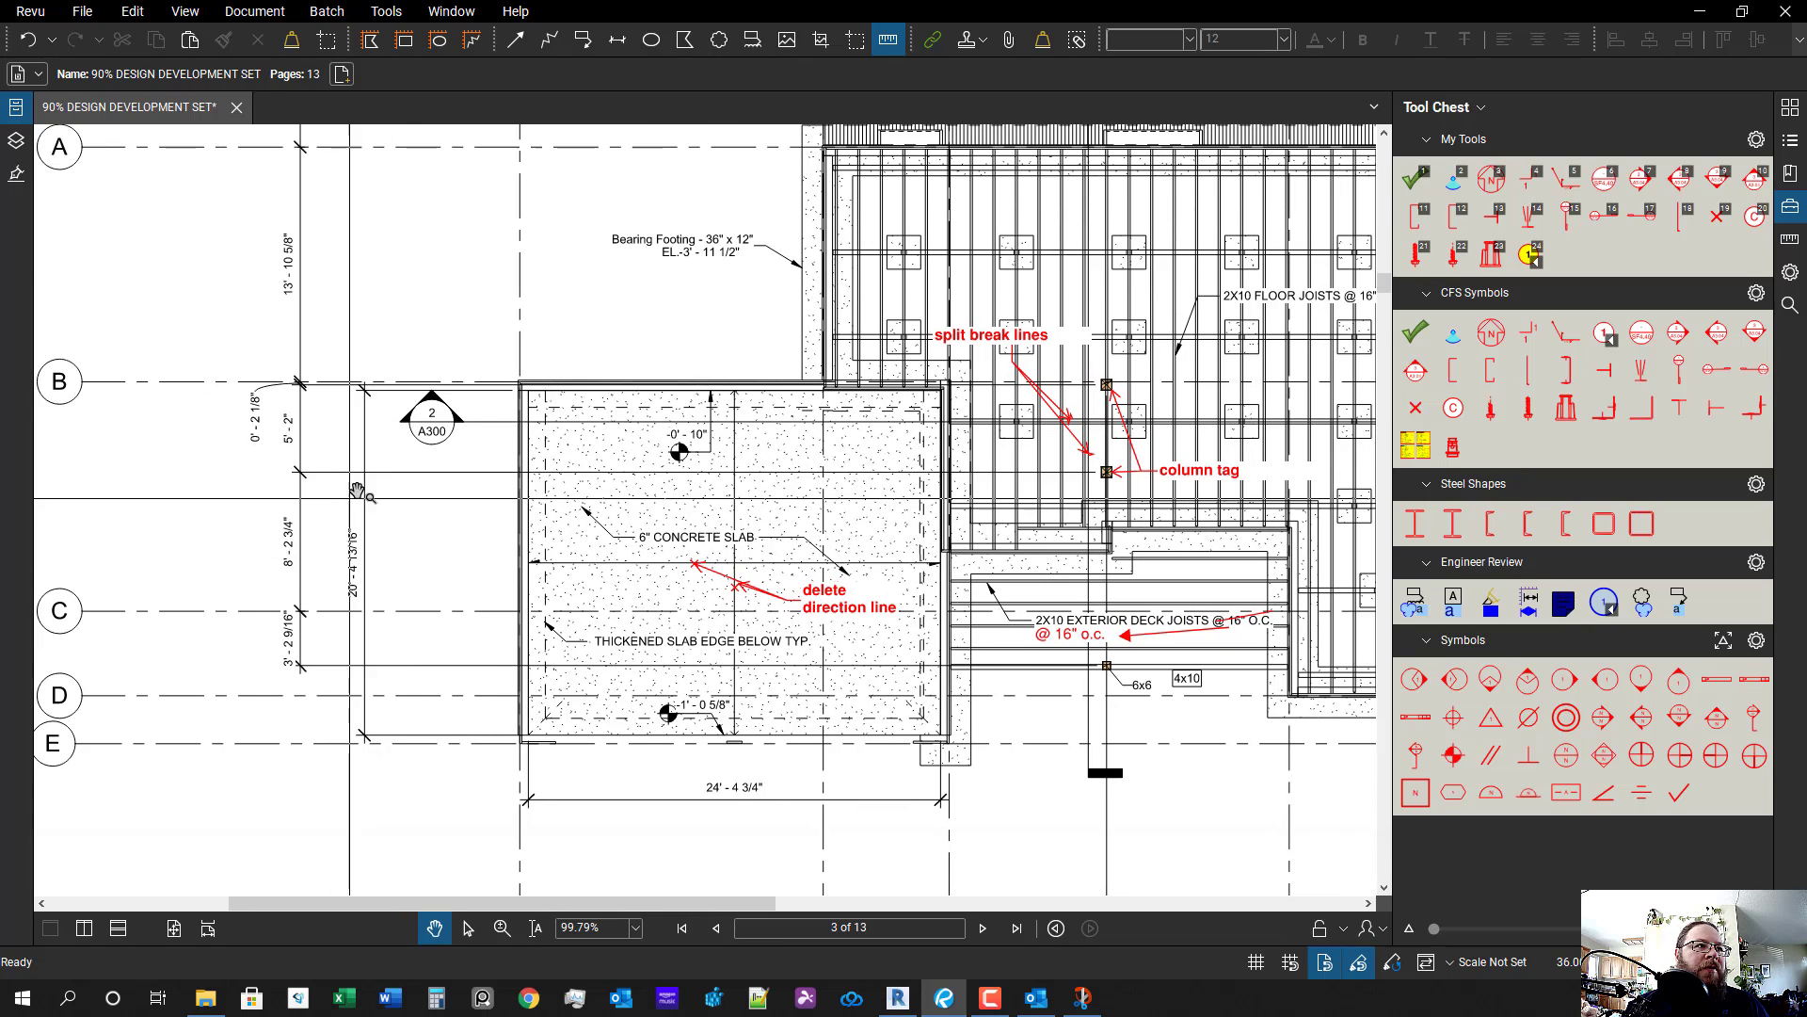
{"action": "scroll", "coordinate": [357, 491], "scroll_direction": "up", "scroll_amount": 2}
{"action": "key", "text": "k"}
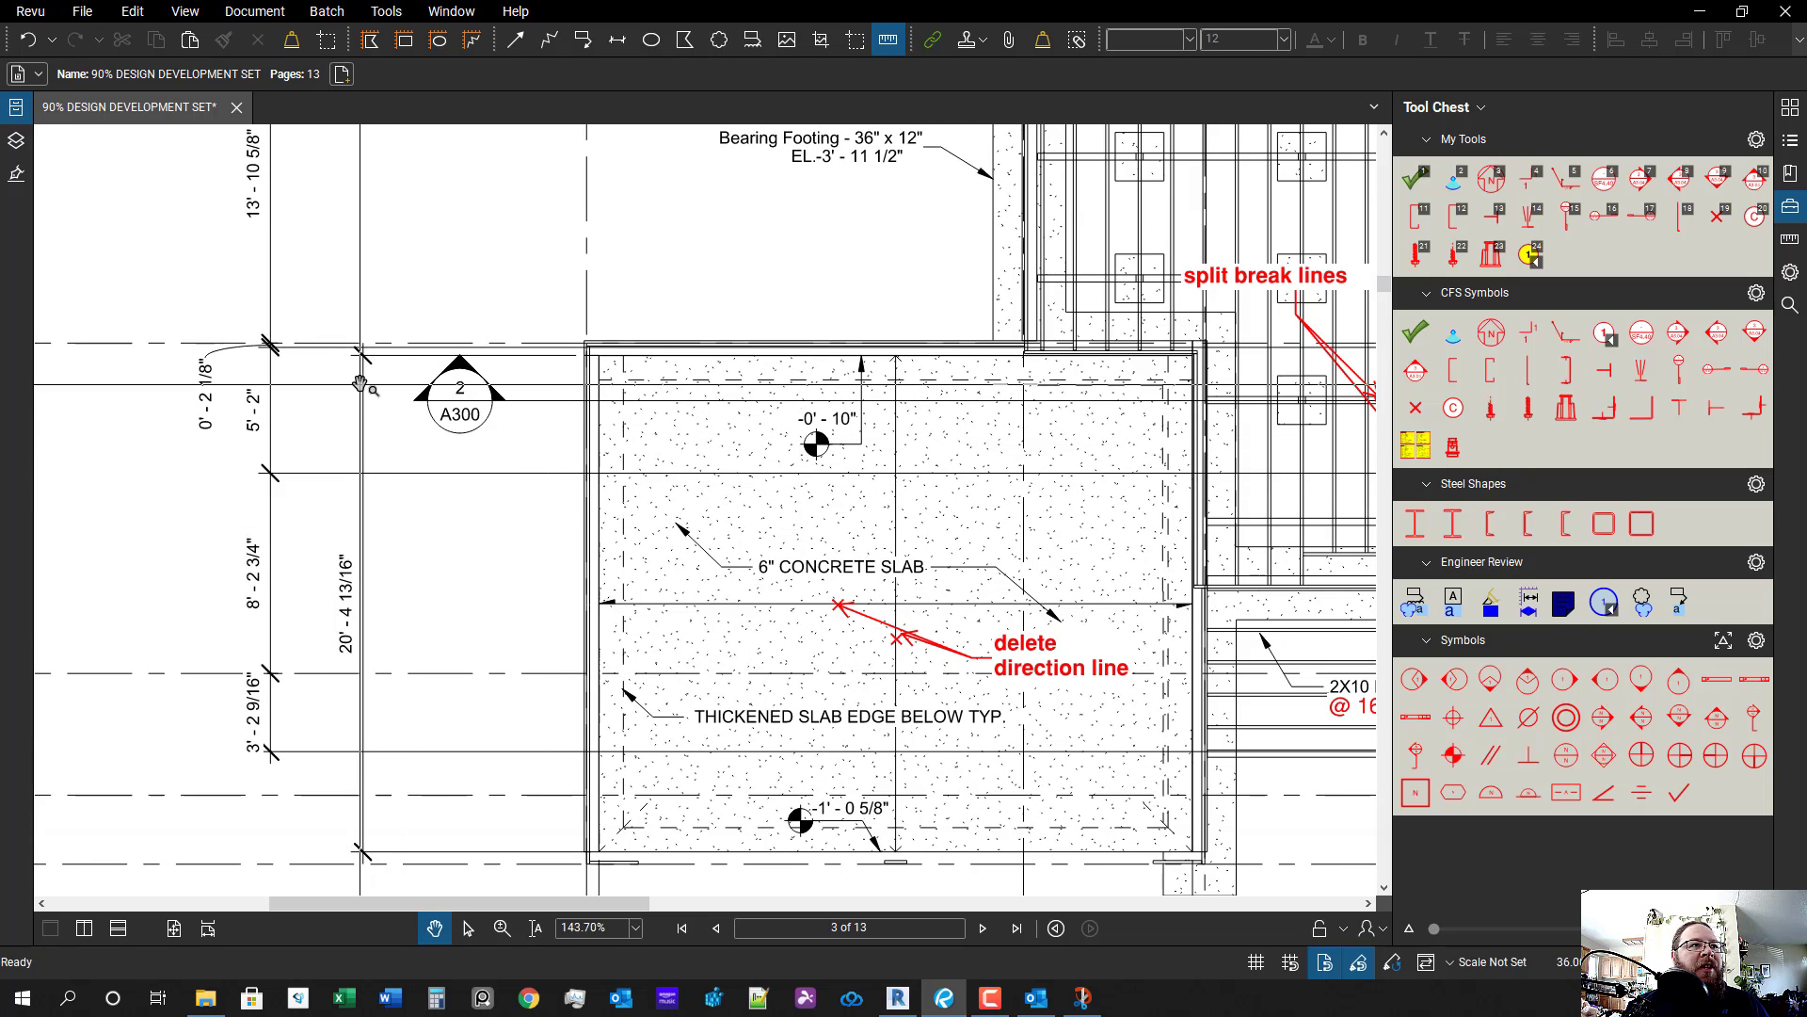
{"action": "left_click_drag", "start_coordinate": [380, 500], "coordinate": [456, 431]}
{"action": "scroll", "coordinate": [357, 466], "scroll_direction": "down", "scroll_amount": 2}
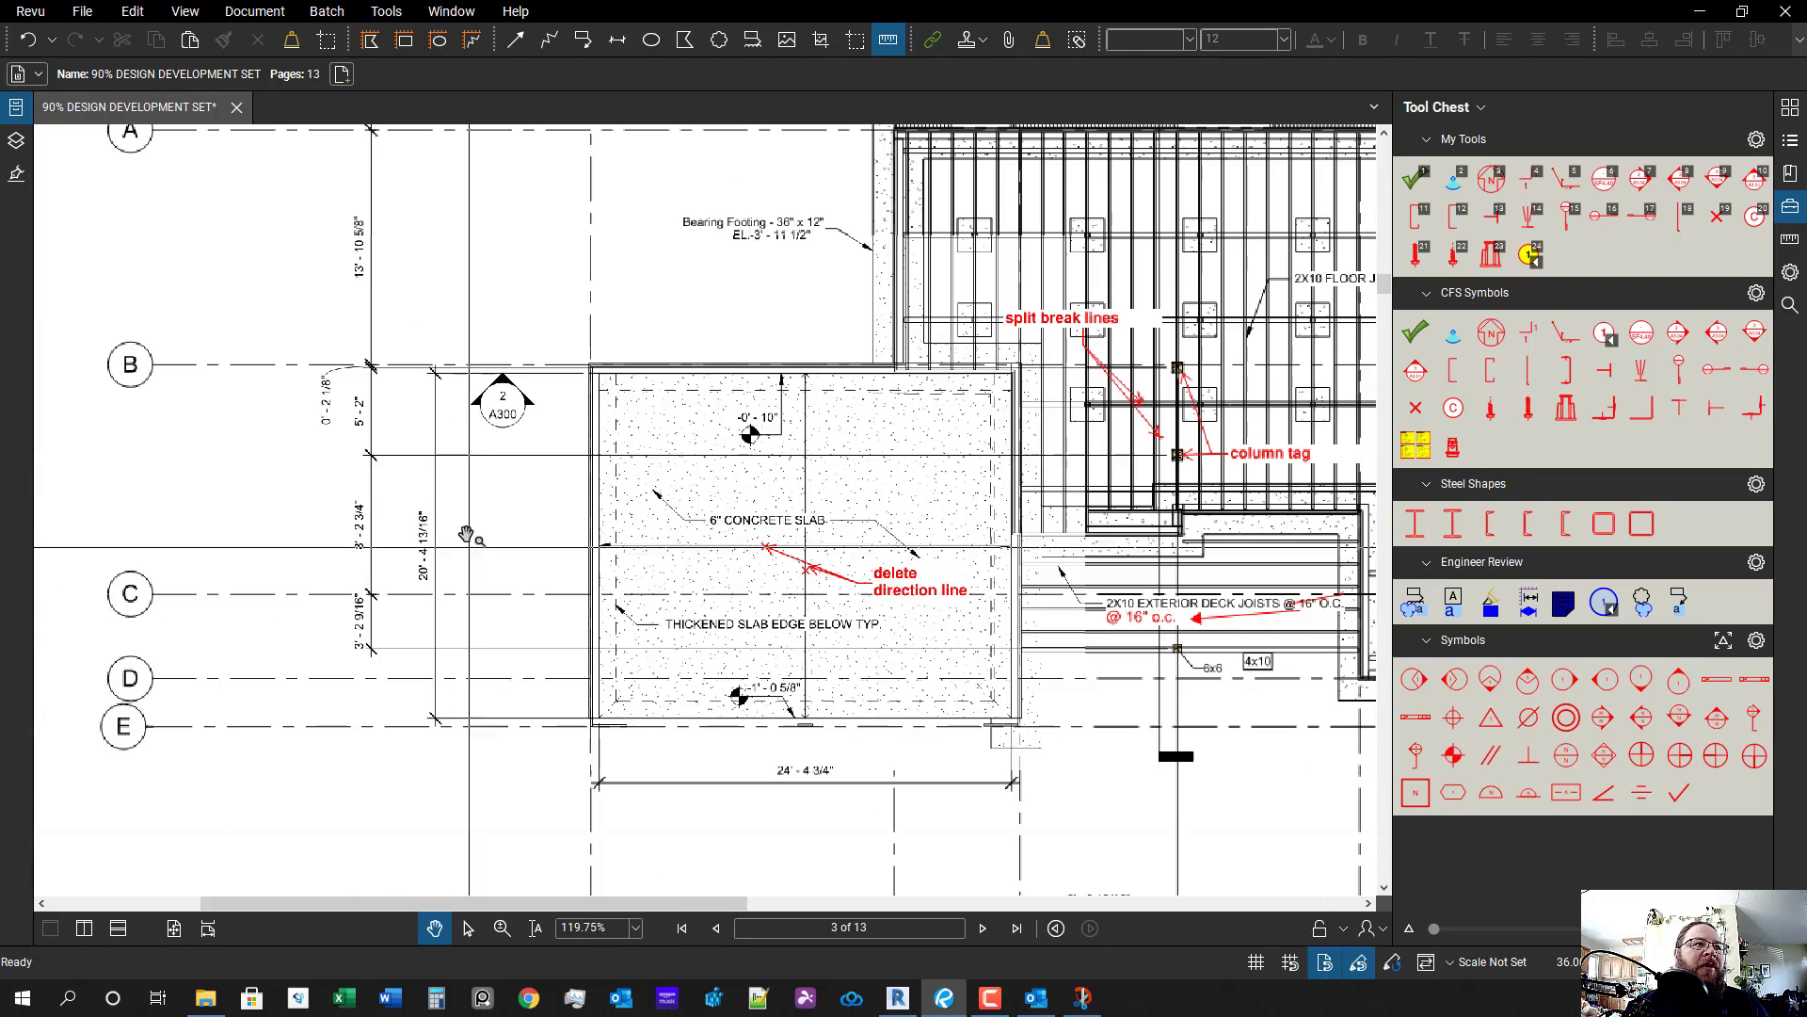
- Draw a red ellipse around the vertical dimension string between grid B and grid D, beside the concrete slab
{"action": "left_click_drag", "start_coordinate": [474, 666], "coordinate": [444, 629]}
{"action": "scroll", "coordinate": [423, 650], "scroll_direction": "up", "scroll_amount": 1}
{"action": "scroll", "coordinate": [438, 629], "scroll_direction": "down", "scroll_amount": 1}
{"action": "key", "text": "e"}
{"action": "scroll", "coordinate": [270, 483], "scroll_direction": "up", "scroll_amount": 2}
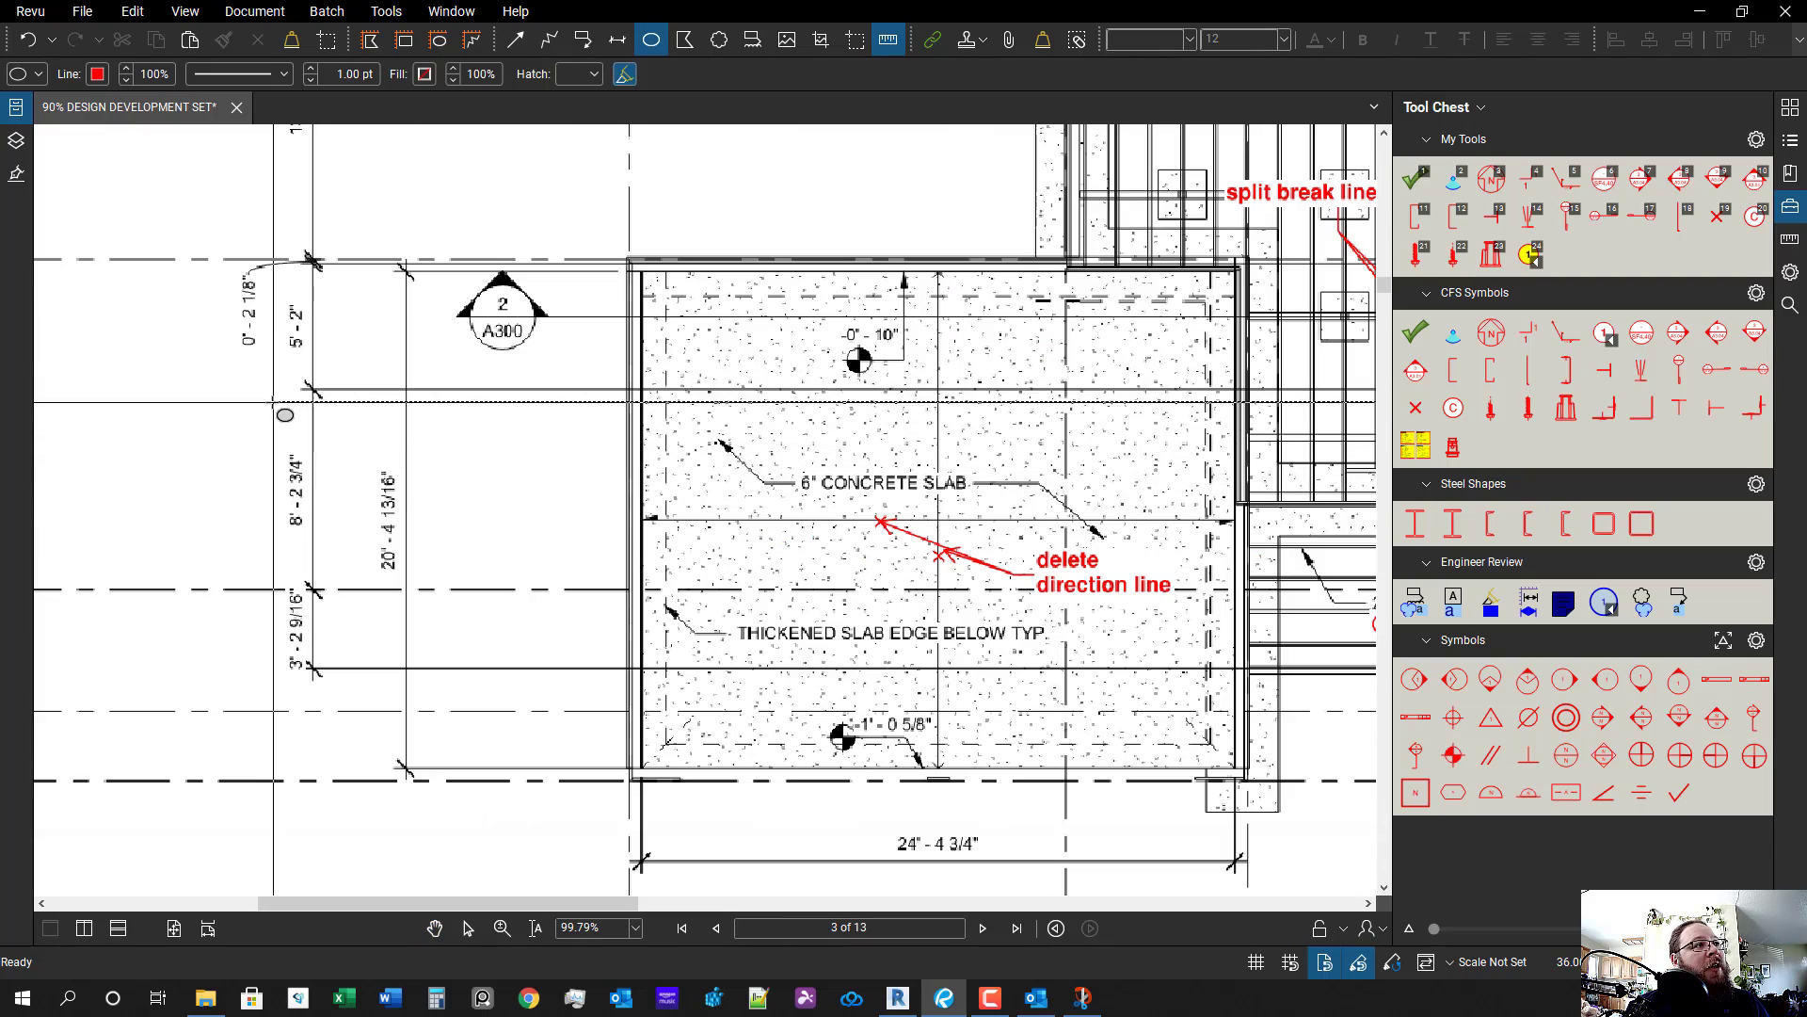
{"action": "left_click_drag", "start_coordinate": [219, 231], "coordinate": [356, 694]}
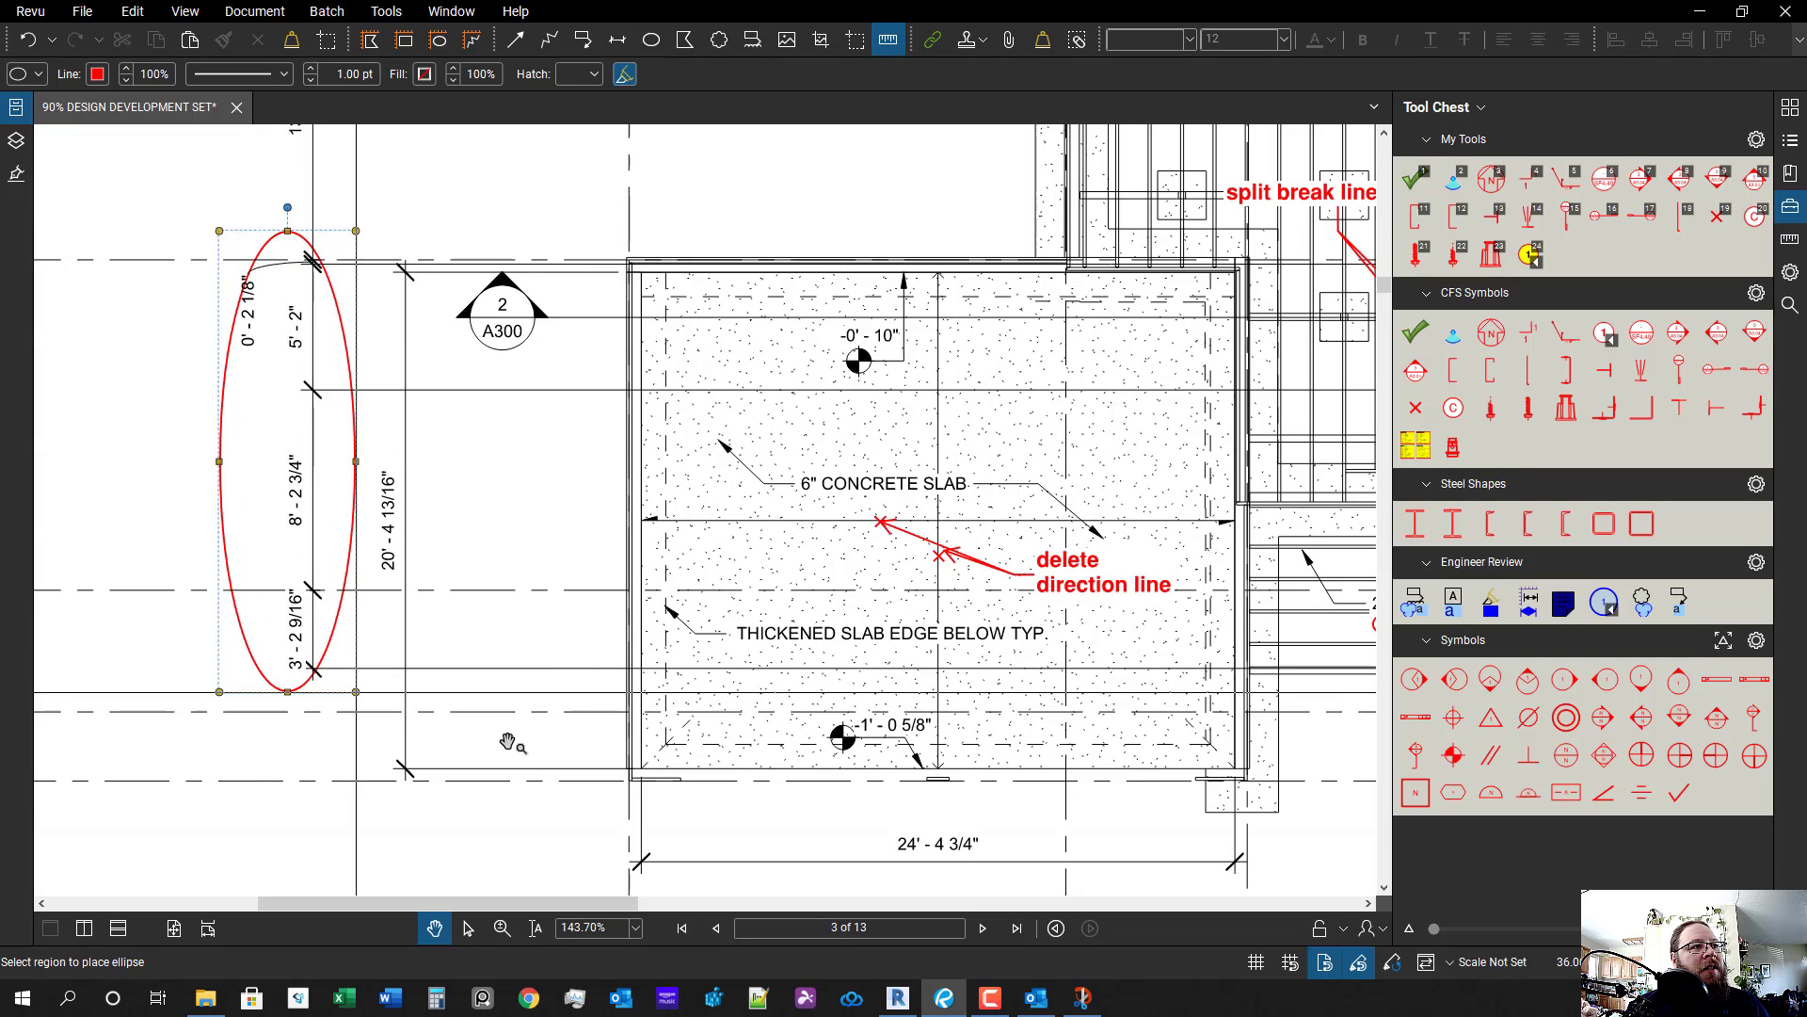
- Draw a red arrow from the circled dimension string across the concrete slab toward the columns at the exterior deck
{"action": "scroll", "coordinate": [470, 756], "scroll_direction": "down", "scroll_amount": 3}
{"action": "left_click_drag", "start_coordinate": [465, 757], "coordinate": [184, 677]}
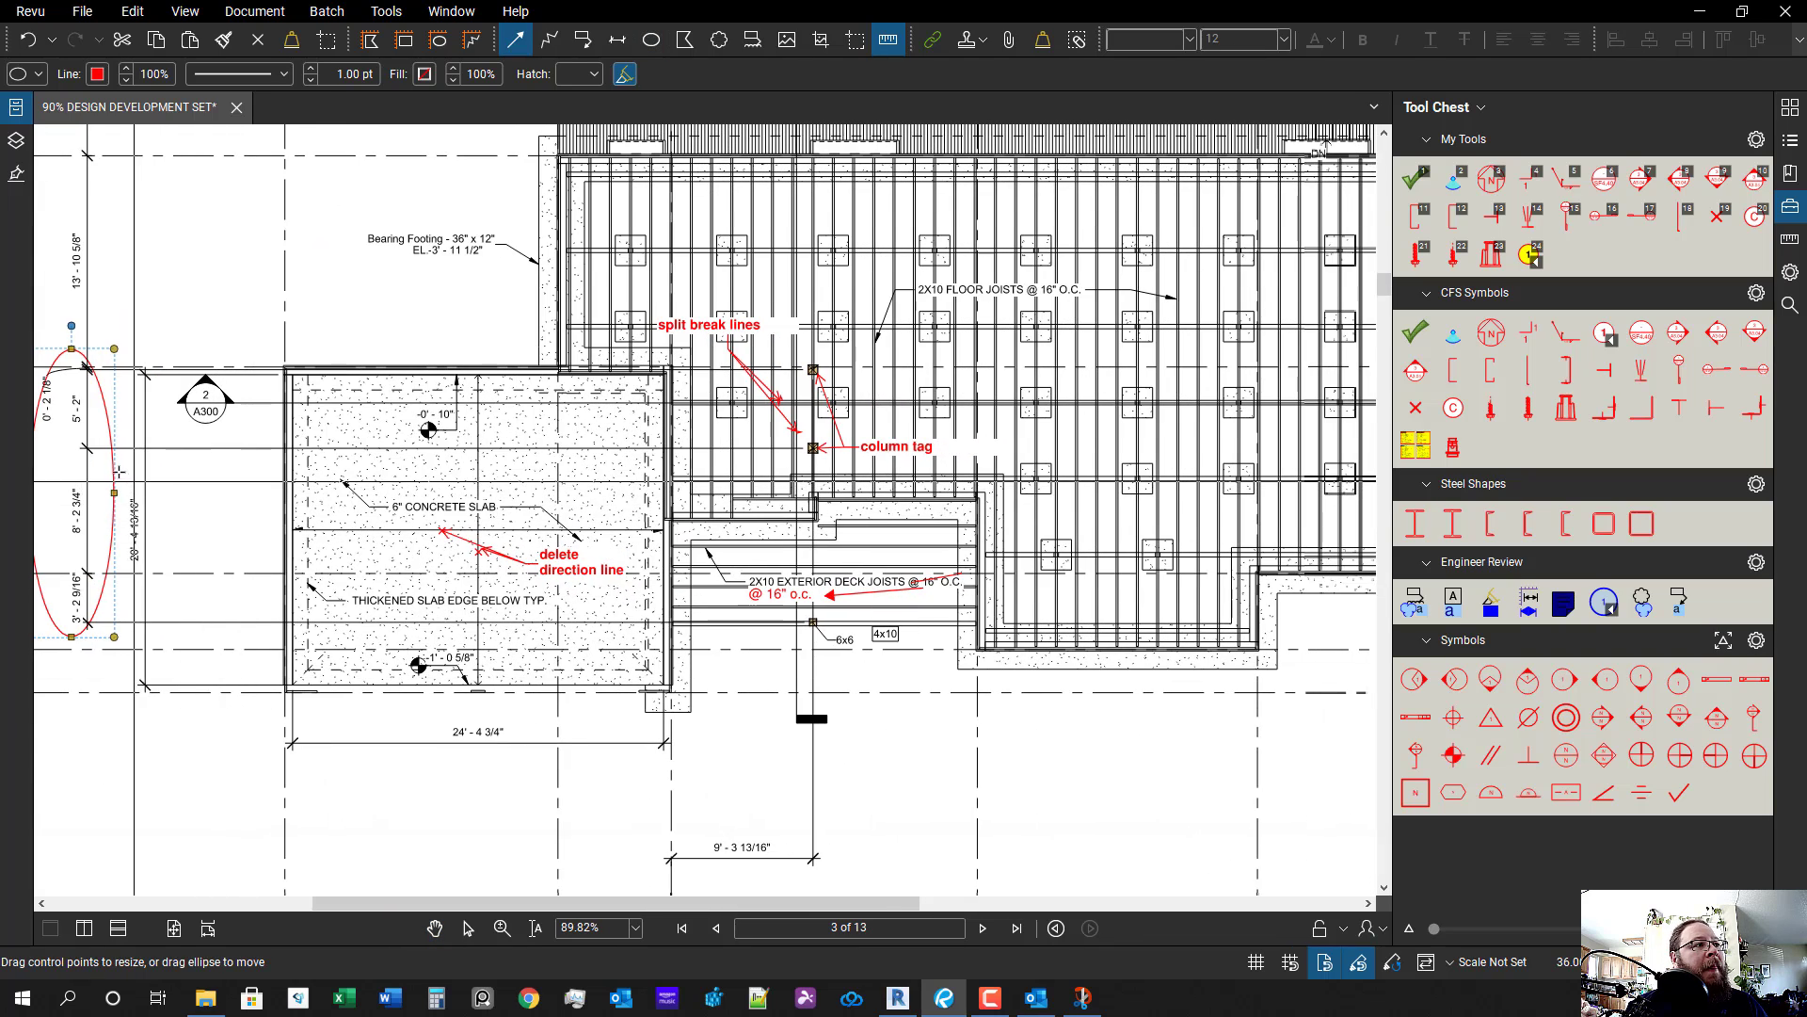
{"action": "key", "text": "a"}
{"action": "left_click_drag", "start_coordinate": [115, 470], "coordinate": [144, 477]}
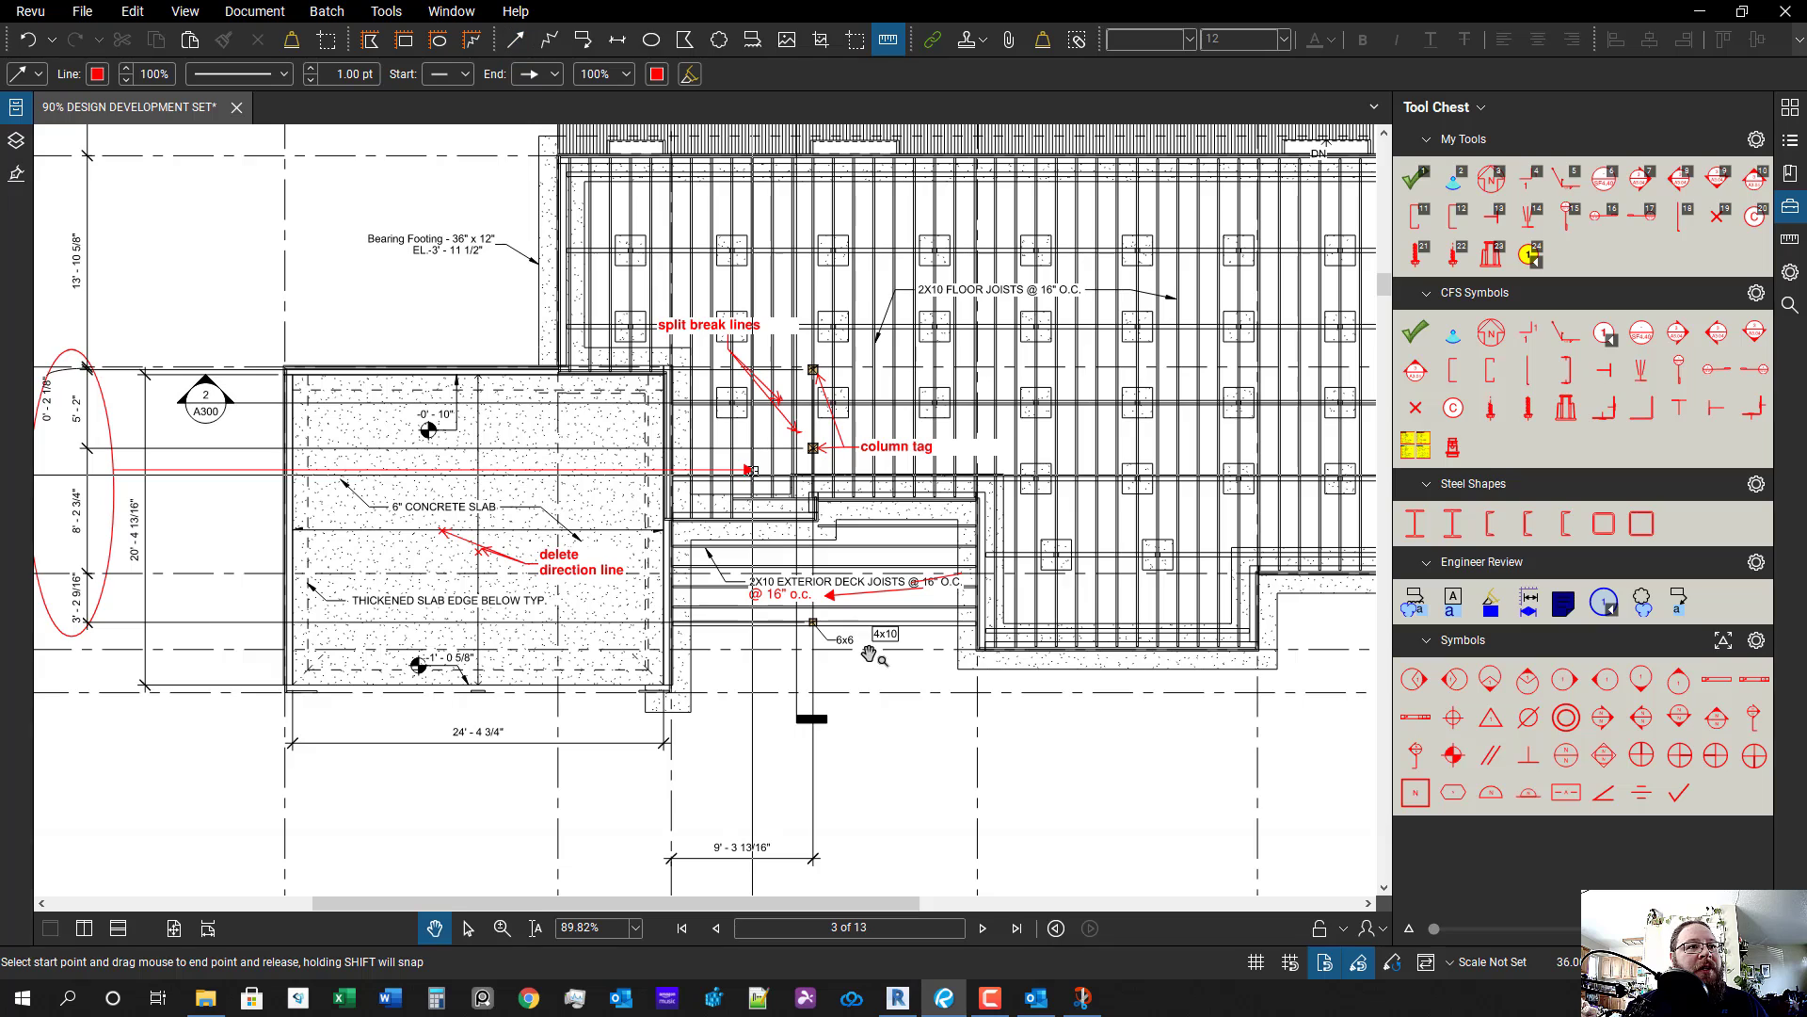
{"action": "left_click", "coordinate": [898, 739]}
- Delete the red ellipse around the vertical dimension string
{"action": "mouse_move", "coordinate": [731, 542]}
{"action": "left_mouse_down"}
{"action": "mouse_move", "coordinate": [722, 613]}
{"action": "mouse_move", "coordinate": [986, 608]}
{"action": "left_mouse_up"}
{"action": "scroll", "coordinate": [880, 652], "scroll_direction": "up", "scroll_amount": 1}
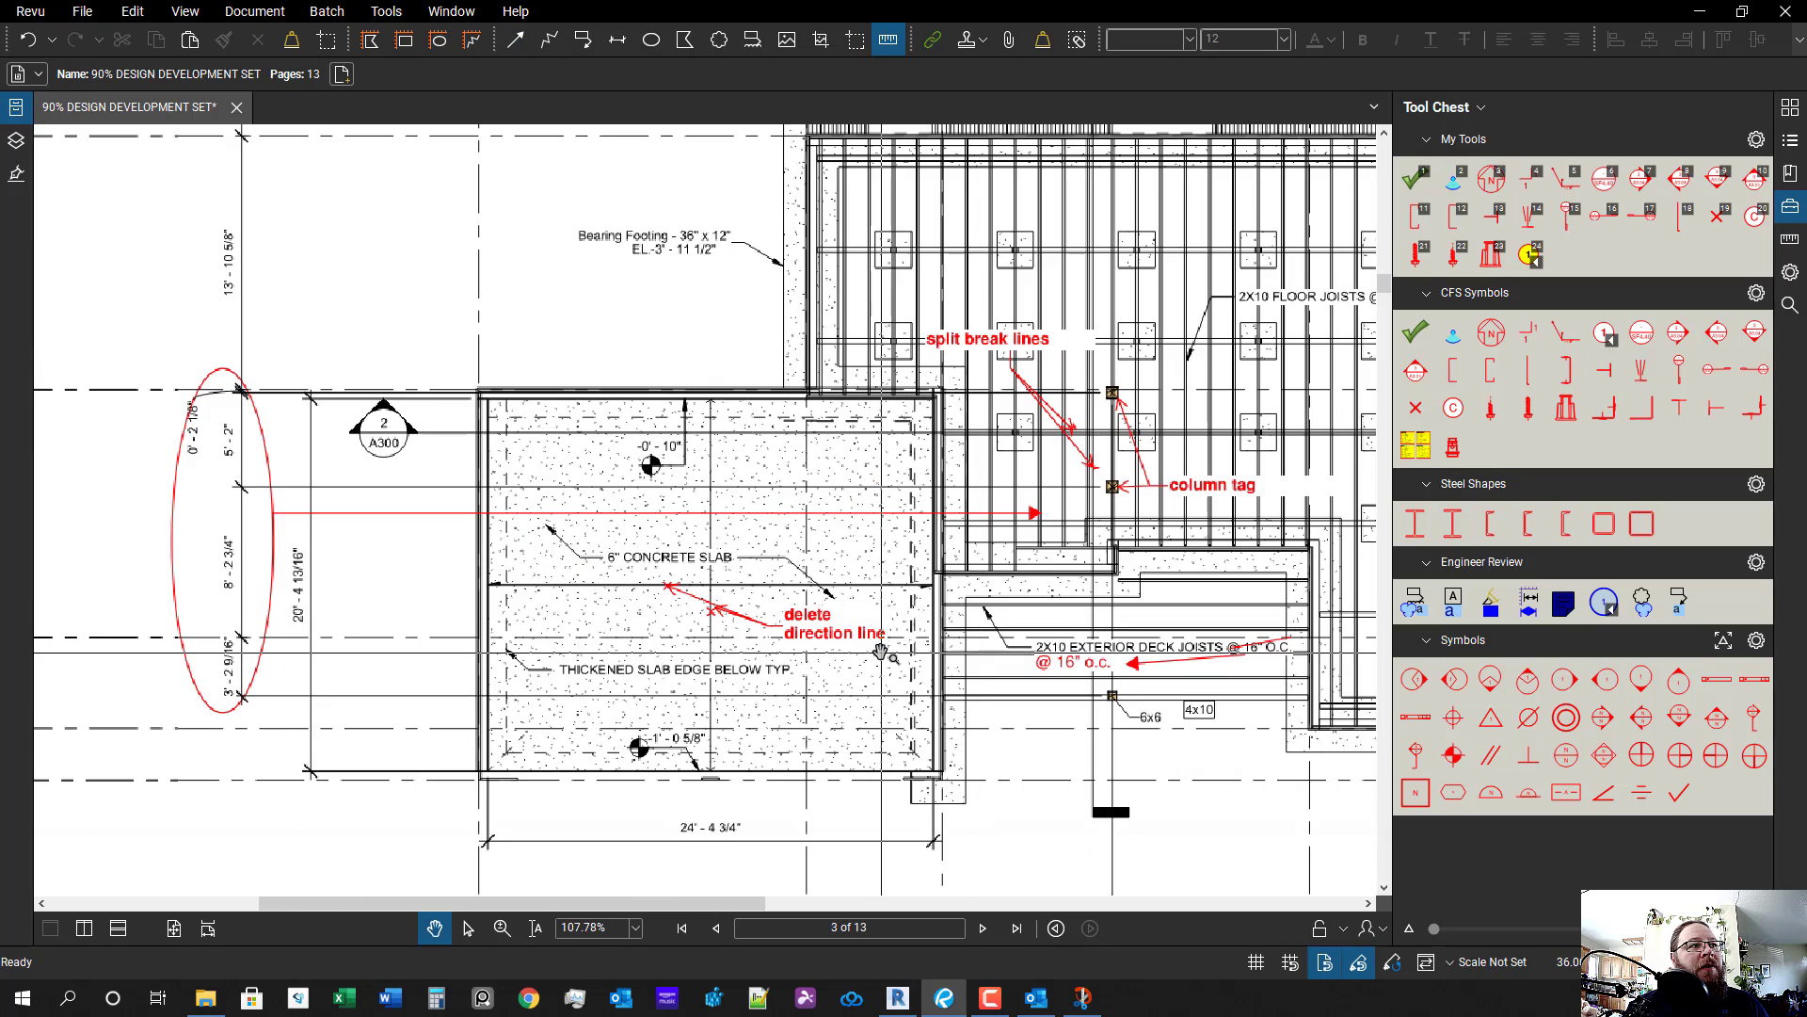
{"action": "left_click_drag", "start_coordinate": [211, 664], "coordinate": [454, 638]}
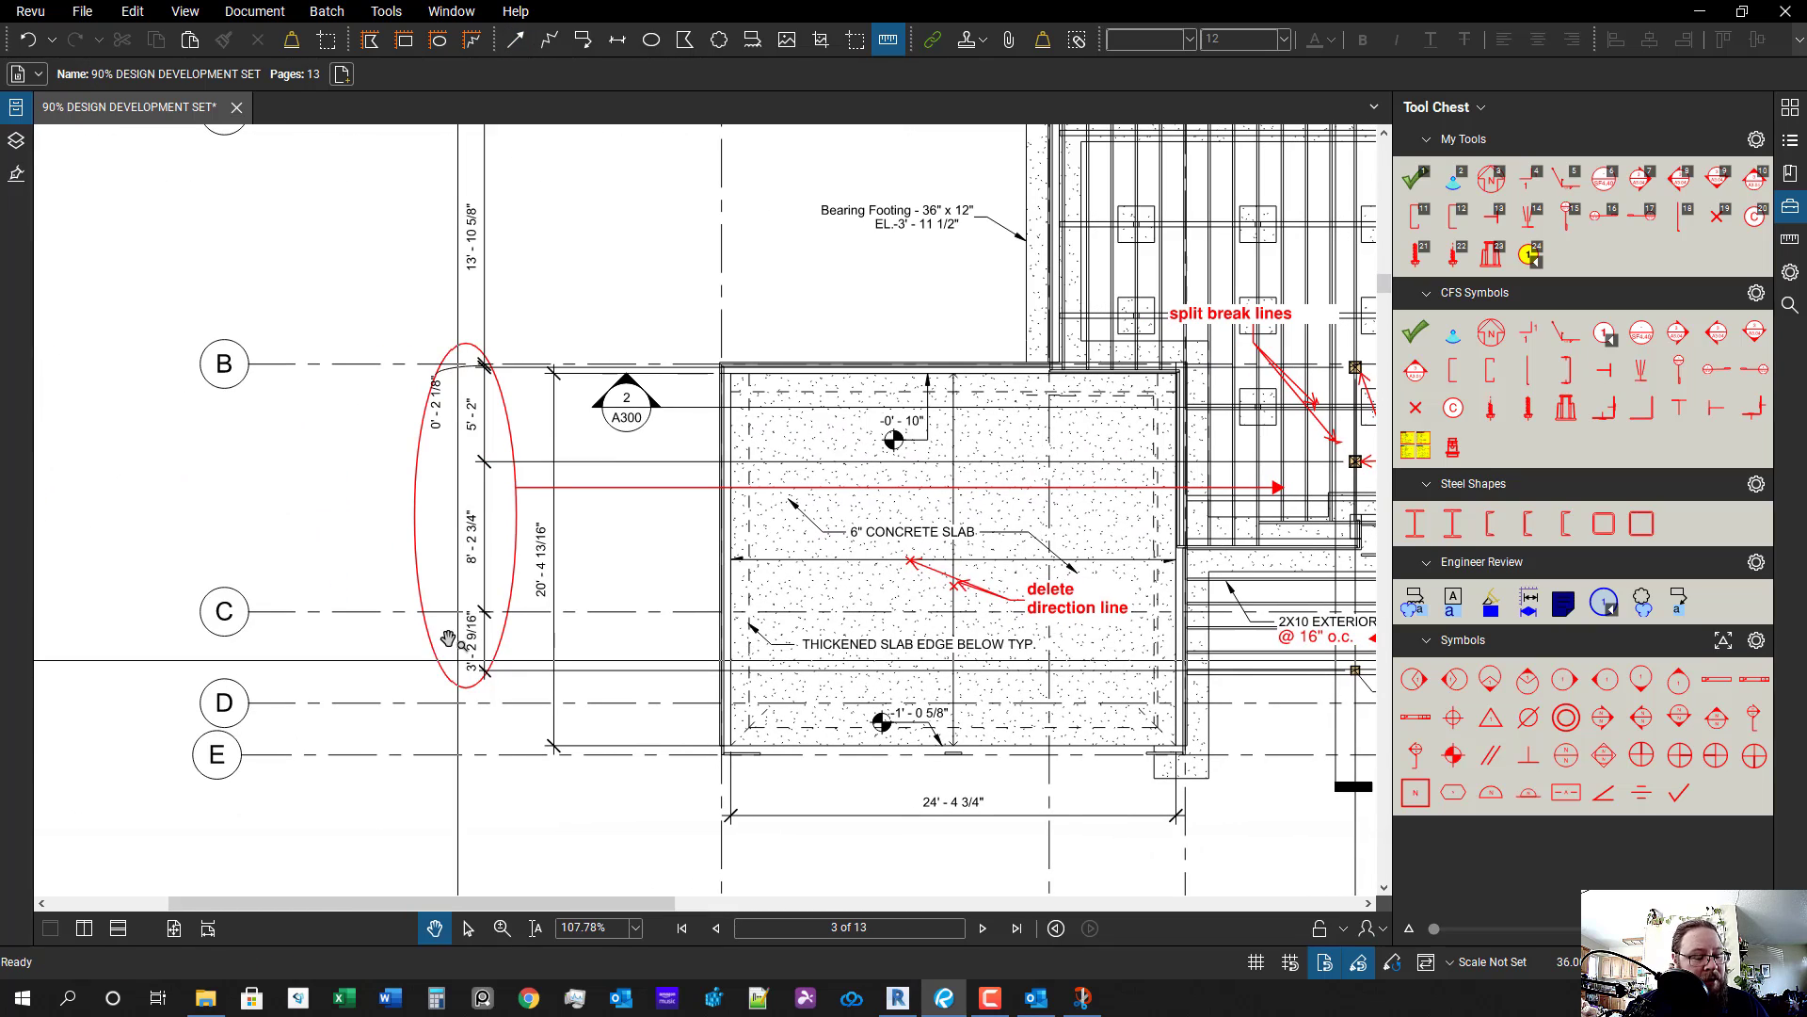
{"action": "left_click", "coordinate": [525, 544]}
{"action": "key", "text": "Delete"}
{"action": "left_click", "coordinate": [591, 488]}
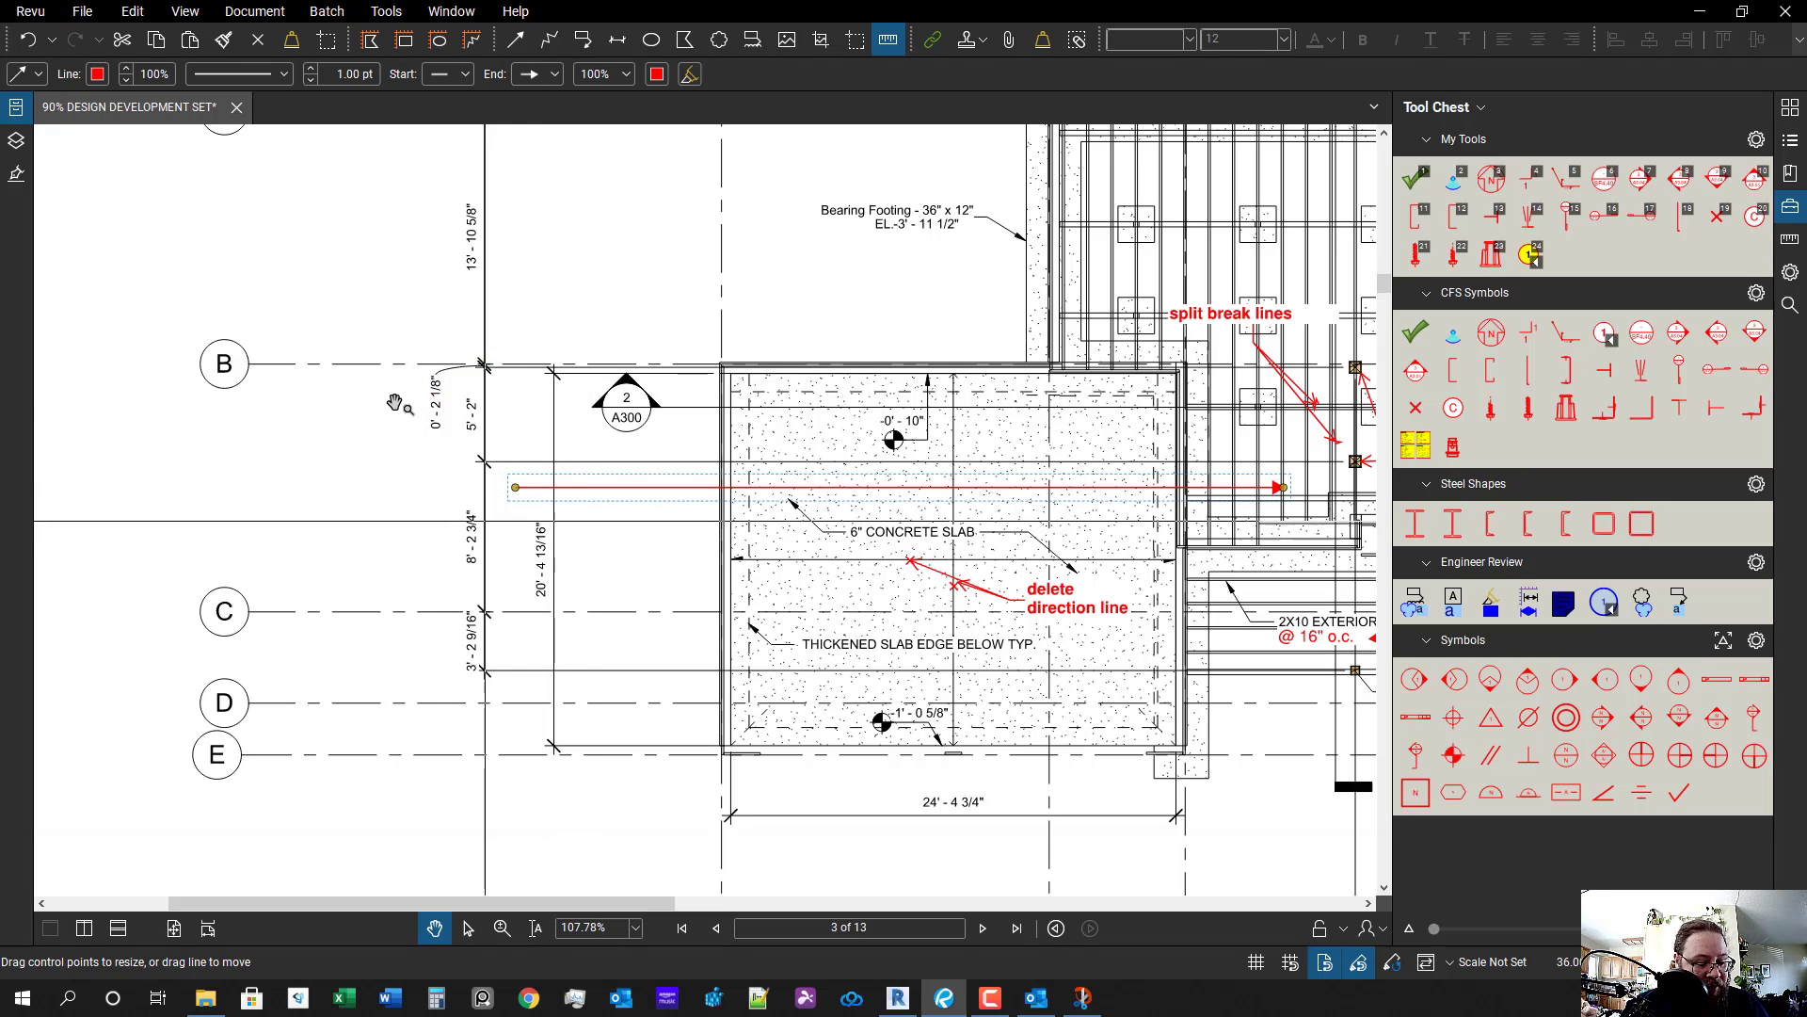
- Take a snapshot of the vertical dimension string beside the slab and paste it in place
{"action": "key", "text": "g"}
{"action": "scroll", "coordinate": [459, 401], "scroll_direction": "up", "scroll_amount": 1}
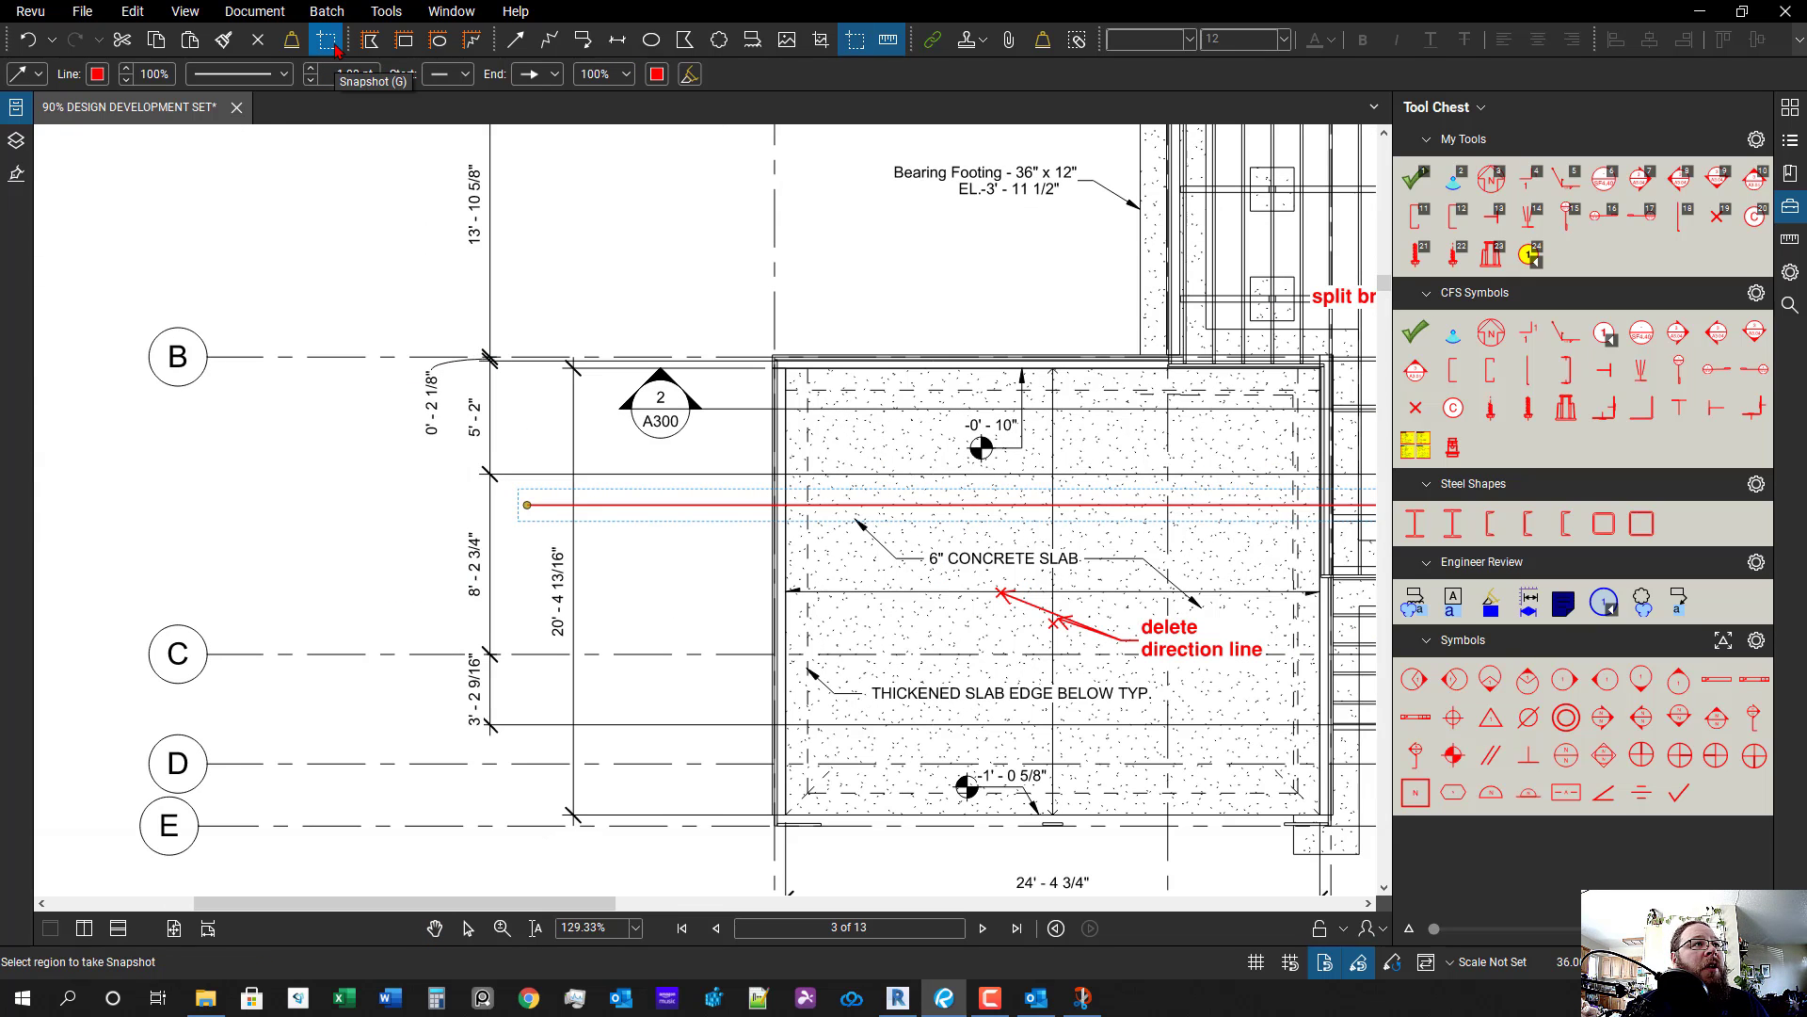
{"action": "left_click_drag", "start_coordinate": [405, 308], "coordinate": [516, 749]}
{"action": "key", "text": "ctrl+shift+v"}
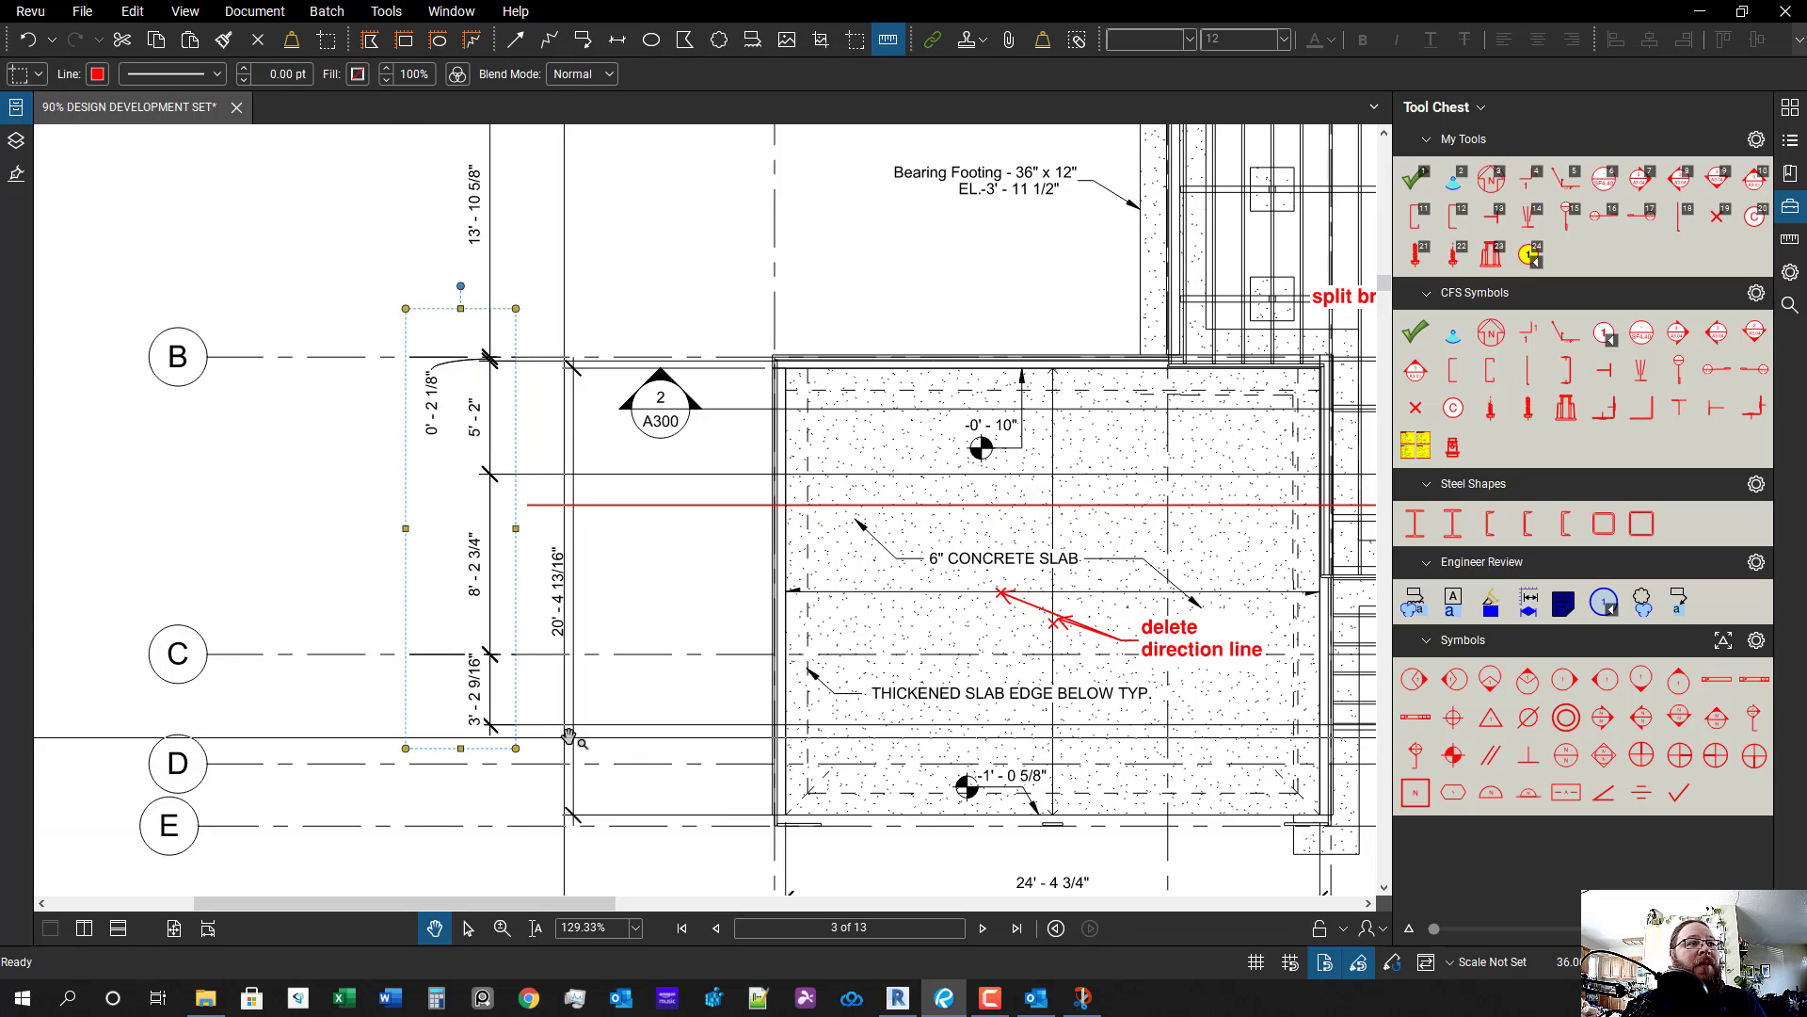
- Move the pasted dimension snapshot horizontally across the slab to the columns, keeping it level with the original string
{"action": "scroll", "coordinate": [726, 737], "scroll_direction": "down", "scroll_amount": 1}
{"action": "left_click_drag", "start_coordinate": [726, 737], "coordinate": [270, 625]}
{"action": "left_click_drag", "start_coordinate": [74, 489], "coordinate": [265, 499]}
{"action": "left_click_drag", "start_coordinate": [136, 507], "coordinate": [940, 507]}
{"action": "scroll", "coordinate": [939, 506], "scroll_direction": "up", "scroll_amount": 1}
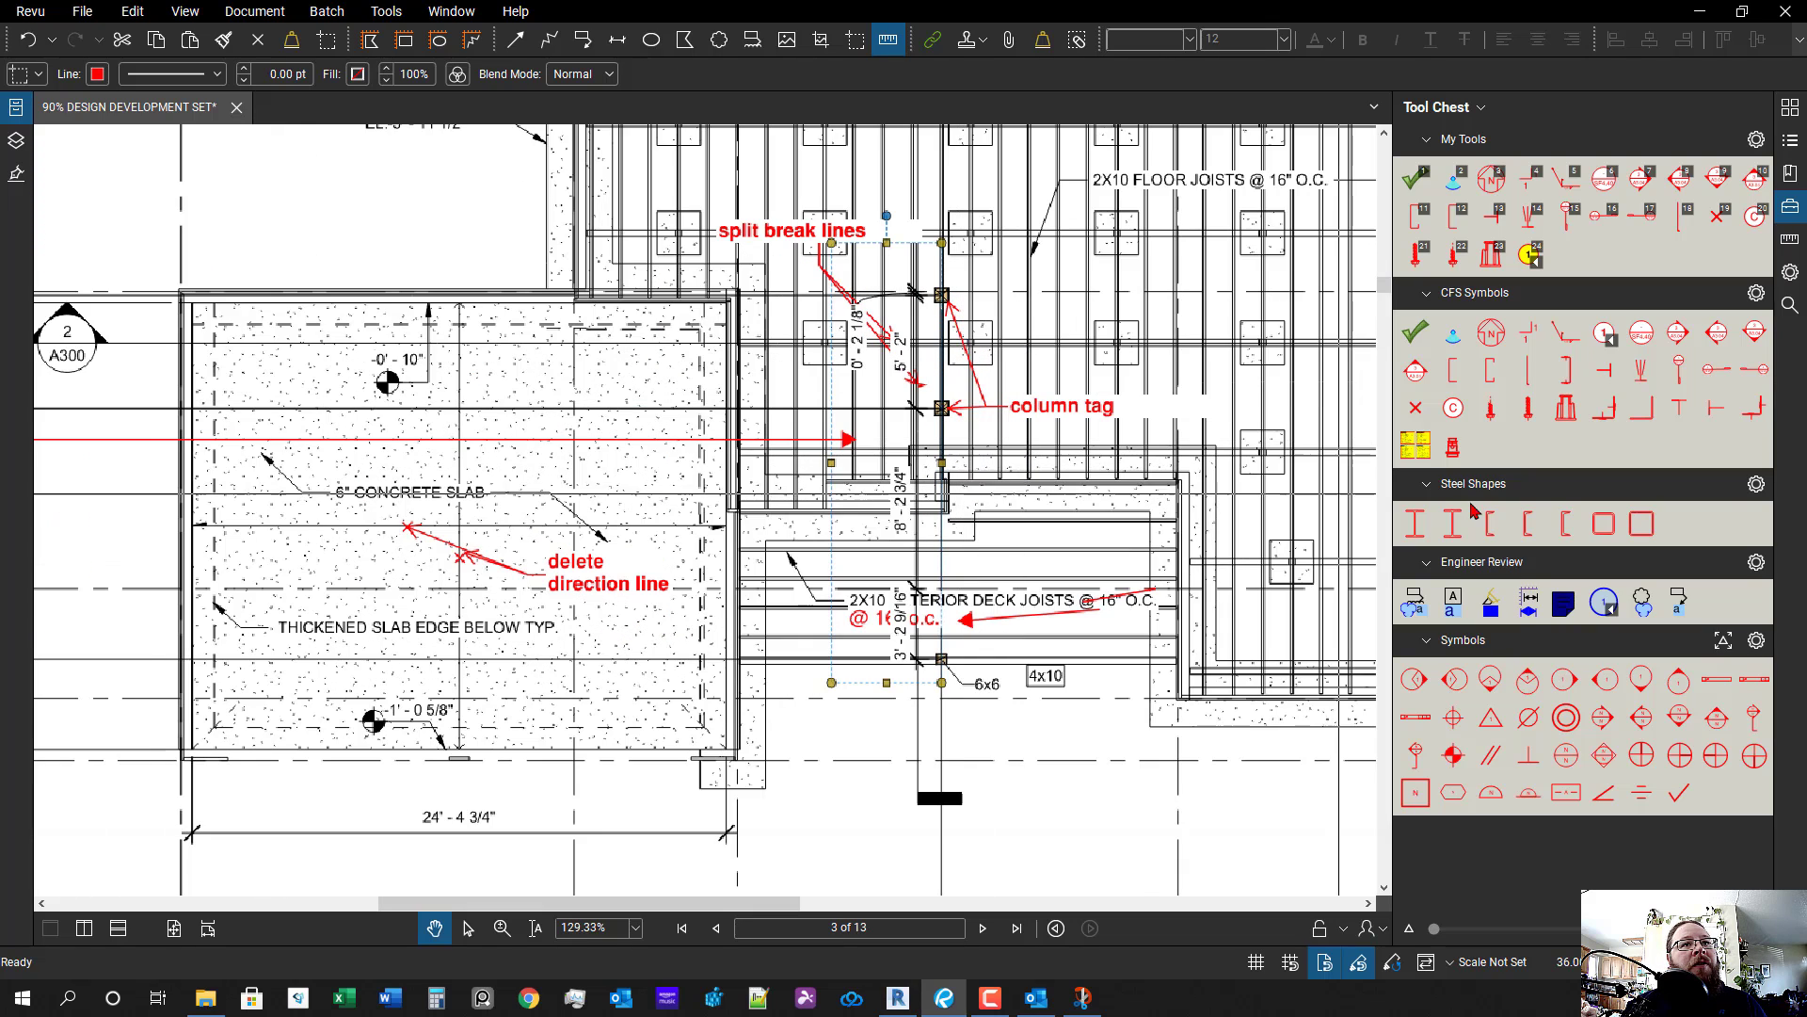
- Change the dimension snapshot's black linework to red with Color Processing
{"action": "left_click", "coordinate": [1797, 280]}
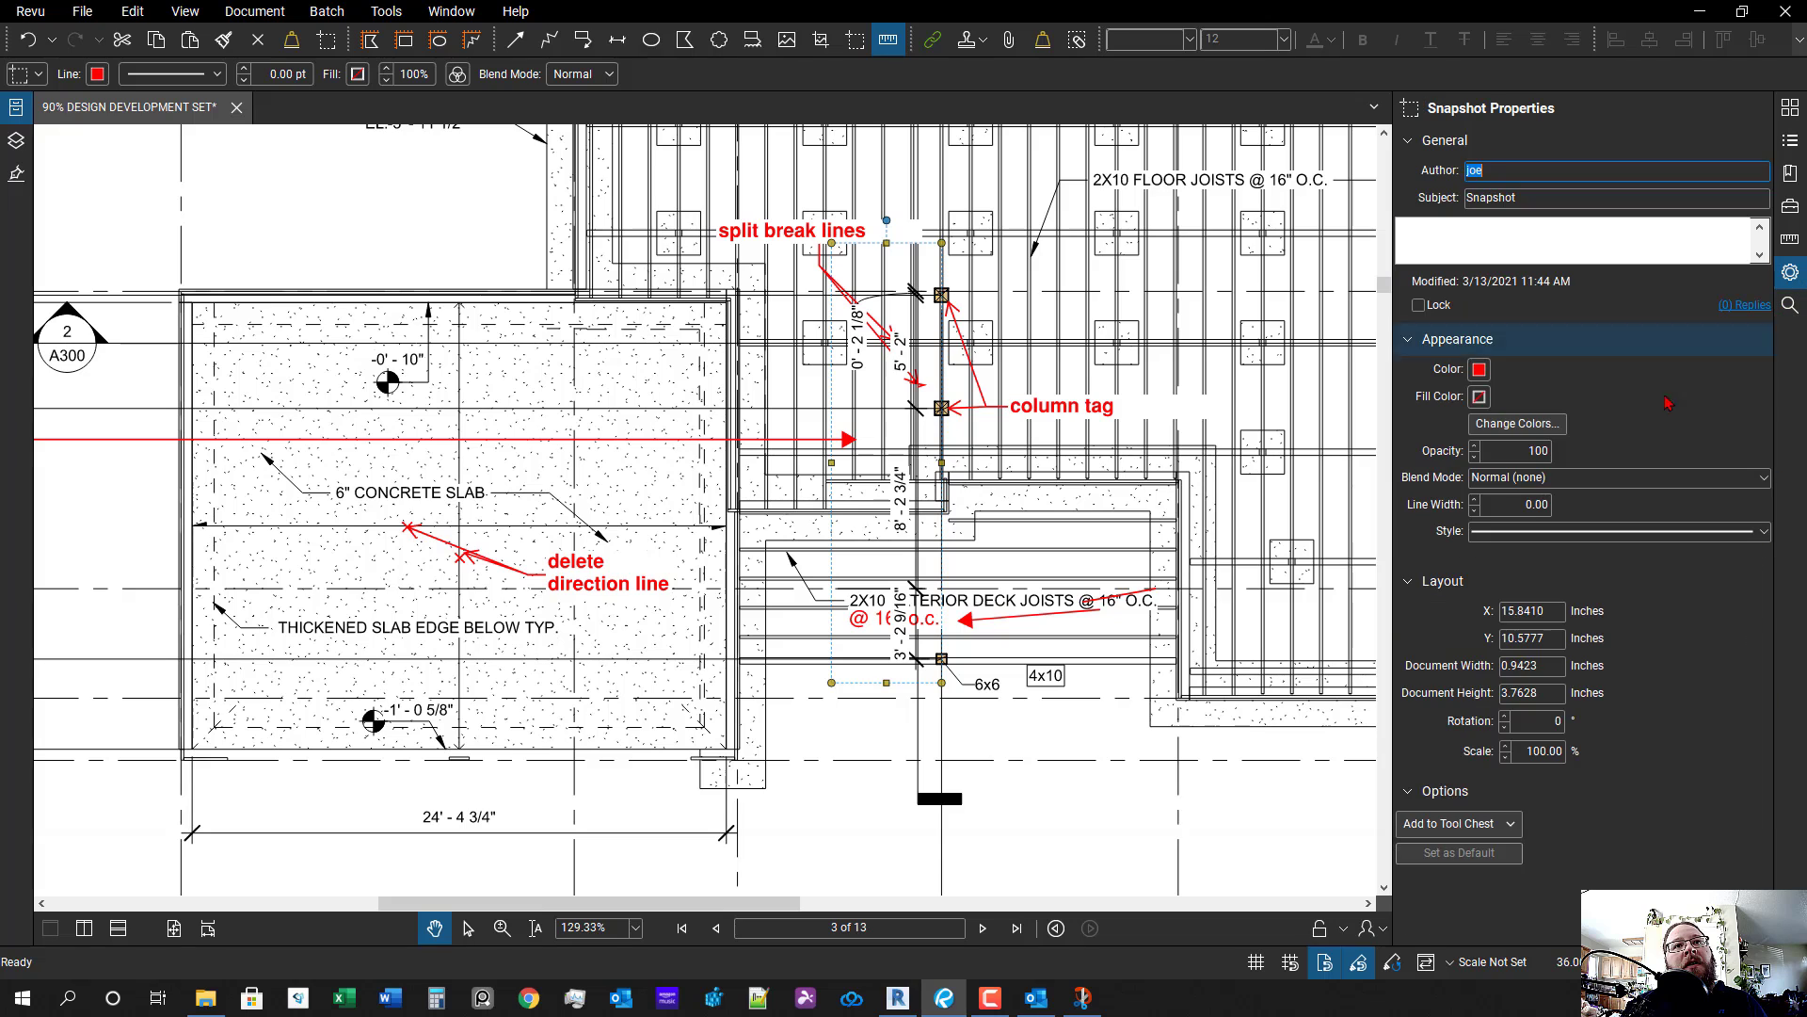
{"action": "left_click", "coordinate": [1518, 422]}
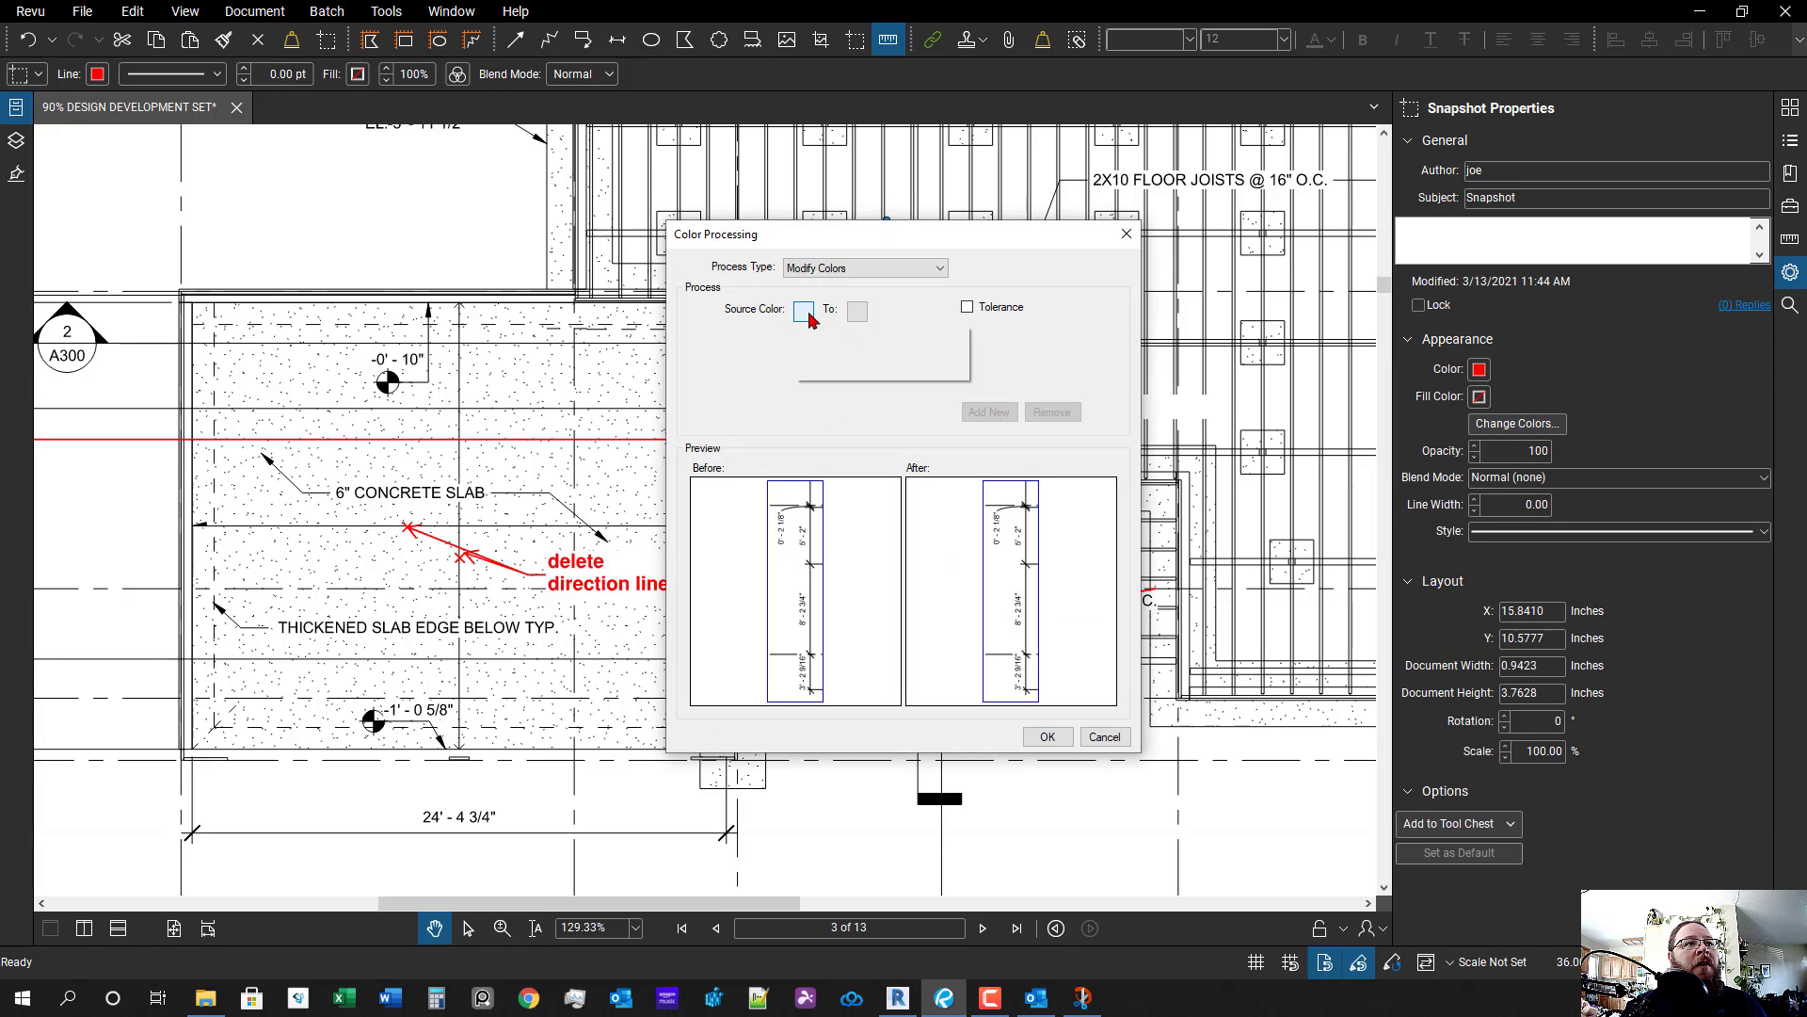
{"action": "left_click", "coordinate": [856, 315]}
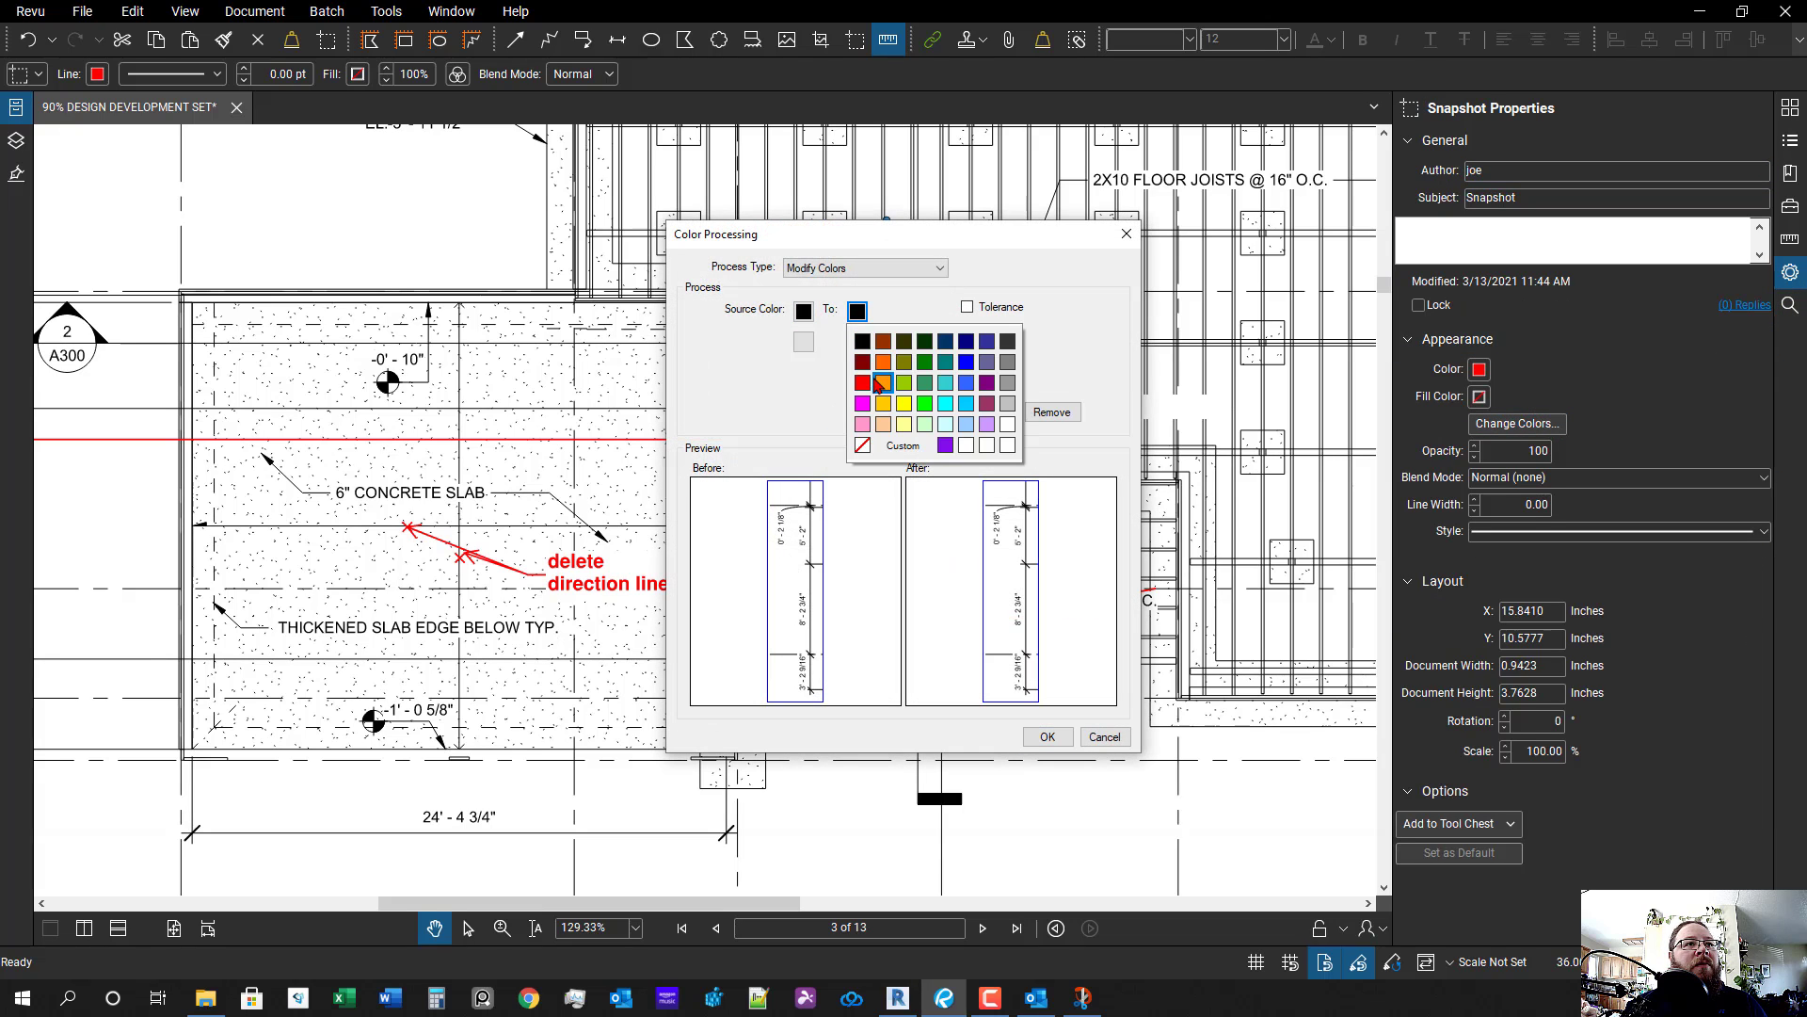
{"action": "left_click", "coordinate": [863, 382]}
{"action": "left_click", "coordinate": [1045, 737]}
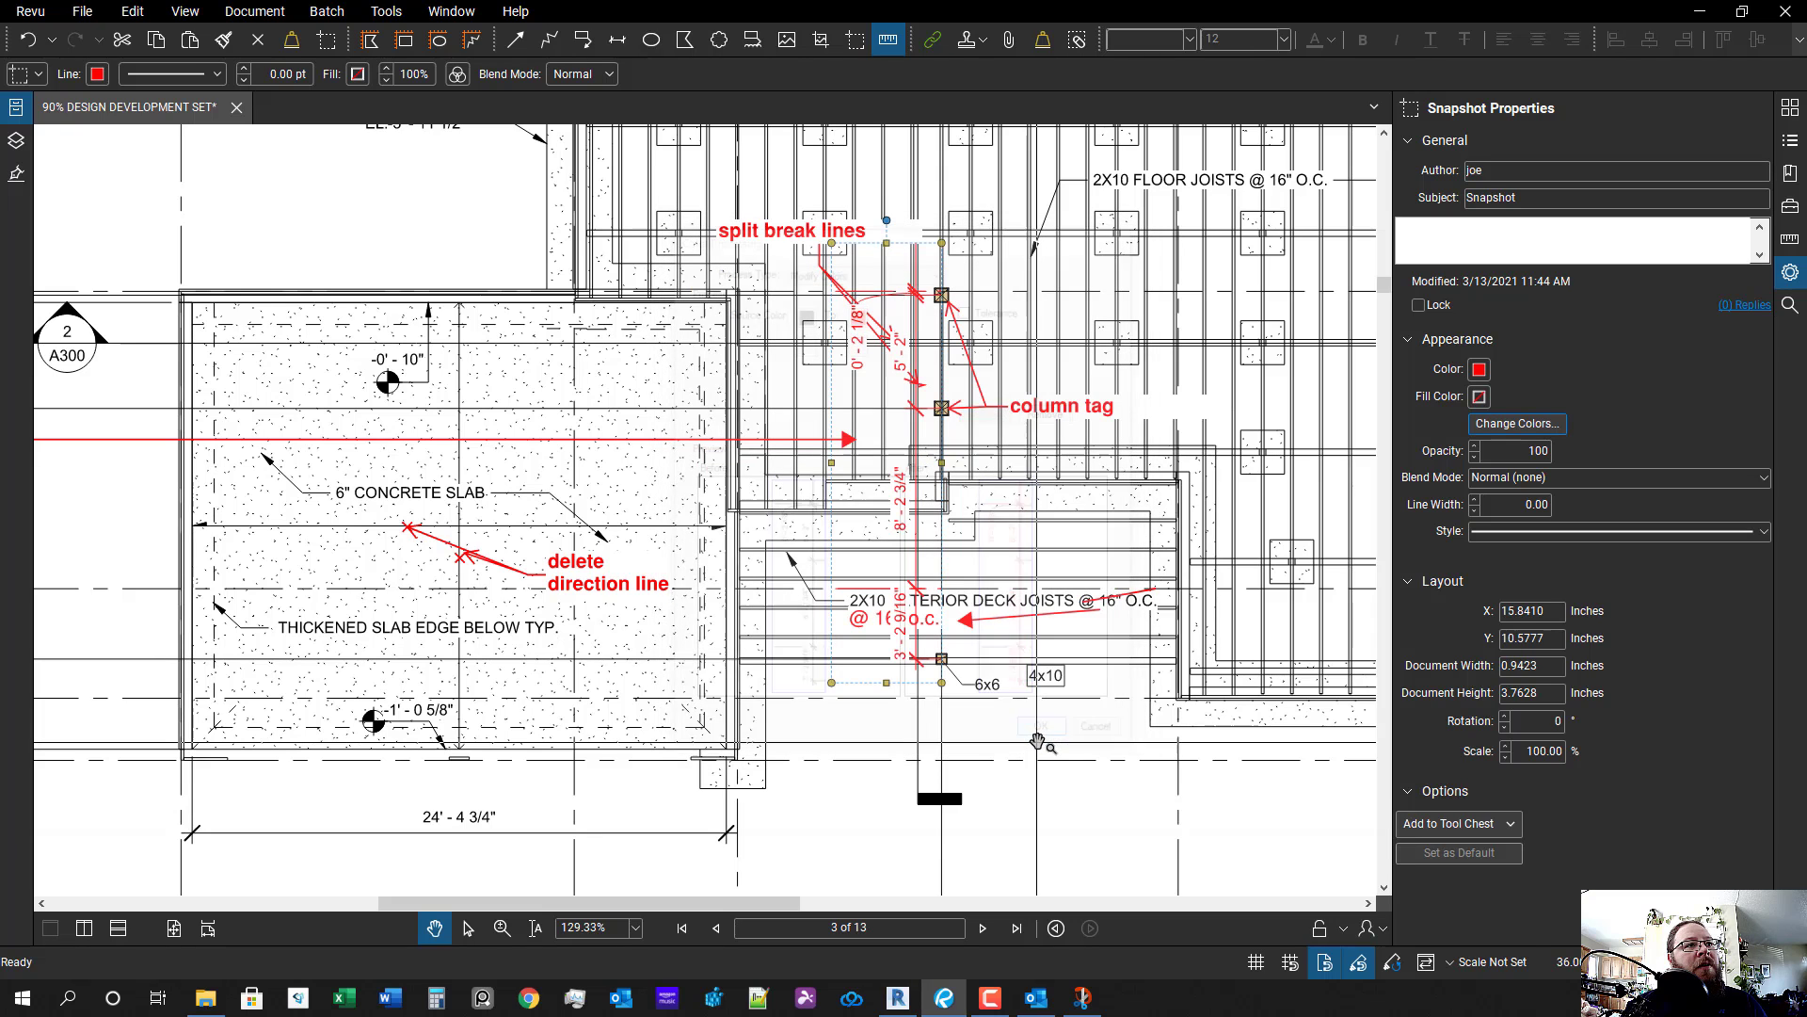
- Shift the red dimension snapshot slightly left, away from the column line
{"action": "scroll", "coordinate": [927, 430], "scroll_direction": "up", "scroll_amount": 4}
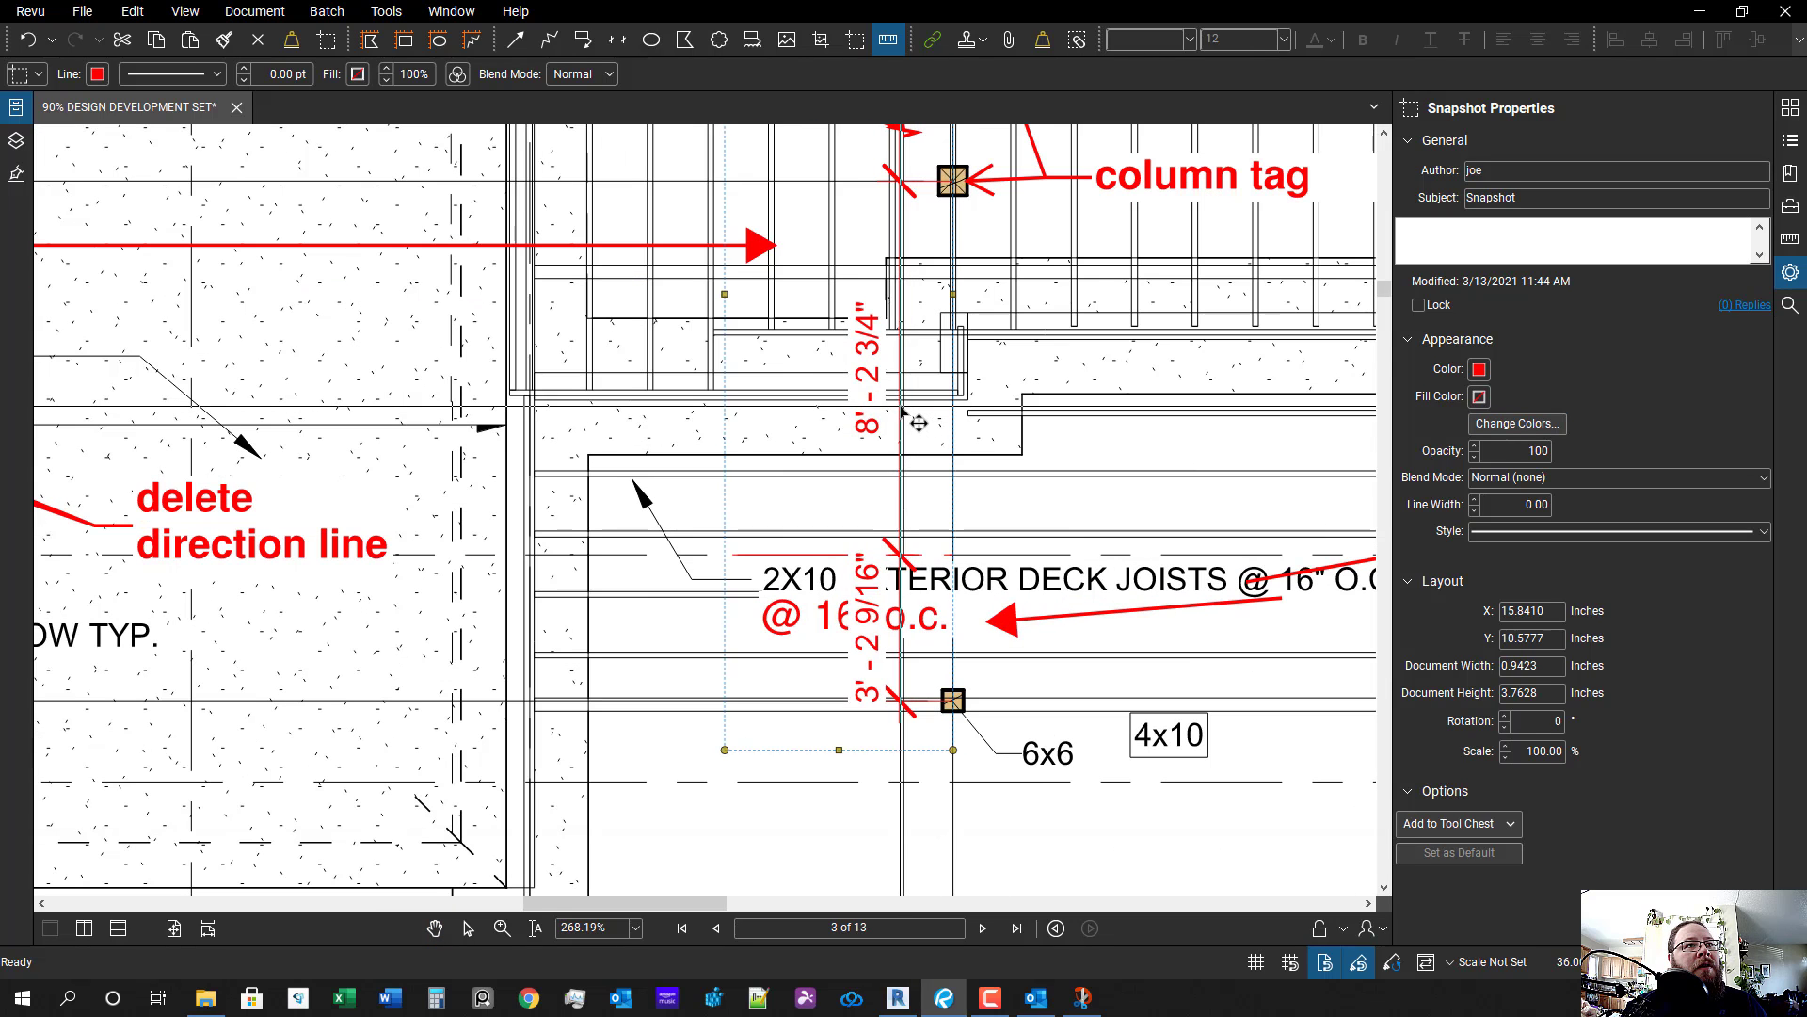
{"action": "left_click_drag", "start_coordinate": [927, 430], "coordinate": [891, 425]}
{"action": "left_click", "coordinate": [1050, 514]}
{"action": "scroll", "coordinate": [923, 619], "scroll_direction": "down", "scroll_amount": 2}
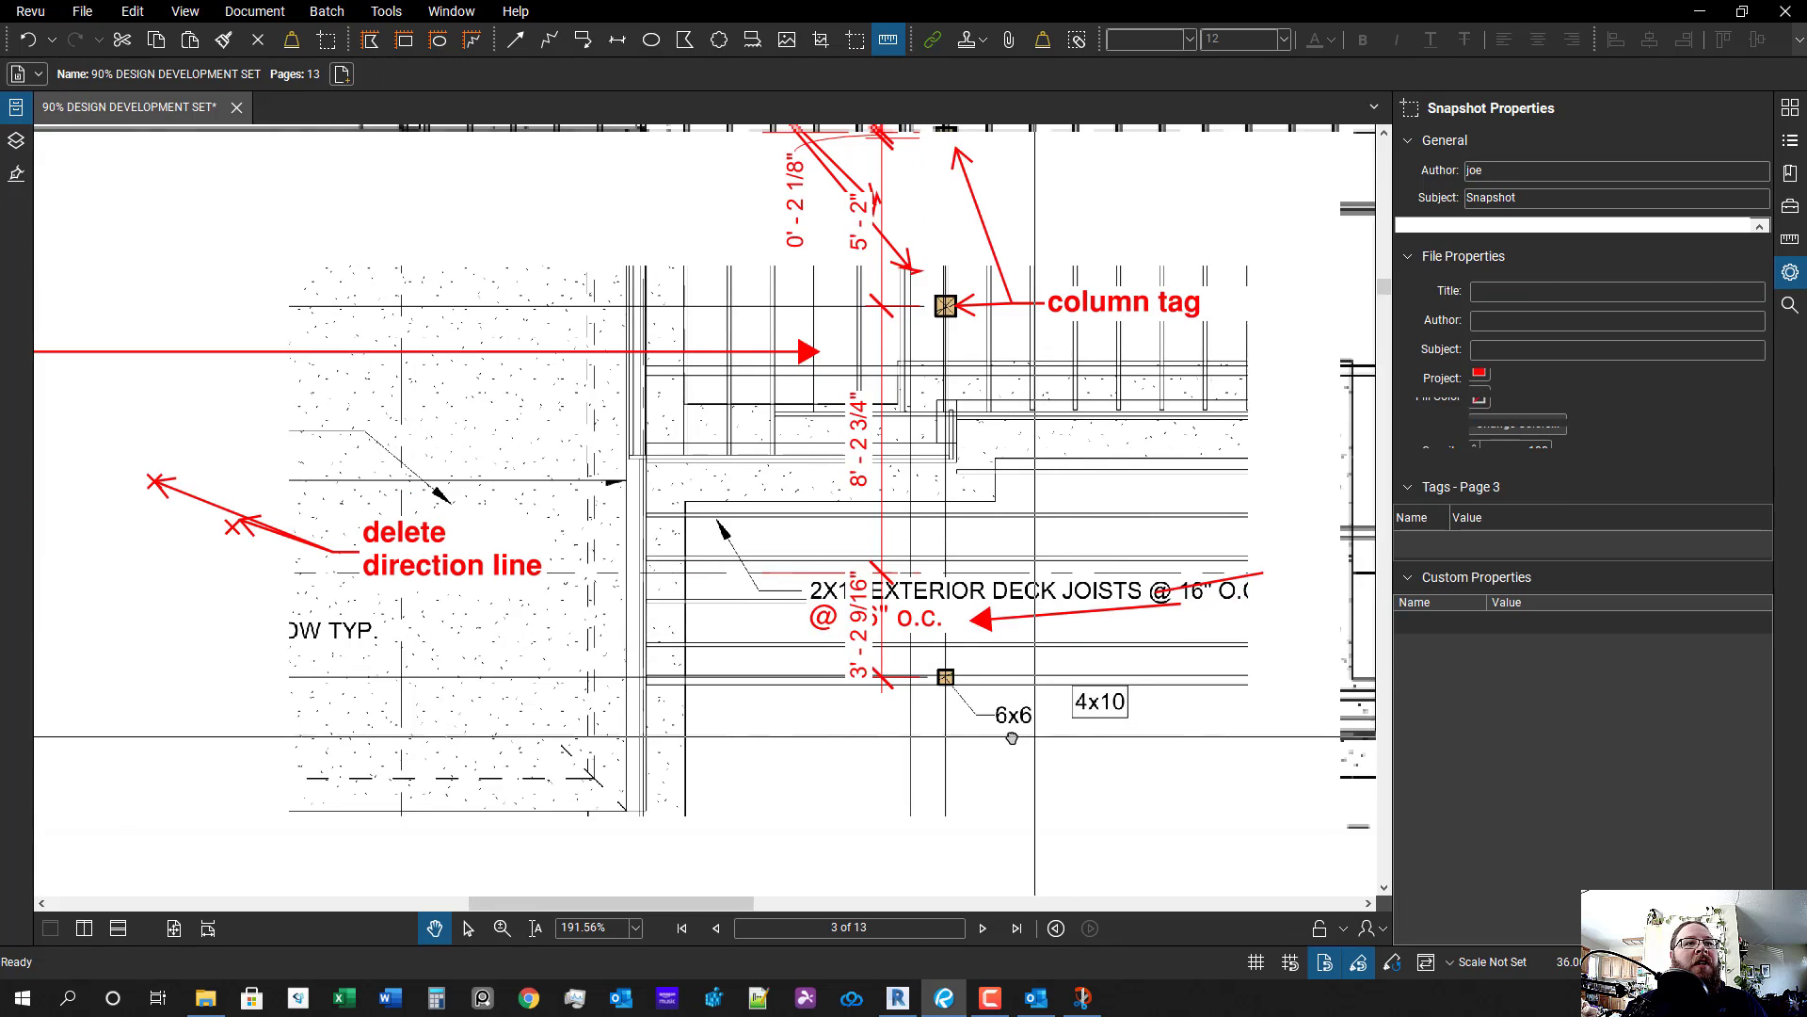
- Try moving the red "@ 16" o.c." text clear of the dimension snapshot, and undo the move
{"action": "left_click_drag", "start_coordinate": [924, 617], "coordinate": [866, 618]}
{"action": "scroll", "coordinate": [866, 619], "scroll_direction": "up", "scroll_amount": 1}
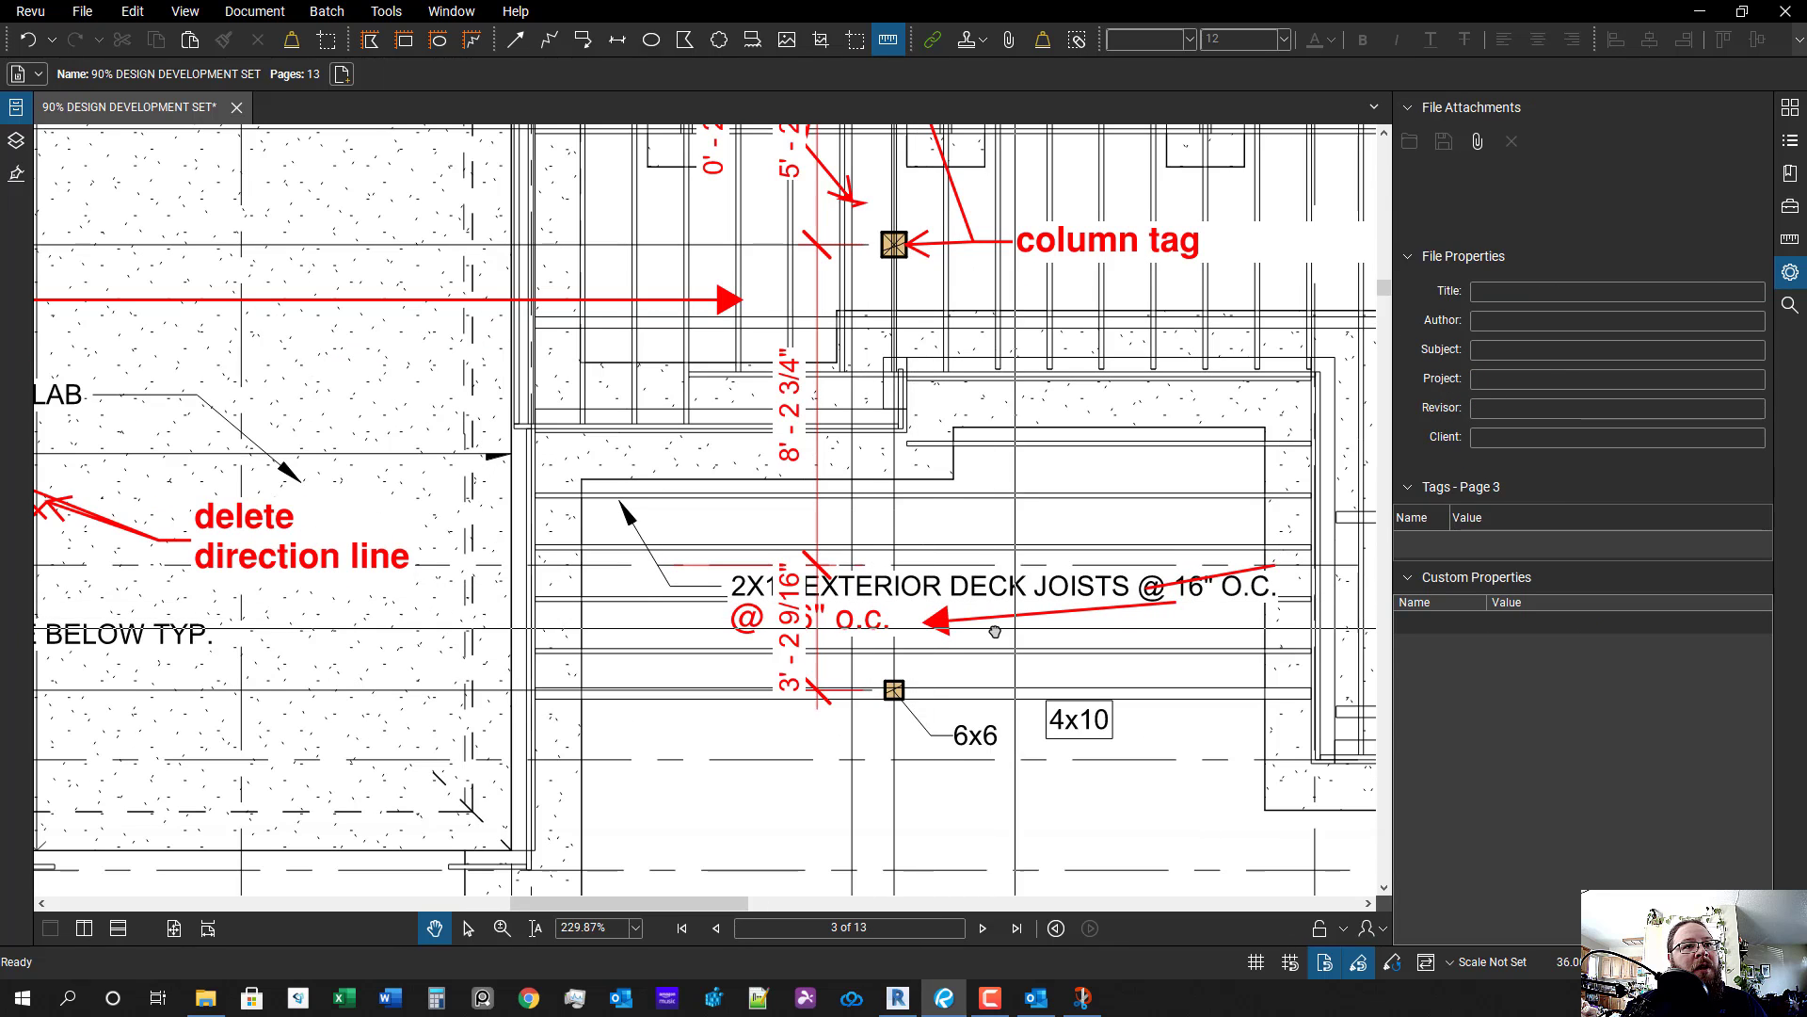
{"action": "left_click_drag", "start_coordinate": [994, 628], "coordinate": [895, 595]}
{"action": "left_click", "coordinate": [711, 585]}
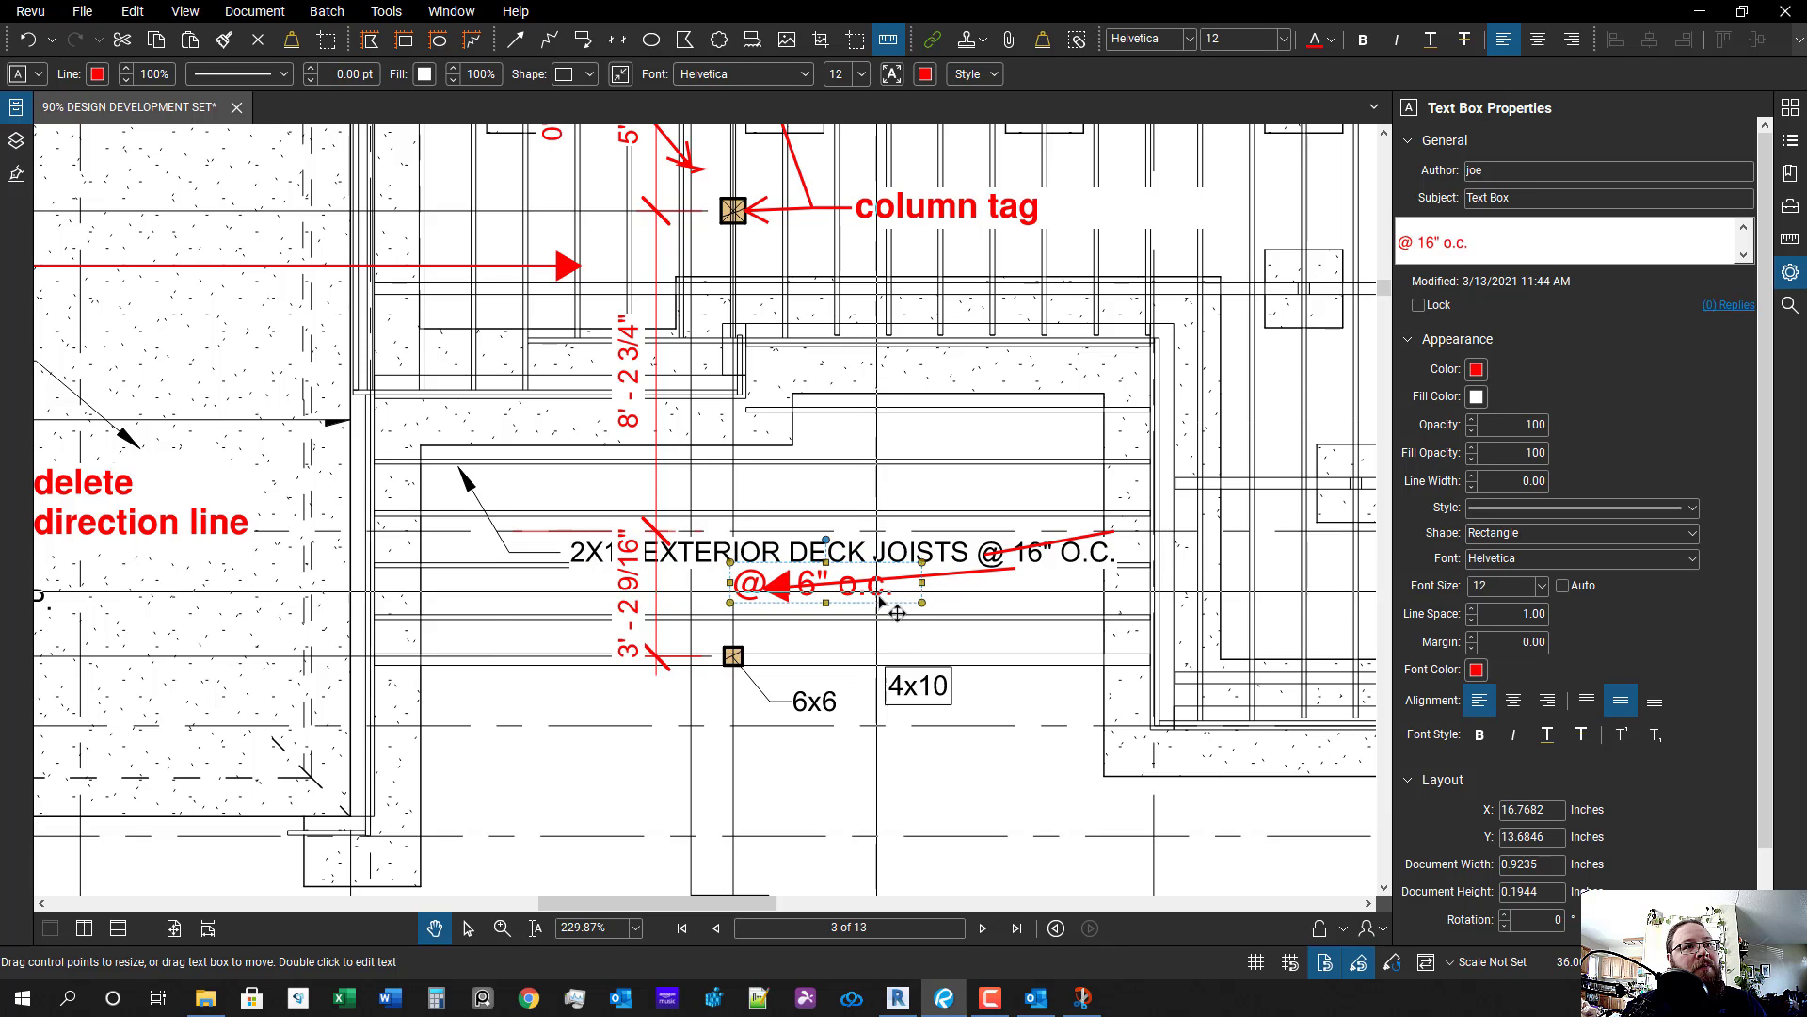
{"action": "key", "text": "ctrl+z"}
{"action": "scroll", "coordinate": [810, 583], "scroll_direction": "down", "scroll_amount": 2}
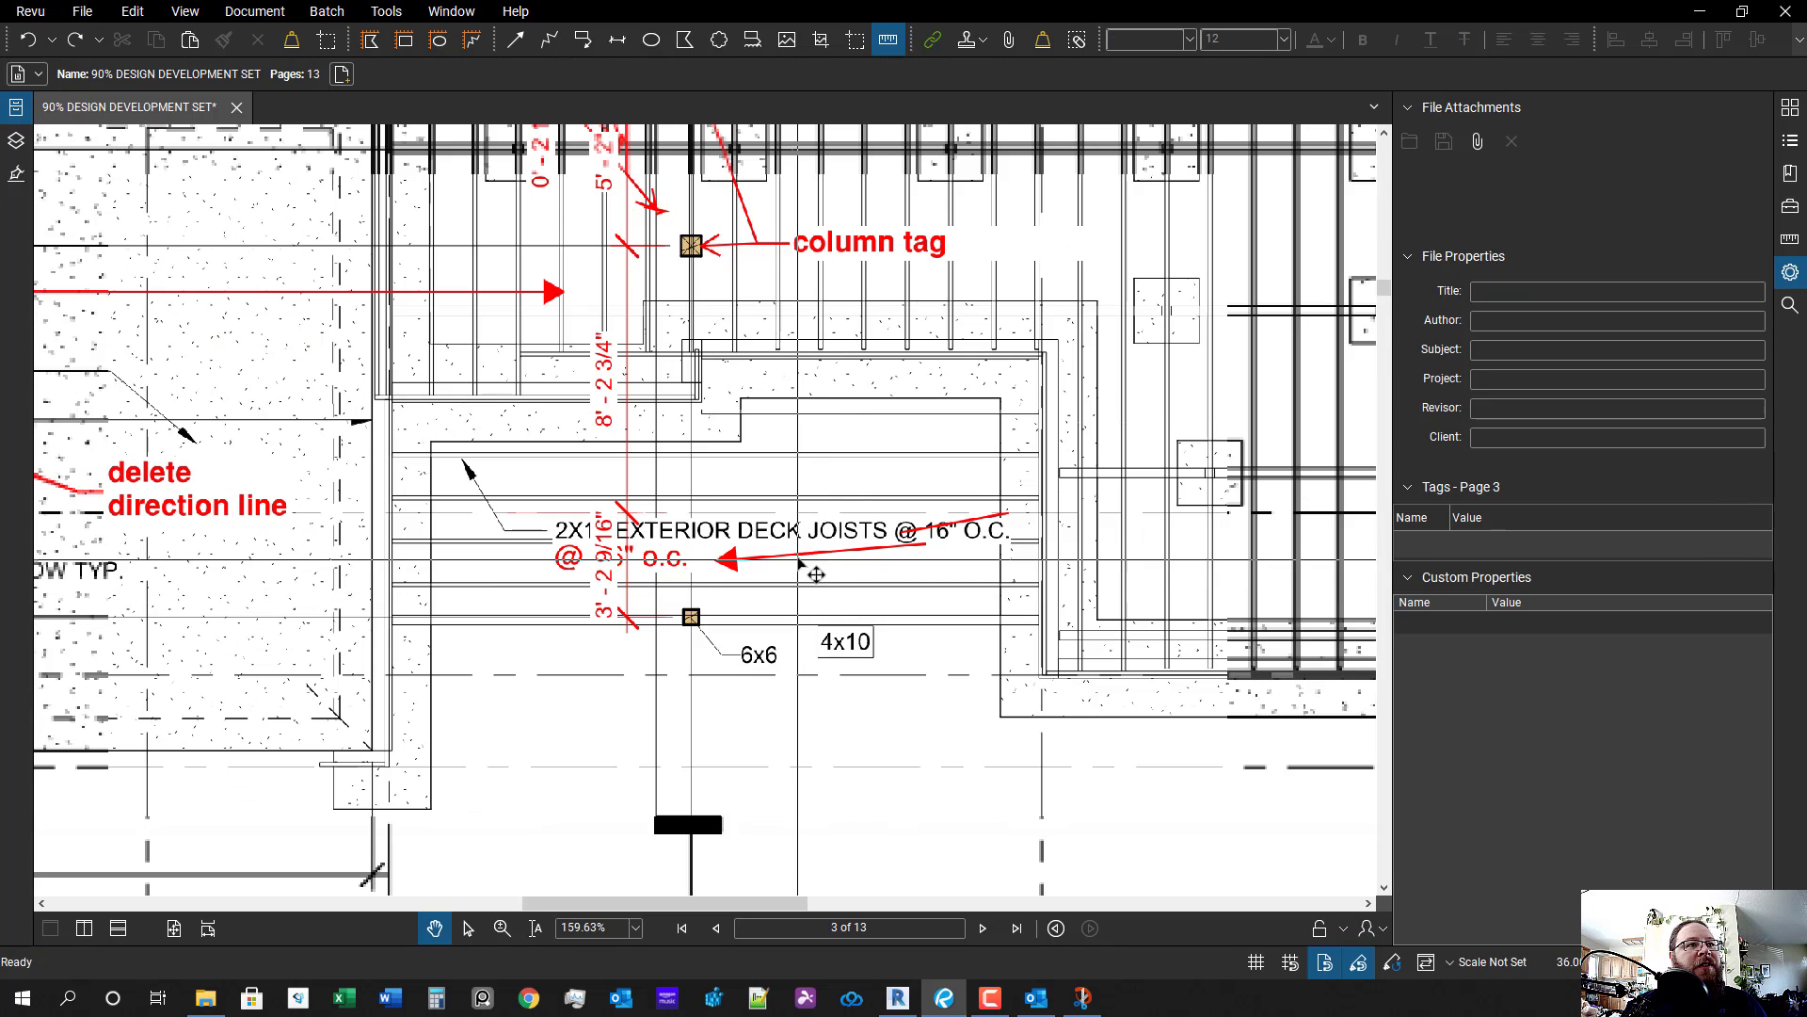
{"action": "scroll", "coordinate": [718, 588], "scroll_direction": "down", "scroll_amount": 1}
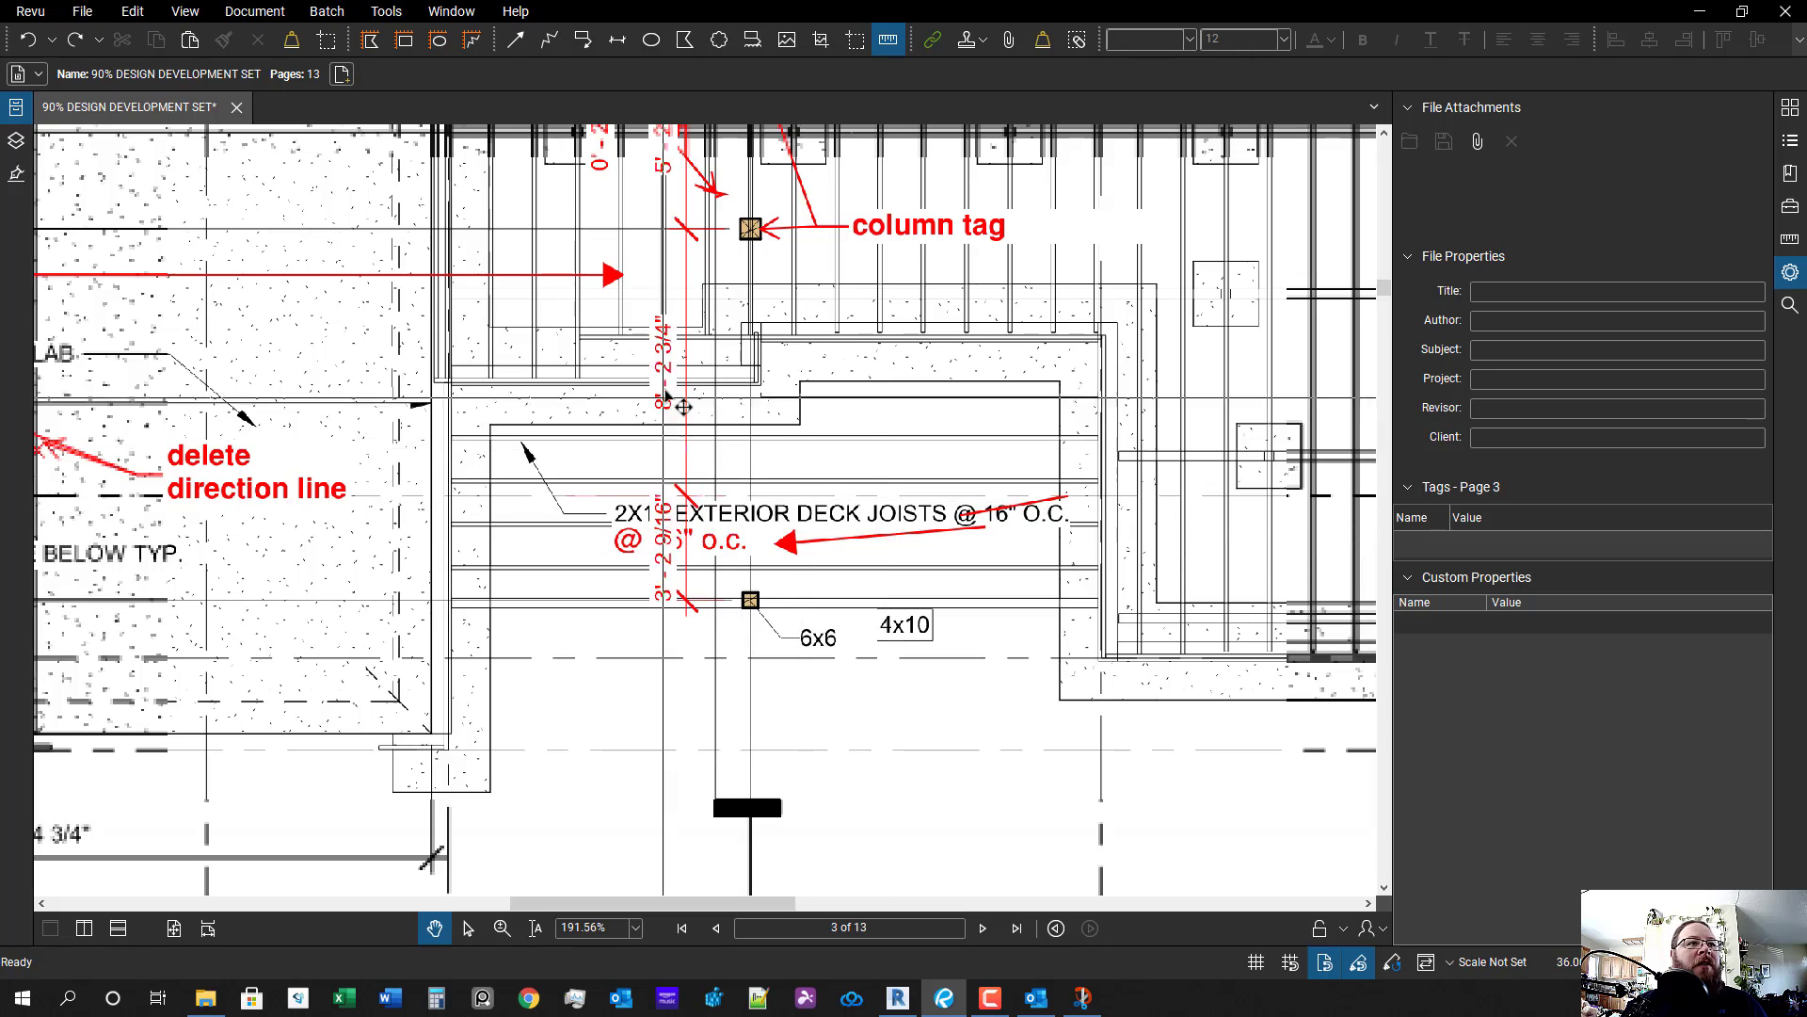
- Move the red dimension snapshot further left so it clears more of the exterior deck joist note
{"action": "left_click_drag", "start_coordinate": [737, 550], "coordinate": [788, 598]}
{"action": "scroll", "coordinate": [788, 597], "scroll_direction": "up", "scroll_amount": 1}
{"action": "left_click_drag", "start_coordinate": [662, 385], "coordinate": [960, 481]}
{"action": "left_click", "coordinate": [894, 475]}
{"action": "scroll", "coordinate": [978, 607], "scroll_direction": "up", "scroll_amount": 2}
{"action": "left_click_drag", "start_coordinate": [979, 607], "coordinate": [936, 492]}
{"action": "key", "text": "Escape"}
{"action": "scroll", "coordinate": [1036, 482], "scroll_direction": "down", "scroll_amount": 2}
{"action": "left_click_drag", "start_coordinate": [922, 316], "coordinate": [941, 436]}
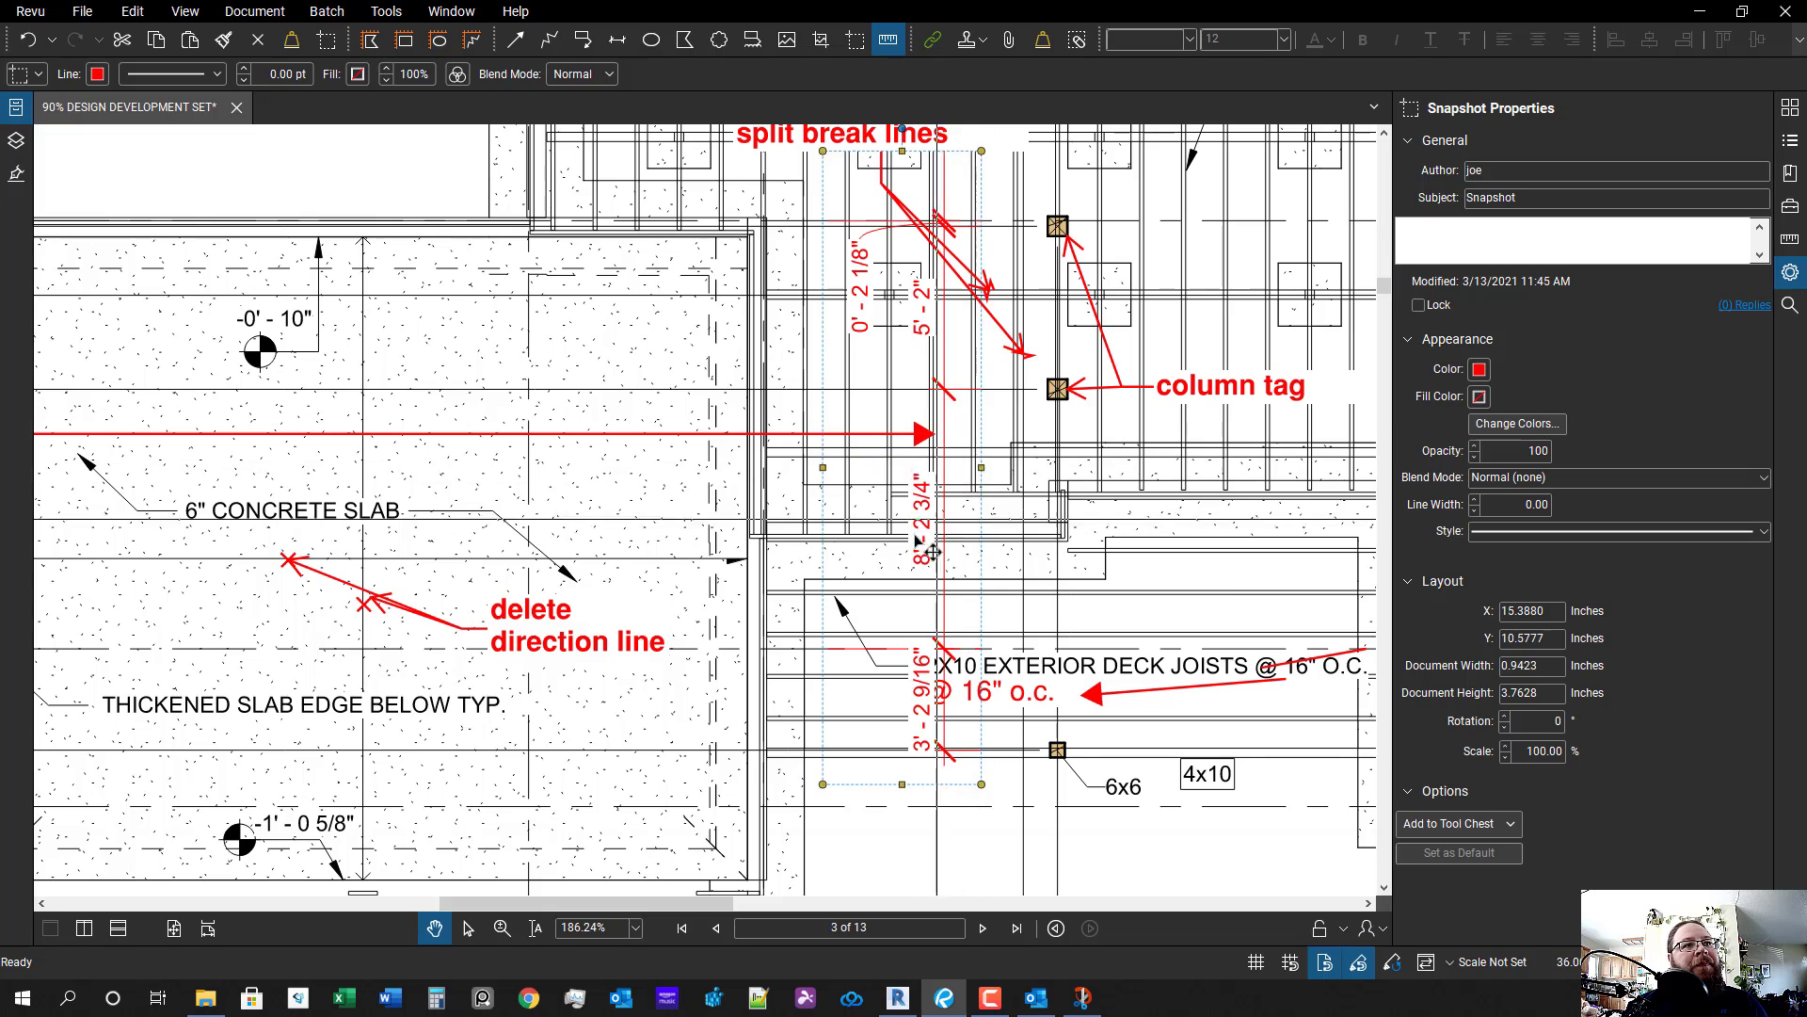
{"action": "key", "text": "Escape"}
{"action": "left_click", "coordinate": [920, 436]}
- Add a red callout reading "adjust text around dimensions" below the deck, pointing at the exterior deck joist note
{"action": "left_click_drag", "start_coordinate": [998, 527], "coordinate": [733, 463]}
{"action": "scroll", "coordinate": [729, 667], "scroll_direction": "up", "scroll_amount": 1}
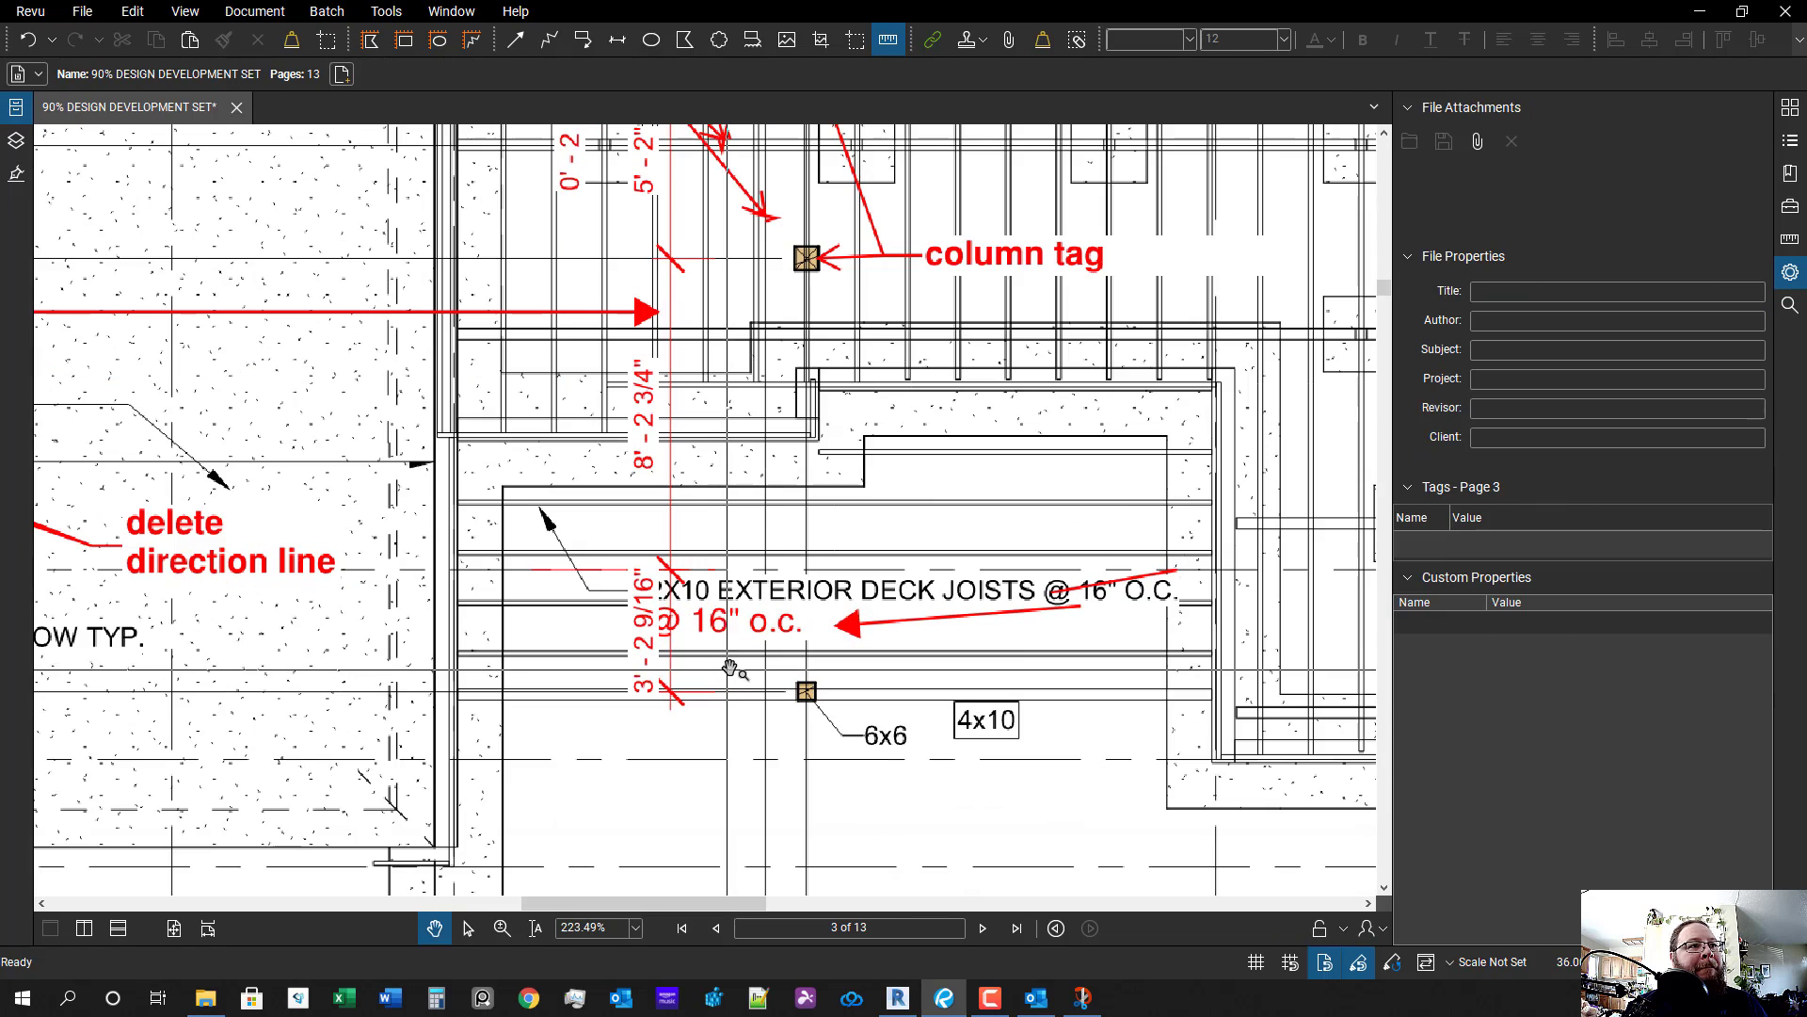
{"action": "left_click_drag", "start_coordinate": [1043, 653], "coordinate": [944, 597]}
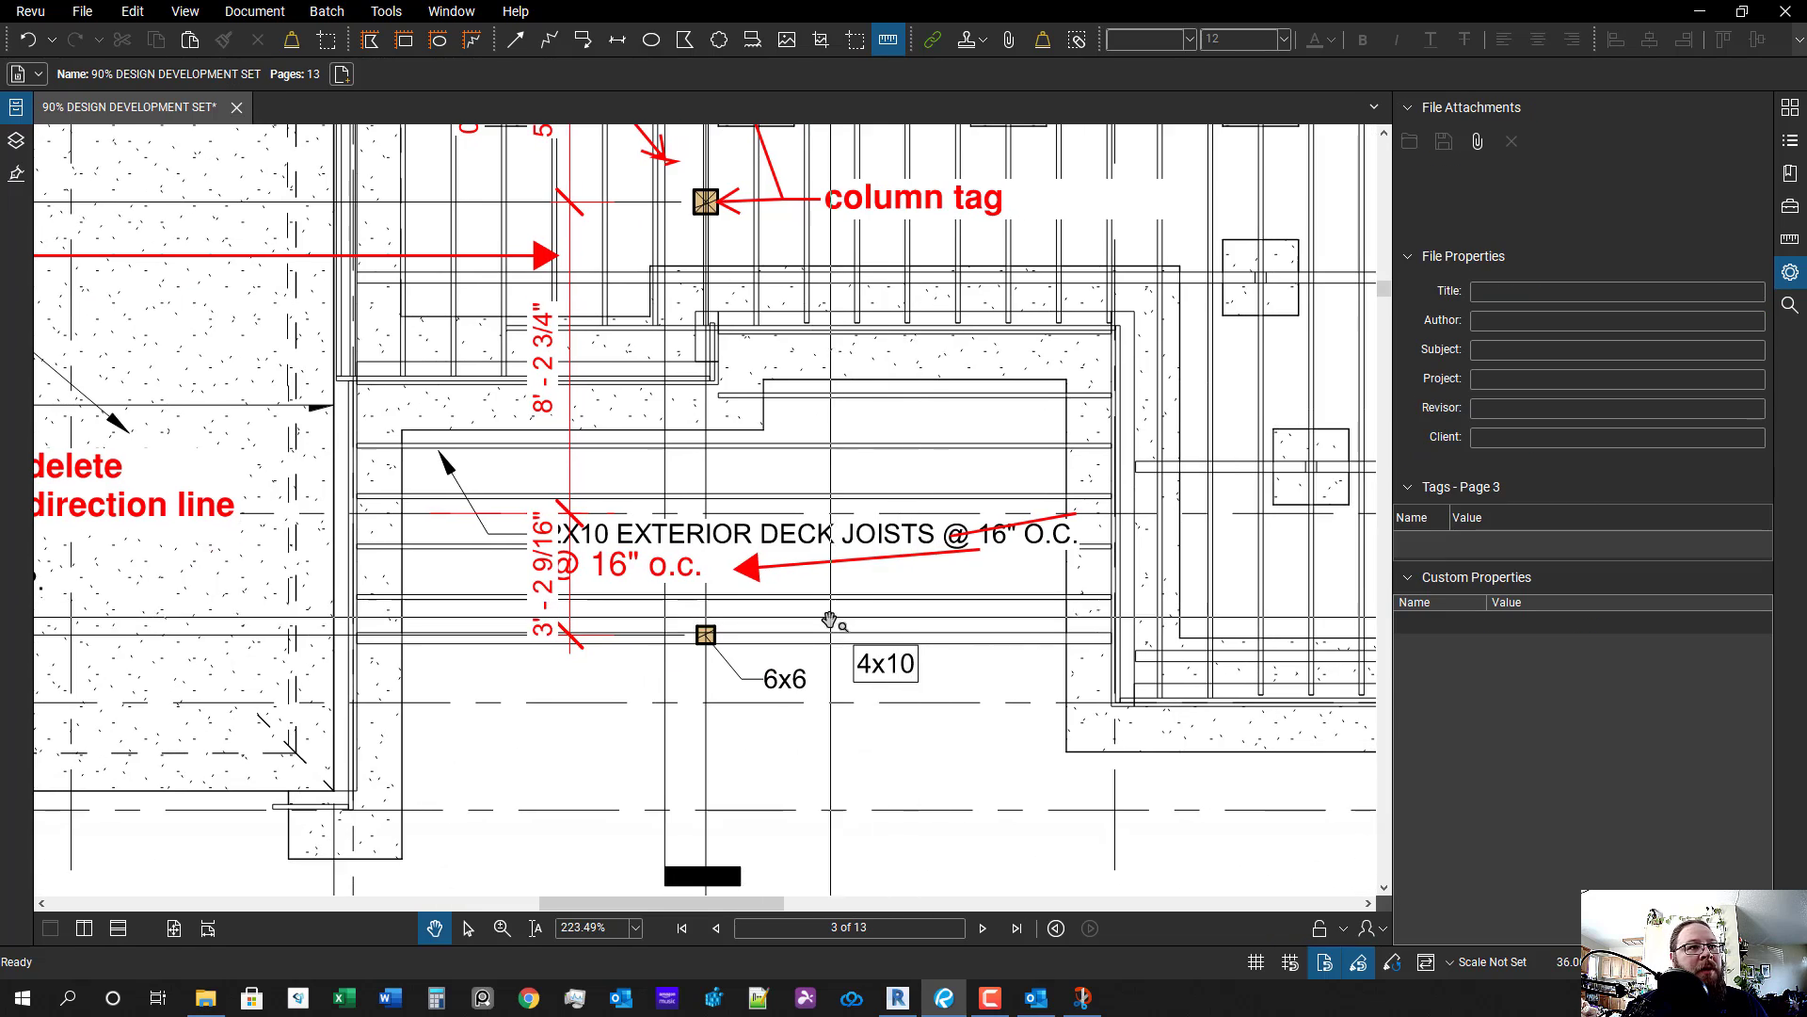
{"action": "left_click_drag", "start_coordinate": [814, 614], "coordinate": [636, 598]}
{"action": "key", "text": "q"}
{"action": "key", "text": "q"}
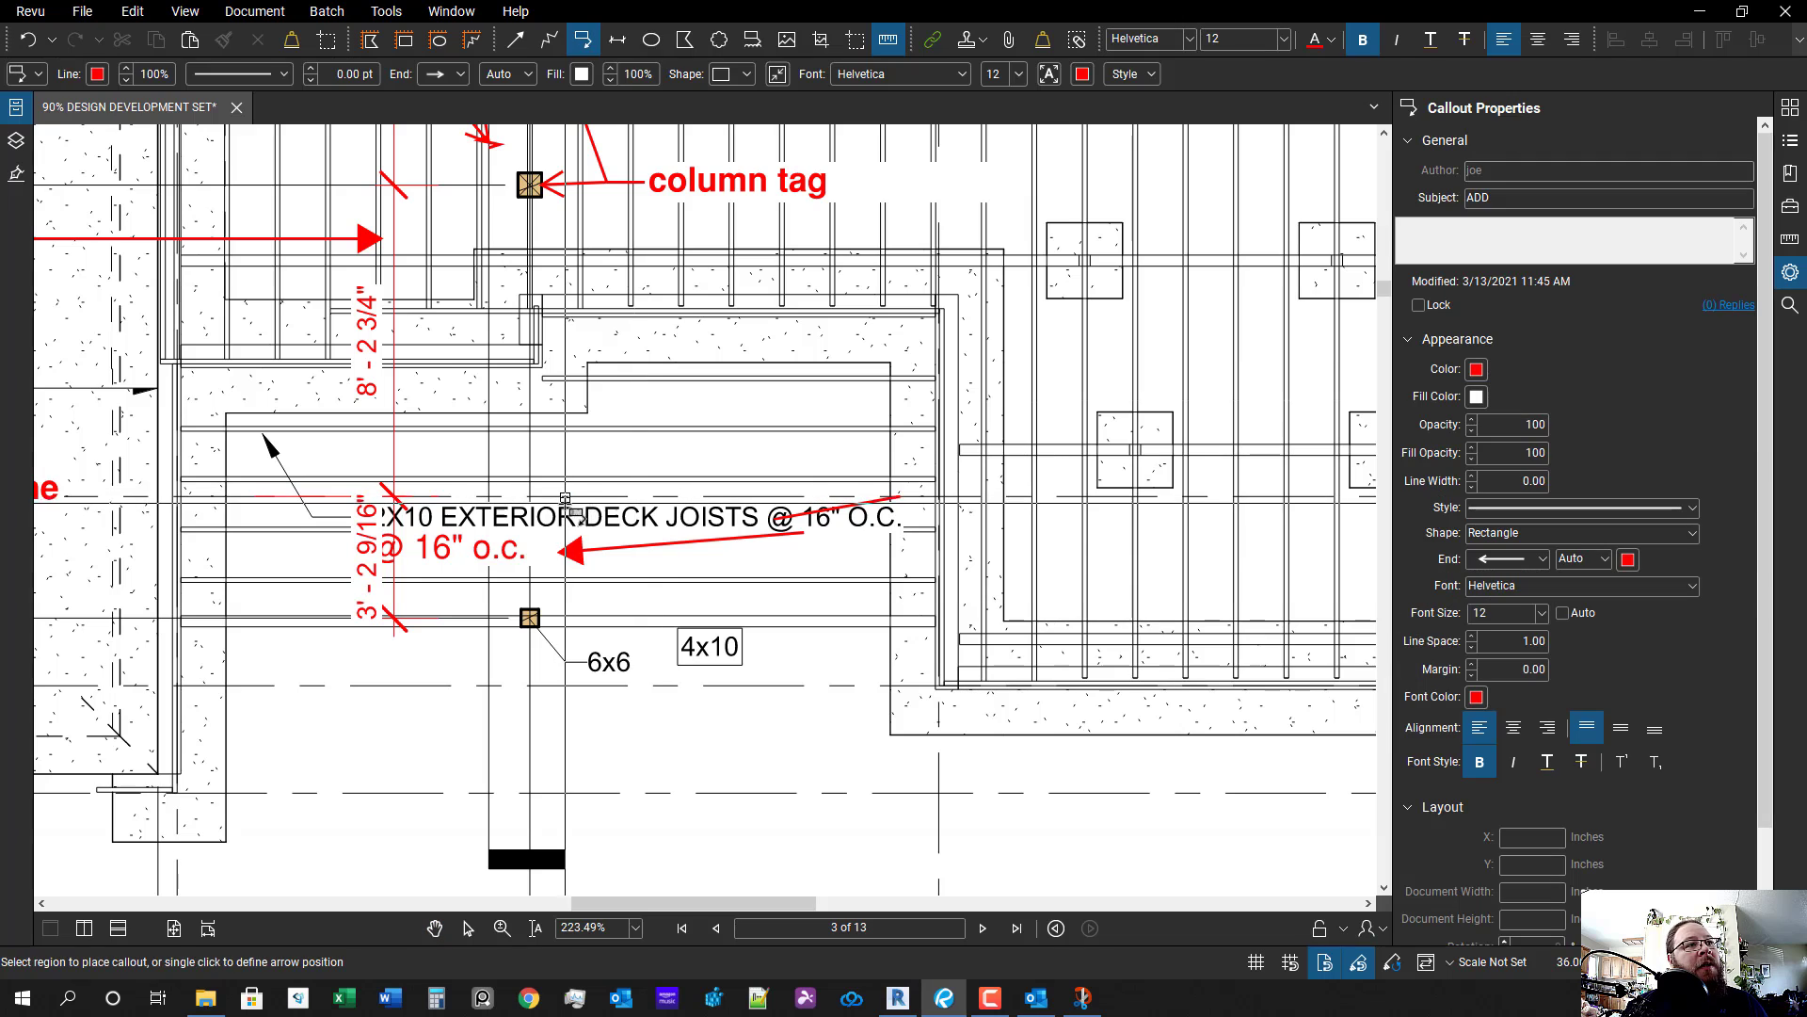
{"action": "left_click", "coordinate": [670, 546]}
{"action": "left_click", "coordinate": [834, 791]}
{"action": "type", "text": "adjust text around"}
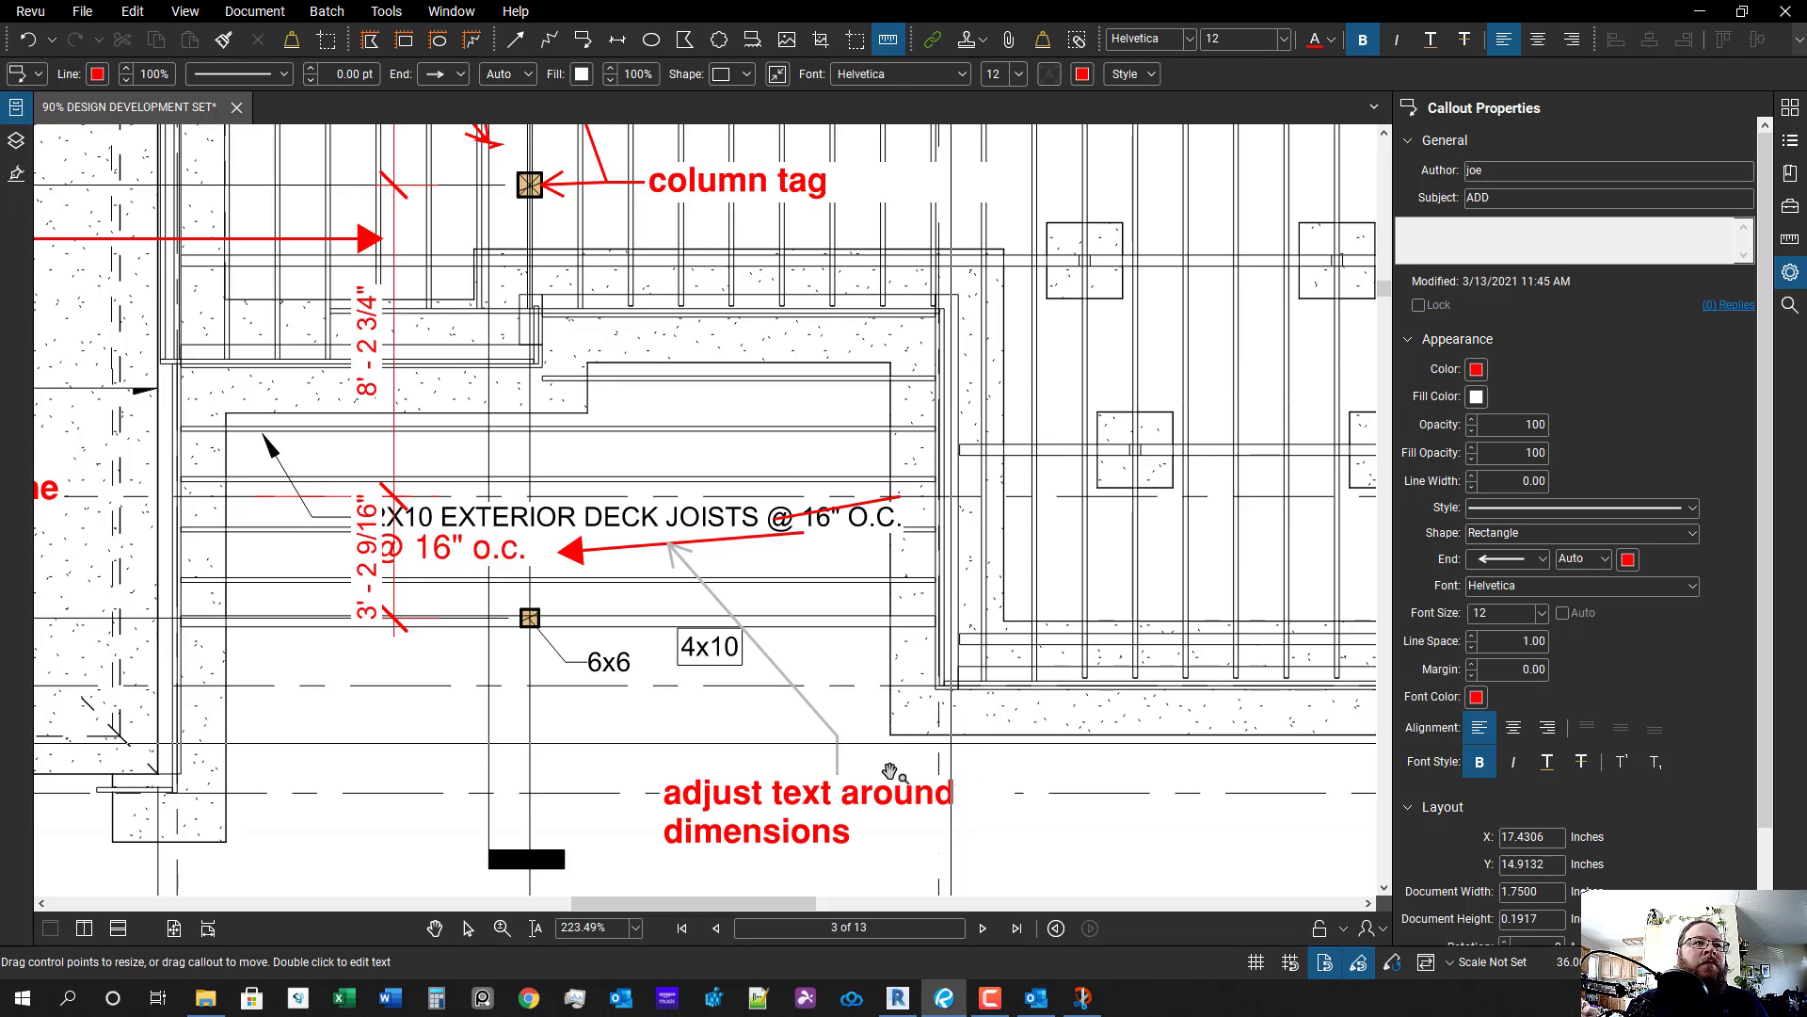
{"action": "left_click", "coordinate": [750, 722]}
{"action": "left_click", "coordinate": [813, 734]}
{"action": "scroll", "coordinate": [796, 713], "scroll_direction": "down", "scroll_amount": 3}
{"action": "scroll", "coordinate": [817, 672], "scroll_direction": "up", "scroll_amount": 1}
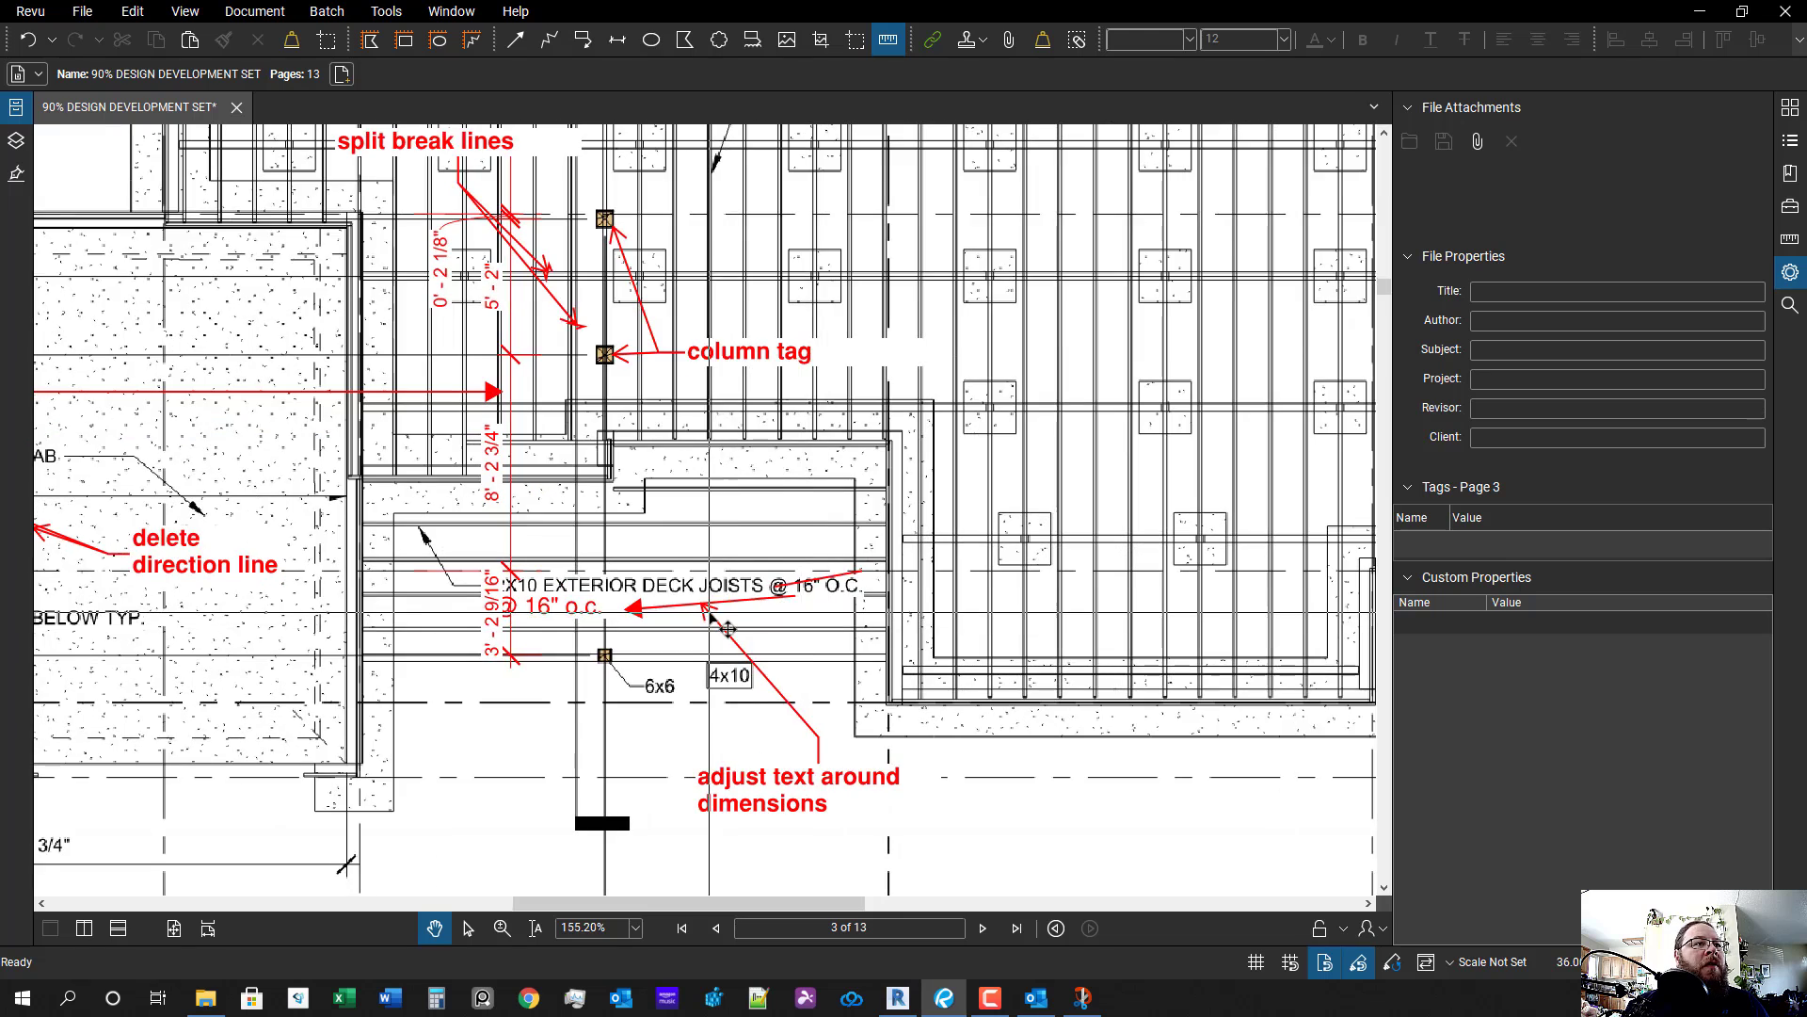
- Delete the strike-through line and arrow on the deck joist note together with the "adjust text around dimensions" callout
{"action": "scroll", "coordinate": [727, 629], "scroll_direction": "up", "scroll_amount": 2}
{"action": "left_click", "coordinate": [882, 499]}
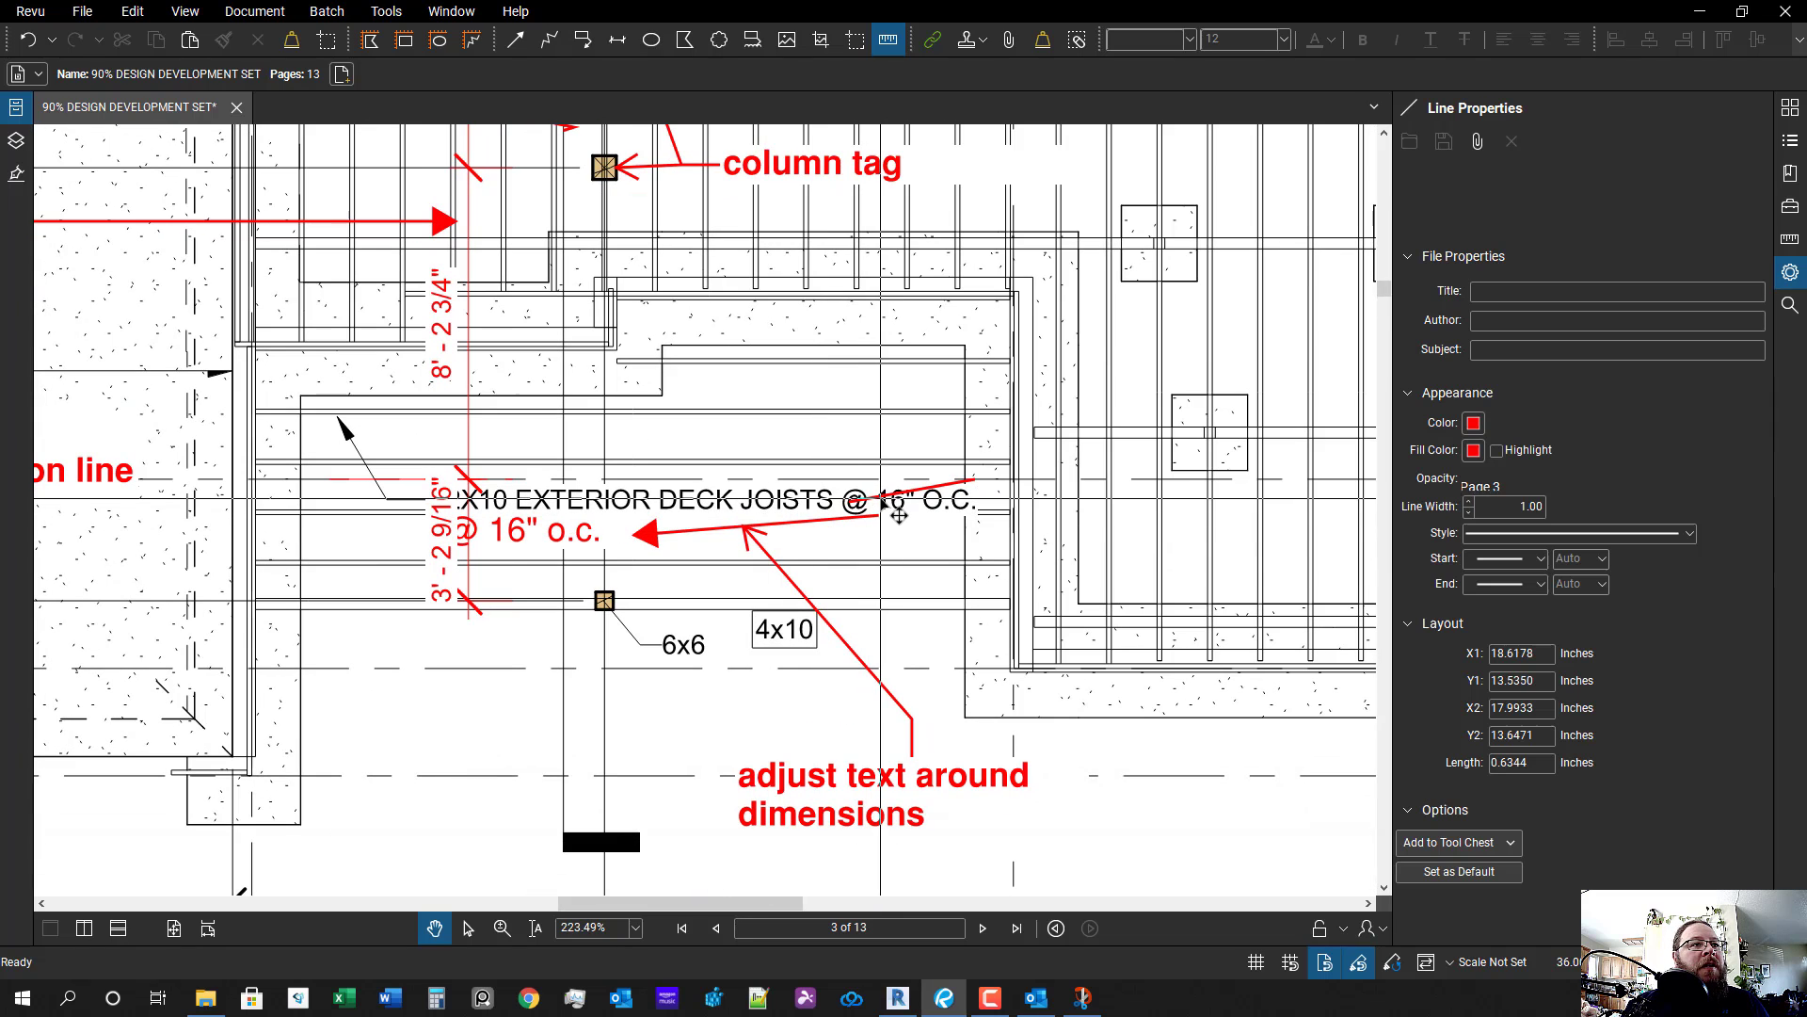
{"action": "left_click", "coordinate": [844, 520], "text": "shift"}
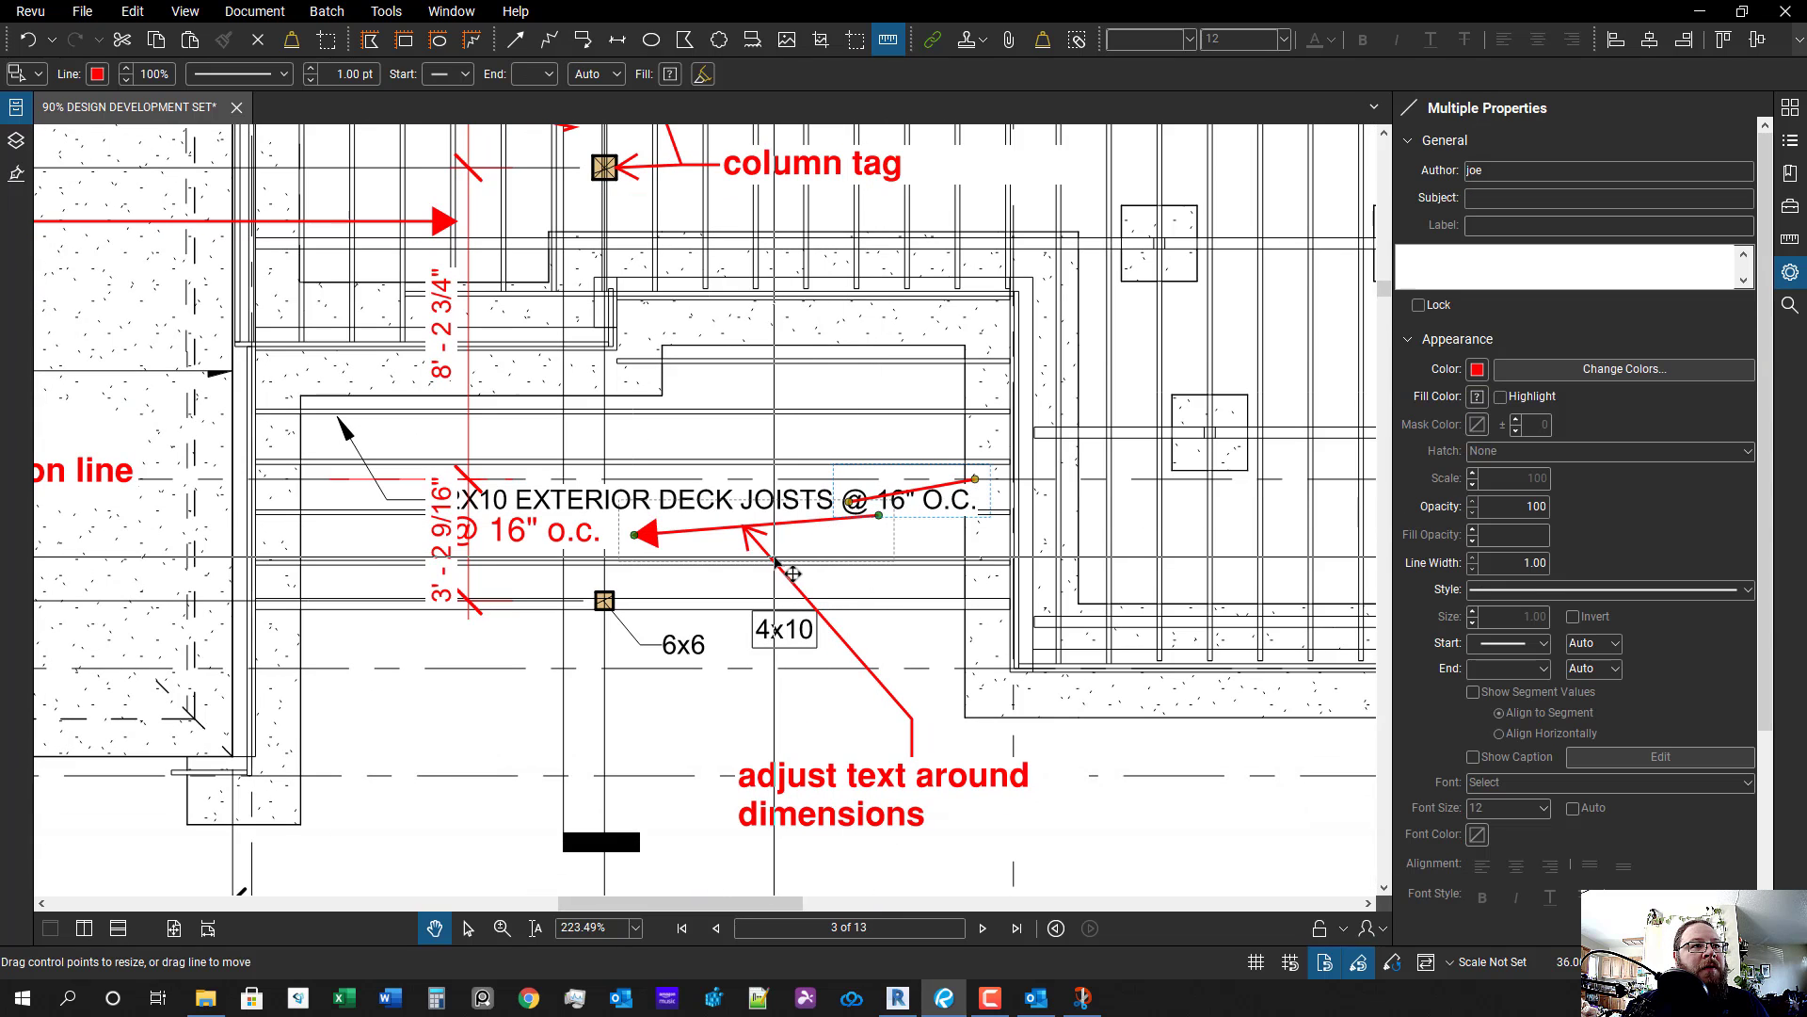
{"action": "left_click", "coordinate": [802, 545], "text": "shift"}
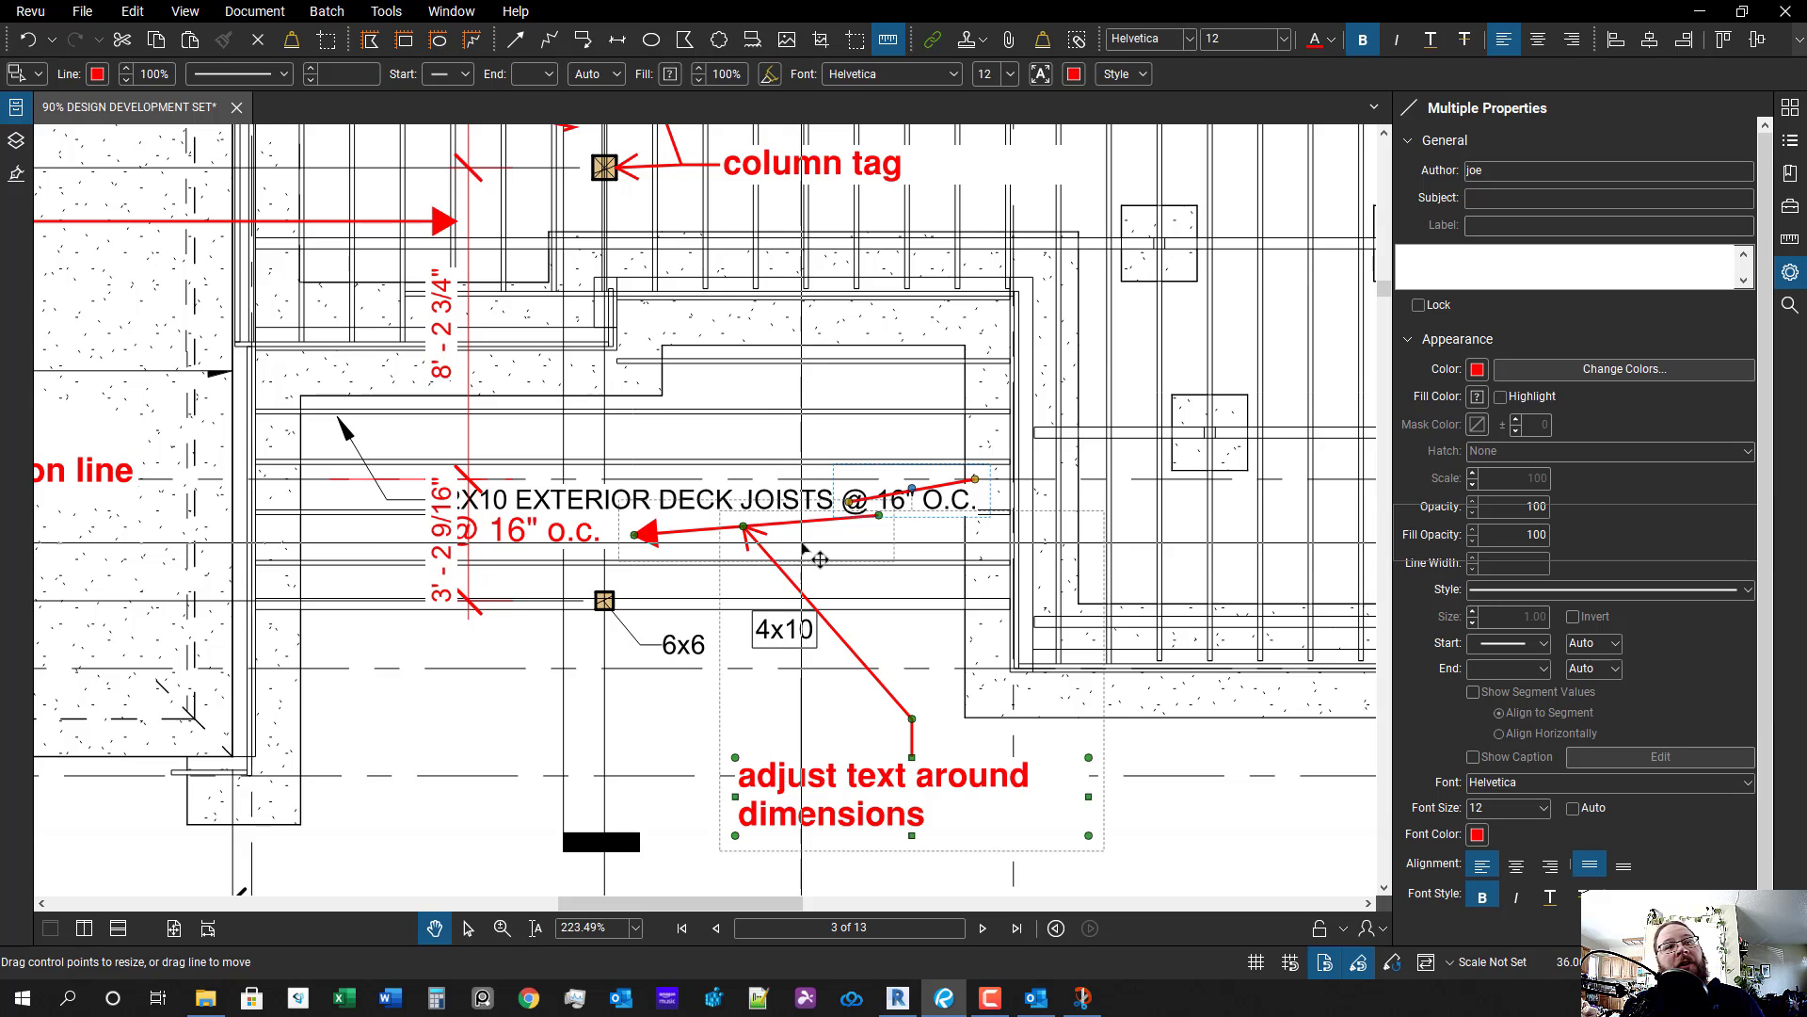
{"action": "key", "text": "Delete"}
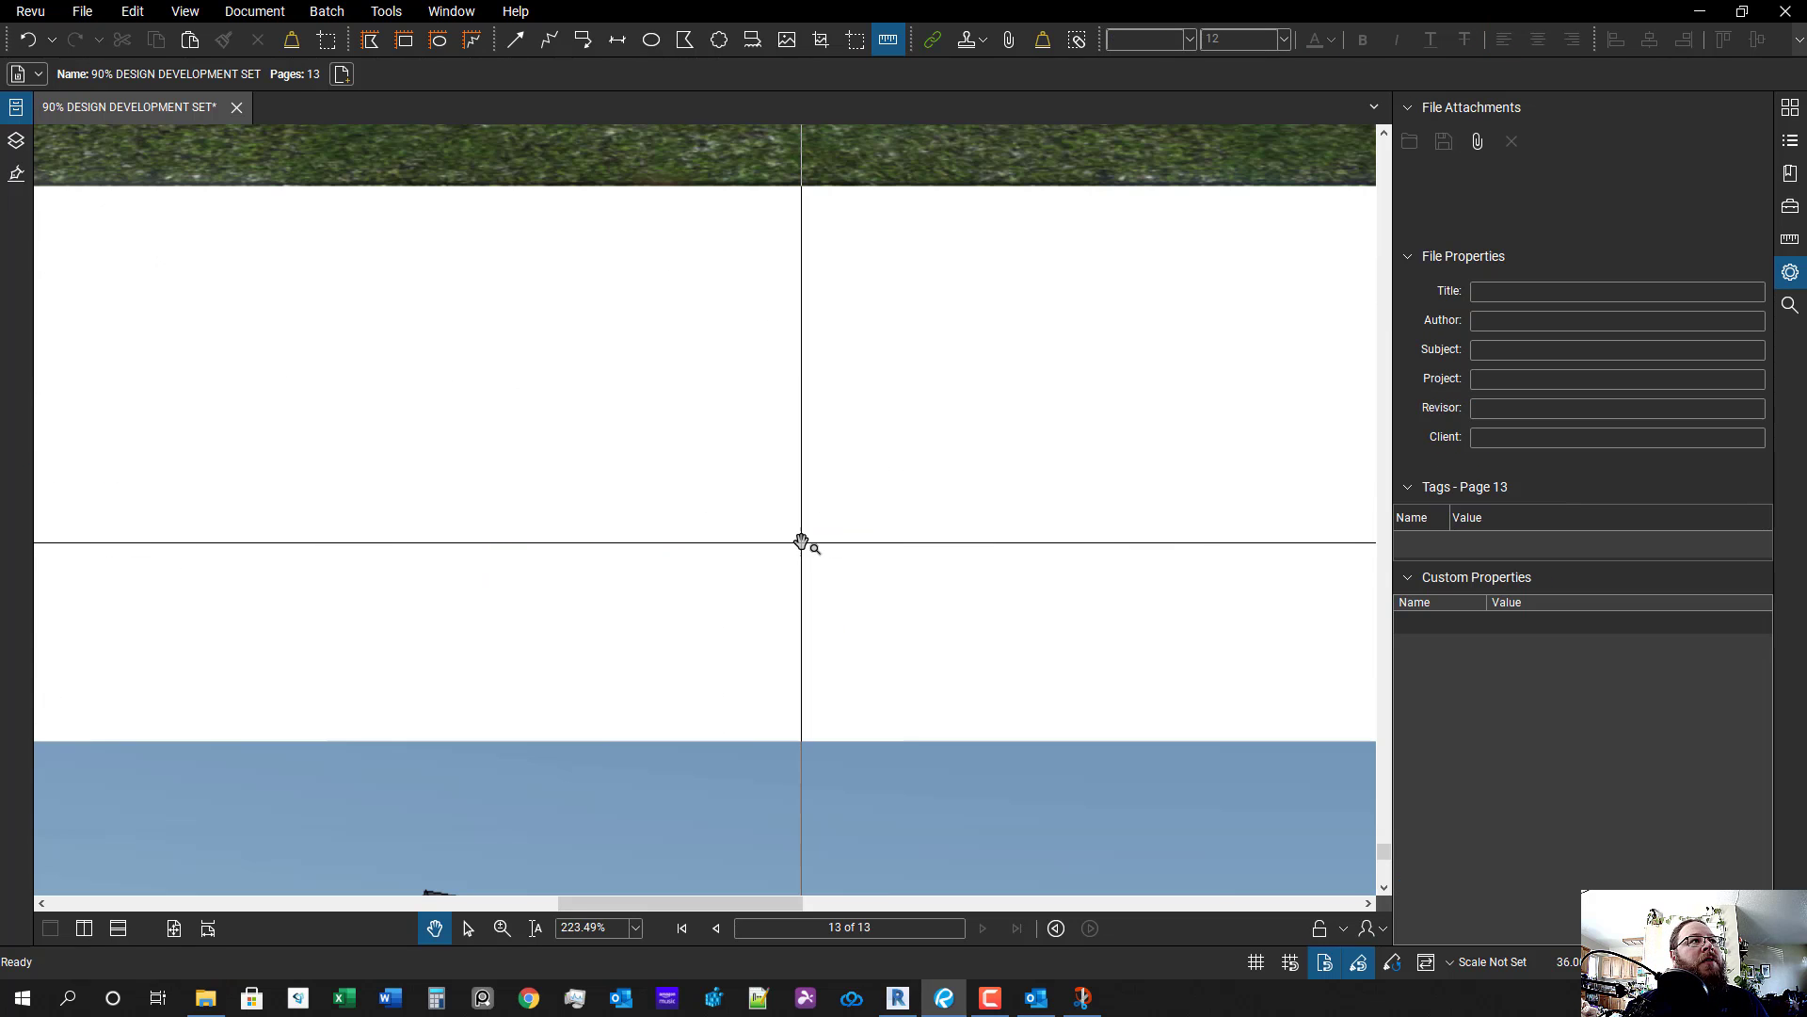
- Go to the A110 - FRAMING PLAN sheet through the bookmarks and zoom in on the exterior deck joist note
{"action": "scroll", "coordinate": [801, 543], "scroll_direction": "down", "scroll_amount": 4}
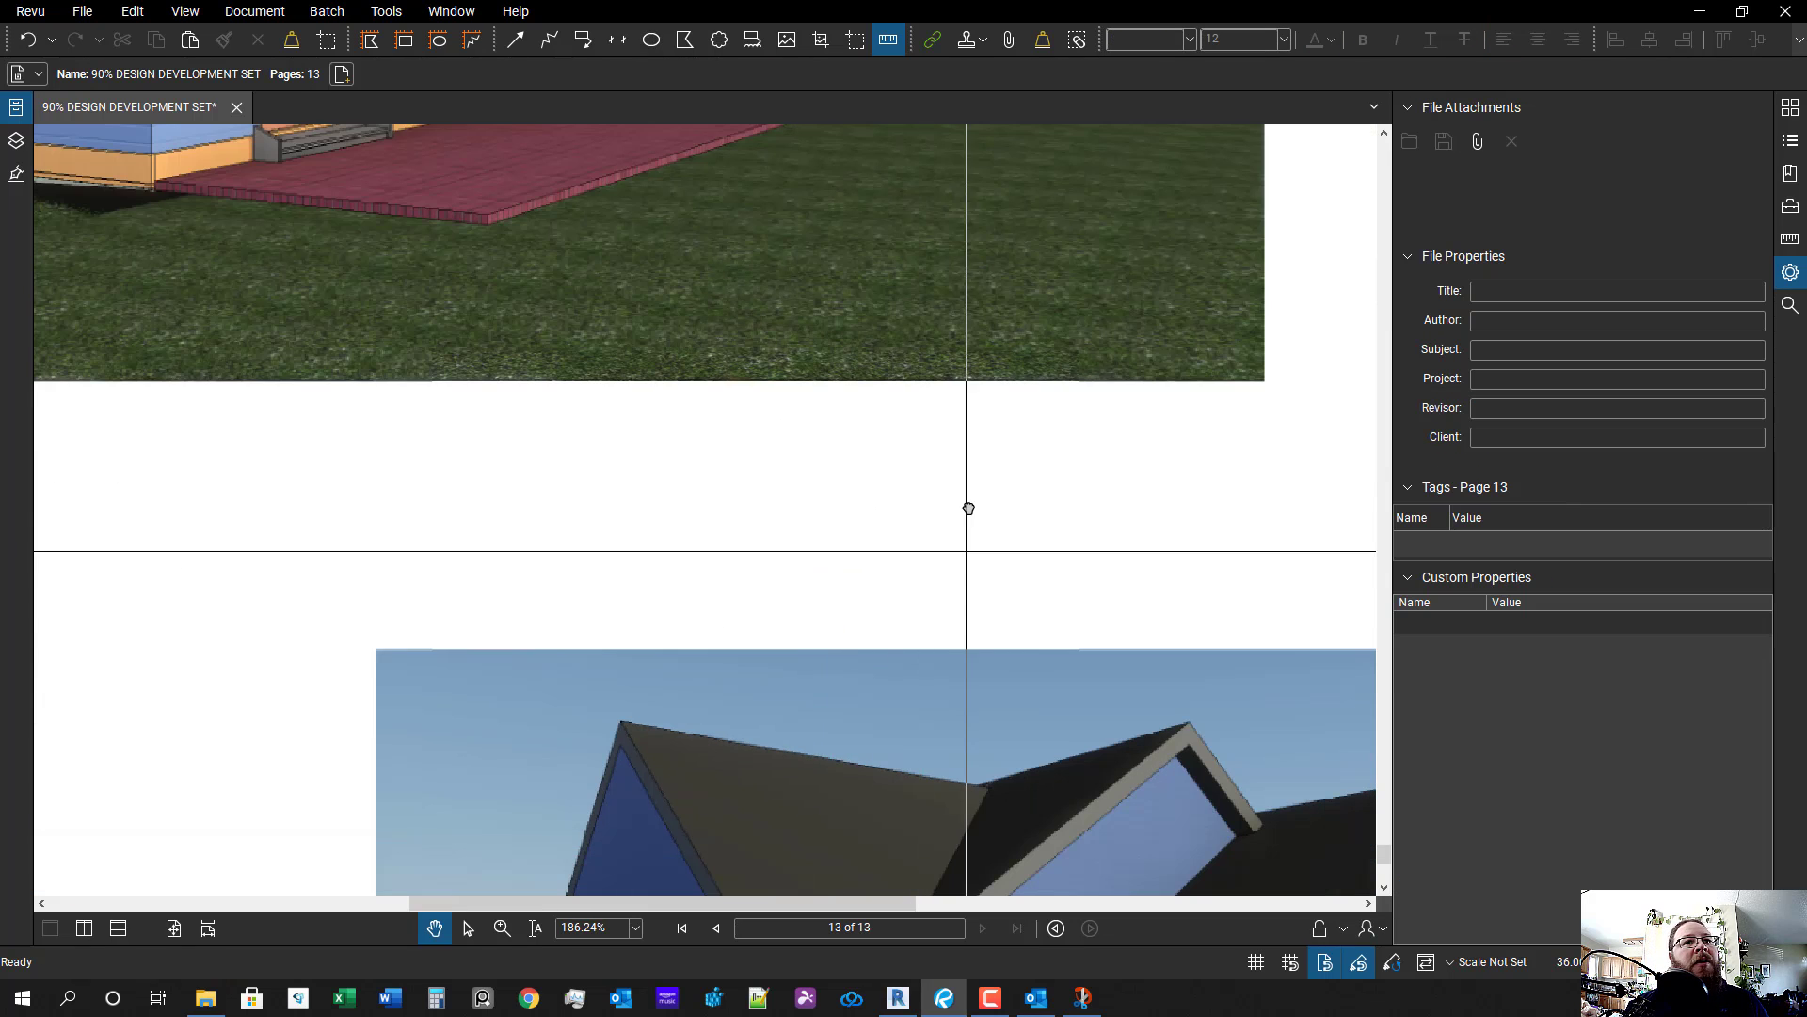
{"action": "left_click", "coordinate": [1791, 174]}
{"action": "left_click", "coordinate": [1503, 195]}
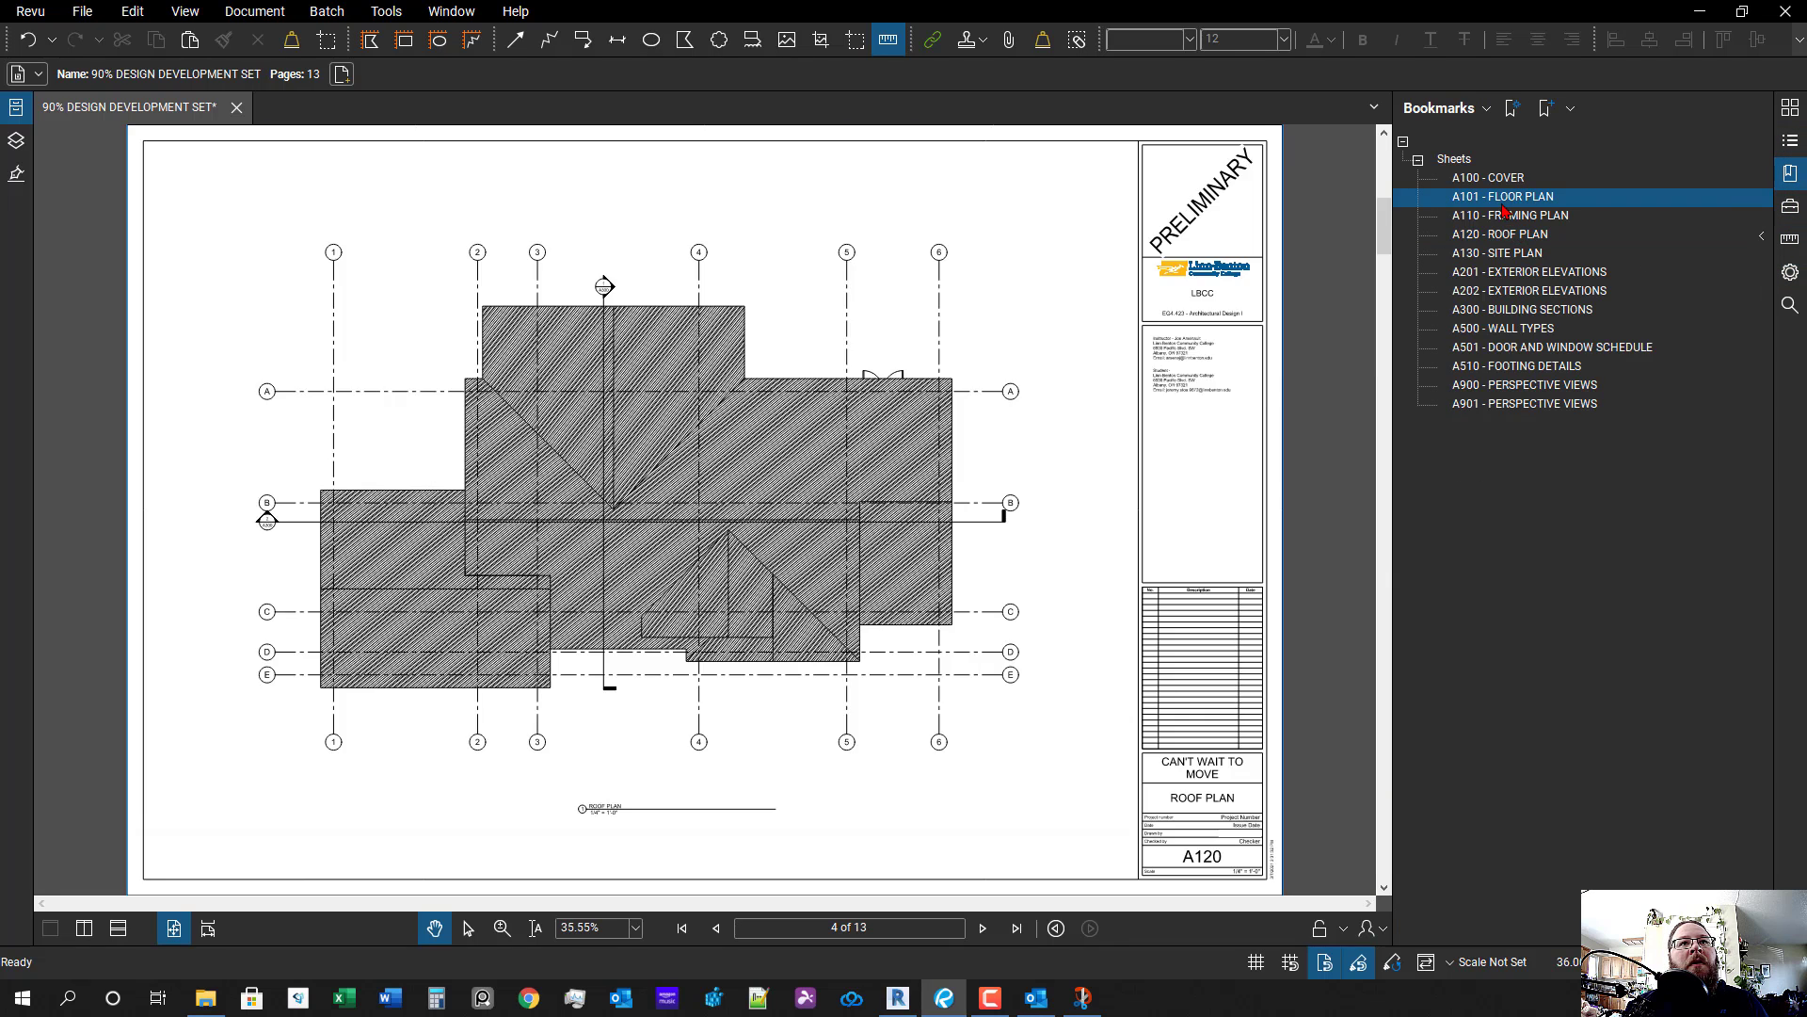
{"action": "left_click", "coordinate": [1511, 214]}
{"action": "scroll", "coordinate": [803, 524], "scroll_direction": "up", "scroll_amount": 3}
{"action": "scroll", "coordinate": [709, 525], "scroll_direction": "up", "scroll_amount": 5}
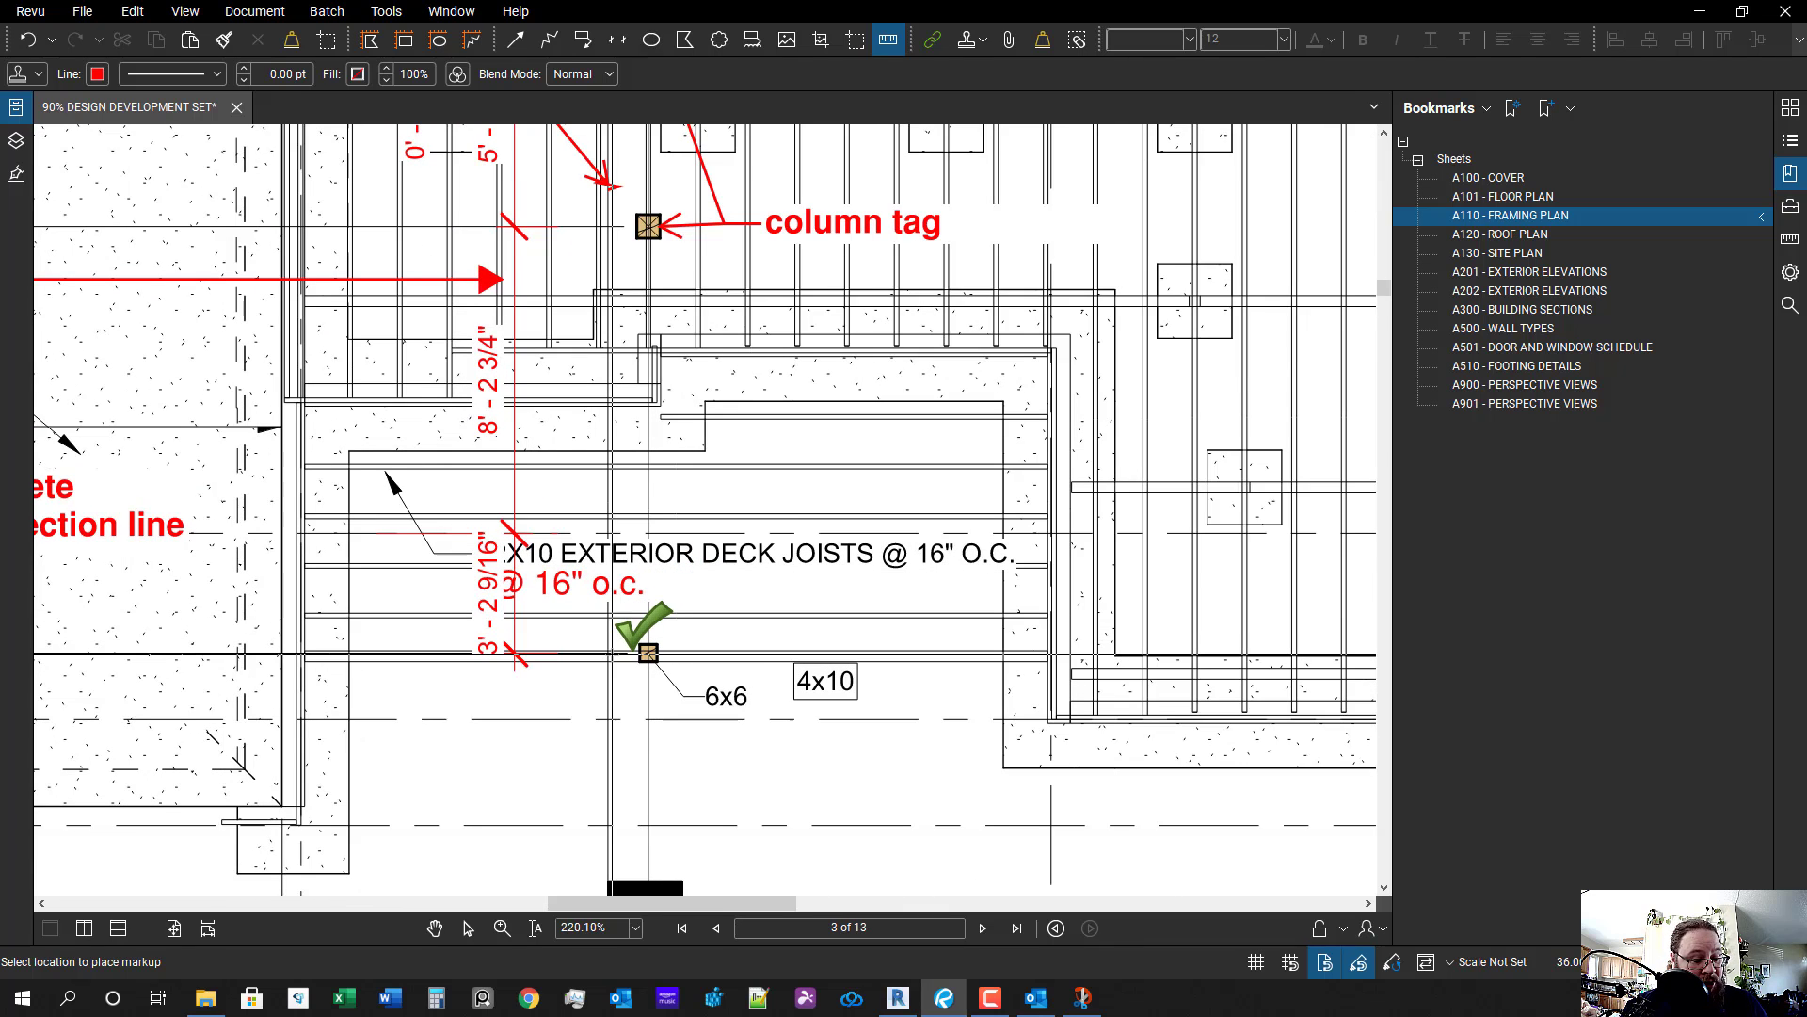
{"action": "key", "text": "Escape"}
{"action": "scroll", "coordinate": [692, 612], "scroll_direction": "up", "scroll_amount": 1}
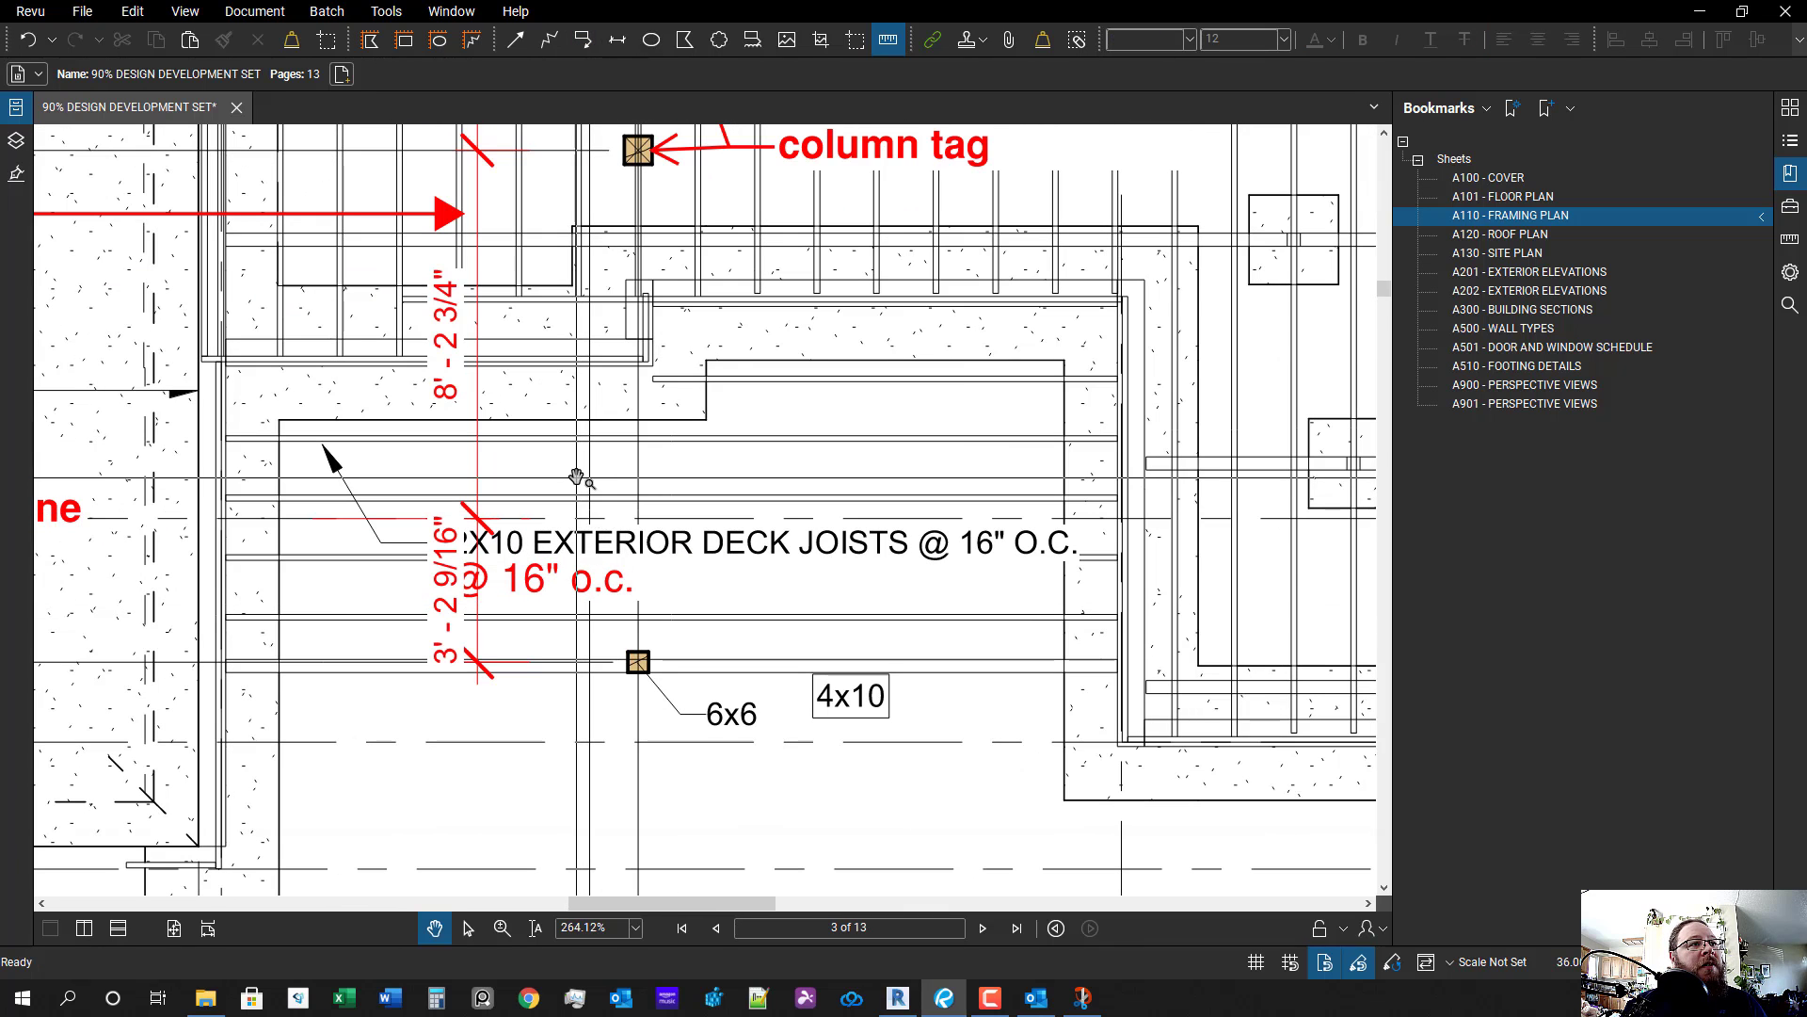
- Delete the red "@ 16" o.c." text below the exterior deck joist note
{"action": "key", "text": "s"}
{"action": "left_click", "coordinate": [578, 598]}
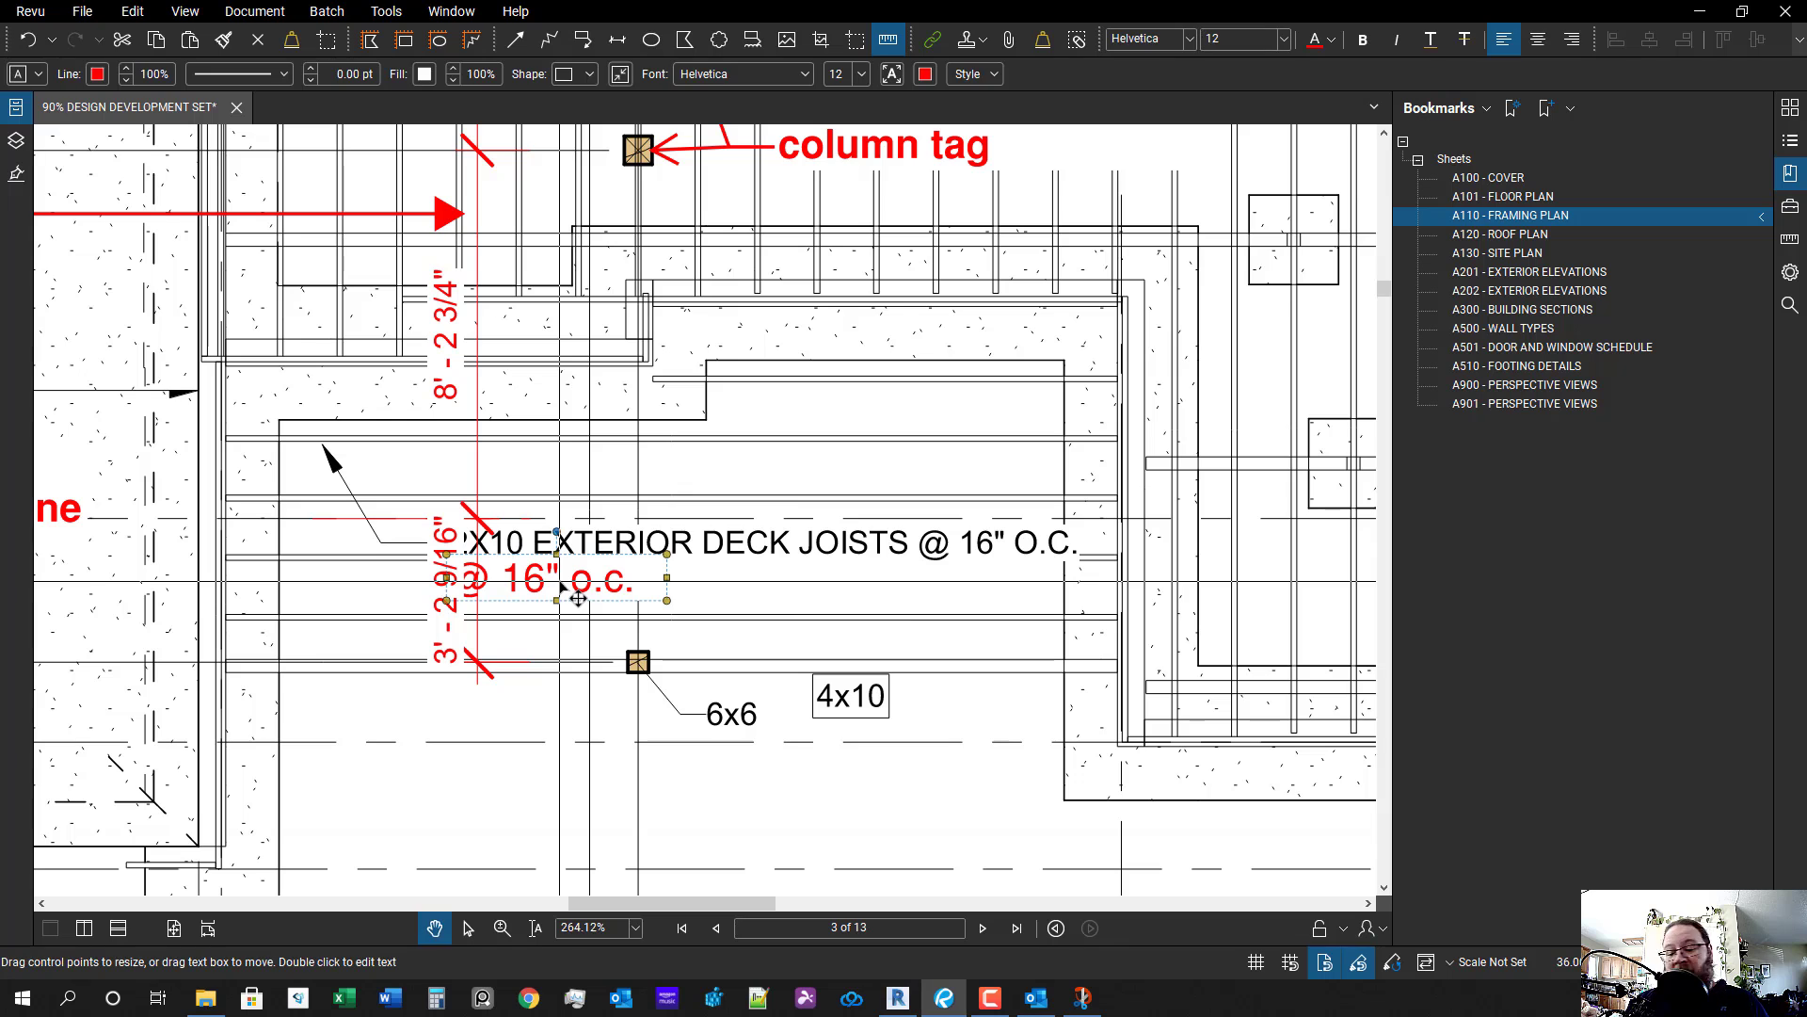
{"action": "key", "text": "Delete"}
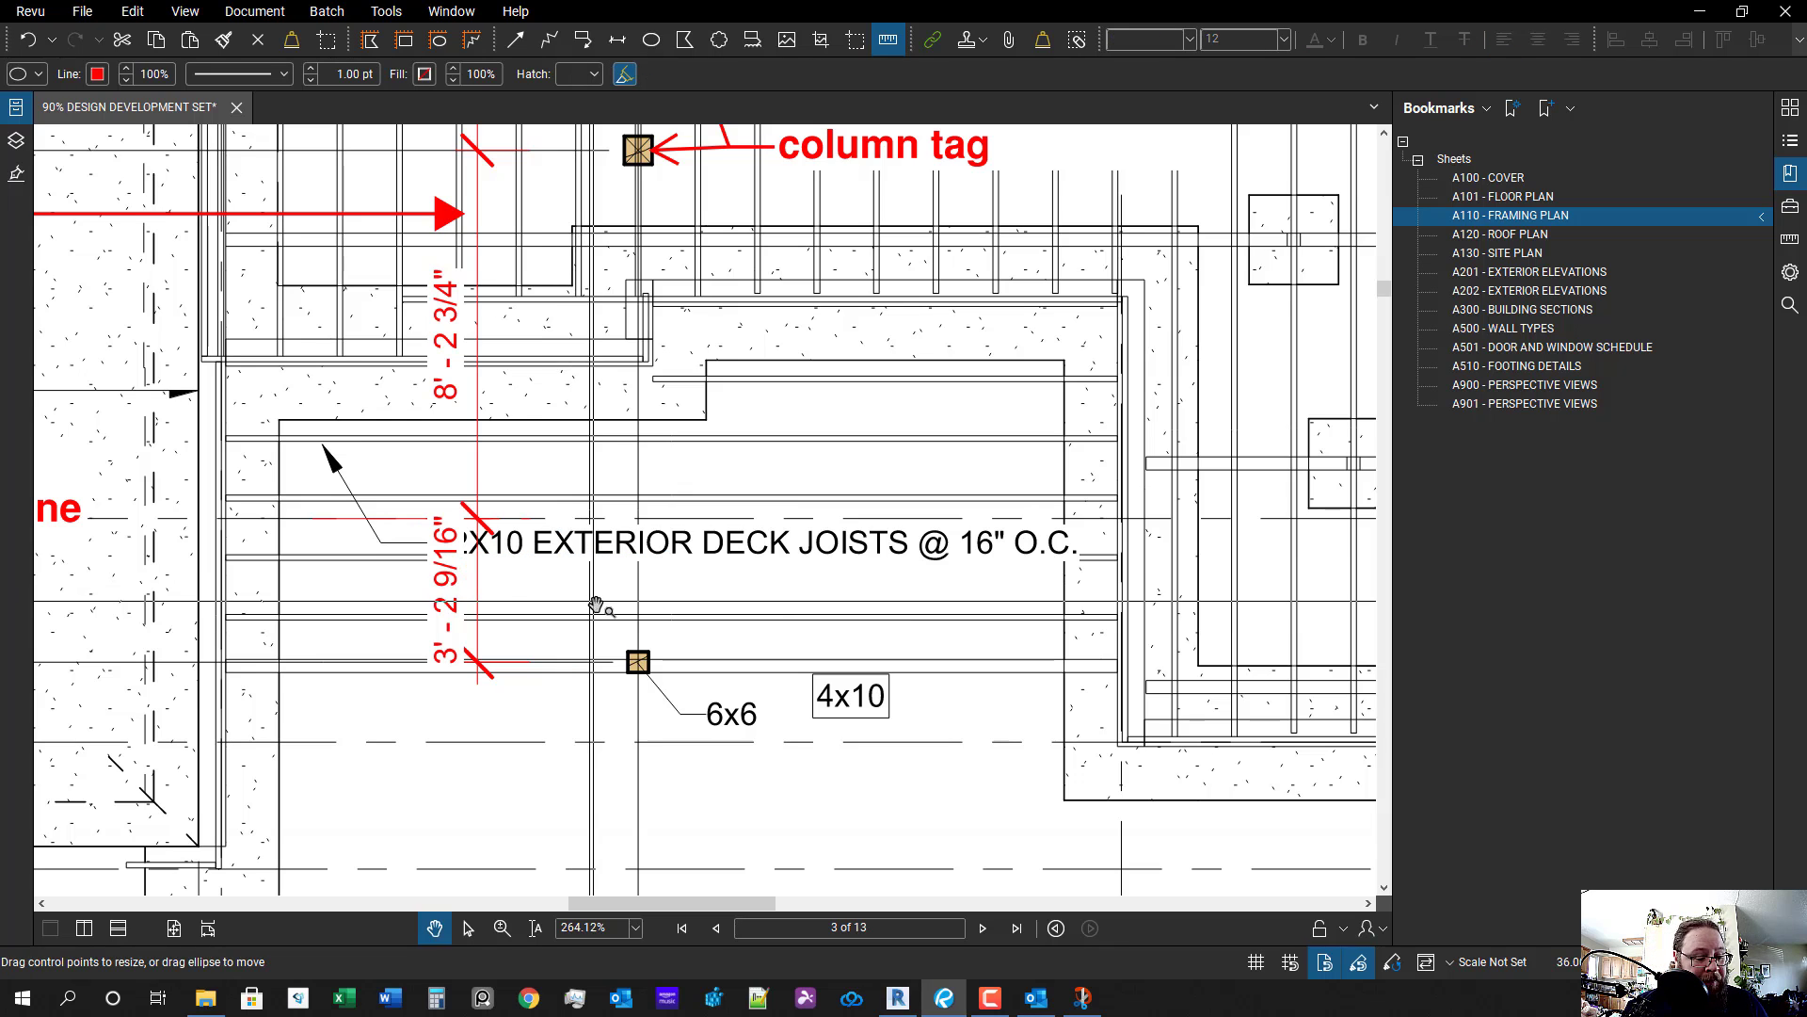
- Add a red callout reading "2x10 EXTERIOR JOISTS @ 16" O.C." with its arrow pointing into the deck joists
{"action": "scroll", "coordinate": [612, 499], "scroll_direction": "up", "scroll_amount": 1}
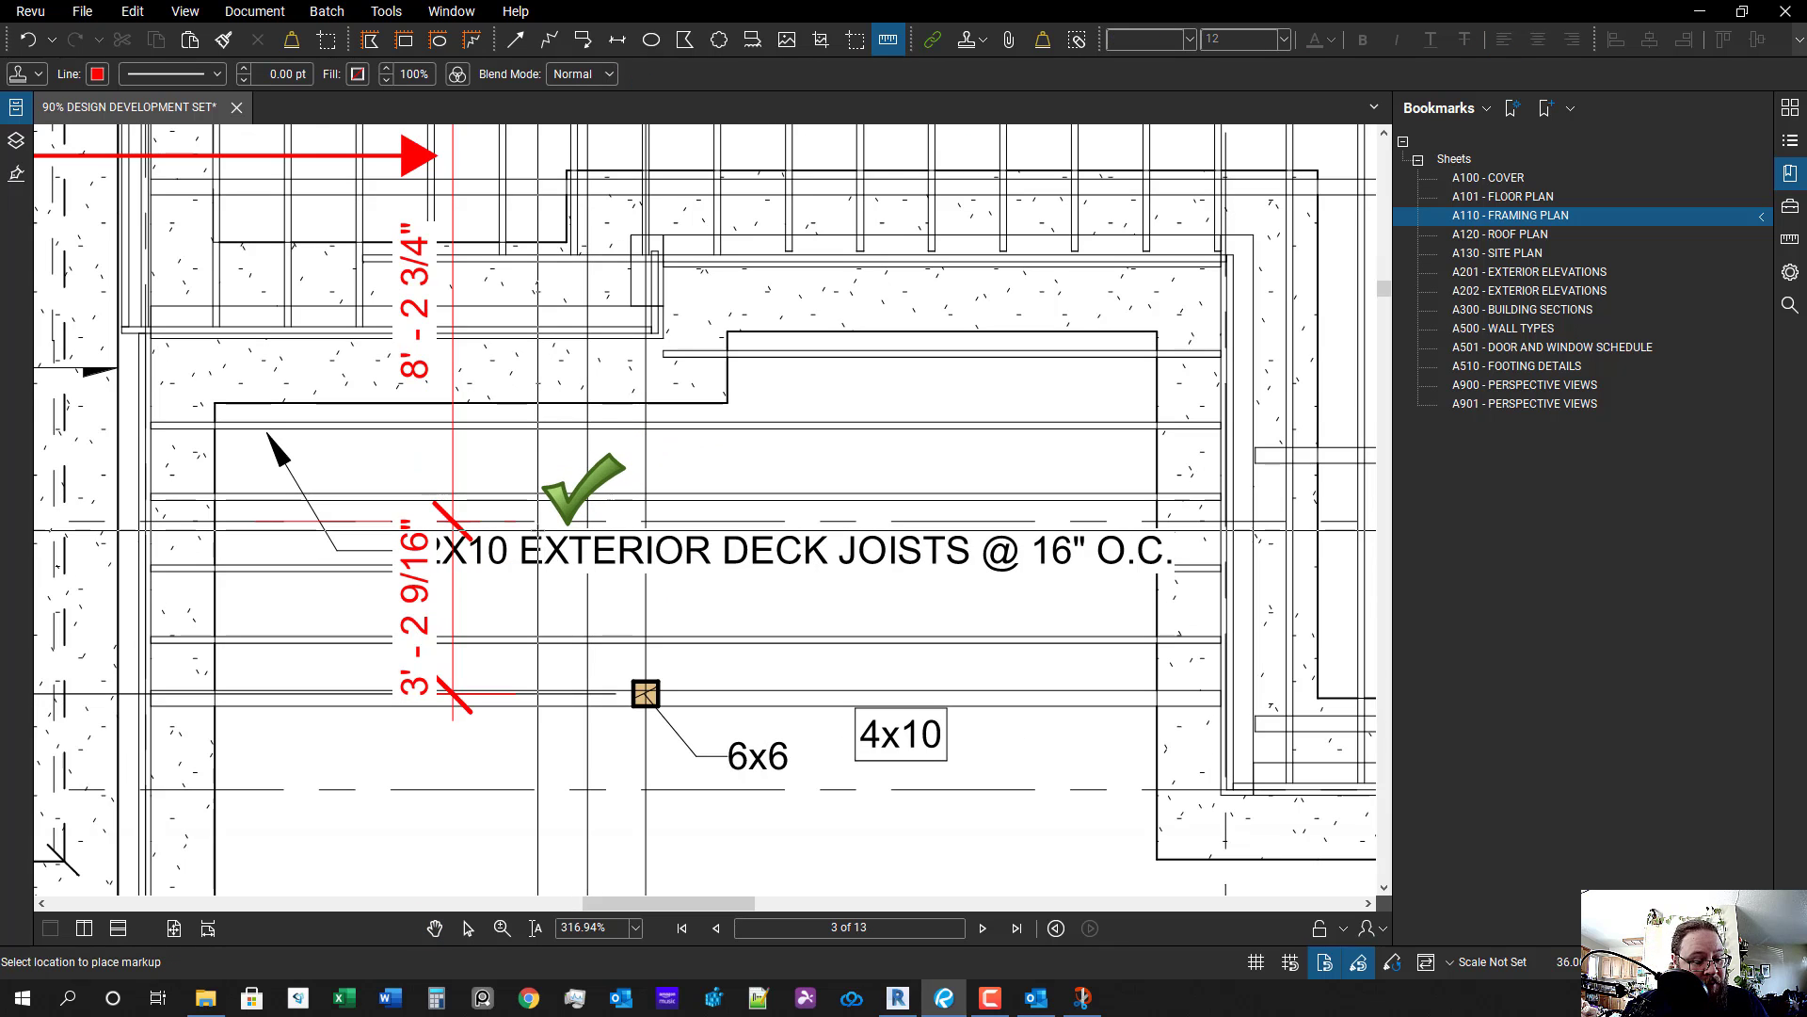
{"action": "key", "text": "q"}
{"action": "left_click", "coordinate": [574, 470]}
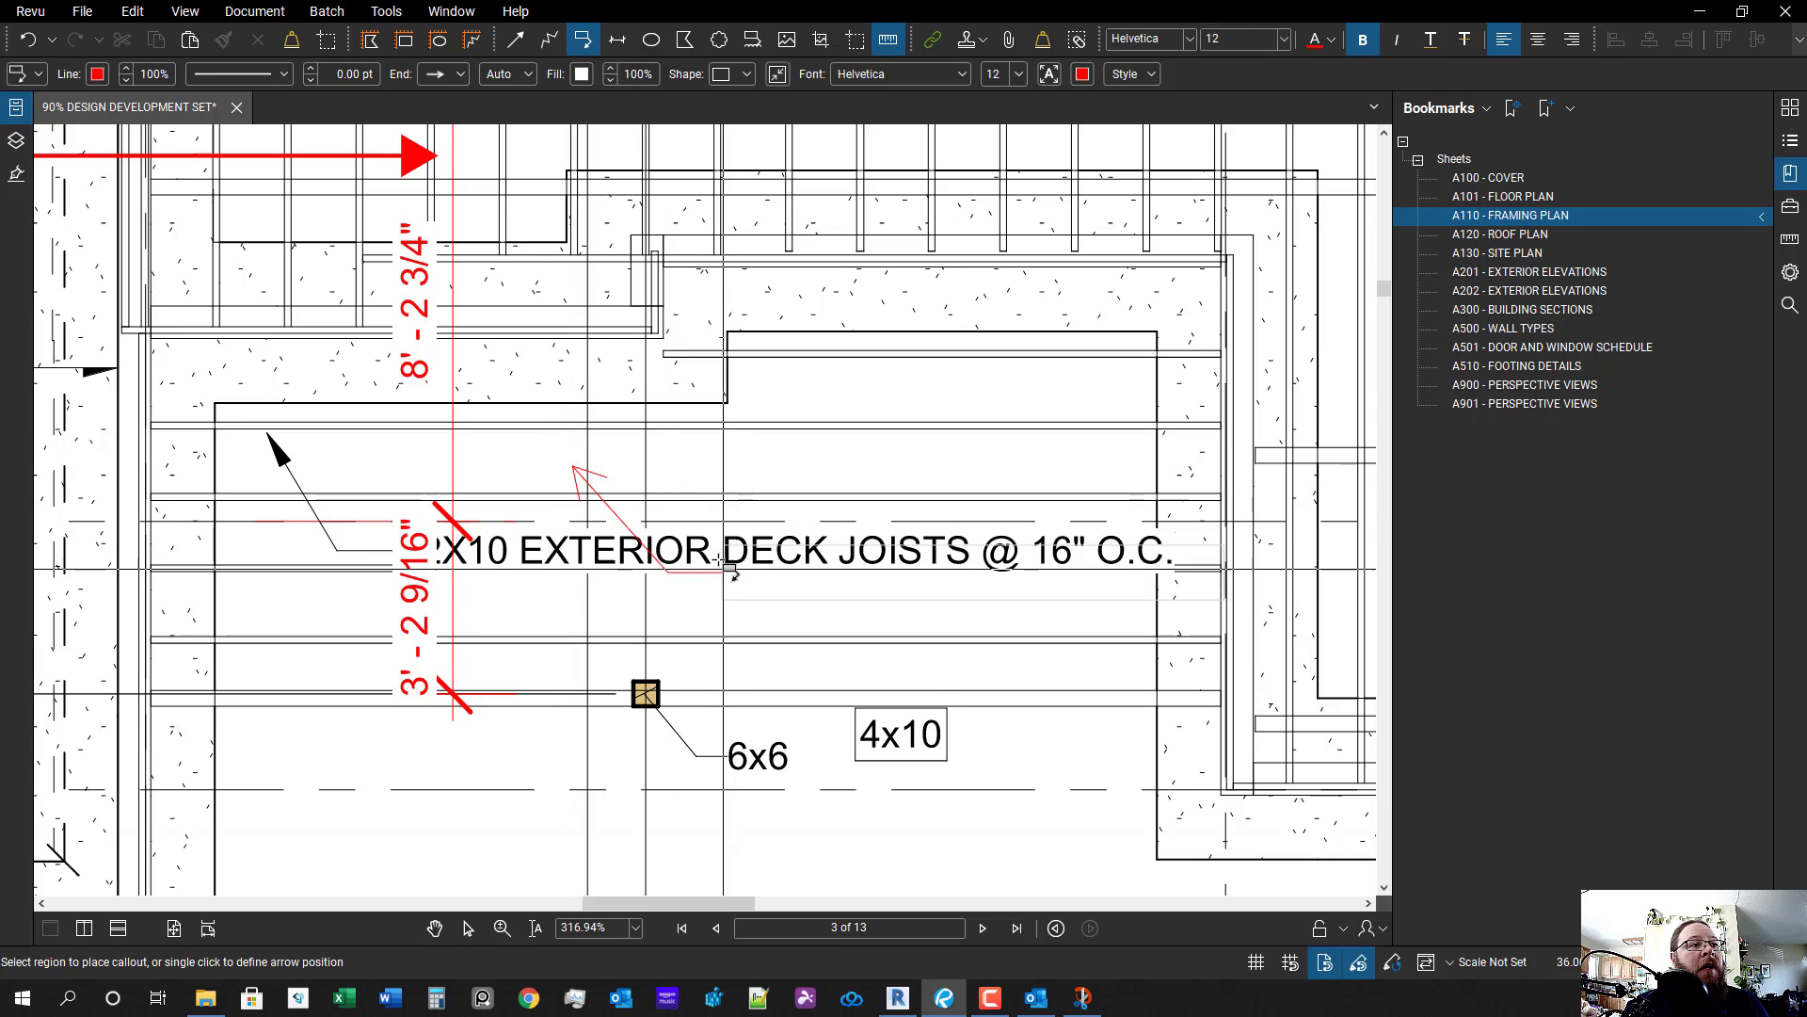
{"action": "left_click", "coordinate": [732, 586]}
{"action": "type", "text": "2x10 EXTERIOR JOIN"}
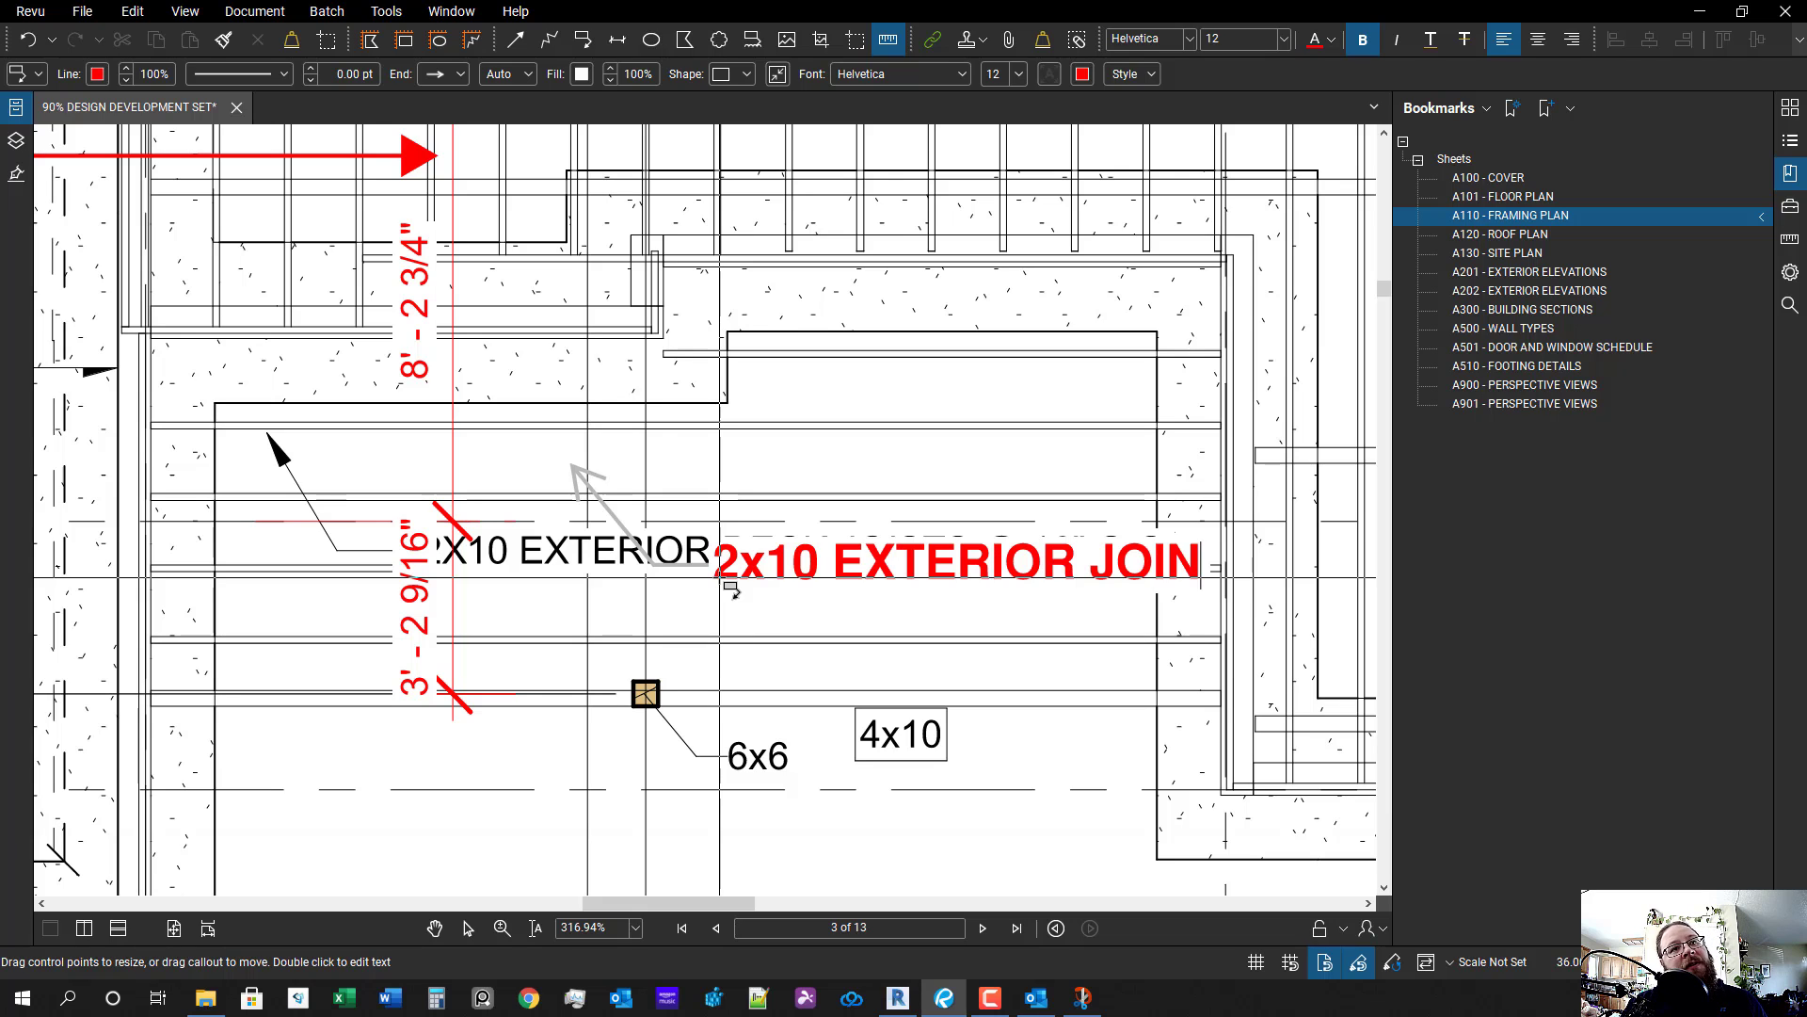
{"action": "key", "text": "BackSpace"}
{"action": "type", "text": "STS"}
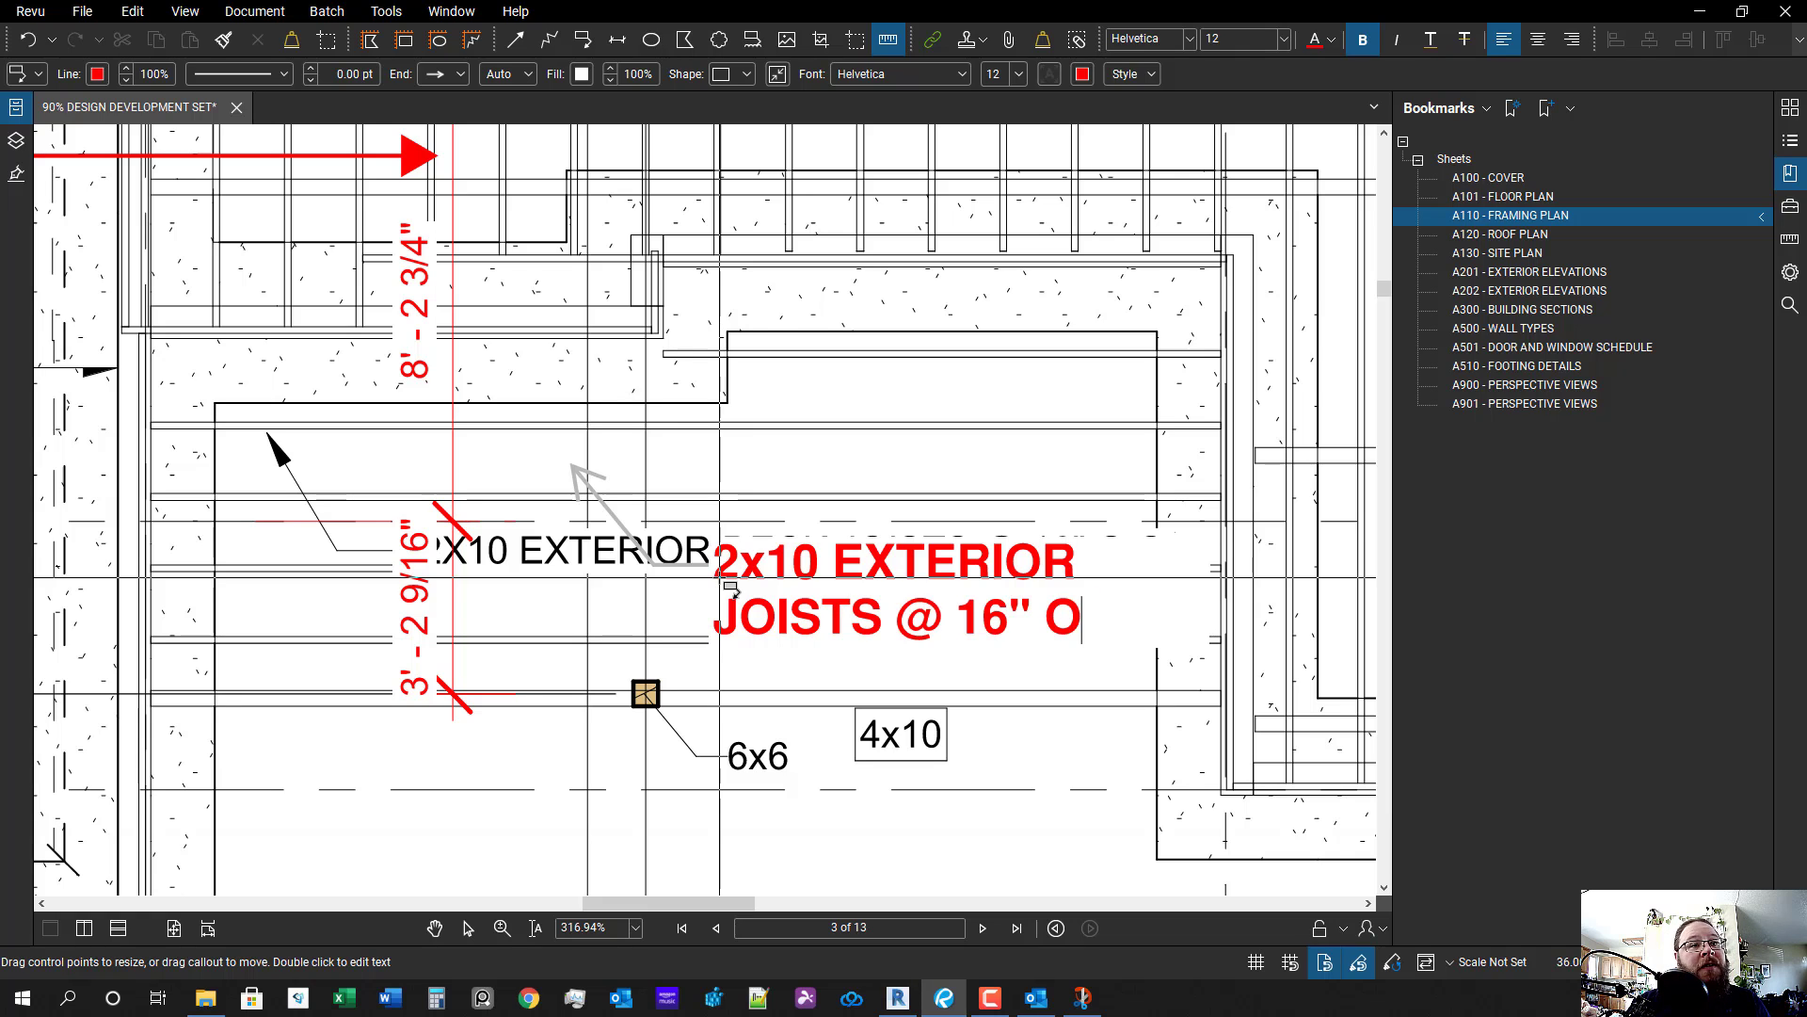
{"action": "type", "text": "@ 16\" O.C."}
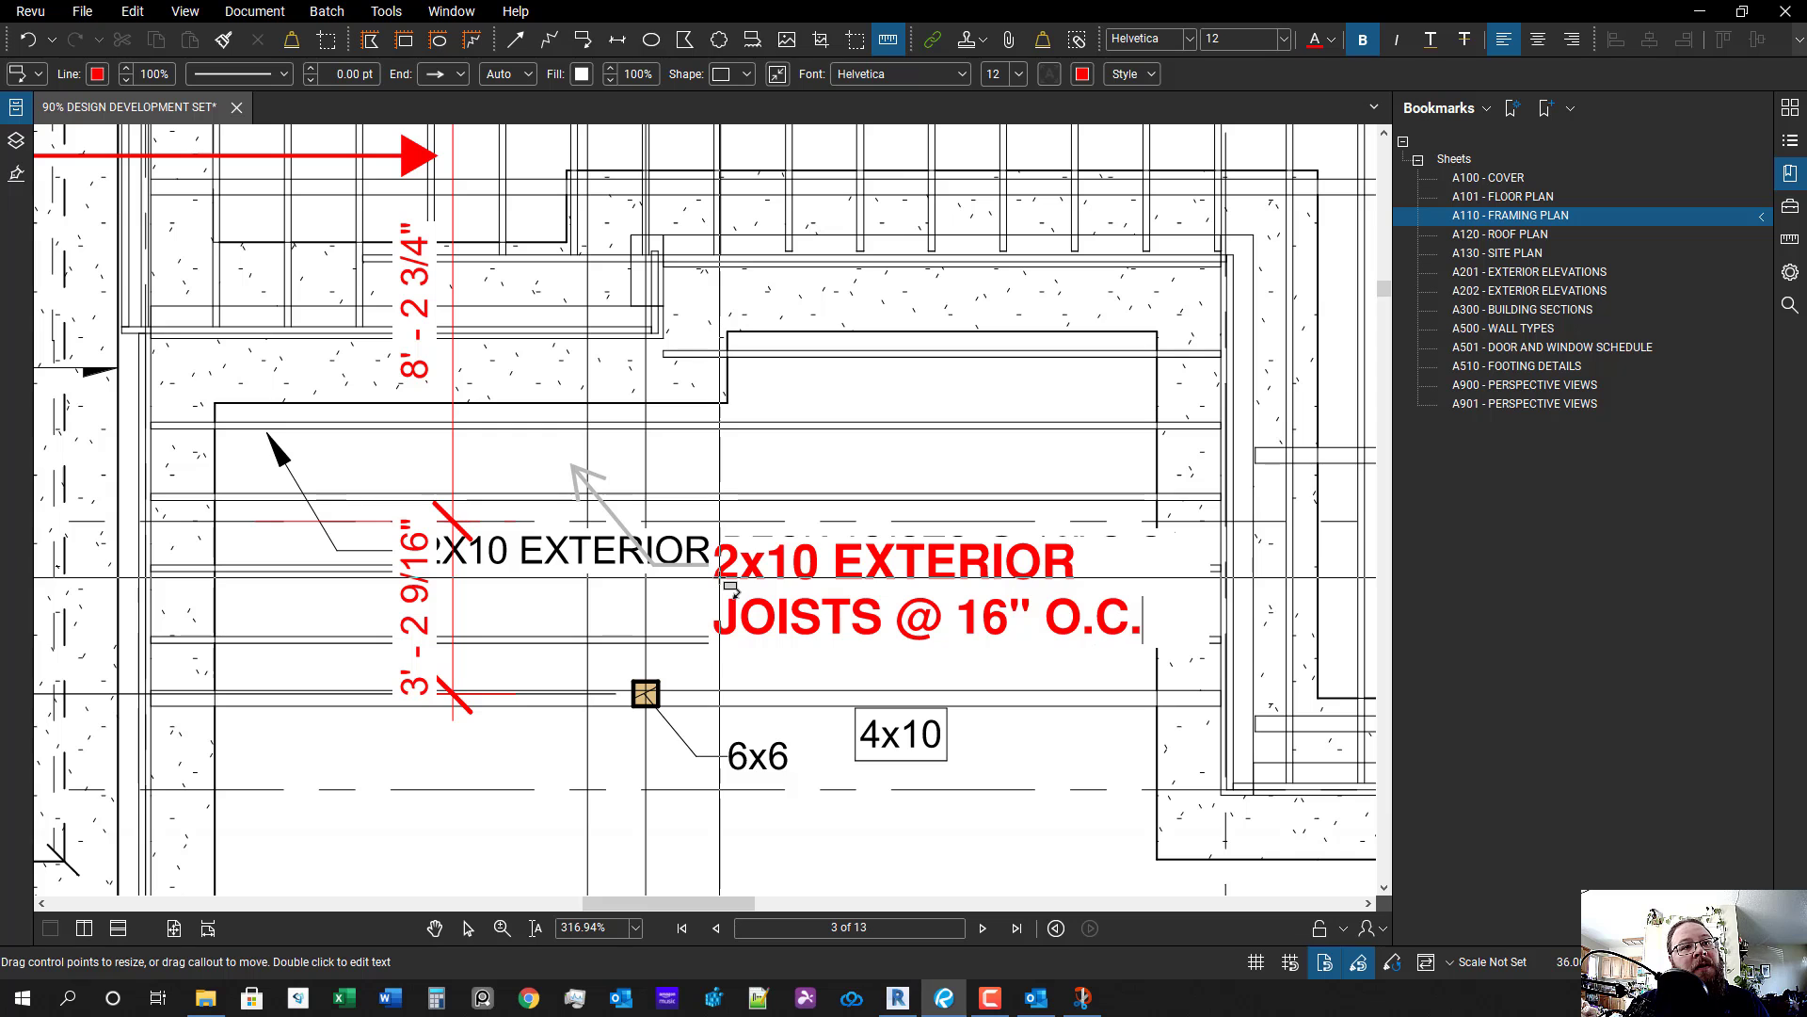
{"action": "left_click", "coordinate": [718, 815]}
- Move the "2x10 EXTERIOR JOISTS" callout text below the deck and re-aim its arrow just under the black deck joist note
{"action": "scroll", "coordinate": [839, 779], "scroll_direction": "down", "scroll_amount": 3}
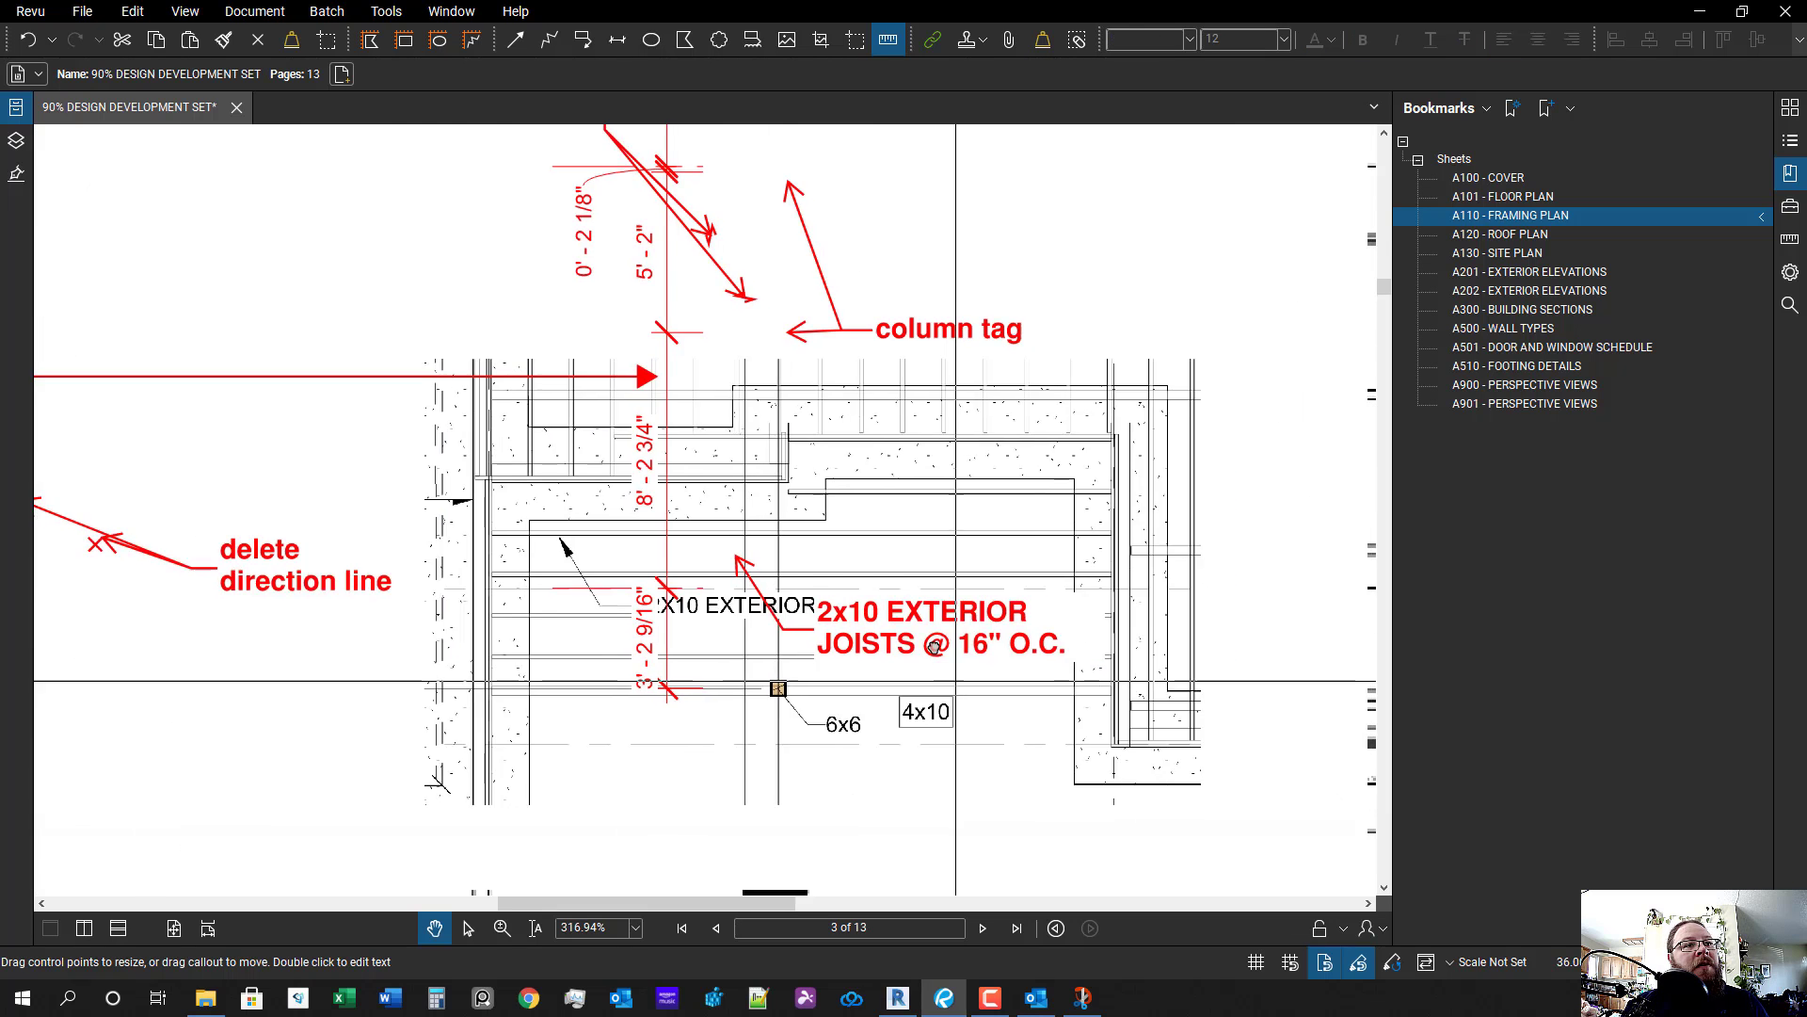
{"action": "left_click_drag", "start_coordinate": [827, 549], "coordinate": [969, 766]}
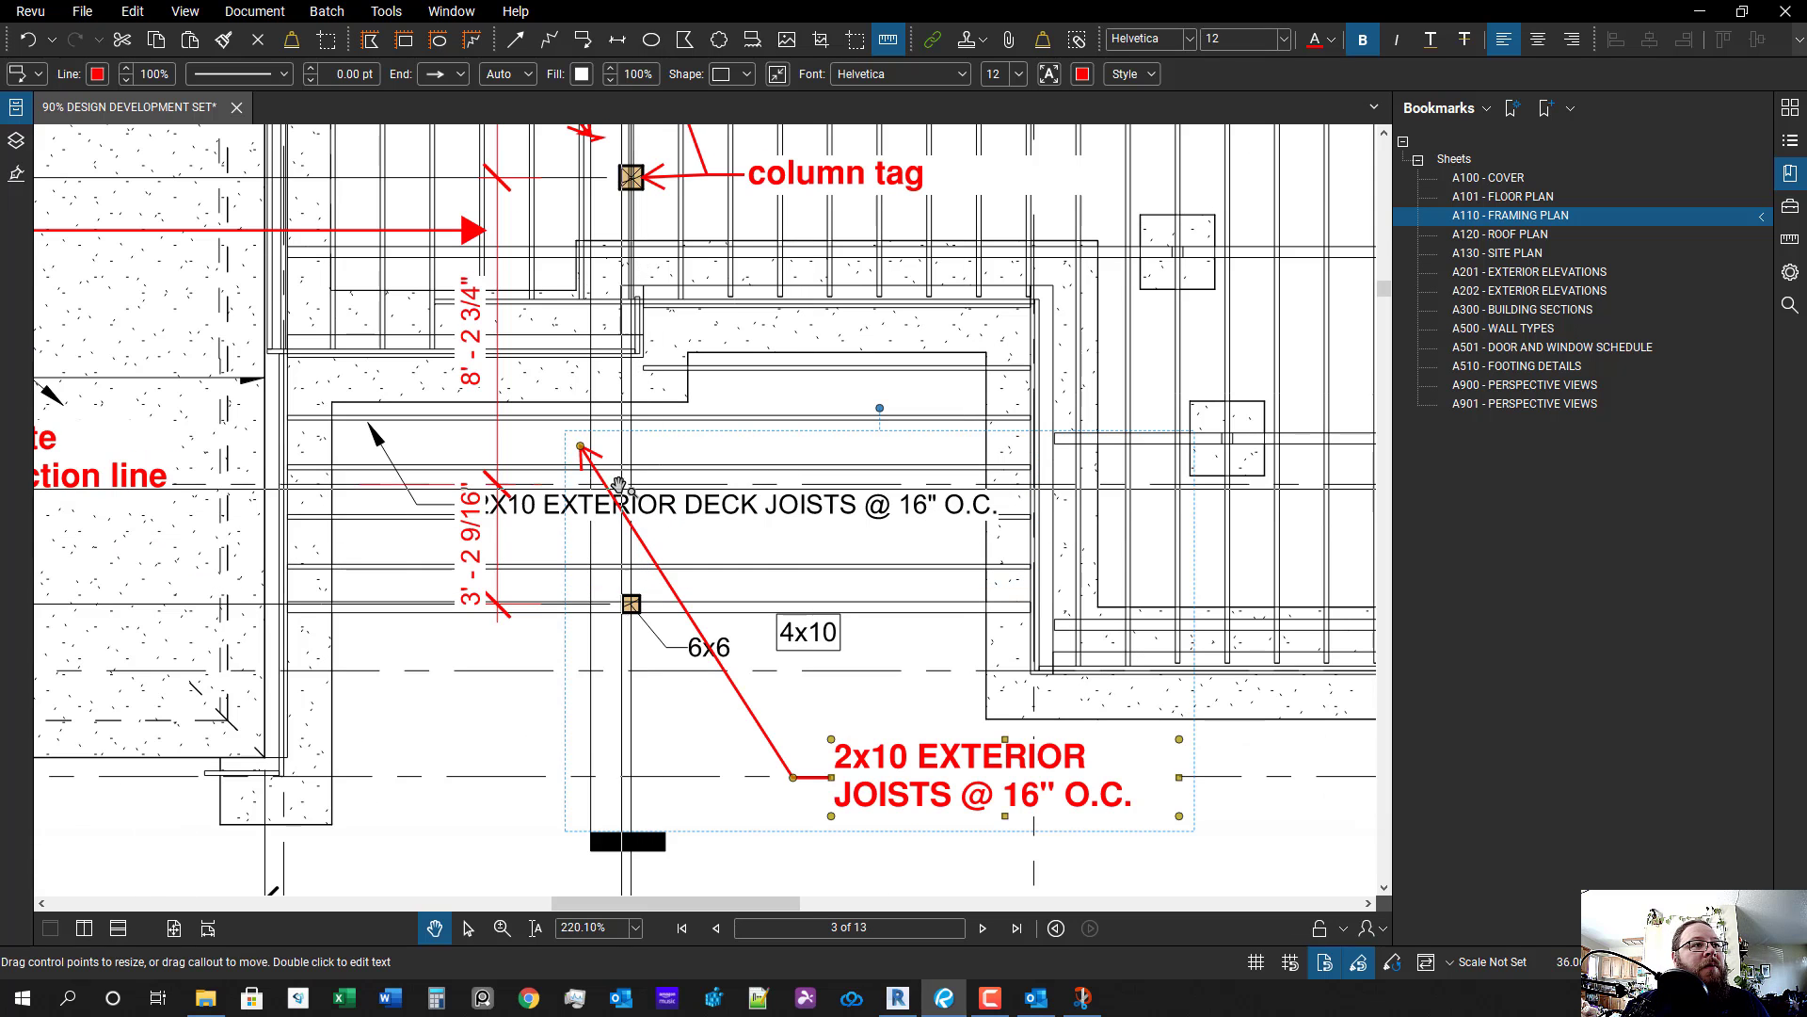
{"action": "left_click_drag", "start_coordinate": [586, 458], "coordinate": [805, 607]}
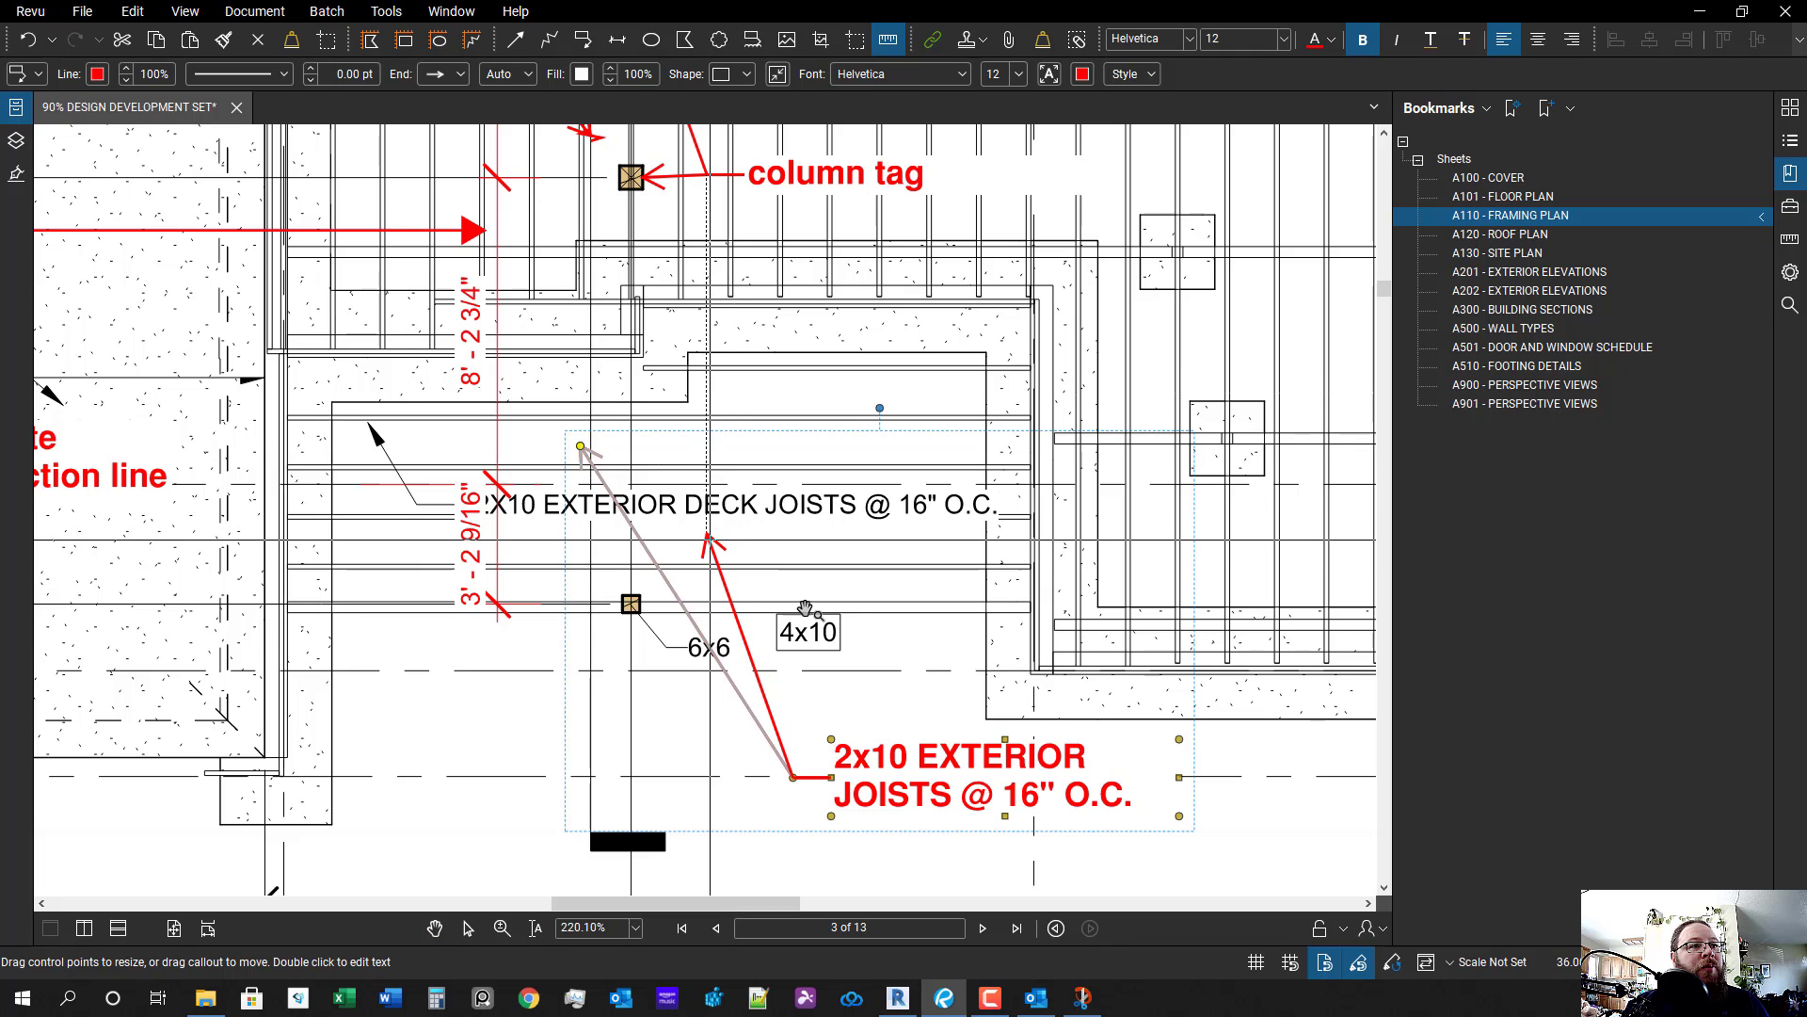
{"action": "mouse_move", "coordinate": [866, 756]}
{"action": "left_mouse_down"}
{"action": "mouse_move", "coordinate": [885, 714]}
{"action": "mouse_move", "coordinate": [869, 658]}
{"action": "left_mouse_up"}
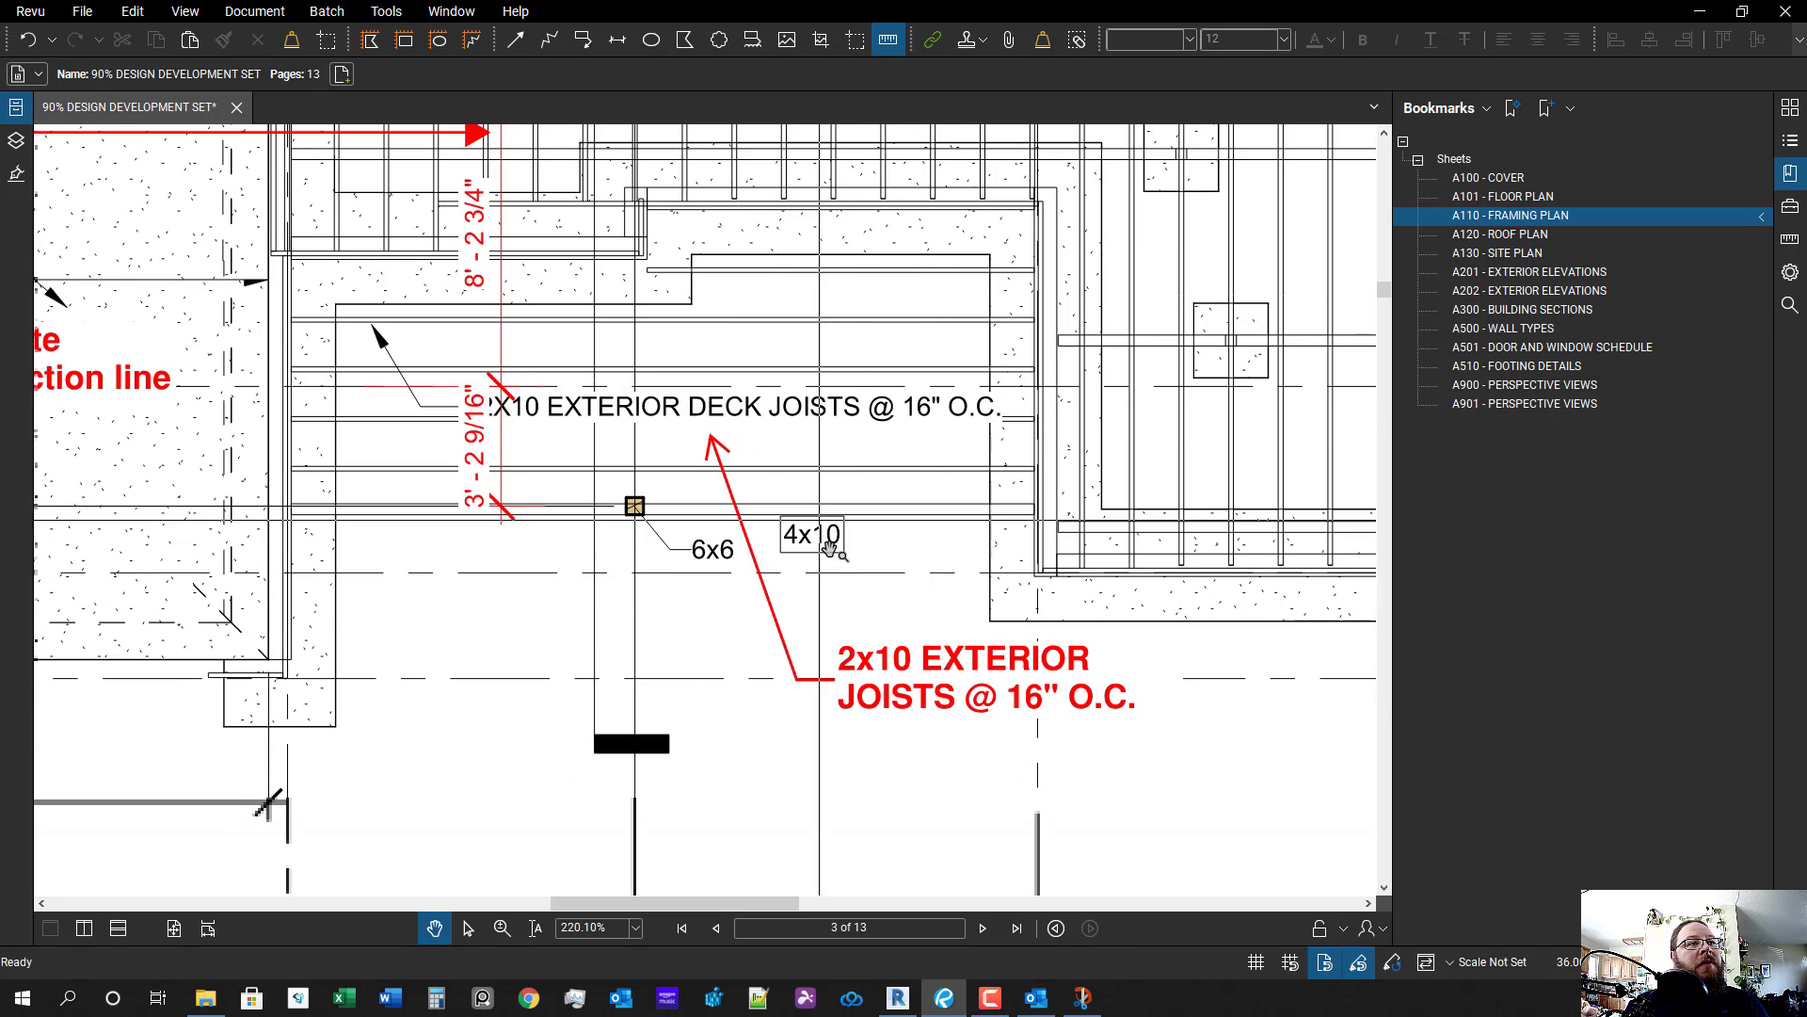
- Format the "2x10 EXTERIOR JOISTS" callout with black text, a Cloud line style and a line width of 1.00
{"action": "left_click", "coordinate": [963, 655]}
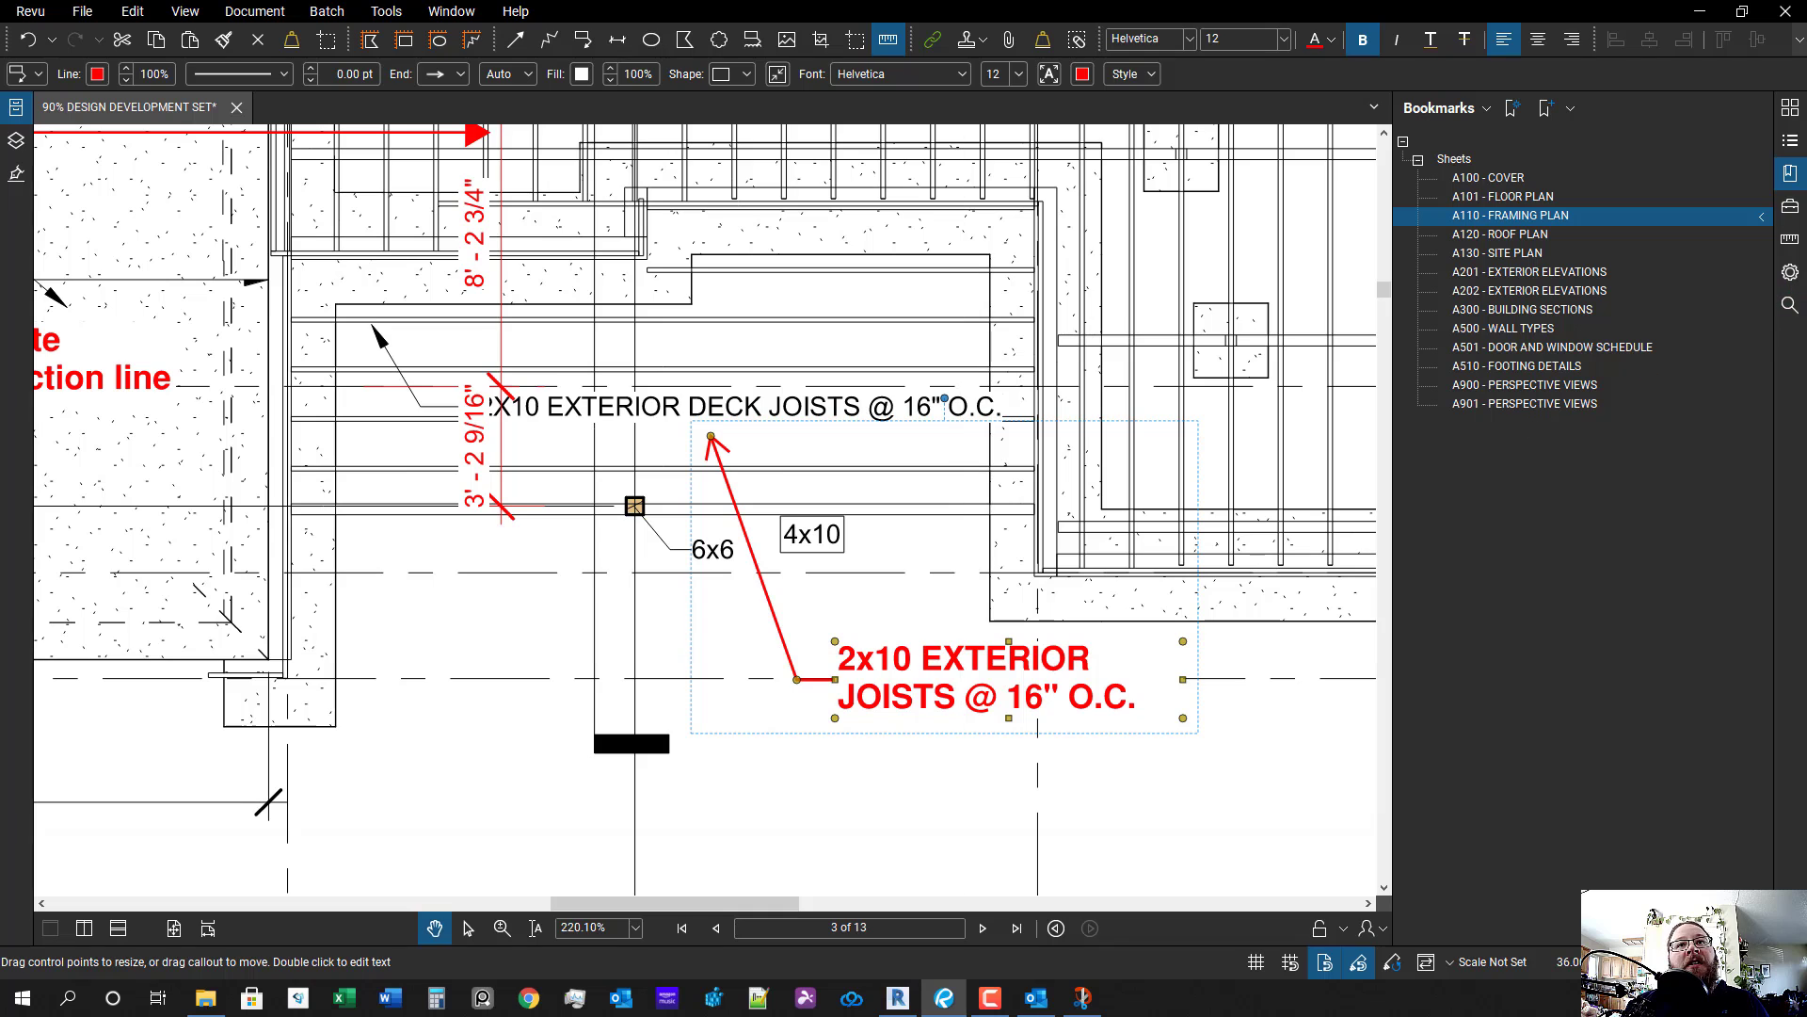
{"action": "left_click", "coordinate": [1790, 279]}
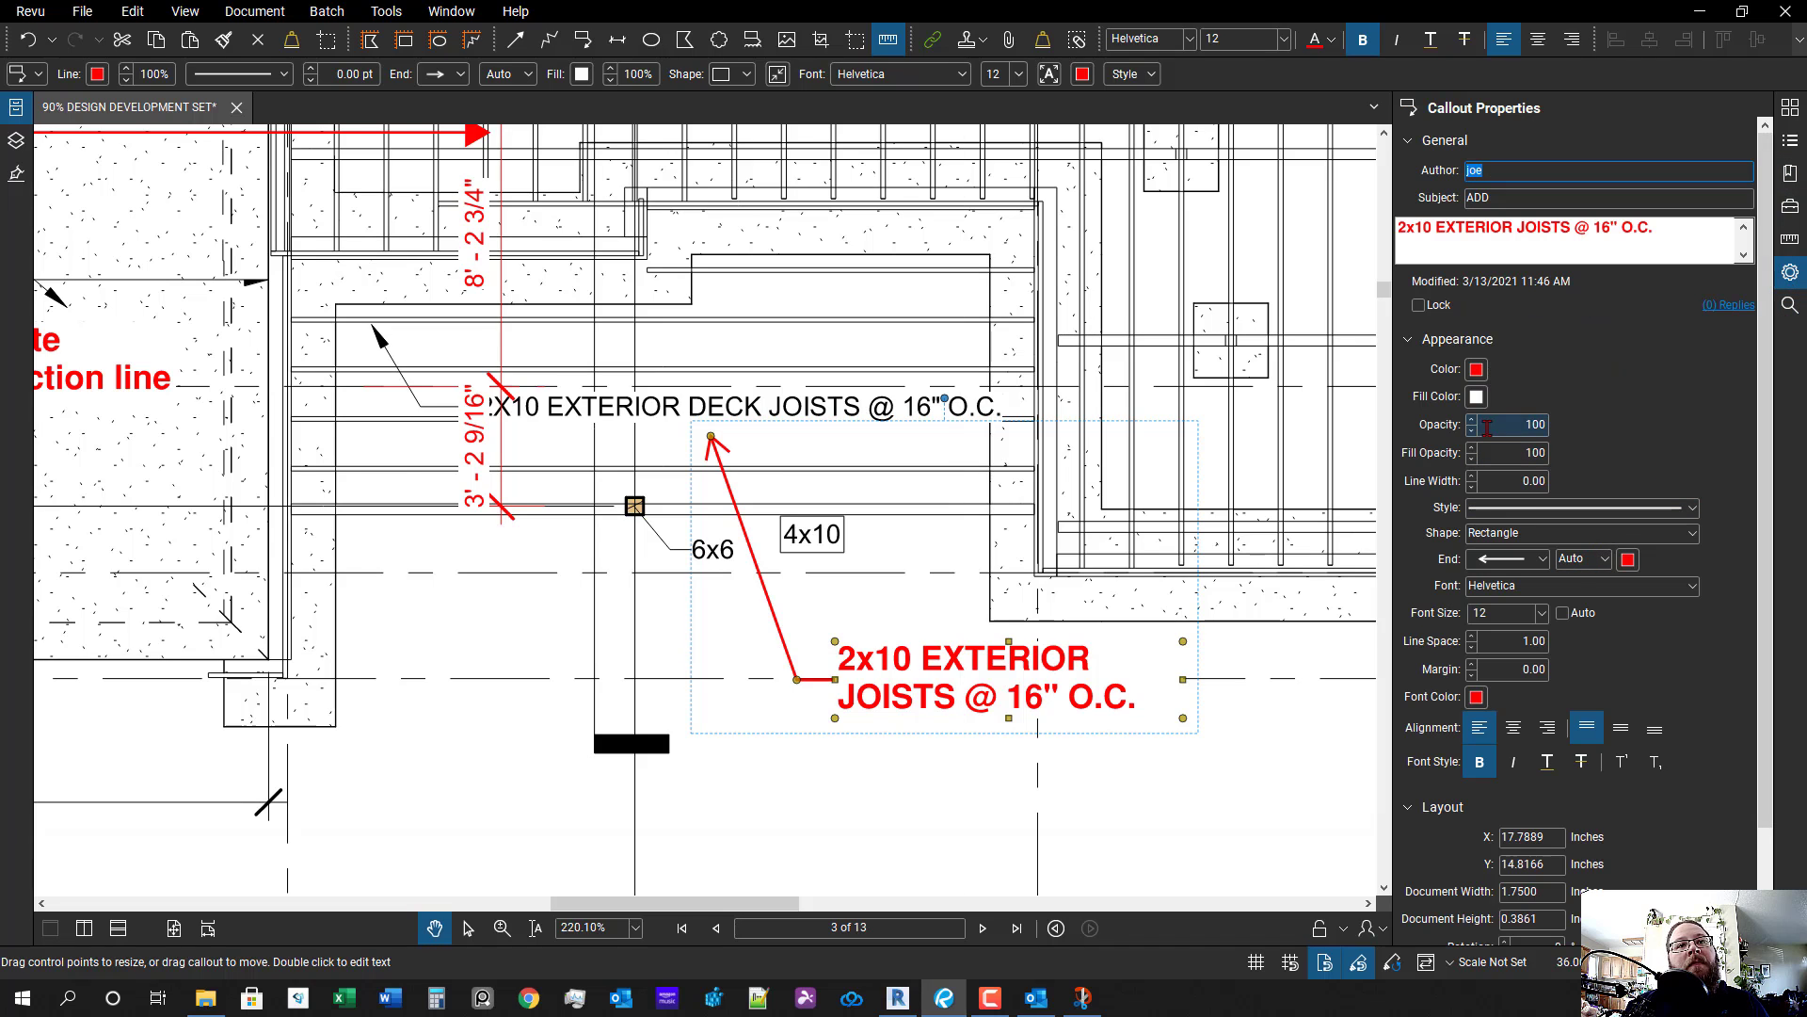
{"action": "left_click", "coordinate": [1477, 697]}
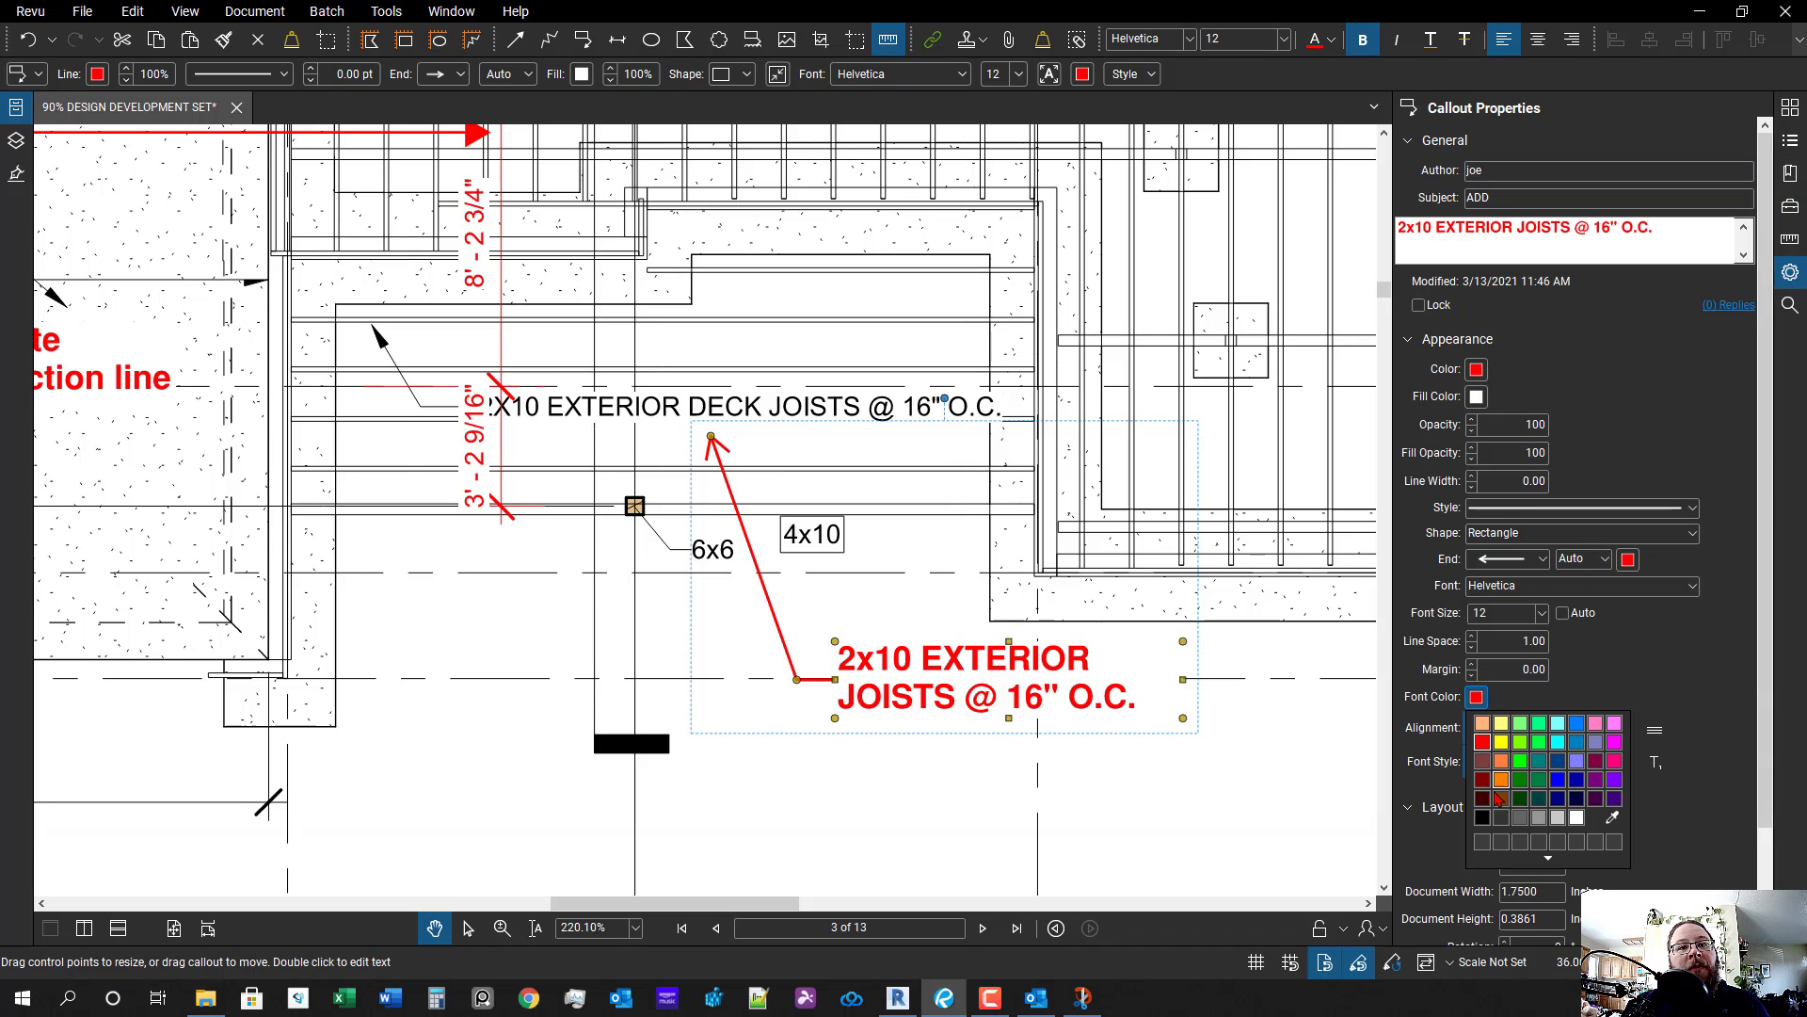
{"action": "left_click", "coordinate": [1483, 817]}
{"action": "left_click", "coordinate": [1581, 508]}
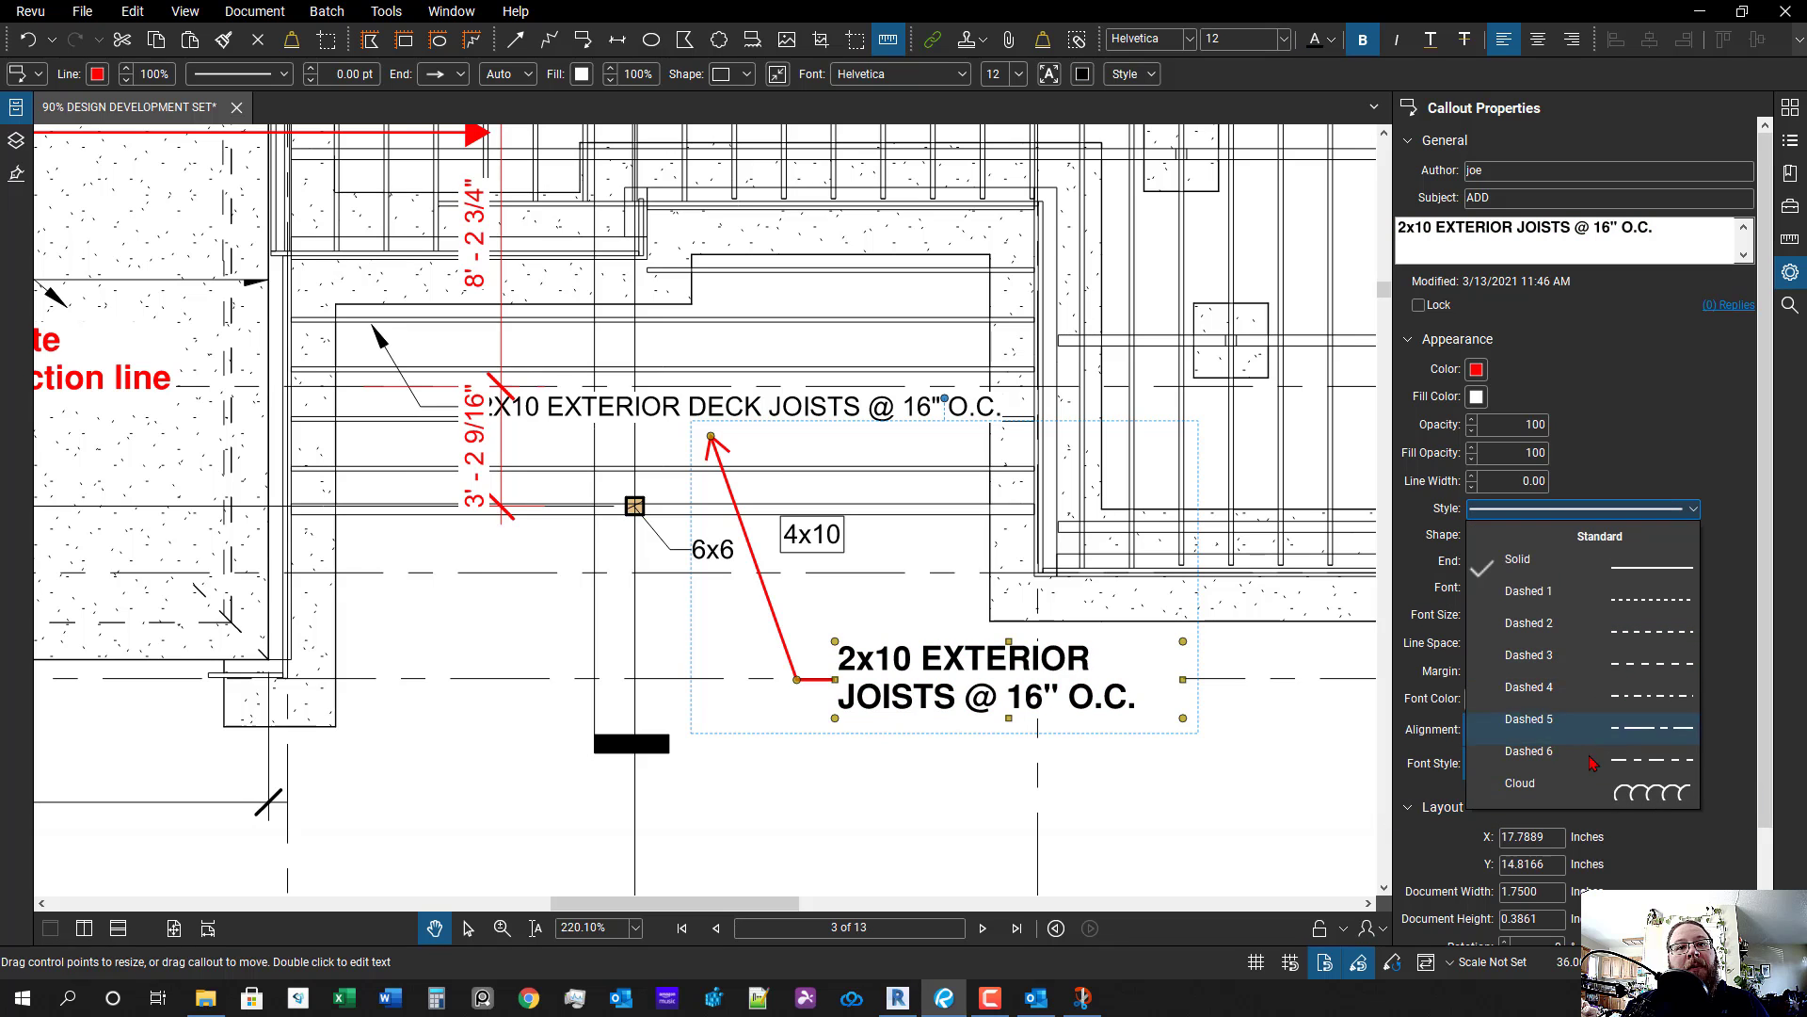
{"action": "left_click", "coordinate": [1584, 794]}
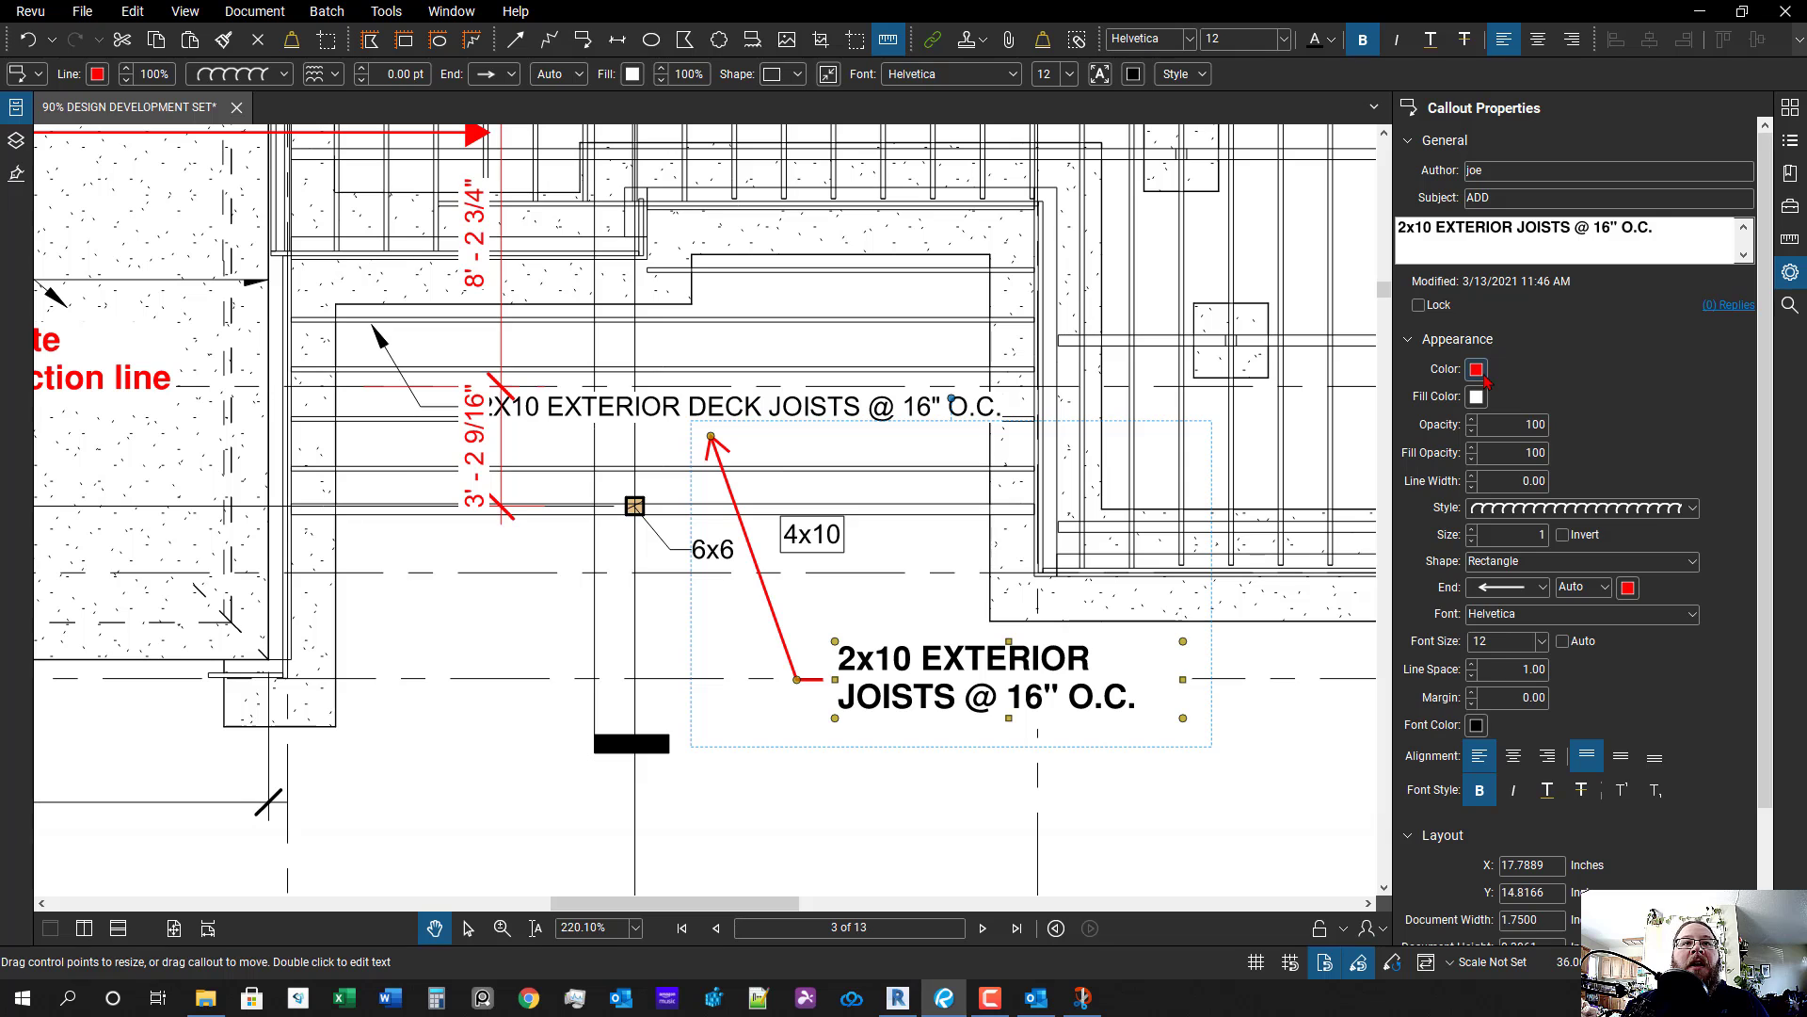
{"action": "left_click", "coordinate": [1474, 478]}
{"action": "left_click", "coordinate": [1078, 762]}
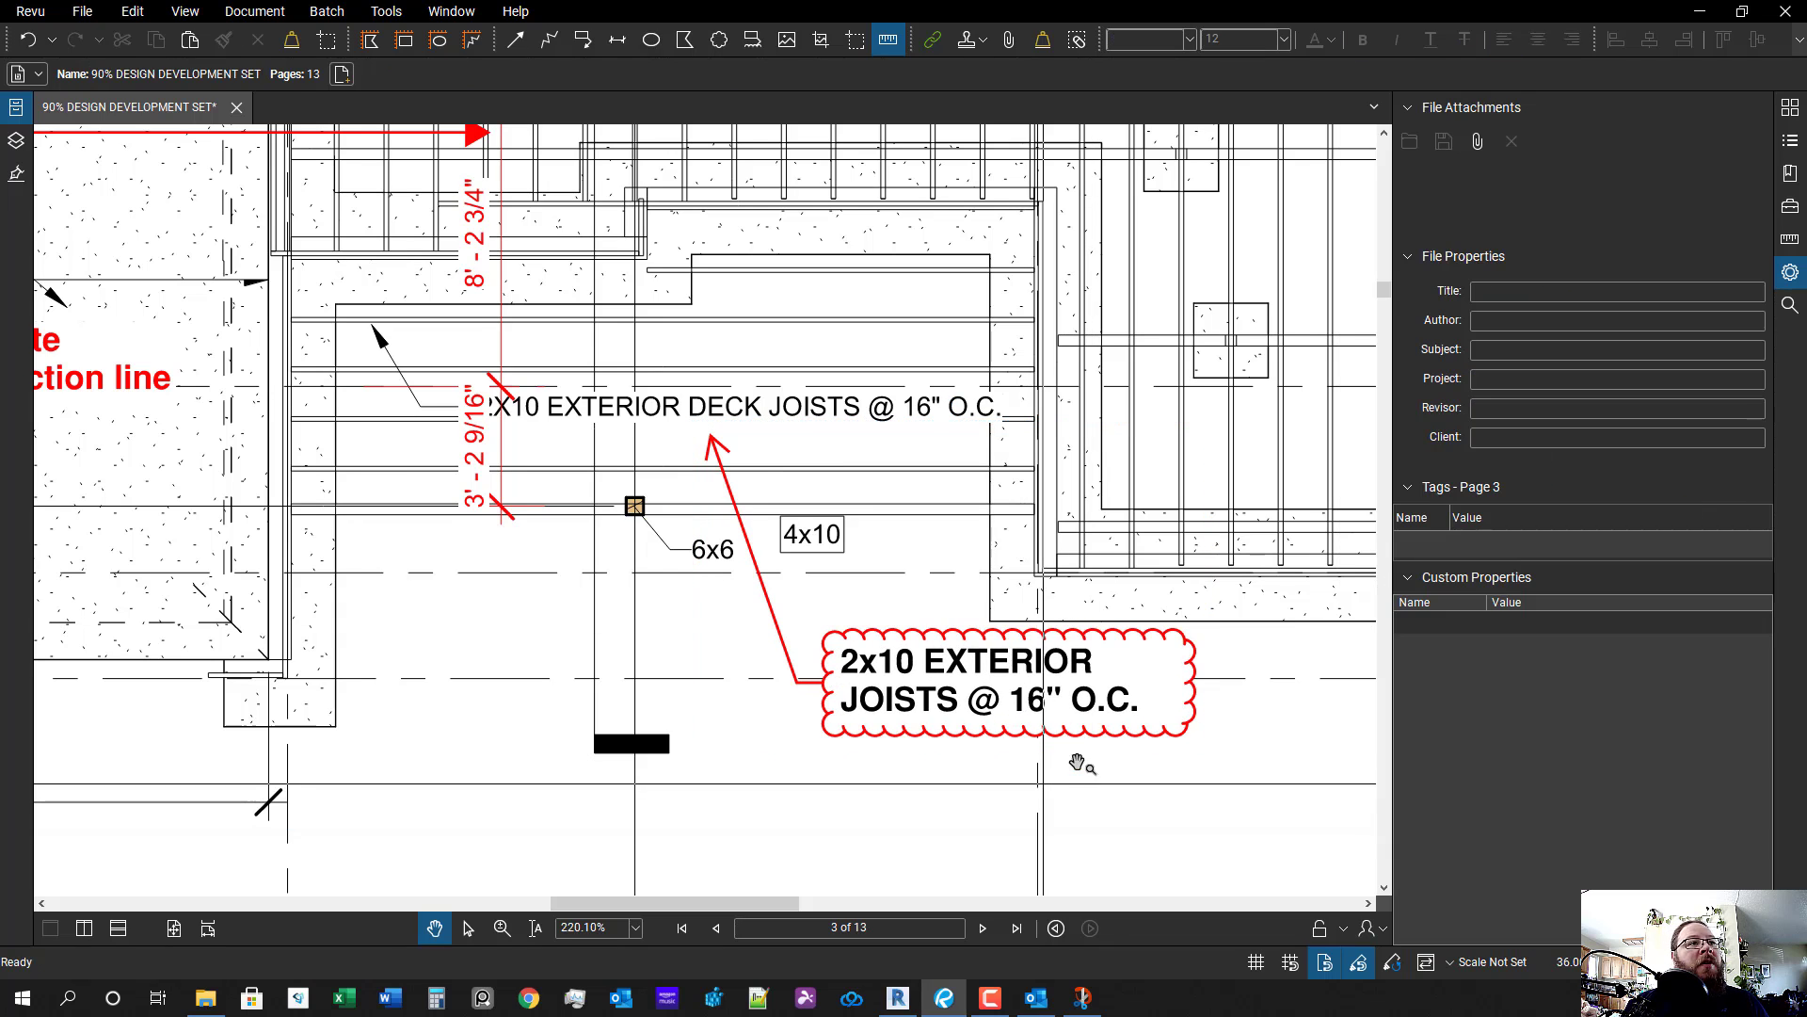
- Set the arrow end fill color of the "2x10 EXTERIOR JOISTS" callout to black
{"action": "left_click_drag", "start_coordinate": [1078, 763], "coordinate": [996, 757]}
{"action": "scroll", "coordinate": [996, 758], "scroll_direction": "up", "scroll_amount": 1}
{"action": "left_click", "coordinate": [886, 727]}
{"action": "scroll", "coordinate": [901, 755], "scroll_direction": "down", "scroll_amount": 1}
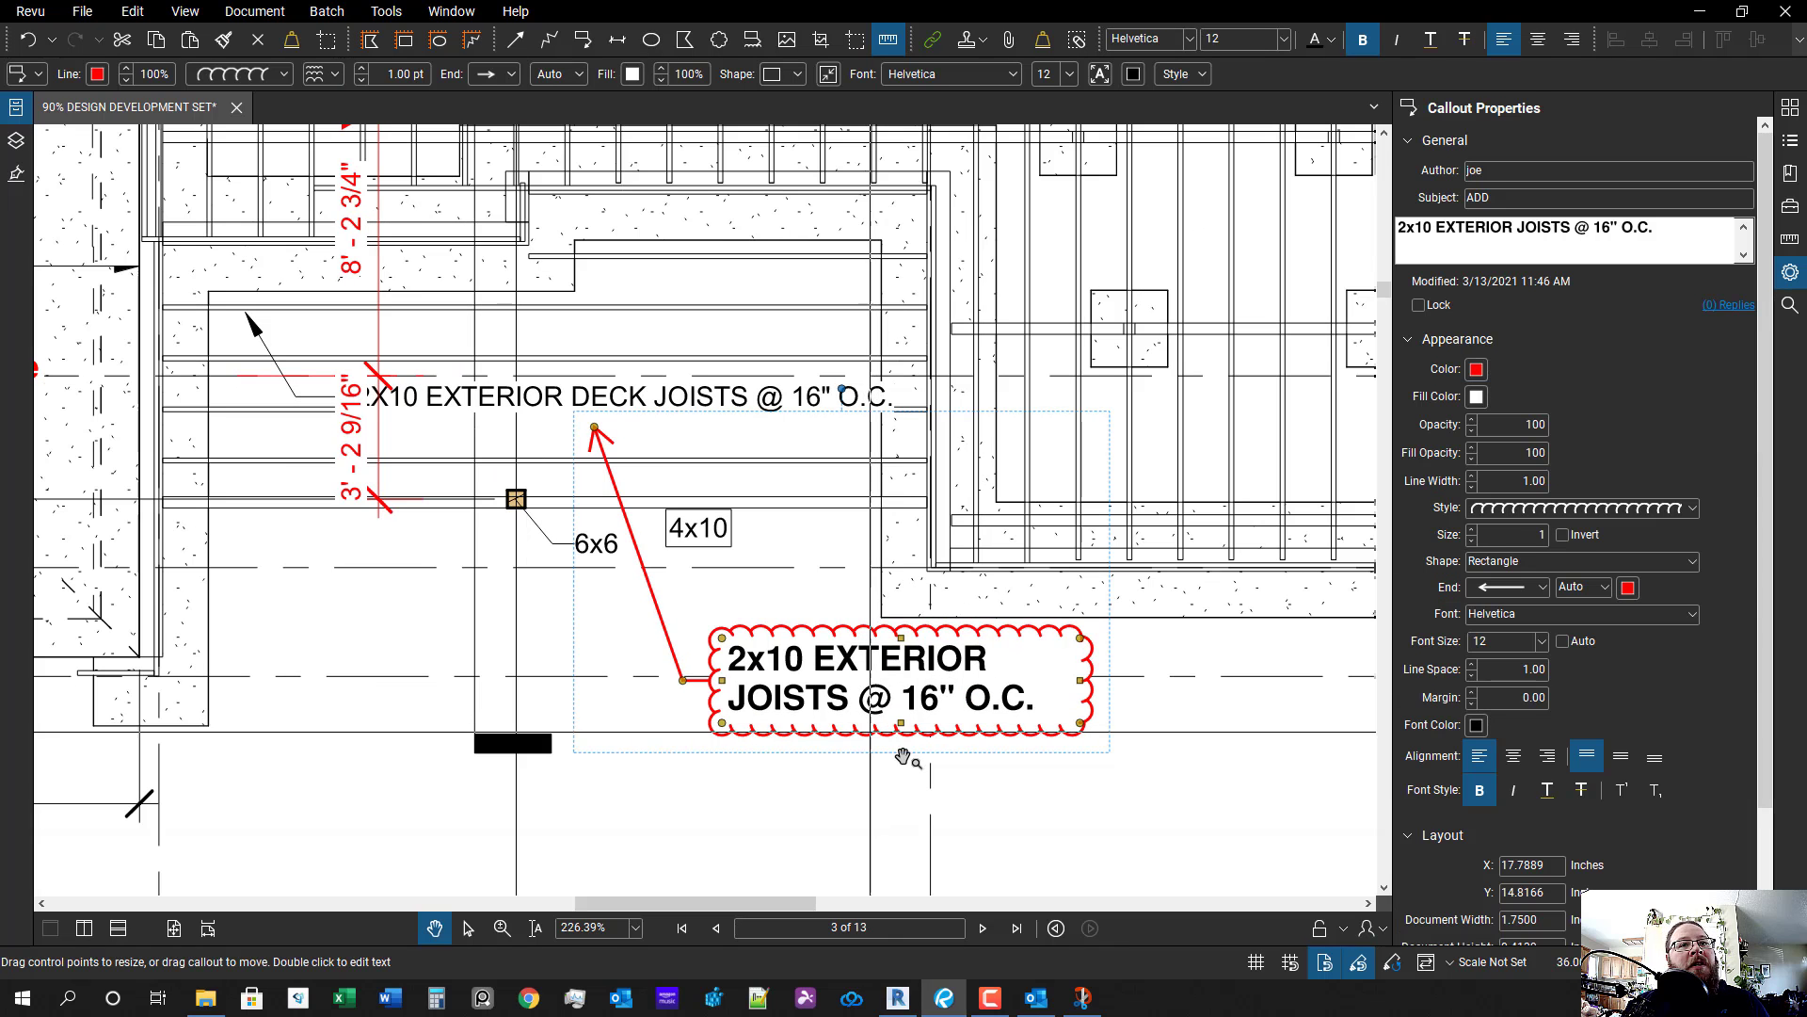
{"action": "left_click", "coordinate": [1629, 589]}
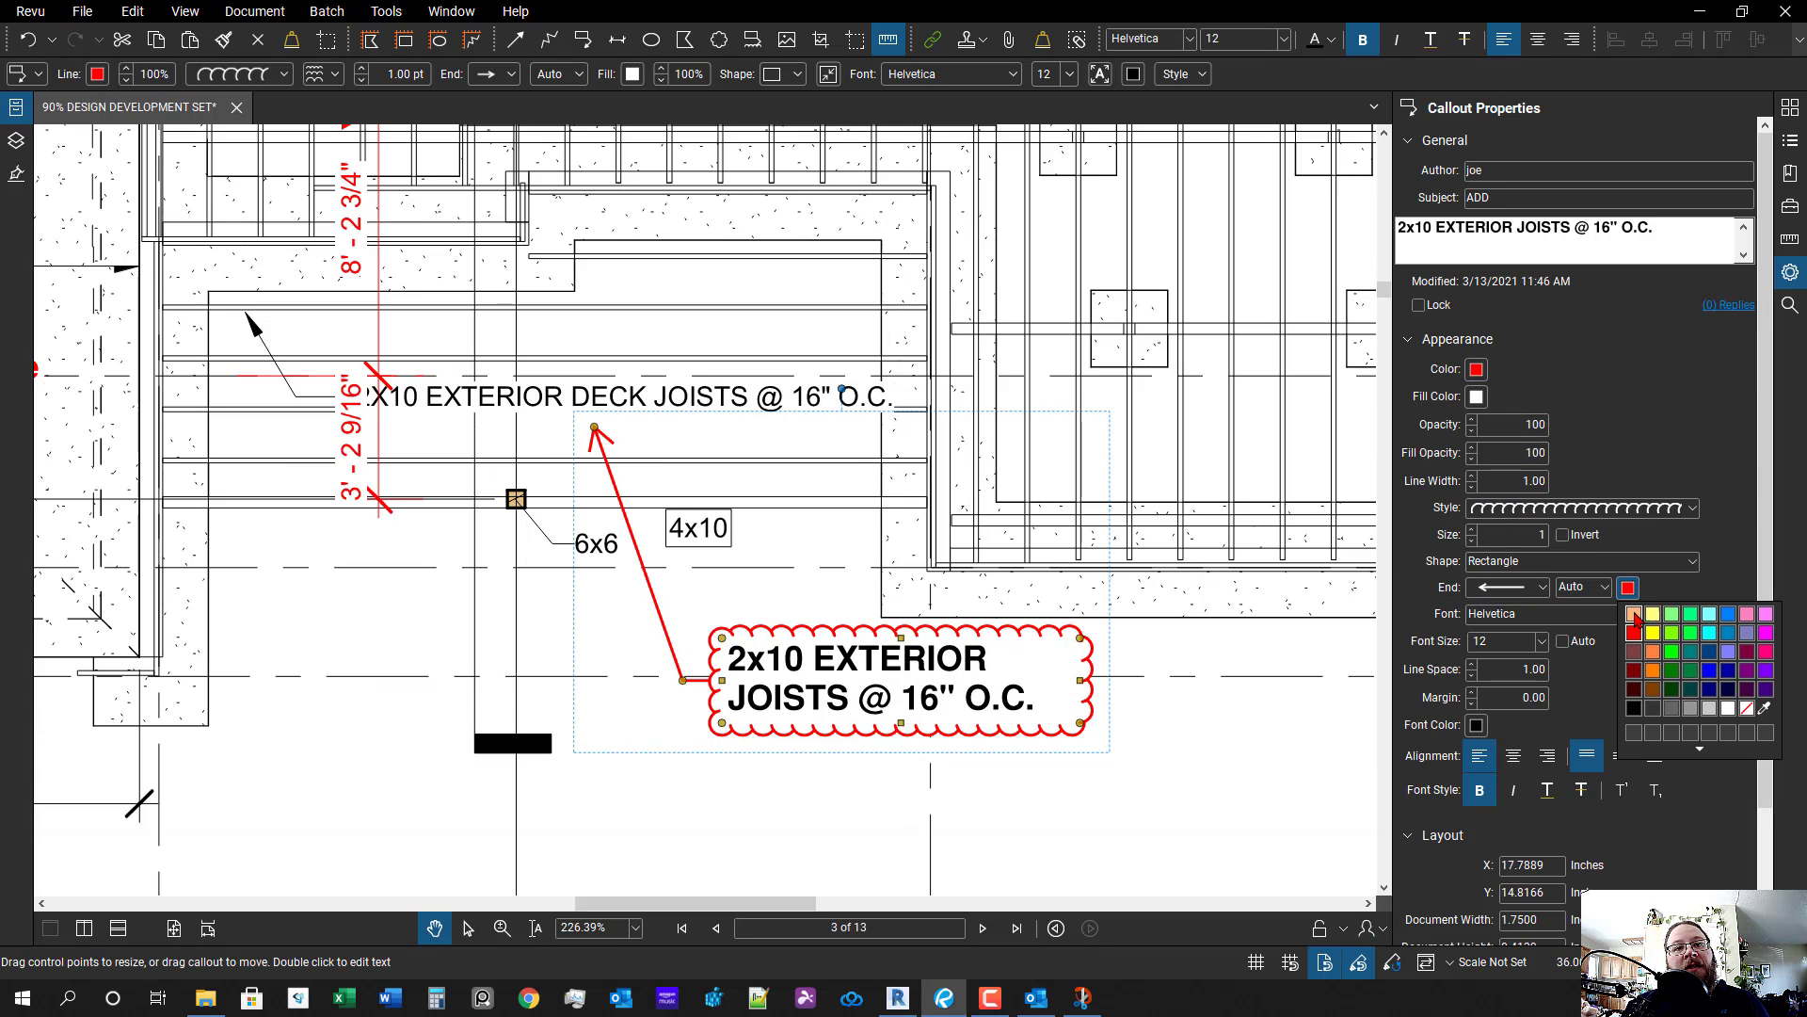
{"action": "left_click", "coordinate": [1633, 710]}
{"action": "left_click_drag", "start_coordinate": [751, 747], "coordinate": [806, 736]}
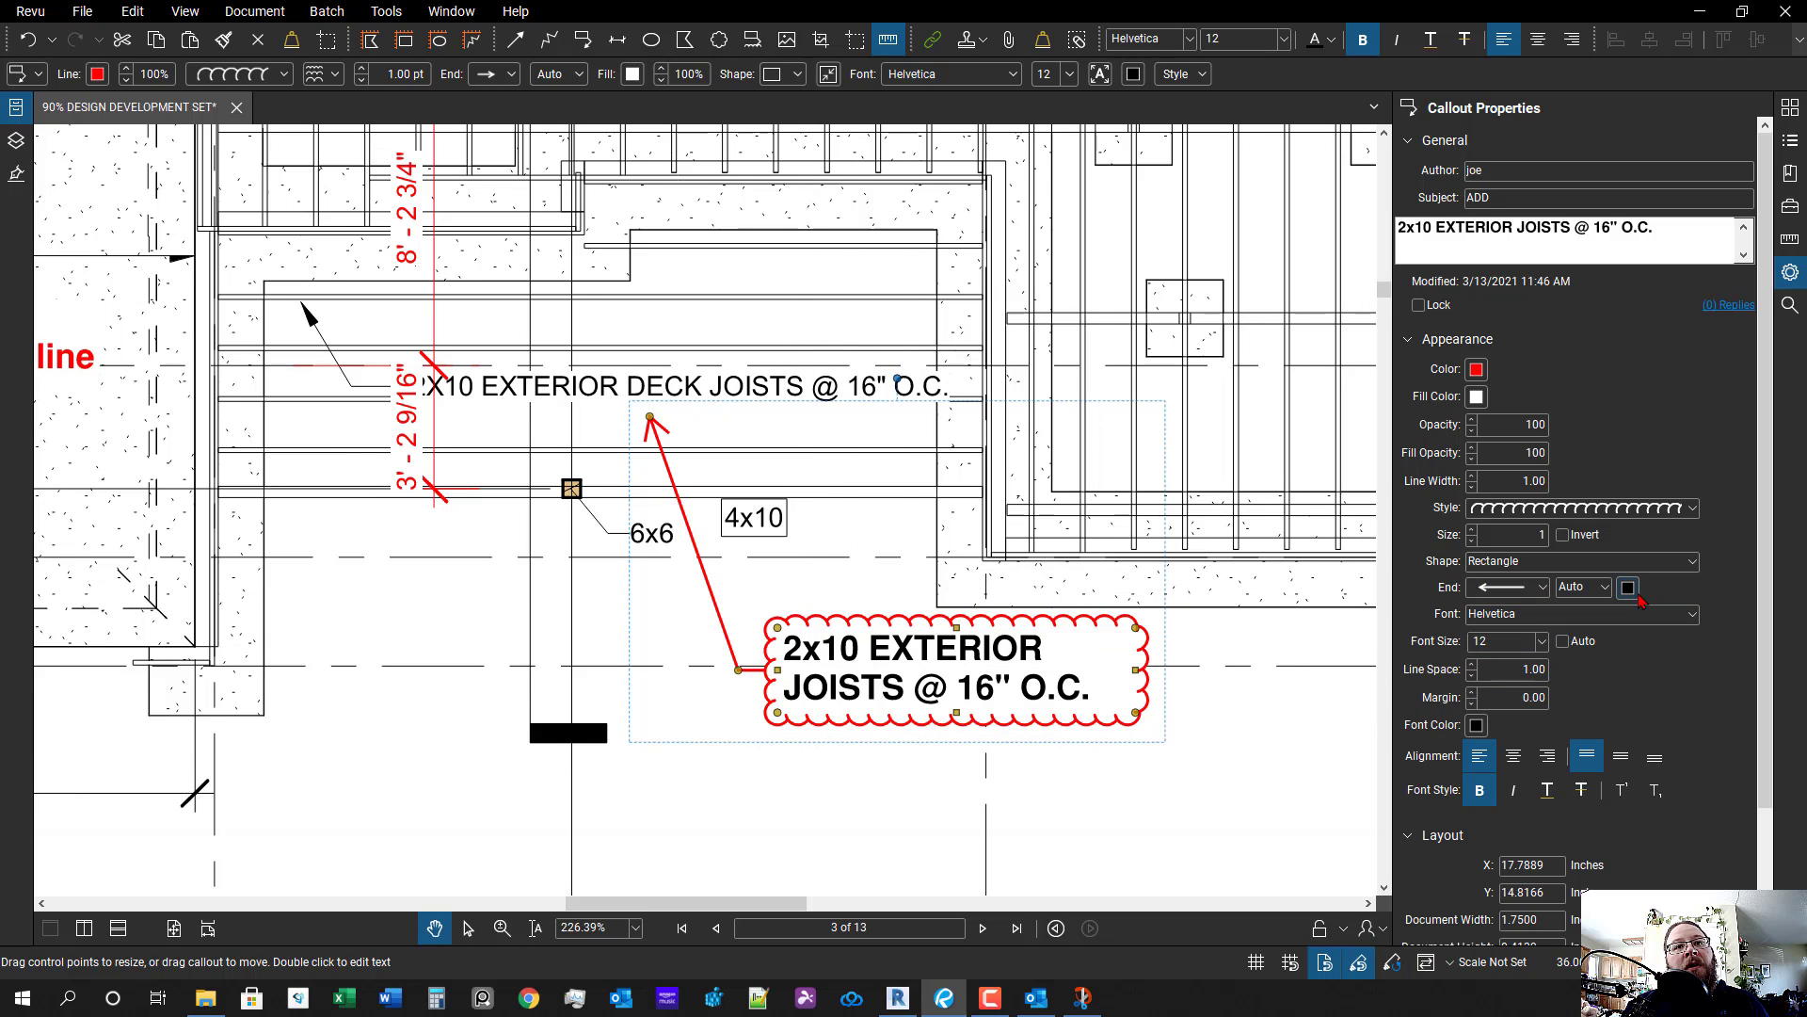
{"action": "key", "text": "Escape"}
{"action": "left_click", "coordinate": [846, 625]}
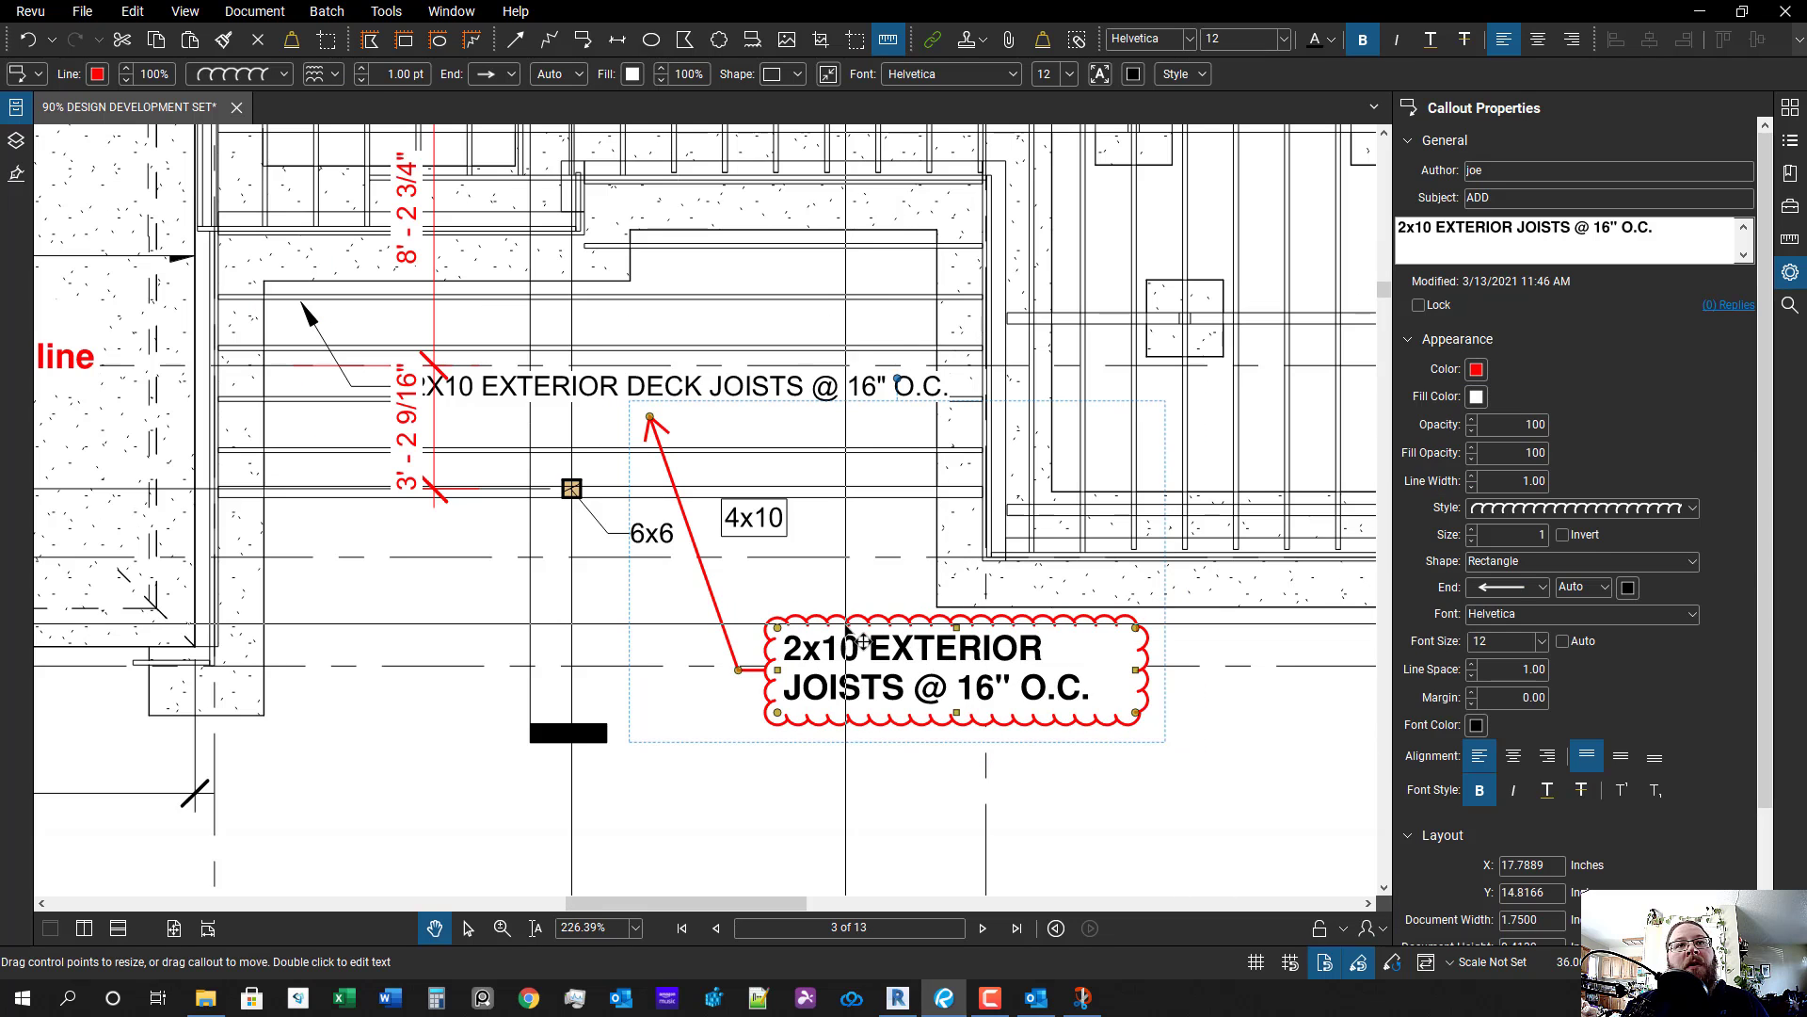
{"action": "left_click", "coordinate": [916, 730]}
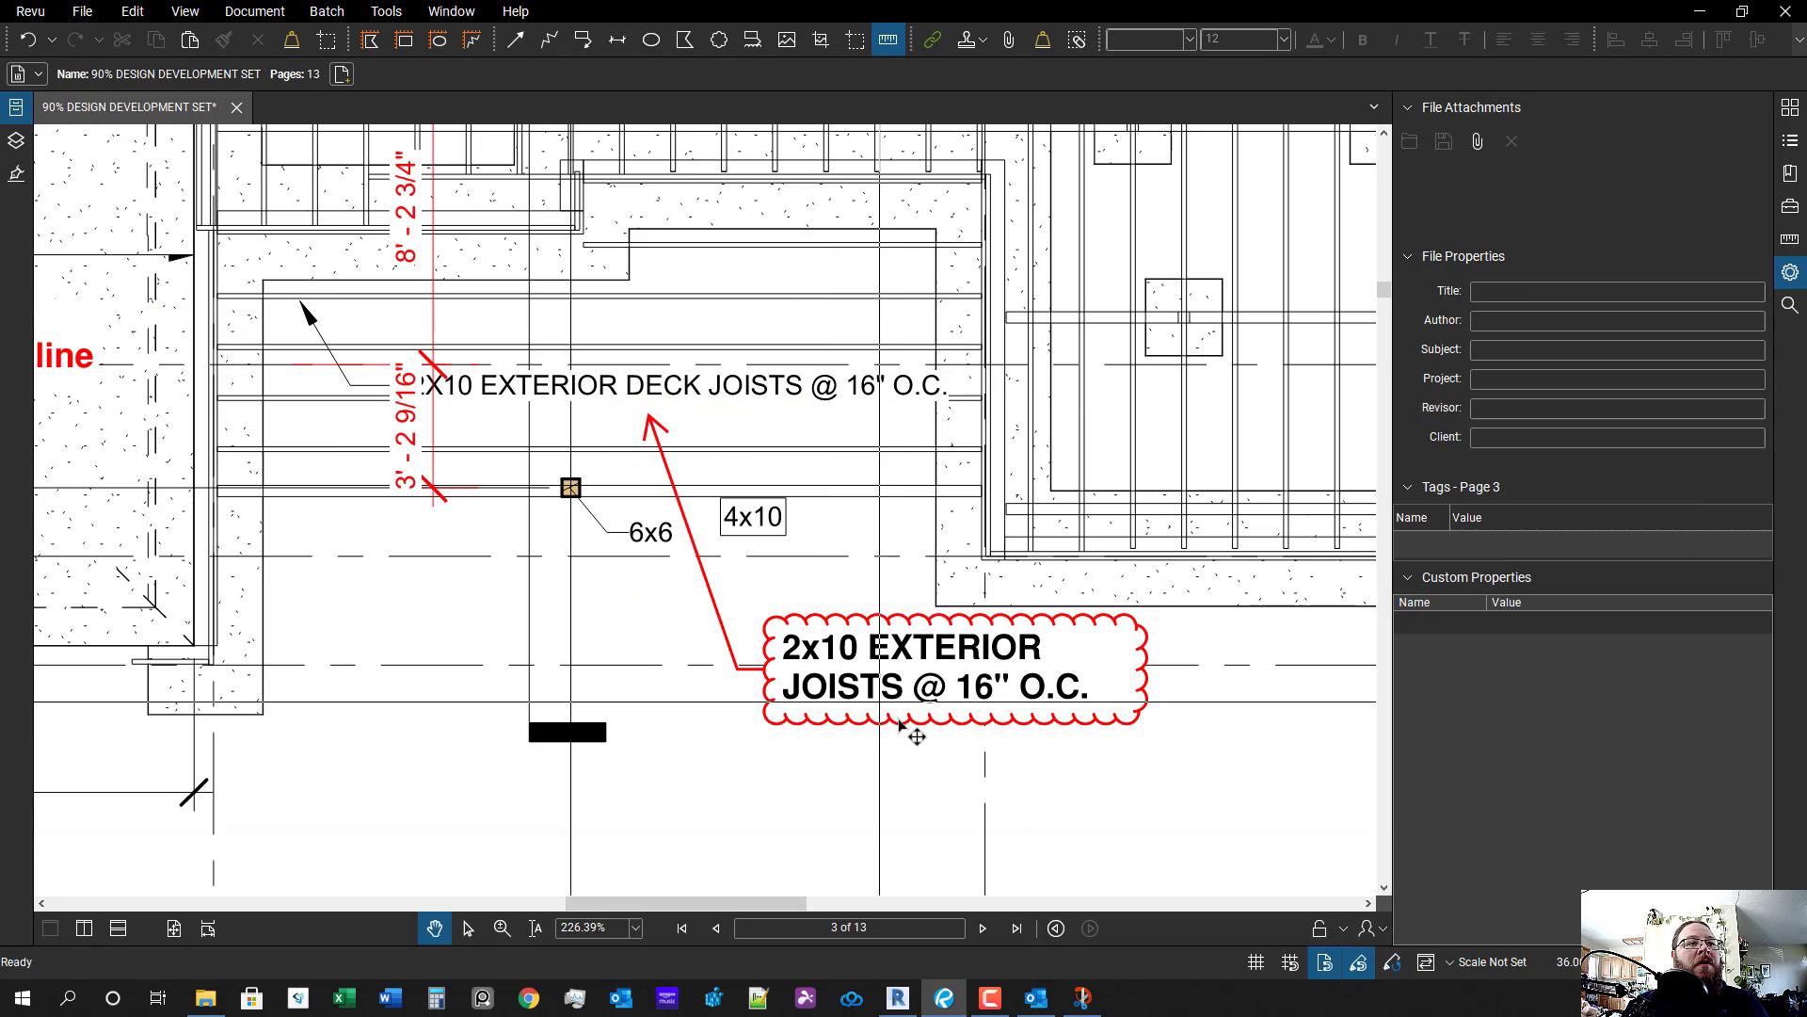
- Add a red callout reading "move call out to here" that points at the lower corner of the clouded joist callout
{"action": "left_click_drag", "start_coordinate": [817, 389], "coordinate": [818, 381]}
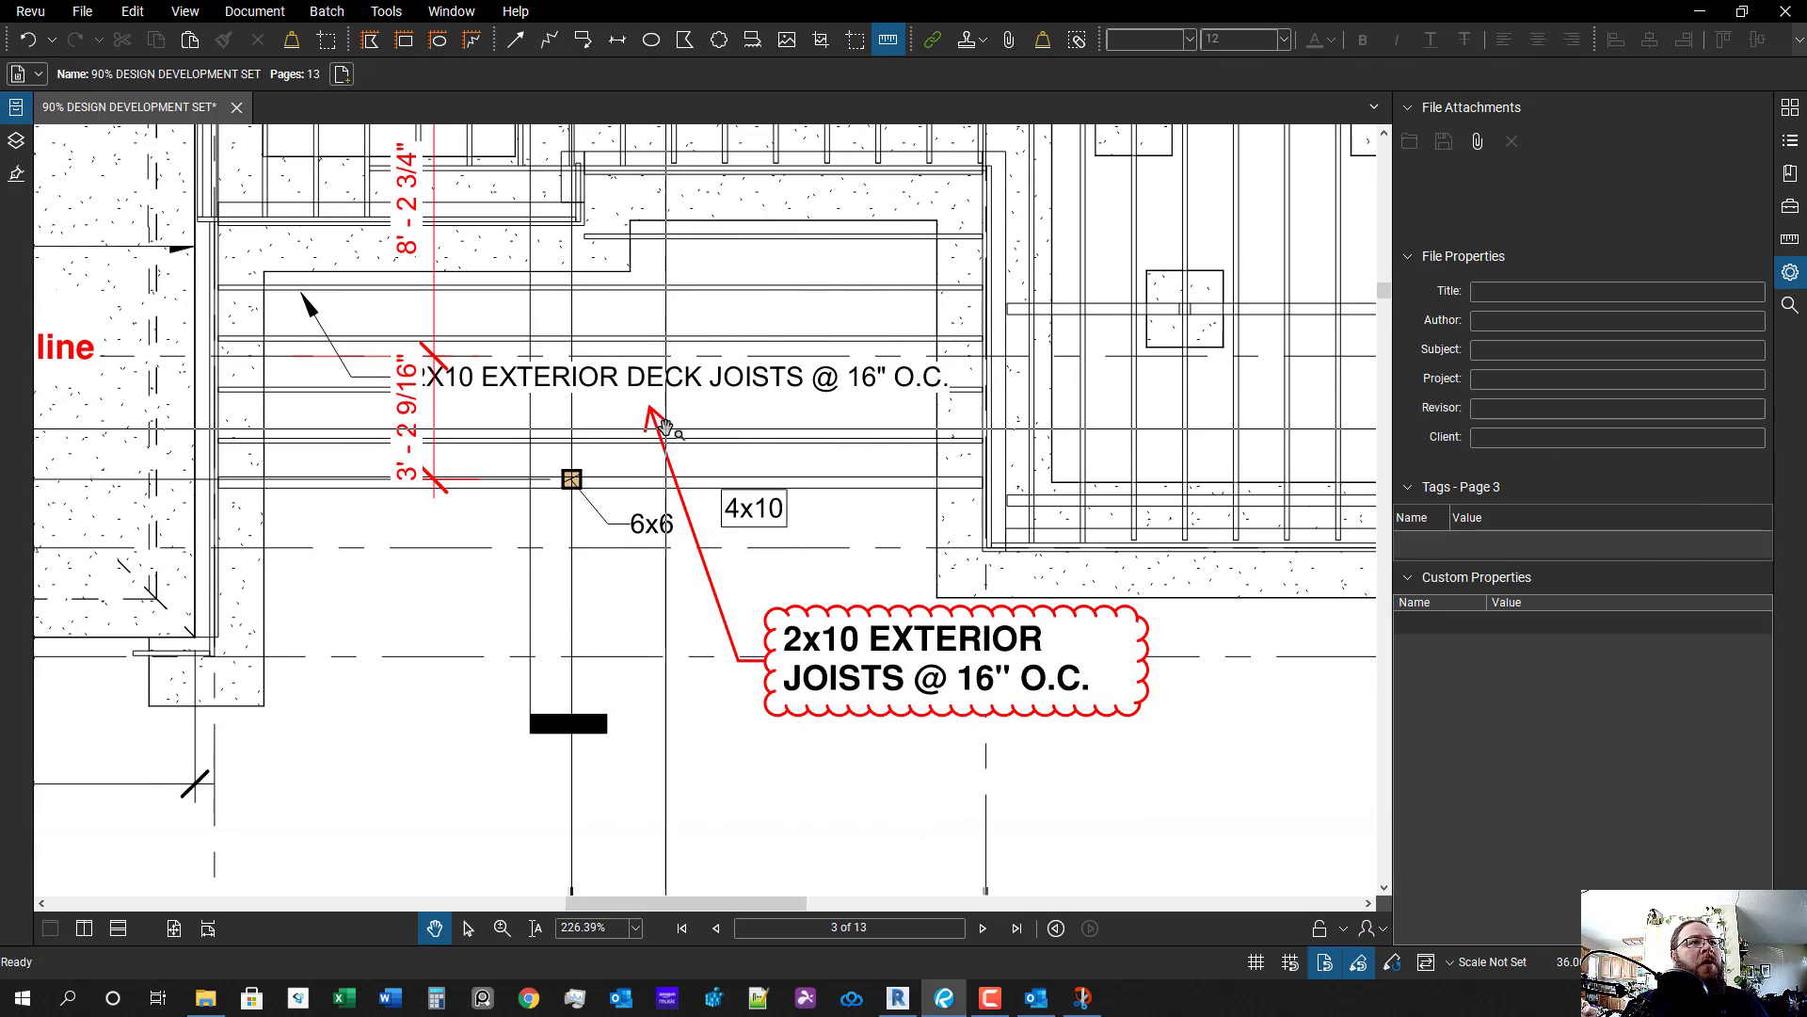
{"action": "scroll", "coordinate": [659, 457], "scroll_direction": "down", "scroll_amount": 3}
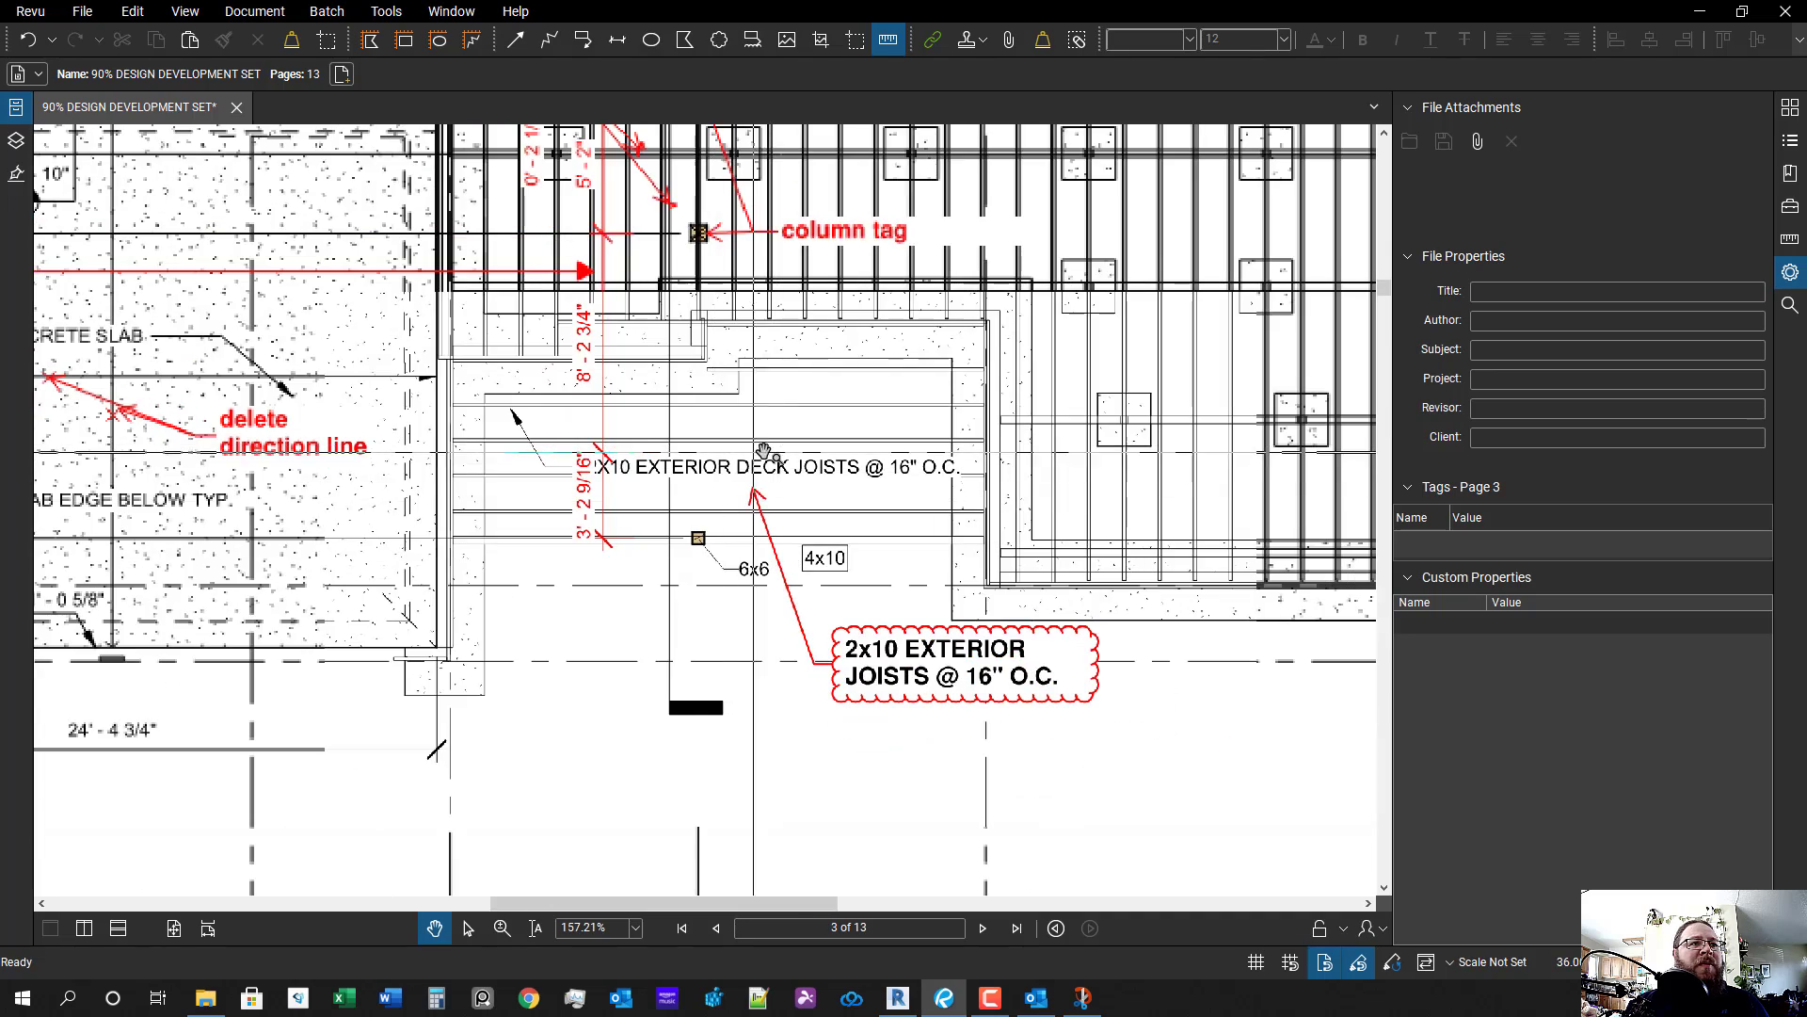
{"action": "scroll", "coordinate": [754, 493], "scroll_direction": "up", "scroll_amount": 3}
{"action": "left_click_drag", "start_coordinate": [752, 493], "coordinate": [740, 478]}
{"action": "scroll", "coordinate": [884, 669], "scroll_direction": "down", "scroll_amount": 2}
{"action": "key", "text": "Escape"}
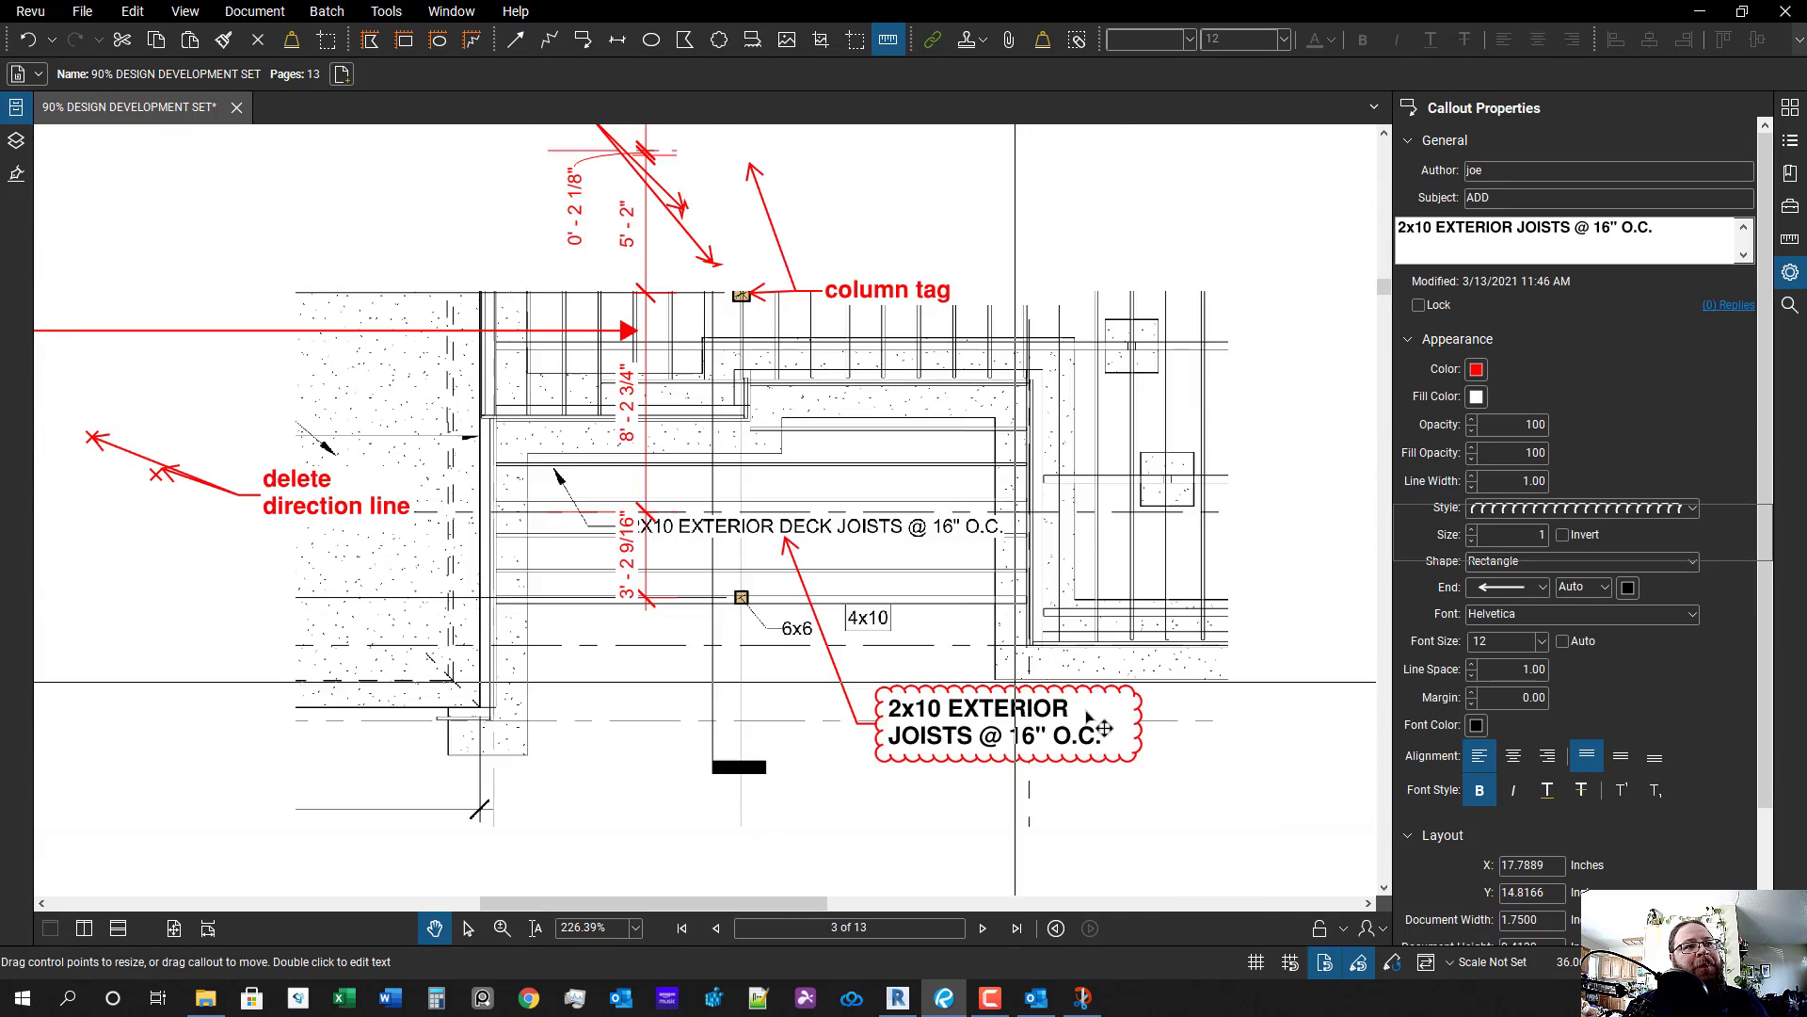
{"action": "left_click_drag", "start_coordinate": [1090, 728], "coordinate": [785, 667]}
{"action": "key", "text": "q"}
{"action": "scroll", "coordinate": [753, 752], "scroll_direction": "up", "scroll_amount": 2}
{"action": "left_click", "coordinate": [835, 669]}
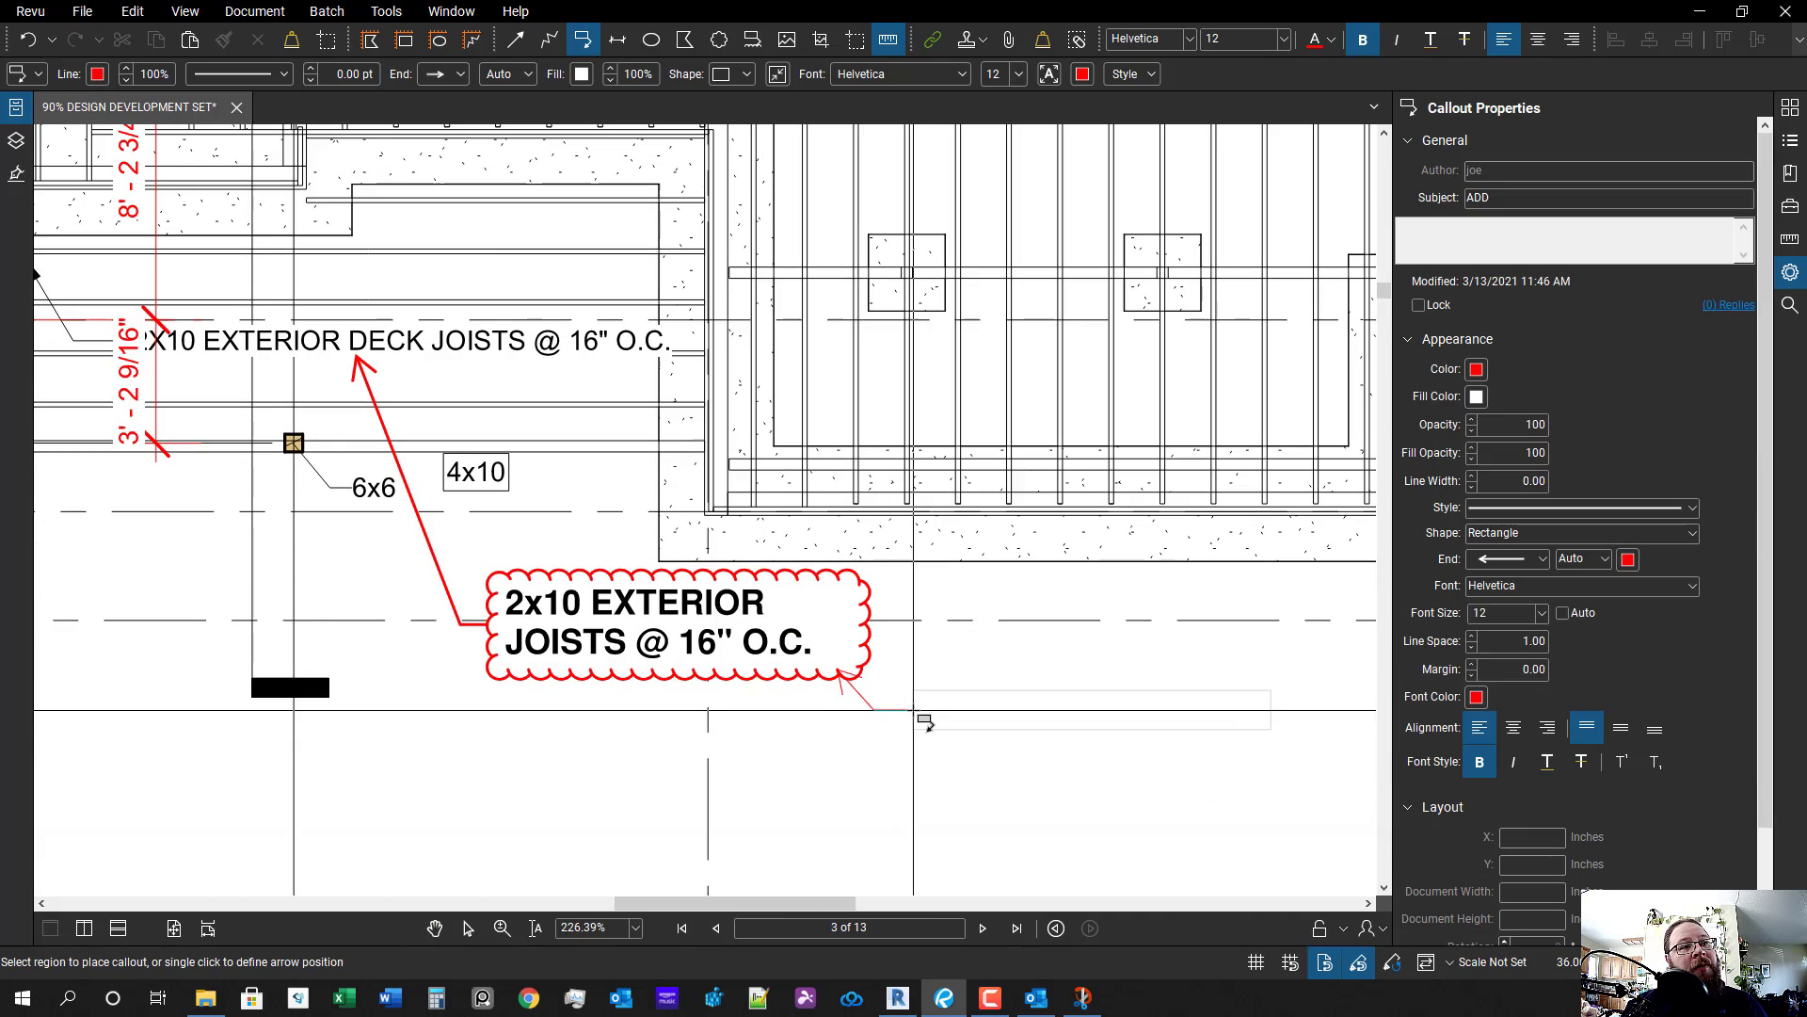
{"action": "left_click", "coordinate": [914, 710]}
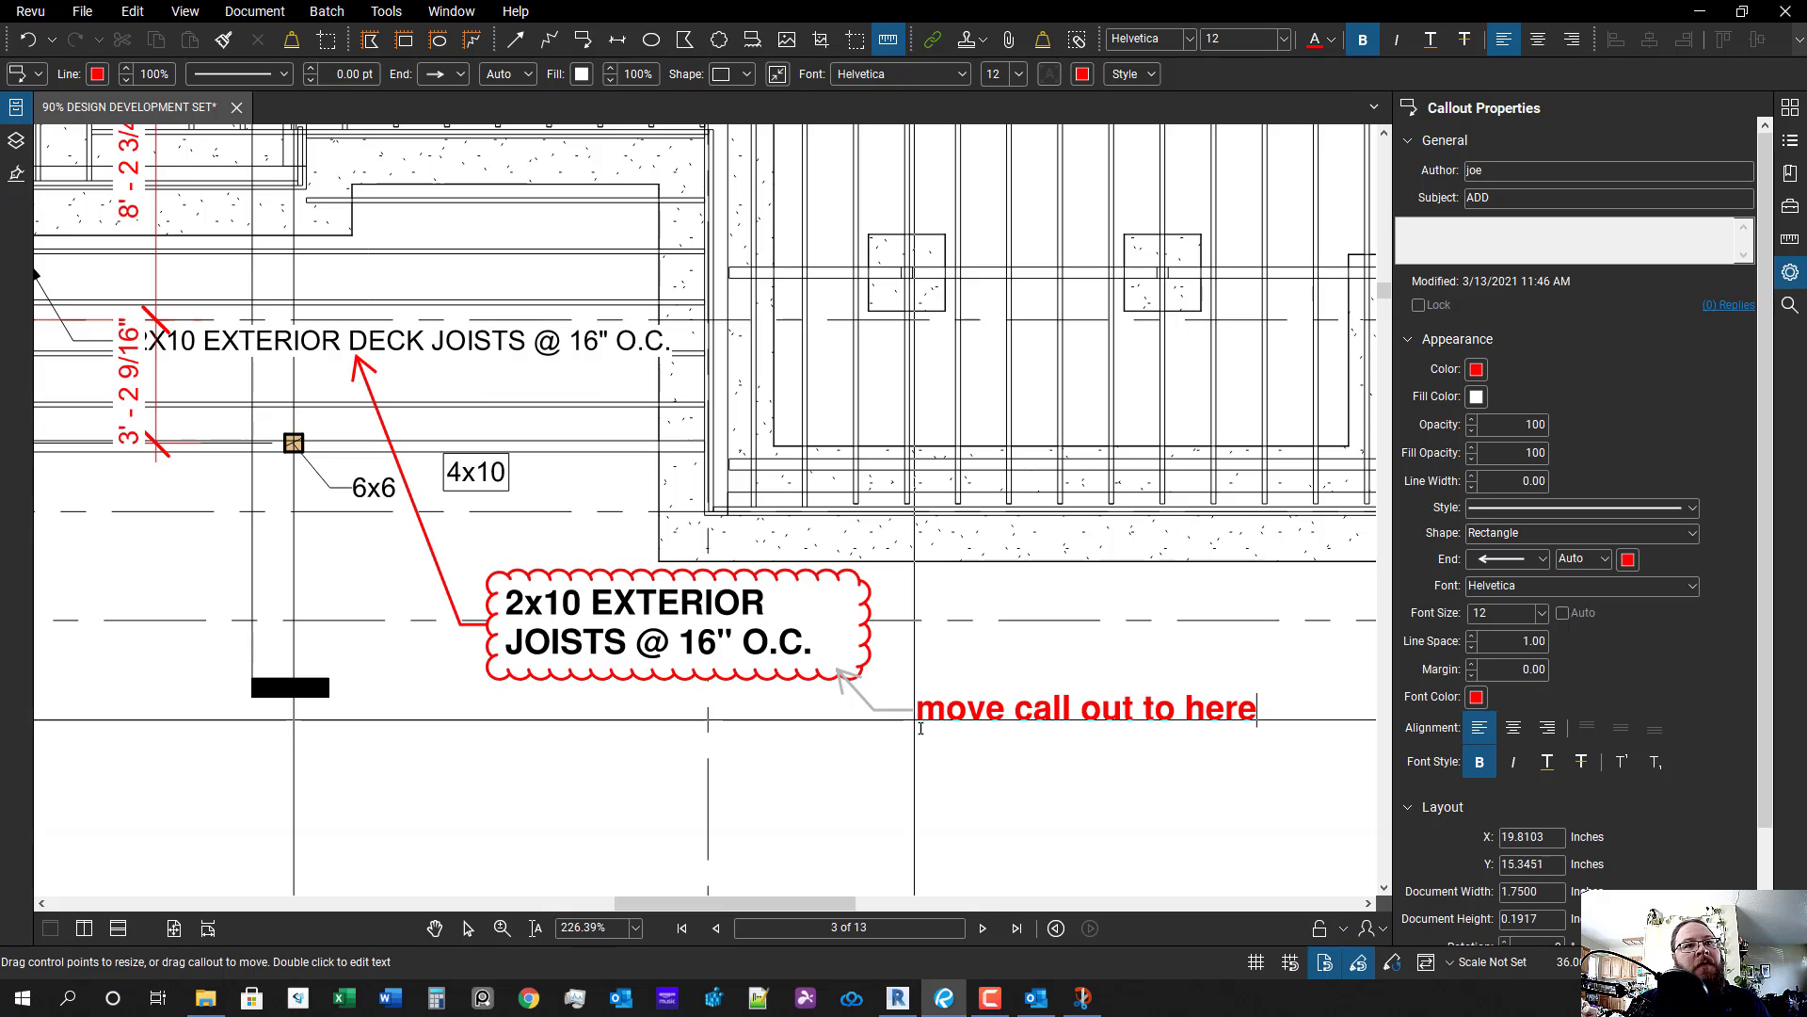
{"action": "key", "text": "Escape"}
{"action": "key", "text": "Escape"}
- Review the redlines on the framing plan around the exterior deck, concrete slab and column tags
{"action": "scroll", "coordinate": [753, 664], "scroll_direction": "down", "scroll_amount": 3}
{"action": "left_click_drag", "start_coordinate": [668, 667], "coordinate": [875, 676]}
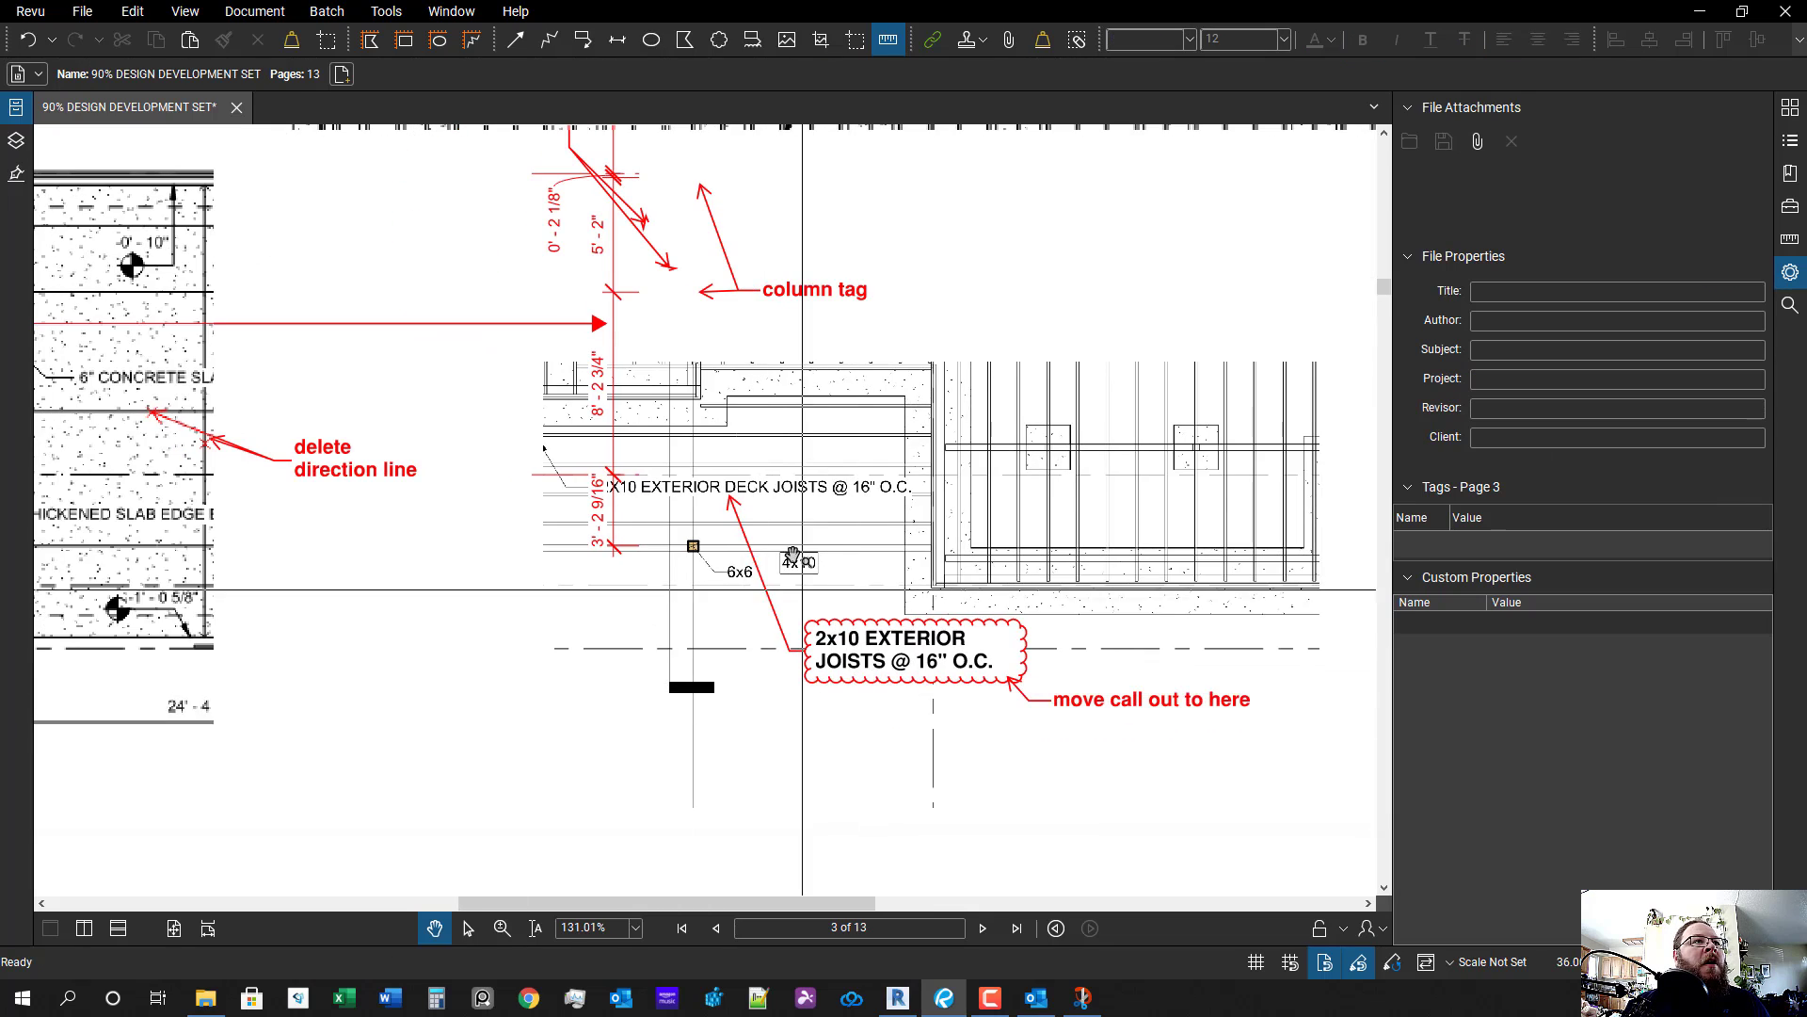
{"action": "left_click_drag", "start_coordinate": [793, 555], "coordinate": [849, 616]}
{"action": "left_click_drag", "start_coordinate": [703, 675], "coordinate": [734, 748]}
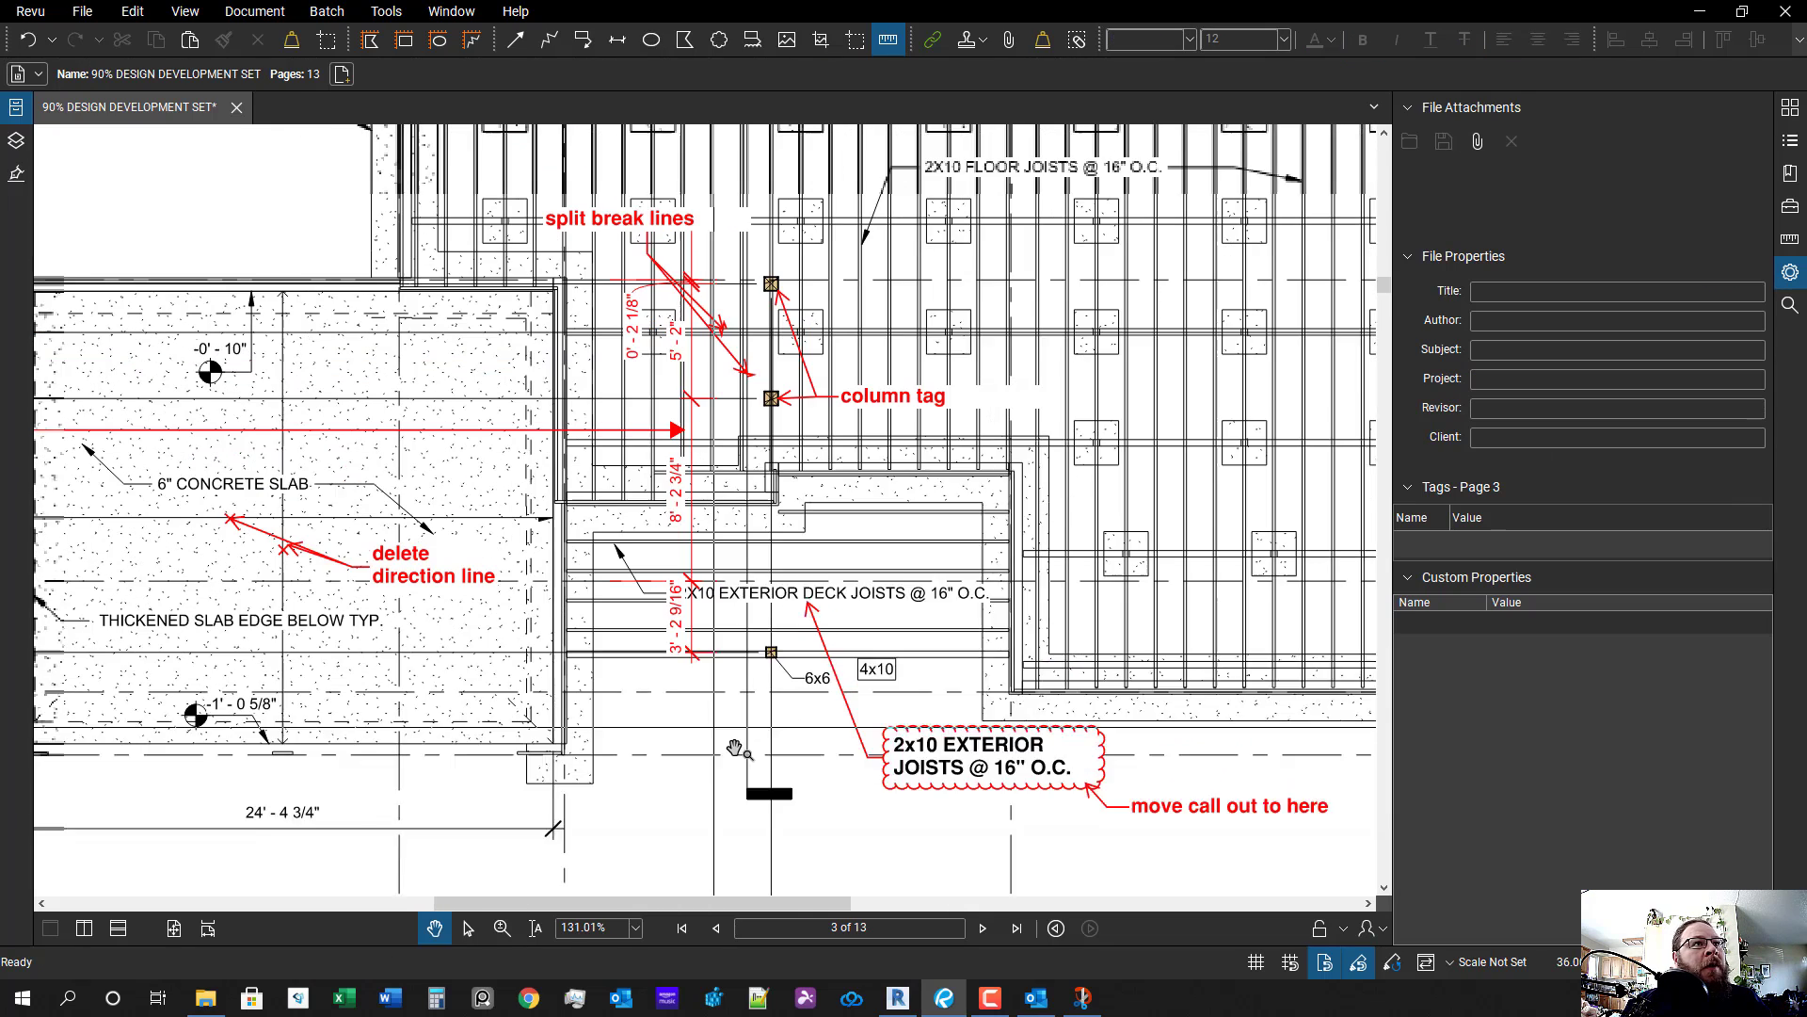
{"action": "scroll", "coordinate": [735, 748], "scroll_direction": "down", "scroll_amount": 2}
{"action": "scroll", "coordinate": [735, 748], "scroll_direction": "up", "scroll_amount": 3}
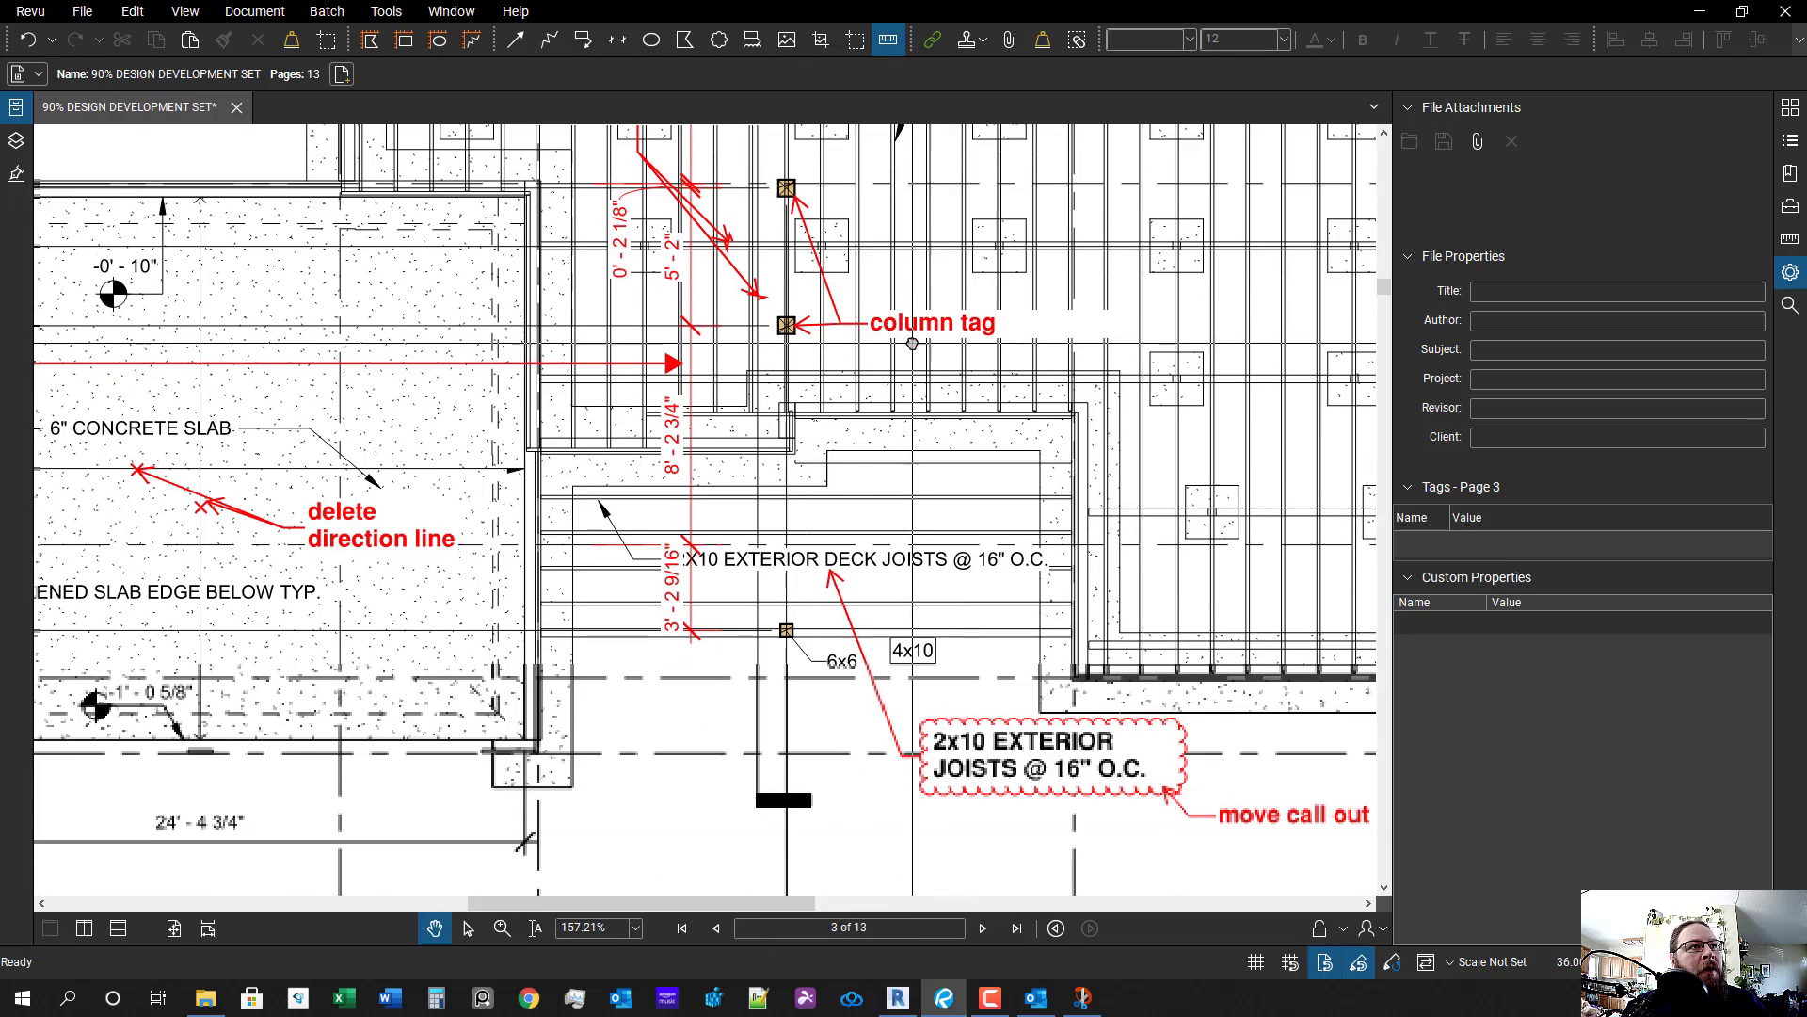
{"action": "scroll", "coordinate": [928, 392], "scroll_direction": "down", "scroll_amount": 2}
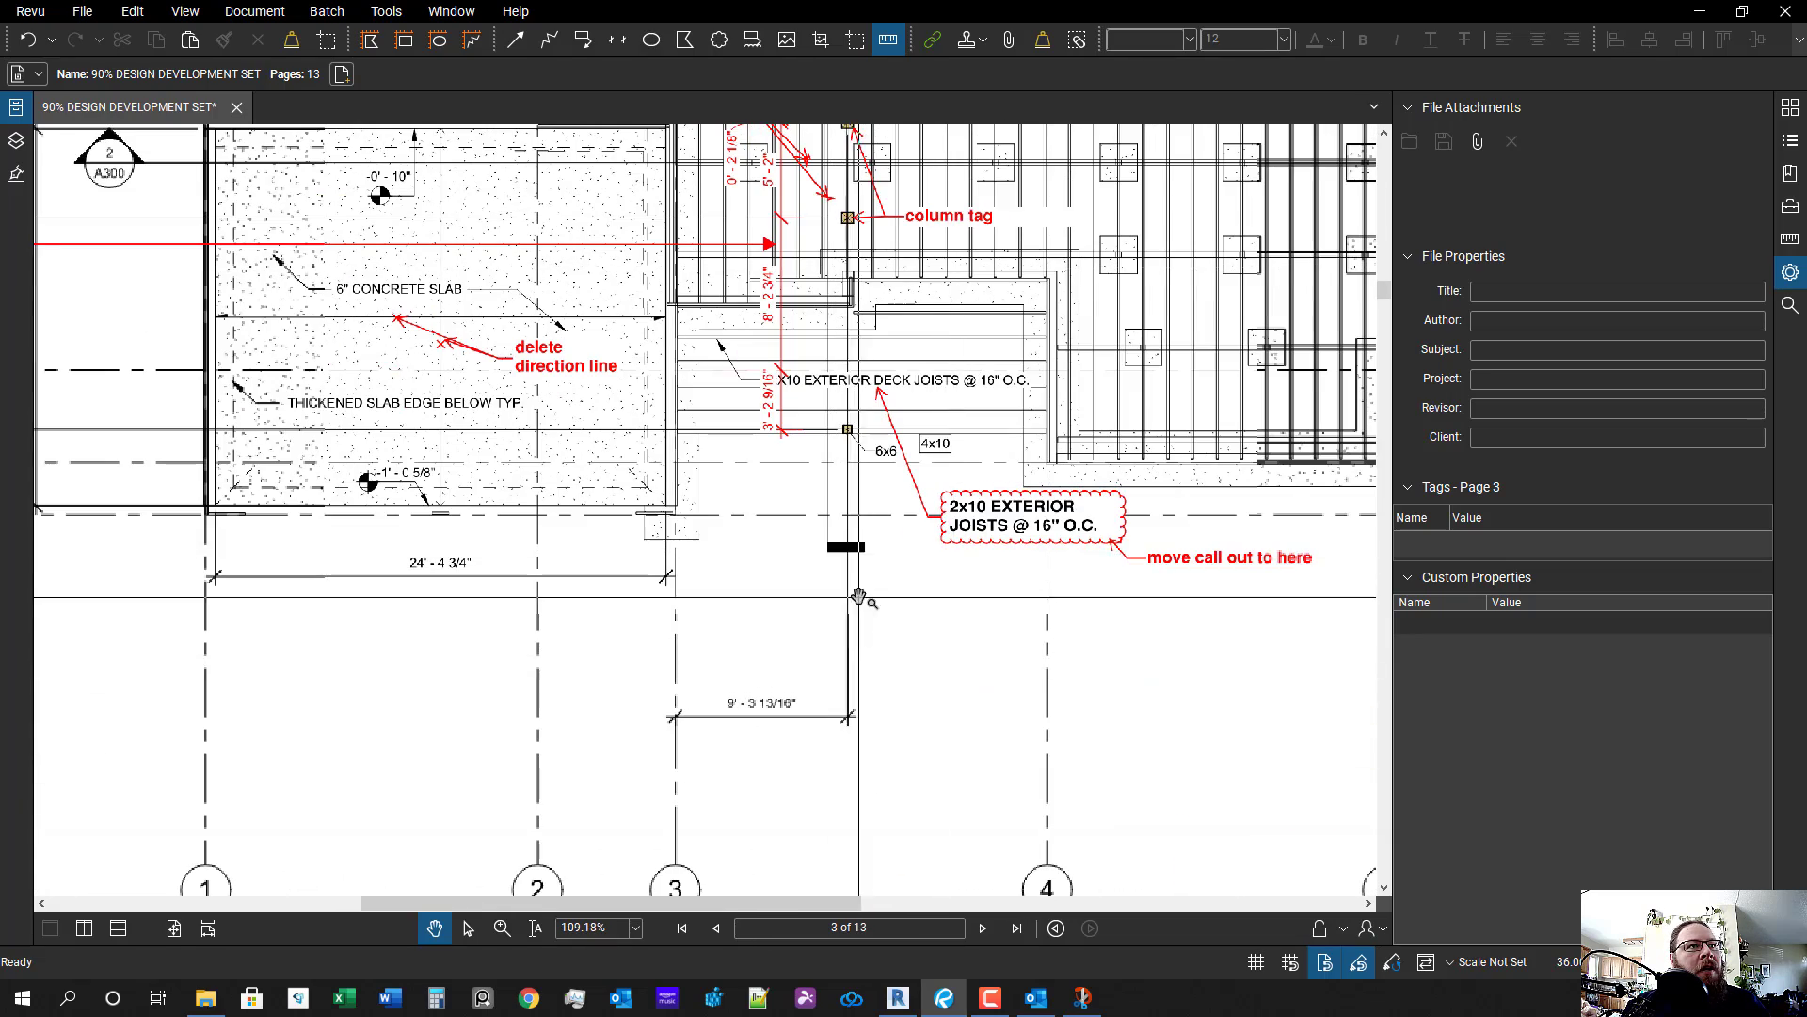
- Draw a red arrow from the 9' - 3 13/16" dimension up to just below the exterior deck
{"action": "left_click_drag", "start_coordinate": [834, 724], "coordinate": [839, 794]}
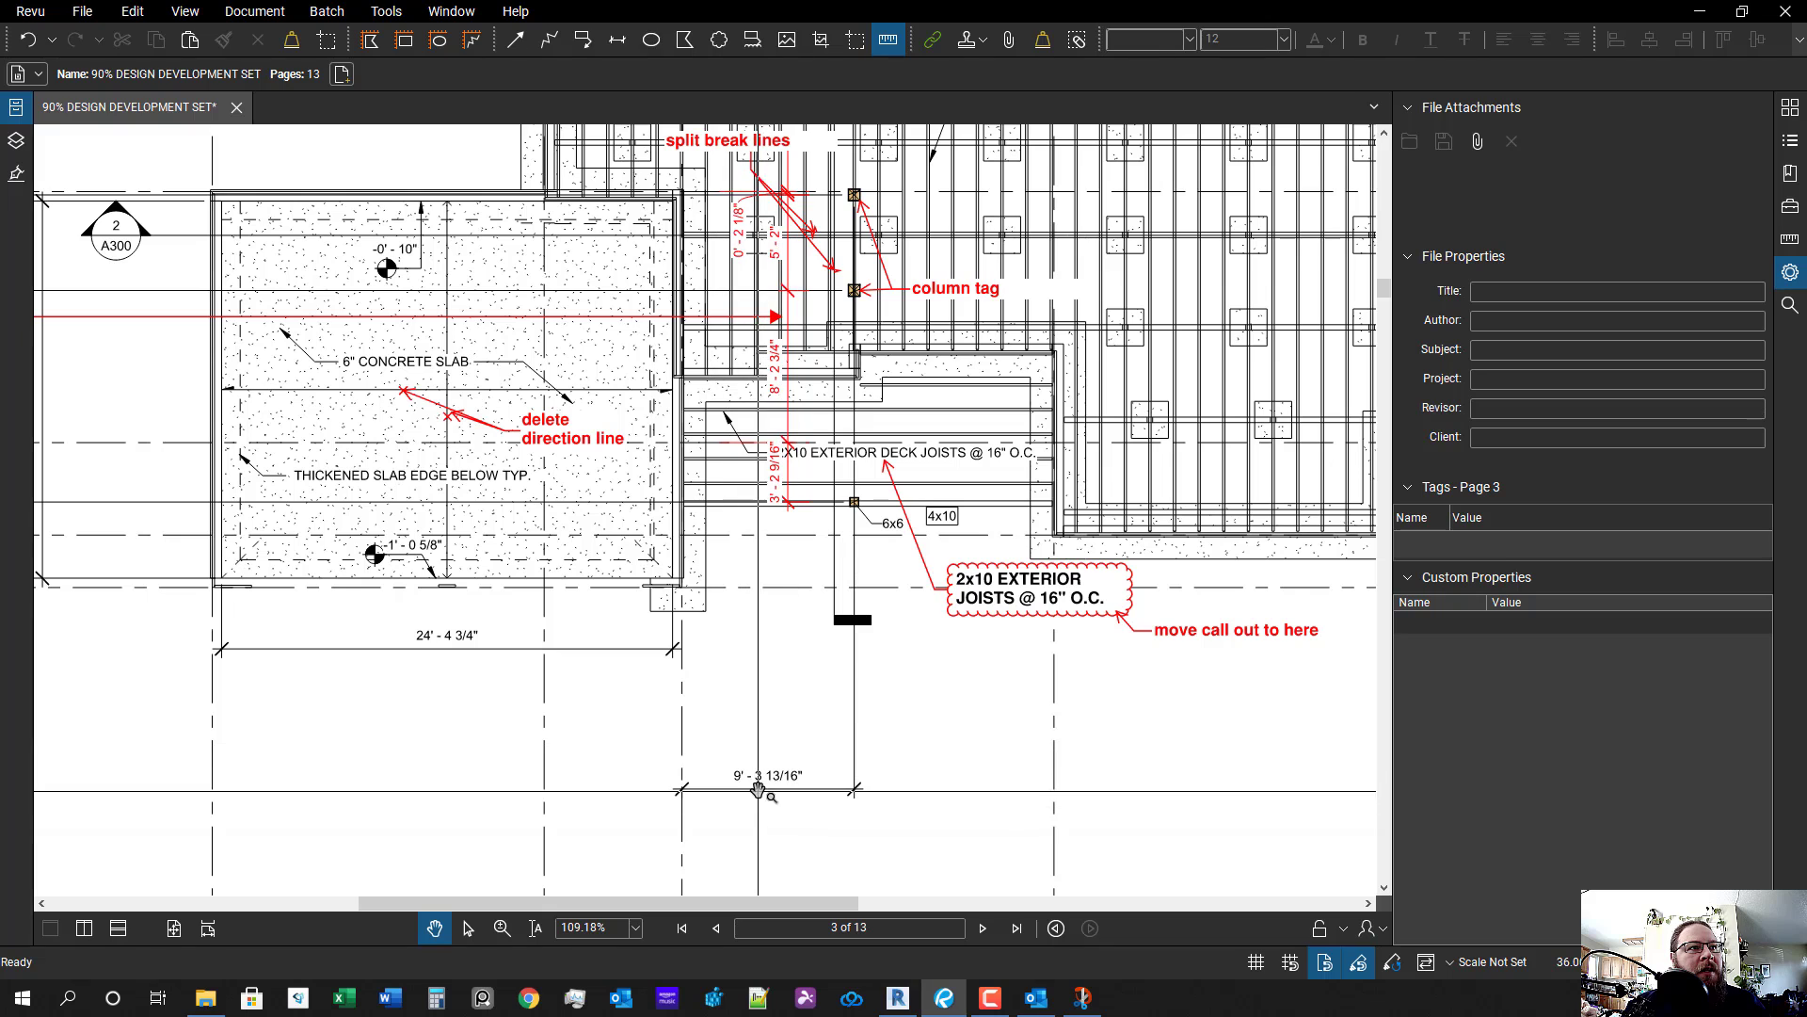
{"action": "left_click_drag", "start_coordinate": [759, 789], "coordinate": [762, 797]}
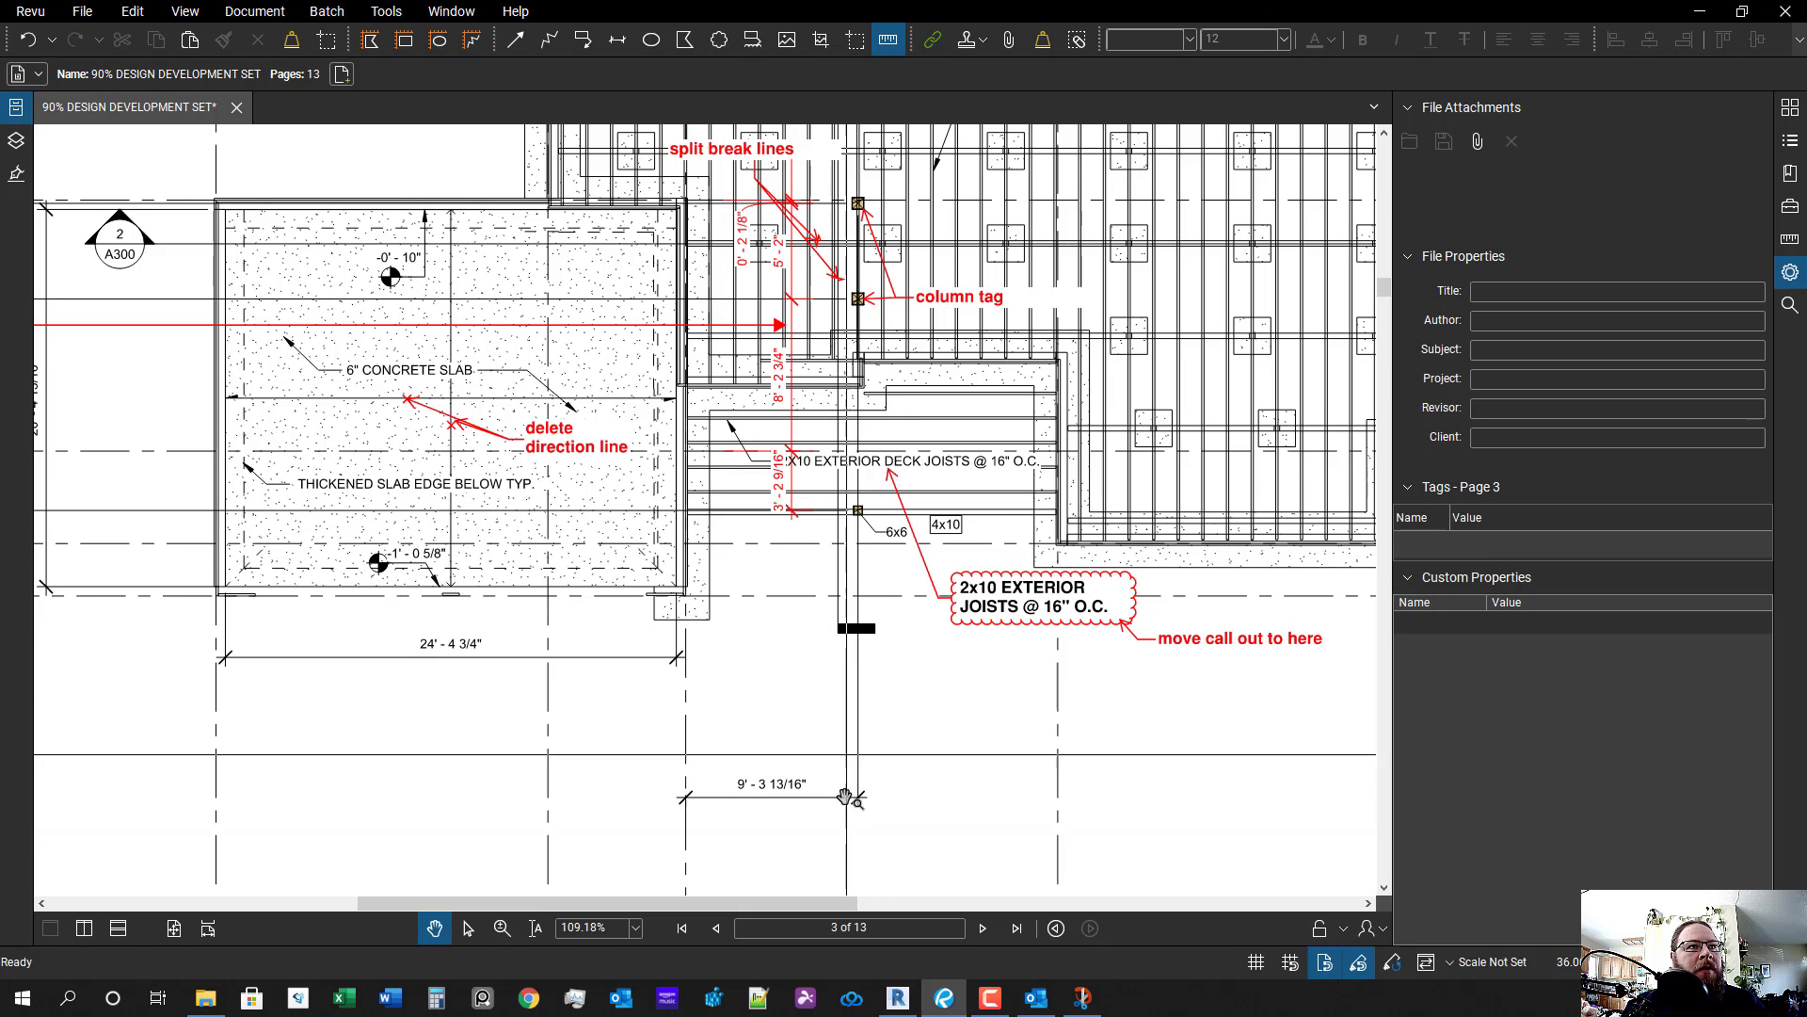
{"action": "key", "text": "a"}
{"action": "left_click_drag", "start_coordinate": [806, 796], "coordinate": [797, 643]}
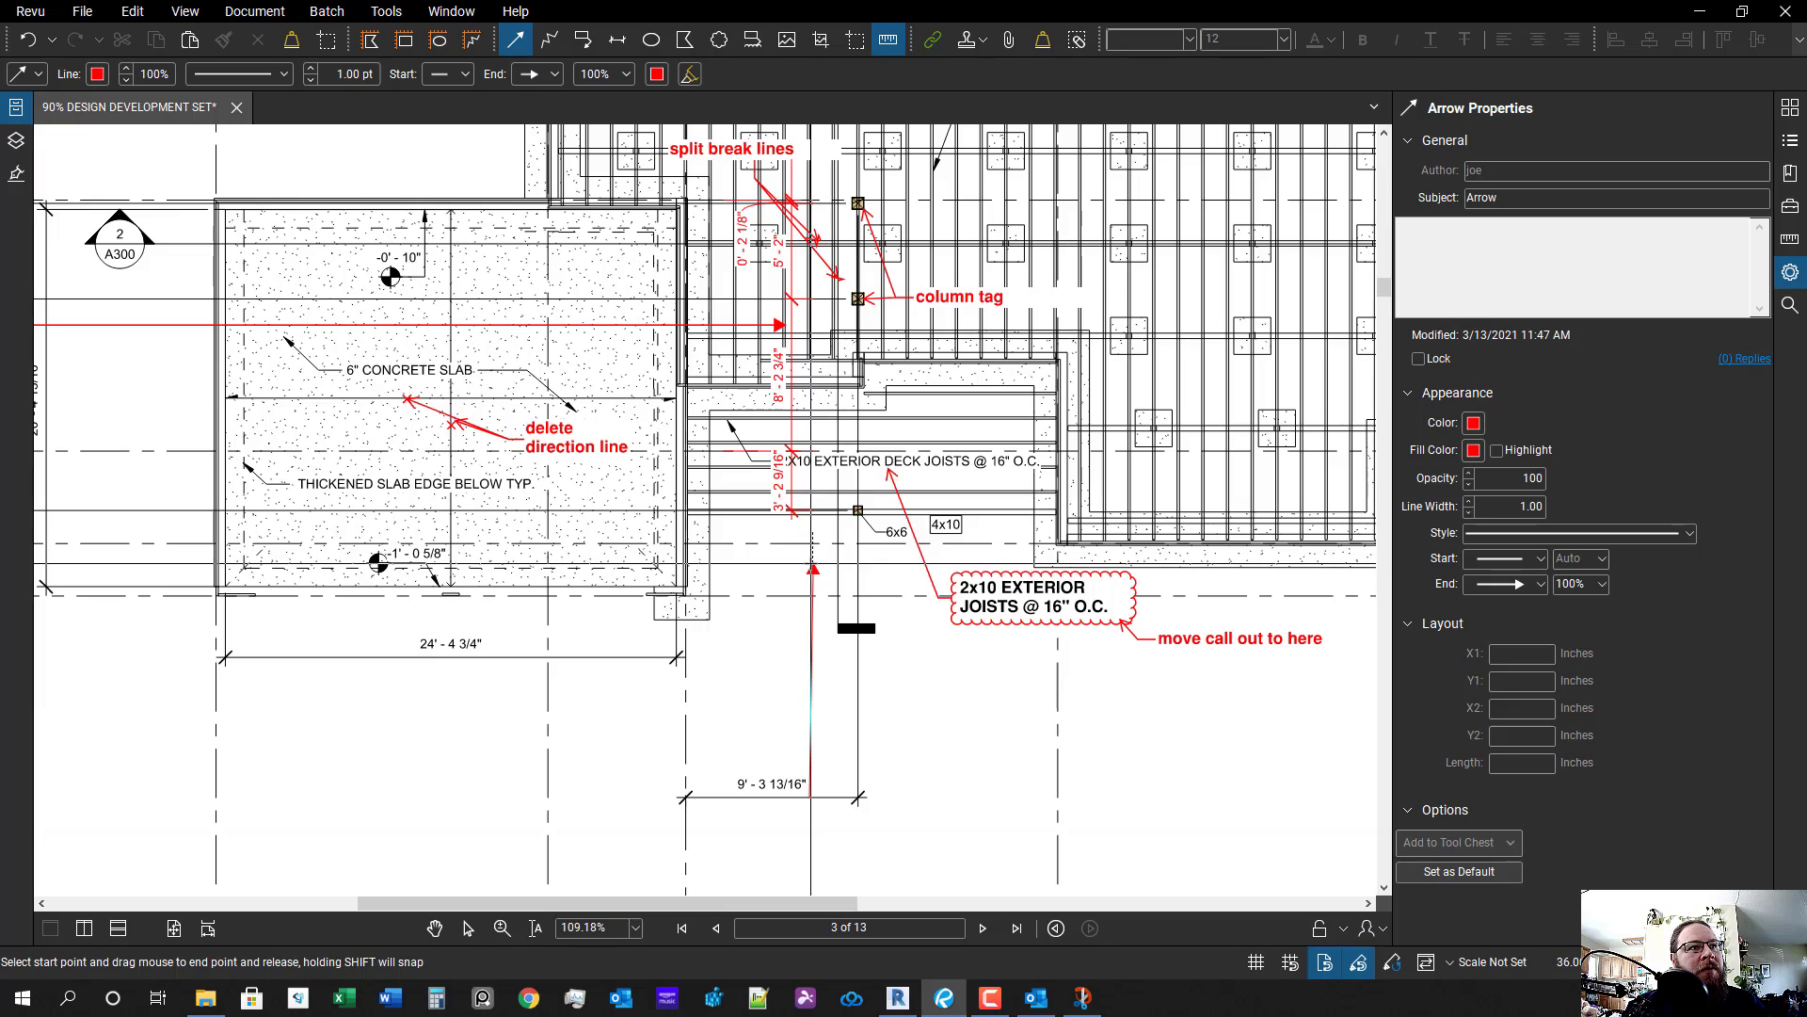
{"action": "key", "text": "Escape"}
- Examine the framing plan around the deck columns and the concrete slab's upper edge and left corner
{"action": "scroll", "coordinate": [734, 730], "scroll_direction": "down", "scroll_amount": 3}
{"action": "scroll", "coordinate": [734, 729], "scroll_direction": "up", "scroll_amount": 2}
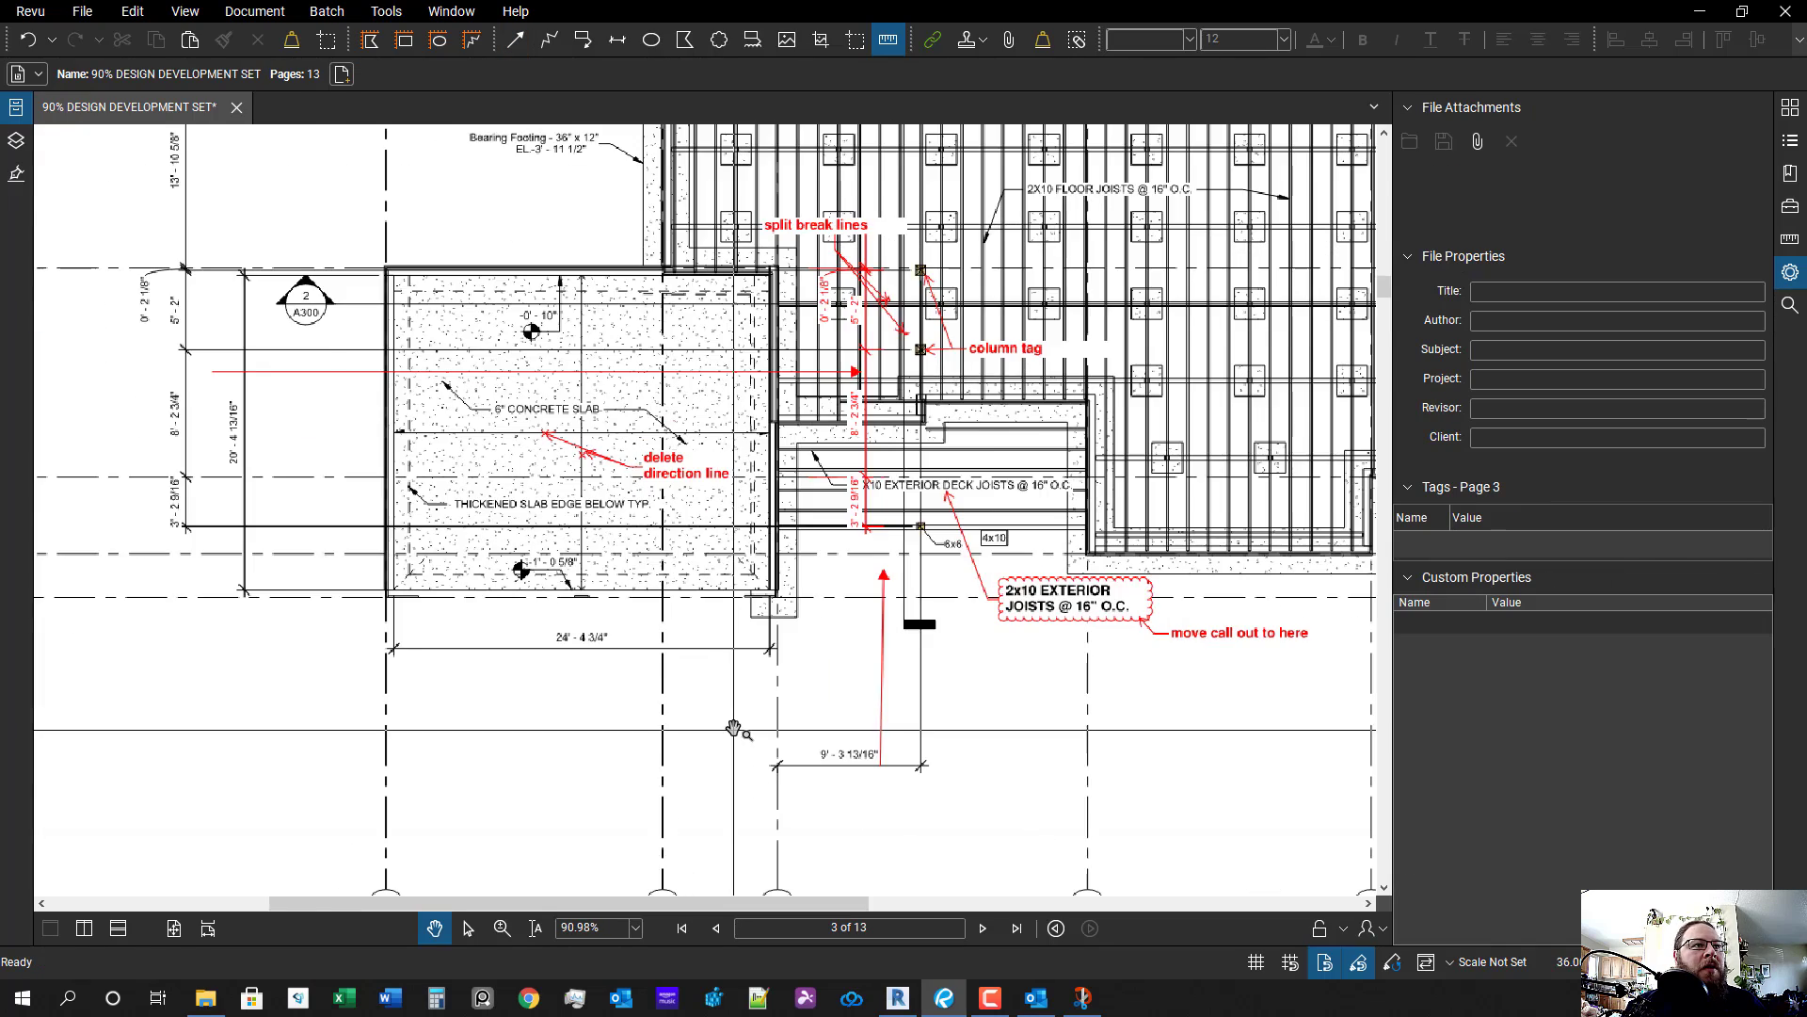
{"action": "scroll", "coordinate": [710, 694], "scroll_direction": "up", "scroll_amount": 1}
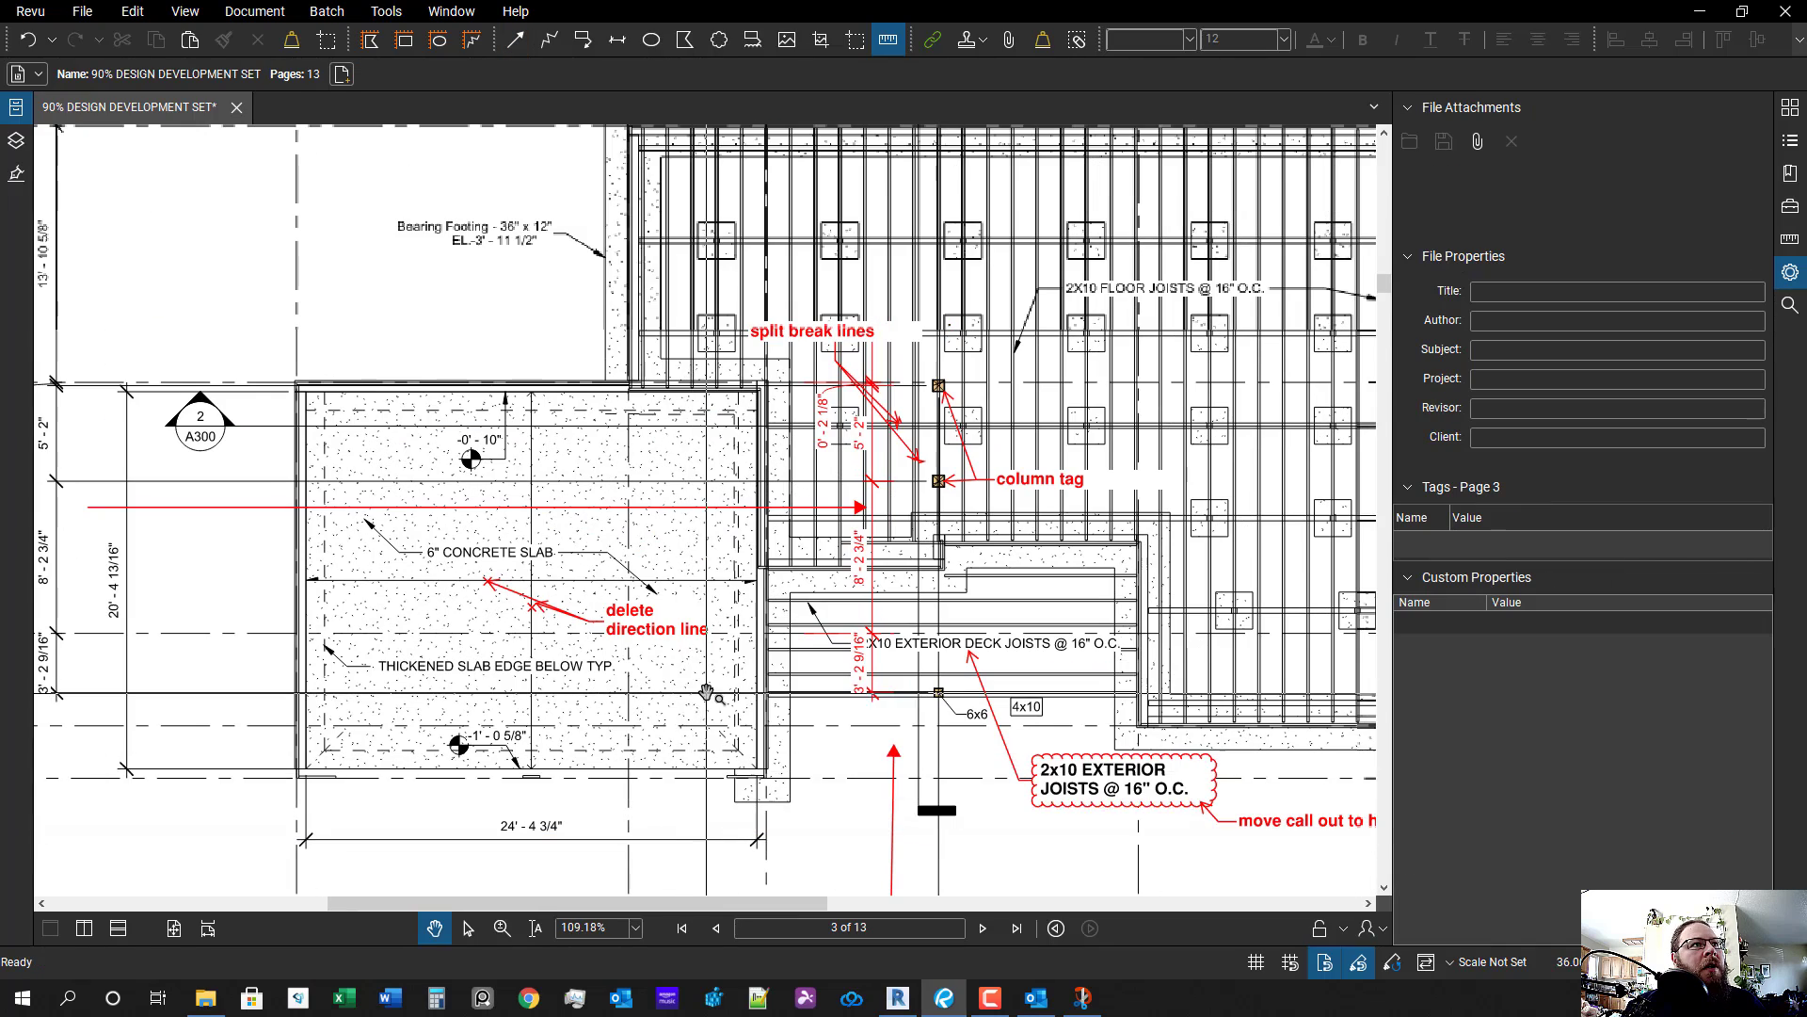
{"action": "scroll", "coordinate": [715, 659], "scroll_direction": "up", "scroll_amount": 4}
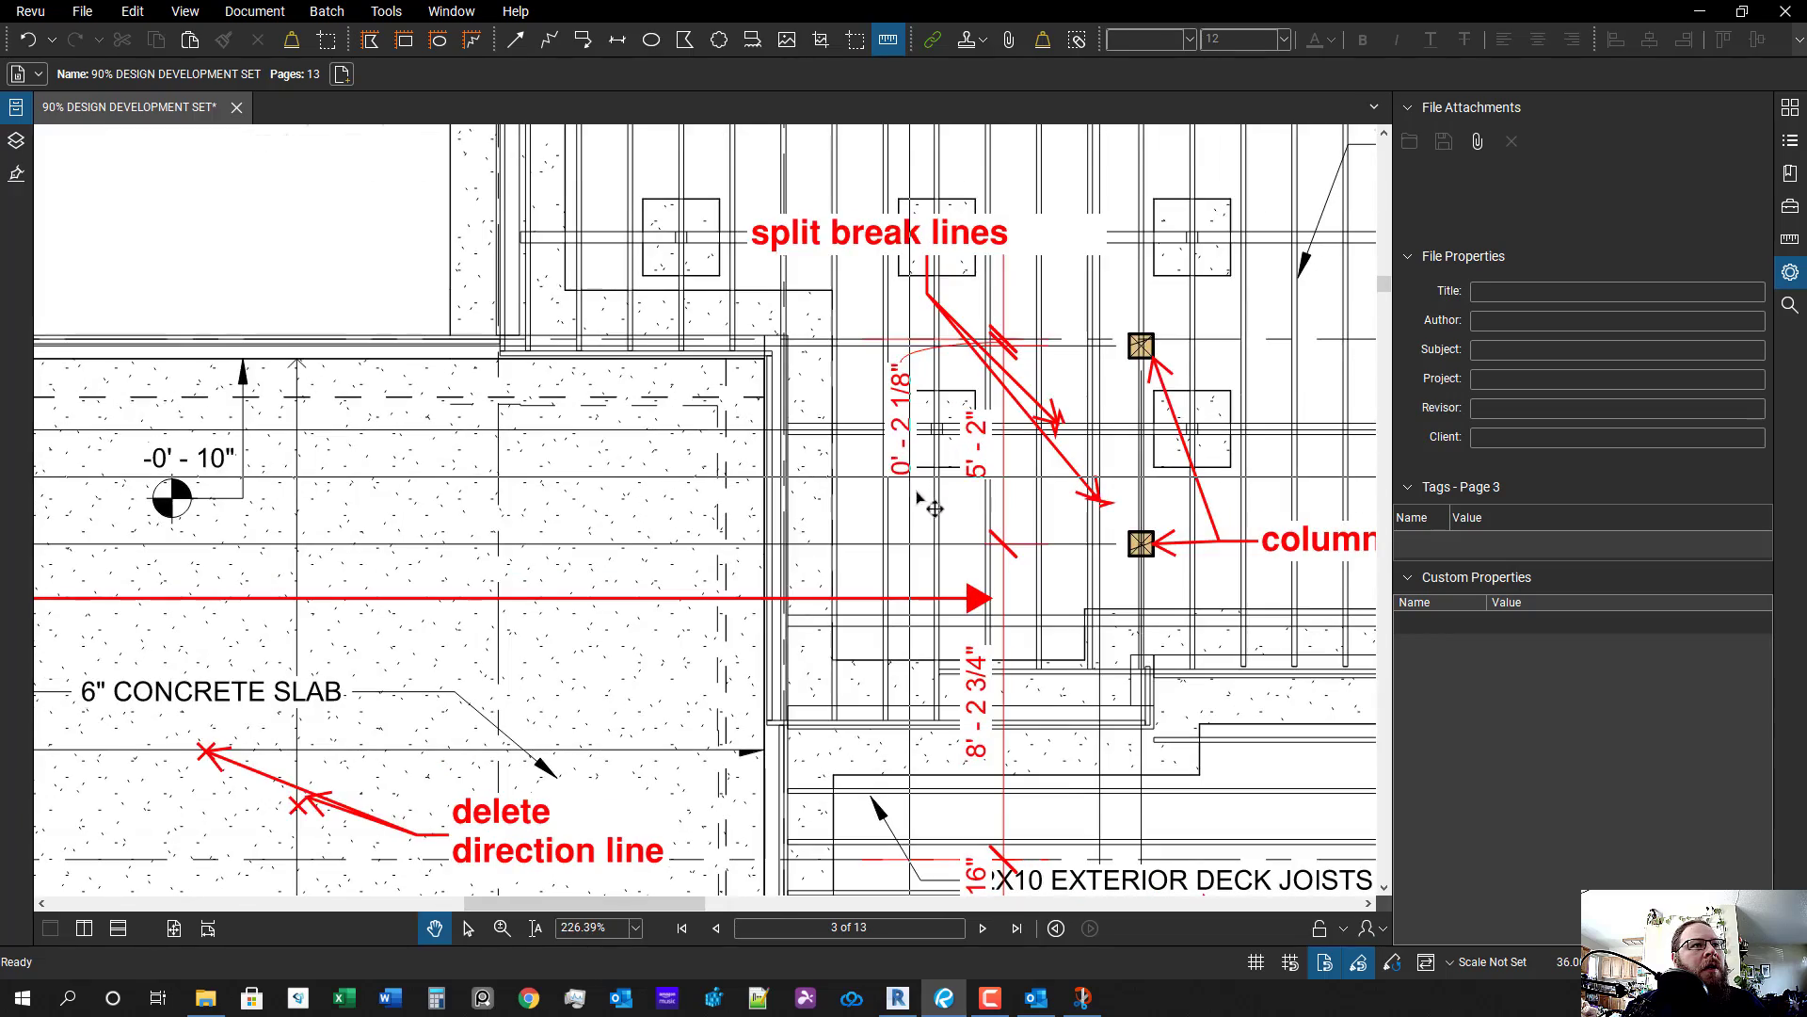
{"action": "scroll", "coordinate": [917, 496], "scroll_direction": "down", "scroll_amount": 5}
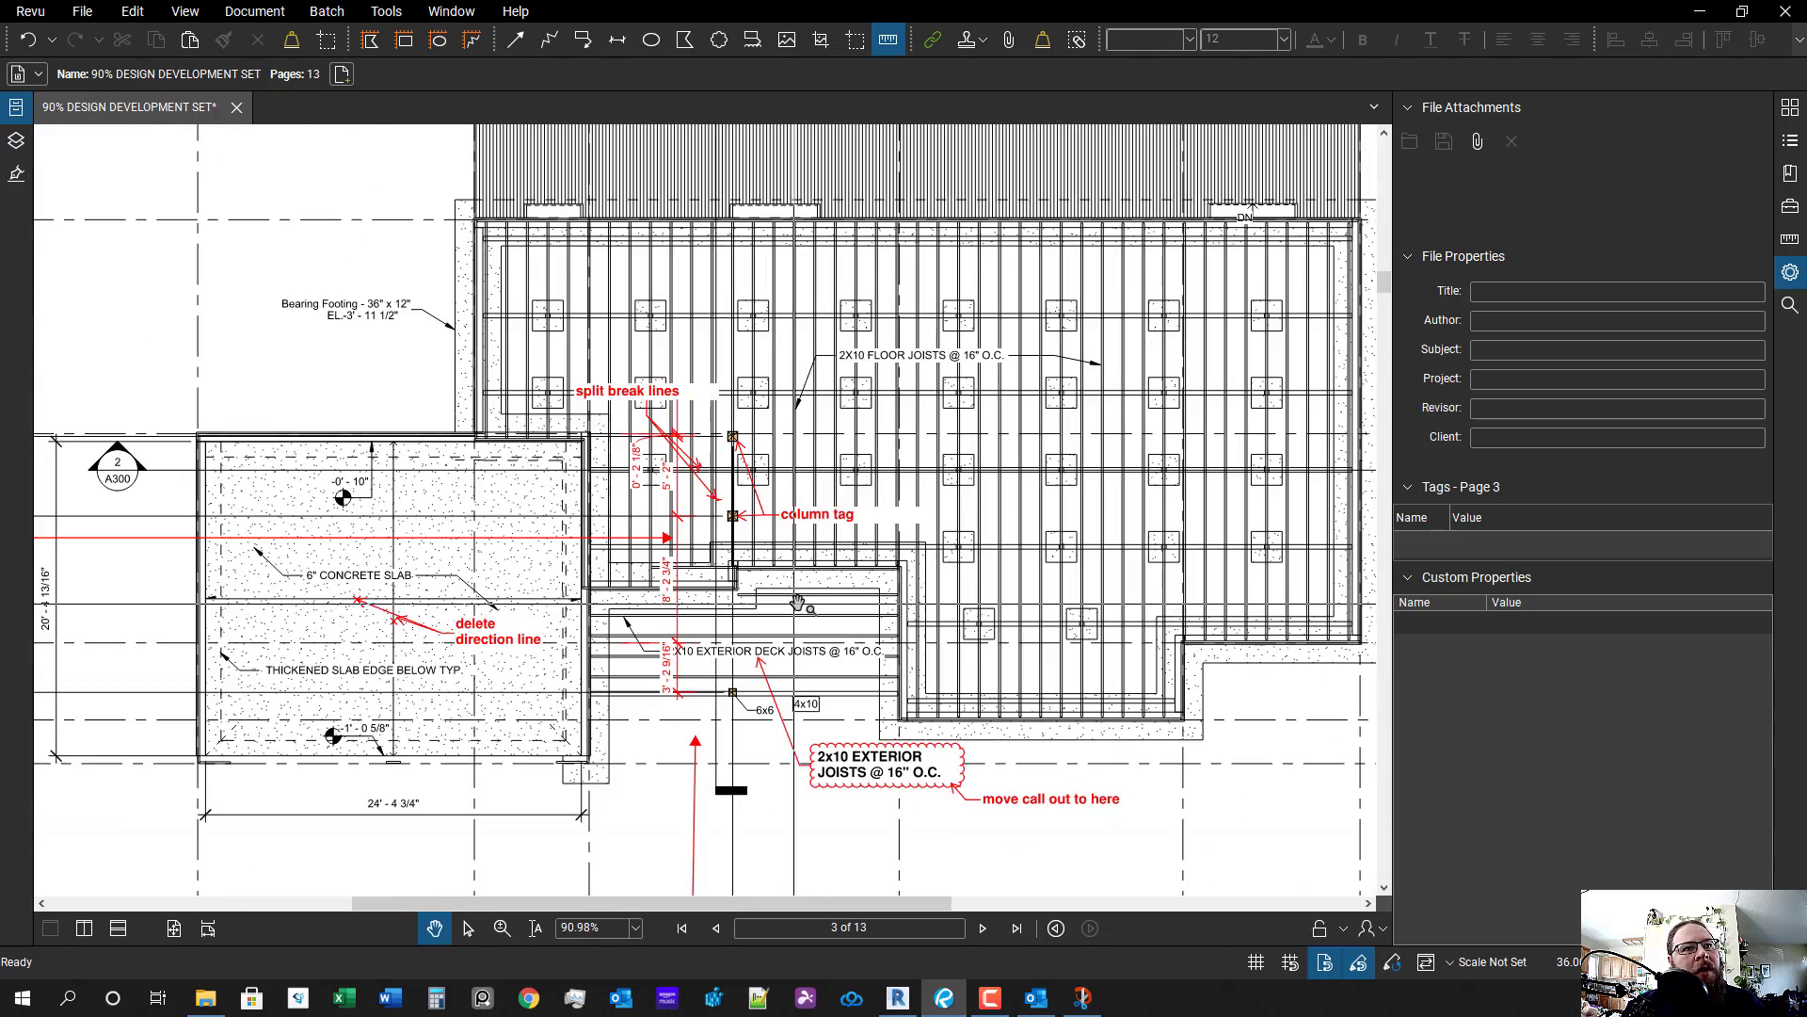
{"action": "scroll", "coordinate": [658, 509], "scroll_direction": "up", "scroll_amount": 5}
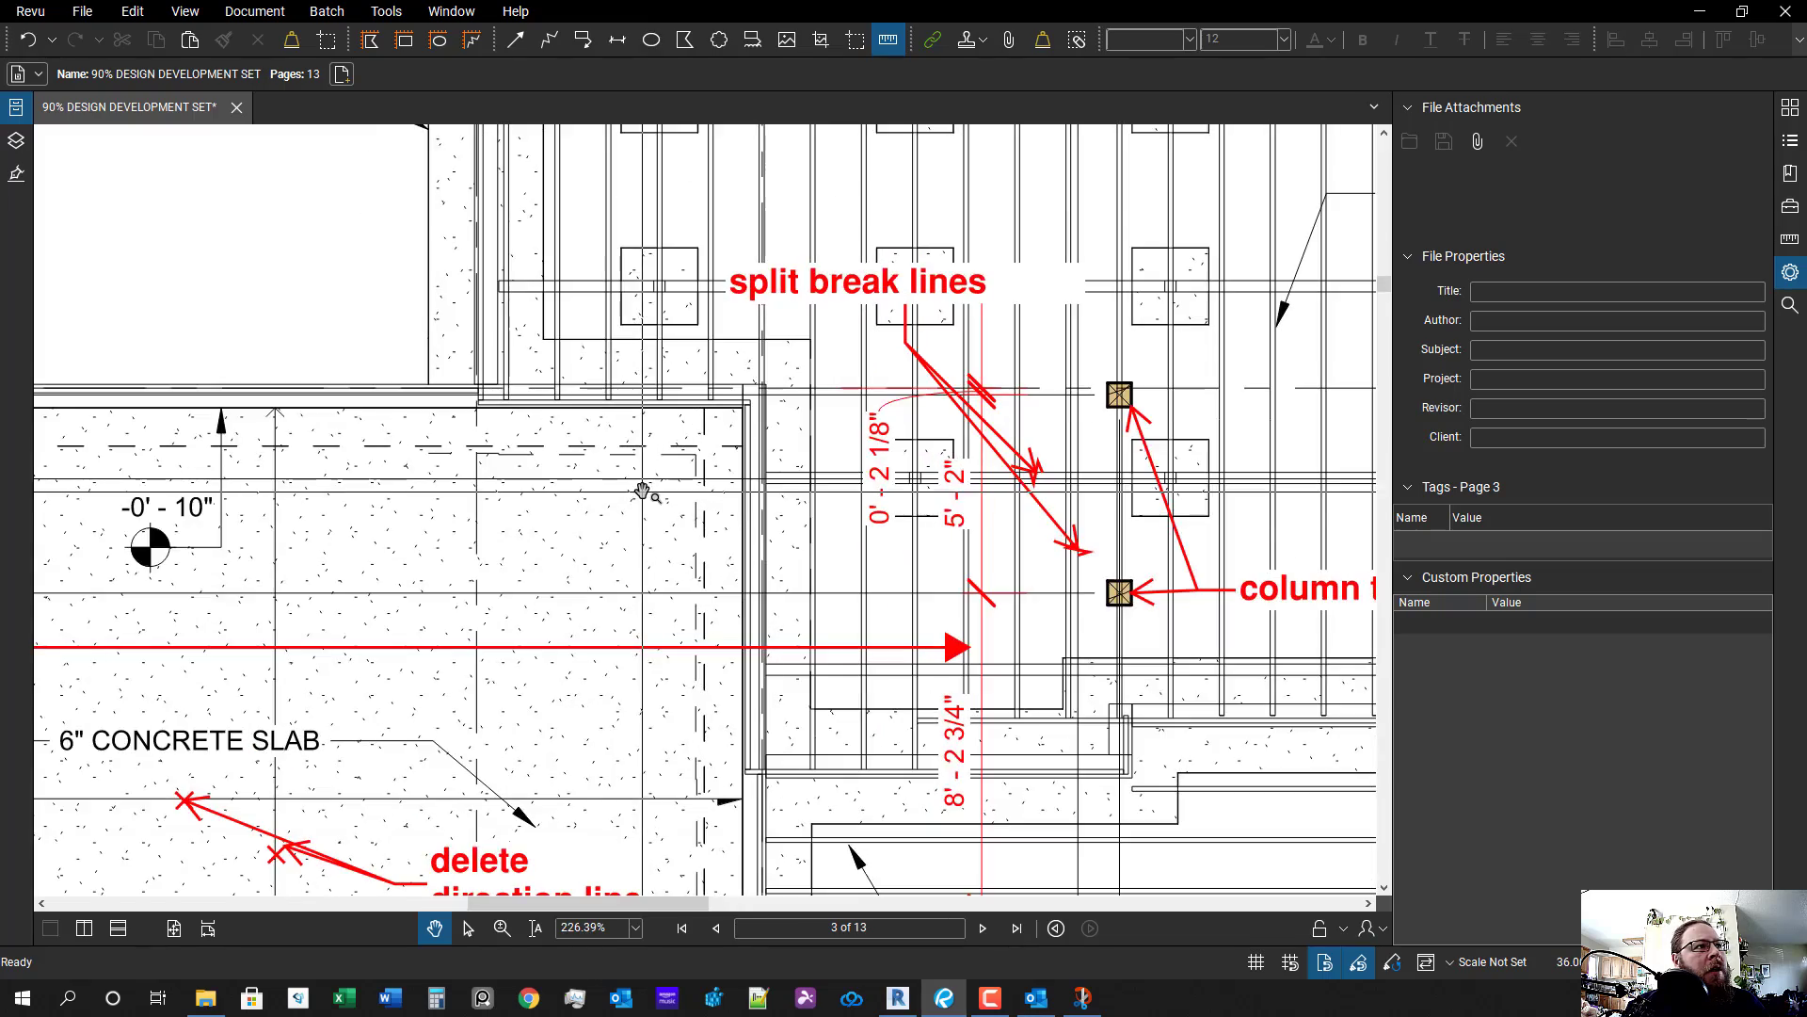
{"action": "scroll", "coordinate": [643, 490], "scroll_direction": "down", "scroll_amount": 3}
{"action": "scroll", "coordinate": [607, 493], "scroll_direction": "up", "scroll_amount": 5}
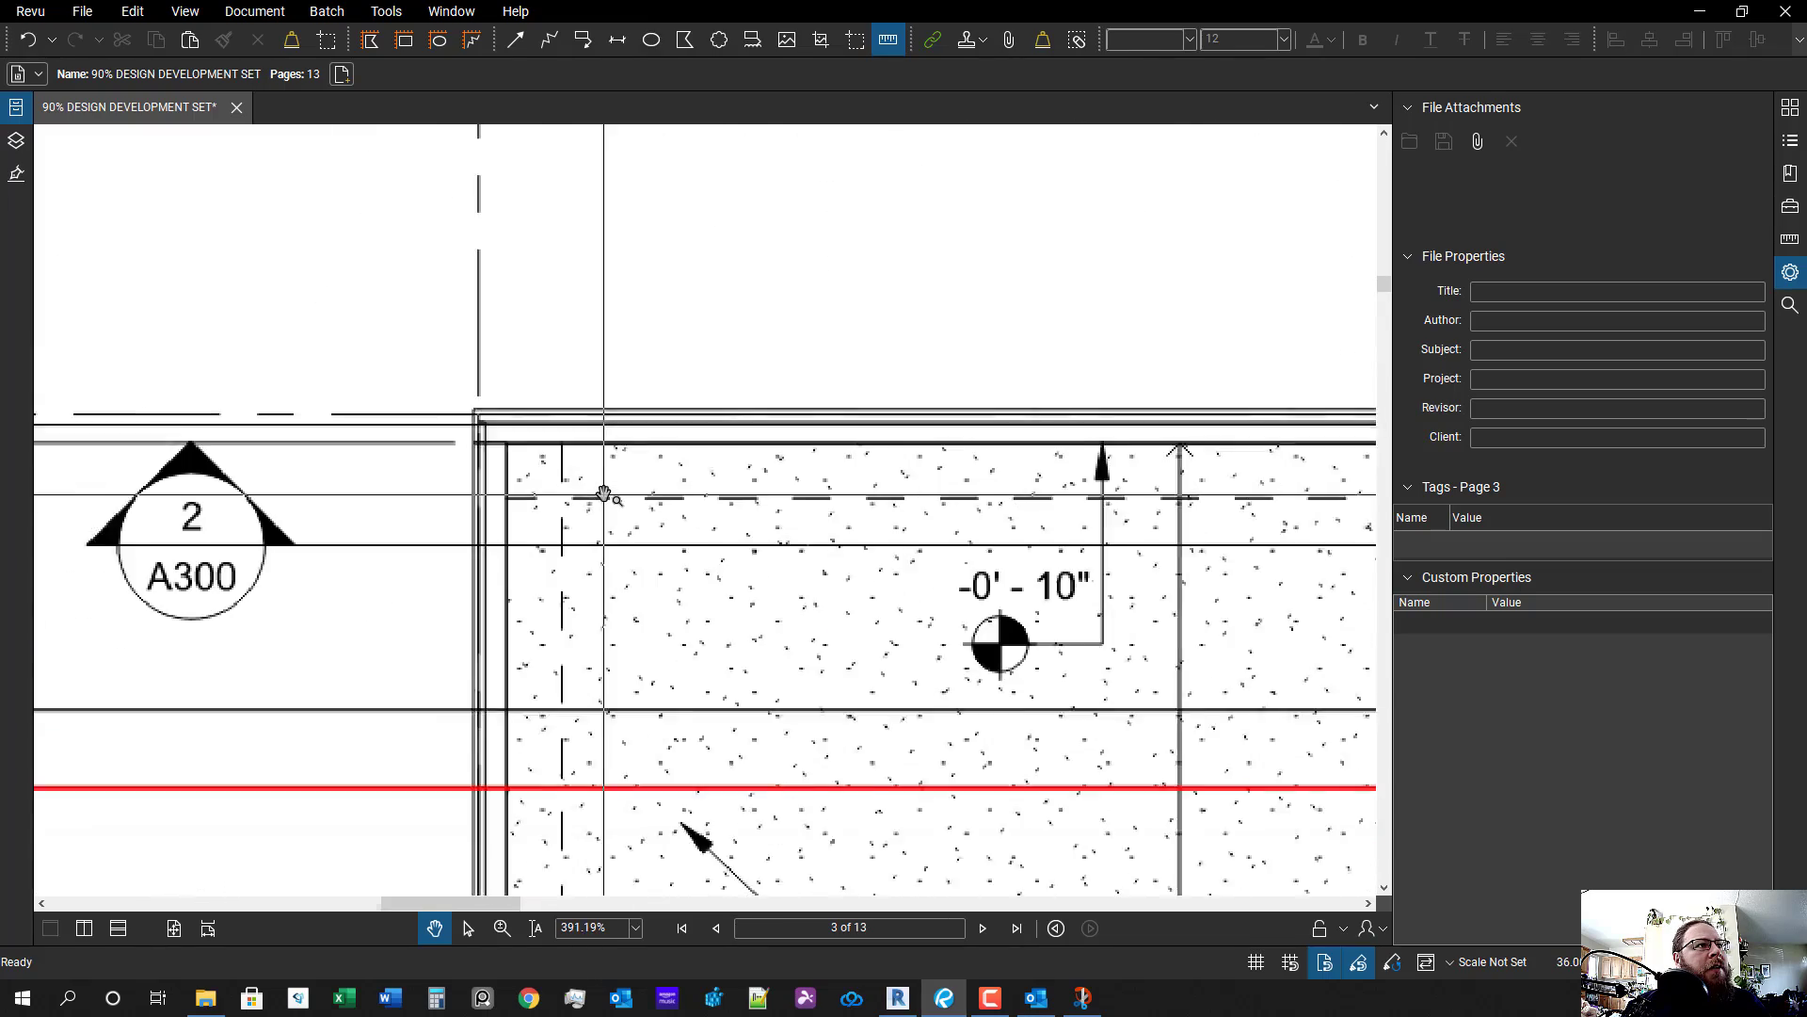
{"action": "scroll", "coordinate": [604, 493], "scroll_direction": "down", "scroll_amount": 4}
{"action": "scroll", "coordinate": [611, 509], "scroll_direction": "up", "scroll_amount": 4}
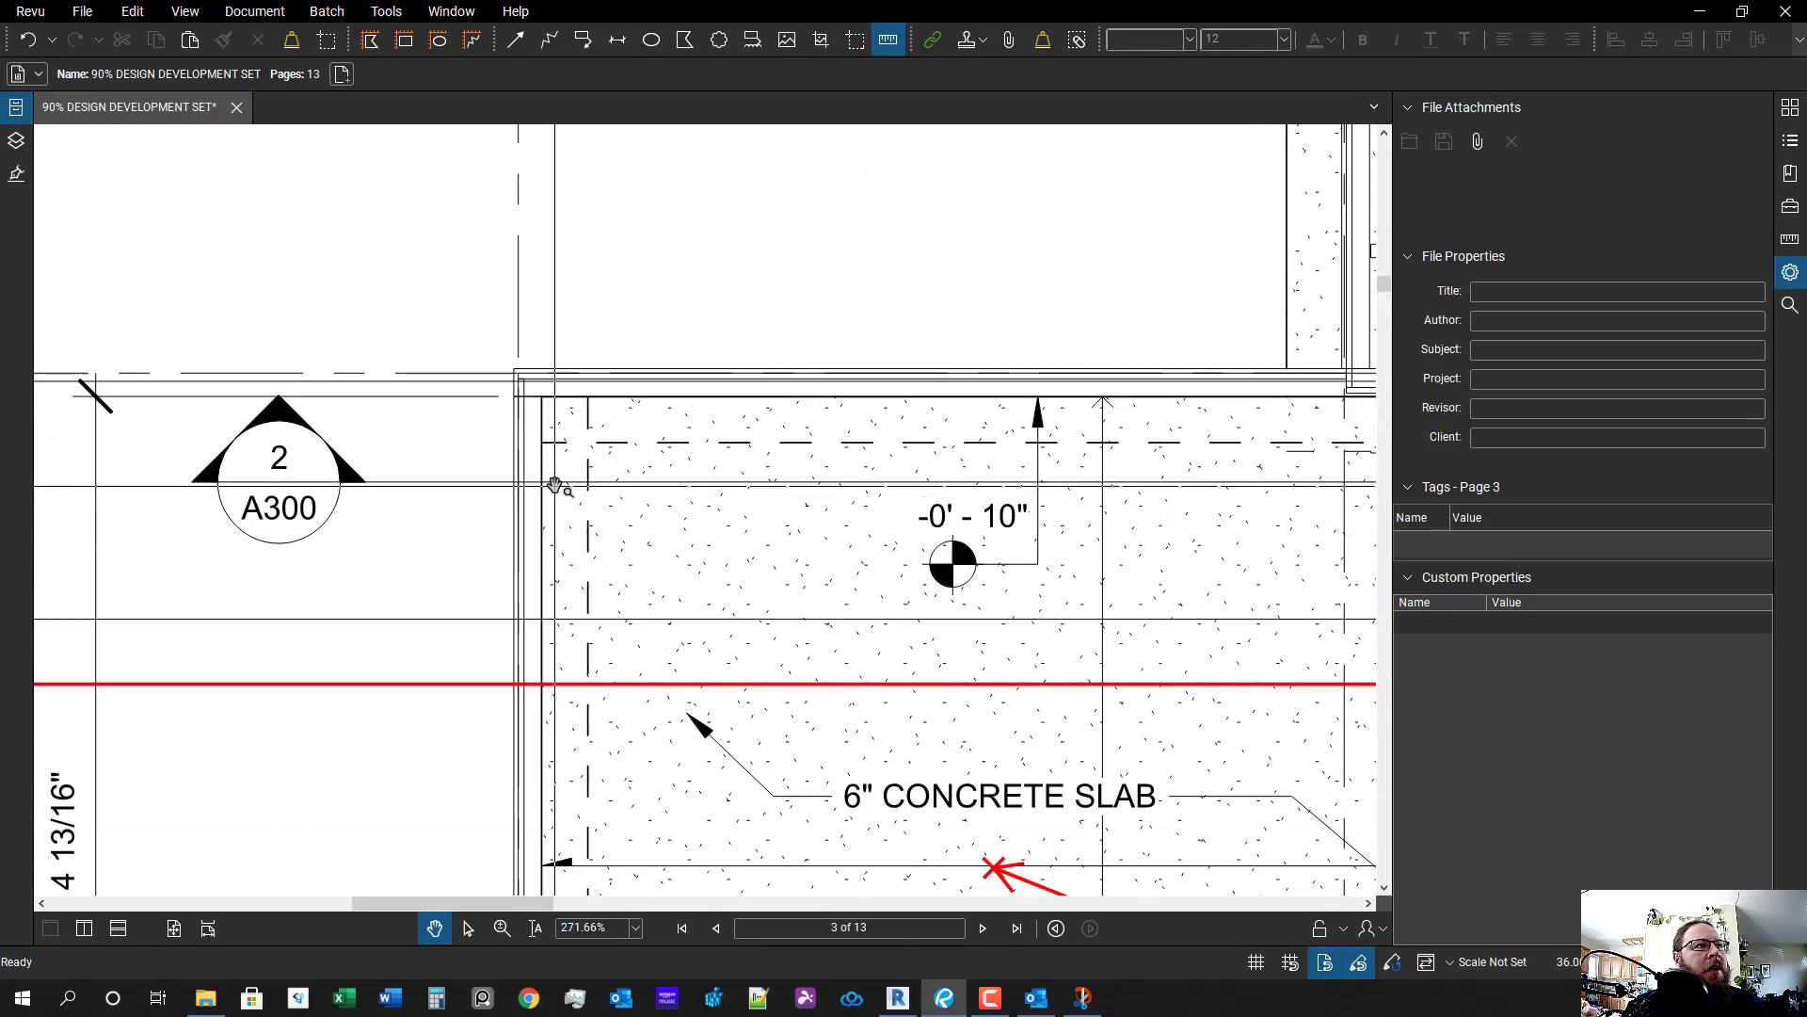
{"action": "scroll", "coordinate": [659, 470], "scroll_direction": "down", "scroll_amount": 2}
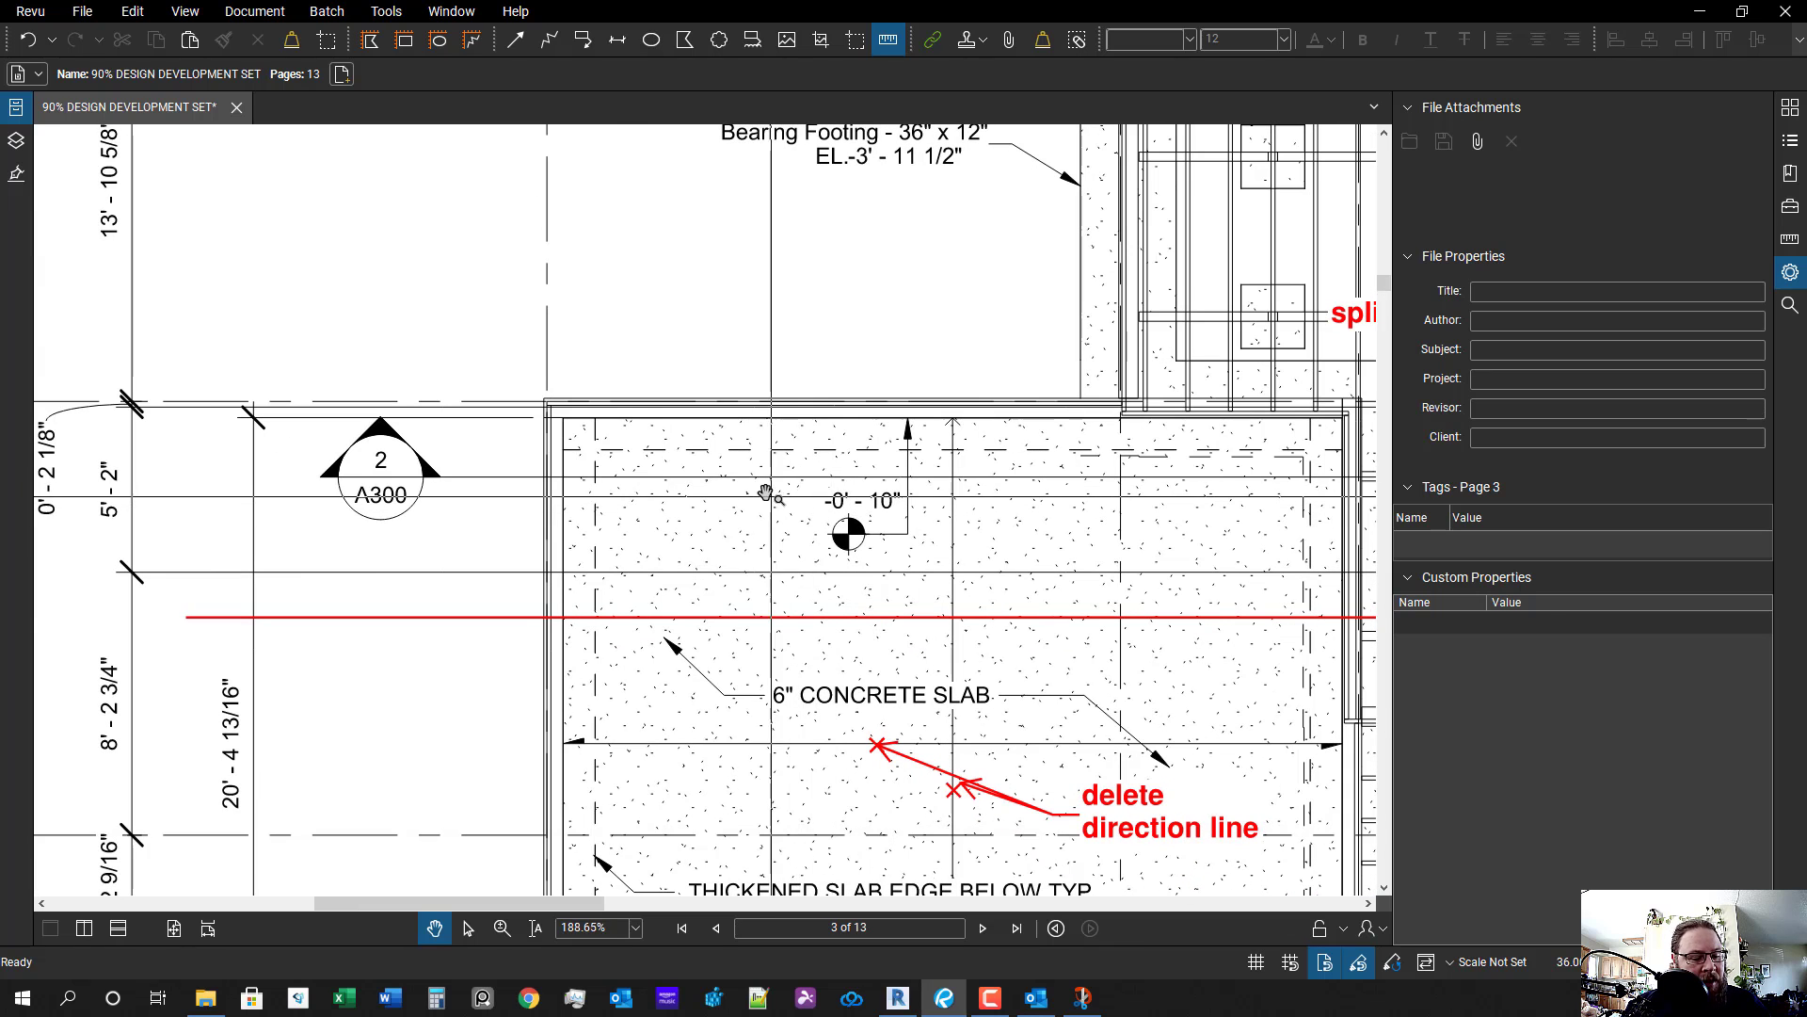
- Add a callout reading "delete header joist and sill plate from garage" that points at the garage's upper wall, with its text above section marker 2/A300
{"action": "key", "text": "q"}
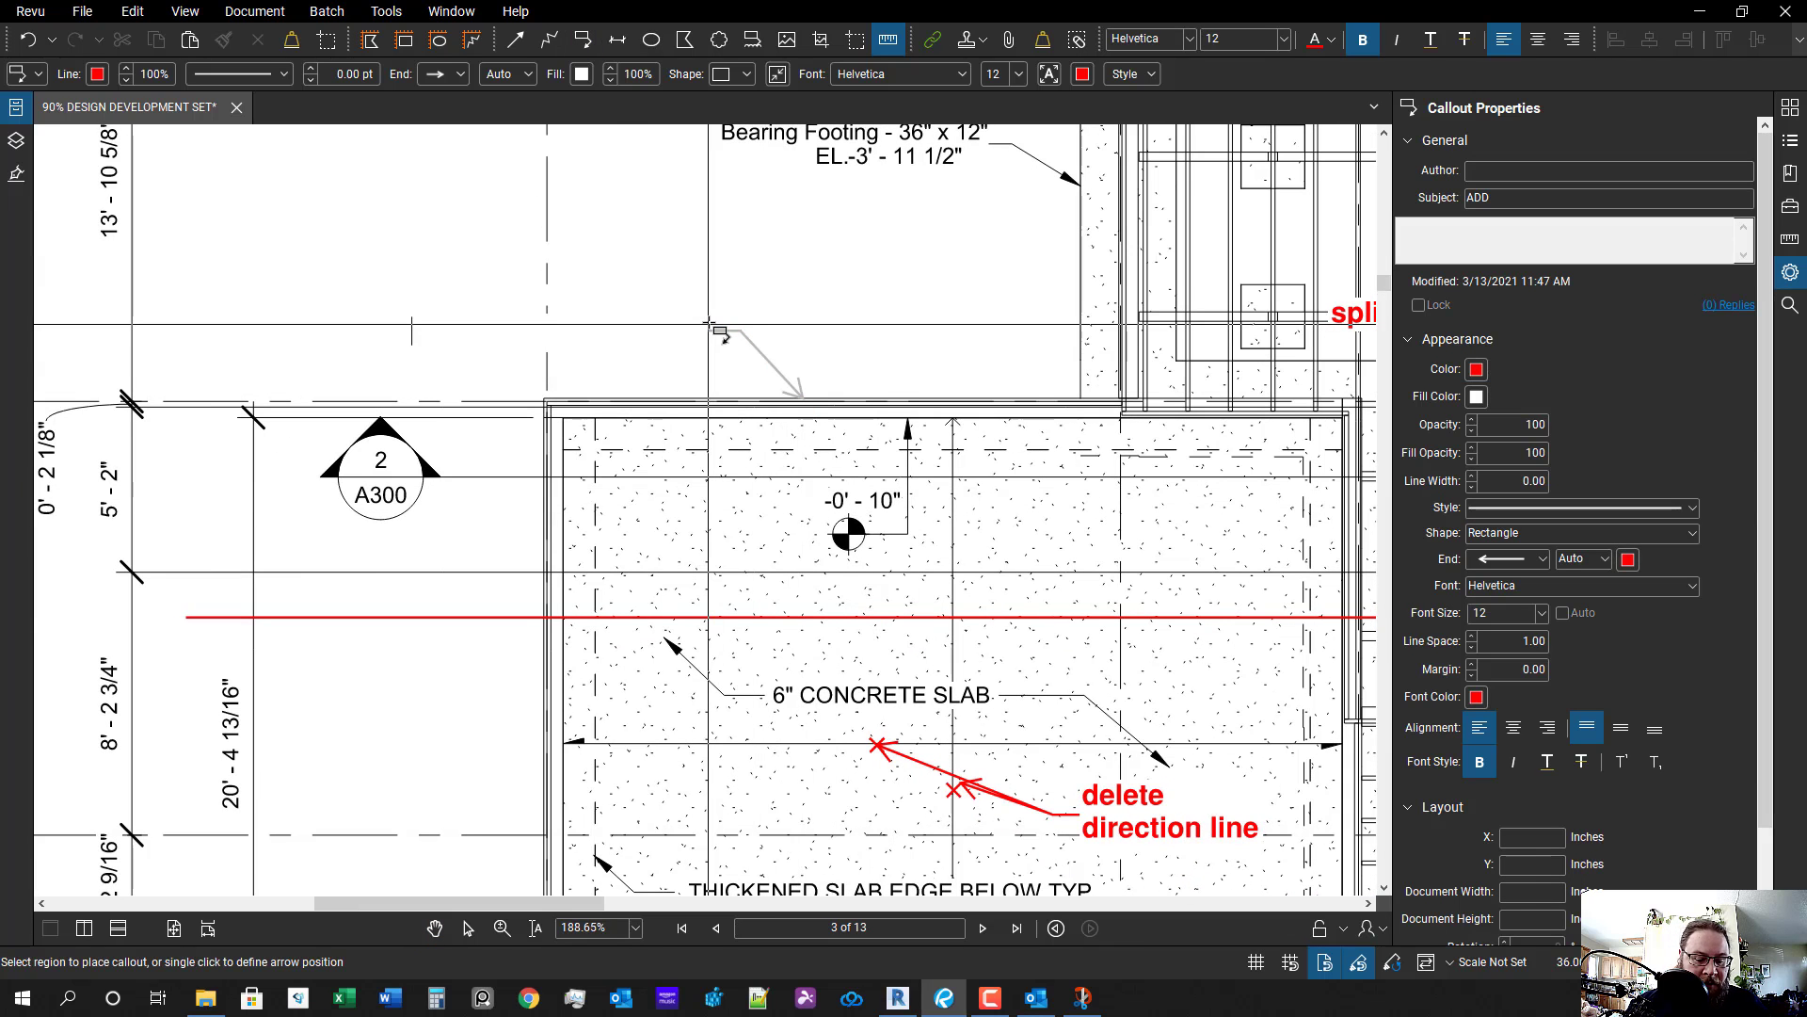
{"action": "left_click", "coordinate": [710, 324]}
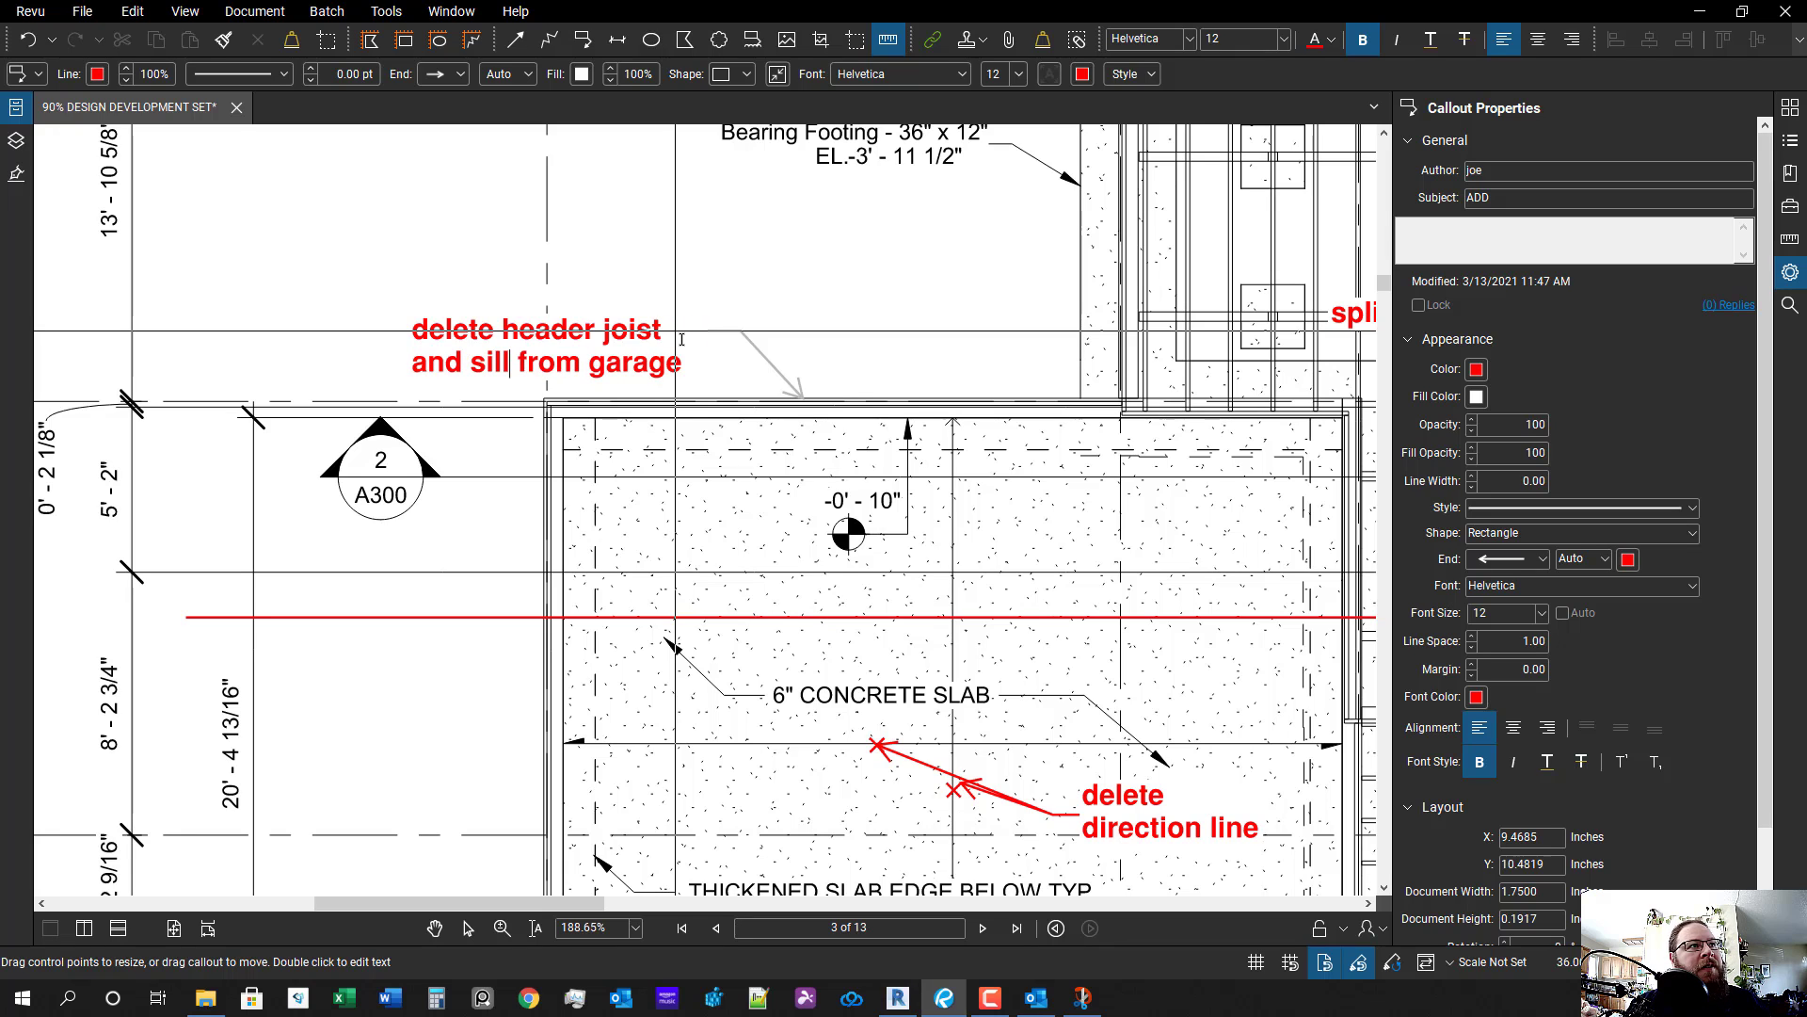
{"action": "type", "text": "plate"}
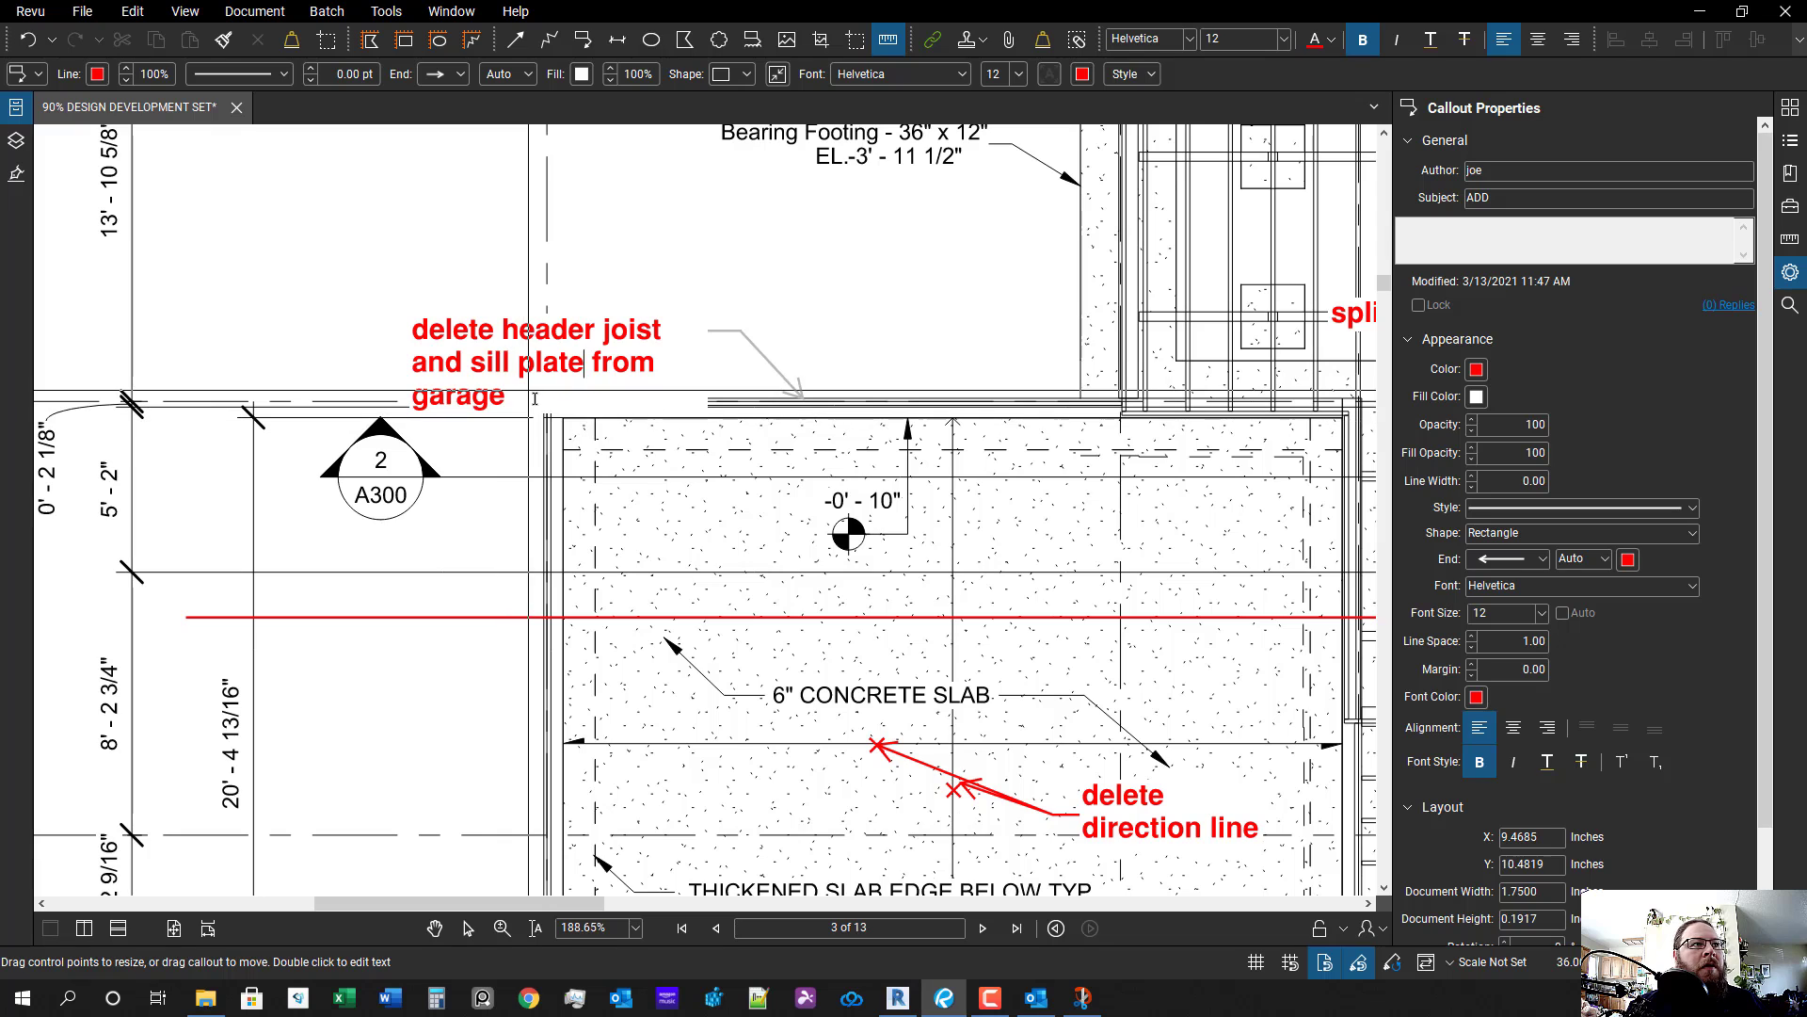
{"action": "left_click", "coordinate": [644, 304]}
{"action": "left_click_drag", "start_coordinate": [571, 340], "coordinate": [446, 252]}
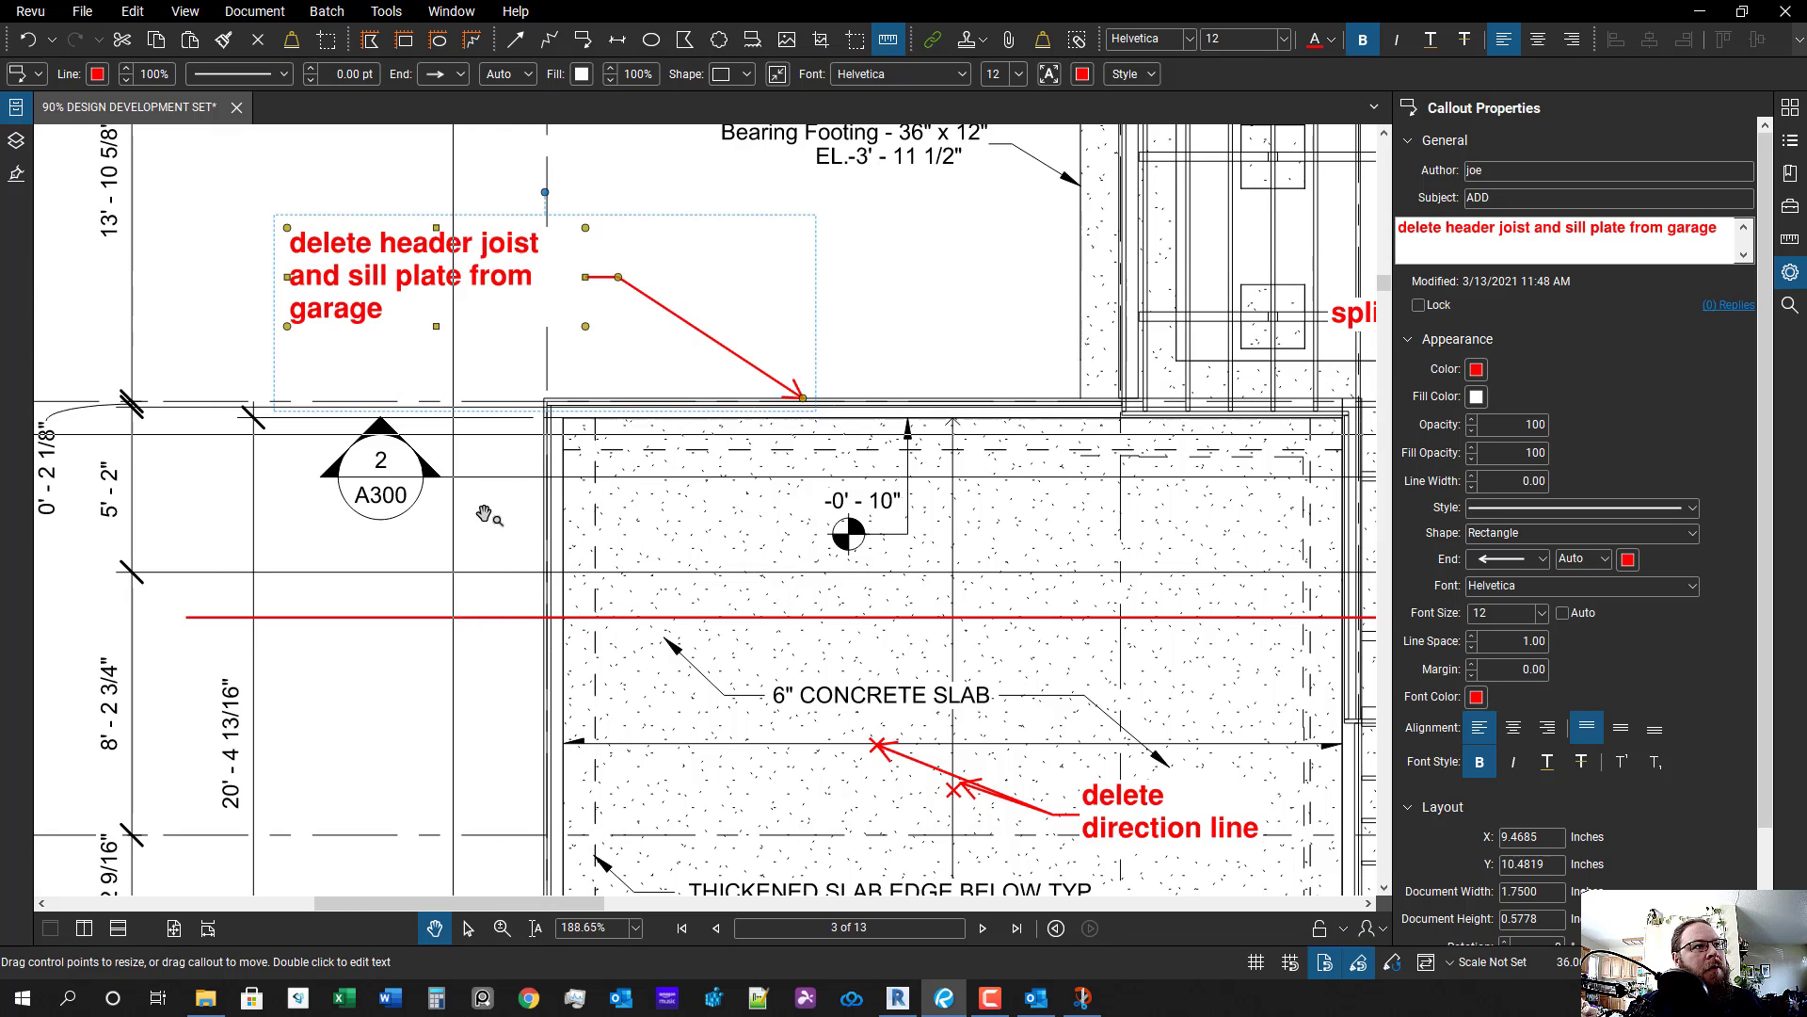
- Add a second leader from the header joist callout to the garage's left wall, right-align the text and start both leaders from its right side
{"action": "right_click", "coordinate": [457, 254]}
{"action": "left_click", "coordinate": [480, 423]}
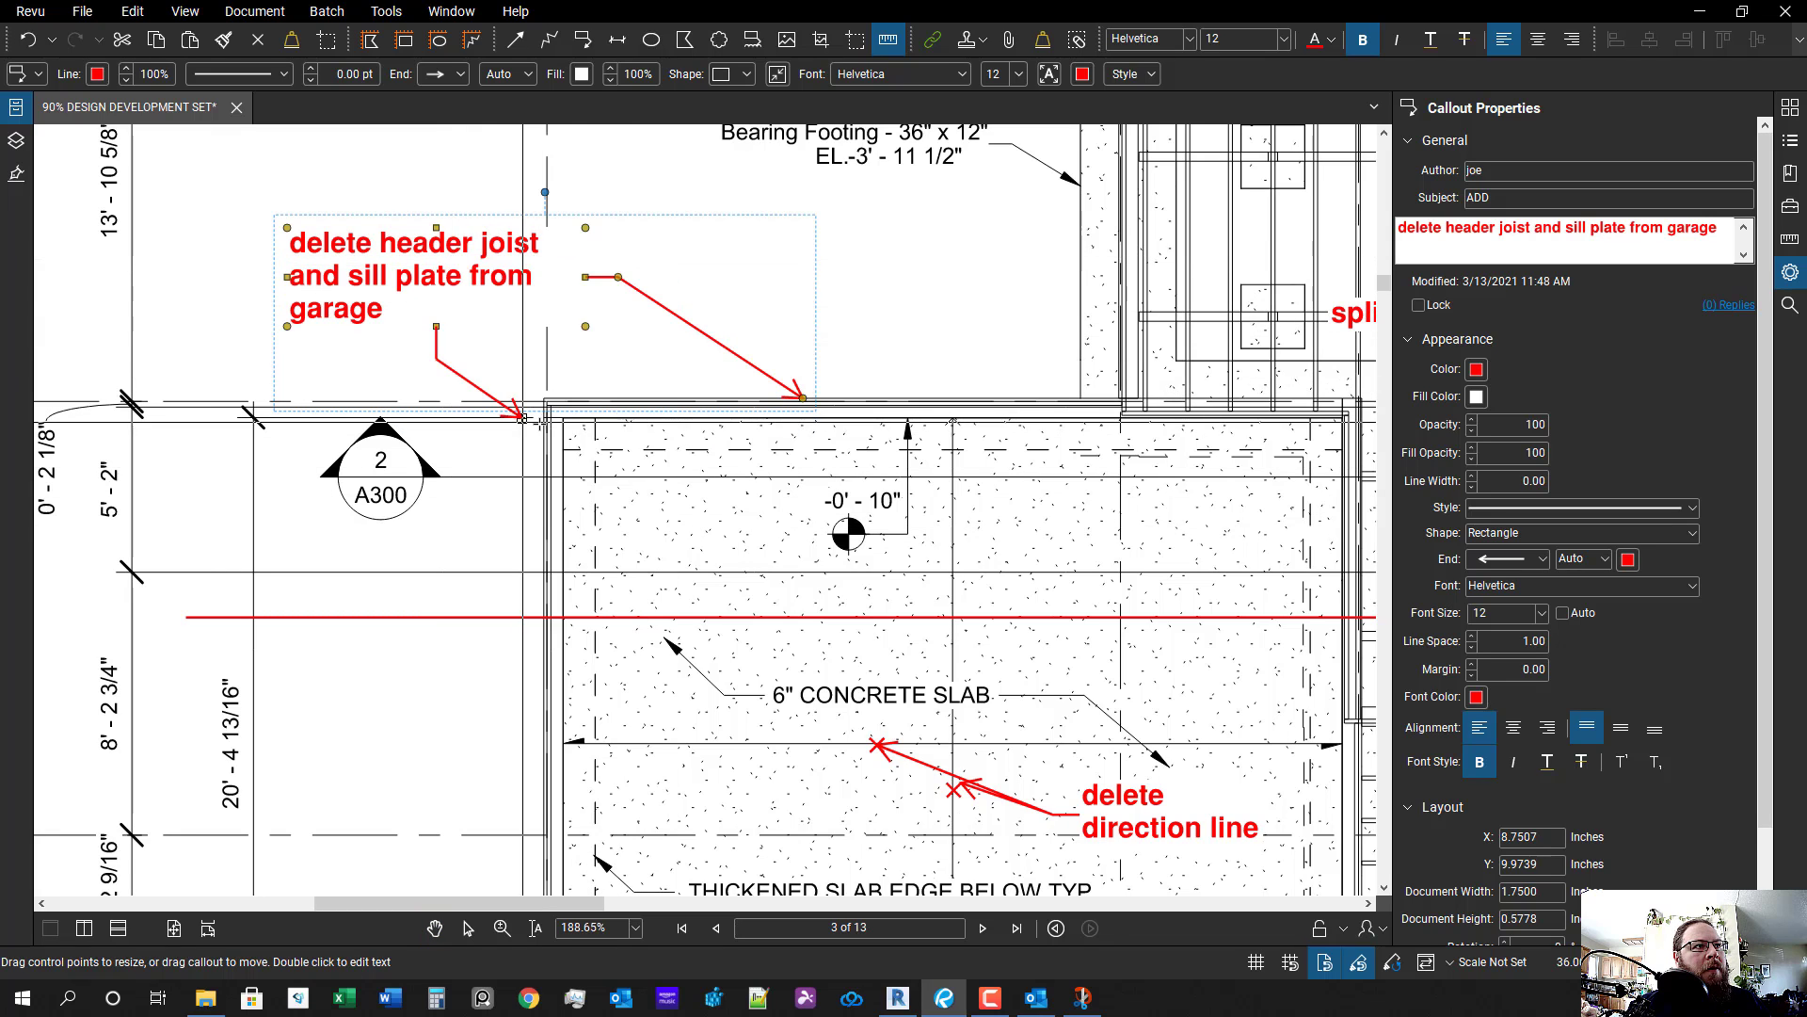
{"action": "left_click_drag", "start_coordinate": [523, 414], "coordinate": [563, 494]}
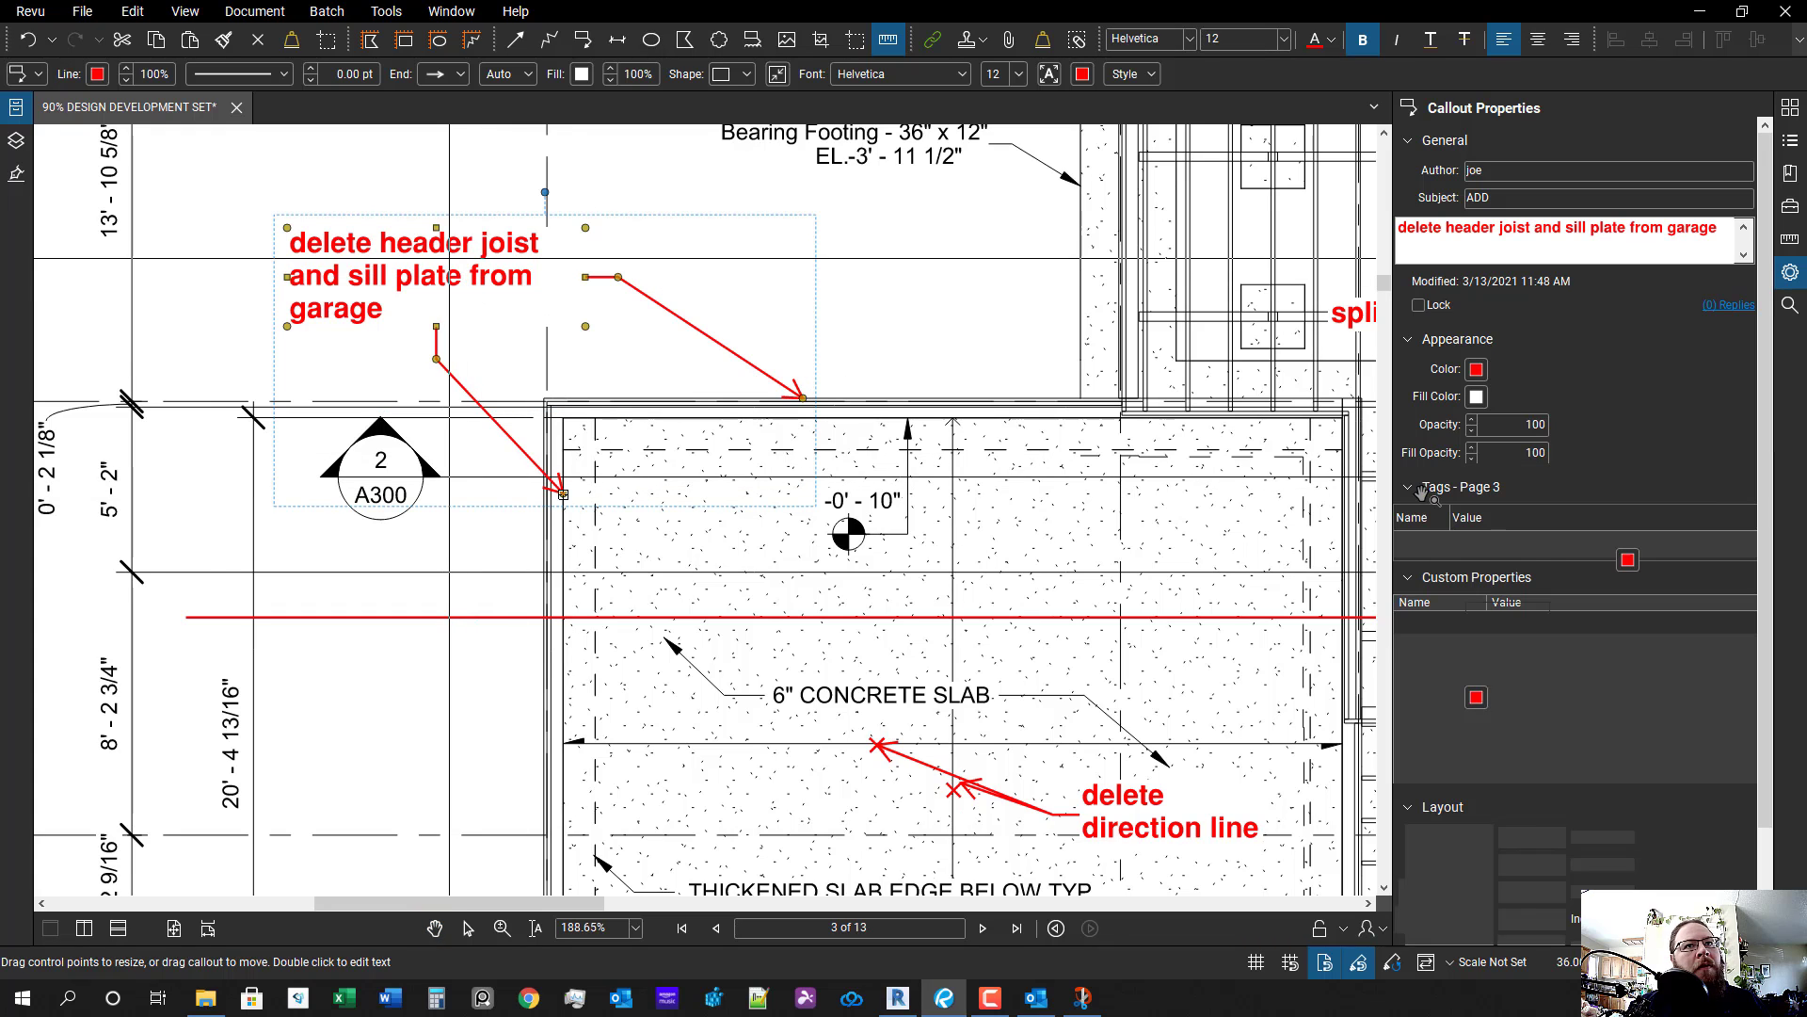
{"action": "left_click", "coordinate": [1548, 728]}
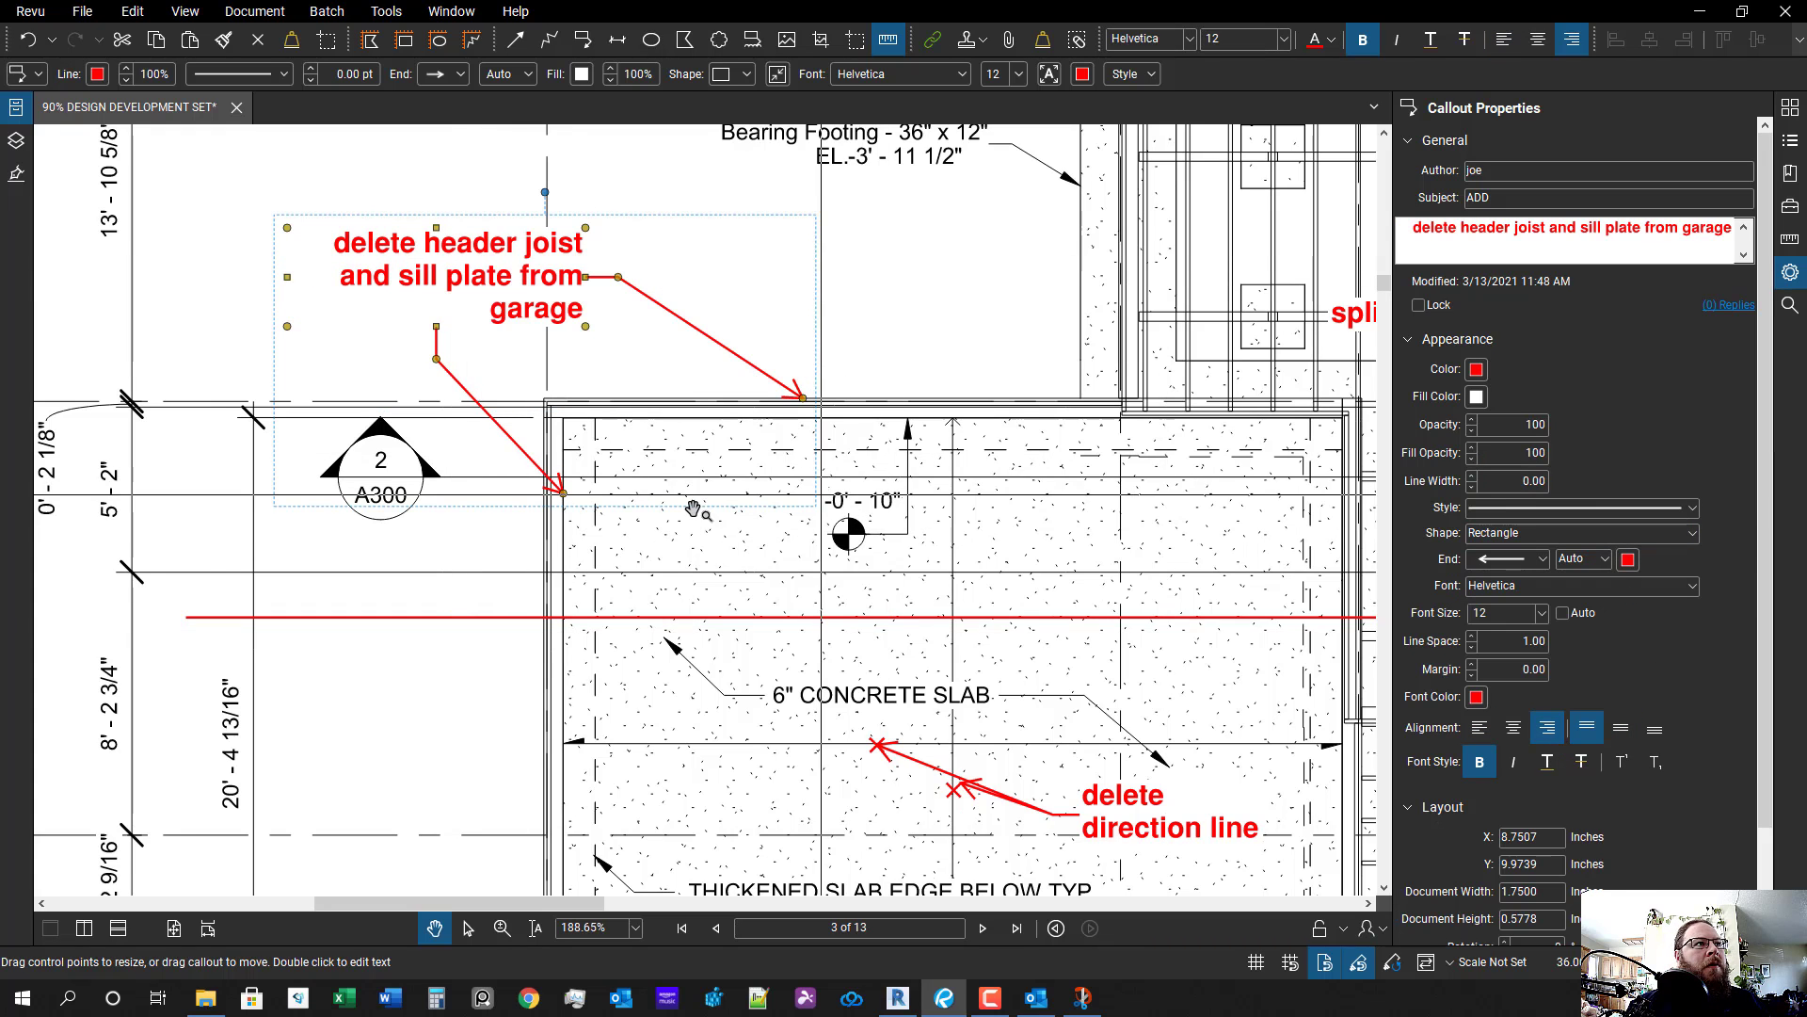
{"action": "scroll", "coordinate": [468, 350], "scroll_direction": "up", "scroll_amount": 2}
{"action": "left_click_drag", "start_coordinate": [446, 342], "coordinate": [664, 243]}
{"action": "key", "text": "Escape"}
{"action": "scroll", "coordinate": [687, 400], "scroll_direction": "down", "scroll_amount": 3}
{"action": "left_click_drag", "start_coordinate": [898, 506], "coordinate": [826, 384]}
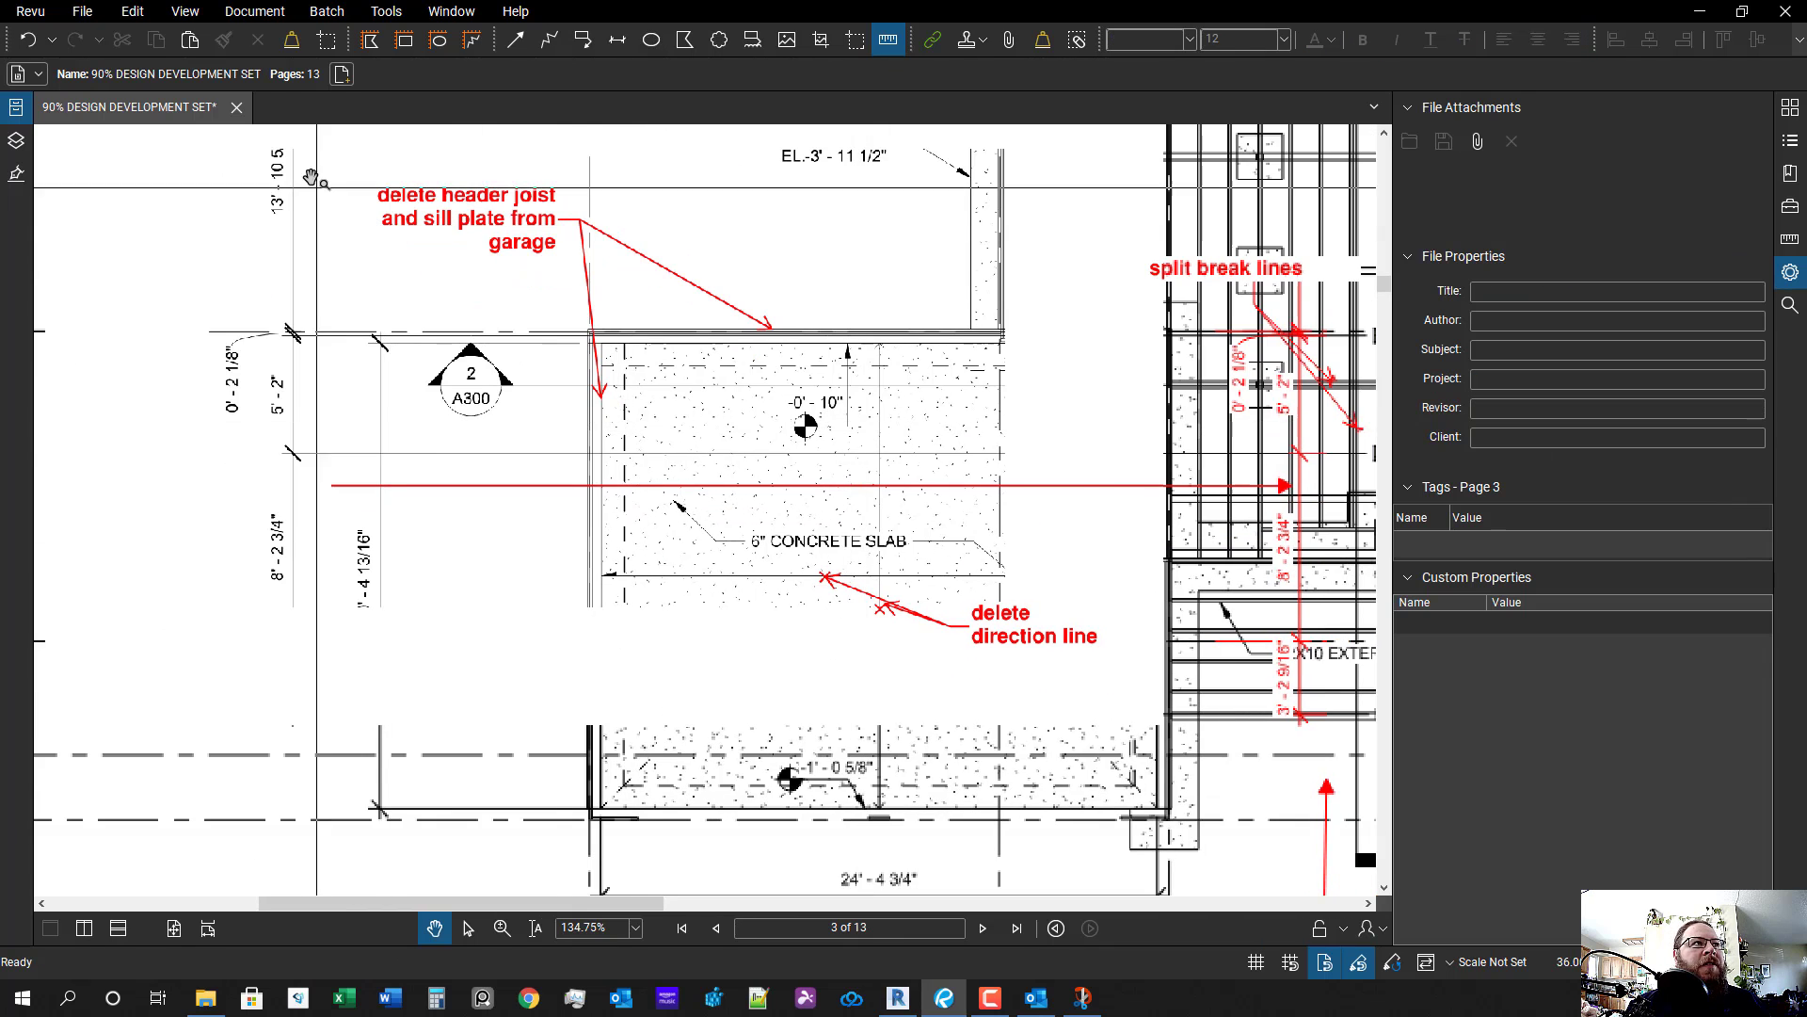
- Split the view side by side and examine the wall base at the garage doors in the page 1 rendering next to the framing plan
{"action": "key", "text": "ctrl+2"}
{"action": "left_click_drag", "start_coordinate": [530, 468], "coordinate": [555, 502]}
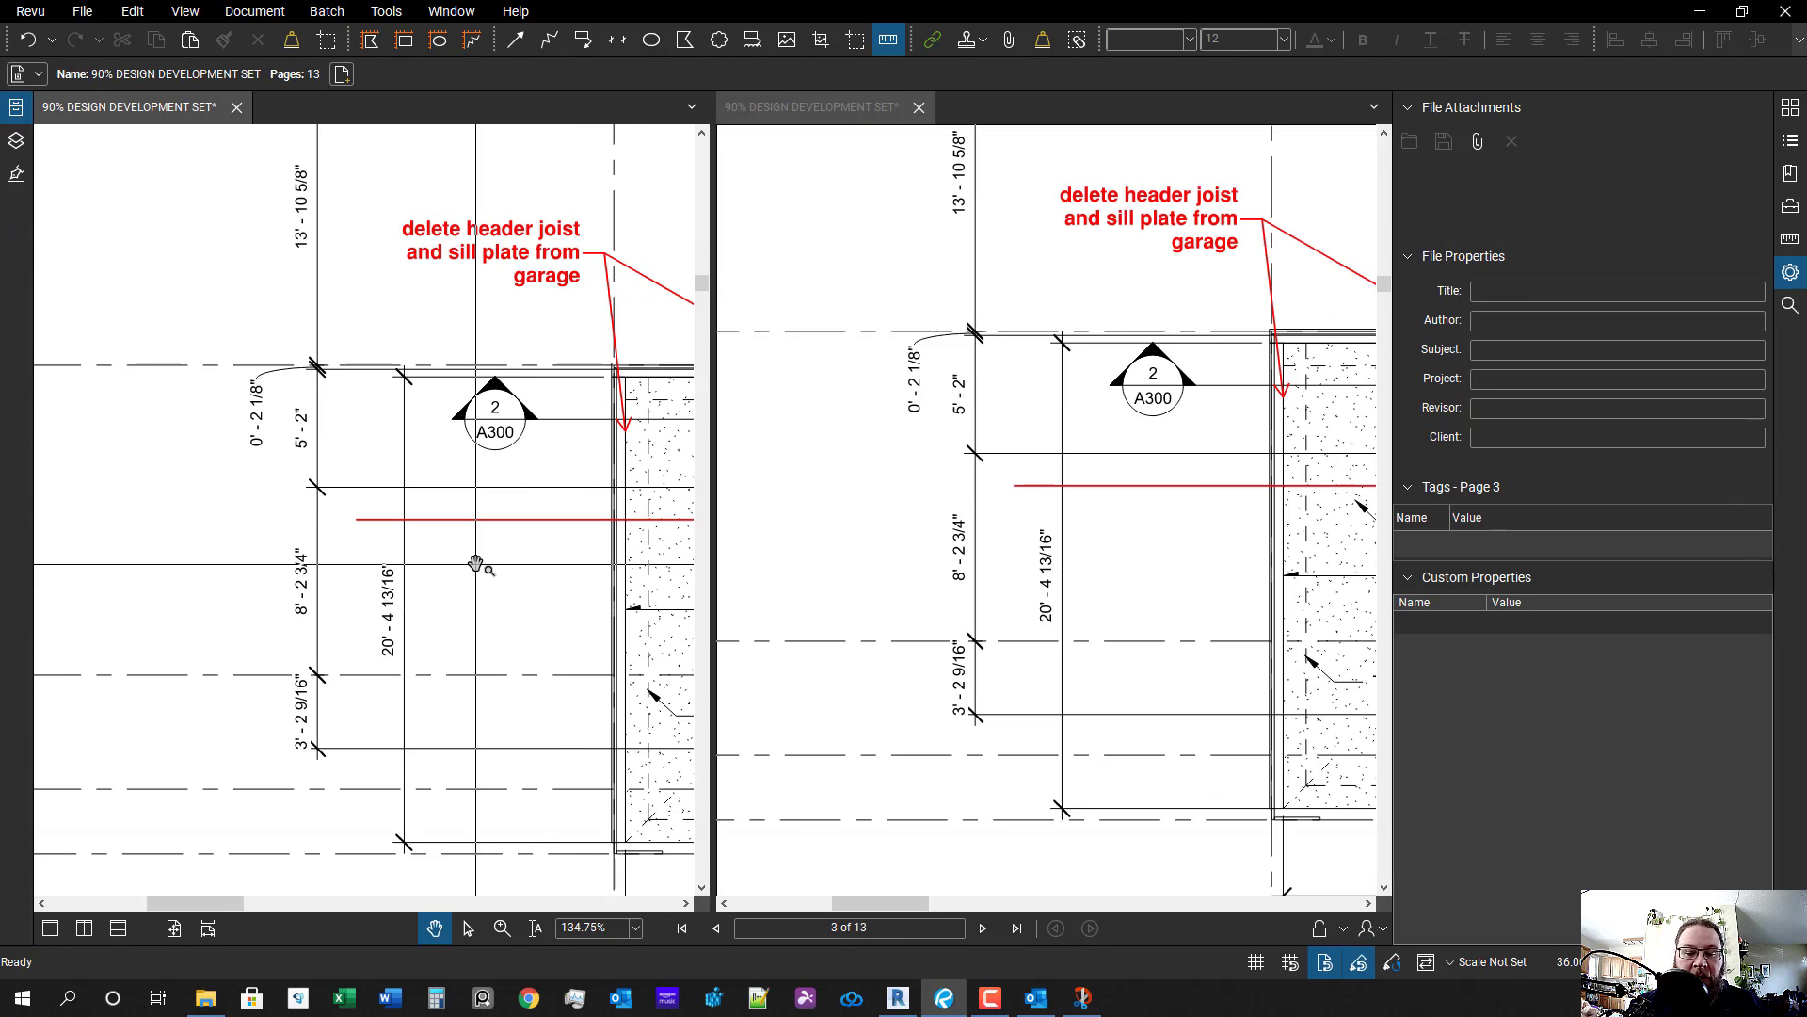
{"action": "key", "text": "Home"}
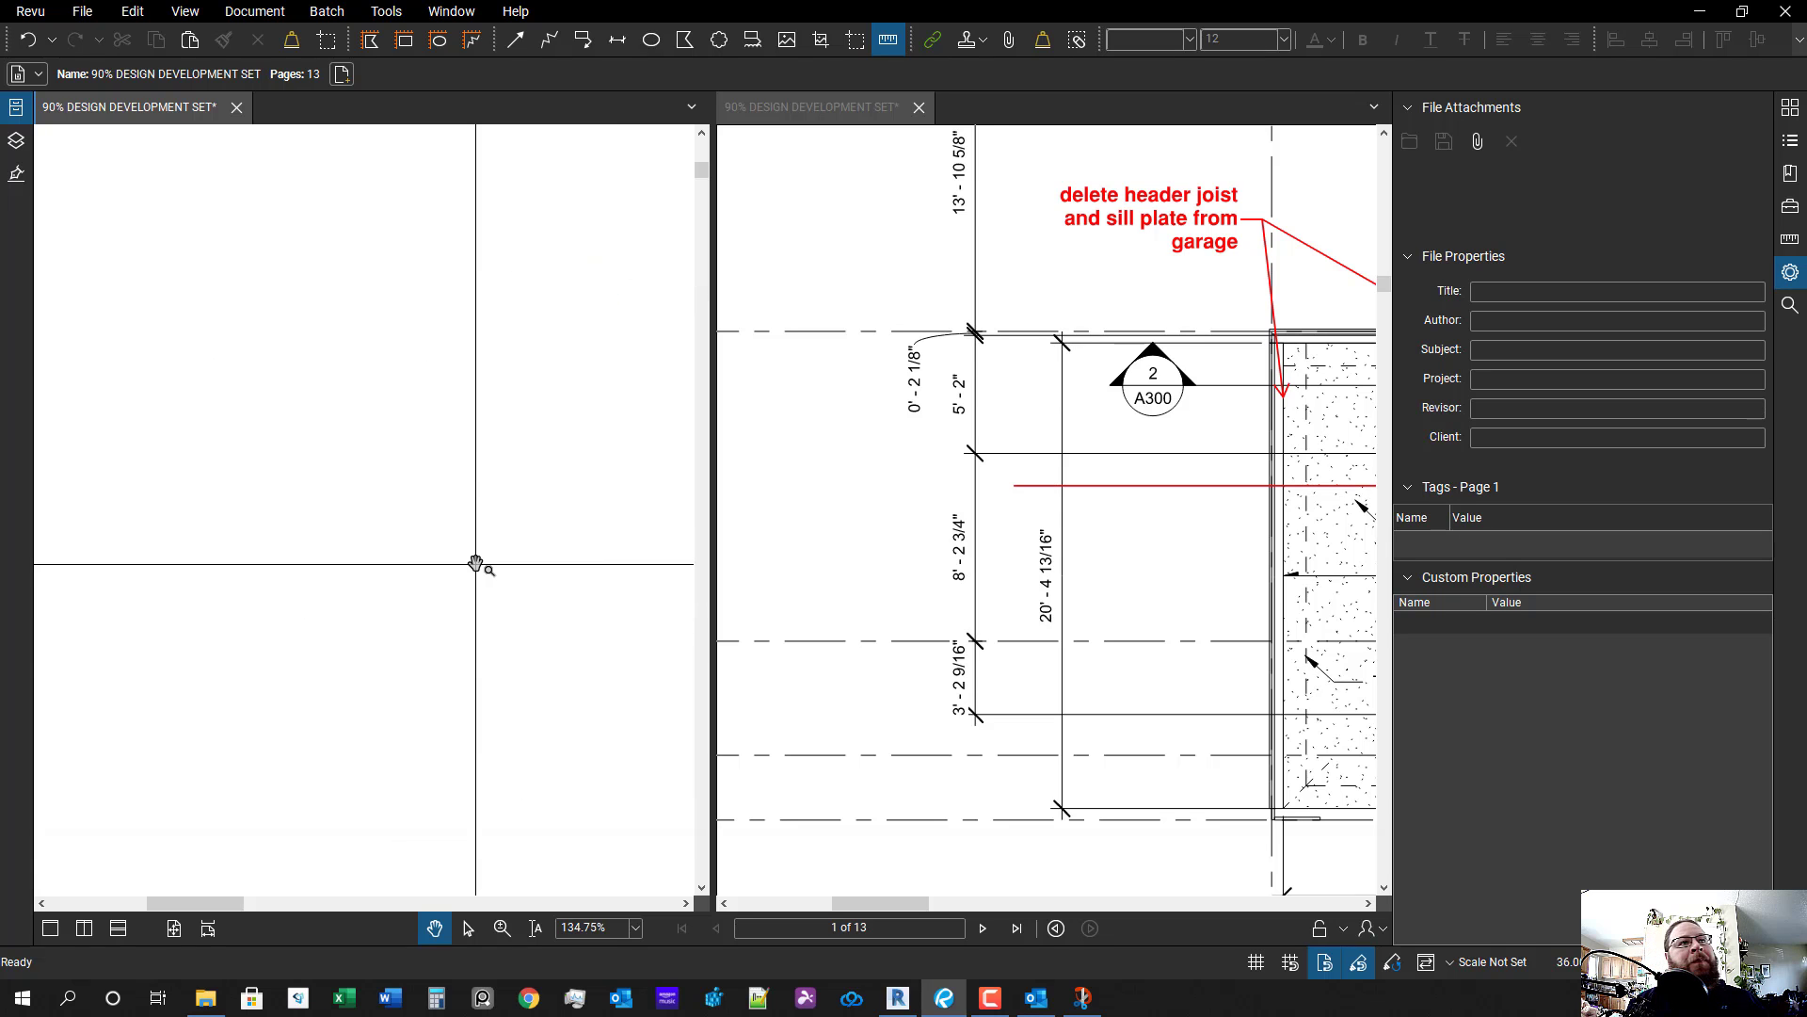
{"action": "scroll", "coordinate": [290, 646], "scroll_direction": "down", "scroll_amount": 9}
{"action": "scroll", "coordinate": [134, 737], "scroll_direction": "up", "scroll_amount": 8}
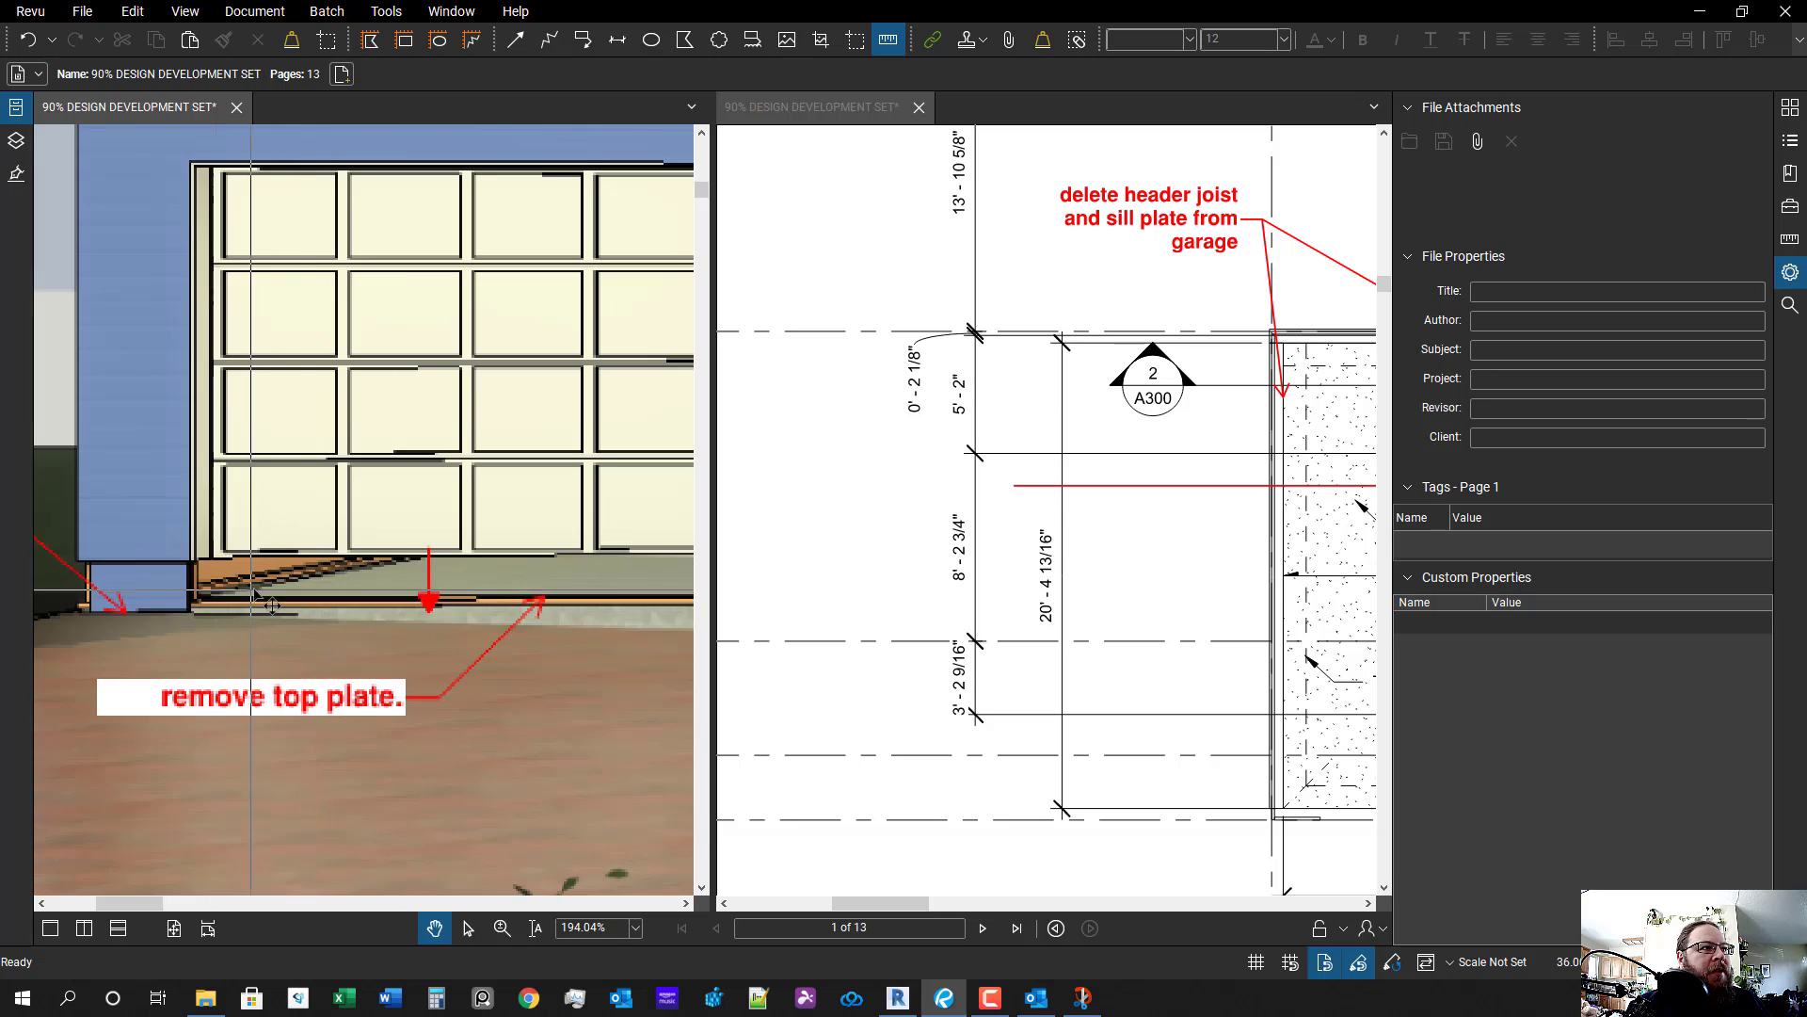
{"action": "scroll", "coordinate": [323, 577], "scroll_direction": "down", "scroll_amount": 5}
{"action": "scroll", "coordinate": [659, 626], "scroll_direction": "up", "scroll_amount": 3}
{"action": "scroll", "coordinate": [621, 584], "scroll_direction": "up", "scroll_amount": 1}
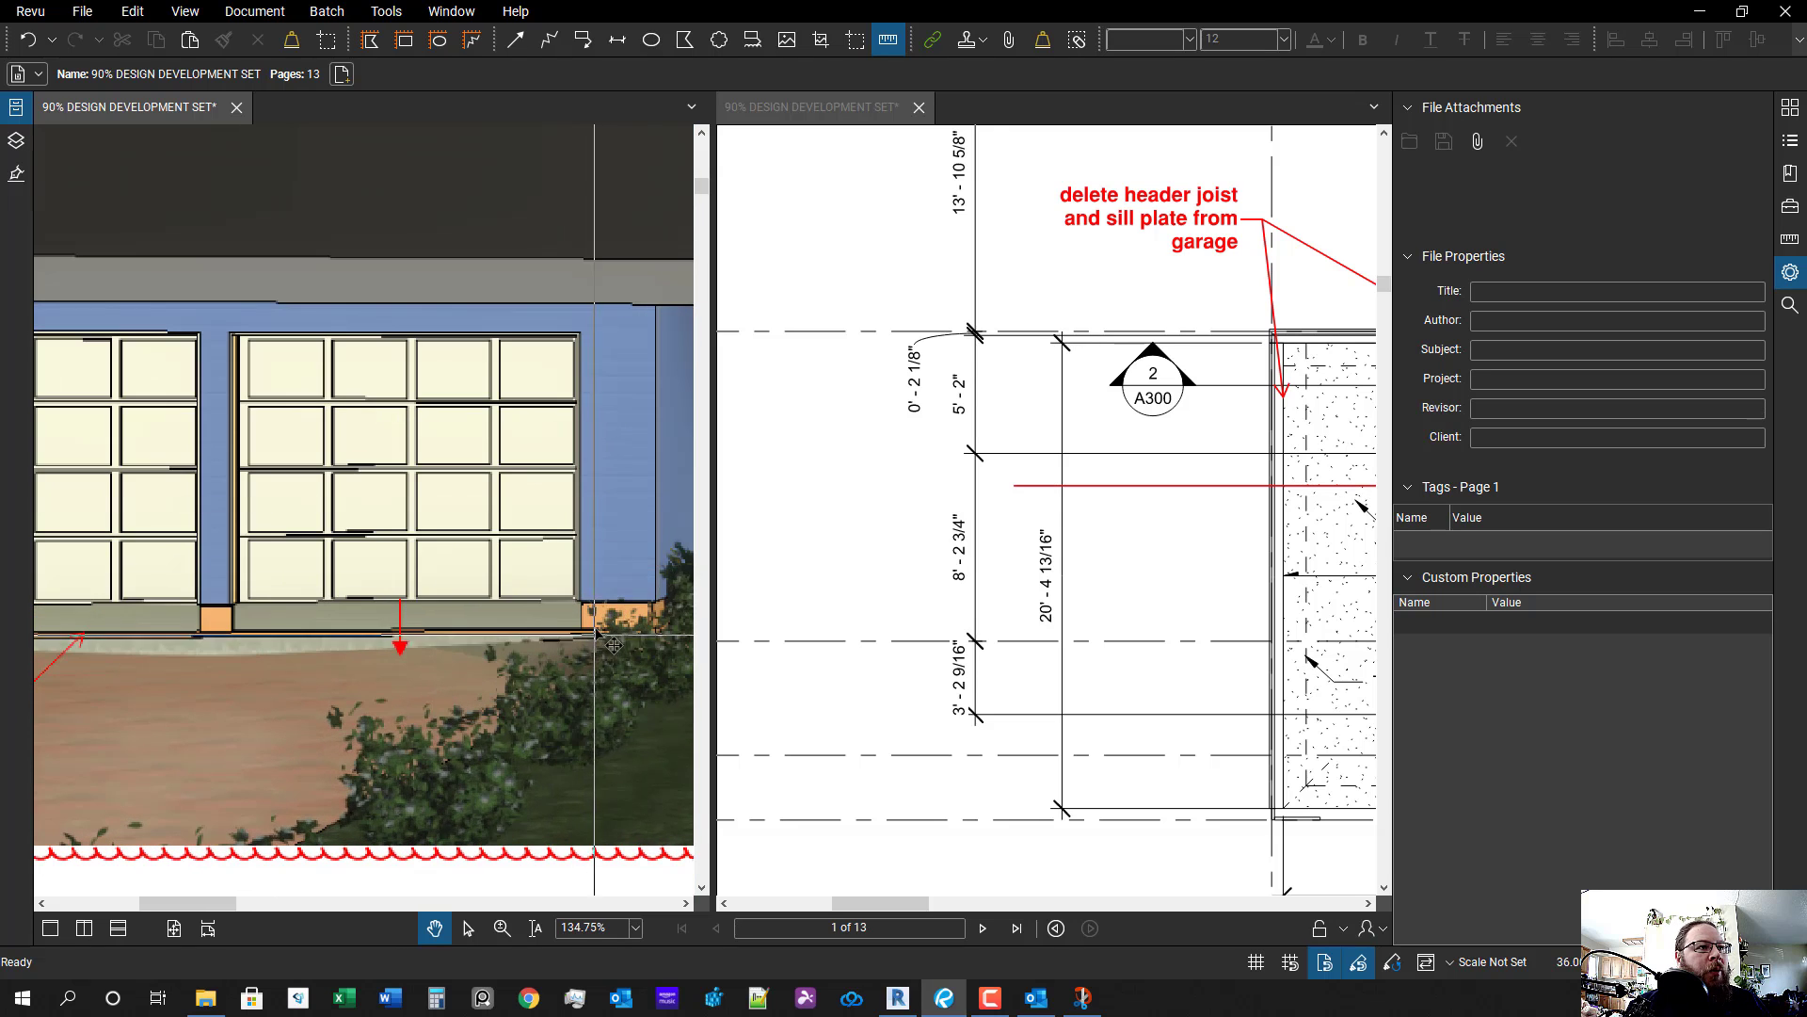
{"action": "scroll", "coordinate": [988, 480], "scroll_direction": "up", "scroll_amount": 1}
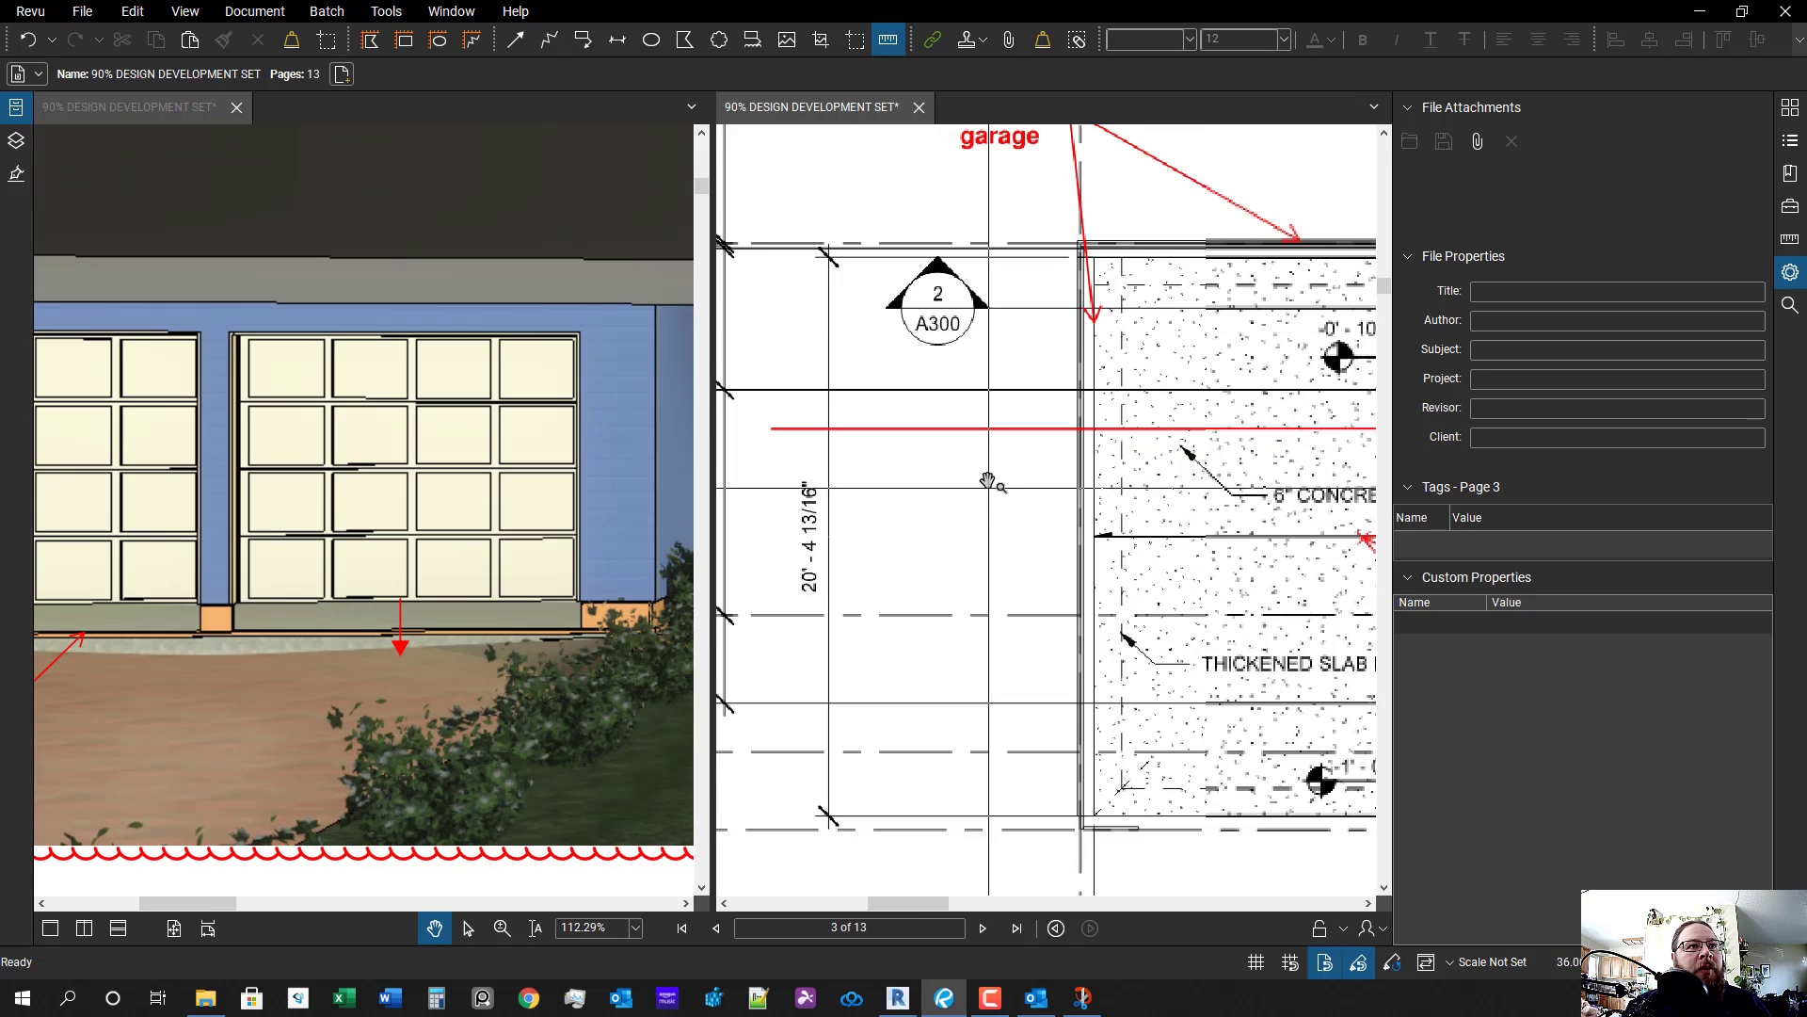
- Return to a single view of the page 3 framing plan and review the garage slab and its redlines
{"action": "scroll", "coordinate": [1083, 381], "scroll_direction": "up", "scroll_amount": 1}
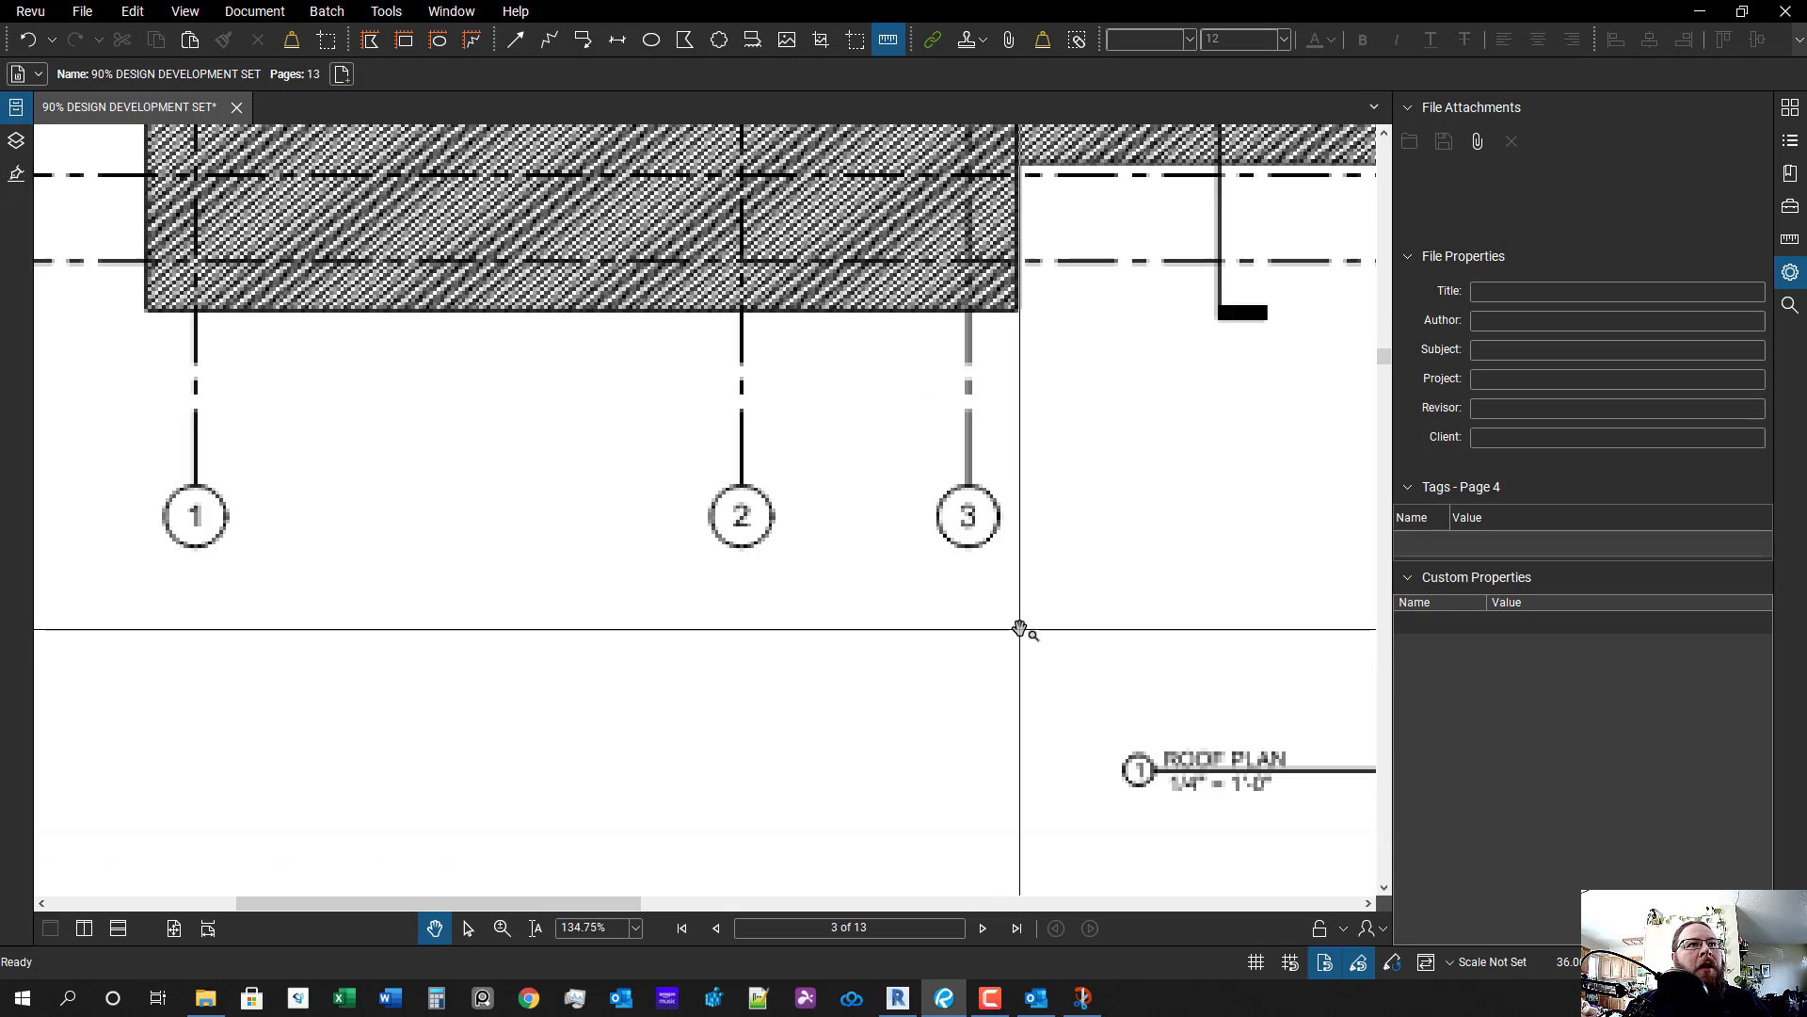
{"action": "scroll", "coordinate": [1020, 628], "scroll_direction": "down", "scroll_amount": 7}
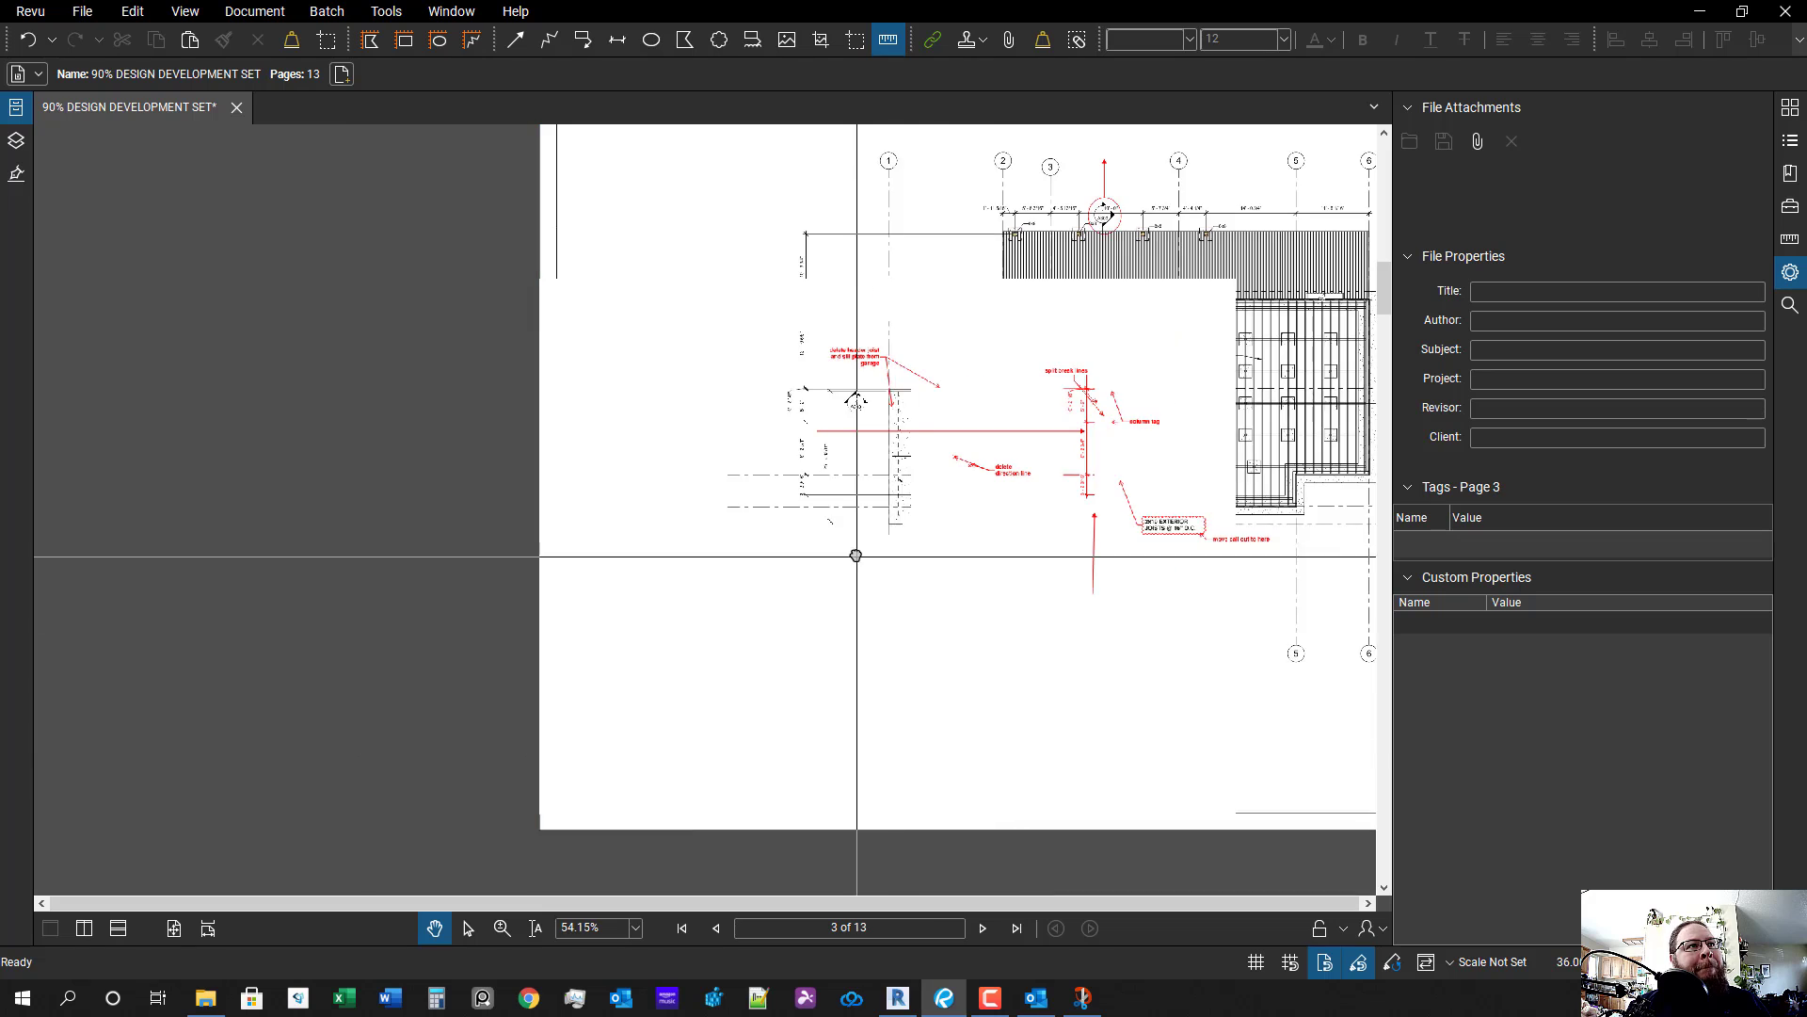
{"action": "scroll", "coordinate": [851, 553], "scroll_direction": "up", "scroll_amount": 4}
{"action": "scroll", "coordinate": [786, 350], "scroll_direction": "up", "scroll_amount": 3}
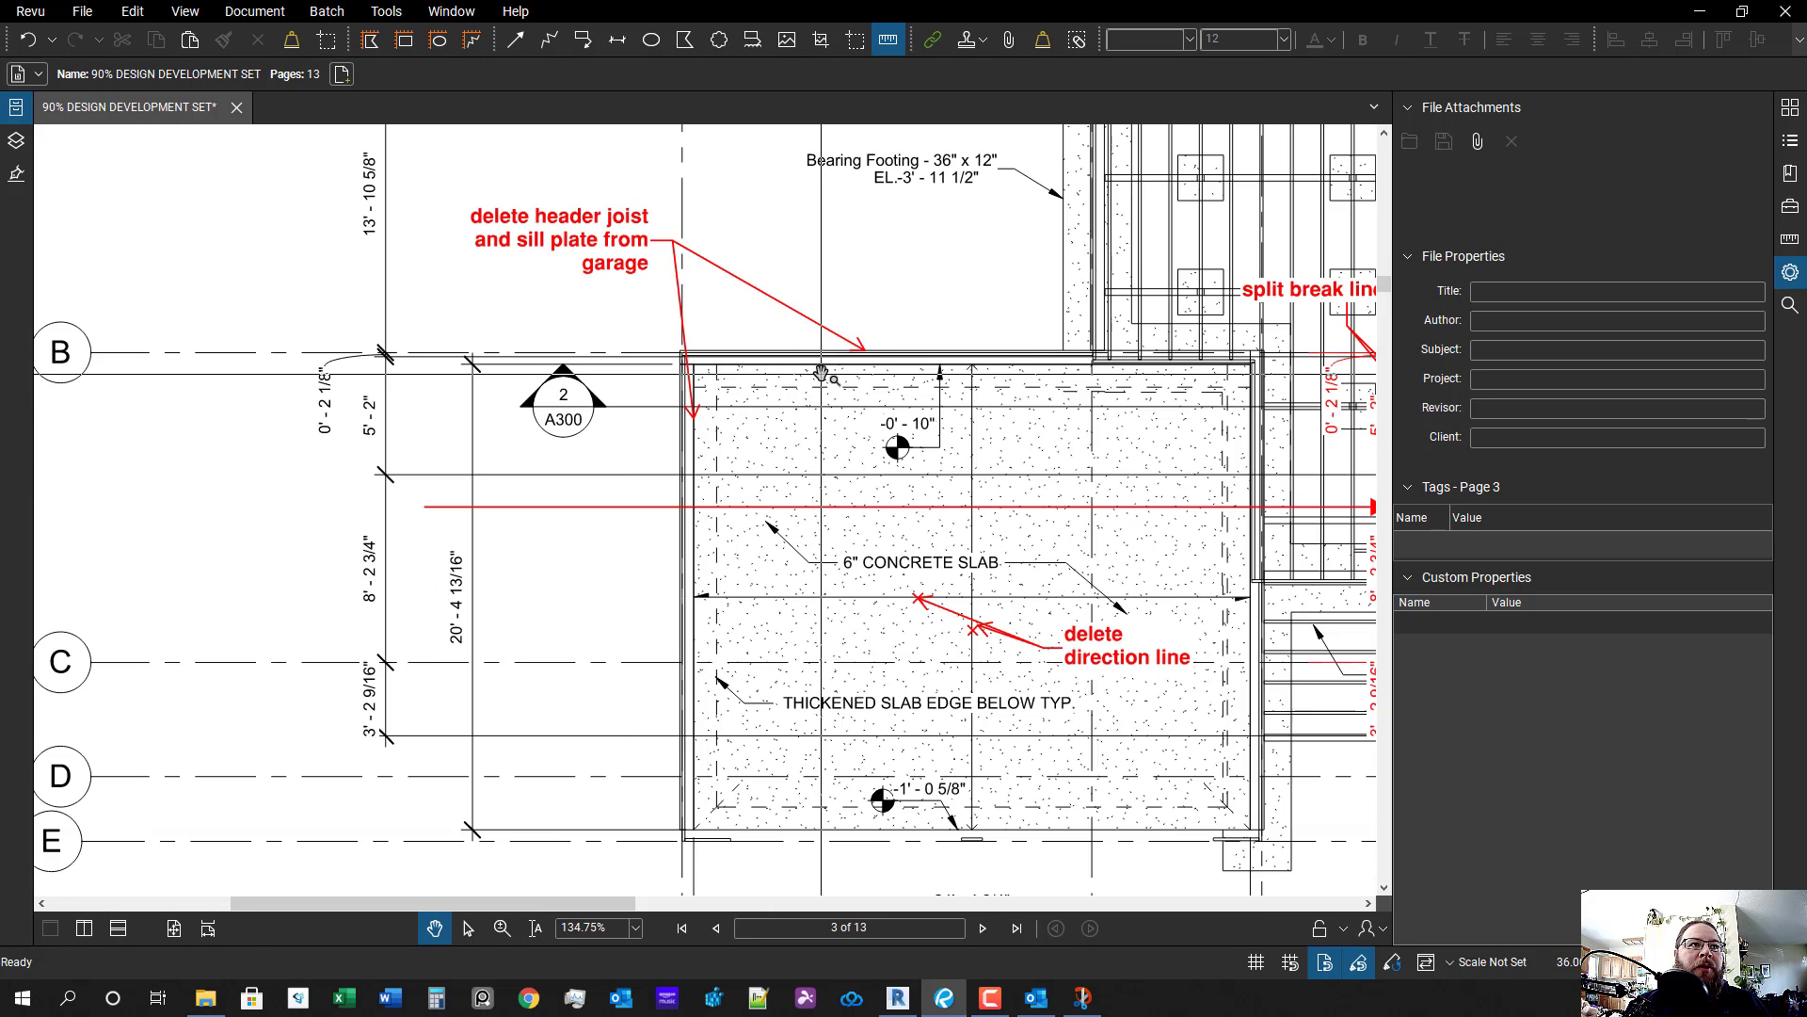
{"action": "scroll", "coordinate": [998, 688], "scroll_direction": "down", "scroll_amount": 1}
{"action": "mouse_move", "coordinate": [996, 690]}
{"action": "left_mouse_down"}
{"action": "mouse_move", "coordinate": [803, 686]}
{"action": "mouse_move", "coordinate": [792, 661]}
{"action": "left_mouse_up"}
{"action": "scroll", "coordinate": [771, 660], "scroll_direction": "up", "scroll_amount": 2}
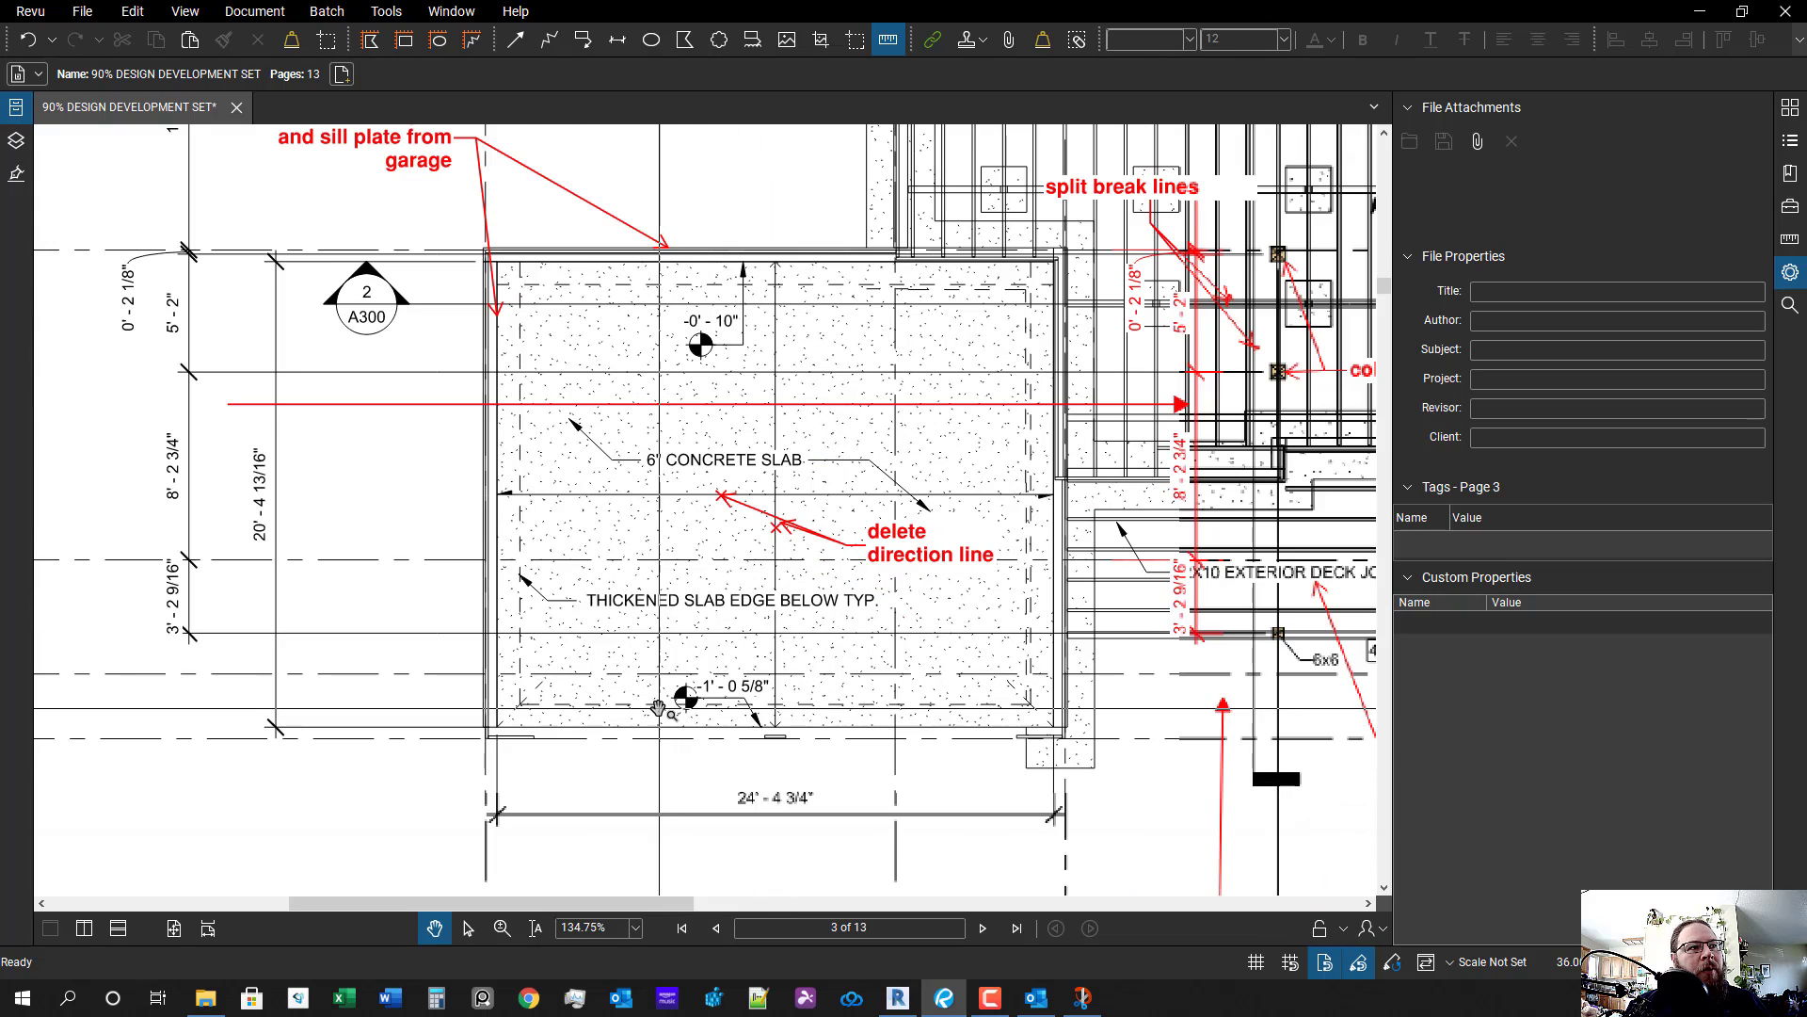
{"action": "left_click_drag", "start_coordinate": [760, 744], "coordinate": [742, 747]}
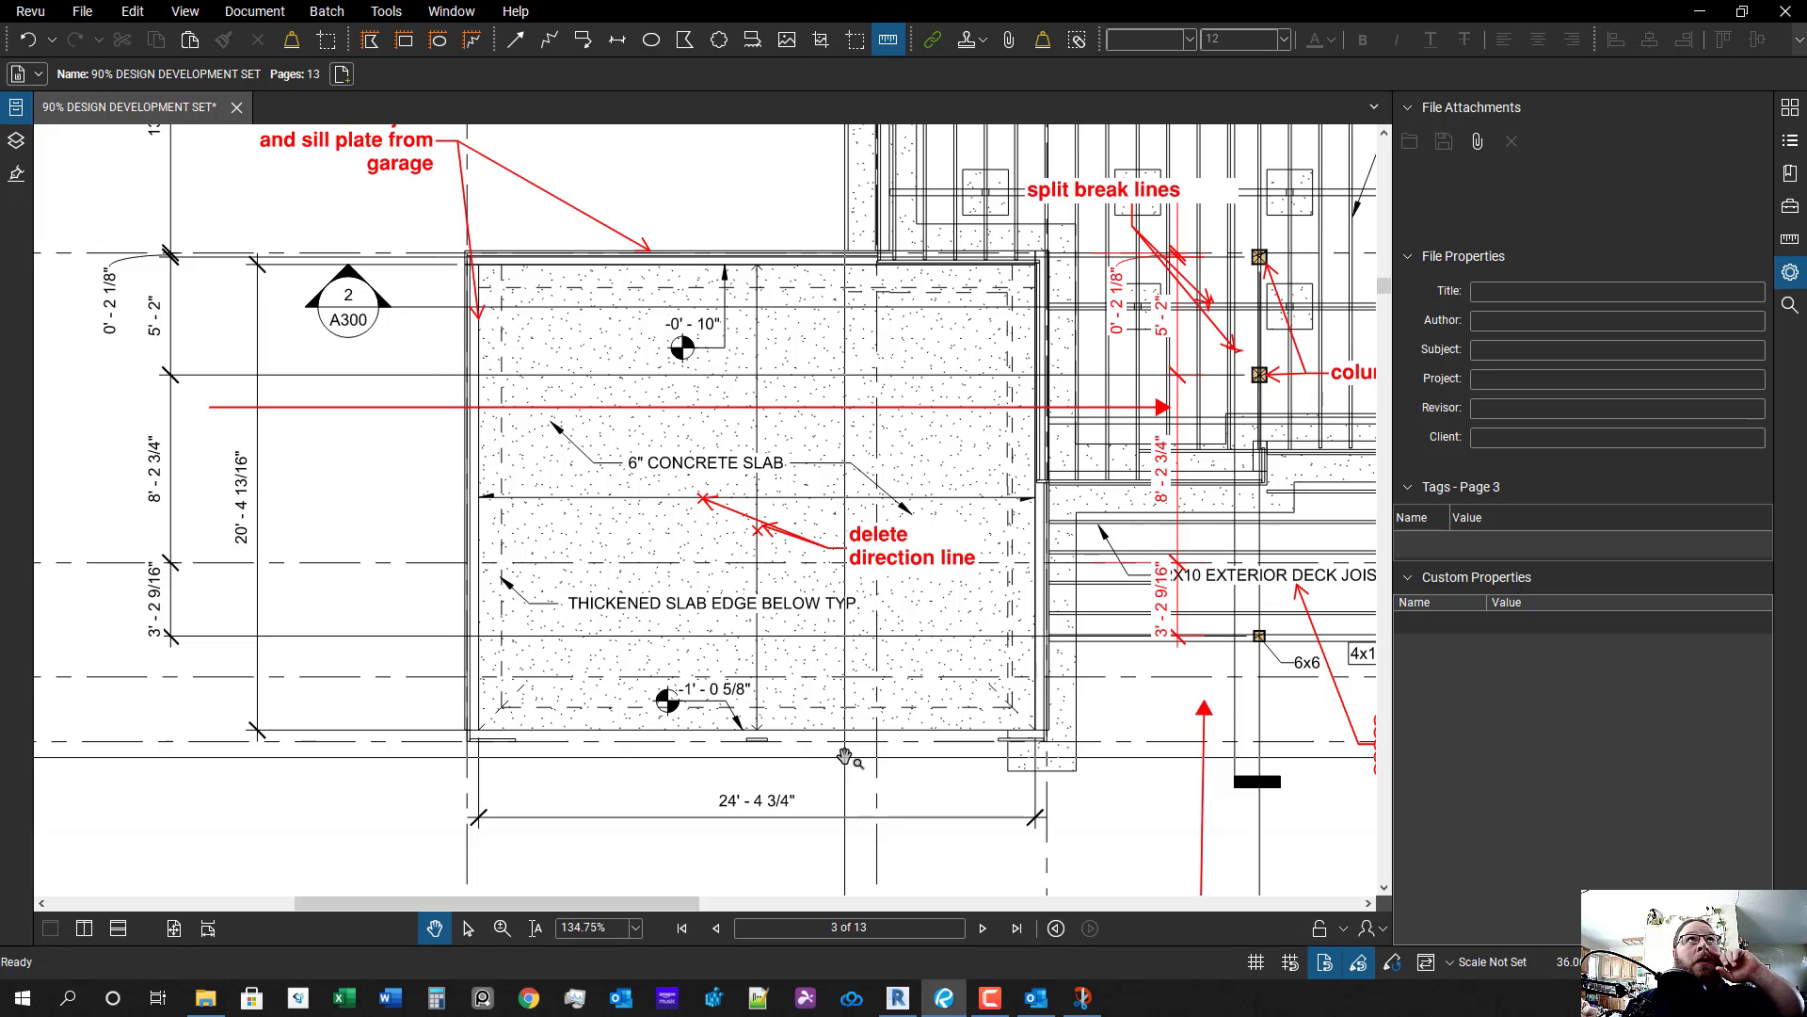
{"action": "left_click_drag", "start_coordinate": [818, 489], "coordinate": [814, 570]}
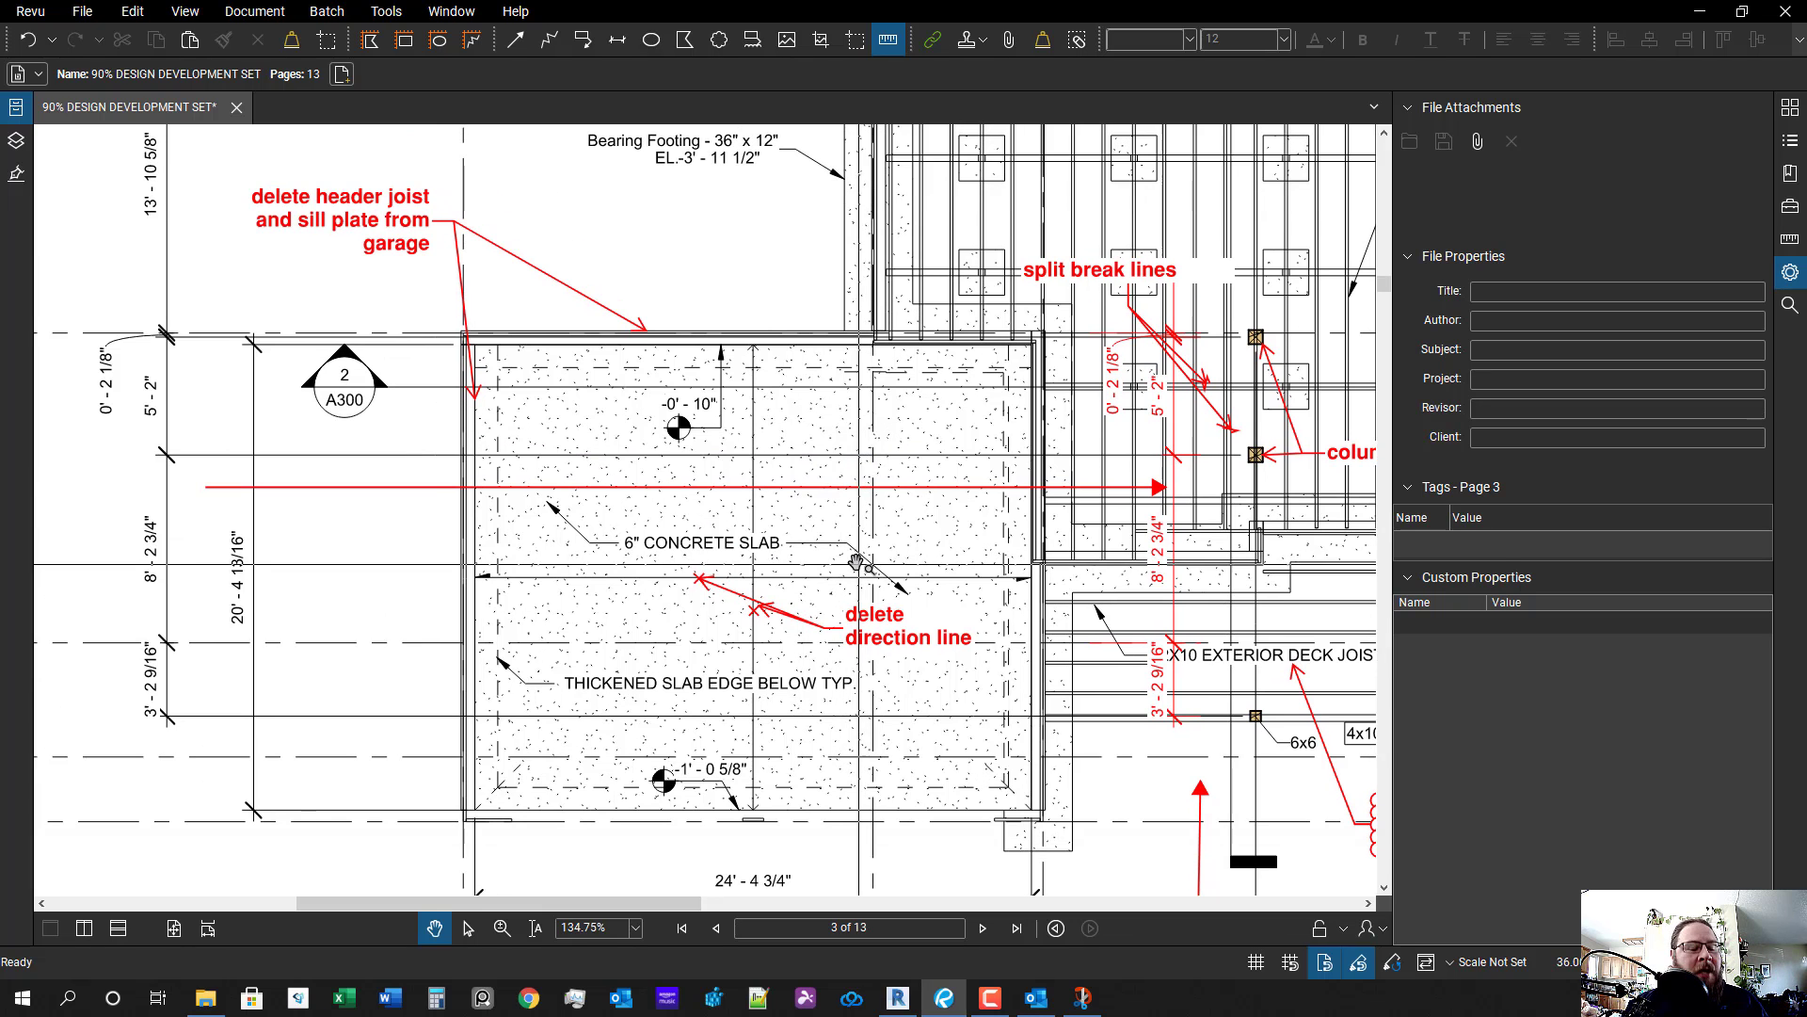
- Draw a closed polygon covering the garage's upper wall, left wall and the short return at the lower-left corner
{"action": "scroll", "coordinate": [810, 573], "scroll_direction": "up", "scroll_amount": 4}
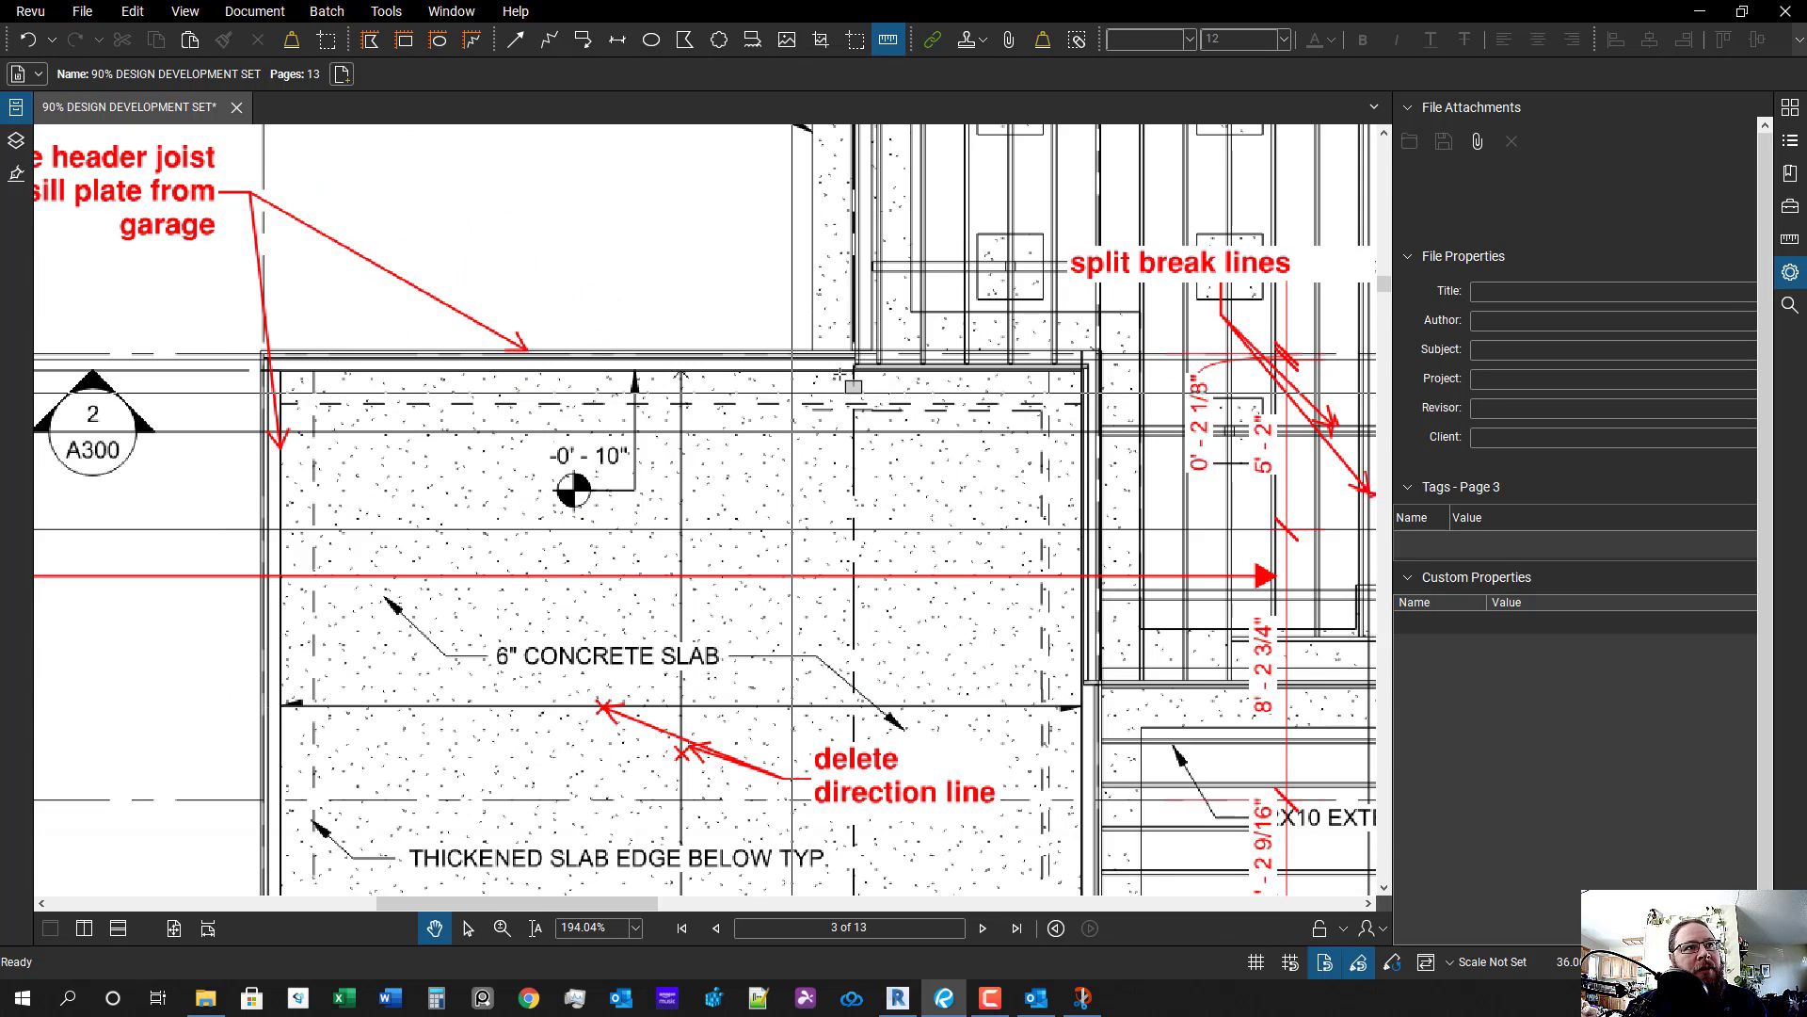
{"action": "key", "text": "r"}
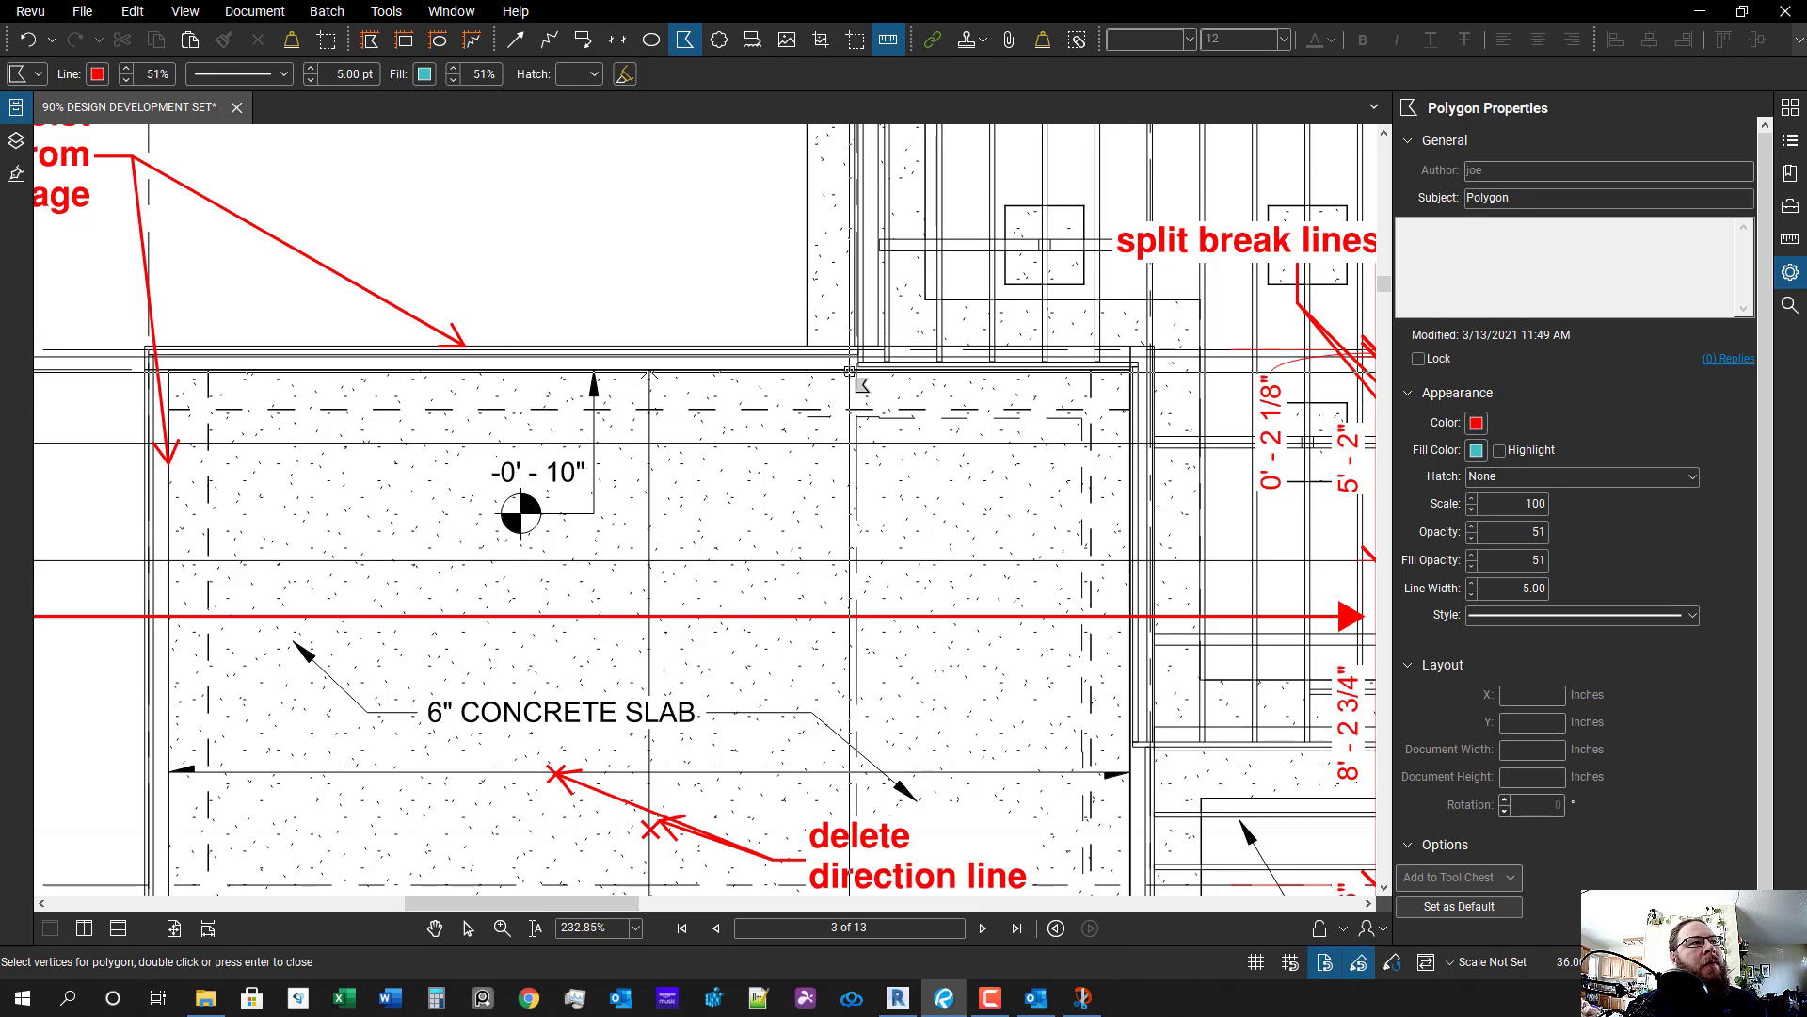
{"action": "left_click", "coordinate": [850, 372]}
{"action": "scroll", "coordinate": [182, 737], "scroll_direction": "down", "scroll_amount": 3}
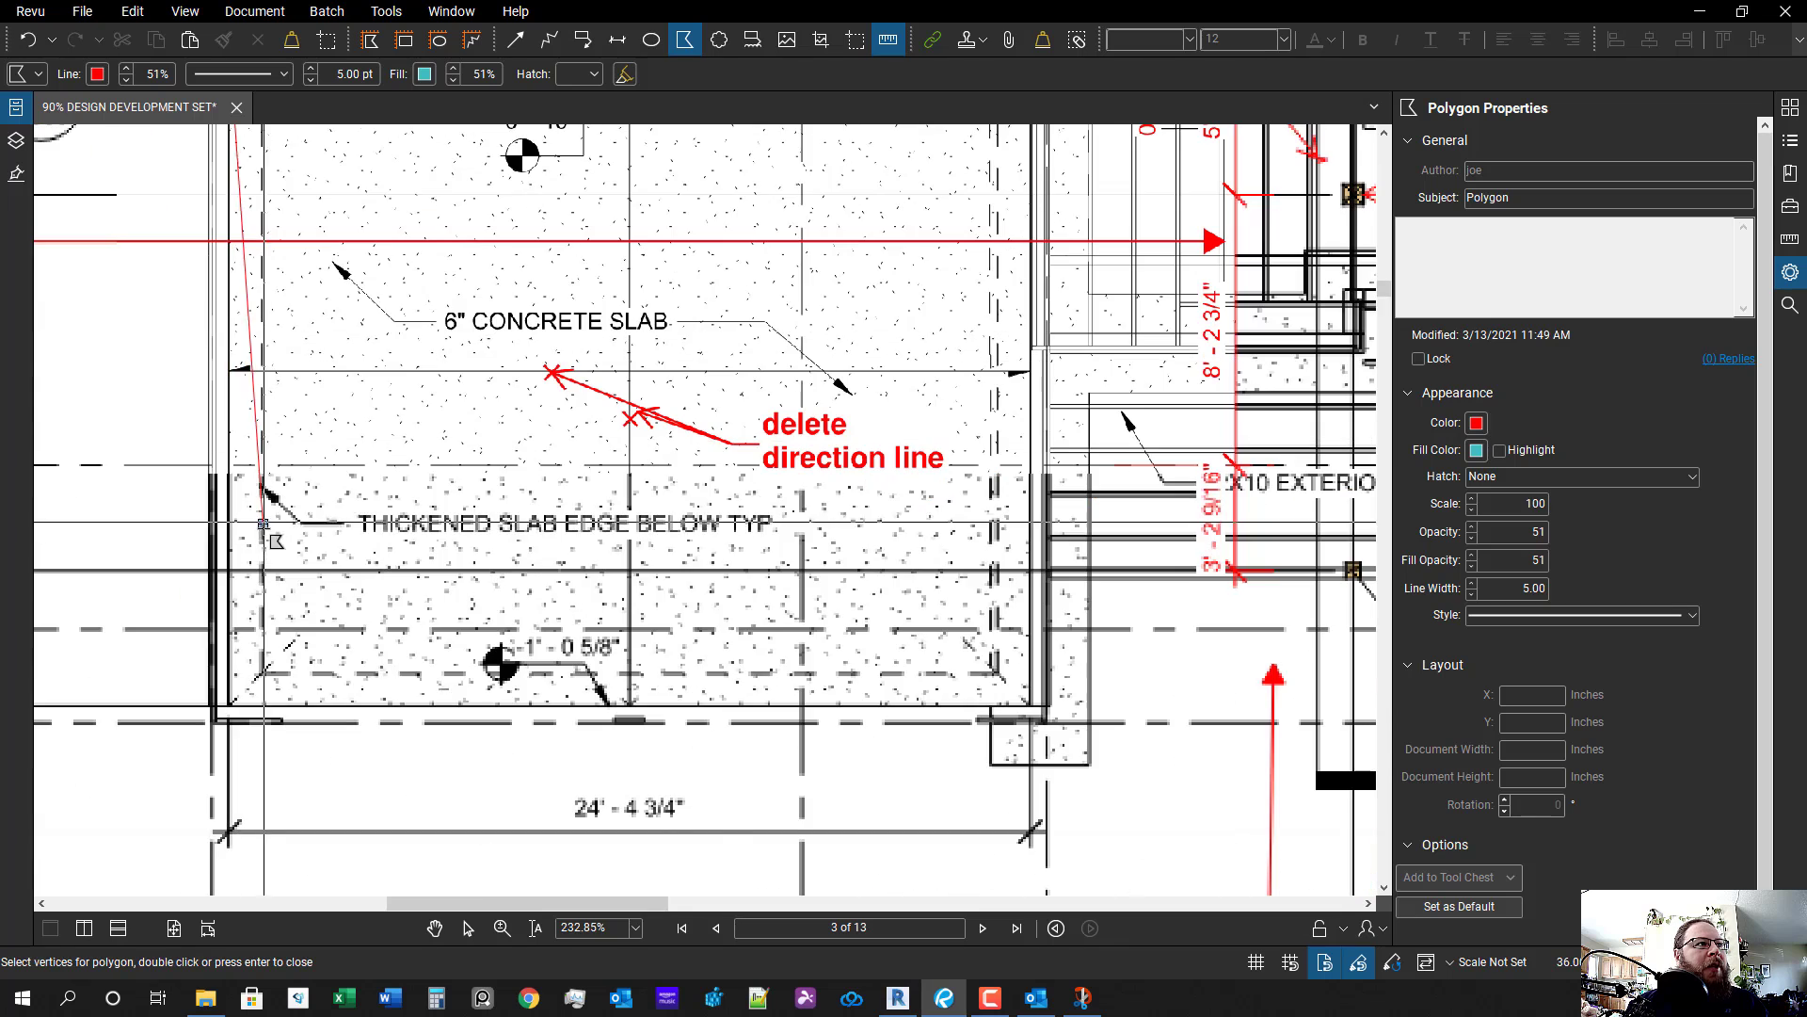
{"action": "scroll", "coordinate": [226, 697], "scroll_direction": "up", "scroll_amount": 1}
{"action": "left_click", "coordinate": [226, 697]}
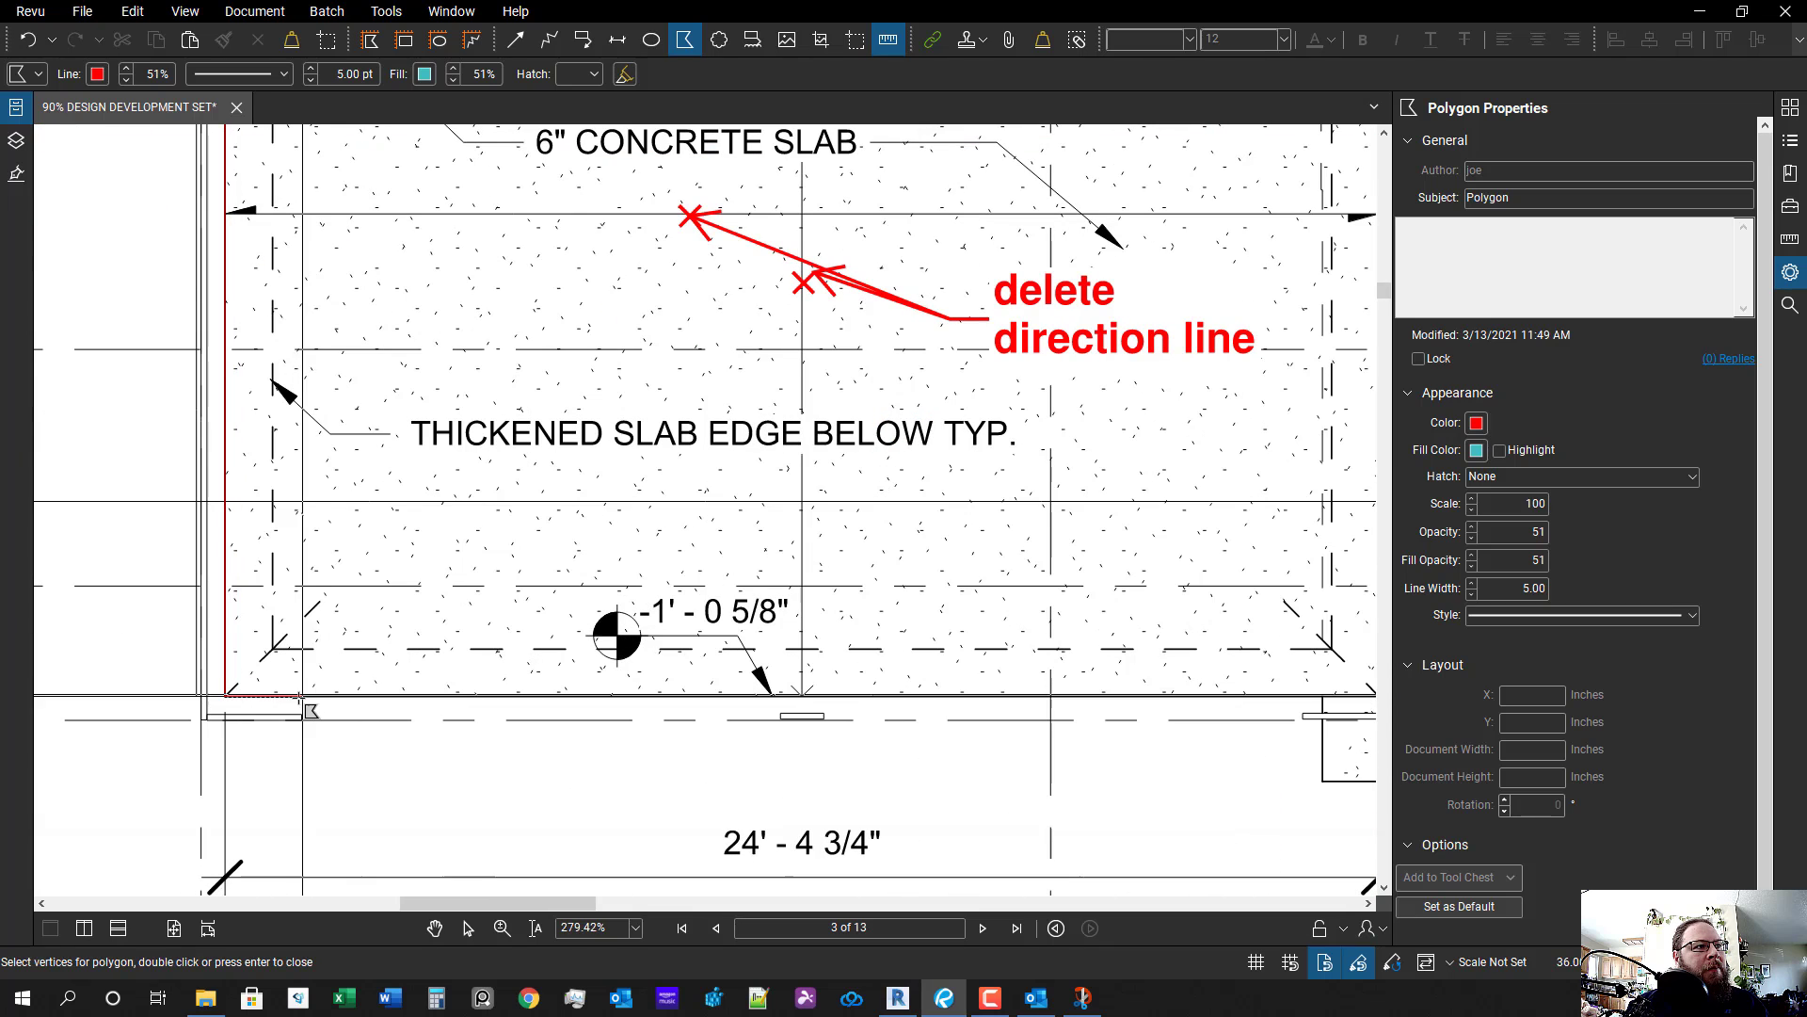
{"action": "left_click", "coordinate": [300, 697]}
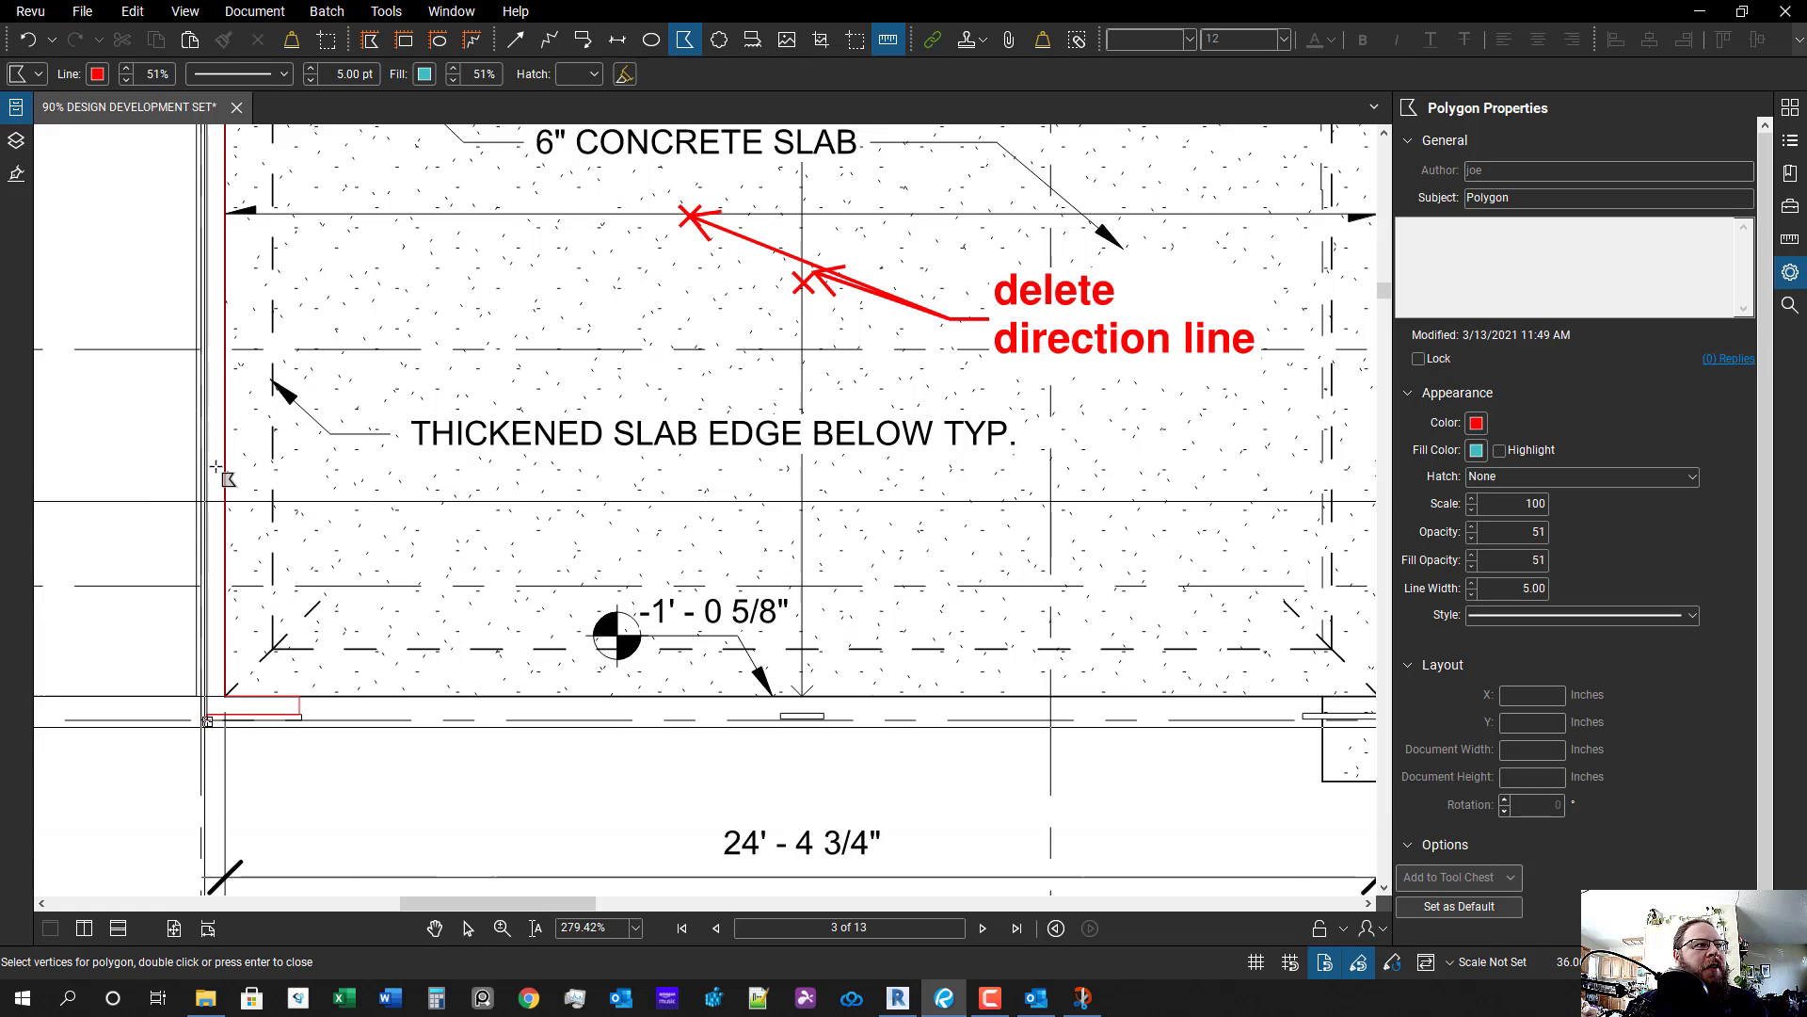
{"action": "scroll", "coordinate": [215, 467], "scroll_direction": "down", "scroll_amount": 1}
{"action": "scroll", "coordinate": [259, 250], "scroll_direction": "up", "scroll_amount": 3}
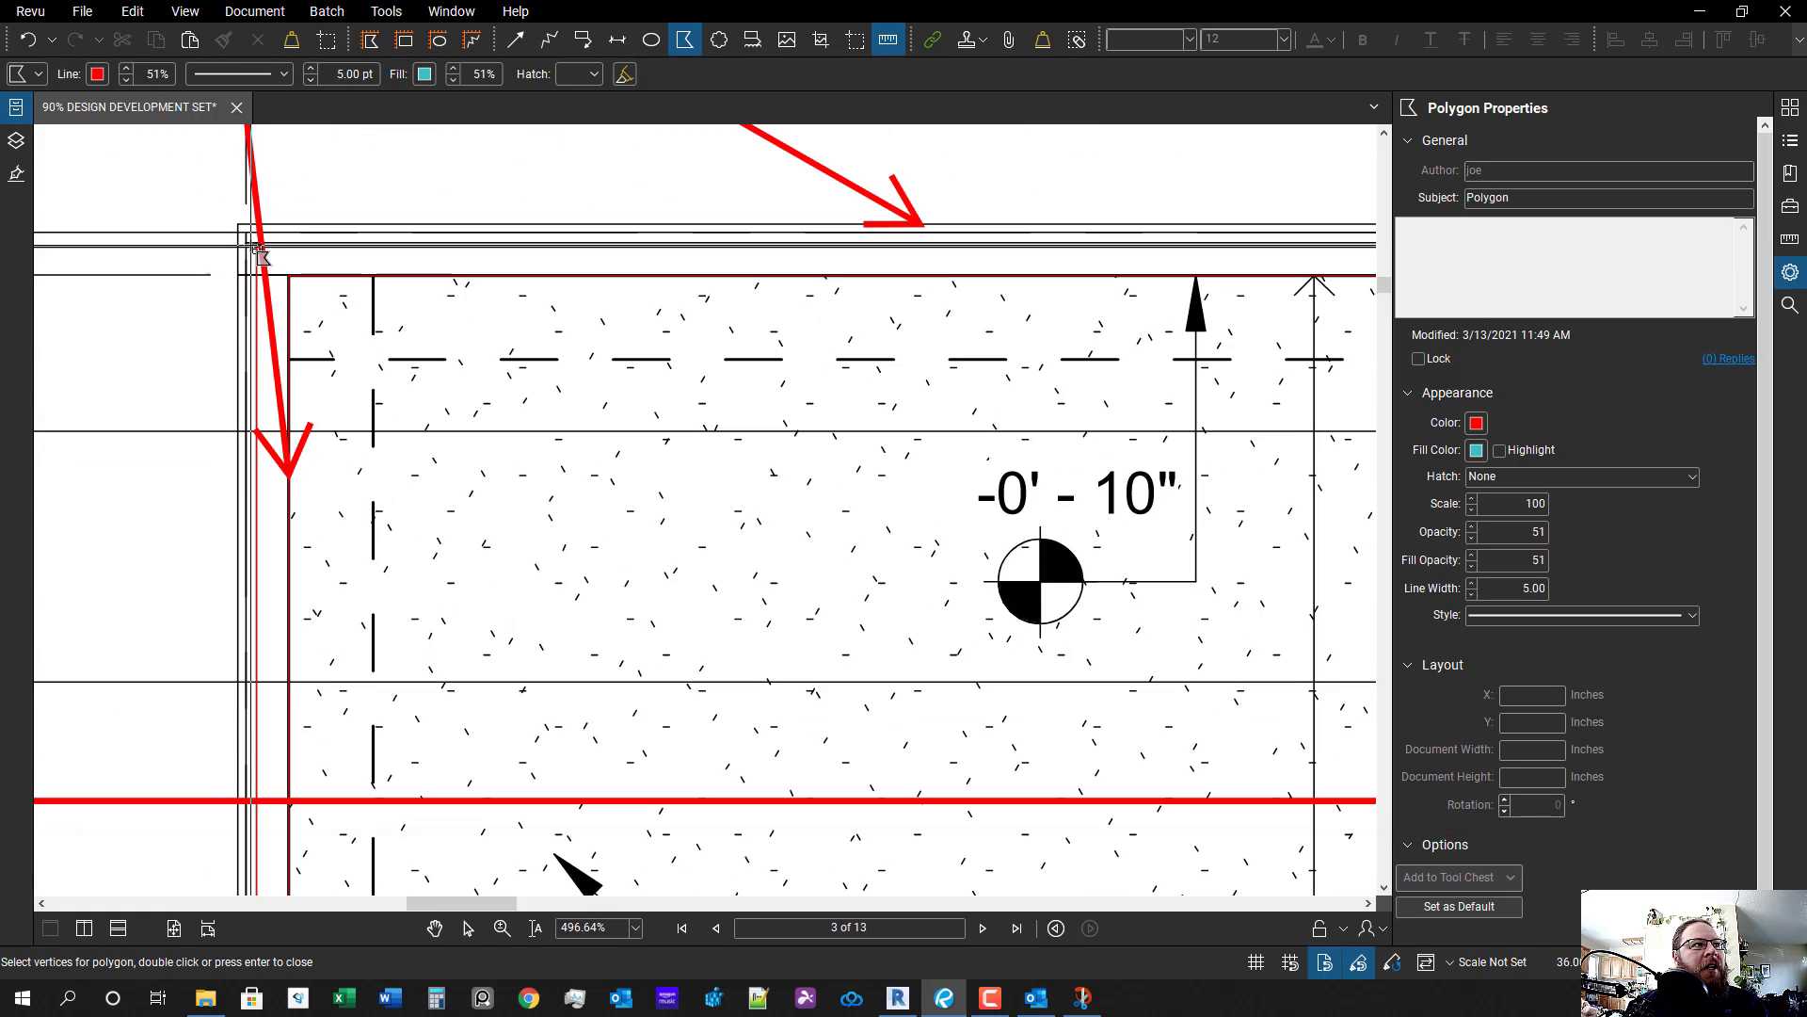
{"action": "left_click", "coordinate": [255, 248]}
{"action": "left_click_drag", "start_coordinate": [966, 343], "coordinate": [408, 440]}
{"action": "scroll", "coordinate": [408, 441], "scroll_direction": "down", "scroll_amount": 1}
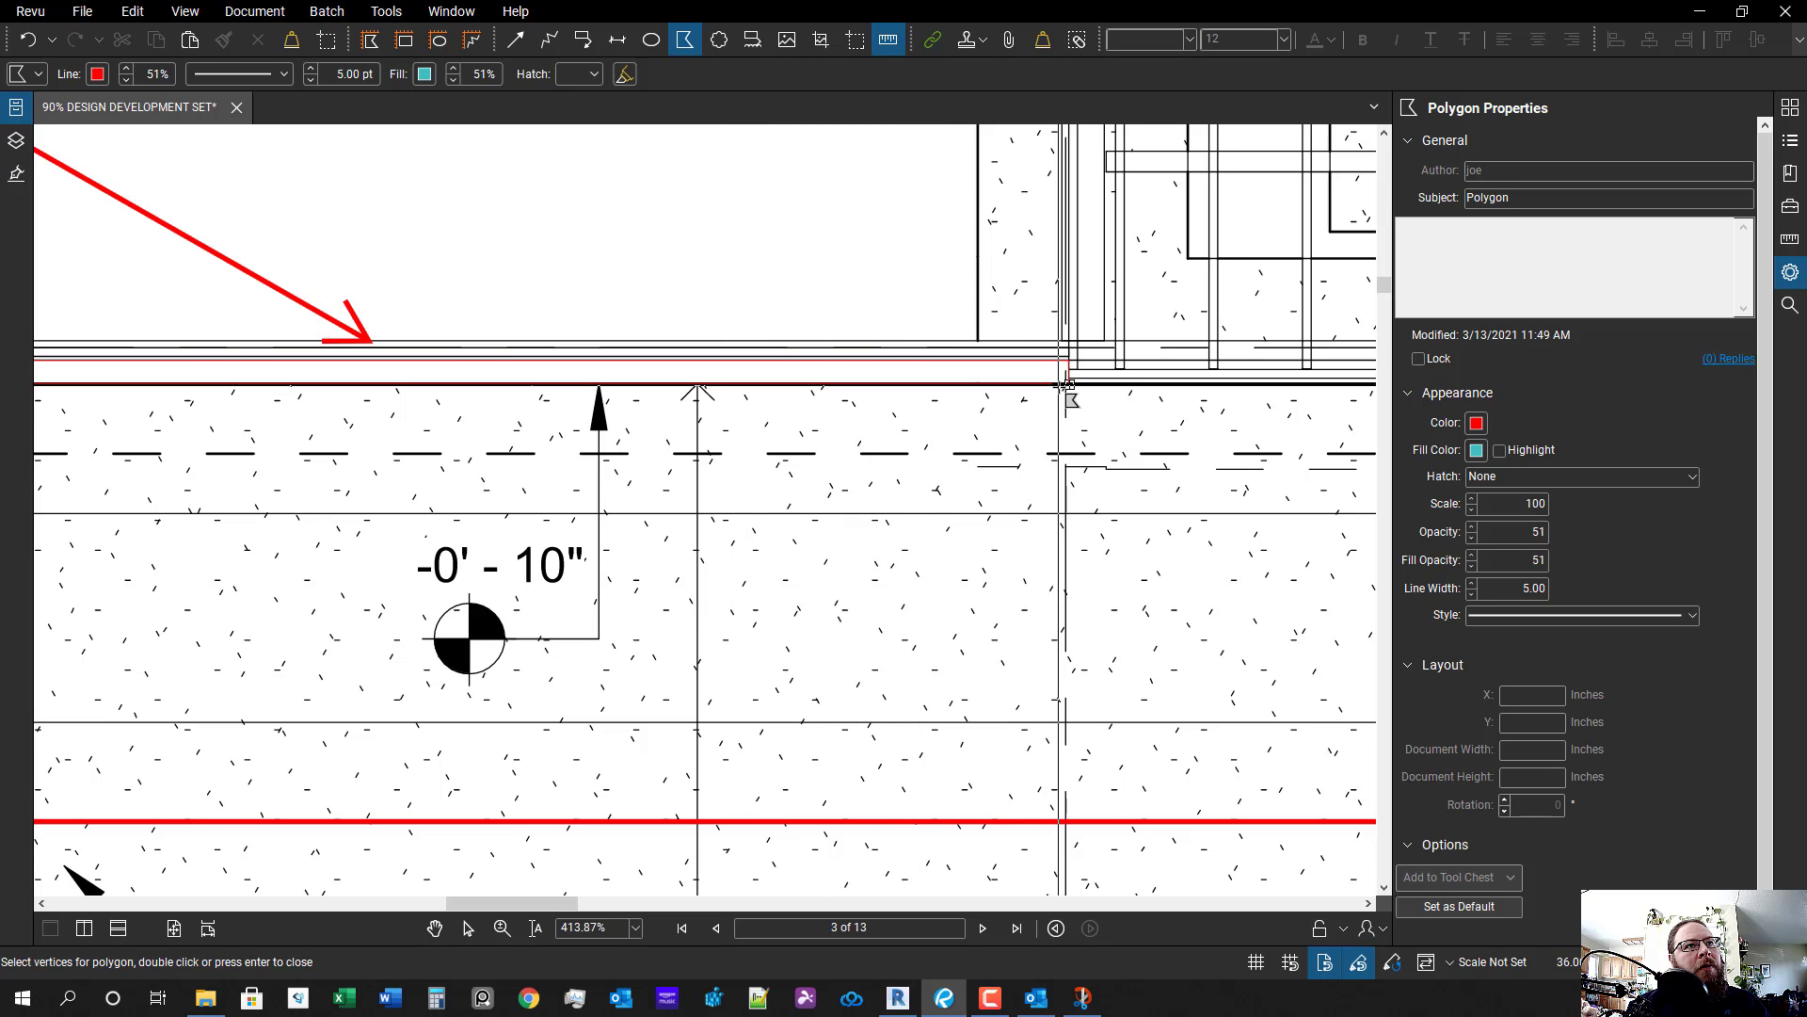
{"action": "scroll", "coordinate": [1069, 358], "scroll_direction": "up", "scroll_amount": 3}
{"action": "scroll", "coordinate": [1058, 386], "scroll_direction": "up", "scroll_amount": 2}
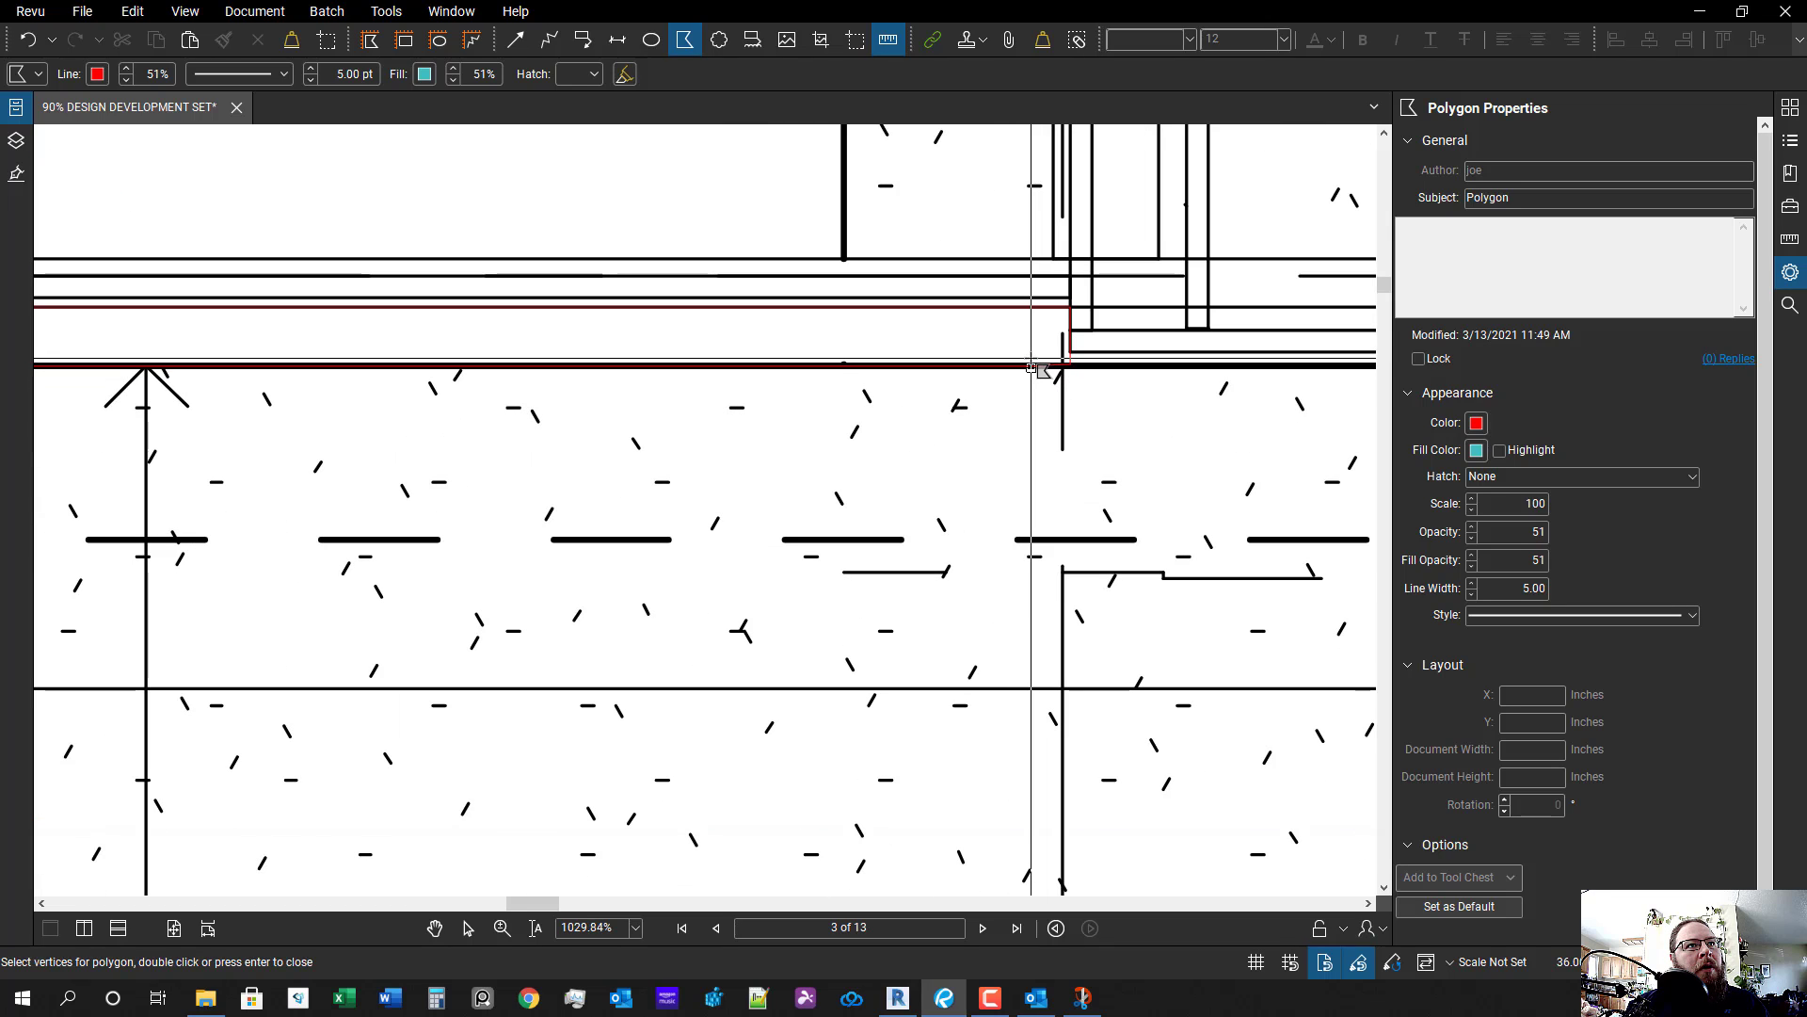
{"action": "double_click", "coordinate": [1028, 366]}
{"action": "scroll", "coordinate": [903, 355], "scroll_direction": "down", "scroll_amount": 3}
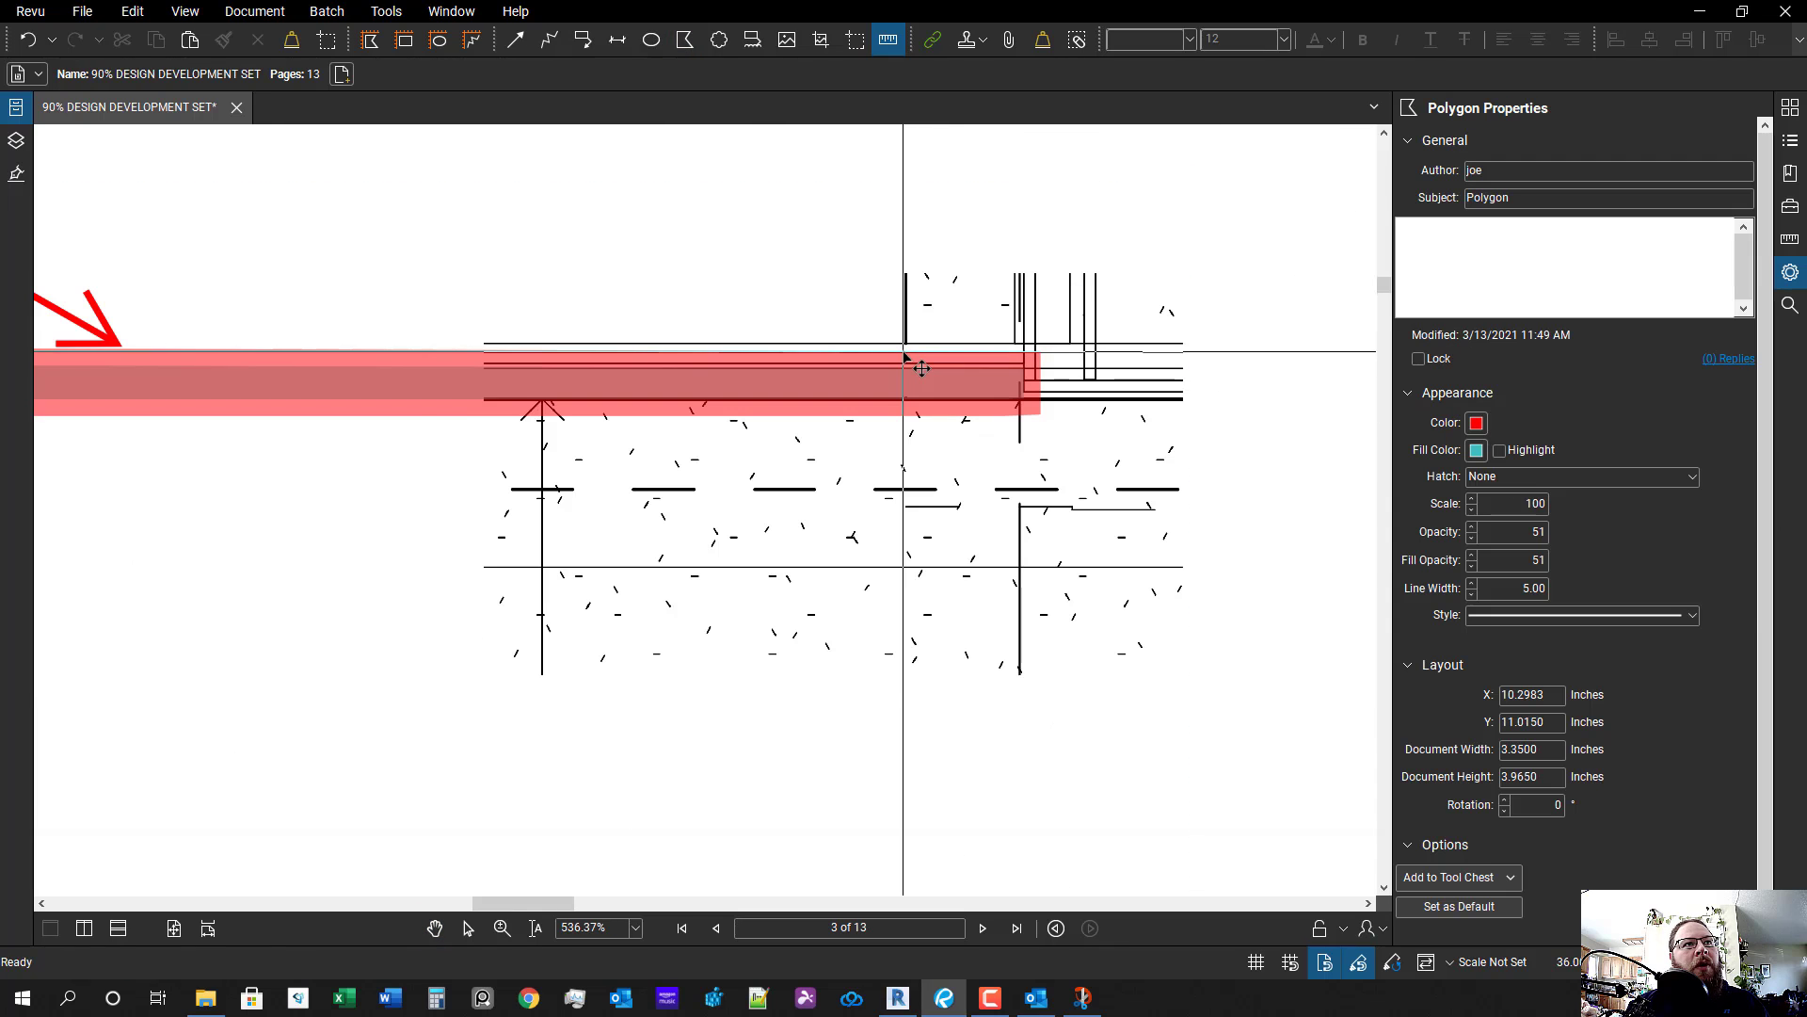
- Set the wall polygon's fill color to yellow and its line width to 1.00
{"action": "left_click", "coordinate": [1476, 450]}
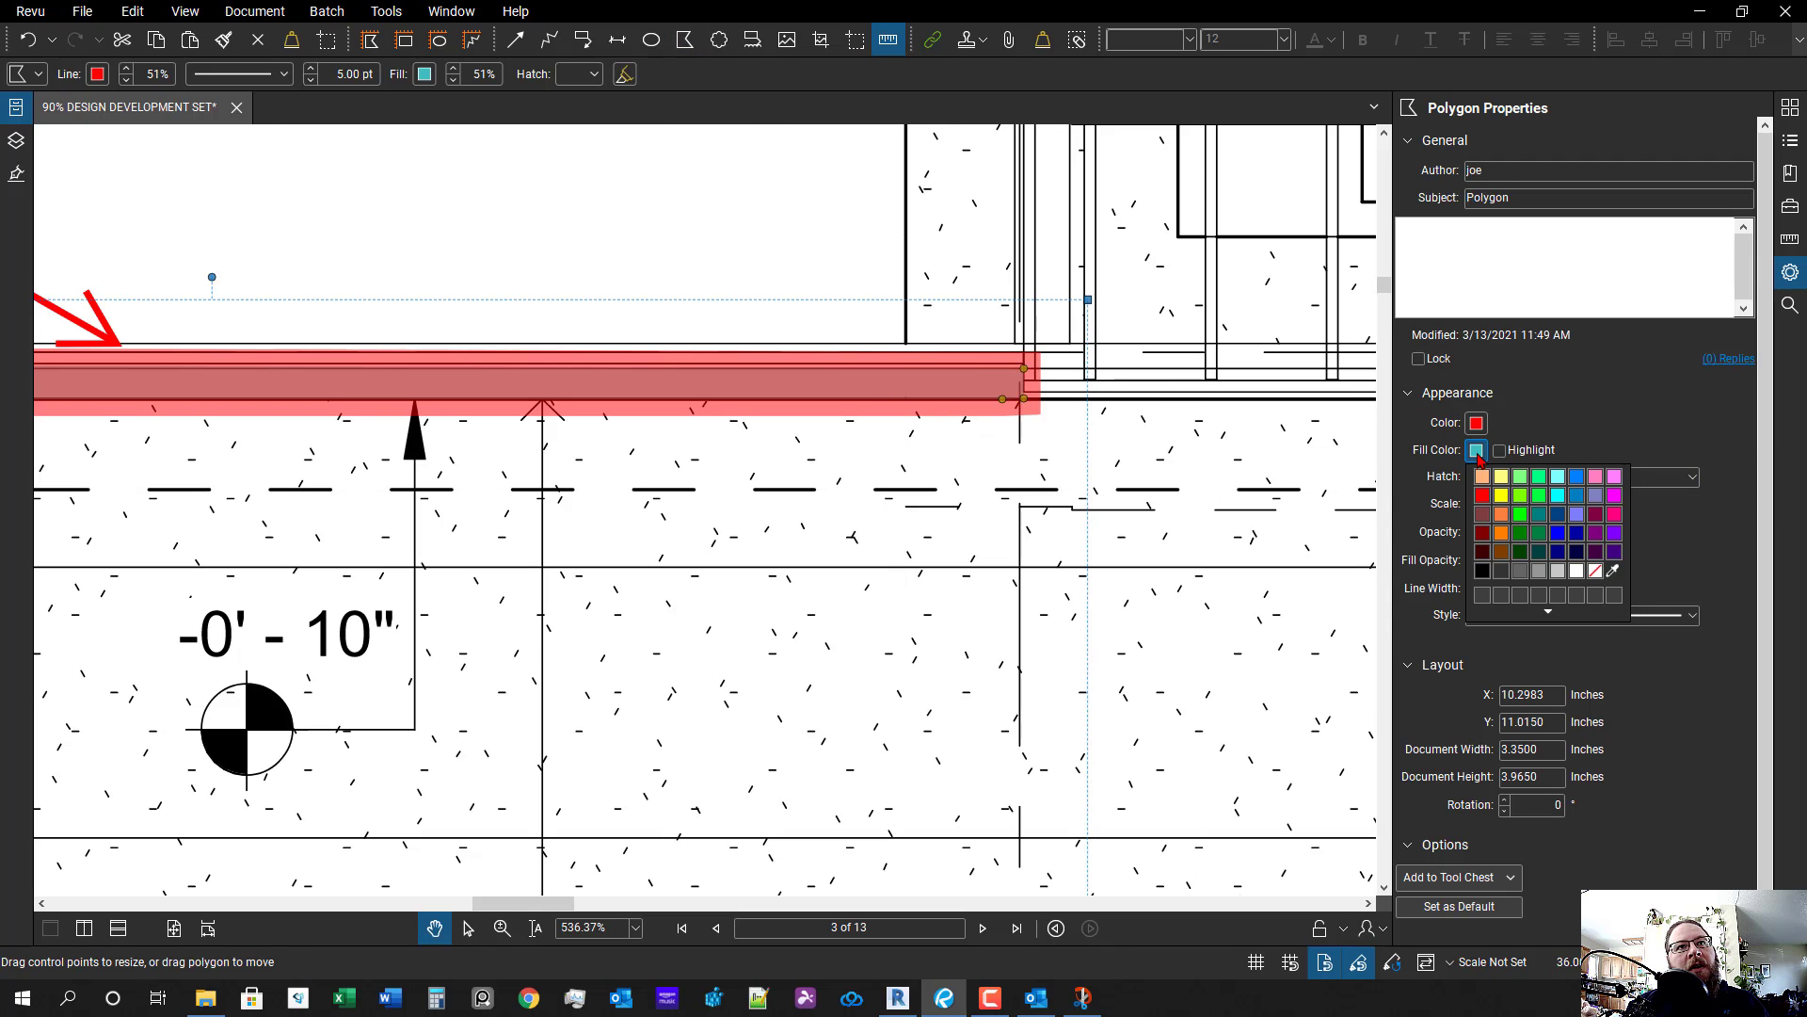
{"action": "left_click", "coordinate": [1502, 495]}
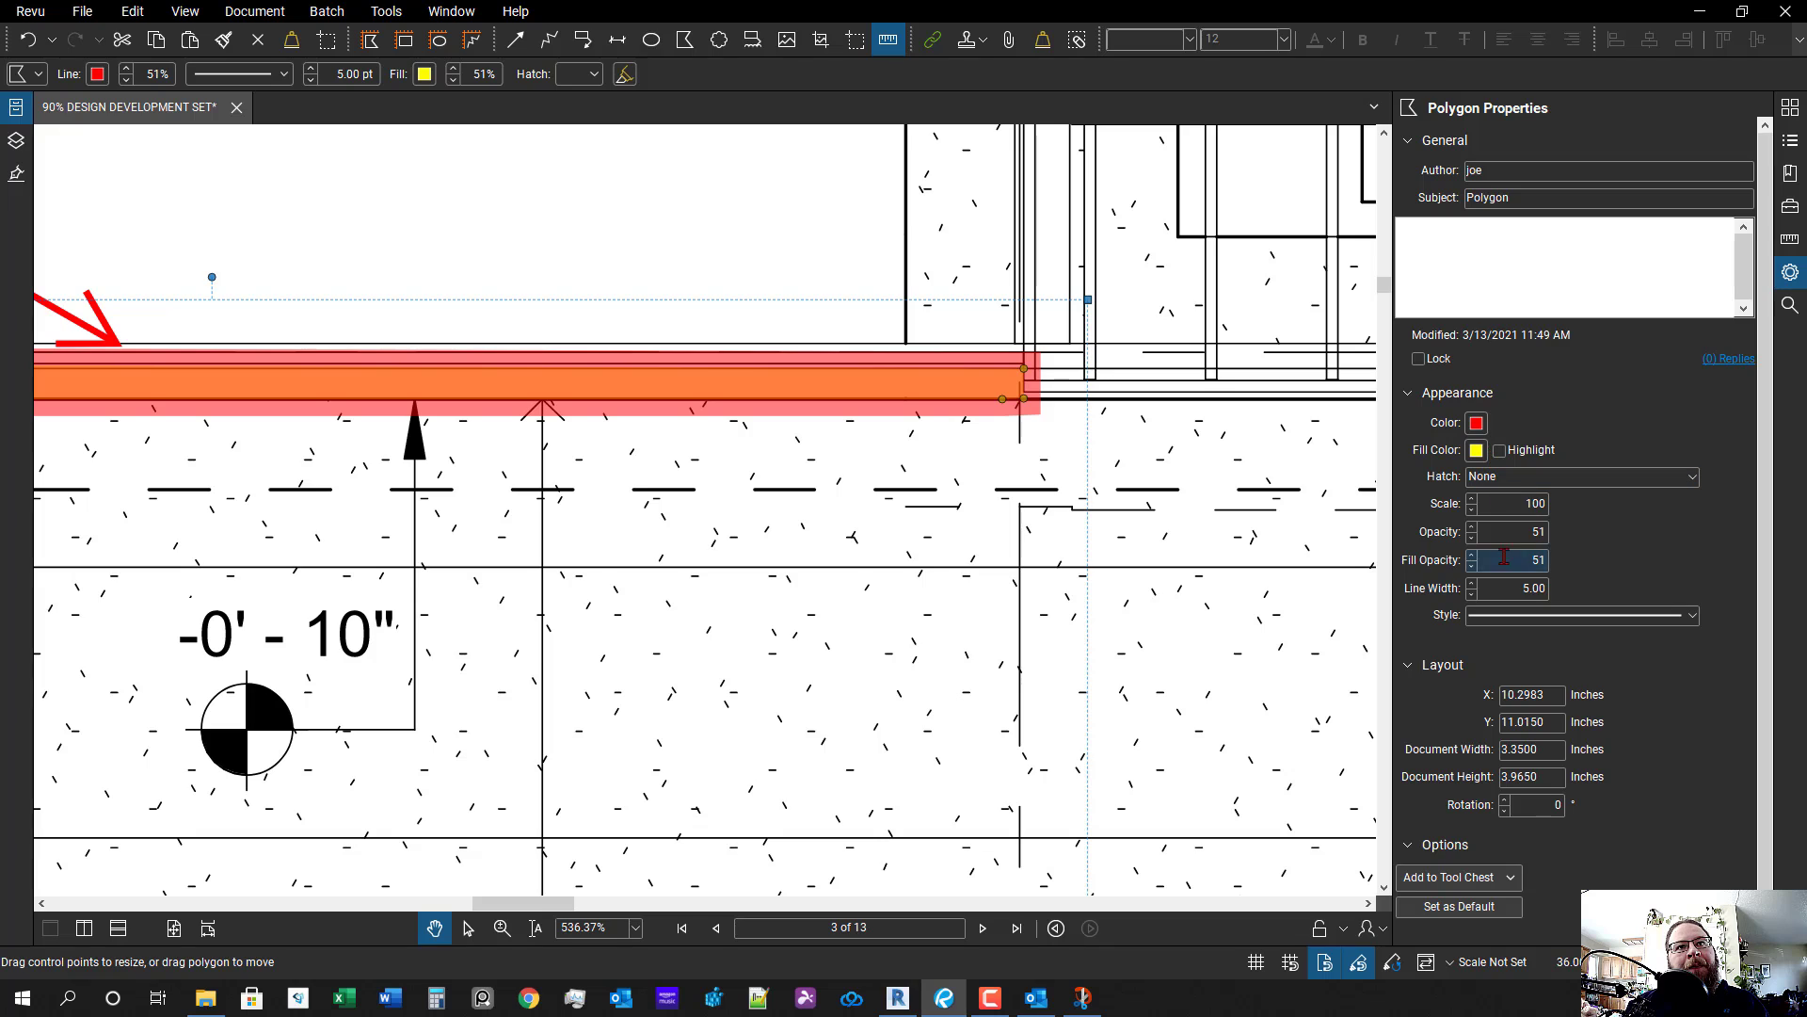
{"action": "left_click", "coordinate": [1474, 596]}
{"action": "left_click", "coordinate": [1474, 595]}
{"action": "left_click", "coordinate": [1475, 595]}
{"action": "left_click", "coordinate": [1474, 596]}
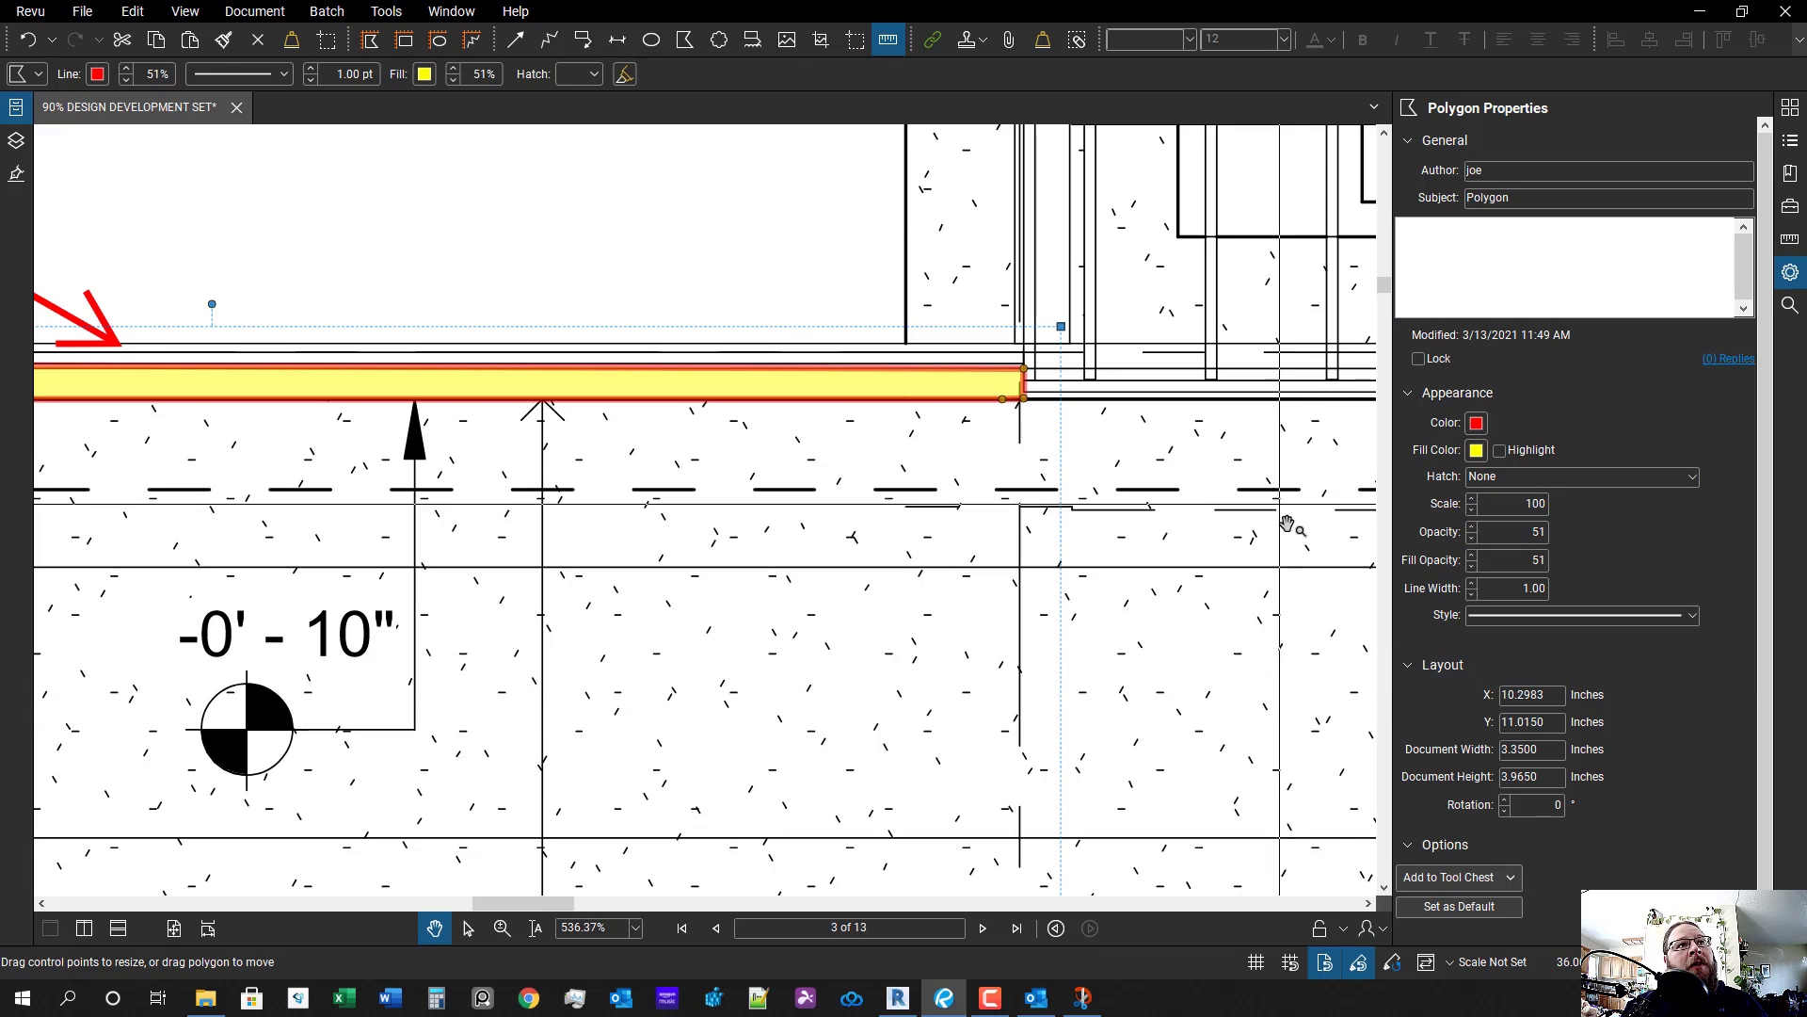
- Turn on the highlight option for the wall polygon's fill and set its opacity to 100
{"action": "left_click", "coordinate": [1500, 452]}
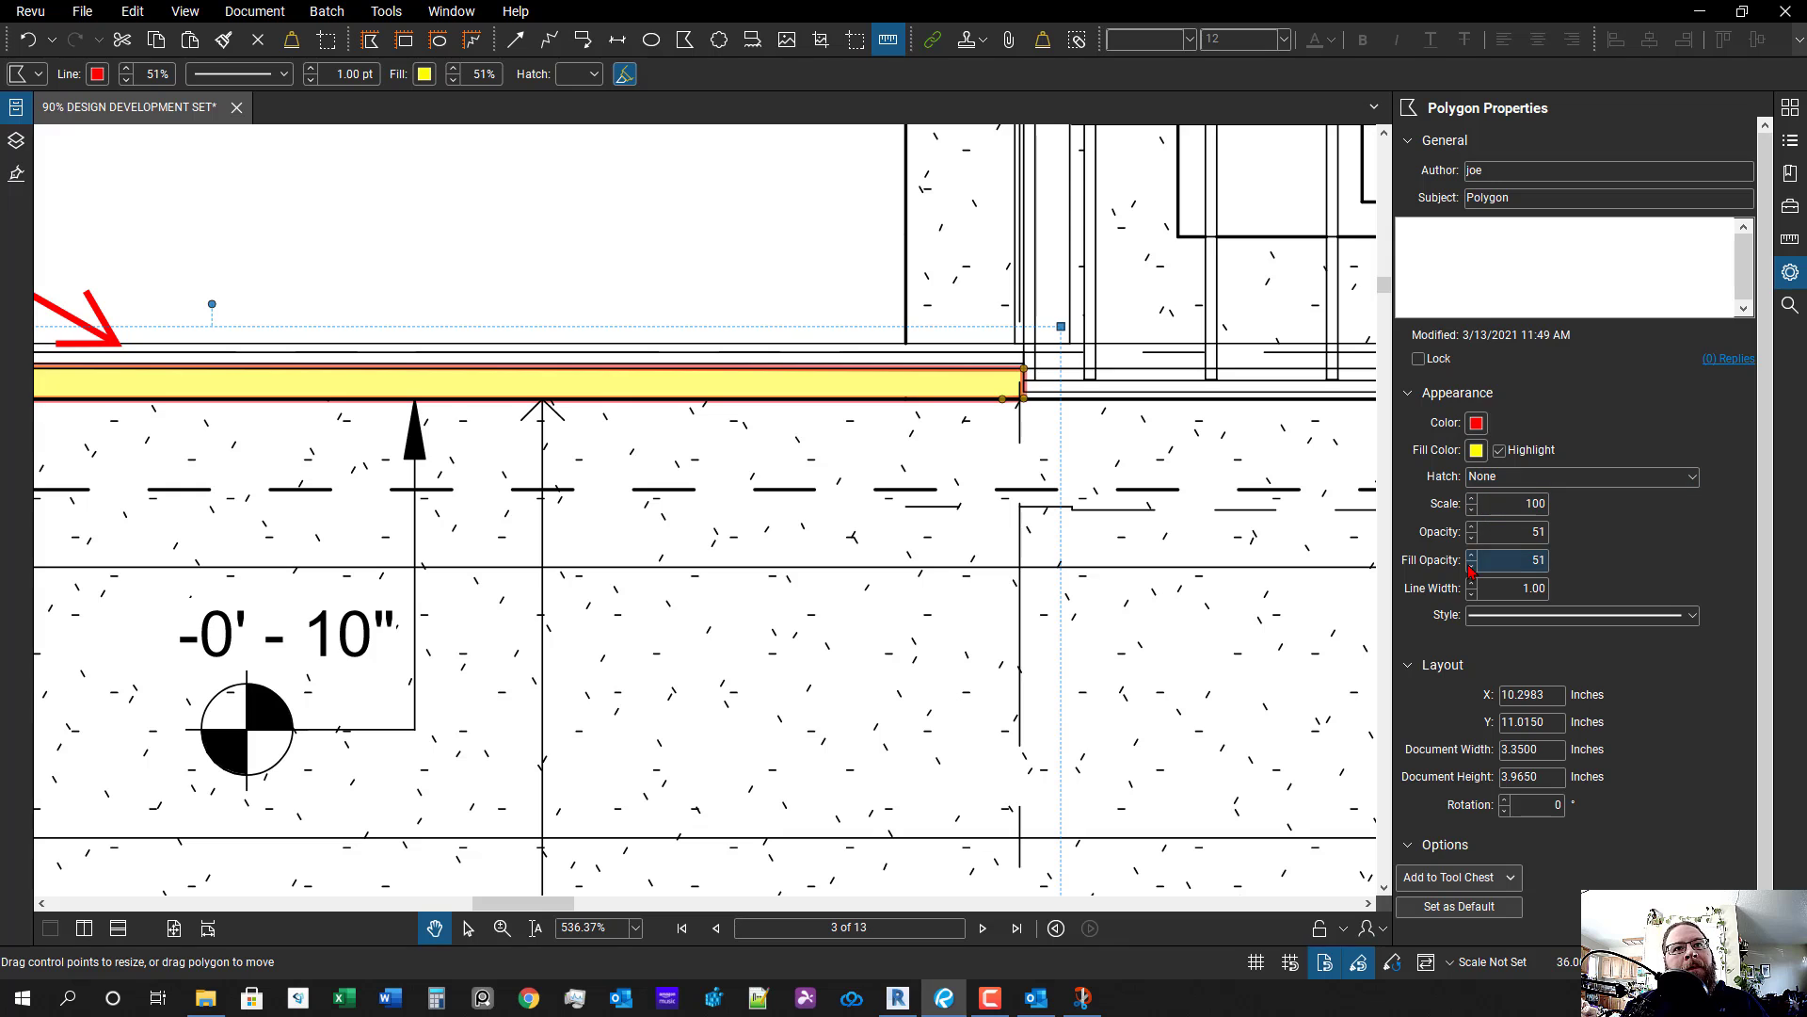
{"action": "left_click", "coordinate": [1474, 528]}
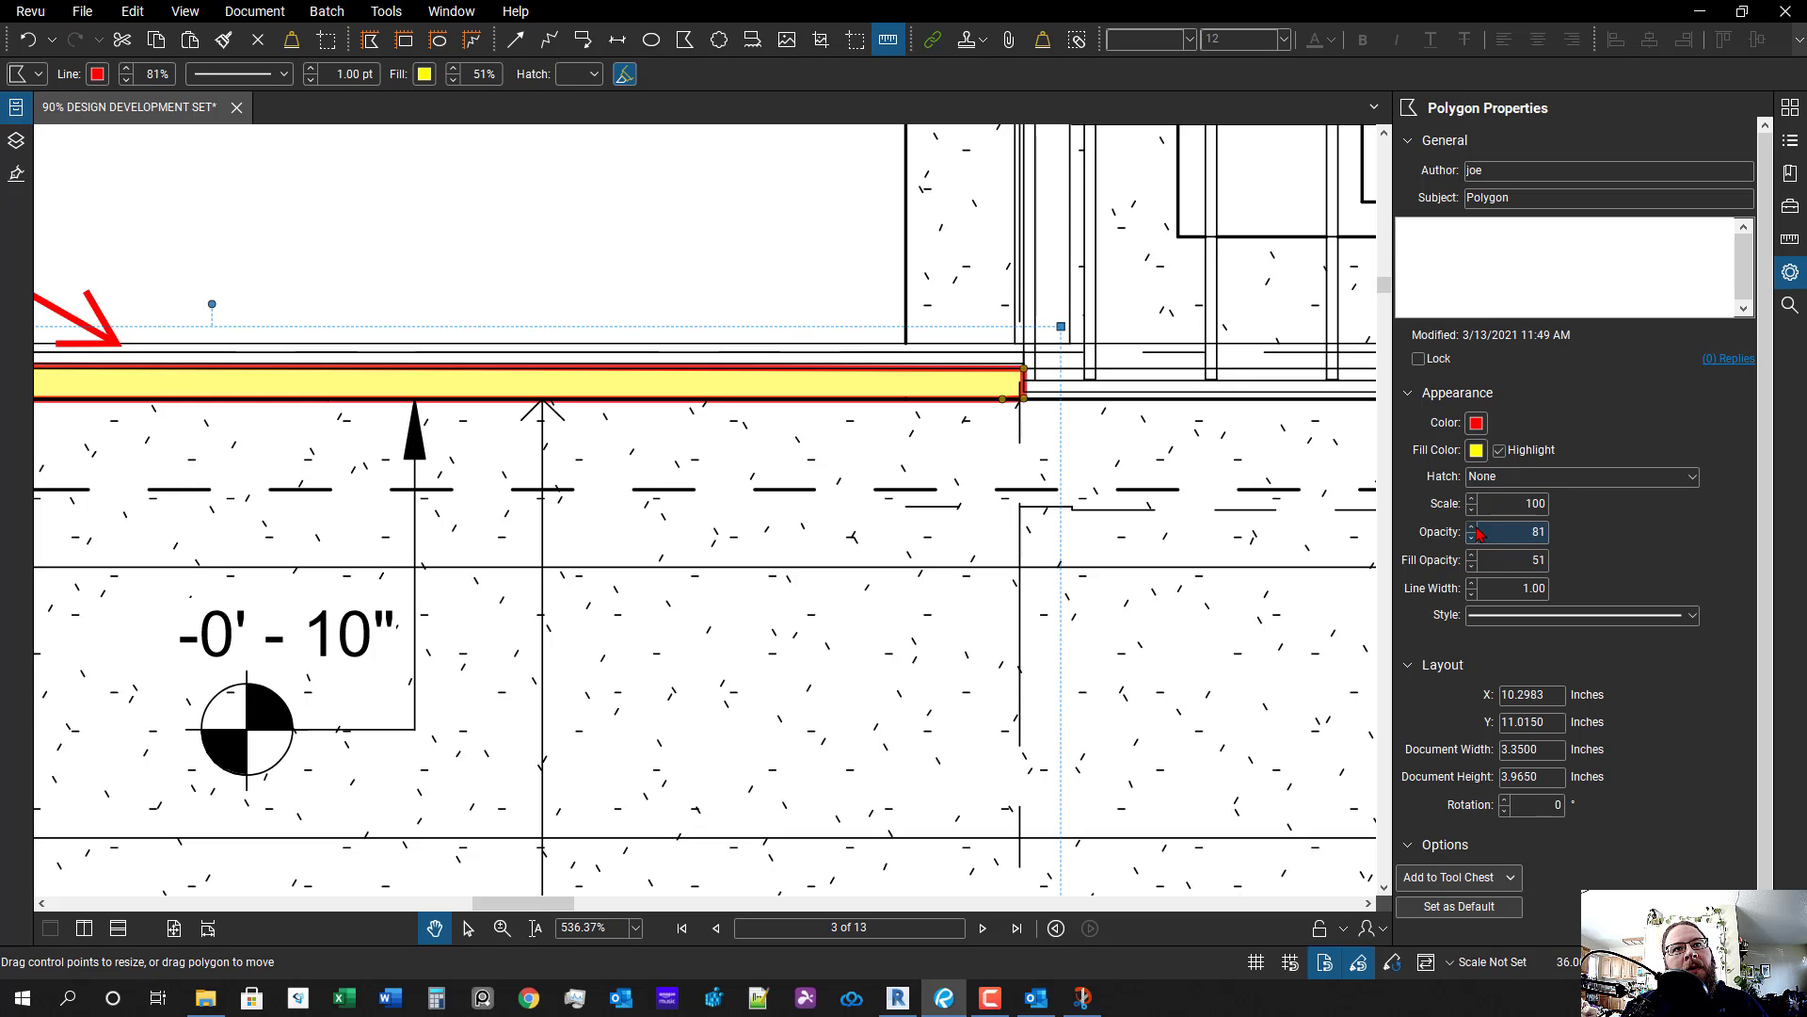
{"action": "scroll", "coordinate": [968, 471], "scroll_direction": "down", "scroll_amount": 5}
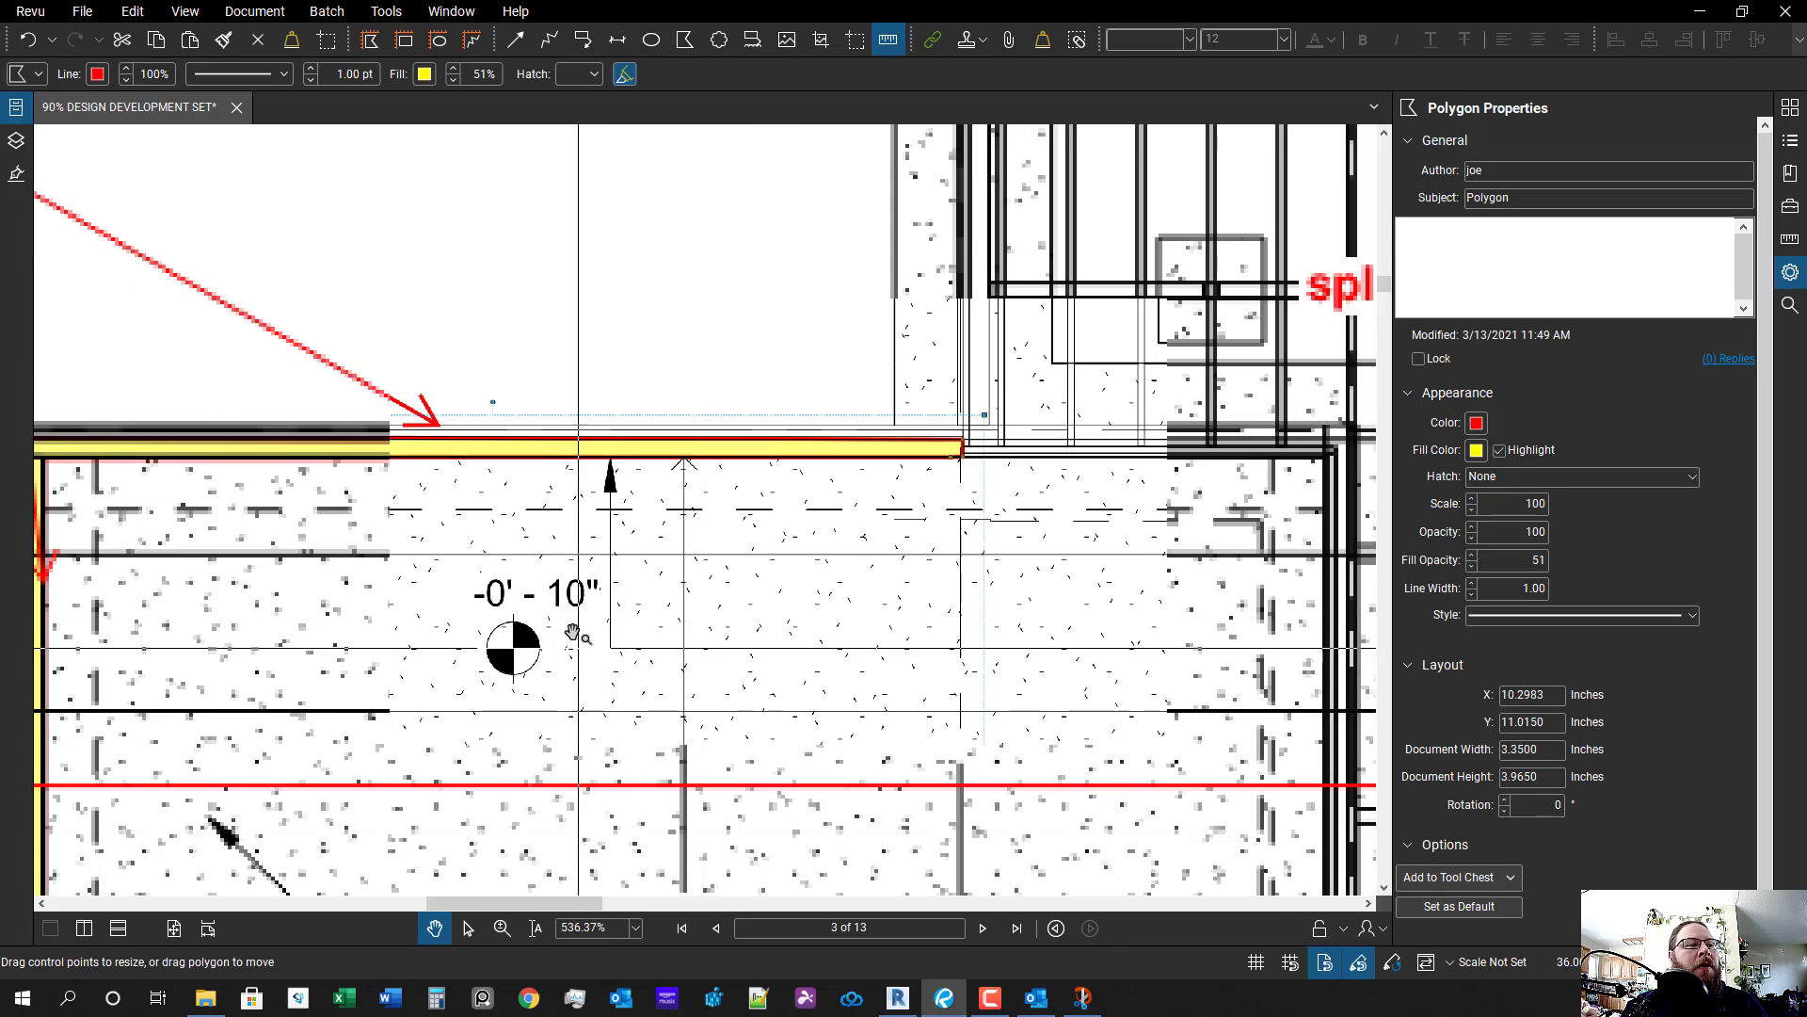
{"action": "left_click_drag", "start_coordinate": [670, 681], "coordinate": [611, 455]}
{"action": "scroll", "coordinate": [557, 337], "scroll_direction": "up", "scroll_amount": 1}
{"action": "scroll", "coordinate": [557, 339], "scroll_direction": "down", "scroll_amount": 3}
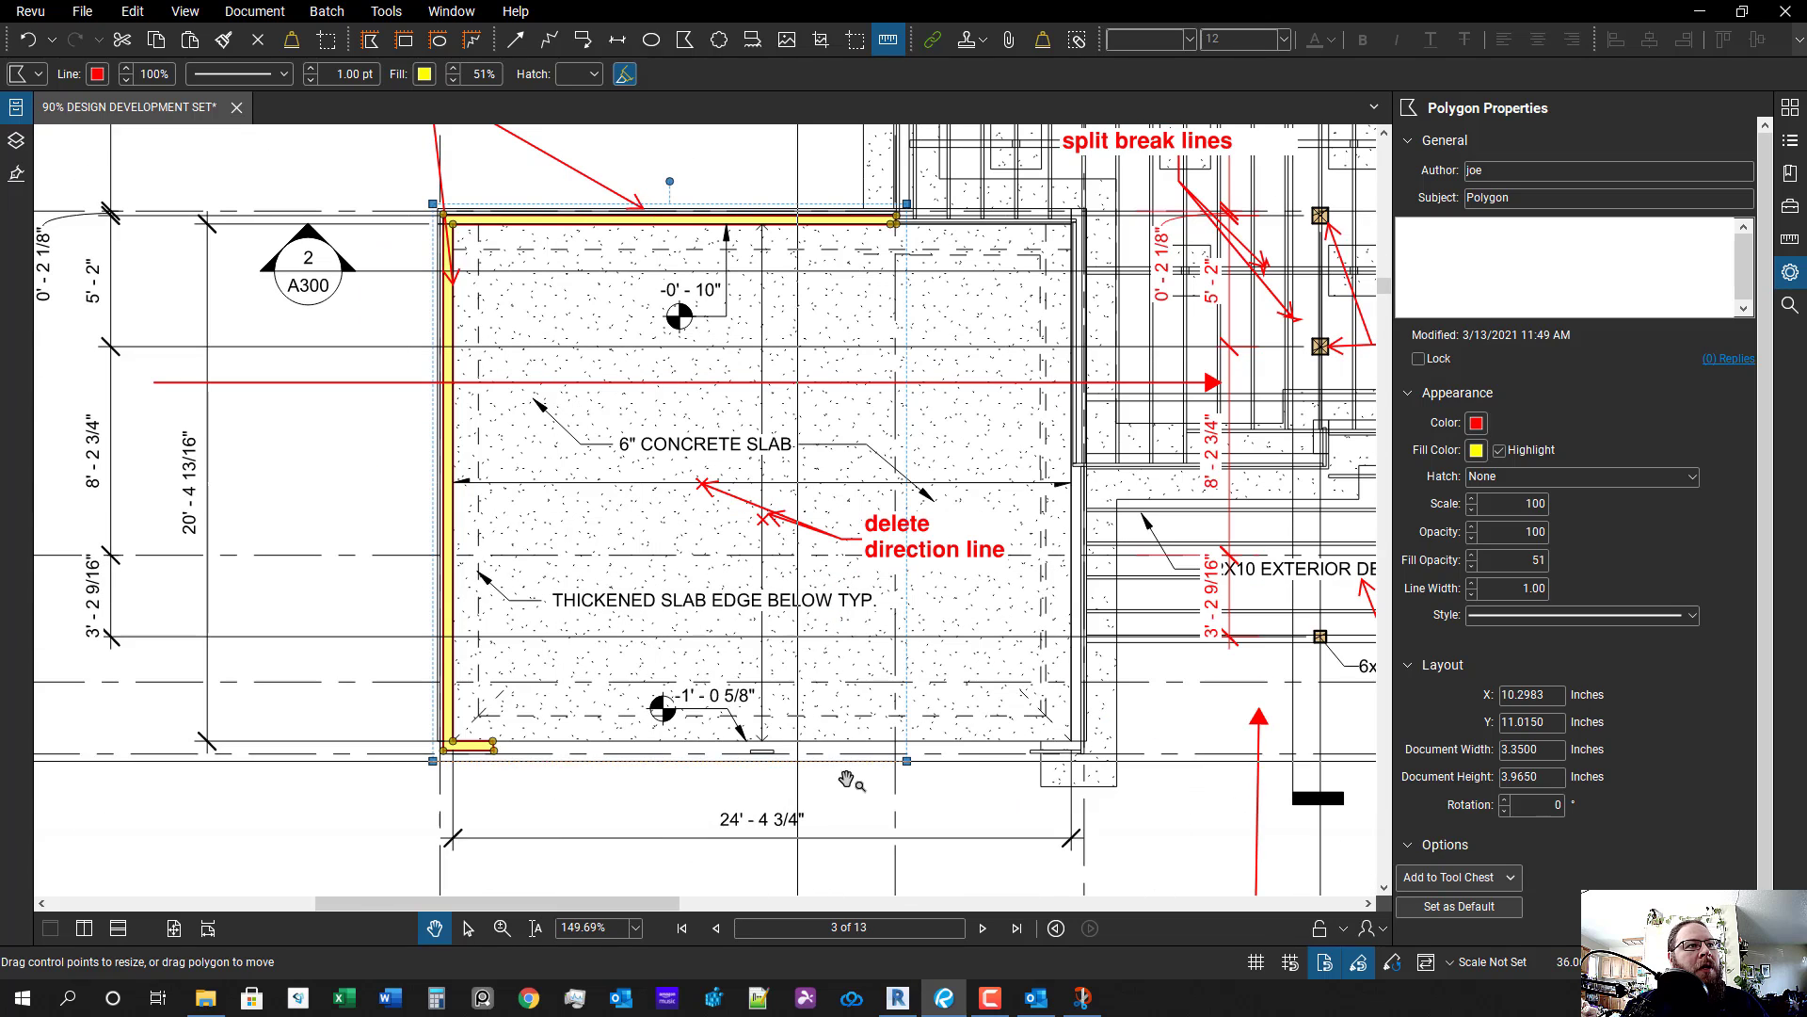
{"action": "left_click", "coordinate": [1052, 834]}
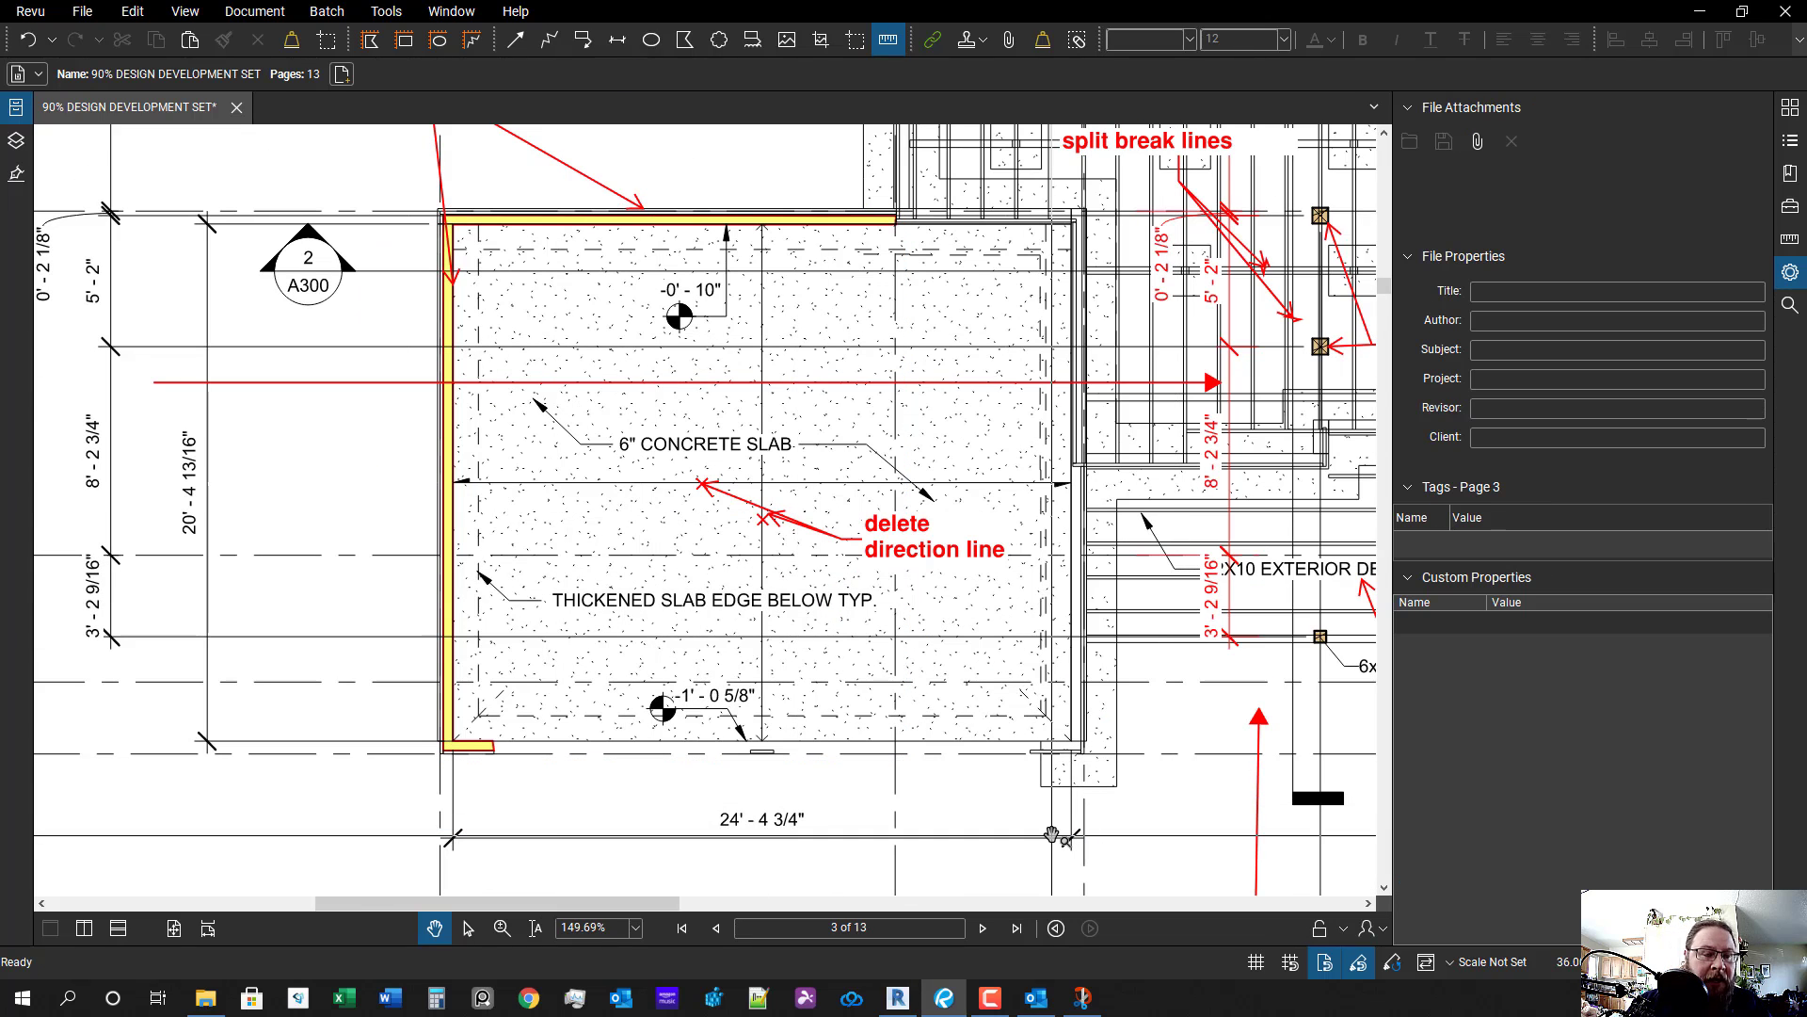
{"action": "key", "text": "p"}
{"action": "scroll", "coordinate": [817, 779], "scroll_direction": "up", "scroll_amount": 1}
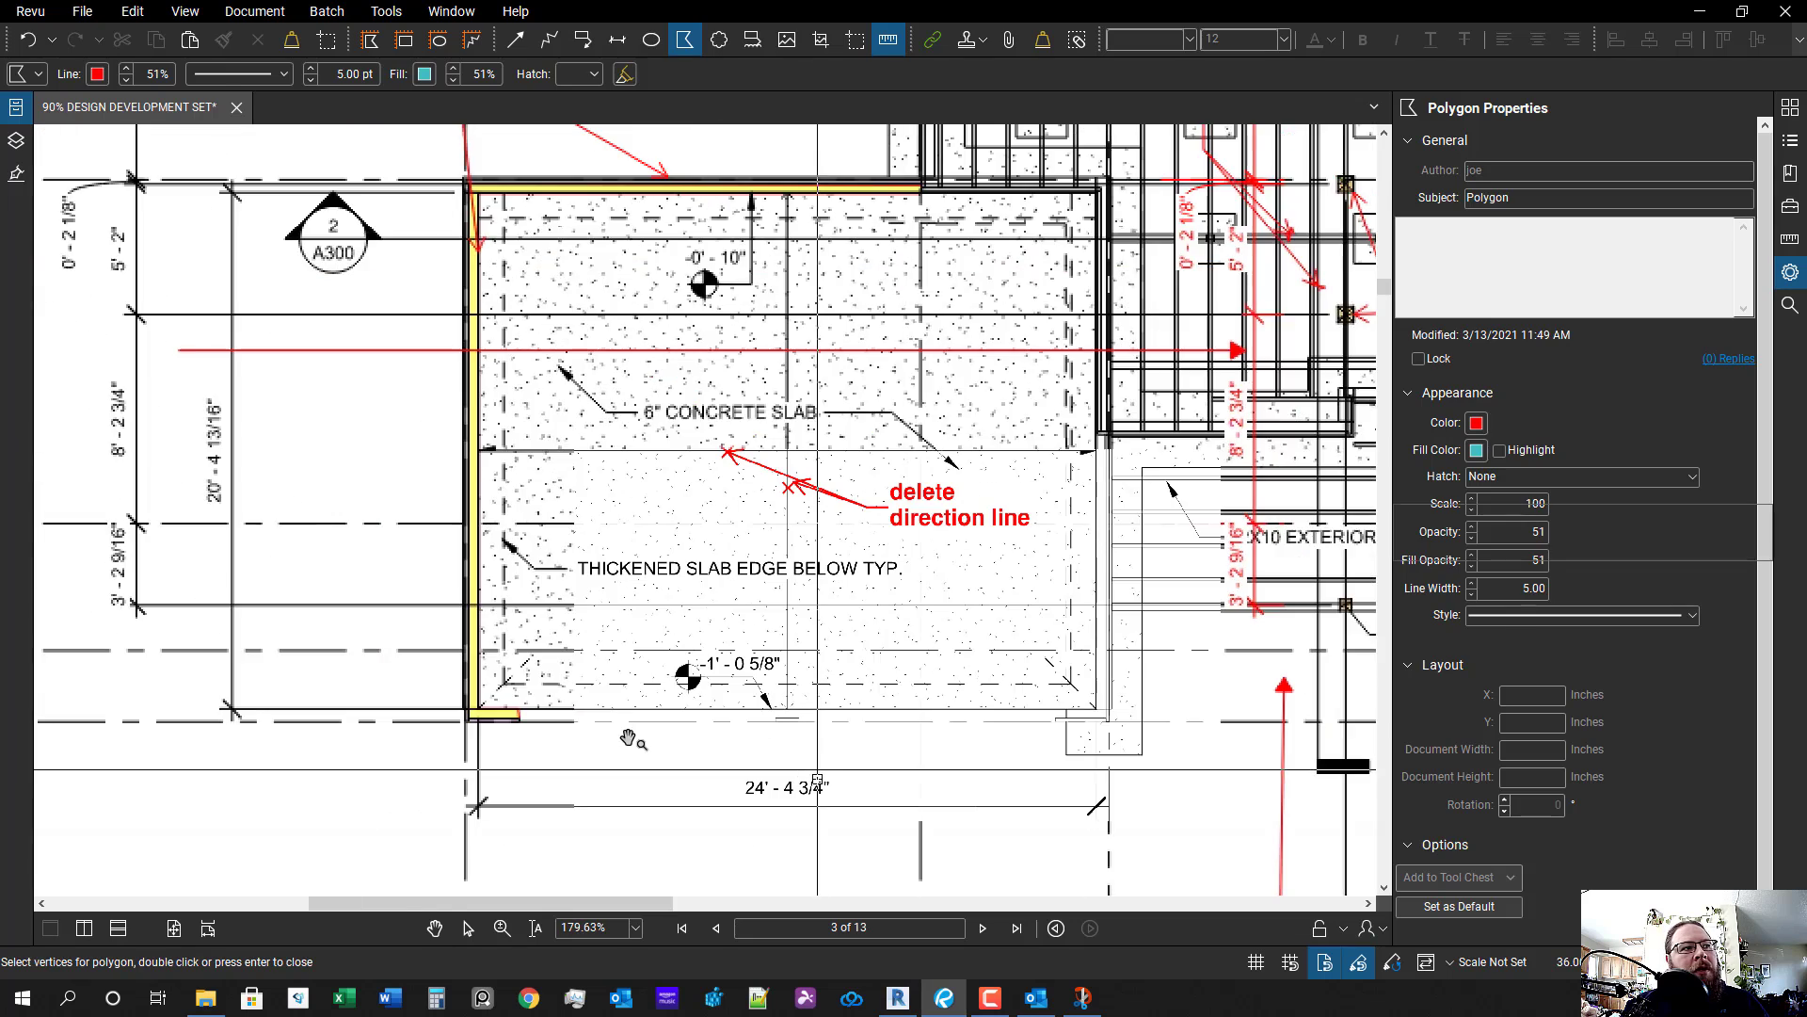
{"action": "key", "text": "Escape"}
- Make the yellow wall polygon's appearance the default for new polygons
{"action": "scroll", "coordinate": [484, 633], "scroll_direction": "up", "scroll_amount": 1}
{"action": "left_click", "coordinate": [476, 565]}
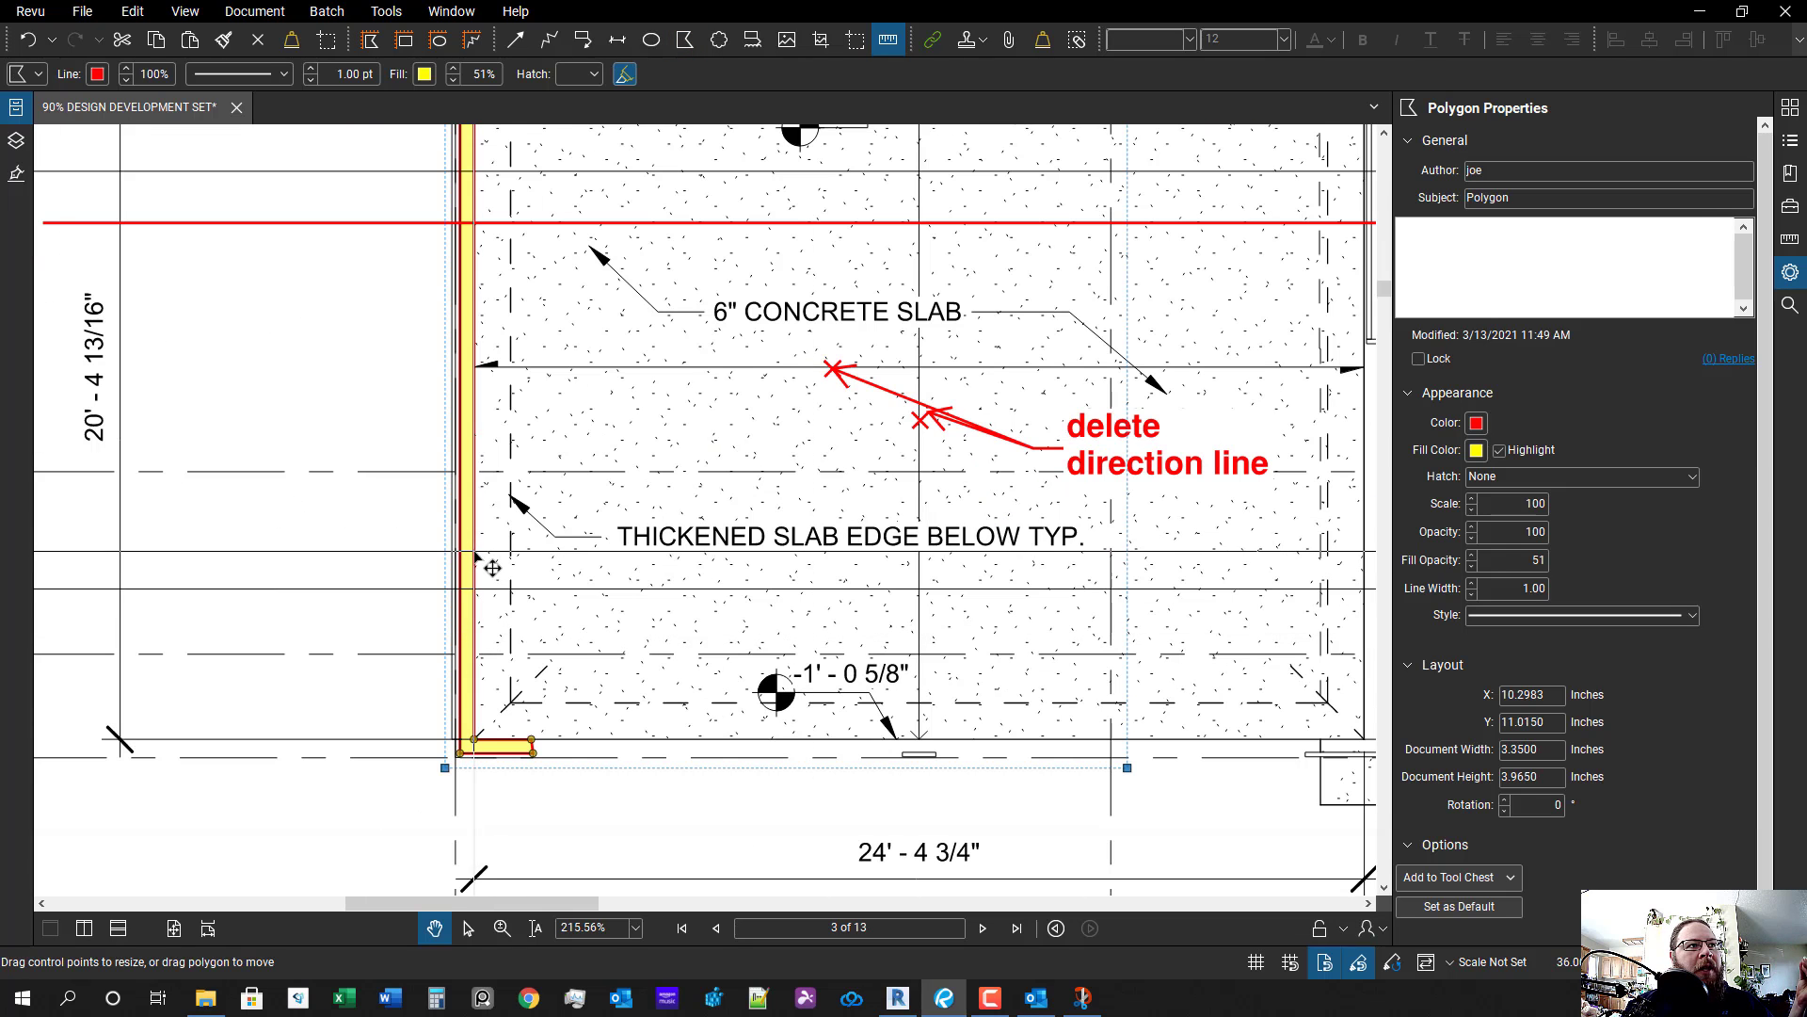
{"action": "right_click", "coordinate": [478, 563]}
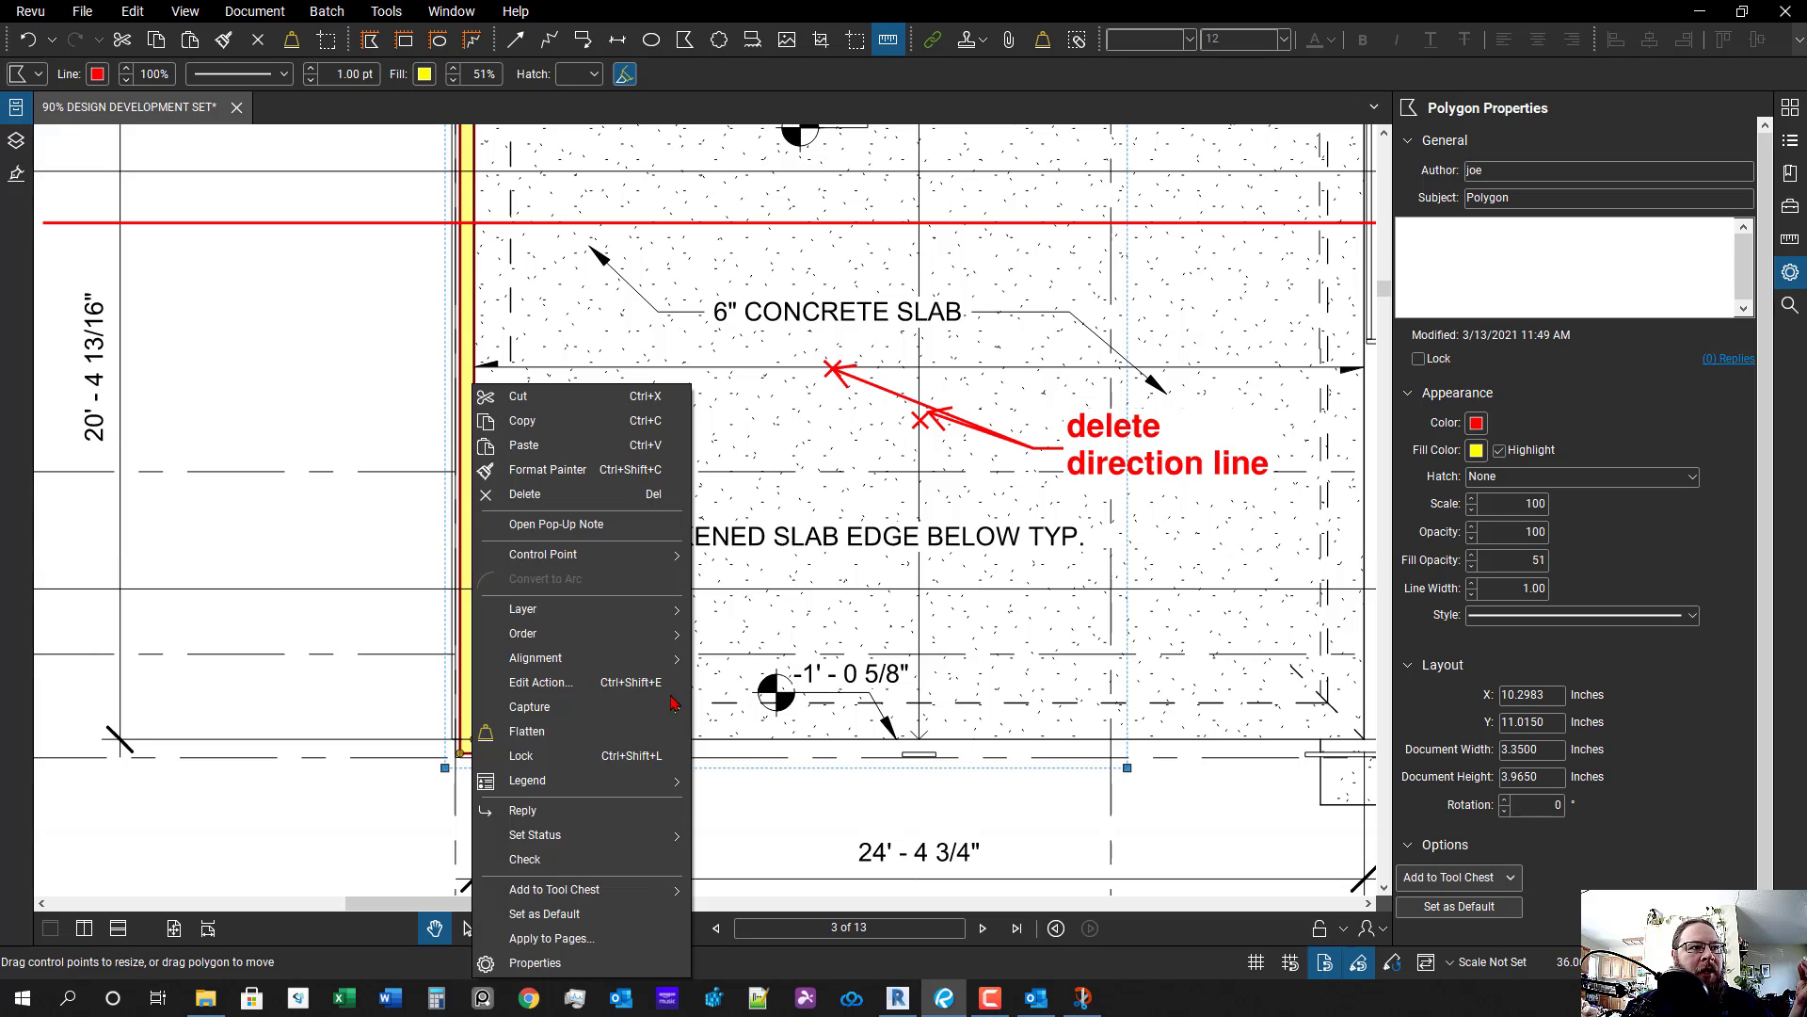
{"action": "left_click", "coordinate": [589, 914]}
- Try to outline the lower part of the garage's right wall and its short return at the lower-right corner with a polygon
{"action": "key", "text": "shift+n"}
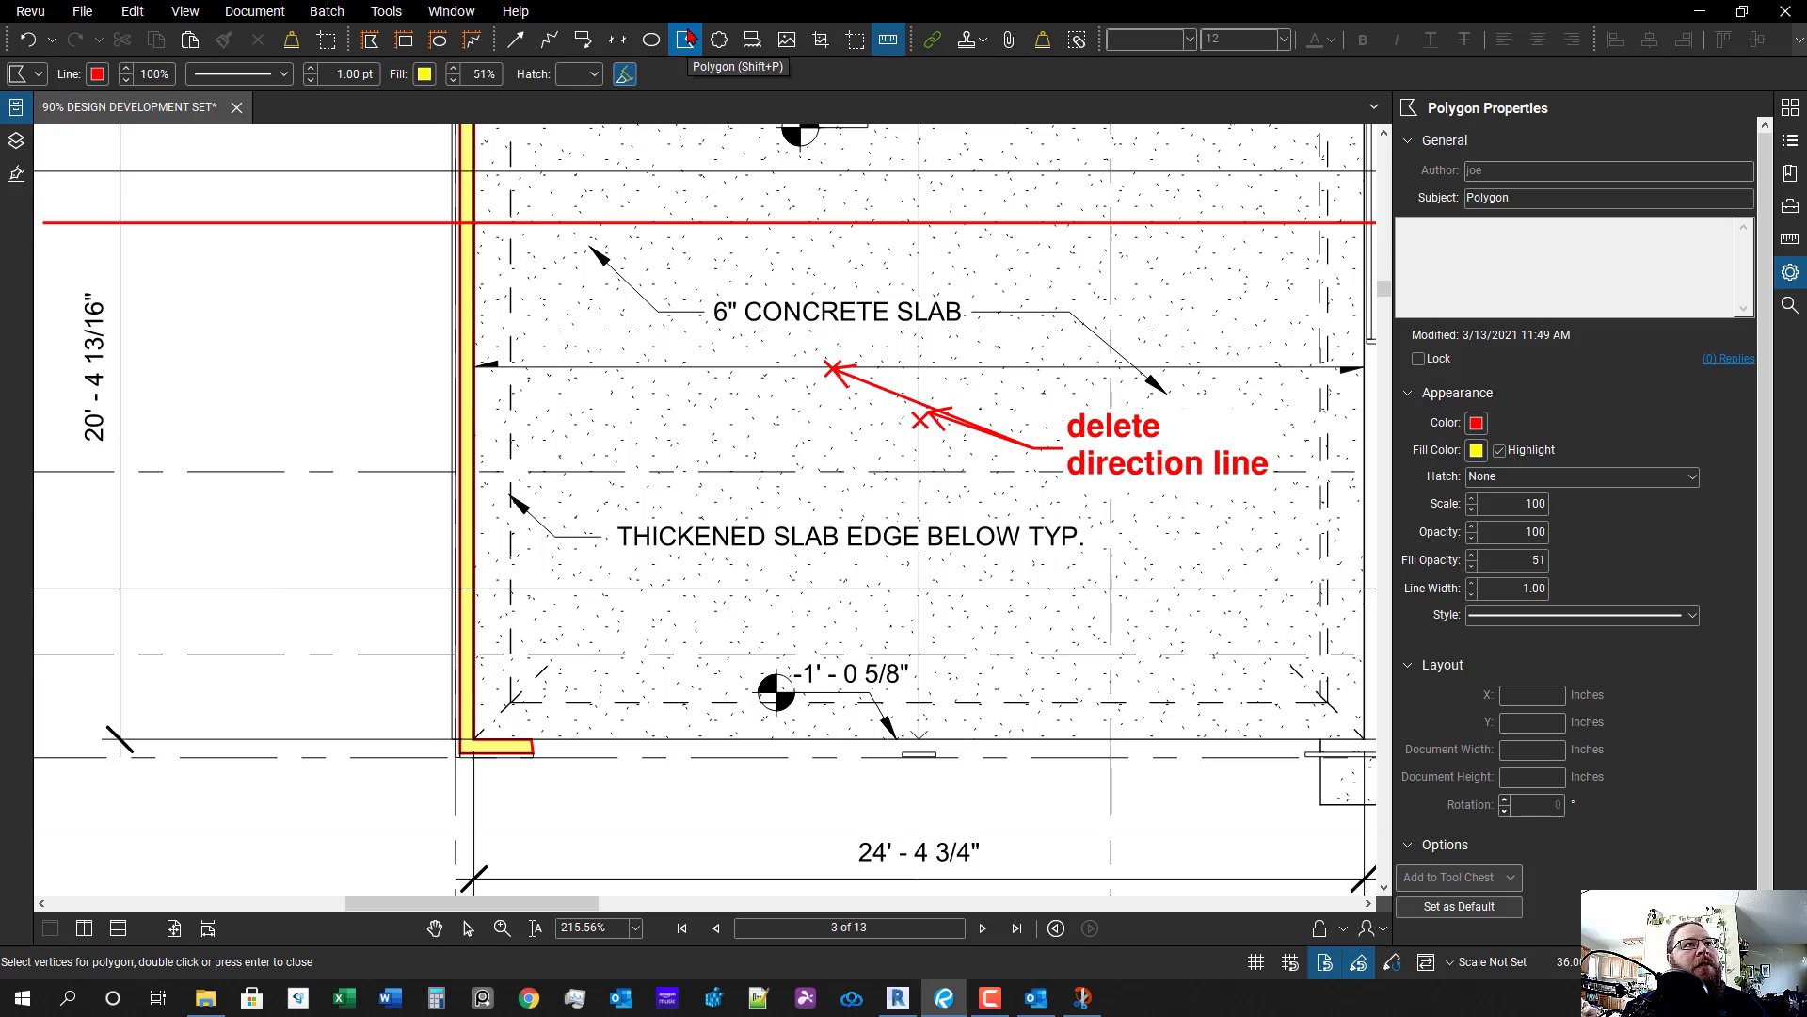
{"action": "scroll", "coordinate": [1058, 633], "scroll_direction": "up", "scroll_amount": 3}
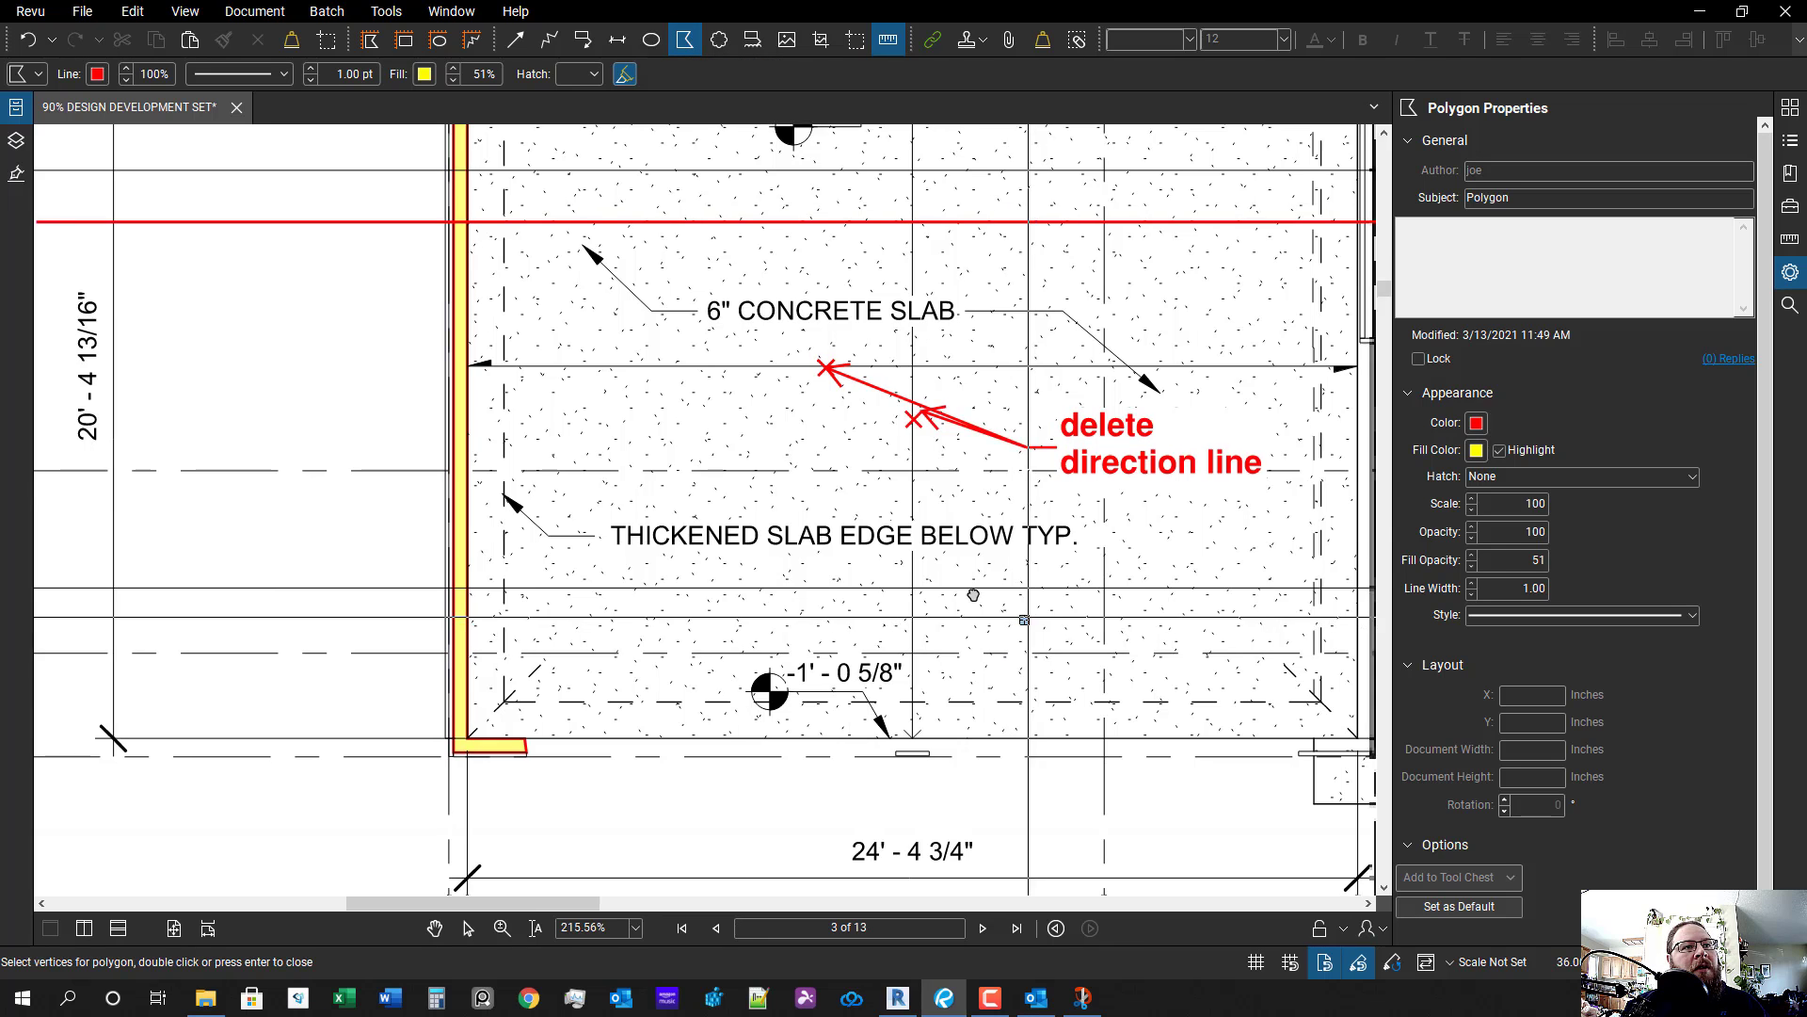
{"action": "scroll", "coordinate": [1058, 633], "scroll_direction": "down", "scroll_amount": 3}
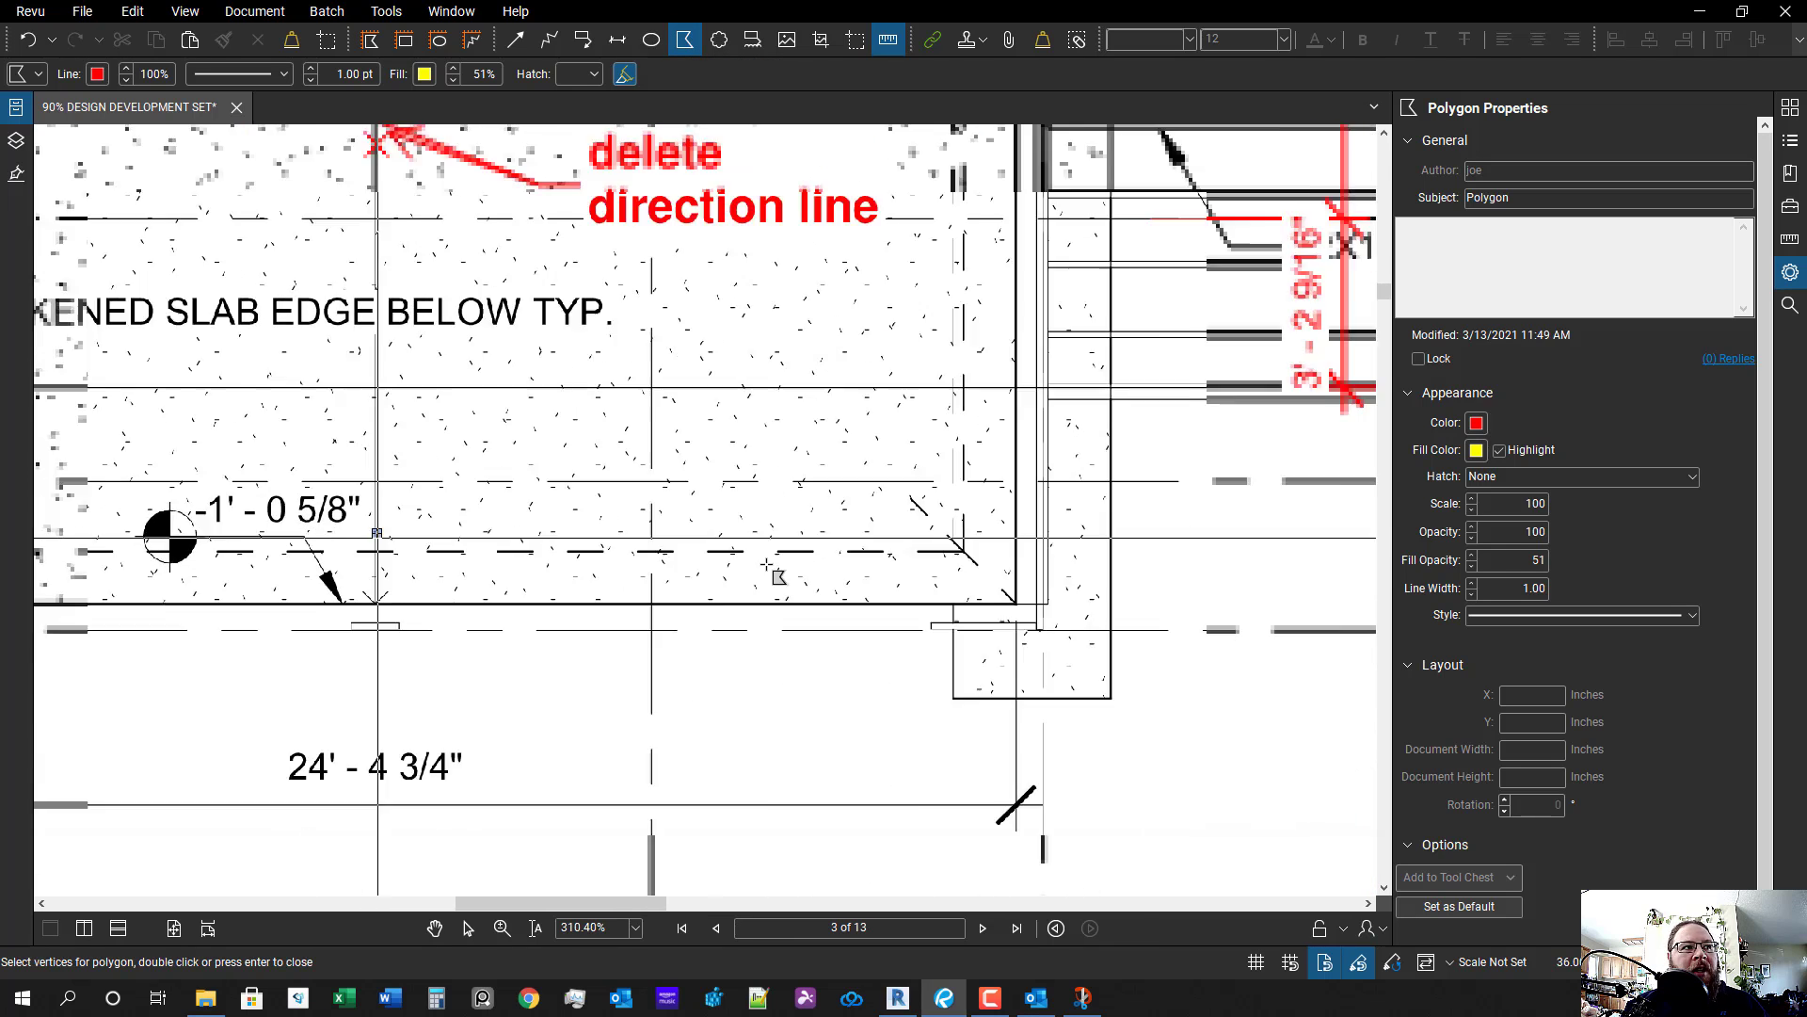
{"action": "scroll", "coordinate": [918, 649], "scroll_direction": "up", "scroll_amount": 3}
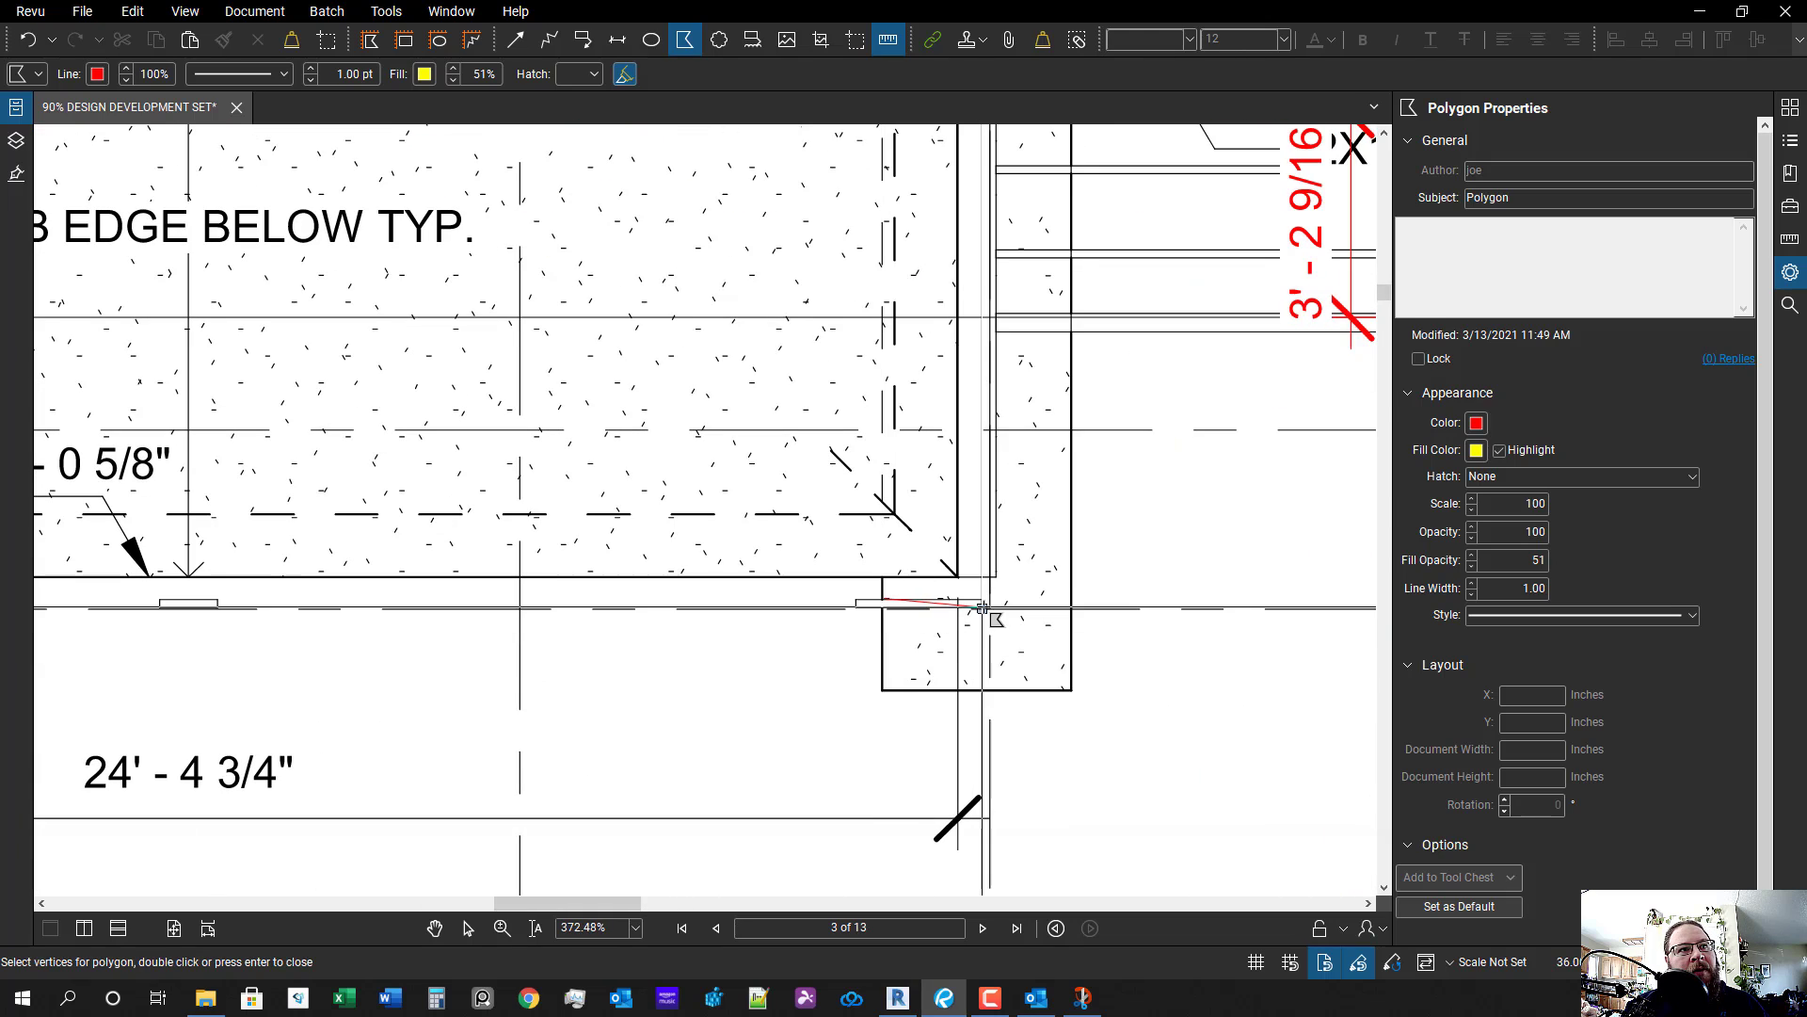
{"action": "scroll", "coordinate": [1002, 599], "scroll_direction": "down", "scroll_amount": 2}
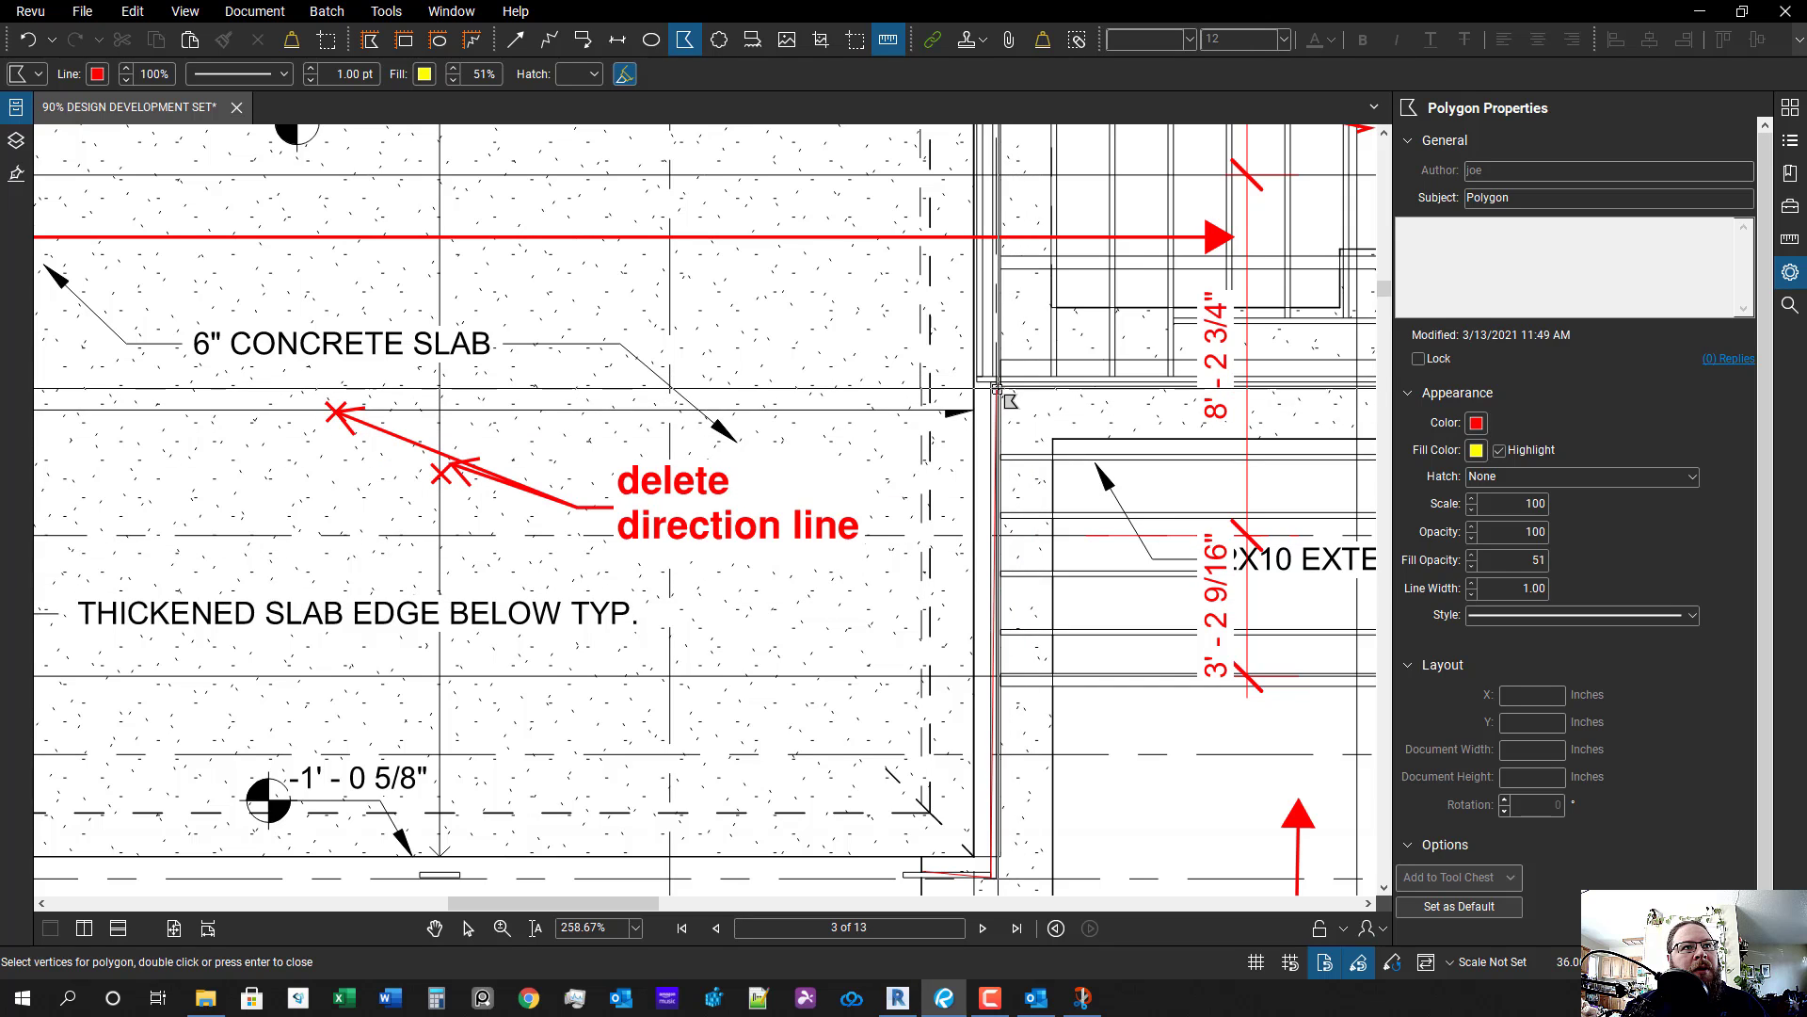
{"action": "left_click", "coordinate": [974, 388]}
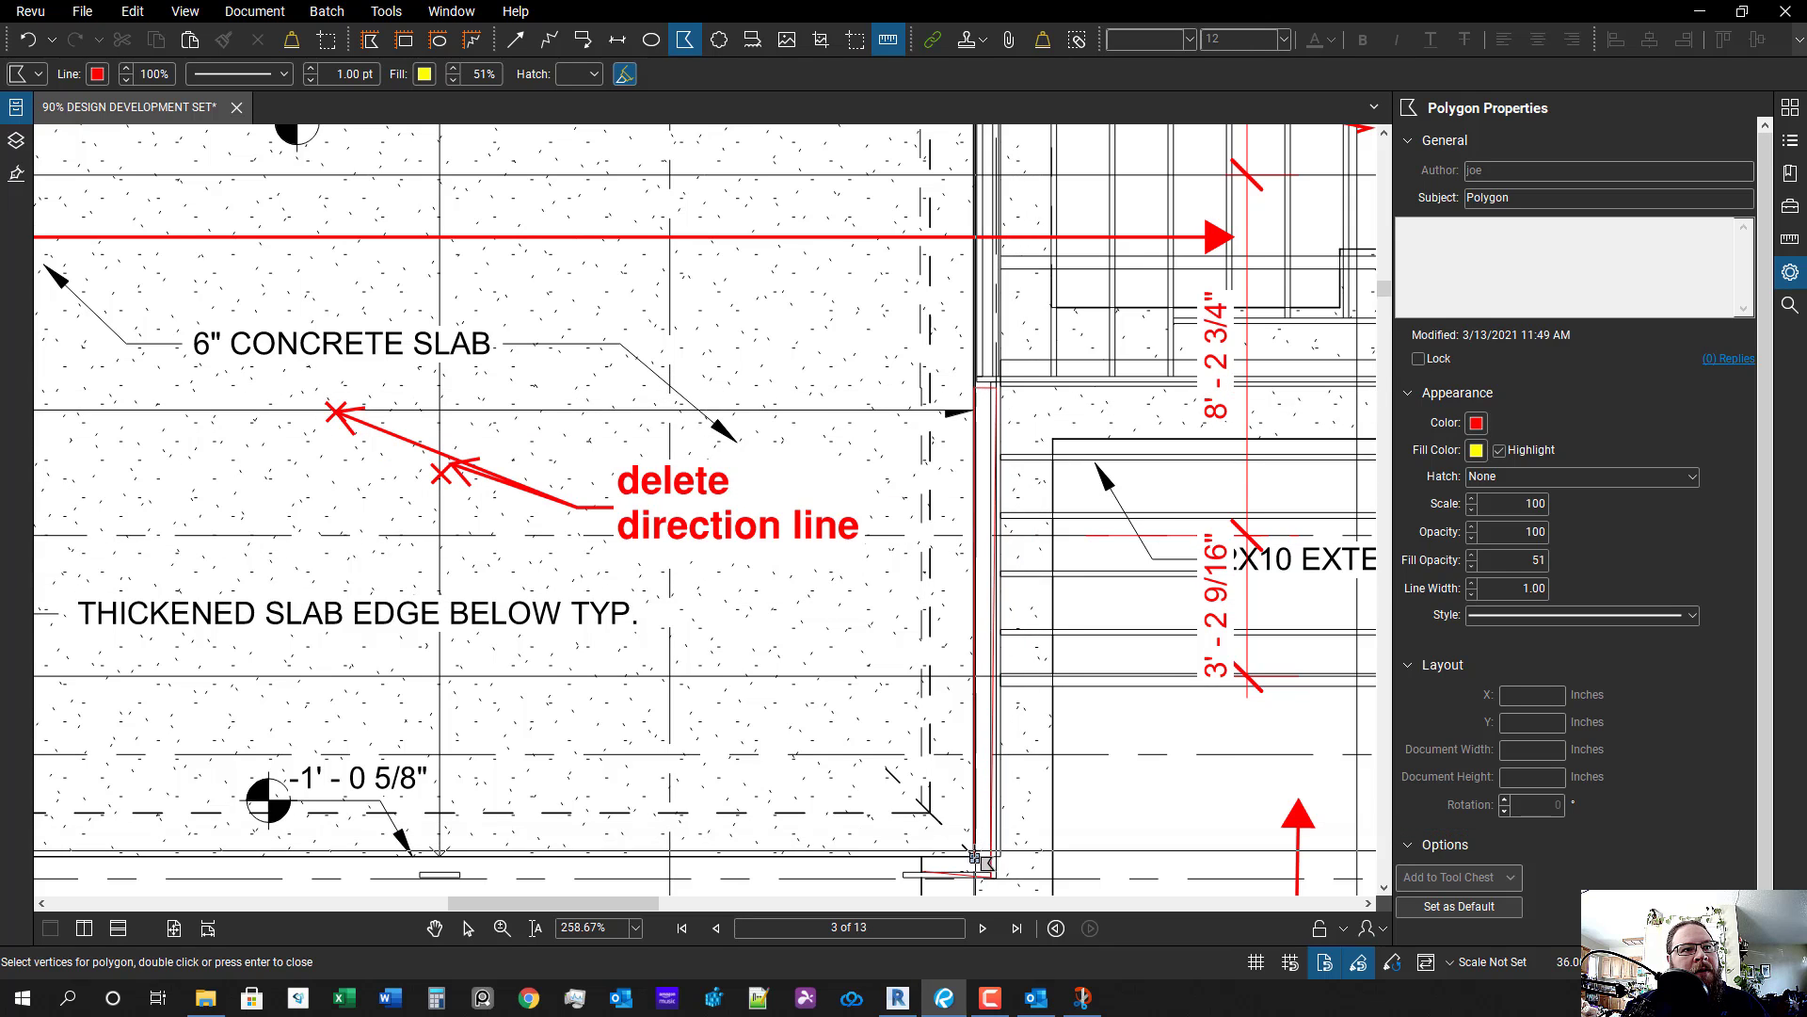
{"action": "left_click", "coordinate": [974, 856]}
{"action": "scroll", "coordinate": [919, 852], "scroll_direction": "up", "scroll_amount": 6}
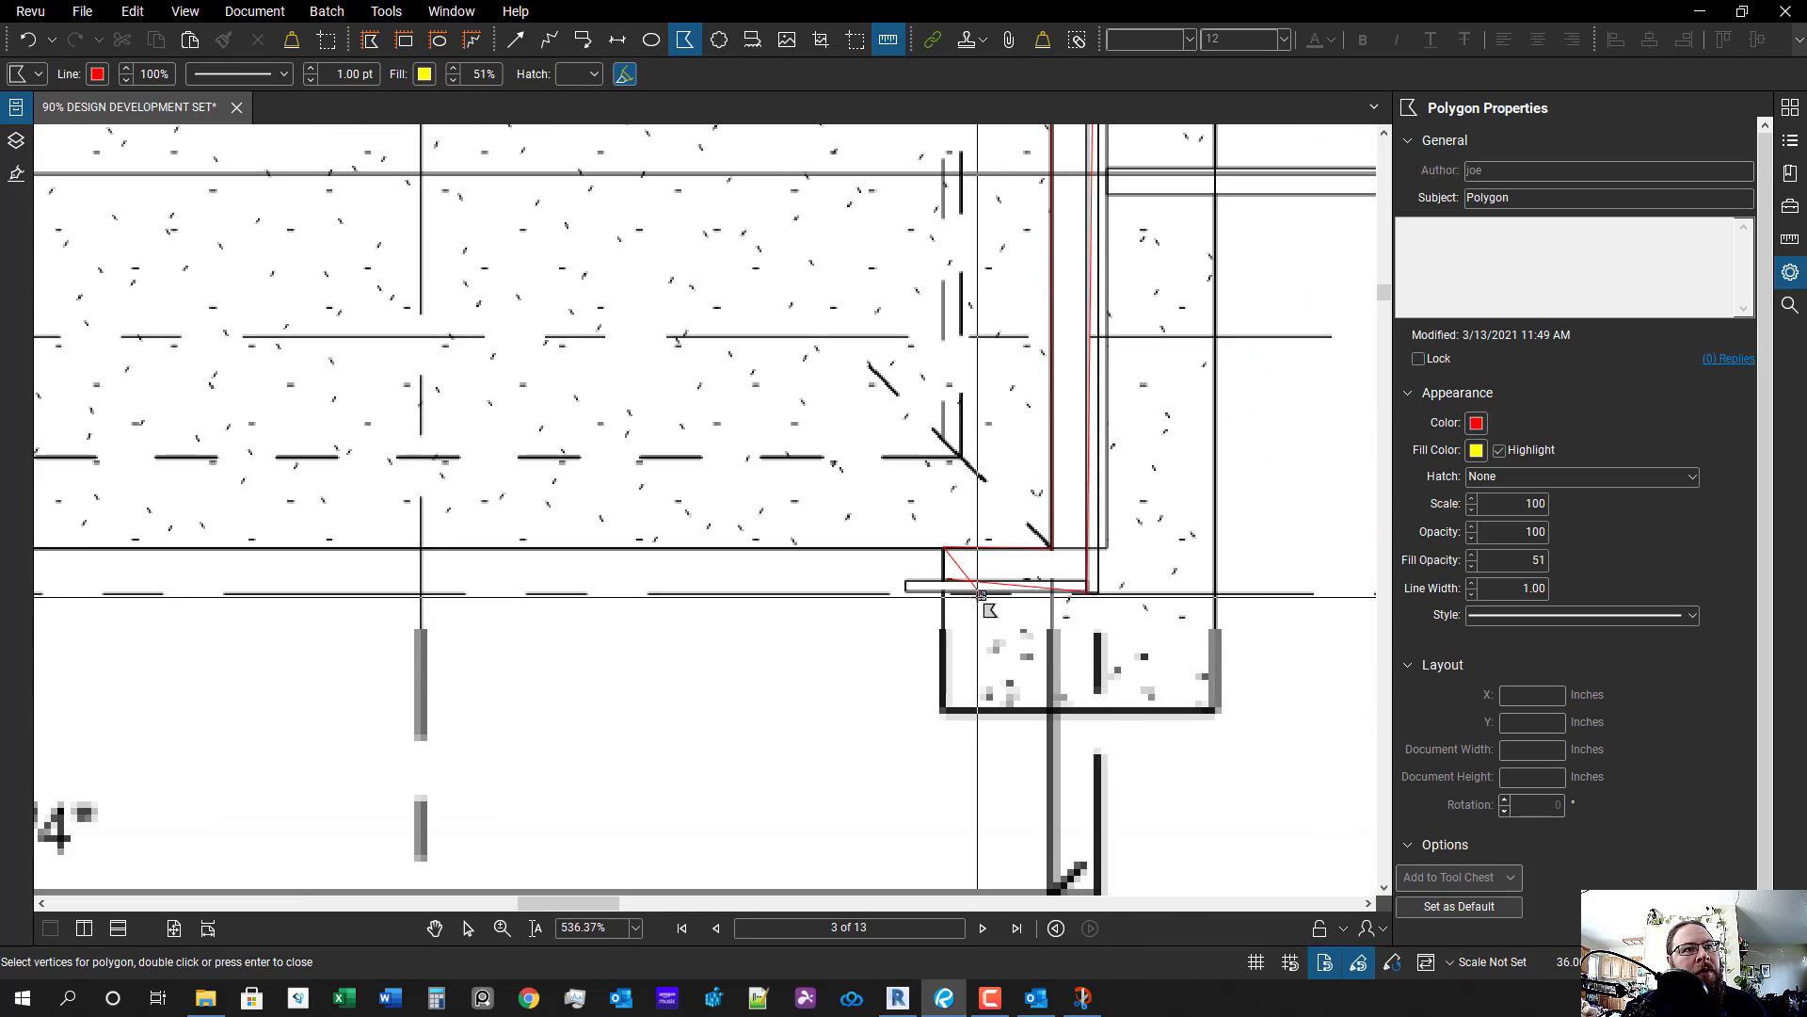
{"action": "double_click", "coordinate": [922, 567]}
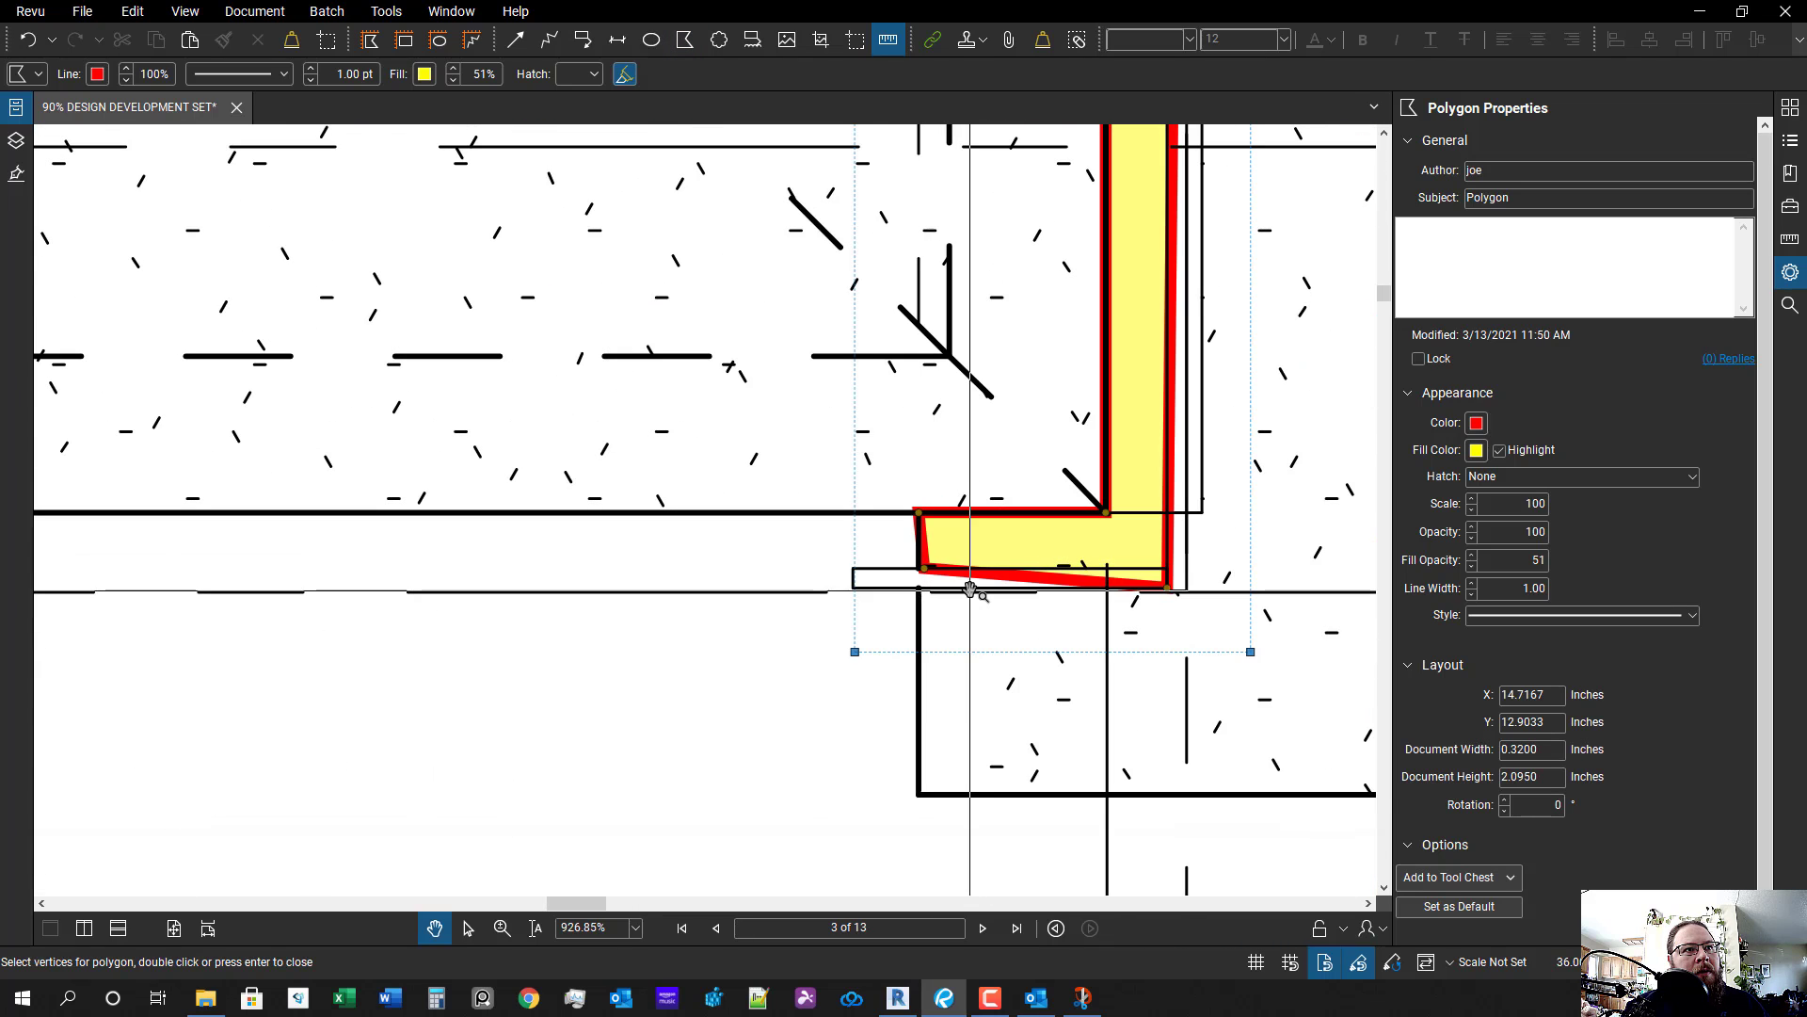
- Try adjusting the lower corner of the right wall polygon, undo the adjustment and the polygon itself, and clear the selection
{"action": "left_click_drag", "start_coordinate": [941, 585], "coordinate": [946, 566]}
{"action": "key", "text": "ctrl+z"}
{"action": "key", "text": "ctrl+z"}
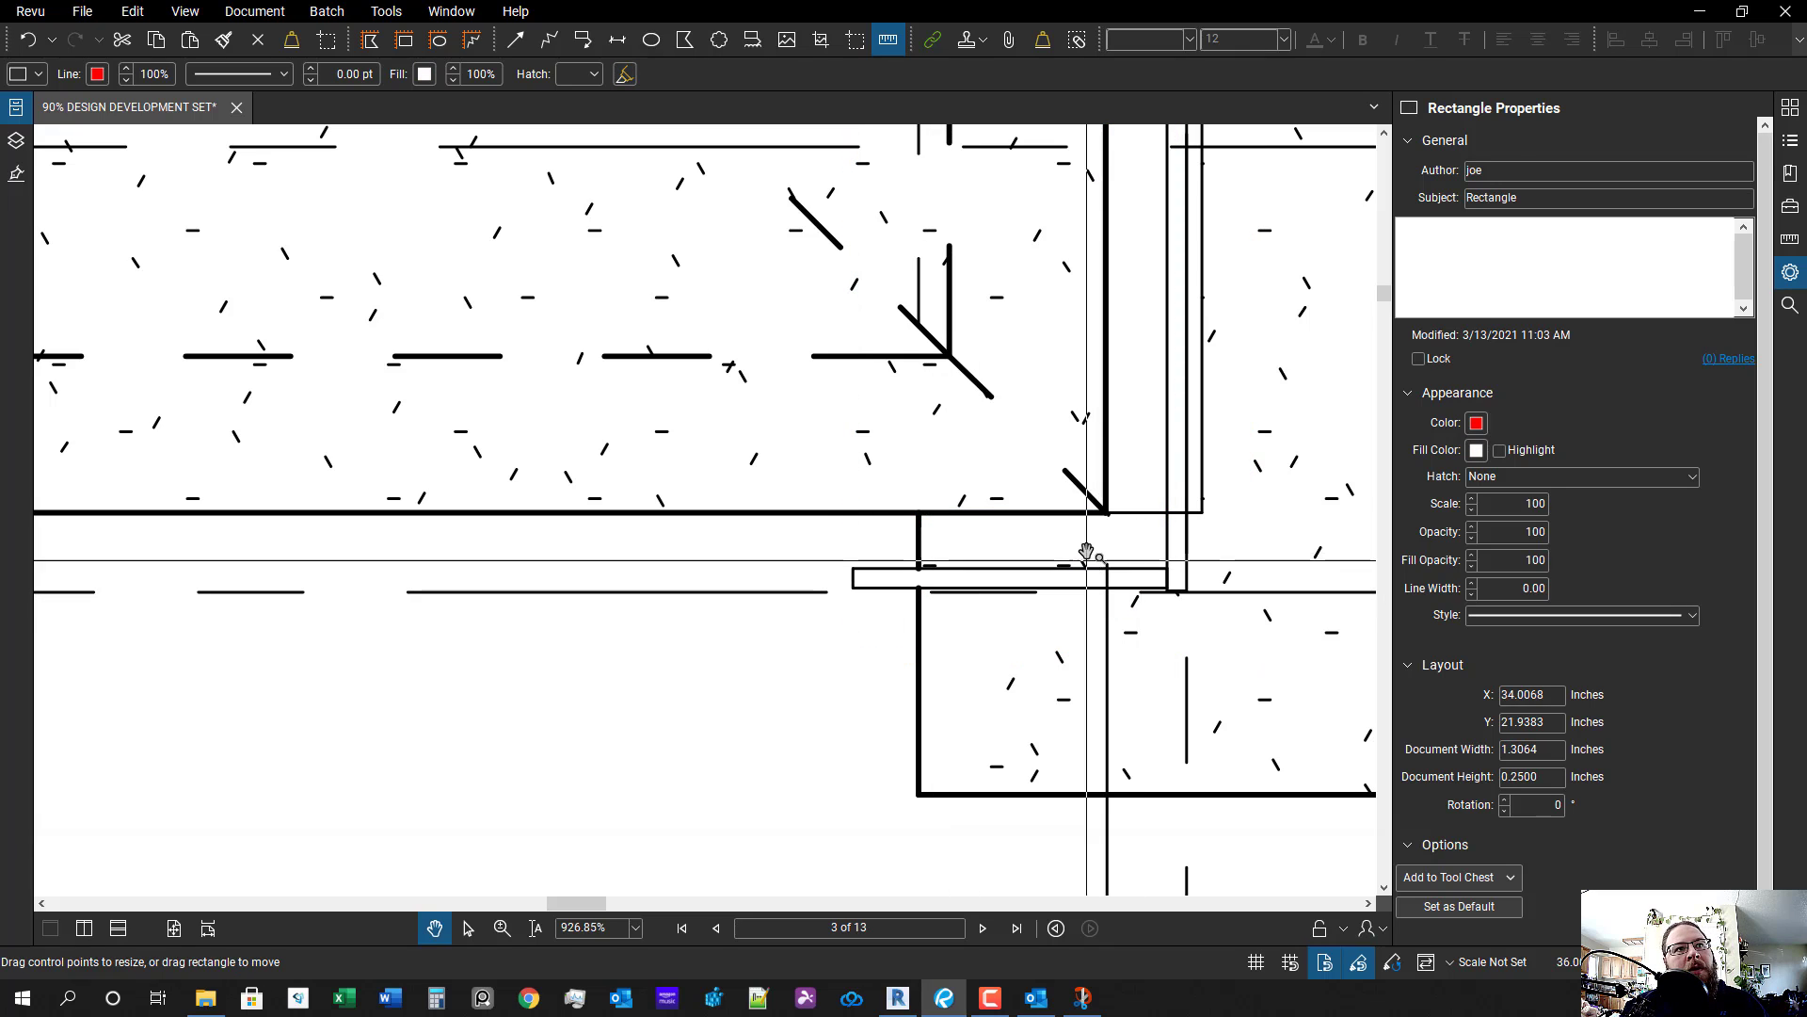
{"action": "scroll", "coordinate": [1081, 555], "scroll_direction": "down", "scroll_amount": 3}
{"action": "key", "text": "Escape"}
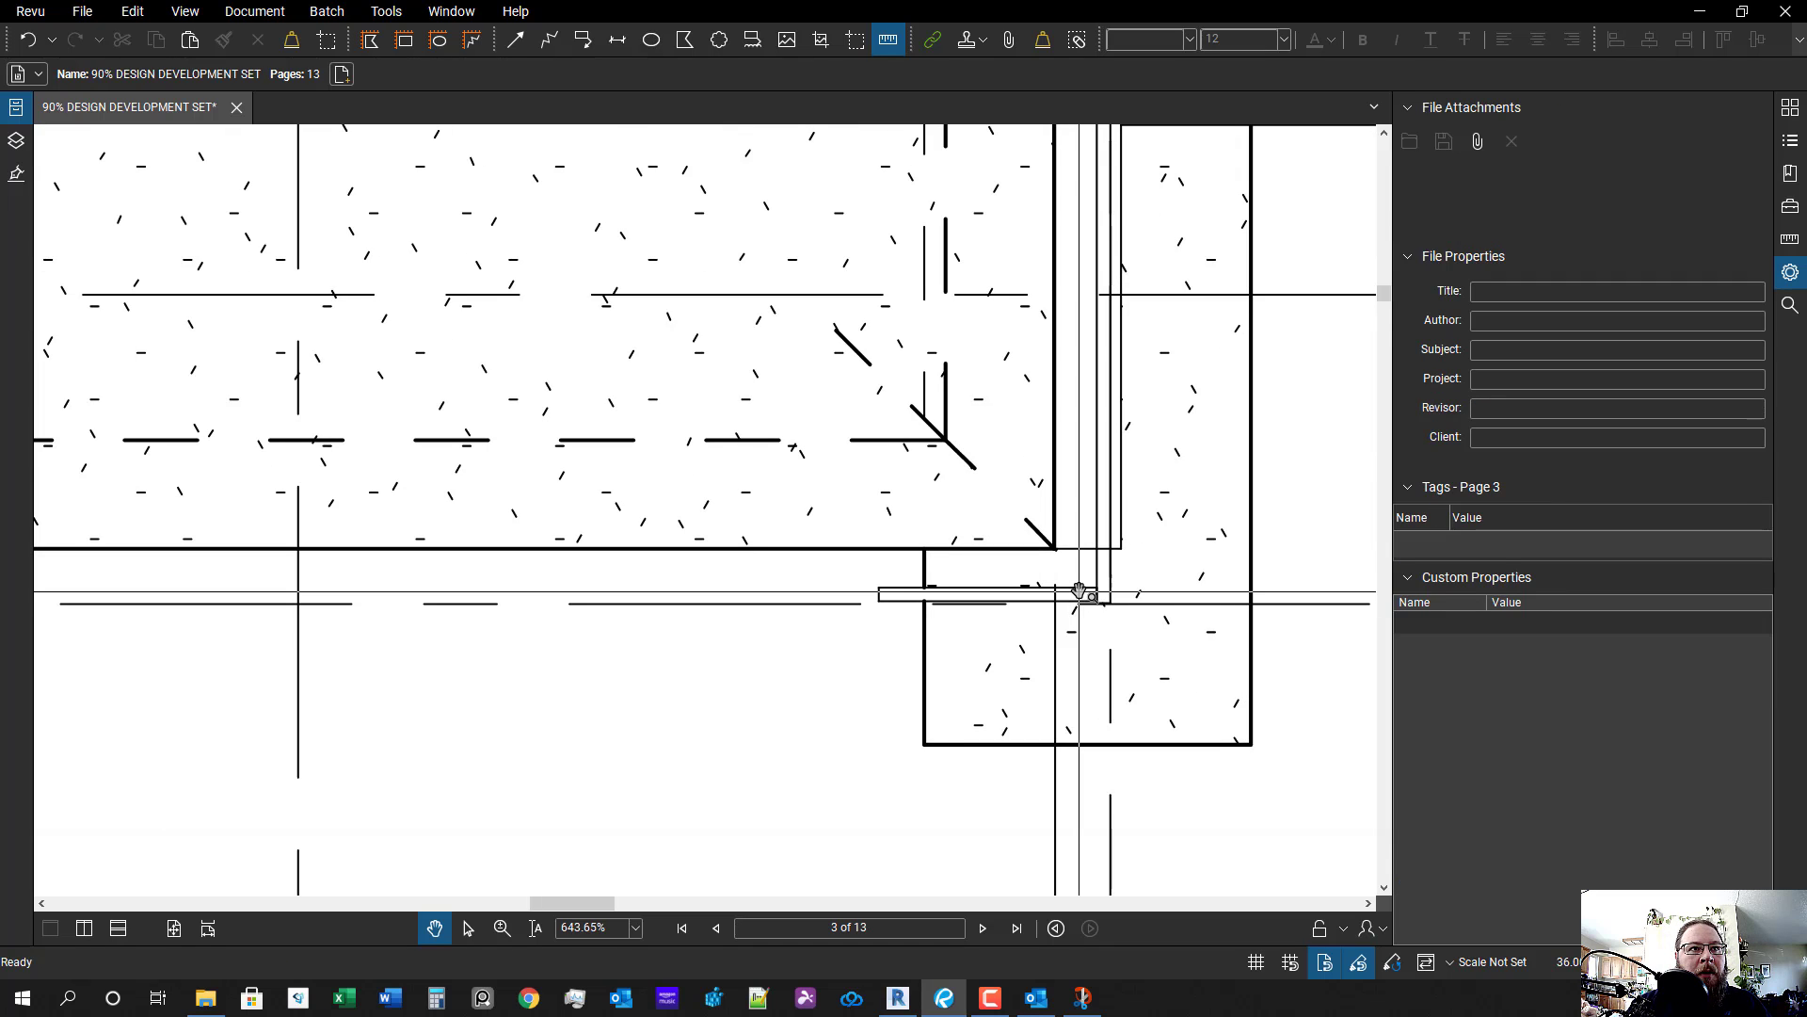
- Outline the lower part of the garage's right wall and its front corner return with a yellow-highlighted polygon, and save the document
{"action": "scroll", "coordinate": [1078, 621], "scroll_direction": "down", "scroll_amount": 10}
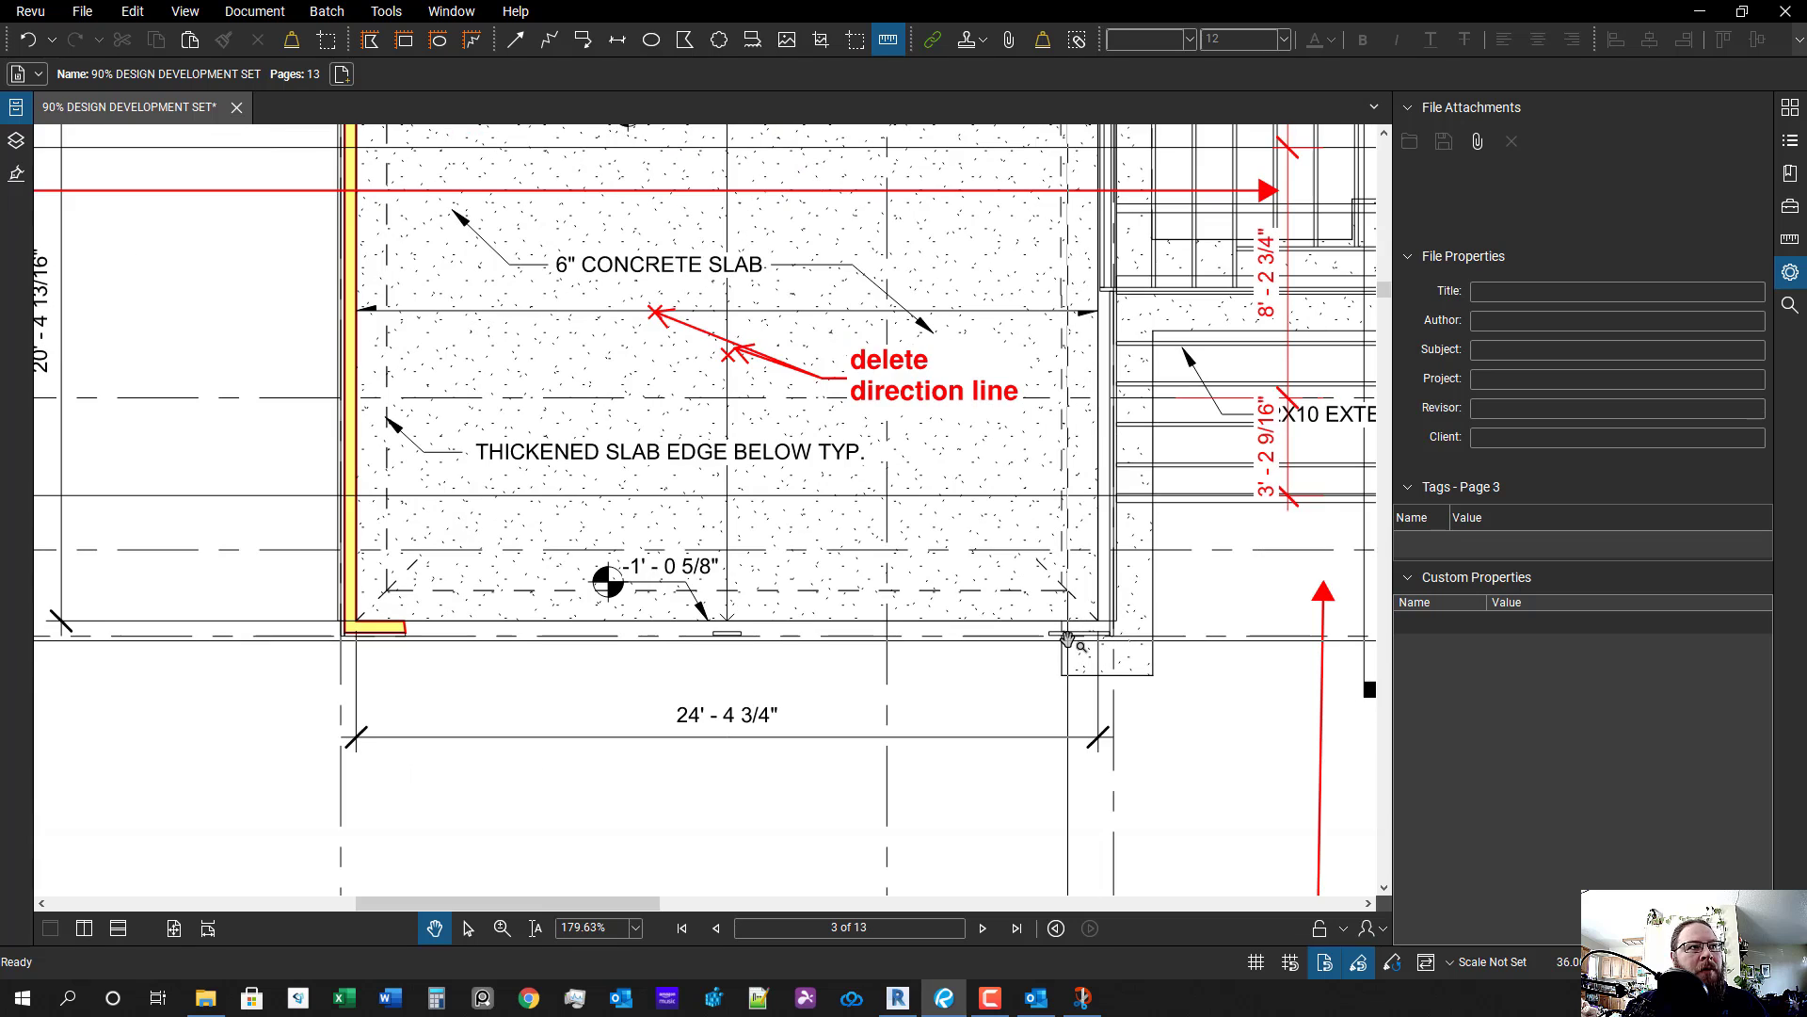
{"action": "scroll", "coordinate": [1067, 640], "scroll_direction": "up", "scroll_amount": 12}
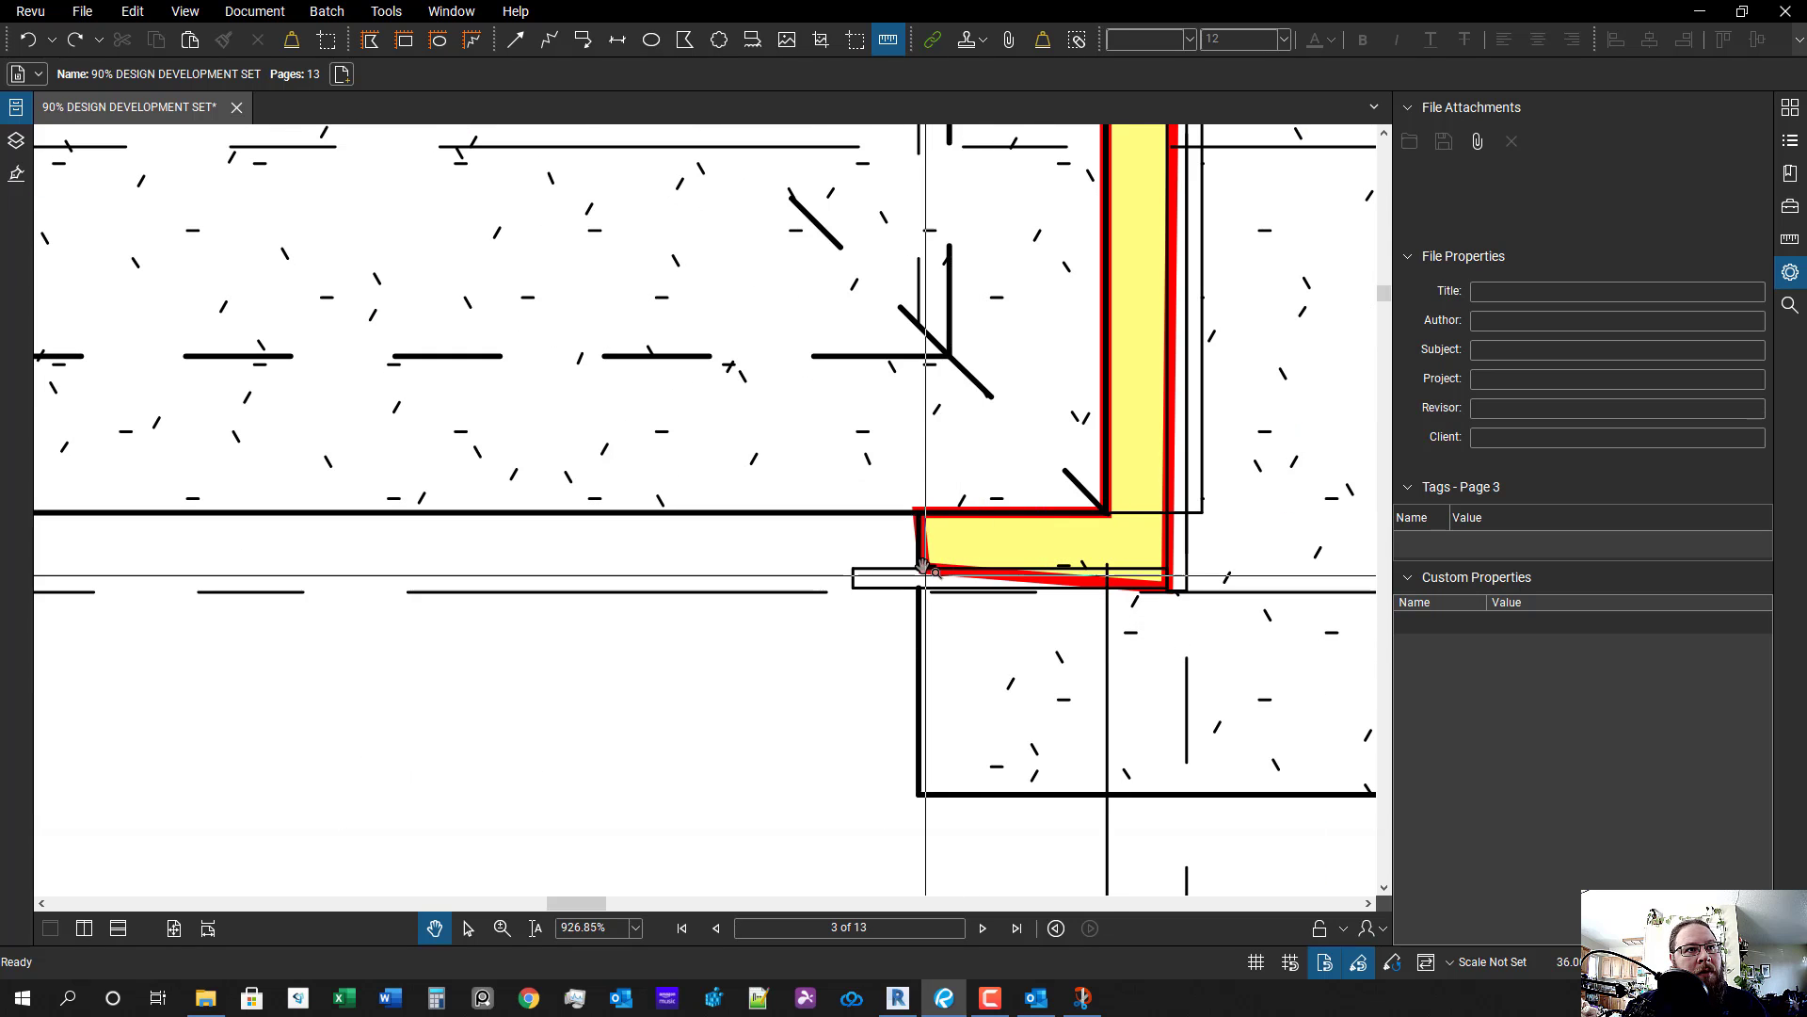
{"action": "scroll", "coordinate": [960, 555], "scroll_direction": "down", "scroll_amount": 8}
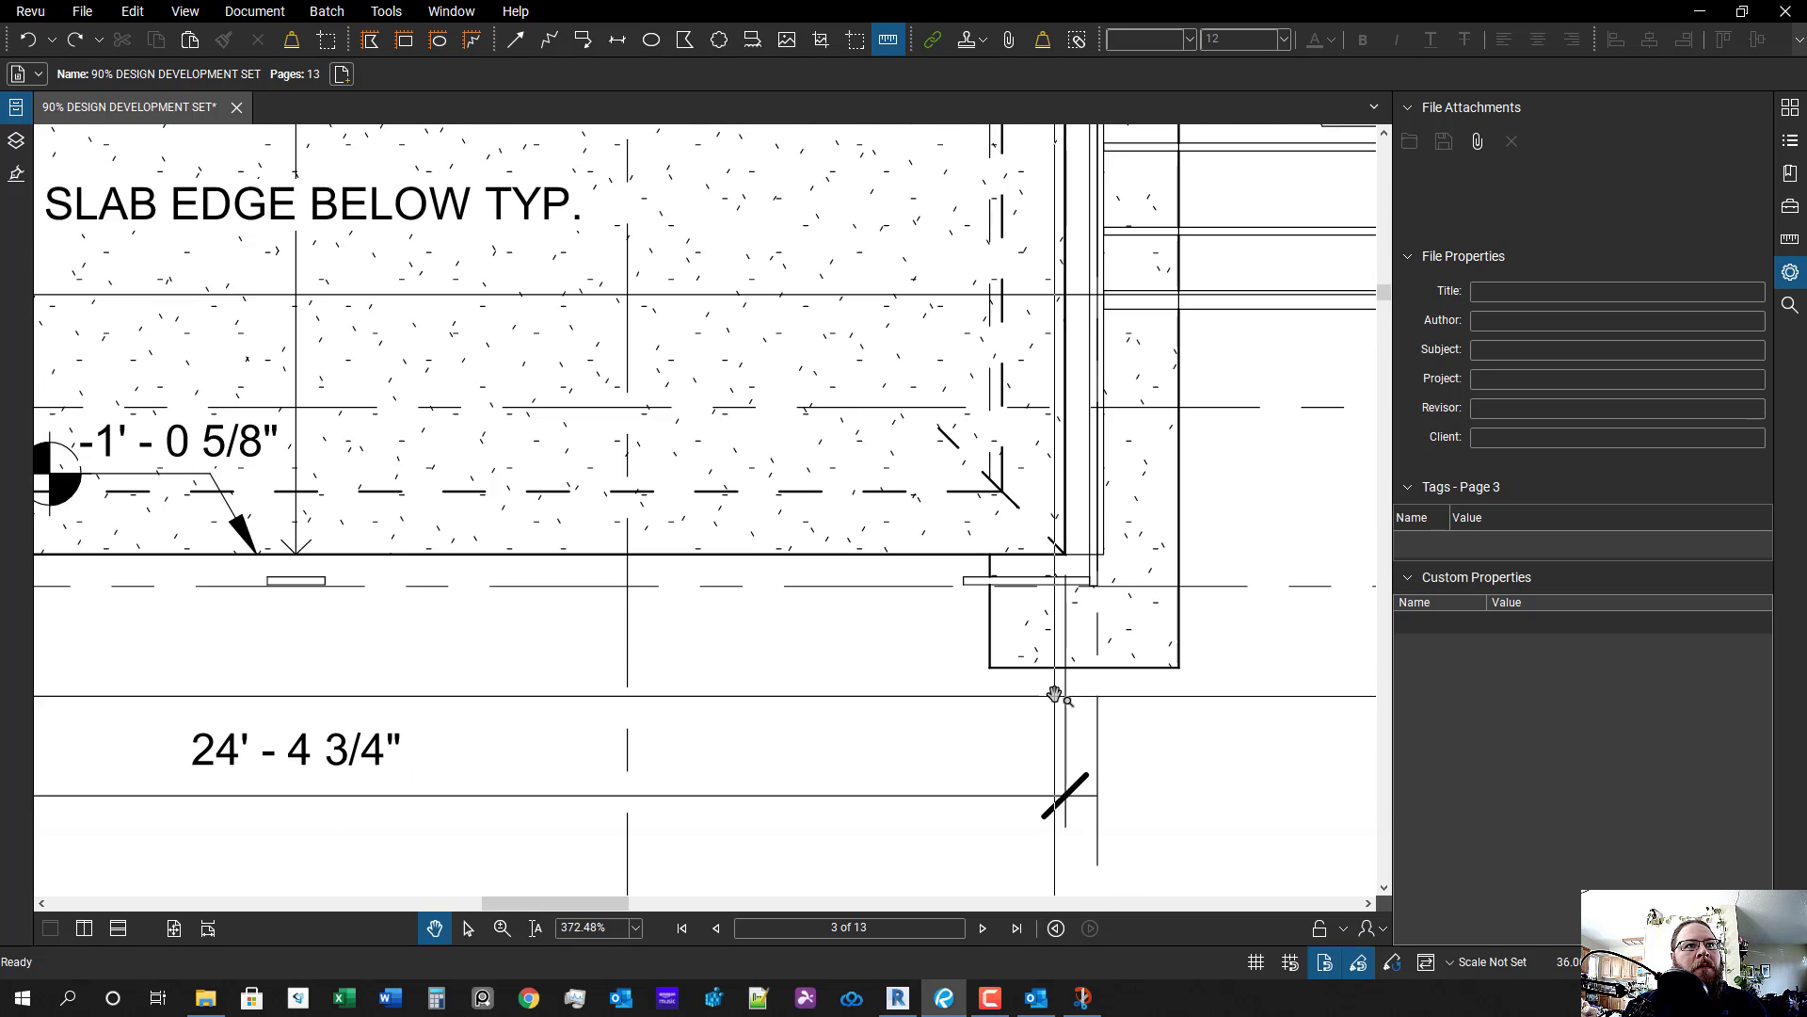
{"action": "scroll", "coordinate": [1048, 643], "scroll_direction": "down", "scroll_amount": 6}
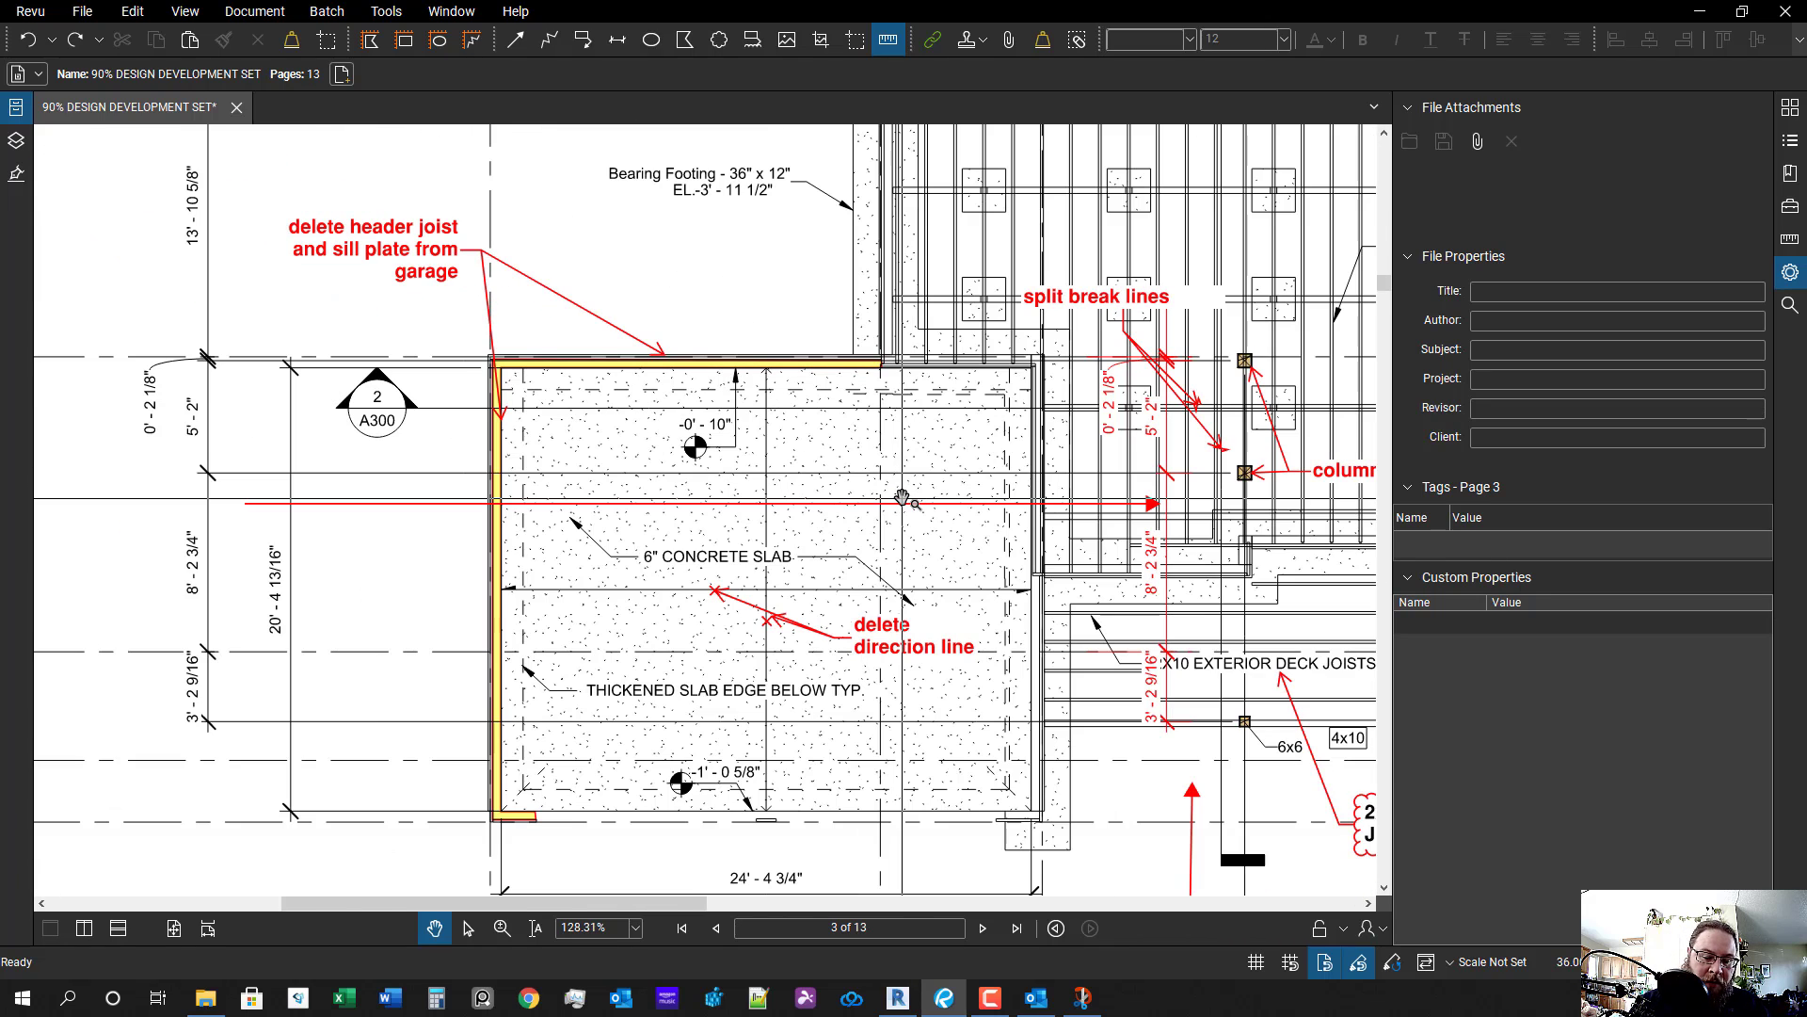
{"action": "scroll", "coordinate": [894, 495], "scroll_direction": "up", "scroll_amount": 9}
{"action": "scroll", "coordinate": [879, 490], "scroll_direction": "down", "scroll_amount": 9}
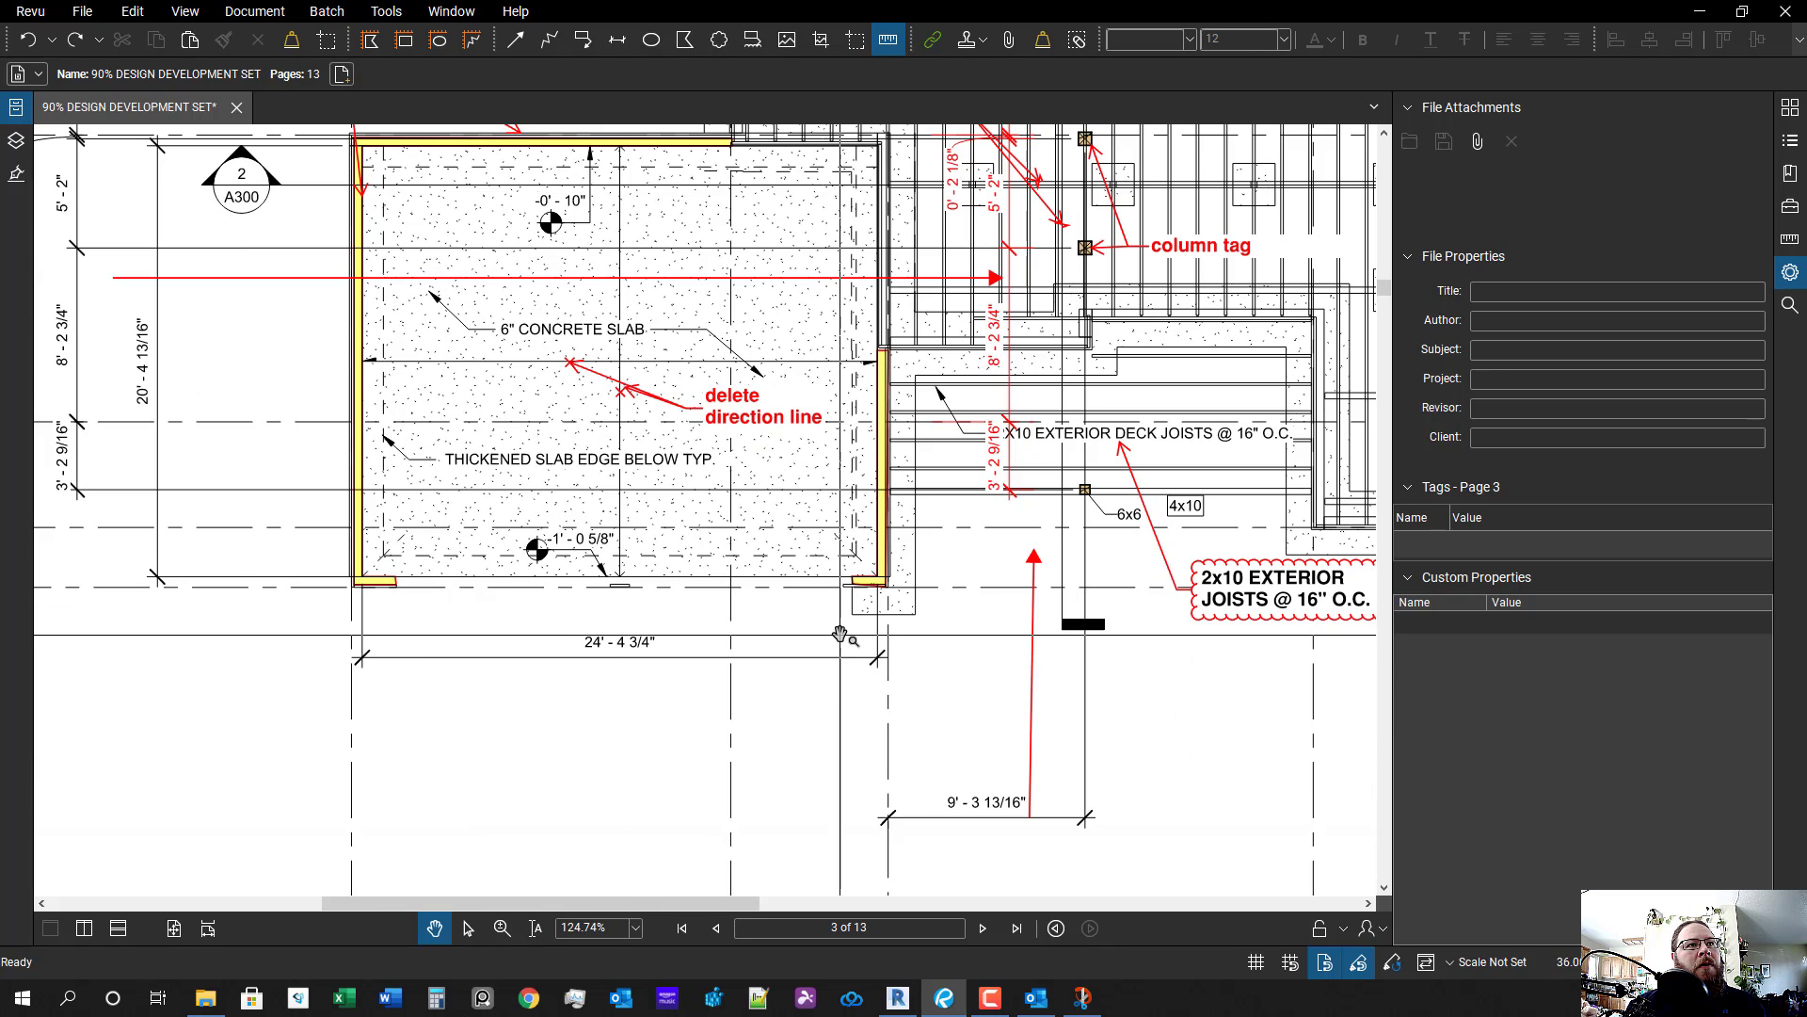
{"action": "key", "text": "ctrl+s"}
- Adjust the control point of the right wall's highlight polygon so its end squares up with the wall return
{"action": "scroll", "coordinate": [829, 621], "scroll_direction": "up", "scroll_amount": 5}
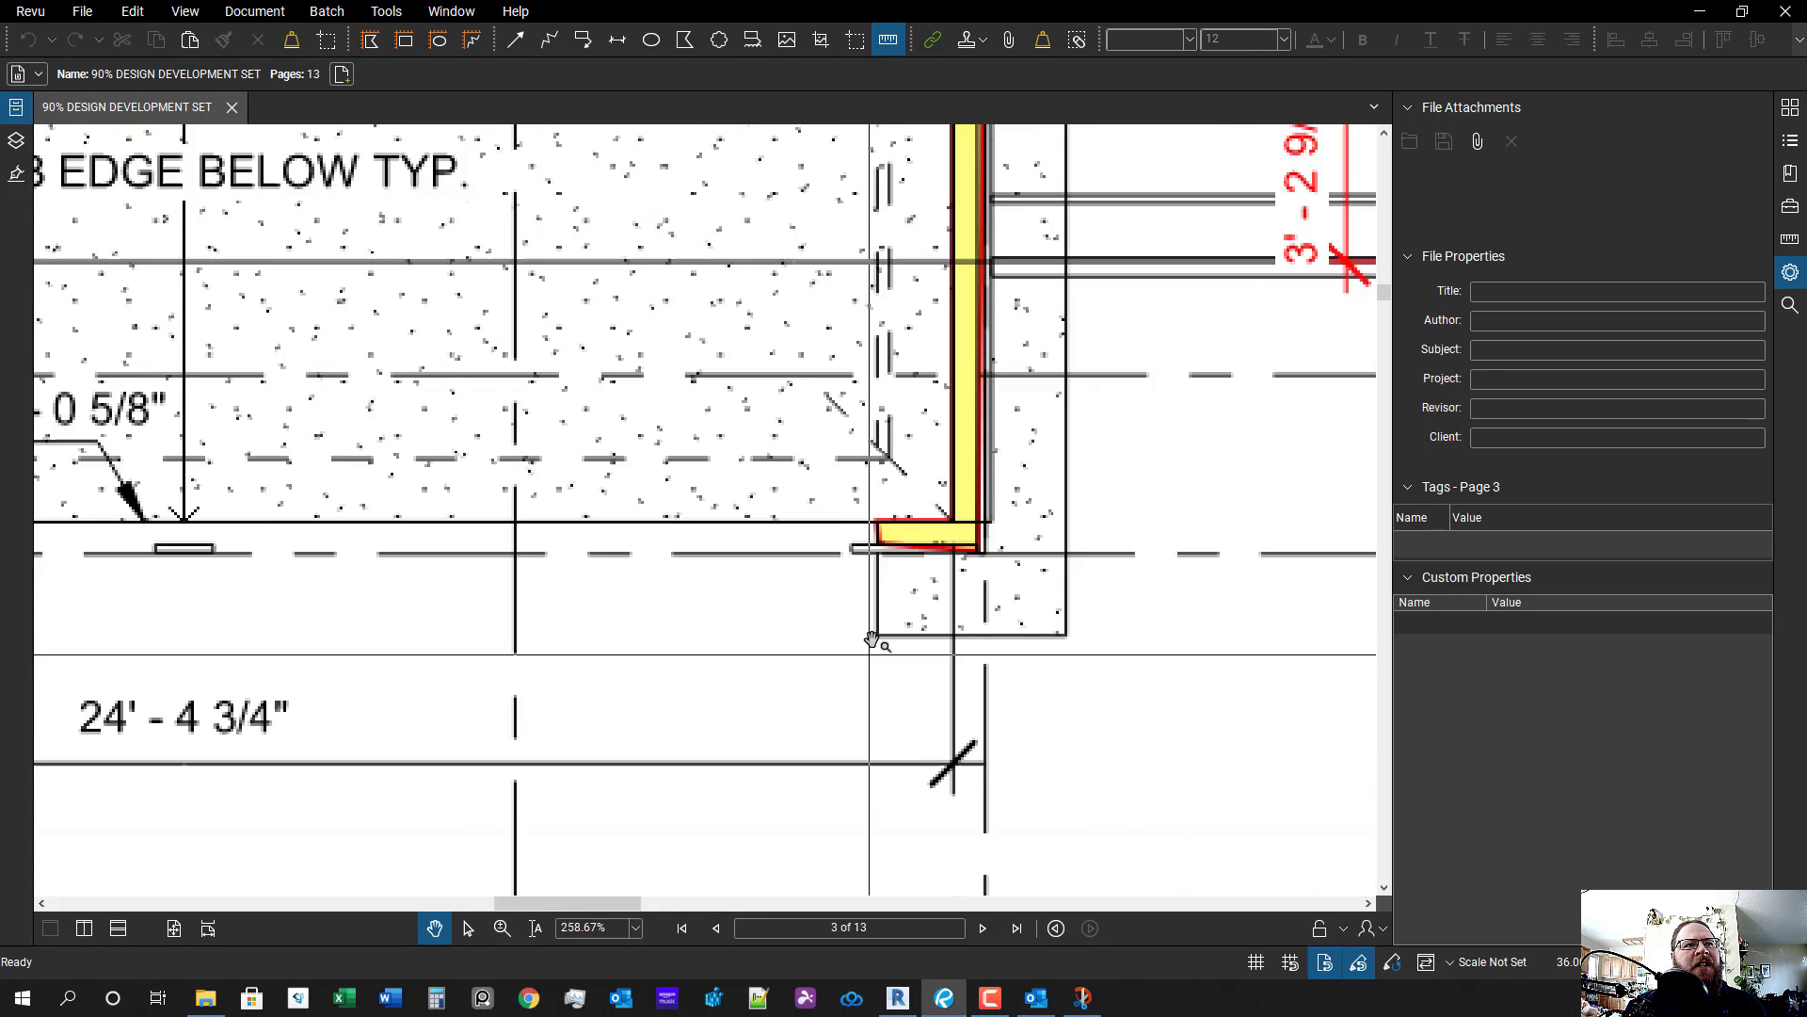
{"action": "left_click", "coordinate": [810, 445]}
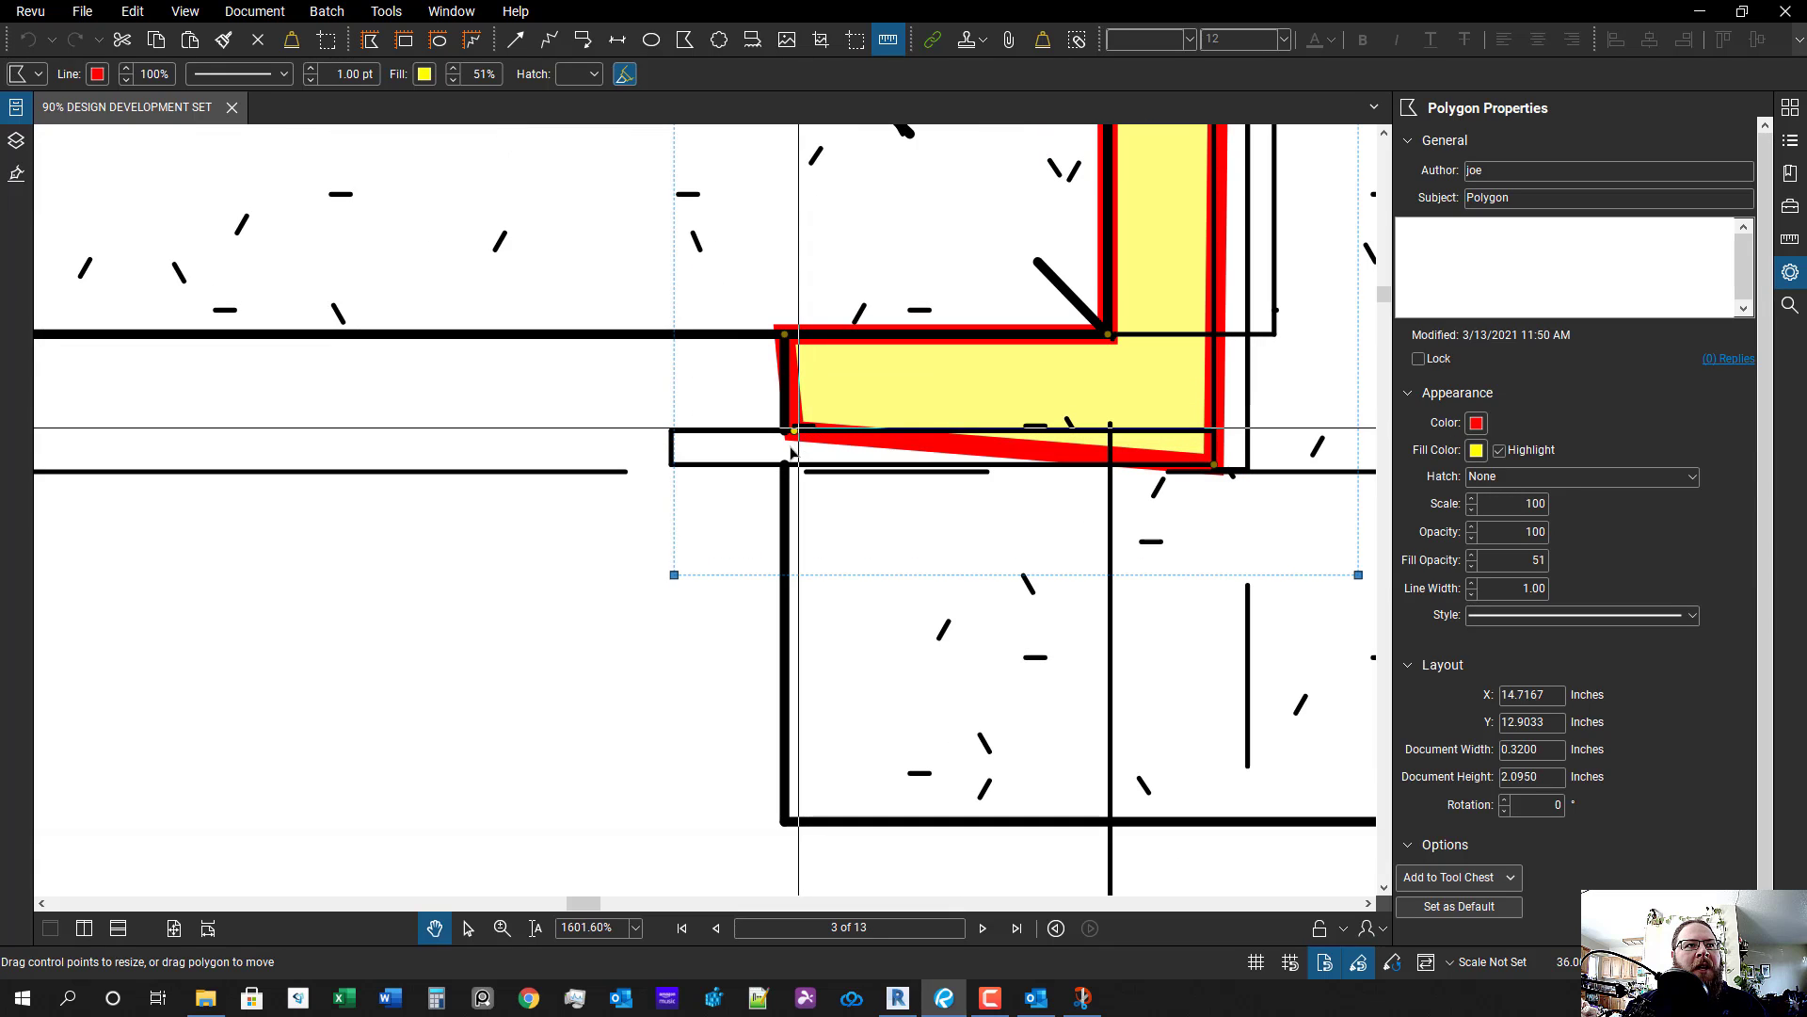
{"action": "scroll", "coordinate": [979, 497], "scroll_direction": "down", "scroll_amount": 13}
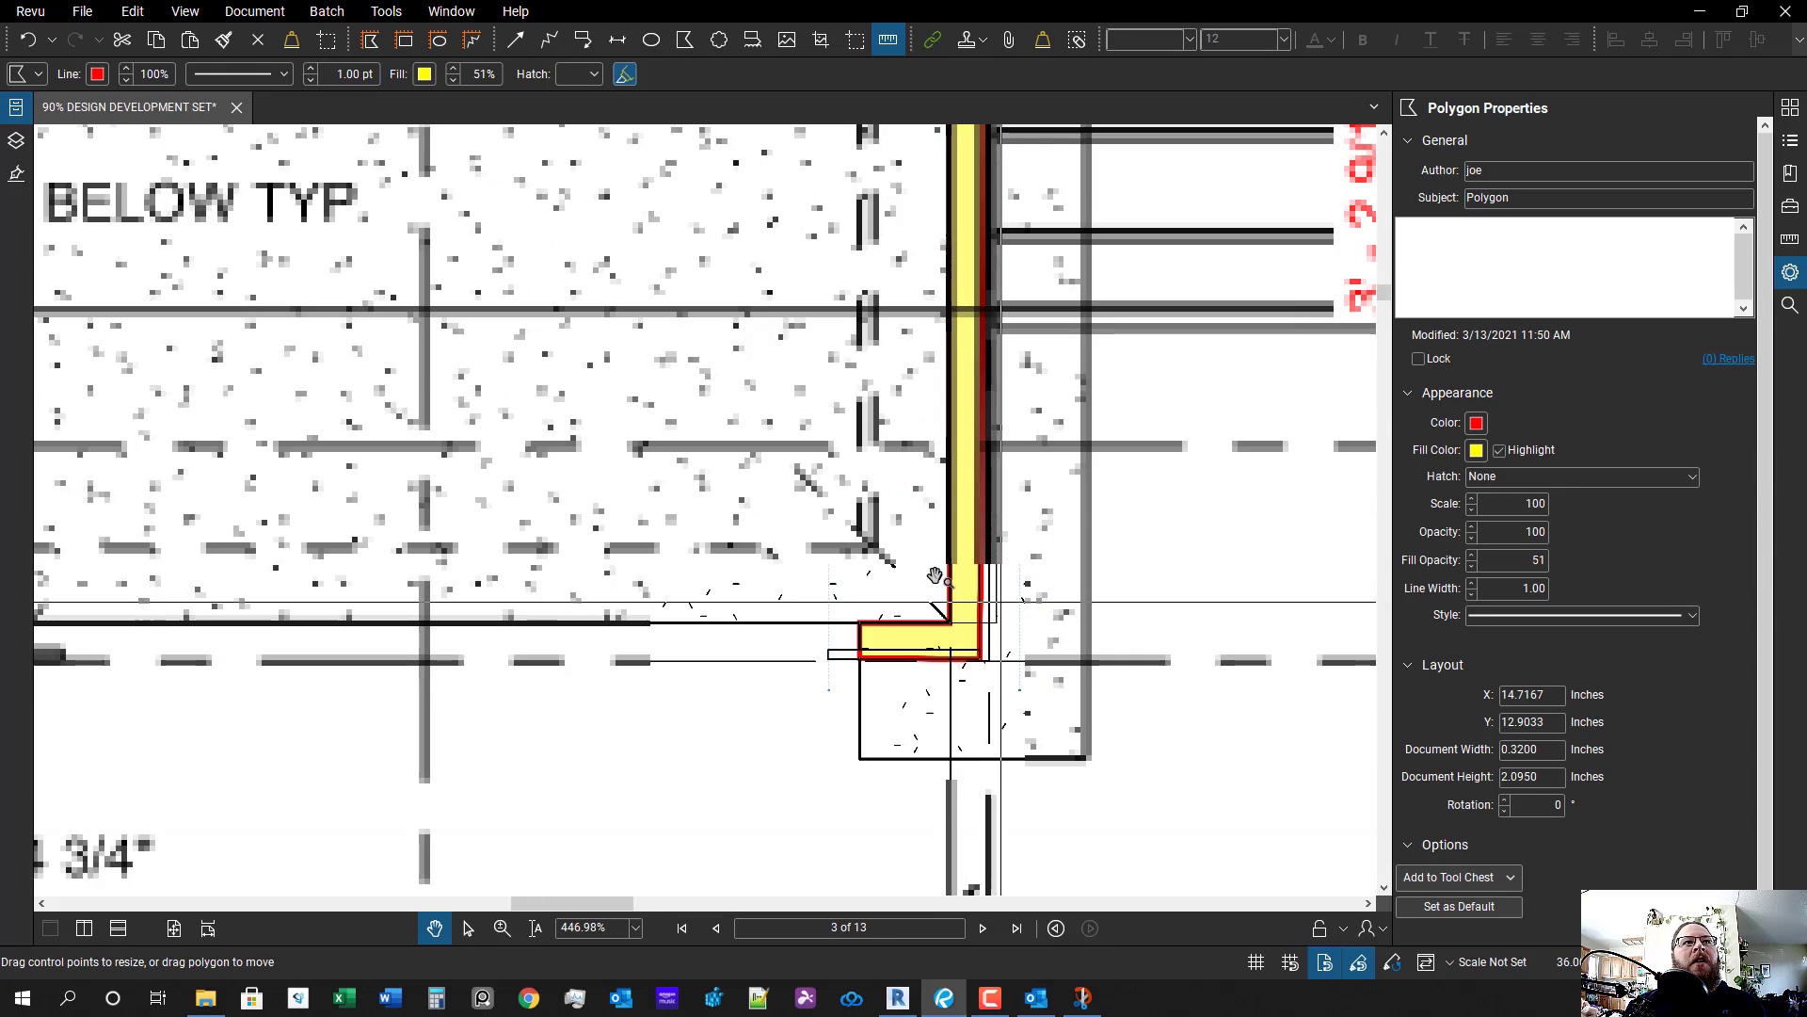
{"action": "key", "text": "Escape"}
{"action": "scroll", "coordinate": [1000, 506], "scroll_direction": "down", "scroll_amount": 1}
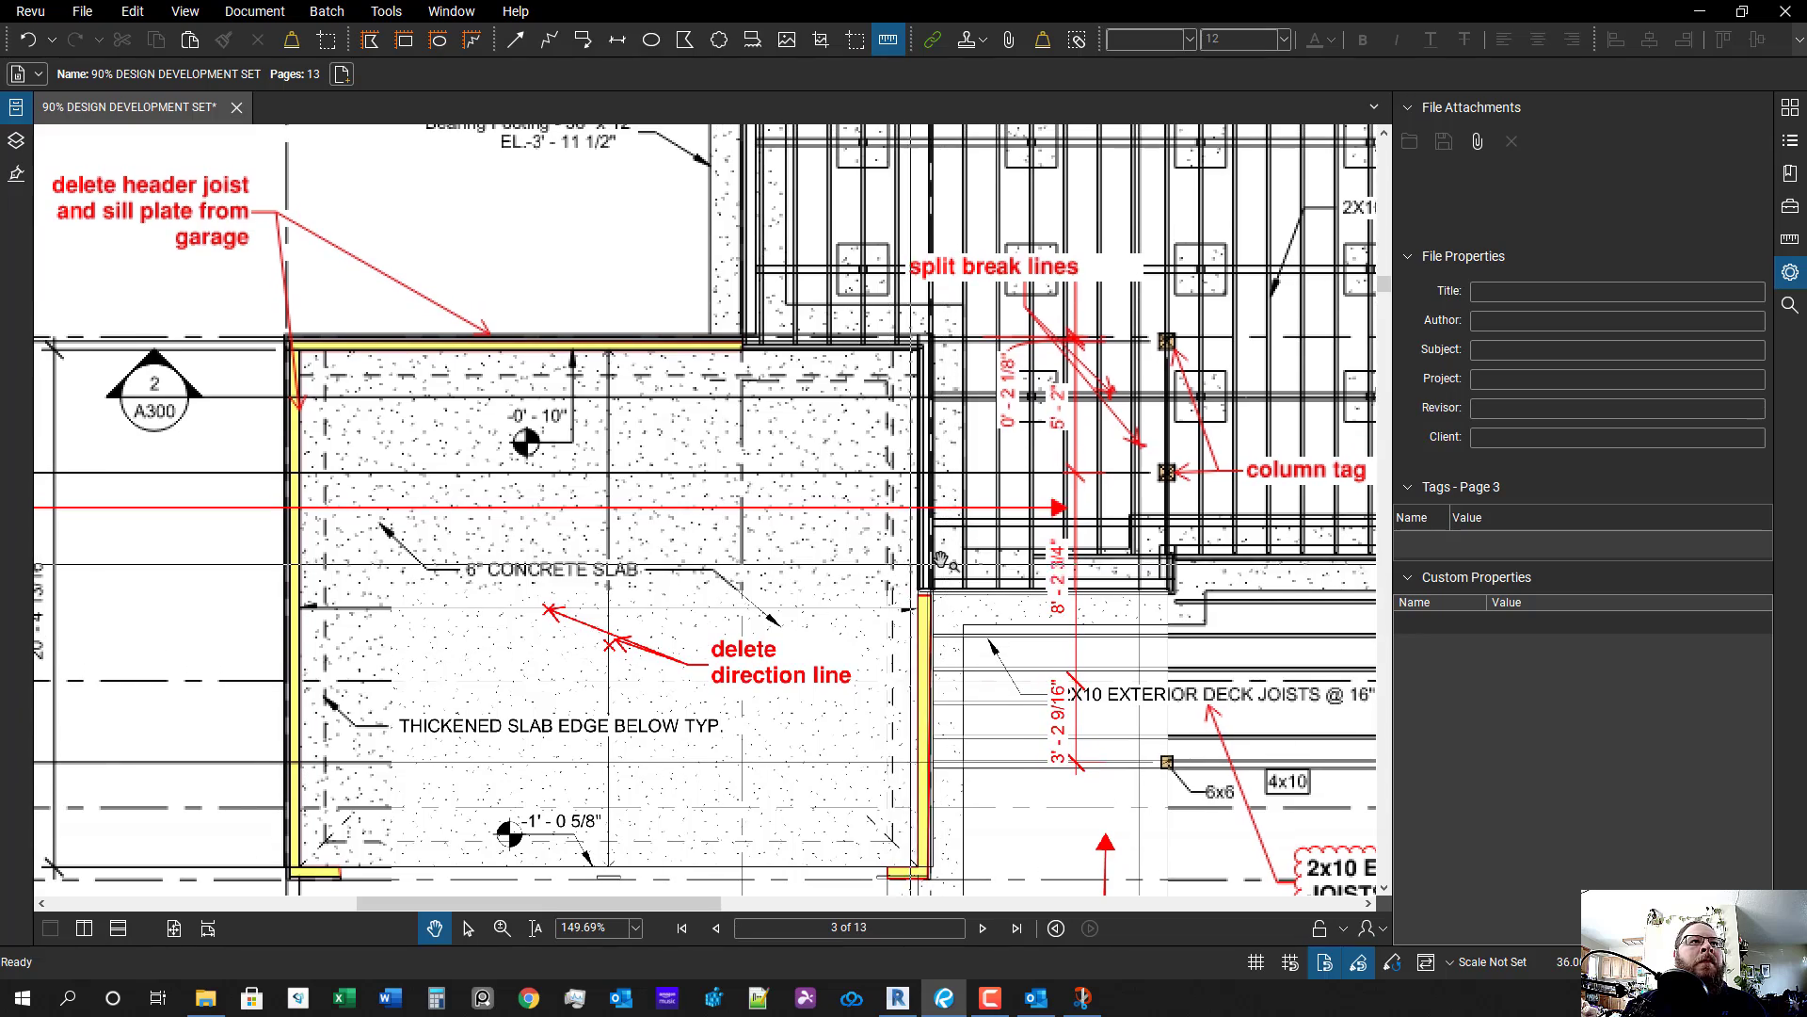
- Examine the marked-up framing plan on page 3 and compare it with the floor plan on page 2
{"action": "scroll", "coordinate": [962, 618], "scroll_direction": "down", "scroll_amount": 1}
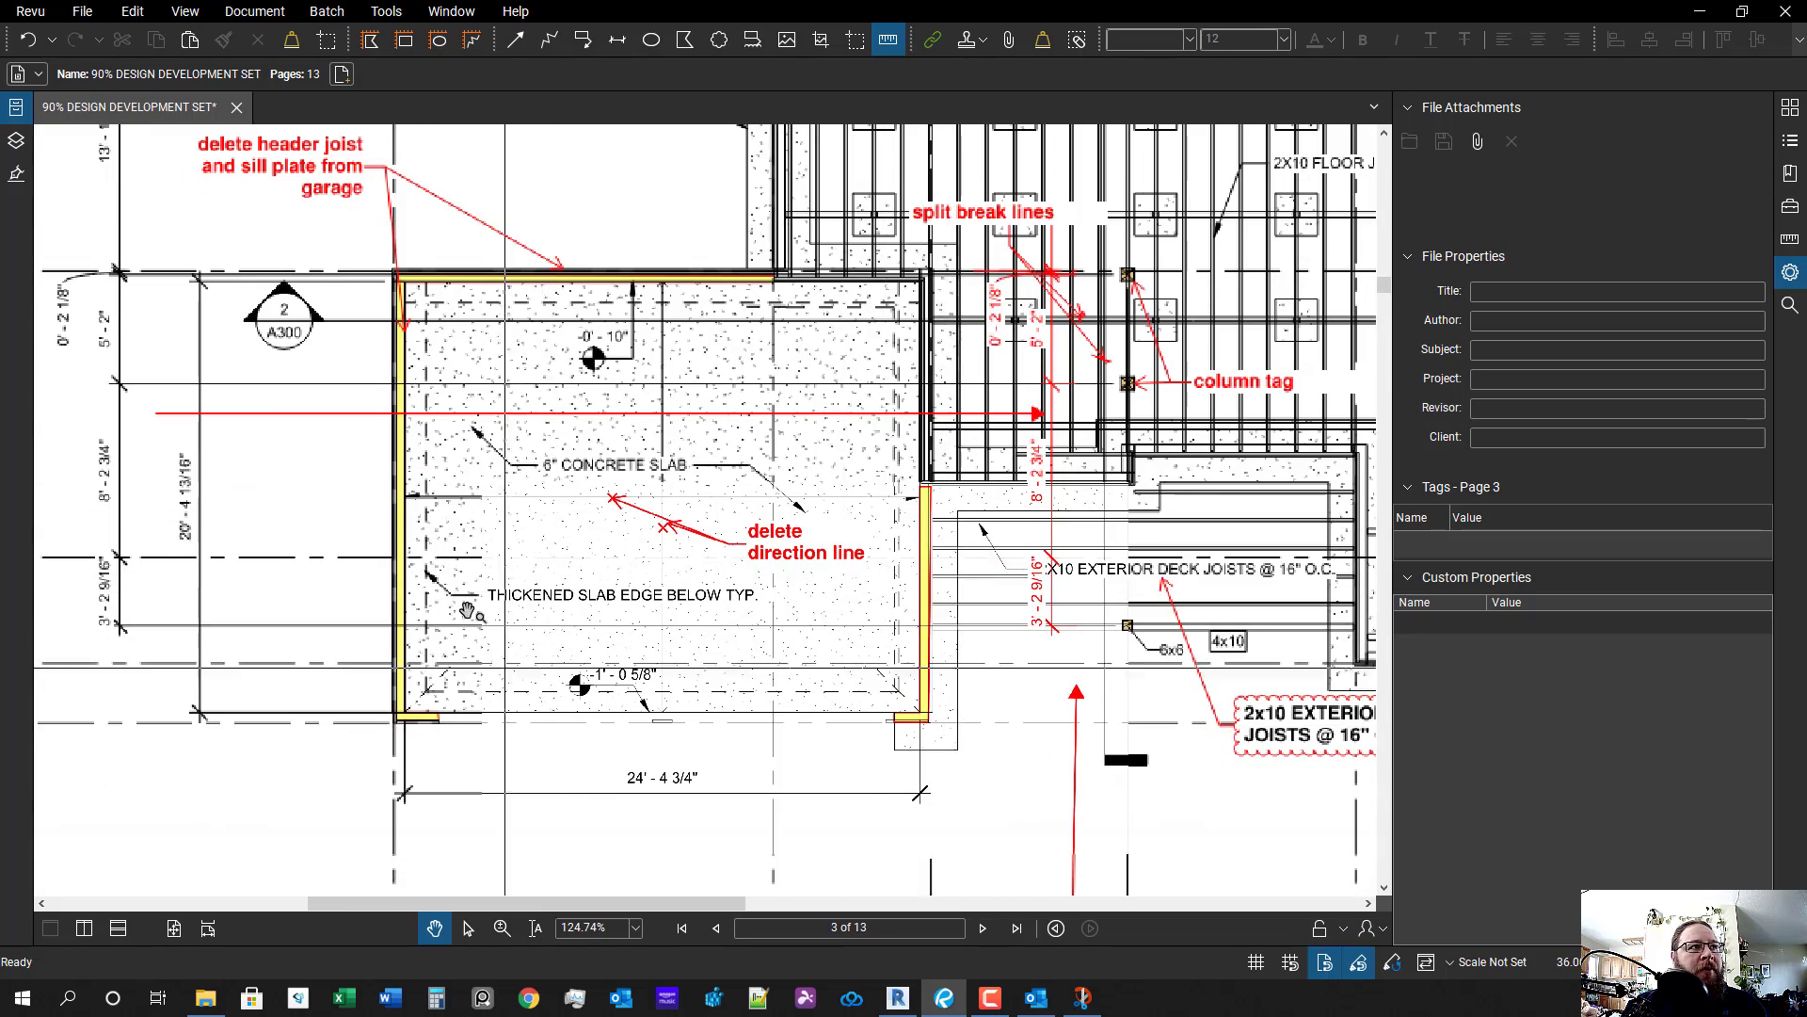
{"action": "scroll", "coordinate": [468, 613], "scroll_direction": "down", "scroll_amount": 4}
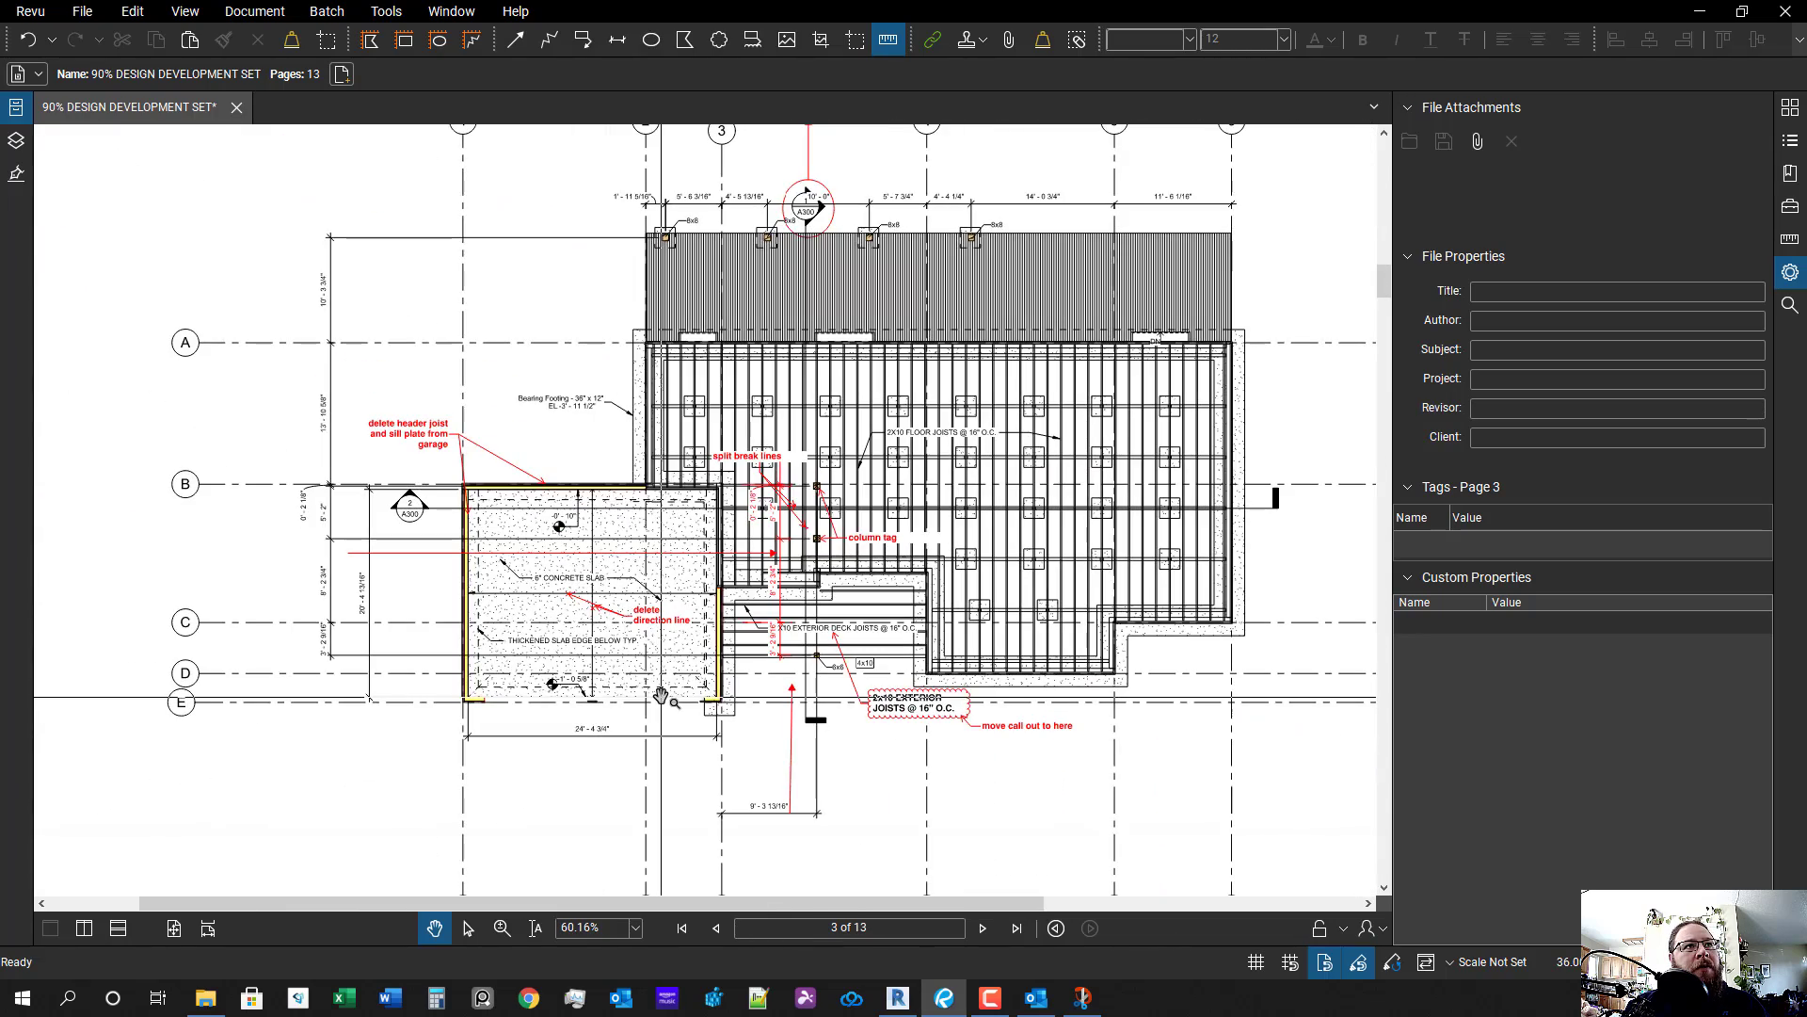
{"action": "mouse_move", "coordinate": [746, 727]}
{"action": "left_mouse_down"}
{"action": "mouse_move", "coordinate": [755, 692]}
{"action": "mouse_move", "coordinate": [738, 718]}
{"action": "left_mouse_up"}
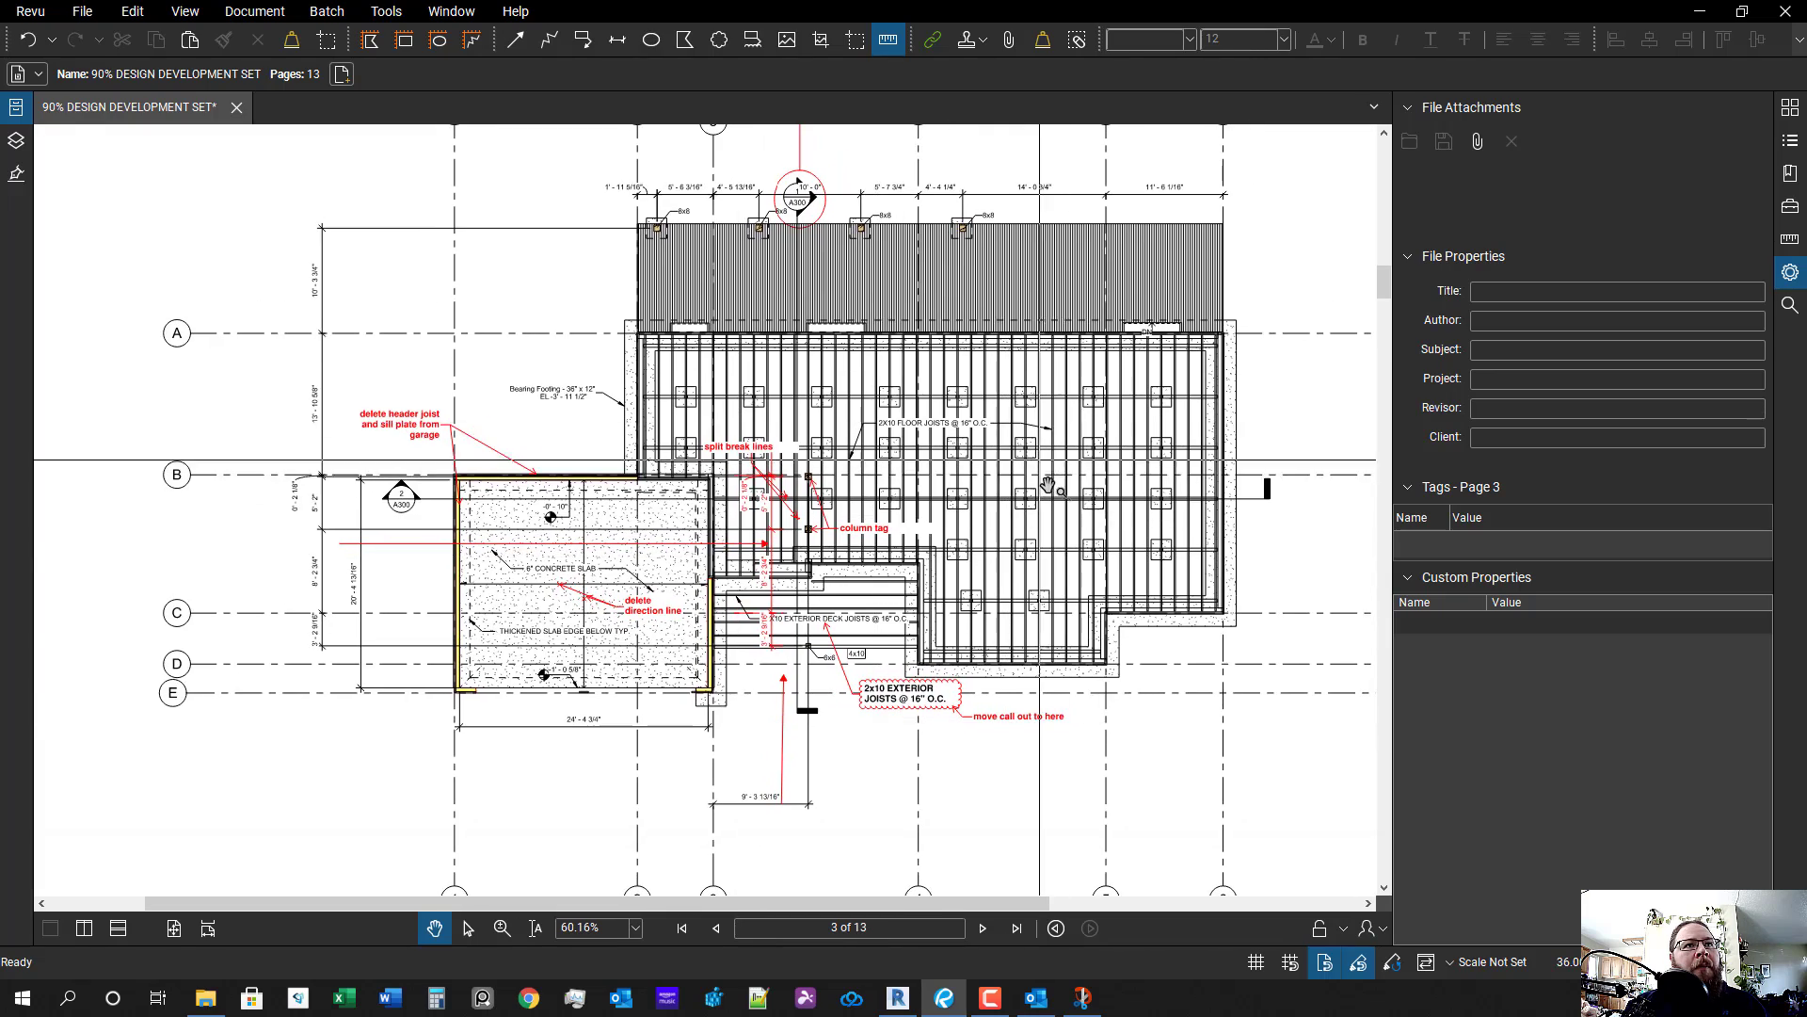
{"action": "scroll", "coordinate": [1082, 546], "scroll_direction": "down", "scroll_amount": 2}
{"action": "left_click_drag", "start_coordinate": [1096, 563], "coordinate": [1037, 564]}
{"action": "key", "text": "Left"}
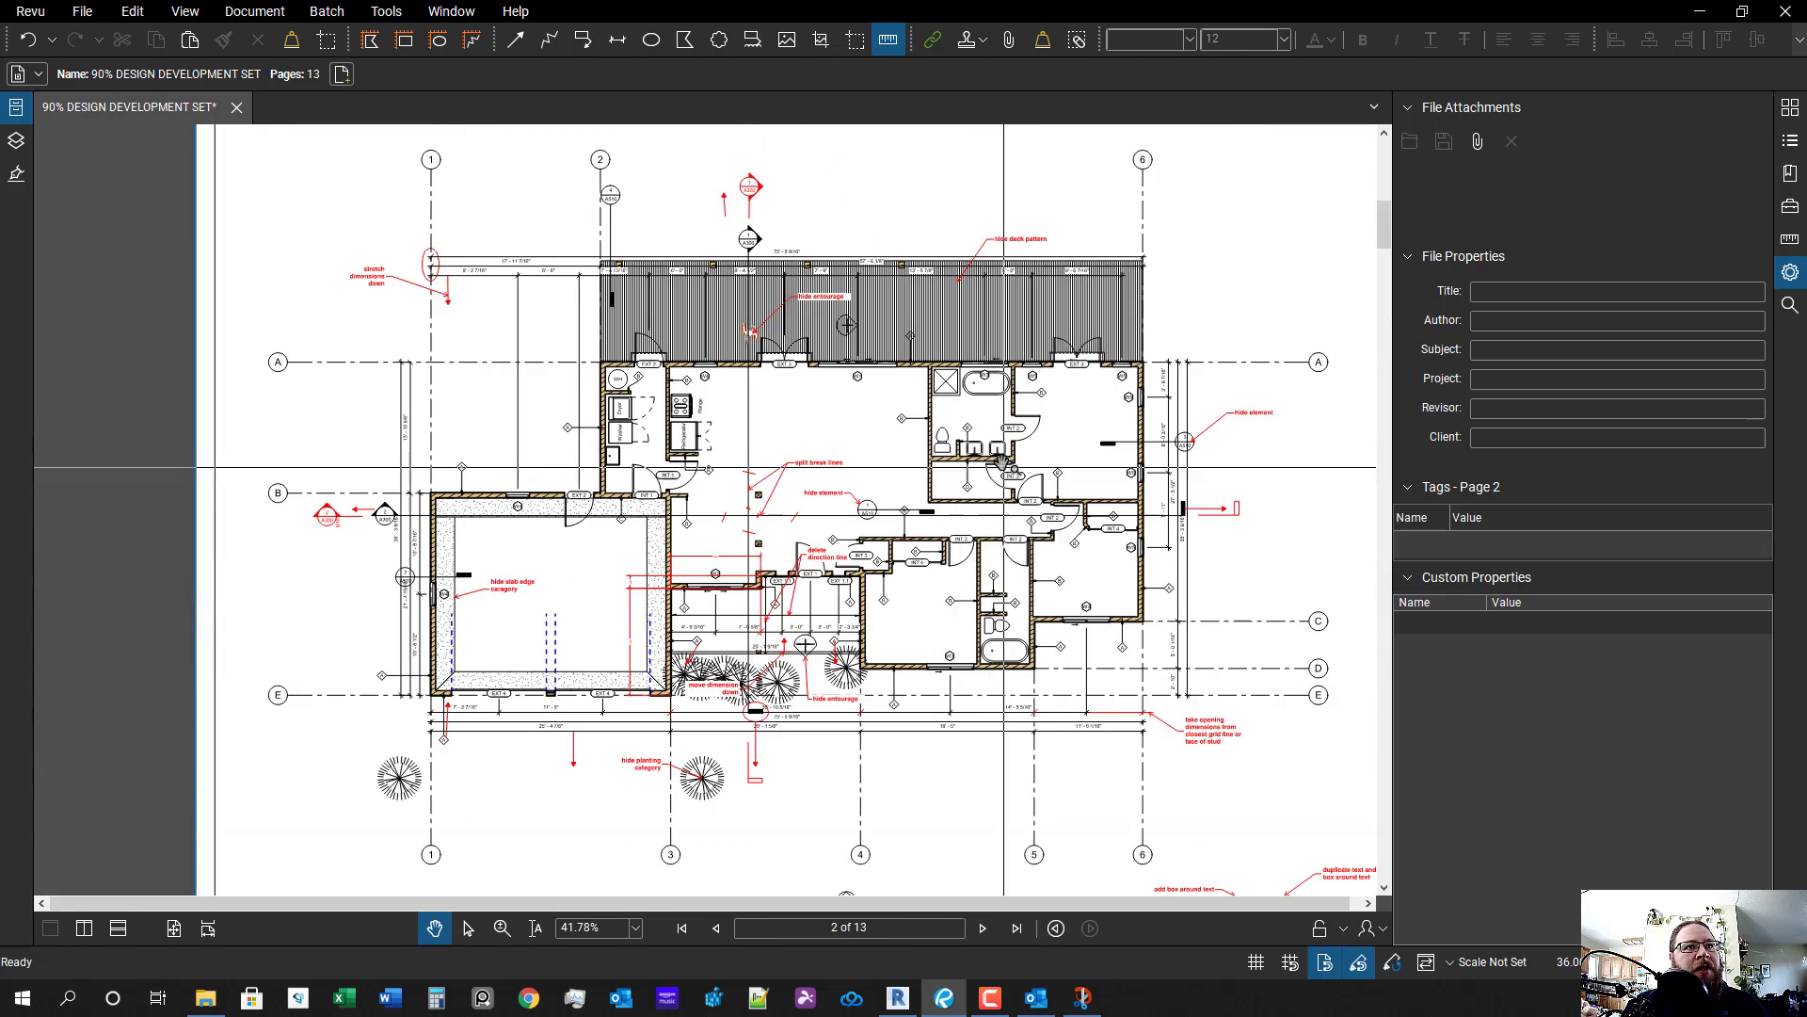
{"action": "scroll", "coordinate": [1199, 450], "scroll_direction": "up", "scroll_amount": 3}
{"action": "scroll", "coordinate": [1163, 499], "scroll_direction": "down", "scroll_amount": 2}
{"action": "scroll", "coordinate": [1068, 509], "scroll_direction": "down", "scroll_amount": 1}
{"action": "key", "text": "Right"}
{"action": "scroll", "coordinate": [1167, 673], "scroll_direction": "up", "scroll_amount": 3}
{"action": "scroll", "coordinate": [1081, 621], "scroll_direction": "down", "scroll_amount": 2}
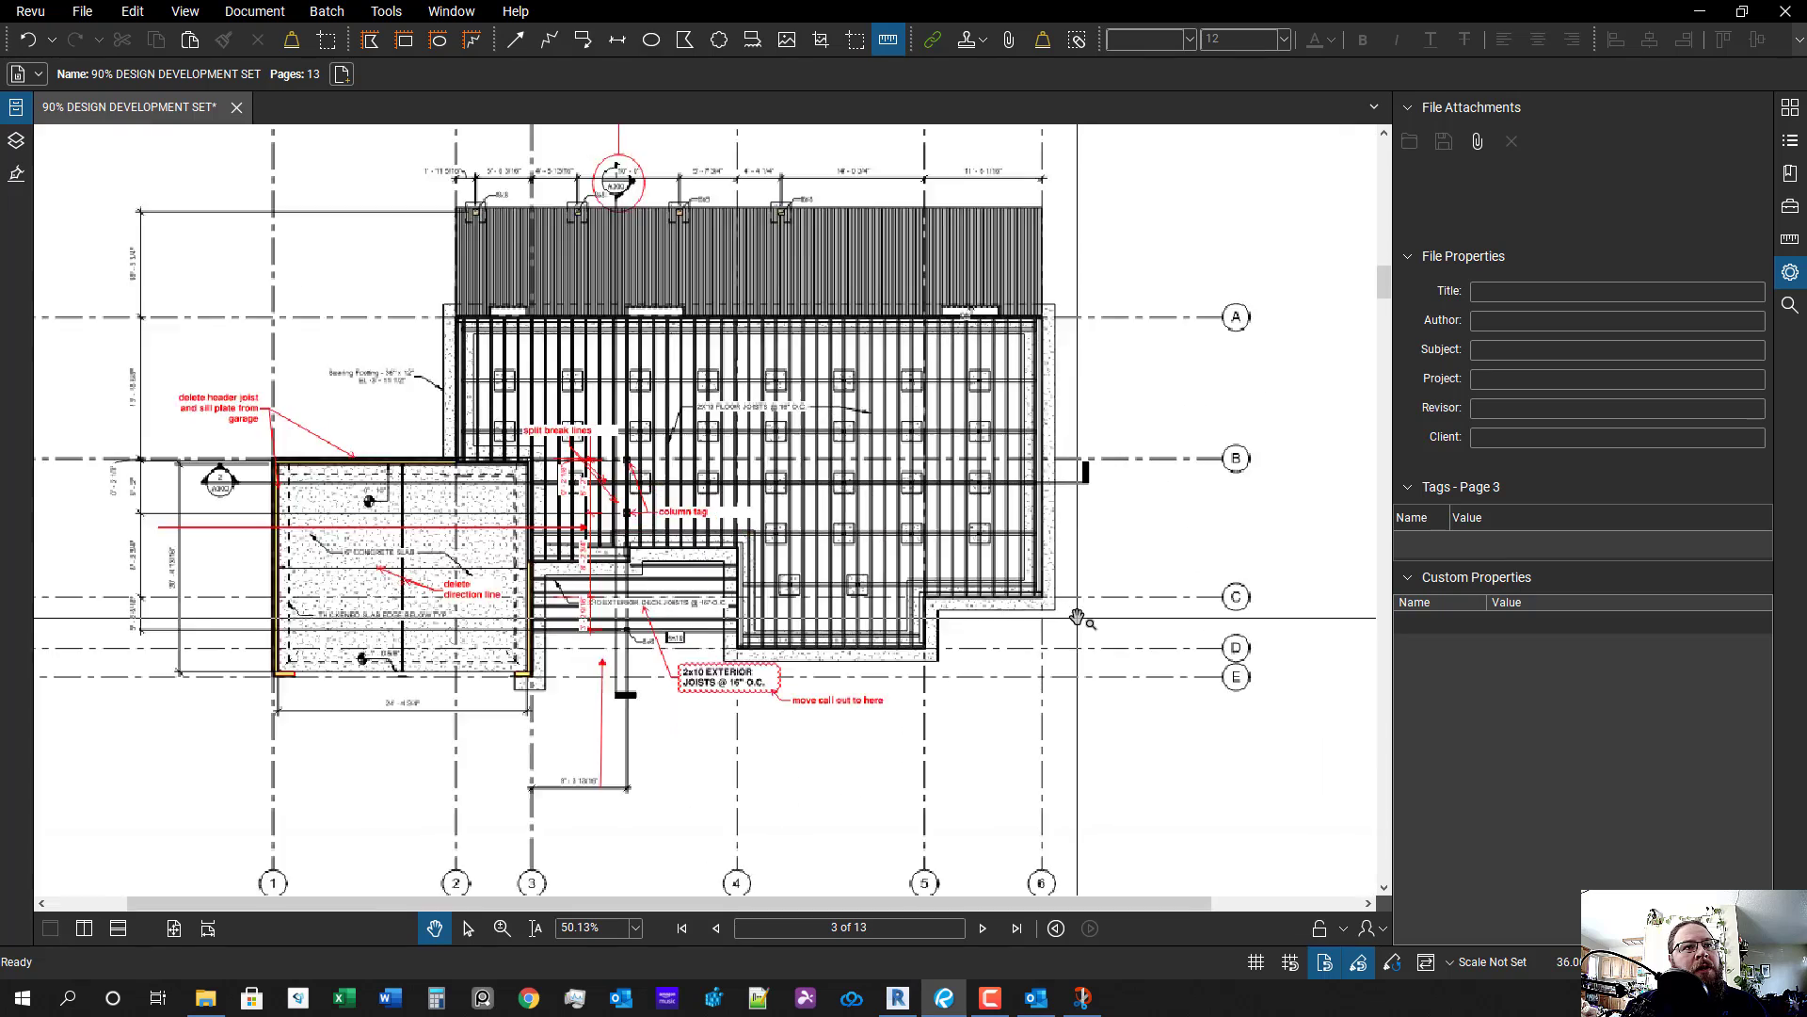
{"action": "scroll", "coordinate": [1077, 617], "scroll_direction": "up", "scroll_amount": 3}
{"action": "left_click_drag", "start_coordinate": [903, 523], "coordinate": [1080, 586]}
{"action": "scroll", "coordinate": [1110, 632], "scroll_direction": "down", "scroll_amount": 1}
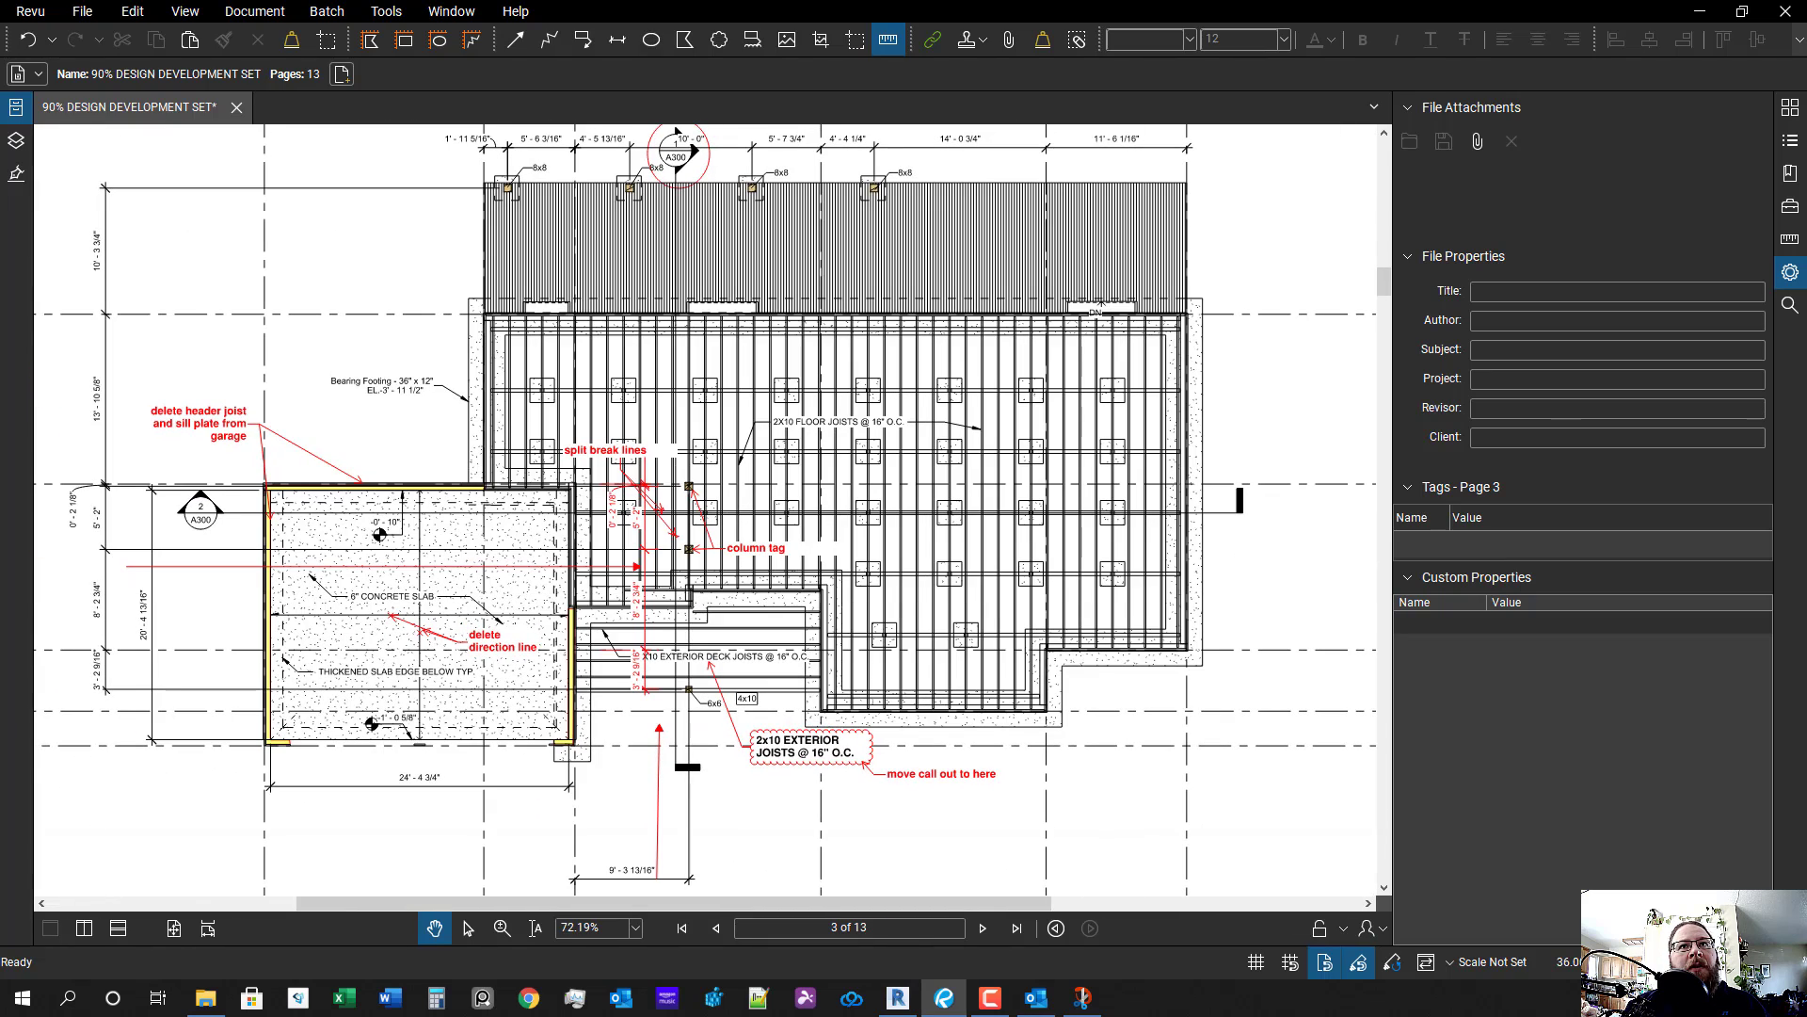
- Place a detail reference symbol from the CFS Symbols set across the house's right-hand footing, between grid lines A and B
{"action": "left_click", "coordinate": [1791, 174]}
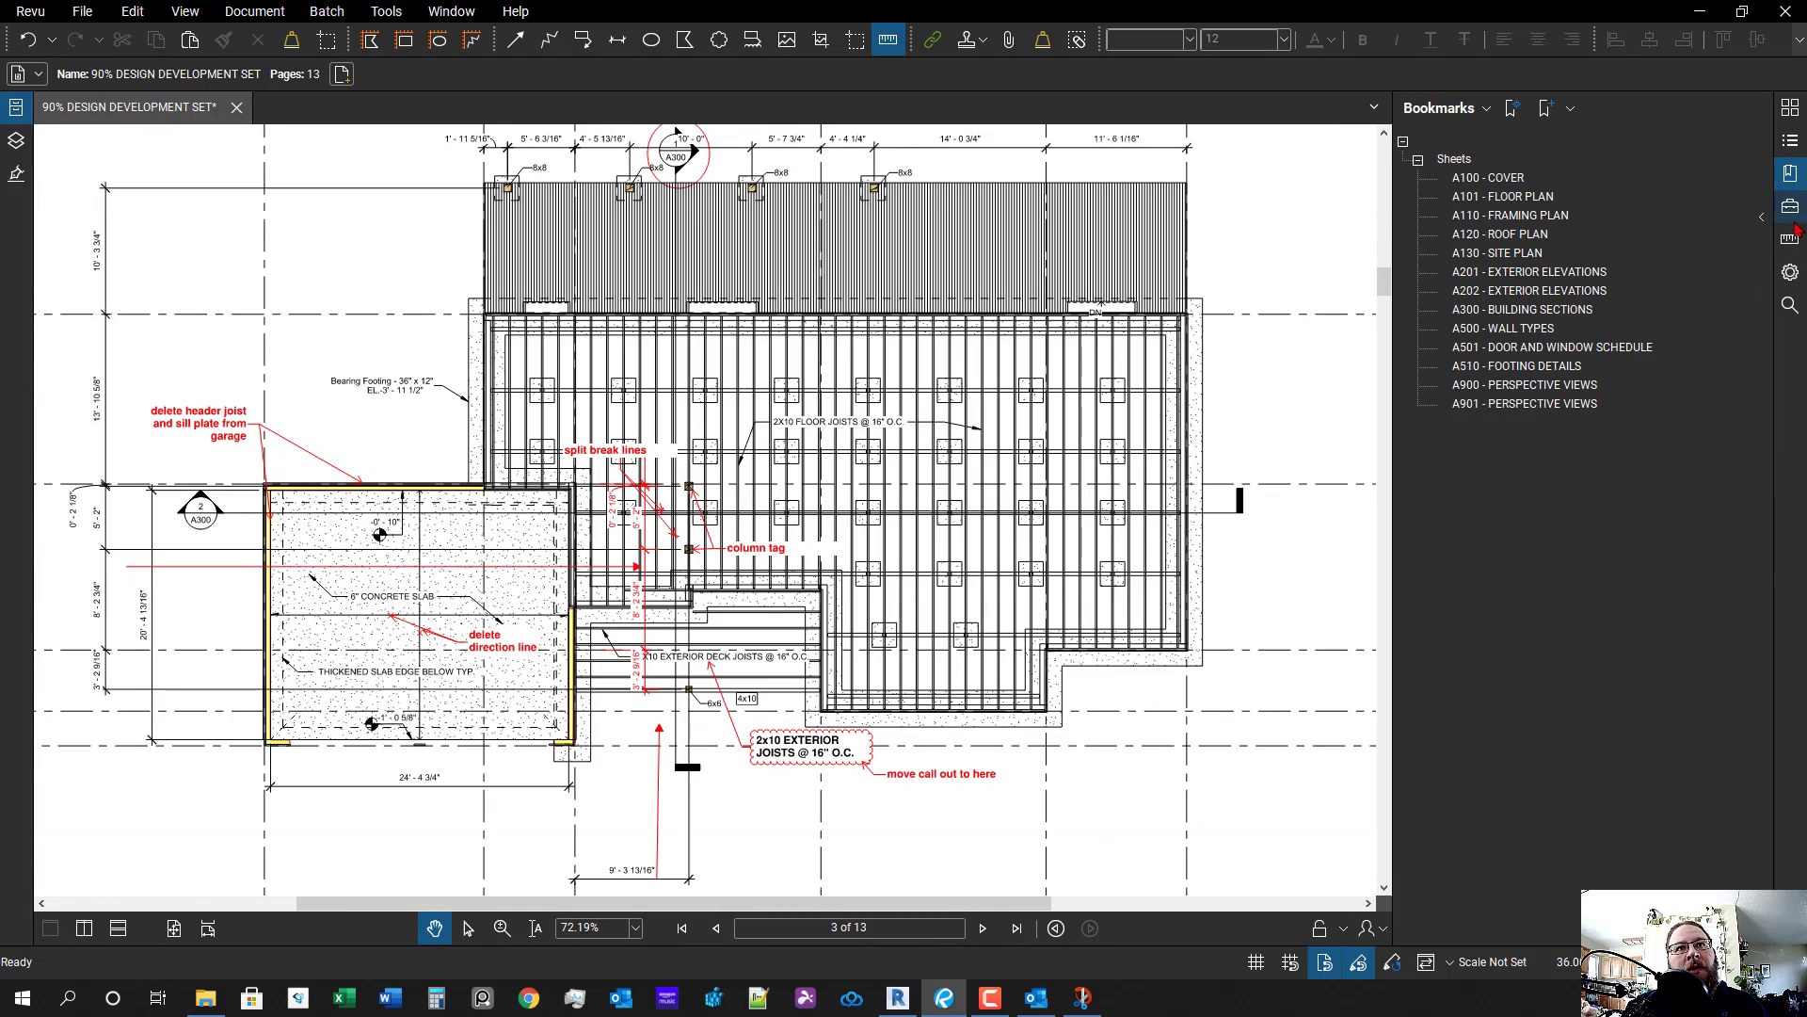
{"action": "left_click", "coordinate": [1791, 211]}
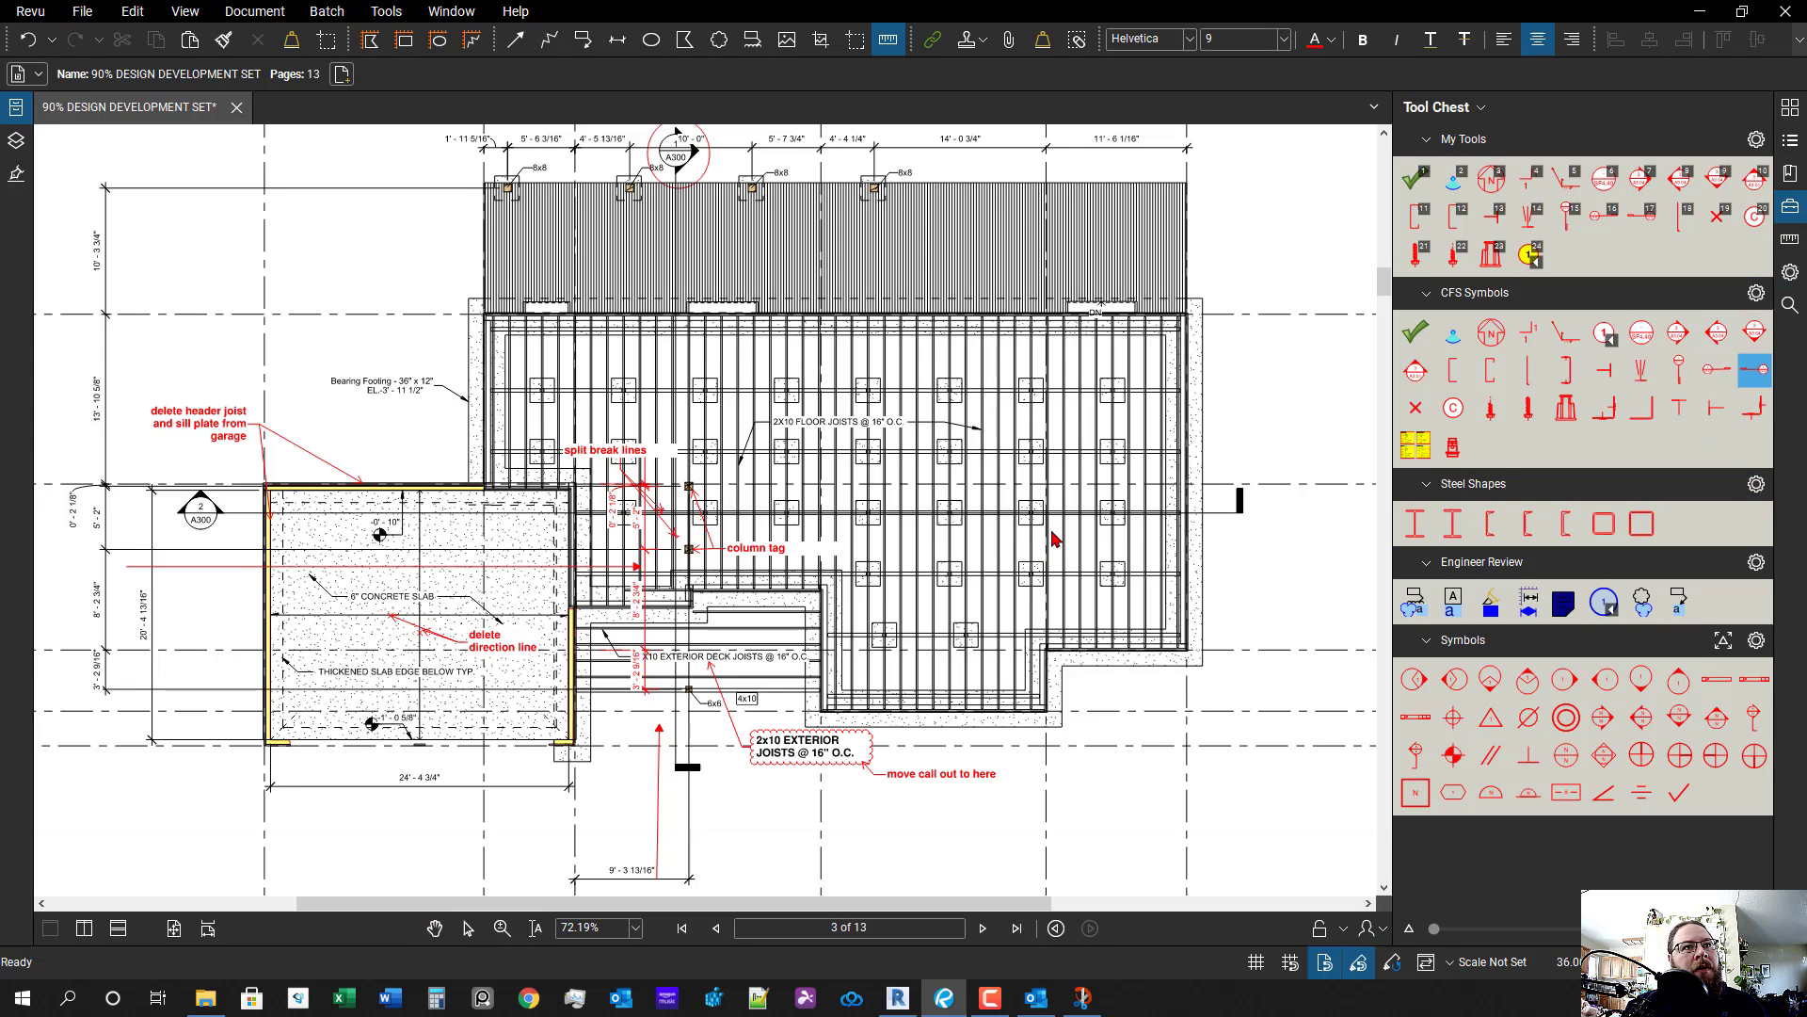
{"action": "scroll", "coordinate": [1252, 400], "scroll_direction": "up", "scroll_amount": 3}
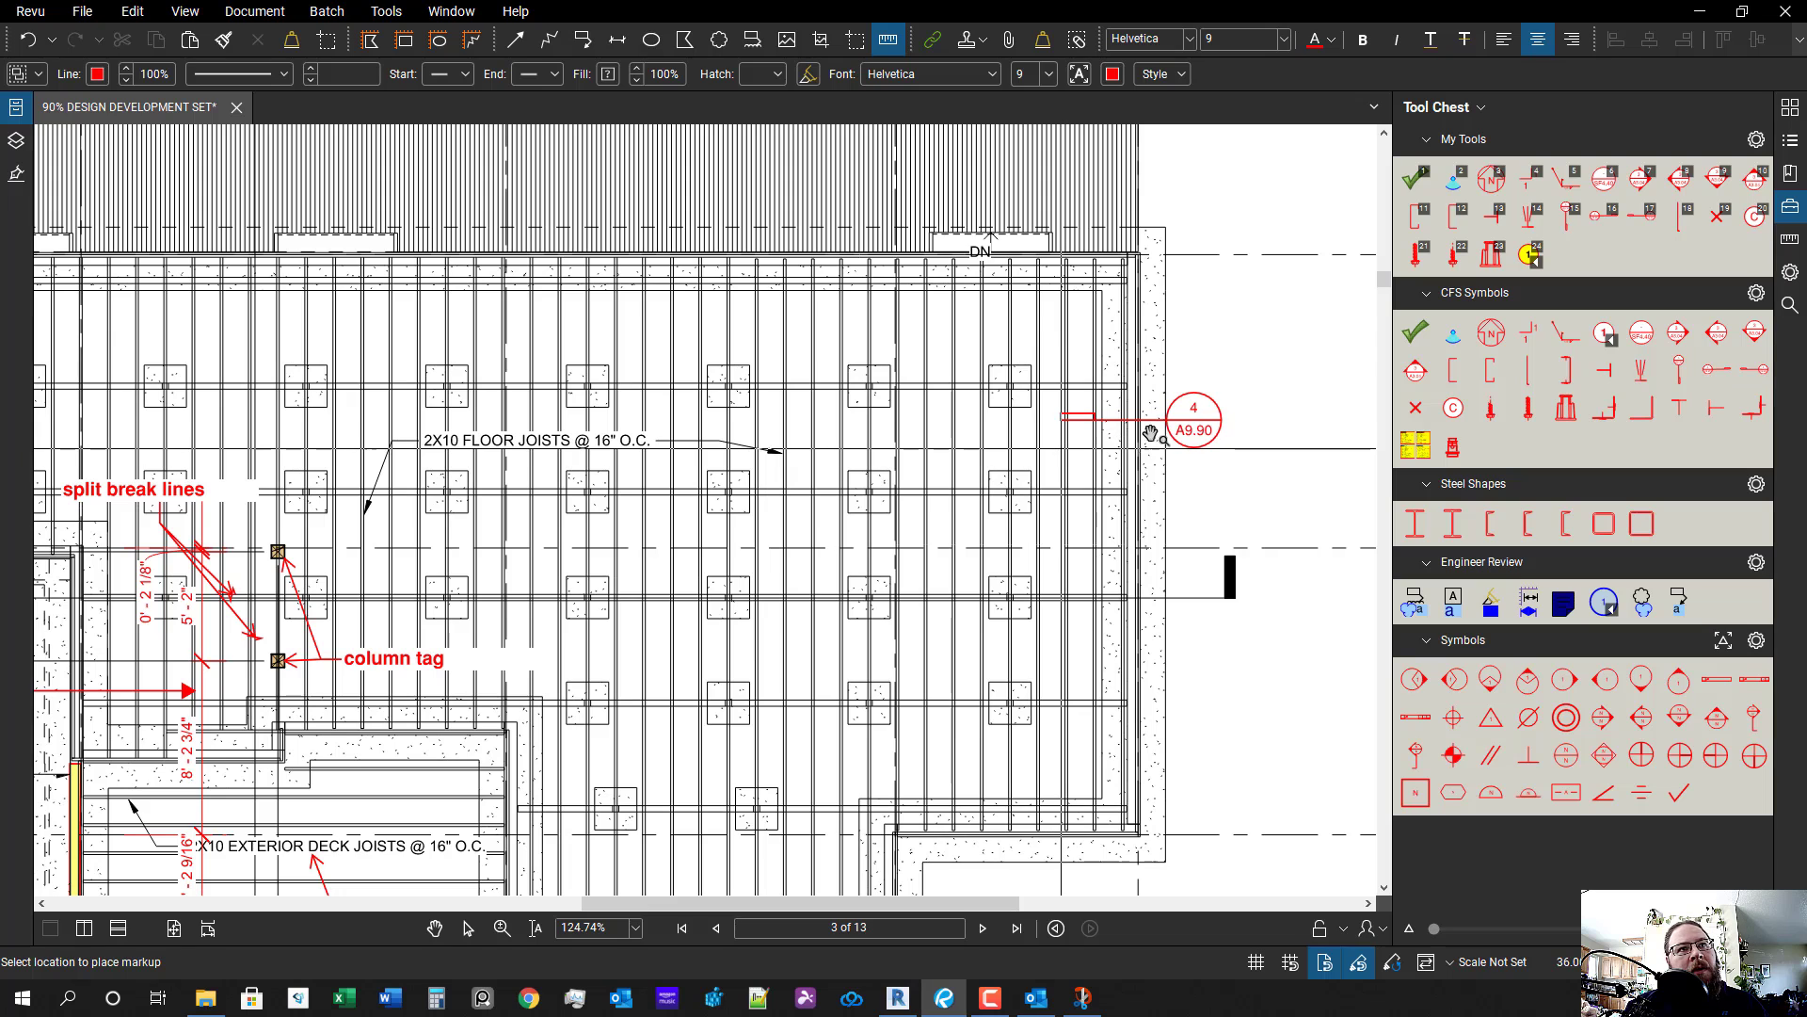
{"action": "left_click", "coordinate": [1196, 419]}
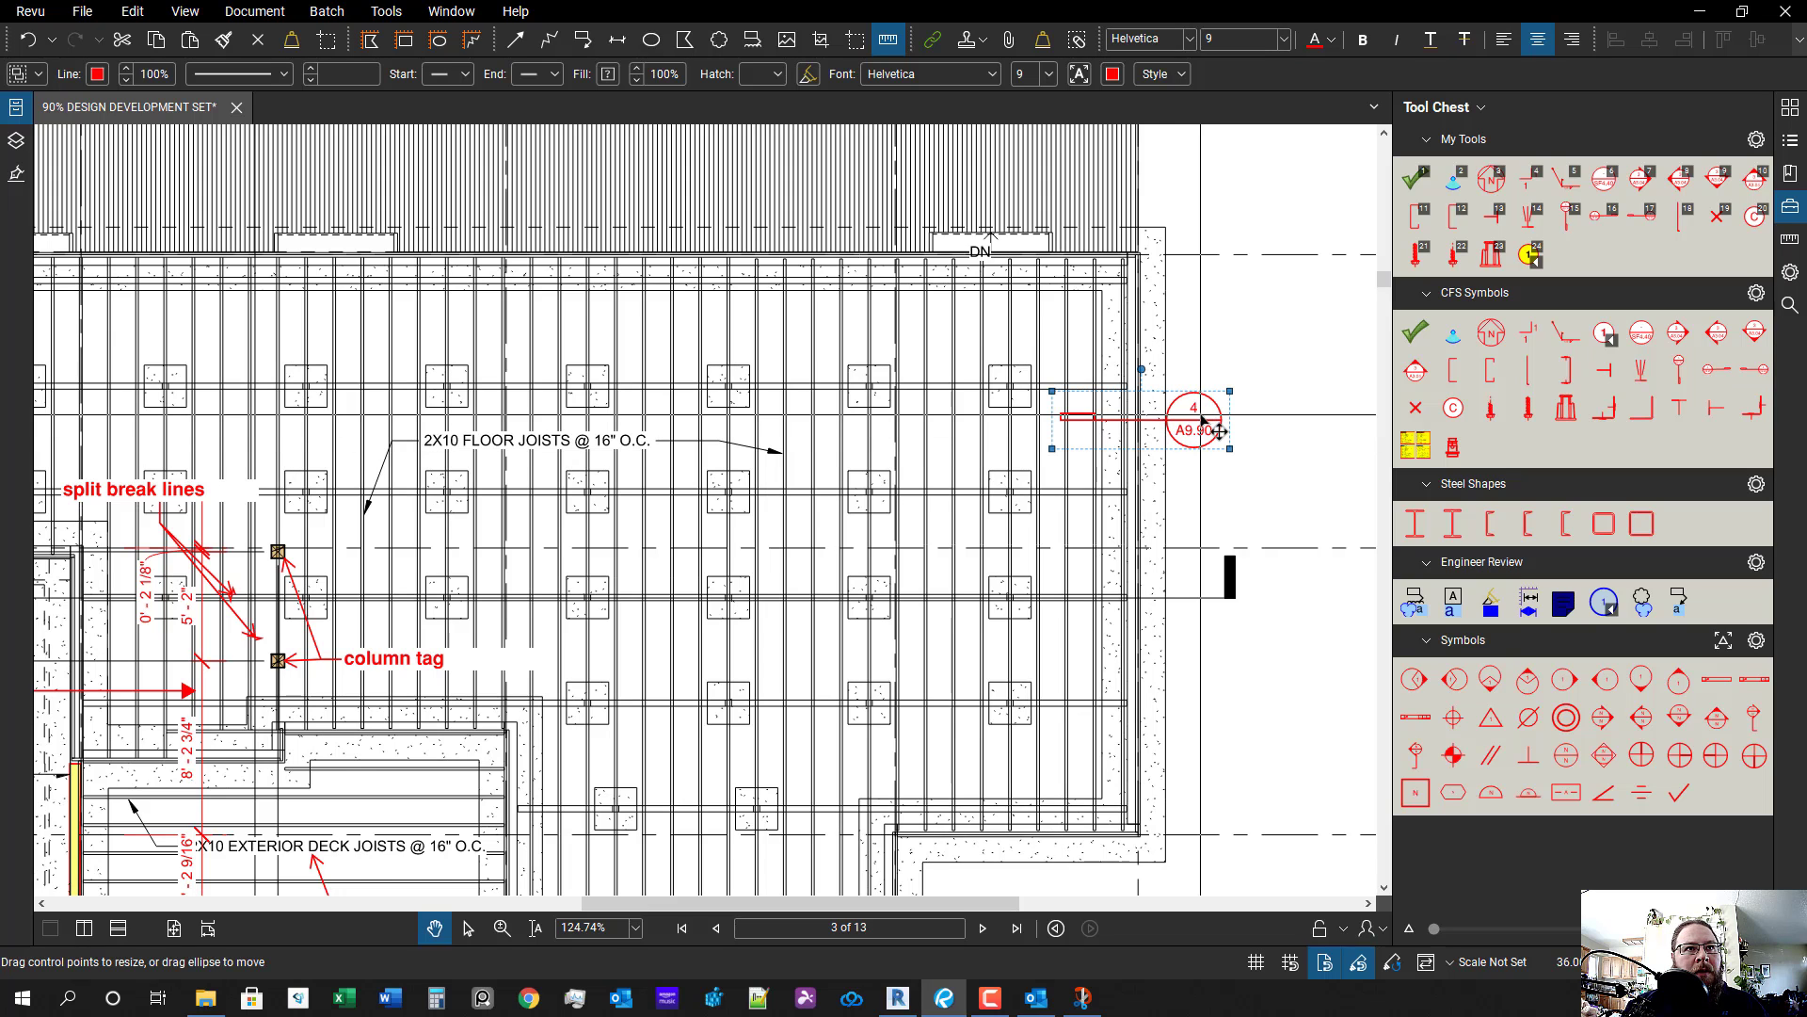
- Clear the detail number and the sheet number from the new detail reference symbol, leaving its circle blank
{"action": "scroll", "coordinate": [1047, 391], "scroll_direction": "up", "scroll_amount": 3}
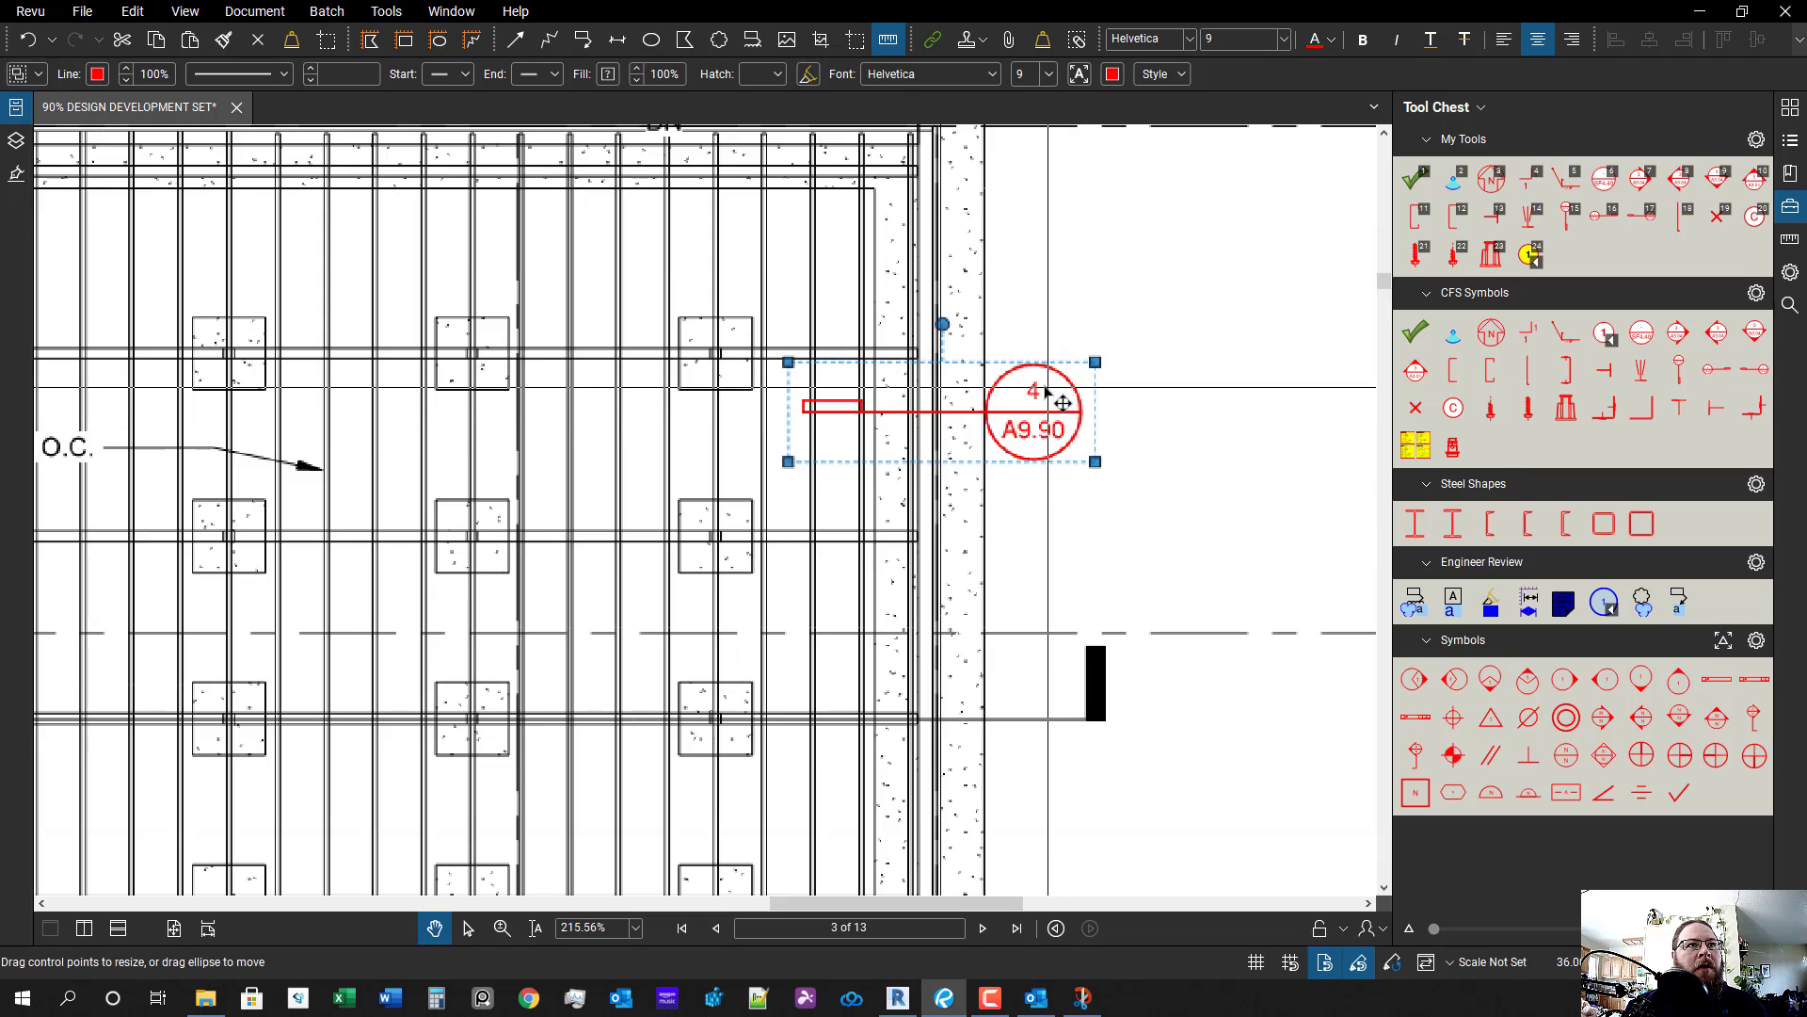
{"action": "double_click", "coordinate": [1035, 391]}
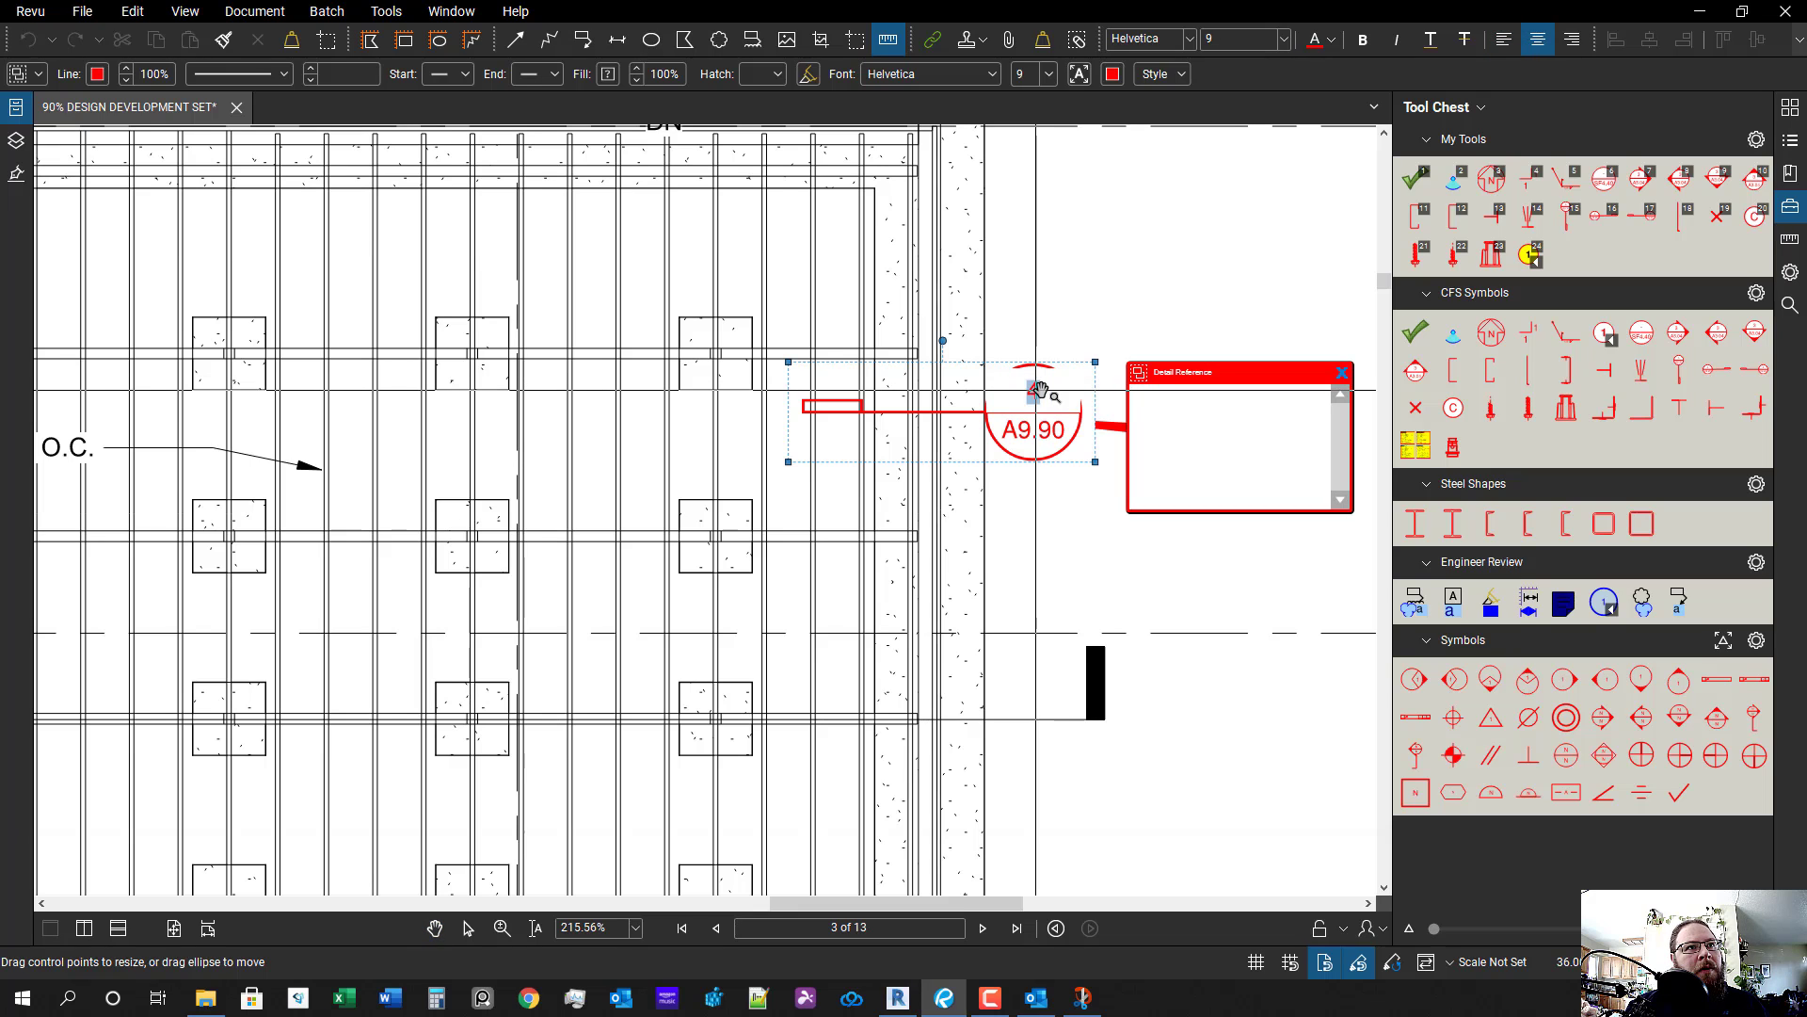
{"action": "key", "text": "Escape"}
{"action": "left_click", "coordinate": [1343, 375]}
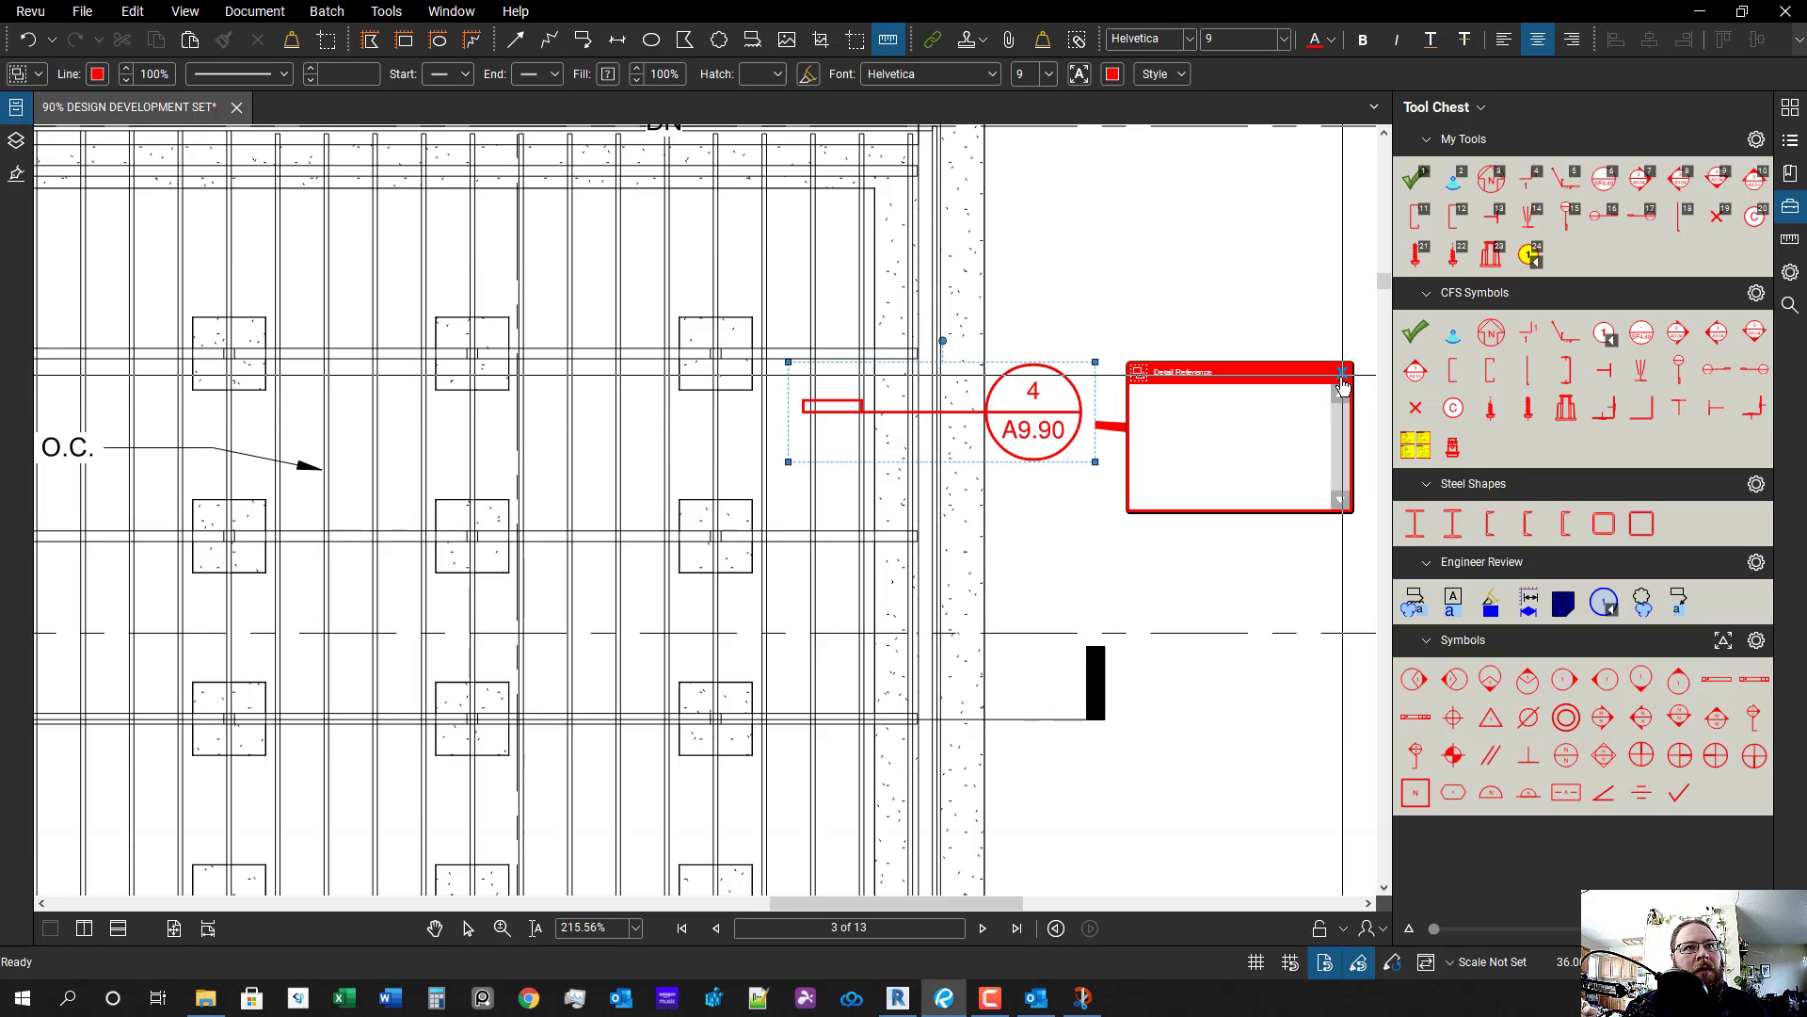
{"action": "left_click", "coordinate": [1344, 386]}
{"action": "double_click", "coordinate": [1035, 391]}
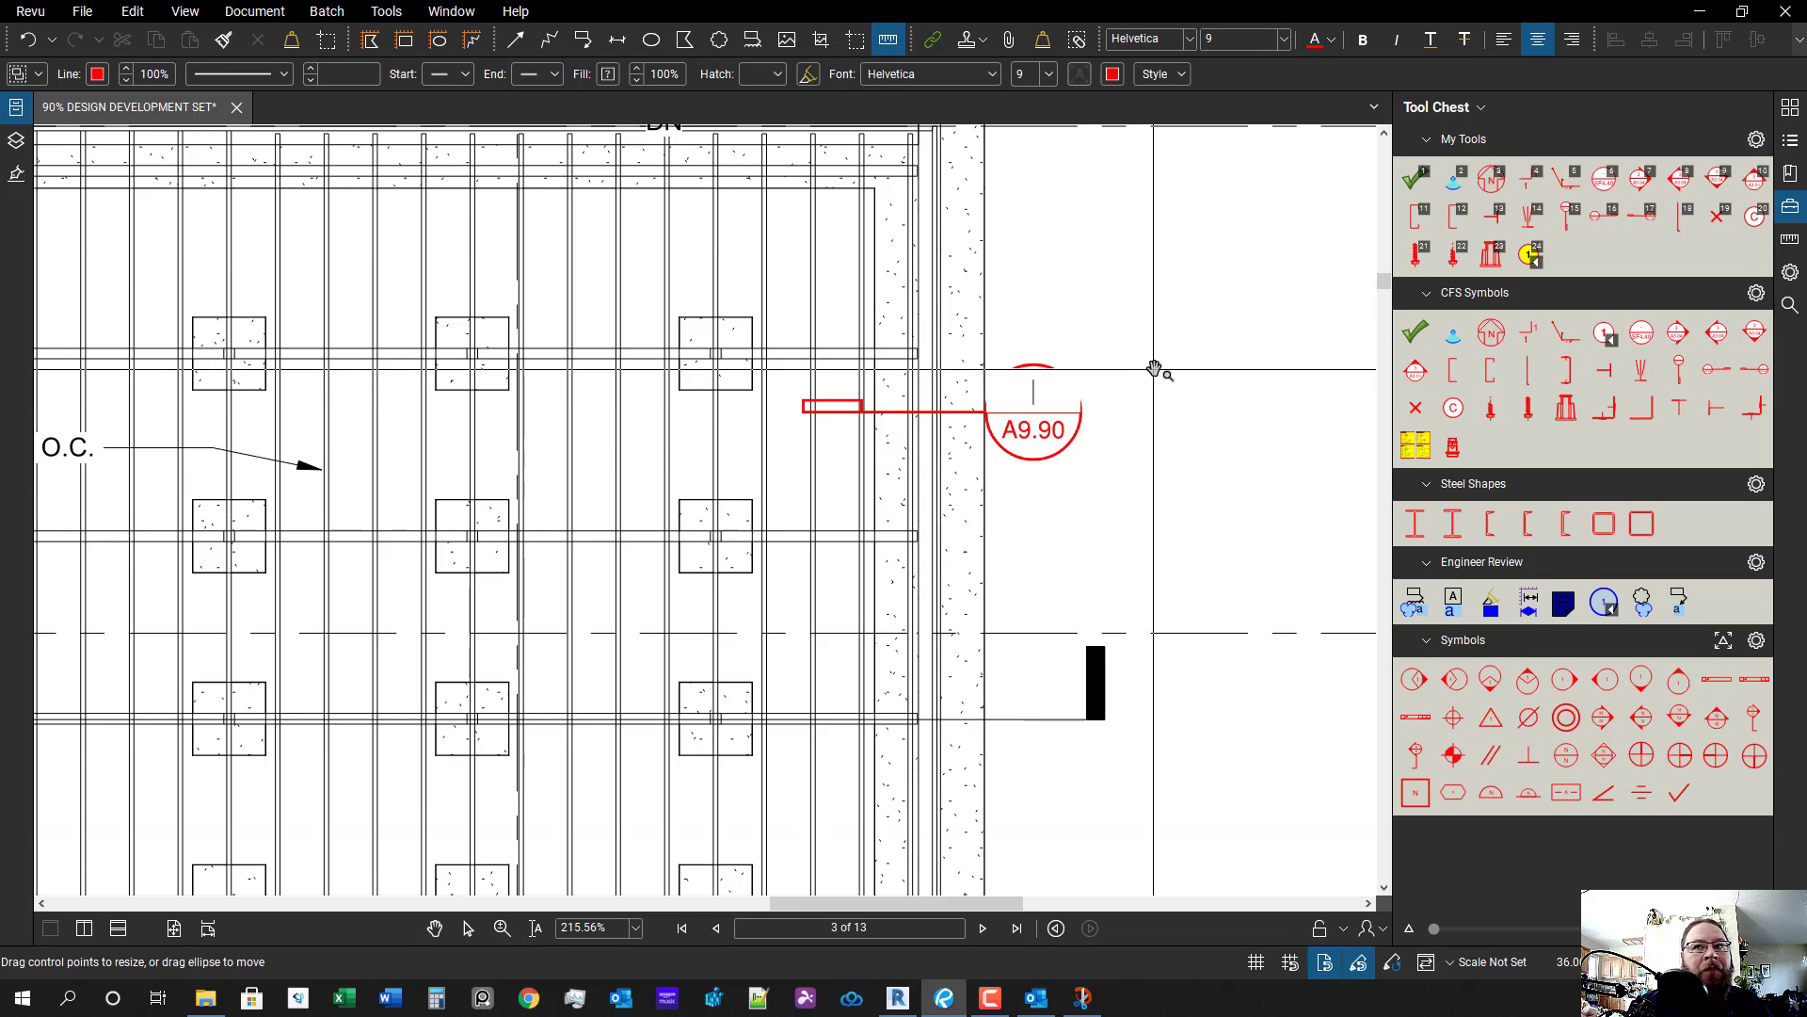
{"action": "left_click", "coordinate": [1036, 431]}
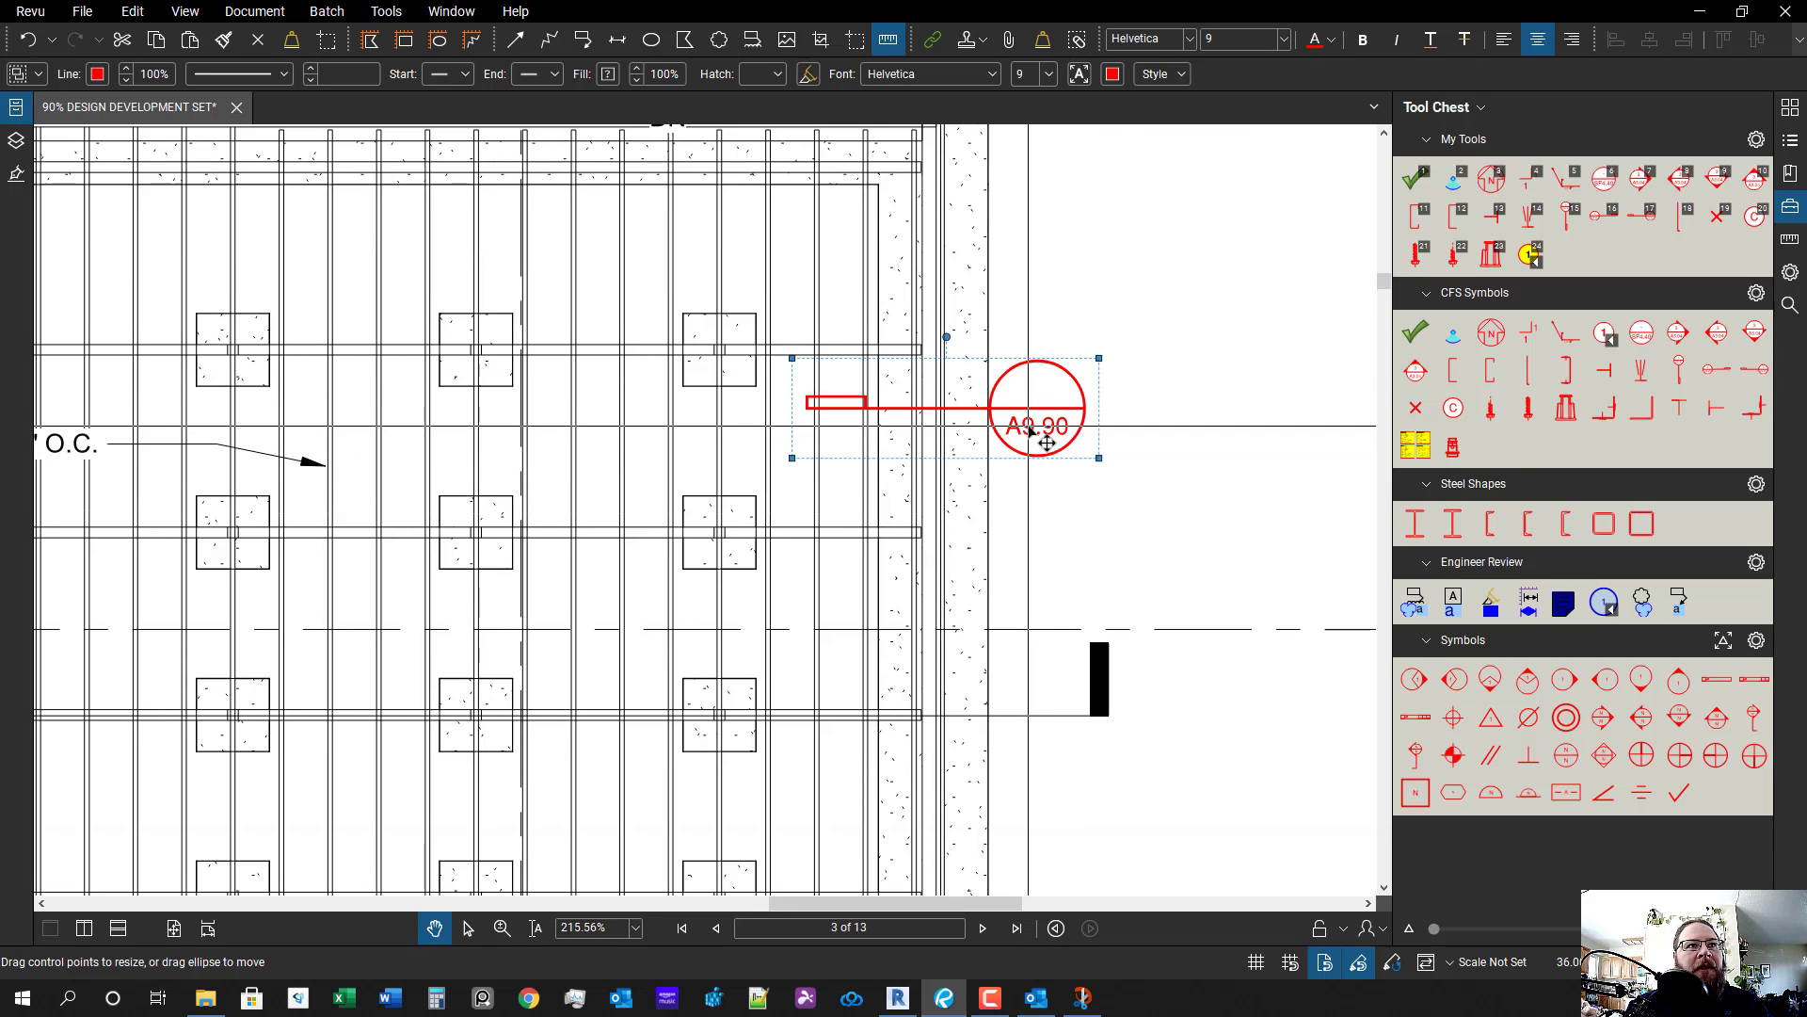
{"action": "double_click", "coordinate": [1031, 430]}
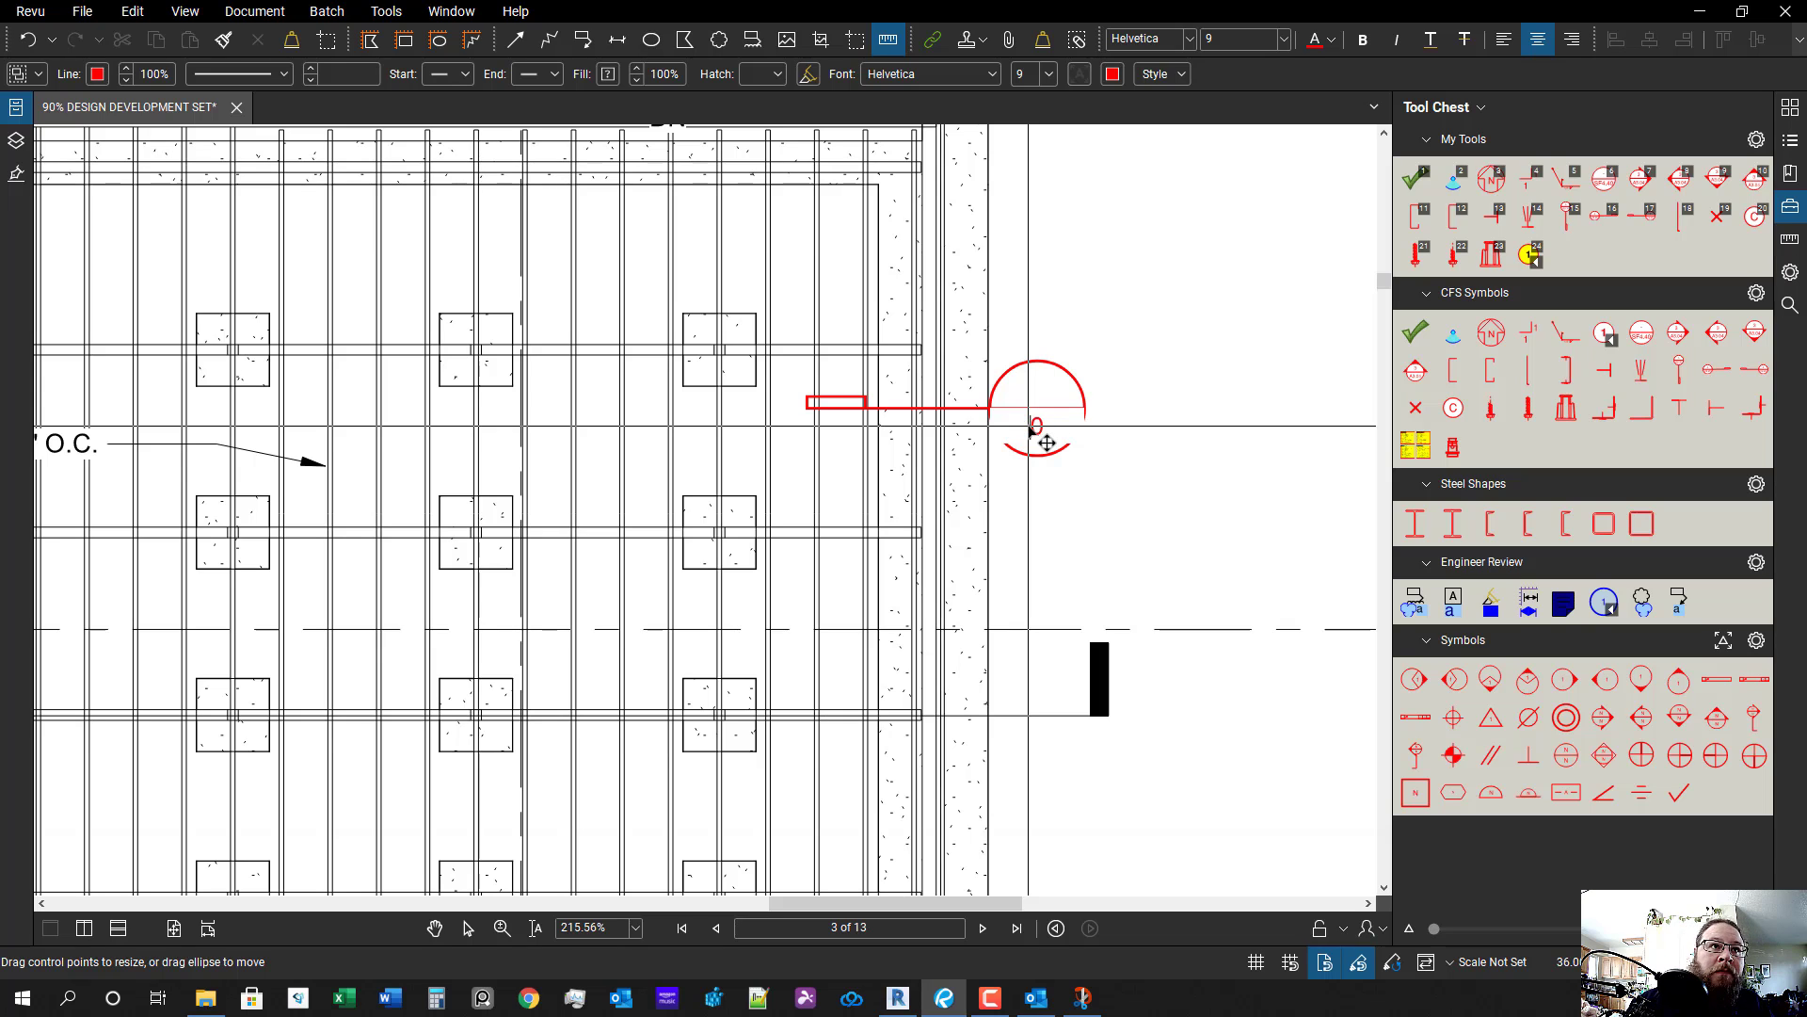
{"action": "left_click", "coordinate": [1122, 545]}
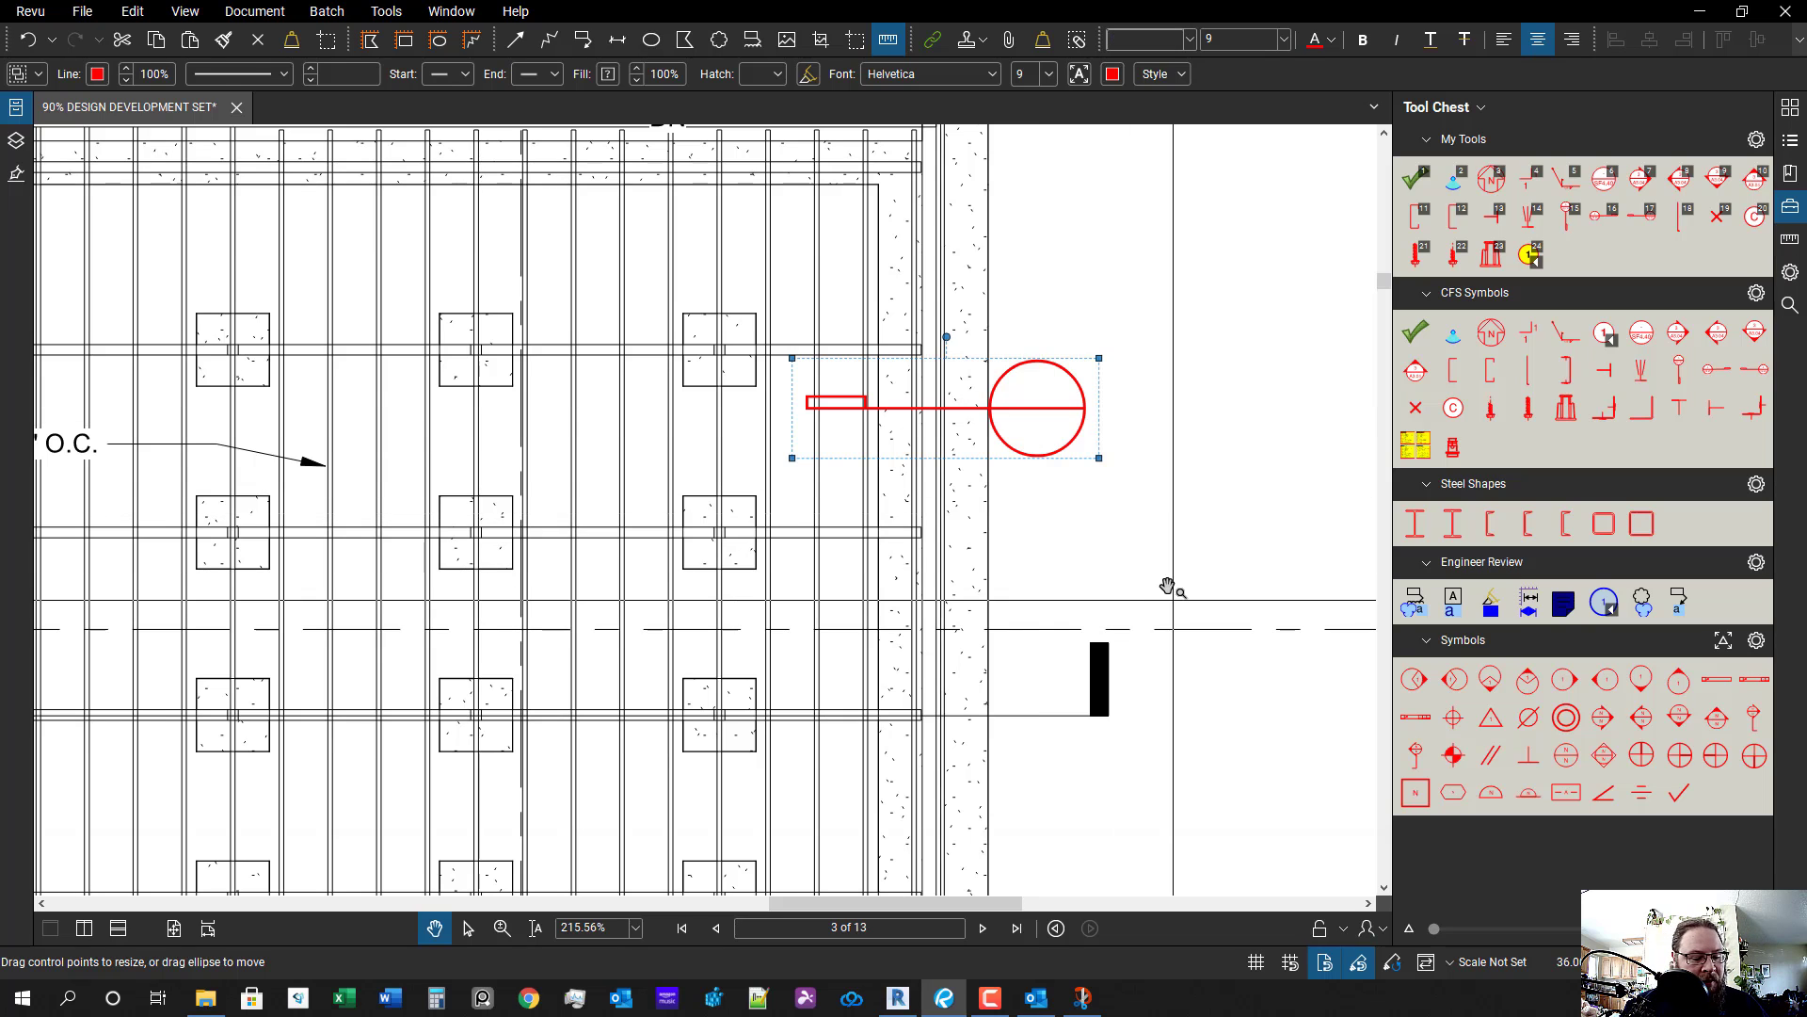
- Add a callout pointing to the blank detail reference symbol, reading "show footing detials typical"
{"action": "left_click_drag", "start_coordinate": [1153, 579], "coordinate": [953, 632]}
{"action": "key", "text": "t"}
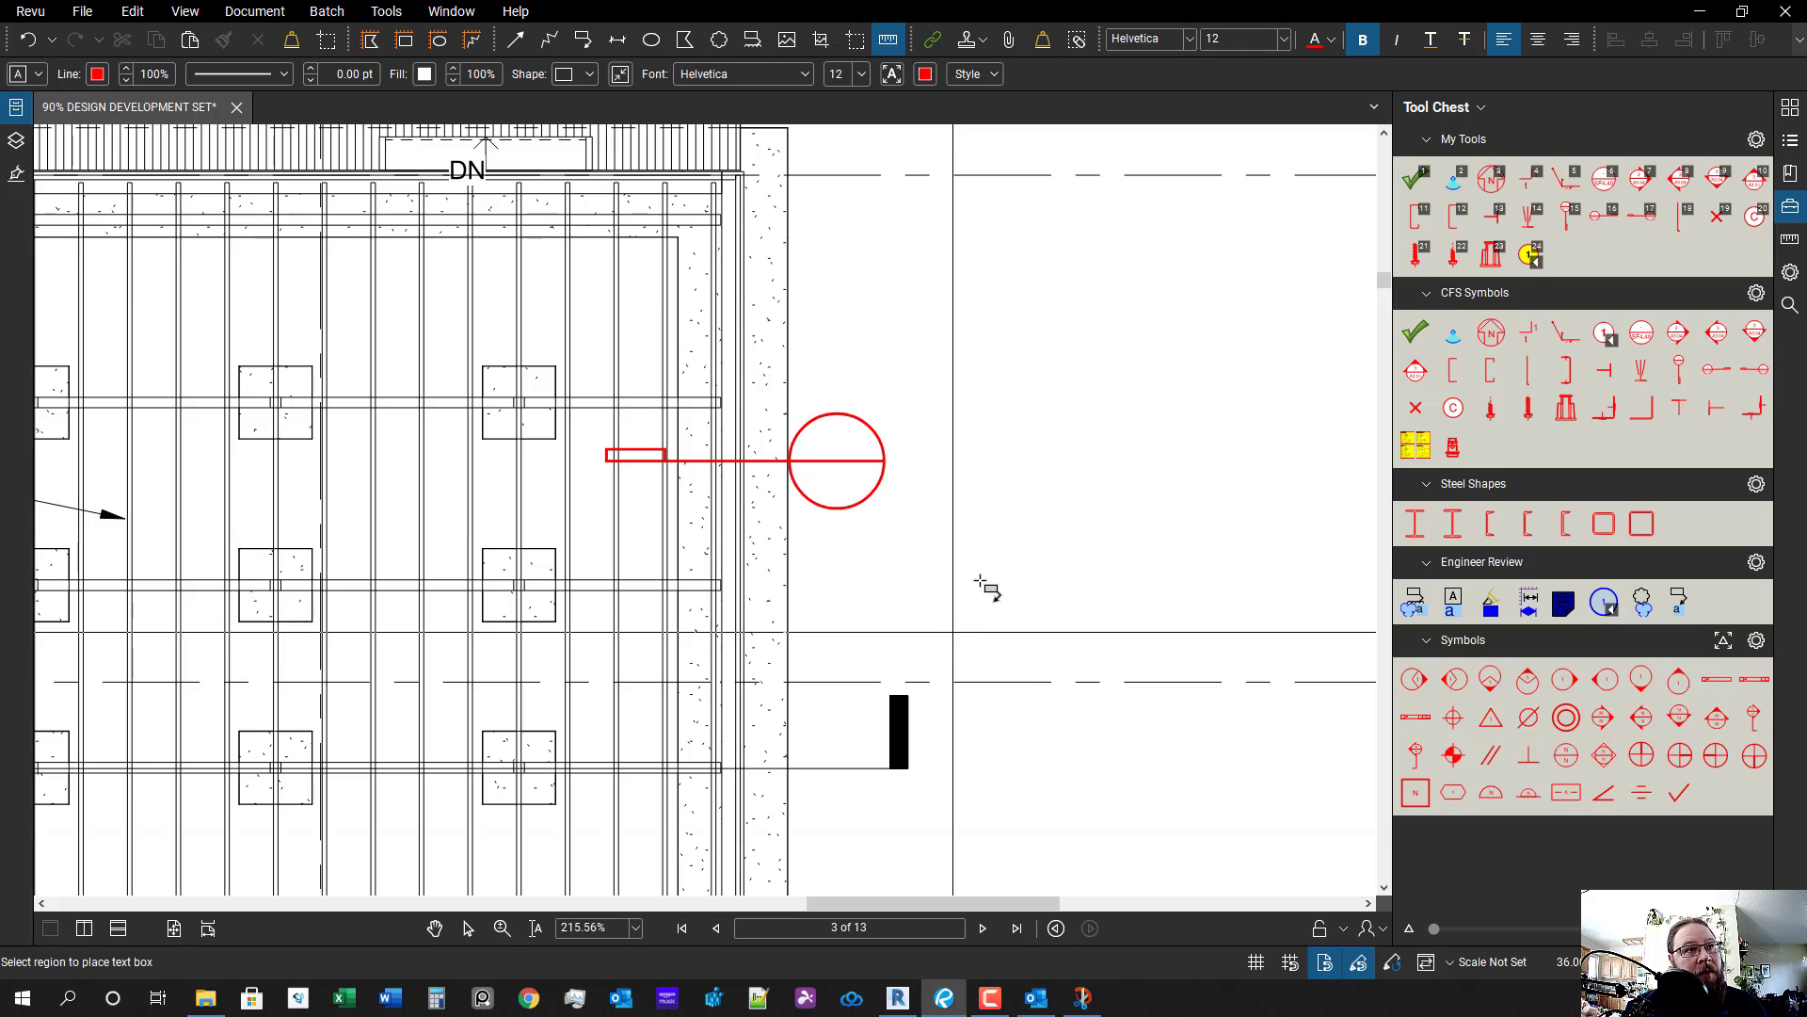
{"action": "left_click_drag", "start_coordinate": [885, 442], "coordinate": [1139, 384]}
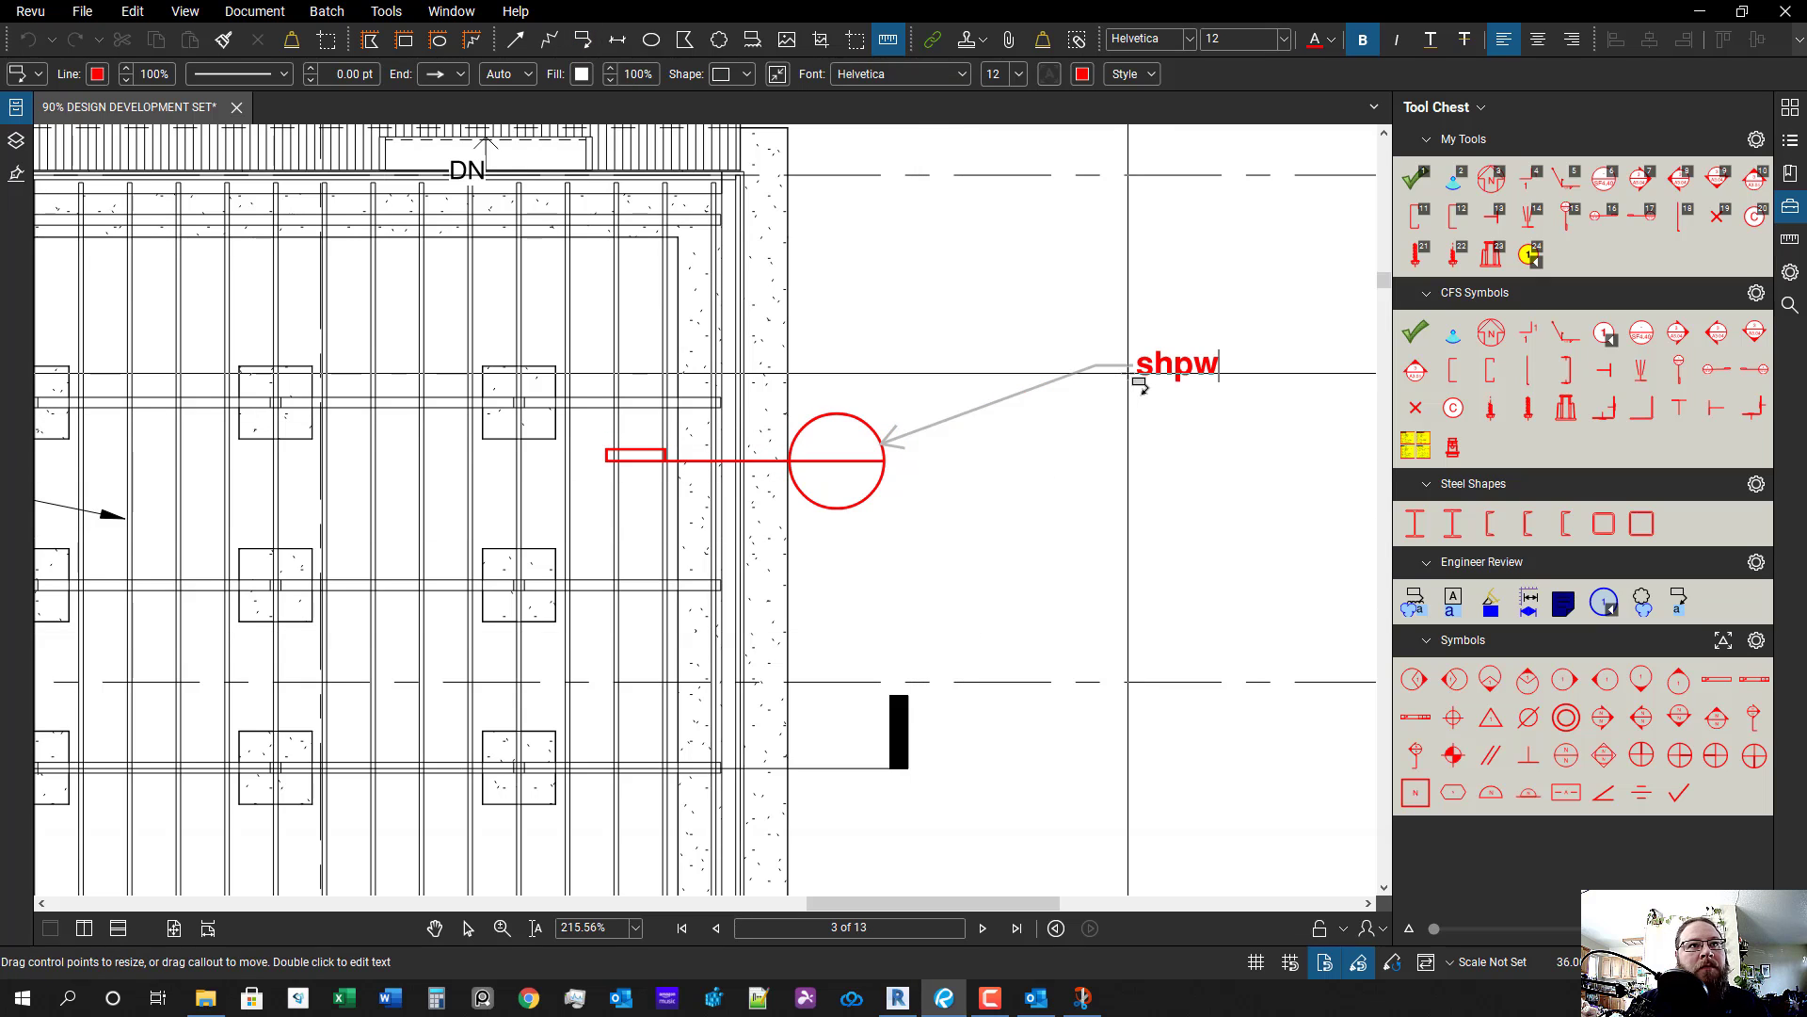
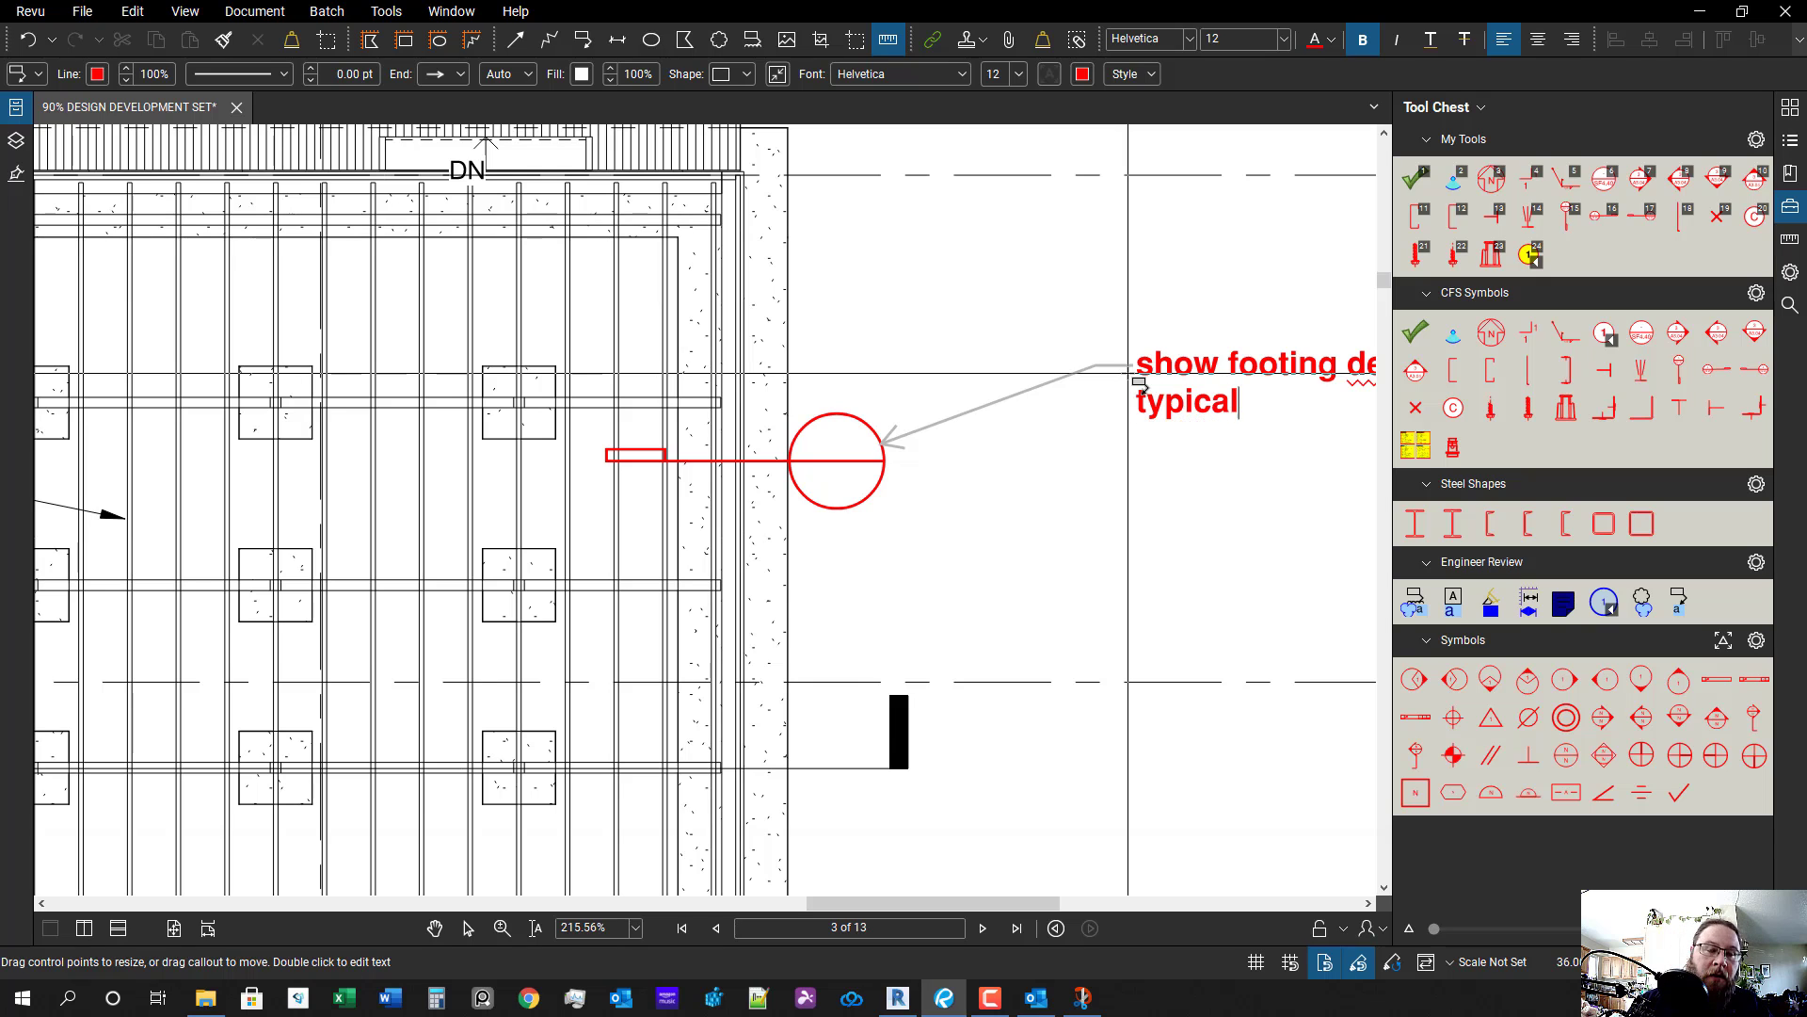
{"action": "left_click", "coordinate": [1179, 555]}
{"action": "left_click_drag", "start_coordinate": [1180, 555], "coordinate": [1039, 574]}
{"action": "left_click_drag", "start_coordinate": [1087, 500], "coordinate": [1007, 491]}
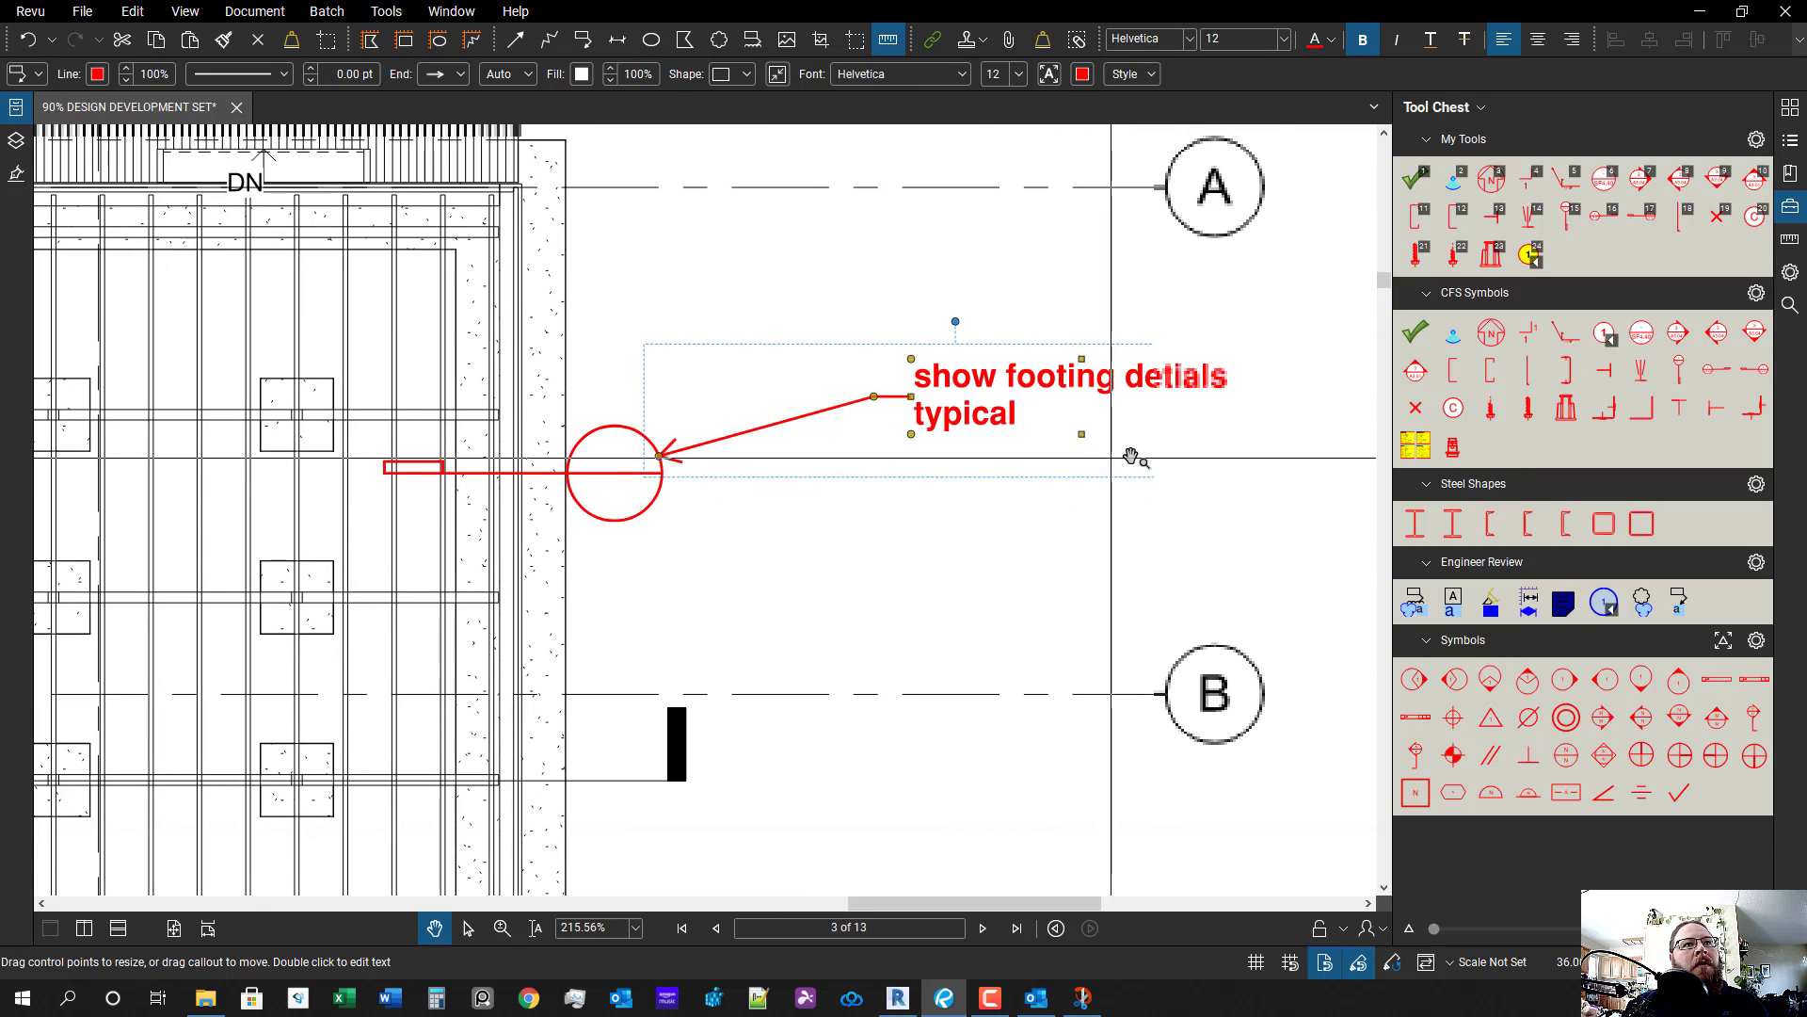
- Correct the misspelled word in the footing callout to "details"
{"action": "scroll", "coordinate": [1173, 410], "scroll_direction": "up", "scroll_amount": 1}
{"action": "double_click", "coordinate": [1189, 374]}
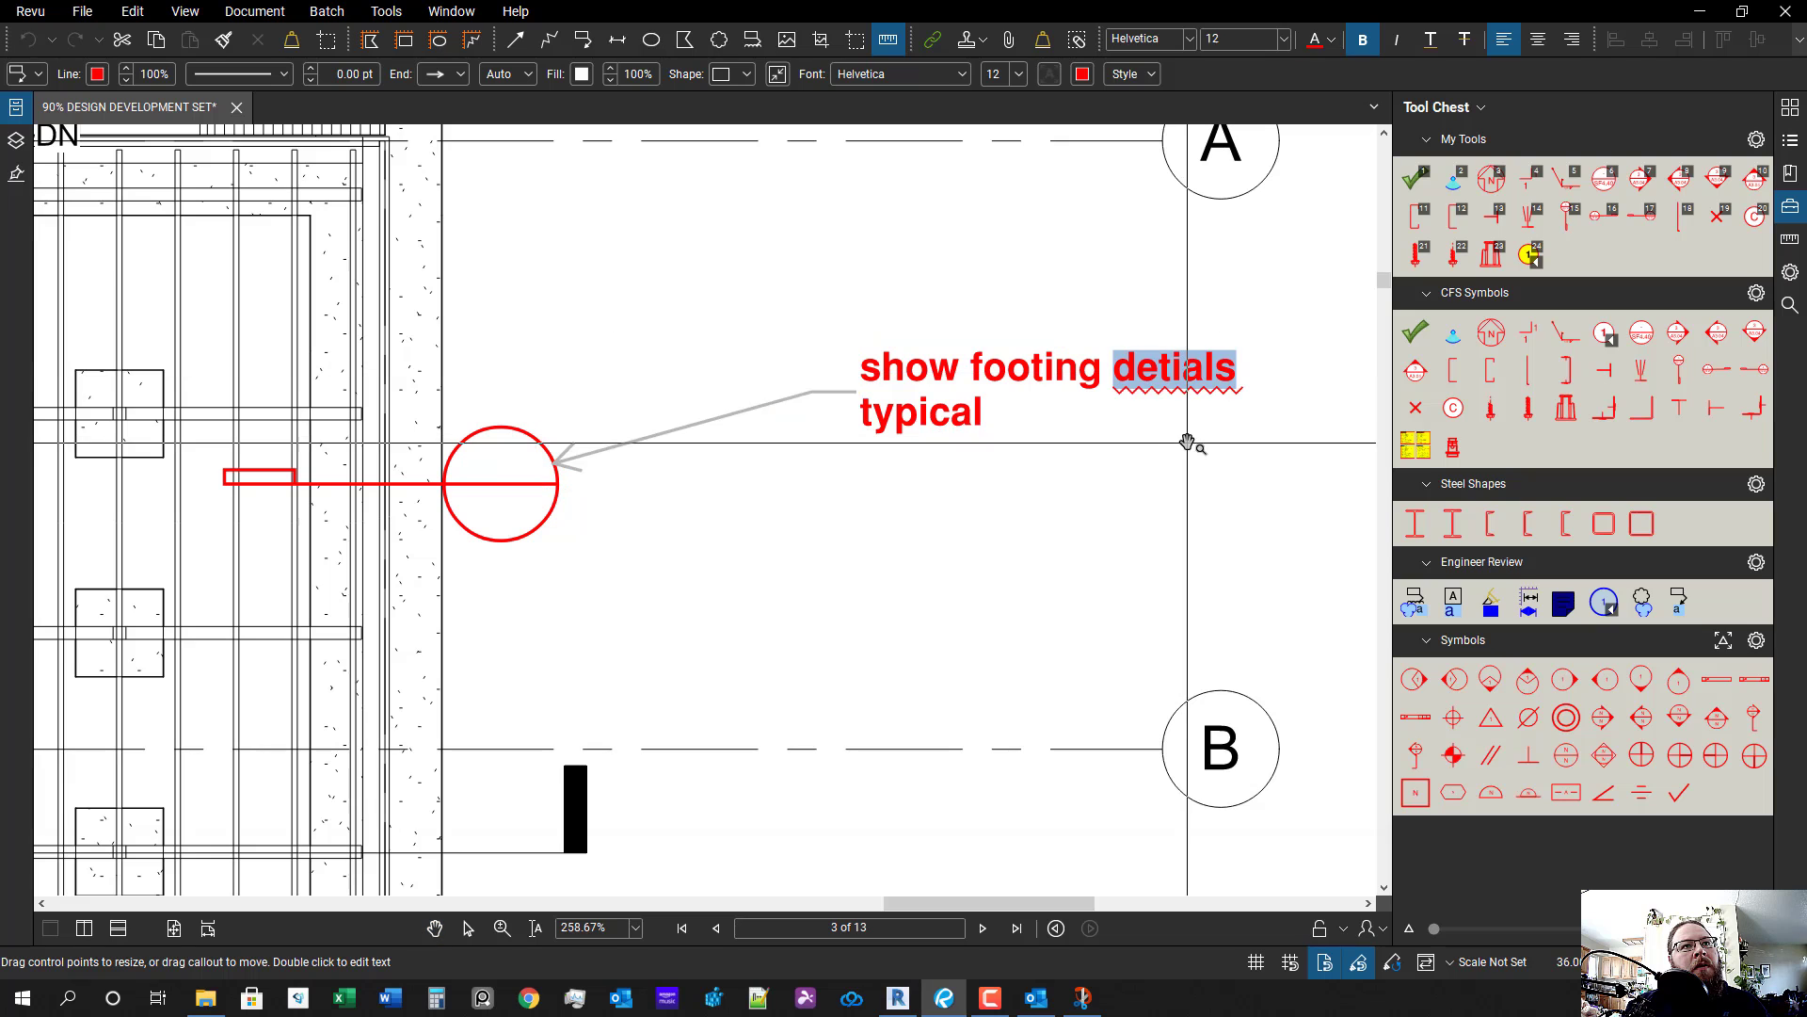
{"action": "right_click", "coordinate": [1198, 383]}
{"action": "left_click", "coordinate": [1252, 396]}
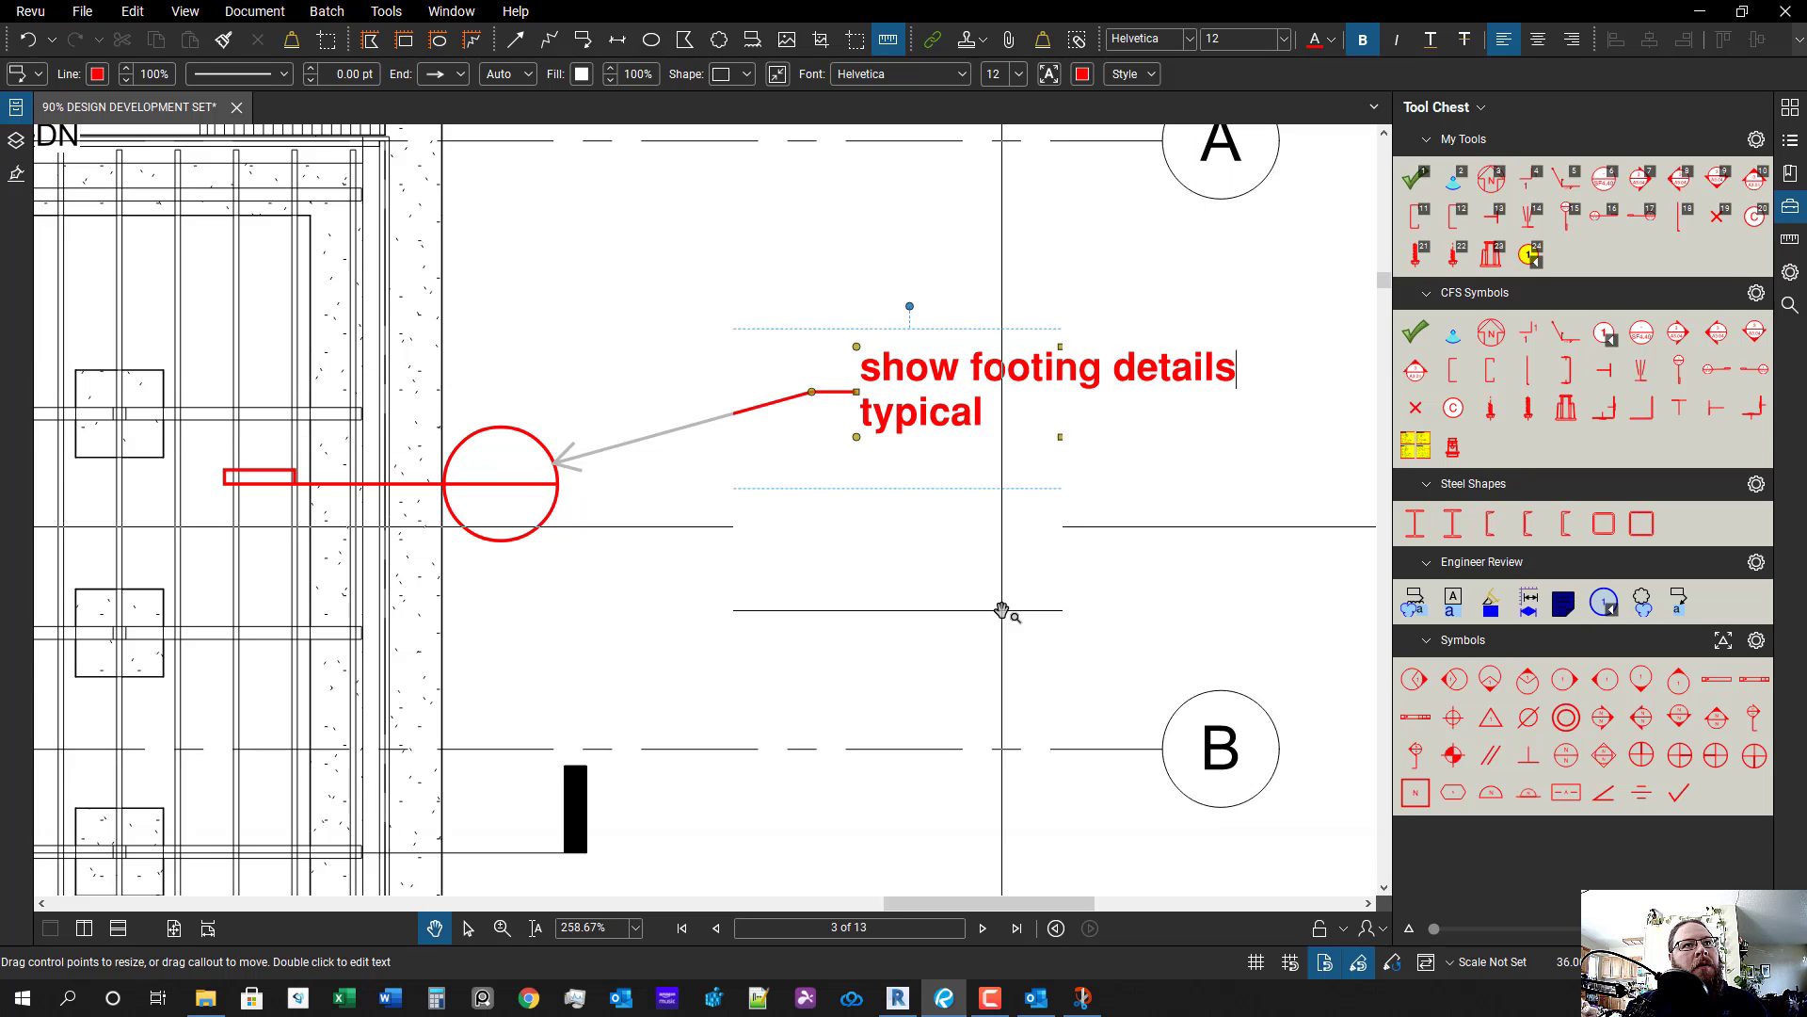
- Add a callout reading "6" concrete curb" outside the garage, pointing to the yellow-highlighted curb along its left-hand wall
{"action": "scroll", "coordinate": [1000, 605], "scroll_direction": "down", "scroll_amount": 6}
{"action": "left_click_drag", "start_coordinate": [928, 536], "coordinate": [969, 544]}
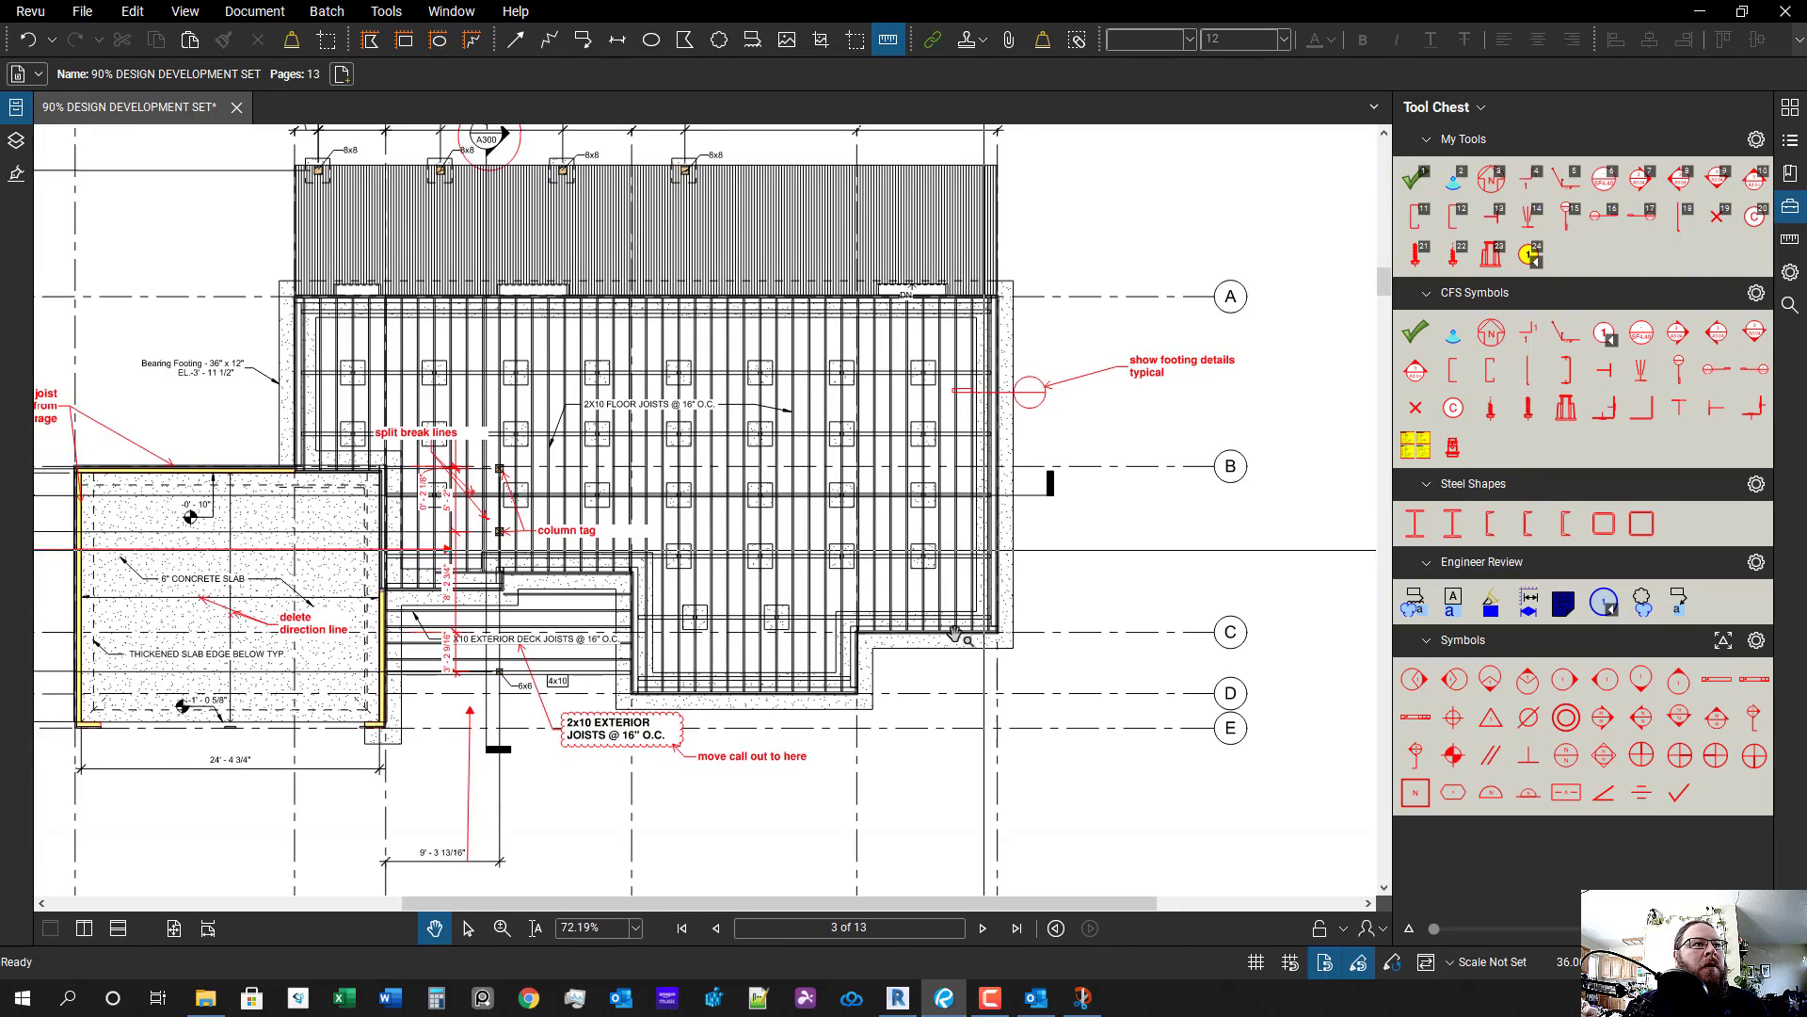
{"action": "scroll", "coordinate": [962, 633], "scroll_direction": "down", "scroll_amount": 1}
{"action": "left_click_drag", "start_coordinate": [431, 698], "coordinate": [618, 665]}
{"action": "scroll", "coordinate": [615, 661], "scroll_direction": "up", "scroll_amount": 2}
{"action": "left_click_drag", "start_coordinate": [268, 674], "coordinate": [450, 647]}
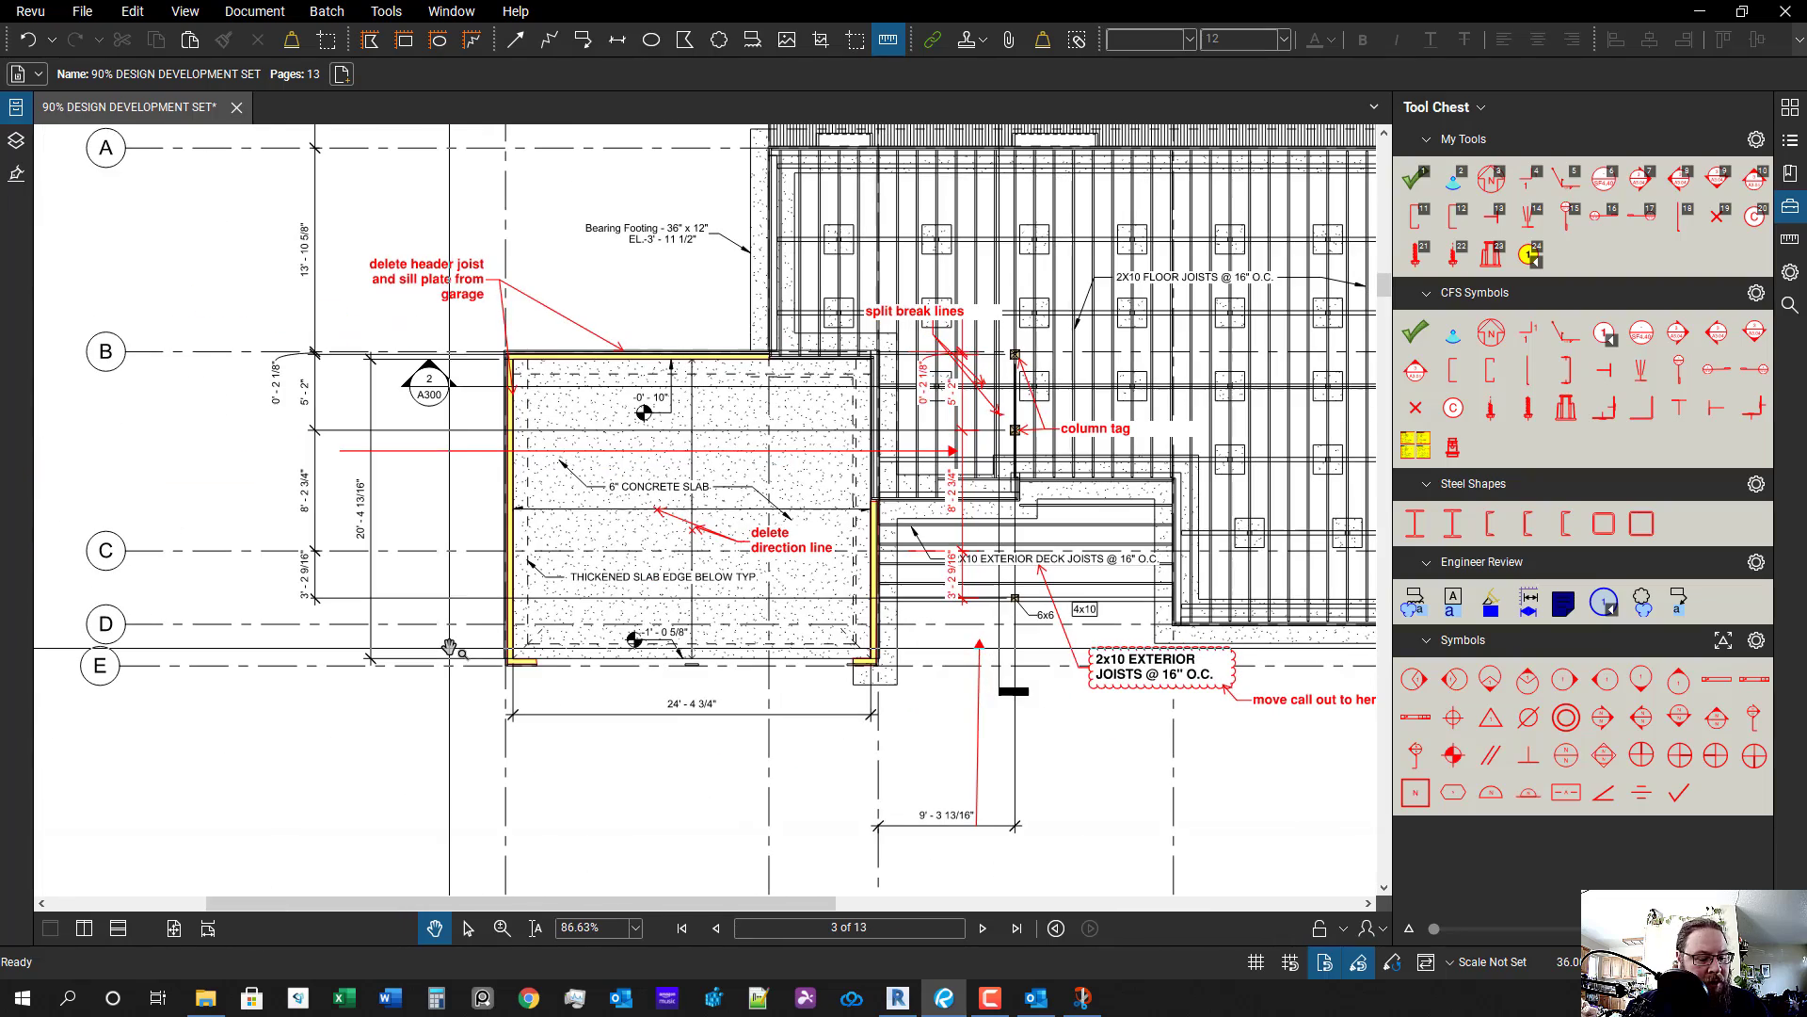
{"action": "key", "text": "q"}
{"action": "scroll", "coordinate": [478, 593], "scroll_direction": "up", "scroll_amount": 4}
{"action": "left_click", "coordinate": [544, 458]}
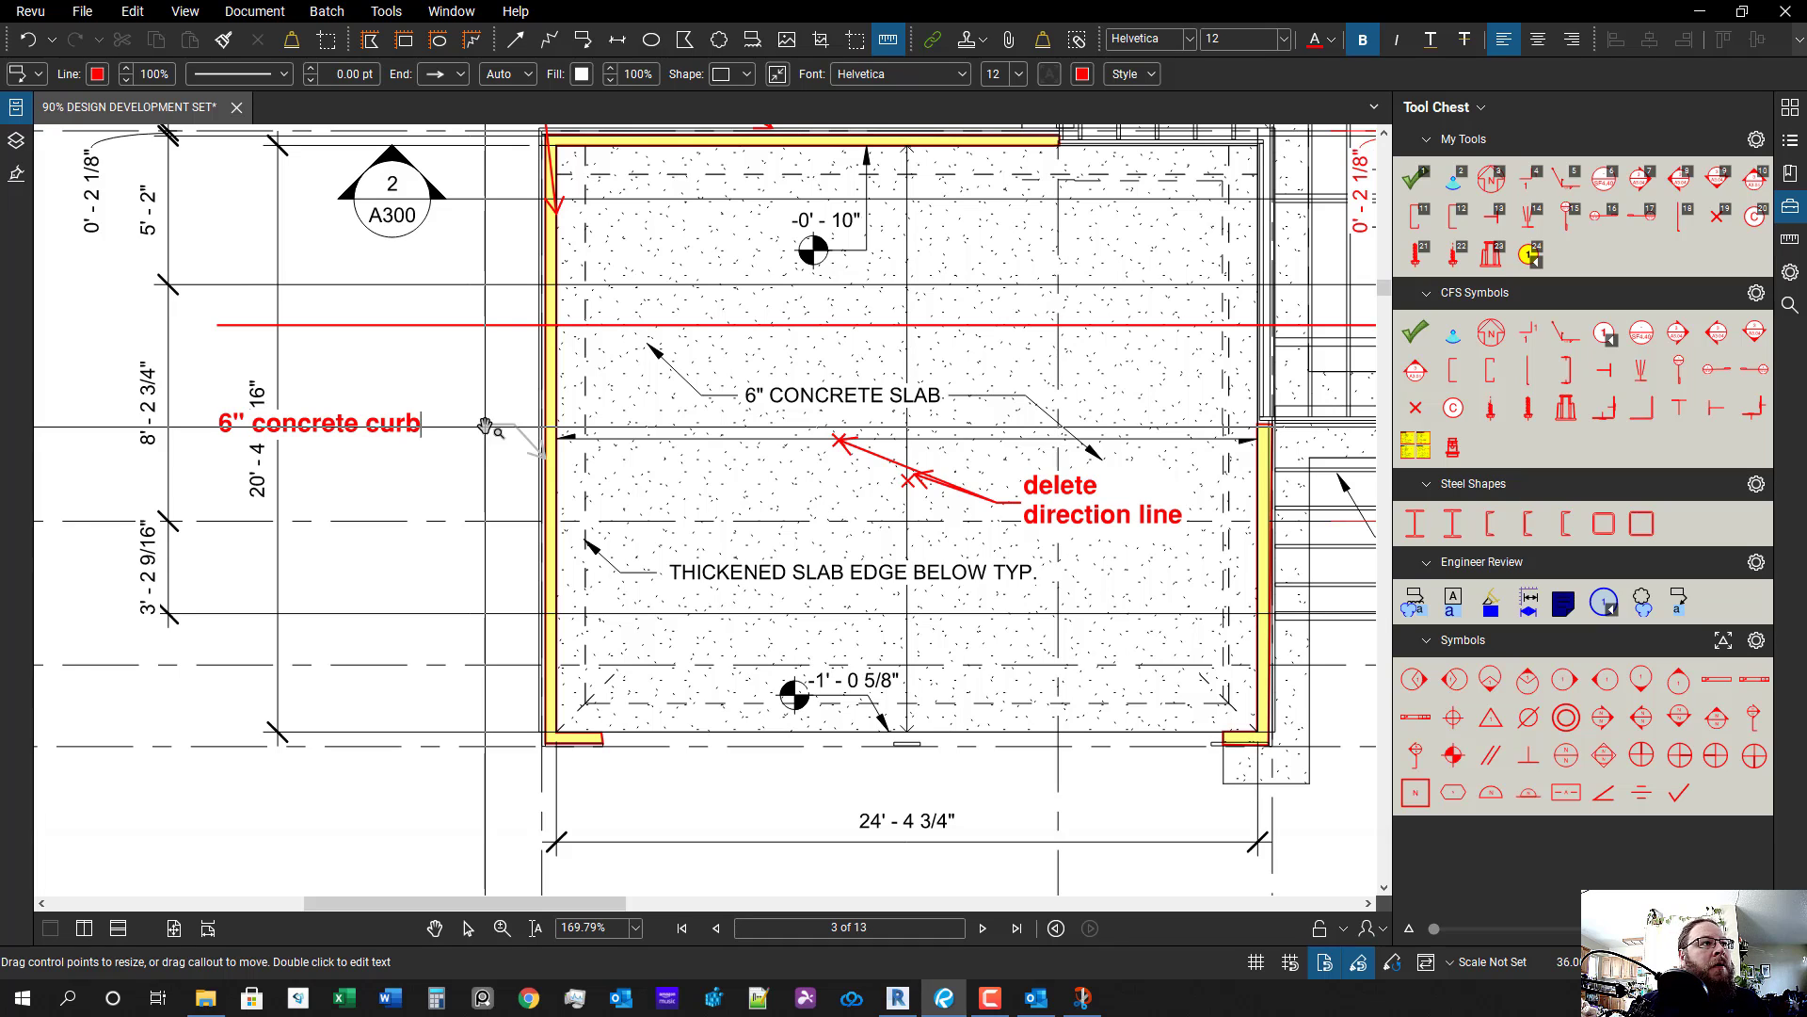
{"action": "left_click", "coordinate": [418, 545]}
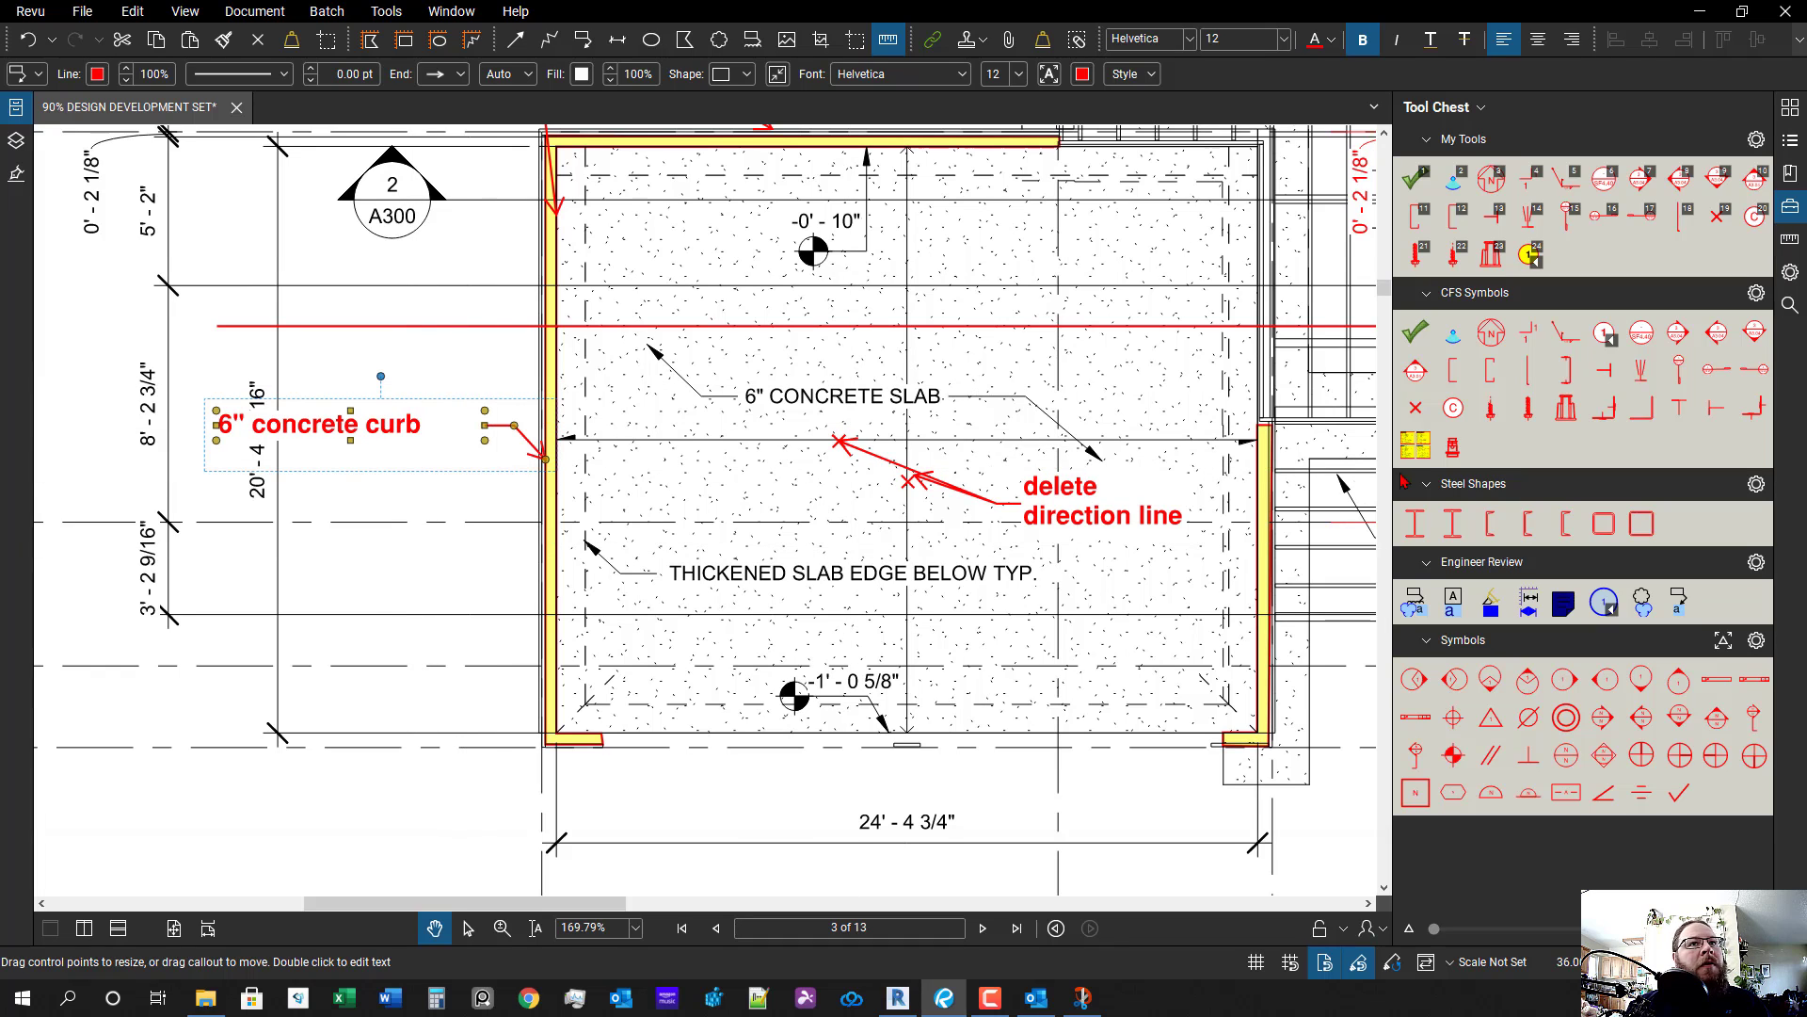
- Right-align the text of the "6" concrete curb" callout and narrow its box so the text wraps onto two lines
{"action": "left_click", "coordinate": [1791, 278]}
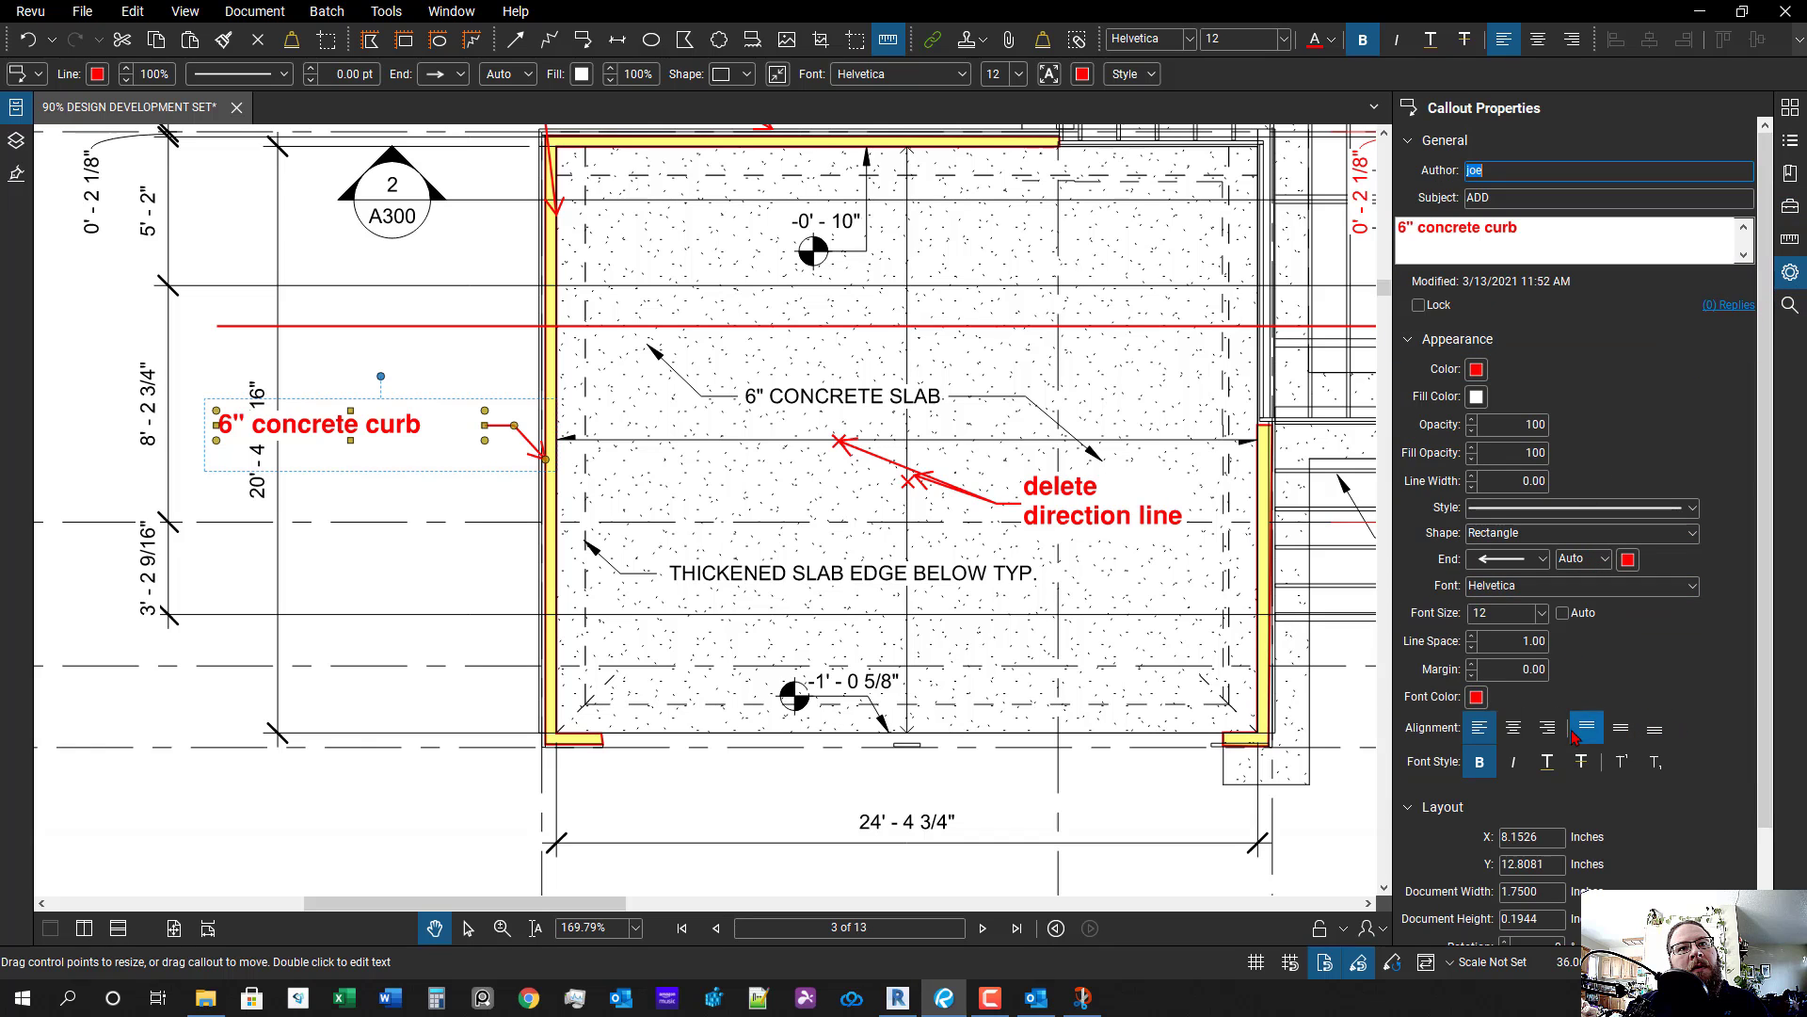
{"action": "left_click_drag", "start_coordinate": [216, 425], "coordinate": [337, 426]}
{"action": "left_click", "coordinate": [512, 527]}
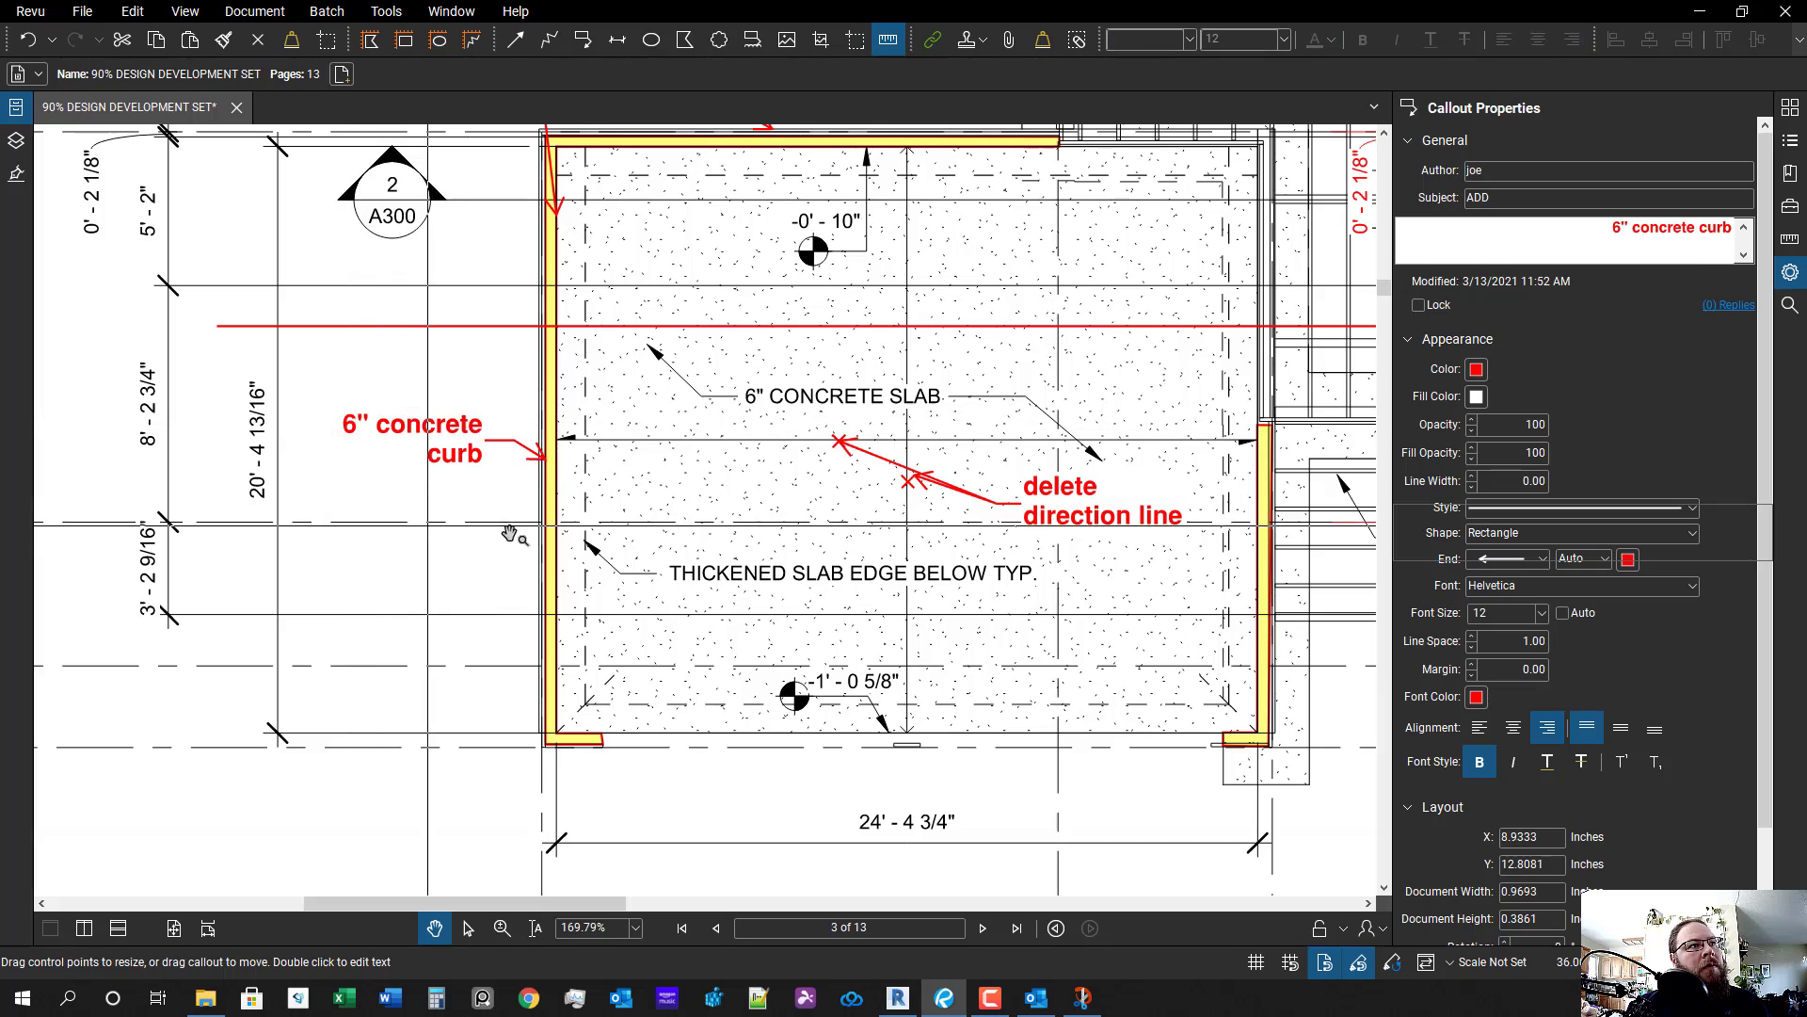
- Duplicate the curb callout, place the copy inside the garage's lower right corner and point its arrow at the right-hand curb
{"action": "scroll", "coordinate": [670, 569], "scroll_direction": "down", "scroll_amount": 2}
{"action": "left_click_drag", "start_coordinate": [670, 568], "coordinate": [511, 584]}
{"action": "scroll", "coordinate": [443, 618], "scroll_direction": "up", "scroll_amount": 2}
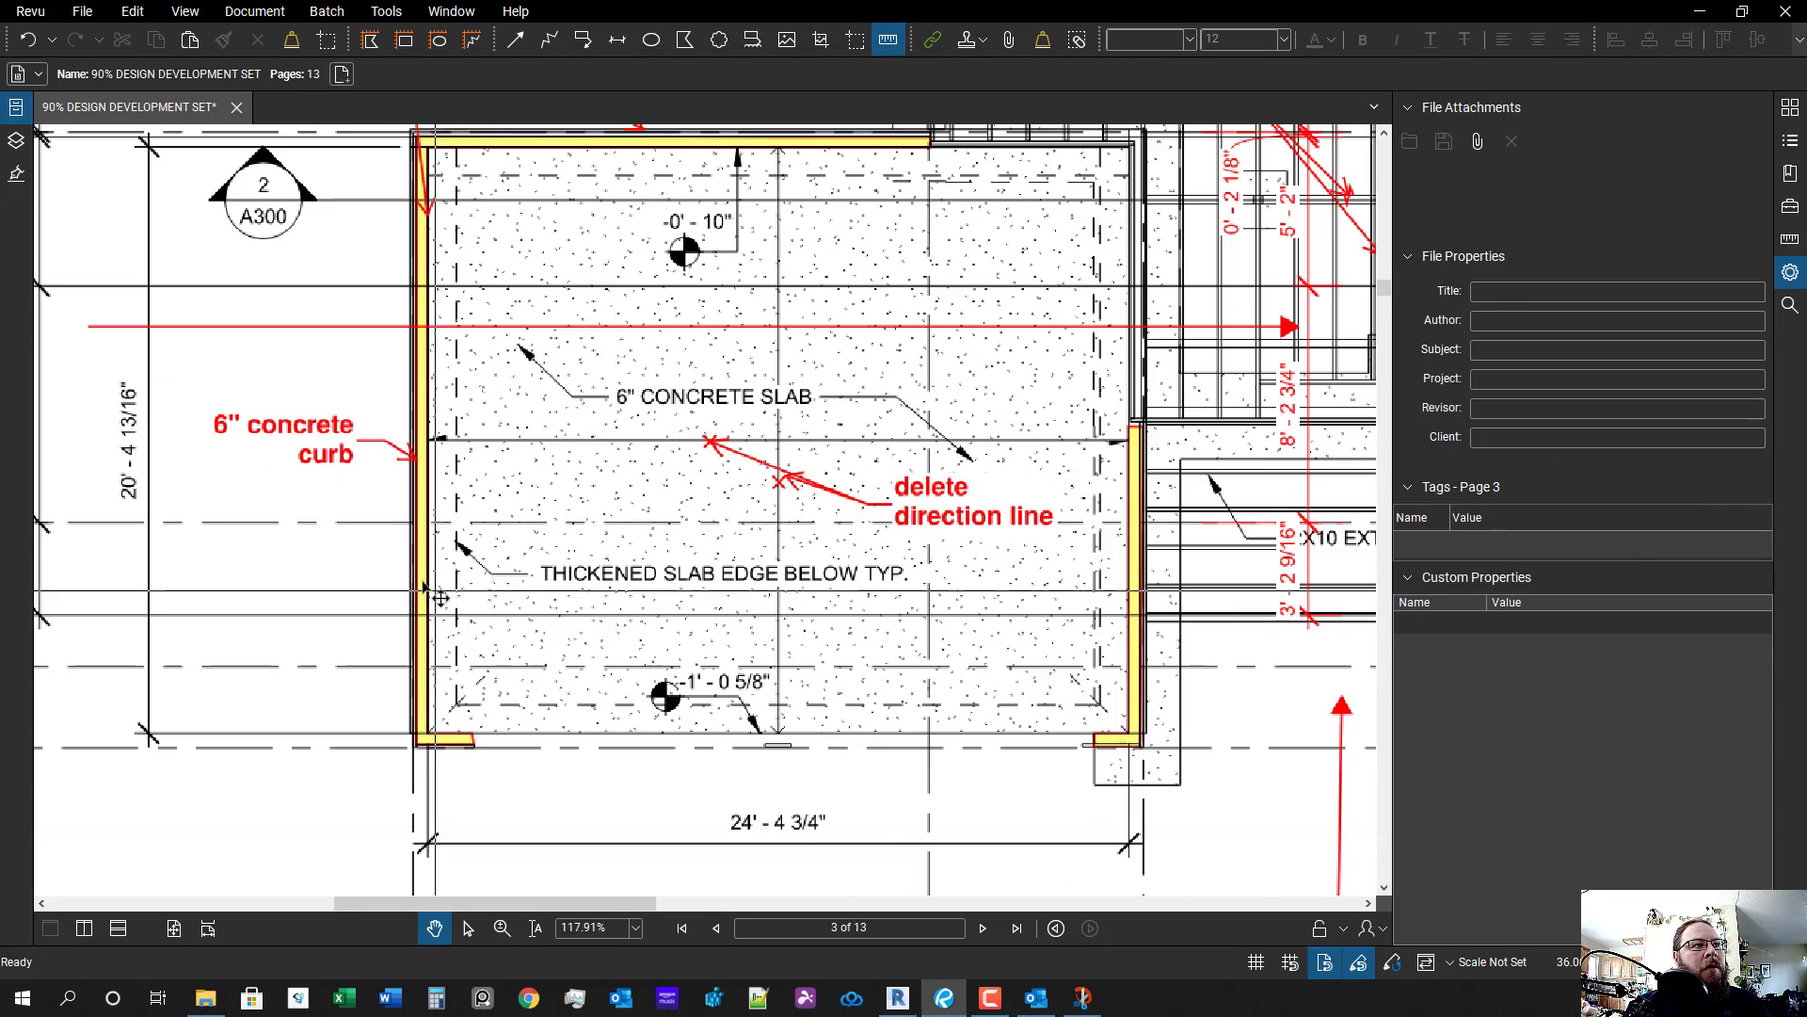
{"action": "left_click", "coordinate": [321, 441]}
{"action": "key", "text": "ctrl+c"}
{"action": "key", "text": "ctrl+v"}
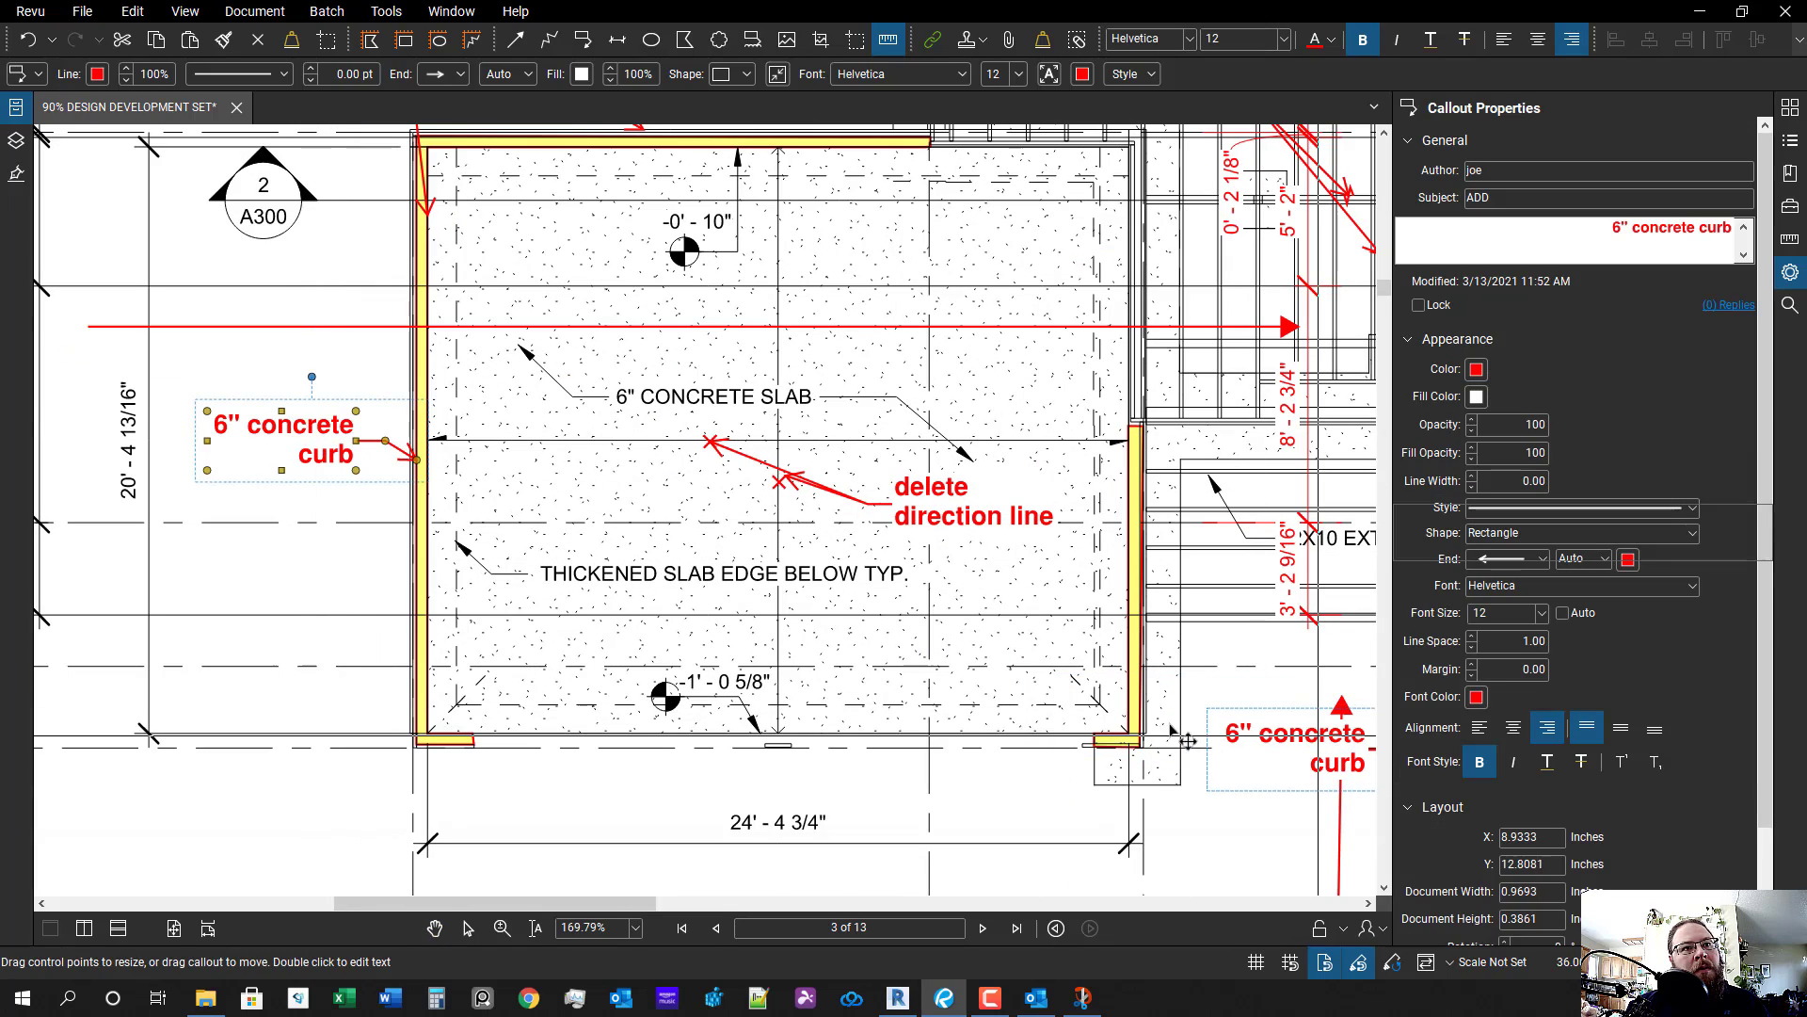
{"action": "left_click_drag", "start_coordinate": [1264, 761], "coordinate": [892, 643]}
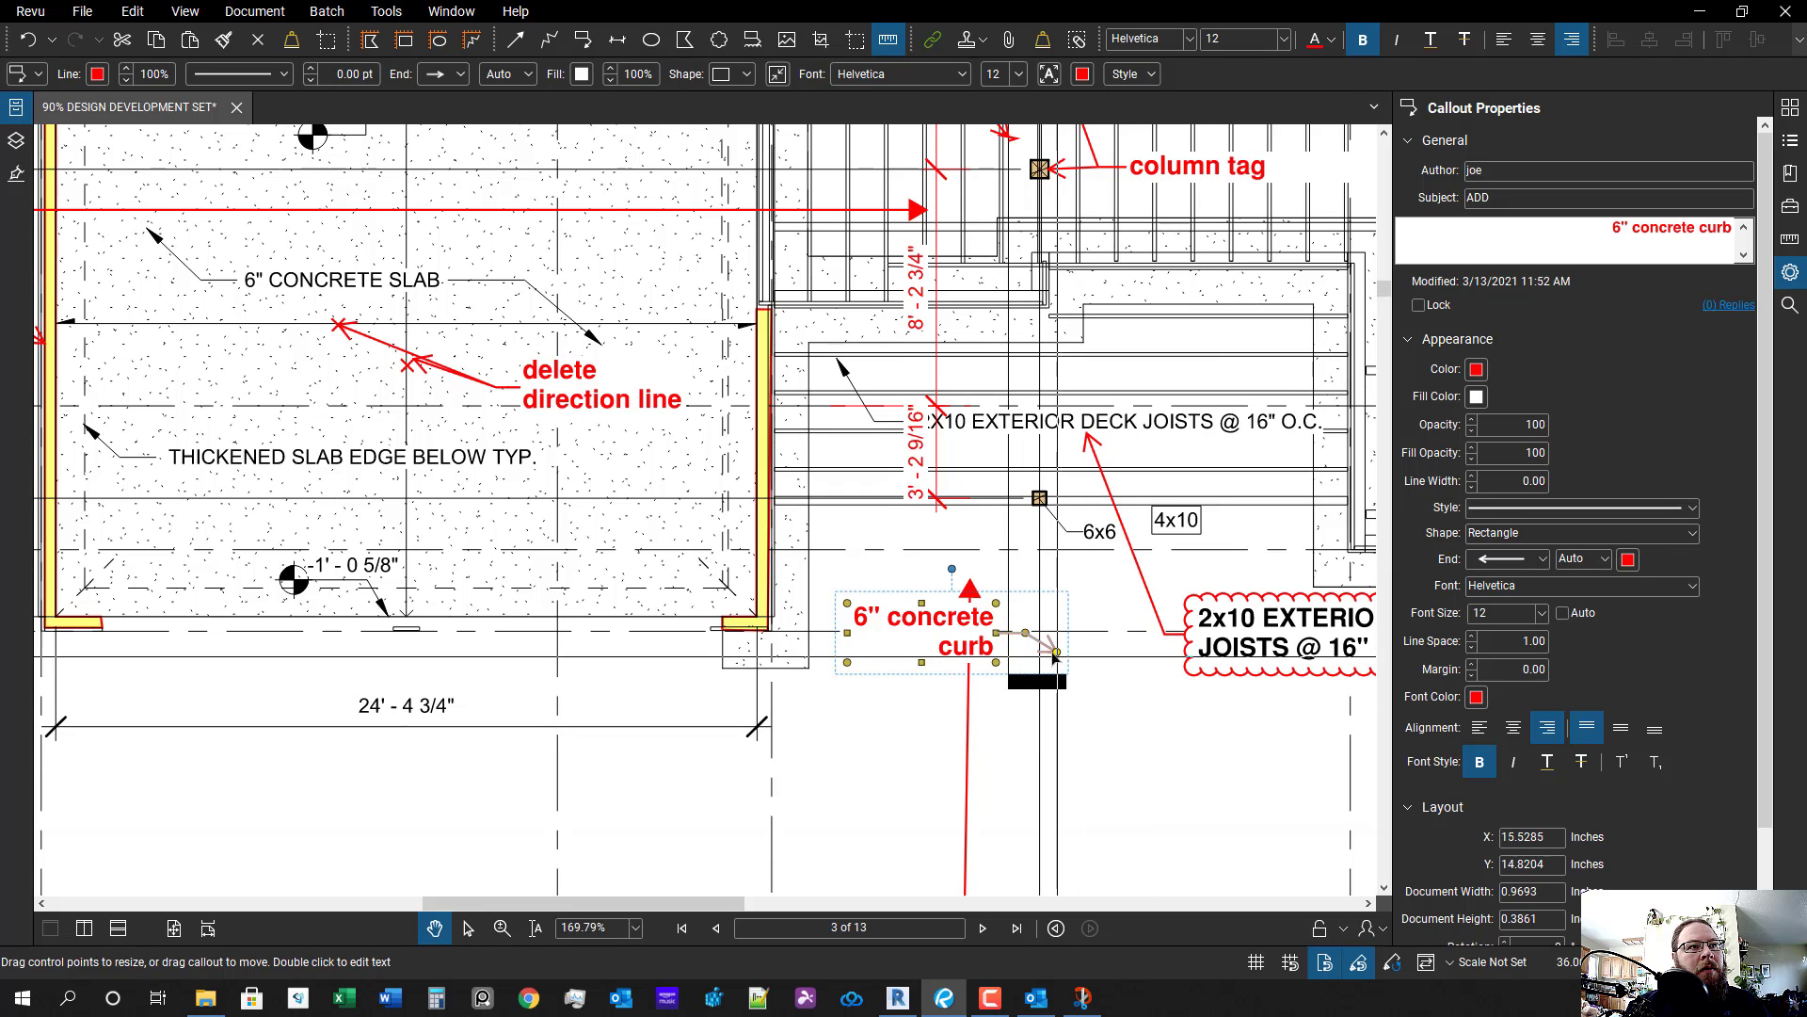
{"action": "left_click_drag", "start_coordinate": [1056, 652], "coordinate": [771, 534]}
{"action": "left_click", "coordinate": [871, 679]}
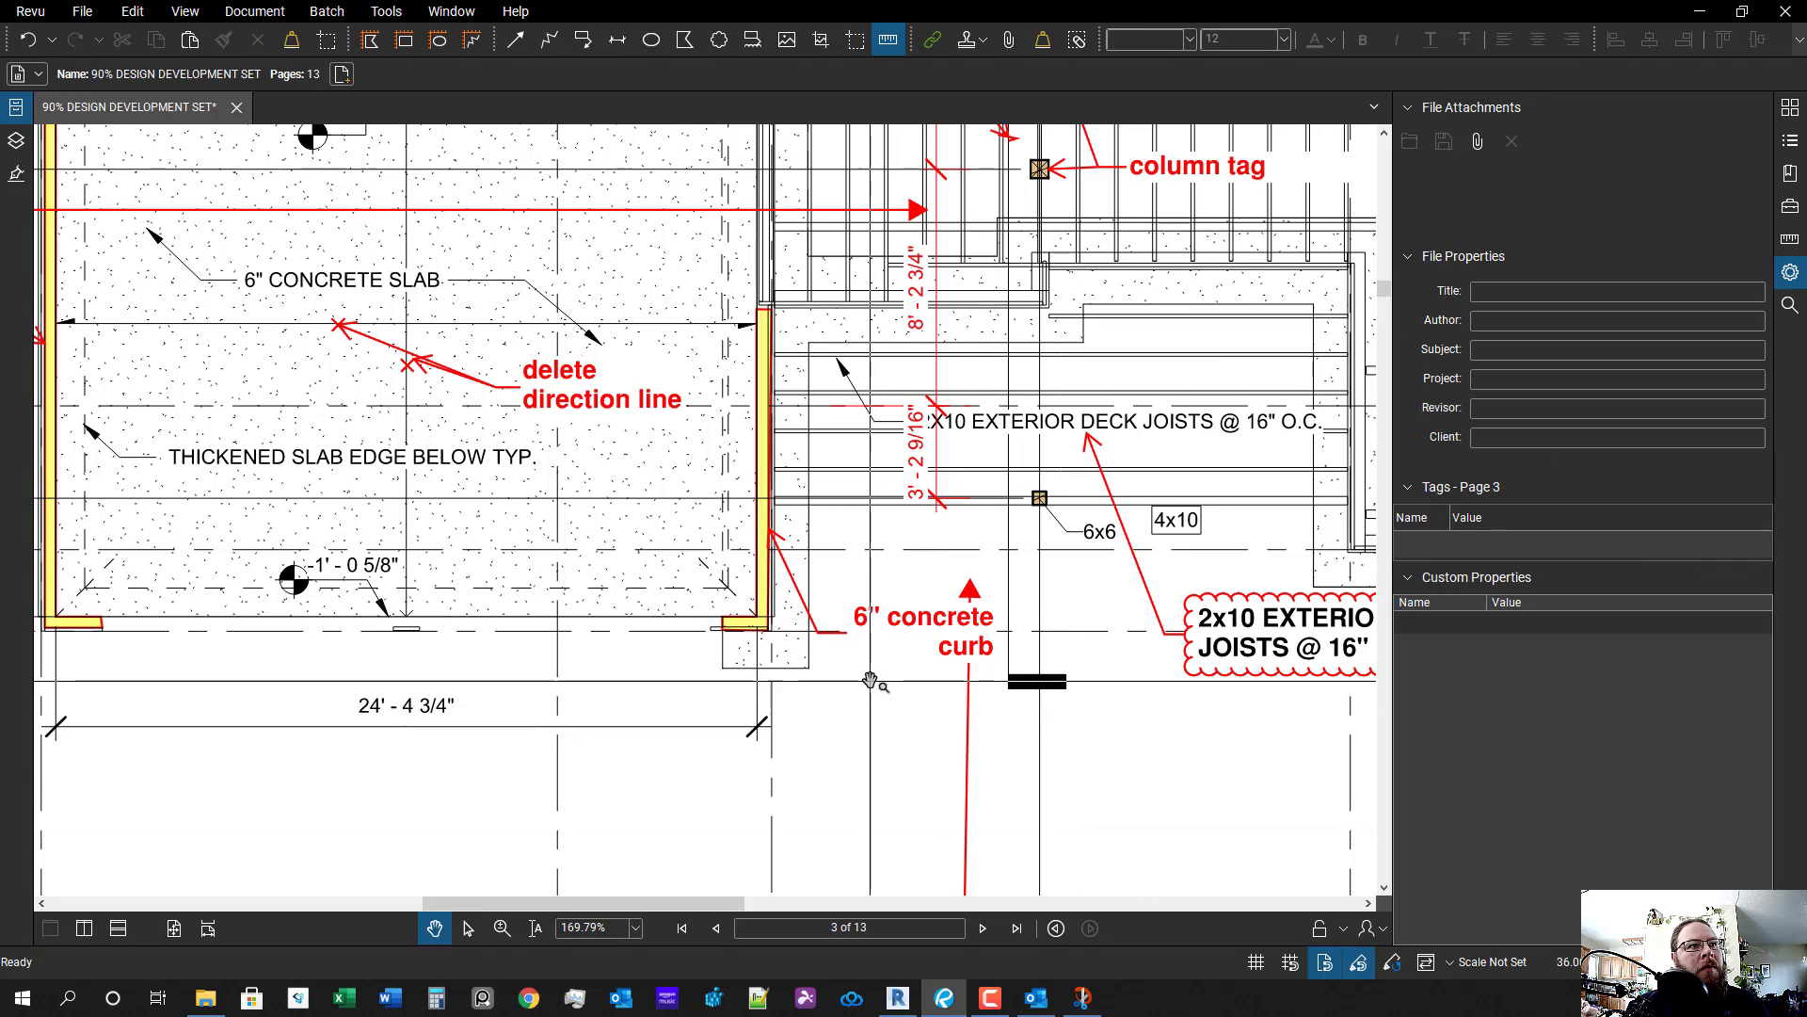
{"action": "left_click_drag", "start_coordinate": [904, 749], "coordinate": [595, 552]}
{"action": "left_click", "coordinate": [916, 616]}
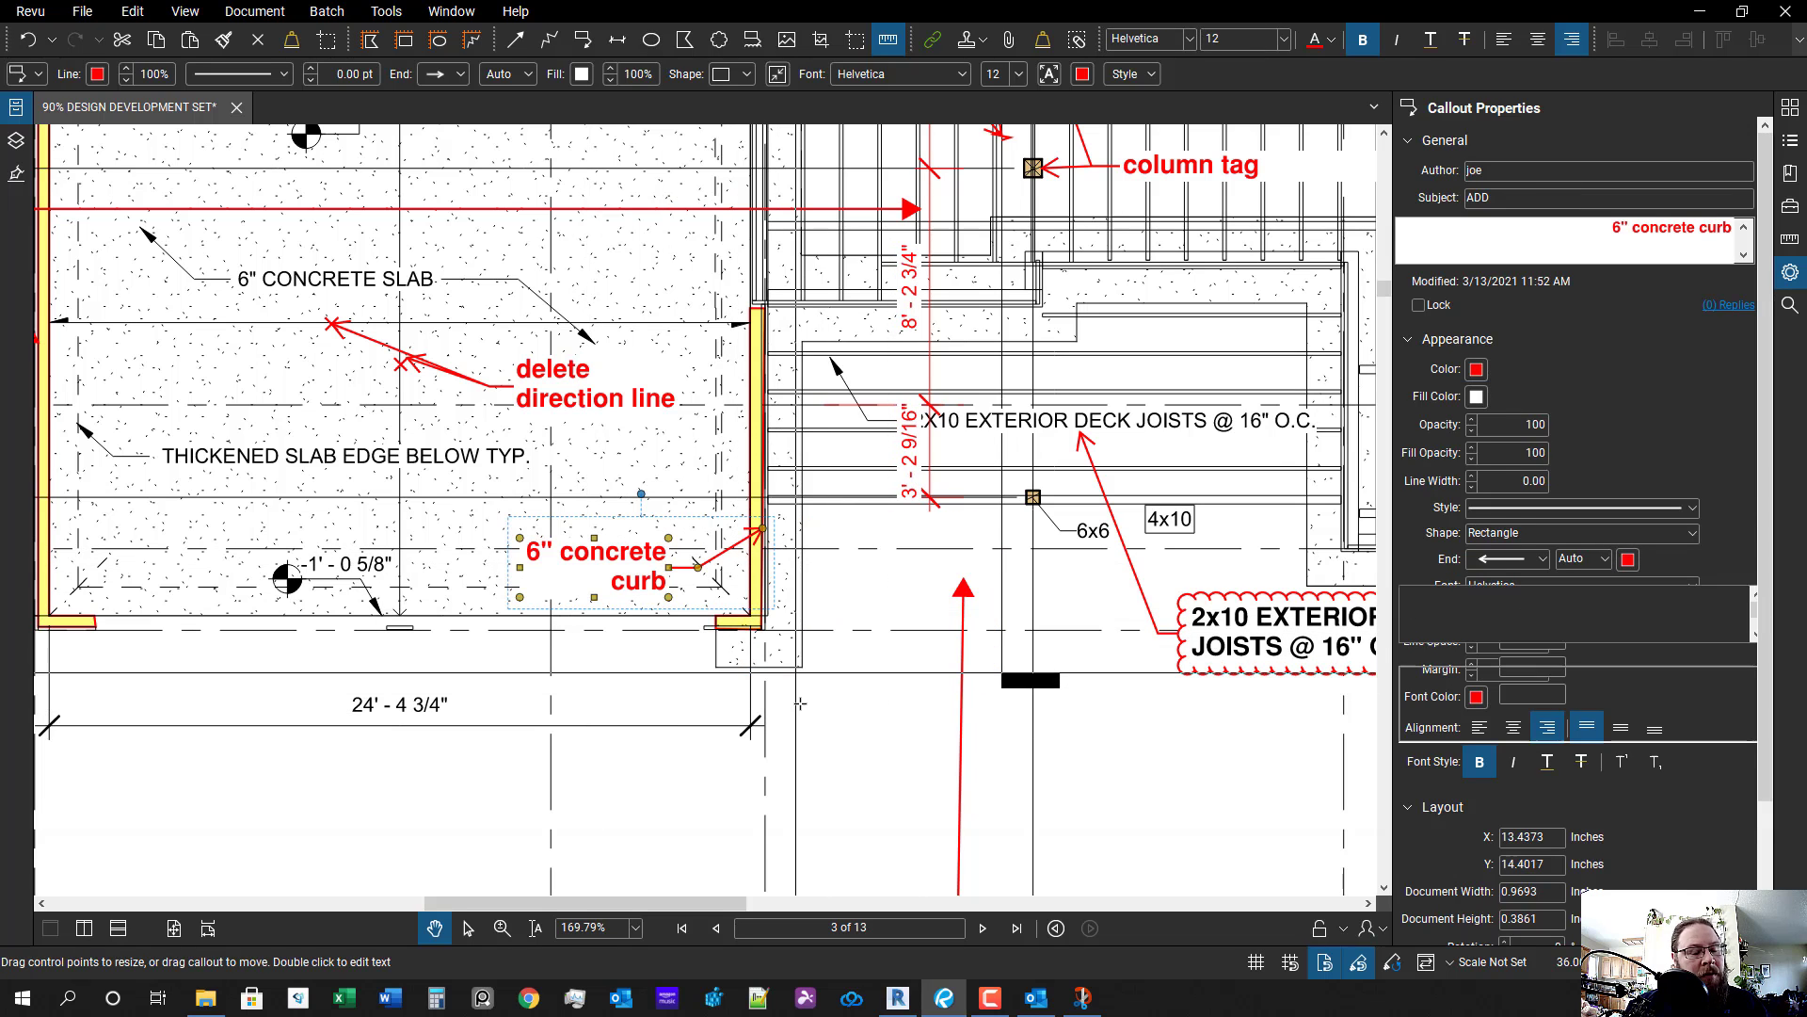
- Add a callout reading "delete footing" below the garage, pointing to the footing at its lower right corner
{"action": "key", "text": "1"}
{"action": "key", "text": "q"}
{"action": "left_click_drag", "start_coordinate": [806, 701], "coordinate": [657, 633]}
{"action": "scroll", "coordinate": [651, 616], "scroll_direction": "up", "scroll_amount": 2}
{"action": "left_click", "coordinate": [624, 567]}
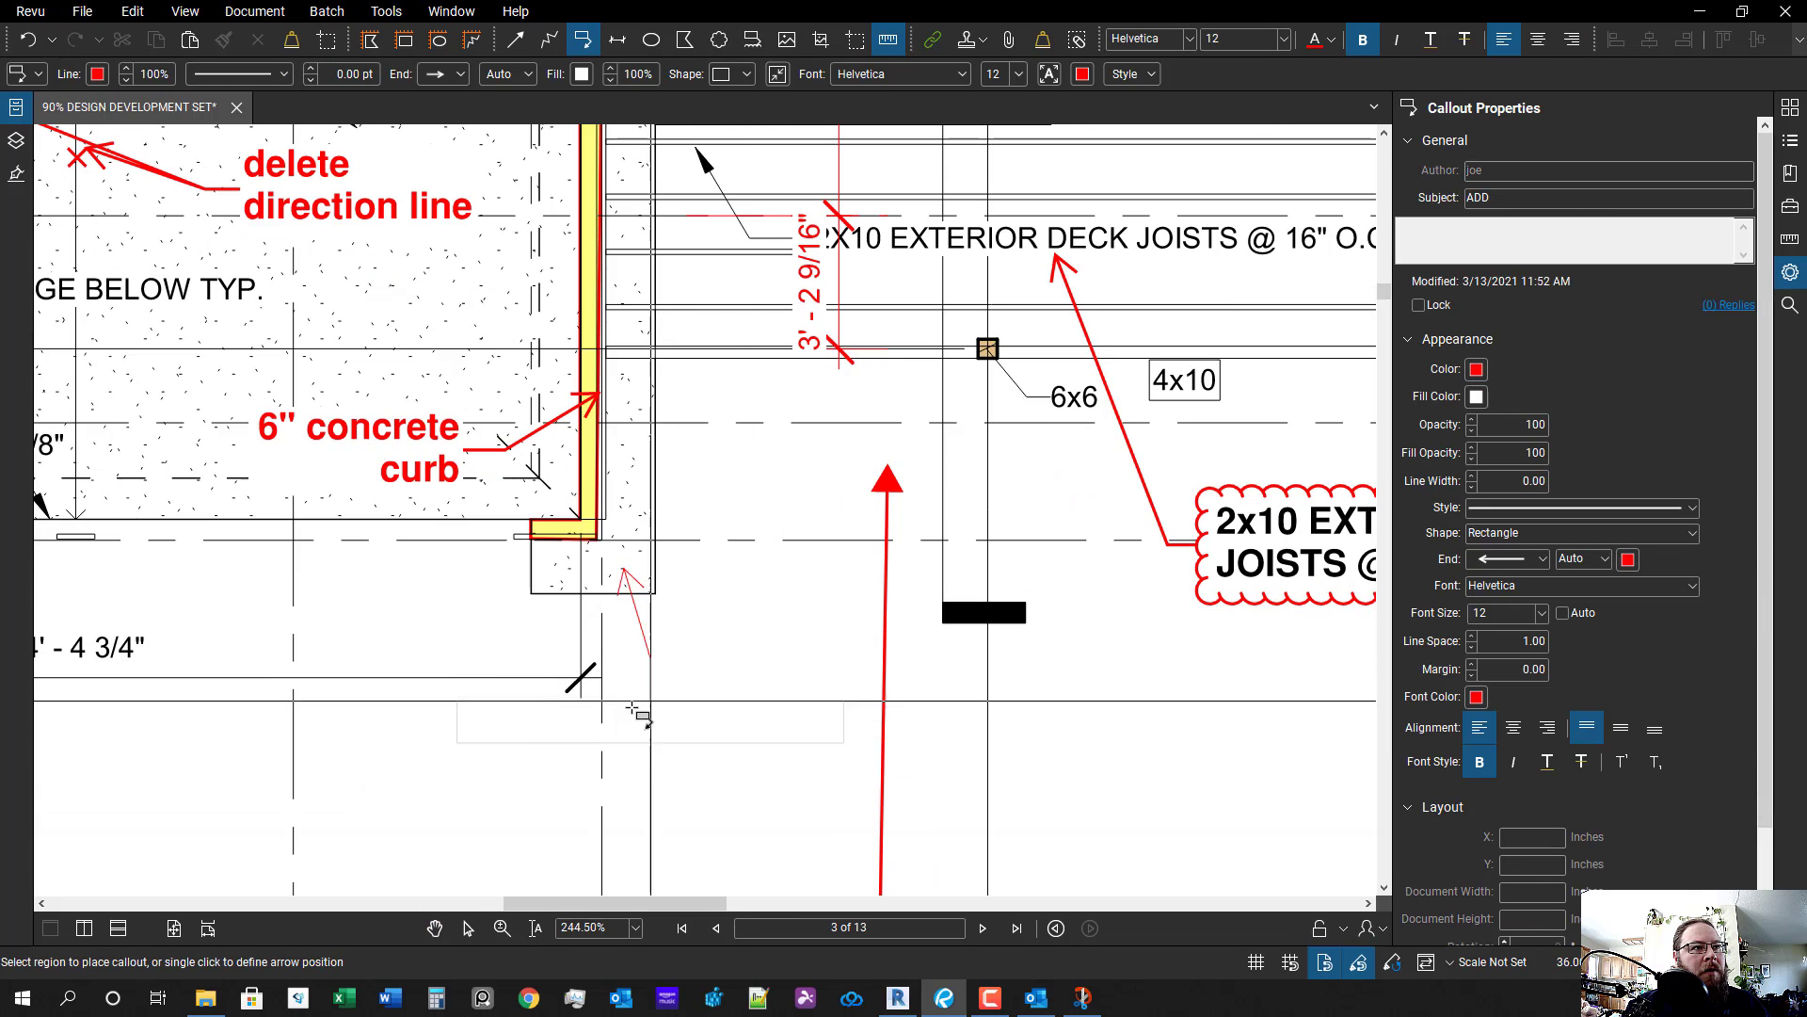
{"action": "left_click", "coordinate": [381, 732]}
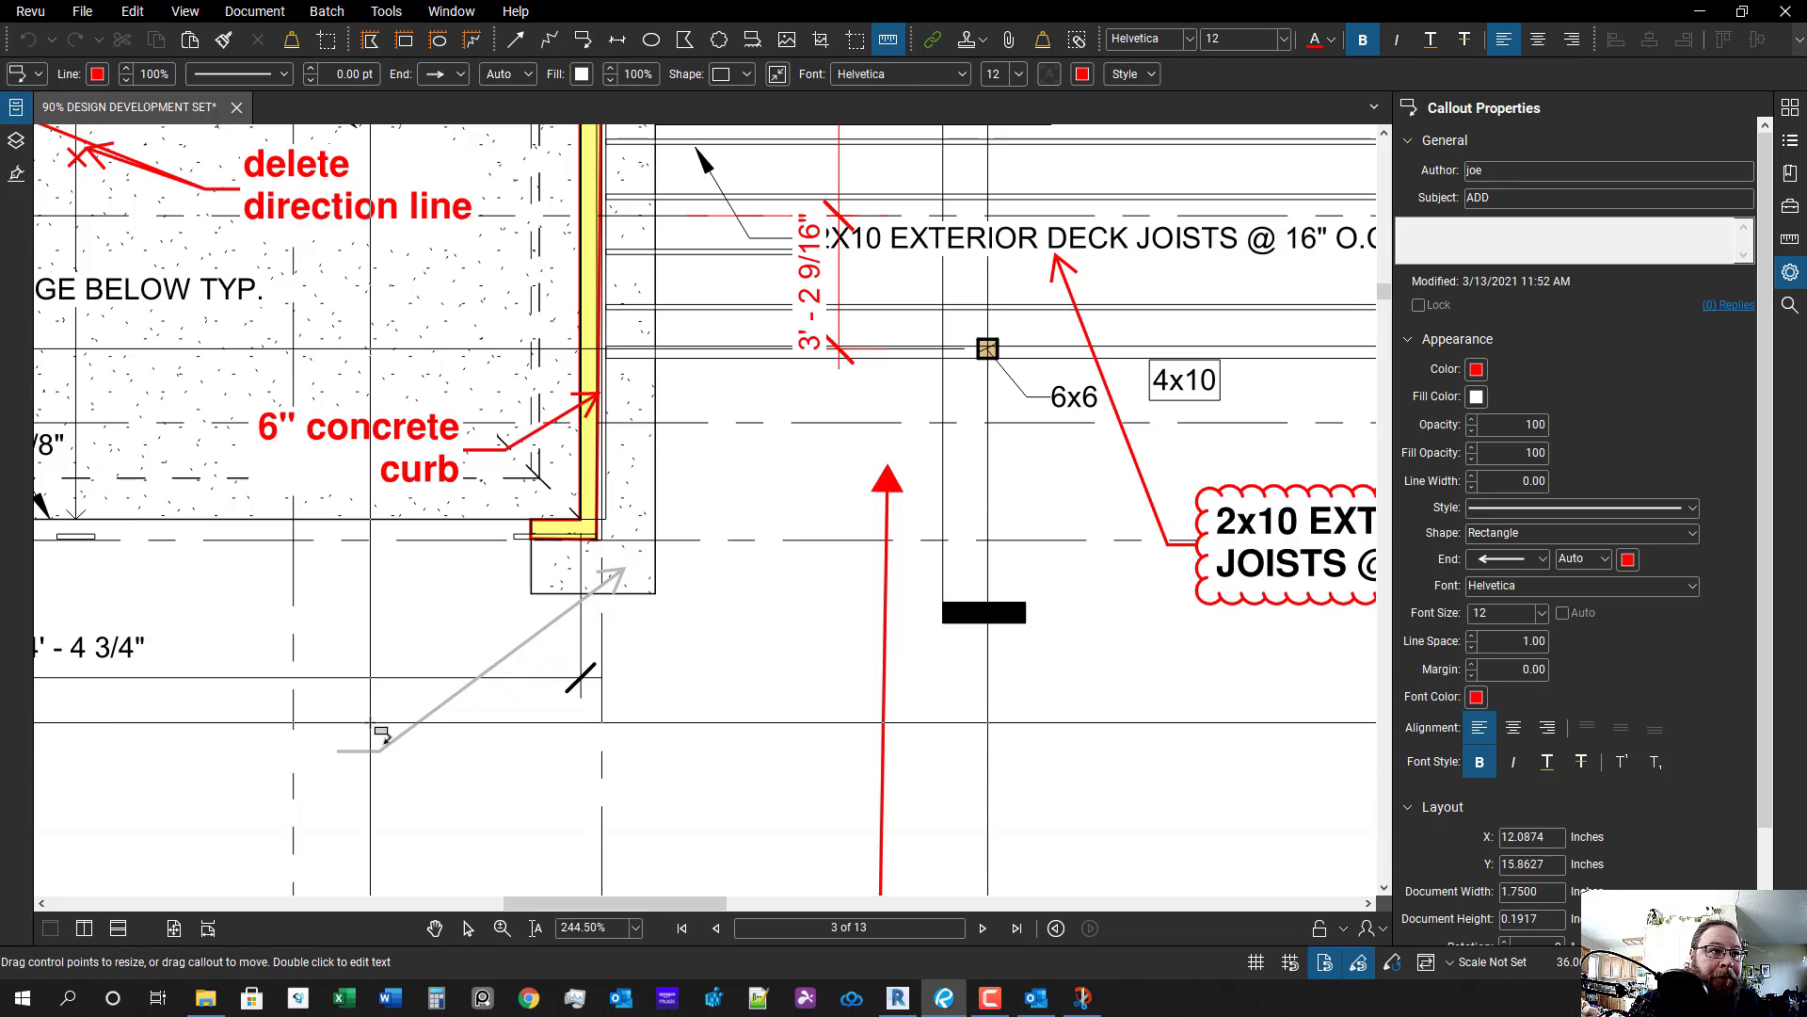
{"action": "scroll", "coordinate": [415, 721], "scroll_direction": "down", "scroll_amount": 2}
{"action": "left_click_drag", "start_coordinate": [428, 737], "coordinate": [527, 717]}
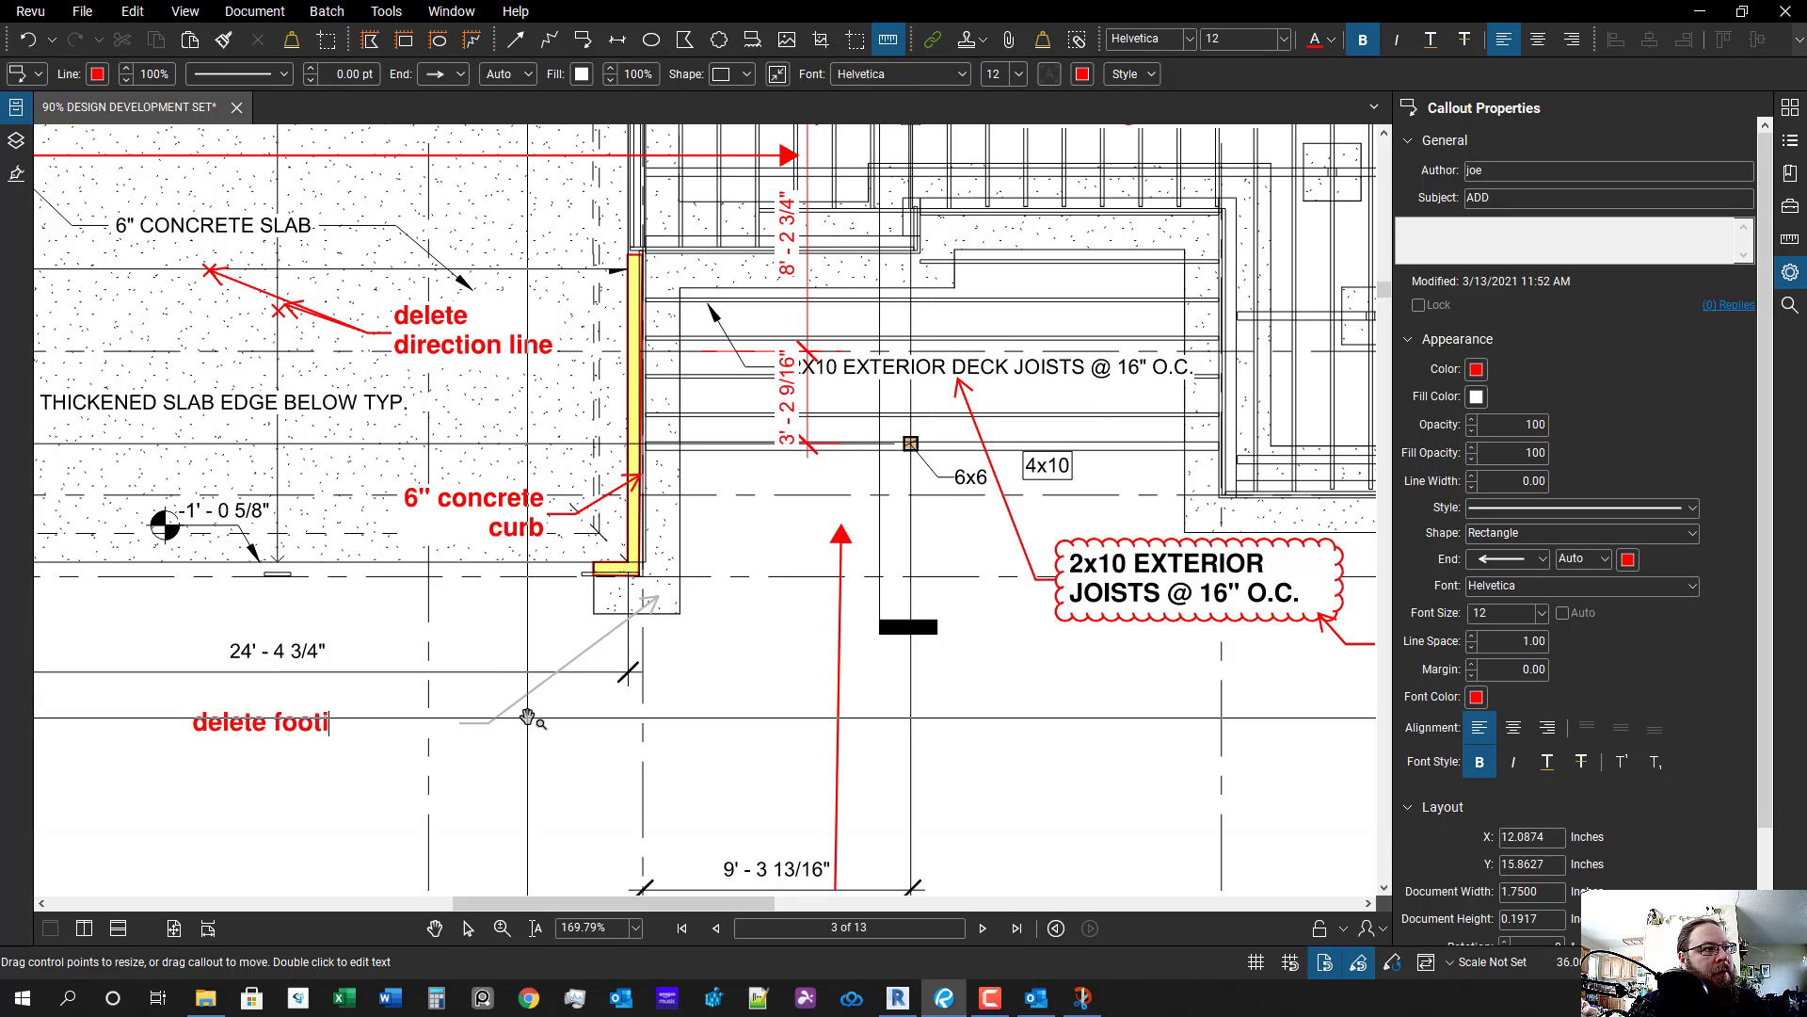
{"action": "left_click", "coordinate": [528, 719]}
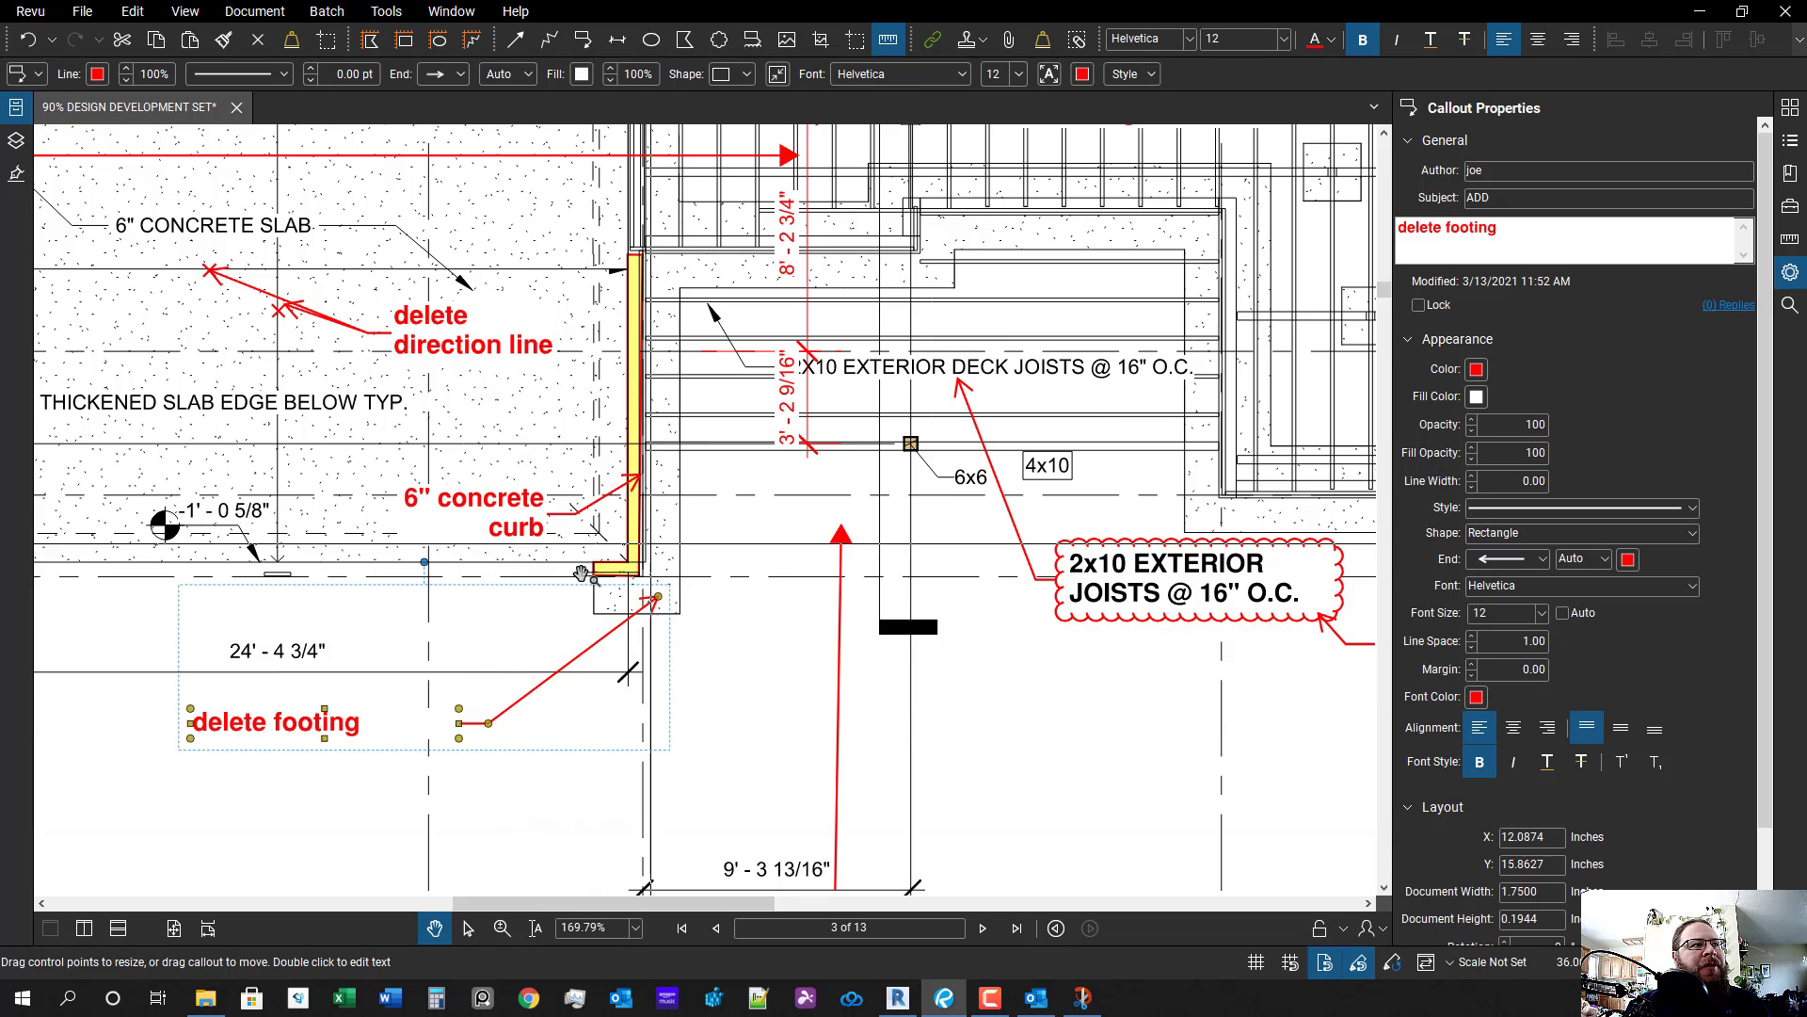
- Right-align the "delete footing" callout text and narrow its box so the text wraps onto two lines
{"action": "scroll", "coordinate": [646, 436], "scroll_direction": "down", "scroll_amount": 3}
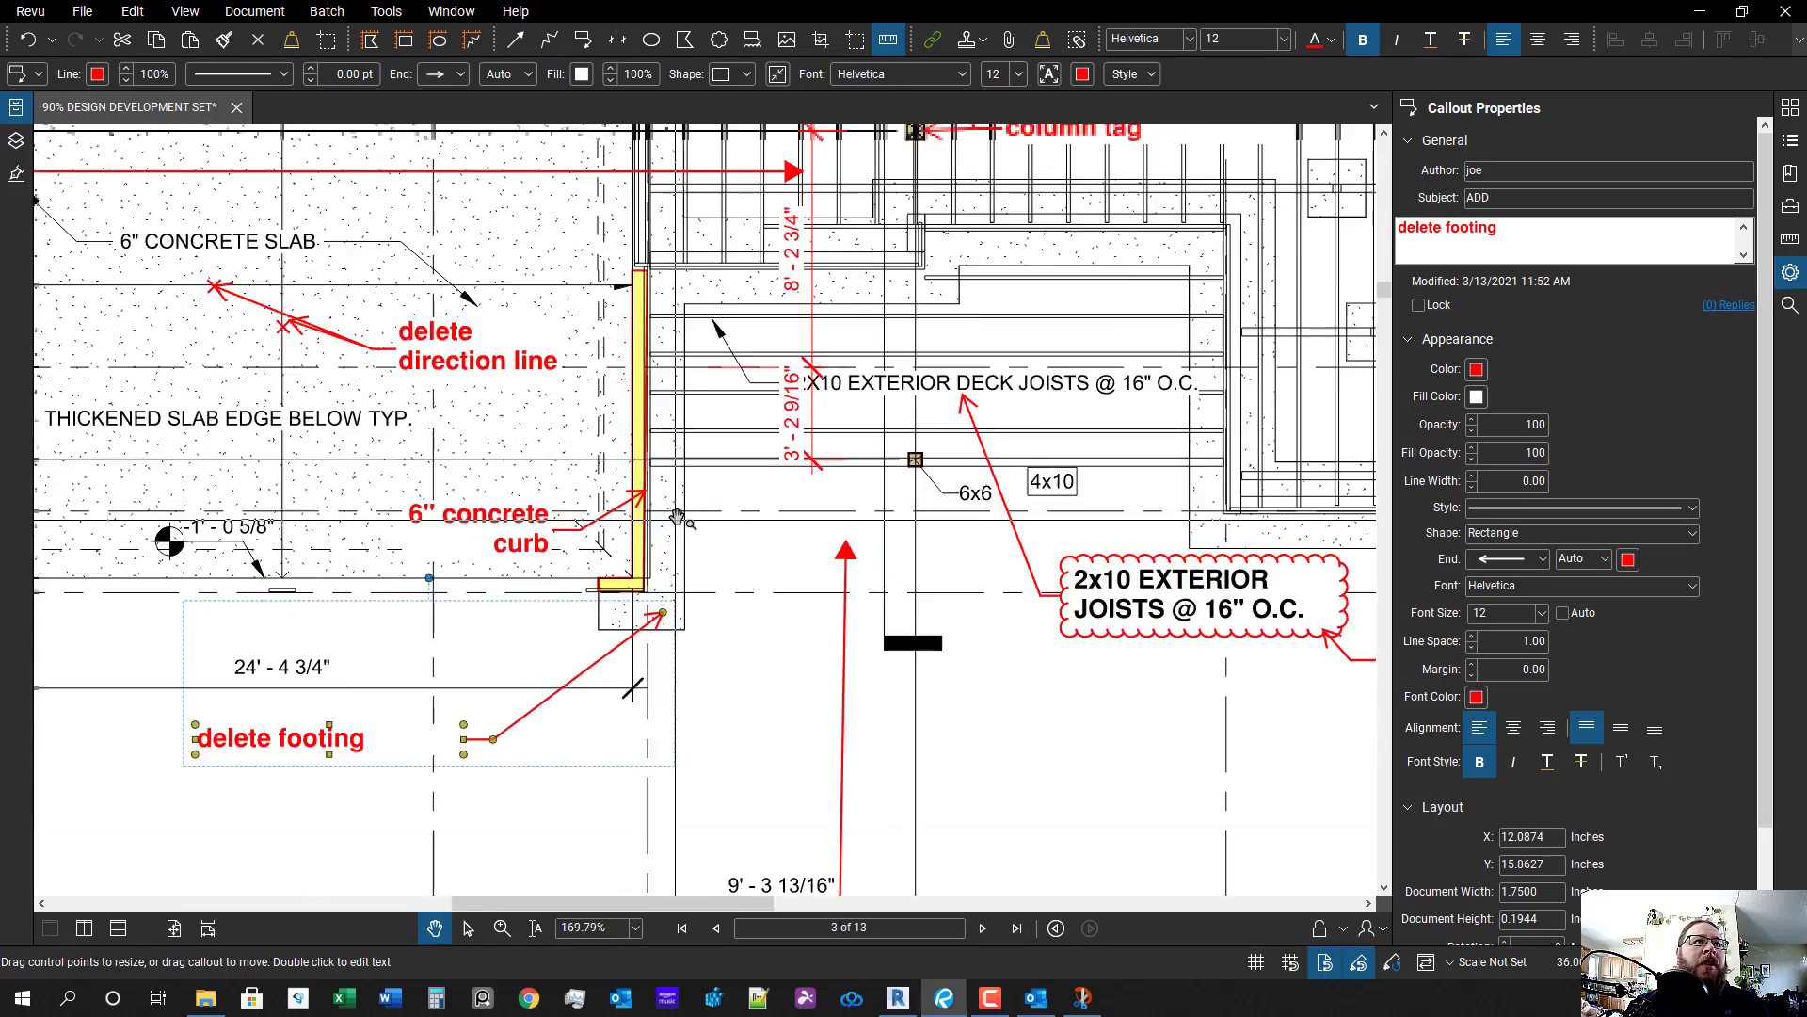
{"action": "scroll", "coordinate": [672, 599], "scroll_direction": "up", "scroll_amount": 3}
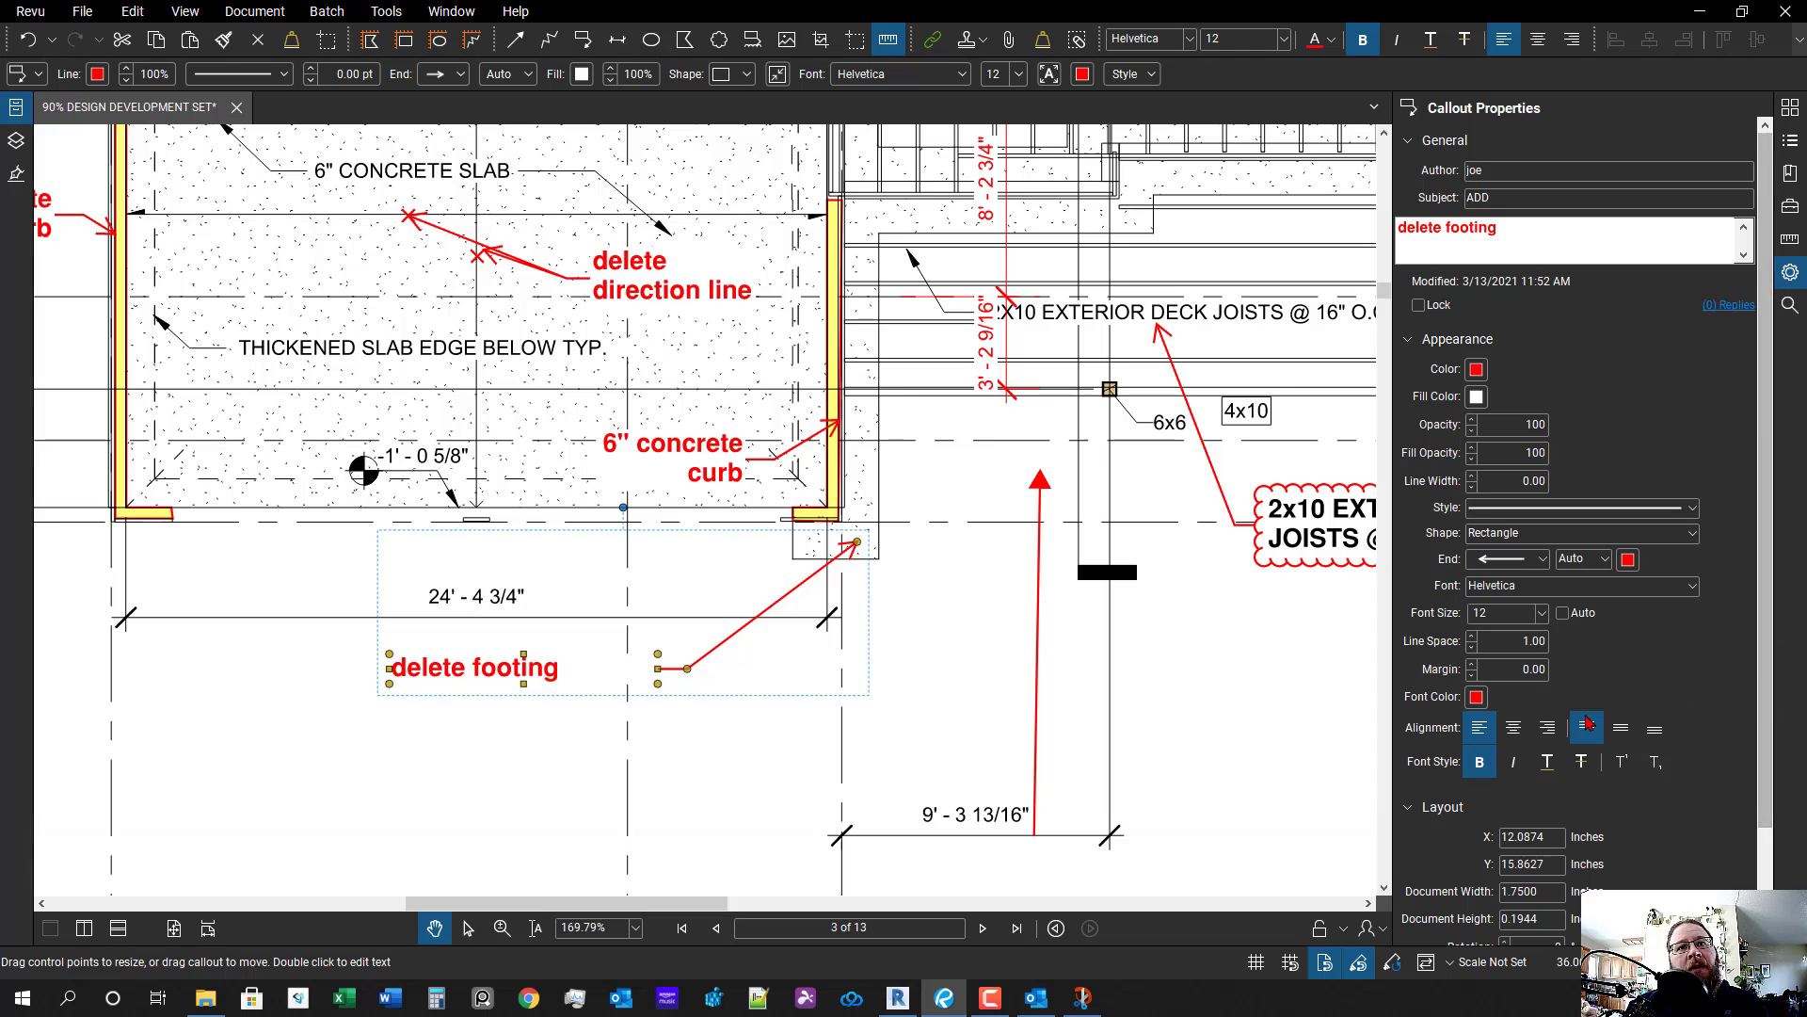
{"action": "left_click", "coordinate": [1547, 728]}
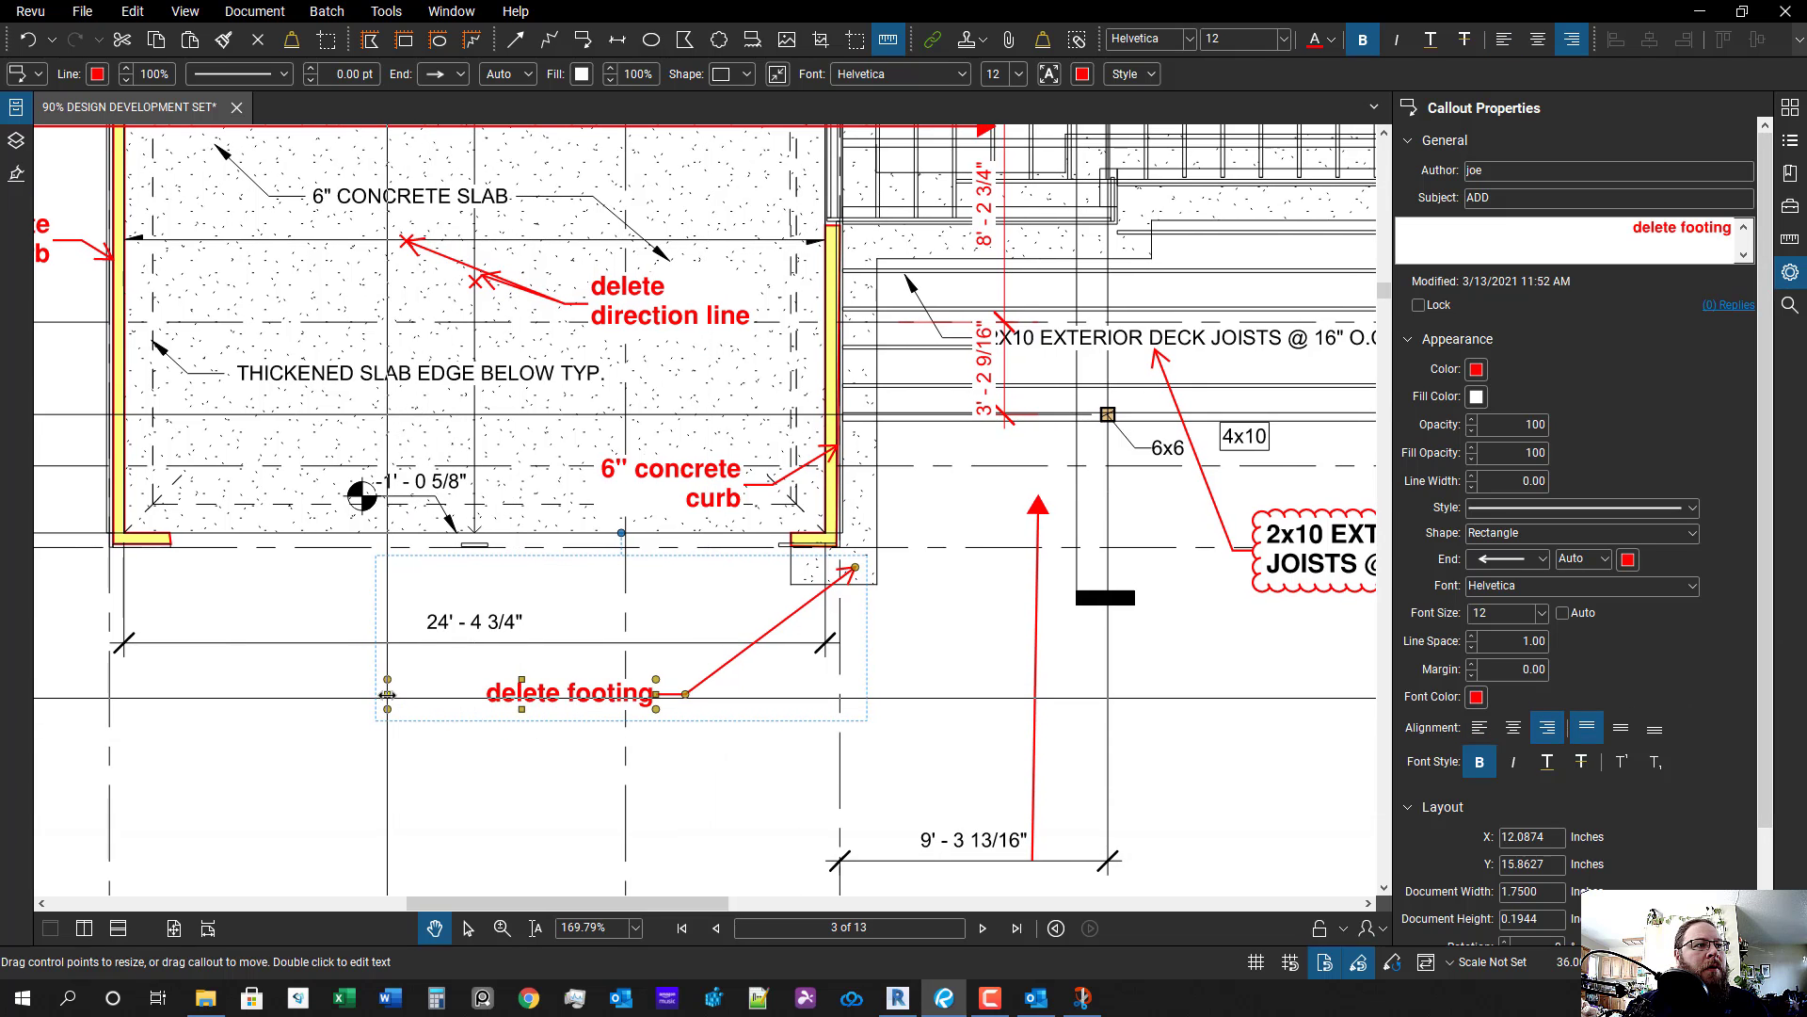
{"action": "left_click_drag", "start_coordinate": [387, 694], "coordinate": [541, 695]}
- Split the document view side by side and bring up the Garage Slab Footing detail on page 11 in the second view
{"action": "scroll", "coordinate": [563, 715], "scroll_direction": "down", "scroll_amount": 2}
{"action": "left_click_drag", "start_coordinate": [546, 727], "coordinate": [753, 689]}
{"action": "mouse_move", "coordinate": [562, 636]}
{"action": "left_mouse_down"}
{"action": "mouse_move", "coordinate": [835, 742]}
{"action": "mouse_move", "coordinate": [799, 706]}
{"action": "mouse_move", "coordinate": [405, 697]}
{"action": "left_mouse_up"}
{"action": "scroll", "coordinate": [833, 741], "scroll_direction": "down", "scroll_amount": 1}
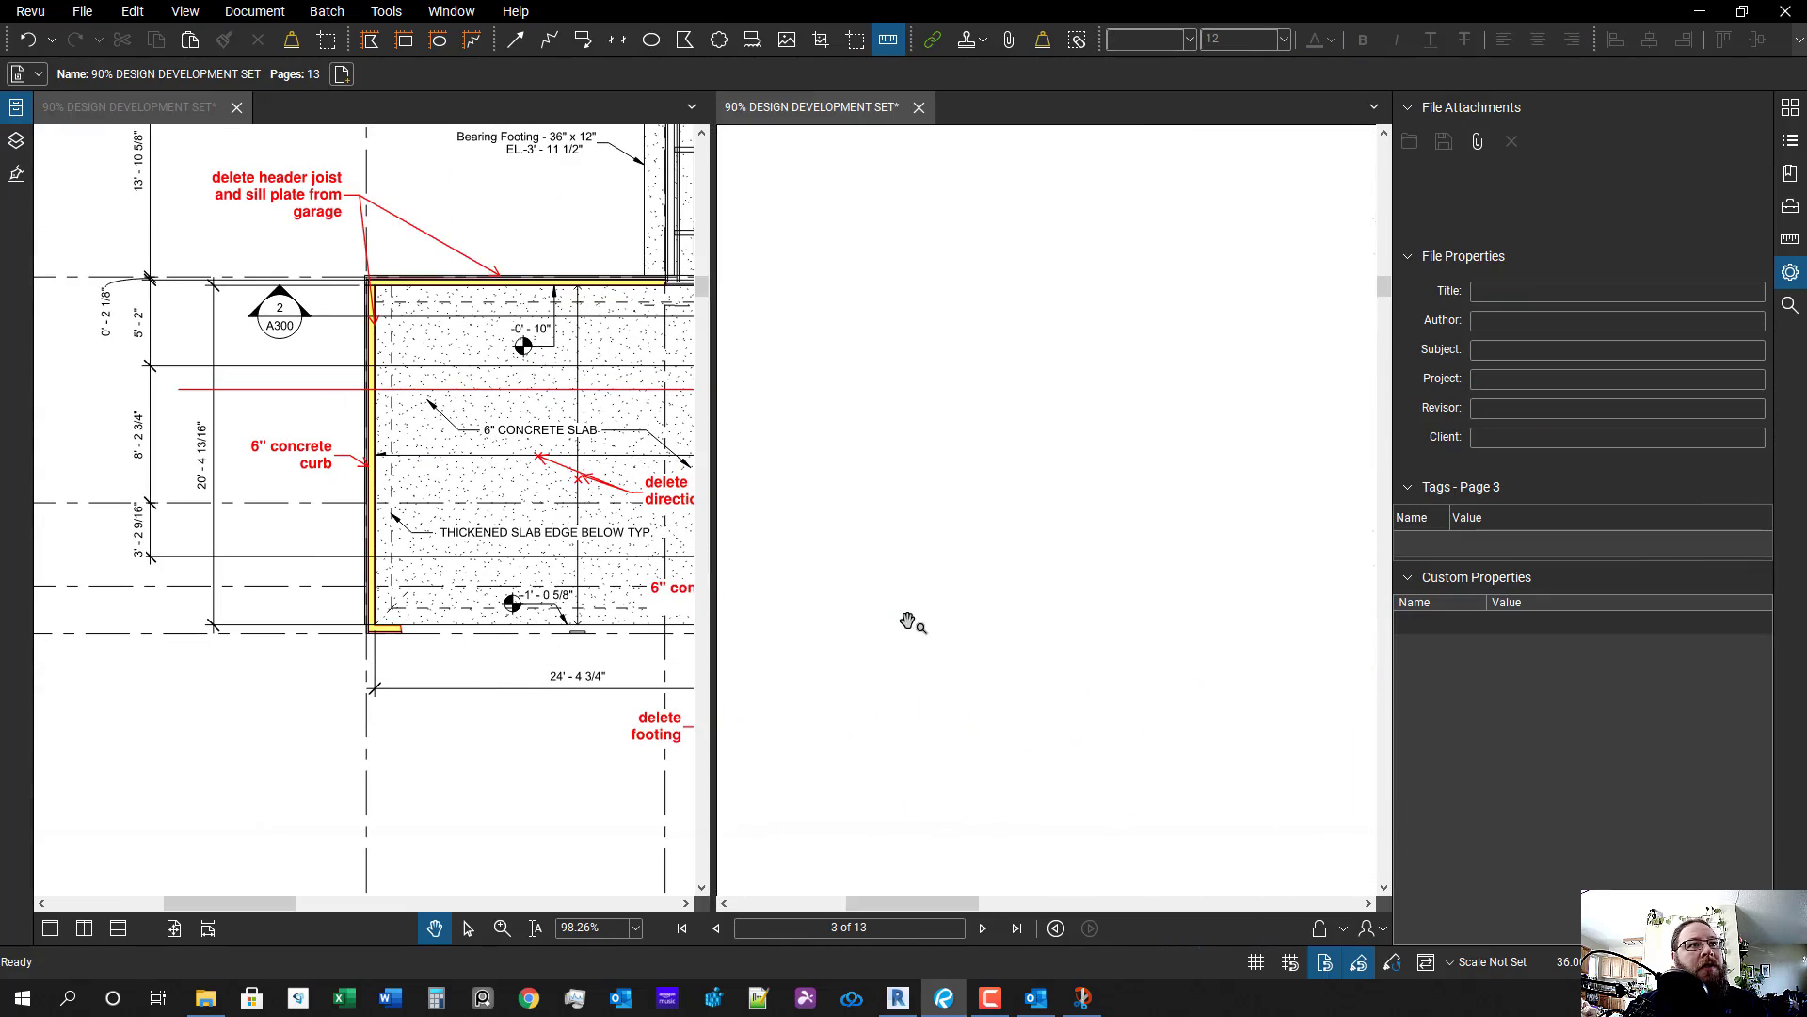
{"action": "scroll", "coordinate": [979, 598], "scroll_direction": "down", "scroll_amount": 3}
{"action": "scroll", "coordinate": [1097, 646], "scroll_direction": "down", "scroll_amount": 3}
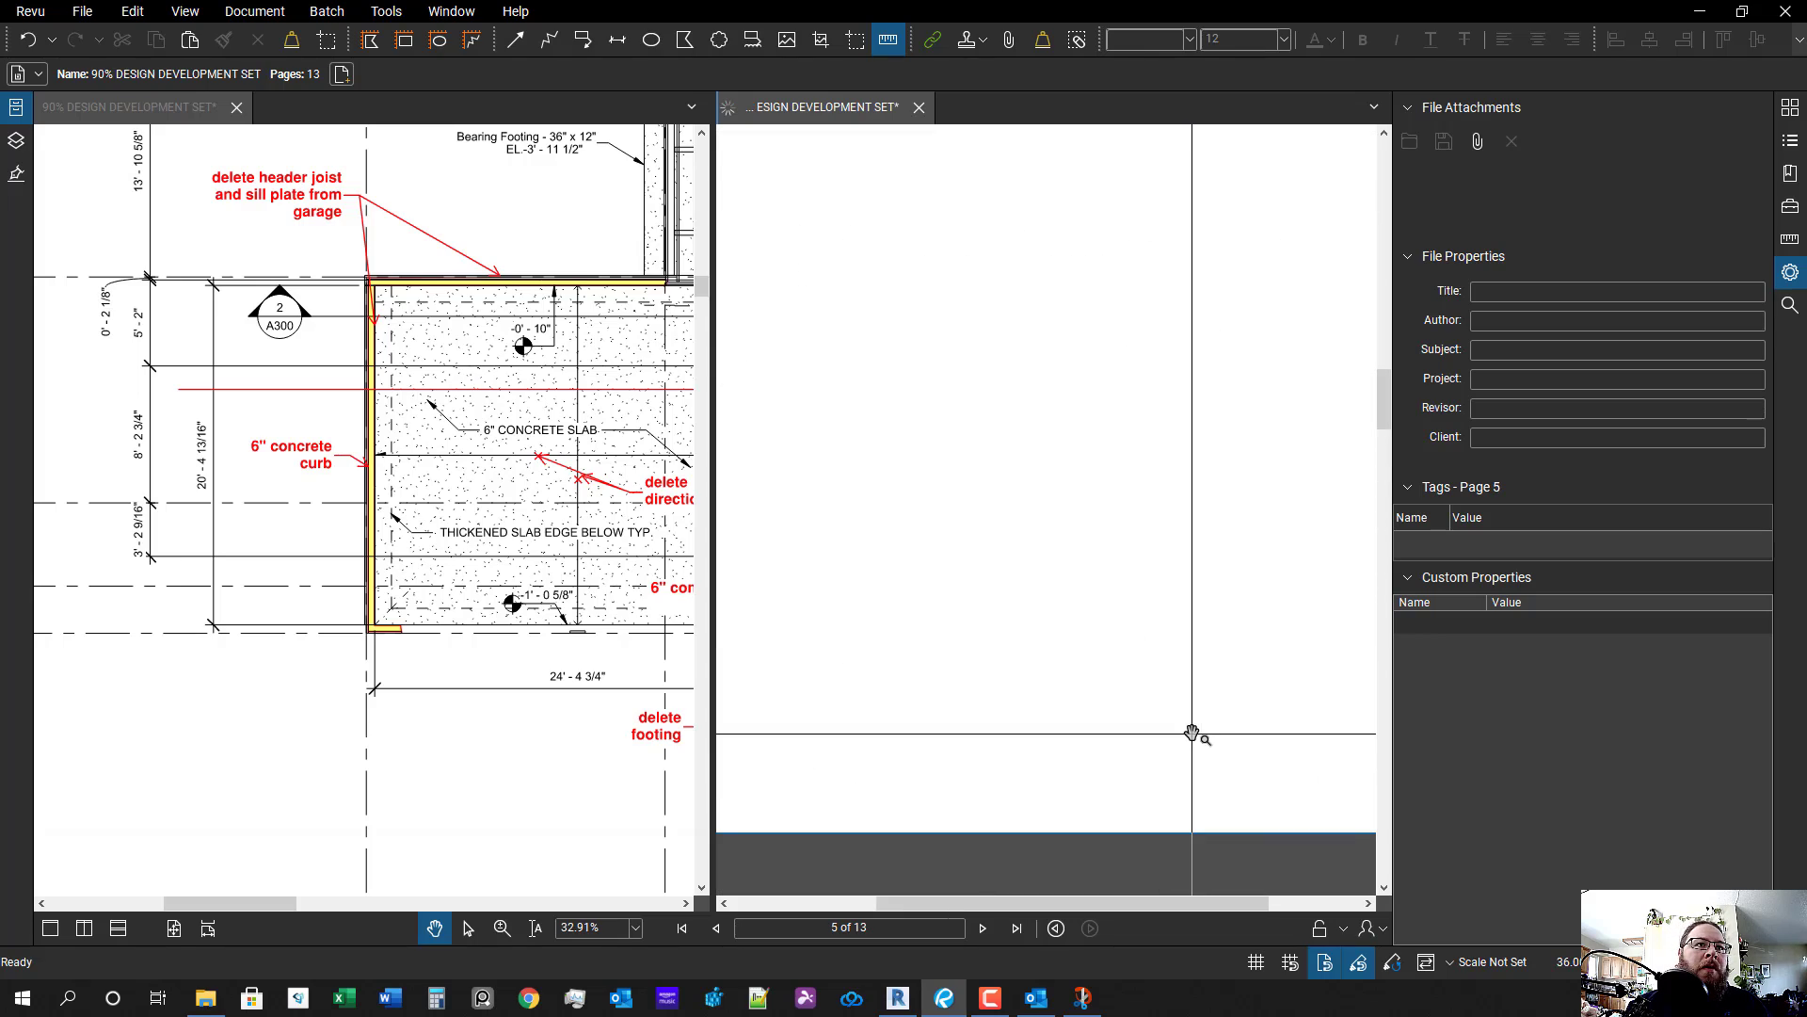
{"action": "scroll", "coordinate": [1192, 734], "scroll_direction": "down", "scroll_amount": 4}
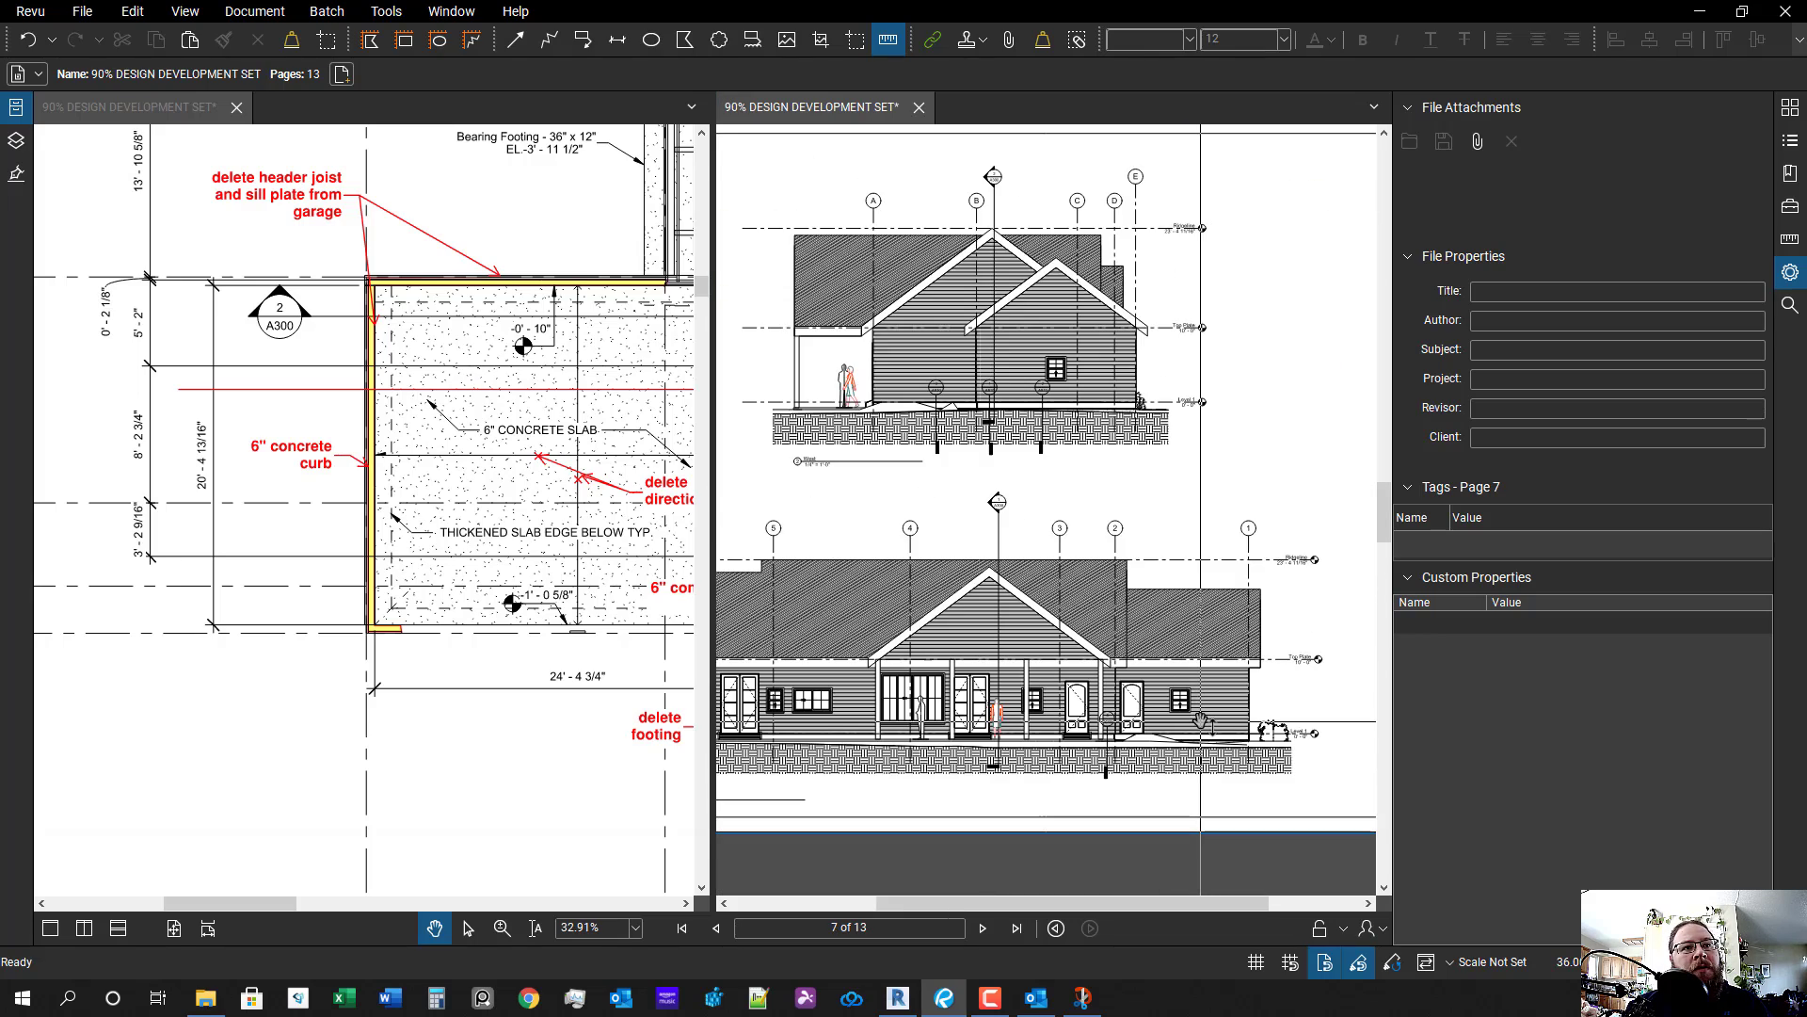
{"action": "scroll", "coordinate": [1201, 721], "scroll_direction": "down", "scroll_amount": 5}
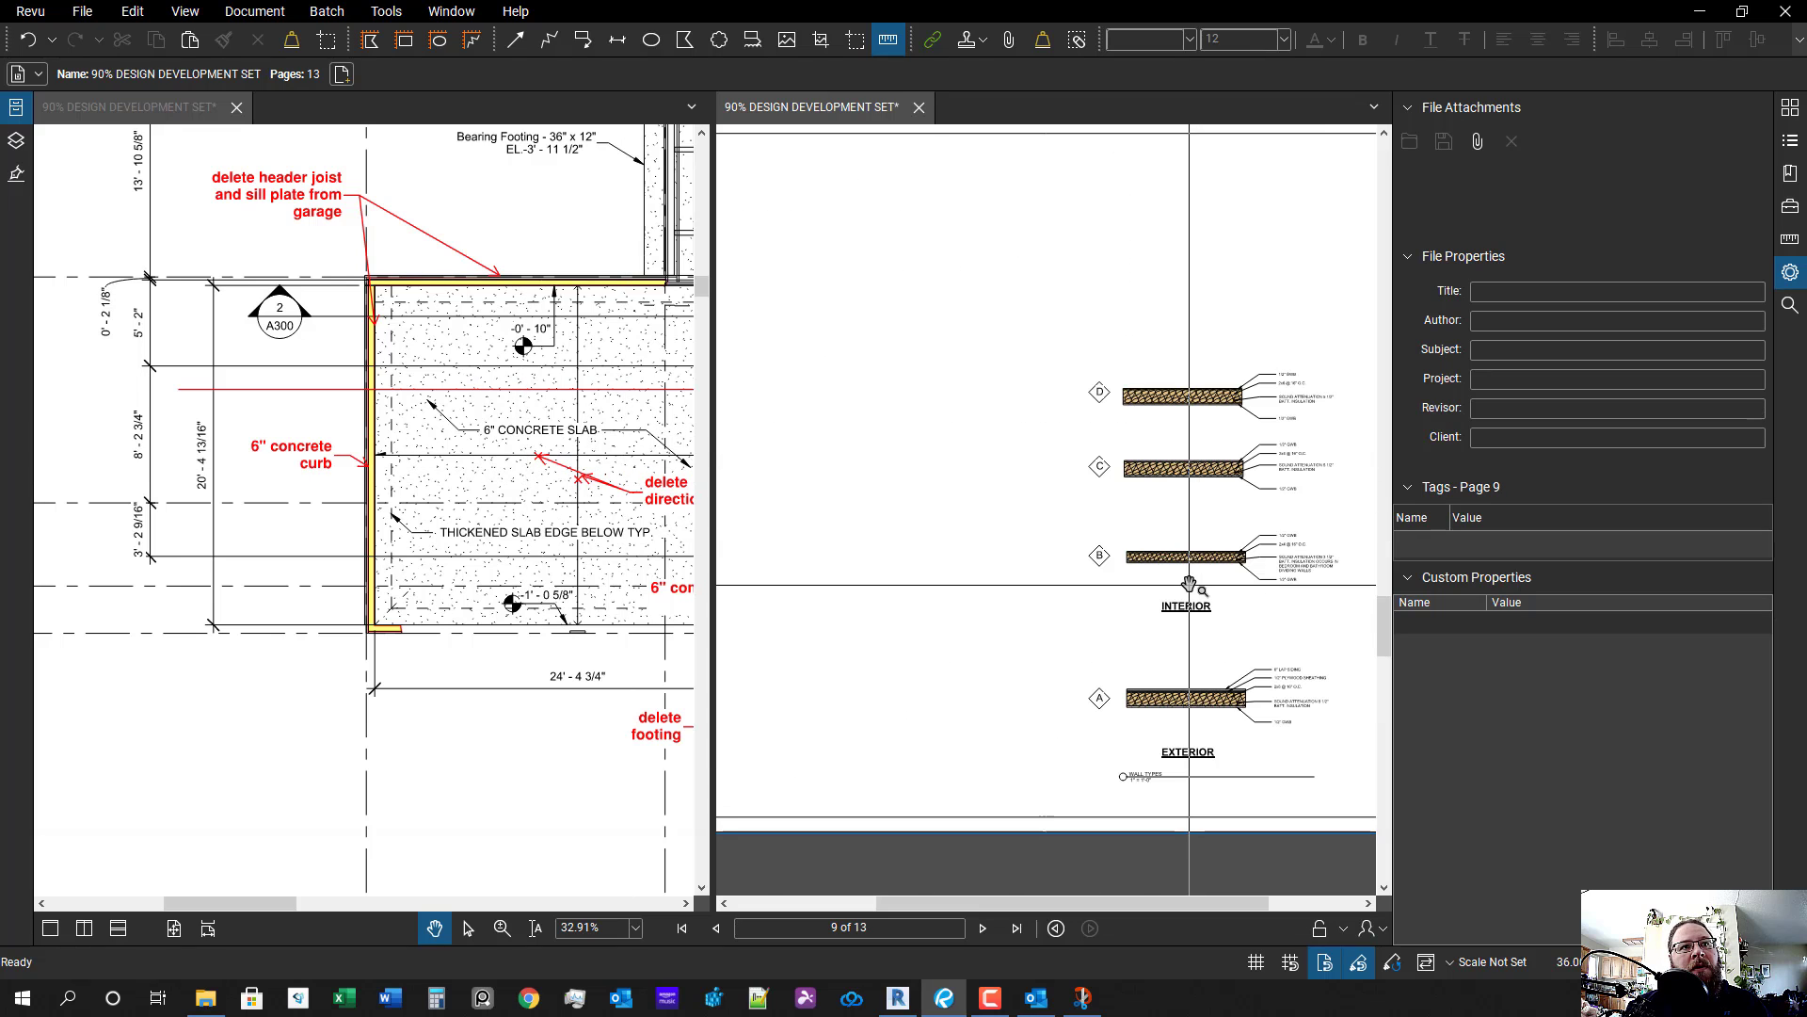
{"action": "scroll", "coordinate": [1189, 584], "scroll_direction": "down", "scroll_amount": 5}
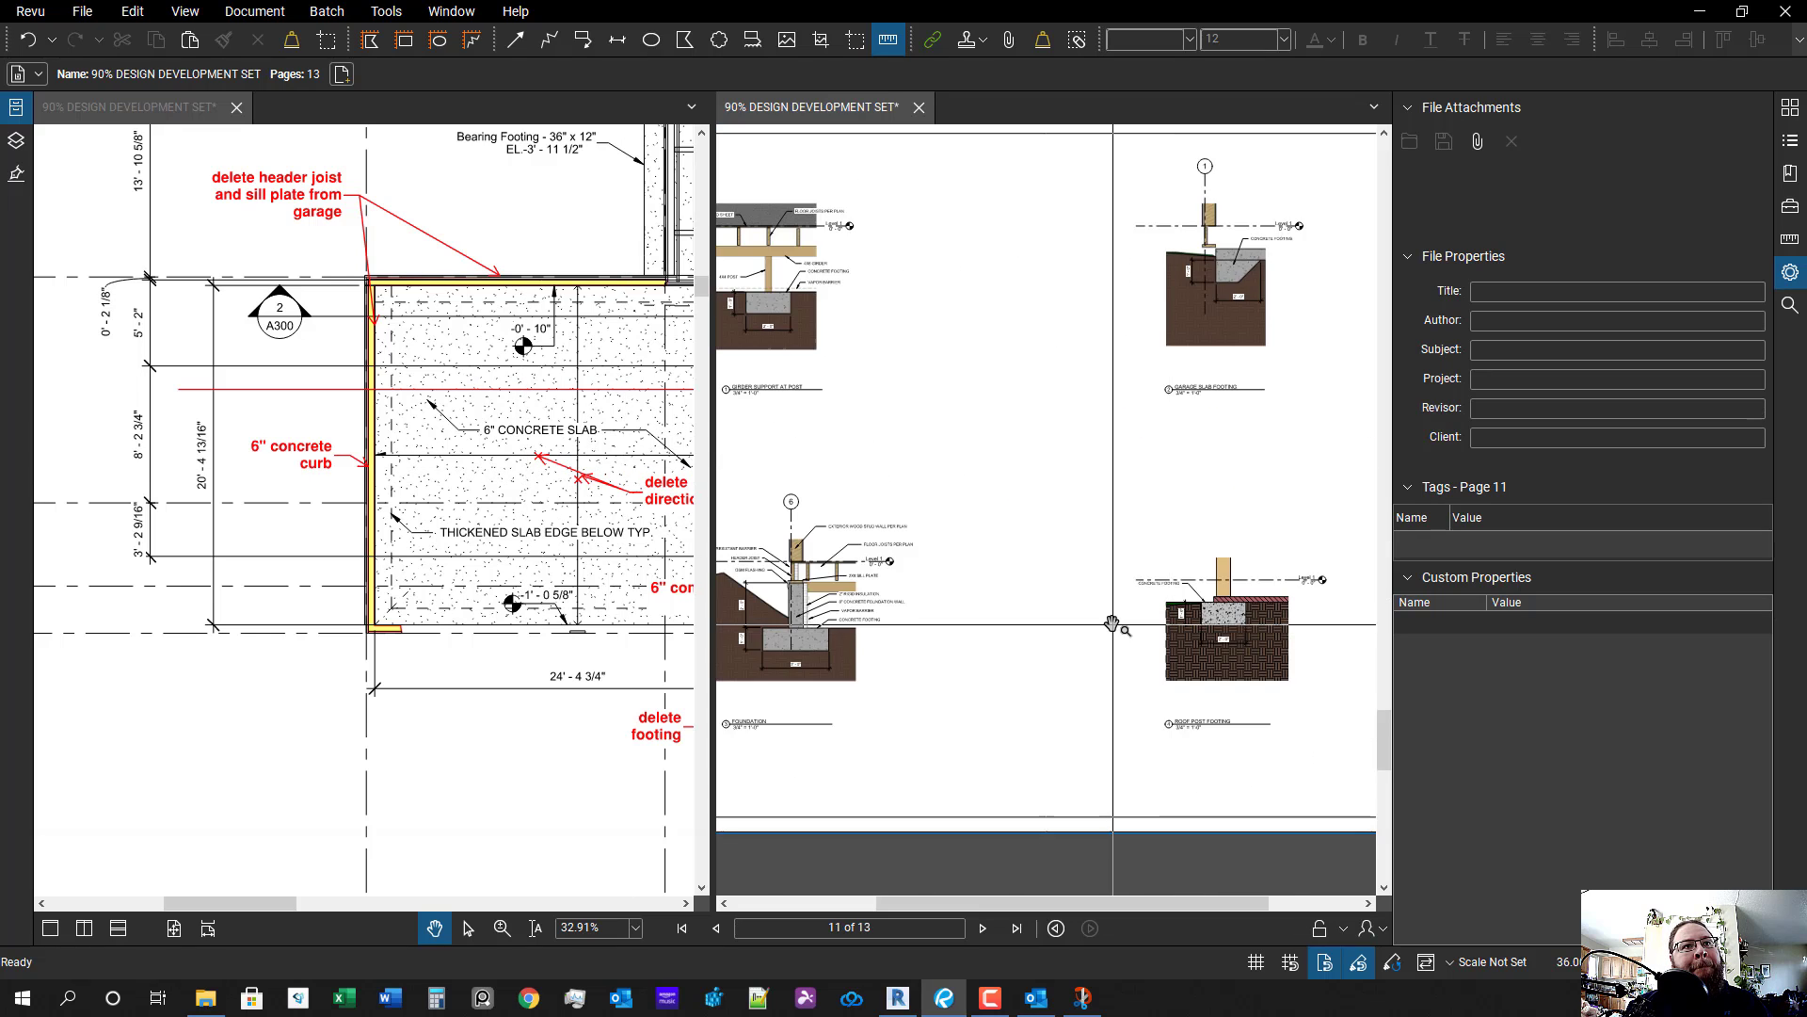
{"action": "scroll", "coordinate": [1114, 624], "scroll_direction": "down", "scroll_amount": 1}
{"action": "scroll", "coordinate": [915, 617], "scroll_direction": "up", "scroll_amount": 9}
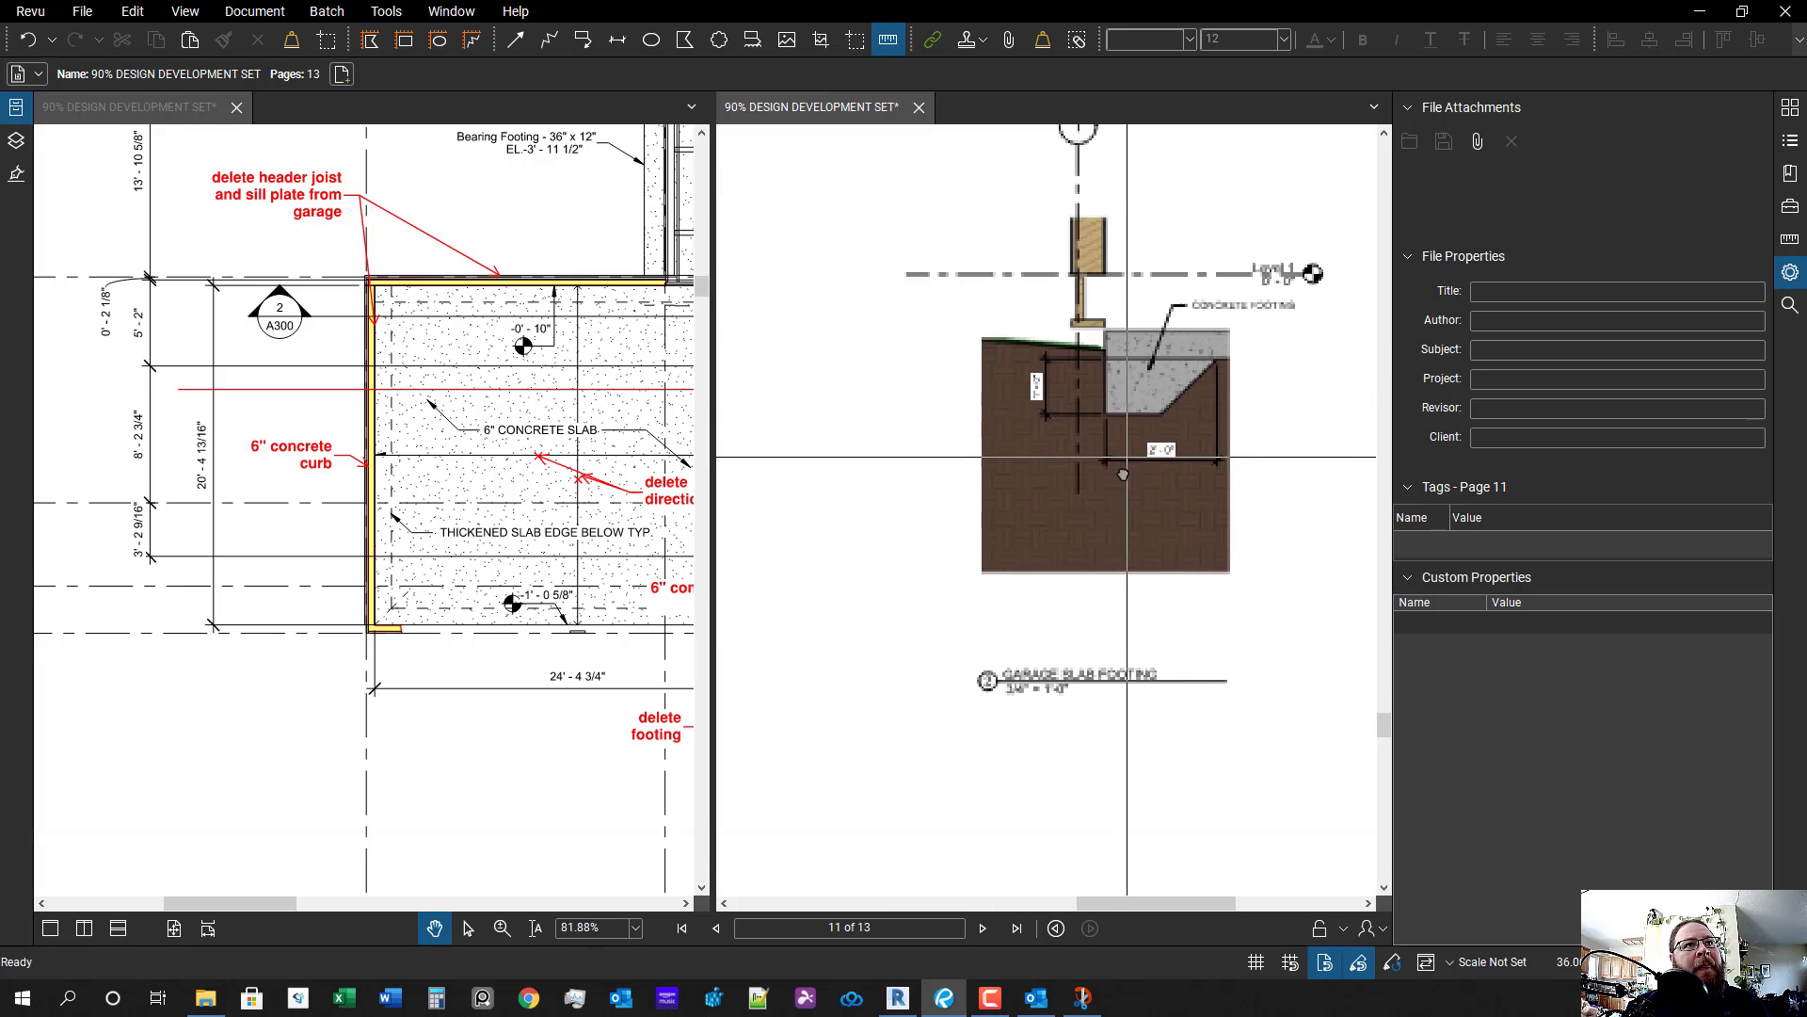
{"action": "left_click_drag", "start_coordinate": [1130, 539], "coordinate": [1110, 542]}
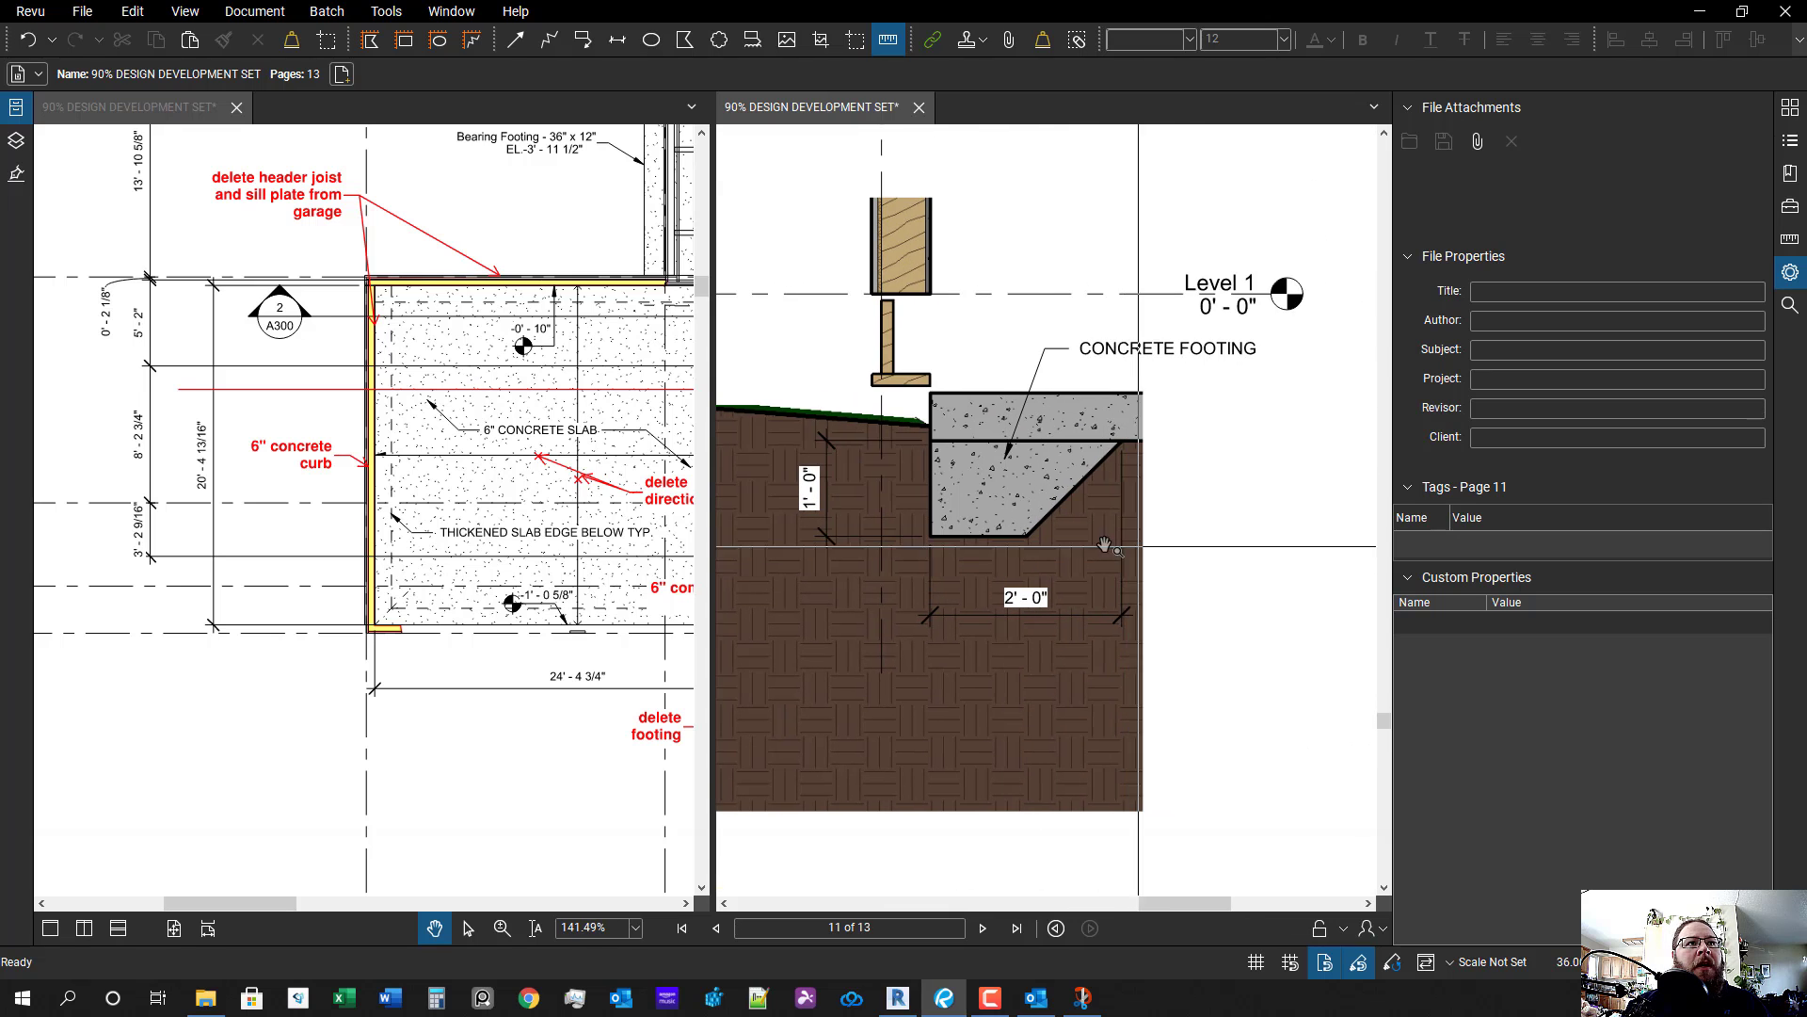
- Draw a horizontal arrow about 0.40 inches long from the slab's top outer corner toward the wall's outer face in the footing detail
{"action": "scroll", "coordinate": [1036, 499], "scroll_direction": "up", "scroll_amount": 1}
{"action": "scroll", "coordinate": [1043, 504], "scroll_direction": "down", "scroll_amount": 1}
{"action": "scroll", "coordinate": [1045, 504], "scroll_direction": "up", "scroll_amount": 3}
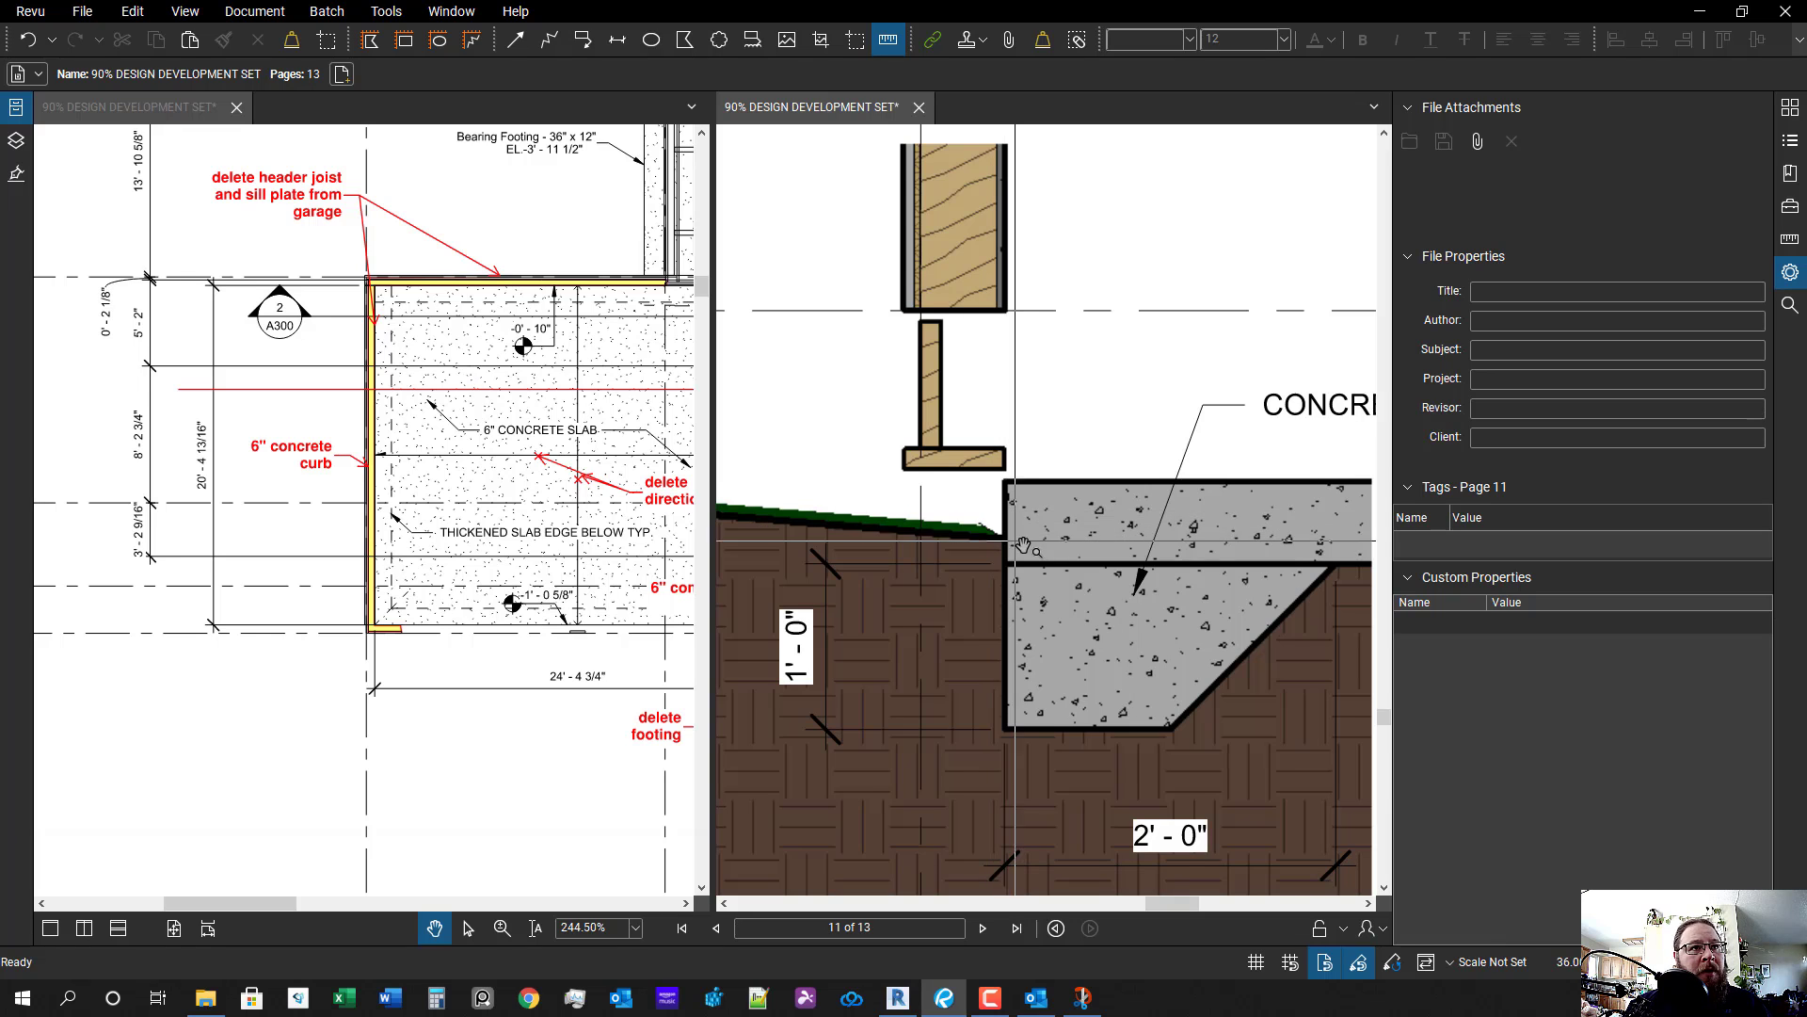
{"action": "left_click_drag", "start_coordinate": [1015, 546], "coordinate": [1004, 551]}
{"action": "key", "text": "a"}
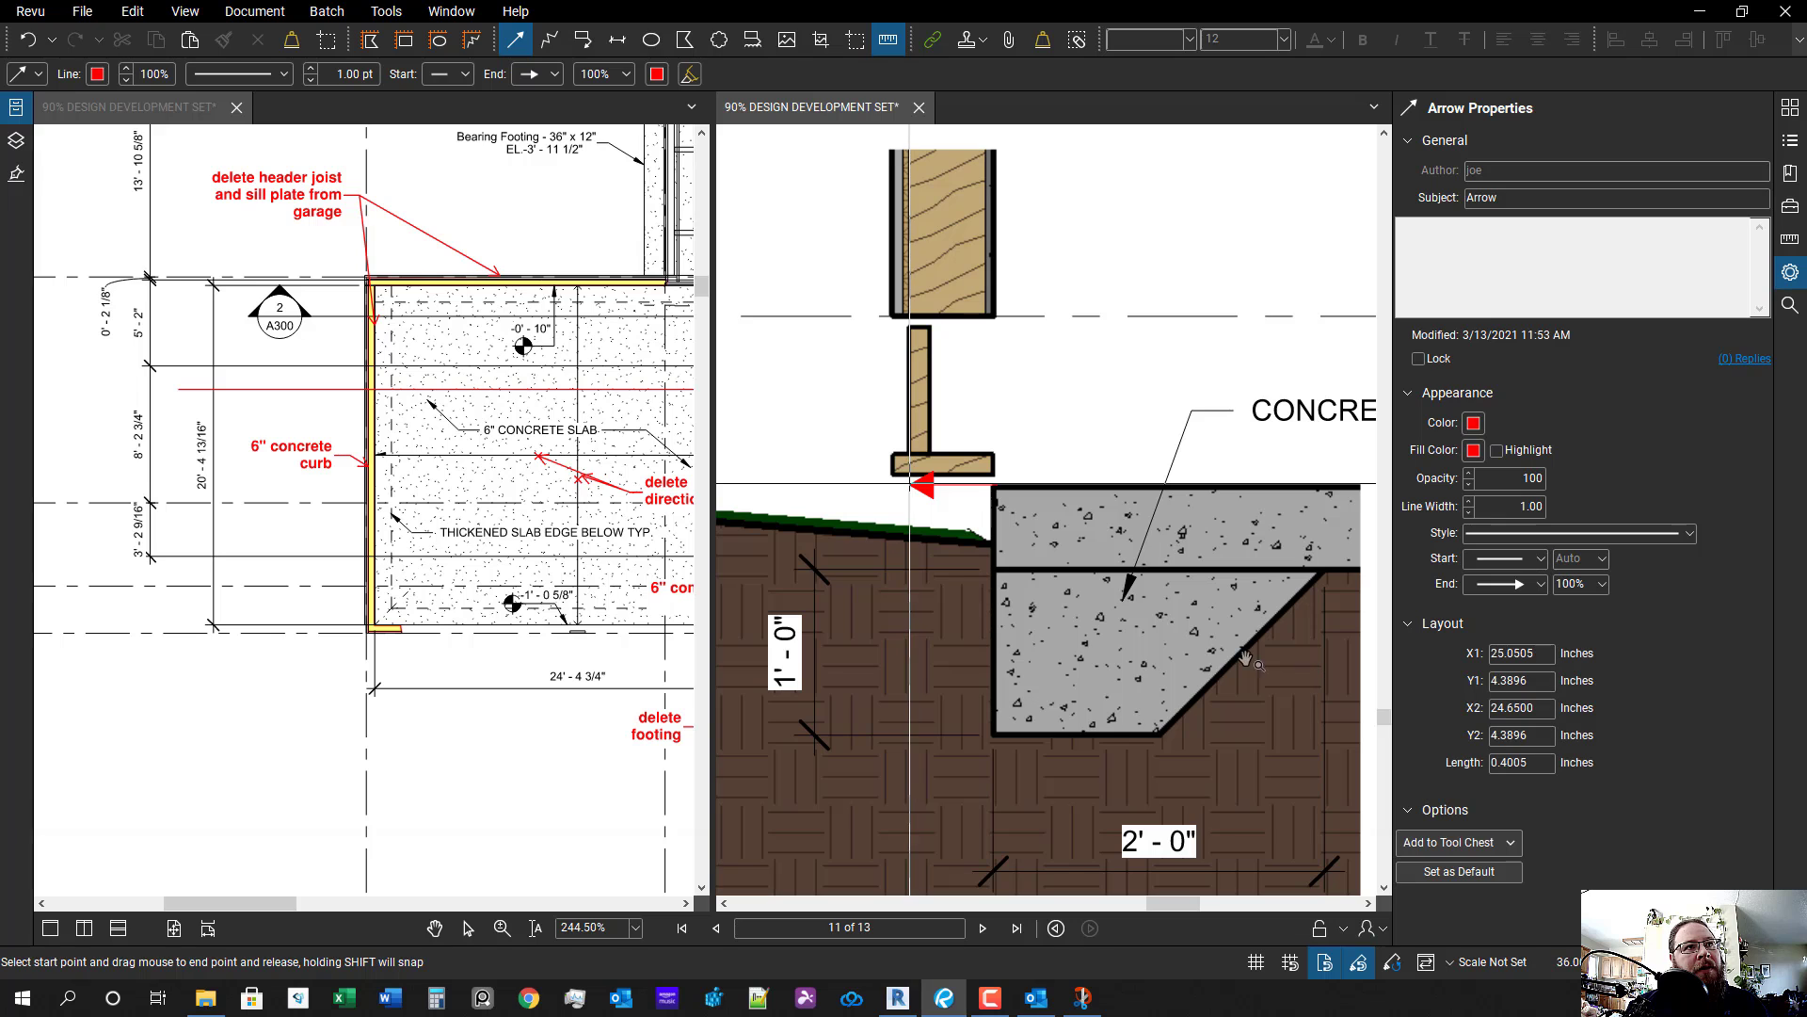
{"action": "key", "text": "Escape"}
{"action": "key", "text": "Escape"}
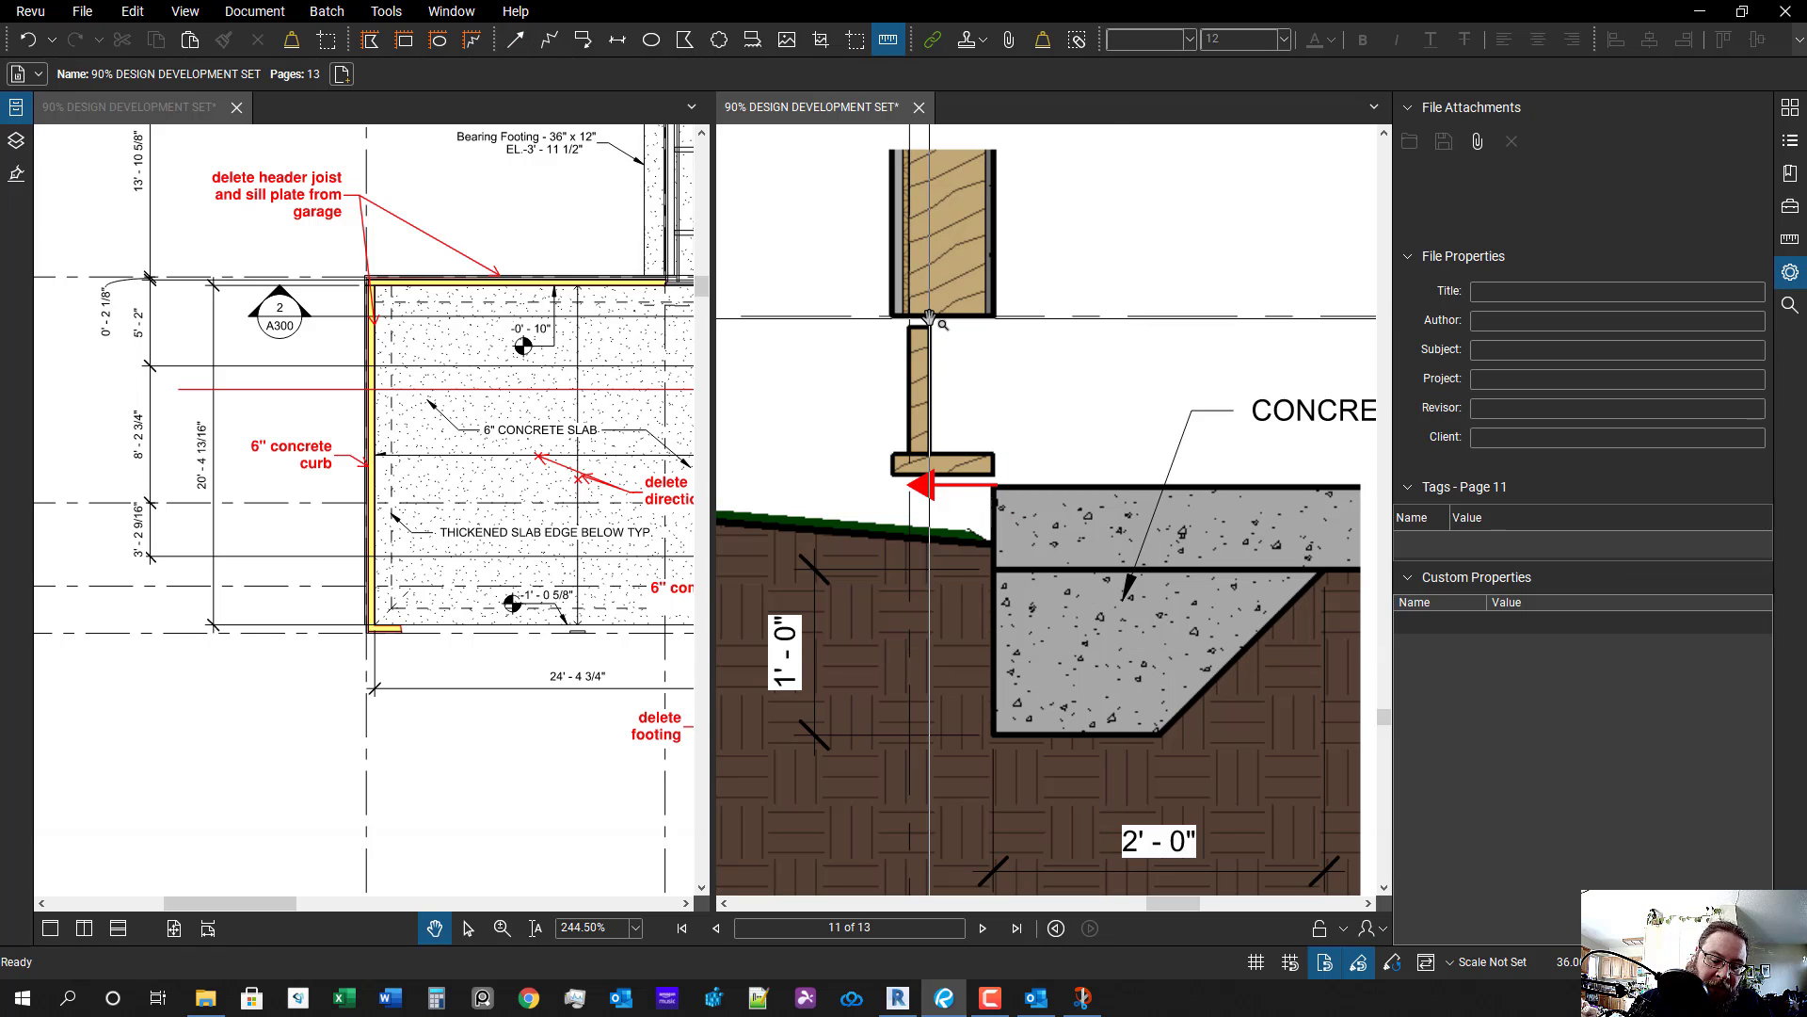
- Draw a vertical line about 1.94 inches long from the wall above, through the arrow's tip and down into the soil
{"action": "key", "text": "l"}
{"action": "scroll", "coordinate": [912, 271], "scroll_direction": "up", "scroll_amount": 1}
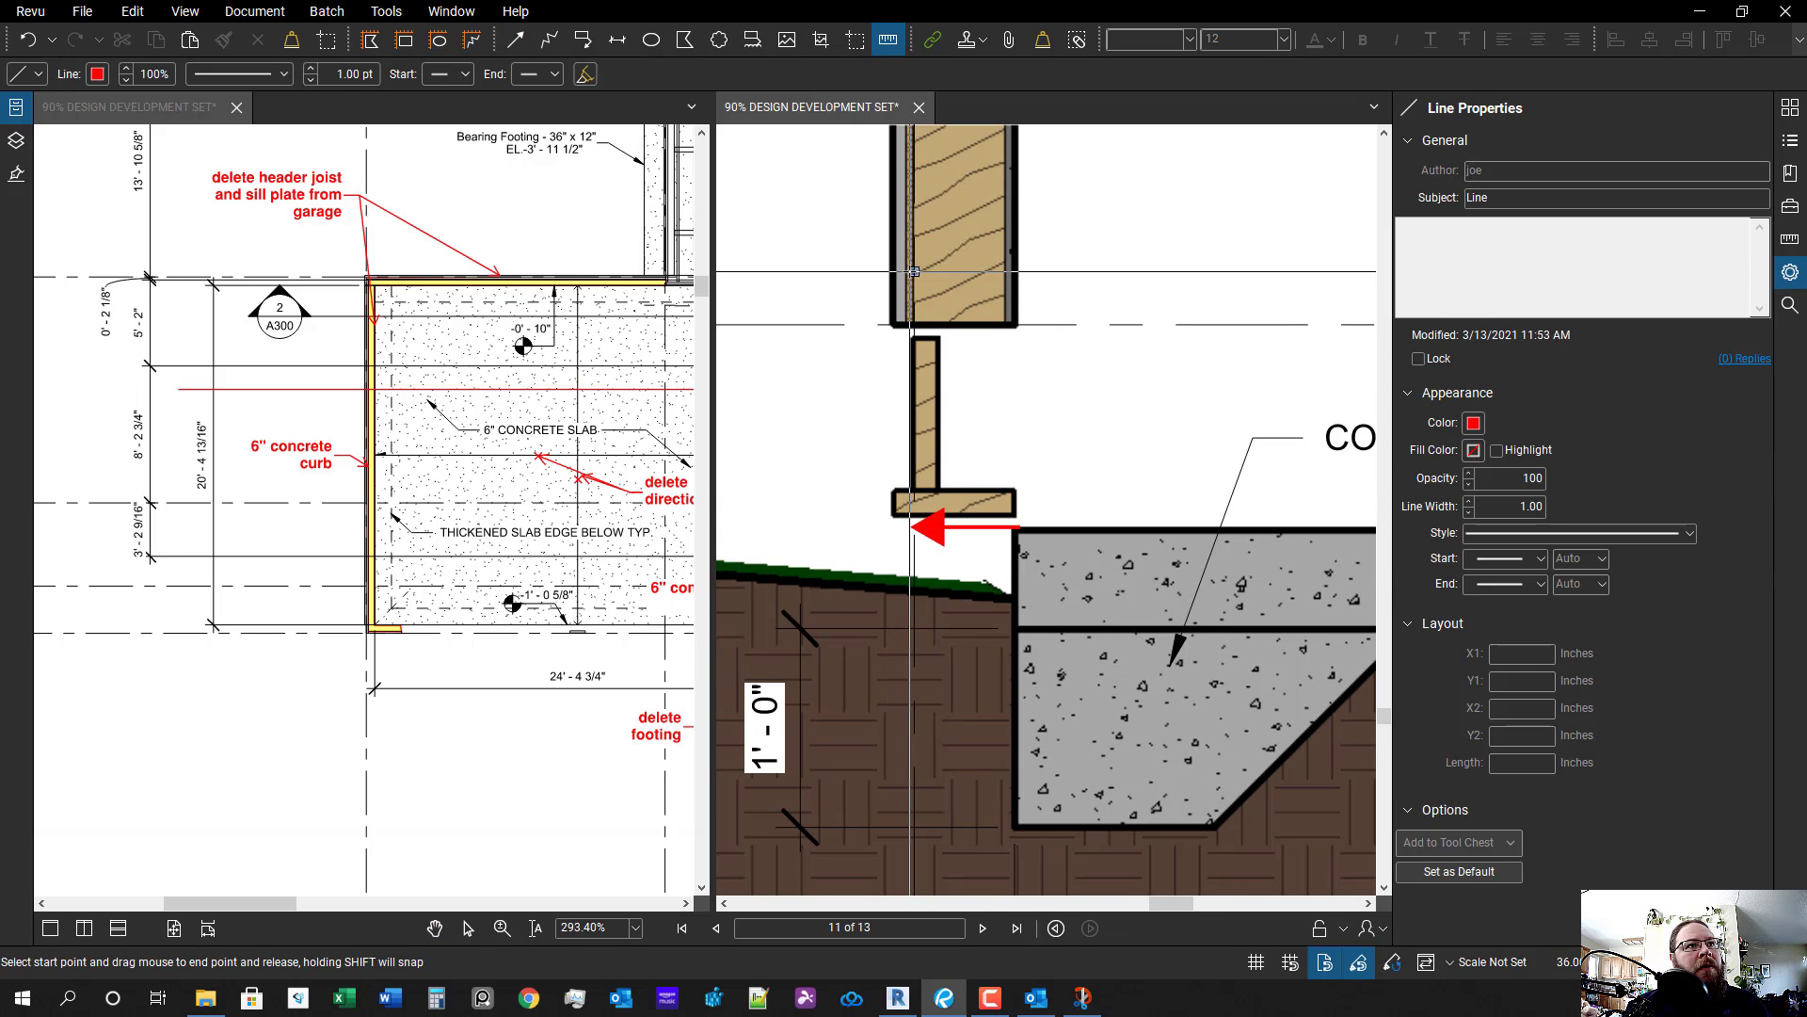
{"action": "left_click_drag", "start_coordinate": [912, 271], "coordinate": [924, 599]}
{"action": "left_click_drag", "start_coordinate": [920, 772], "coordinate": [913, 781]}
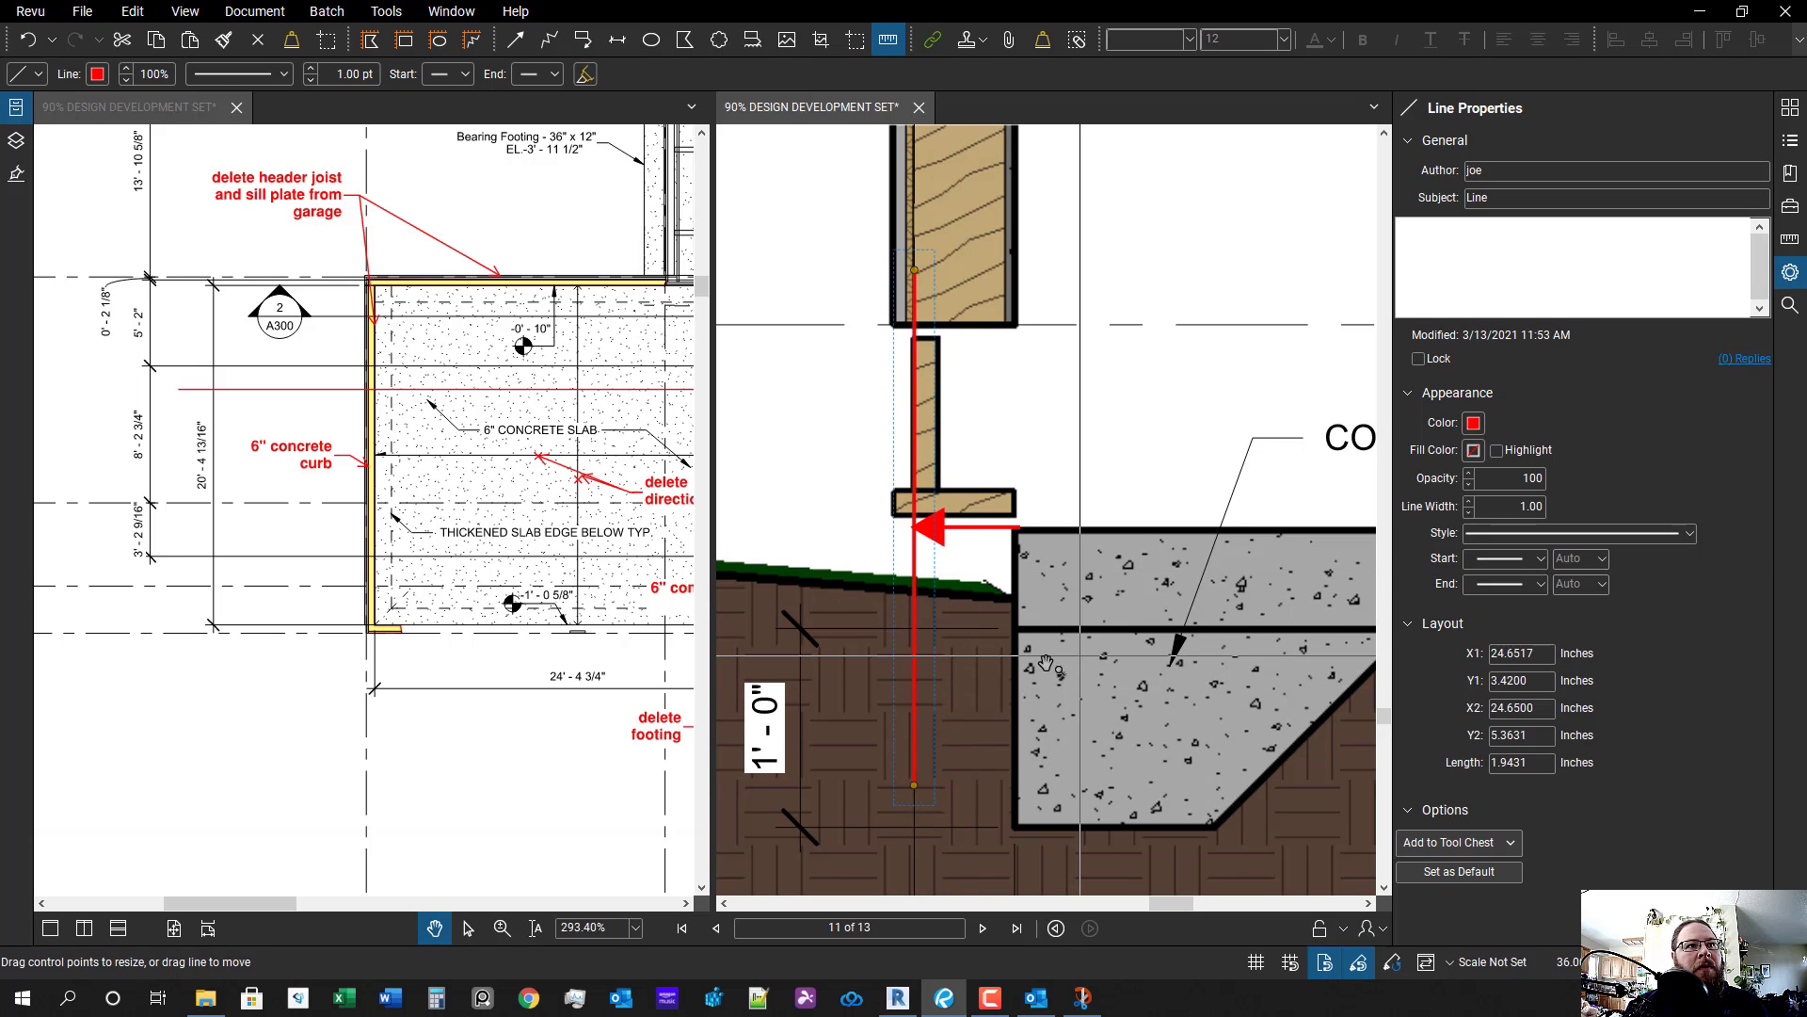
{"action": "key", "text": "Escape"}
{"action": "key", "text": "a"}
{"action": "left_click_drag", "start_coordinate": [997, 526], "coordinate": [1179, 370]}
{"action": "key", "text": "Escape"}
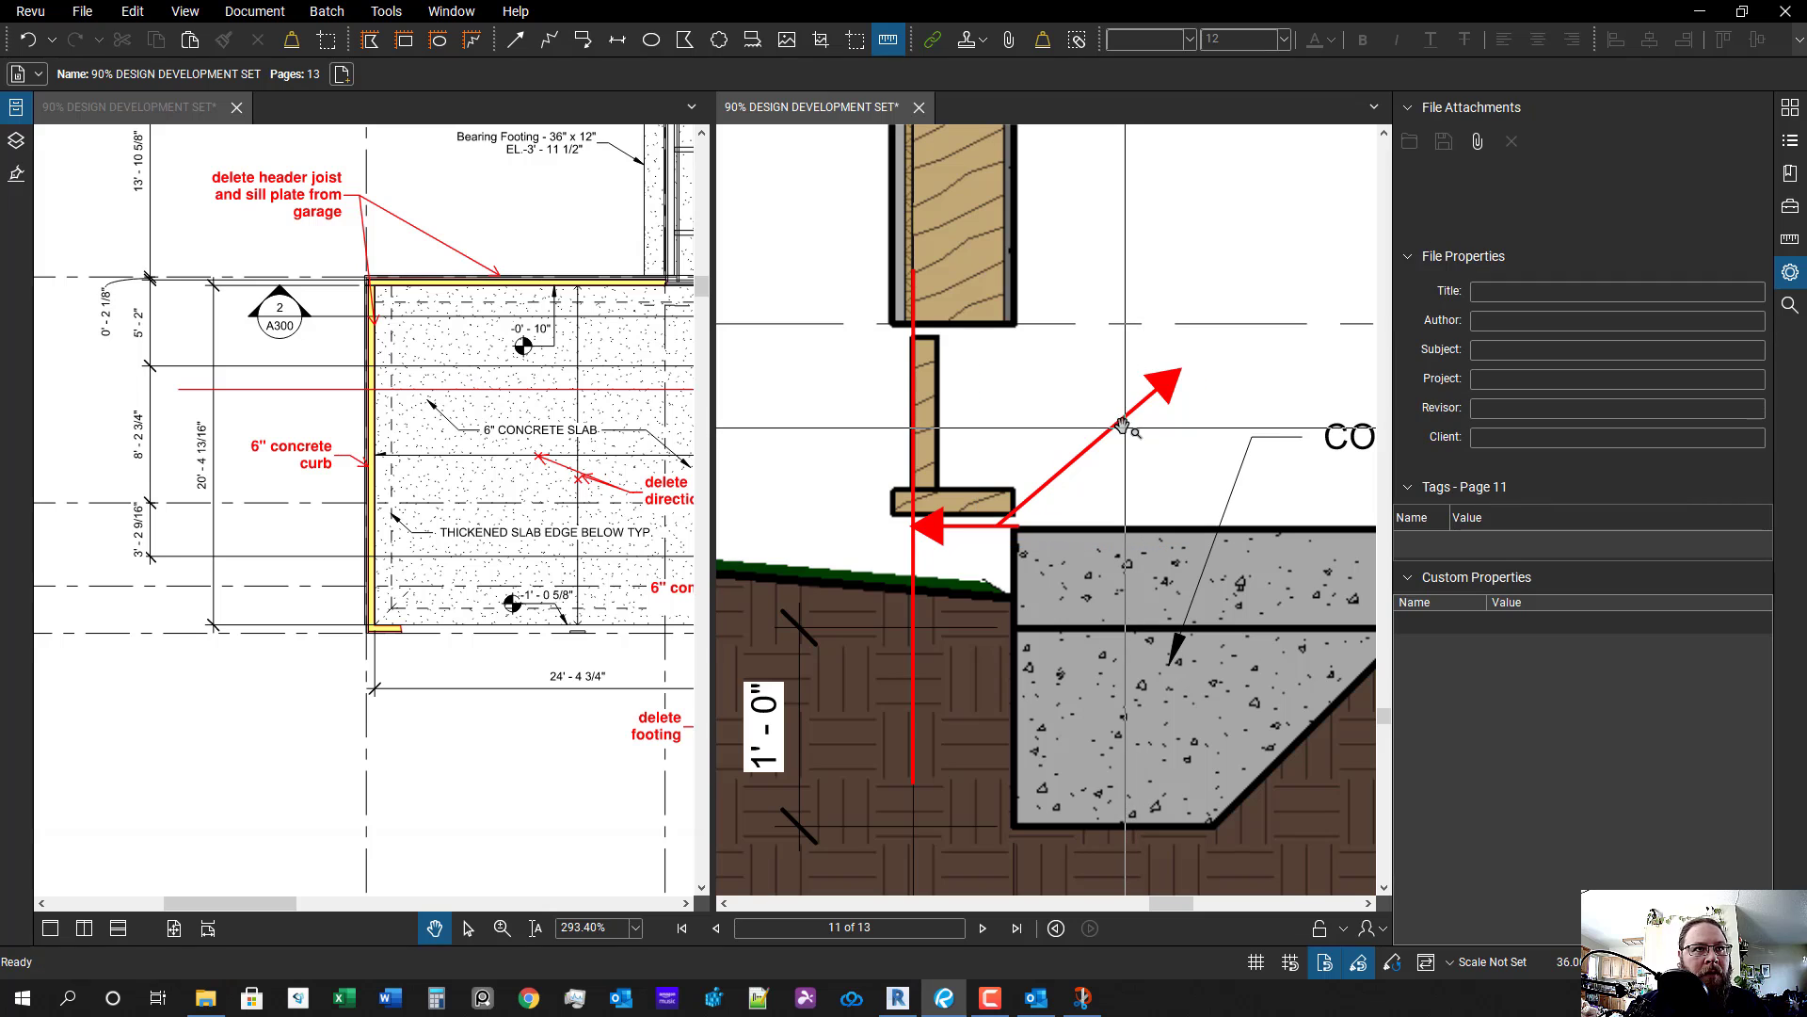
{"action": "left_click", "coordinate": [1070, 470]}
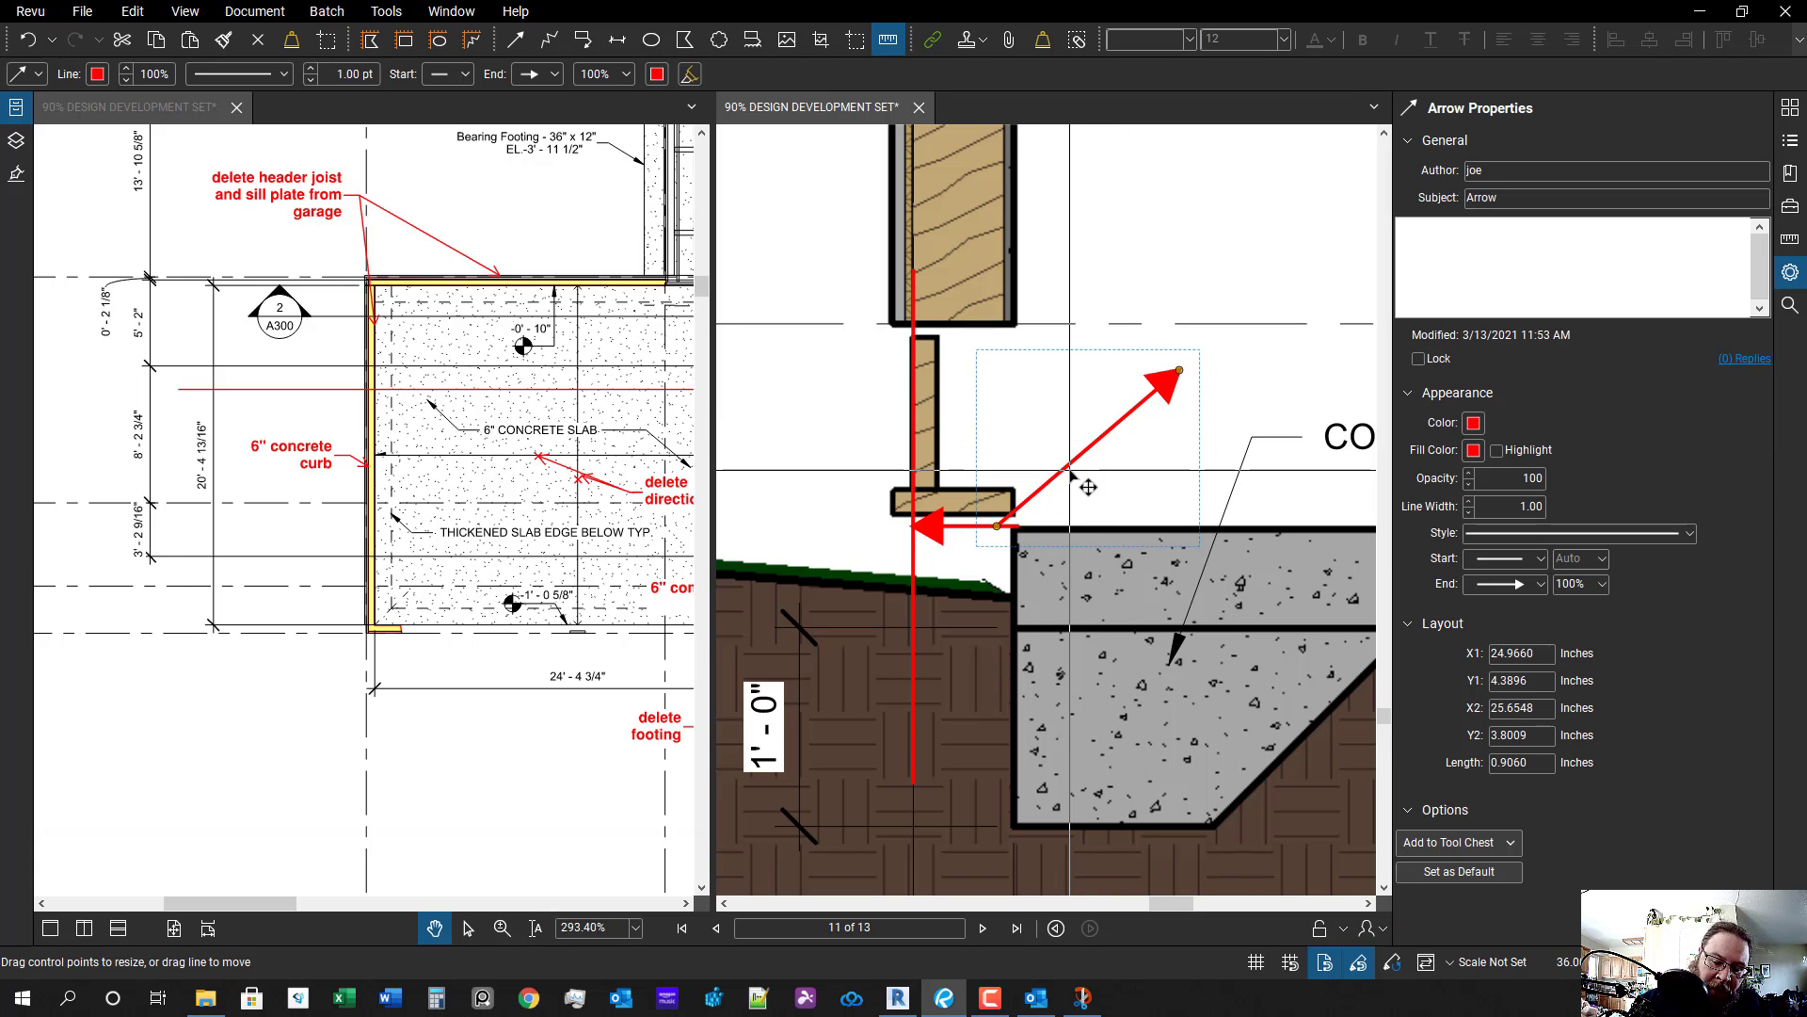
{"action": "key", "text": "Delete"}
- Add a callout reading "align slab edge to face of stud" pointing at the slab's top outer corner in the footing detail
{"action": "key", "text": "q"}
{"action": "left_click_drag", "start_coordinate": [1070, 470], "coordinate": [994, 527]}
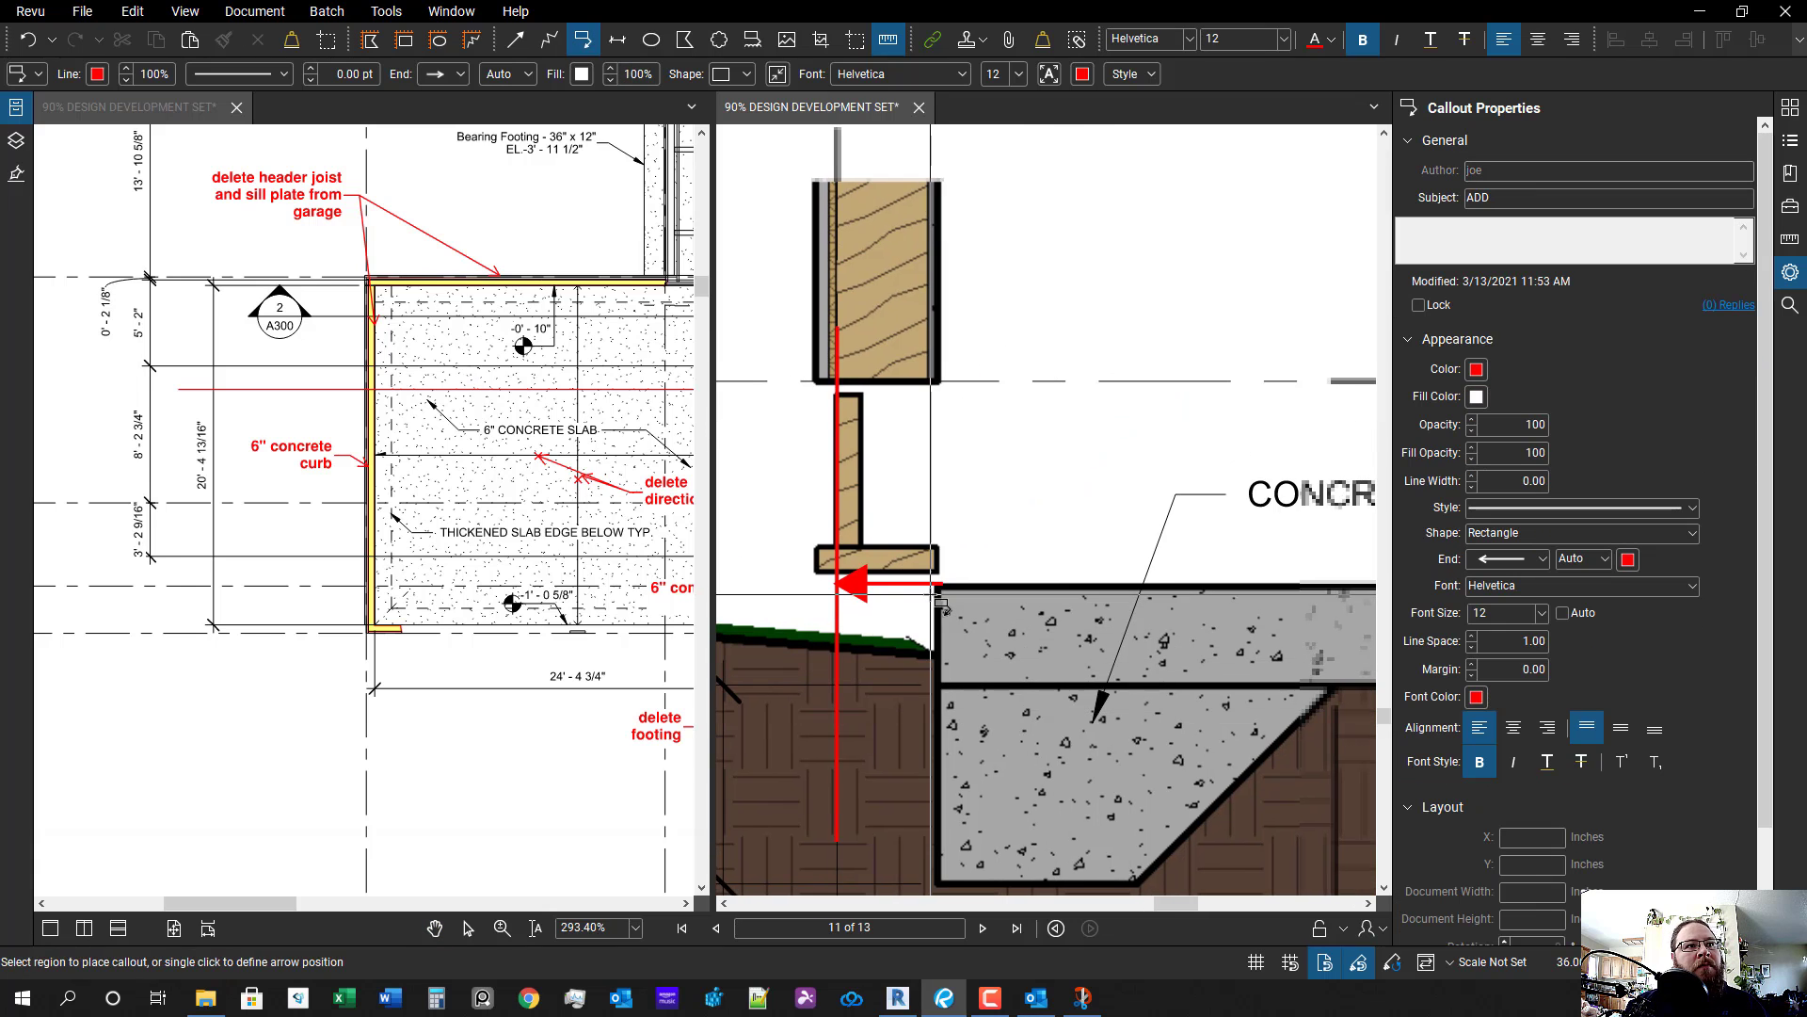
{"action": "left_click", "coordinate": [944, 582]}
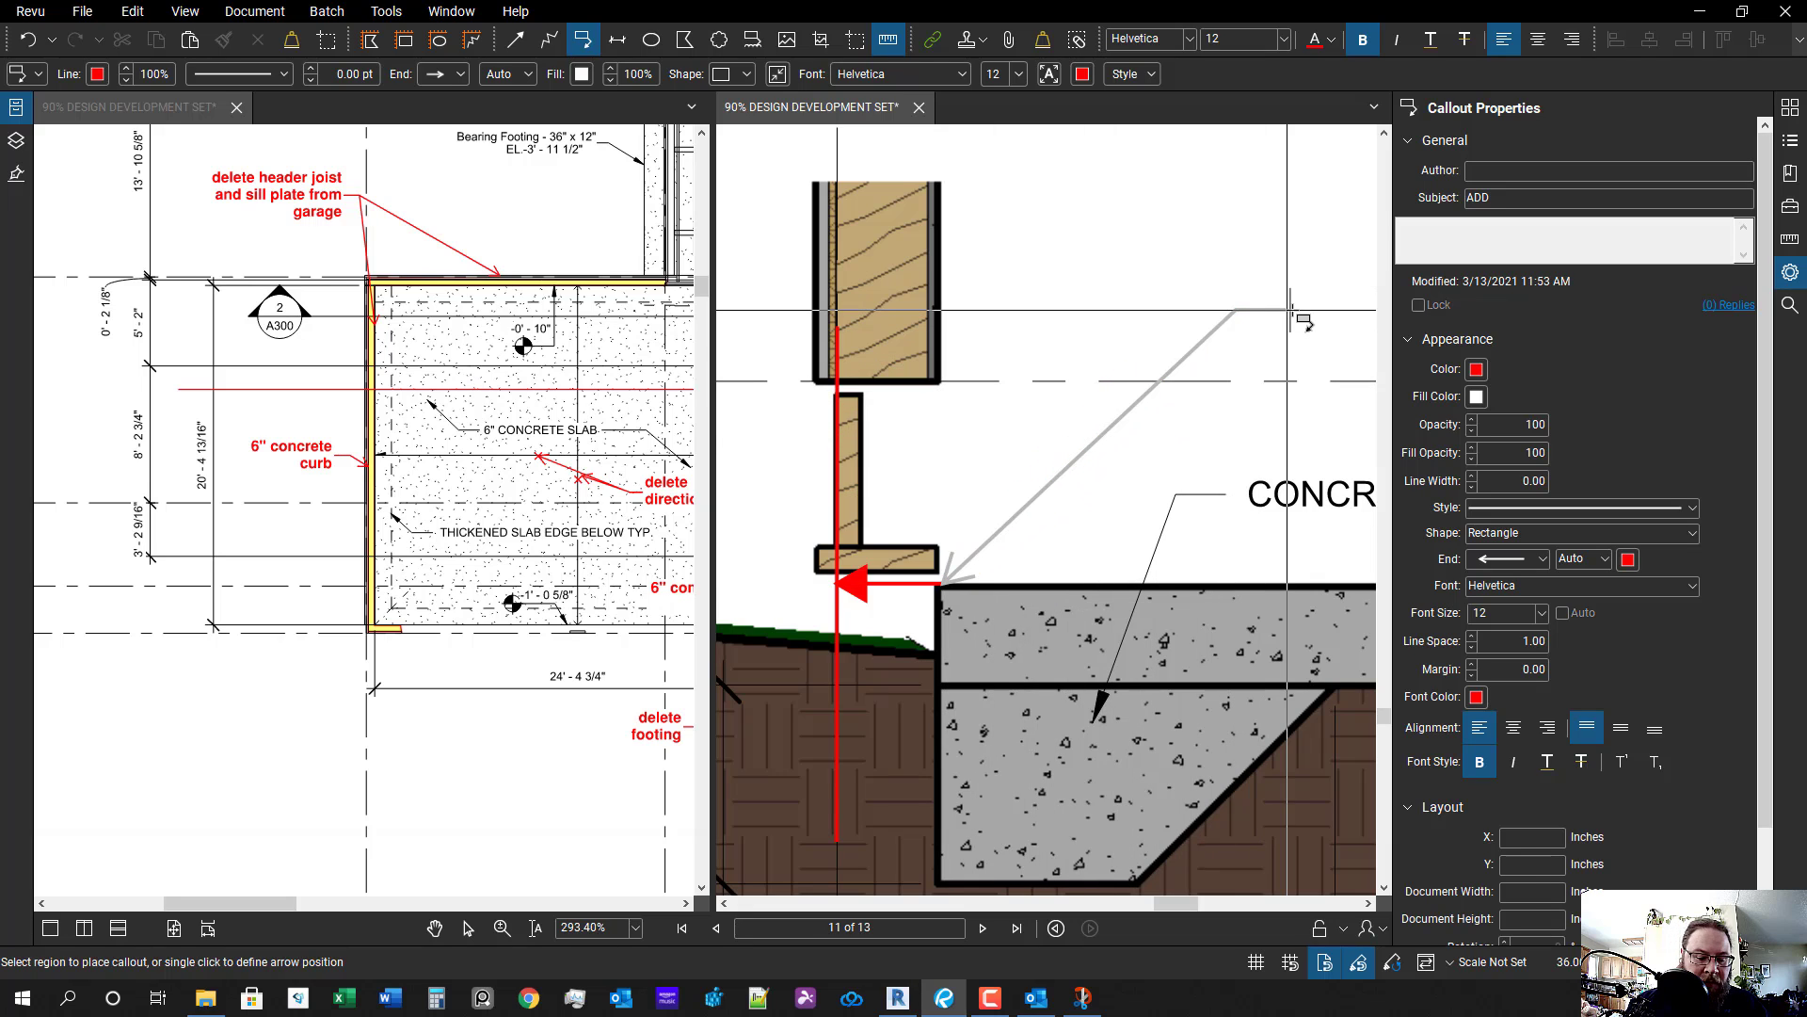
{"action": "left_click", "coordinate": [1292, 311]}
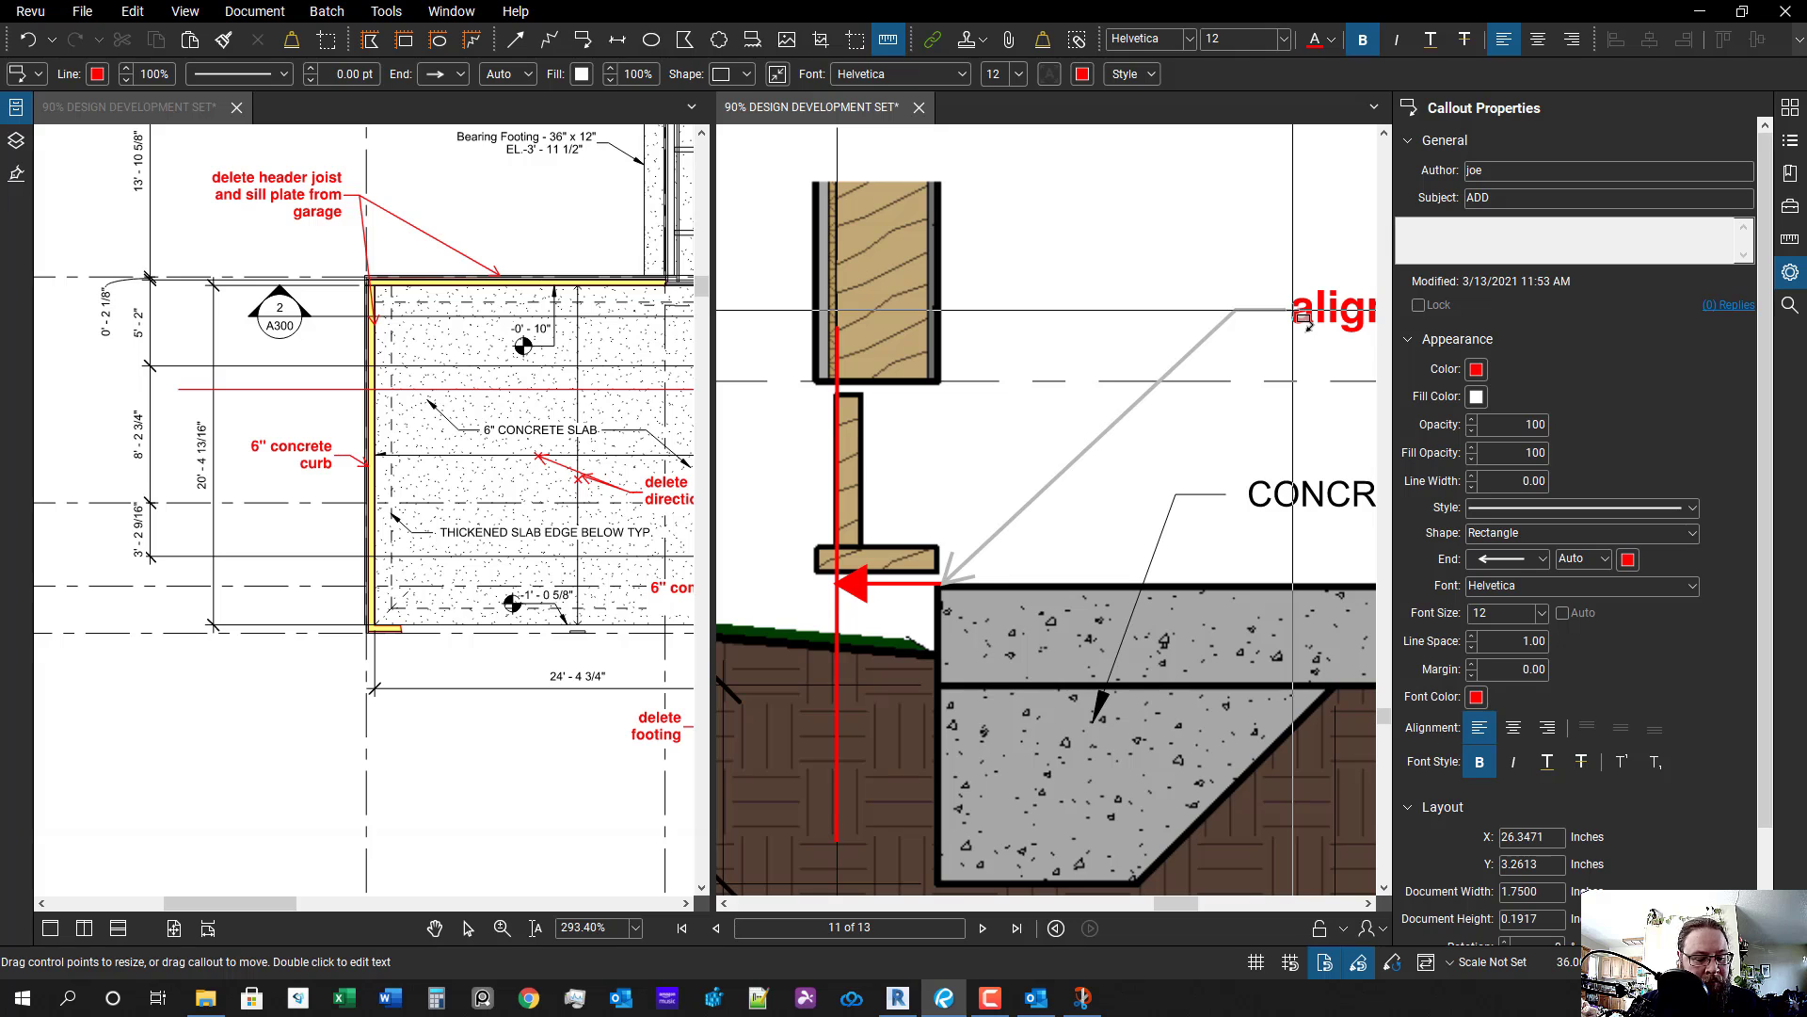
{"action": "scroll", "coordinate": [1239, 317], "scroll_direction": "down", "scroll_amount": 1}
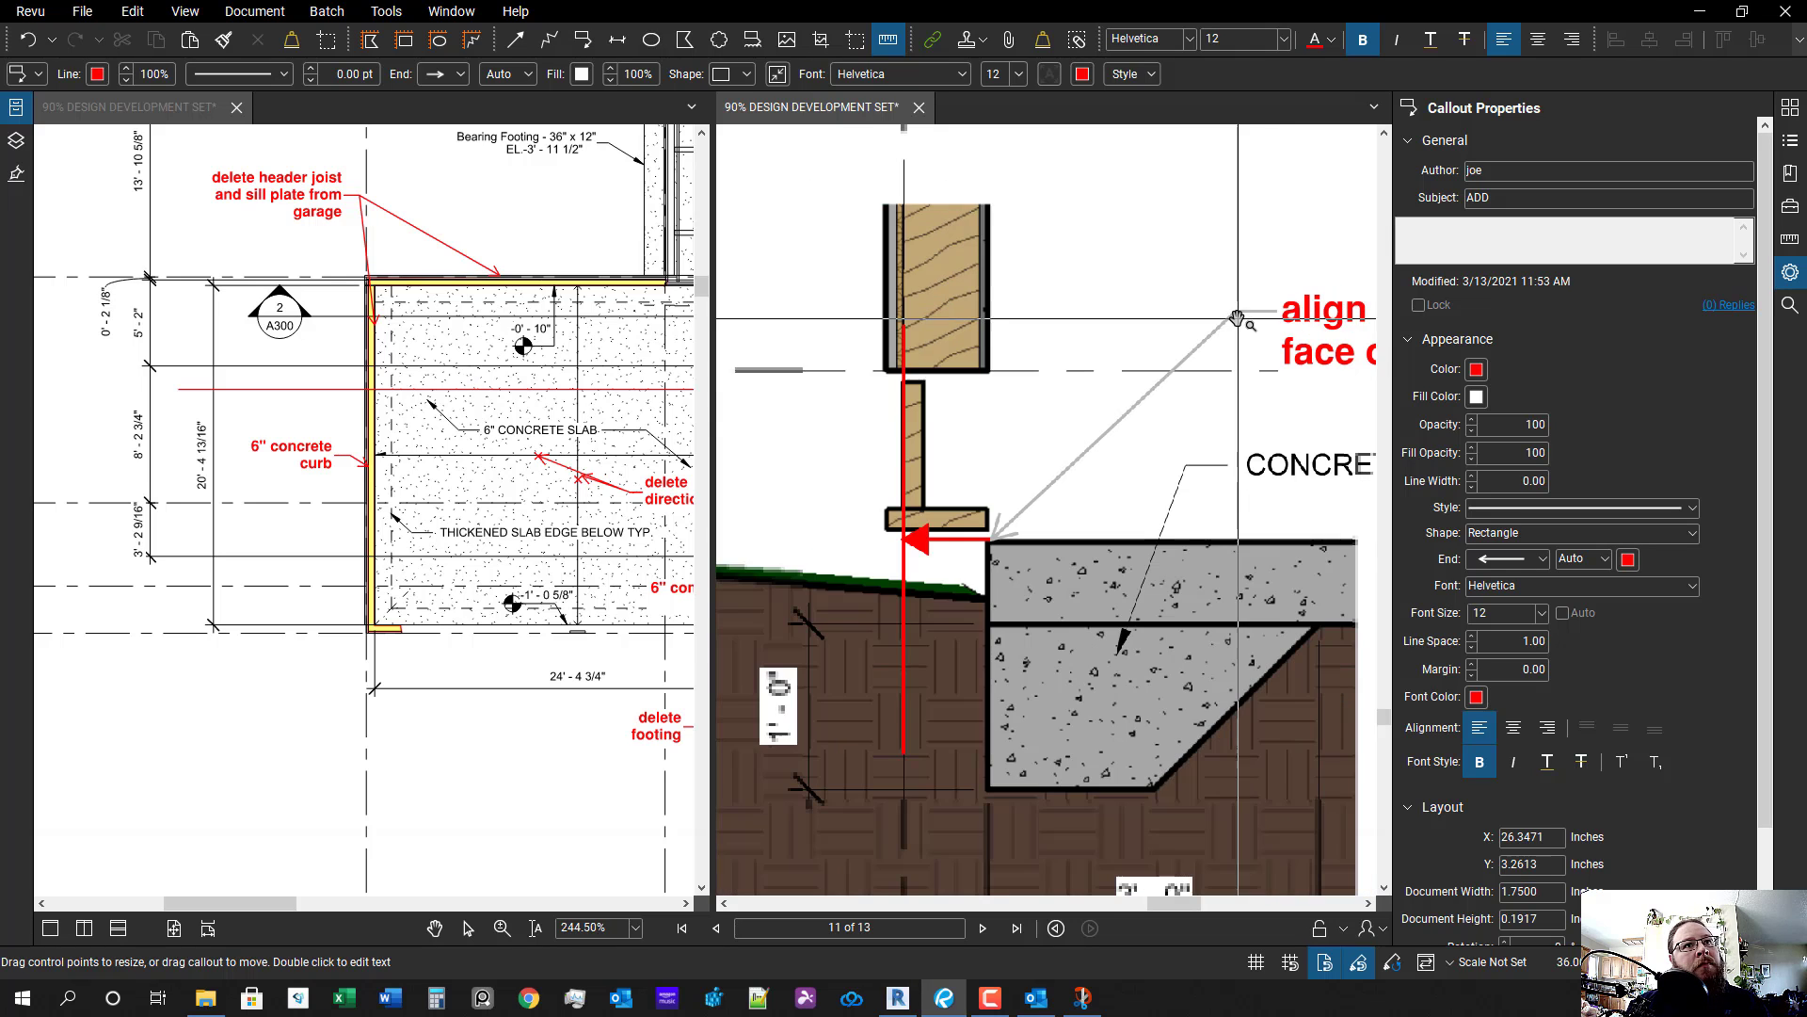
{"action": "left_click_drag", "start_coordinate": [1008, 509], "coordinate": [789, 572]}
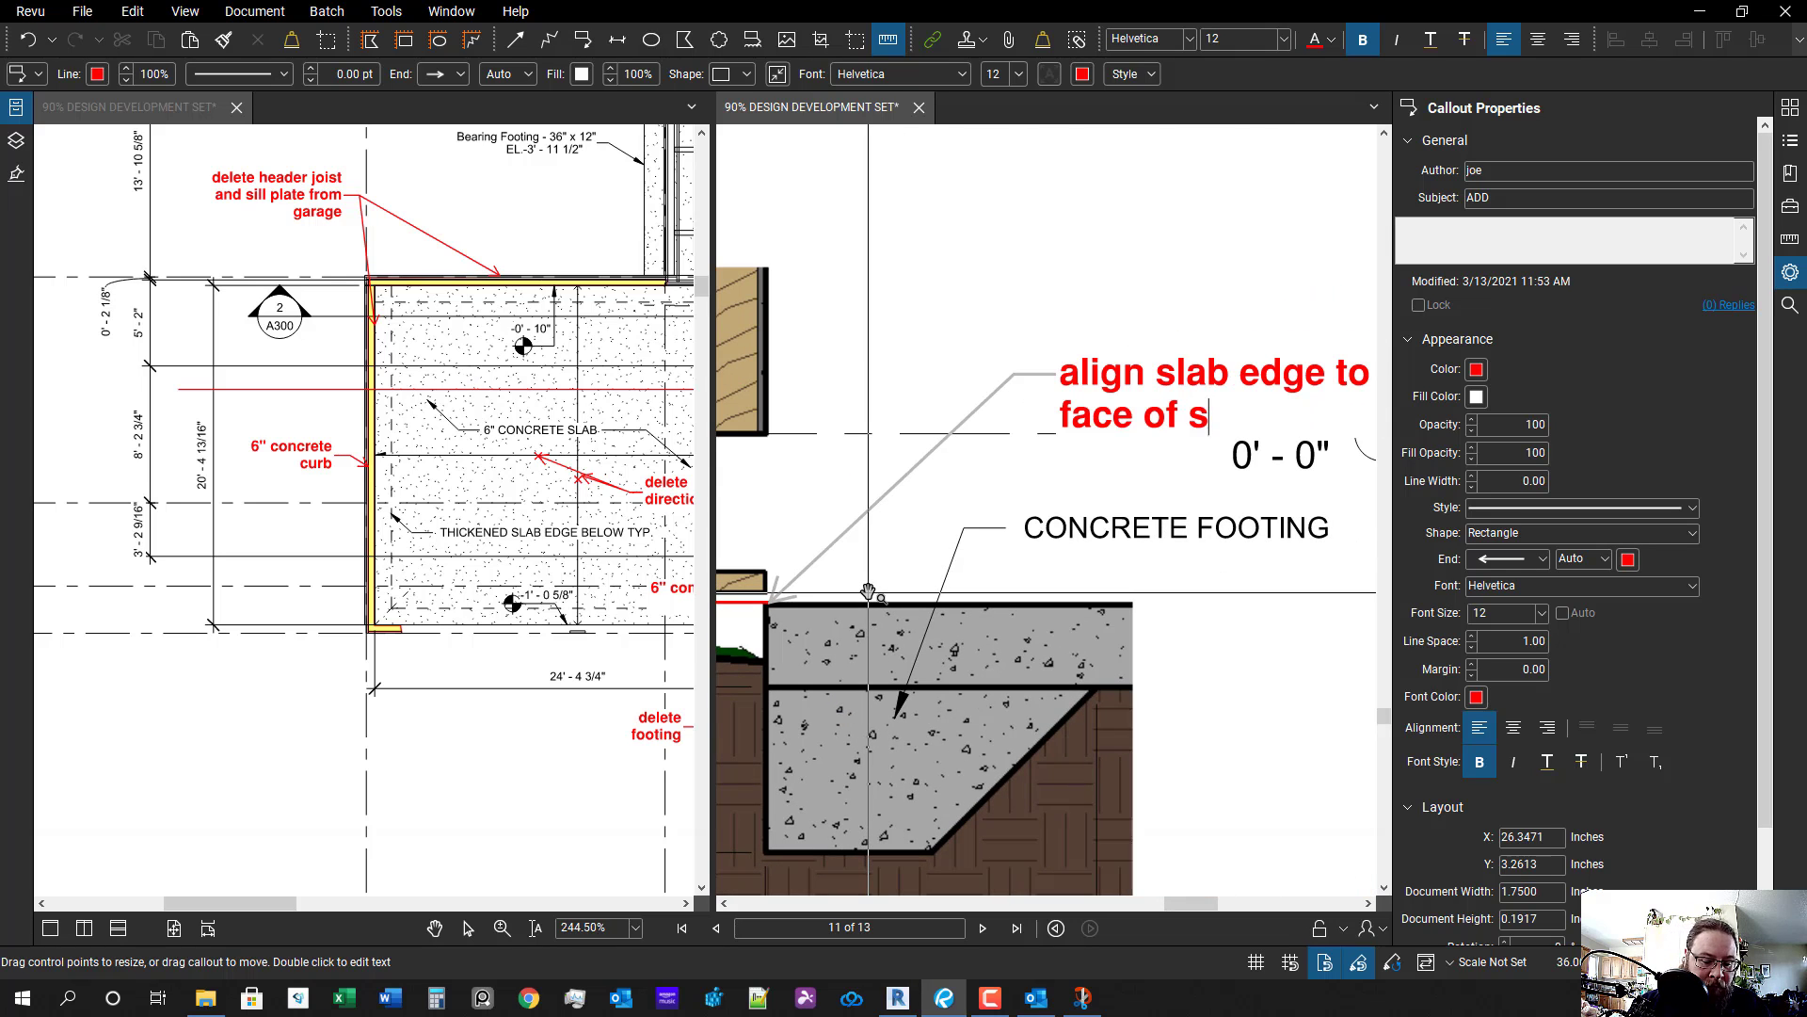
{"action": "scroll", "coordinate": [868, 591], "scroll_direction": "down", "scroll_amount": 2}
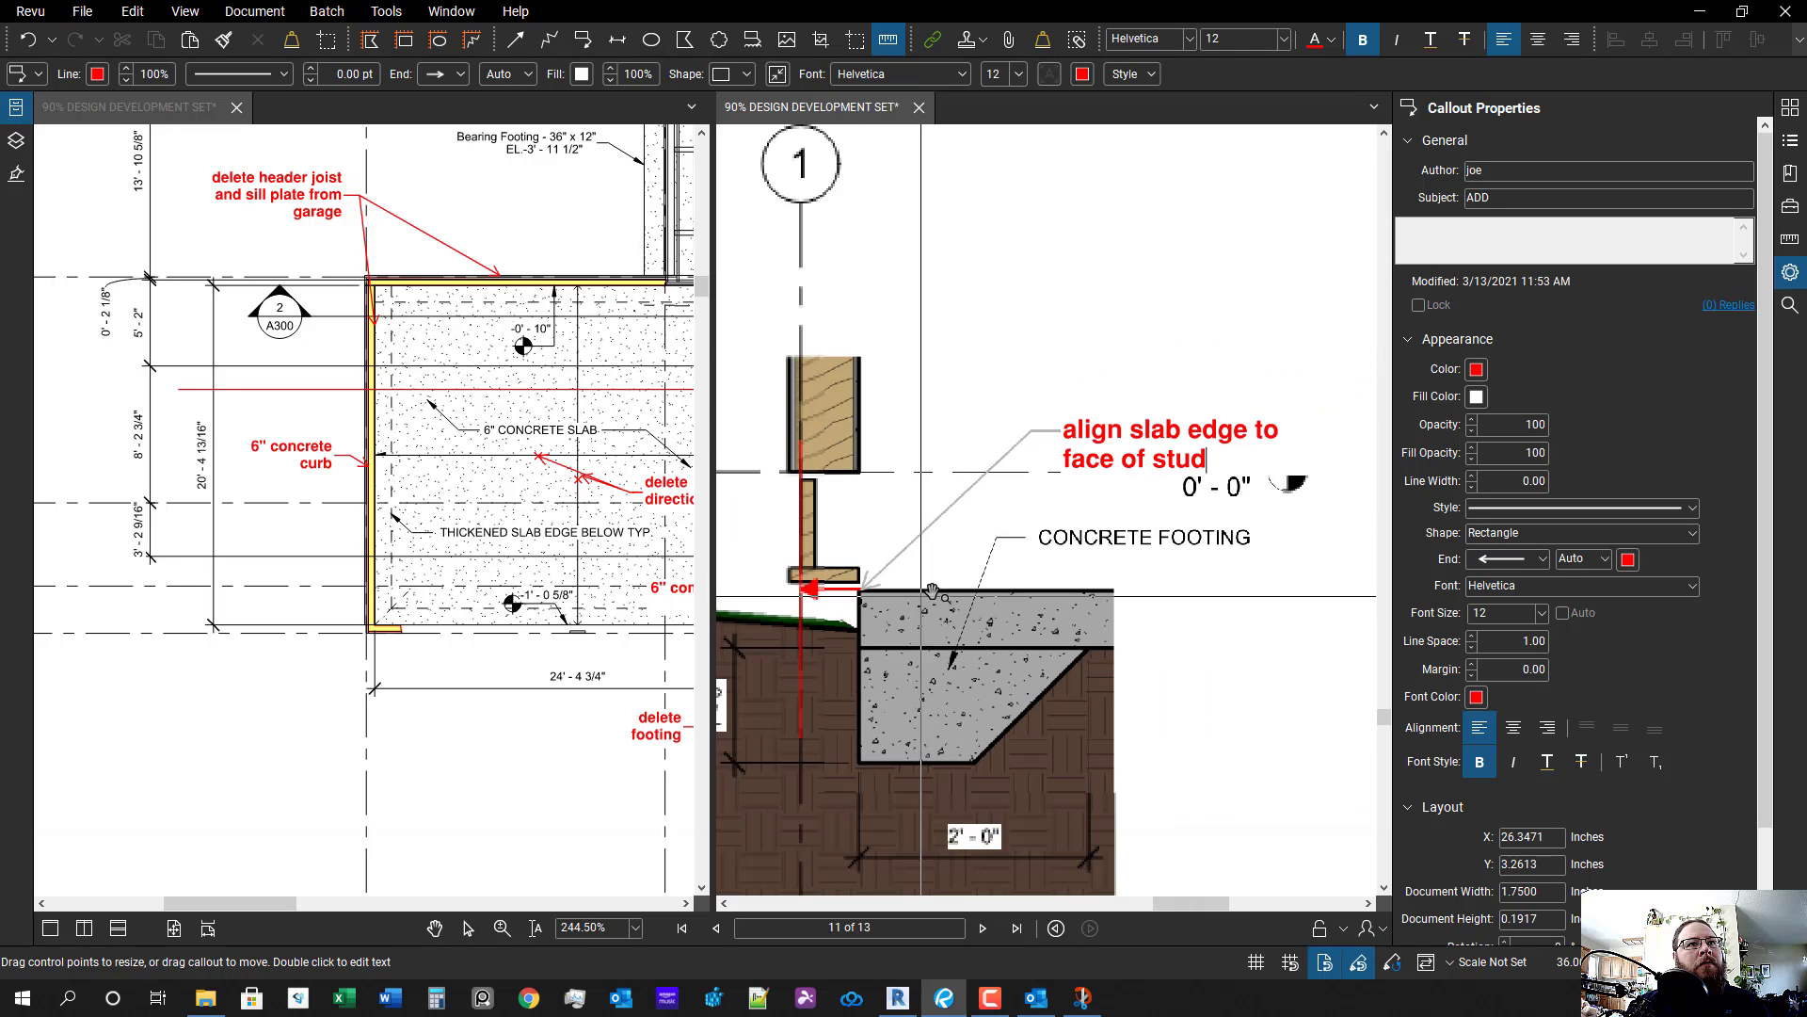
- Draw a rectangle about 0.40 by 0.56 inches from the slab's top outer corner up and over to the vertical red line
{"action": "left_click_drag", "start_coordinate": [899, 606], "coordinate": [892, 417]}
{"action": "key", "text": "r"}
{"action": "scroll", "coordinate": [799, 631], "scroll_direction": "up", "scroll_amount": 3}
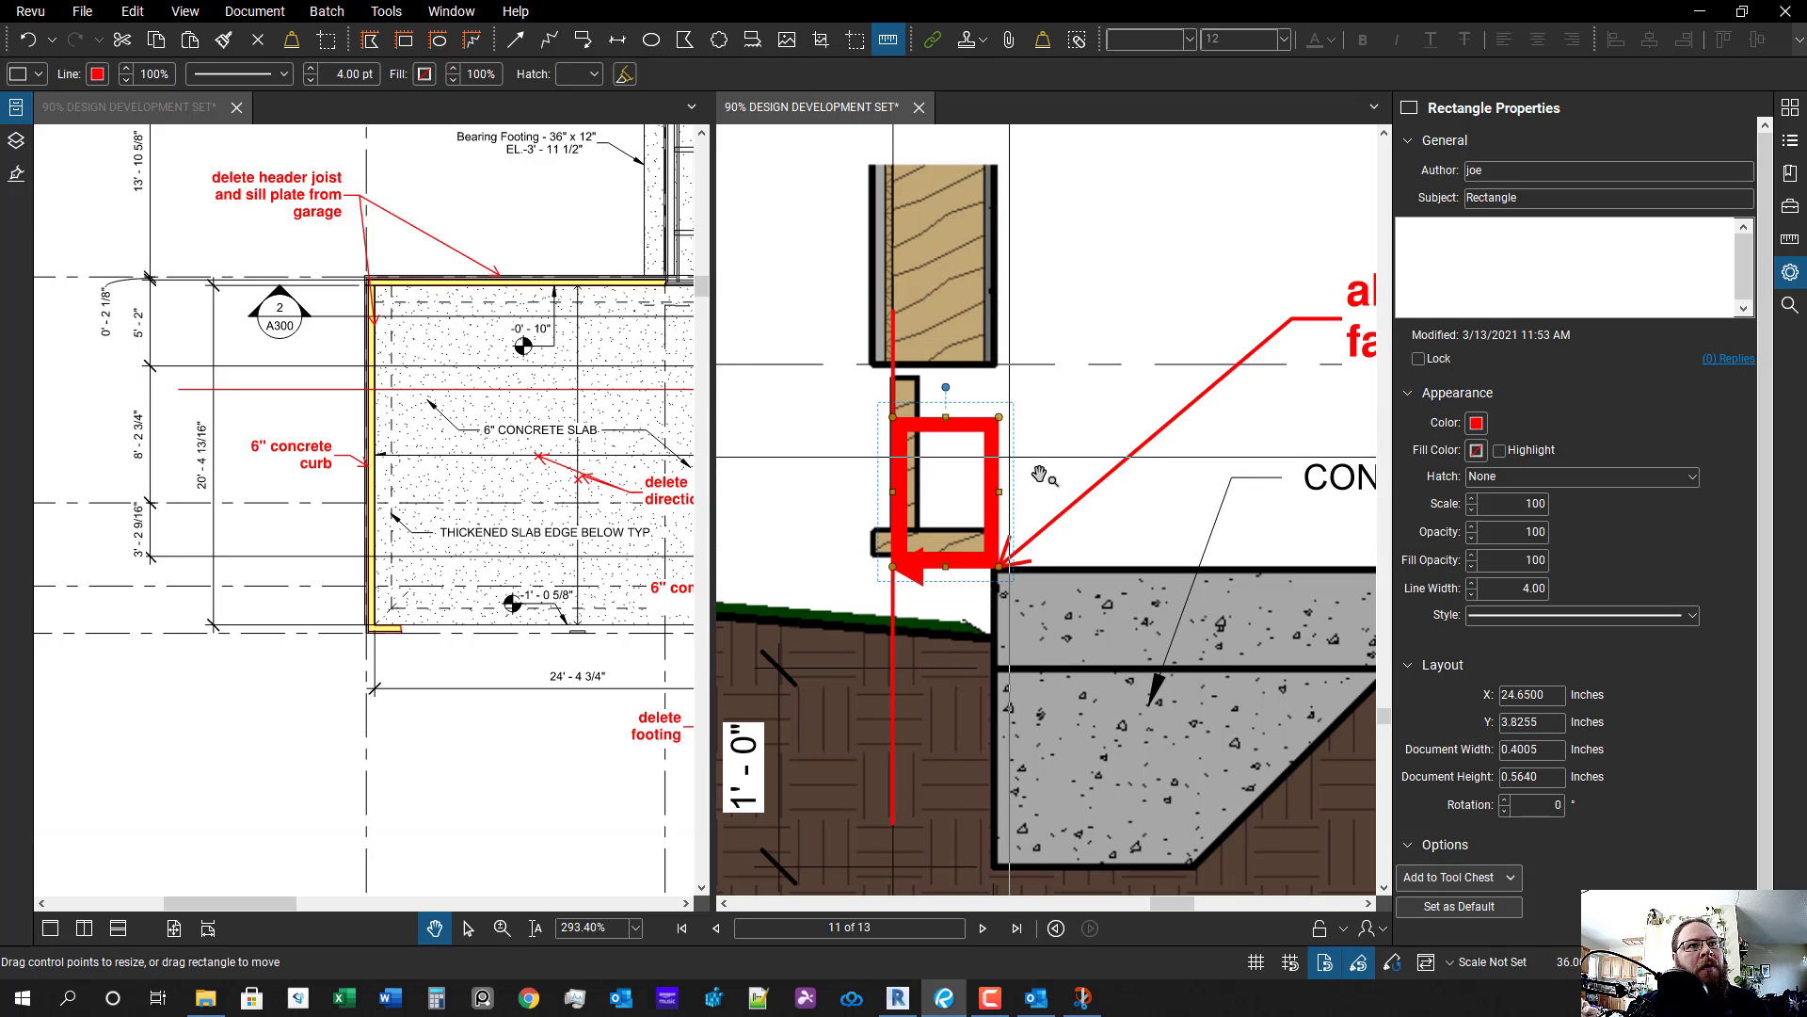
- Fill the new curb rectangle with white and apply the AR-CONC hatch
{"action": "left_click", "coordinate": [1477, 451]}
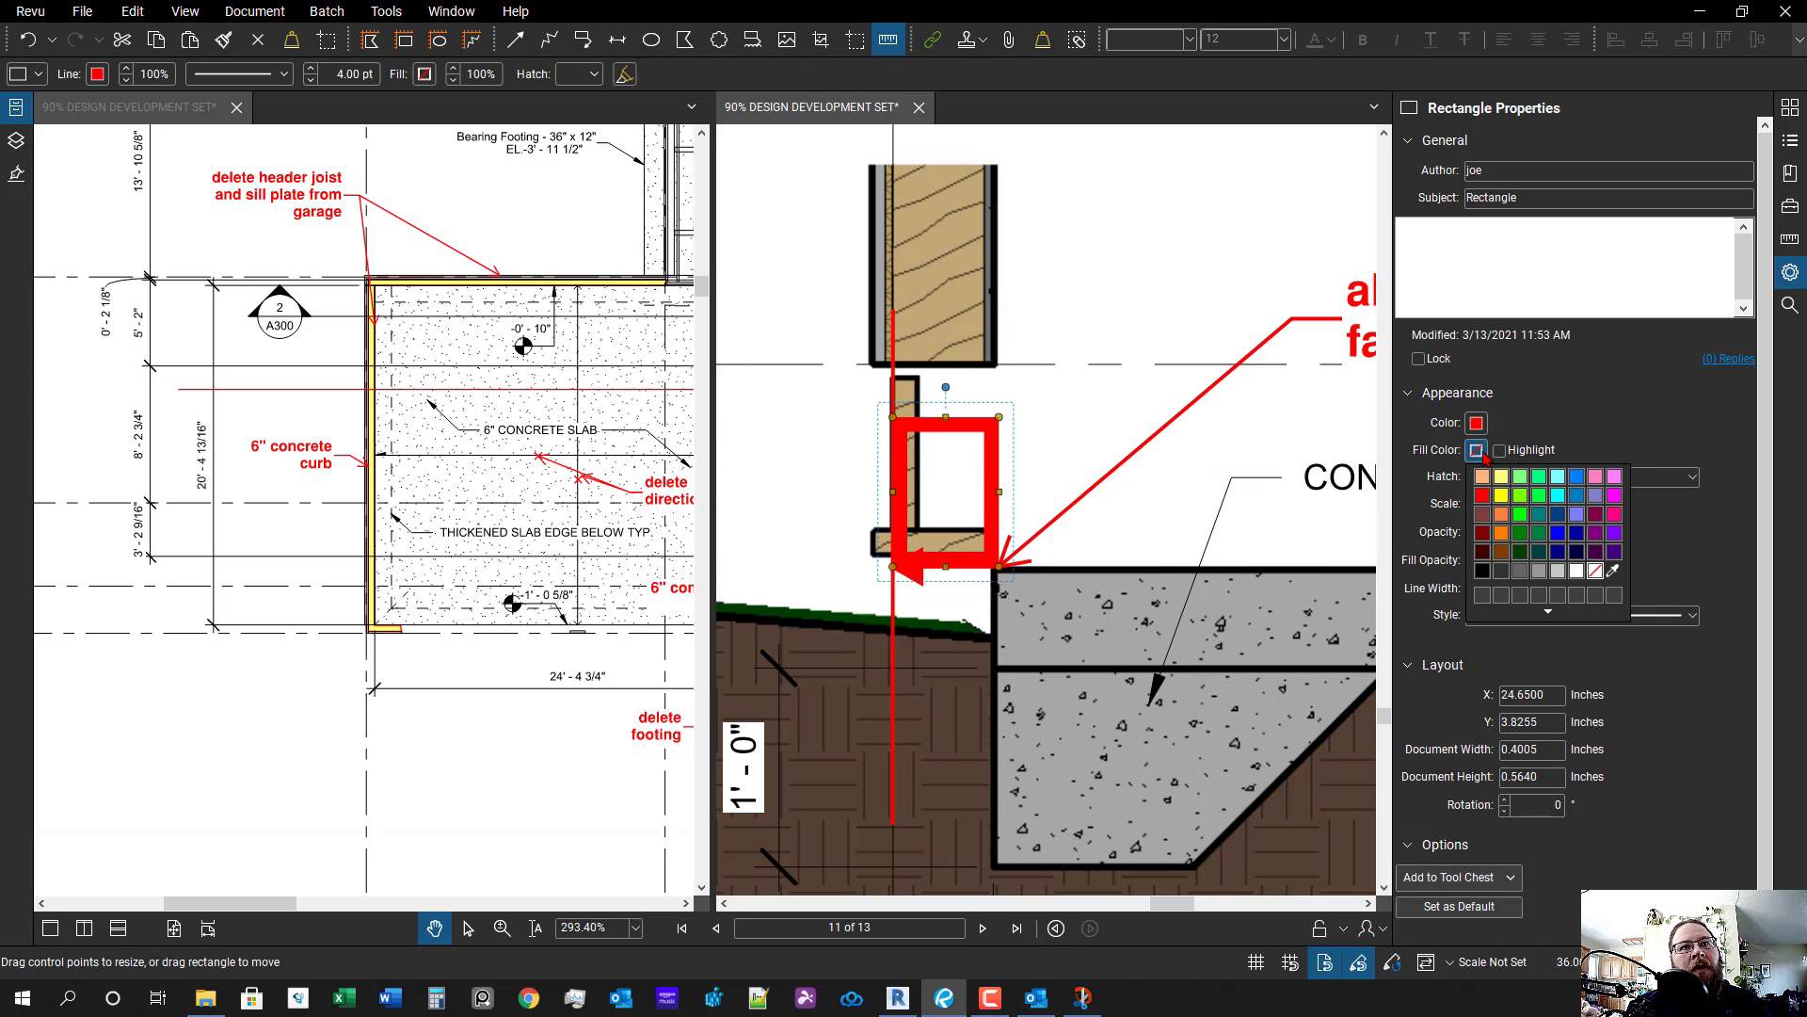
{"action": "left_click", "coordinate": [1576, 570]}
{"action": "left_click", "coordinate": [1522, 481]}
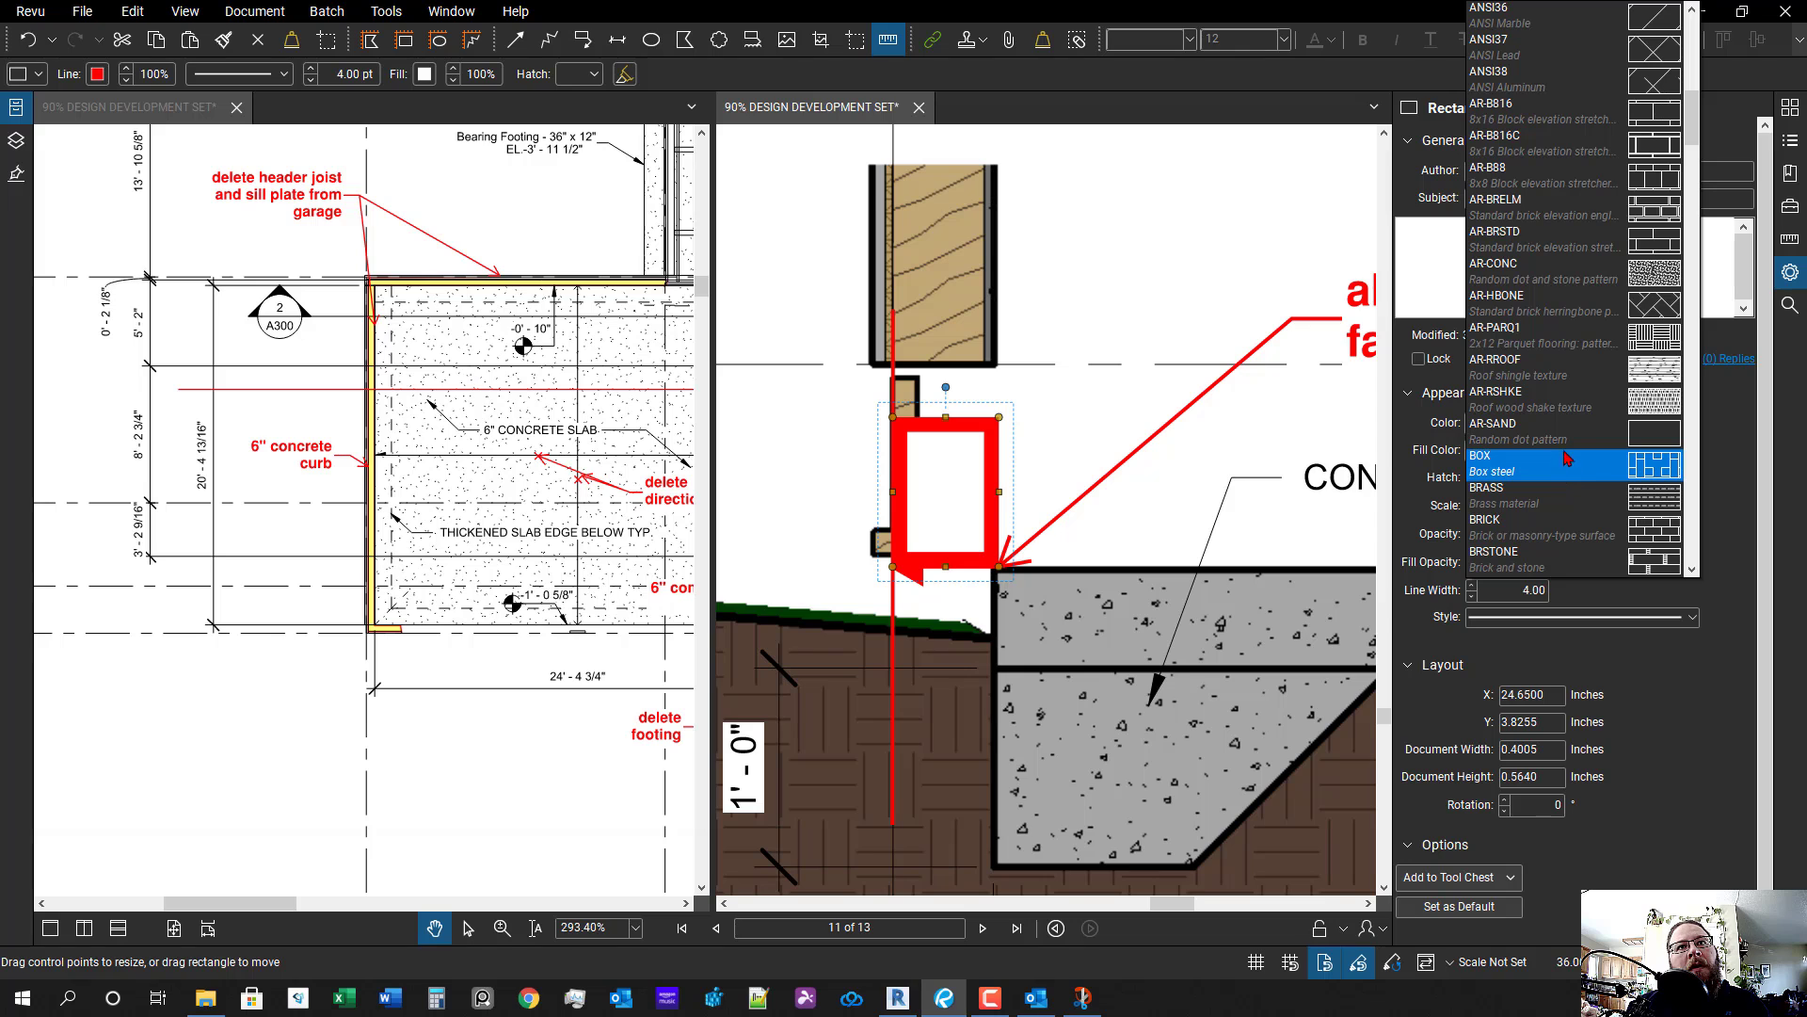
{"action": "left_click", "coordinate": [1552, 273]}
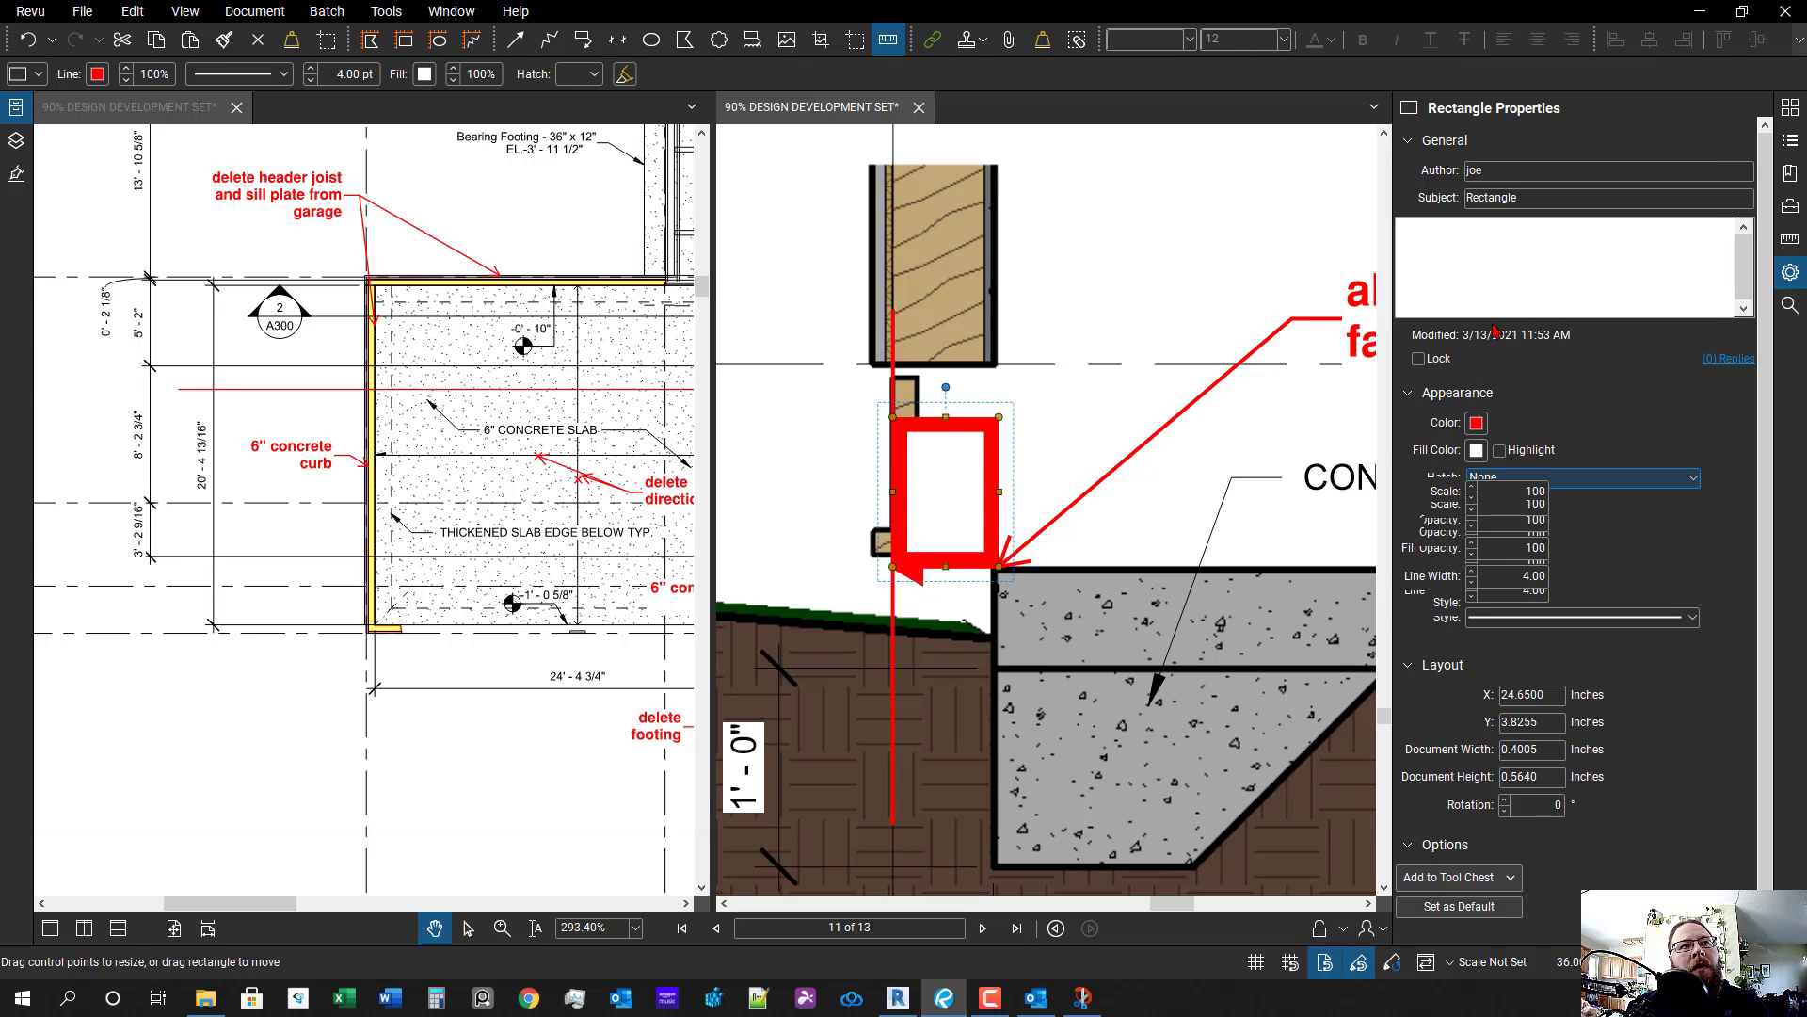
{"action": "left_click_drag", "start_coordinate": [1122, 560], "coordinate": [1128, 586]}
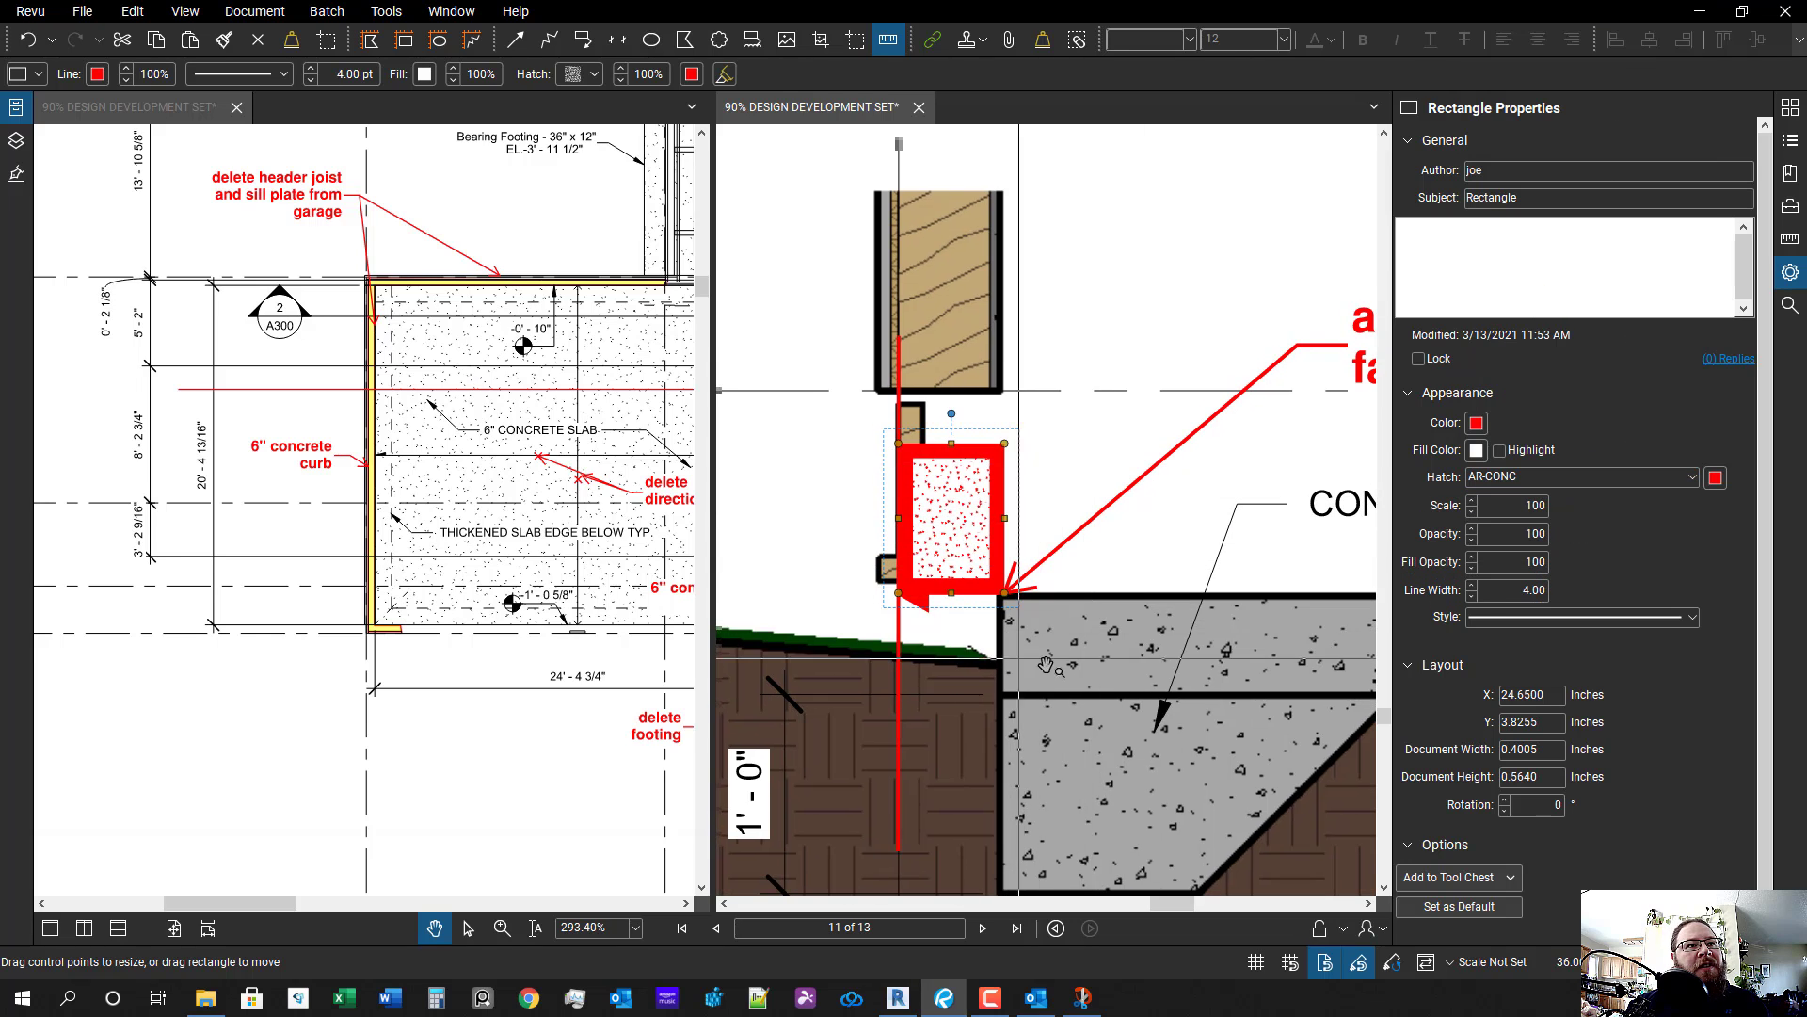
- Draw a second rectangle about 0.39 by 1.13 inches below the curb, from the slab's top outer corner down to the footing's base
{"action": "left_click_drag", "start_coordinate": [1047, 665], "coordinate": [1005, 601]}
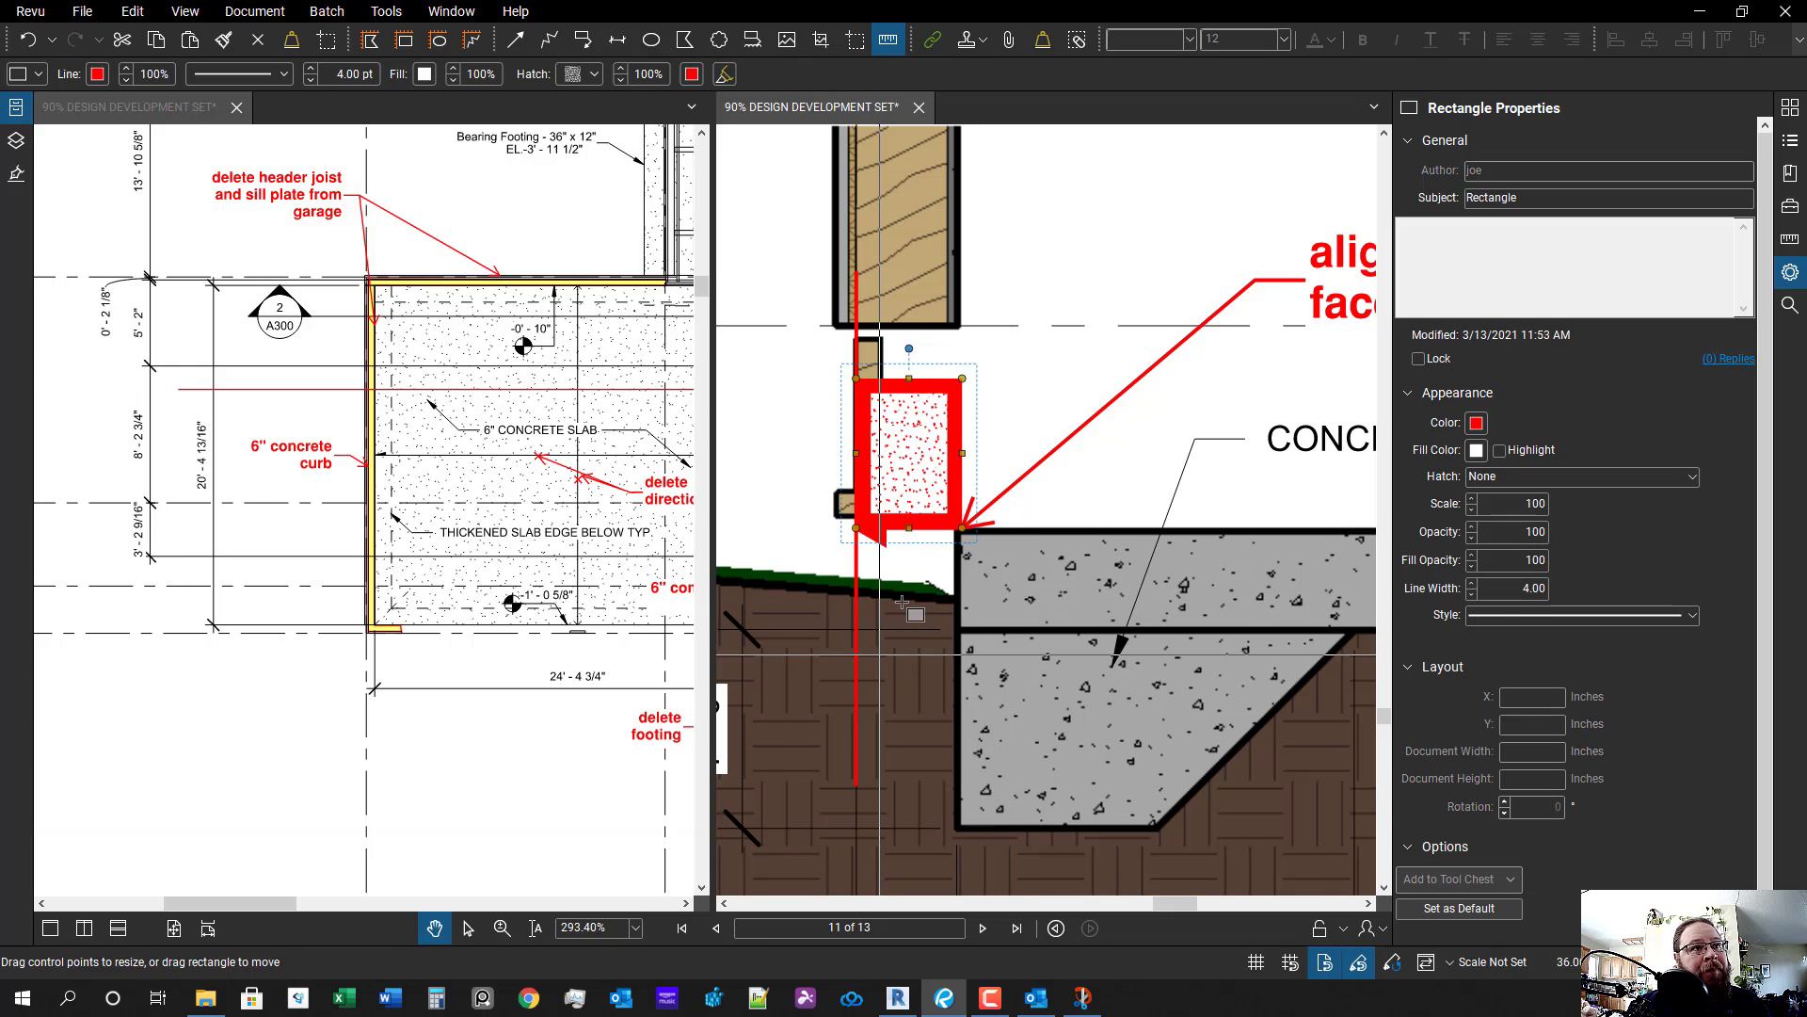
{"action": "left_click_drag", "start_coordinate": [962, 529], "coordinate": [859, 828]}
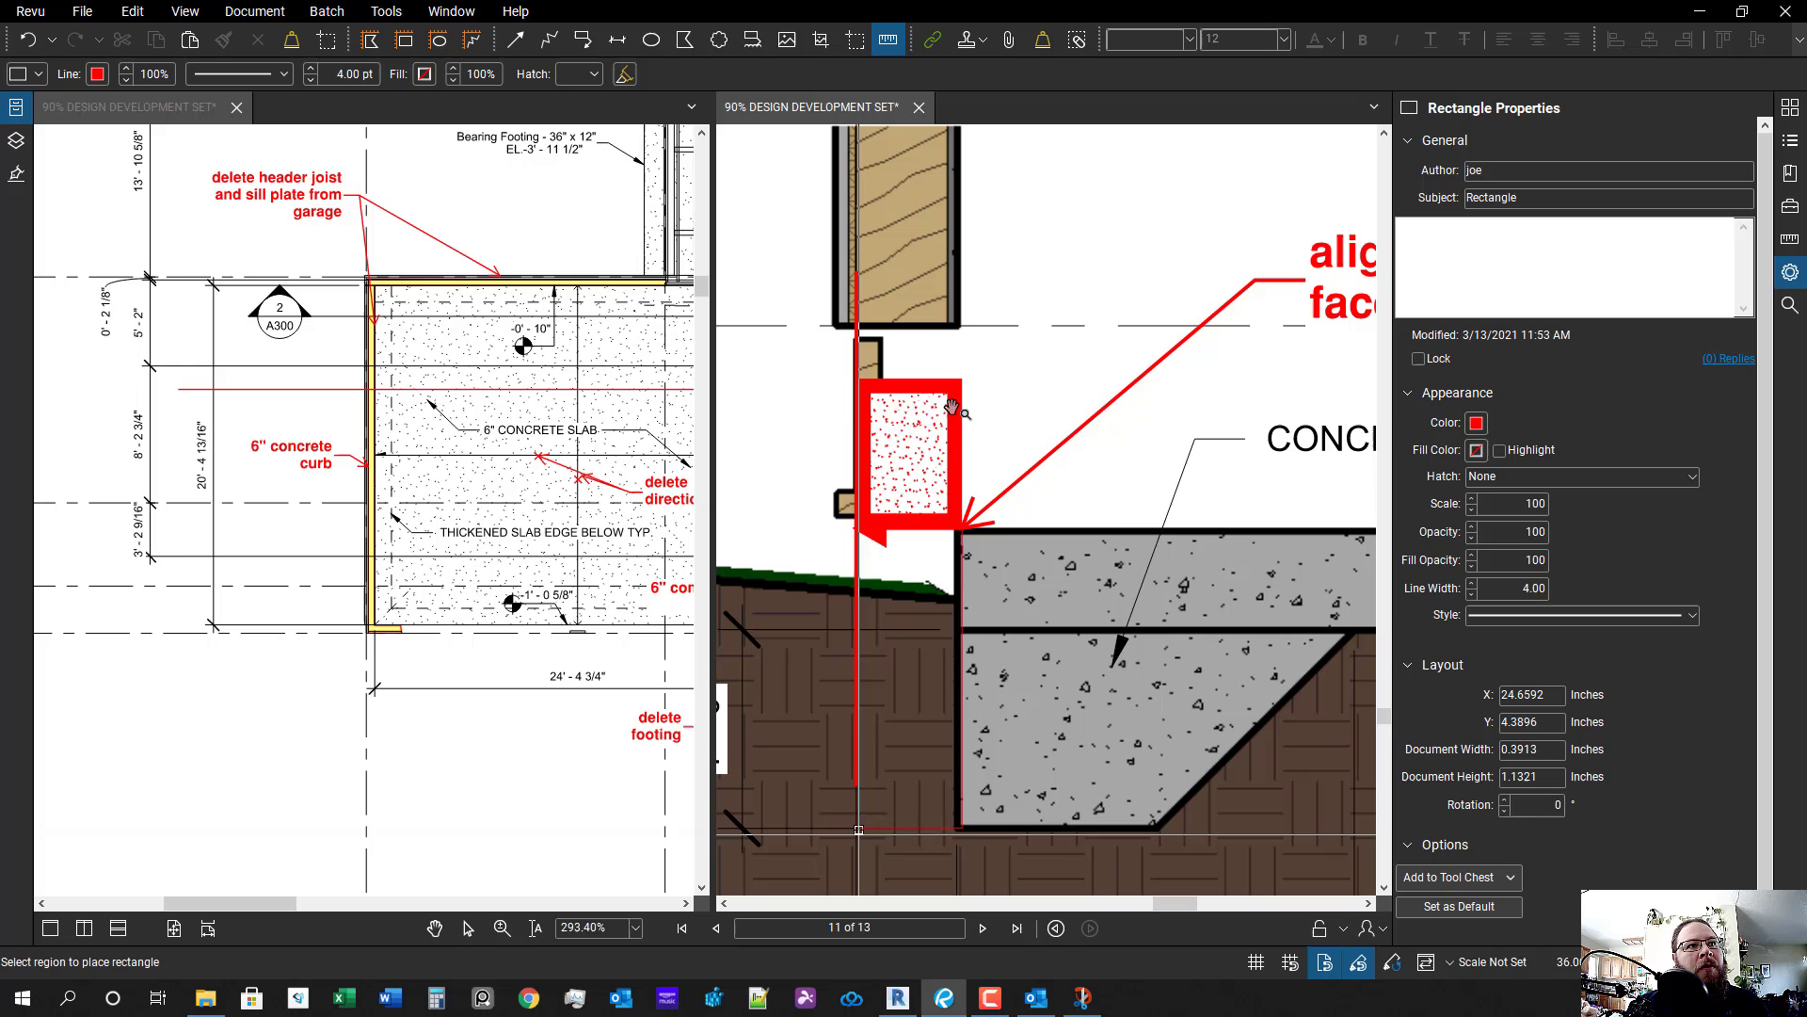
- Select the hatched curb rectangle together with the lower one and set their line width to 0.50
{"action": "left_click", "coordinate": [979, 445], "text": "shift"}
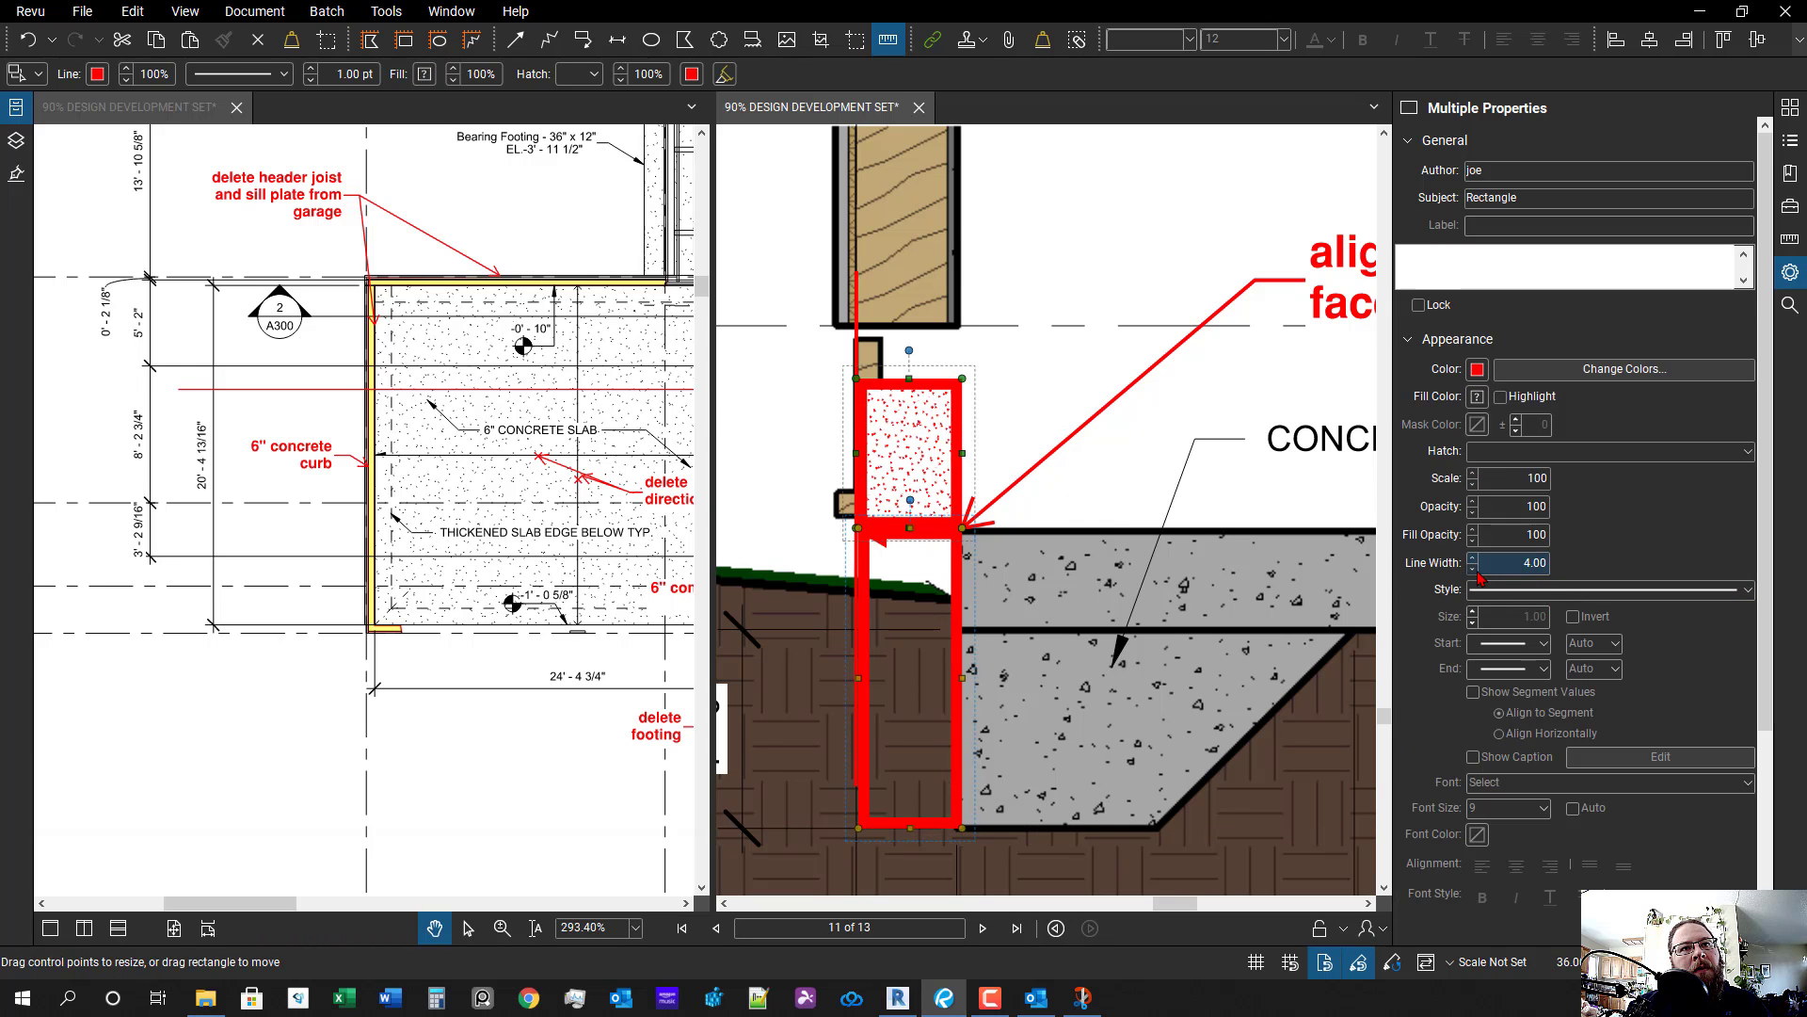
{"action": "type", "text": "0.75"}
{"action": "key", "text": "Return"}
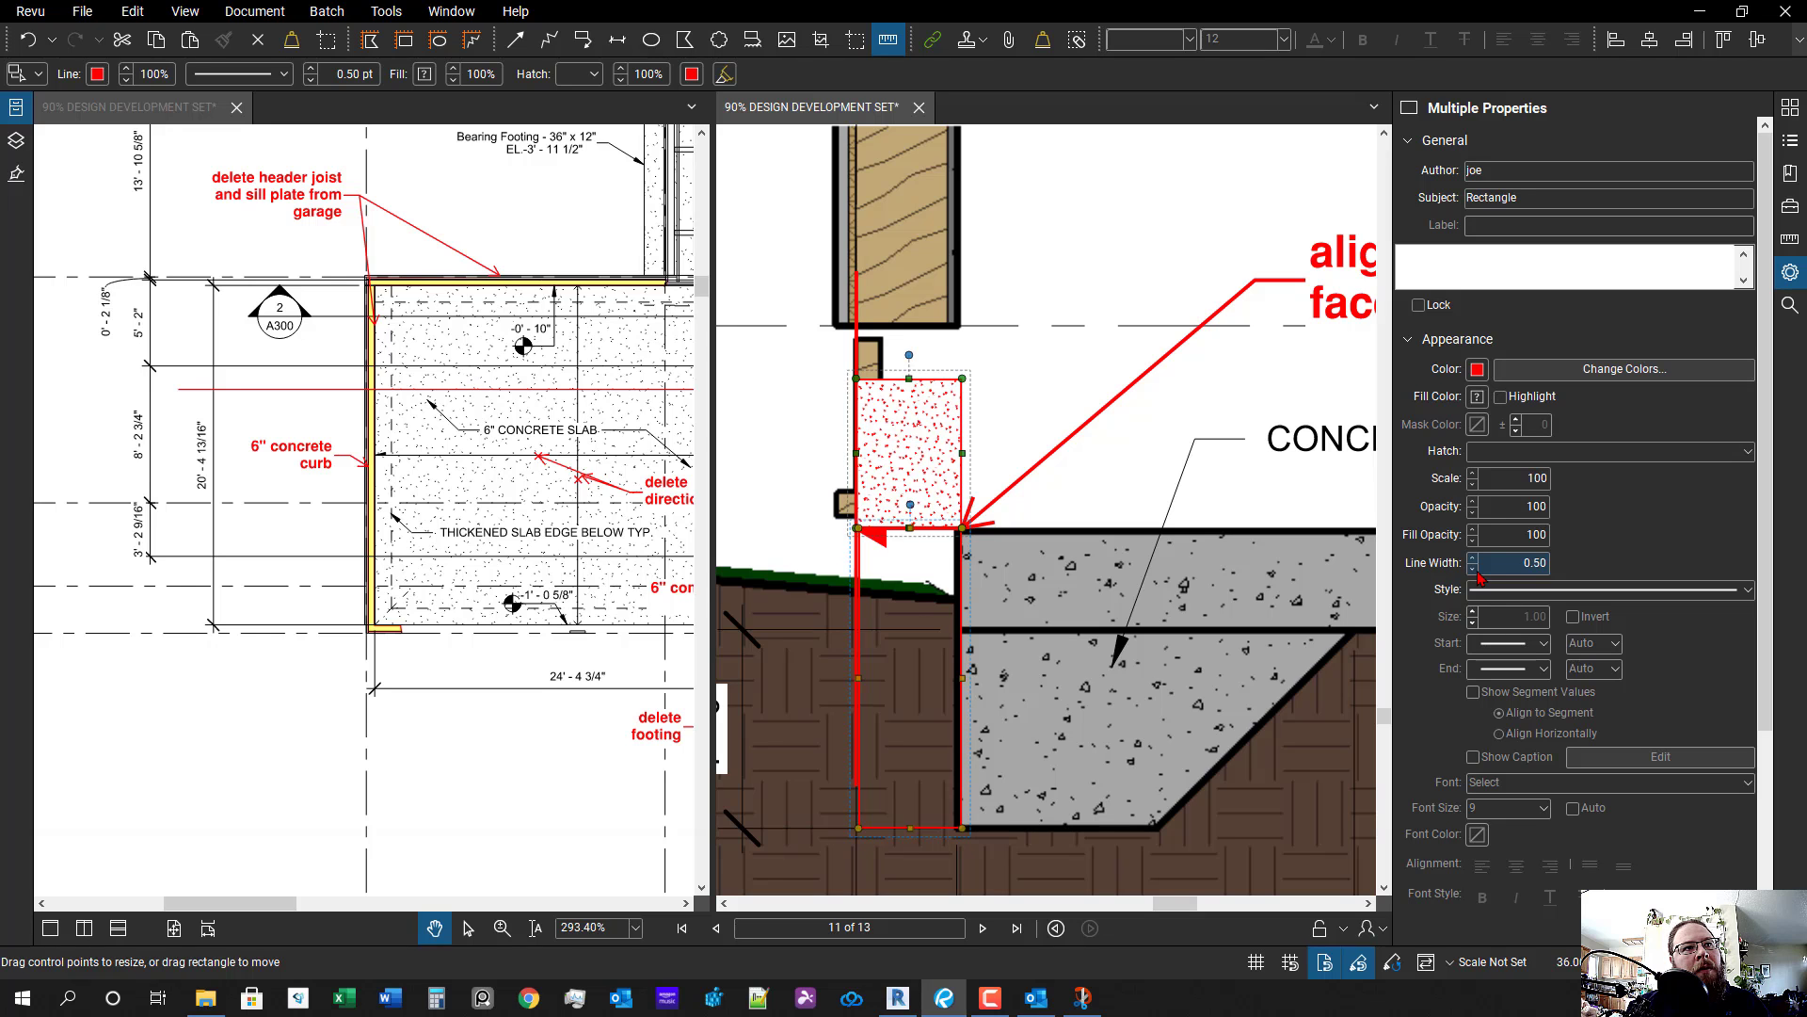
- Examine the hatched curb and wall base in the footing detail against the garage curbs marked on the framing plan
{"action": "scroll", "coordinate": [1045, 477], "scroll_direction": "down", "scroll_amount": 5}
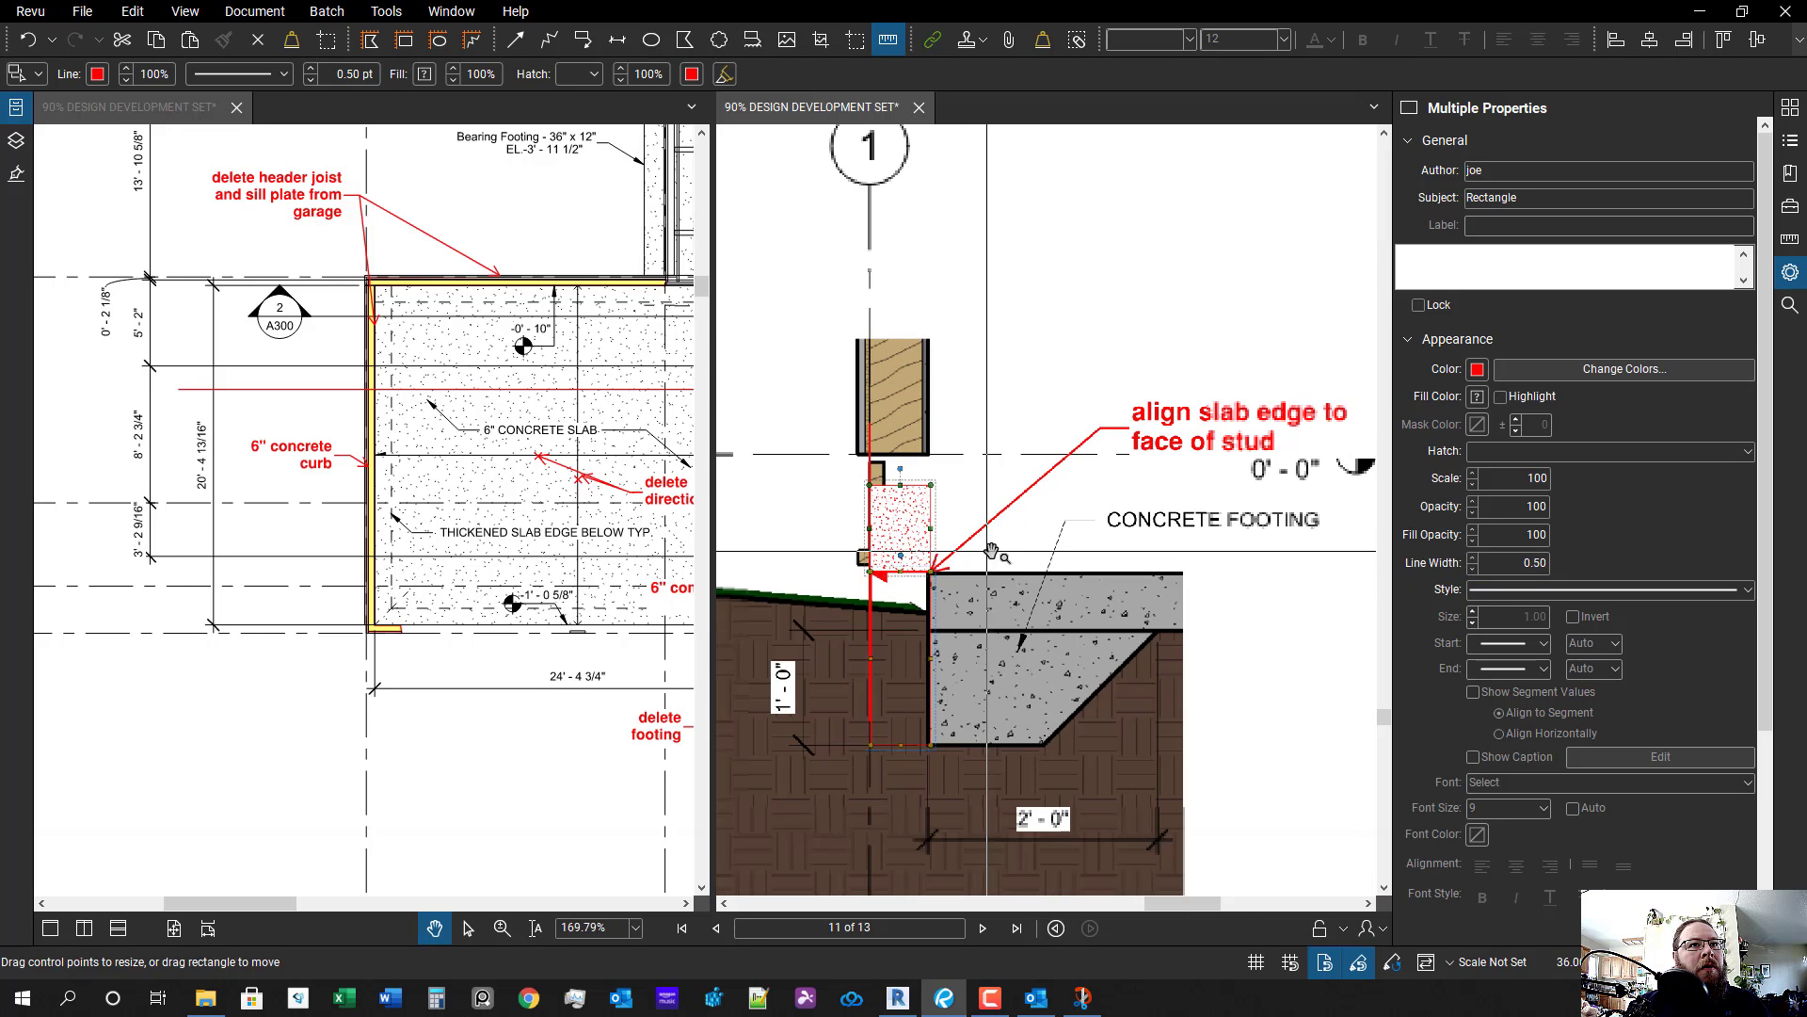
{"action": "left_click_drag", "start_coordinate": [921, 570], "coordinate": [1010, 554]}
{"action": "left_click", "coordinate": [975, 579]}
{"action": "scroll", "coordinate": [925, 545], "scroll_direction": "up", "scroll_amount": 3}
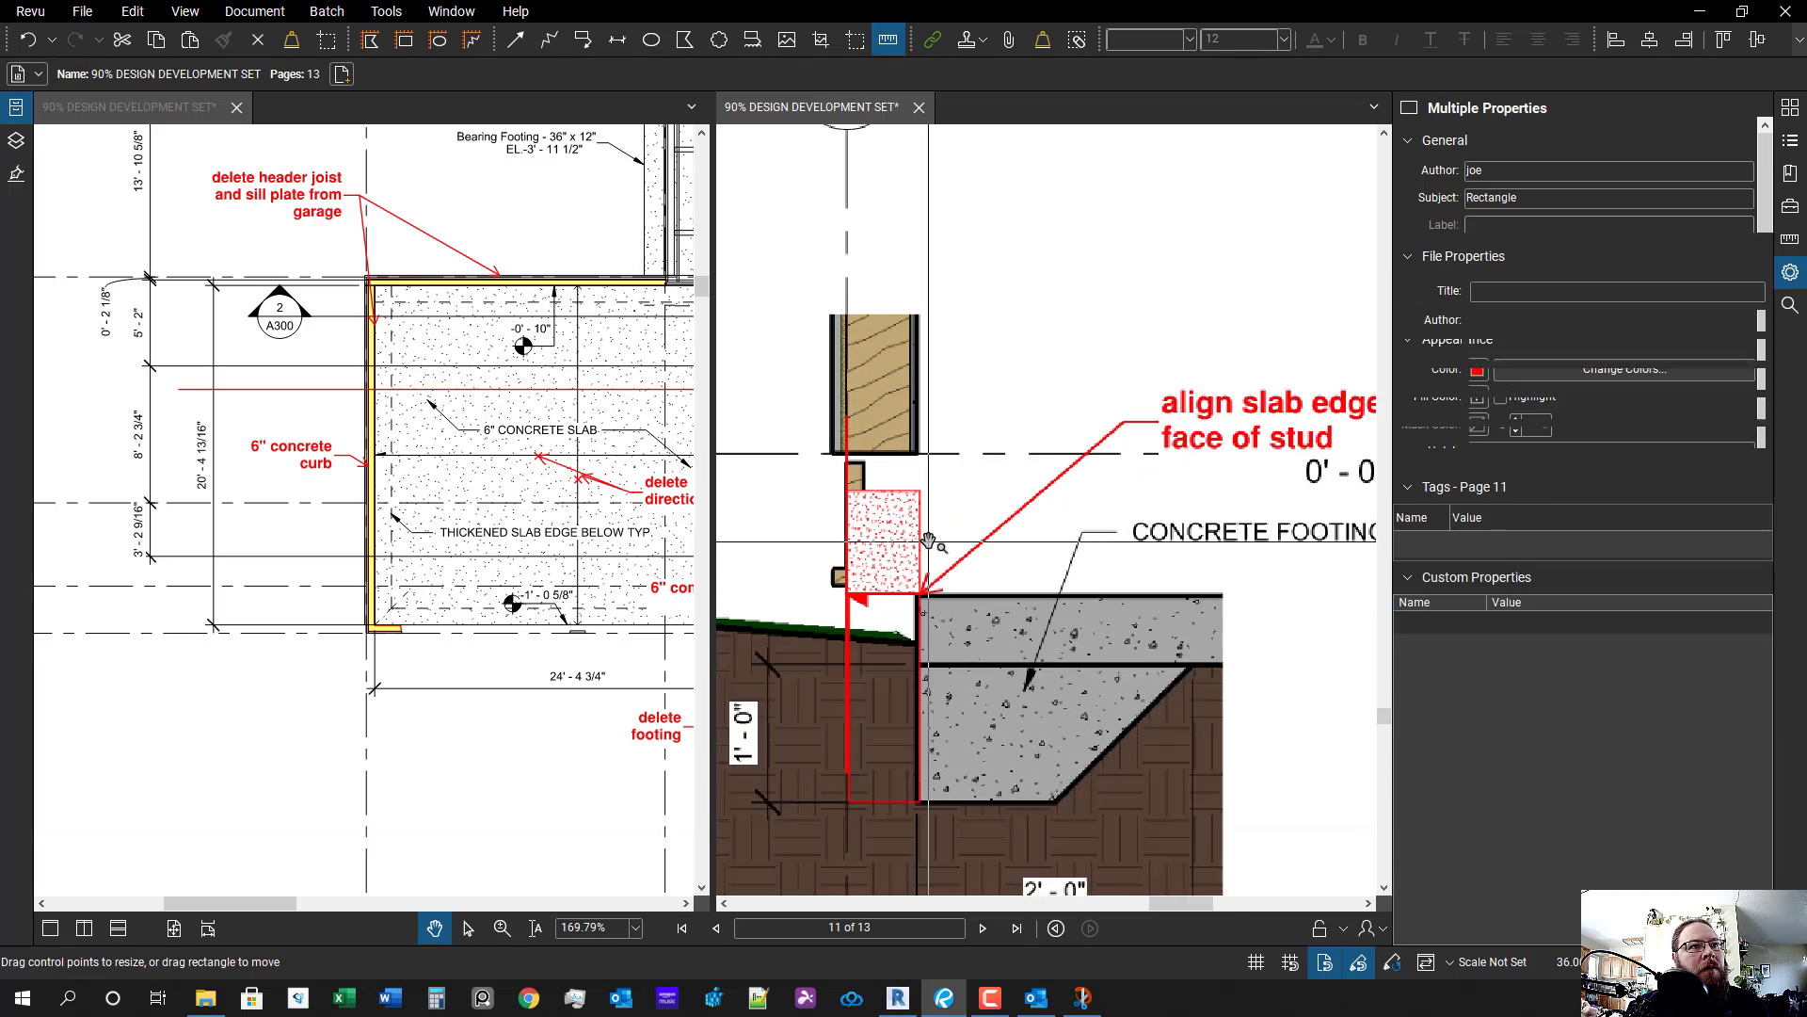
{"action": "left_click", "coordinate": [913, 533]}
{"action": "scroll", "coordinate": [886, 509], "scroll_direction": "up", "scroll_amount": 2}
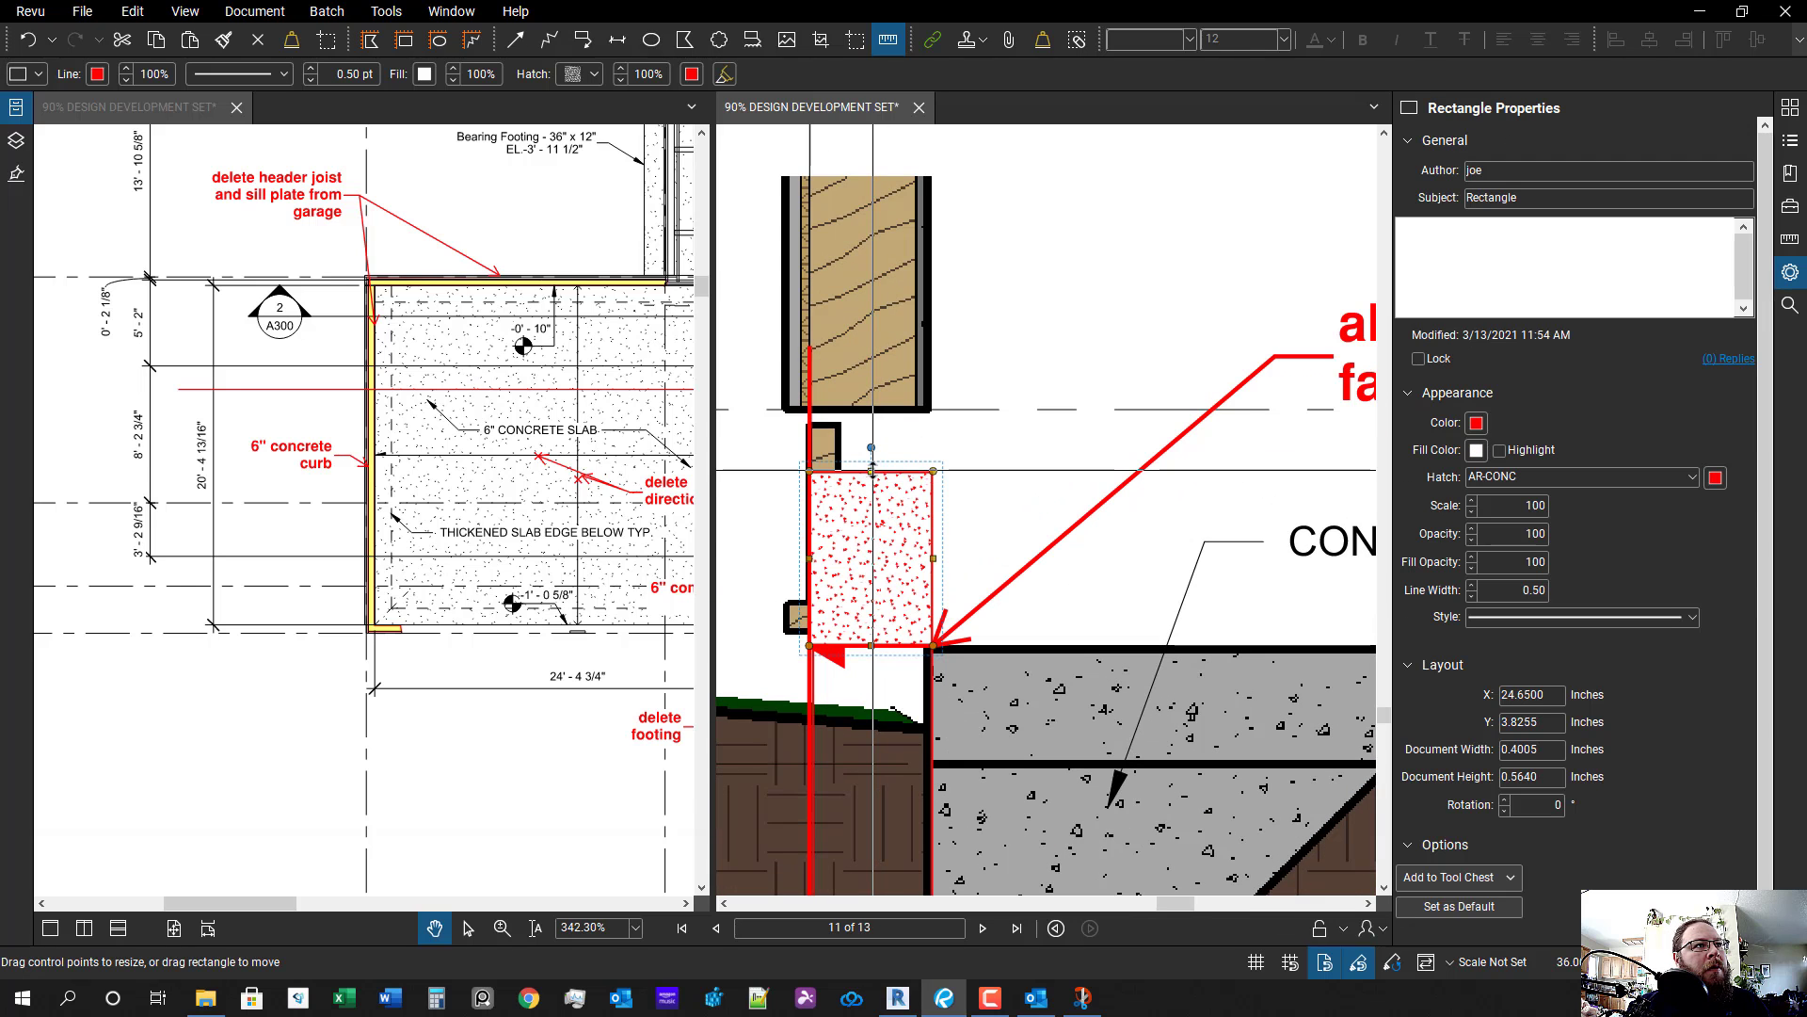
{"action": "scroll", "coordinate": [1113, 593], "scroll_direction": "down", "scroll_amount": 2}
{"action": "left_click_drag", "start_coordinate": [581, 363], "coordinate": [466, 382]}
{"action": "scroll", "coordinate": [607, 302], "scroll_direction": "down", "scroll_amount": 1}
{"action": "scroll", "coordinate": [977, 557], "scroll_direction": "up", "scroll_amount": 2}
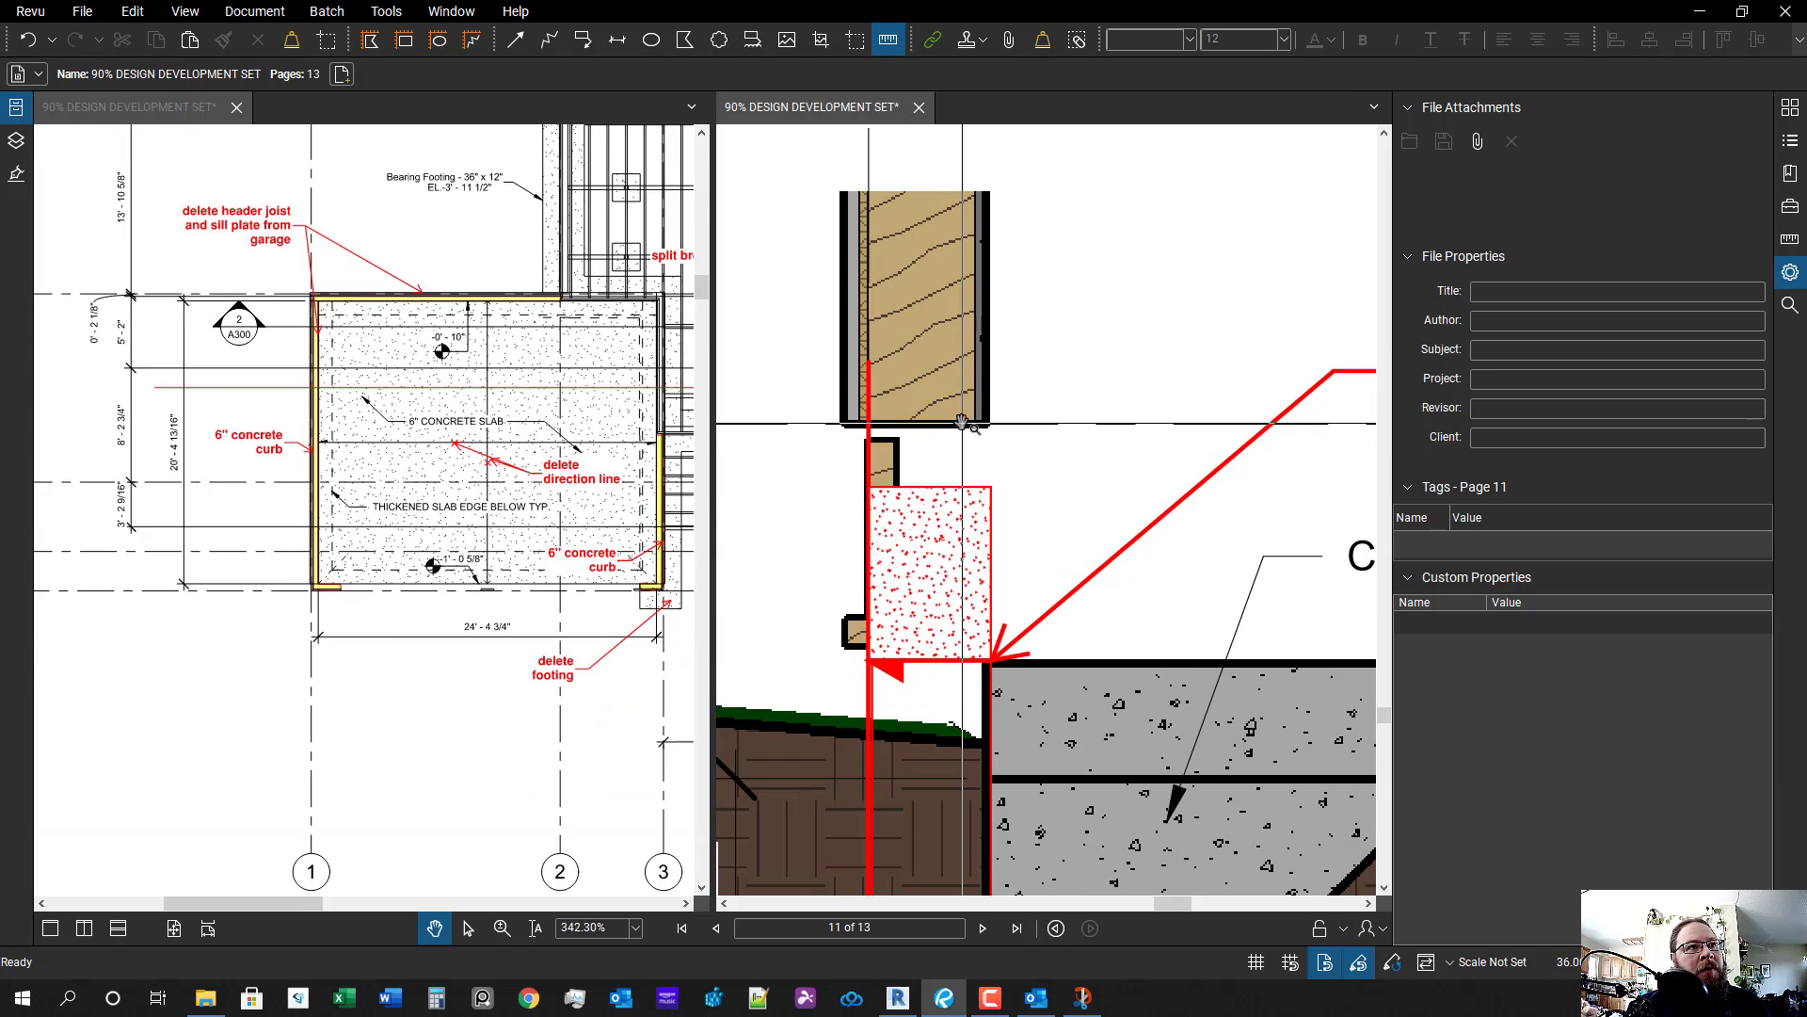
{"action": "scroll", "coordinate": [989, 458], "scroll_direction": "down", "scroll_amount": 1}
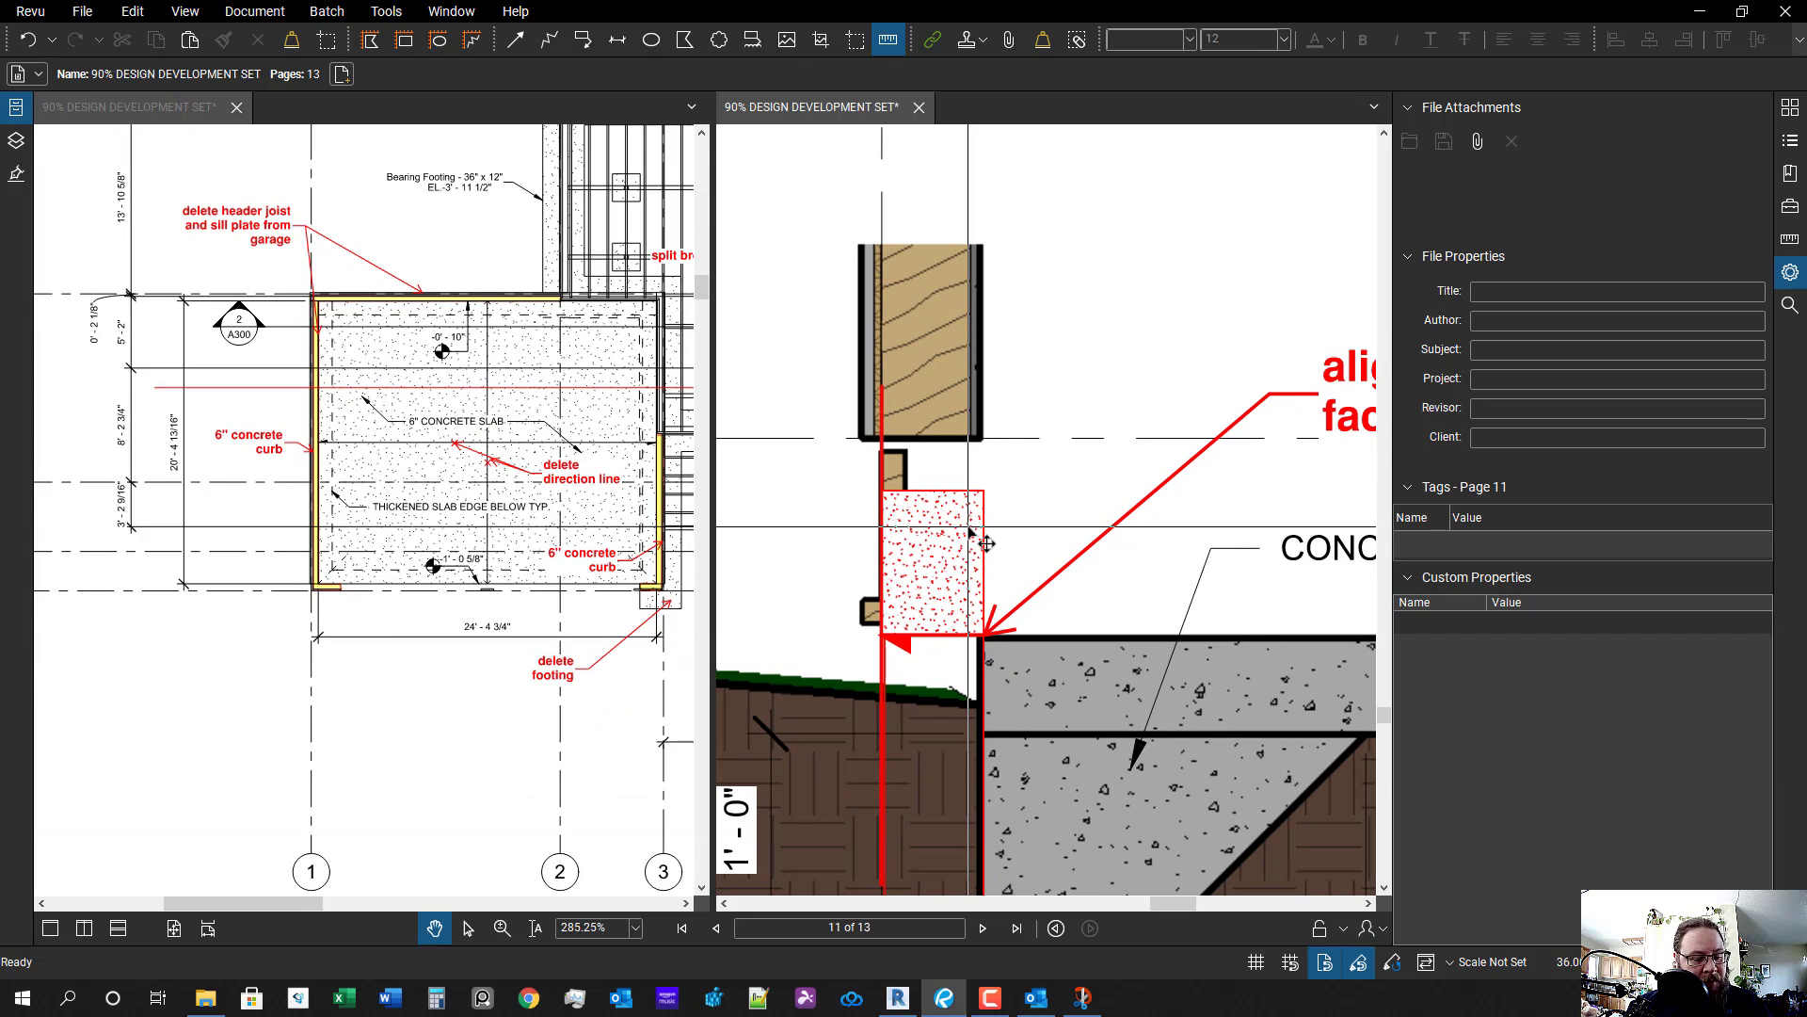
{"action": "key", "text": "r"}
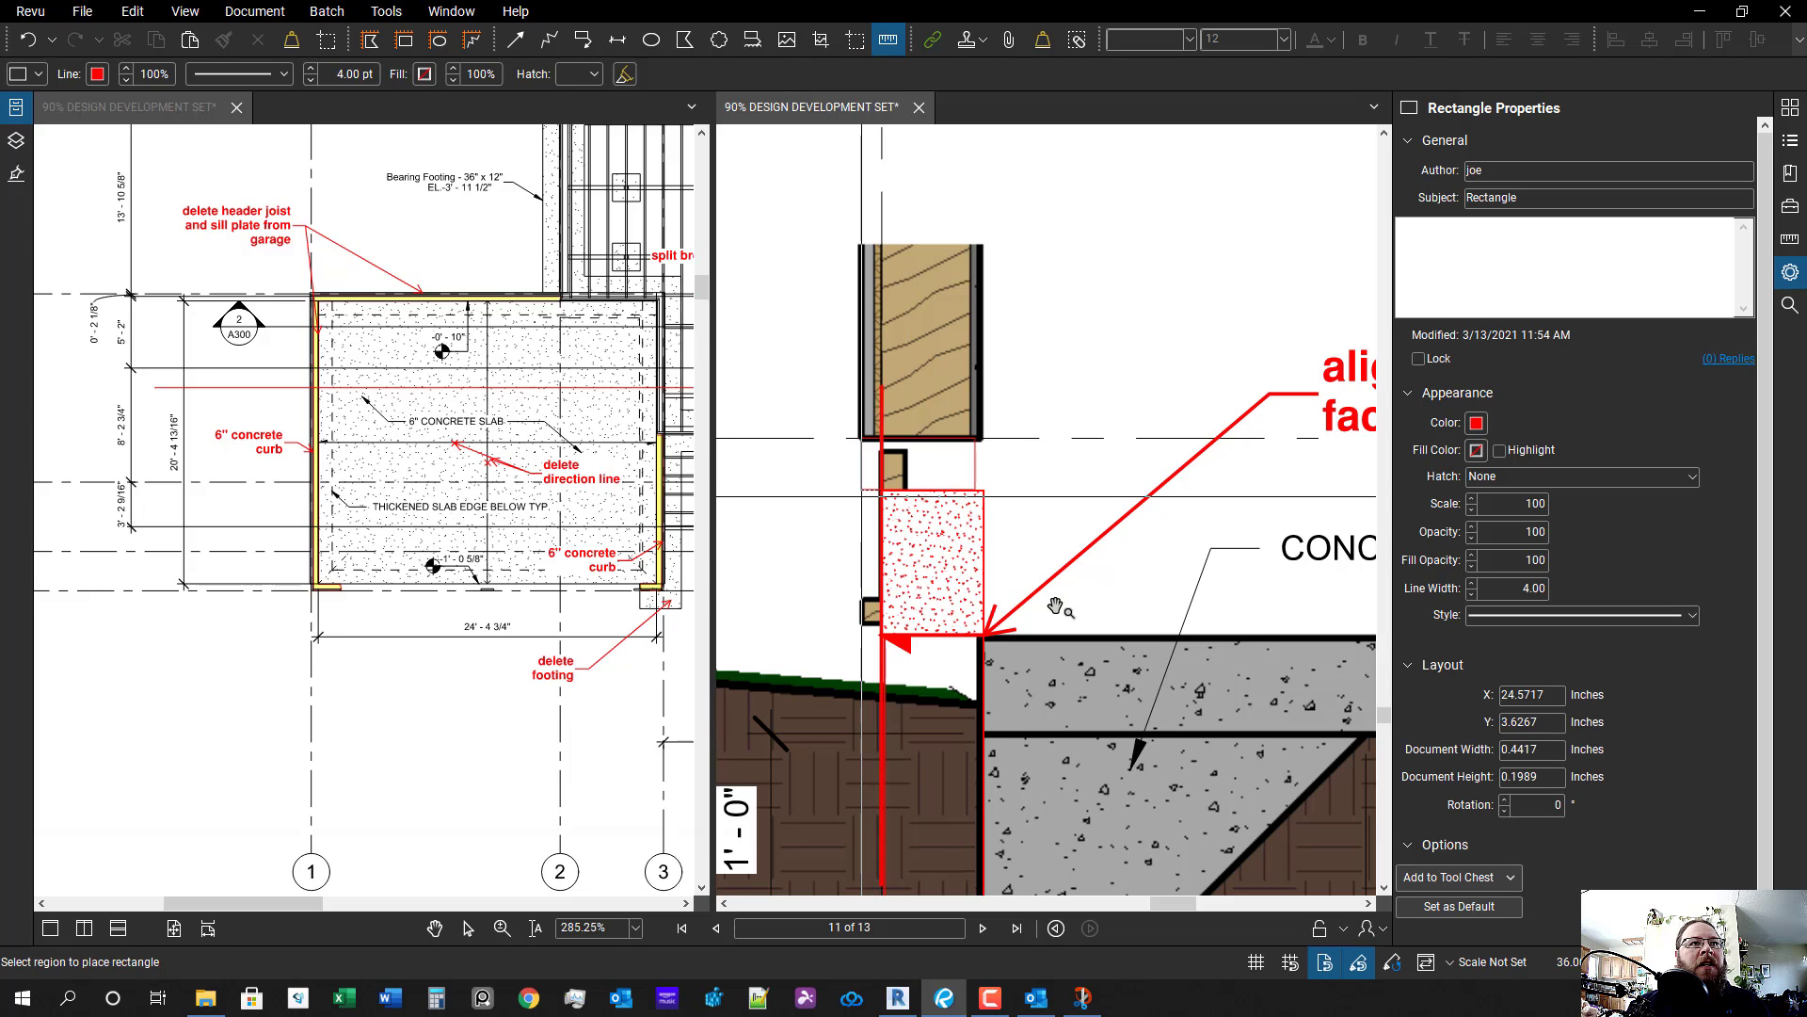
{"action": "left_click_drag", "start_coordinate": [861, 437], "coordinate": [975, 490]}
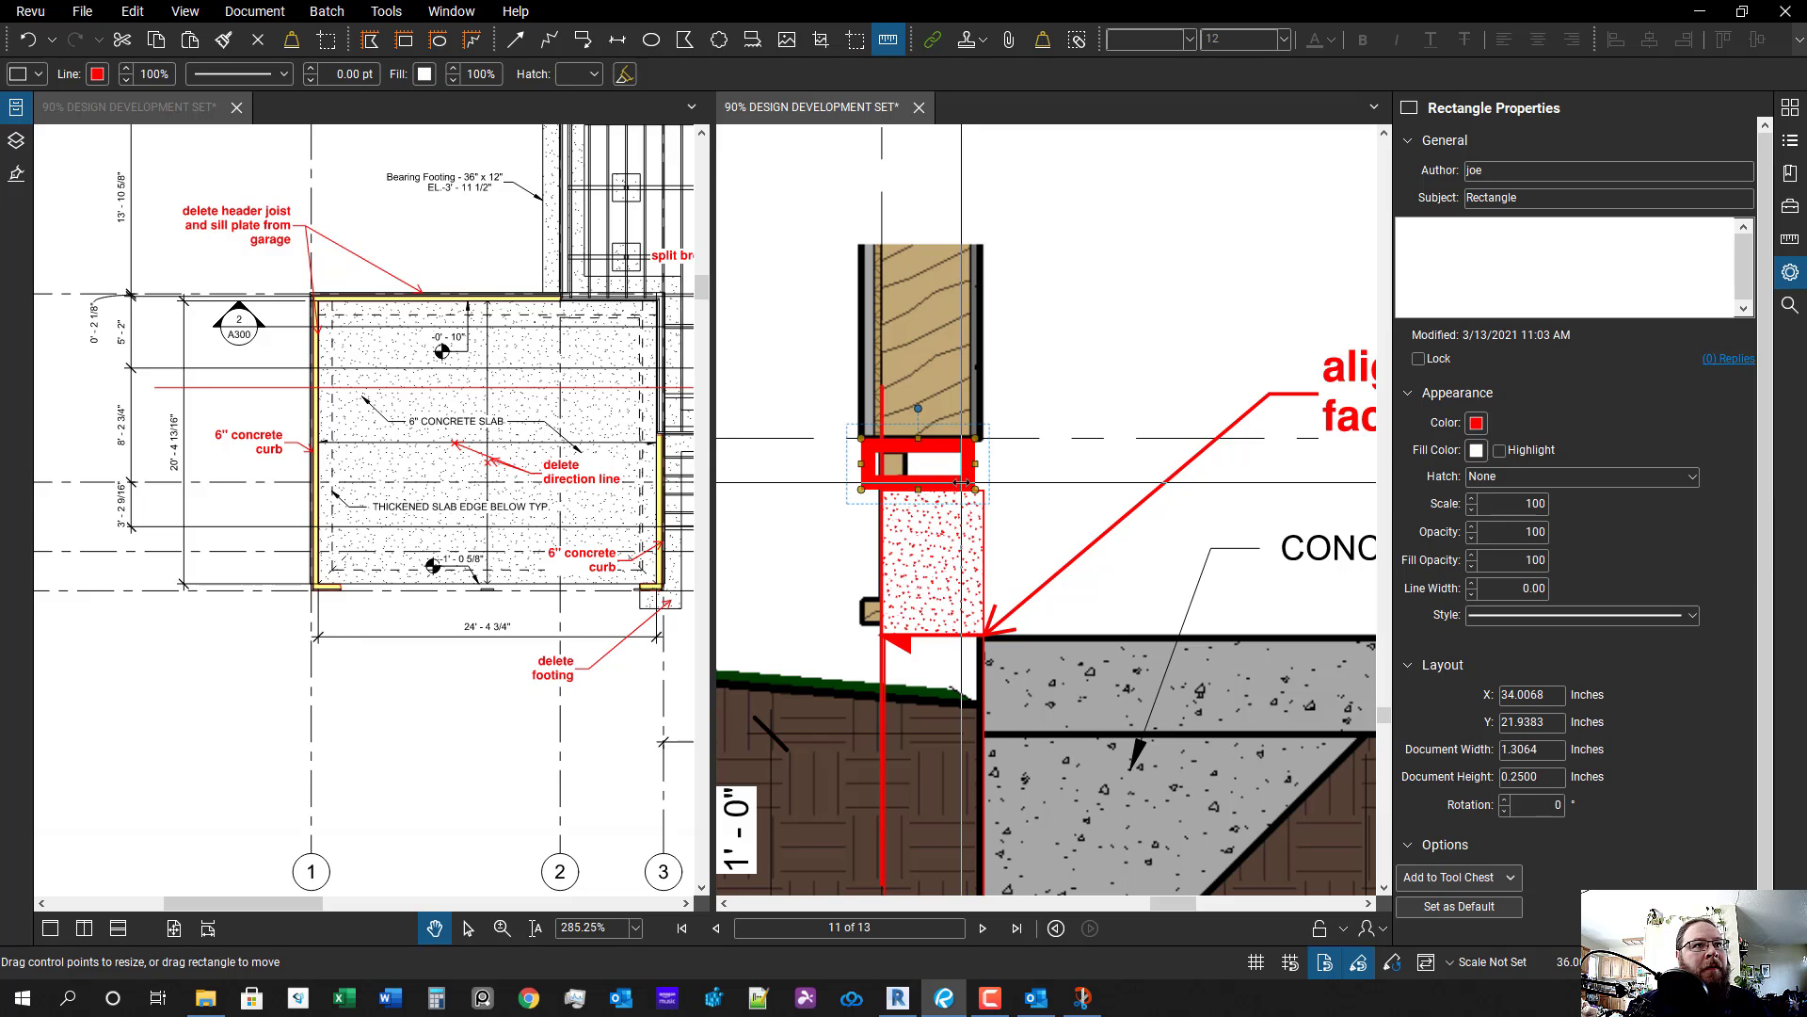
{"action": "scroll", "coordinate": [866, 389], "scroll_direction": "up", "scroll_amount": 1}
- Take a snapshot of the wall section, about 0.61 by 0.23 inches, and paste it over the gap directly above the curb
{"action": "key", "text": "g"}
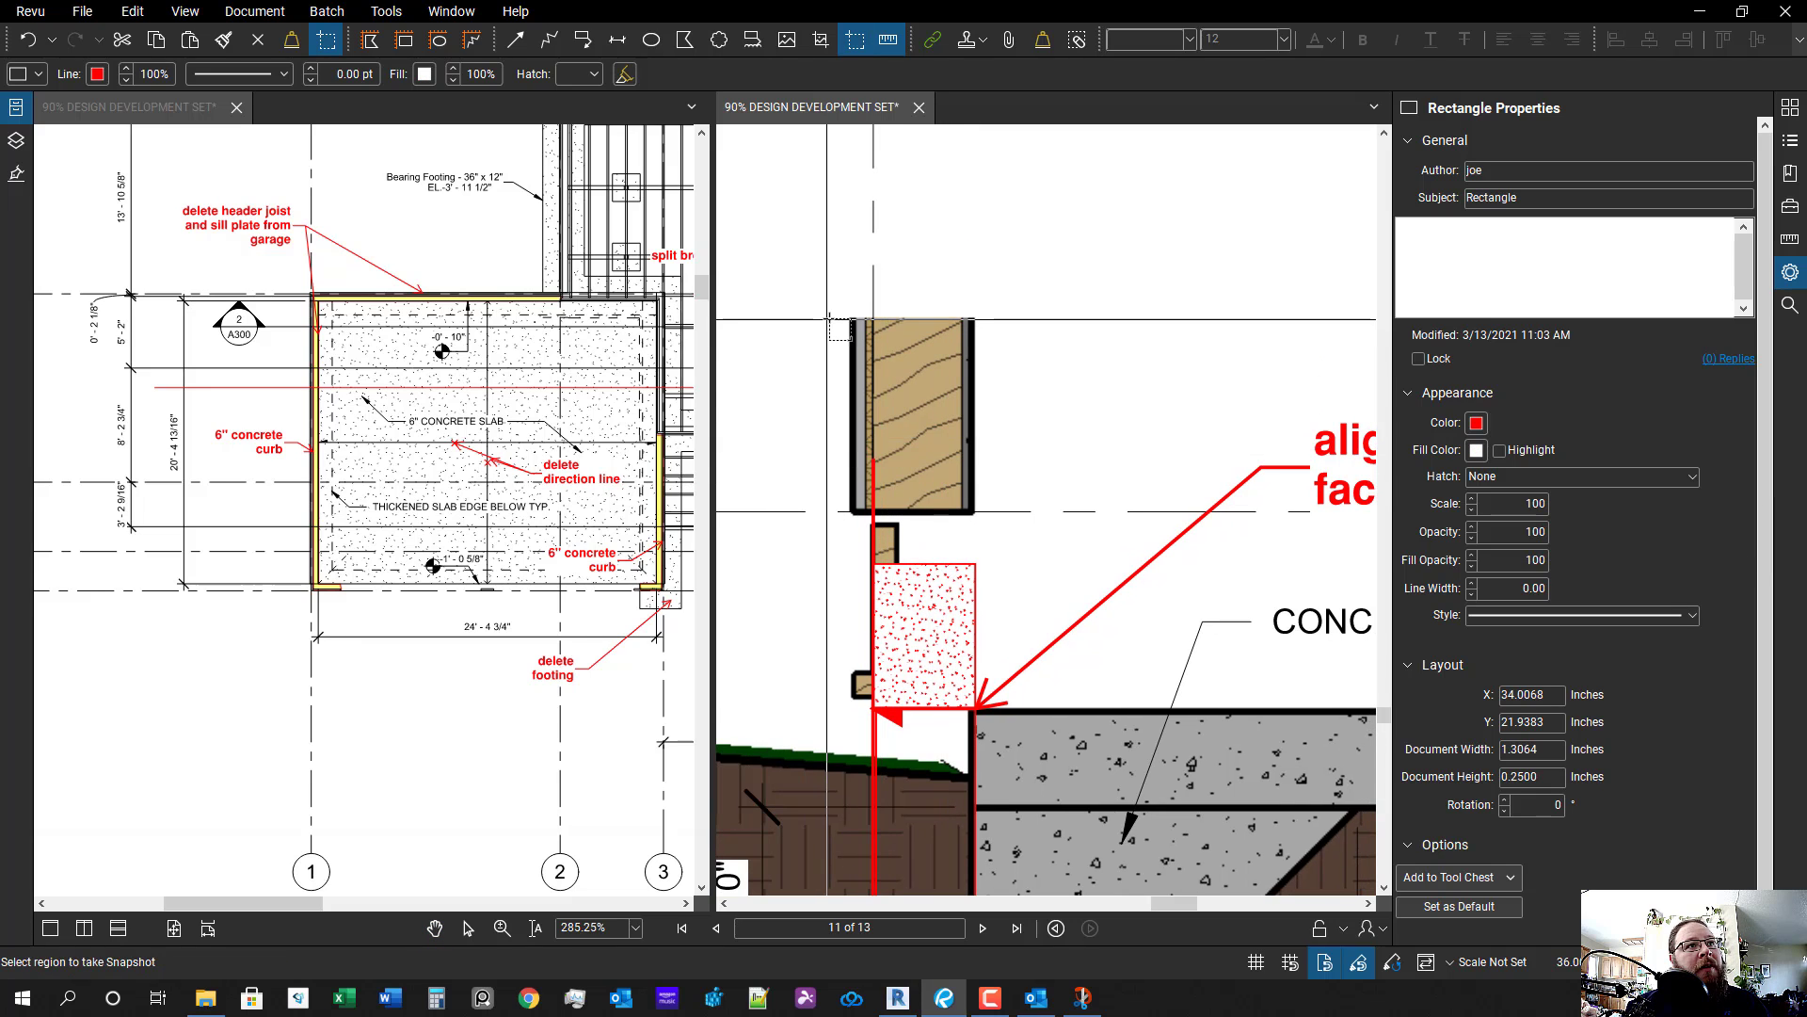
{"action": "left_click_drag", "start_coordinate": [1032, 374], "coordinate": [971, 607]}
{"action": "key", "text": "ctrl+shift+v"}
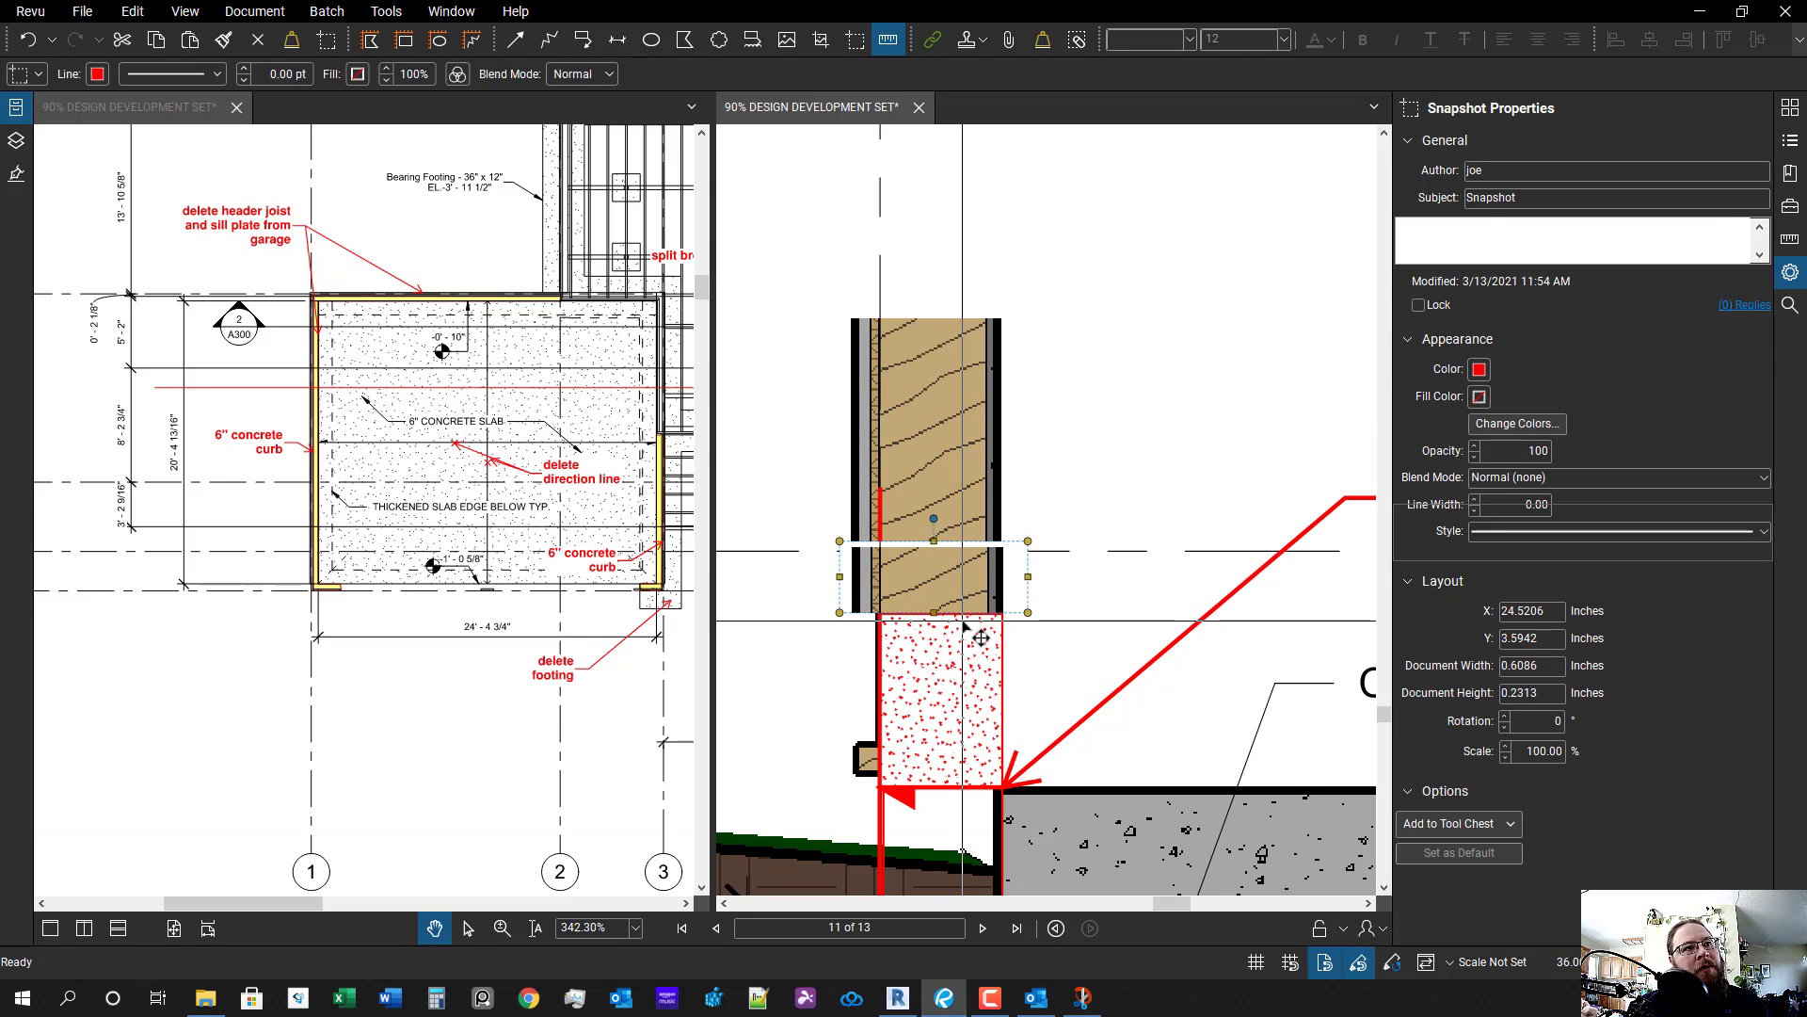
- Give the pasted wall snapshot a Cloud outline style with a line width of 1.00
{"action": "left_click", "coordinate": [1725, 531]}
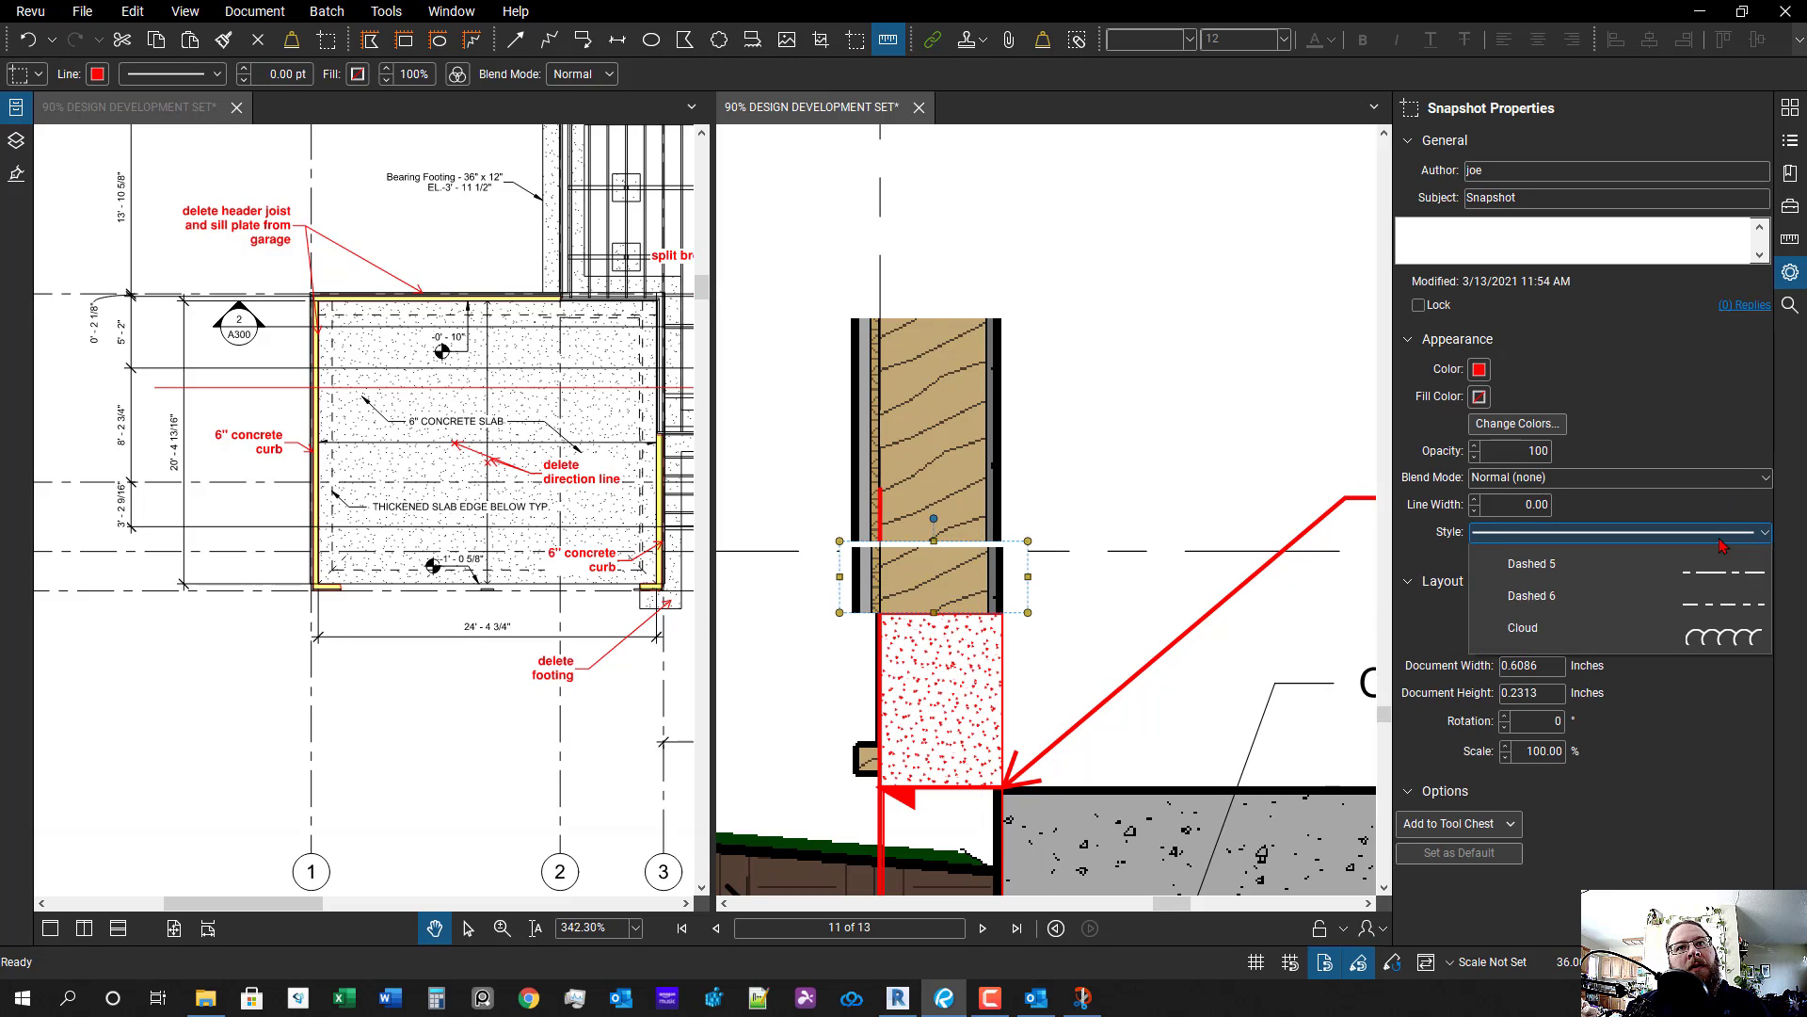
{"action": "left_click", "coordinate": [1661, 825]}
{"action": "left_click", "coordinate": [1180, 548]}
- Add a callout reading 6" concrete curb above the slab edge note, pointing at the hatched curb rectangle
{"action": "scroll", "coordinate": [1180, 548], "scroll_direction": "down", "scroll_amount": 3}
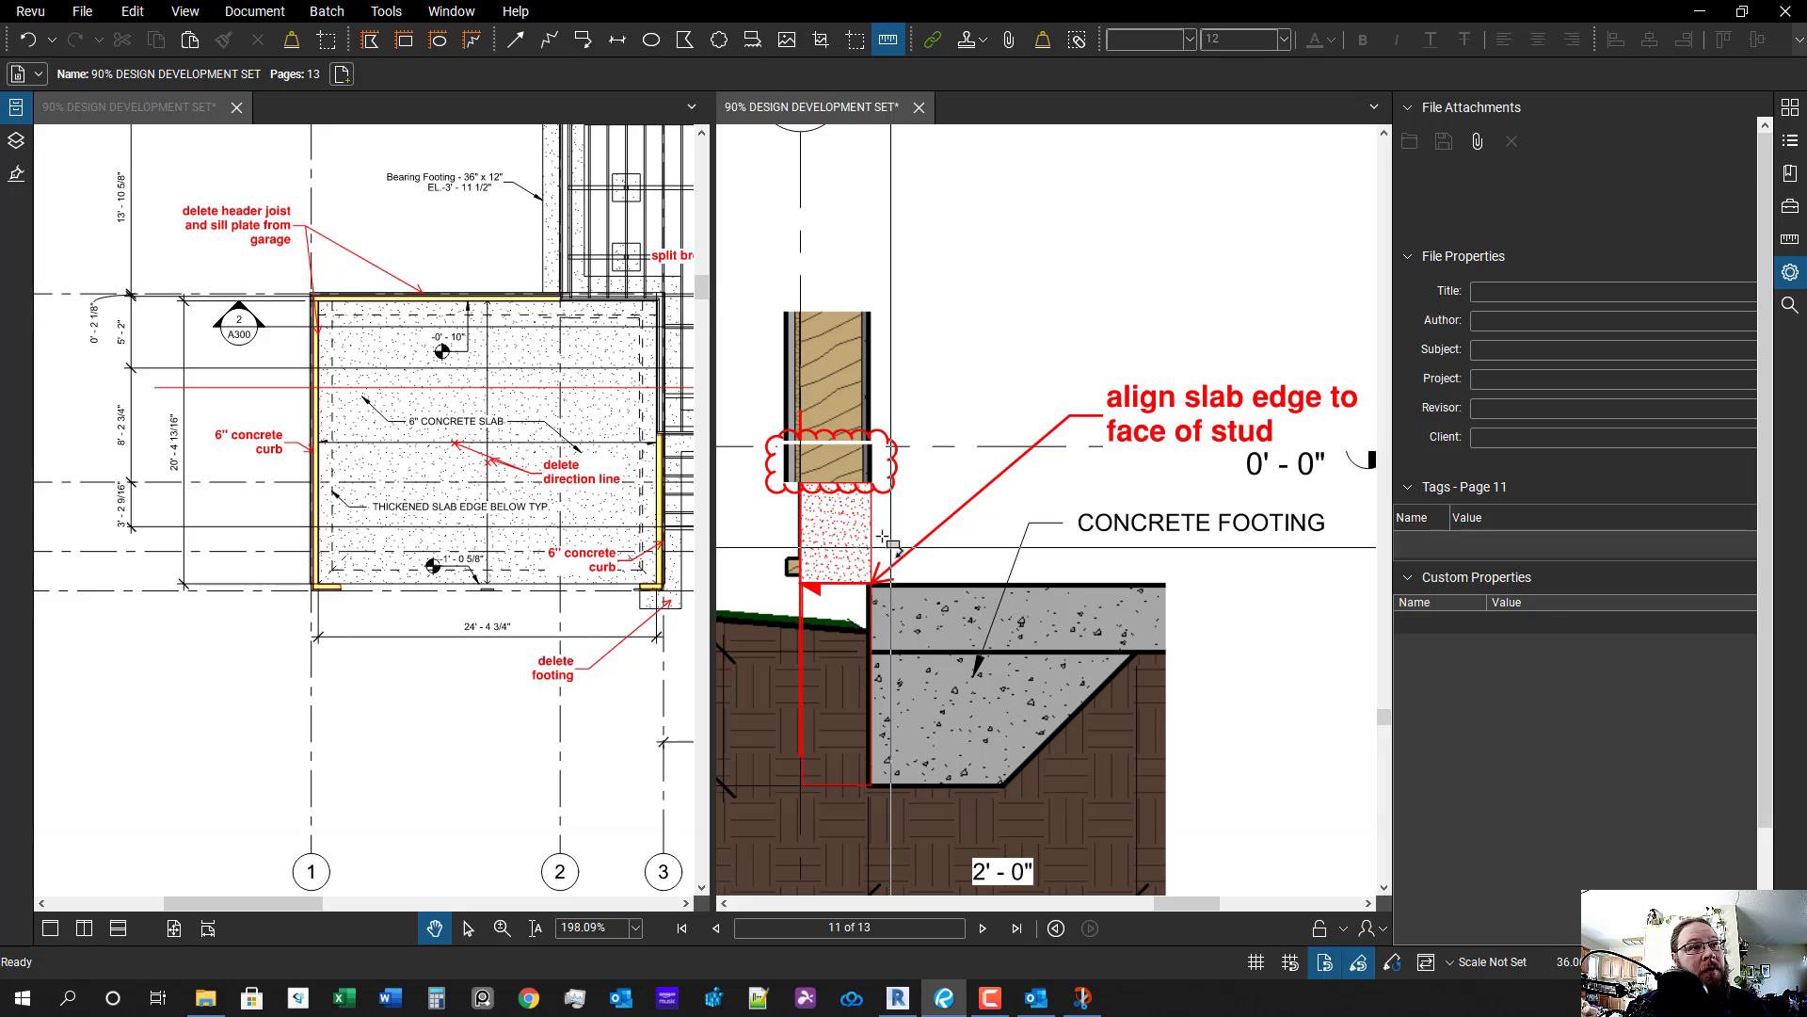
{"action": "key", "text": "q"}
{"action": "left_click", "coordinate": [883, 560]}
{"action": "left_click", "coordinate": [1124, 310]}
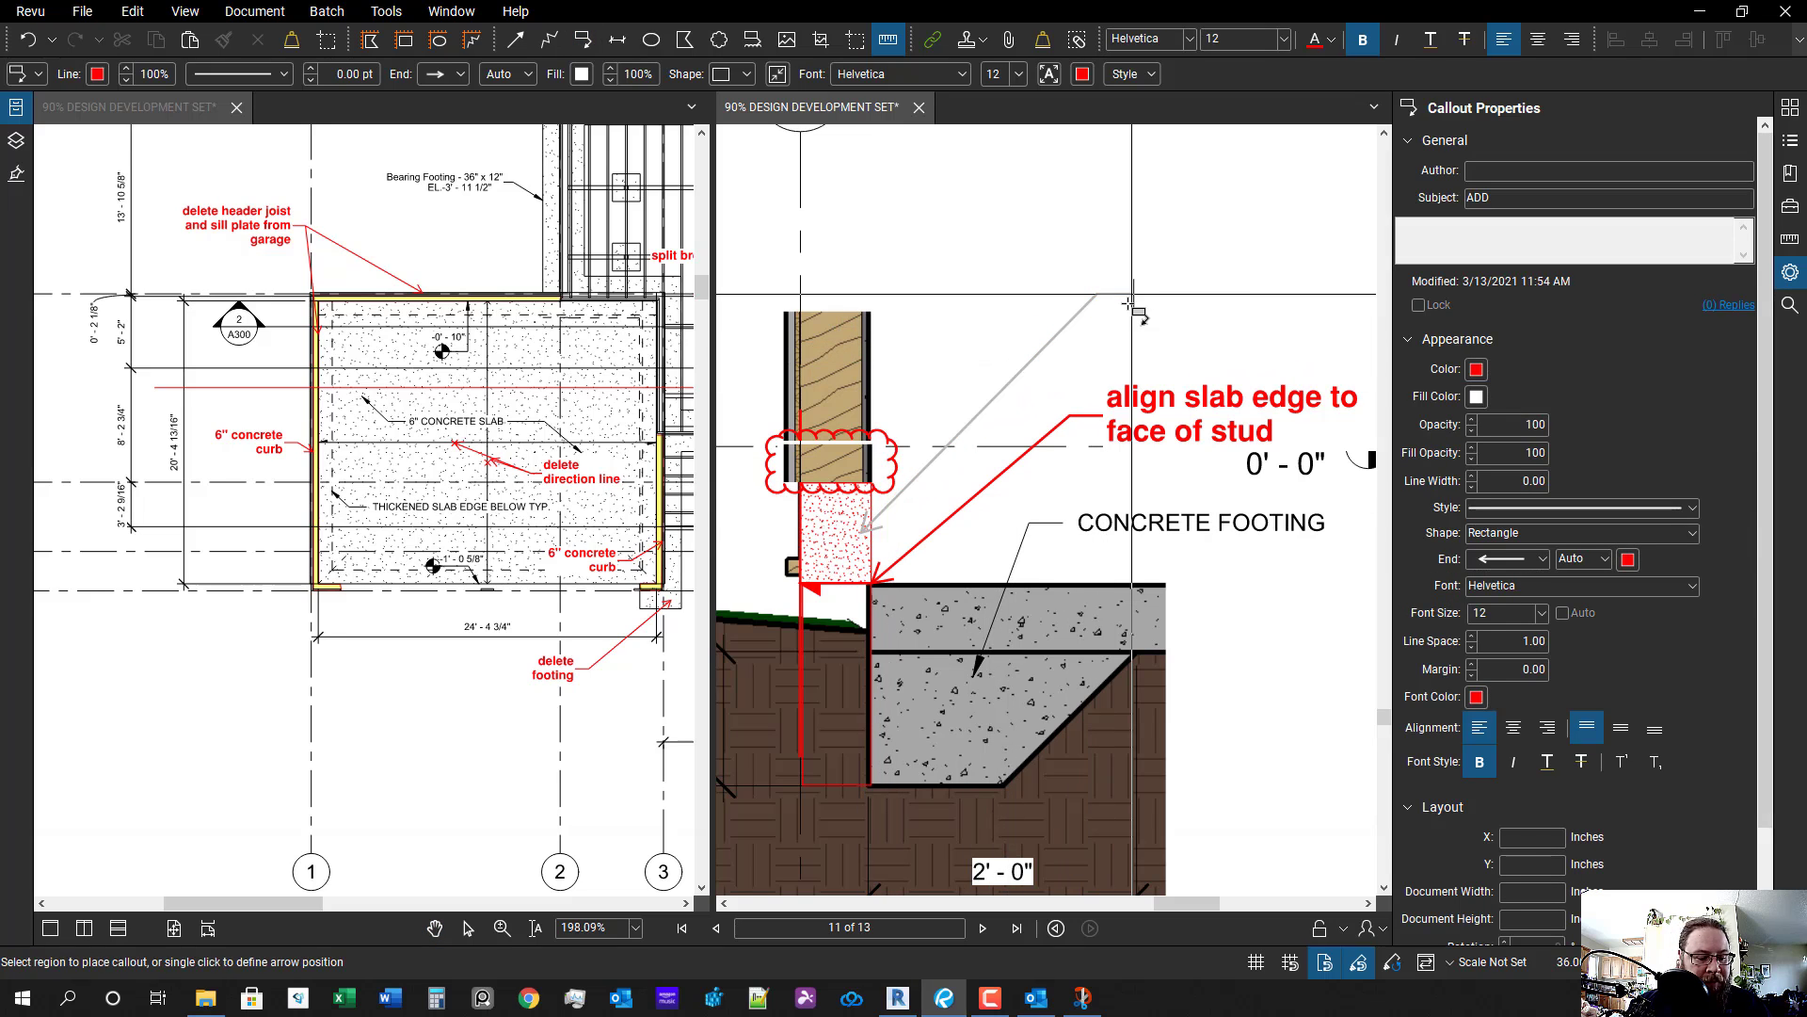
{"action": "type", "text": "6\" concrete curb"}
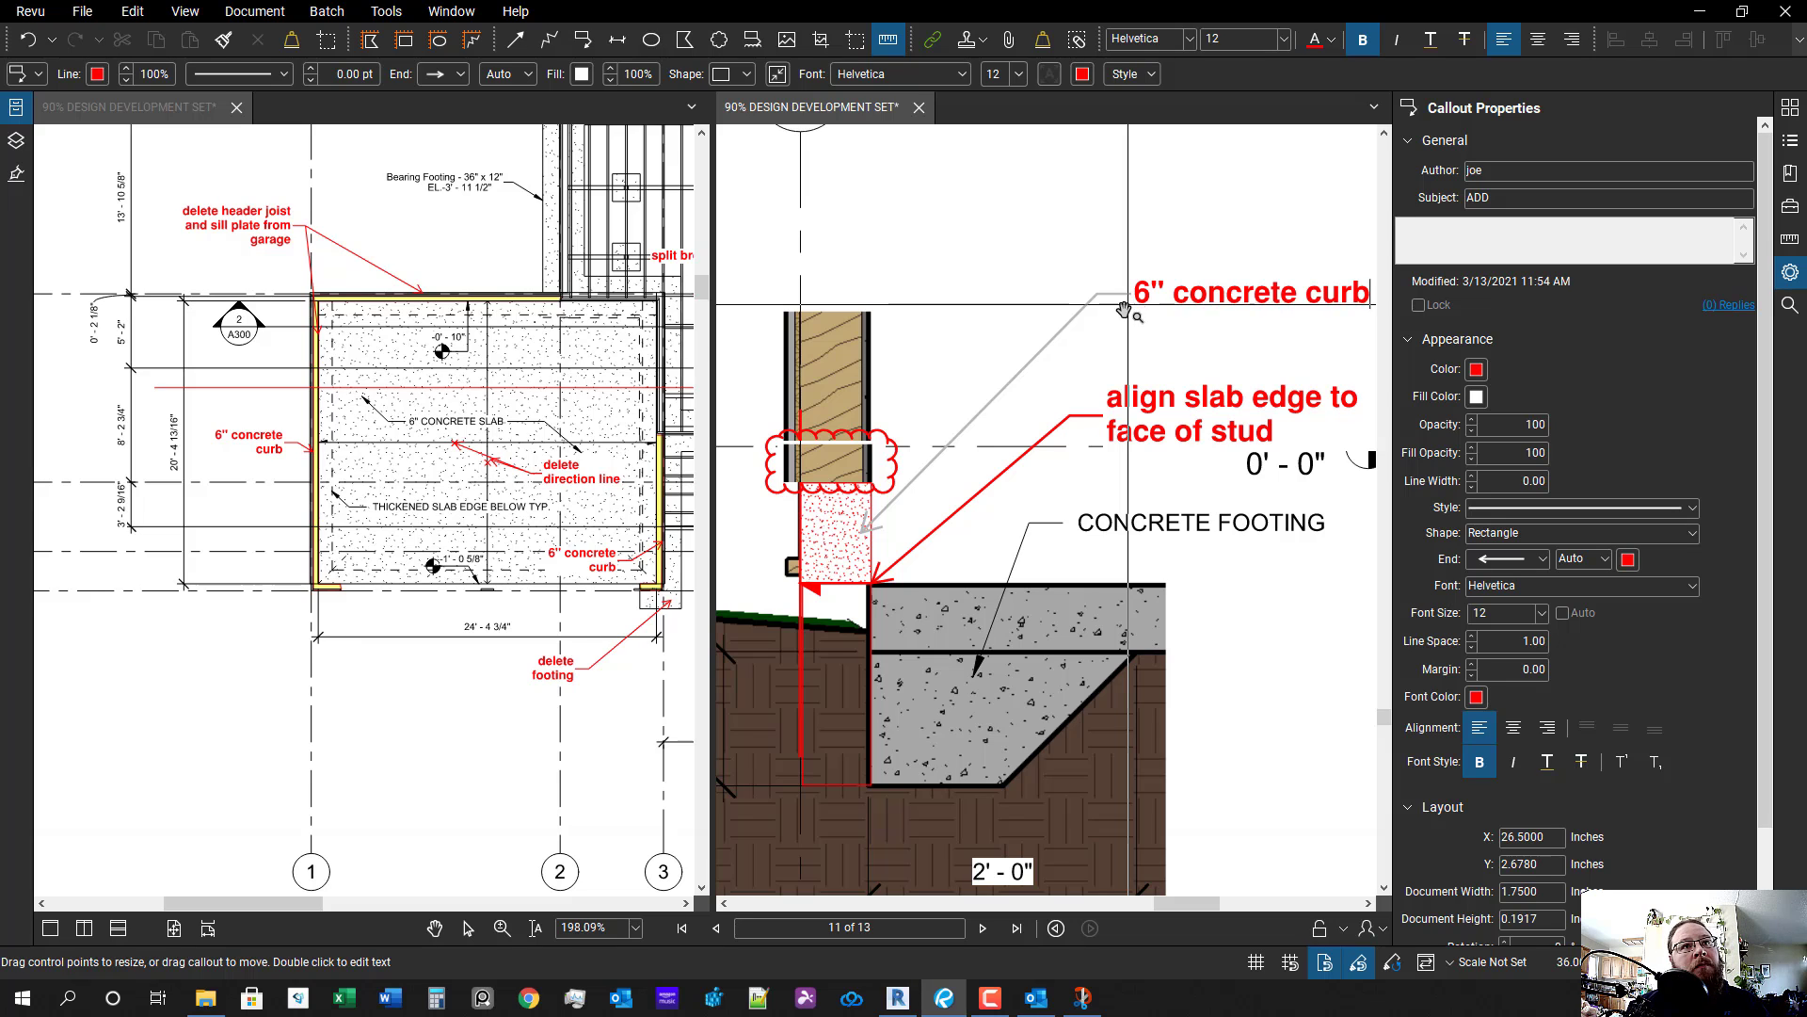
{"action": "key", "text": "Escape"}
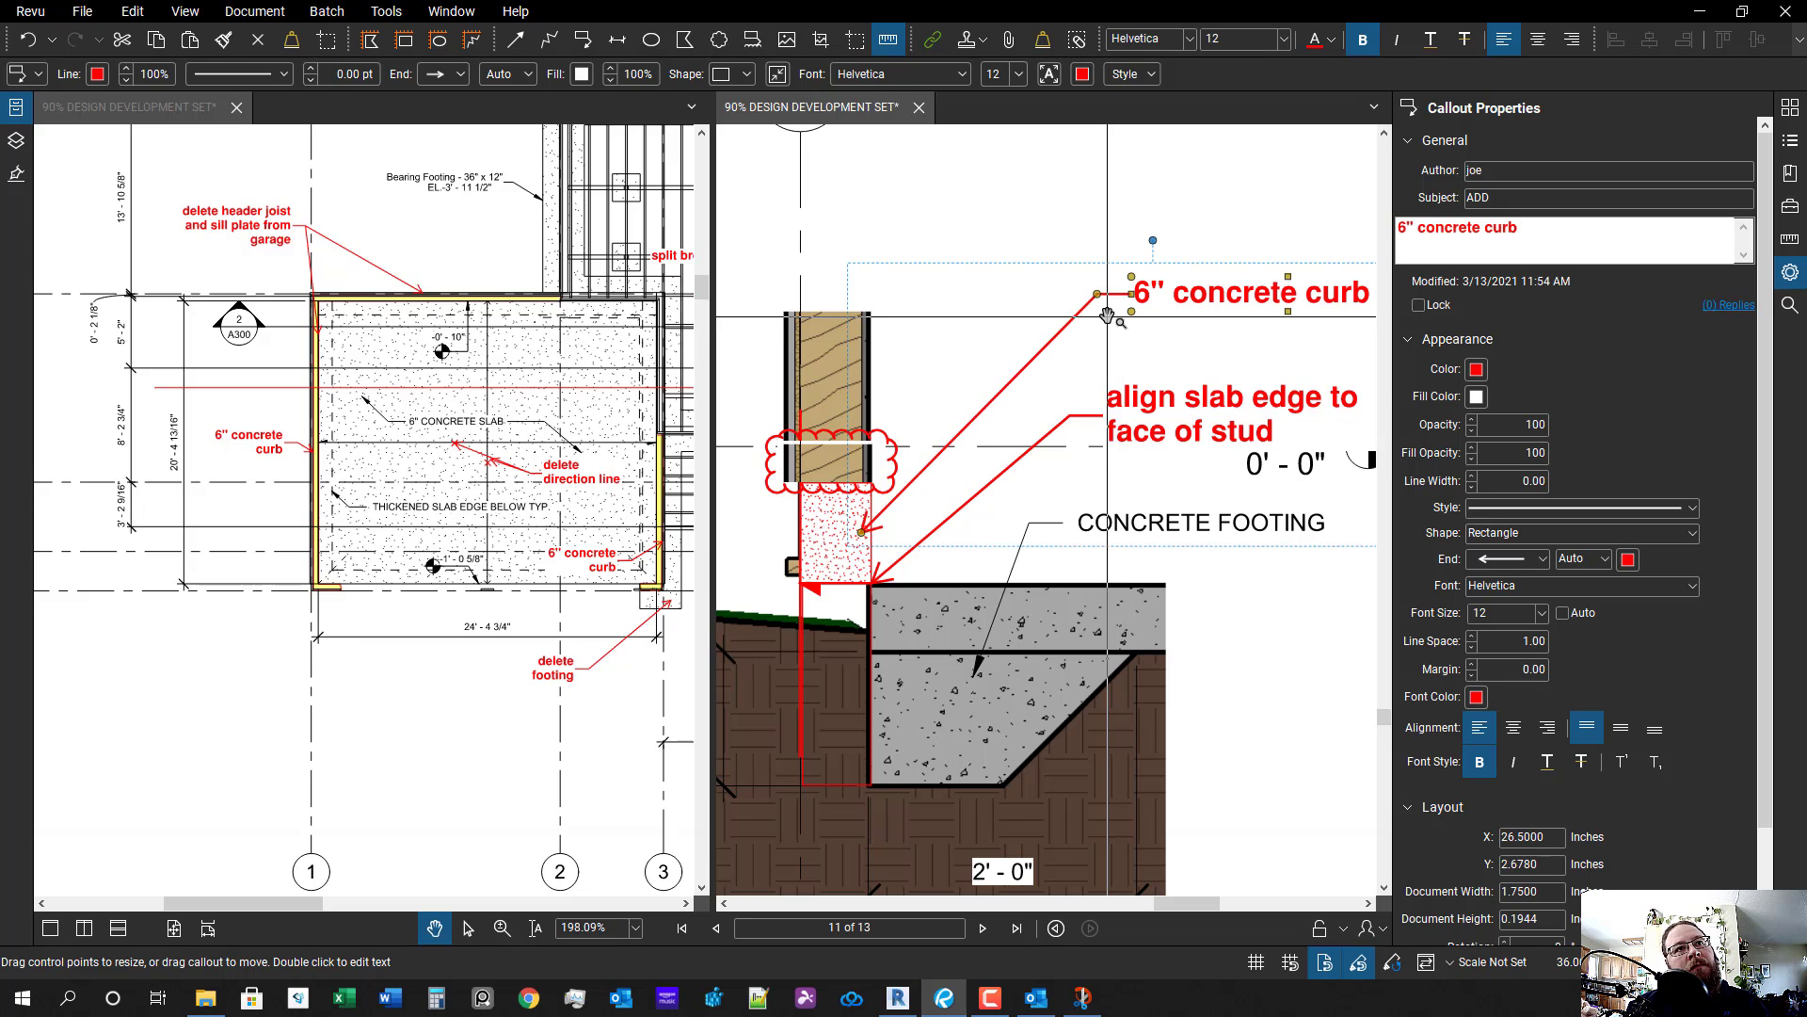
{"action": "key", "text": "Escape"}
- Set the hatch scale of the curb rectangle to 200, keeping the hatch red
{"action": "left_click", "coordinate": [825, 546]}
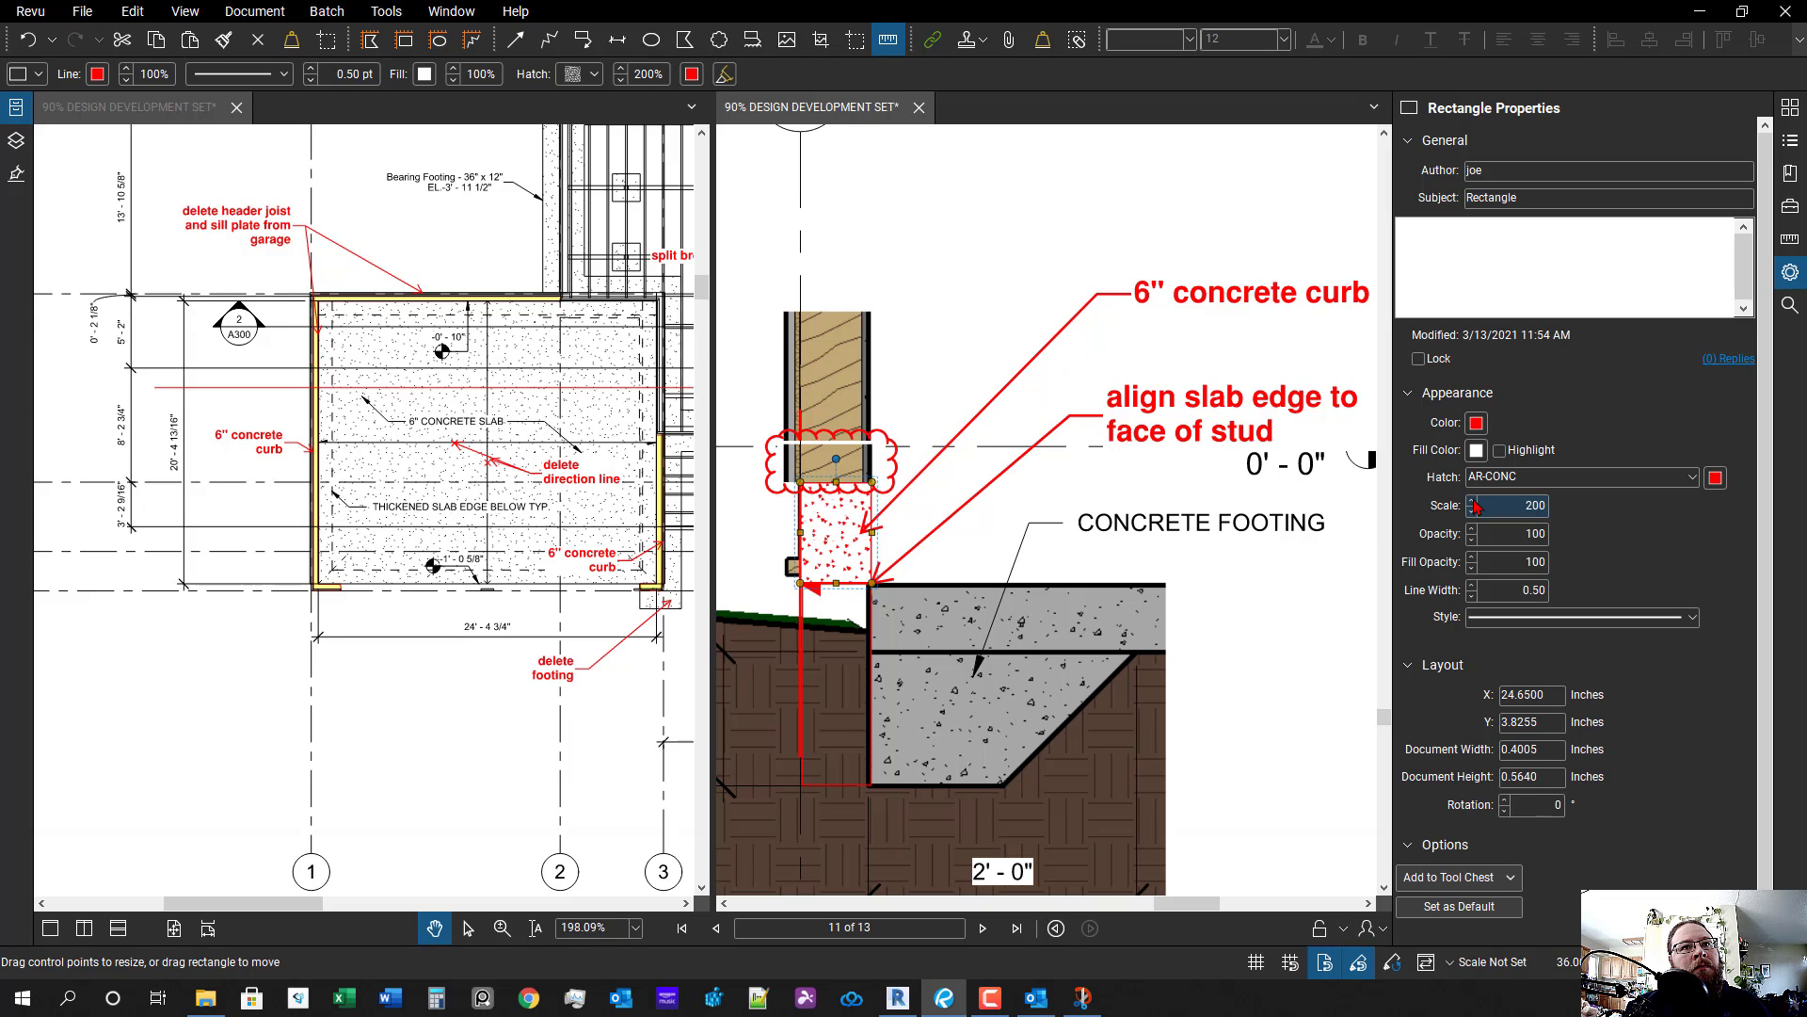
{"action": "left_click", "coordinate": [1714, 478]}
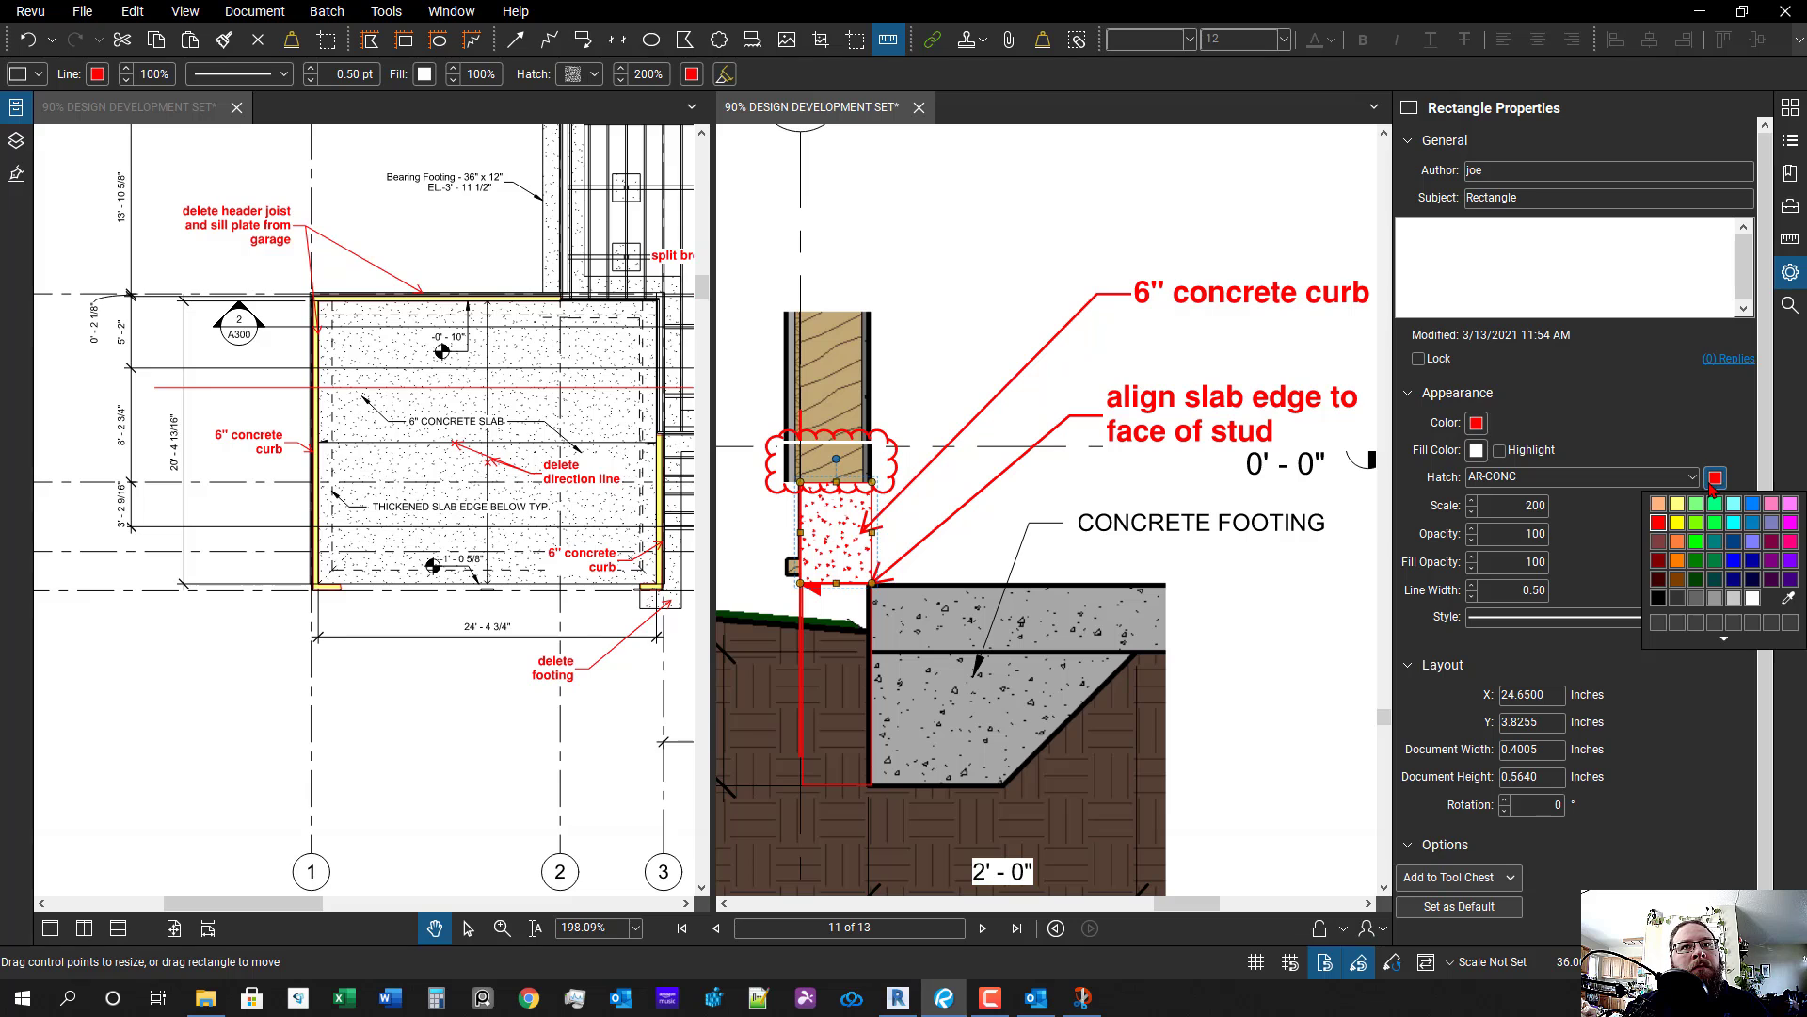
{"action": "left_click", "coordinate": [991, 575]}
{"action": "scroll", "coordinate": [991, 577], "scroll_direction": "down", "scroll_amount": 4}
{"action": "scroll", "coordinate": [930, 653], "scroll_direction": "up", "scroll_amount": 5}
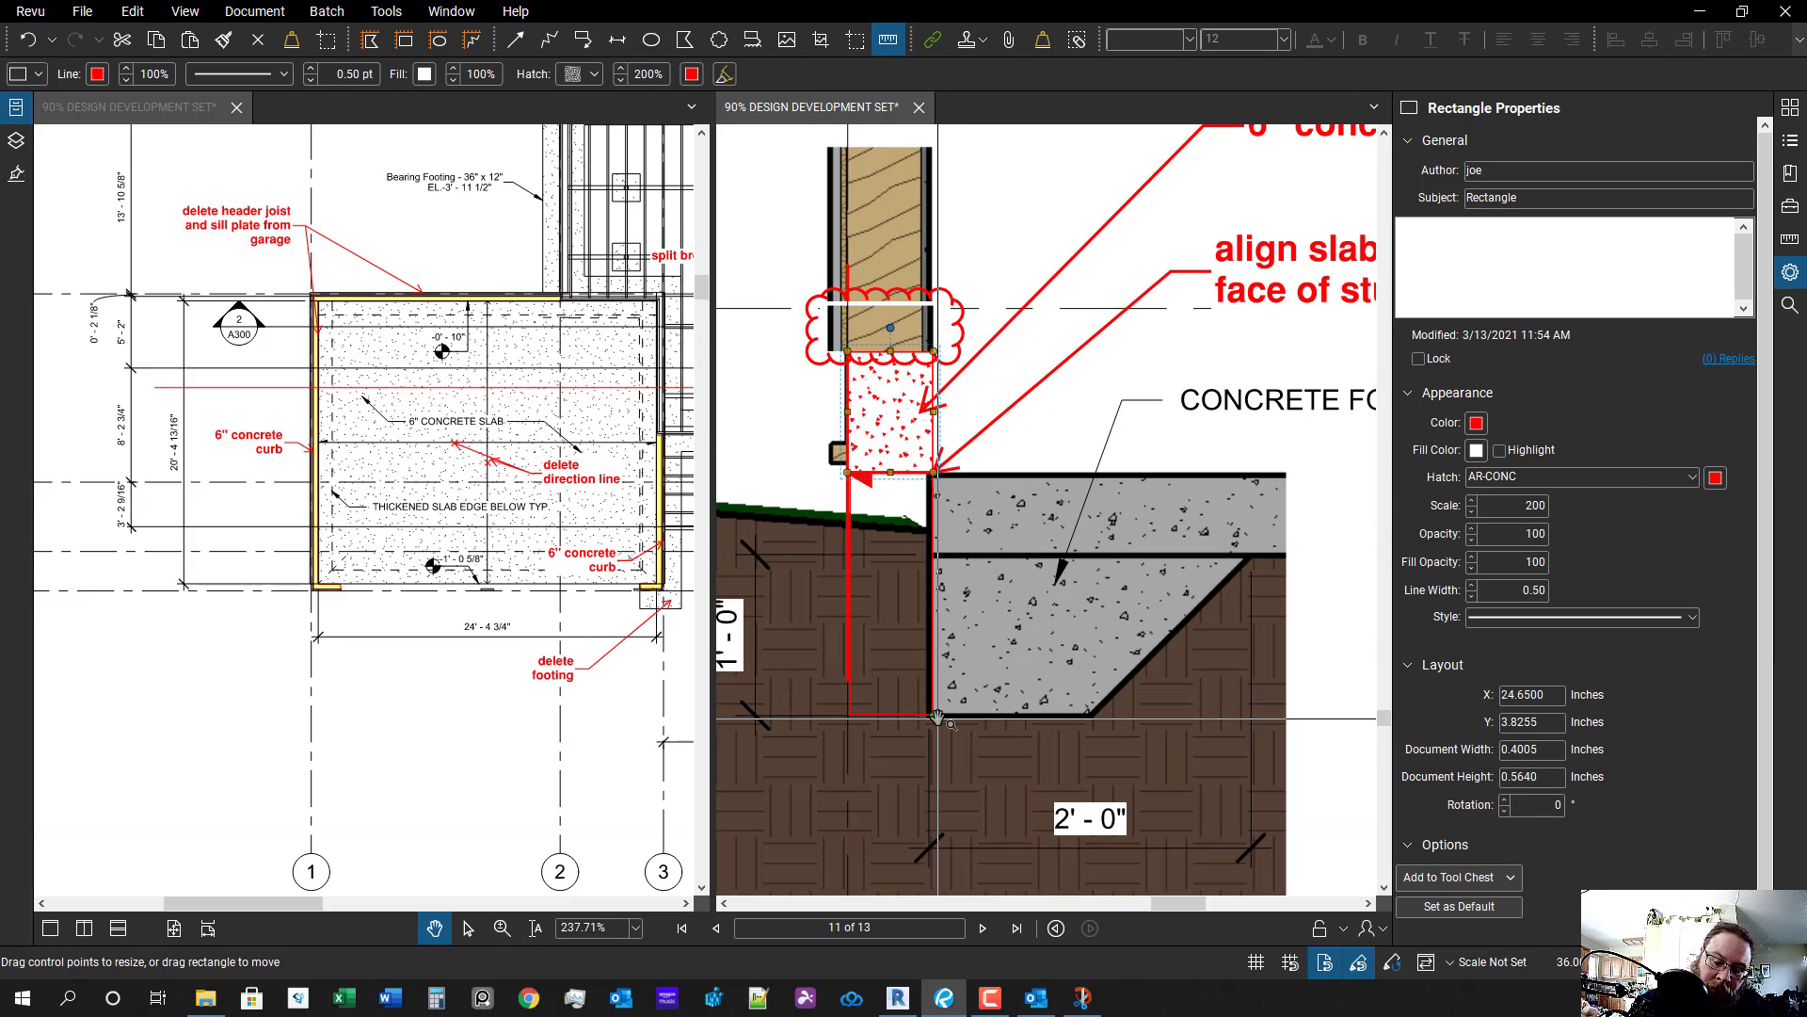
{"action": "key", "text": "Delete"}
{"action": "left_click", "coordinate": [938, 718]}
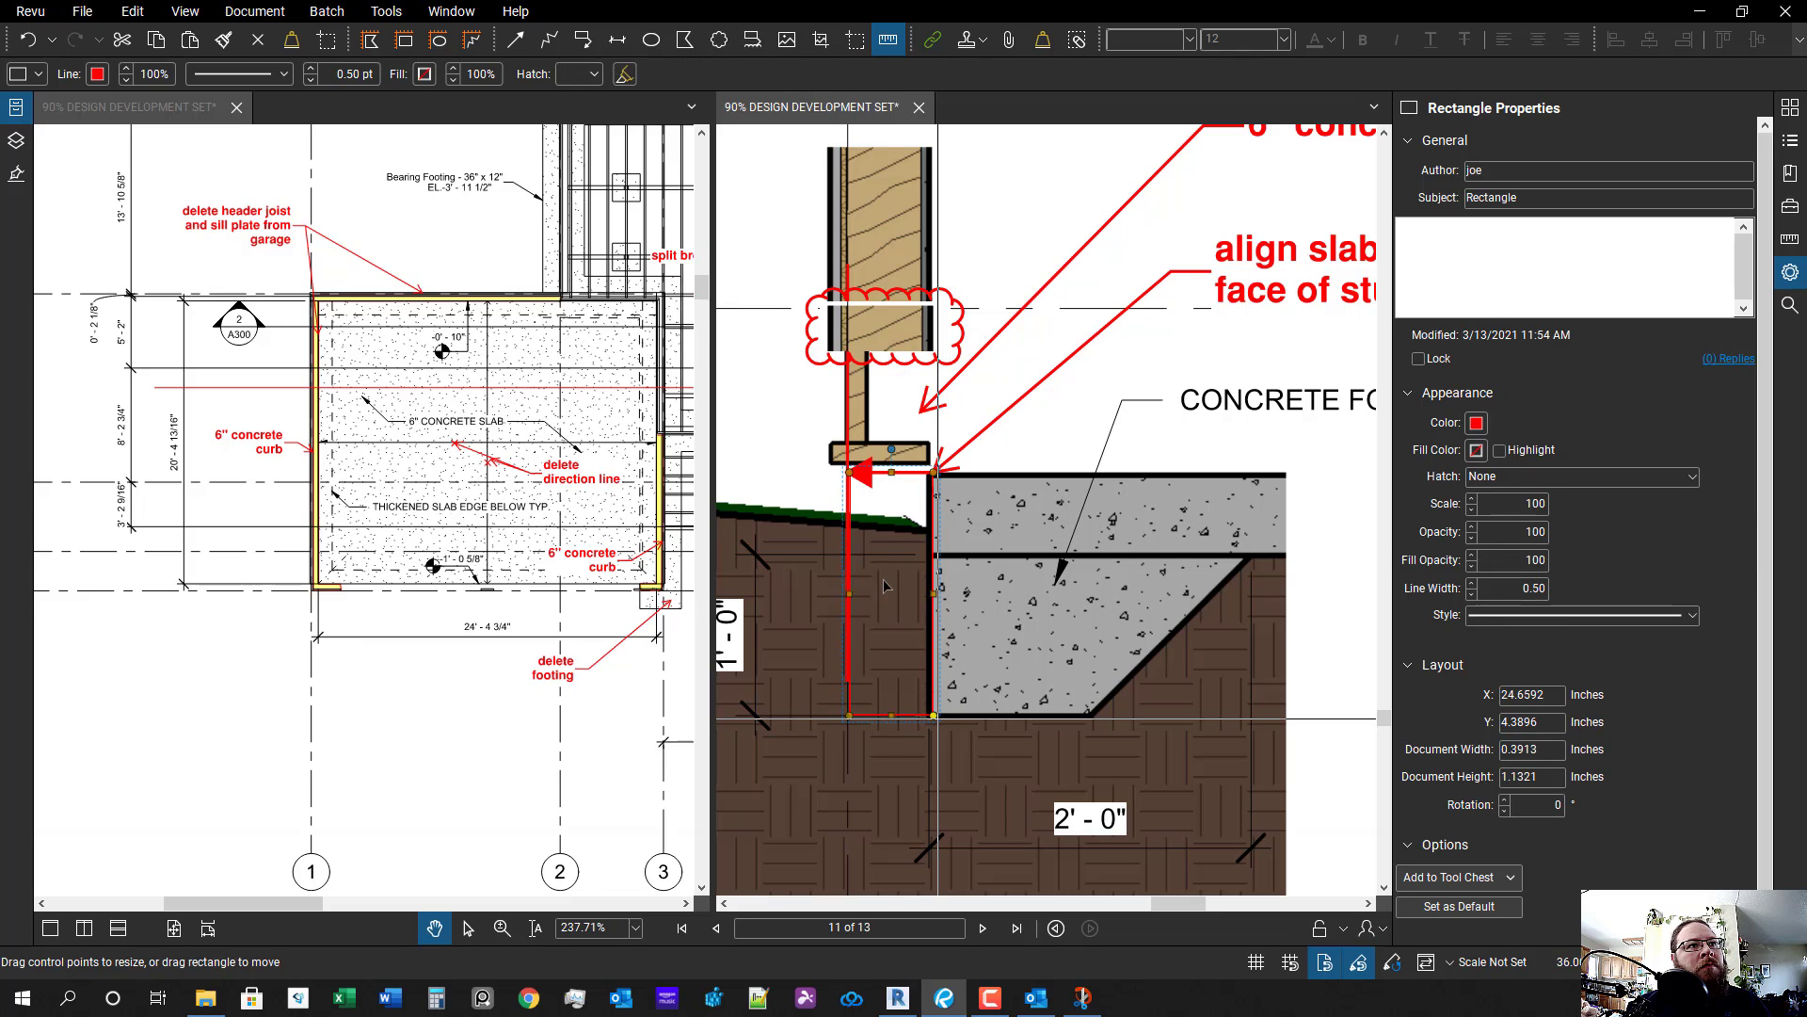
{"action": "key", "text": "ctrl+z"}
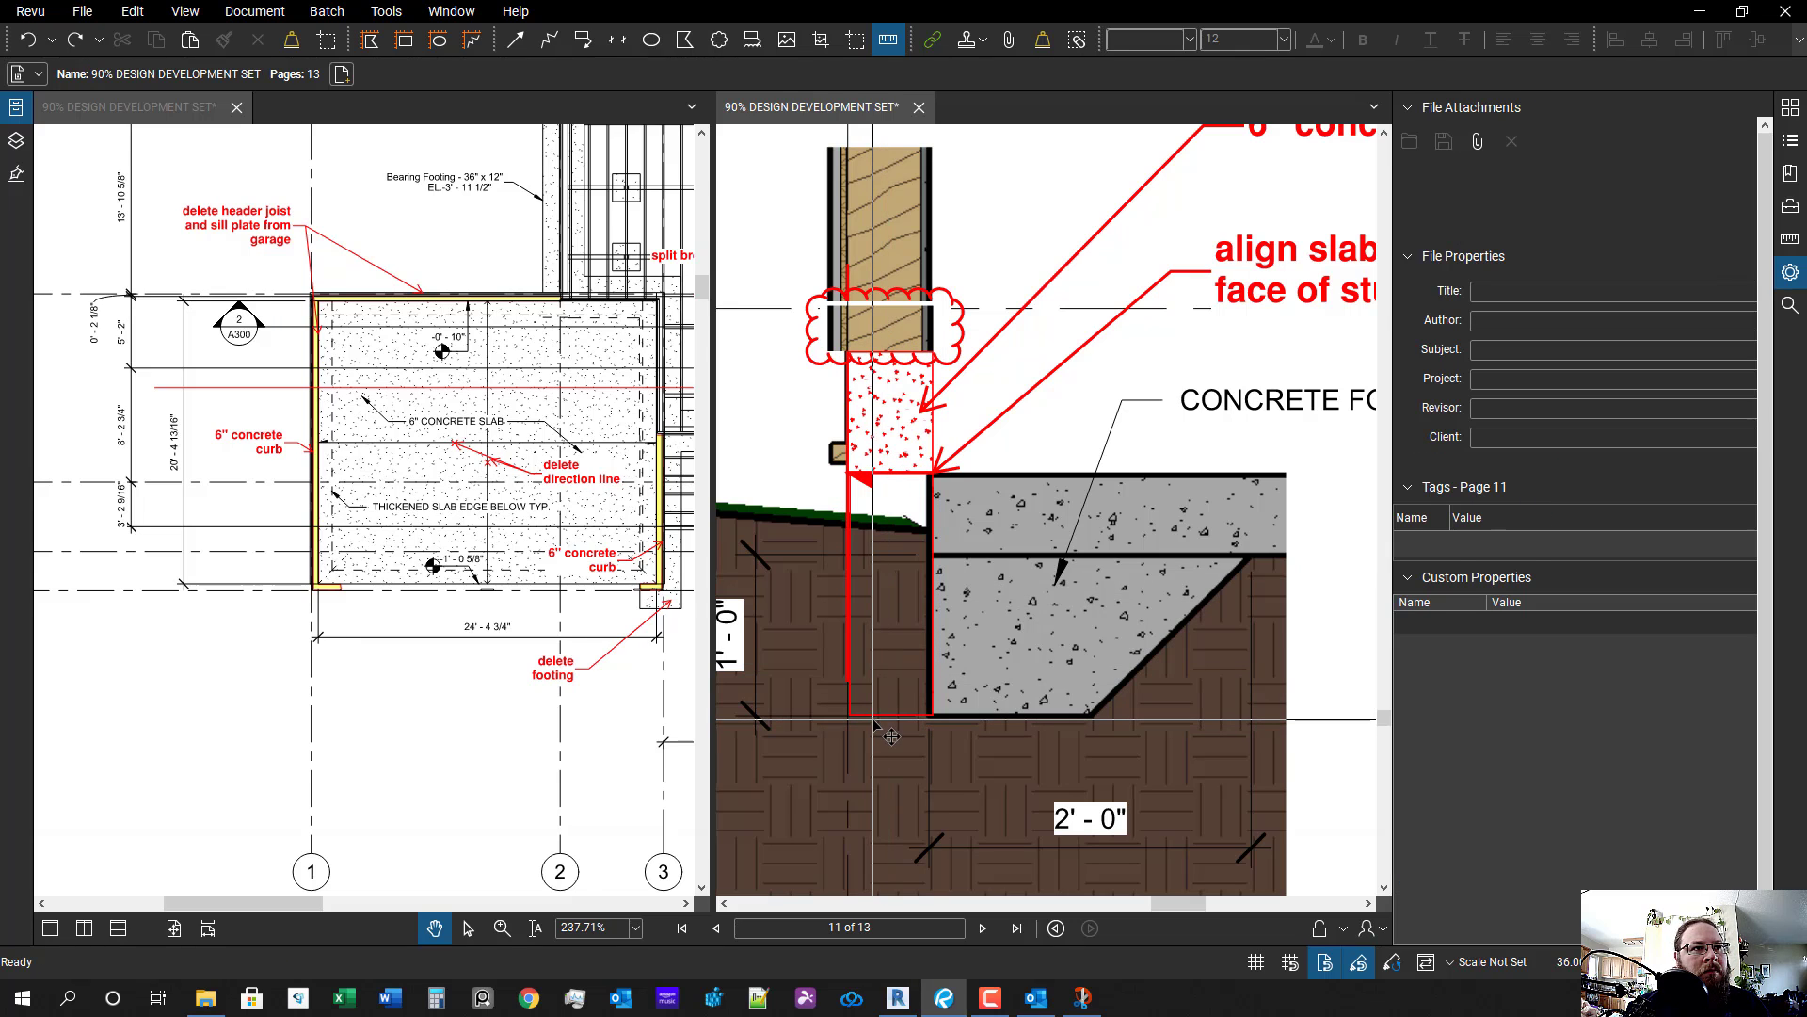
- Delete the unfilled red rectangle below the curb beside the footing
{"action": "left_click", "coordinate": [891, 716]}
{"action": "key", "text": "Delete"}
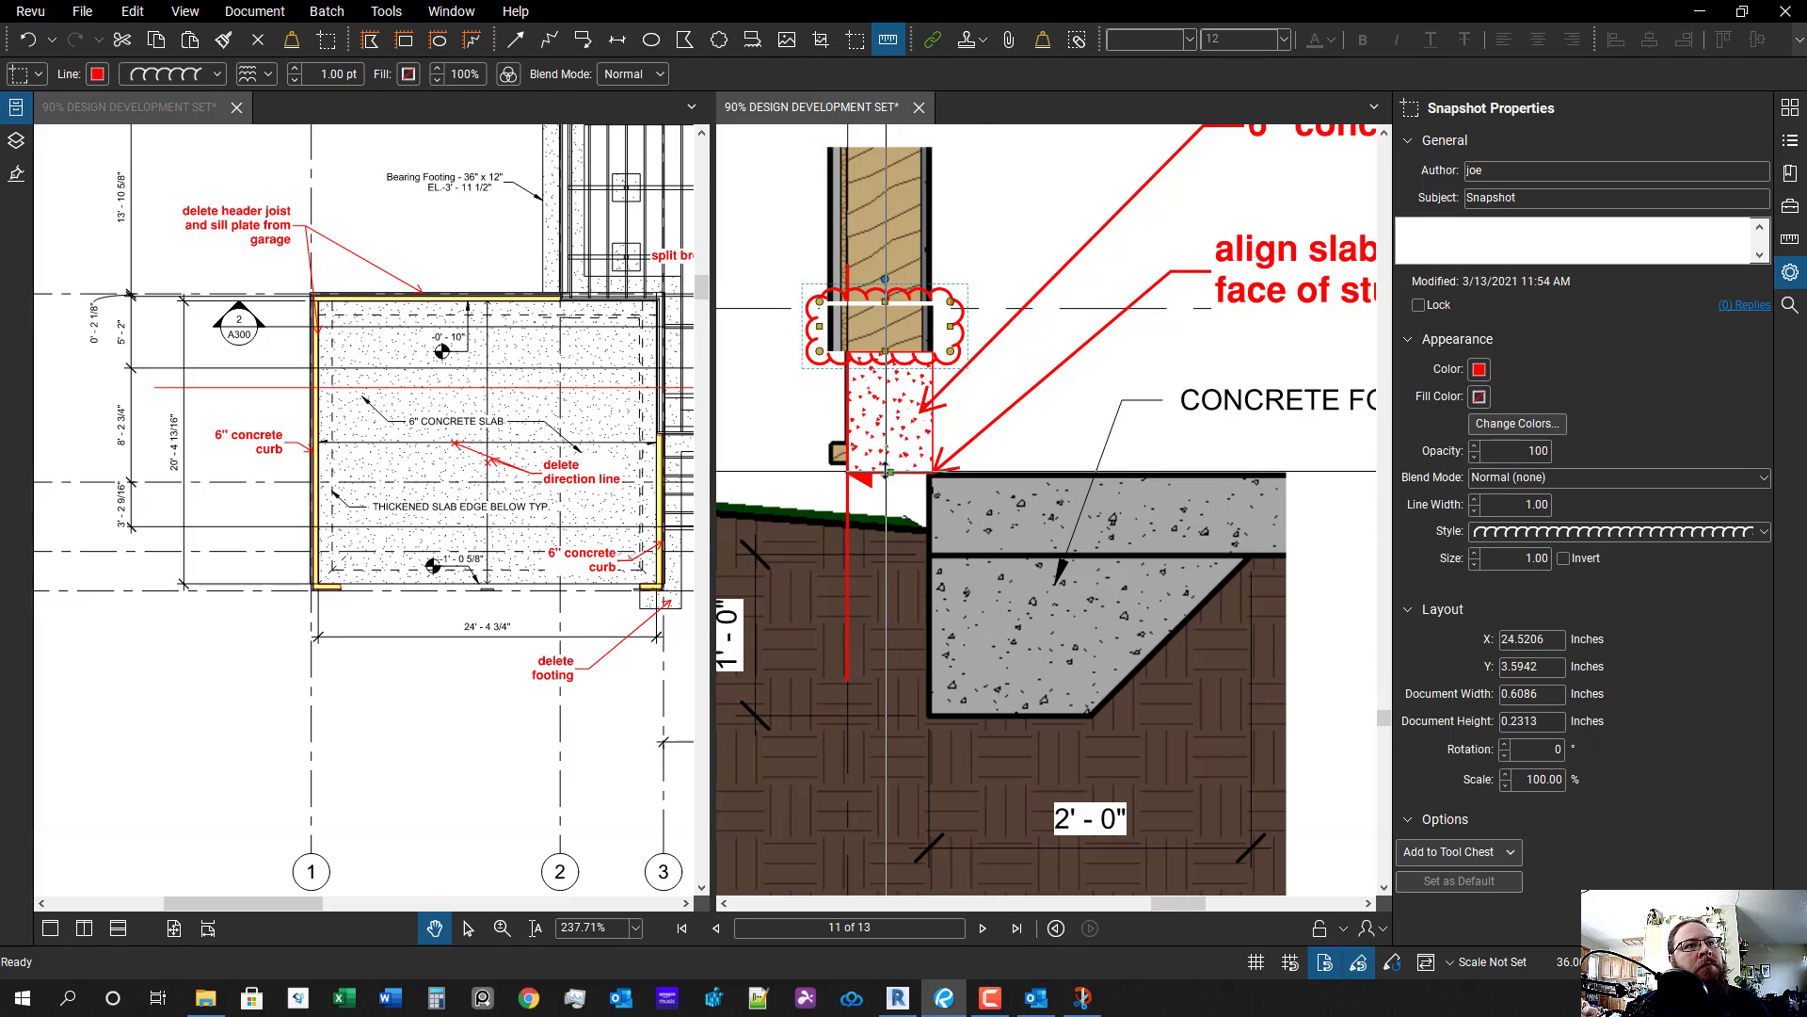
- Copy the hatched concrete curb rectangle and place the copy directly beneath the original, beside the slab edge
{"action": "scroll", "coordinate": [892, 472], "scroll_direction": "up", "scroll_amount": 1}
{"action": "left_click", "coordinate": [918, 431]}
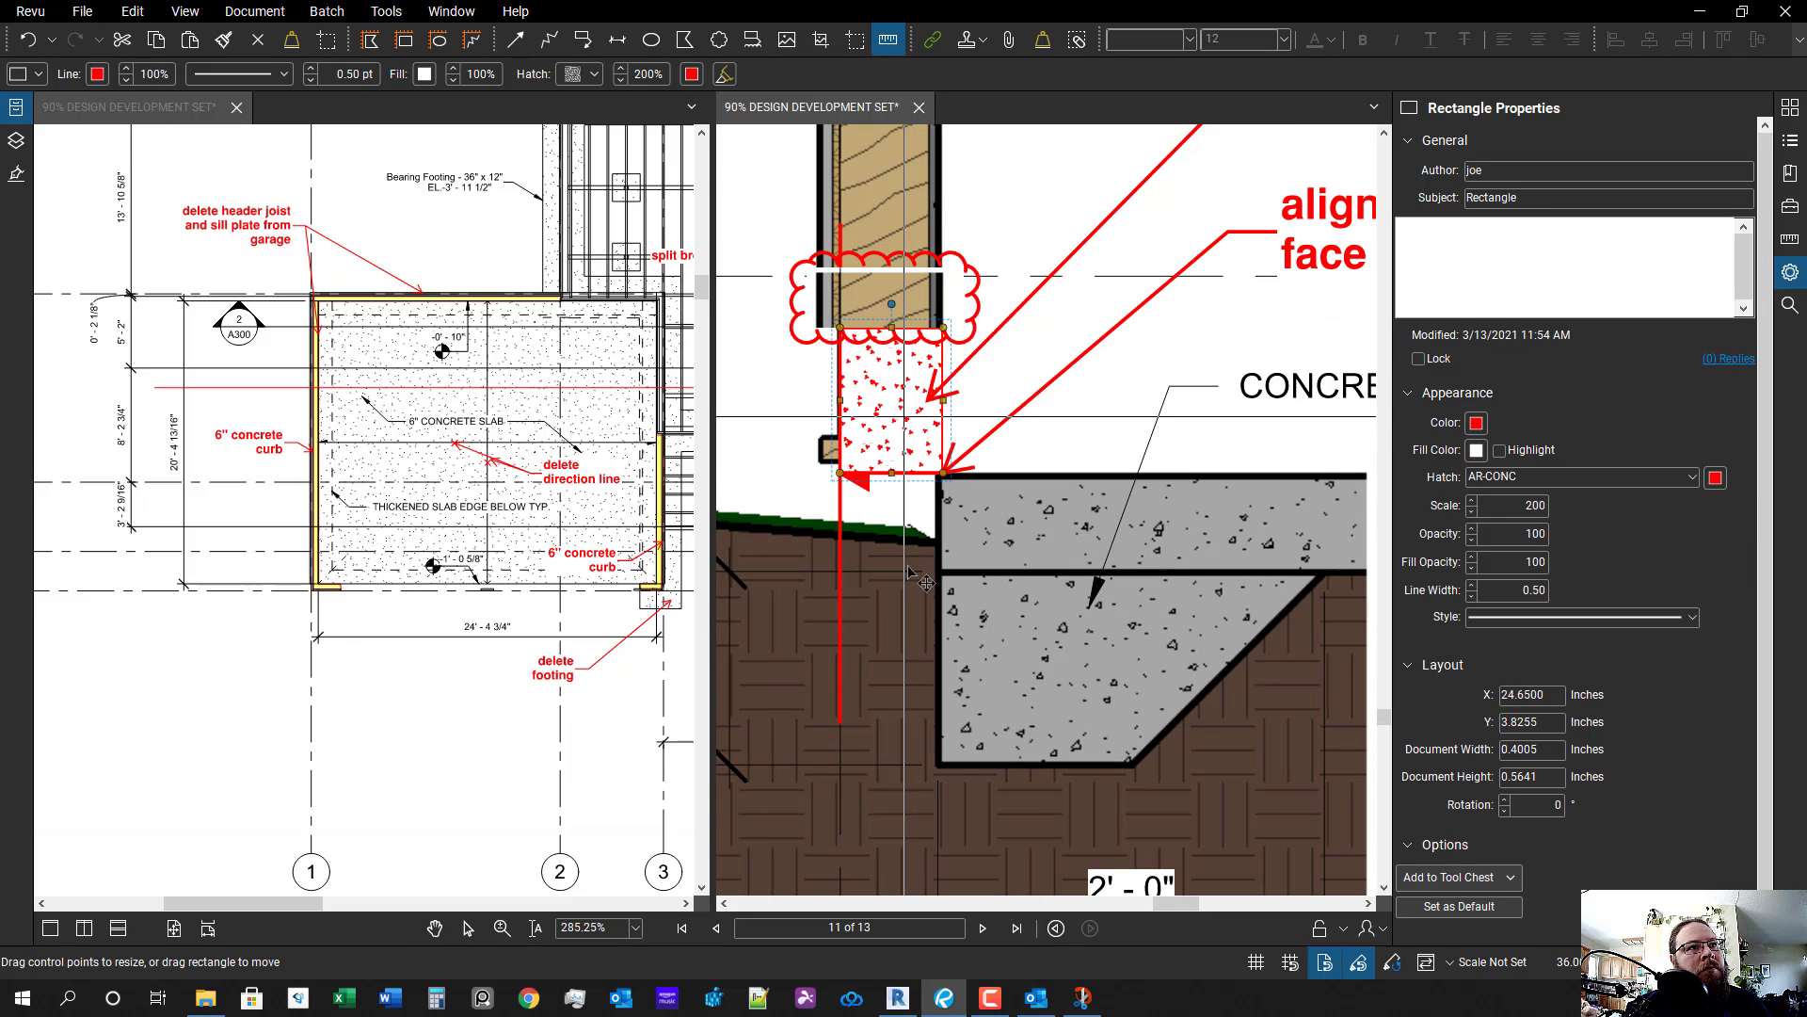
{"action": "mouse_move", "coordinate": [910, 571]}
{"action": "left_mouse_down"}
{"action": "mouse_move", "coordinate": [885, 626]}
{"action": "mouse_move", "coordinate": [886, 733]}
{"action": "mouse_move", "coordinate": [880, 600]}
{"action": "mouse_move", "coordinate": [880, 624]}
{"action": "left_mouse_up"}
{"action": "left_click", "coordinate": [880, 549]}
{"action": "left_click", "coordinate": [882, 582]}
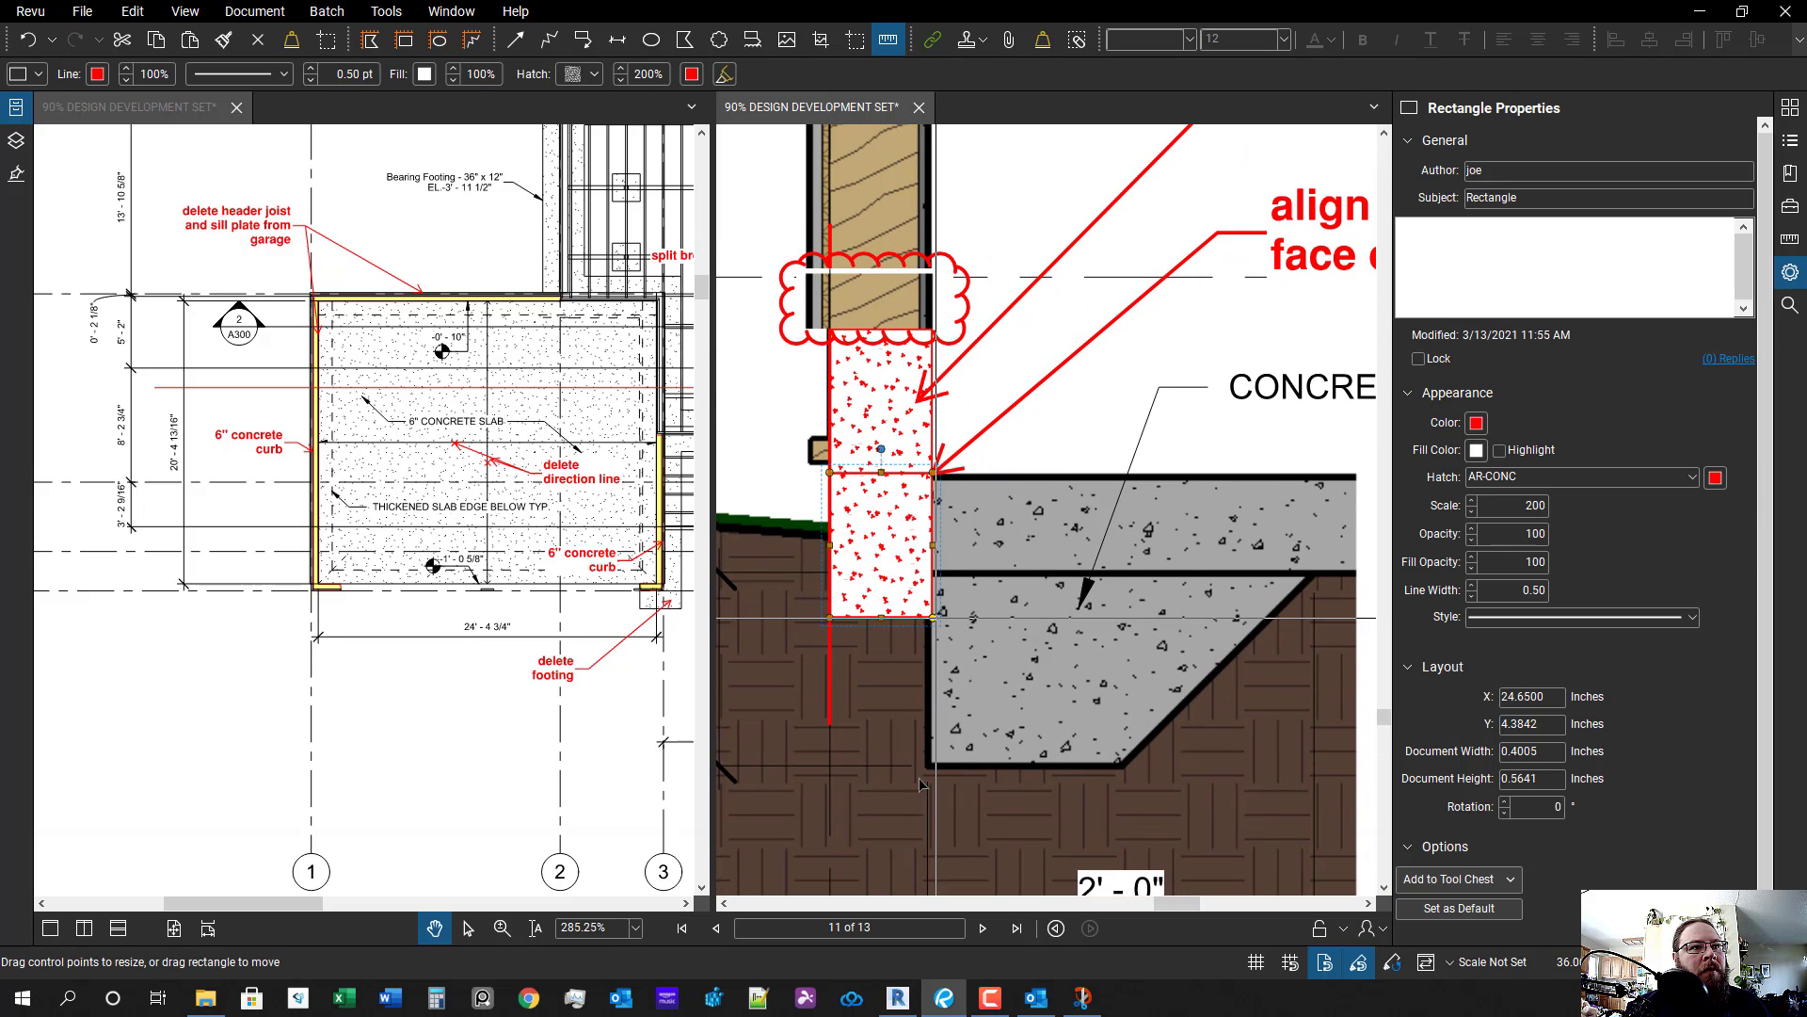
- Stretch the copied hatched rectangle down to the footing's underside and fit its width flush against the footing's vertical face
{"action": "left_click_drag", "start_coordinate": [933, 617], "coordinate": [918, 764]}
{"action": "left_click", "coordinate": [980, 782]}
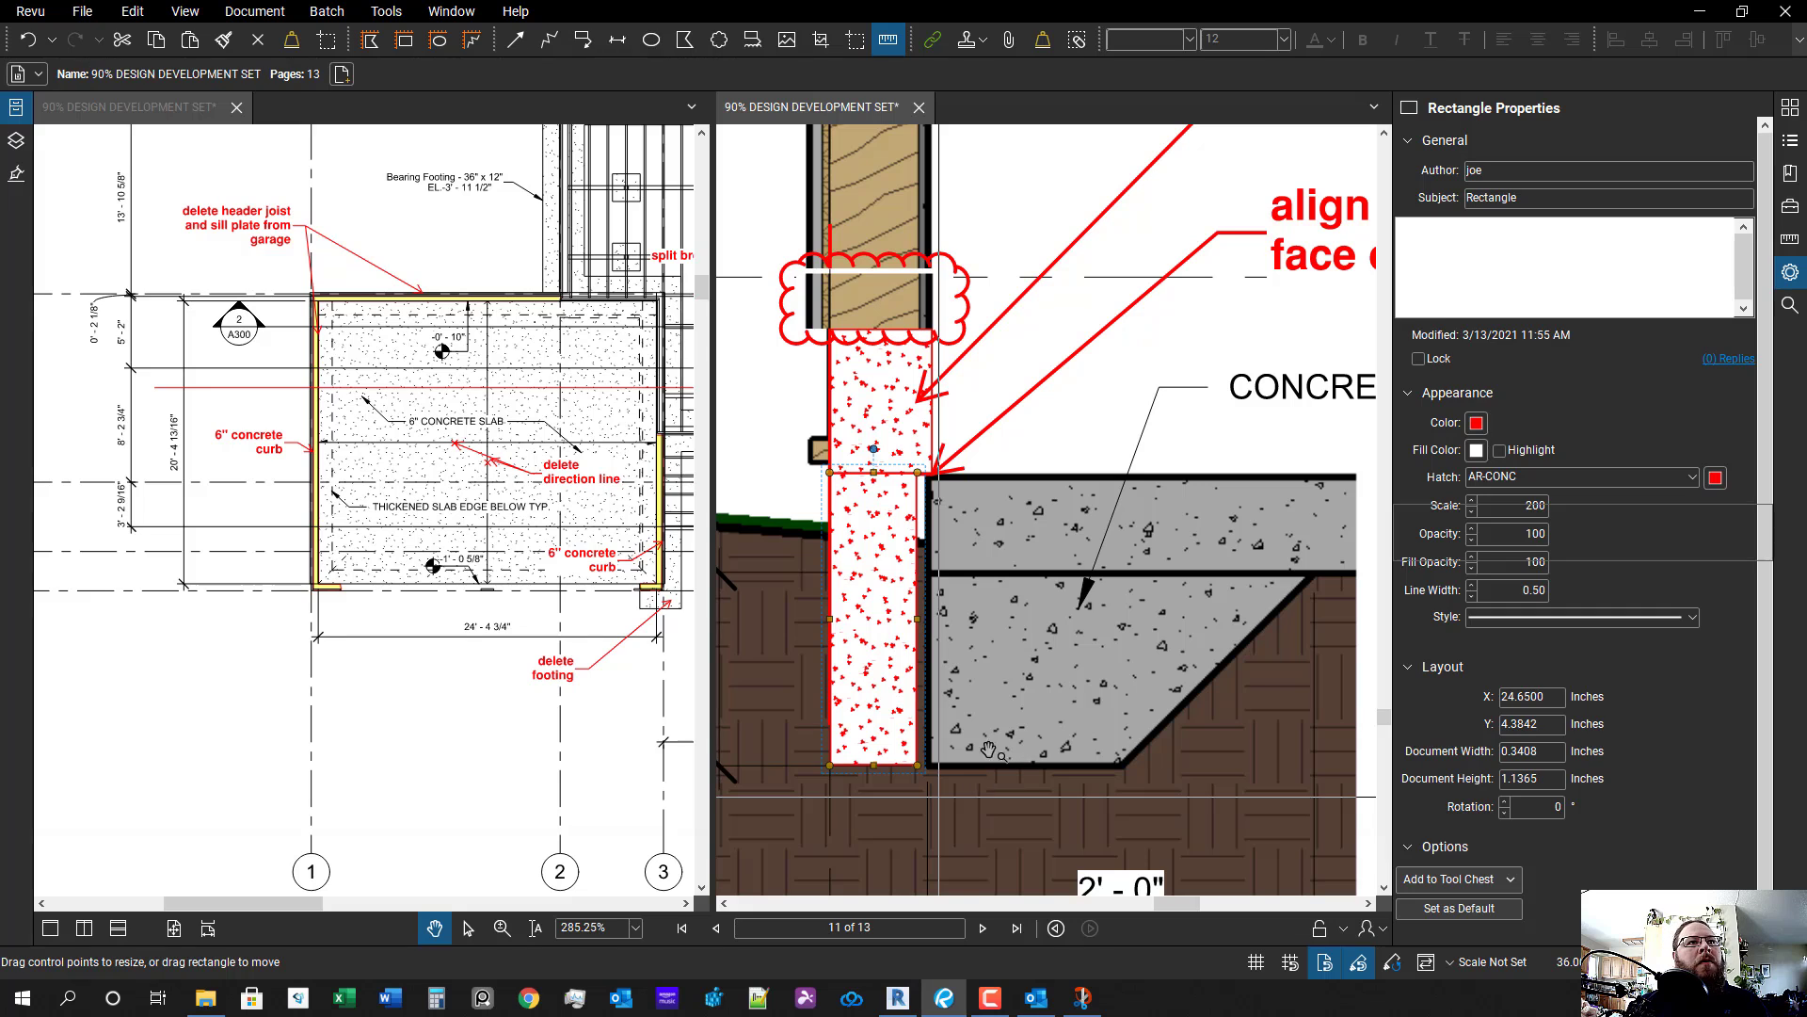
{"action": "left_click", "coordinate": [911, 618]}
{"action": "left_click", "coordinate": [915, 618]}
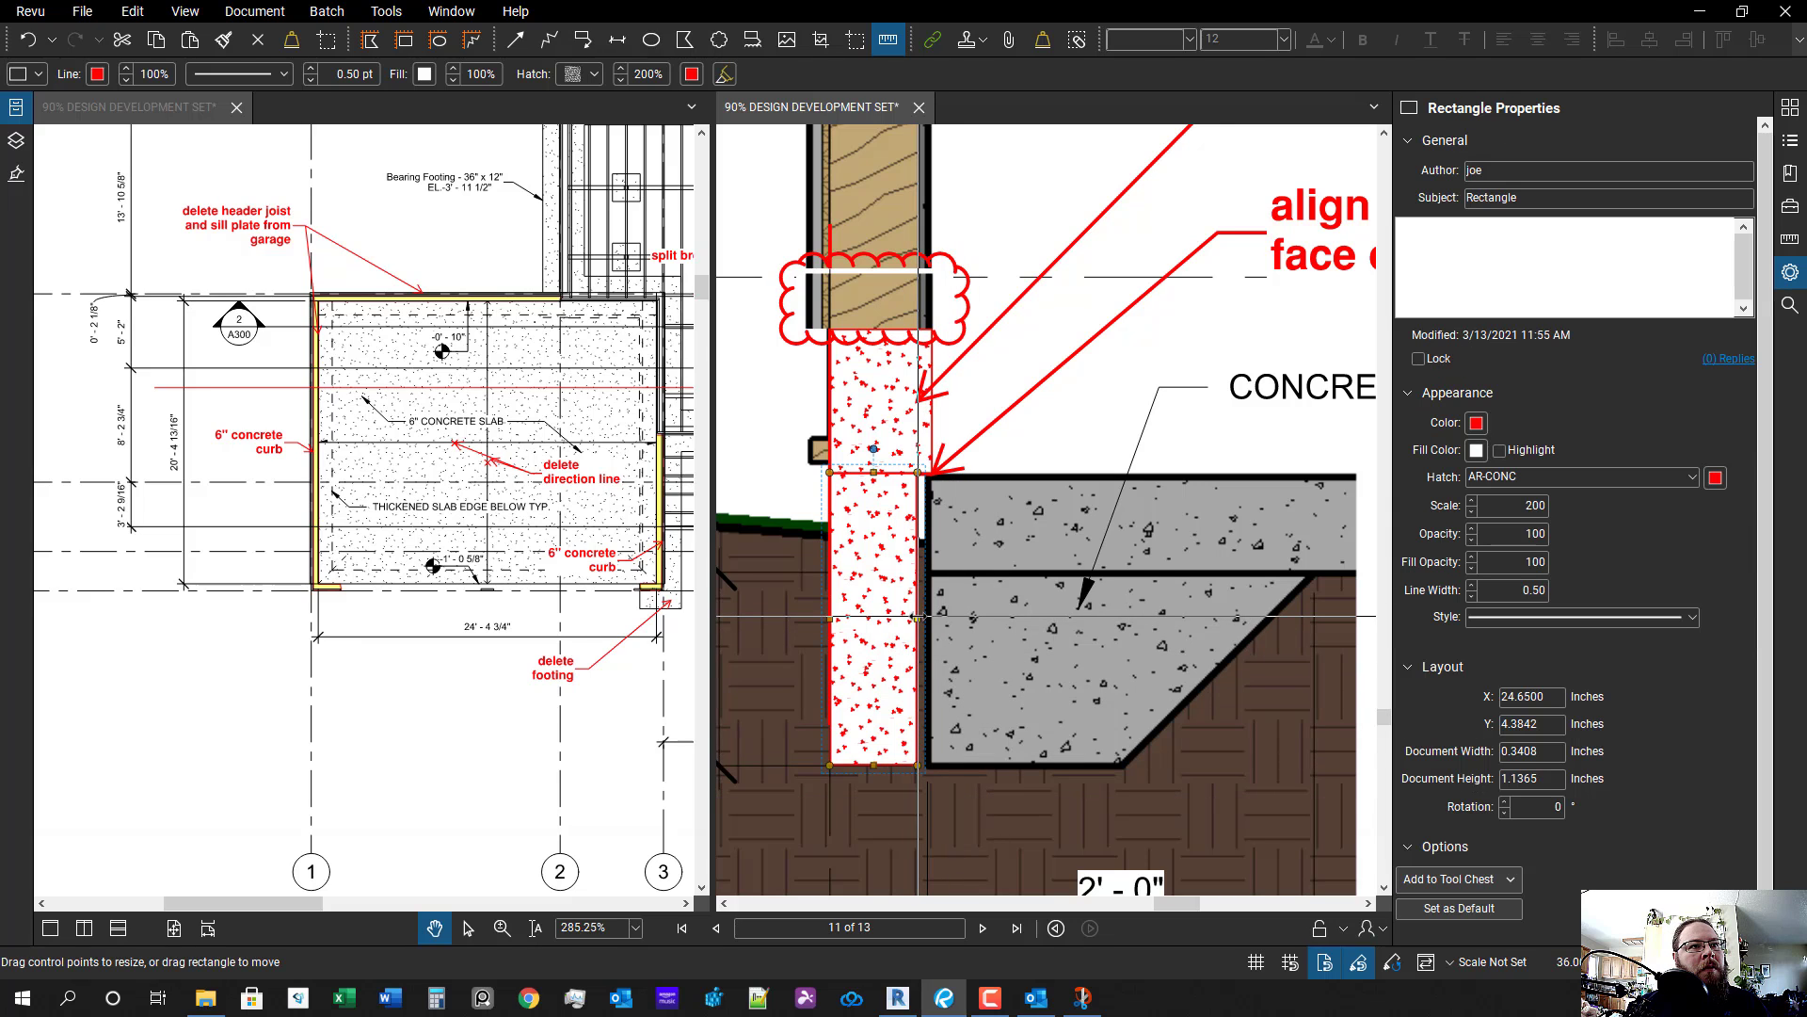
{"action": "left_click_drag", "start_coordinate": [918, 619], "coordinate": [933, 617]}
{"action": "left_click", "coordinate": [943, 621]}
{"action": "scroll", "coordinate": [915, 586], "scroll_direction": "down", "scroll_amount": 2}
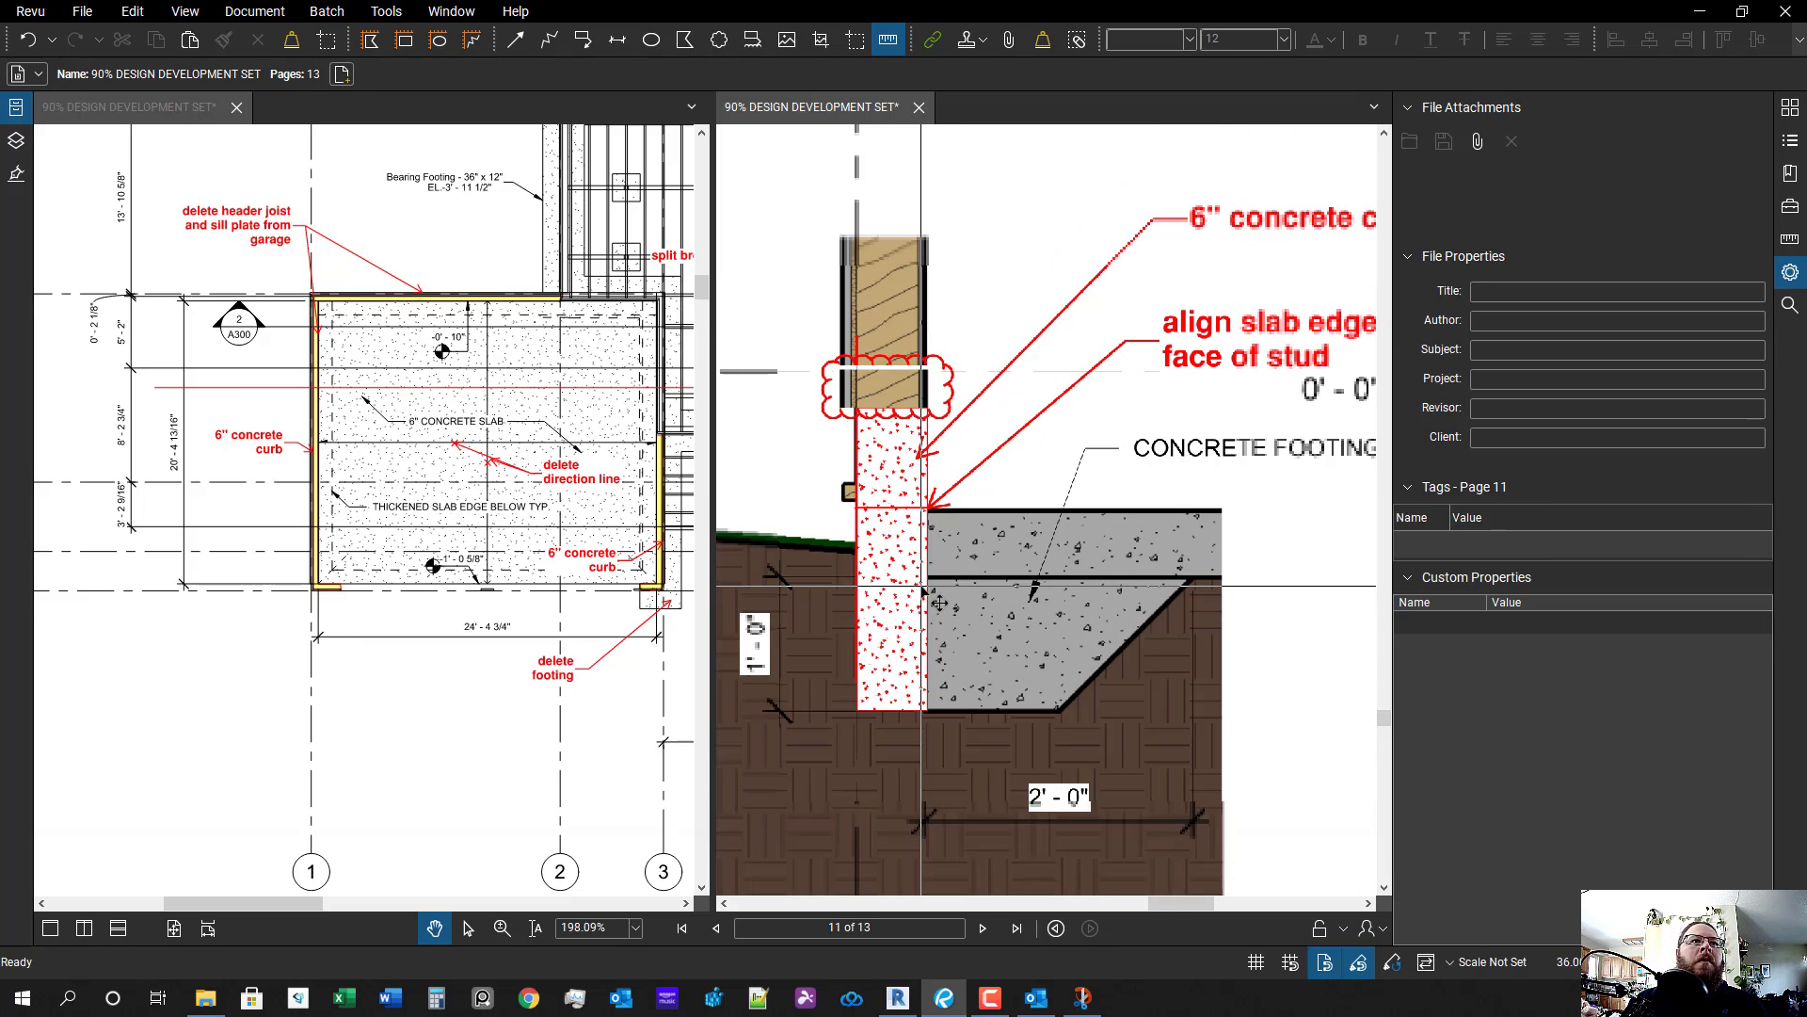
- Move the curb and slab edge callouts up clear of the Level 1 label and line them up with each other
{"action": "left_click_drag", "start_coordinate": [901, 494], "coordinate": [1038, 589]}
{"action": "scroll", "coordinate": [1055, 593], "scroll_direction": "up", "scroll_amount": 1}
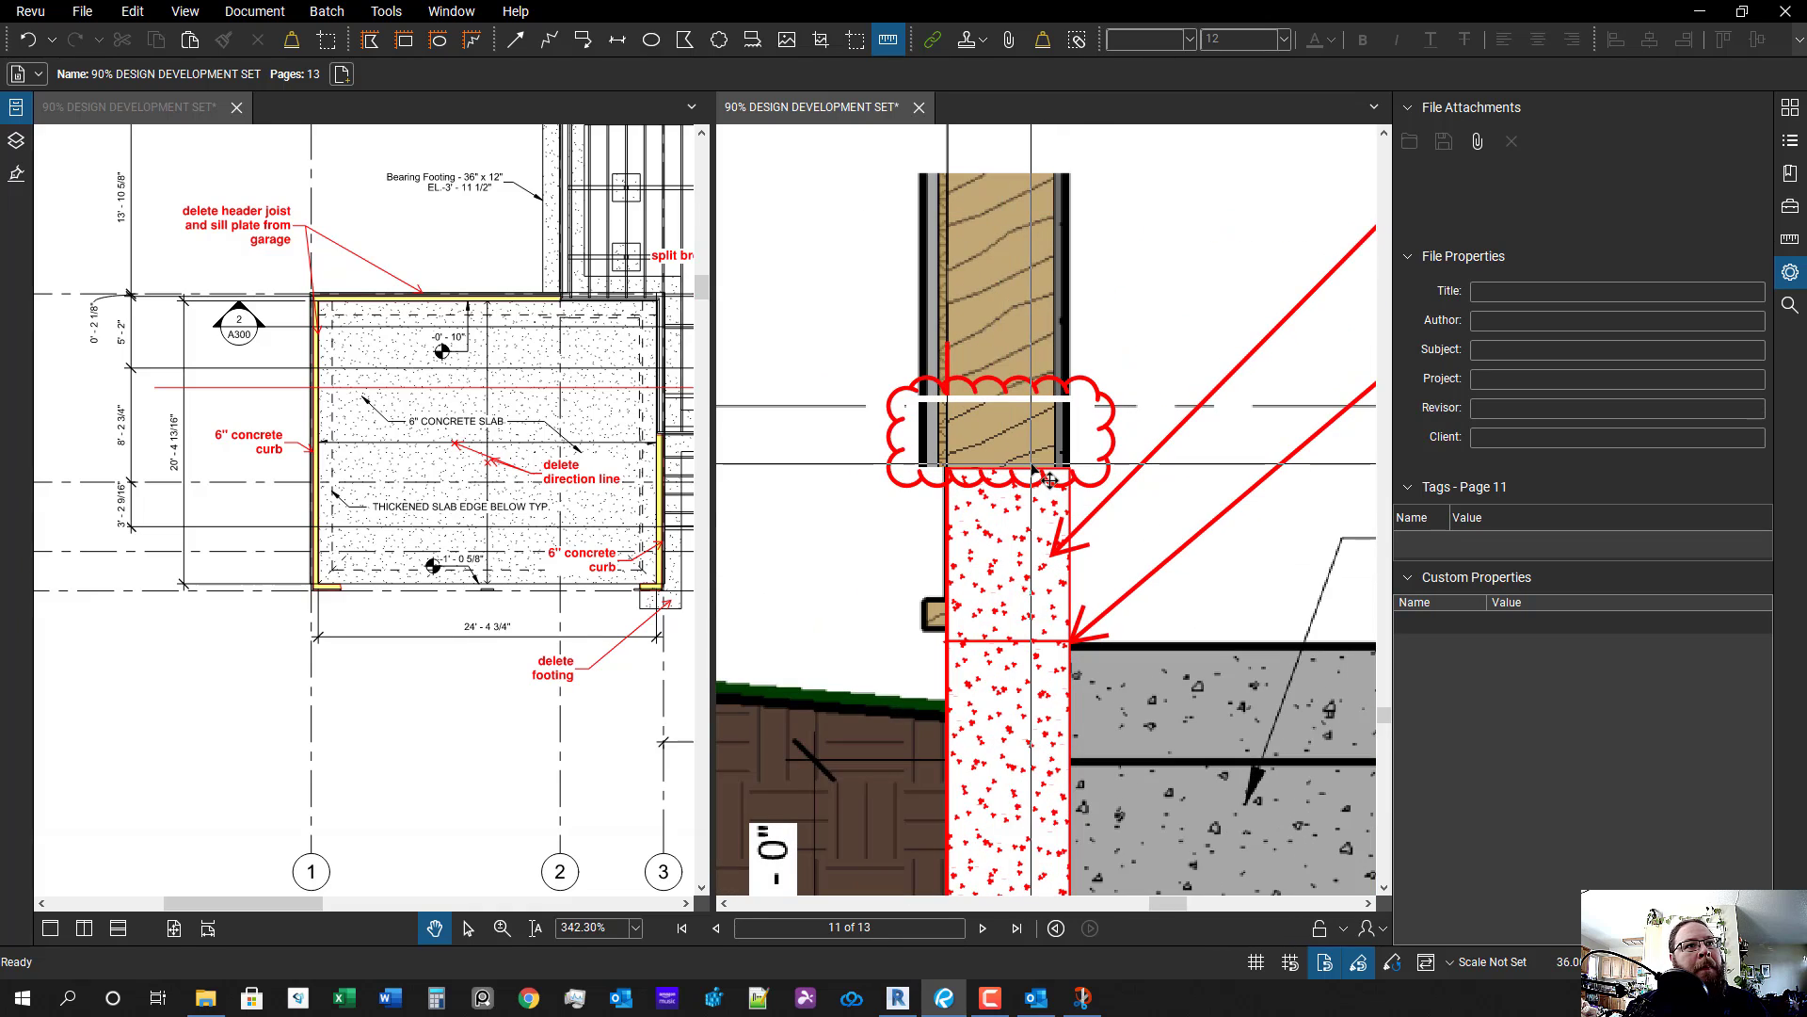
{"action": "scroll", "coordinate": [958, 519], "scroll_direction": "down", "scroll_amount": 2}
{"action": "scroll", "coordinate": [959, 520], "scroll_direction": "up", "scroll_amount": 1}
{"action": "scroll", "coordinate": [1089, 597], "scroll_direction": "down", "scroll_amount": 6}
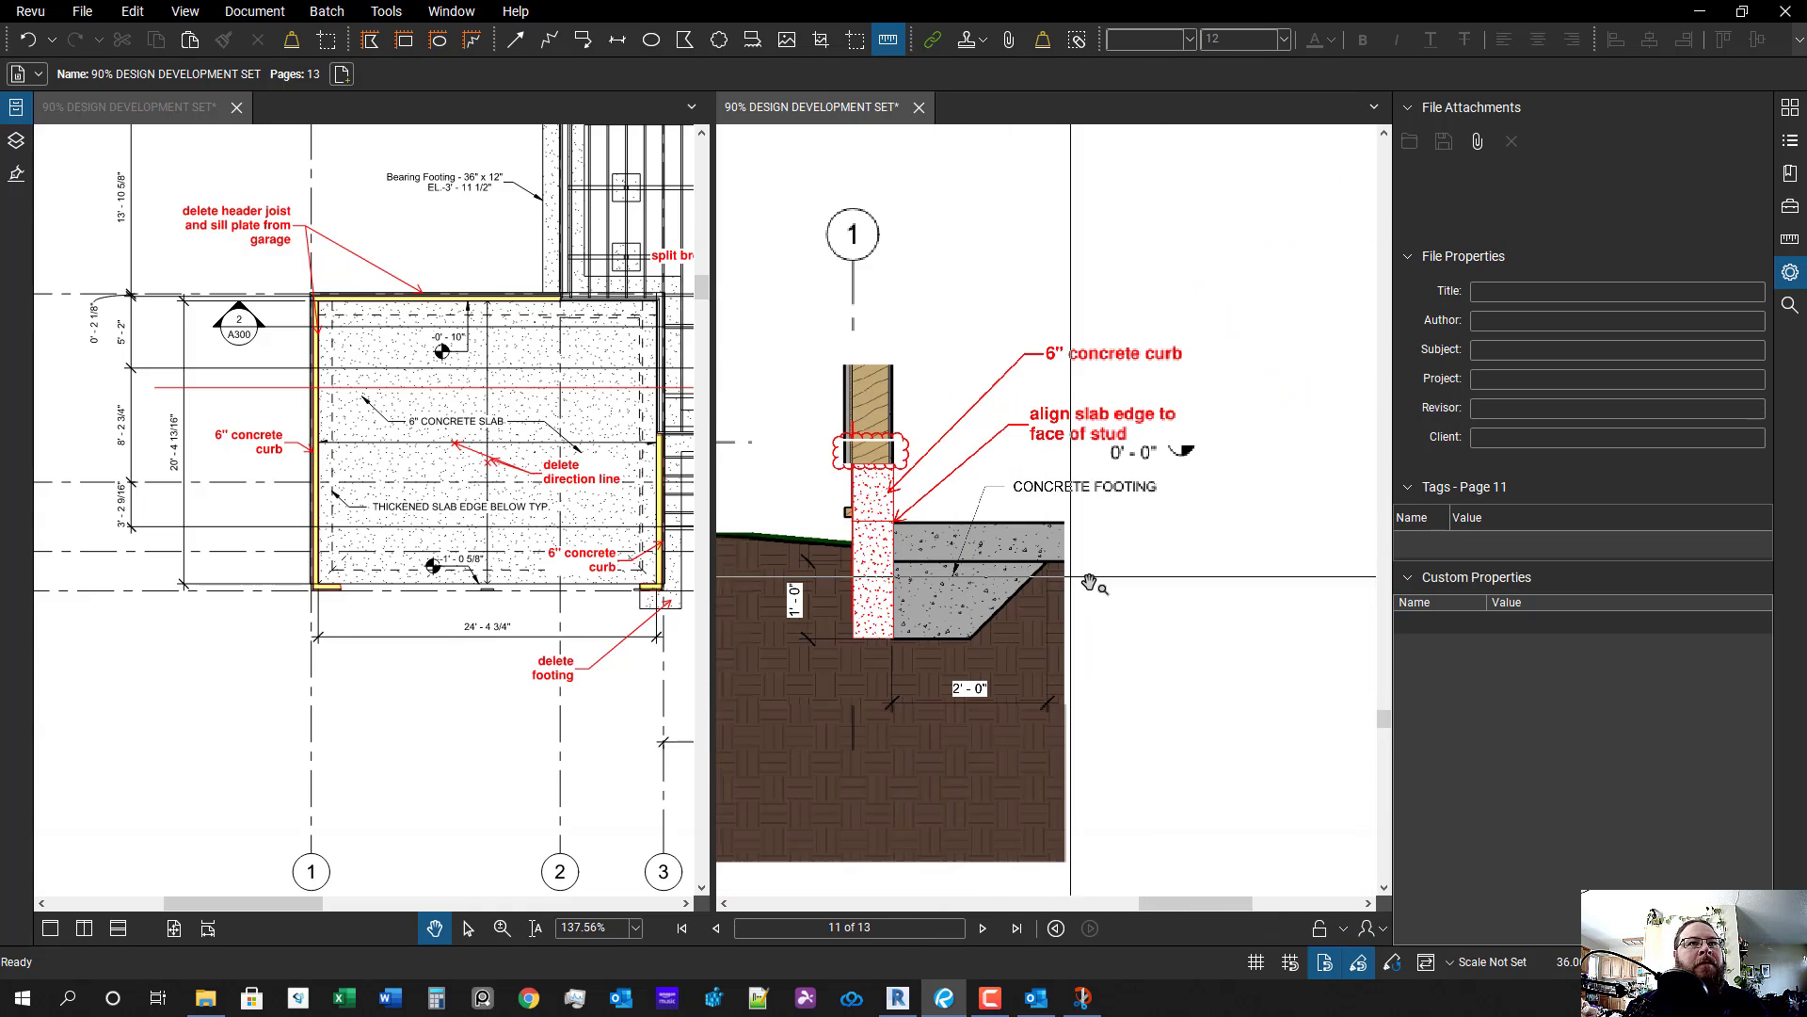
{"action": "scroll", "coordinate": [1202, 608], "scroll_direction": "up", "scroll_amount": 4}
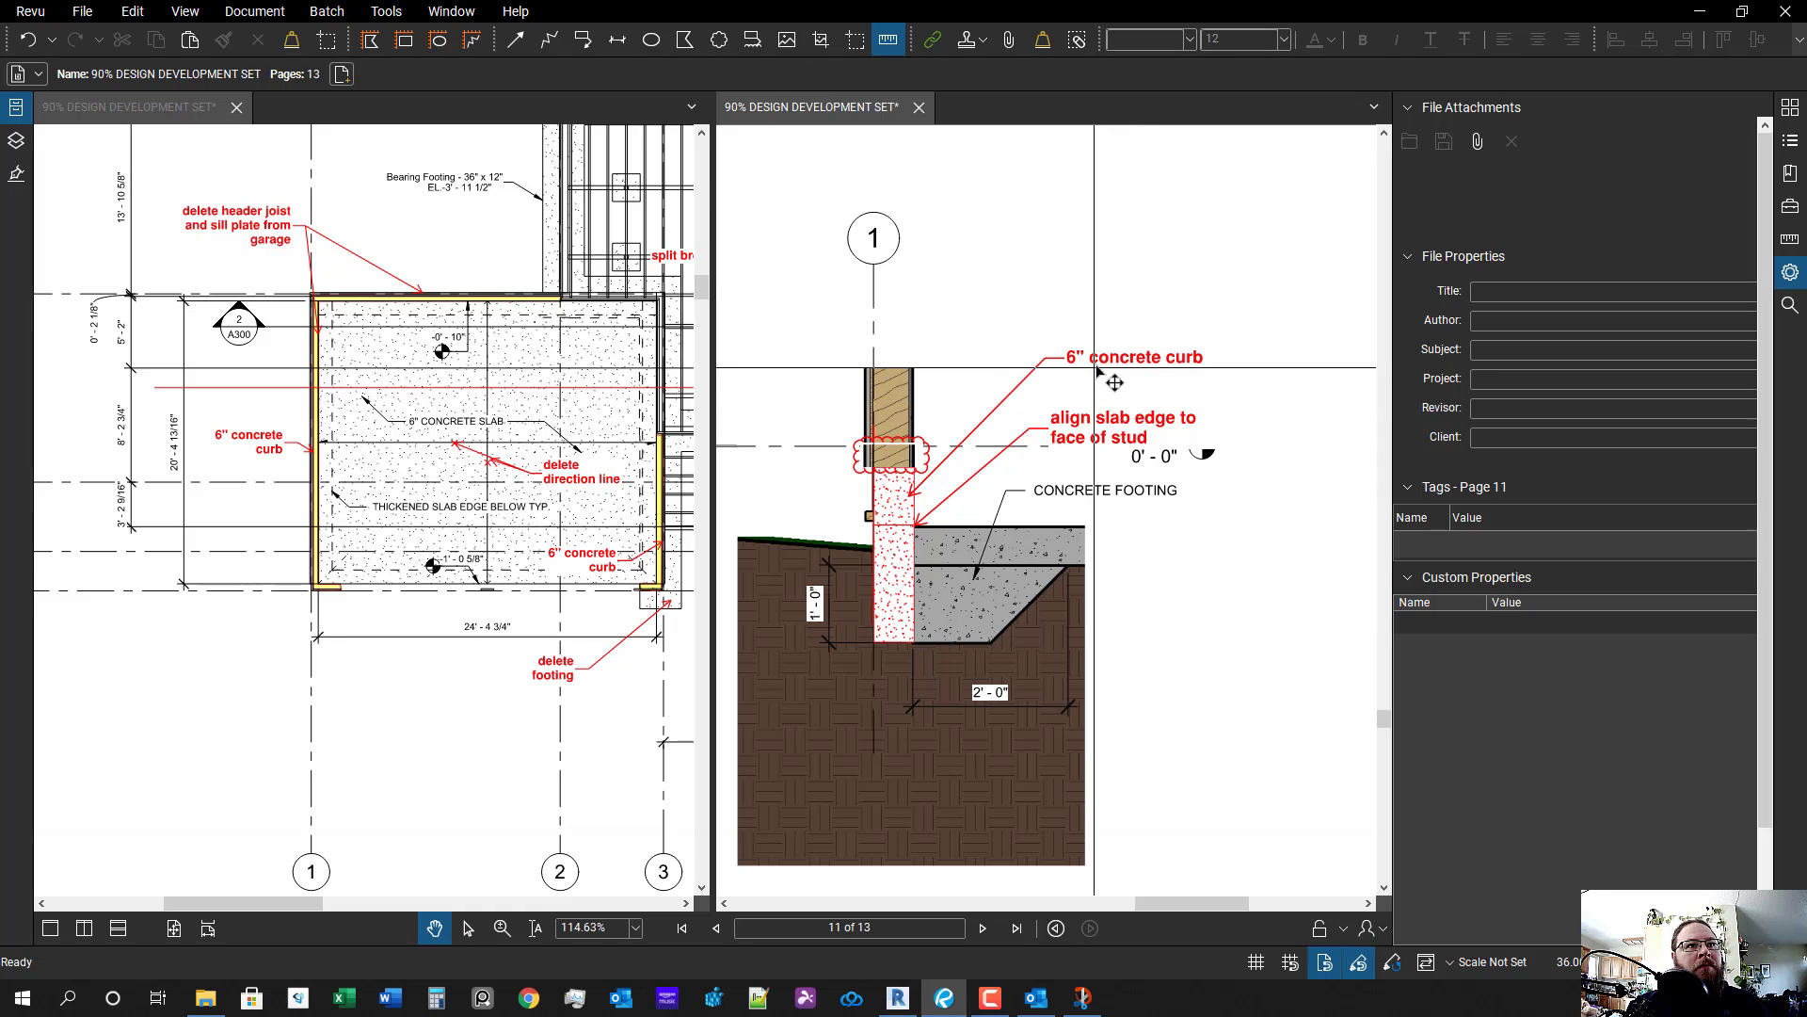
{"action": "left_click", "coordinate": [1149, 459]}
{"action": "left_click_drag", "start_coordinate": [1141, 441], "coordinate": [1144, 409]}
{"action": "left_click", "coordinate": [1298, 305]}
- Examine the marked-up footing detail around the wall base, the curb and the slab edge
{"action": "scroll", "coordinate": [1297, 305], "scroll_direction": "down", "scroll_amount": 2}
{"action": "scroll", "coordinate": [1092, 612], "scroll_direction": "up", "scroll_amount": 3}
{"action": "scroll", "coordinate": [1064, 519], "scroll_direction": "down", "scroll_amount": 1}
{"action": "scroll", "coordinate": [1063, 519], "scroll_direction": "up", "scroll_amount": 1}
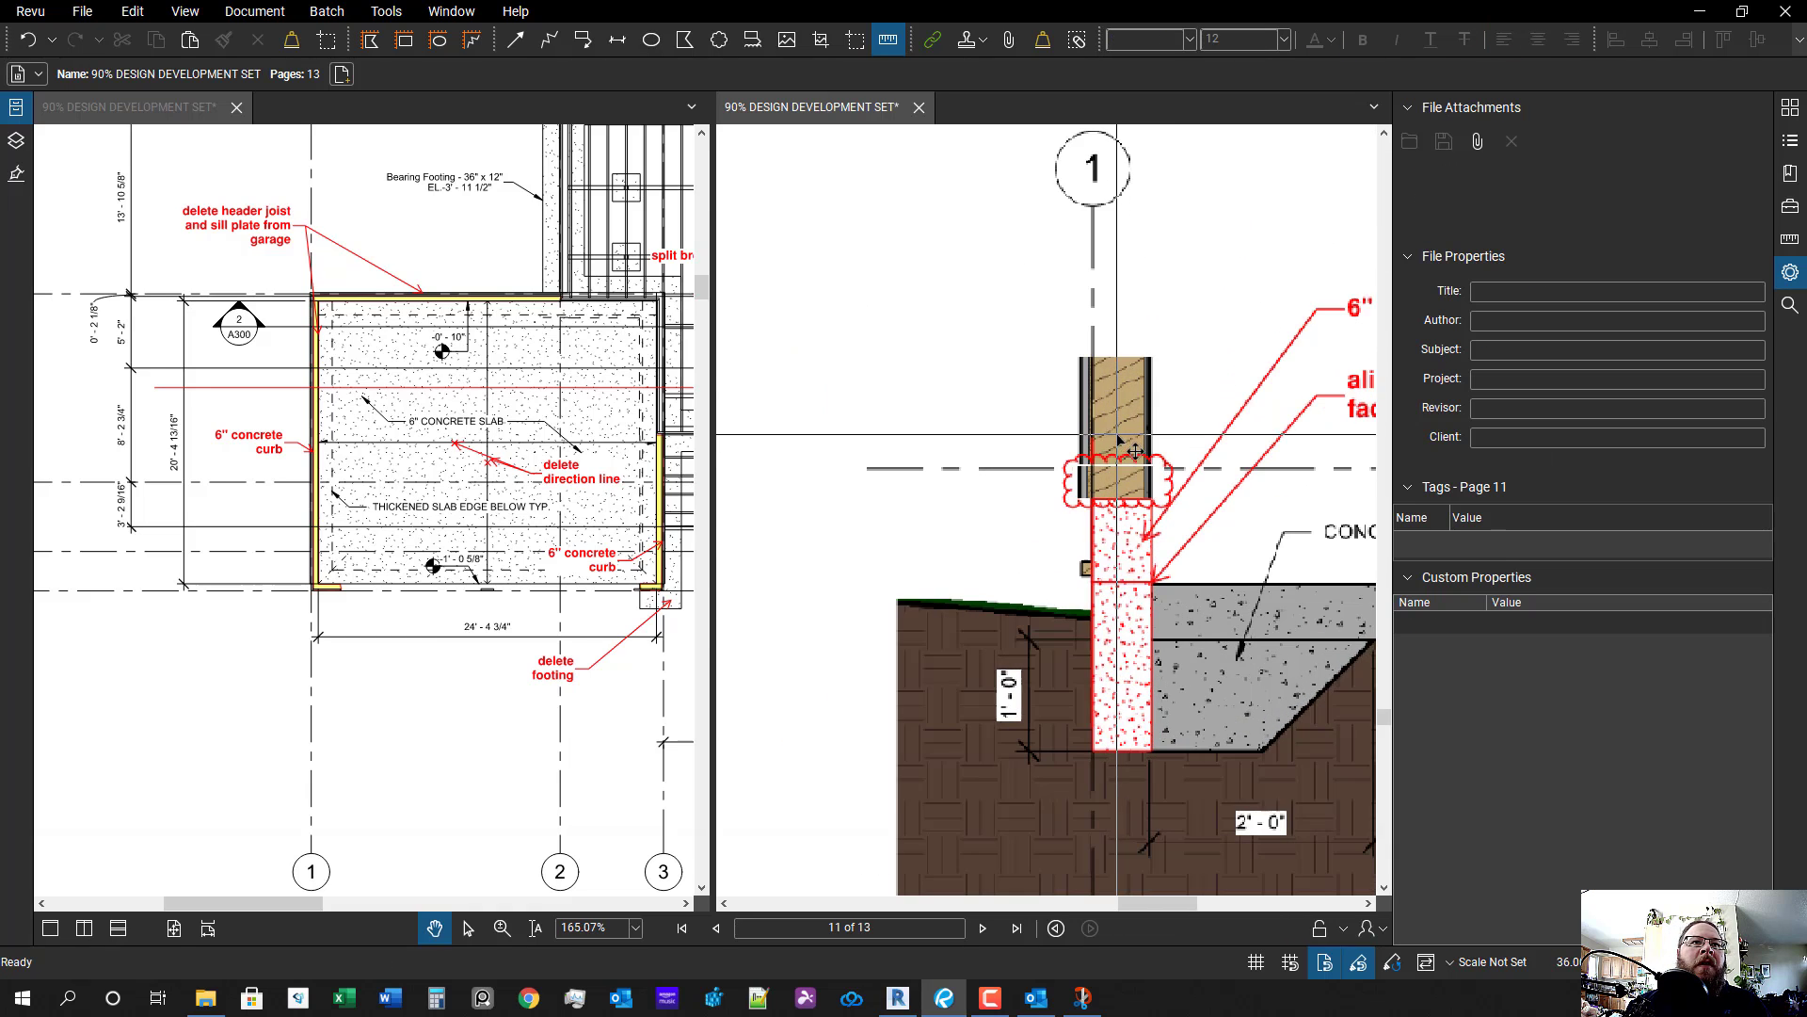
{"action": "scroll", "coordinate": [1064, 520], "scroll_direction": "down", "scroll_amount": 1}
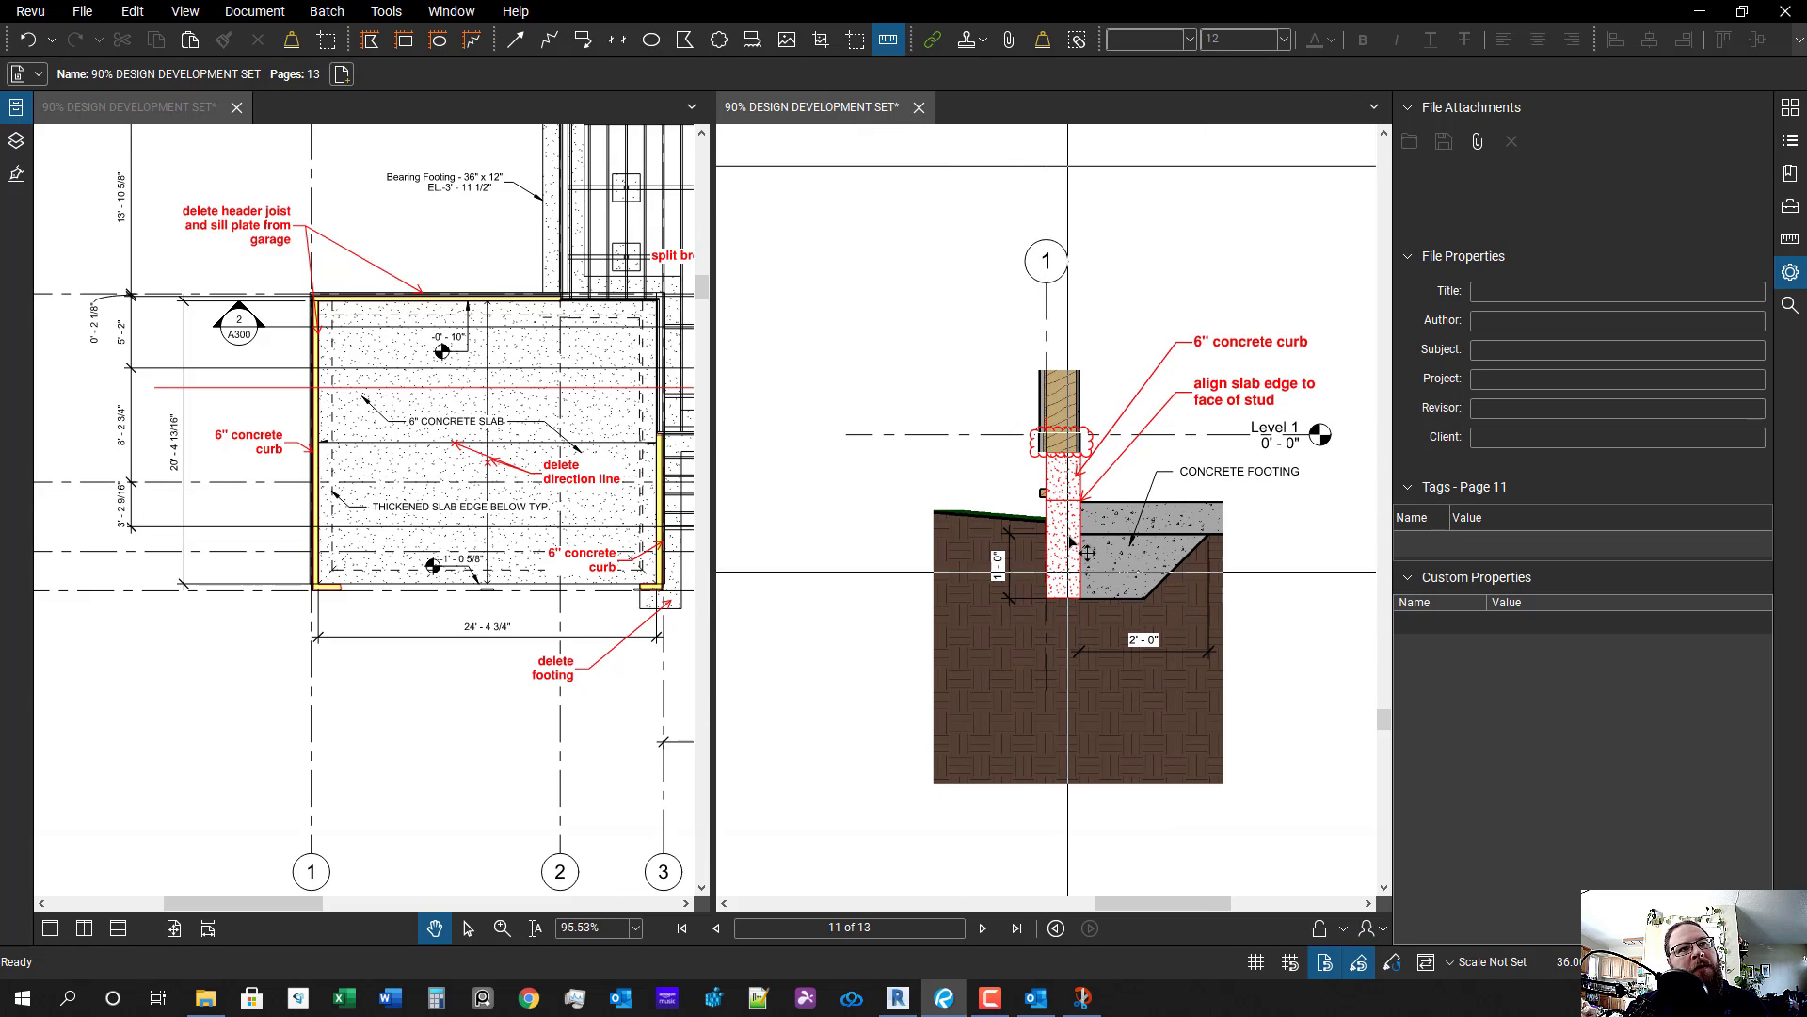
{"action": "scroll", "coordinate": [1081, 482], "scroll_direction": "up", "scroll_amount": 2}
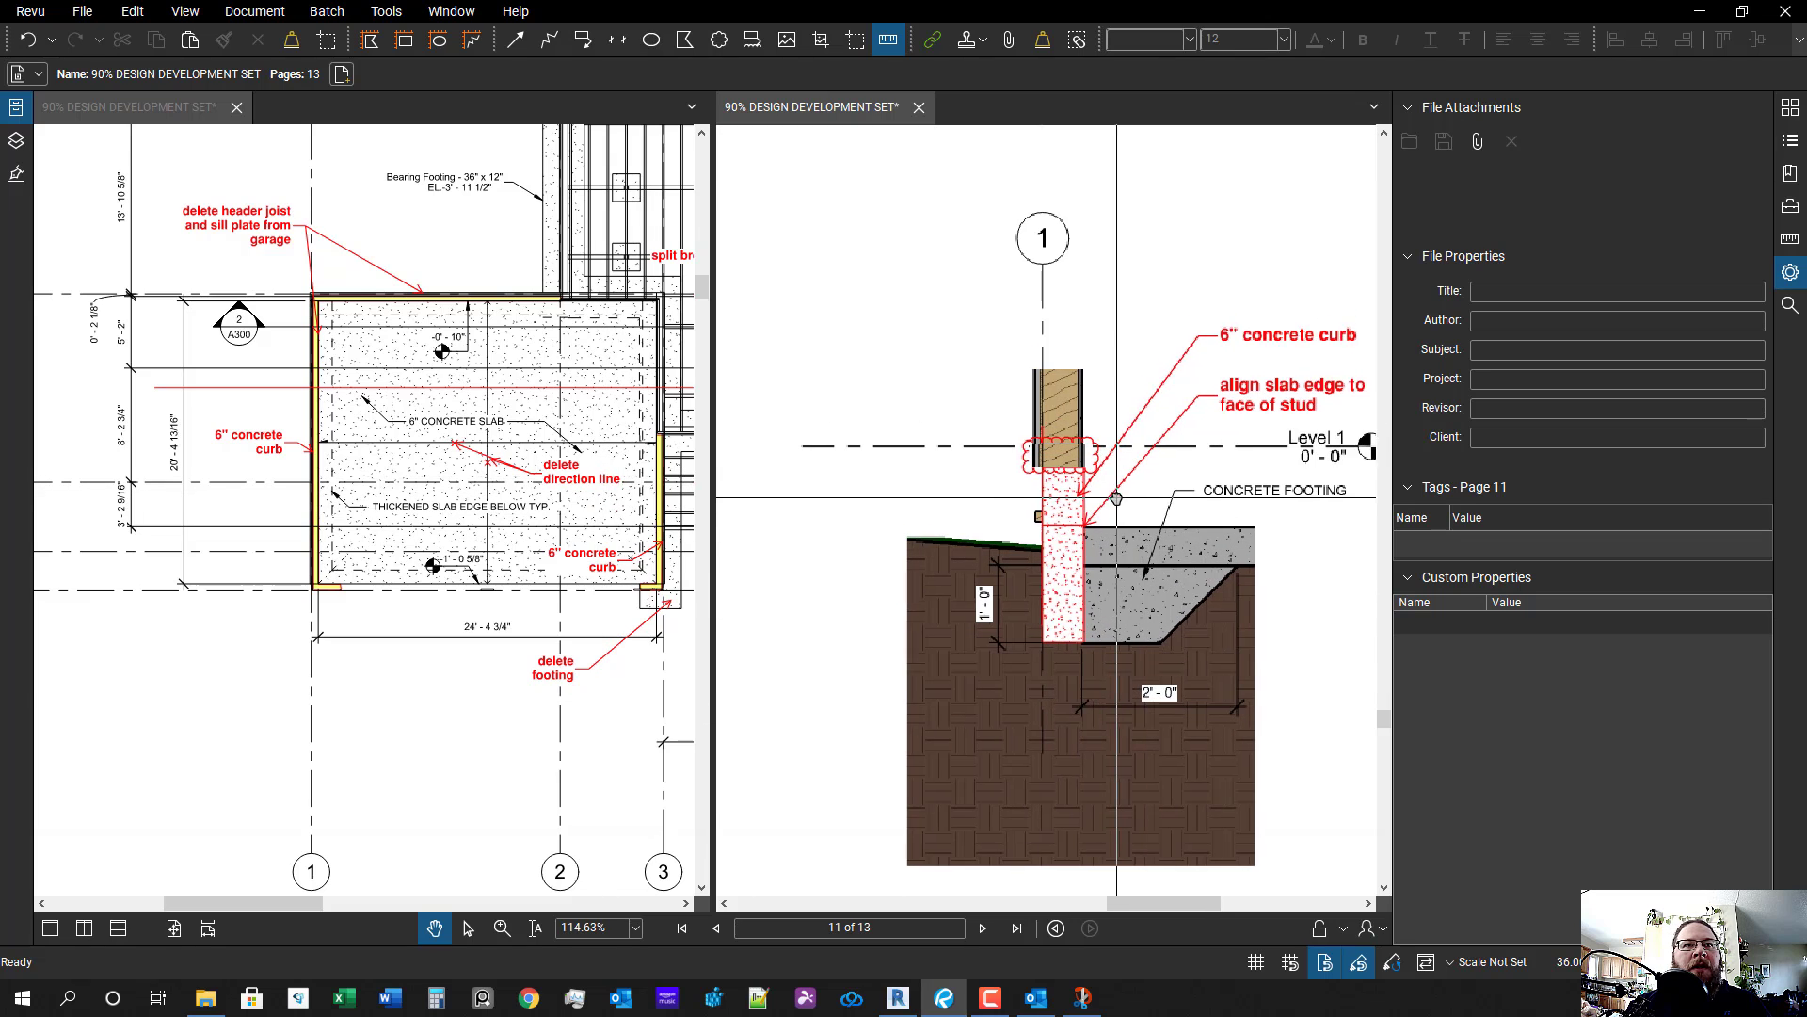
{"action": "left_click", "coordinate": [126, 670]}
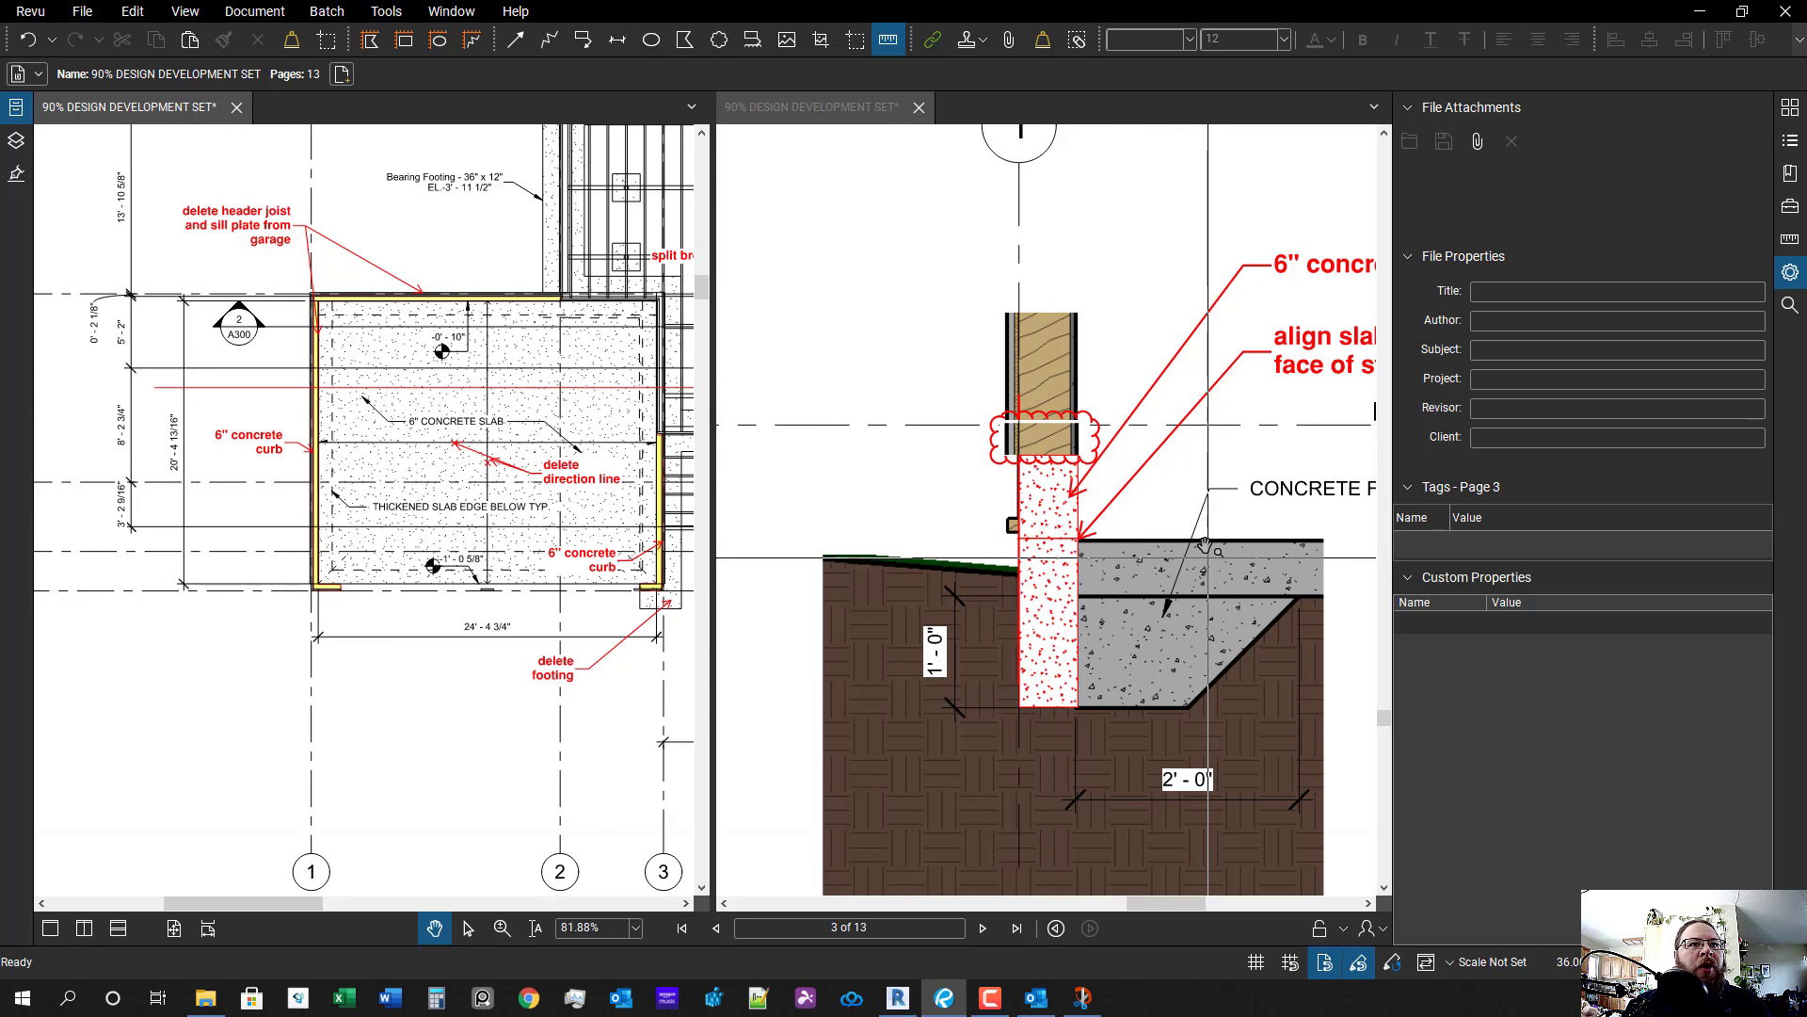
{"action": "mouse_move", "coordinate": [1206, 546]}
{"action": "left_mouse_down"}
{"action": "mouse_move", "coordinate": [997, 659]}
{"action": "mouse_move", "coordinate": [971, 607]}
{"action": "mouse_move", "coordinate": [996, 656]}
{"action": "left_mouse_up"}
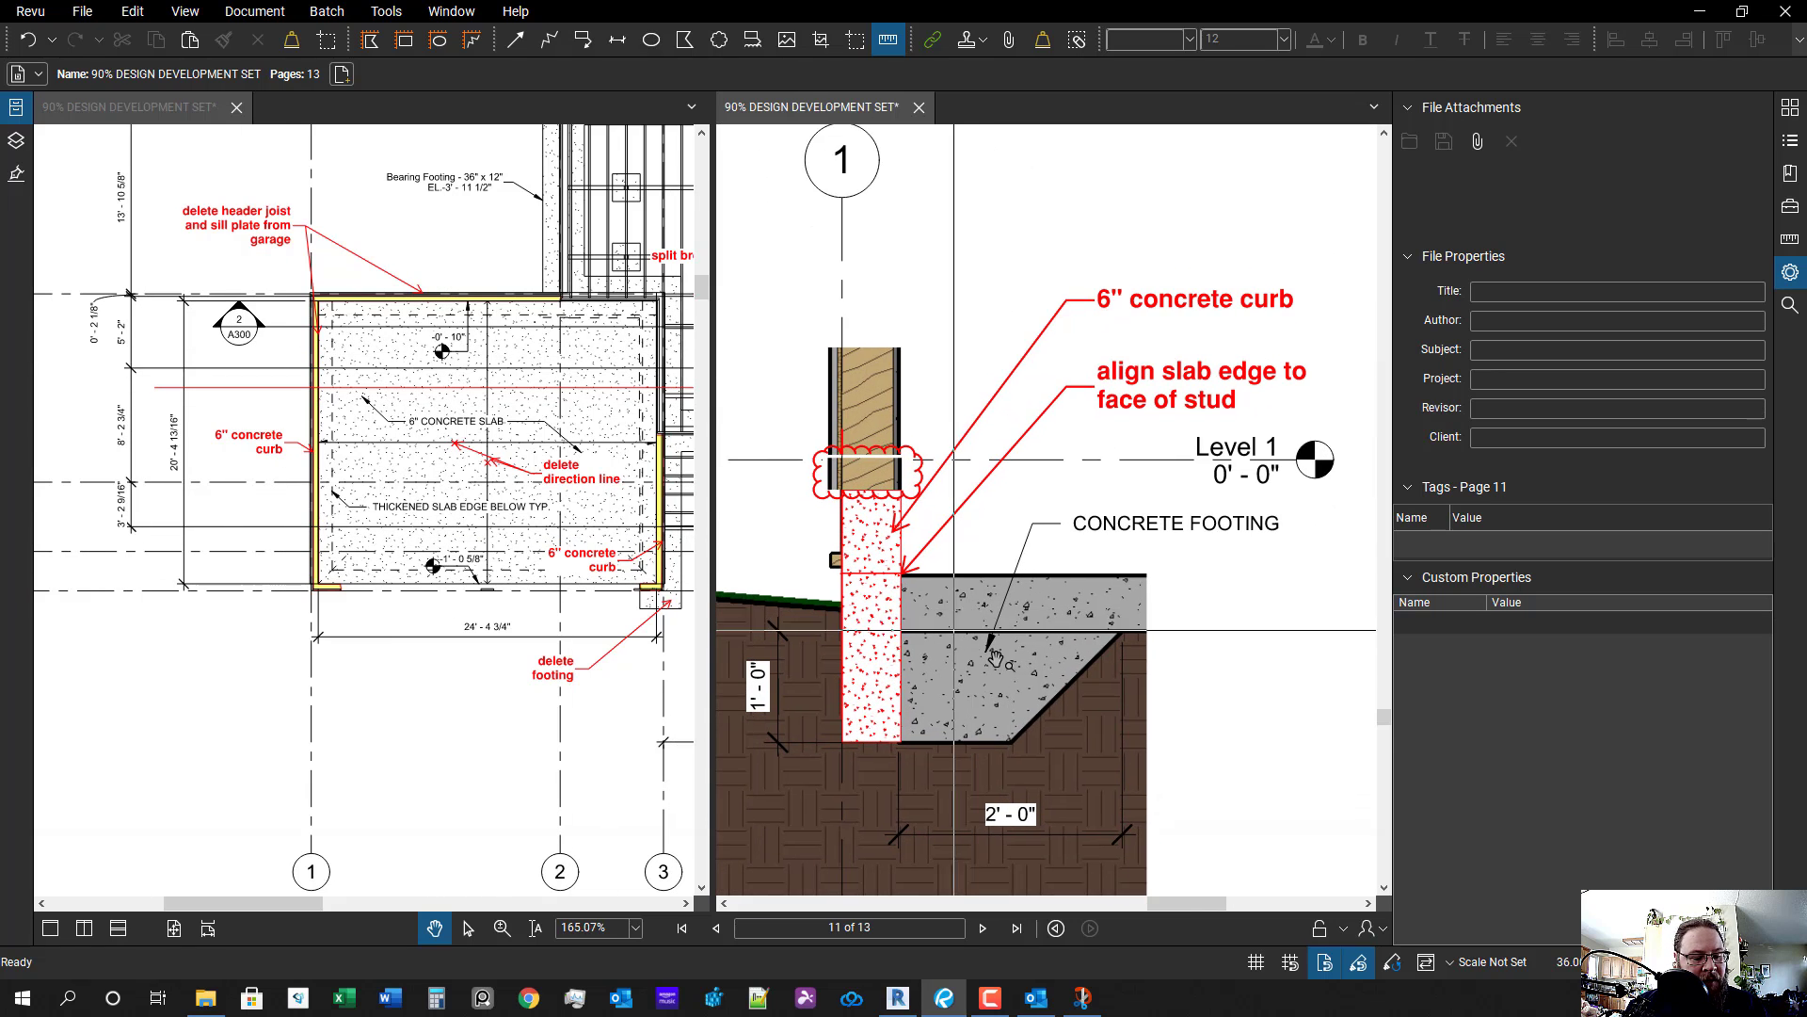
{"action": "left_click_drag", "start_coordinate": [1189, 511], "coordinate": [1136, 525]}
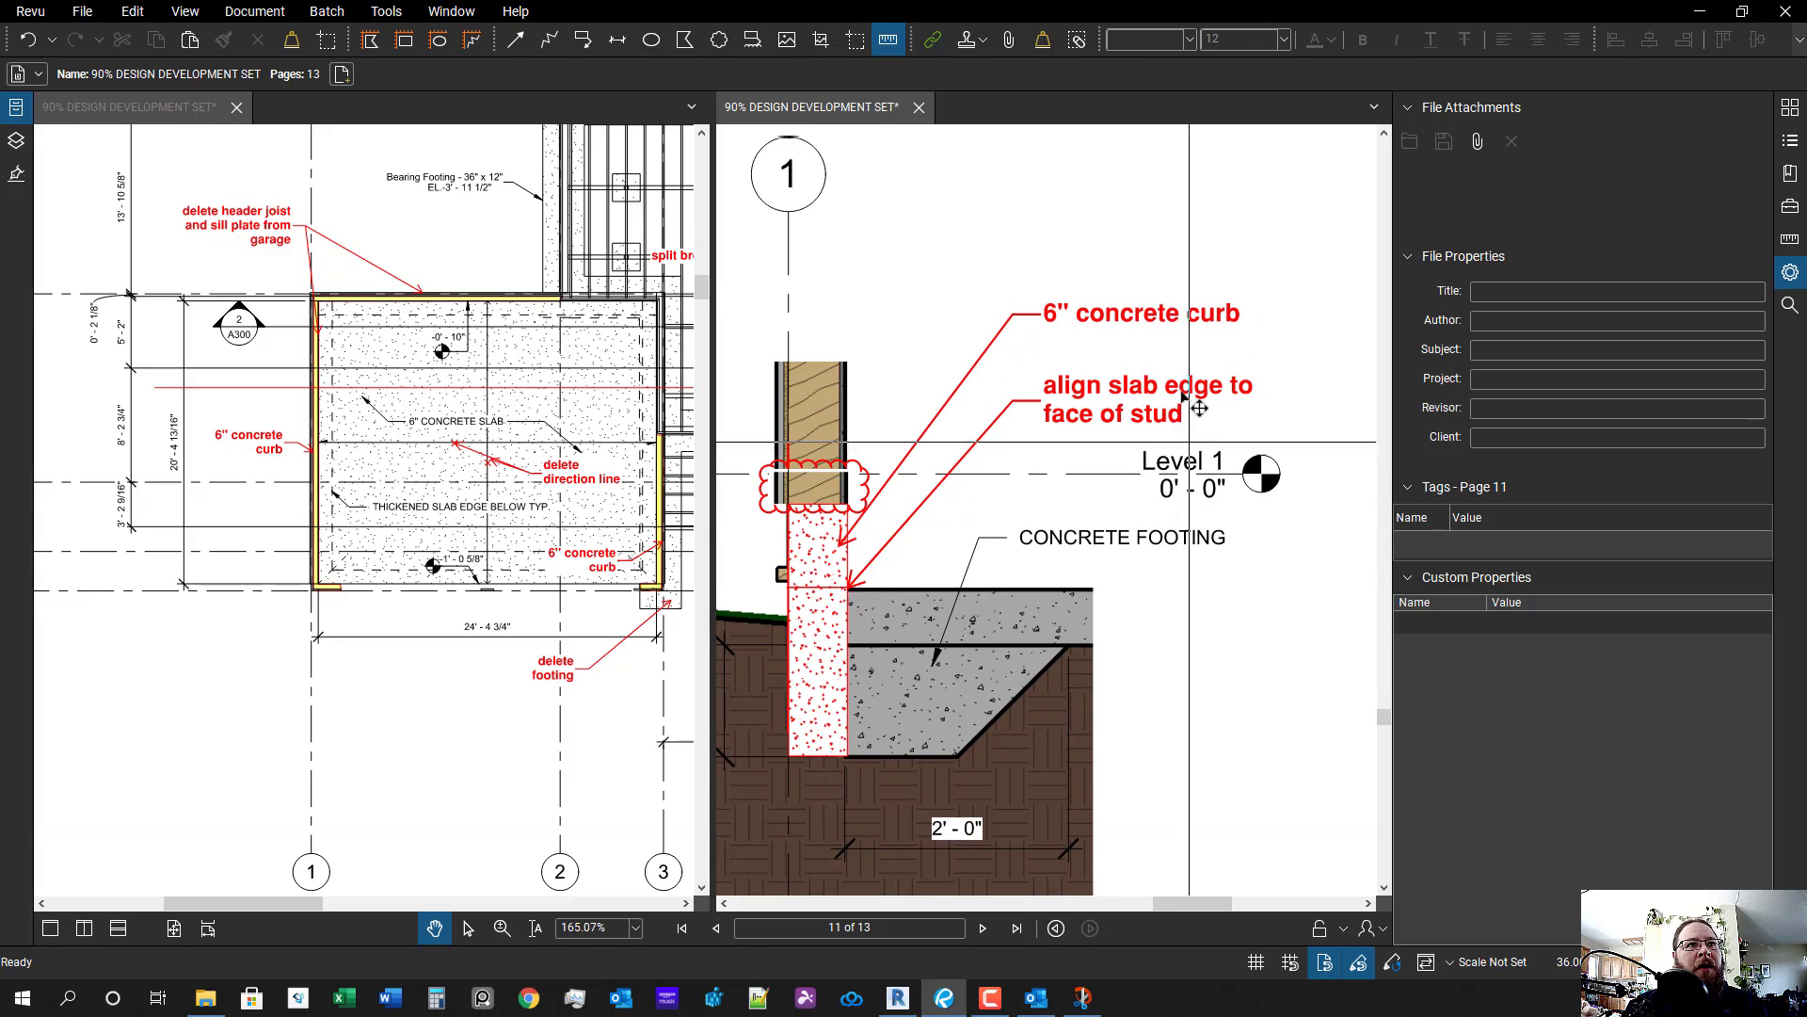
- Add (attach base to top of concrete slab) to the detail's 6" concrete curb callout and move it above the slab edge note
{"action": "double_click", "coordinate": [1158, 320]}
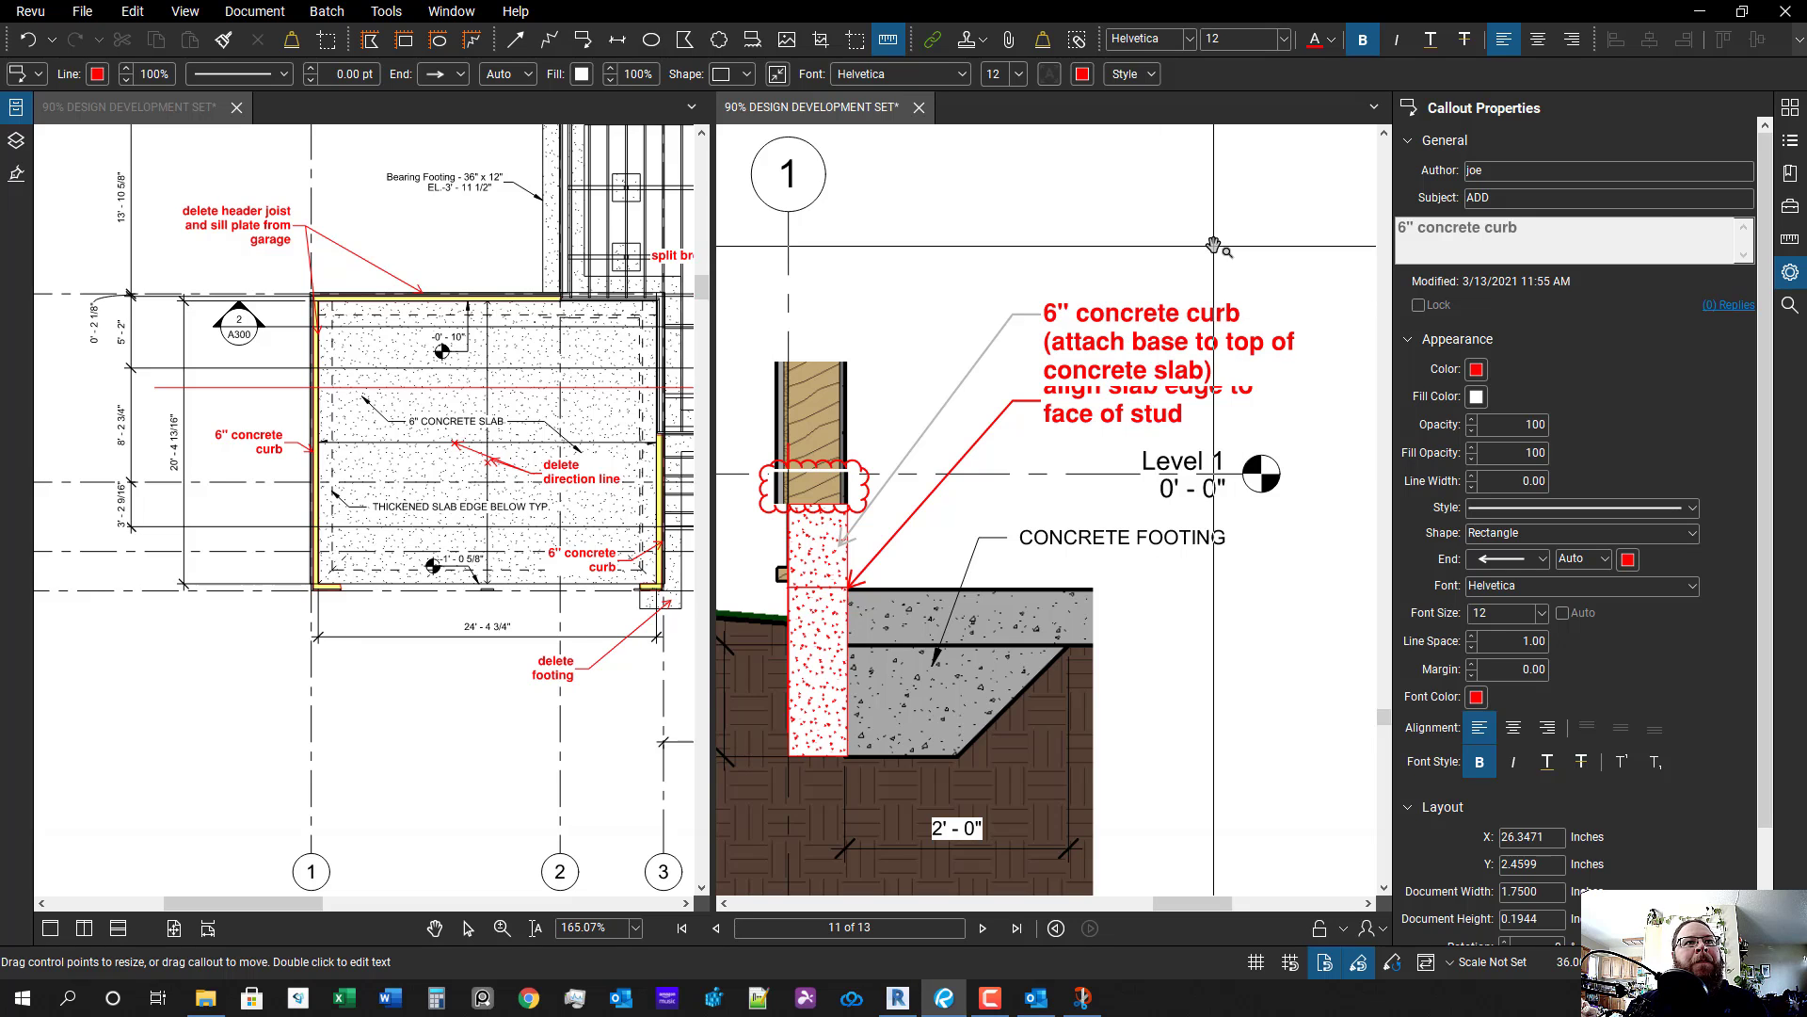
{"action": "left_click", "coordinate": [1200, 320]}
{"action": "left_click_drag", "start_coordinate": [1129, 320], "coordinate": [1139, 249]}
{"action": "key", "text": "Escape"}
{"action": "scroll", "coordinate": [1160, 274], "scroll_direction": "down", "scroll_amount": 3}
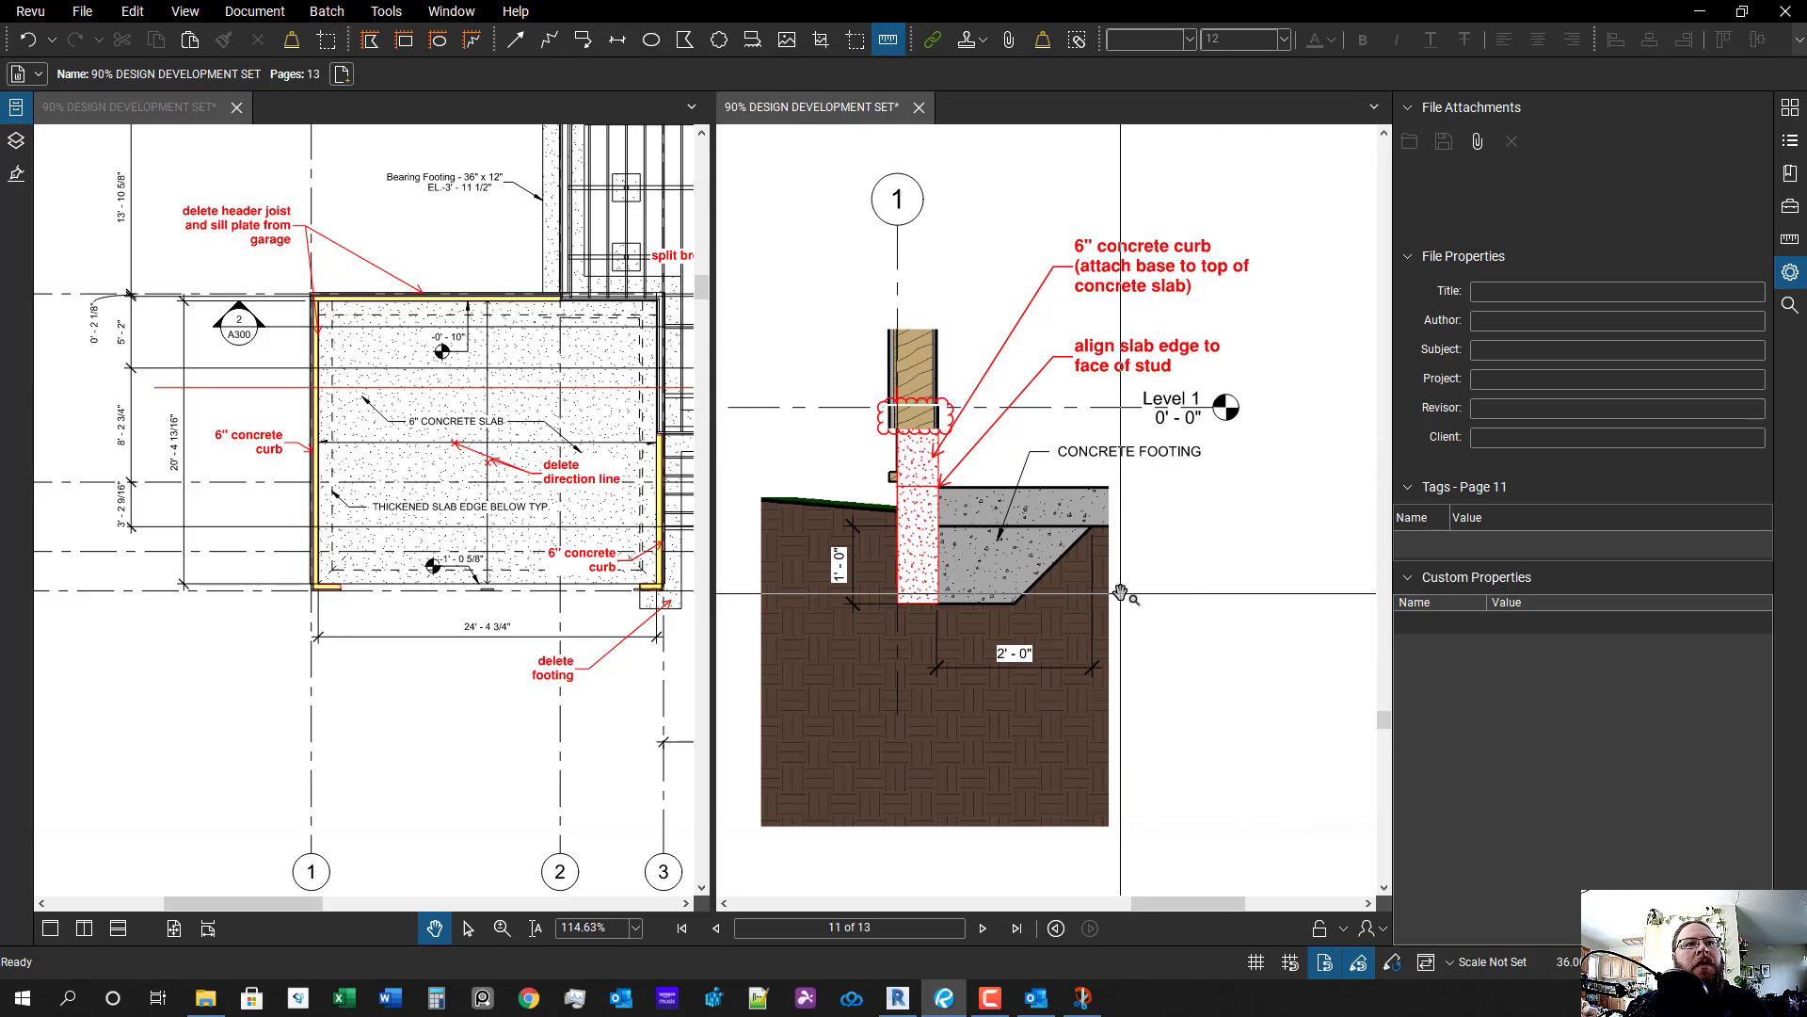
- Compare the marked-up footing detail with the garage slab's curbs and walls on the framing plan
{"action": "left_click_drag", "start_coordinate": [1130, 597], "coordinate": [1154, 552]}
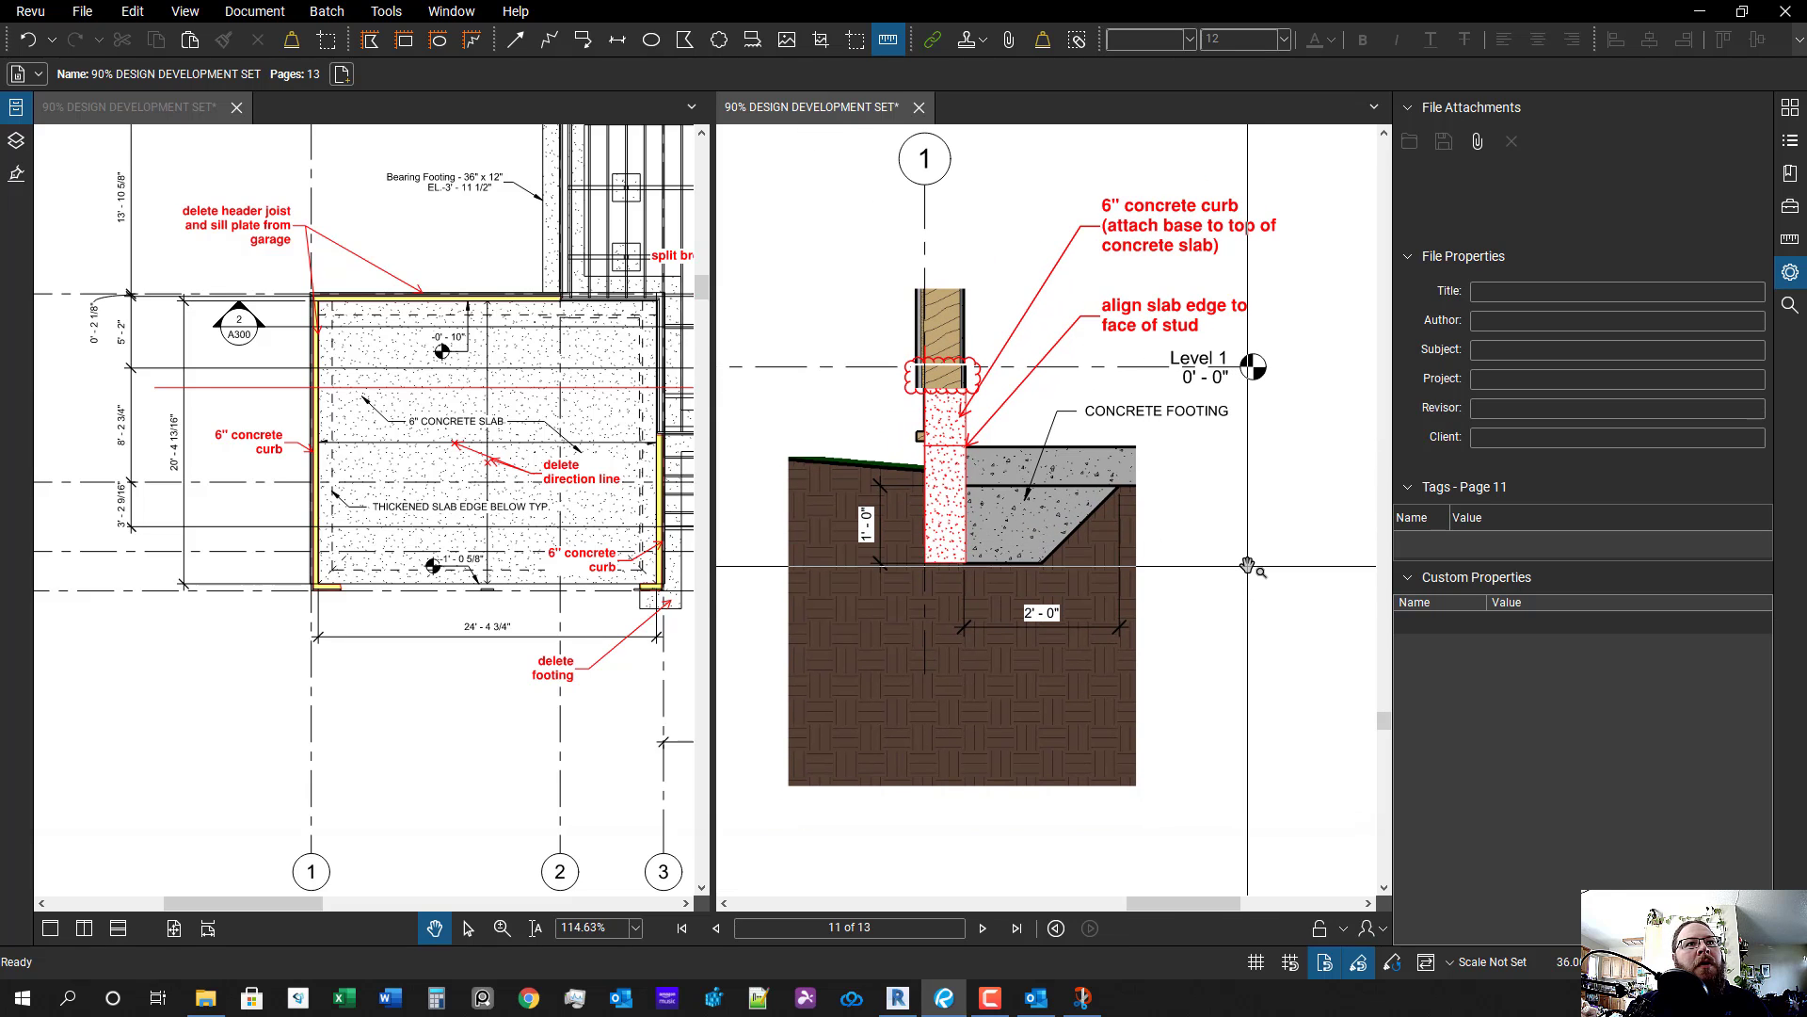
{"action": "scroll", "coordinate": [1045, 419], "scroll_direction": "up", "scroll_amount": 2}
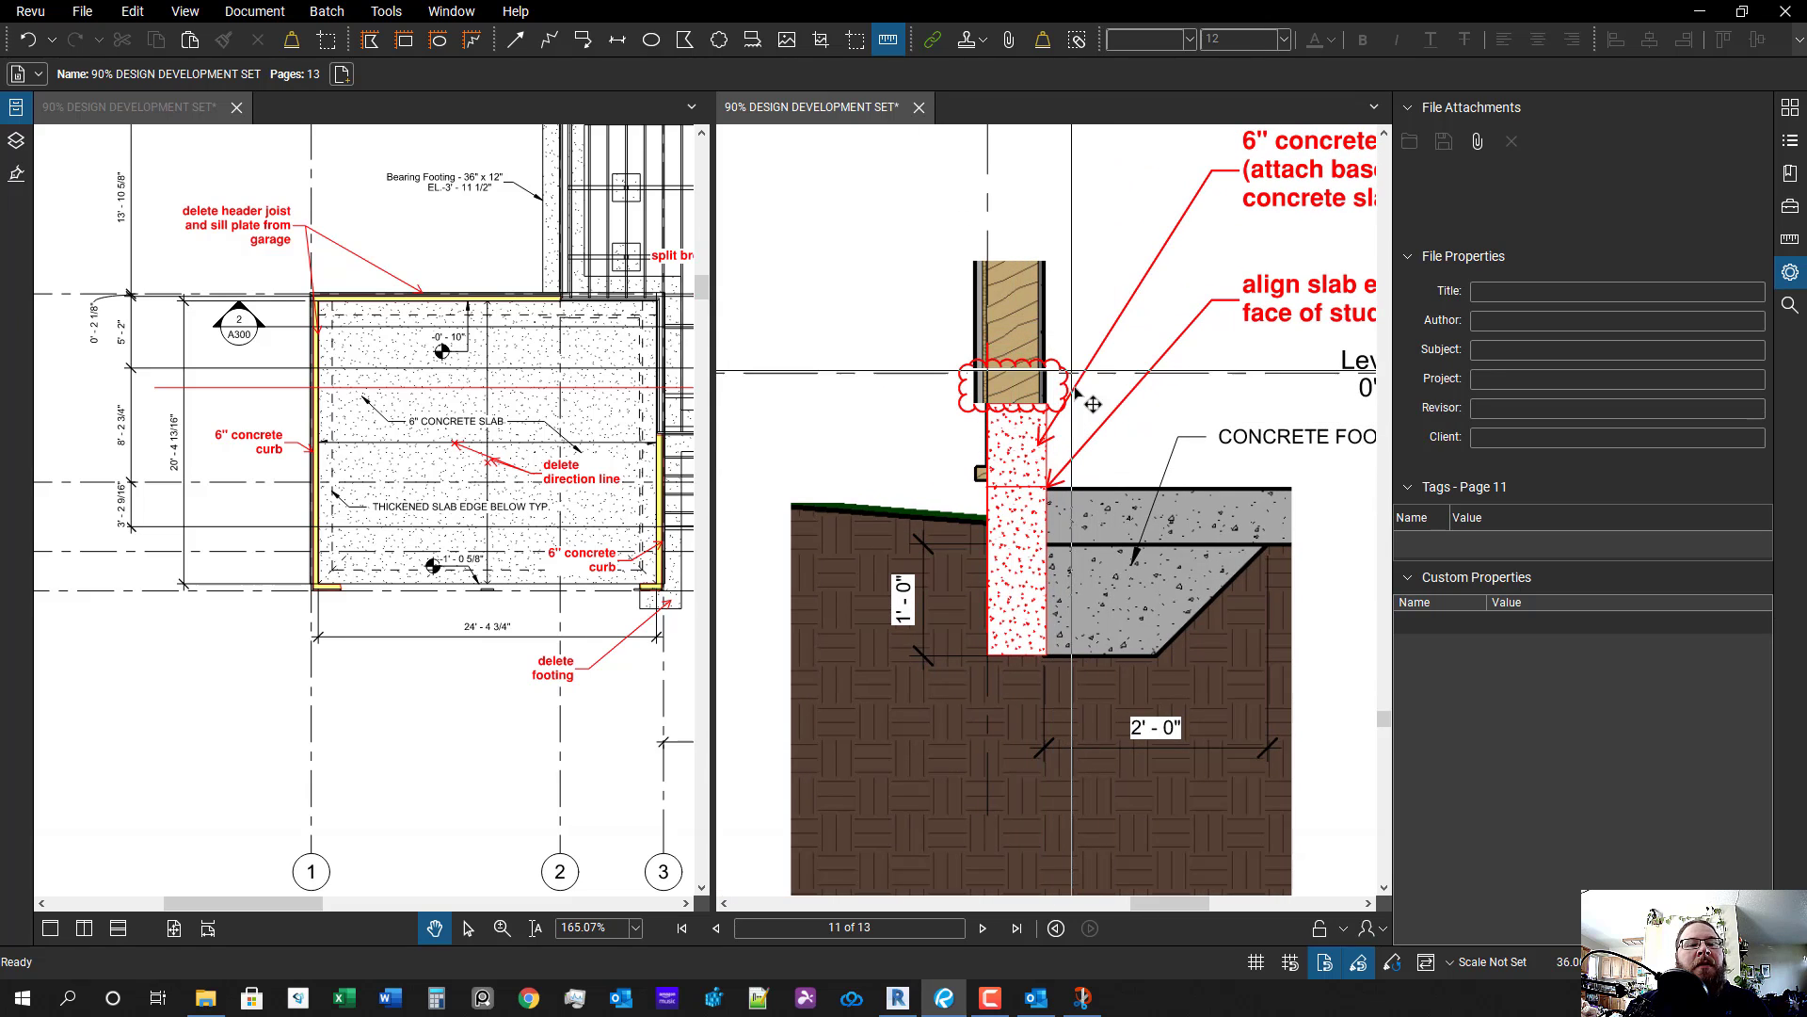
{"action": "left_click_drag", "start_coordinate": [1154, 481], "coordinate": [1158, 482]}
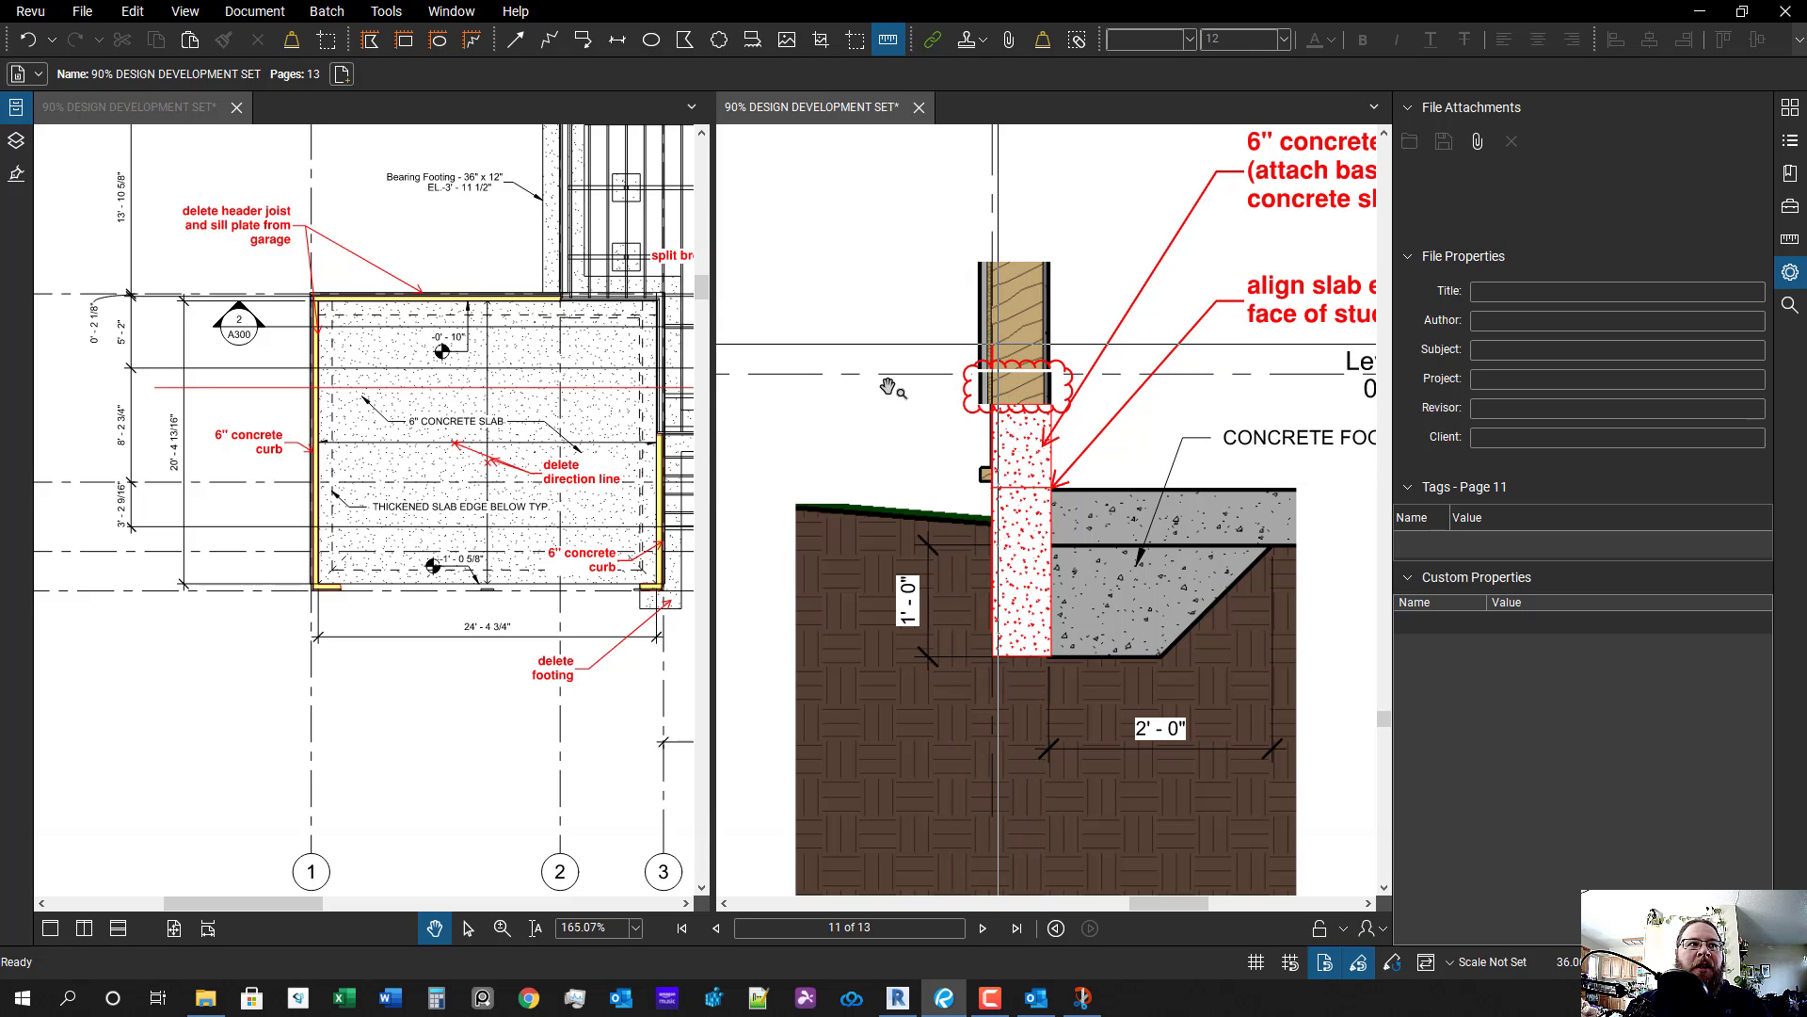
{"action": "scroll", "coordinate": [482, 286], "scroll_direction": "up", "scroll_amount": 3}
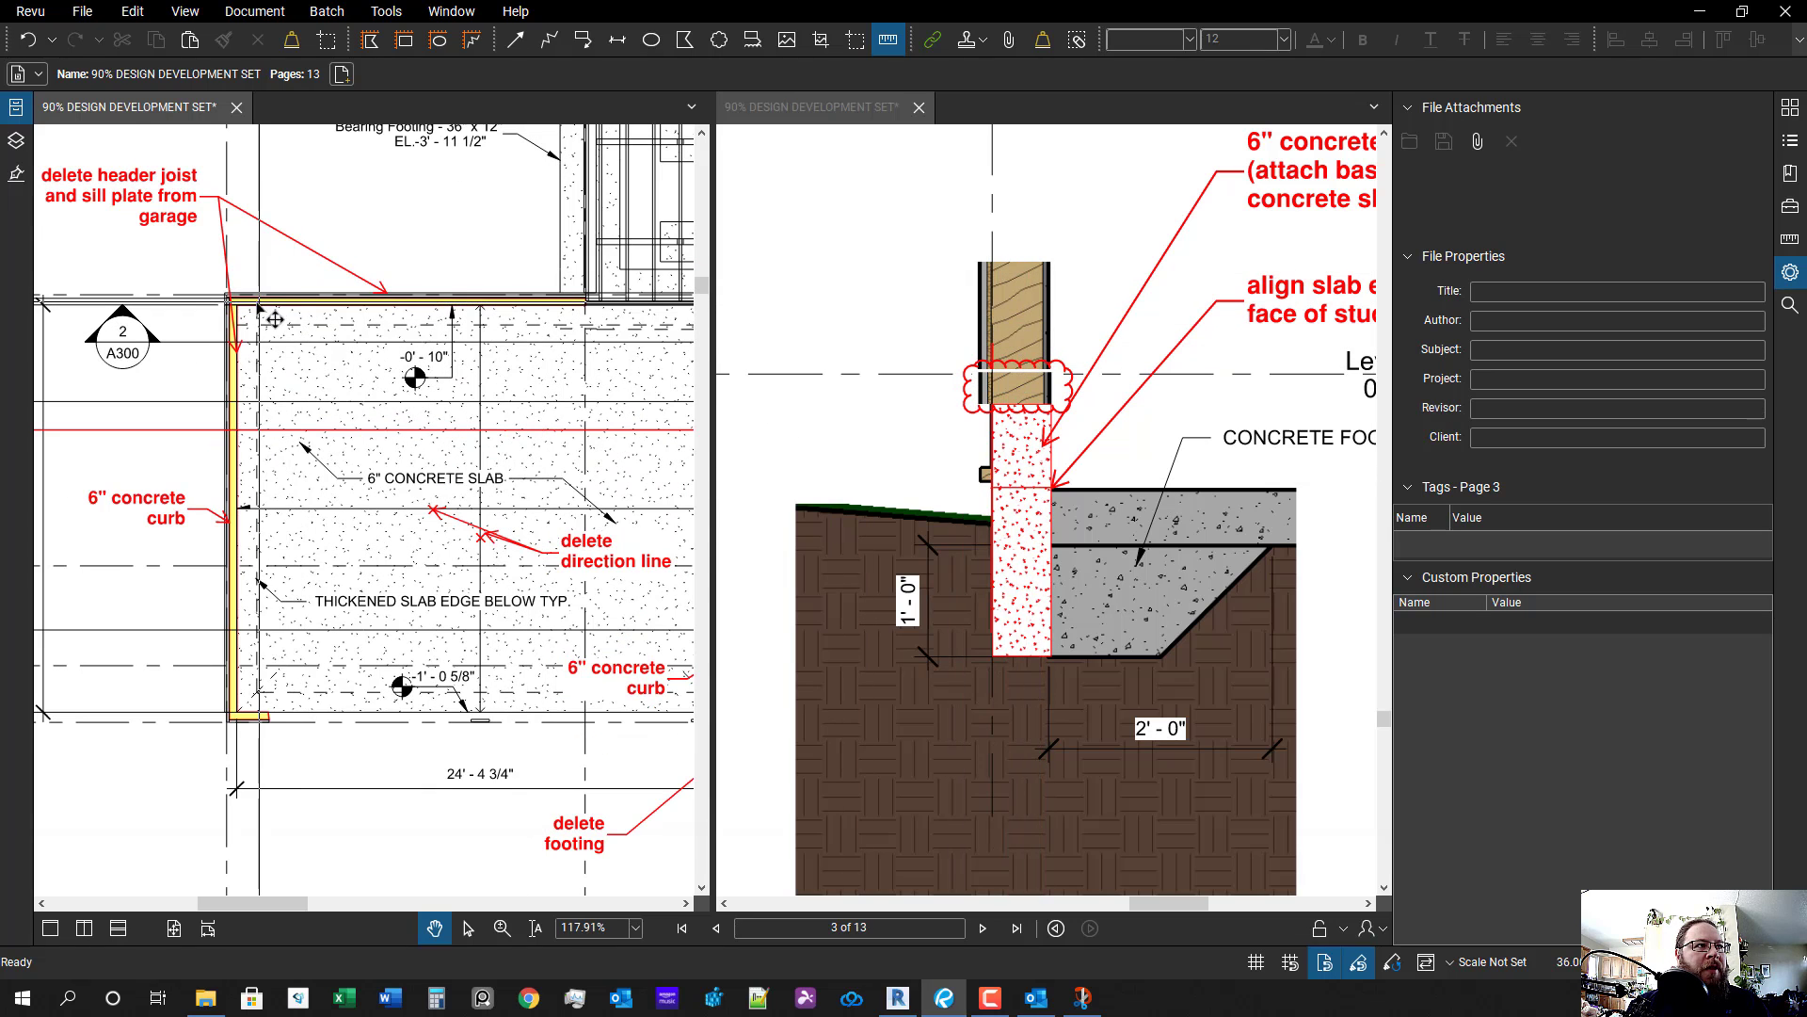
{"action": "mouse_move", "coordinate": [341, 752]}
{"action": "left_mouse_down"}
{"action": "mouse_move", "coordinate": [166, 662]}
{"action": "mouse_move", "coordinate": [115, 662]}
{"action": "left_mouse_up"}
{"action": "scroll", "coordinate": [115, 662], "scroll_direction": "down", "scroll_amount": 1}
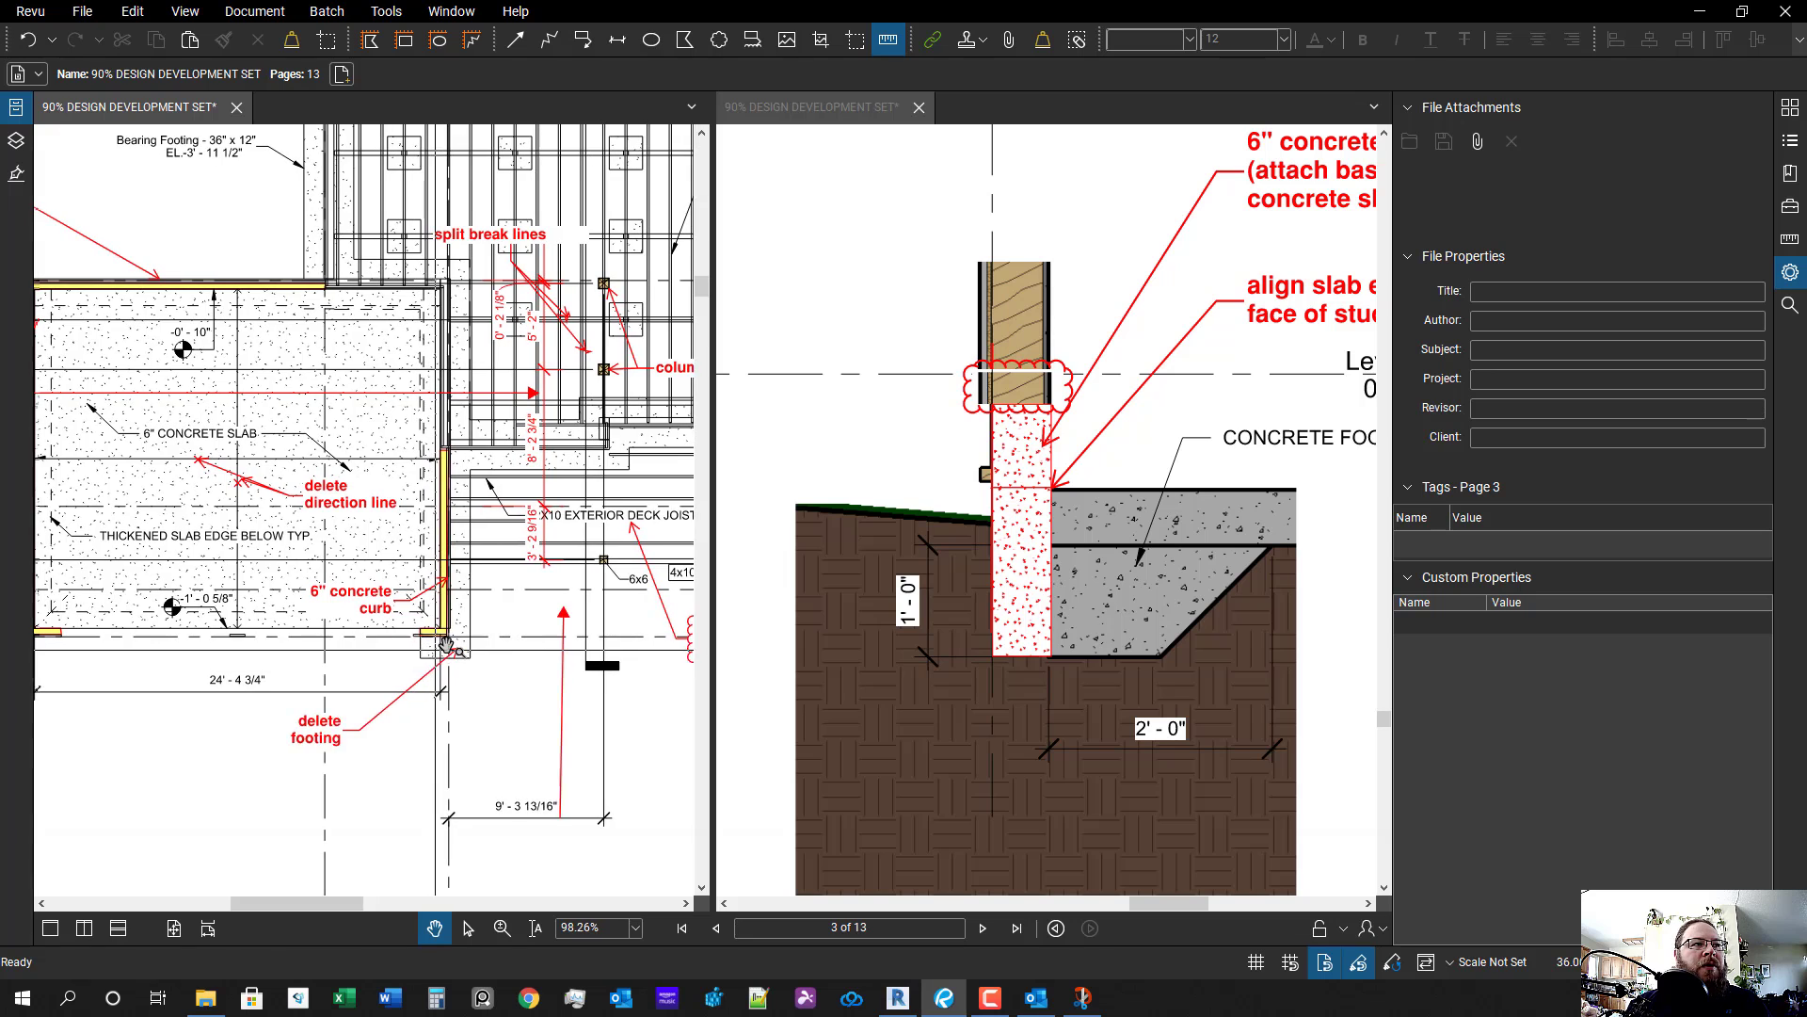
{"action": "left_click_drag", "start_coordinate": [452, 645], "coordinate": [463, 642]}
{"action": "left_click_drag", "start_coordinate": [264, 653], "coordinate": [473, 641]}
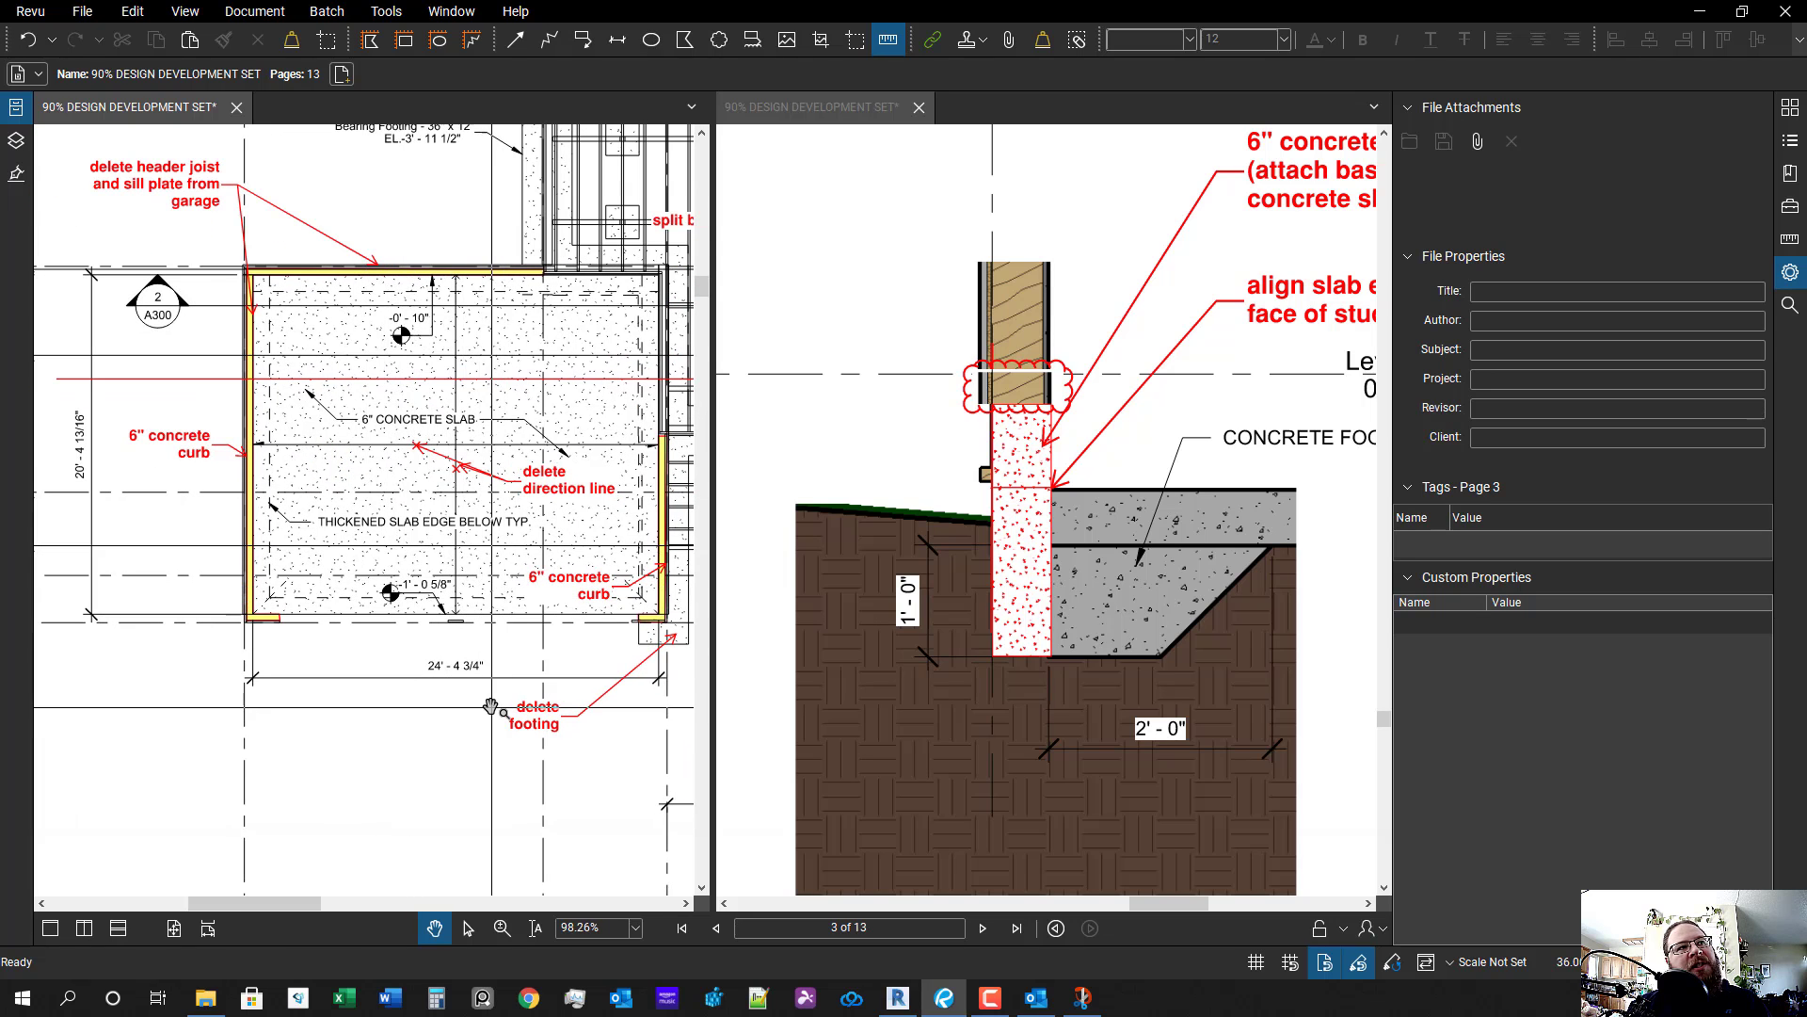
{"action": "scroll", "coordinate": [491, 707], "scroll_direction": "down", "scroll_amount": 2}
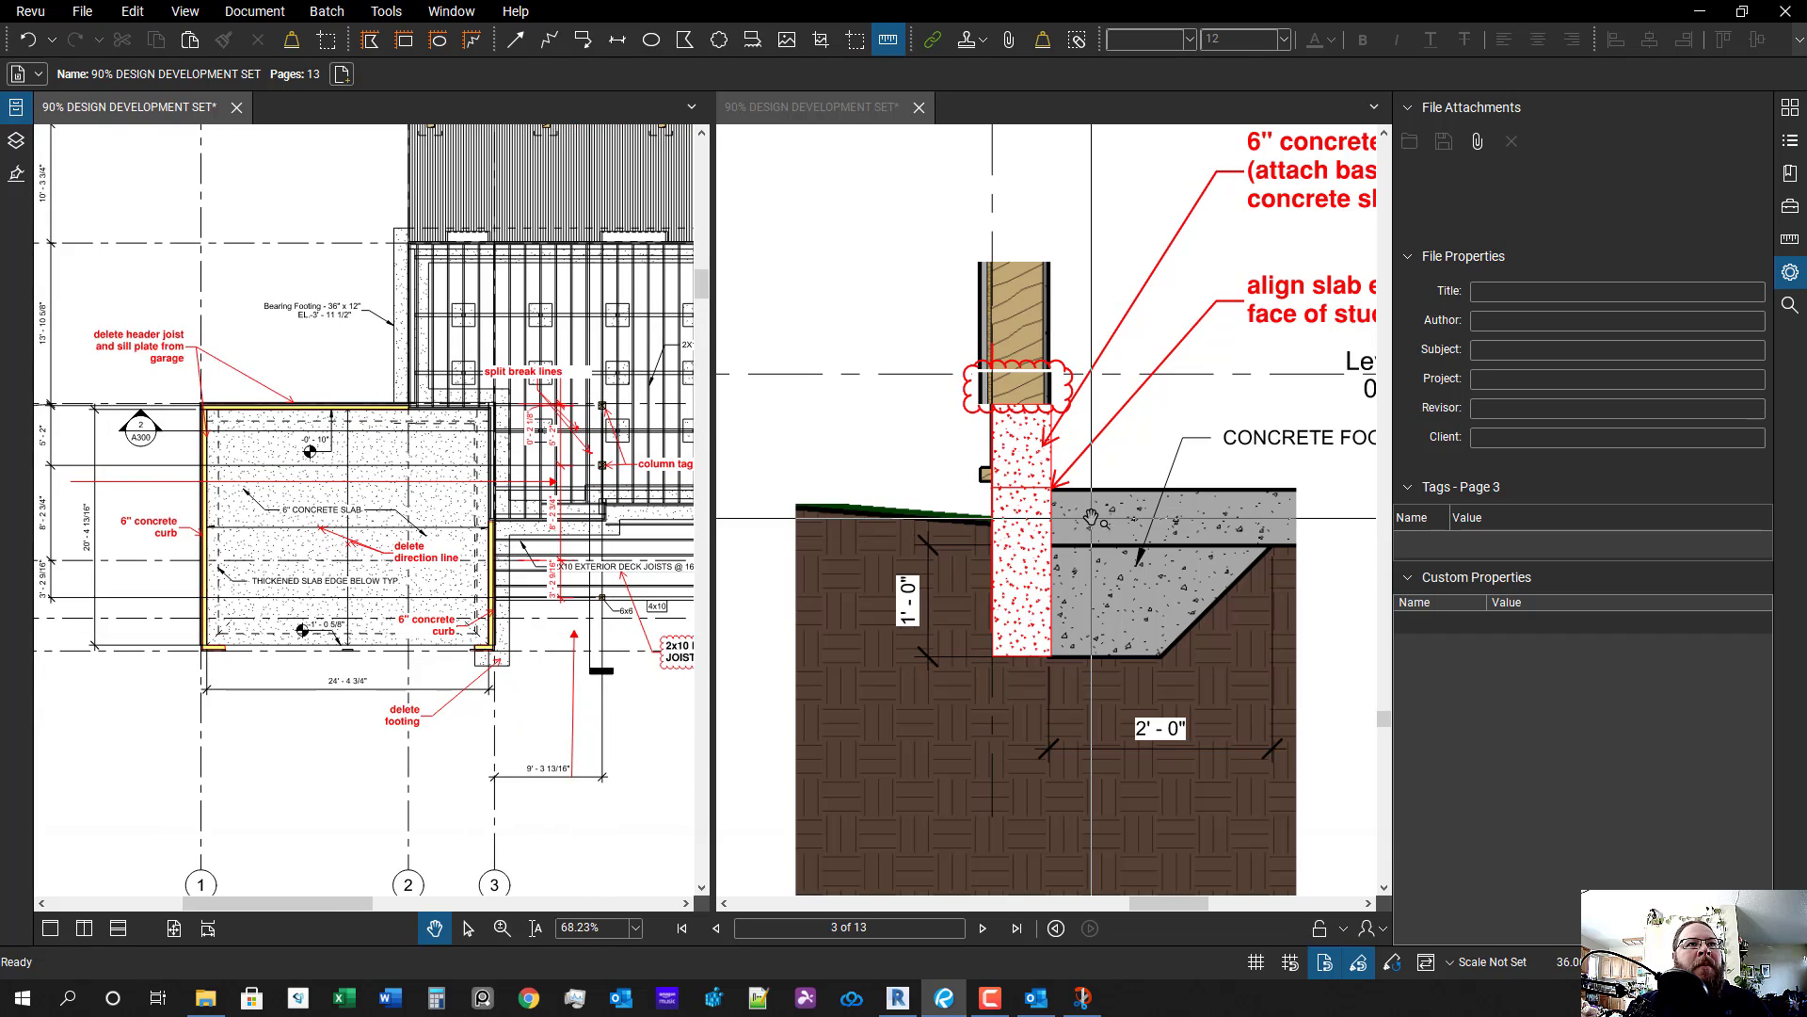
{"action": "scroll", "coordinate": [1091, 516], "scroll_direction": "up", "scroll_amount": 1}
{"action": "scroll", "coordinate": [1139, 488], "scroll_direction": "down", "scroll_amount": 2}
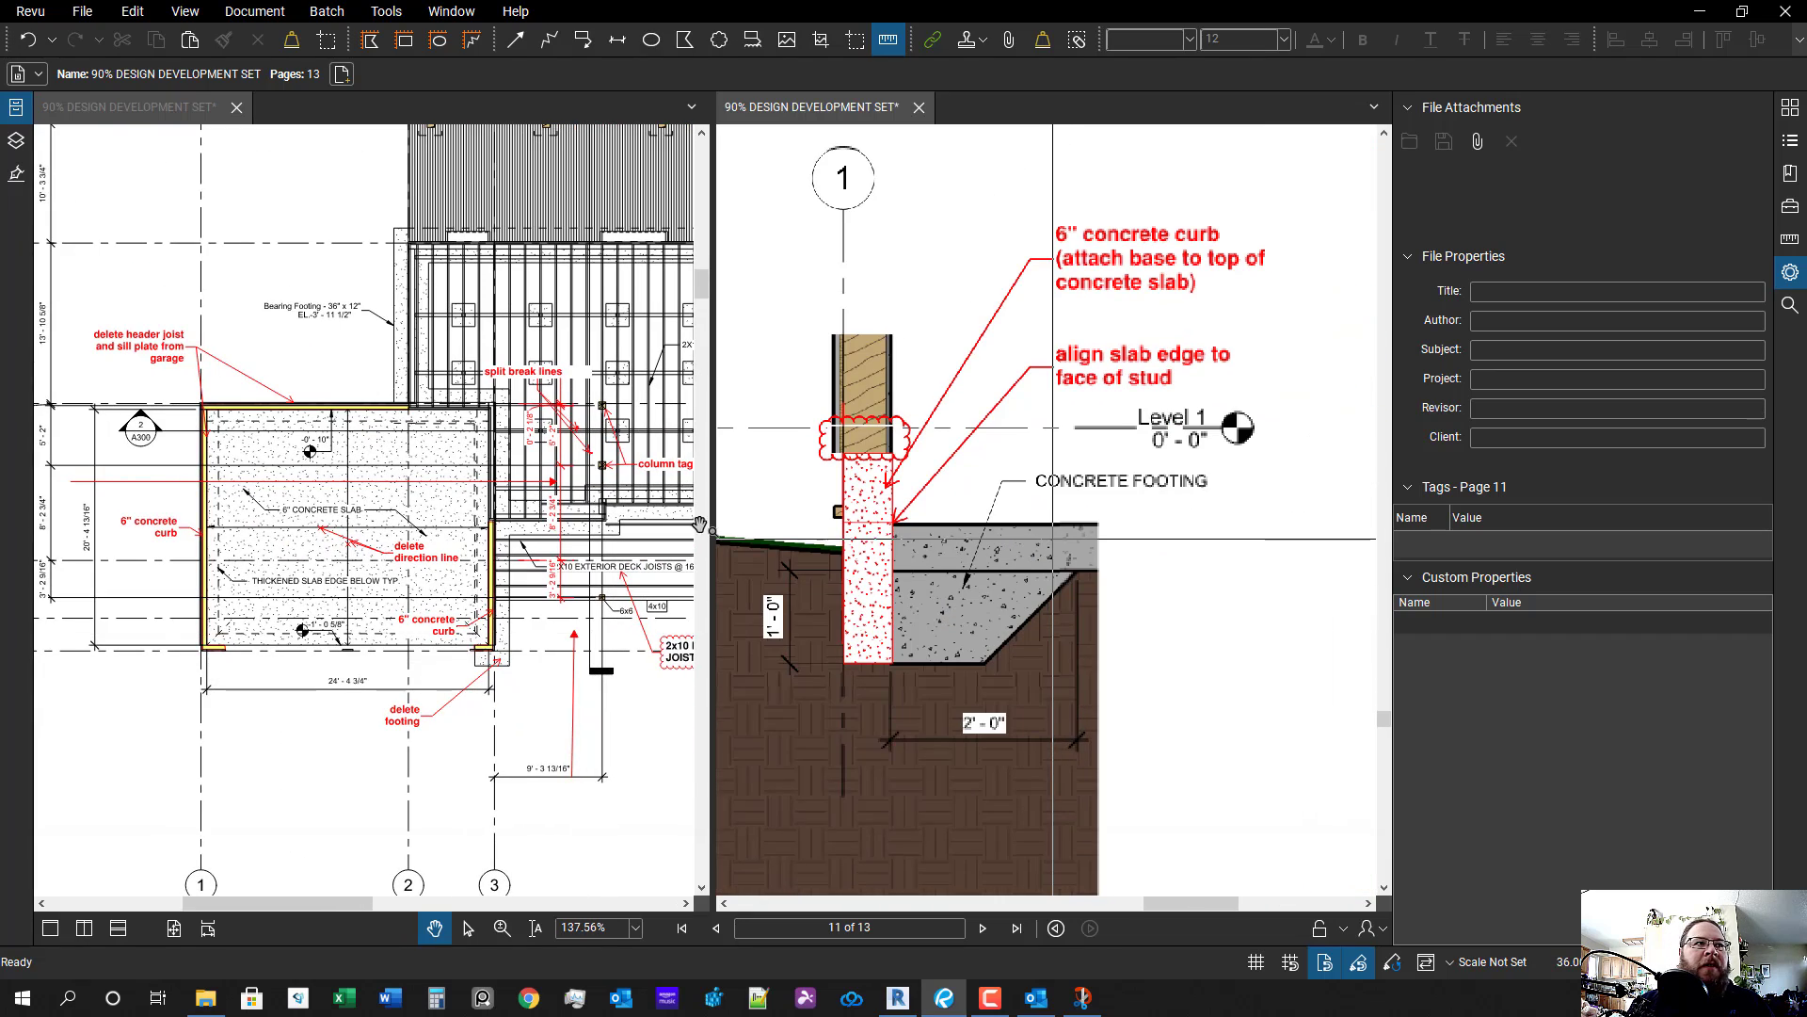
- Add a callout reading exterior wall -10" from level 1 here, pointing at the garage's upper wall on the framing plan
{"action": "scroll", "coordinate": [438, 410], "scroll_direction": "up", "scroll_amount": 5}
{"action": "left_click_drag", "start_coordinate": [438, 410], "coordinate": [629, 563]}
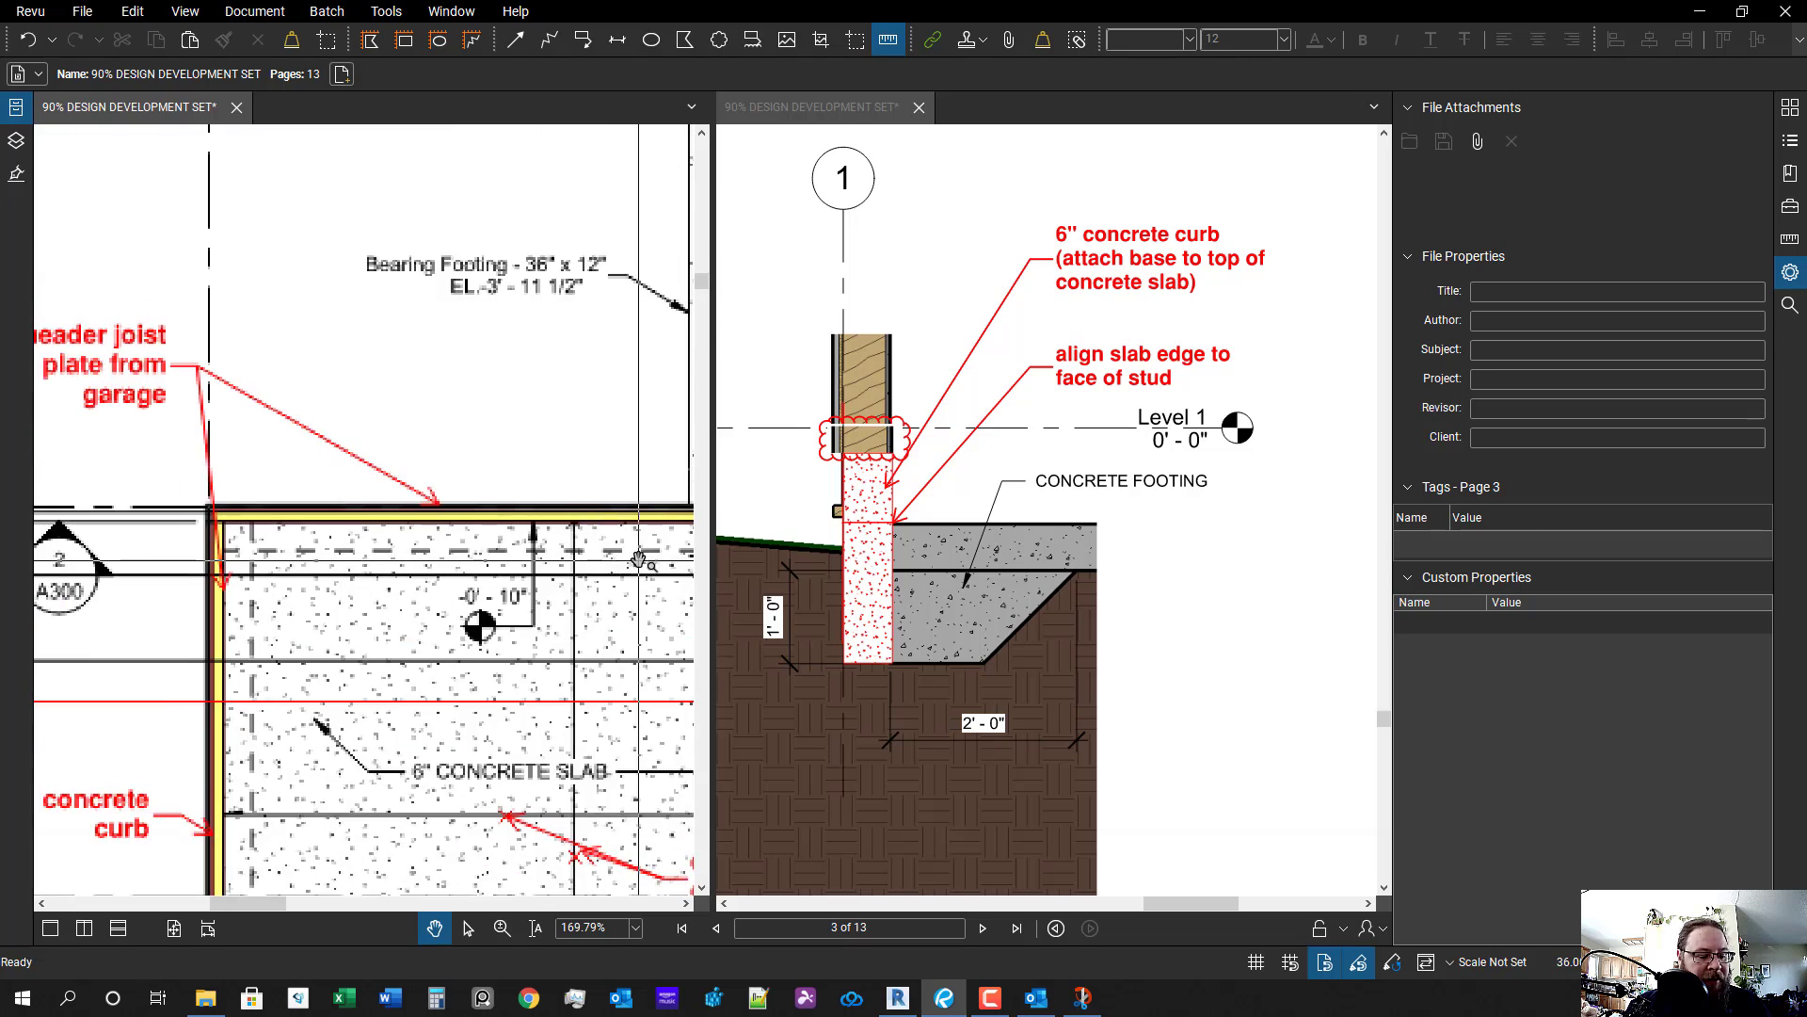
{"action": "scroll", "coordinate": [627, 564], "scroll_direction": "down", "scroll_amount": 2}
{"action": "scroll", "coordinate": [552, 563], "scroll_direction": "up", "scroll_amount": 3}
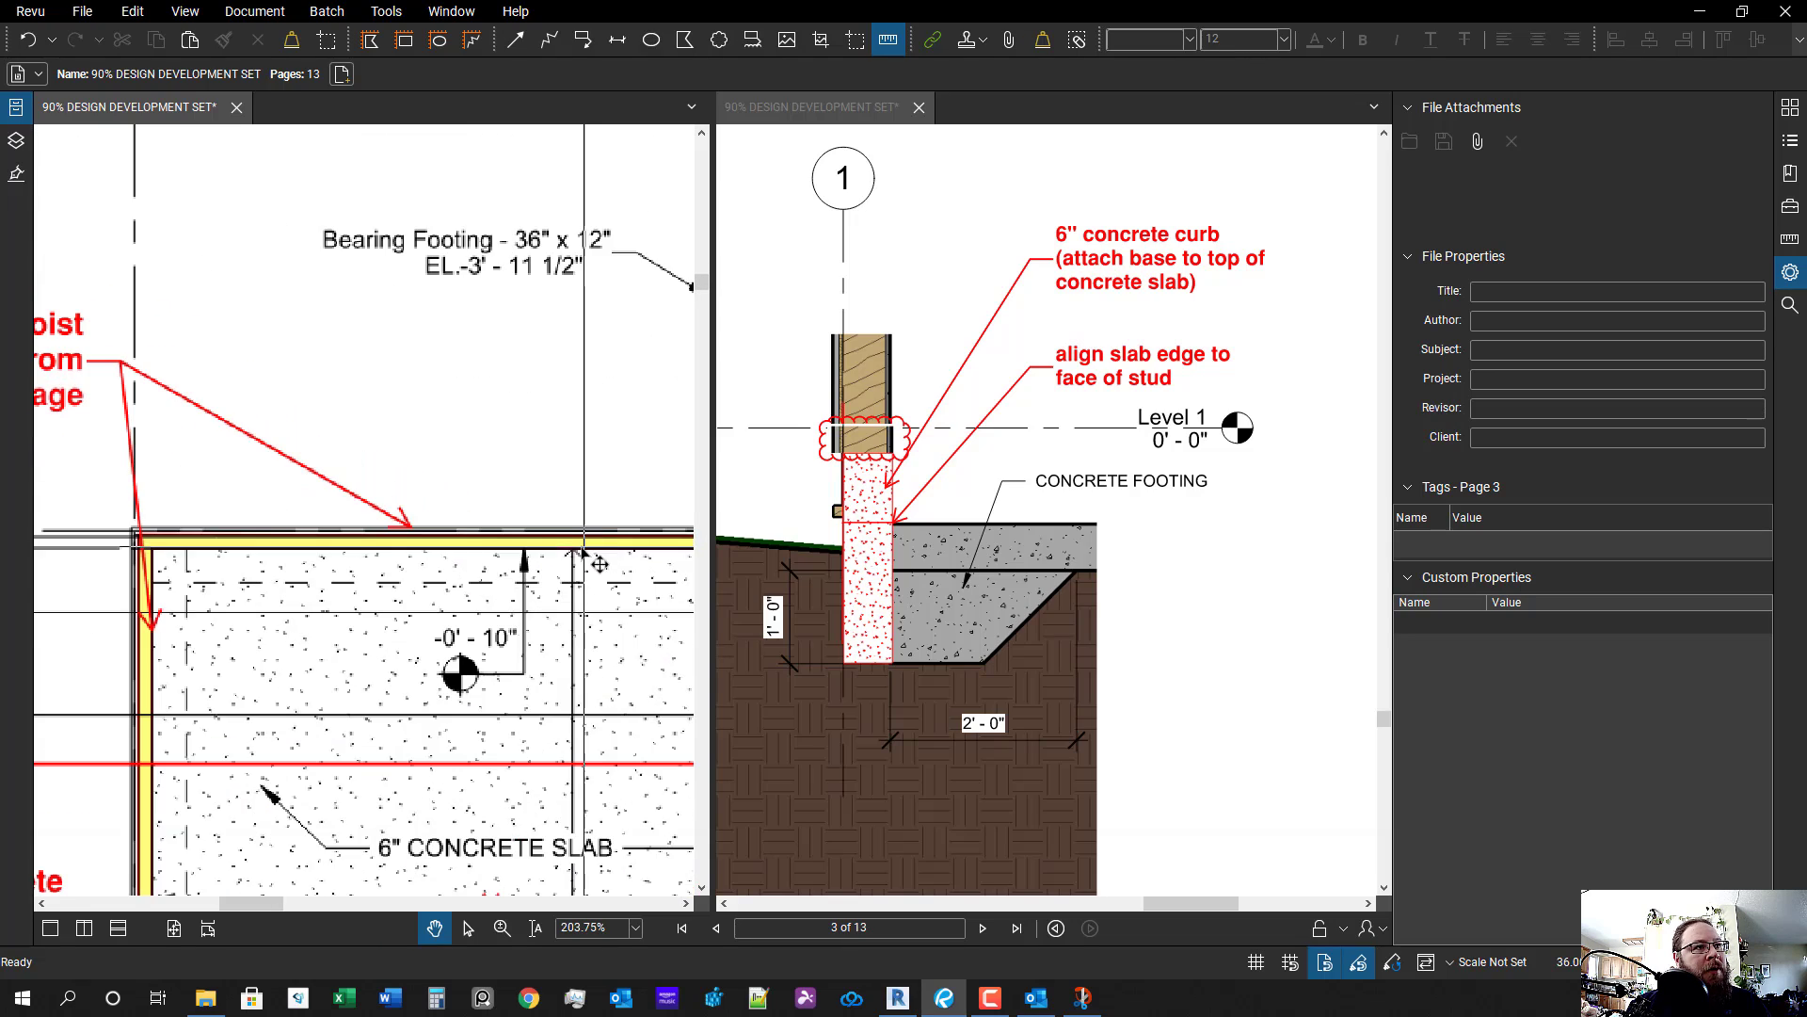
{"action": "scroll", "coordinate": [476, 556], "scroll_direction": "down", "scroll_amount": 4}
{"action": "scroll", "coordinate": [480, 536], "scroll_direction": "up", "scroll_amount": 1}
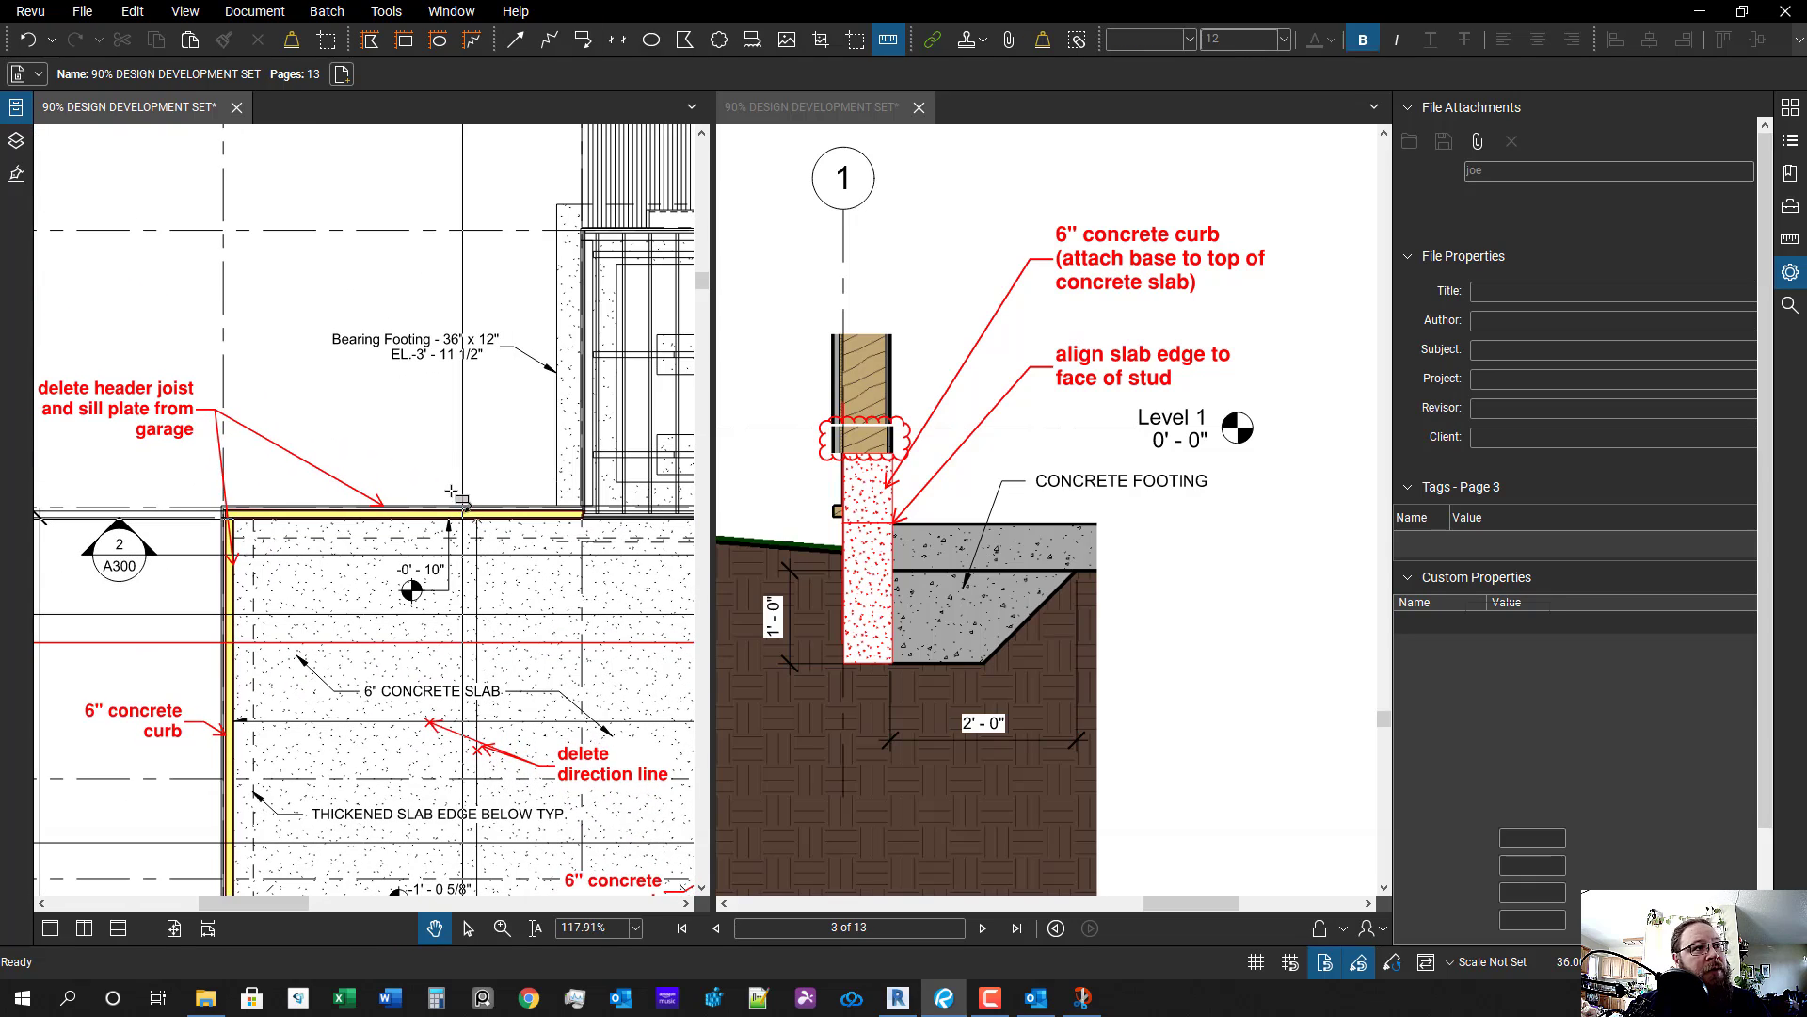
{"action": "scroll", "coordinate": [448, 488], "scroll_direction": "up", "scroll_amount": 1}
{"action": "key", "text": "q"}
{"action": "left_click", "coordinate": [516, 513]}
{"action": "left_click", "coordinate": [419, 393]}
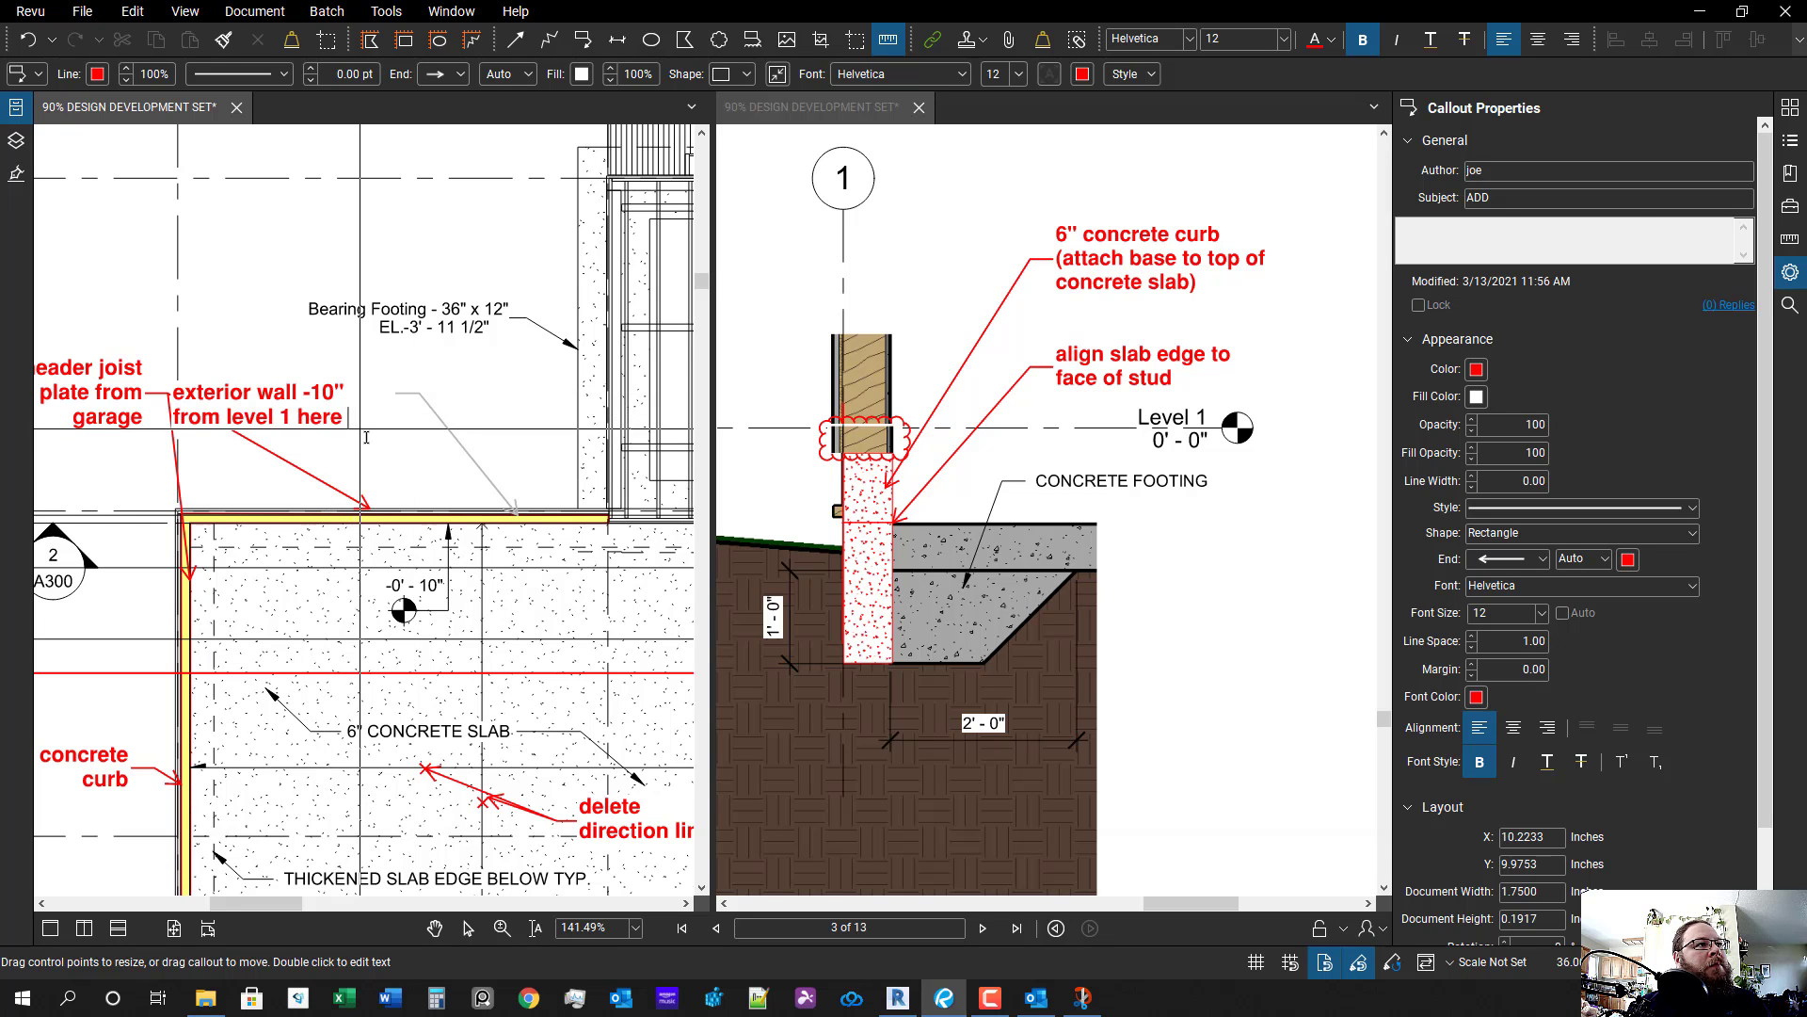
{"action": "key", "text": "Escape"}
- Move the exterior wall callout's text above the delete header joist note
{"action": "left_click_drag", "start_coordinate": [371, 430], "coordinate": [301, 330]}
{"action": "scroll", "coordinate": [394, 418], "scroll_direction": "down", "scroll_amount": 2}
{"action": "left_click_drag", "start_coordinate": [458, 466], "coordinate": [534, 441]}
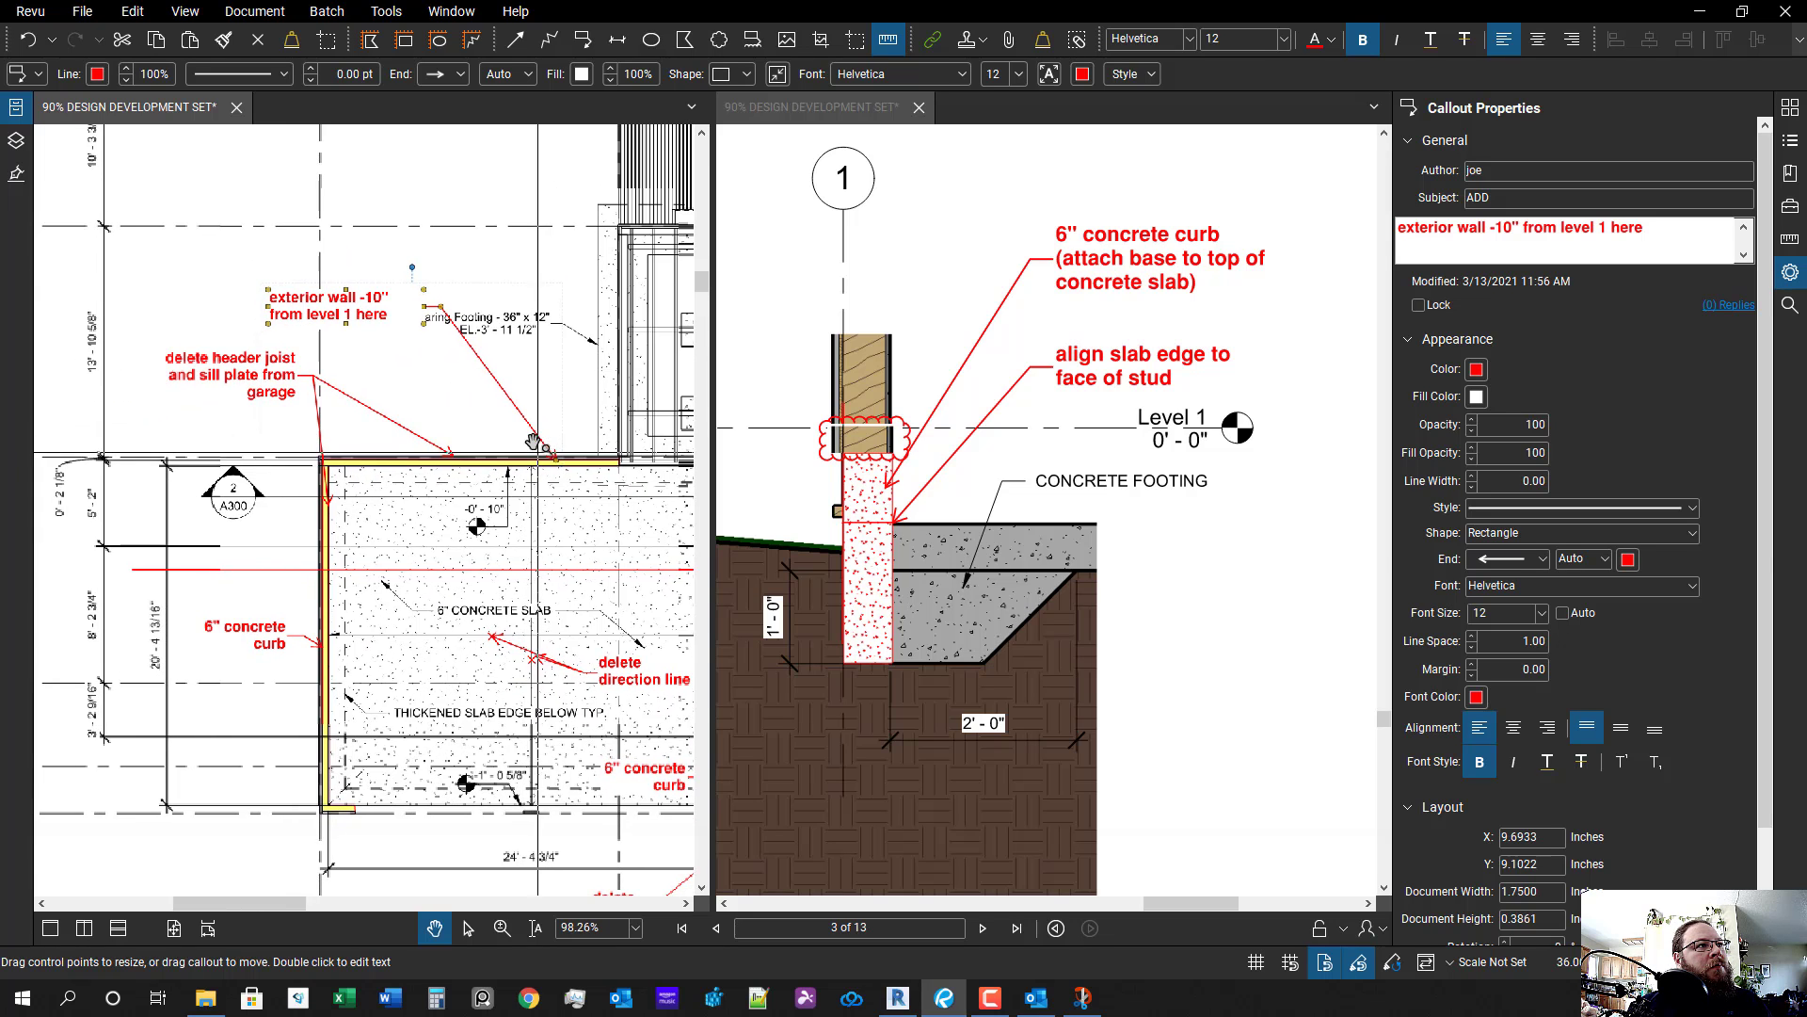
{"action": "key", "text": "Escape"}
- Right-align the exterior wall callout's text and move it beneath the Bearing Footing note
{"action": "left_click", "coordinate": [381, 323]}
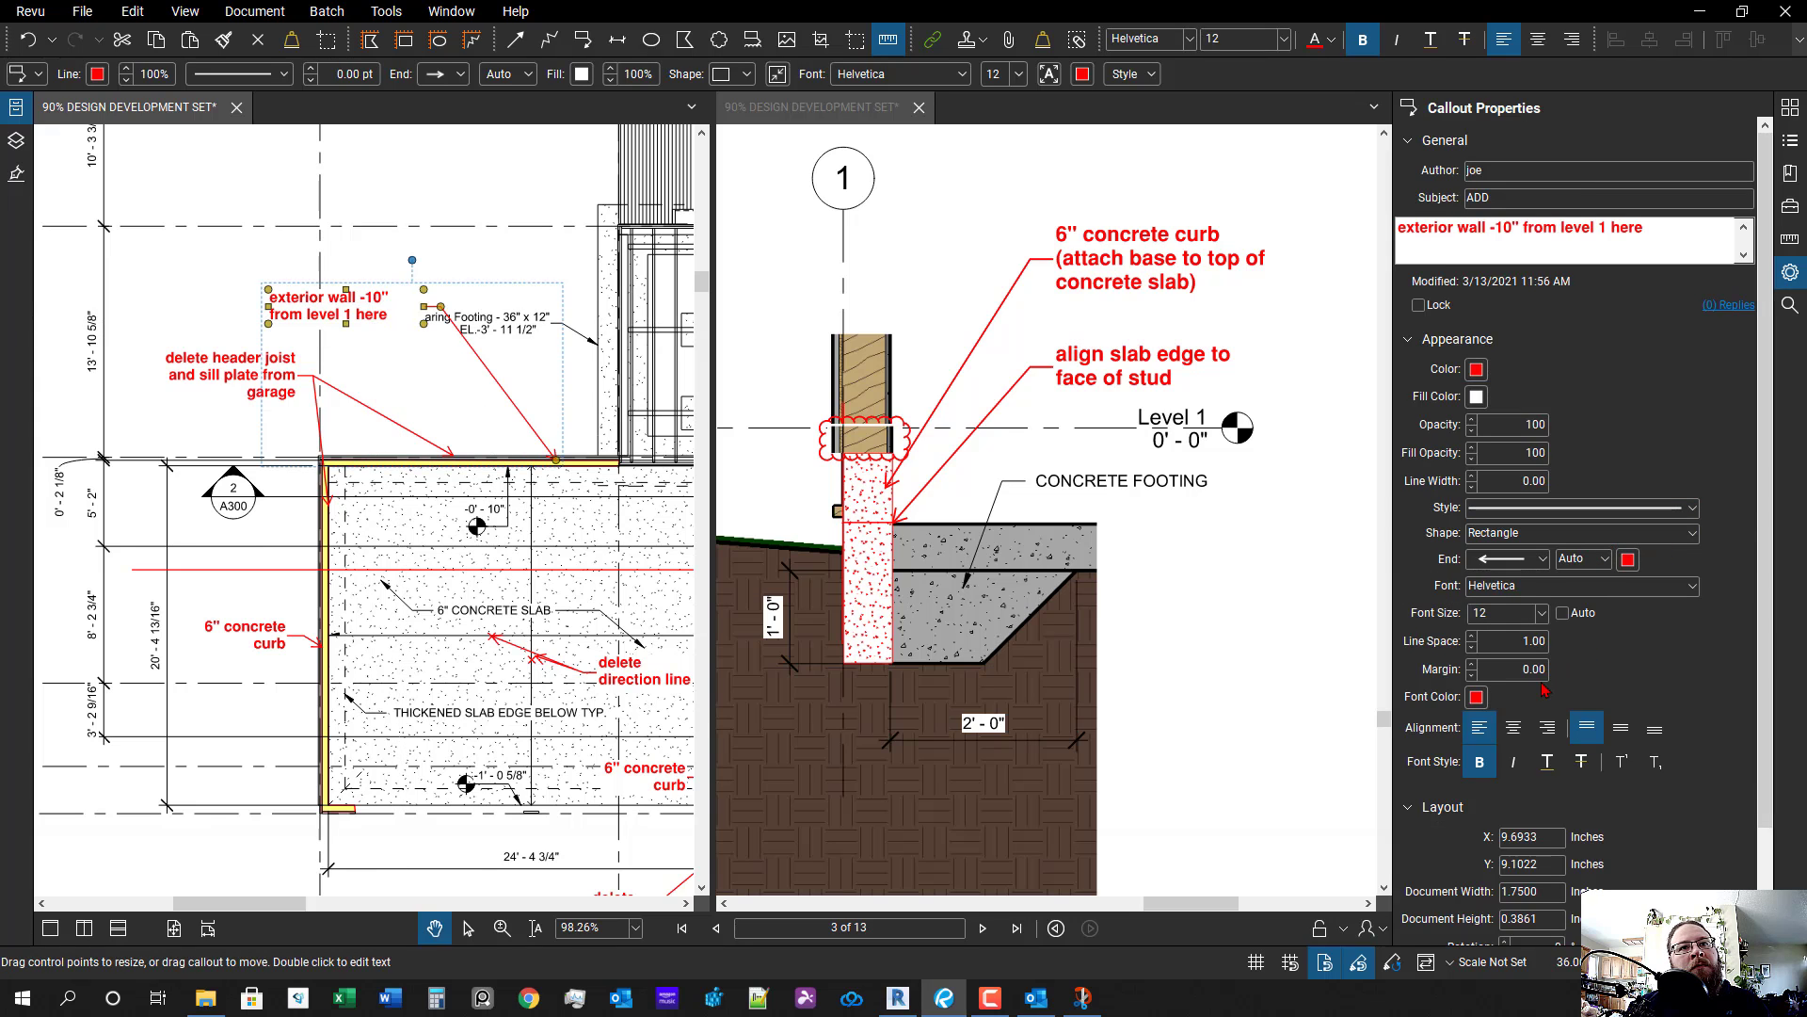
{"action": "scroll", "coordinate": [435, 523], "scroll_direction": "up", "scroll_amount": 1}
{"action": "left_click", "coordinate": [436, 522]}
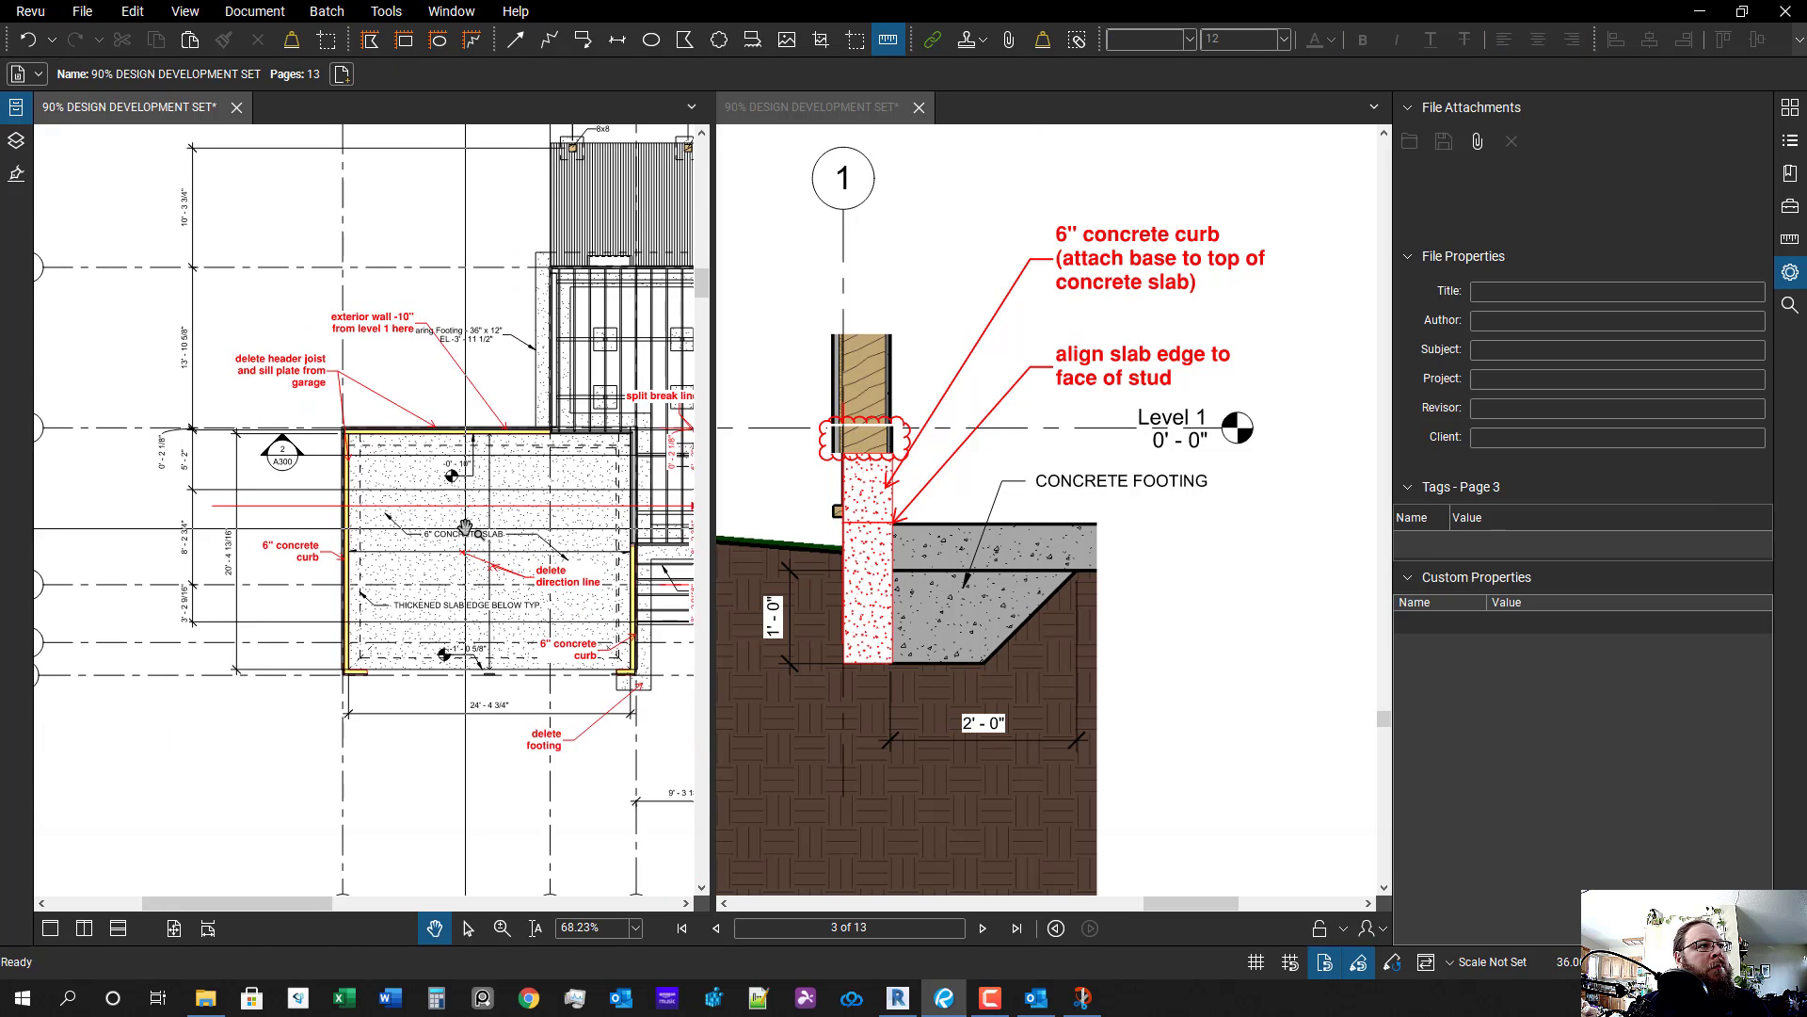
{"action": "scroll", "coordinate": [435, 522], "scroll_direction": "down", "scroll_amount": 1}
{"action": "scroll", "coordinate": [394, 316], "scroll_direction": "up", "scroll_amount": 1}
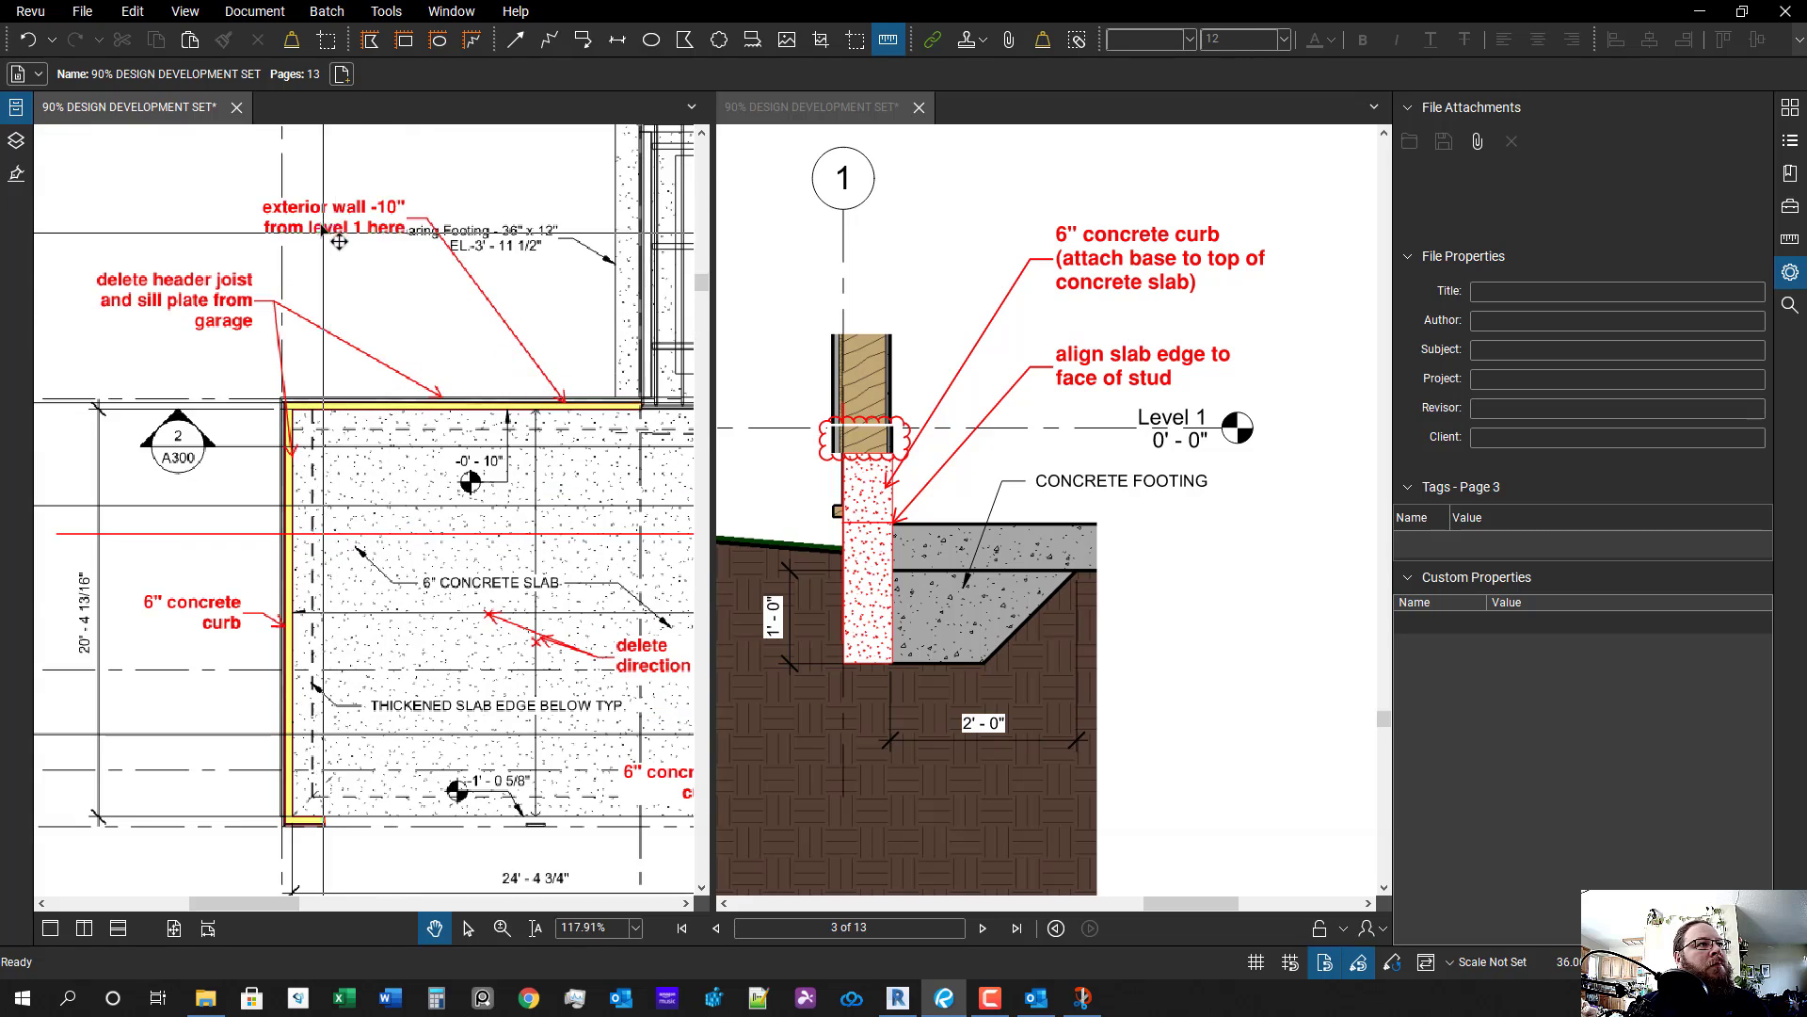
{"action": "left_click", "coordinate": [321, 207]}
{"action": "left_click", "coordinate": [407, 289]}
{"action": "scroll", "coordinate": [442, 565], "scroll_direction": "down", "scroll_amount": 4}
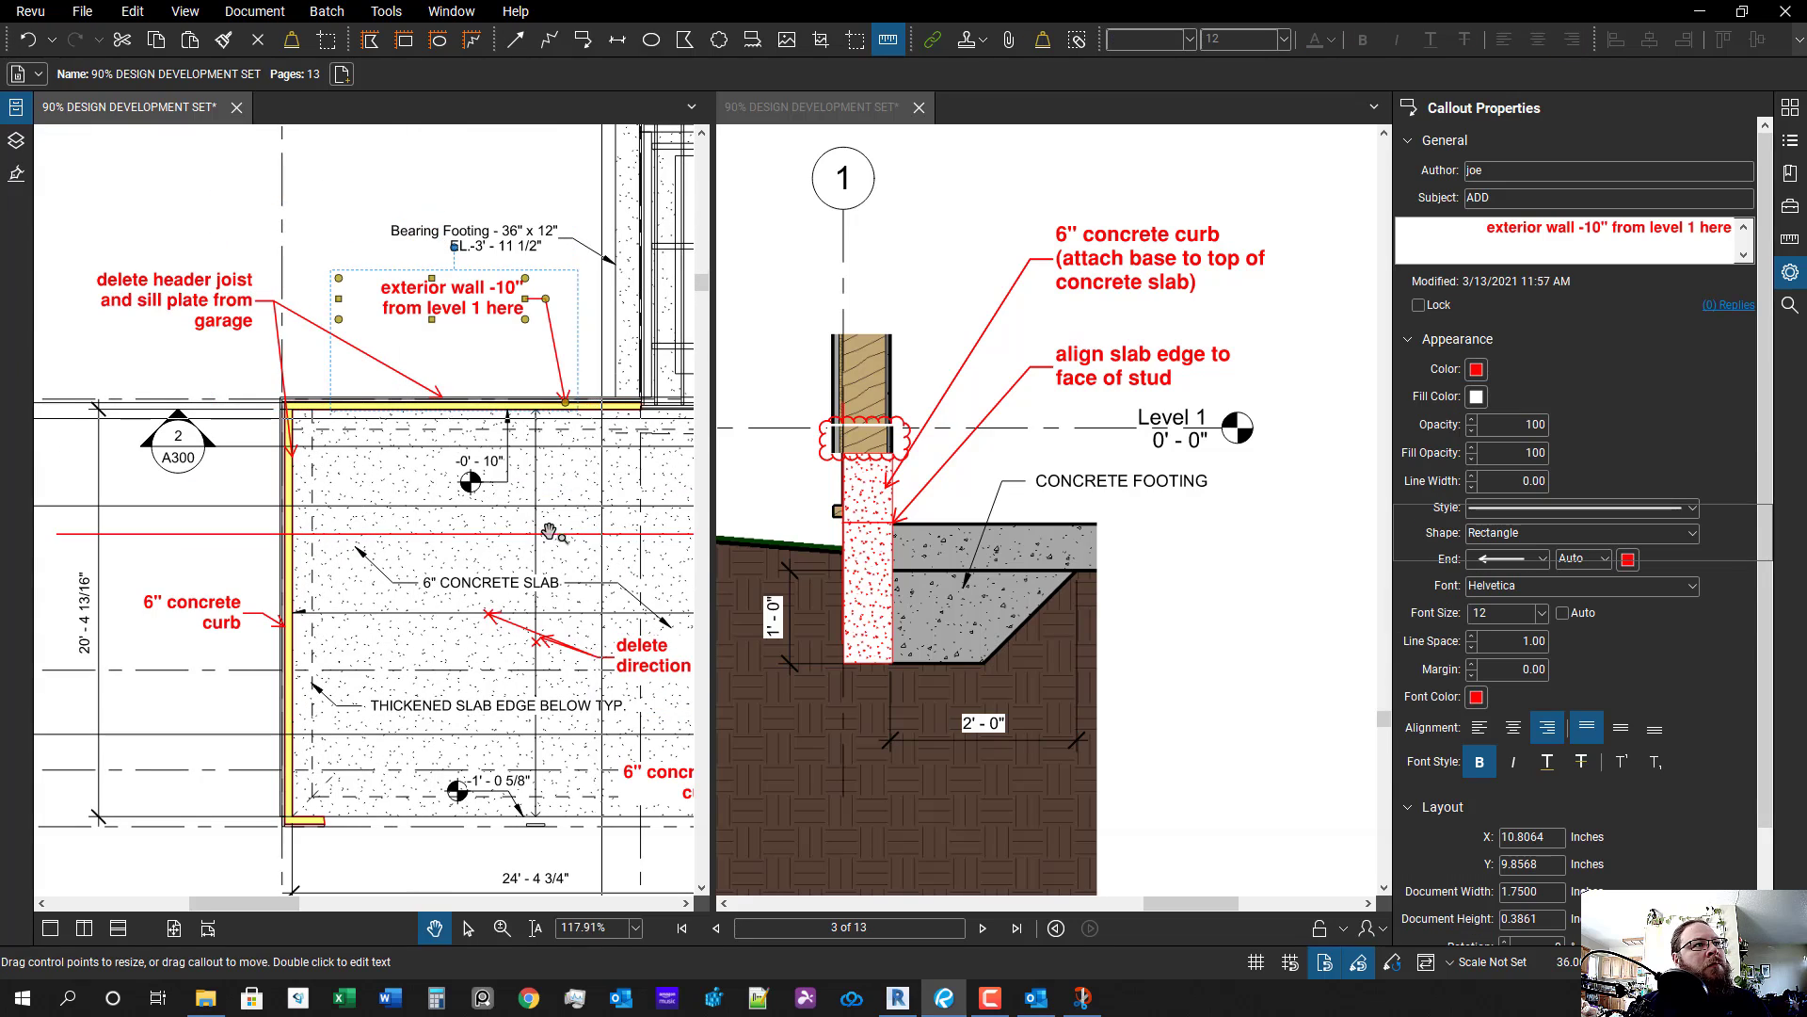
{"action": "left_click", "coordinate": [441, 565]}
- Look over the floor joists, footings and 8x8 columns in the house portion of the framing plan
{"action": "left_click_drag", "start_coordinate": [441, 565], "coordinate": [336, 553]}
{"action": "scroll", "coordinate": [339, 548], "scroll_direction": "up", "scroll_amount": 1}
{"action": "scroll", "coordinate": [583, 367], "scroll_direction": "down", "scroll_amount": 1}
{"action": "left_click_drag", "start_coordinate": [584, 367], "coordinate": [411, 543]}
{"action": "scroll", "coordinate": [424, 535], "scroll_direction": "up", "scroll_amount": 4}
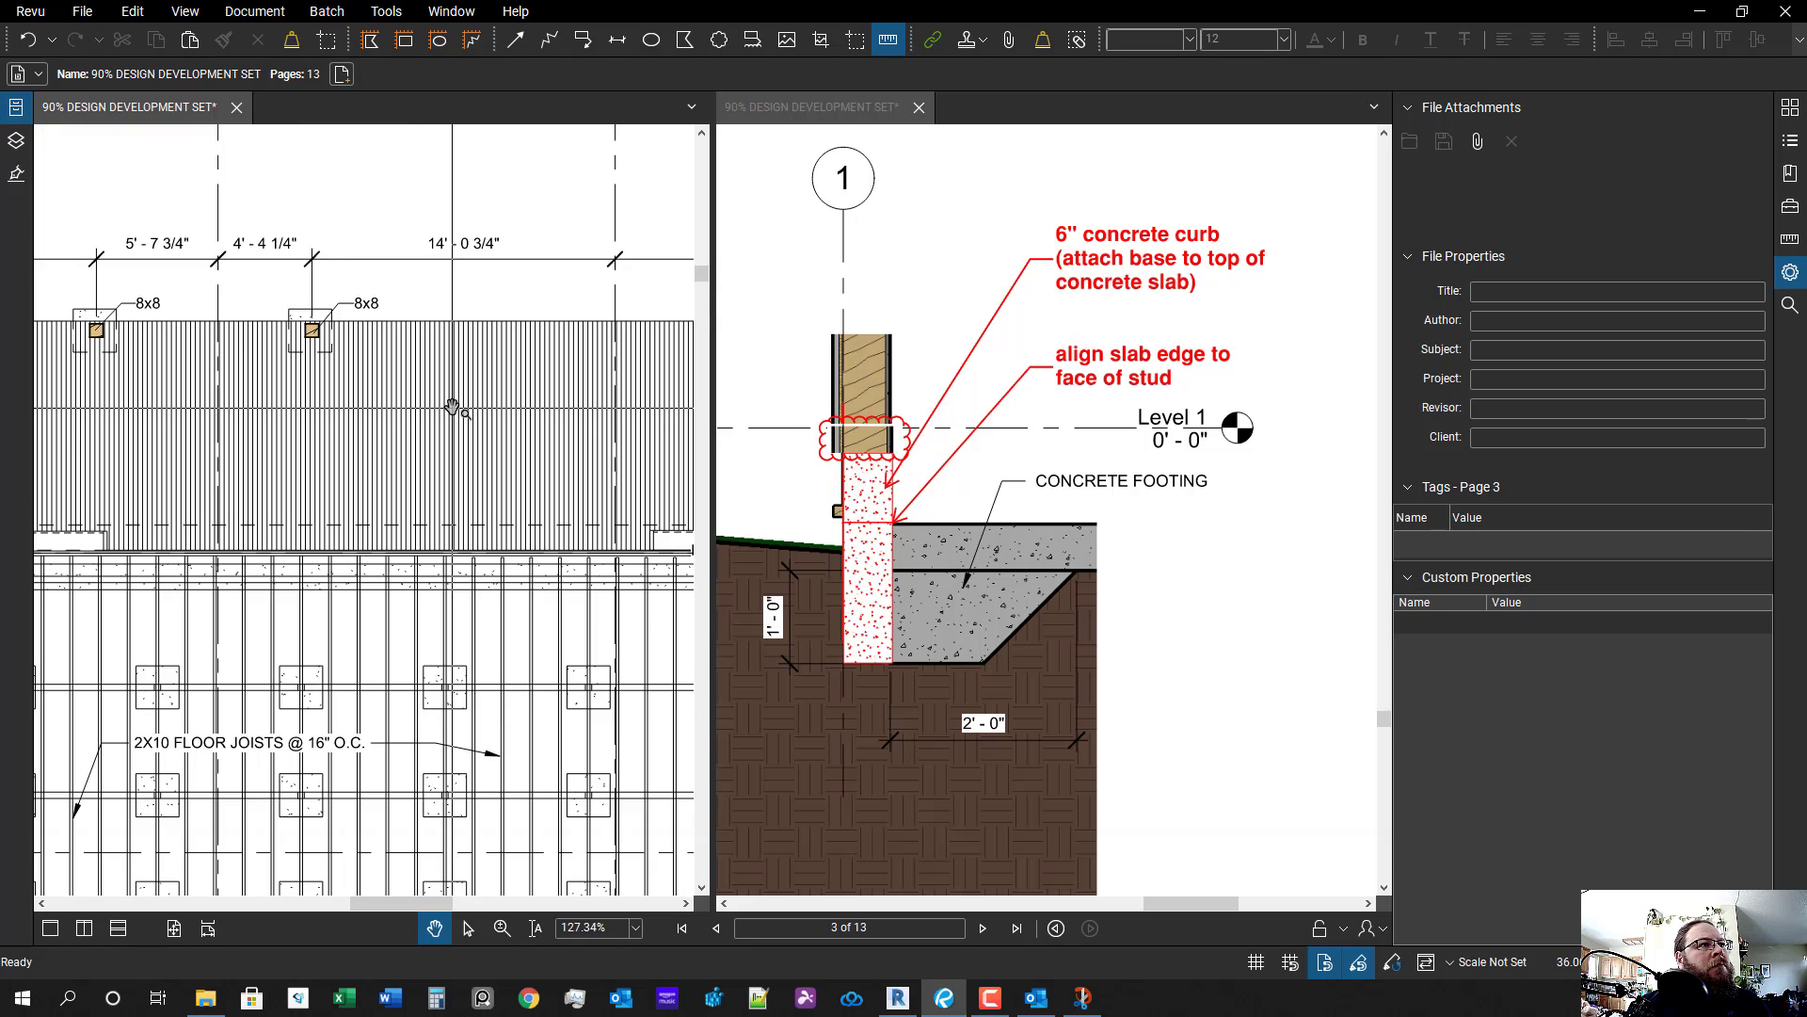
{"action": "scroll", "coordinate": [445, 423], "scroll_direction": "down", "scroll_amount": 4}
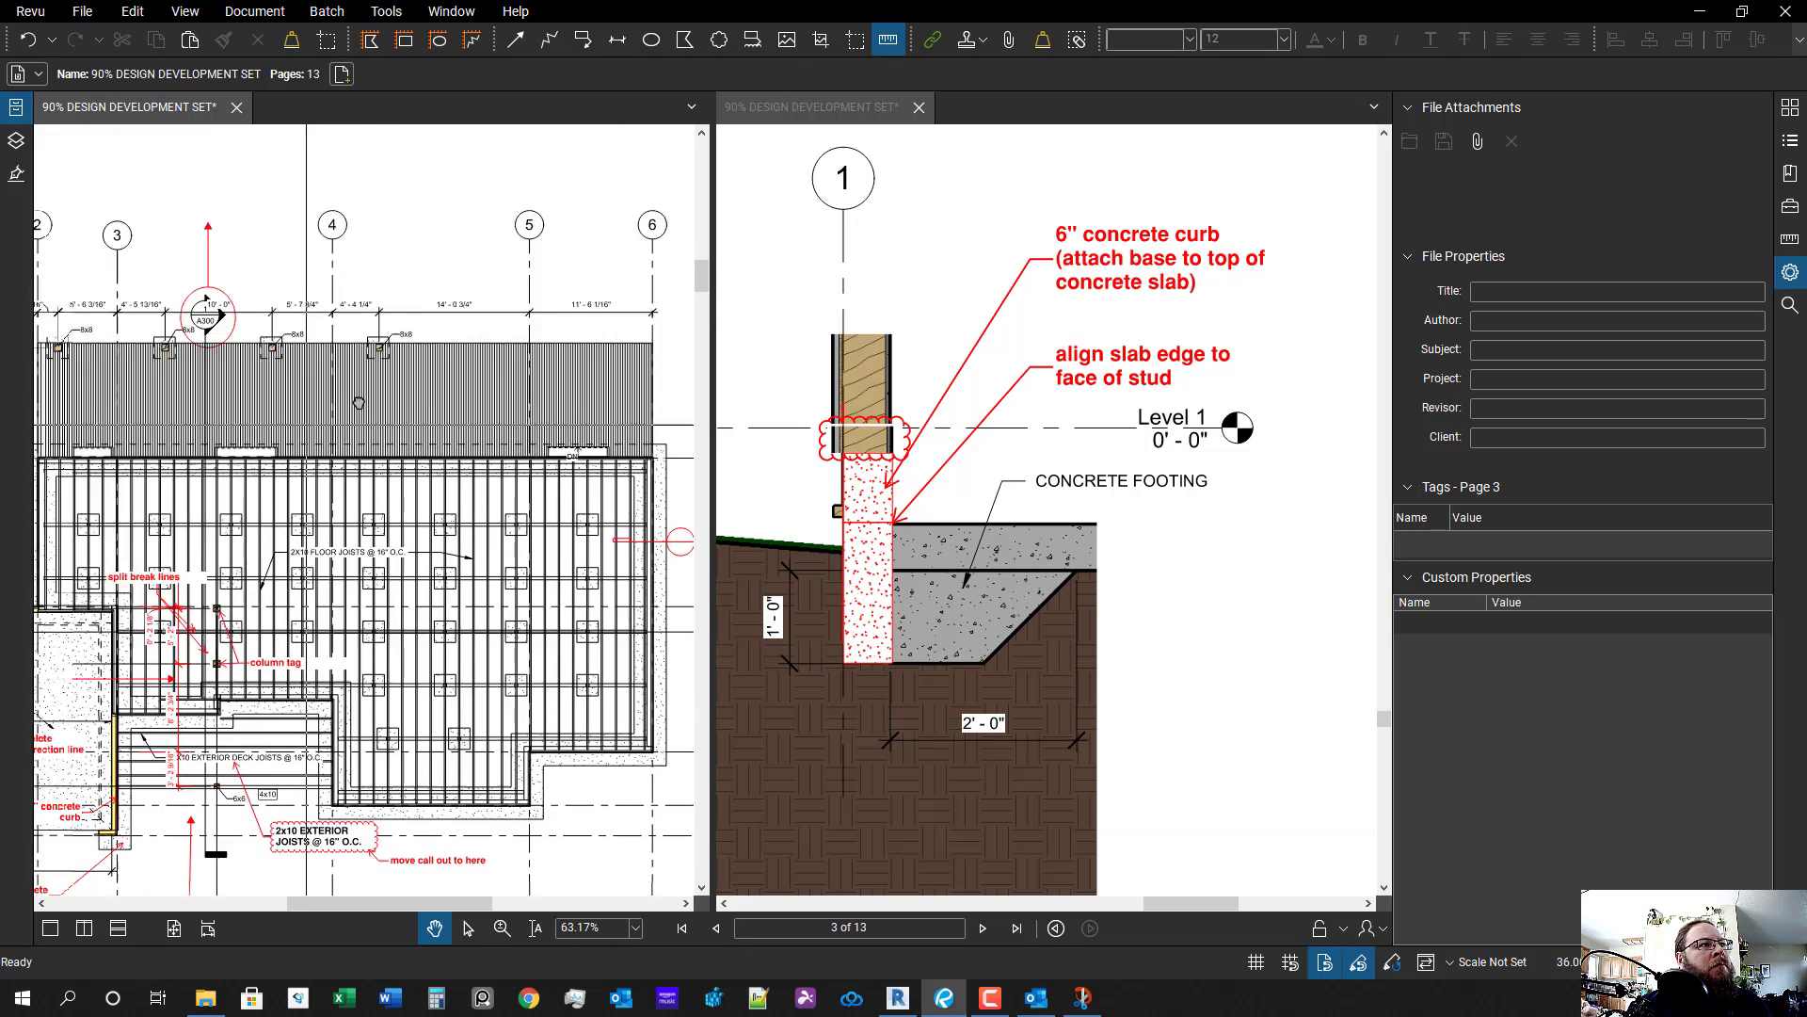
- Examine the four footing details and their arrangement on sheet A510
{"action": "scroll", "coordinate": [289, 351], "scroll_direction": "up", "scroll_amount": 3}
{"action": "scroll", "coordinate": [456, 419], "scroll_direction": "down", "scroll_amount": 1}
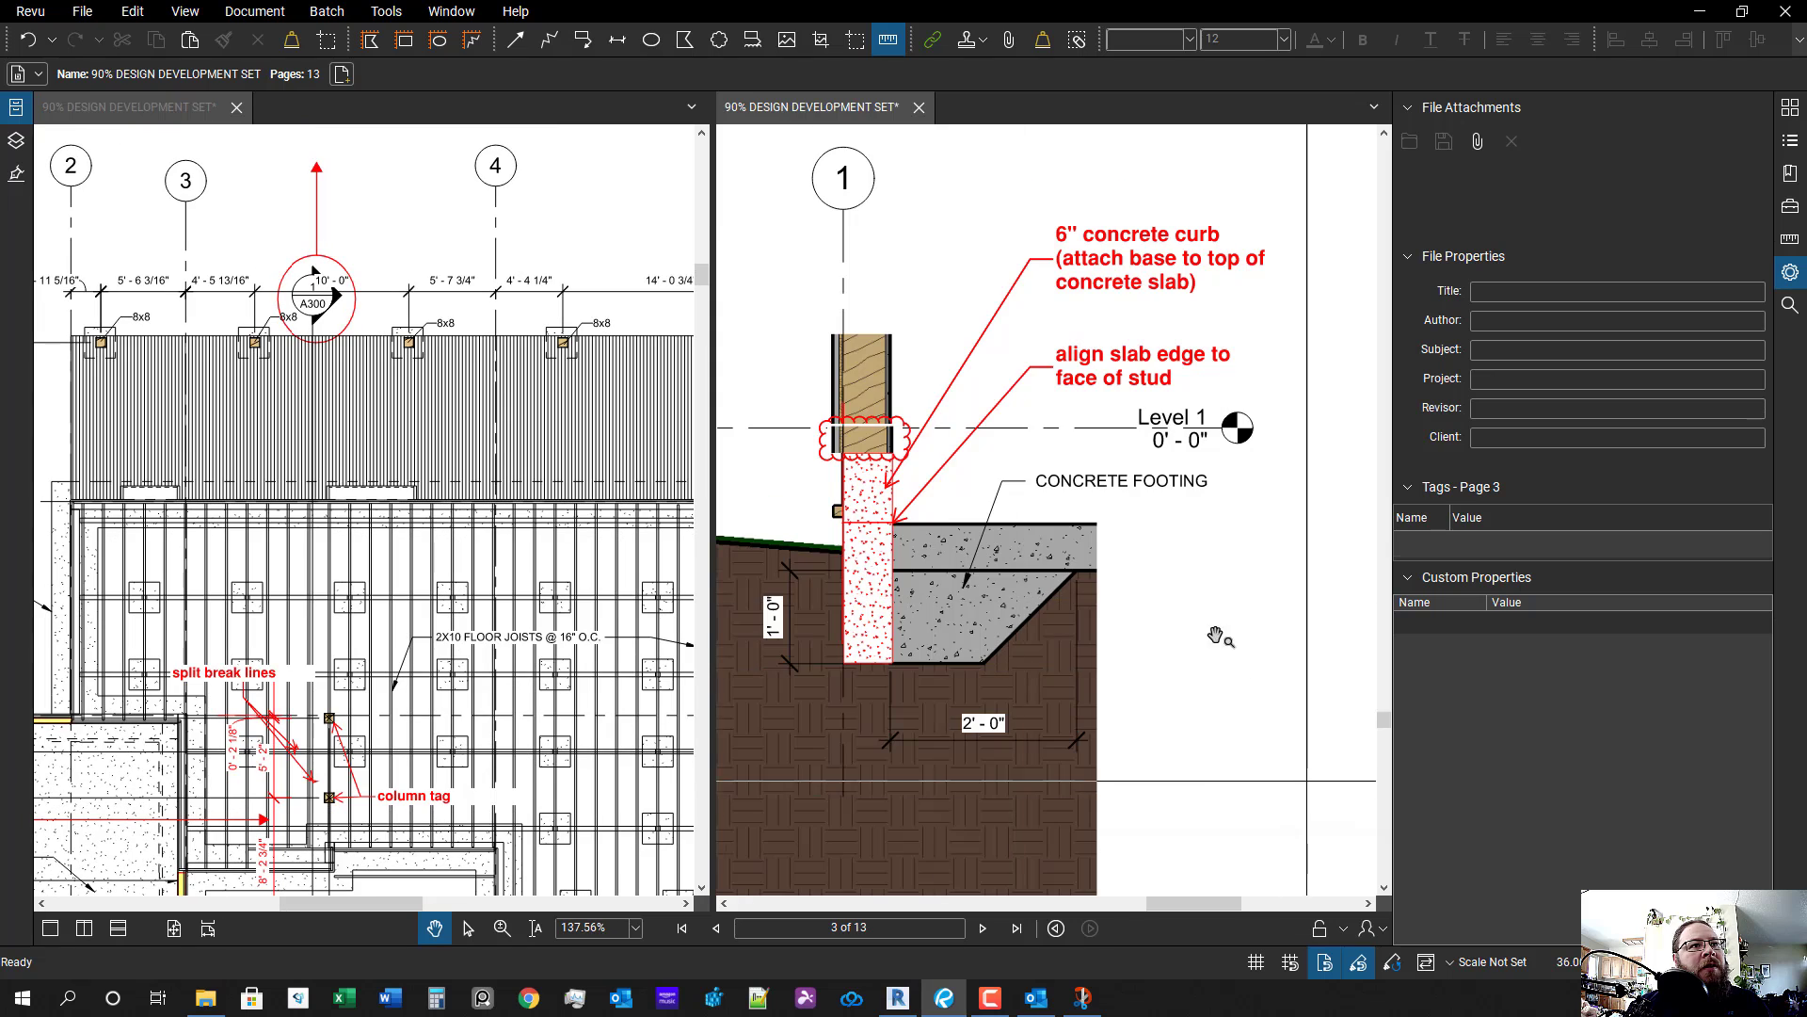
{"action": "scroll", "coordinate": [1106, 652], "scroll_direction": "down", "scroll_amount": 5}
{"action": "scroll", "coordinate": [1106, 652], "scroll_direction": "up", "scroll_amount": 4}
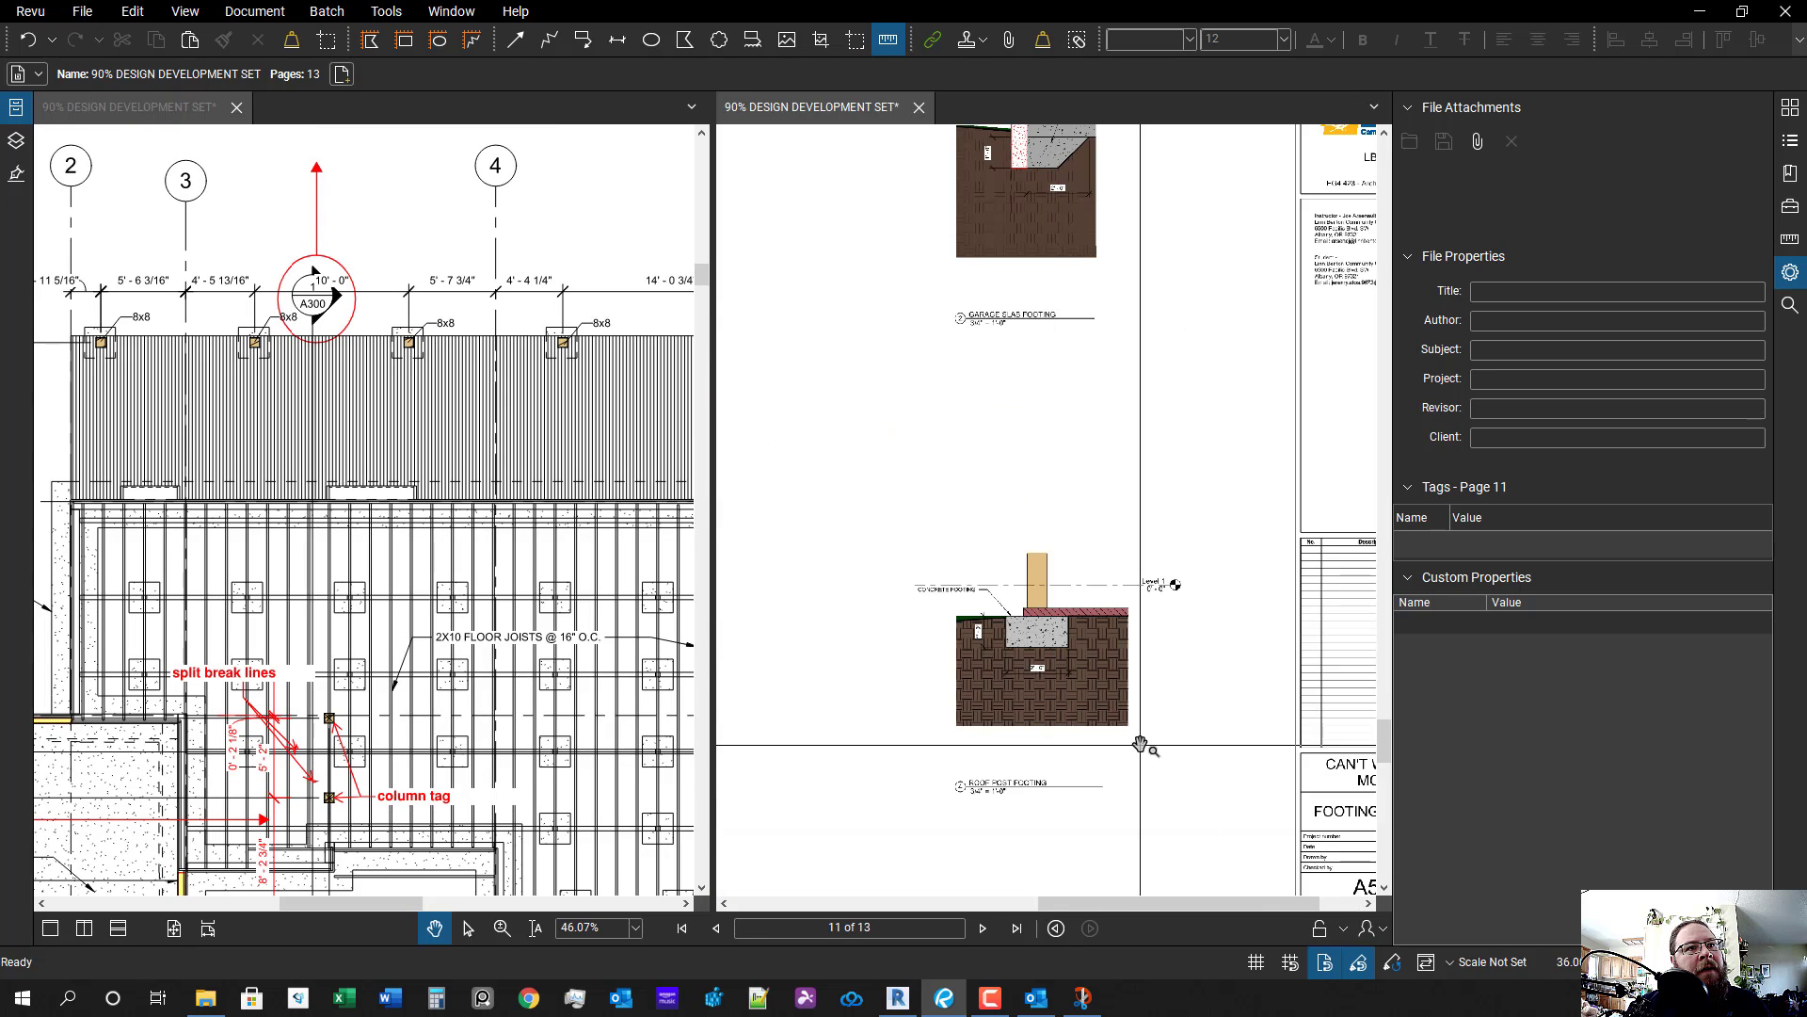
{"action": "scroll", "coordinate": [1263, 774], "scroll_direction": "down", "scroll_amount": 1}
{"action": "scroll", "coordinate": [1263, 774], "scroll_direction": "down", "scroll_amount": 1}
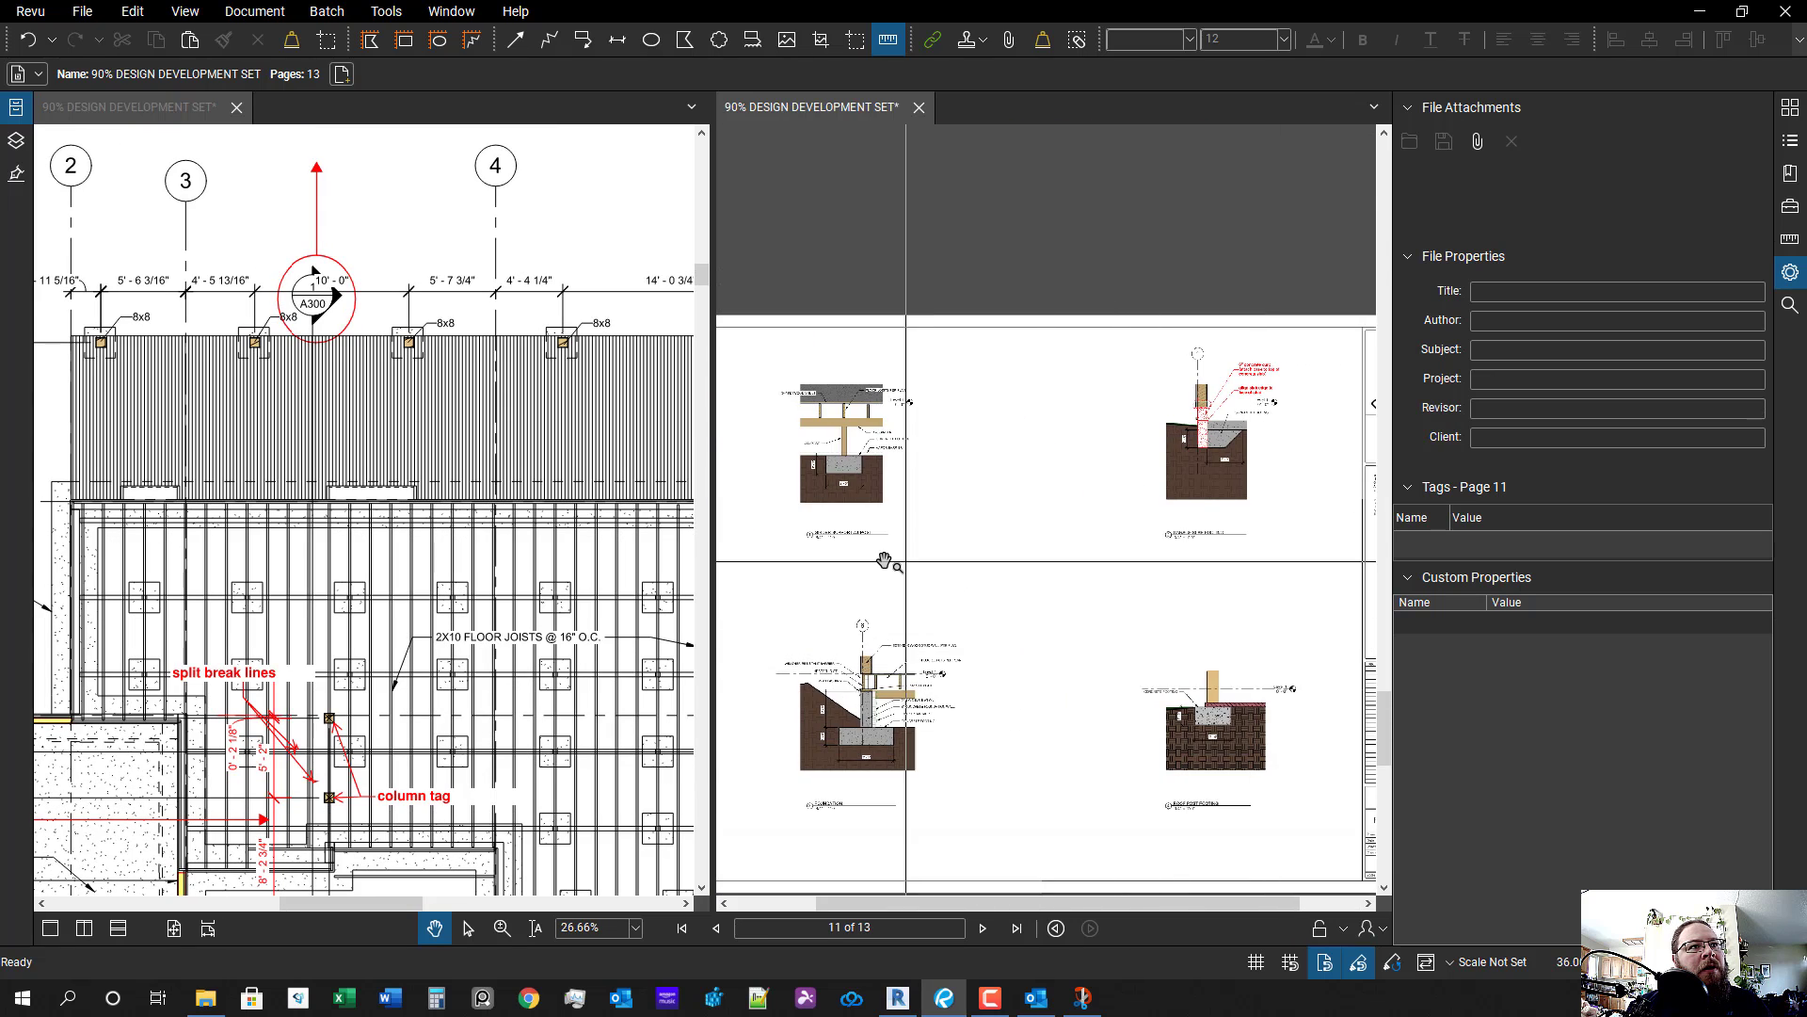
{"action": "scroll", "coordinate": [888, 557], "scroll_direction": "up", "scroll_amount": 2}
{"action": "scroll", "coordinate": [972, 631], "scroll_direction": "down", "scroll_amount": 2}
{"action": "left_click_drag", "start_coordinate": [1017, 690], "coordinate": [858, 582]}
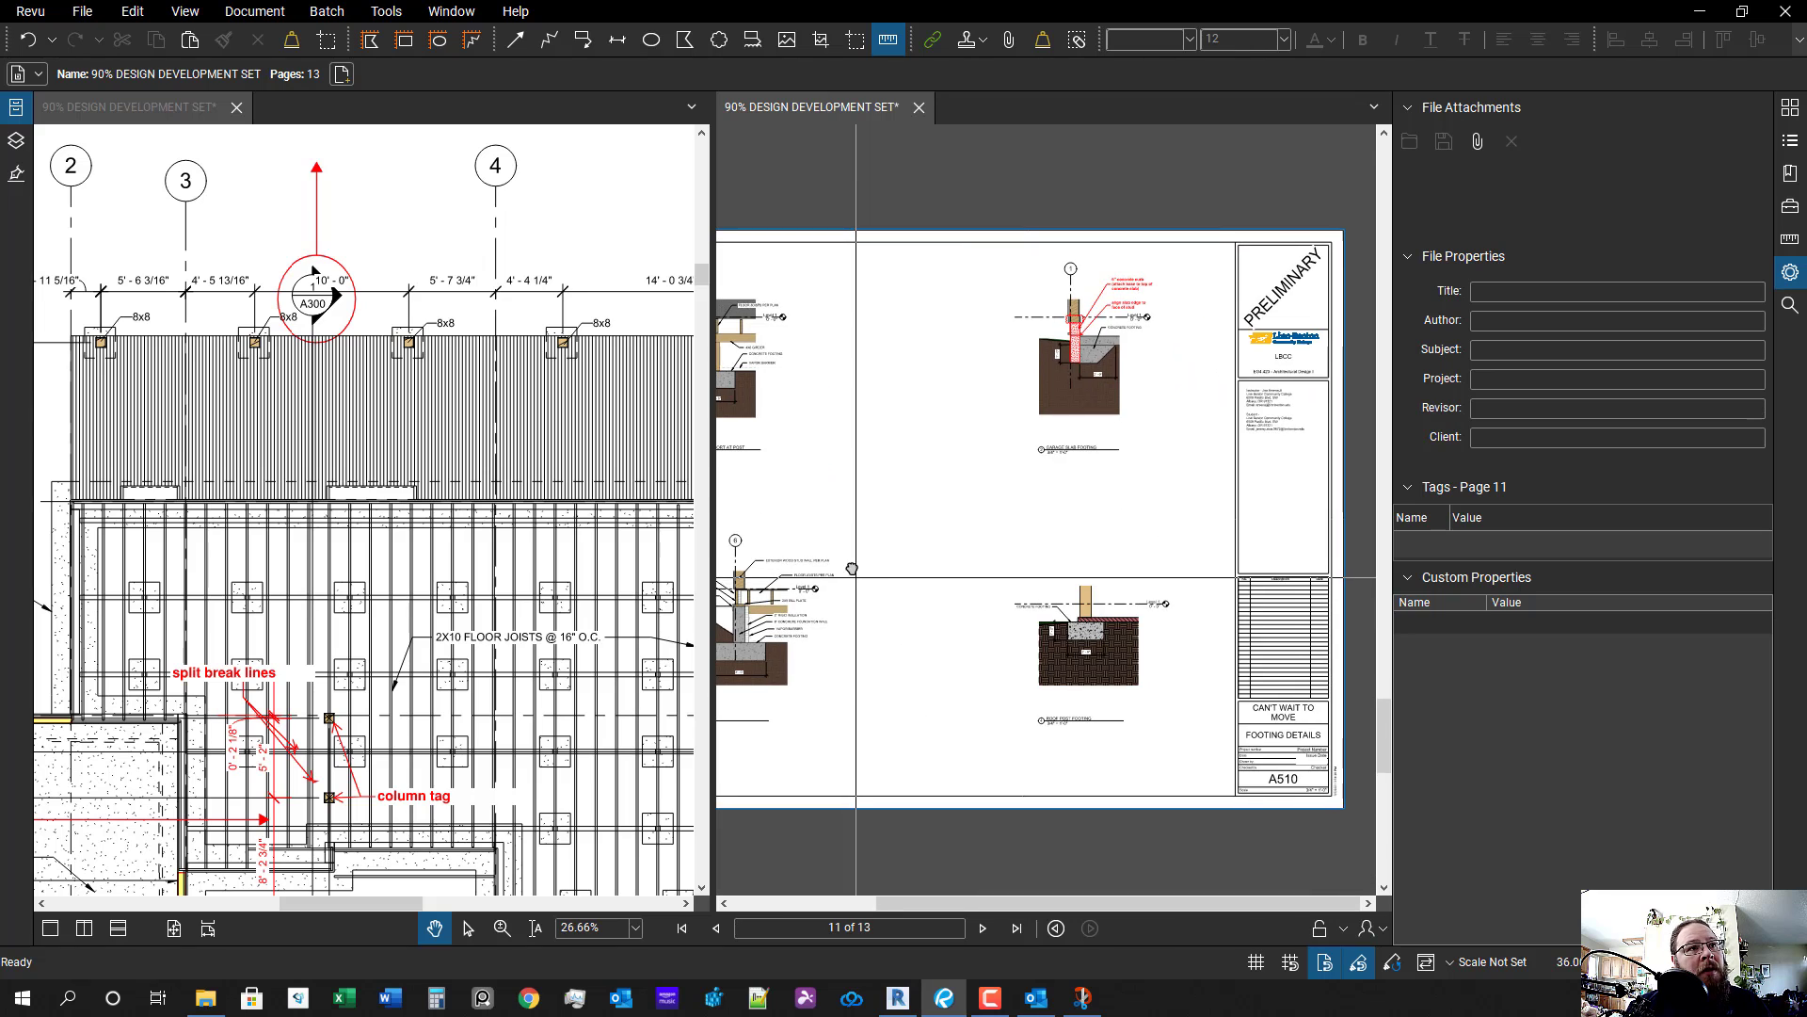
{"action": "scroll", "coordinate": [852, 527], "scroll_direction": "down", "scroll_amount": 2}
{"action": "scroll", "coordinate": [791, 404], "scroll_direction": "up", "scroll_amount": 1}
- Draw a red arrow from below the Girder Support at Post detail to the open area beside the Roof Post Footing title
{"action": "key", "text": "a"}
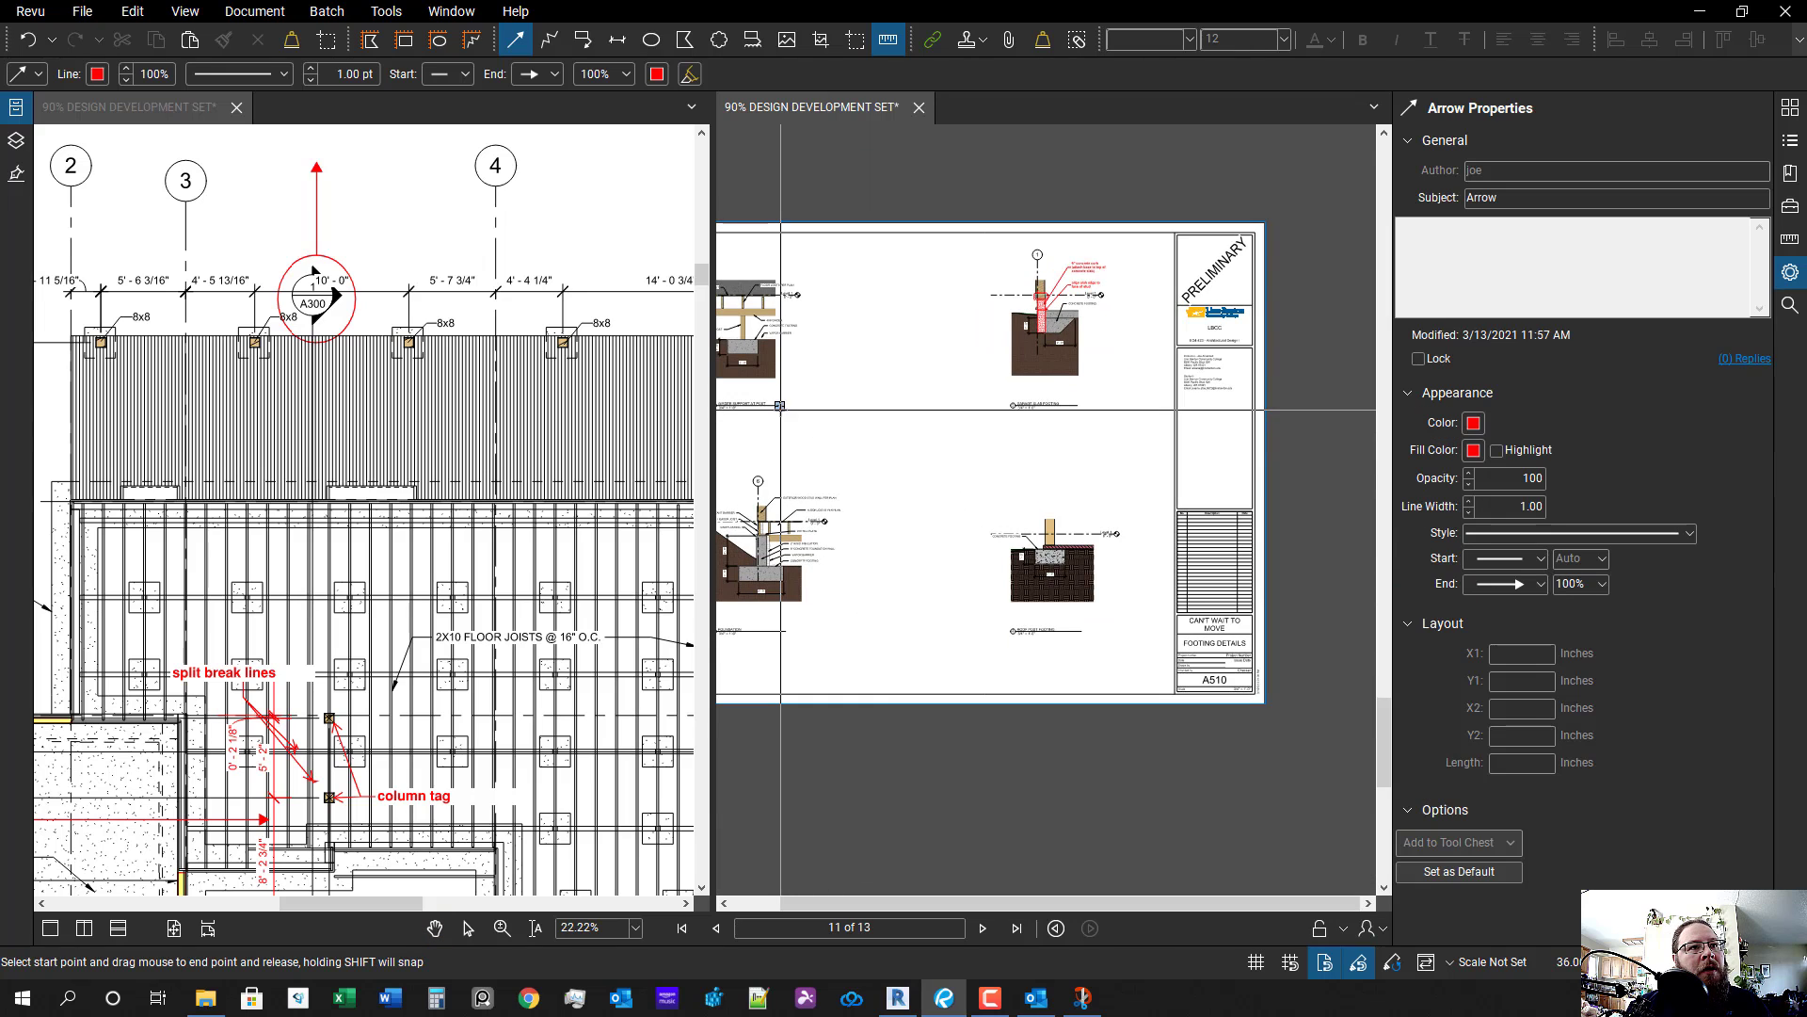
{"action": "left_click_drag", "start_coordinate": [780, 406], "coordinate": [1096, 636]}
{"action": "scroll", "coordinate": [1048, 667], "scroll_direction": "up", "scroll_amount": 2}
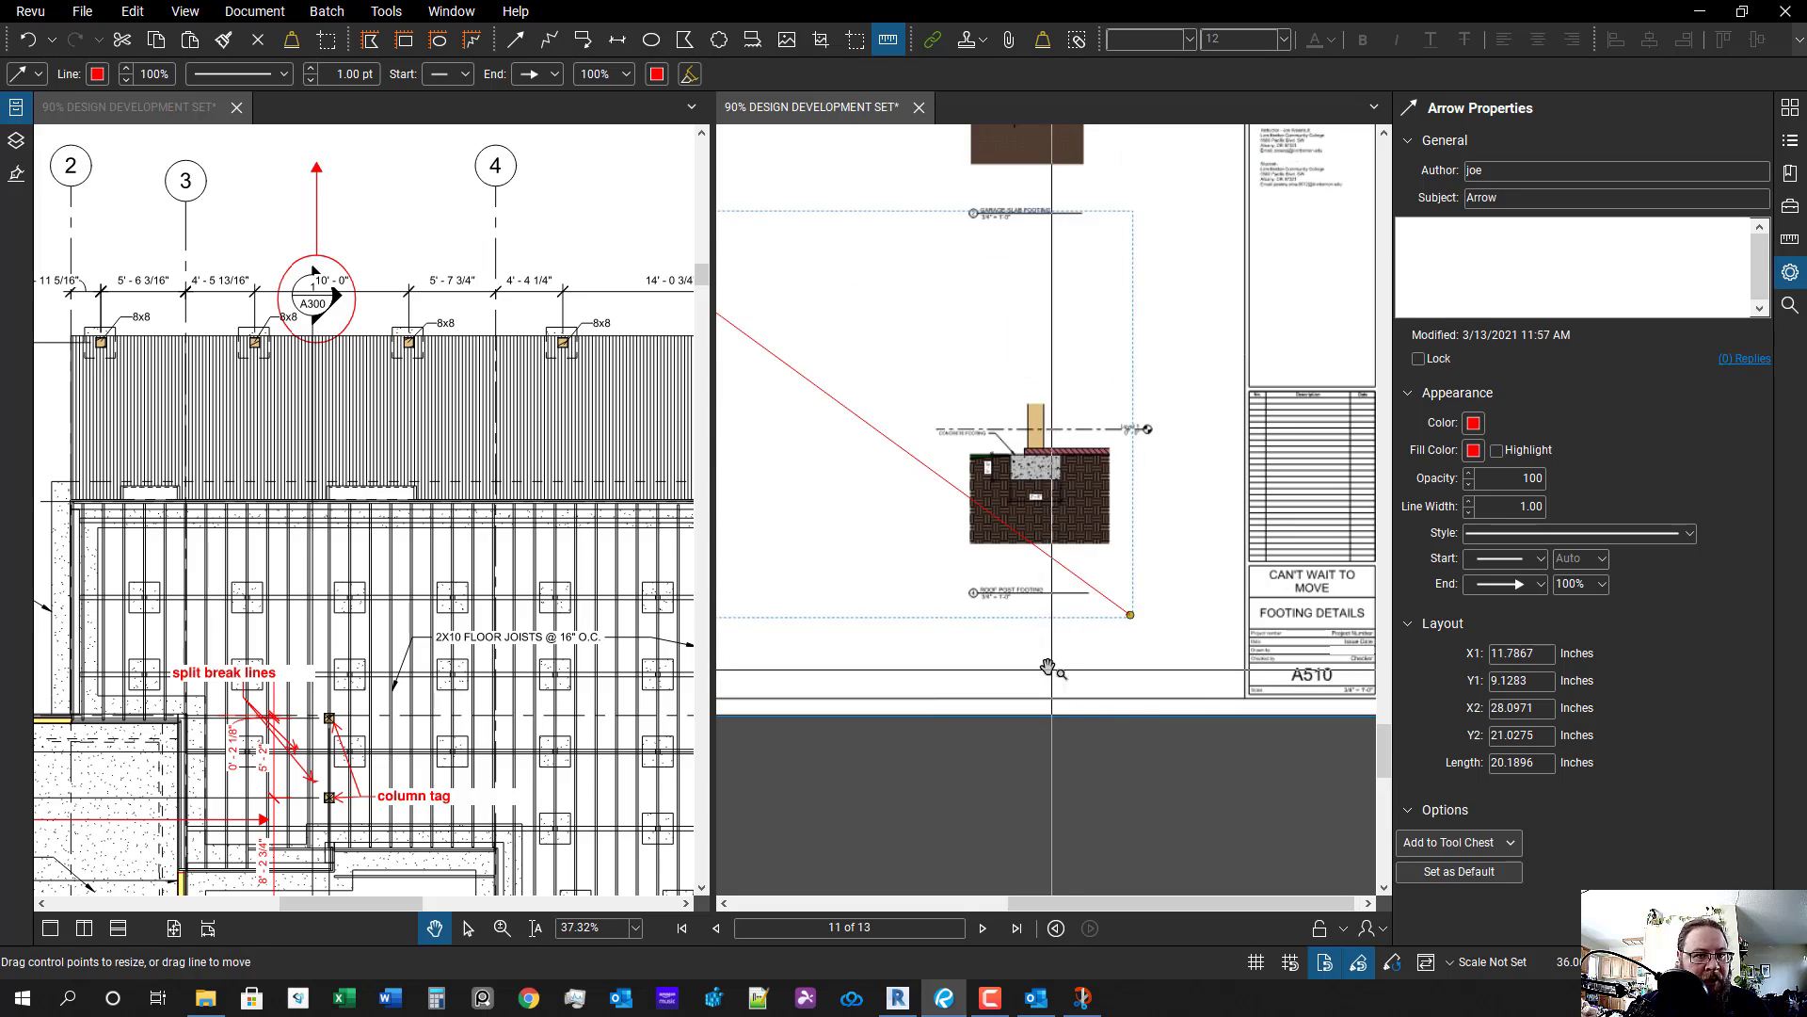
{"action": "scroll", "coordinate": [1047, 668], "scroll_direction": "up", "scroll_amount": 1}
{"action": "left_click", "coordinate": [1791, 209]}
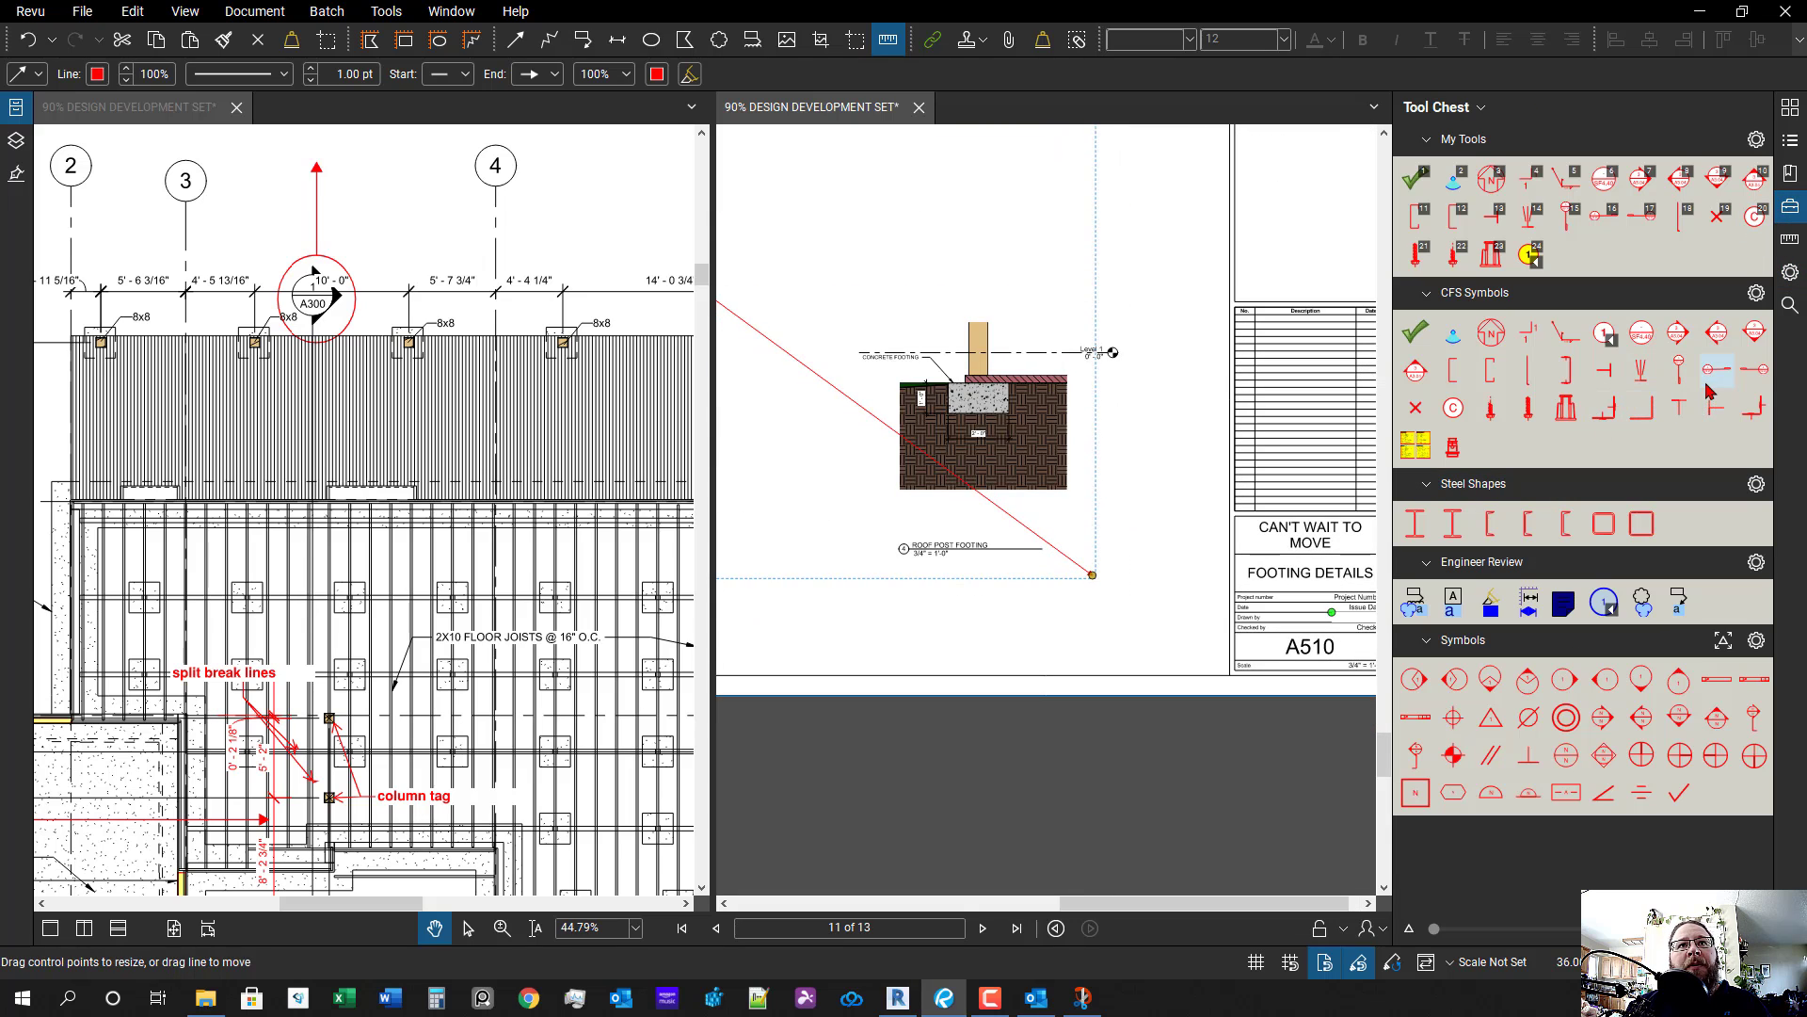
{"action": "left_click_drag", "start_coordinate": [847, 635], "coordinate": [857, 630]}
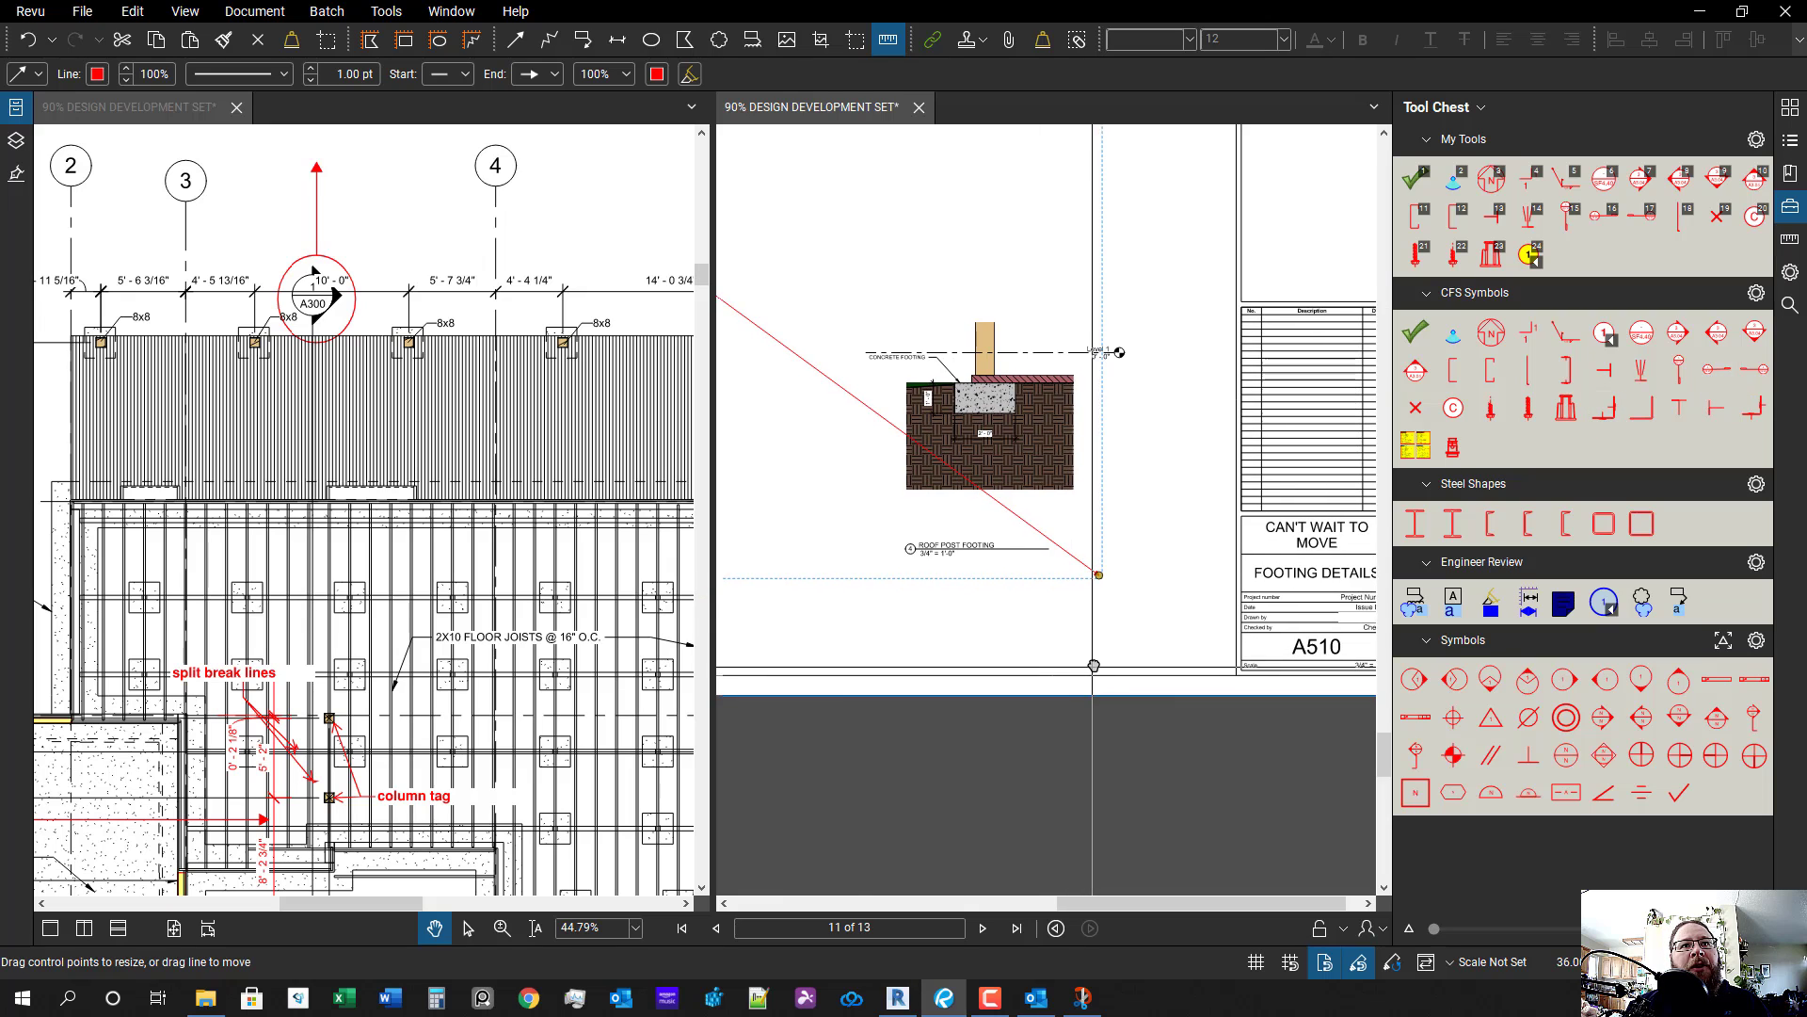
{"action": "left_click", "coordinate": [1642, 337]}
{"action": "scroll", "coordinate": [958, 629], "scroll_direction": "up", "scroll_amount": 3}
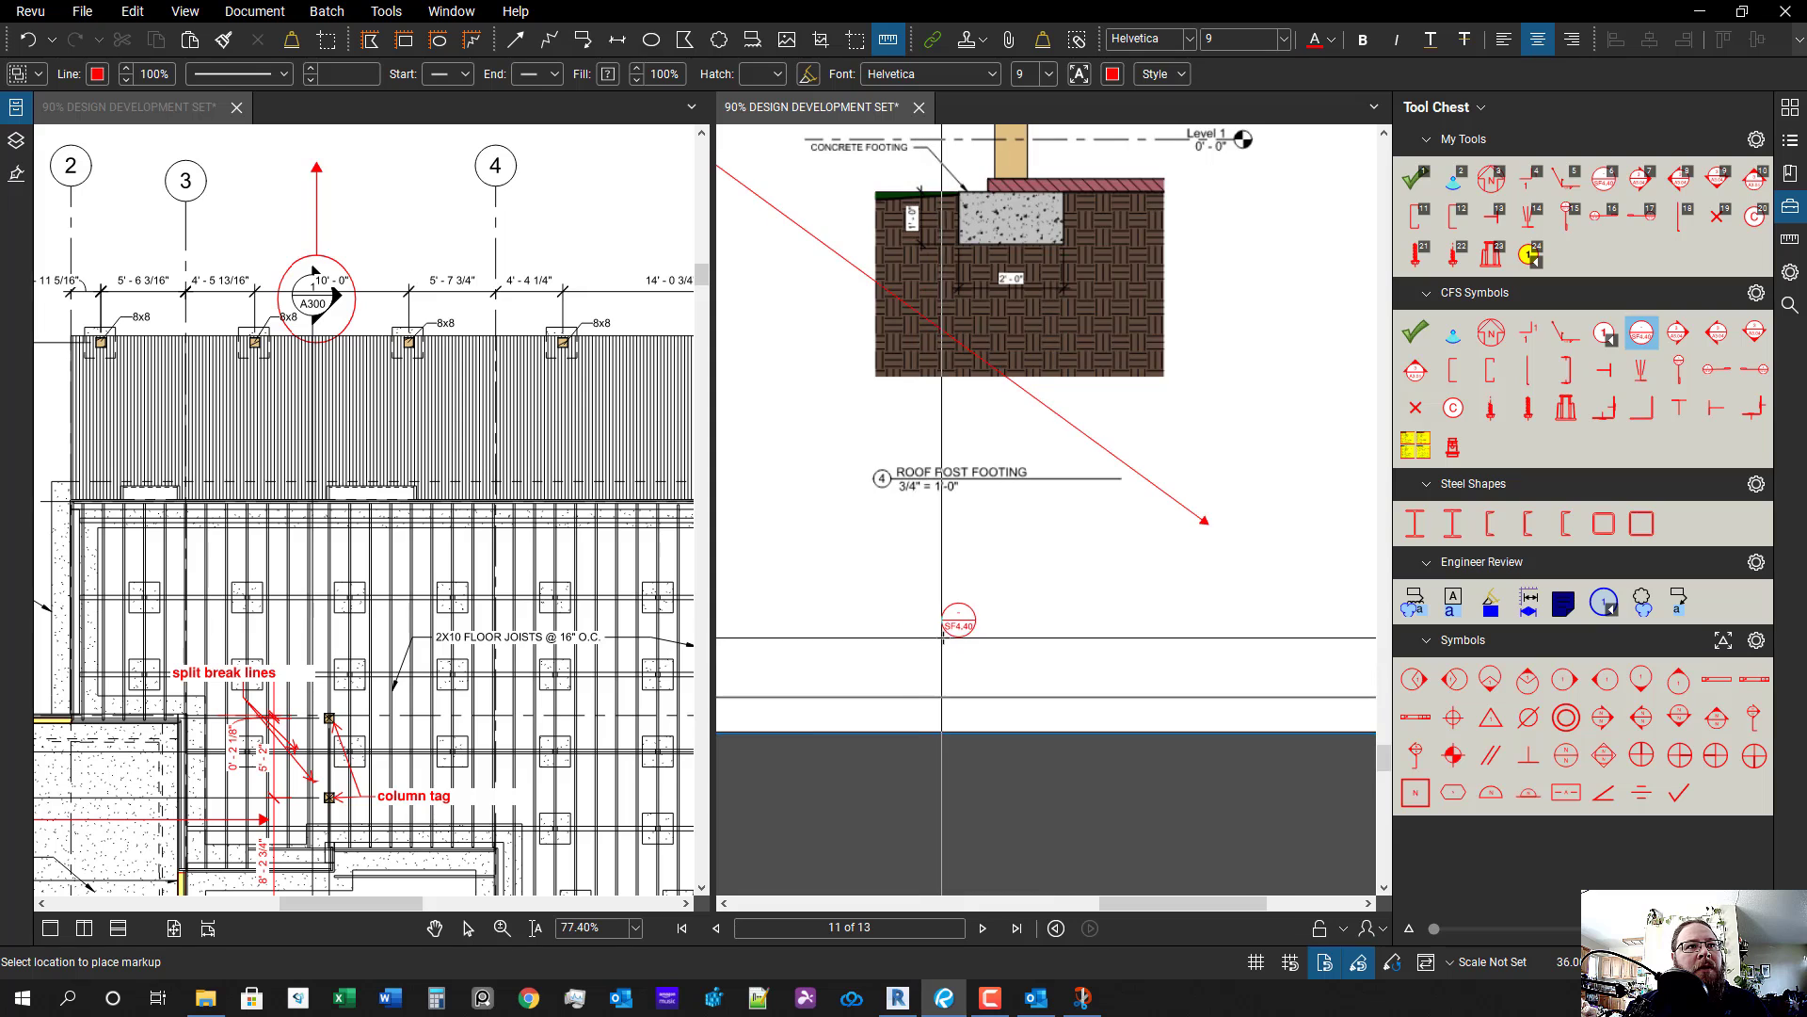
{"action": "key", "text": "Escape"}
- Take a snapshot of the Girder Support at Post detail and place the pasted copy below the sheet's lower edge
{"action": "scroll", "coordinate": [941, 622], "scroll_direction": "down", "scroll_amount": 6}
{"action": "left_click_drag", "start_coordinate": [815, 574], "coordinate": [971, 630]}
{"action": "scroll", "coordinate": [1020, 624], "scroll_direction": "up", "scroll_amount": 5}
{"action": "key", "text": "g"}
{"action": "left_click_drag", "start_coordinate": [862, 618], "coordinate": [1259, 243]}
{"action": "scroll", "coordinate": [1172, 462], "scroll_direction": "down", "scroll_amount": 4}
{"action": "scroll", "coordinate": [1242, 589], "scroll_direction": "down", "scroll_amount": 3}
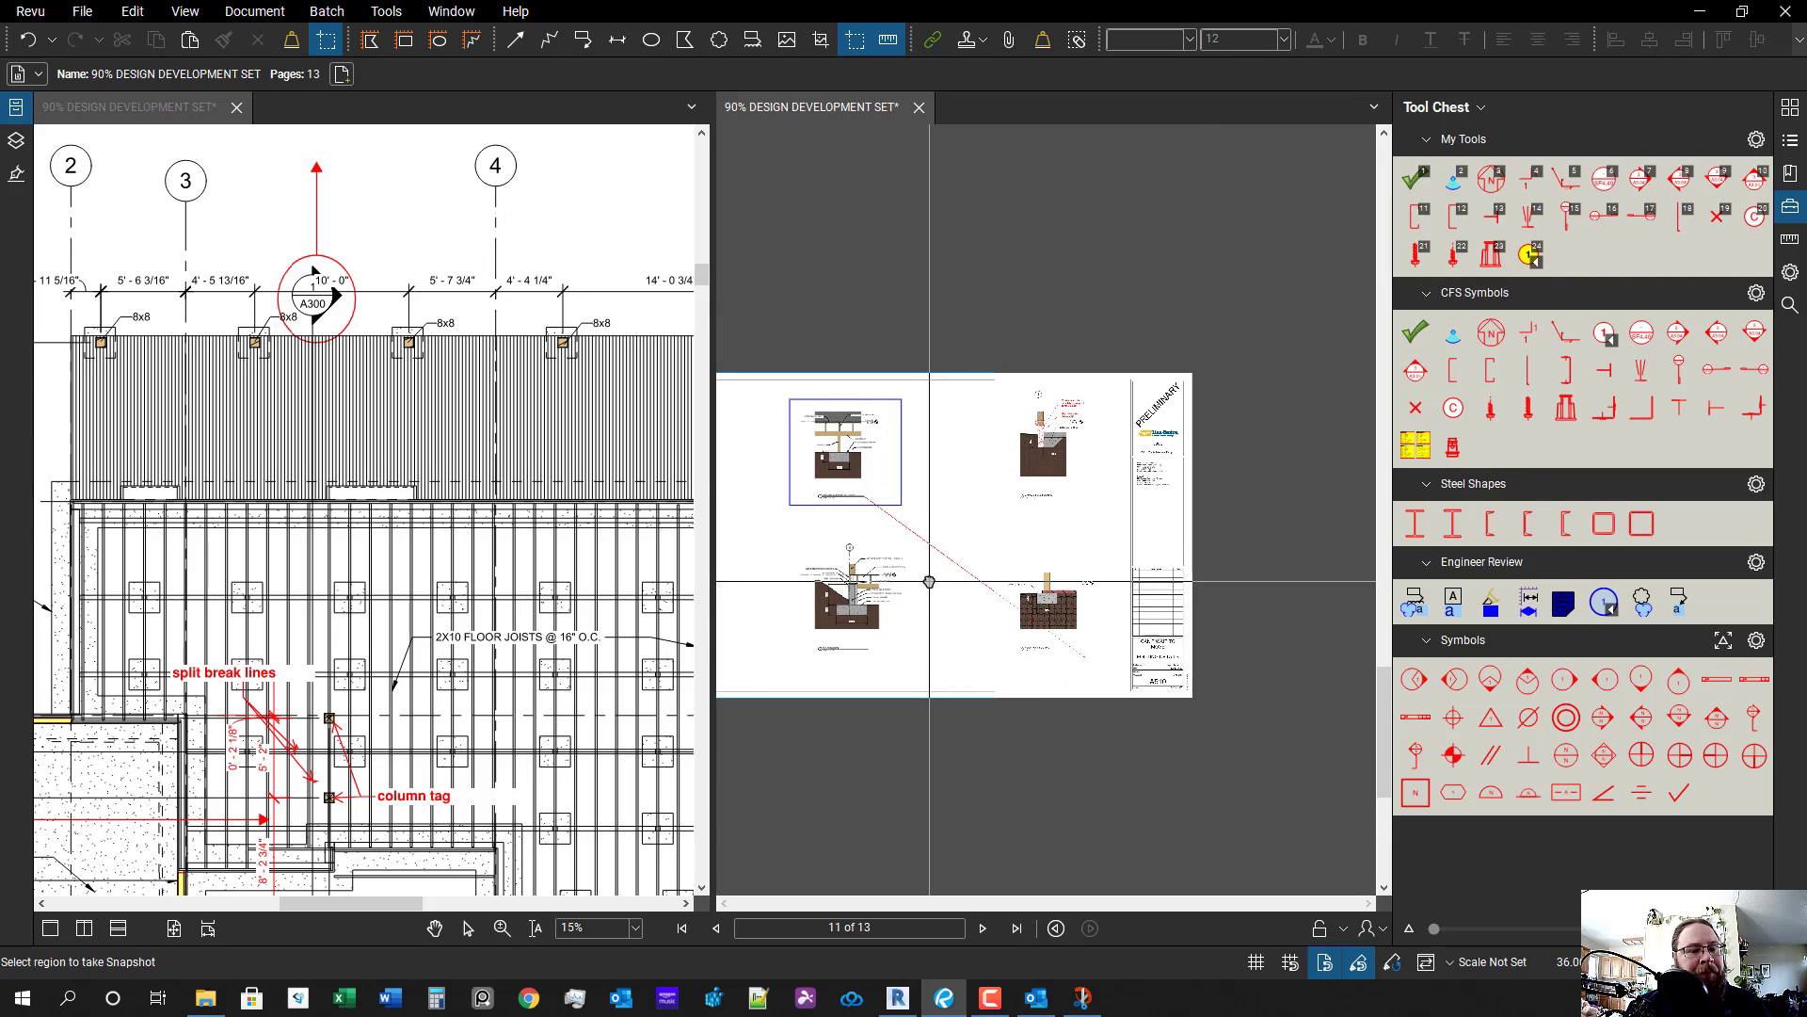
{"action": "key", "text": "ctrl+v"}
{"action": "scroll", "coordinate": [1100, 656], "scroll_direction": "up", "scroll_amount": 3}
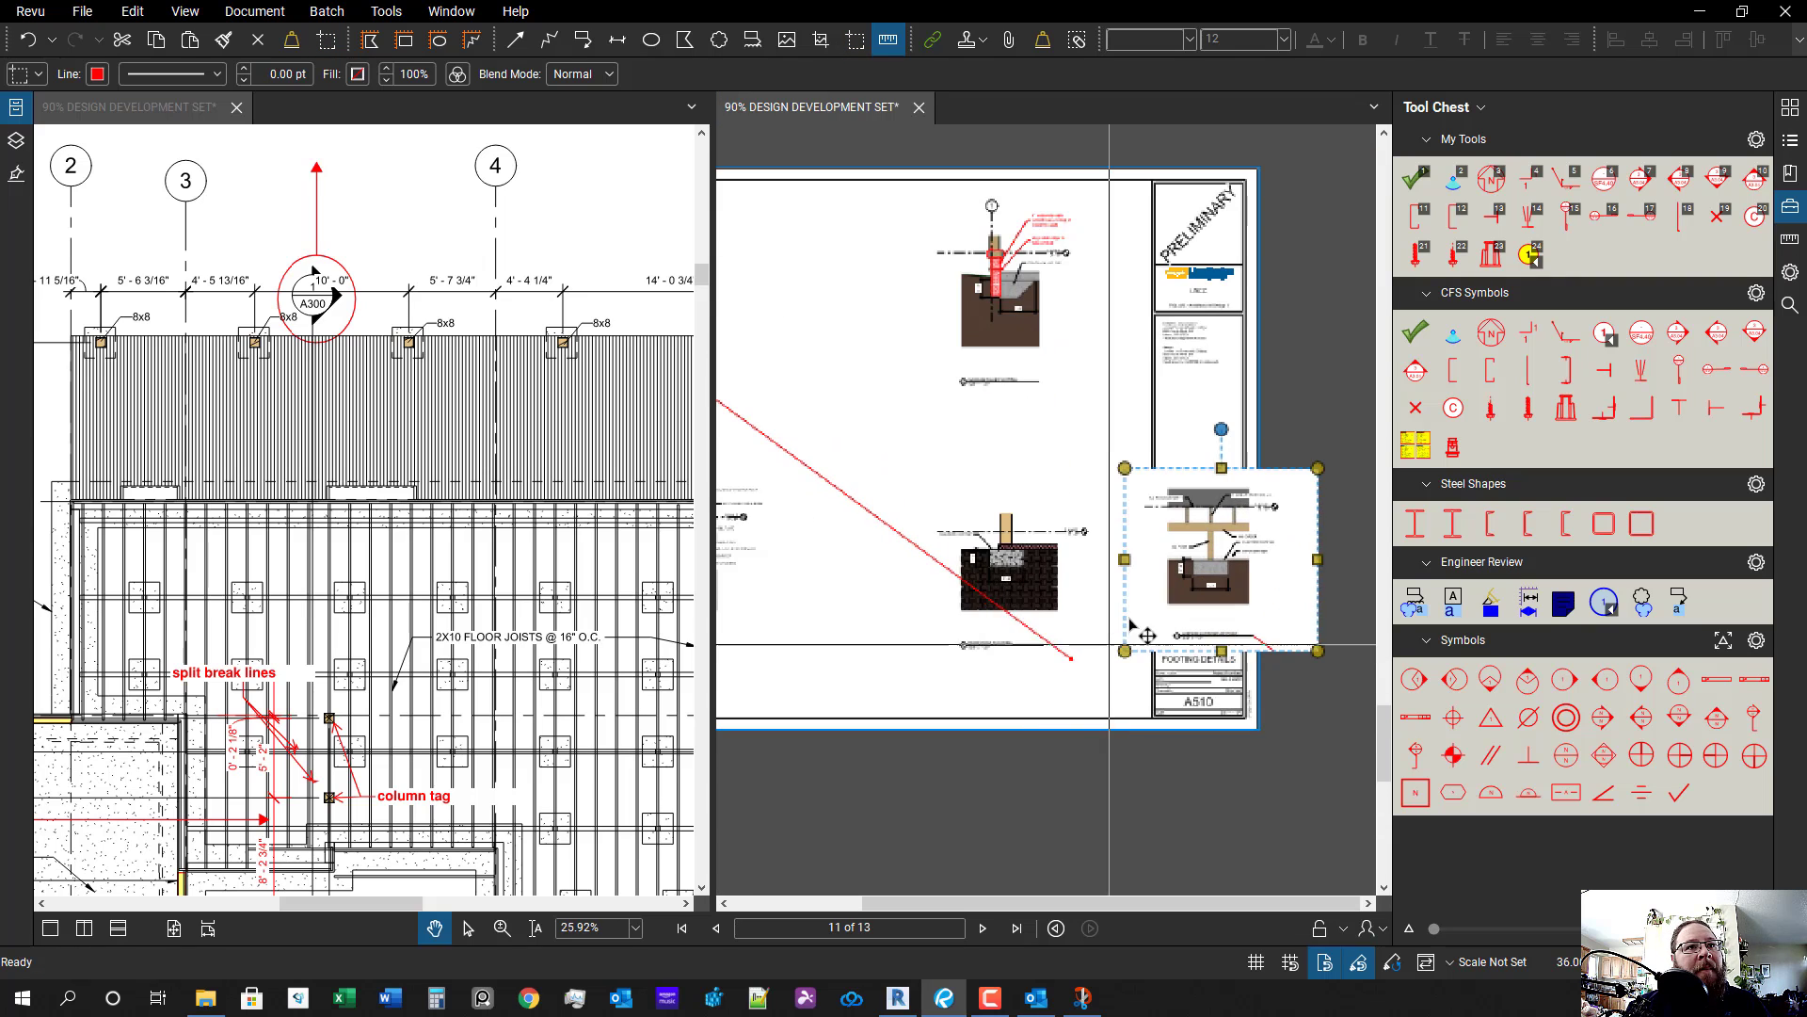
{"action": "left_click_drag", "start_coordinate": [1187, 595], "coordinate": [832, 806]}
{"action": "left_click_drag", "start_coordinate": [859, 858], "coordinate": [1210, 727]}
{"action": "scroll", "coordinate": [1164, 338], "scroll_direction": "up", "scroll_amount": 1}
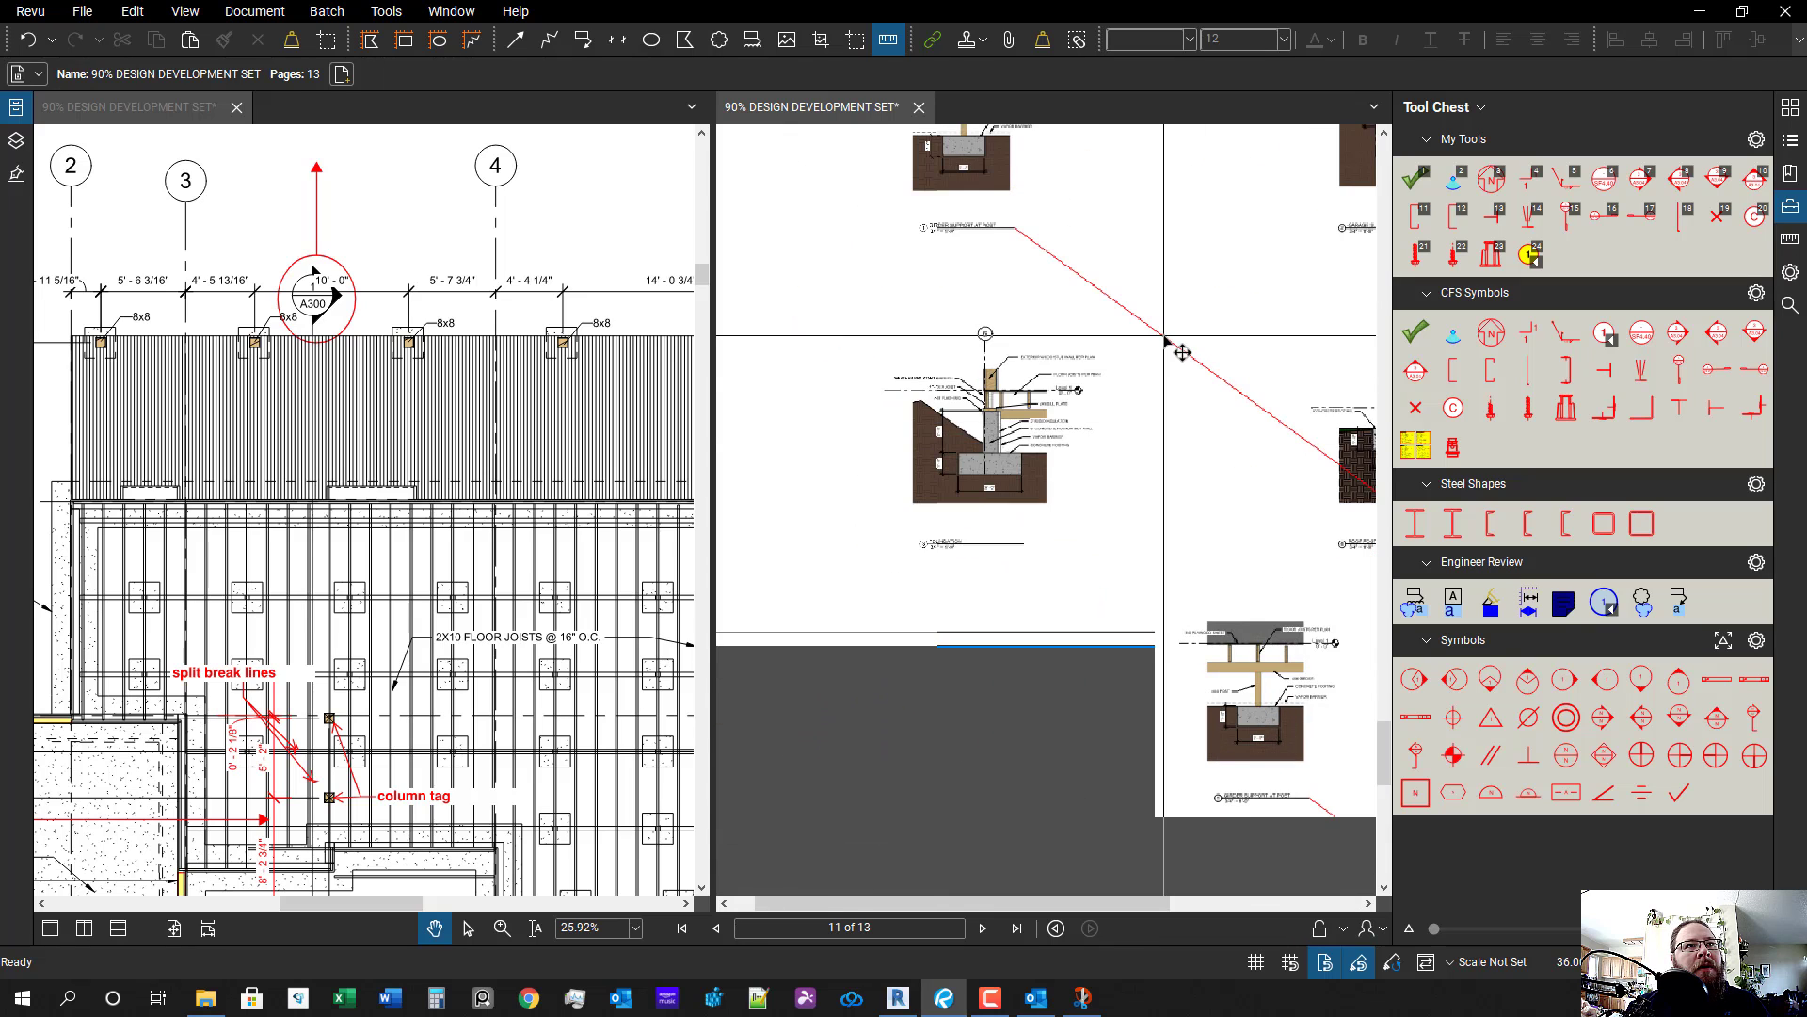
- Delete the red arrow running diagonally between the footing details
{"action": "left_click", "coordinate": [1181, 351]}
{"action": "key", "text": "Delete"}
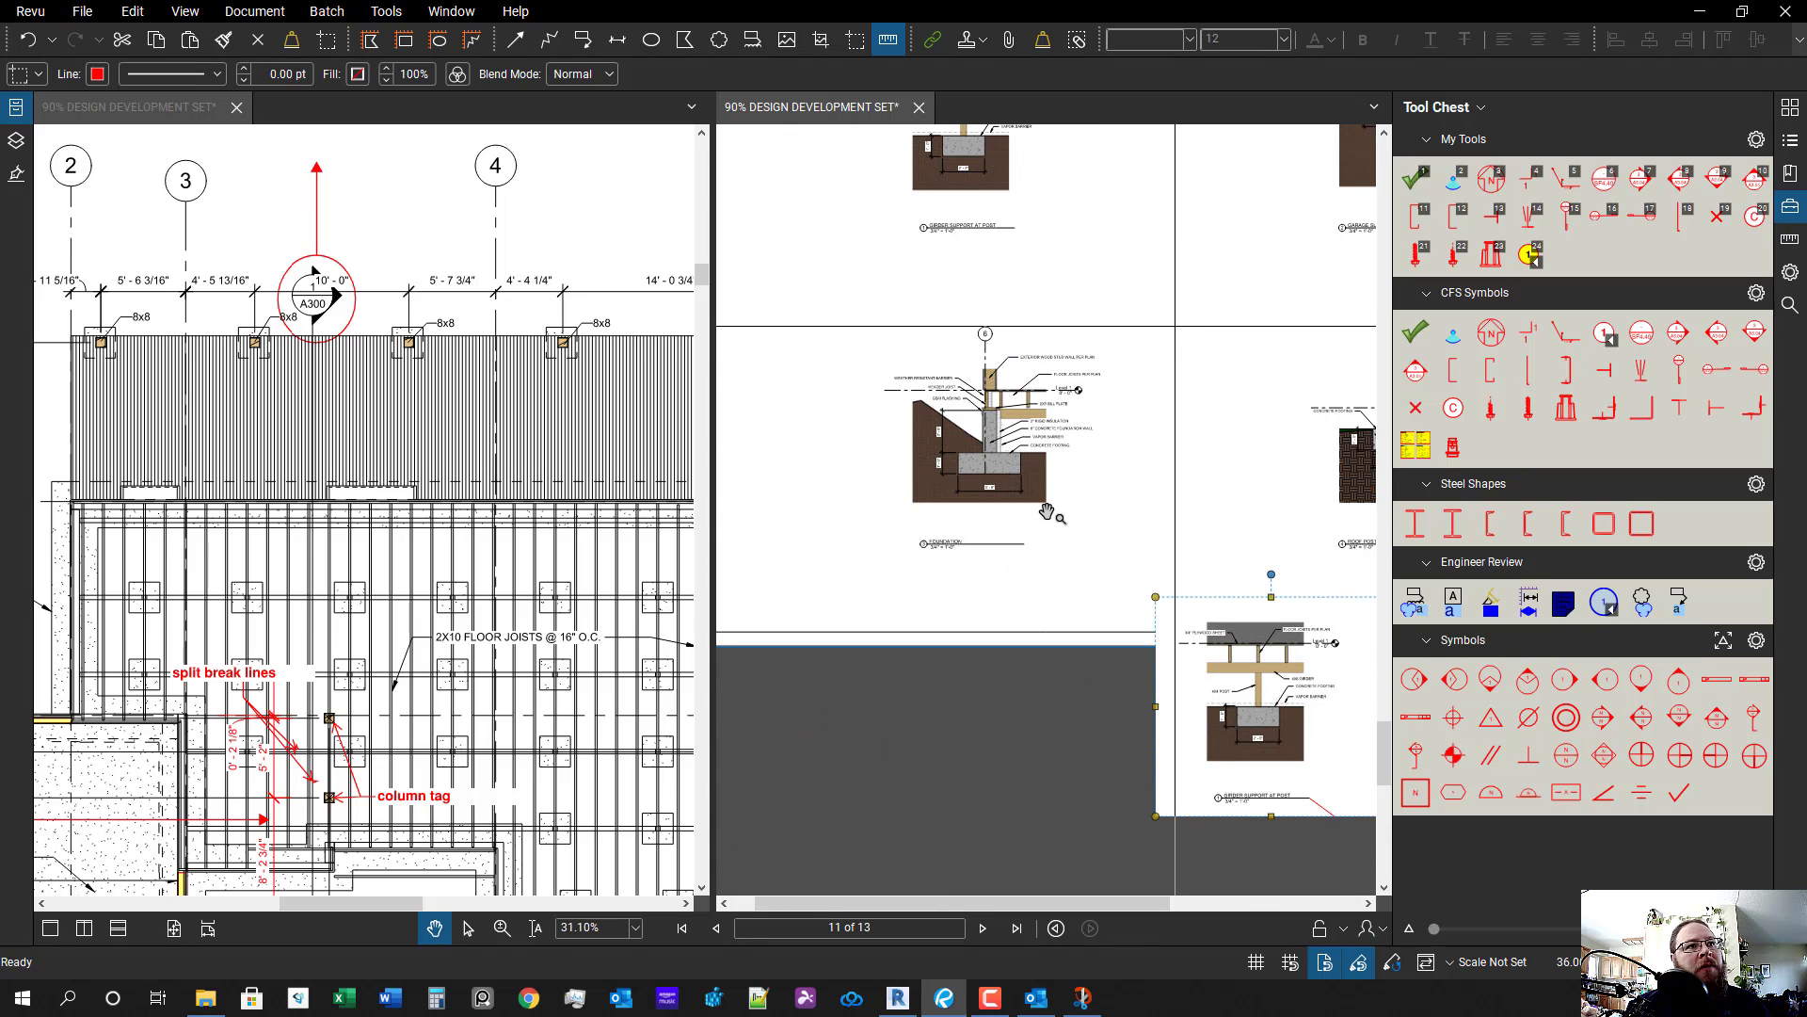
{"action": "left_click", "coordinate": [1048, 511]}
- Take a snapshot of the Garage Slab Footing detail with its red markups and place the pasted copy below the sheet
{"action": "scroll", "coordinate": [1059, 546], "scroll_direction": "up", "scroll_amount": 3}
{"action": "scroll", "coordinate": [977, 615], "scroll_direction": "down", "scroll_amount": 3}
{"action": "scroll", "coordinate": [1073, 543], "scroll_direction": "up", "scroll_amount": 1}
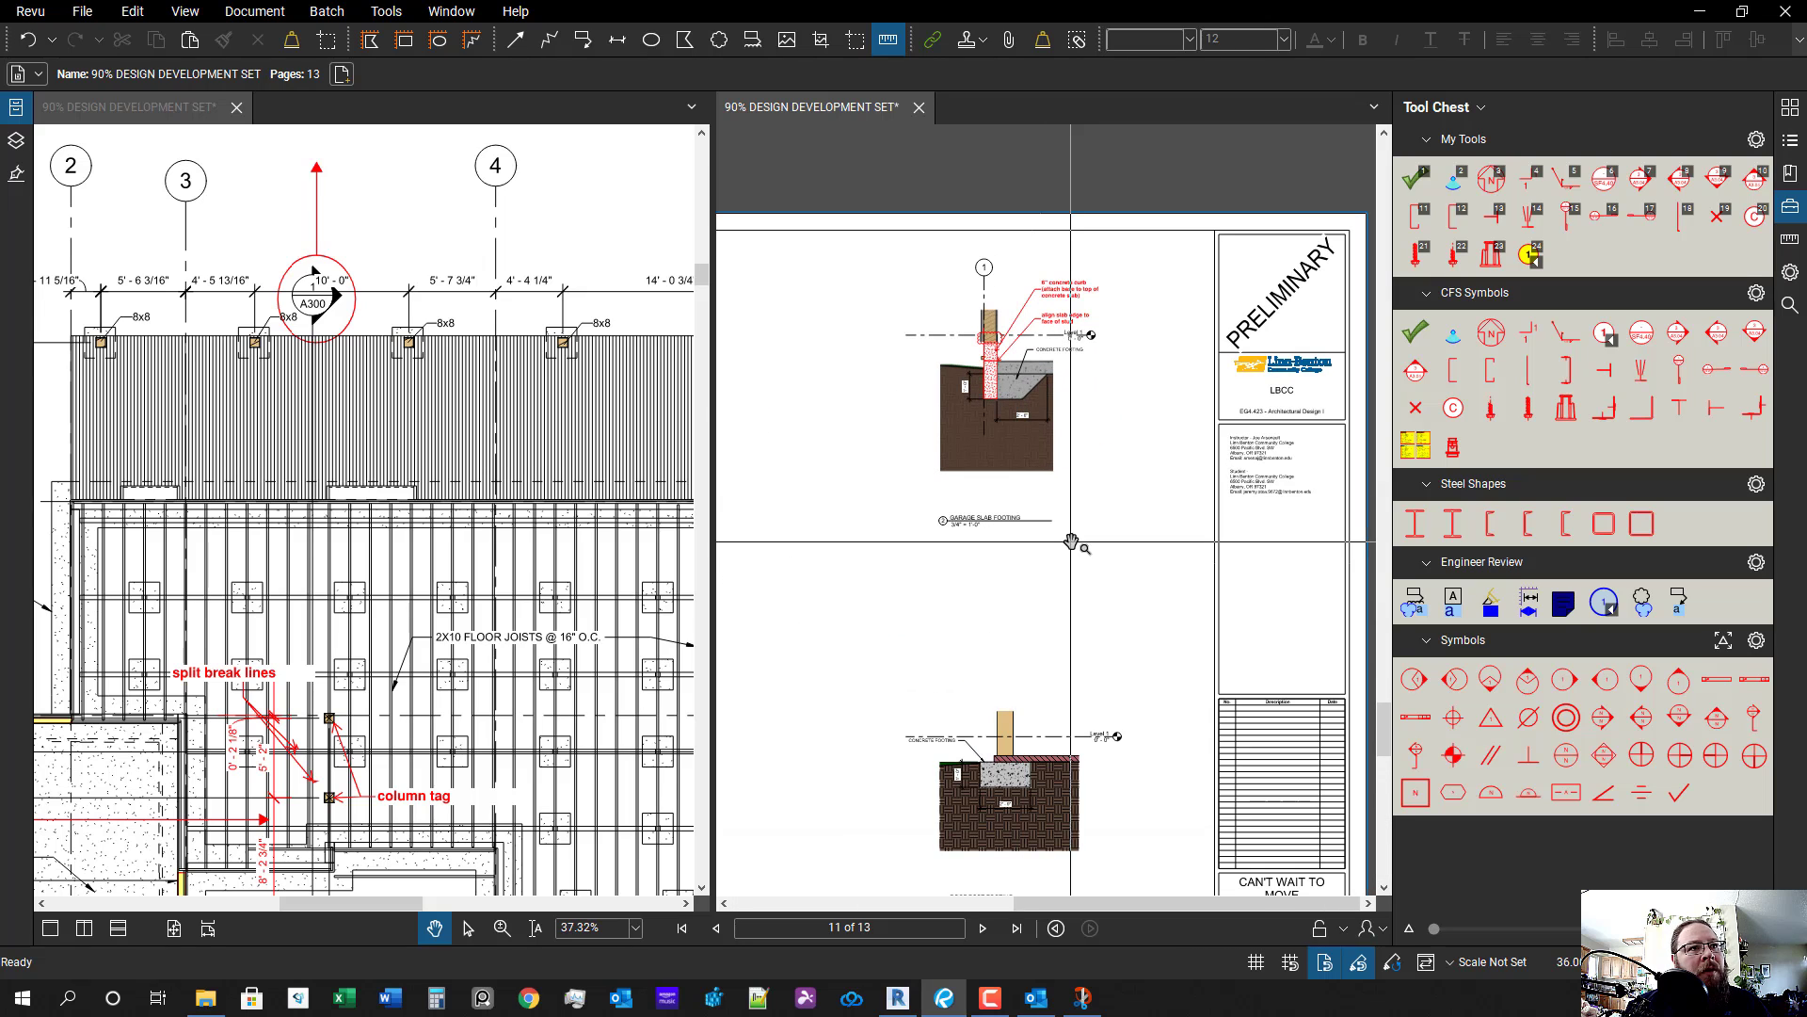
{"action": "left_click_drag", "start_coordinate": [986, 364], "coordinate": [858, 243]}
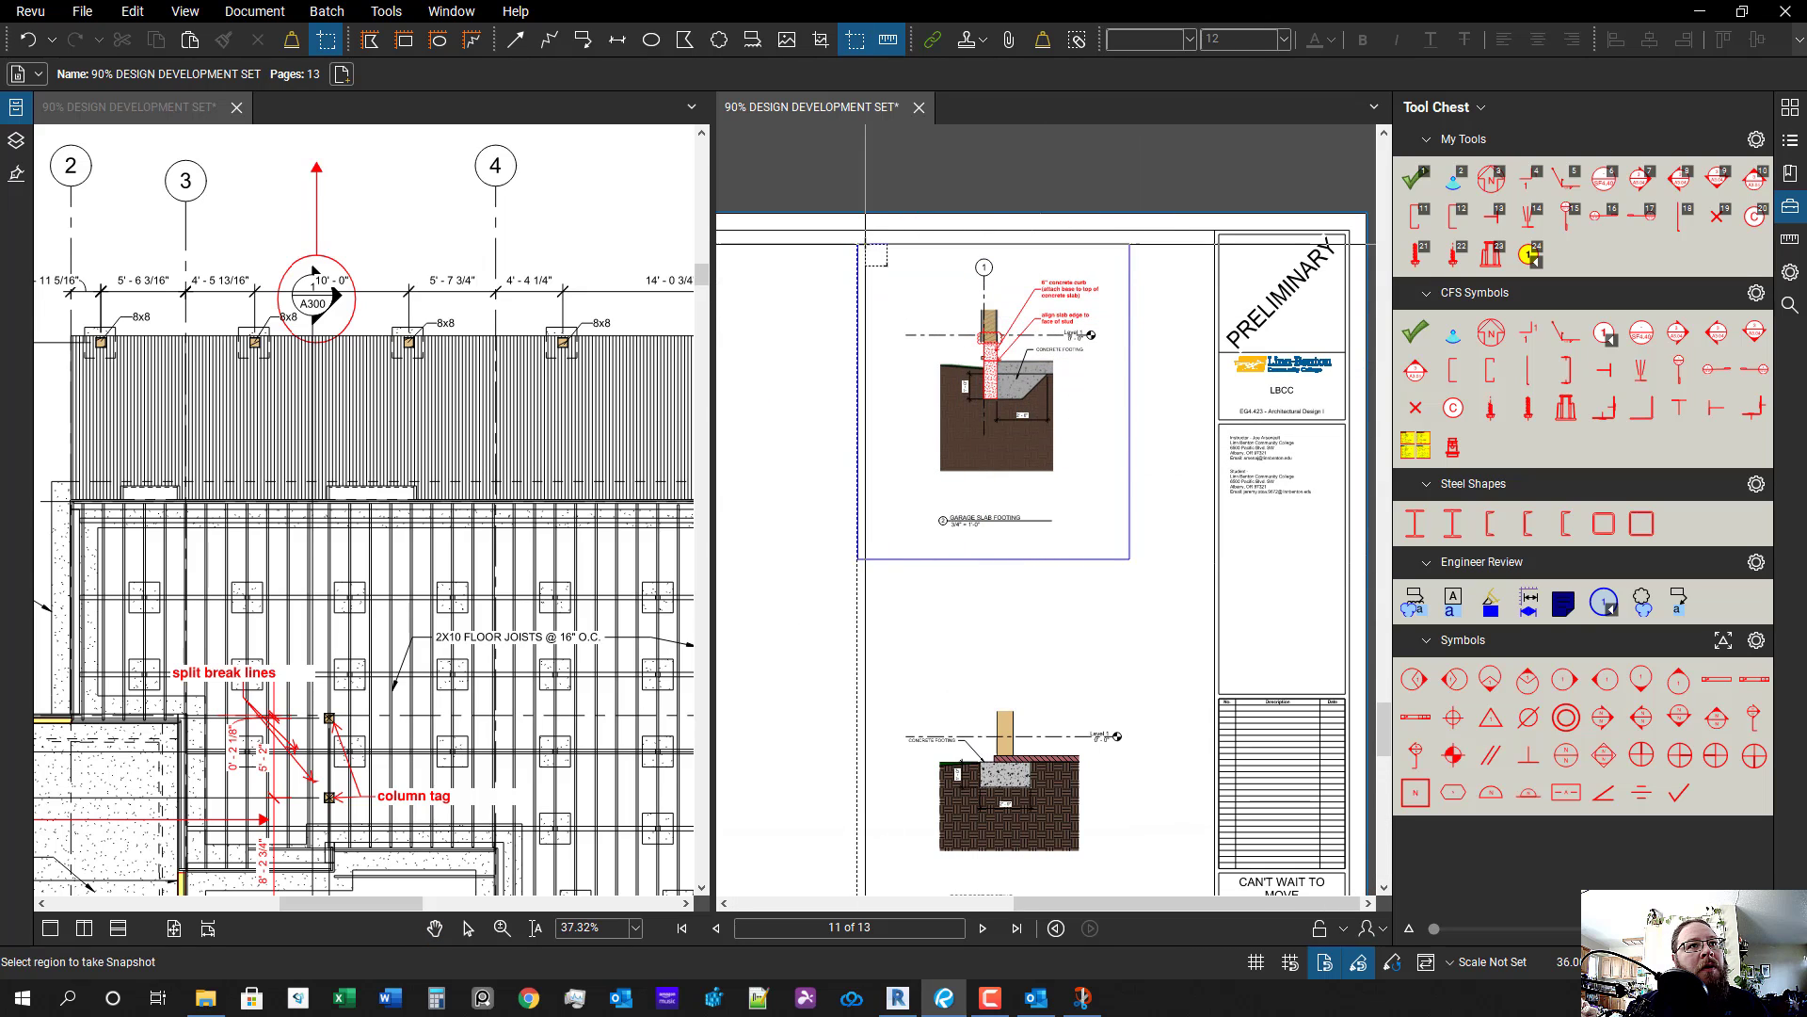
{"action": "scroll", "coordinate": [1080, 315], "scroll_direction": "down", "scroll_amount": 3}
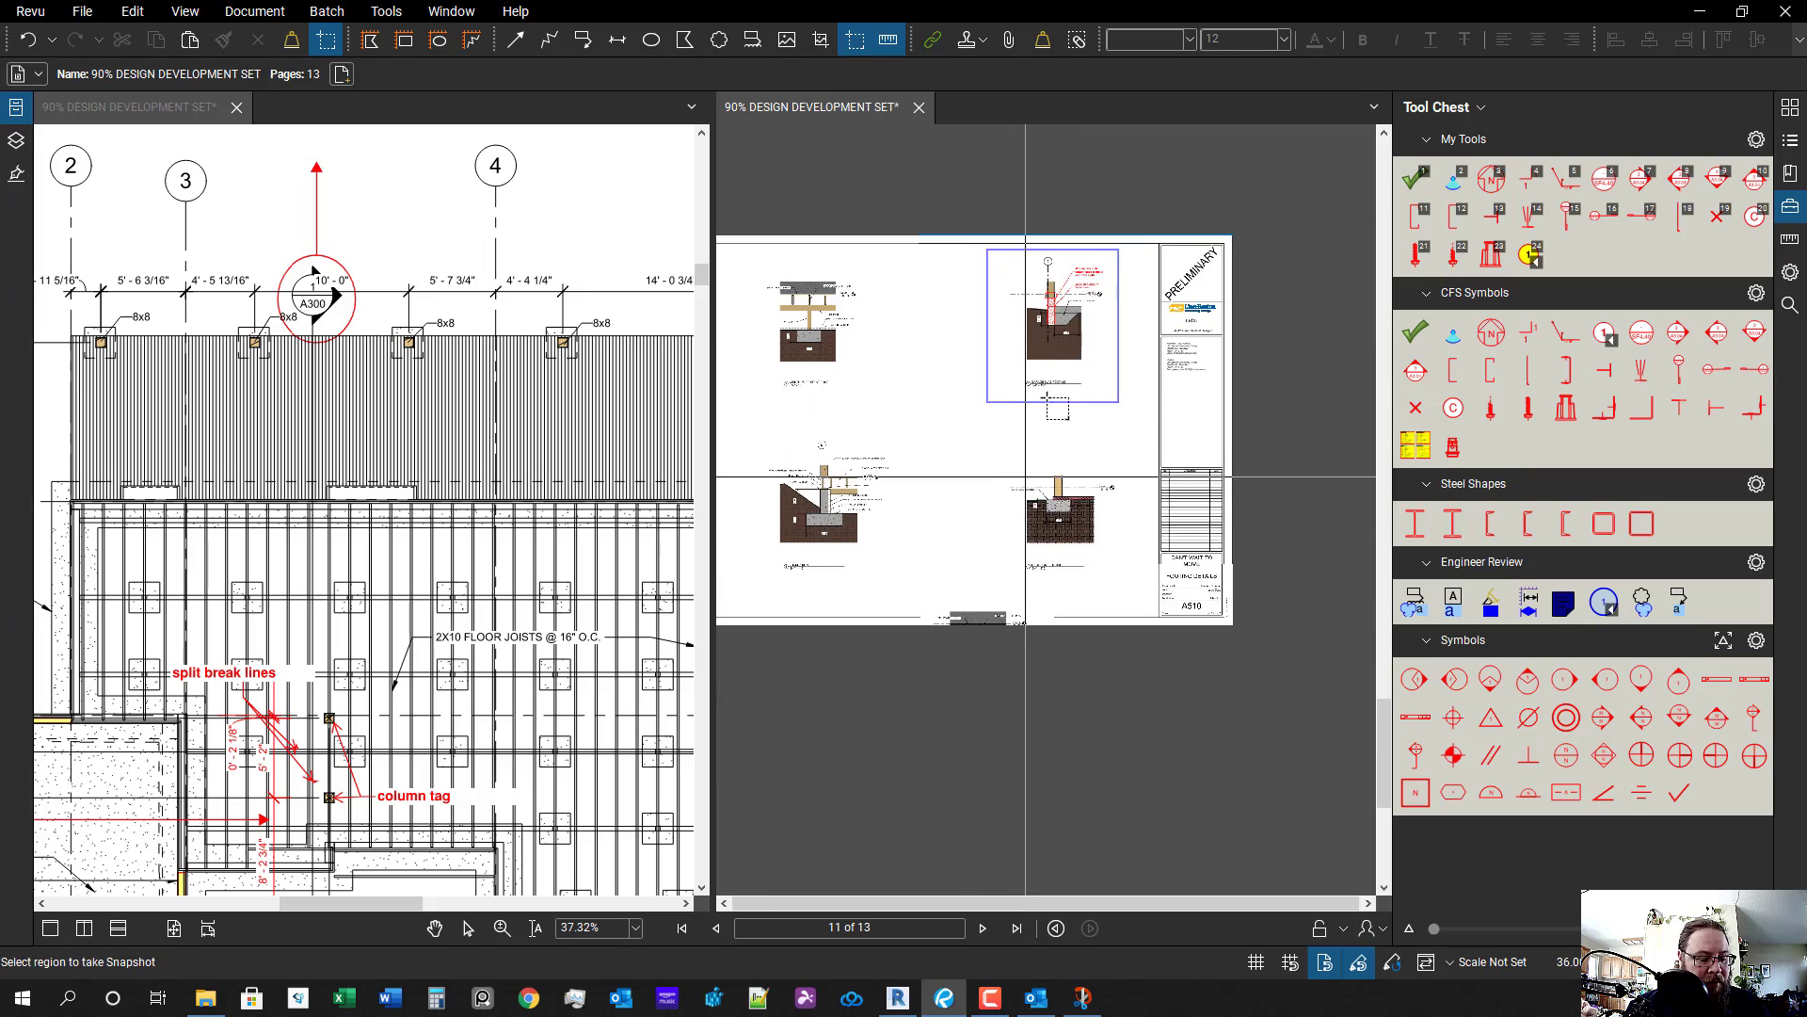
{"action": "left_click_drag", "start_coordinate": [1080, 312], "coordinate": [828, 656]}
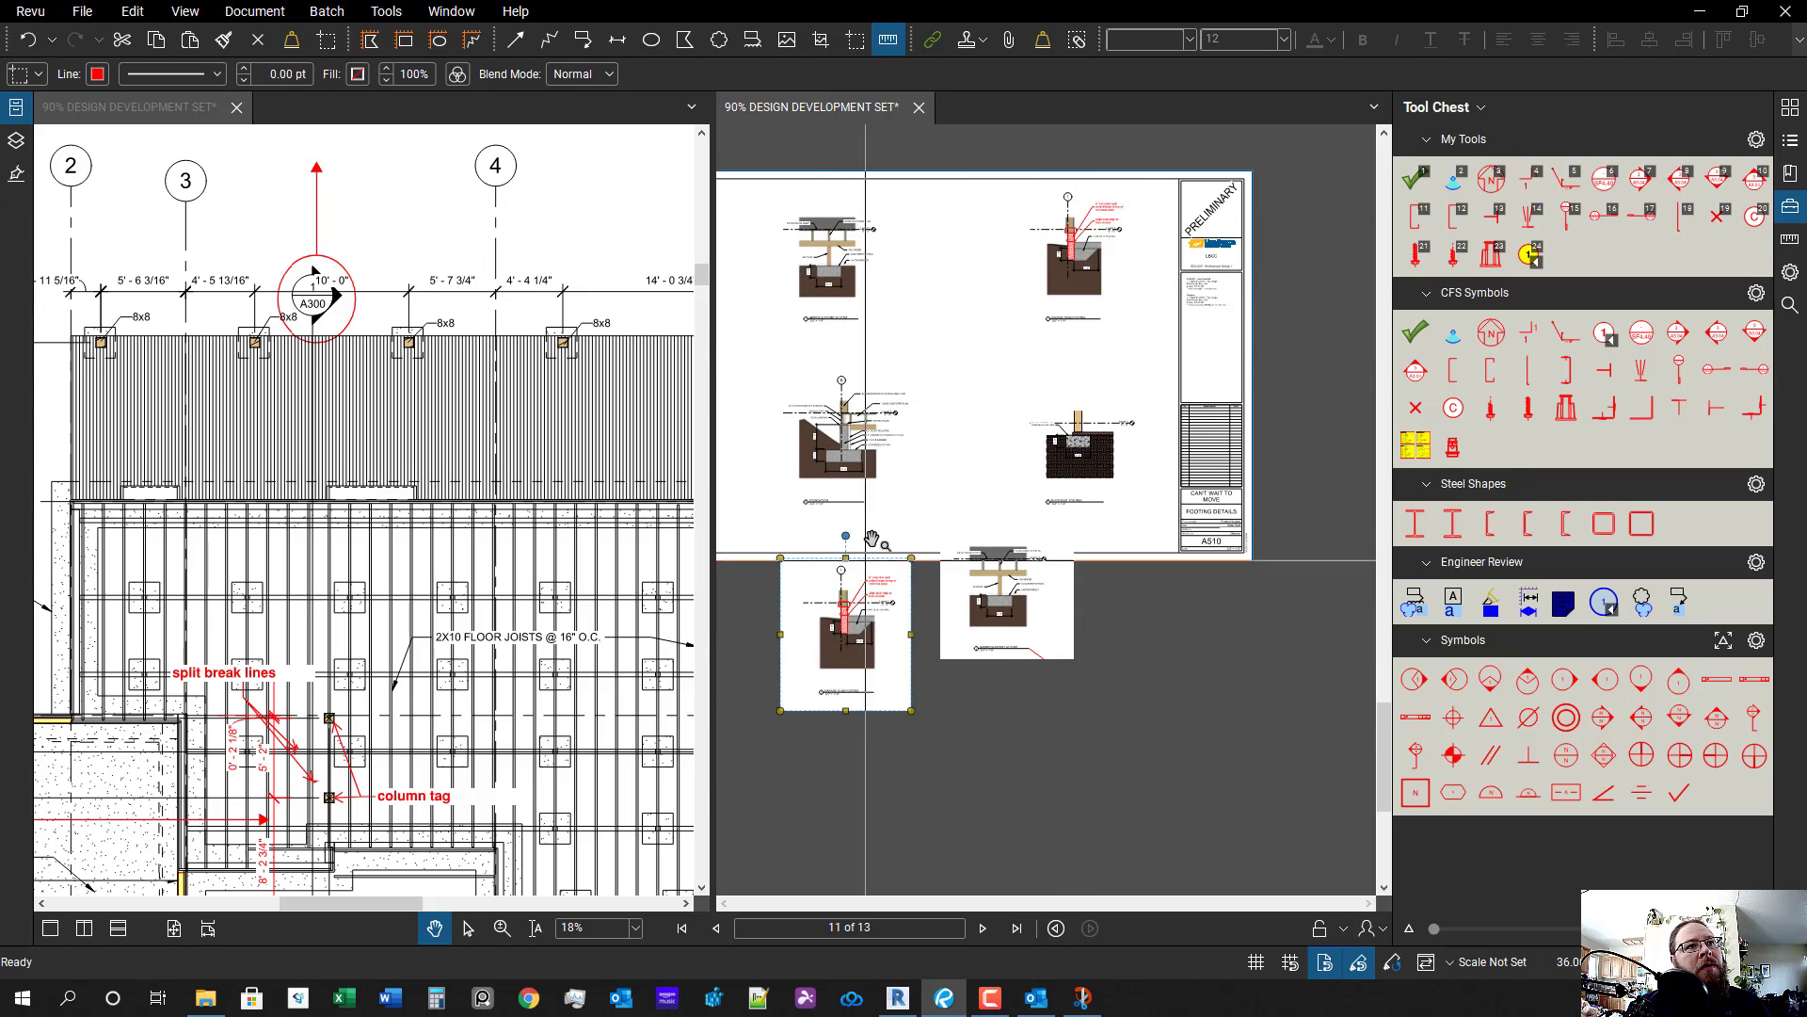
{"action": "key", "text": "Escape"}
- Take a snapshot of the Foundation detail and place the pasted copy below the sheet beside the garage footing copy
{"action": "scroll", "coordinate": [1113, 514], "scroll_direction": "up", "scroll_amount": 5}
{"action": "scroll", "coordinate": [1107, 513], "scroll_direction": "down", "scroll_amount": 1}
{"action": "scroll", "coordinate": [1066, 511], "scroll_direction": "down", "scroll_amount": 1}
{"action": "left_click_drag", "start_coordinate": [760, 559], "coordinate": [1088, 580]}
{"action": "key", "text": "g"}
{"action": "left_click_drag", "start_coordinate": [1206, 553], "coordinate": [879, 302]}
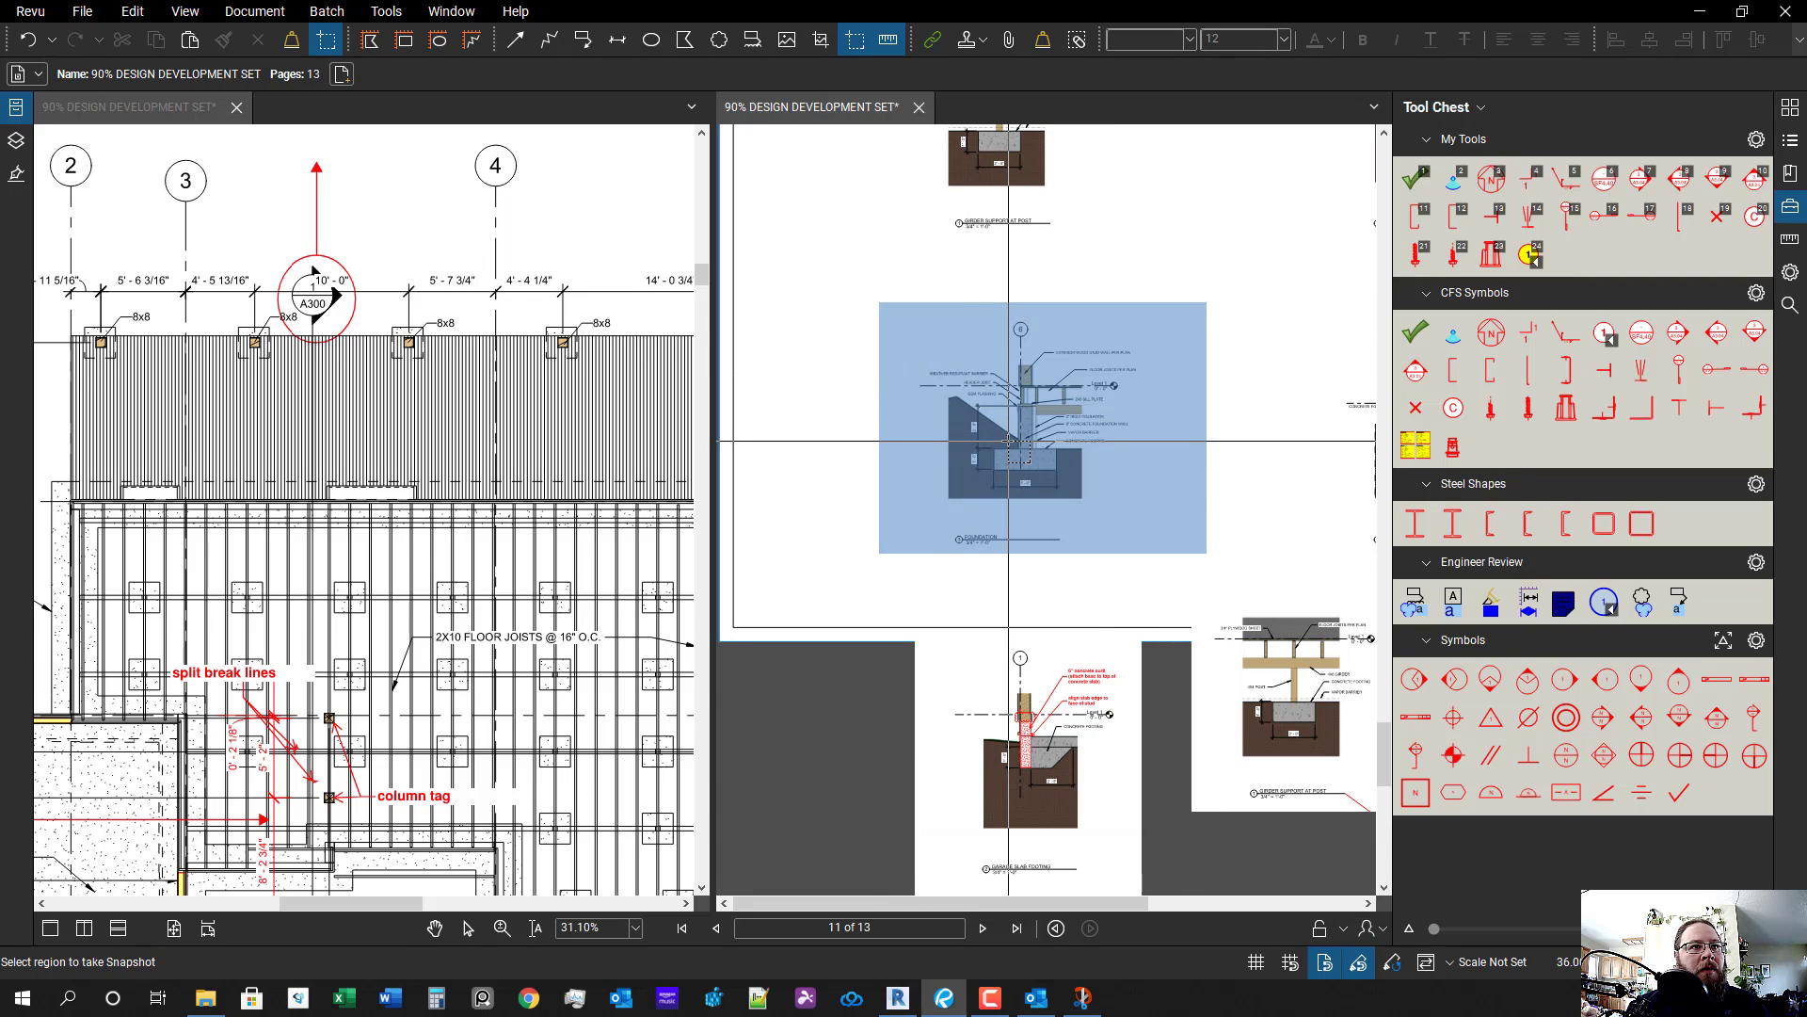
{"action": "key", "text": "ctrl+v"}
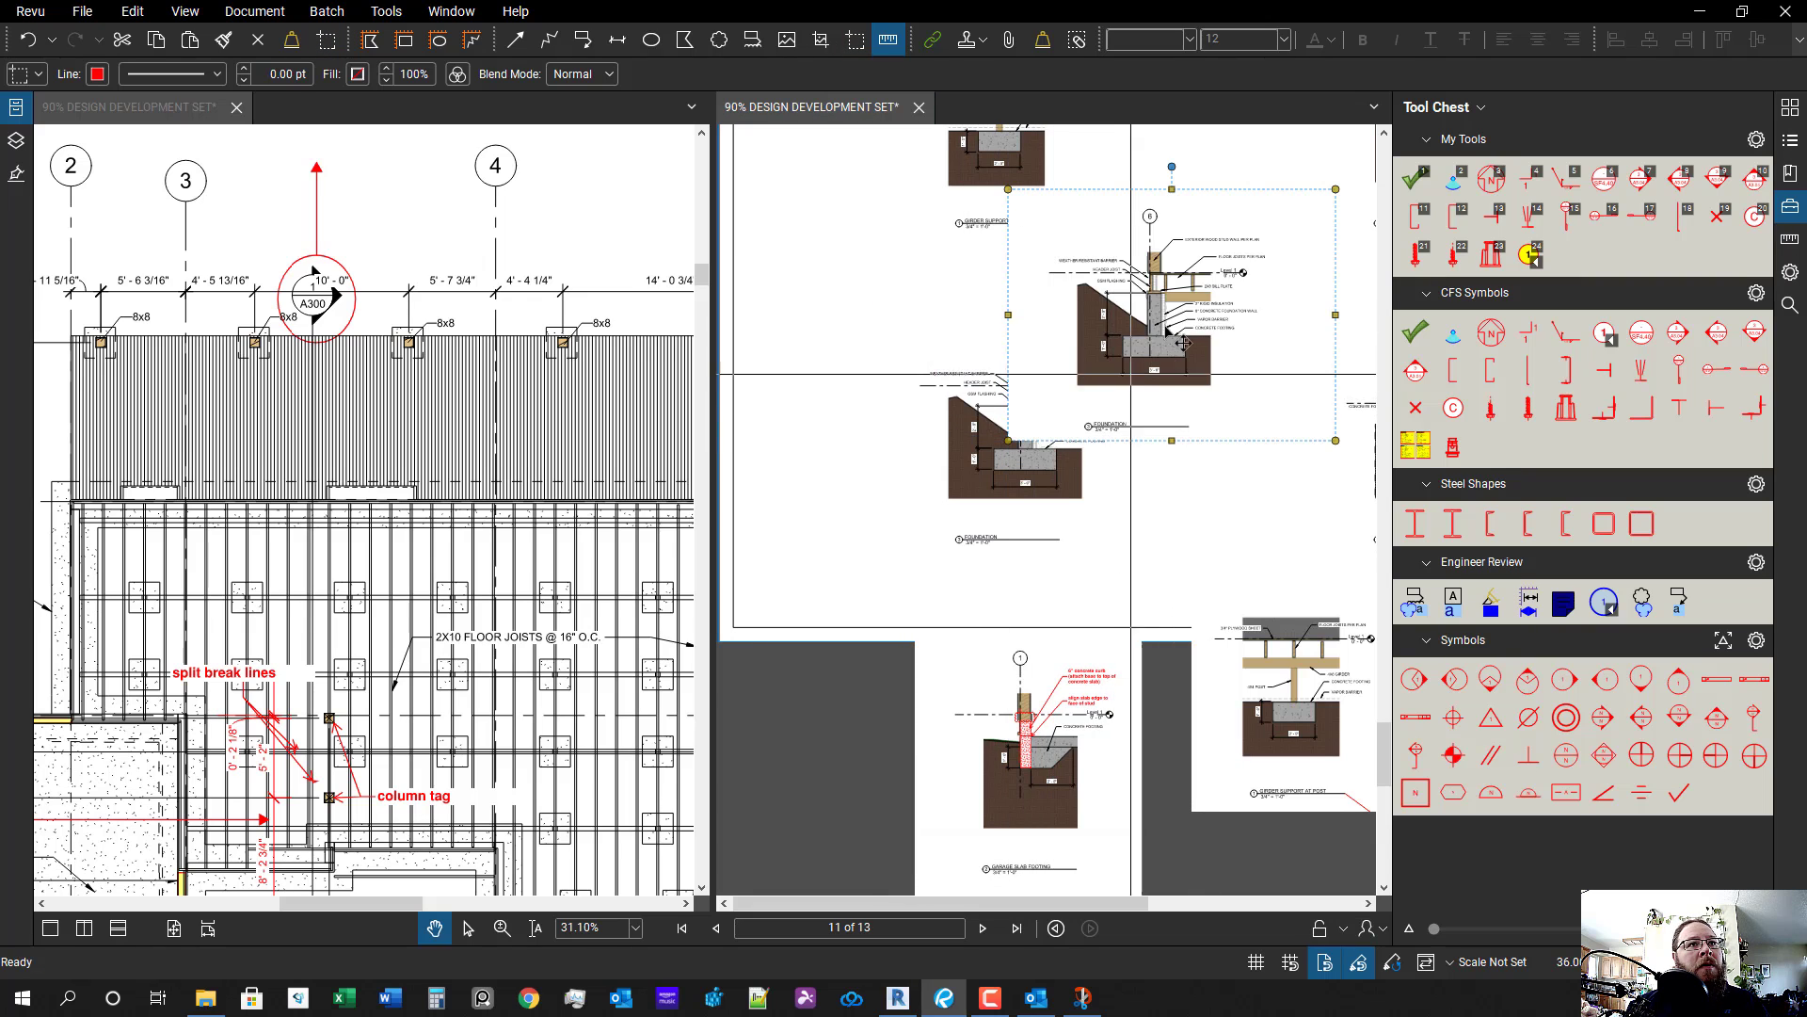
{"action": "left_click_drag", "start_coordinate": [1165, 329], "coordinate": [798, 766]}
- Take a snapshot of the Roof Post Footing detail and place the pasted copy below the sheet, beyond the girder support copy
{"action": "scroll", "coordinate": [810, 748], "scroll_direction": "down", "scroll_amount": 2}
{"action": "left_click_drag", "start_coordinate": [1103, 507], "coordinate": [907, 607]}
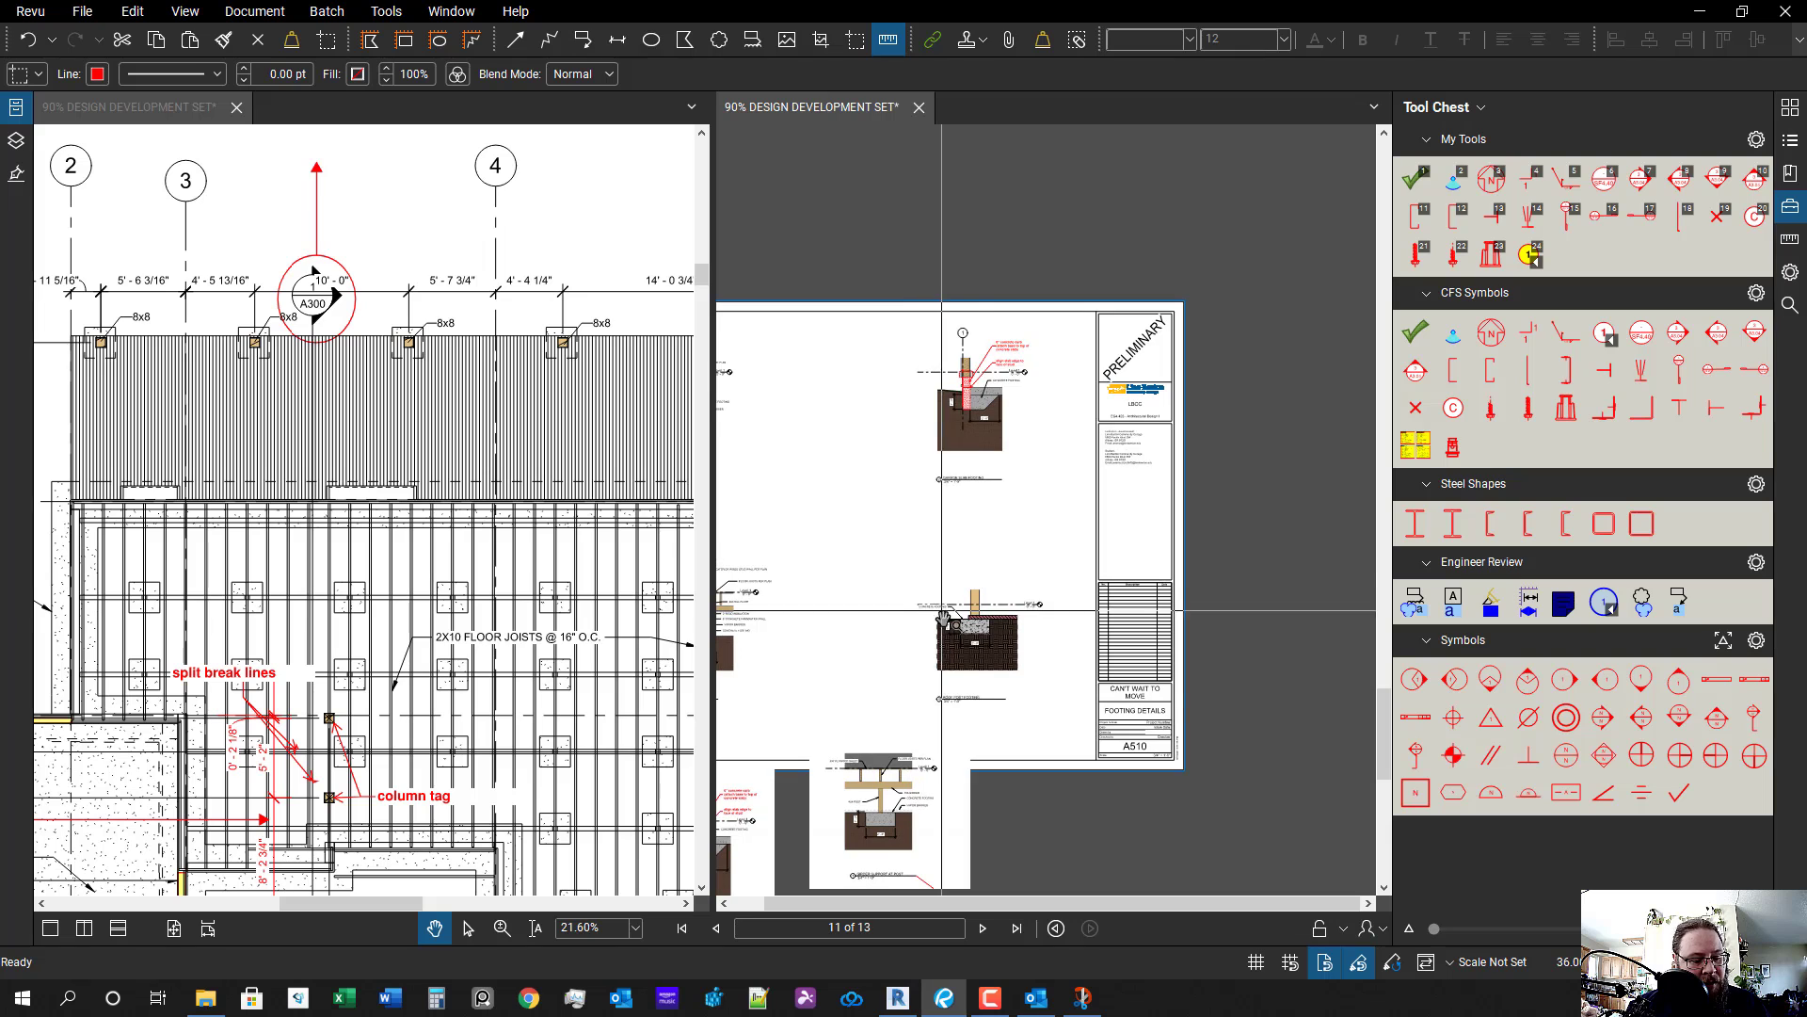
{"action": "key", "text": "g"}
{"action": "scroll", "coordinate": [1041, 782], "scroll_direction": "up", "scroll_amount": 3}
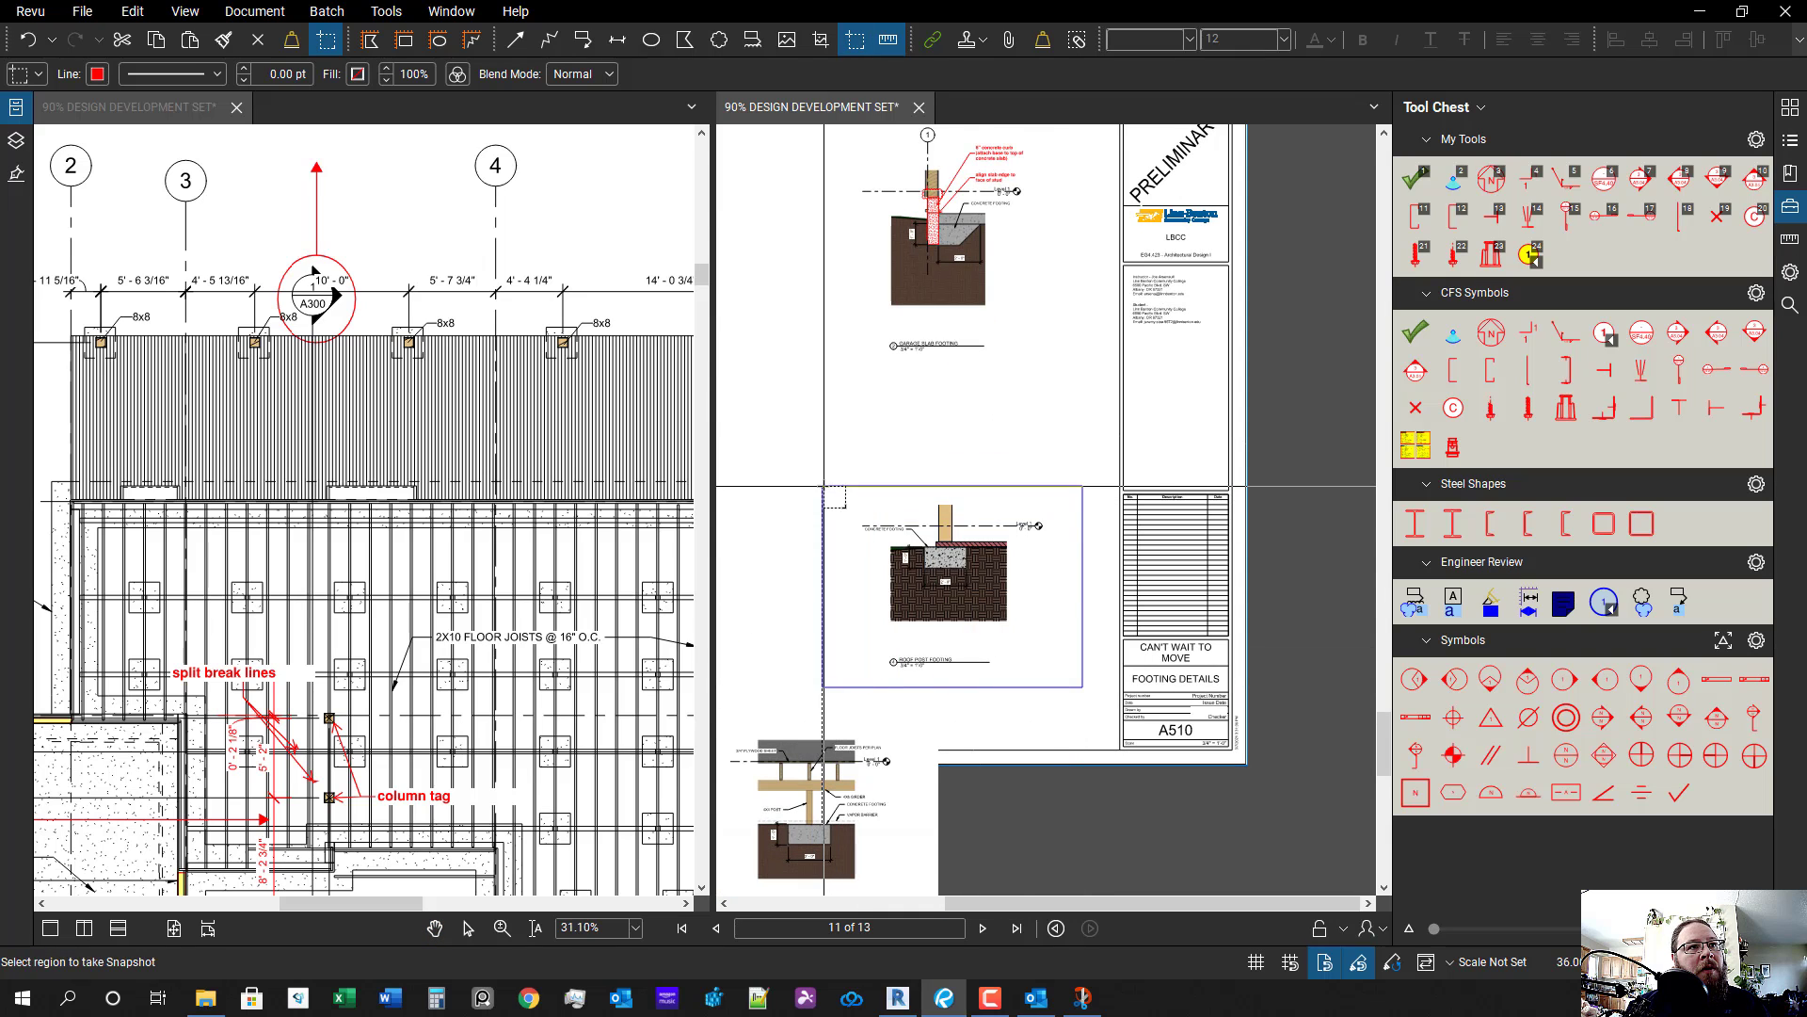
{"action": "left_click_drag", "start_coordinate": [828, 492], "coordinate": [1082, 677]}
{"action": "key", "text": "ctrl+v"}
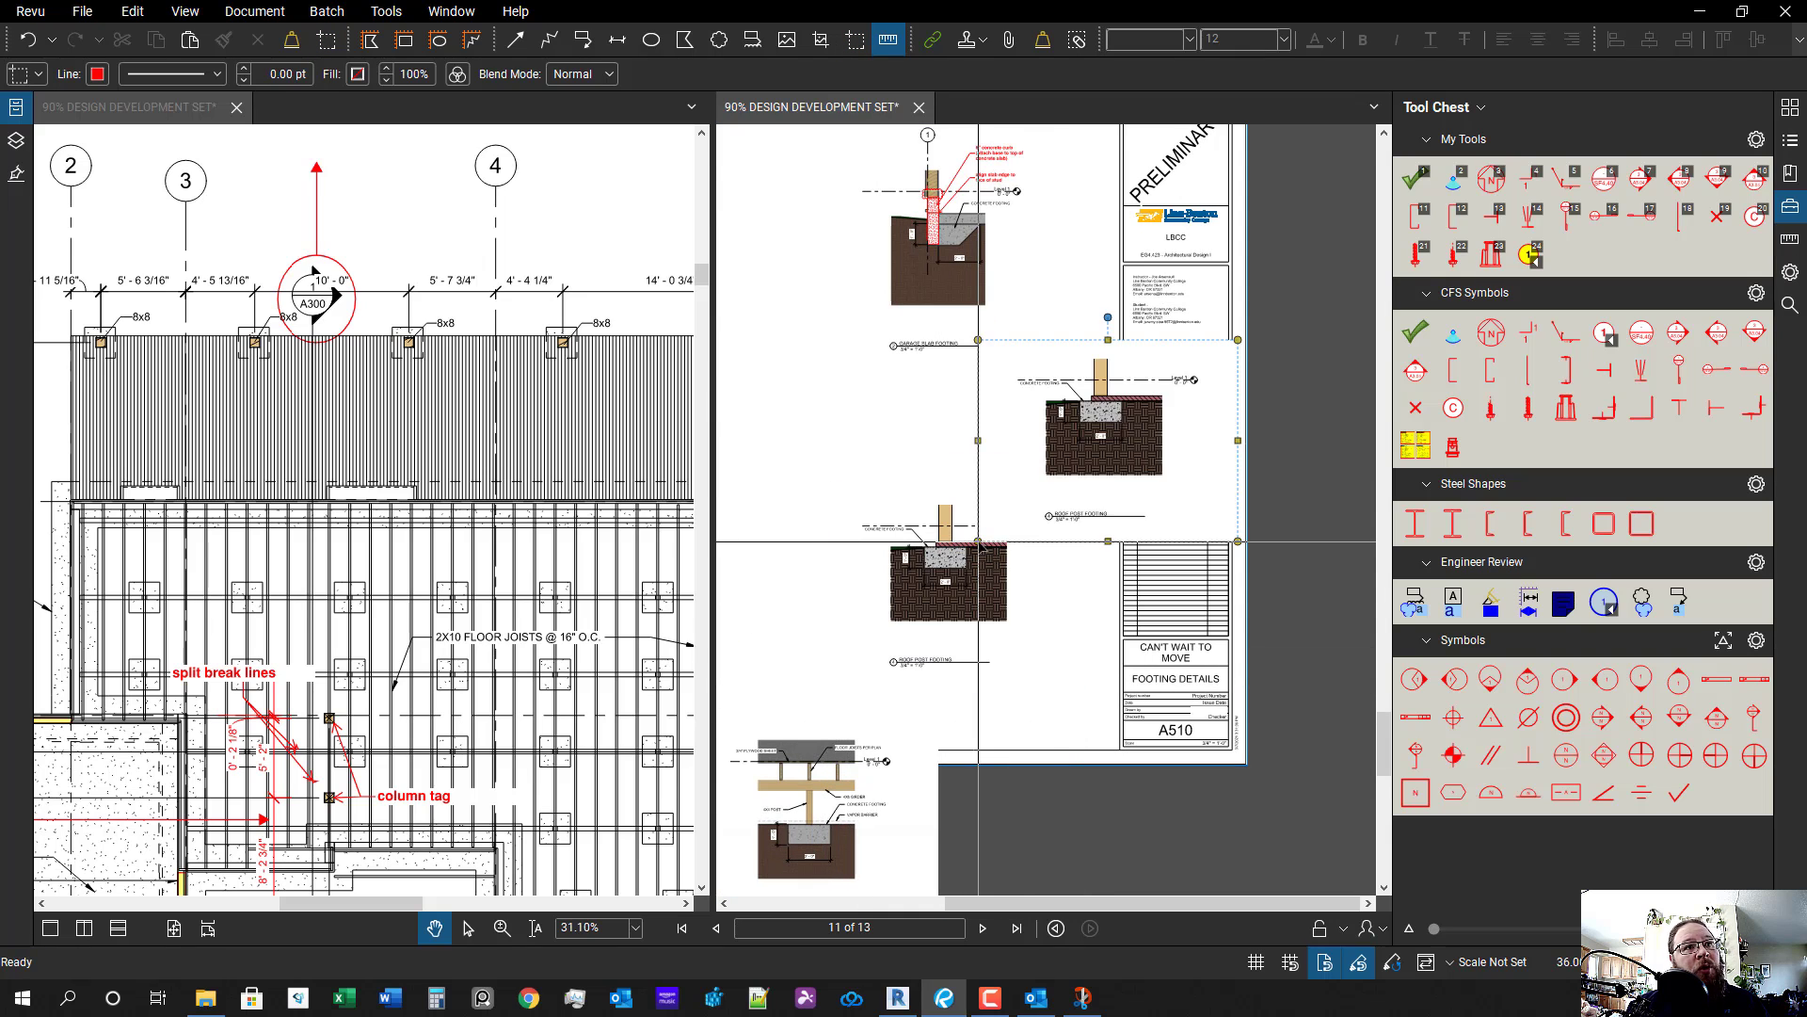
{"action": "scroll", "coordinate": [1224, 433], "scroll_direction": "down", "scroll_amount": 1}
{"action": "left_click_drag", "start_coordinate": [1233, 428], "coordinate": [1105, 718]}
{"action": "scroll", "coordinate": [1045, 789], "scroll_direction": "down", "scroll_amount": 3}
{"action": "left_click_drag", "start_coordinate": [1044, 787], "coordinate": [1024, 718]}
- Select all four pasted detail snapshots and move them together farther below the sheet
{"action": "key", "text": "shift+o"}
{"action": "left_click_drag", "start_coordinate": [1248, 766], "coordinate": [790, 648]}
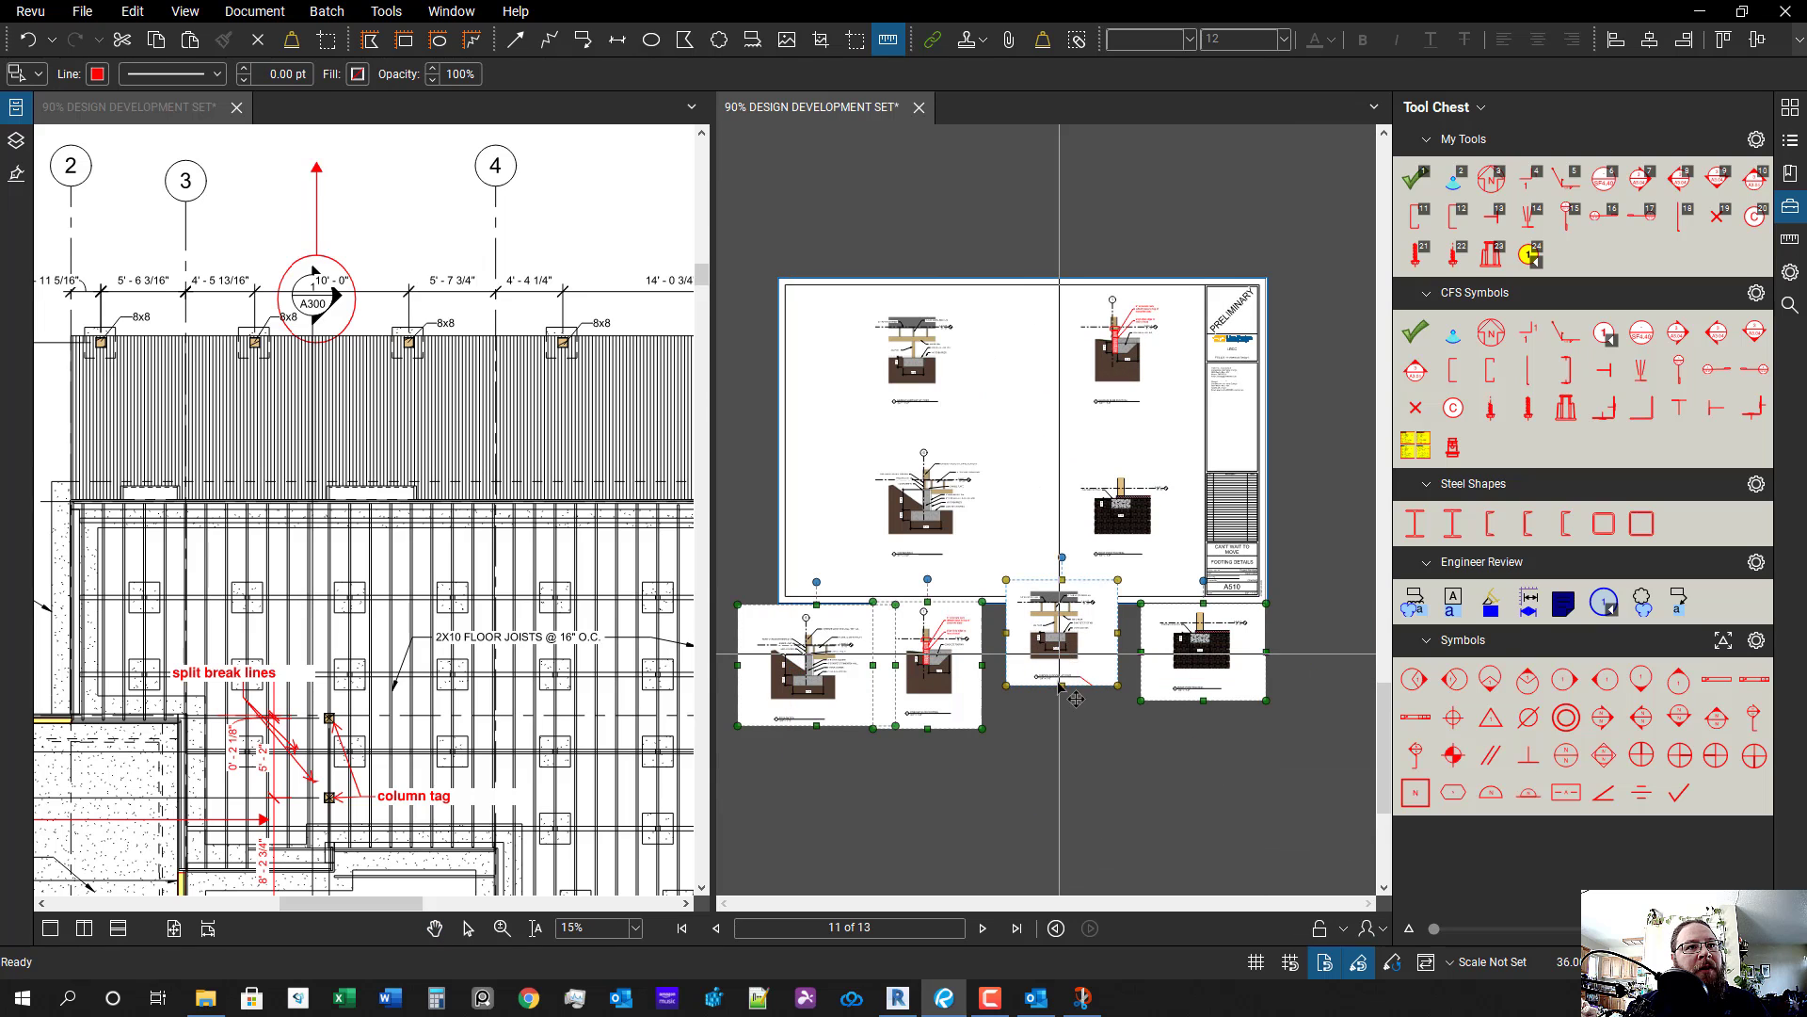
{"action": "left_click_drag", "start_coordinate": [1057, 652], "coordinate": [1057, 733]}
{"action": "key", "text": "Escape"}
- Draw a rectangle about 10 by 9 inches around the original Roof Post Footing detail on the sheet
{"action": "key", "text": "r"}
{"action": "scroll", "coordinate": [1191, 562], "scroll_direction": "up", "scroll_amount": 5}
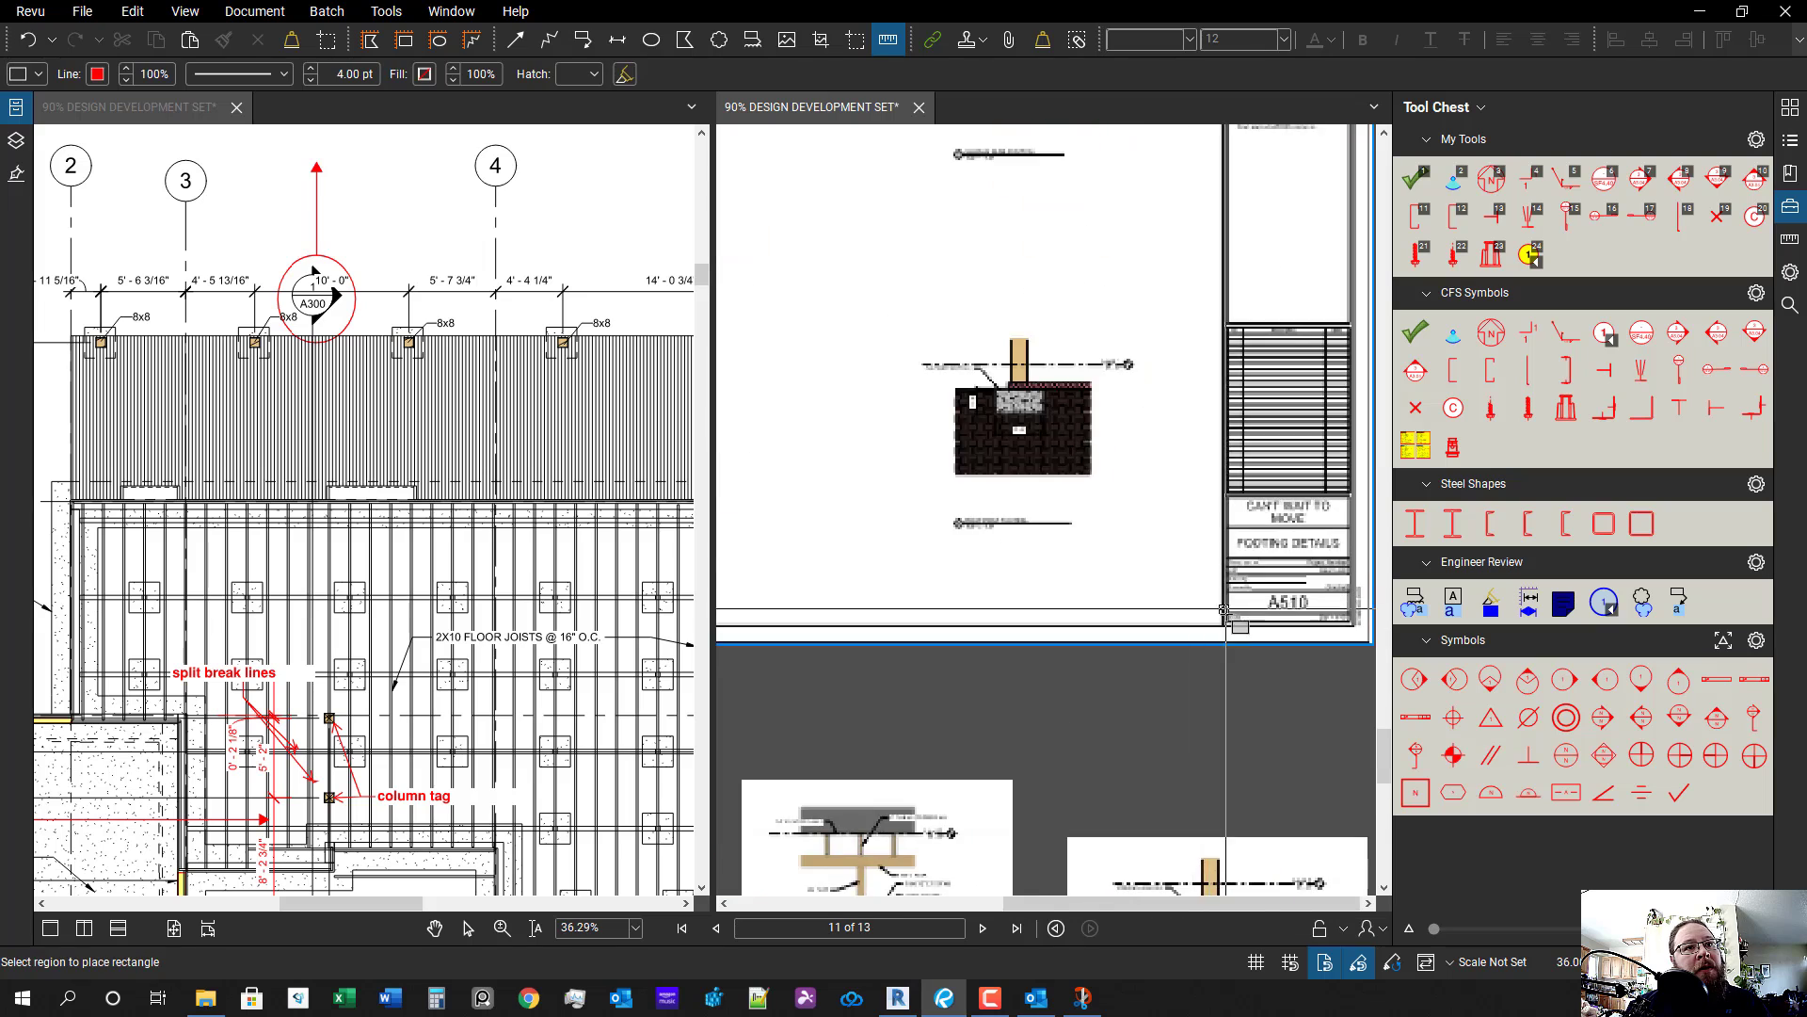
{"action": "mouse_move", "coordinate": [1203, 592]}
{"action": "left_mouse_down"}
{"action": "mouse_move", "coordinate": [735, 201]}
{"action": "mouse_move", "coordinate": [992, 243]}
{"action": "mouse_move", "coordinate": [954, 230]}
{"action": "left_mouse_up"}
{"action": "scroll", "coordinate": [1215, 499], "scroll_direction": "down", "scroll_amount": 2}
{"action": "left_click_drag", "start_coordinate": [1214, 499], "coordinate": [1018, 493]}
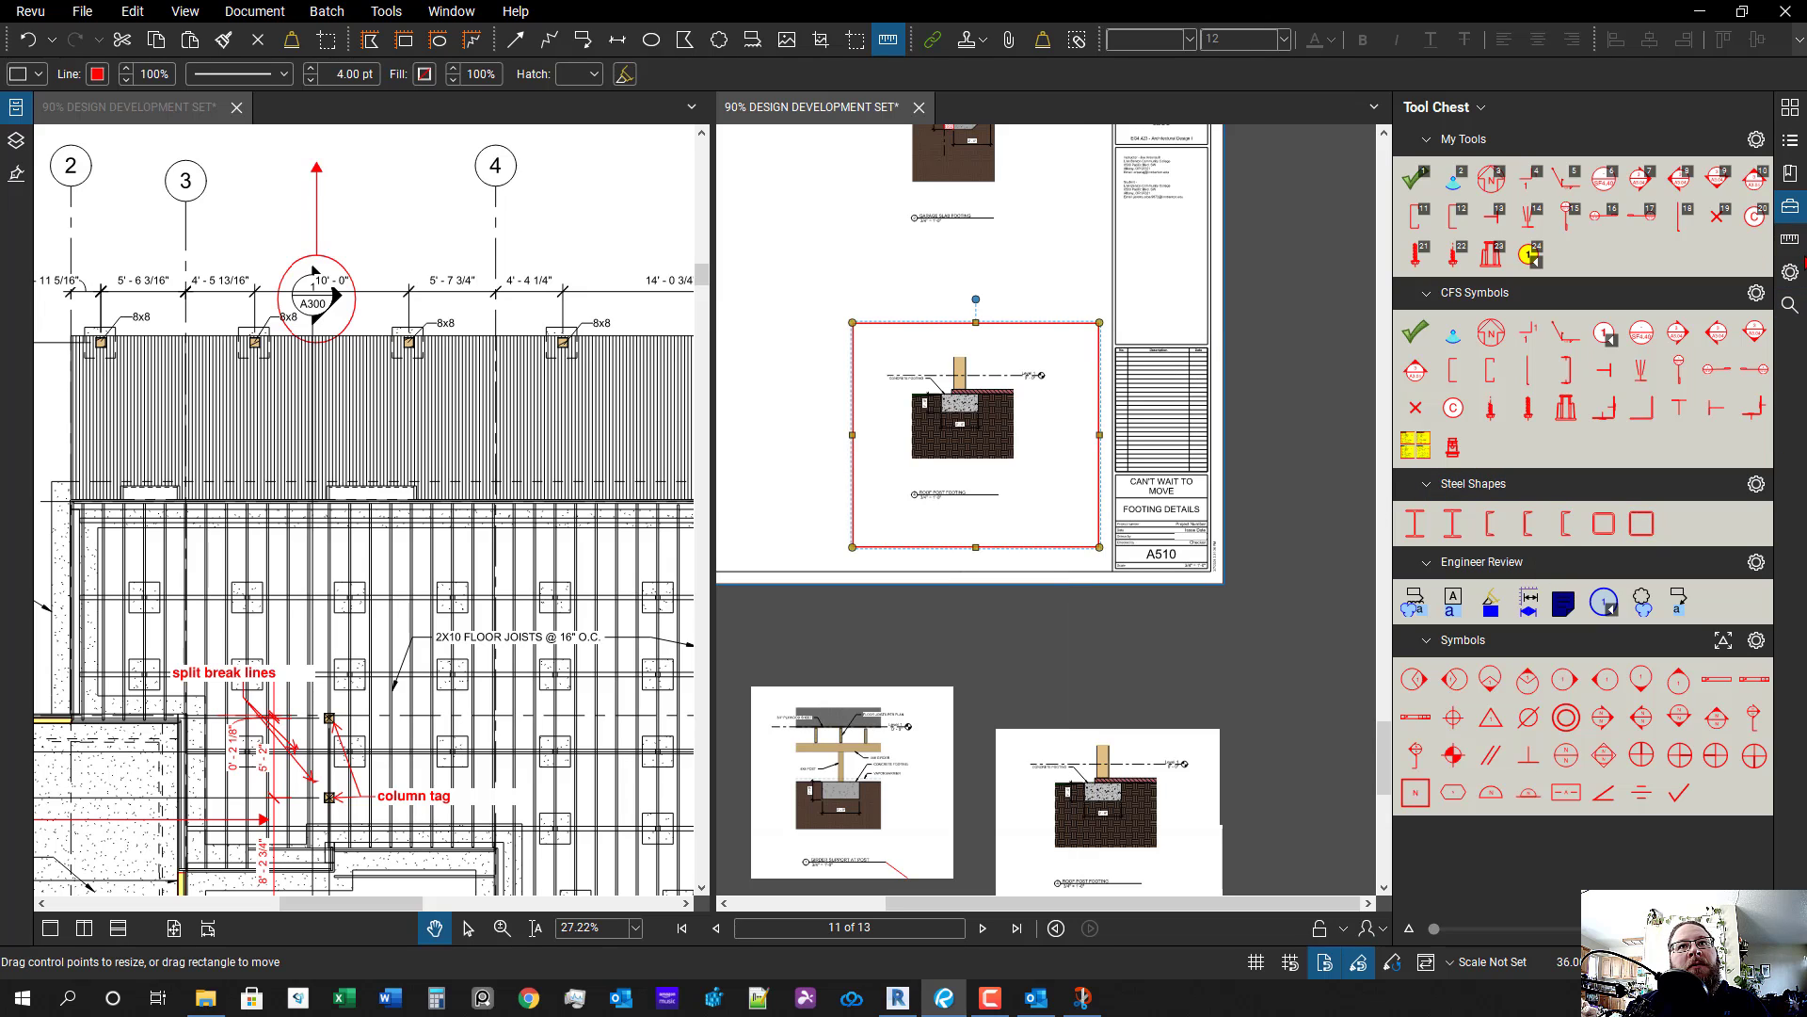
- Set the rectangle's line color and fill color to white to mask the Roof Post Footing detail
{"action": "left_click", "coordinate": [1789, 276]}
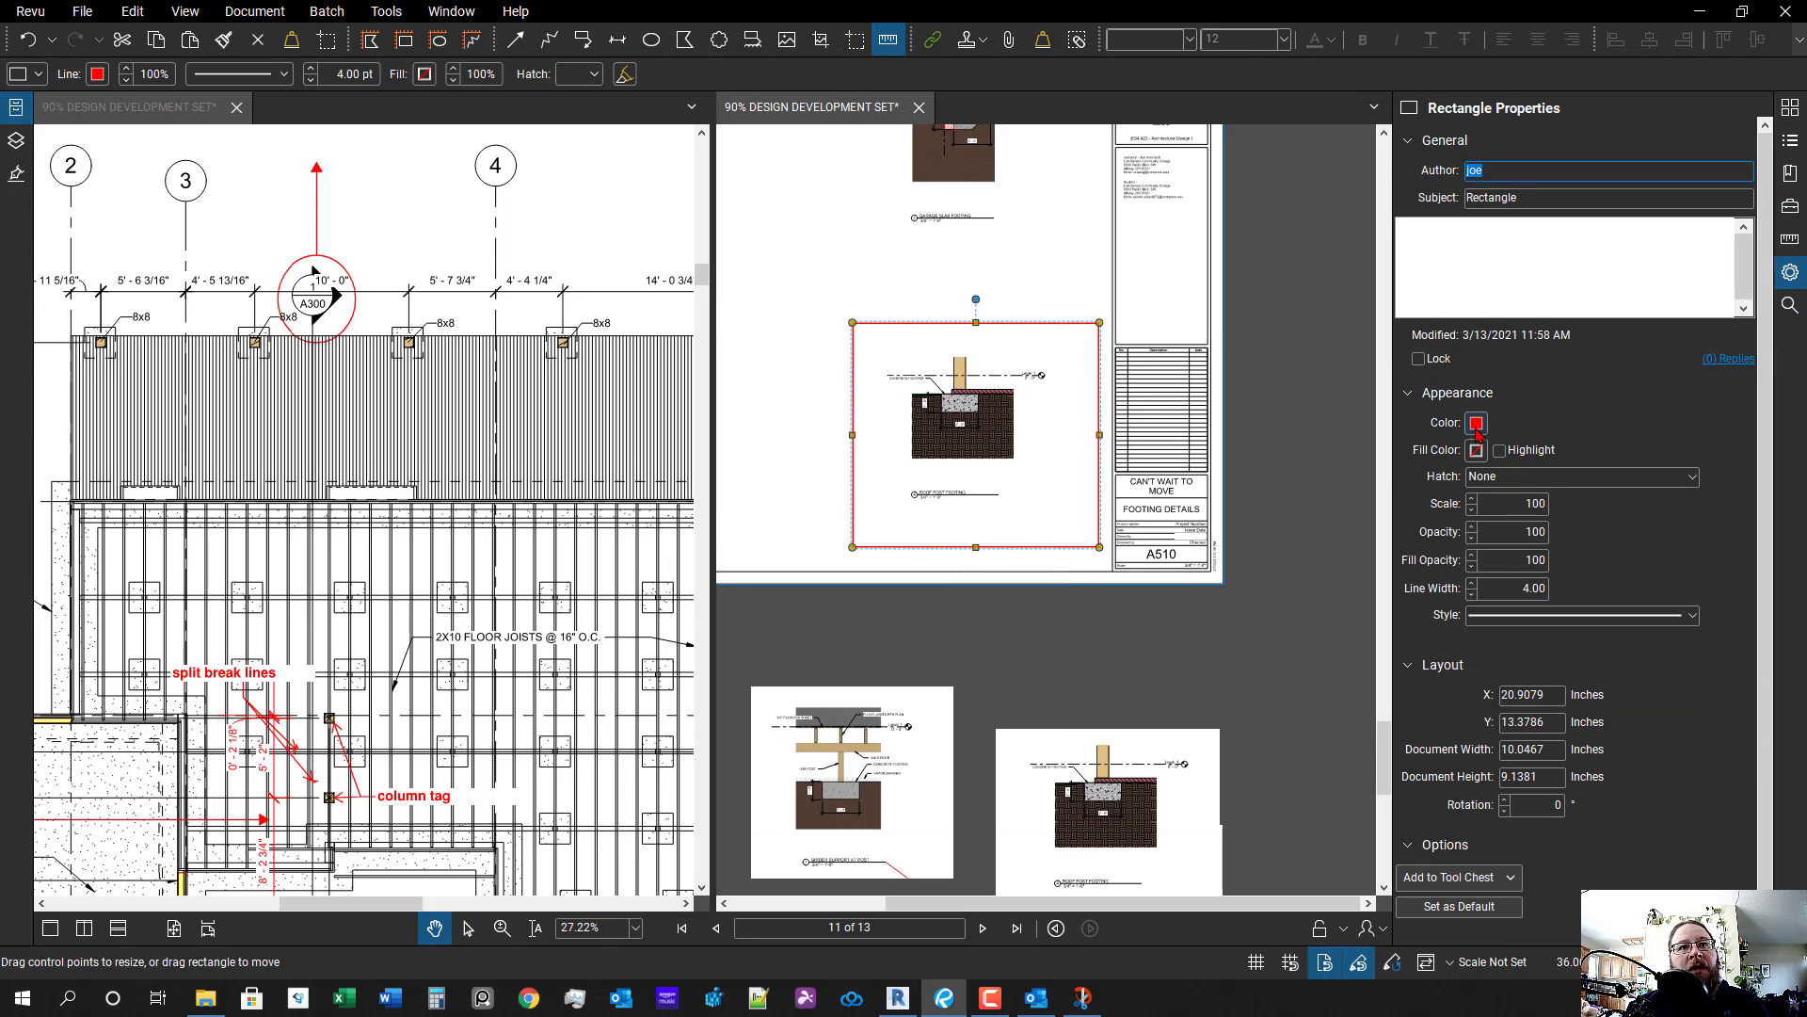
{"action": "left_click", "coordinate": [1476, 425]}
{"action": "left_click", "coordinate": [1577, 544]}
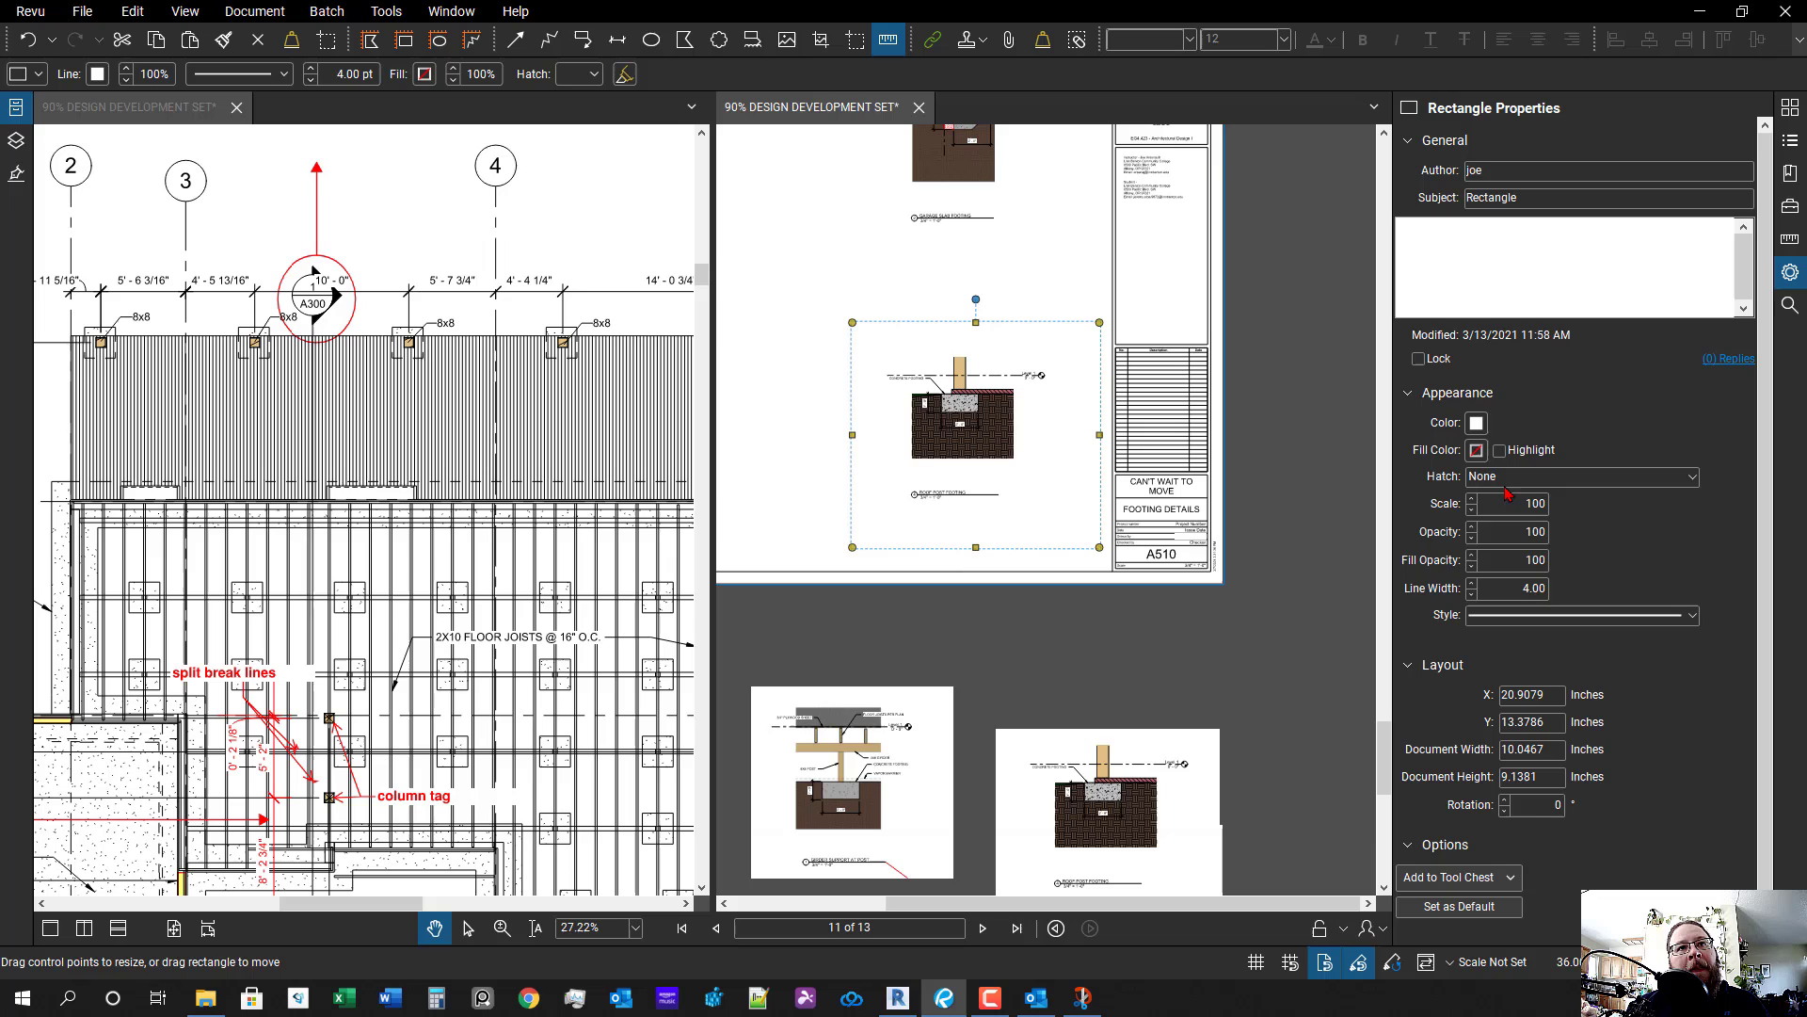
{"action": "left_click", "coordinate": [1477, 450]}
{"action": "left_click", "coordinate": [1576, 571]}
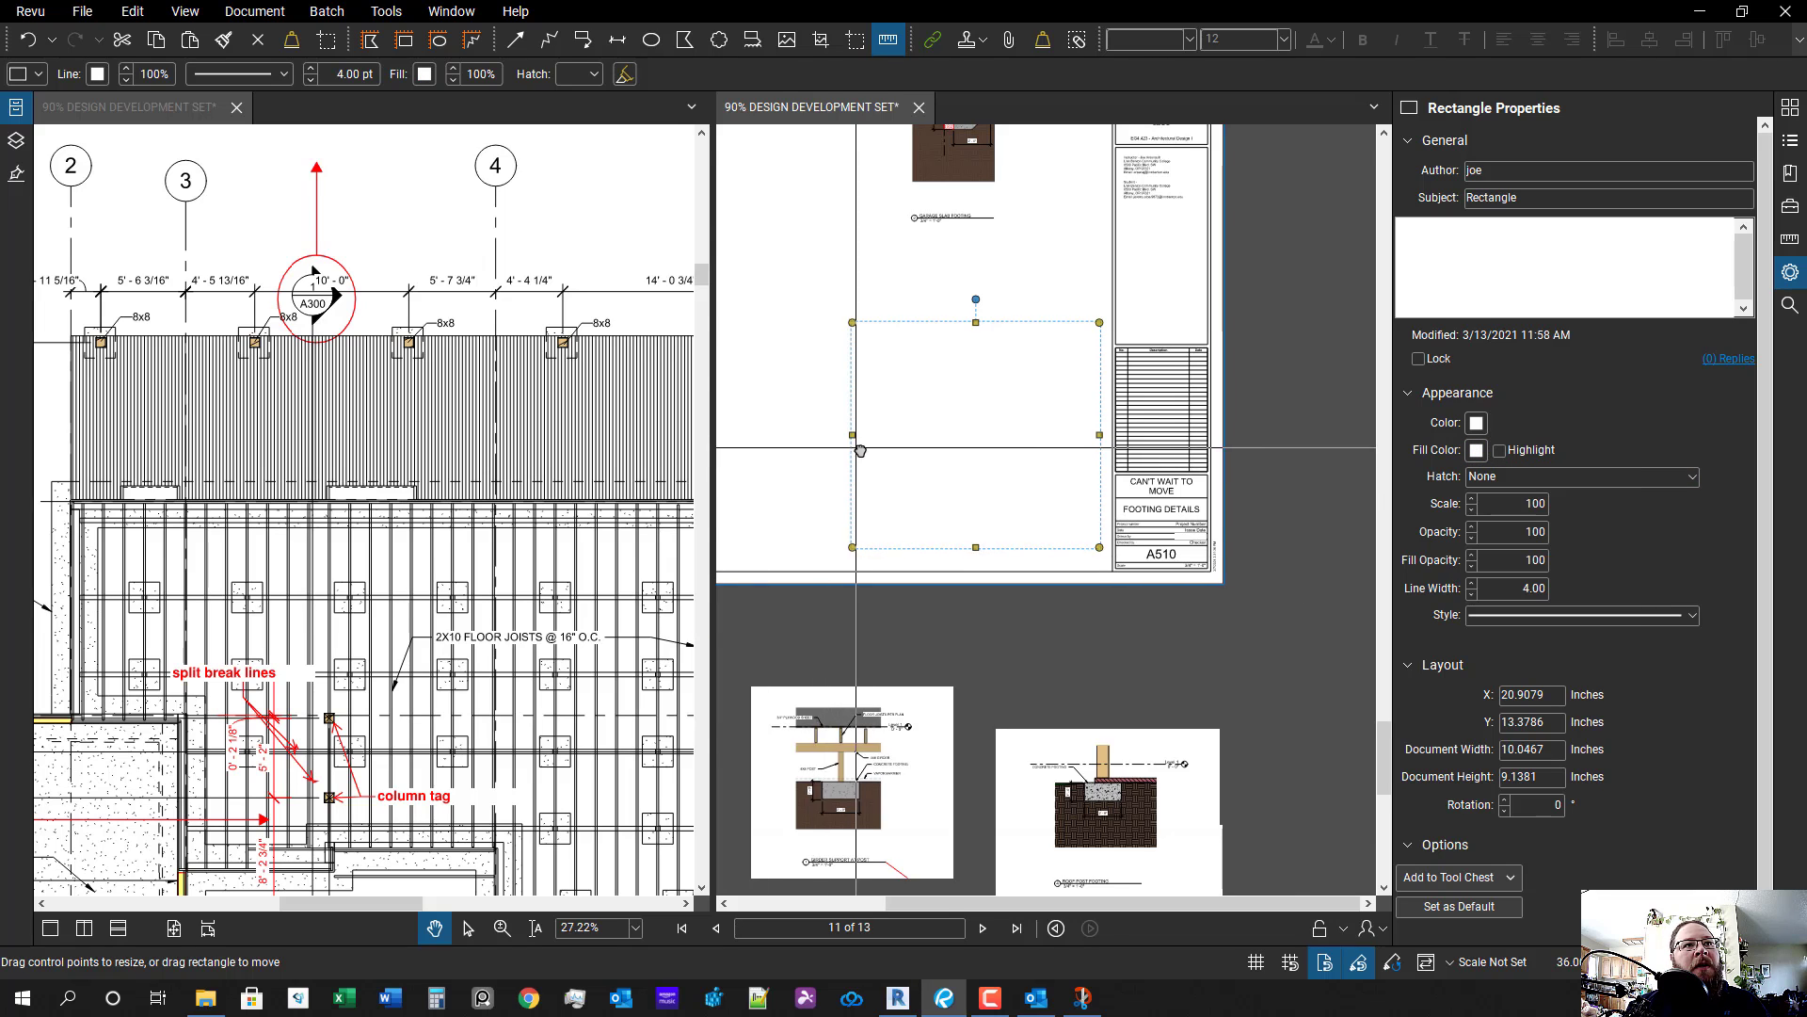
- Copy the white rectangle over the other three footing details on the sheet
{"action": "scroll", "coordinate": [1059, 649], "scroll_direction": "down", "scroll_amount": 1}
{"action": "left_click_drag", "start_coordinate": [1024, 346], "coordinate": [962, 550]}
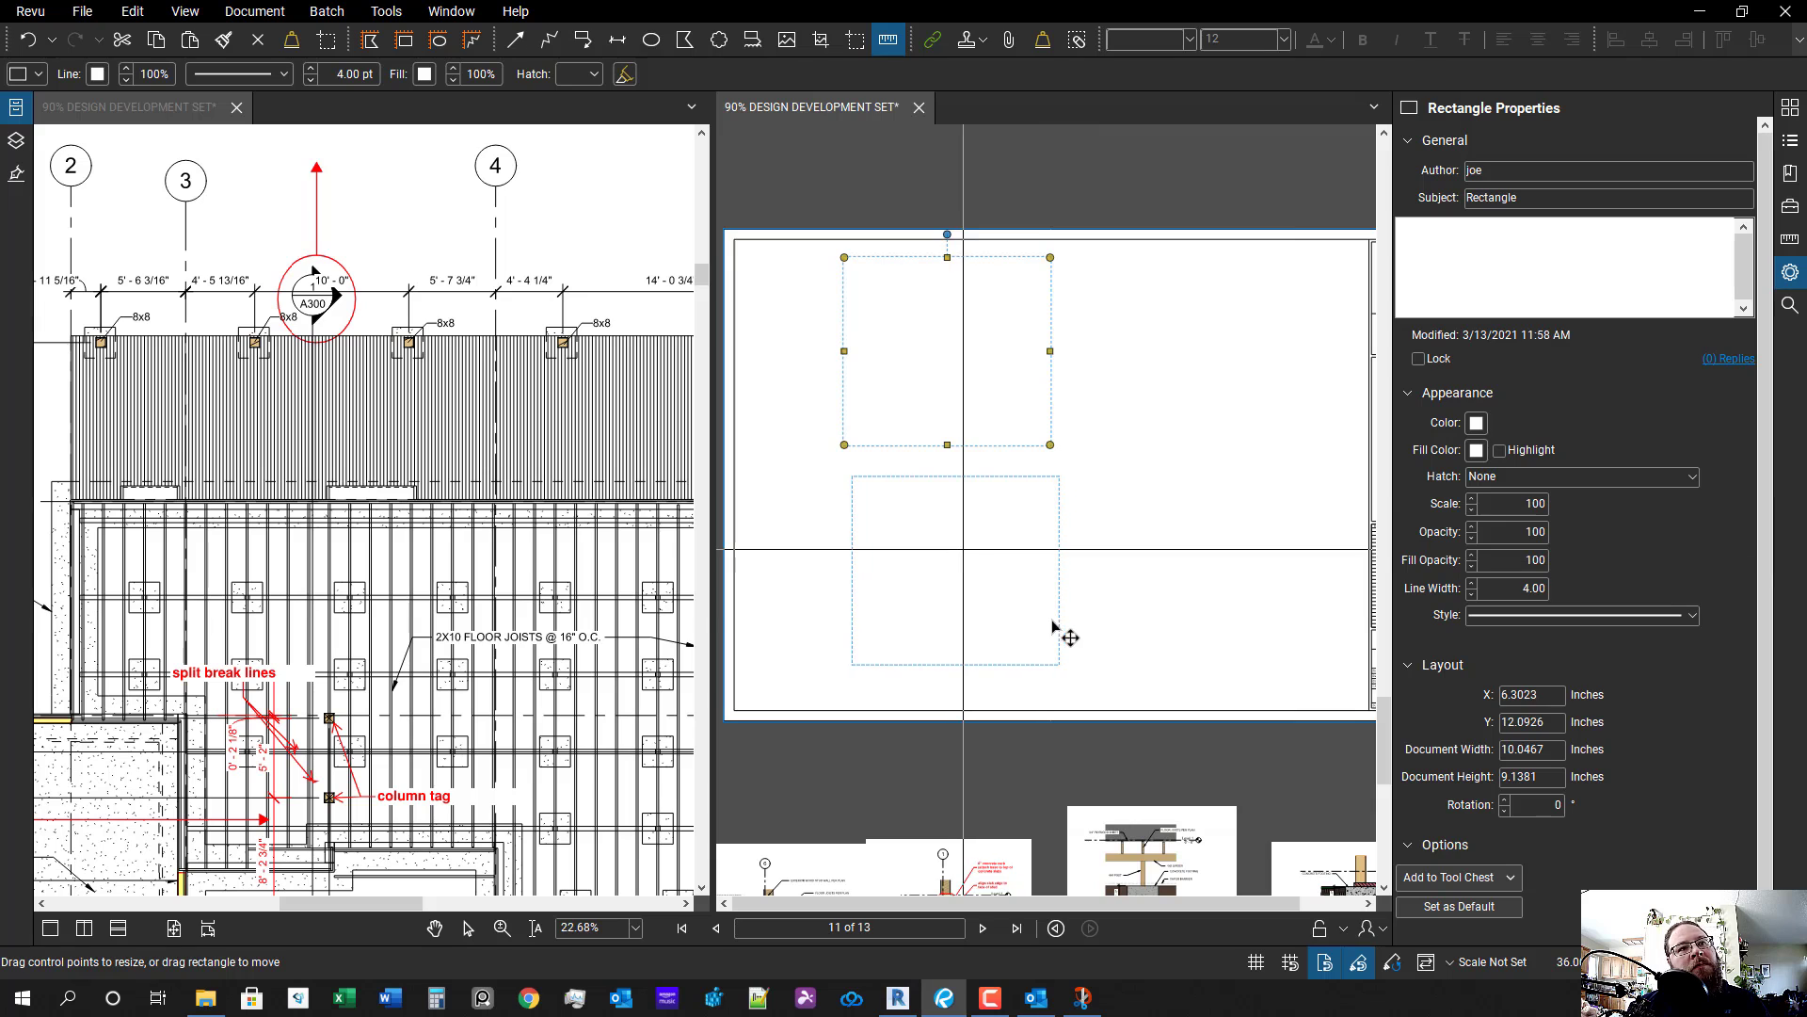
{"action": "left_click", "coordinate": [1228, 652]}
- Select all the white cover rectangles together with the original Garage Slab Footing markups
{"action": "scroll", "coordinate": [1228, 654], "scroll_direction": "down", "scroll_amount": 3}
{"action": "left_click_drag", "start_coordinate": [1231, 697], "coordinate": [1113, 626]}
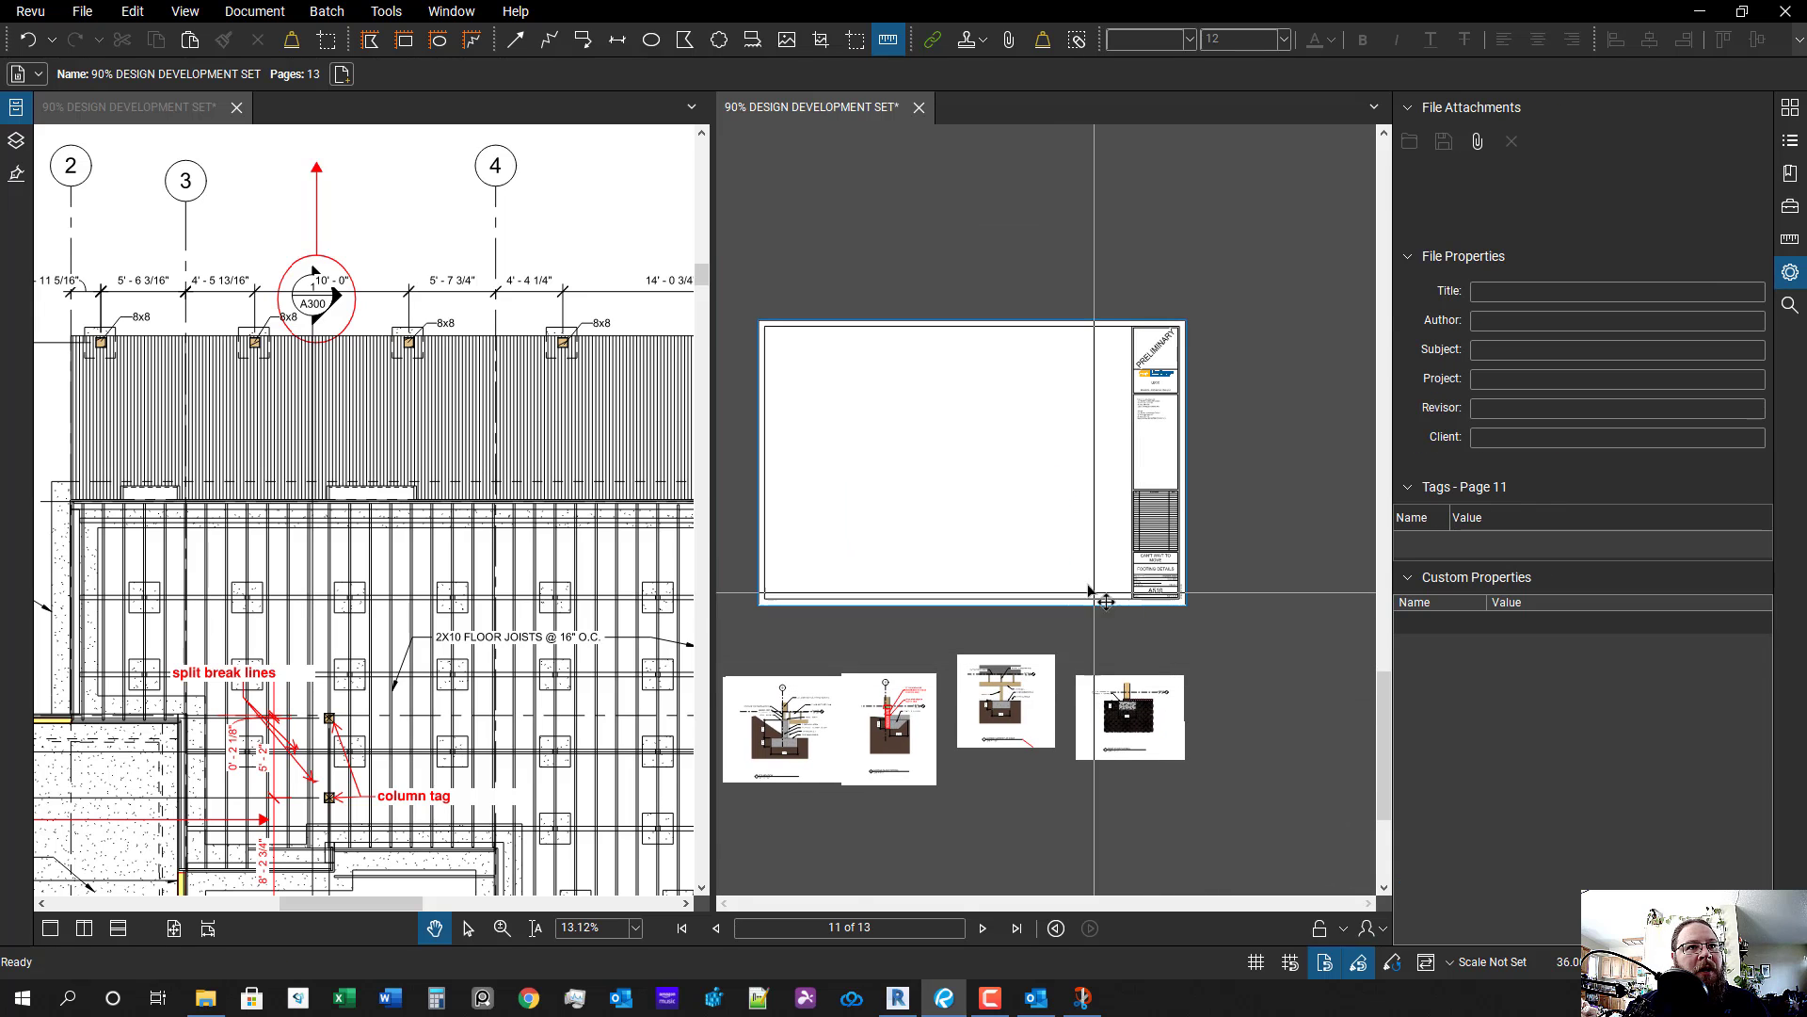
{"action": "left_click_drag", "start_coordinate": [1081, 316], "coordinate": [847, 572]}
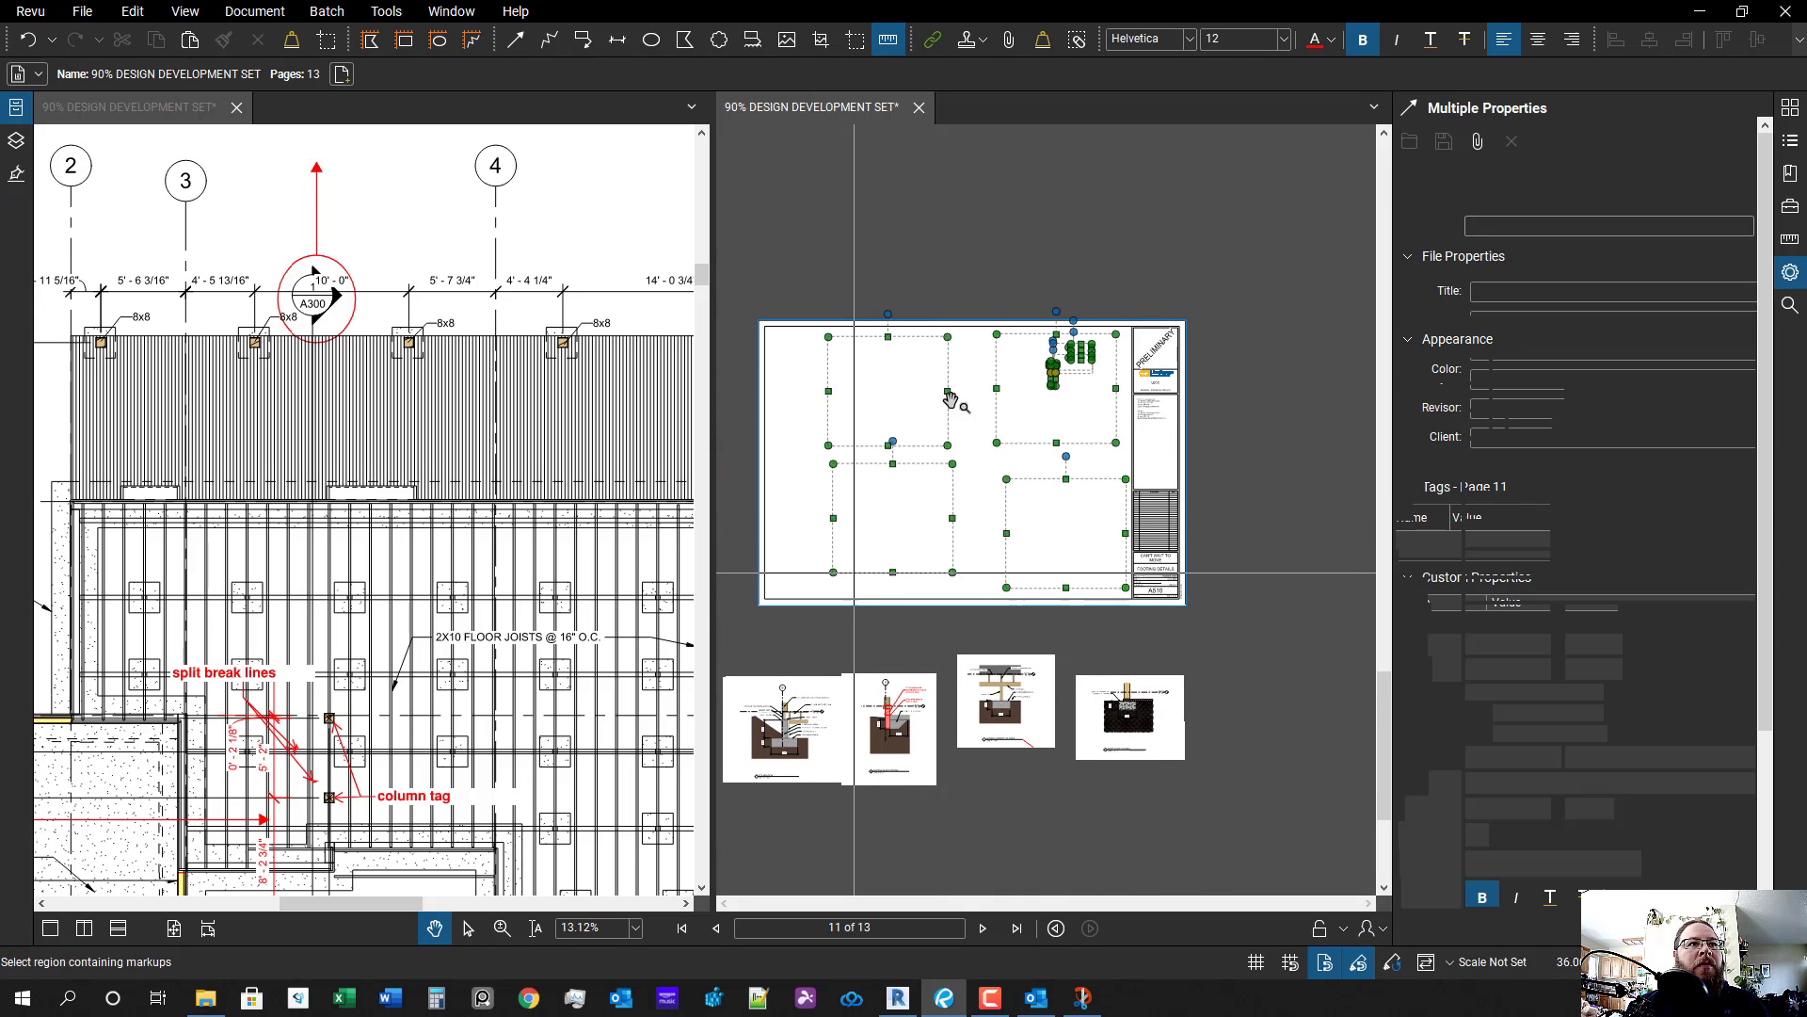
{"action": "right_click", "coordinate": [899, 384]}
{"action": "left_click", "coordinate": [985, 750]}
{"action": "left_click", "coordinate": [1214, 687]}
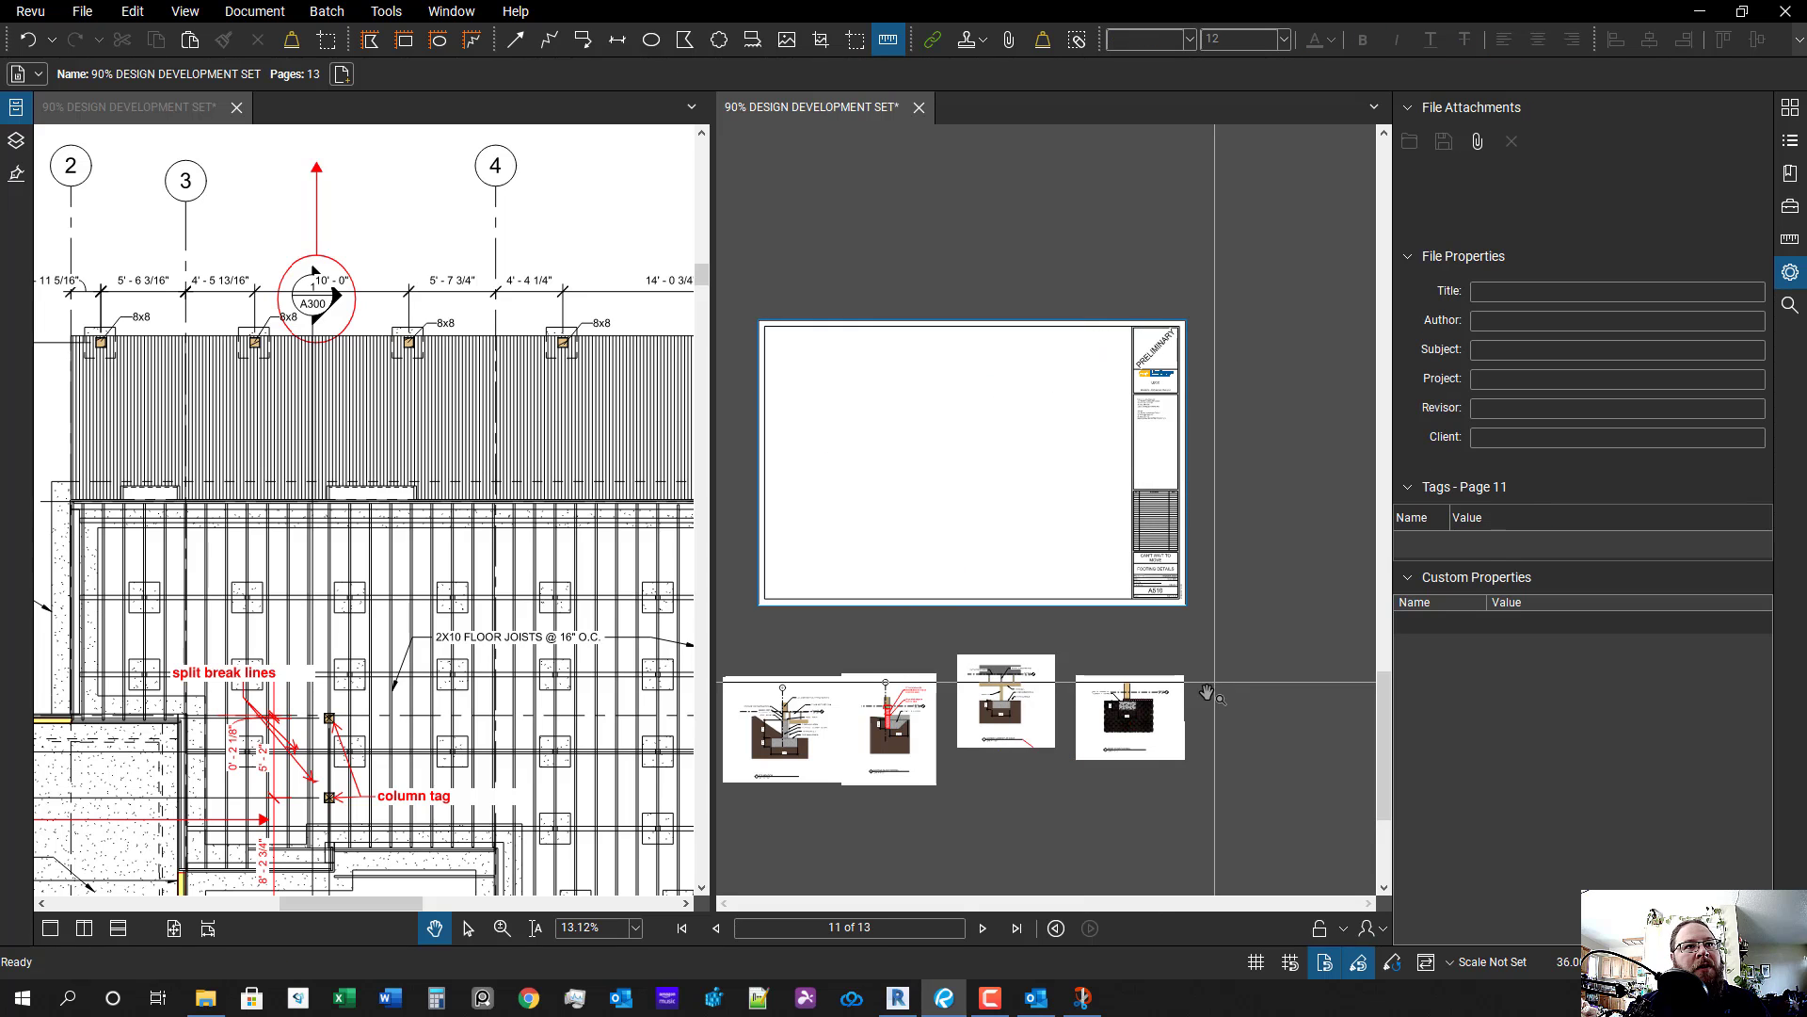
- Move the Girder Support at Post snapshot from below the sheet onto the blank area beside the title block
{"action": "scroll", "coordinate": [1052, 772], "scroll_direction": "up", "scroll_amount": 5}
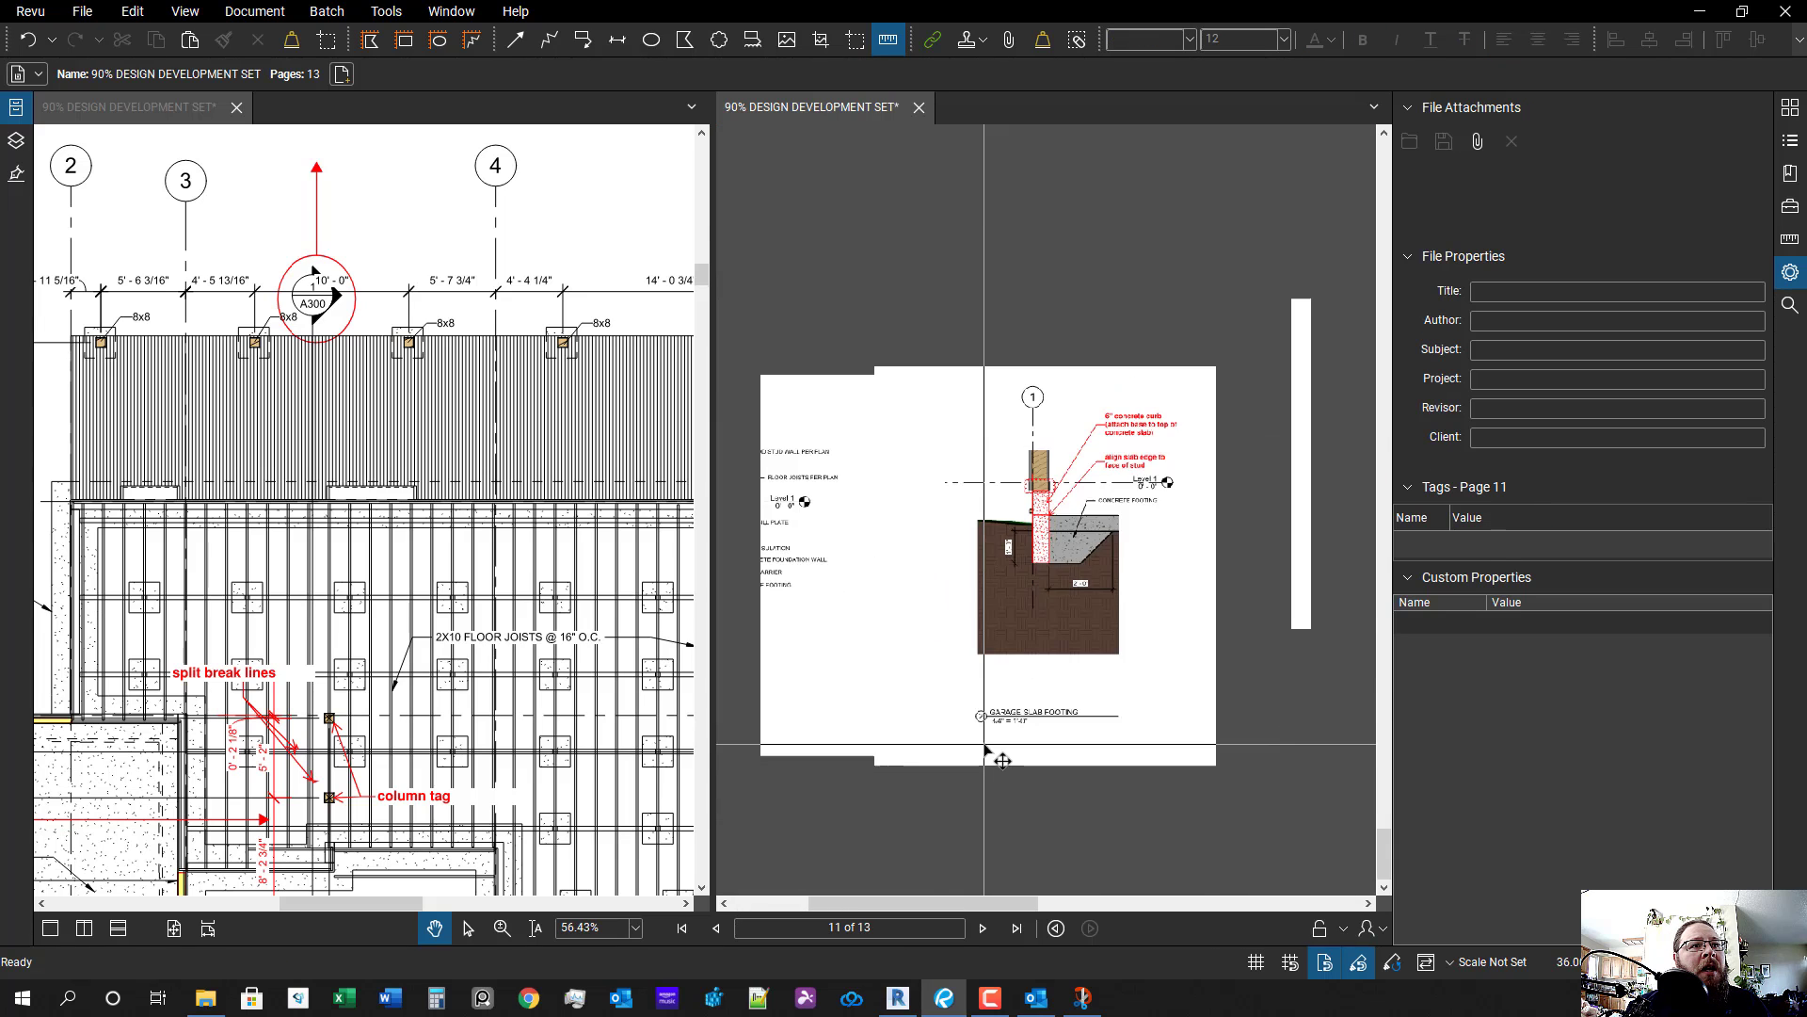
{"action": "scroll", "coordinate": [850, 775], "scroll_direction": "up", "scroll_amount": 3}
{"action": "left_click", "coordinate": [1008, 613]}
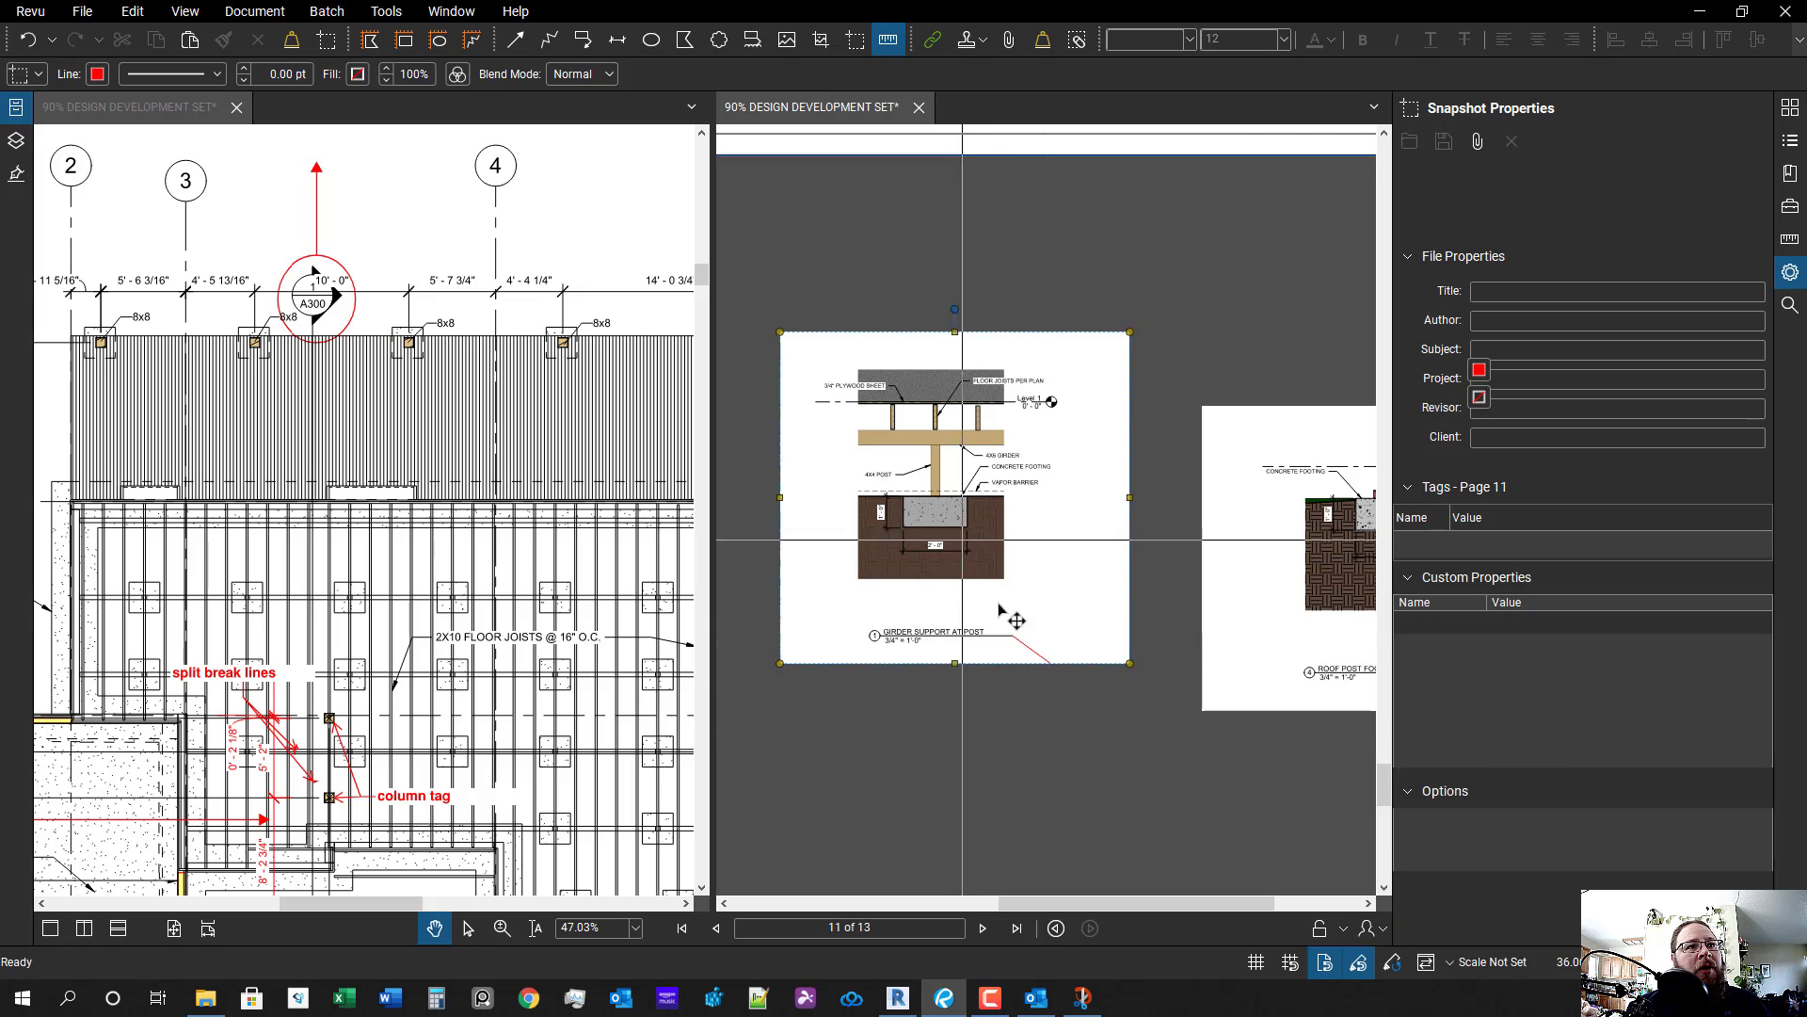
{"action": "scroll", "coordinate": [965, 836], "scroll_direction": "down", "scroll_amount": 2}
{"action": "left_click_drag", "start_coordinate": [949, 718], "coordinate": [1094, 344]}
{"action": "scroll", "coordinate": [1080, 607], "scroll_direction": "down", "scroll_amount": 1}
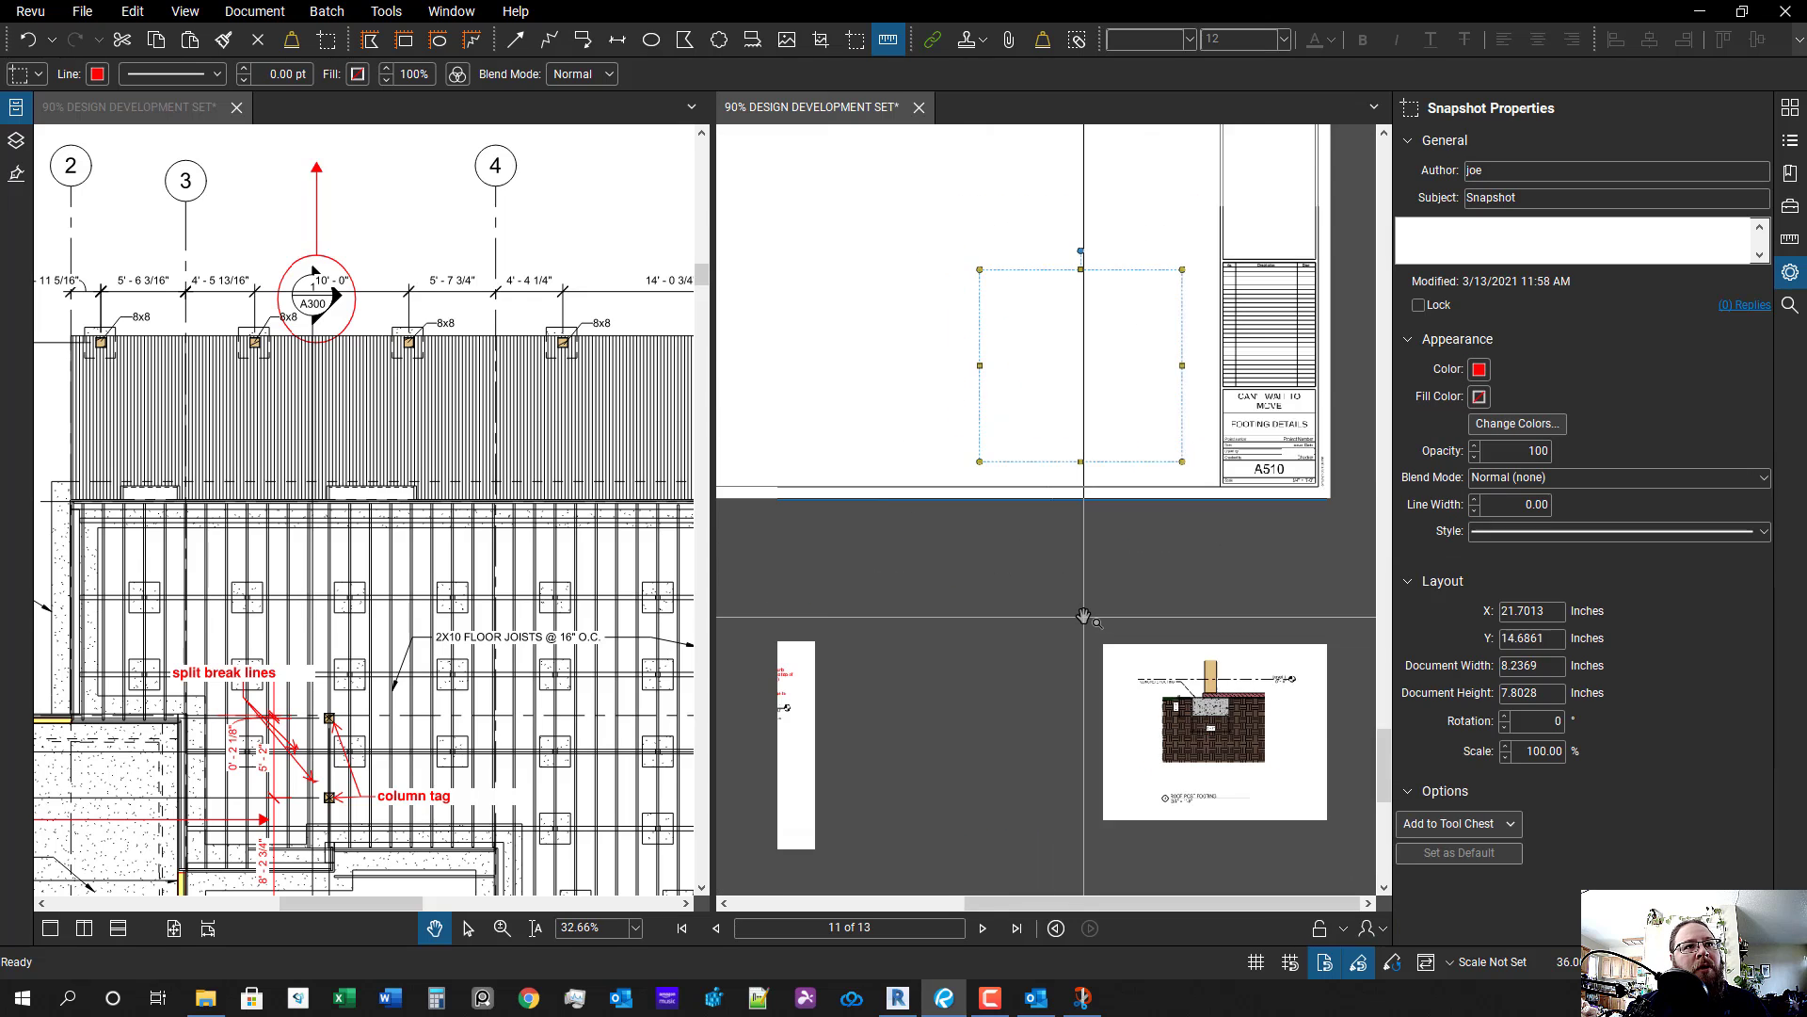
- Move the hidden Girder Support at Post snapshot back off sheet A510, beside the Roof Post Footing snapshot at about X 18.5, Y 29.6 inches
{"action": "left_click_drag", "start_coordinate": [1083, 617], "coordinate": [1347, 647]}
{"action": "scroll", "coordinate": [1347, 646], "scroll_direction": "down", "scroll_amount": 4}
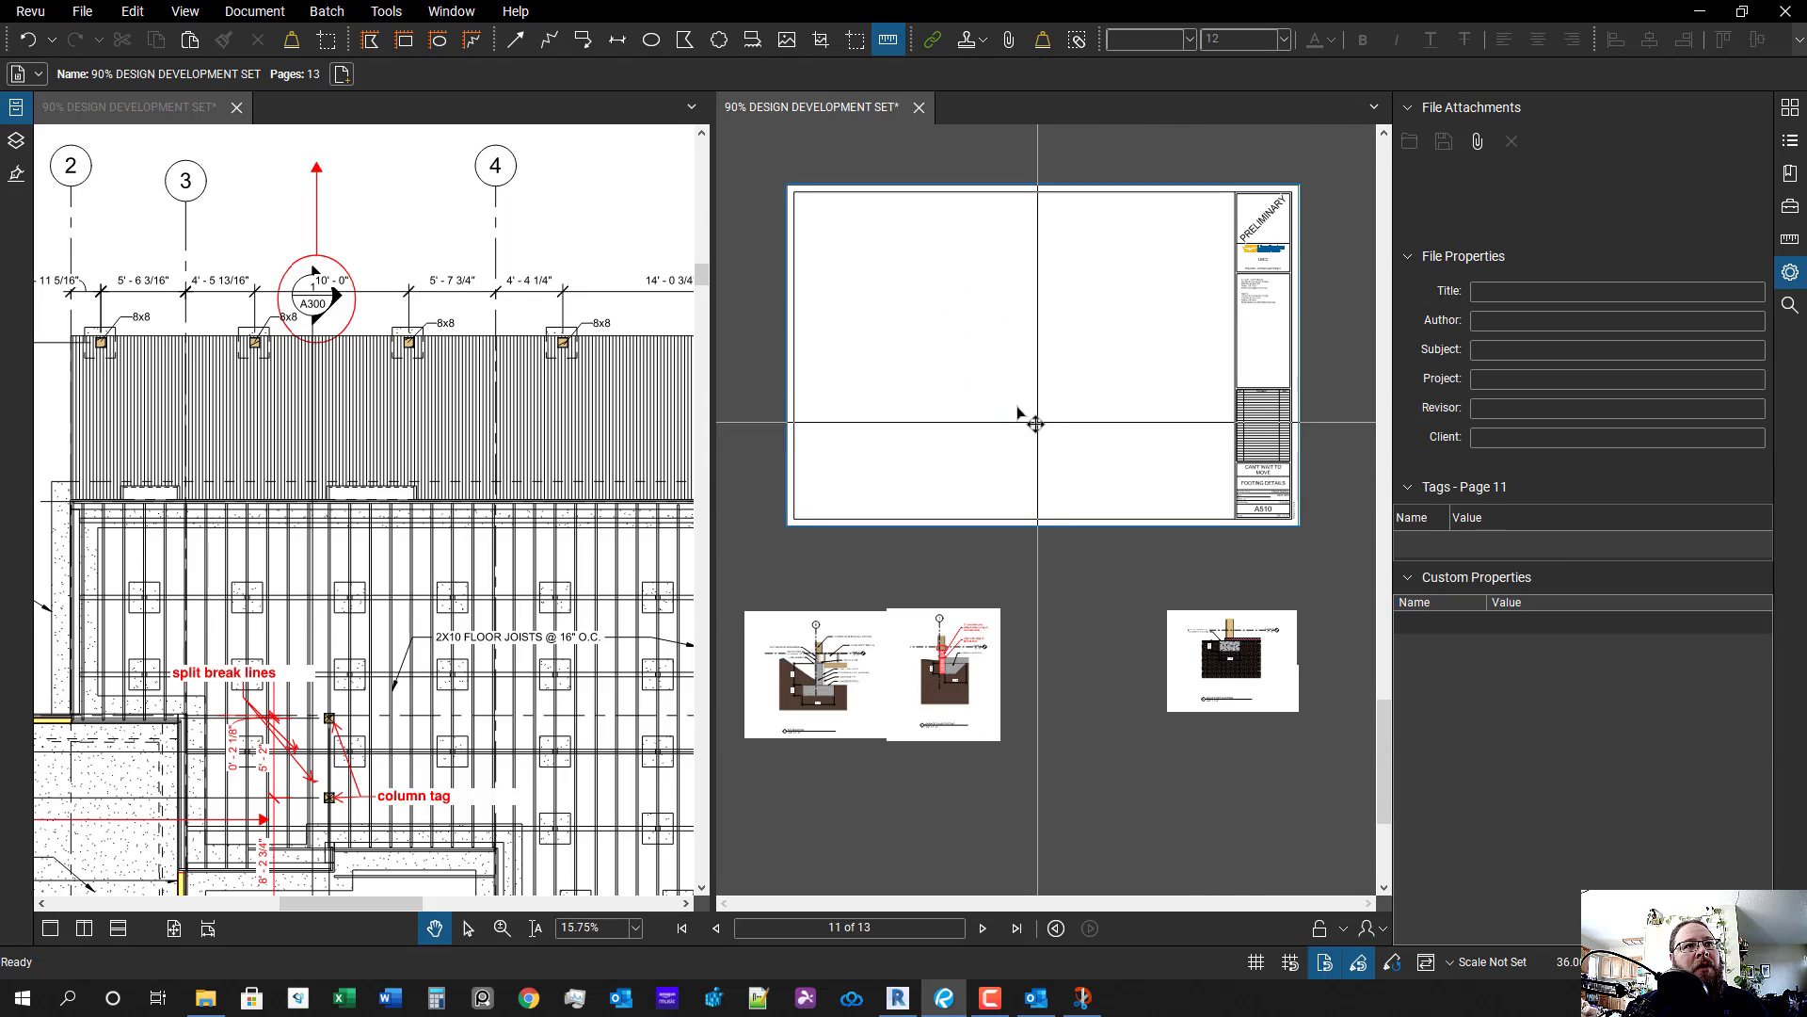
{"action": "left_click", "coordinate": [1238, 455]}
{"action": "left_click", "coordinate": [1190, 465]}
{"action": "left_click", "coordinate": [1228, 568]}
{"action": "scroll", "coordinate": [1224, 573], "scroll_direction": "up", "scroll_amount": 4}
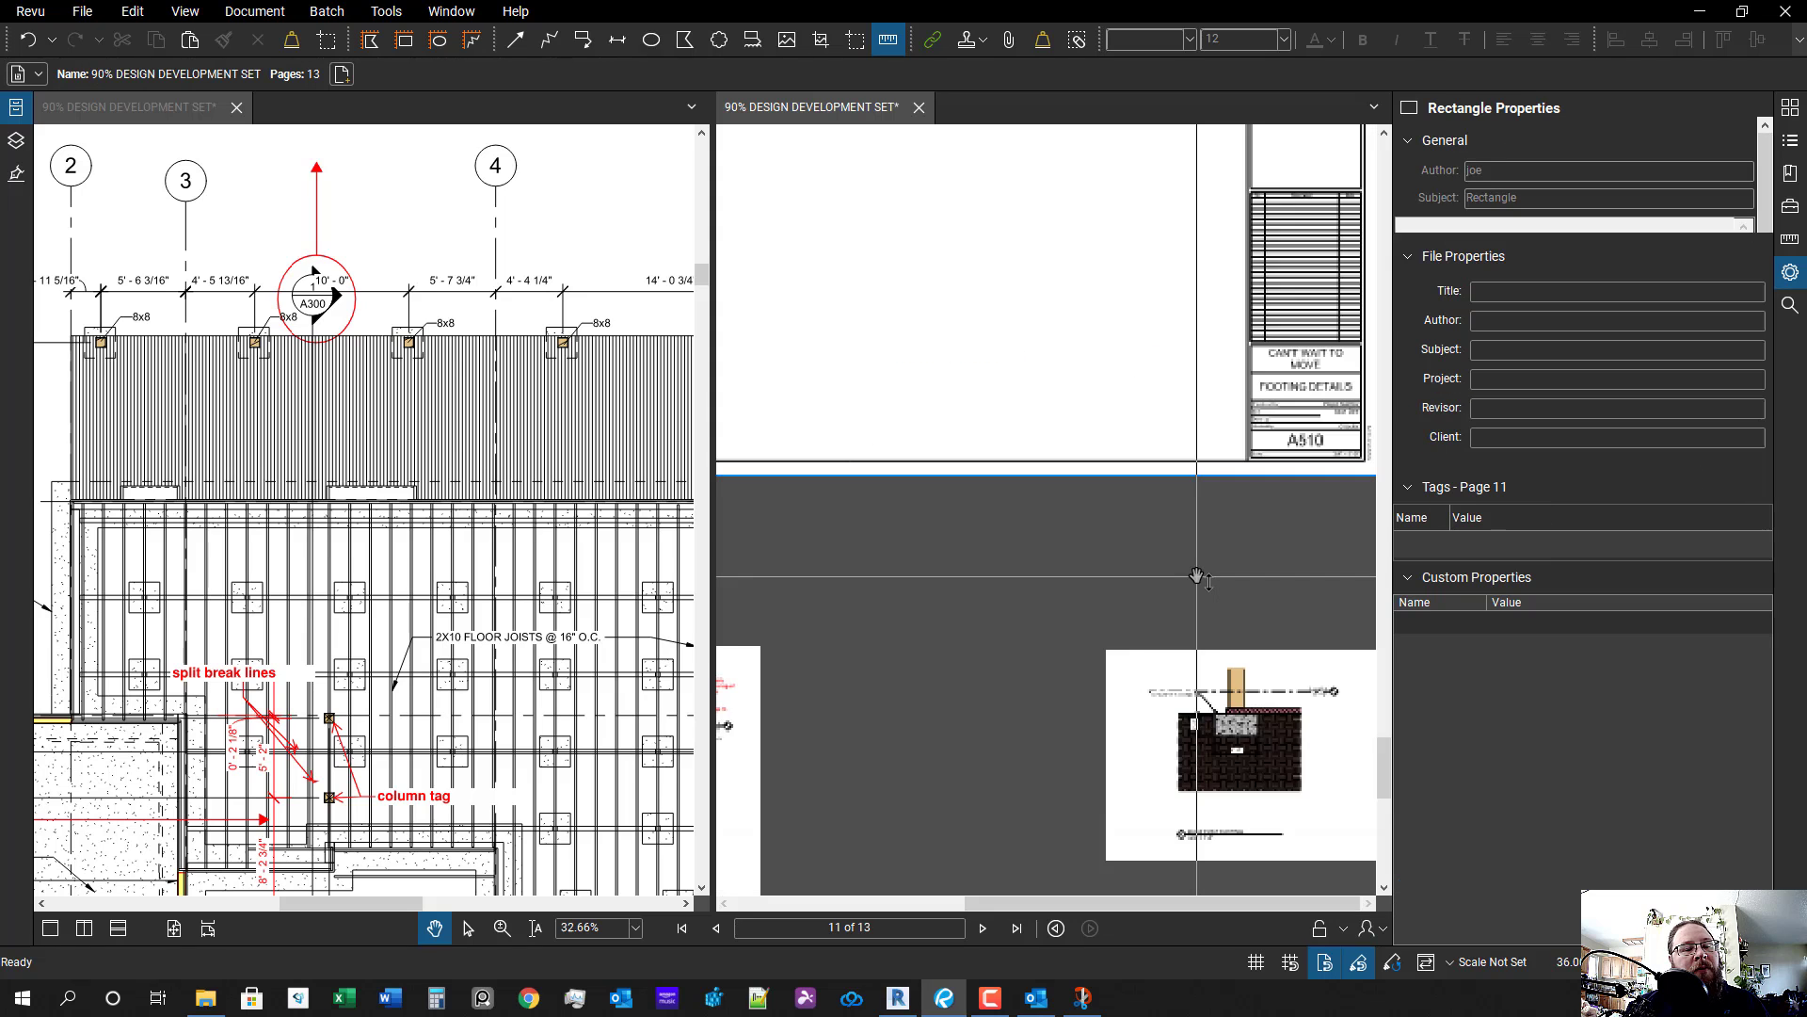
{"action": "key", "text": "ctrl+z"}
{"action": "left_click", "coordinate": [999, 716]}
{"action": "scroll", "coordinate": [1082, 673], "scroll_direction": "down", "scroll_amount": 4}
{"action": "left_click_drag", "start_coordinate": [1230, 783], "coordinate": [1135, 734]}
{"action": "left_click_drag", "start_coordinate": [974, 612], "coordinate": [1034, 467]}
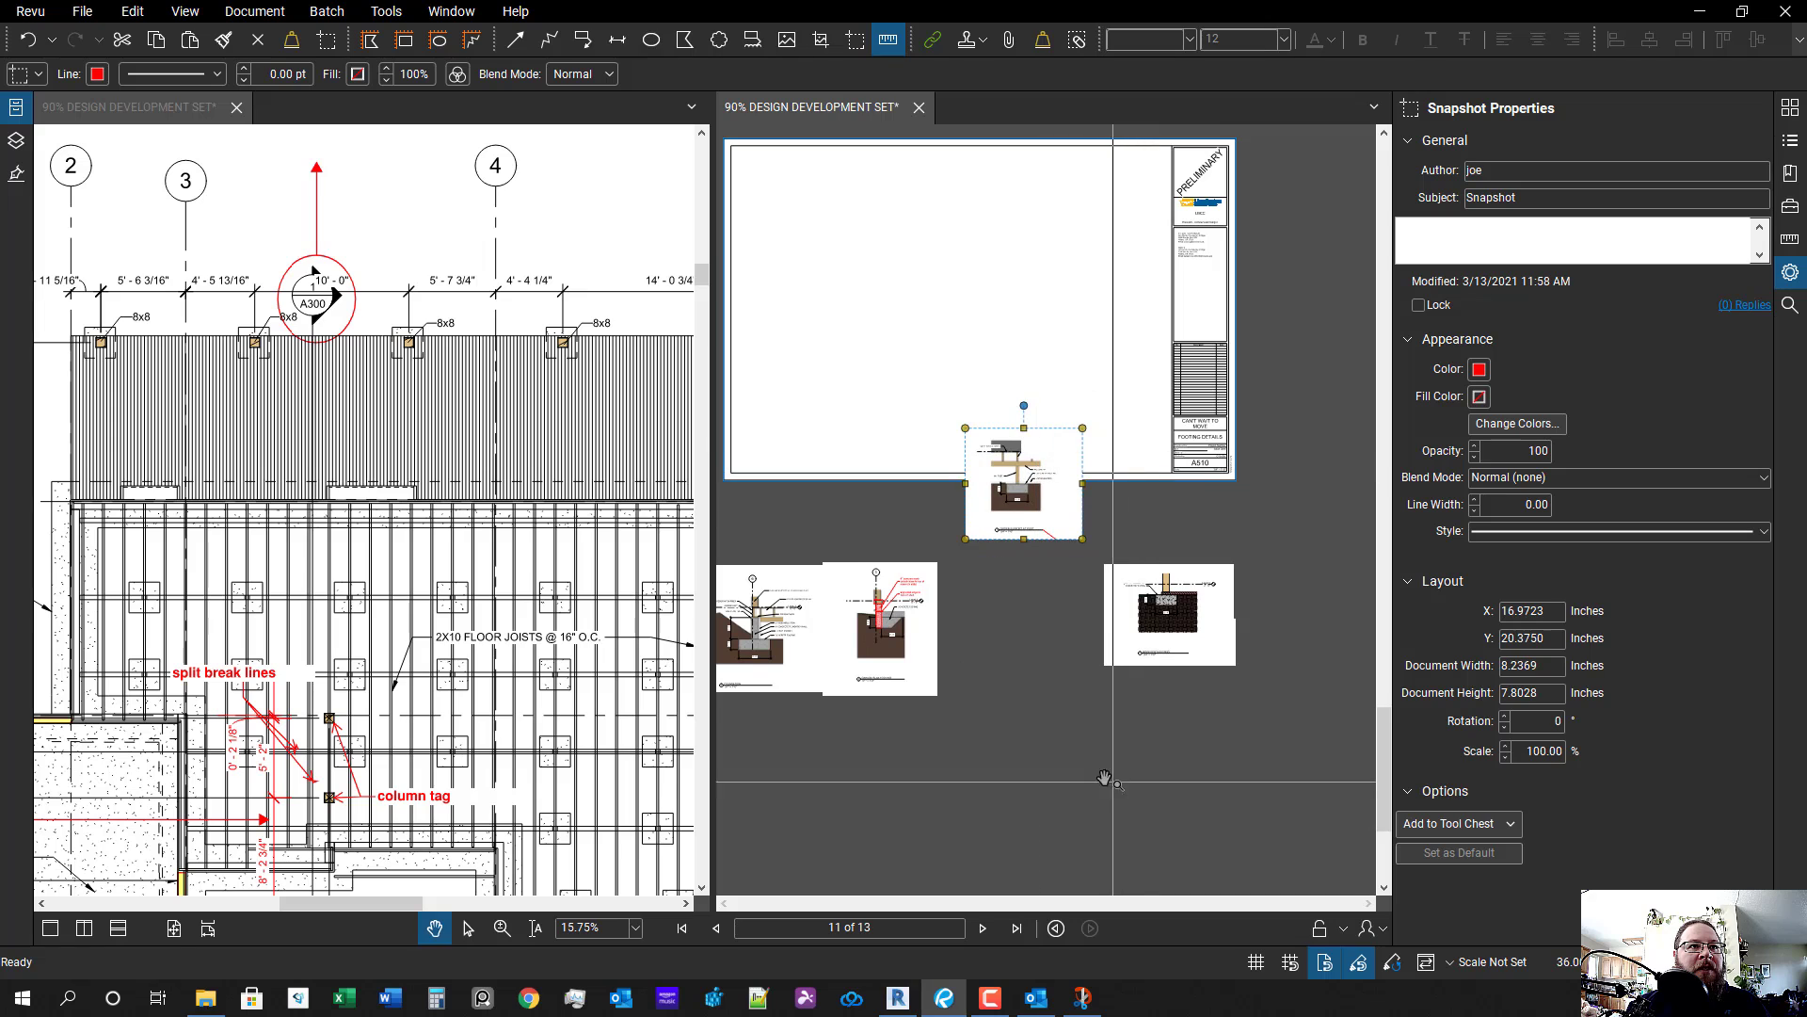
{"action": "left_click_drag", "start_coordinate": [1005, 622], "coordinate": [1002, 621]}
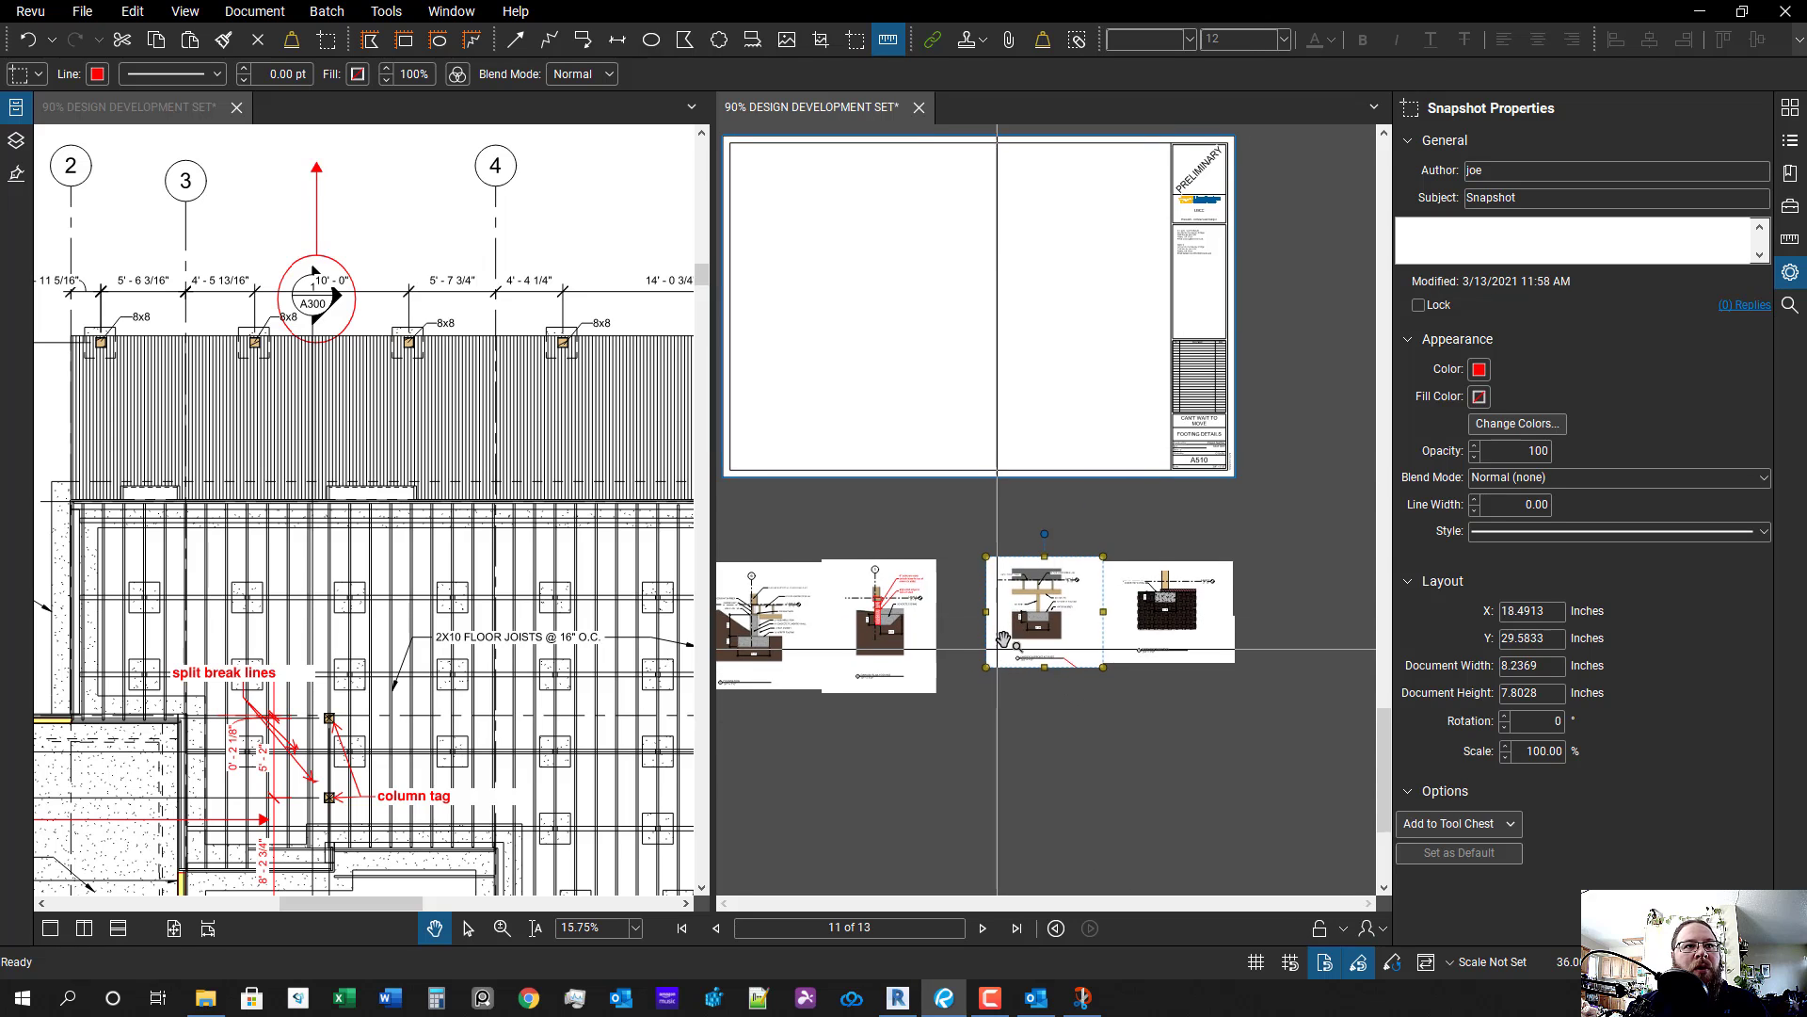
- Select all four detail snapshots below the sheet and bring them to the front
{"action": "scroll", "coordinate": [1059, 624], "scroll_direction": "down", "scroll_amount": 1}
{"action": "left_click_drag", "start_coordinate": [1188, 634], "coordinate": [813, 558]}
{"action": "right_click", "coordinate": [896, 585]}
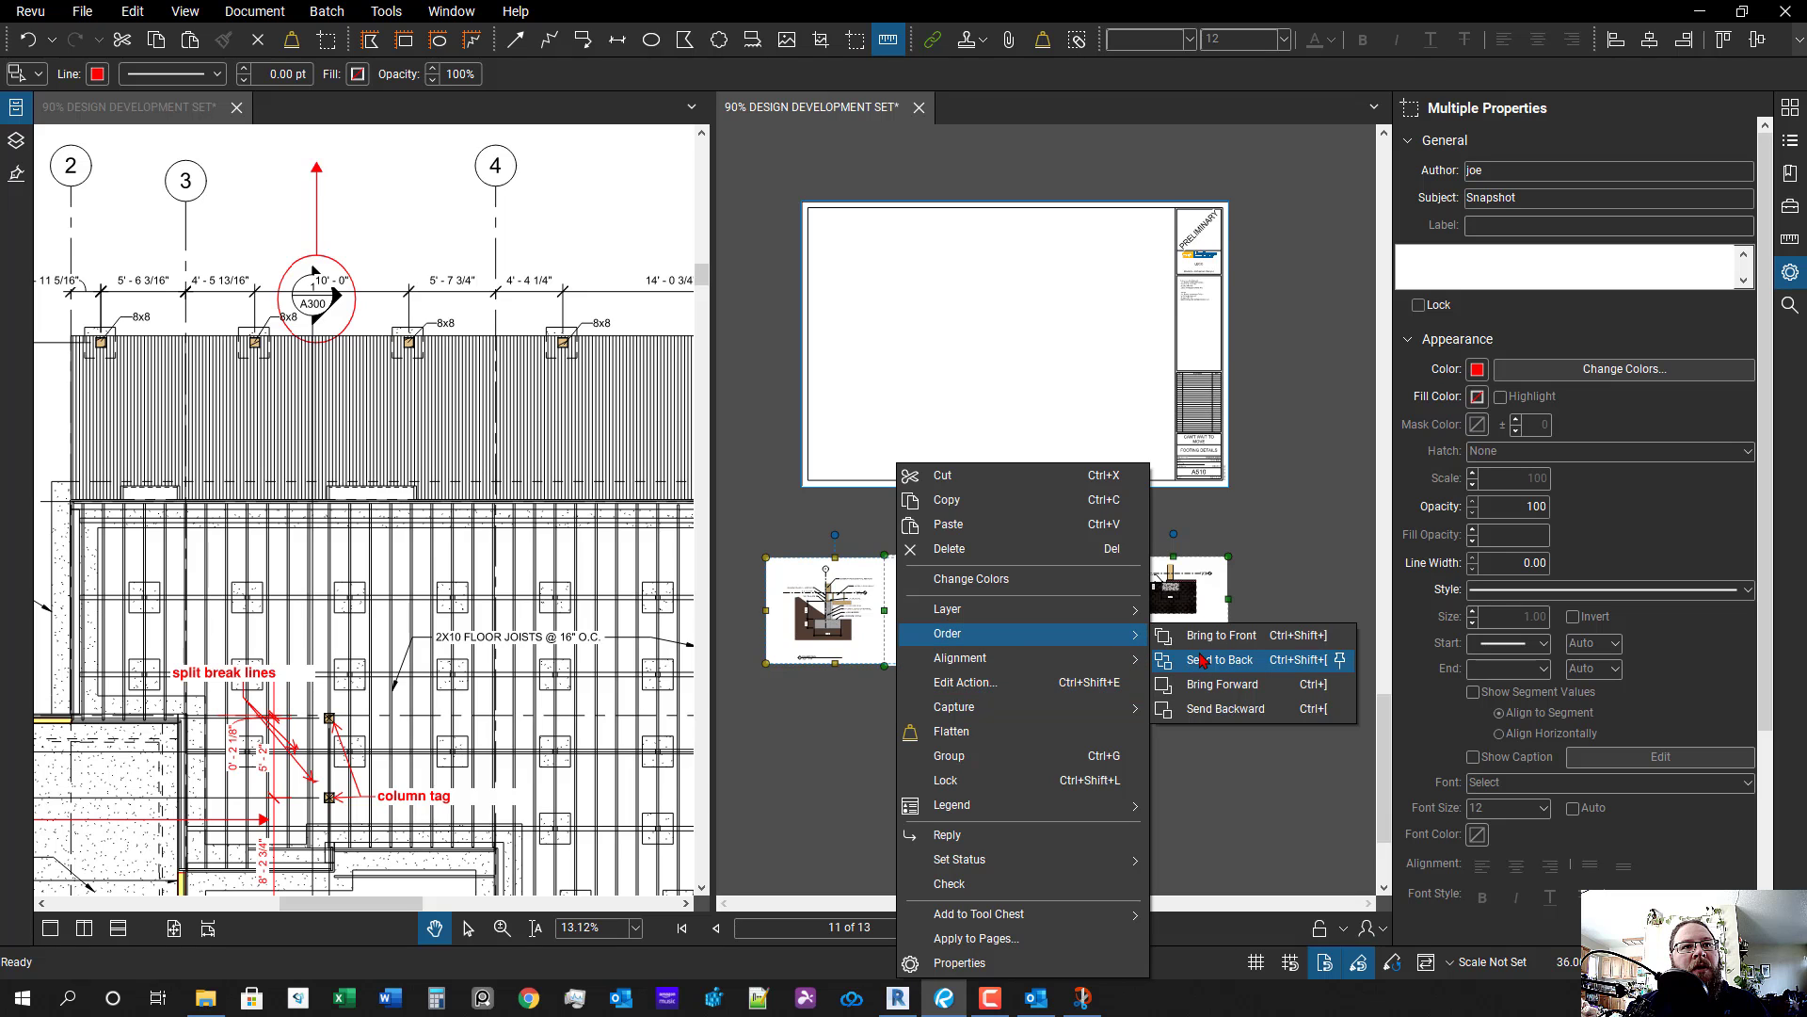
{"action": "left_click", "coordinate": [1206, 646]}
{"action": "scroll", "coordinate": [1123, 608], "scroll_direction": "up", "scroll_amount": 5}
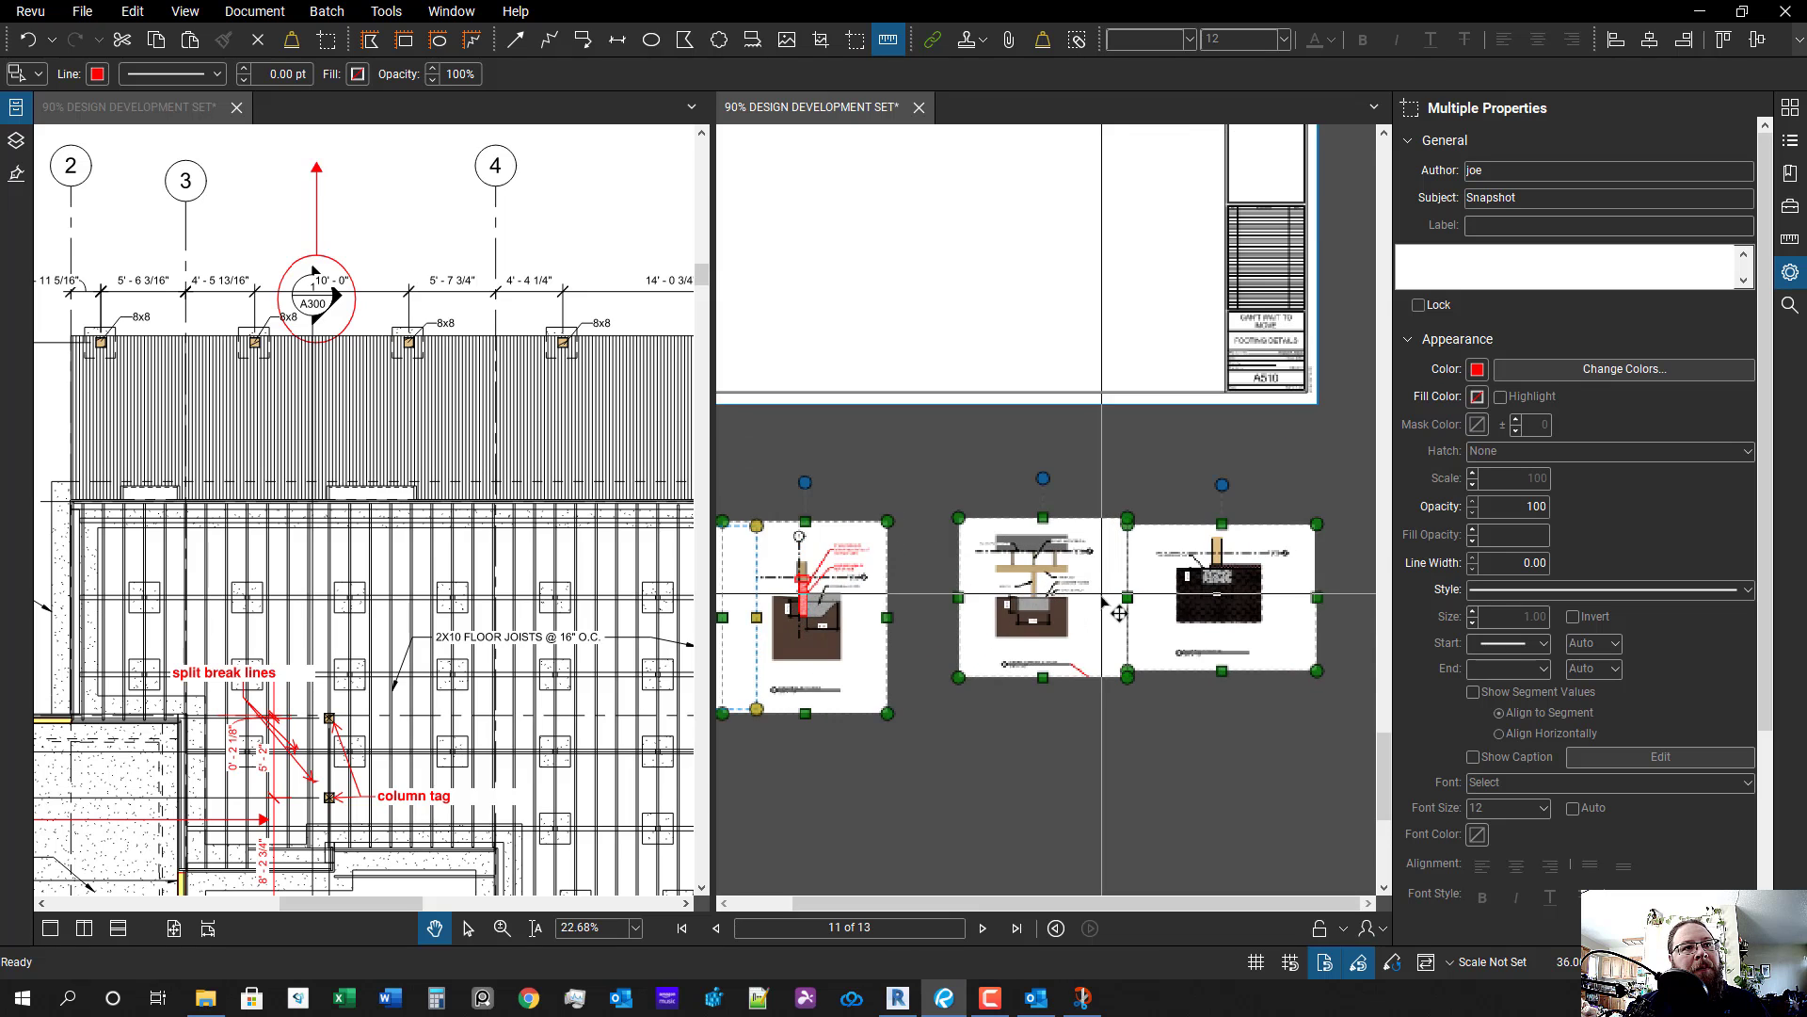
{"action": "key", "text": "Escape"}
- Move the Girder Support at Post snapshot onto the sheet's lower corner beside the title block, at about X 23.1, Y 15.6 inches
{"action": "scroll", "coordinate": [1079, 617], "scroll_direction": "down", "scroll_amount": 3}
{"action": "left_click_drag", "start_coordinate": [1030, 621], "coordinate": [1096, 402]}
{"action": "key", "text": "Escape"}
{"action": "scroll", "coordinate": [1179, 800], "scroll_direction": "up", "scroll_amount": 4}
{"action": "scroll", "coordinate": [1186, 736], "scroll_direction": "down", "scroll_amount": 7}
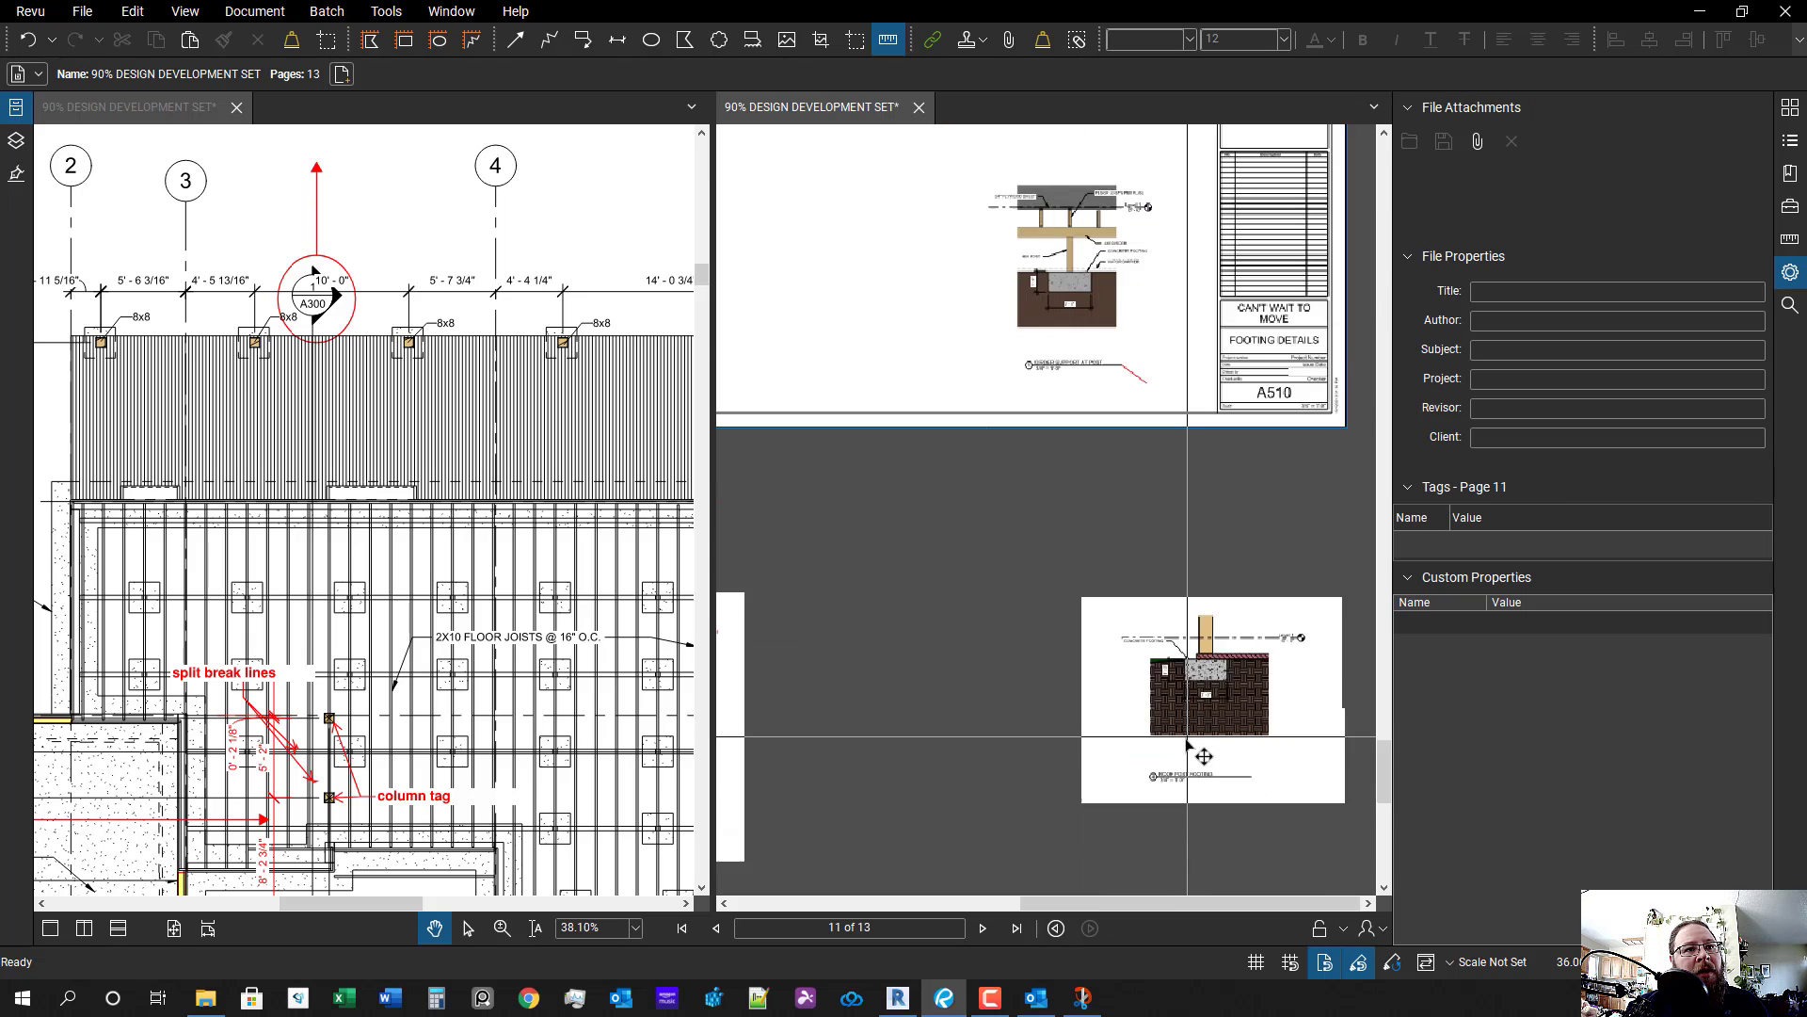
{"action": "scroll", "coordinate": [973, 692], "scroll_direction": "up", "scroll_amount": 2}
{"action": "scroll", "coordinate": [906, 811], "scroll_direction": "up", "scroll_amount": 3}
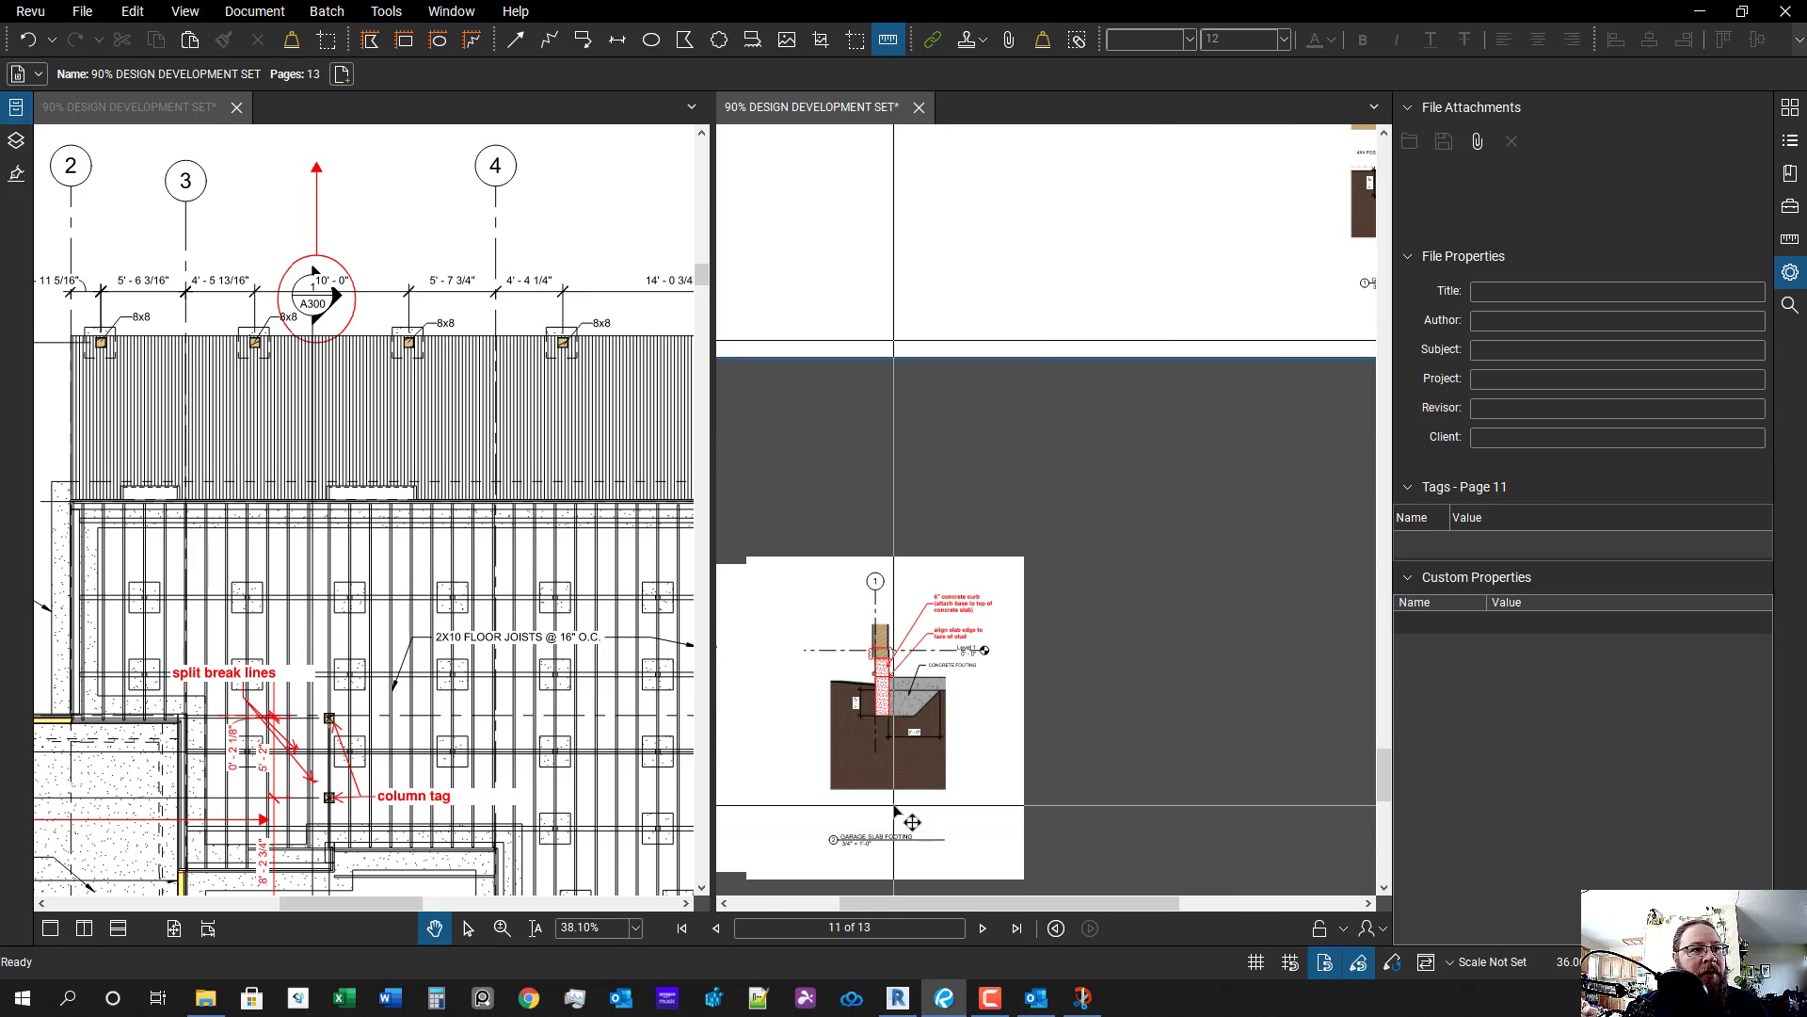
- Move the Garage Slab Footing snapshot above the Girder Support at Post detail and place the Foundation snapshot beside it
{"action": "scroll", "coordinate": [892, 804], "scroll_direction": "down", "scroll_amount": 5}
{"action": "left_click_drag", "start_coordinate": [884, 772], "coordinate": [1090, 438]}
{"action": "scroll", "coordinate": [970, 650], "scroll_direction": "up", "scroll_amount": 1}
{"action": "left_click_drag", "start_coordinate": [790, 873], "coordinate": [1210, 264]}
{"action": "left_click_drag", "start_coordinate": [1148, 354], "coordinate": [928, 654]}
{"action": "scroll", "coordinate": [954, 621], "scroll_direction": "up", "scroll_amount": 5}
{"action": "scroll", "coordinate": [1045, 584], "scroll_direction": "down", "scroll_amount": 4}
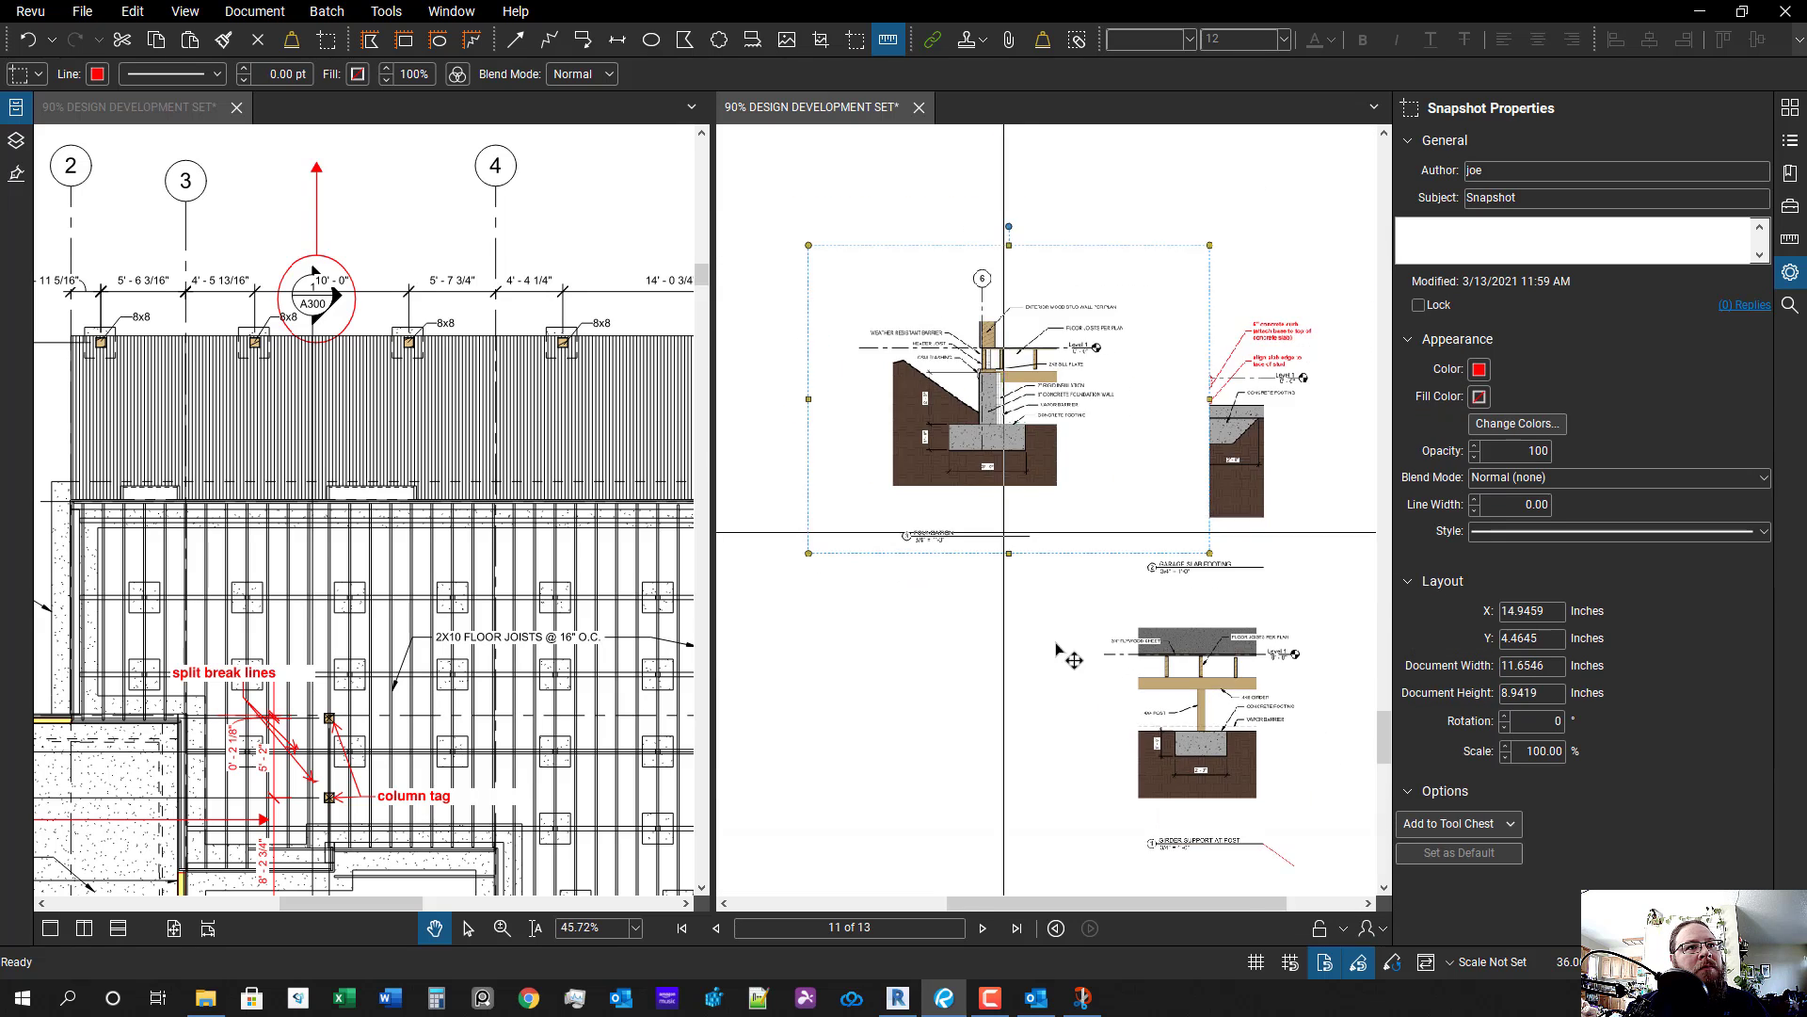
- Line up the Garage Slab Footing snapshot above the Girder Support at Post detail, at about X 22.6, Y 7.3 inches
{"action": "scroll", "coordinate": [1044, 697], "scroll_direction": "up", "scroll_amount": 4}
{"action": "left_click_drag", "start_coordinate": [982, 521], "coordinate": [1075, 754]}
{"action": "scroll", "coordinate": [1075, 754], "scroll_direction": "down", "scroll_amount": 2}
{"action": "scroll", "coordinate": [1061, 584], "scroll_direction": "up", "scroll_amount": 3}
{"action": "left_click_drag", "start_coordinate": [1064, 458], "coordinate": [1076, 543]}
{"action": "left_click_drag", "start_coordinate": [1092, 649], "coordinate": [1097, 603]}
{"action": "scroll", "coordinate": [1129, 773], "scroll_direction": "down", "scroll_amount": 1}
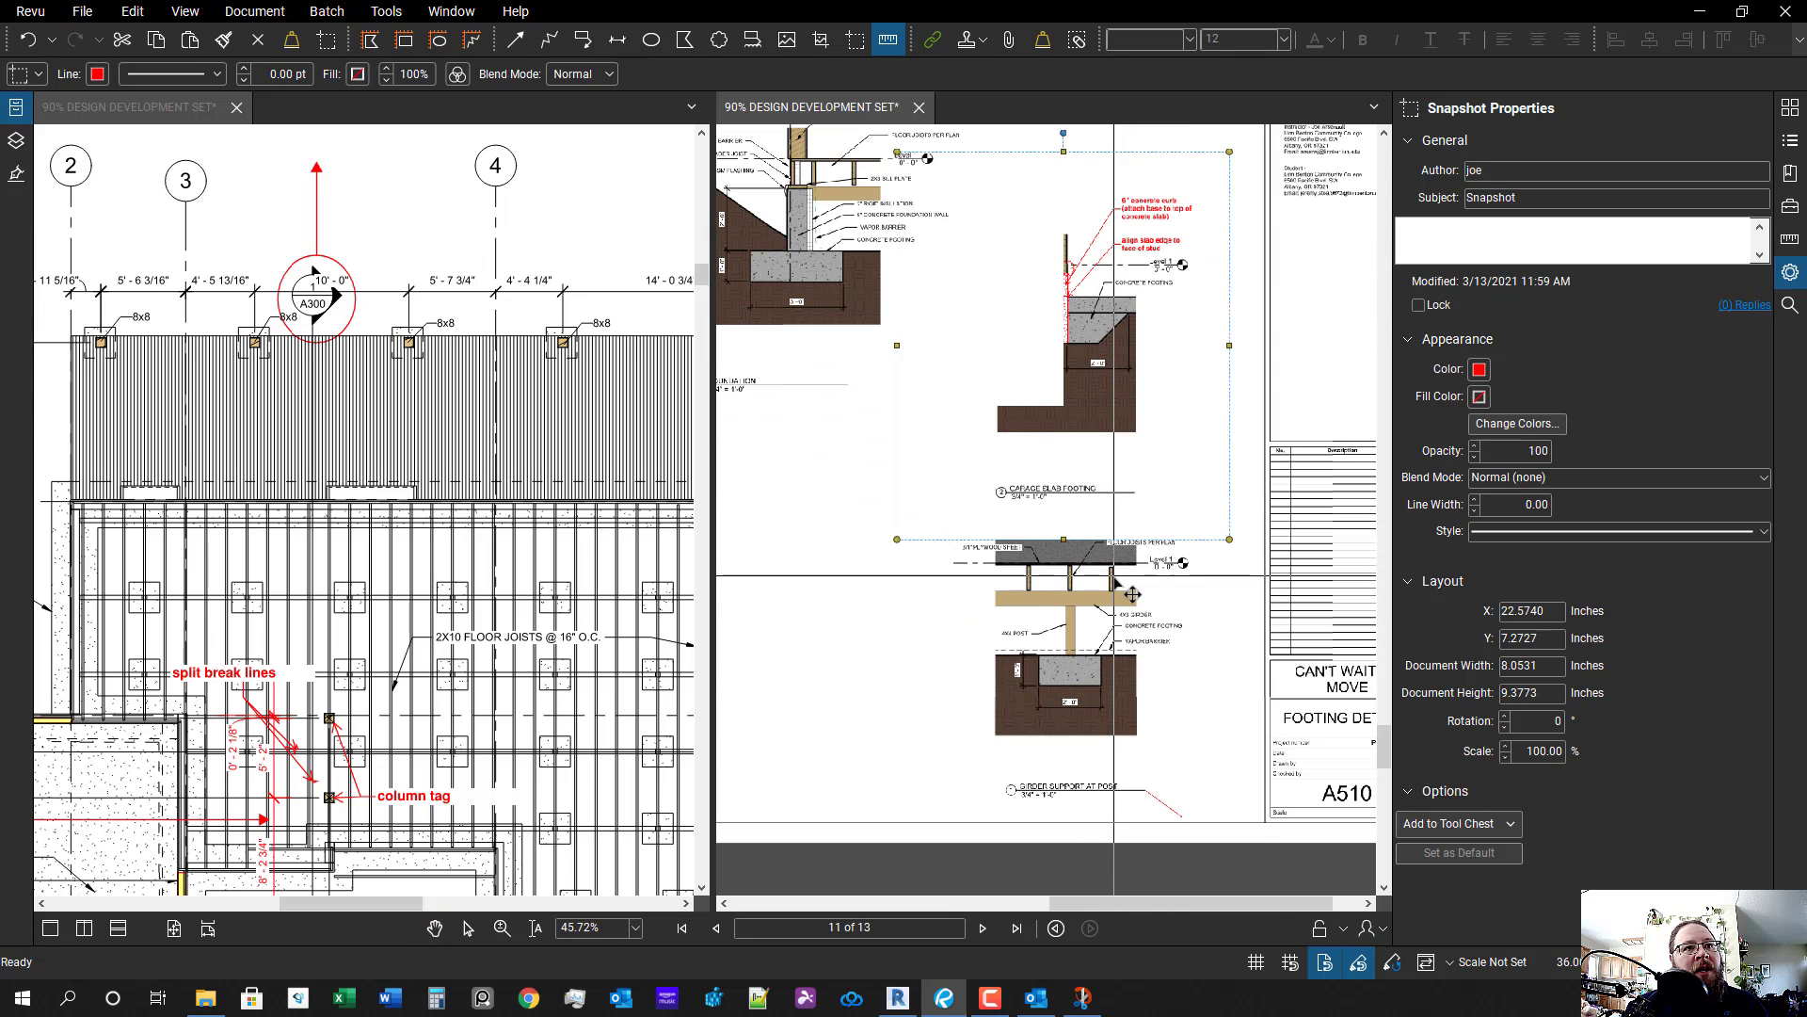
- Bring the Girder Support at Post snapshot to the front
{"action": "right_click", "coordinate": [1117, 770]}
{"action": "mouse_move", "coordinate": [1355, 635]}
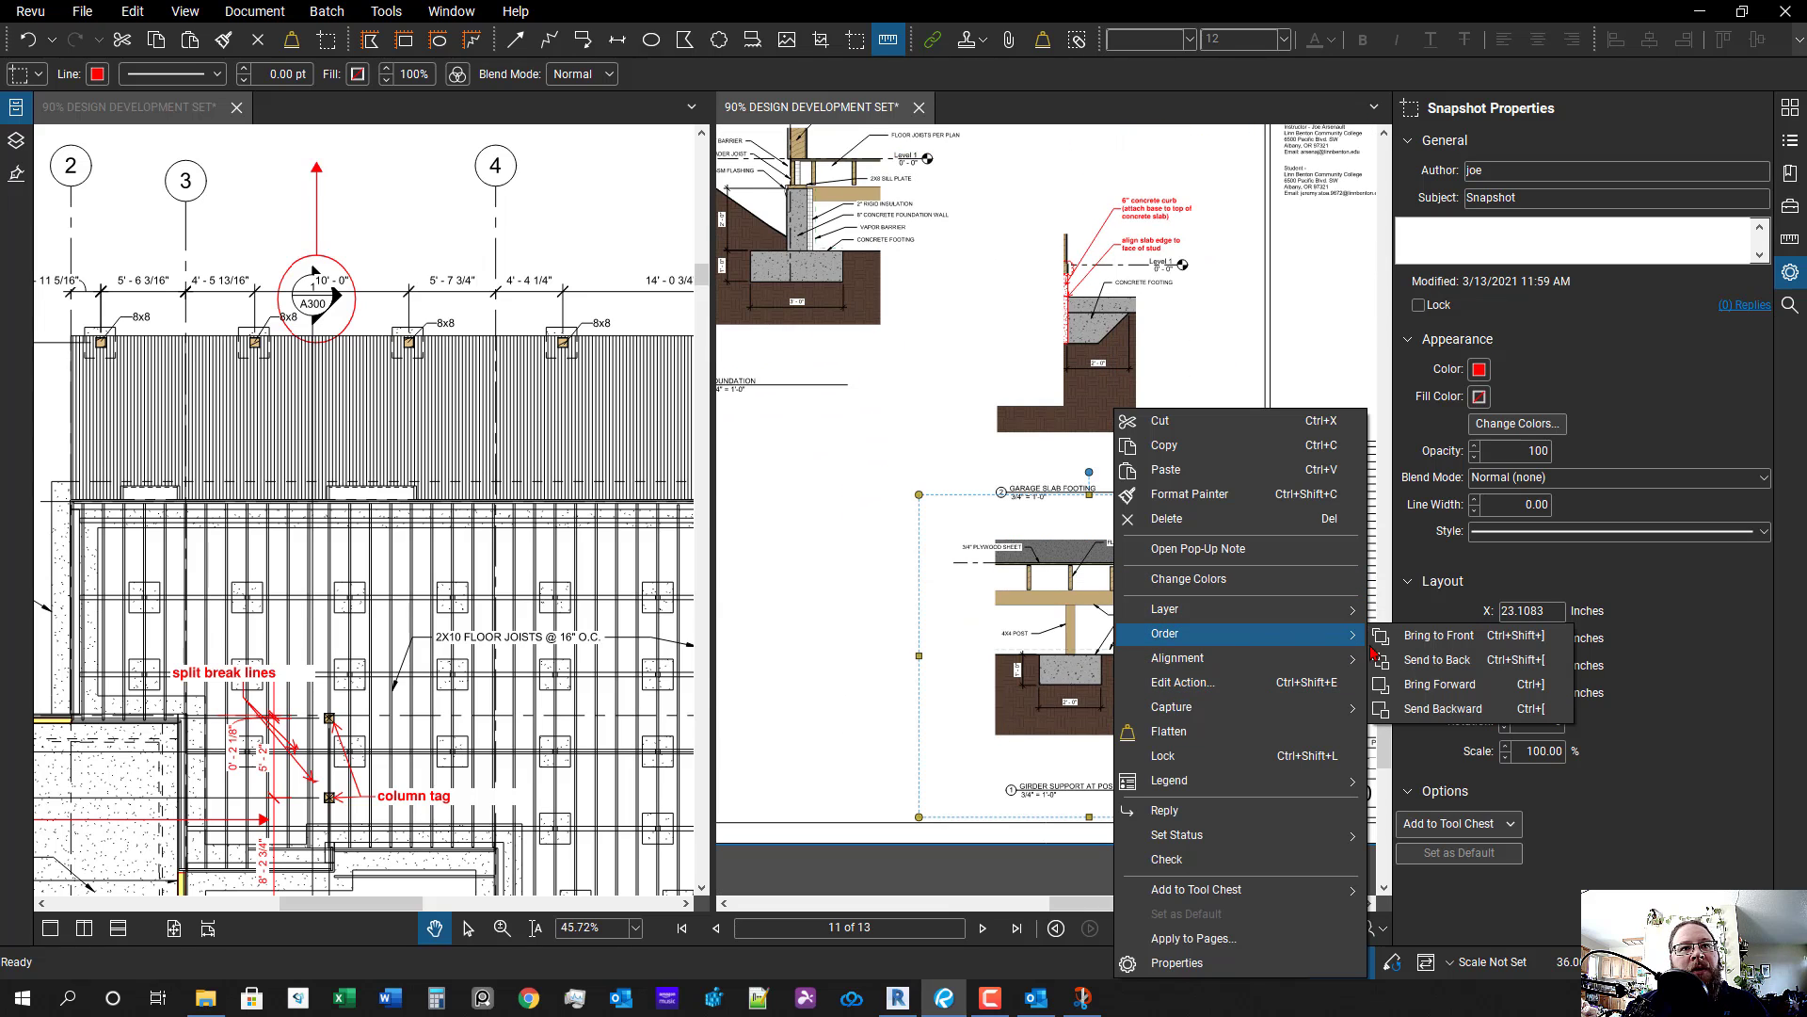
{"action": "left_click", "coordinate": [1425, 635]}
{"action": "scroll", "coordinate": [1045, 686], "scroll_direction": "down", "scroll_amount": 3}
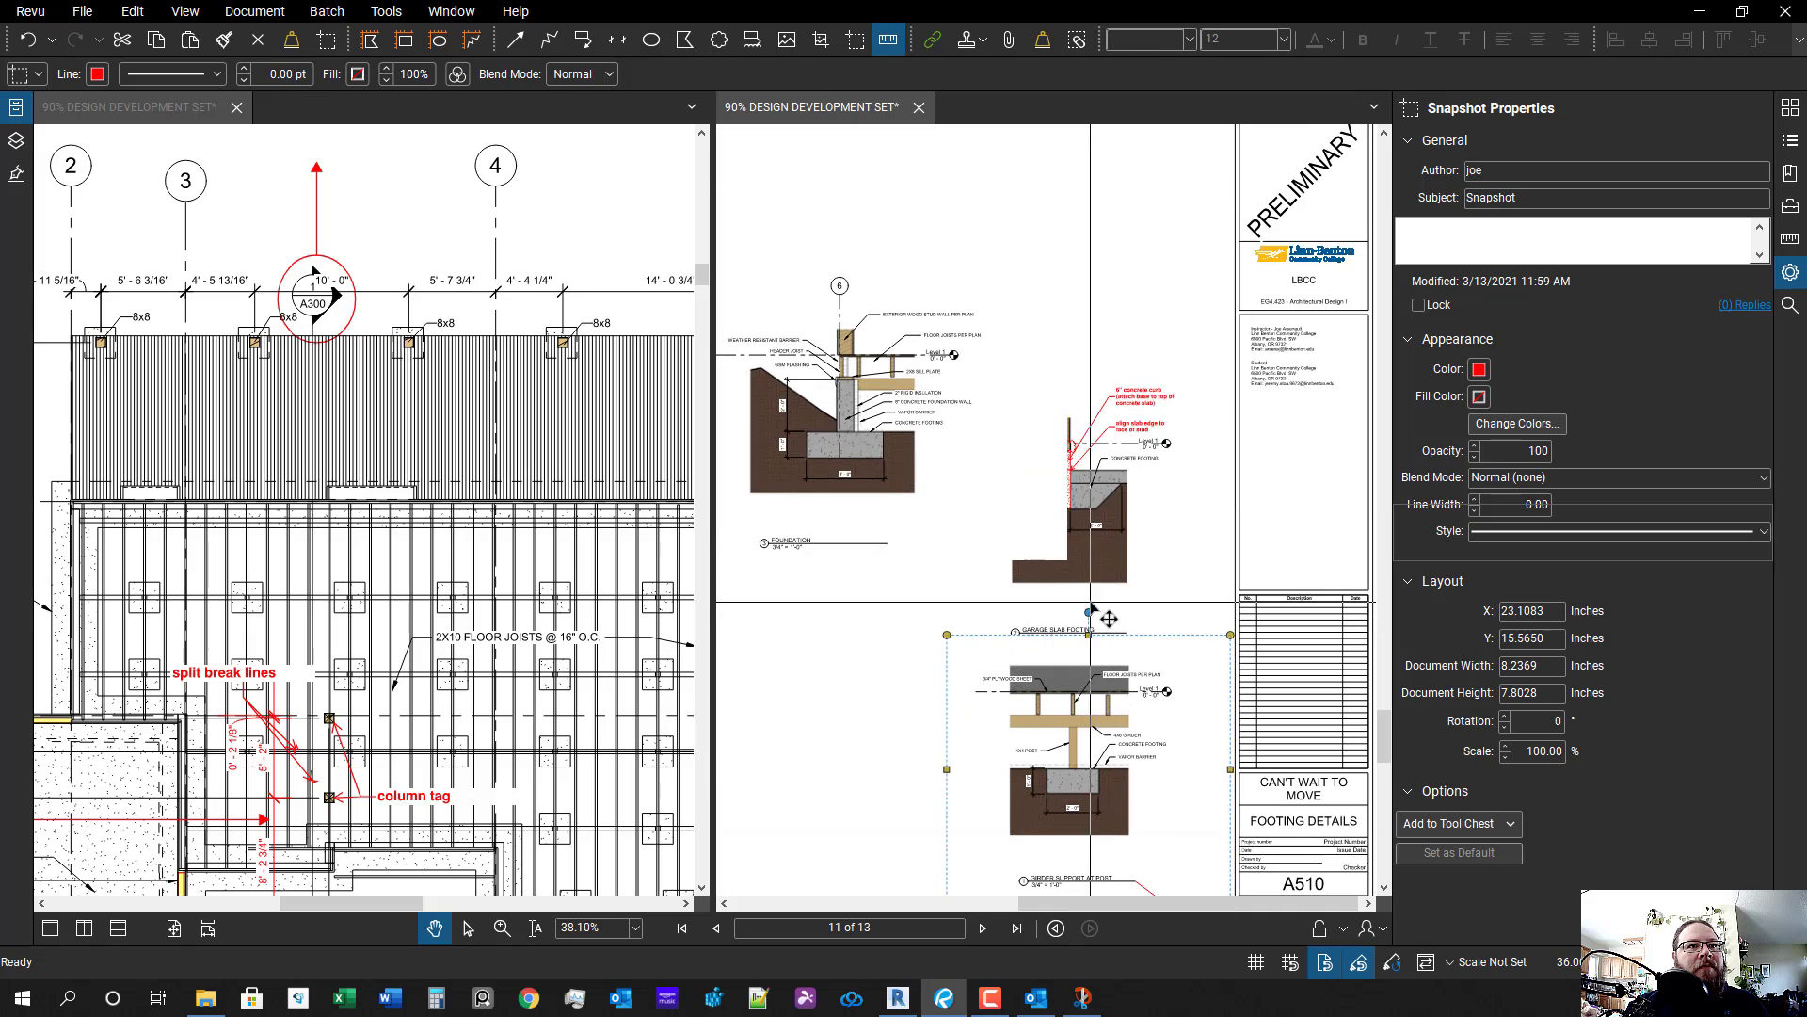
{"action": "key", "text": "Escape"}
- Move the Foundation snapshot above the Garage Slab Footing detail, and bring the Garage Slab Footing snapshot to the front
{"action": "scroll", "coordinate": [1042, 685], "scroll_direction": "up", "scroll_amount": 1}
{"action": "left_click_drag", "start_coordinate": [851, 652], "coordinate": [1007, 530]}
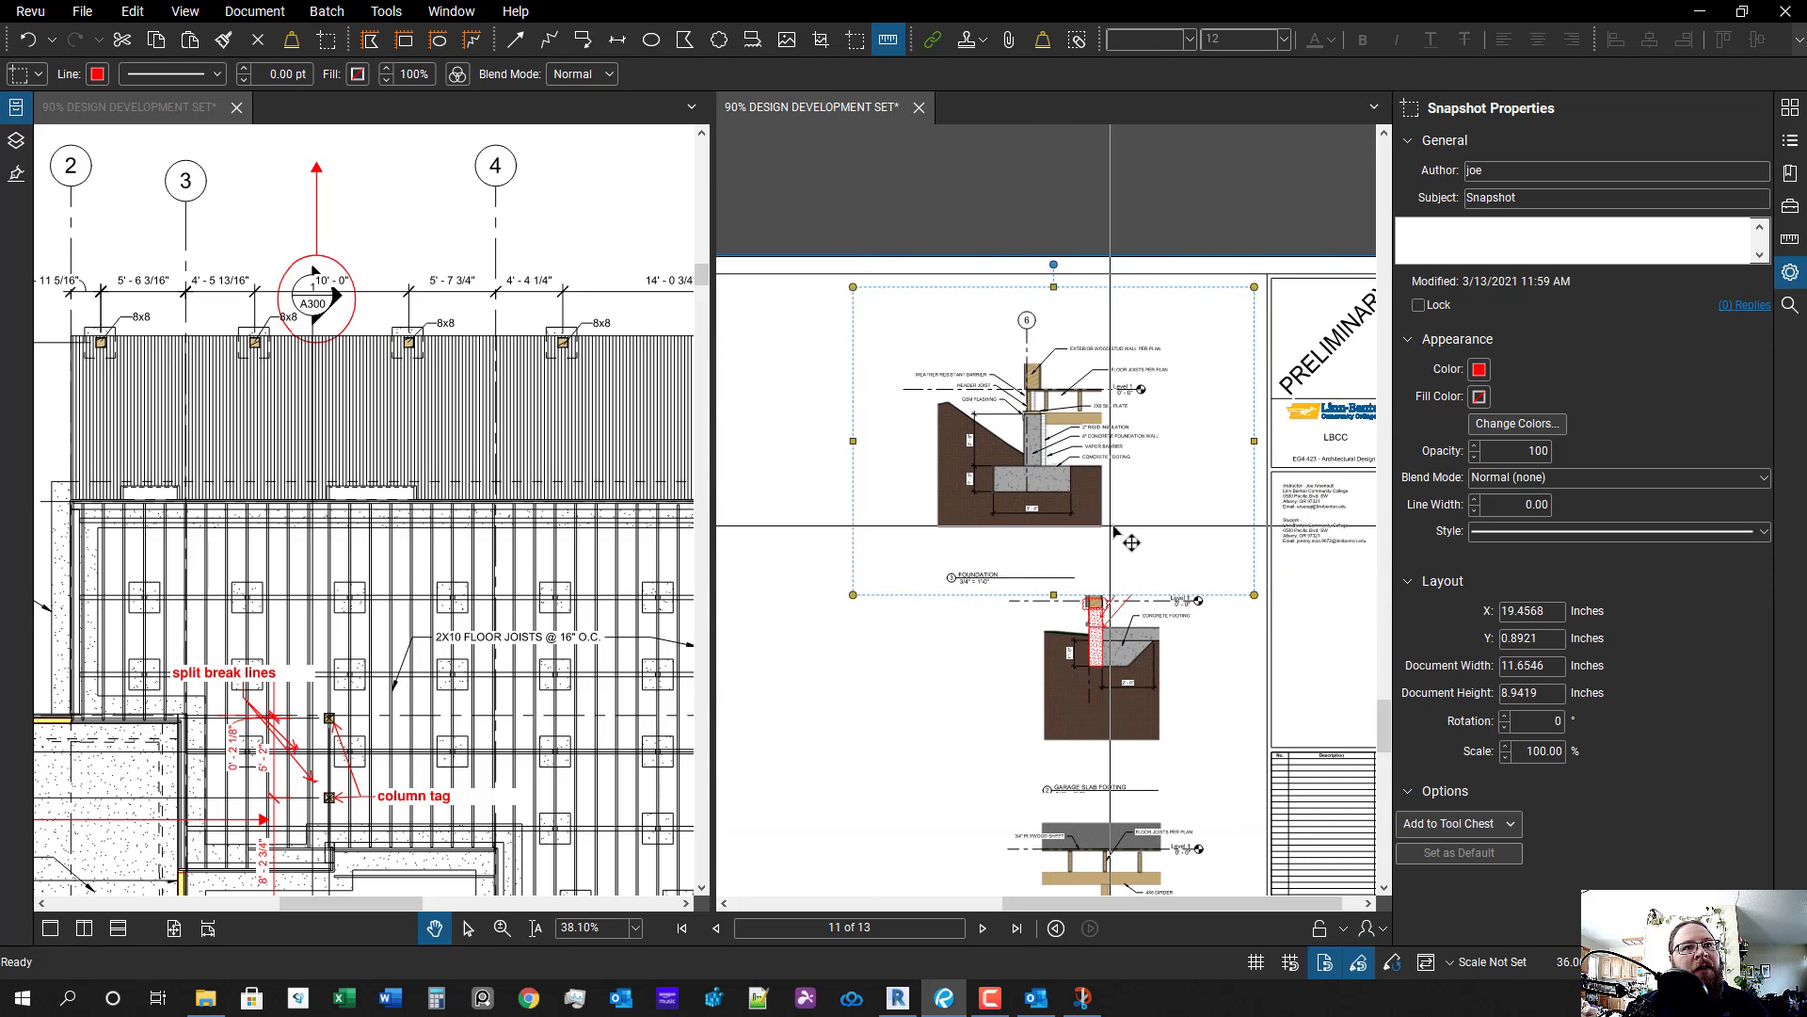
{"action": "right_click", "coordinate": [1126, 697]}
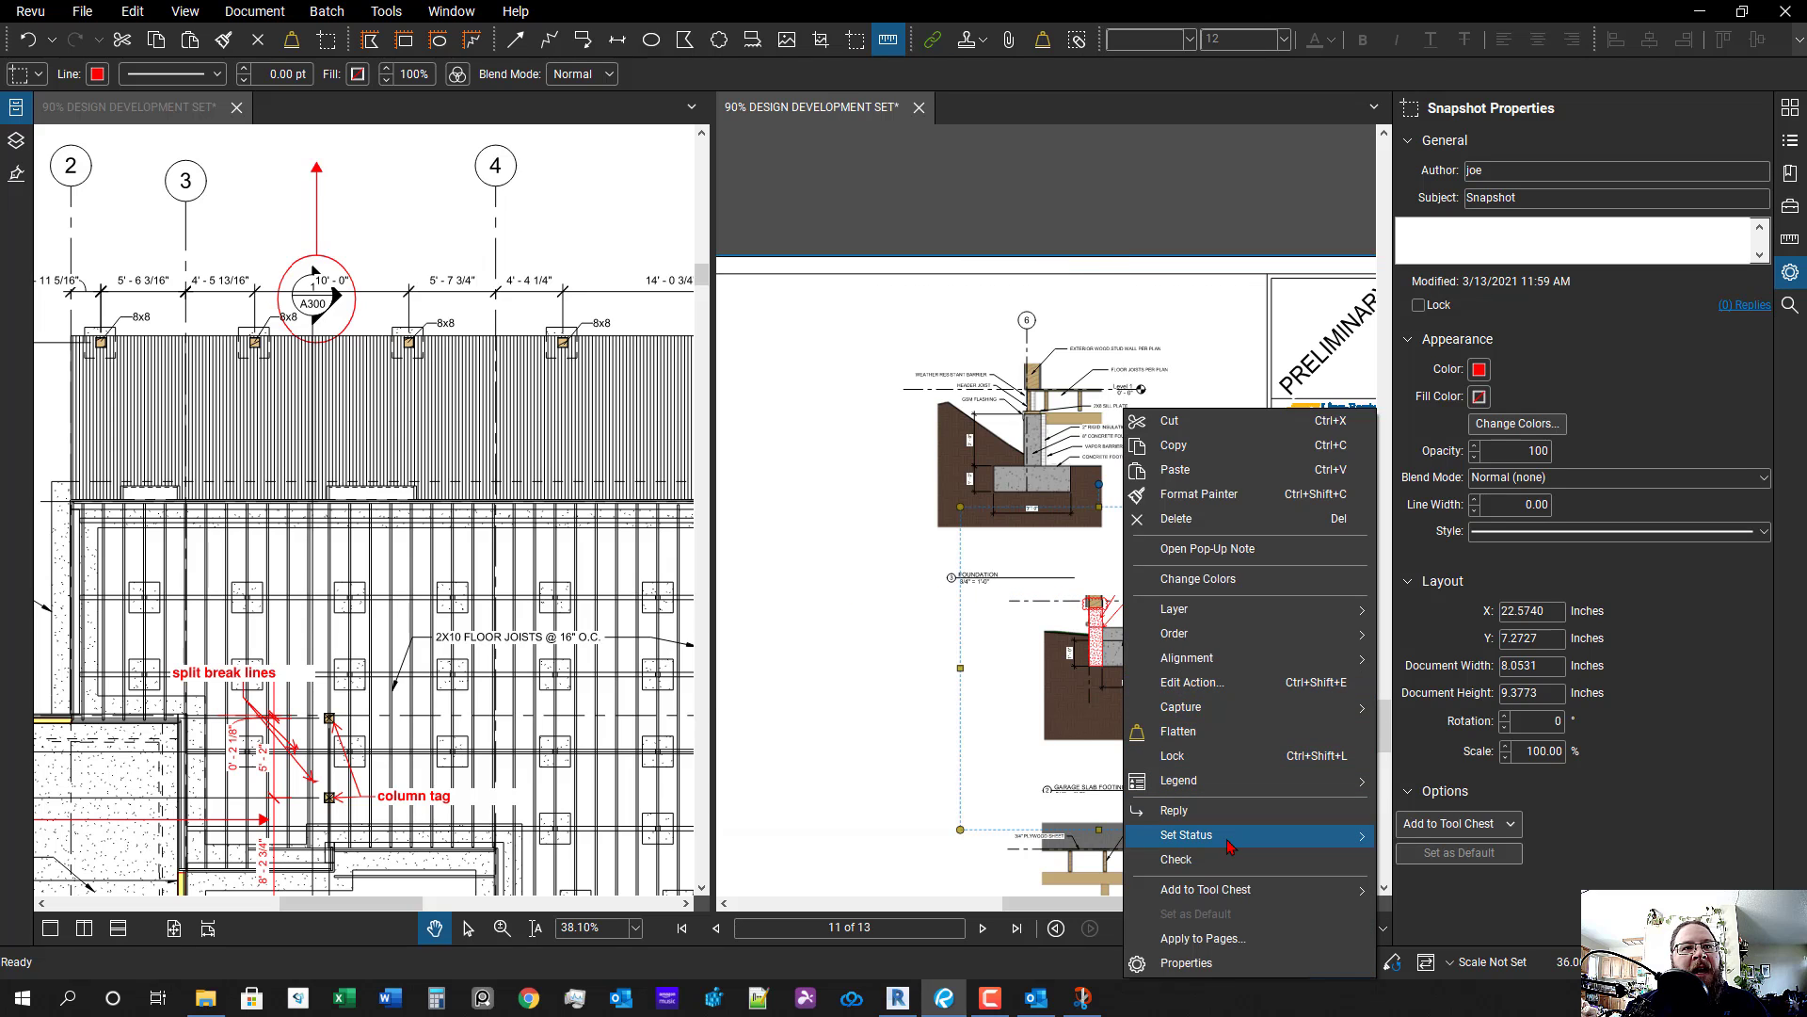
{"action": "mouse_move", "coordinate": [1266, 789]}
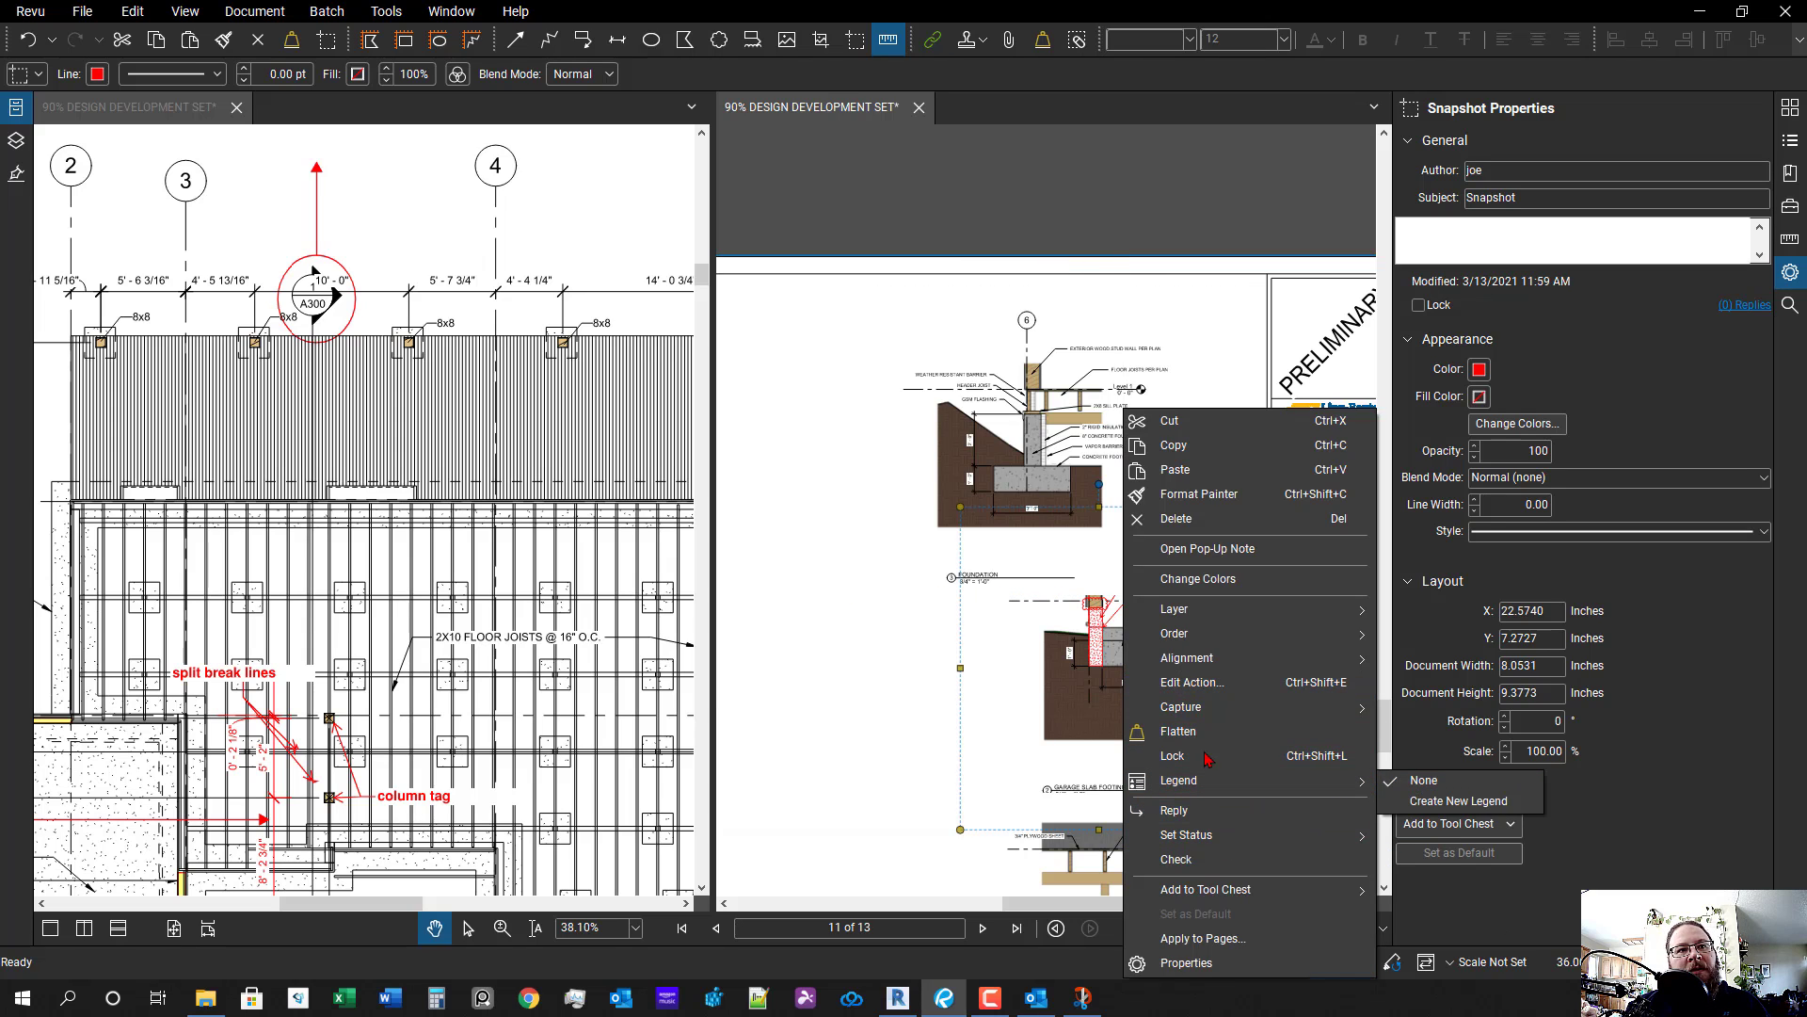
{"action": "mouse_move", "coordinate": [1219, 610]}
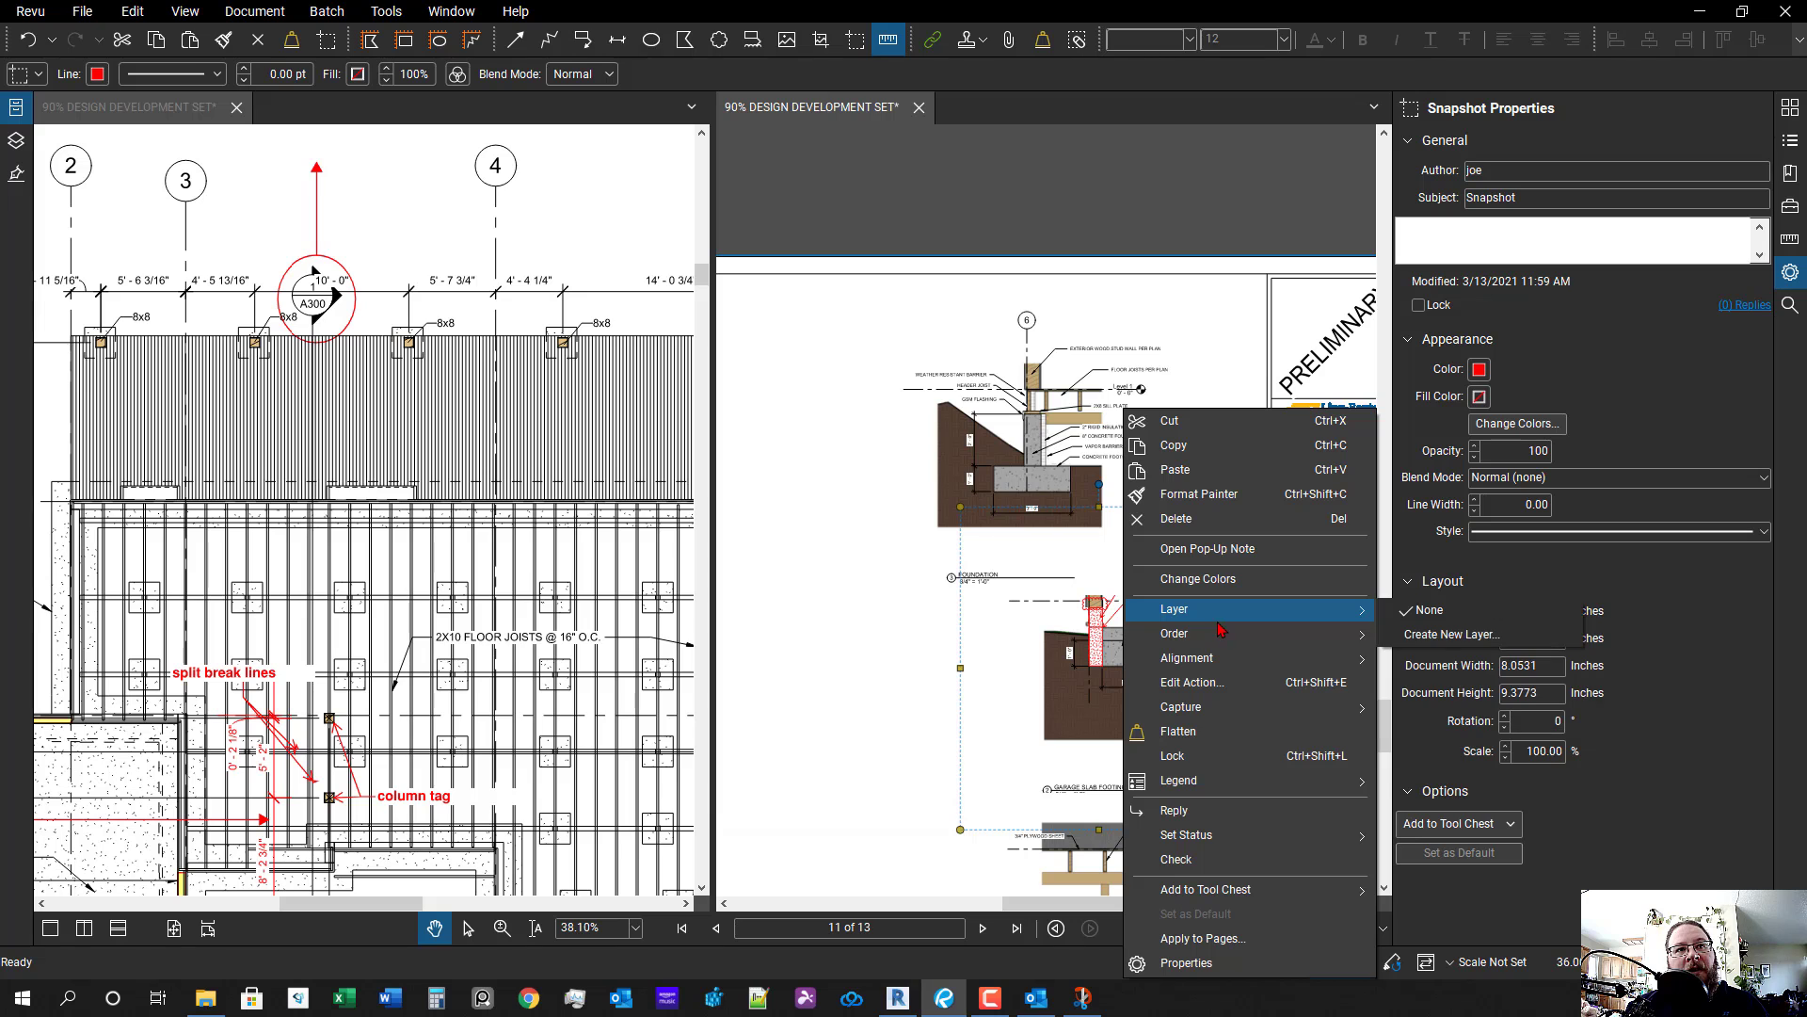
{"action": "left_click", "coordinate": [1475, 659]}
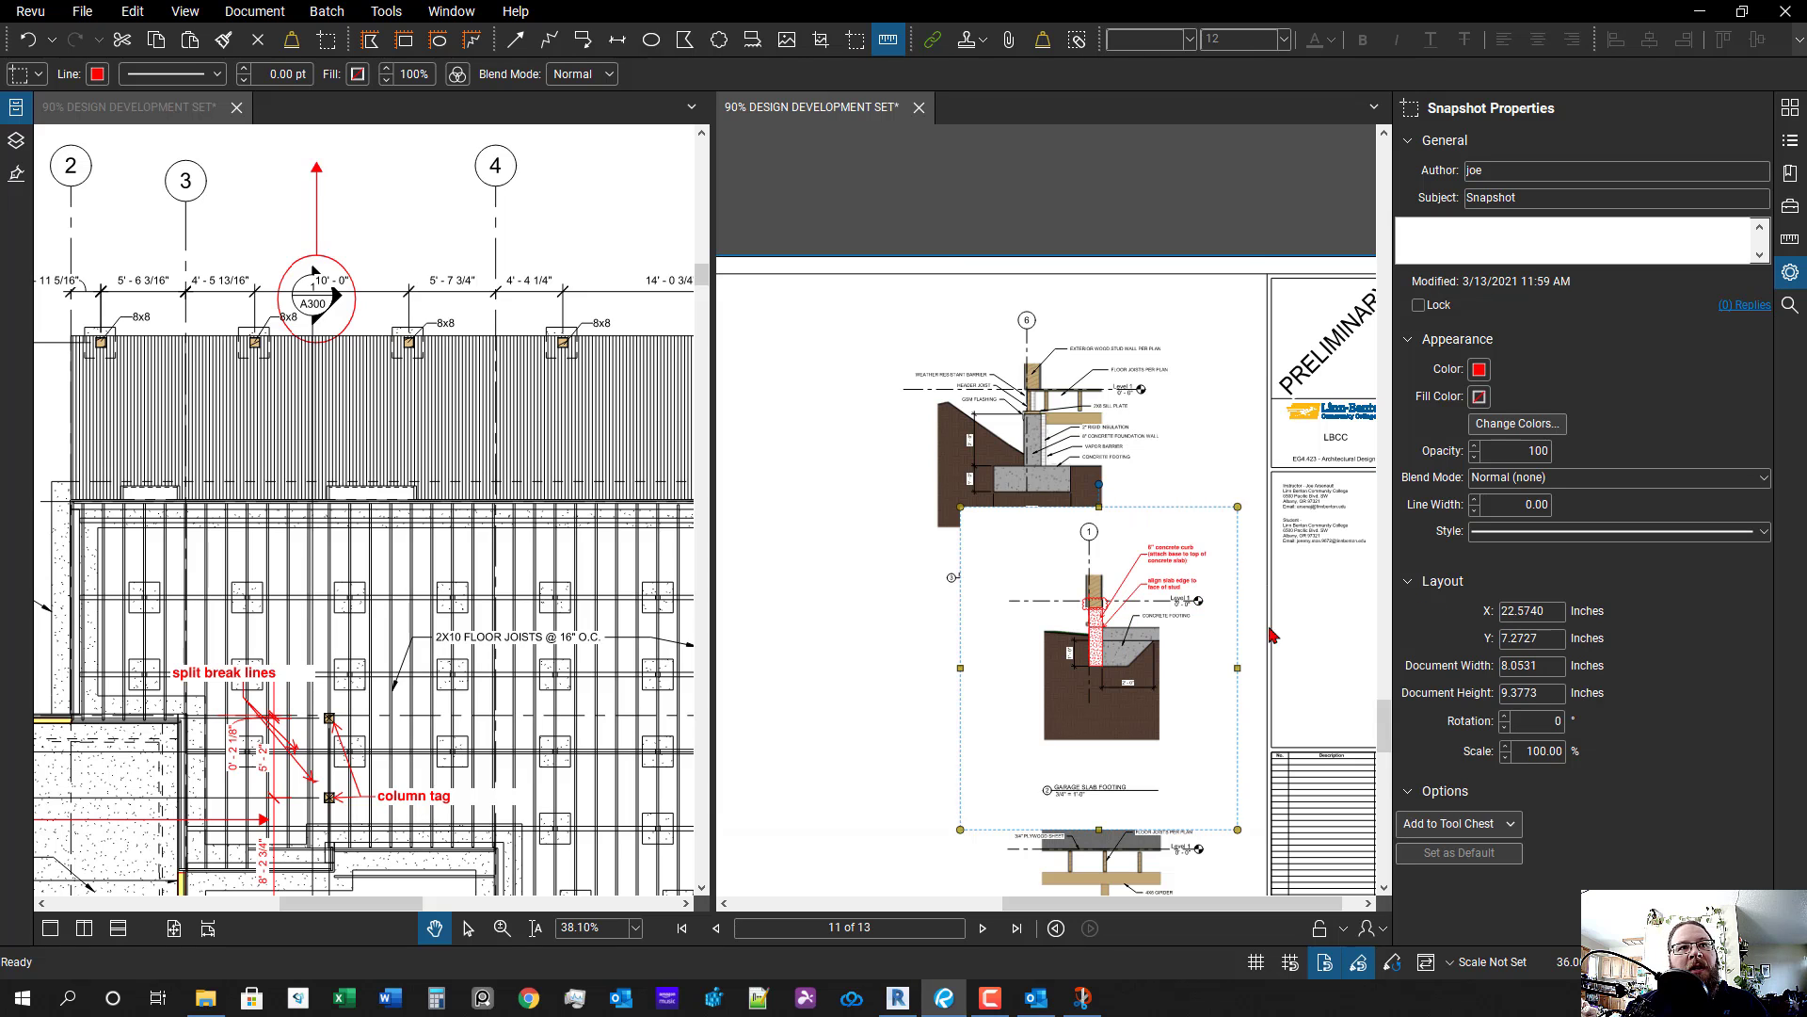
- Nudge the Foundation snapshot closer to the sheet's upper border, at about X 19.6, Y 0.5 inches
{"action": "left_click", "coordinate": [1111, 442]}
{"action": "scroll", "coordinate": [1110, 442], "scroll_direction": "up", "scroll_amount": 3}
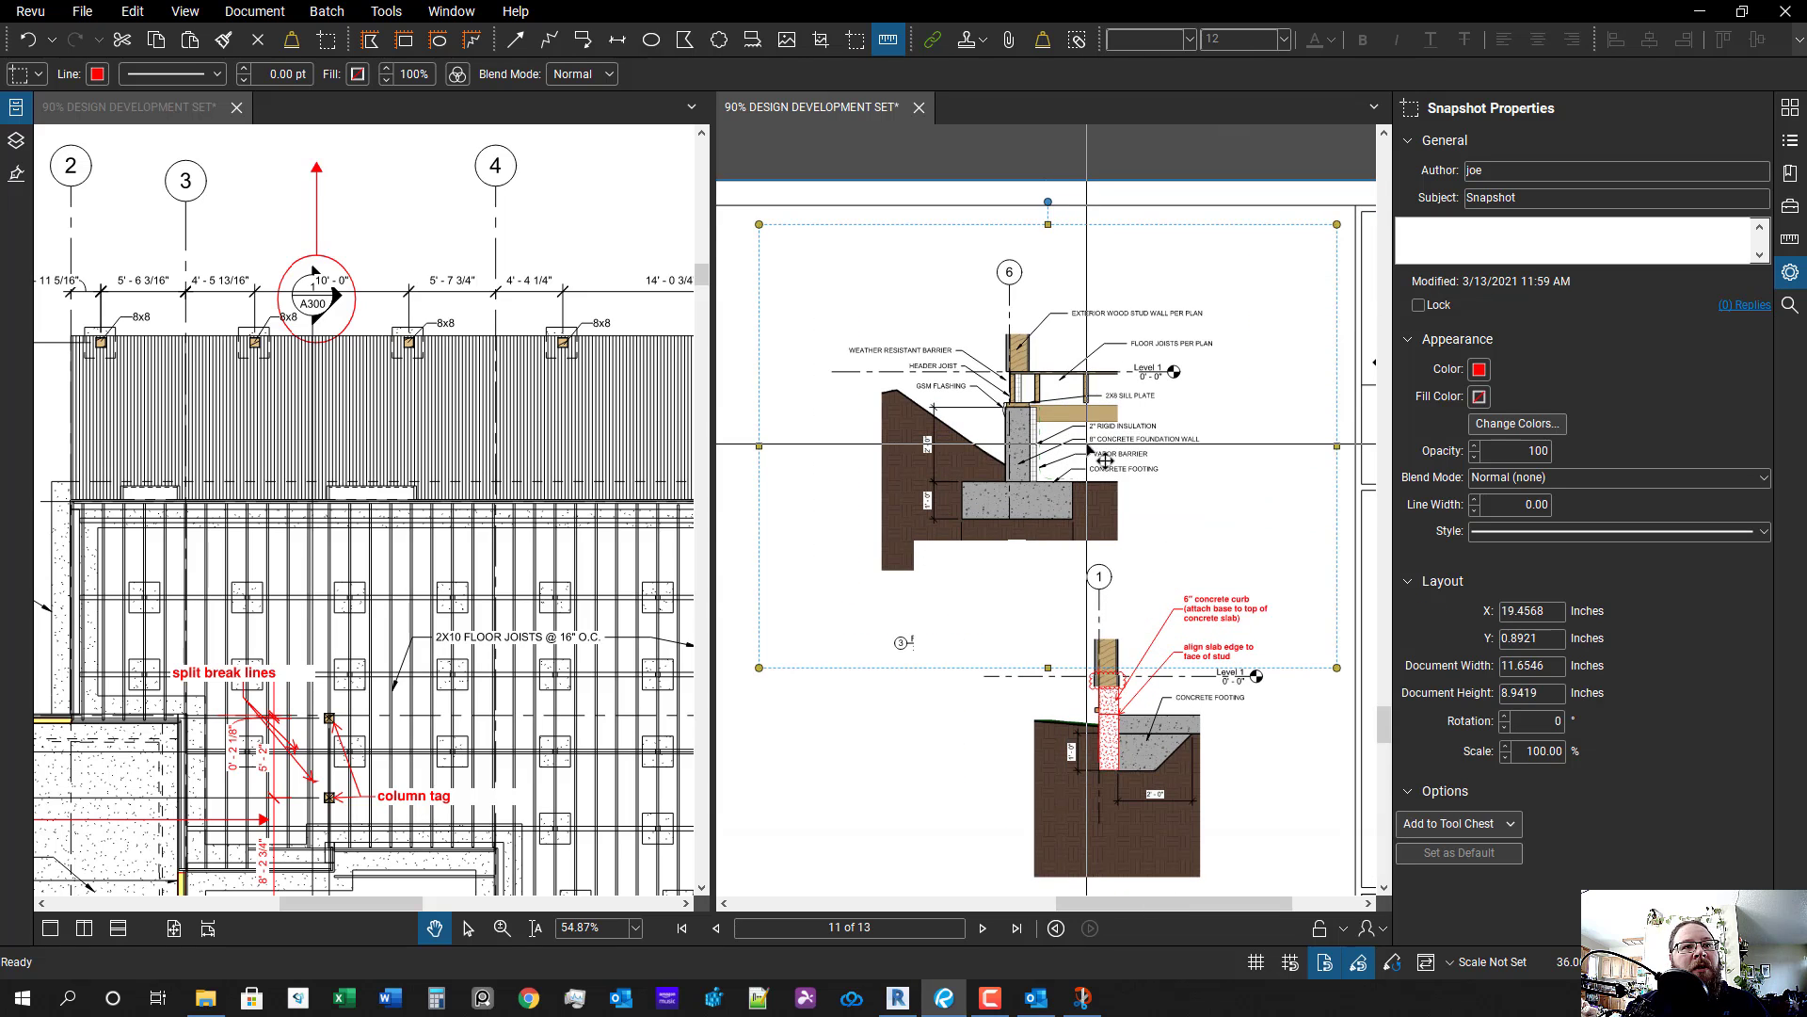
{"action": "left_click_drag", "start_coordinate": [1092, 435], "coordinate": [1094, 436]}
{"action": "scroll", "coordinate": [1125, 570], "scroll_direction": "down", "scroll_amount": 3}
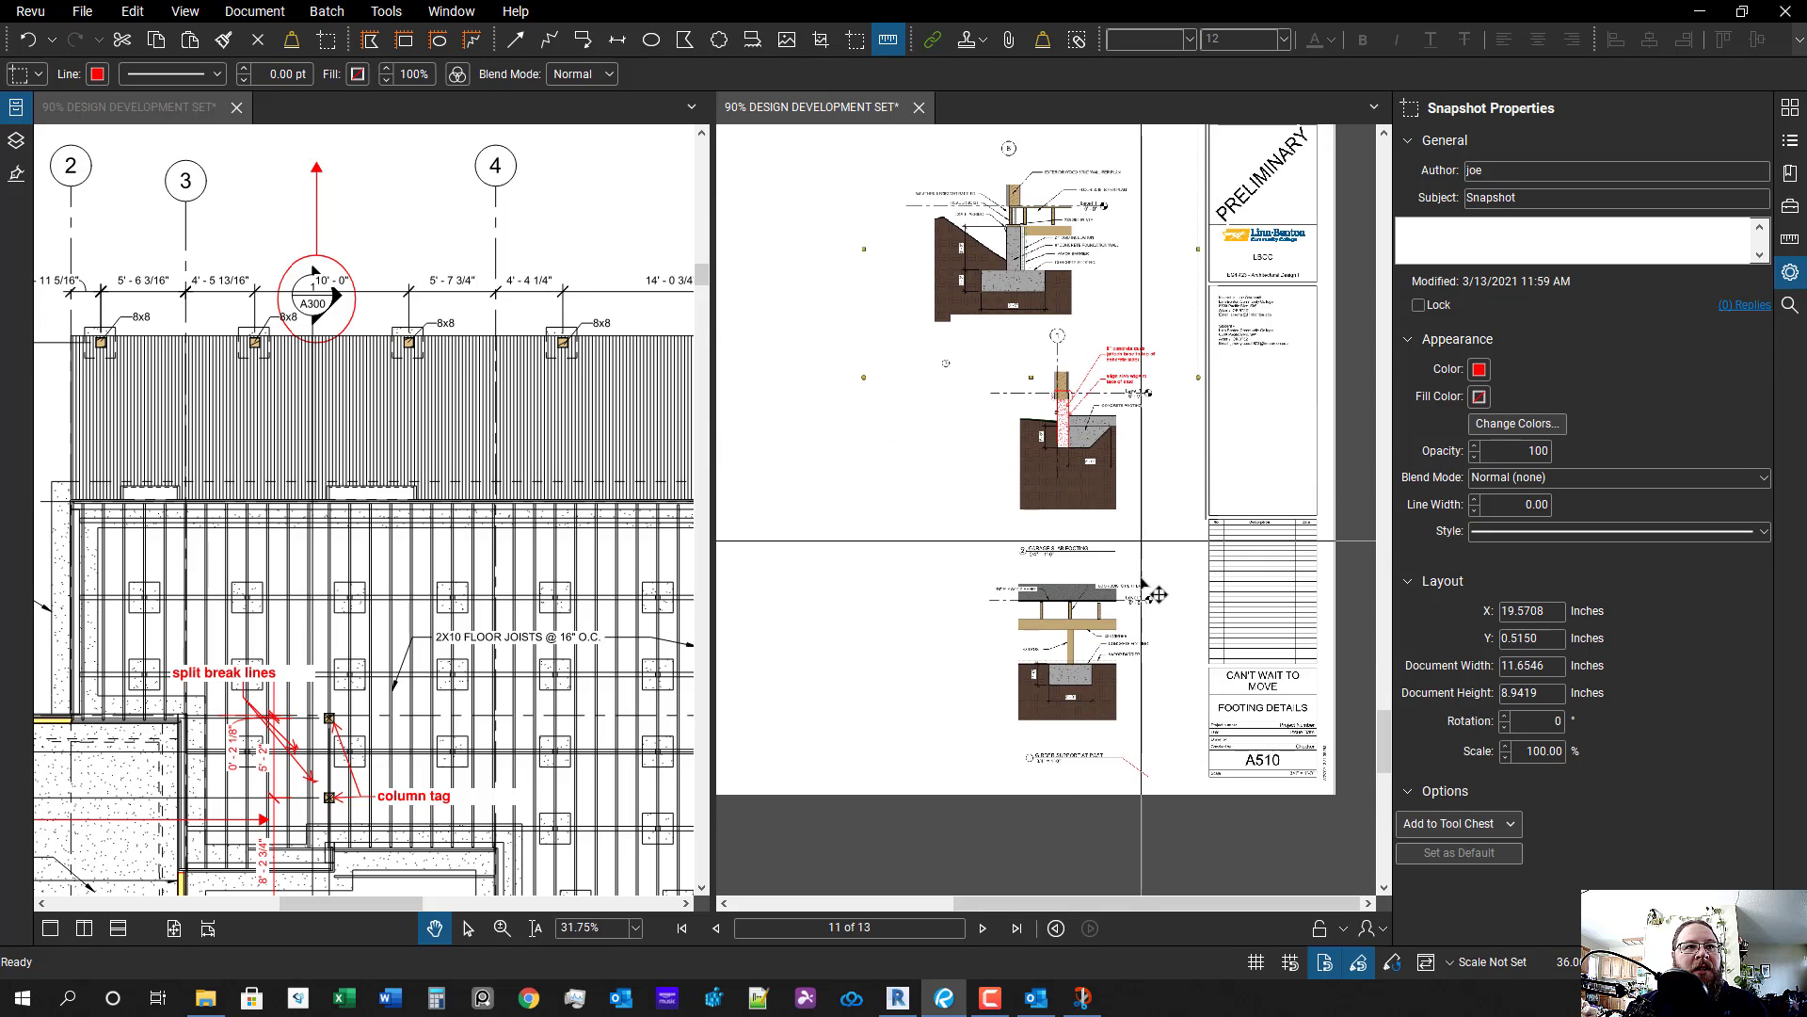
{"action": "key", "text": "Escape"}
- Nudge the Girder Support at Post snapshot to about X 23.2, Y 15.6 inches and the Garage Slab Footing snapshot to about X 22.9, Y 7.7 inches
{"action": "scroll", "coordinate": [1120, 678], "scroll_direction": "up", "scroll_amount": 3}
{"action": "left_click", "coordinate": [1113, 588]}
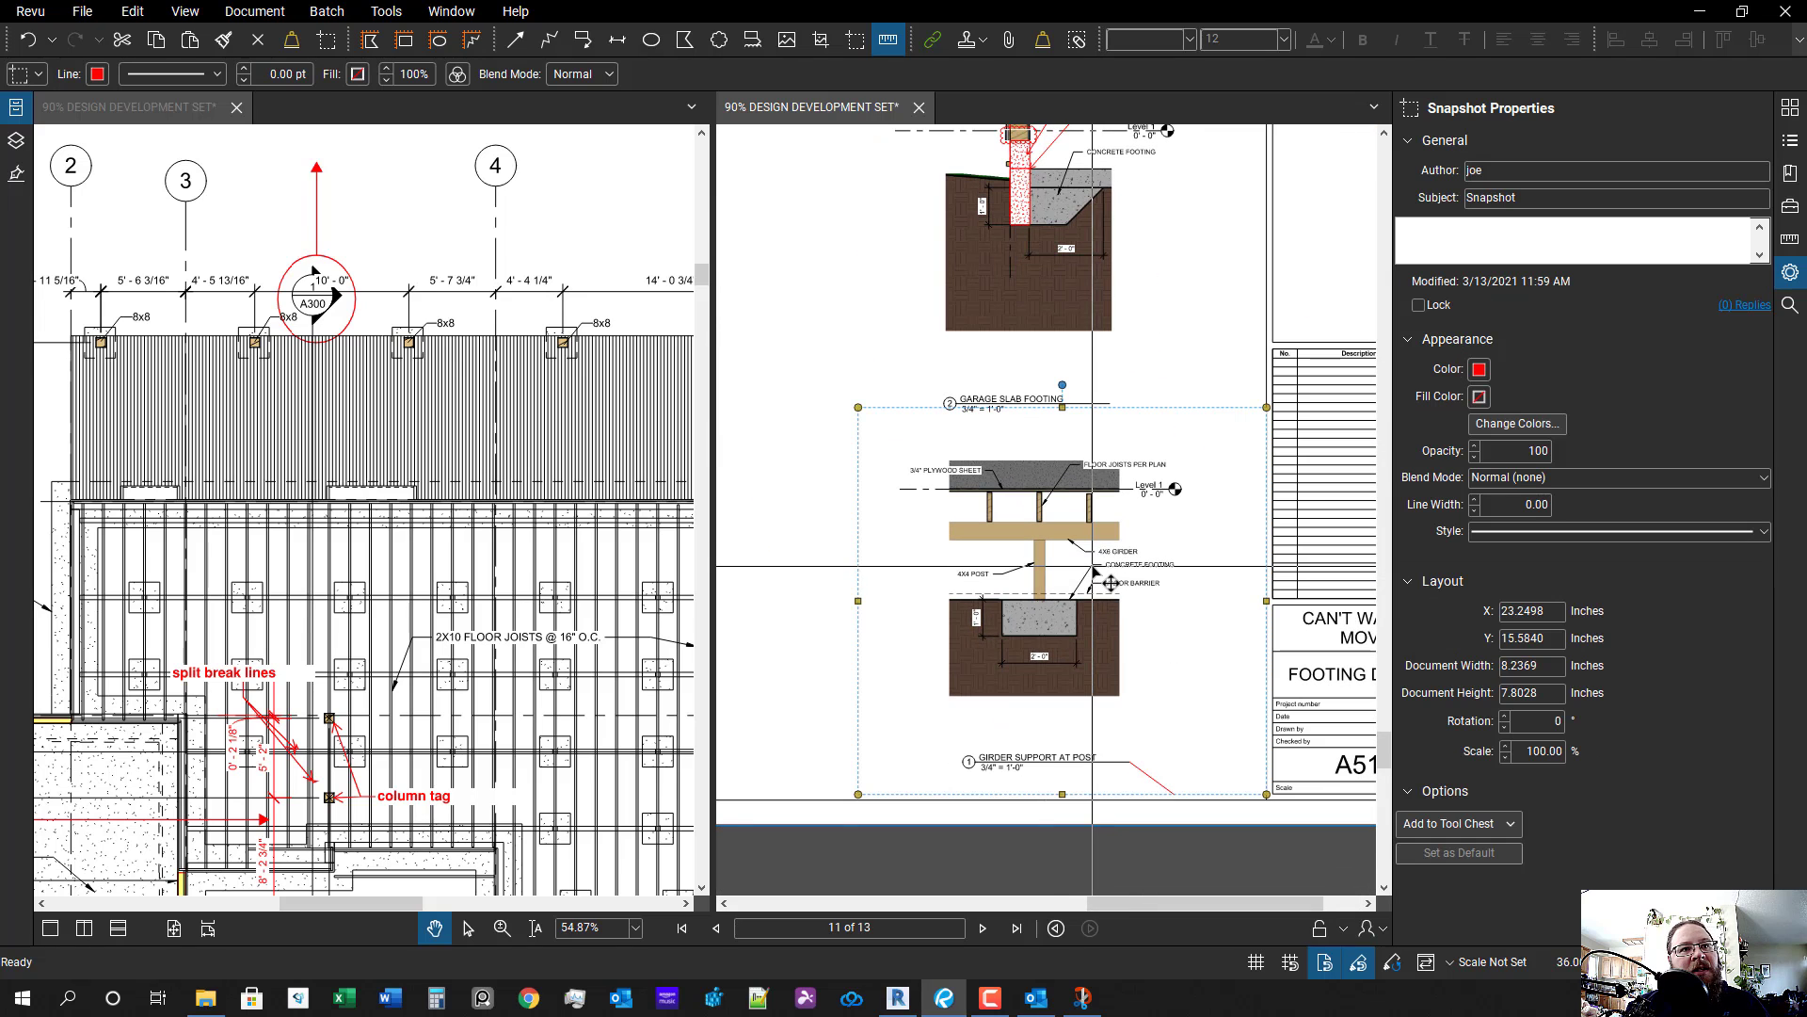
{"action": "left_click", "coordinate": [1085, 321]}
{"action": "left_click_drag", "start_coordinate": [1085, 297], "coordinate": [1099, 316]}
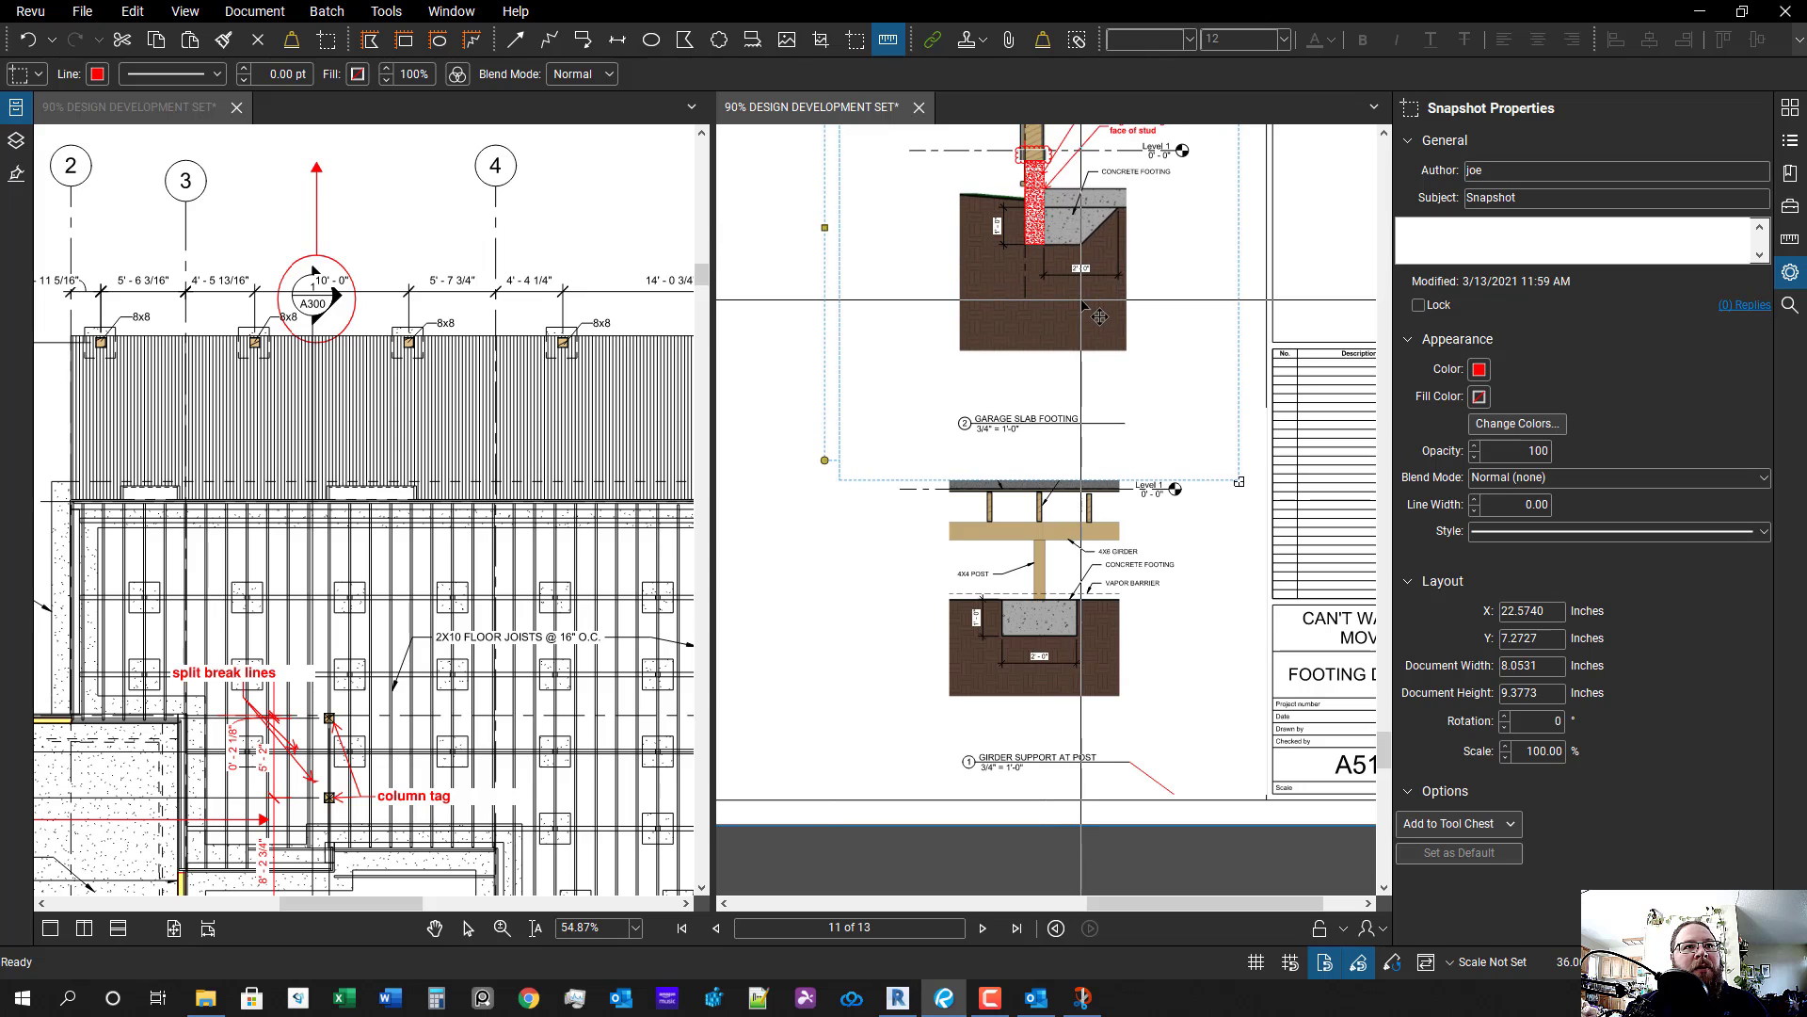
- Bring the Girder Support at Post snapshot in front of the overlapping Garage Slab Footing snapshot
{"action": "left_click", "coordinate": [1097, 584]}
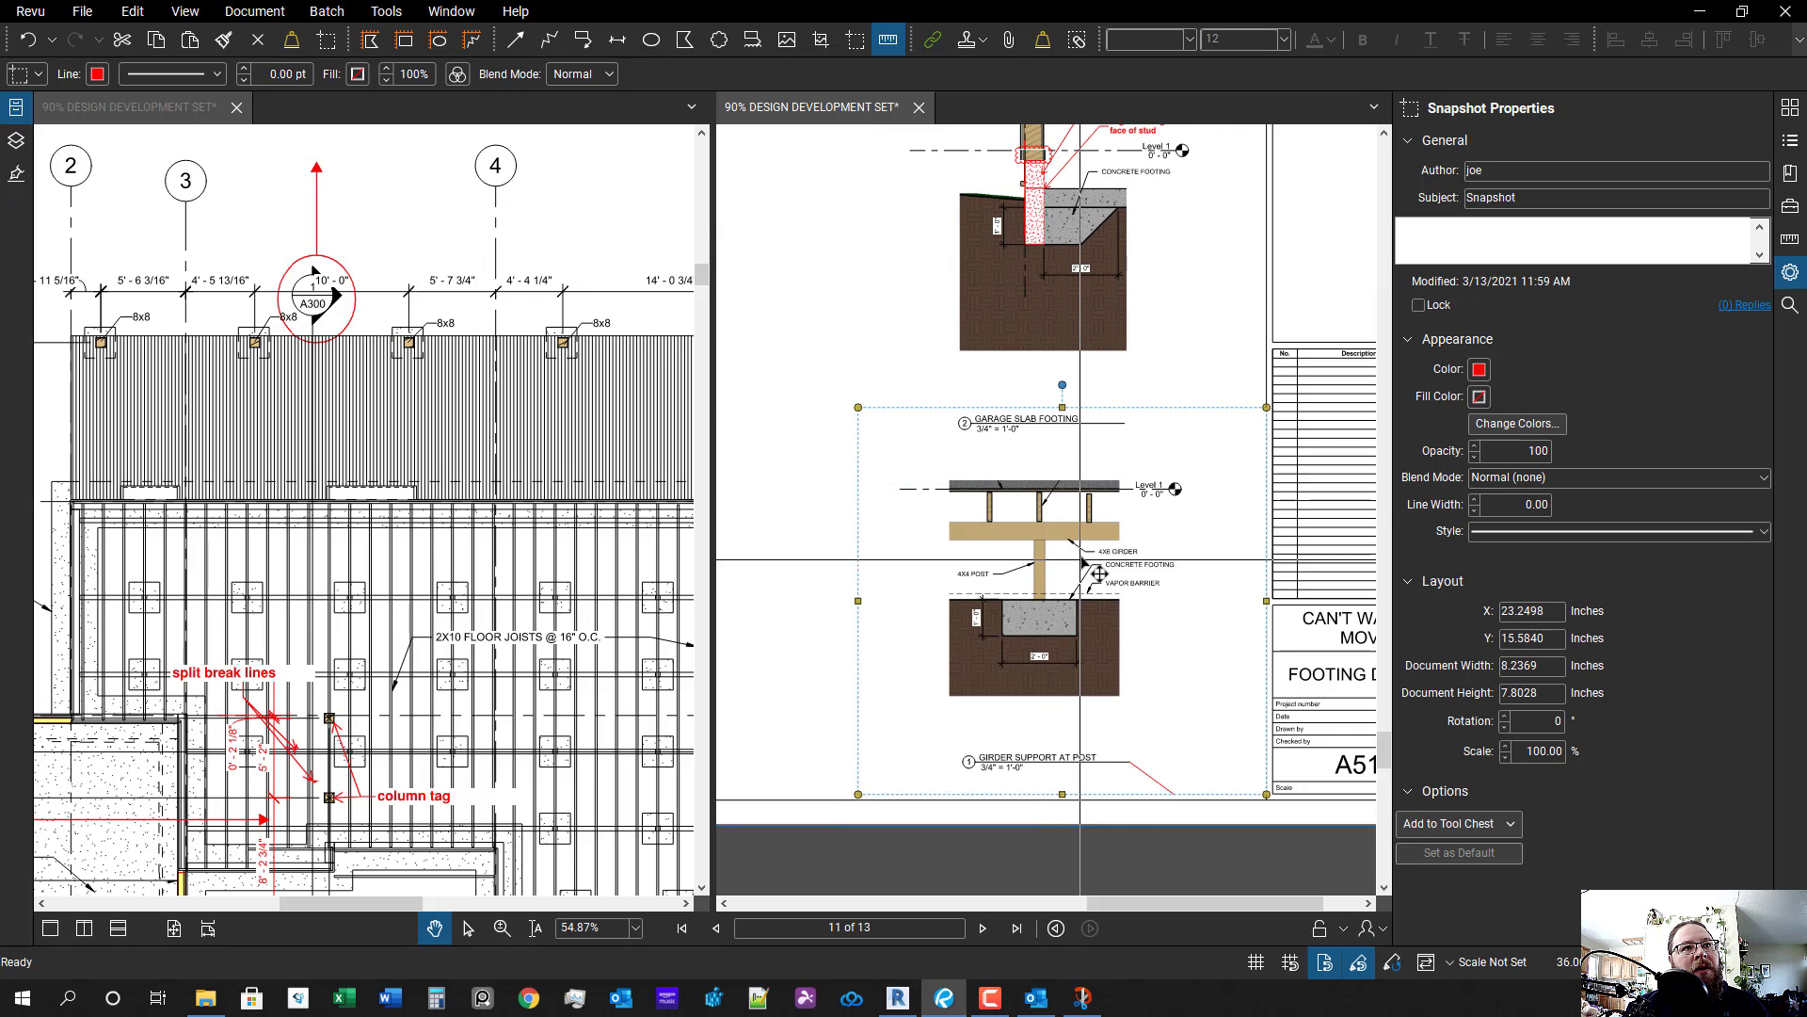
{"action": "right_click", "coordinate": [1098, 568]}
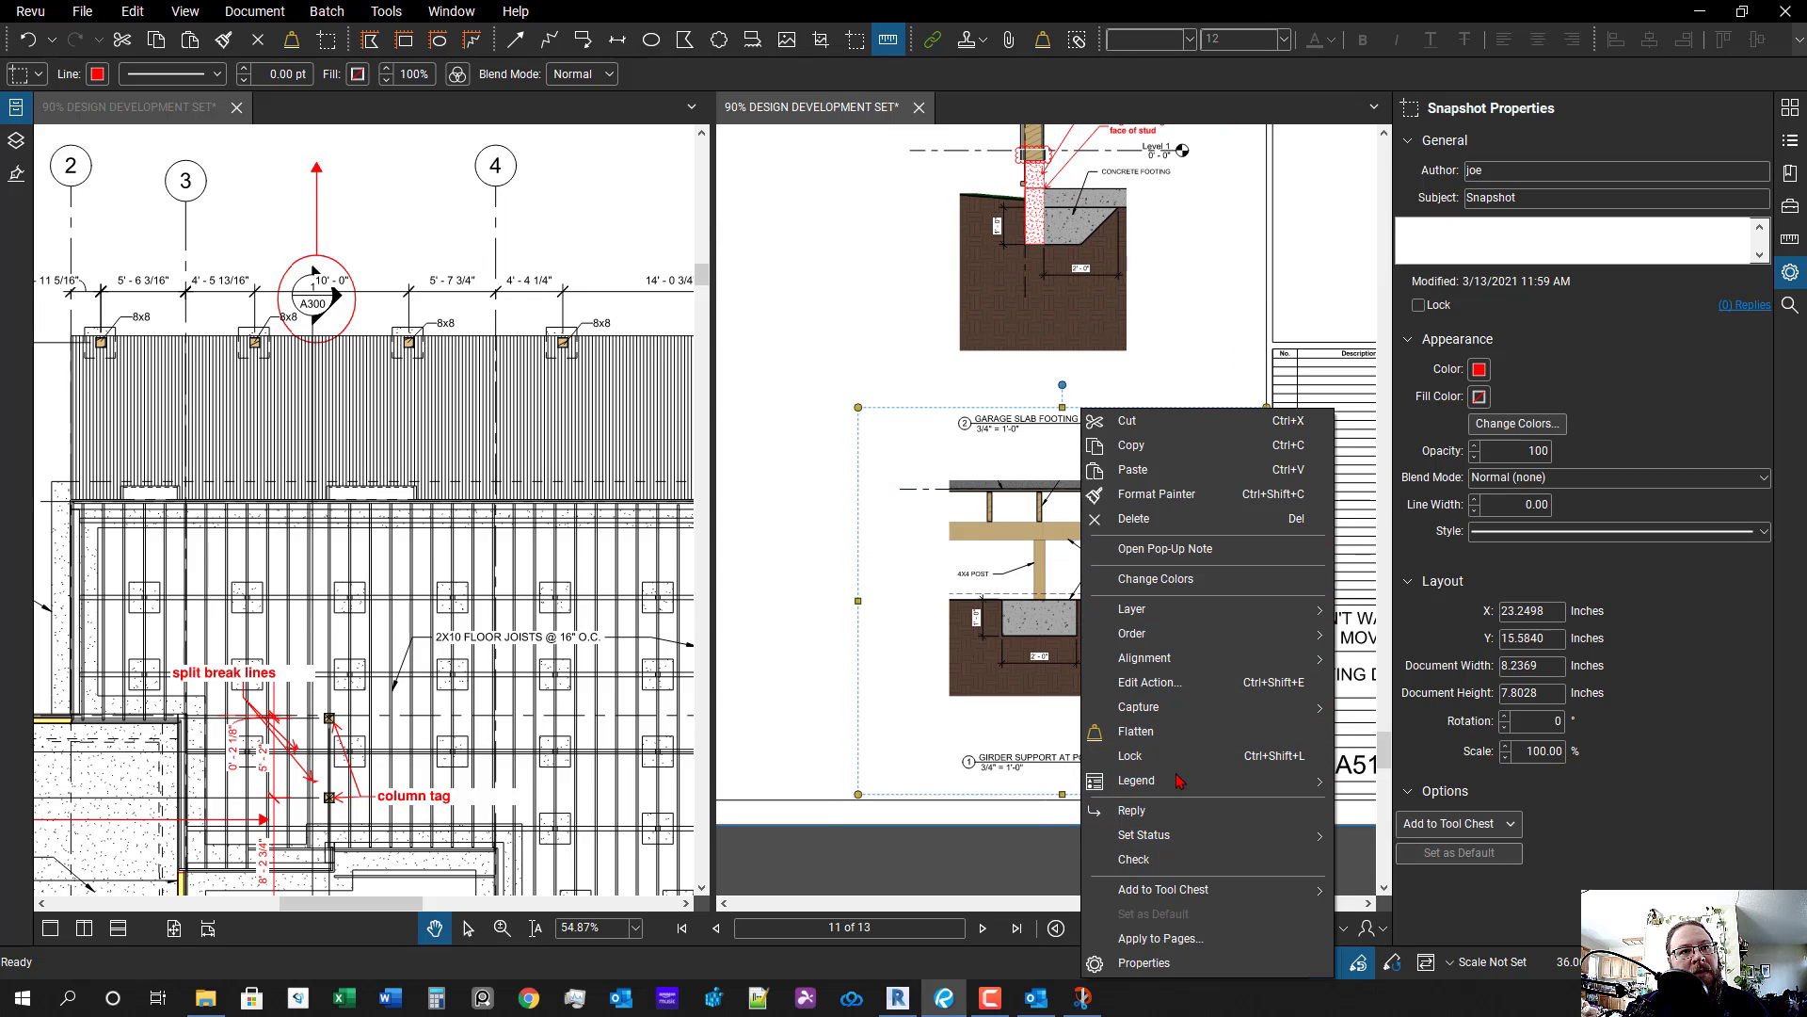
{"action": "mouse_move", "coordinate": [1173, 633]}
{"action": "left_click", "coordinate": [1403, 659]}
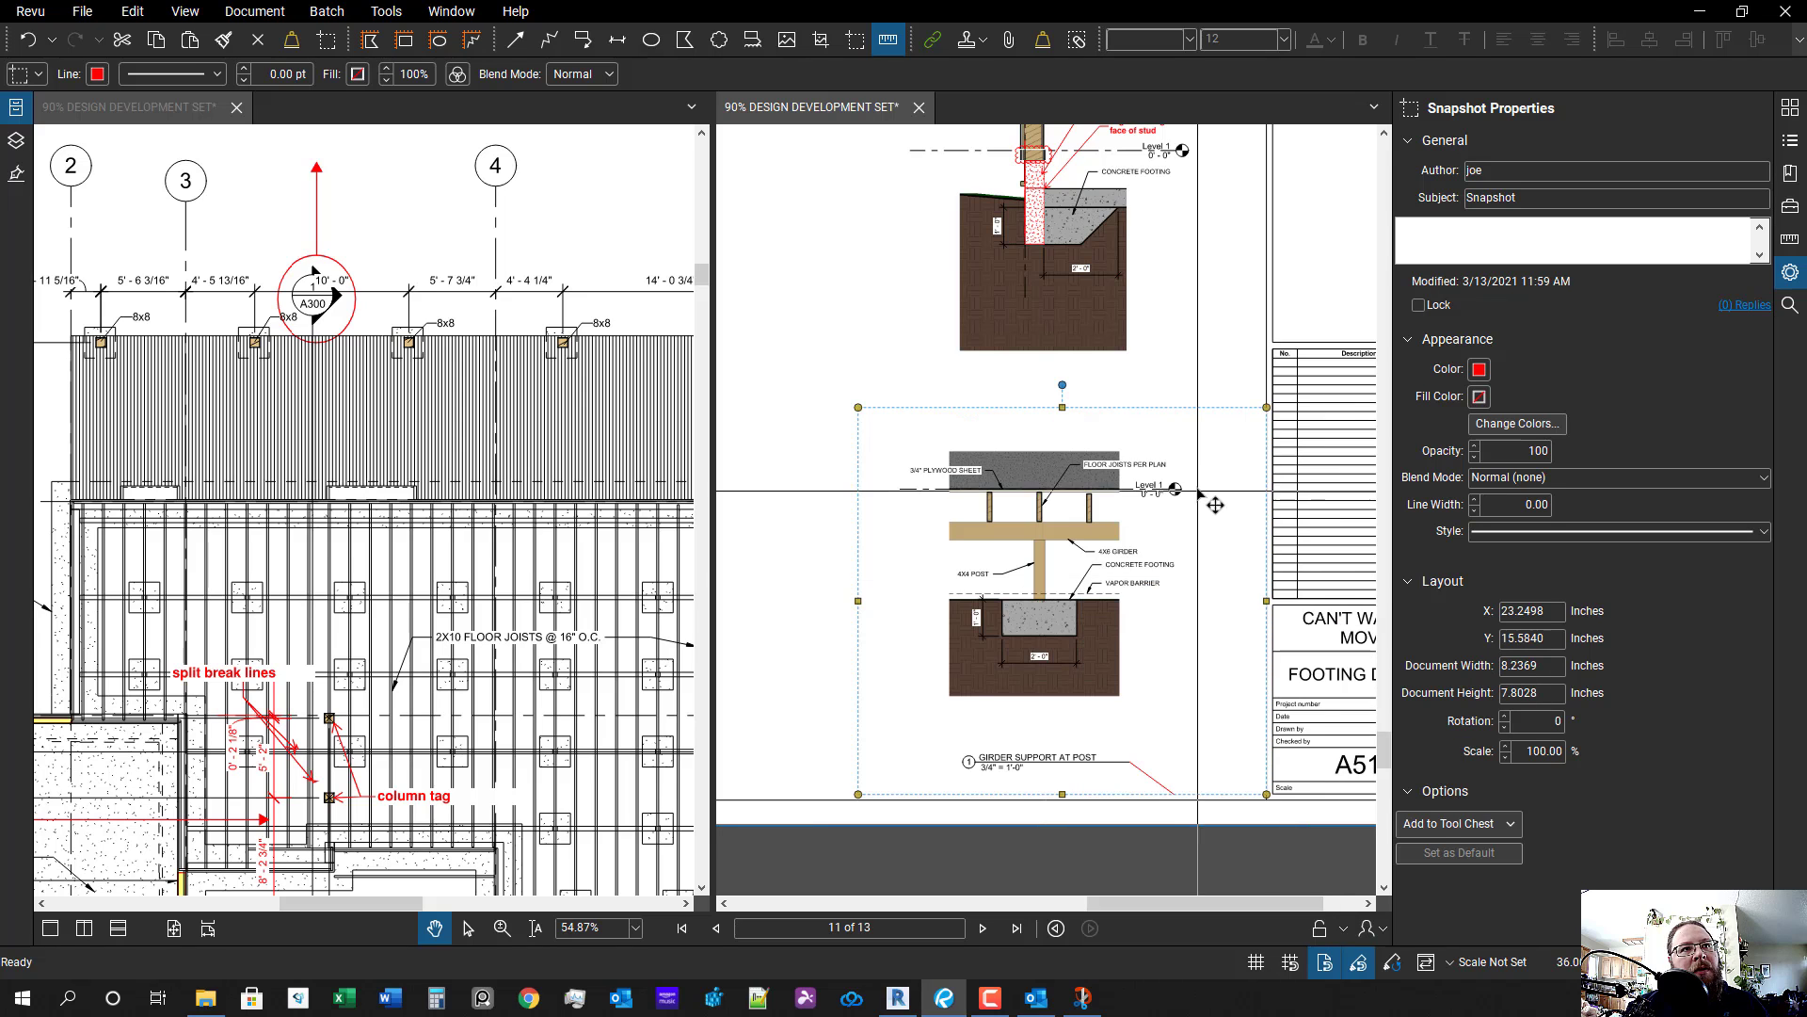
{"action": "scroll", "coordinate": [1167, 499], "scroll_direction": "up", "scroll_amount": 1}
{"action": "scroll", "coordinate": [1081, 407], "scroll_direction": "down", "scroll_amount": 3}
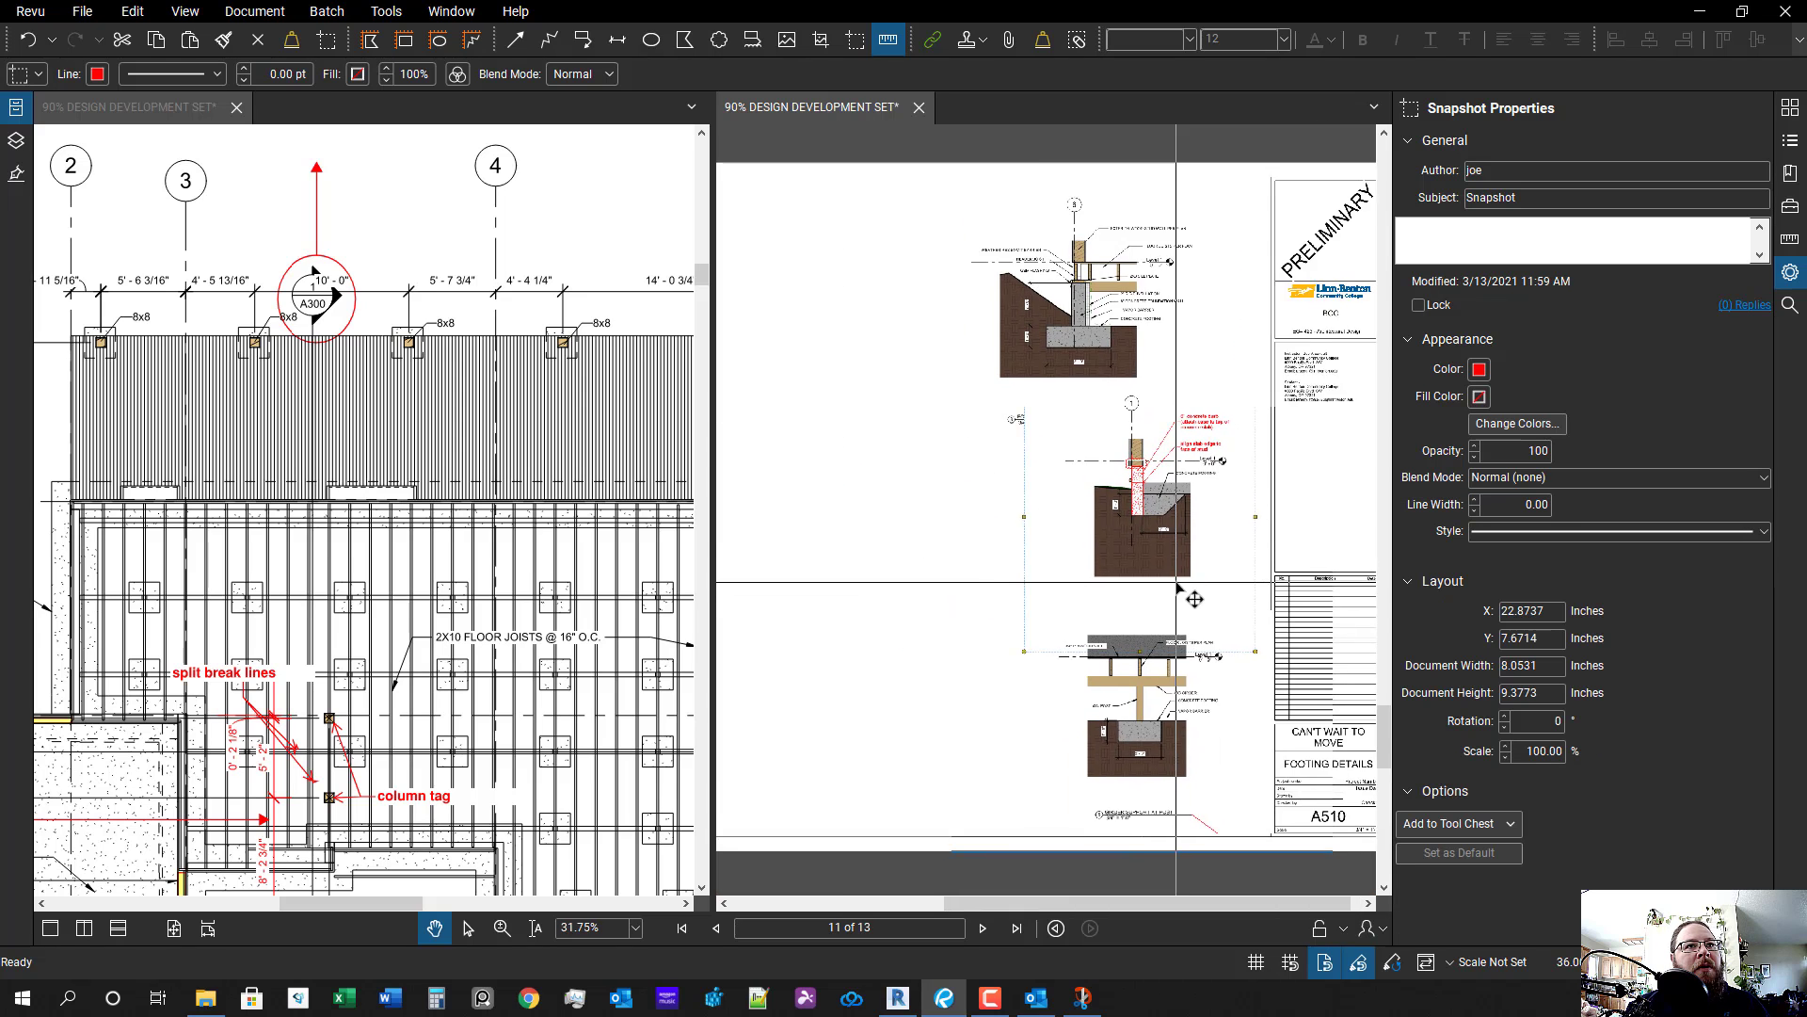
{"action": "scroll", "coordinate": [1179, 570], "scroll_direction": "up", "scroll_amount": 1}
- Move the Foundation snapshot up until its title clears the Garage Slab Footing snapshot, at about X 19.3, Y -0.9 inches
{"action": "left_click", "coordinate": [1083, 273]}
{"action": "scroll", "coordinate": [1088, 306], "scroll_direction": "up", "scroll_amount": 1}
{"action": "left_click_drag", "start_coordinate": [1093, 334], "coordinate": [1119, 555]}
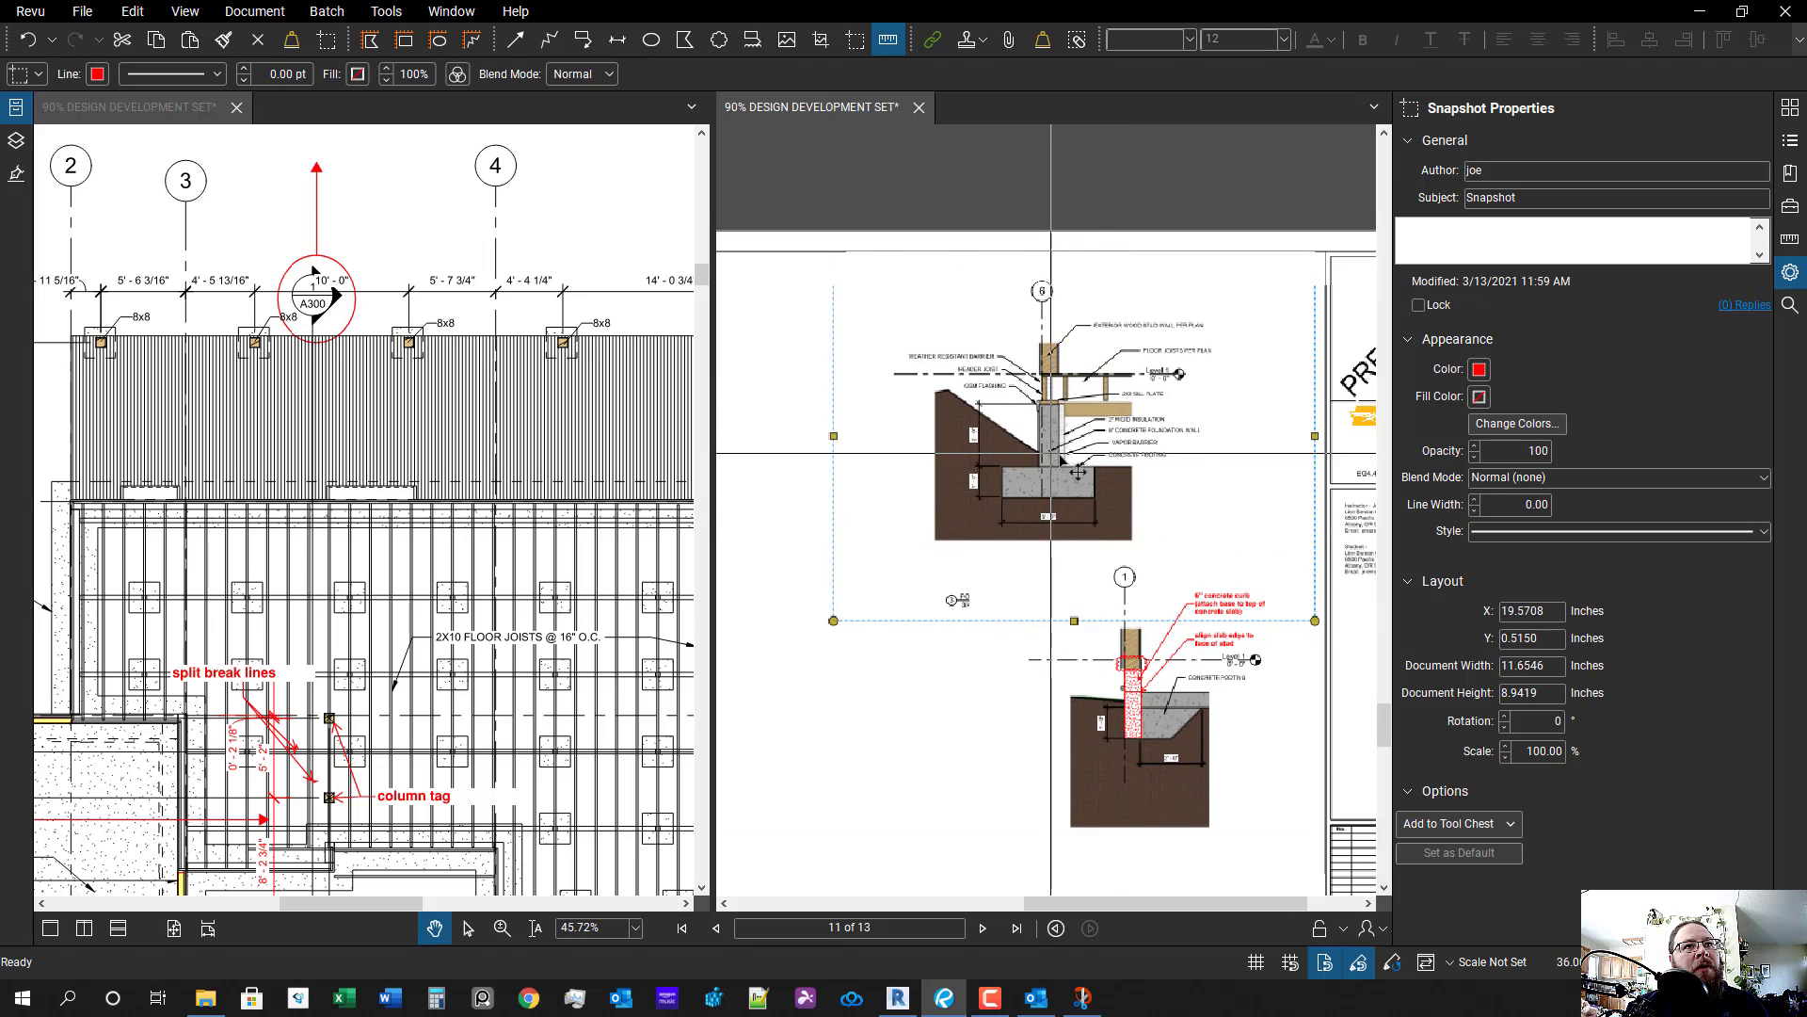
{"action": "left_click_drag", "start_coordinate": [1068, 458], "coordinate": [1058, 400]}
{"action": "scroll", "coordinate": [1088, 445], "scroll_direction": "down", "scroll_amount": 5}
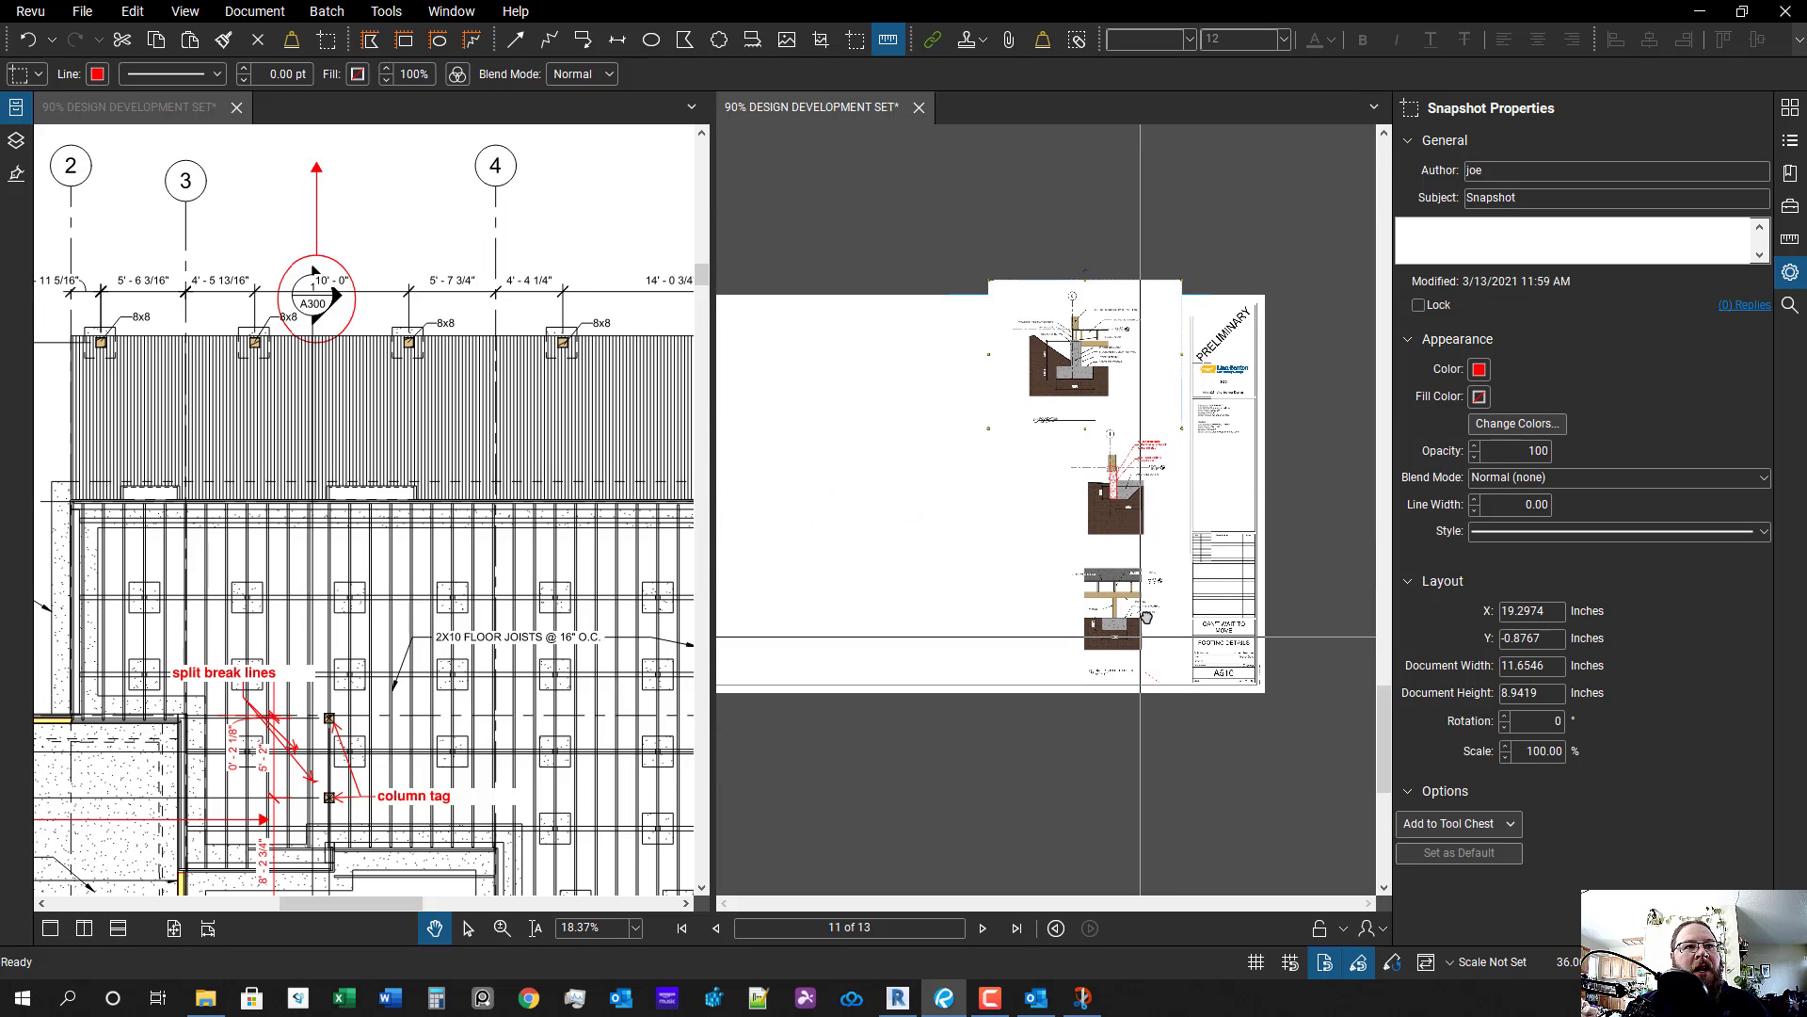
{"action": "scroll", "coordinate": [1152, 716], "scroll_direction": "down", "scroll_amount": 2}
{"action": "left_click", "coordinate": [1154, 721]}
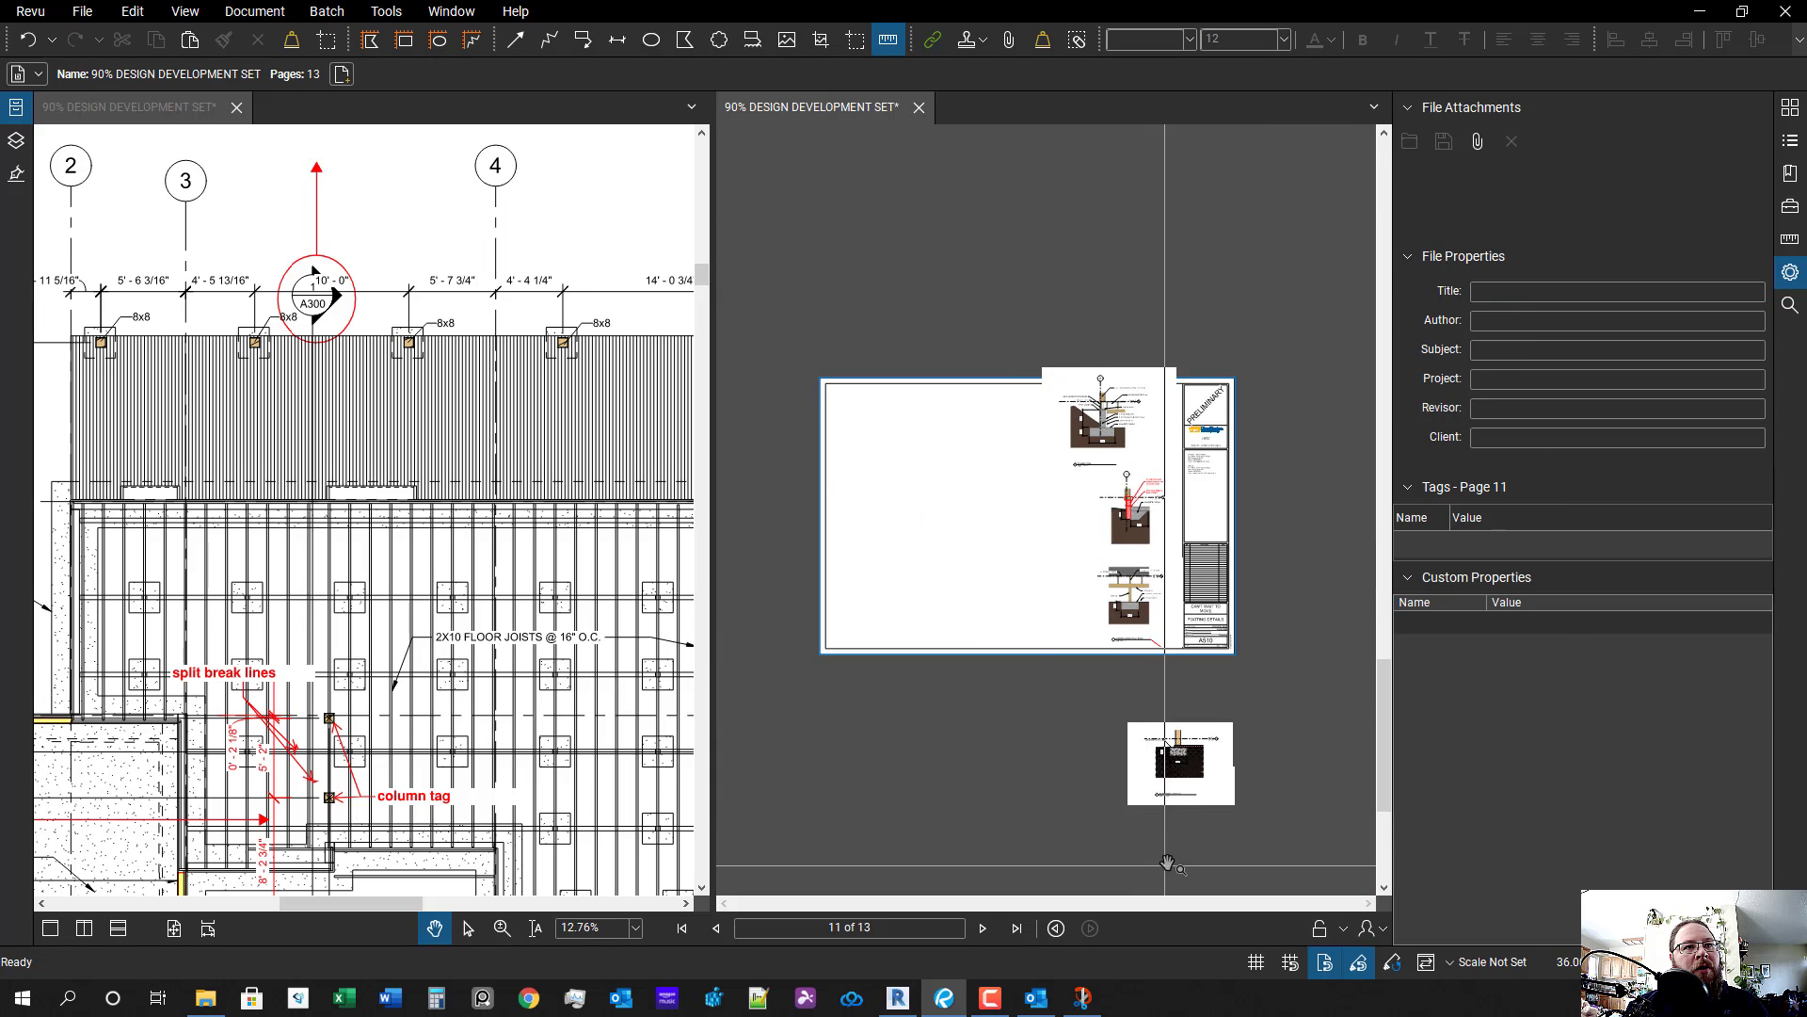
- Delete the two white cover rectangles over the original Girder Support at Post and Foundation details
{"action": "left_click_drag", "start_coordinate": [1167, 864], "coordinate": [829, 346]}
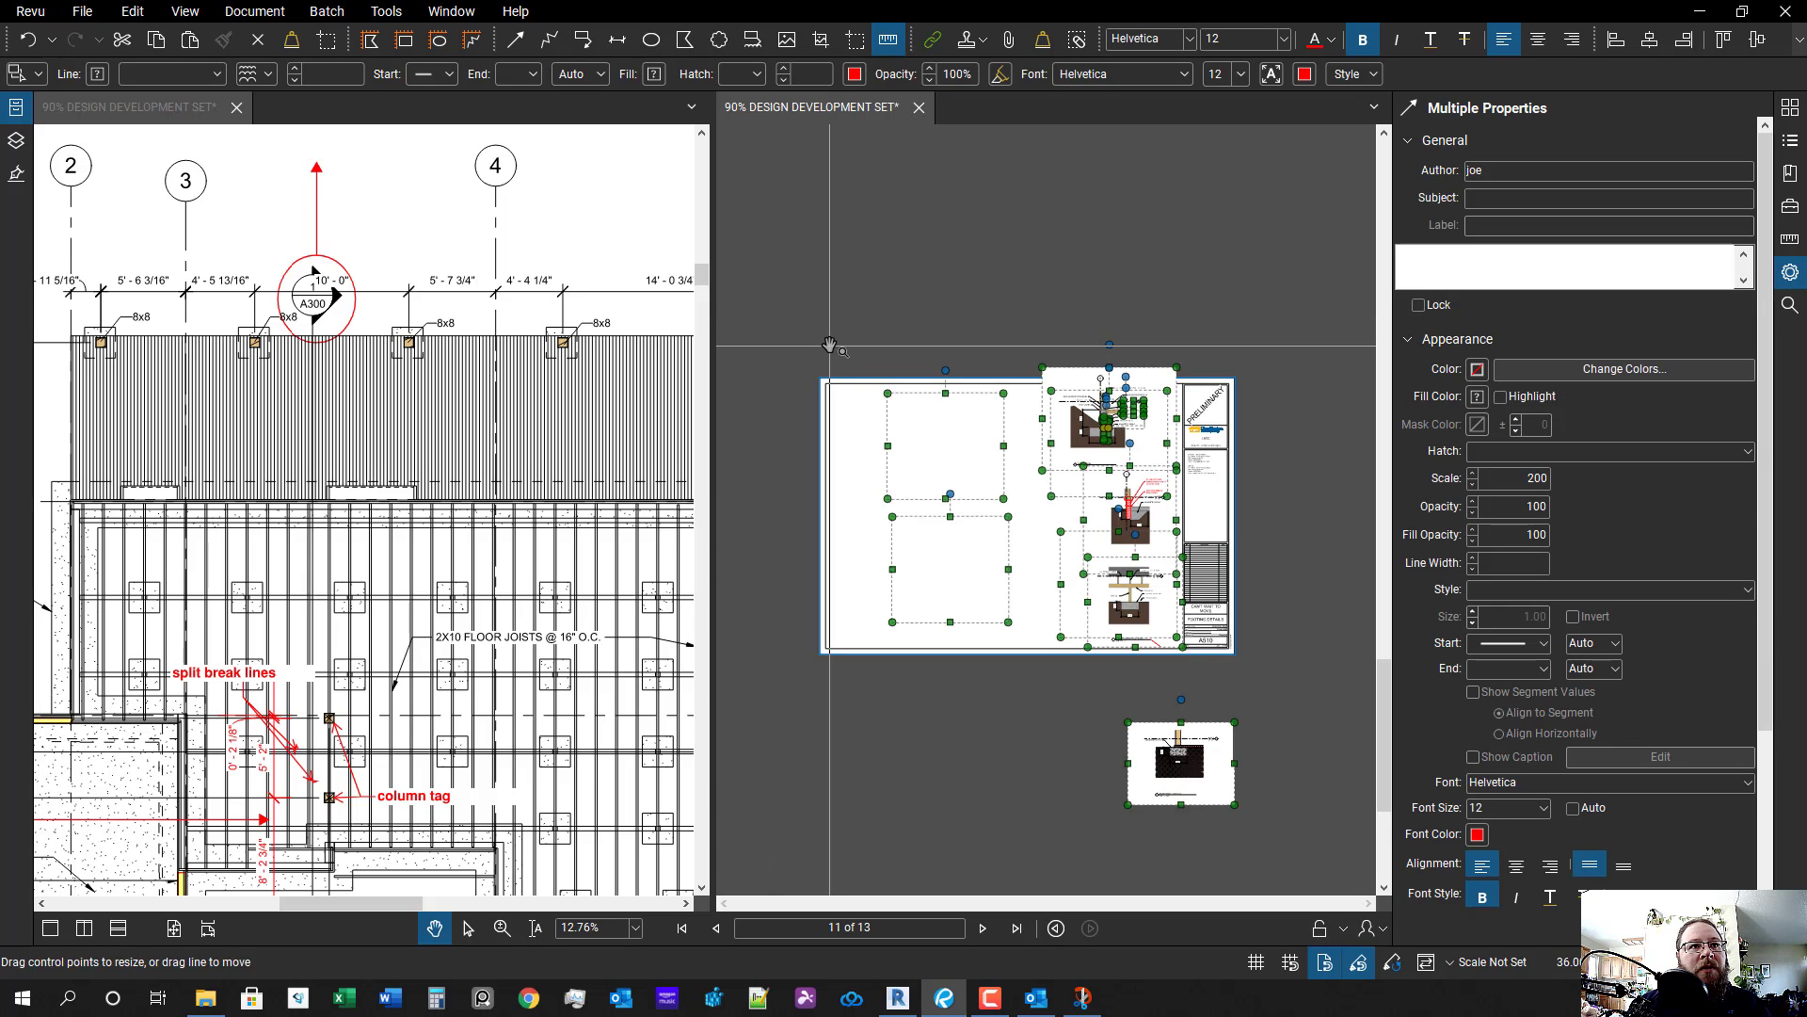
{"action": "scroll", "coordinate": [935, 458], "scroll_direction": "up", "scroll_amount": 1}
{"action": "left_click", "coordinate": [934, 458]}
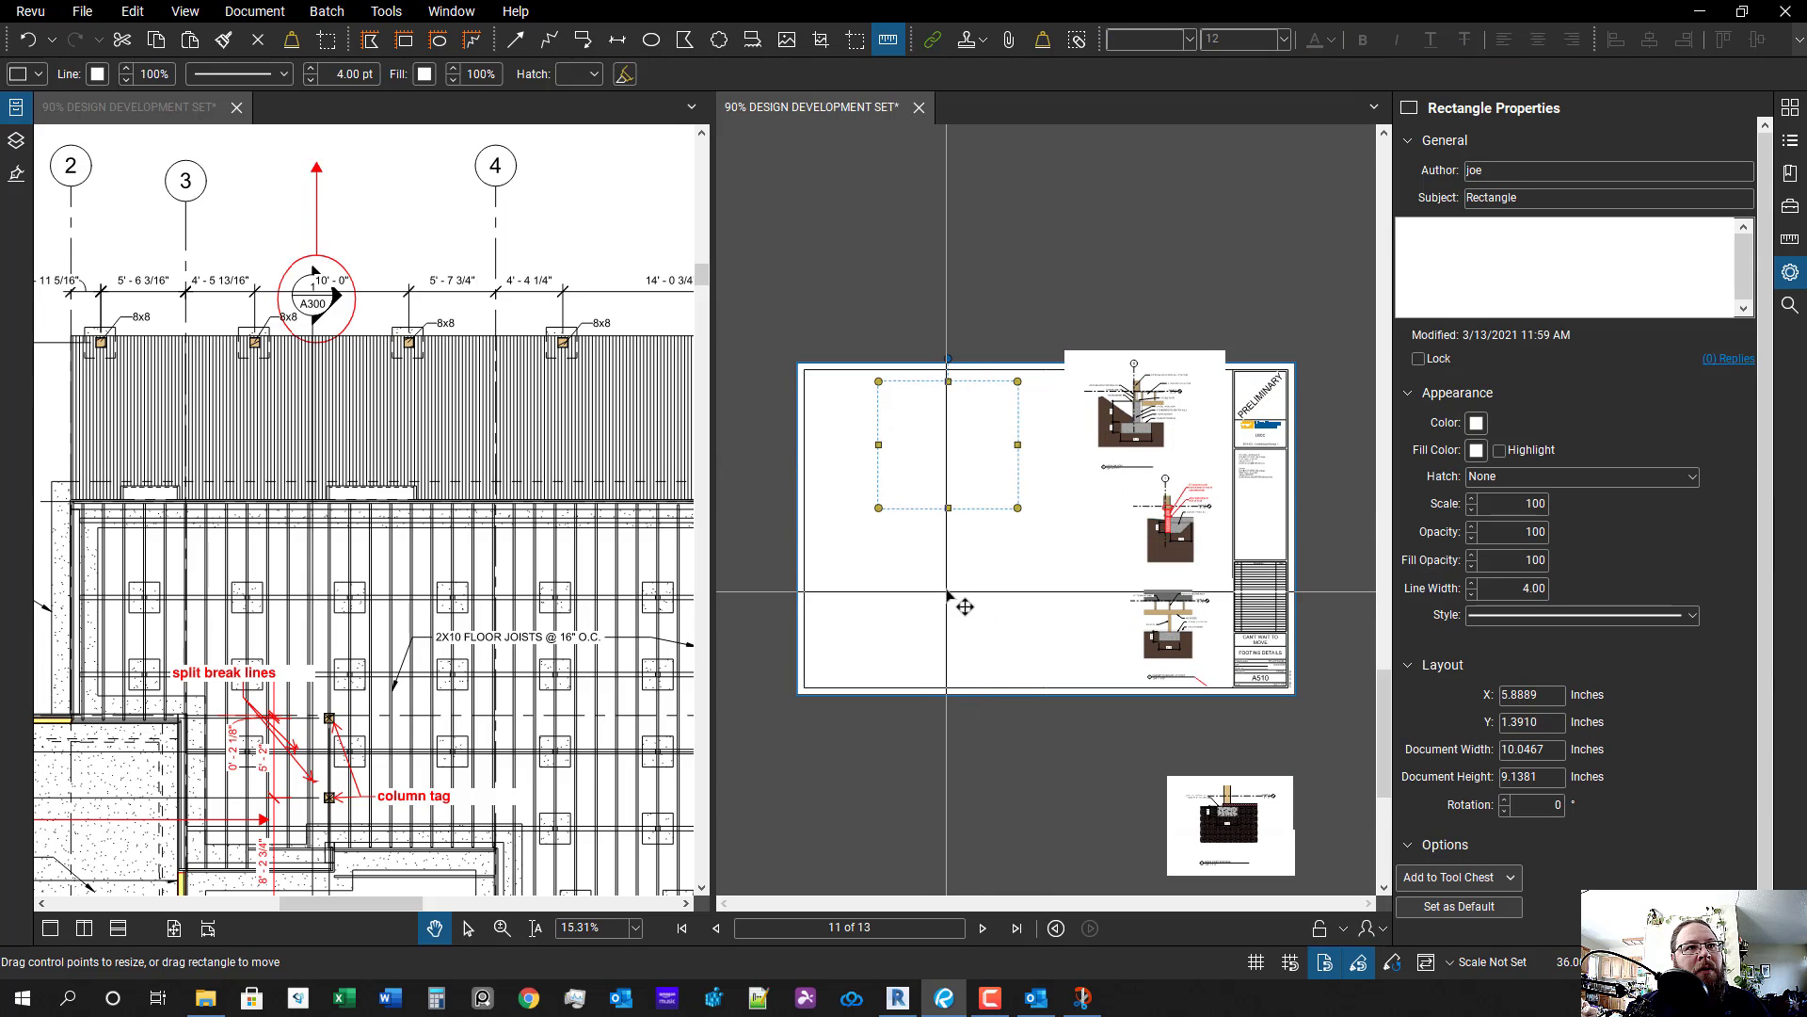
{"action": "left_click", "coordinate": [946, 592], "text": "shift"}
{"action": "key", "text": "Delete"}
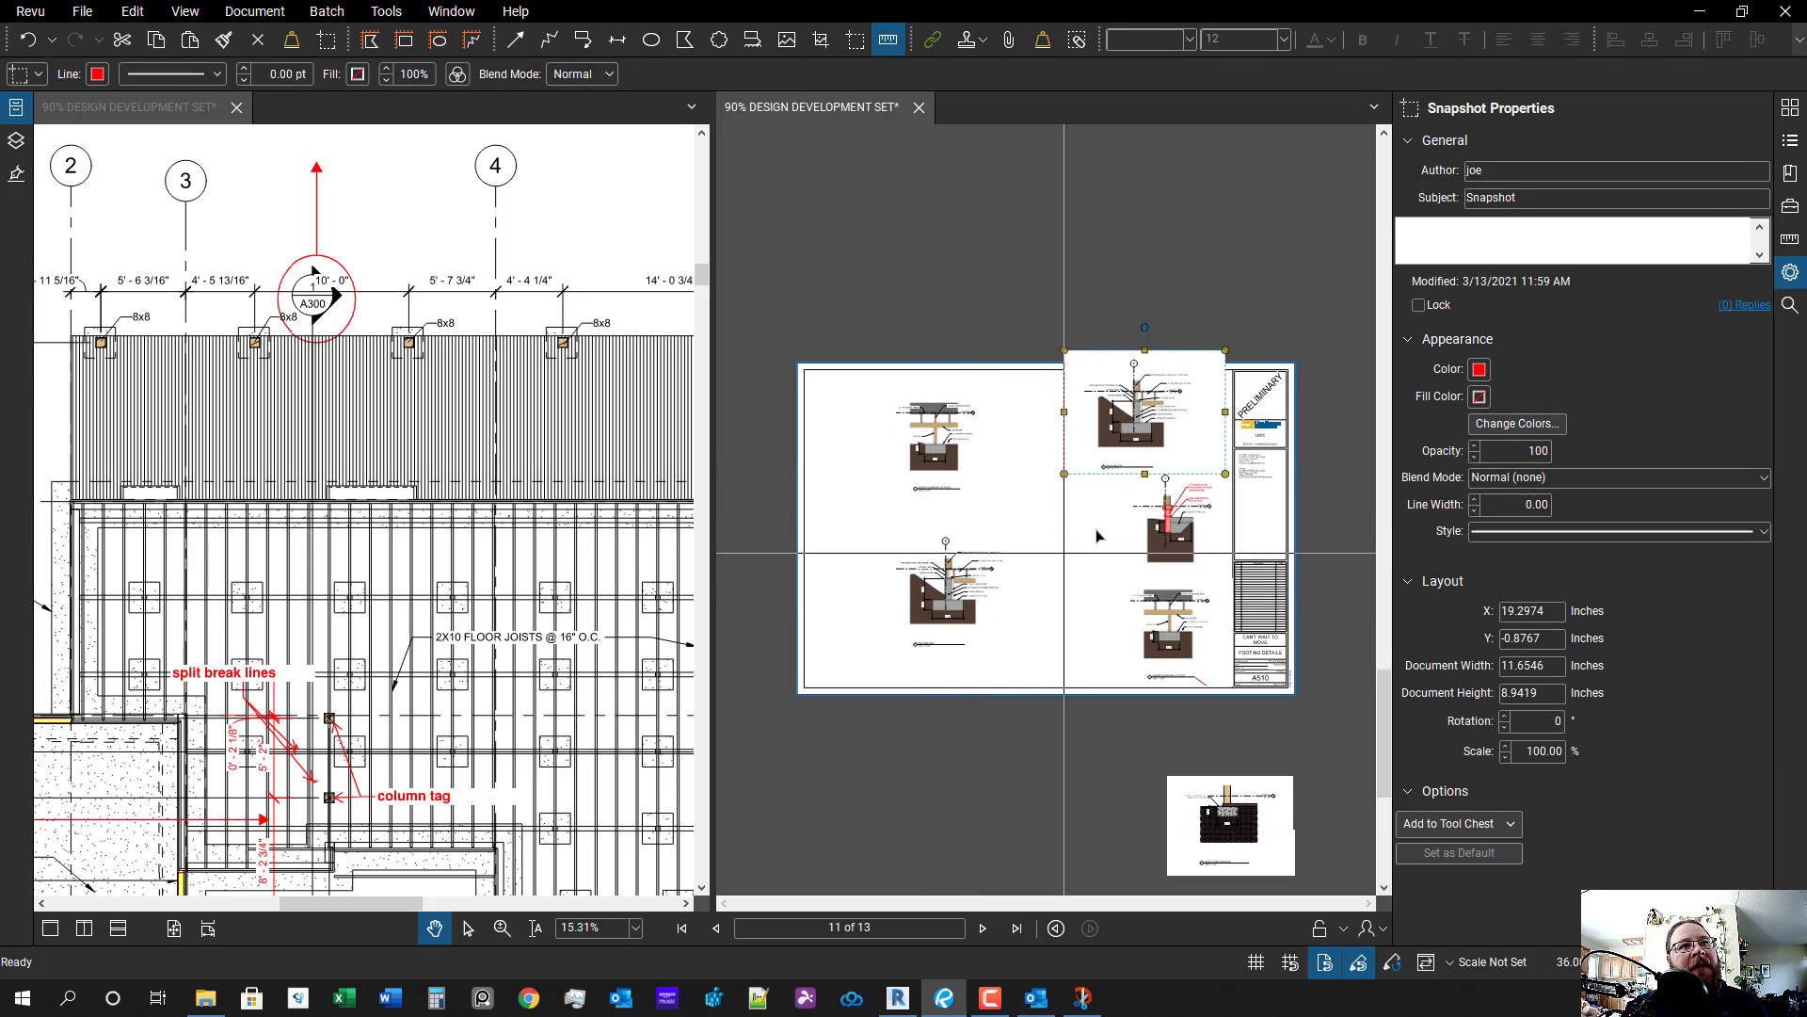
- Delete the Foundation, Roof Post Footing and Garage Slab Footing snapshots
{"action": "key", "text": "Delete"}
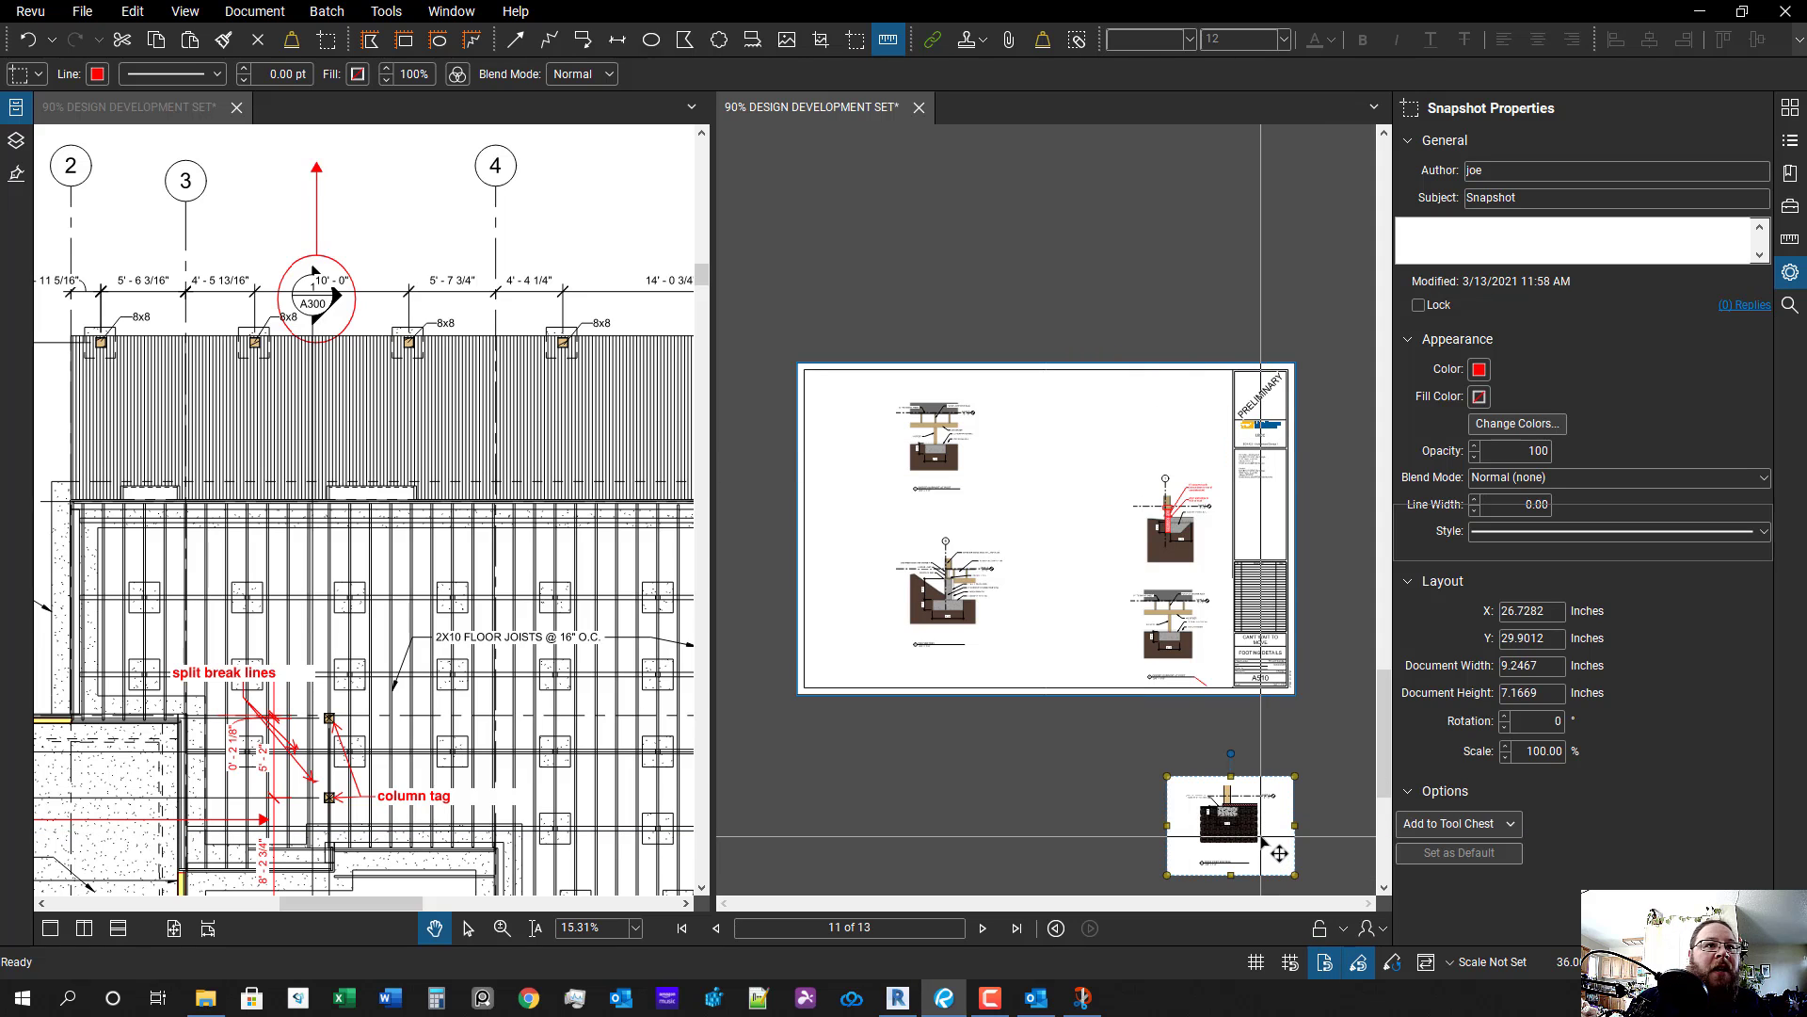
{"action": "left_click_drag", "start_coordinate": [1279, 853], "coordinate": [1226, 549]}
{"action": "scroll", "coordinate": [1224, 565], "scroll_direction": "up", "scroll_amount": 3}
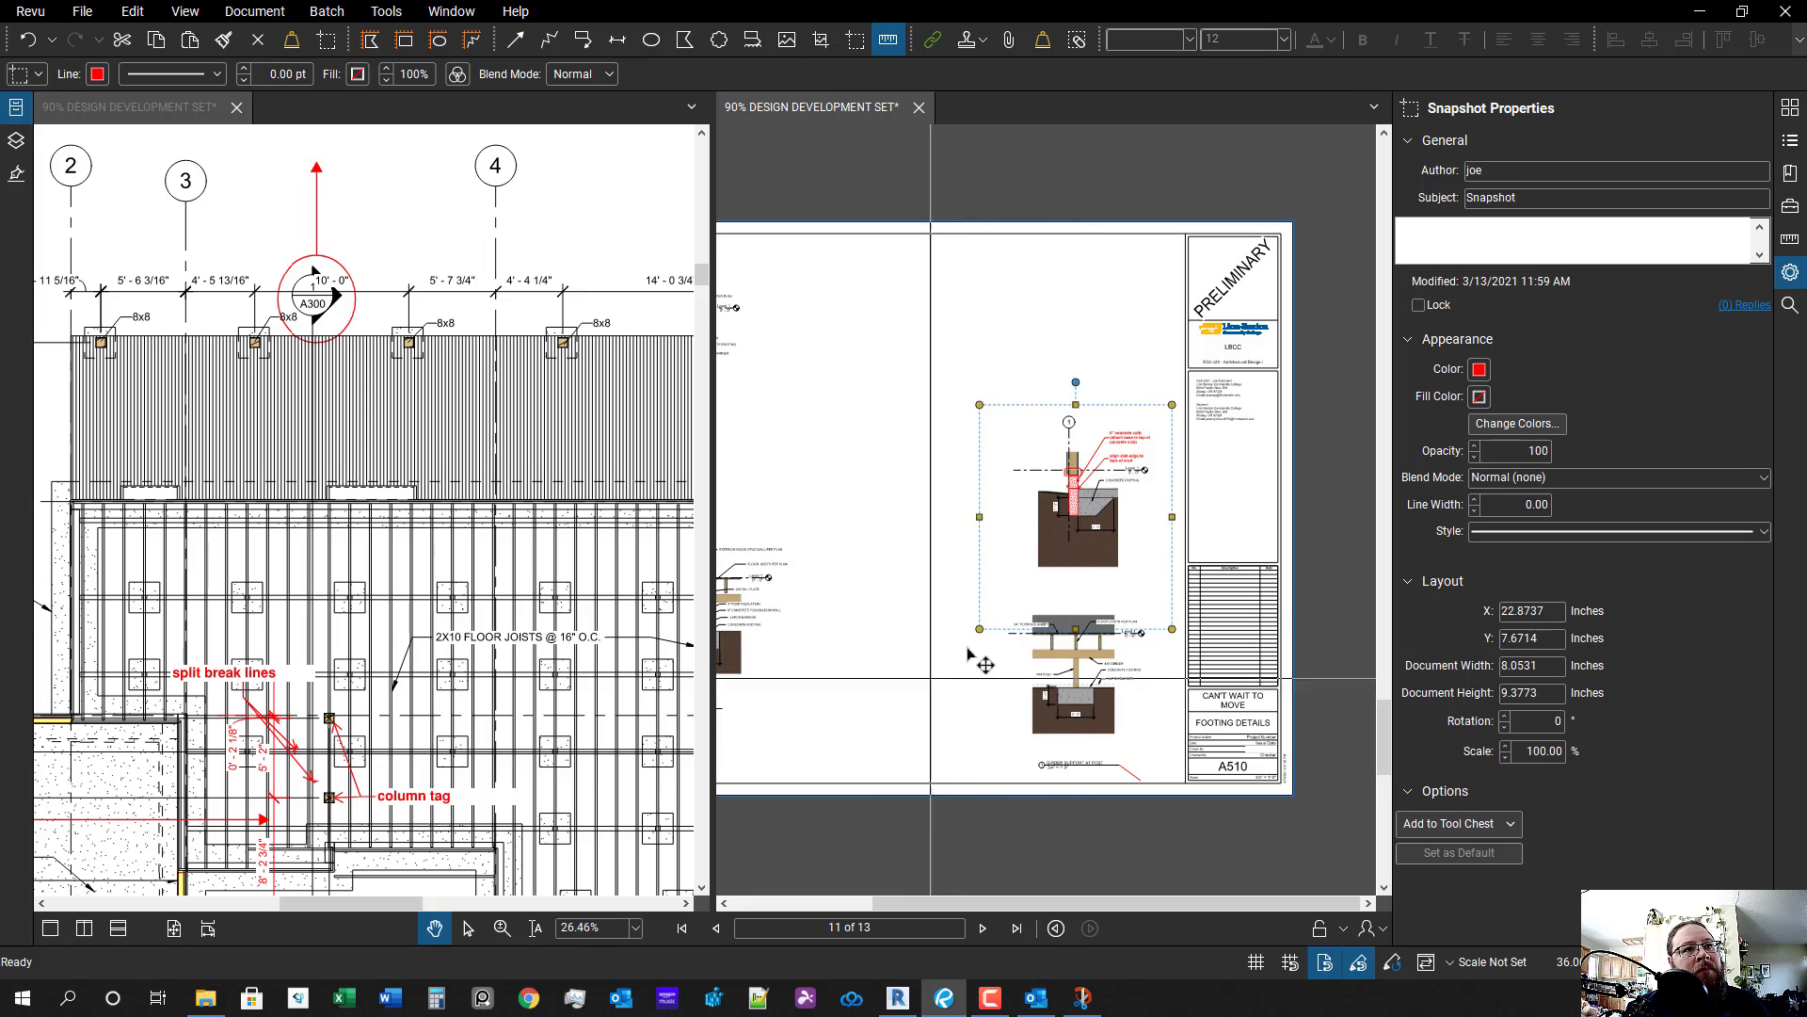
{"action": "key", "text": "Delete"}
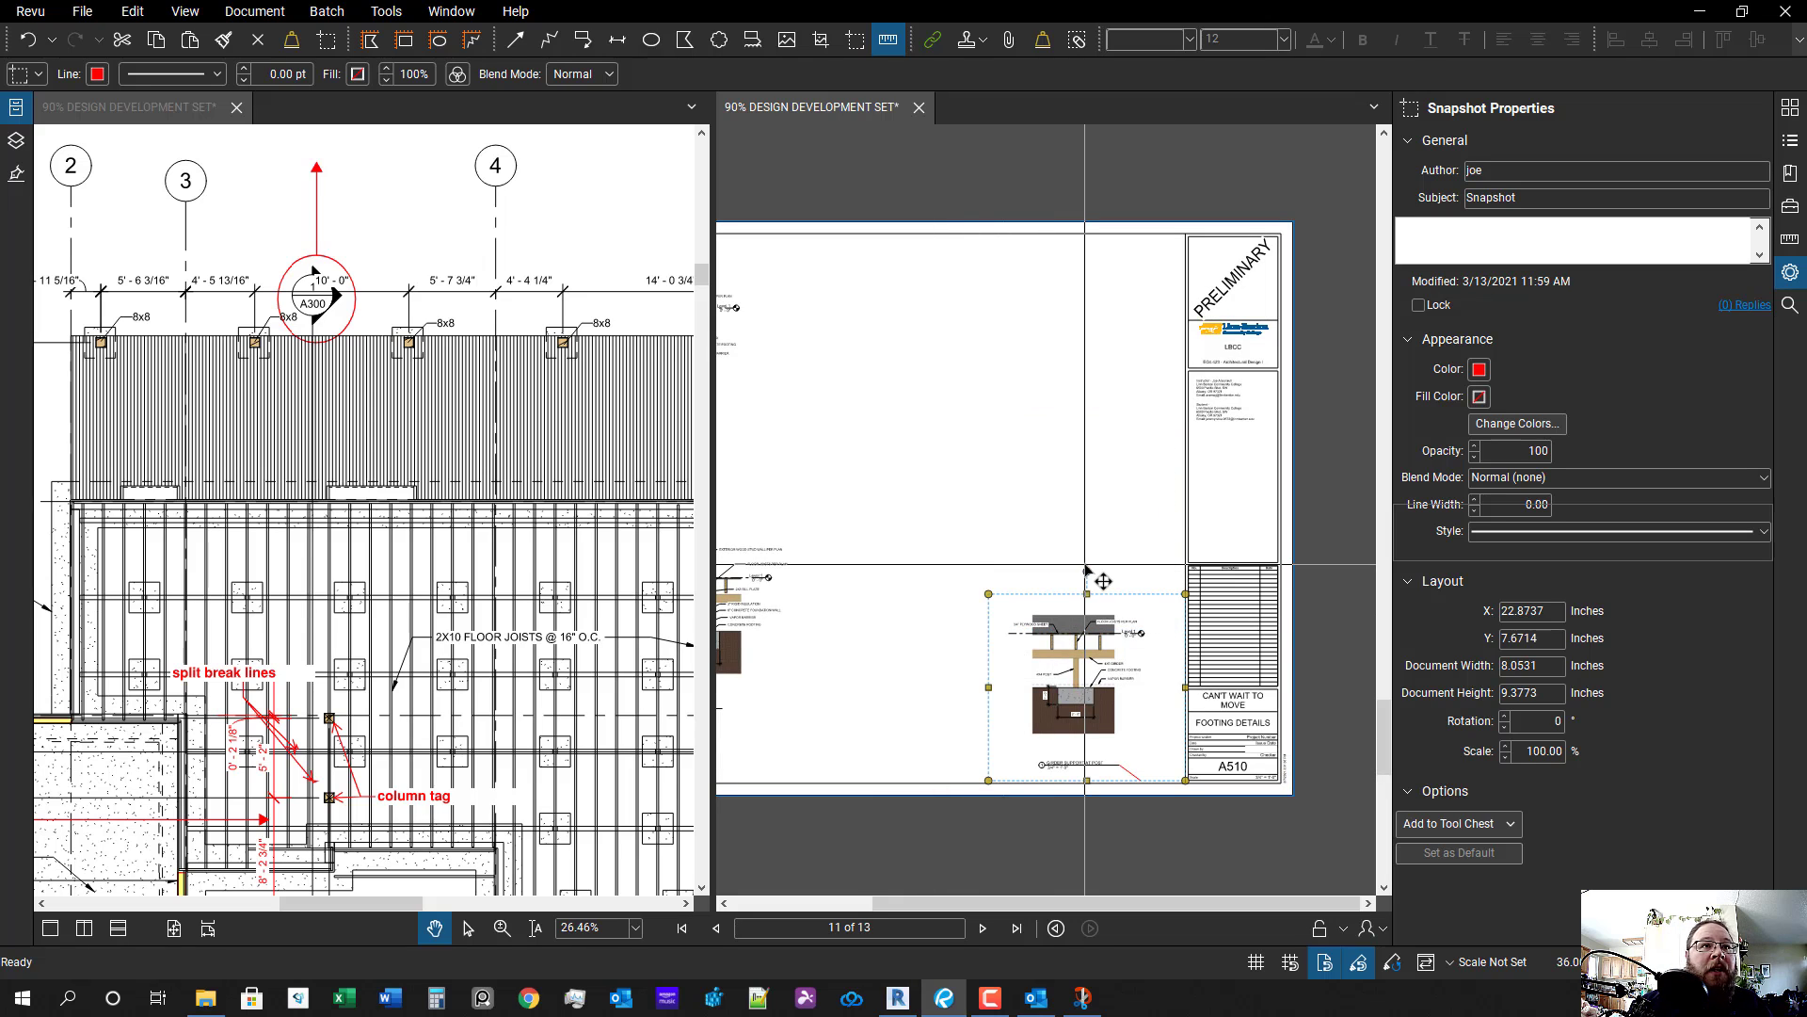
{"action": "scroll", "coordinate": [1110, 704], "scroll_direction": "down", "scroll_amount": 3}
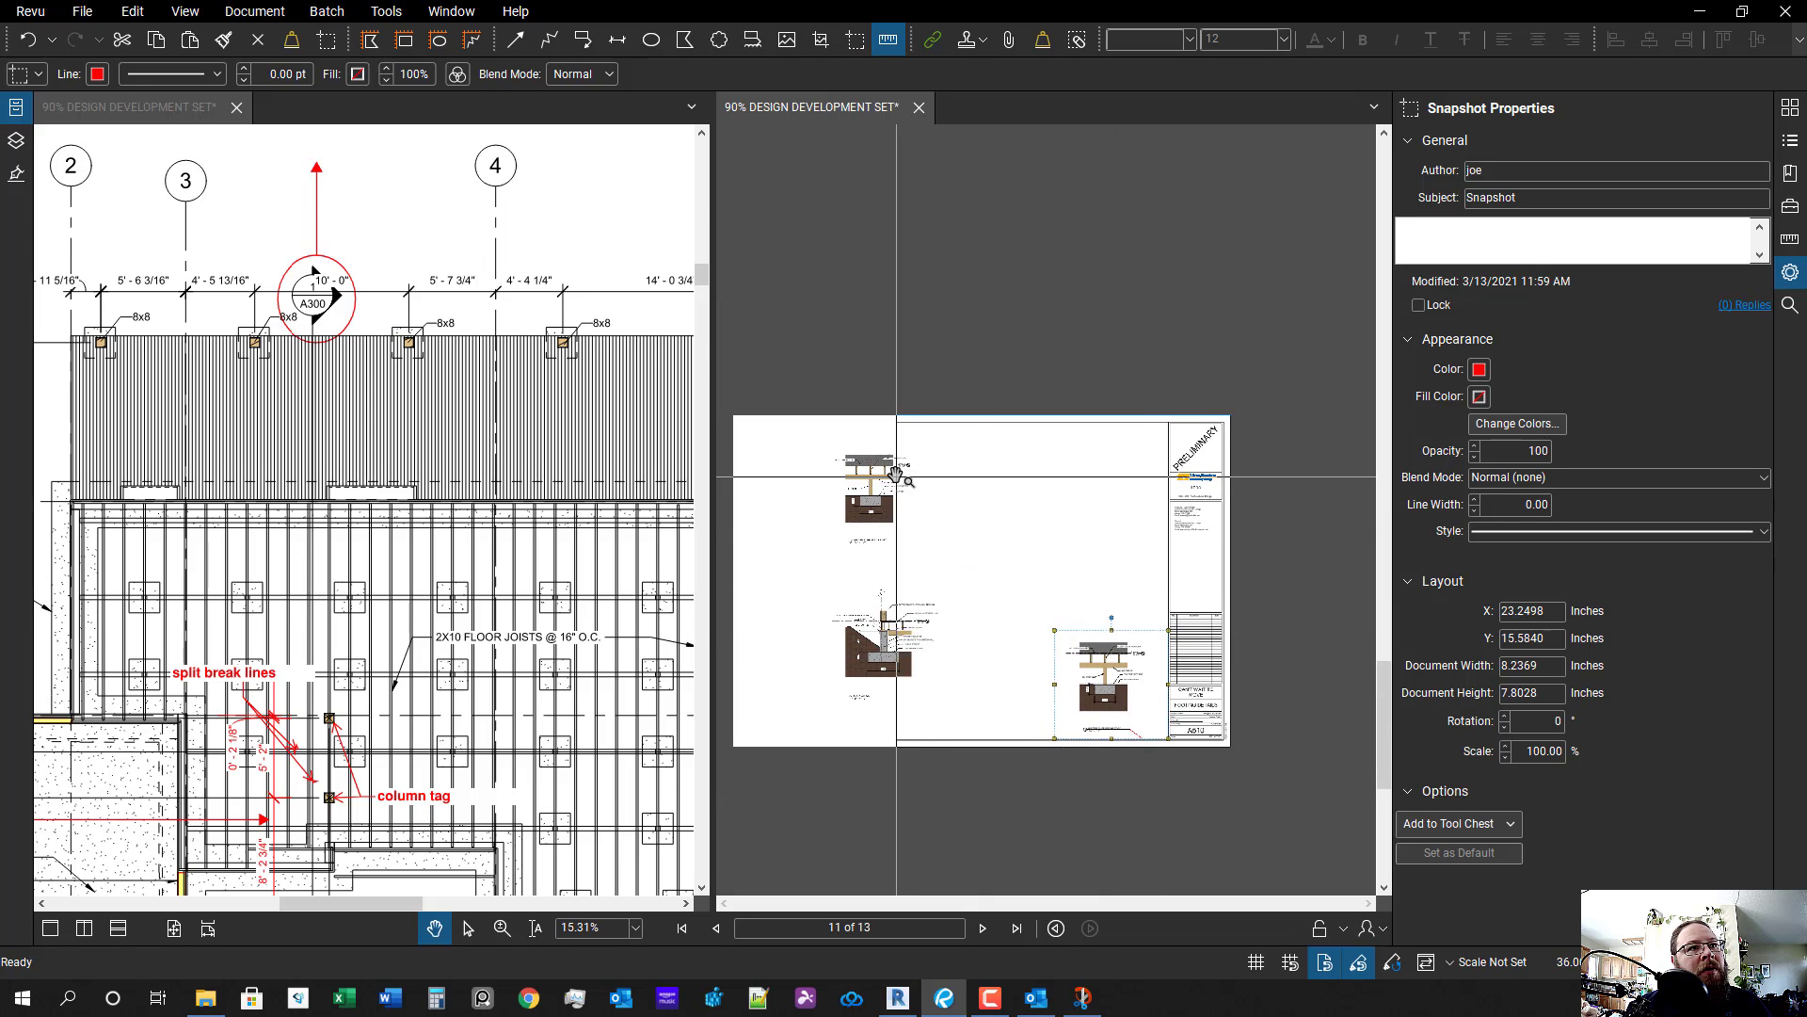
- Delete the remaining Girder Support at Post snapshot and the two white cover rectangles over the original Garage Slab Footing and Roof Post Footing details
{"action": "left_click", "coordinate": [897, 480]}
{"action": "key", "text": "ctrl+a"}
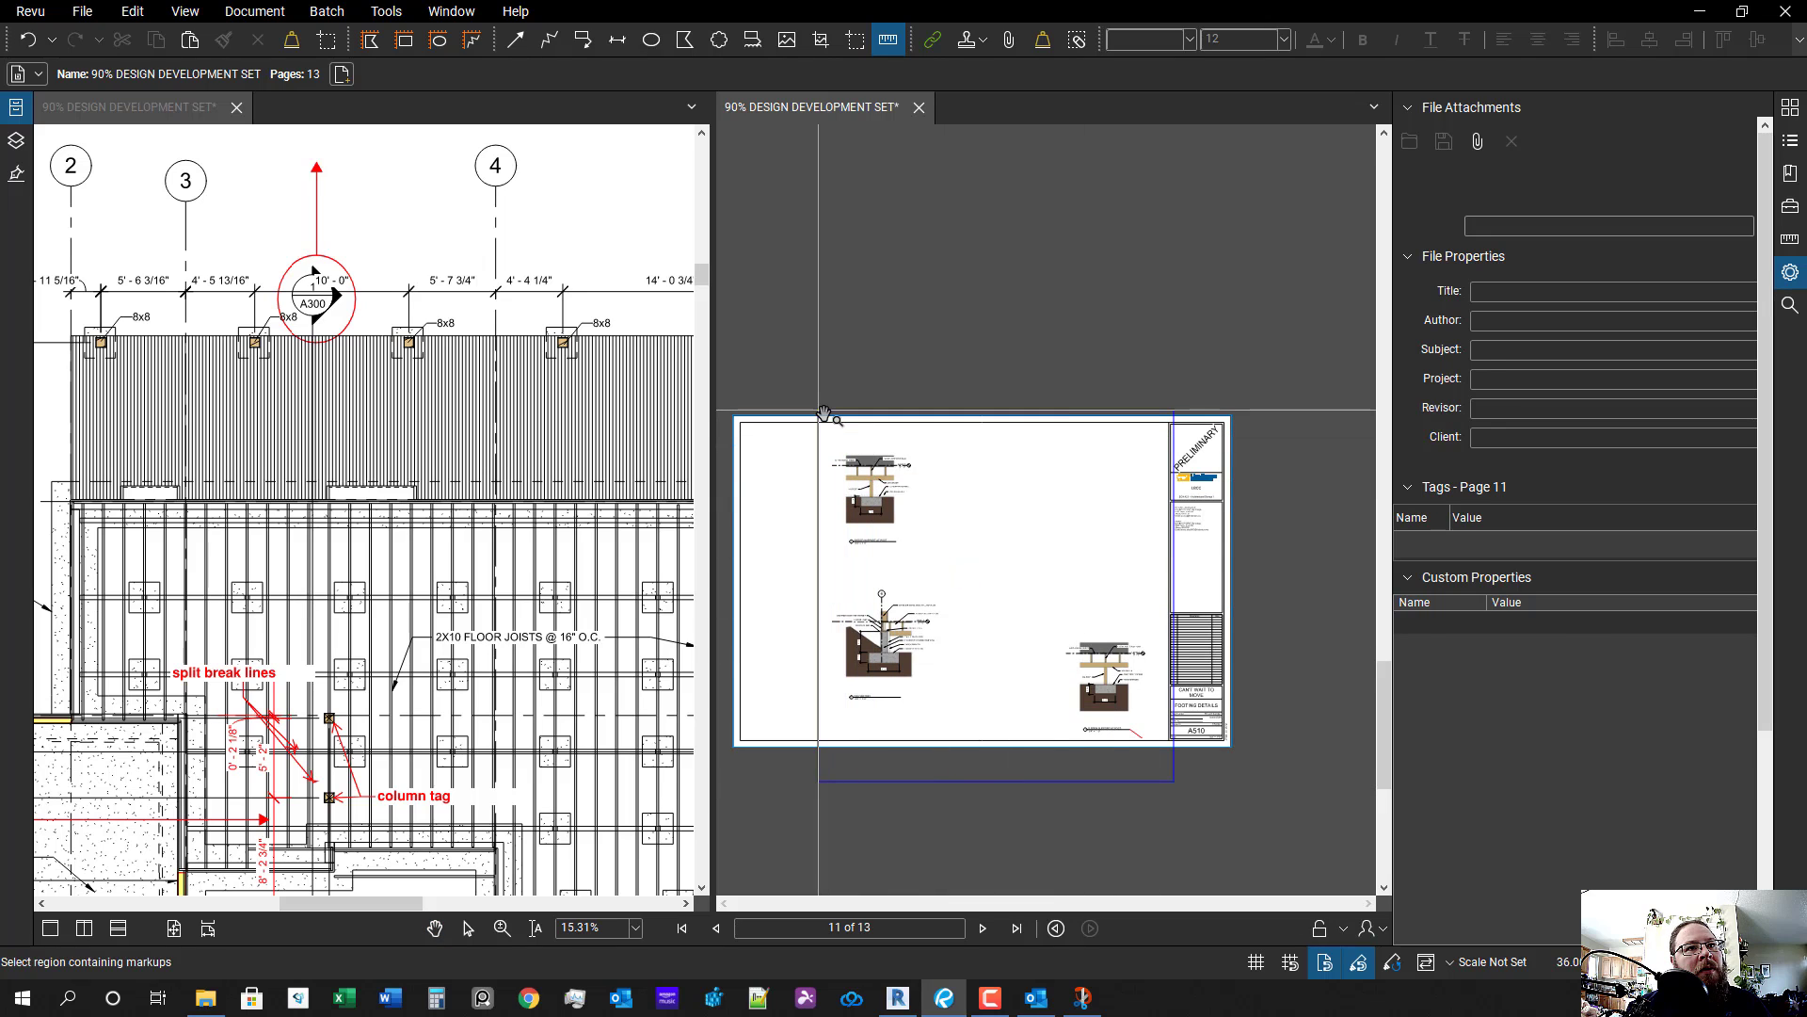
{"action": "left_click", "coordinate": [1009, 542]}
{"action": "left_click", "coordinate": [1039, 530]}
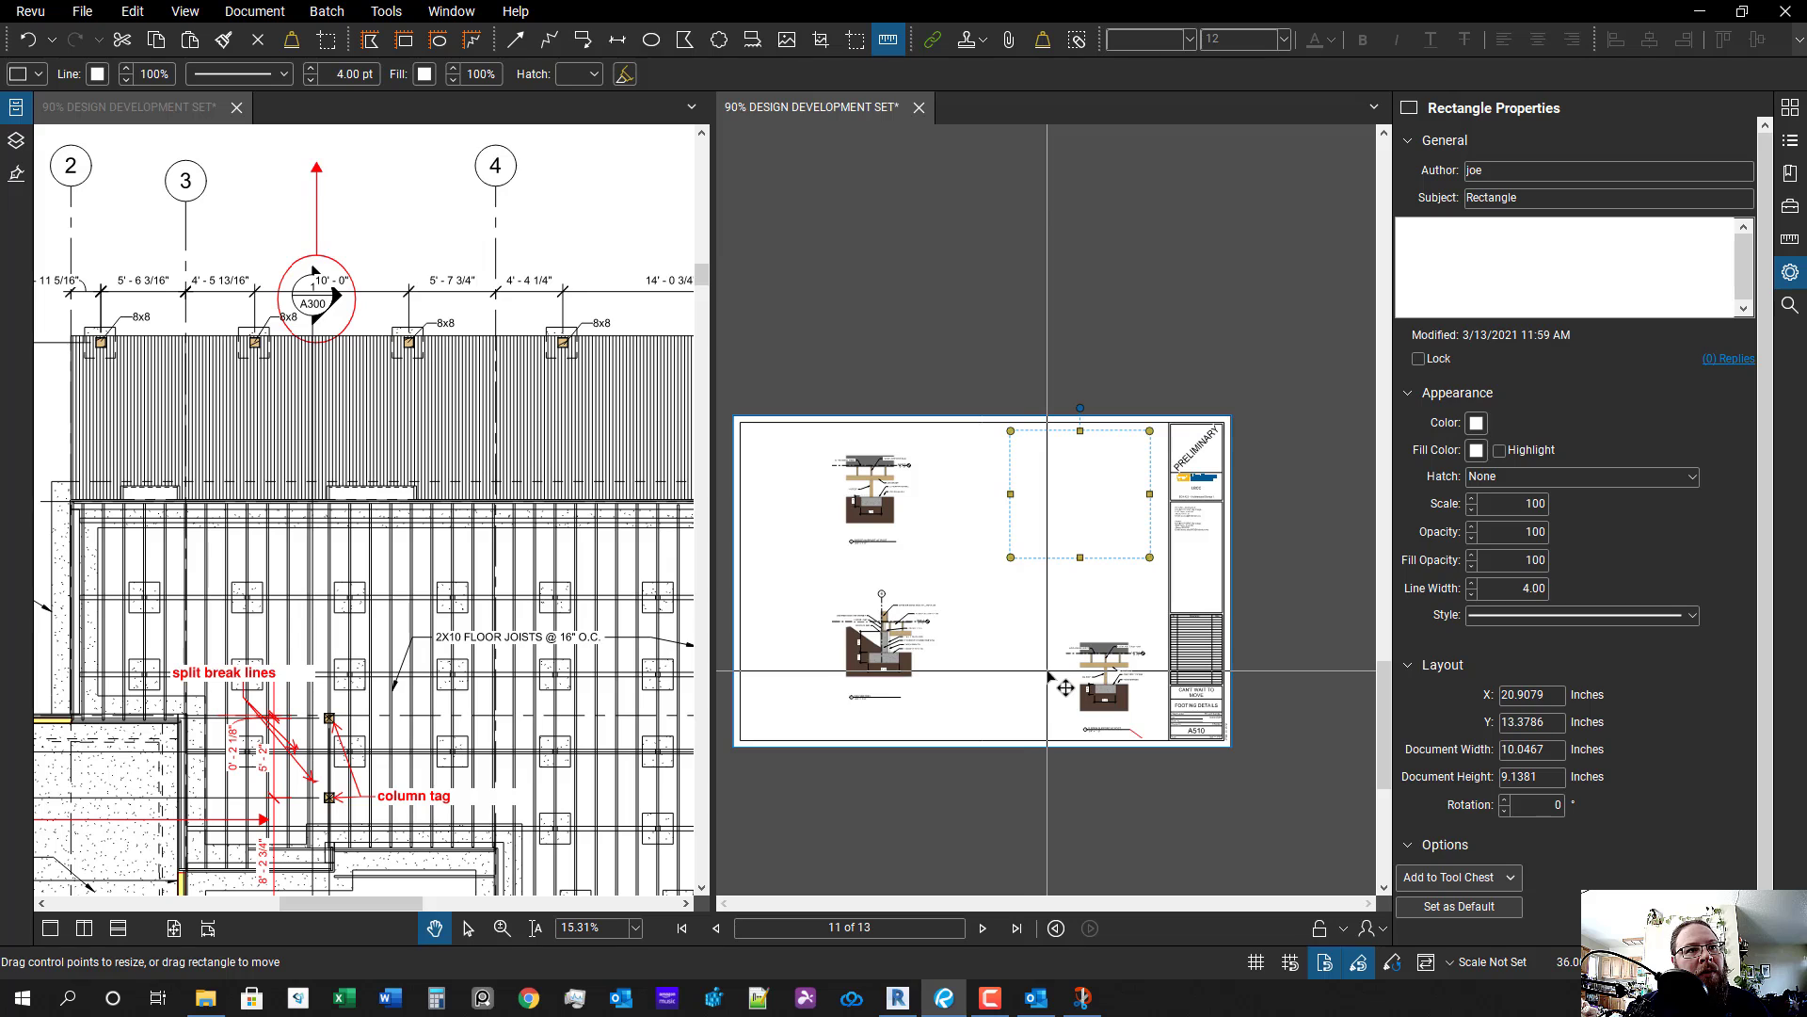
{"action": "left_click", "coordinate": [1015, 562]}
{"action": "left_click", "coordinate": [1028, 557]}
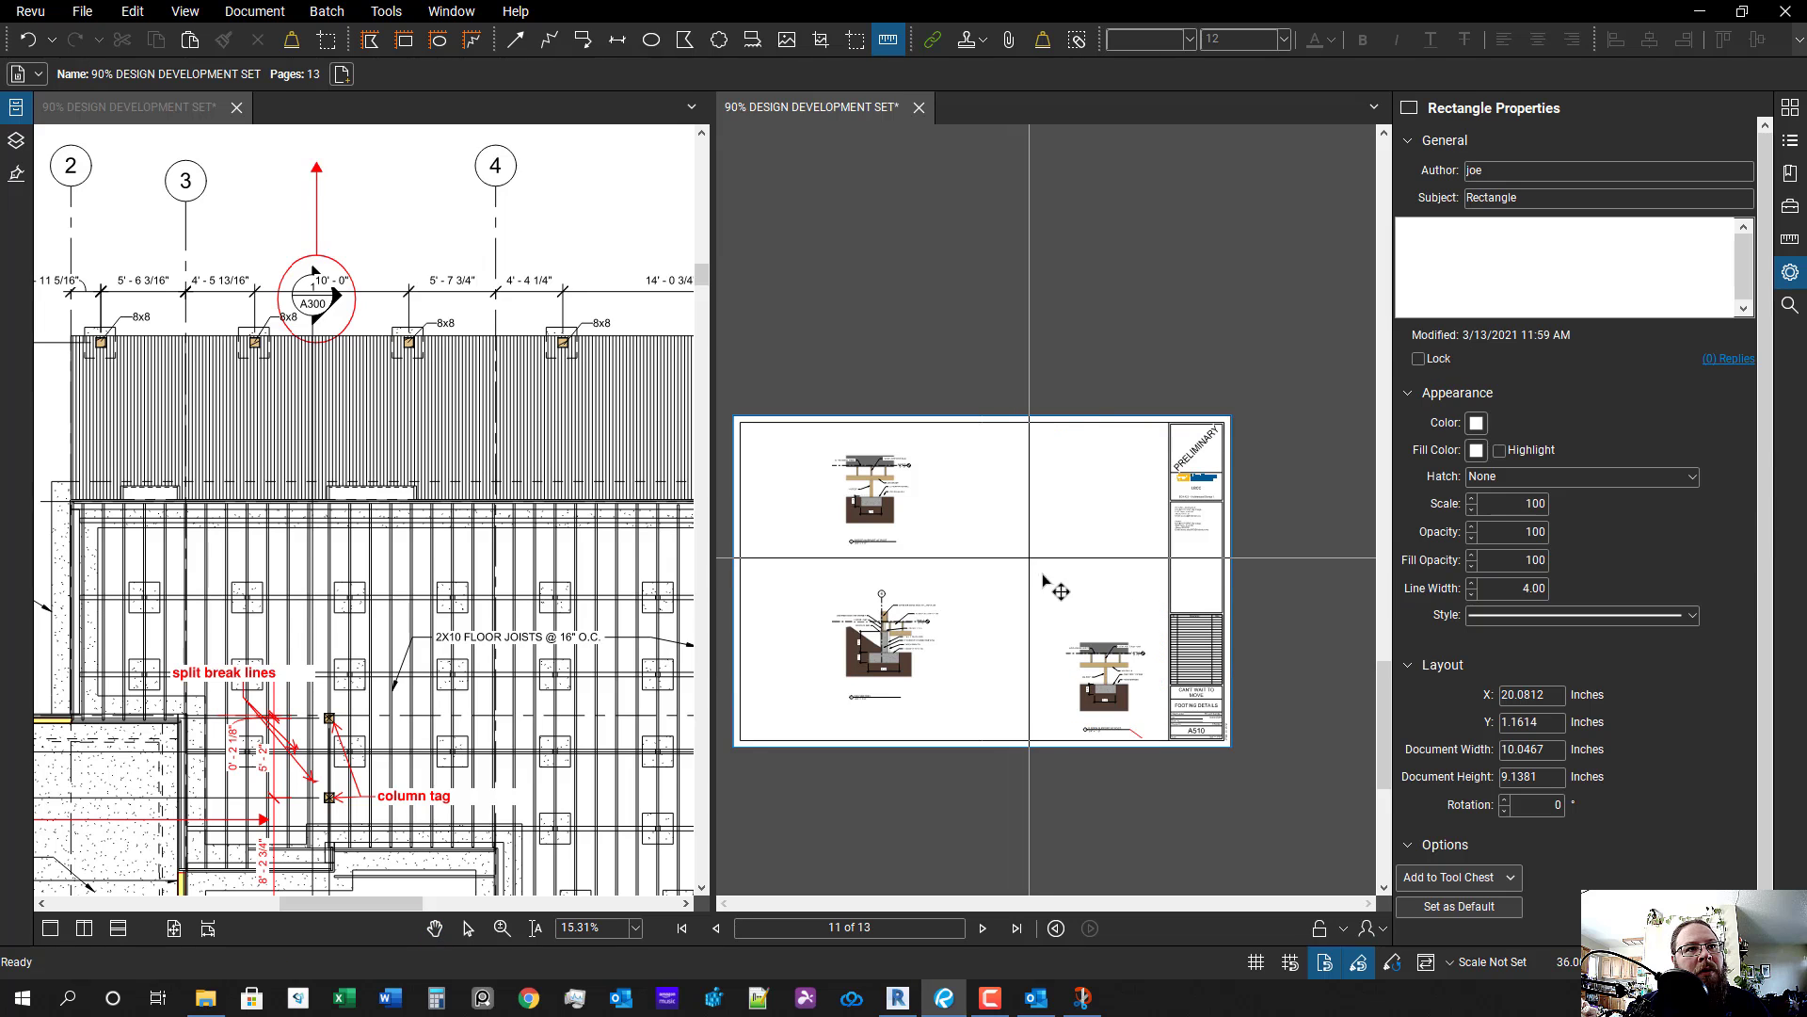
{"action": "left_click", "coordinate": [1071, 661], "text": "shift"}
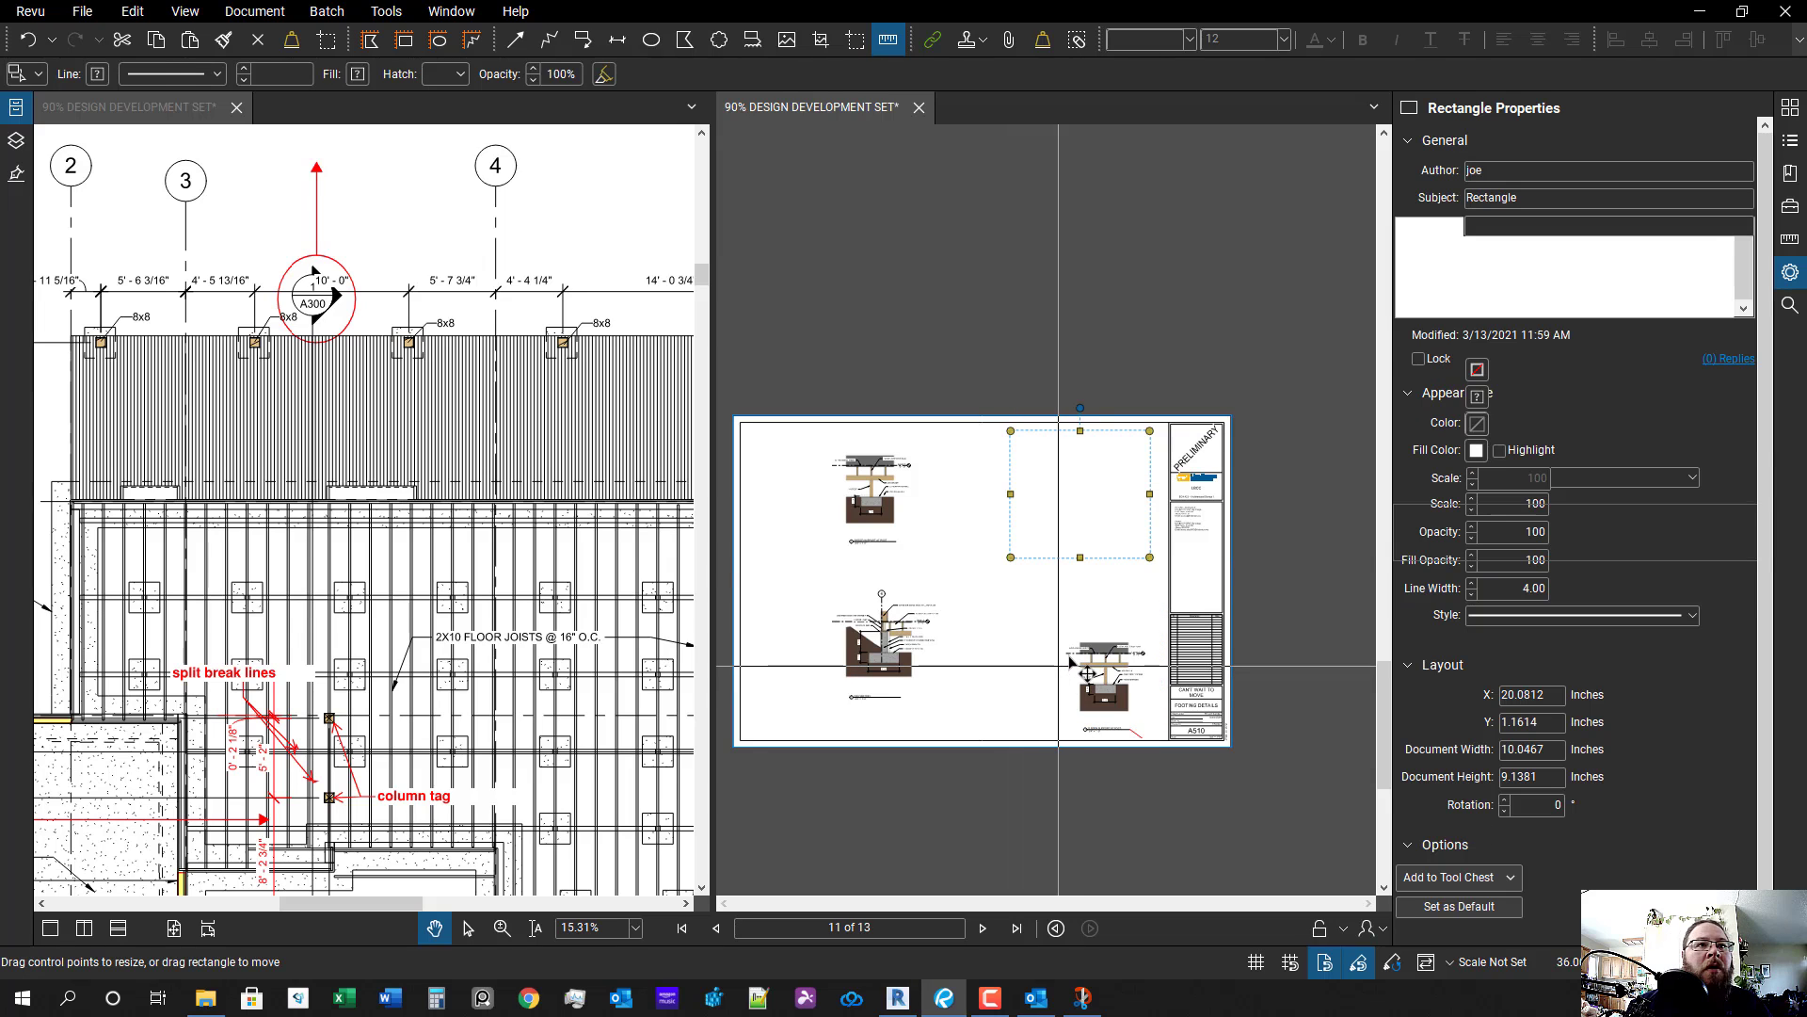
{"action": "key", "text": "Delete"}
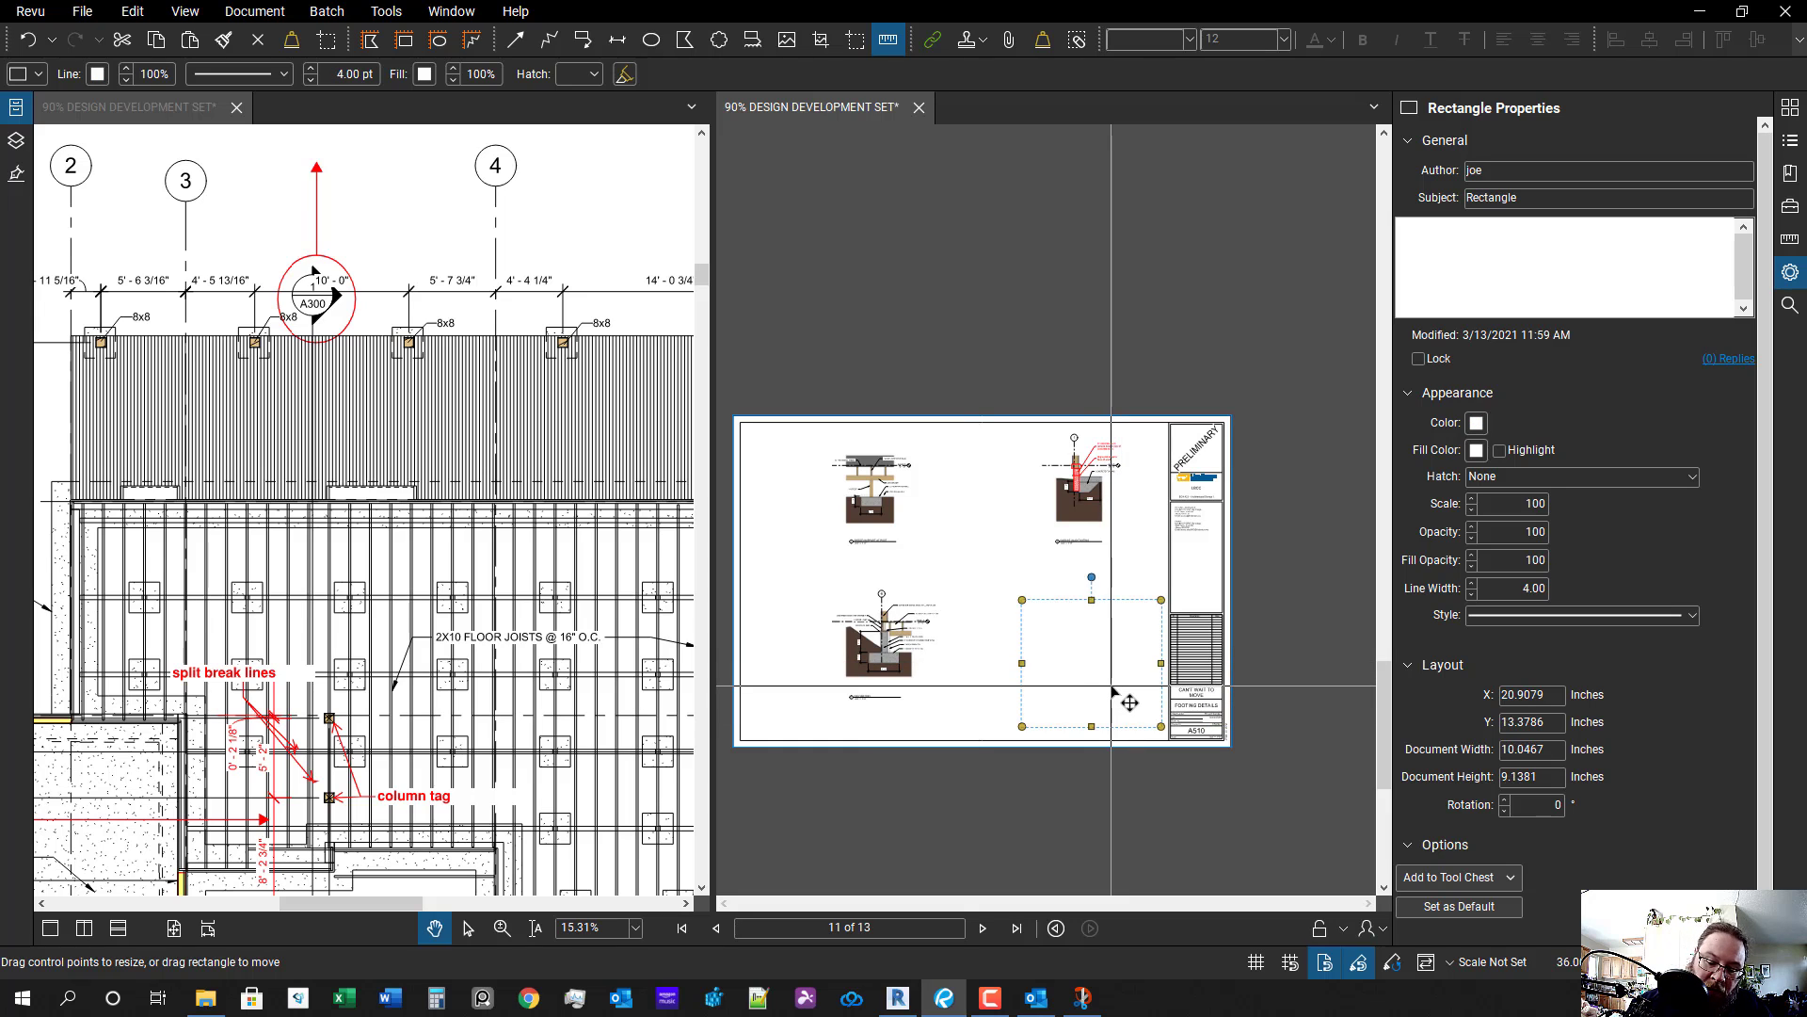
{"action": "key", "text": "Delete"}
{"action": "left_click", "coordinate": [1061, 400]}
- Take a snapshot of the Girder Support at Post drawing without its title and paste it off the sheet's left edge
{"action": "scroll", "coordinate": [1078, 476], "scroll_direction": "up", "scroll_amount": 5}
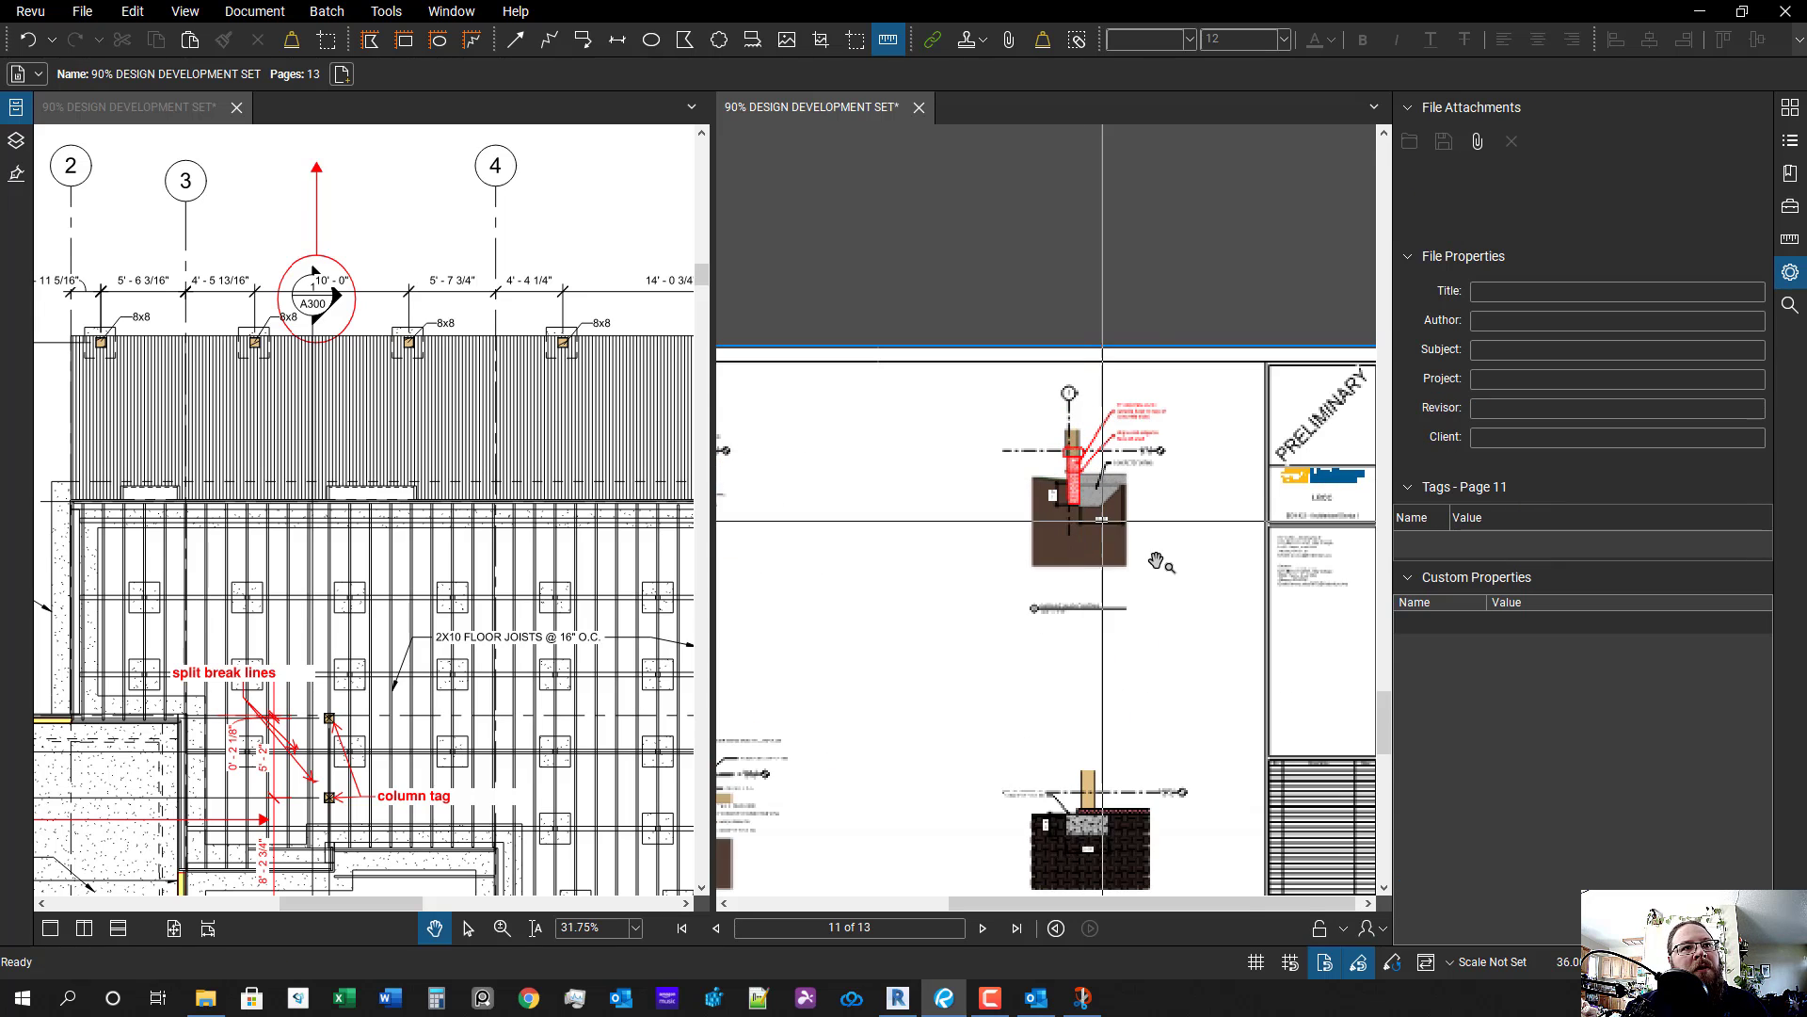
{"action": "left_click_drag", "start_coordinate": [1175, 632], "coordinate": [1110, 735]}
{"action": "scroll", "coordinate": [1110, 735], "scroll_direction": "up", "scroll_amount": 1}
{"action": "scroll", "coordinate": [1130, 662], "scroll_direction": "down", "scroll_amount": 1}
{"action": "left_click_drag", "start_coordinate": [727, 761], "coordinate": [1165, 623]}
{"action": "scroll", "coordinate": [918, 513], "scroll_direction": "up", "scroll_amount": 3}
{"action": "scroll", "coordinate": [918, 513], "scroll_direction": "up", "scroll_amount": 1}
{"action": "left_click_drag", "start_coordinate": [1156, 485], "coordinate": [1118, 665]}
{"action": "key", "text": "g"}
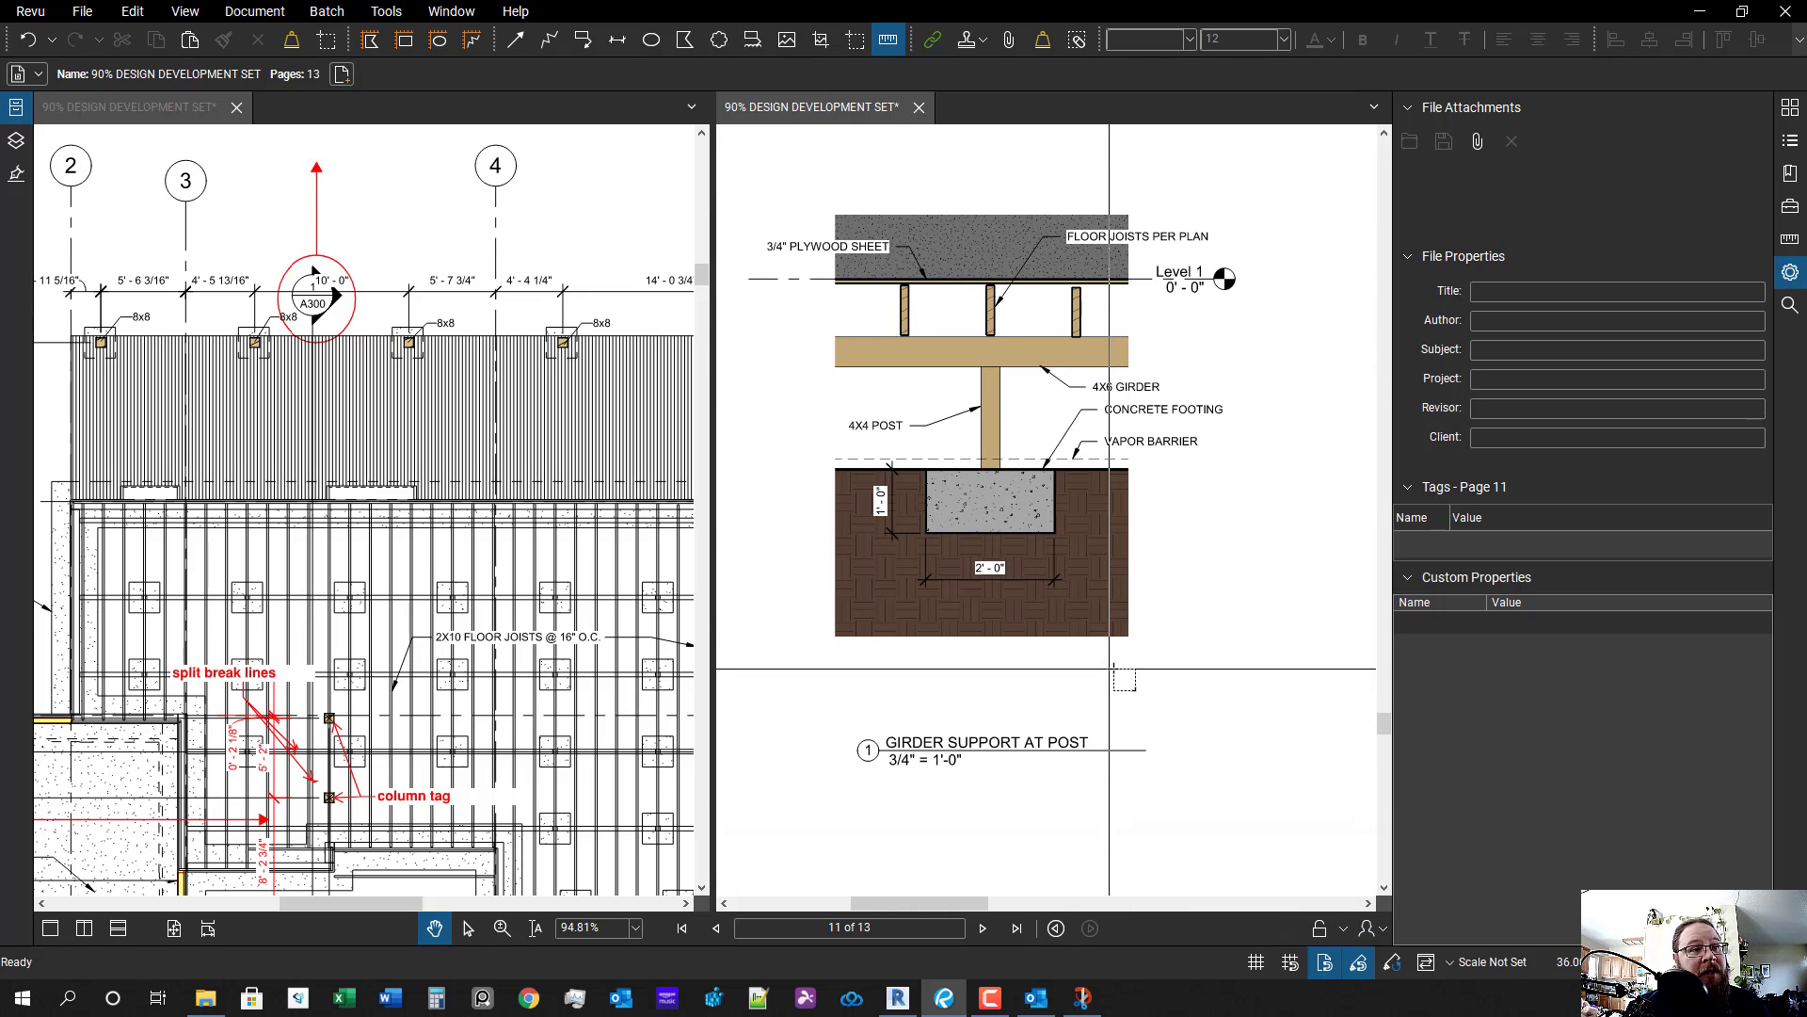
{"action": "scroll", "coordinate": [1172, 651], "scroll_direction": "down", "scroll_amount": 1}
{"action": "mouse_move", "coordinate": [1252, 658]}
{"action": "left_mouse_down"}
{"action": "mouse_move", "coordinate": [1223, 603]}
{"action": "mouse_move", "coordinate": [828, 283]}
{"action": "mouse_move", "coordinate": [779, 264]}
{"action": "left_mouse_up"}
{"action": "scroll", "coordinate": [1004, 417], "scroll_direction": "down", "scroll_amount": 4}
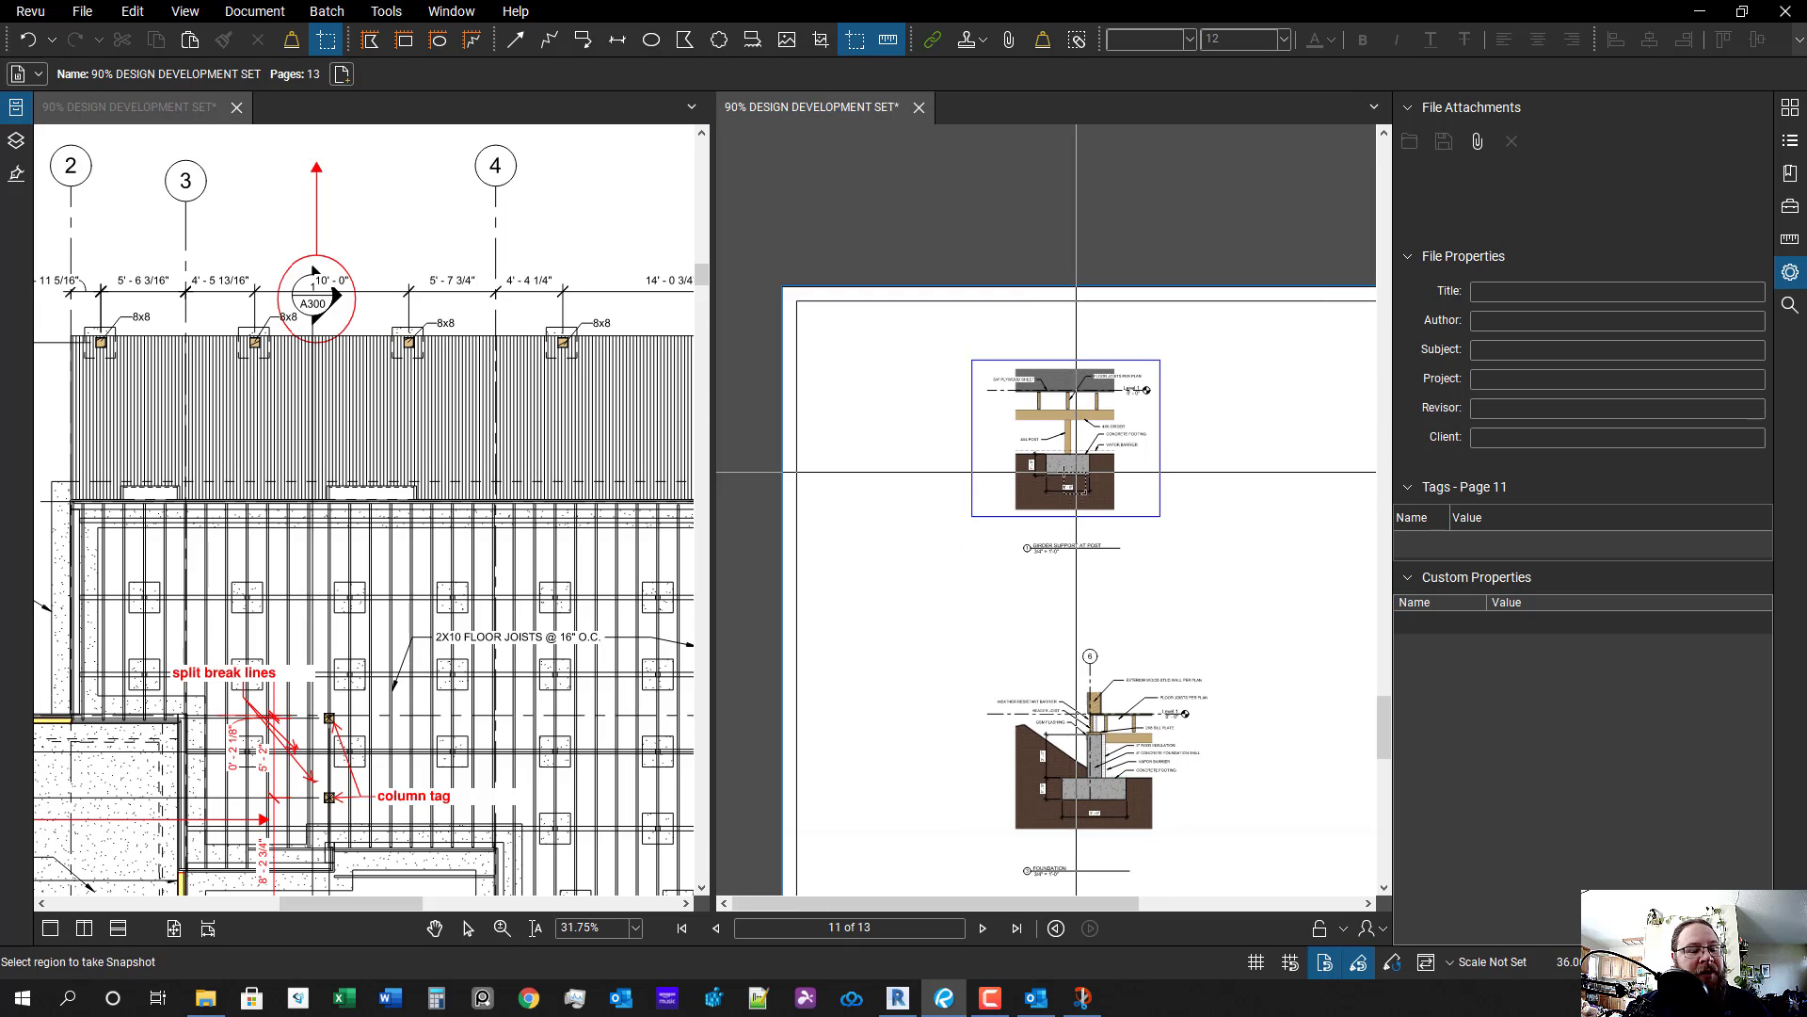
{"action": "key", "text": "ctrl+v"}
{"action": "left_click_drag", "start_coordinate": [1177, 442], "coordinate": [765, 480]}
- Paste a snapshot of the Girder Support at Post title under its drawing snapshot, at about X -5.3, Y 7.8 inches
{"action": "left_click_drag", "start_coordinate": [974, 541], "coordinate": [1181, 560]}
{"action": "key", "text": "g"}
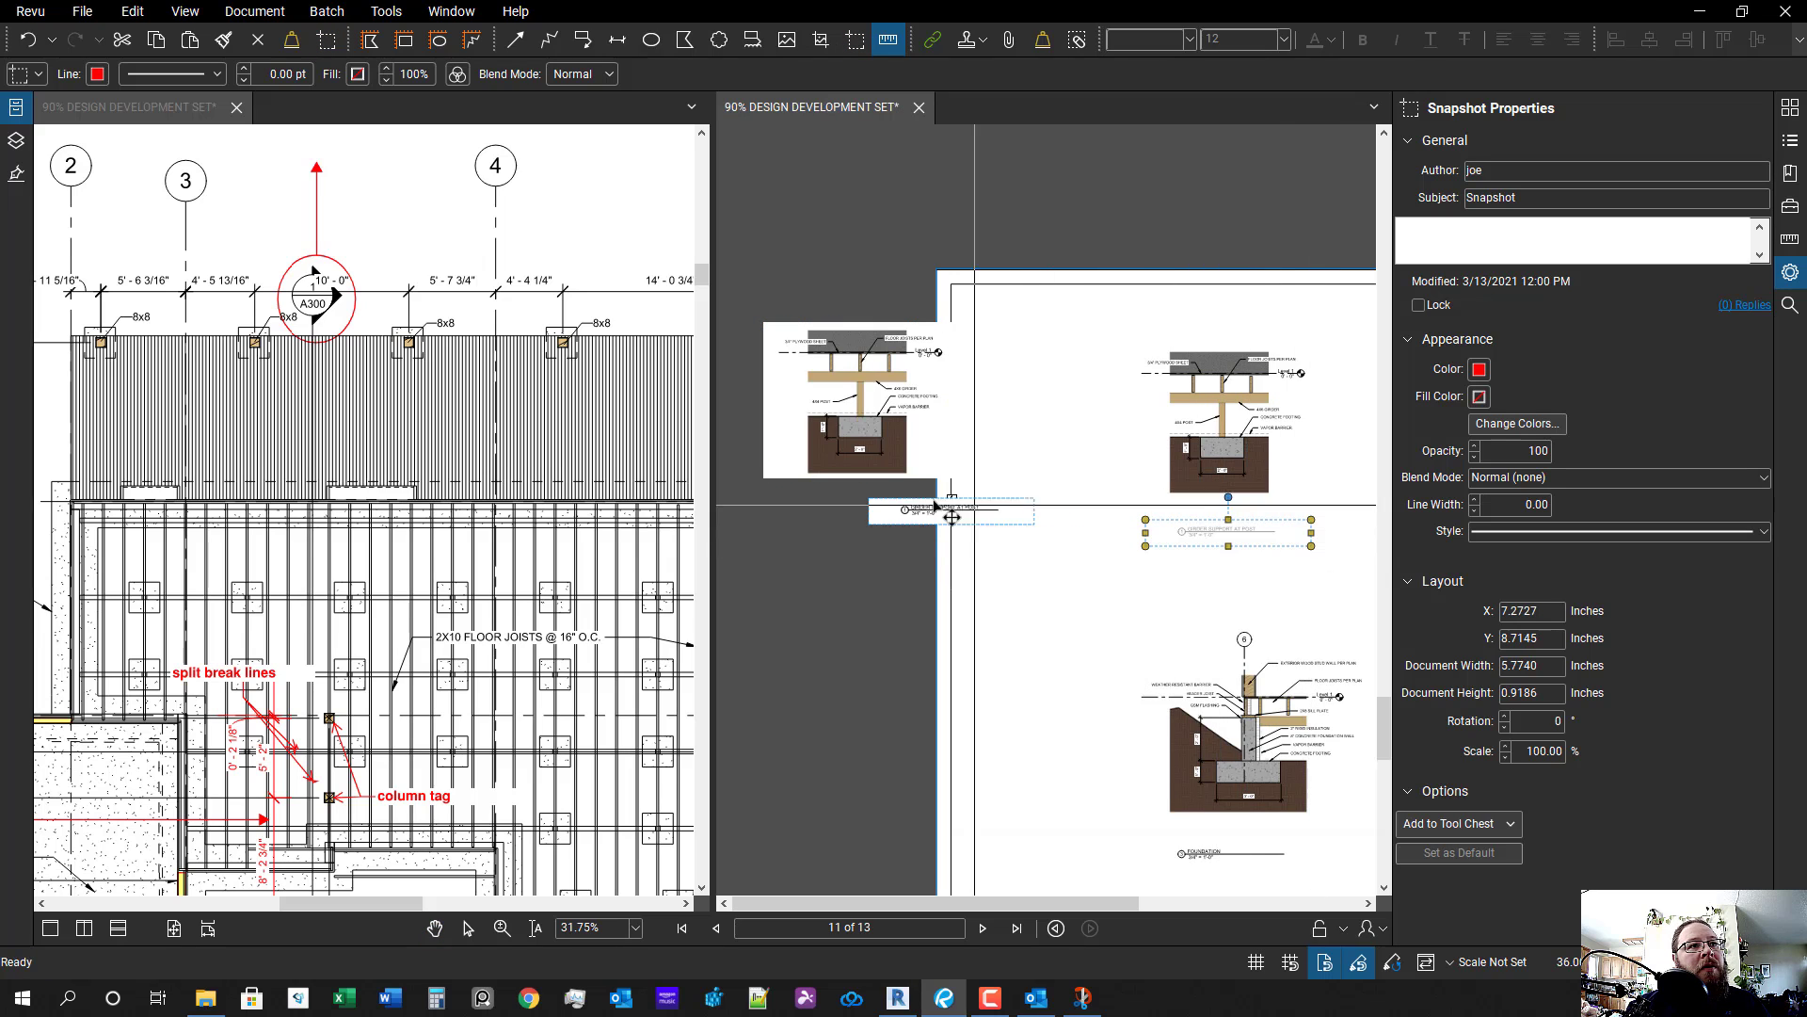
{"action": "left_click_drag", "start_coordinate": [887, 501], "coordinate": [887, 501]}
- Take a snapshot of the Foundation drawing without its title and paste it beside the sheet's left edge, at about X -8.6, Y 11.6 inches
{"action": "scroll", "coordinate": [969, 621], "scroll_direction": "down", "scroll_amount": 2}
{"action": "left_click_drag", "start_coordinate": [1154, 786], "coordinate": [875, 656]}
{"action": "scroll", "coordinate": [876, 658], "scroll_direction": "up", "scroll_amount": 4}
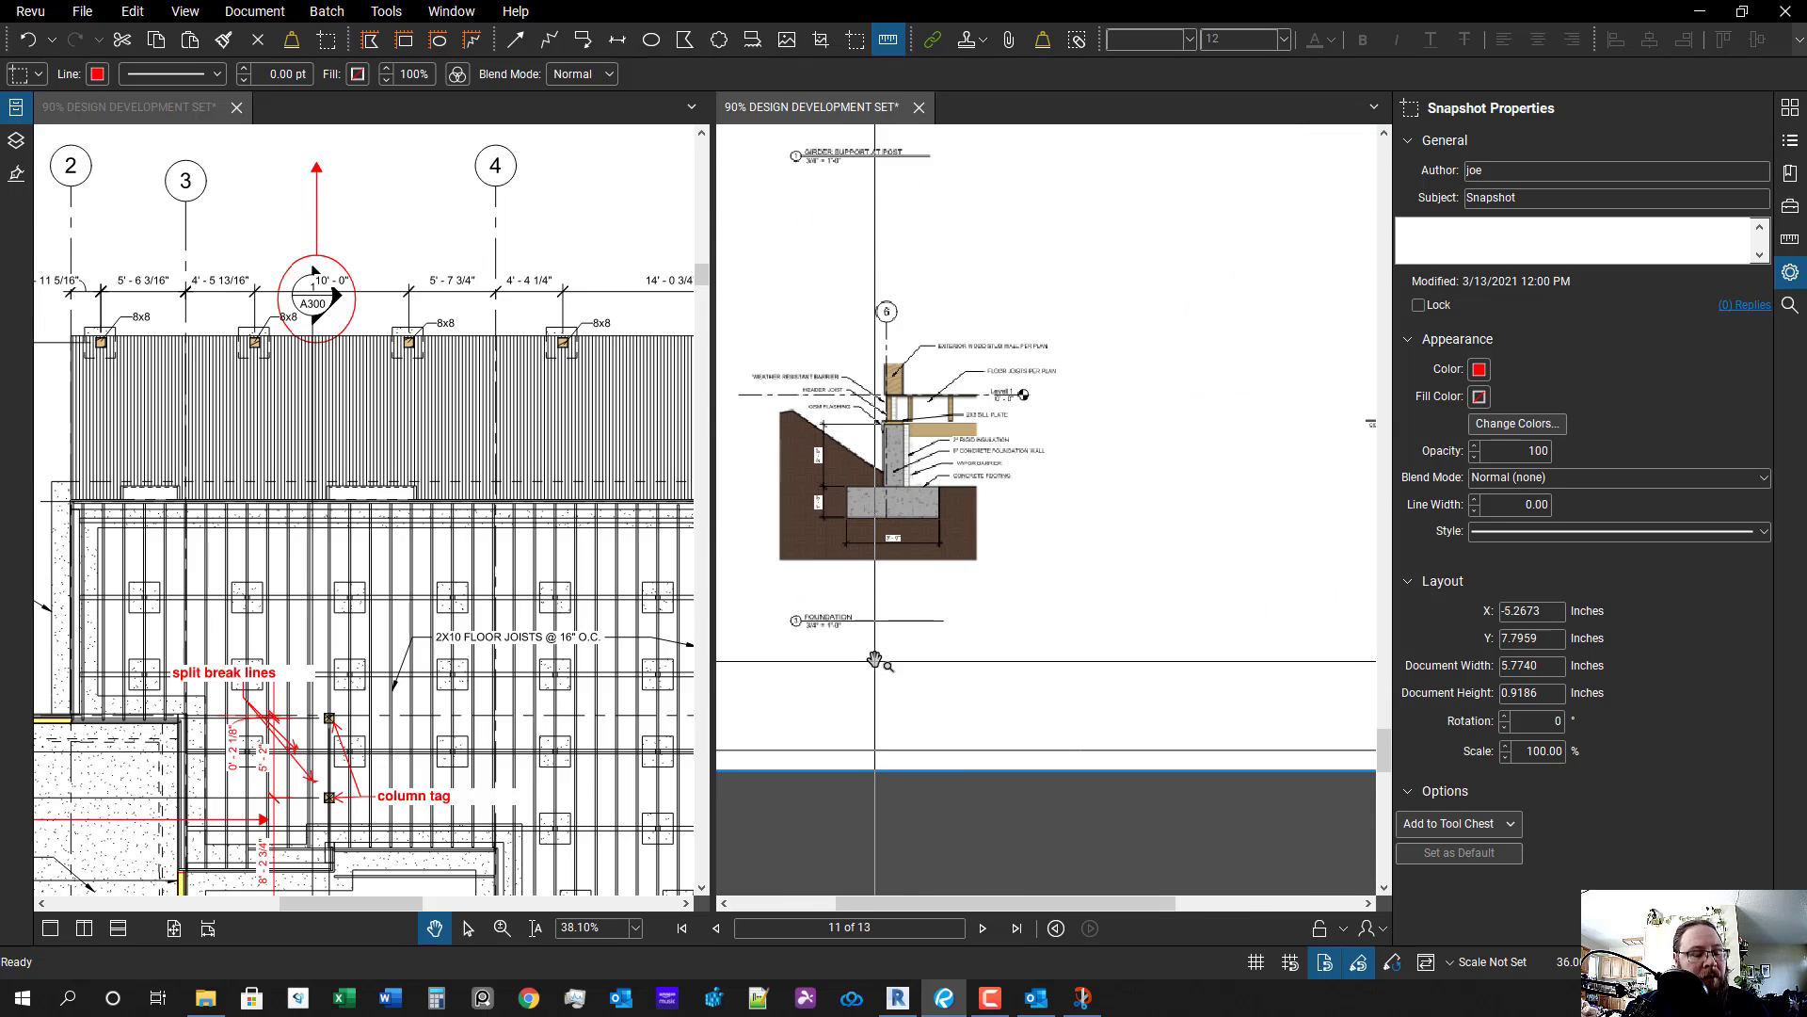
{"action": "key", "text": "g"}
{"action": "key", "text": "g"}
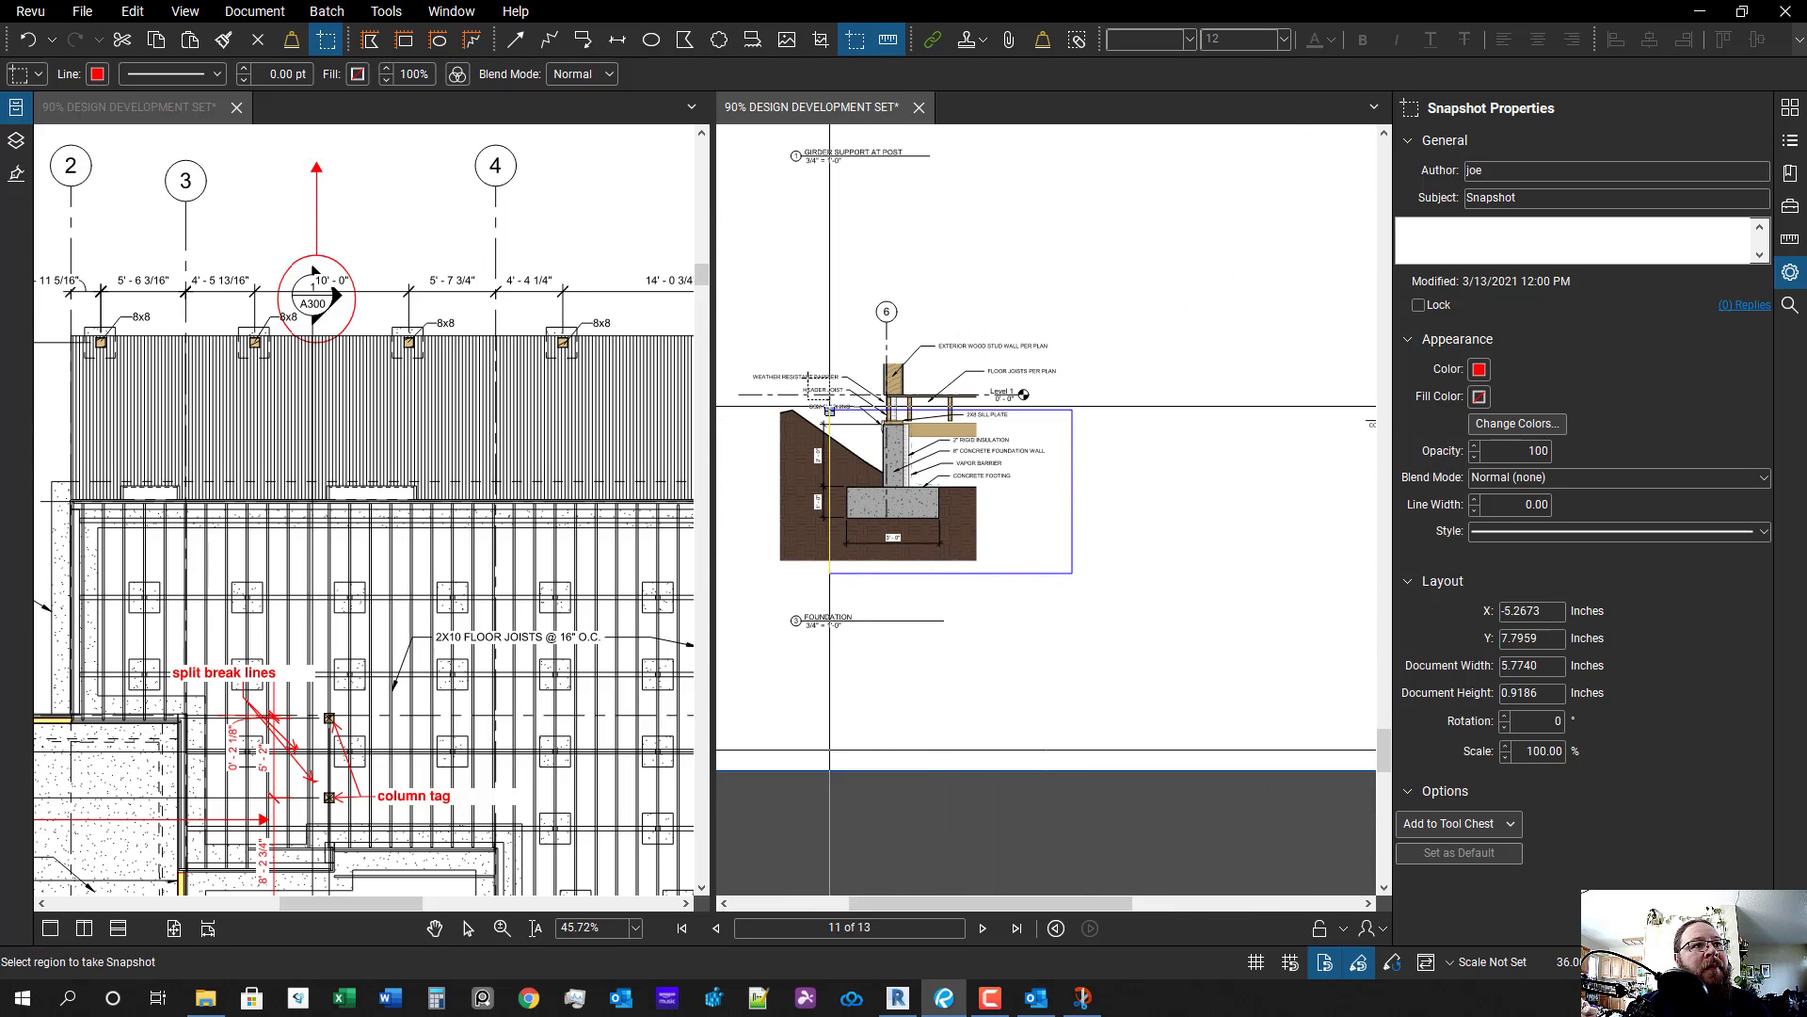
{"action": "left_click_drag", "start_coordinate": [829, 410], "coordinate": [856, 285]}
{"action": "scroll", "coordinate": [968, 431], "scroll_direction": "down", "scroll_amount": 3}
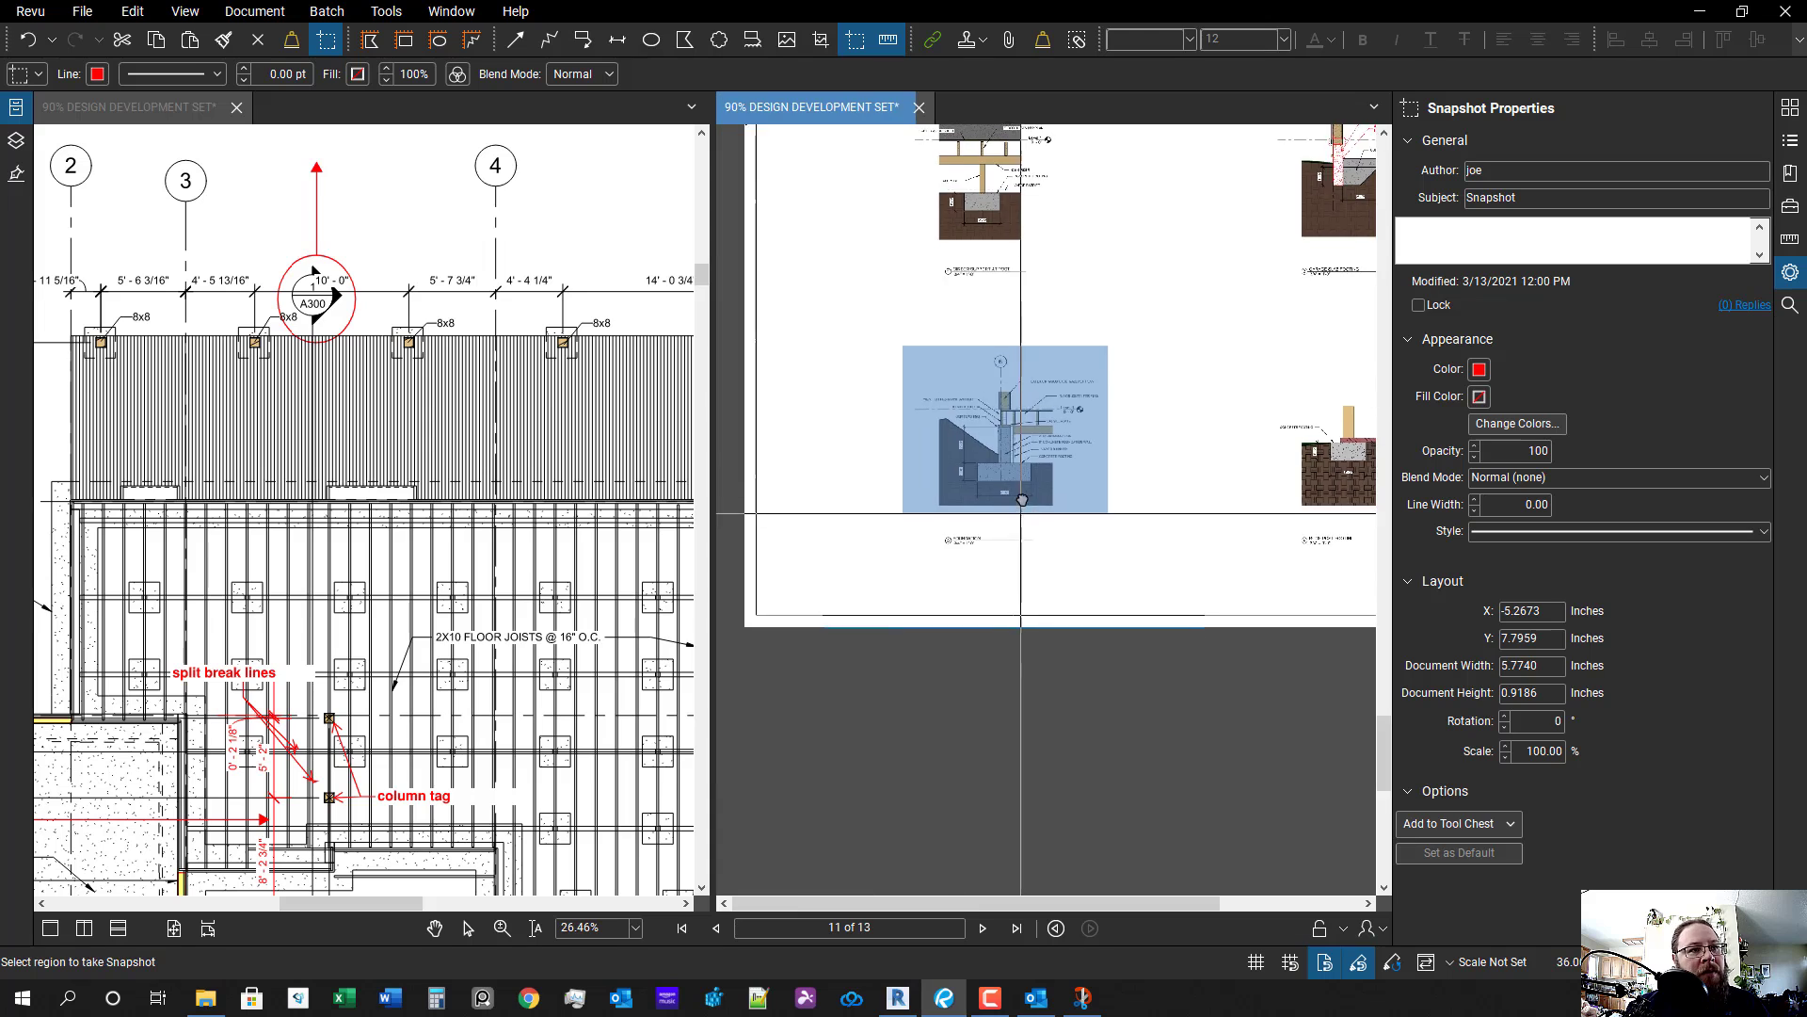
{"action": "scroll", "coordinate": [1021, 508], "scroll_direction": "down", "scroll_amount": 2}
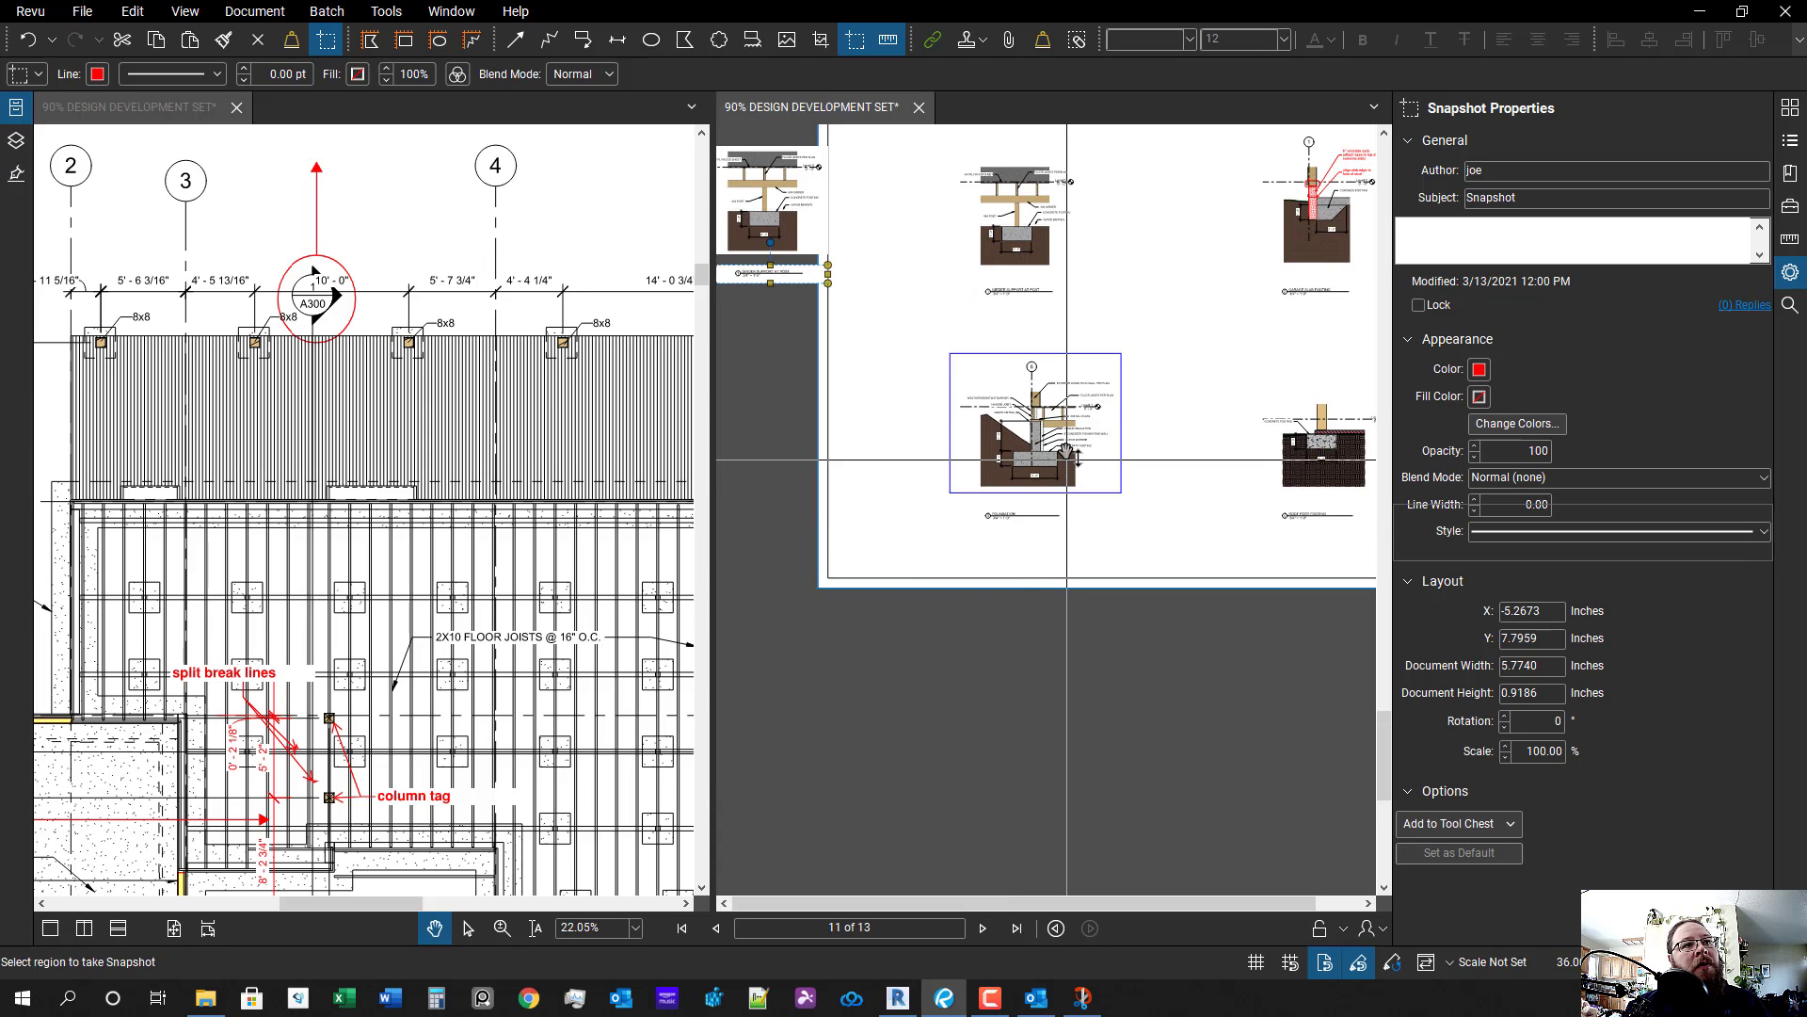
{"action": "key", "text": "ctrl+v"}
{"action": "left_click_drag", "start_coordinate": [1117, 391], "coordinate": [701, 410]}
- Take a snapshot of the Foundation detail's title and scale text, then paste it onto the sheet
{"action": "left_click_drag", "start_coordinate": [970, 531], "coordinate": [997, 528]}
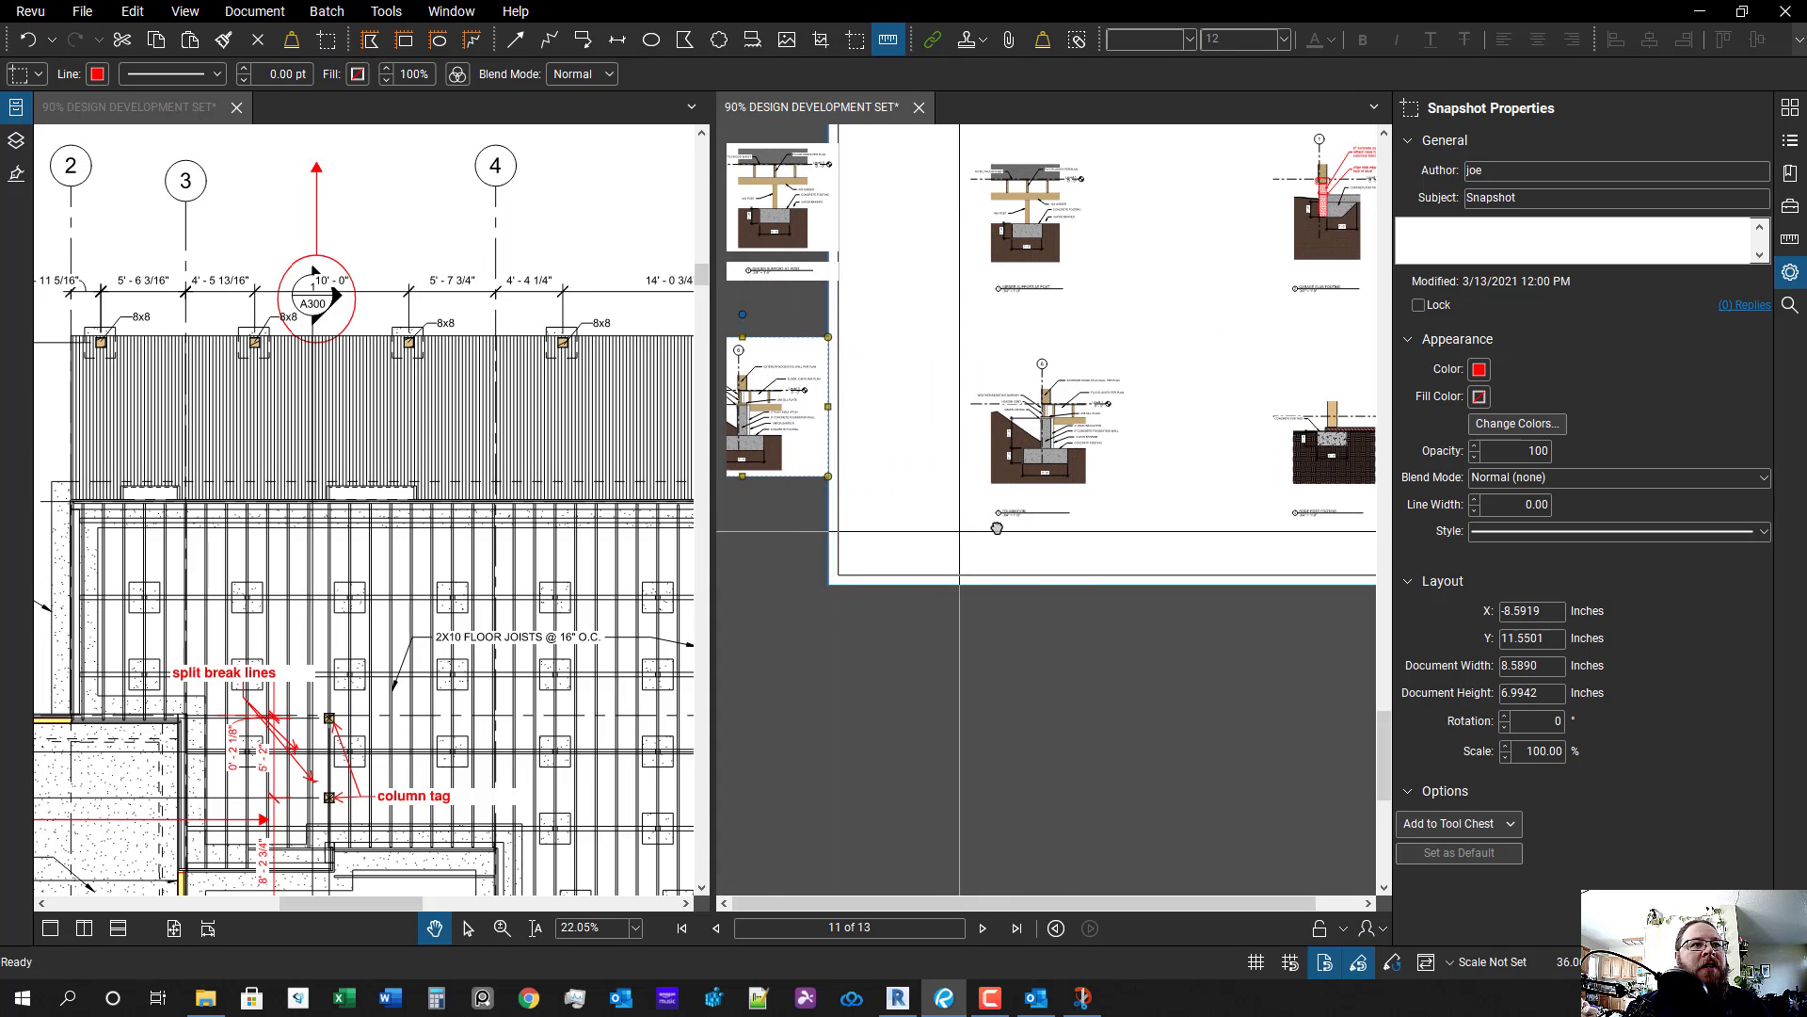
{"action": "scroll", "coordinate": [996, 528], "scroll_direction": "up", "scroll_amount": 2}
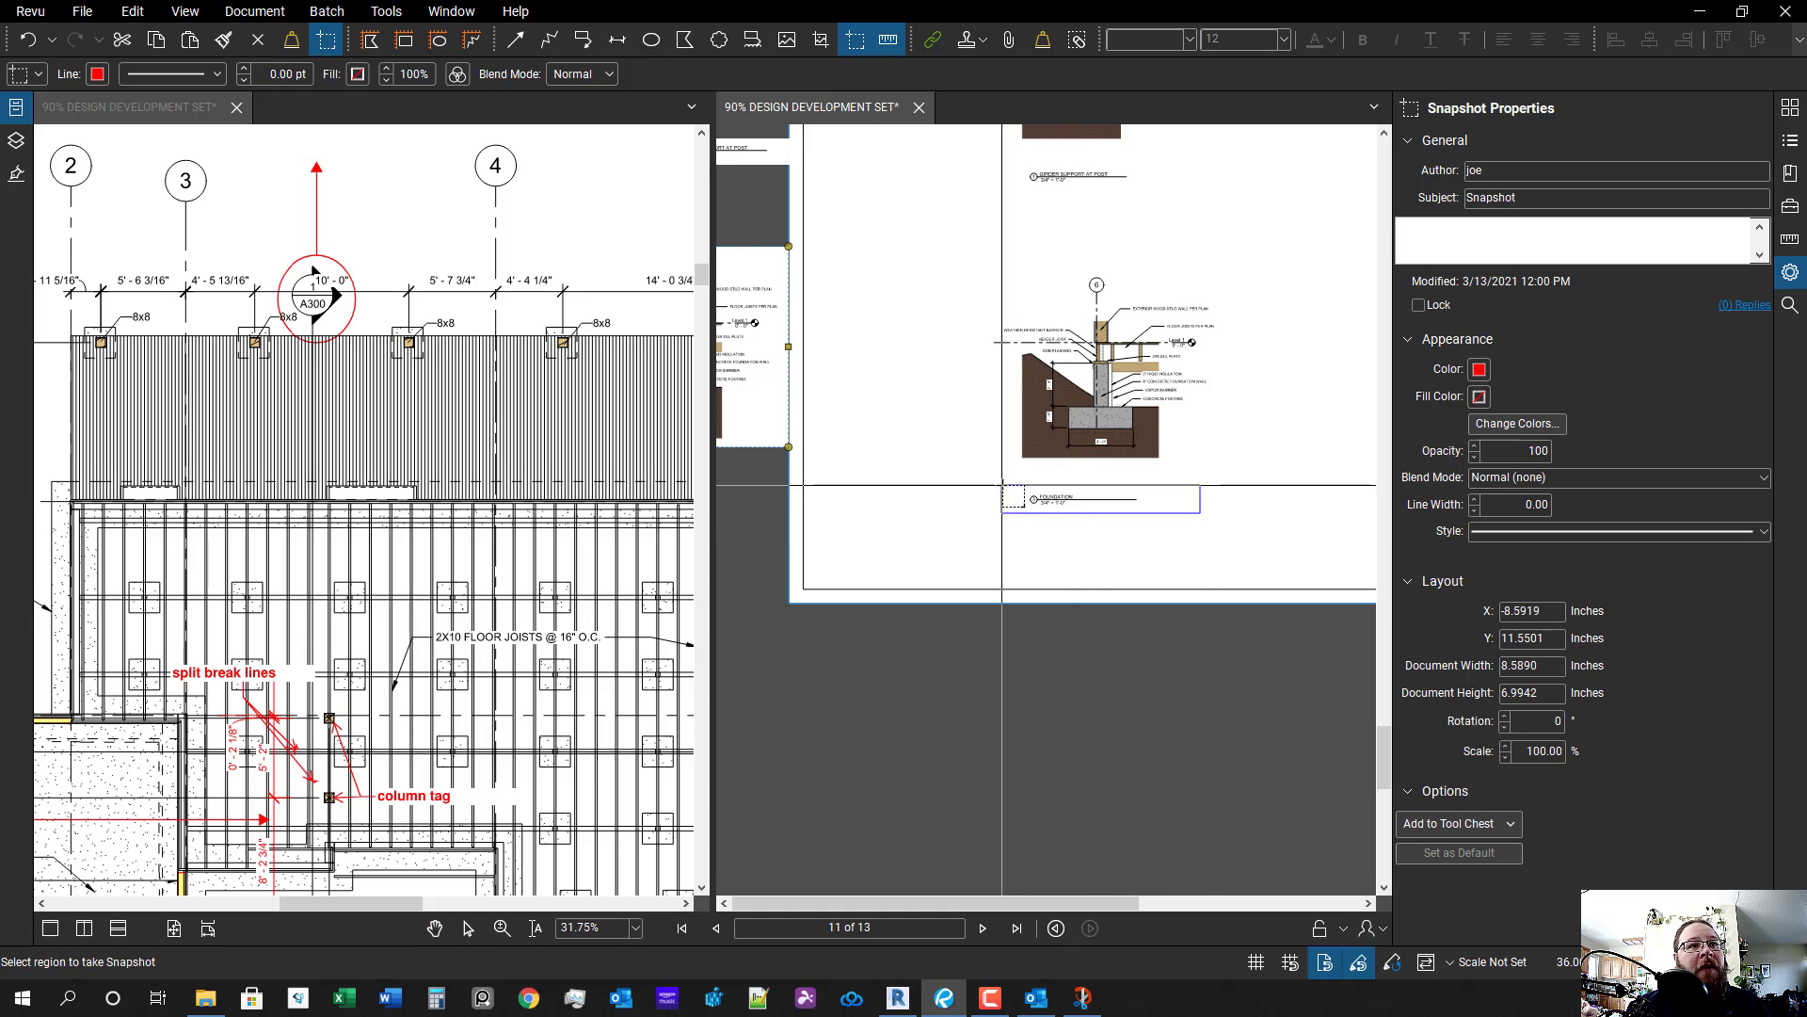
{"action": "scroll", "coordinate": [1095, 509], "scroll_direction": "up", "scroll_amount": 6}
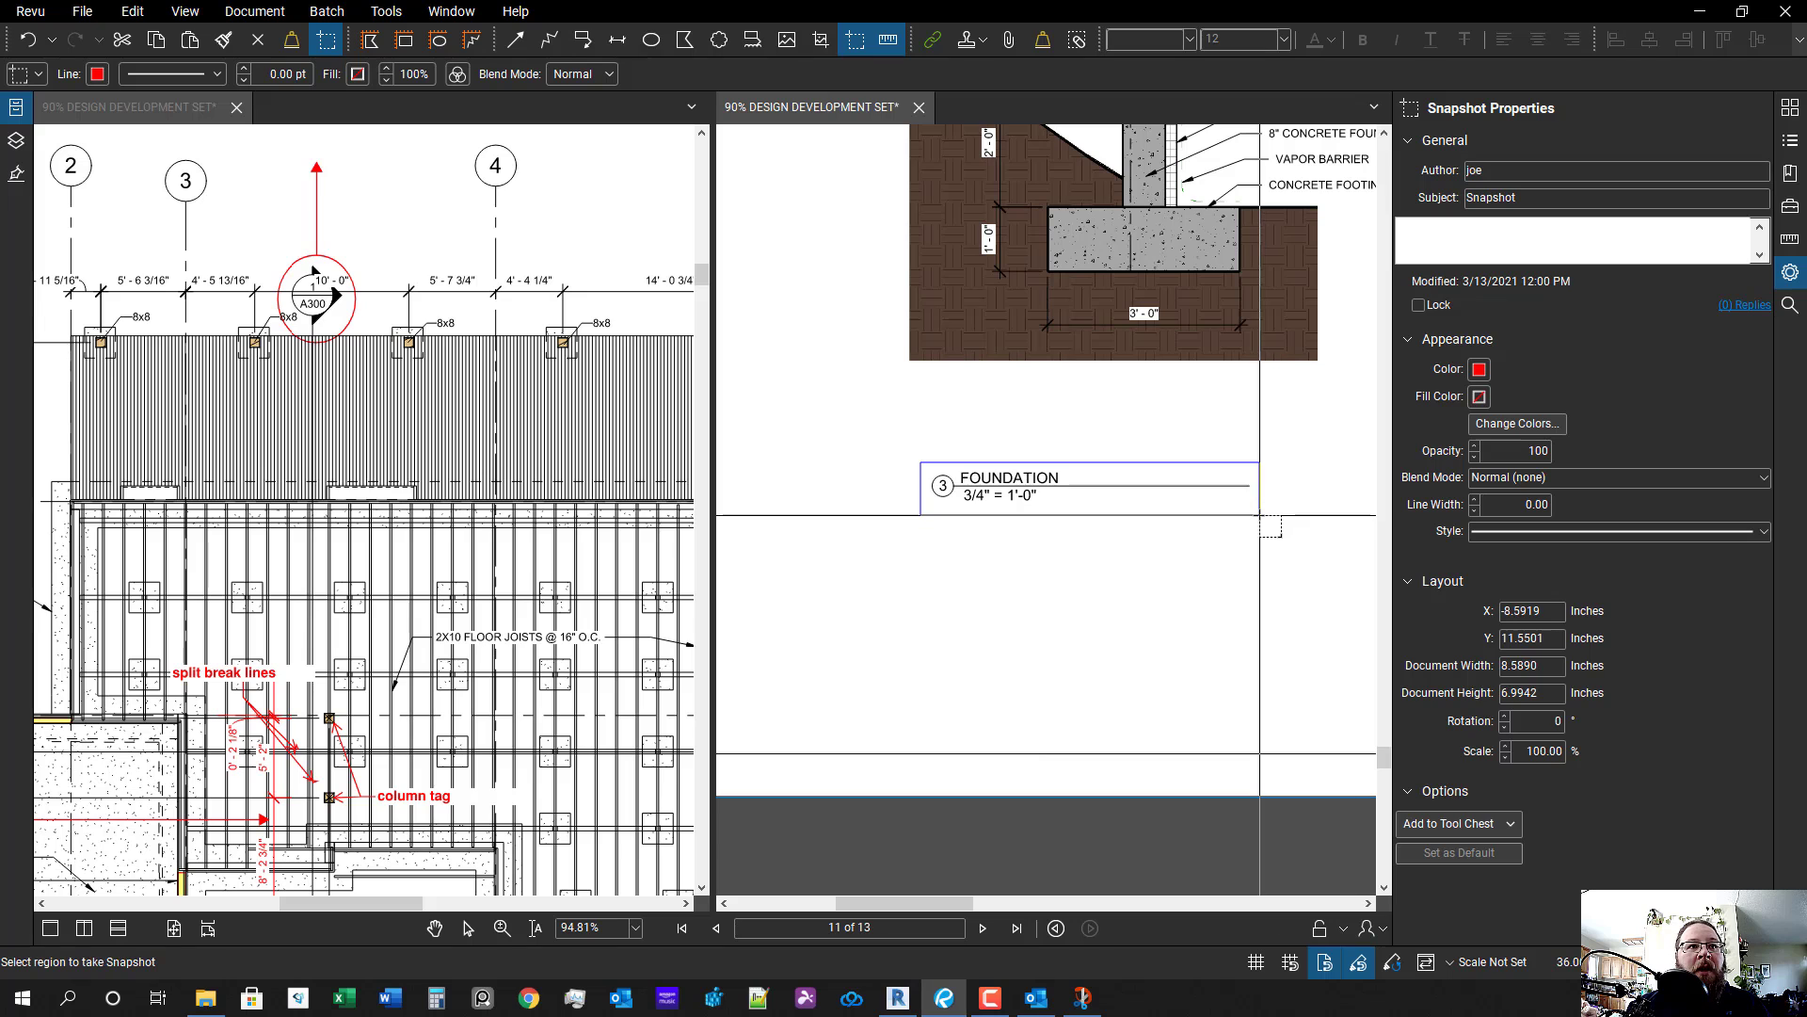
{"action": "left_click_drag", "start_coordinate": [1260, 515], "coordinate": [1258, 511]}
{"action": "key", "text": "ctrl+v"}
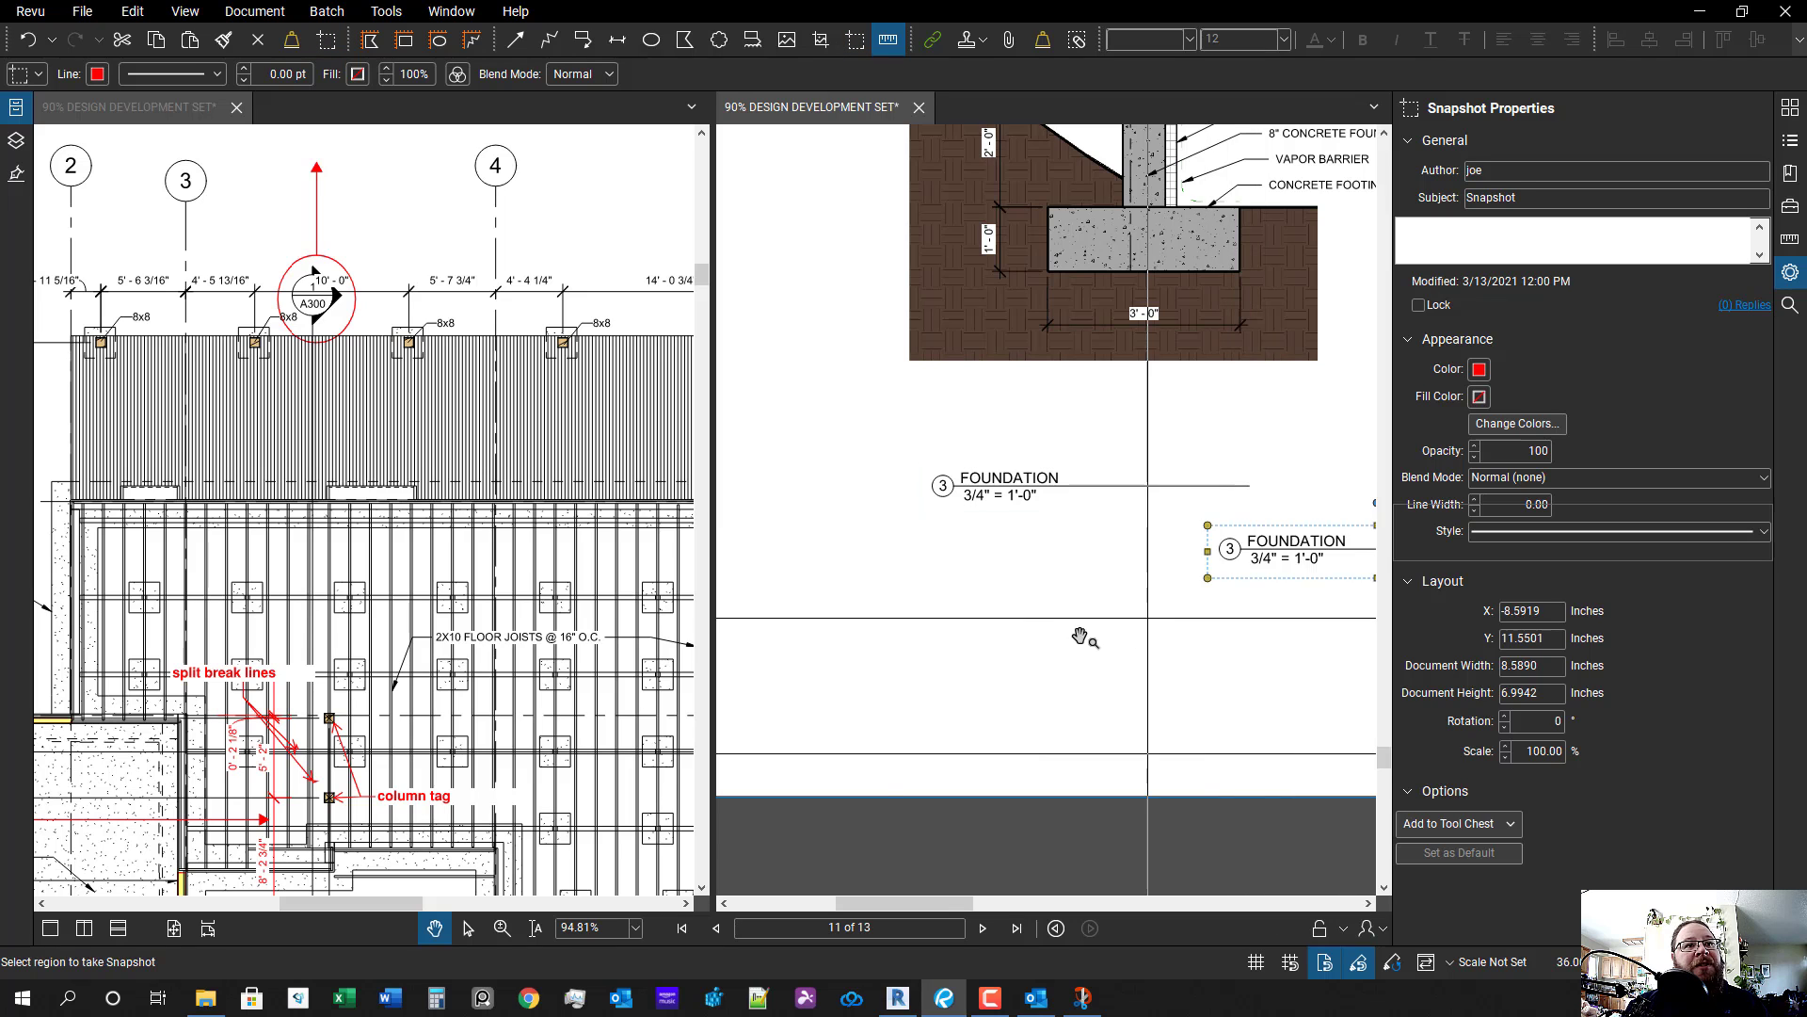
- Move the Foundation title snapshot off the sheet to below the Foundation drawing snapshot, at about X -5.8, Y 19.1 inches
{"action": "scroll", "coordinate": [1177, 607], "scroll_direction": "down", "scroll_amount": 5}
{"action": "scroll", "coordinate": [1174, 608], "scroll_direction": "up", "scroll_amount": 2}
{"action": "key", "text": "Escape"}
{"action": "left_click_drag", "start_coordinate": [1253, 579], "coordinate": [892, 533]}
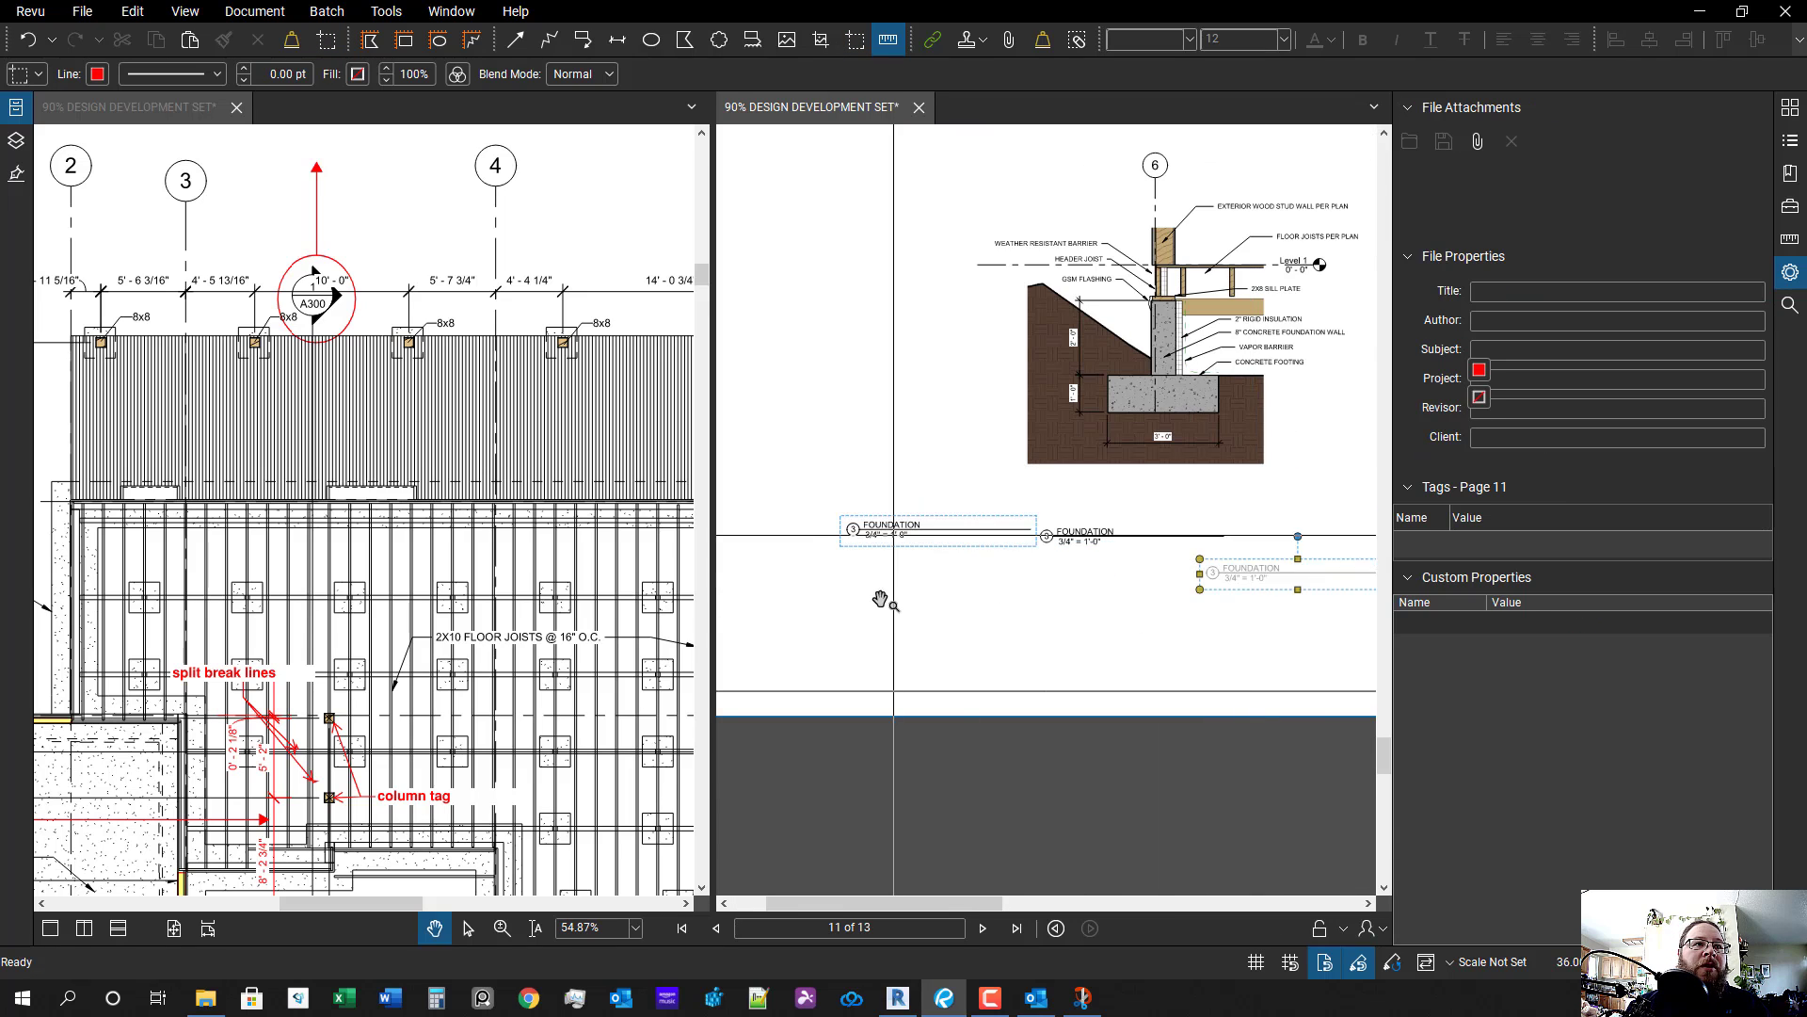
{"action": "left_click_drag", "start_coordinate": [884, 597], "coordinate": [1230, 618]}
{"action": "scroll", "coordinate": [1231, 617], "scroll_direction": "up", "scroll_amount": 1}
{"action": "left_click_drag", "start_coordinate": [1243, 546], "coordinate": [806, 510]}
{"action": "left_click_drag", "start_coordinate": [818, 542], "coordinate": [1202, 636]}
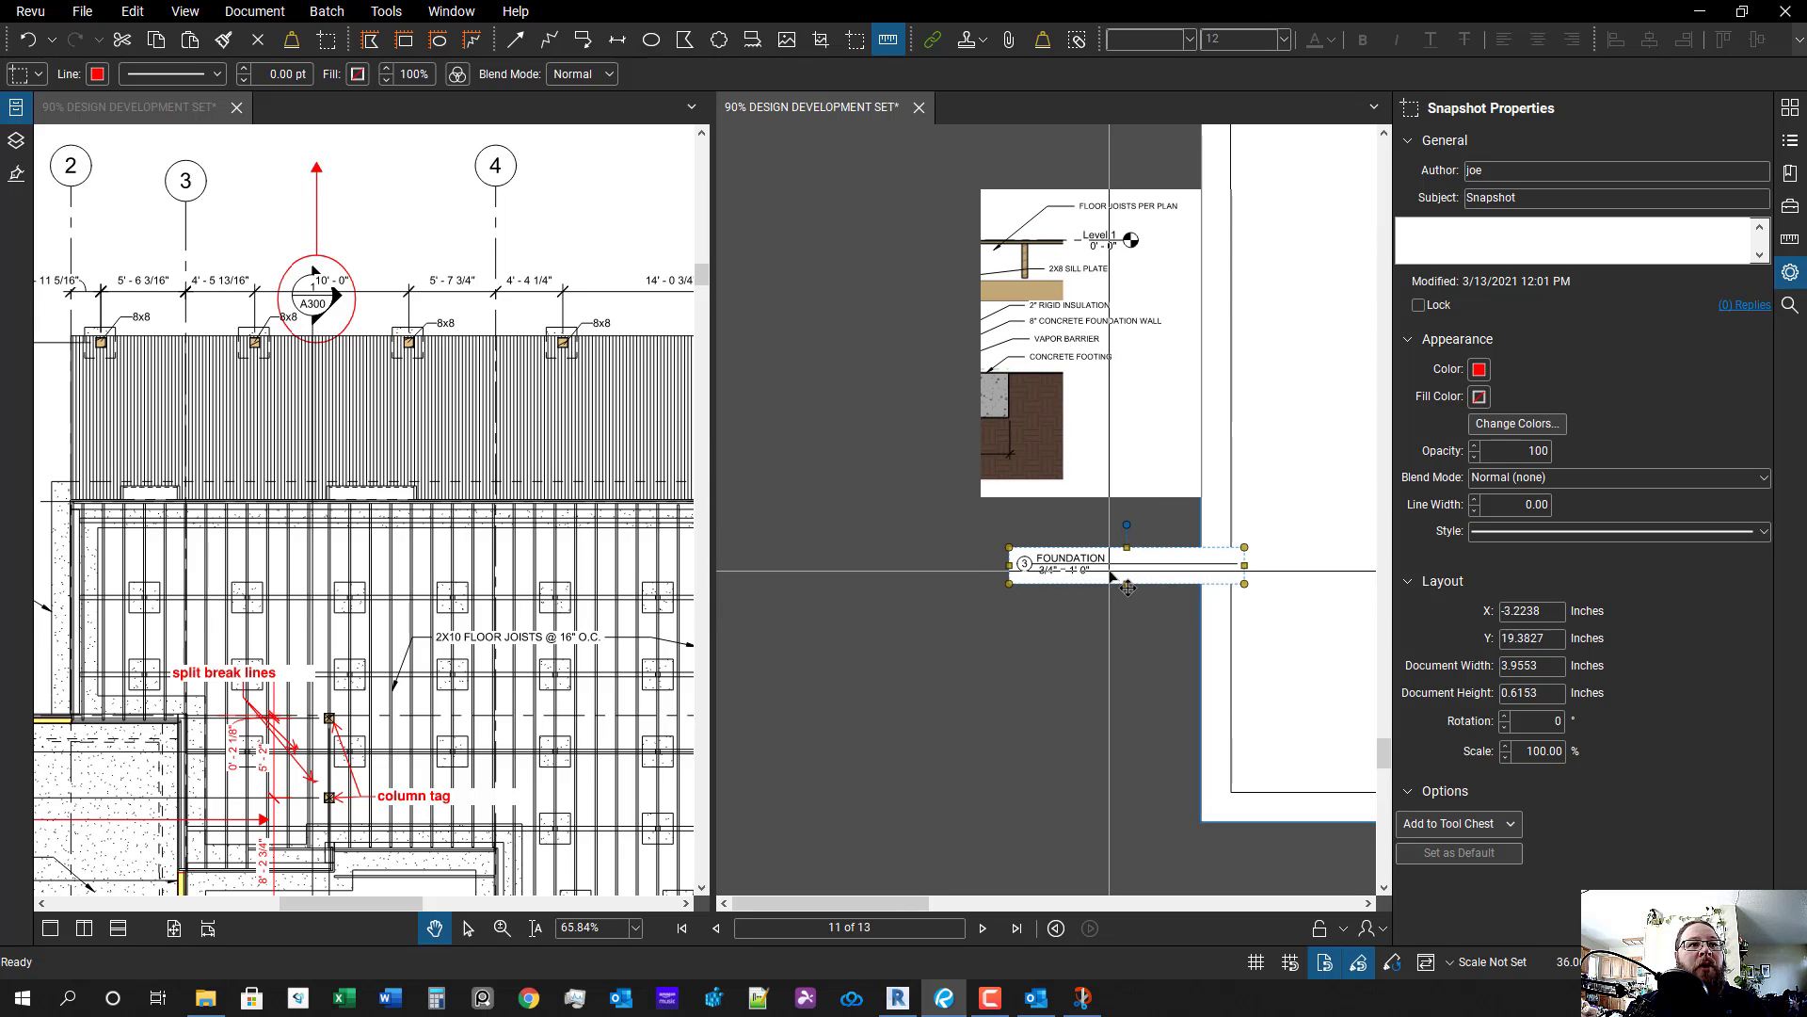
{"action": "left_click_drag", "start_coordinate": [1100, 567], "coordinate": [950, 556]}
{"action": "scroll", "coordinate": [1012, 565], "scroll_direction": "down", "scroll_amount": 3}
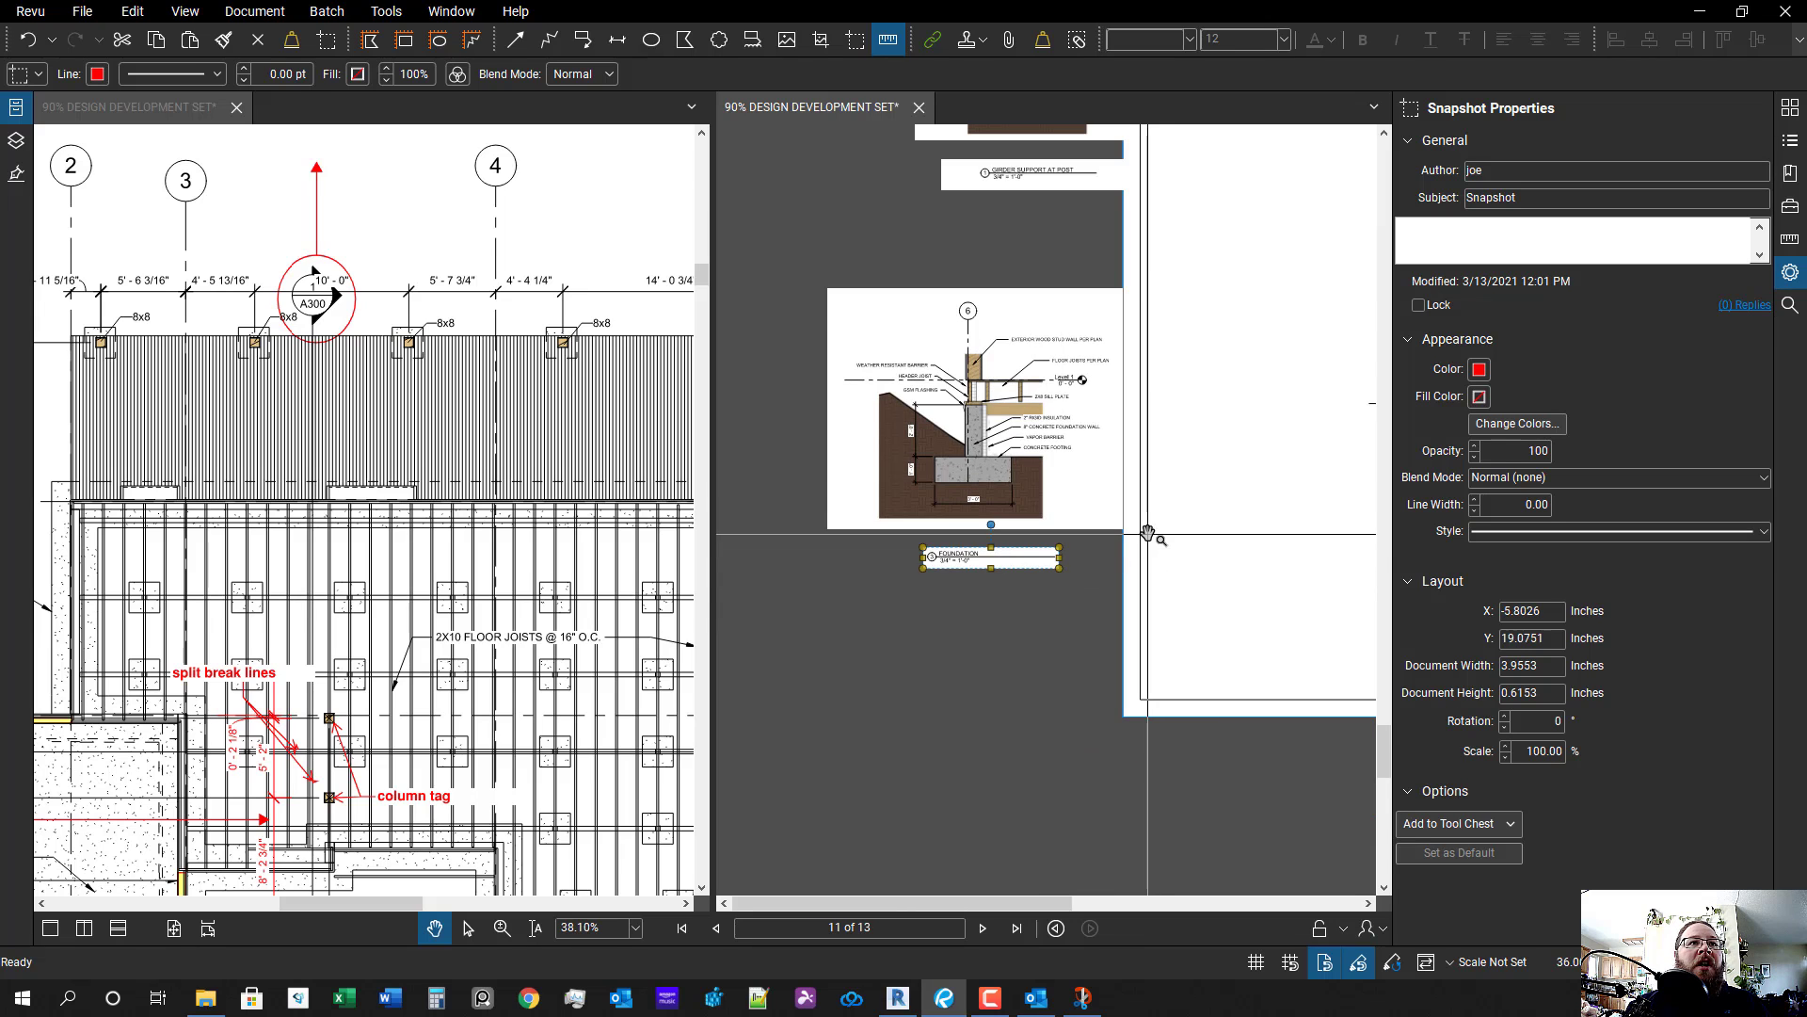
{"action": "left_click", "coordinate": [1147, 532]}
- Remove the oversized Girder Support at Post title snapshot beside the sheet
{"action": "left_click_drag", "start_coordinate": [1172, 282], "coordinate": [1085, 618]}
{"action": "scroll", "coordinate": [1084, 617], "scroll_direction": "down", "scroll_amount": 3}
{"action": "scroll", "coordinate": [1067, 605], "scroll_direction": "up", "scroll_amount": 3}
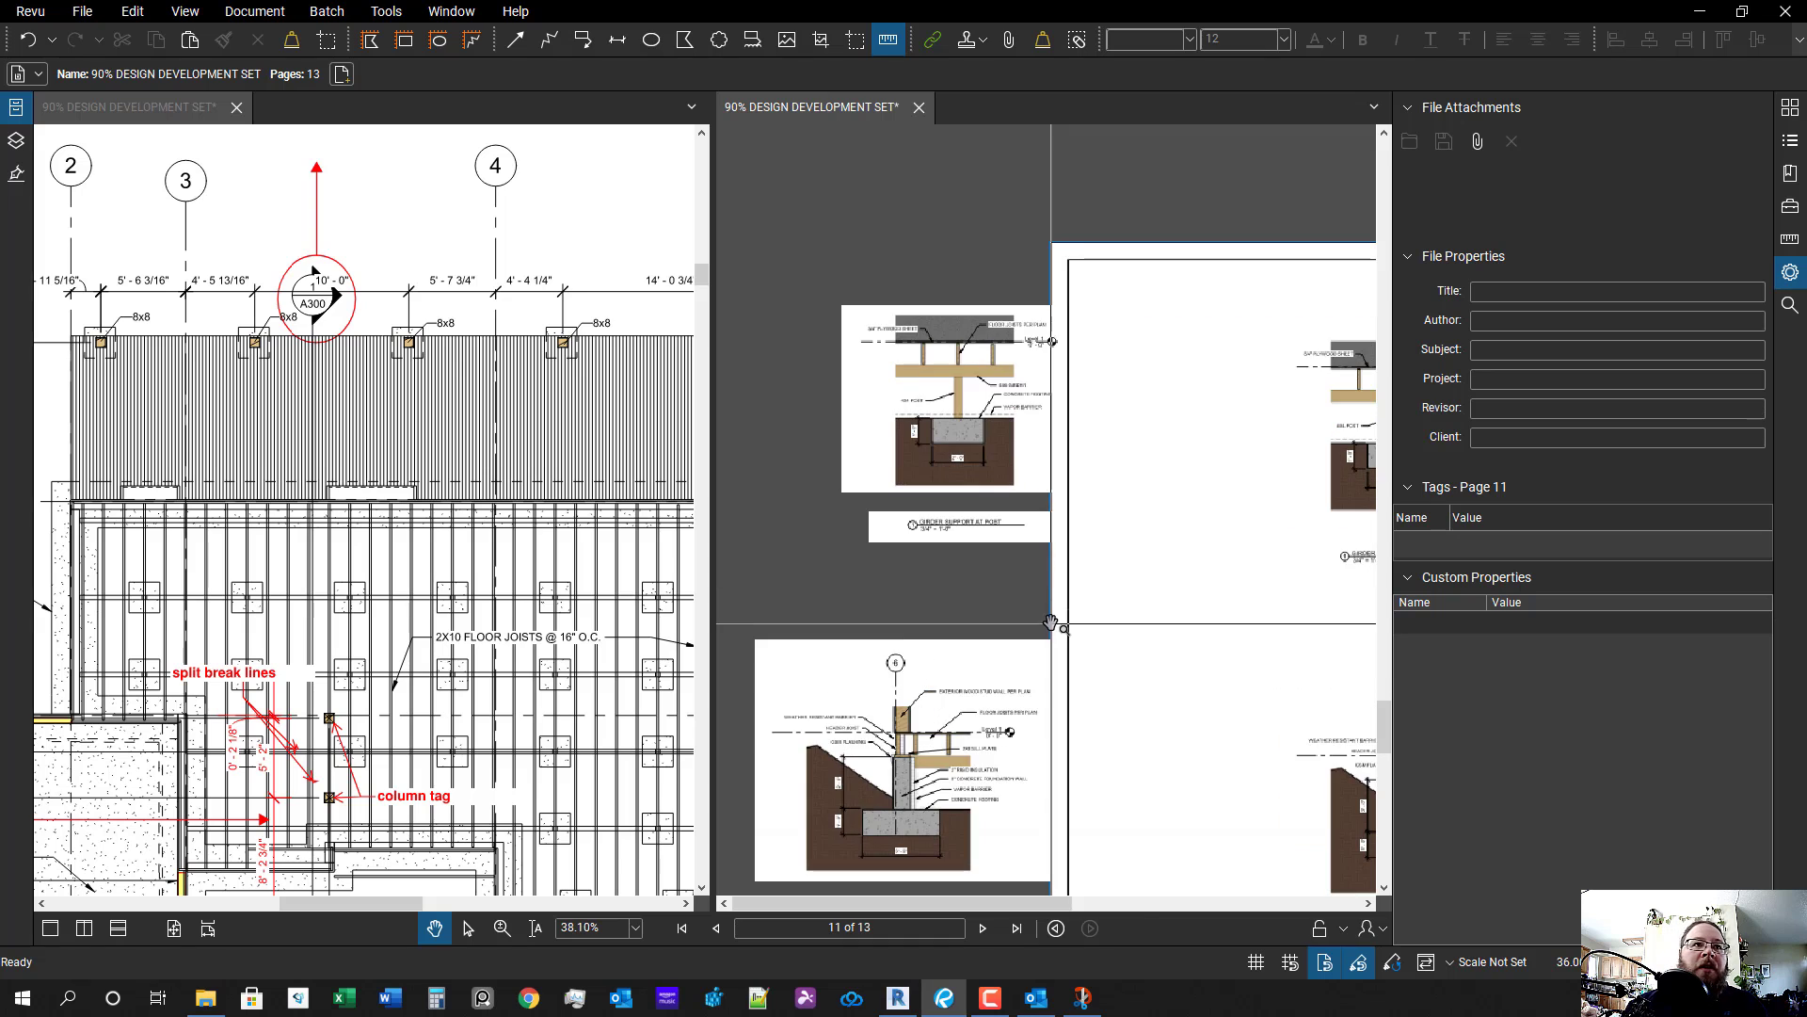
{"action": "scroll", "coordinate": [931, 640], "scroll_direction": "up", "scroll_amount": 1}
{"action": "left_click_drag", "start_coordinate": [864, 561], "coordinate": [938, 437]}
{"action": "scroll", "coordinate": [1047, 489], "scroll_direction": "down", "scroll_amount": 2}
{"action": "left_click", "coordinate": [1153, 555]}
{"action": "scroll", "coordinate": [1153, 555], "scroll_direction": "down", "scroll_amount": 2}
{"action": "left_click_drag", "start_coordinate": [1346, 629], "coordinate": [1115, 575]}
{"action": "scroll", "coordinate": [800, 491], "scroll_direction": "up", "scroll_amount": 3}
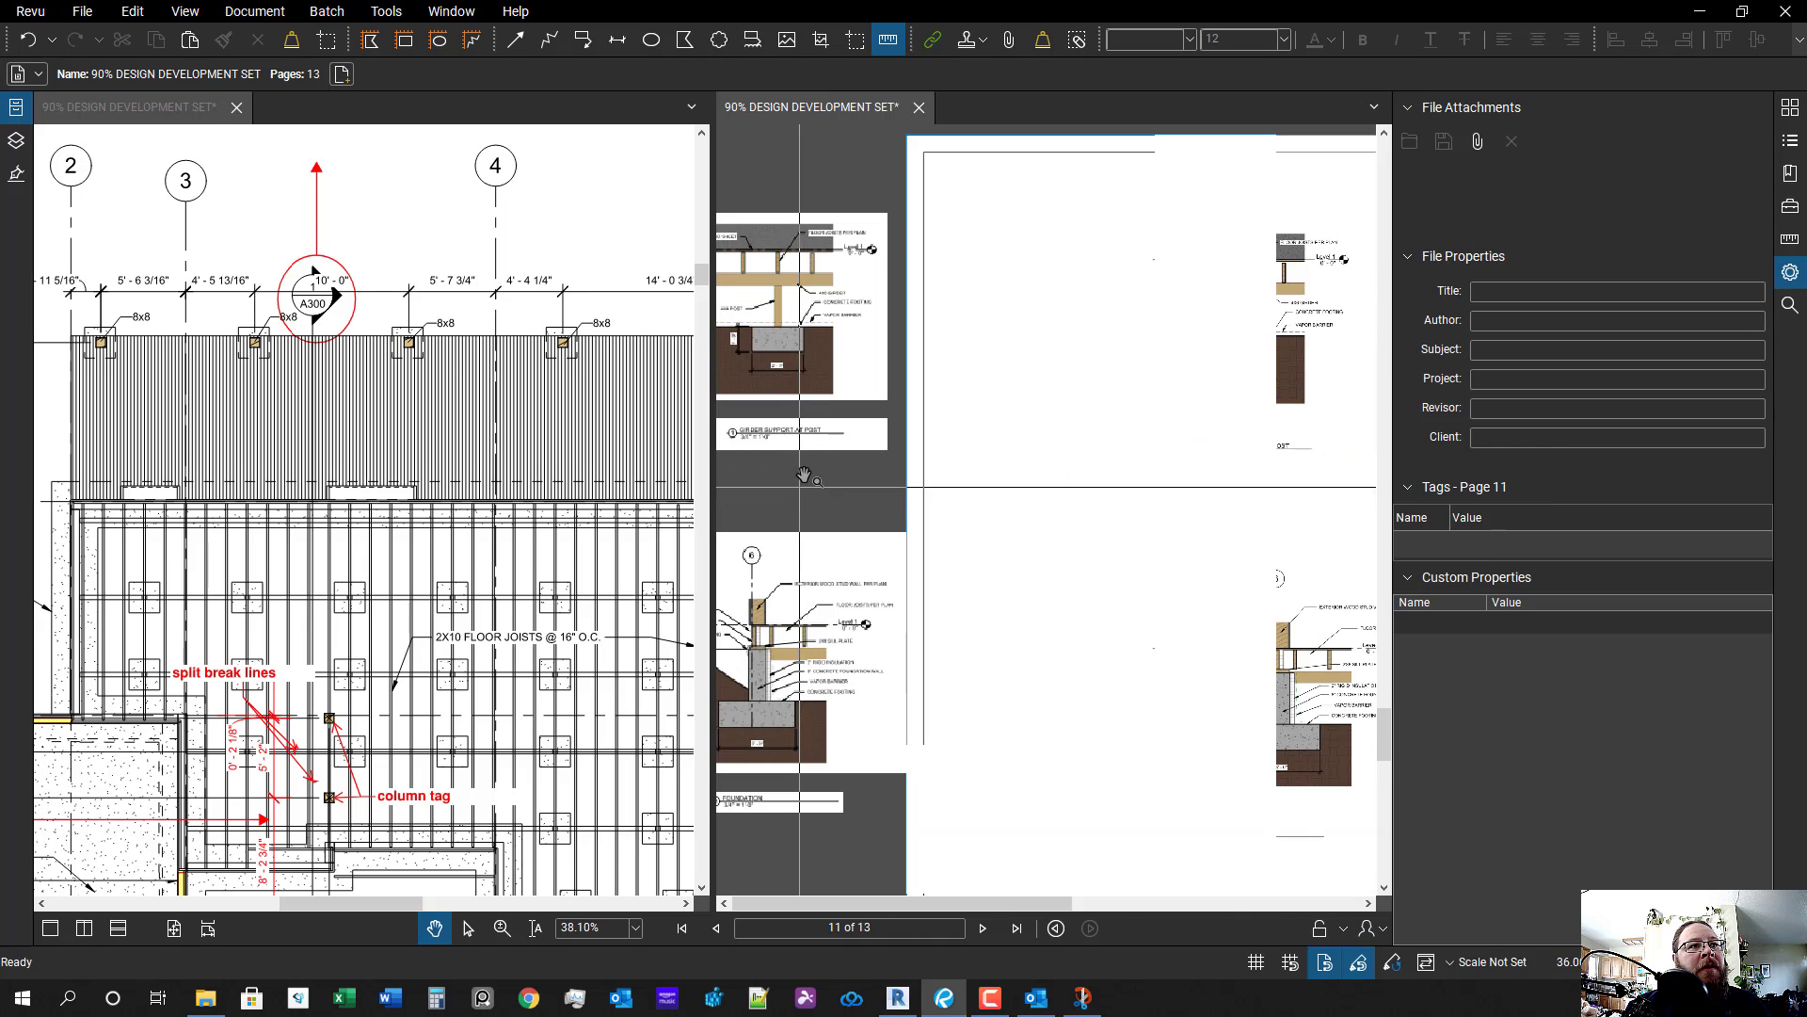
{"action": "left_click", "coordinate": [895, 405]}
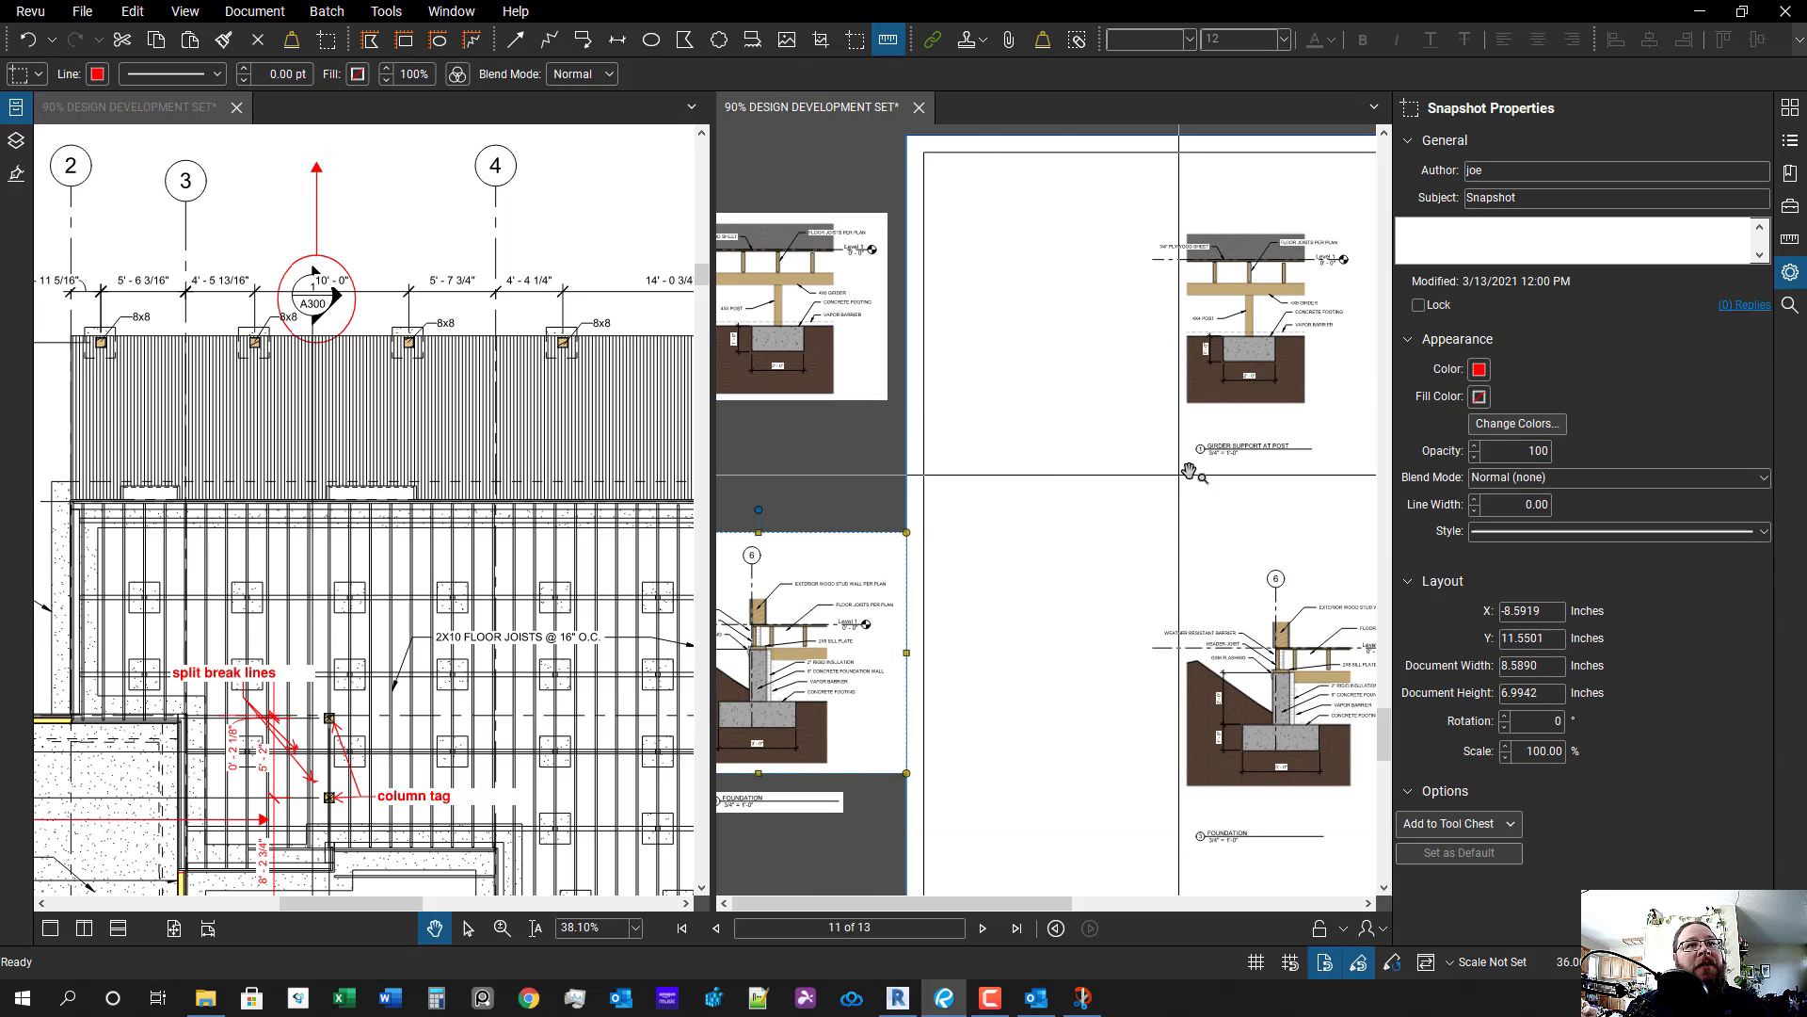
- Take a tightly cropped snapshot of the Girder Support at Post title and place the pasted copy below its drawing snapshot beside the sheet
{"action": "scroll", "coordinate": [1001, 488], "scroll_direction": "up", "scroll_amount": 5}
{"action": "key", "text": "g"}
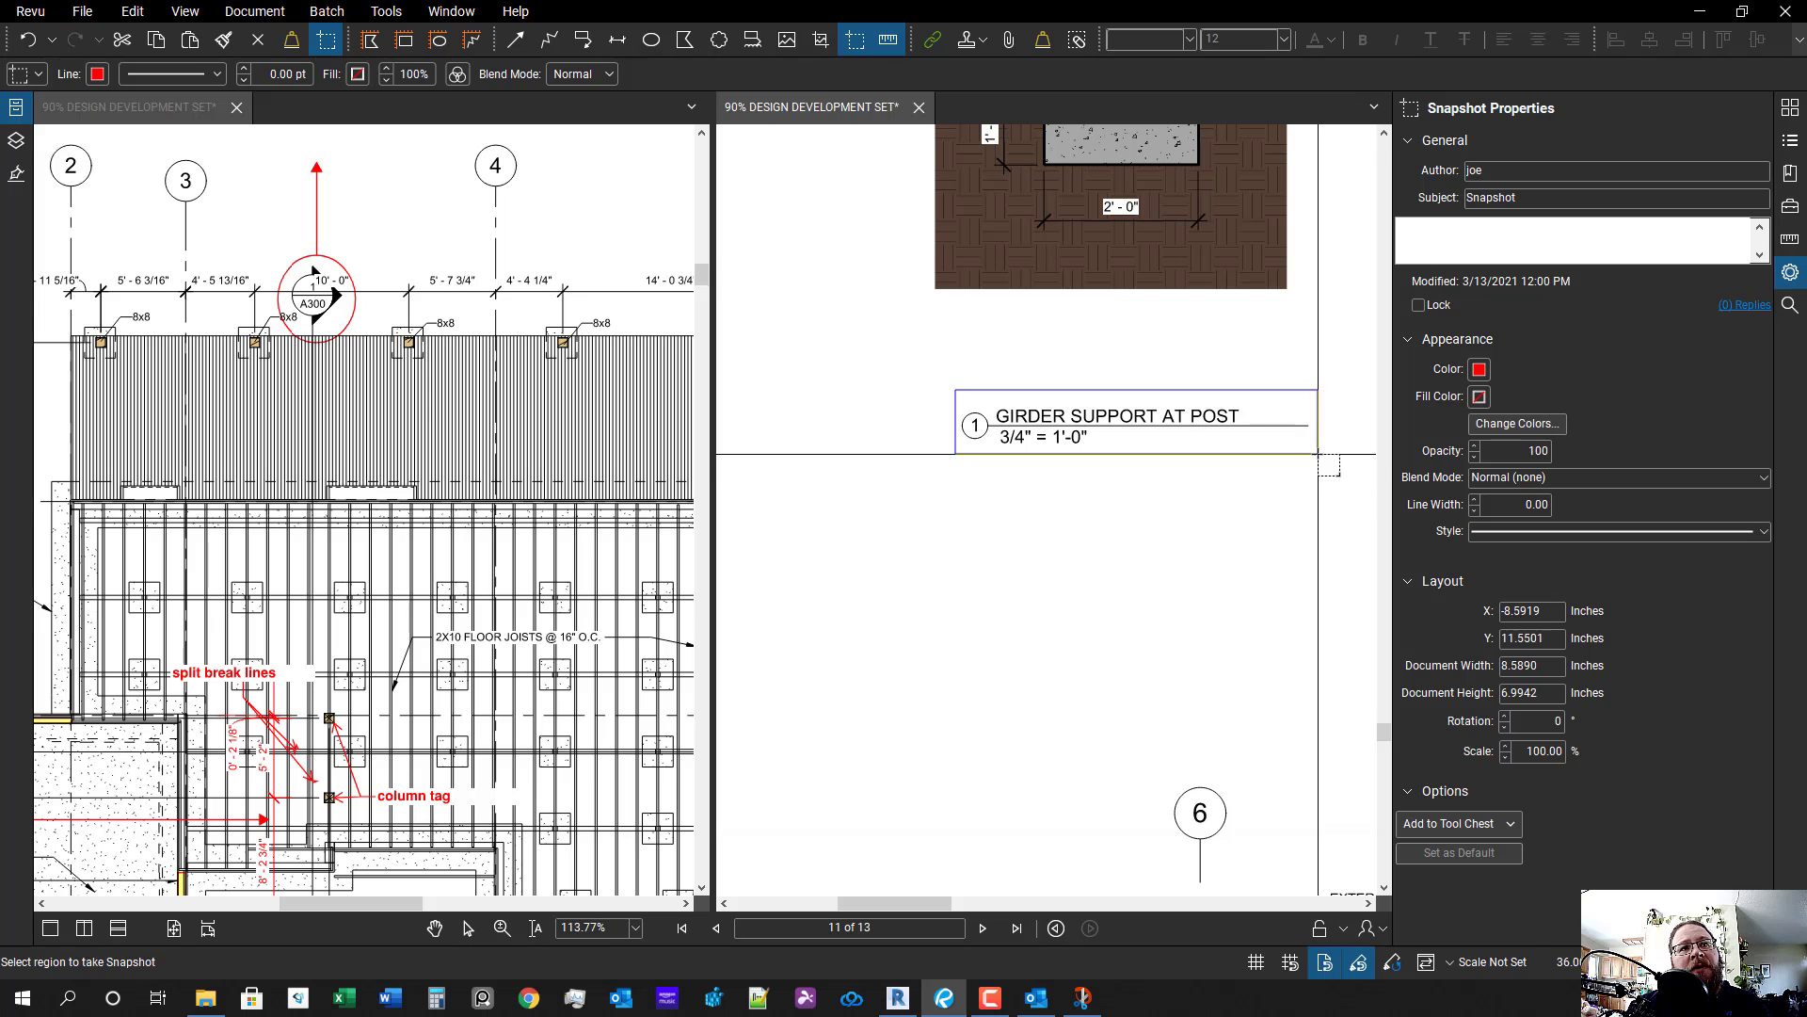
{"action": "left_click_drag", "start_coordinate": [1318, 453], "coordinate": [1317, 453]}
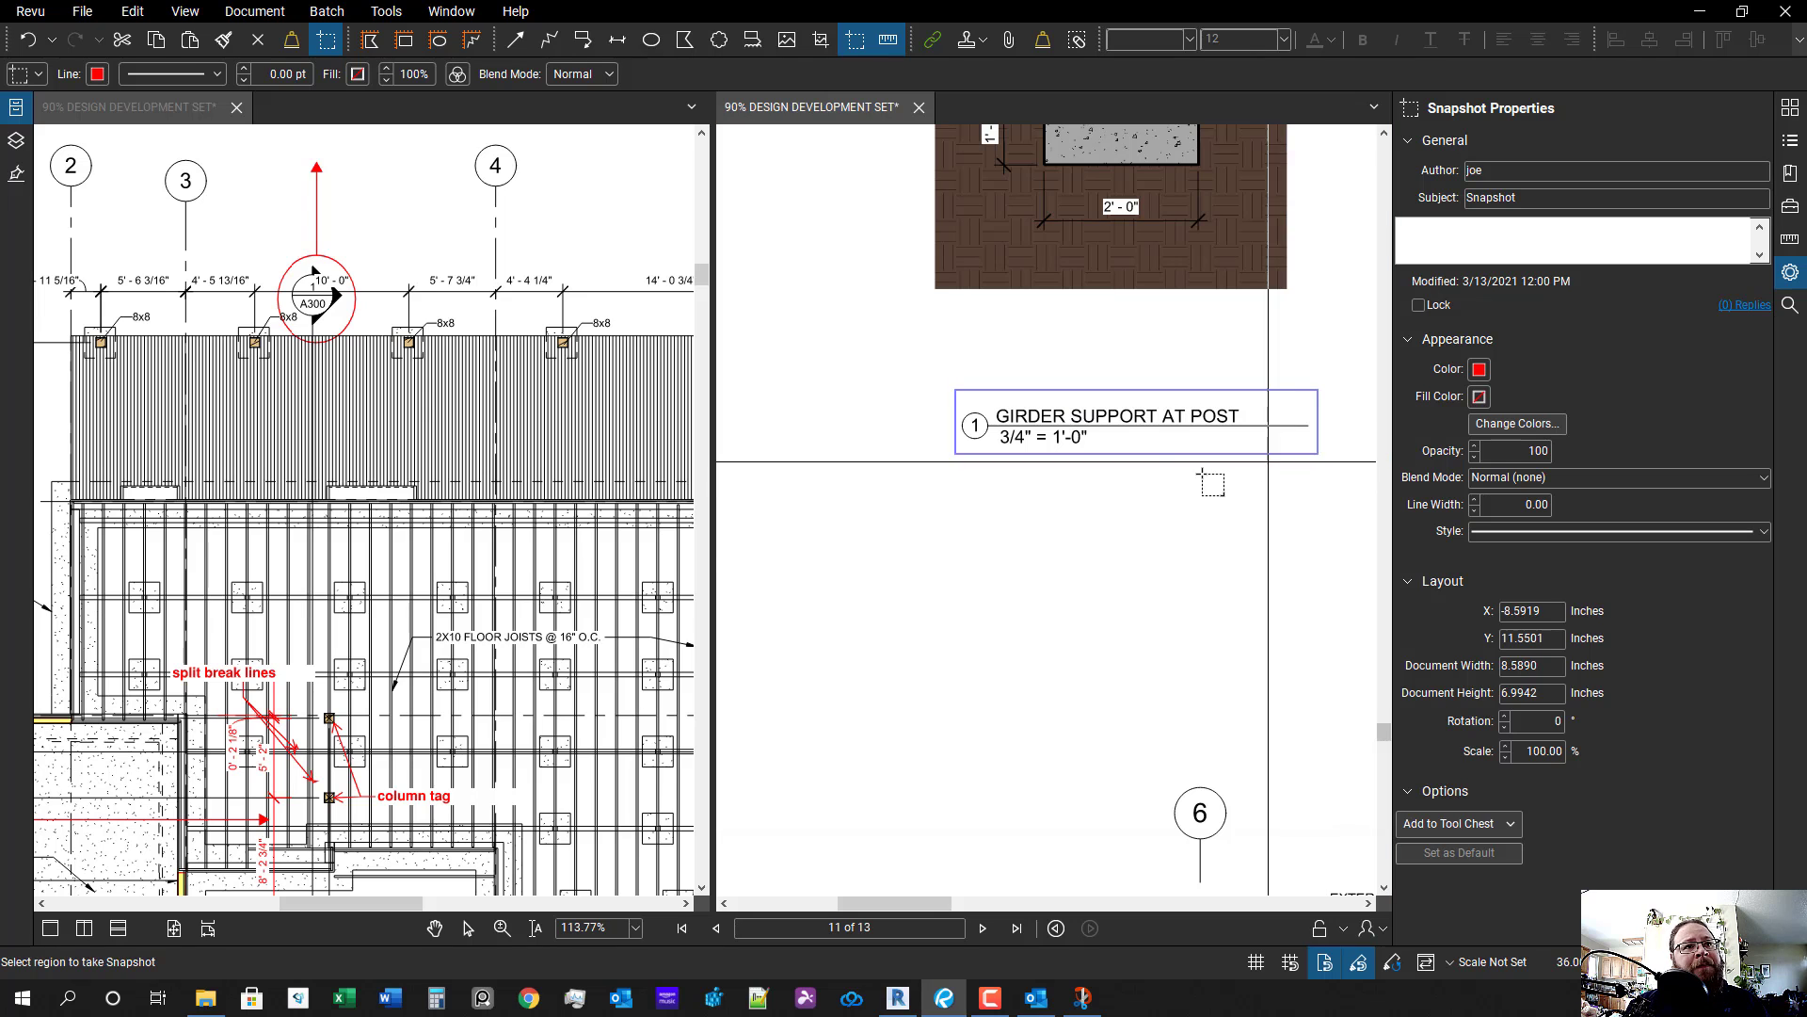
{"action": "scroll", "coordinate": [1170, 488], "scroll_direction": "down", "scroll_amount": 4}
{"action": "key", "text": "ctrl+v"}
{"action": "left_click_drag", "start_coordinate": [1078, 550], "coordinate": [704, 437]}
- Take a snapshot of the Roof Post Footing drawing and place the pasted copy below the sheet, at about X 21.8, Y 24.6 inches
{"action": "scroll", "coordinate": [1220, 541], "scroll_direction": "down", "scroll_amount": 3}
{"action": "scroll", "coordinate": [1229, 562], "scroll_direction": "up", "scroll_amount": 2}
{"action": "scroll", "coordinate": [850, 584], "scroll_direction": "down", "scroll_amount": 2}
{"action": "left_click_drag", "start_coordinate": [1184, 723], "coordinate": [666, 597]}
{"action": "scroll", "coordinate": [1111, 698], "scroll_direction": "up", "scroll_amount": 4}
{"action": "key", "text": "g"}
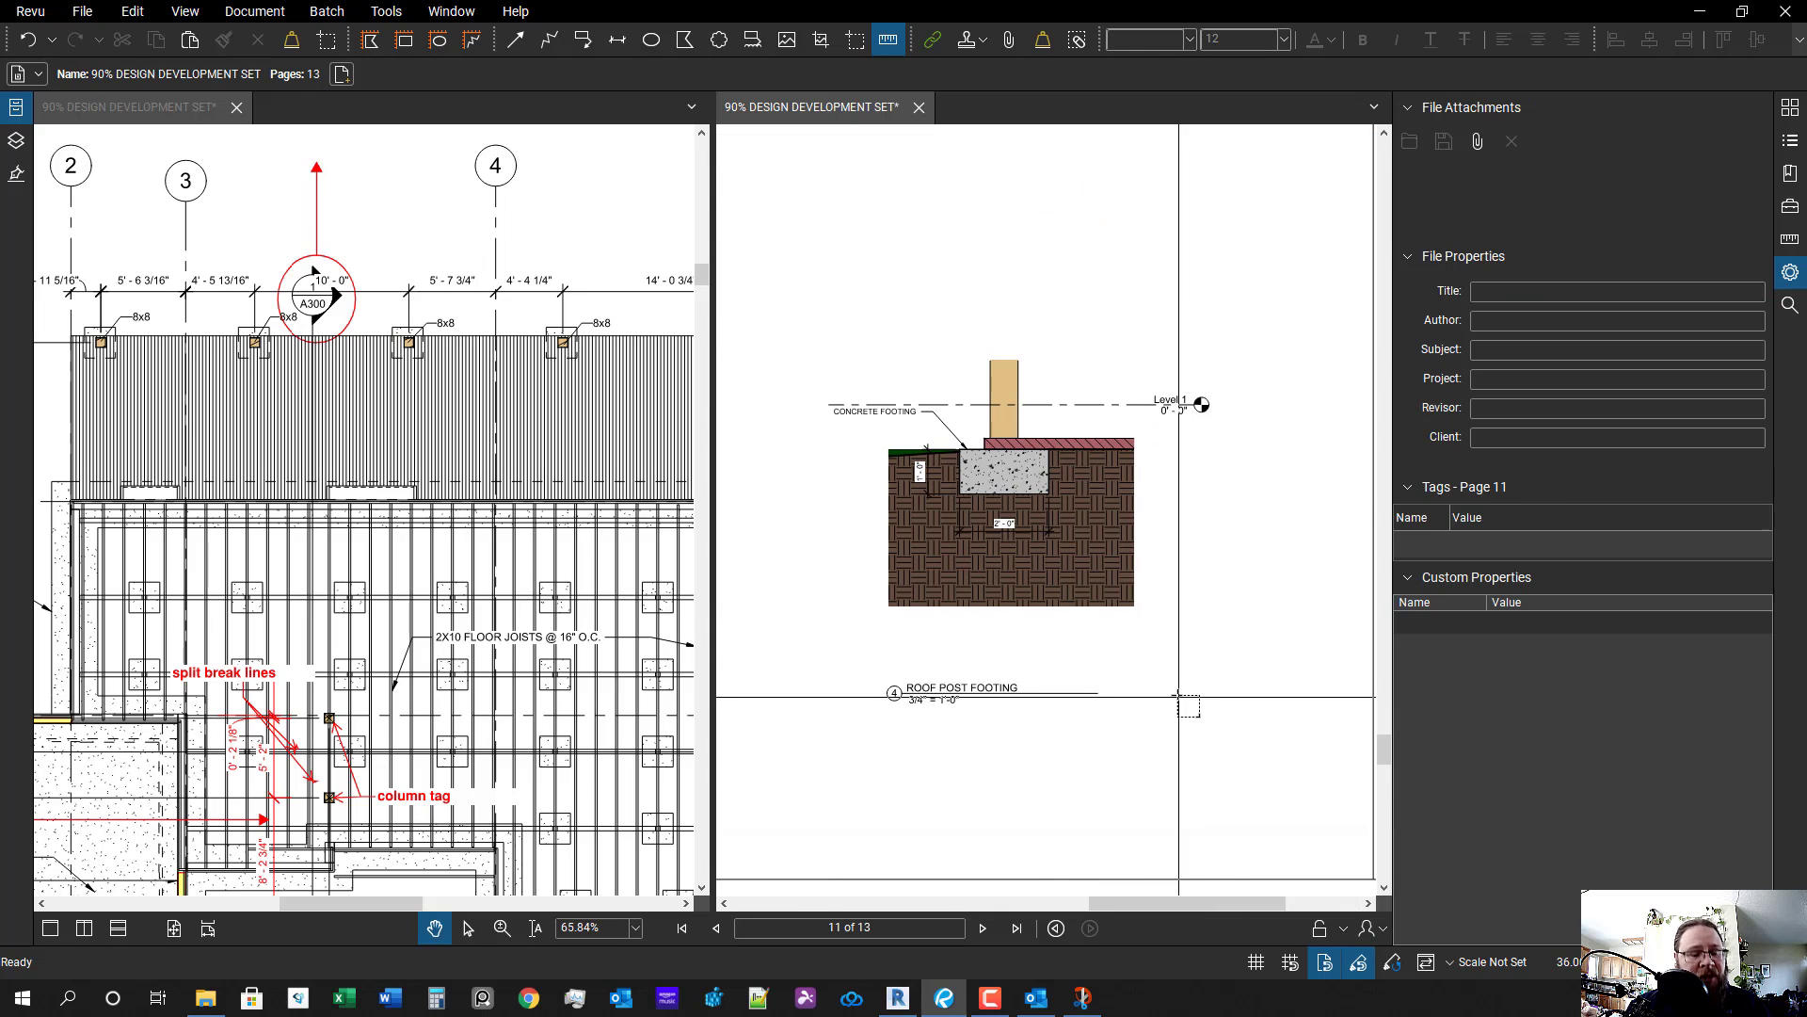
{"action": "left_click_drag", "start_coordinate": [1220, 621], "coordinate": [818, 347]}
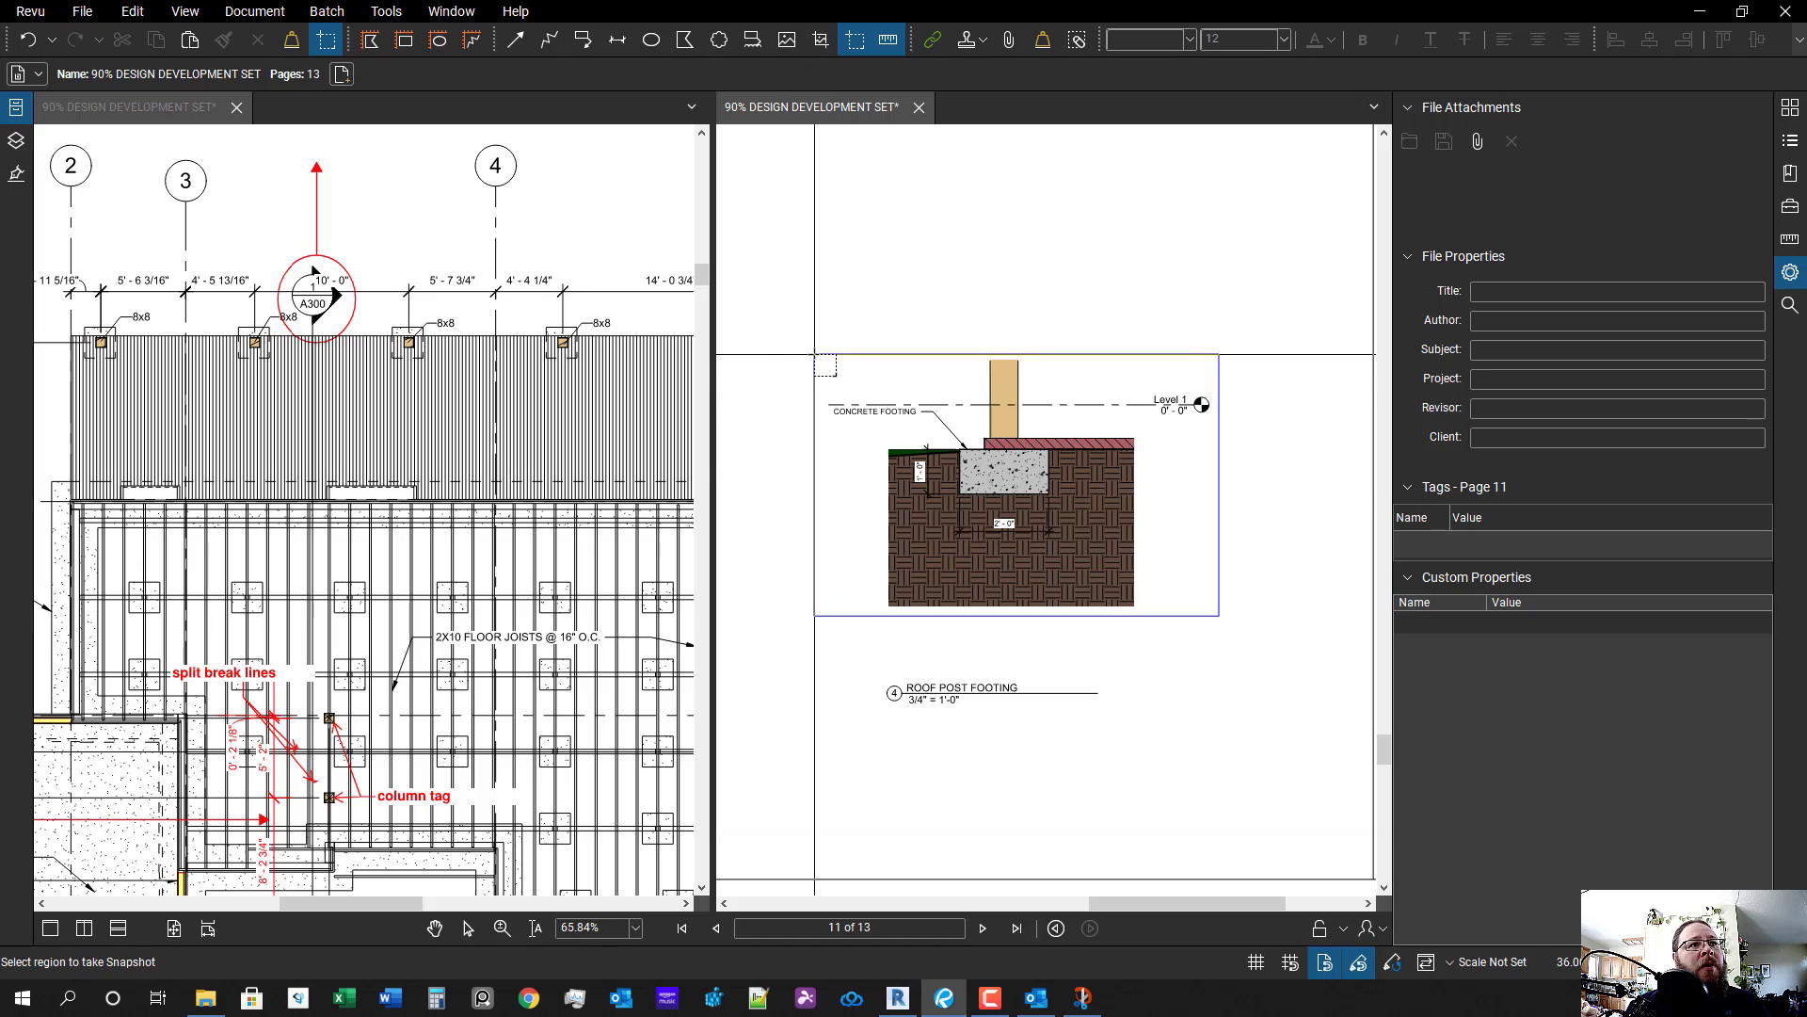
{"action": "scroll", "coordinate": [930, 467], "scroll_direction": "up", "scroll_amount": 1}
{"action": "scroll", "coordinate": [930, 467], "scroll_direction": "down", "scroll_amount": 5}
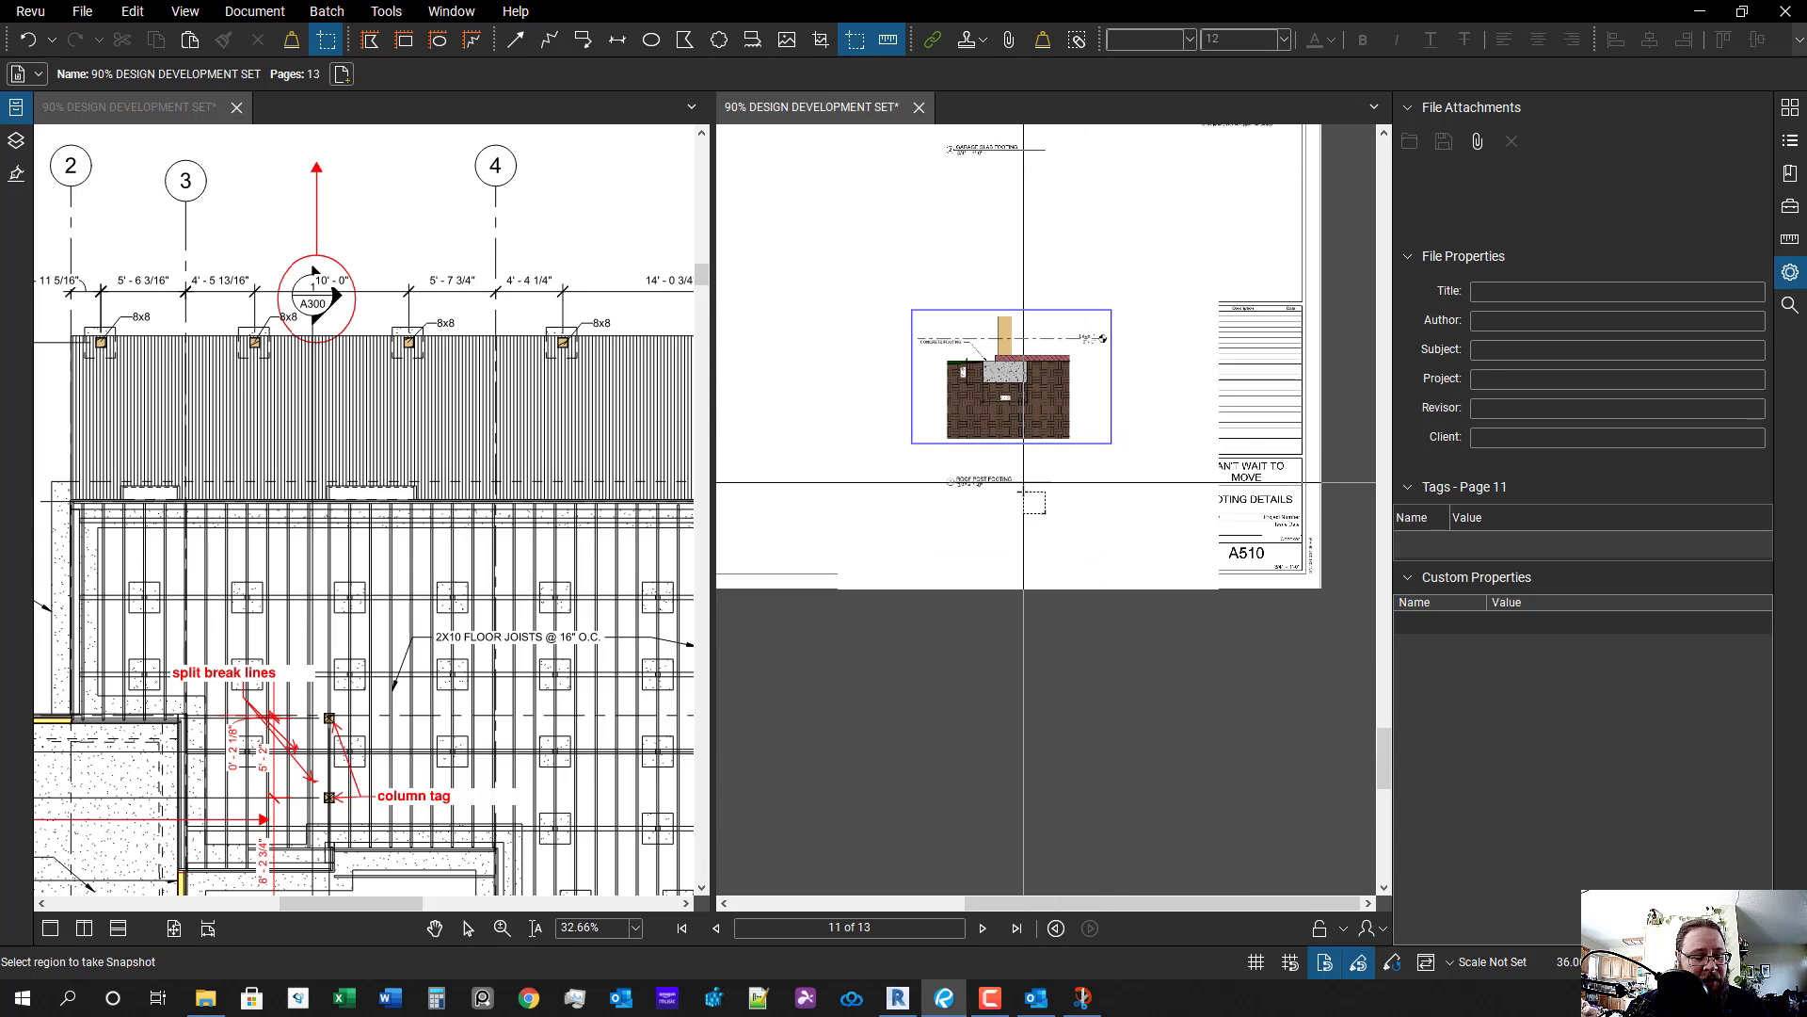
{"action": "scroll", "coordinate": [1033, 513], "scroll_direction": "down", "scroll_amount": 1}
{"action": "key", "text": "ctrl+v"}
{"action": "left_click_drag", "start_coordinate": [1086, 431], "coordinate": [981, 646]}
- Take a snapshot of the Roof Post Footing title and place the pasted copy under its drawing snapshot below the sheet
{"action": "scroll", "coordinate": [1064, 480], "scroll_direction": "up", "scroll_amount": 4}
{"action": "key", "text": "g"}
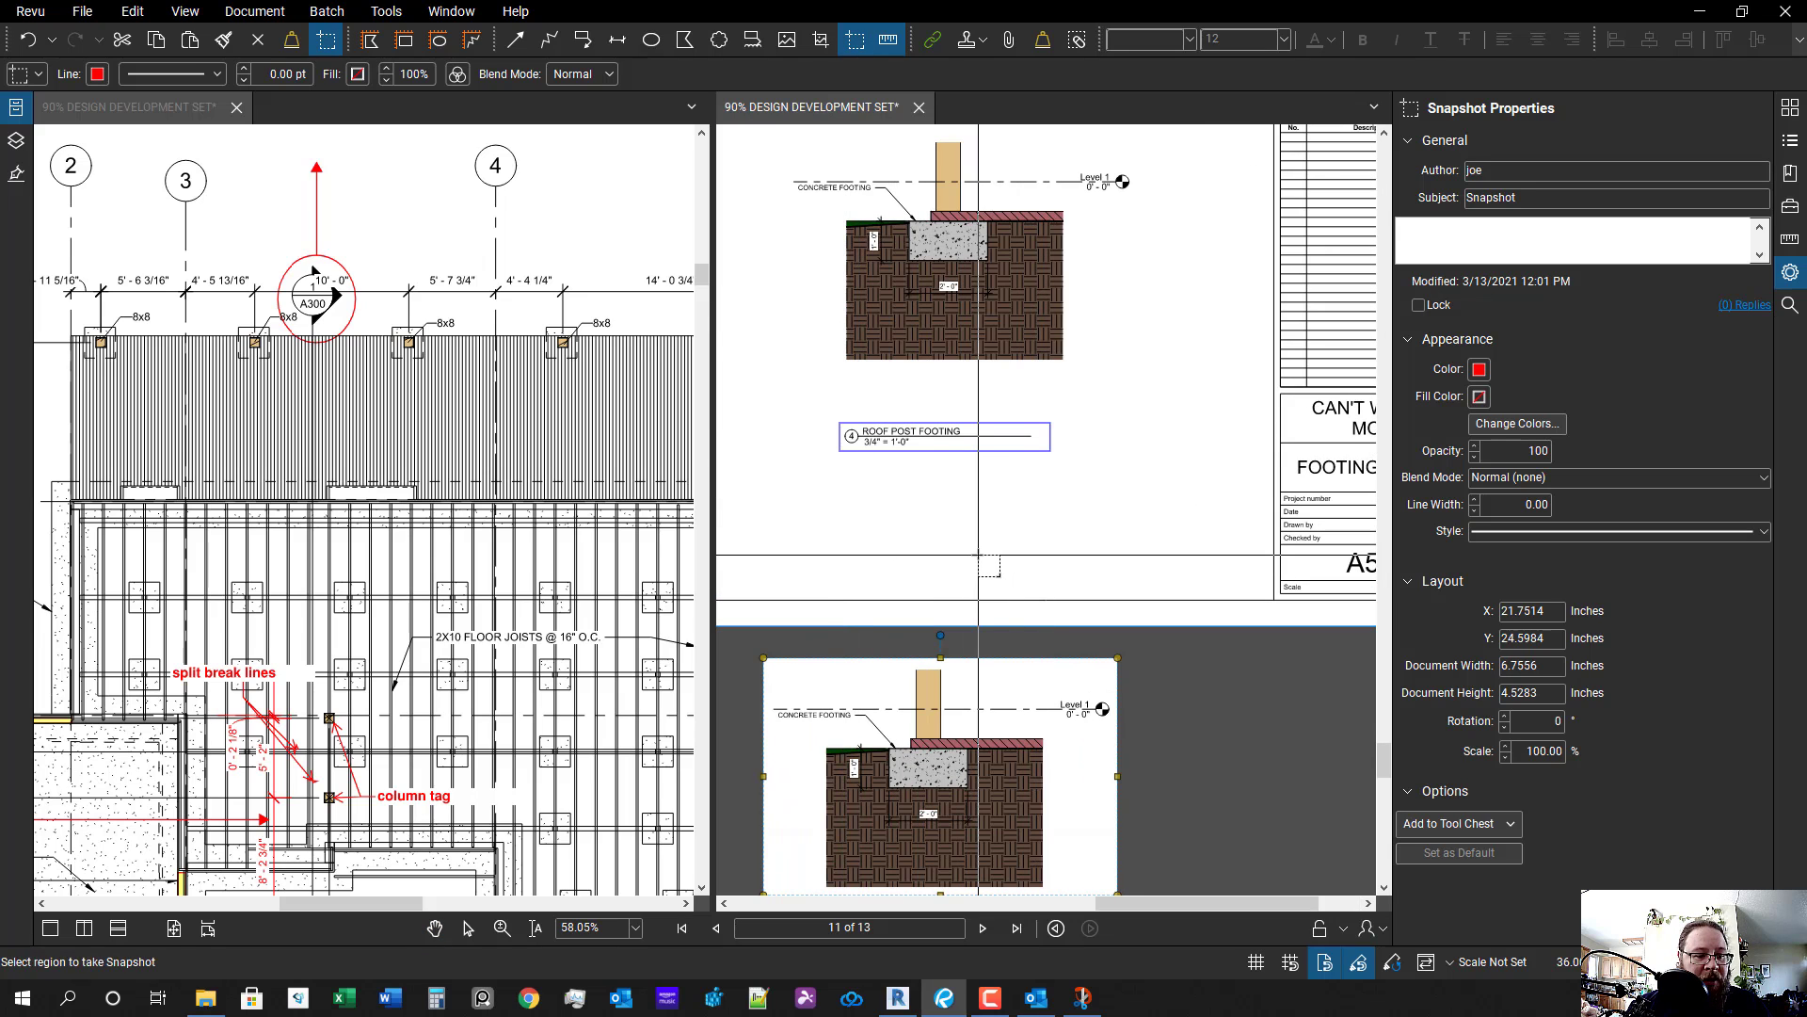
{"action": "key", "text": "Escape"}
{"action": "scroll", "coordinate": [983, 556], "scroll_direction": "down", "scroll_amount": 2}
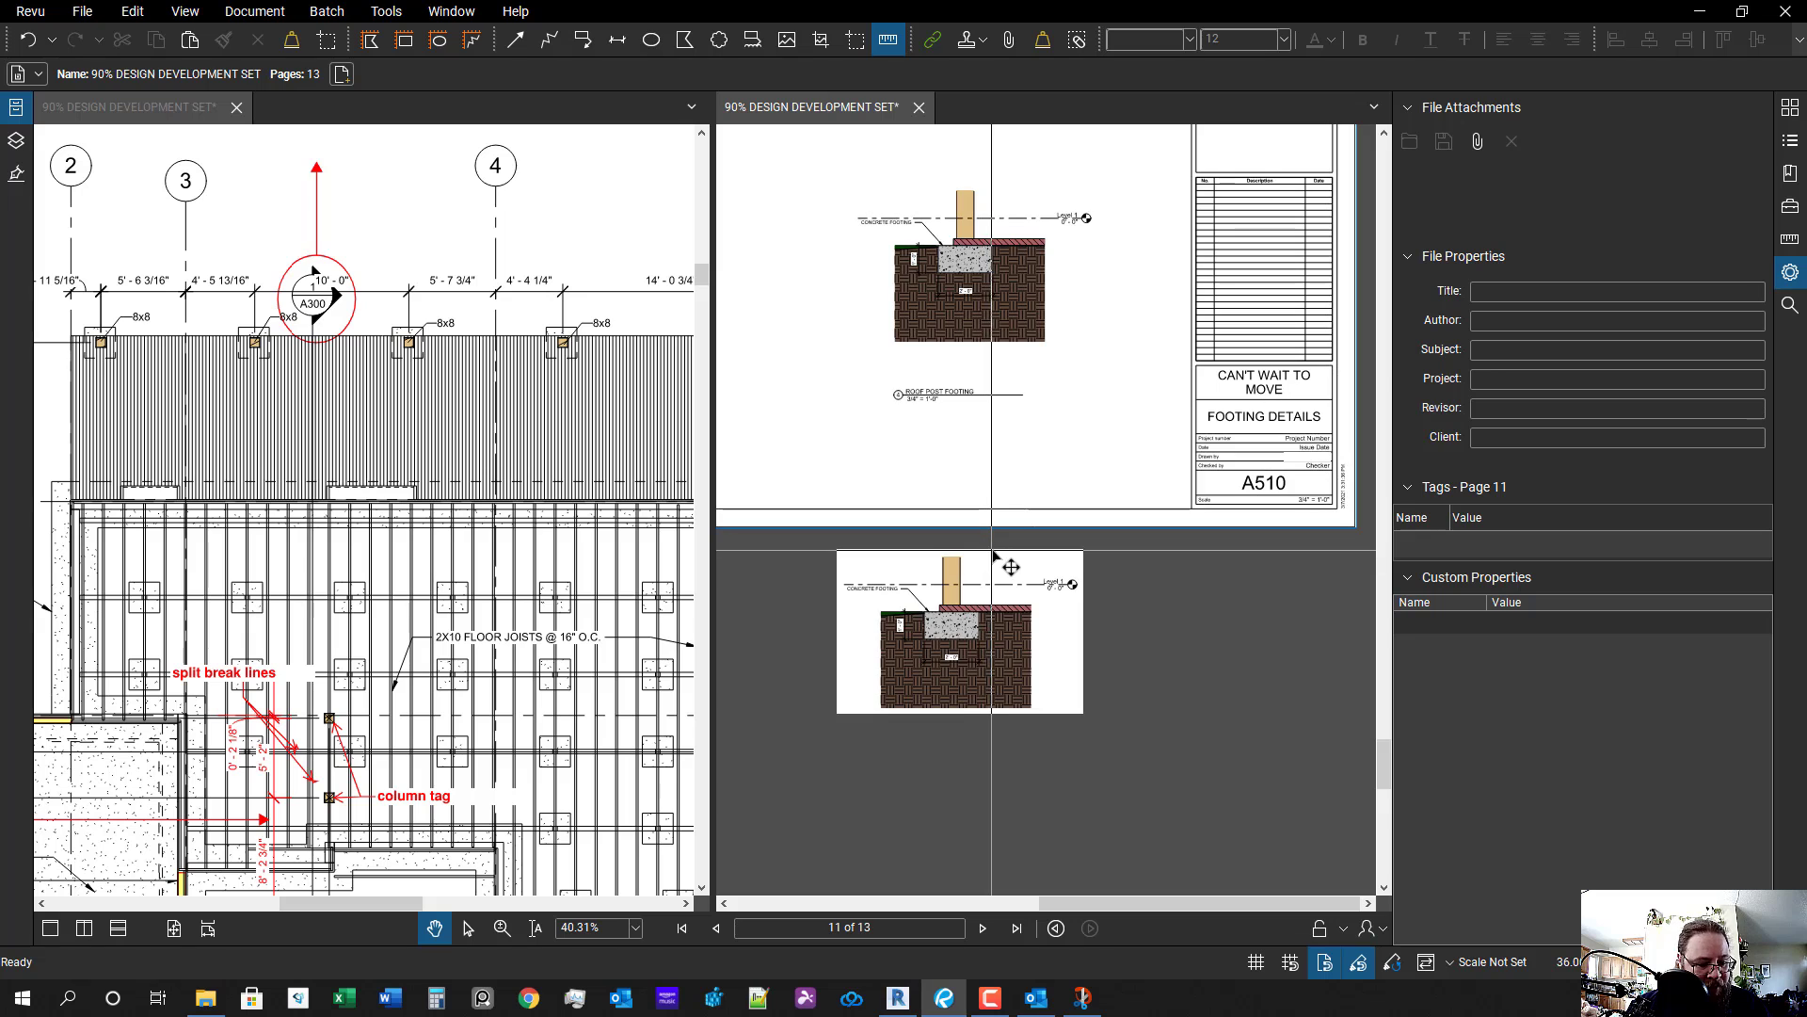
{"action": "left_click", "coordinate": [1048, 557]}
{"action": "scroll", "coordinate": [1048, 557], "scroll_direction": "up", "scroll_amount": 2}
{"action": "left_click_drag", "start_coordinate": [1049, 550], "coordinate": [908, 807]}
{"action": "scroll", "coordinate": [1092, 603], "scroll_direction": "down", "scroll_amount": 8}
{"action": "key", "text": "Escape"}
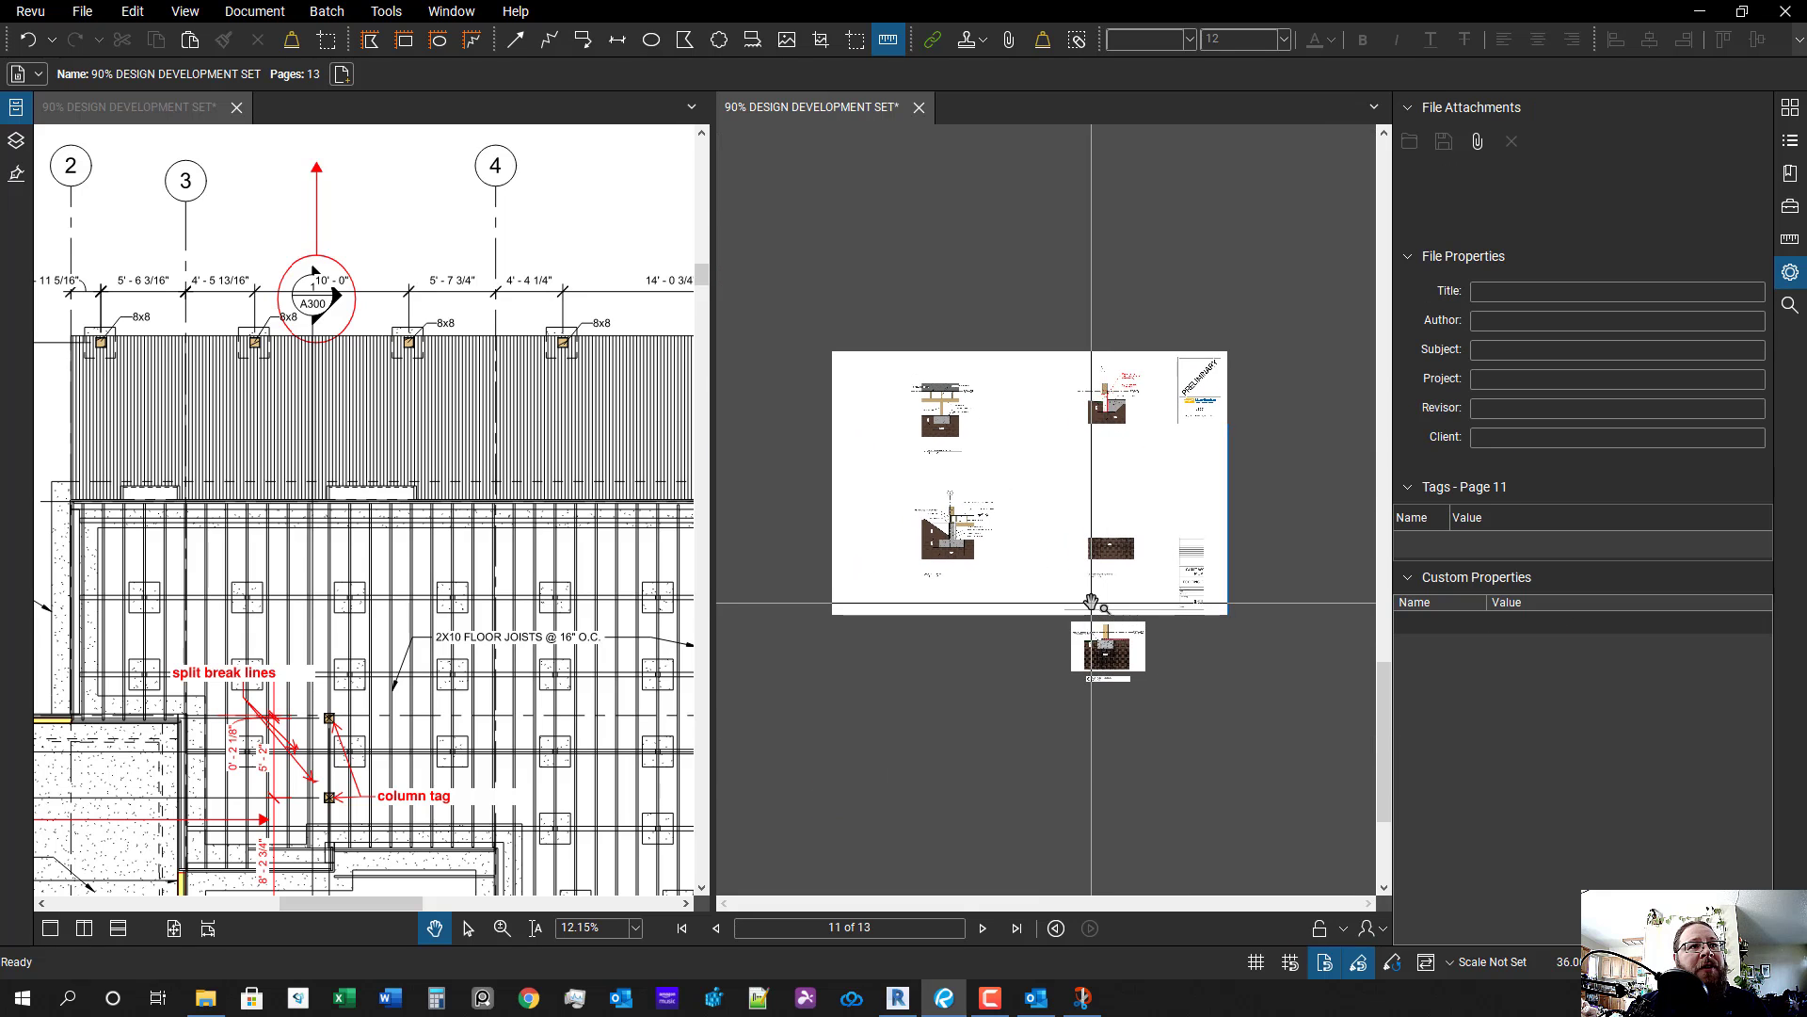
- Take a snapshot of the Garage Slab Footing drawing with its red notes and place the pasted copy above the original detail
{"action": "left_click_drag", "start_coordinate": [1048, 596], "coordinate": [1158, 635]}
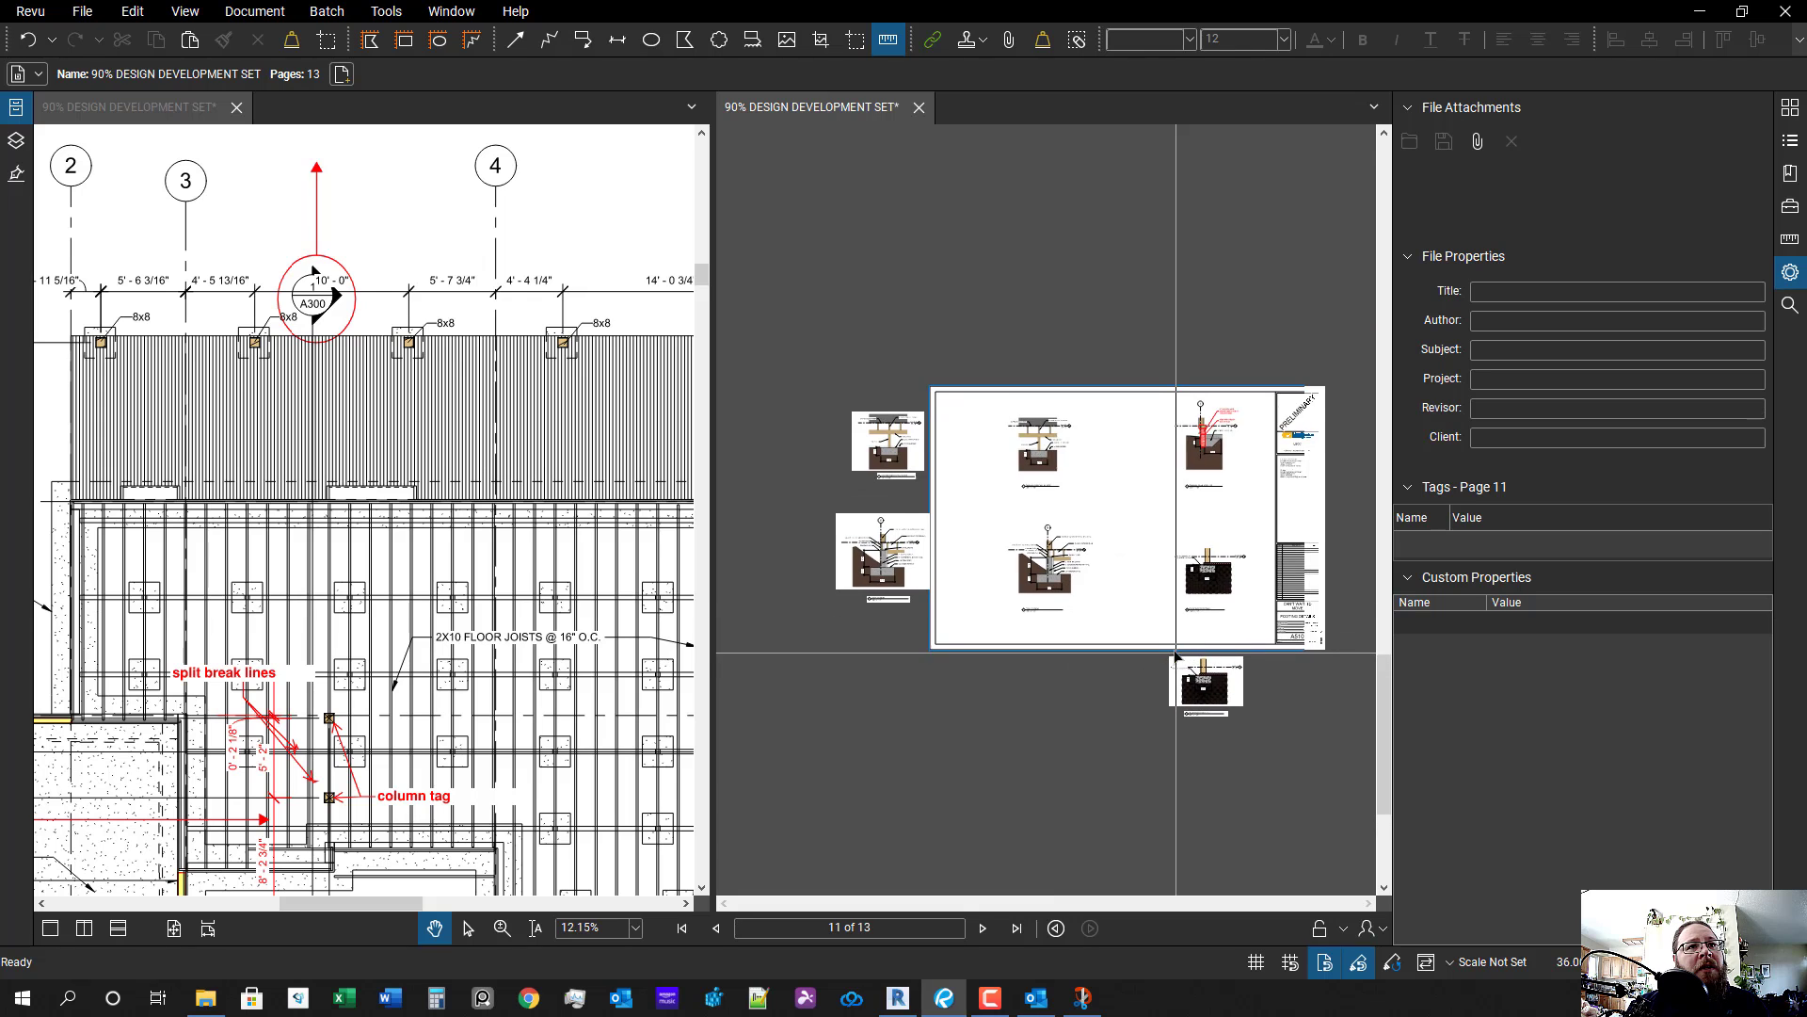
{"action": "scroll", "coordinate": [1292, 681], "scroll_direction": "up", "scroll_amount": 1}
{"action": "scroll", "coordinate": [1182, 593], "scroll_direction": "up", "scroll_amount": 6}
{"action": "key", "text": "g"}
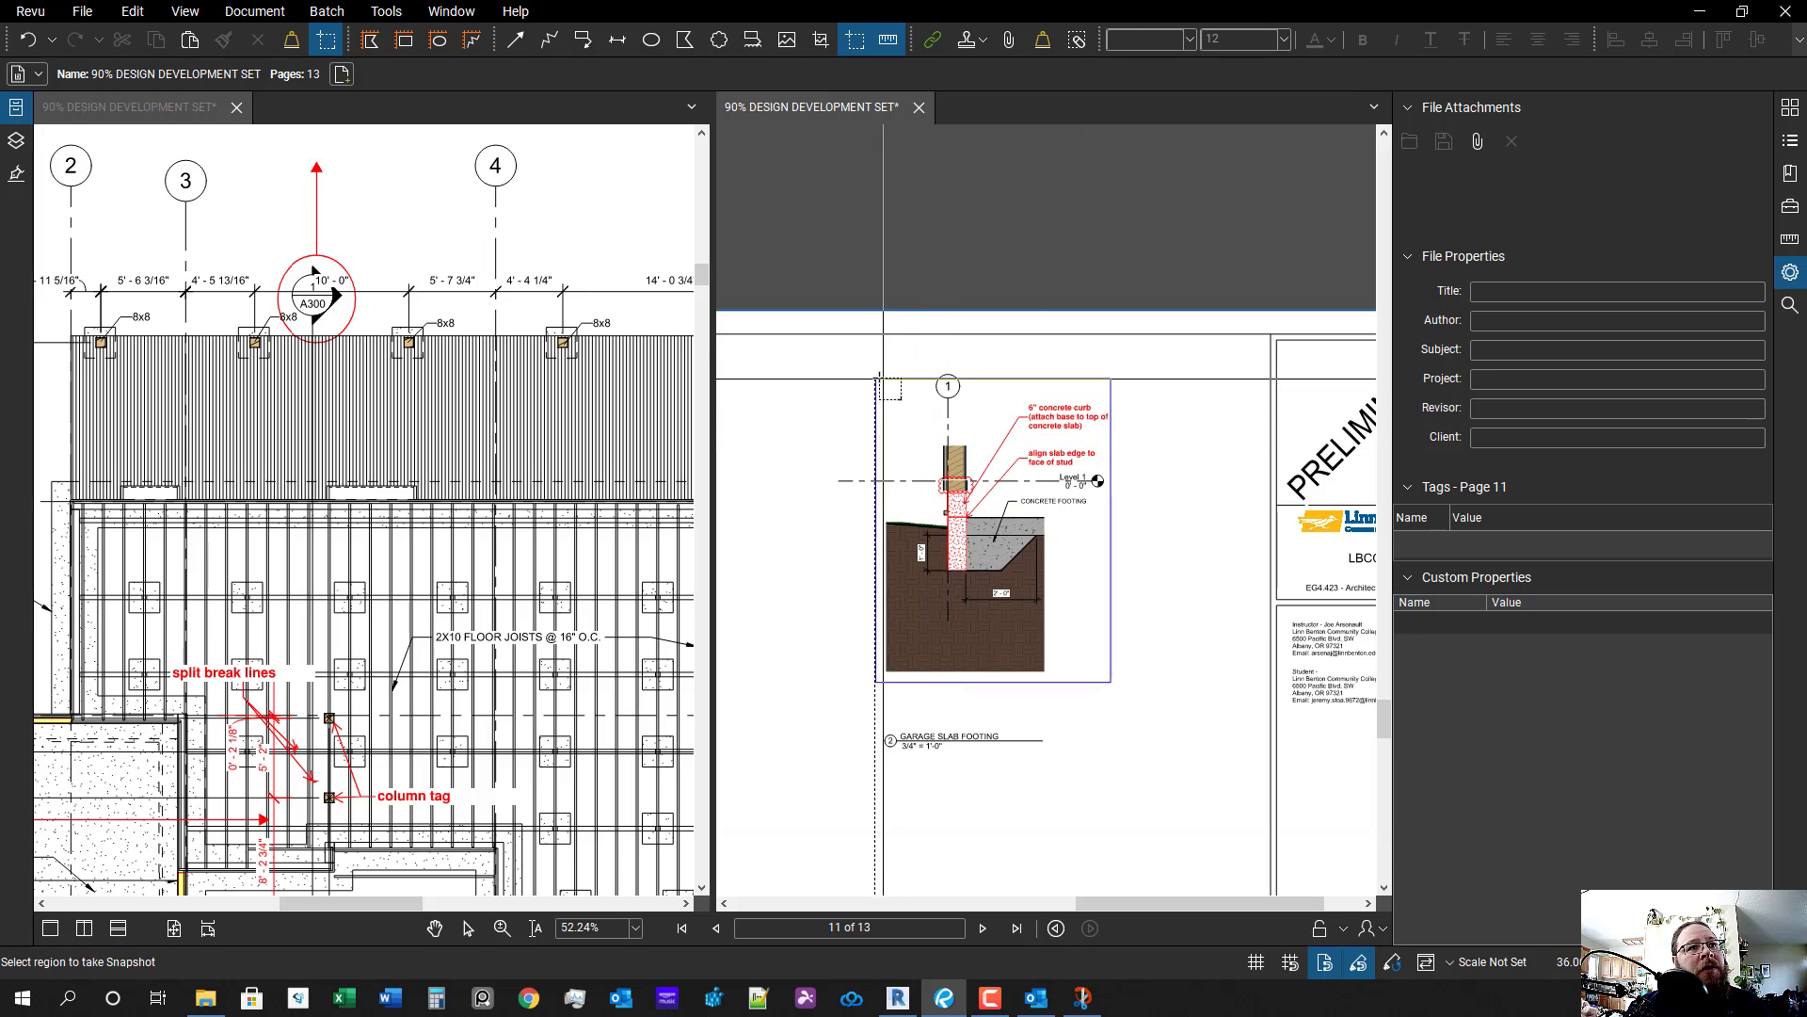
{"action": "left_click_drag", "start_coordinate": [868, 367], "coordinate": [1101, 738]}
{"action": "key", "text": "ctrl+v"}
{"action": "scroll", "coordinate": [1193, 648], "scroll_direction": "down", "scroll_amount": 2}
{"action": "left_click_drag", "start_coordinate": [1138, 537], "coordinate": [980, 367]}
- Take a snapshot of the Garage Slab Footing title and place the pasted copy under its drawing snapshot above the sheet
{"action": "scroll", "coordinate": [950, 861], "scroll_direction": "up", "scroll_amount": 2}
{"action": "left_click_drag", "start_coordinate": [951, 861], "coordinate": [964, 767]}
{"action": "key", "text": "g"}
{"action": "scroll", "coordinate": [1050, 670], "scroll_direction": "up", "scroll_amount": 2}
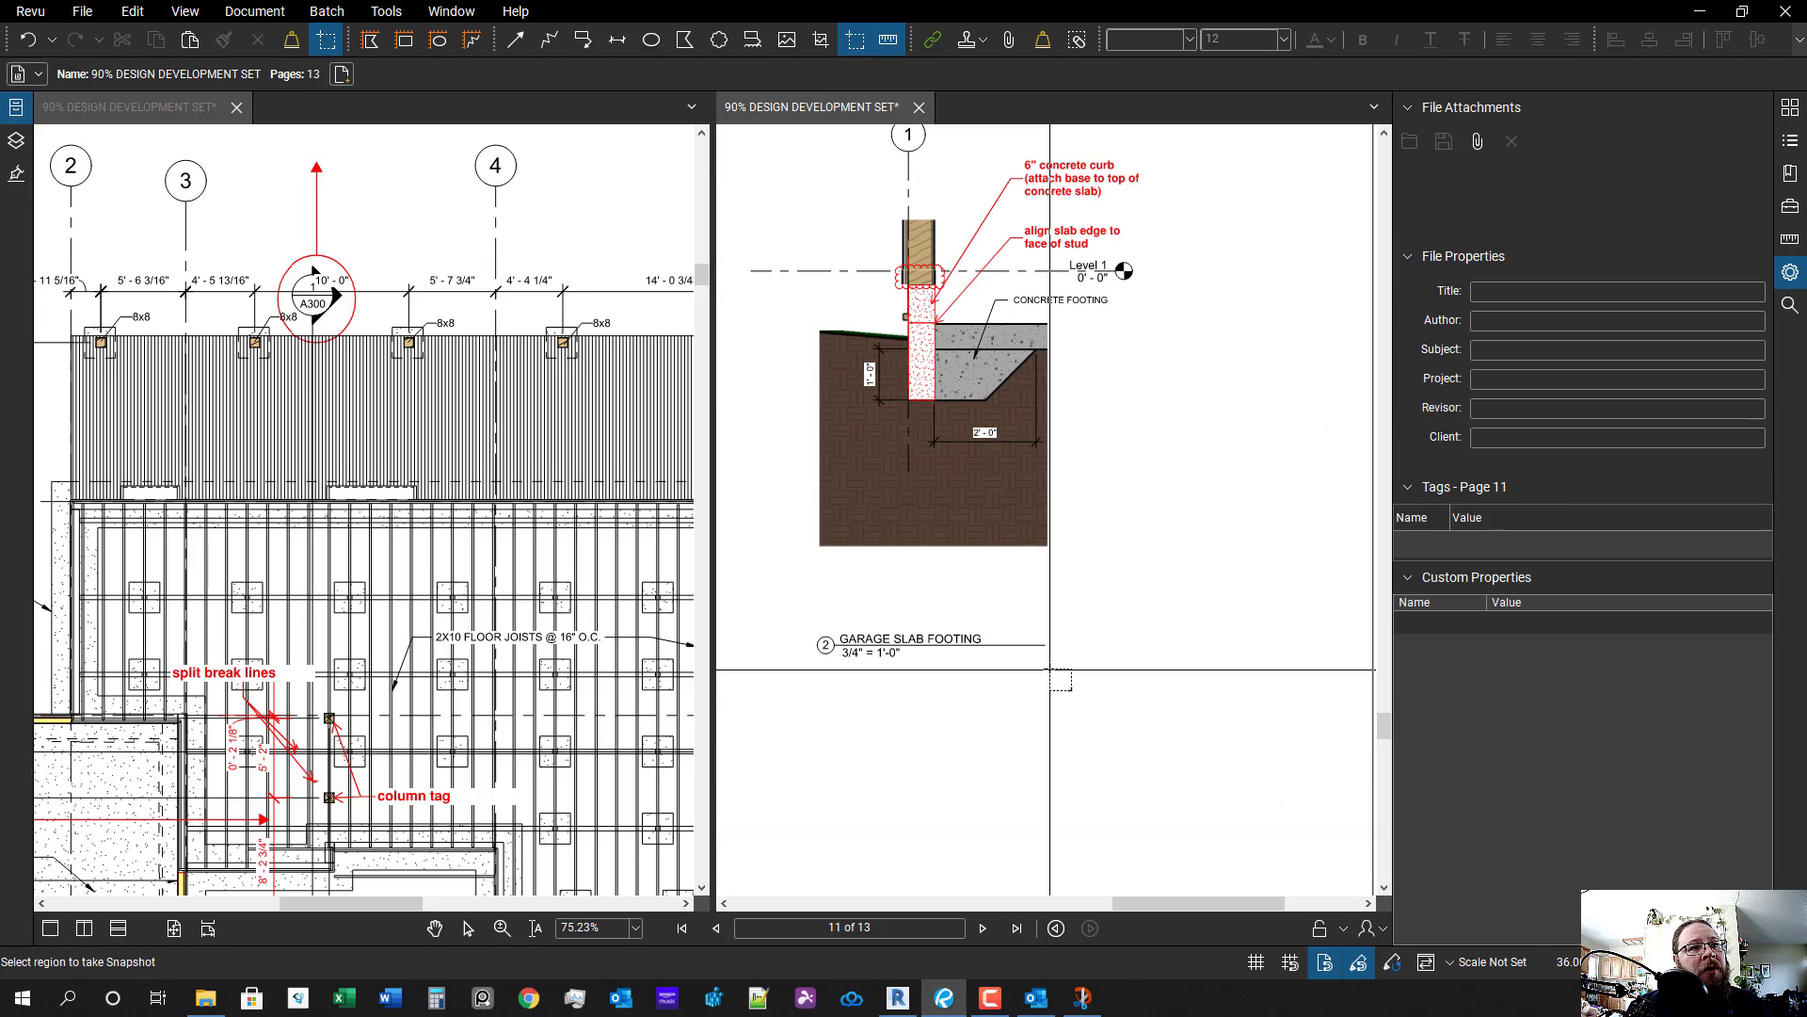
{"action": "left_click_drag", "start_coordinate": [804, 620], "coordinate": [1056, 664]}
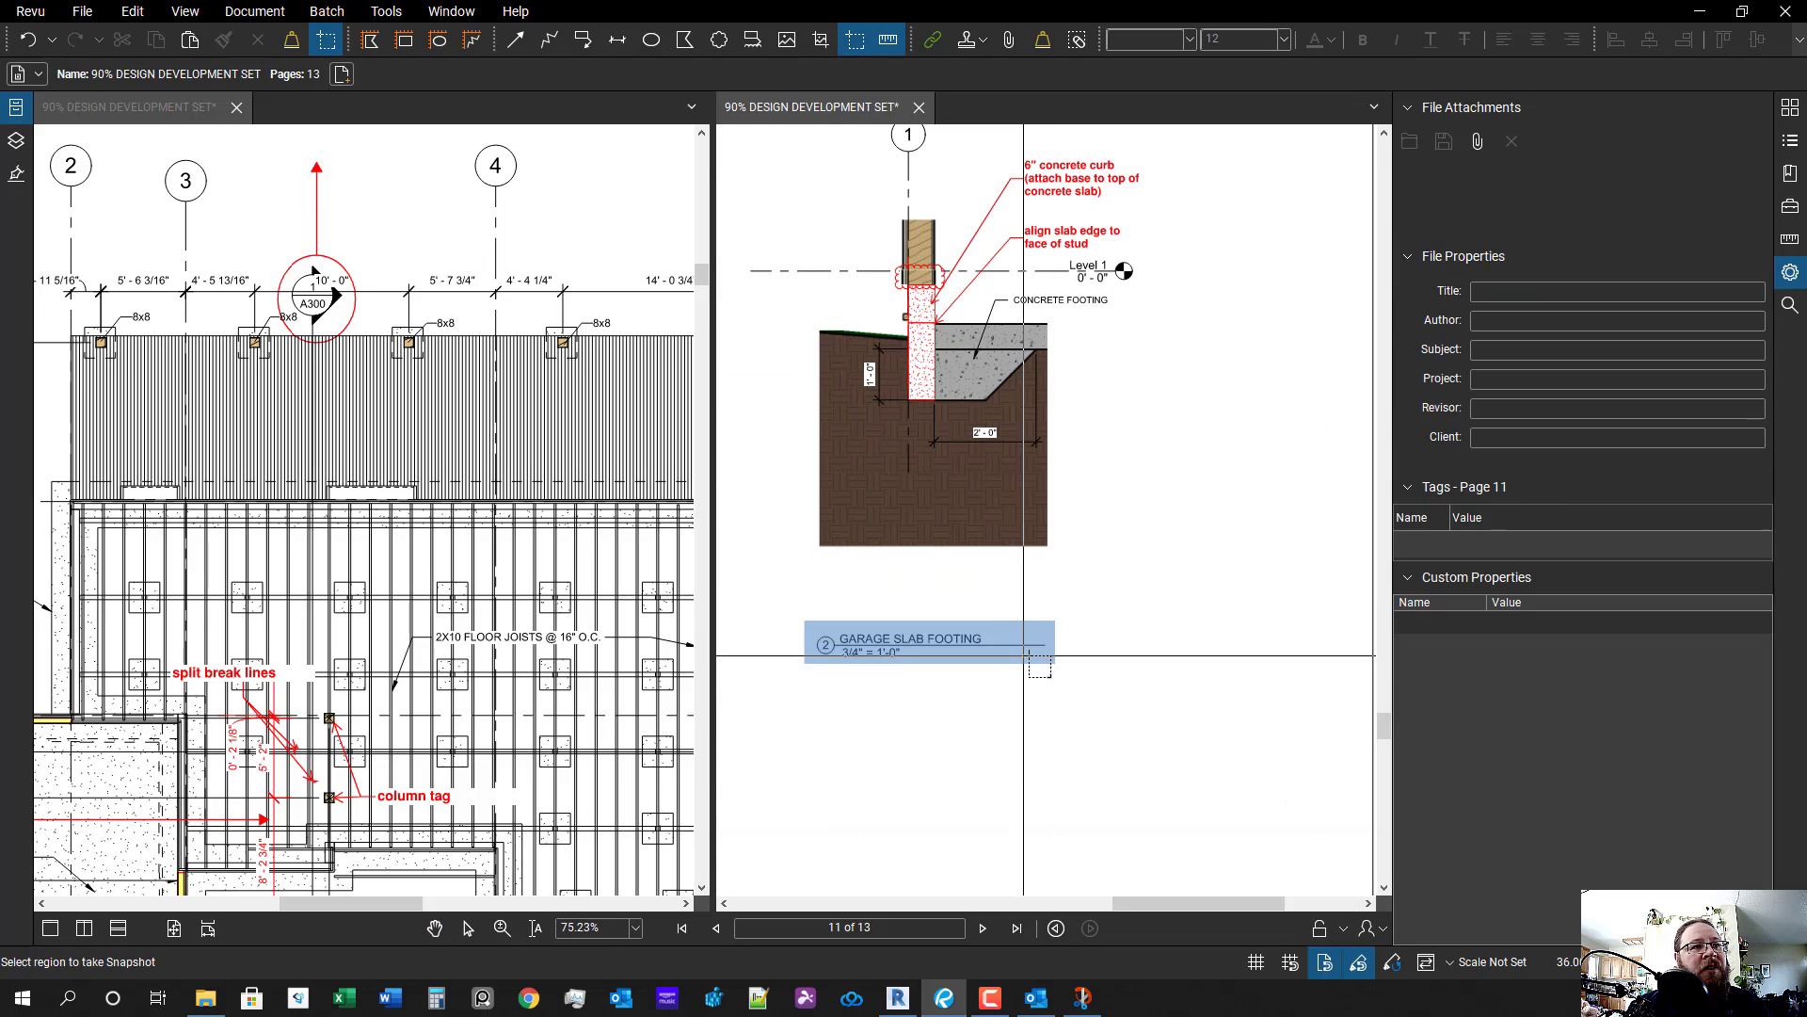
{"action": "key", "text": "ctrl+v"}
{"action": "scroll", "coordinate": [1067, 725], "scroll_direction": "down", "scroll_amount": 2}
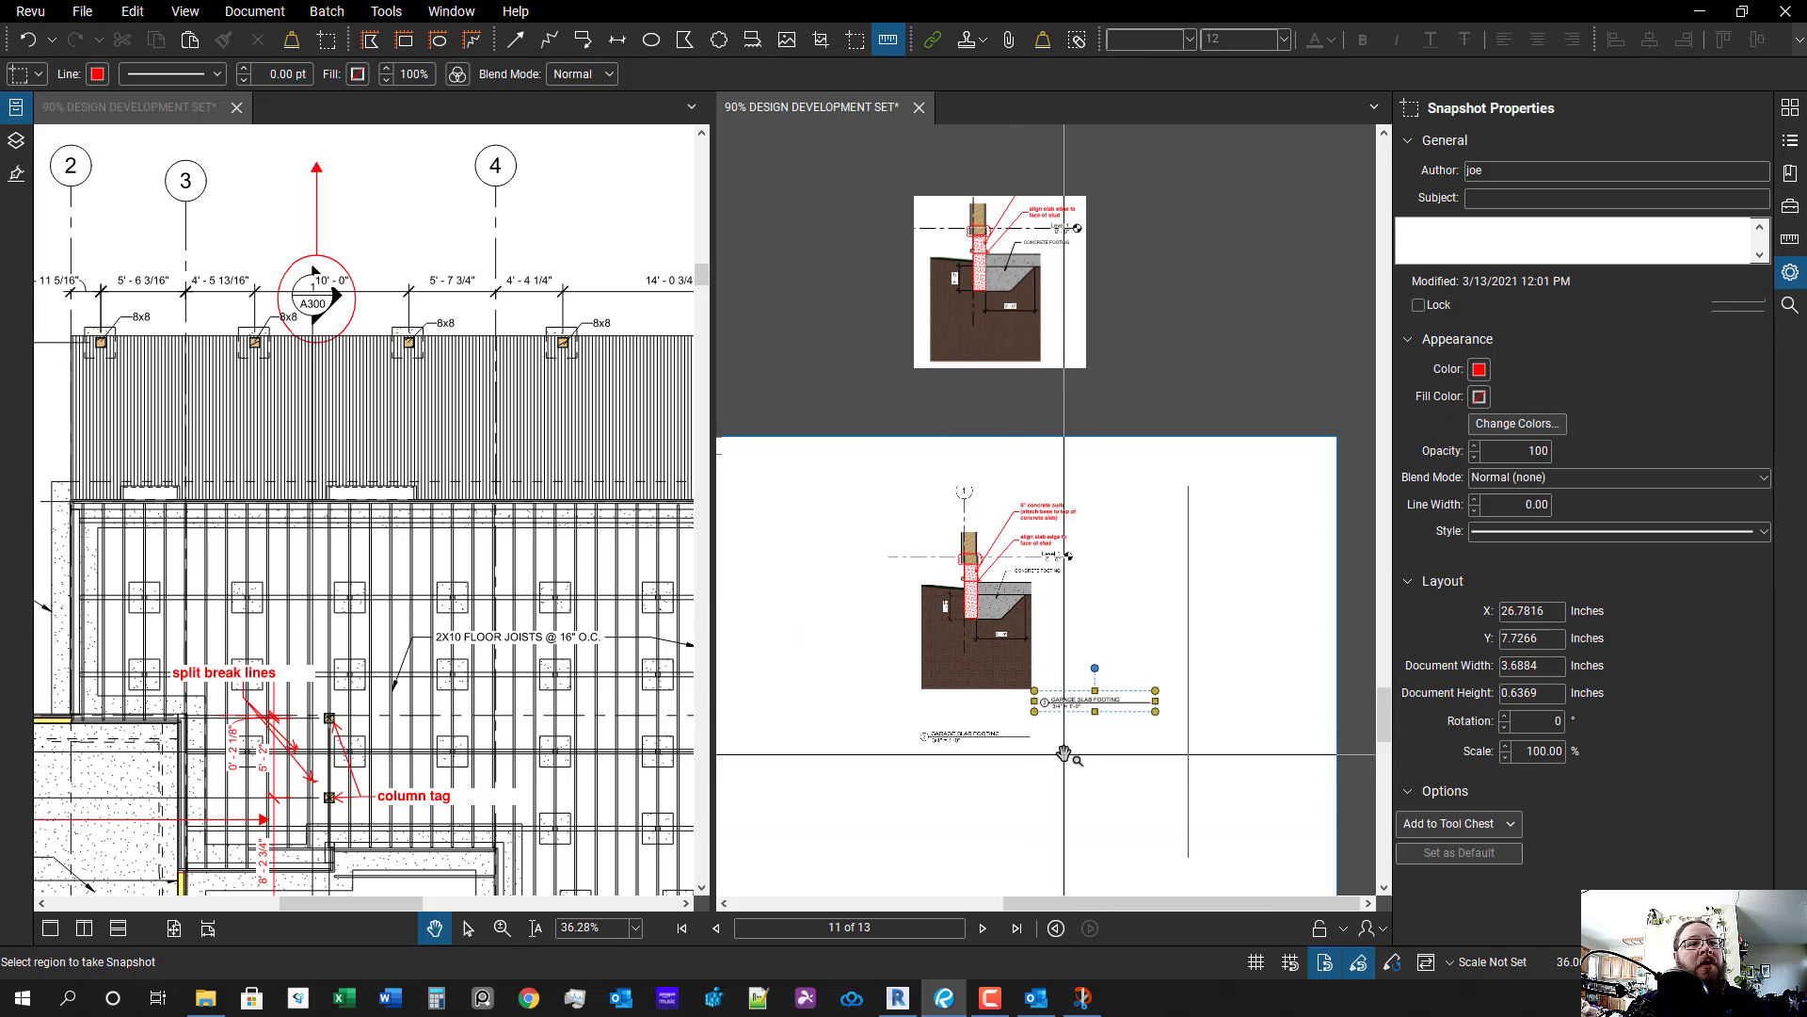
{"action": "left_click_drag", "start_coordinate": [1092, 717], "coordinate": [998, 421]}
{"action": "left_click", "coordinate": [1110, 679]}
{"action": "left_click_drag", "start_coordinate": [1110, 680], "coordinate": [892, 490]}
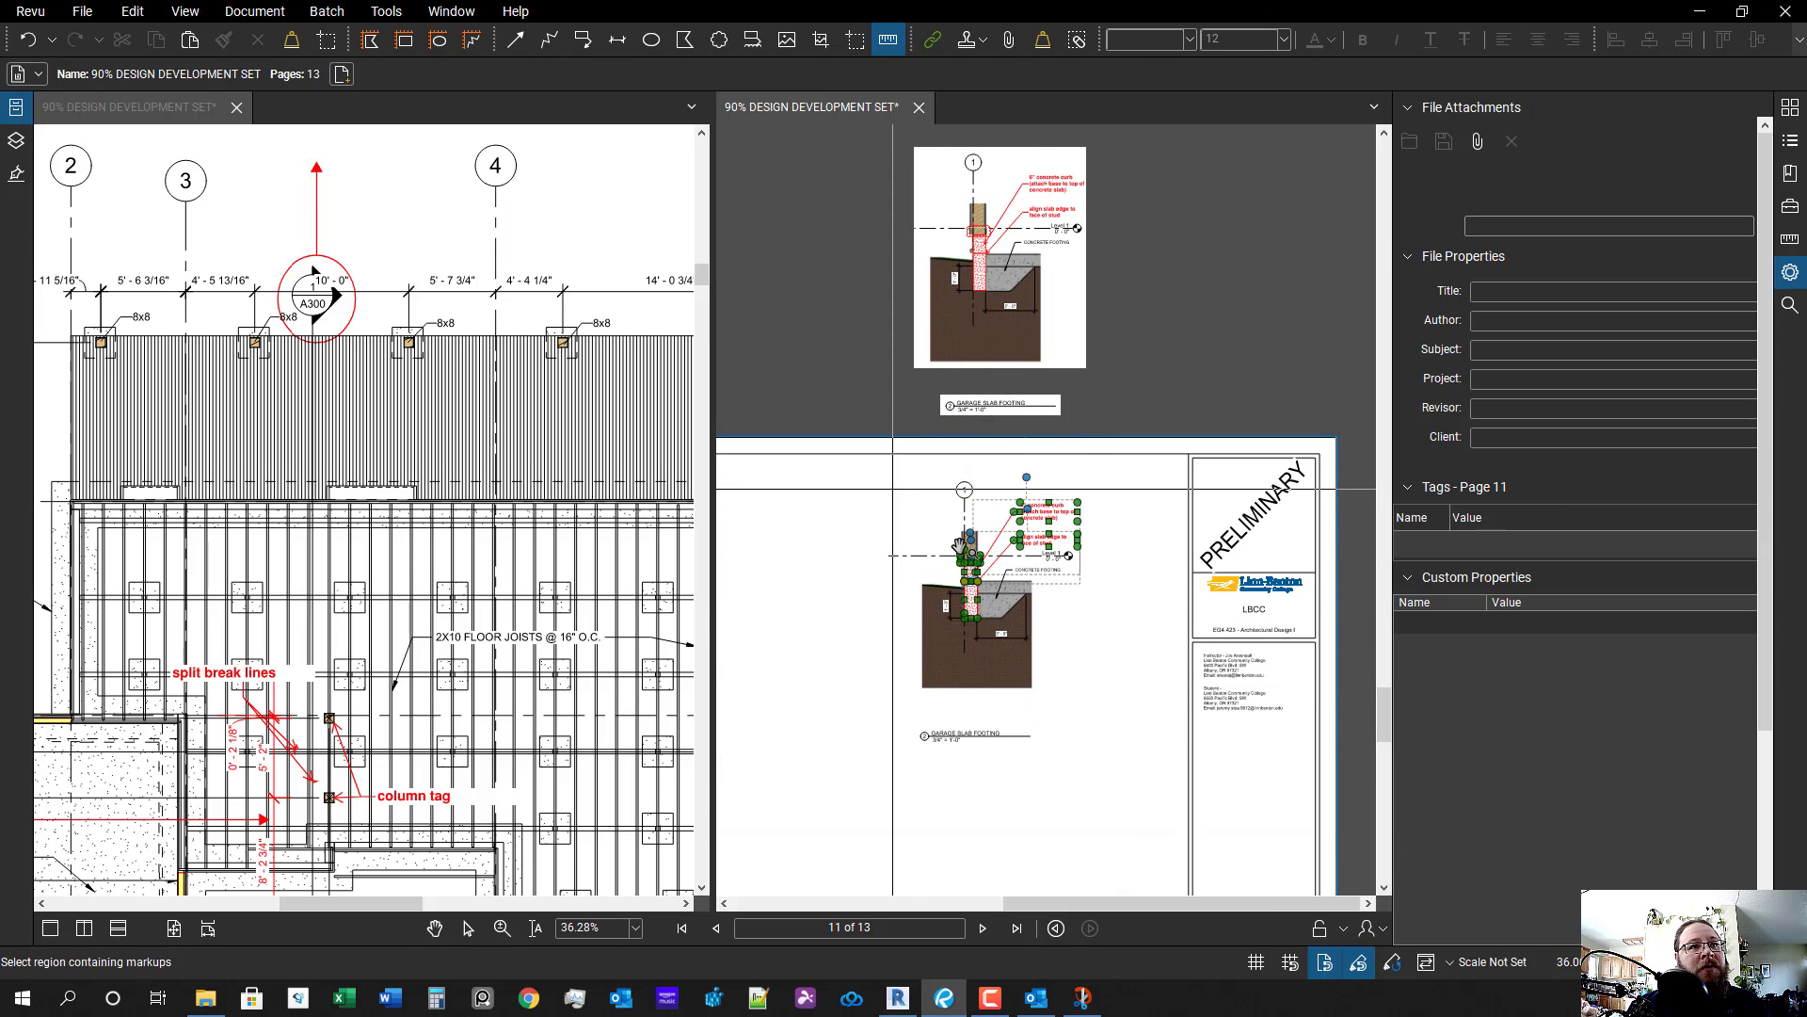
{"action": "key", "text": "Delete"}
- Draw a rectangle about 26.4 by 20.8 inches over the four original details and fill it white to hide them
{"action": "scroll", "coordinate": [1108, 579], "scroll_direction": "down", "scroll_amount": 2}
{"action": "scroll", "coordinate": [1108, 579], "scroll_direction": "down", "scroll_amount": 2}
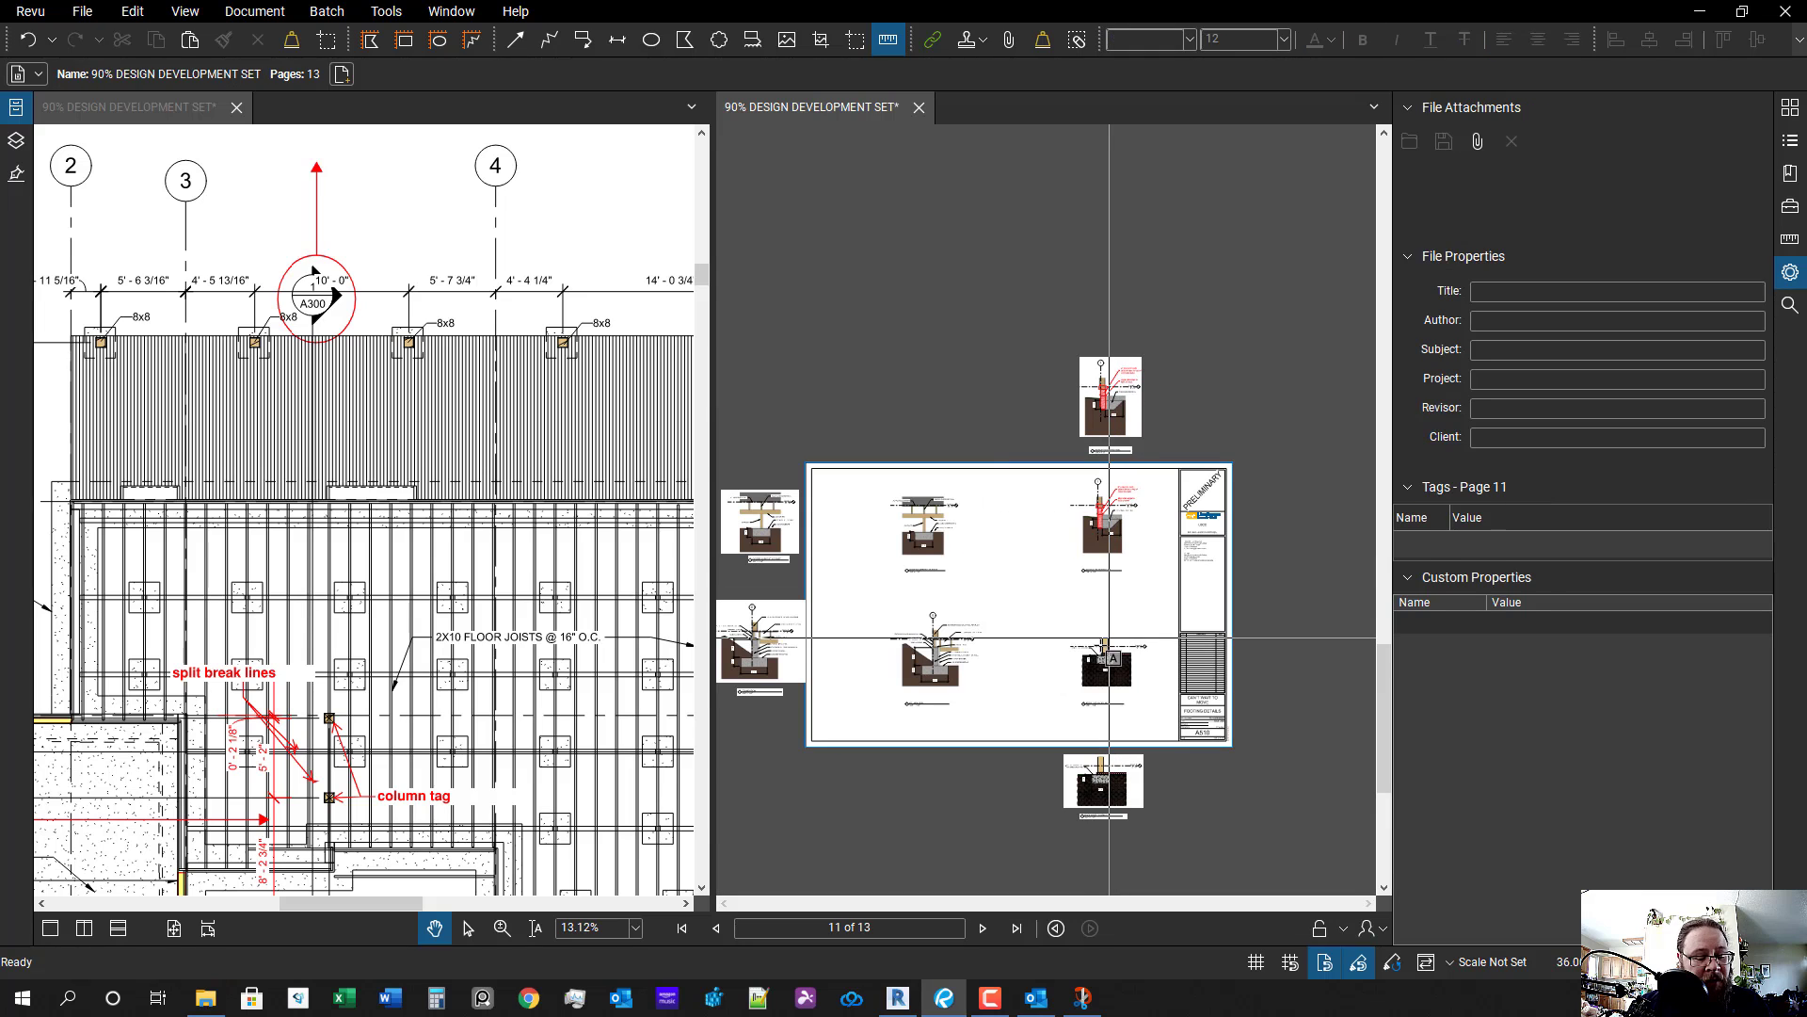
{"action": "key", "text": "t"}
{"action": "key", "text": "Escape"}
{"action": "key", "text": "r"}
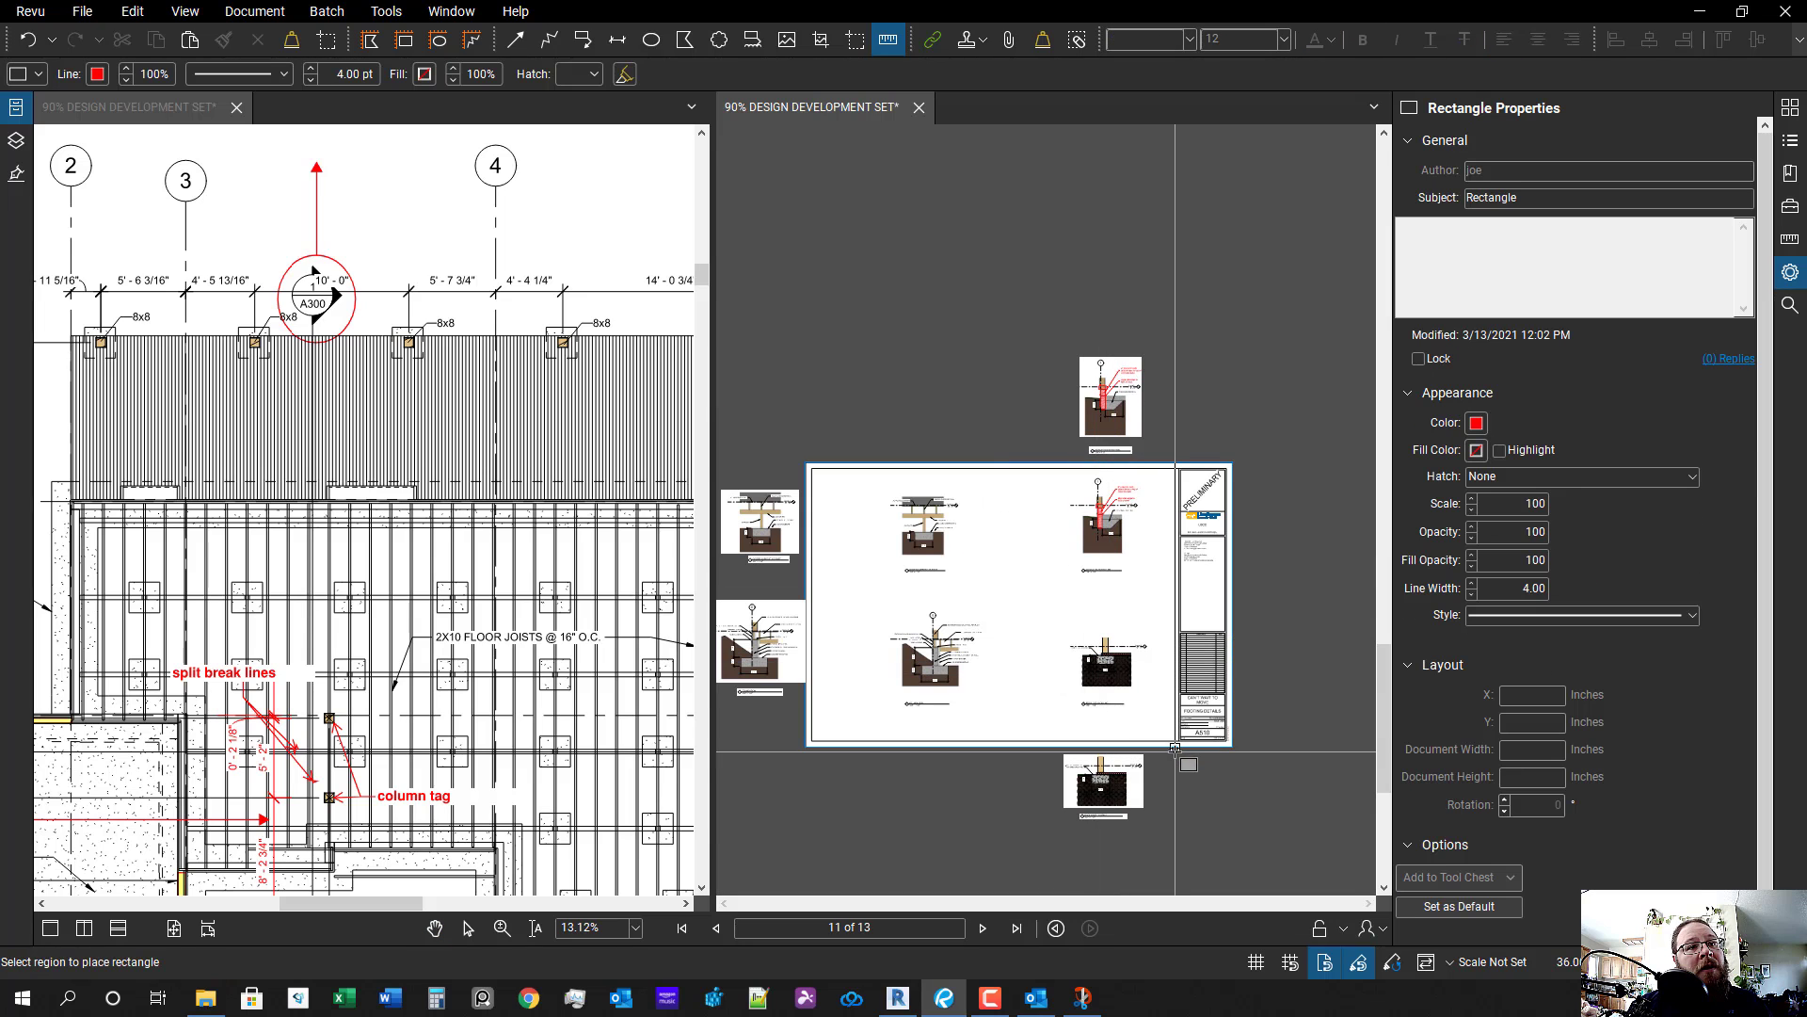
{"action": "scroll", "coordinate": [1177, 745], "scroll_direction": "up", "scroll_amount": 2}
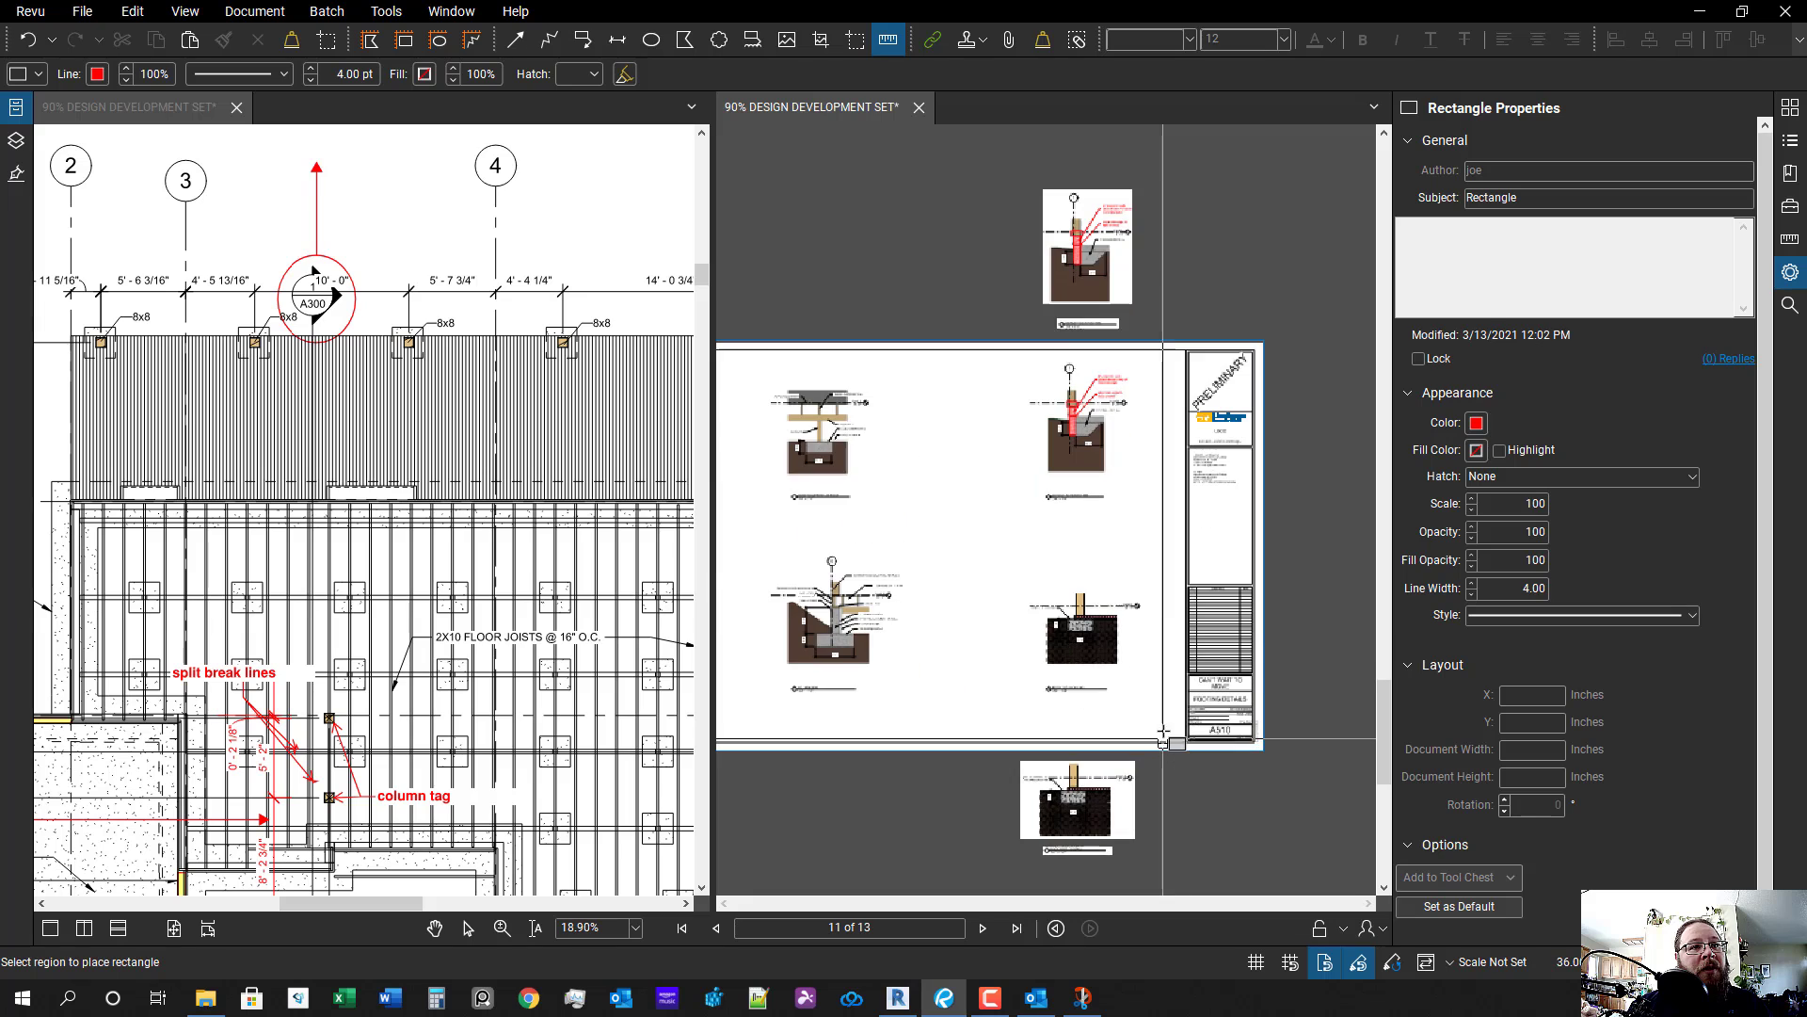
{"action": "left_click_drag", "start_coordinate": [1248, 723], "coordinate": [799, 369]}
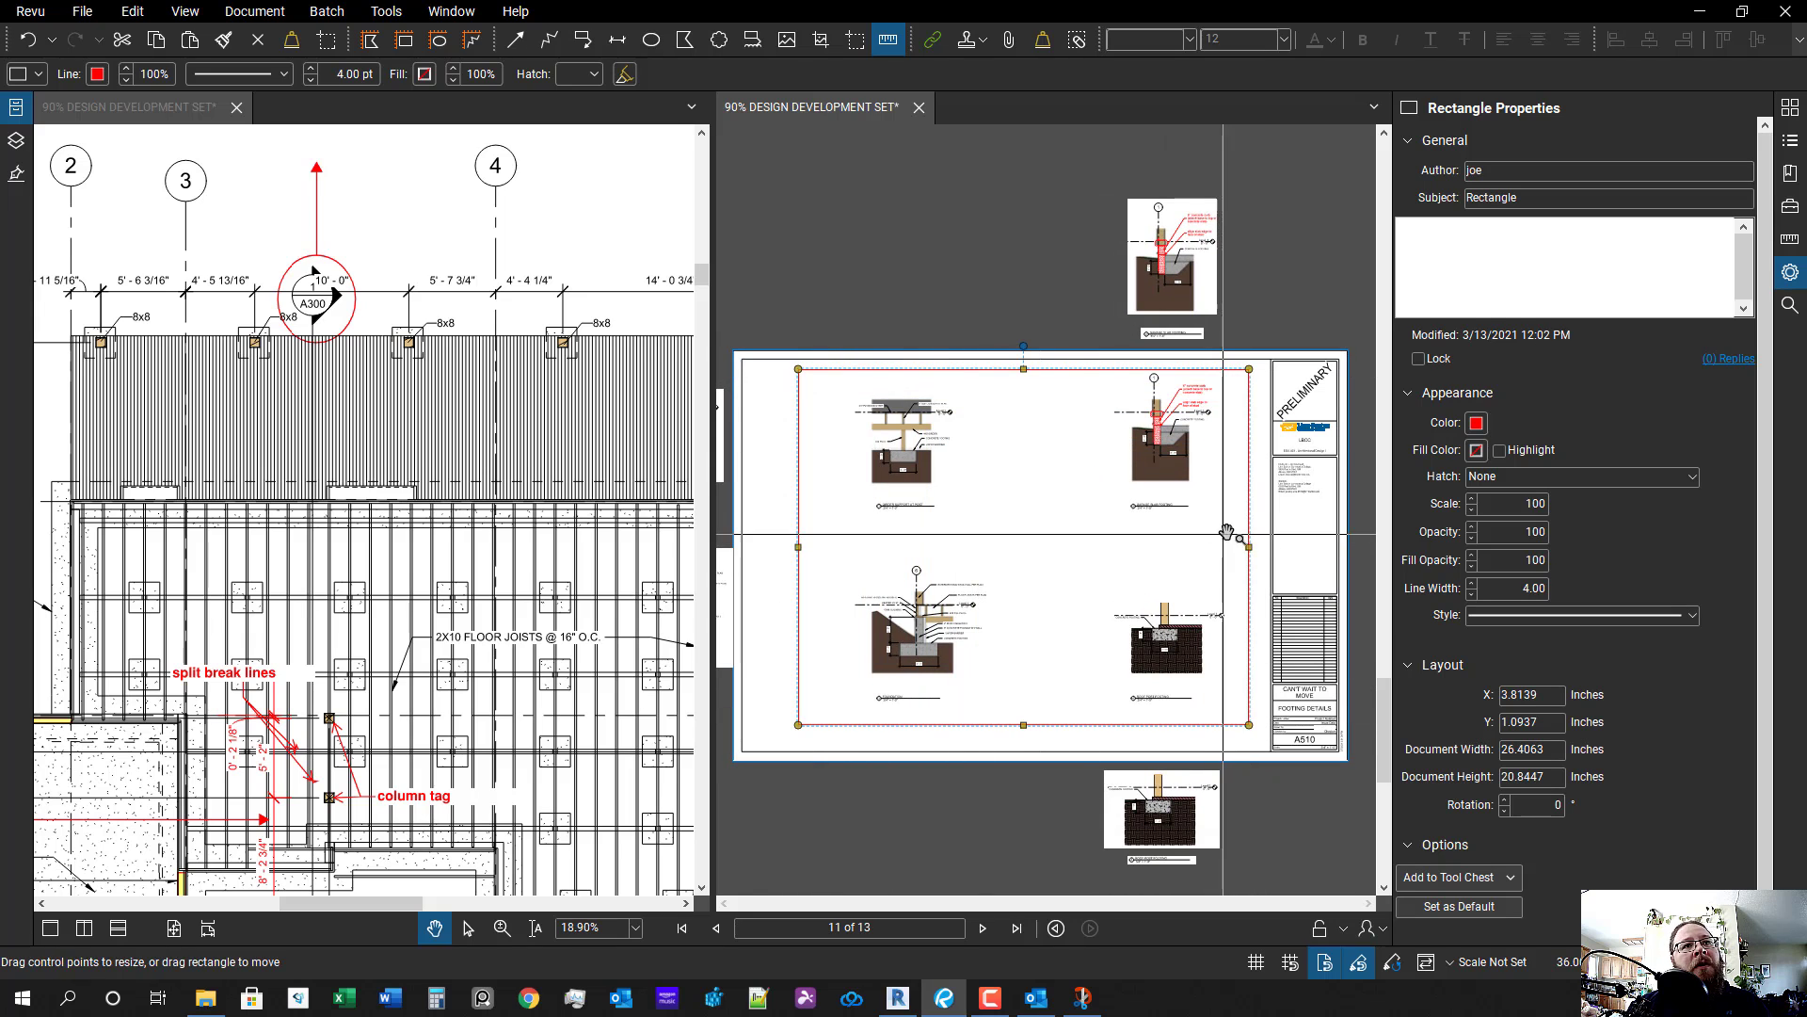
{"action": "left_click", "coordinate": [1476, 451]}
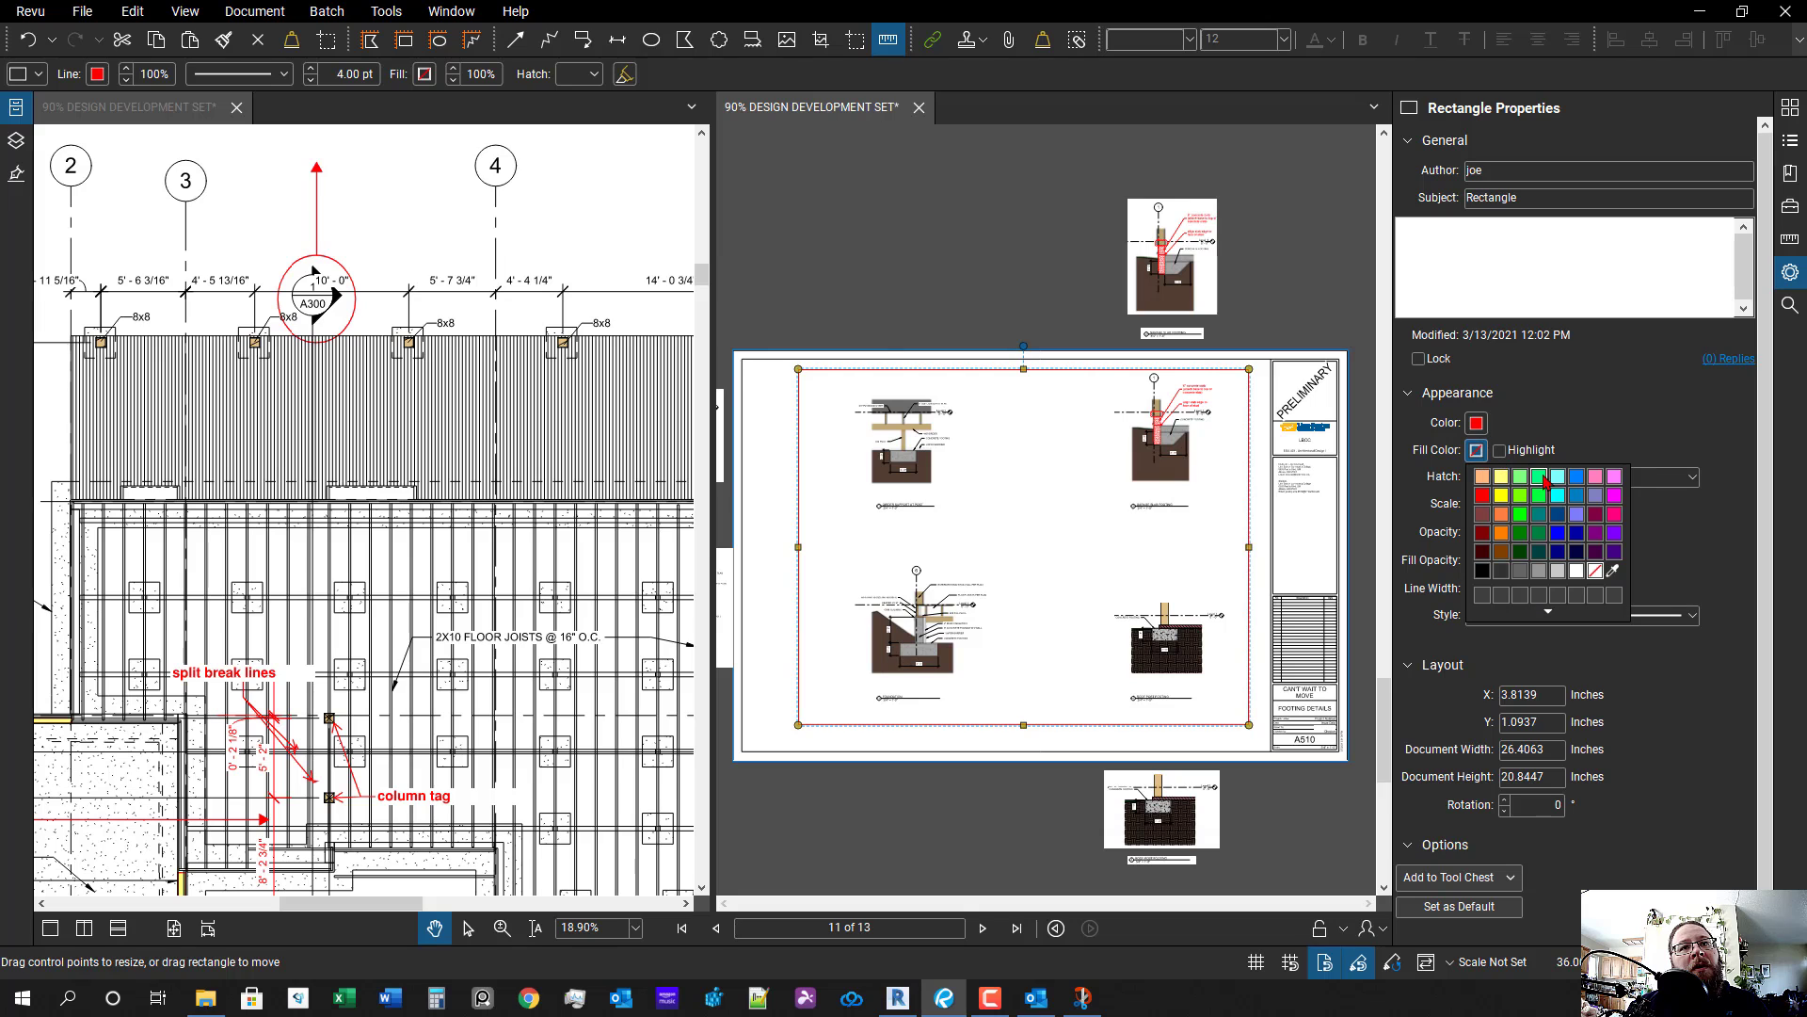
{"action": "left_click", "coordinate": [1576, 570]}
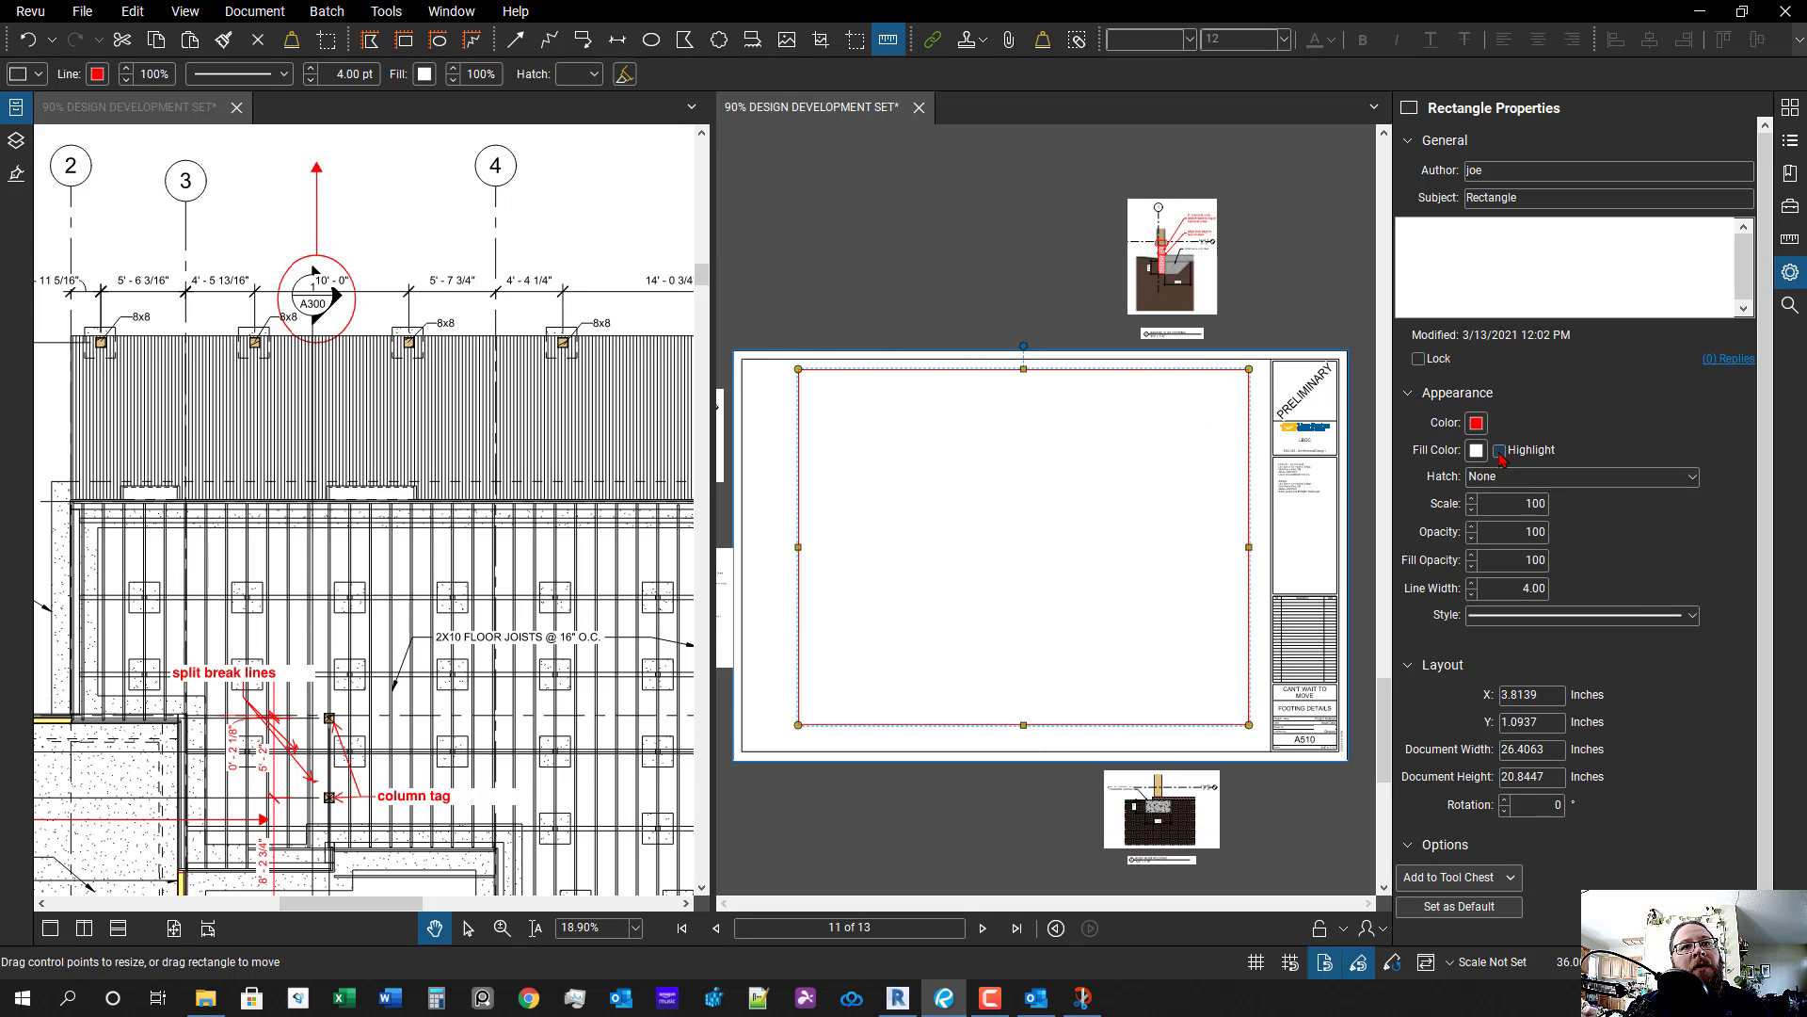
{"action": "key", "text": "Escape"}
- Select all the drawing and title snapshots around the sheet and bring them to the front of the markup order
{"action": "scroll", "coordinate": [1026, 543], "scroll_direction": "up", "scroll_amount": 5}
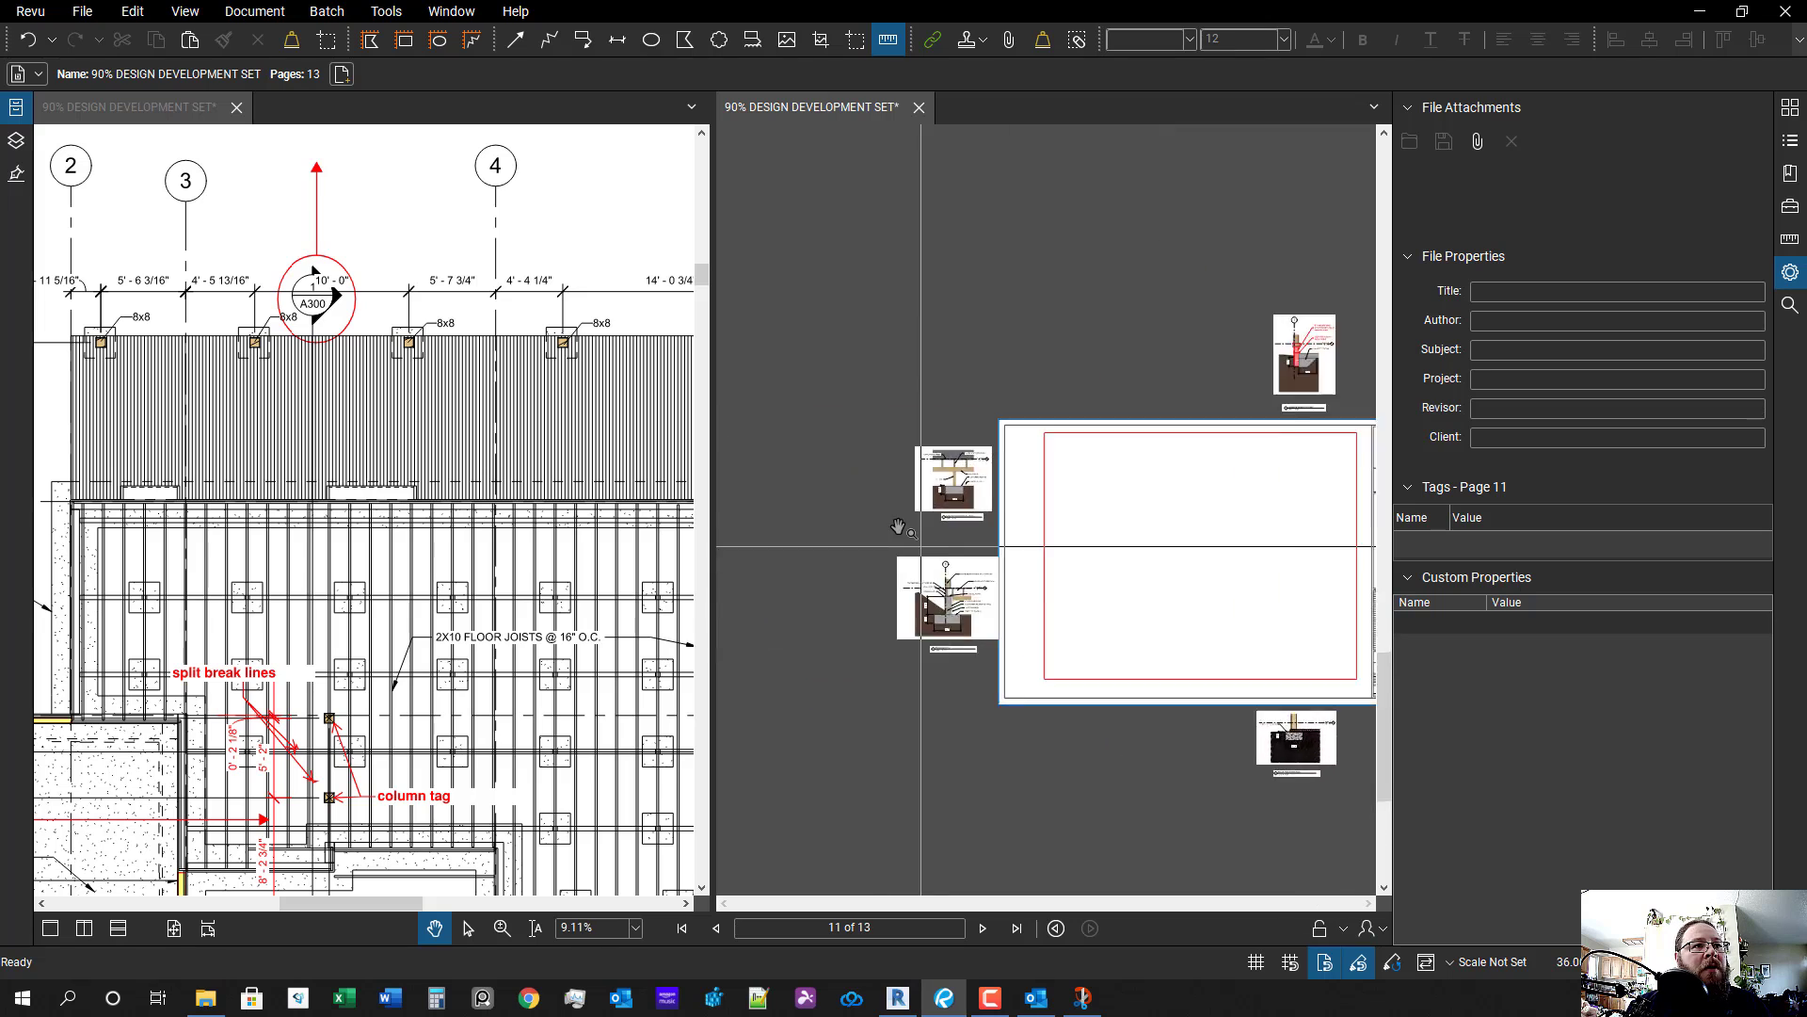
{"action": "scroll", "coordinate": [1026, 543], "scroll_direction": "down", "scroll_amount": 6}
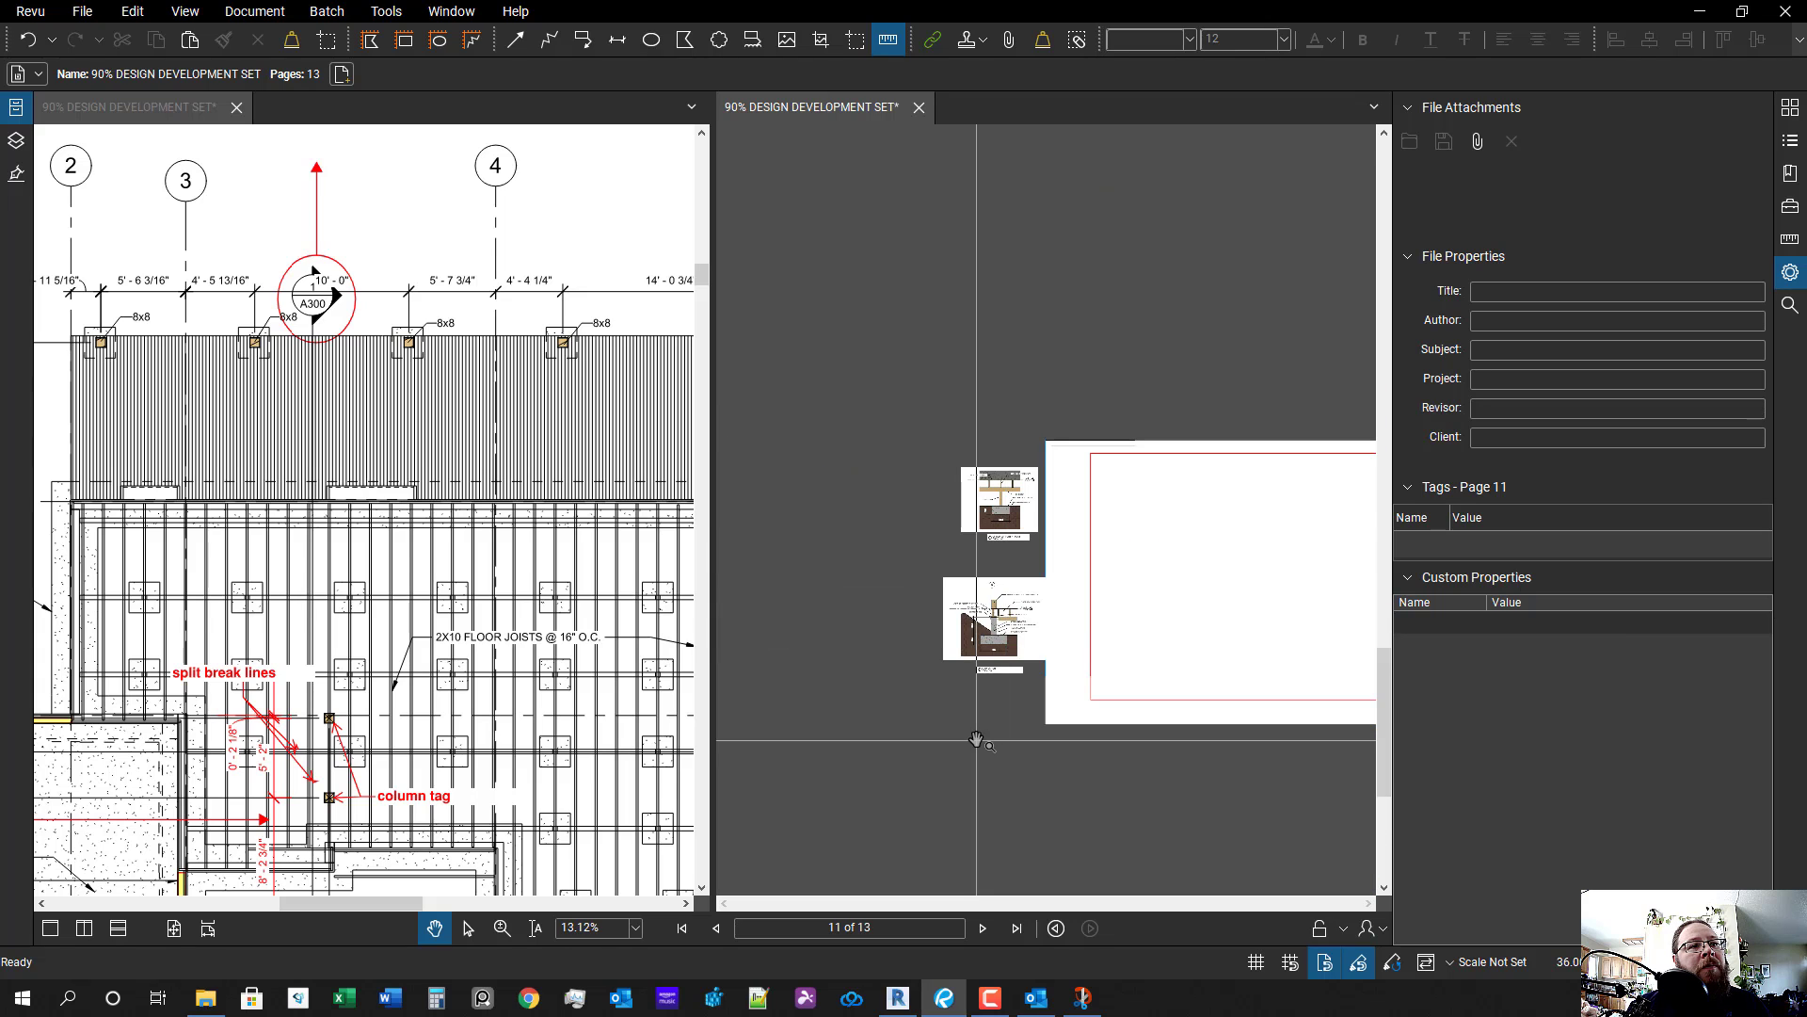
{"action": "left_click_drag", "start_coordinate": [1007, 701], "coordinate": [832, 353]}
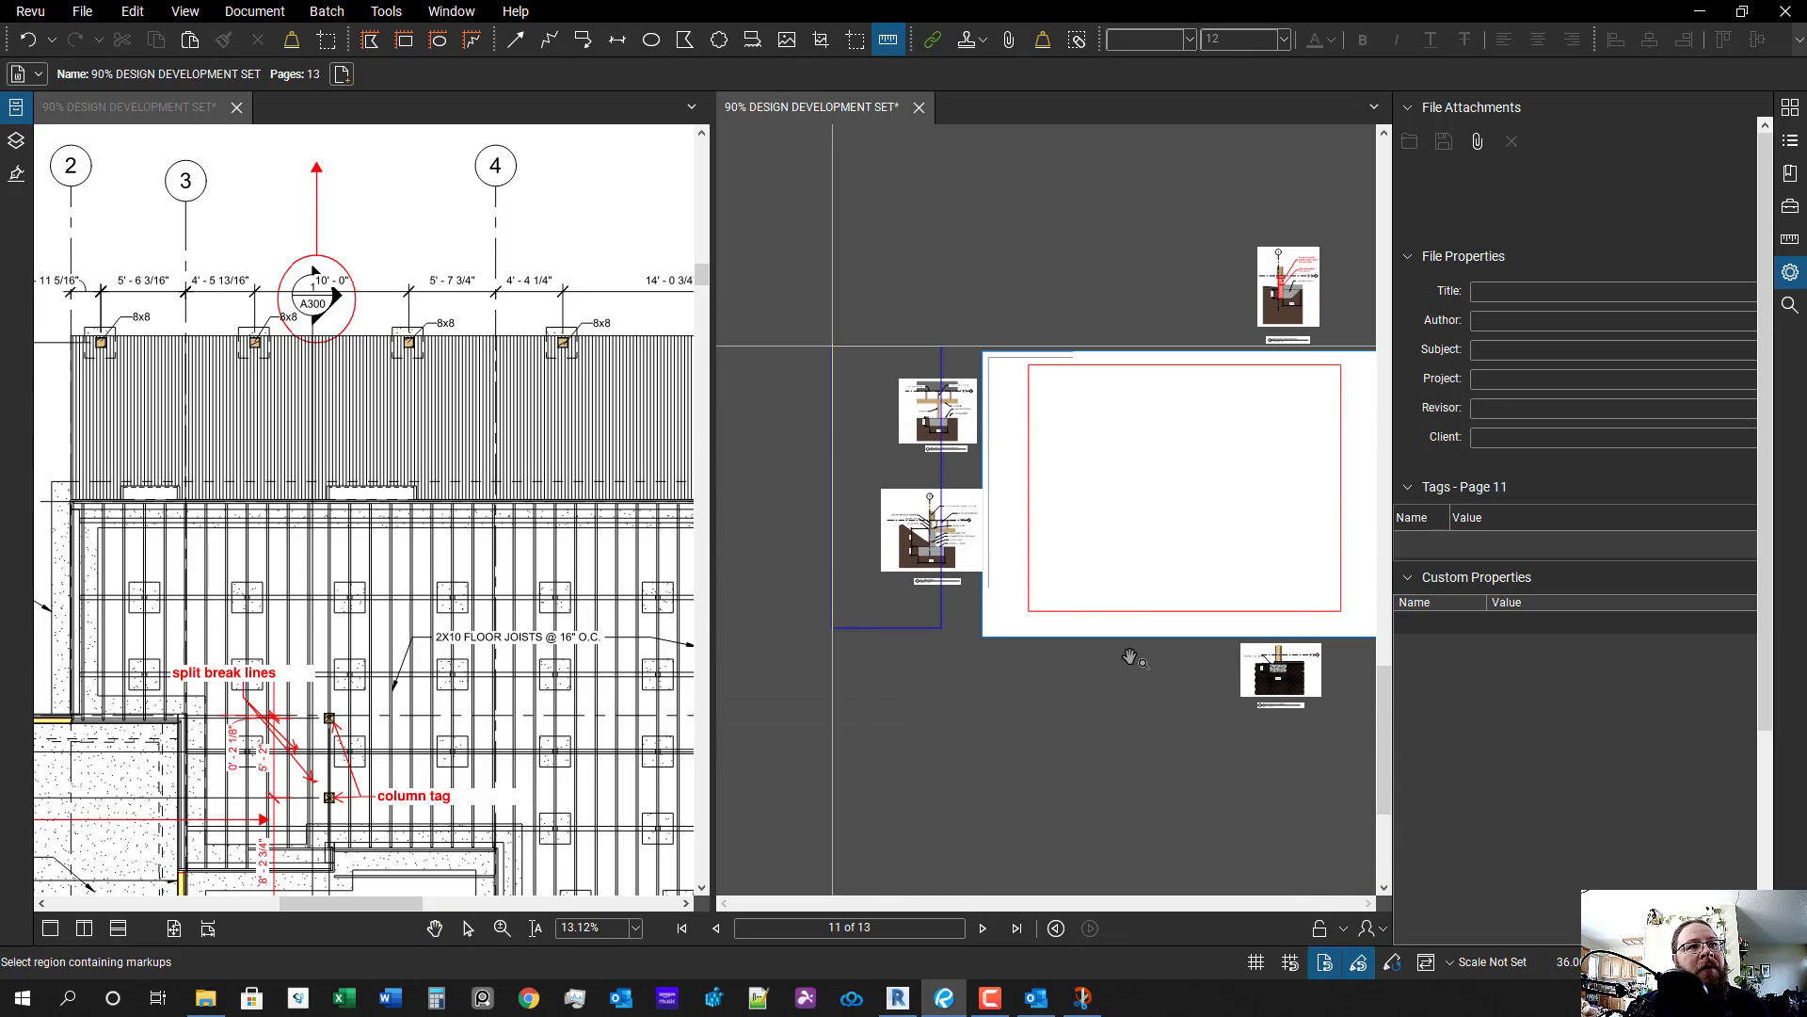
{"action": "left_click_drag", "start_coordinate": [1235, 693], "coordinate": [1193, 670]}
{"action": "left_click", "coordinate": [1202, 636], "text": "shift"}
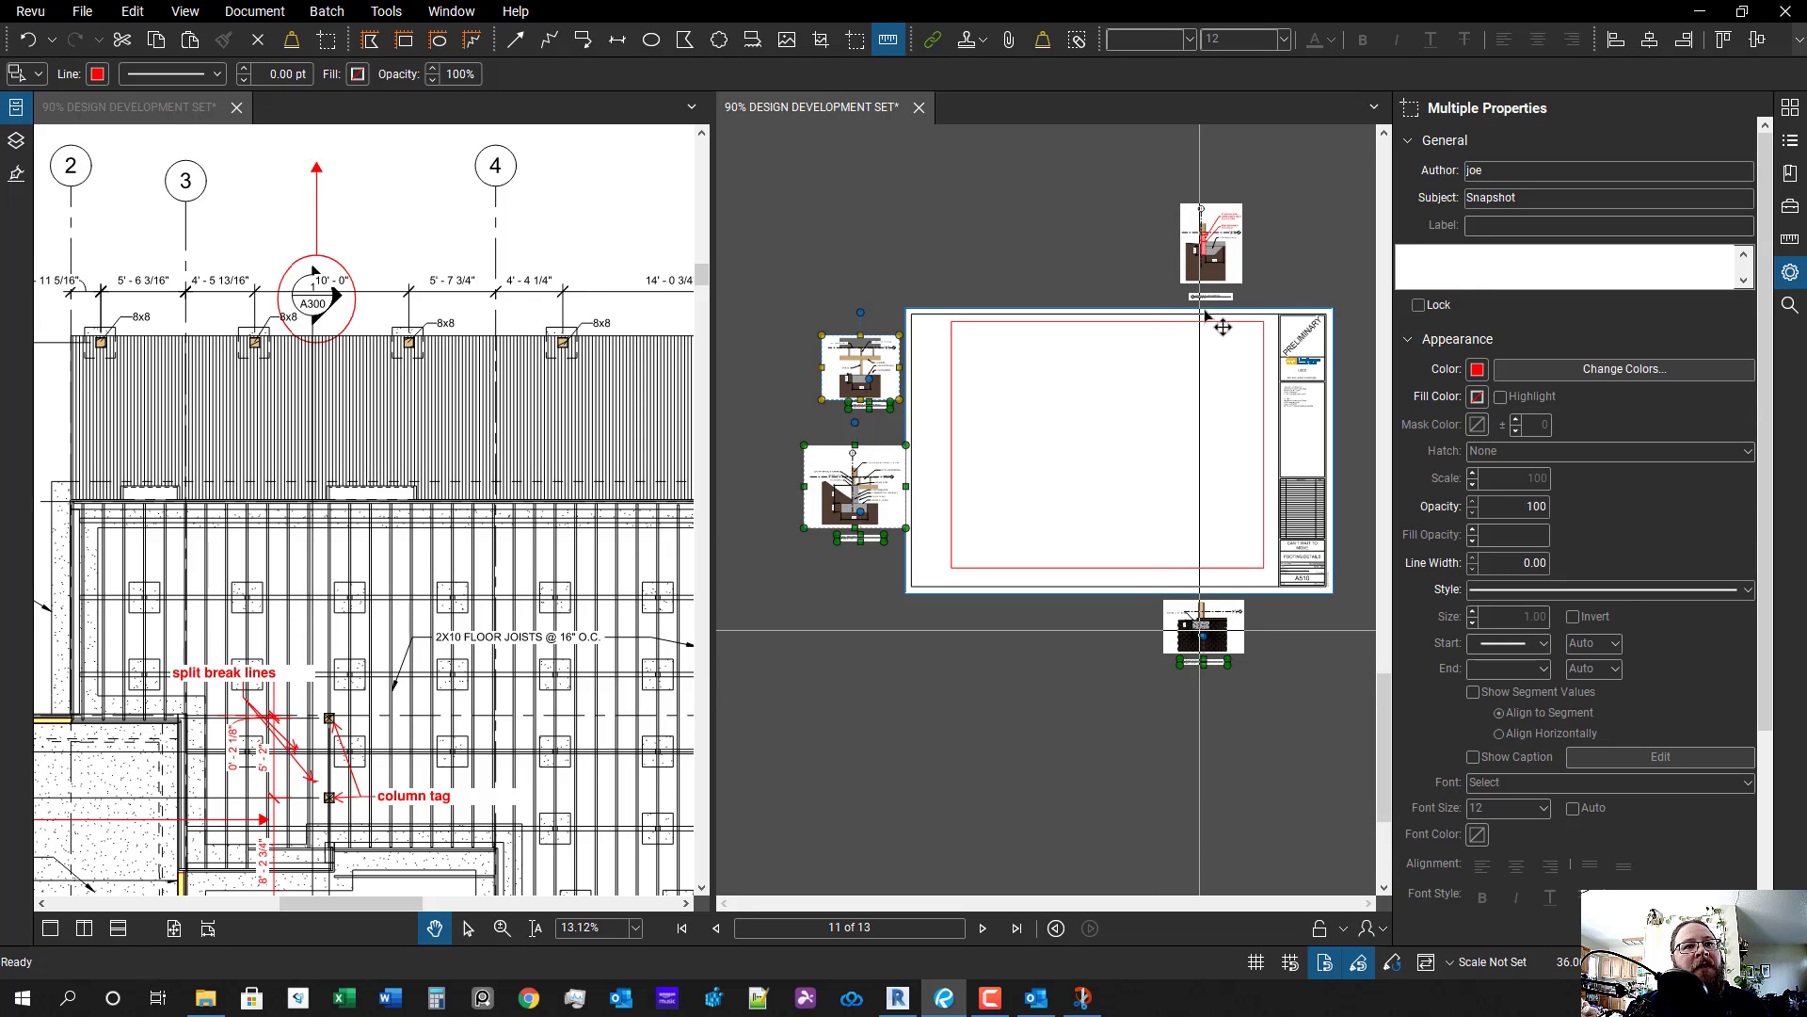
{"action": "left_click", "coordinate": [1224, 295], "text": "shift"}
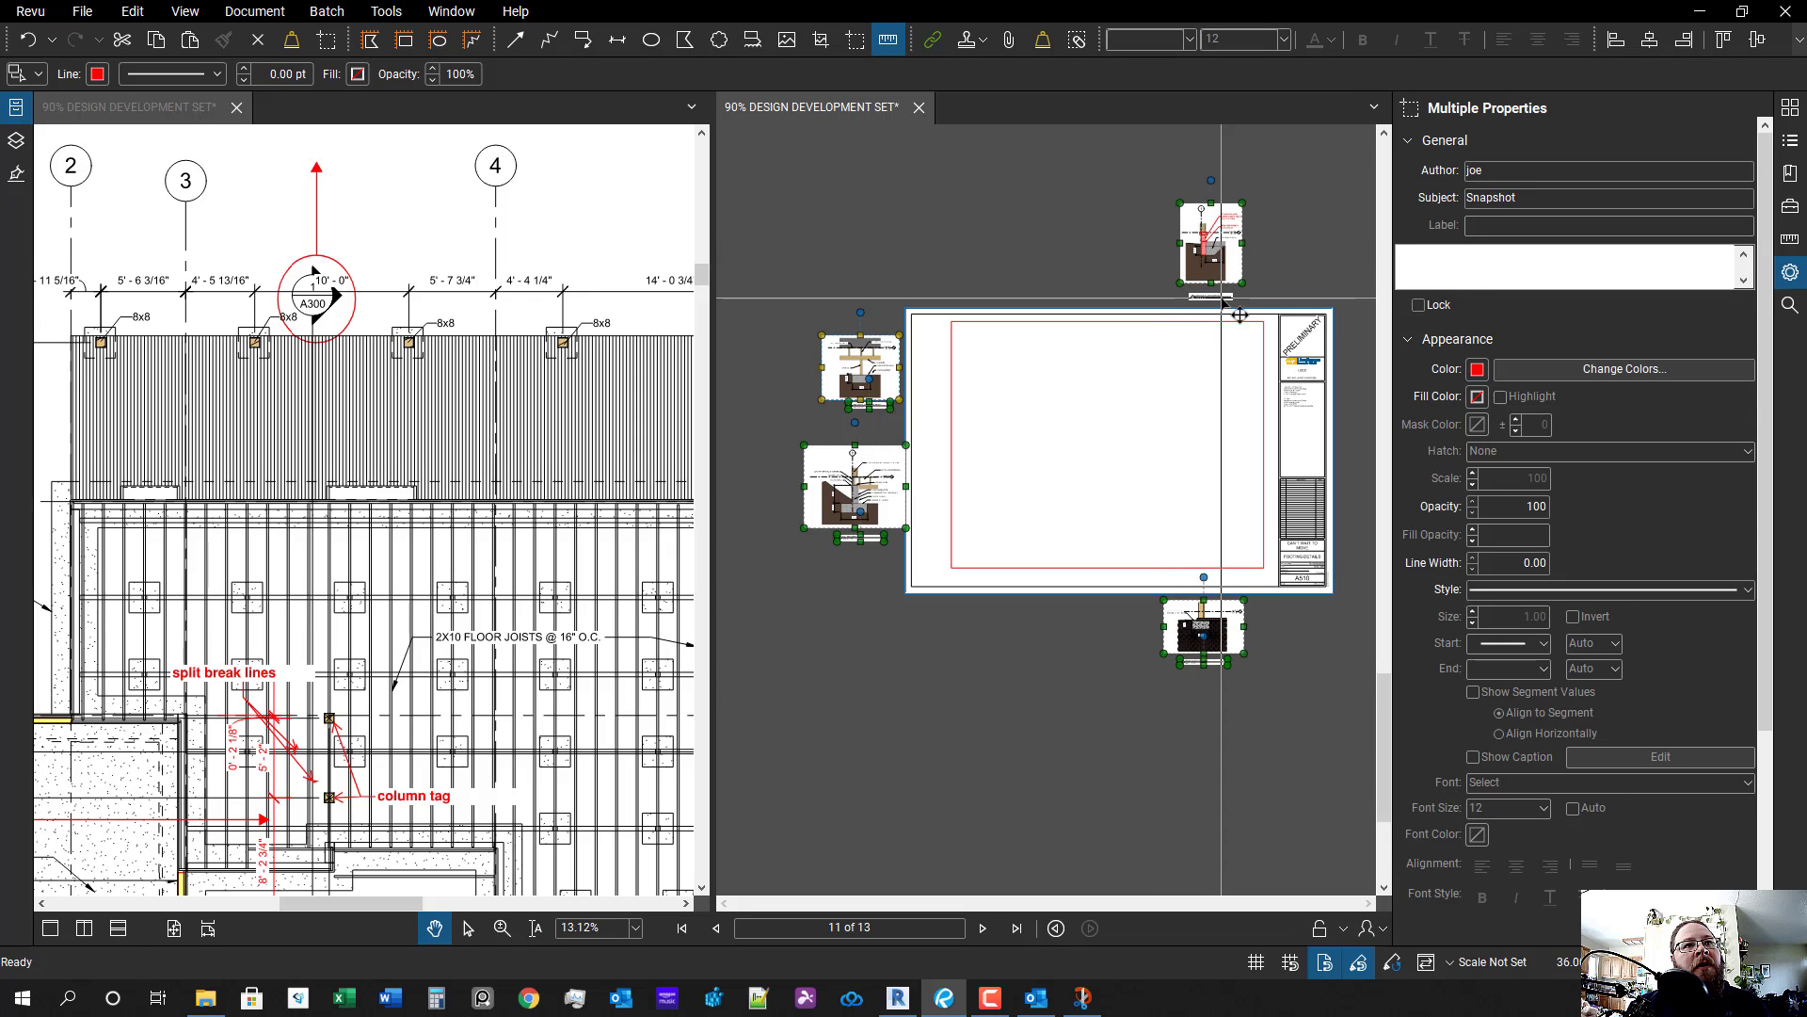
{"action": "right_click", "coordinate": [1222, 298]}
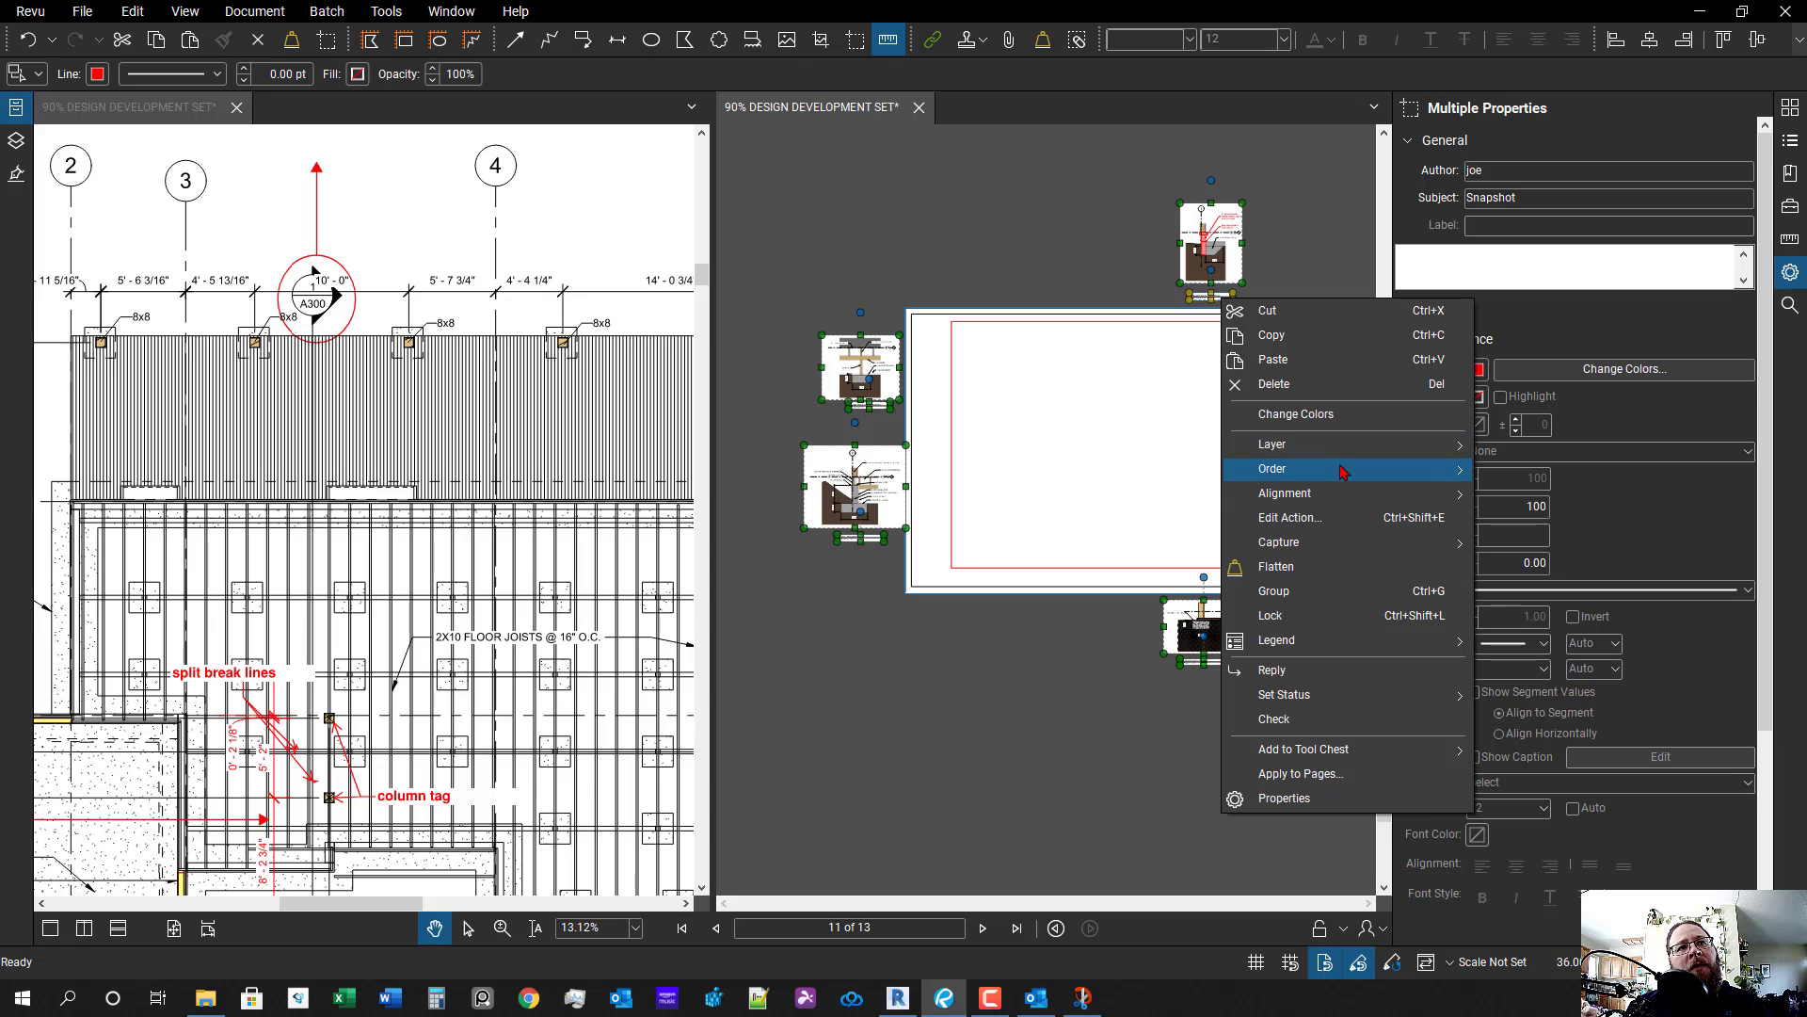
{"action": "mouse_move", "coordinate": [1344, 469]}
{"action": "left_click", "coordinate": [1530, 470]}
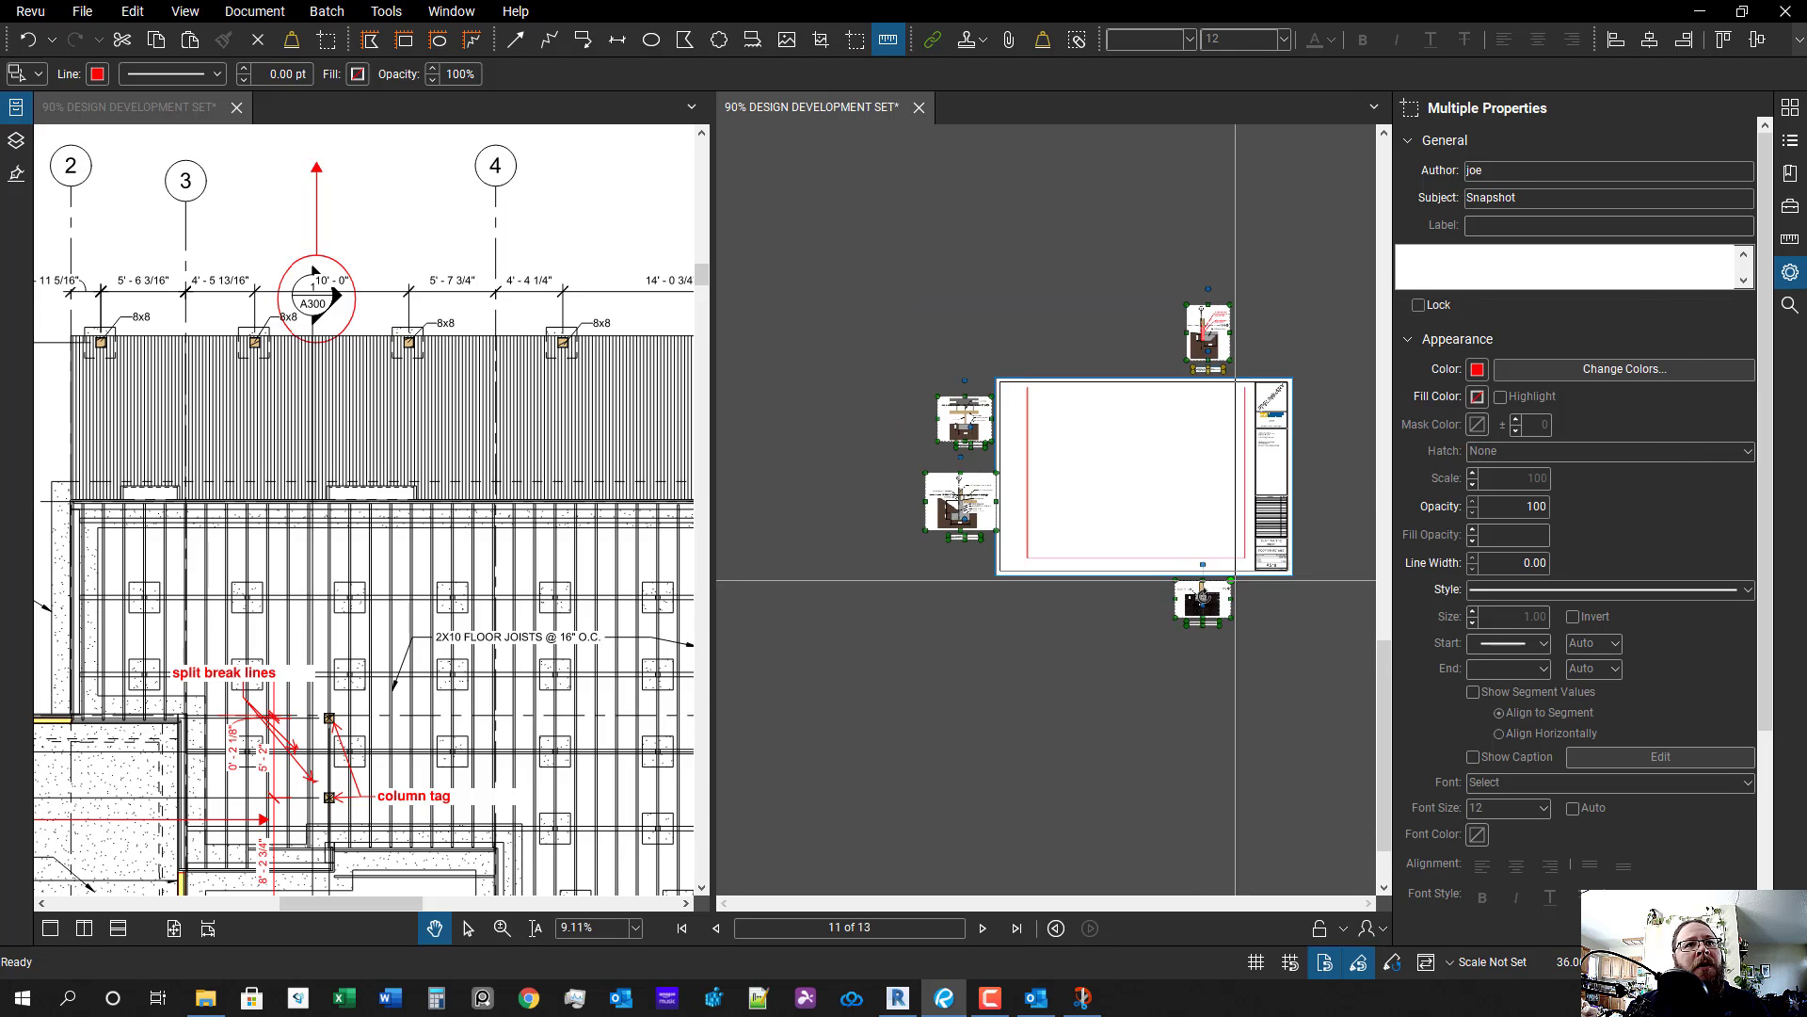
- Move the Girder Support at Post drawing and title snapshots together onto the sheet, into the corner beside the A510 title block
{"action": "scroll", "coordinate": [1023, 440], "scroll_direction": "up", "scroll_amount": 5}
{"action": "scroll", "coordinate": [1022, 439], "scroll_direction": "up", "scroll_amount": 2}
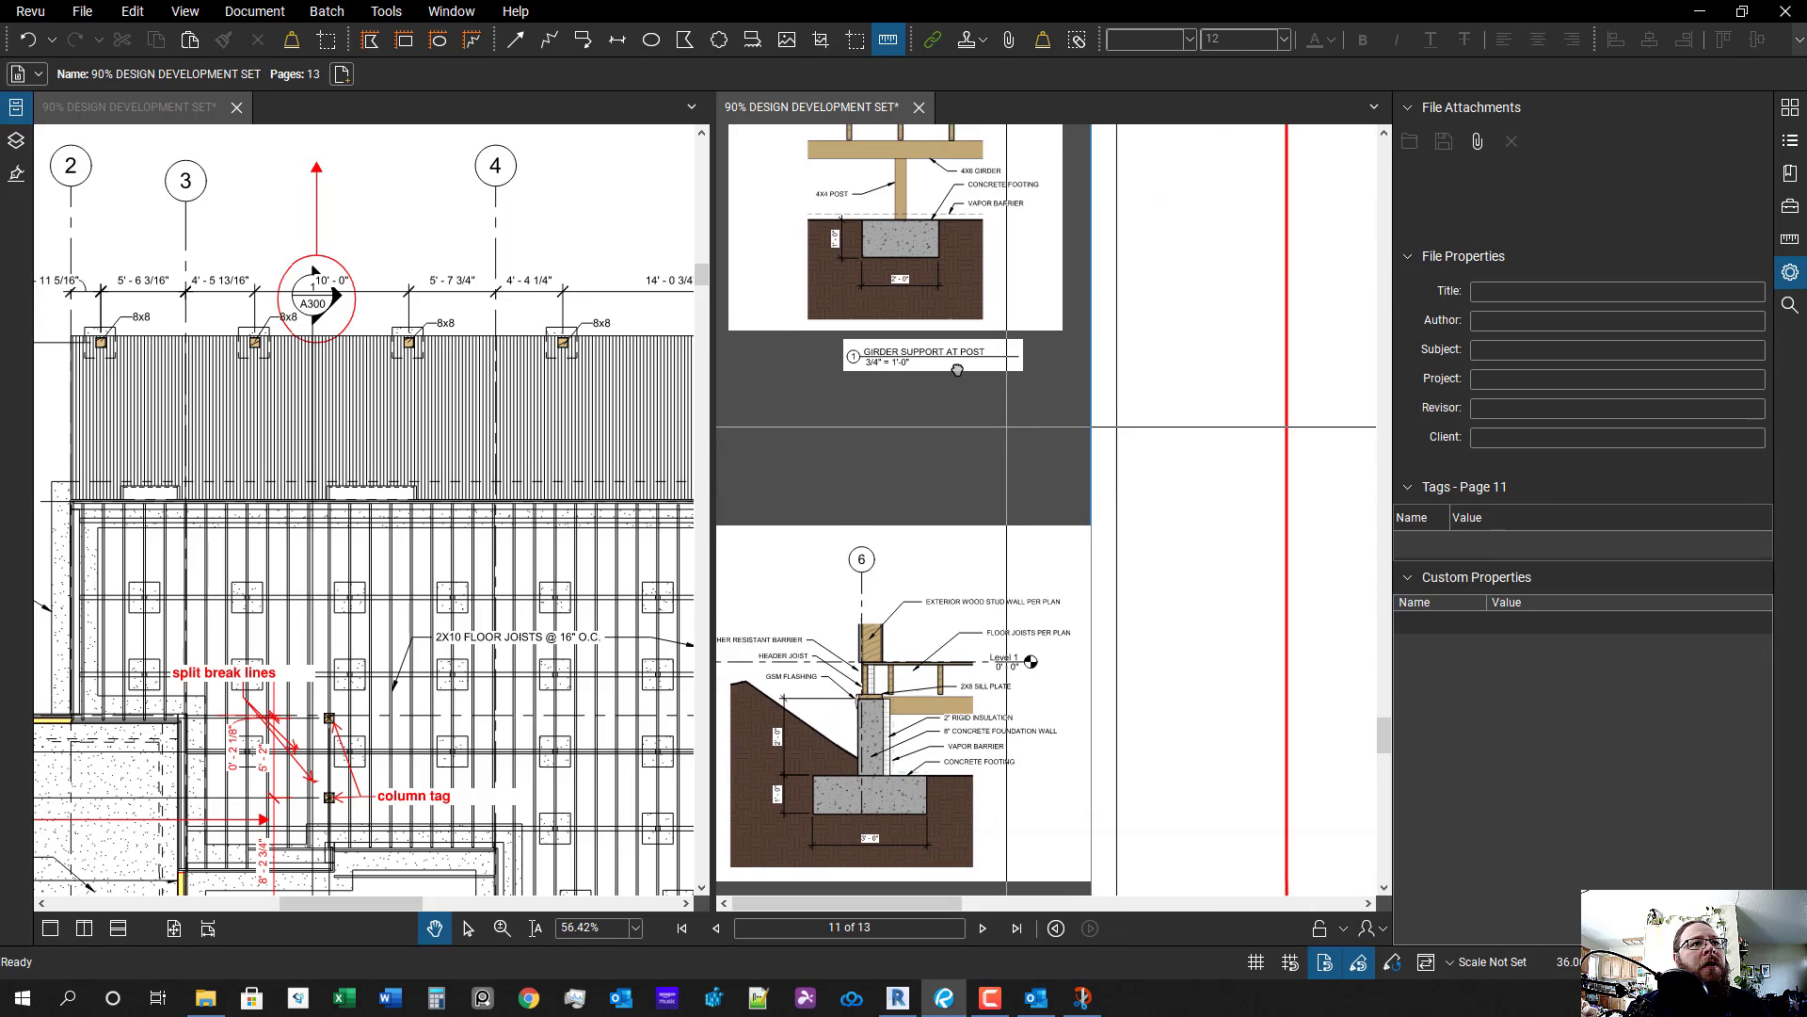
{"action": "left_click", "coordinate": [954, 348]}
{"action": "left_click", "coordinate": [976, 407]}
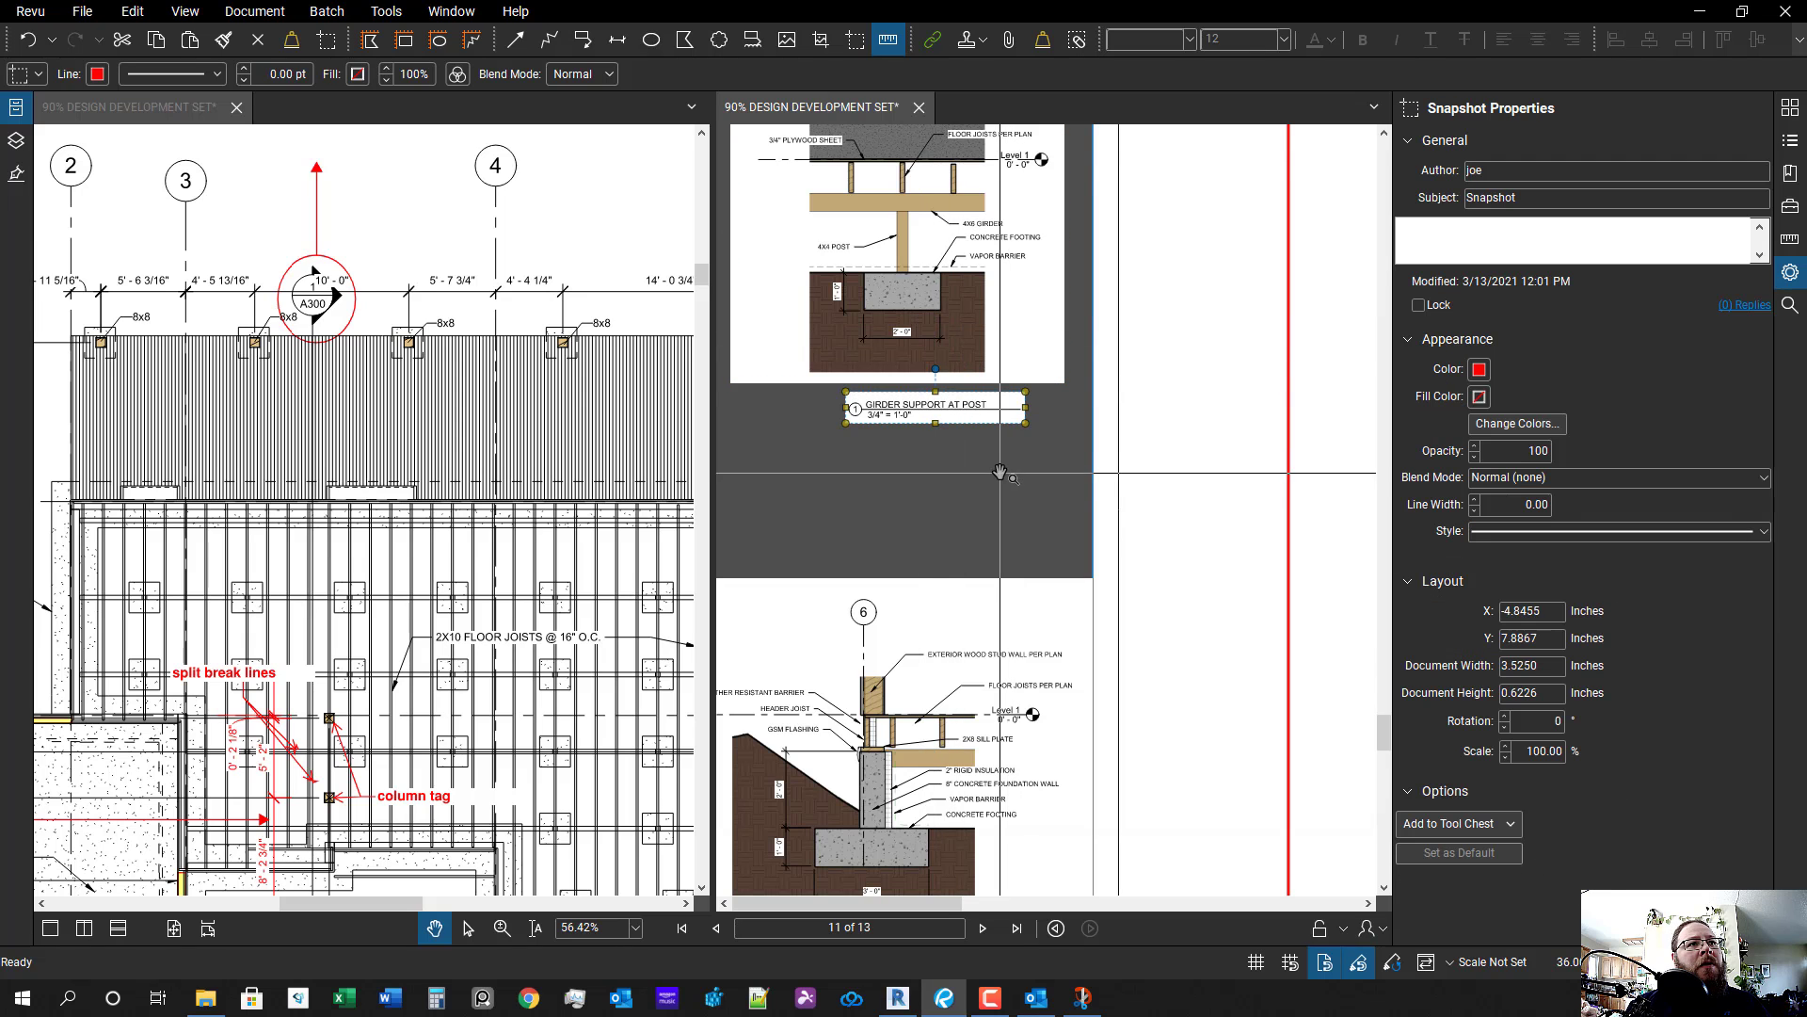
{"action": "left_click", "coordinate": [875, 323], "text": "shift"}
{"action": "scroll", "coordinate": [825, 406], "scroll_direction": "down", "scroll_amount": 6}
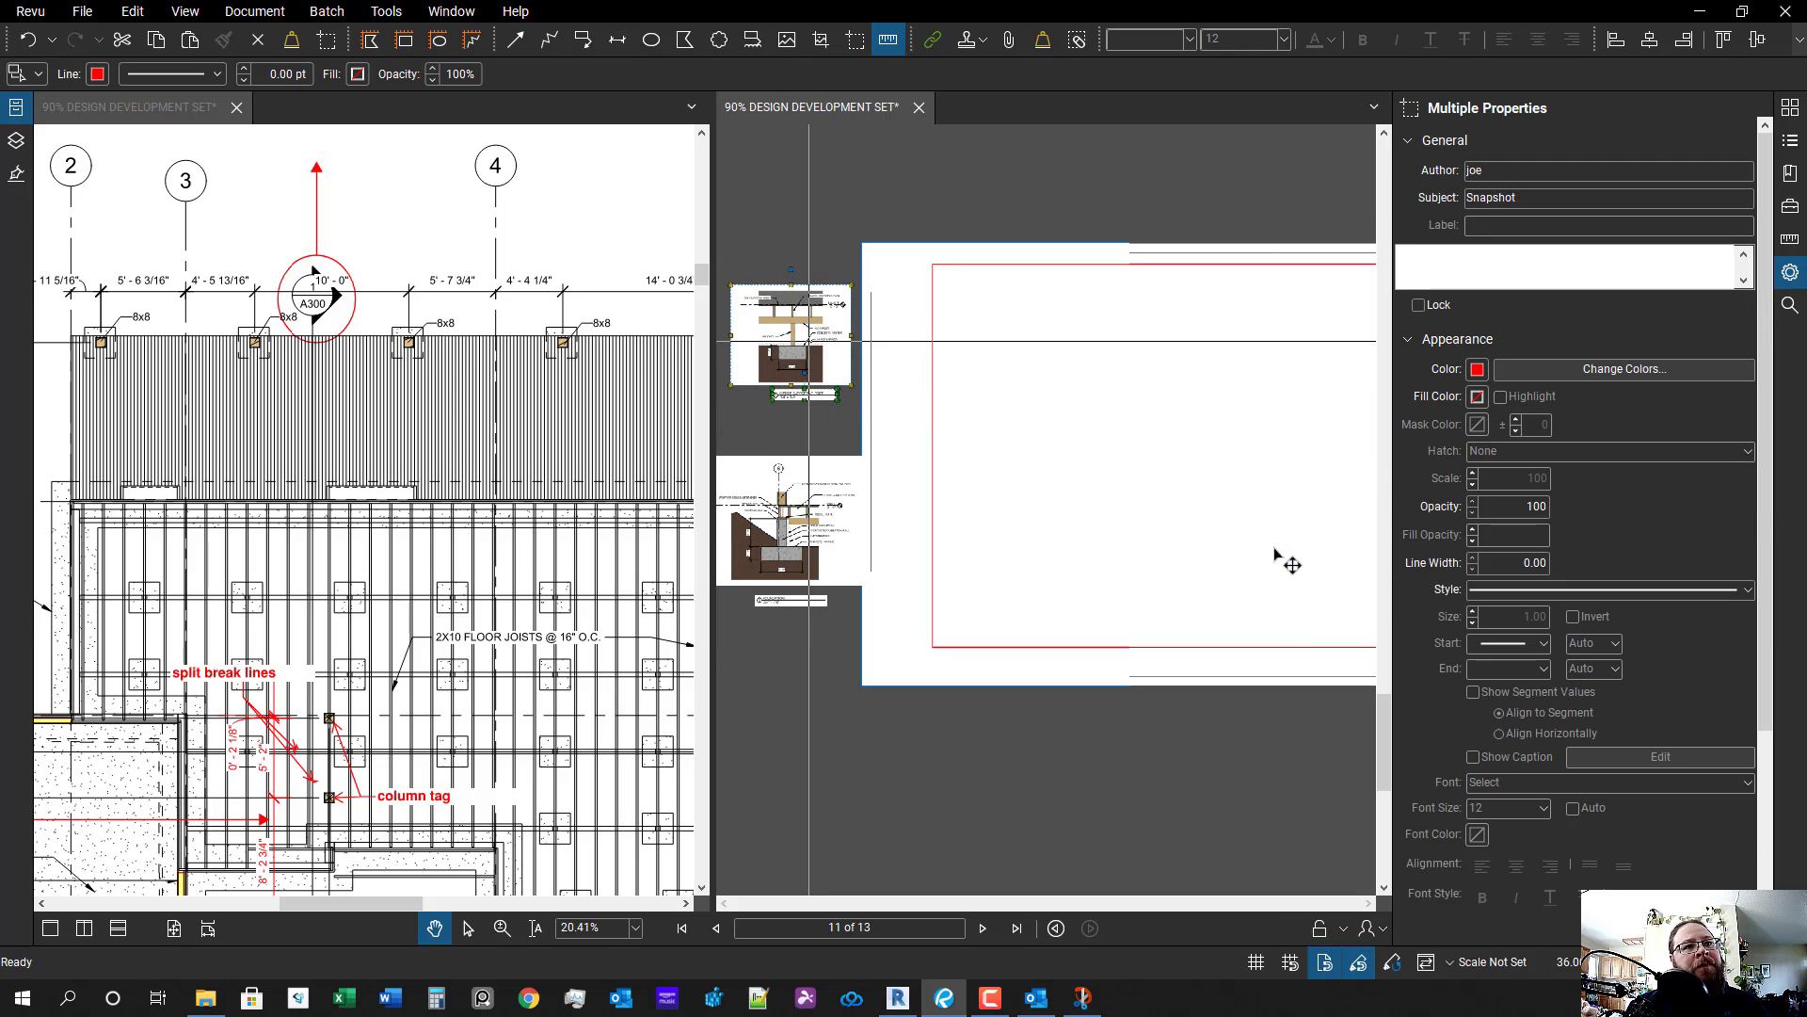
{"action": "left_click_drag", "start_coordinate": [809, 341], "coordinate": [1275, 551]}
{"action": "left_click_drag", "start_coordinate": [1275, 551], "coordinate": [1046, 534]}
{"action": "scroll", "coordinate": [809, 476], "scroll_direction": "up", "scroll_amount": 4}
{"action": "left_click_drag", "start_coordinate": [1220, 746], "coordinate": [1134, 712]}
{"action": "left_click", "coordinate": [1136, 640]}
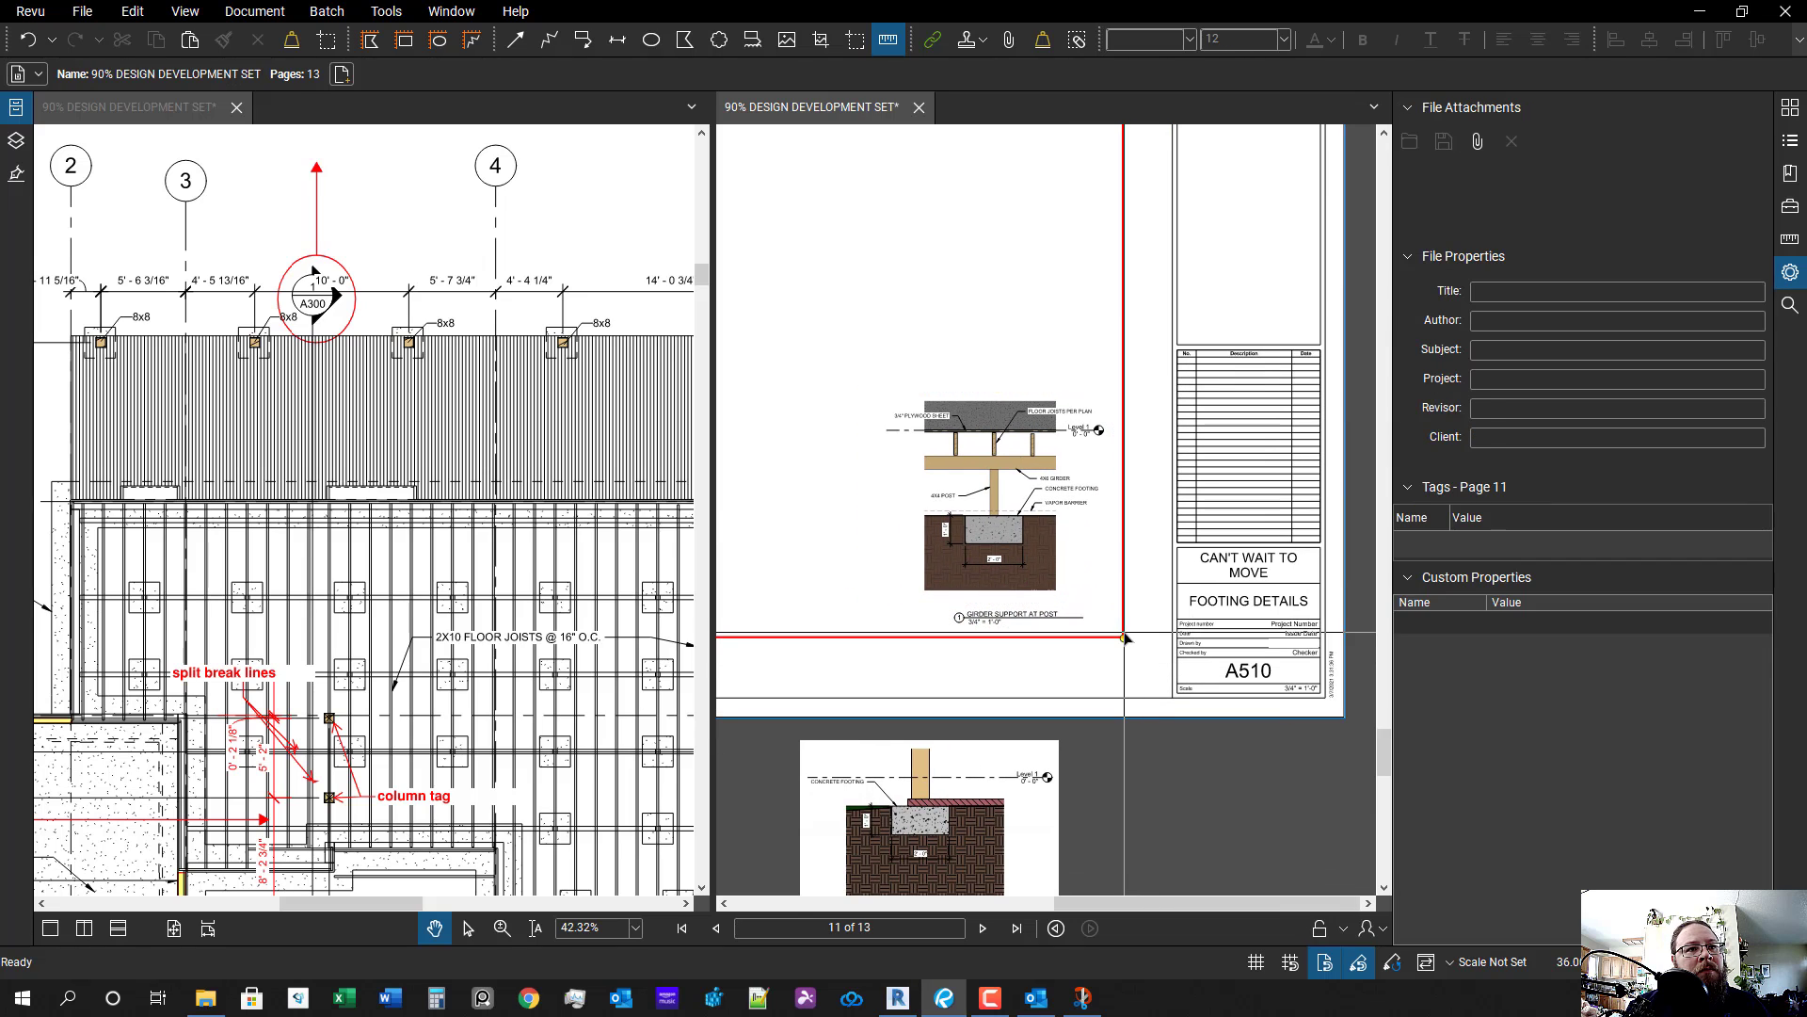
- Enlarge the white rectangle to about 27.7 by 22.4 inches by extending its corner to the title block and the sheet's lower border
{"action": "left_click", "coordinate": [1124, 637]}
{"action": "scroll", "coordinate": [1125, 639], "scroll_direction": "up", "scroll_amount": 1}
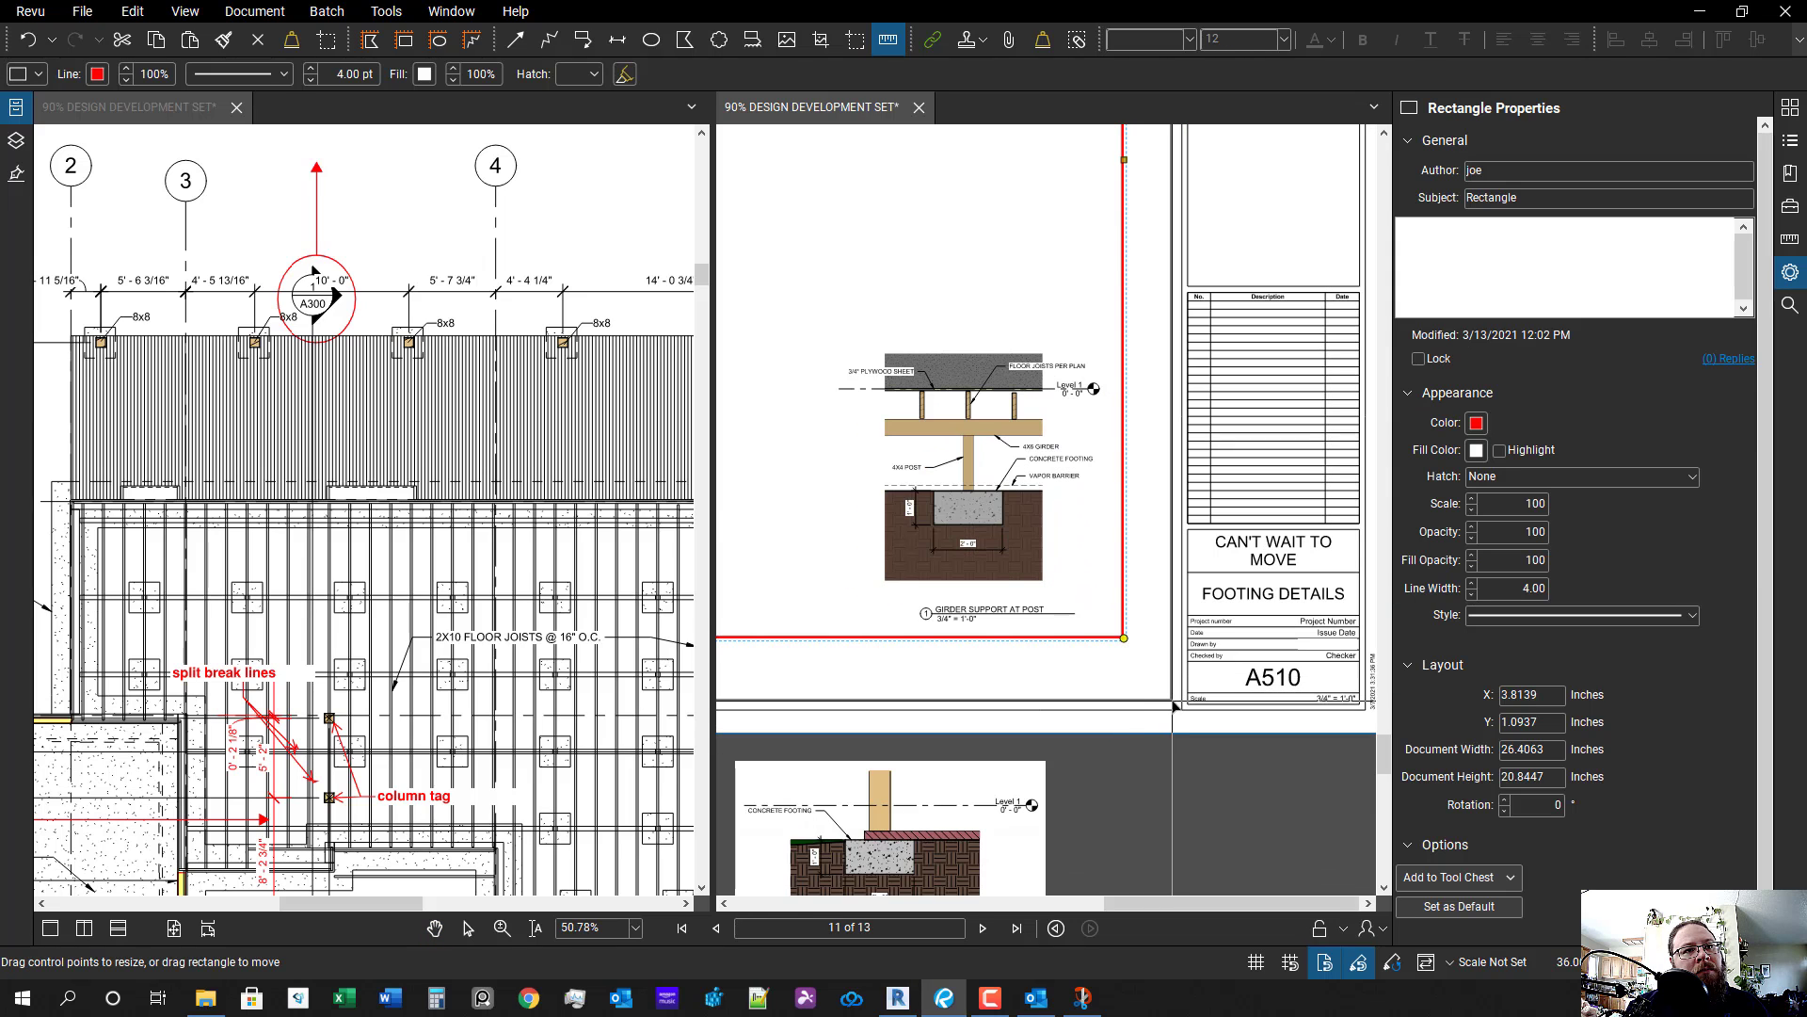
{"action": "left_click_drag", "start_coordinate": [1185, 712], "coordinate": [1184, 710]}
{"action": "scroll", "coordinate": [1183, 710], "scroll_direction": "down", "scroll_amount": 1}
{"action": "scroll", "coordinate": [1111, 667], "scroll_direction": "up", "scroll_amount": 1}
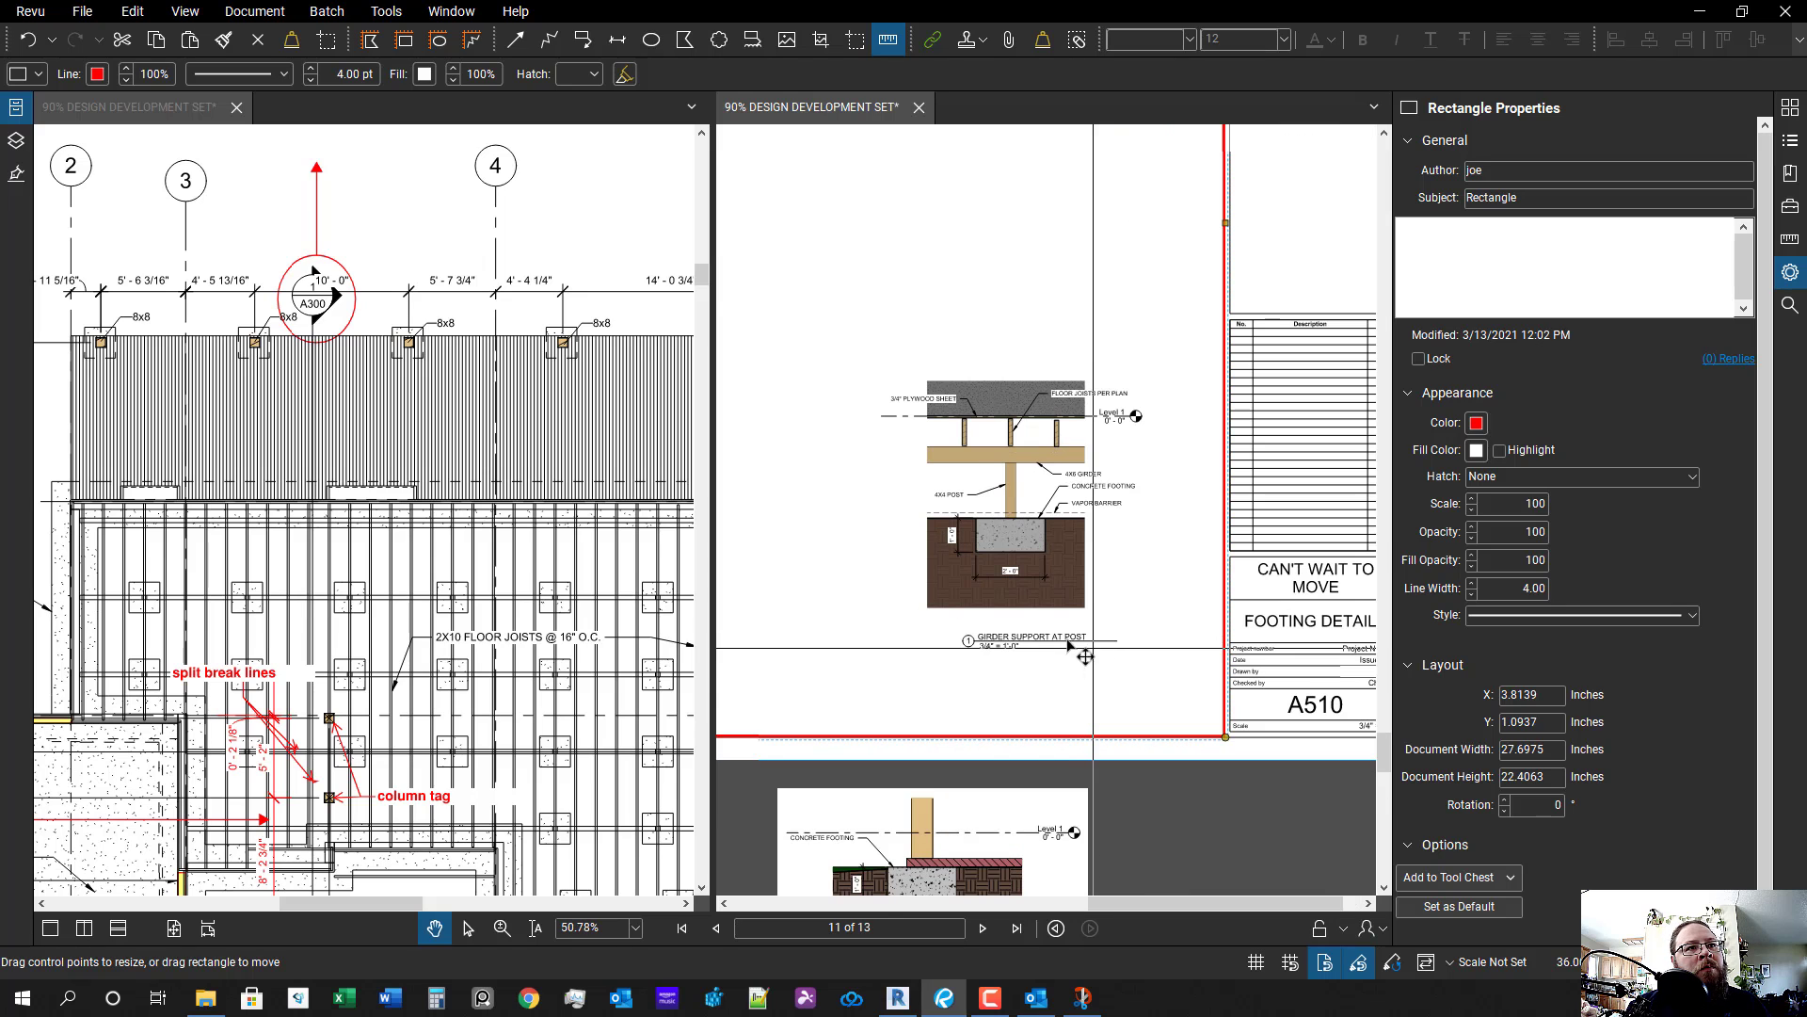
- Shift the Girder Support at Post drawing and title snapshots closer to the white rectangle's lower corner beside the title block
{"action": "left_click", "coordinate": [992, 505]}
{"action": "left_click", "coordinate": [1033, 639], "text": "shift"}
{"action": "left_click_drag", "start_coordinate": [1019, 516], "coordinate": [1157, 782]}
{"action": "scroll", "coordinate": [1073, 591], "scroll_direction": "down", "scroll_amount": 4}
{"action": "left_click", "coordinate": [1022, 823]}
- Move the Garage Slab Footing drawing and title snapshots together onto the sheet, above the Girder Support at Post detail
{"action": "scroll", "coordinate": [1021, 823], "scroll_direction": "up", "scroll_amount": 4}
{"action": "scroll", "coordinate": [1028, 812], "scroll_direction": "down", "scroll_amount": 5}
{"action": "scroll", "coordinate": [1154, 772], "scroll_direction": "down", "scroll_amount": 3}
{"action": "scroll", "coordinate": [1156, 645], "scroll_direction": "up", "scroll_amount": 6}
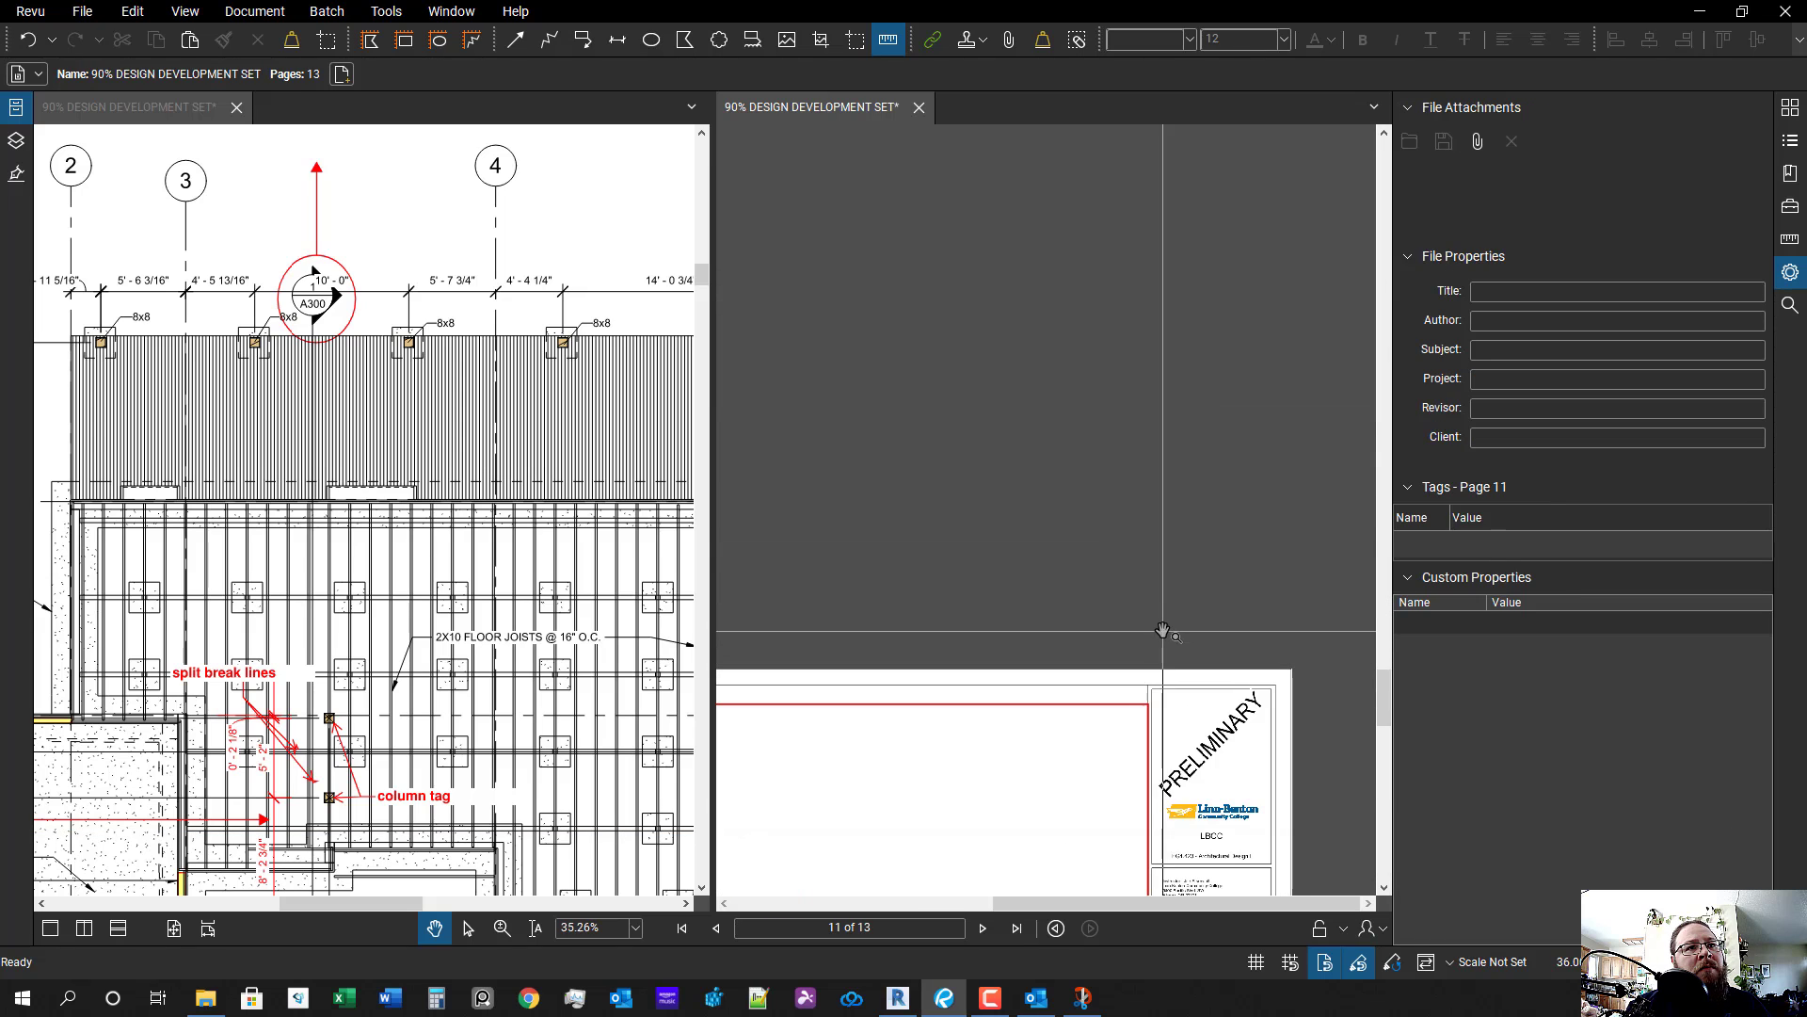
{"action": "scroll", "coordinate": [1146, 625], "scroll_direction": "down", "scroll_amount": 3}
{"action": "scroll", "coordinate": [1062, 632], "scroll_direction": "up", "scroll_amount": 5}
{"action": "scroll", "coordinate": [1062, 632], "scroll_direction": "down", "scroll_amount": 3}
{"action": "scroll", "coordinate": [1103, 633], "scroll_direction": "up", "scroll_amount": 2}
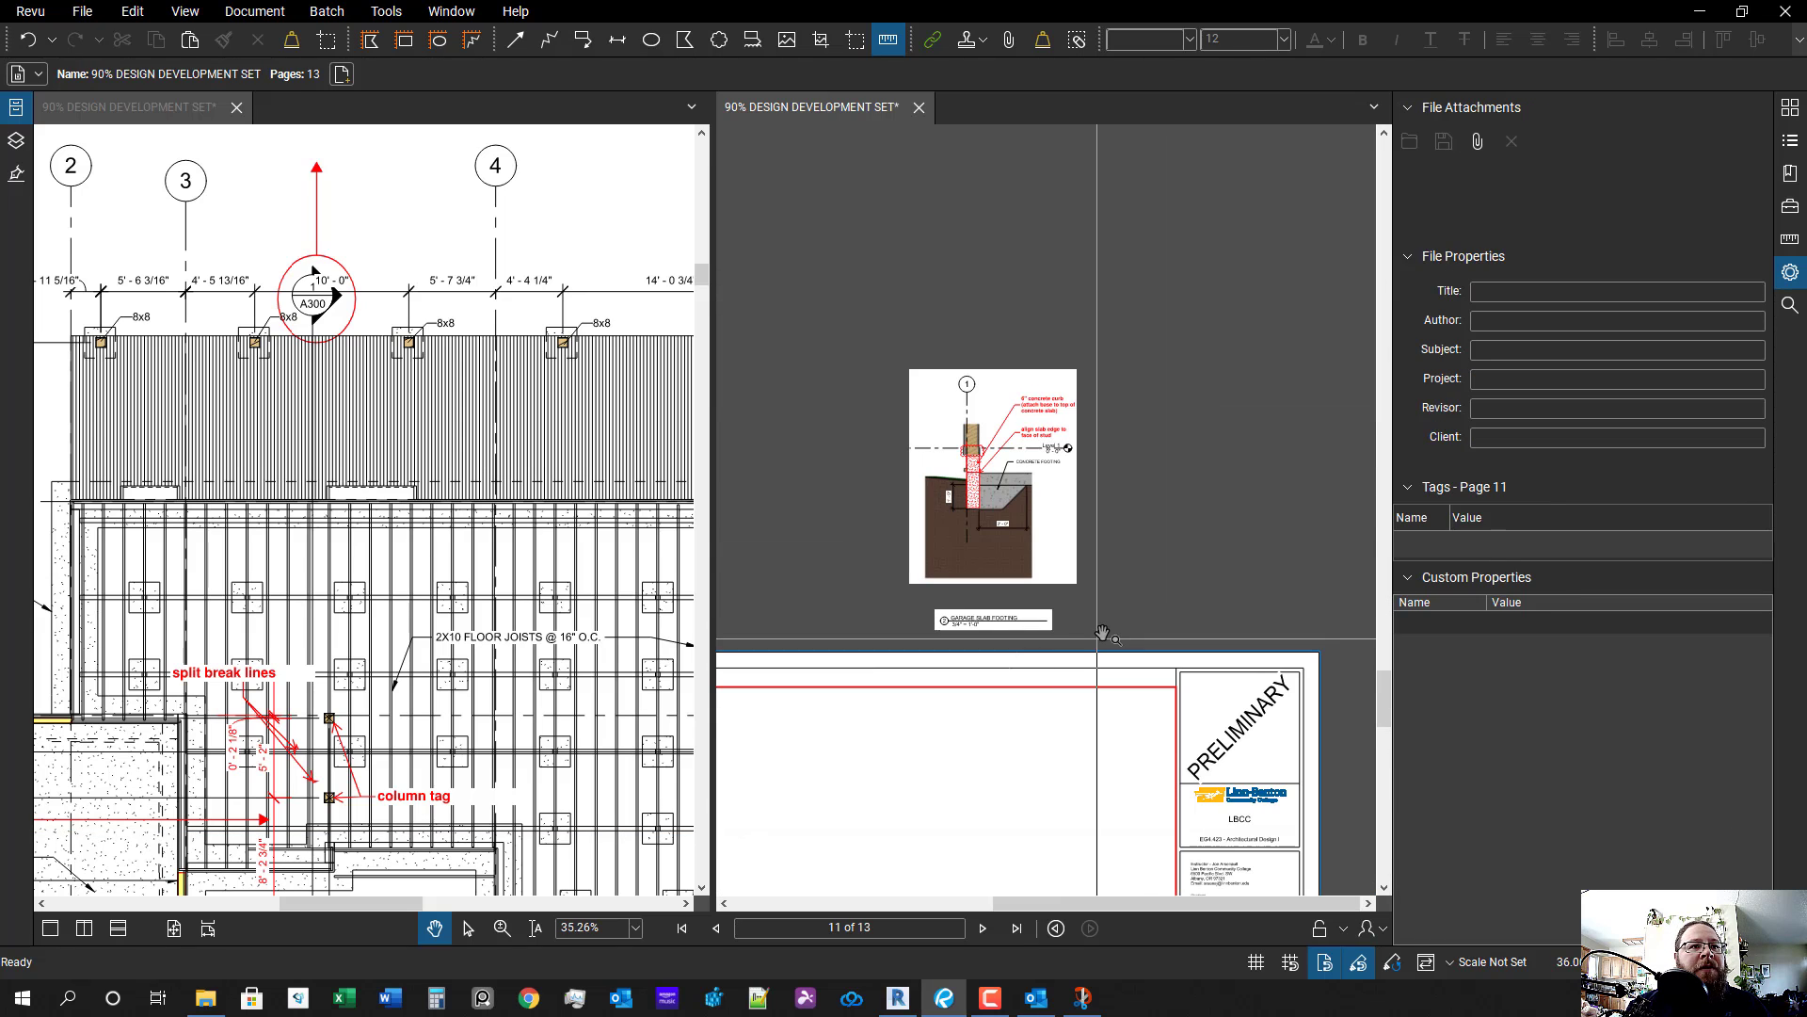
{"action": "left_click", "coordinate": [1000, 615]}
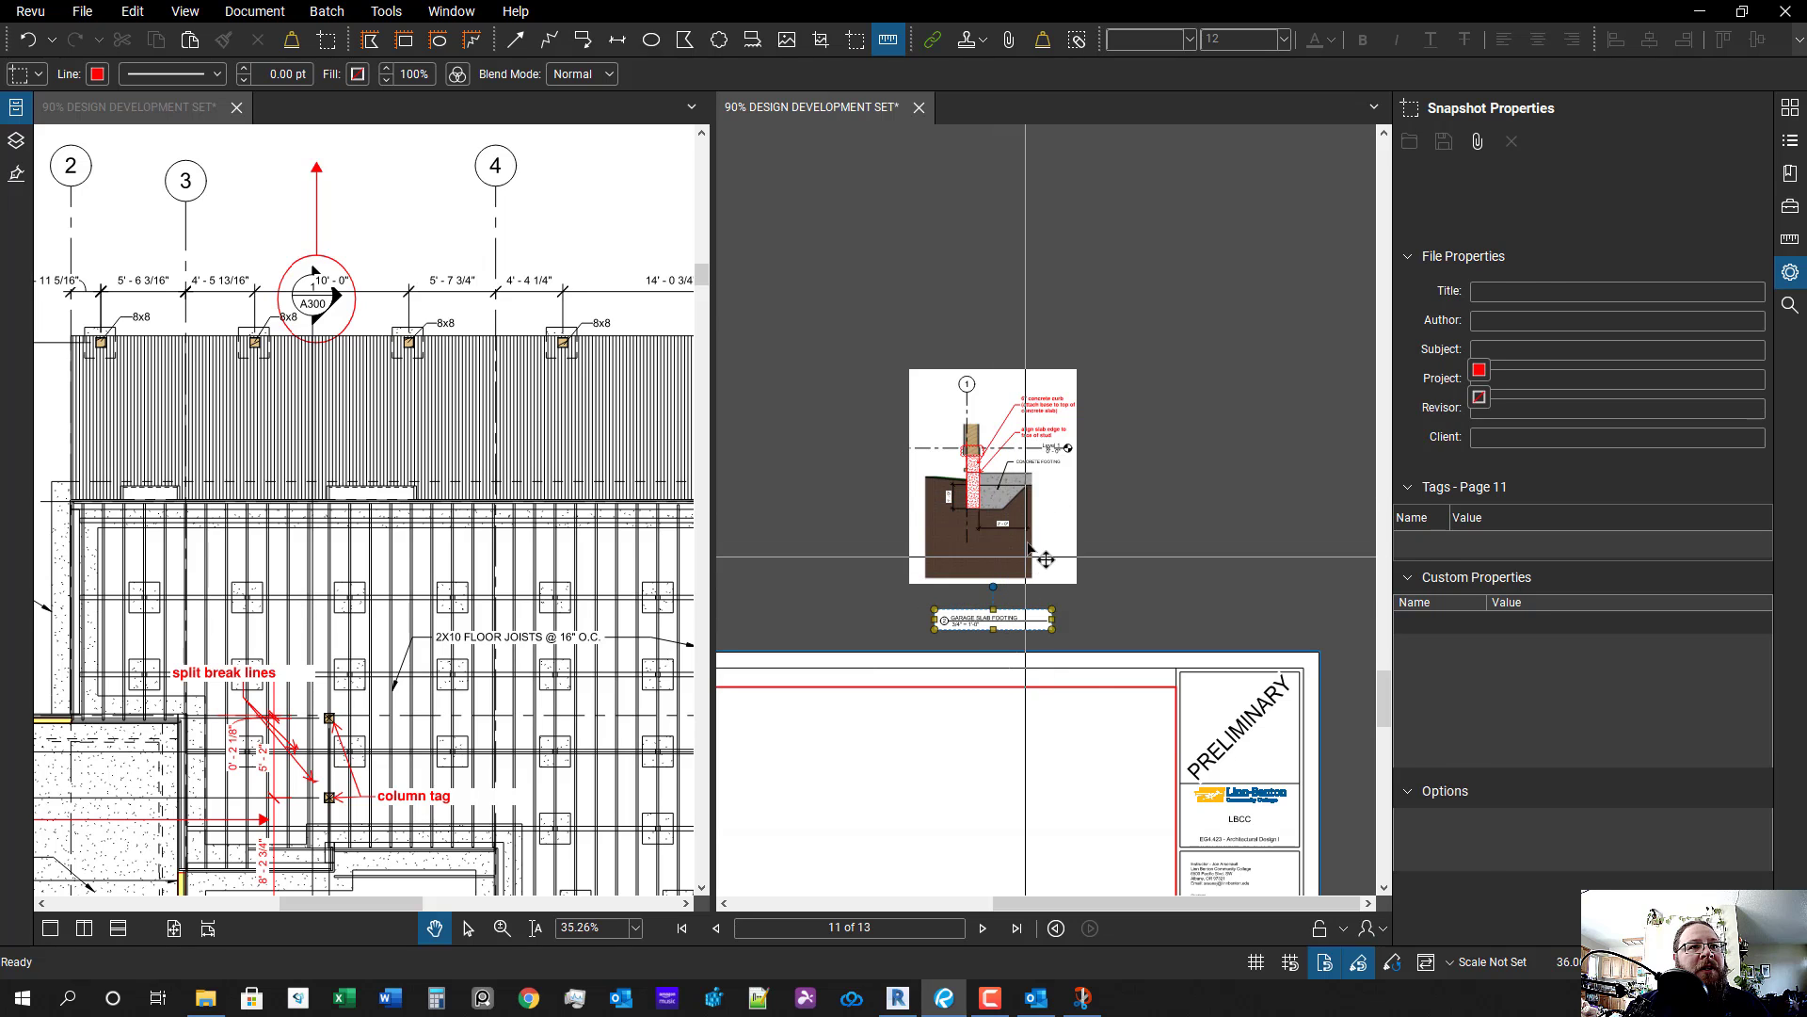
{"action": "left_click", "coordinate": [1024, 525], "text": "shift"}
{"action": "scroll", "coordinate": [991, 183], "scroll_direction": "down", "scroll_amount": 2}
{"action": "left_click_drag", "start_coordinate": [1015, 381], "coordinate": [1087, 688]}
{"action": "left_click_drag", "start_coordinate": [1090, 733], "coordinate": [1002, 534]}
- Raise the Garage Slab Footing title snapshot so it overlaps the lower part of the drawing's brown soil fill
{"action": "scroll", "coordinate": [1057, 371], "scroll_direction": "up", "scroll_amount": 4}
{"action": "scroll", "coordinate": [1036, 555], "scroll_direction": "down", "scroll_amount": 2}
{"action": "scroll", "coordinate": [1022, 561], "scroll_direction": "up", "scroll_amount": 3}
{"action": "key", "text": "Escape"}
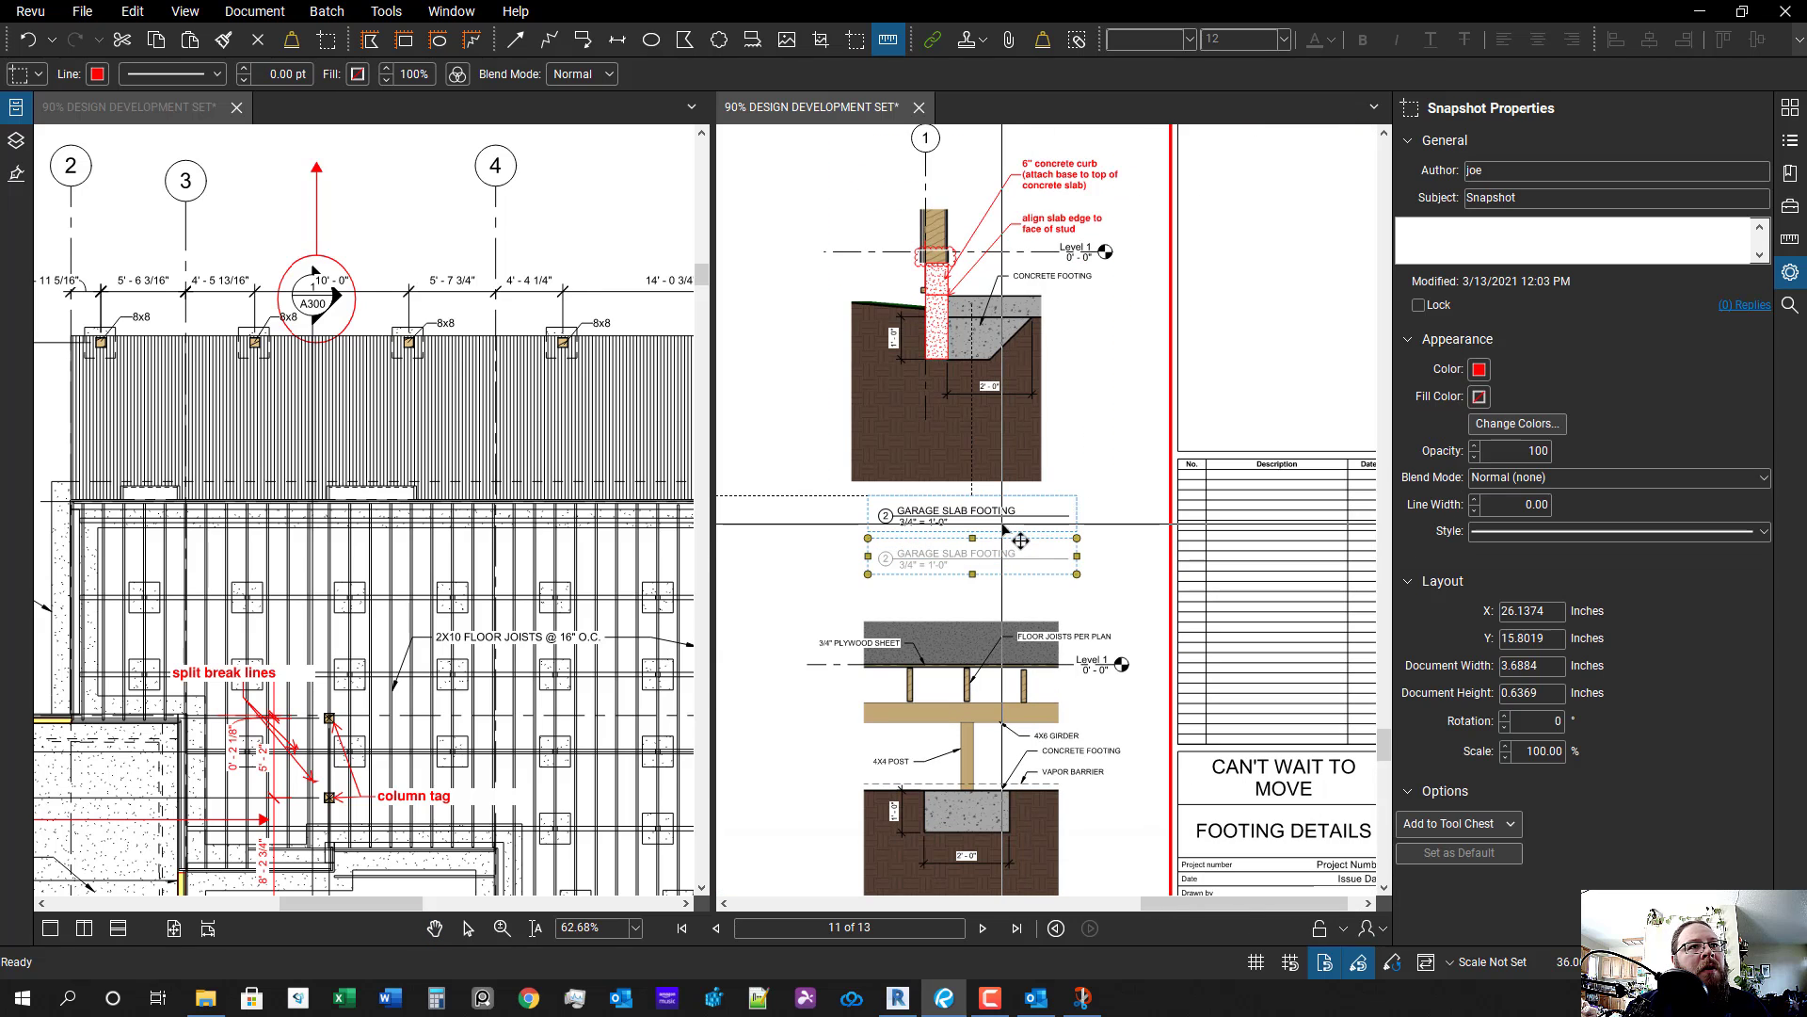
{"action": "scroll", "coordinate": [1025, 452], "scroll_direction": "up", "scroll_amount": 2}
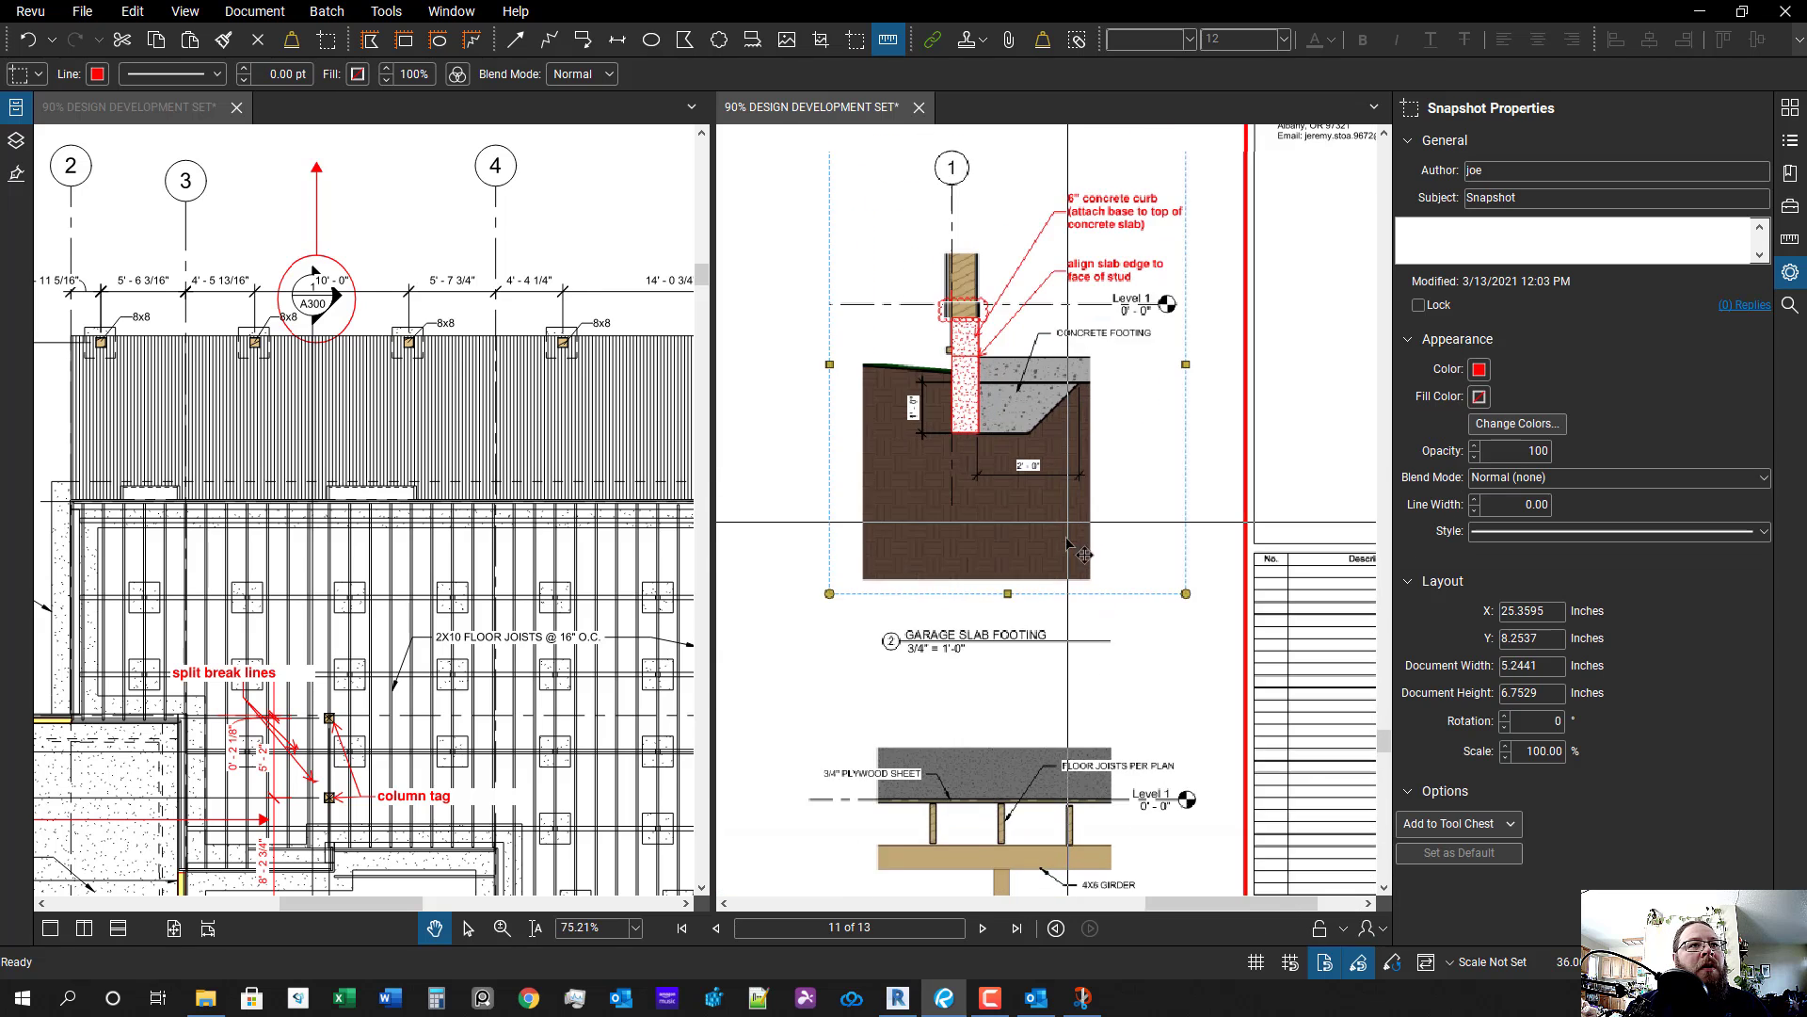
{"action": "left_click_drag", "start_coordinate": [1029, 670], "coordinate": [1016, 553]}
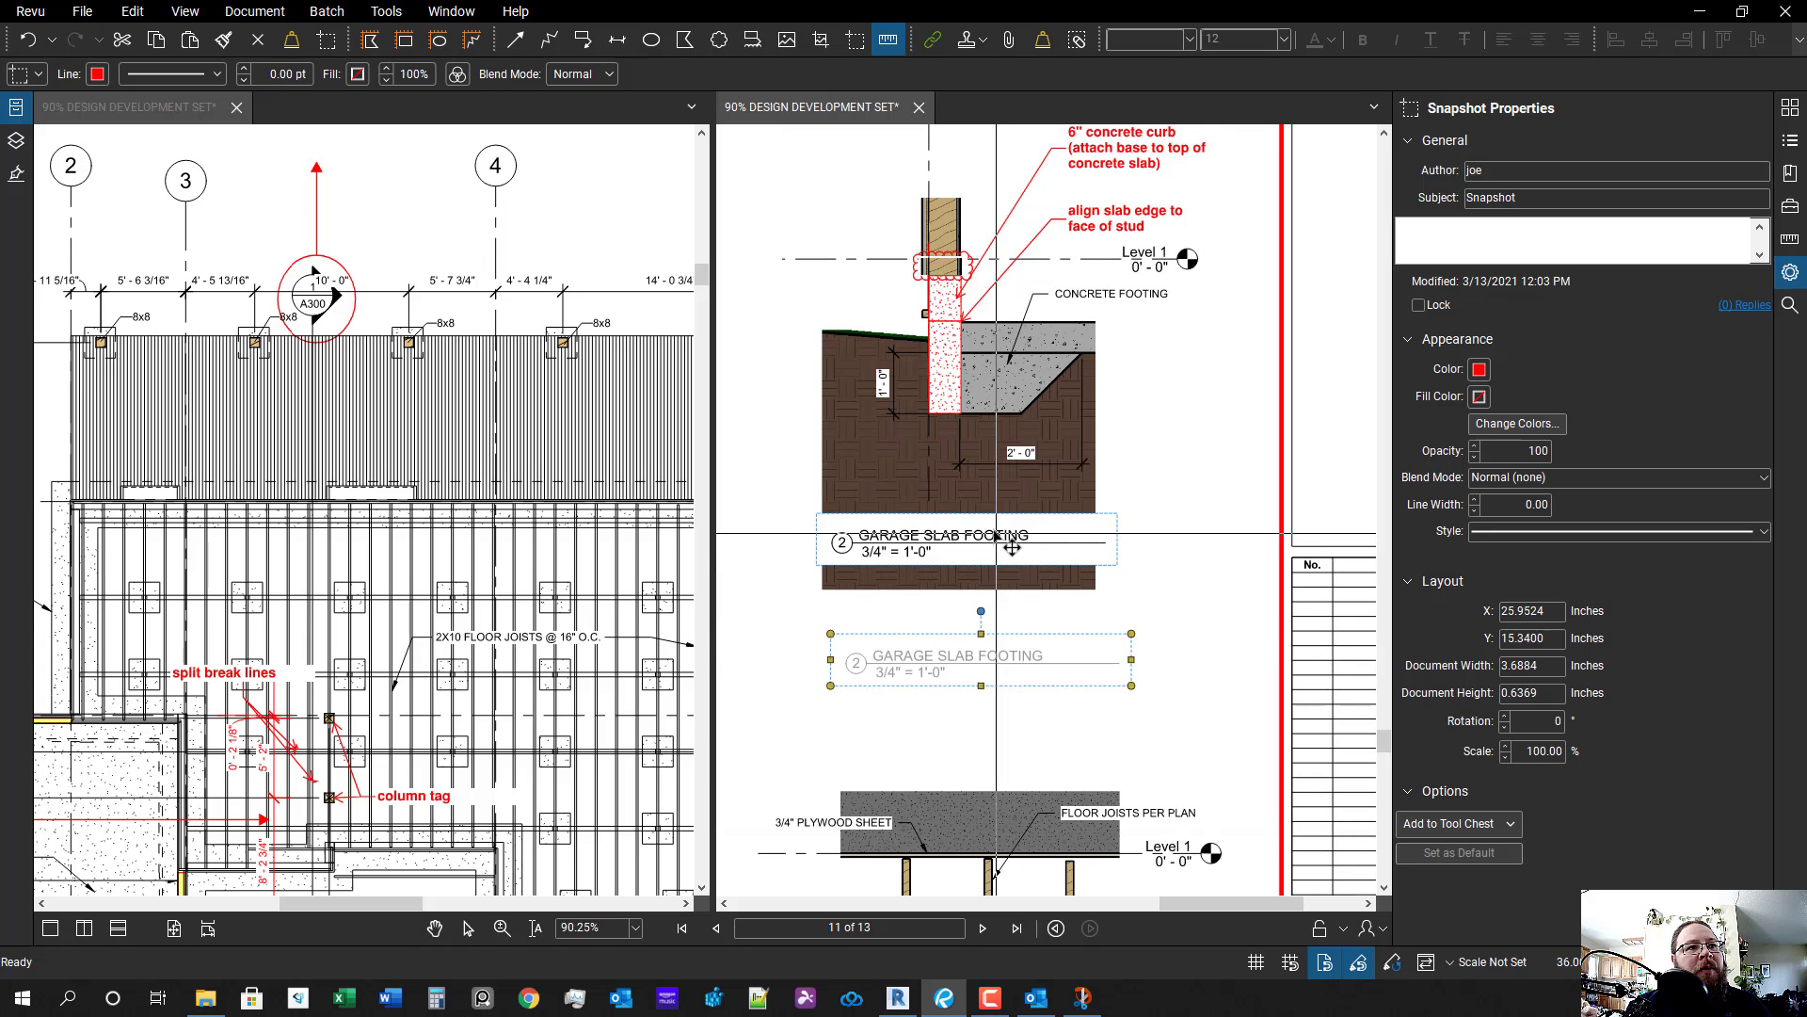
{"action": "scroll", "coordinate": [1022, 612], "scroll_direction": "down", "scroll_amount": 1}
{"action": "key", "text": "Escape"}
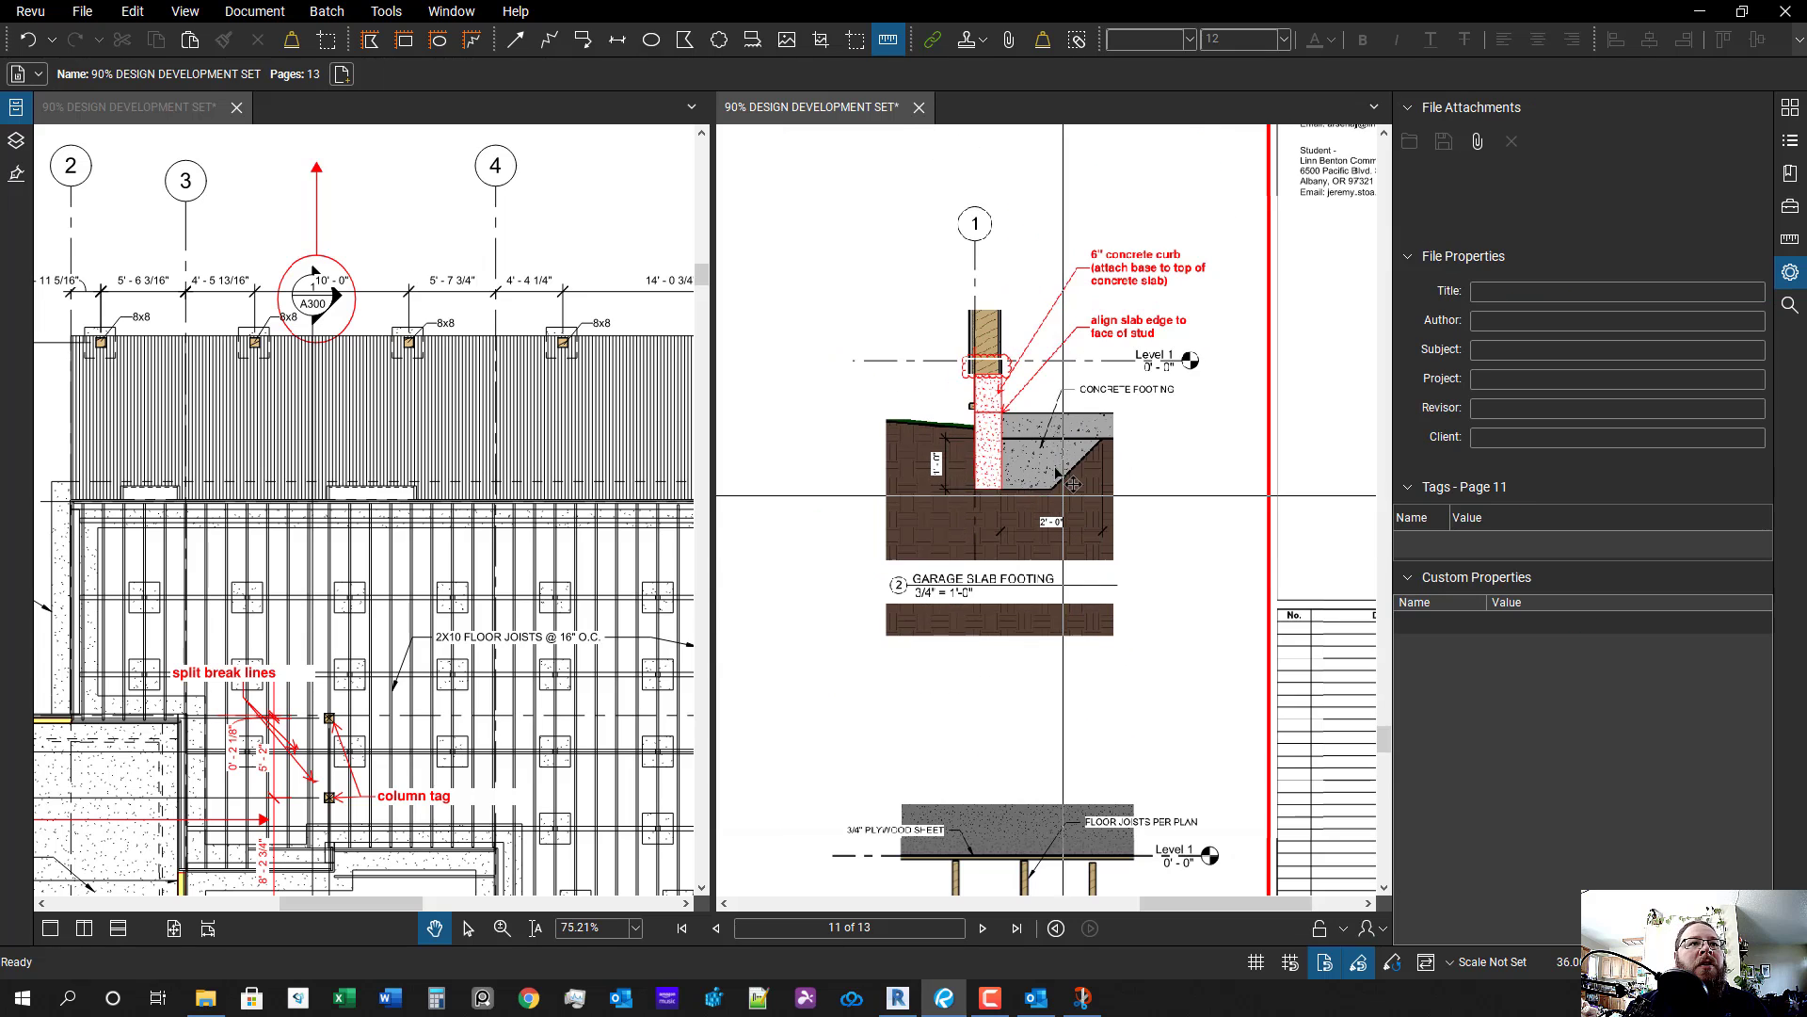
- Move the Garage Slab Footing drawing and title snapshots together down, close above the Girder Support at Post detail
{"action": "left_click", "coordinate": [1064, 574]}
{"action": "left_click", "coordinate": [1063, 574], "text": "shift"}
{"action": "left_click_drag", "start_coordinate": [1077, 455], "coordinate": [1116, 587]}
{"action": "key", "text": "Escape"}
- Move the Foundation drawing and title snapshots from beside the sheet to the upper corner of the white area, above Garage Slab Footing
{"action": "scroll", "coordinate": [1089, 701], "scroll_direction": "down", "scroll_amount": 10}
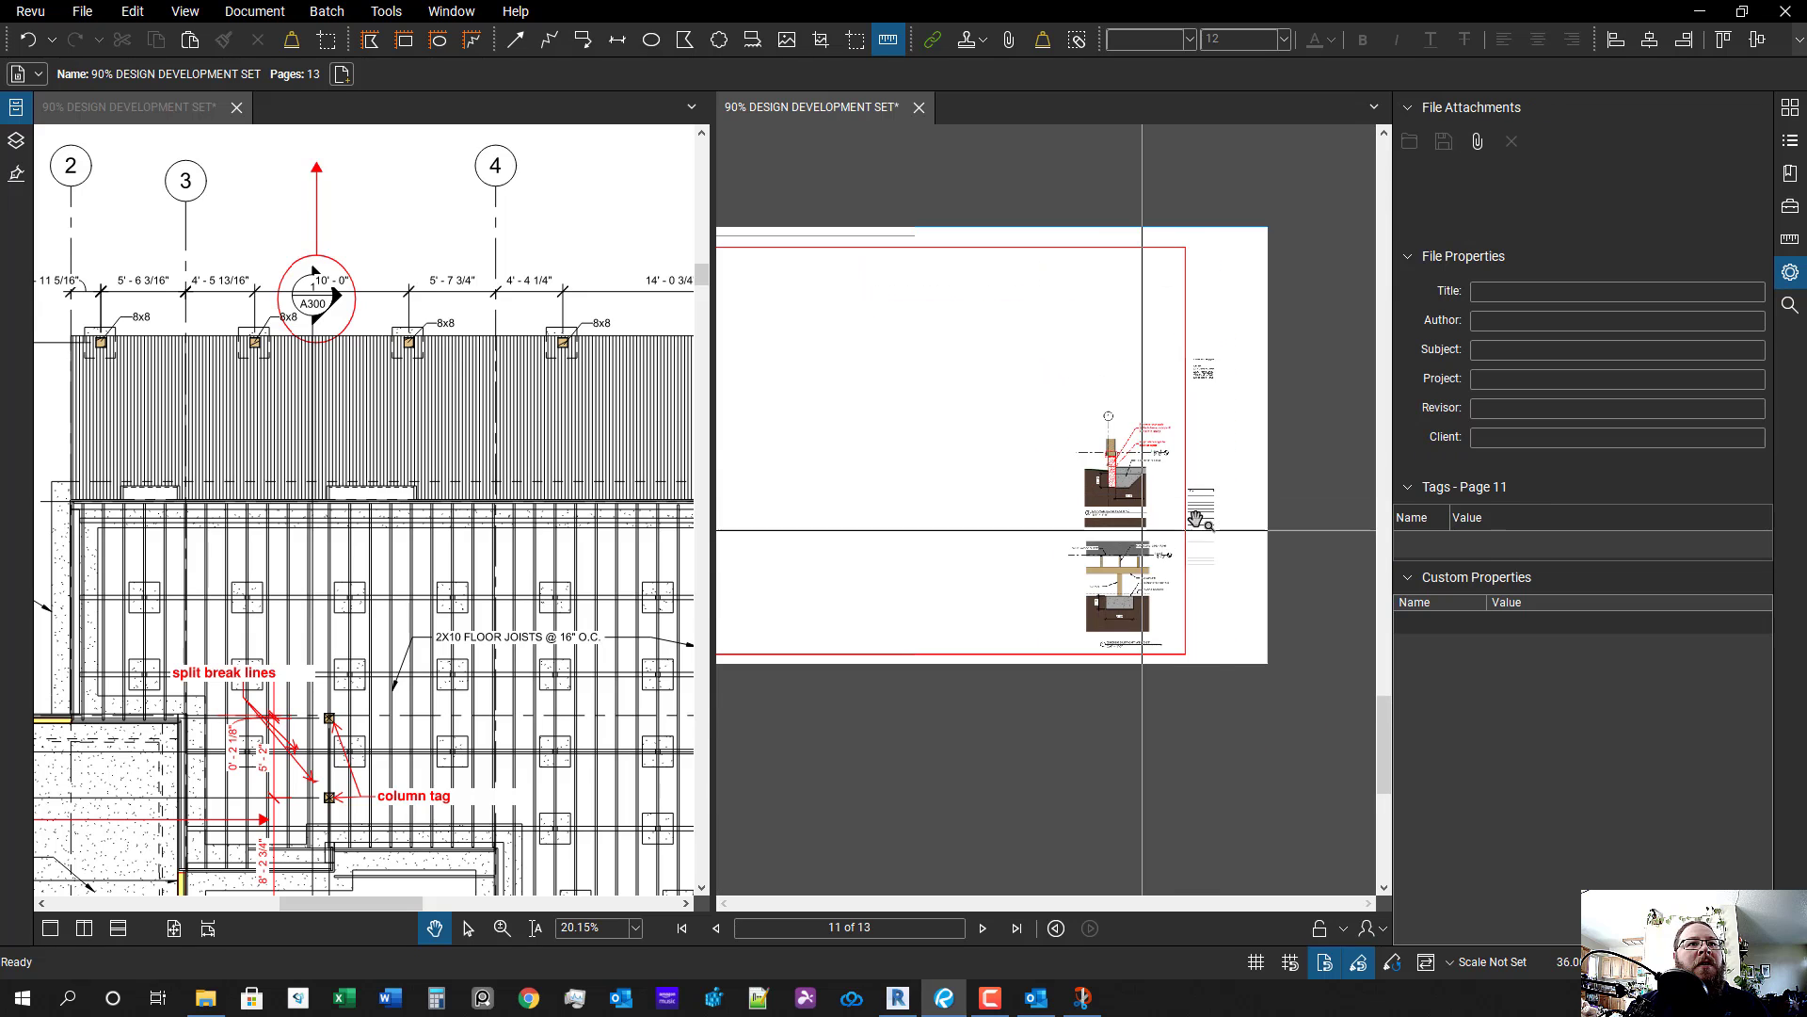
{"action": "scroll", "coordinate": [979, 603], "scroll_direction": "up", "scroll_amount": 8}
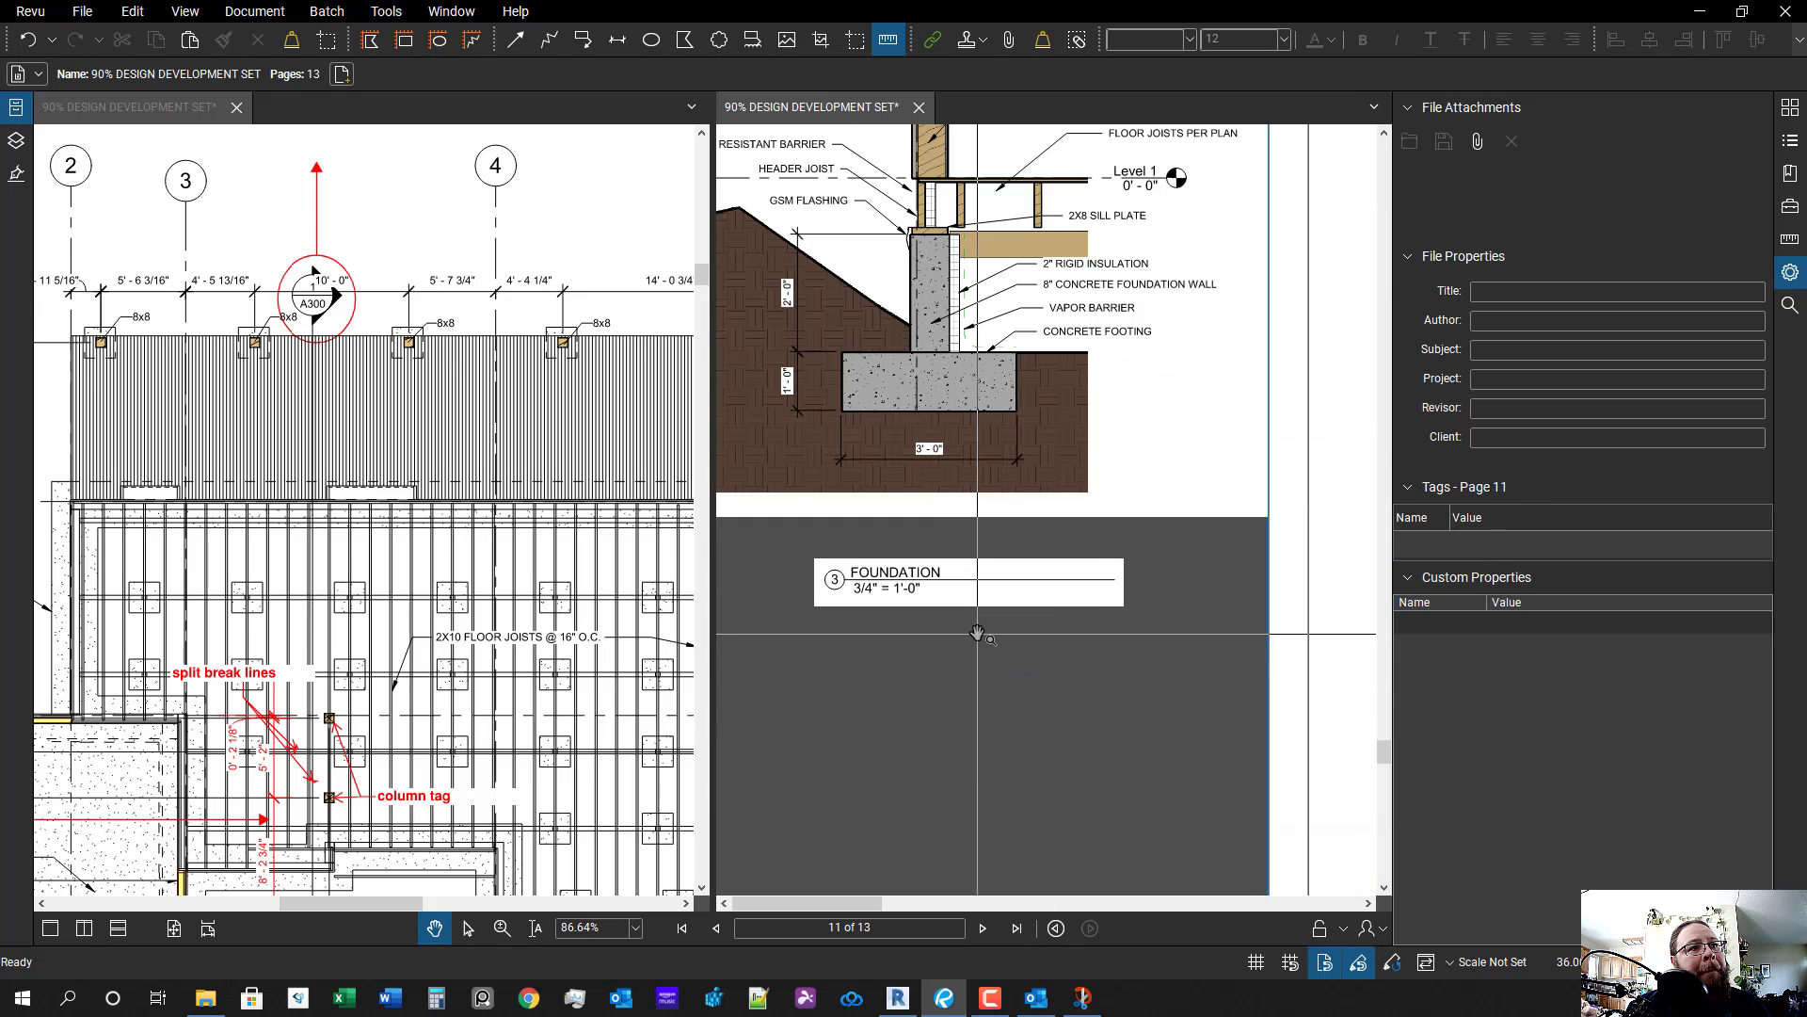
{"action": "scroll", "coordinate": [911, 643], "scroll_direction": "down", "scroll_amount": 4}
{"action": "left_click", "coordinate": [911, 638]}
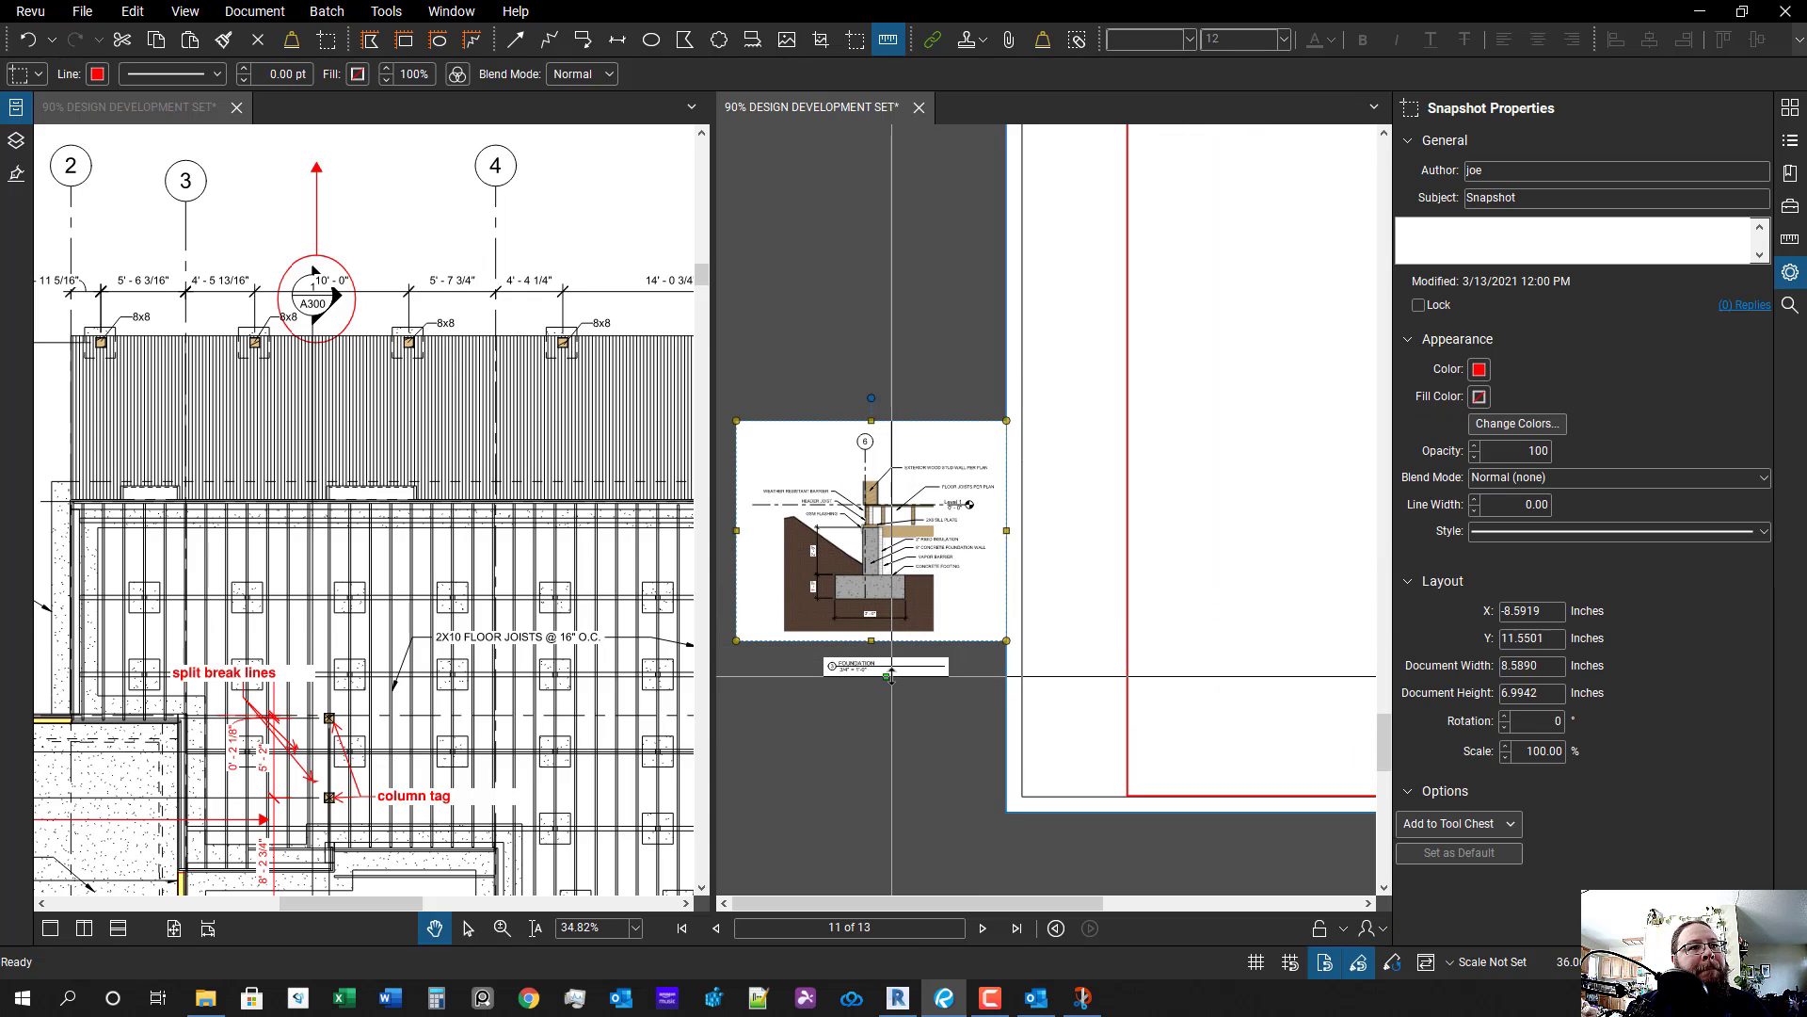
{"action": "left_click", "coordinate": [925, 661], "text": "shift"}
{"action": "scroll", "coordinate": [944, 591], "scroll_direction": "down", "scroll_amount": 3}
{"action": "left_click_drag", "start_coordinate": [952, 606], "coordinate": [1238, 493]}
{"action": "scroll", "coordinate": [896, 578], "scroll_direction": "up", "scroll_amount": 4}
{"action": "left_click_drag", "start_coordinate": [1216, 493], "coordinate": [1169, 394]}
- Move the Roof Post Footing drawing and title snapshots from below the sheet onto the white area beside Girder Support at Post
{"action": "scroll", "coordinate": [1175, 475], "scroll_direction": "down", "scroll_amount": 6}
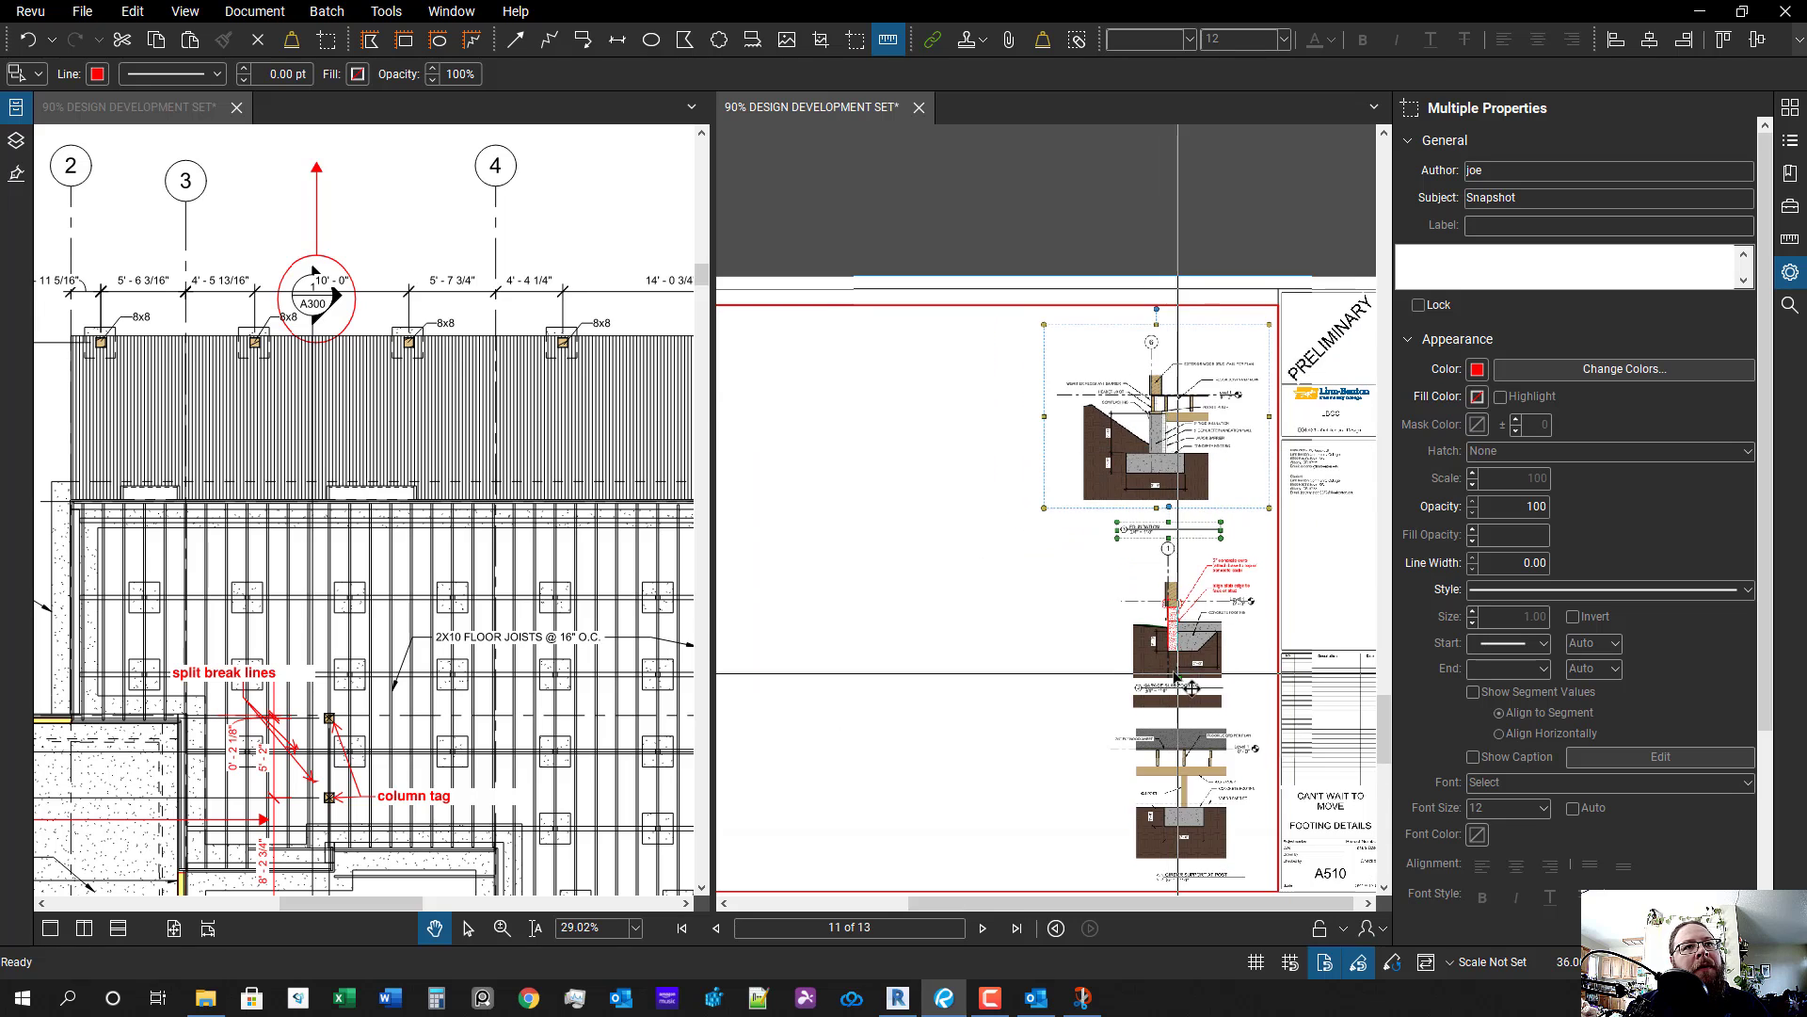
{"action": "left_click_drag", "start_coordinate": [1125, 702], "coordinate": [1033, 674]}
{"action": "scroll", "coordinate": [1052, 668], "scroll_direction": "up", "scroll_amount": 3}
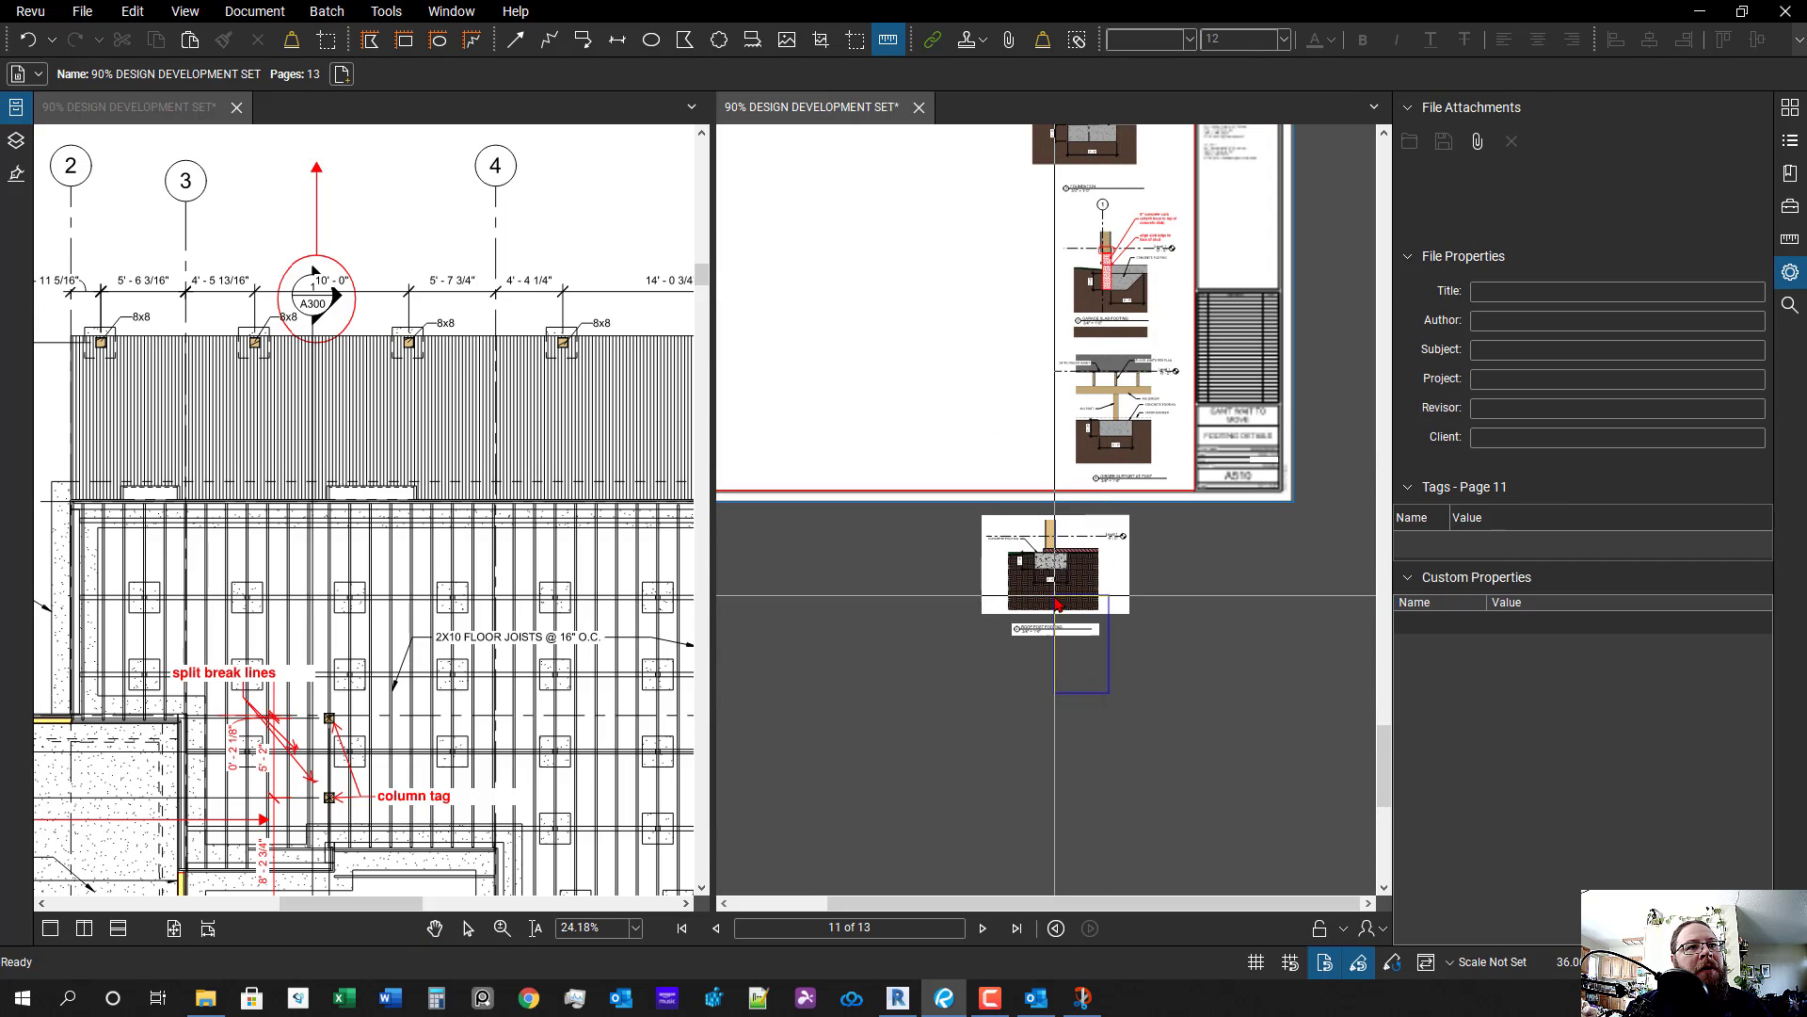
{"action": "left_click_drag", "start_coordinate": [1076, 584], "coordinate": [966, 408]}
{"action": "left_click_drag", "start_coordinate": [1111, 515], "coordinate": [1120, 702]}
{"action": "scroll", "coordinate": [1122, 704], "scroll_direction": "down", "scroll_amount": 6}
{"action": "scroll", "coordinate": [1118, 621], "scroll_direction": "up", "scroll_amount": 4}
{"action": "left_click_drag", "start_coordinate": [1006, 687], "coordinate": [1055, 659]}
{"action": "scroll", "coordinate": [1055, 659], "scroll_direction": "up", "scroll_amount": 4}
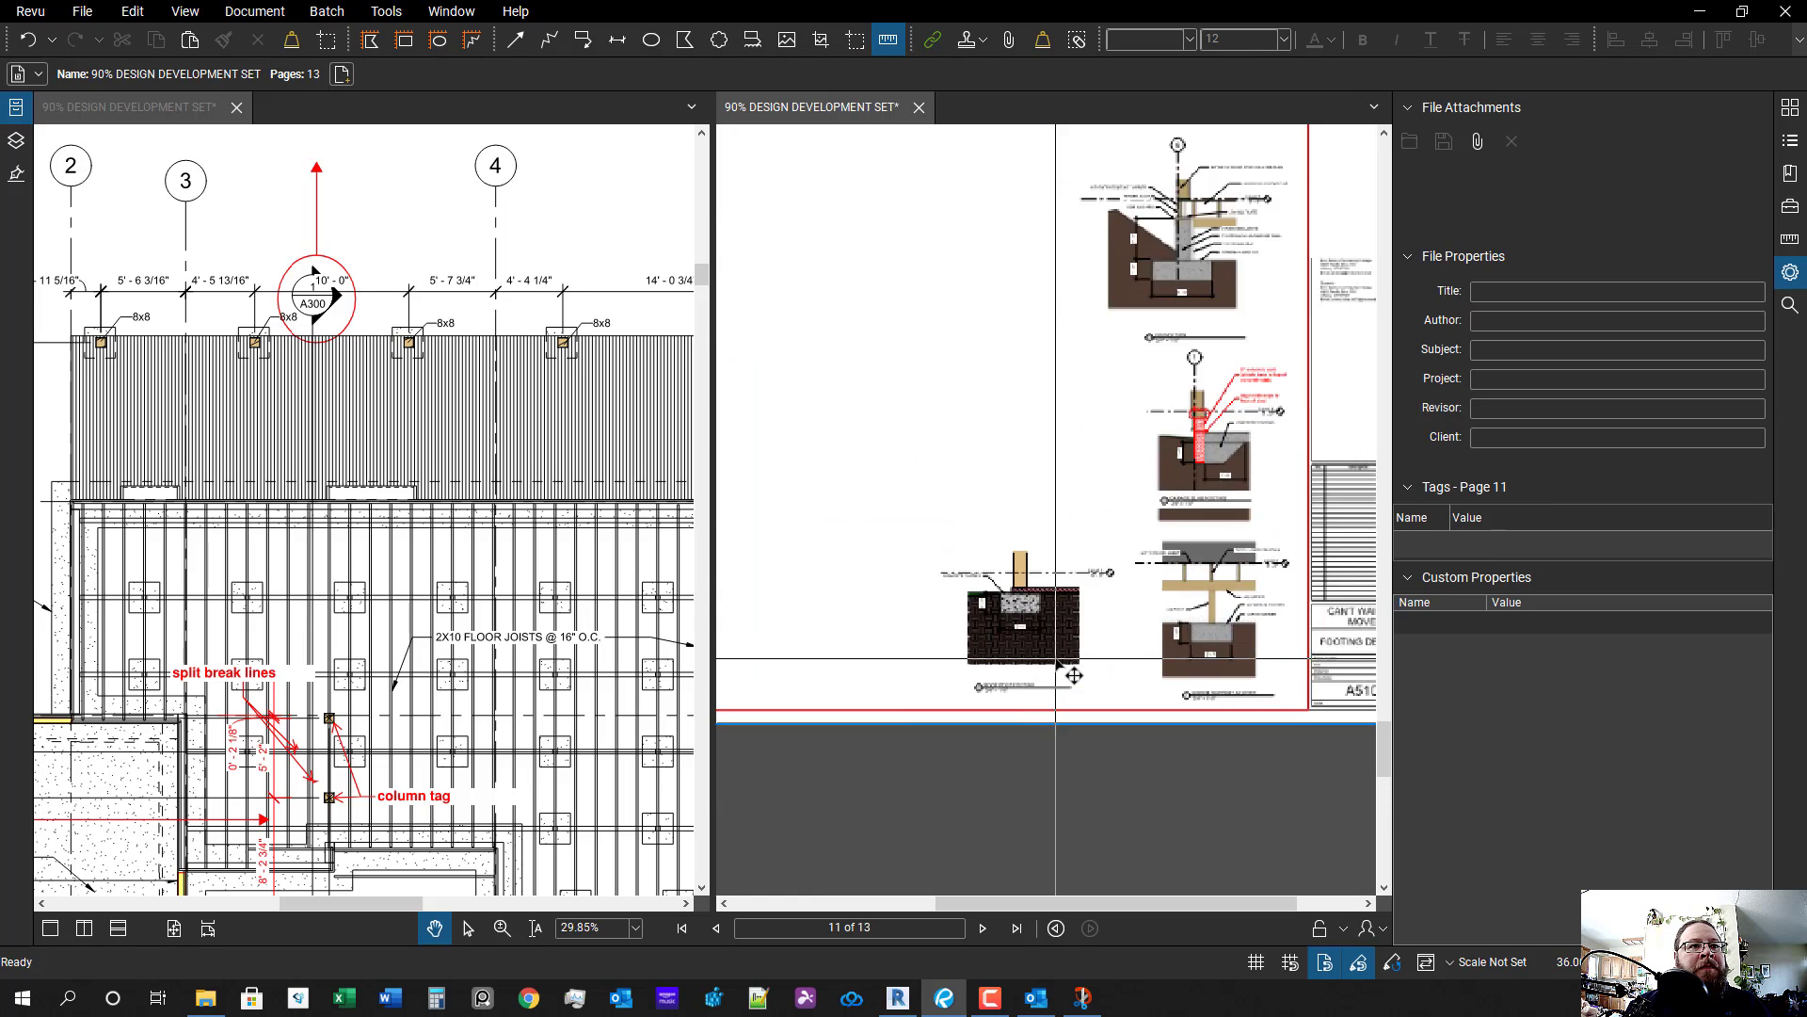
- Nudge the Foundation drawing snapshot up toward the sheet border and bring its title snapshot up close beneath it
{"action": "scroll", "coordinate": [1078, 706], "scroll_direction": "up", "scroll_amount": 5}
{"action": "scroll", "coordinate": [1092, 706], "scroll_direction": "down", "scroll_amount": 3}
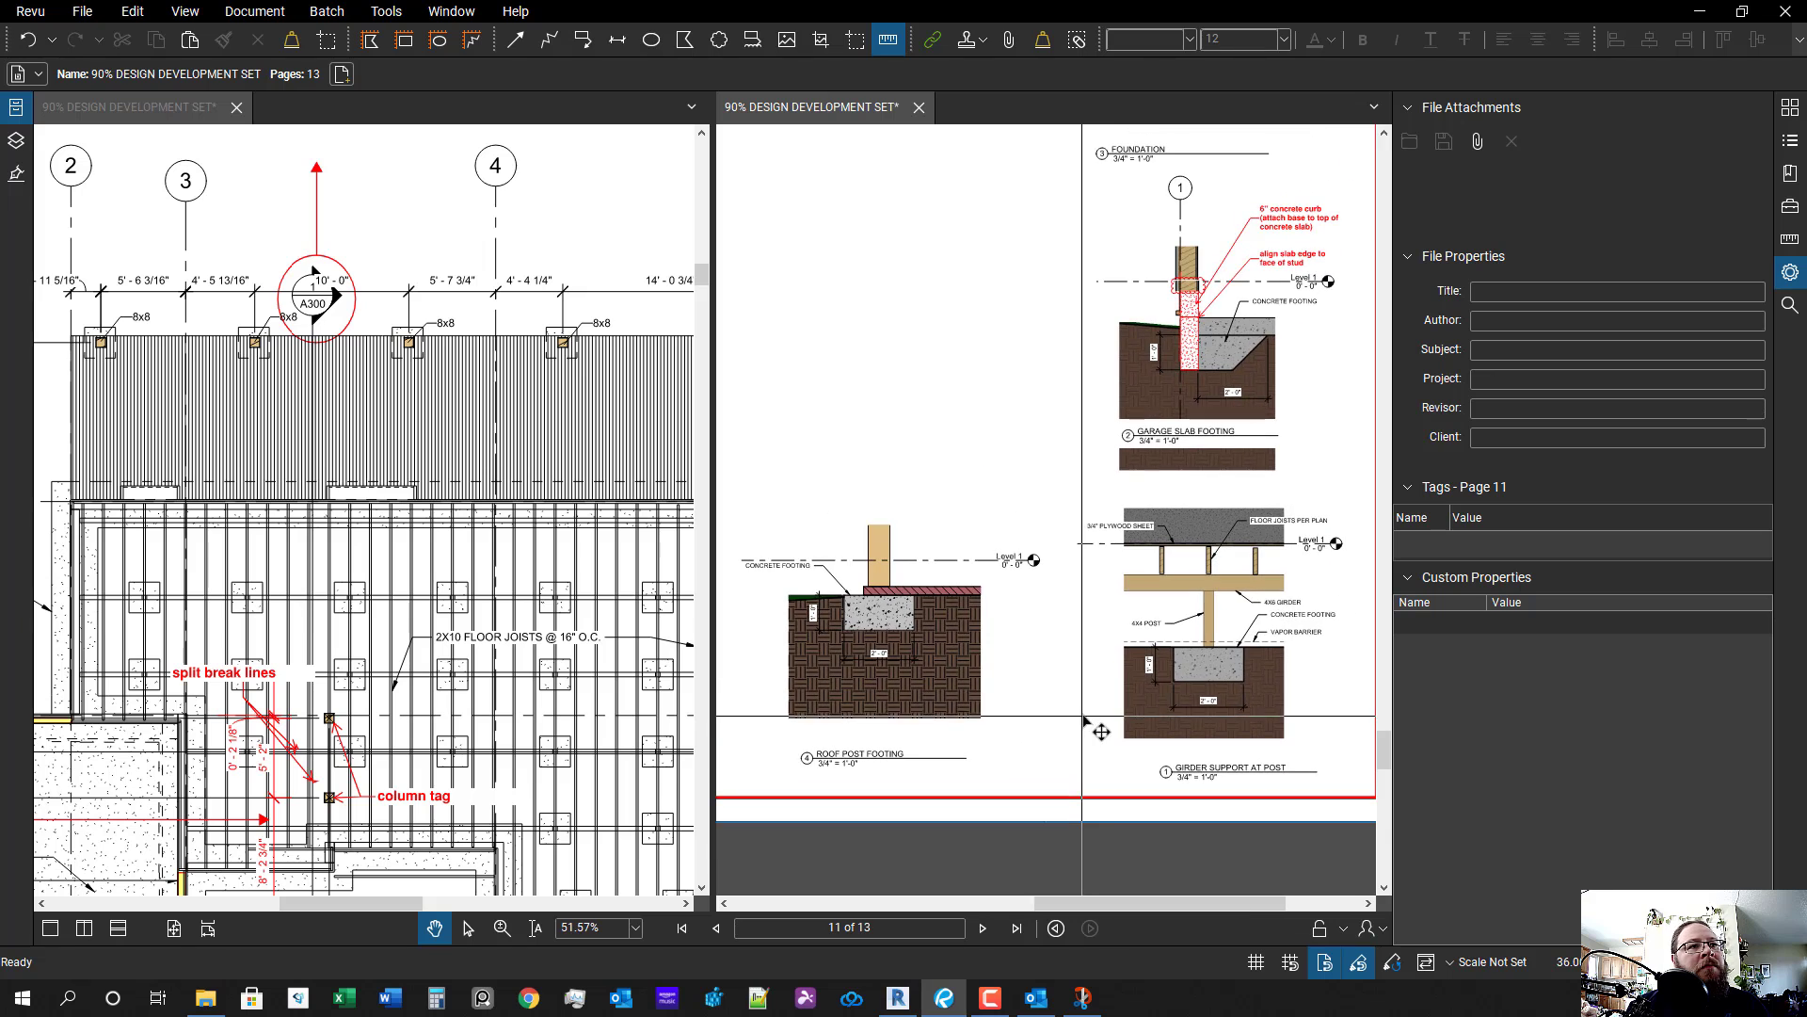
{"action": "left_click_drag", "start_coordinate": [1078, 624], "coordinate": [1083, 728]}
{"action": "scroll", "coordinate": [1084, 725], "scroll_direction": "down", "scroll_amount": 1}
{"action": "scroll", "coordinate": [1085, 725], "scroll_direction": "up", "scroll_amount": 1}
{"action": "left_click_drag", "start_coordinate": [1150, 513], "coordinate": [1115, 704]}
{"action": "scroll", "coordinate": [1115, 704], "scroll_direction": "down", "scroll_amount": 1}
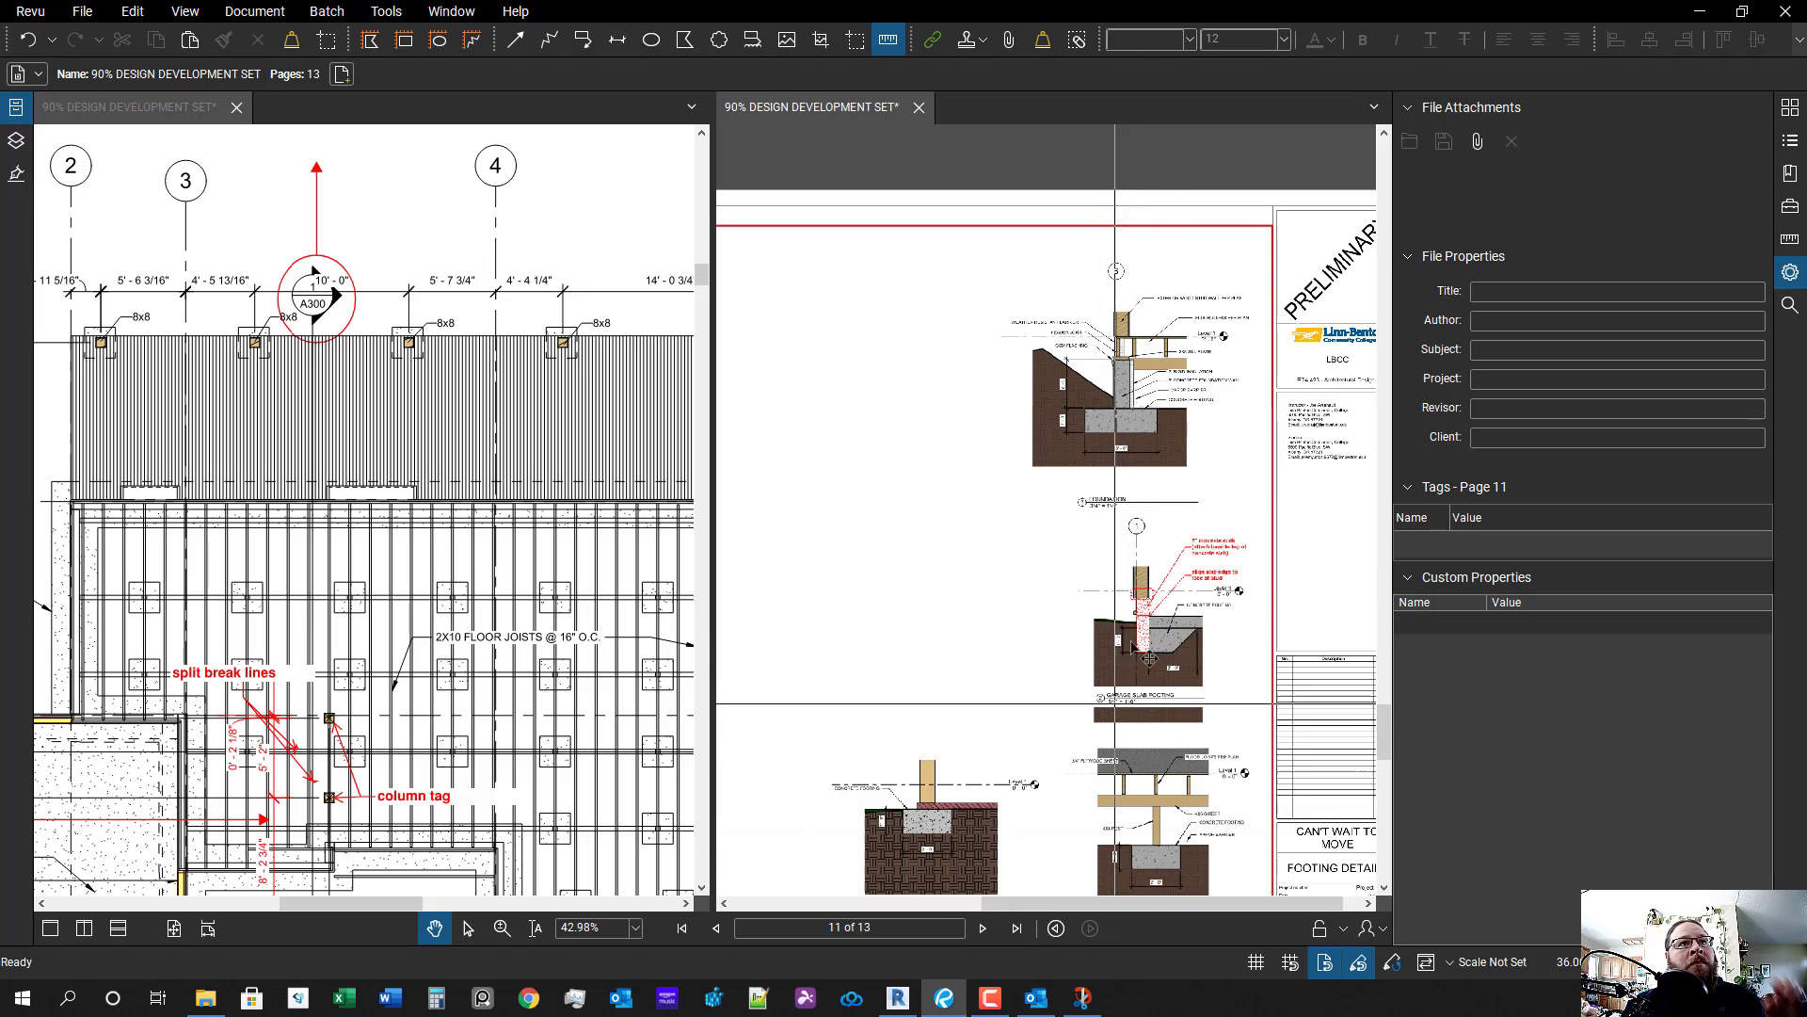
{"action": "scroll", "coordinate": [1150, 659], "scroll_direction": "up", "scroll_amount": 2}
{"action": "left_click", "coordinate": [1175, 431]}
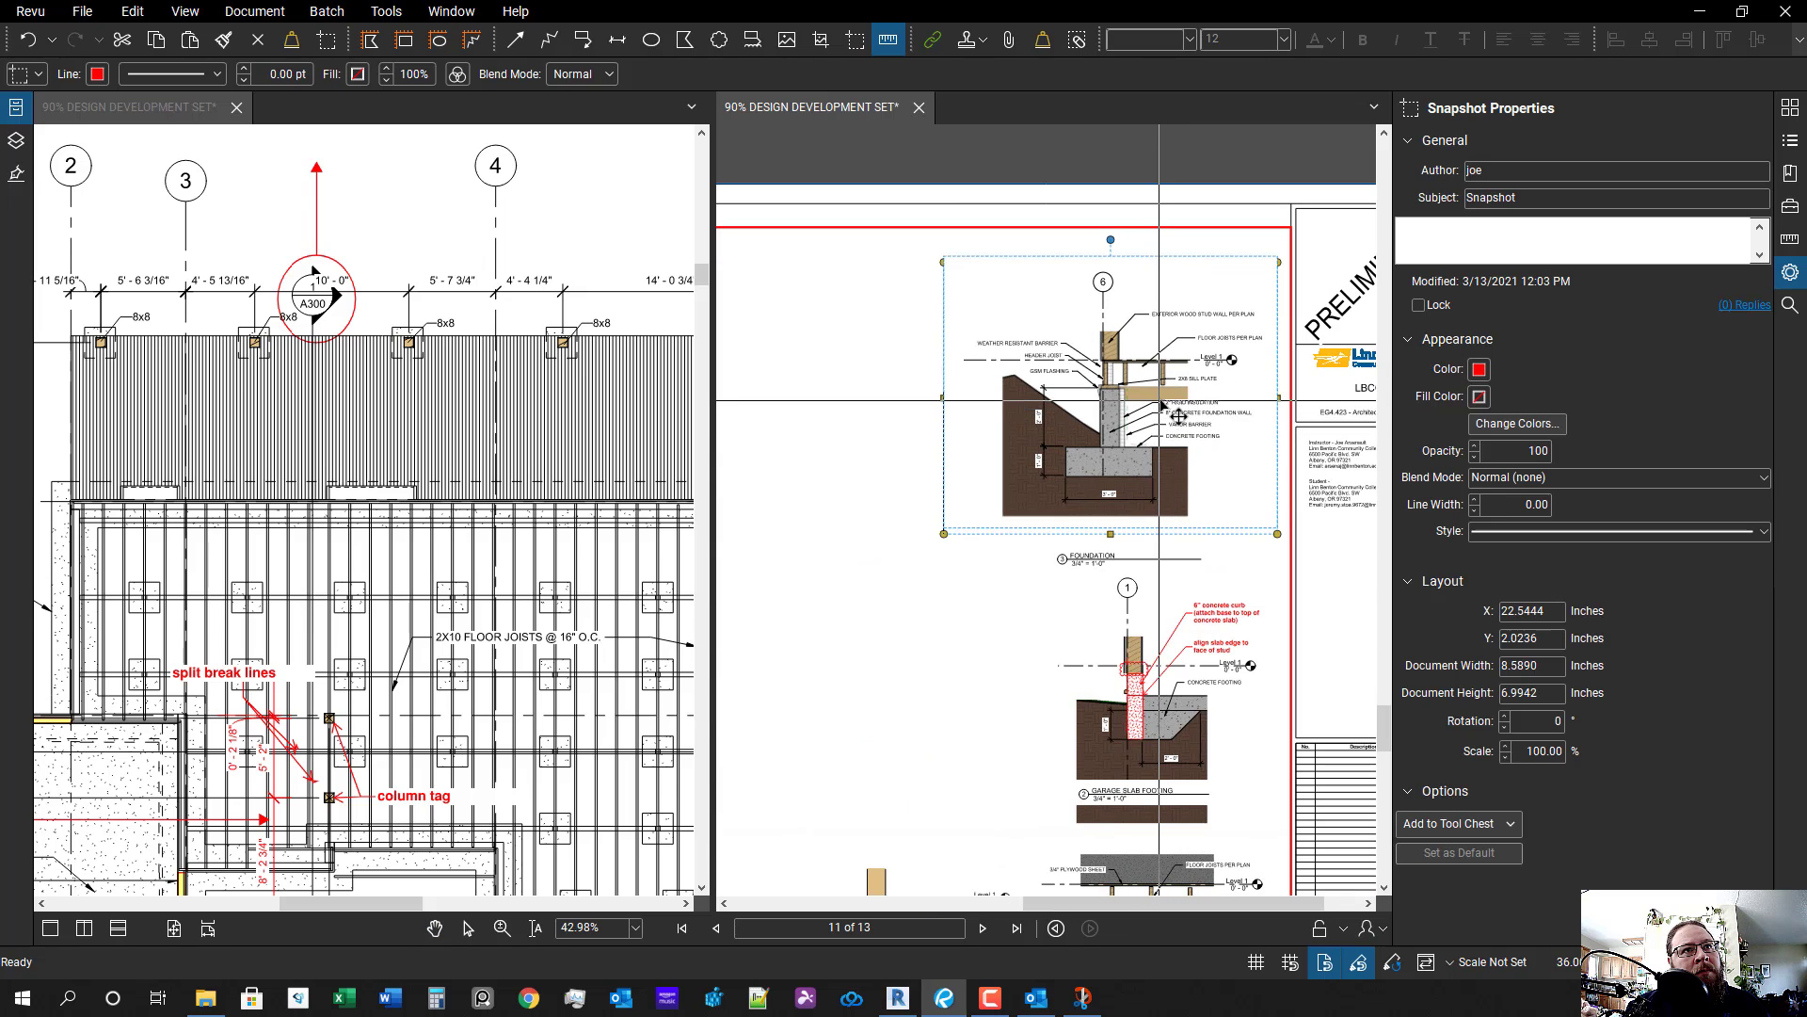
{"action": "left_click_drag", "start_coordinate": [1162, 384], "coordinate": [1165, 381]}
{"action": "scroll", "coordinate": [1146, 542], "scroll_direction": "up", "scroll_amount": 1}
{"action": "left_click", "coordinate": [1131, 564]}
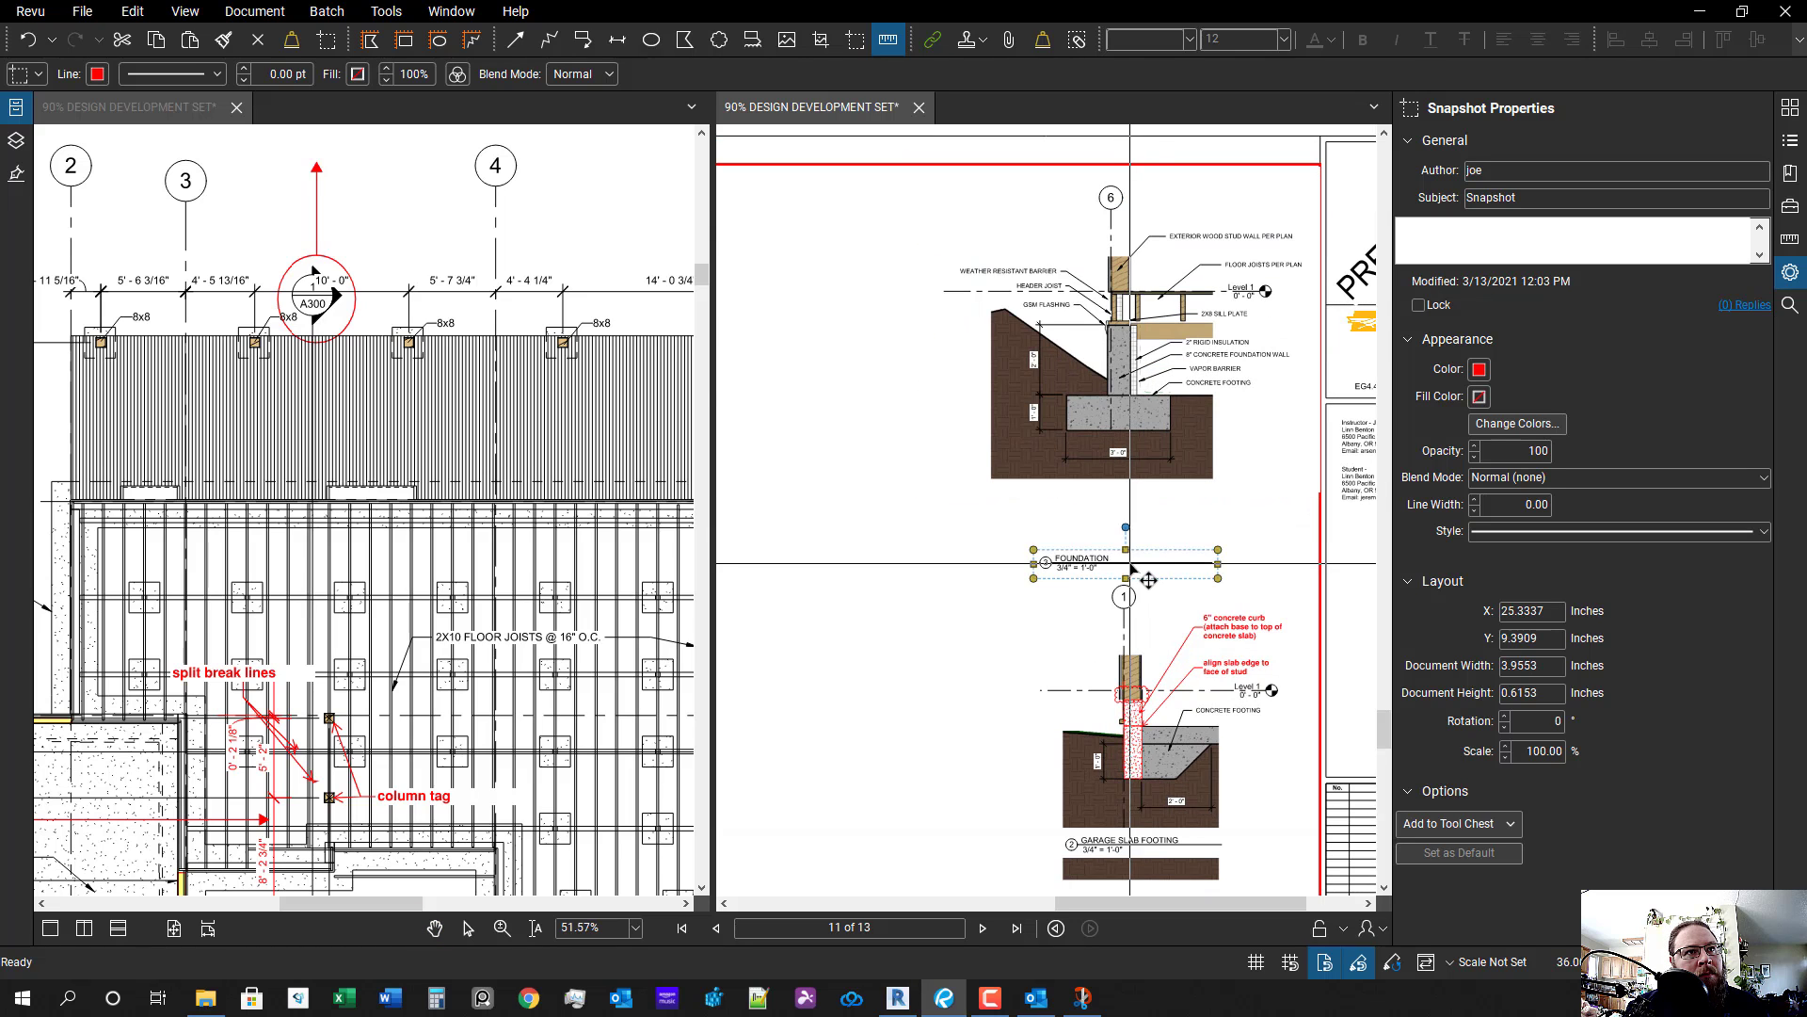
{"action": "left_click", "coordinate": [1075, 553]}
- Move the Garage Slab Footing drawing and title snapshots slightly up together, between the Foundation and Girder Support at Post details
{"action": "scroll", "coordinate": [1071, 555], "scroll_direction": "down", "scroll_amount": 7}
{"action": "left_click_drag", "start_coordinate": [1128, 624], "coordinate": [1077, 578]}
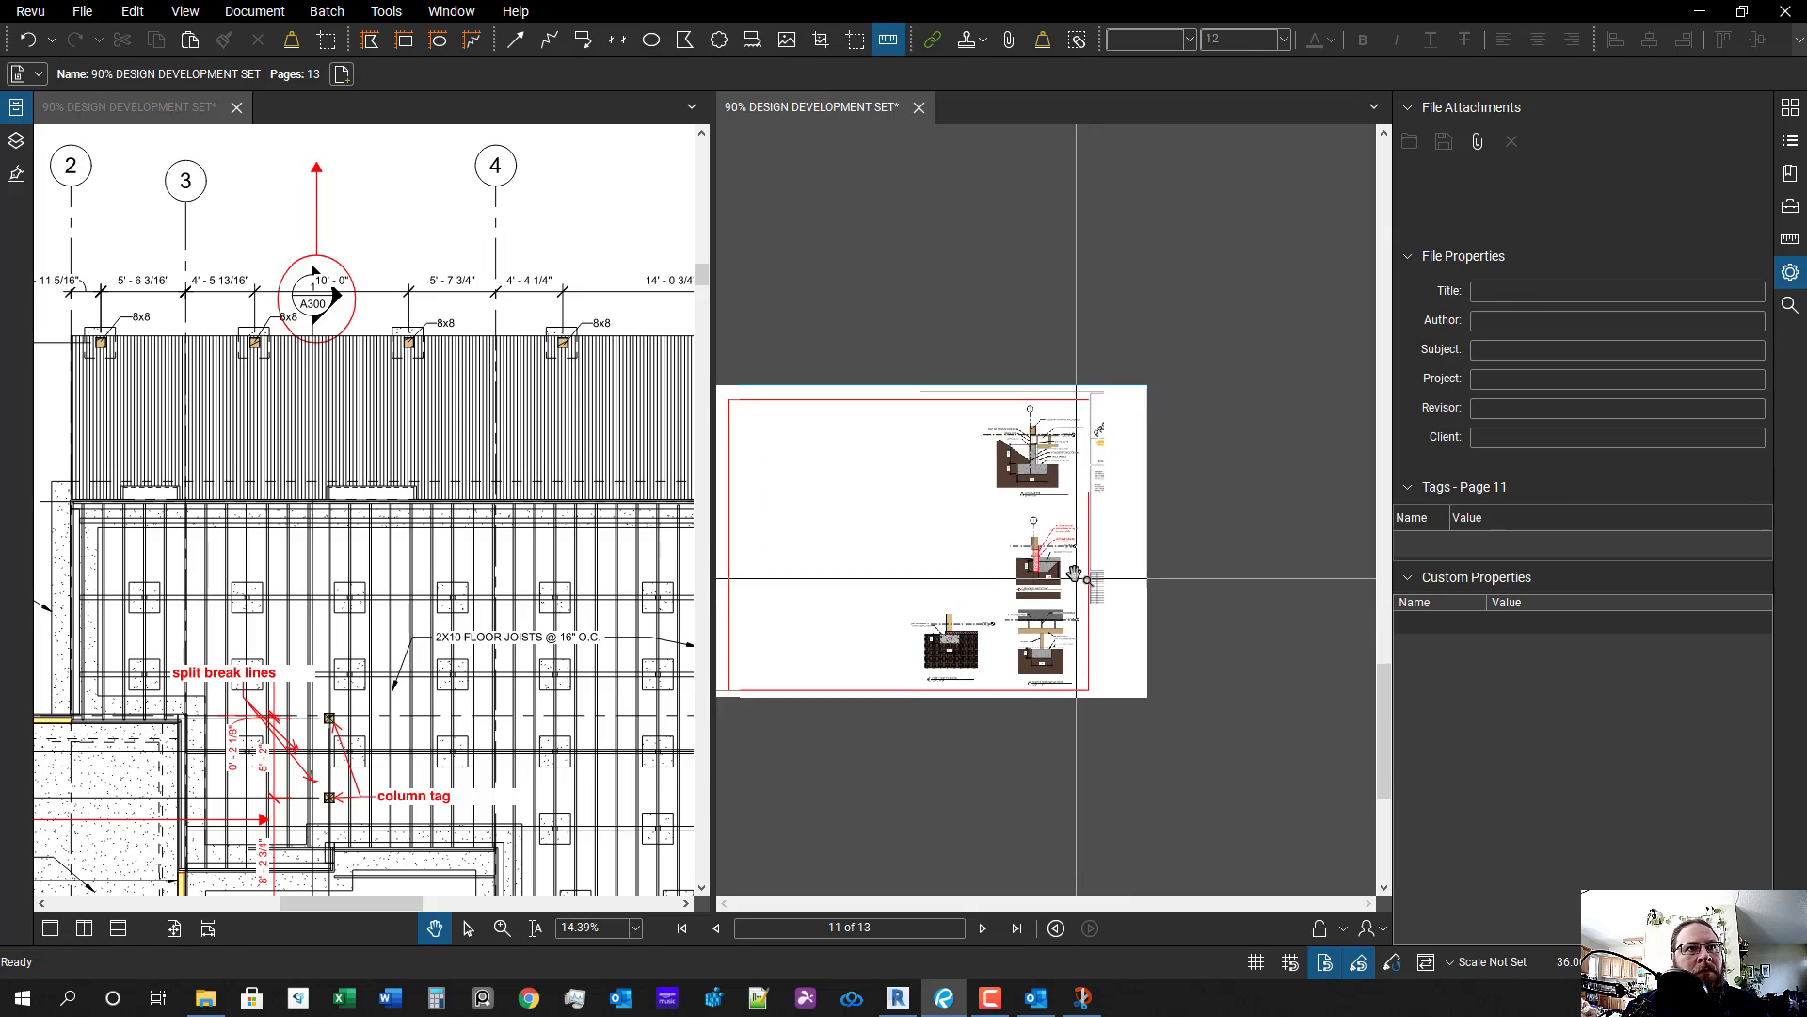
{"action": "scroll", "coordinate": [1077, 581], "scroll_direction": "up", "scroll_amount": 5}
{"action": "left_click", "coordinate": [984, 597]}
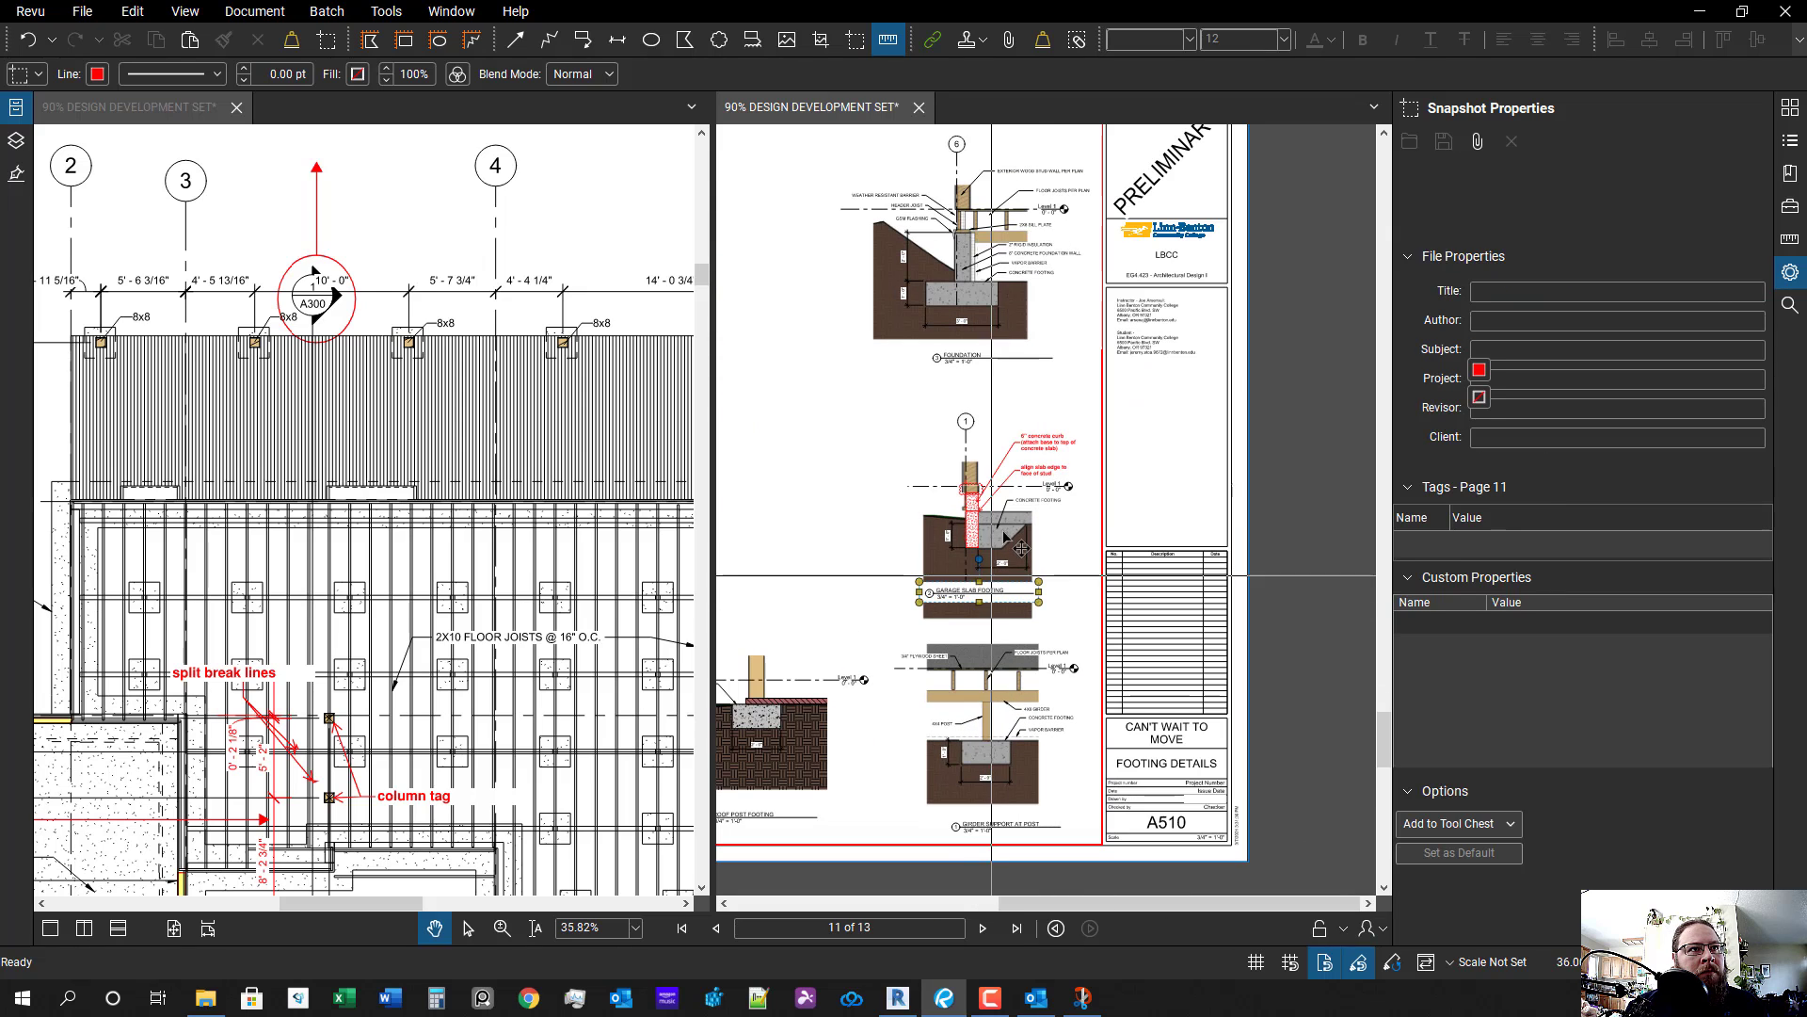
{"action": "left_click", "coordinate": [1003, 531], "text": "shift"}
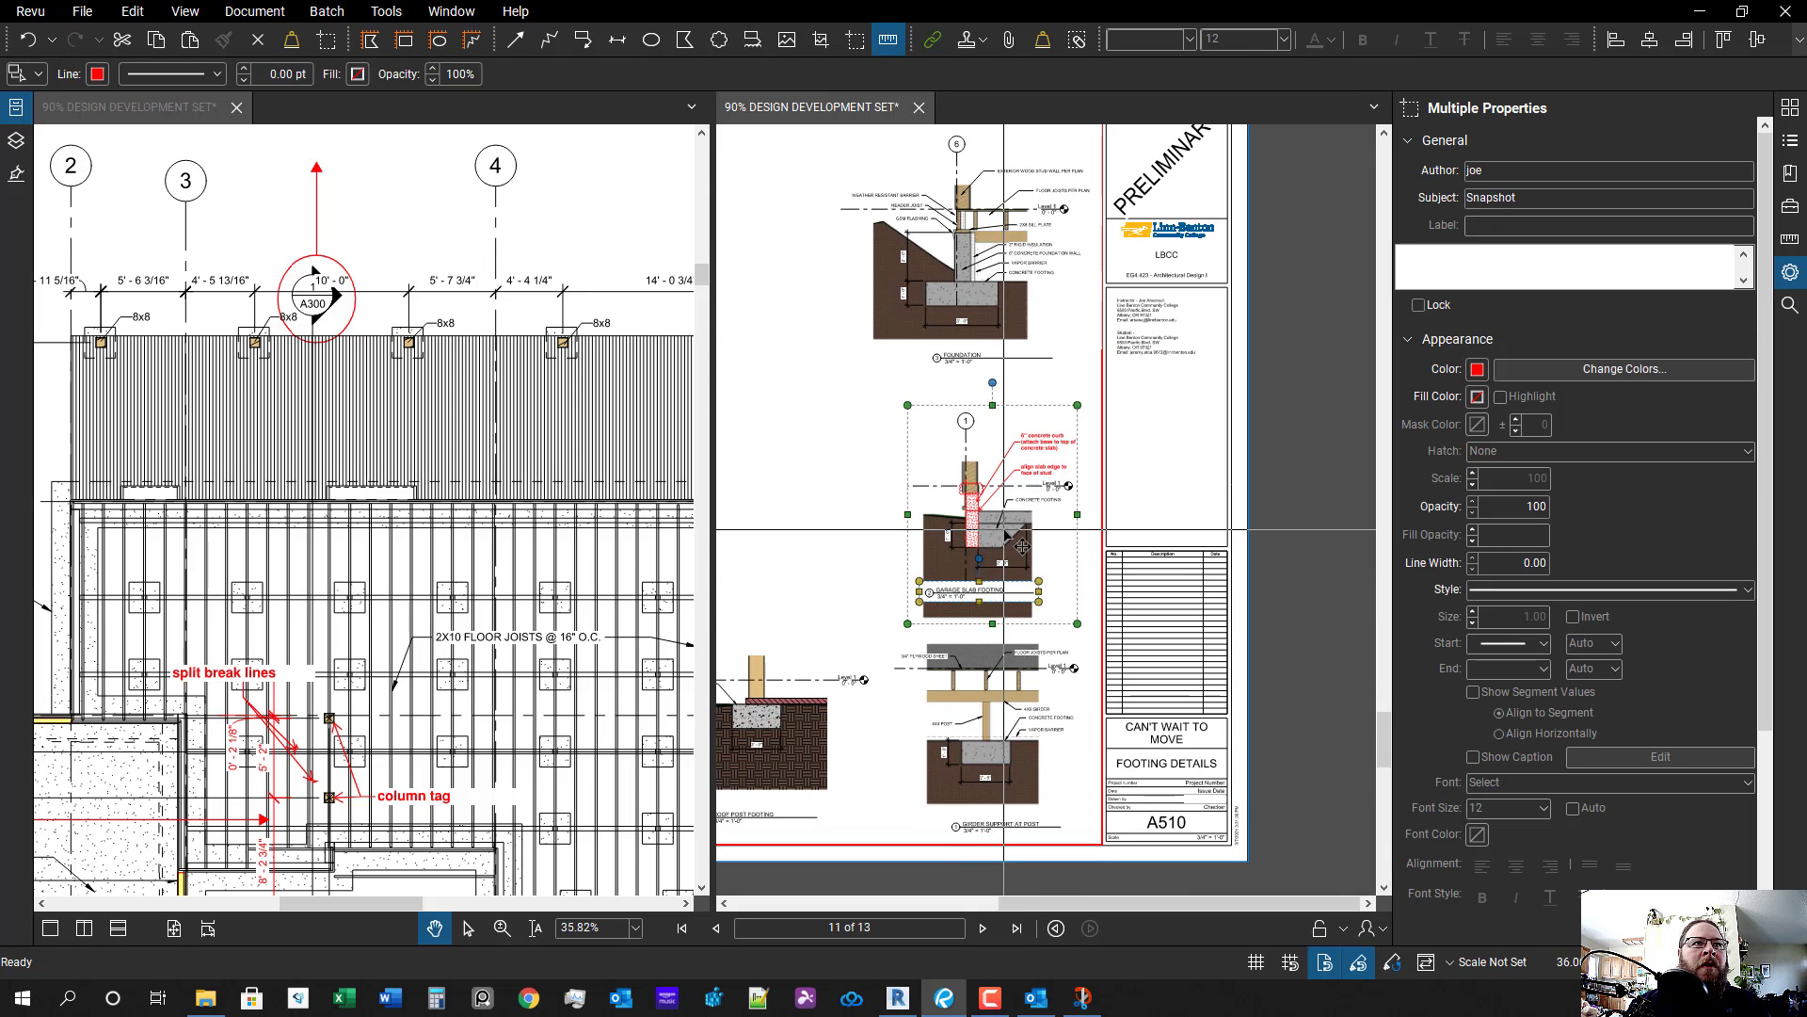
{"action": "scroll", "coordinate": [1021, 546], "scroll_direction": "up", "scroll_amount": 2}
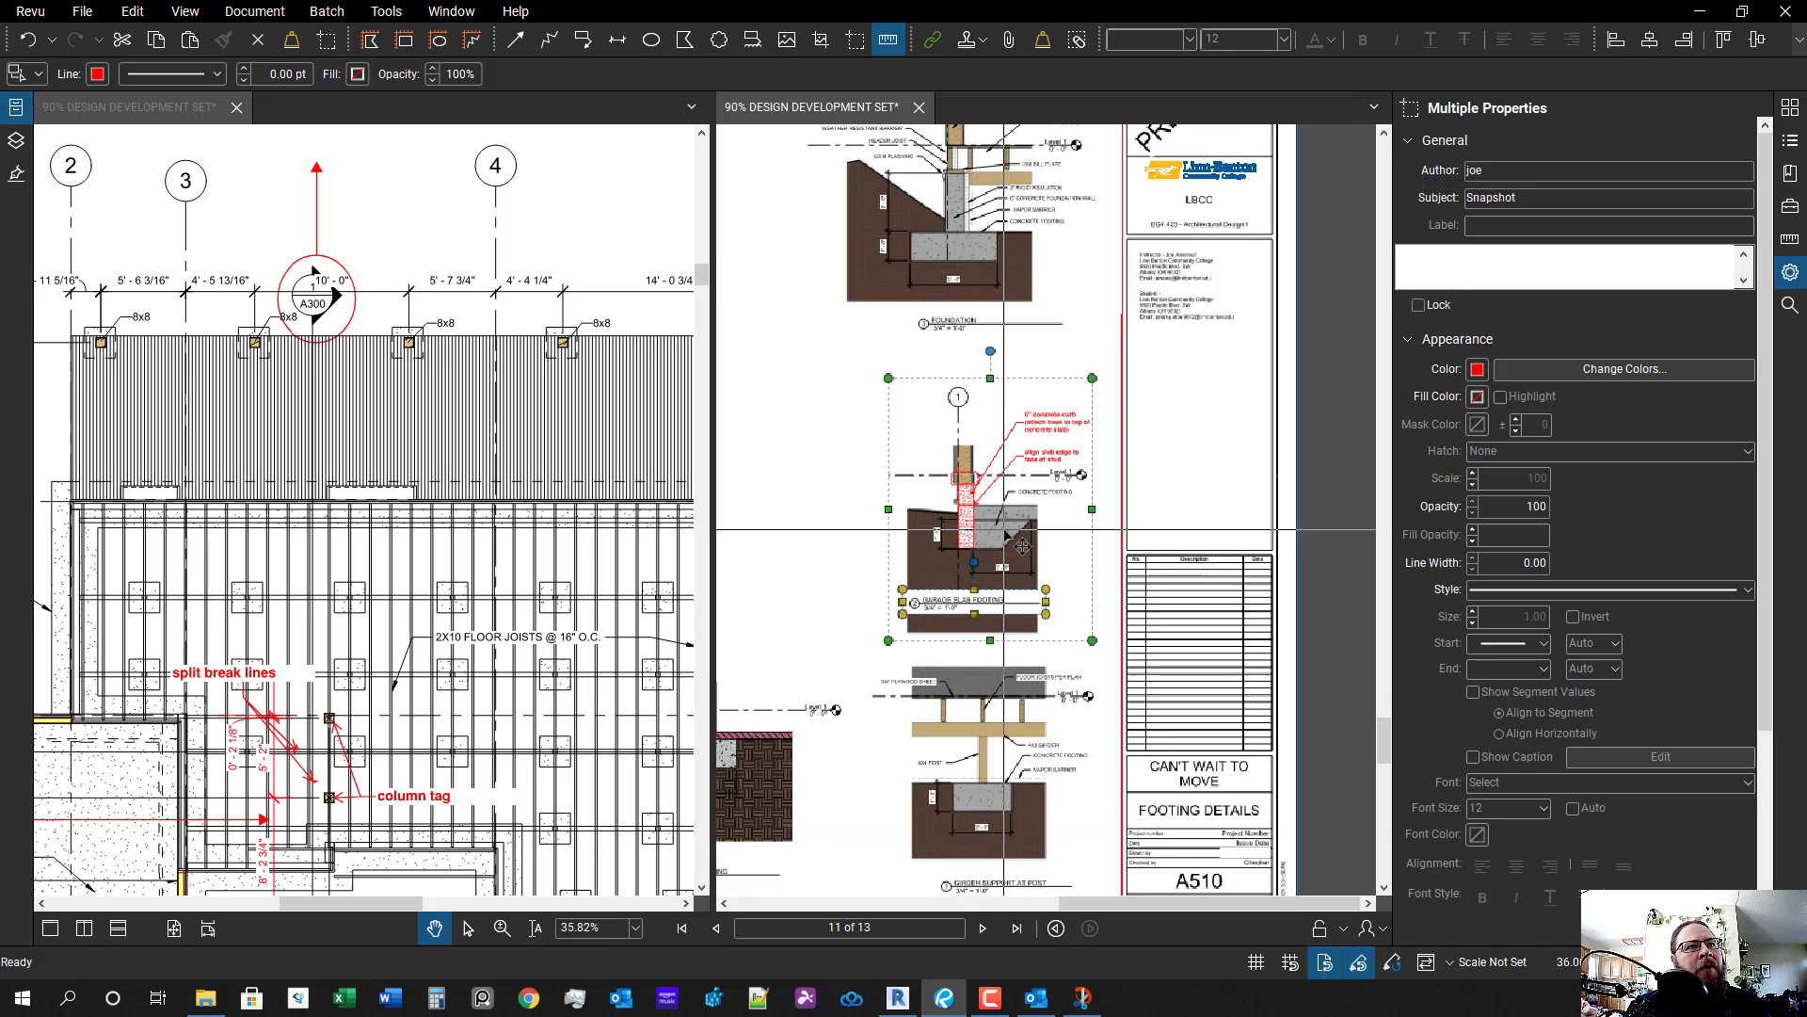
{"action": "key", "text": "Escape"}
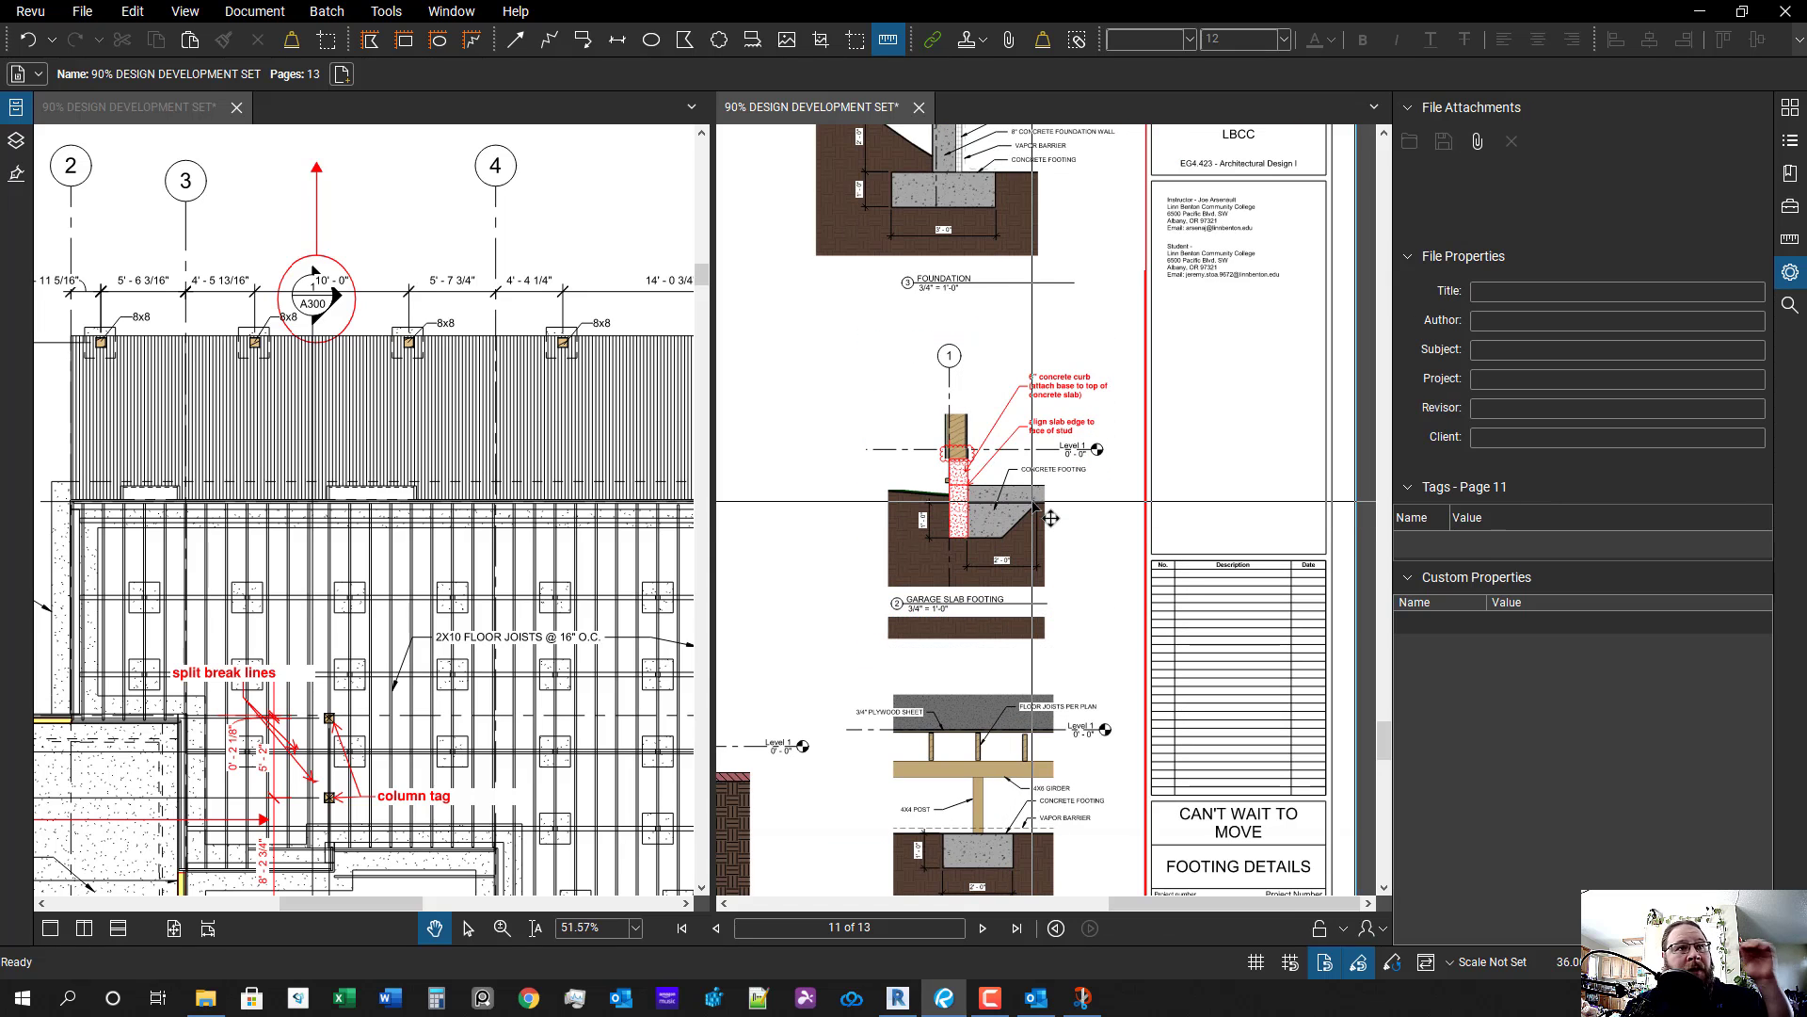
- Select all the markups across sheet A510's drawing area with a lasso and lock them
{"action": "scroll", "coordinate": [1098, 552], "scroll_direction": "down", "scroll_amount": 2}
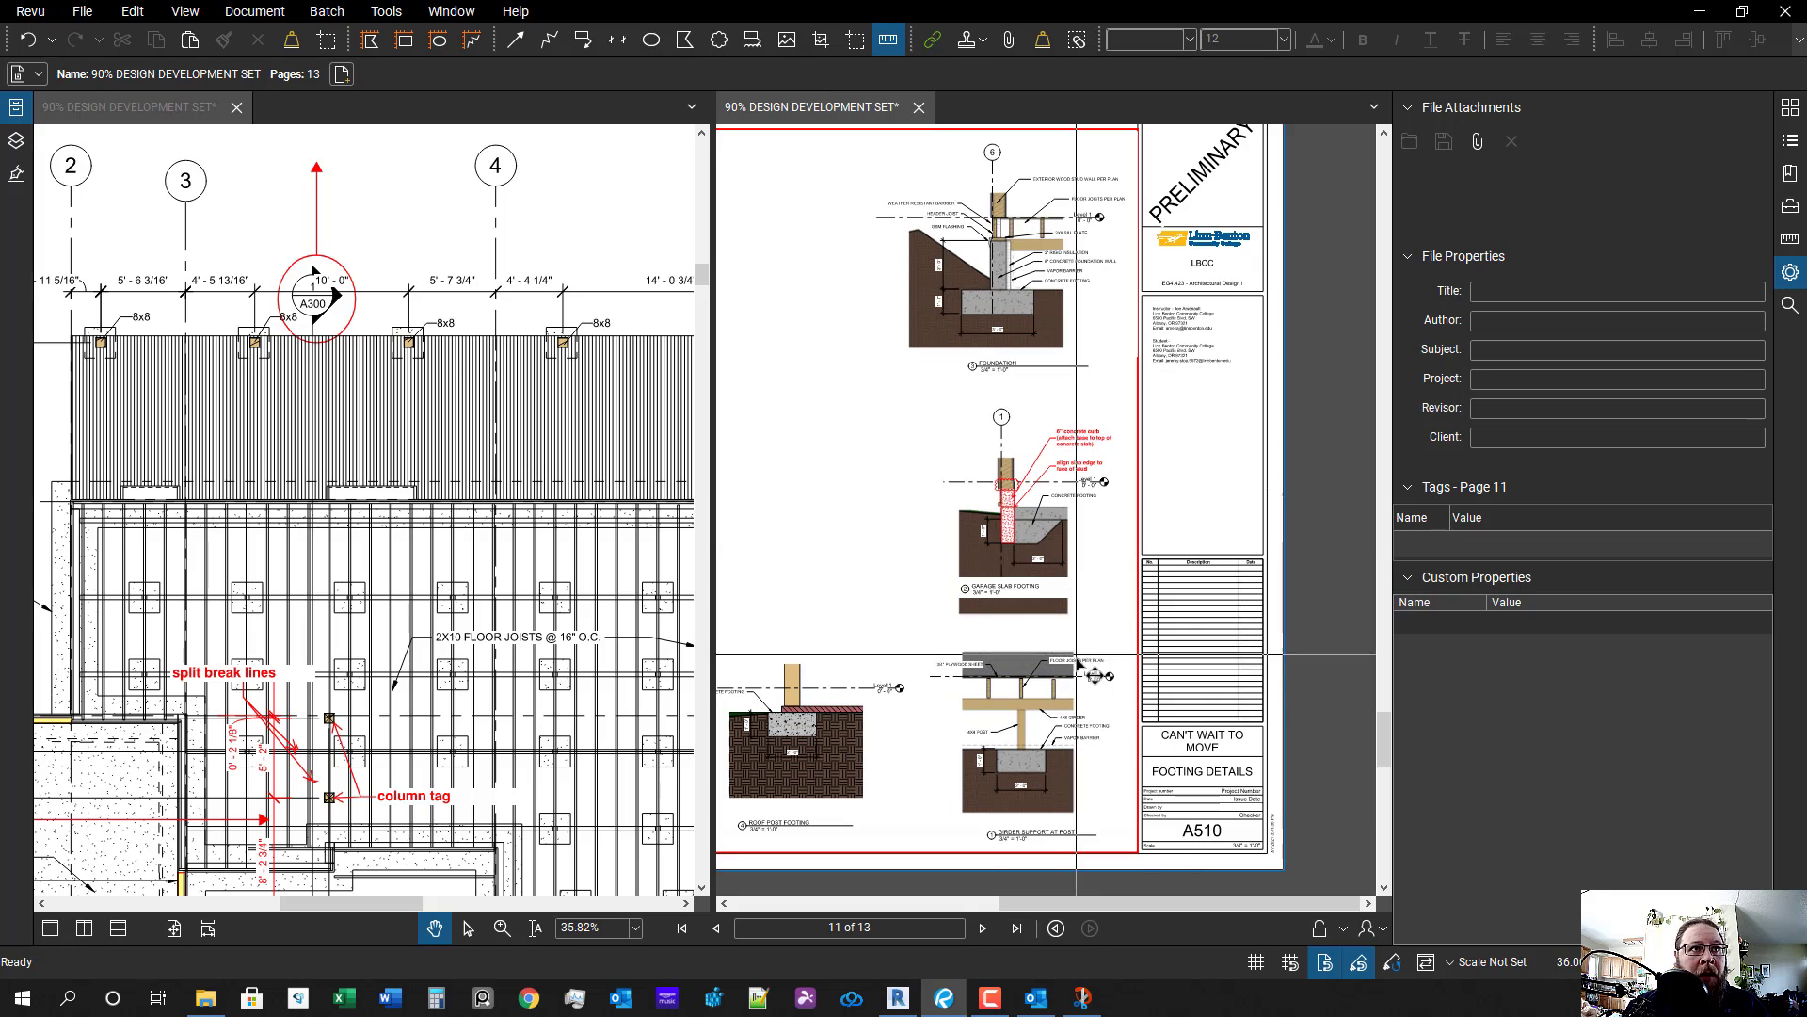
{"action": "left_click_drag", "start_coordinate": [1071, 676], "coordinate": [1142, 570]}
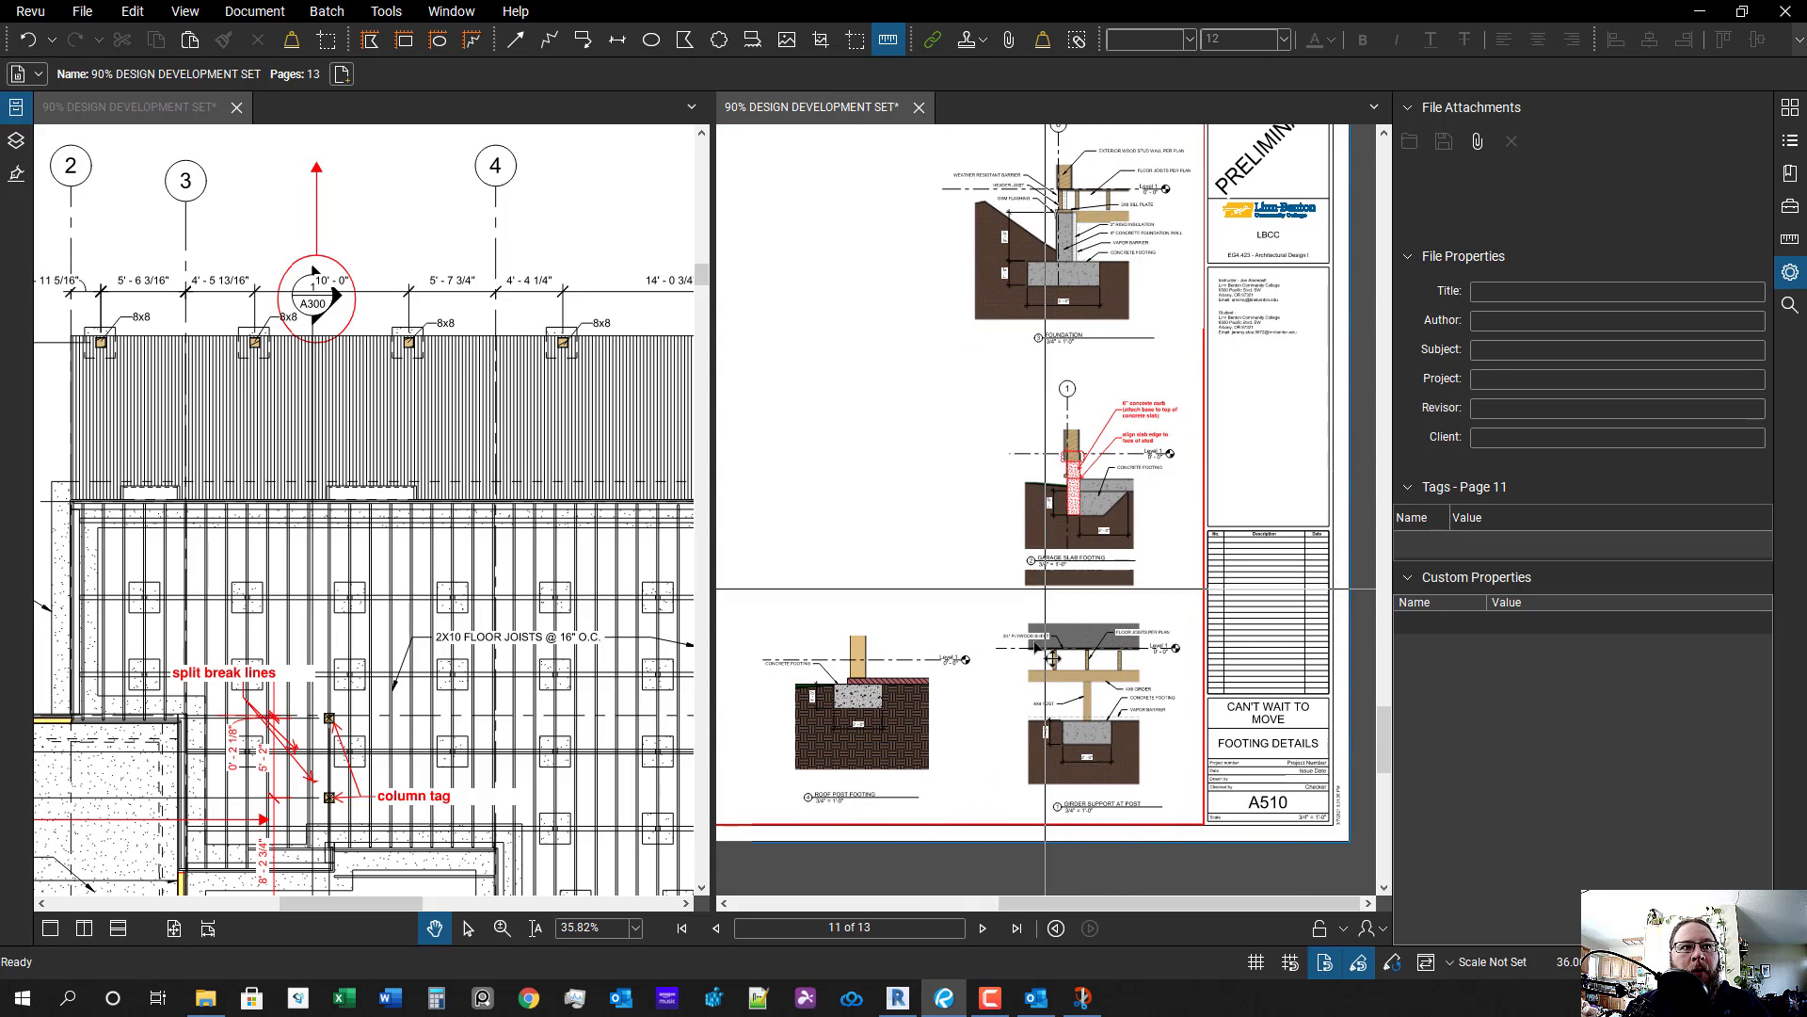
{"action": "scroll", "coordinate": [1051, 656], "scroll_direction": "up", "scroll_amount": 2}
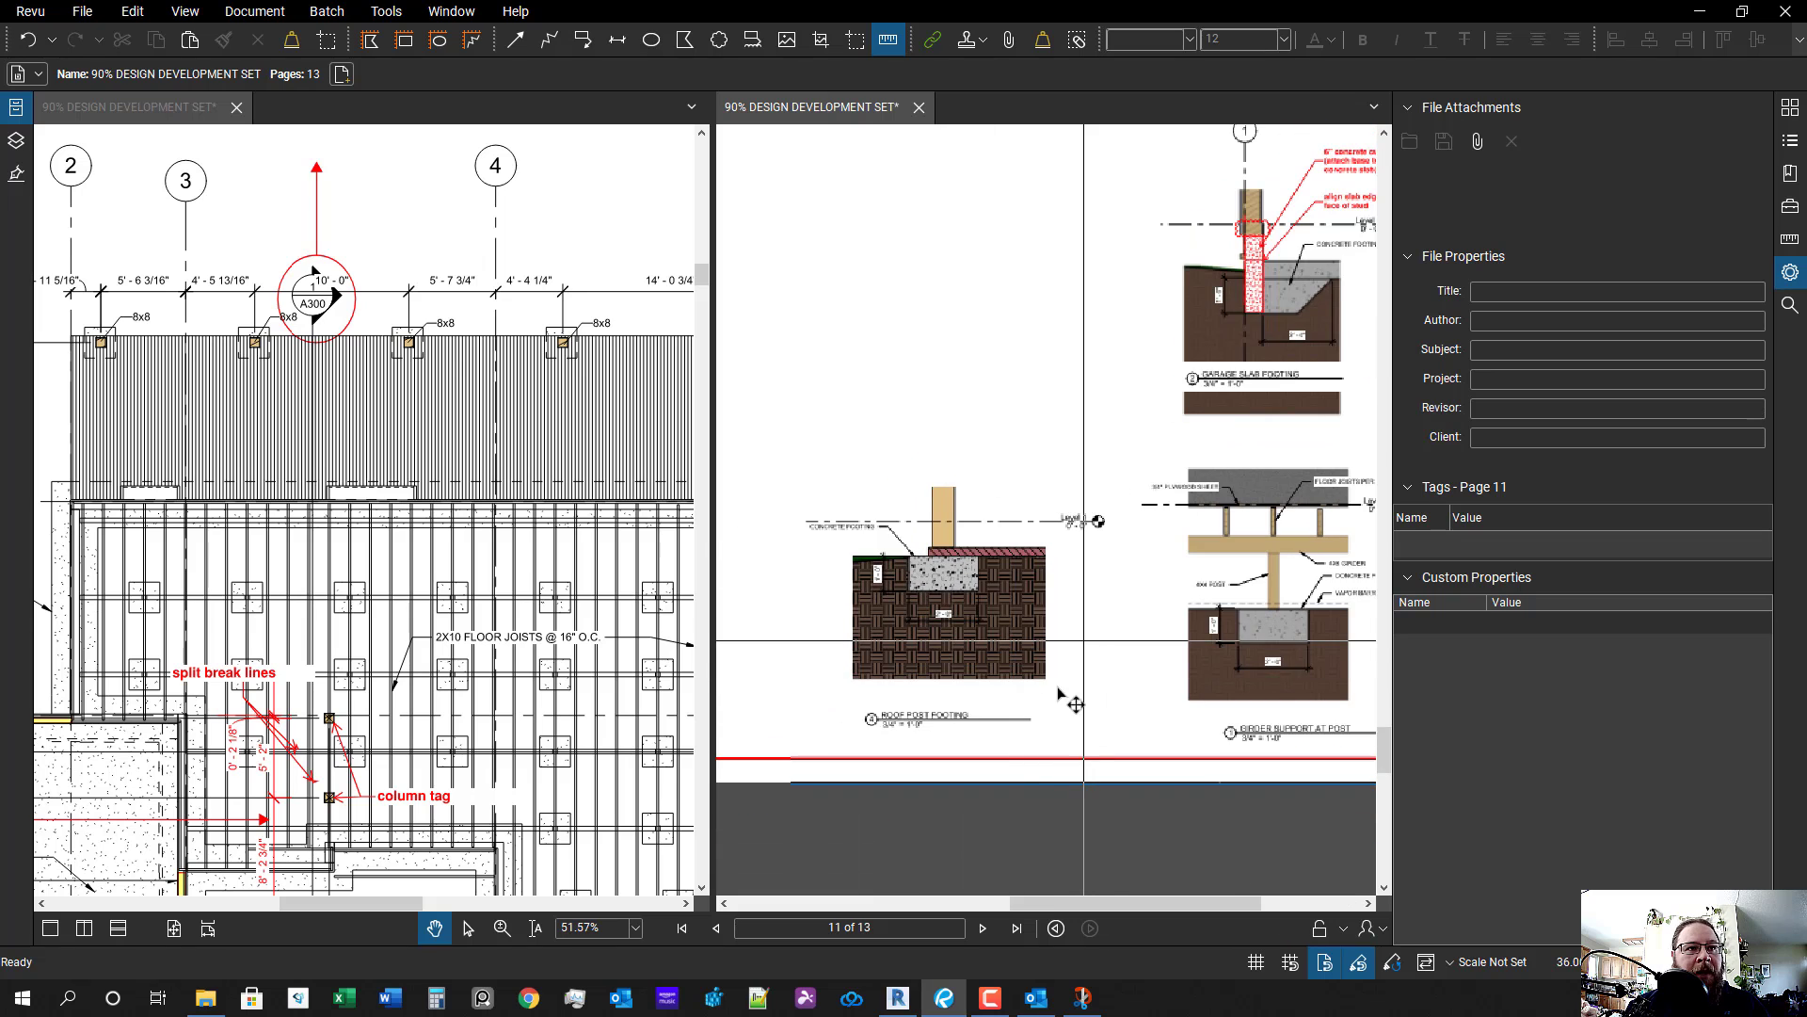
{"action": "scroll", "coordinate": [1056, 698], "scroll_direction": "down", "scroll_amount": 6}
{"action": "key", "text": "shift+o"}
{"action": "left_click_drag", "start_coordinate": [1184, 781], "coordinate": [914, 327]}
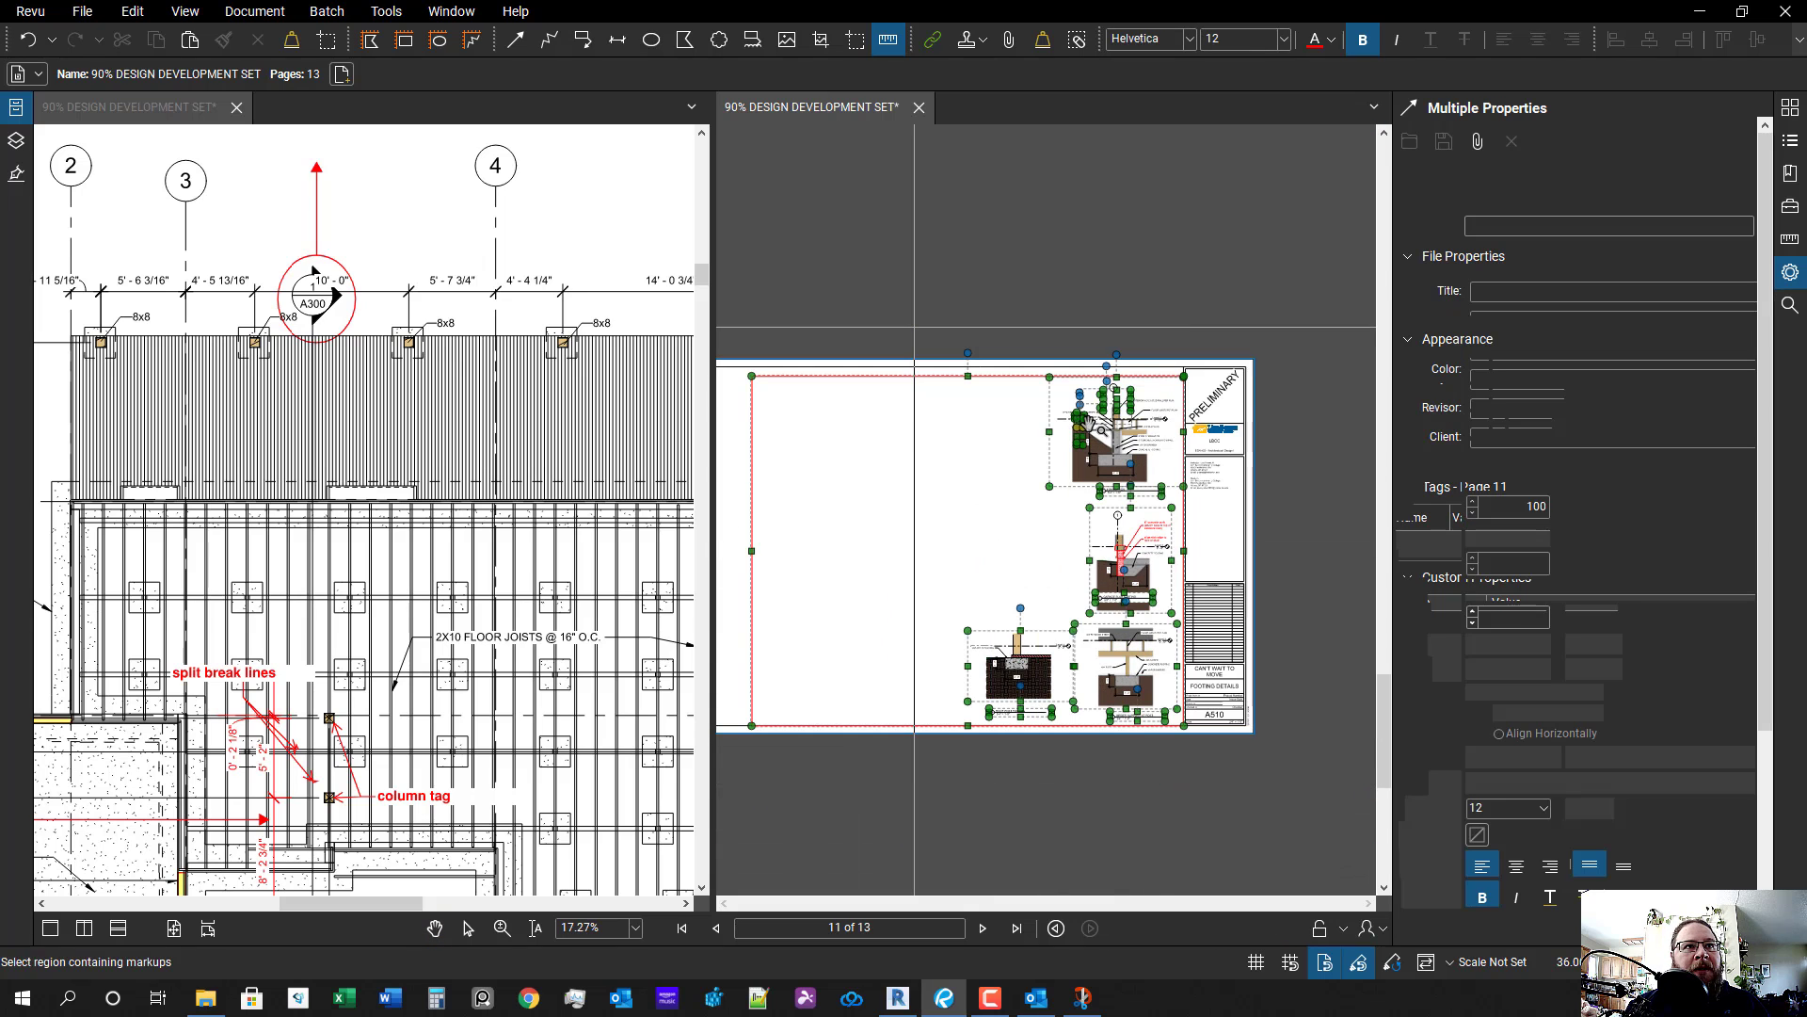
{"action": "right_click", "coordinate": [1100, 435]}
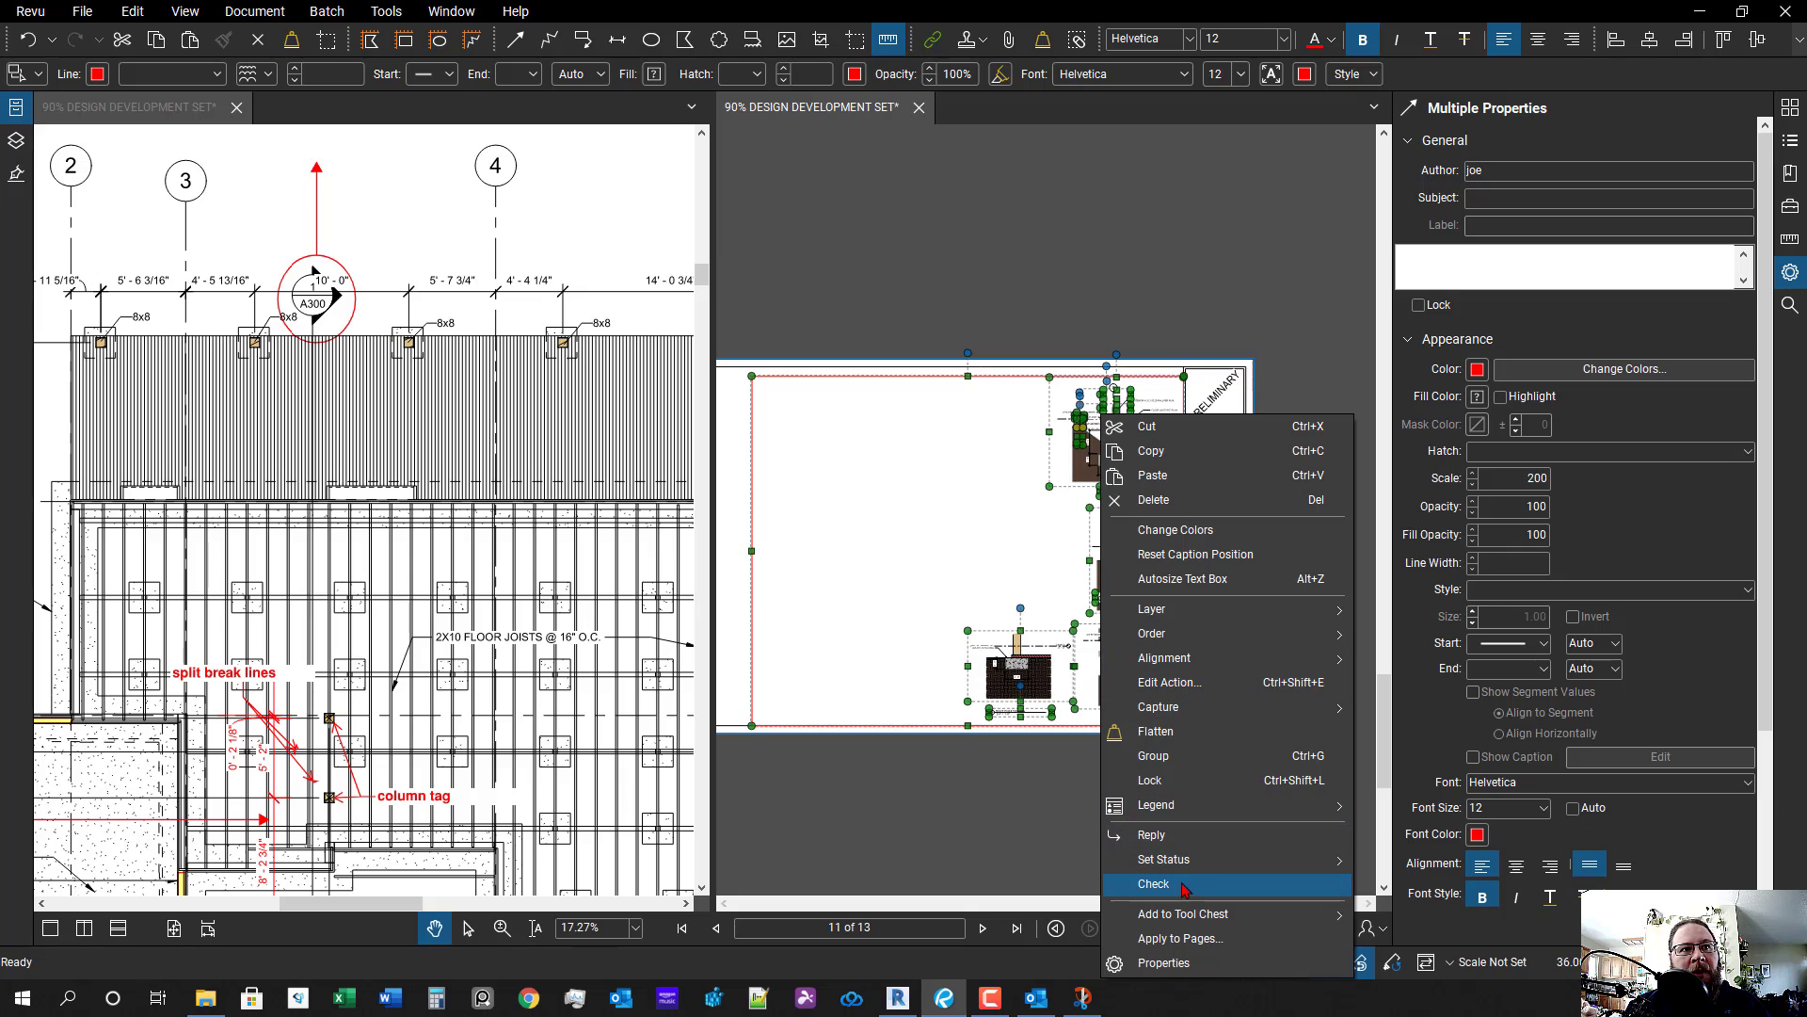
{"action": "mouse_move", "coordinate": [1200, 650]}
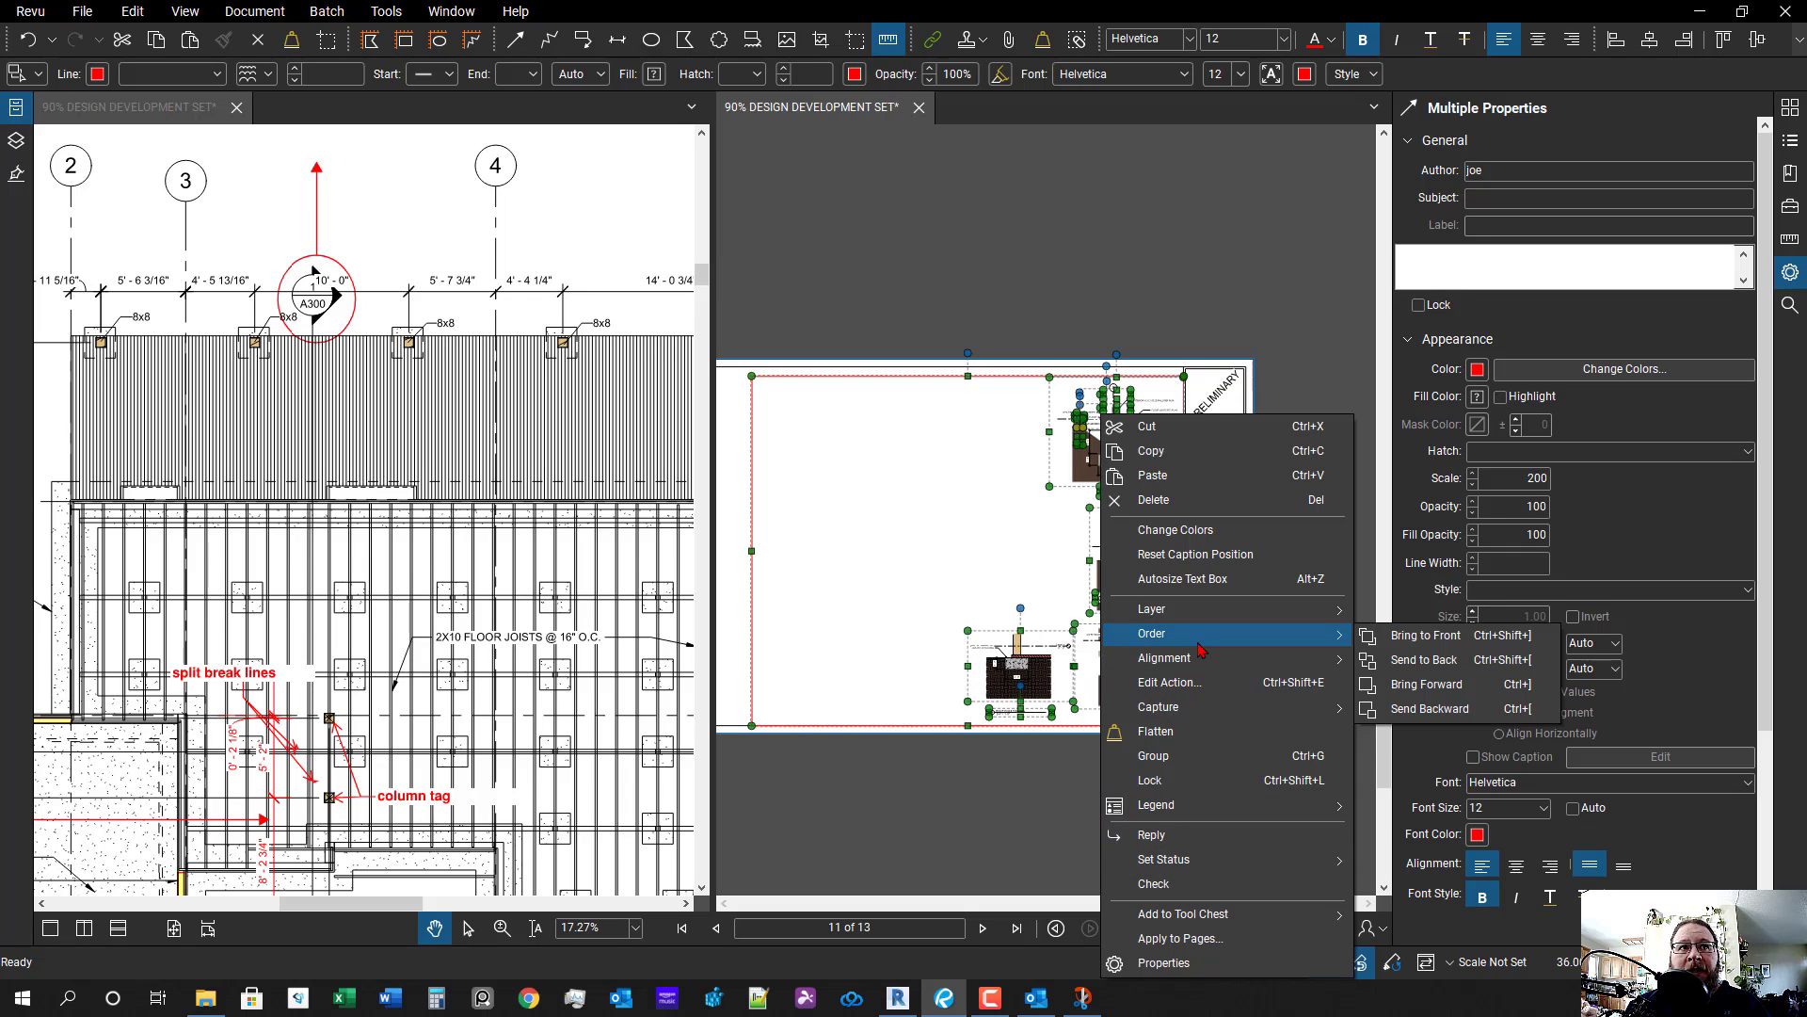
{"action": "left_click", "coordinate": [1184, 780]}
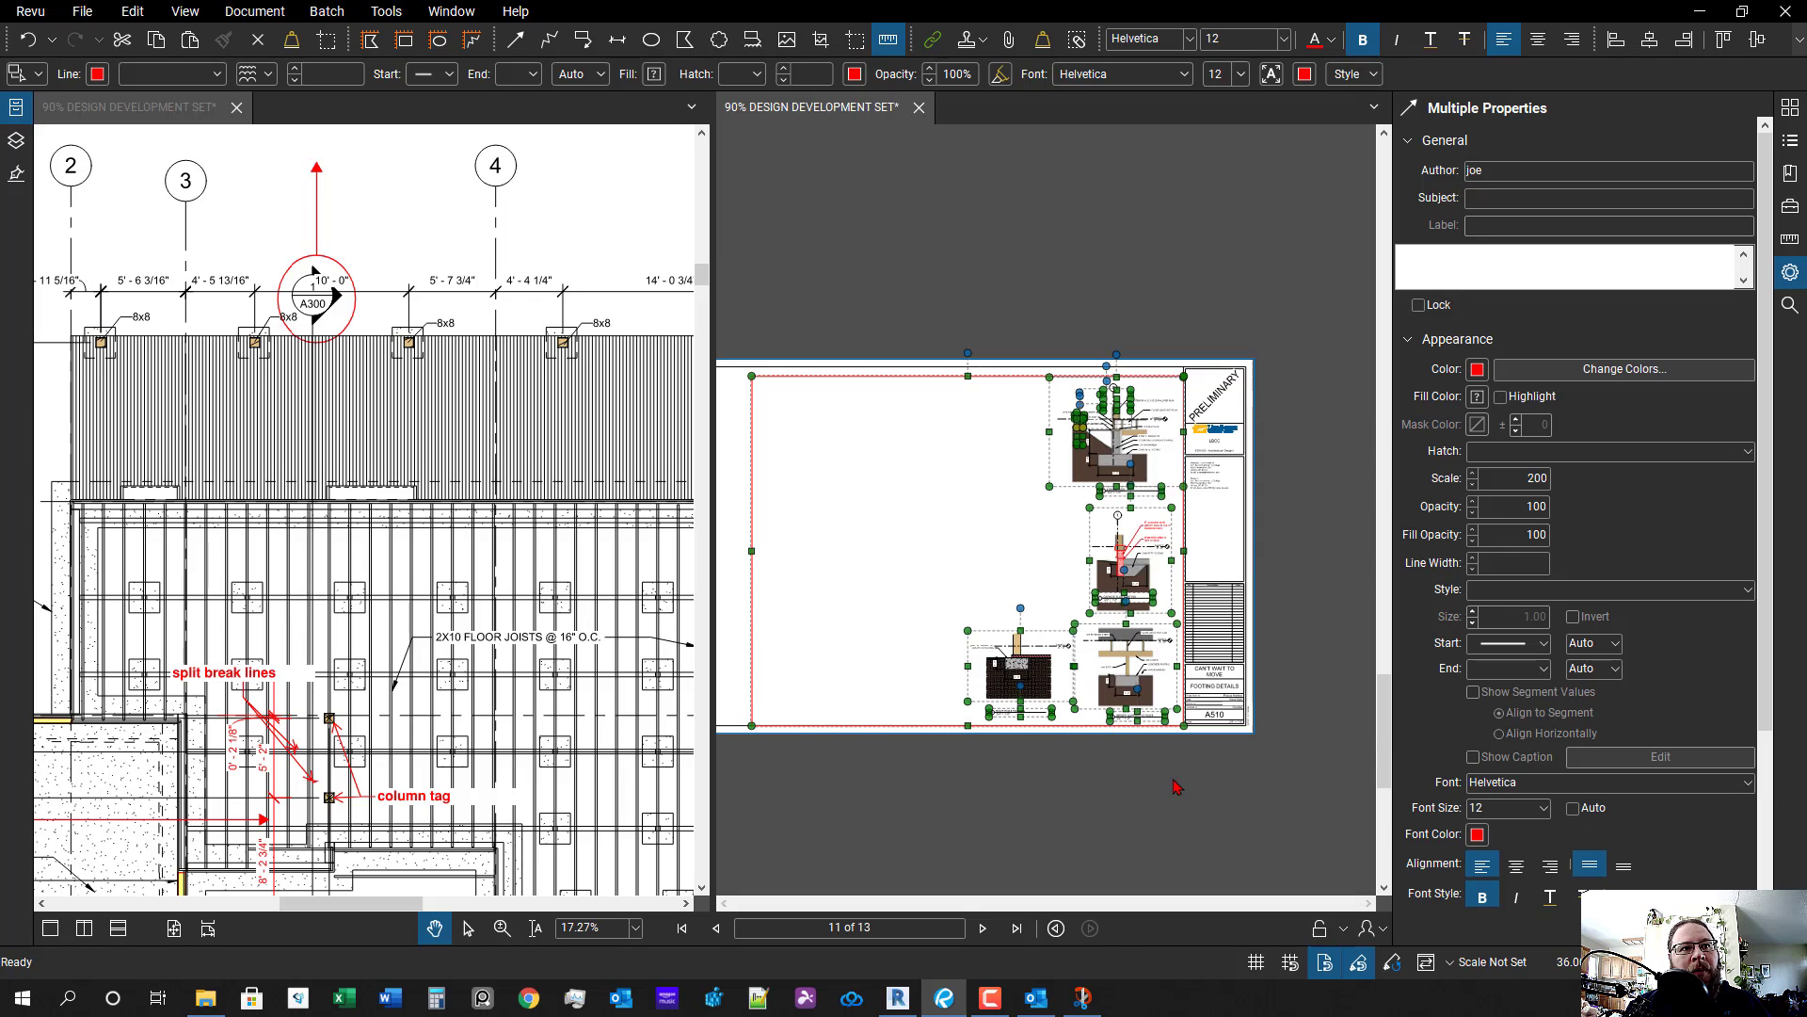
{"action": "left_click", "coordinate": [1098, 791]}
- Add a callout reading "tighten crop view to show less soil" beside the Roof Post Footing detail's soil
{"action": "scroll", "coordinate": [1130, 747], "scroll_direction": "down", "scroll_amount": 1}
{"action": "scroll", "coordinate": [1130, 746], "scroll_direction": "up", "scroll_amount": 4}
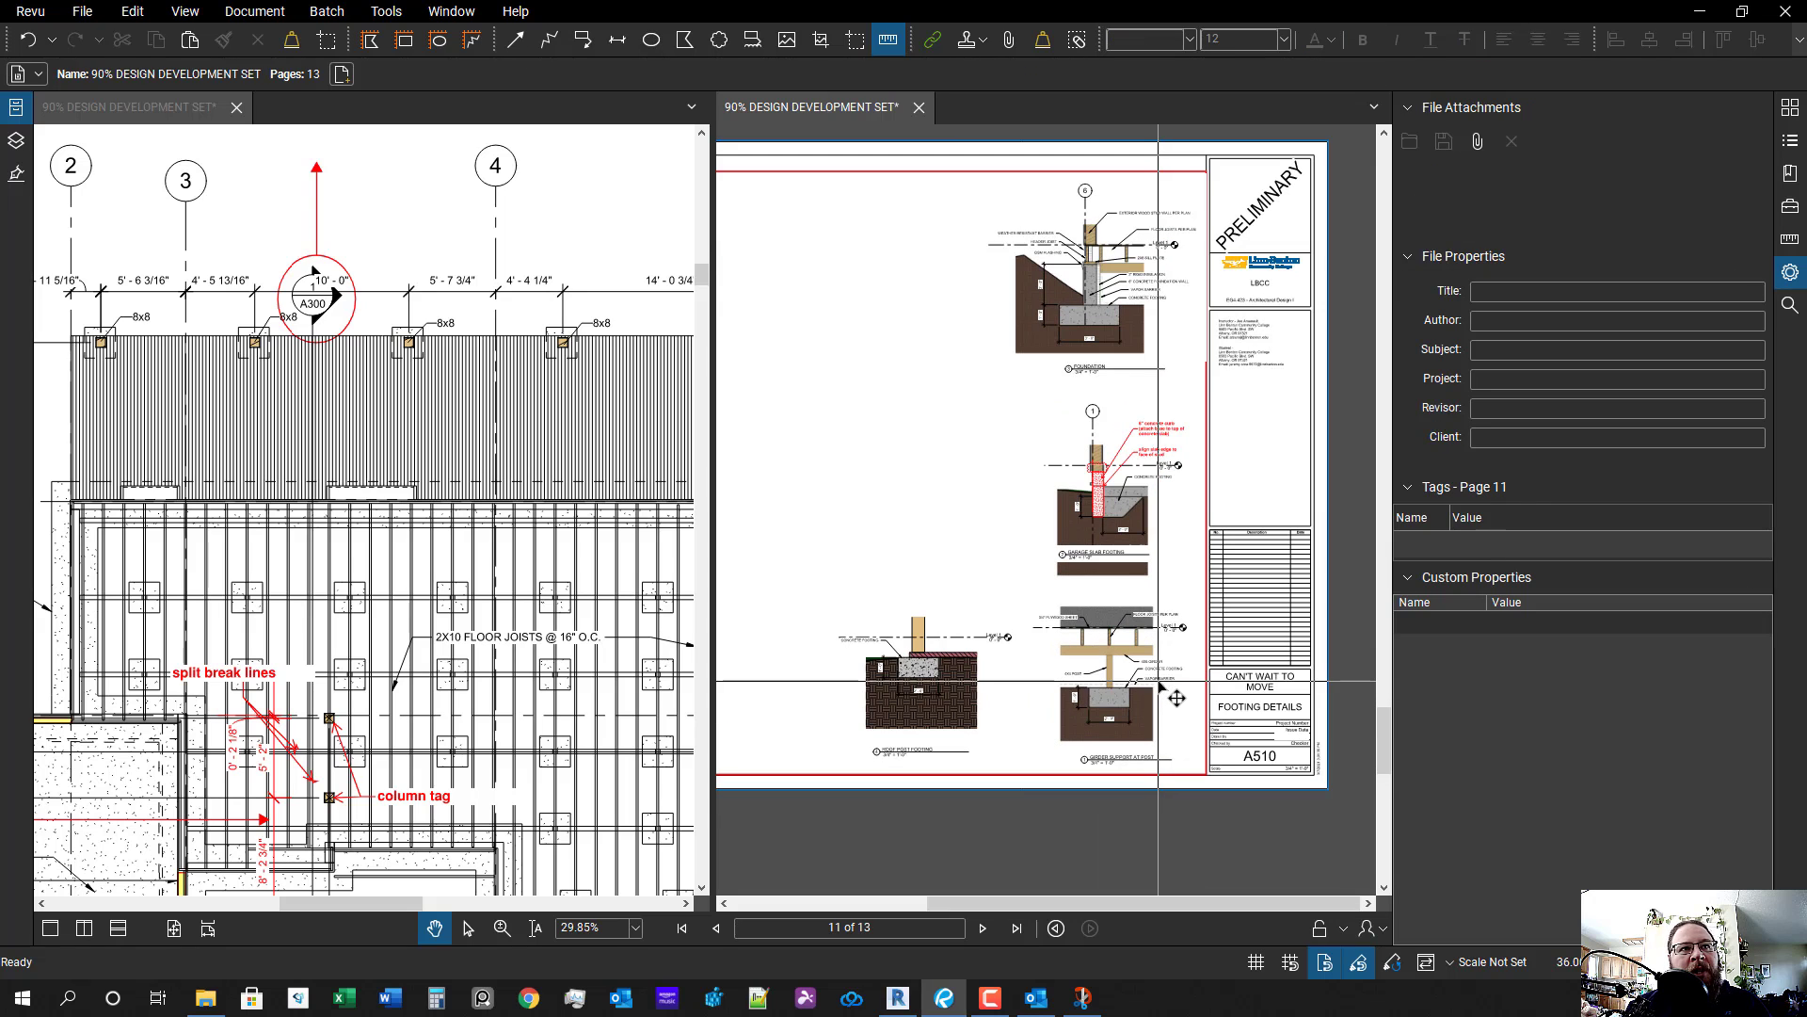
{"action": "scroll", "coordinate": [934, 708], "scroll_direction": "up", "scroll_amount": 3}
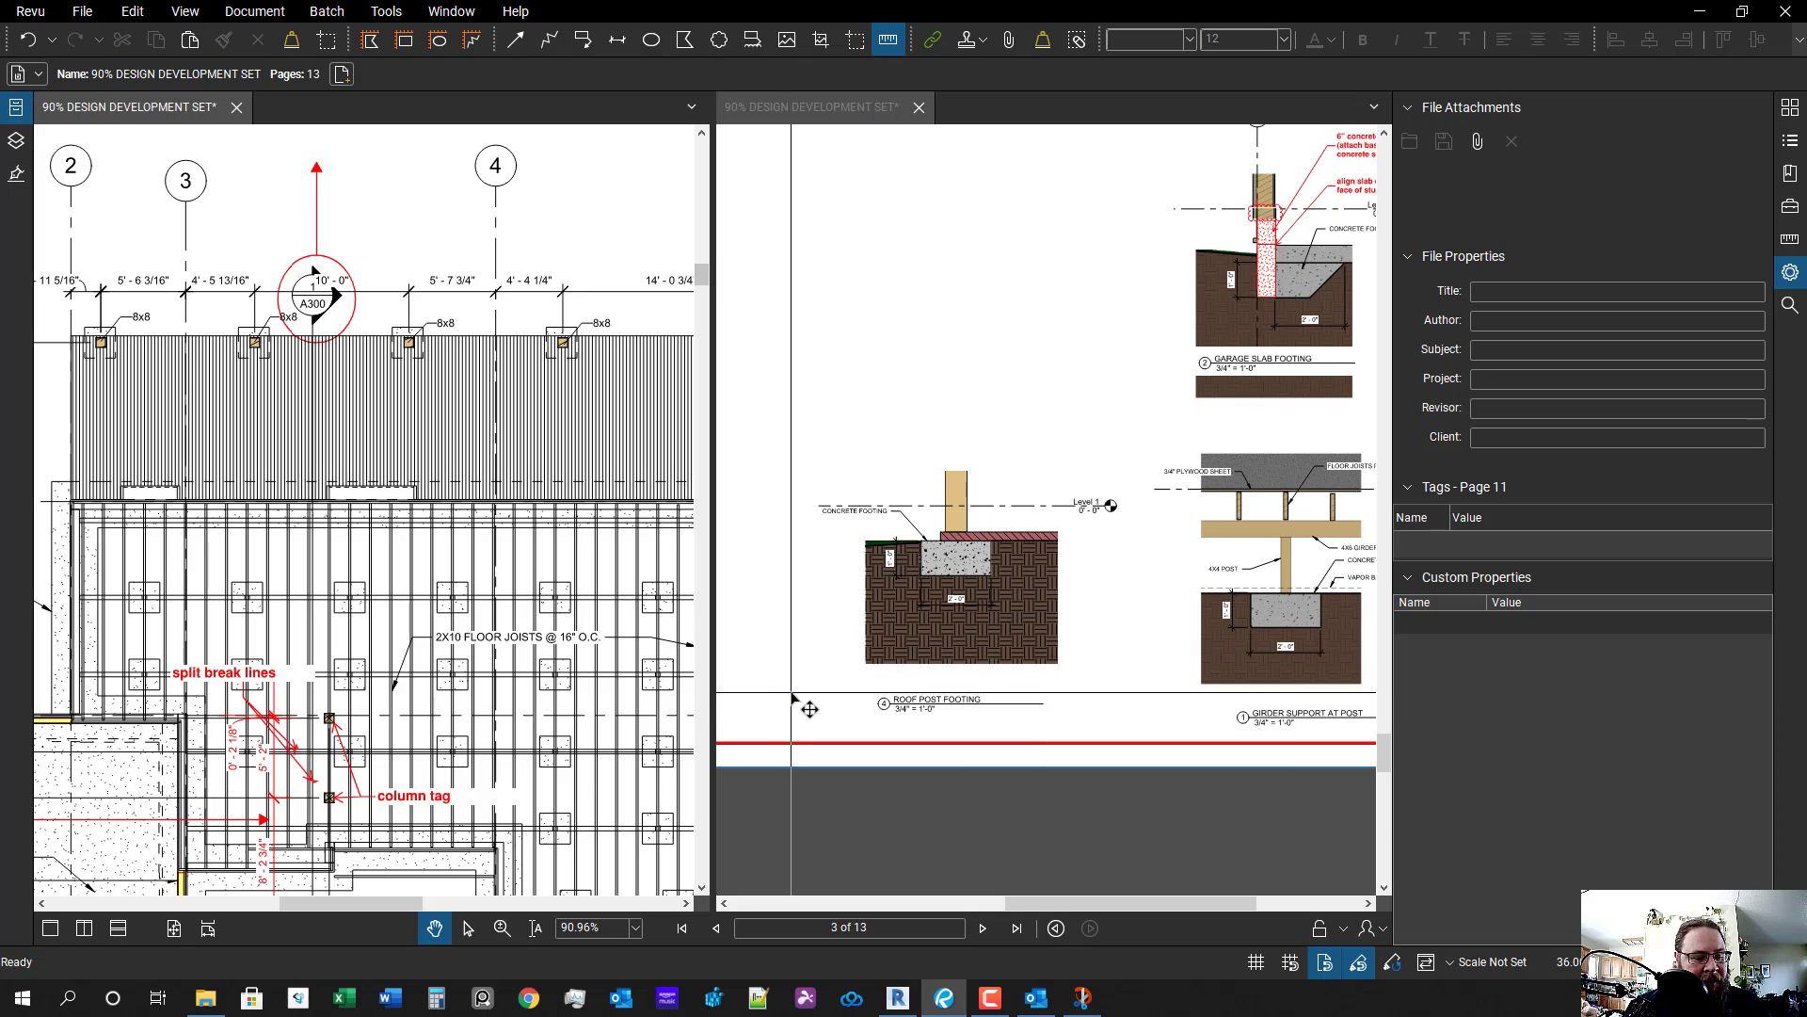
{"action": "key", "text": "q"}
{"action": "scroll", "coordinate": [767, 623], "scroll_direction": "up", "scroll_amount": 3}
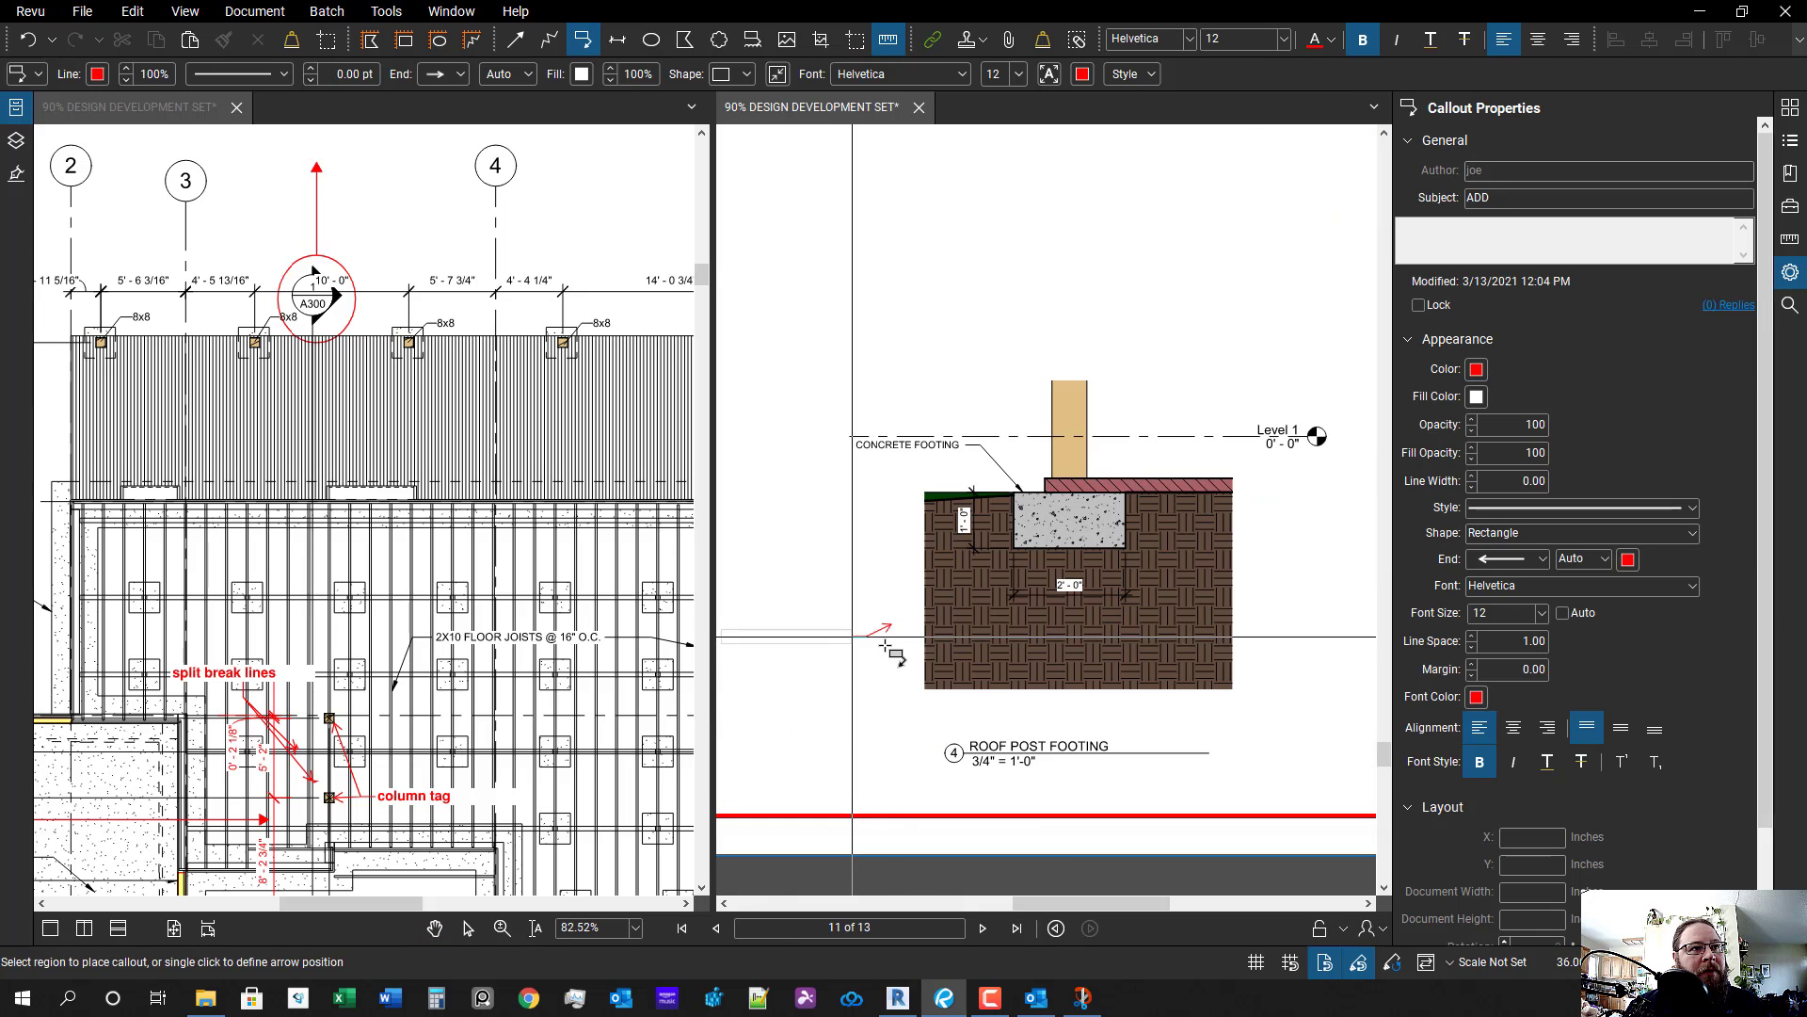
{"action": "left_click", "coordinate": [808, 649]}
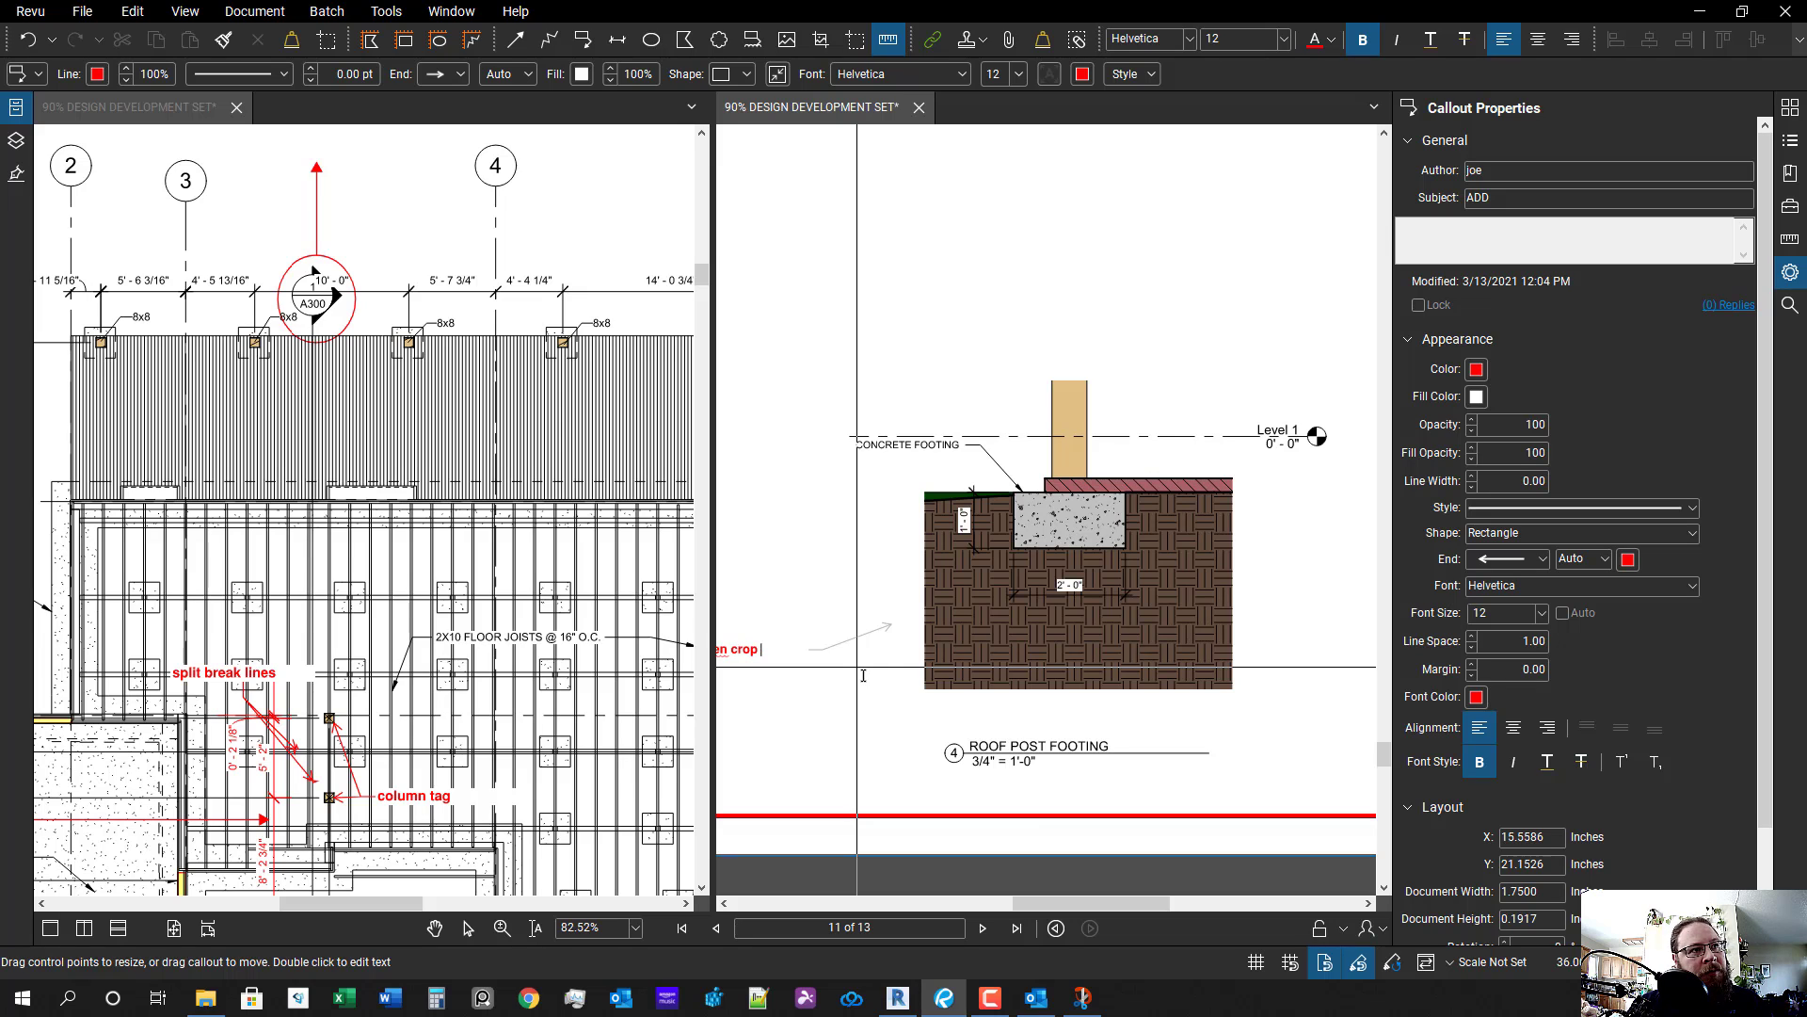
{"action": "scroll", "coordinate": [923, 632], "scroll_direction": "up", "scroll_amount": 3}
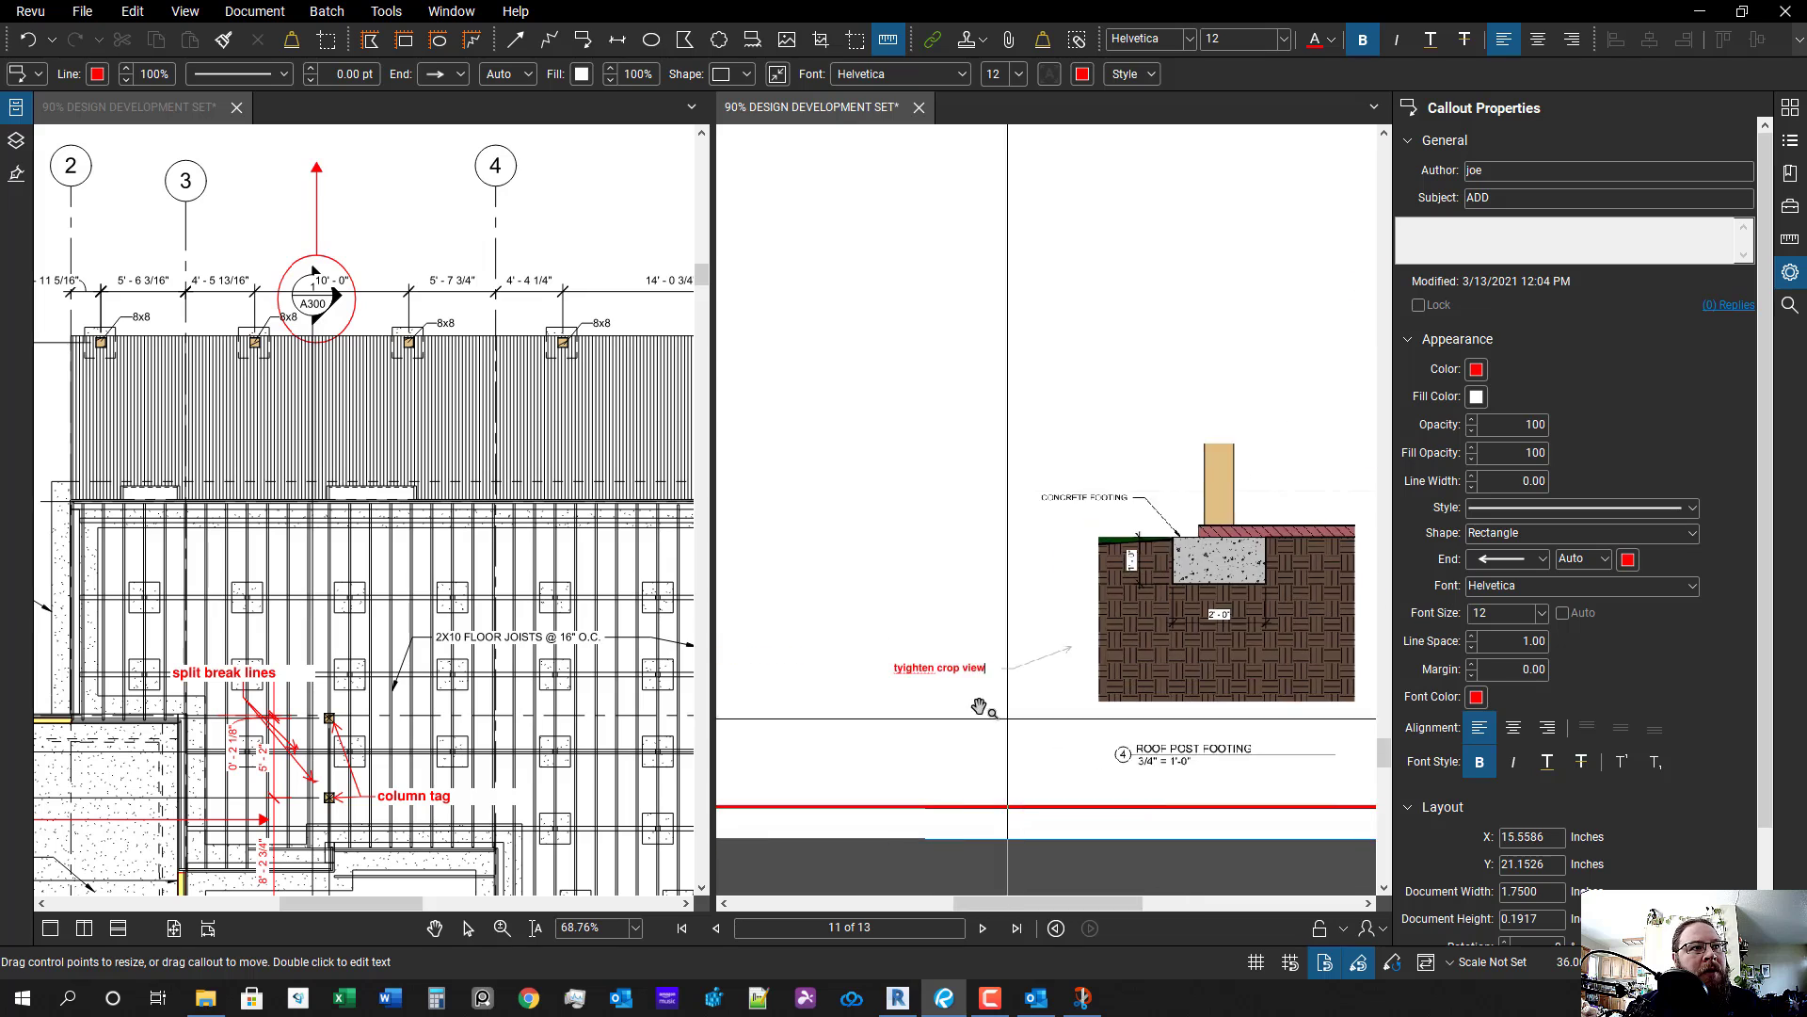
{"action": "left_click", "coordinate": [865, 657]}
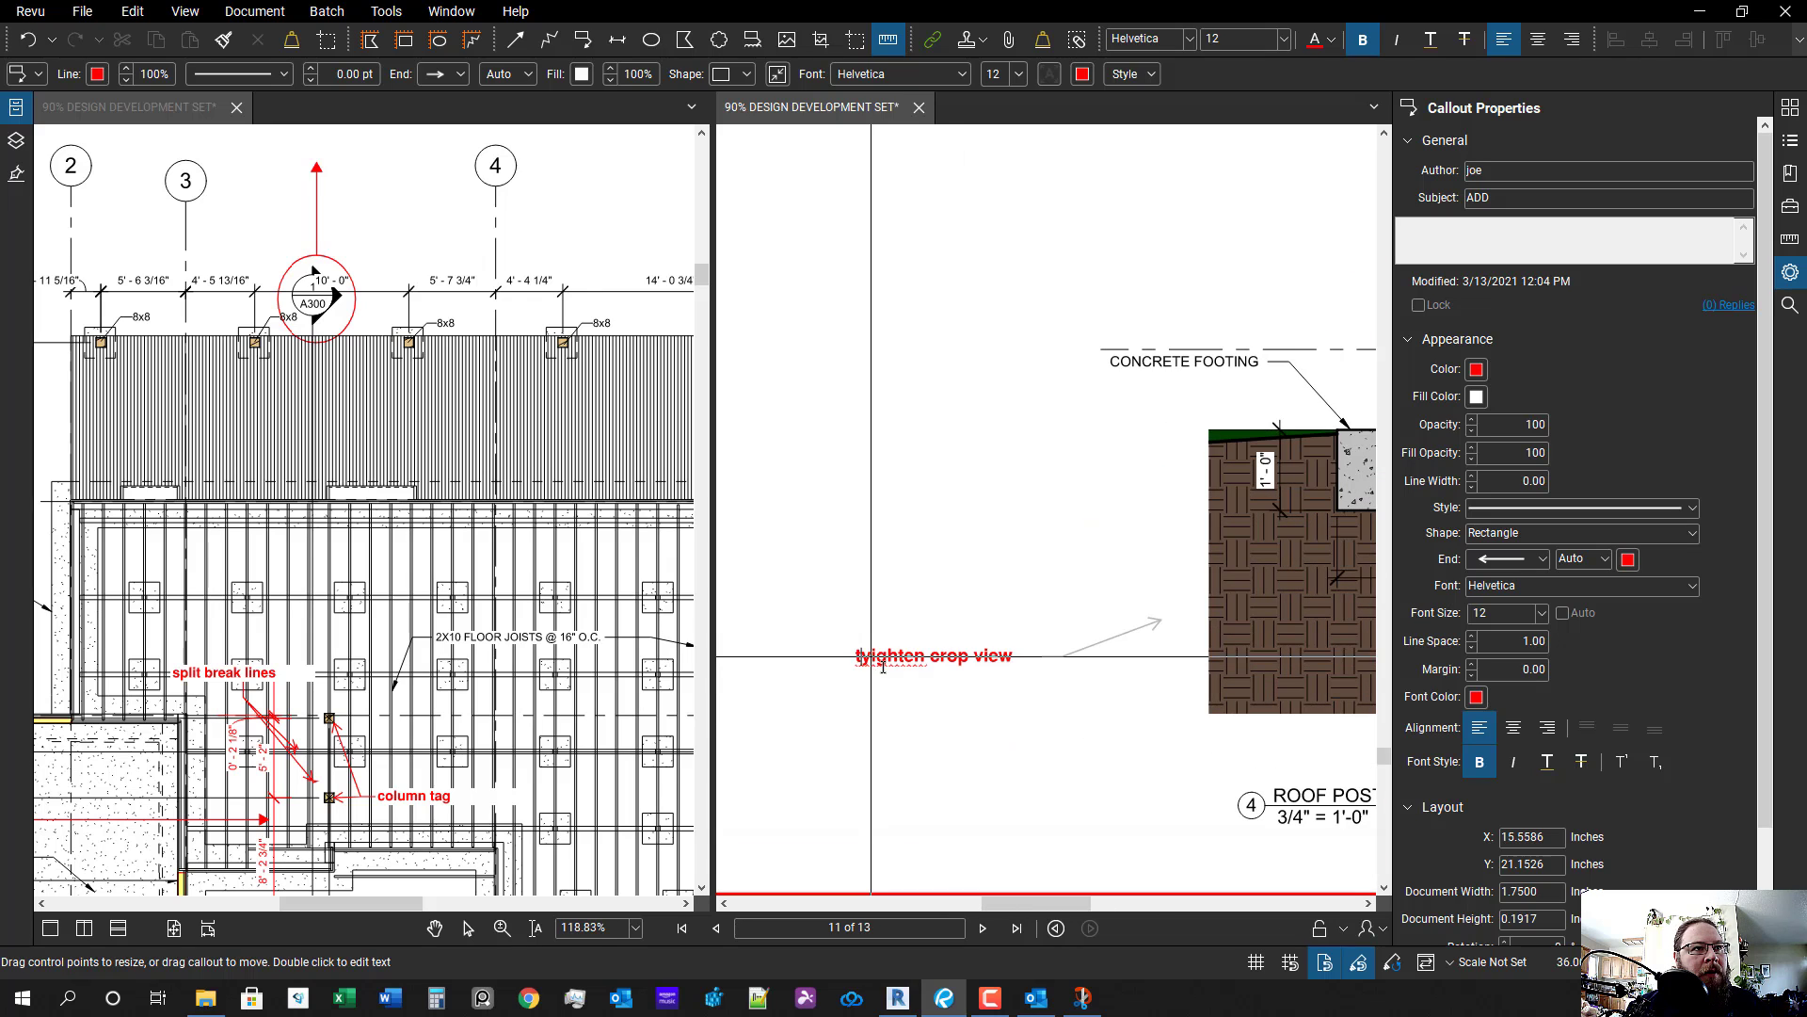
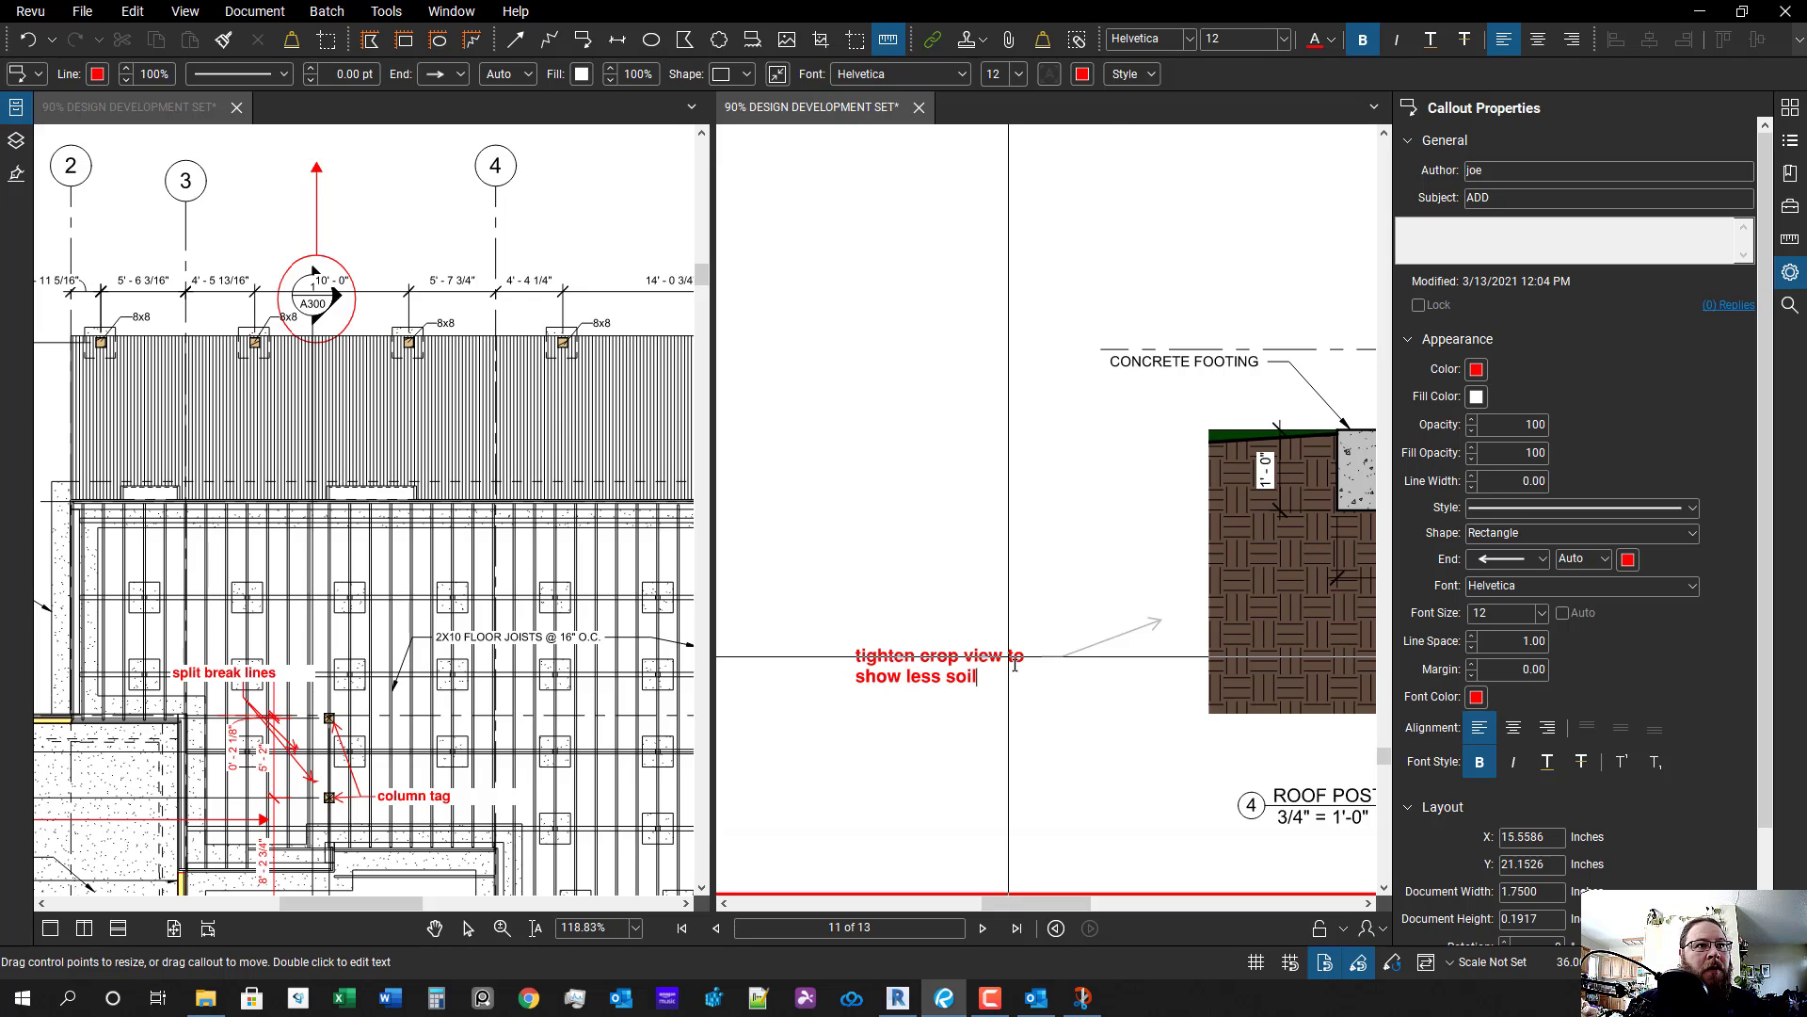
{"action": "left_click", "coordinate": [1120, 680]}
- Extend the callout's arrowhead into the Roof Post Footing soil hatch and move its text closer to the detail
{"action": "left_click_drag", "start_coordinate": [1117, 677], "coordinate": [1006, 663]}
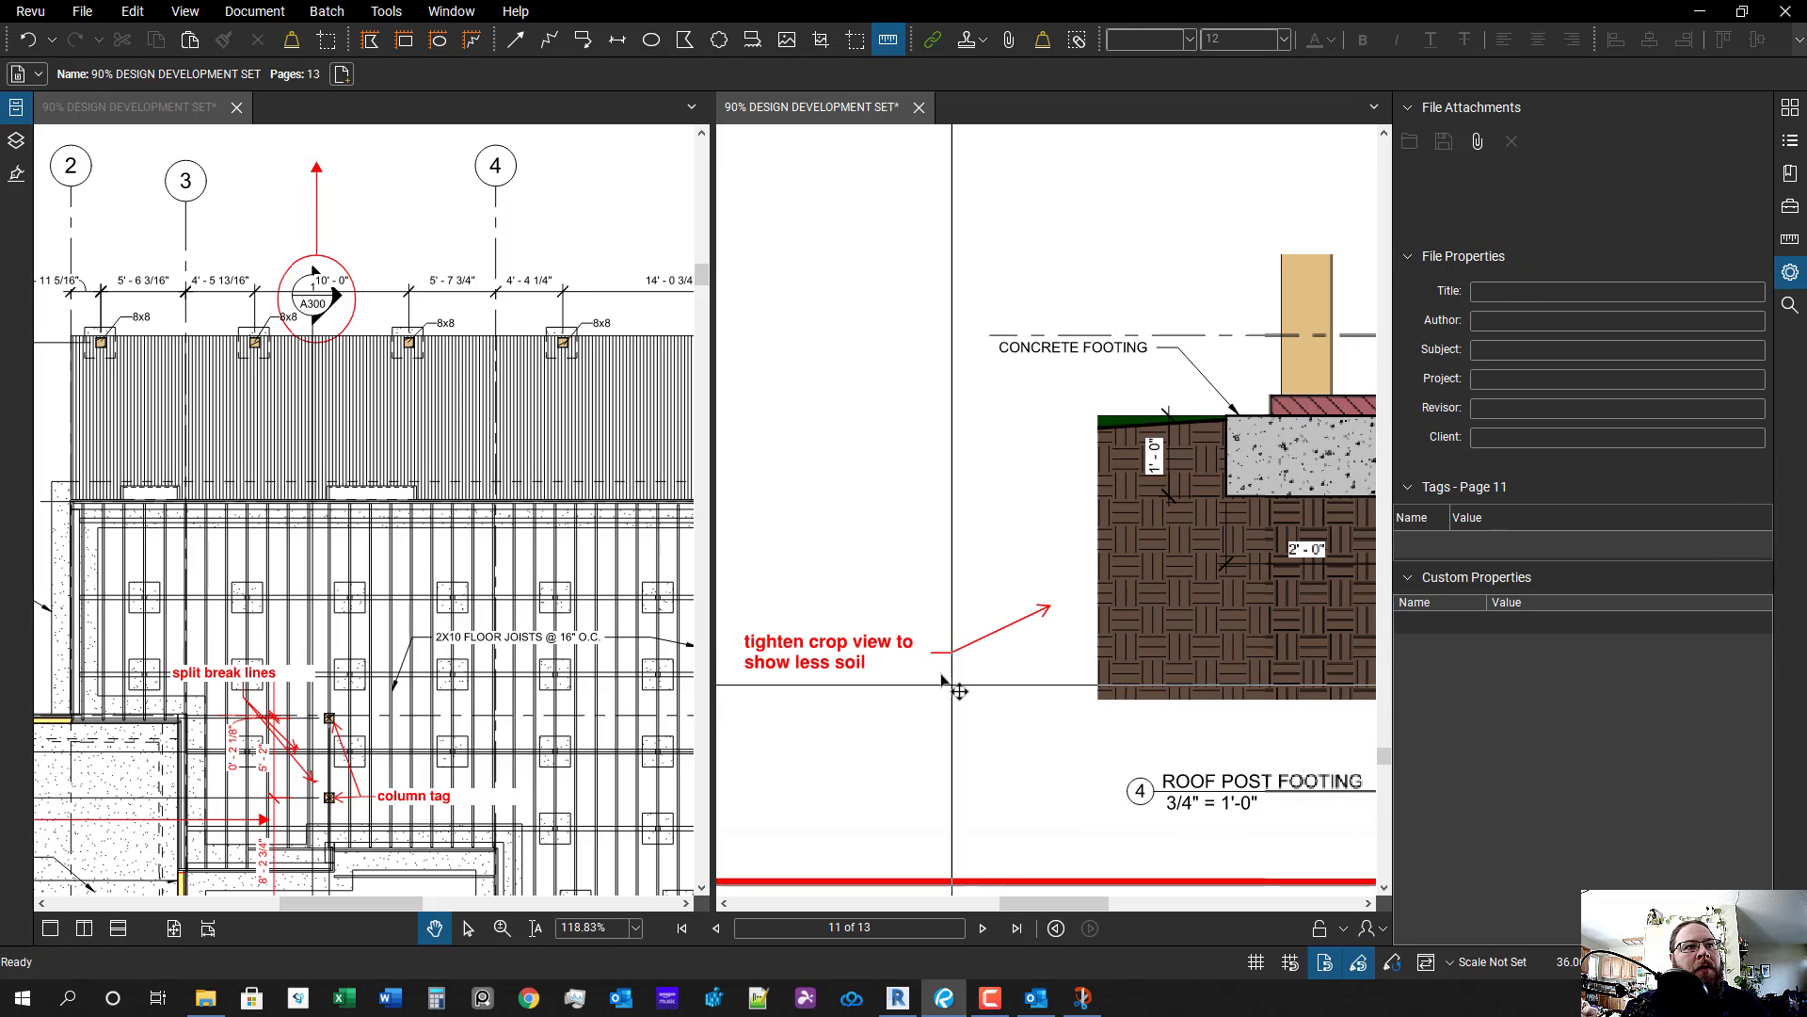
{"action": "left_click", "coordinate": [898, 649]}
{"action": "left_click_drag", "start_coordinate": [1052, 607], "coordinate": [1166, 593]}
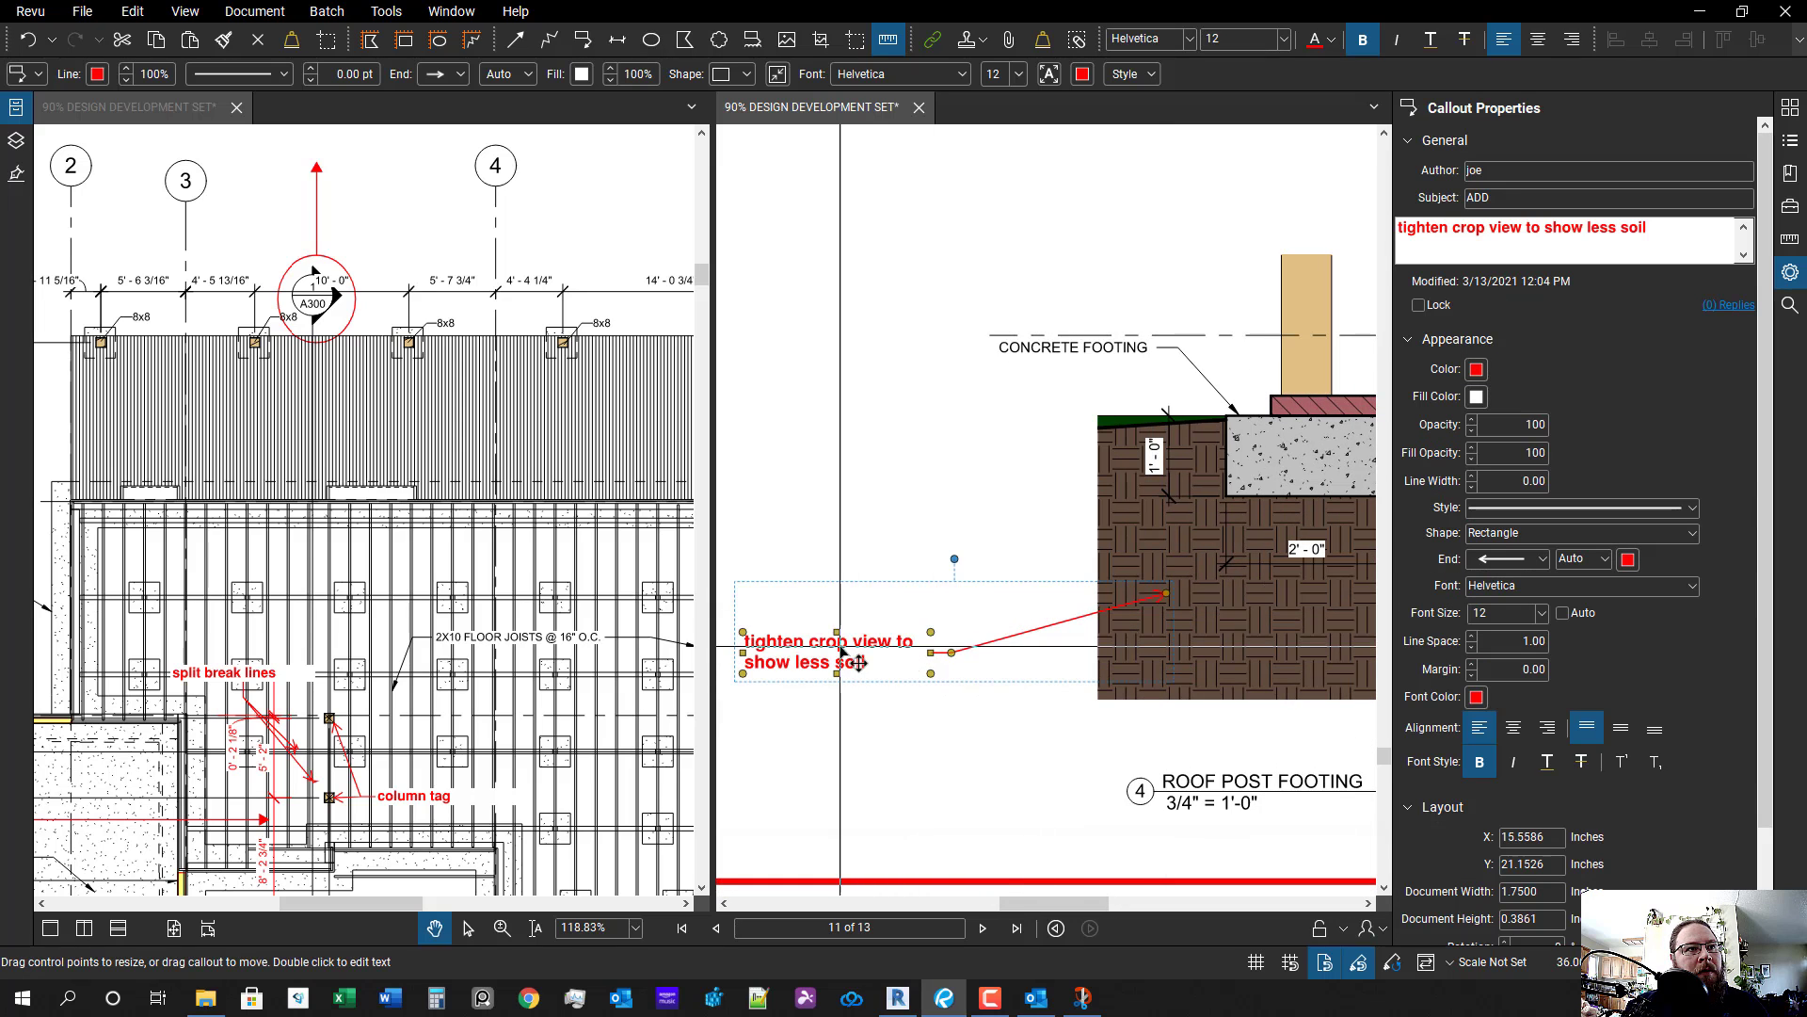
{"action": "left_click_drag", "start_coordinate": [840, 646], "coordinate": [926, 651]}
{"action": "left_click_drag", "start_coordinate": [1291, 704], "coordinate": [1013, 694]}
- Copy the "tighten crop view to show less soil" callout to the Garage Slab Footing detail, pointing at its soil
{"action": "scroll", "coordinate": [1013, 695], "scroll_direction": "down", "scroll_amount": 5}
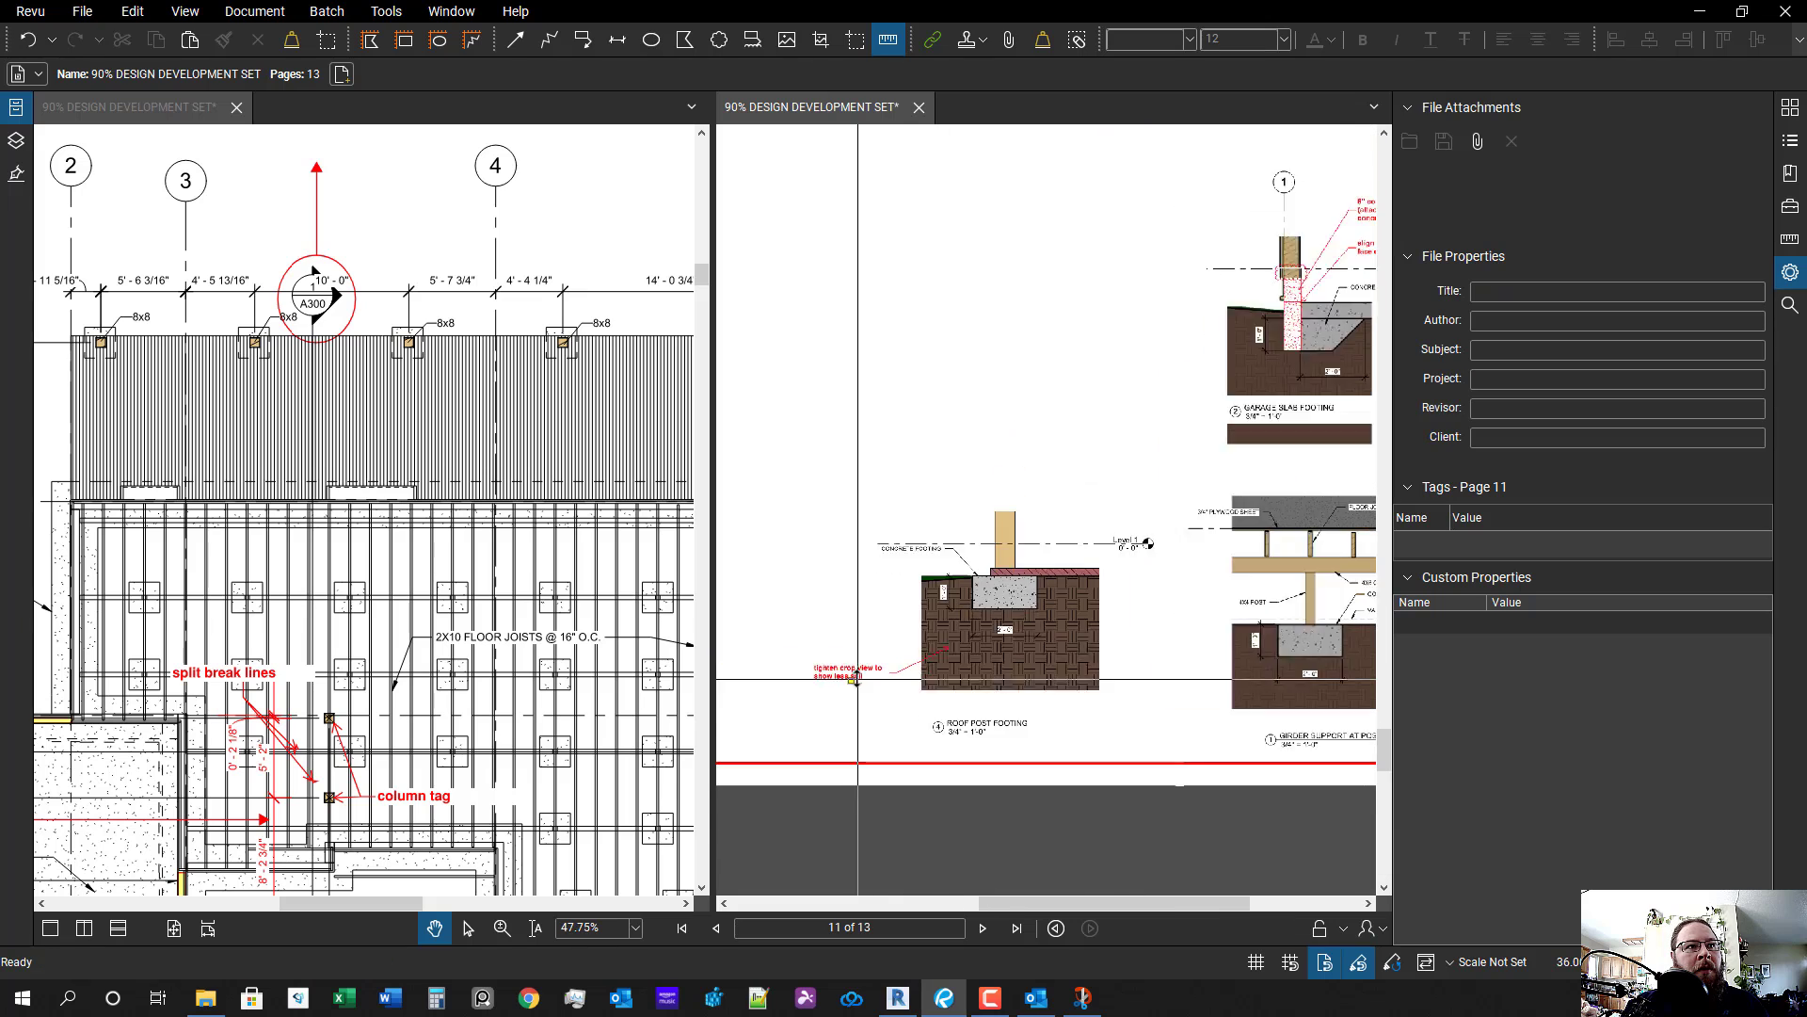
{"action": "scroll", "coordinate": [857, 679], "scroll_direction": "up", "scroll_amount": 1}
{"action": "mouse_move", "coordinate": [855, 671]}
{"action": "left_mouse_down"}
{"action": "mouse_move", "coordinate": [1230, 347]}
{"action": "mouse_move", "coordinate": [1211, 394]}
{"action": "mouse_move", "coordinate": [996, 514]}
{"action": "left_mouse_up"}
{"action": "scroll", "coordinate": [1120, 516], "scroll_direction": "down", "scroll_amount": 1}
{"action": "scroll", "coordinate": [1135, 650], "scroll_direction": "down", "scroll_amount": 2}
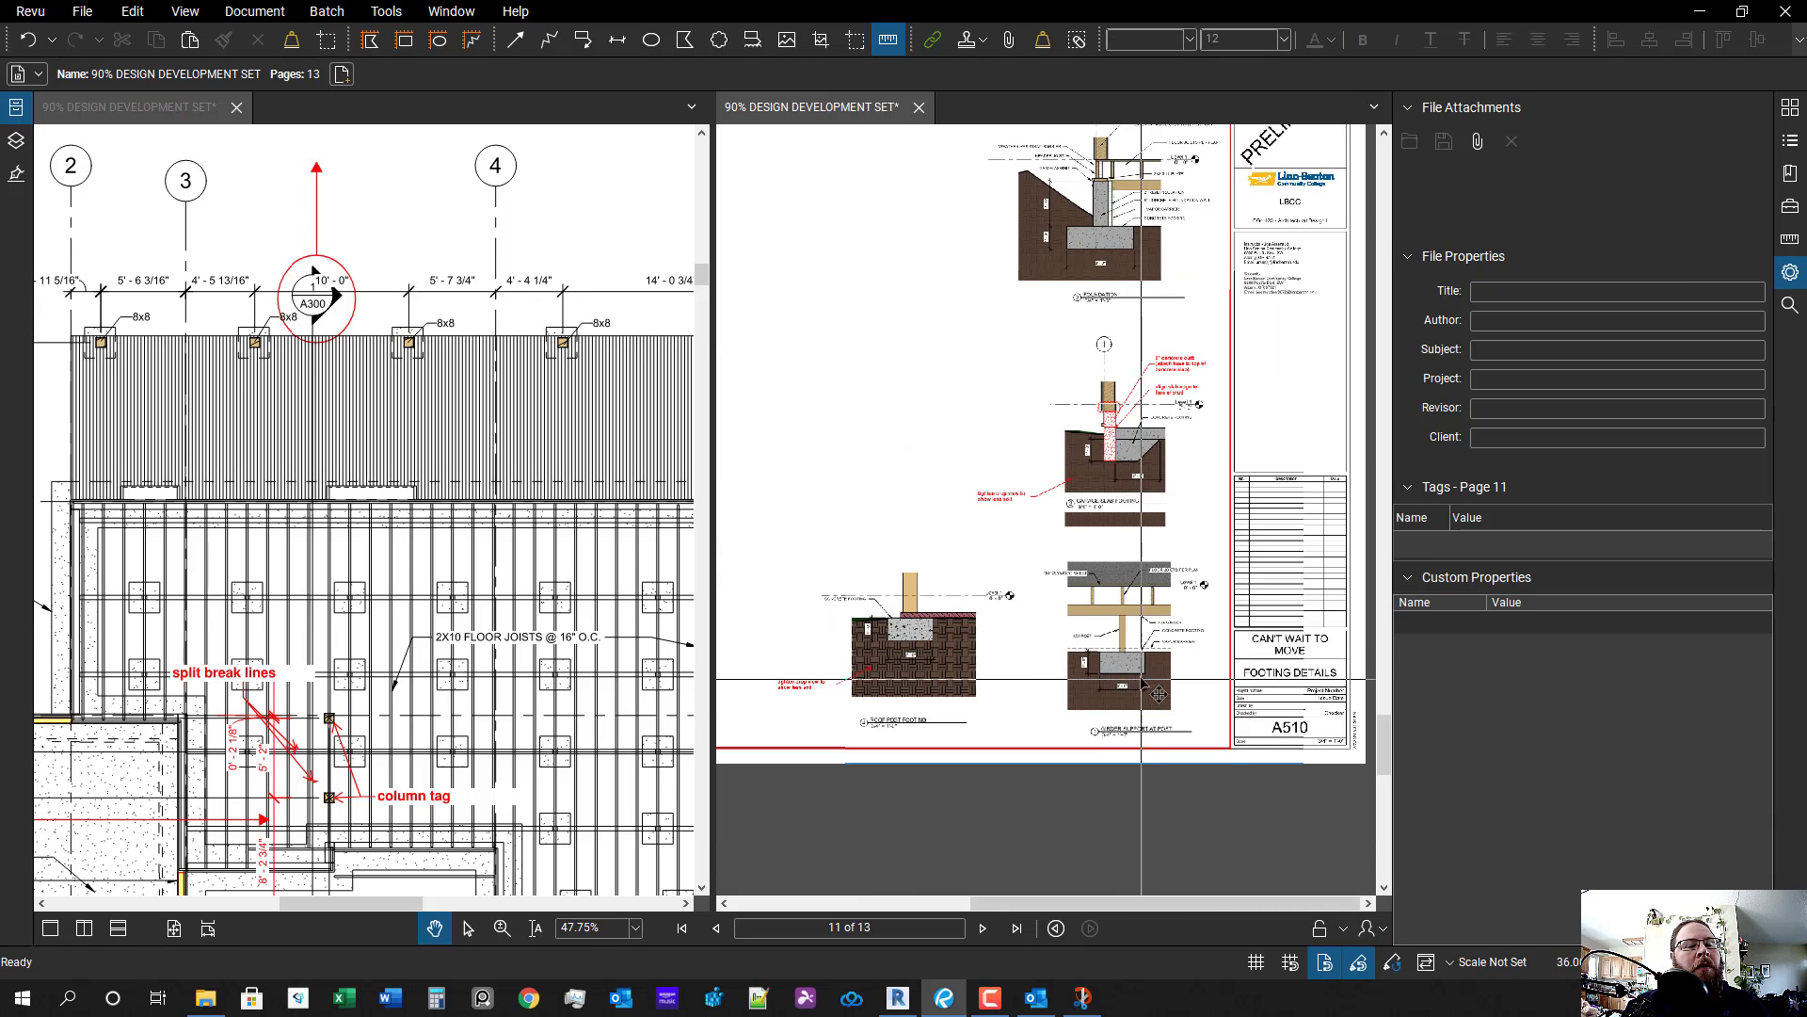
- Examine the Girder Support at Post detail, checking the concrete fill, plywood sheet, floor joists and girder
{"action": "scroll", "coordinate": [1159, 694], "scroll_direction": "up", "scroll_amount": 8}
{"action": "scroll", "coordinate": [1140, 758], "scroll_direction": "down", "scroll_amount": 6}
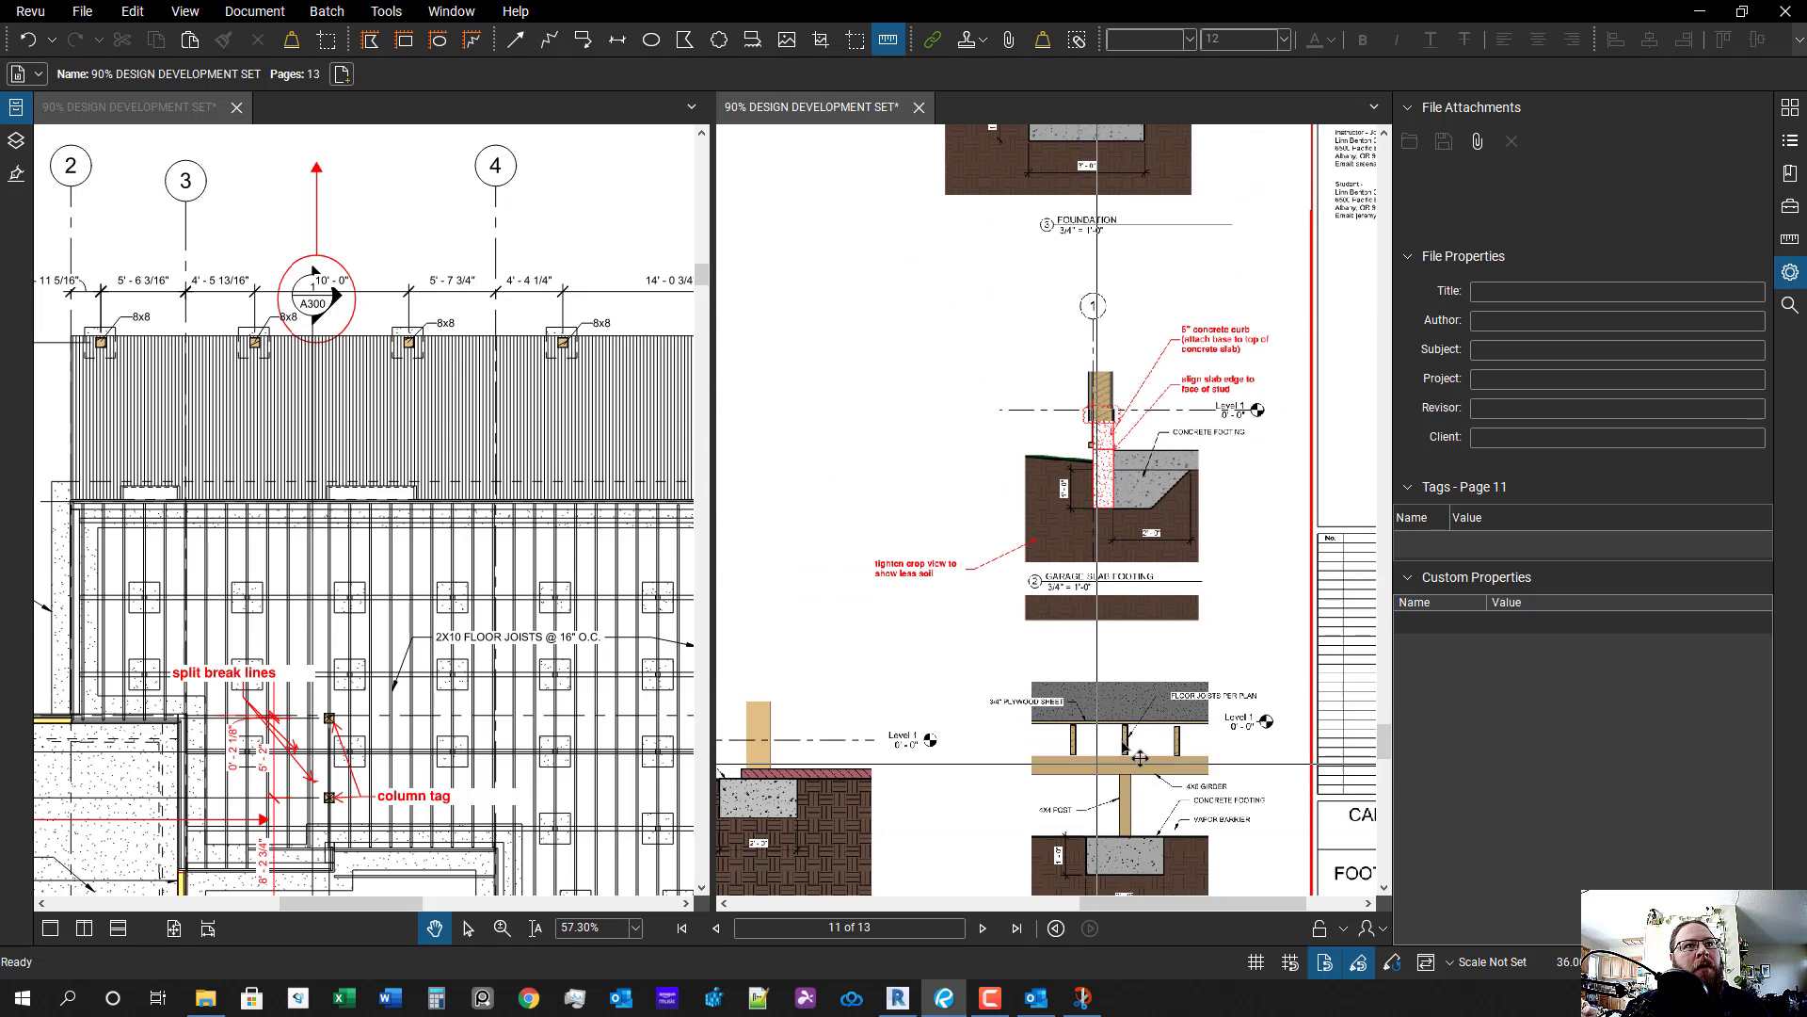
{"action": "scroll", "coordinate": [1140, 758], "scroll_direction": "up", "scroll_amount": 7}
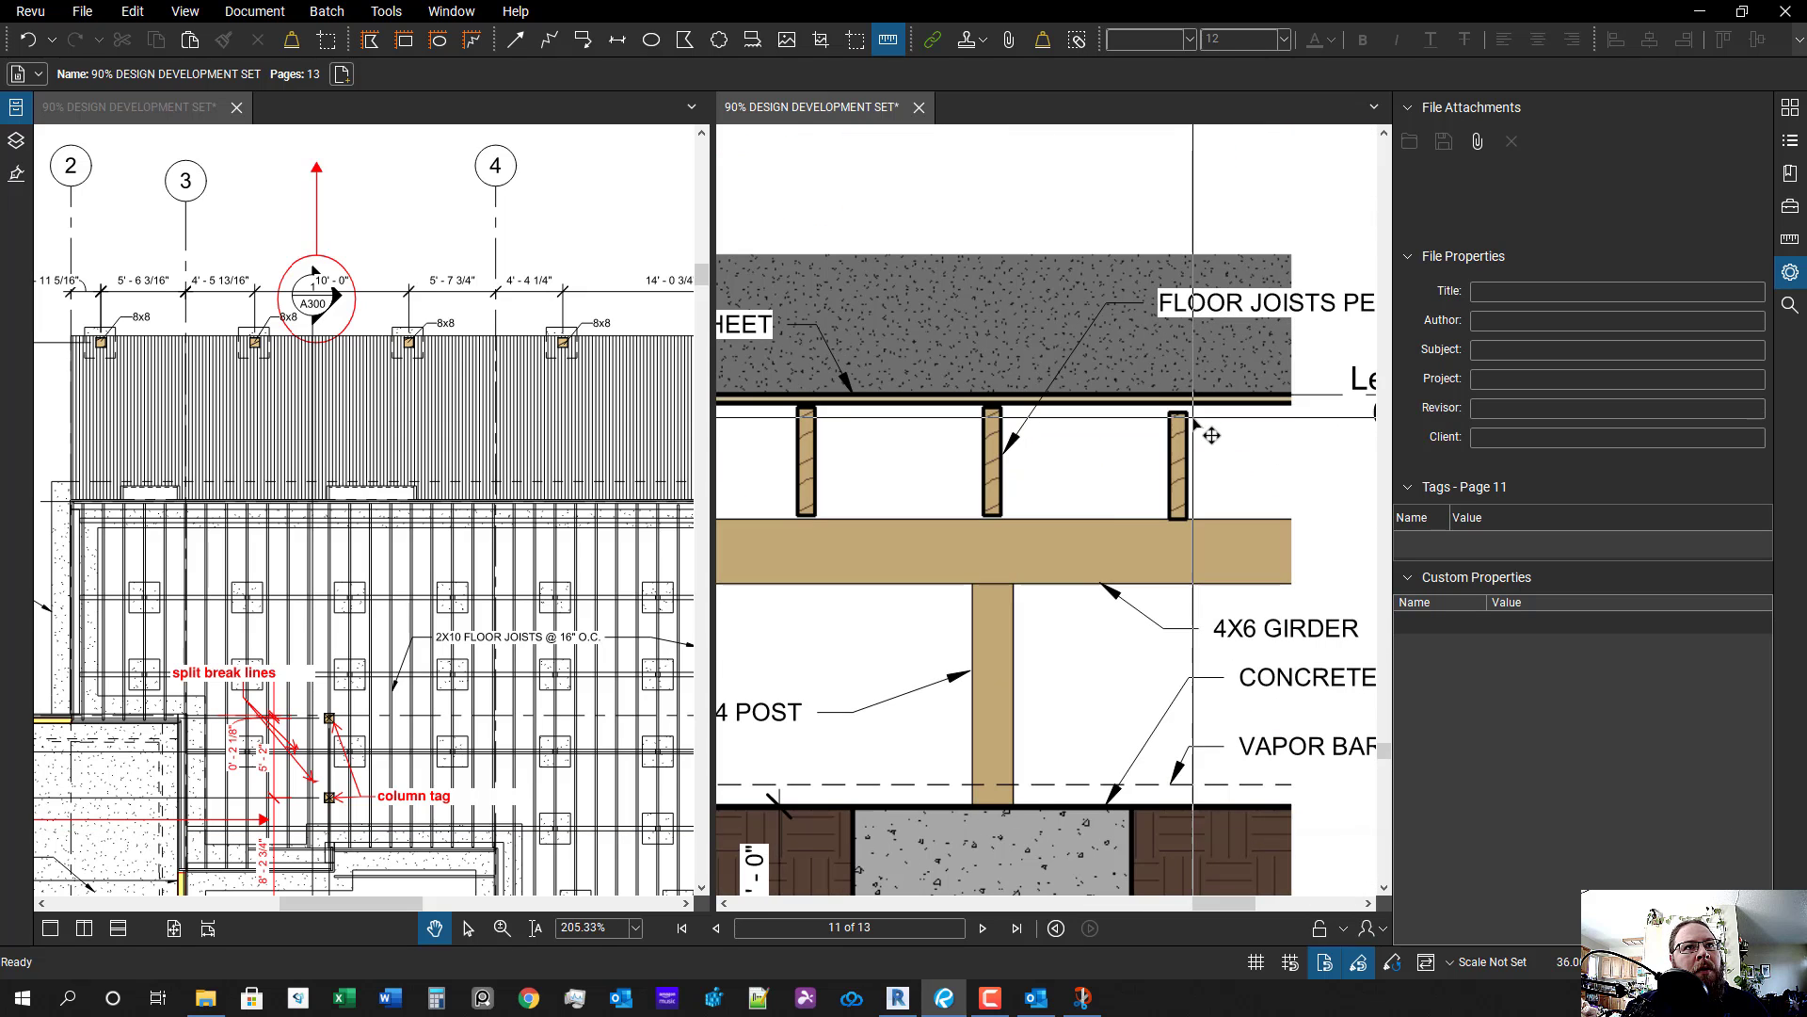
{"action": "scroll", "coordinate": [1233, 449], "scroll_direction": "down", "scroll_amount": 7}
{"action": "scroll", "coordinate": [1089, 500], "scroll_direction": "up", "scroll_amount": 6}
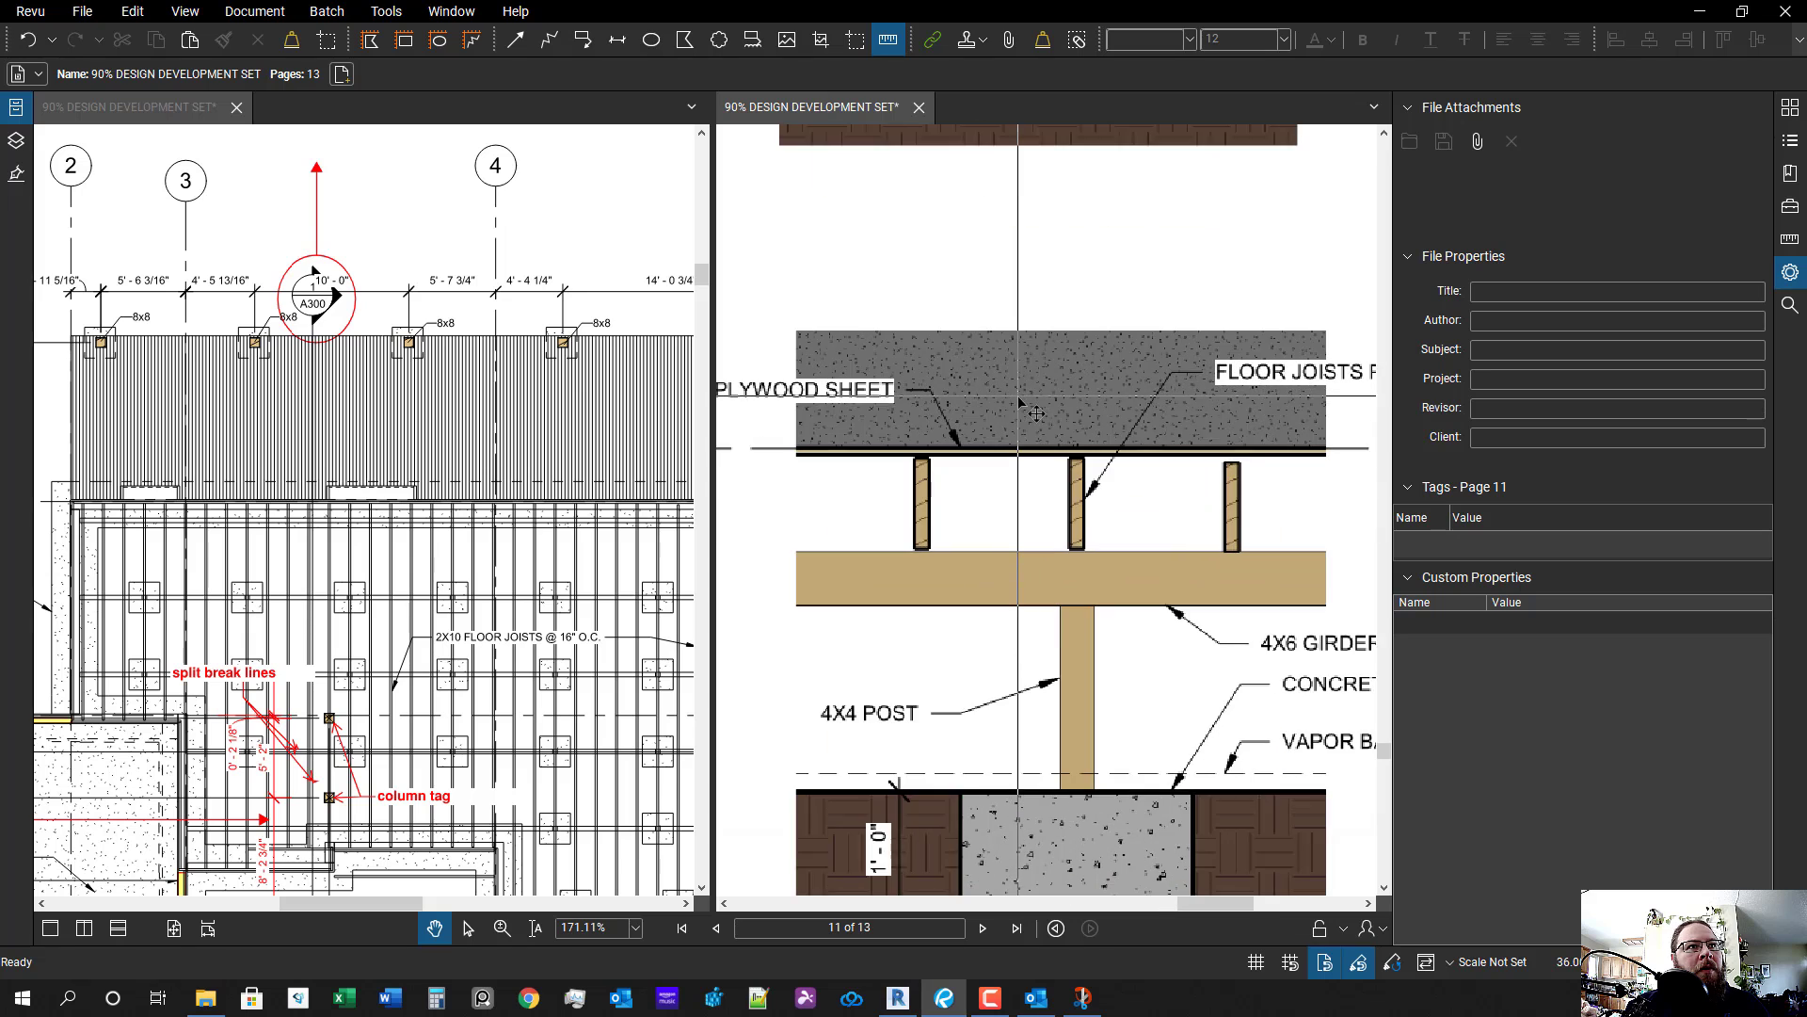
{"action": "scroll", "coordinate": [1090, 500], "scroll_direction": "down", "scroll_amount": 1}
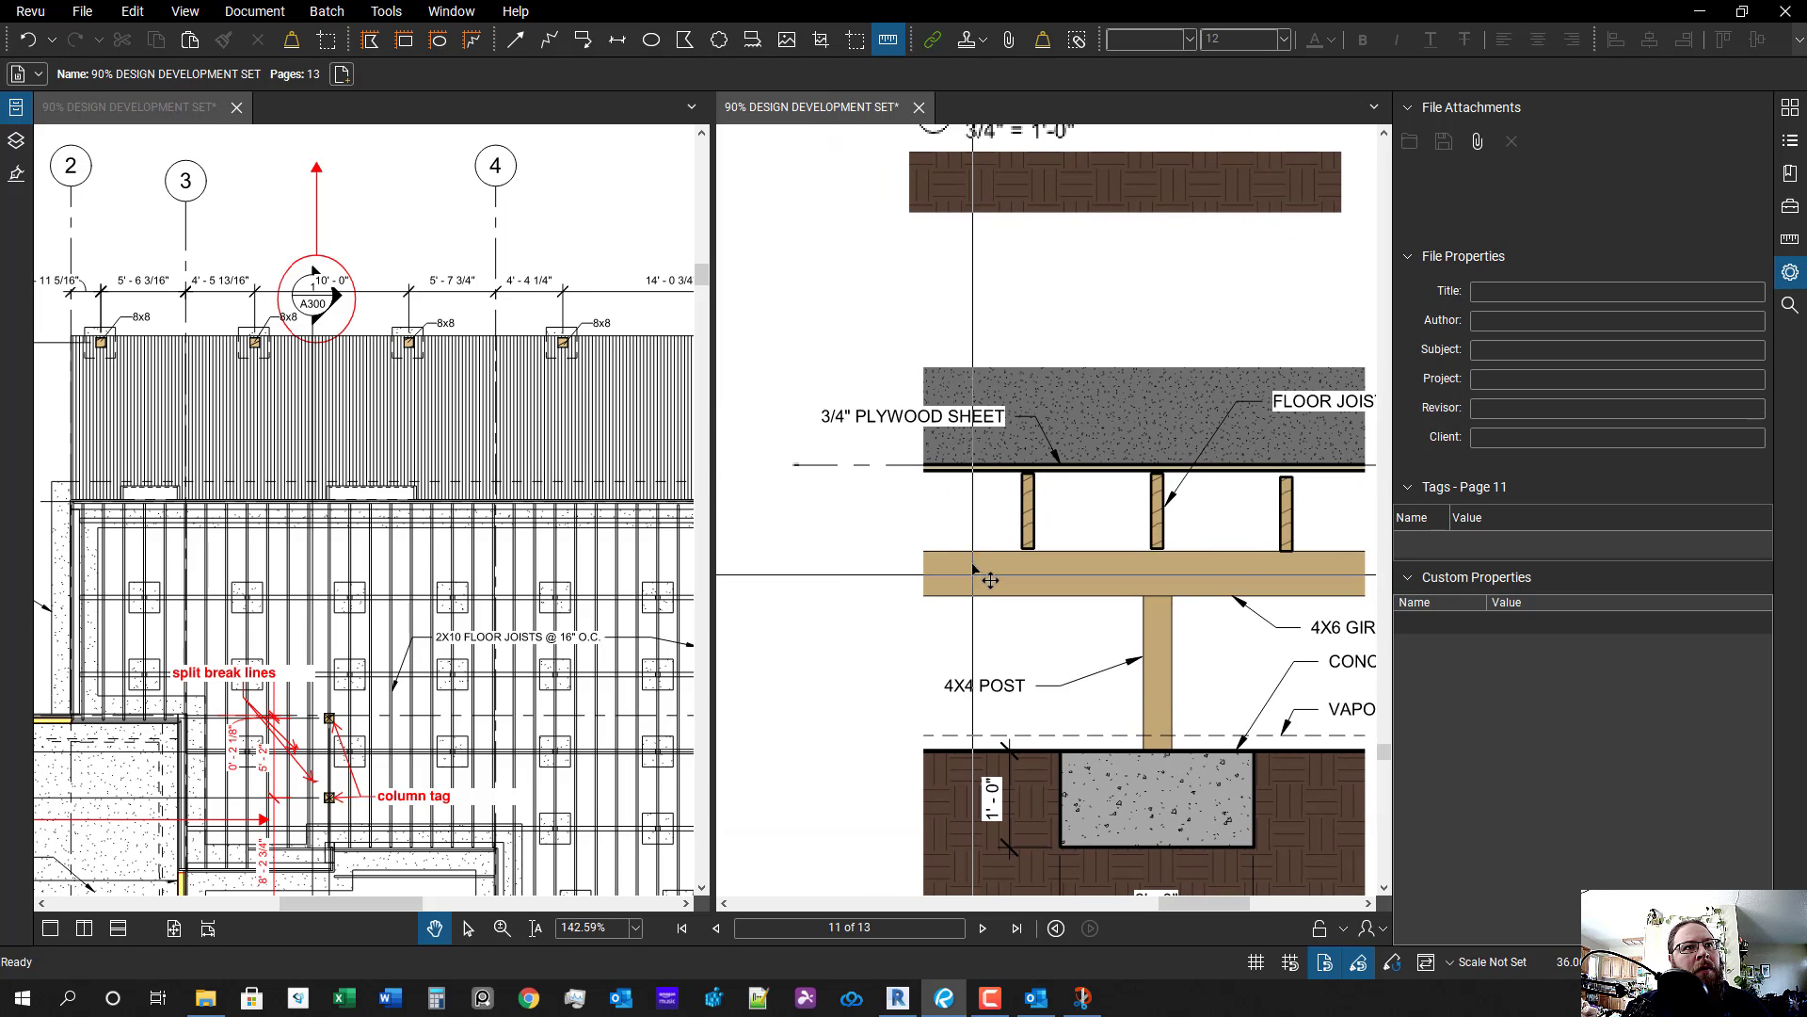
{"action": "scroll", "coordinate": [990, 452], "scroll_direction": "up", "scroll_amount": 1}
{"action": "scroll", "coordinate": [1142, 506], "scroll_direction": "down", "scroll_amount": 3}
{"action": "scroll", "coordinate": [1063, 532], "scroll_direction": "up", "scroll_amount": 2}
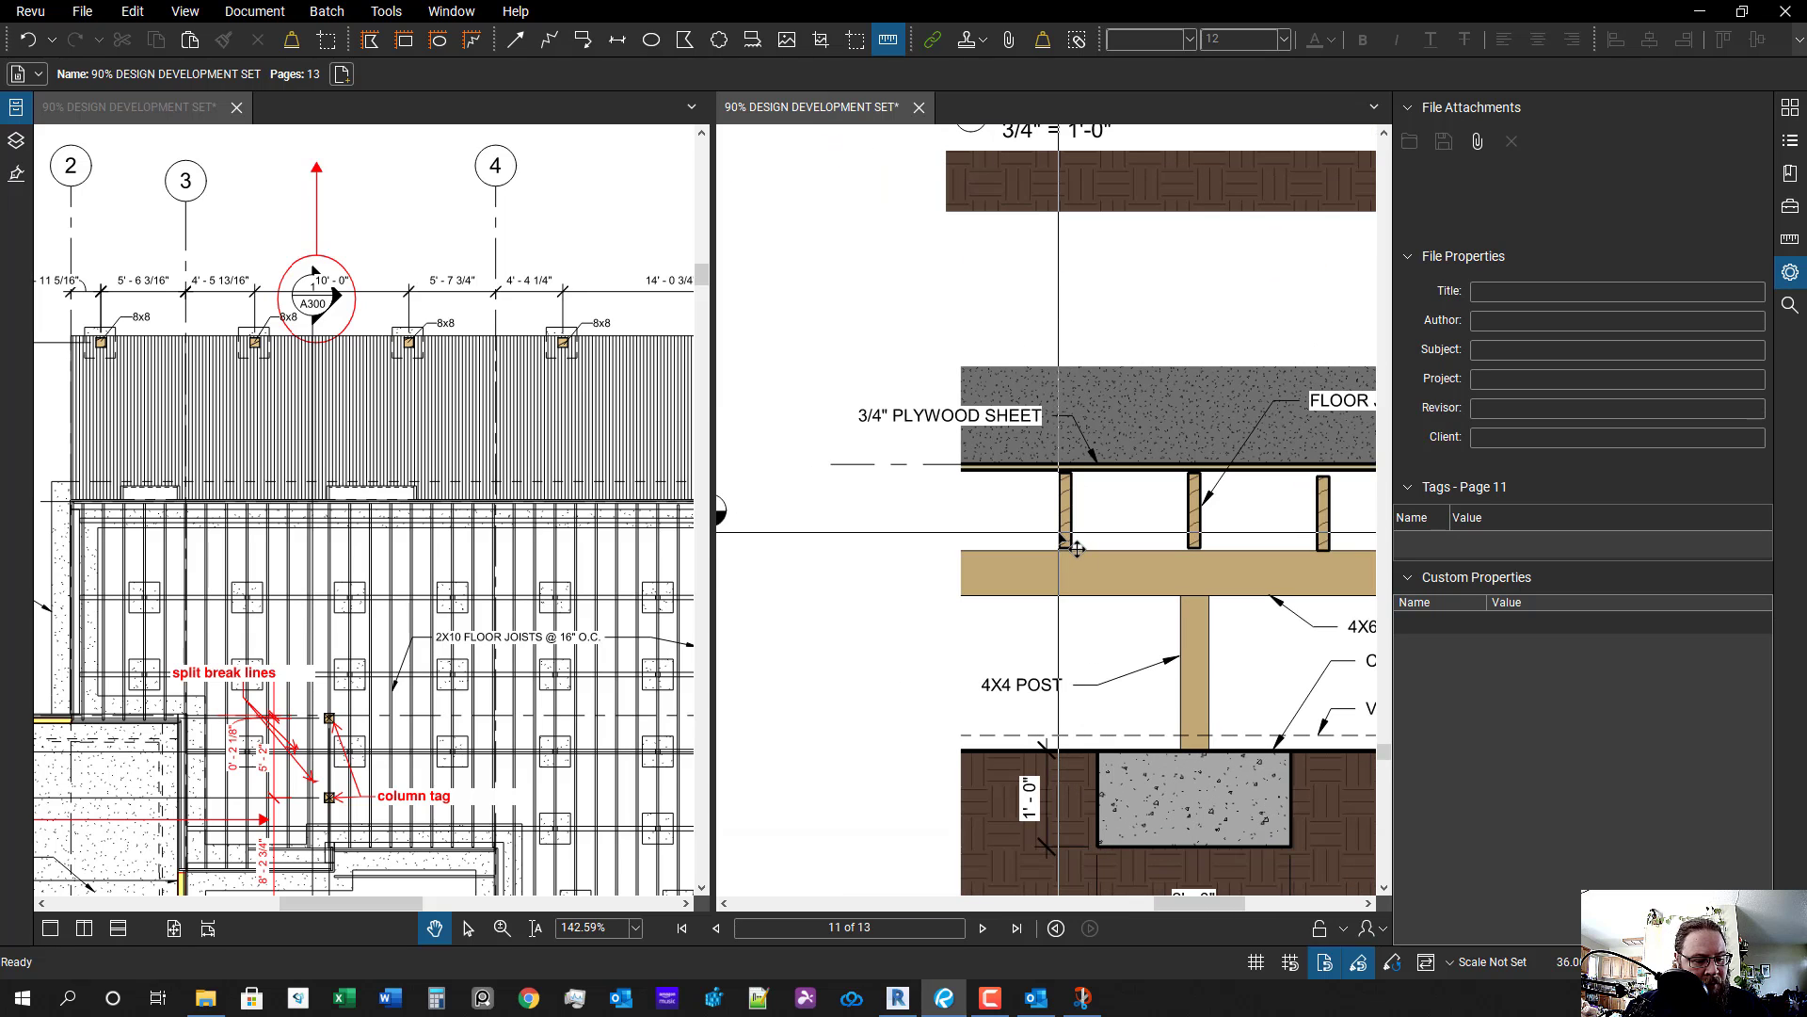
- Strike out the word "SHEET" in the Girder Support at Post detail's "3/4" PLYWOOD SHEET" label with a red line
{"action": "key", "text": "t"}
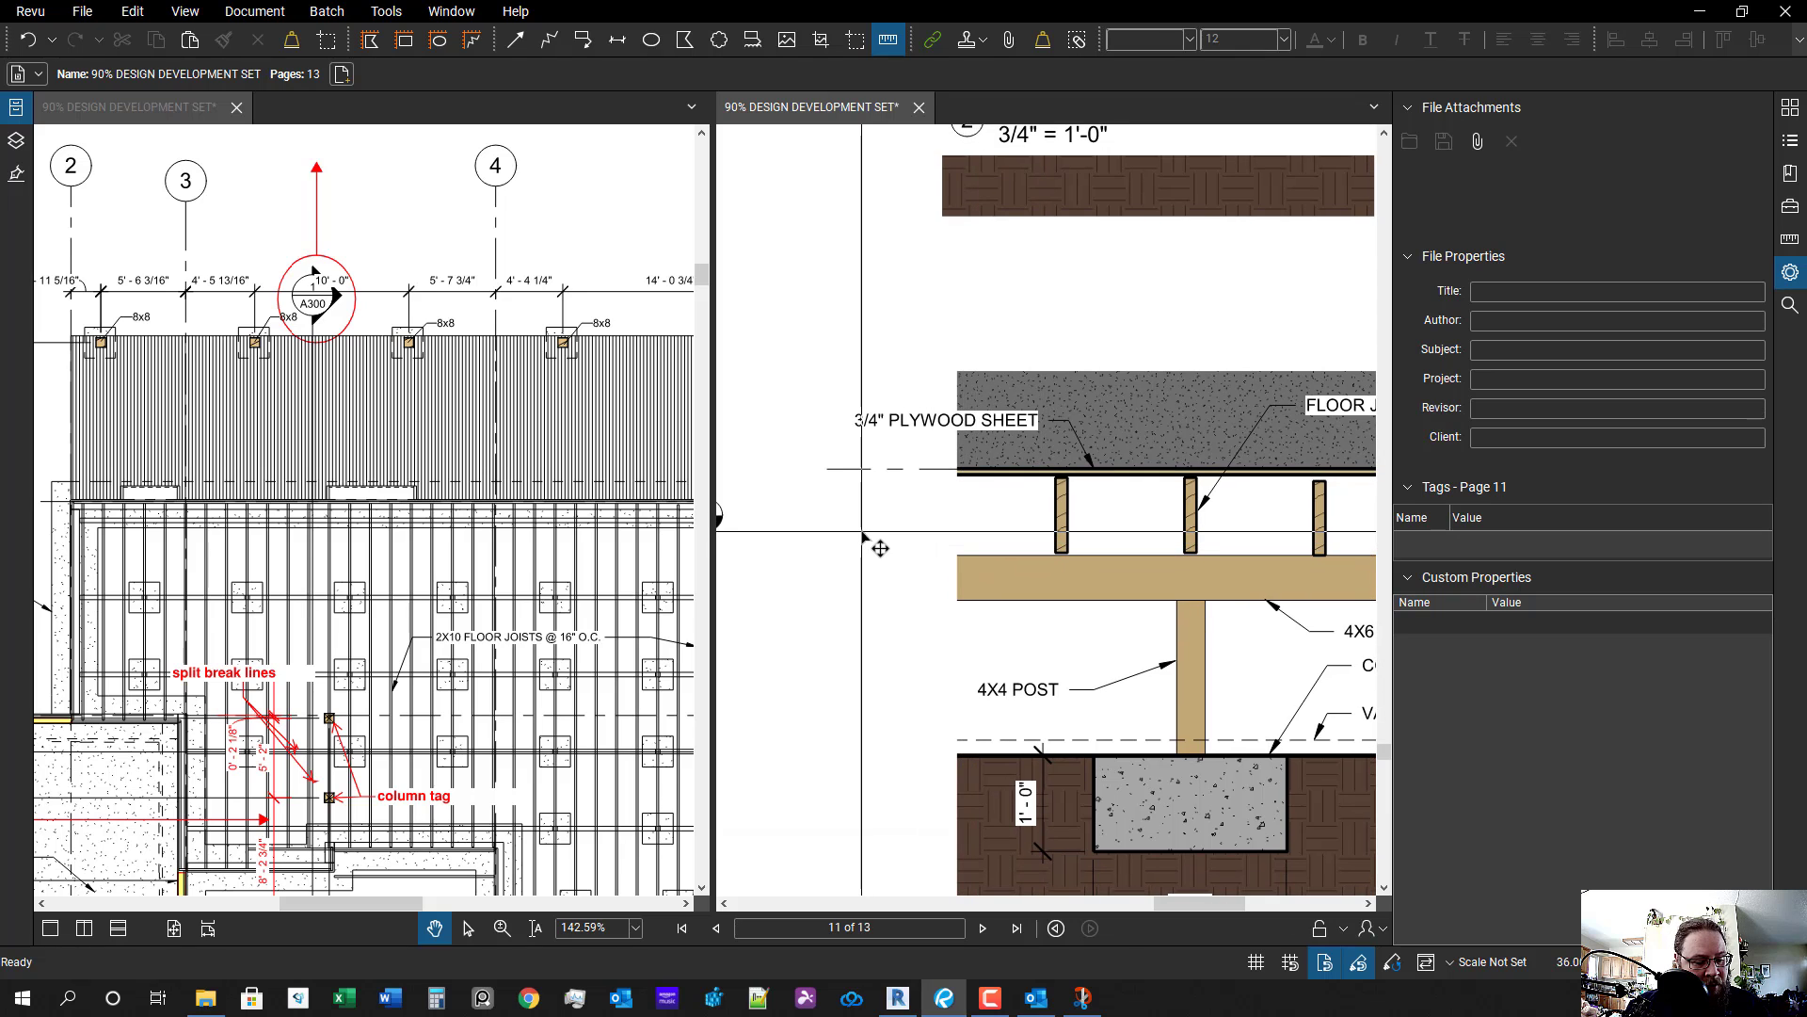
{"action": "scroll", "coordinate": [903, 467], "scroll_direction": "up", "scroll_amount": 2}
{"action": "scroll", "coordinate": [904, 468], "scroll_direction": "up", "scroll_amount": 1}
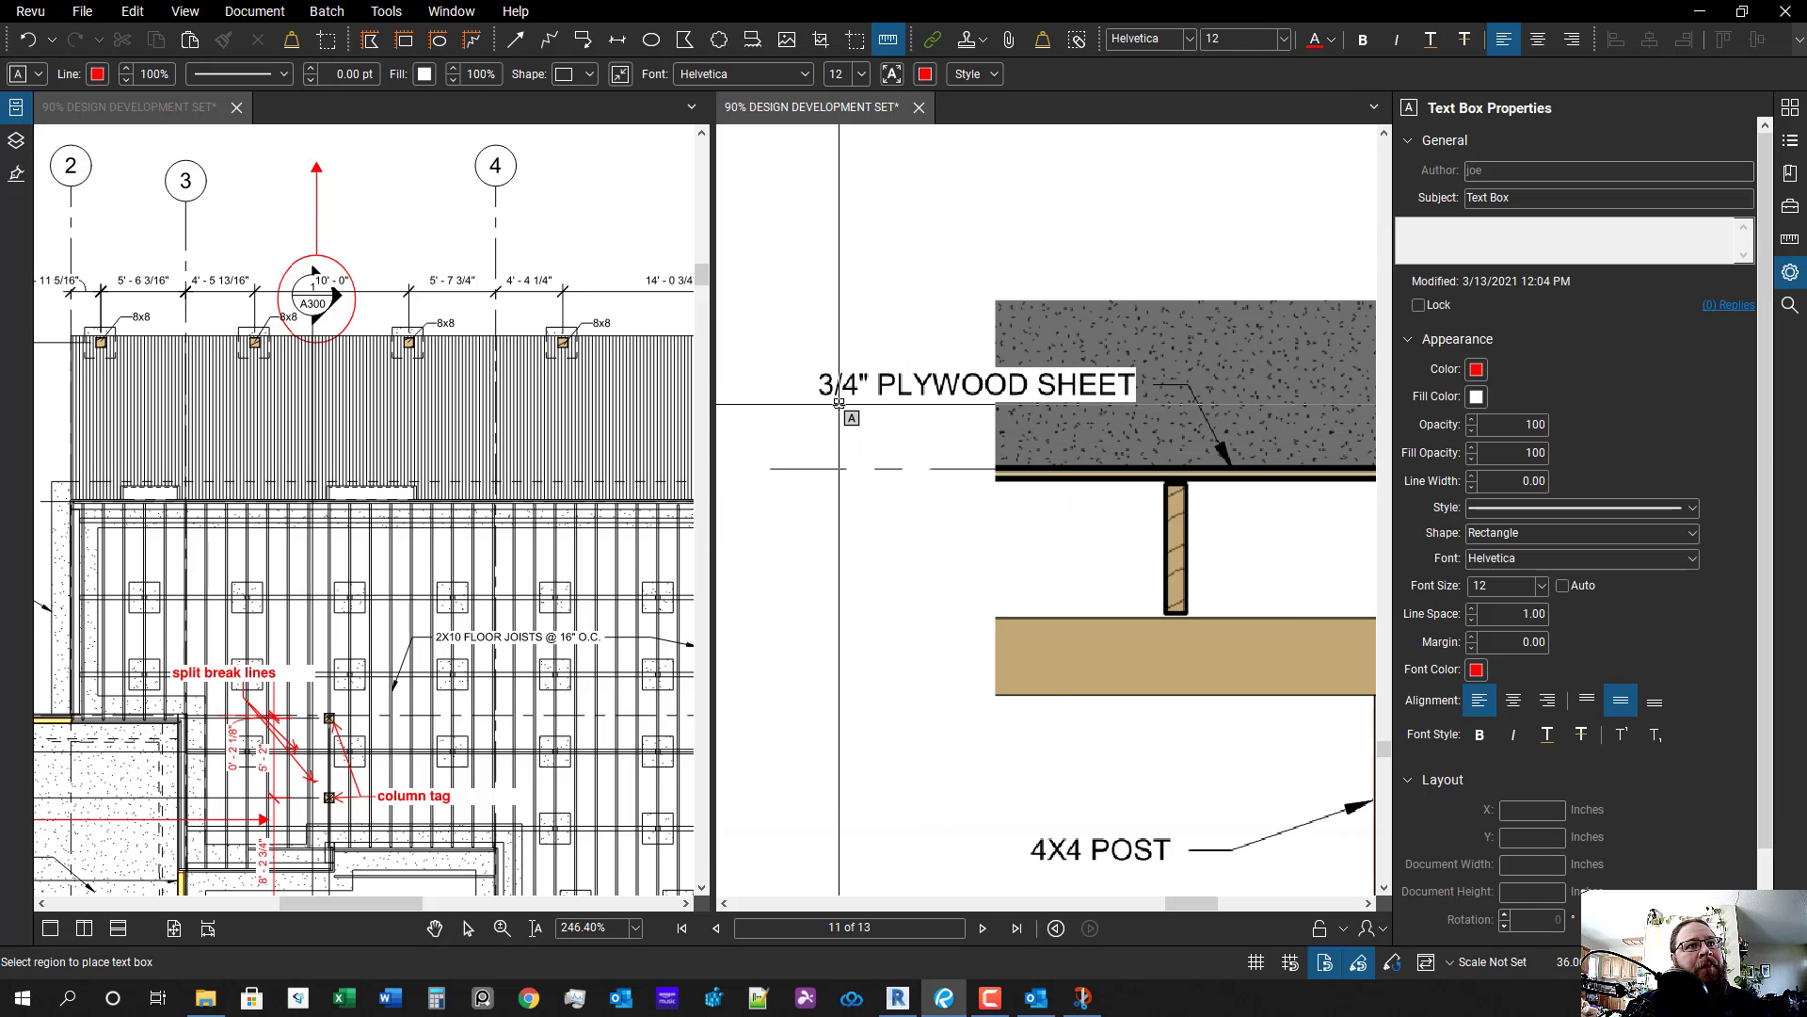
{"action": "key", "text": "Escape"}
{"action": "key", "text": "l"}
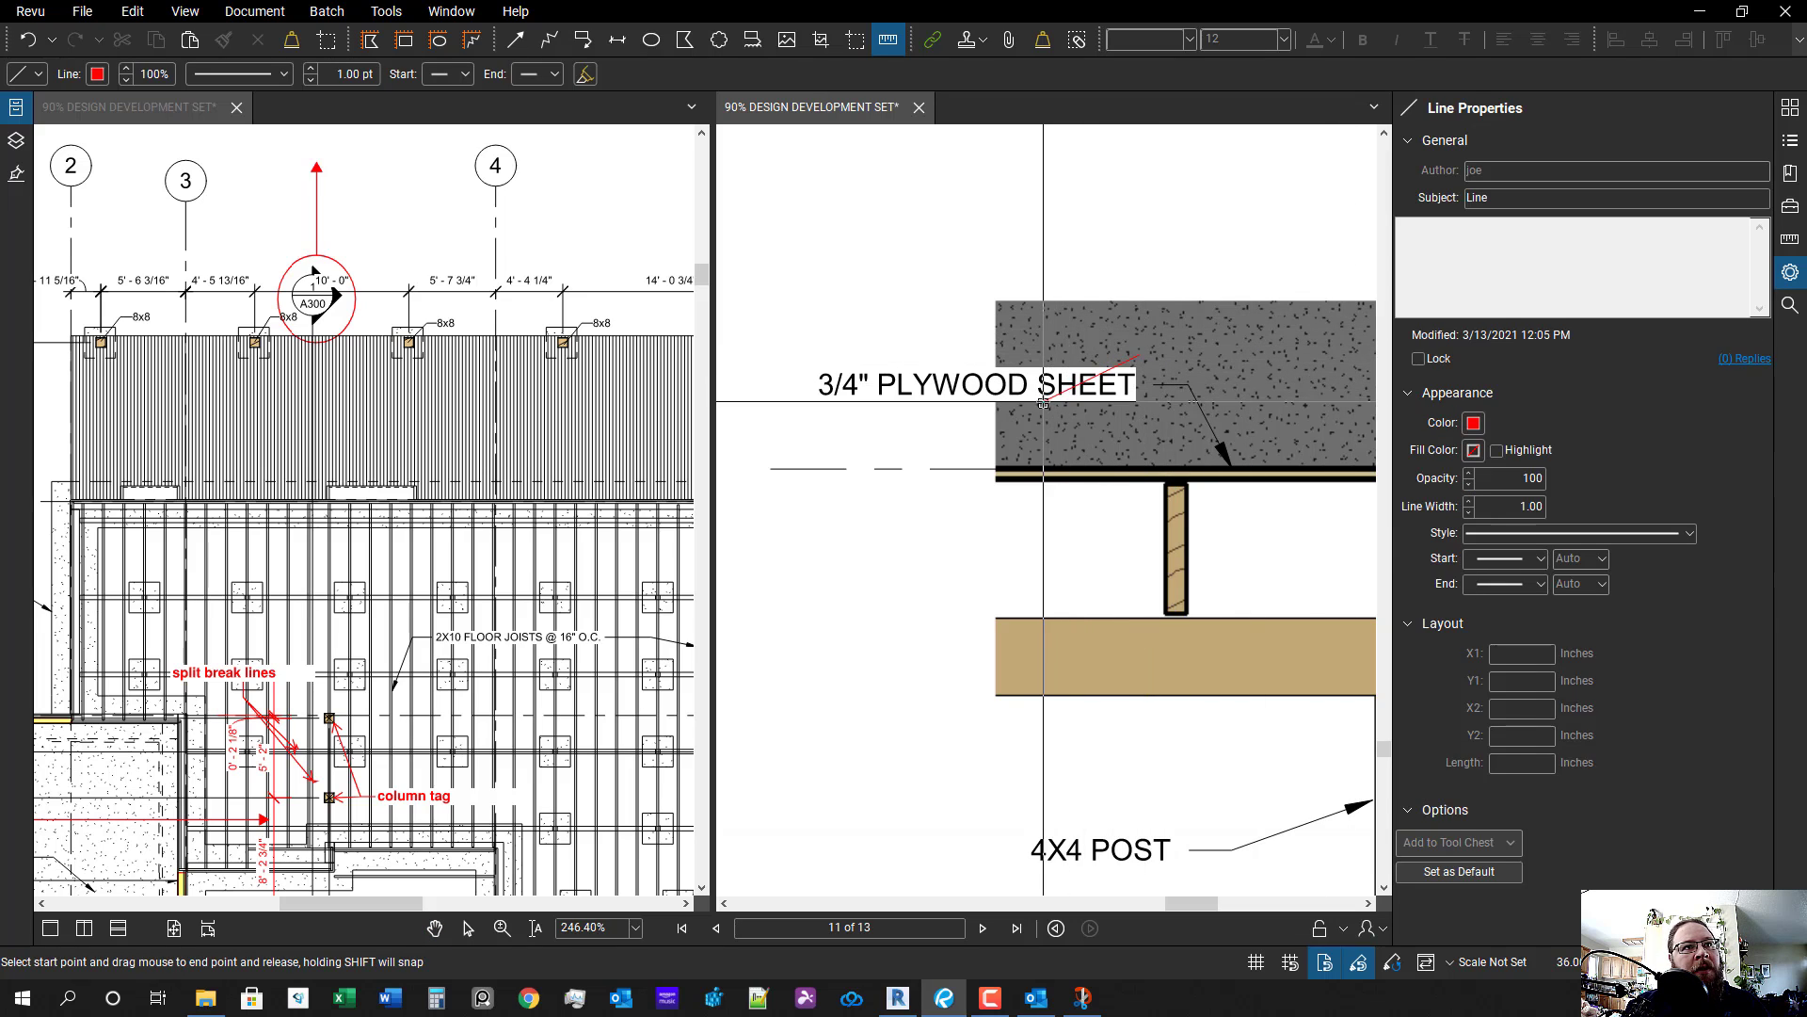
{"action": "left_click_drag", "start_coordinate": [1043, 403], "coordinate": [1043, 403]}
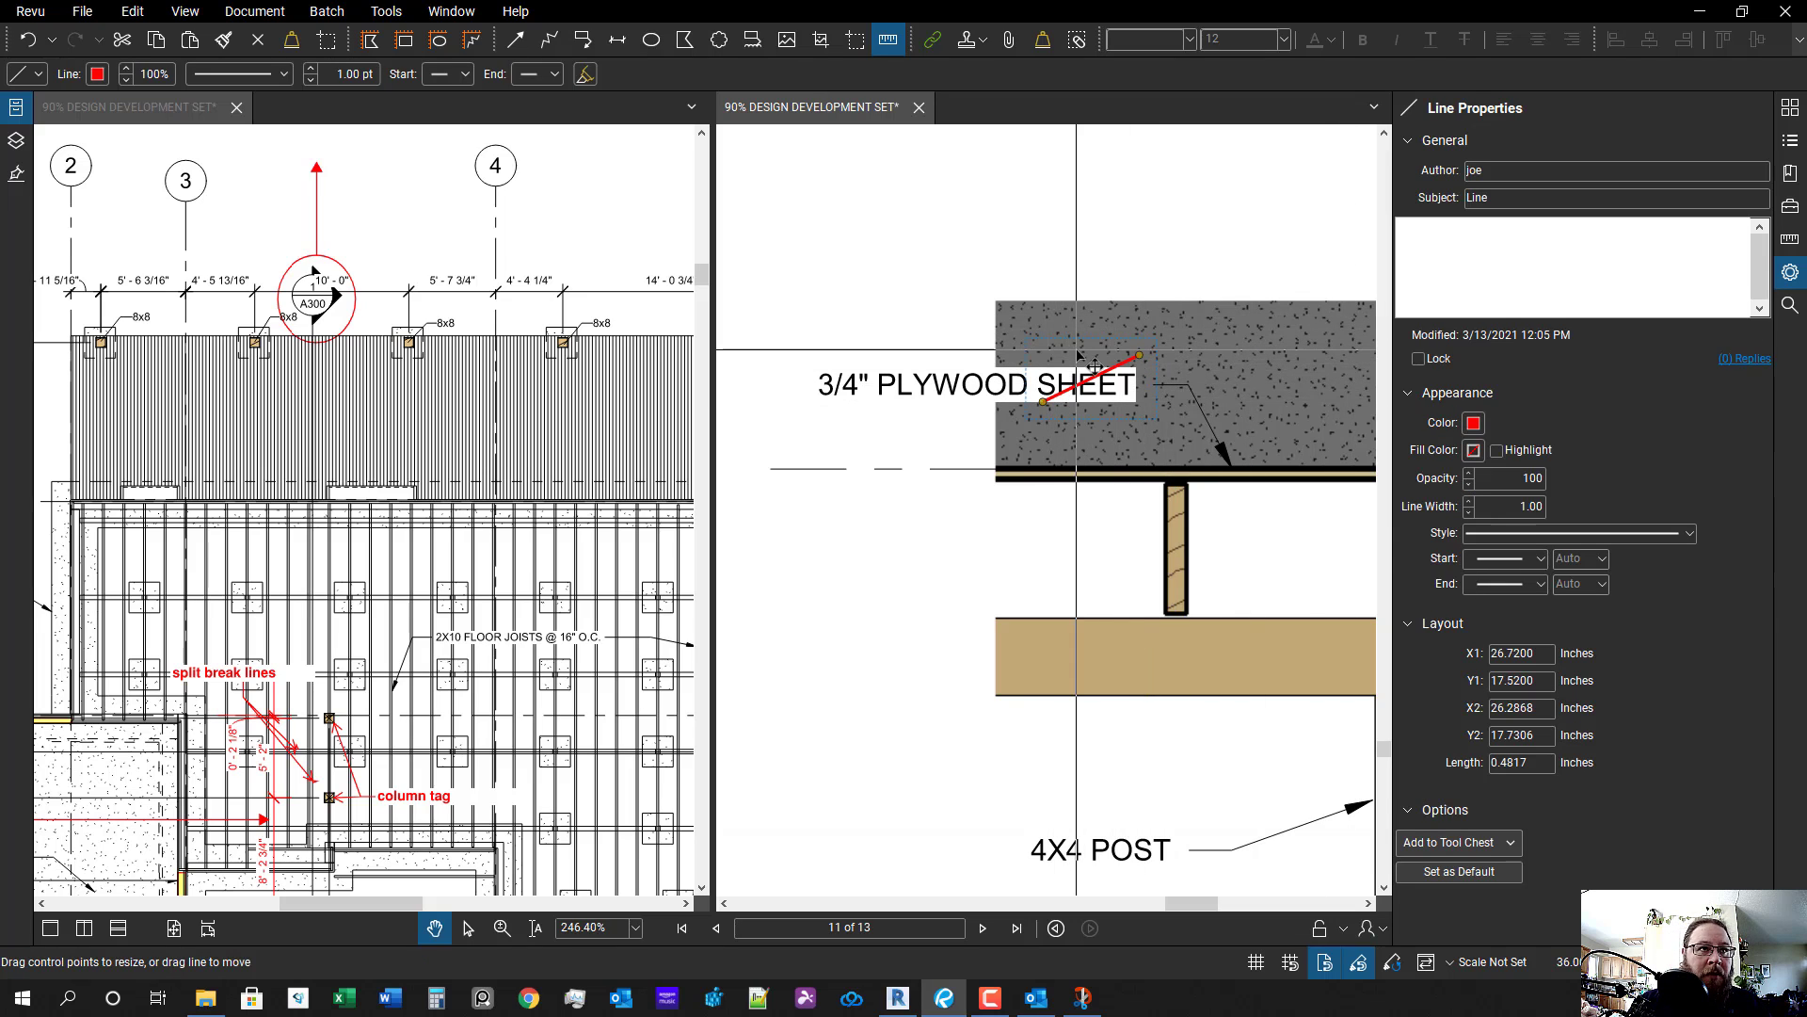
{"action": "key", "text": "Escape"}
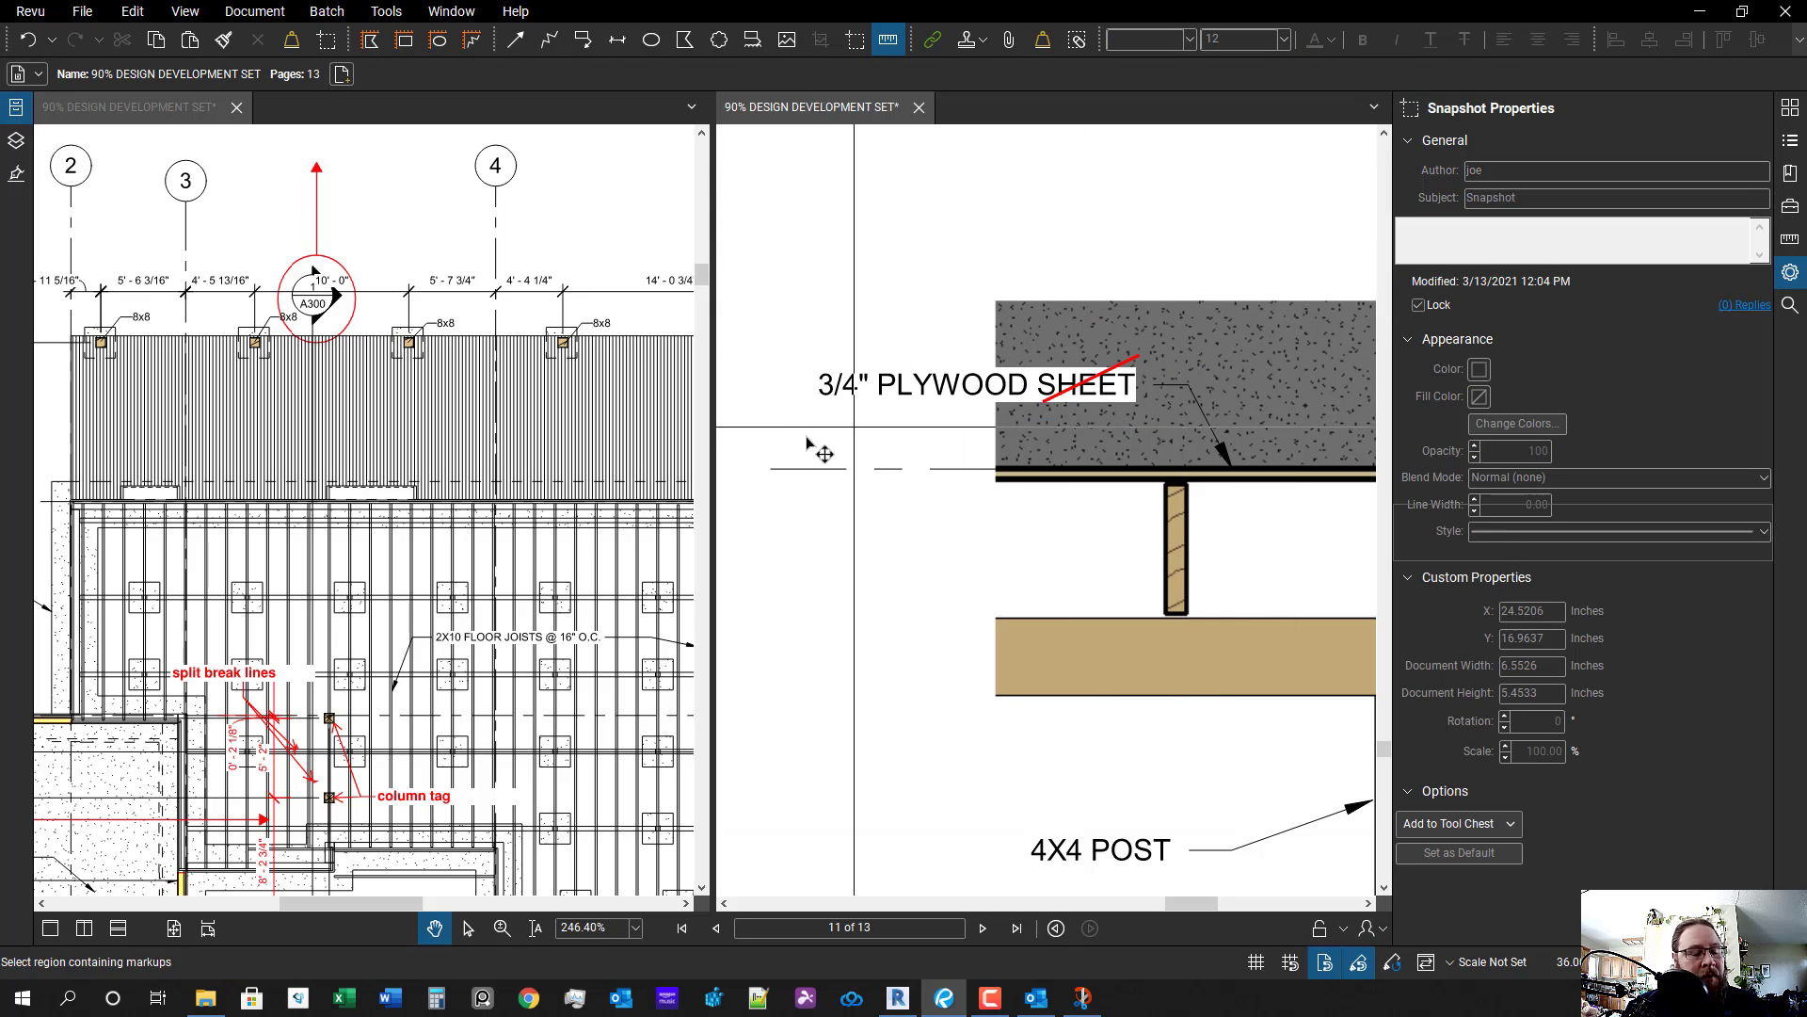
- Add a red text box reading "sheathing" beneath the struck-out word and nudge it into place below the plywood label
{"action": "key", "text": "t"}
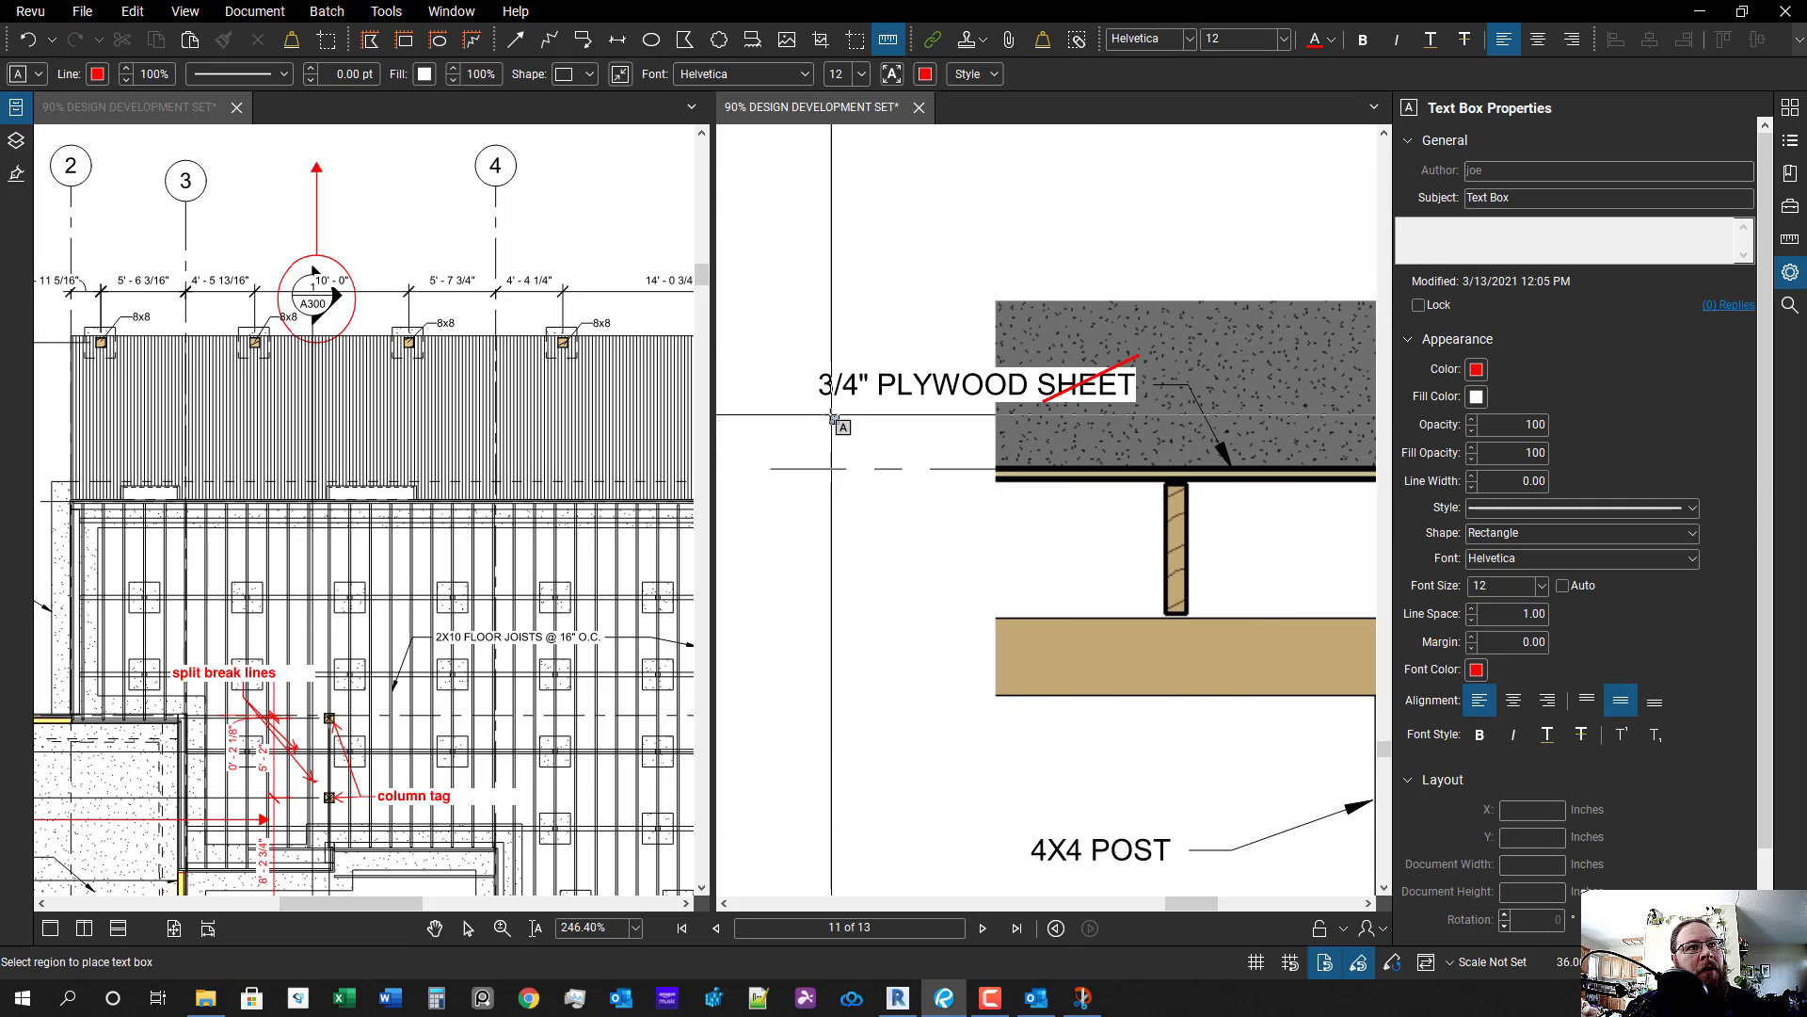
{"action": "left_click_drag", "start_coordinate": [1034, 436], "coordinate": [1034, 436]}
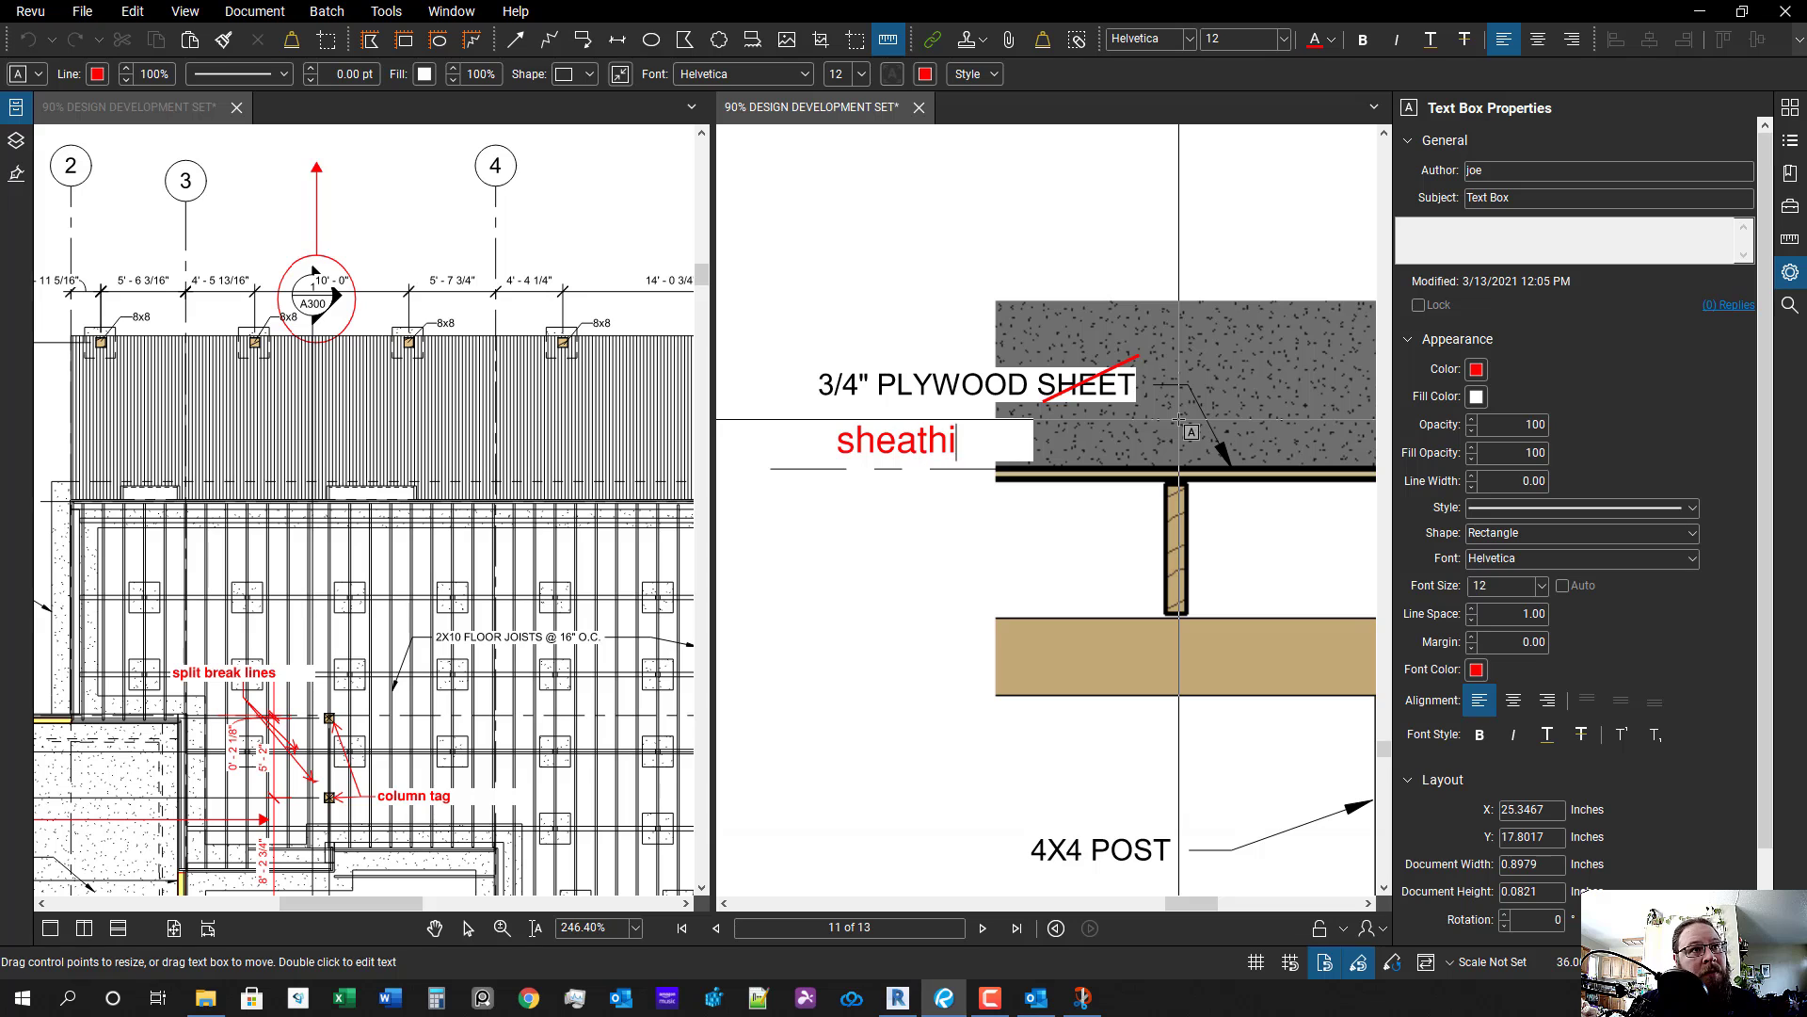
{"action": "key", "text": "Escape"}
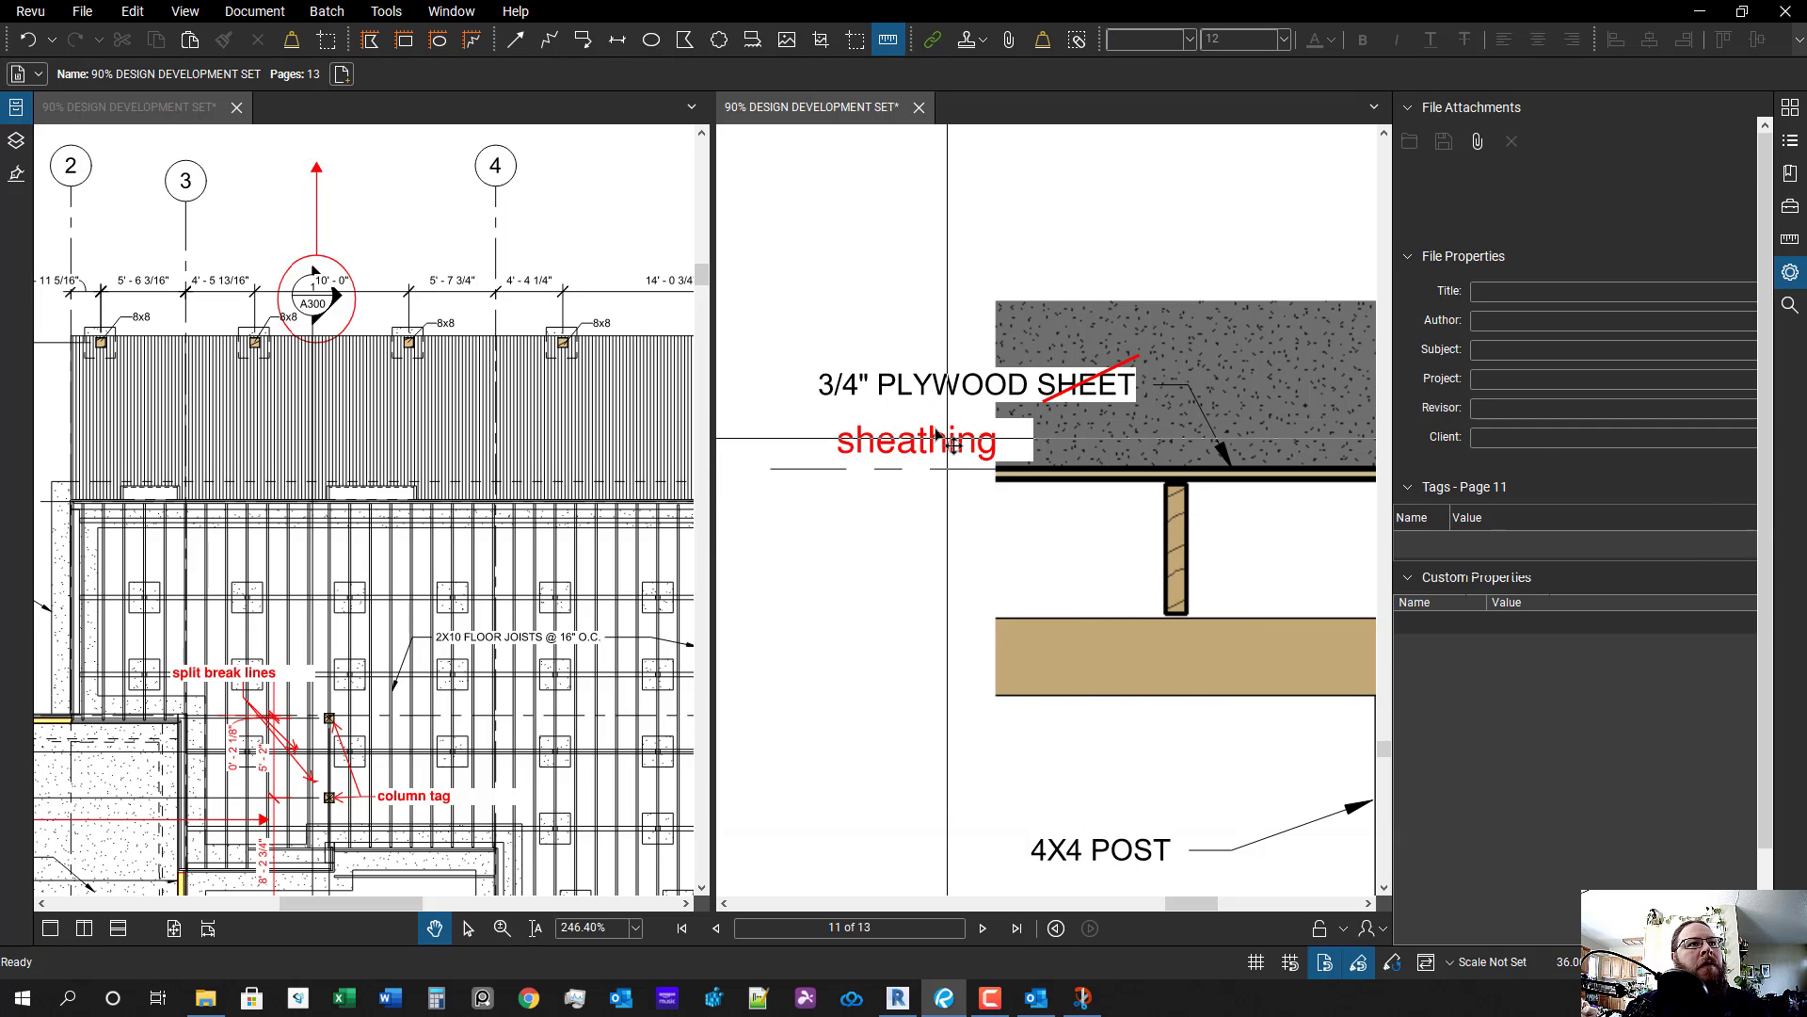
{"action": "left_click_drag", "start_coordinate": [947, 437], "coordinate": [924, 422]}
{"action": "scroll", "coordinate": [950, 429], "scroll_direction": "down", "scroll_amount": 7}
{"action": "key", "text": "Escape"}
- Examine the Girder Support at Post detail's girder, post, footing and vapor barrier labels
{"action": "scroll", "coordinate": [1088, 453], "scroll_direction": "up", "scroll_amount": 3}
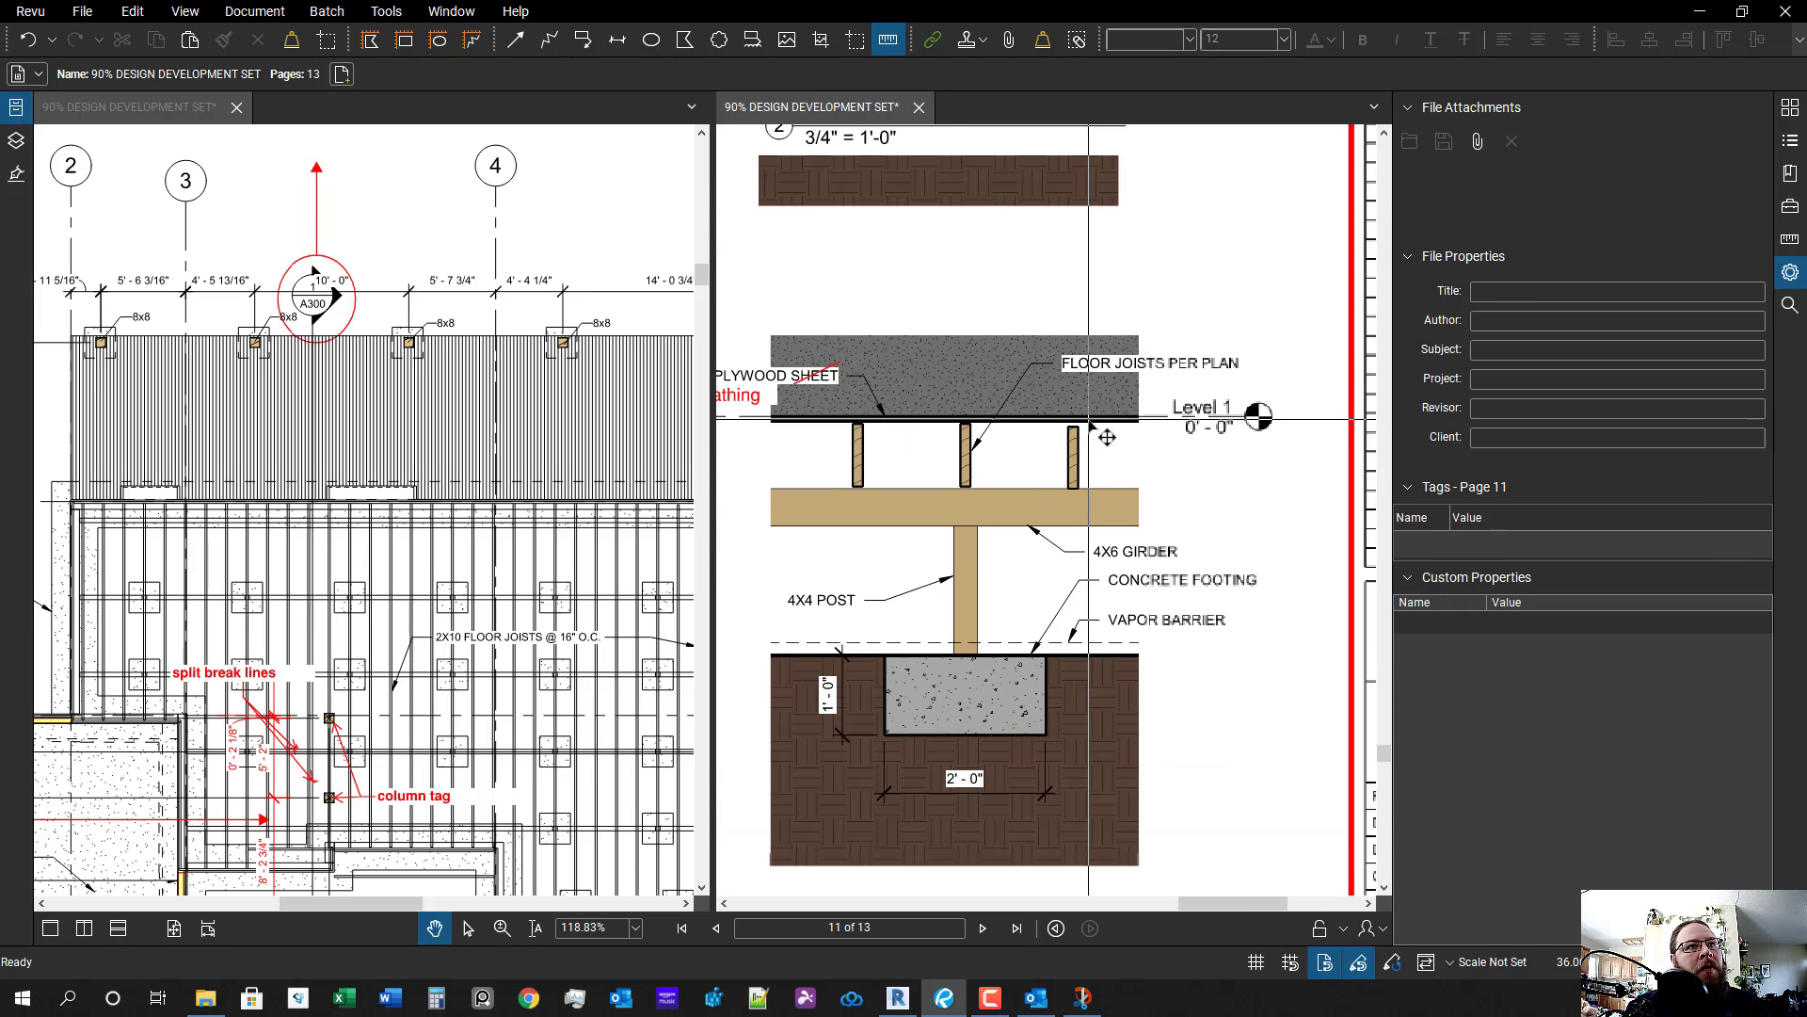
{"action": "scroll", "coordinate": [1136, 603], "scroll_direction": "down", "scroll_amount": 1}
{"action": "left_click_drag", "start_coordinate": [1132, 610], "coordinate": [1070, 553]}
{"action": "scroll", "coordinate": [1146, 596], "scroll_direction": "up", "scroll_amount": 2}
{"action": "scroll", "coordinate": [1220, 580], "scroll_direction": "up", "scroll_amount": 1}
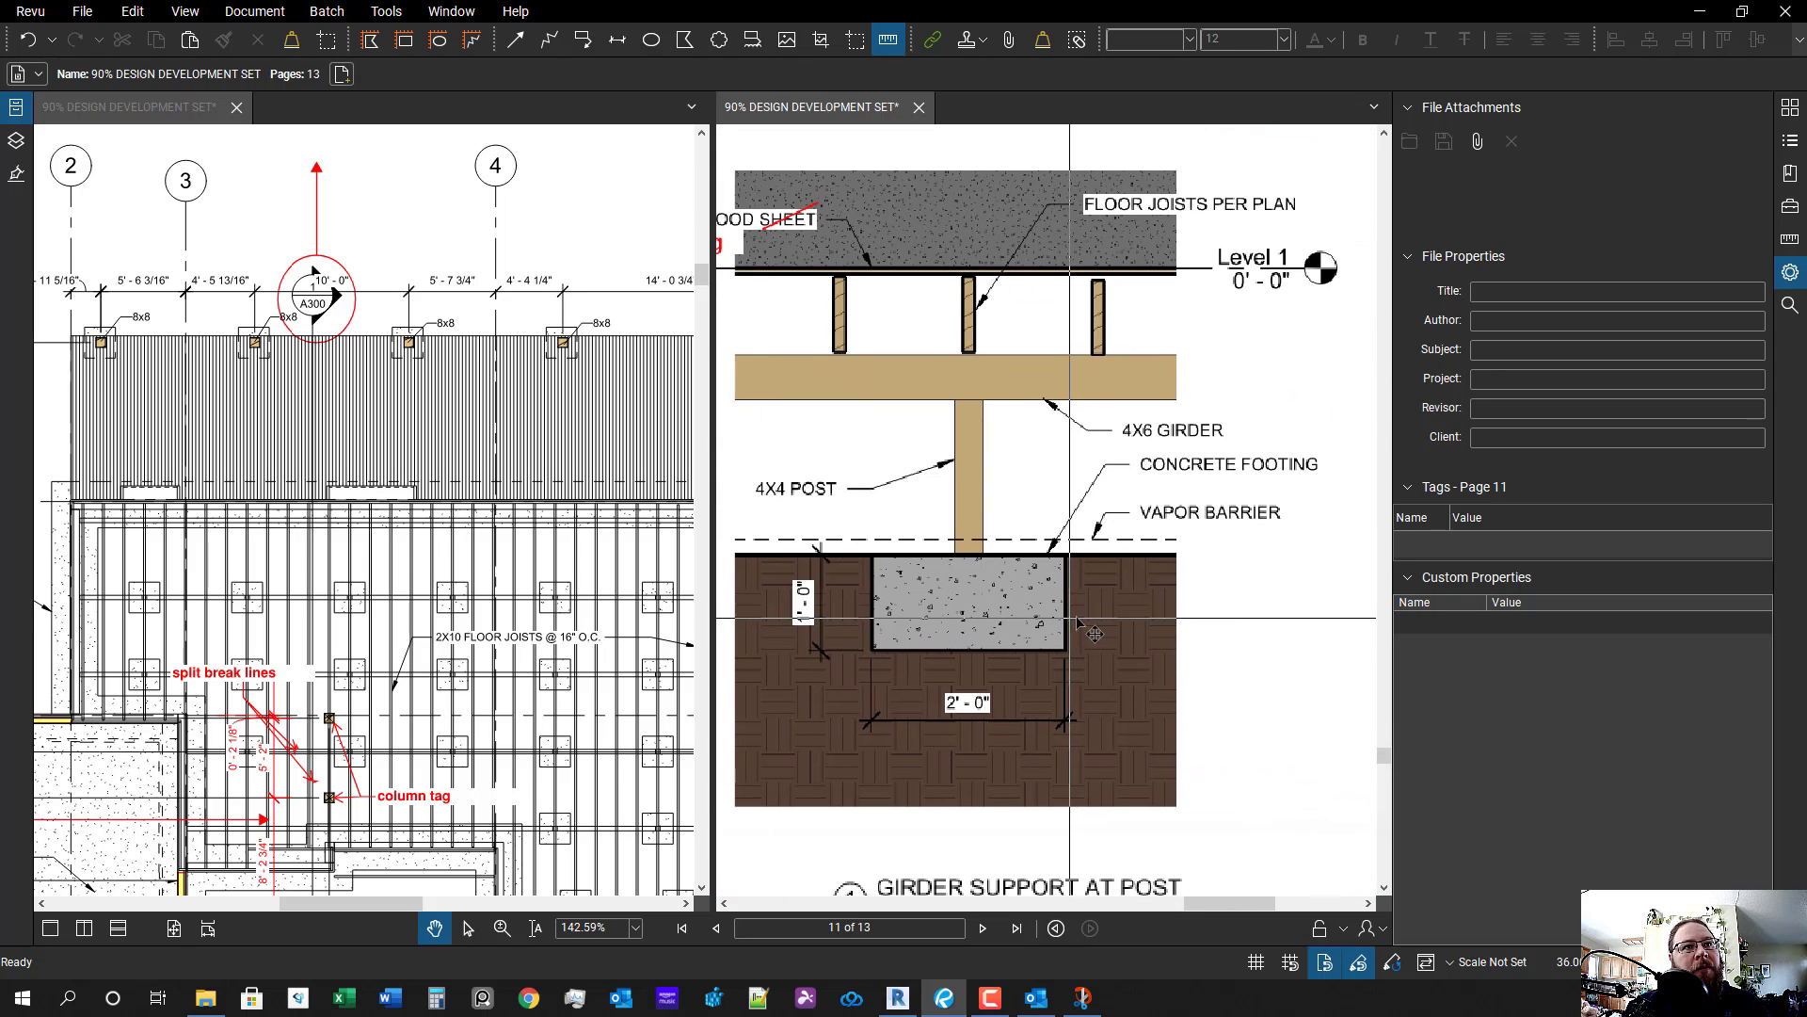
{"action": "left_click_drag", "start_coordinate": [1158, 637], "coordinate": [1114, 609]}
{"action": "scroll", "coordinate": [1117, 599], "scroll_direction": "up", "scroll_amount": 1}
{"action": "scroll", "coordinate": [1092, 506], "scroll_direction": "up", "scroll_amount": 1}
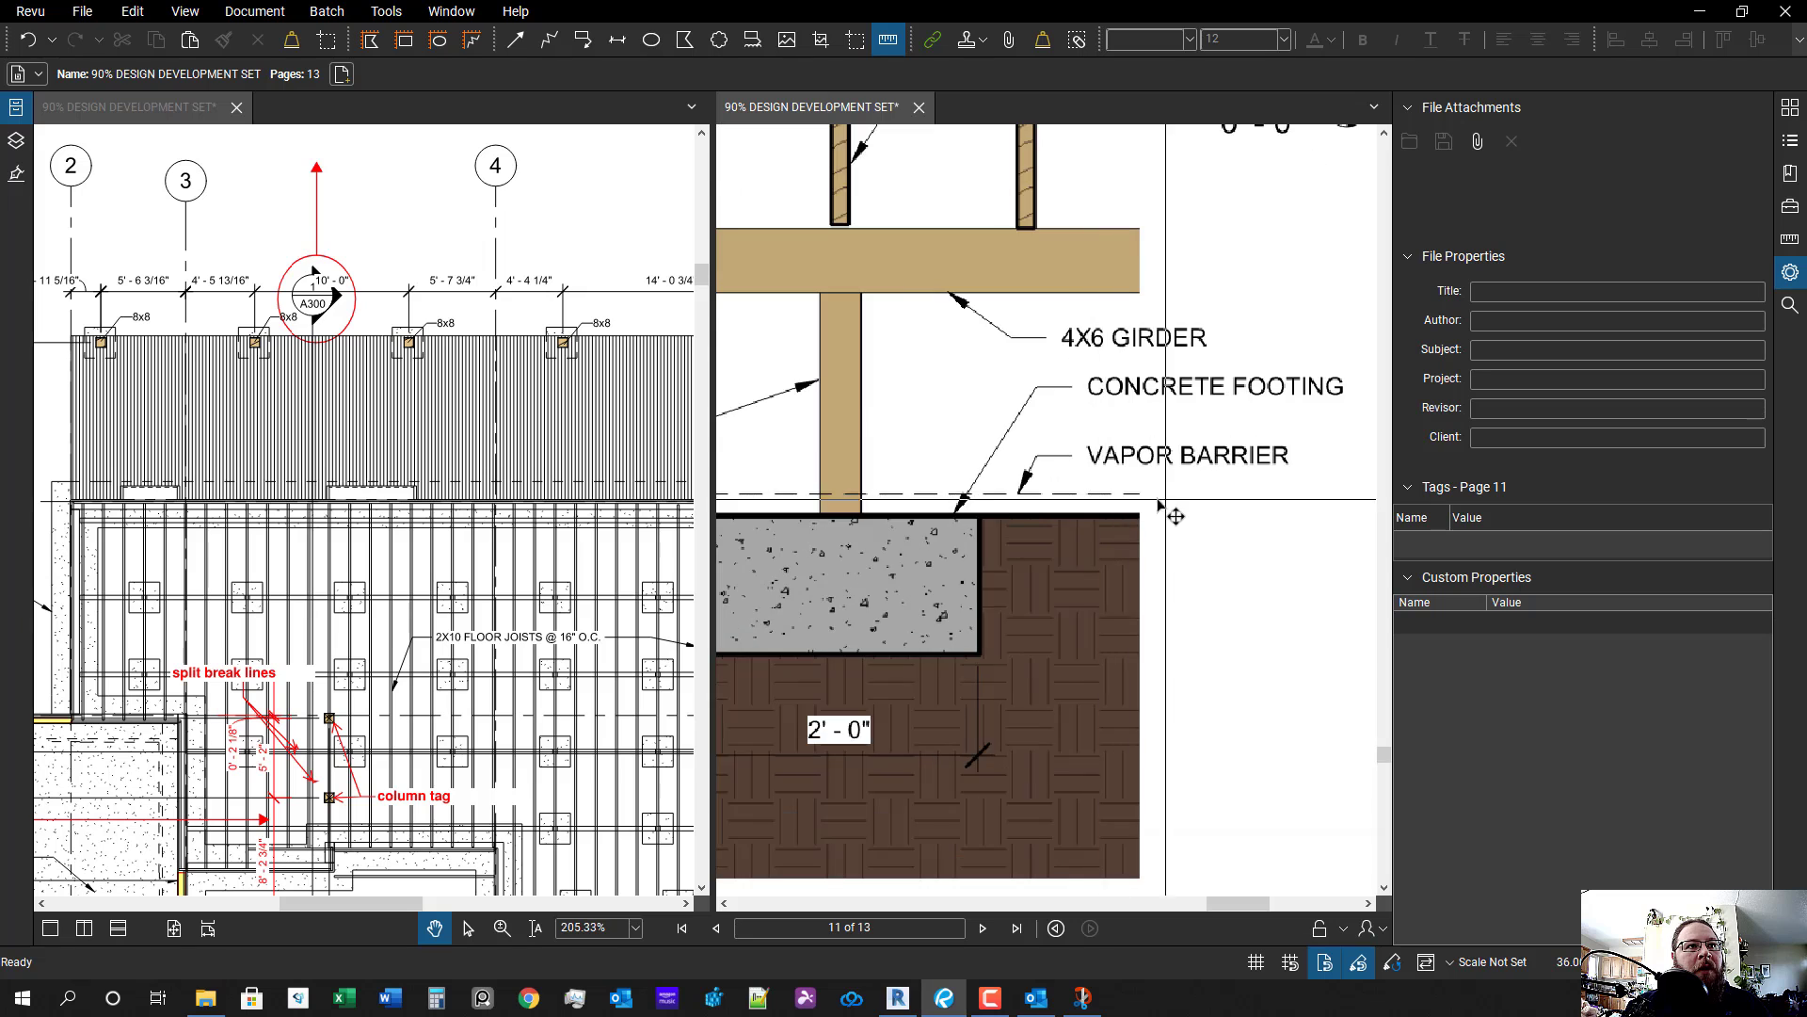
{"action": "scroll", "coordinate": [1164, 512], "scroll_direction": "down", "scroll_amount": 3}
{"action": "scroll", "coordinate": [1170, 515], "scroll_direction": "up", "scroll_amount": 1}
{"action": "scroll", "coordinate": [1184, 519], "scroll_direction": "down", "scroll_amount": 3}
{"action": "scroll", "coordinate": [1092, 560], "scroll_direction": "up", "scroll_amount": 2}
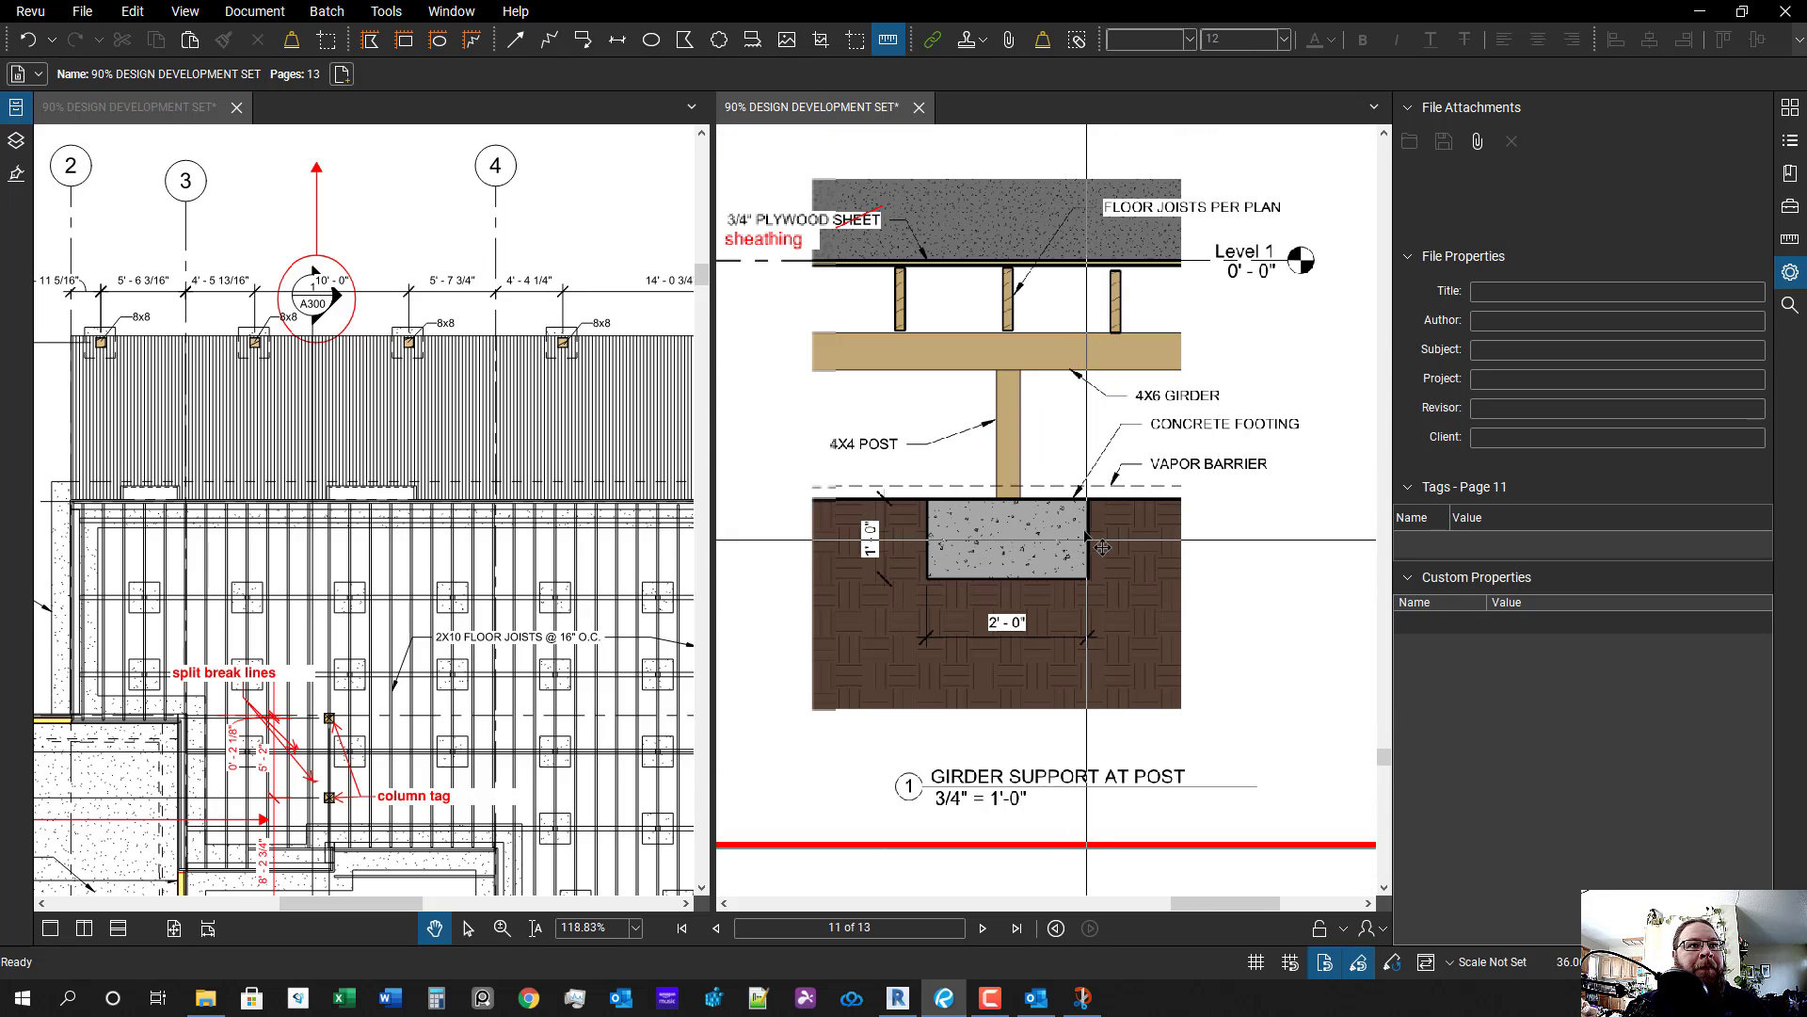
- Examine the Garage Slab Footing detail's curb, slab edge and footing for missing annotations
{"action": "scroll", "coordinate": [1009, 556], "scroll_direction": "down", "scroll_amount": 3}
{"action": "left_click_drag", "start_coordinate": [1021, 735], "coordinate": [1047, 815]}
{"action": "scroll", "coordinate": [1047, 812], "scroll_direction": "down", "scroll_amount": 1}
{"action": "scroll", "coordinate": [1043, 481], "scroll_direction": "up", "scroll_amount": 3}
{"action": "left_click_drag", "start_coordinate": [1045, 485], "coordinate": [1069, 738]}
{"action": "left_click_drag", "start_coordinate": [1205, 456], "coordinate": [1222, 545]}
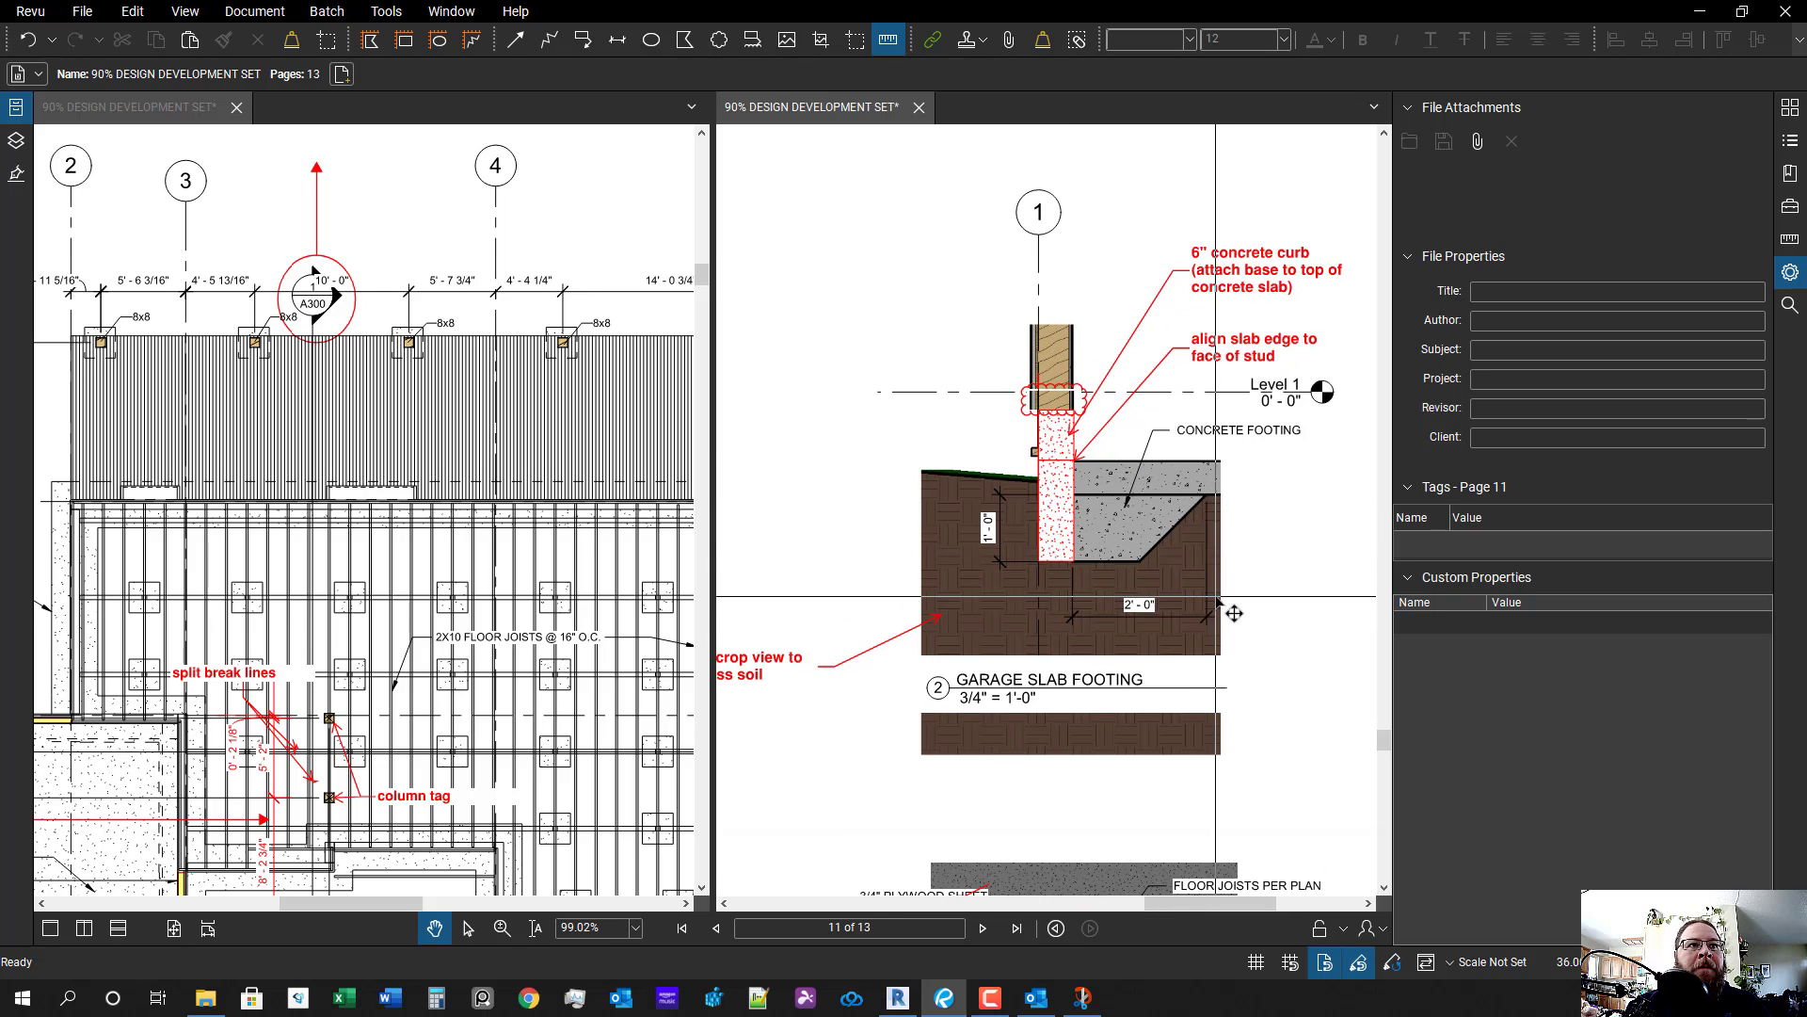
{"action": "scroll", "coordinate": [1233, 612], "scroll_direction": "up", "scroll_amount": 1}
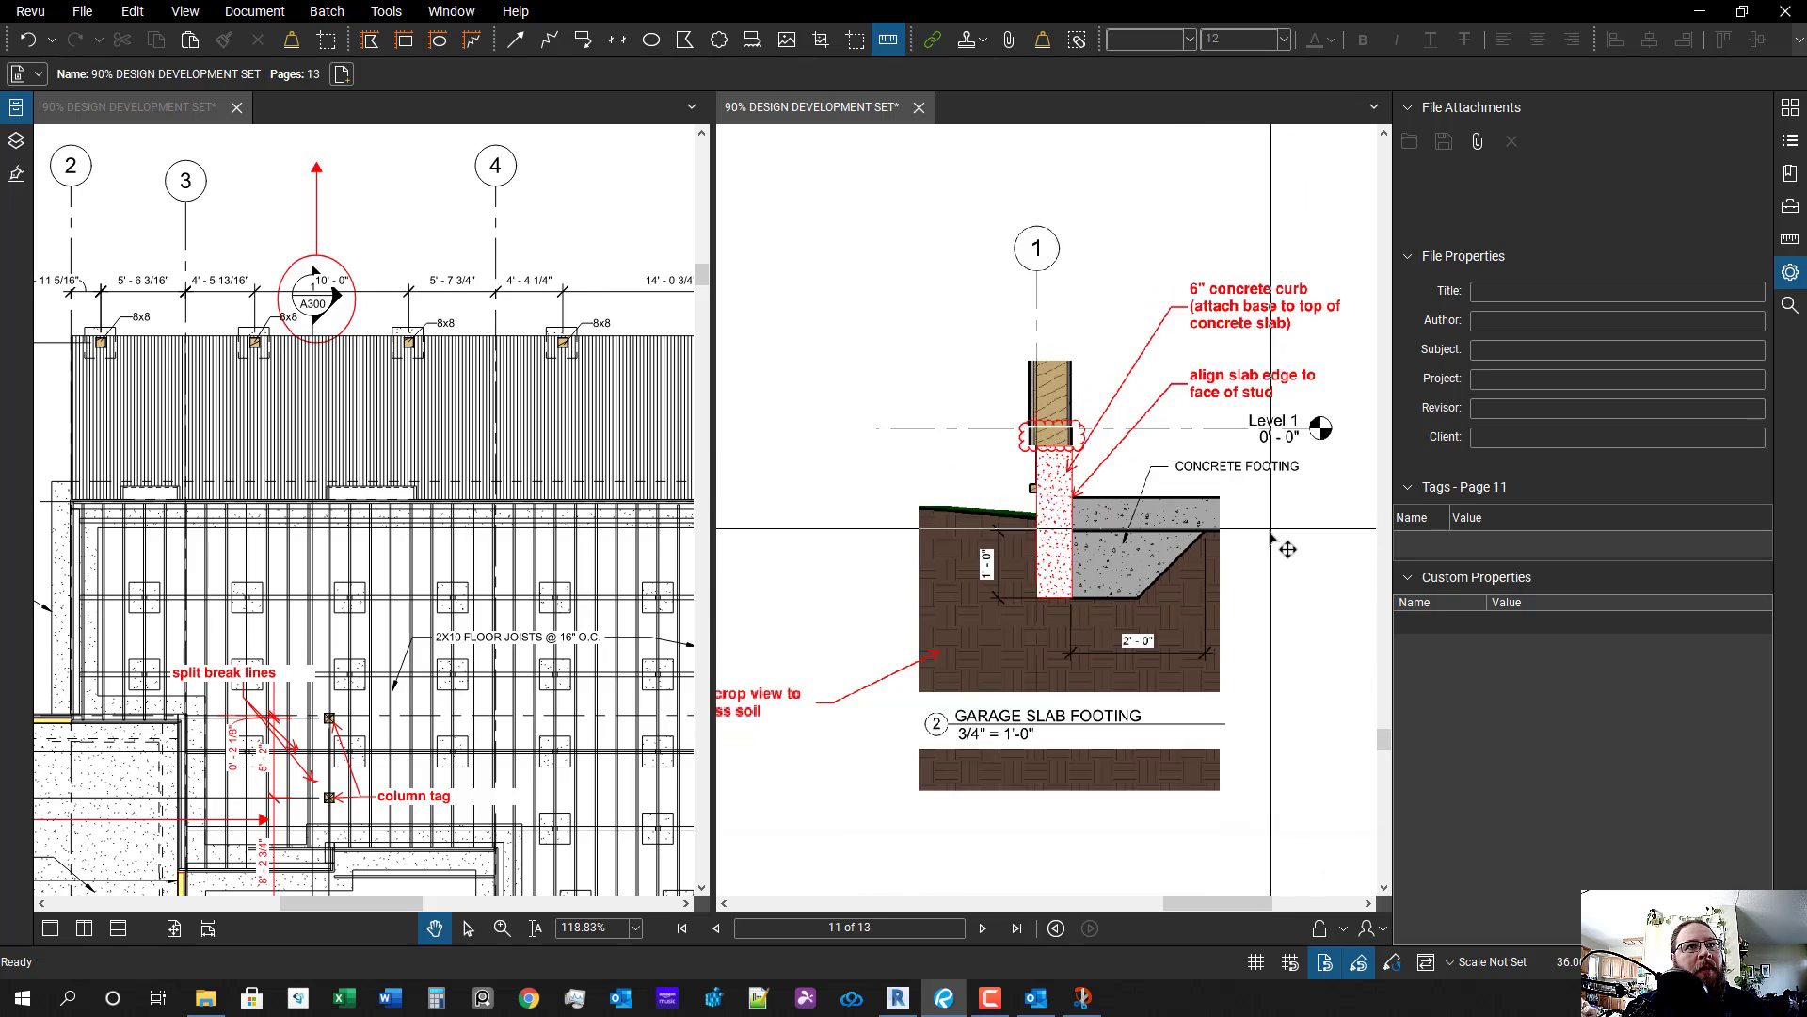
{"action": "scroll", "coordinate": [1270, 533], "scroll_direction": "down", "scroll_amount": 1}
{"action": "left_click_drag", "start_coordinate": [1252, 548], "coordinate": [1156, 576]}
{"action": "scroll", "coordinate": [1134, 561], "scroll_direction": "up", "scroll_amount": 2}
{"action": "key", "text": "q"}
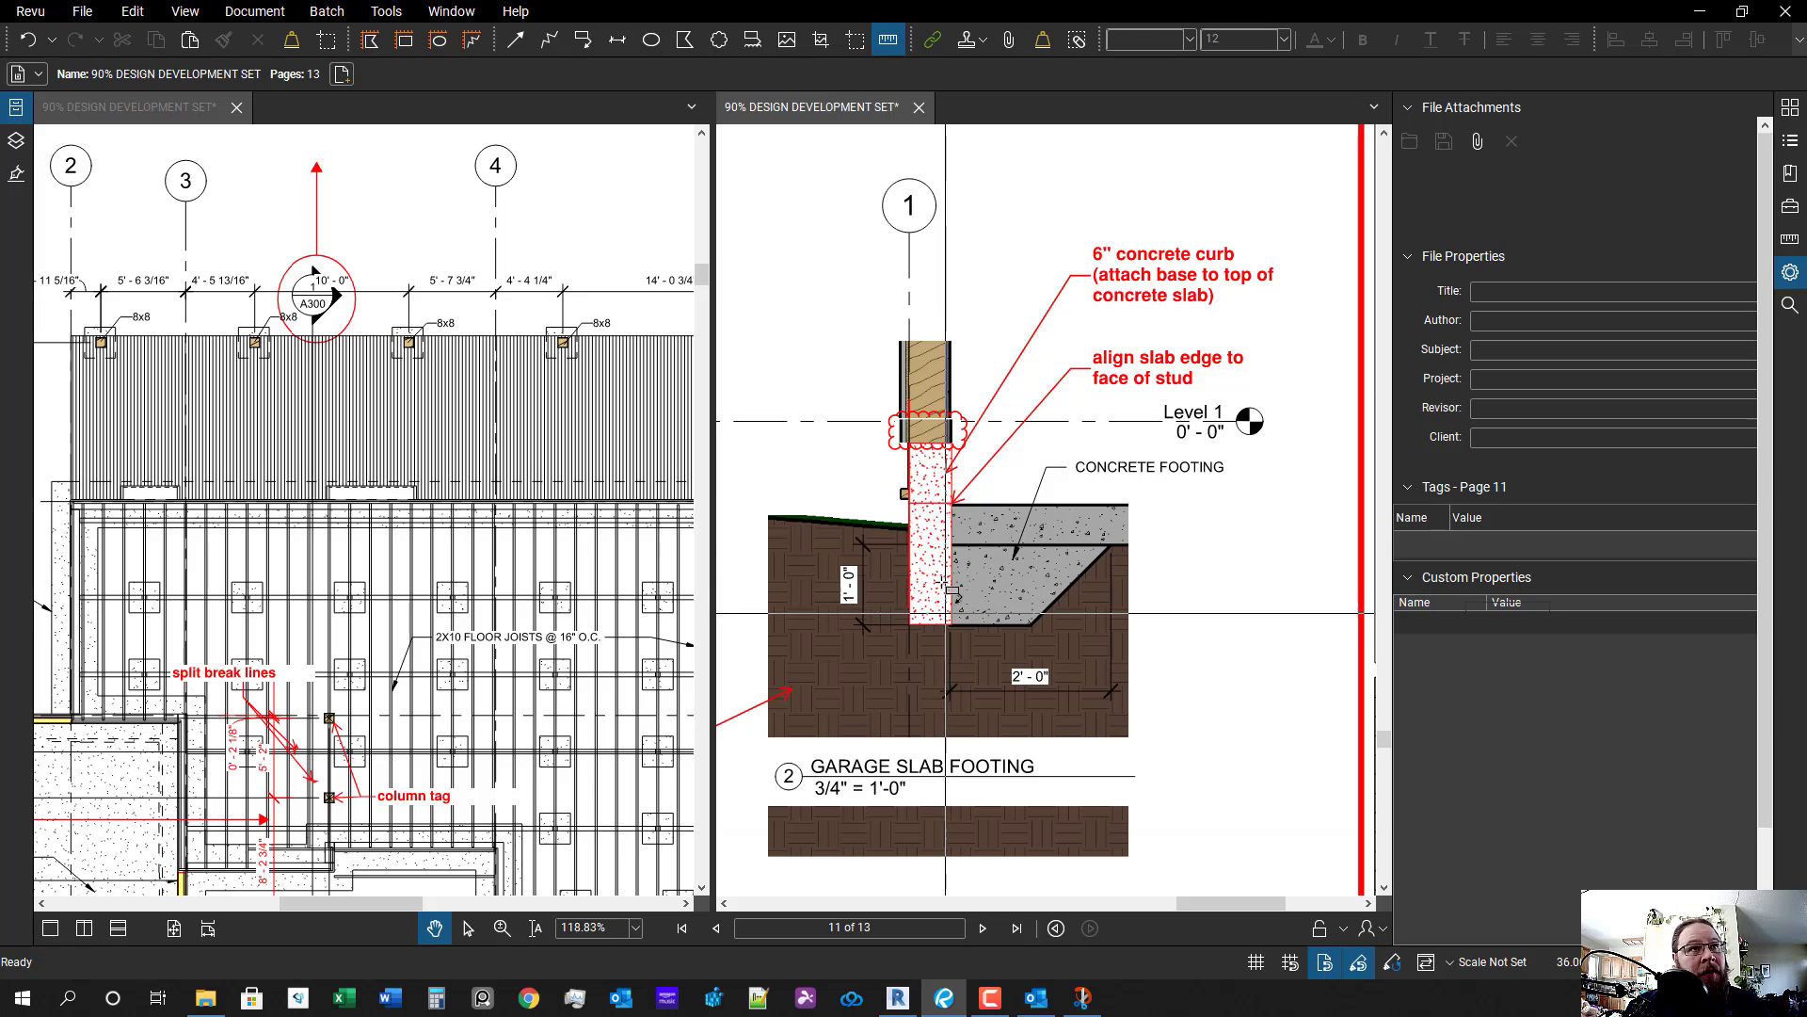
{"action": "scroll", "coordinate": [913, 610], "scroll_direction": "down", "scroll_amount": 2}
{"action": "left_click_drag", "start_coordinate": [913, 610], "coordinate": [1012, 581]}
{"action": "scroll", "coordinate": [978, 605], "scroll_direction": "down", "scroll_amount": 2}
{"action": "key", "text": "Escape"}
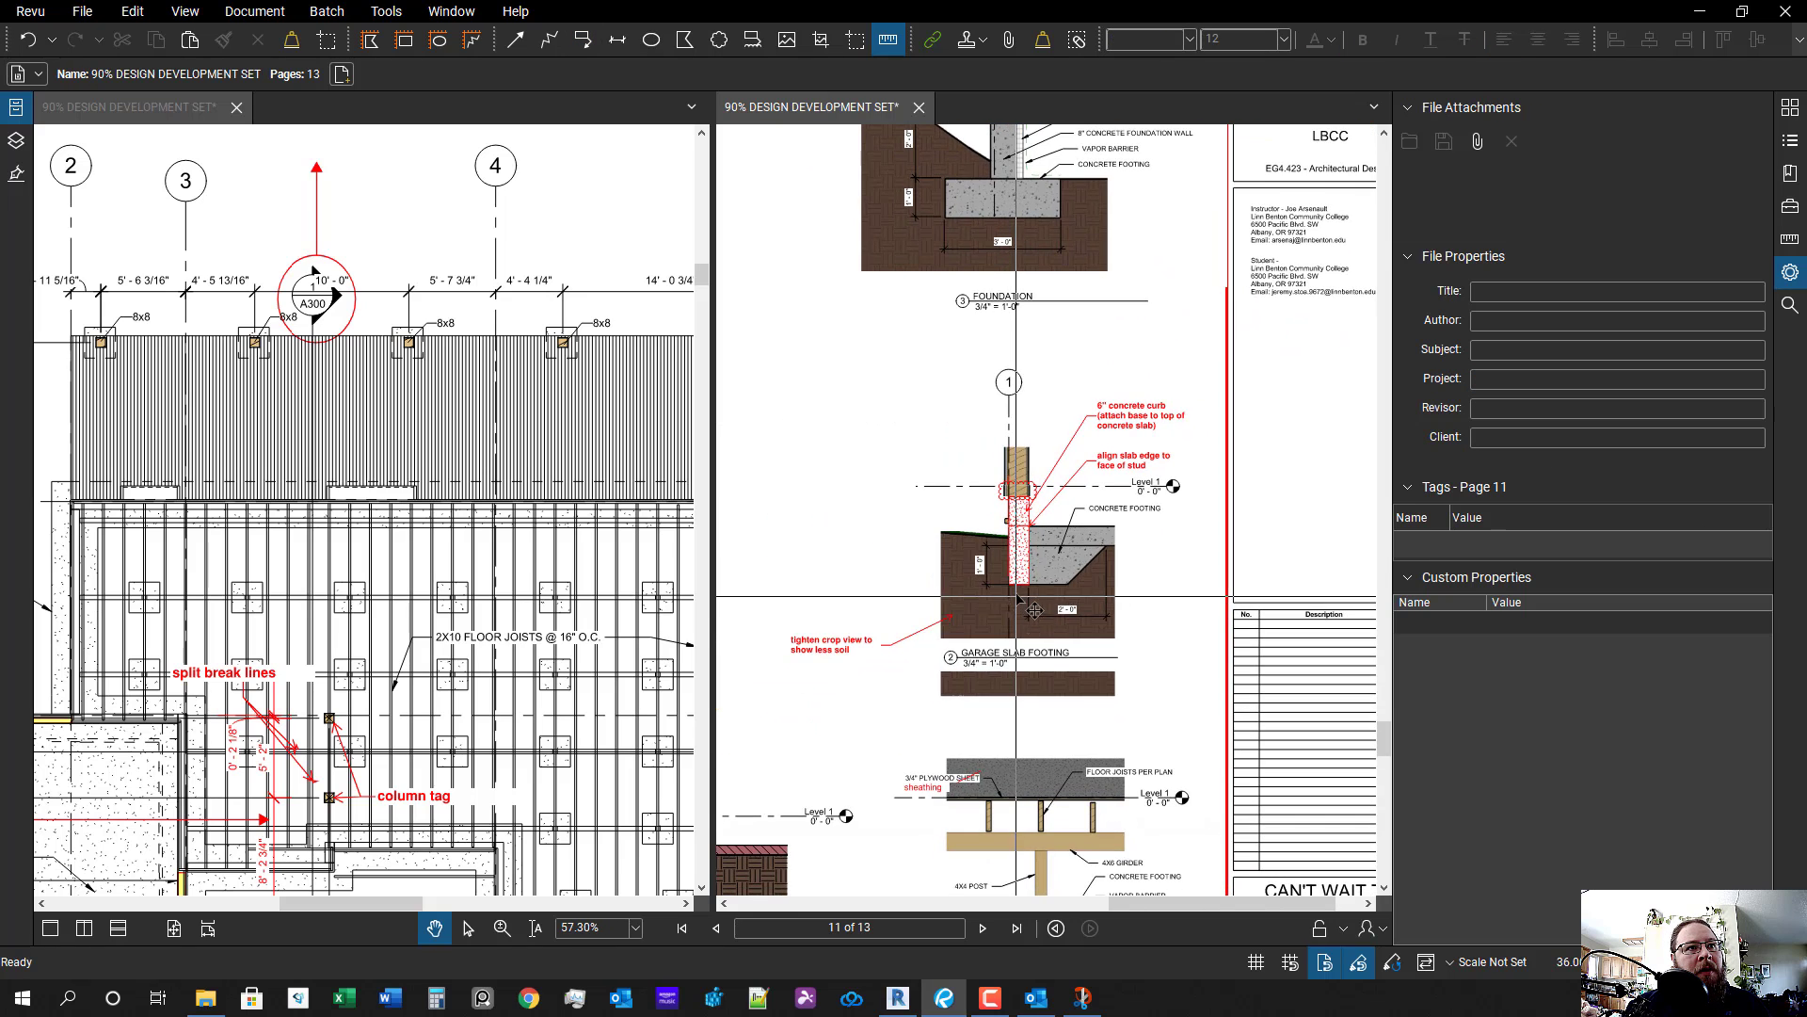
- Check the formatting of the clouded "2x10 EXTERIOR JOISTS @ 16" O.C." callout on the plan, and return to sheet A510
{"action": "scroll", "coordinate": [1045, 565], "scroll_direction": "up", "scroll_amount": 5}
{"action": "scroll", "coordinate": [377, 649], "scroll_direction": "down", "scroll_amount": 2}
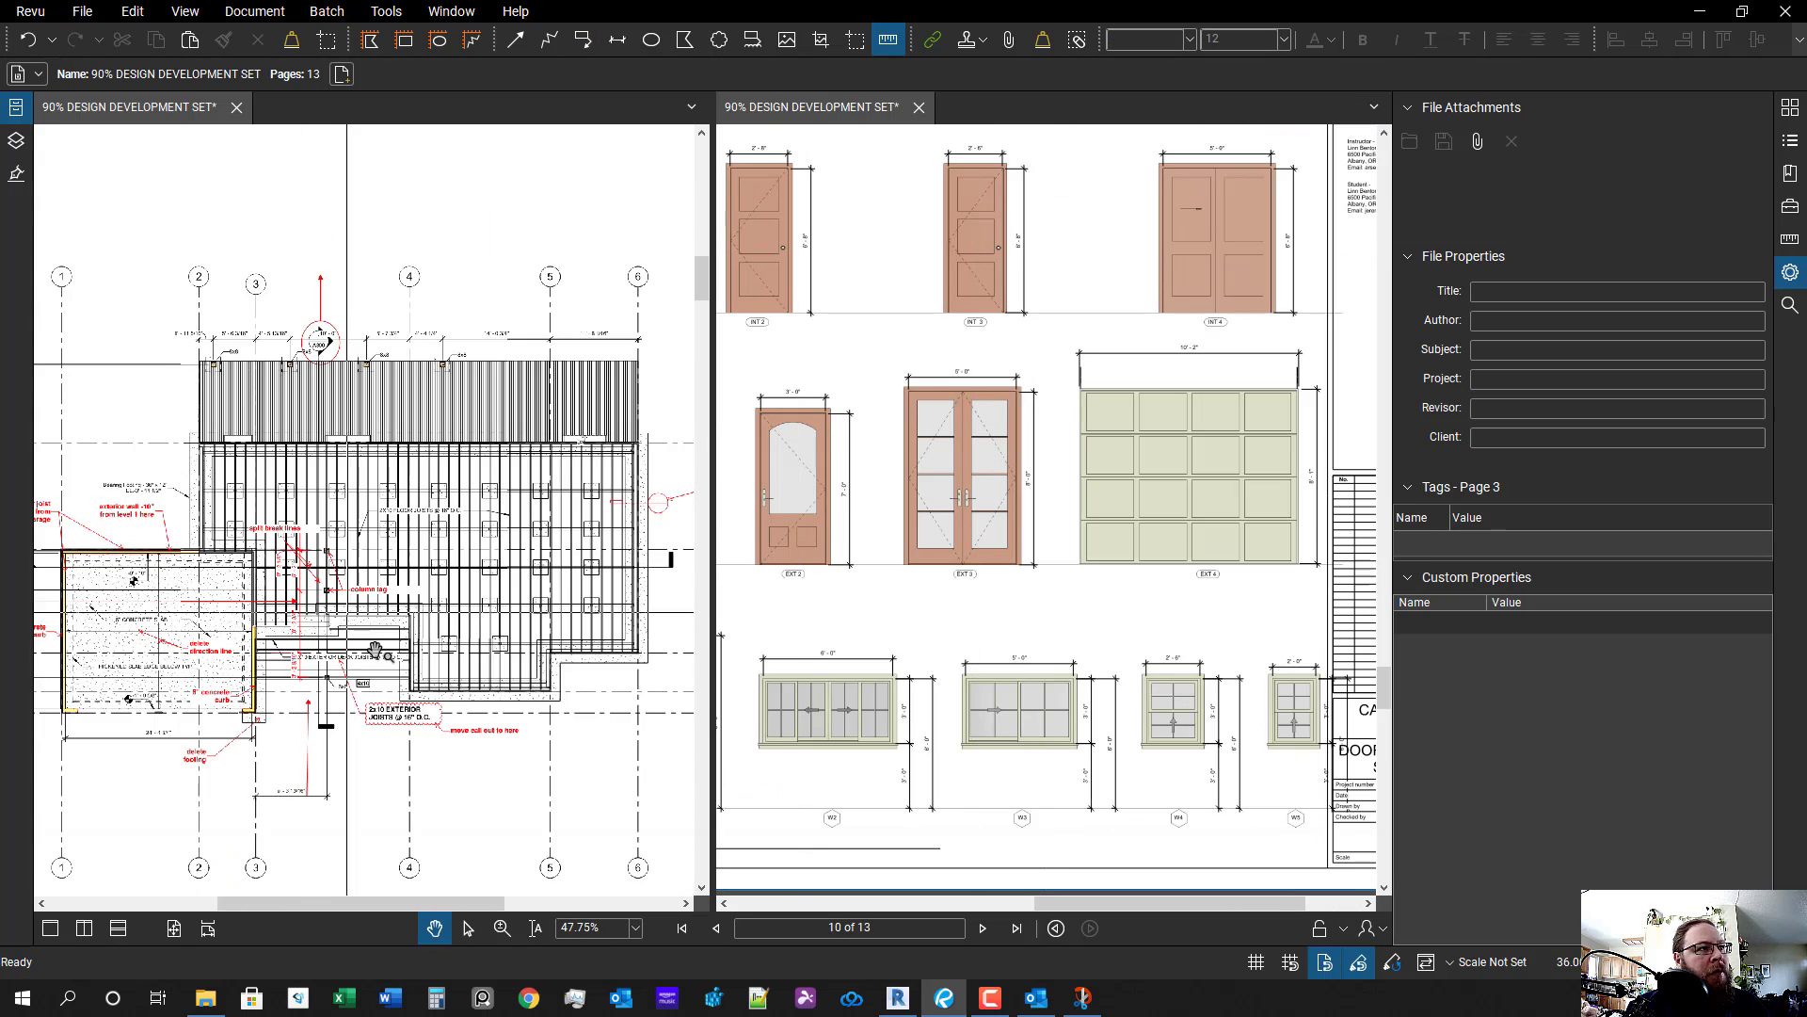
{"action": "scroll", "coordinate": [377, 650], "scroll_direction": "up", "scroll_amount": 5}
{"action": "left_click", "coordinate": [430, 643]}
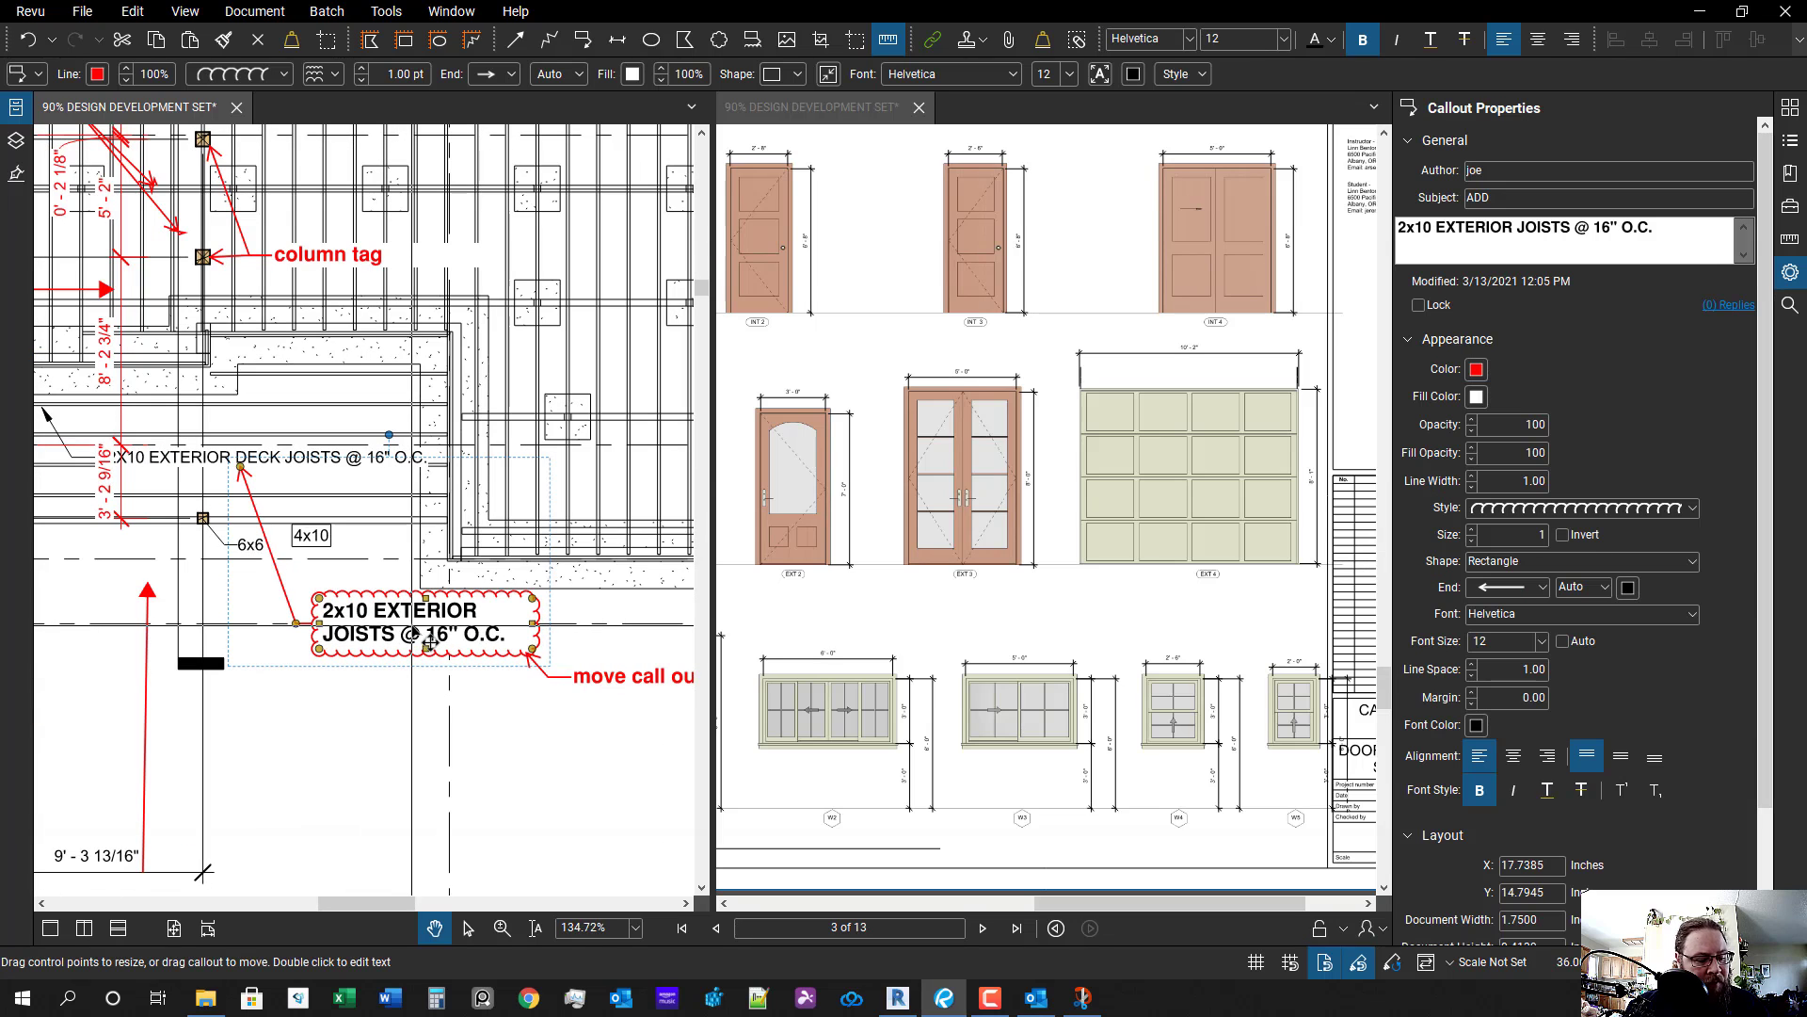
{"action": "left_click", "coordinate": [1081, 591]}
{"action": "scroll", "coordinate": [1087, 576], "scroll_direction": "down", "scroll_amount": 5}
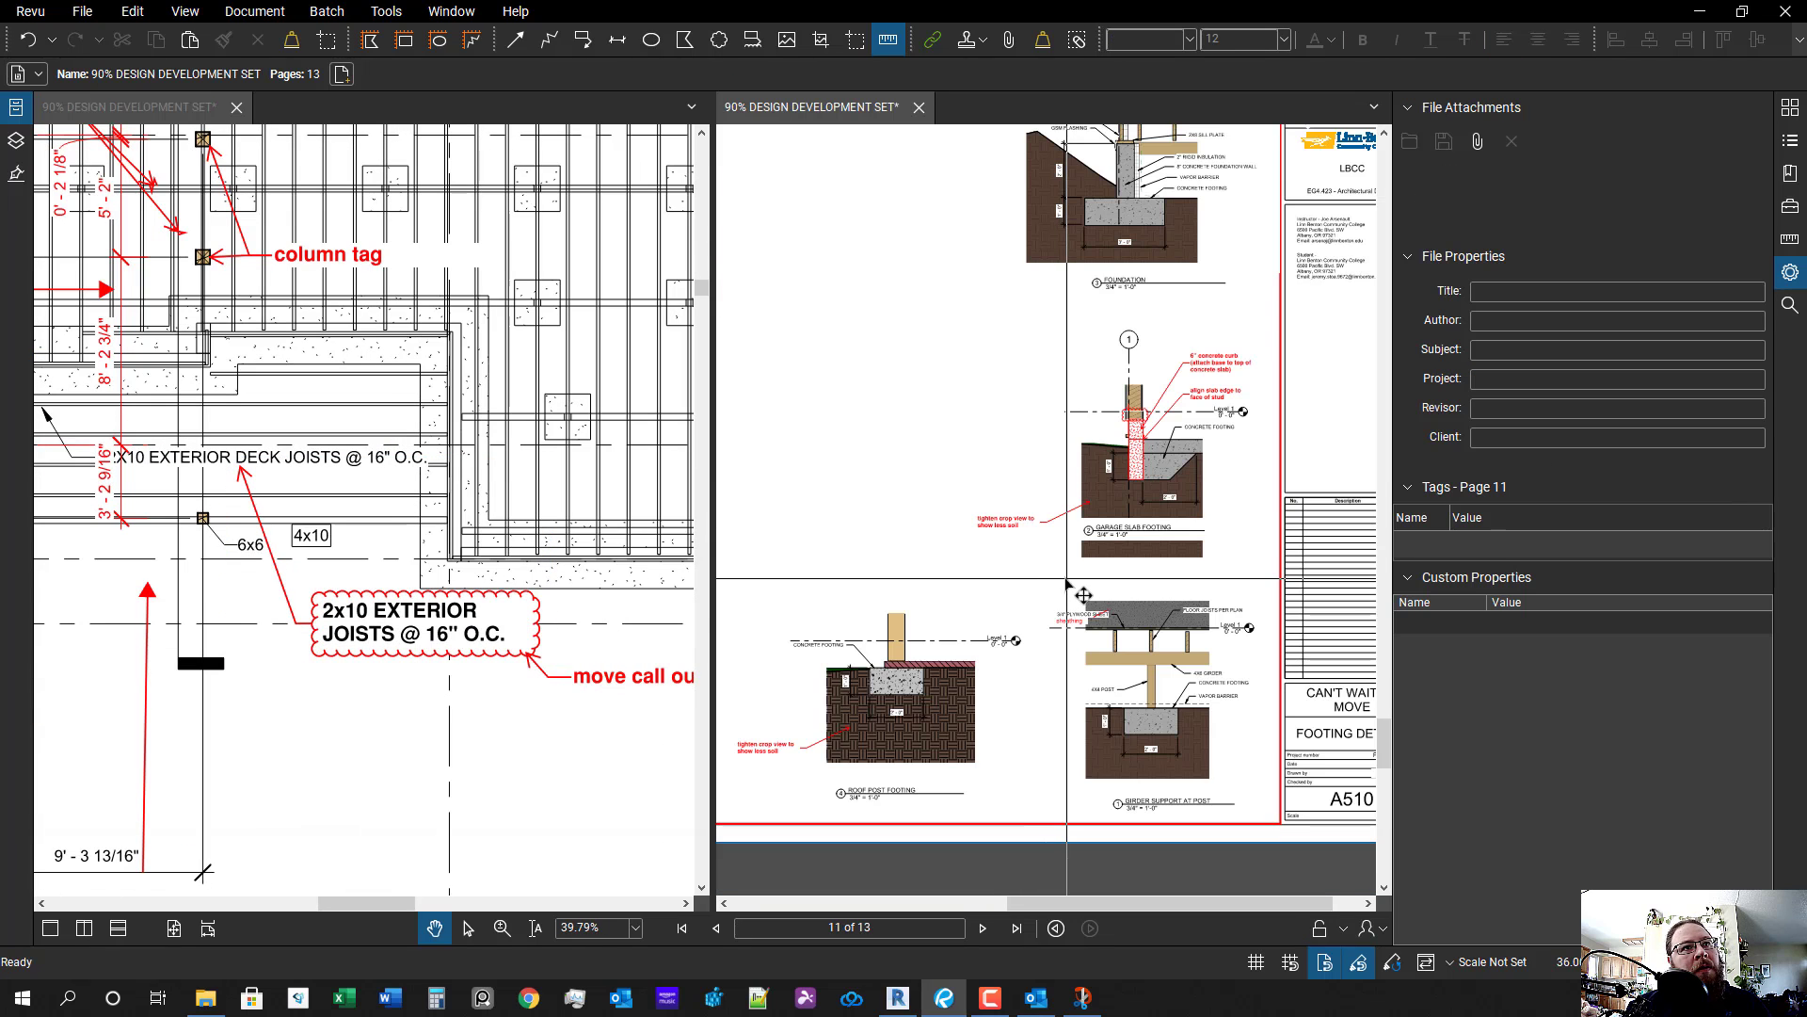
- Add a callout reading "concrete curb per plan" pointing at the outer face of the Garage Slab Footing's concrete curb
{"action": "scroll", "coordinate": [1087, 571], "scroll_direction": "up", "scroll_amount": 2}
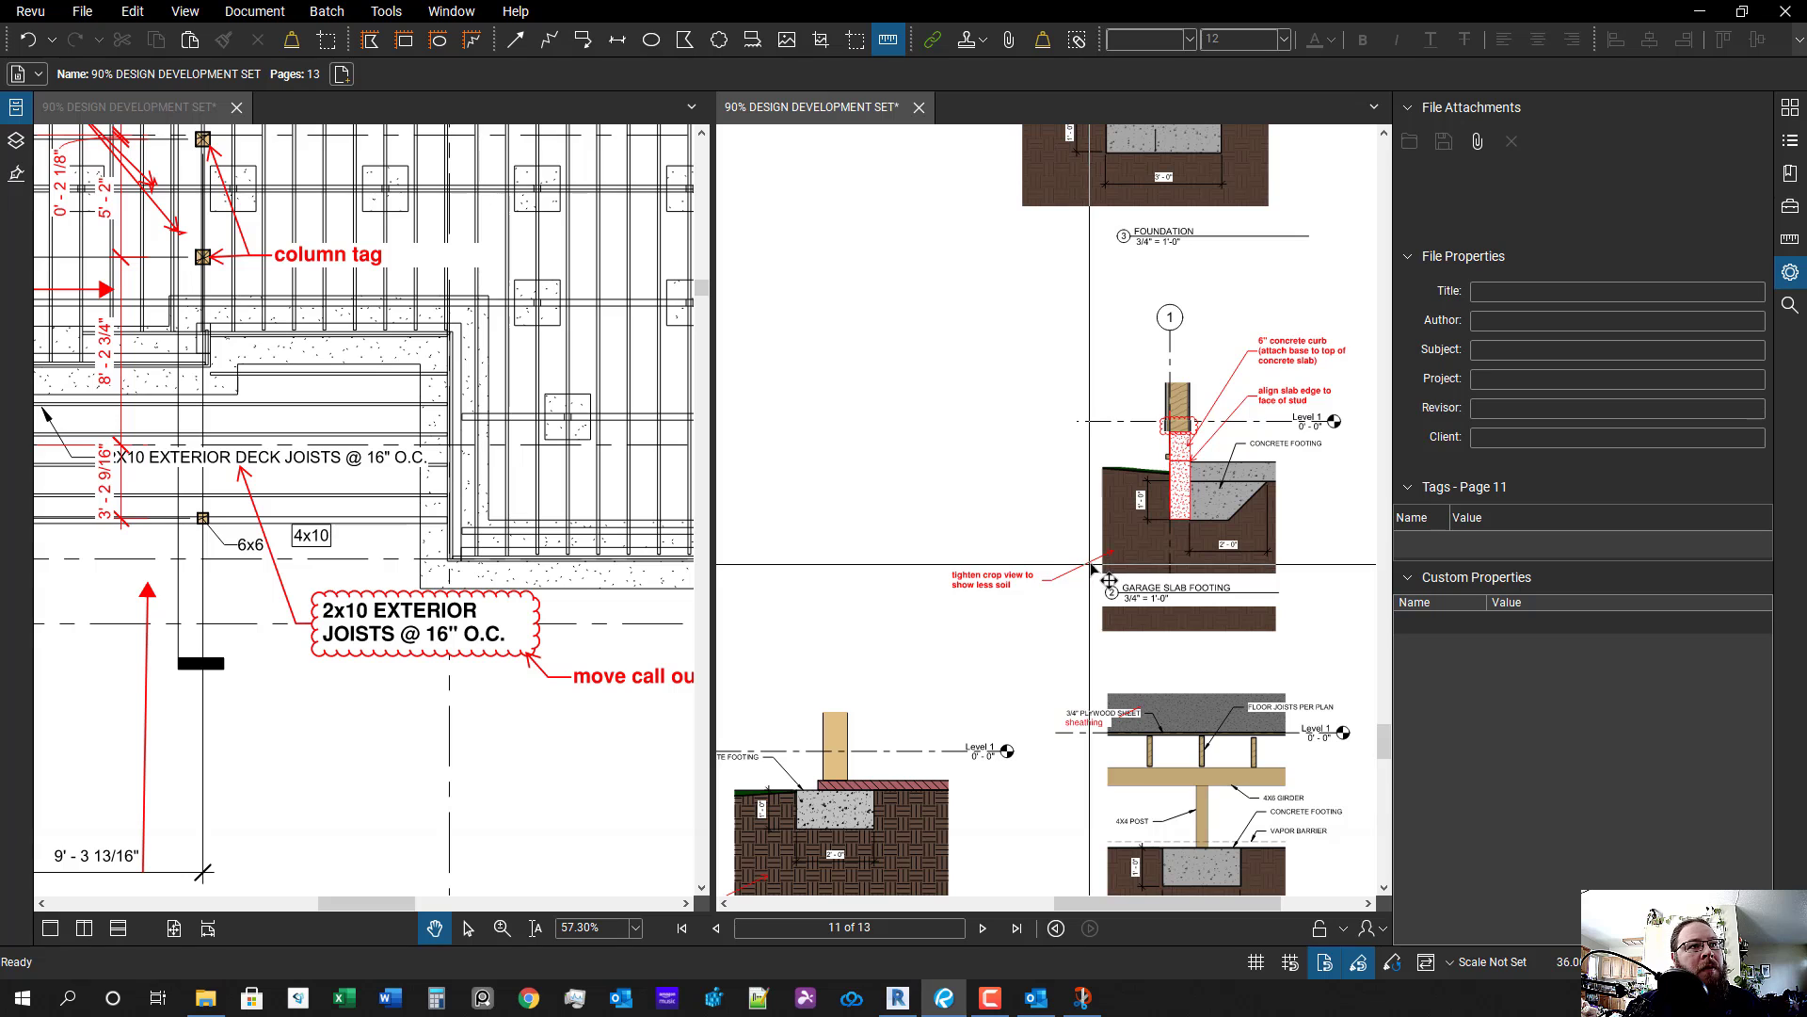
{"action": "scroll", "coordinate": [1176, 617], "scroll_direction": "up", "scroll_amount": 4}
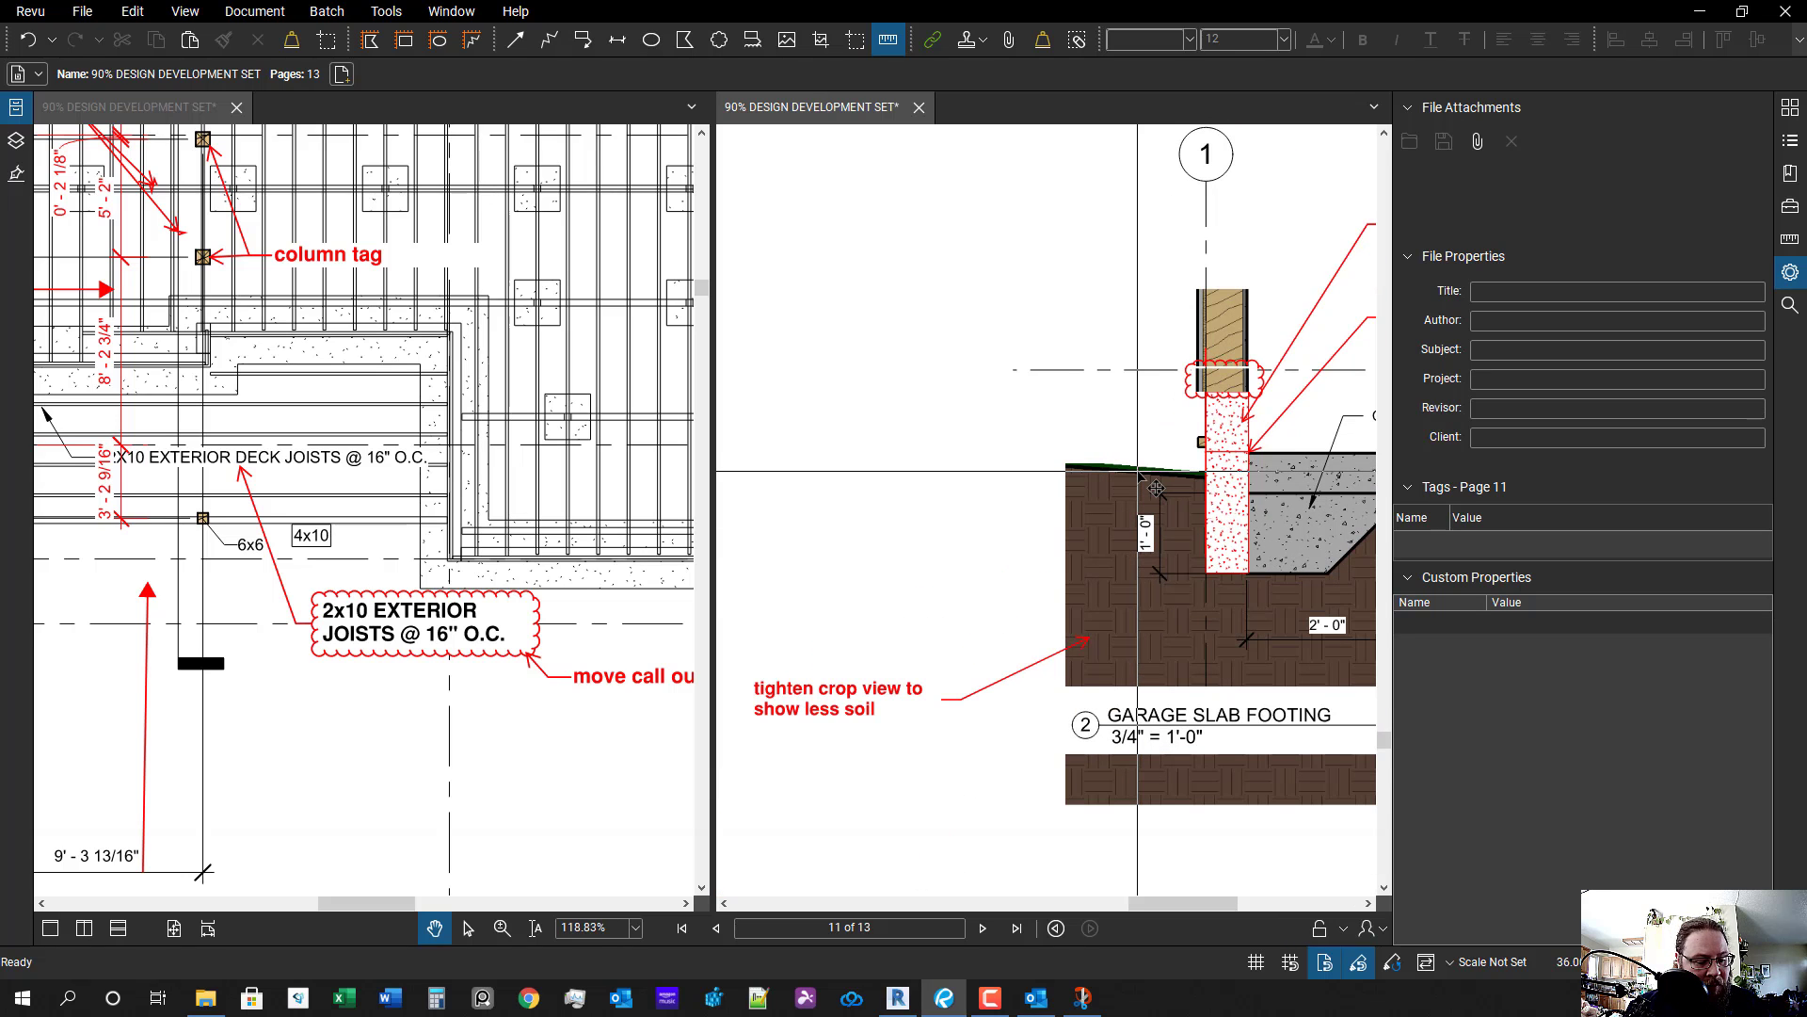
{"action": "key", "text": "w"}
{"action": "key", "text": "q"}
{"action": "scroll", "coordinate": [1187, 439], "scroll_direction": "up", "scroll_amount": 3}
{"action": "left_click", "coordinate": [1217, 408]}
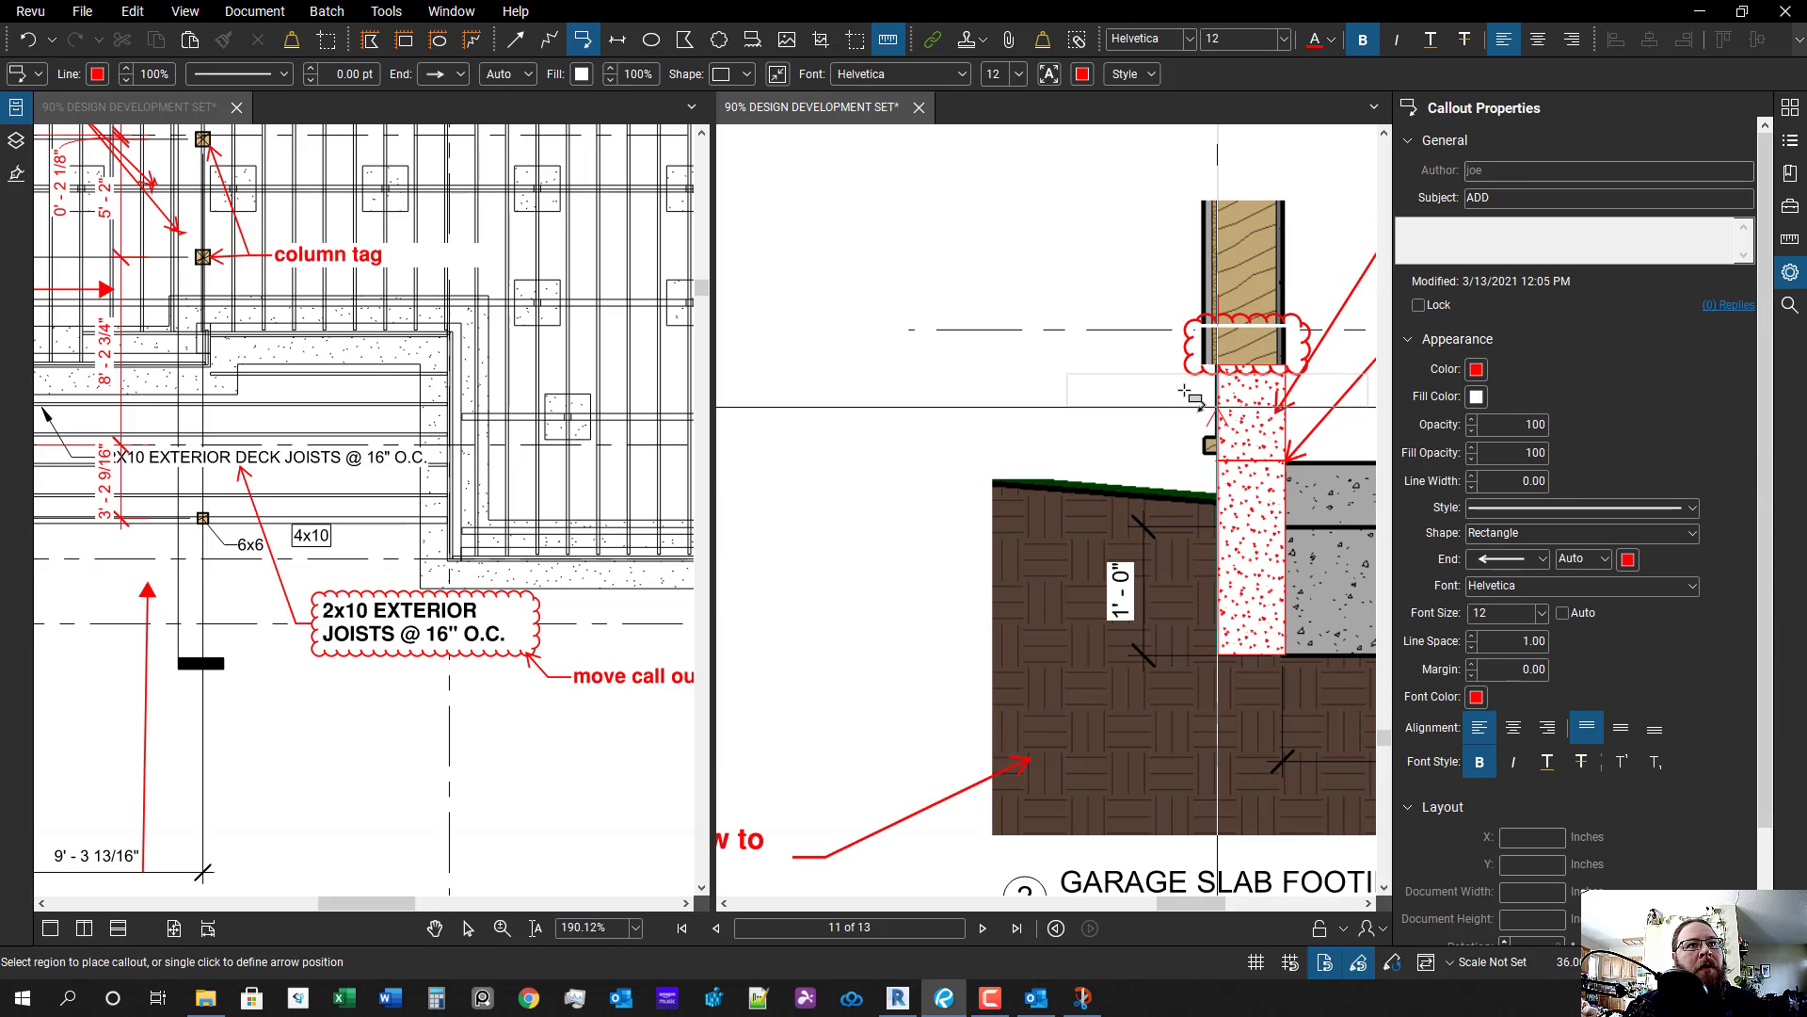
{"action": "left_click", "coordinate": [1033, 344]}
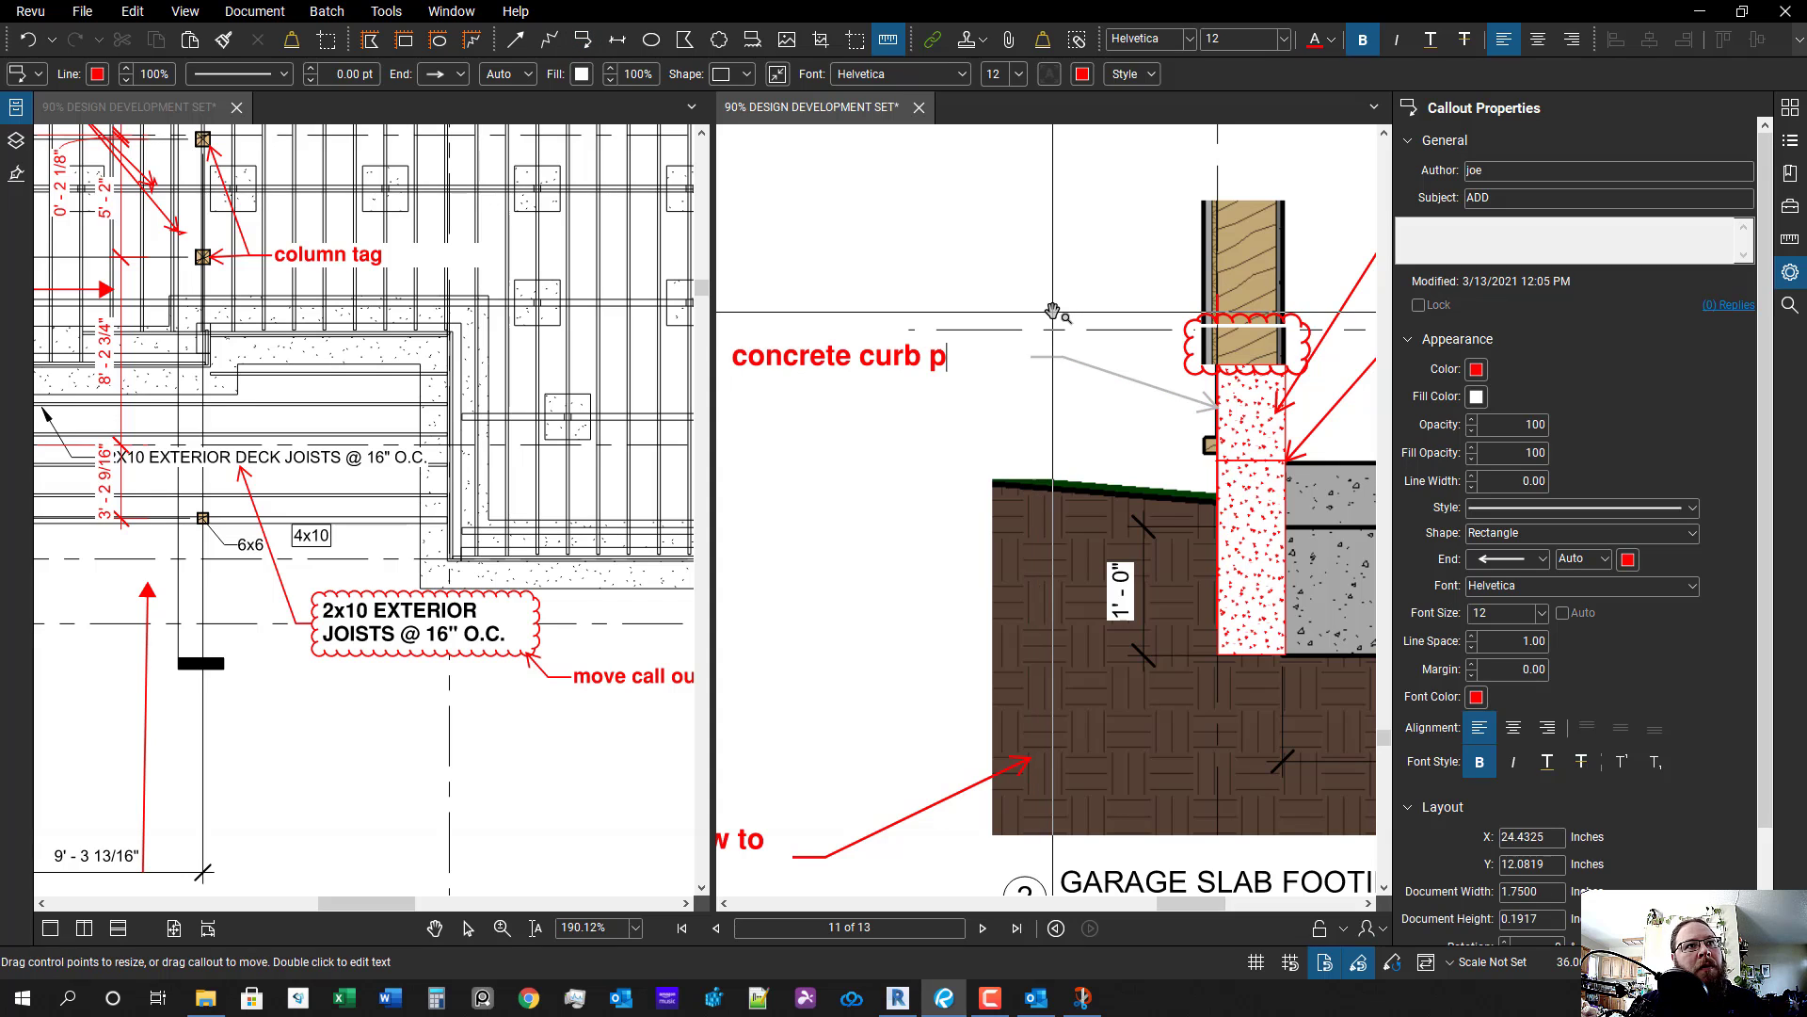
{"action": "left_click", "coordinate": [969, 476]}
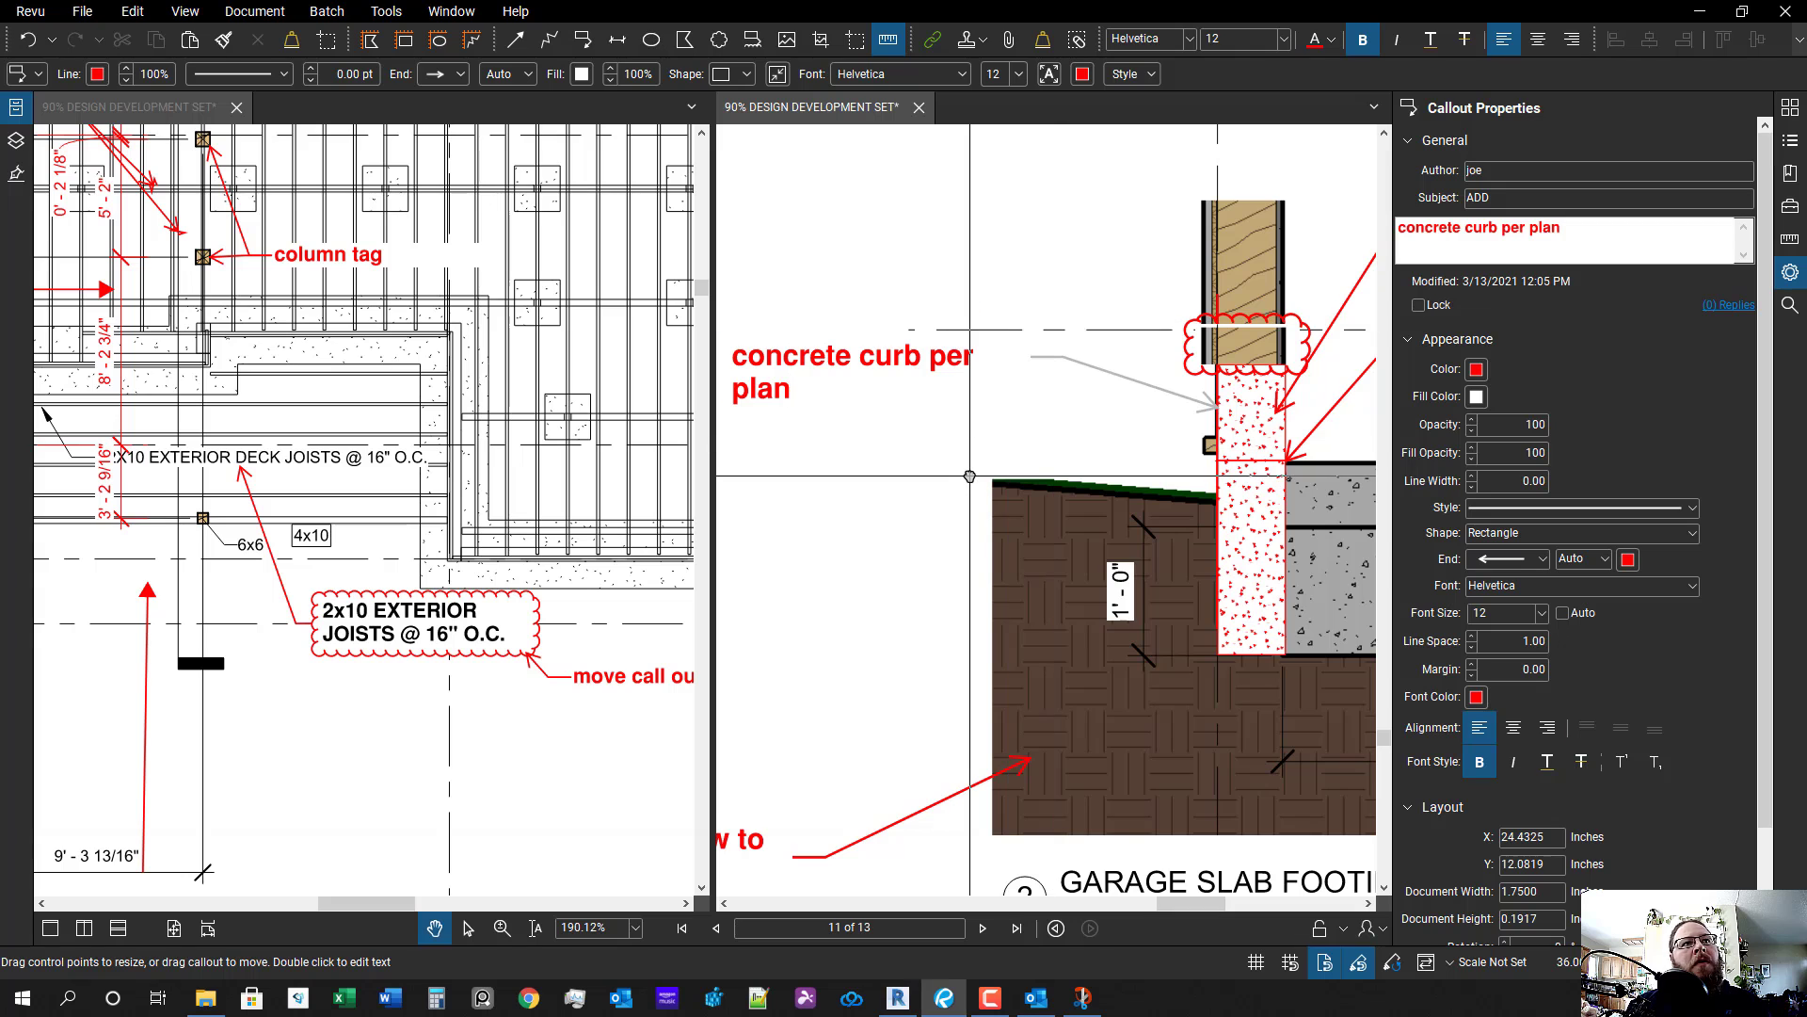
{"action": "left_click", "coordinate": [1136, 456]}
- Format the "concrete curb per plan" callout with black text, a red cloud-style border and a 0.75 line width
{"action": "scroll", "coordinate": [1136, 456], "scroll_direction": "down", "scroll_amount": 4}
{"action": "scroll", "coordinate": [1140, 465], "scroll_direction": "up", "scroll_amount": 1}
{"action": "left_click_drag", "start_coordinate": [1140, 465], "coordinate": [1077, 460]}
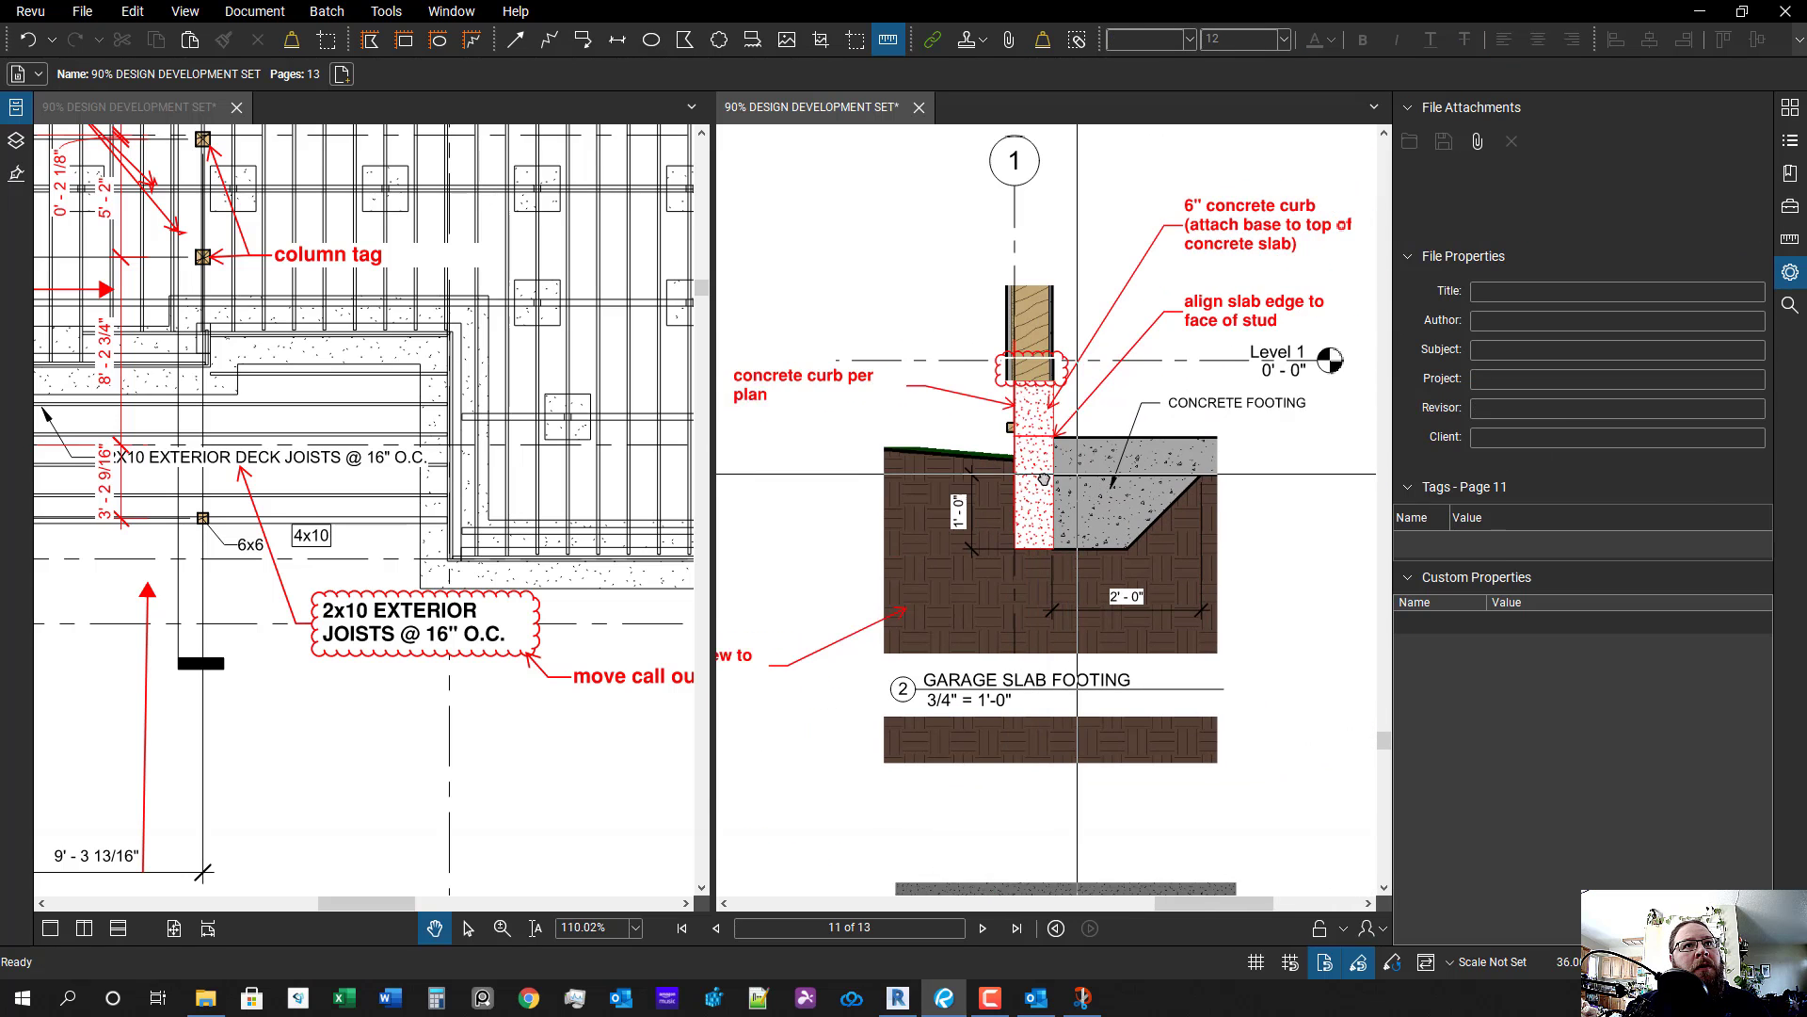
{"action": "scroll", "coordinate": [1017, 461], "scroll_direction": "down", "scroll_amount": 1}
{"action": "left_click", "coordinate": [943, 443]}
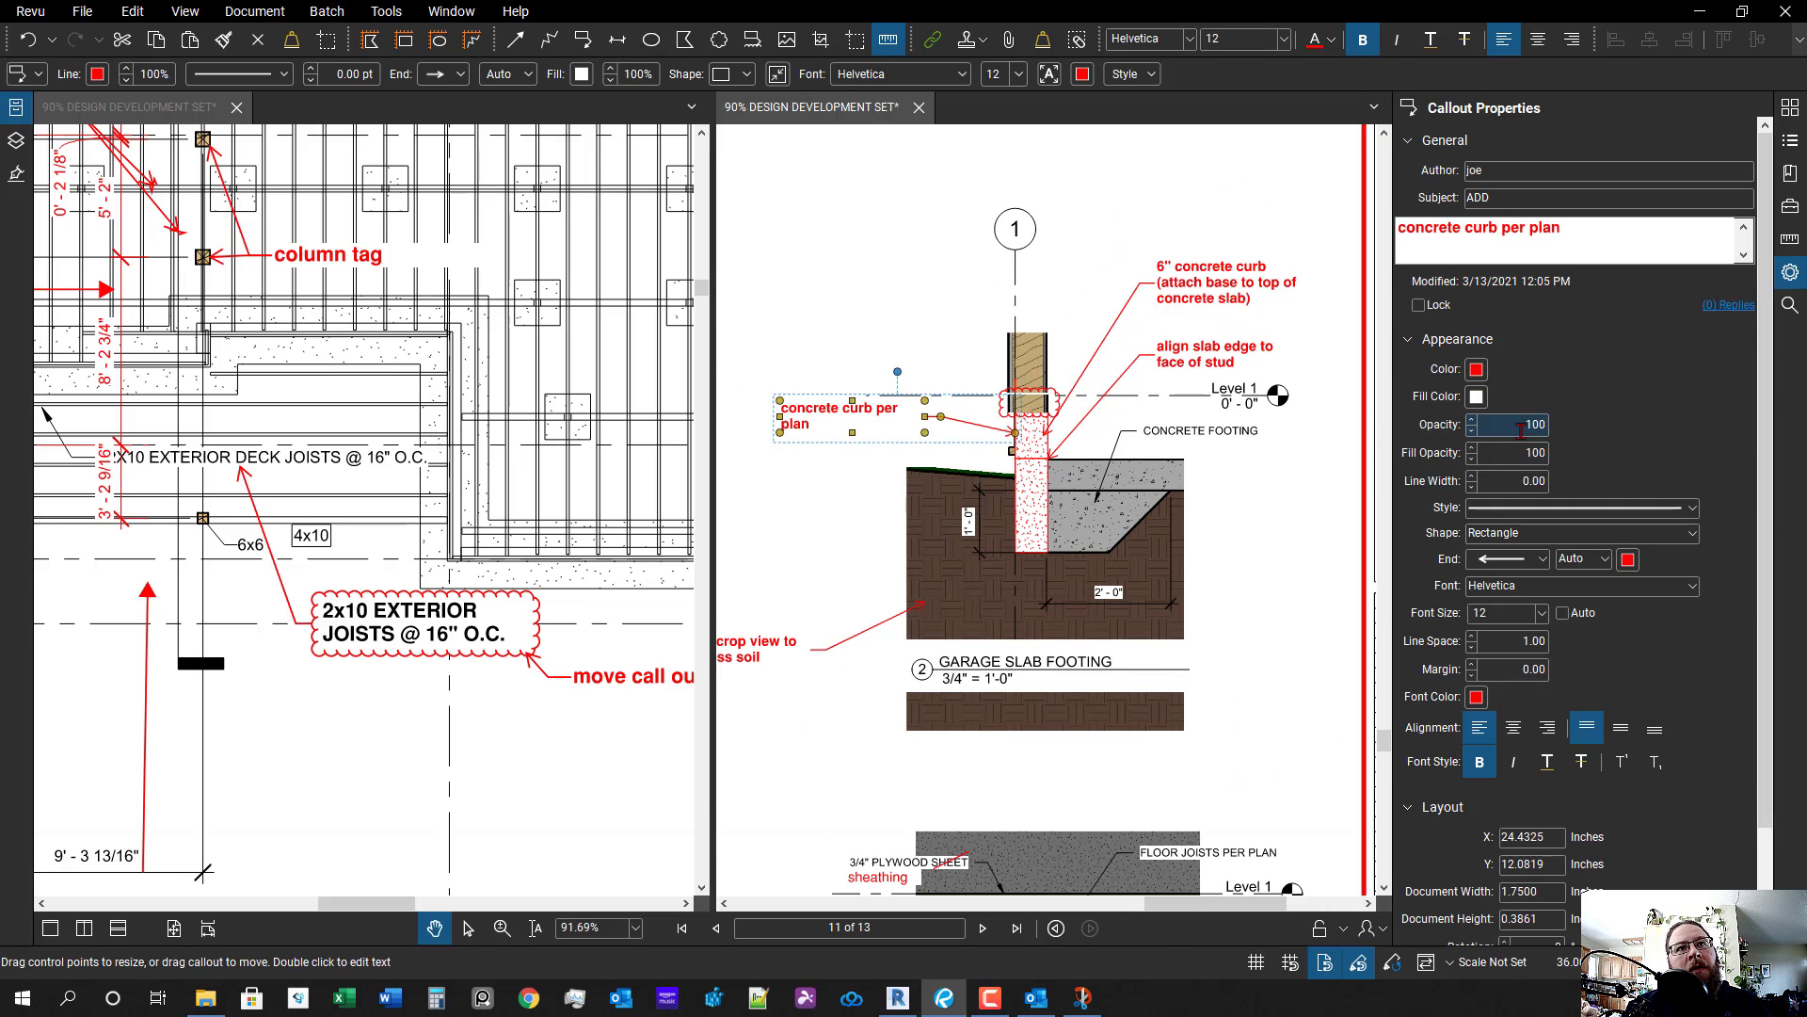
{"action": "left_click", "coordinate": [1476, 372]}
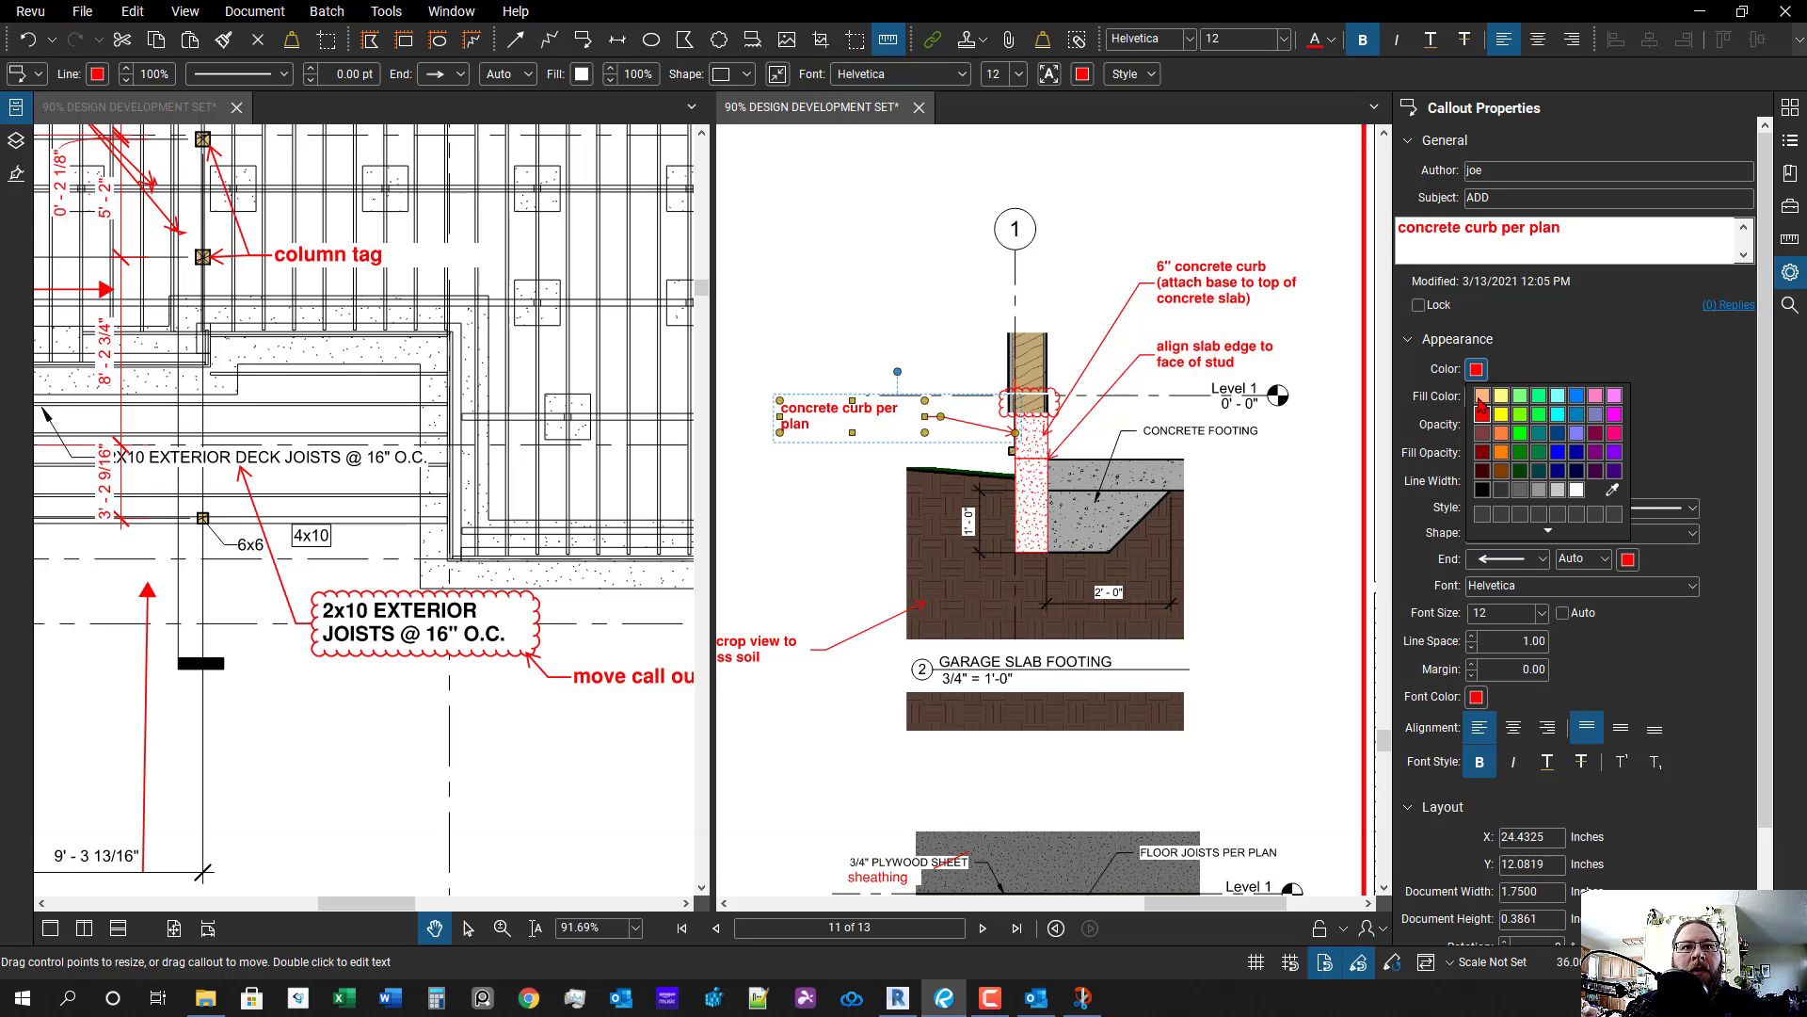
{"action": "left_click", "coordinate": [1483, 412]}
{"action": "left_click", "coordinate": [1476, 698]}
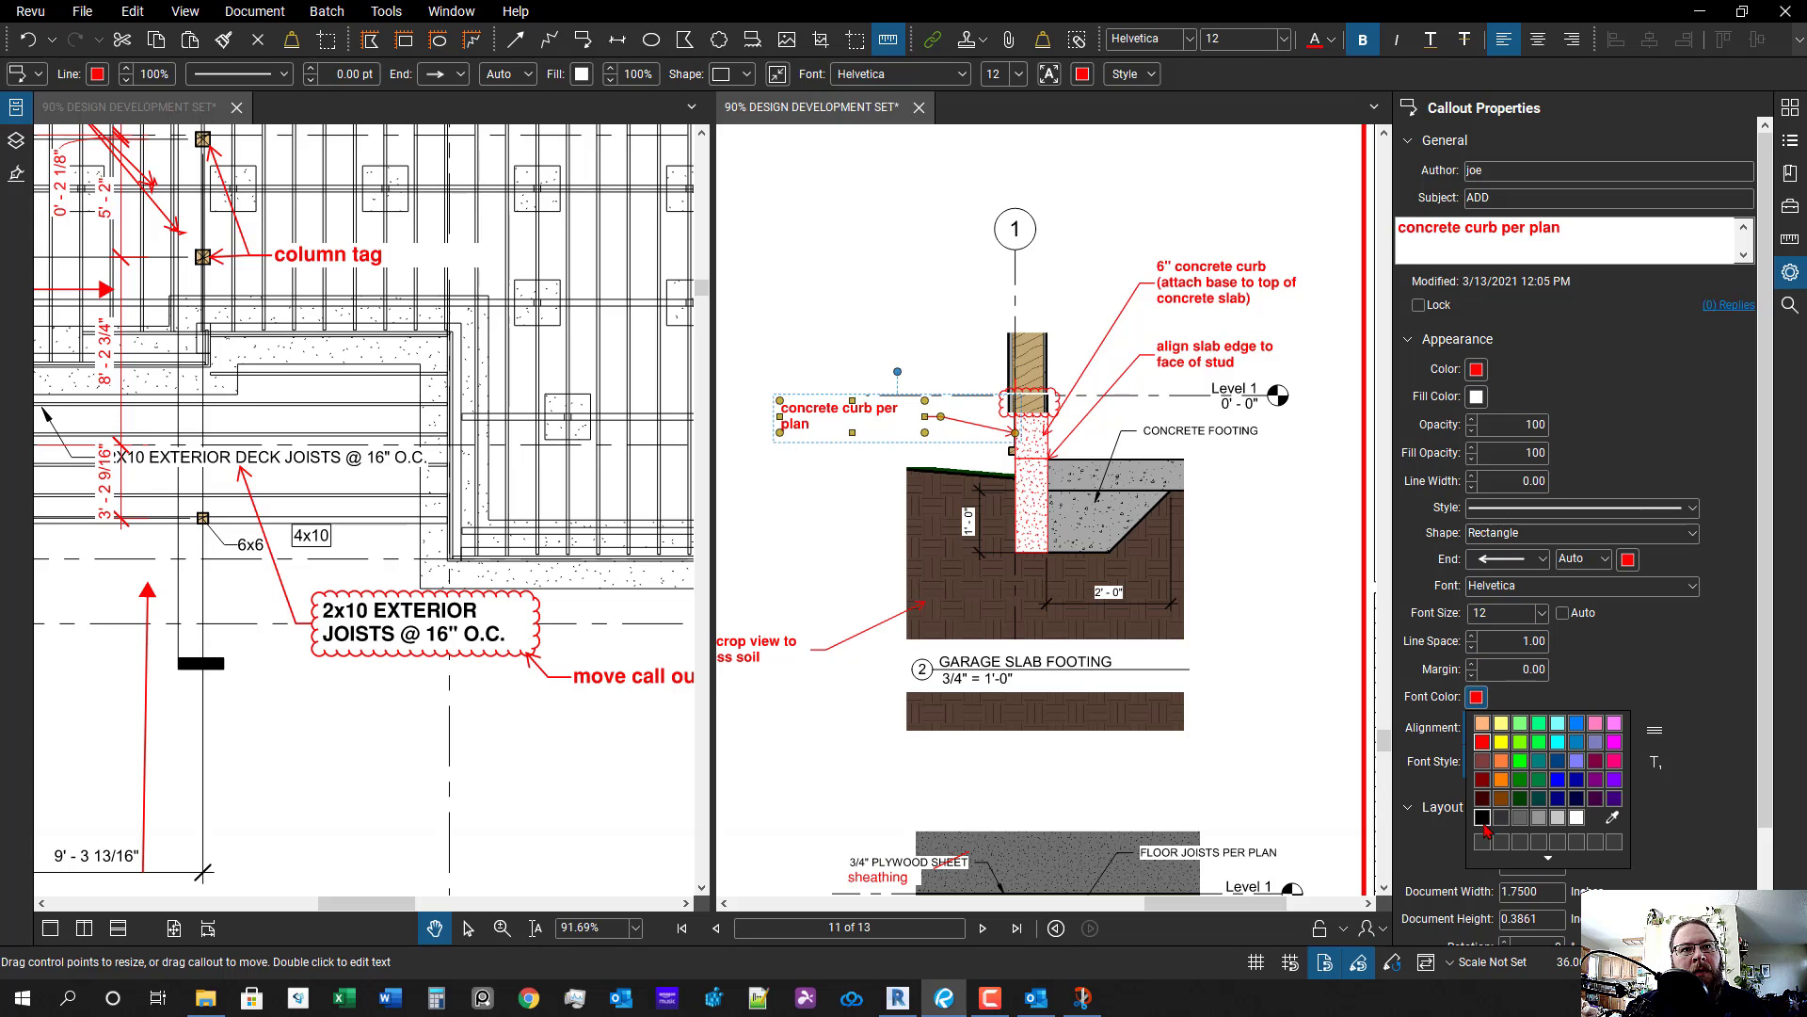
{"action": "left_click", "coordinate": [1482, 817]}
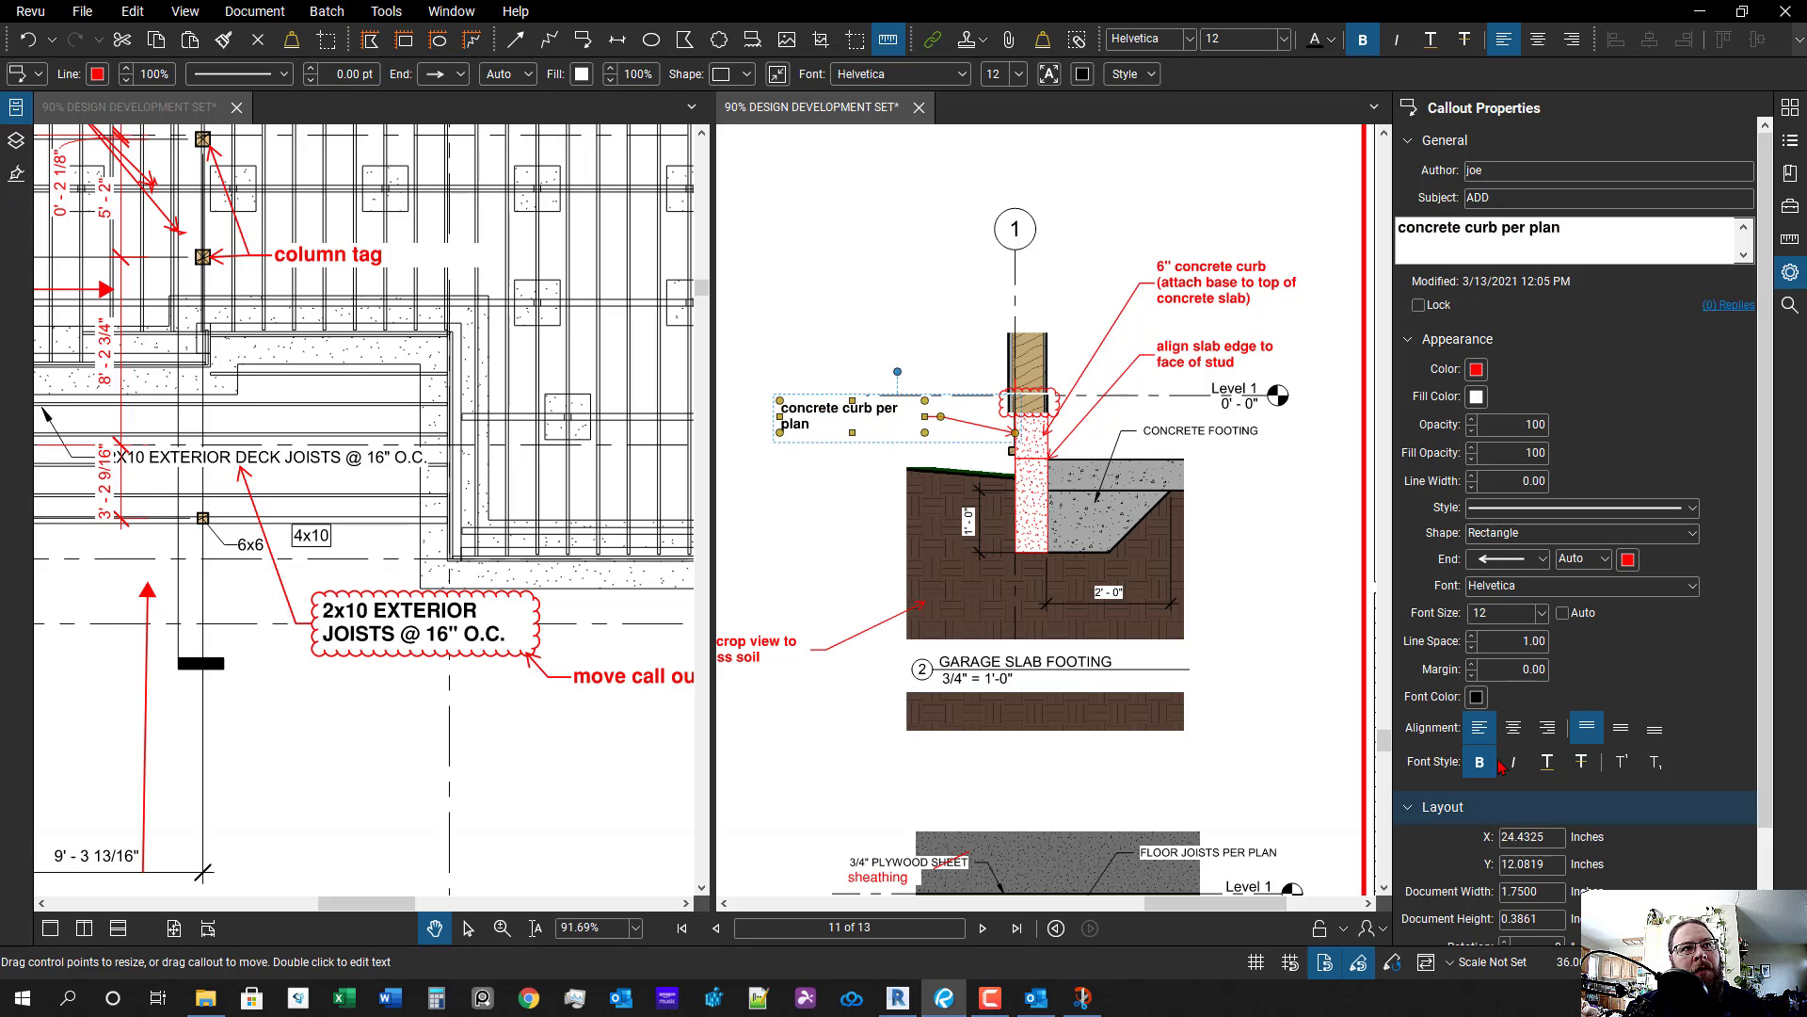
{"action": "left_click", "coordinate": [1545, 514]}
{"action": "left_click", "coordinate": [1569, 784]}
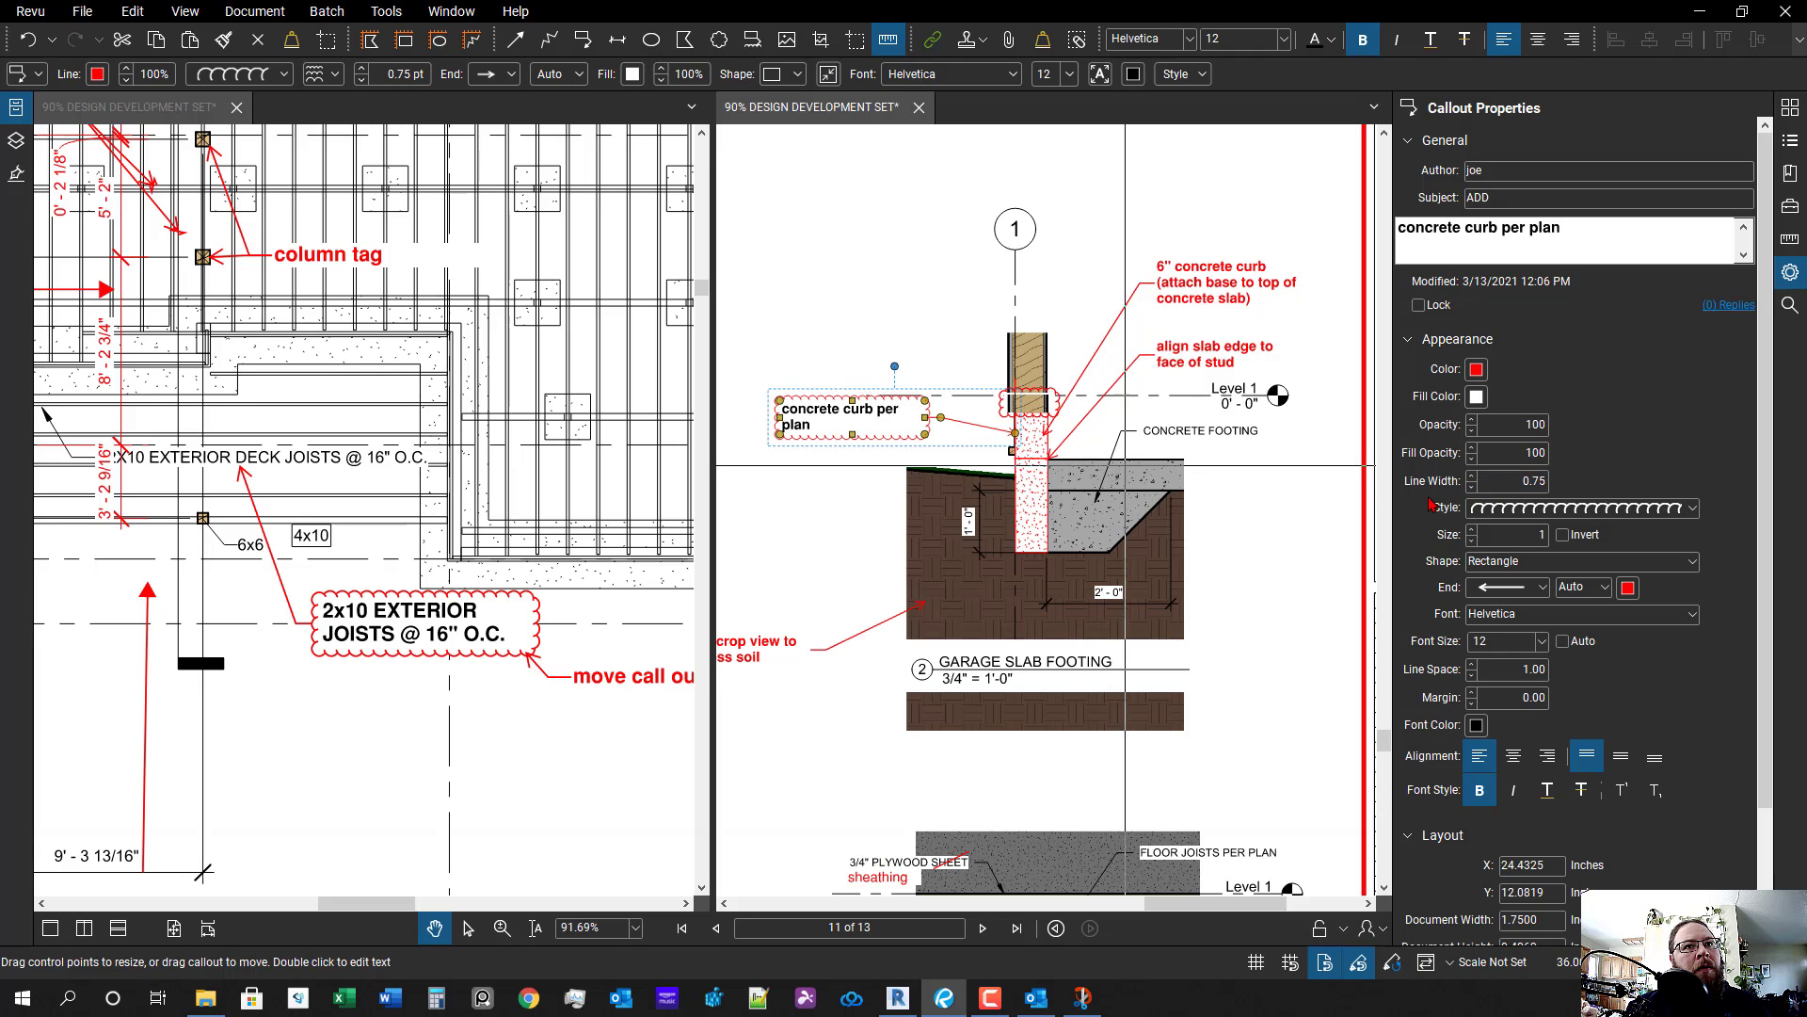
- Right-align the "concrete curb per plan" callout's text and narrow its box so it breaks after "curb"
{"action": "left_click", "coordinate": [1548, 756]}
{"action": "scroll", "coordinate": [850, 471], "scroll_direction": "up", "scroll_amount": 3}
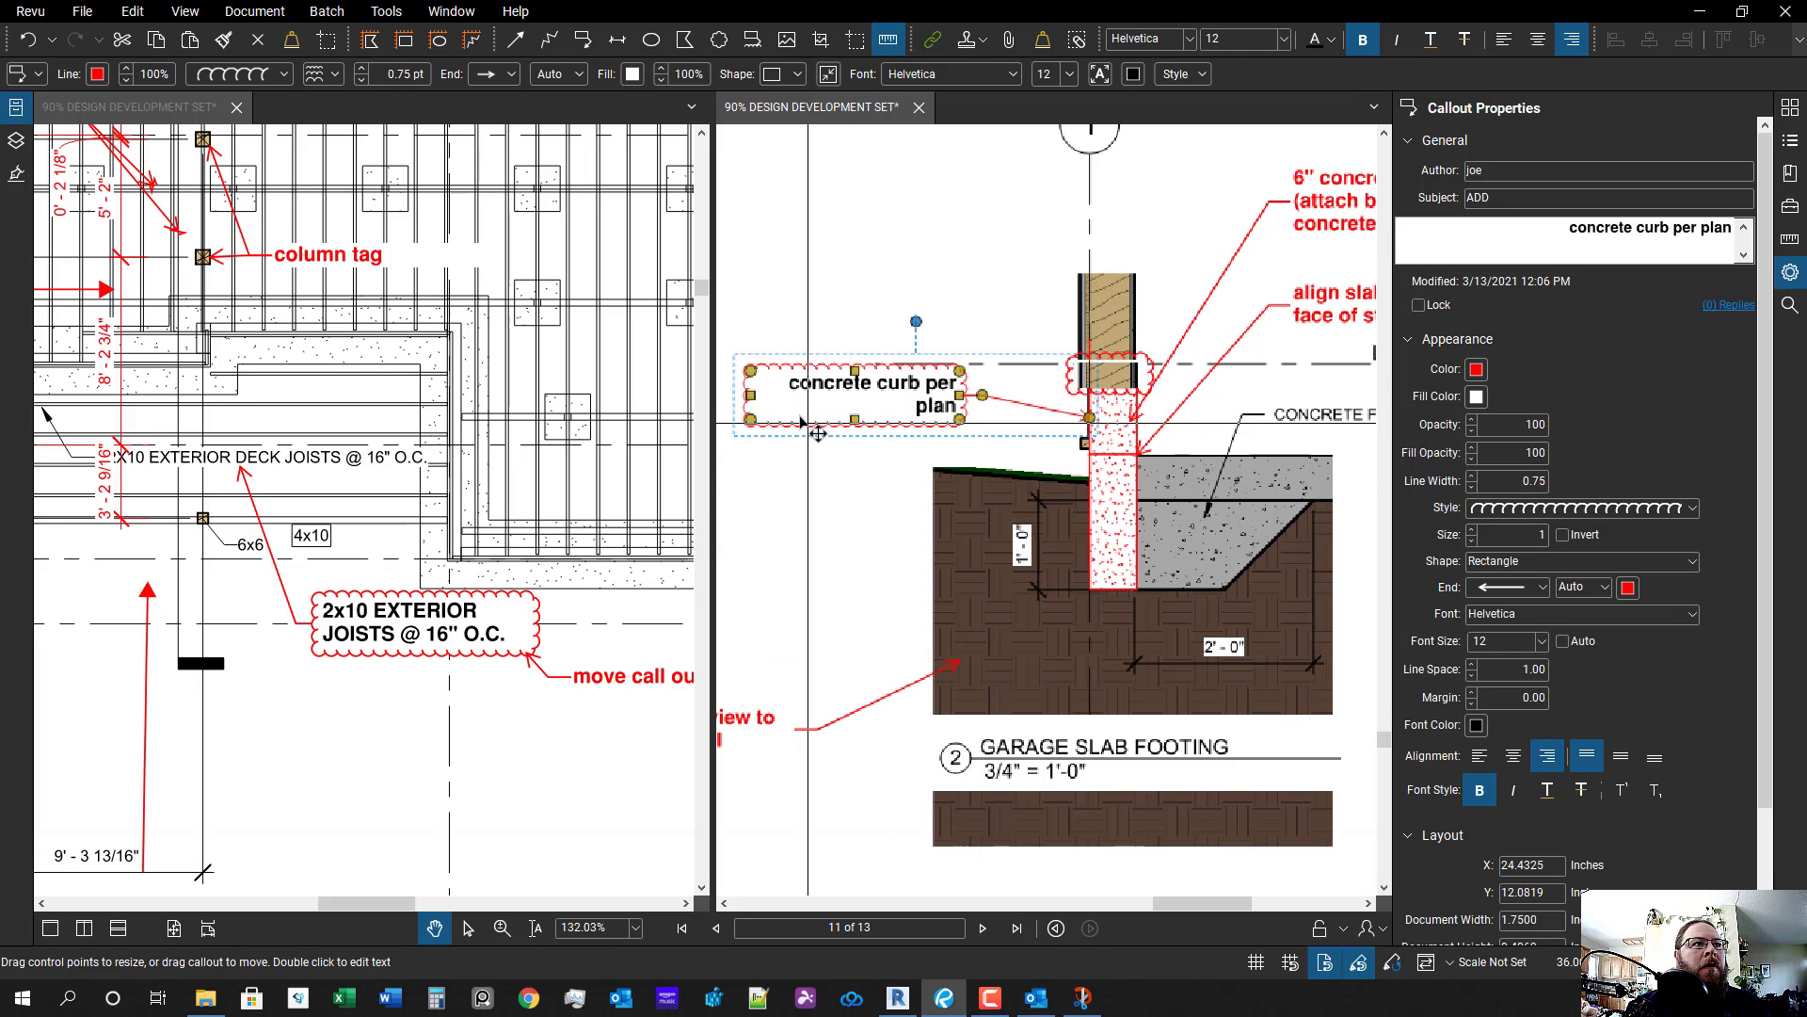
{"action": "left_click_drag", "start_coordinate": [752, 394], "coordinate": [818, 390]}
{"action": "left_click", "coordinate": [1007, 625]}
{"action": "scroll", "coordinate": [1007, 623], "scroll_direction": "down", "scroll_amount": 2}
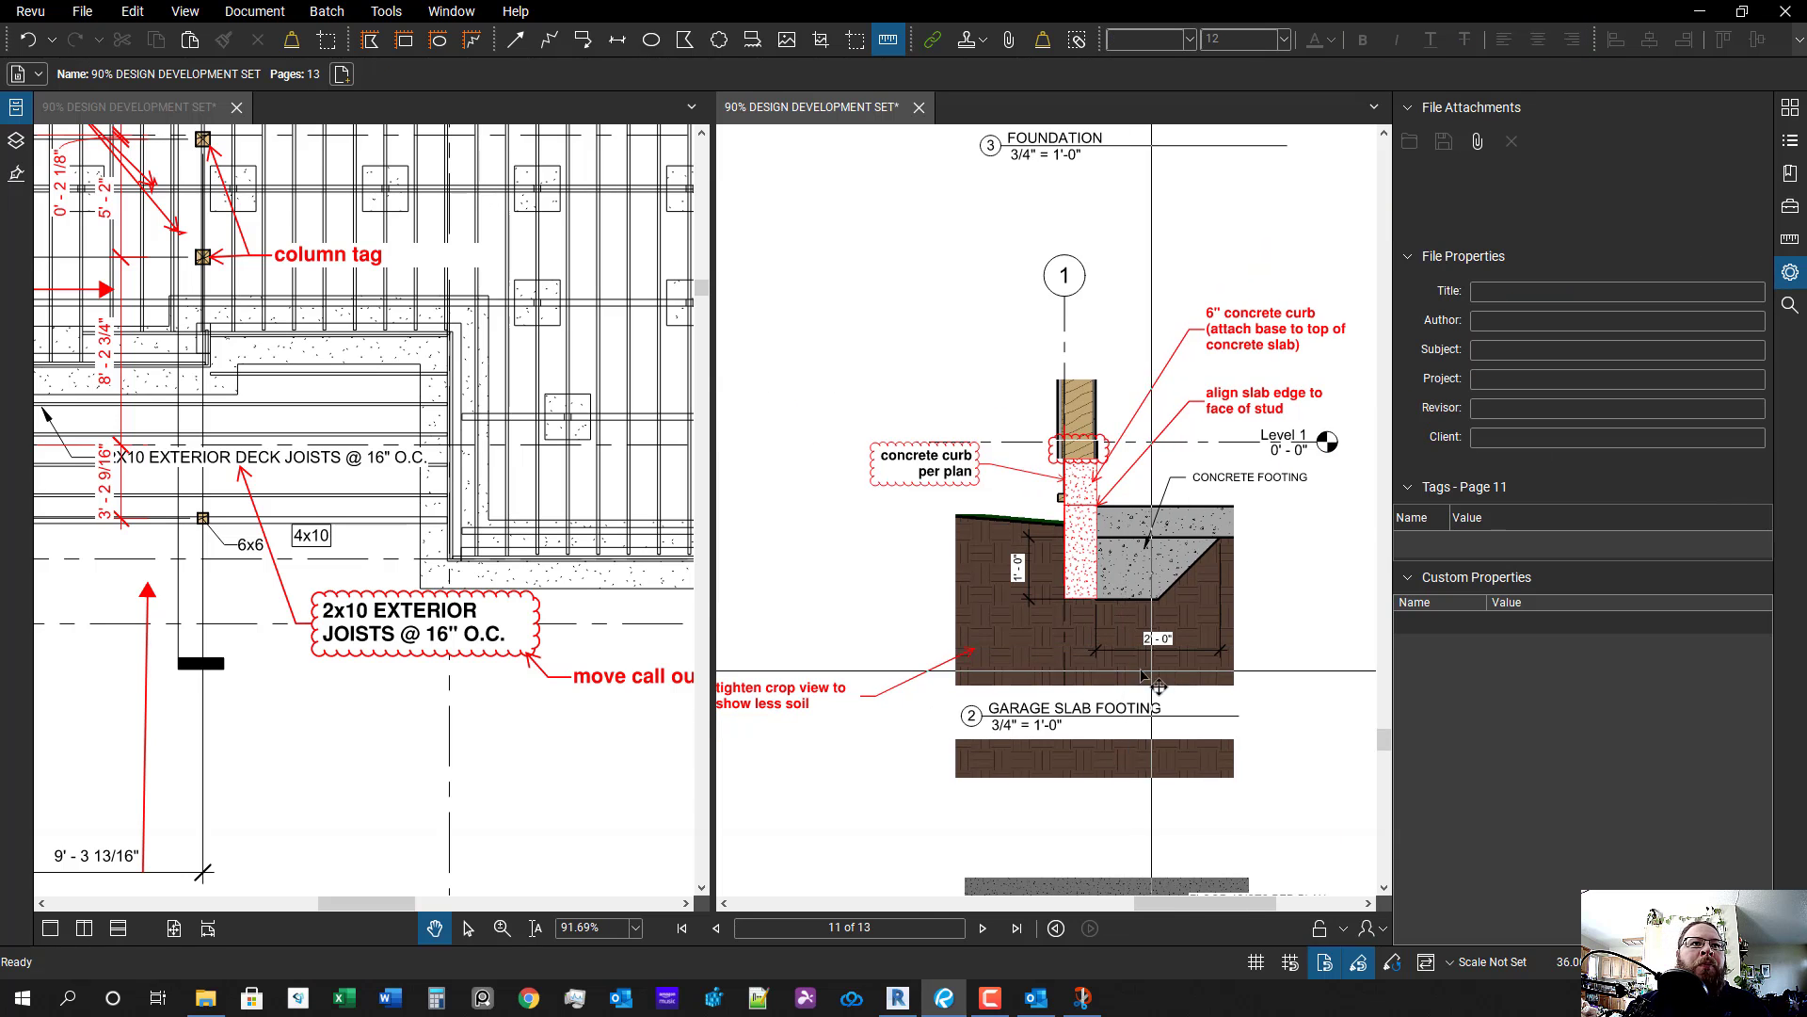
- Strike out the "CONCRETE FOOTING" label in the Garage Slab Footing detail with a red line
{"action": "mouse_move", "coordinate": [1111, 663]}
{"action": "left_mouse_down"}
{"action": "mouse_move", "coordinate": [934, 593]}
{"action": "mouse_move", "coordinate": [956, 611]}
{"action": "left_mouse_up"}
{"action": "scroll", "coordinate": [1156, 547], "scroll_direction": "up", "scroll_amount": 4}
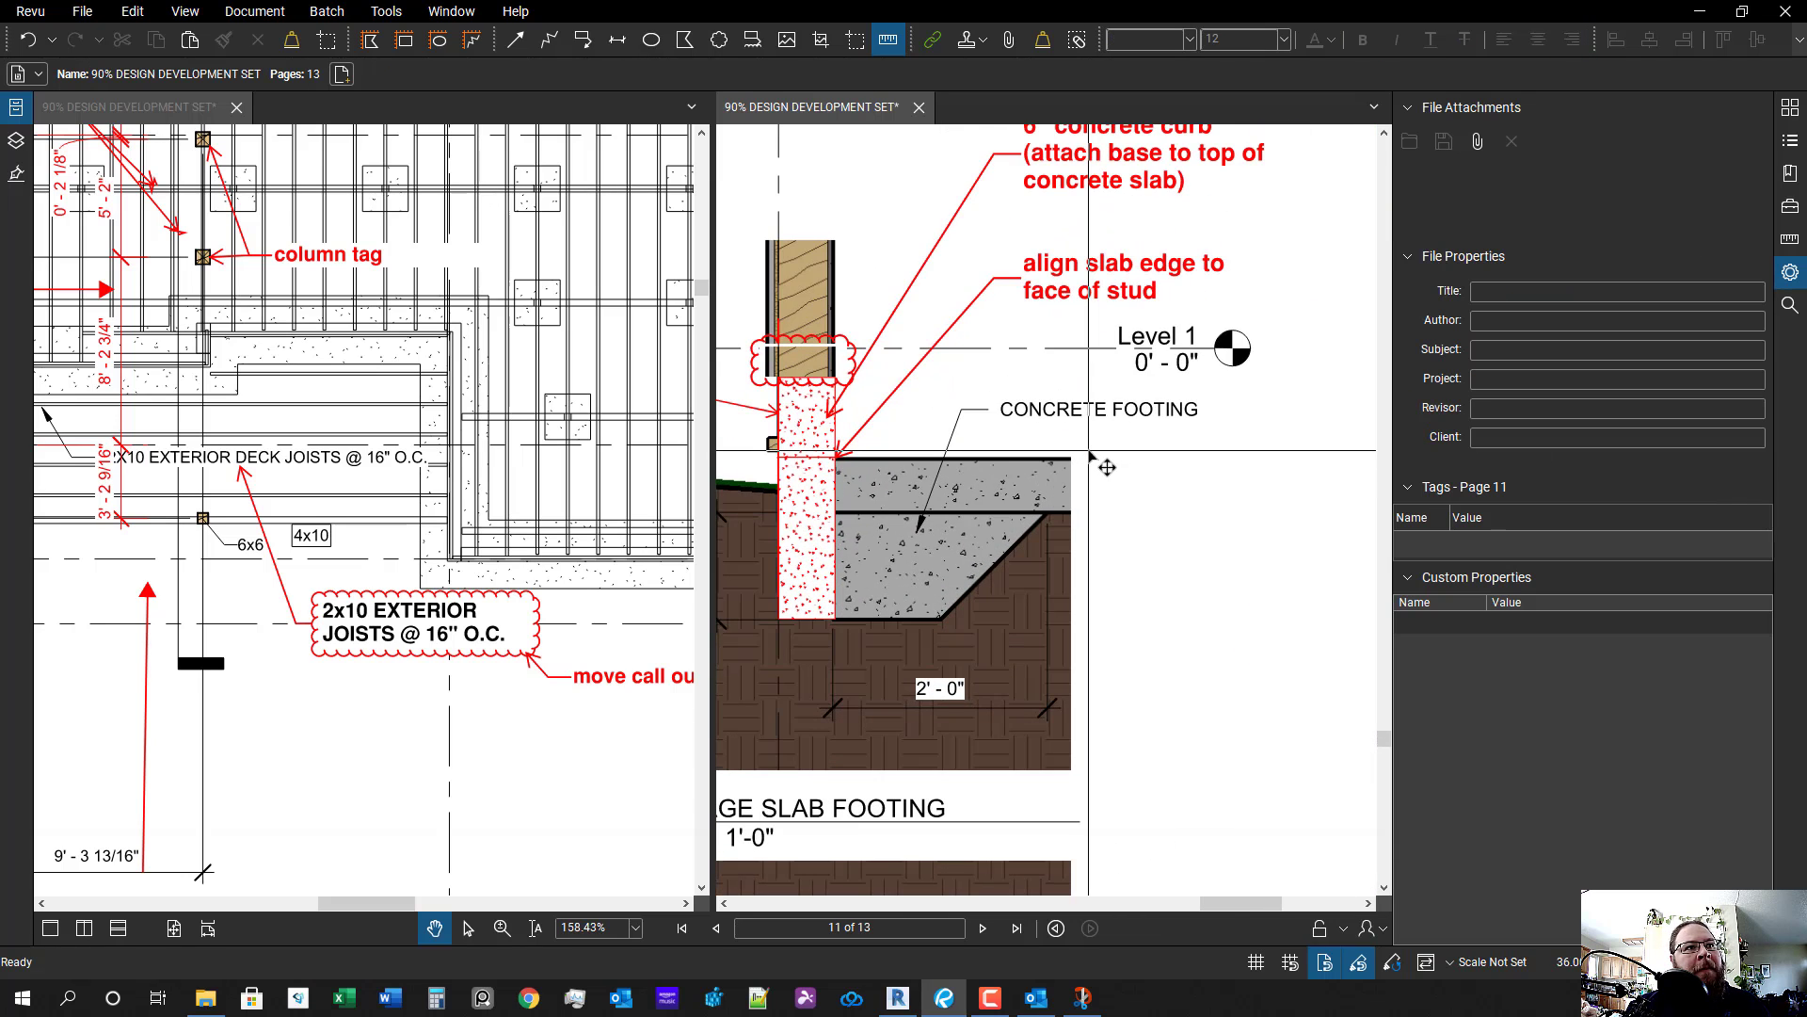
{"action": "key", "text": "t"}
{"action": "scroll", "coordinate": [1013, 500], "scroll_direction": "up", "scroll_amount": 1}
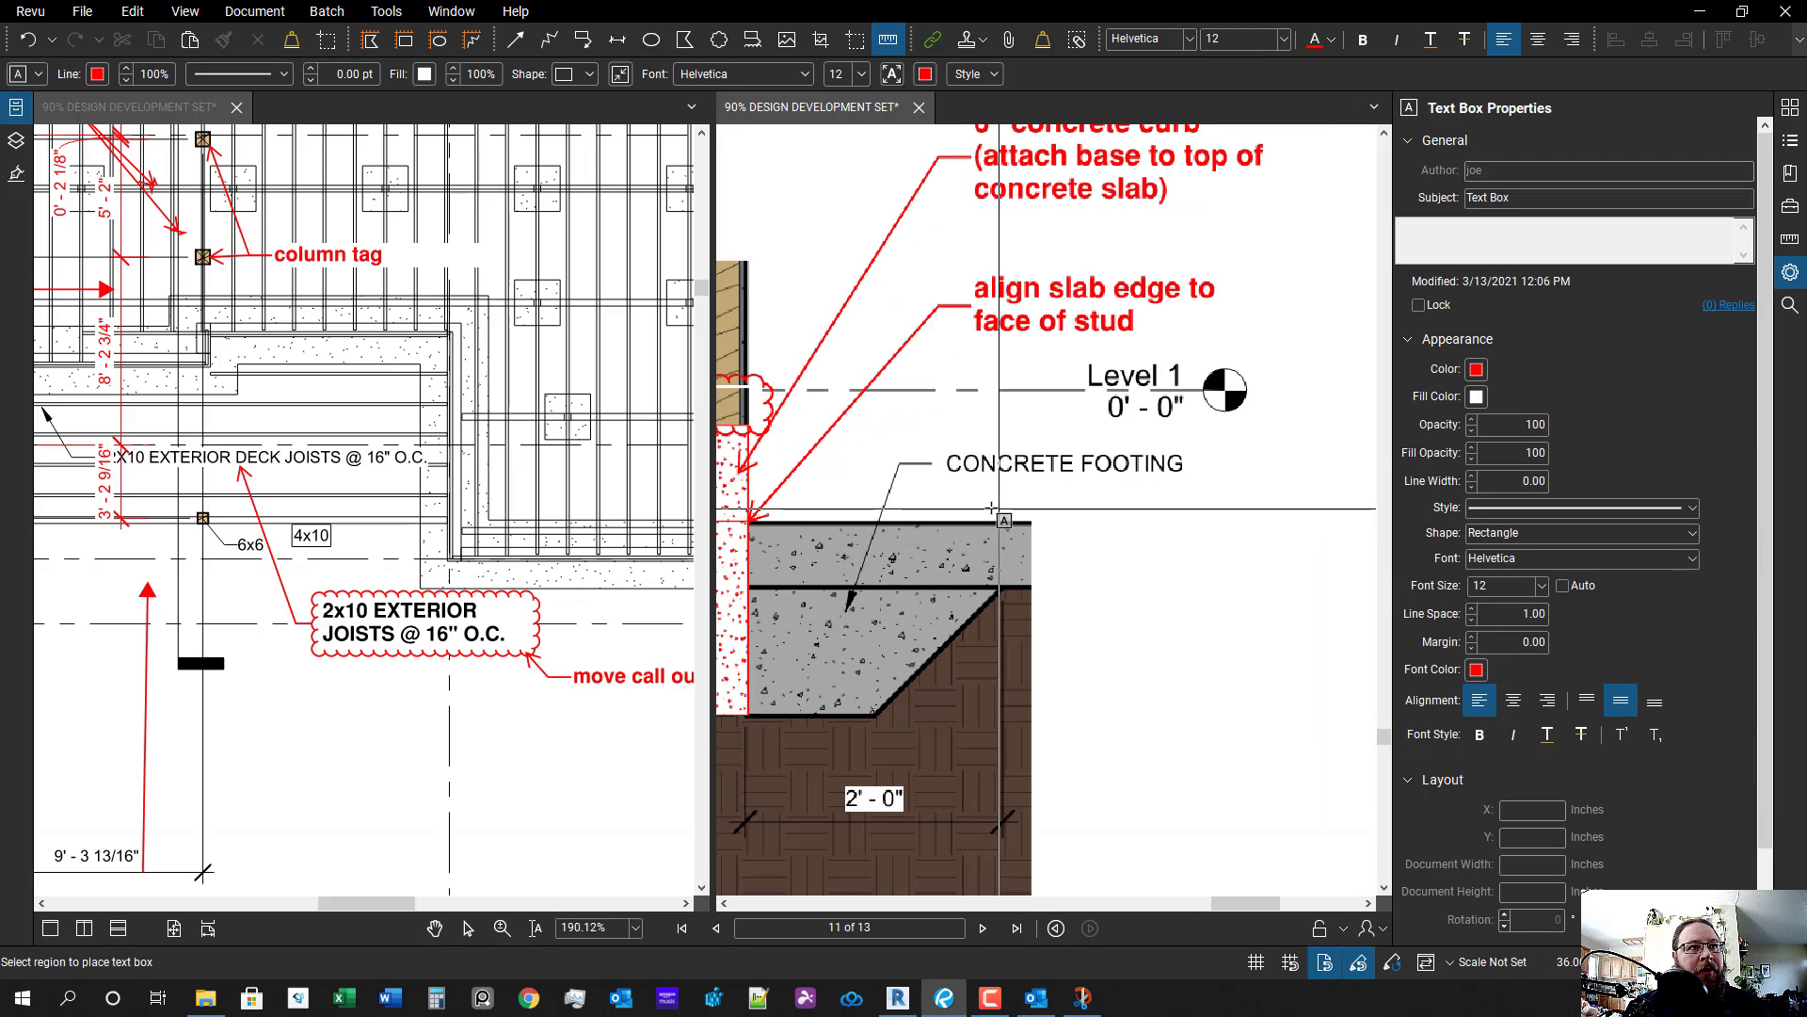
{"action": "key", "text": "Escape"}
{"action": "key", "text": "l"}
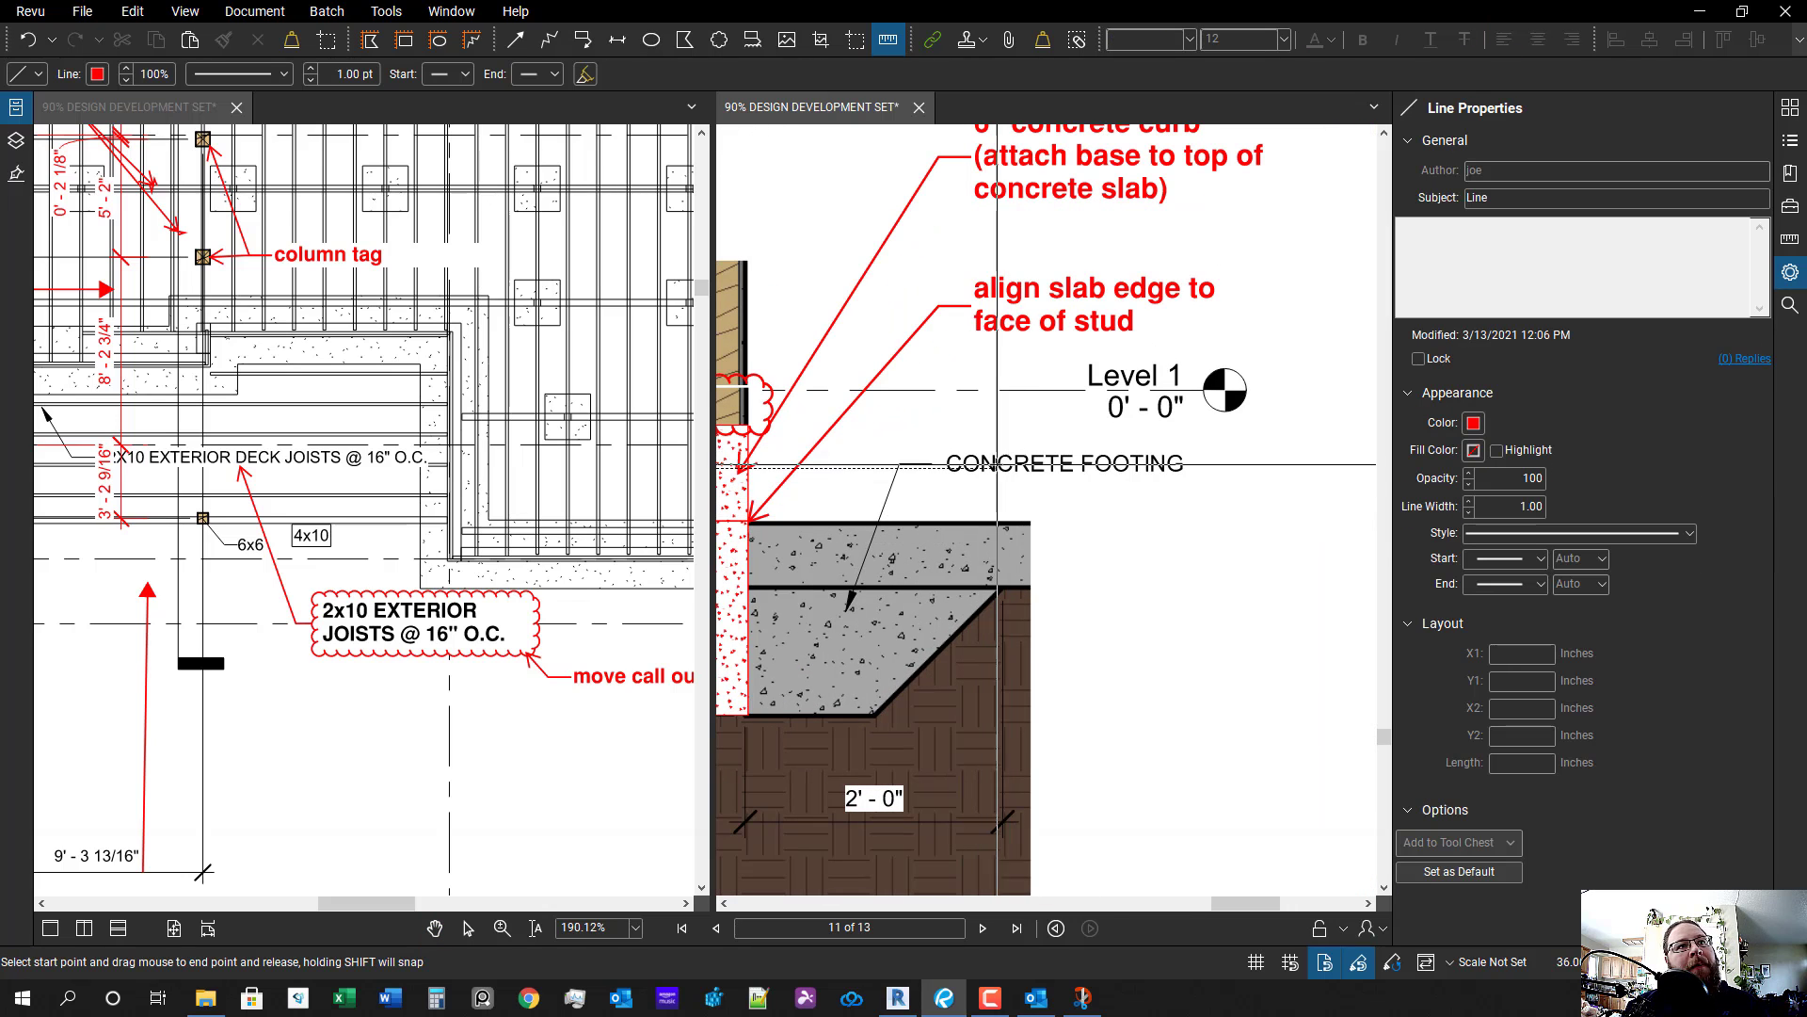
{"action": "left_click_drag", "start_coordinate": [950, 465], "coordinate": [1184, 451]}
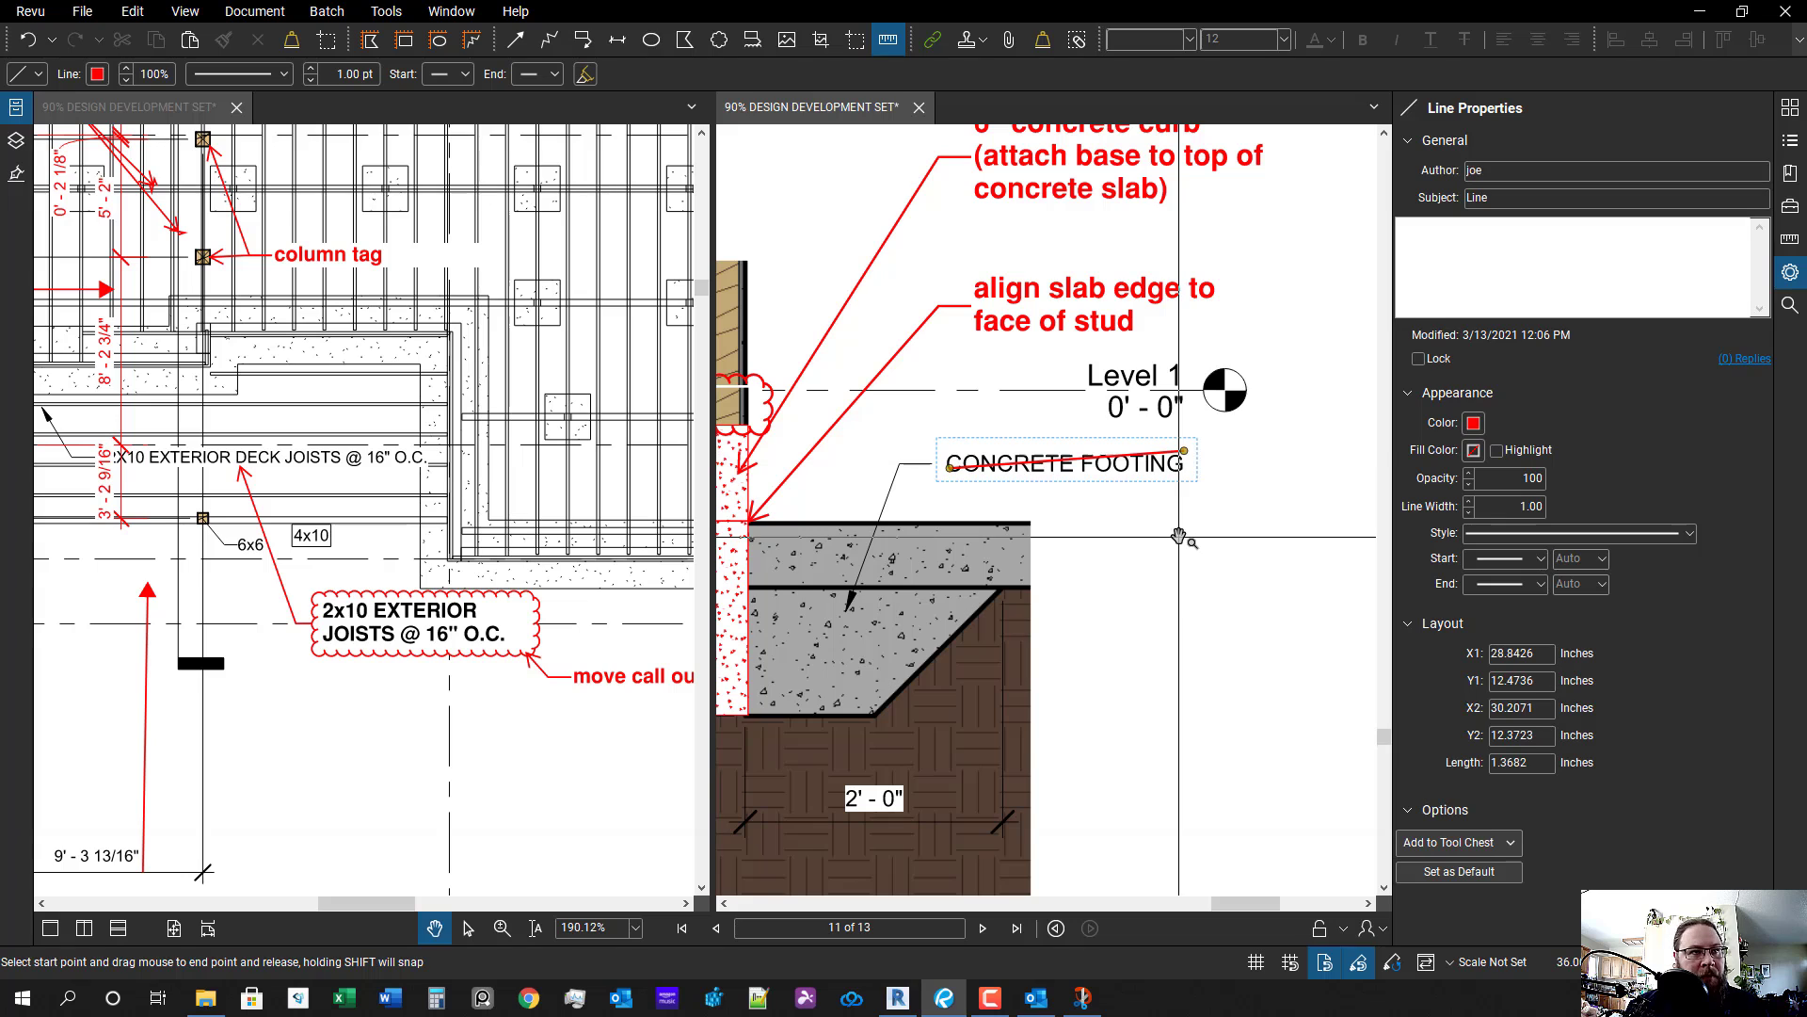
- Add a text box reading "thickened slab edge" just below the struck-out "CONCRETE FOOTING" label
{"action": "key", "text": "t"}
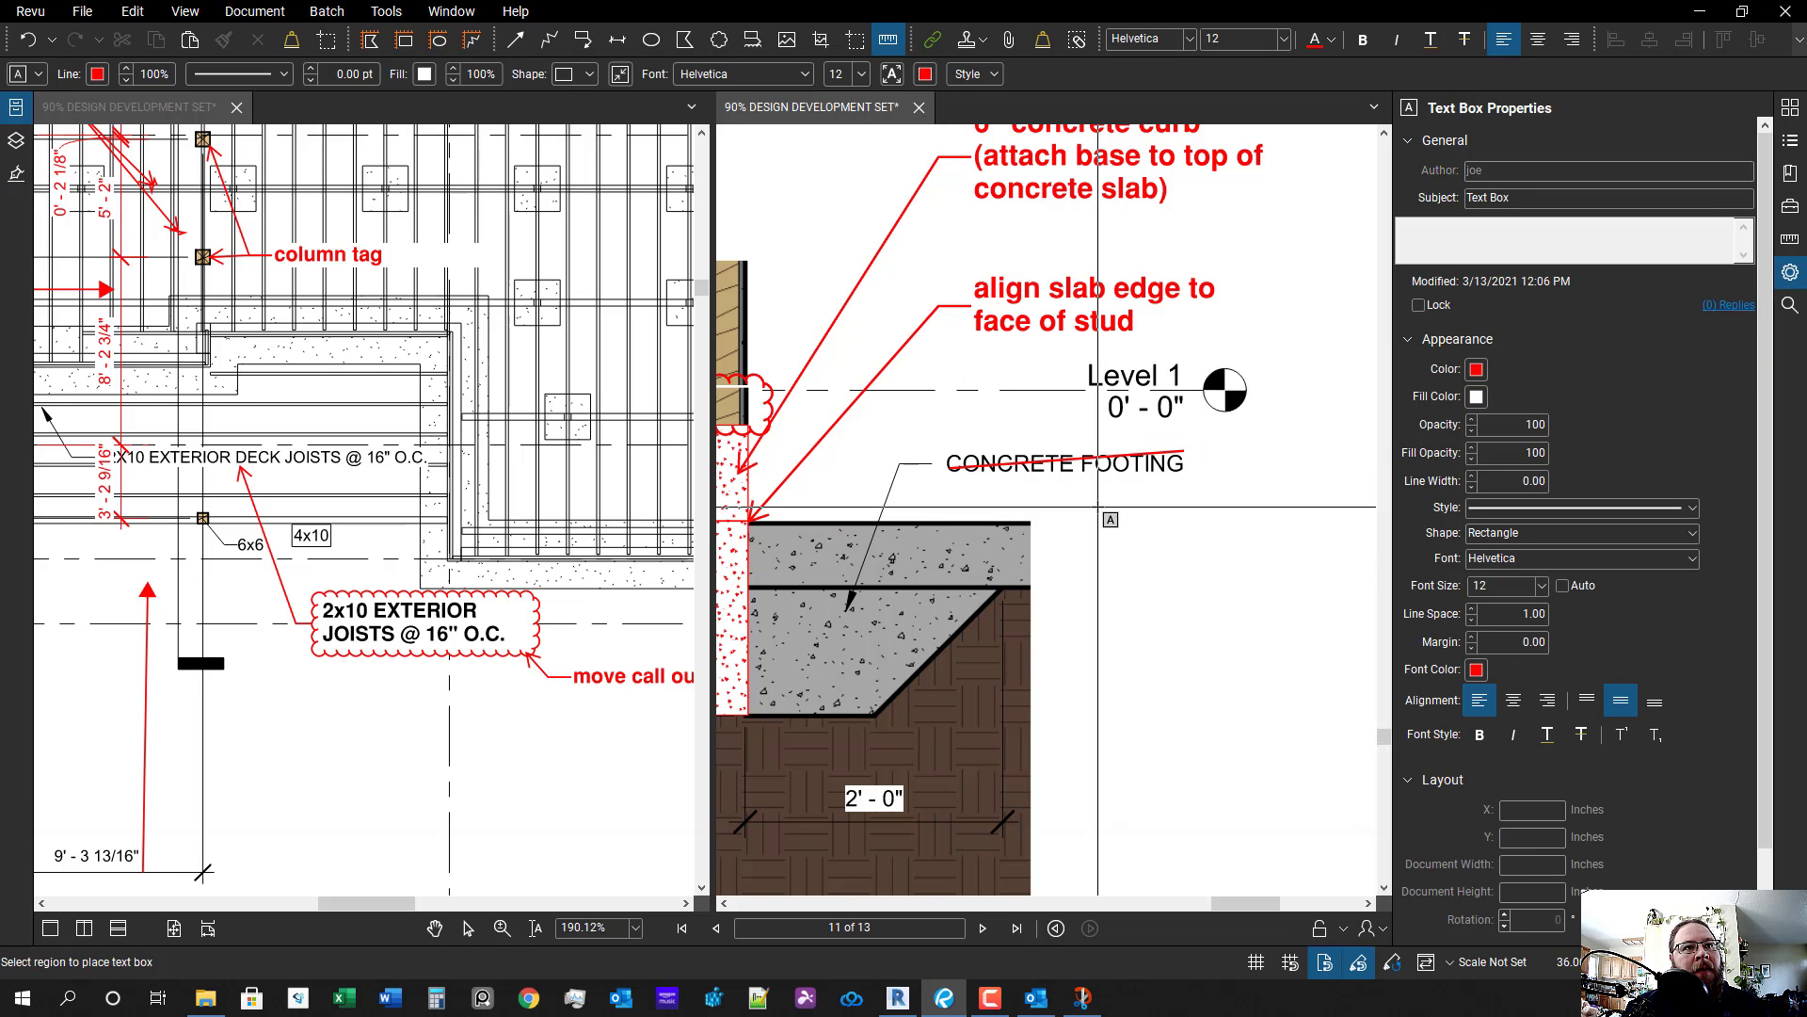
{"action": "left_click_drag", "start_coordinate": [1098, 507], "coordinate": [1313, 543]}
{"action": "type", "text": "thickened slab edge"}
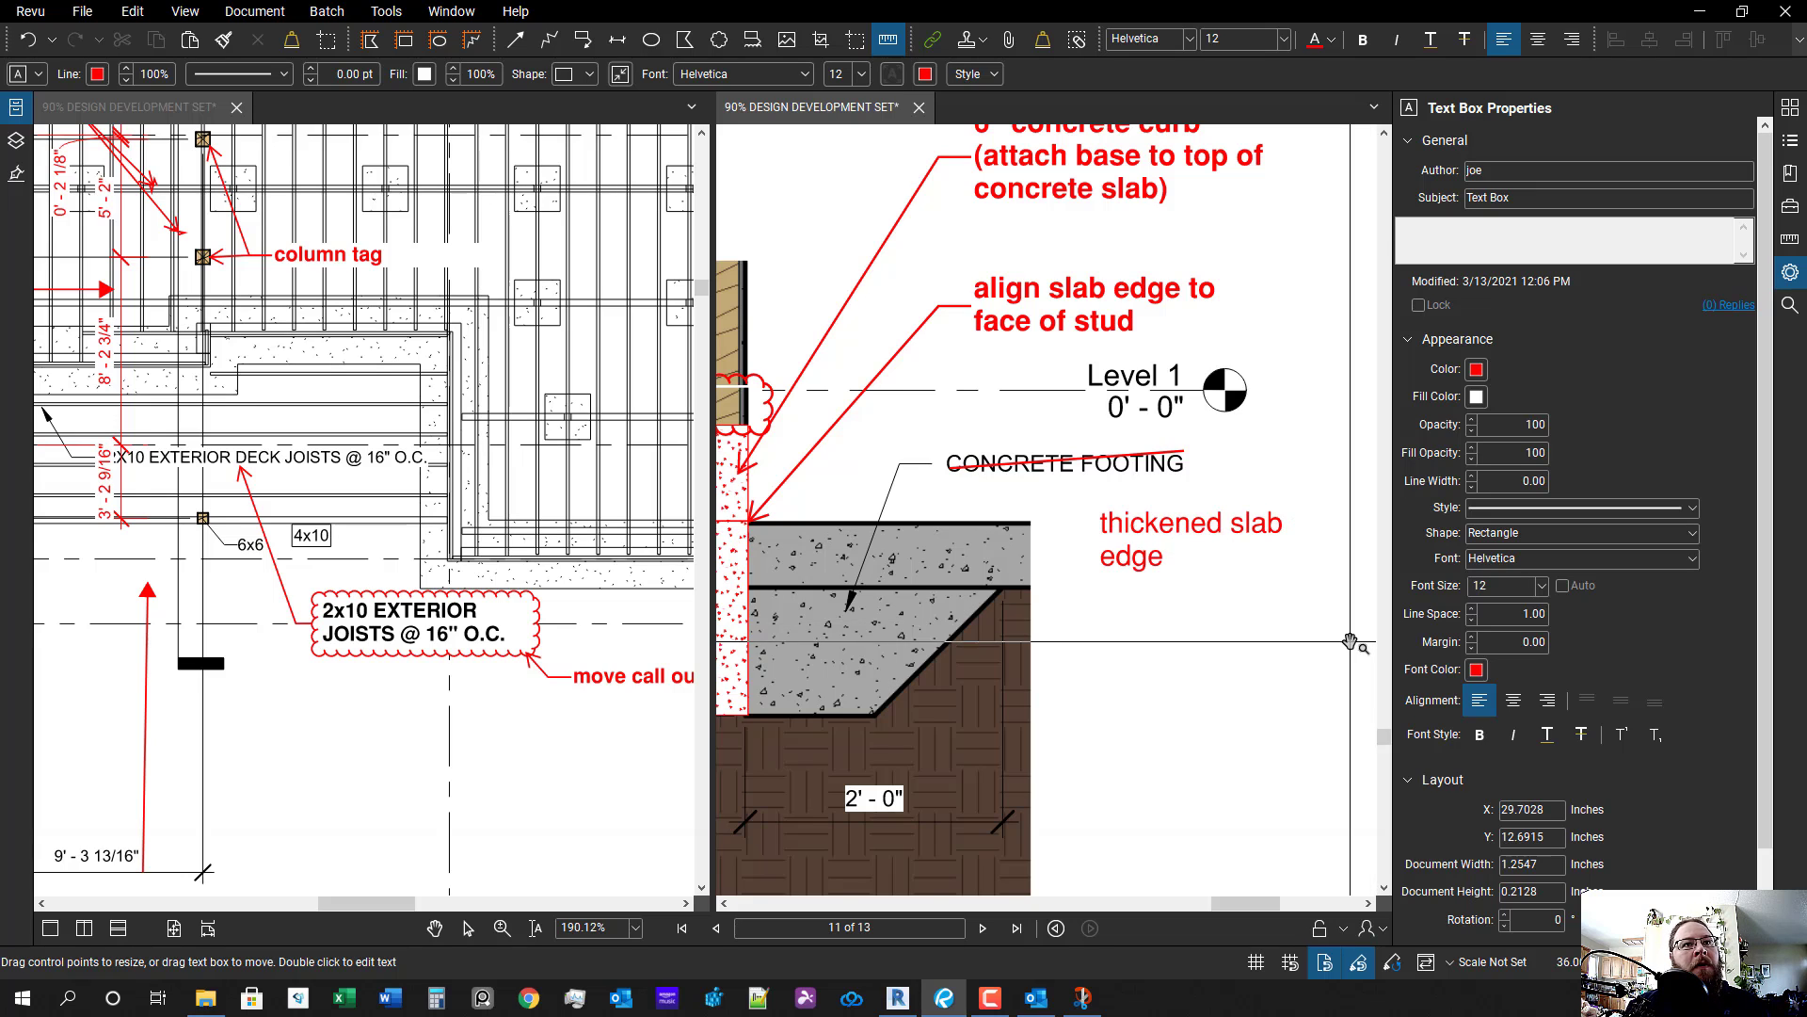
{"action": "left_click", "coordinate": [1359, 535]}
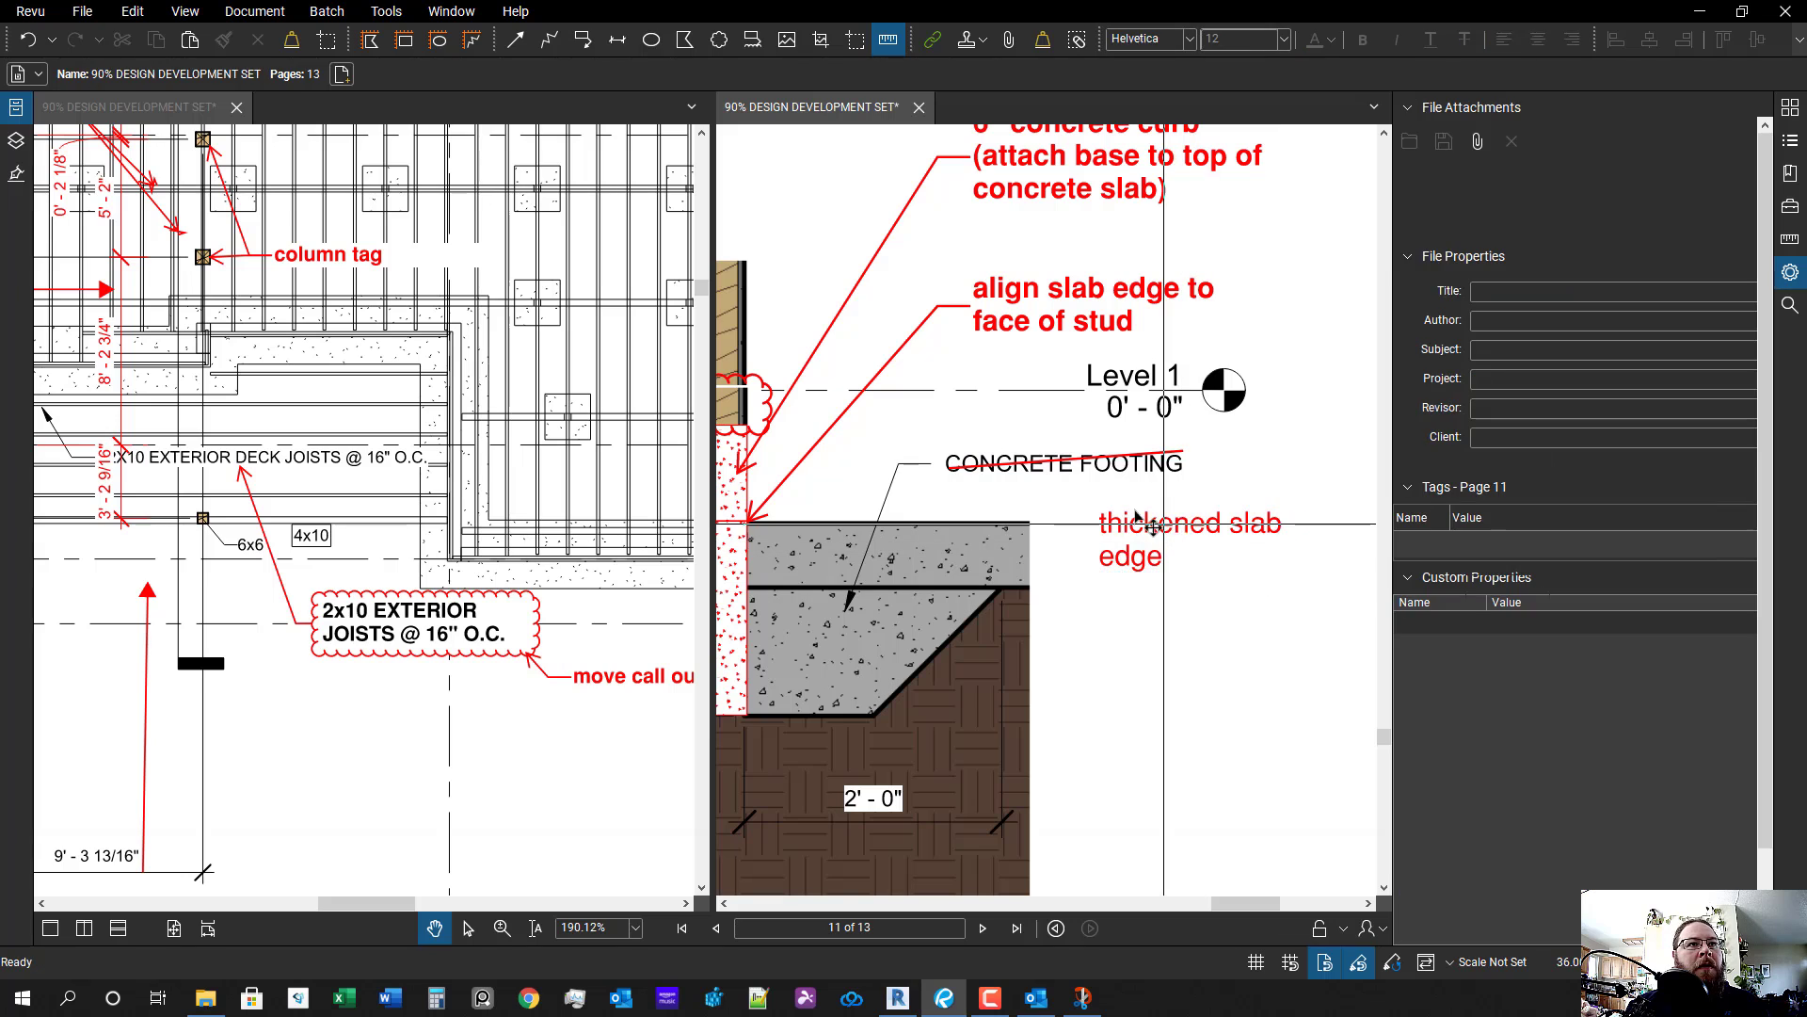
{"action": "left_click_drag", "start_coordinate": [1182, 539], "coordinate": [1138, 511]}
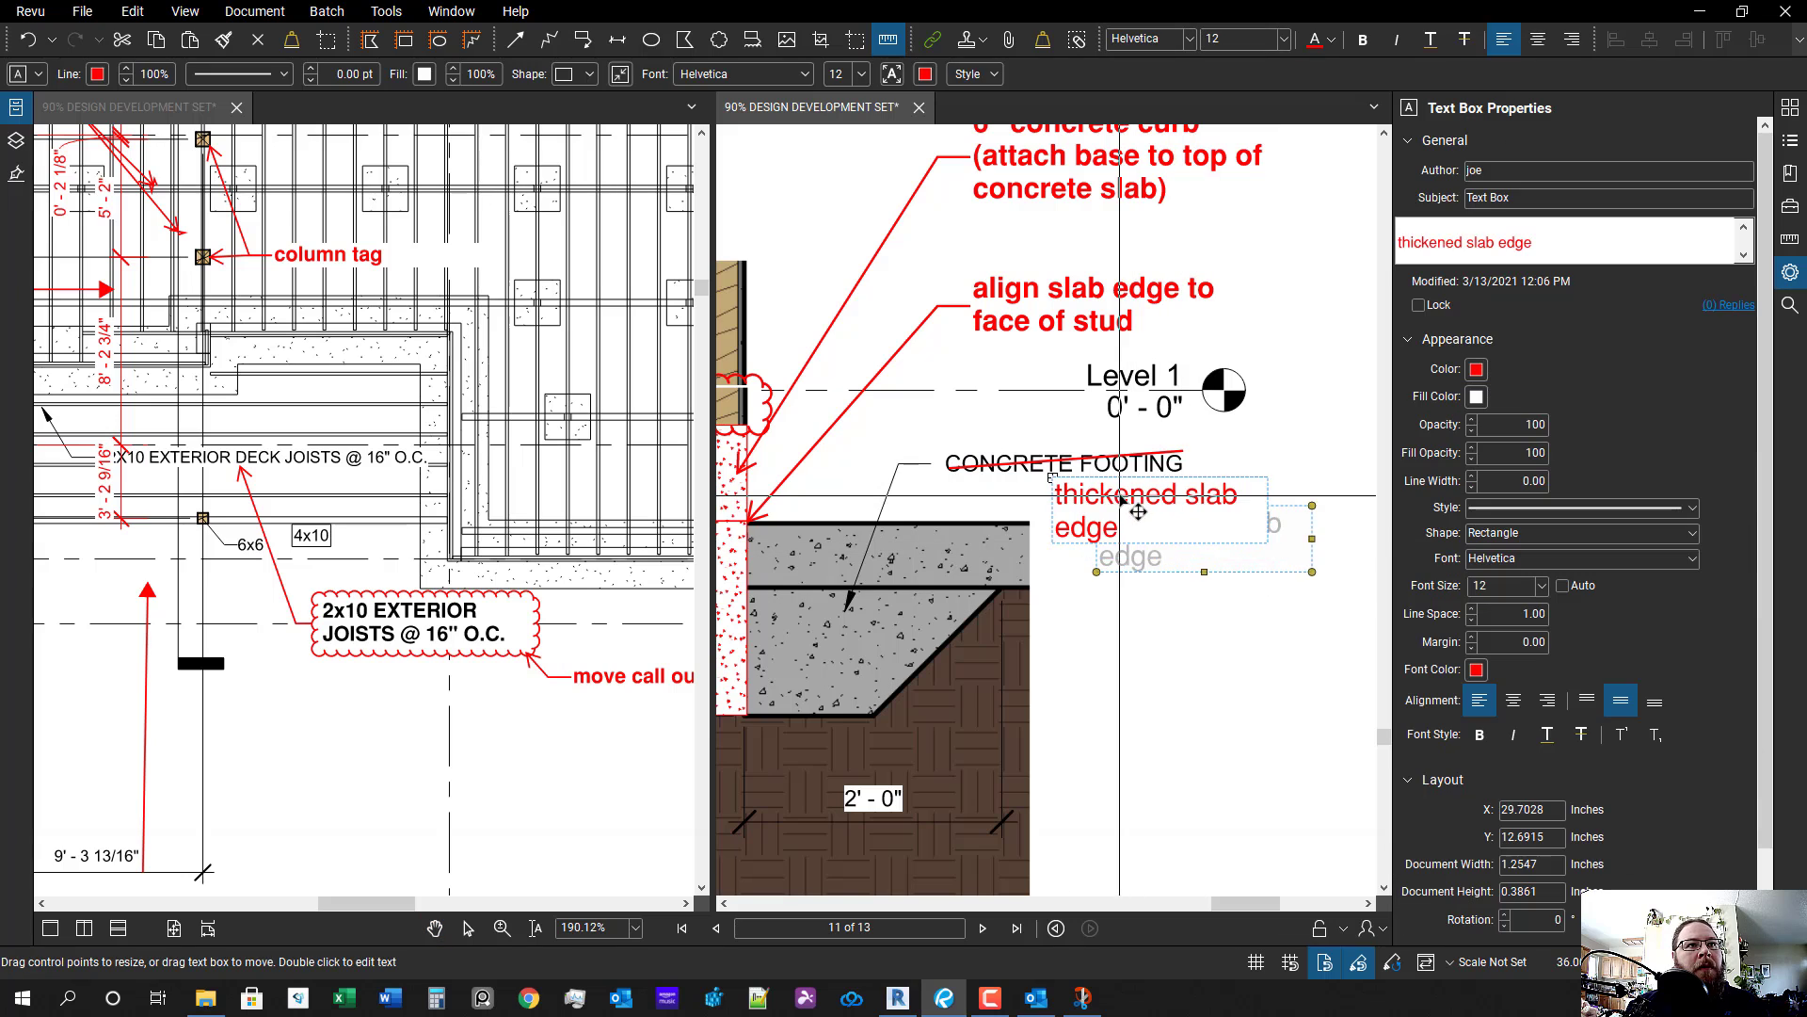
- Format the "thickened slab edge" text box with a cloud-style border, black text and a 0.75 line width
{"action": "left_click", "coordinate": [1540, 509]}
{"action": "left_click", "coordinate": [1596, 790]}
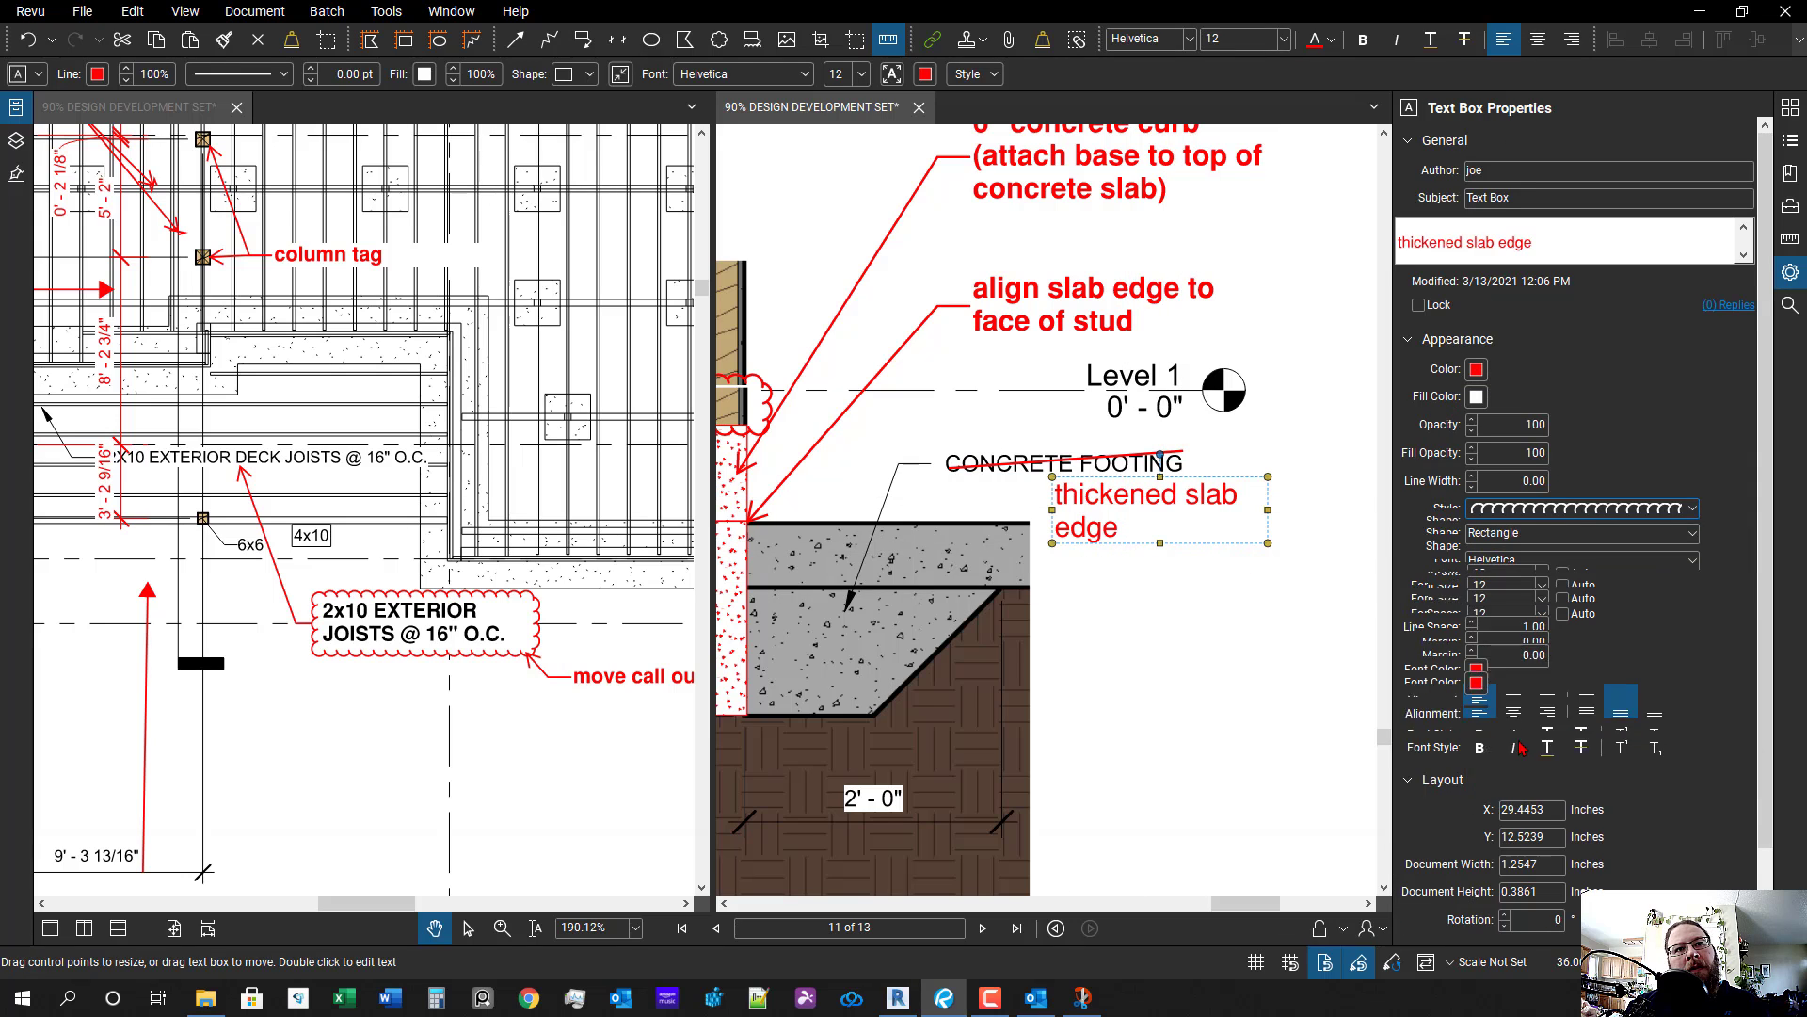
{"action": "left_click", "coordinate": [1476, 698]}
{"action": "left_click", "coordinate": [1483, 818]}
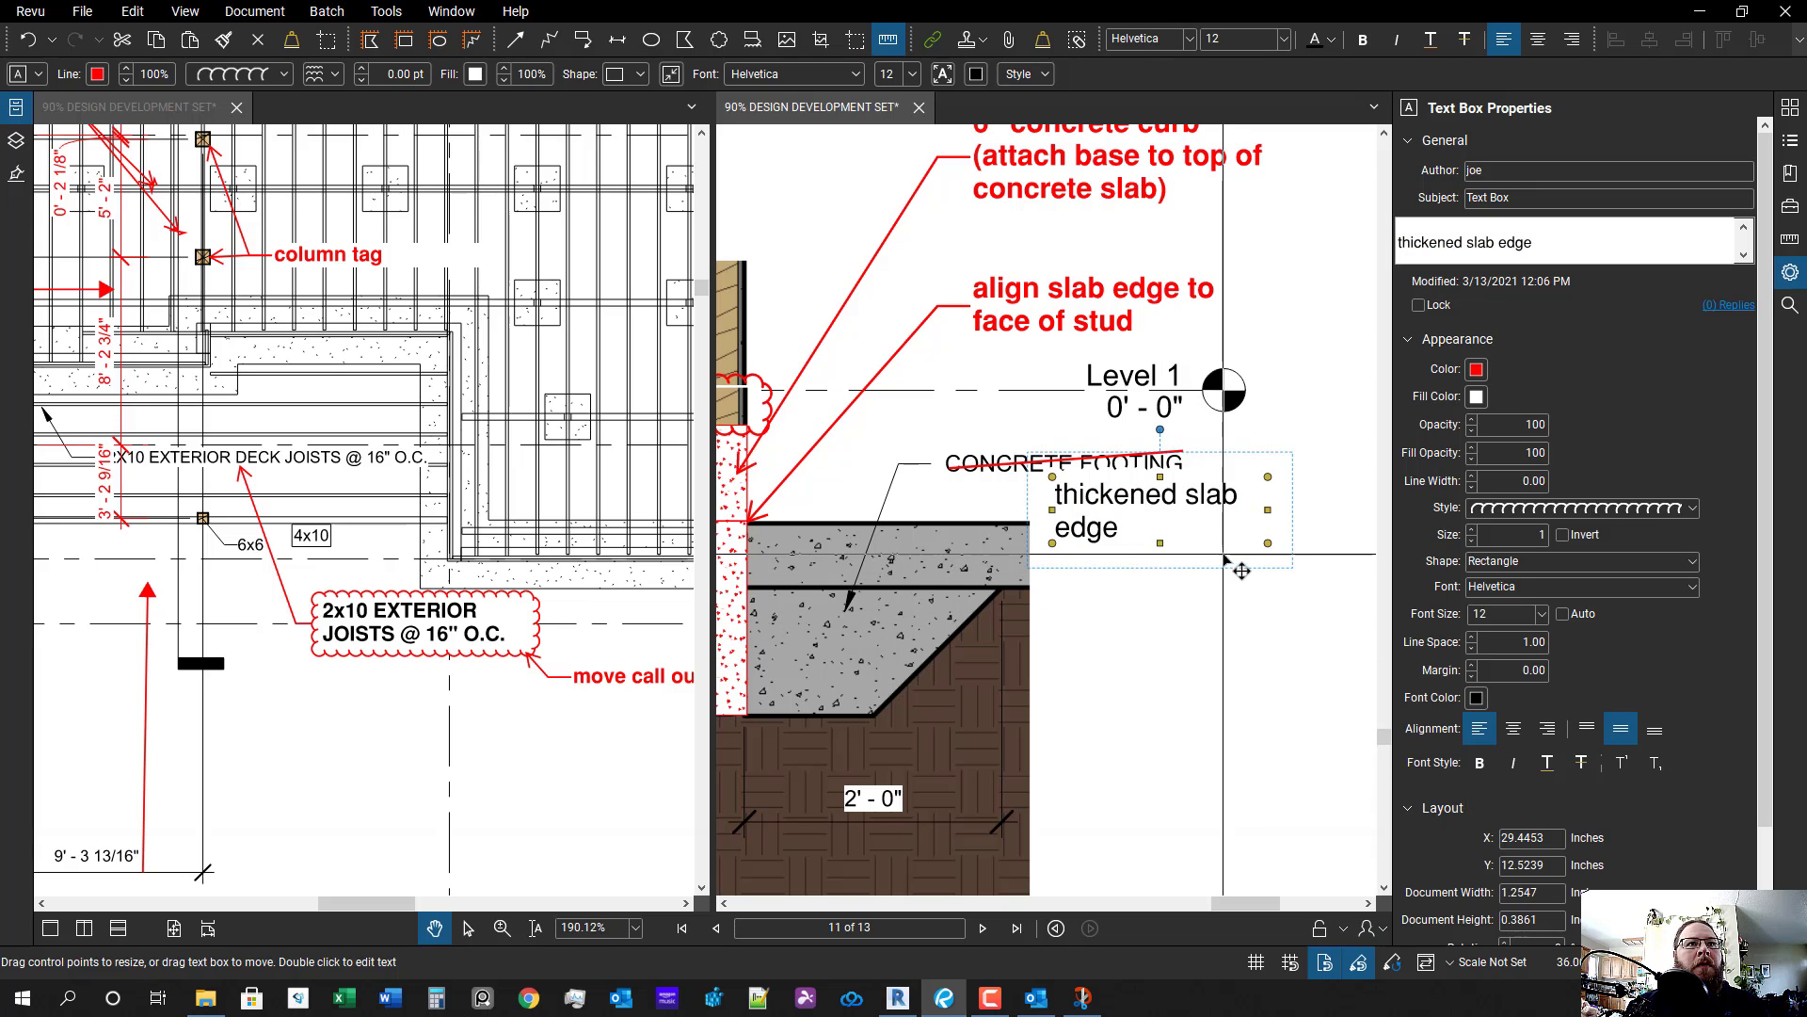
{"action": "left_click", "coordinate": [1473, 476]}
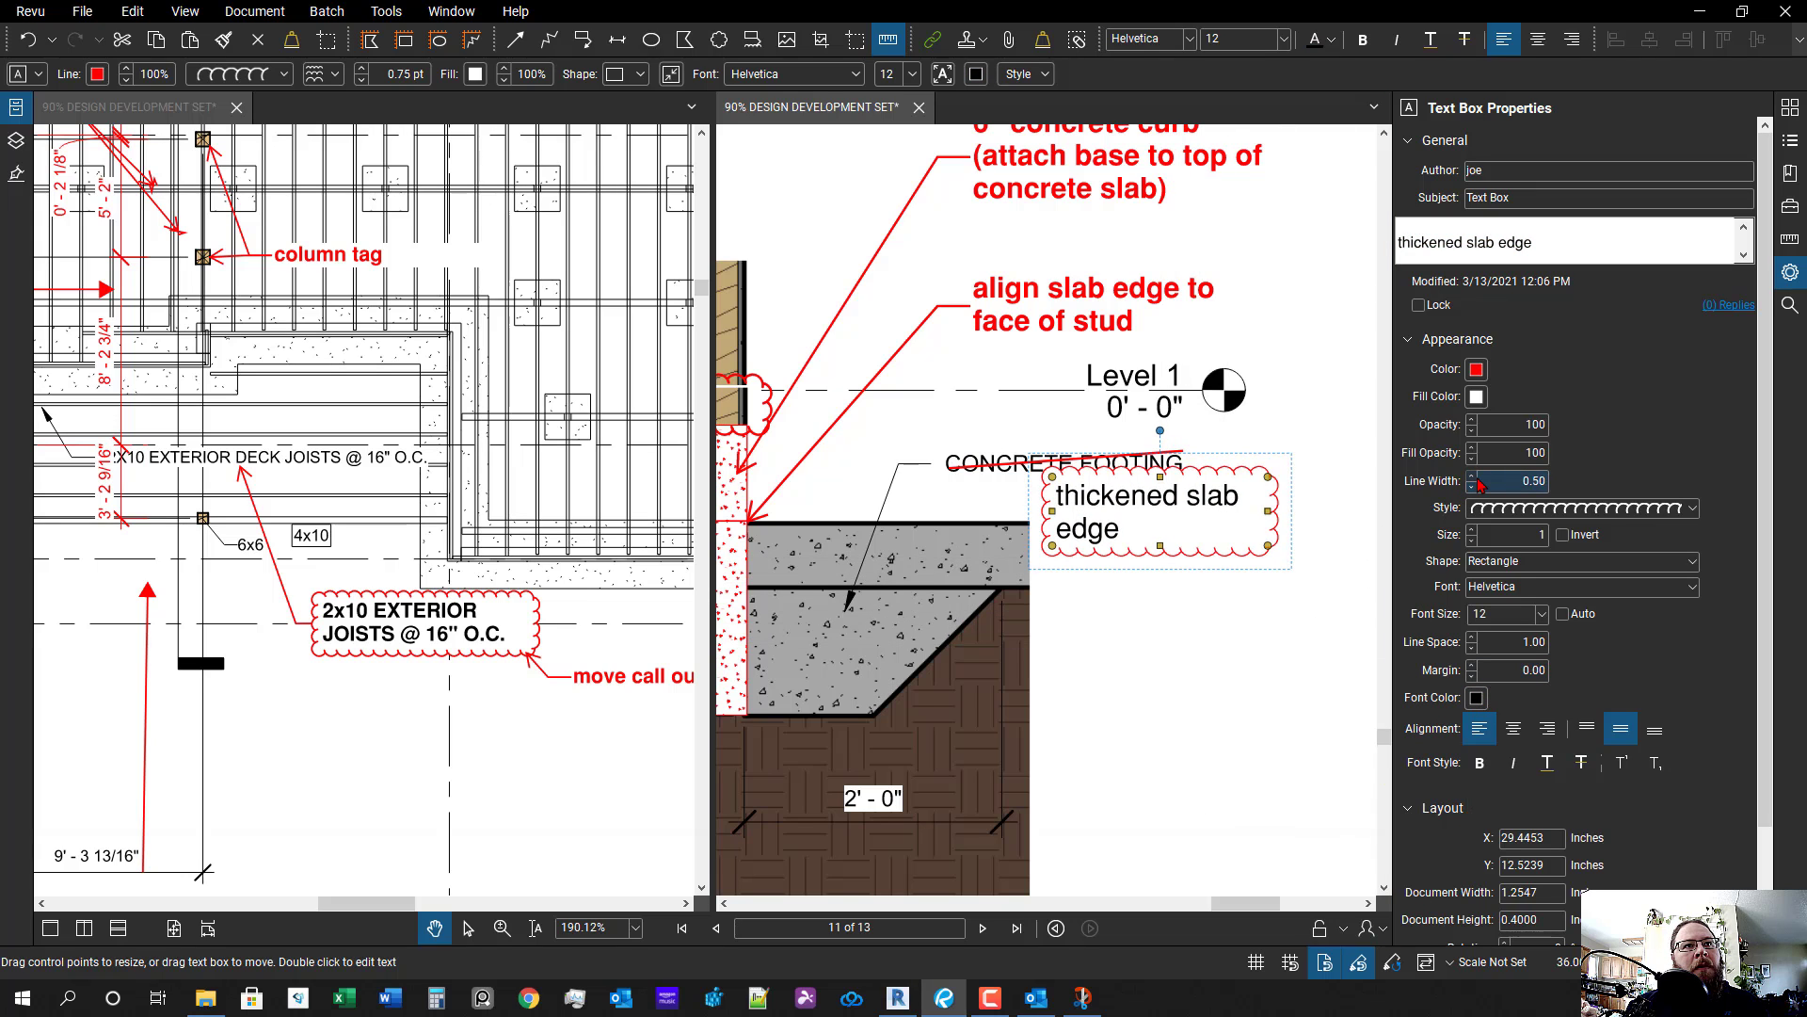
- Fit the "thickened slab edge" box to one line and place it over the struck-out label at the existing leader
{"action": "left_click_drag", "start_coordinate": [1198, 510], "coordinate": [1233, 461]}
{"action": "left_click_drag", "start_coordinate": [1091, 497], "coordinate": [1087, 457]}
{"action": "key", "text": "Escape"}
{"action": "scroll", "coordinate": [1146, 504], "scroll_direction": "down", "scroll_amount": 3}
{"action": "left_click_drag", "start_coordinate": [1176, 578], "coordinate": [1246, 535]}
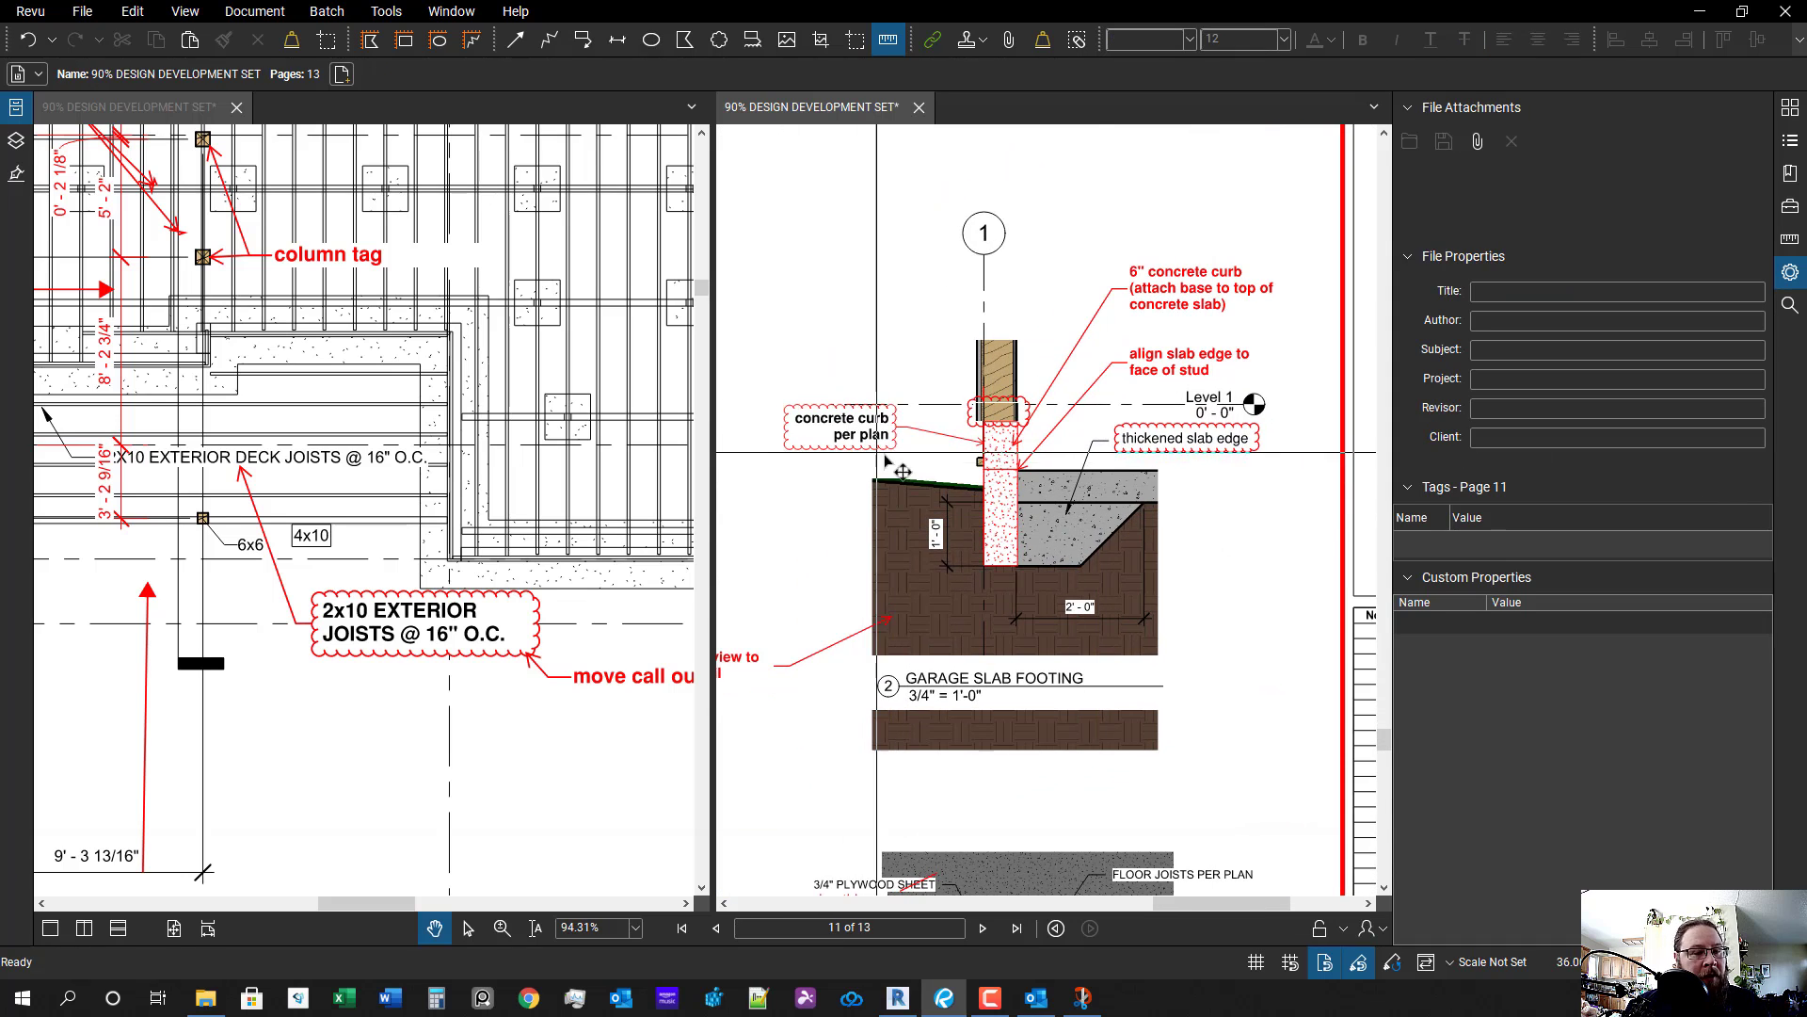
- Copy the "concrete curb per plan" callout up to the stud wall, reword it "wall per plan" and shorten its box to one line
{"action": "scroll", "coordinate": [805, 416], "scroll_direction": "up", "scroll_amount": 2}
{"action": "left_click_drag", "start_coordinate": [895, 436], "coordinate": [901, 329]}
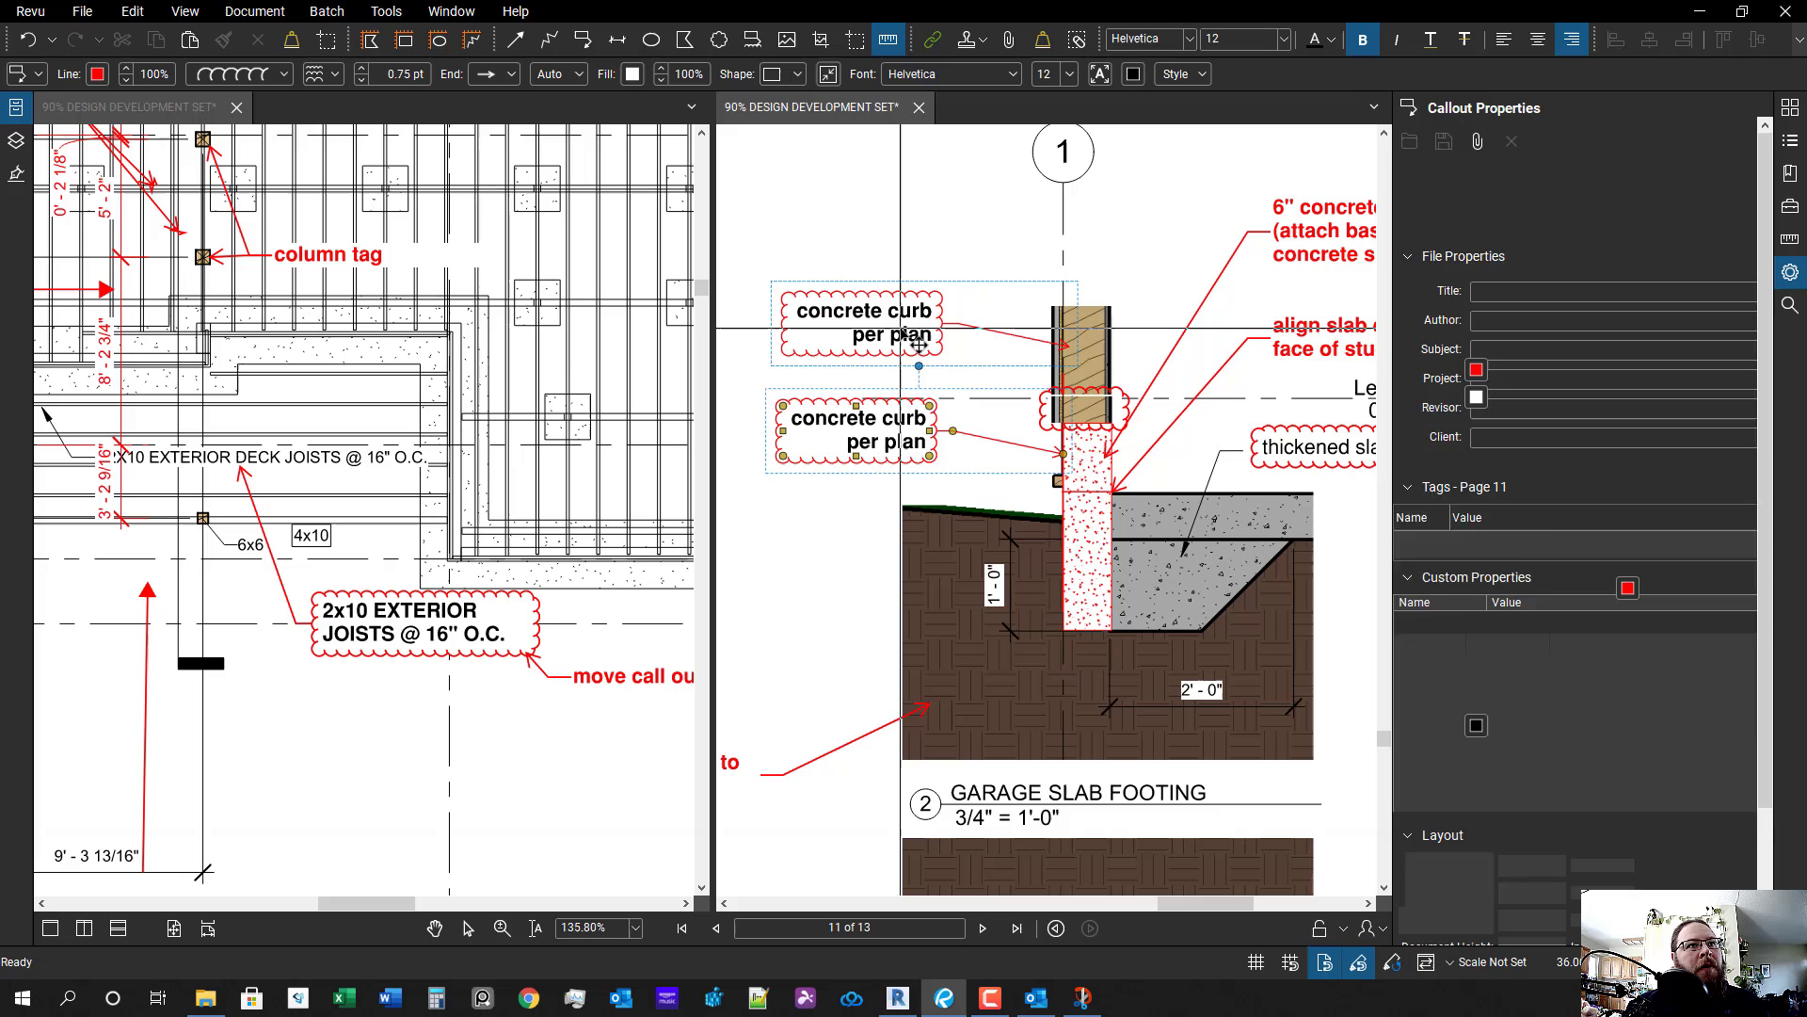
{"action": "double_click", "coordinate": [865, 318]}
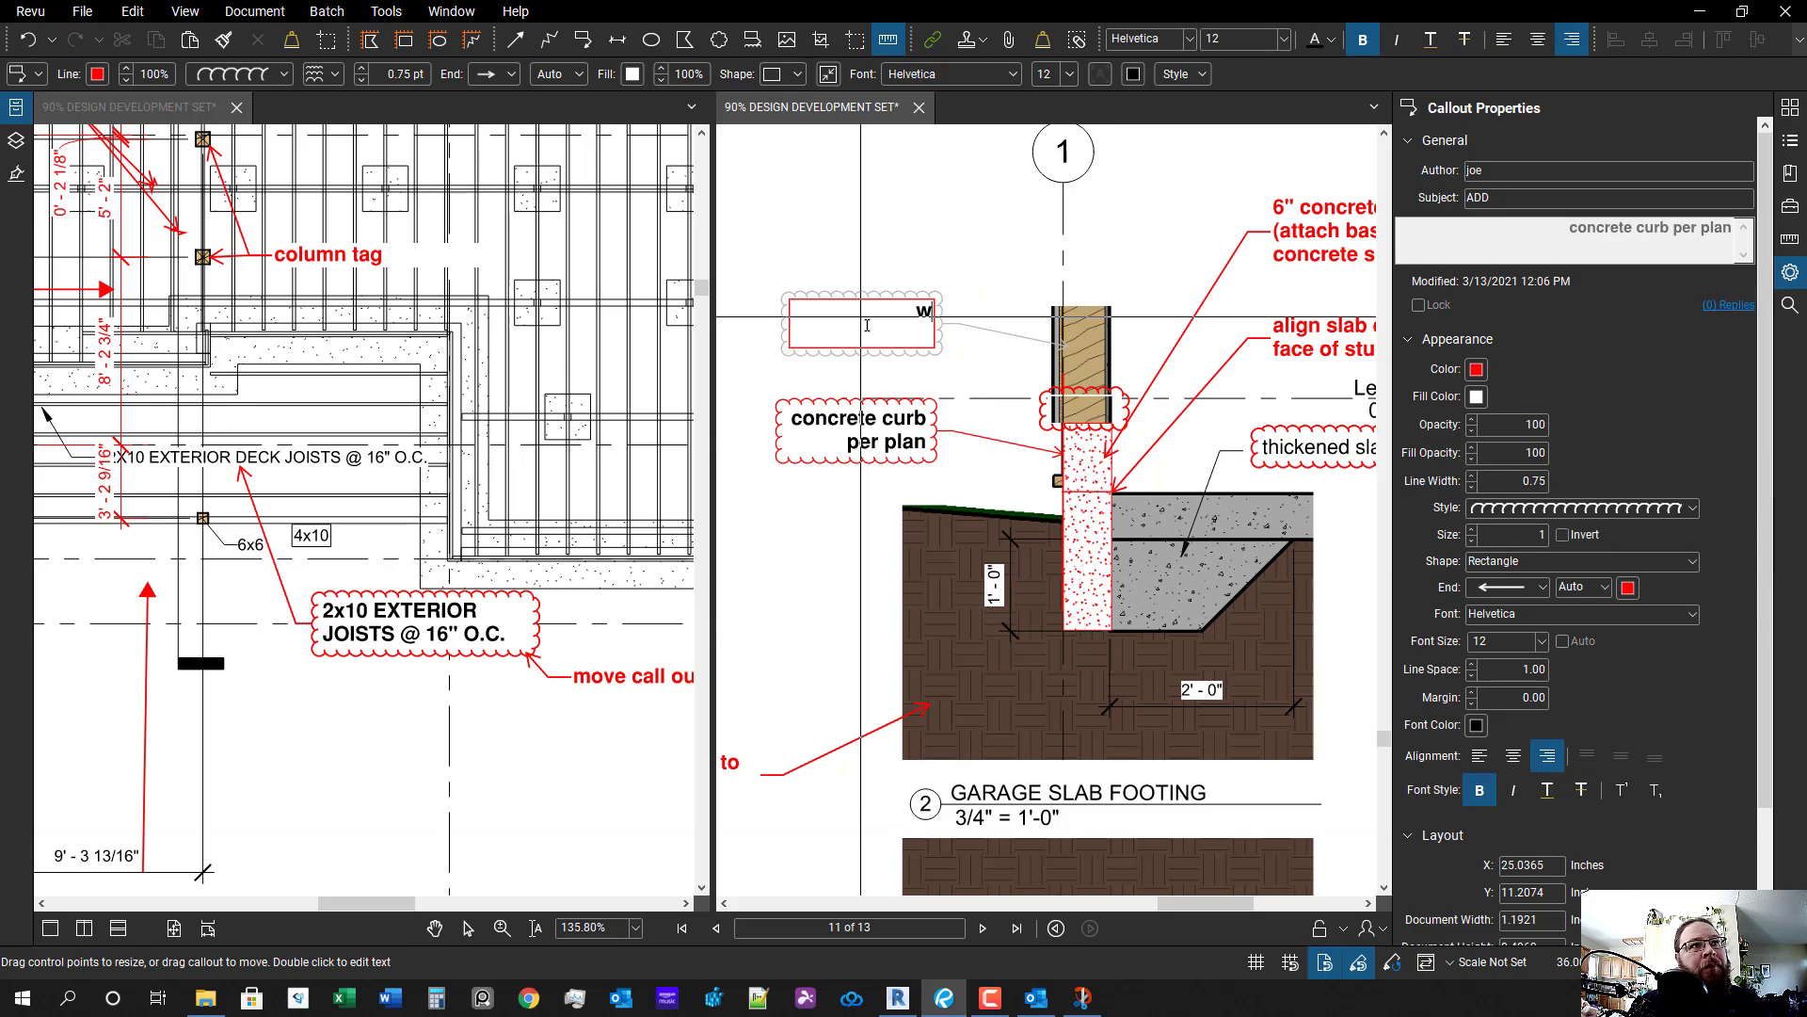
{"action": "left_click", "coordinate": [810, 273]}
{"action": "scroll", "coordinate": [1223, 537], "scroll_direction": "down", "scroll_amount": 1}
{"action": "mouse_move", "coordinate": [1224, 537]}
{"action": "left_mouse_down"}
{"action": "mouse_move", "coordinate": [986, 525]}
{"action": "mouse_move", "coordinate": [1066, 488]}
{"action": "mouse_move", "coordinate": [1085, 506]}
{"action": "left_mouse_up"}
{"action": "scroll", "coordinate": [1041, 524], "scroll_direction": "up", "scroll_amount": 1}
{"action": "left_click", "coordinate": [1041, 524]}
{"action": "scroll", "coordinate": [1081, 525], "scroll_direction": "down", "scroll_amount": 1}
{"action": "scroll", "coordinate": [1065, 483], "scroll_direction": "up", "scroll_amount": 1}
{"action": "scroll", "coordinate": [1056, 515], "scroll_direction": "down", "scroll_amount": 3}
{"action": "scroll", "coordinate": [778, 369], "scroll_direction": "up", "scroll_amount": 1}
{"action": "scroll", "coordinate": [795, 384], "scroll_direction": "up", "scroll_amount": 2}
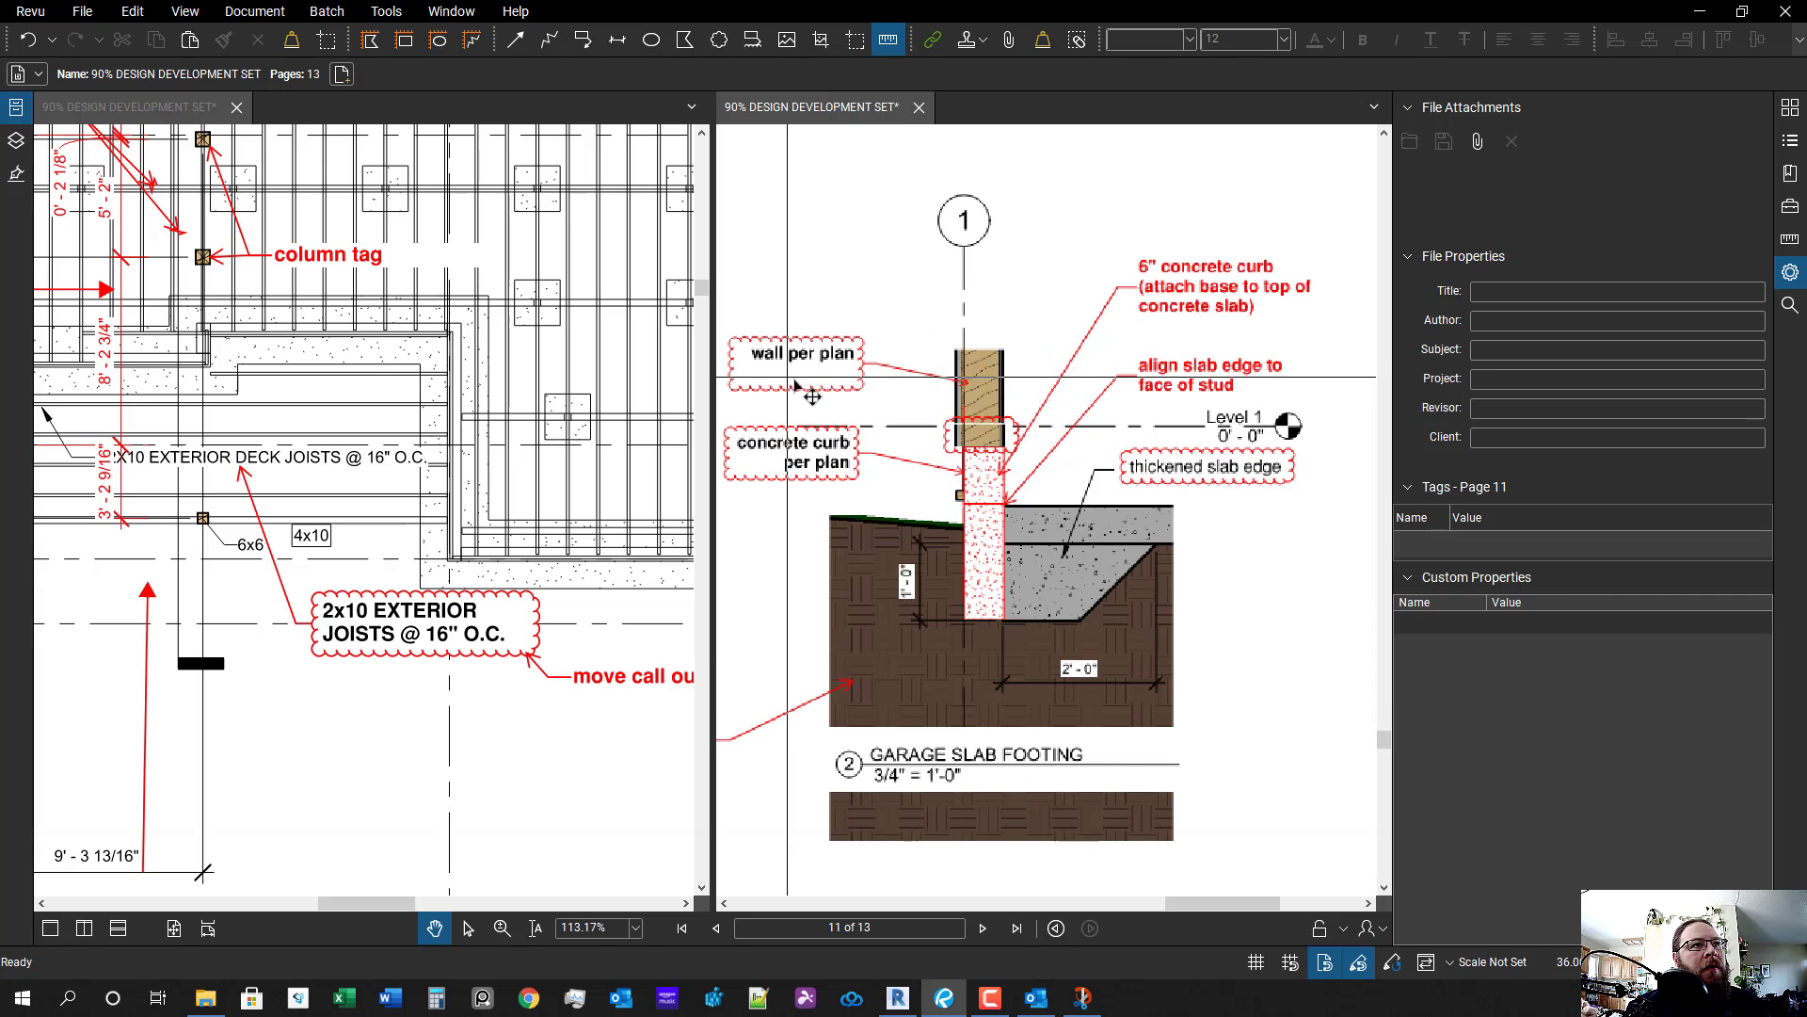
{"action": "left_click", "coordinate": [798, 391]}
- Copy the "wall per plan" callout beside the garage slab with its leader pointing at the slab, and save the set
{"action": "left_click_drag", "start_coordinate": [797, 364], "coordinate": [812, 547]}
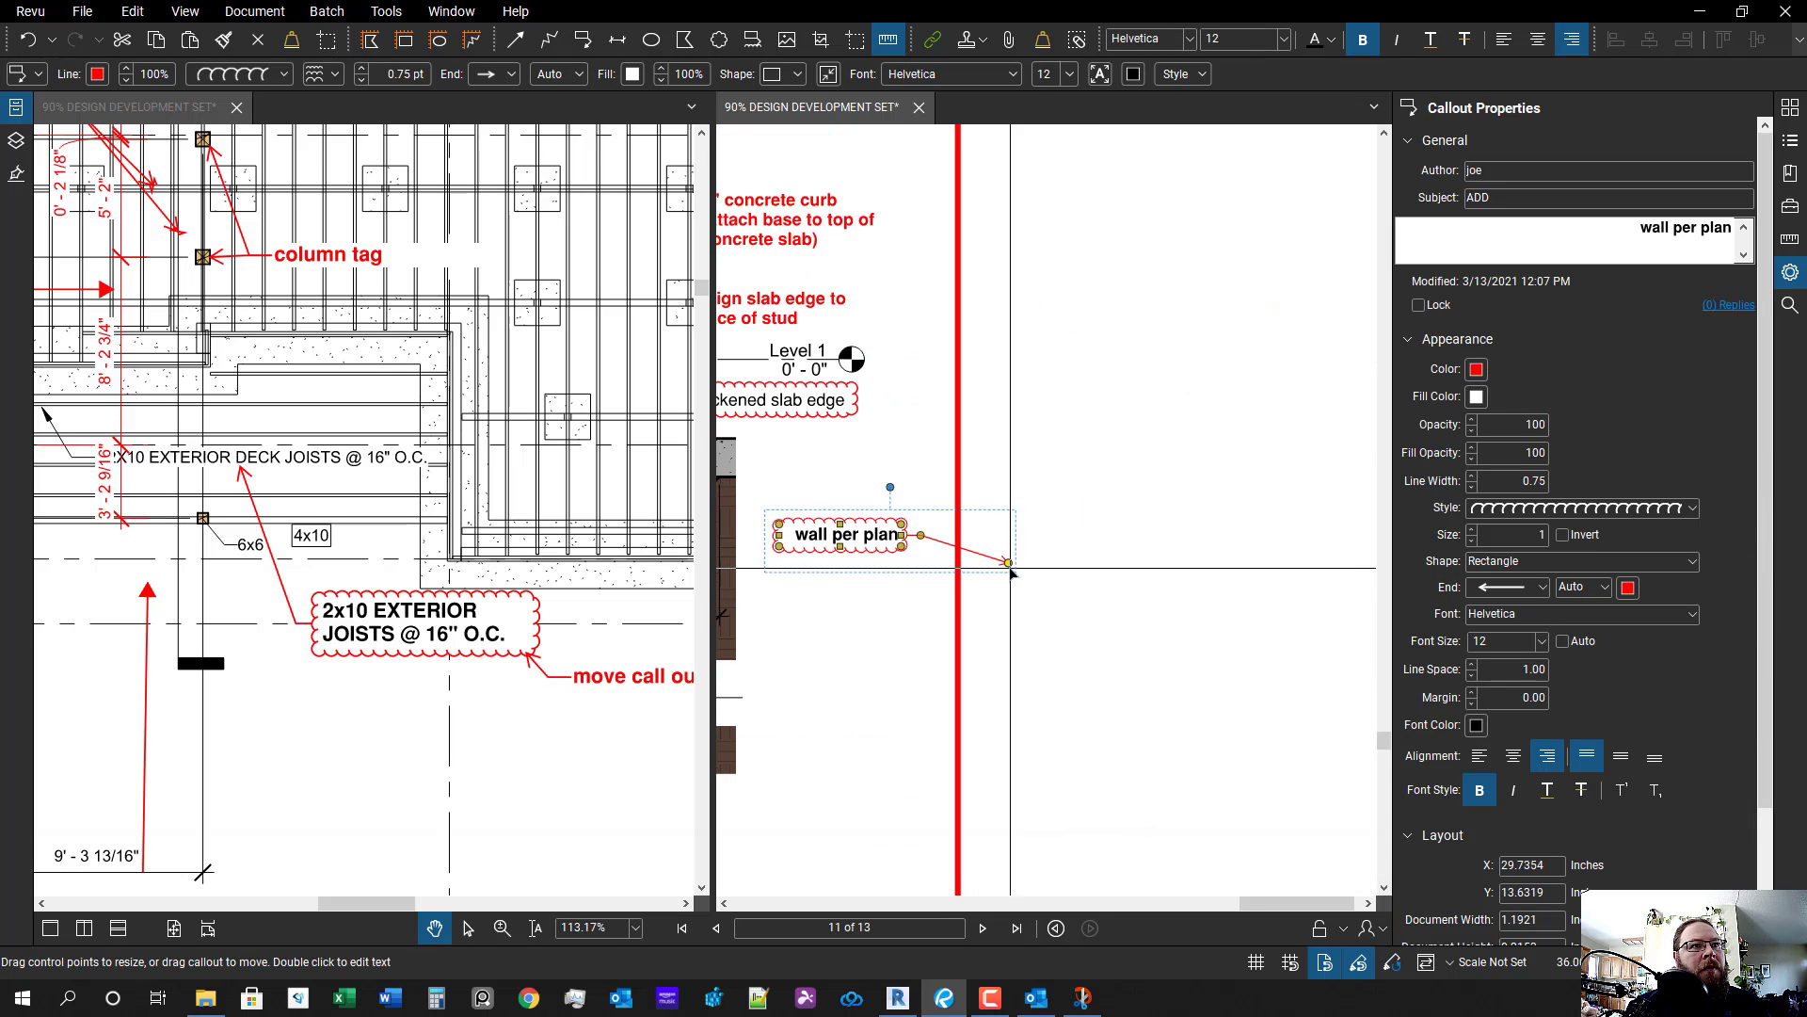
{"action": "left_click_drag", "start_coordinate": [1009, 564], "coordinate": [729, 468]}
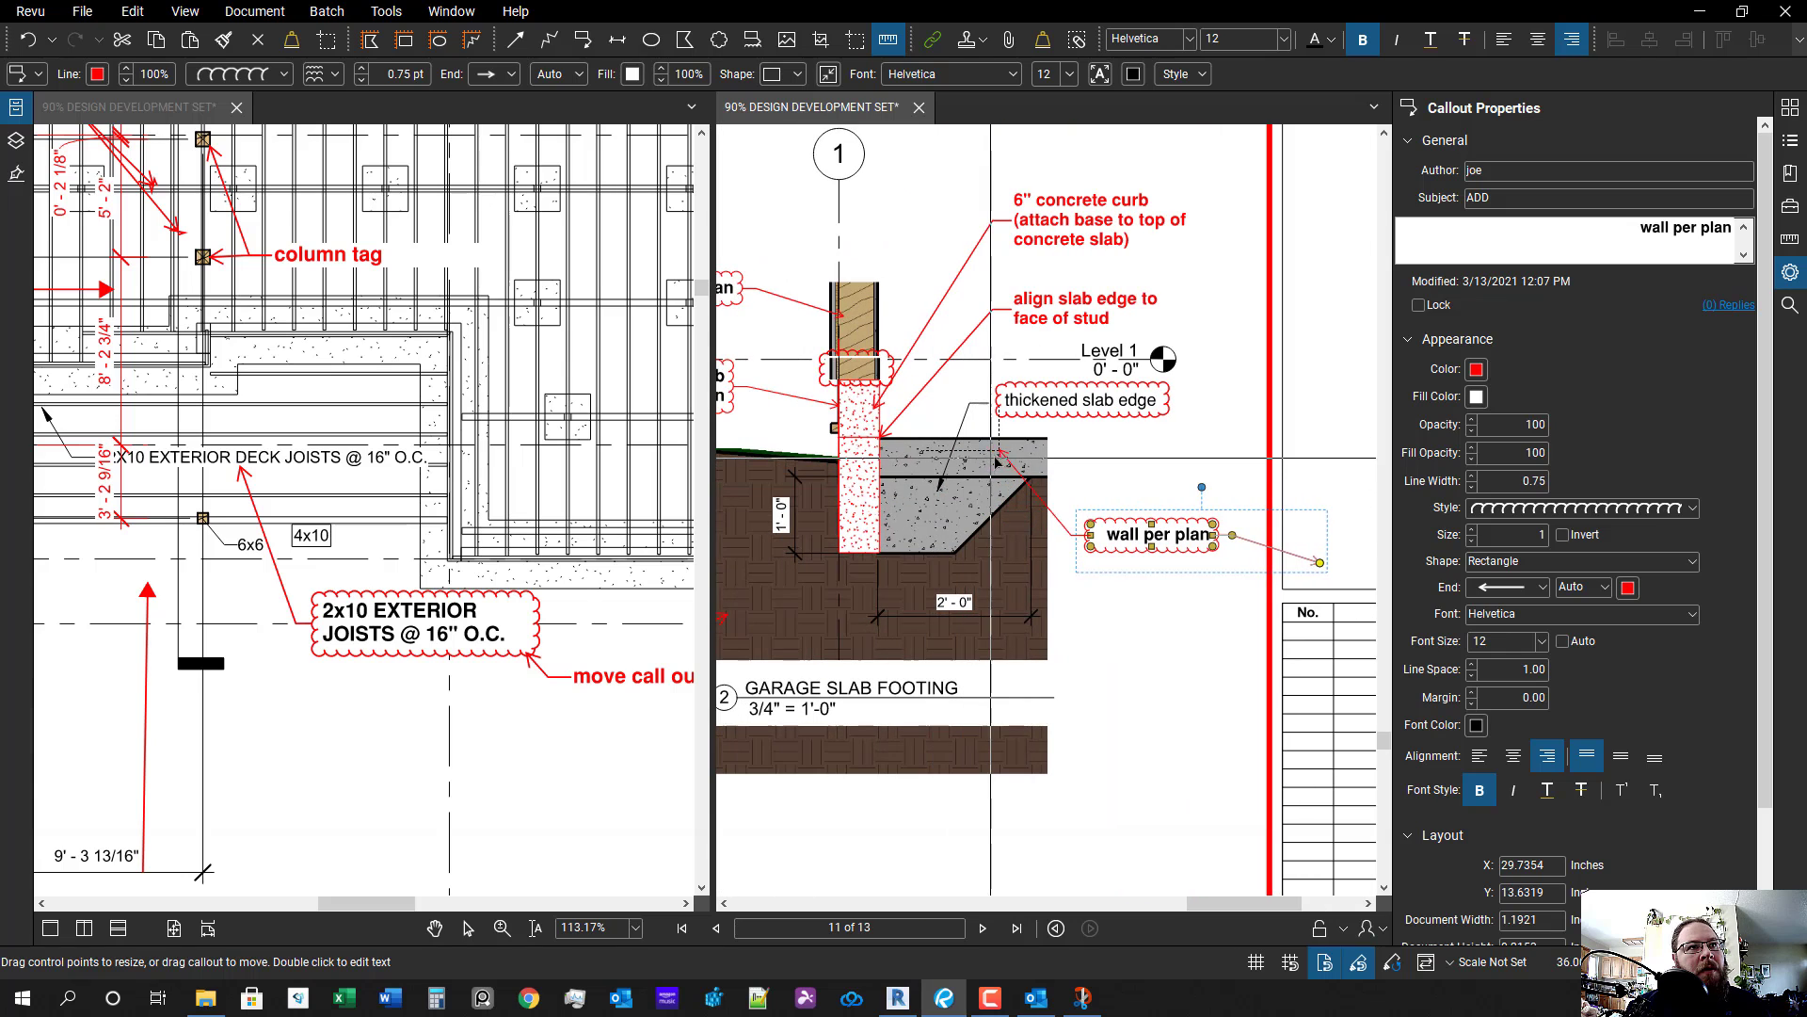
{"action": "double_click", "coordinate": [1181, 534]}
{"action": "key", "text": "ctrl+s"}
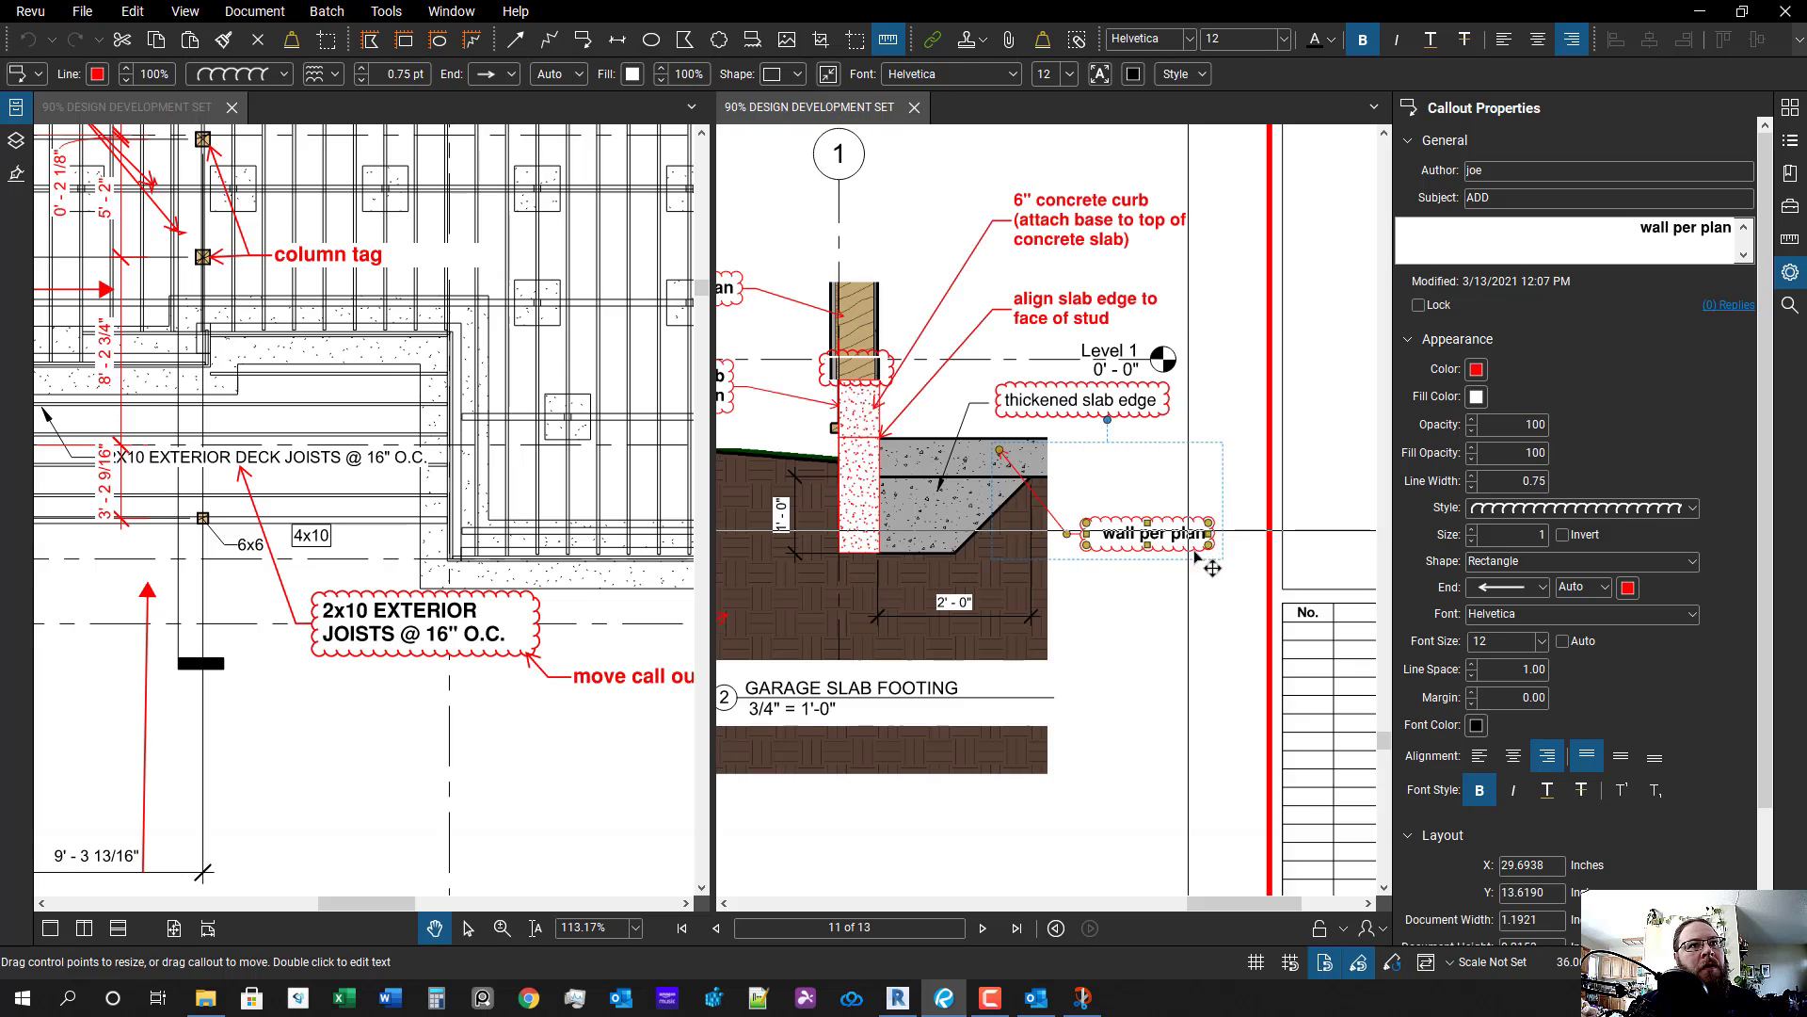
- Reword the copied callout at the garage slab as "reinforced concrete slab per plan" and left-align its text
{"action": "scroll", "coordinate": [1195, 546], "scroll_direction": "up", "scroll_amount": 3}
{"action": "double_click", "coordinate": [1196, 508]}
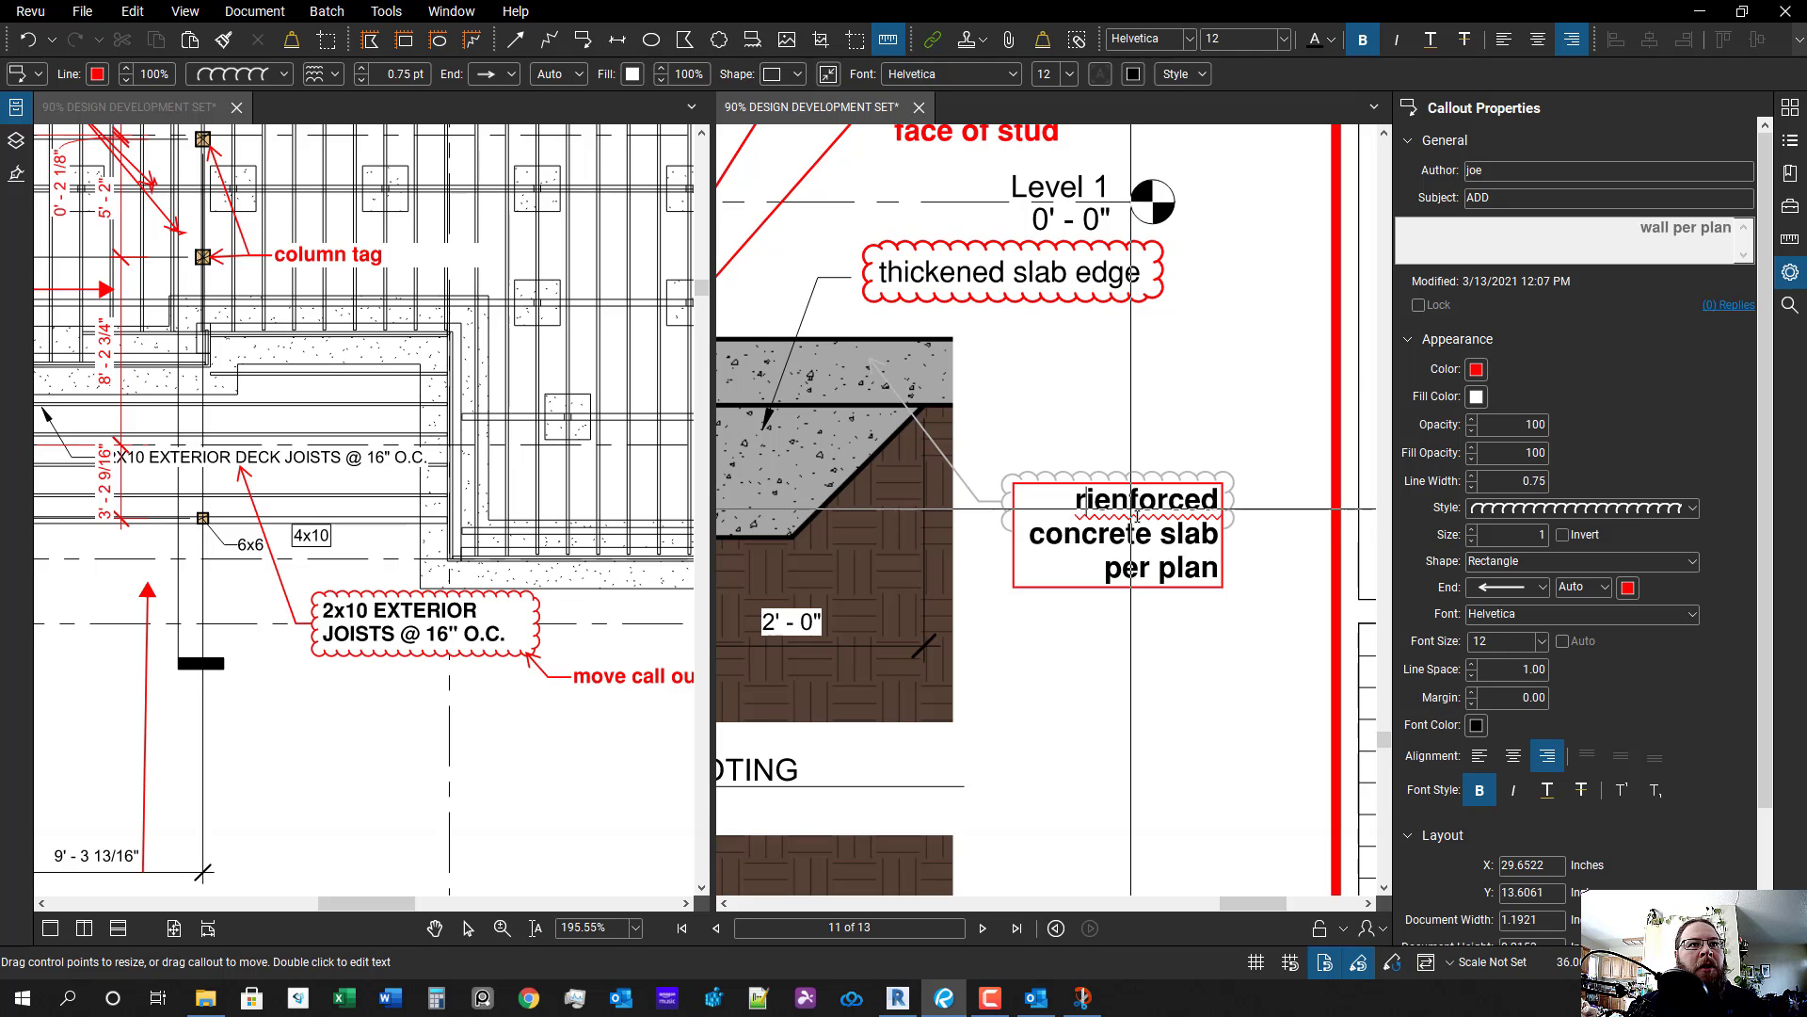
{"action": "right_click", "coordinate": [1131, 500]}
{"action": "left_click", "coordinate": [1188, 506]}
{"action": "scroll", "coordinate": [1147, 565], "scroll_direction": "down", "scroll_amount": 1}
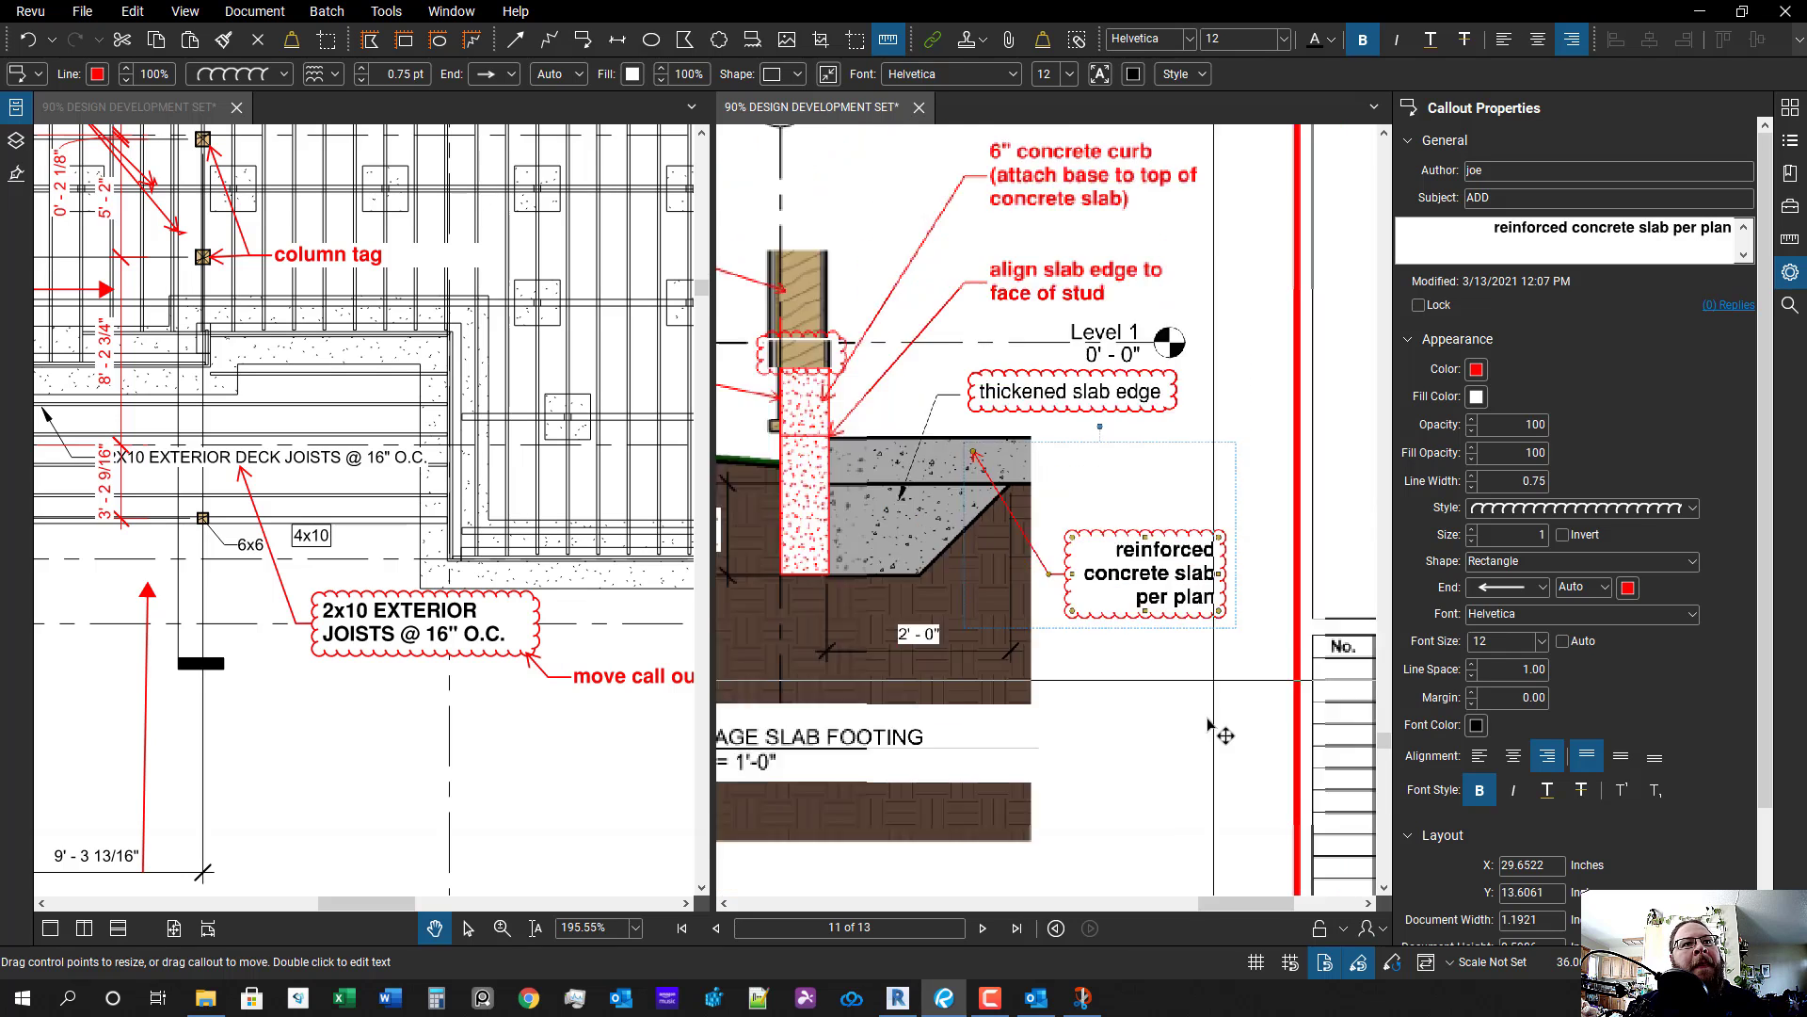
{"action": "left_click", "coordinate": [1470, 768]}
{"action": "left_click_drag", "start_coordinate": [1275, 689], "coordinate": [1275, 674]}
- Examine the labels, dimensions and footing of detail 3, Foundation, above the Garage Slab Footing detail
{"action": "scroll", "coordinate": [1250, 663], "scroll_direction": "down", "scroll_amount": 6}
{"action": "left_click_drag", "start_coordinate": [1177, 567], "coordinate": [1124, 645]}
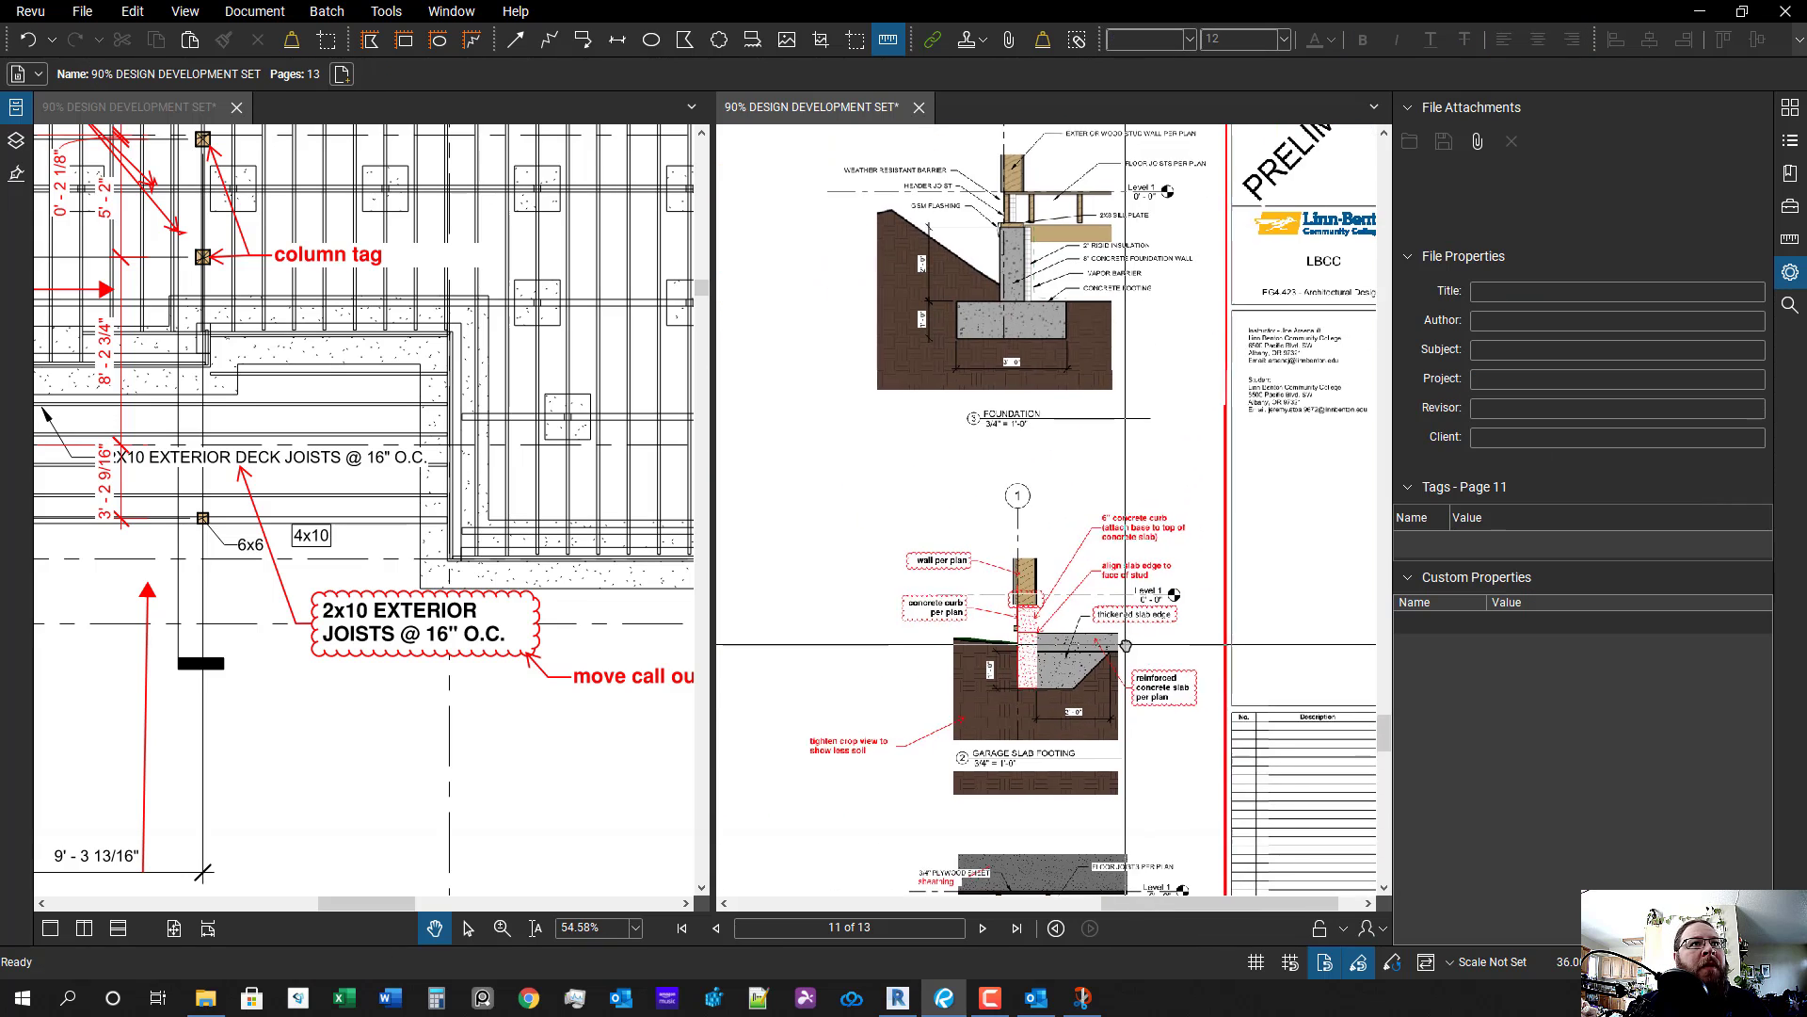
{"action": "scroll", "coordinate": [1285, 539], "scroll_direction": "up", "scroll_amount": 3}
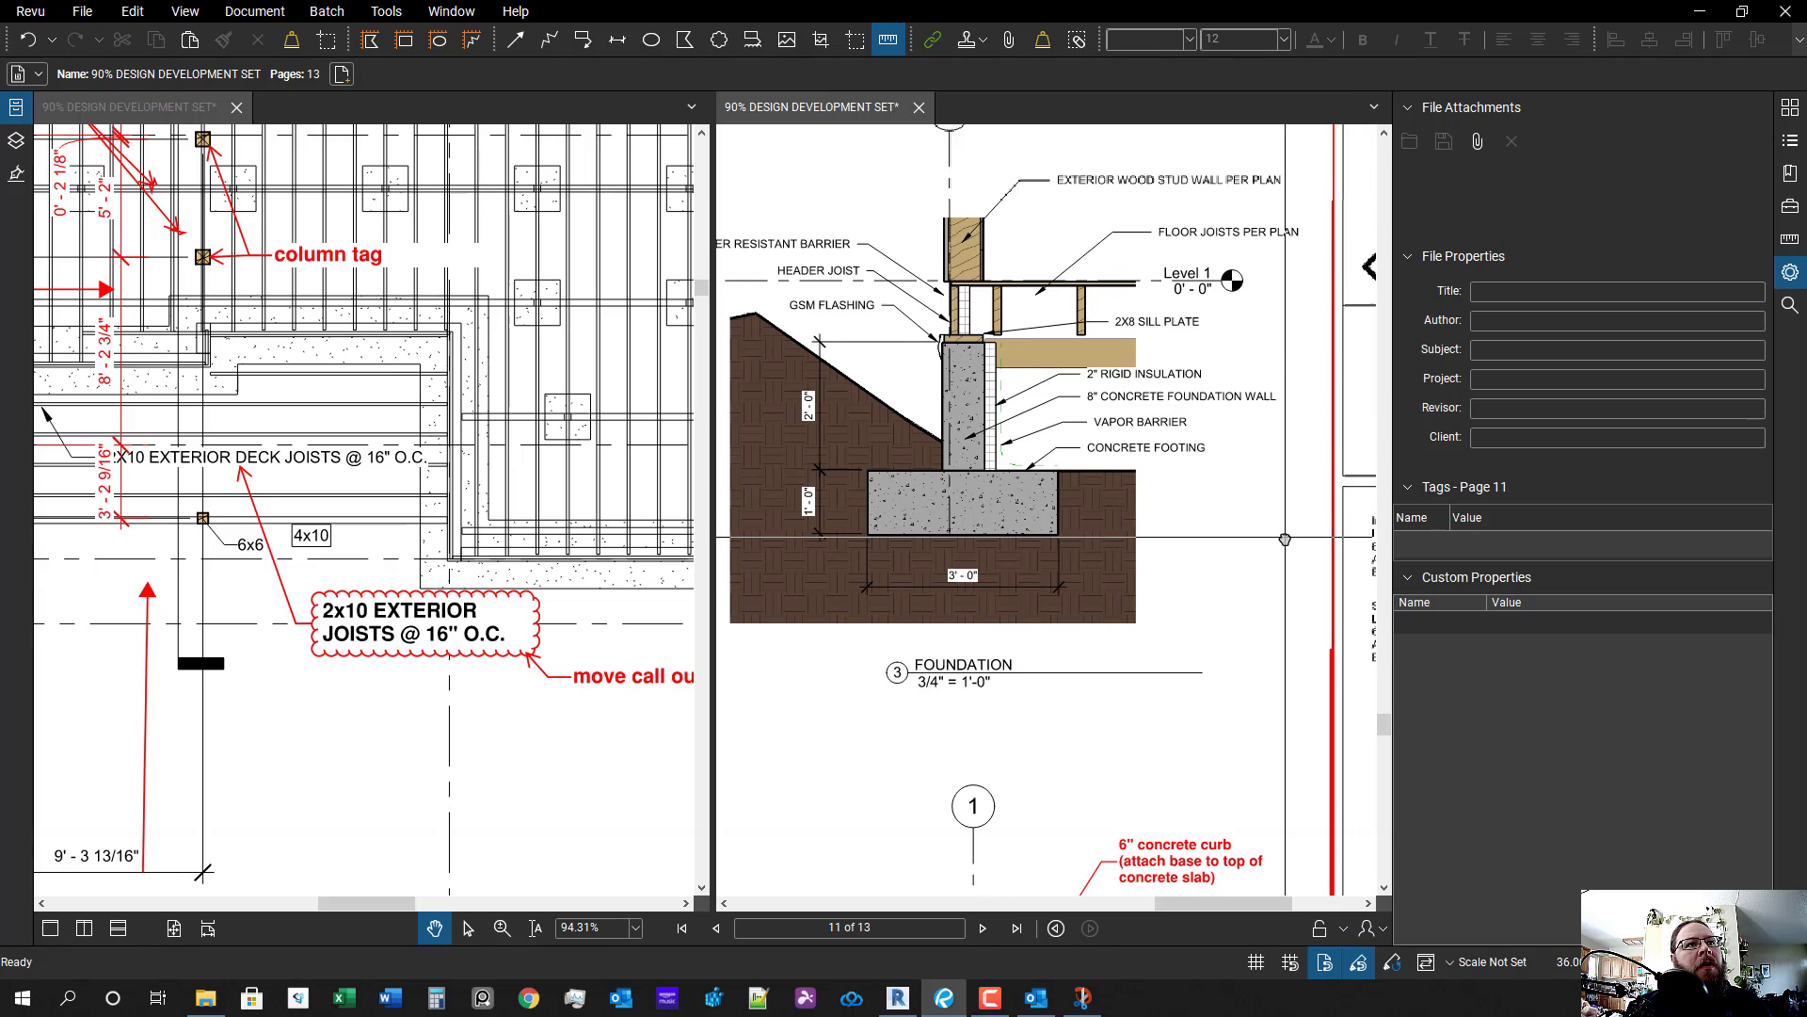
{"action": "left_click_drag", "start_coordinate": [1180, 517], "coordinate": [1205, 587]}
{"action": "scroll", "coordinate": [1188, 585], "scroll_direction": "down", "scroll_amount": 1}
{"action": "scroll", "coordinate": [1159, 559], "scroll_direction": "up", "scroll_amount": 3}
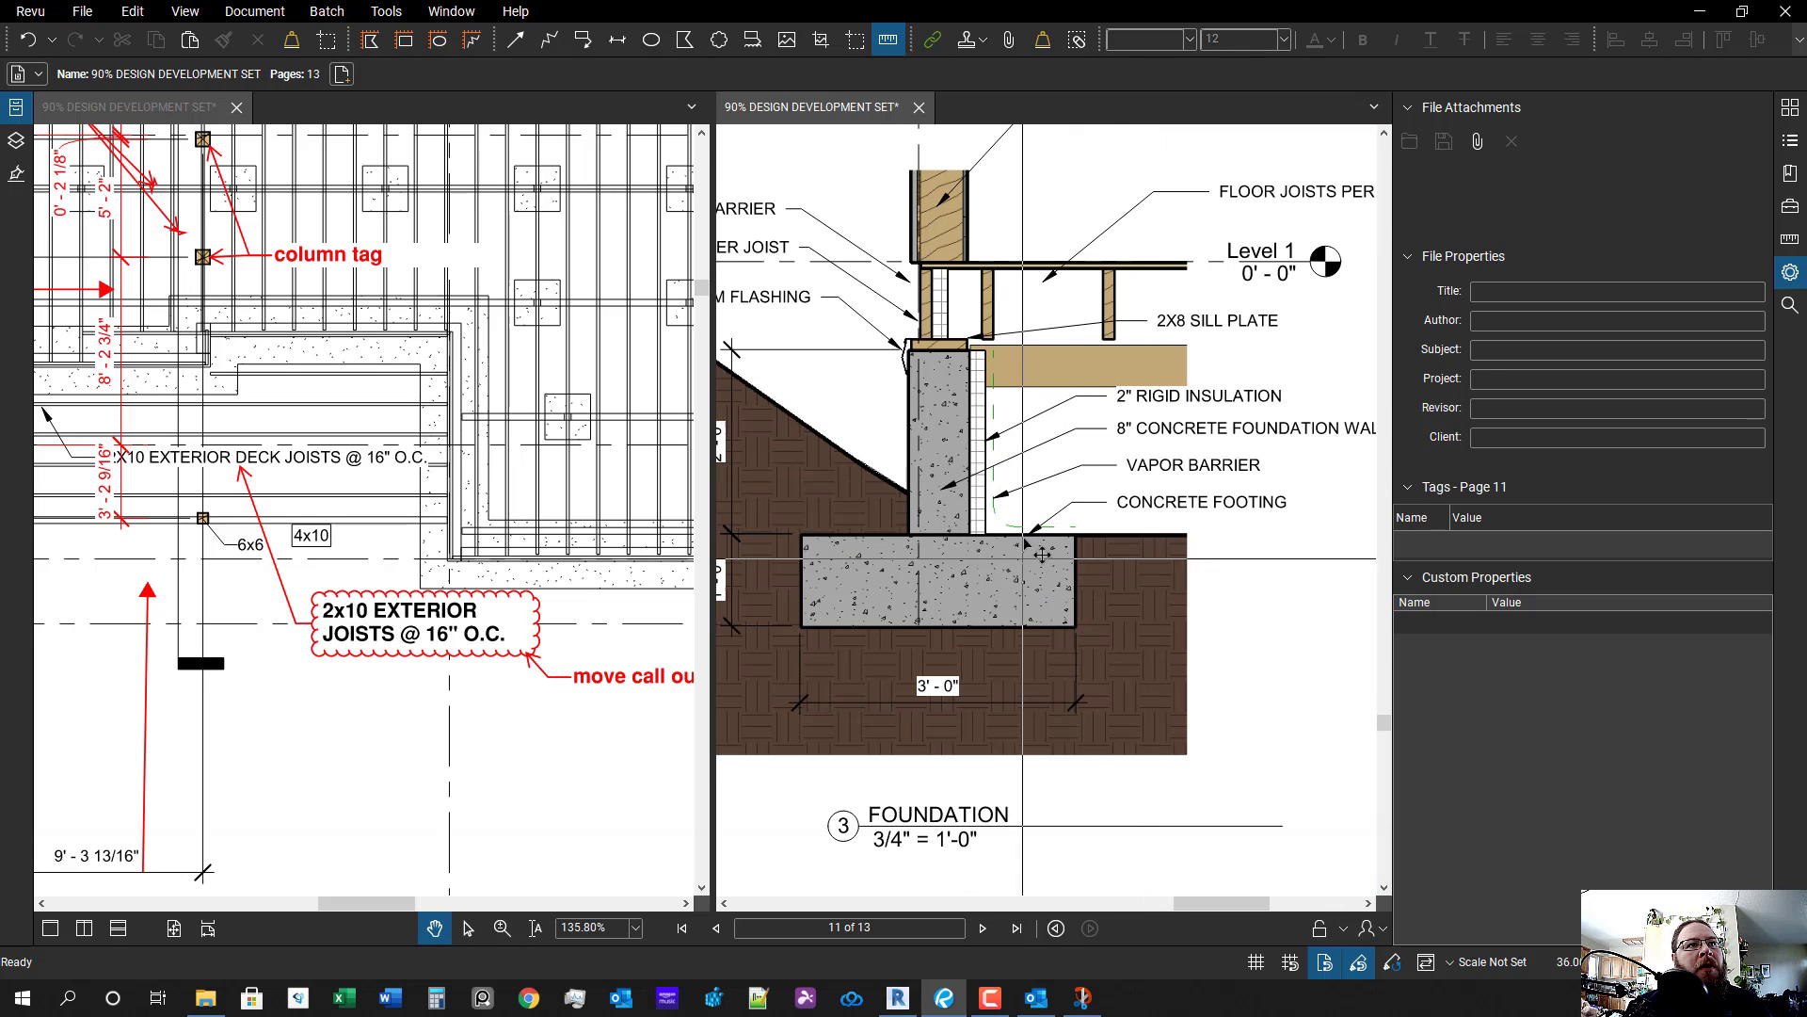
{"action": "scroll", "coordinate": [1042, 555], "scroll_direction": "down", "scroll_amount": 2}
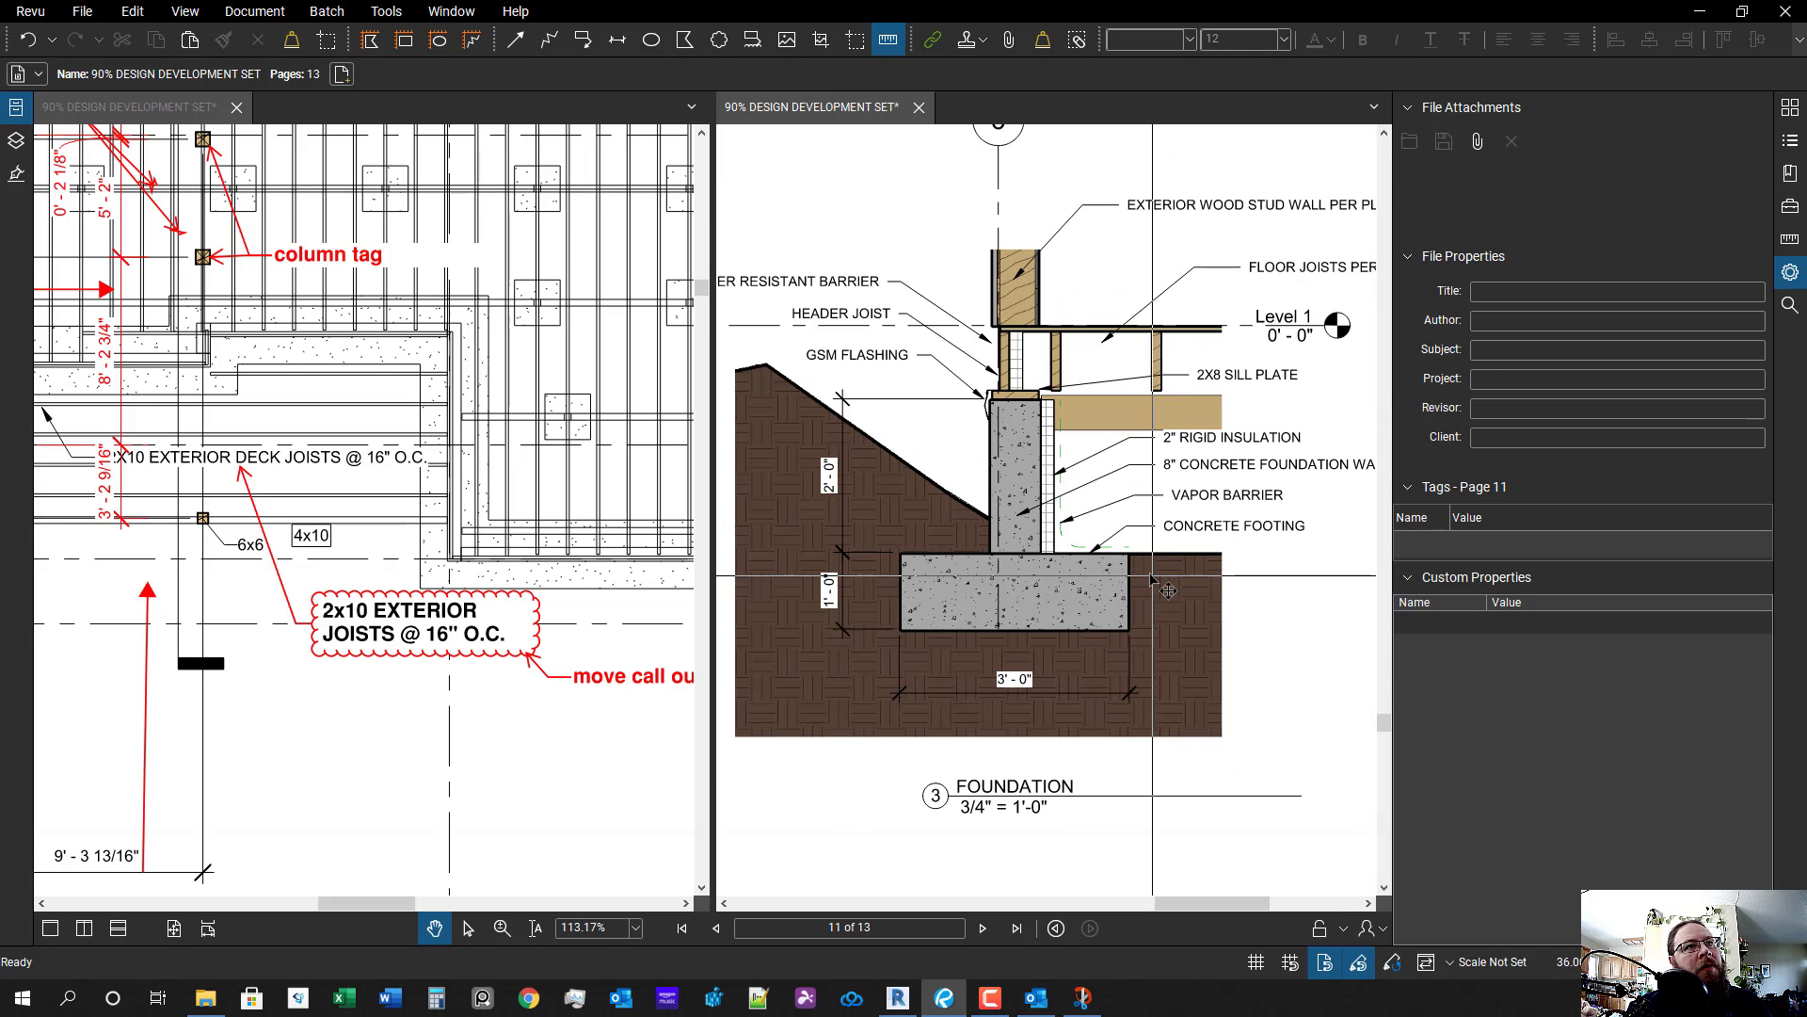
{"action": "scroll", "coordinate": [975, 468], "scroll_direction": "up", "scroll_amount": 3}
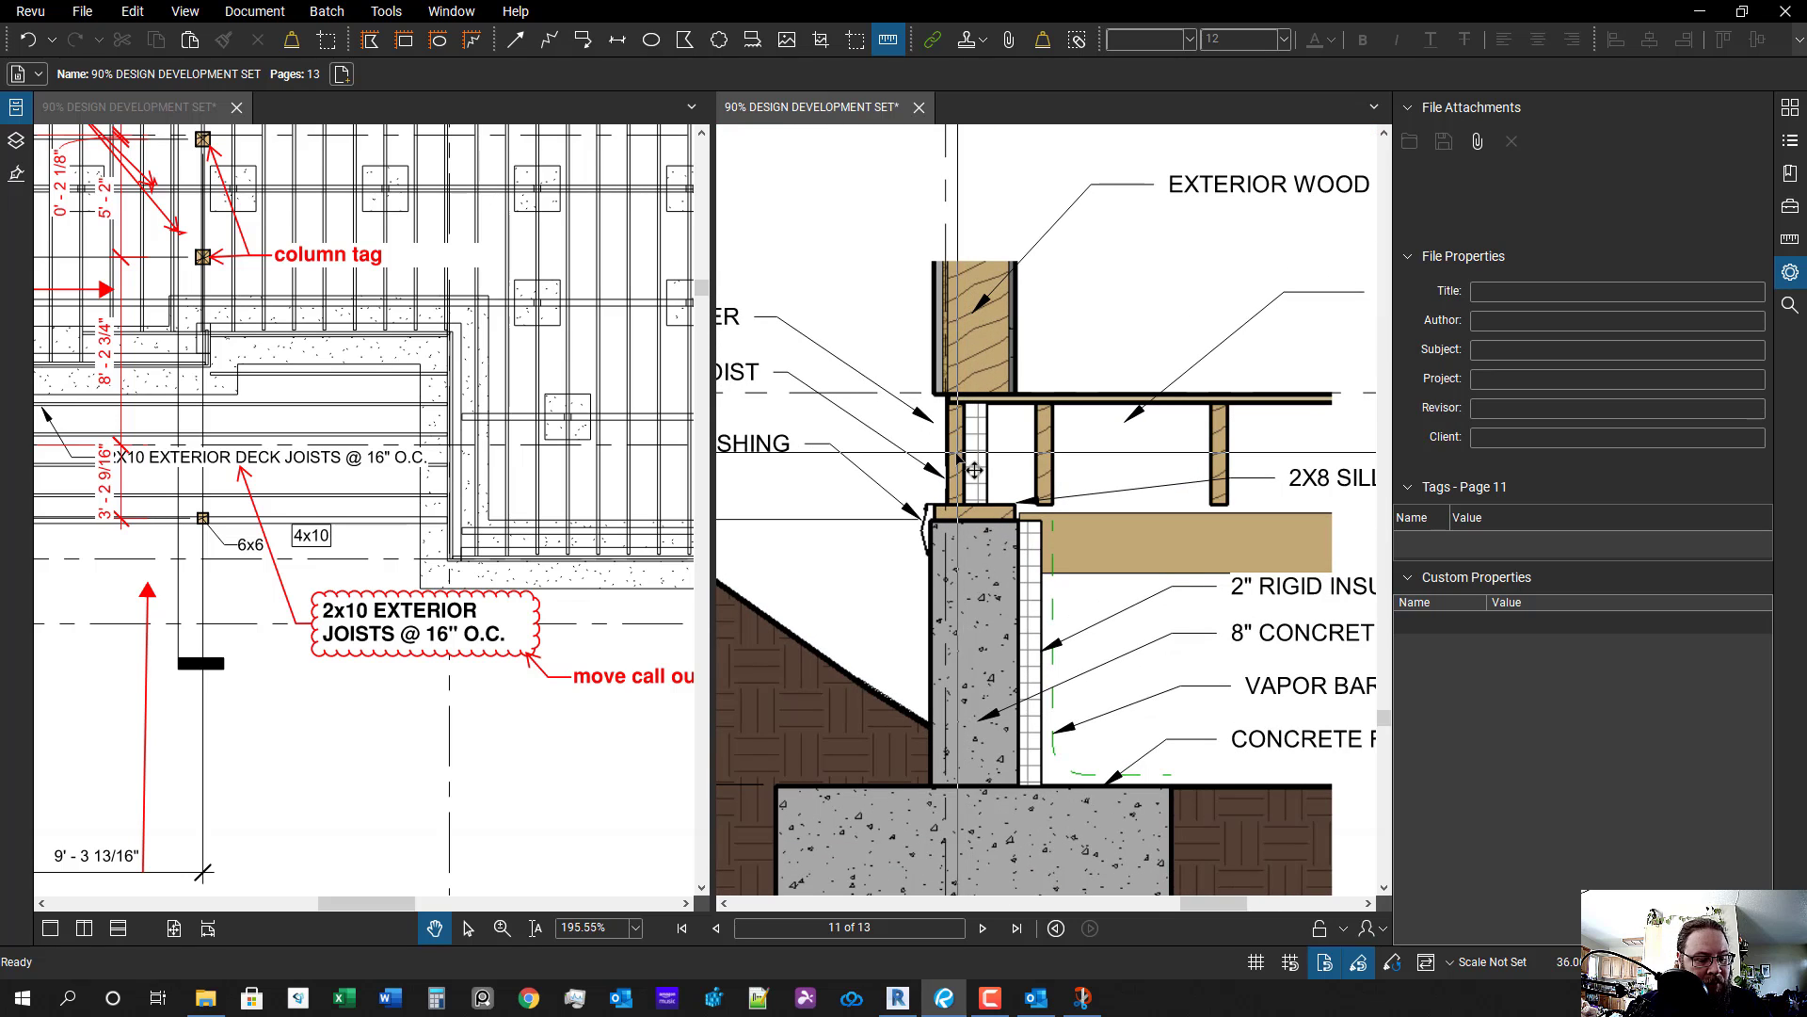
{"action": "left_click", "coordinate": [957, 456]}
{"action": "left_click", "coordinate": [939, 457]}
{"action": "key", "text": "r"}
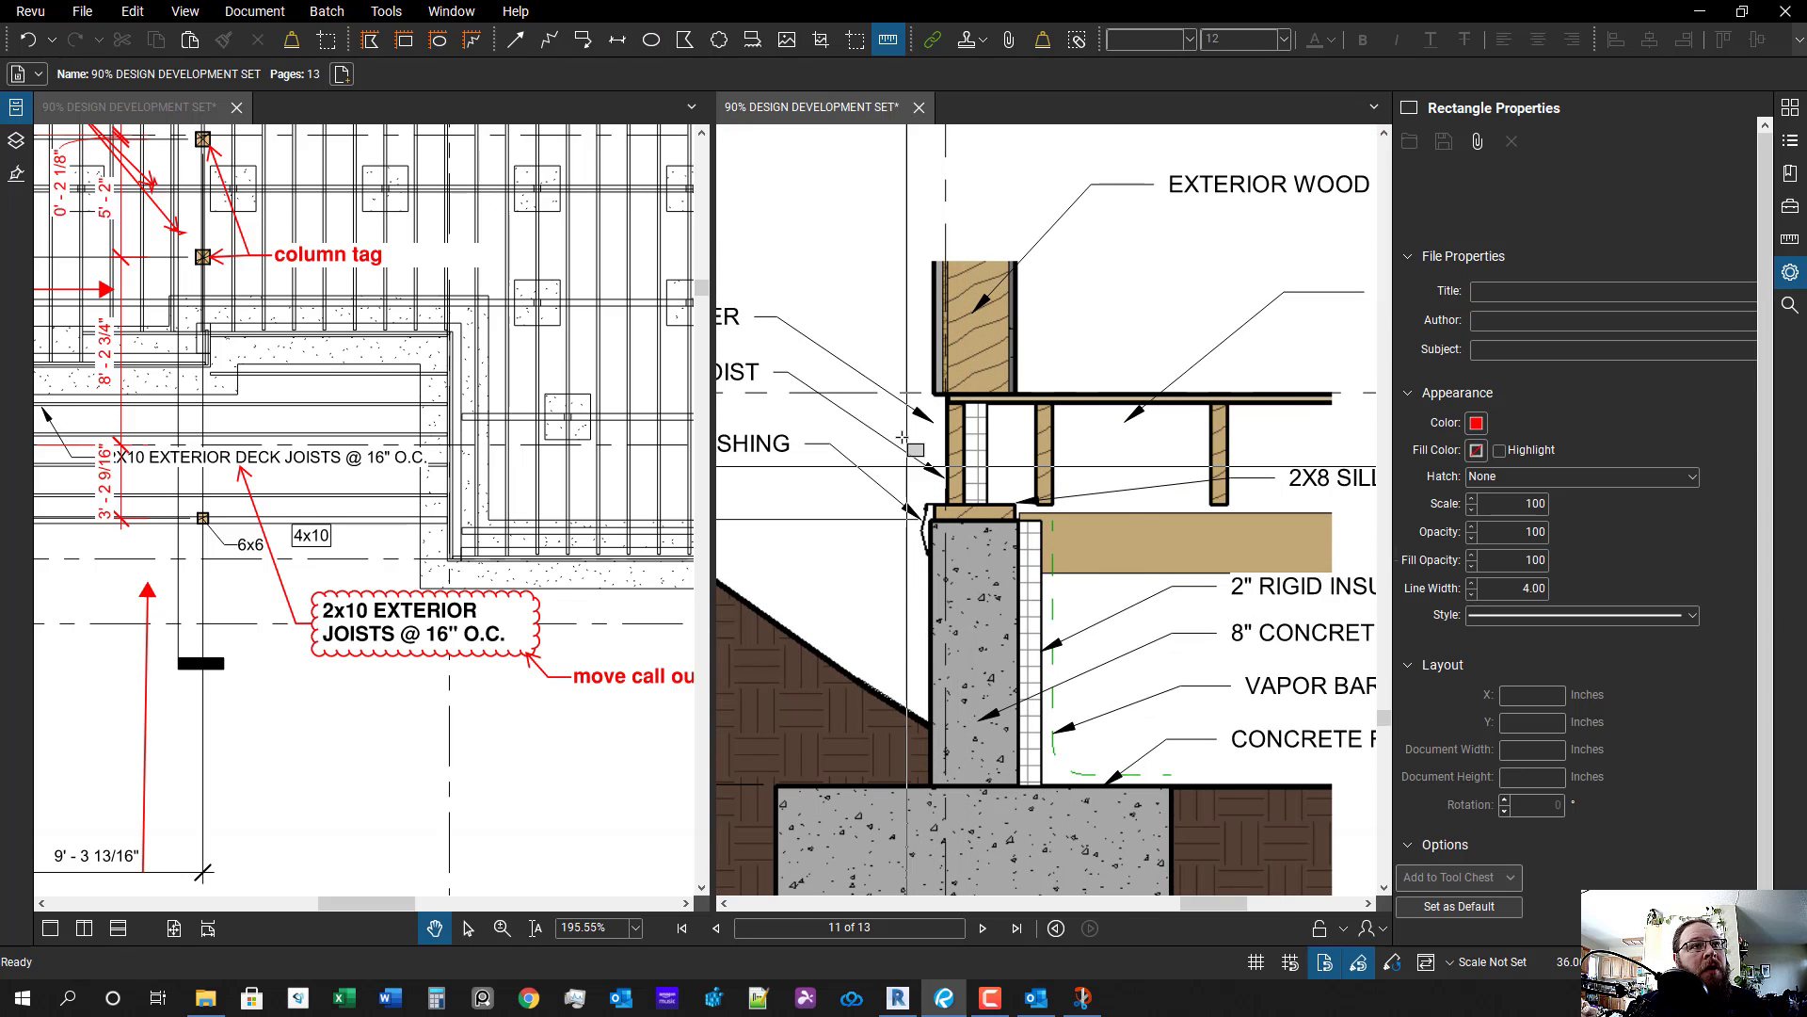
{"action": "scroll", "coordinate": [939, 470], "scroll_direction": "up", "scroll_amount": 3}
{"action": "scroll", "coordinate": [944, 414], "scroll_direction": "down", "scroll_amount": 3}
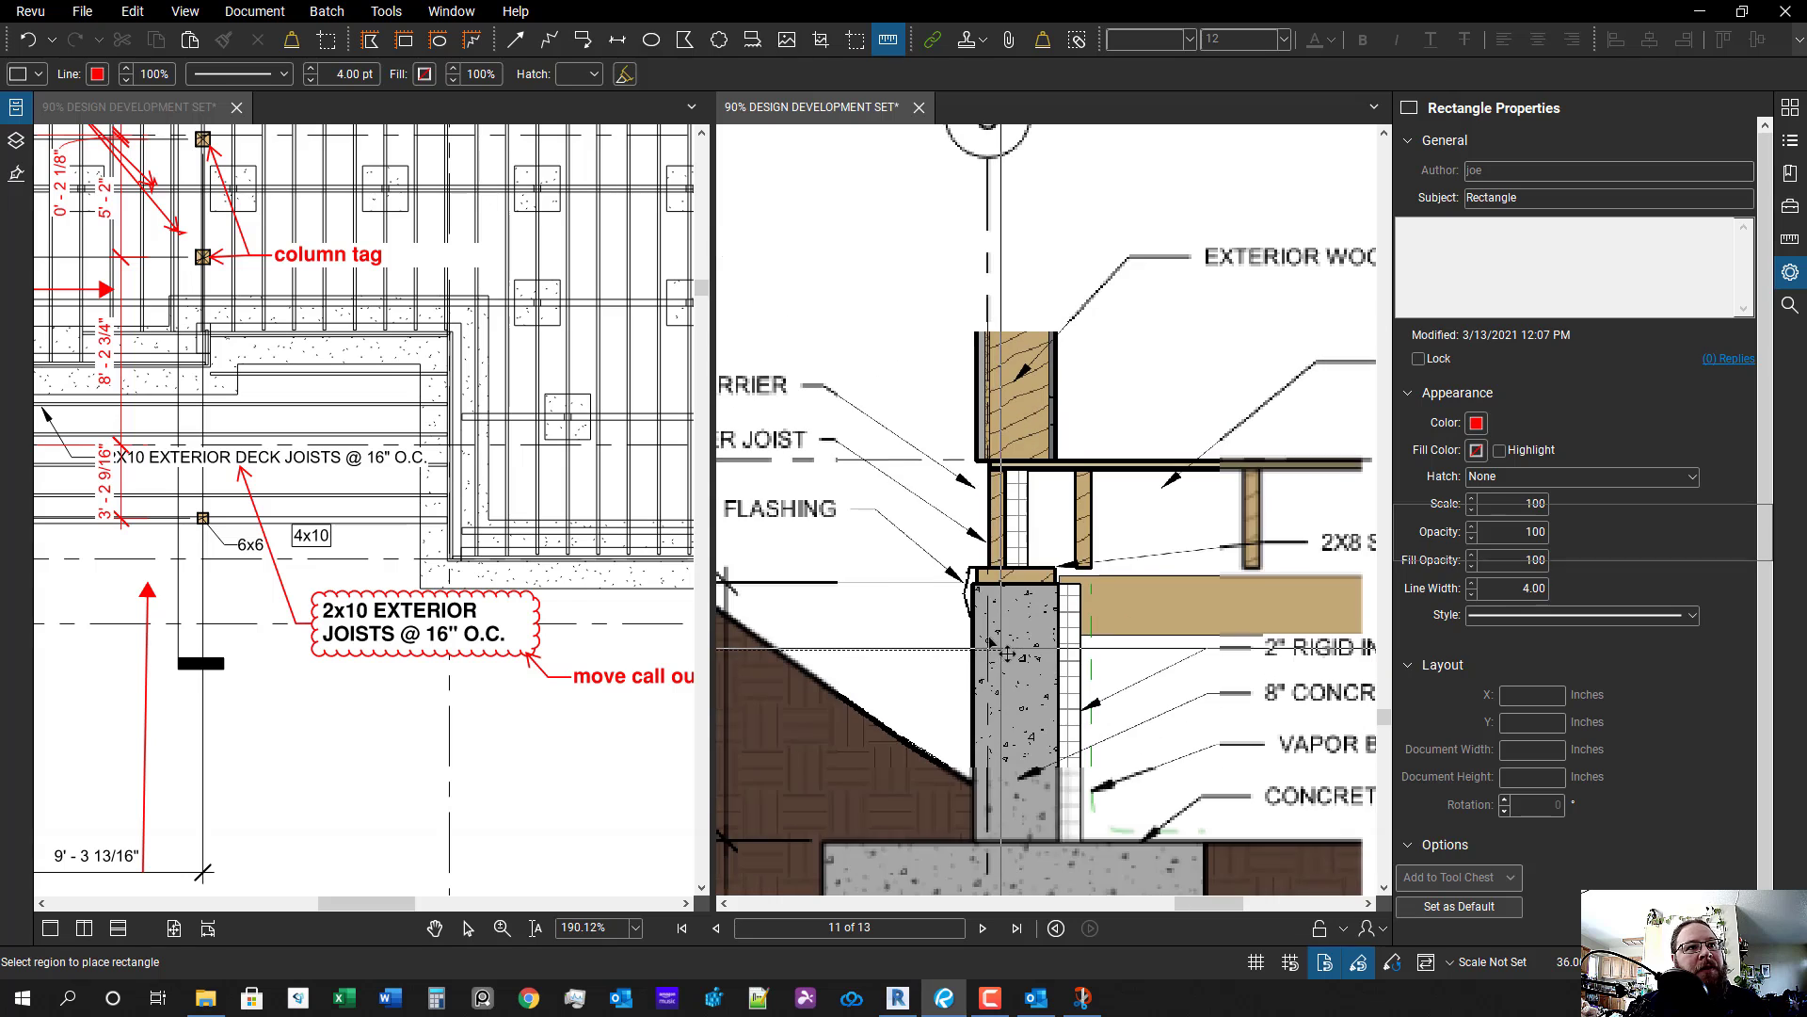
{"action": "key", "text": "Escape"}
- Add a callout reading "grid to face of stud" that points at gridline 6 above the stud wall in the foundation detail
{"action": "scroll", "coordinate": [946, 311], "scroll_direction": "up", "scroll_amount": 3}
{"action": "scroll", "coordinate": [1141, 440], "scroll_direction": "down", "scroll_amount": 2}
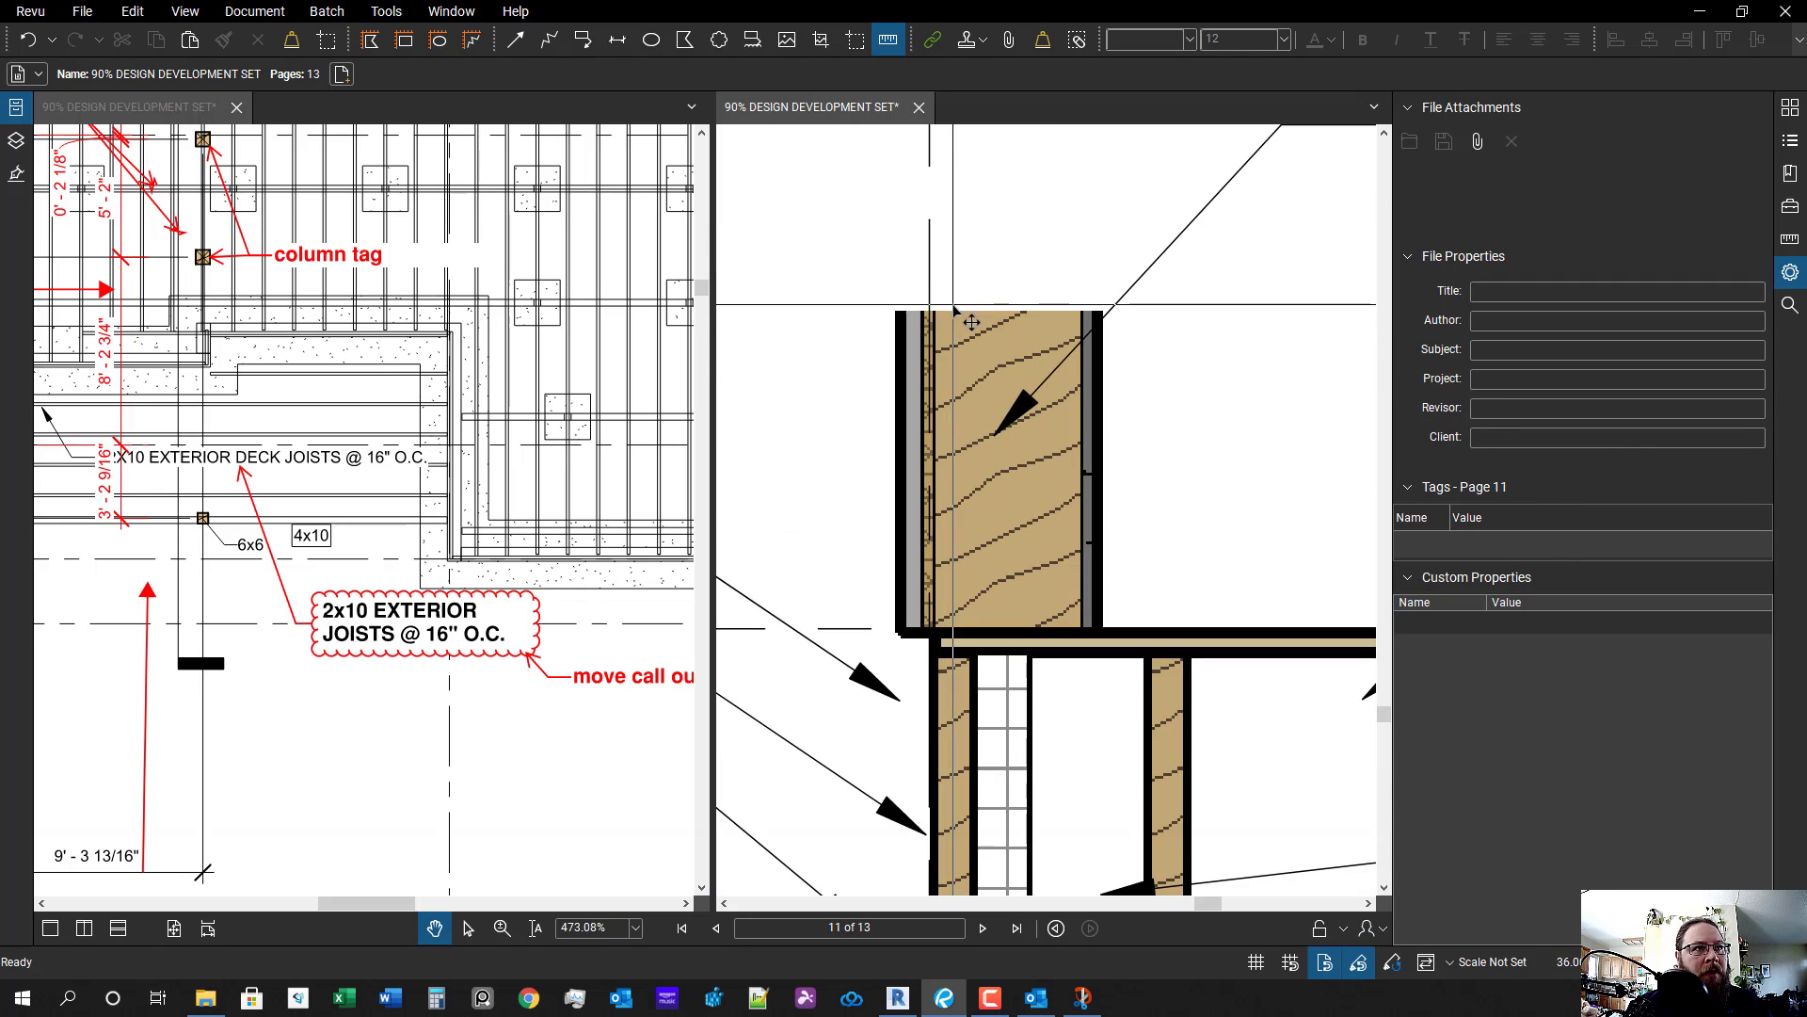
{"action": "key", "text": "q"}
{"action": "scroll", "coordinate": [1142, 439], "scroll_direction": "up", "scroll_amount": 1}
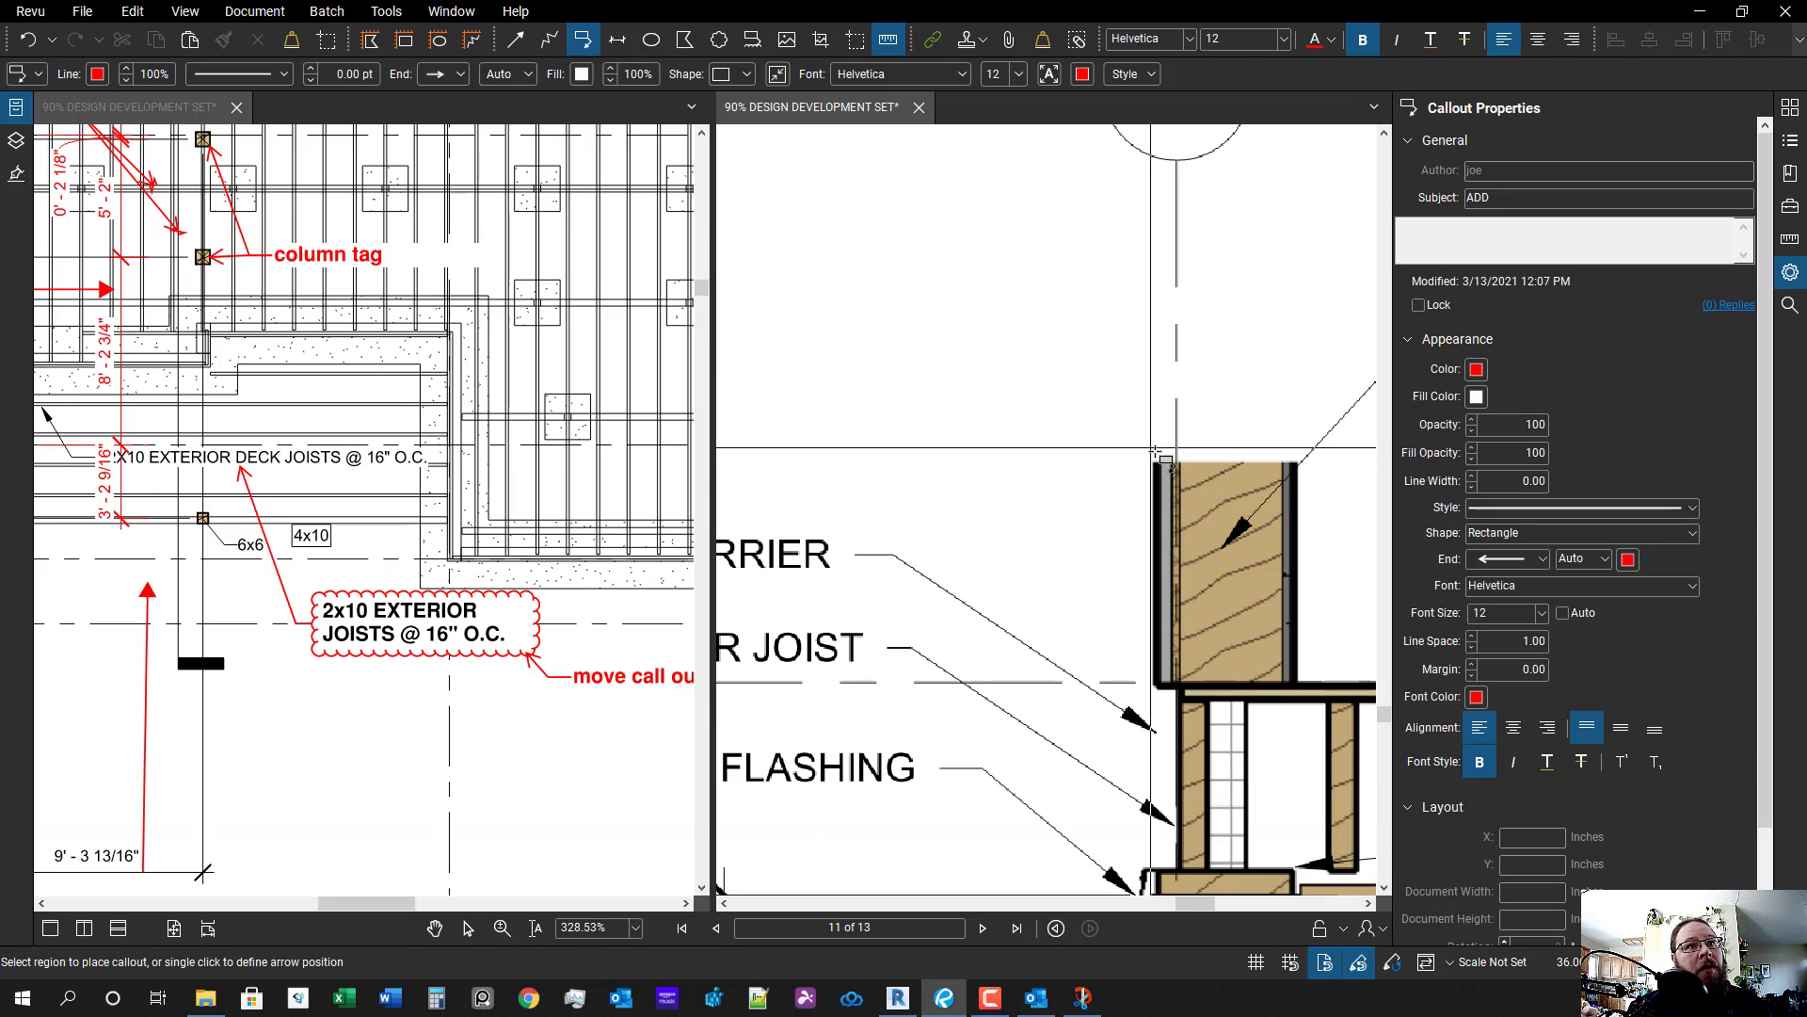
{"action": "left_click", "coordinate": [1177, 439]}
{"action": "left_click", "coordinate": [954, 322]}
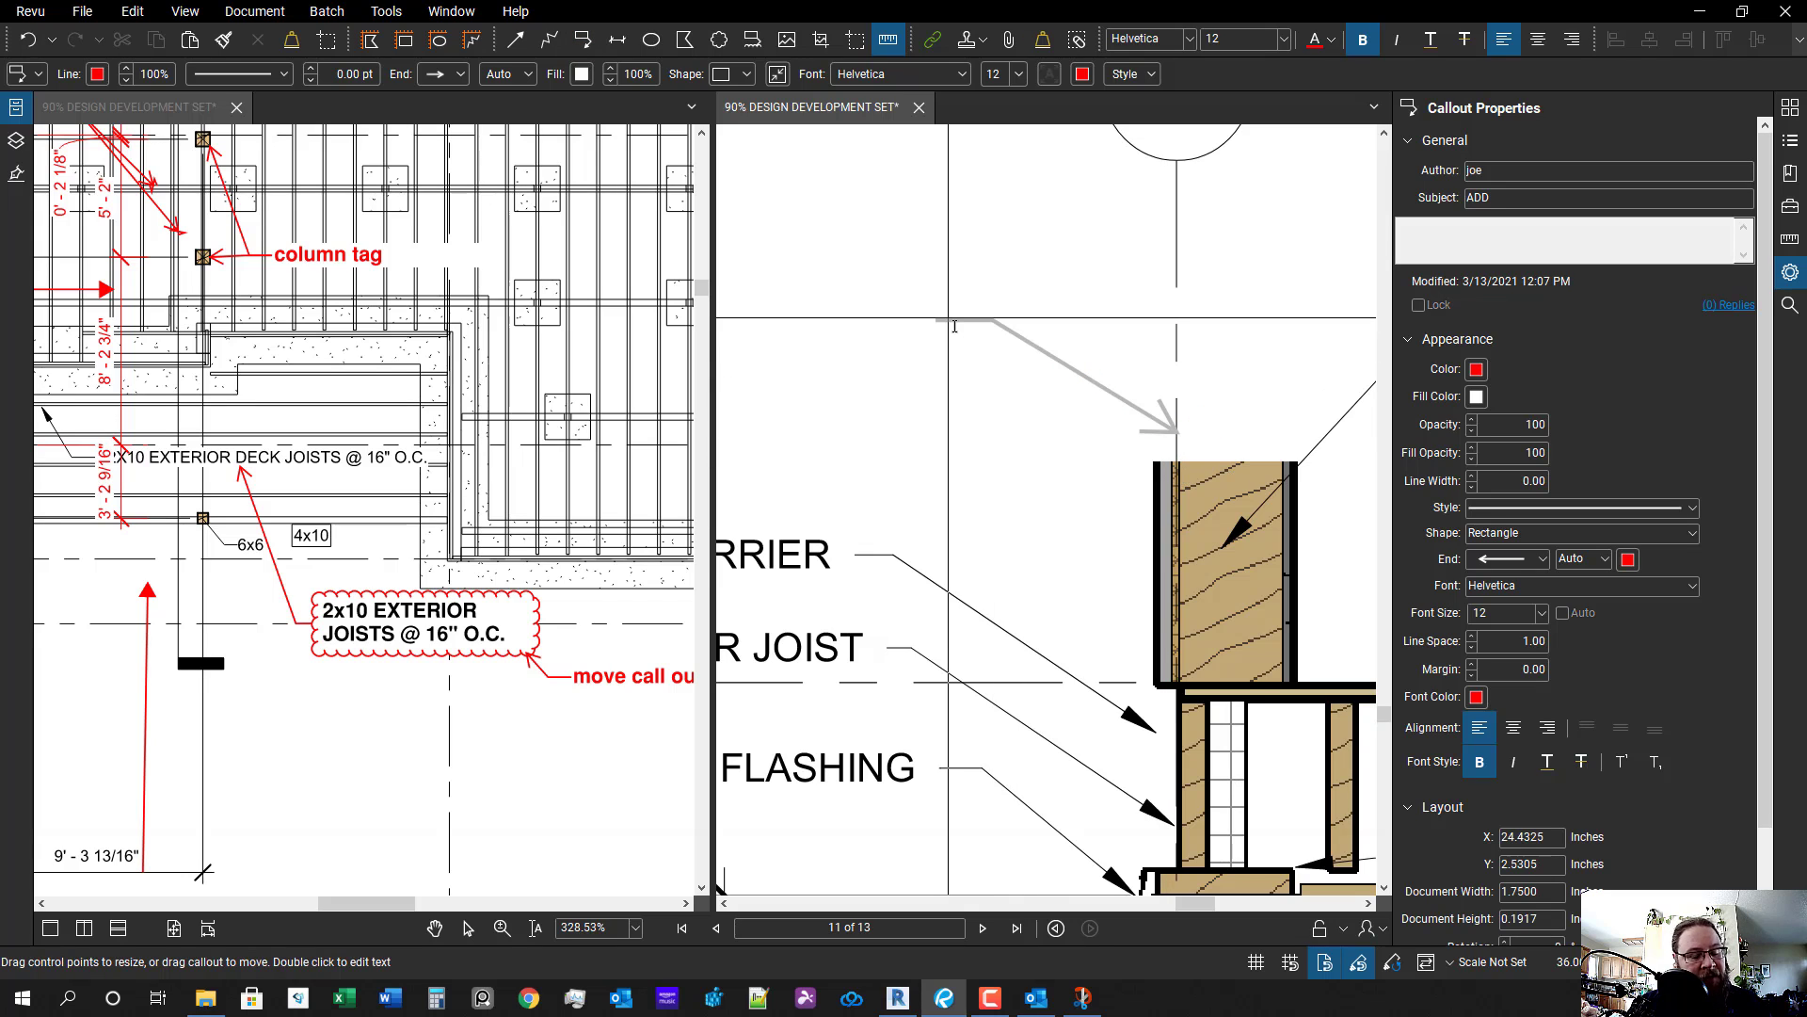
{"action": "type", "text": "grid to face of stu"}
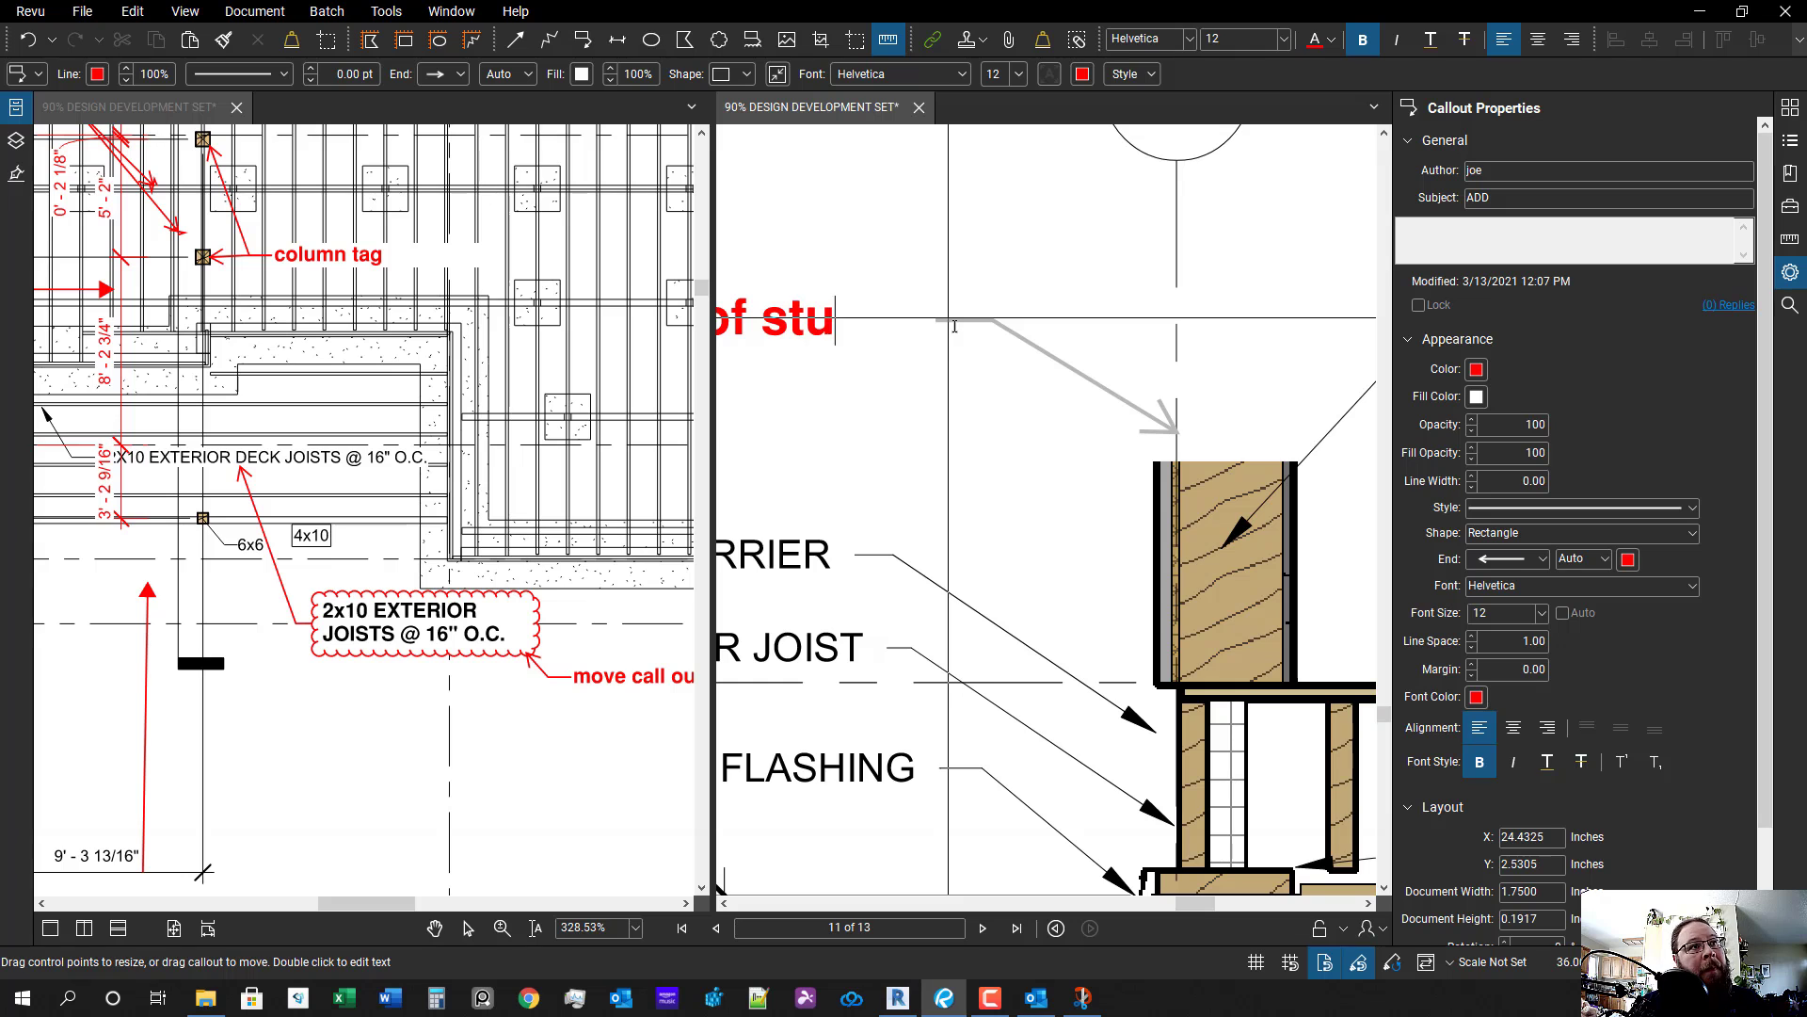
{"action": "type", "text": "d"}
{"action": "key", "text": "Escape"}
{"action": "scroll", "coordinate": [1241, 654], "scroll_direction": "down", "scroll_amount": 2}
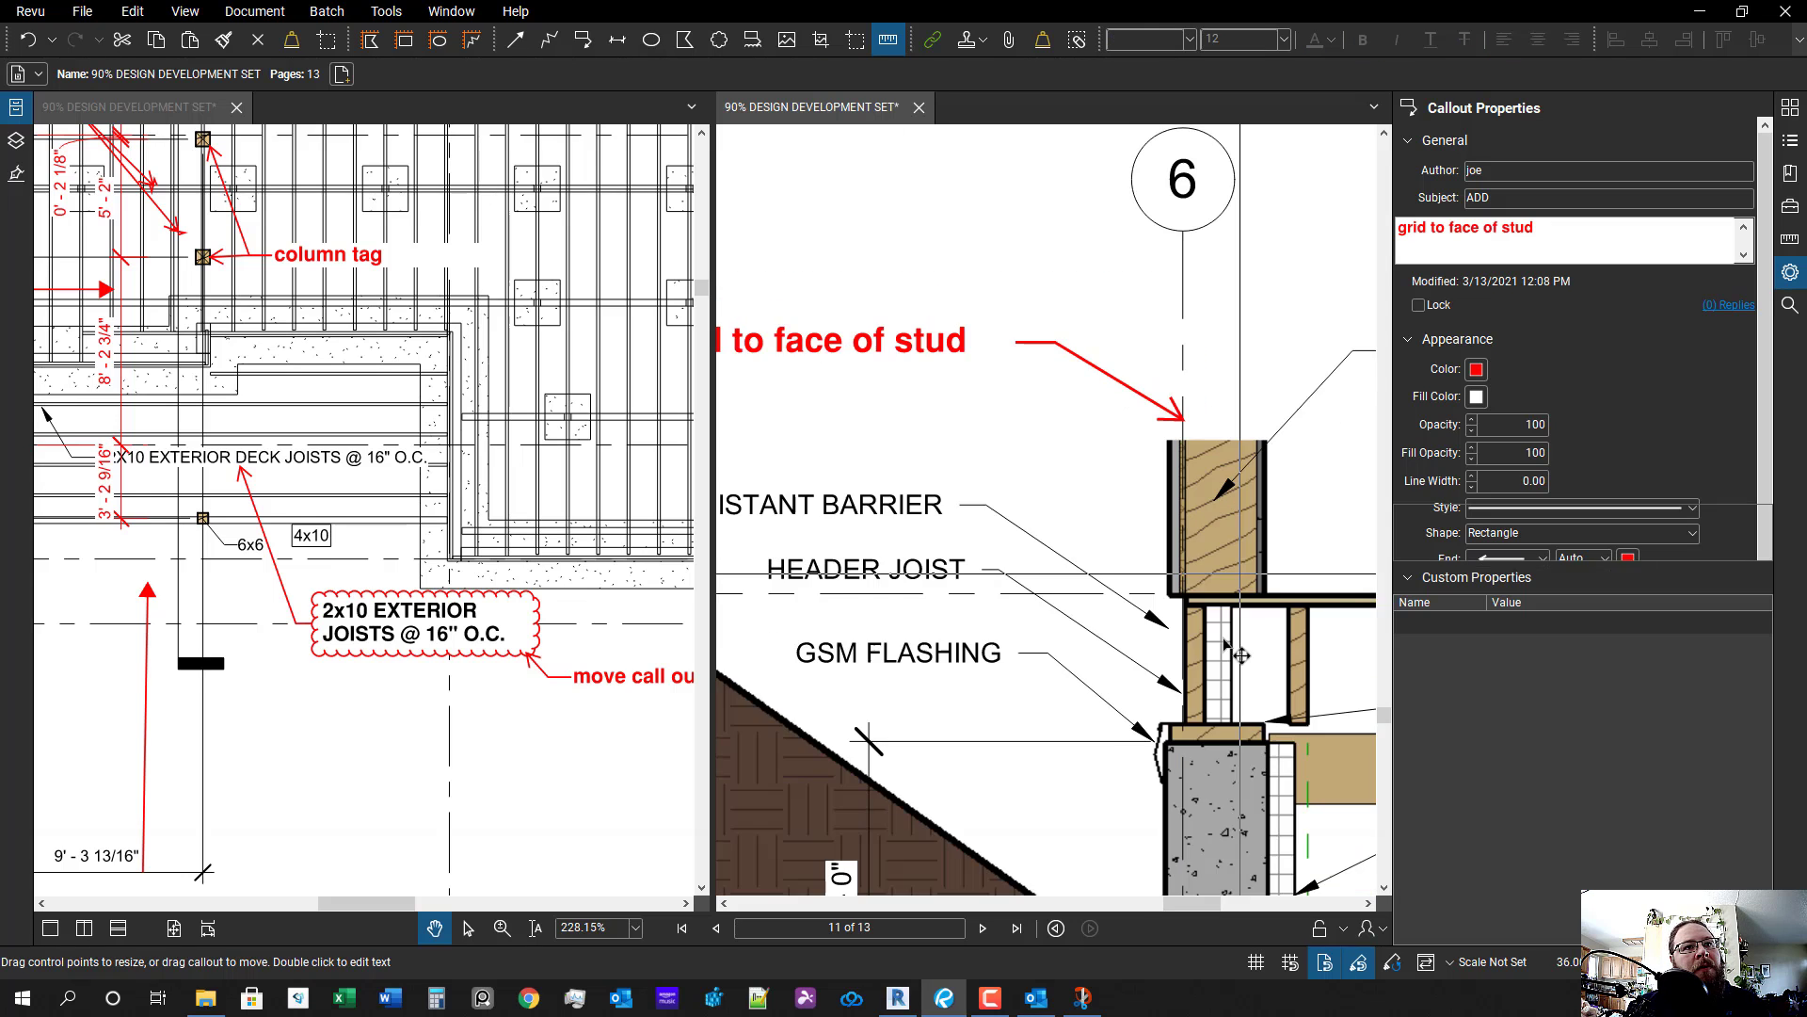
- Draw a vertical red line about 1.19 inches long from the stud face down into the foundation wall
{"action": "scroll", "coordinate": [1224, 644], "scroll_direction": "down", "scroll_amount": 1}
{"action": "left_click_drag", "start_coordinate": [1229, 796], "coordinate": [1082, 573]}
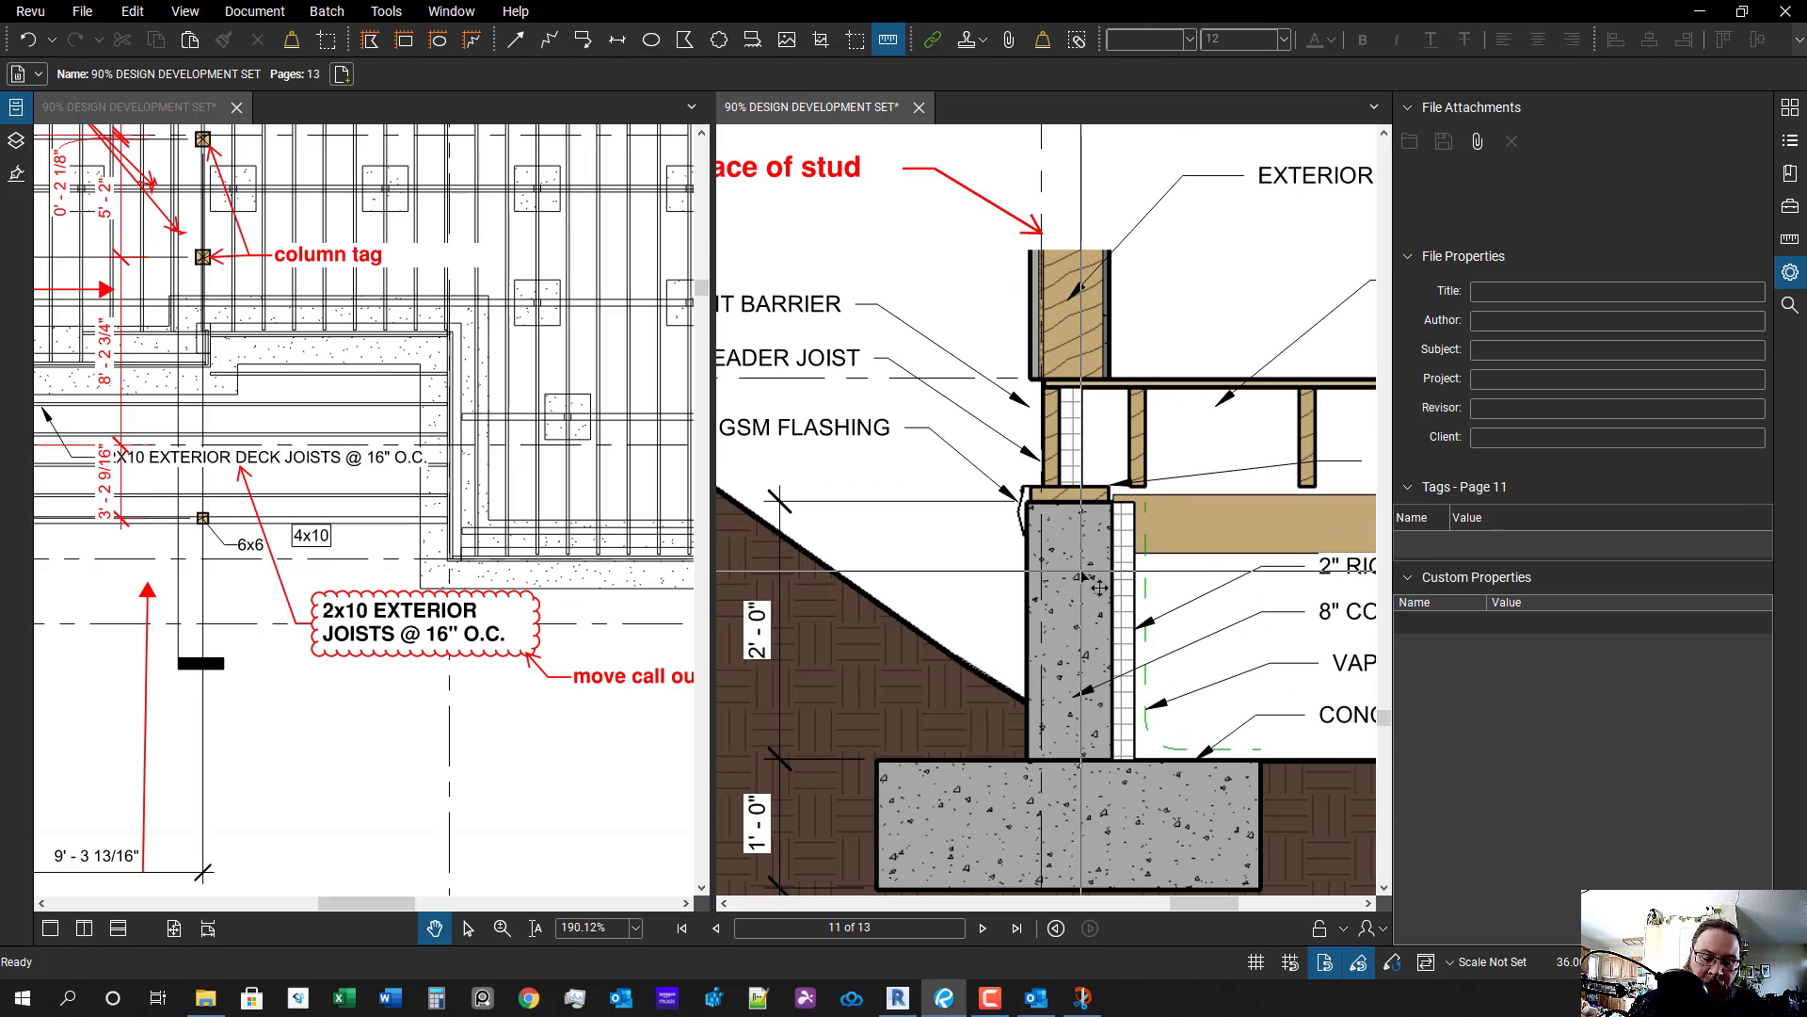
{"action": "key", "text": "l"}
{"action": "scroll", "coordinate": [1083, 555], "scroll_direction": "up", "scroll_amount": 3}
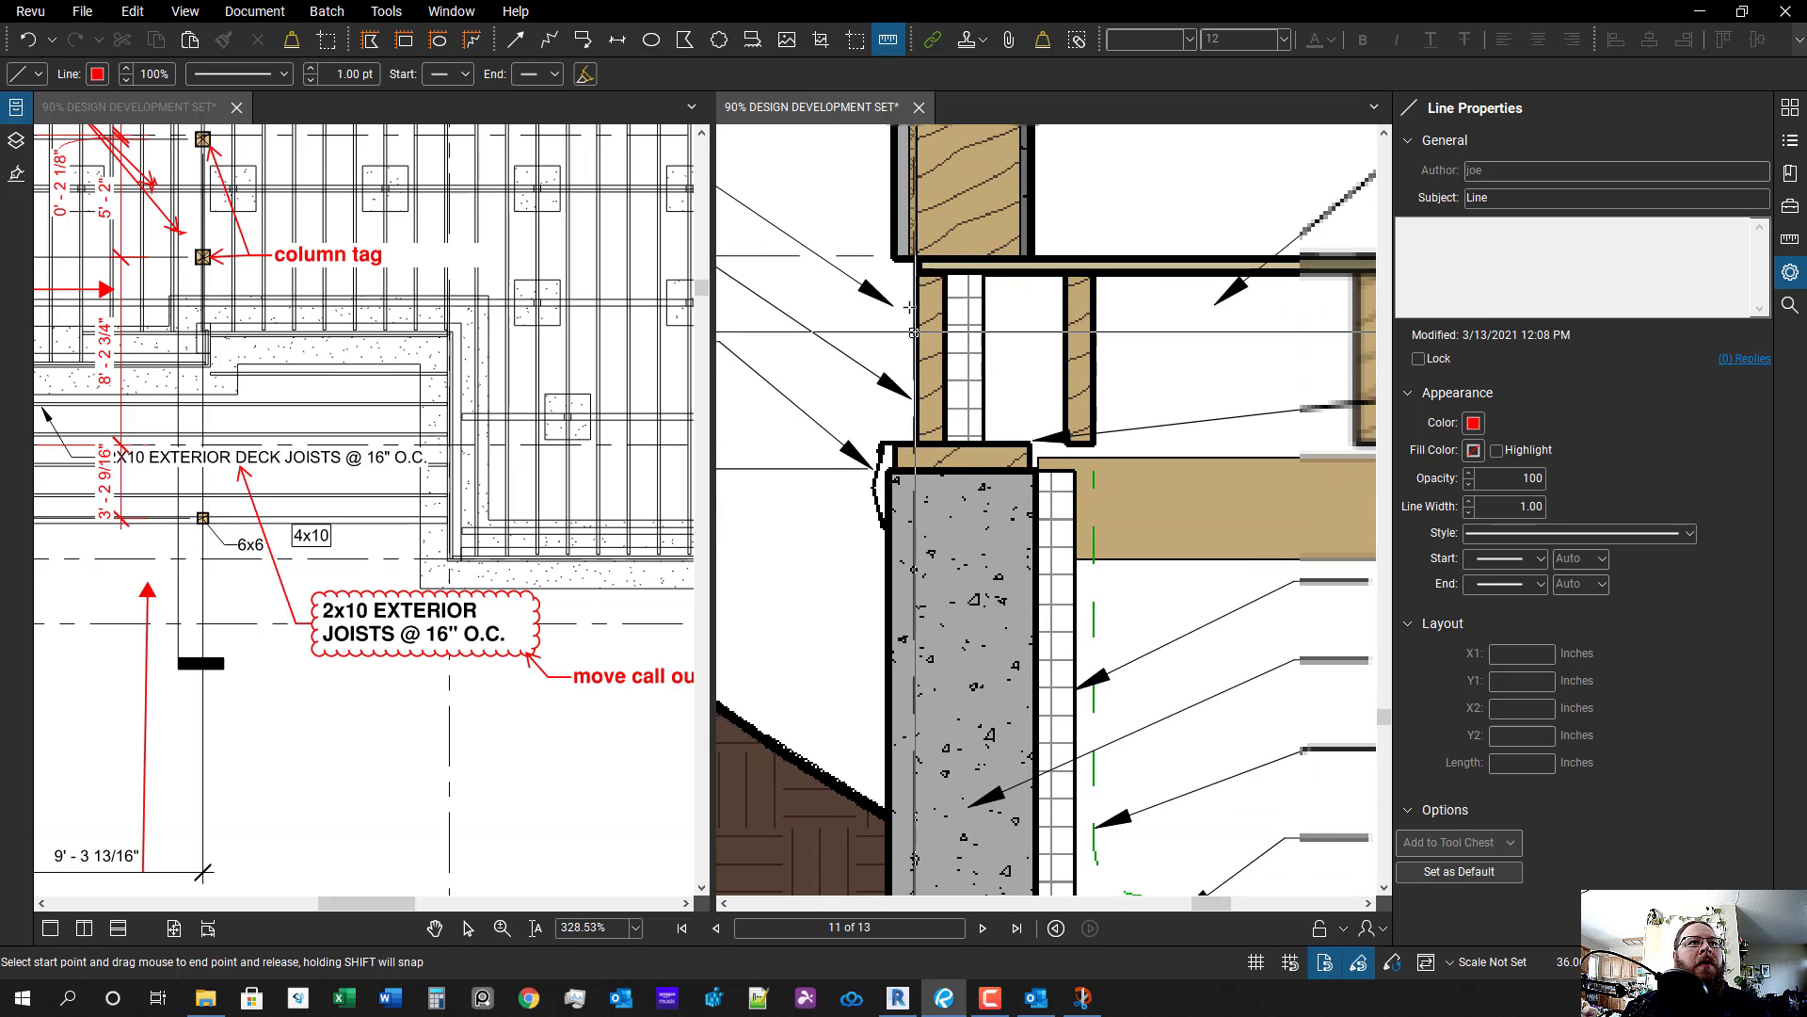
{"action": "scroll", "coordinate": [914, 332], "scroll_direction": "up", "scroll_amount": 2}
{"action": "left_click_drag", "start_coordinate": [918, 227], "coordinate": [917, 731]}
{"action": "scroll", "coordinate": [981, 677], "scroll_direction": "down", "scroll_amount": 3}
{"action": "left_click_drag", "start_coordinate": [990, 791], "coordinate": [1003, 626]}
{"action": "scroll", "coordinate": [1012, 694], "scroll_direction": "down", "scroll_amount": 1}
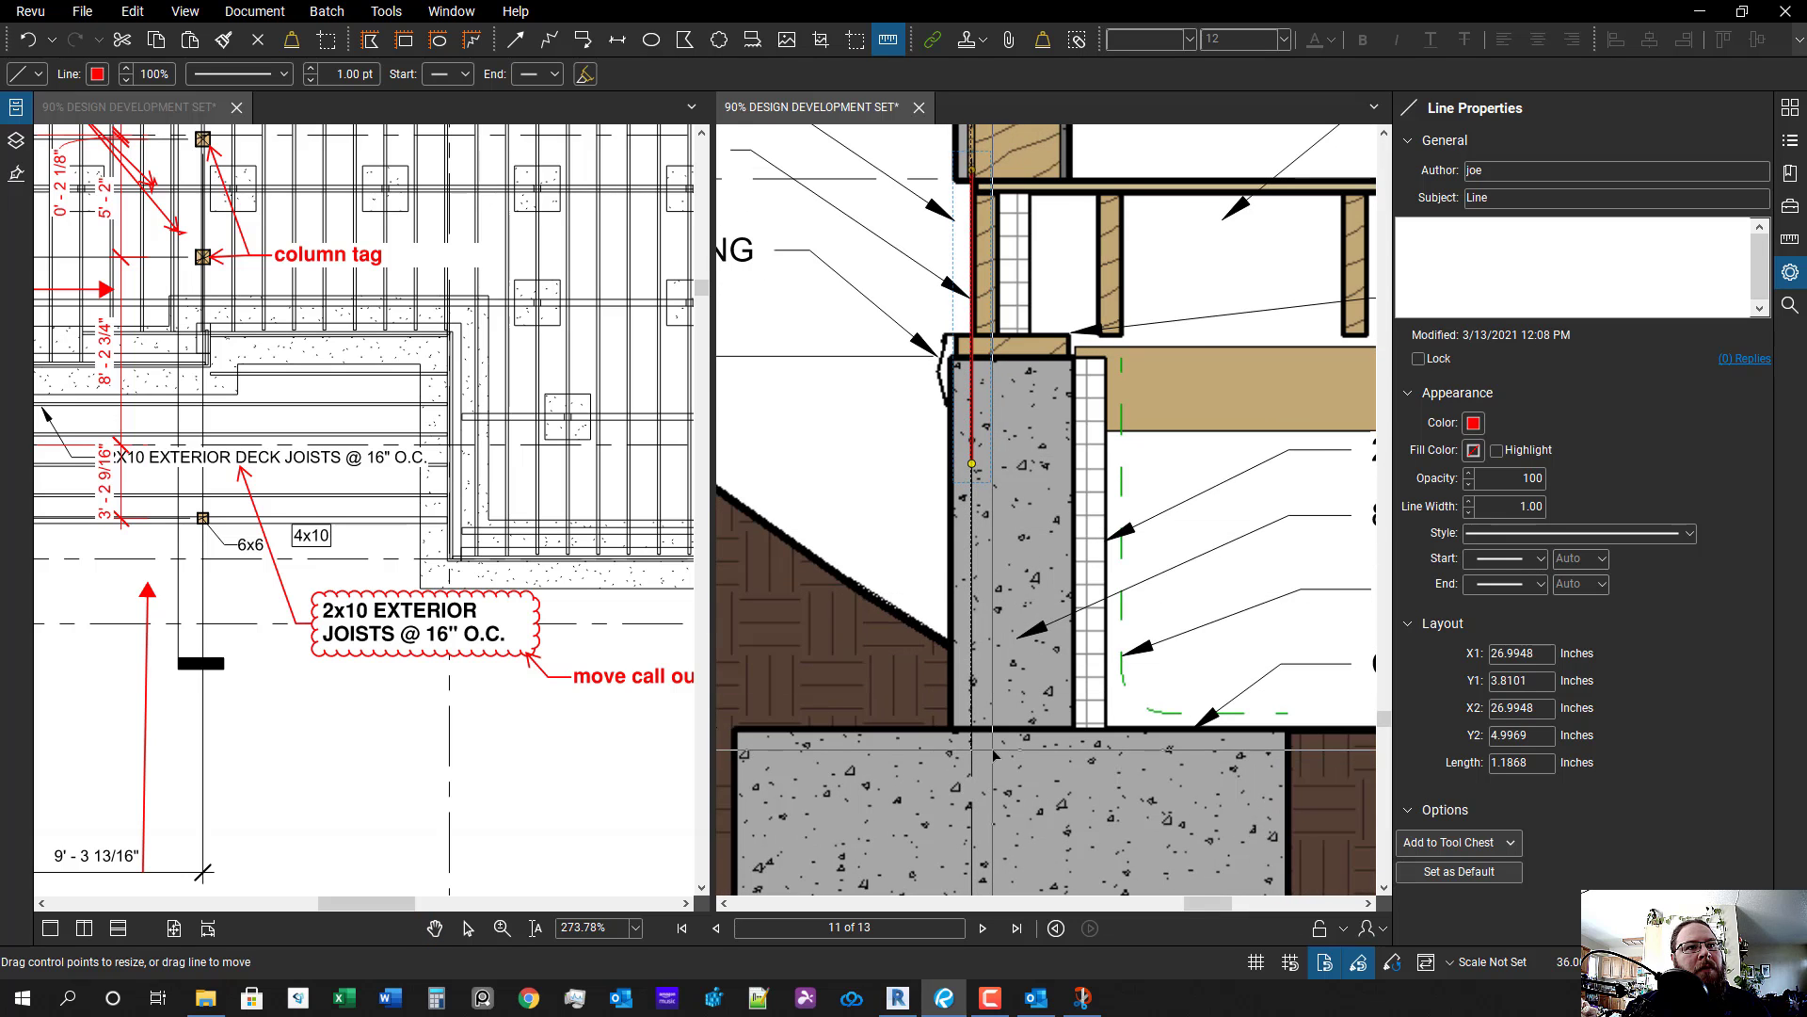
- Extend the red stud-face line to about 3.6 inches, from above the stud wall down into the footing
{"action": "scroll", "coordinate": [998, 742], "scroll_direction": "down", "scroll_amount": 3}
{"action": "left_click_drag", "start_coordinate": [994, 755], "coordinate": [1081, 706]}
{"action": "key", "text": "Escape"}
{"action": "scroll", "coordinate": [1101, 411], "scroll_direction": "up", "scroll_amount": 2}
{"action": "scroll", "coordinate": [1064, 395], "scroll_direction": "down", "scroll_amount": 1}
{"action": "left_click_drag", "start_coordinate": [1052, 373], "coordinate": [1087, 603]}
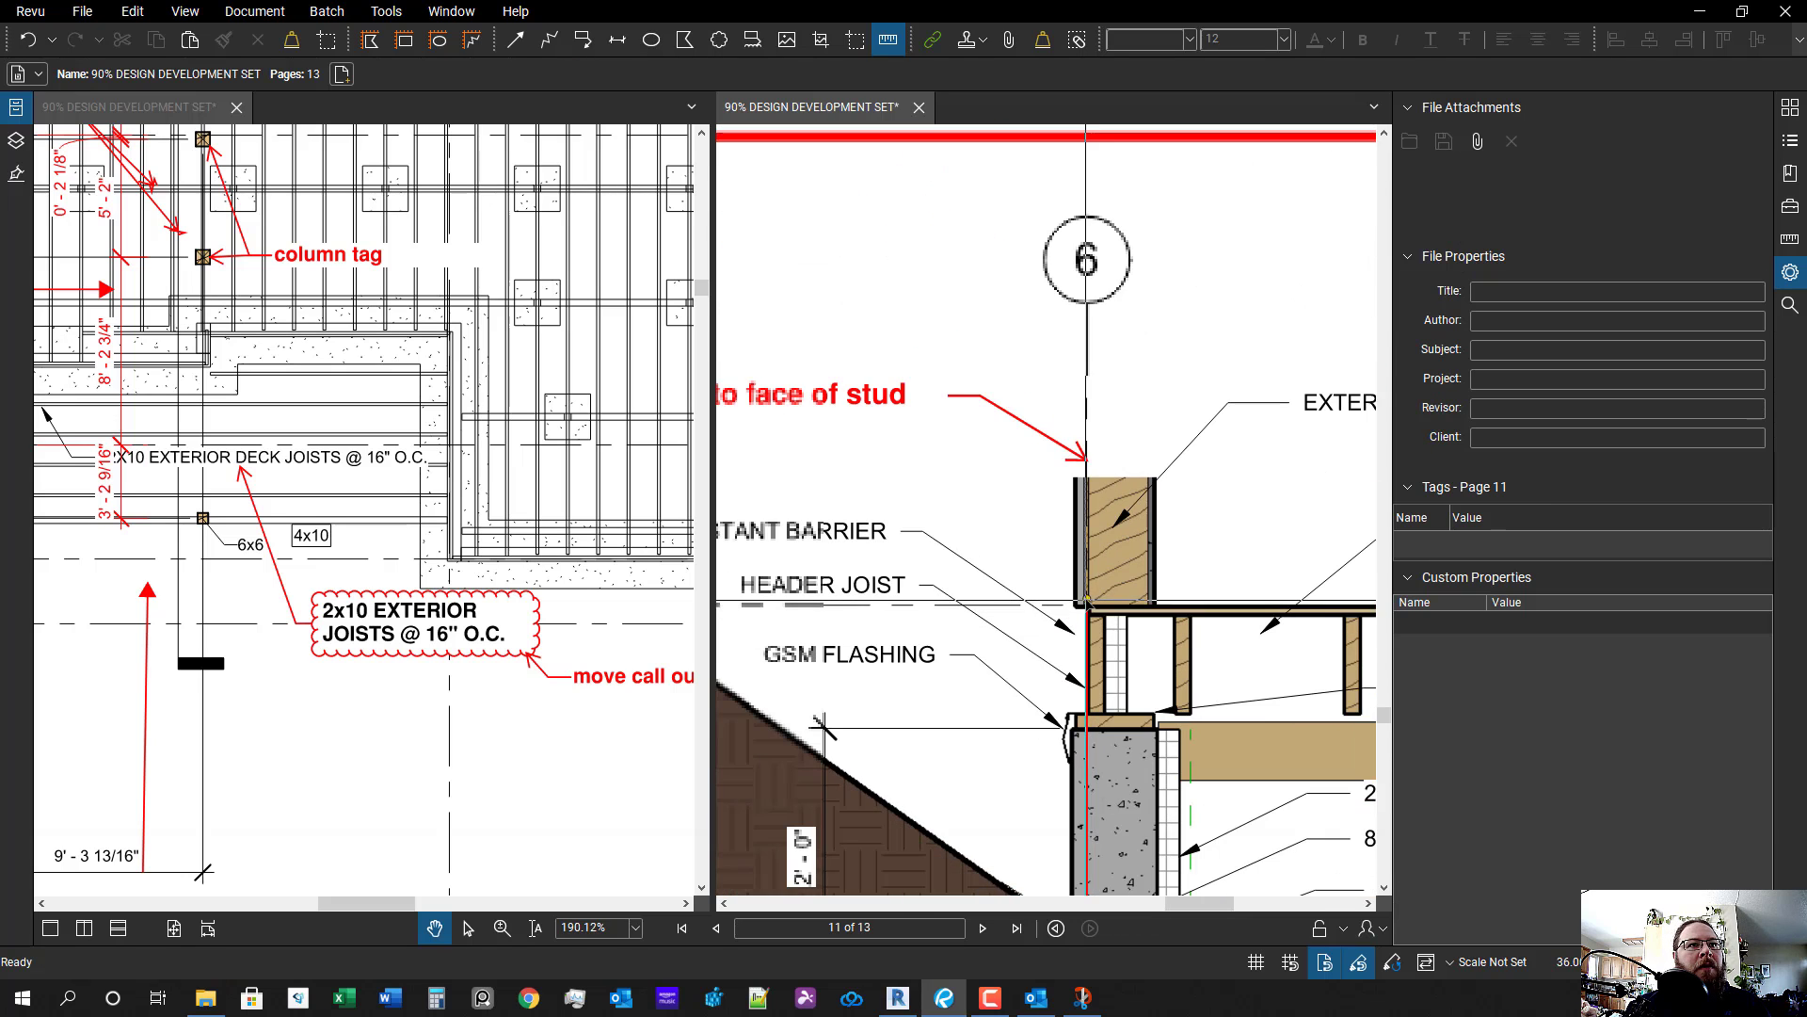
{"action": "left_click", "coordinate": [1087, 602]}
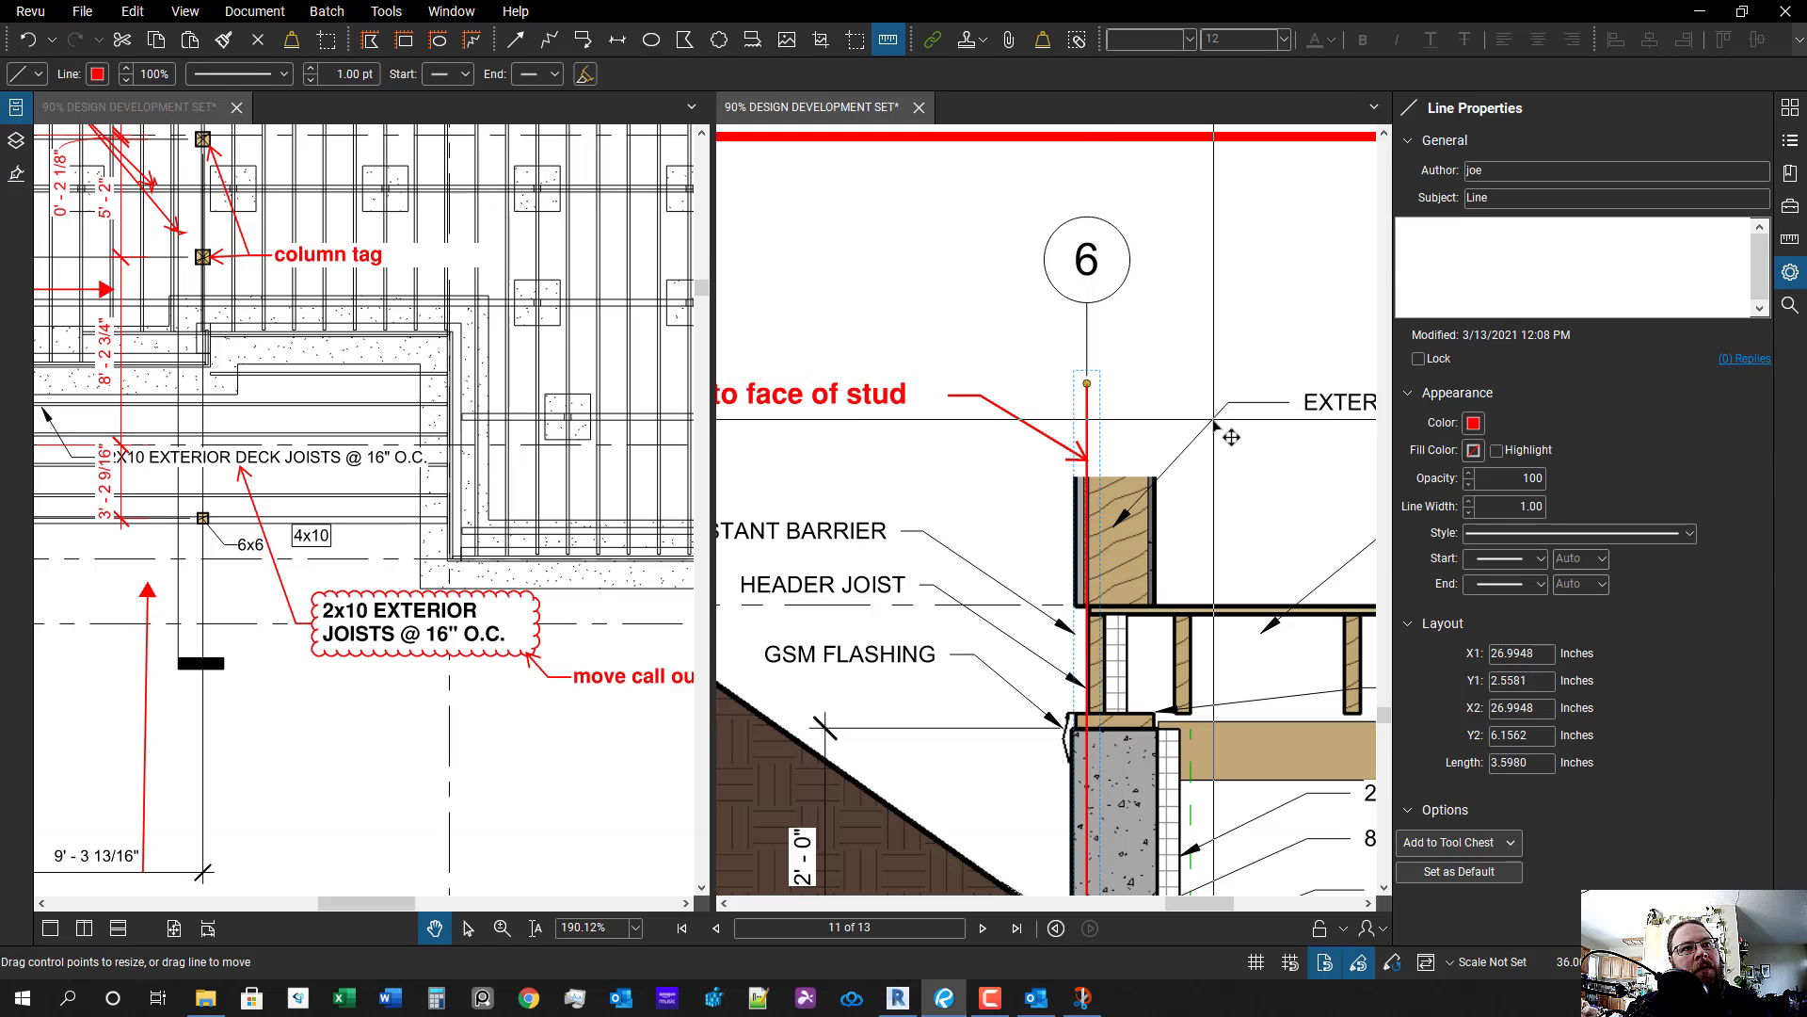
{"action": "left_click_drag", "start_coordinate": [1215, 423], "coordinate": [1201, 290]}
{"action": "scroll", "coordinate": [1172, 325], "scroll_direction": "down", "scroll_amount": 5}
{"action": "scroll", "coordinate": [1045, 292], "scroll_direction": "up", "scroll_amount": 3}
{"action": "scroll", "coordinate": [1122, 633], "scroll_direction": "up", "scroll_amount": 2}
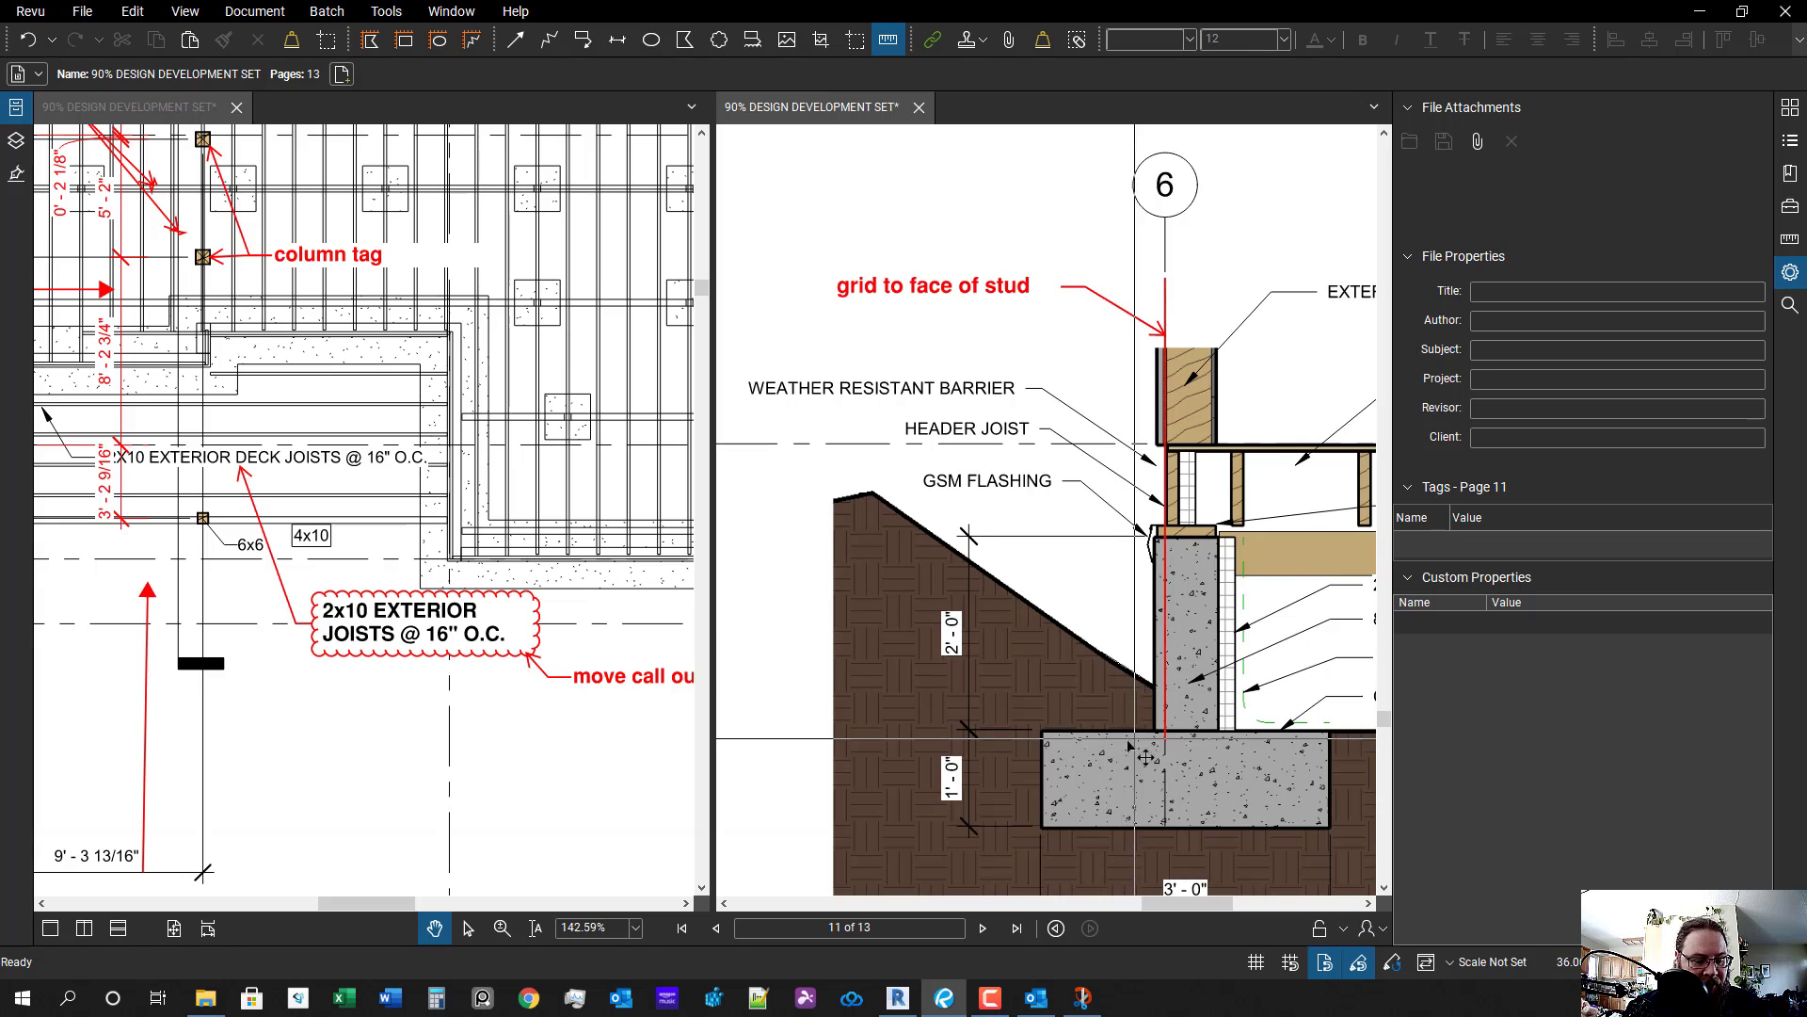
- Add a callout reading "align foundation wall to face of stud" that points at the foundation wall beside the red line
{"action": "left_click_drag", "start_coordinate": [1121, 633], "coordinate": [1125, 529]}
{"action": "key", "text": "q"}
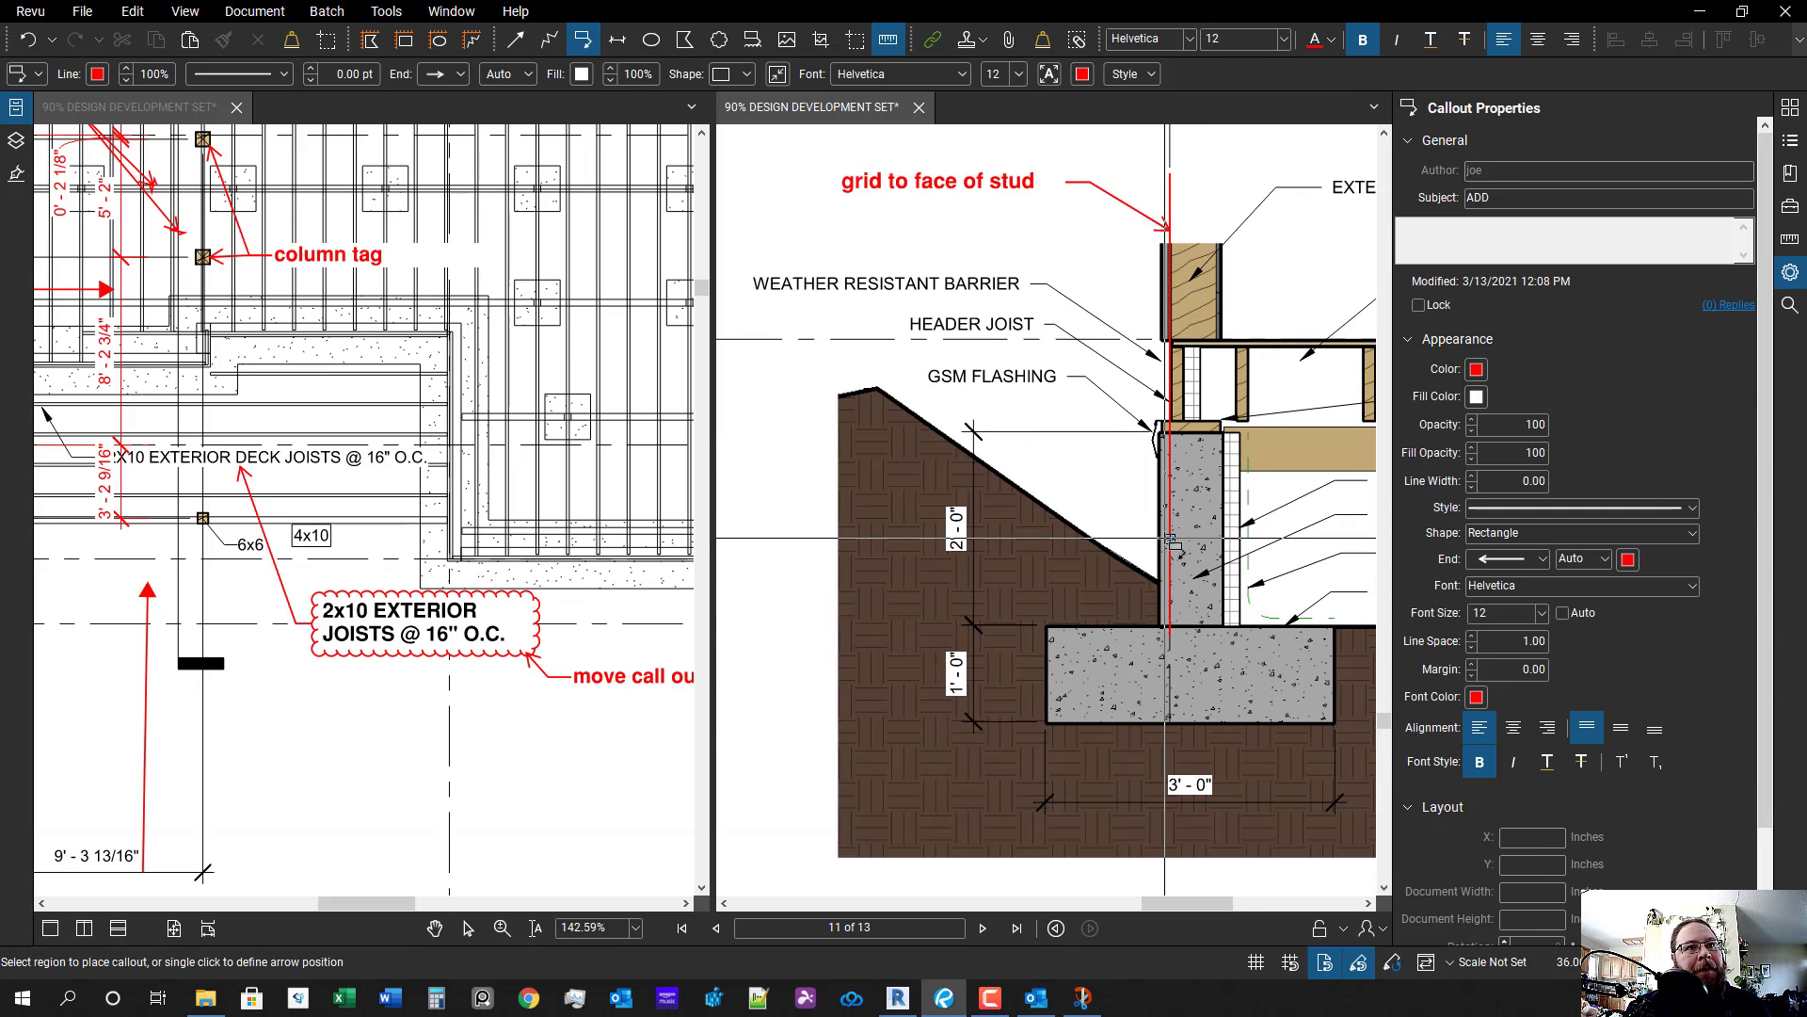
{"action": "left_click", "coordinate": [1169, 543]}
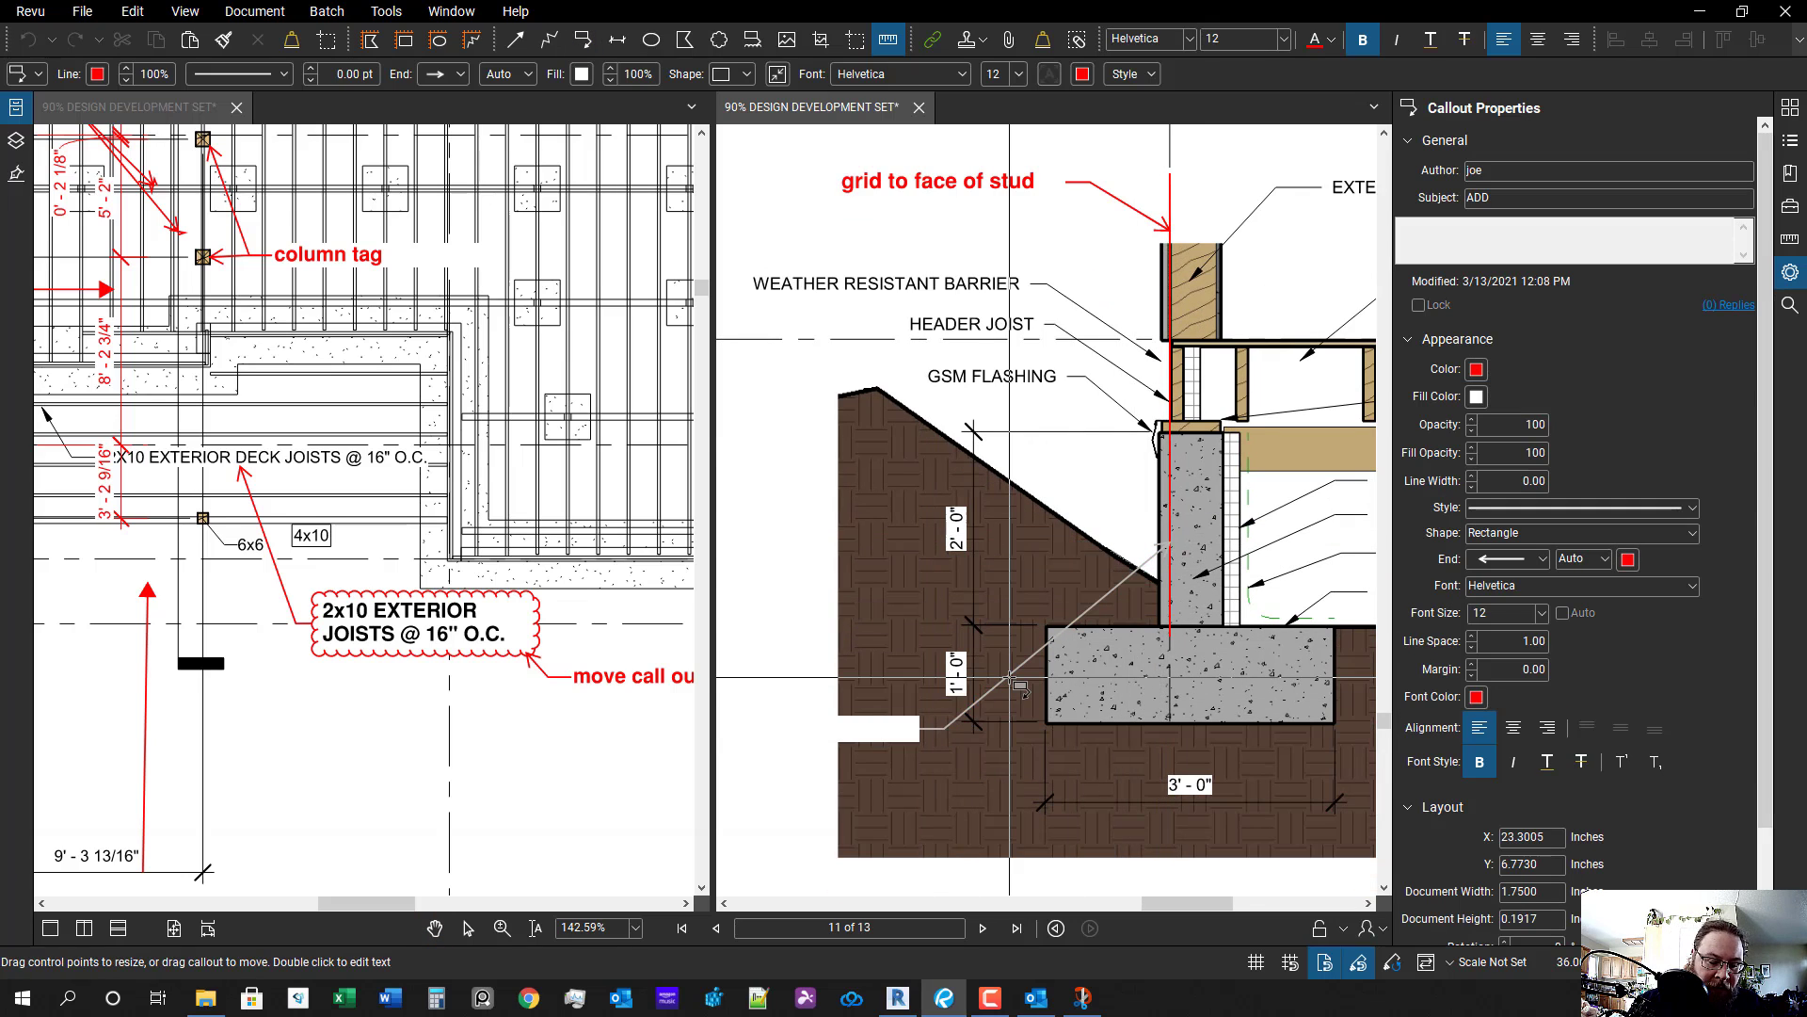
{"action": "scroll", "coordinate": [1112, 692], "scroll_direction": "down", "scroll_amount": 1}
{"action": "left_click_drag", "start_coordinate": [1114, 693], "coordinate": [1214, 682]}
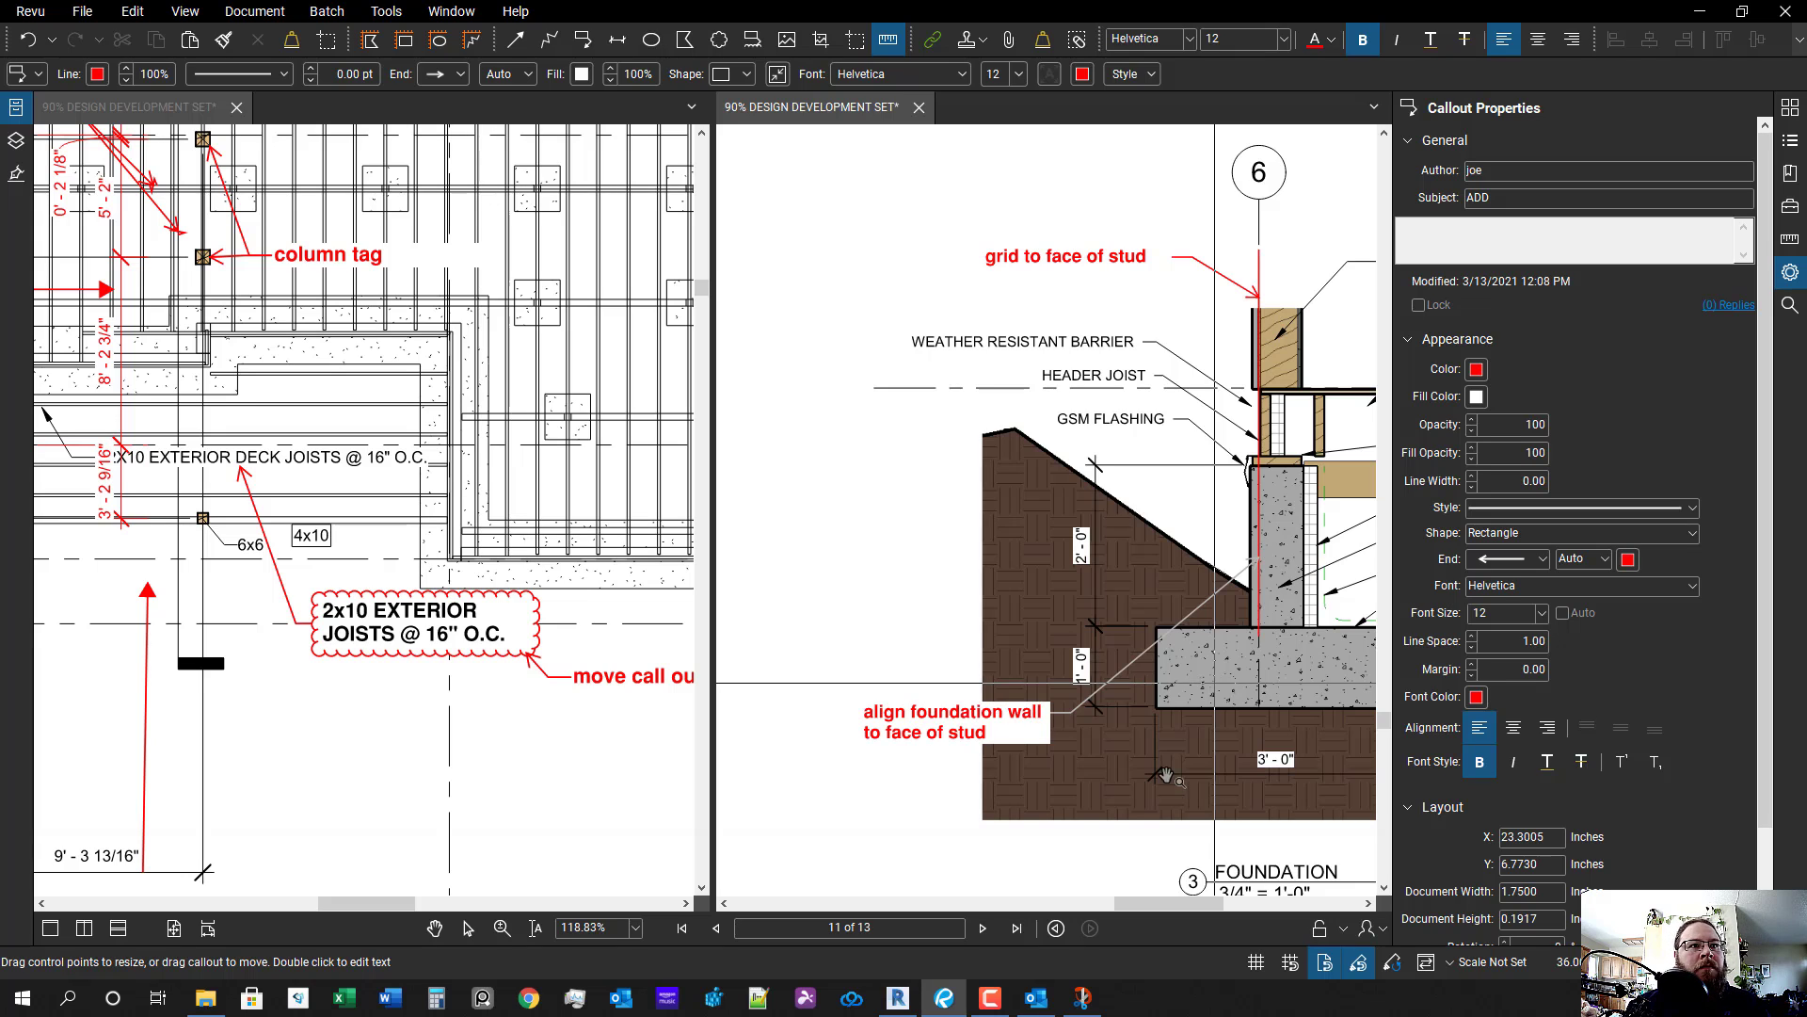
{"action": "scroll", "coordinate": [1166, 800], "scroll_direction": "down", "scroll_amount": 1}
{"action": "left_click_drag", "start_coordinate": [1166, 803], "coordinate": [1126, 816]}
{"action": "scroll", "coordinate": [1040, 623], "scroll_direction": "down", "scroll_amount": 1}
{"action": "scroll", "coordinate": [1047, 629], "scroll_direction": "up", "scroll_amount": 1}
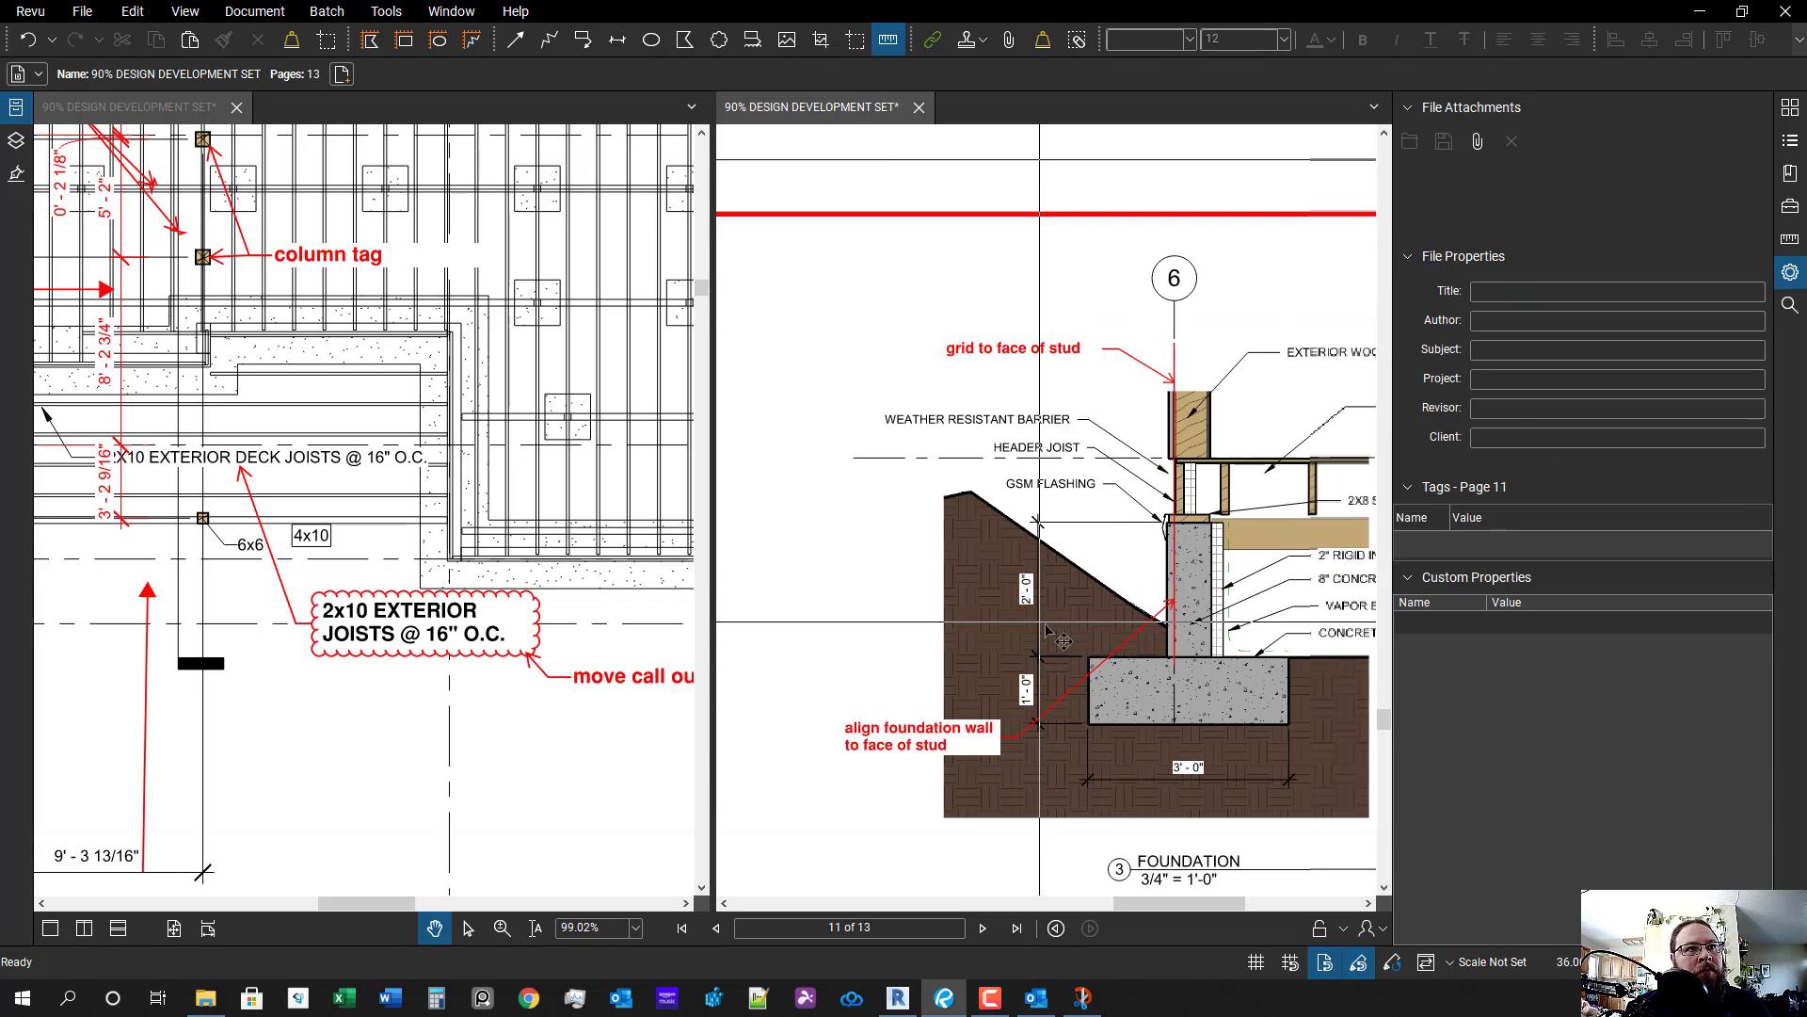
- Try to copy the "wall per plan" callout from the garage slab footing detail onto the foundation detail
{"action": "scroll", "coordinate": [1049, 631], "scroll_direction": "down", "scroll_amount": 6}
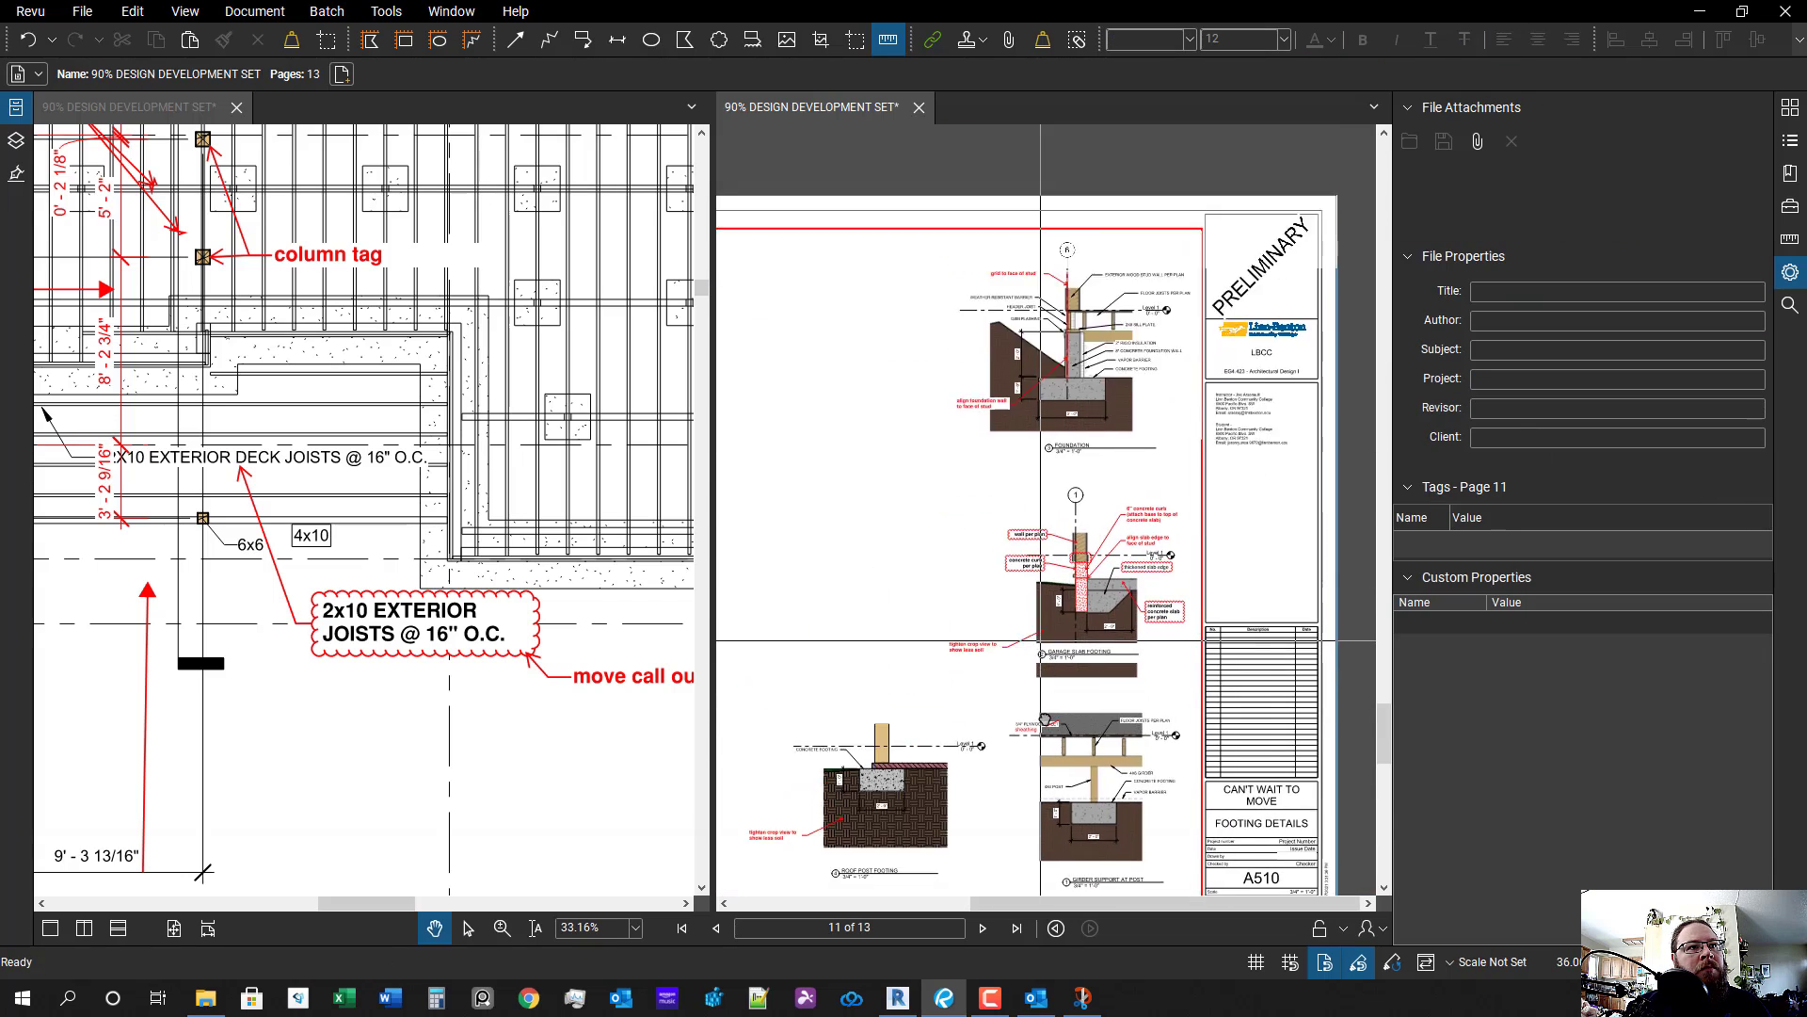
{"action": "scroll", "coordinate": [1040, 640], "scroll_direction": "up", "scroll_amount": 5}
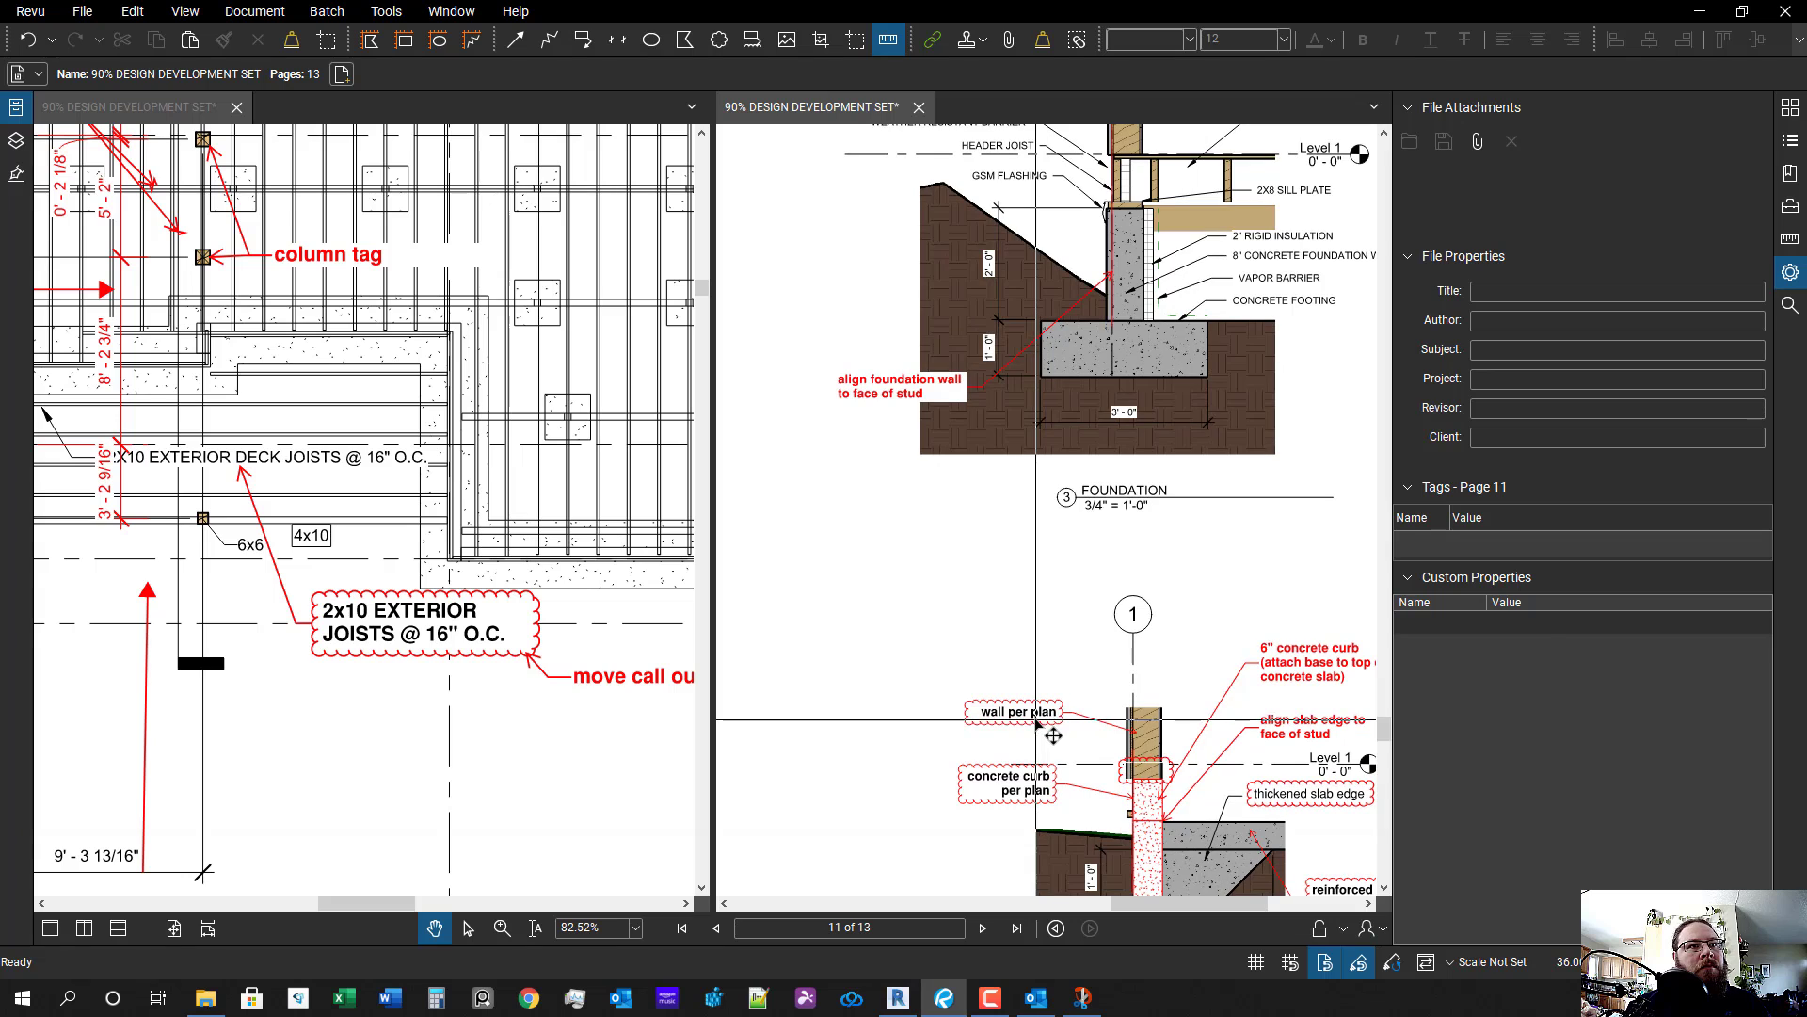
{"action": "left_click", "coordinate": [1036, 720]}
{"action": "left_click_drag", "start_coordinate": [1035, 720], "coordinate": [944, 250]}
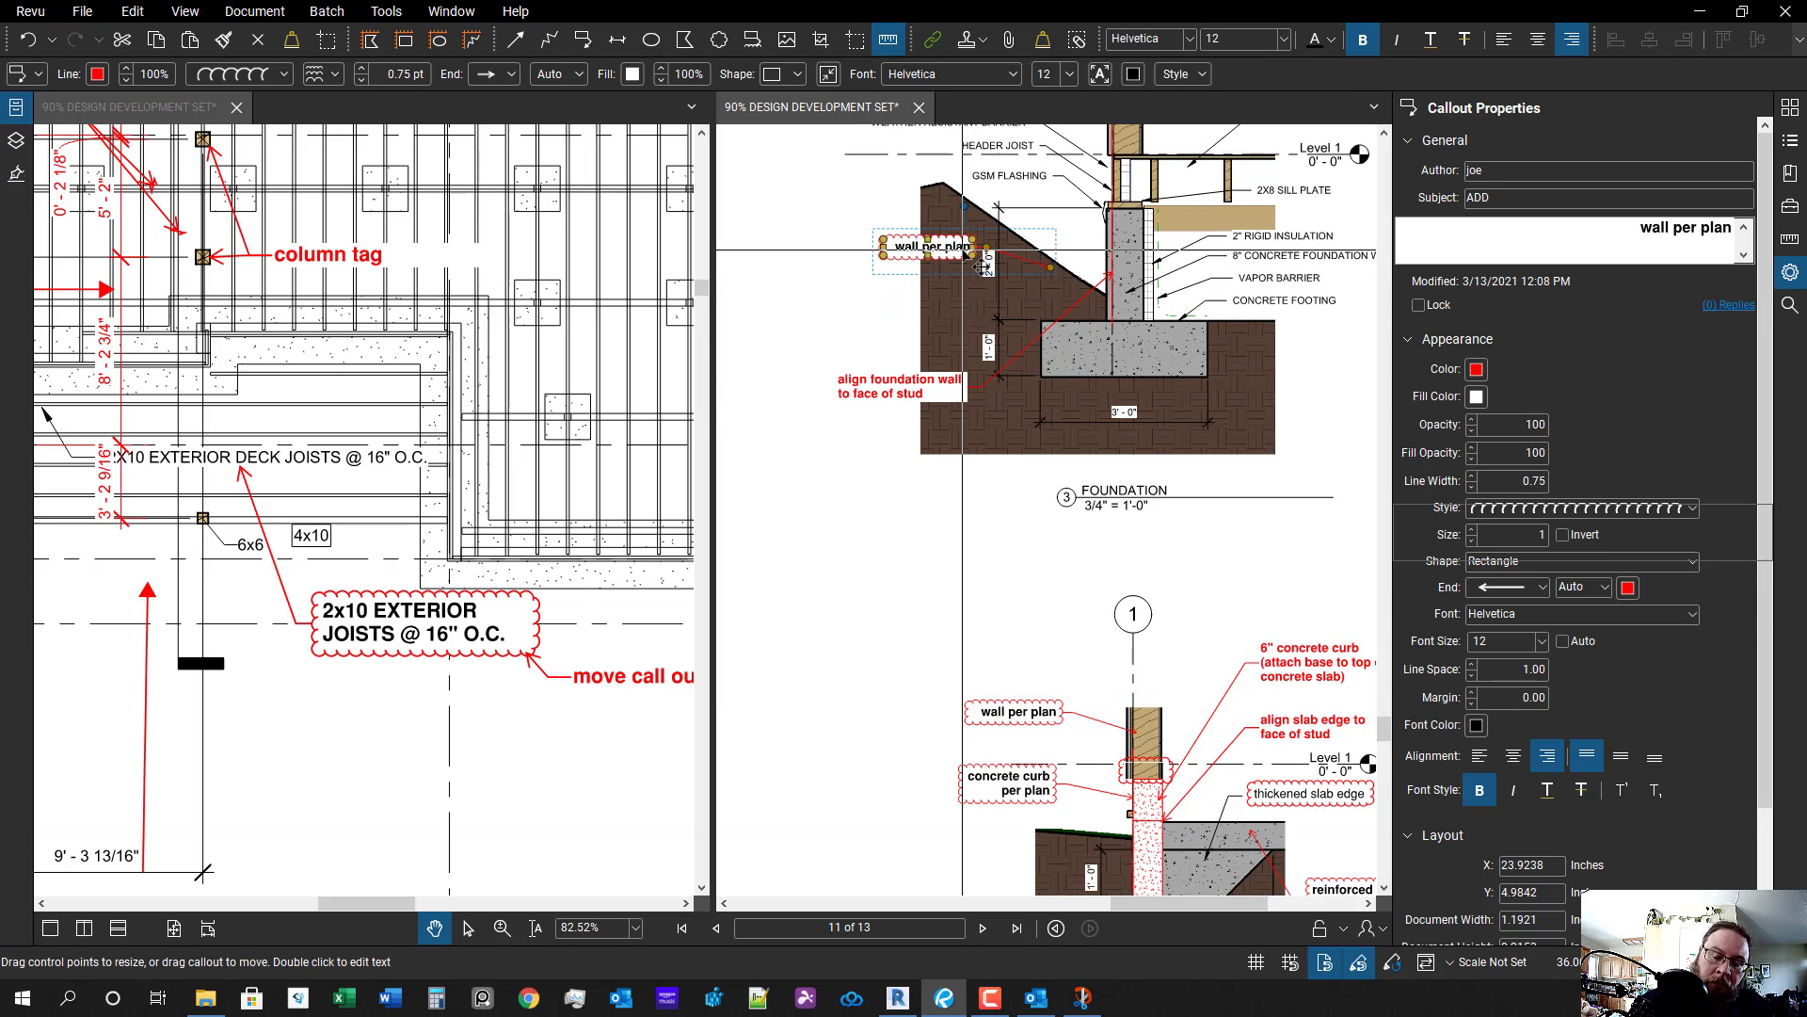
{"action": "key", "text": "Tab"}
{"action": "scroll", "coordinate": [1017, 282], "scroll_direction": "down", "scroll_amount": 3}
{"action": "left_click_drag", "start_coordinate": [1017, 317], "coordinate": [954, 670]}
{"action": "scroll", "coordinate": [979, 640], "scroll_direction": "up", "scroll_amount": 2}
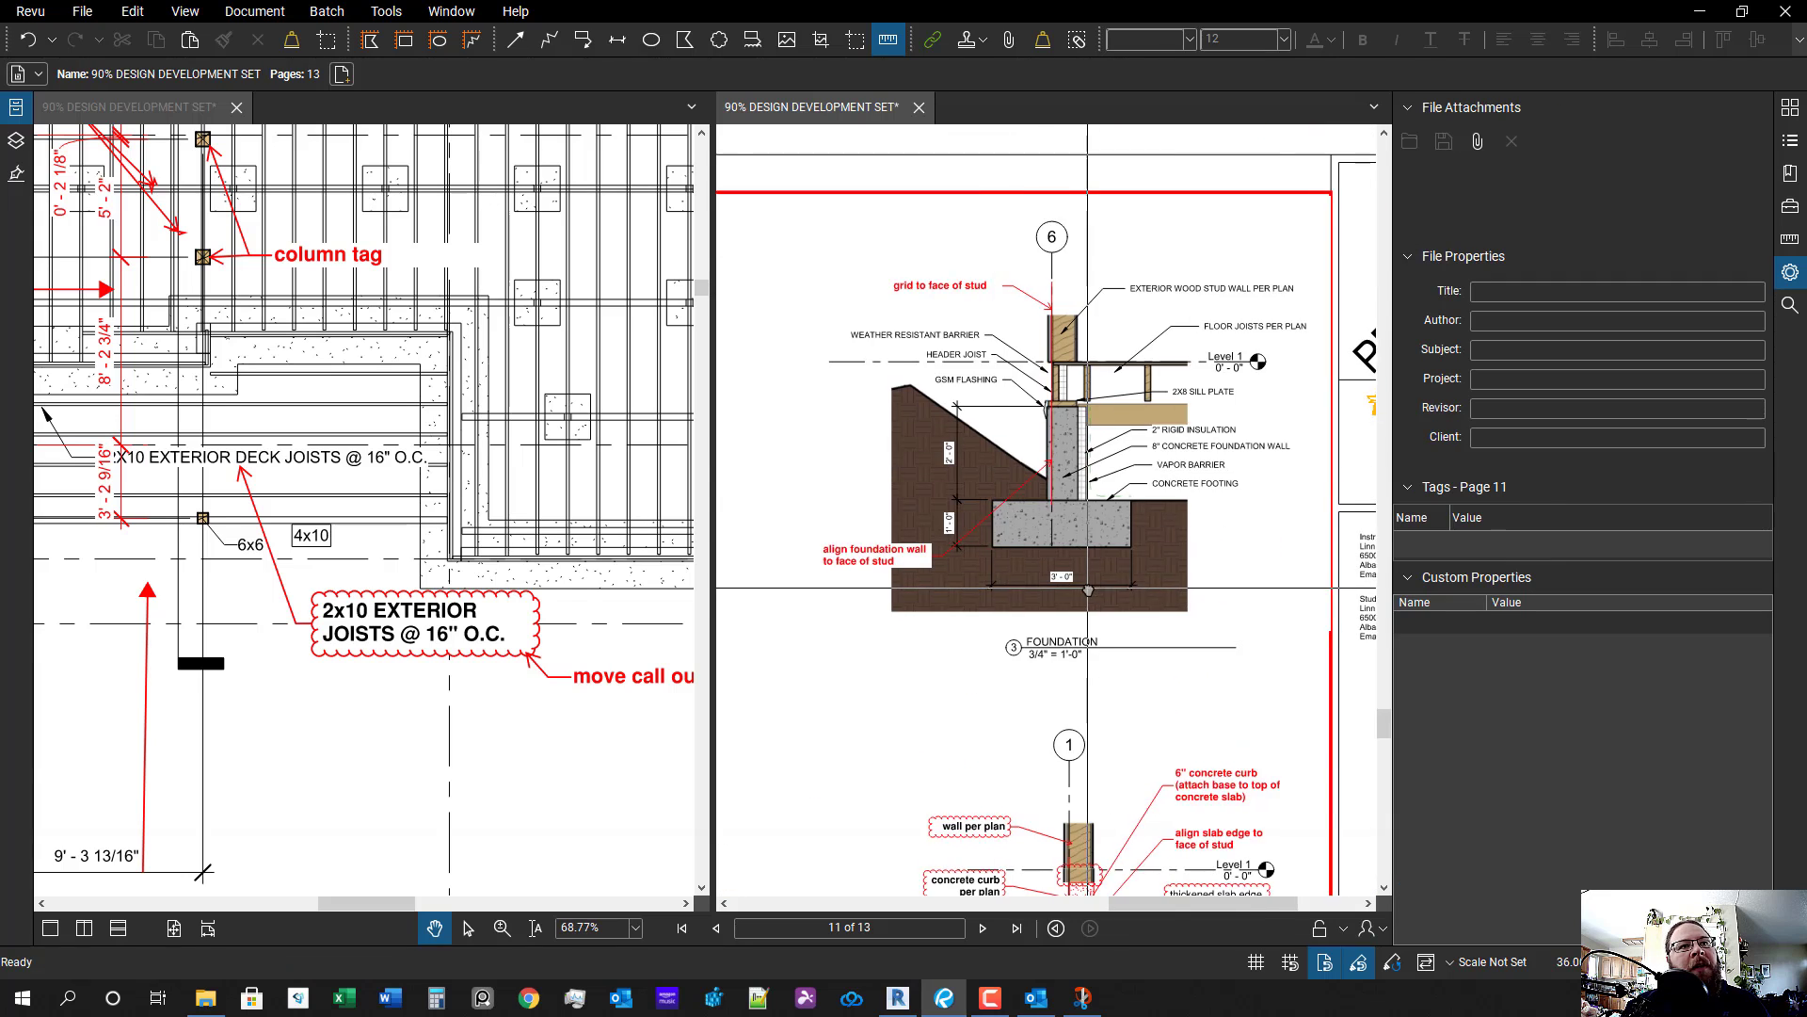
- Examine the foundation detail's wall, sill, insulation and footing against the stud-face line and its annotations
{"action": "scroll", "coordinate": [1053, 552], "scroll_direction": "up", "scroll_amount": 2}
{"action": "left_click_drag", "start_coordinate": [1054, 552], "coordinate": [1099, 637]}
{"action": "scroll", "coordinate": [1035, 617], "scroll_direction": "up", "scroll_amount": 3}
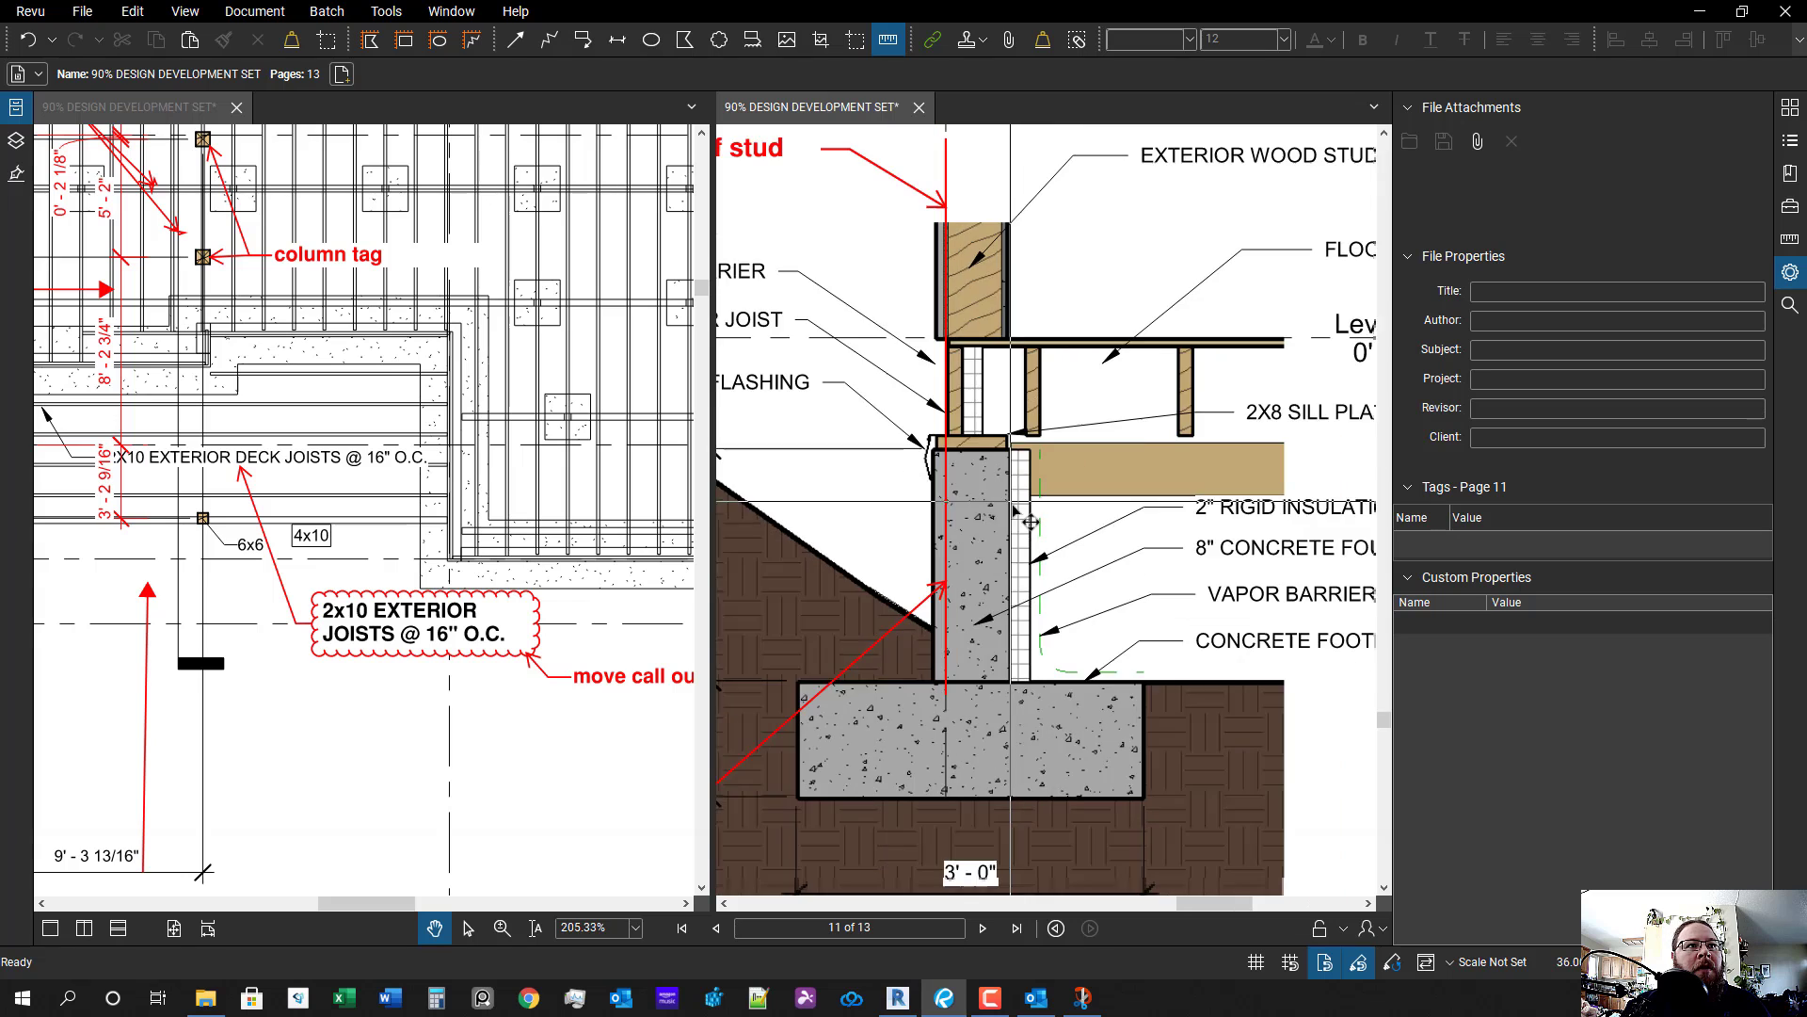
{"action": "left_click_drag", "start_coordinate": [964, 543], "coordinate": [1104, 563]}
{"action": "left_click_drag", "start_coordinate": [964, 459], "coordinate": [1134, 498]}
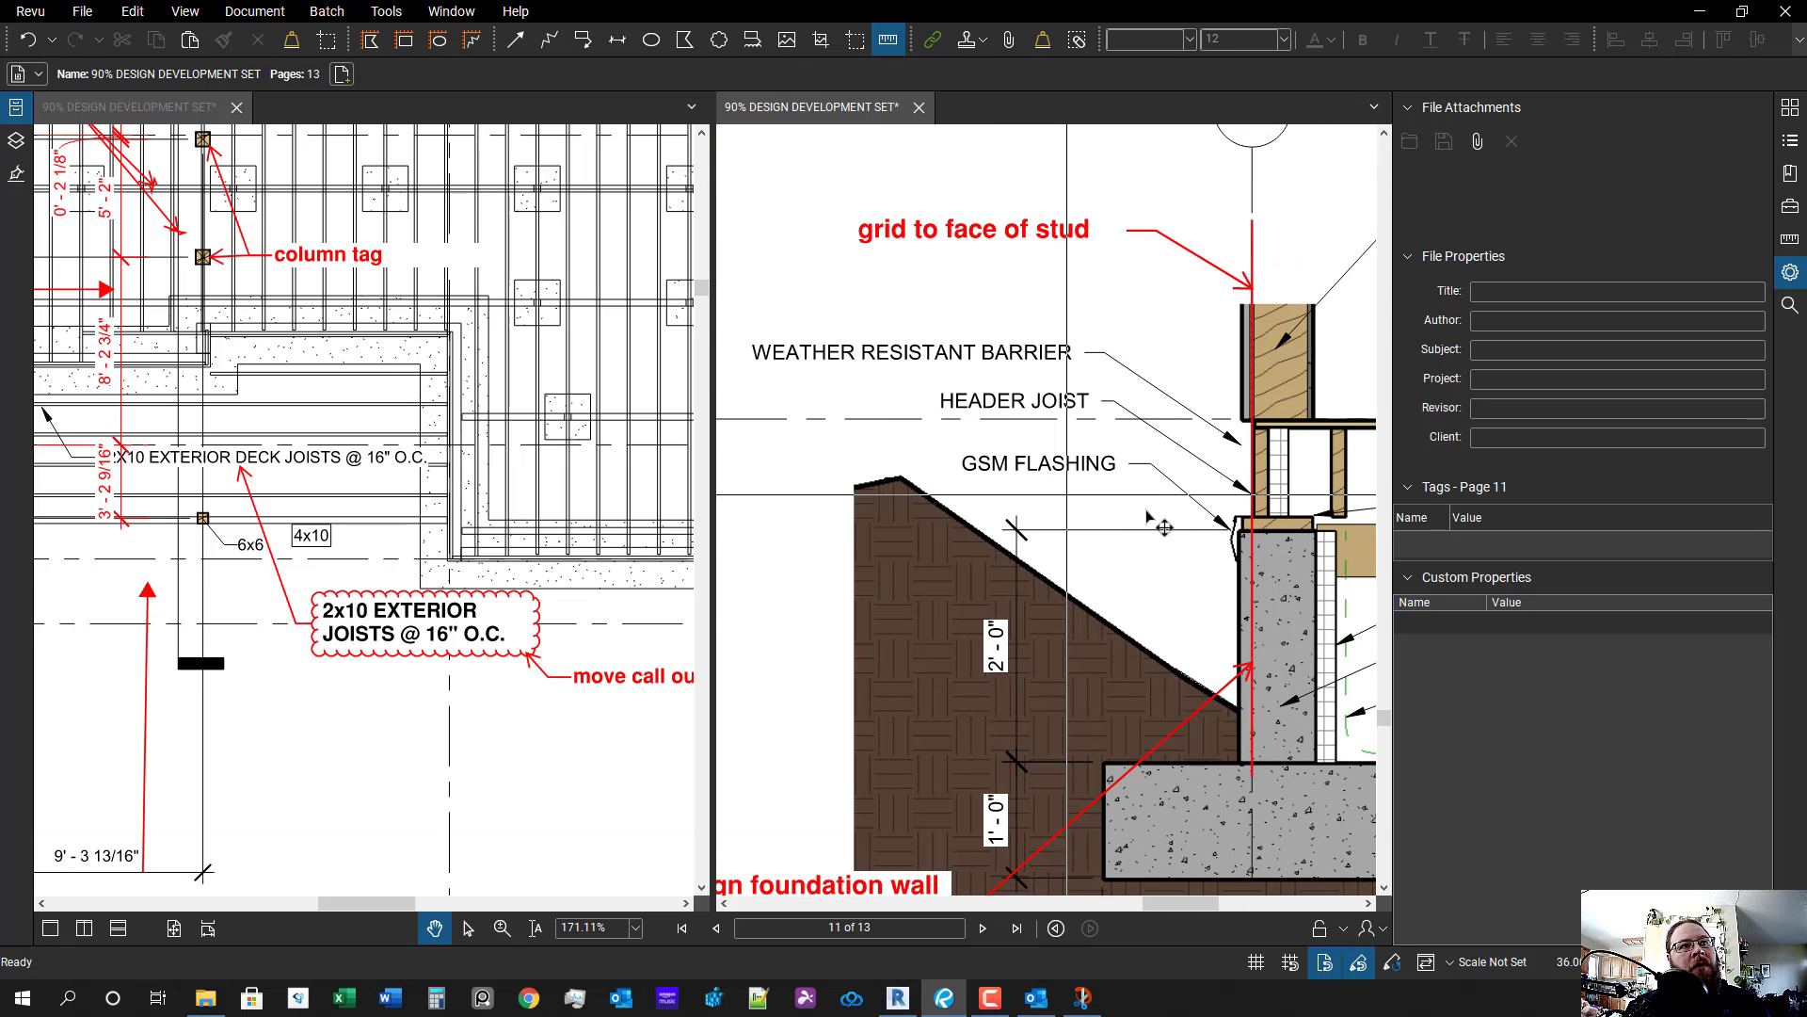
{"action": "left_click_drag", "start_coordinate": [1185, 617], "coordinate": [1042, 593]}
{"action": "scroll", "coordinate": [1135, 584], "scroll_direction": "down", "scroll_amount": 2}
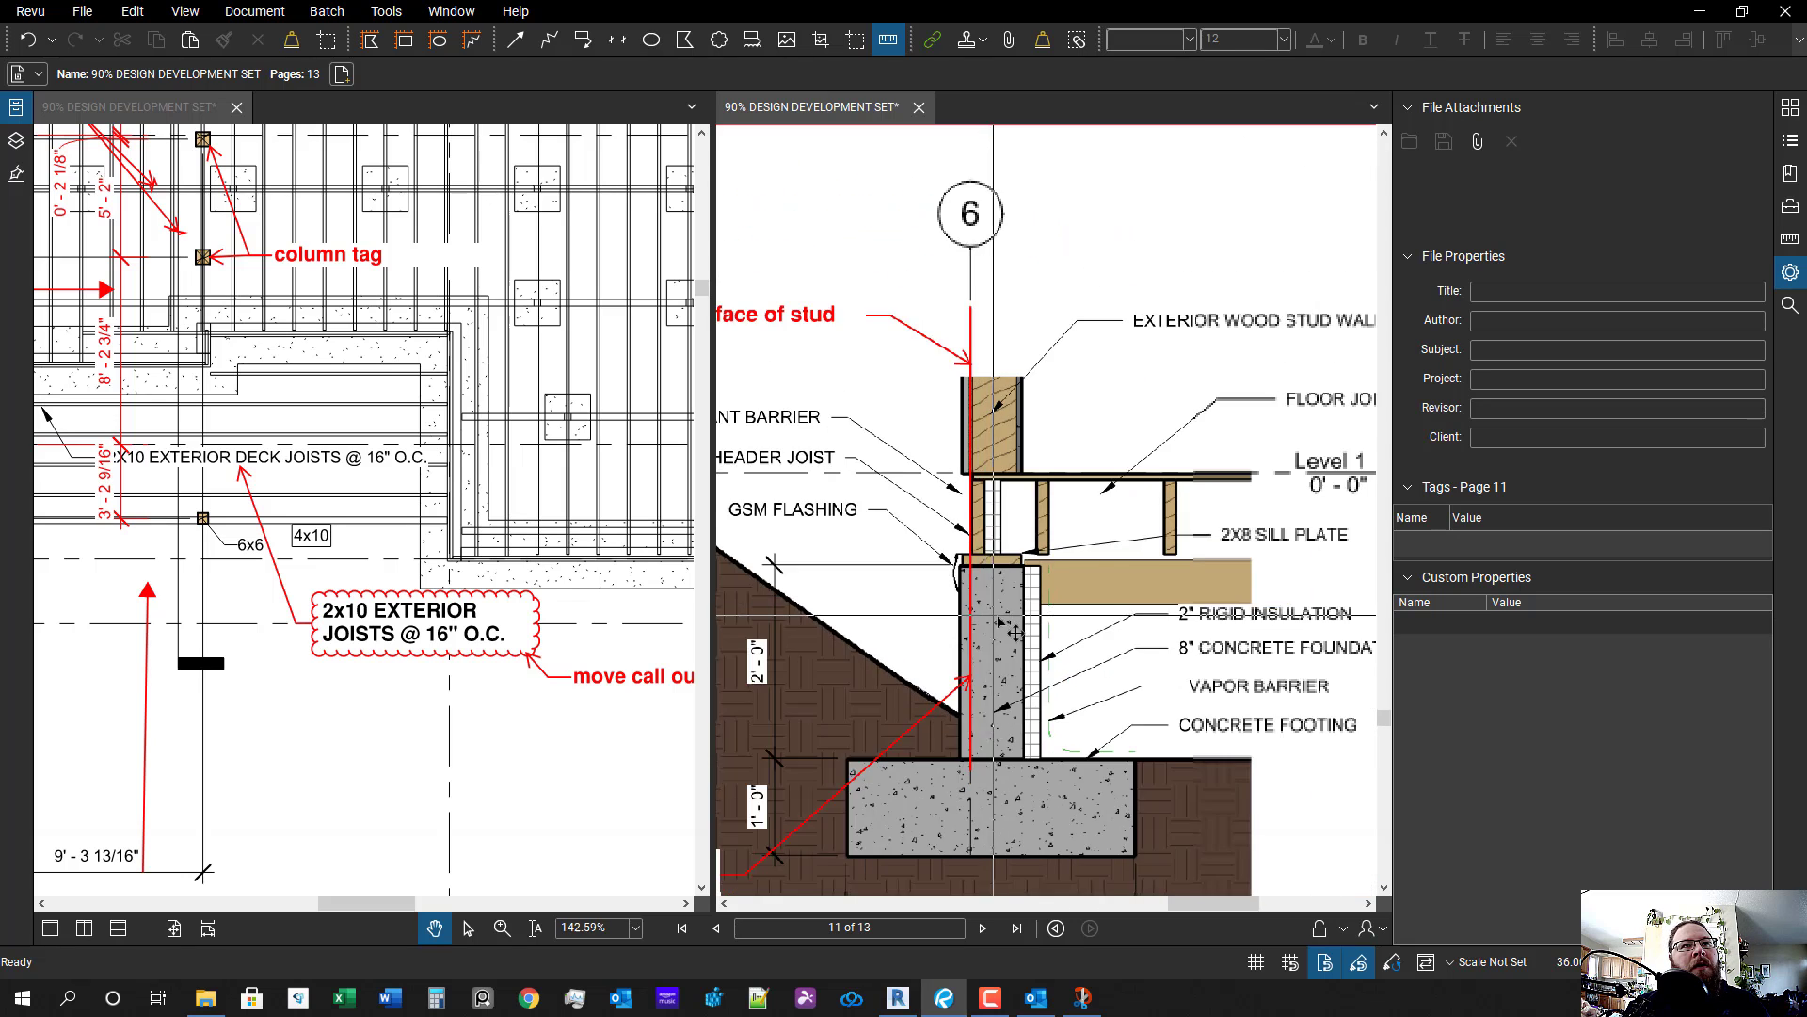
{"action": "scroll", "coordinate": [1038, 644], "scroll_direction": "up", "scroll_amount": 2}
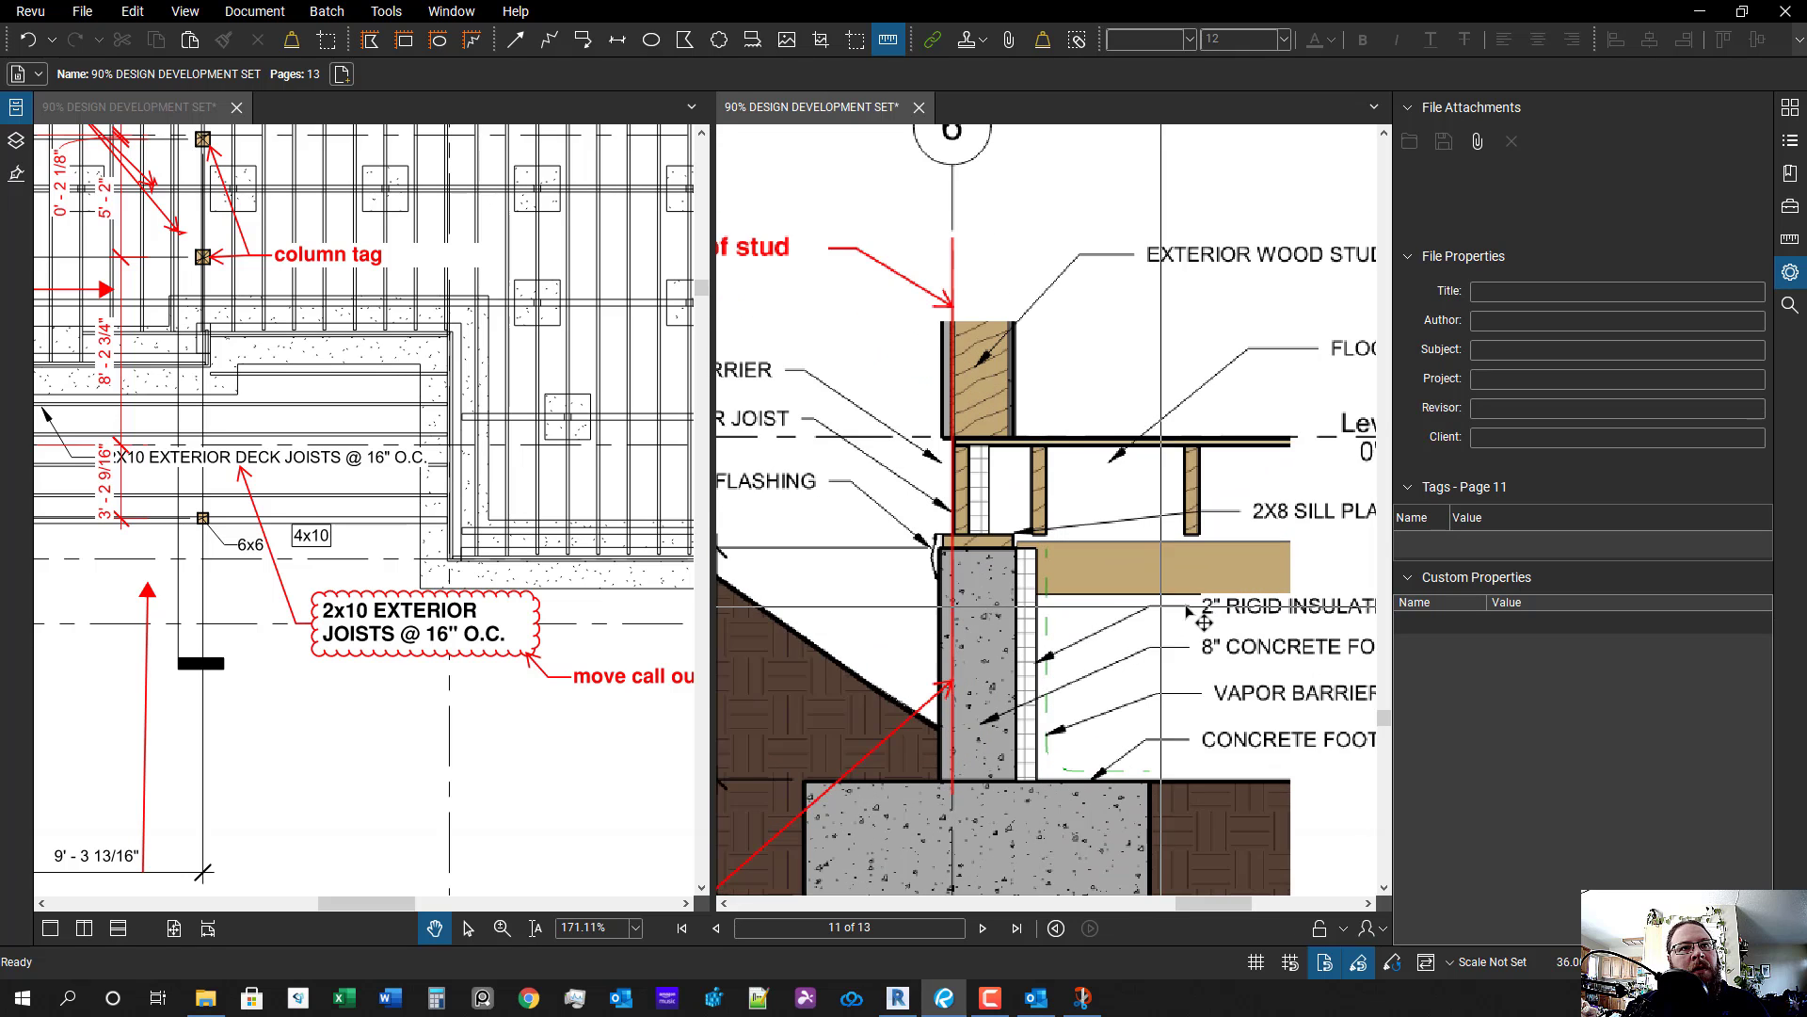
{"action": "scroll", "coordinate": [1202, 556], "scroll_direction": "down", "scroll_amount": 8}
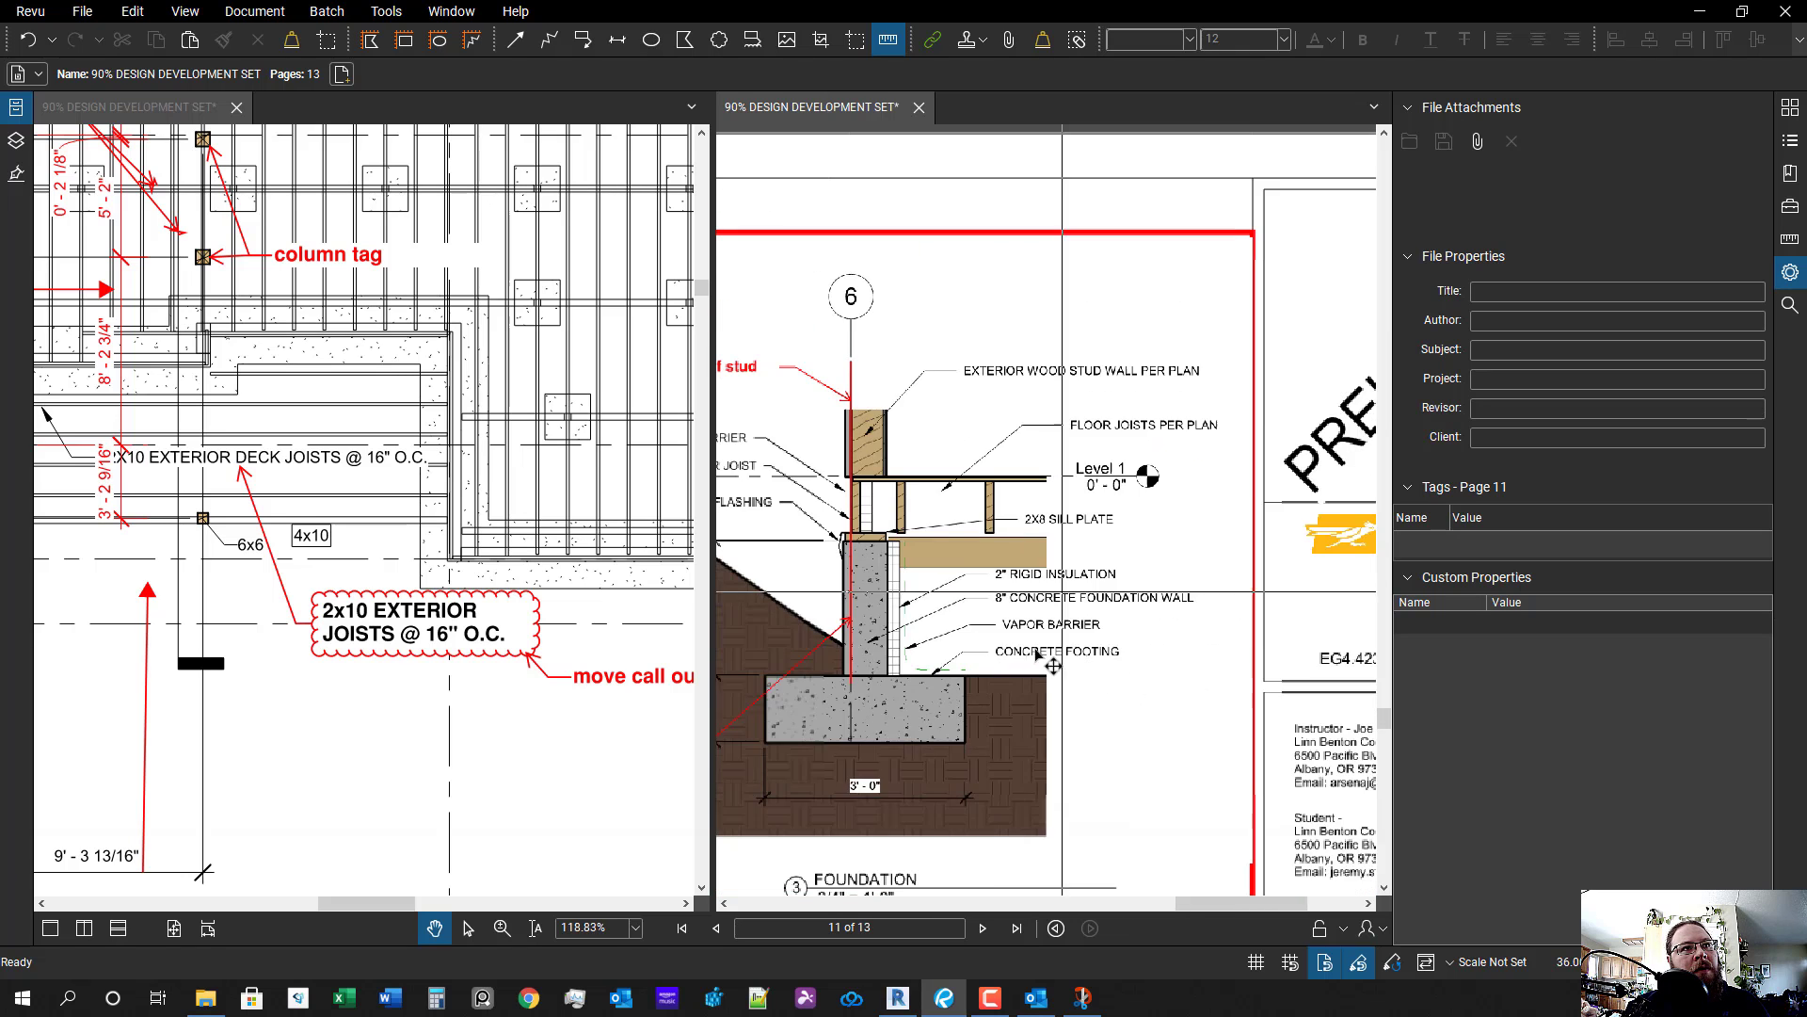
- Review the roof post footing detail and the neighbouring girder support detail on the footing details sheet
{"action": "scroll", "coordinate": [997, 767], "scroll_direction": "up", "scroll_amount": 4}
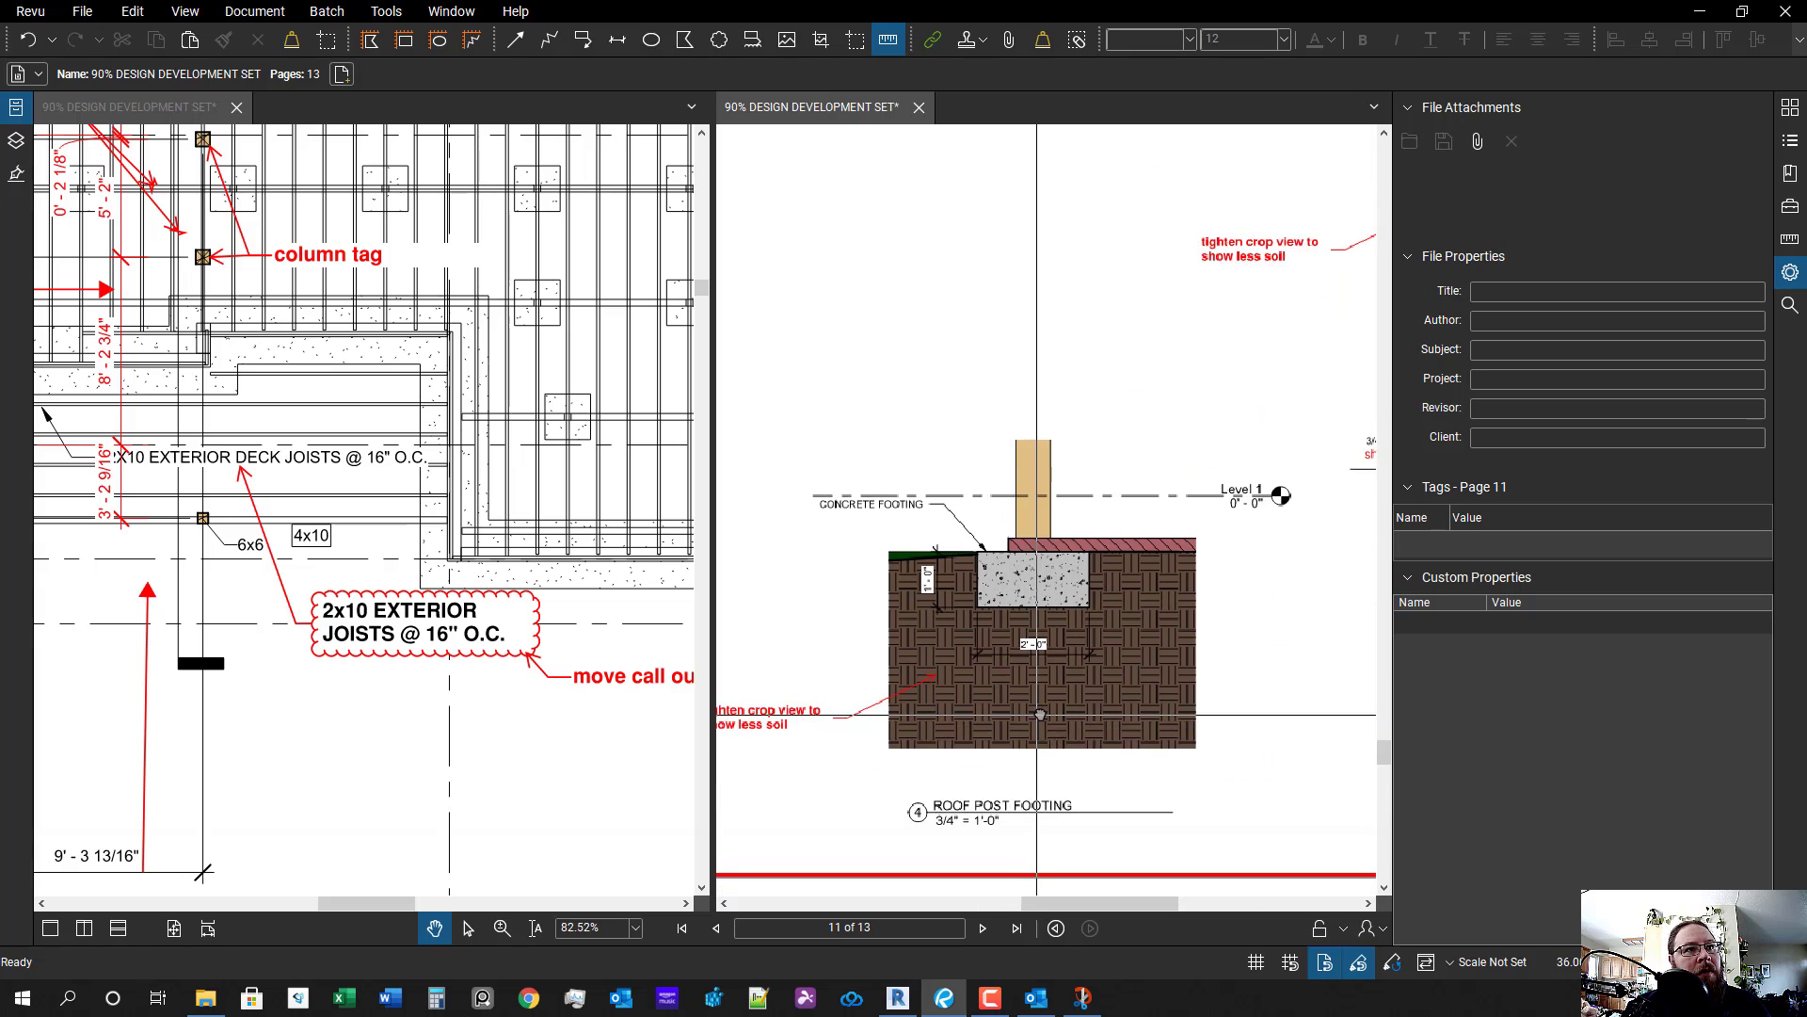
{"action": "scroll", "coordinate": [1156, 646], "scroll_direction": "down", "scroll_amount": 4}
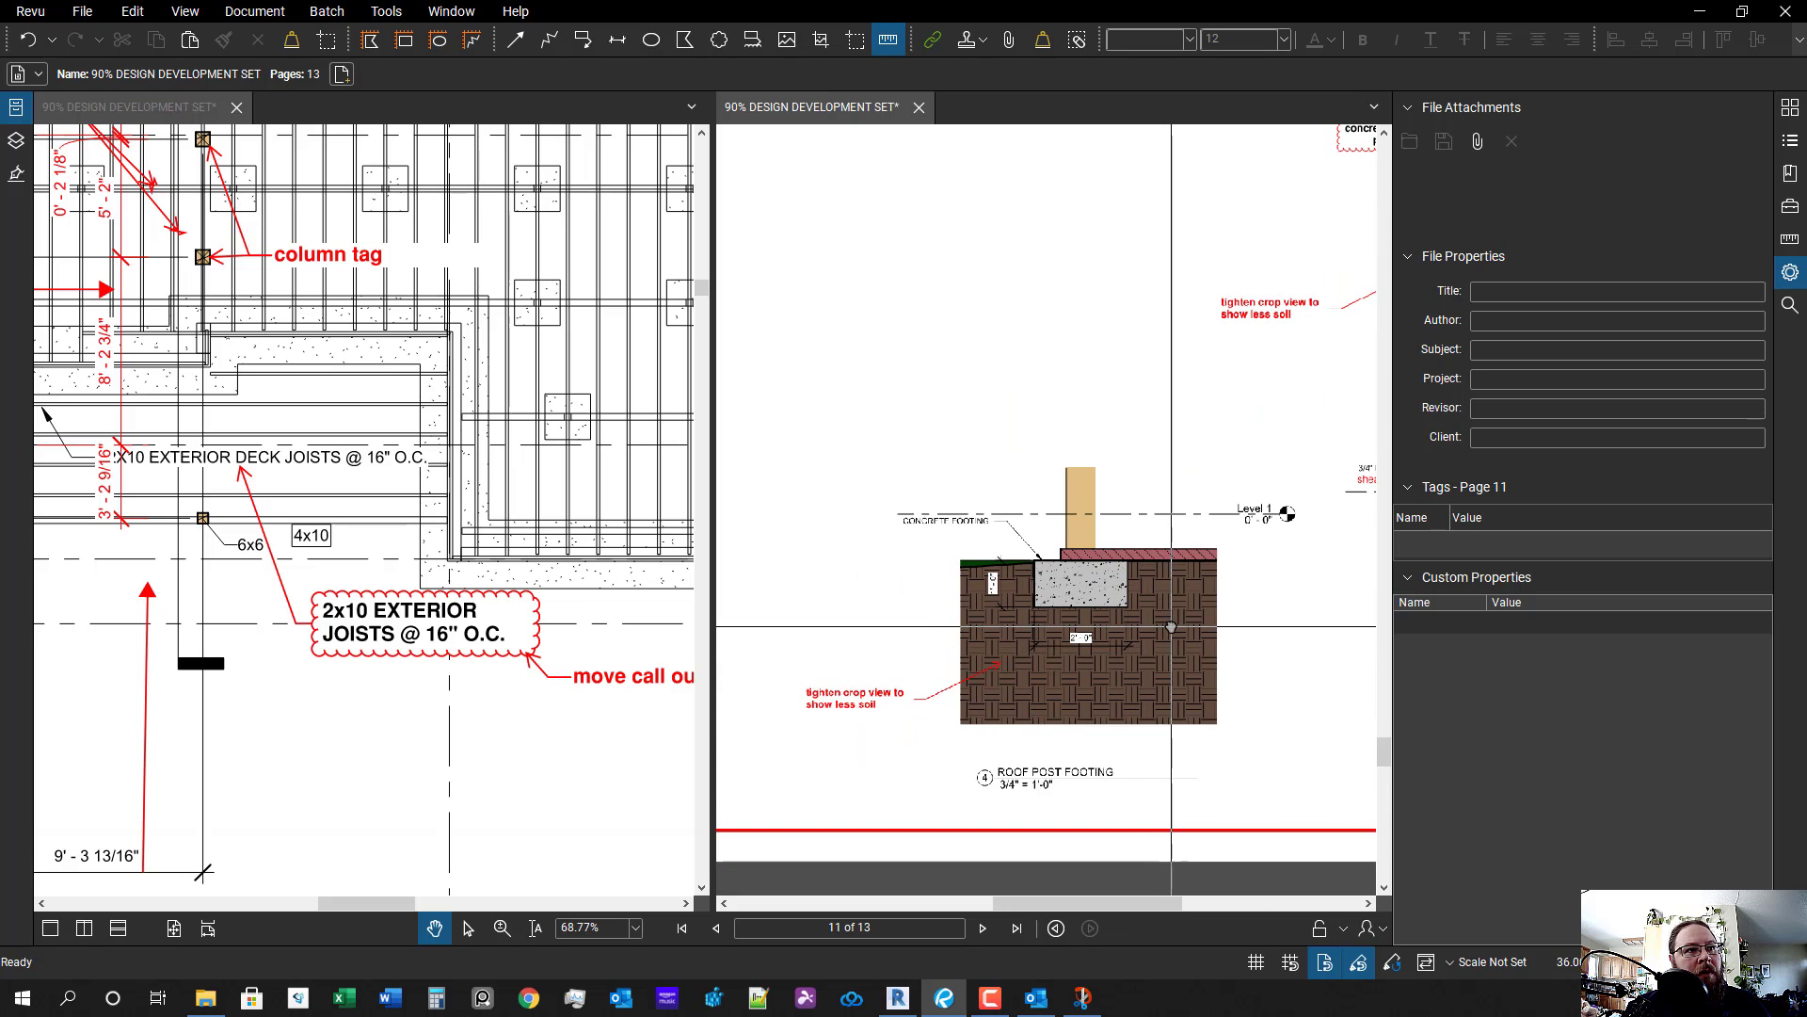
{"action": "scroll", "coordinate": [1186, 630], "scroll_direction": "up", "scroll_amount": 4}
{"action": "scroll", "coordinate": [1186, 627], "scroll_direction": "down", "scroll_amount": 4}
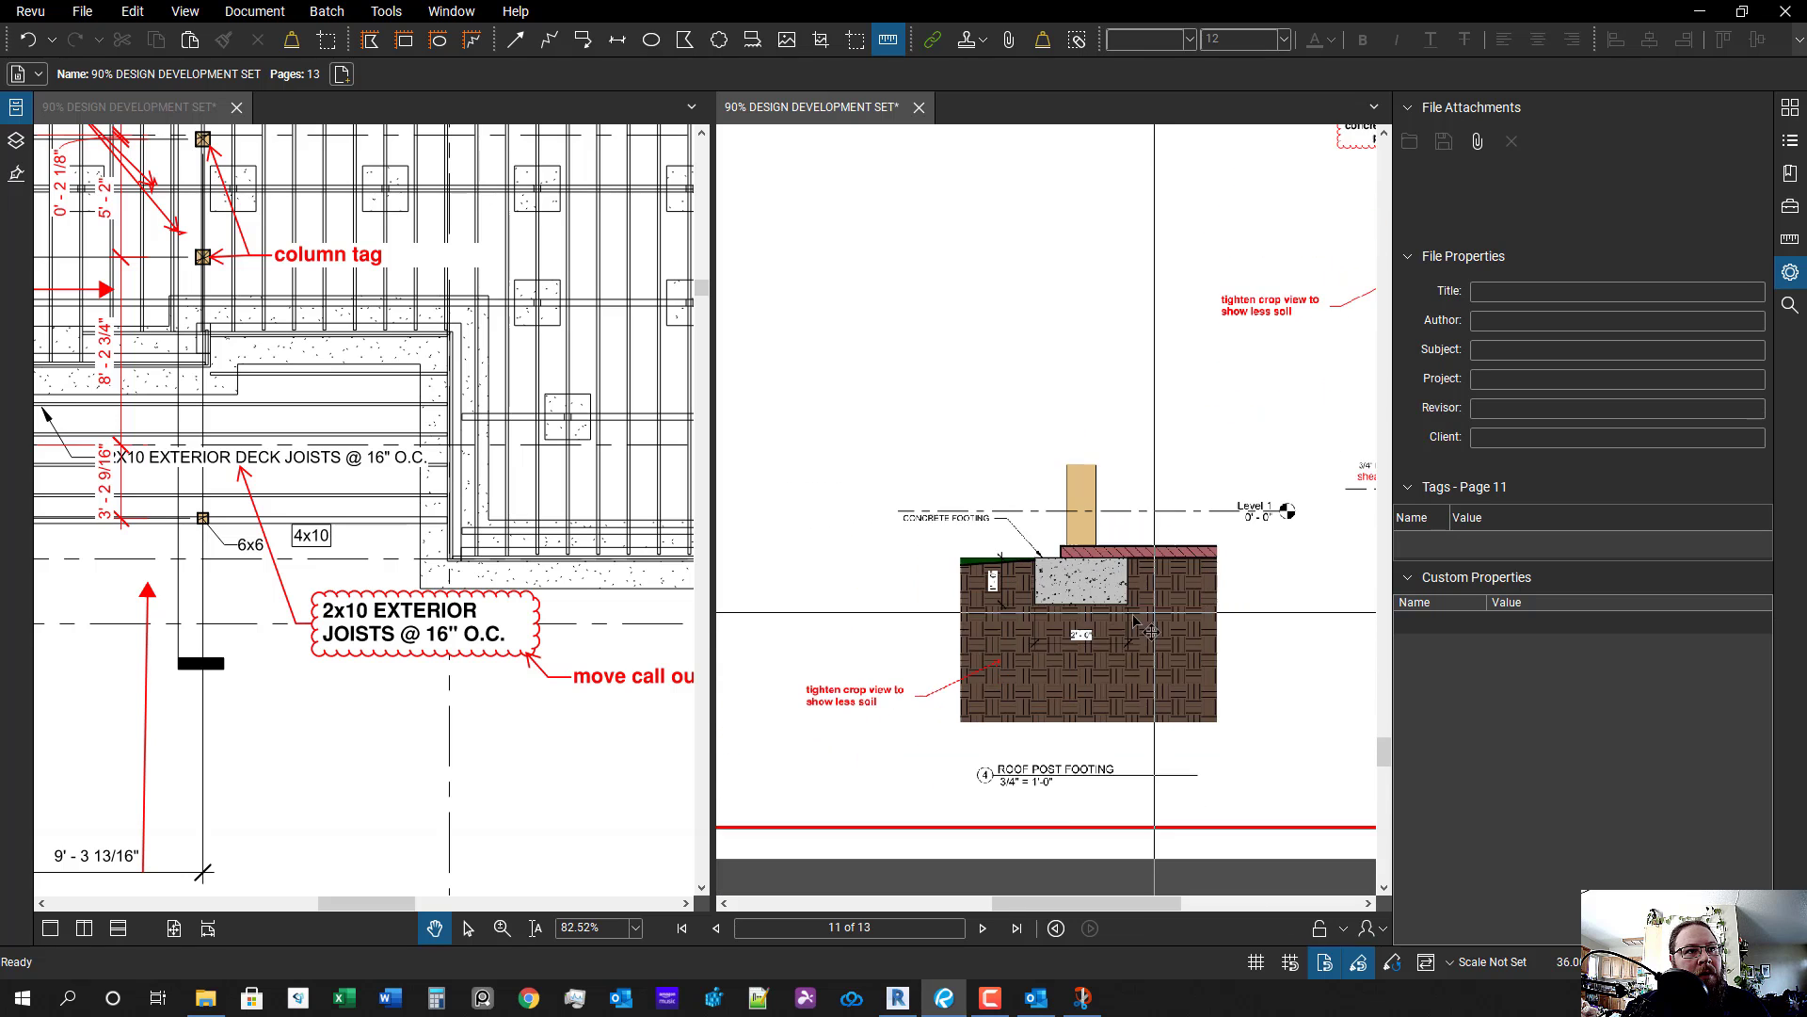
{"action": "scroll", "coordinate": [1162, 603], "scroll_direction": "up", "scroll_amount": 3}
{"action": "left_click_drag", "start_coordinate": [1156, 595], "coordinate": [871, 651]}
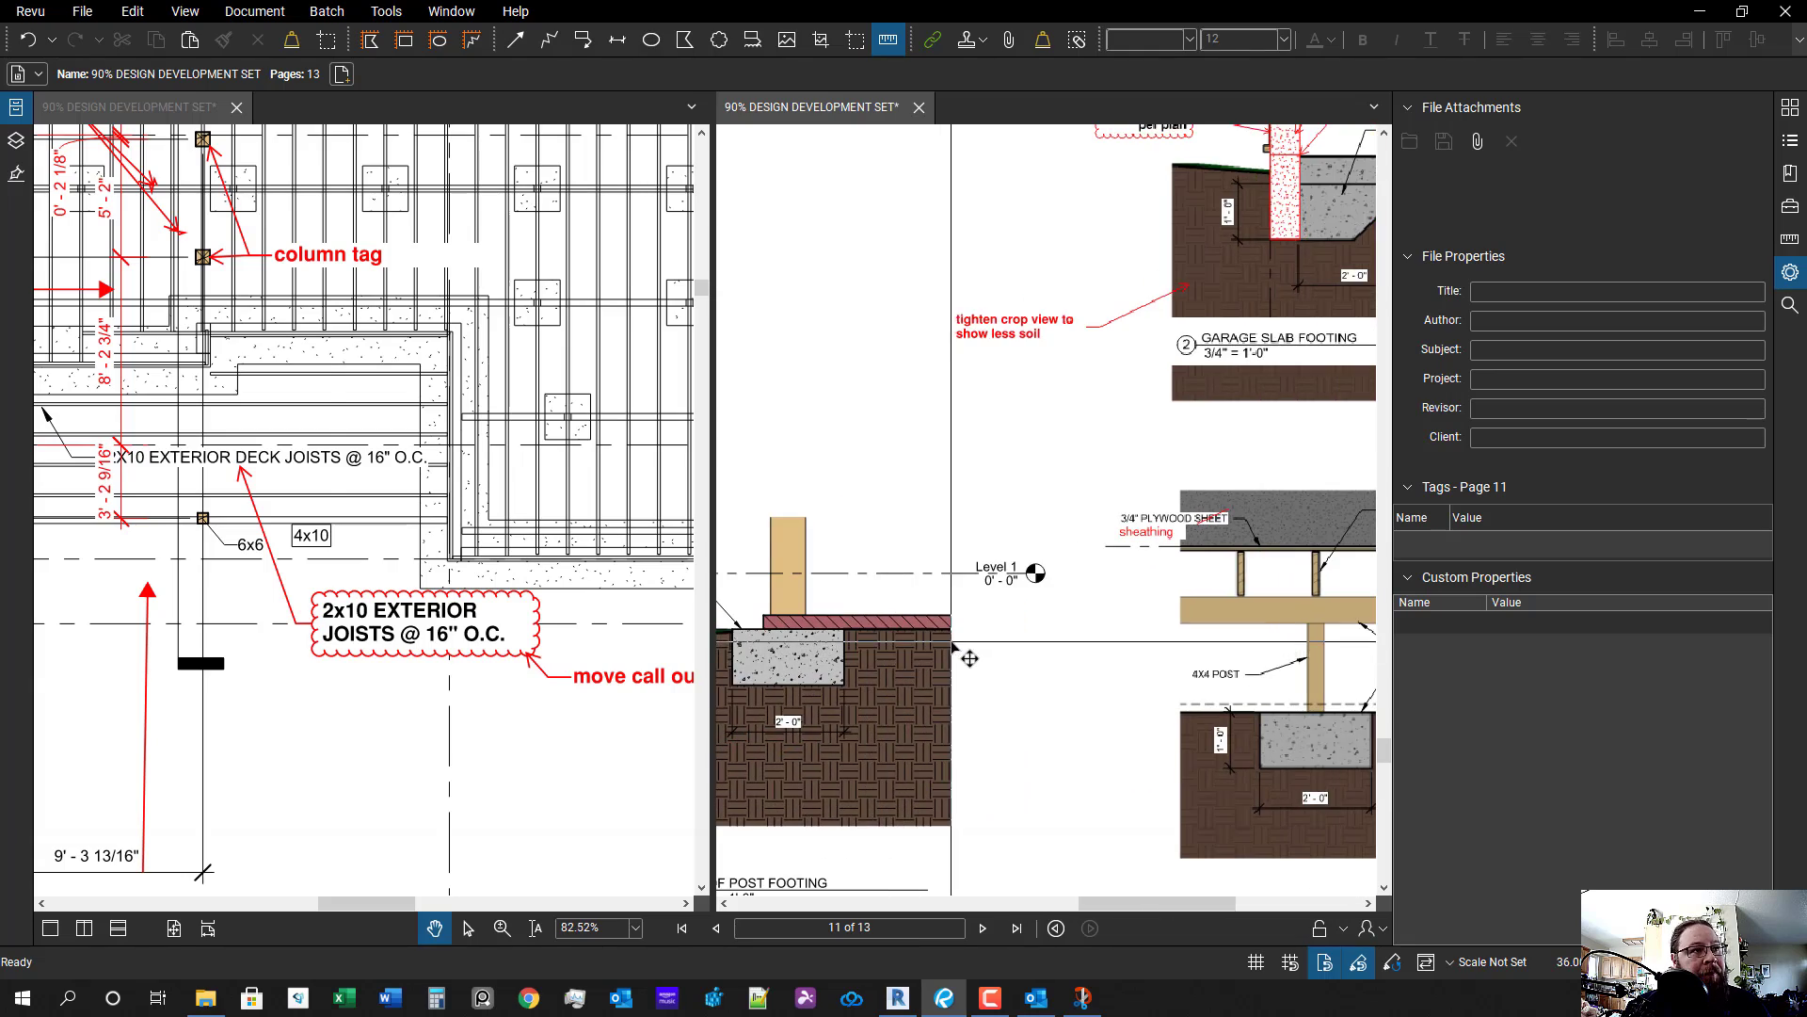
{"action": "scroll", "coordinate": [952, 649], "scroll_direction": "down", "scroll_amount": 1}
- Compare the roof post footing detail with its 4/A510 section mark and the posts on the floor plan on page 2
{"action": "scroll", "coordinate": [339, 550], "scroll_direction": "down", "scroll_amount": 4}
{"action": "left_click_drag", "start_coordinate": [409, 329], "coordinate": [431, 618]}
{"action": "scroll", "coordinate": [409, 405], "scroll_direction": "up", "scroll_amount": 4}
{"action": "scroll", "coordinate": [410, 404], "scroll_direction": "down", "scroll_amount": 4}
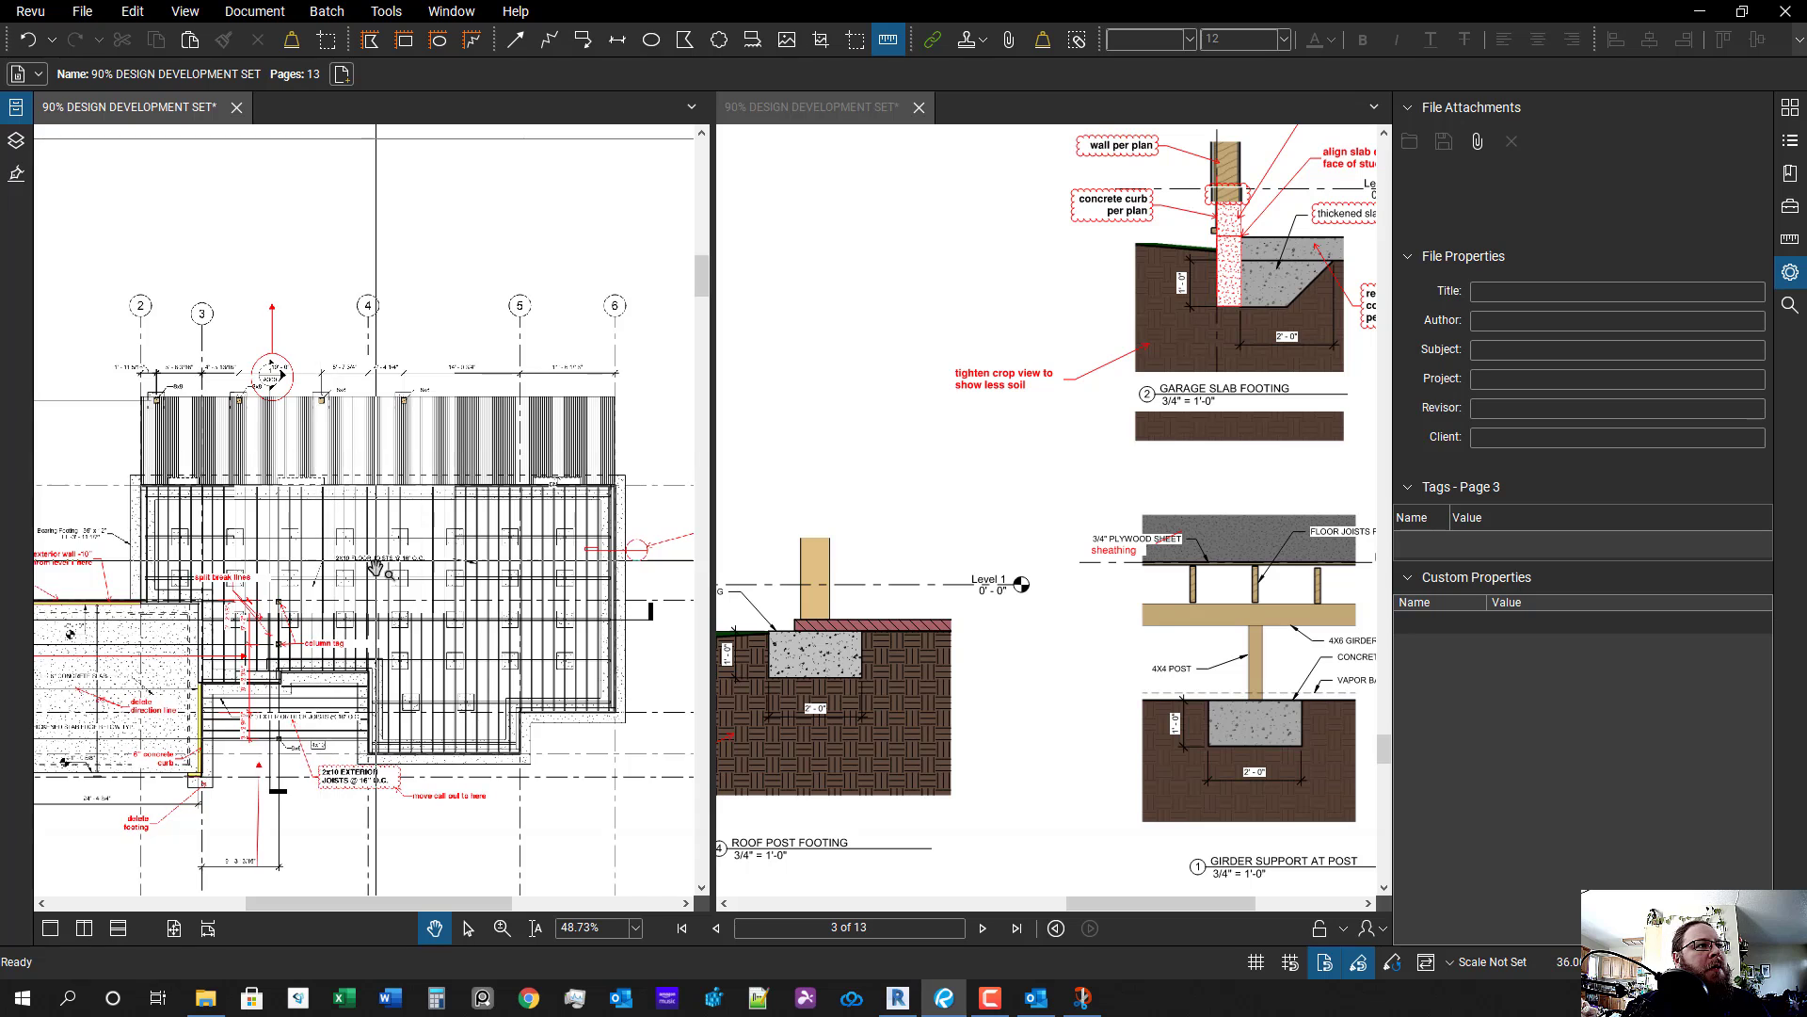
{"action": "scroll", "coordinate": [376, 597], "scroll_direction": "up", "scroll_amount": 3}
{"action": "left_click_drag", "start_coordinate": [296, 369], "coordinate": [488, 424]}
{"action": "scroll", "coordinate": [440, 415], "scroll_direction": "up", "scroll_amount": 4}
{"action": "scroll", "coordinate": [440, 415], "scroll_direction": "down", "scroll_amount": 3}
{"action": "scroll", "coordinate": [338, 443], "scroll_direction": "up", "scroll_amount": 2}
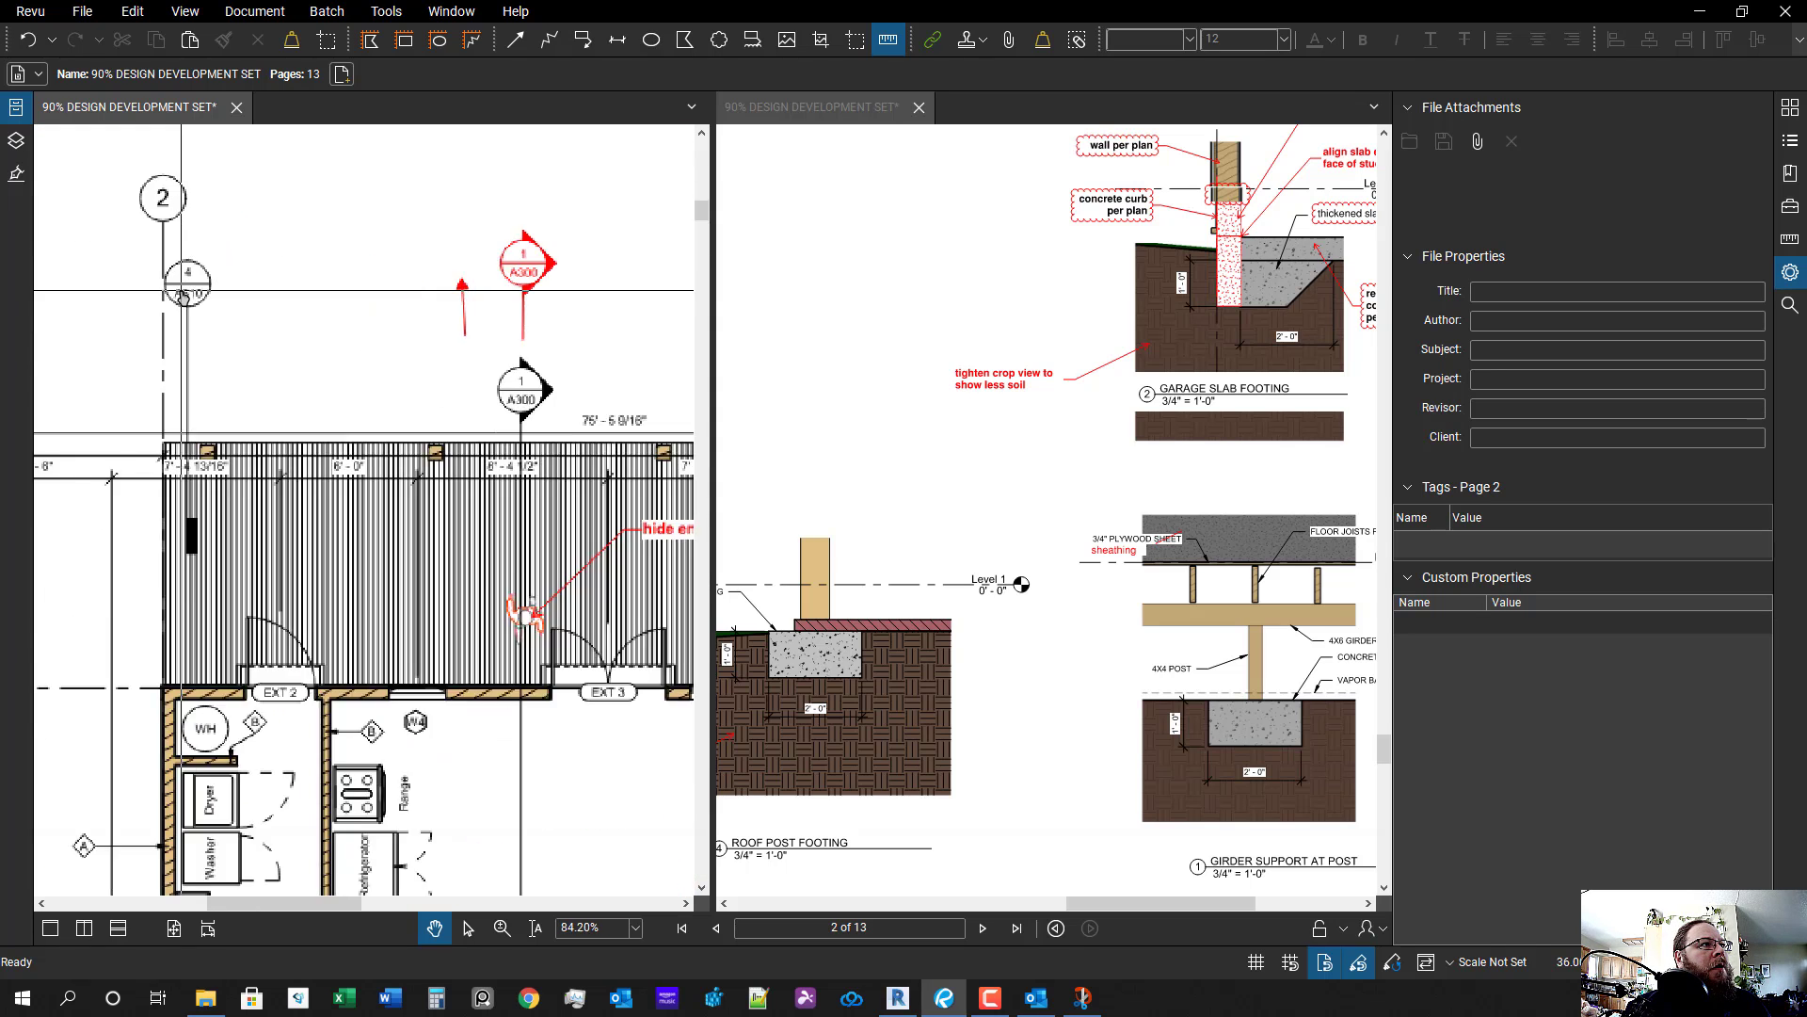
{"action": "scroll", "coordinate": [960, 493], "scroll_direction": "down", "scroll_amount": 3}
{"action": "scroll", "coordinate": [965, 625], "scroll_direction": "up", "scroll_amount": 5}
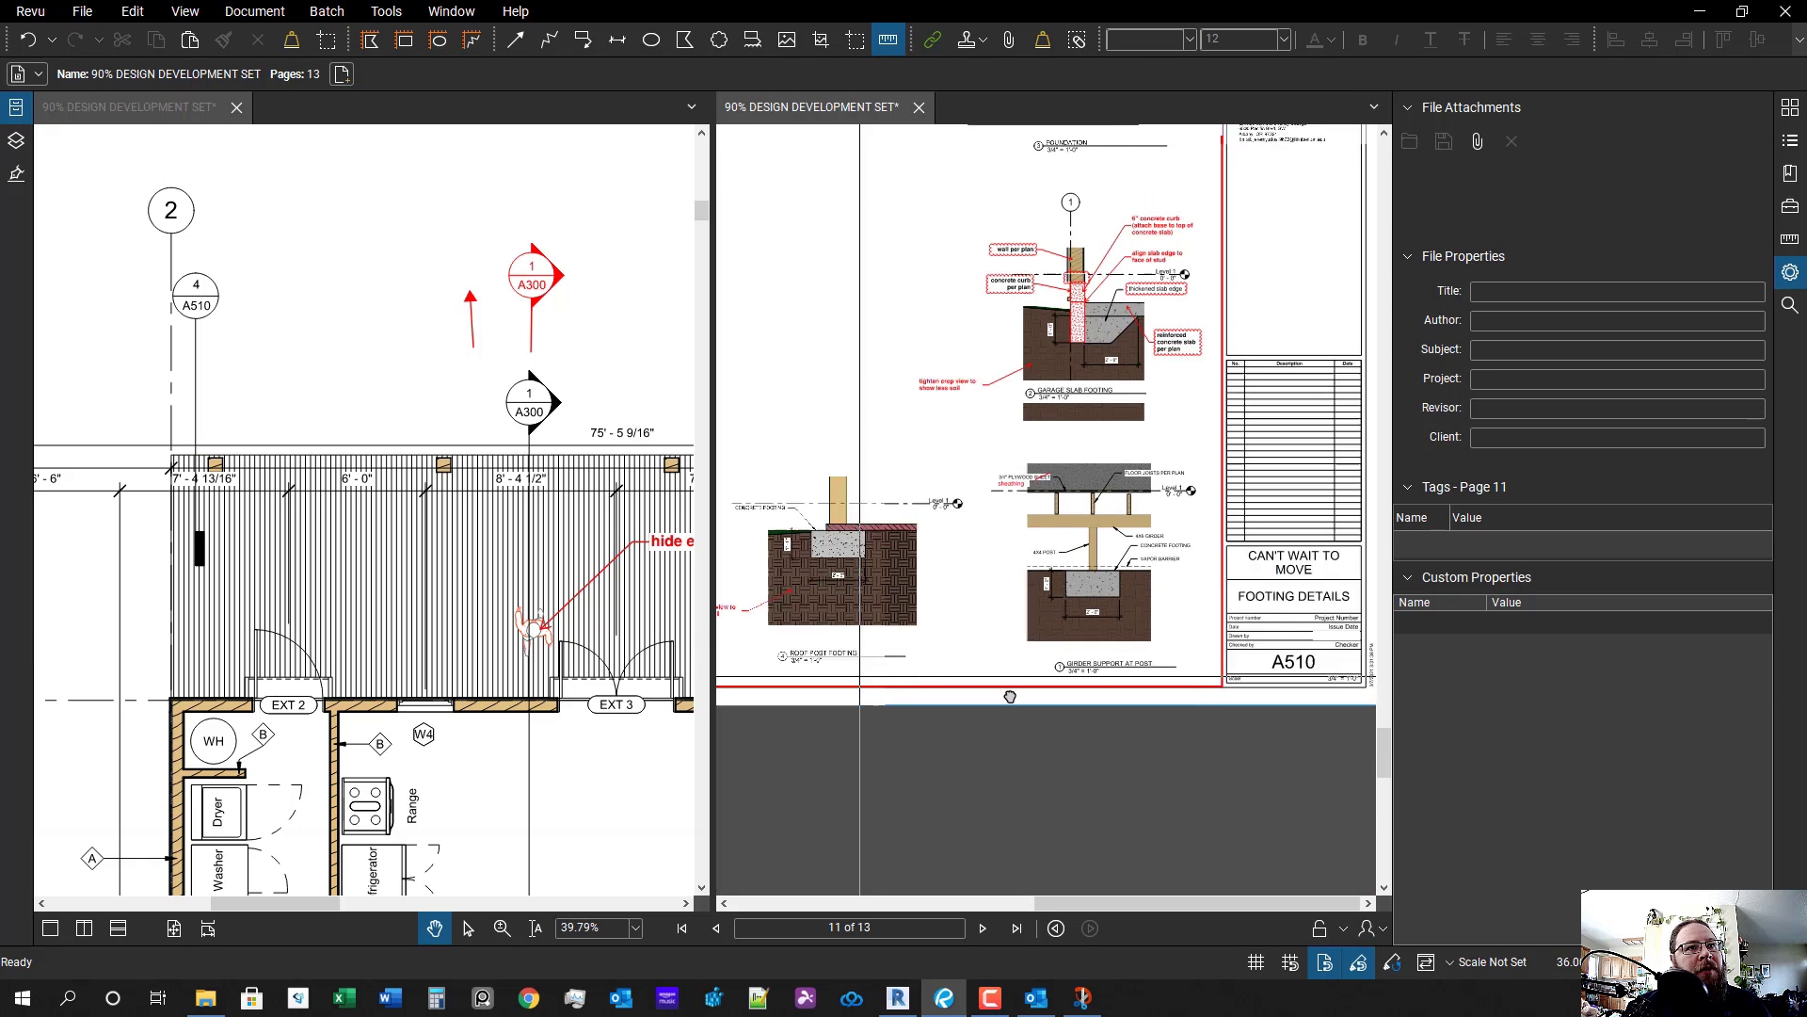
{"action": "scroll", "coordinate": [250, 568], "scroll_direction": "up", "scroll_amount": 4}
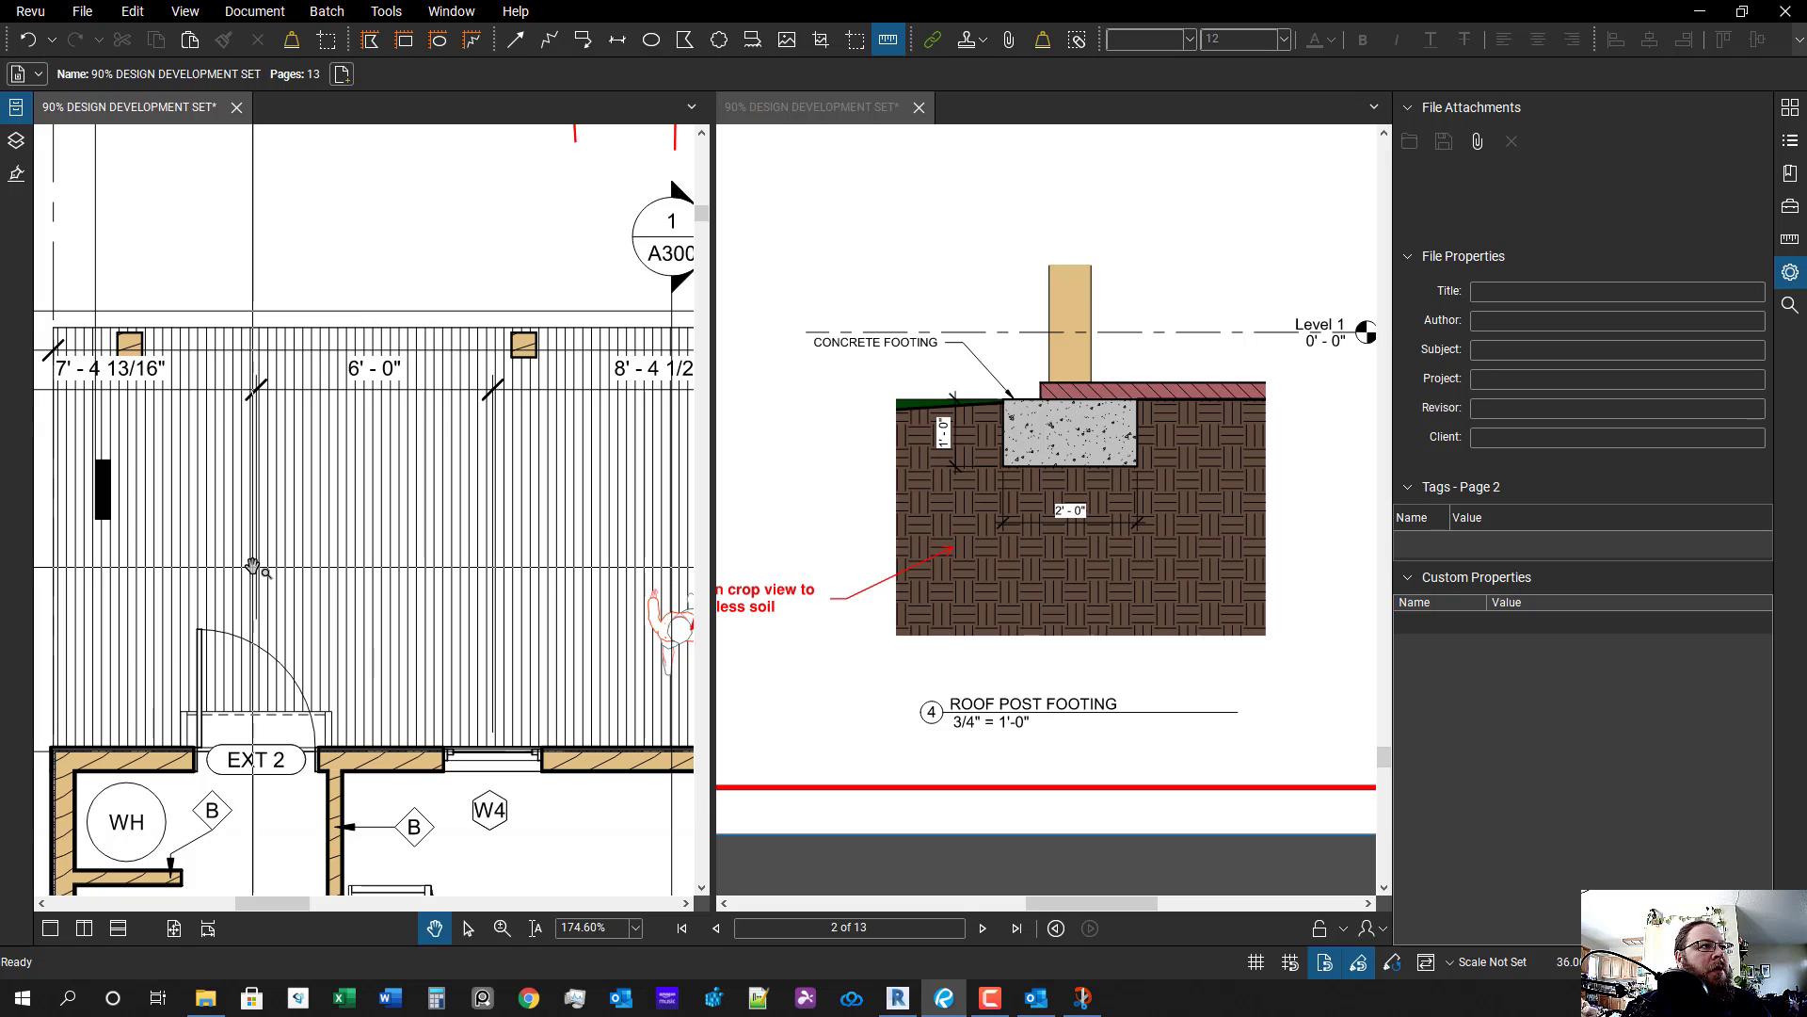
- Add a callout reading "concrete pavers" pointing at the lined patio area beside grid 6 on page 3
{"action": "scroll", "coordinate": [249, 568], "scroll_direction": "down", "scroll_amount": 5}
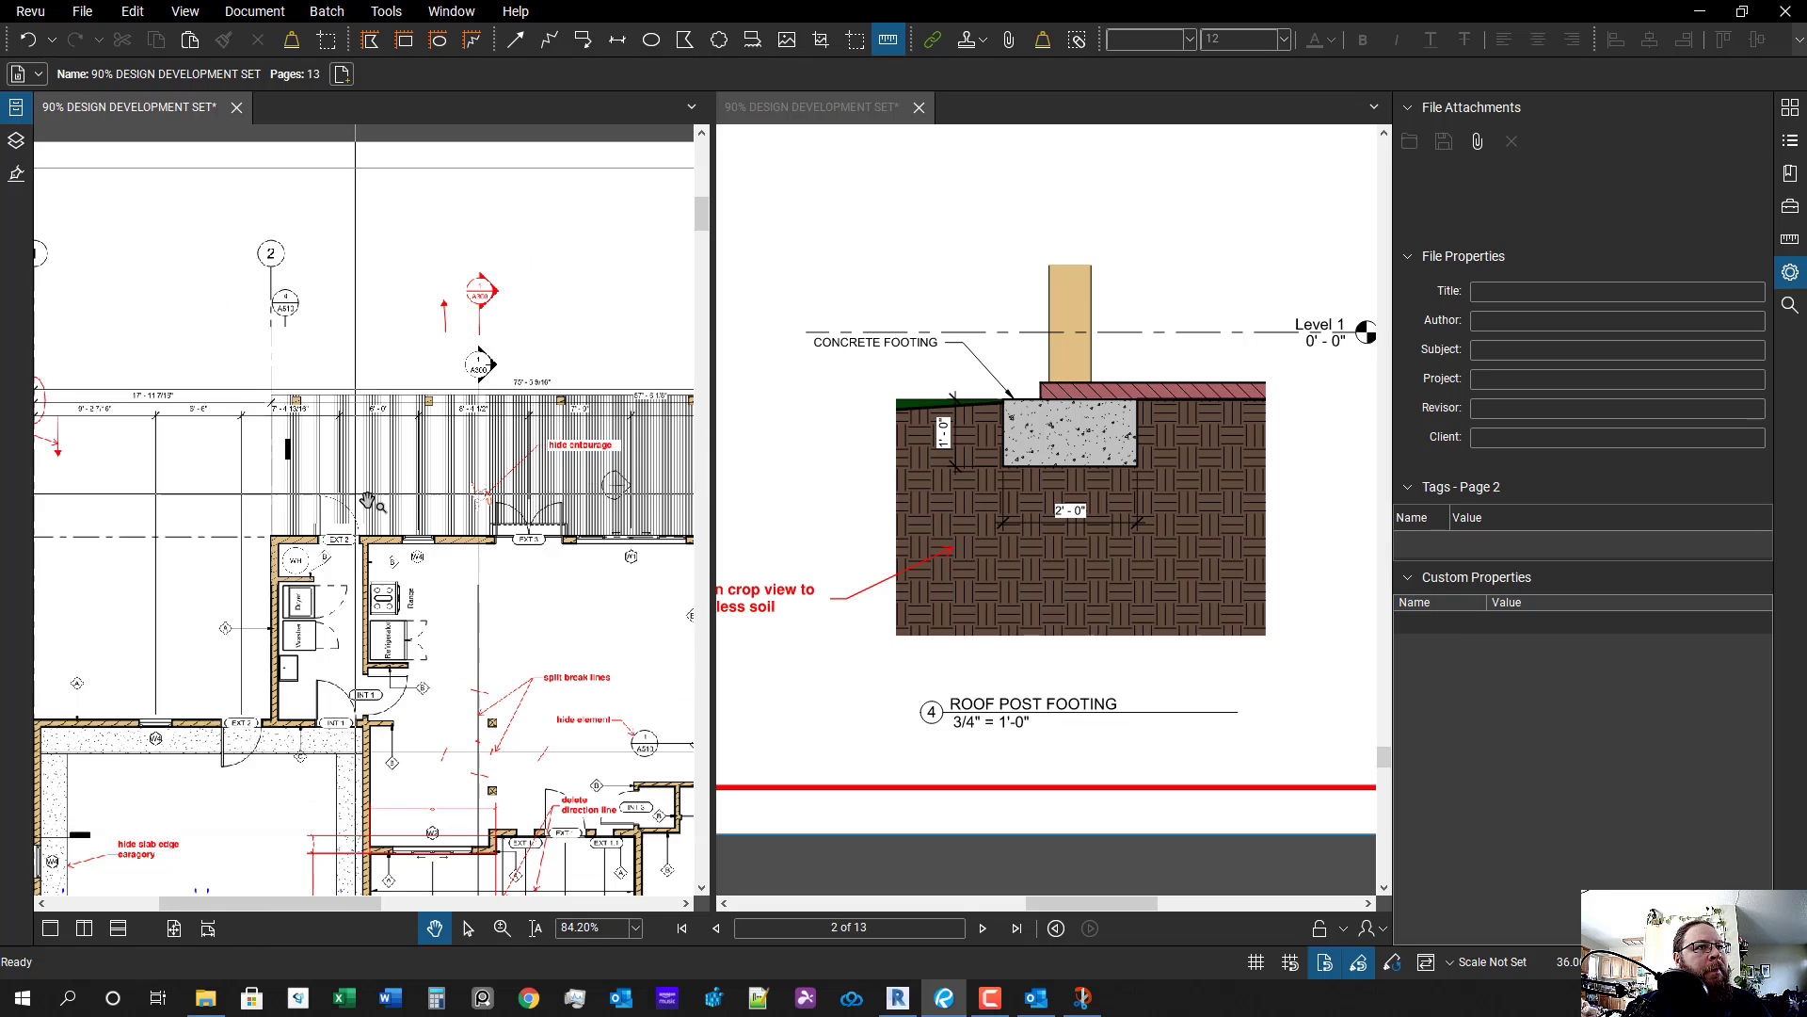
{"action": "scroll", "coordinate": [348, 602], "scroll_direction": "up", "scroll_amount": 3}
{"action": "left_click_drag", "start_coordinate": [307, 591], "coordinate": [468, 637]}
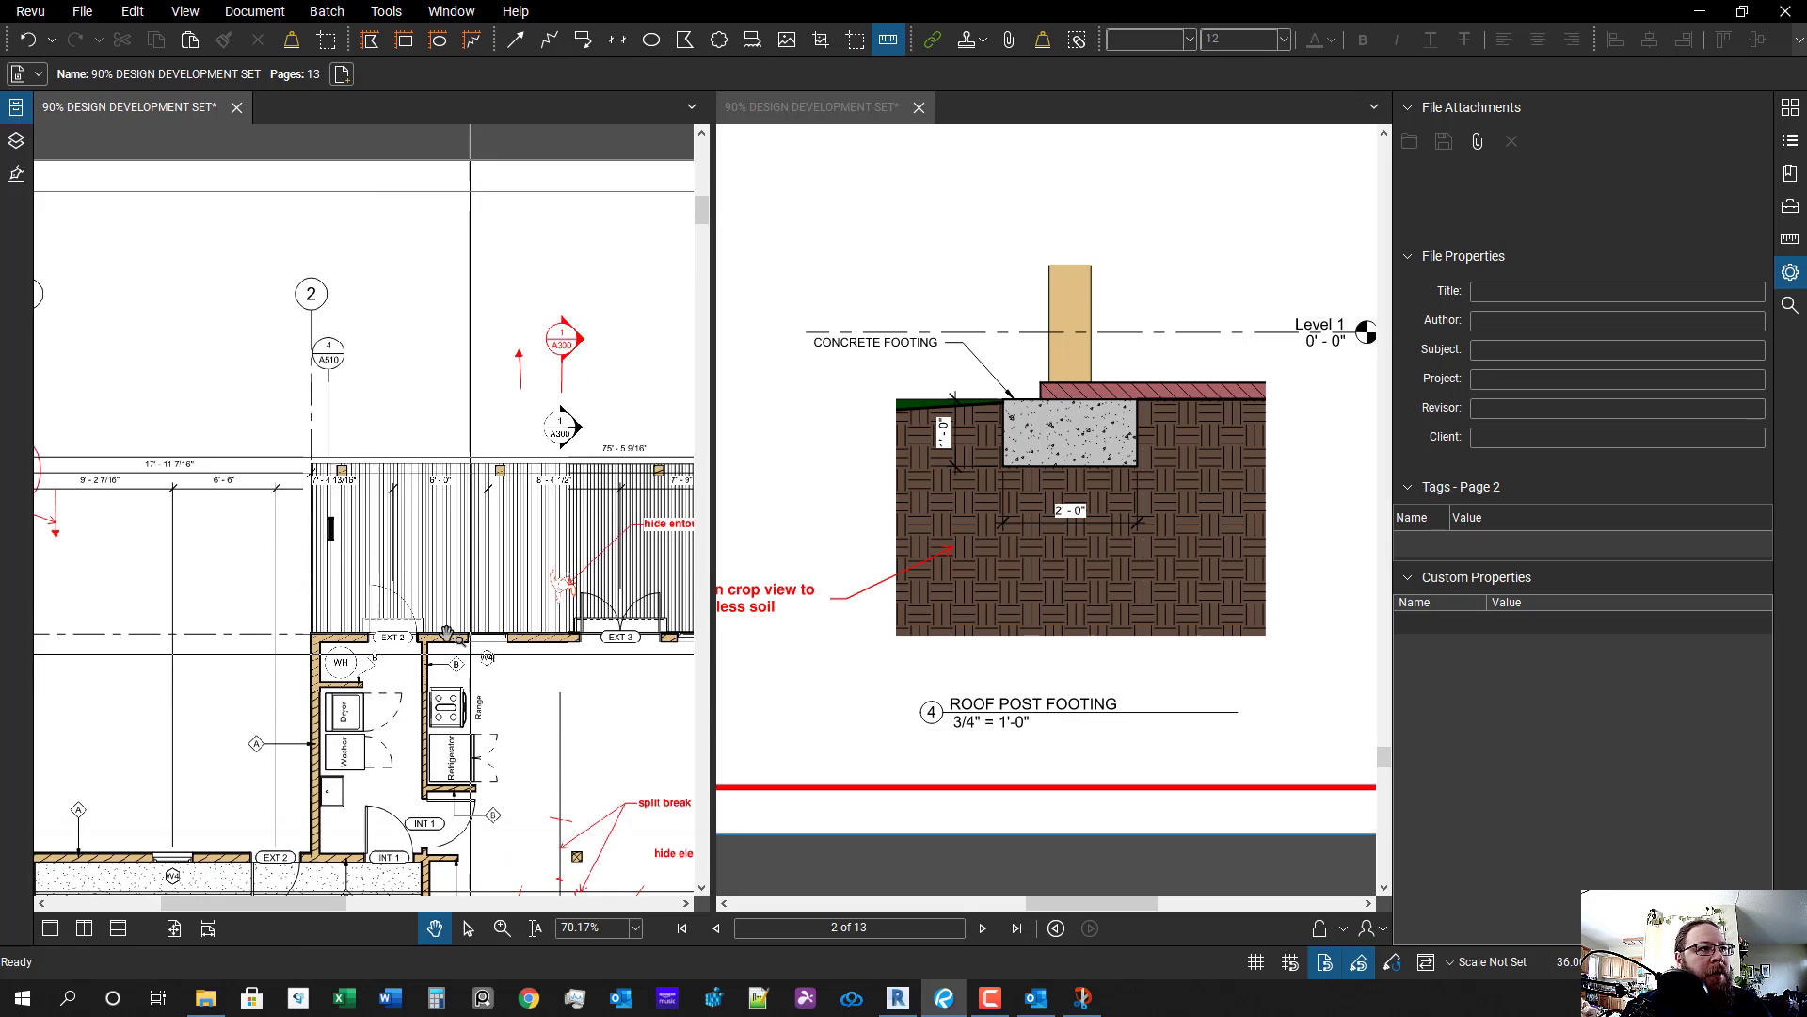
{"action": "scroll", "coordinate": [433, 629], "scroll_direction": "down", "scroll_amount": 2}
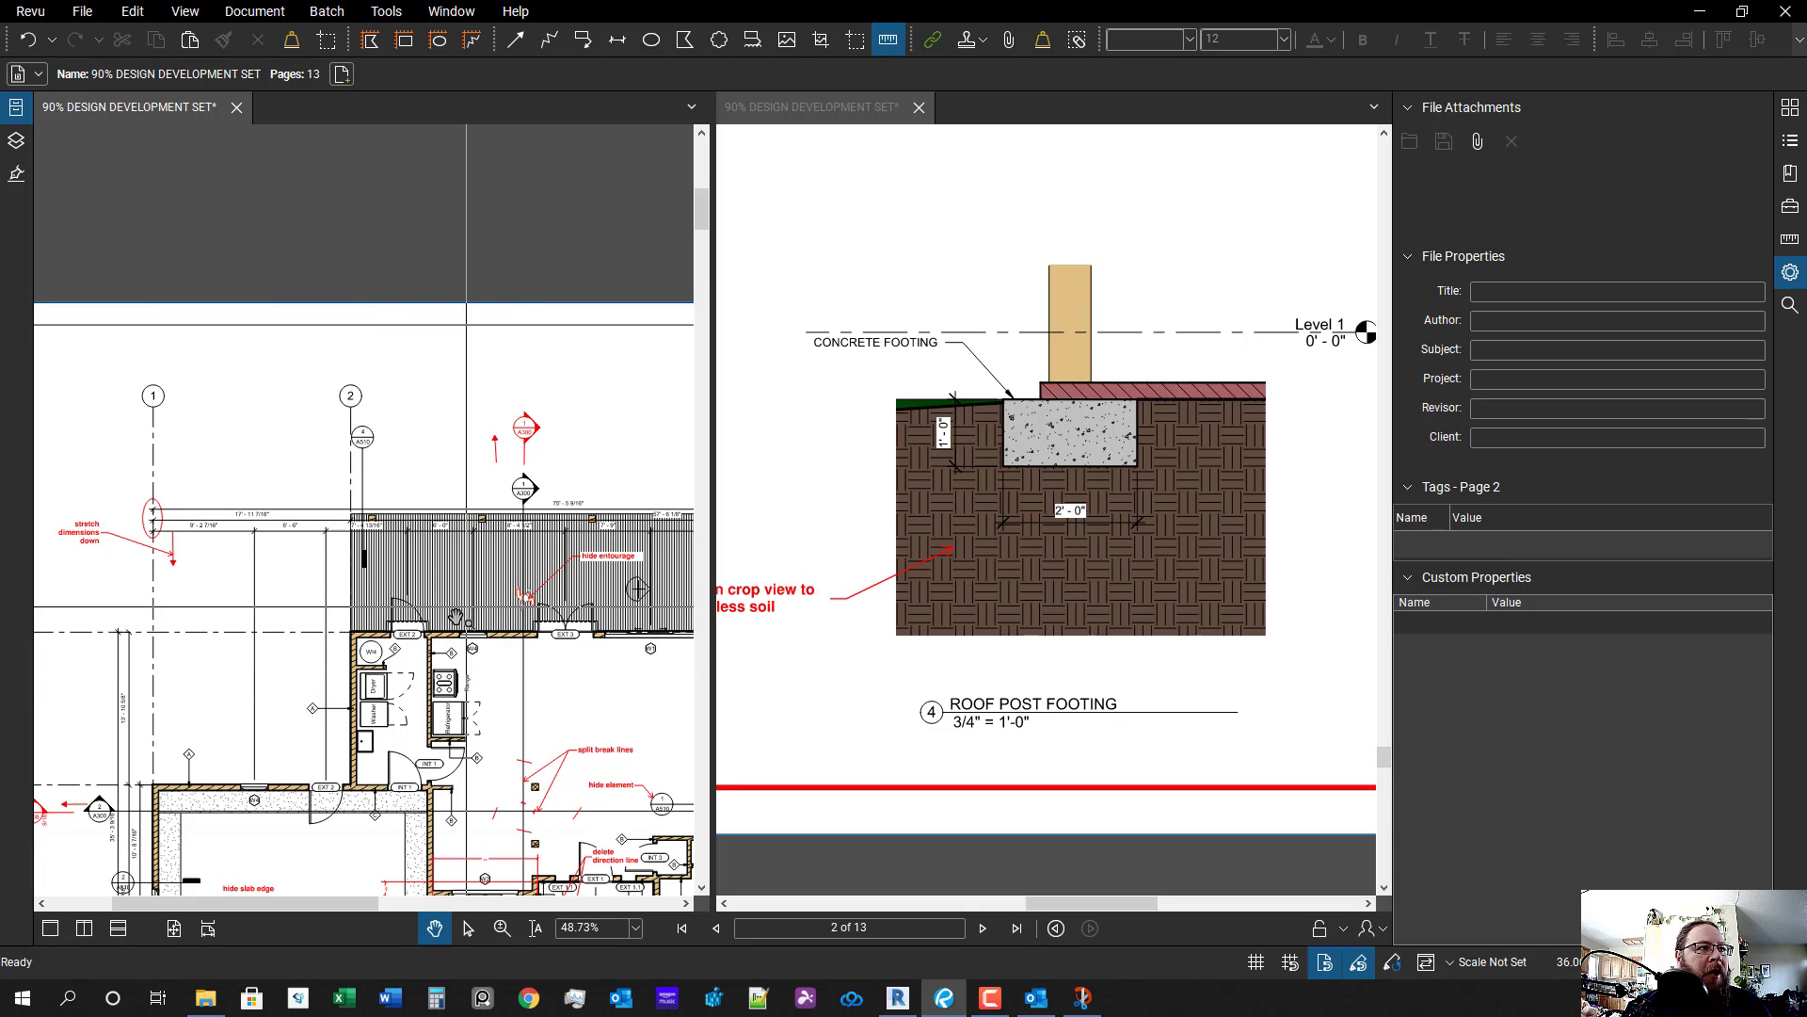
{"action": "scroll", "coordinate": [456, 664], "scroll_direction": "up", "scroll_amount": 5}
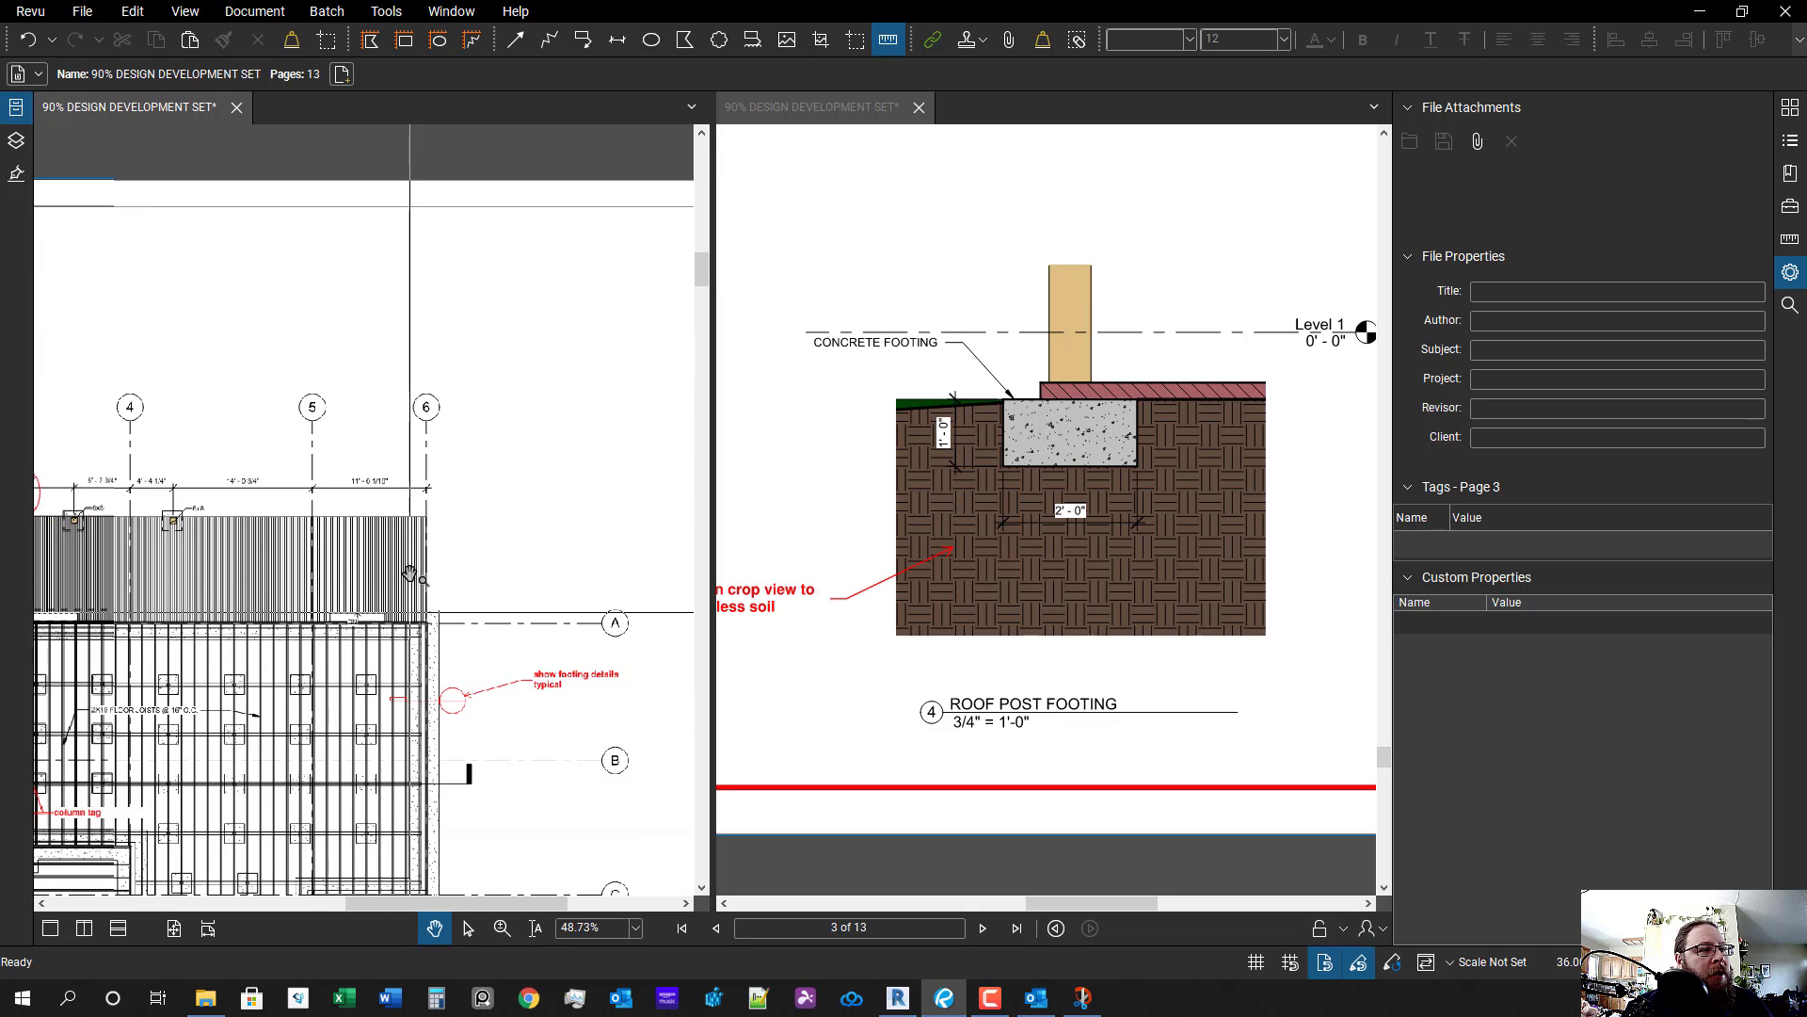
{"action": "scroll", "coordinate": [419, 574], "scroll_direction": "up", "scroll_amount": 2}
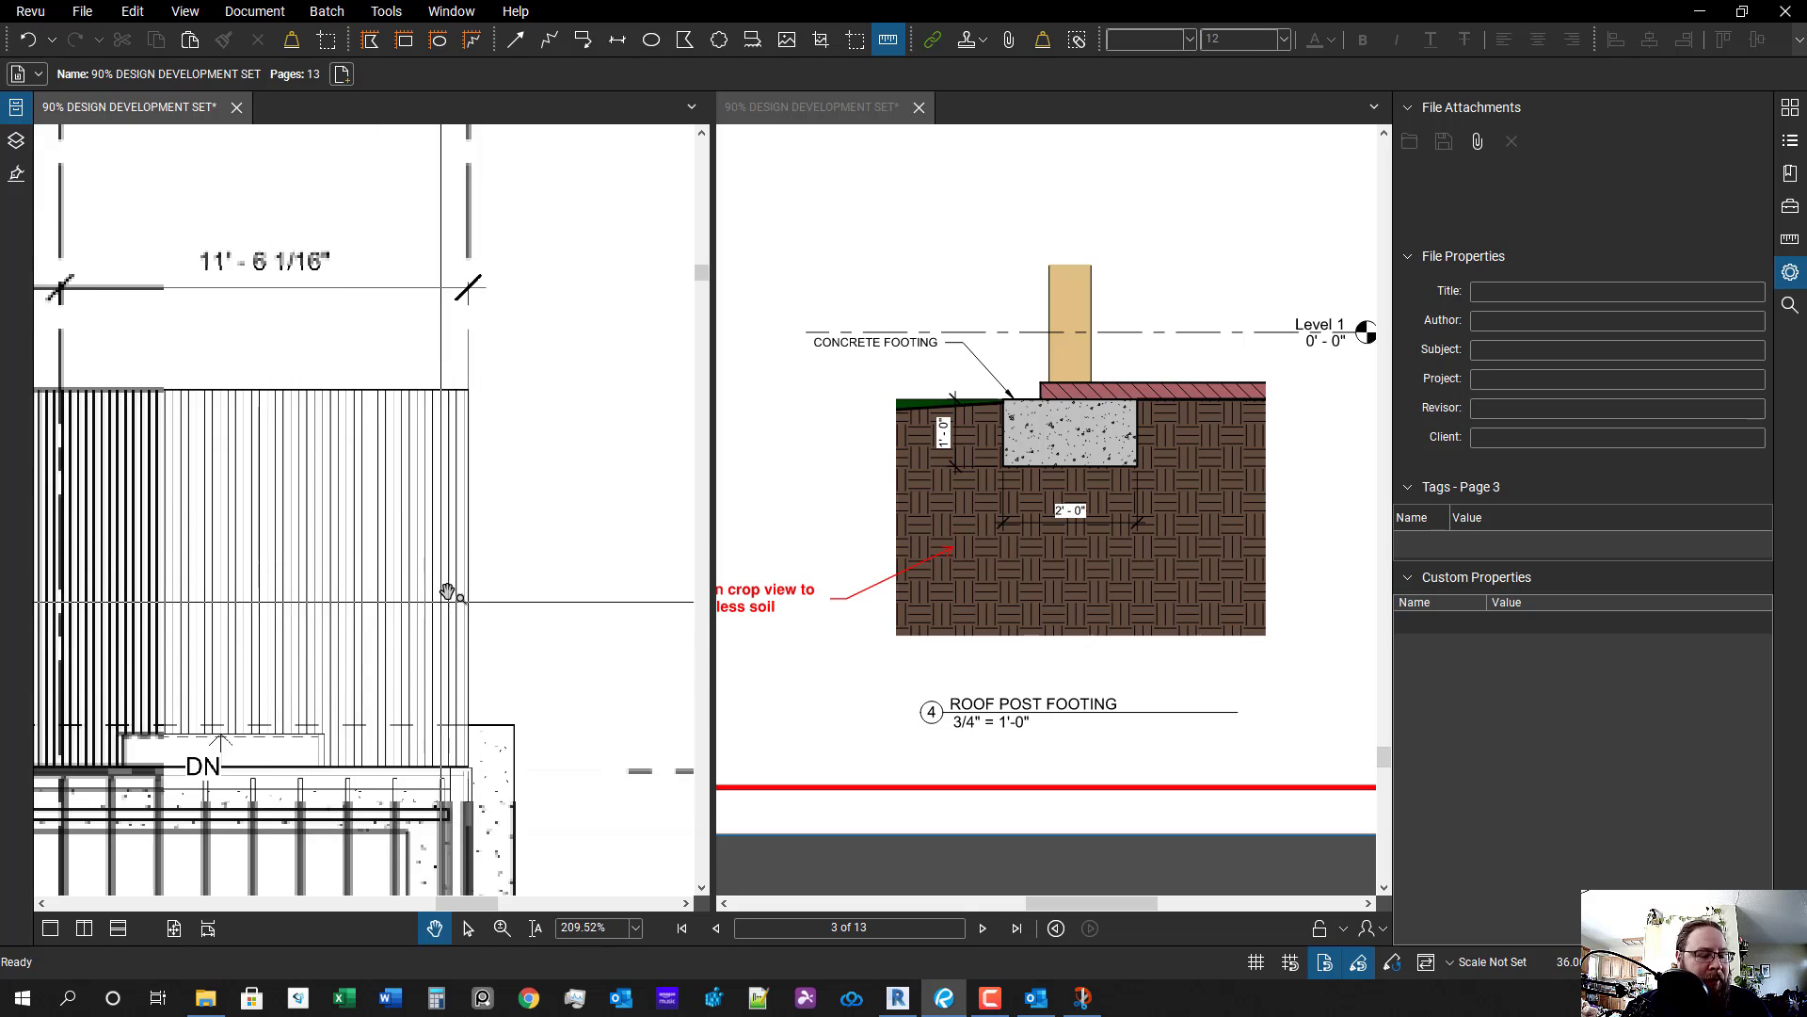
{"action": "key", "text": "q"}
{"action": "left_click", "coordinate": [411, 561]}
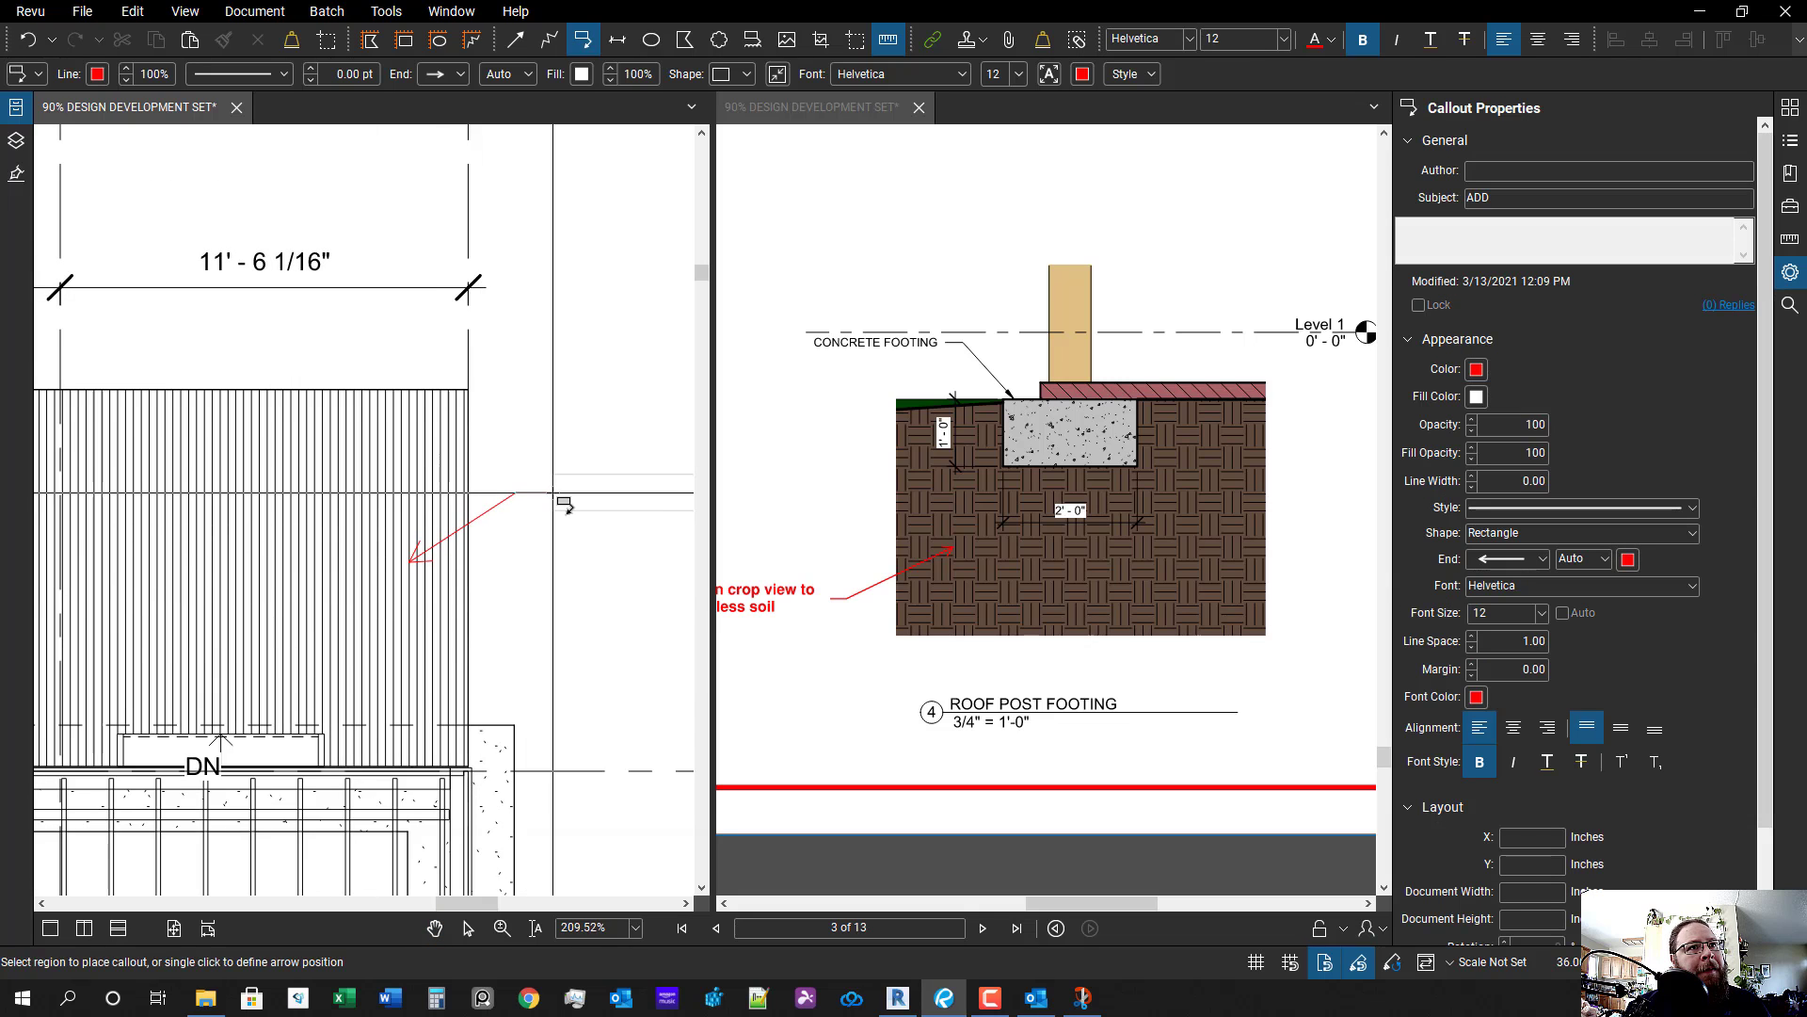
{"action": "left_click", "coordinate": [553, 492]}
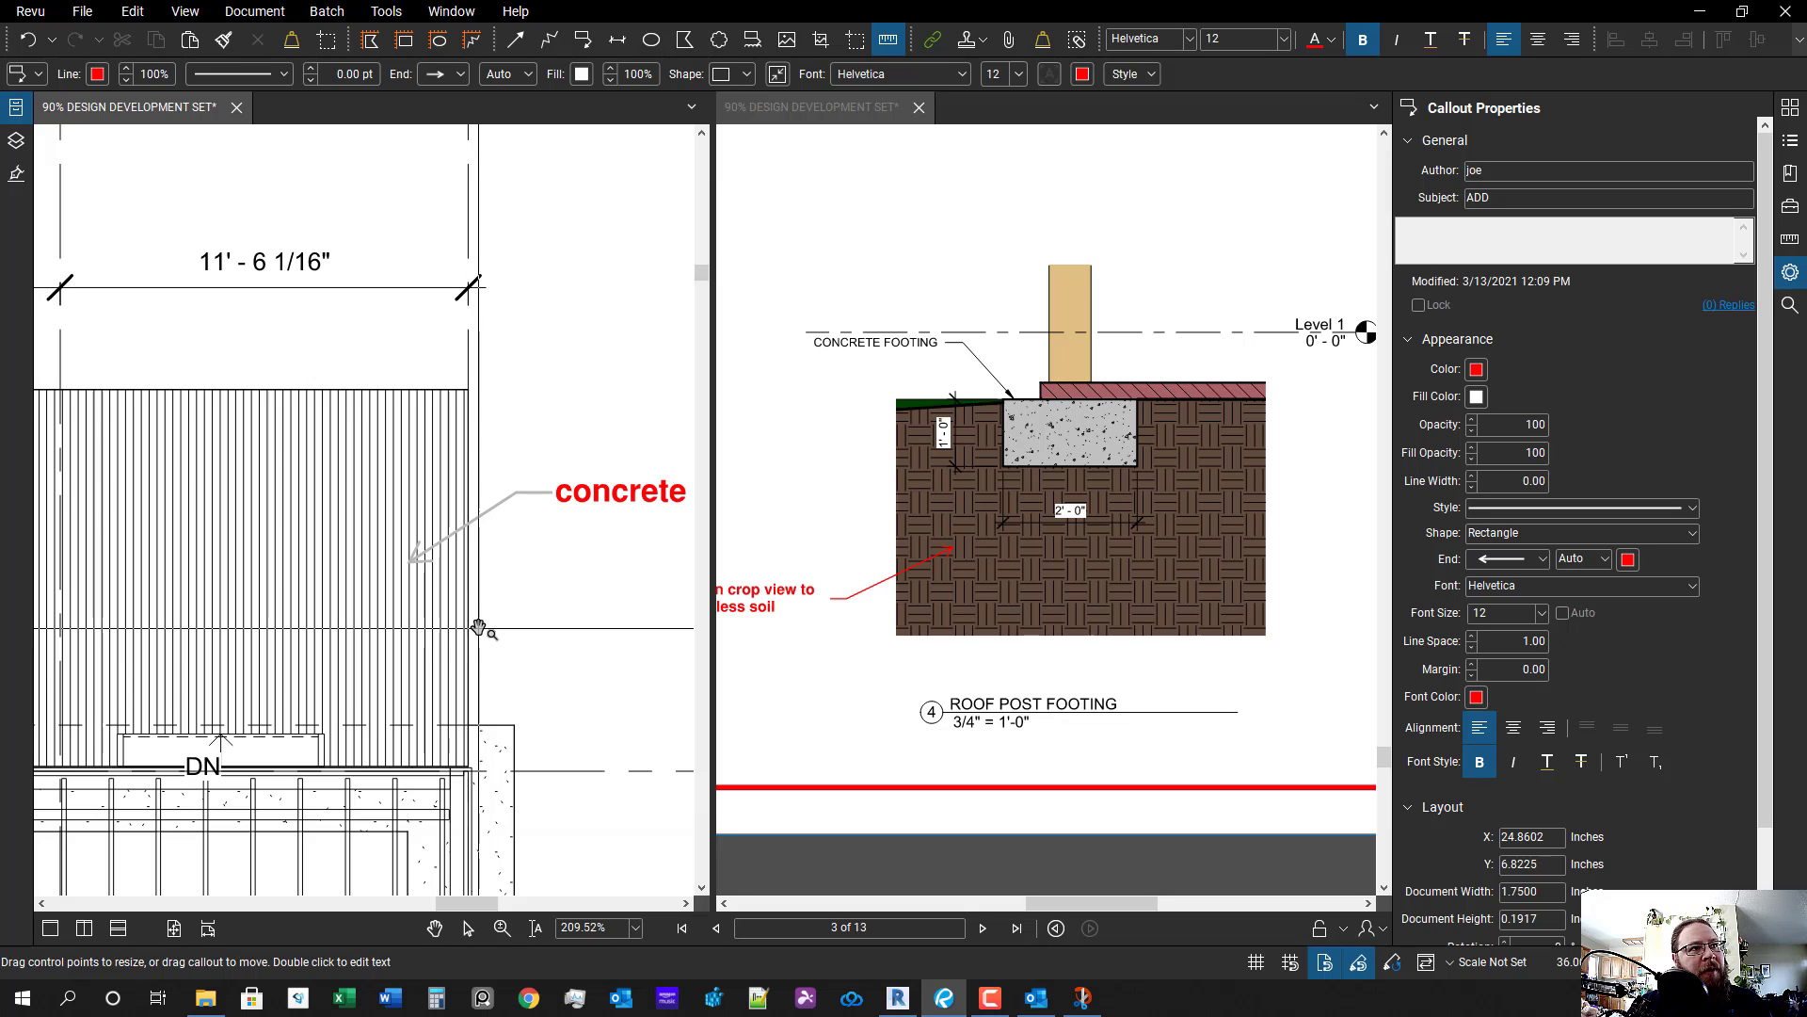
{"action": "scroll", "coordinate": [426, 628], "scroll_direction": "down", "scroll_amount": 2}
{"action": "left_click_drag", "start_coordinate": [515, 598], "coordinate": [414, 563]}
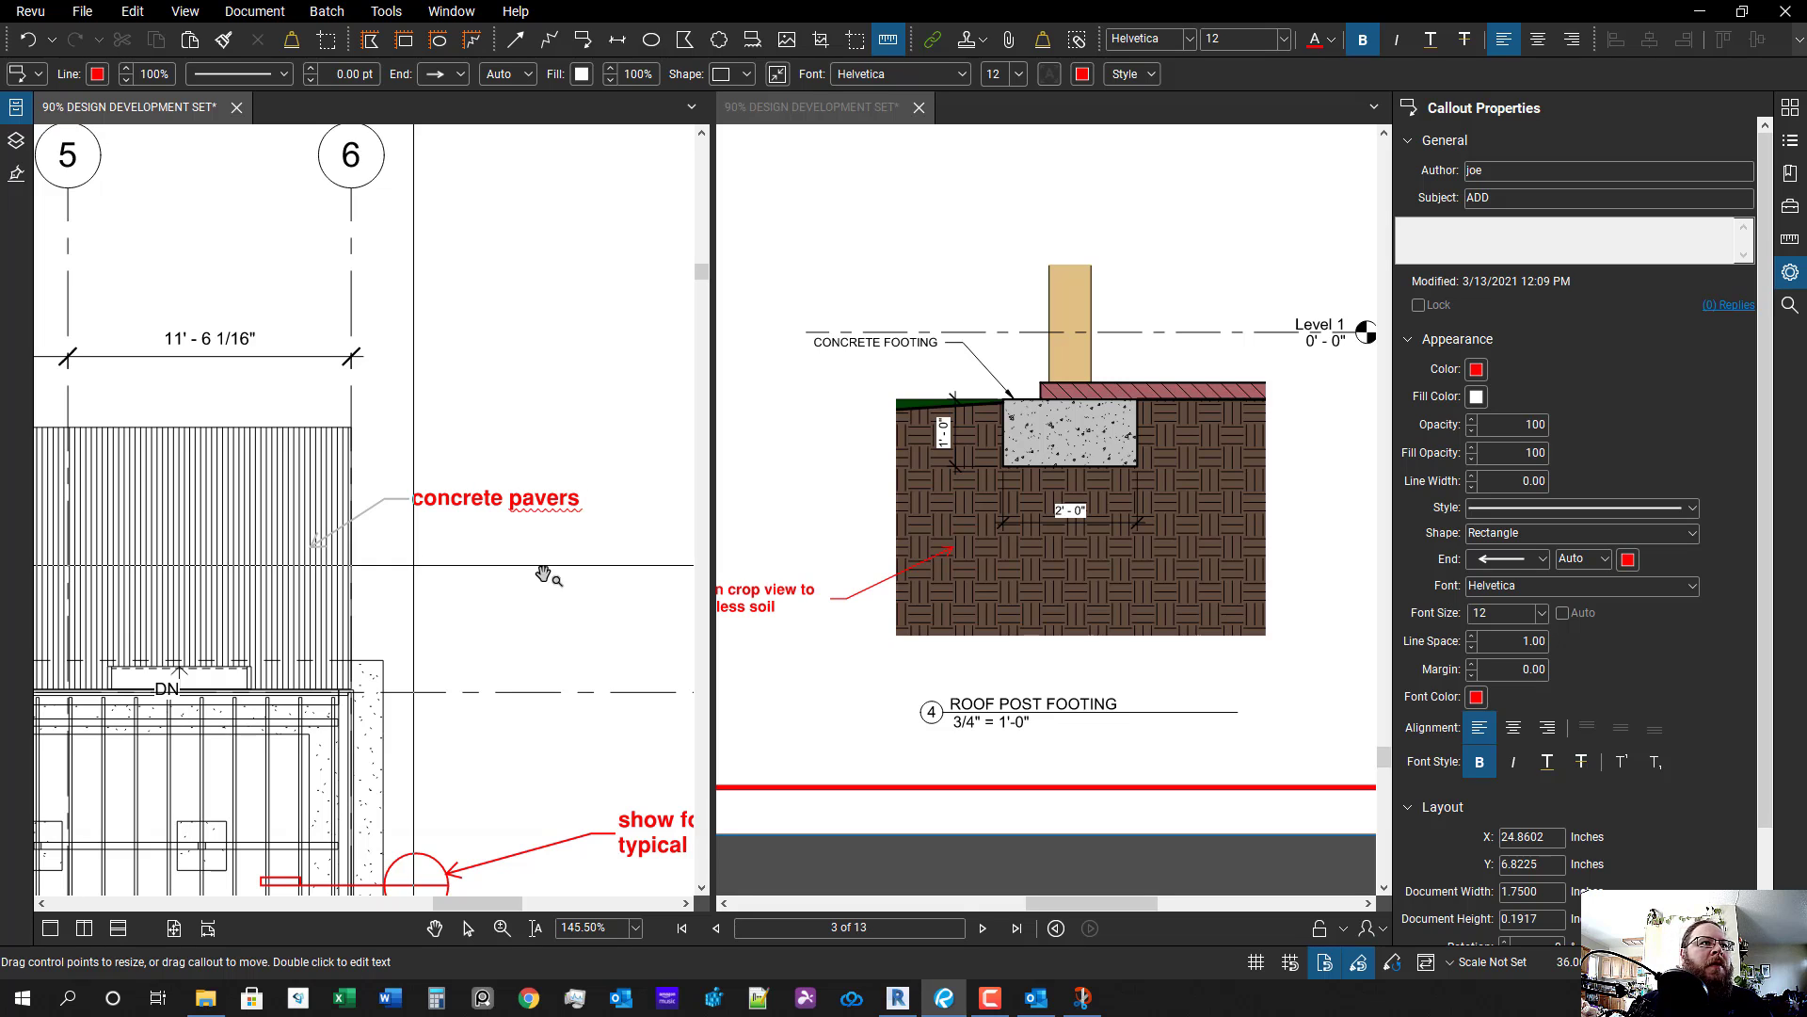
- Correct "pavers" to "paver" and extend the callout to read "concrete paver as shown on grade"
{"action": "right_click", "coordinate": [558, 513]}
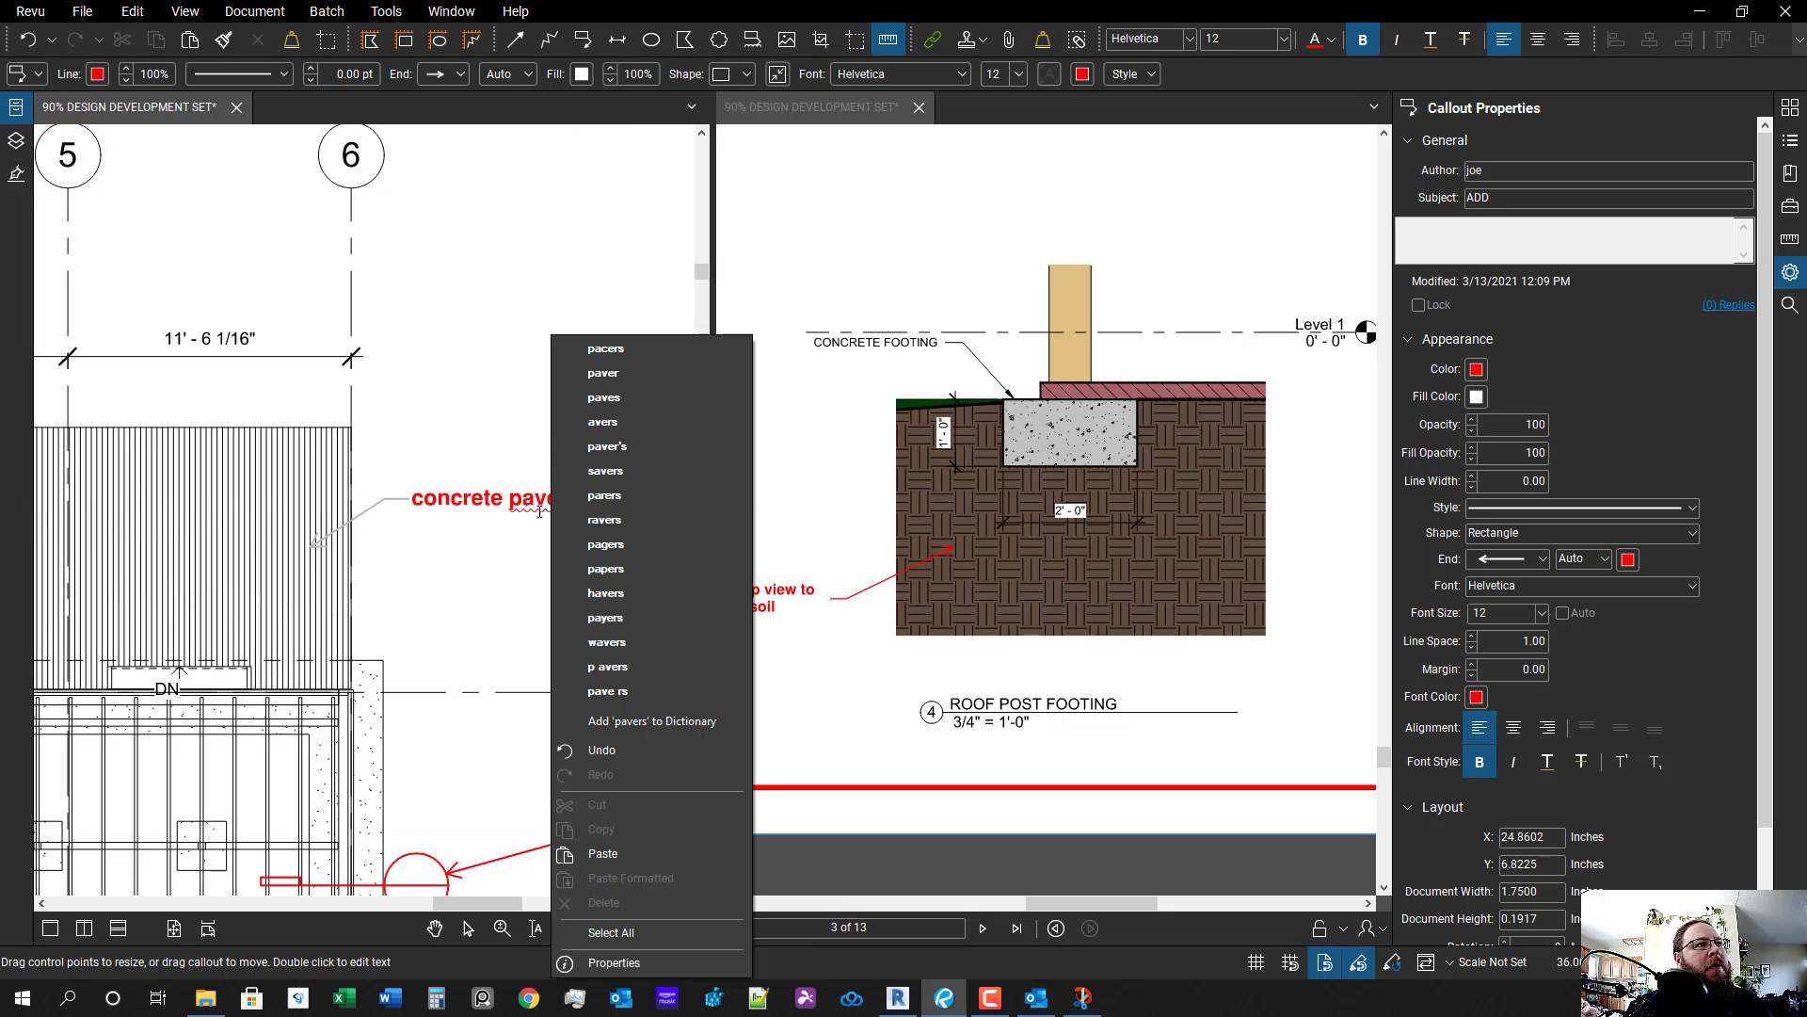
{"action": "left_click", "coordinate": [603, 373]}
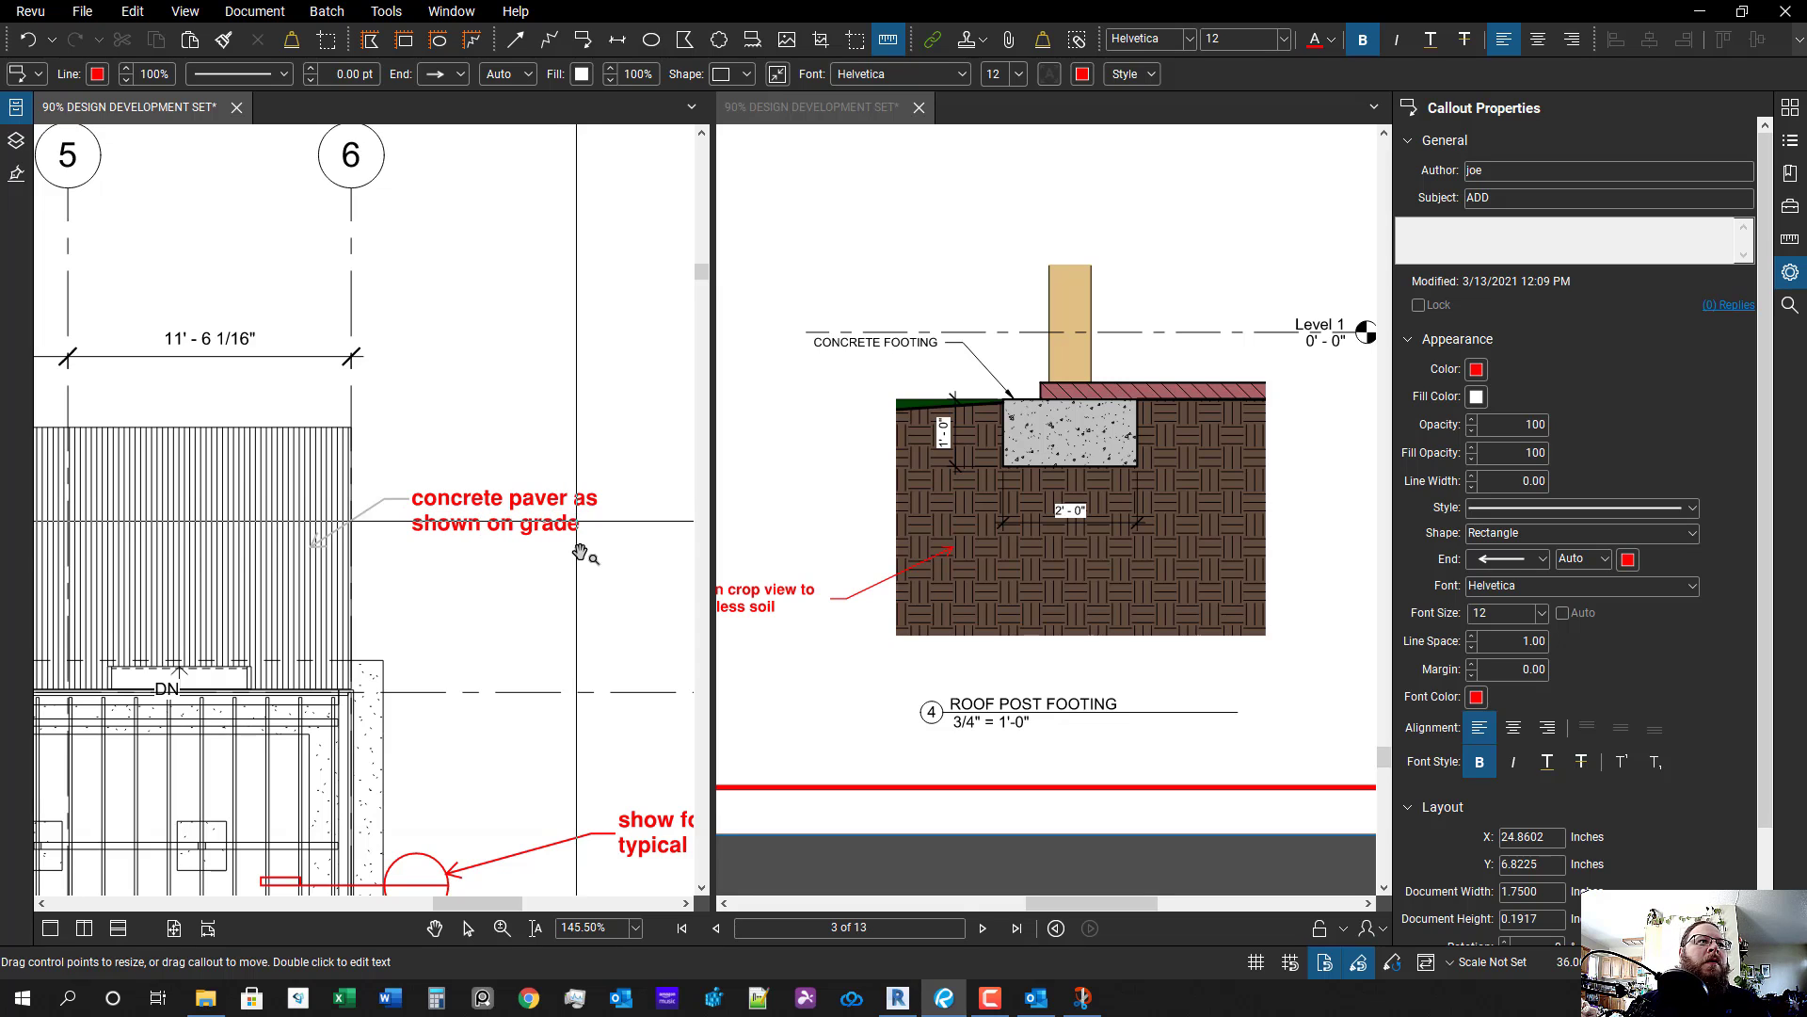
{"action": "left_click", "coordinate": [508, 561]}
{"action": "left_click", "coordinate": [504, 612]}
{"action": "left_click_drag", "start_coordinate": [502, 609], "coordinate": [519, 587]}
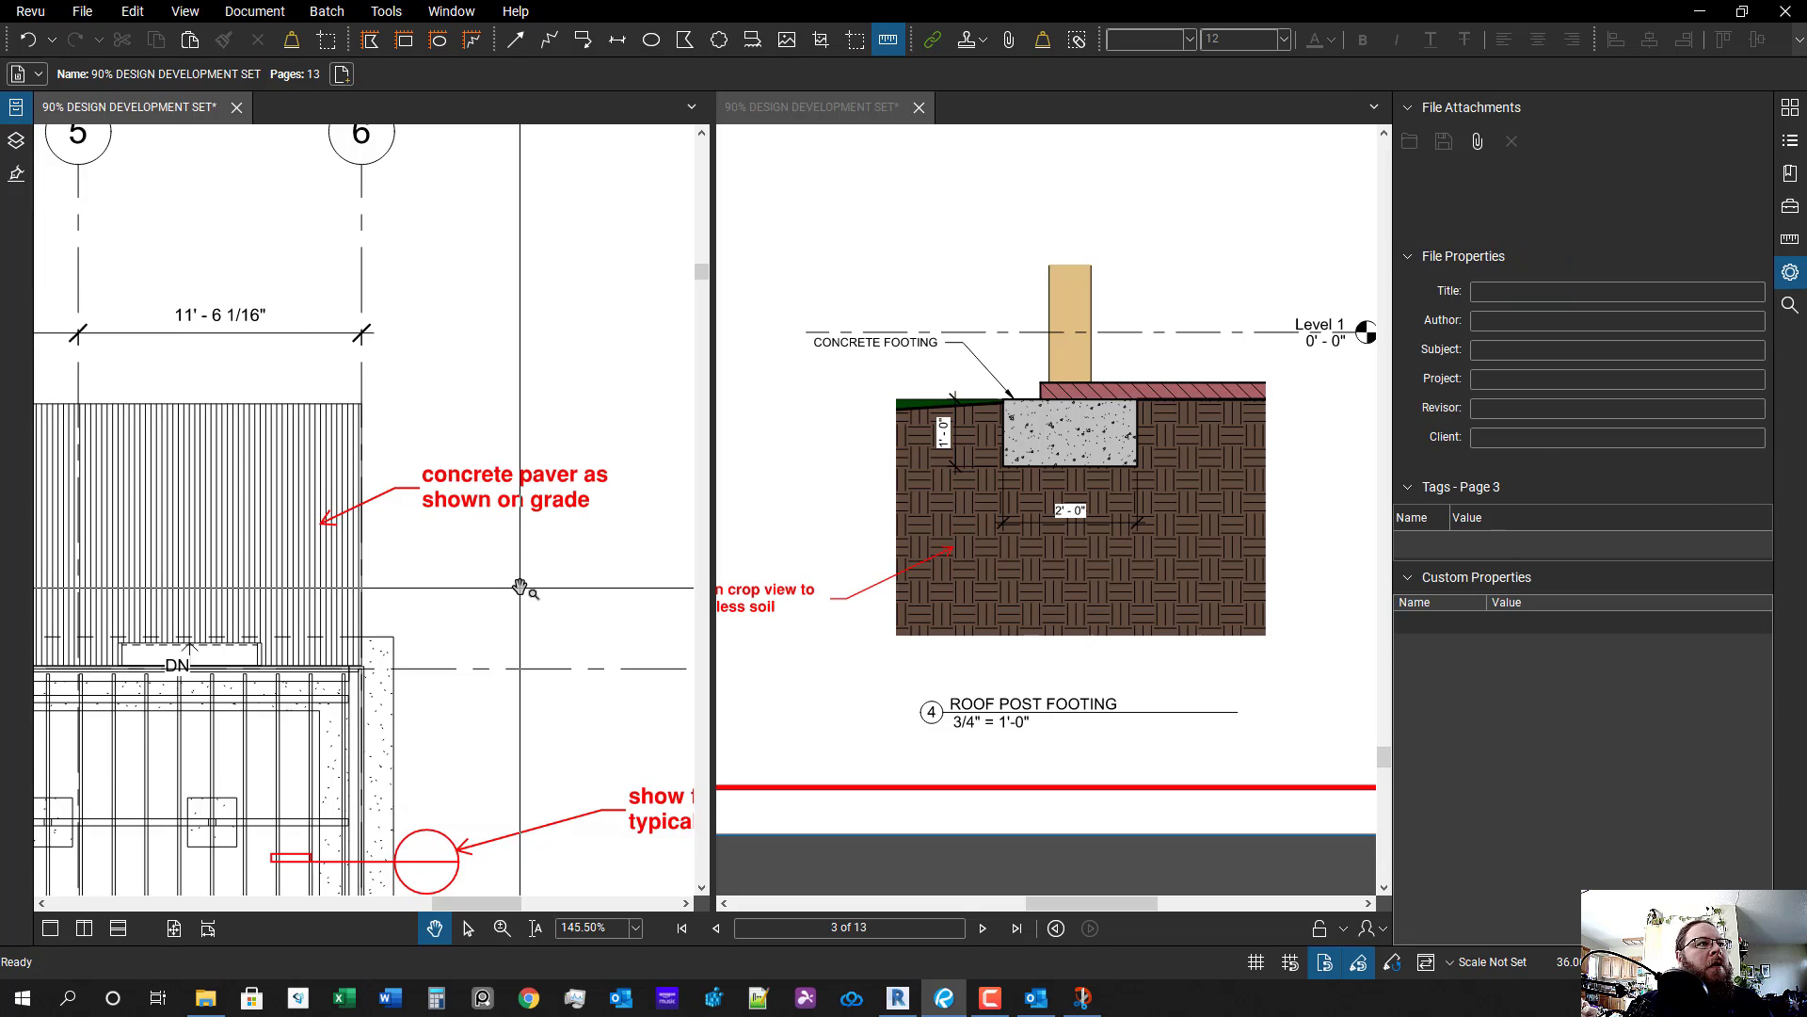
{"action": "scroll", "coordinate": [520, 590], "scroll_direction": "down", "scroll_amount": 1}
{"action": "scroll", "coordinate": [395, 516], "scroll_direction": "up", "scroll_amount": 2}
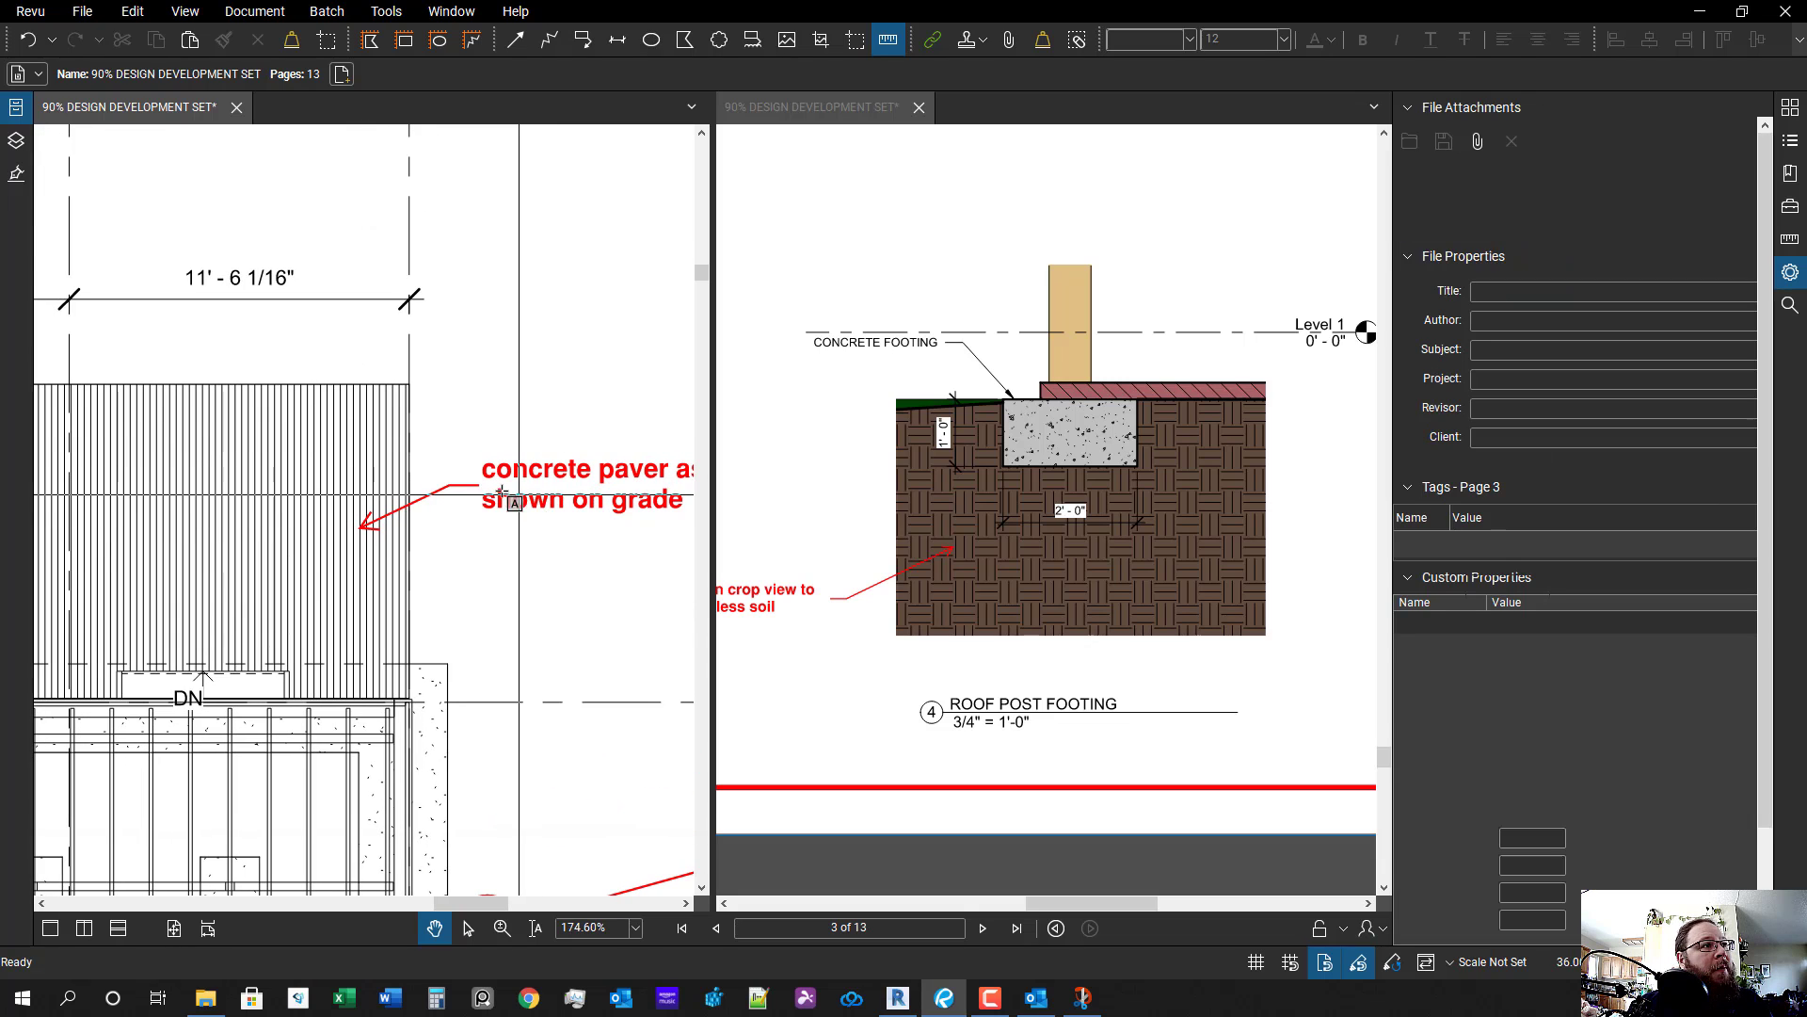
{"action": "key", "text": "t"}
{"action": "scroll", "coordinate": [541, 508], "scroll_direction": "up", "scroll_amount": 2}
{"action": "left_click_drag", "start_coordinate": [377, 345], "coordinate": [188, 581]}
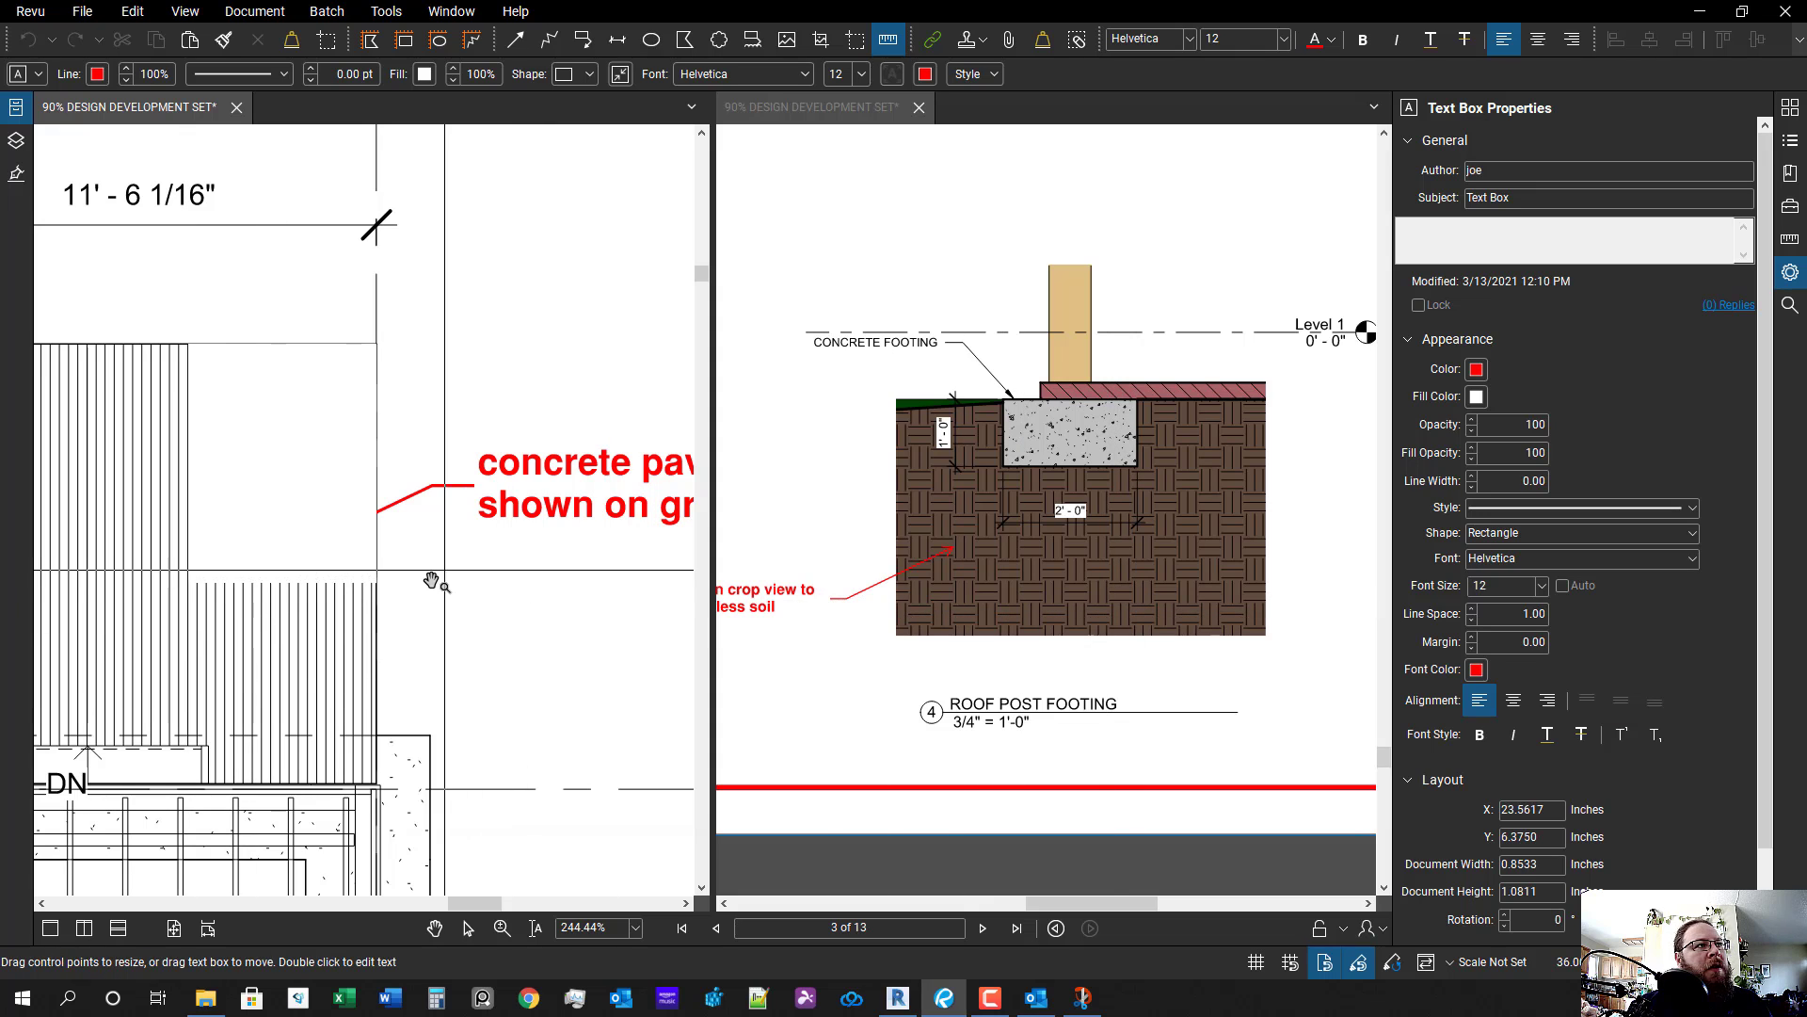
{"action": "key", "text": "Escape"}
{"action": "left_click", "coordinate": [350, 518]}
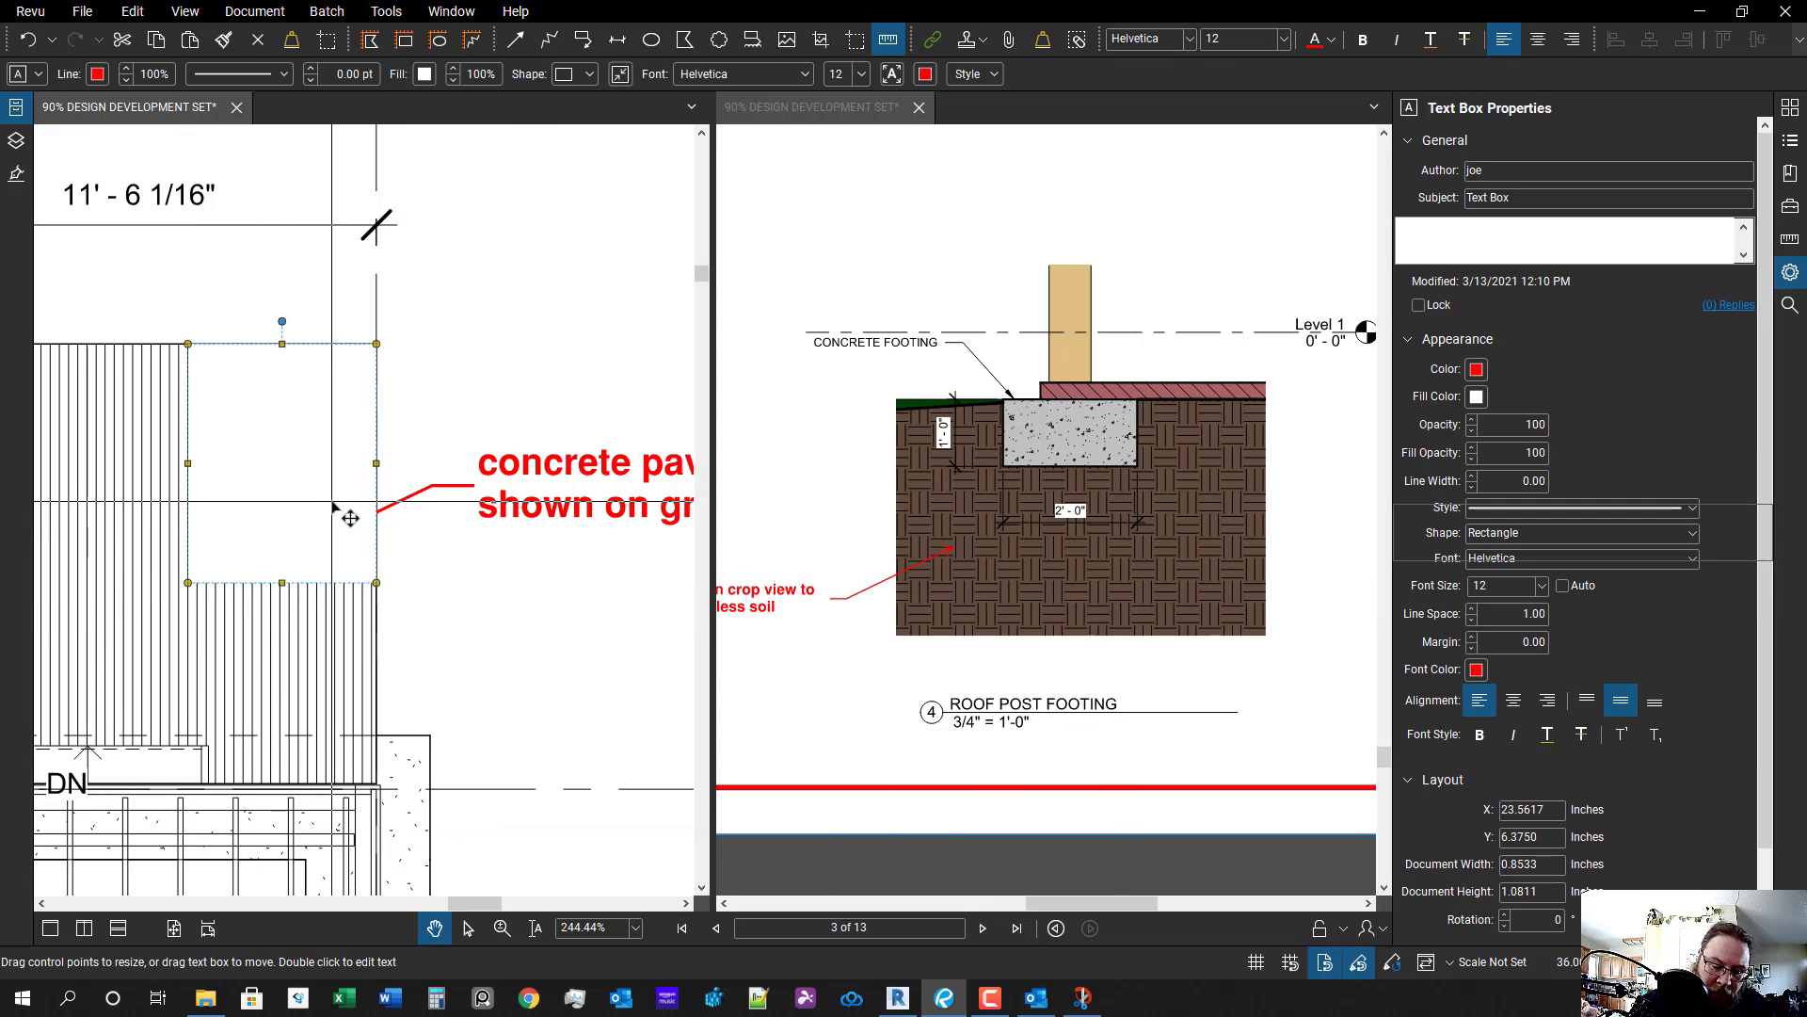
{"action": "key", "text": "Delete"}
- Draw a rectangle about 1.06 by 0.83 inches over the patio corner at grid 6 with a line width of 1.00
{"action": "key", "text": "r"}
{"action": "mouse_move", "coordinate": [376, 343]}
{"action": "left_mouse_down"}
{"action": "mouse_move", "coordinate": [236, 442]}
{"action": "mouse_move", "coordinate": [161, 544]}
{"action": "mouse_move", "coordinate": [141, 527]}
{"action": "left_mouse_up"}
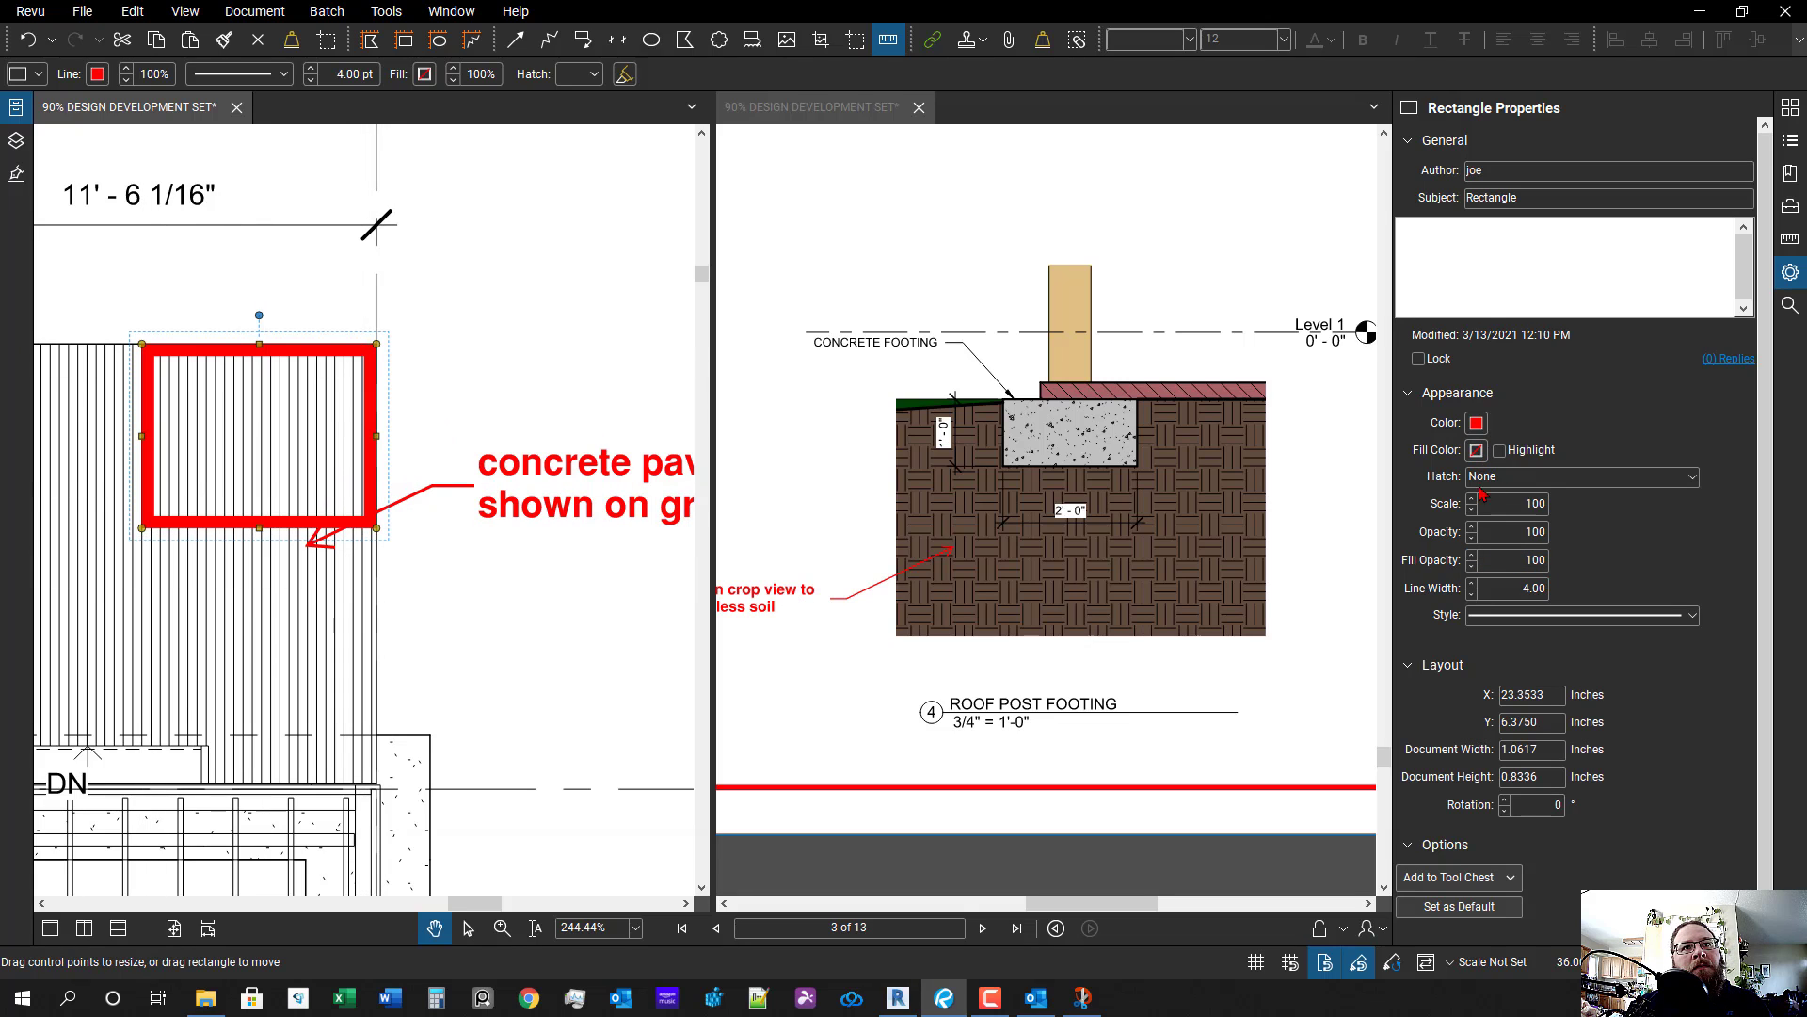
{"action": "left_click", "coordinate": [1472, 596]}
{"action": "left_click", "coordinate": [1472, 596]}
{"action": "left_click", "coordinate": [1472, 596]}
- Give the patio rectangle the Weave hatch and a white fill
{"action": "left_click", "coordinate": [1502, 478]}
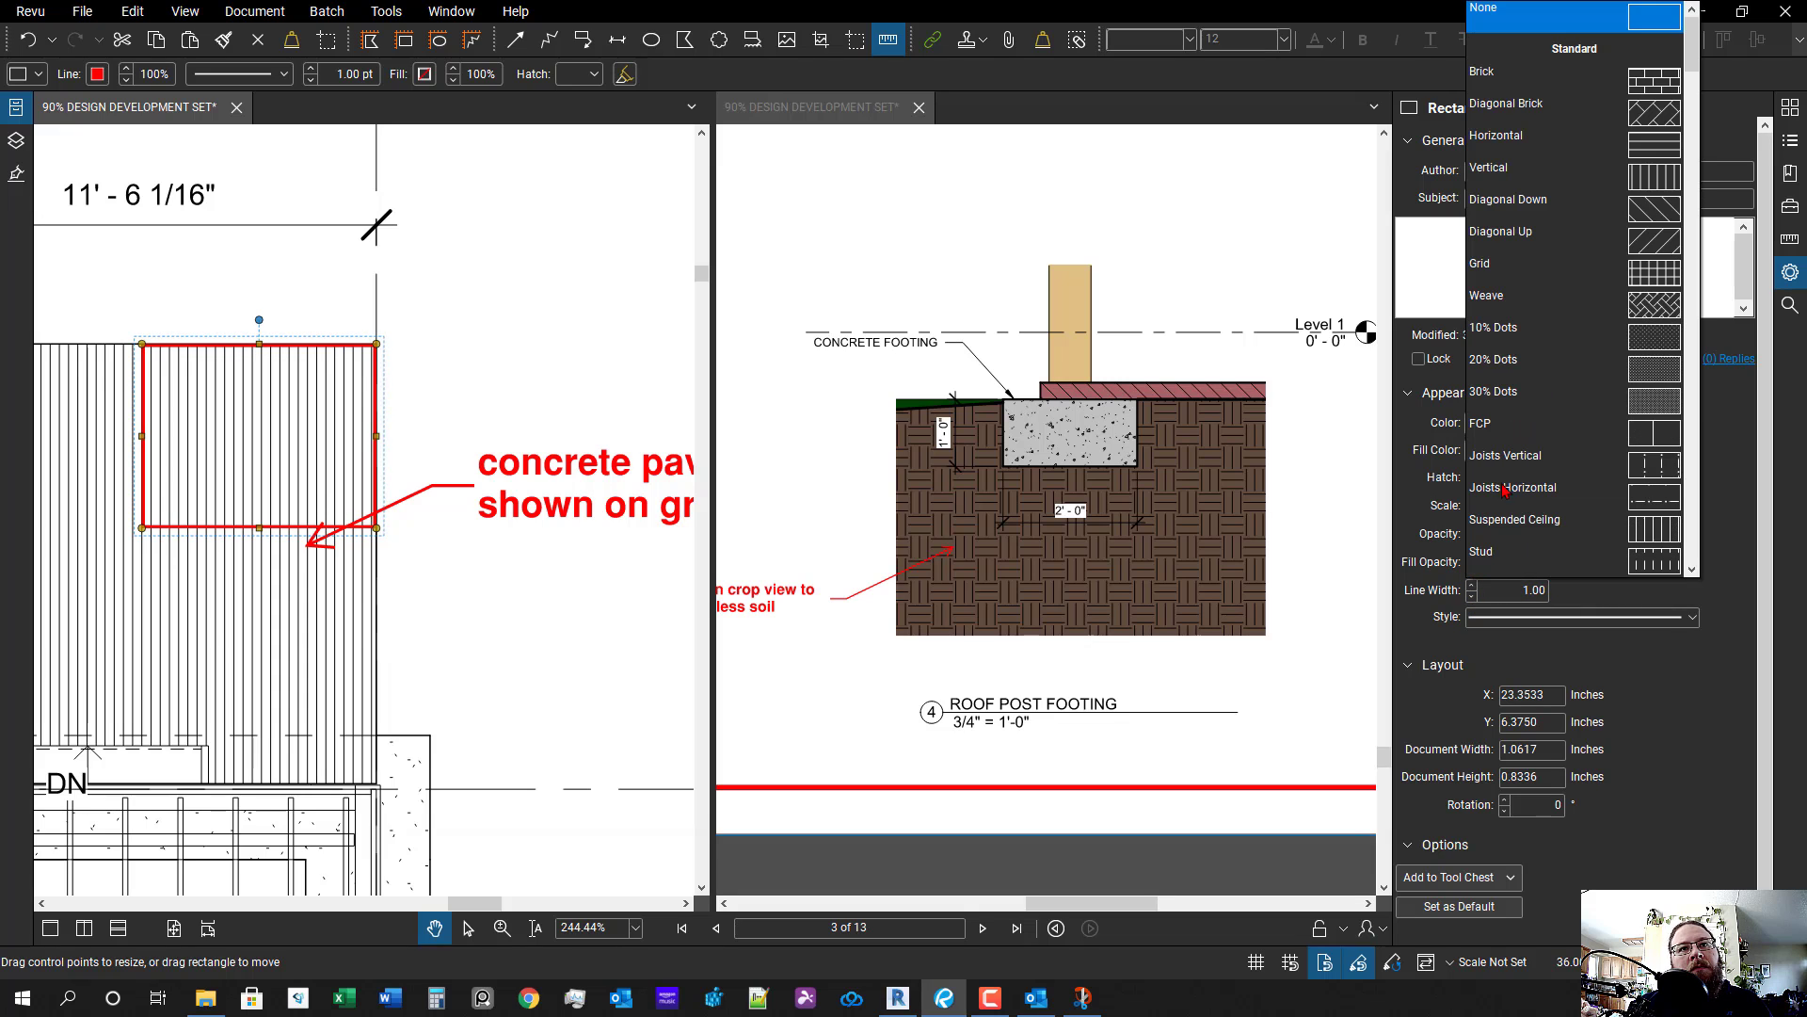
{"action": "left_click", "coordinate": [1553, 311]}
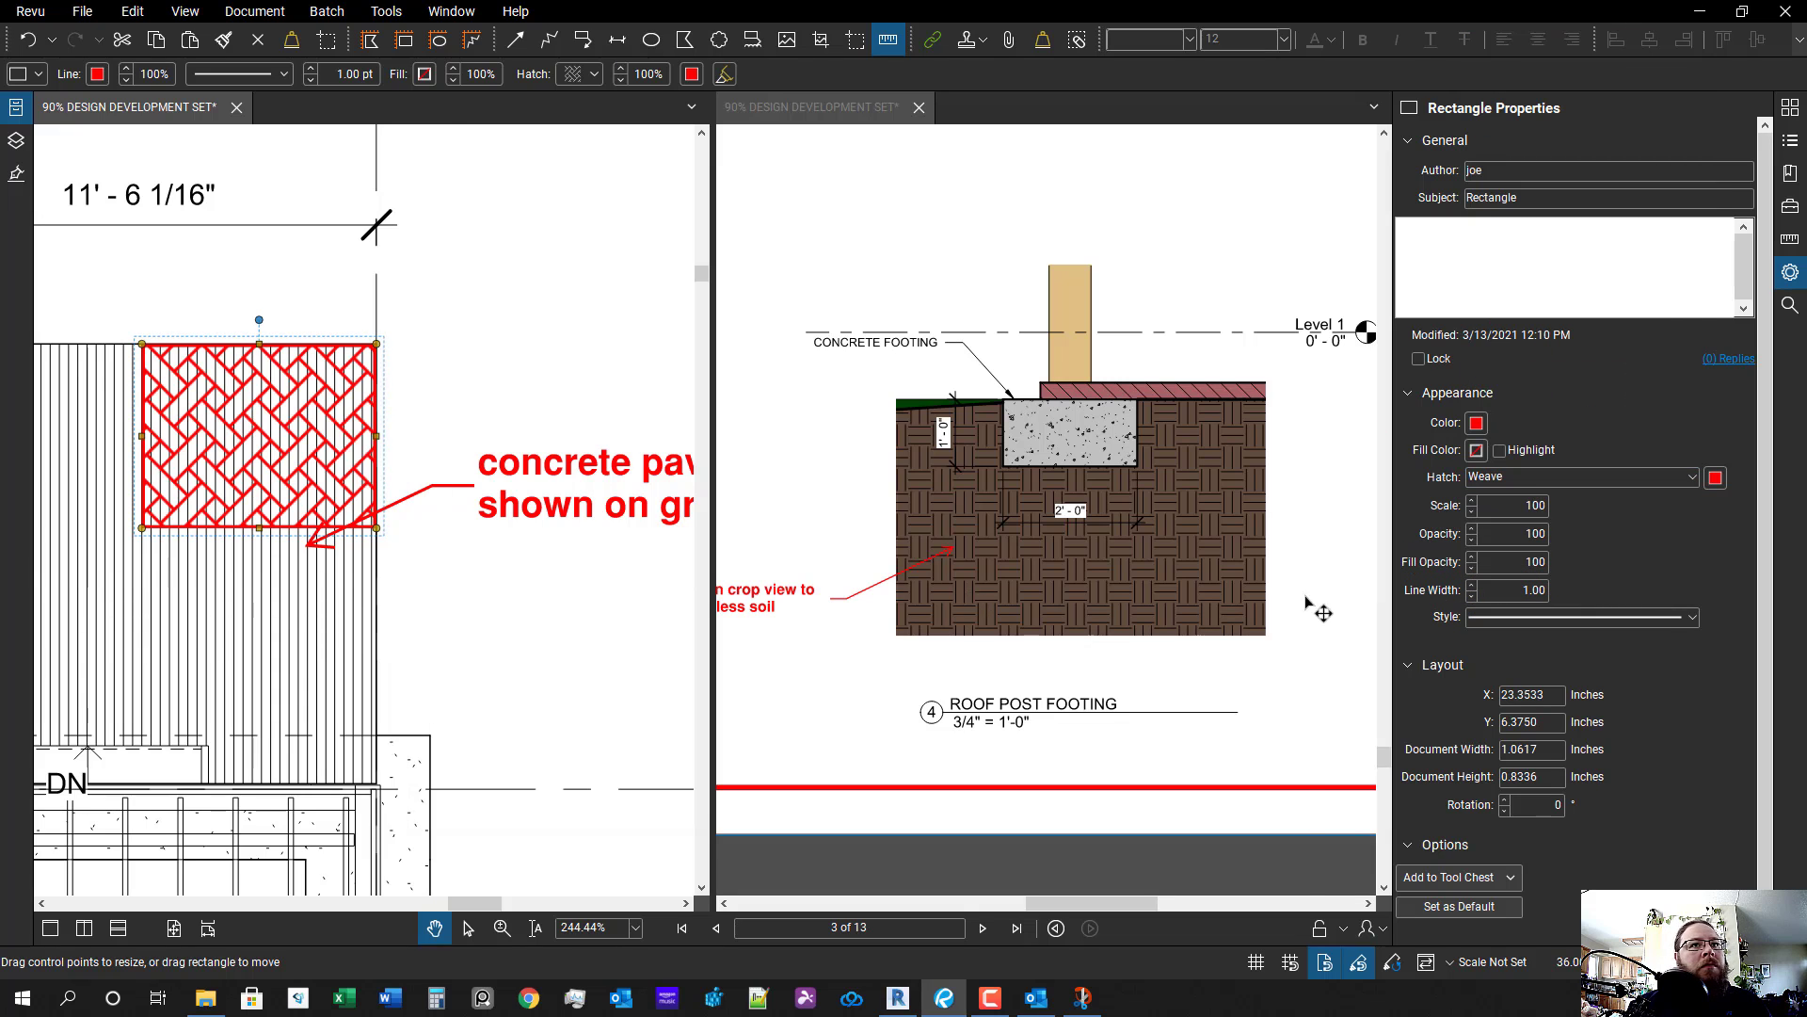
{"action": "left_click", "coordinate": [1477, 451]}
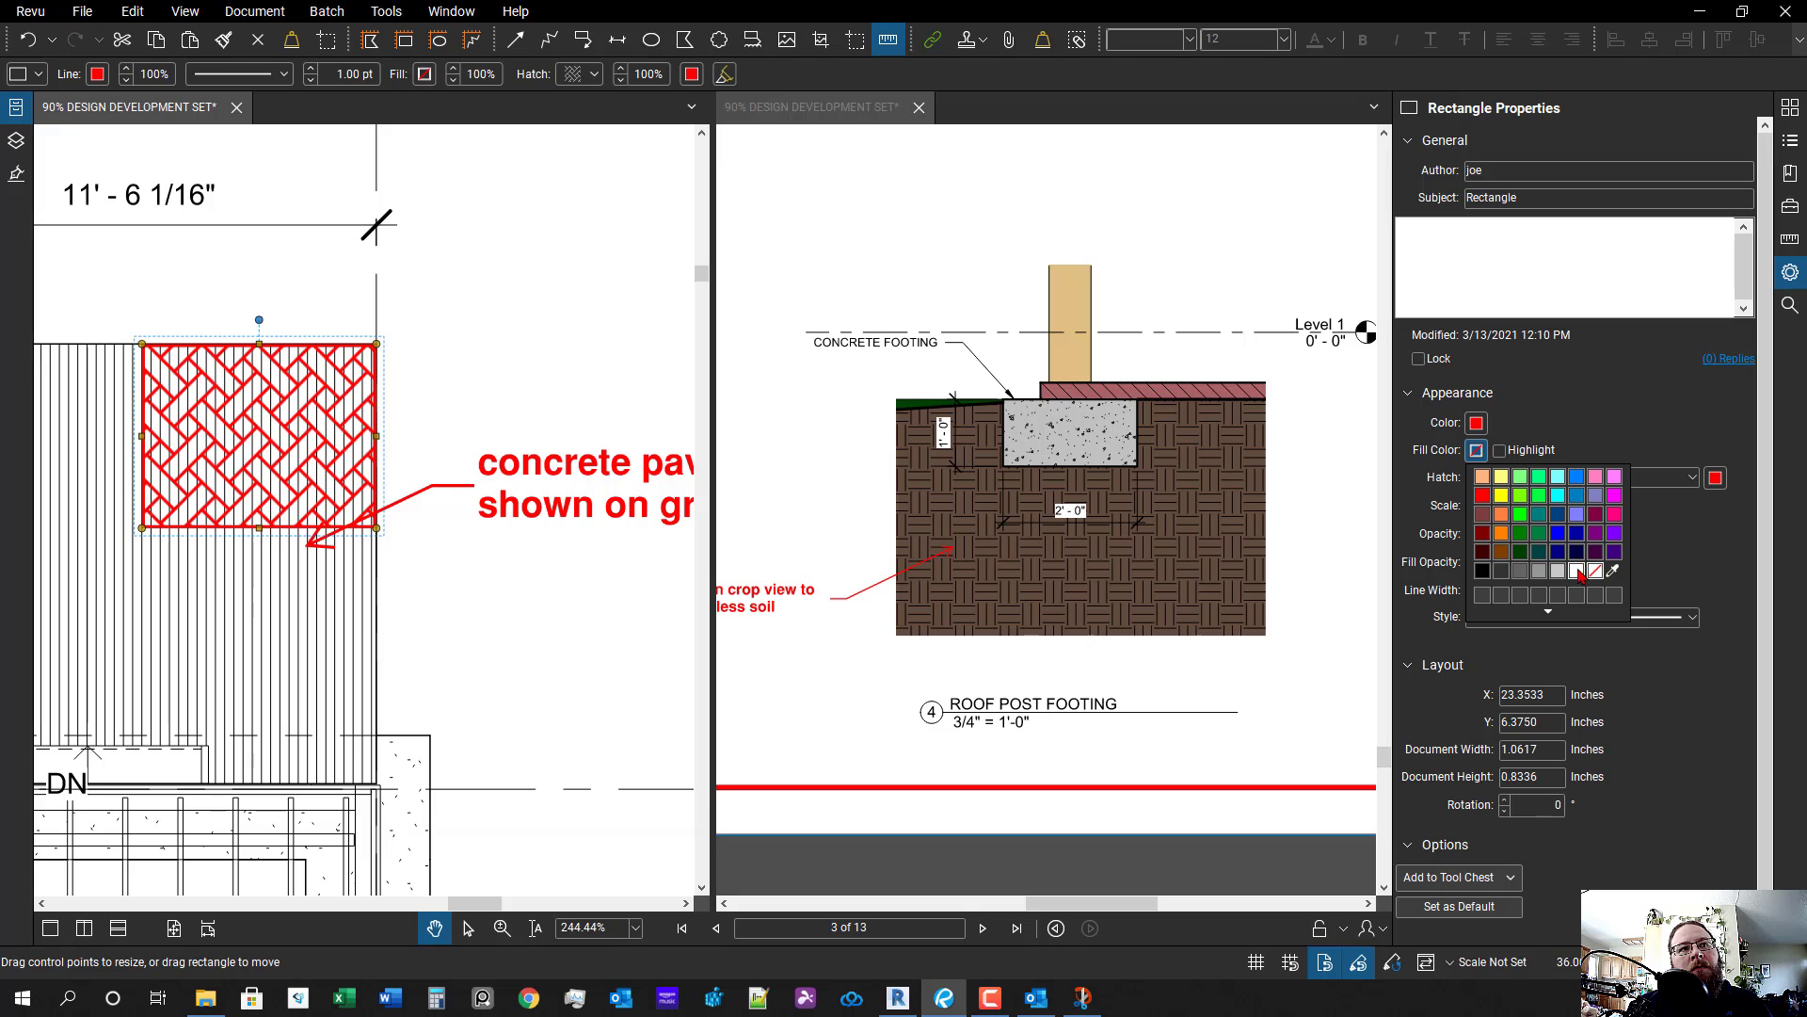
{"action": "left_click", "coordinate": [1579, 573]}
- Move the concrete paver callout up beside the hatched rectangle, point its arrow into the hatch and bring it to the front
{"action": "left_click", "coordinate": [452, 489]}
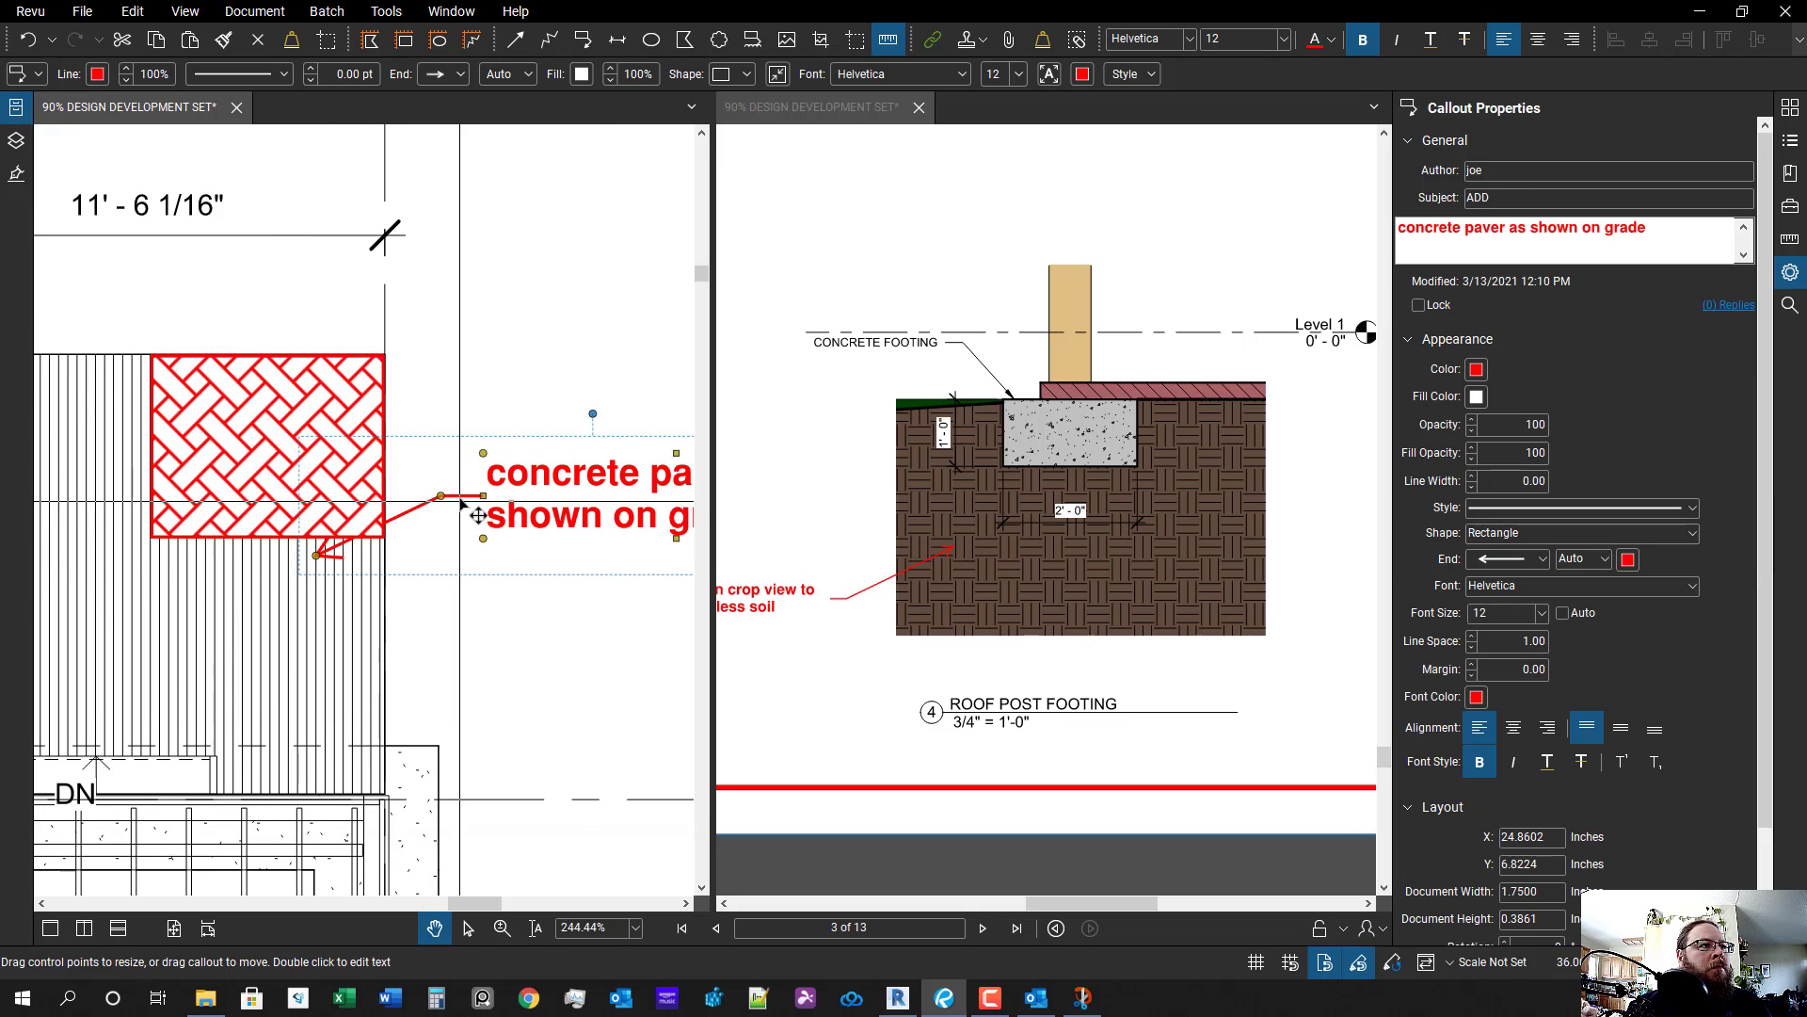
{"action": "left_click_drag", "start_coordinate": [478, 515], "coordinate": [478, 415]}
{"action": "left_click_drag", "start_coordinate": [316, 555], "coordinate": [326, 461]}
{"action": "right_click", "coordinate": [535, 395]}
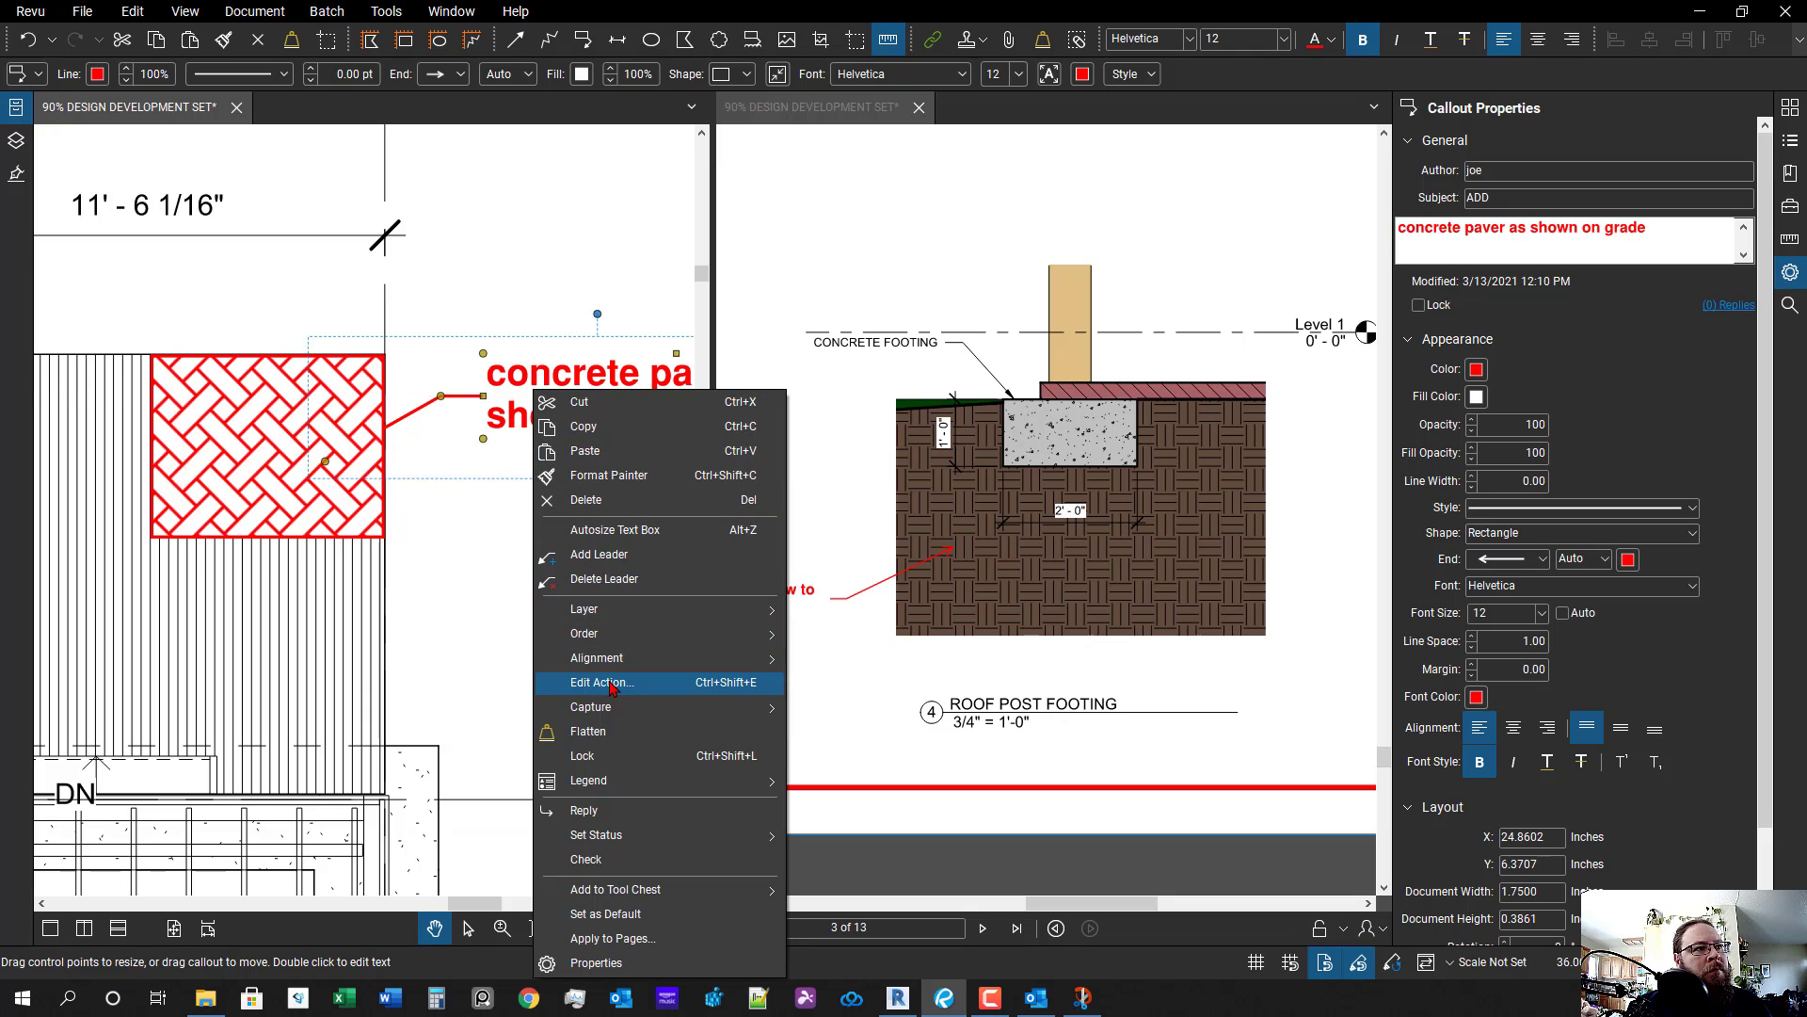
{"action": "mouse_move", "coordinate": [595, 637]}
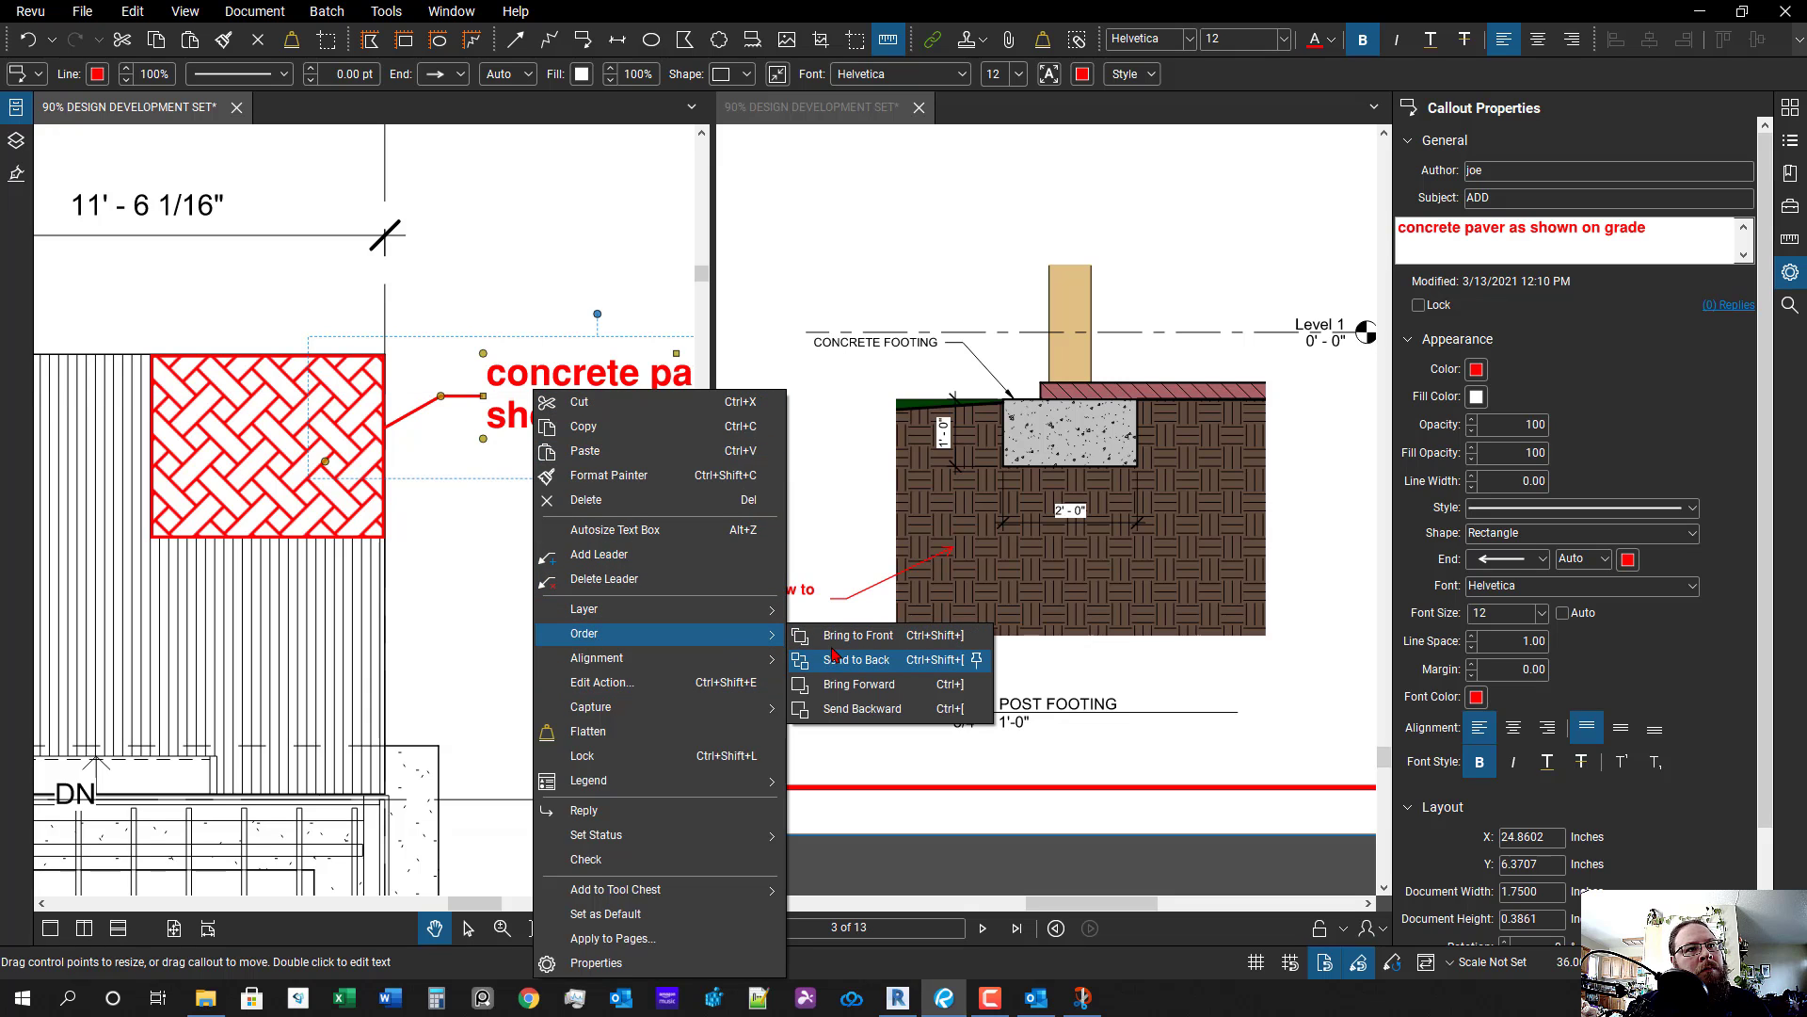
{"action": "left_click", "coordinate": [838, 659]}
{"action": "left_click", "coordinate": [532, 563]}
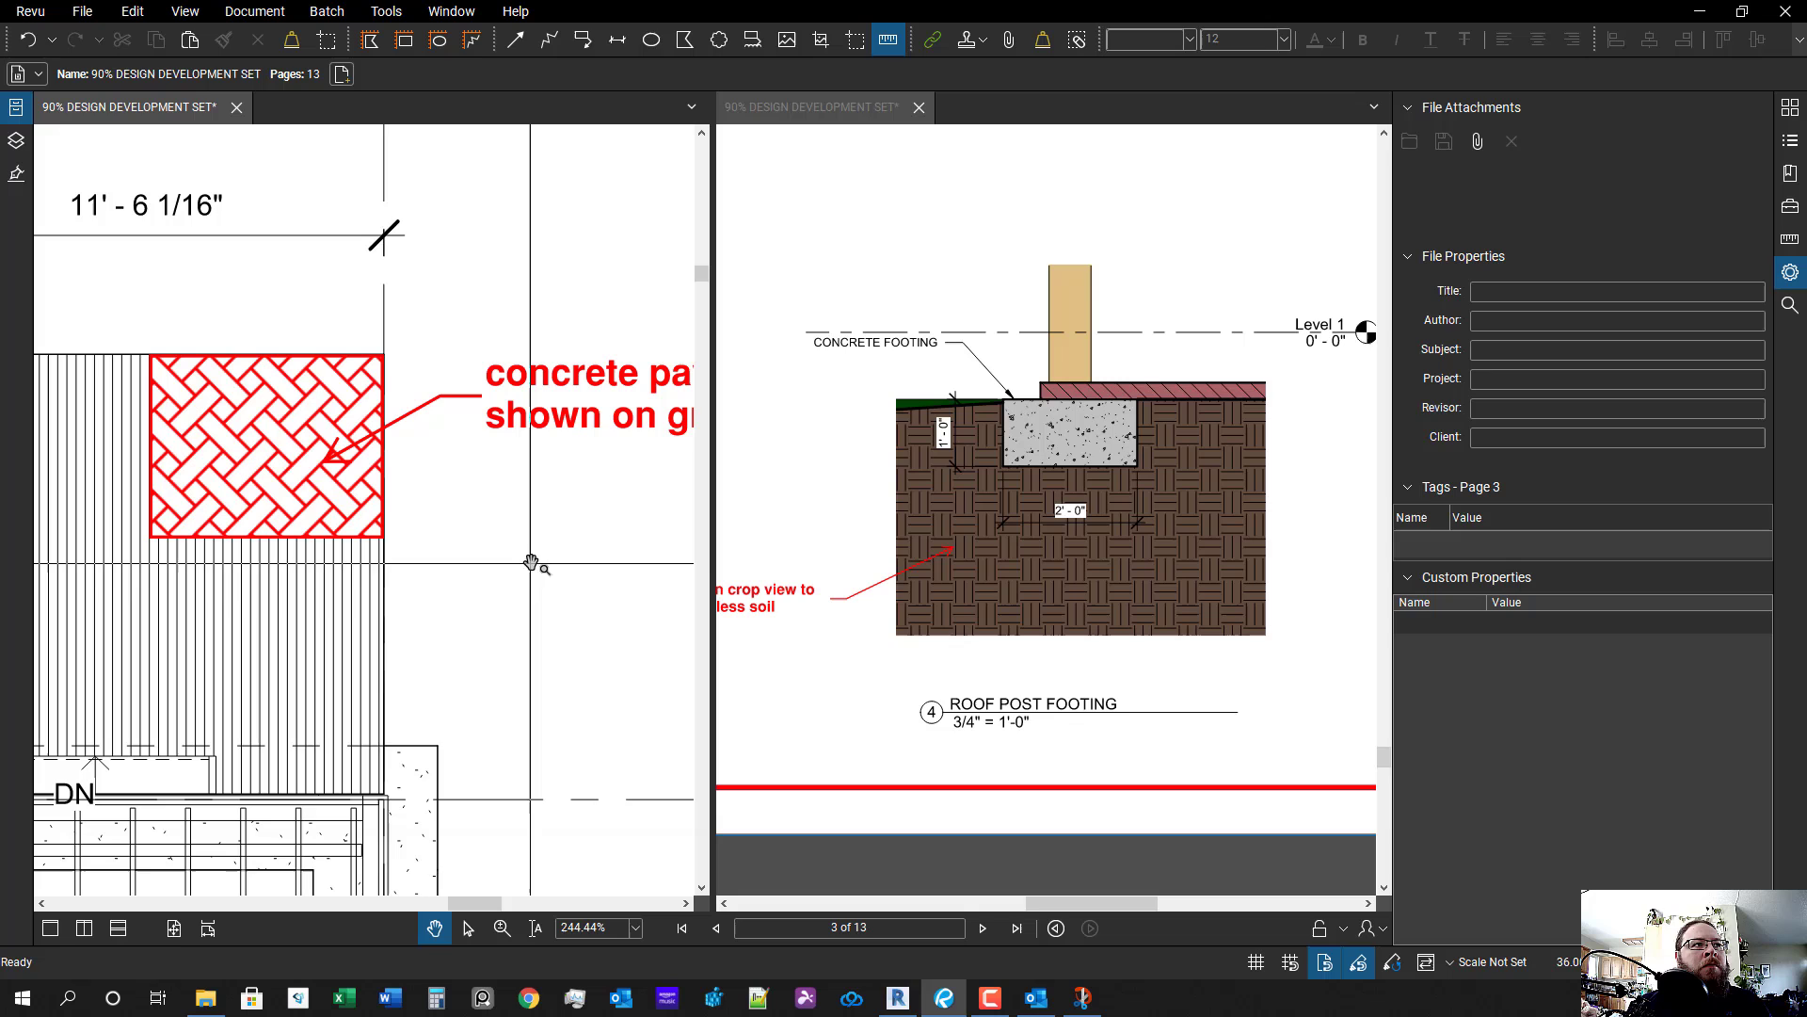
- Set the patio rectangle's hatch colour to black
{"action": "left_click", "coordinate": [278, 429]}
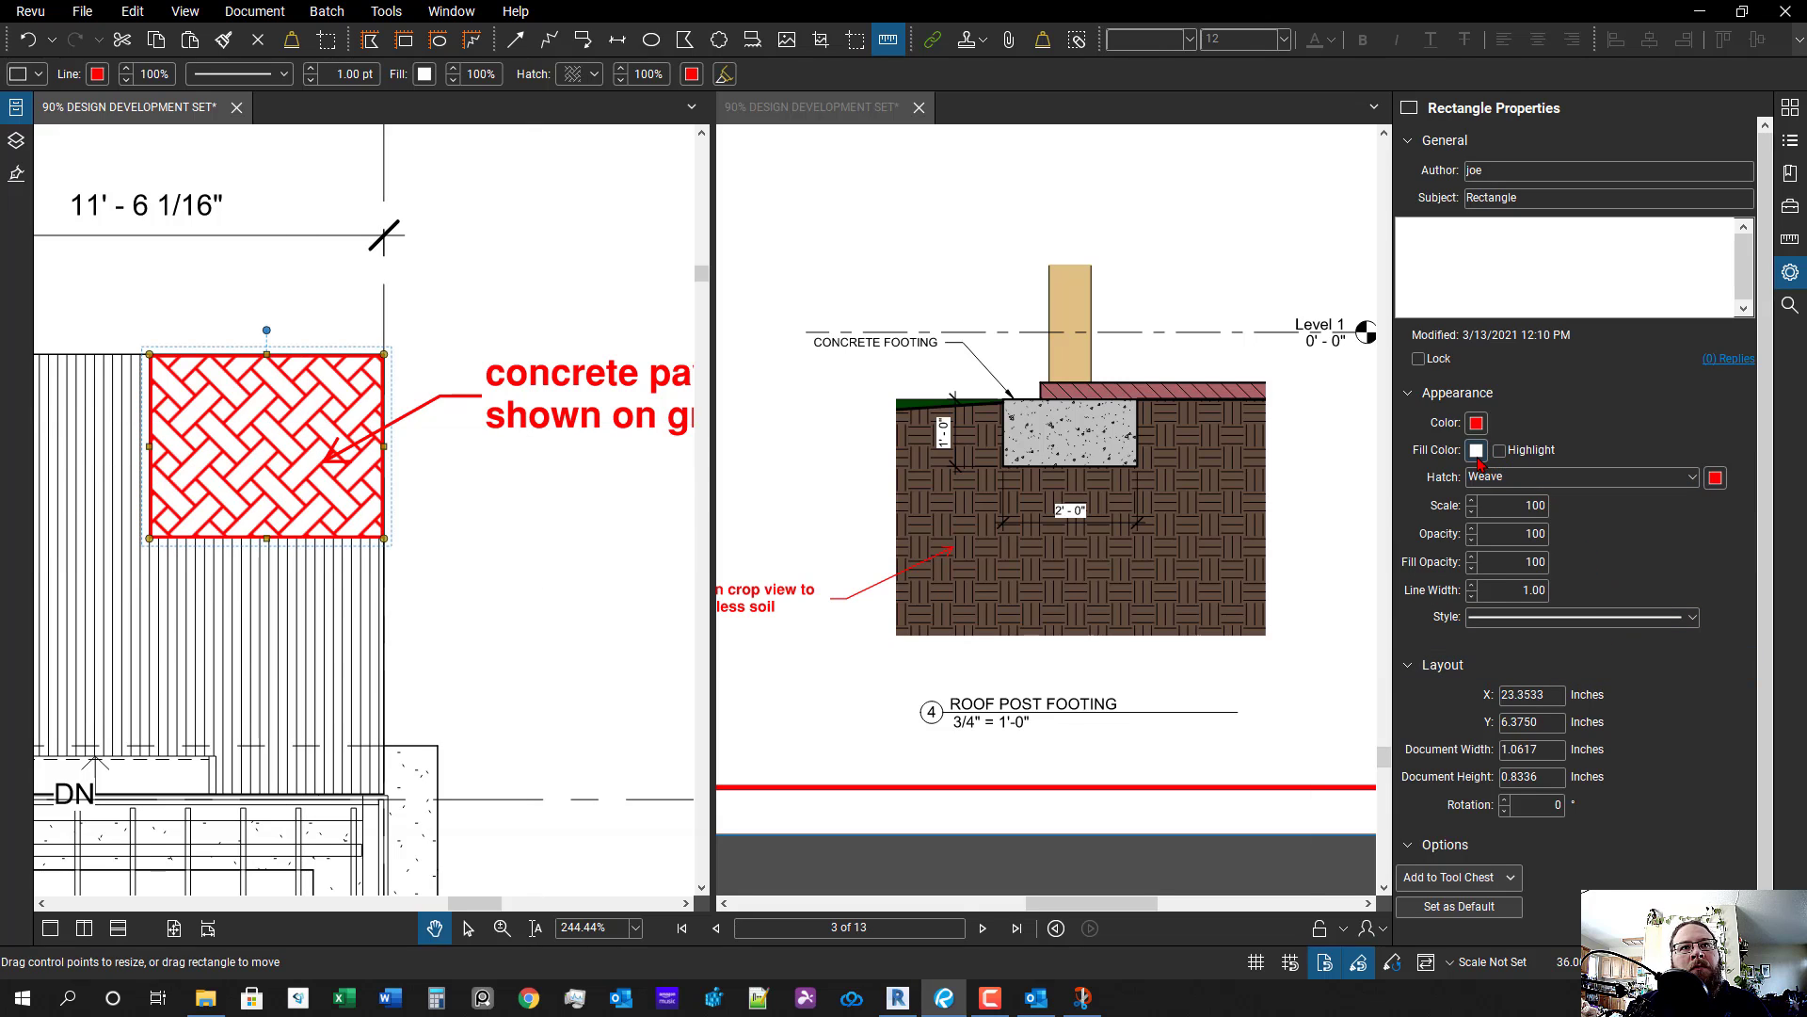
{"action": "left_click", "coordinate": [1722, 483]}
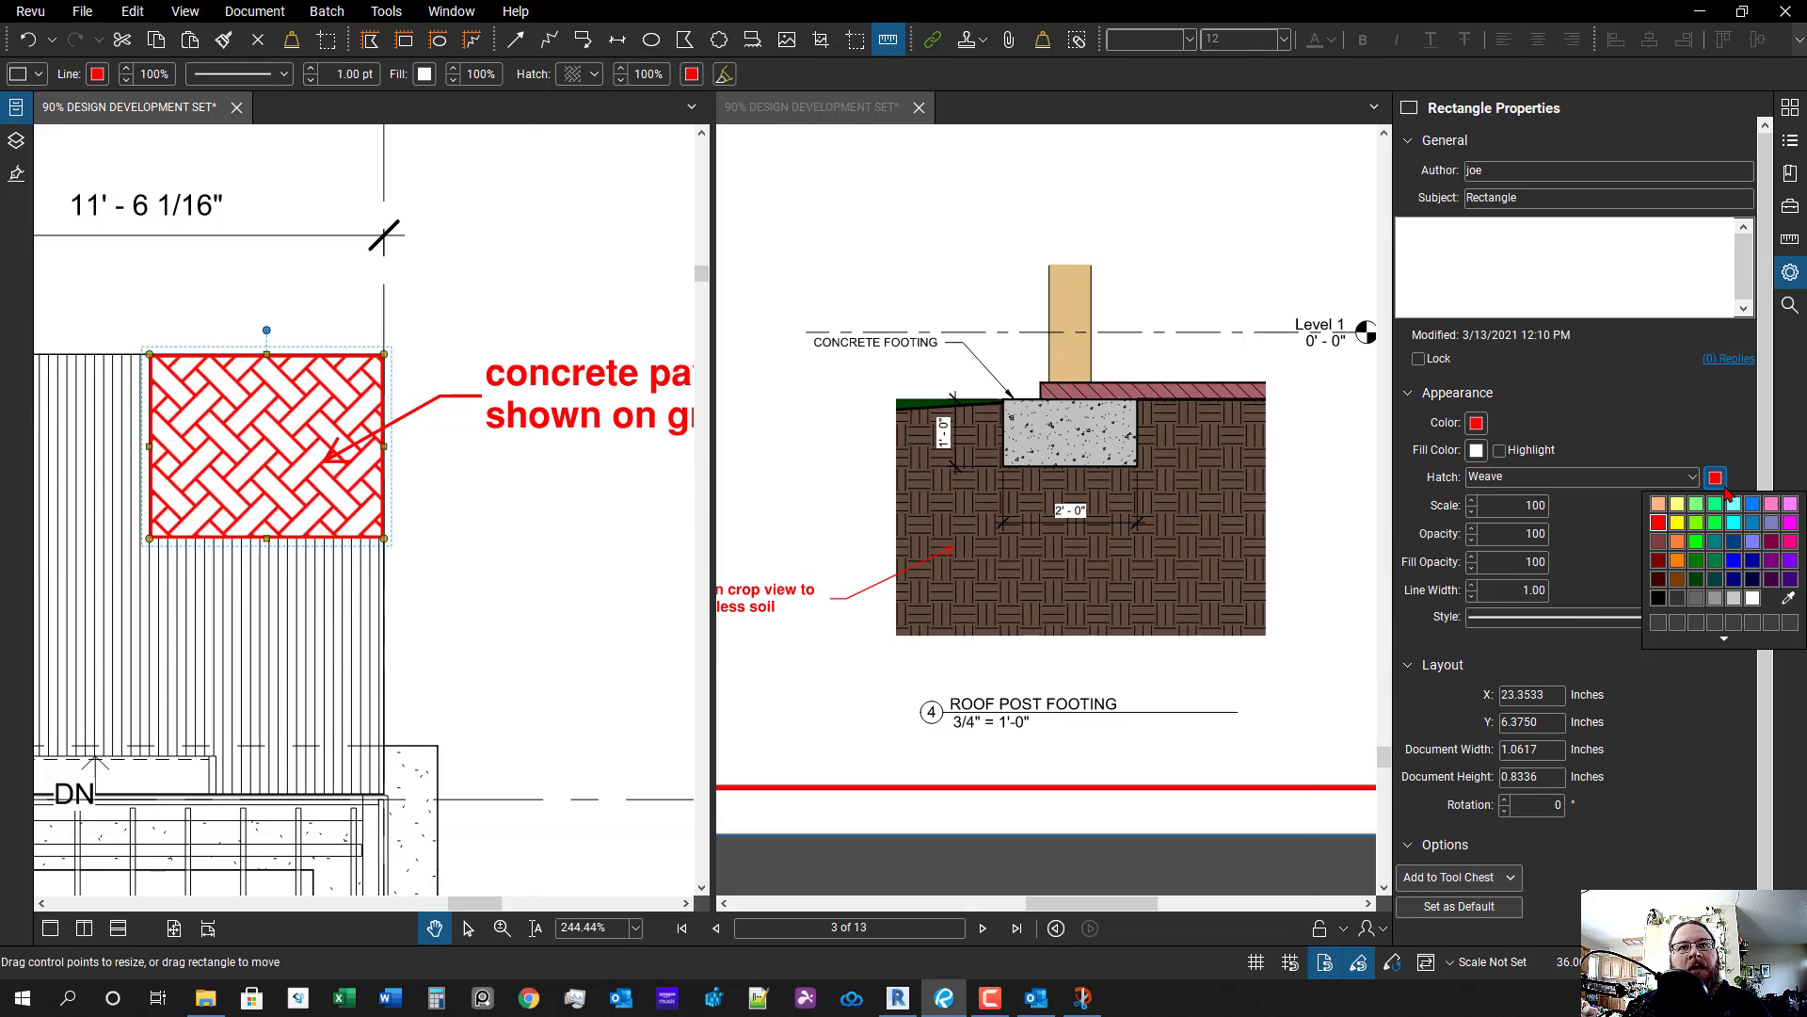
{"action": "left_click", "coordinate": [1658, 597]}
{"action": "scroll", "coordinate": [499, 525], "scroll_direction": "down", "scroll_amount": 3}
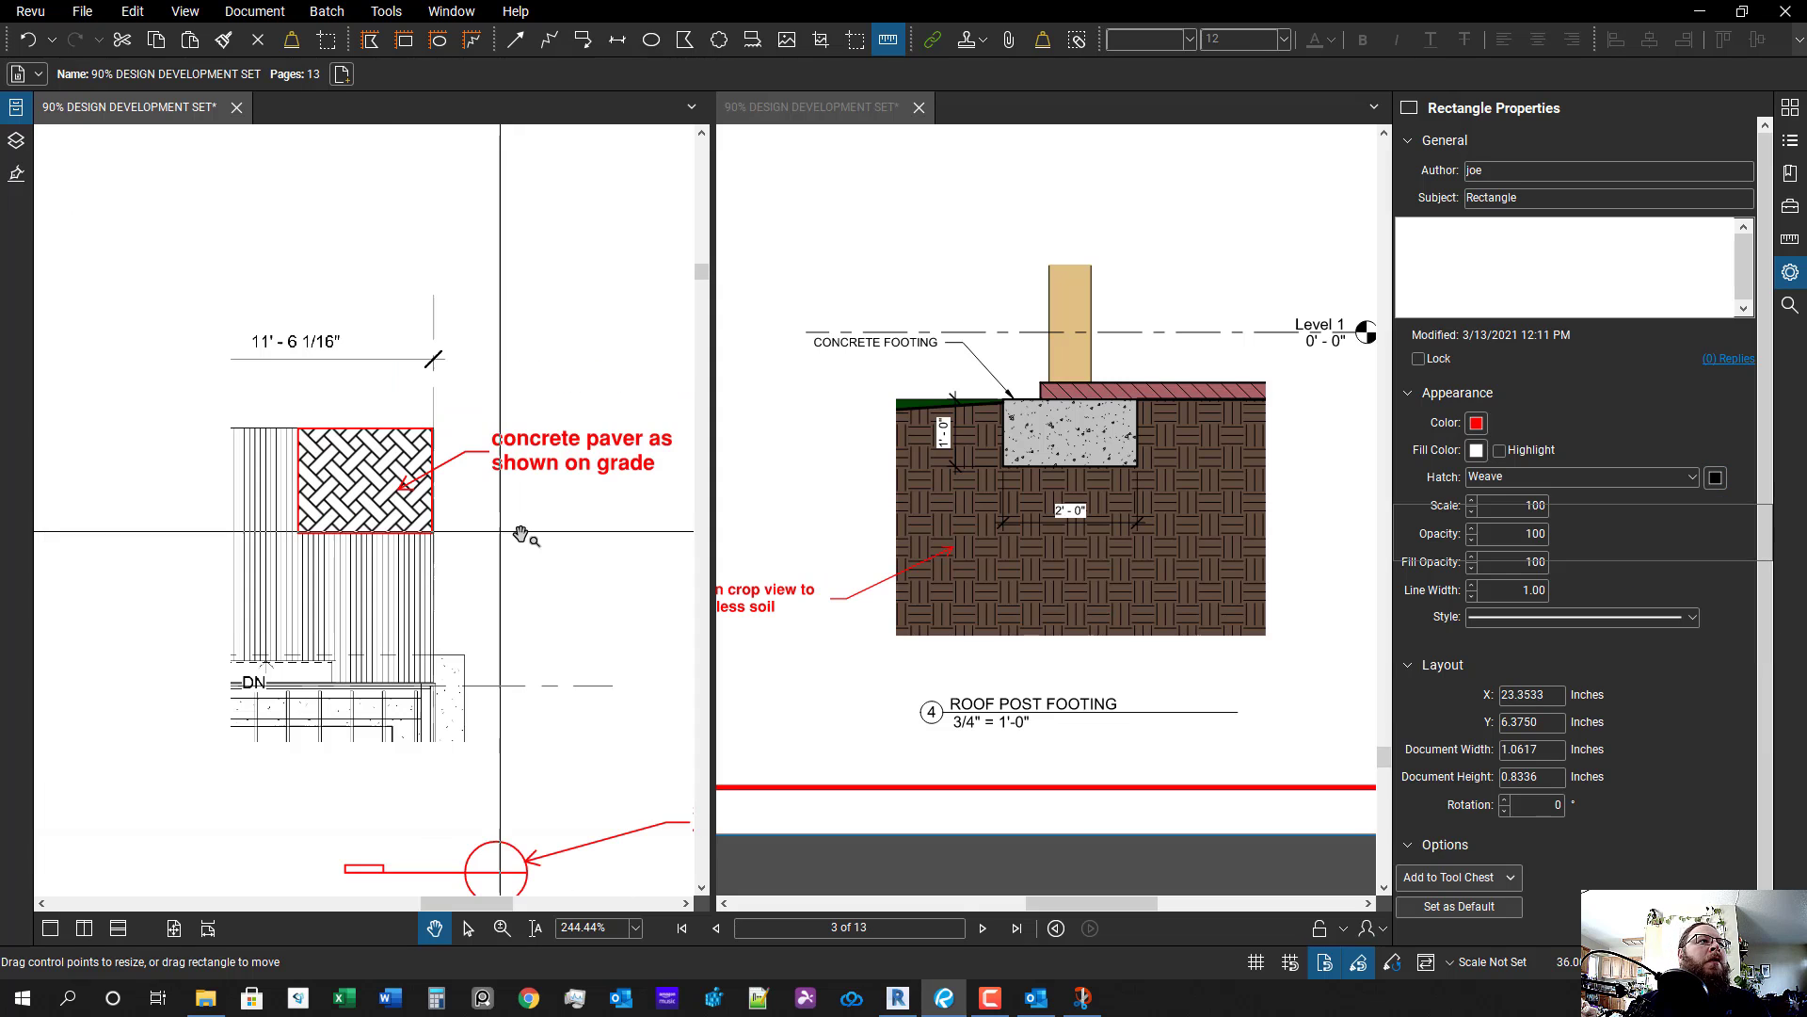
{"action": "left_click", "coordinate": [468, 576]}
{"action": "scroll", "coordinate": [263, 586], "scroll_direction": "down", "scroll_amount": 2}
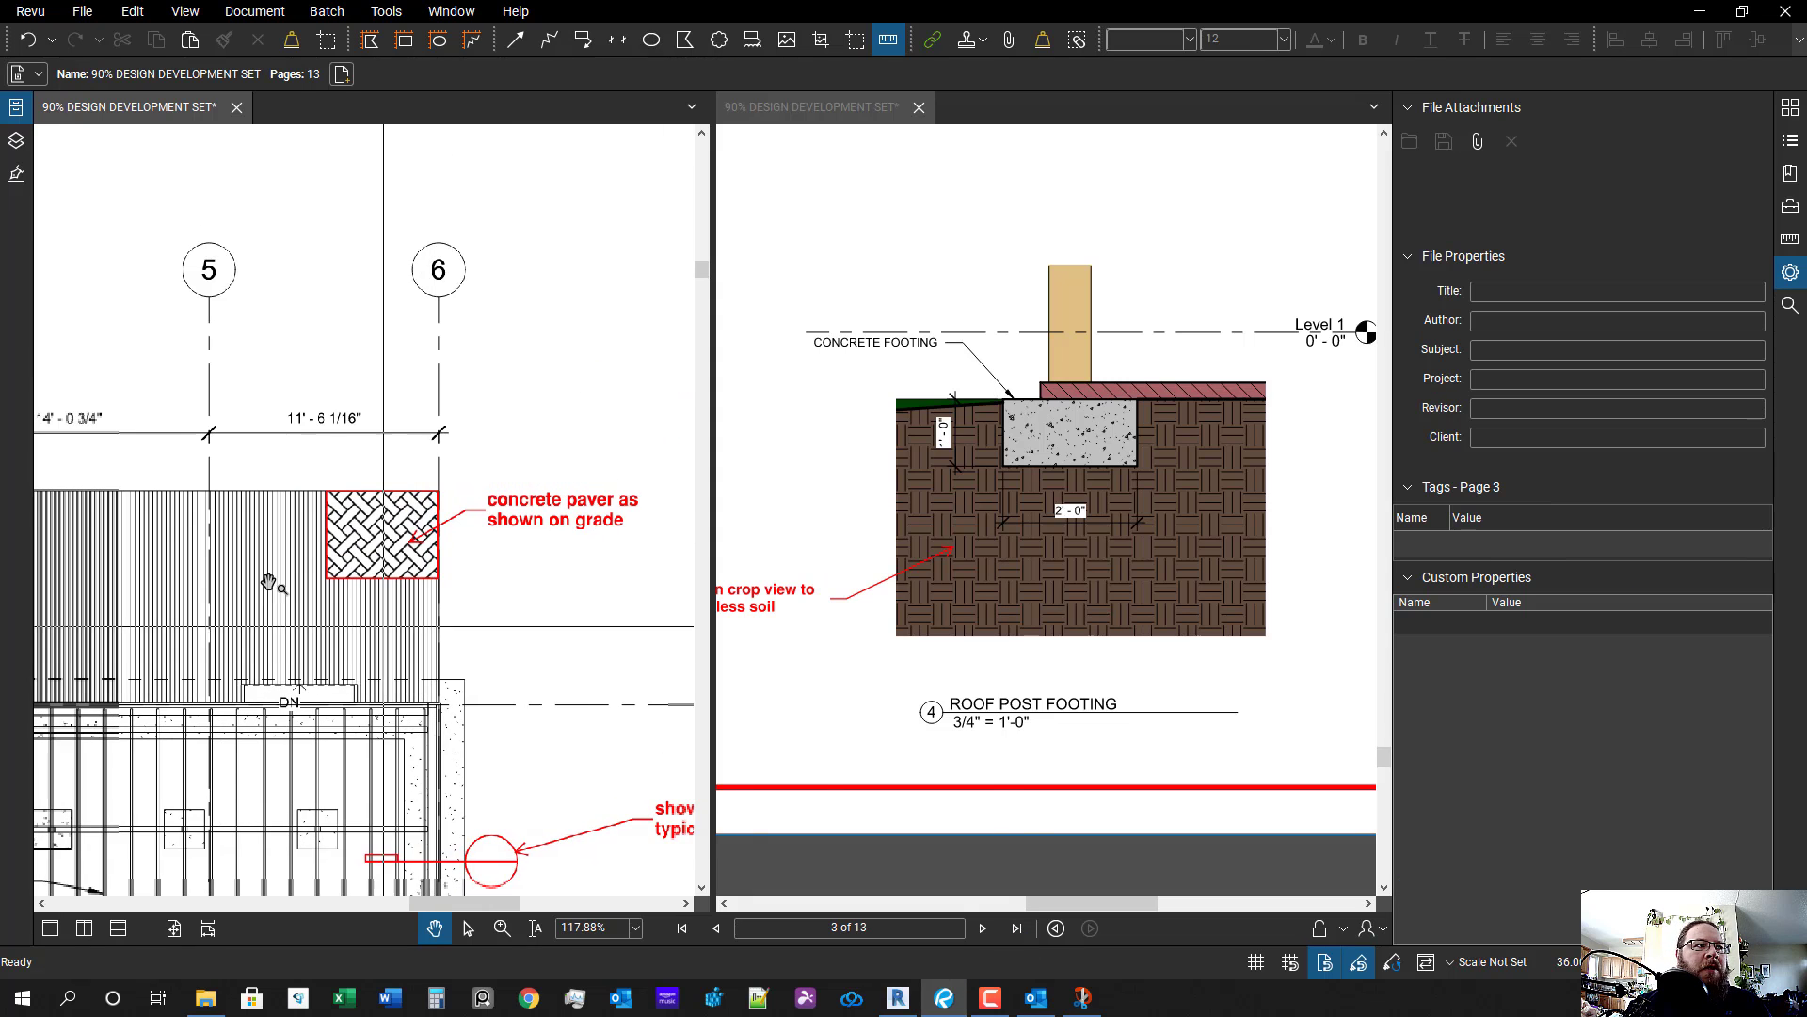
- Add a callout labelling the wood post in the roof post footing detail on page 11
{"action": "scroll", "coordinate": [1178, 421], "scroll_direction": "up", "scroll_amount": 2}
{"action": "scroll", "coordinate": [1174, 509], "scroll_direction": "down", "scroll_amount": 3}
{"action": "scroll", "coordinate": [1170, 501], "scroll_direction": "up", "scroll_amount": 2}
{"action": "left_click_drag", "start_coordinate": [1192, 495], "coordinate": [1147, 597]}
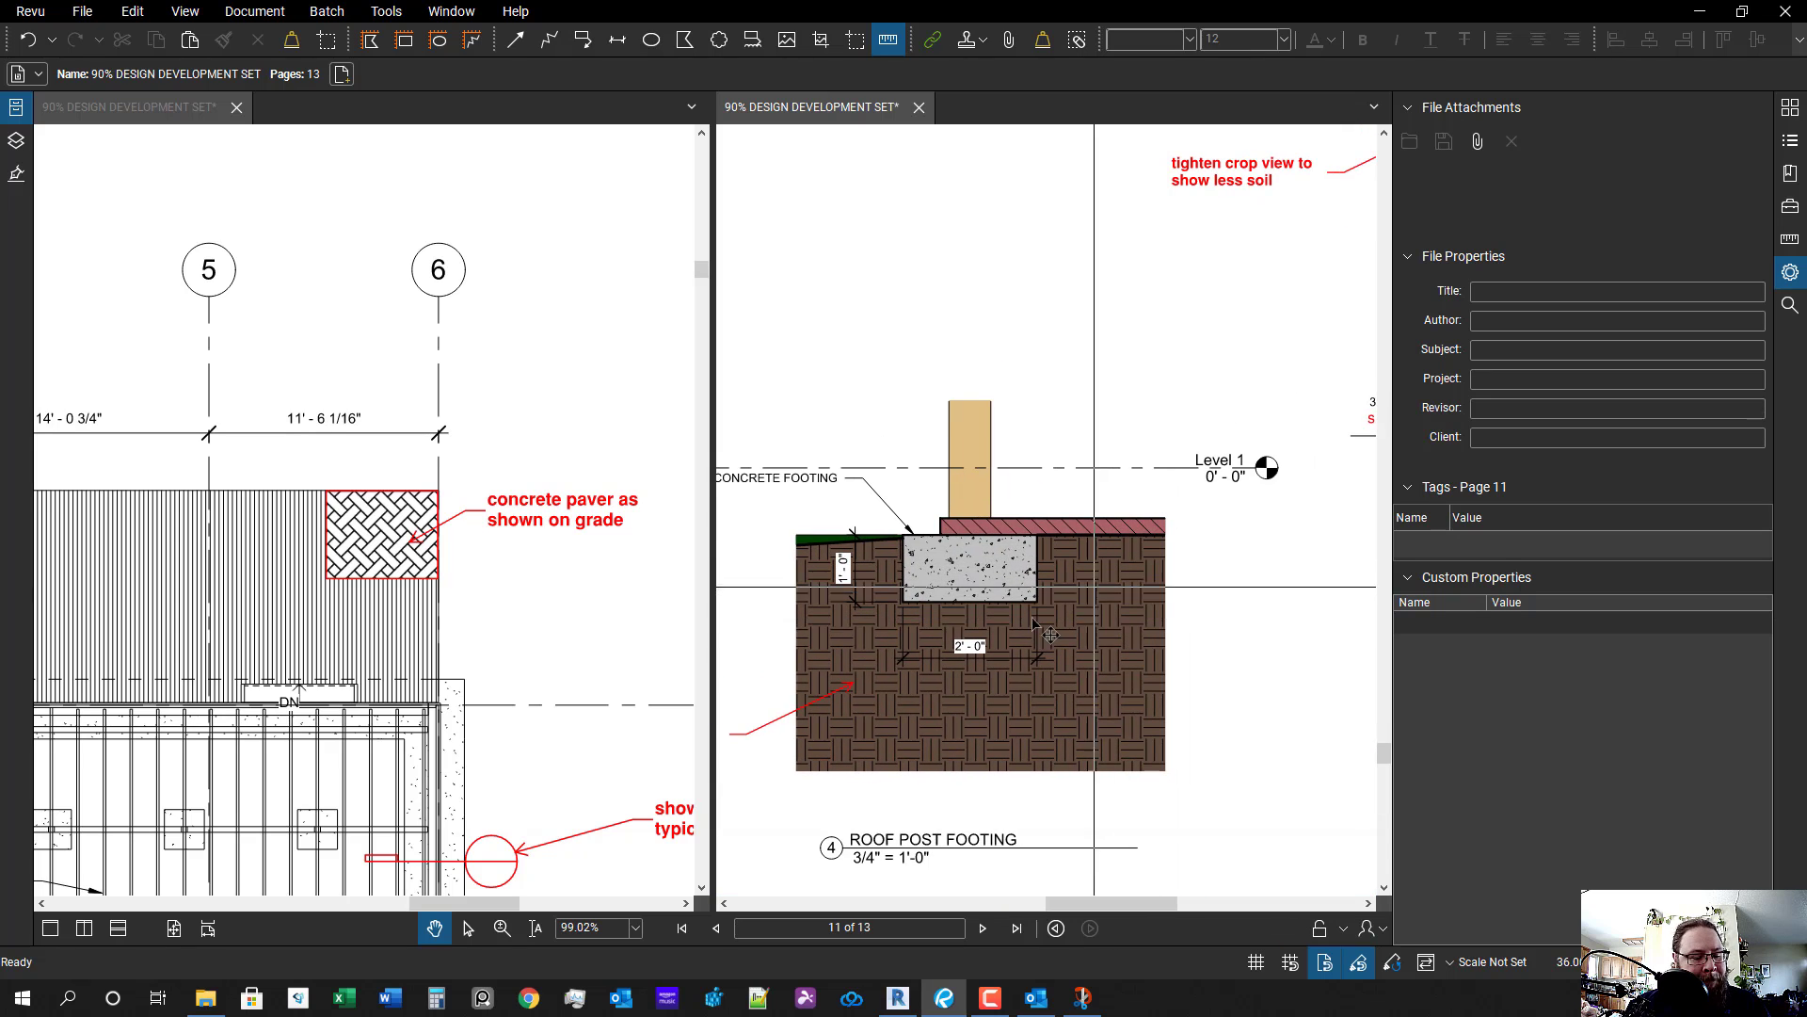
{"action": "key", "text": "s"}
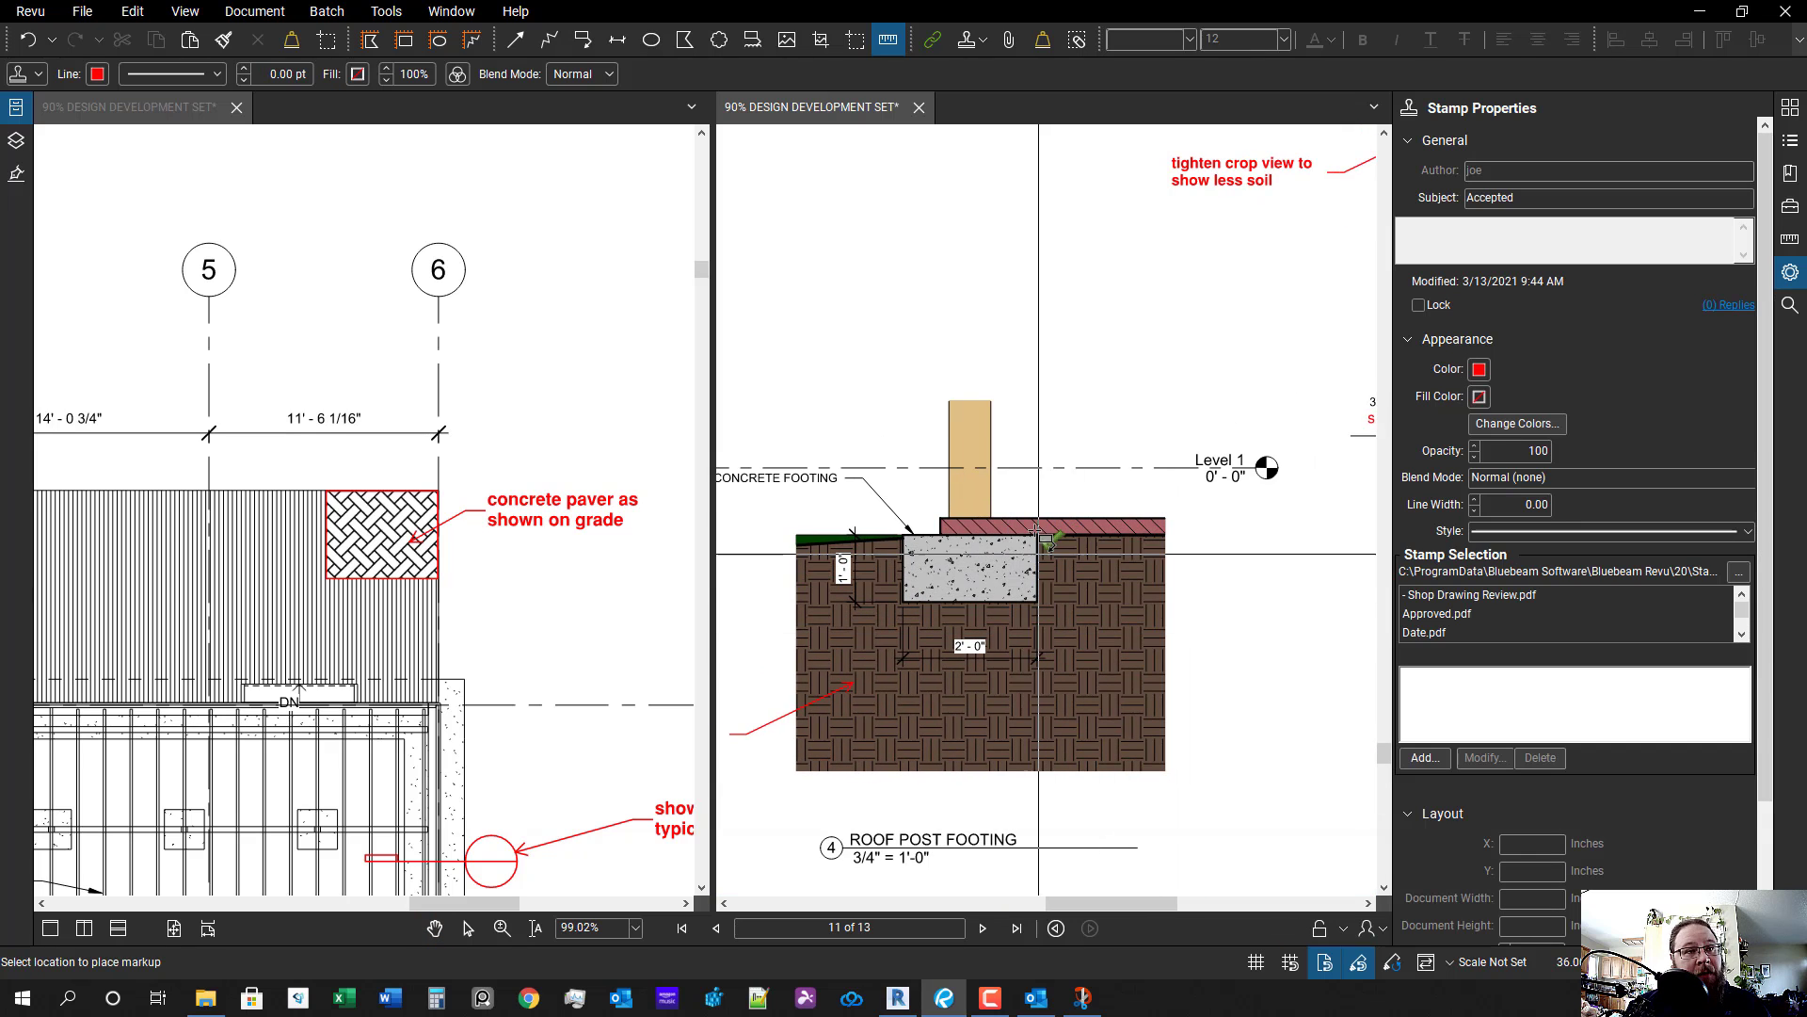
{"action": "key", "text": "q"}
{"action": "left_click", "coordinate": [968, 437]}
{"action": "left_click_drag", "start_coordinate": [968, 437], "coordinate": [1047, 497]}
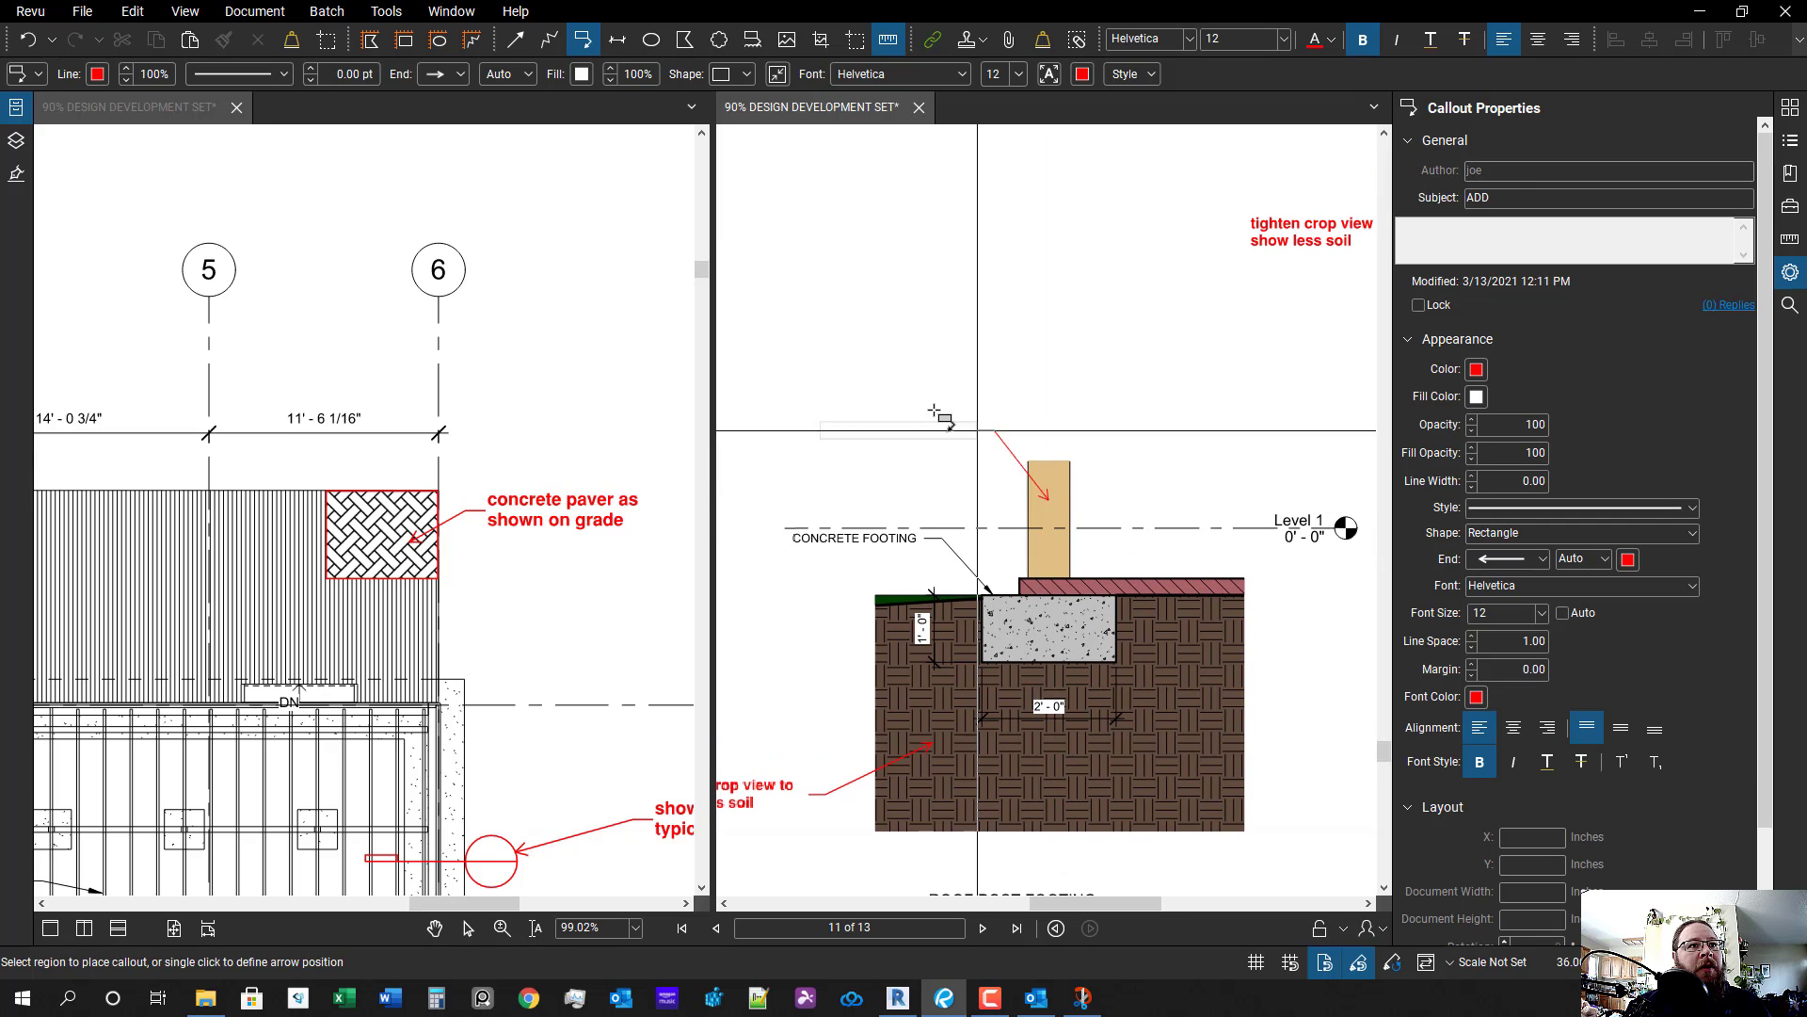
{"action": "left_click", "coordinate": [921, 419]}
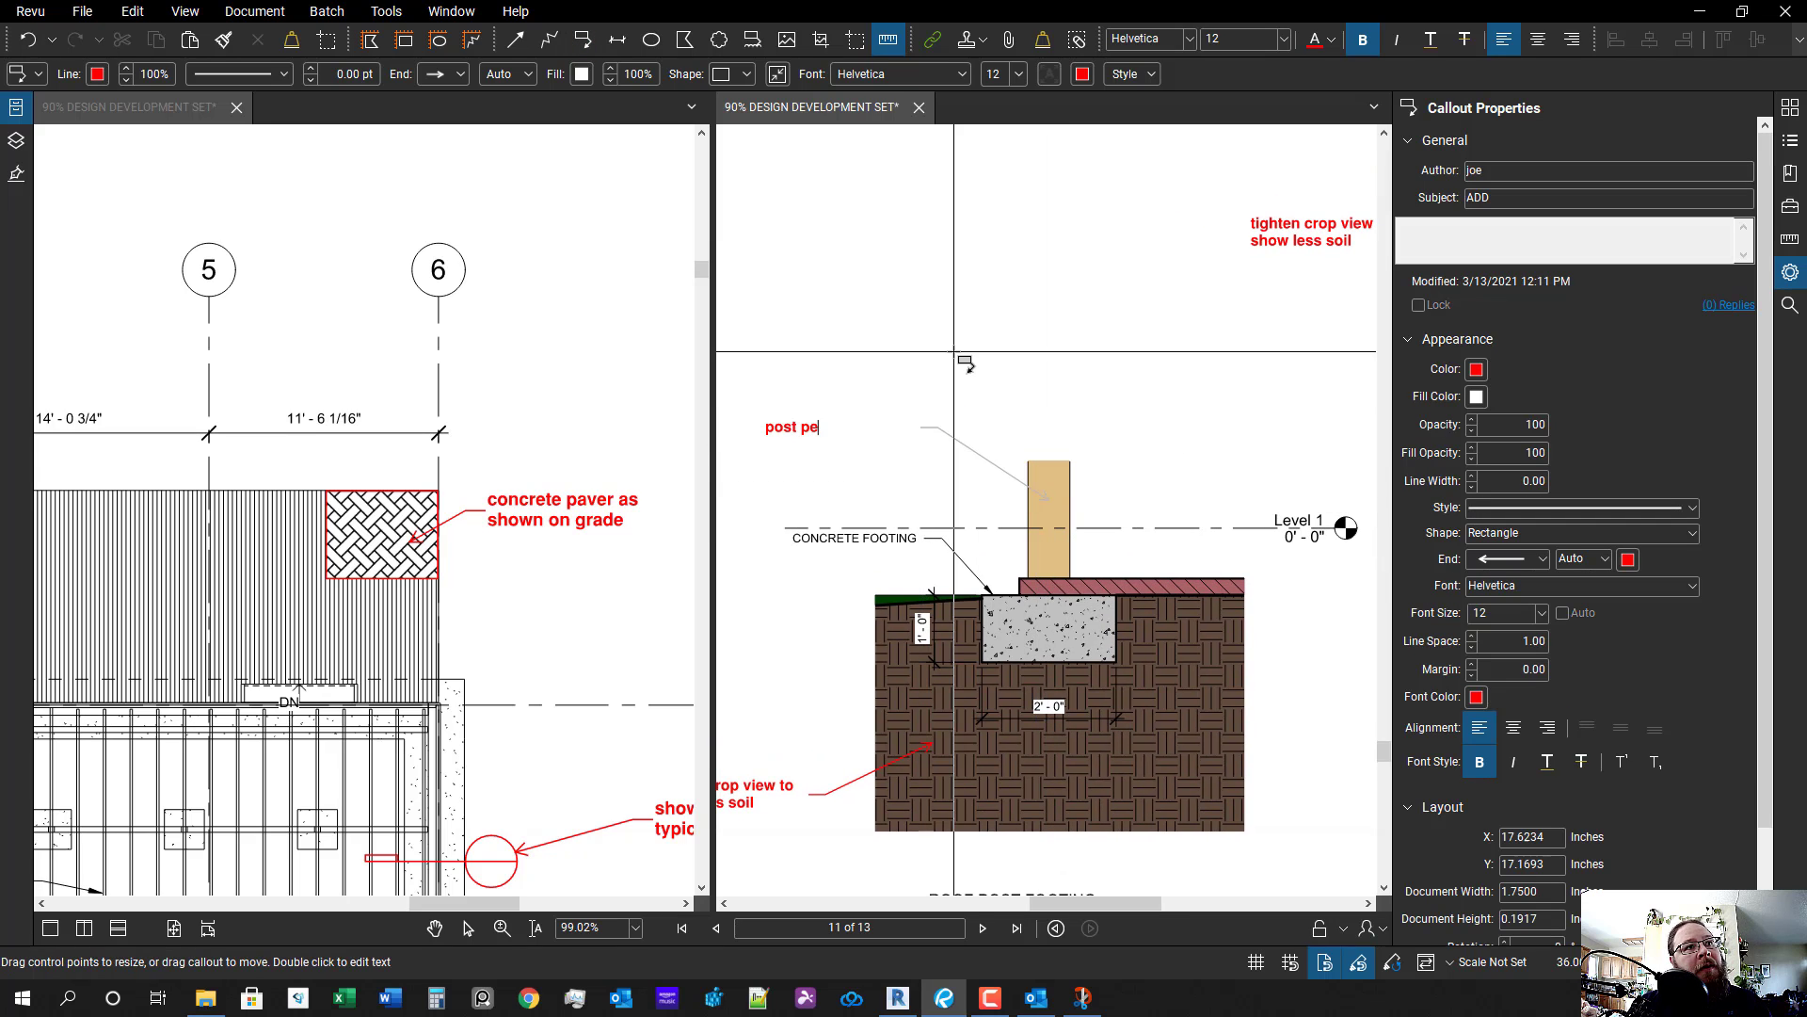
{"action": "left_click_drag", "start_coordinate": [954, 351], "coordinate": [514, 323]}
- Add a callout reading "concrete paver per plan" pointing at the paver layer beside the post in the roof post footing detail
{"action": "key", "text": "q"}
{"action": "left_click_drag", "start_coordinate": [742, 570], "coordinate": [976, 565]}
{"action": "scroll", "coordinate": [979, 554], "scroll_direction": "up", "scroll_amount": 1}
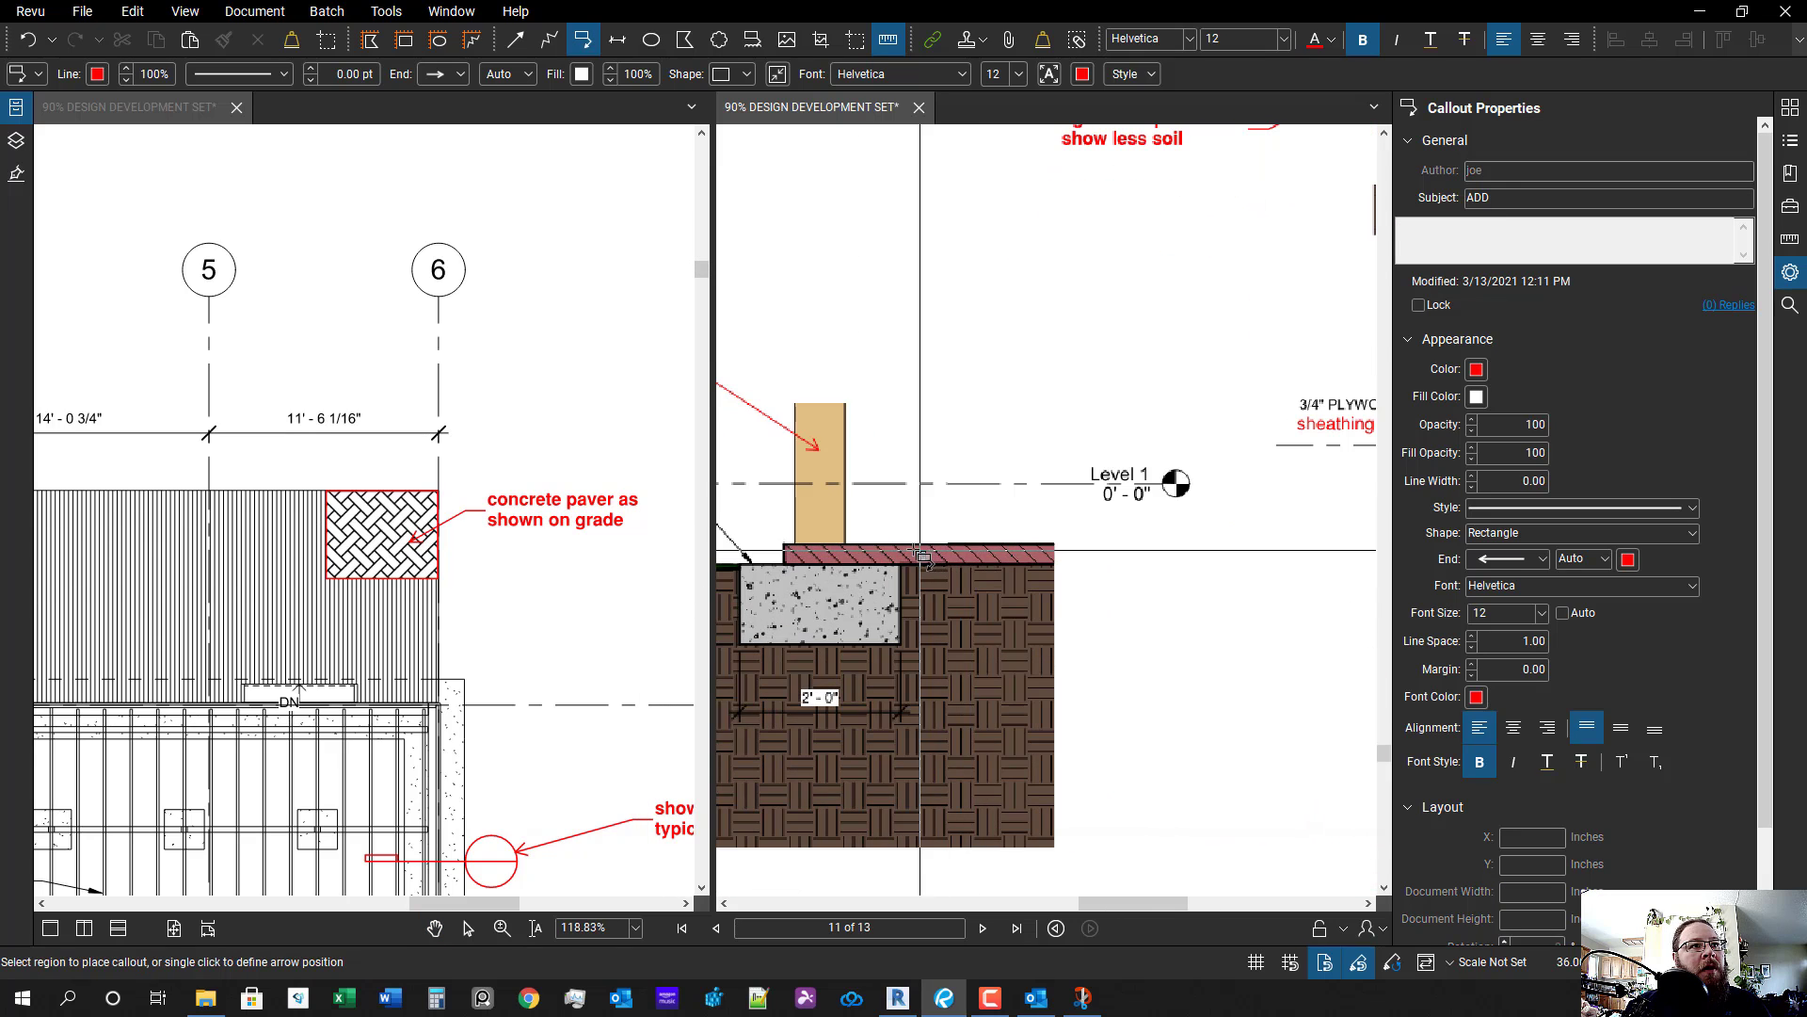
{"action": "left_click", "coordinate": [910, 544]}
{"action": "left_click", "coordinate": [1010, 411]}
{"action": "left_click", "coordinate": [1016, 419]}
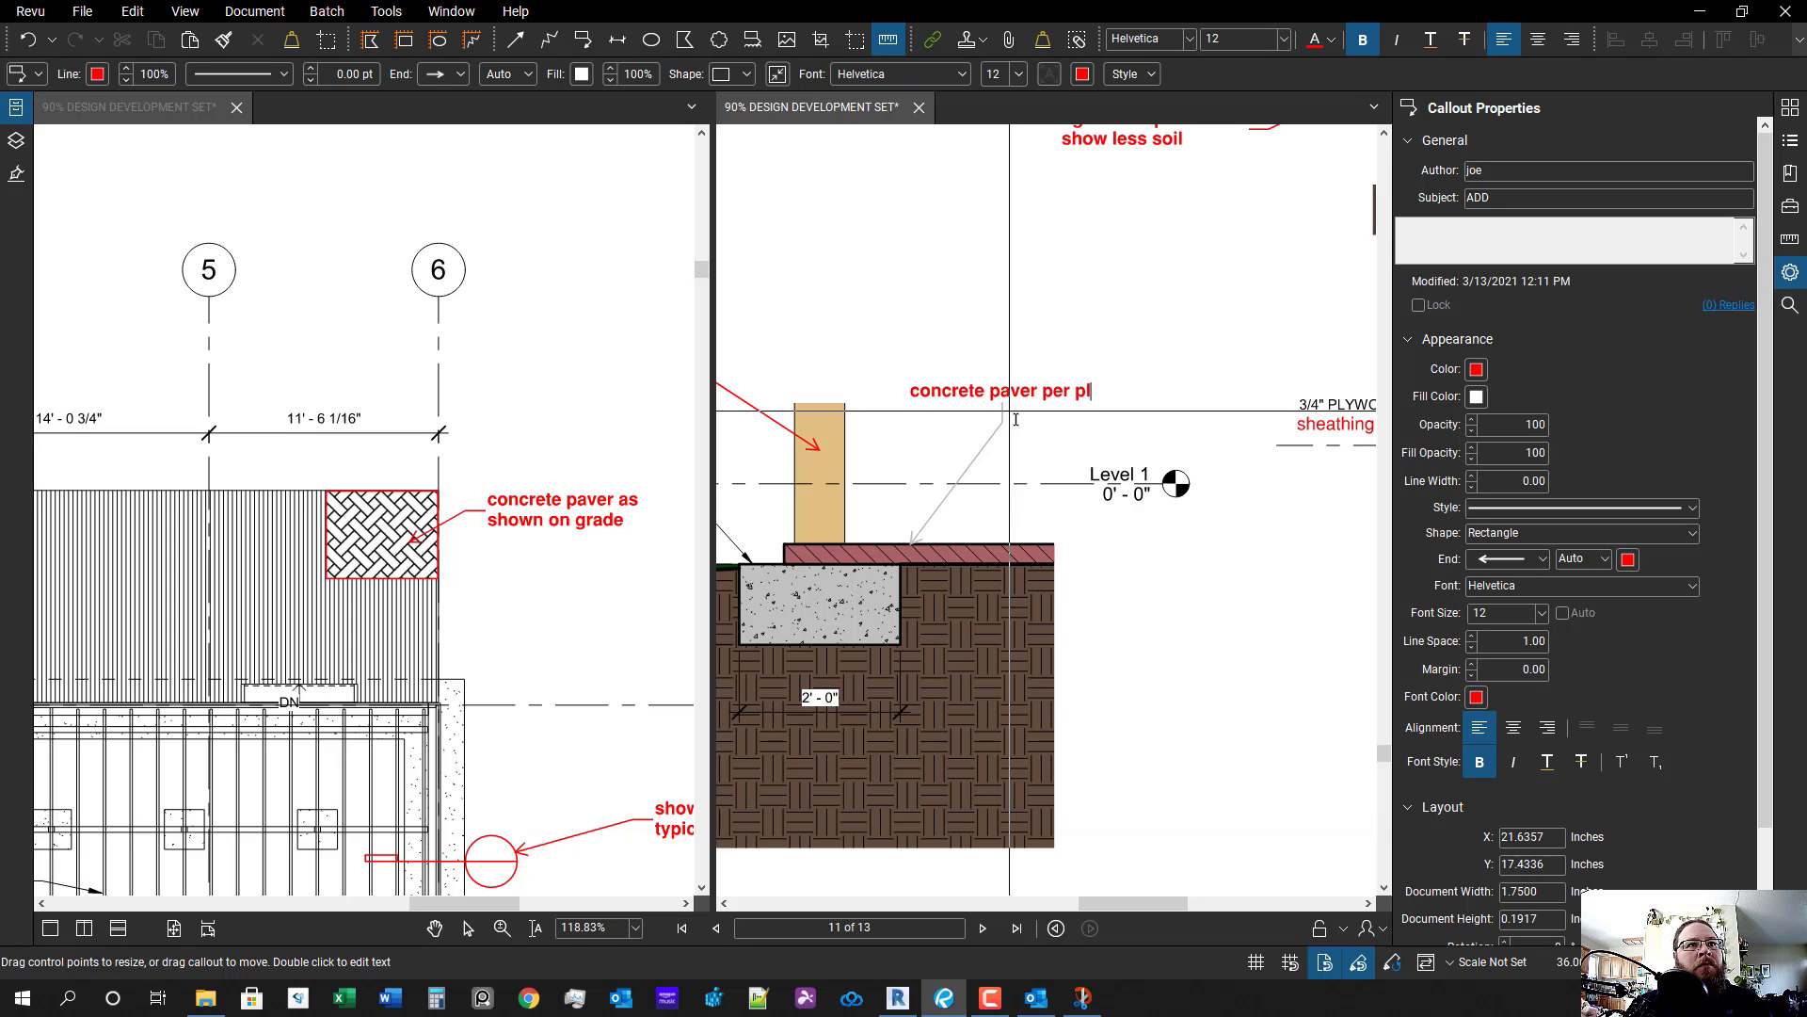
{"action": "key", "text": "Escape"}
{"action": "left_click_drag", "start_coordinate": [883, 612], "coordinate": [899, 608]}
{"action": "scroll", "coordinate": [925, 602], "scroll_direction": "down", "scroll_amount": 1}
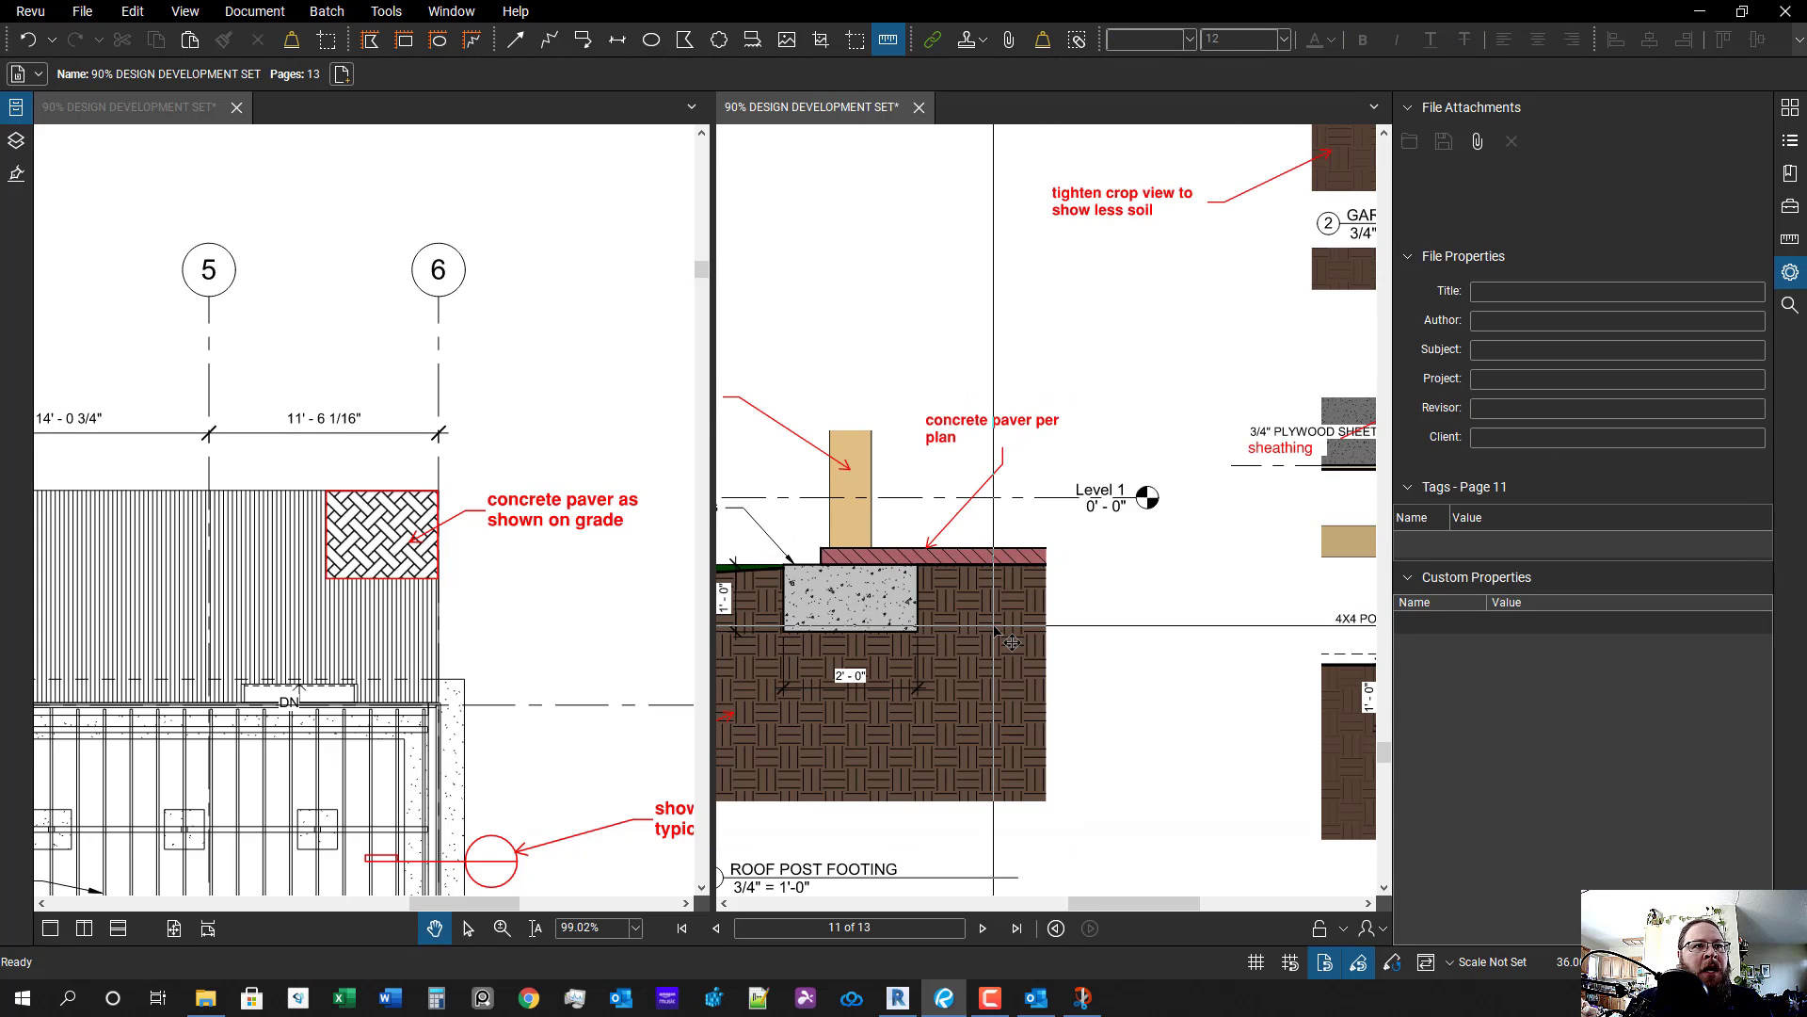
{"action": "scroll", "coordinate": [990, 633], "scroll_direction": "down", "scroll_amount": 2}
{"action": "scroll", "coordinate": [1089, 595], "scroll_direction": "up", "scroll_amount": 2}
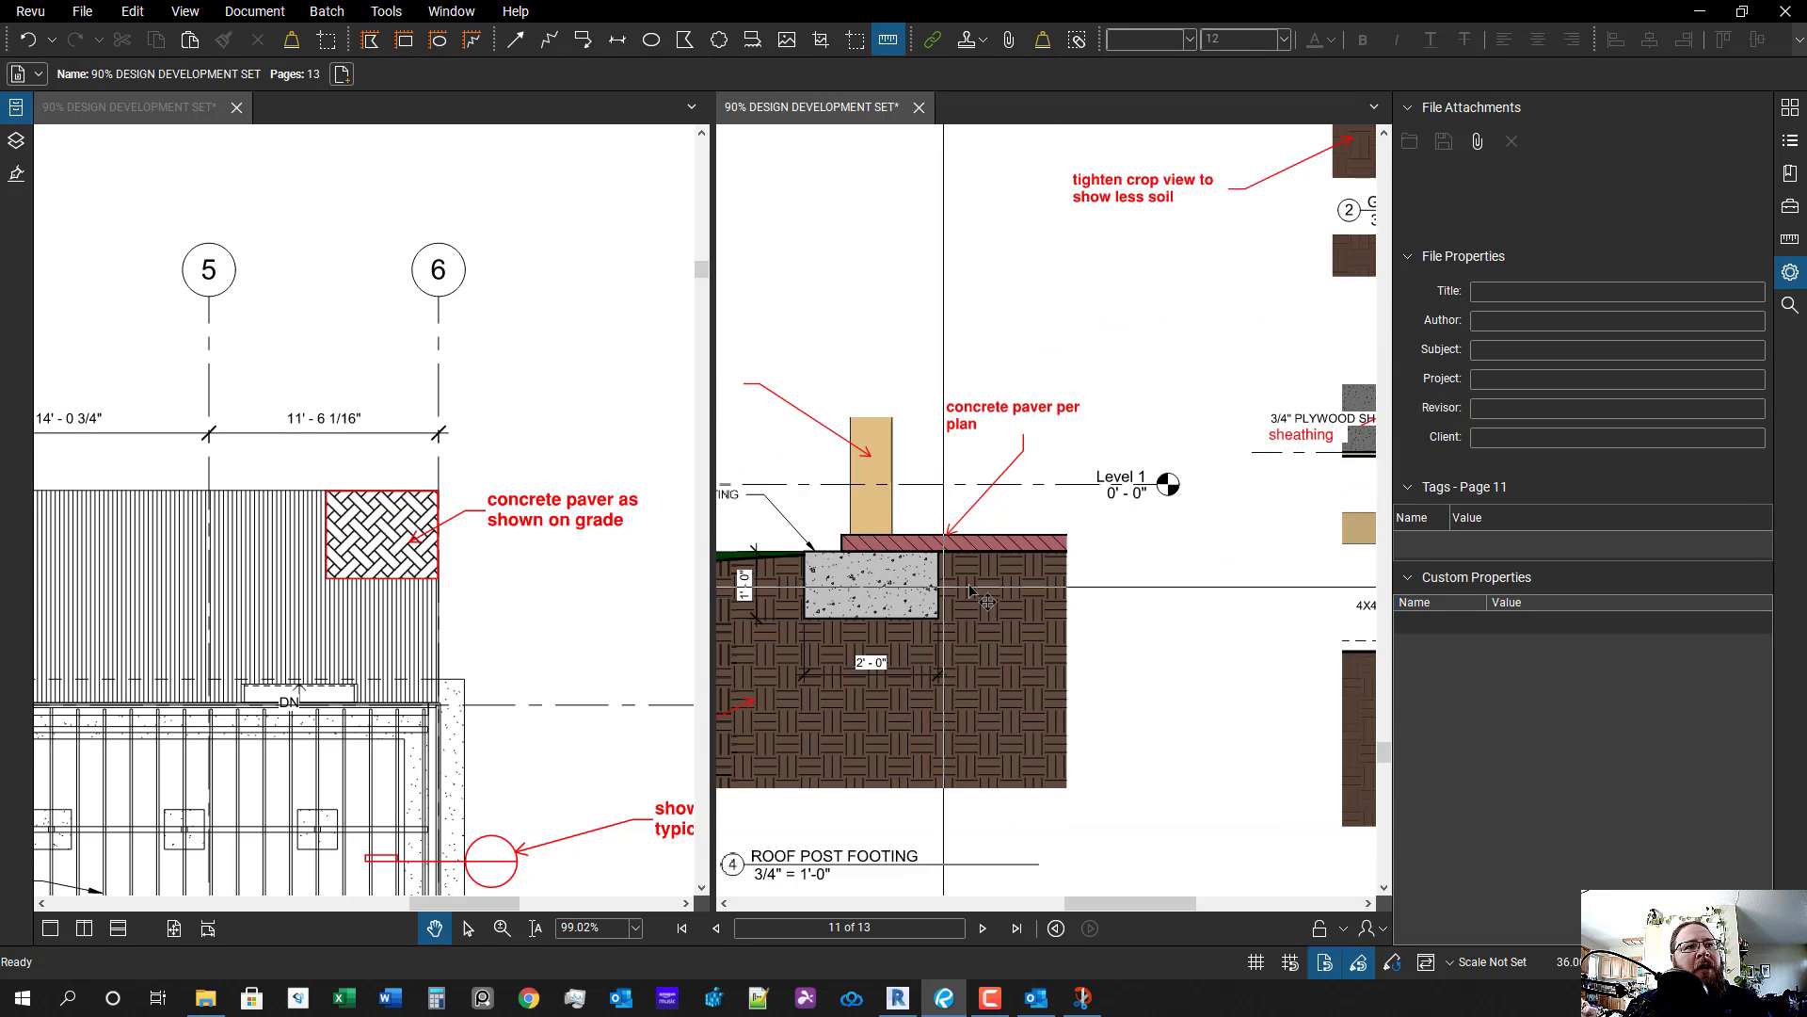
{"action": "scroll", "coordinate": [1078, 603], "scroll_direction": "up", "scroll_amount": 1}
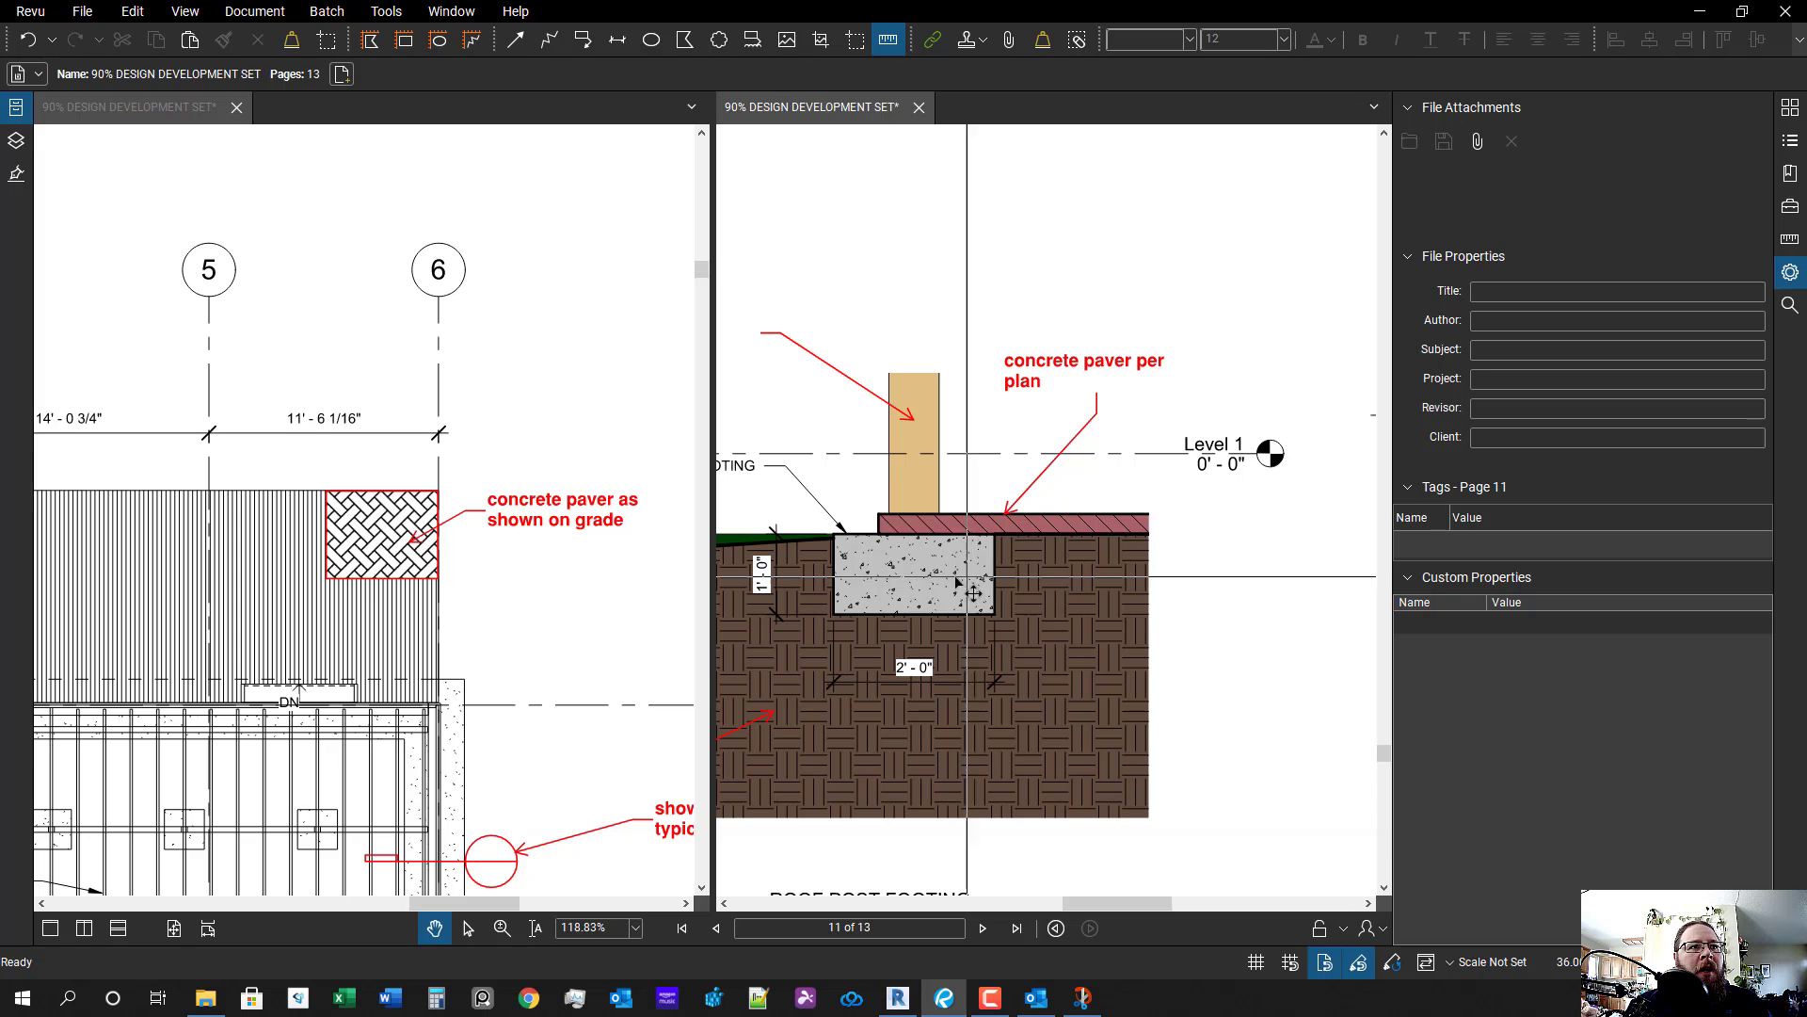
- Draw a sloped red line in the blank area above the roof post footing detail on page 11
{"action": "scroll", "coordinate": [1050, 605], "scroll_direction": "down", "scroll_amount": 1}
{"action": "left_click_drag", "start_coordinate": [945, 577], "coordinate": [957, 563]}
{"action": "scroll", "coordinate": [956, 563], "scroll_direction": "up", "scroll_amount": 1}
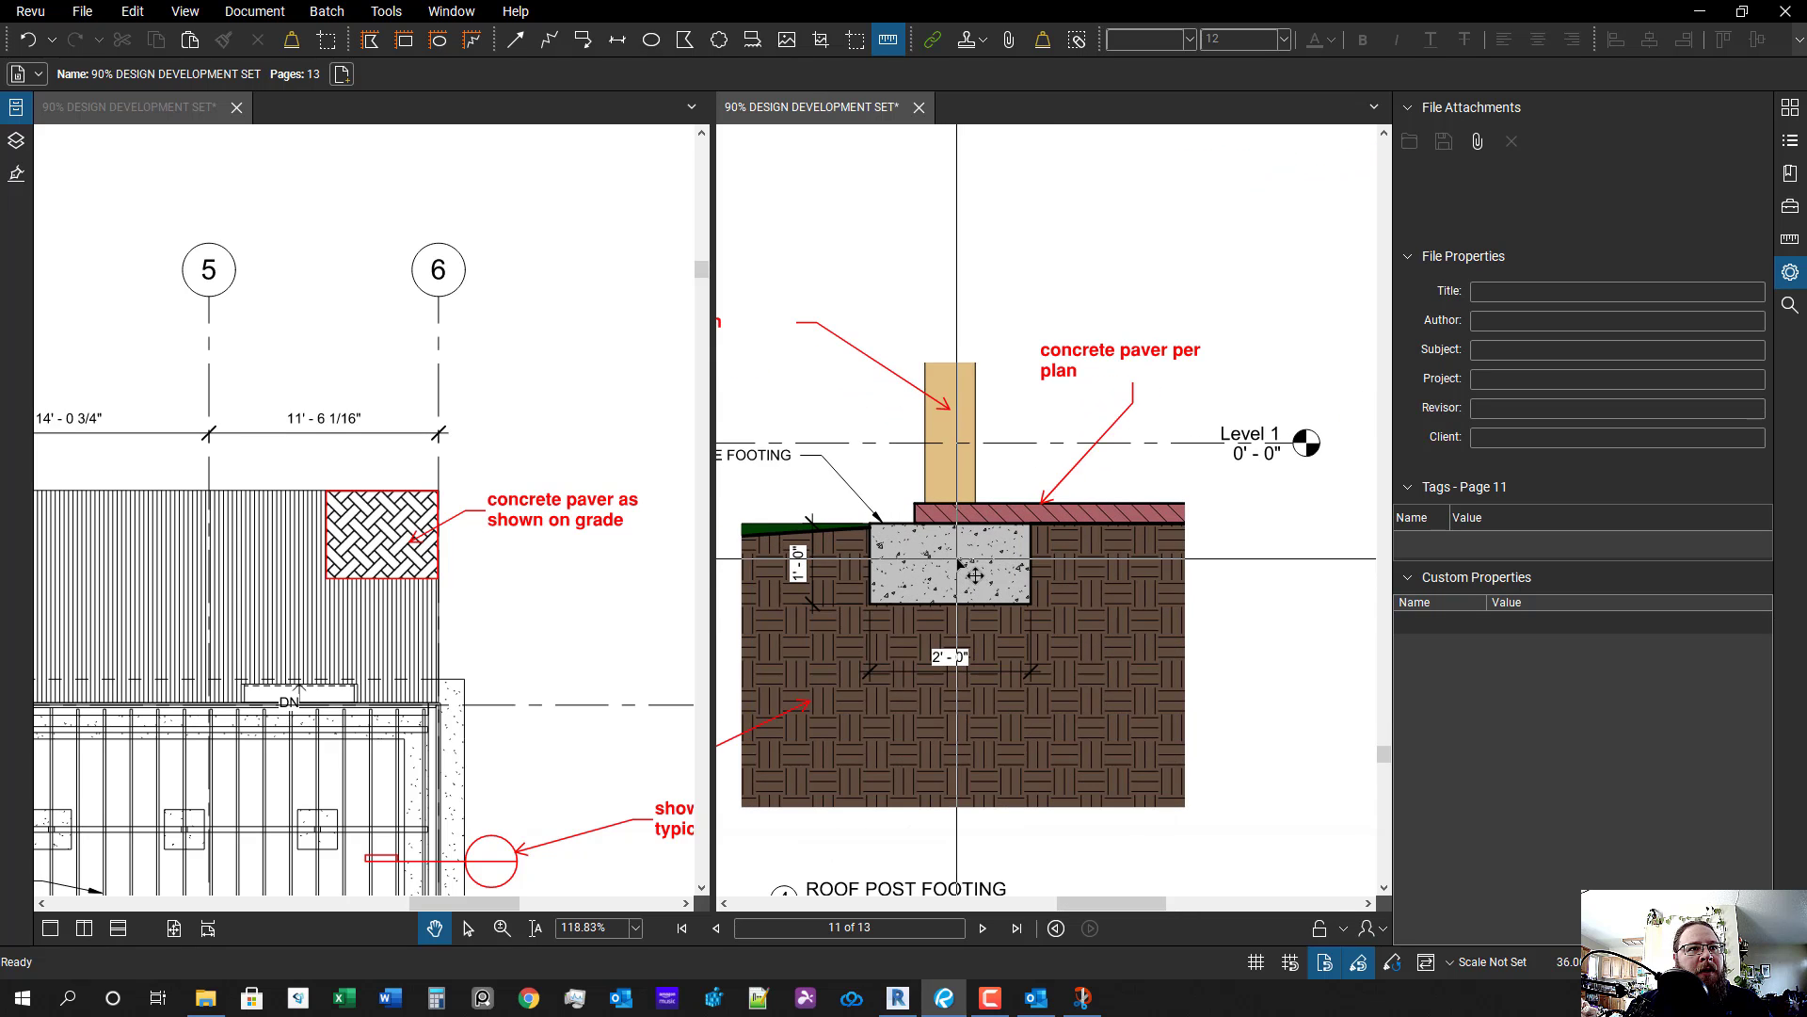
{"action": "left_click_drag", "start_coordinate": [1158, 590], "coordinate": [1133, 569]}
{"action": "scroll", "coordinate": [1126, 613], "scroll_direction": "down", "scroll_amount": 3}
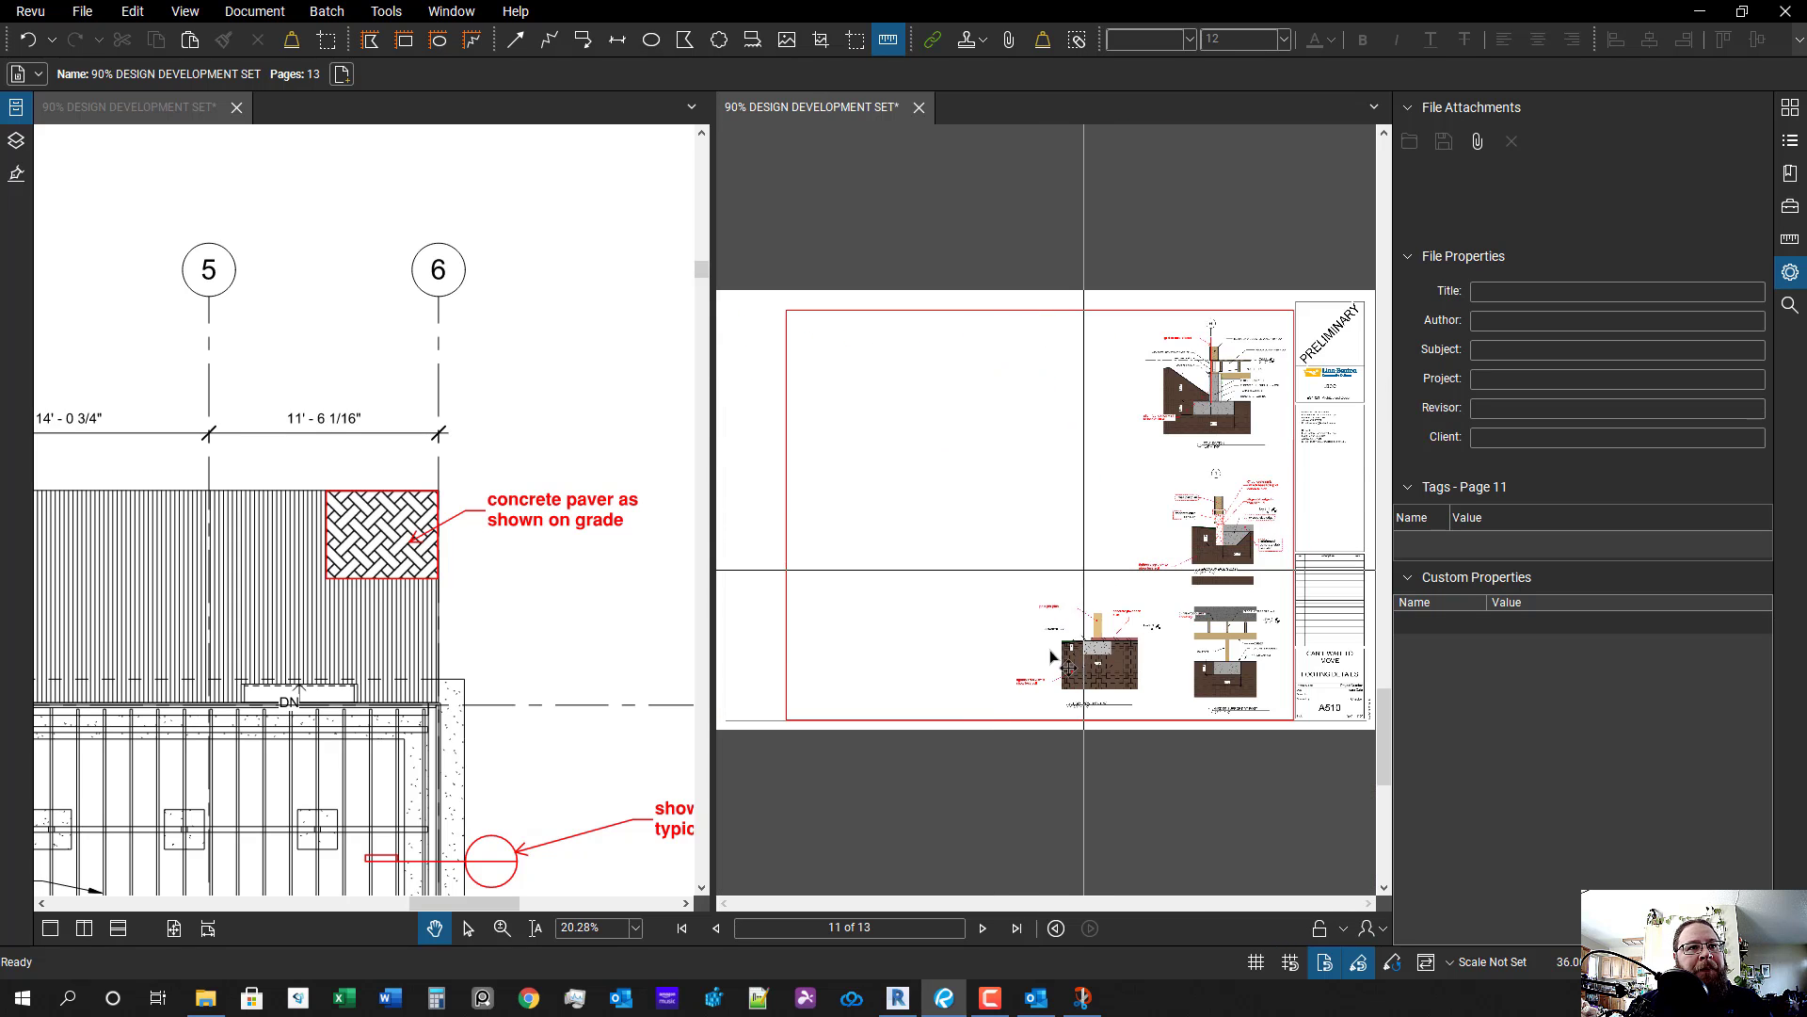
{"action": "scroll", "coordinate": [1196, 631], "scroll_direction": "up", "scroll_amount": 2}
{"action": "scroll", "coordinate": [1199, 637], "scroll_direction": "up", "scroll_amount": 1}
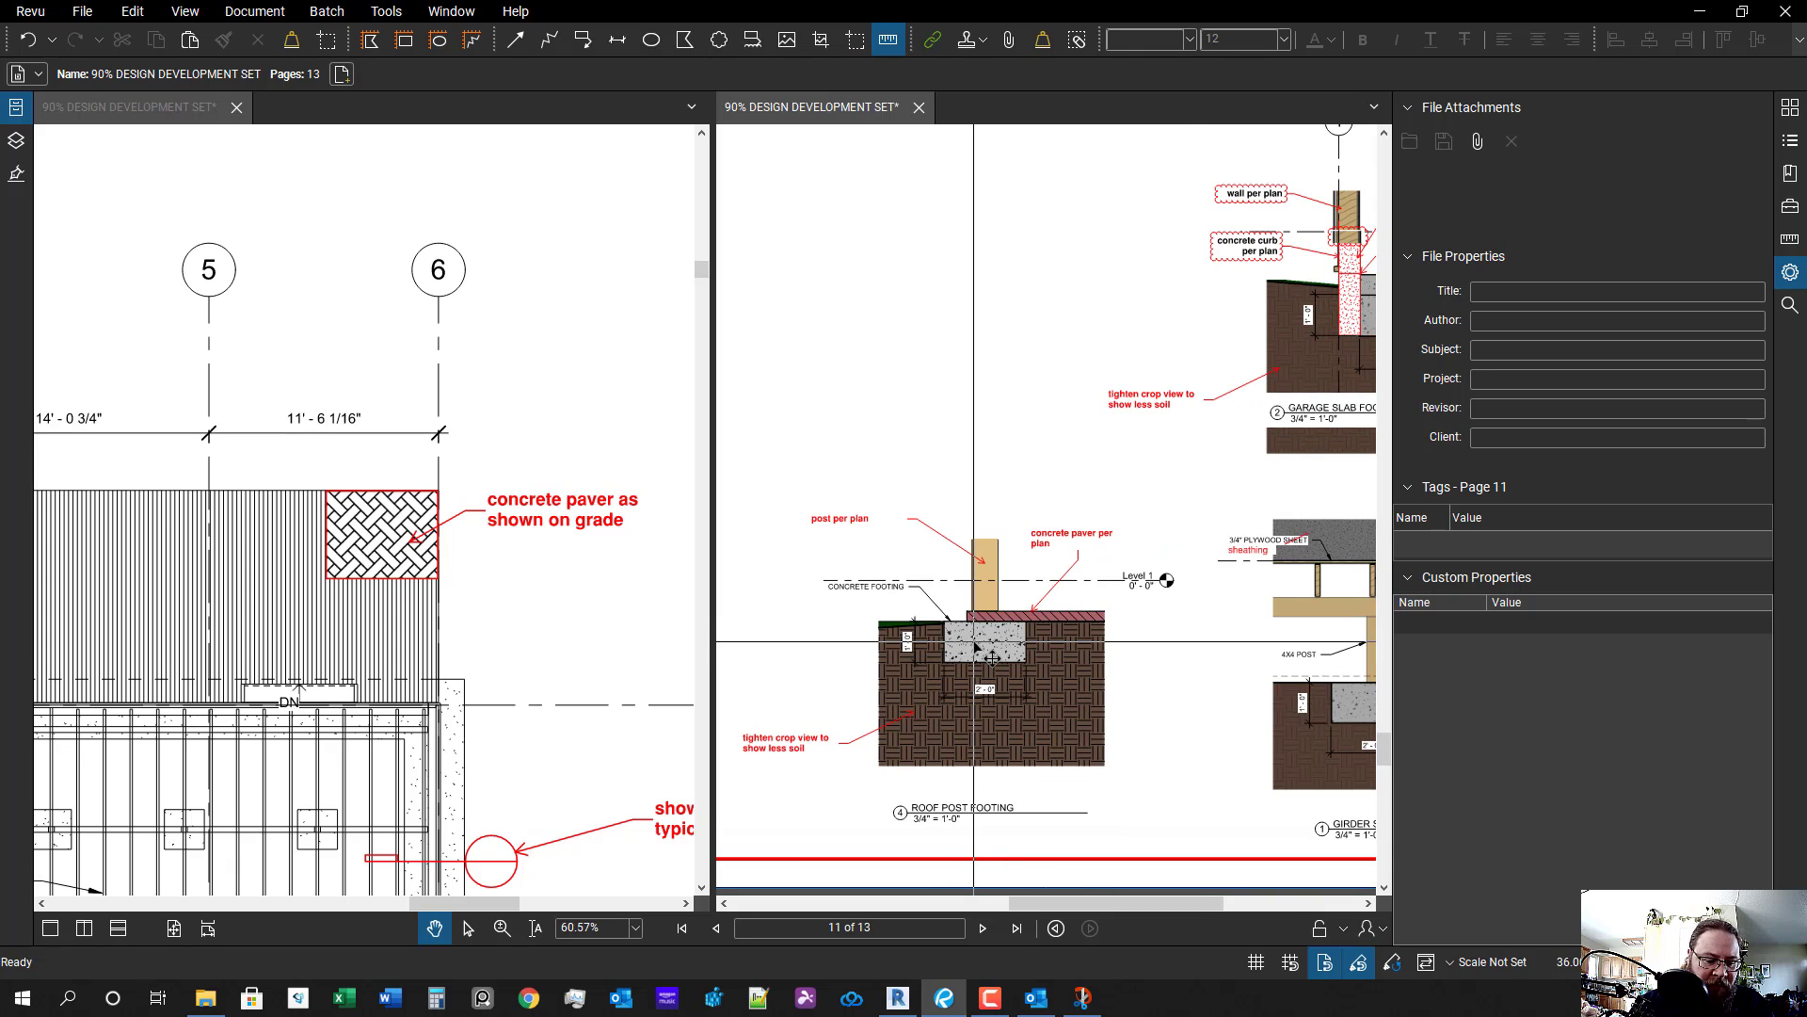
{"action": "scroll", "coordinate": [894, 659], "scroll_direction": "up", "scroll_amount": 2}
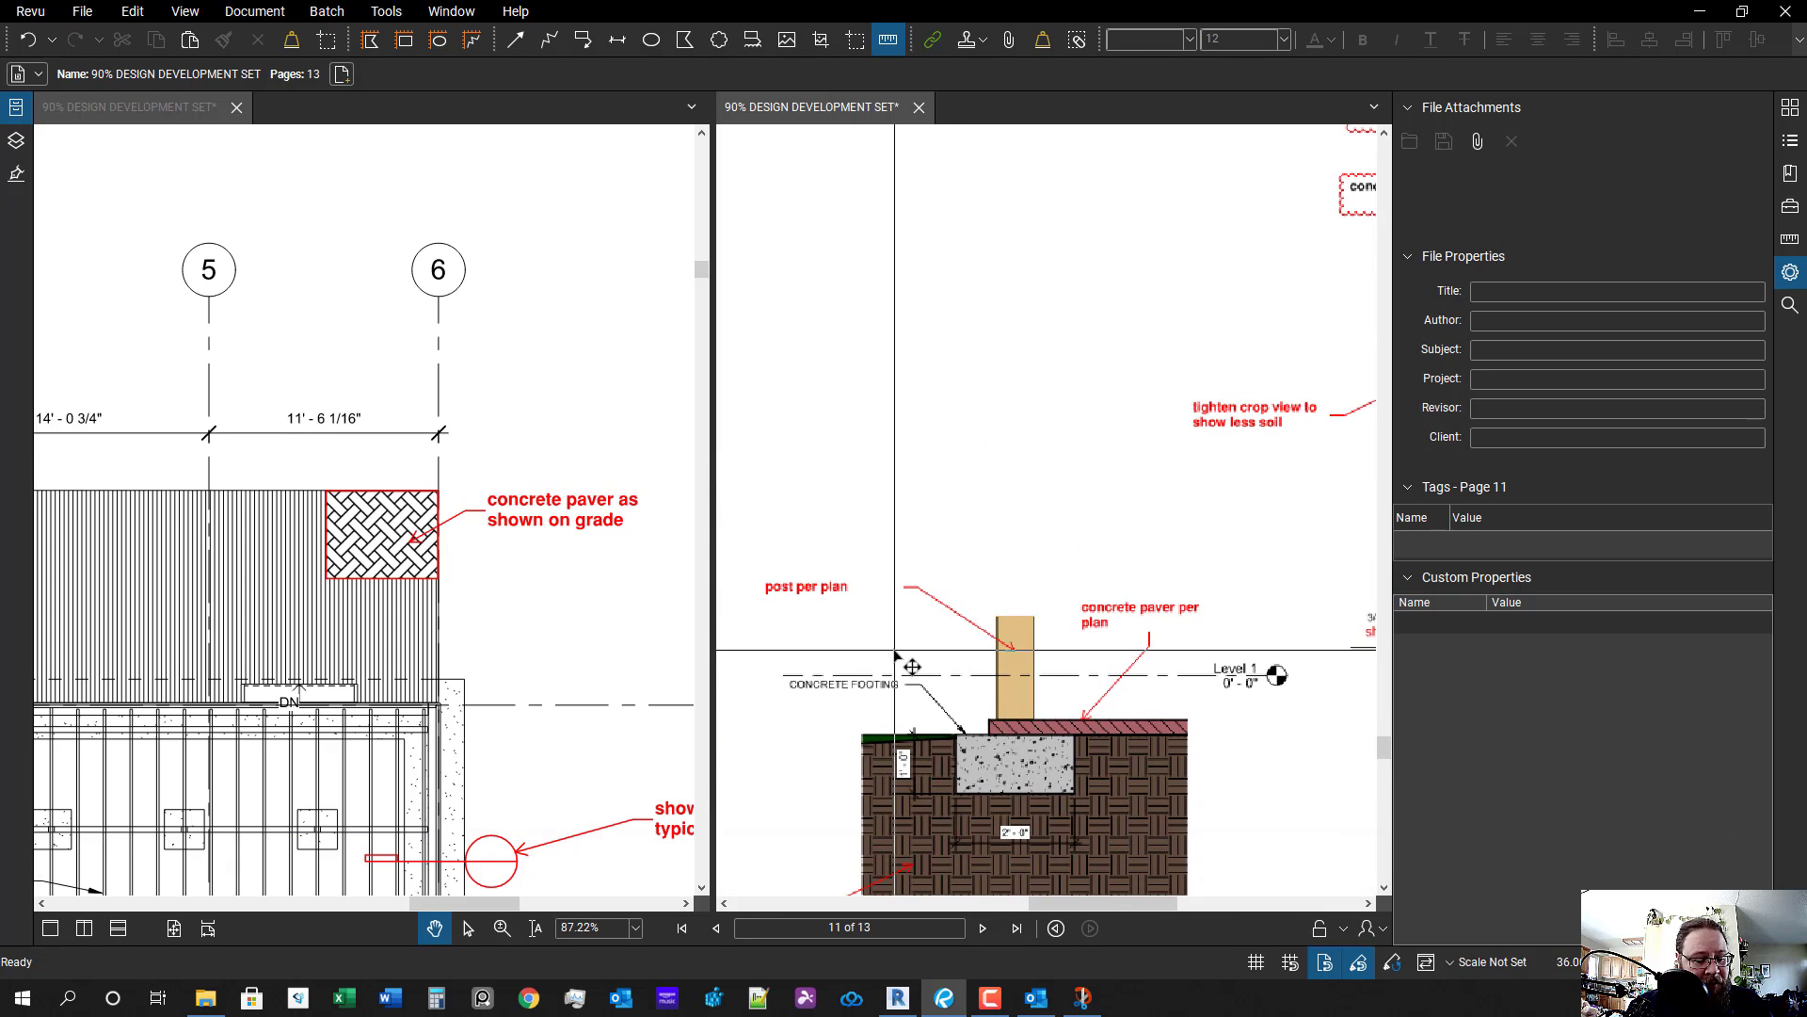
{"action": "key", "text": "l"}
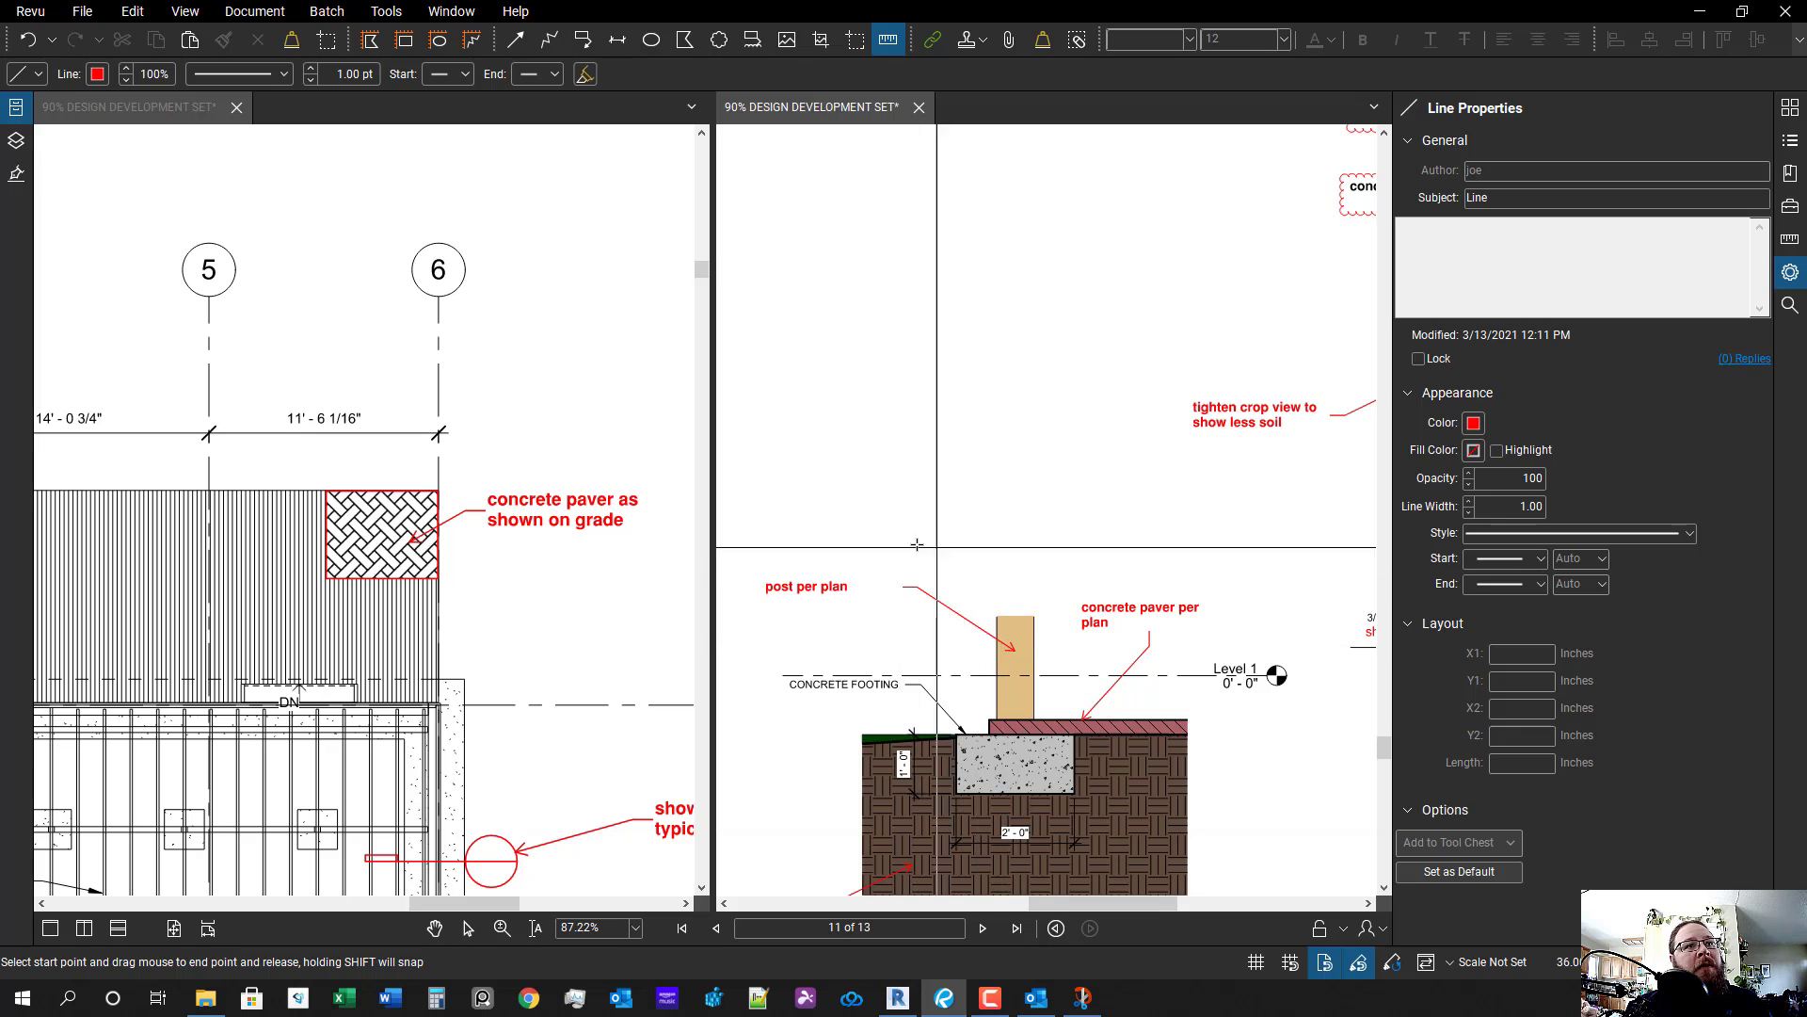
{"action": "scroll", "coordinate": [928, 496], "scroll_direction": "up", "scroll_amount": 1}
{"action": "mouse_move", "coordinate": [928, 496]}
{"action": "left_mouse_down"}
{"action": "mouse_move", "coordinate": [990, 470]}
{"action": "mouse_move", "coordinate": [979, 517]}
{"action": "mouse_move", "coordinate": [890, 502]}
{"action": "left_mouse_up"}
{"action": "key", "text": "Escape"}
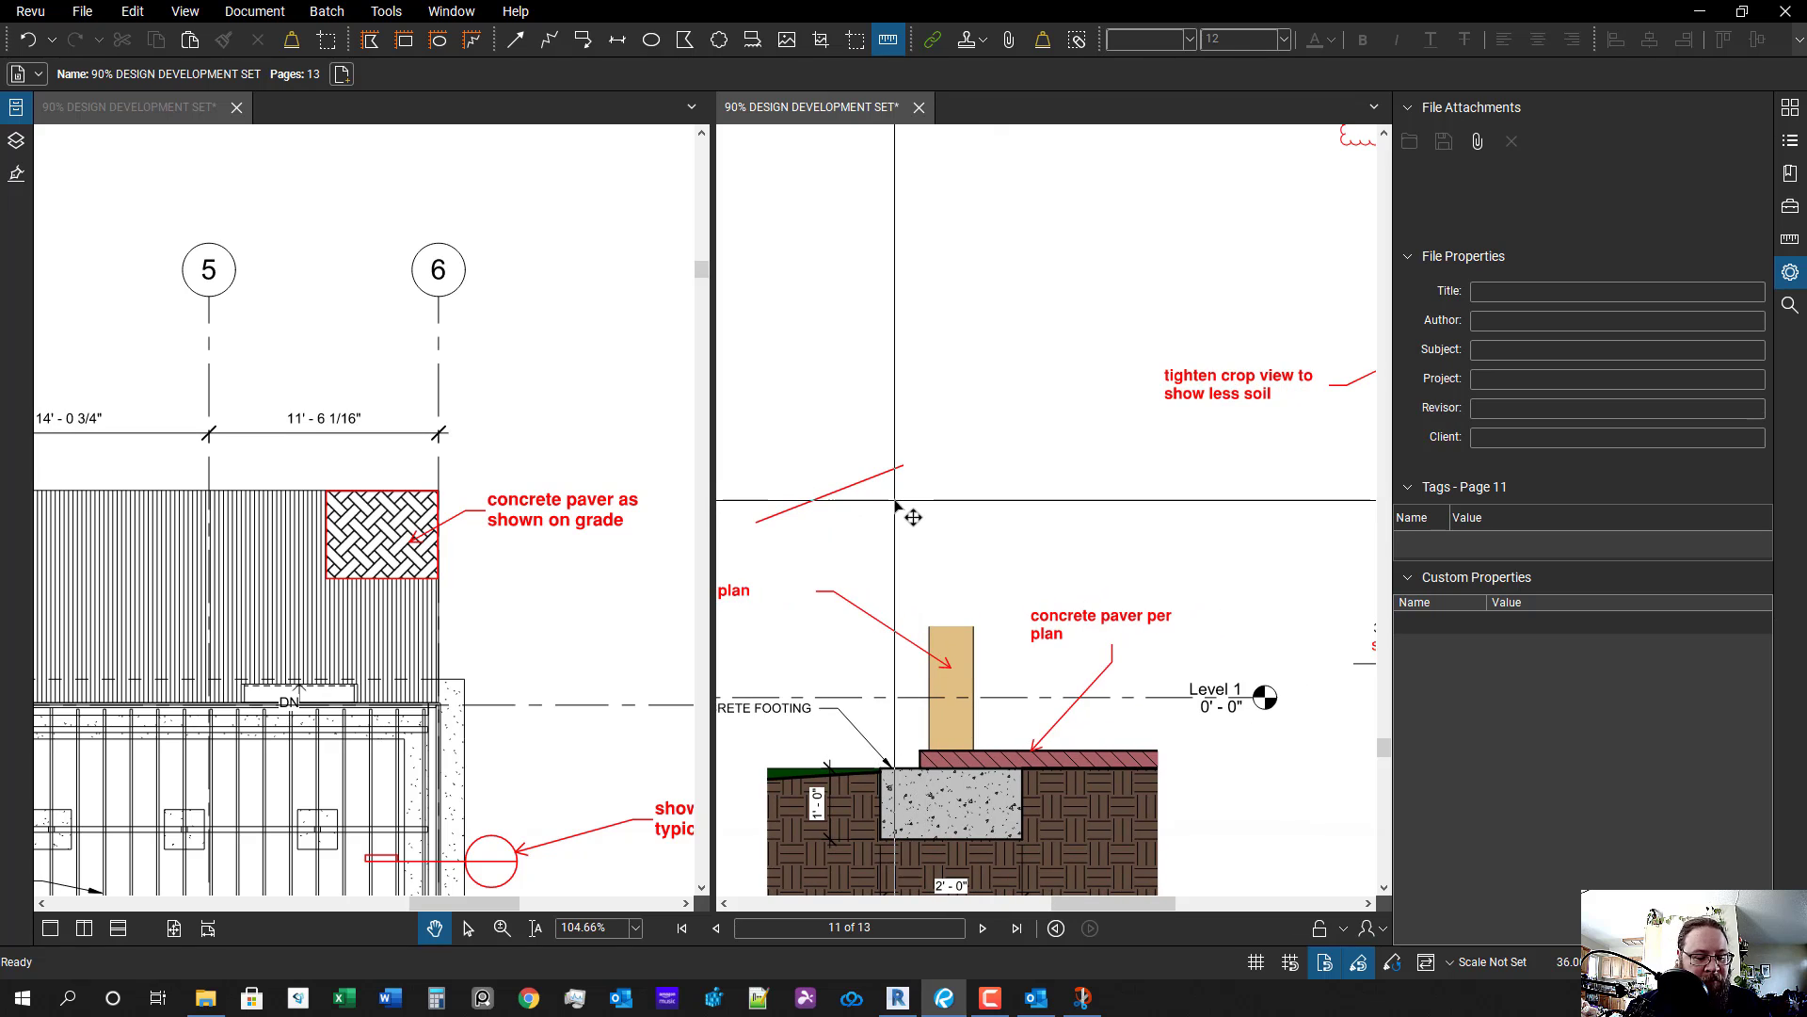
- Draw a four-sided polygon about 1.56 by 1.03 inches, using the sloped line as its upper edge
{"action": "key", "text": "p"}
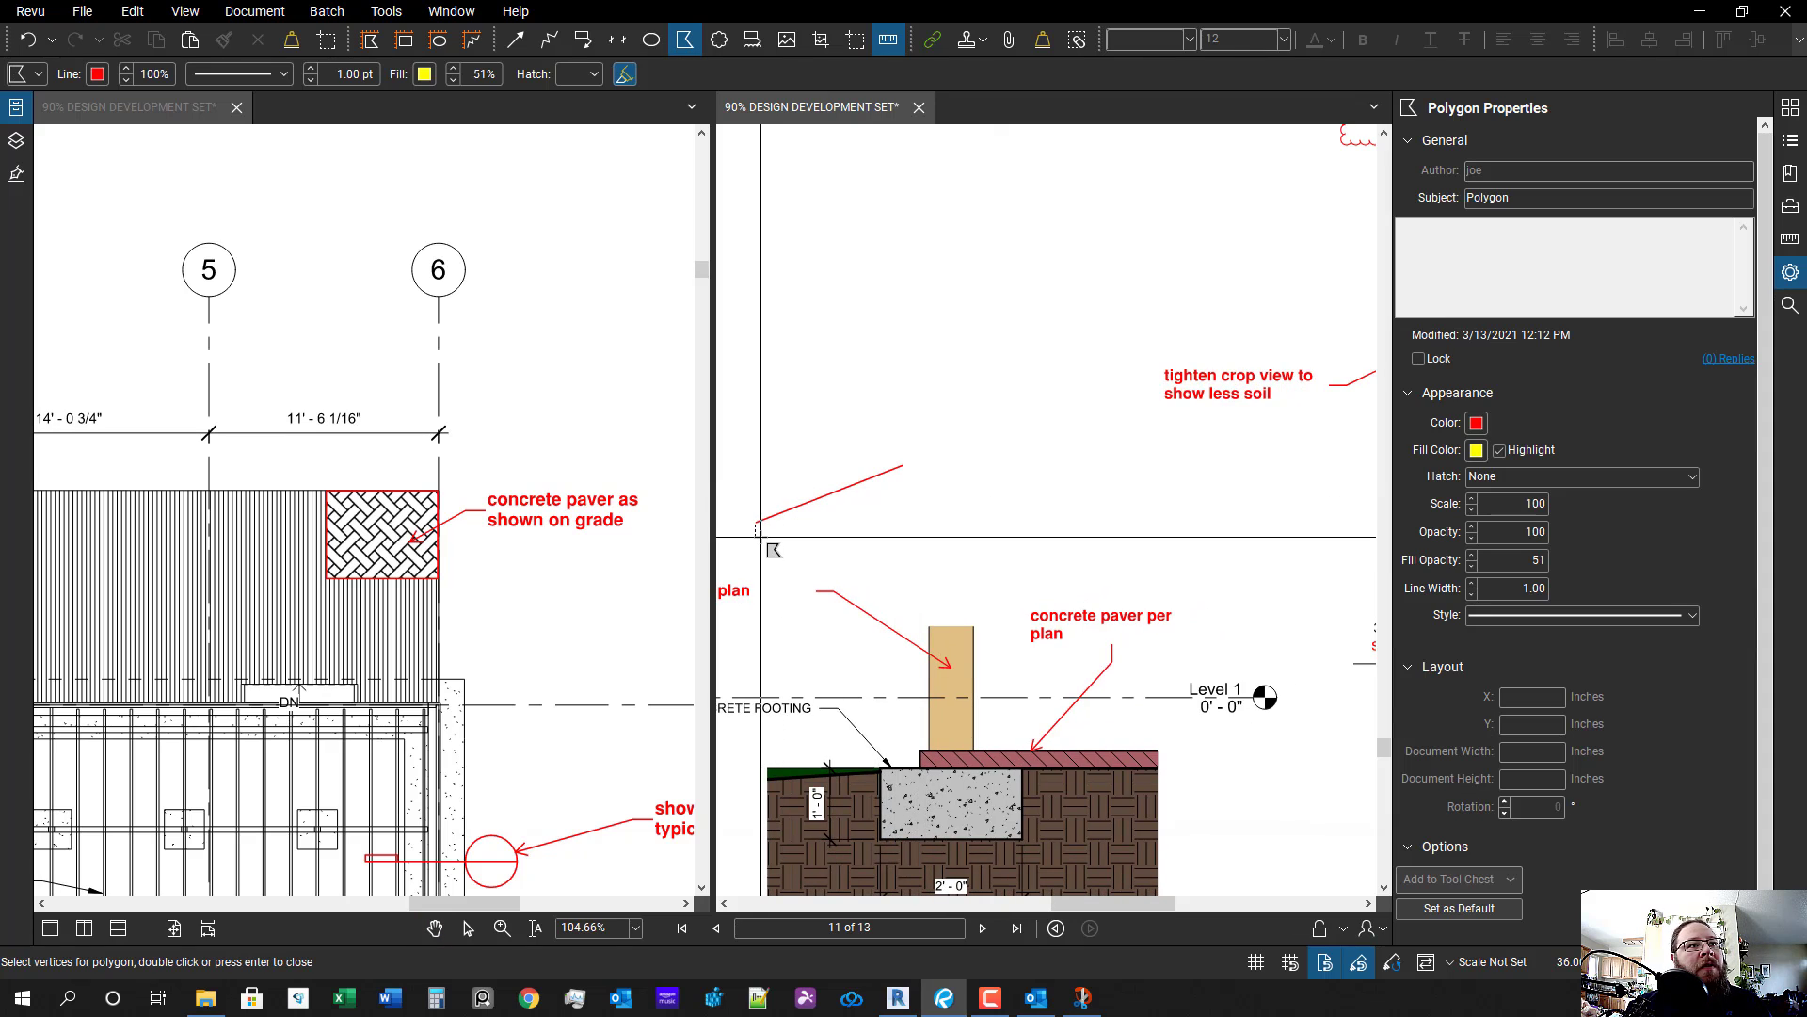
{"action": "left_click", "coordinate": [903, 465]}
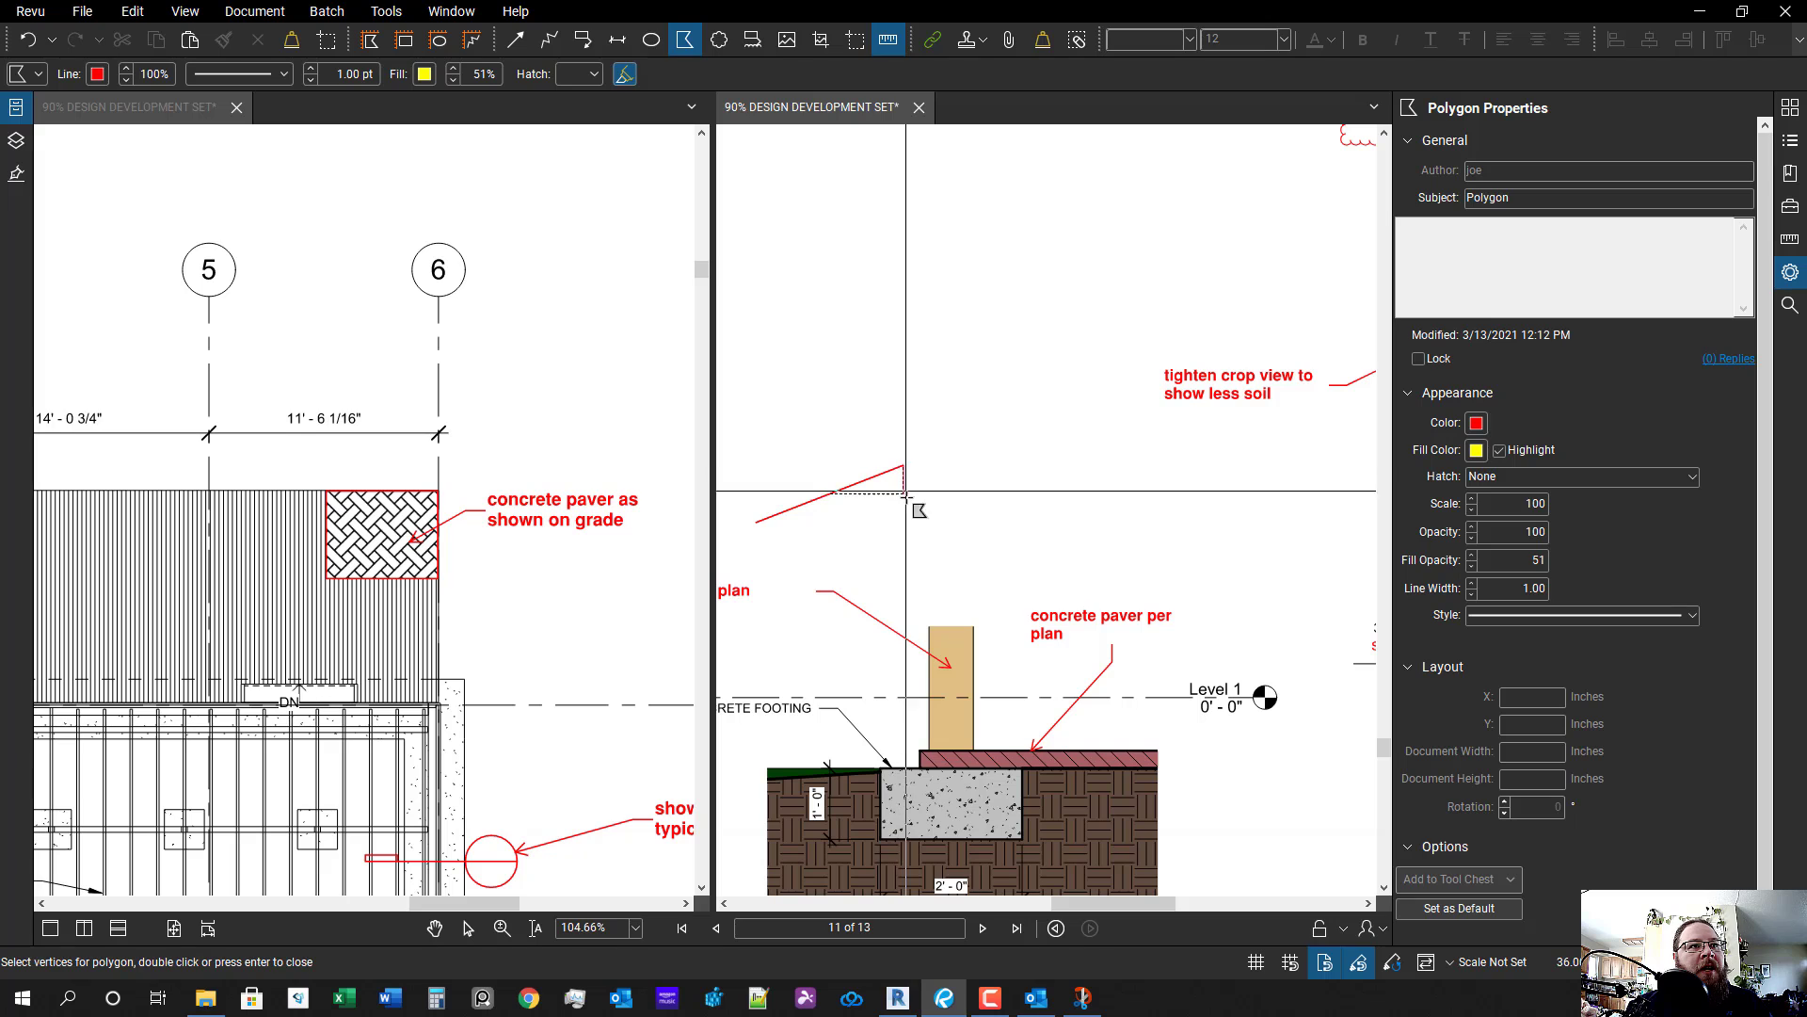
{"action": "left_click", "coordinate": [904, 553]}
{"action": "left_click", "coordinate": [756, 562]}
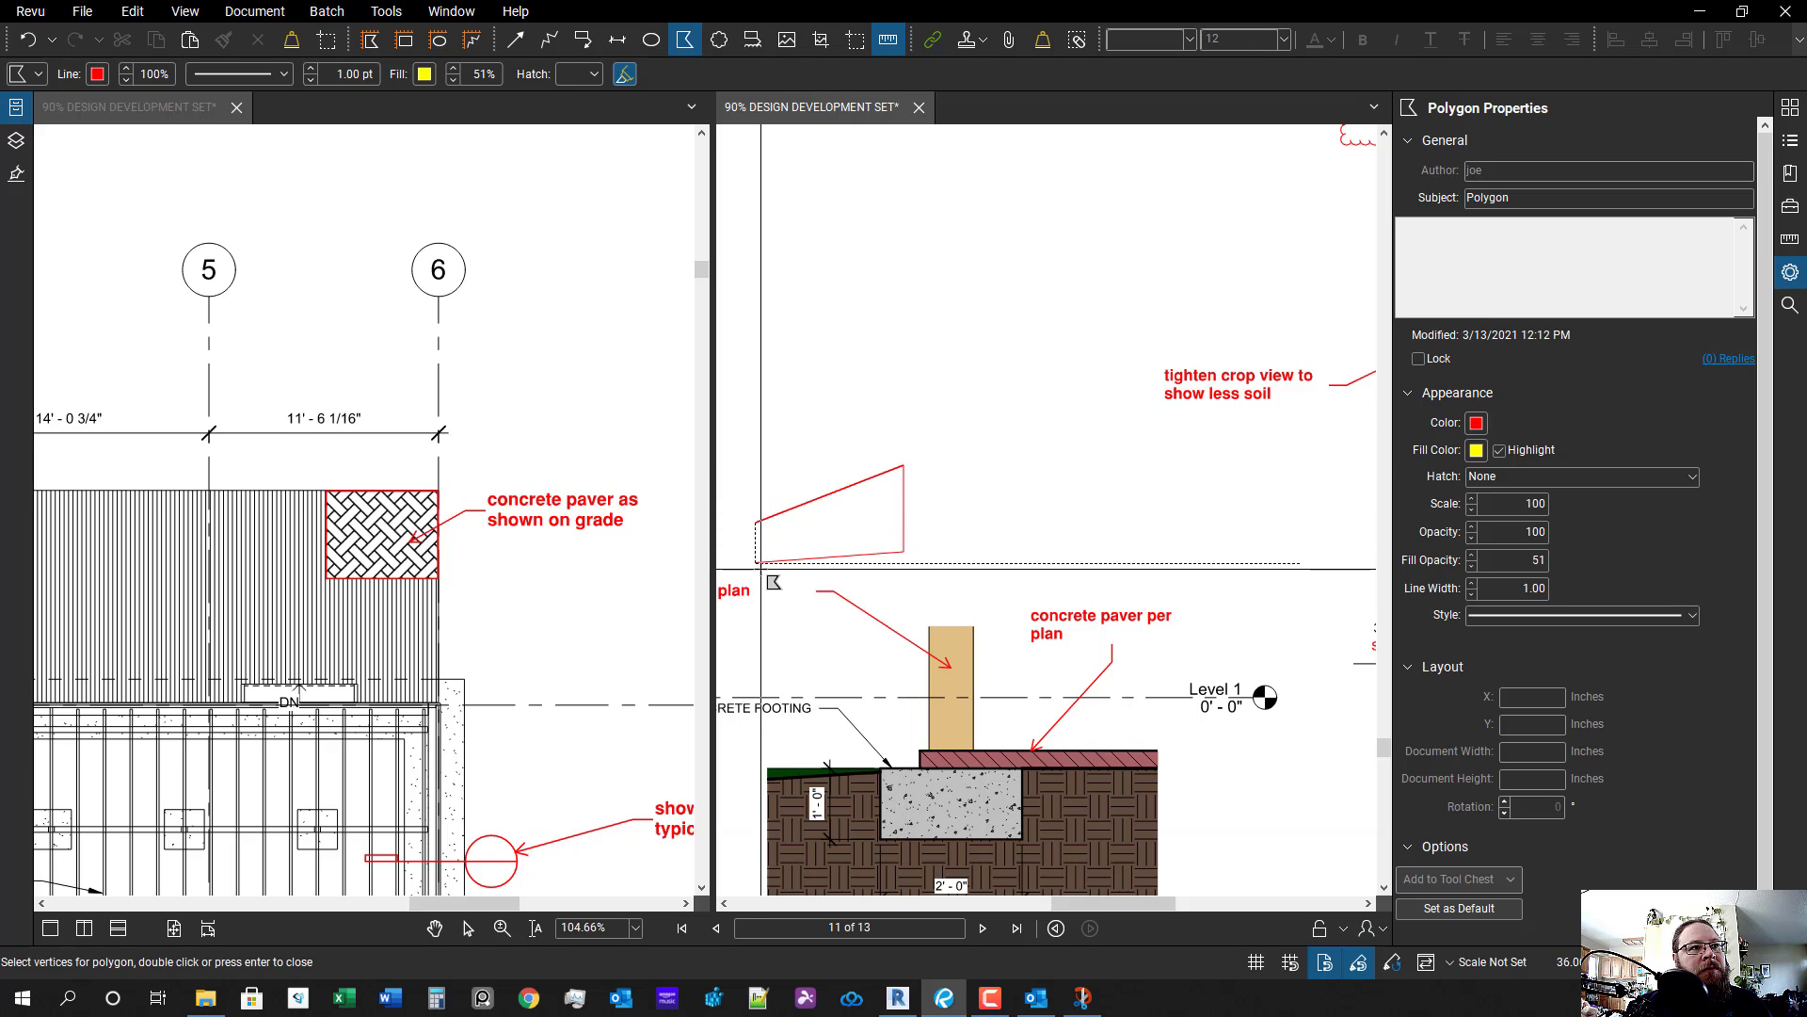
{"action": "double_click", "coordinate": [756, 523]}
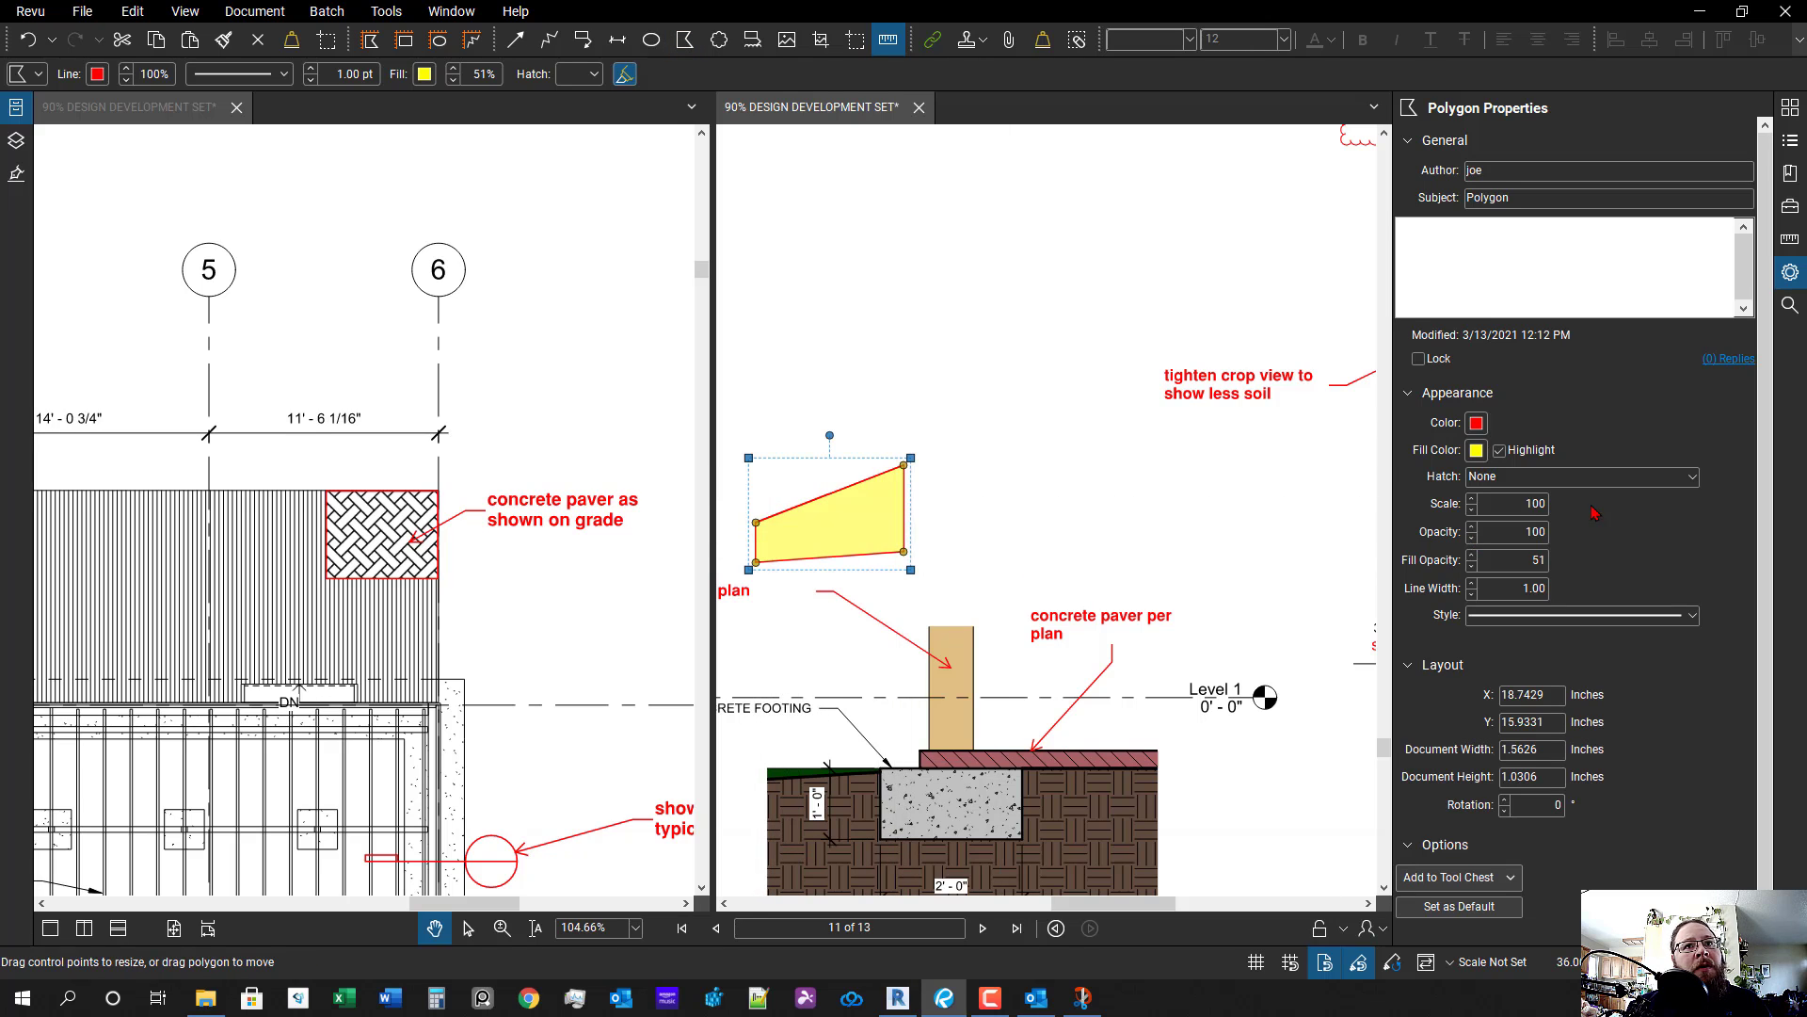
- Set the hatch of the yellow polygon to EARTH
{"action": "left_click", "coordinate": [1523, 481]}
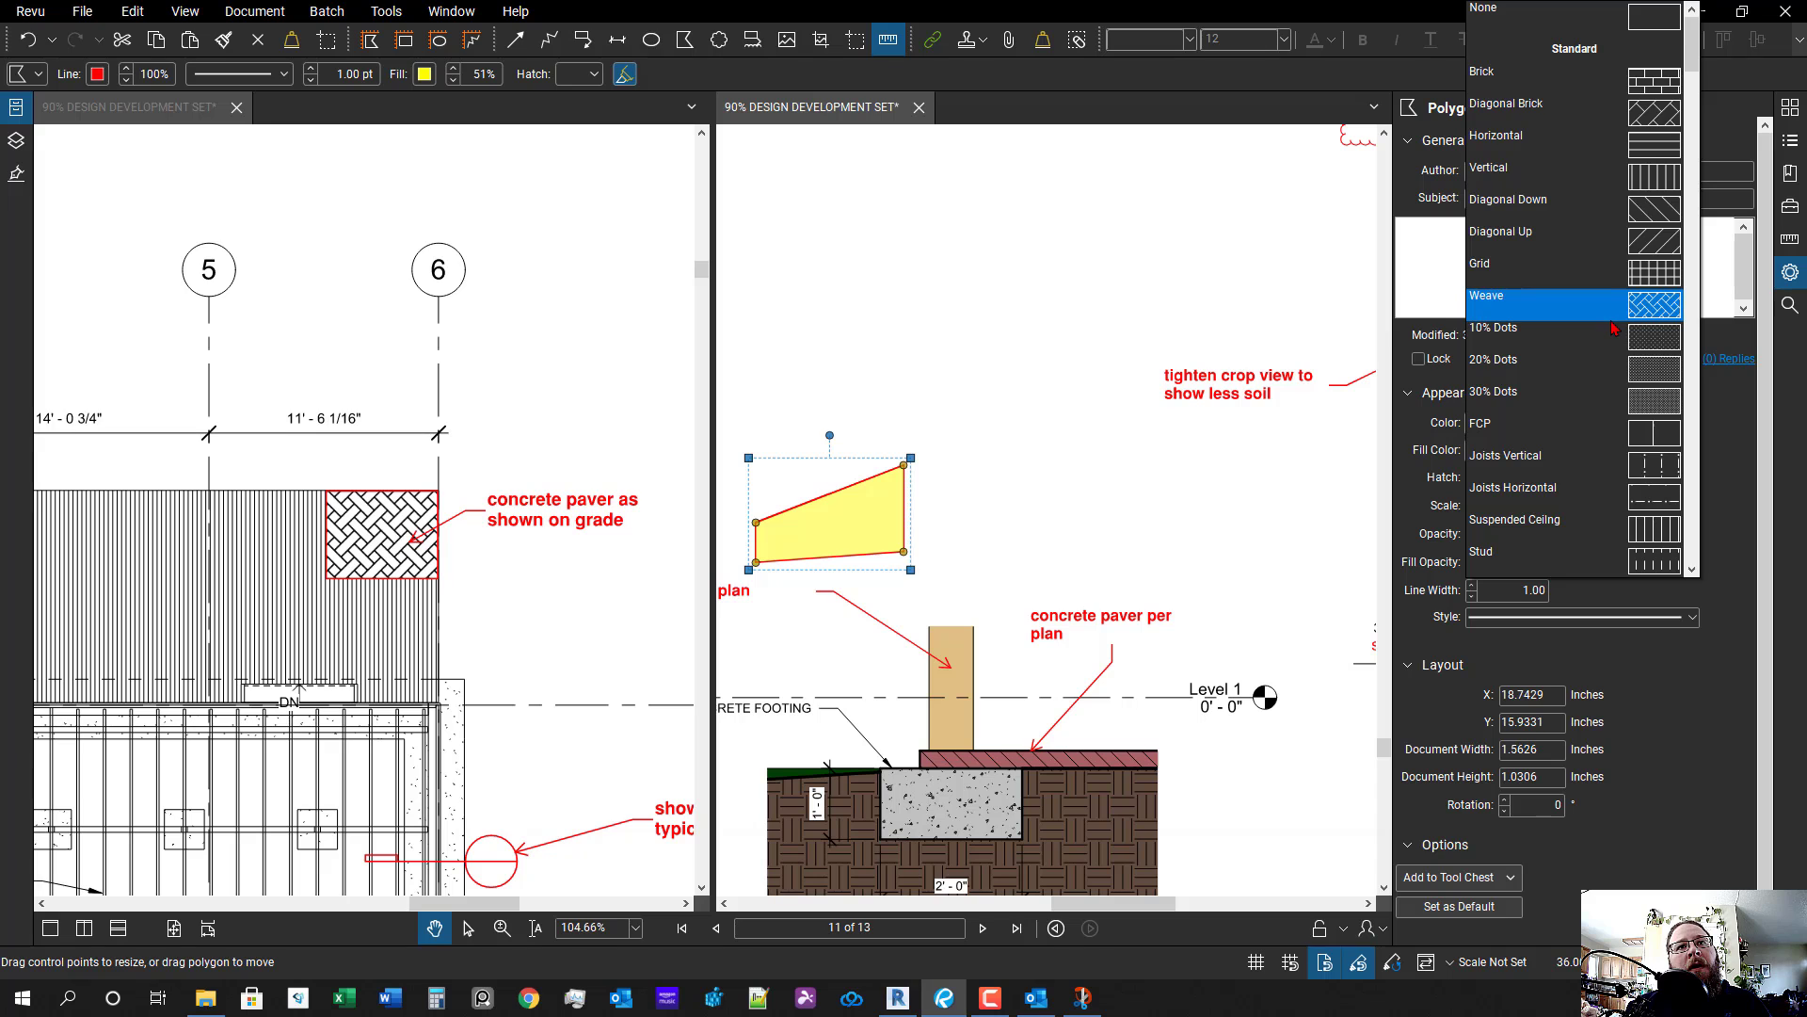
{"action": "scroll", "coordinate": [1605, 339], "scroll_direction": "down", "scroll_amount": 10}
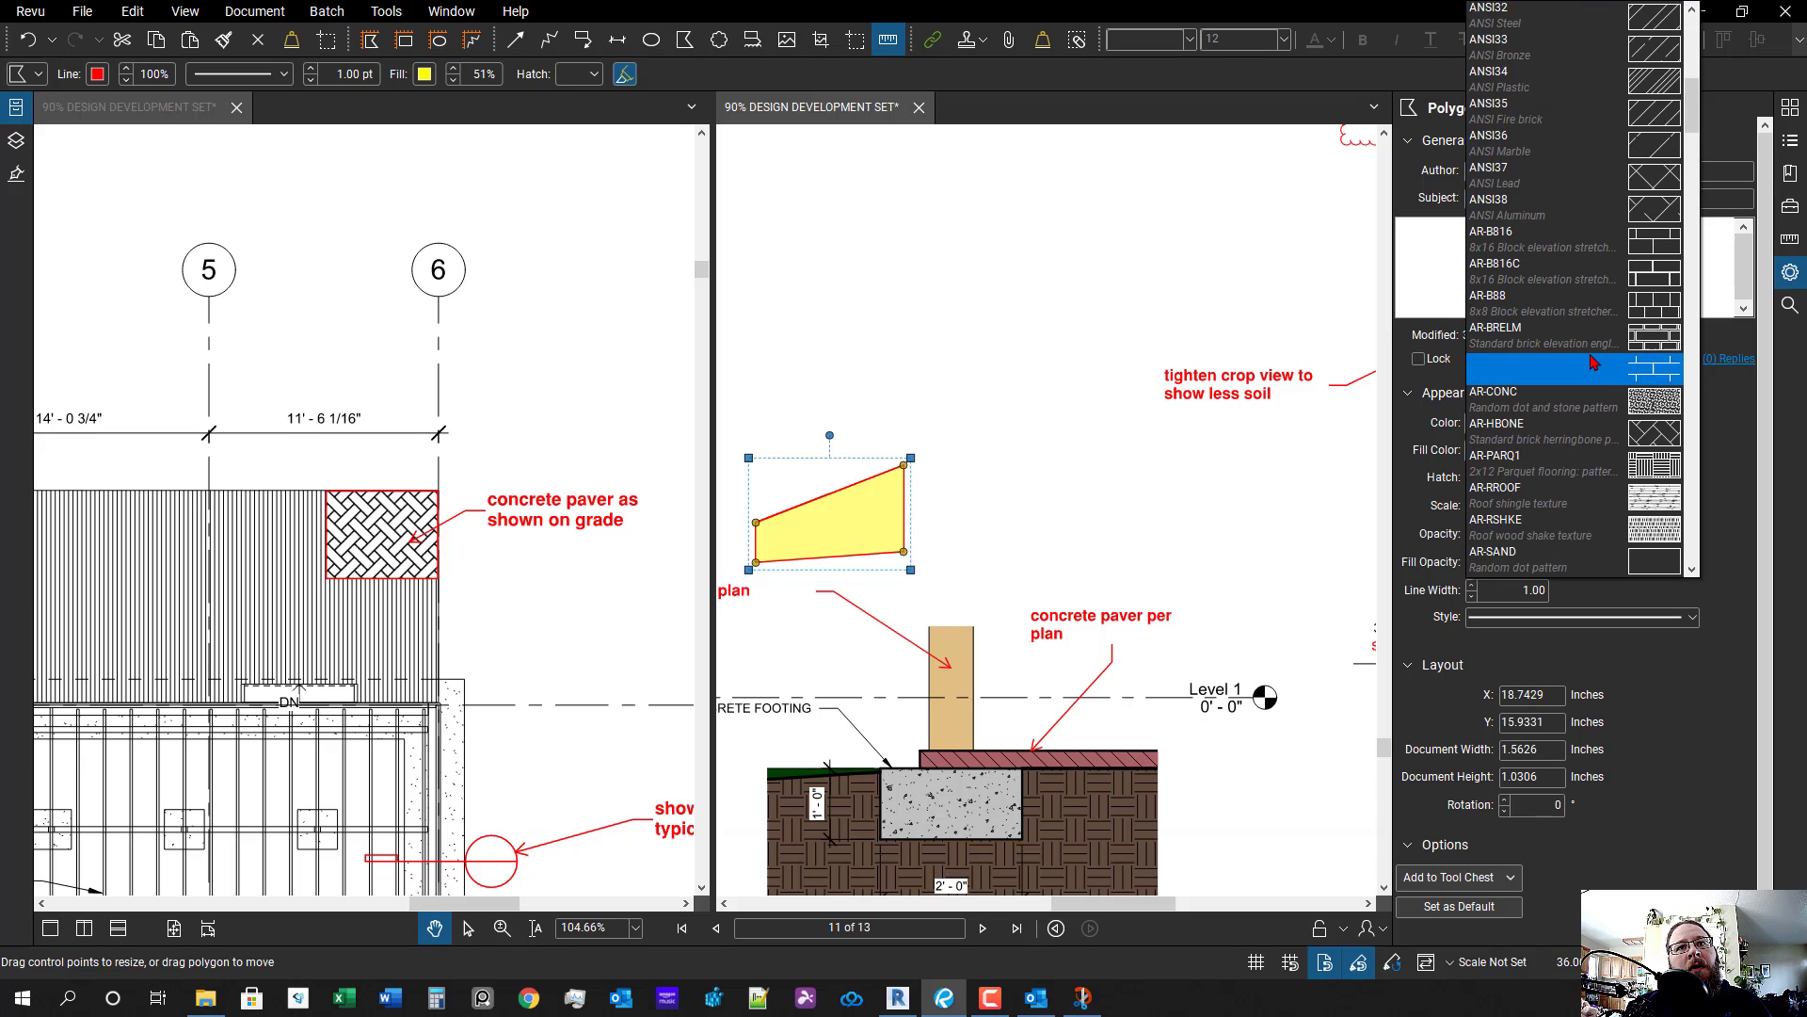
{"action": "scroll", "coordinate": [1597, 374], "scroll_direction": "down", "scroll_amount": 4}
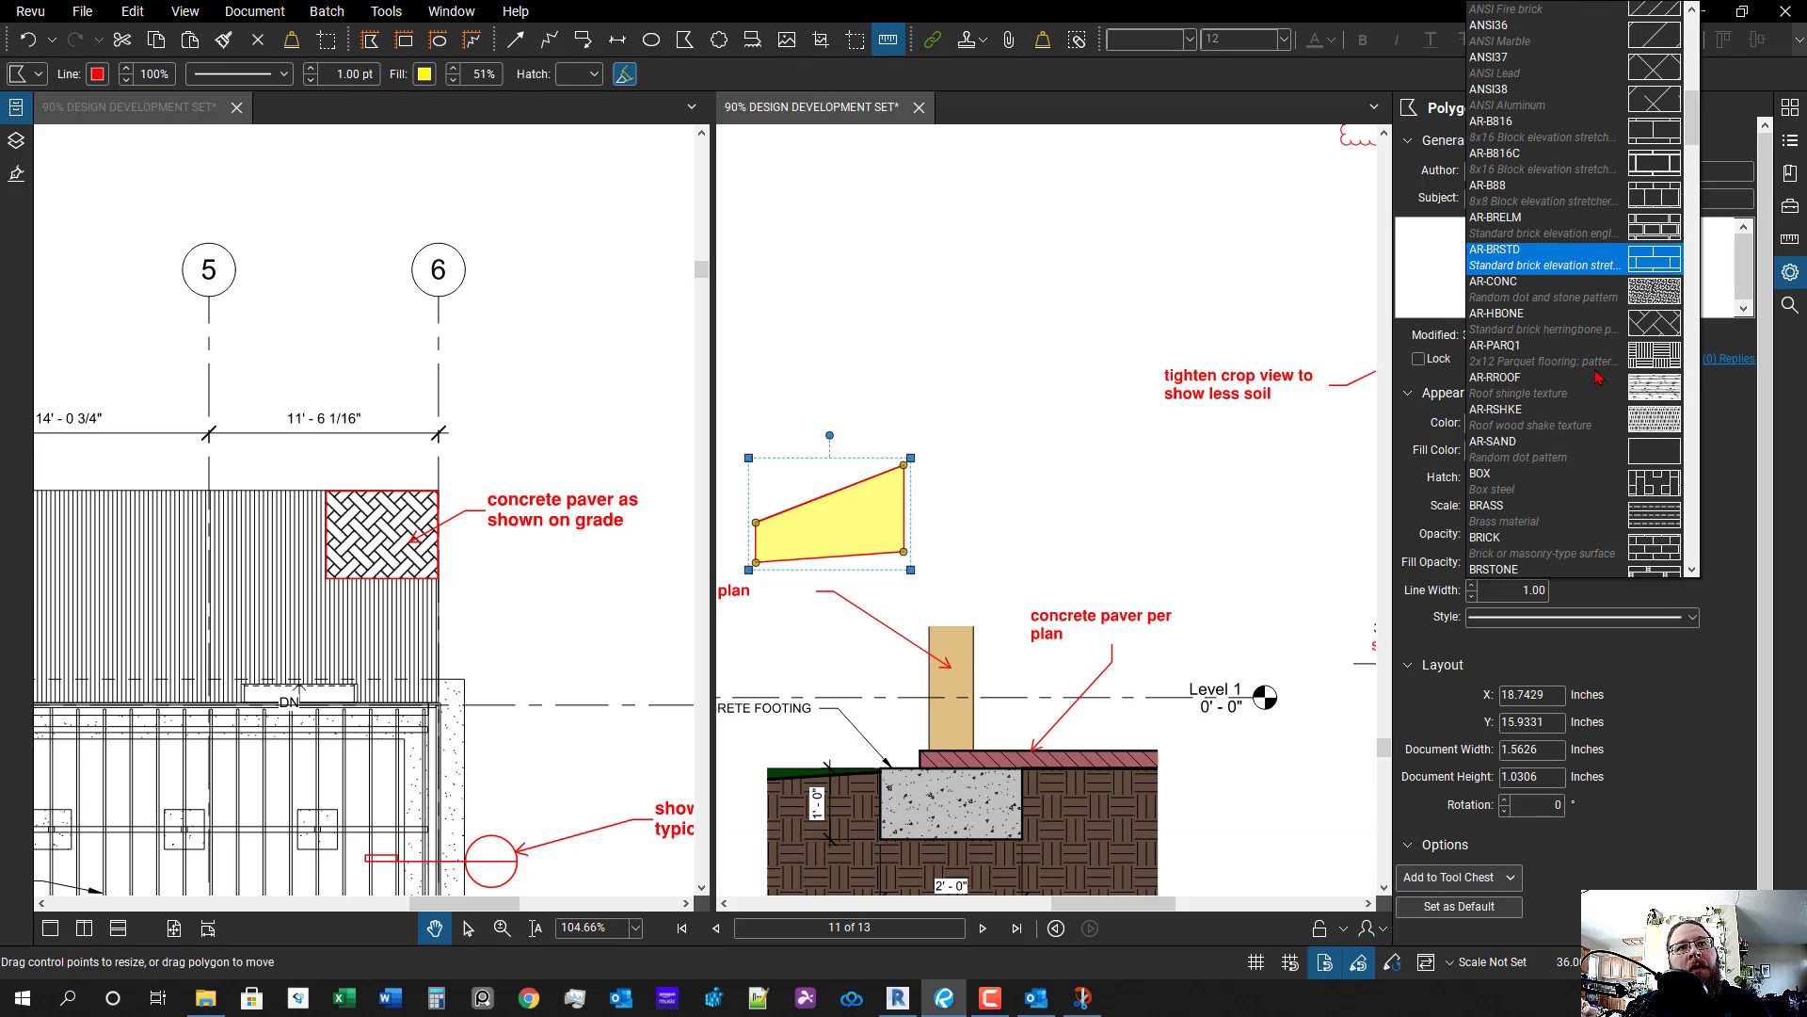
{"action": "scroll", "coordinate": [1591, 403], "scroll_direction": "down", "scroll_amount": 4}
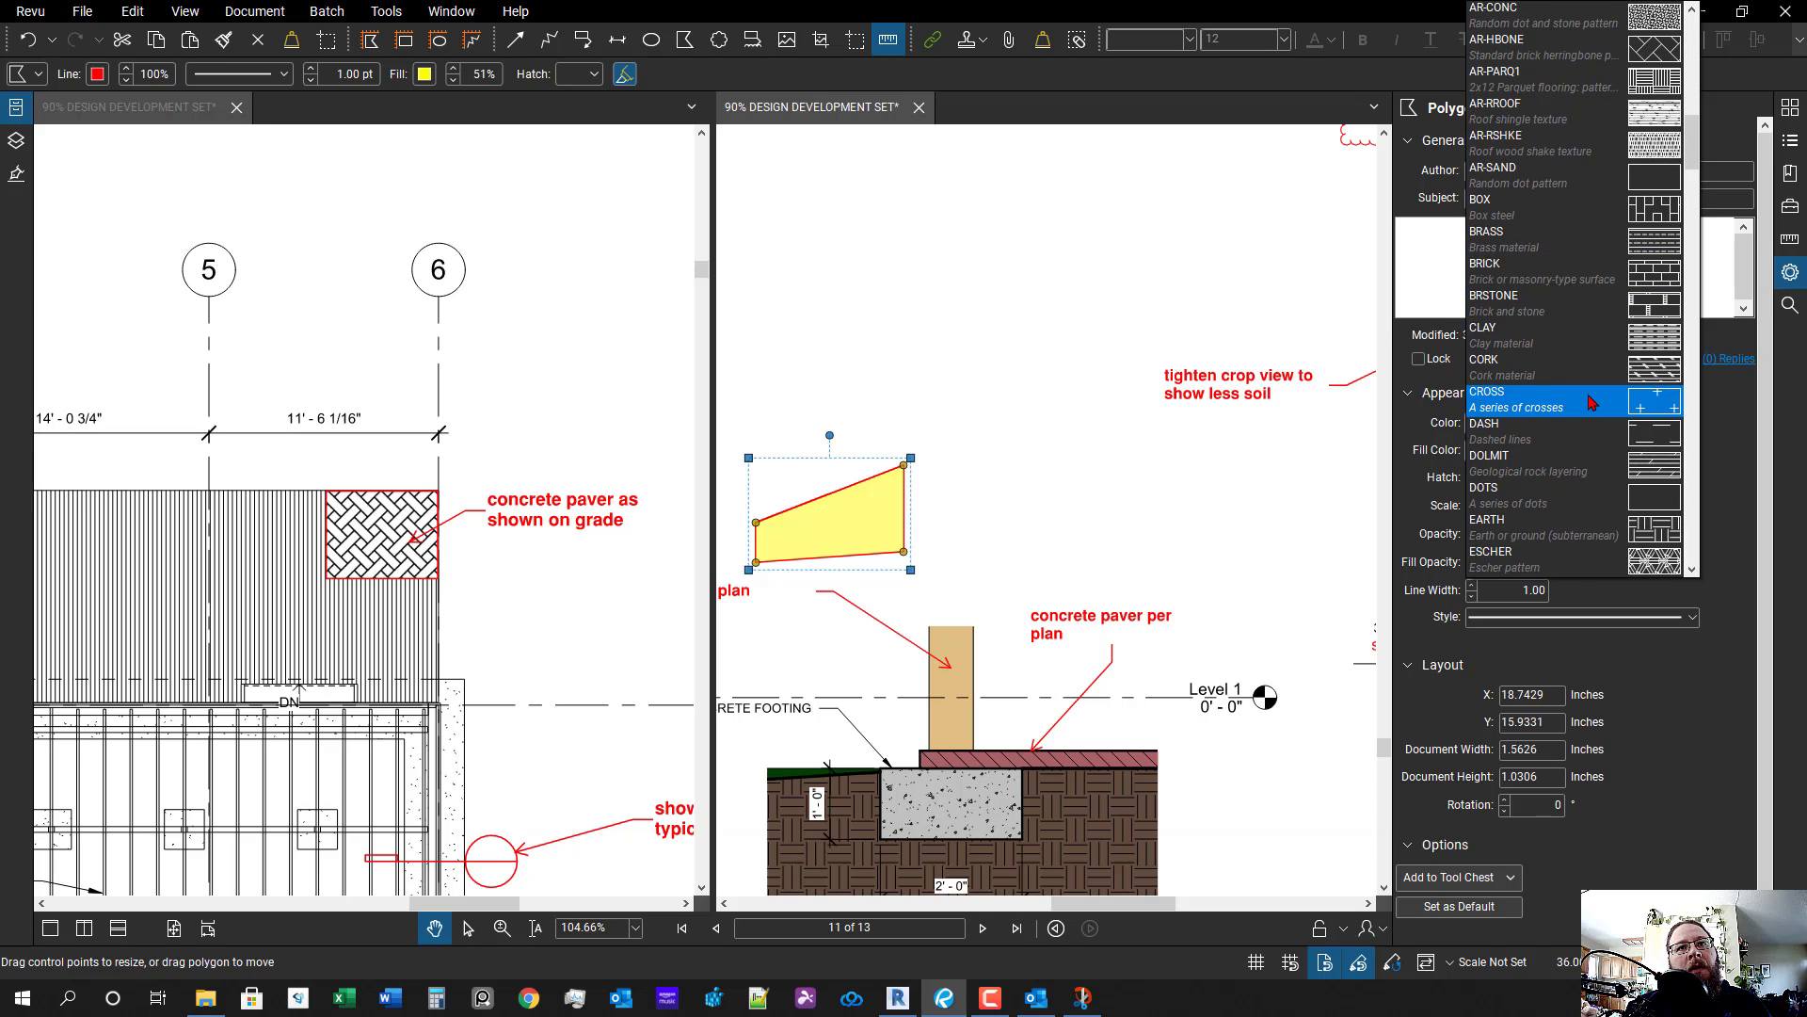
{"action": "left_click", "coordinate": [1586, 406]}
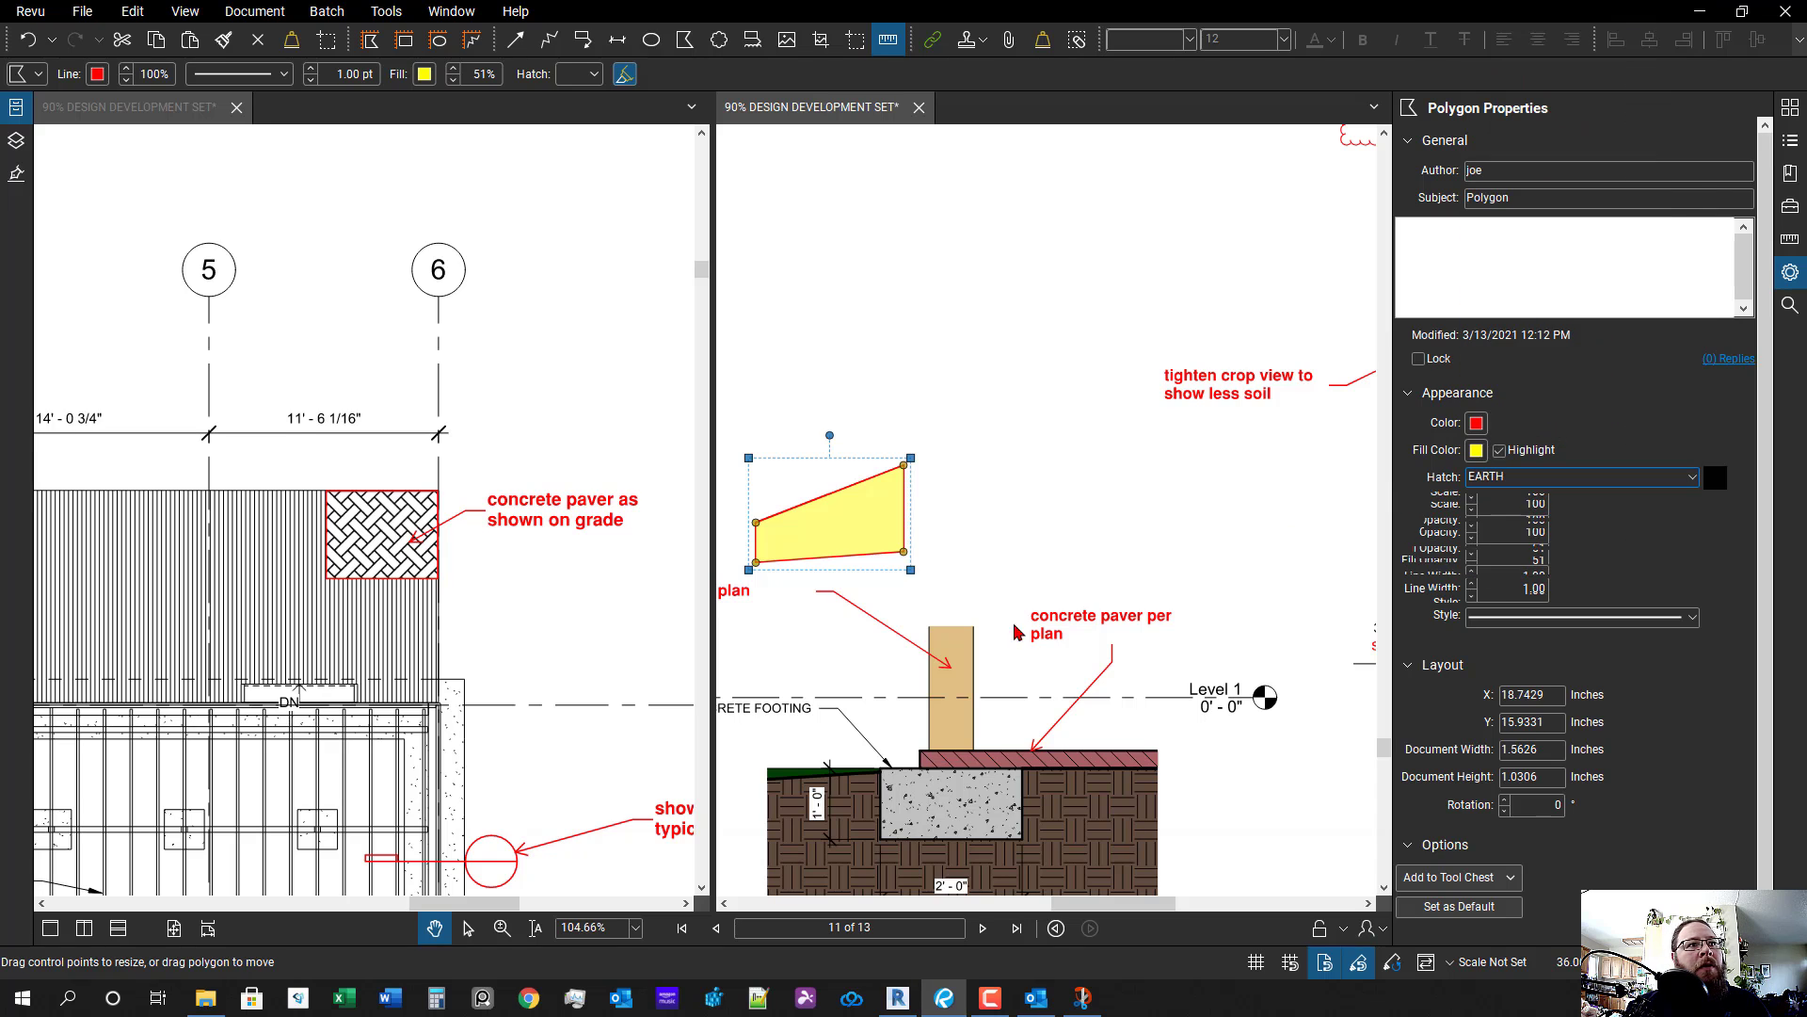
{"action": "left_click", "coordinate": [978, 540]}
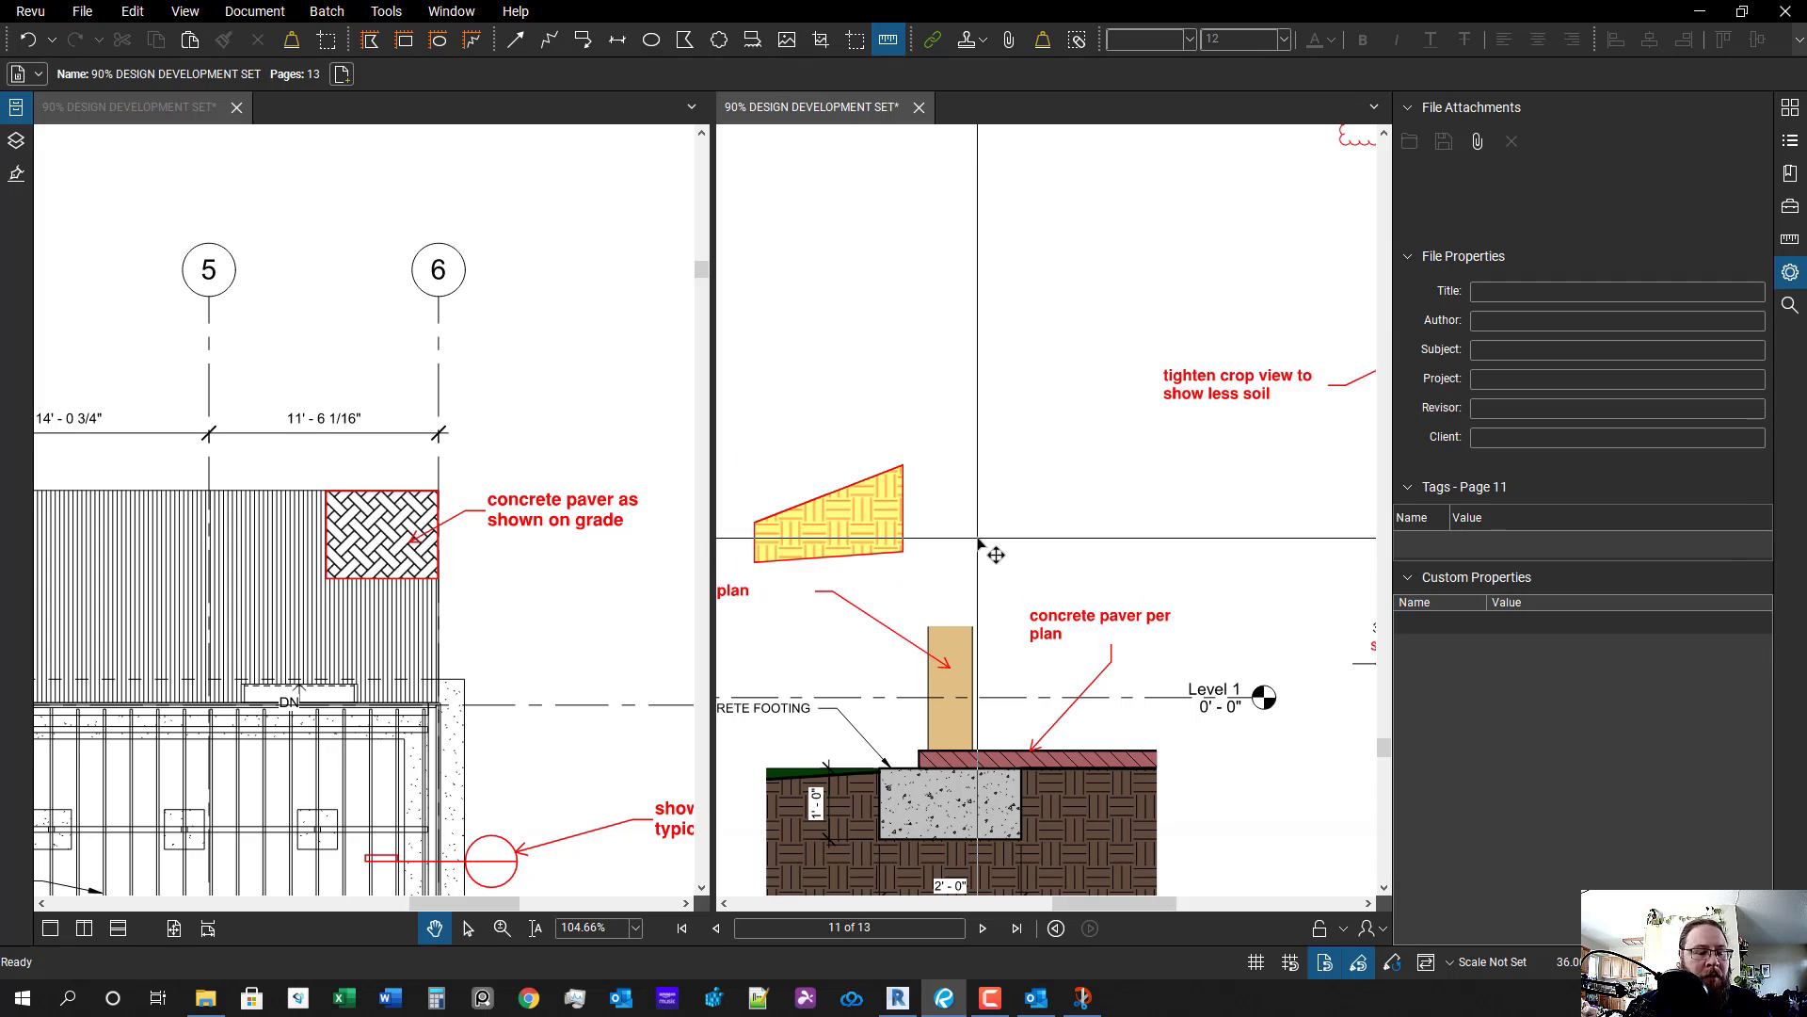
- Take a snapshot of the concrete footing in the roof post detail and paste it against the vertical edge of the earth-hatched polygon
{"action": "key", "text": "r"}
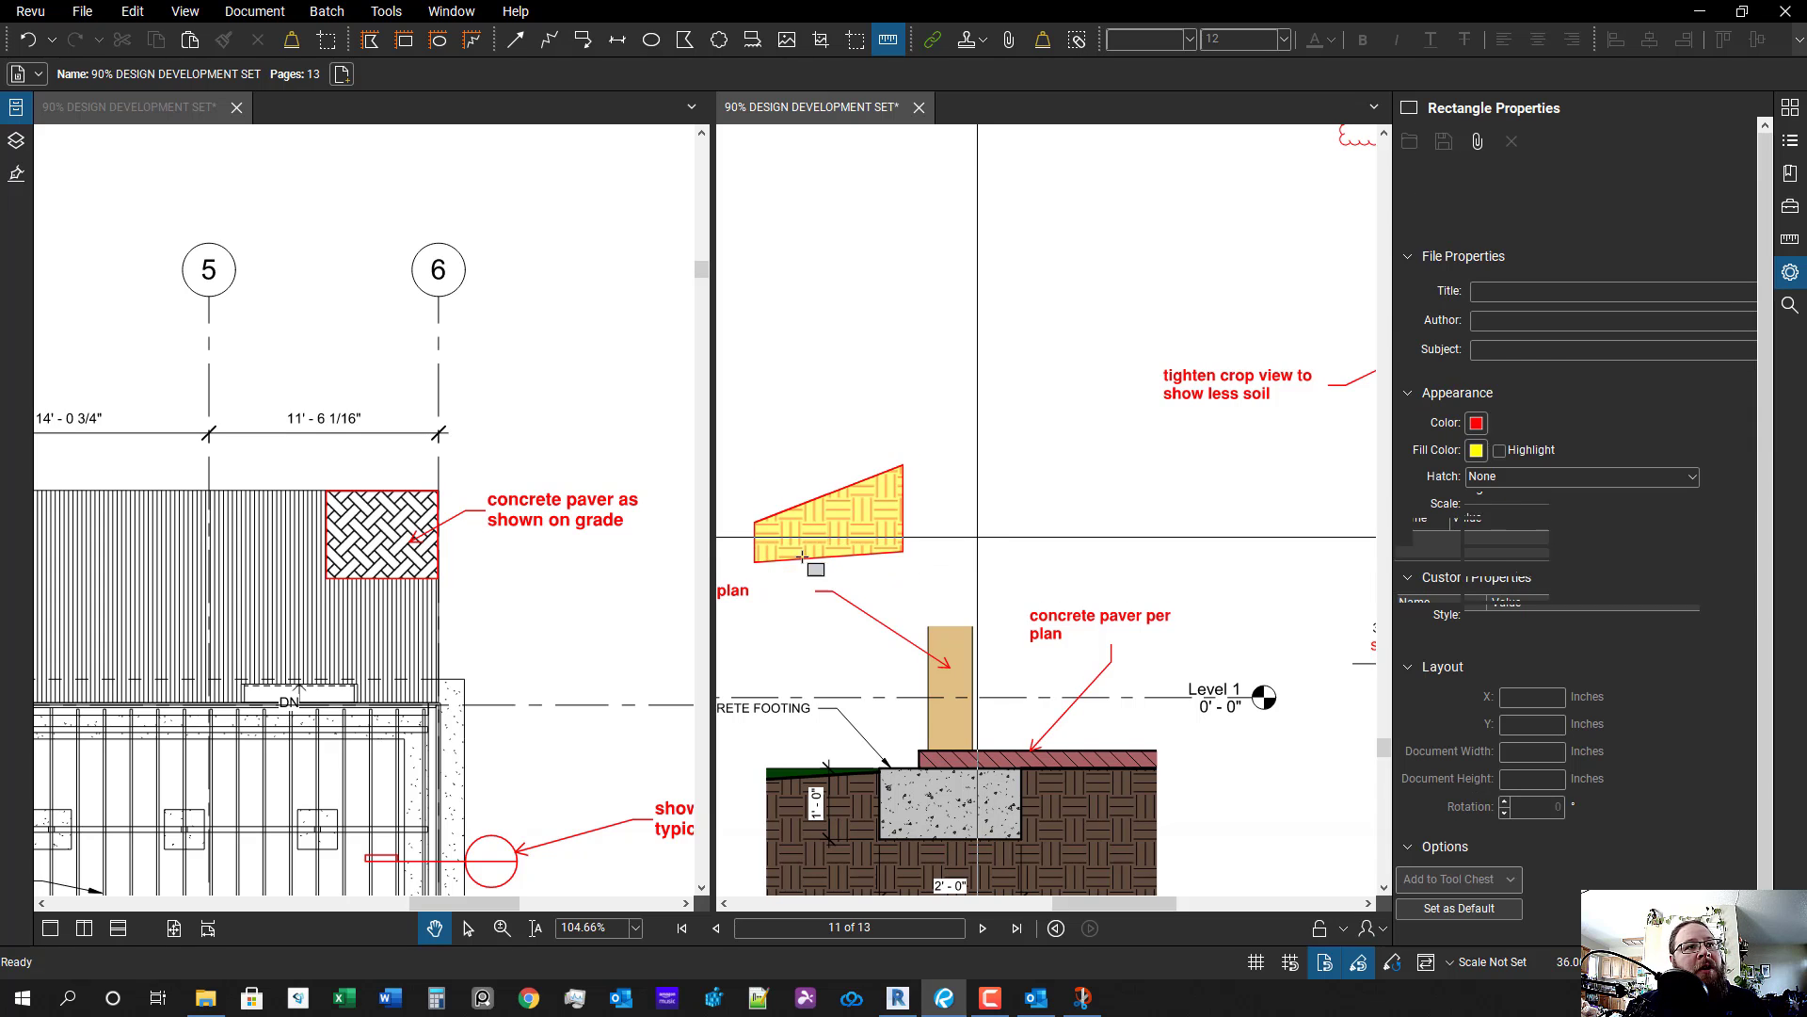
{"action": "scroll", "coordinate": [960, 716], "scroll_direction": "up", "scroll_amount": 3}
{"action": "key", "text": "g"}
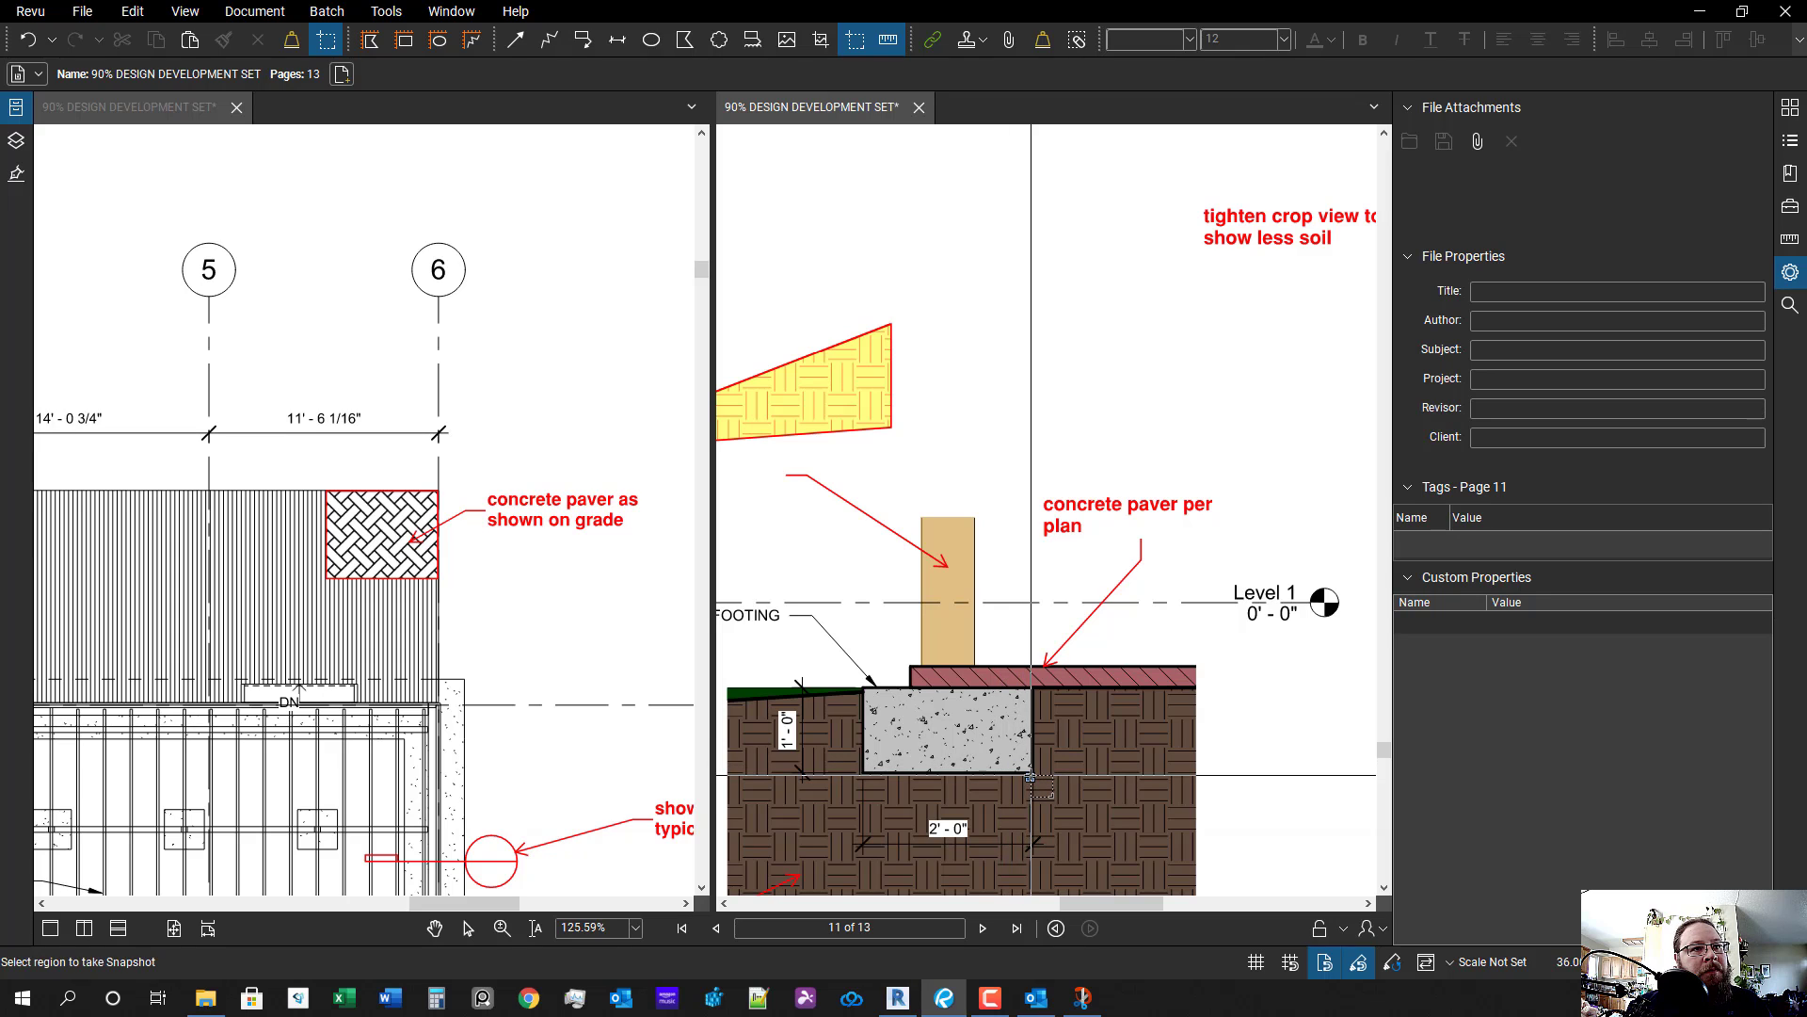
{"action": "left_click_drag", "start_coordinate": [1032, 772], "coordinate": [867, 688]}
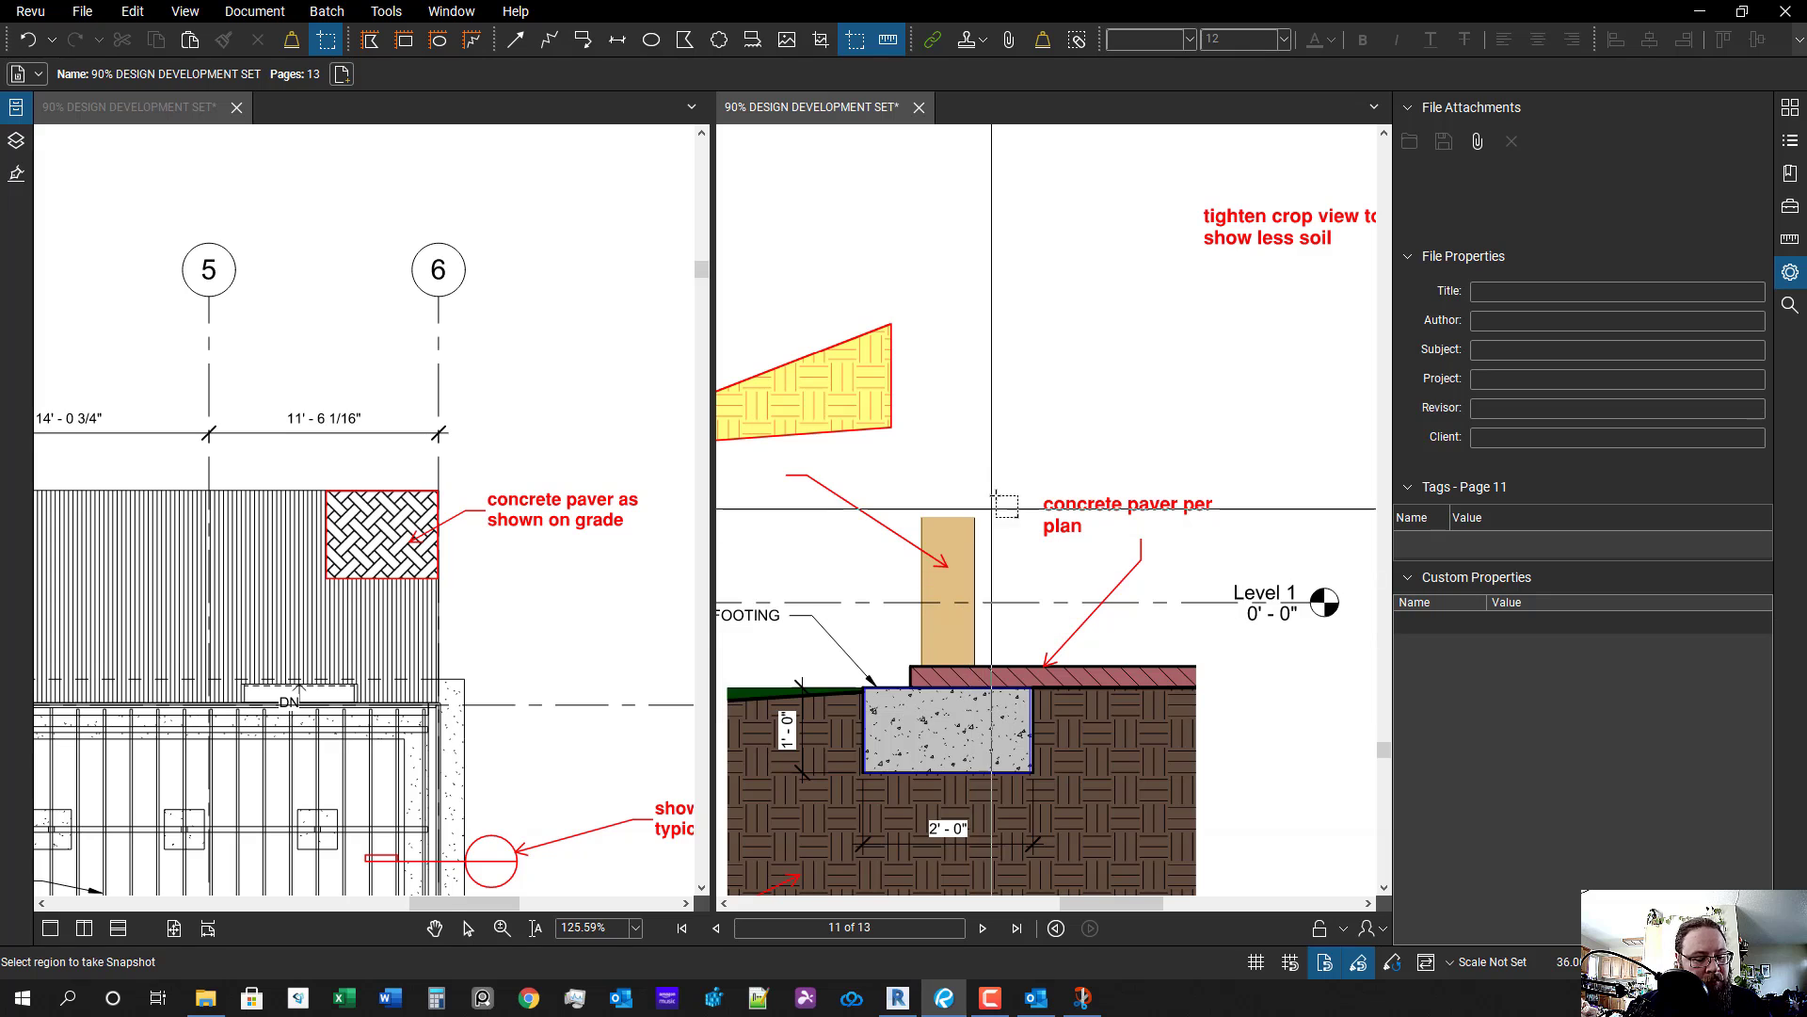
{"action": "key", "text": "ctrl+v"}
{"action": "mouse_move", "coordinate": [1016, 350]}
{"action": "left_mouse_down"}
{"action": "mouse_move", "coordinate": [1018, 409]}
{"action": "mouse_move", "coordinate": [995, 409]}
{"action": "left_mouse_up"}
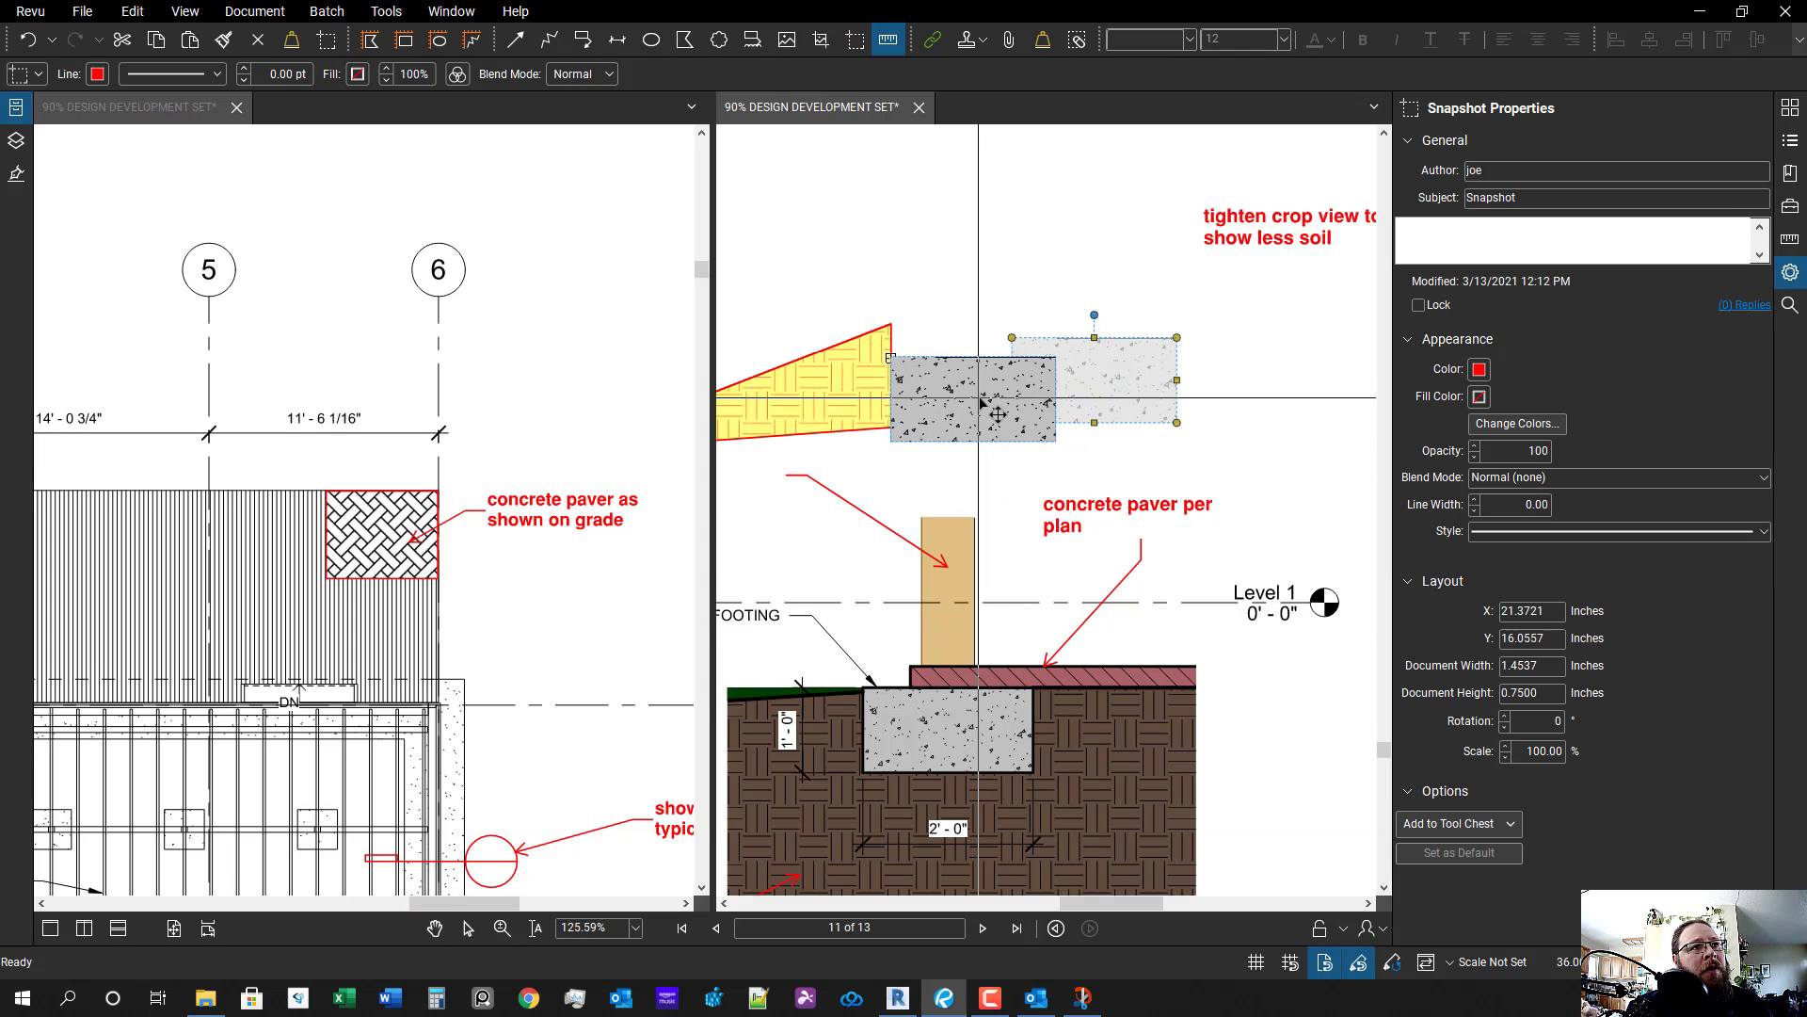
{"action": "left_click_drag", "start_coordinate": [958, 340], "coordinate": [956, 350]}
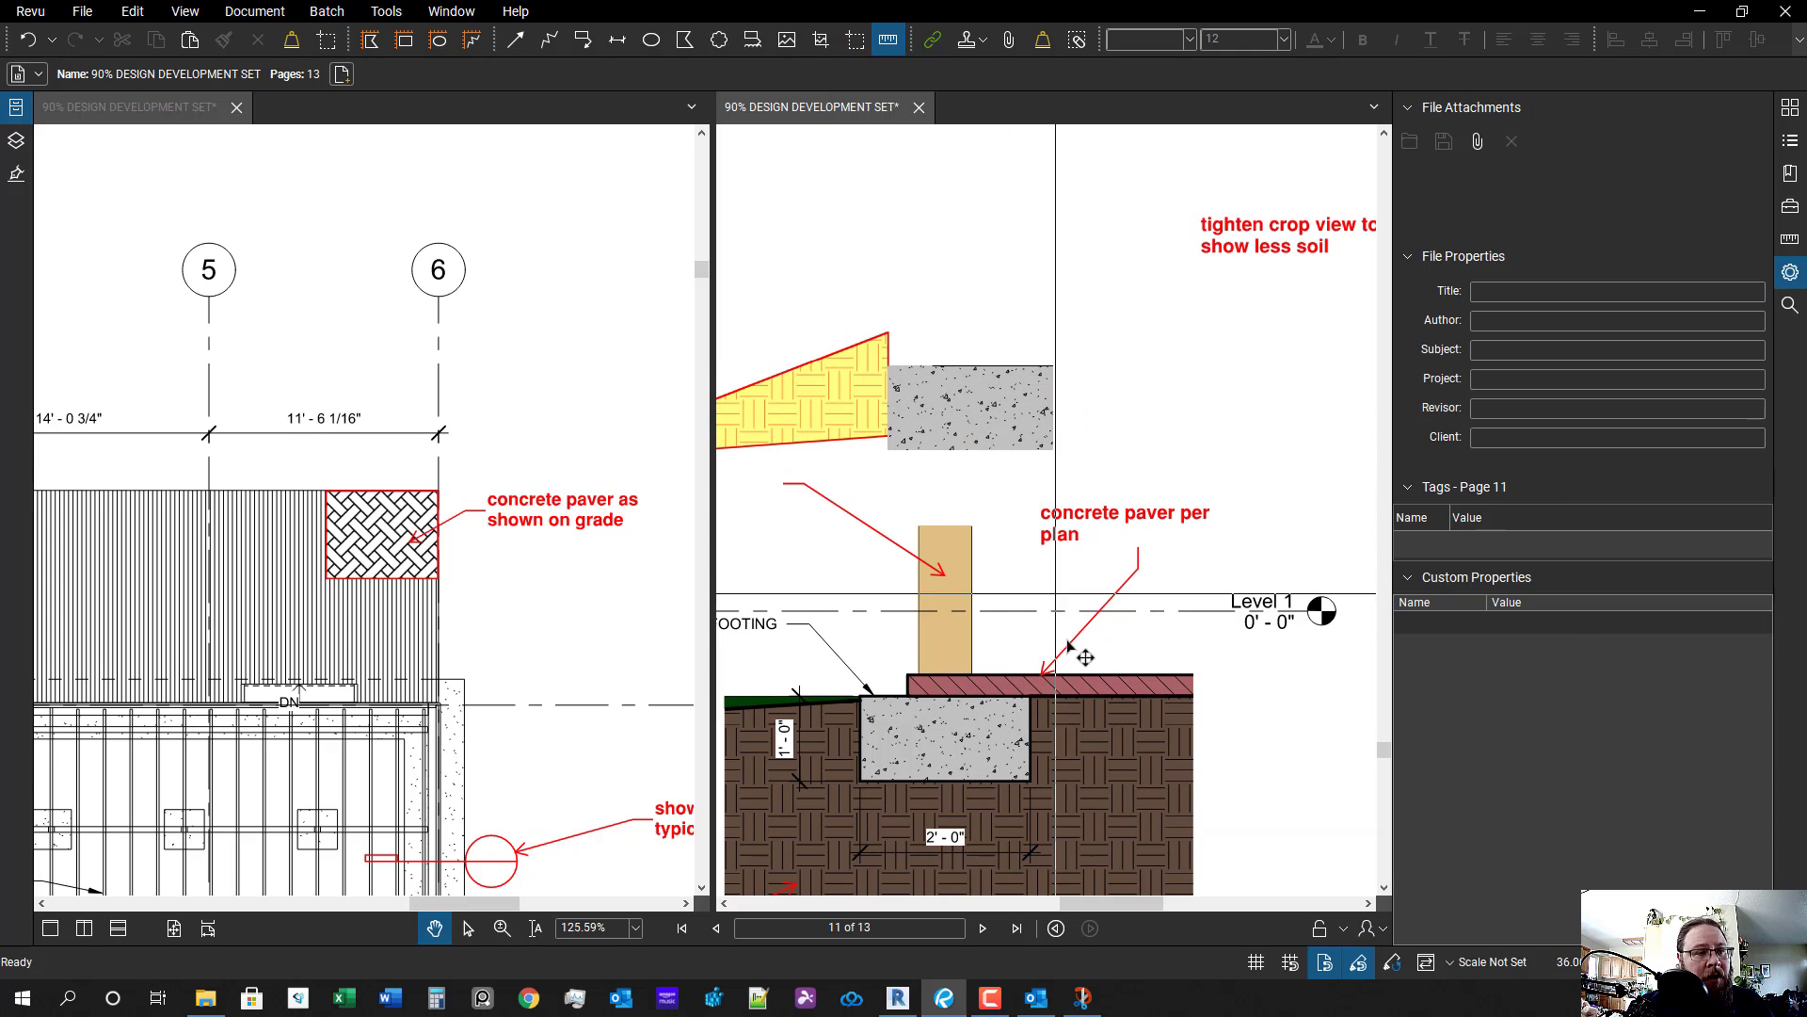
- Take a snapshot of the paver layer and paste it just above the copied concrete footing, starting at the polygon's upper corner
{"action": "key", "text": "g"}
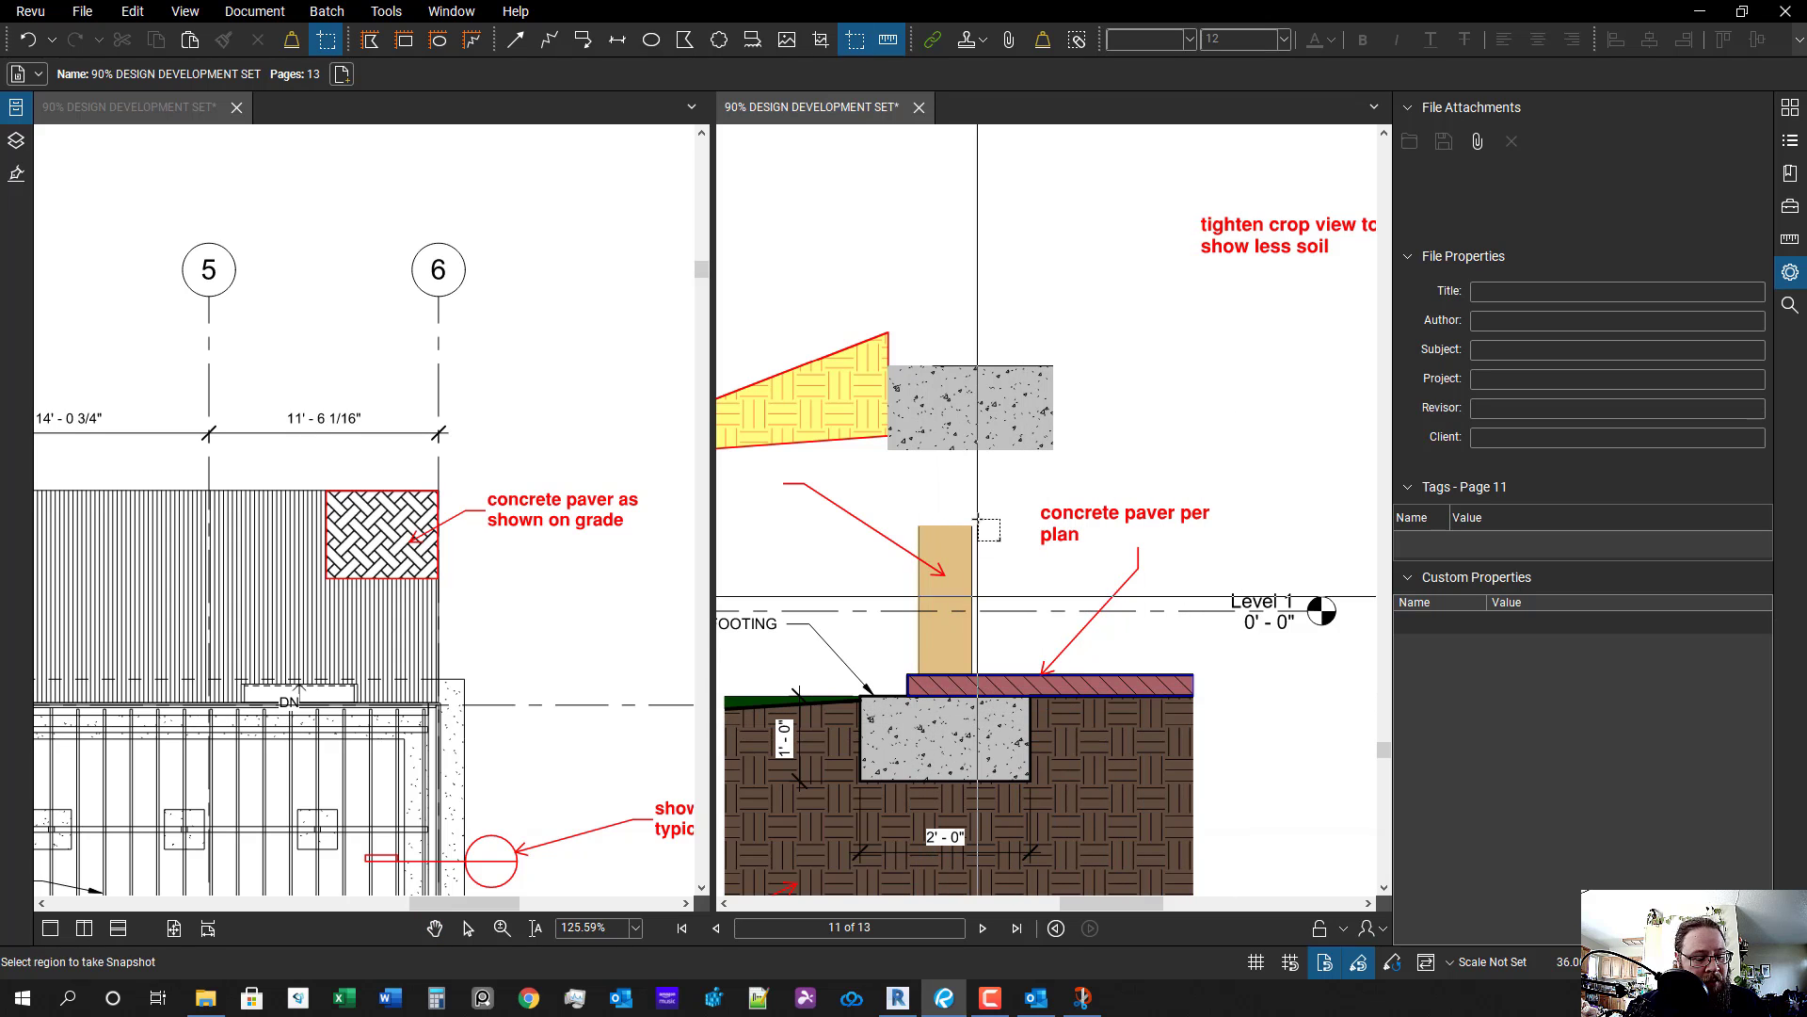
{"action": "key", "text": "ctrl+v"}
{"action": "scroll", "coordinate": [1053, 582], "scroll_direction": "up", "scroll_amount": 1}
{"action": "left_click_drag", "start_coordinate": [1039, 494], "coordinate": [908, 302]}
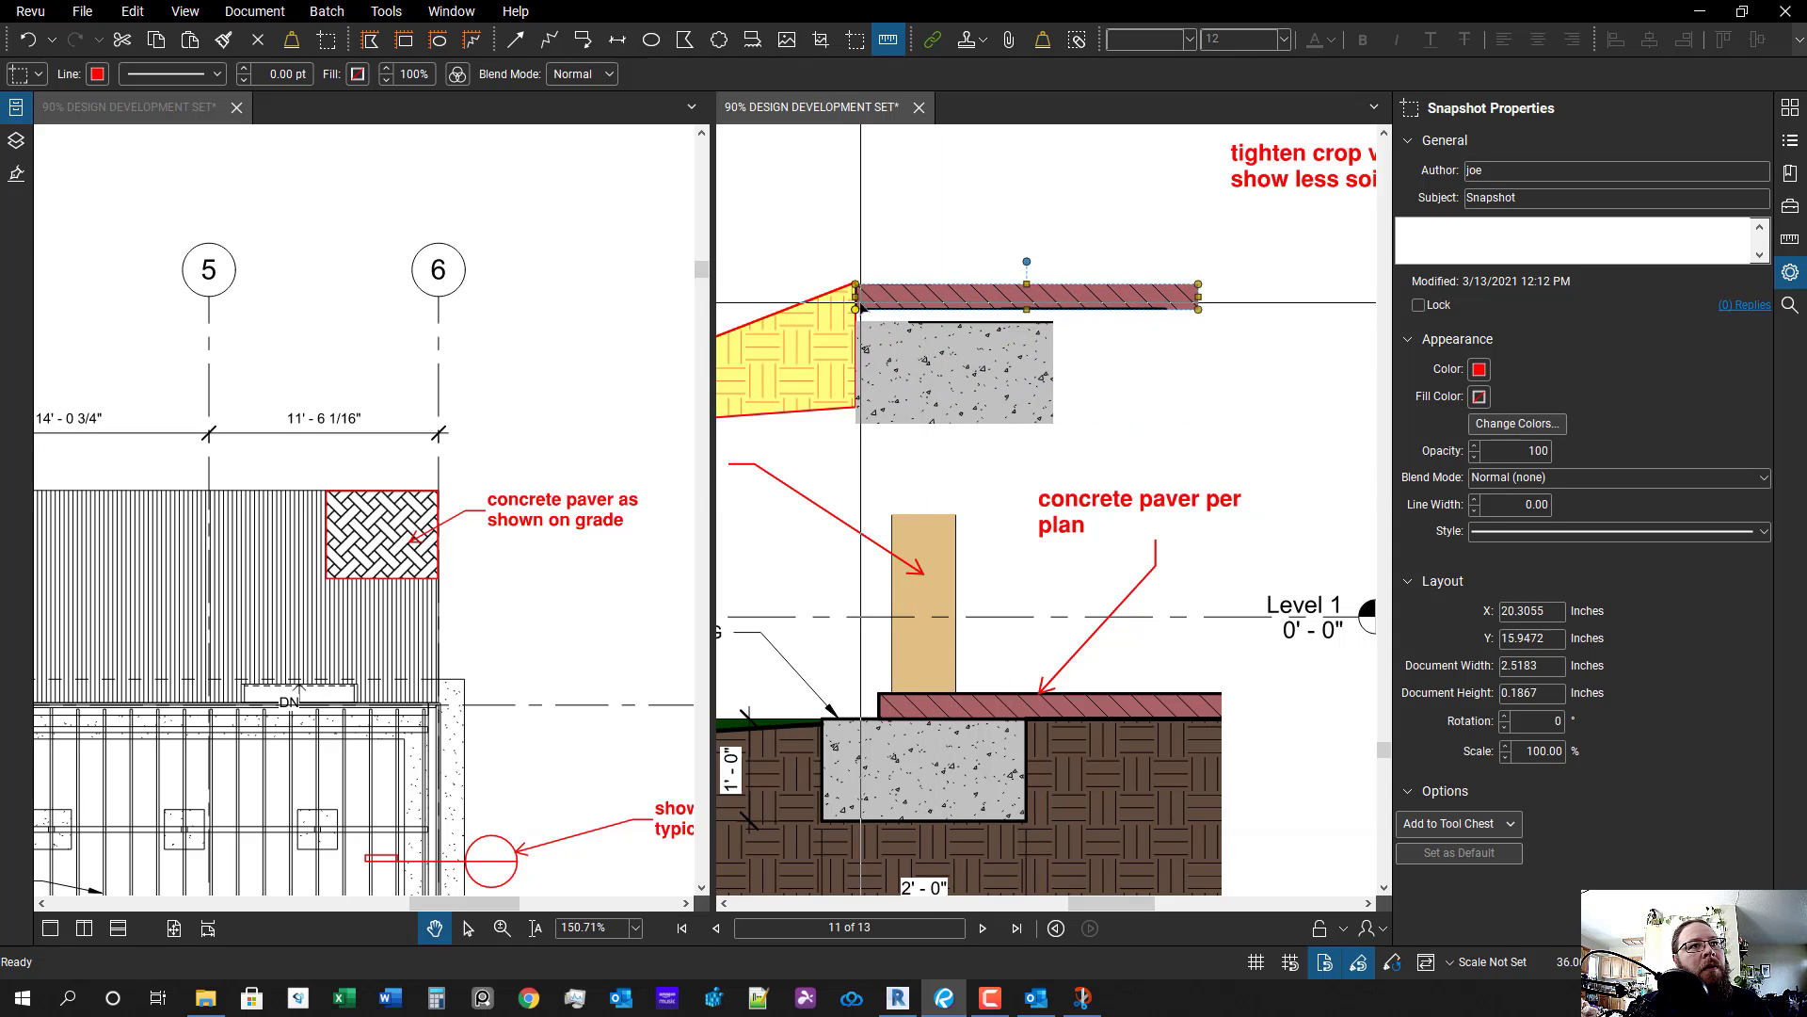
{"action": "left_click", "coordinate": [853, 294]}
{"action": "scroll", "coordinate": [860, 288], "scroll_direction": "up", "scroll_amount": 3}
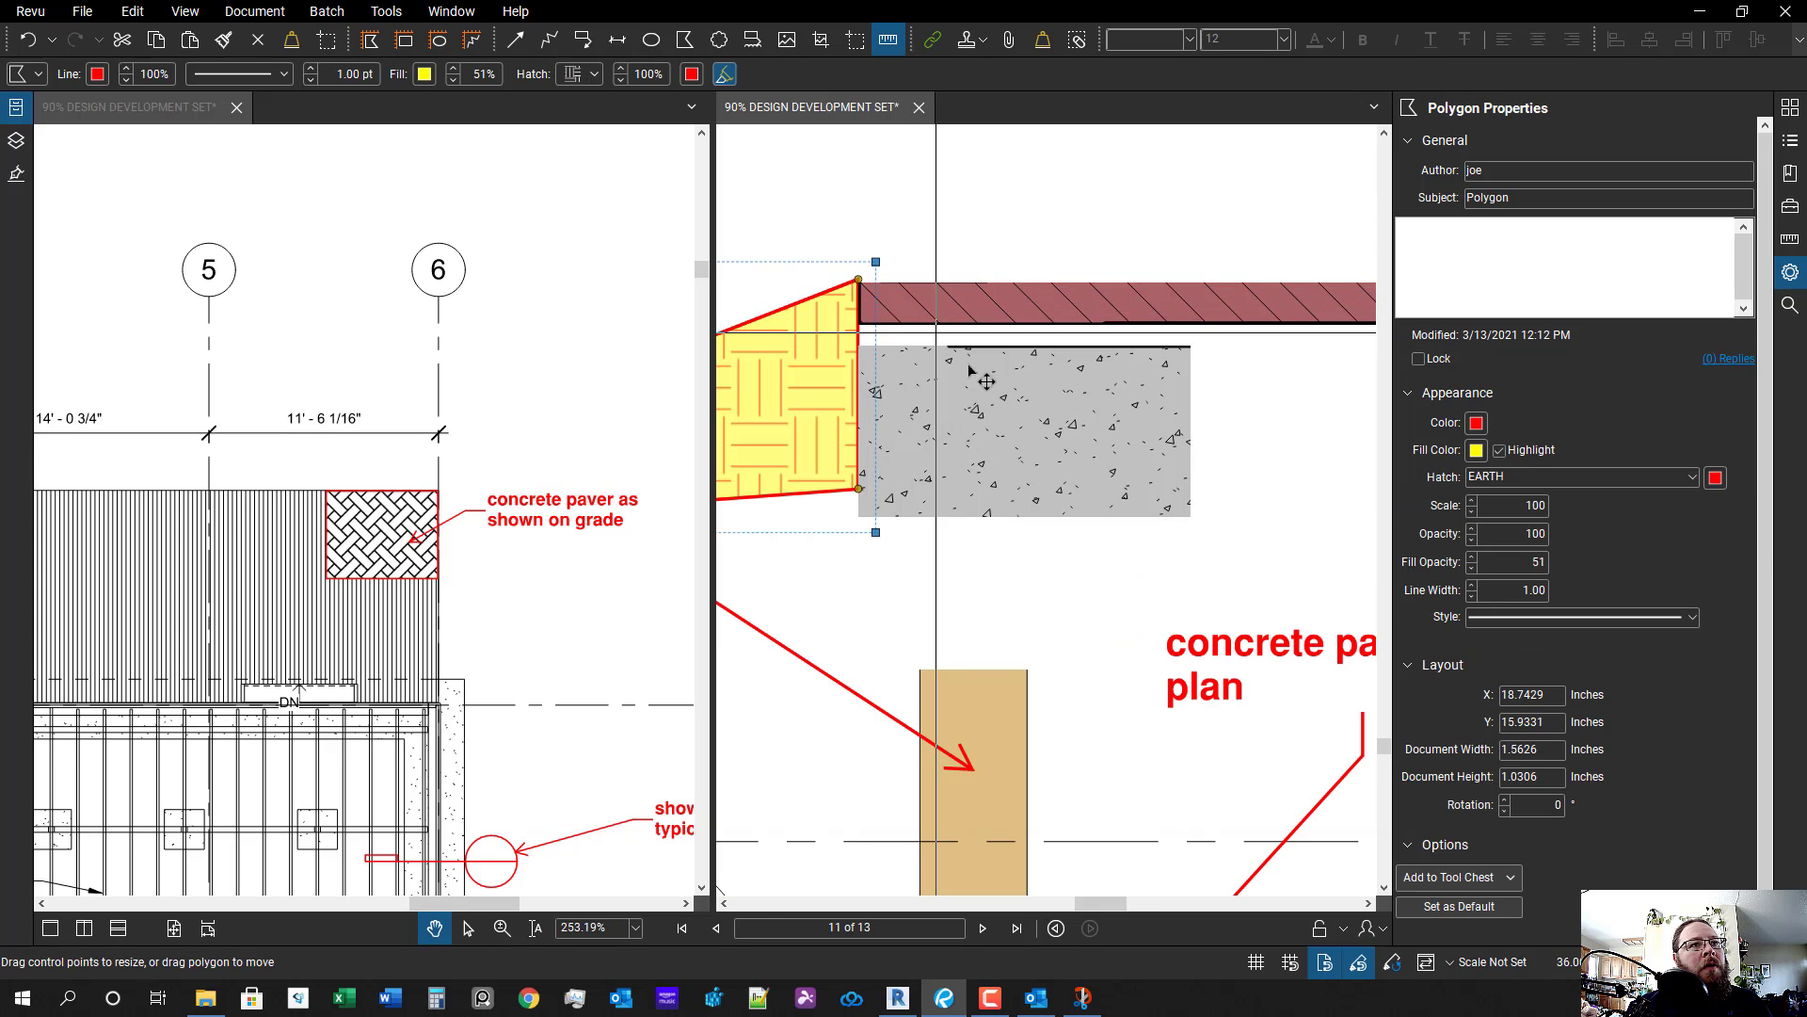
{"action": "key", "text": "Escape"}
{"action": "scroll", "coordinate": [985, 381], "scroll_direction": "down", "scroll_amount": 3}
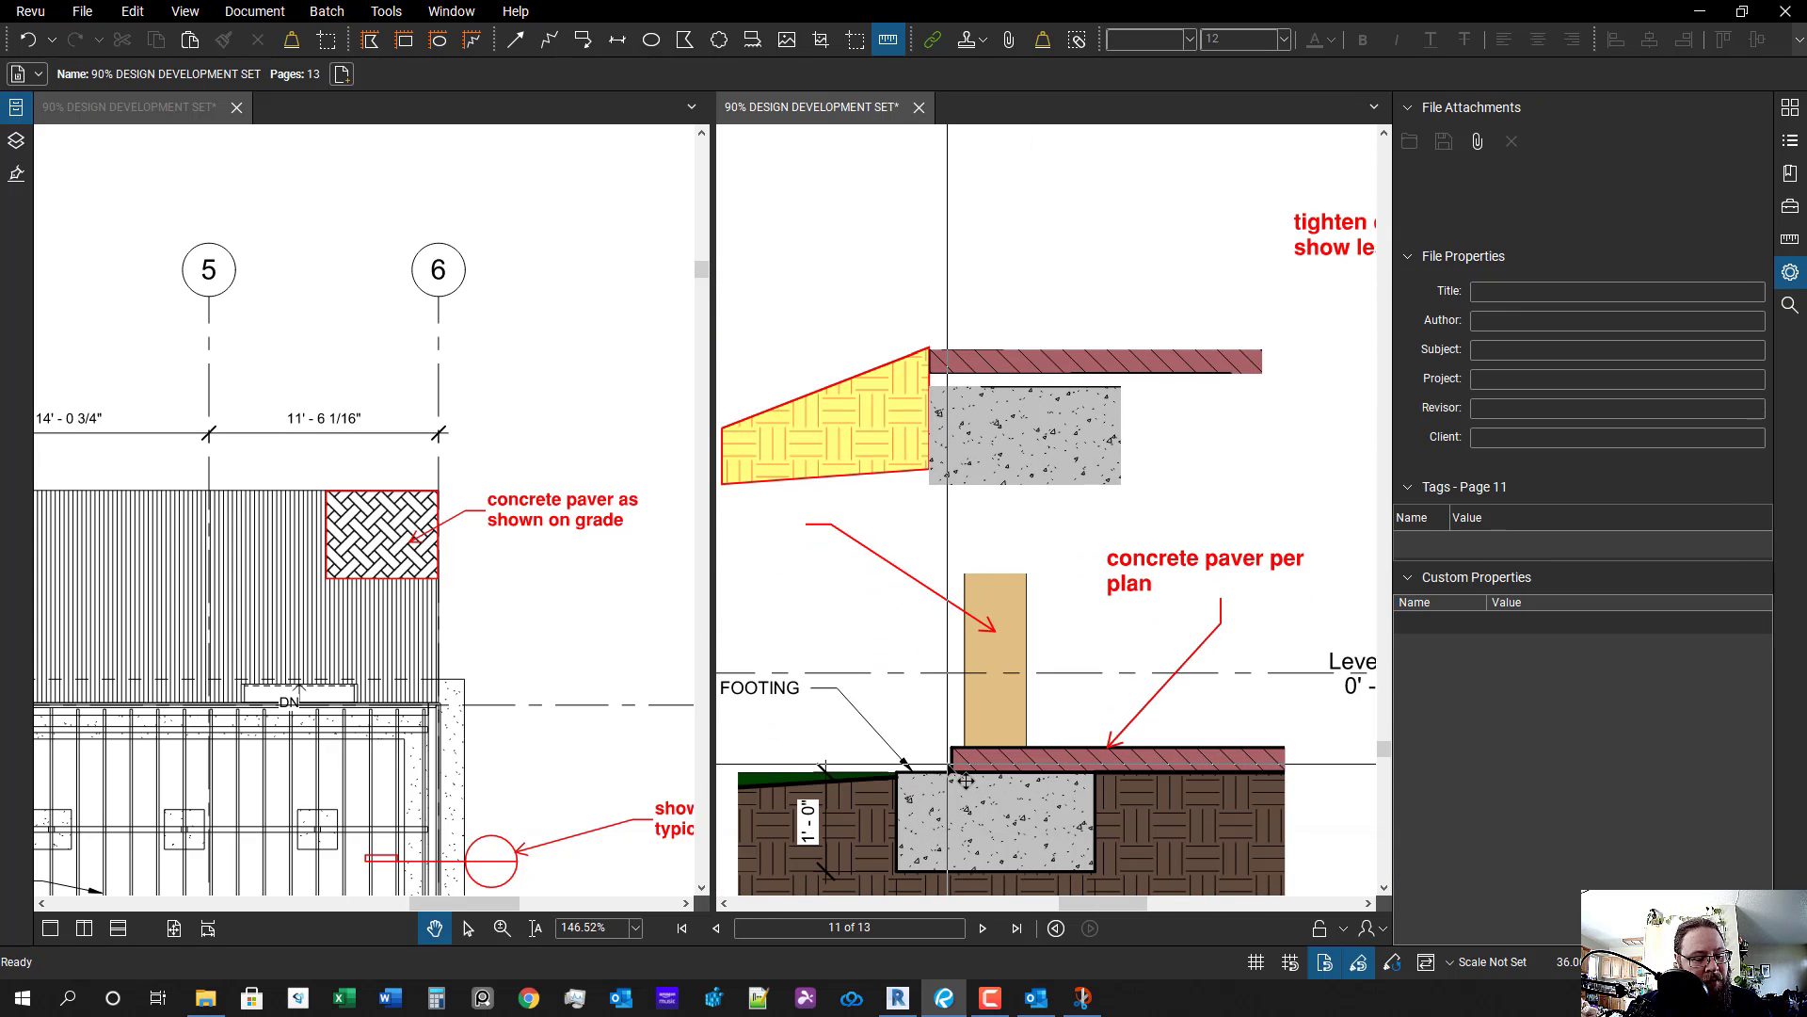
- Take a snapshot of the wood post and paste it standing on the copied concrete footing
{"action": "key", "text": "g"}
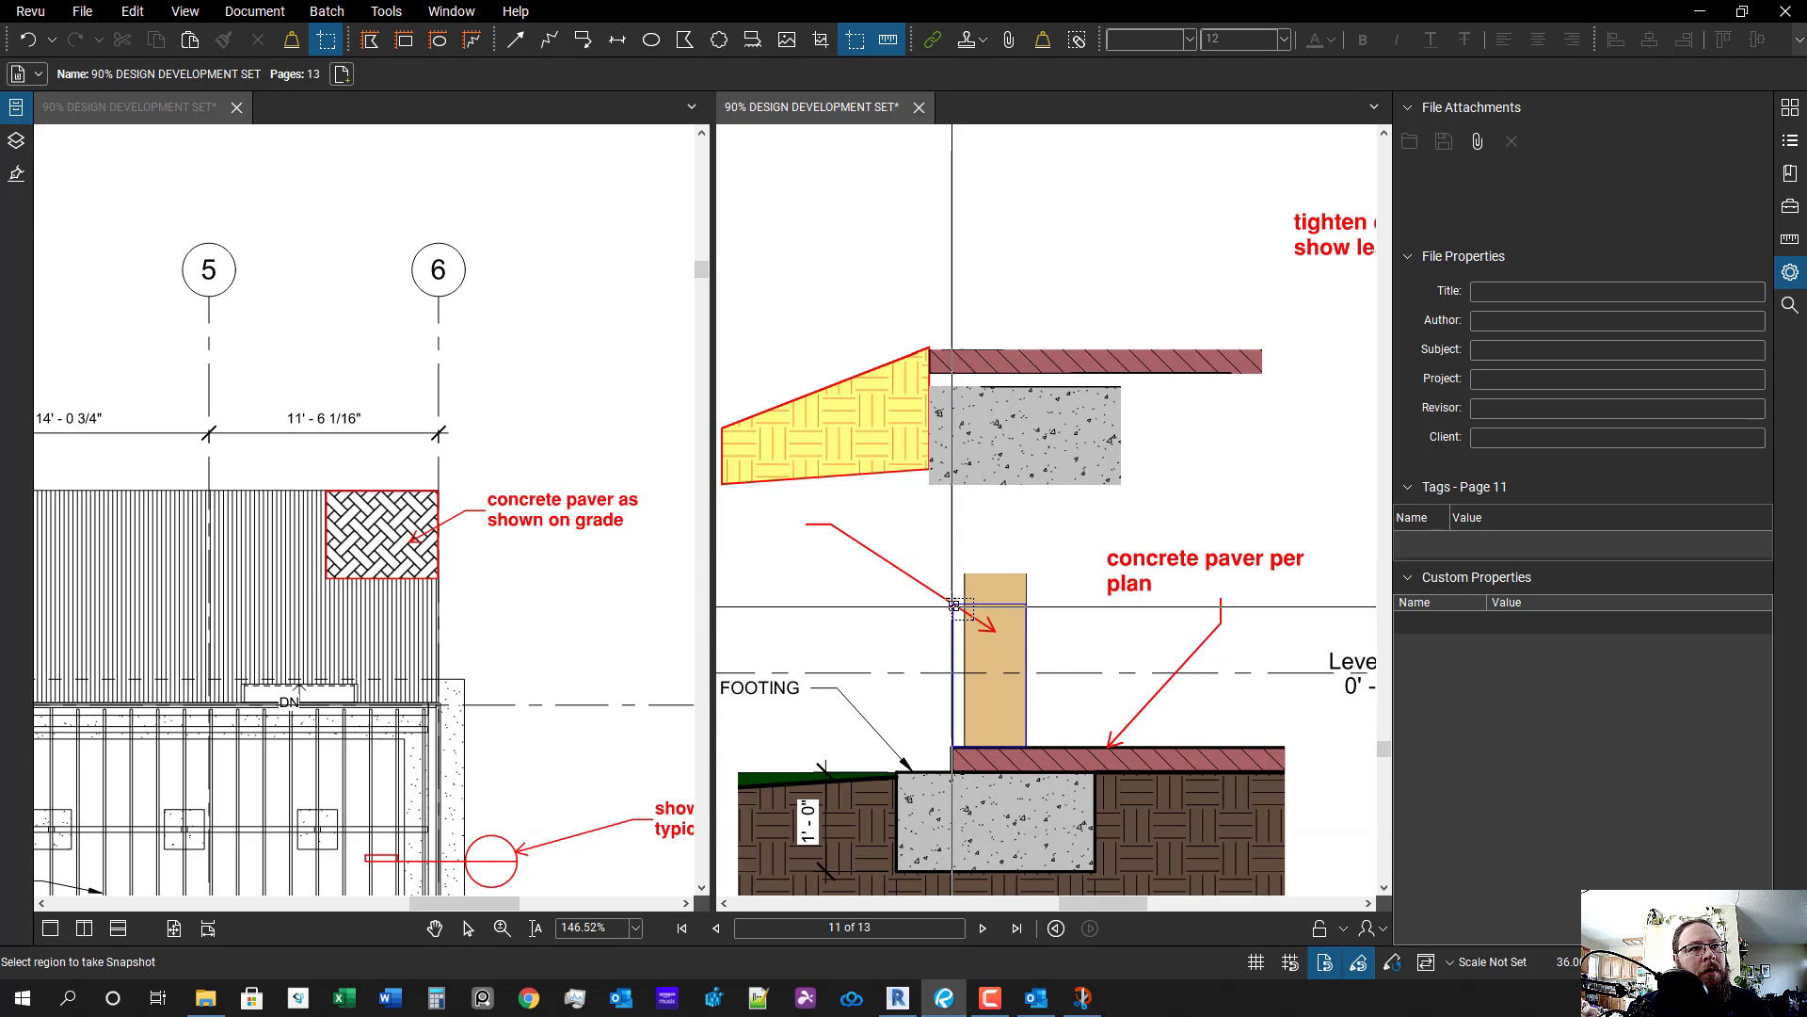
{"action": "key", "text": "ctrl+v"}
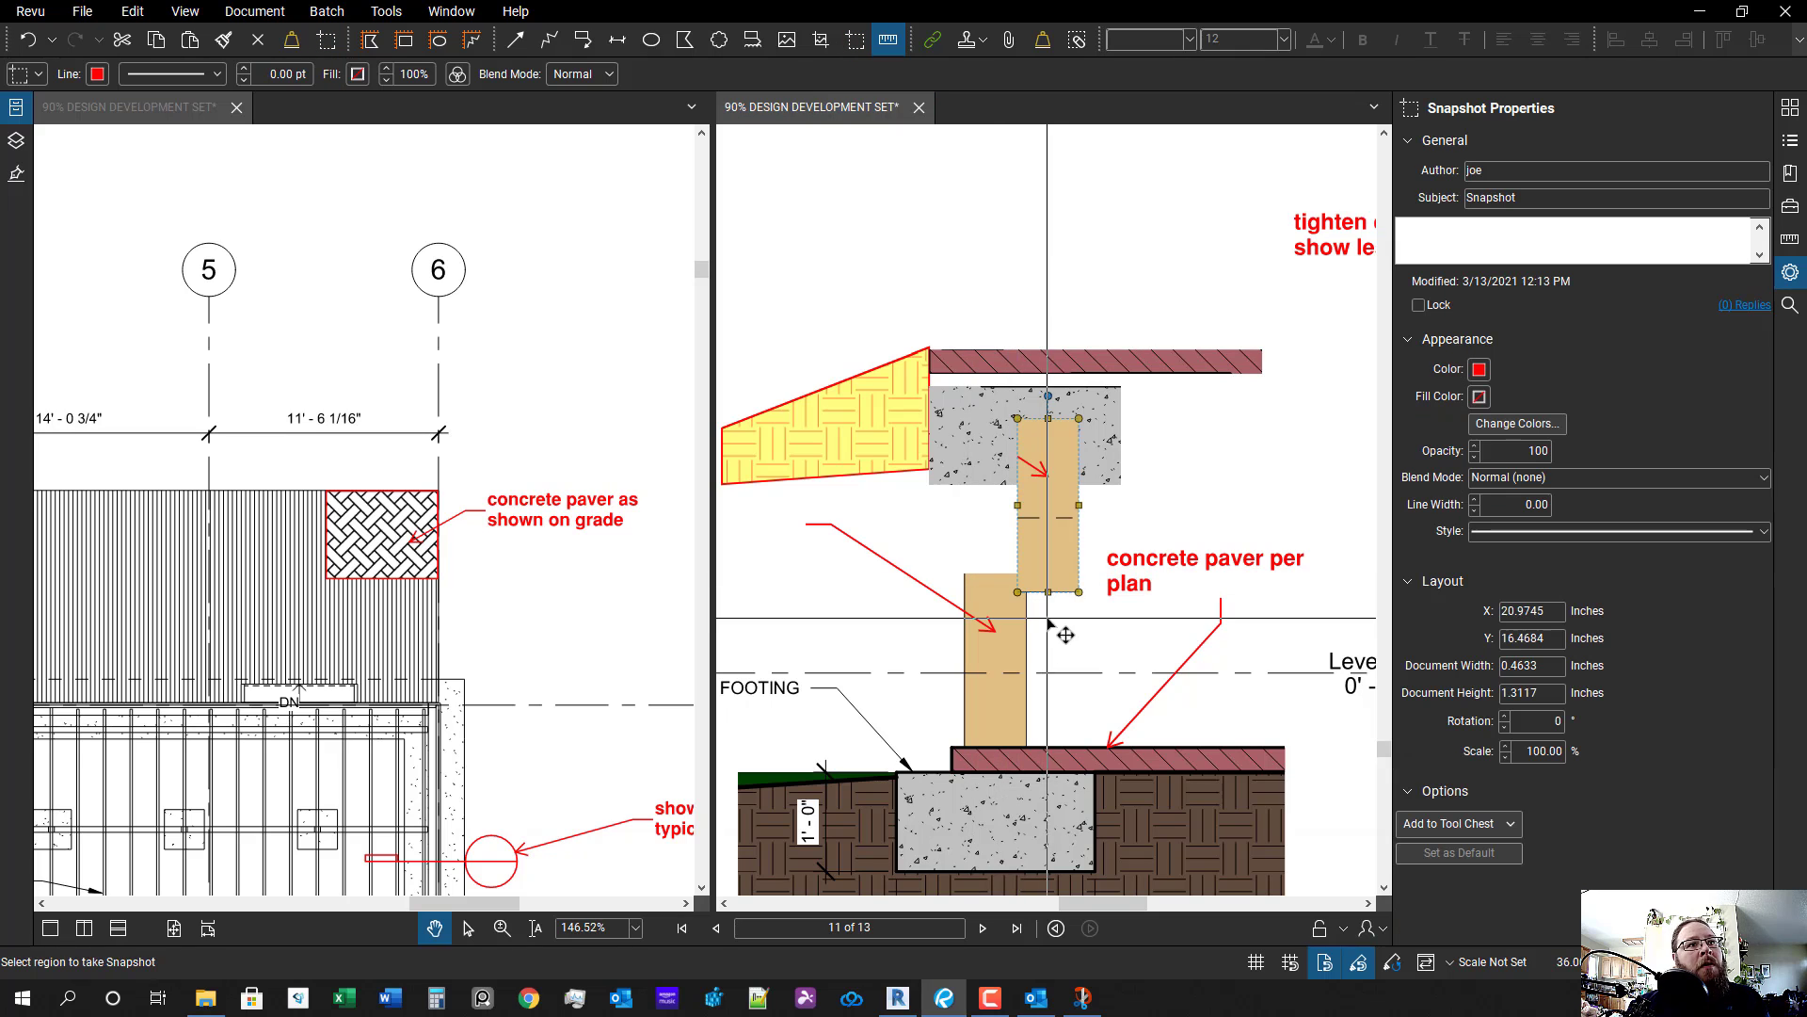
{"action": "left_click_drag", "start_coordinate": [1054, 517], "coordinate": [1026, 313]}
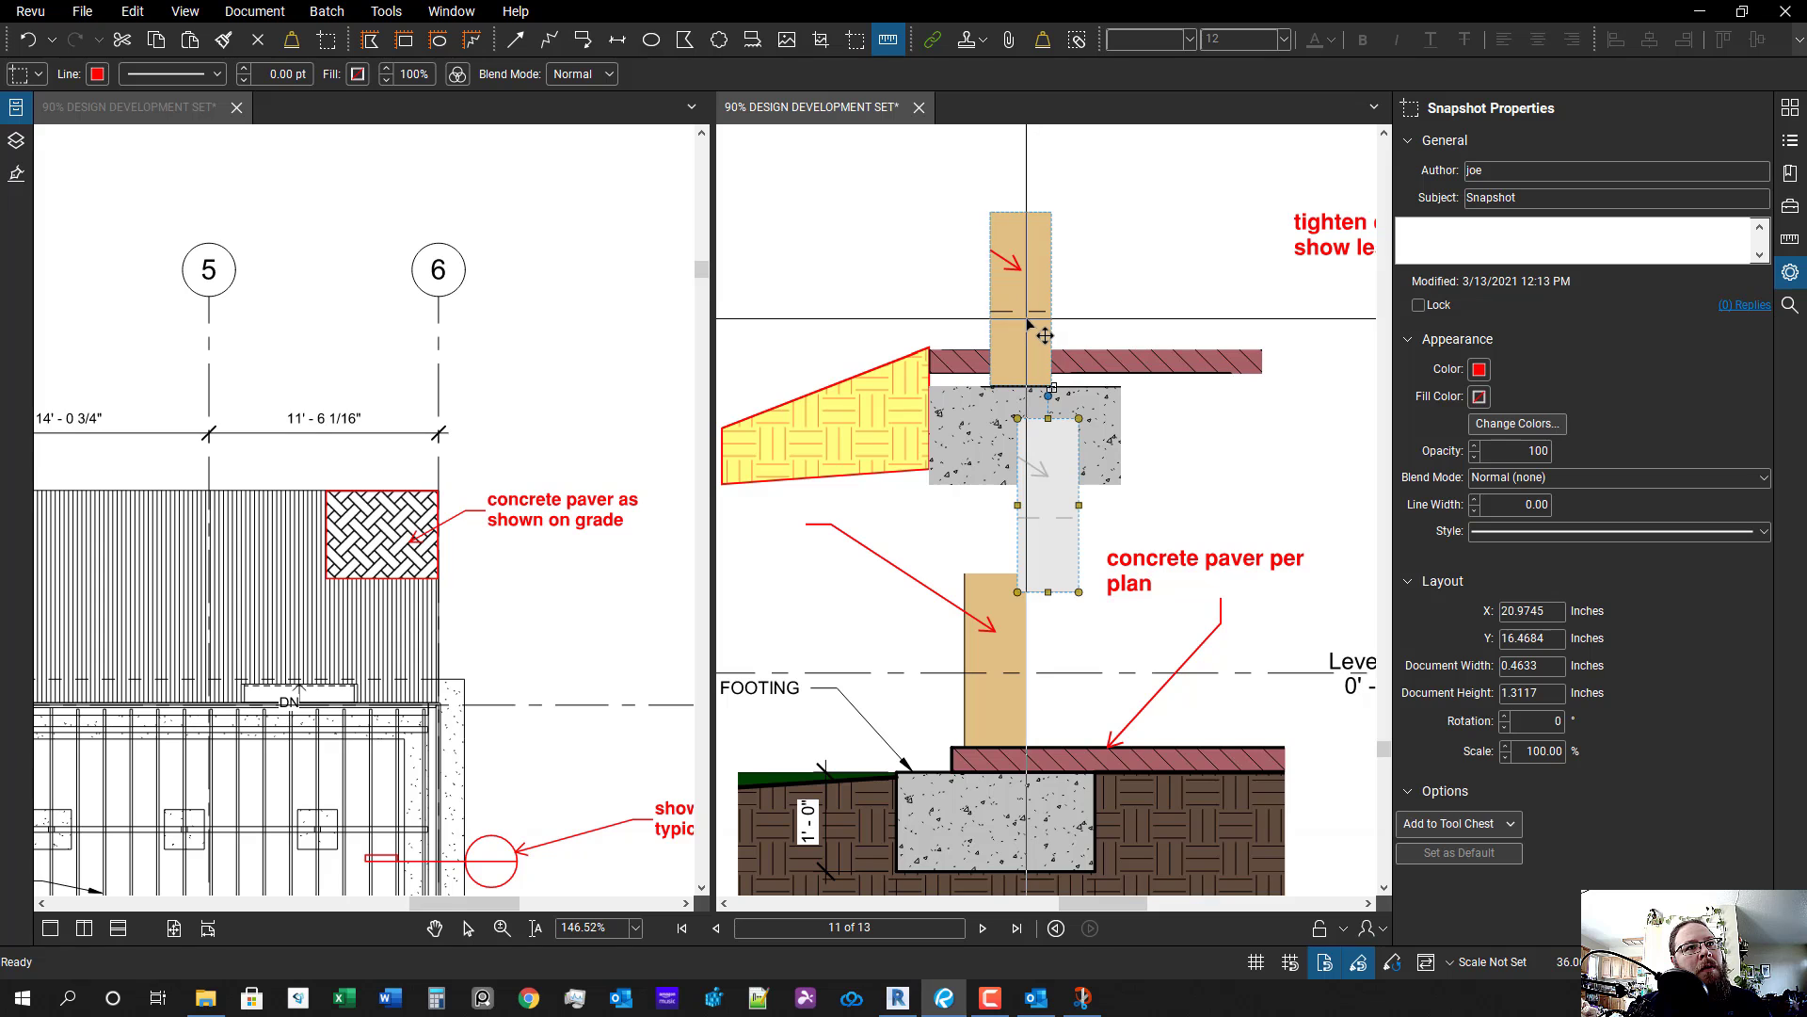
{"action": "left_click_drag", "start_coordinate": [1028, 323], "coordinate": [1028, 323]}
{"action": "left_click", "coordinate": [1157, 427]}
{"action": "scroll", "coordinate": [1095, 510], "scroll_direction": "down", "scroll_amount": 2}
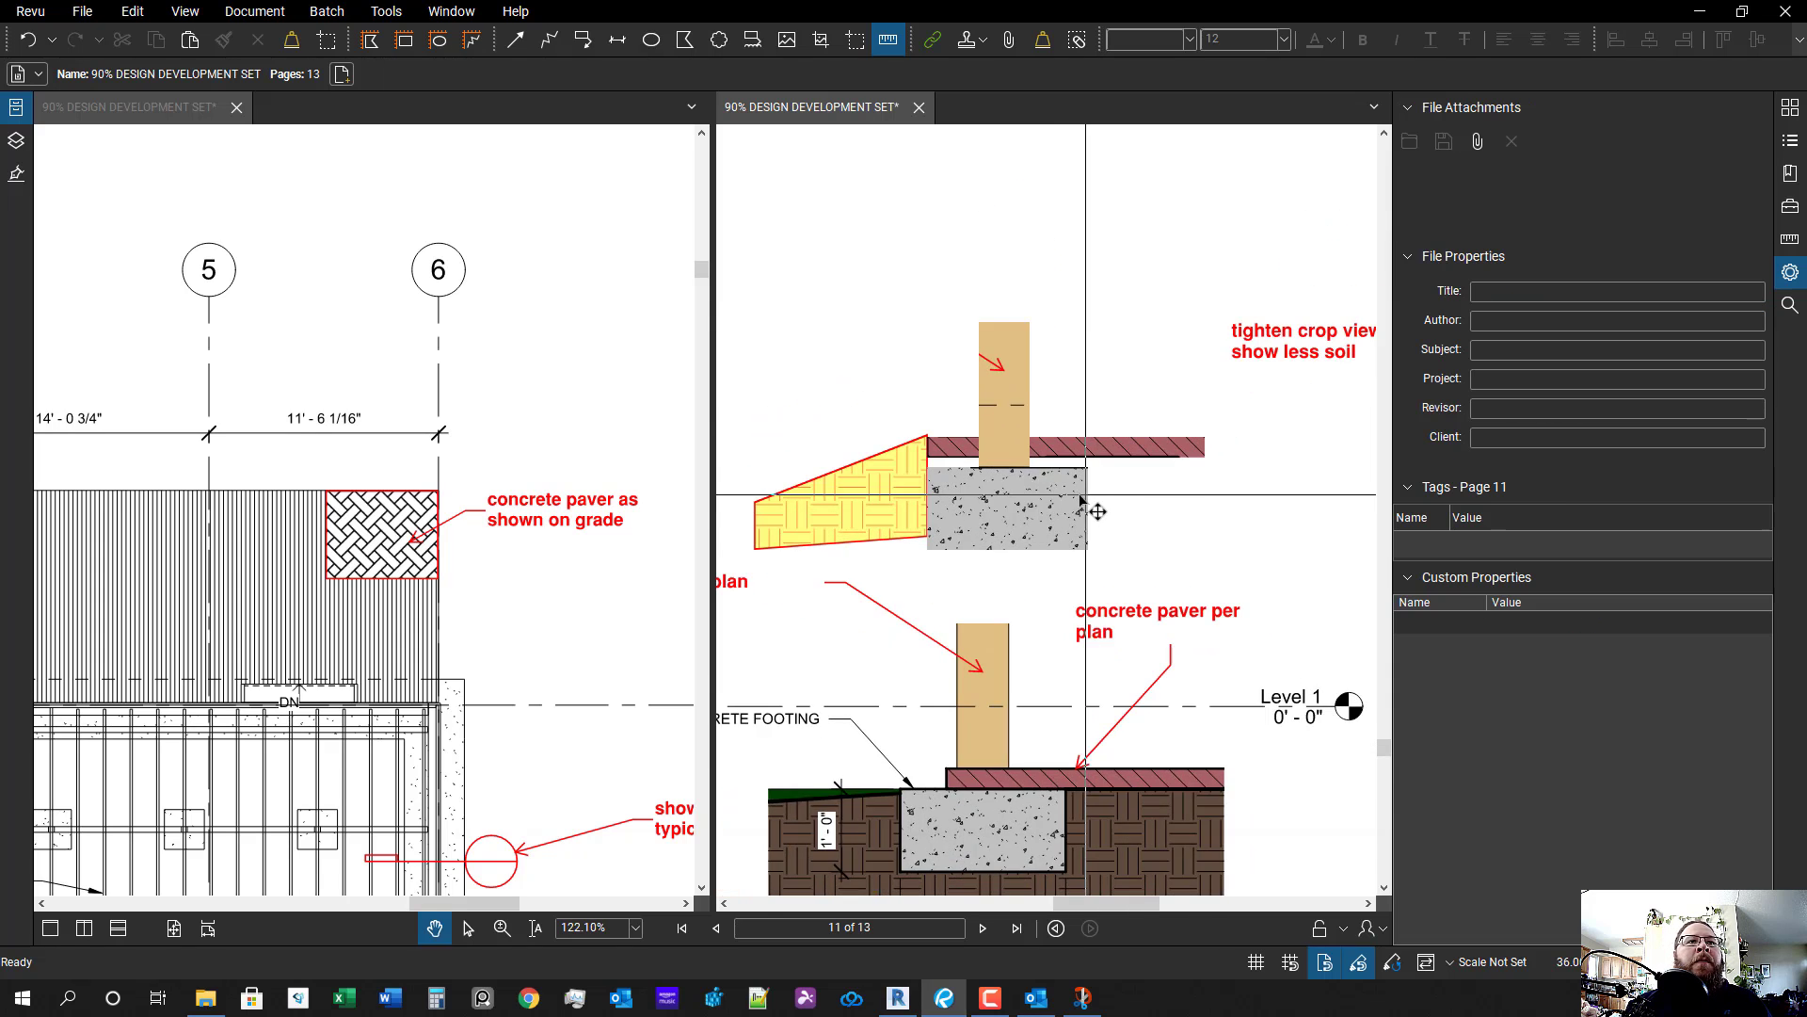
- Move the copied wood post straight up so that its base sits just above the copied paver layer
{"action": "scroll", "coordinate": [1097, 511], "scroll_direction": "up", "scroll_amount": 2}
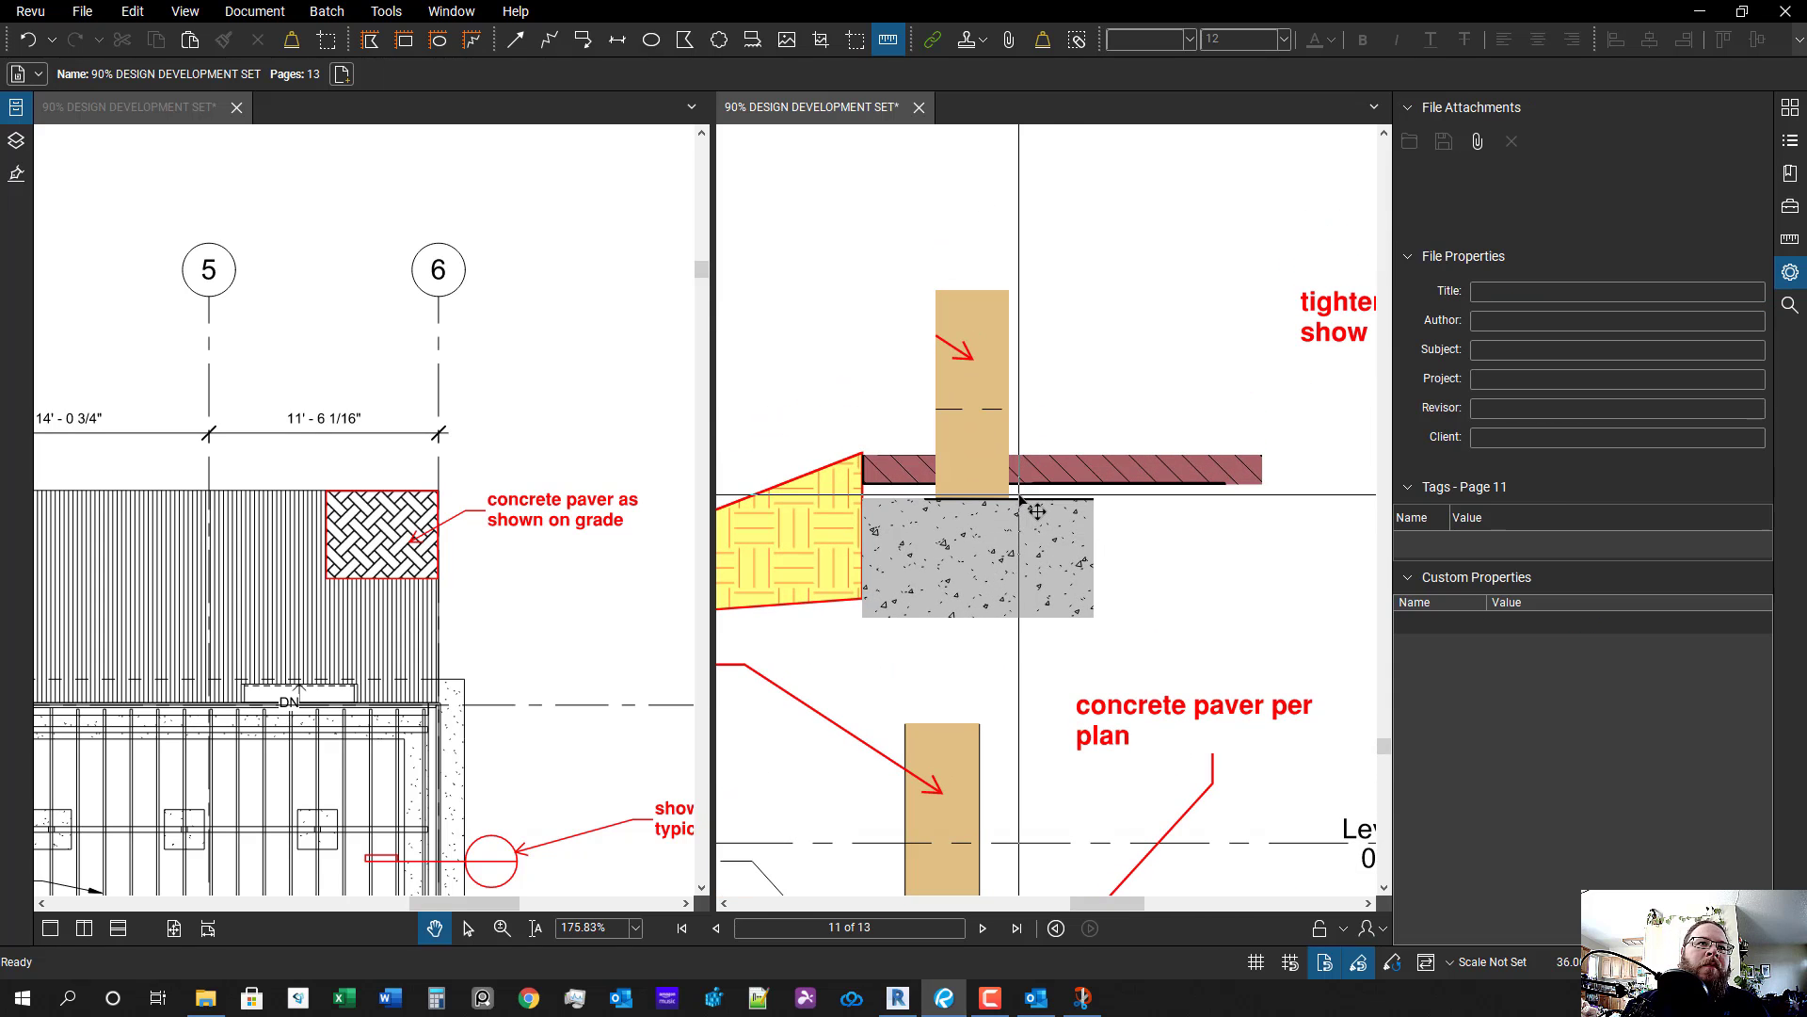
{"action": "left_click_drag", "start_coordinate": [1036, 510], "coordinate": [995, 395]}
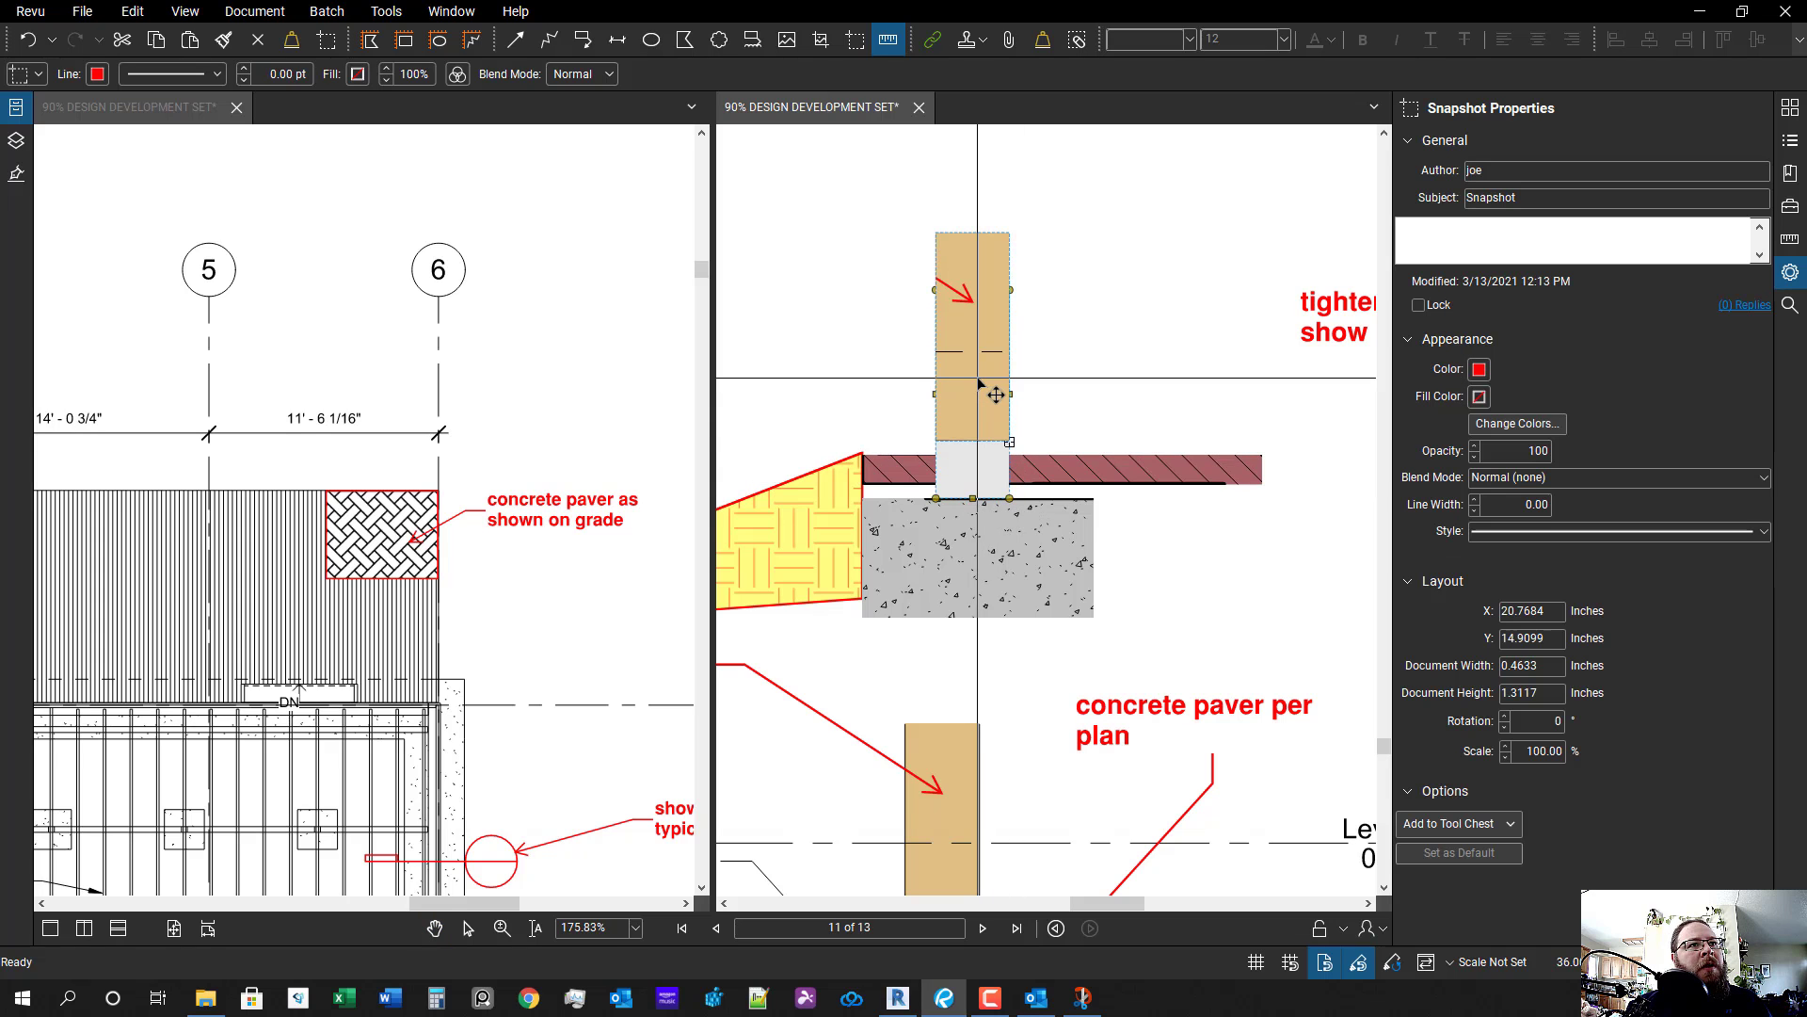
{"action": "key", "text": "Escape"}
{"action": "scroll", "coordinate": [975, 469], "scroll_direction": "down", "scroll_amount": 2}
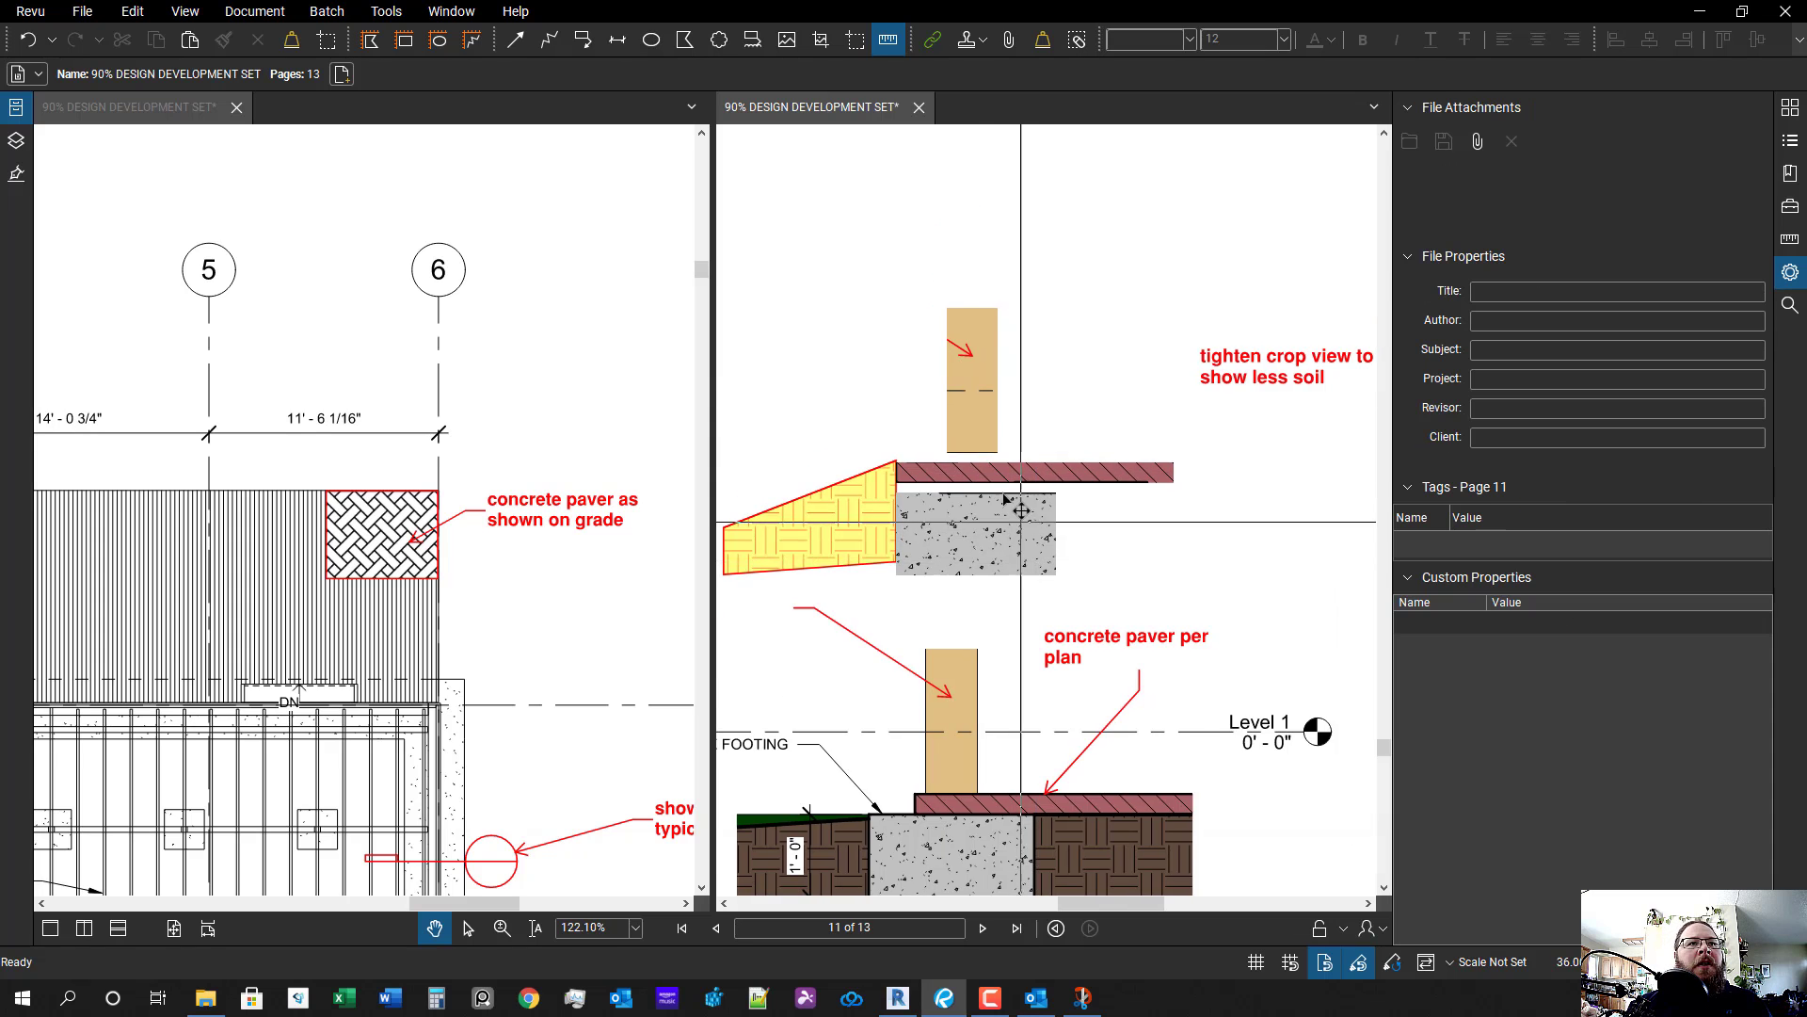
{"action": "scroll", "coordinate": [1002, 492], "scroll_direction": "up", "scroll_amount": 2}
{"action": "scroll", "coordinate": [1005, 488], "scroll_direction": "down", "scroll_amount": 3}
{"action": "scroll", "coordinate": [983, 563], "scroll_direction": "up", "scroll_amount": 1}
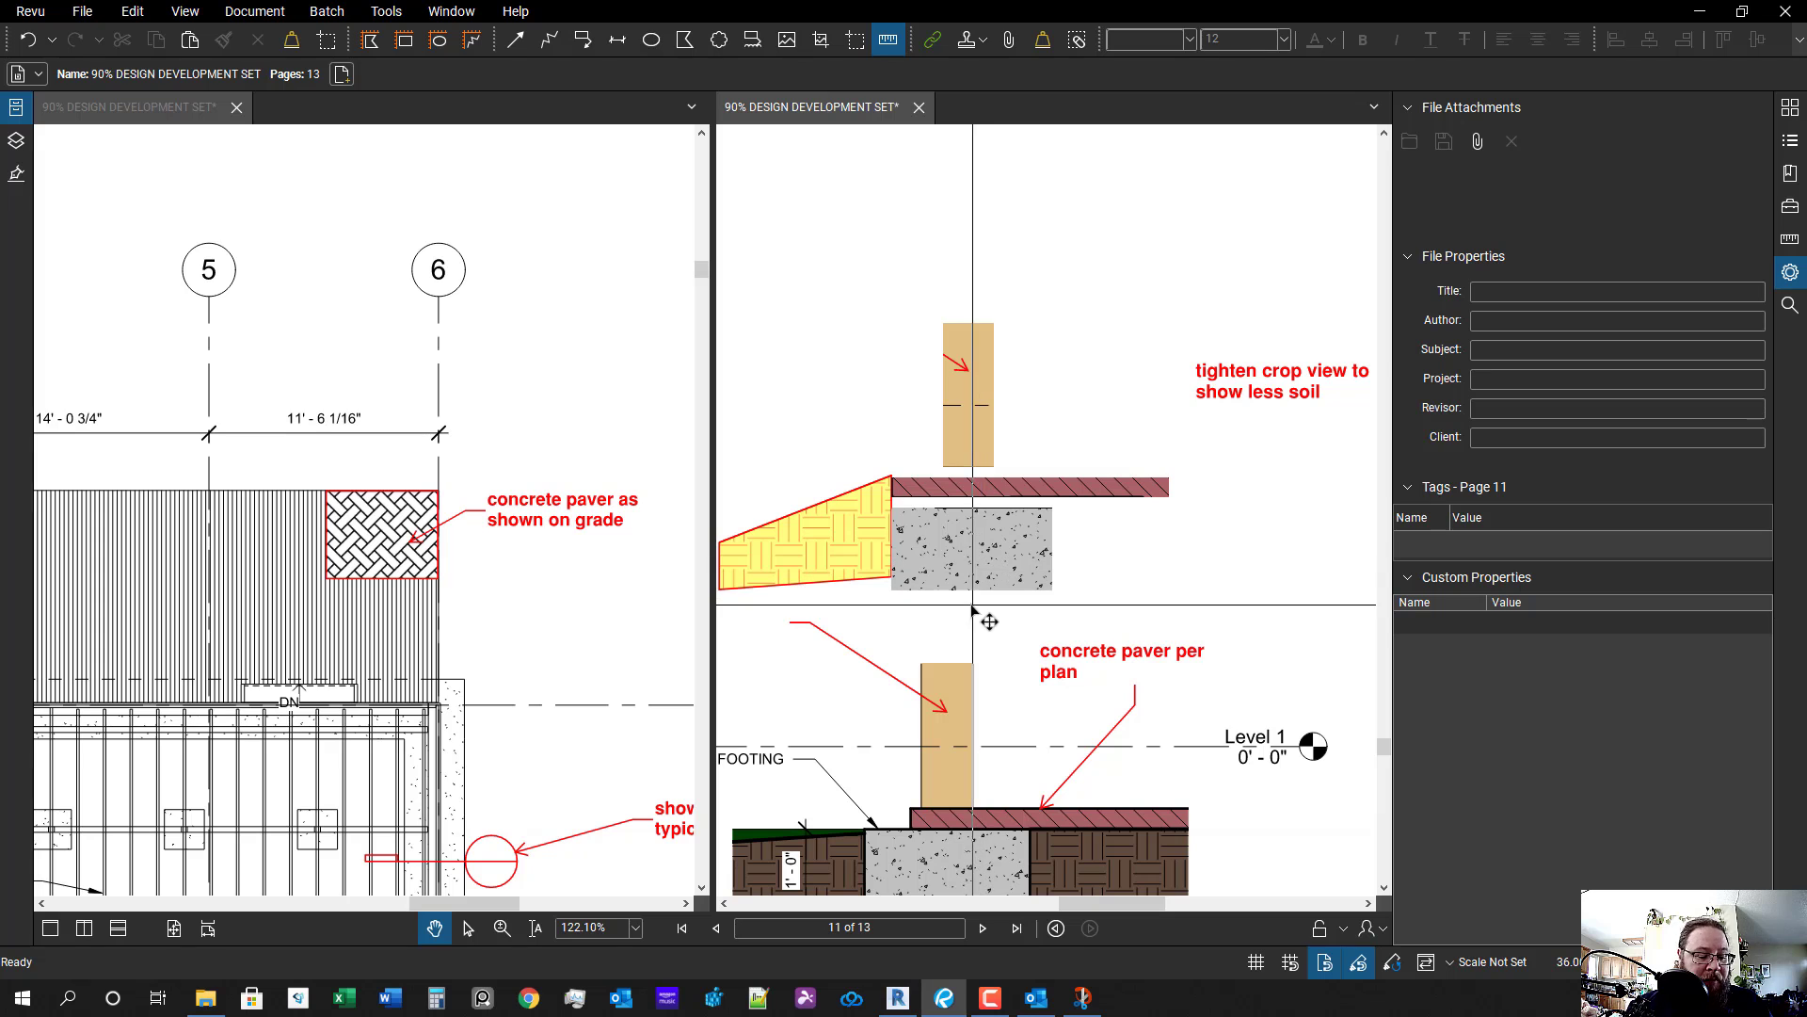
{"action": "left_click_drag", "start_coordinate": [939, 818], "coordinate": [951, 653]}
{"action": "scroll", "coordinate": [994, 471], "scroll_direction": "up", "scroll_amount": 3}
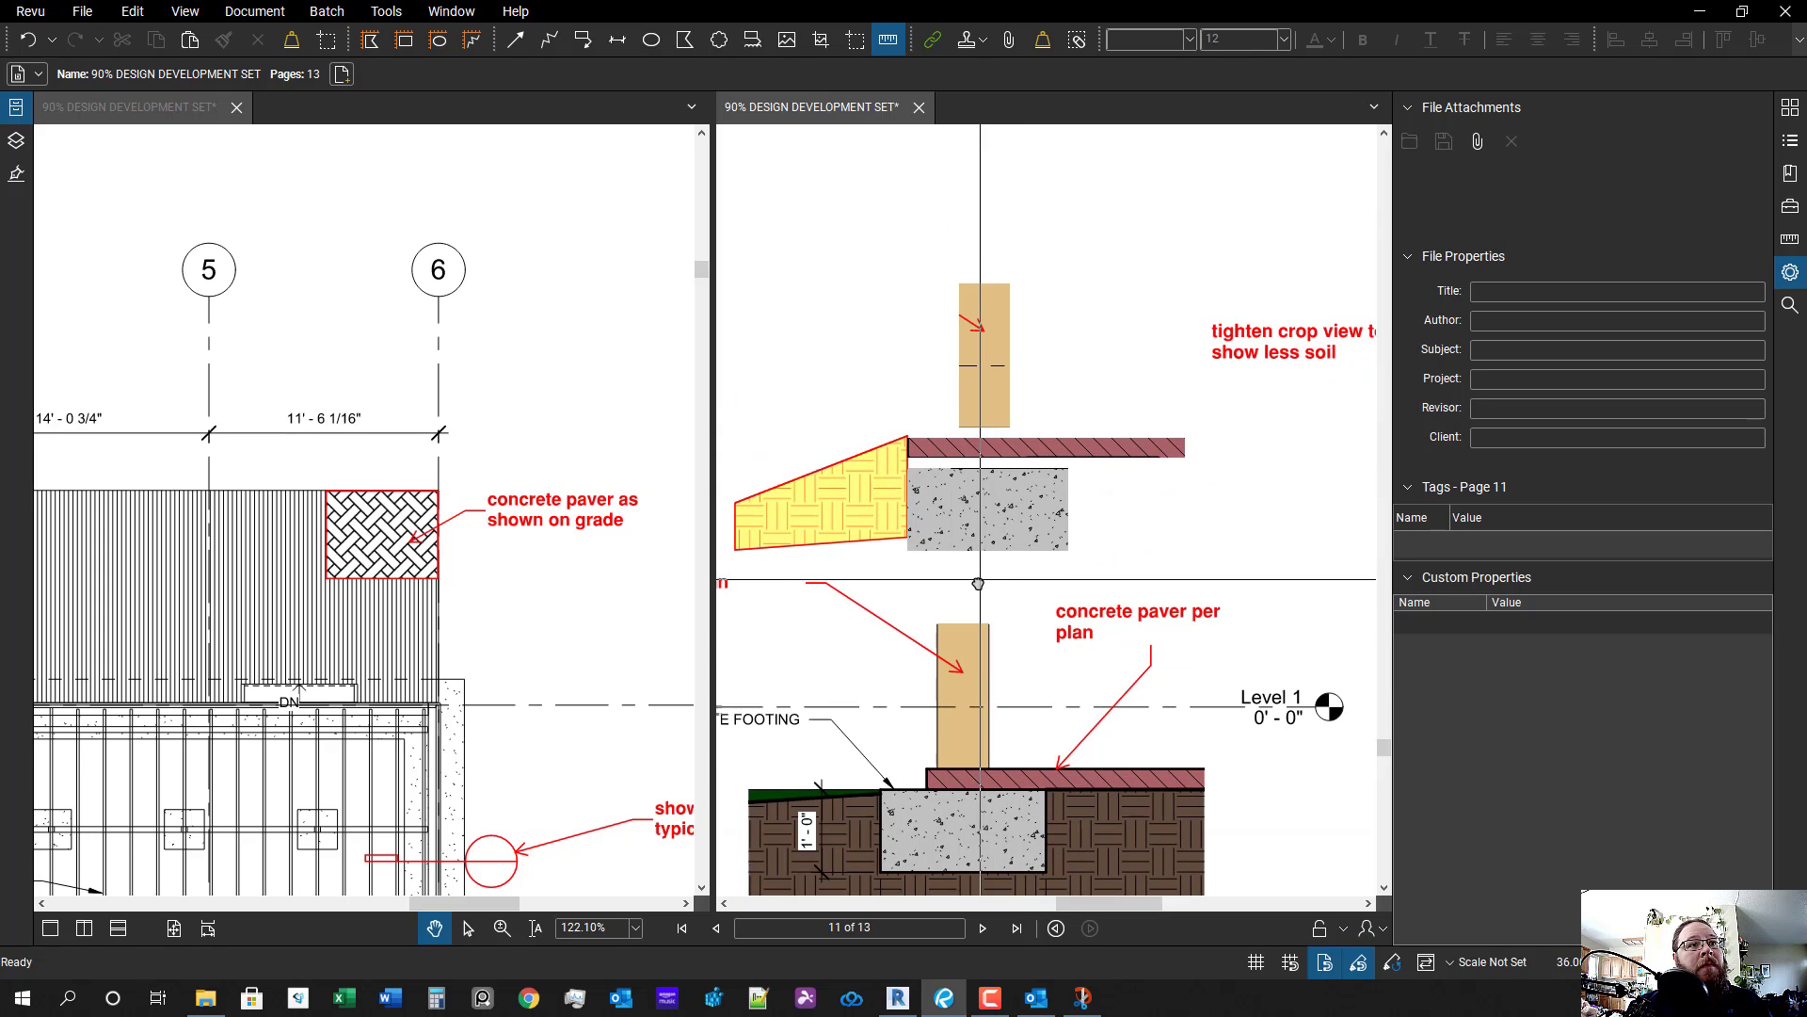
{"action": "left_click", "coordinate": [994, 513]}
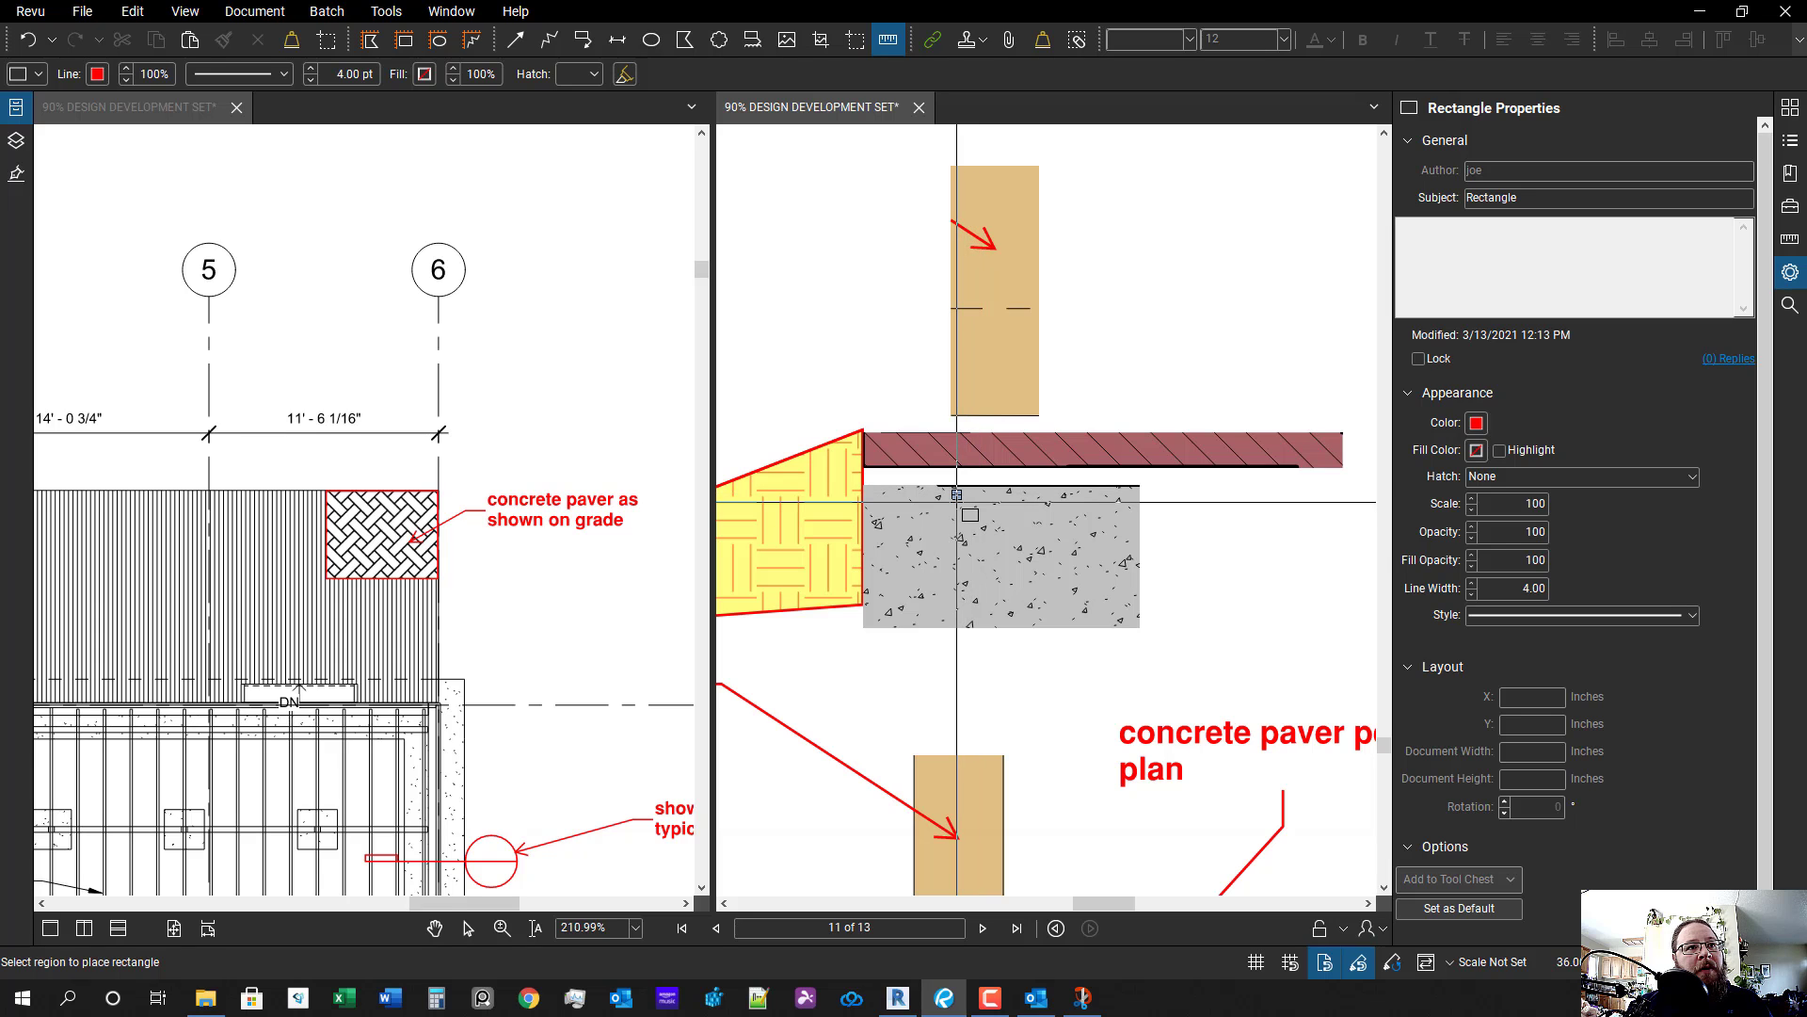
{"action": "key", "text": "Escape"}
- Take a snapshot of a post-wide piece of the concrete footing and paste it between the copied footing and the post base as a pedestal
{"action": "scroll", "coordinate": [965, 536], "scroll_direction": "down", "scroll_amount": 2}
{"action": "left_click_drag", "start_coordinate": [1024, 643], "coordinate": [1036, 572]}
{"action": "left_click_drag", "start_coordinate": [973, 764], "coordinate": [976, 680]}
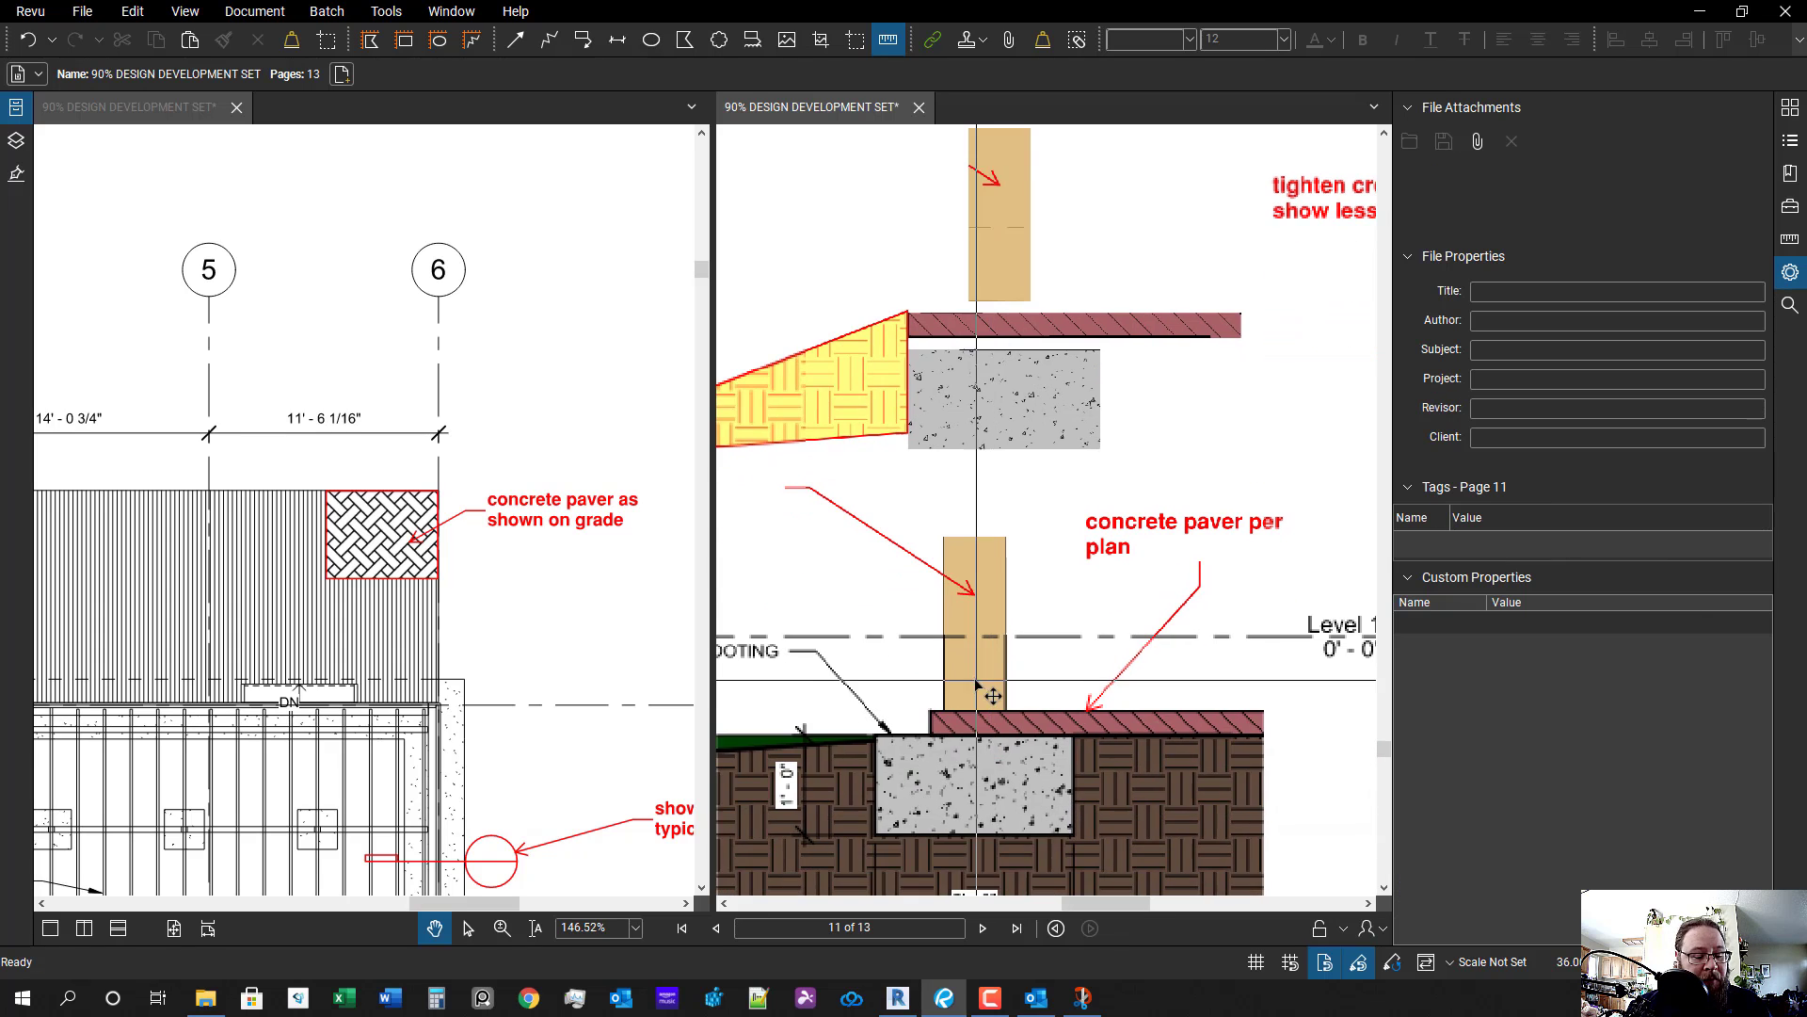
{"action": "key", "text": "g"}
{"action": "scroll", "coordinate": [953, 742], "scroll_direction": "up", "scroll_amount": 1}
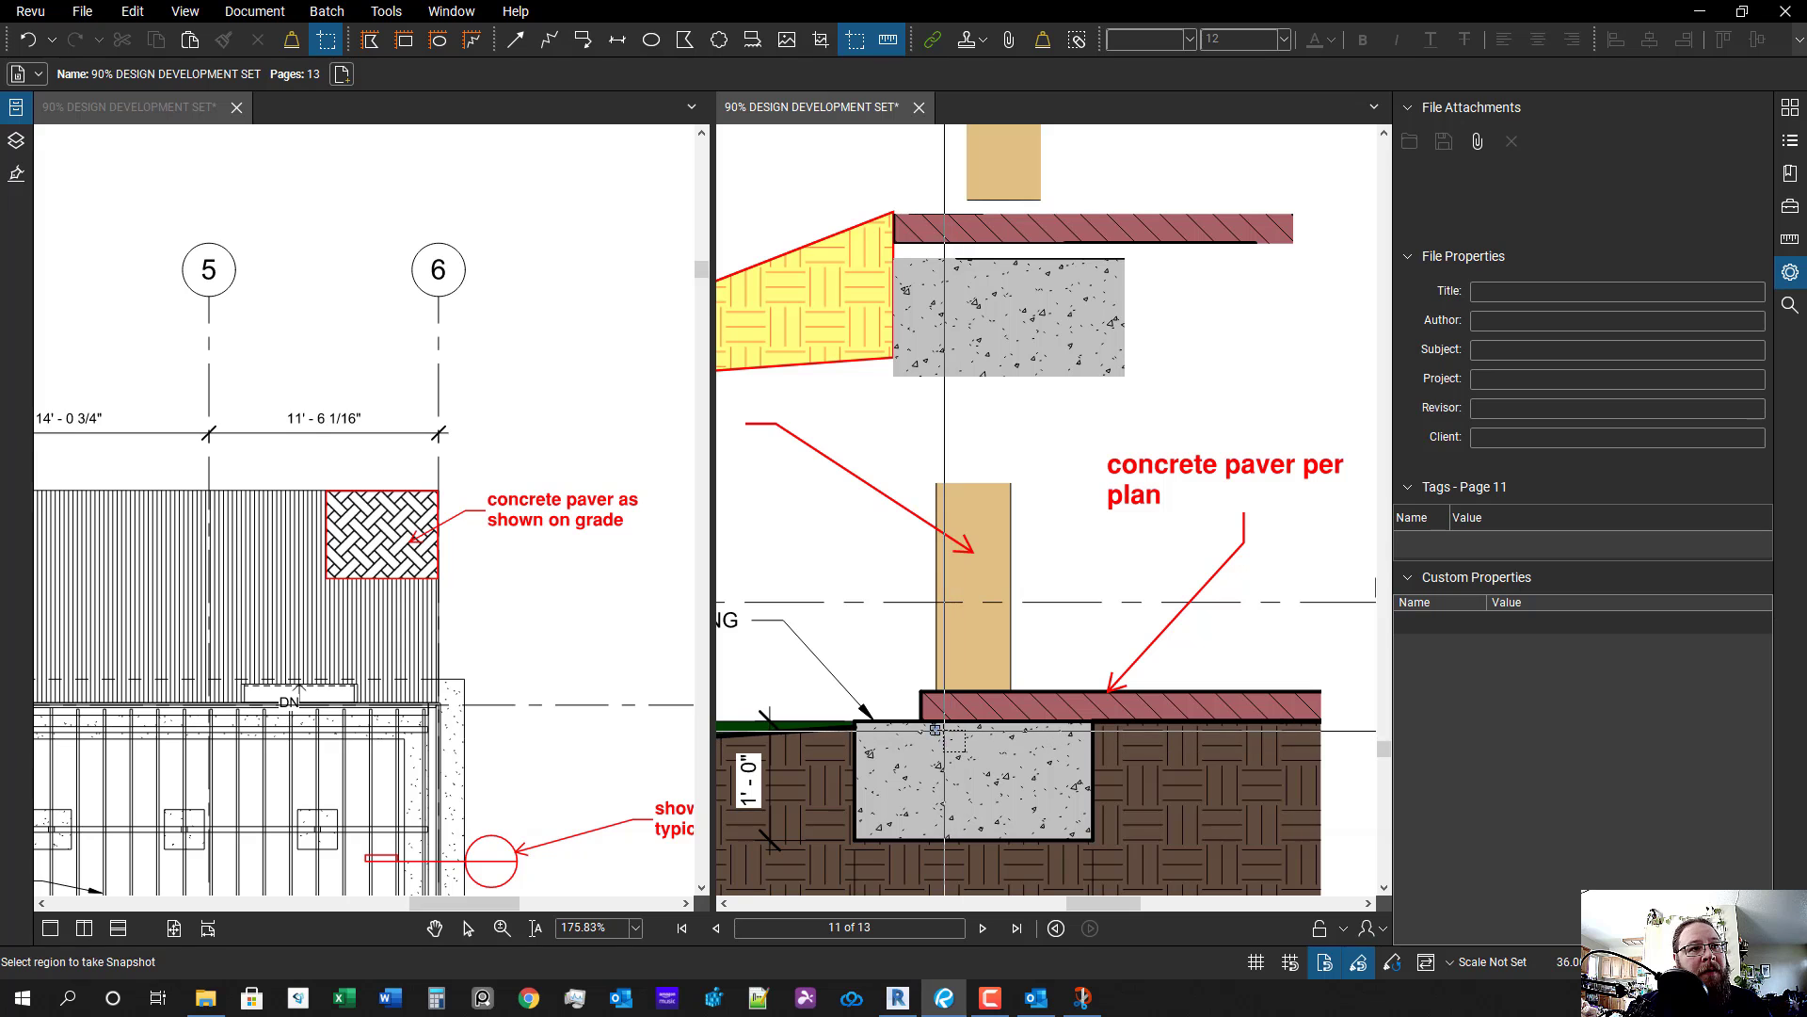
{"action": "left_click_drag", "start_coordinate": [1012, 801], "coordinate": [1009, 797]}
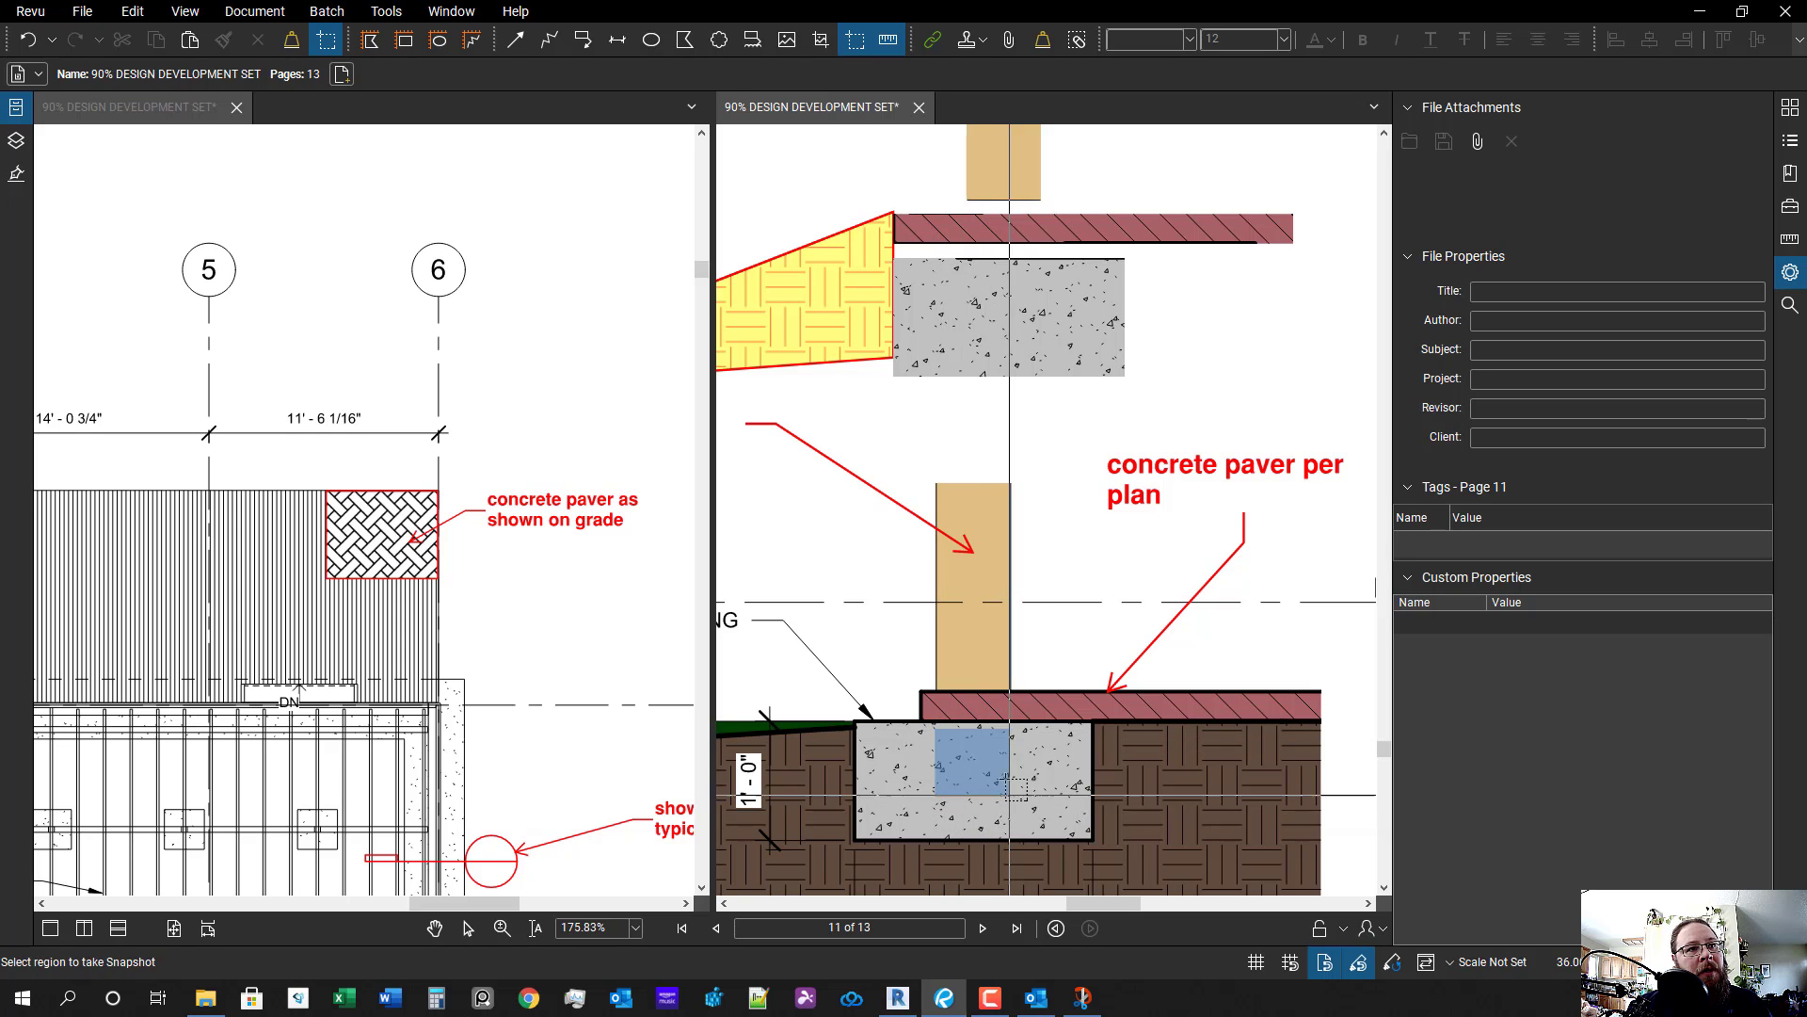
{"action": "key", "text": "ctrl+v"}
{"action": "mouse_move", "coordinate": [1062, 547]}
{"action": "left_mouse_down"}
{"action": "mouse_move", "coordinate": [1051, 717]}
{"action": "mouse_move", "coordinate": [1000, 407]}
{"action": "left_mouse_up"}
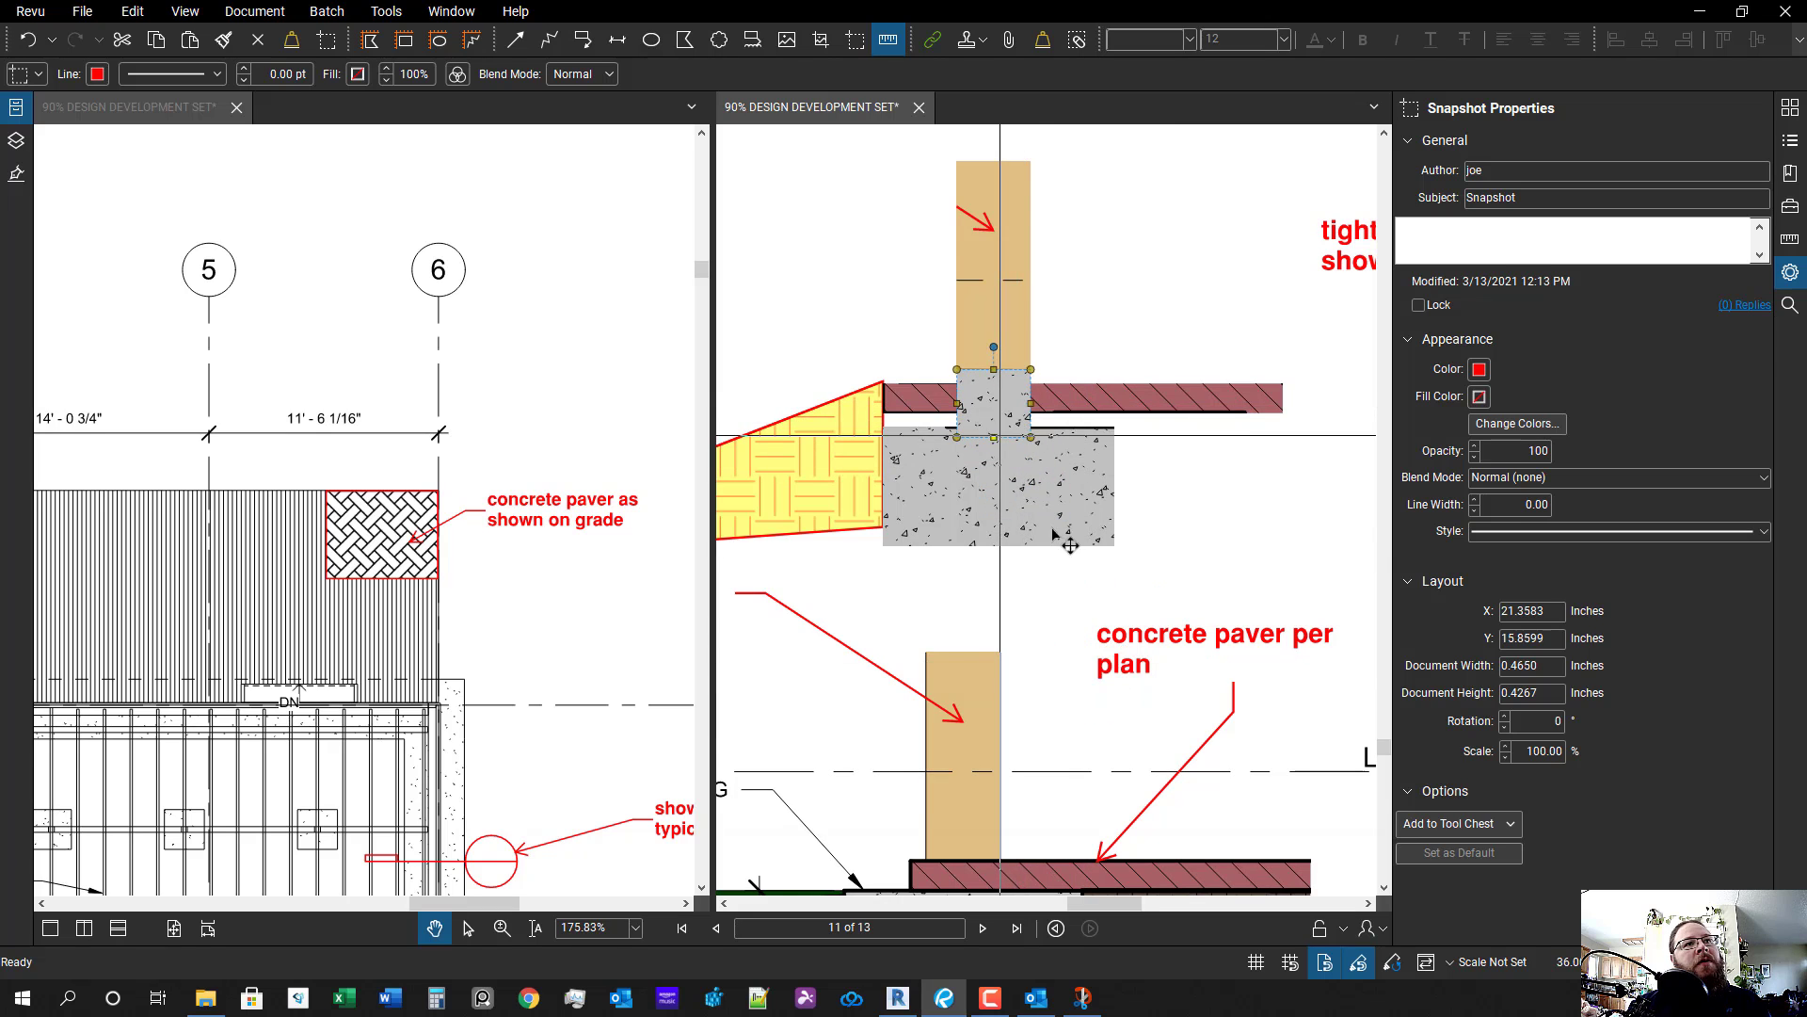
{"action": "left_click", "coordinate": [1079, 559]}
- Draw a red 1.00 pt U-shaped polyline around the base of the copied post, along its bottom edge and up both sides
{"action": "scroll", "coordinate": [1082, 554], "scroll_direction": "down", "scroll_amount": 1}
{"action": "left_click_drag", "start_coordinate": [1083, 551], "coordinate": [1136, 656]}
{"action": "scroll", "coordinate": [981, 499], "scroll_direction": "up", "scroll_amount": 2}
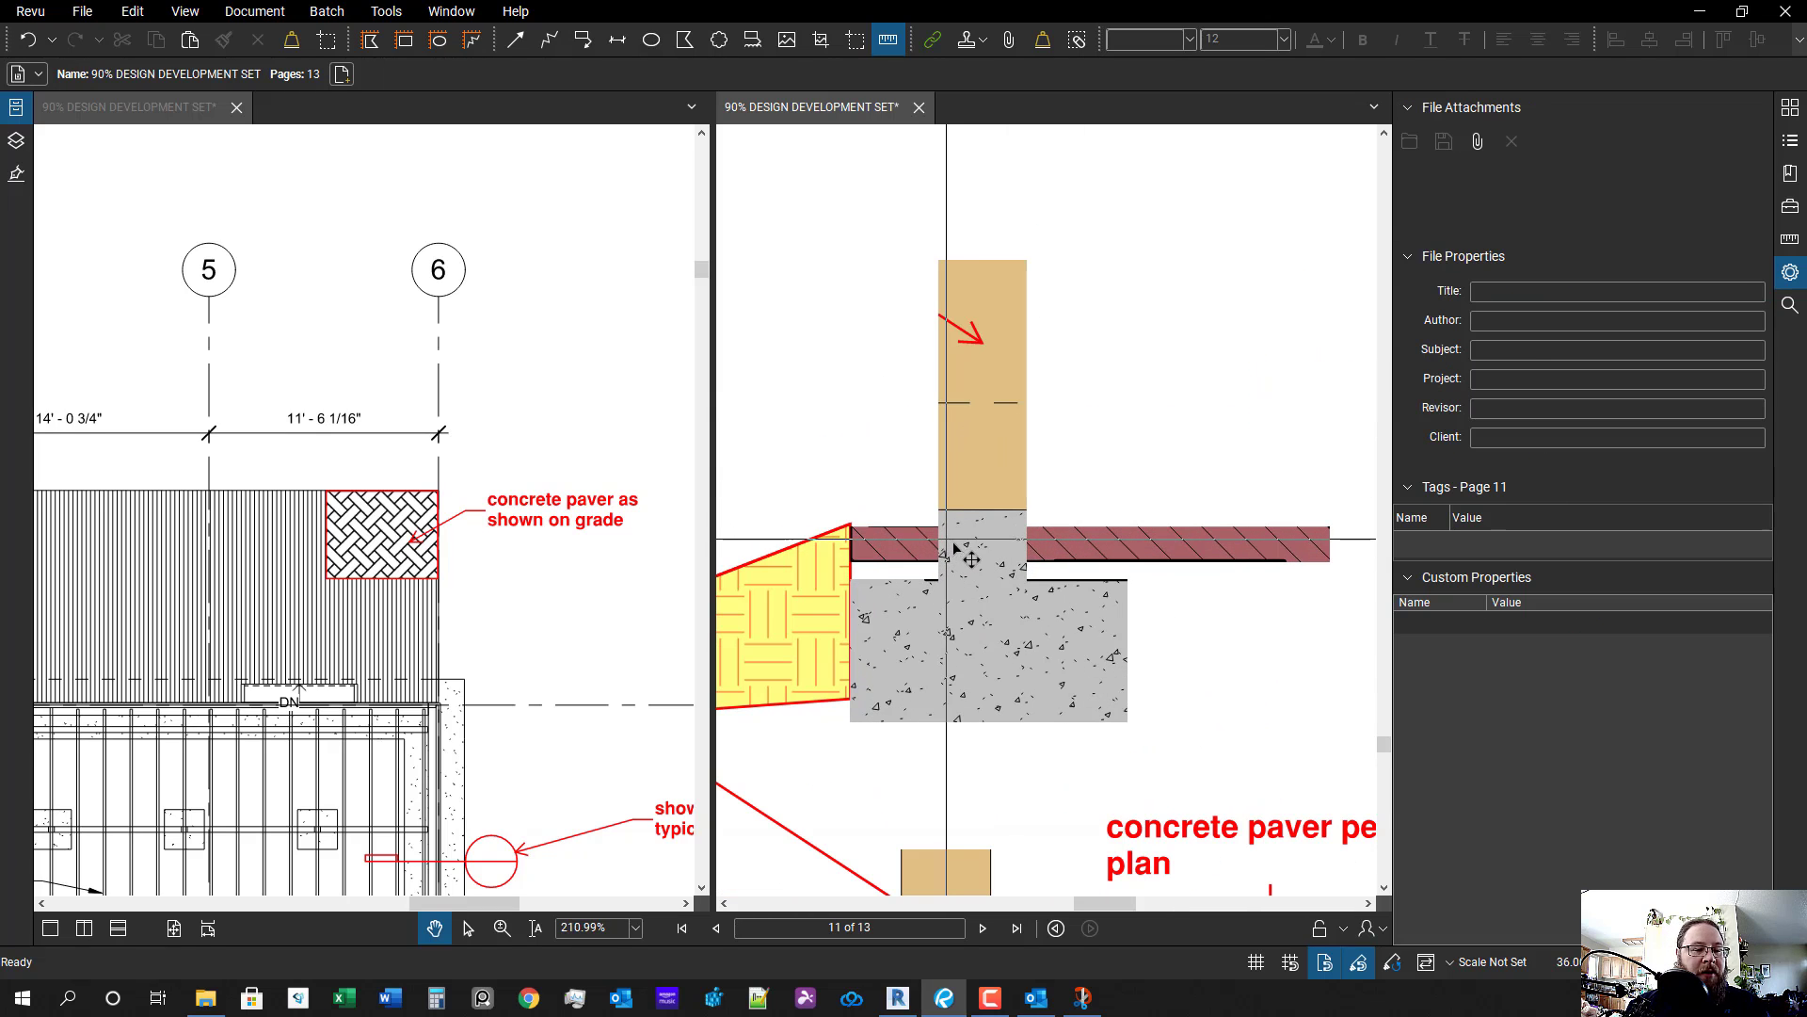
{"action": "key", "text": "n"}
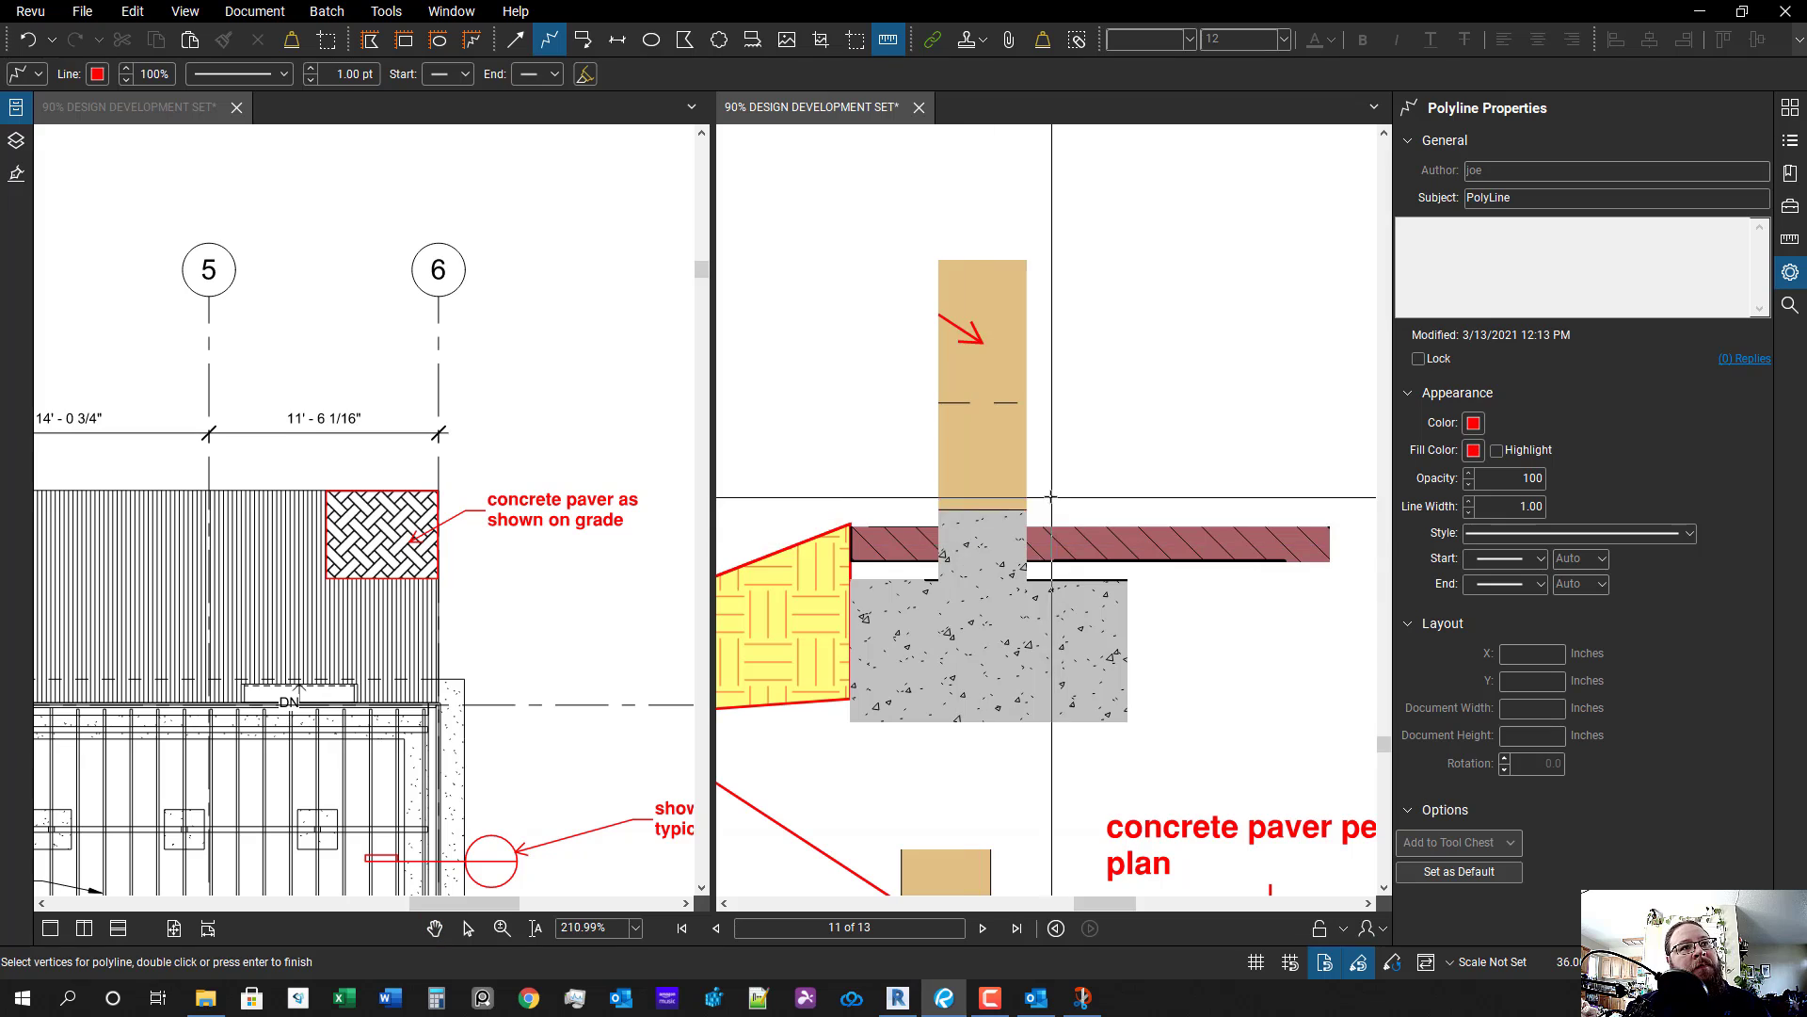
{"action": "scroll", "coordinate": [958, 547], "scroll_direction": "up", "scroll_amount": 2}
{"action": "double_click", "coordinate": [858, 521]}
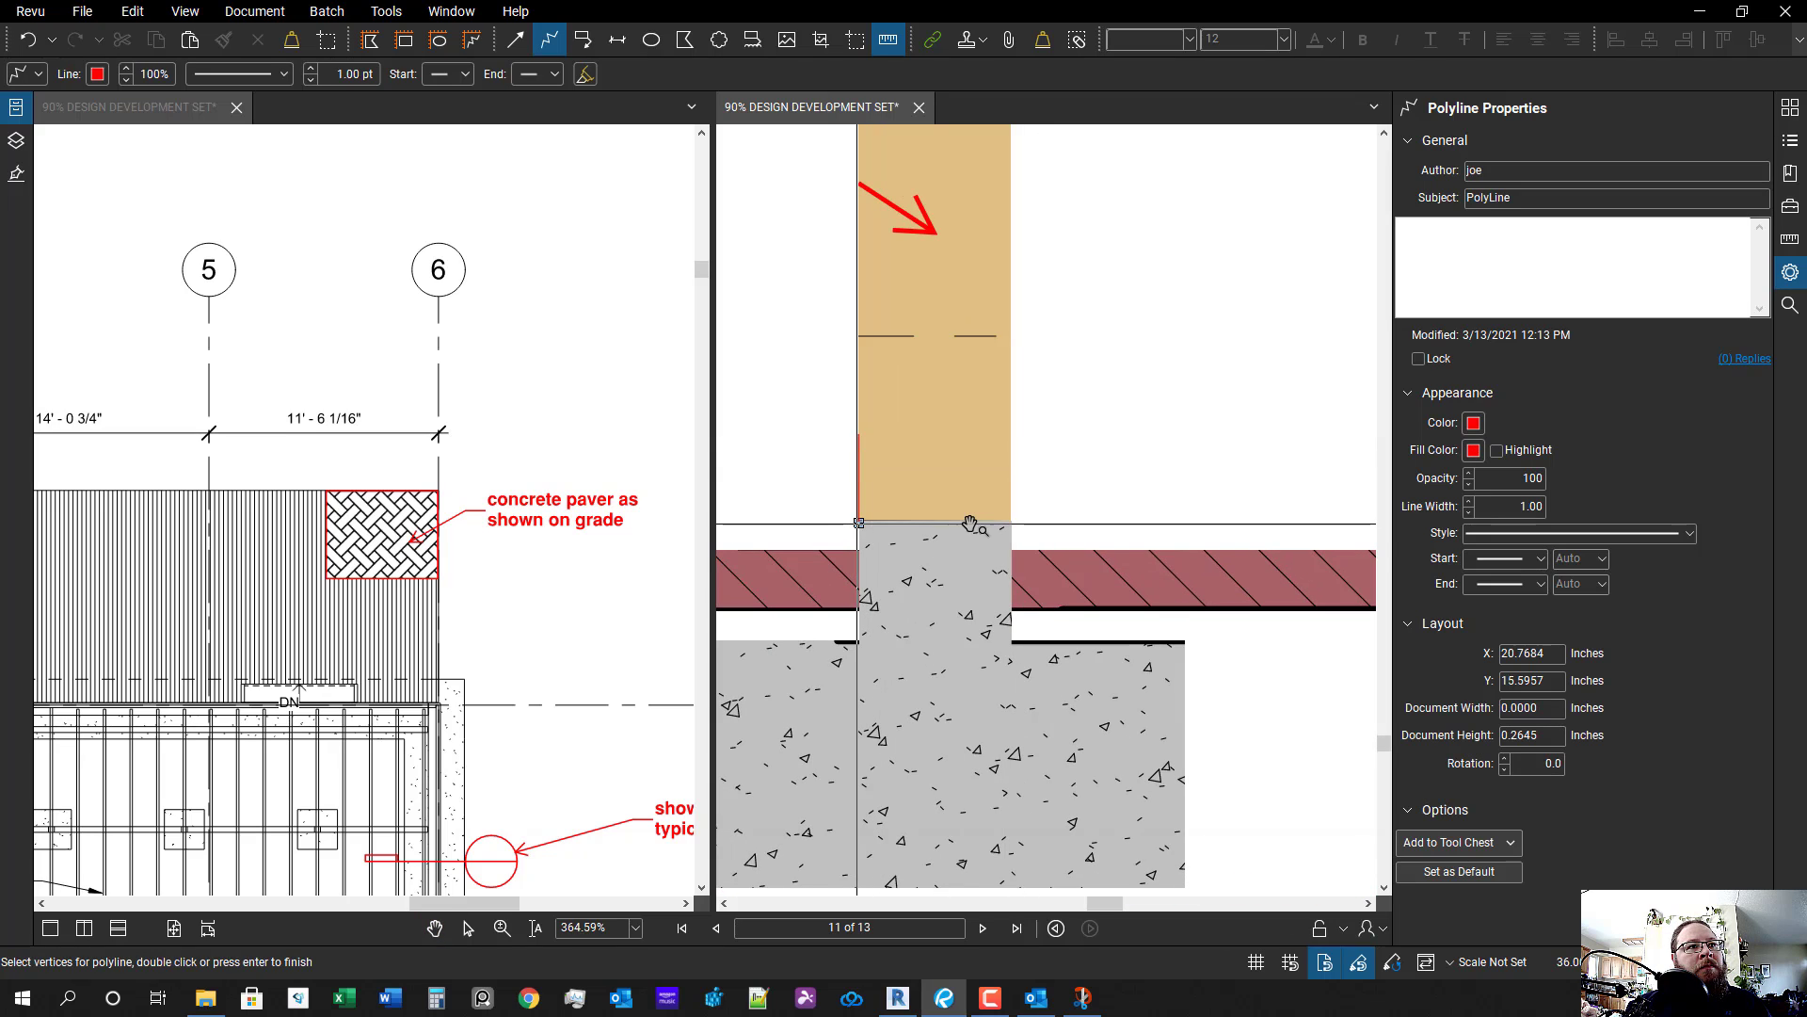
{"action": "left_click", "coordinate": [913, 513]}
{"action": "key", "text": "ctrl+z"}
{"action": "scroll", "coordinate": [913, 509], "scroll_direction": "up", "scroll_amount": 1}
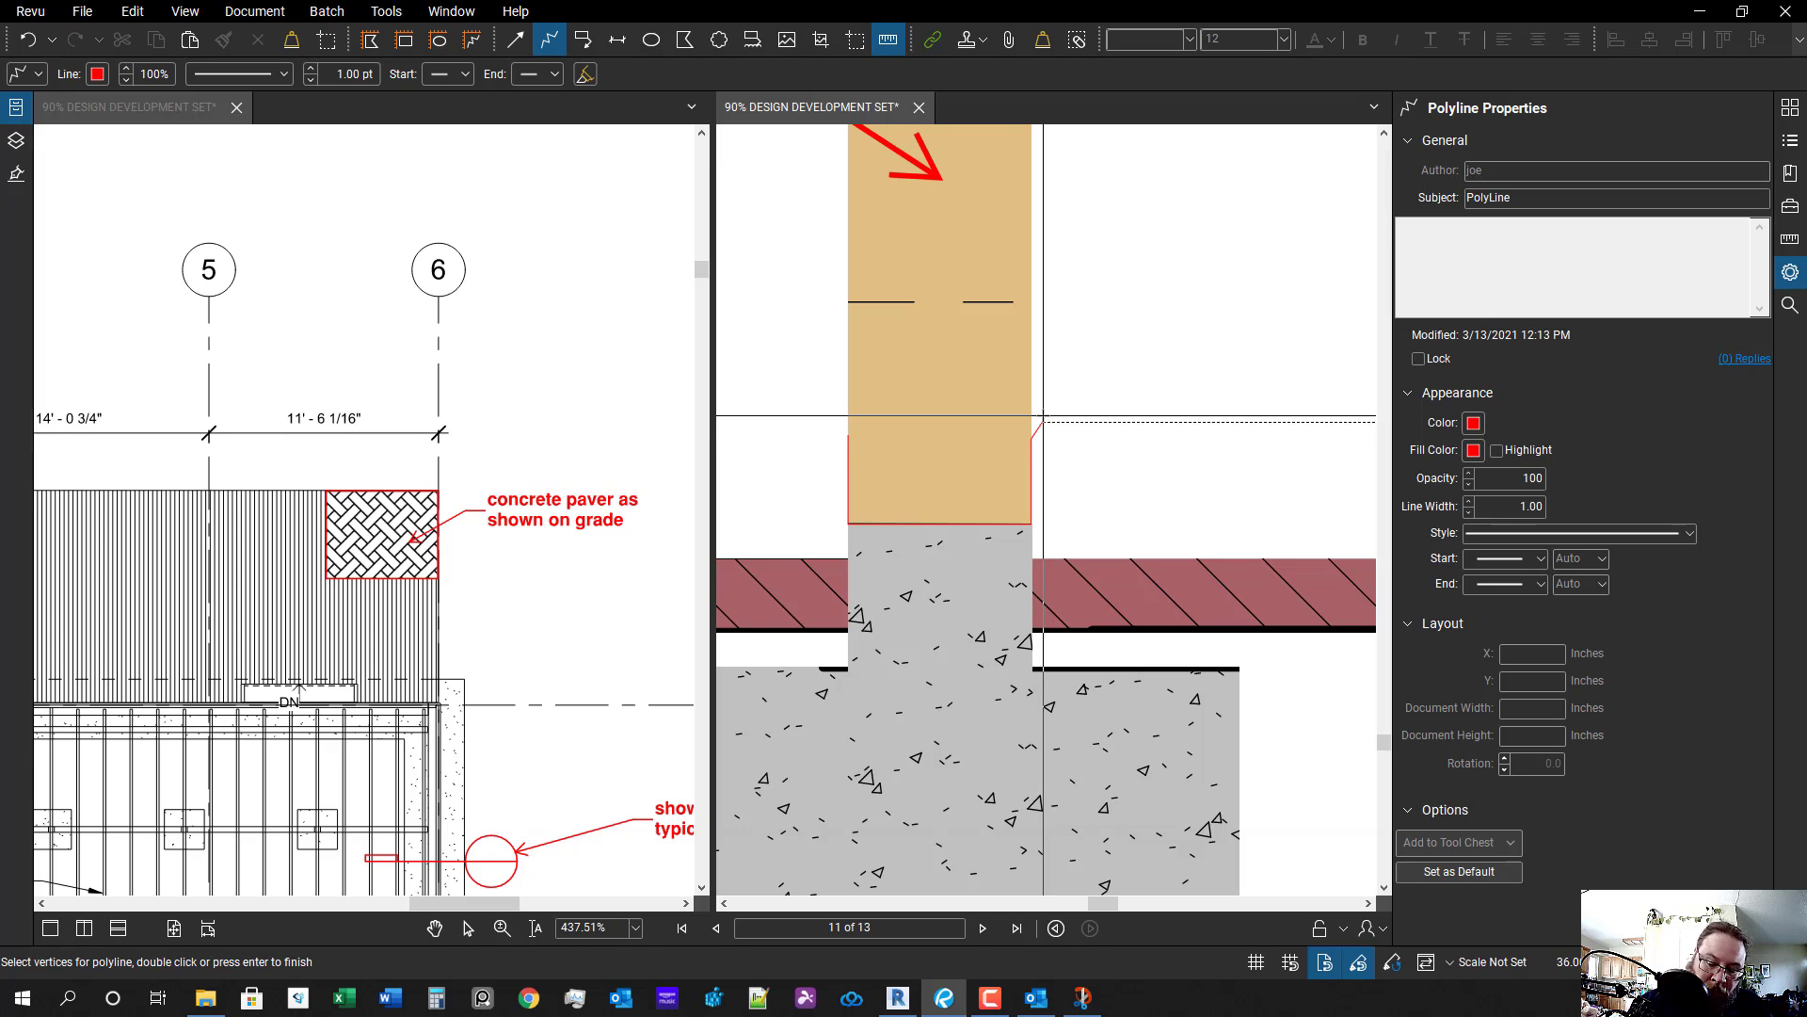
{"action": "key", "text": "Return"}
- Examine the sketched footing with its pedestal and post base against the original roof post detail below it
{"action": "scroll", "coordinate": [1105, 461], "scroll_direction": "down", "scroll_amount": 3}
{"action": "left_click_drag", "start_coordinate": [1180, 544], "coordinate": [1055, 539]}
{"action": "scroll", "coordinate": [1056, 539], "scroll_direction": "down", "scroll_amount": 4}
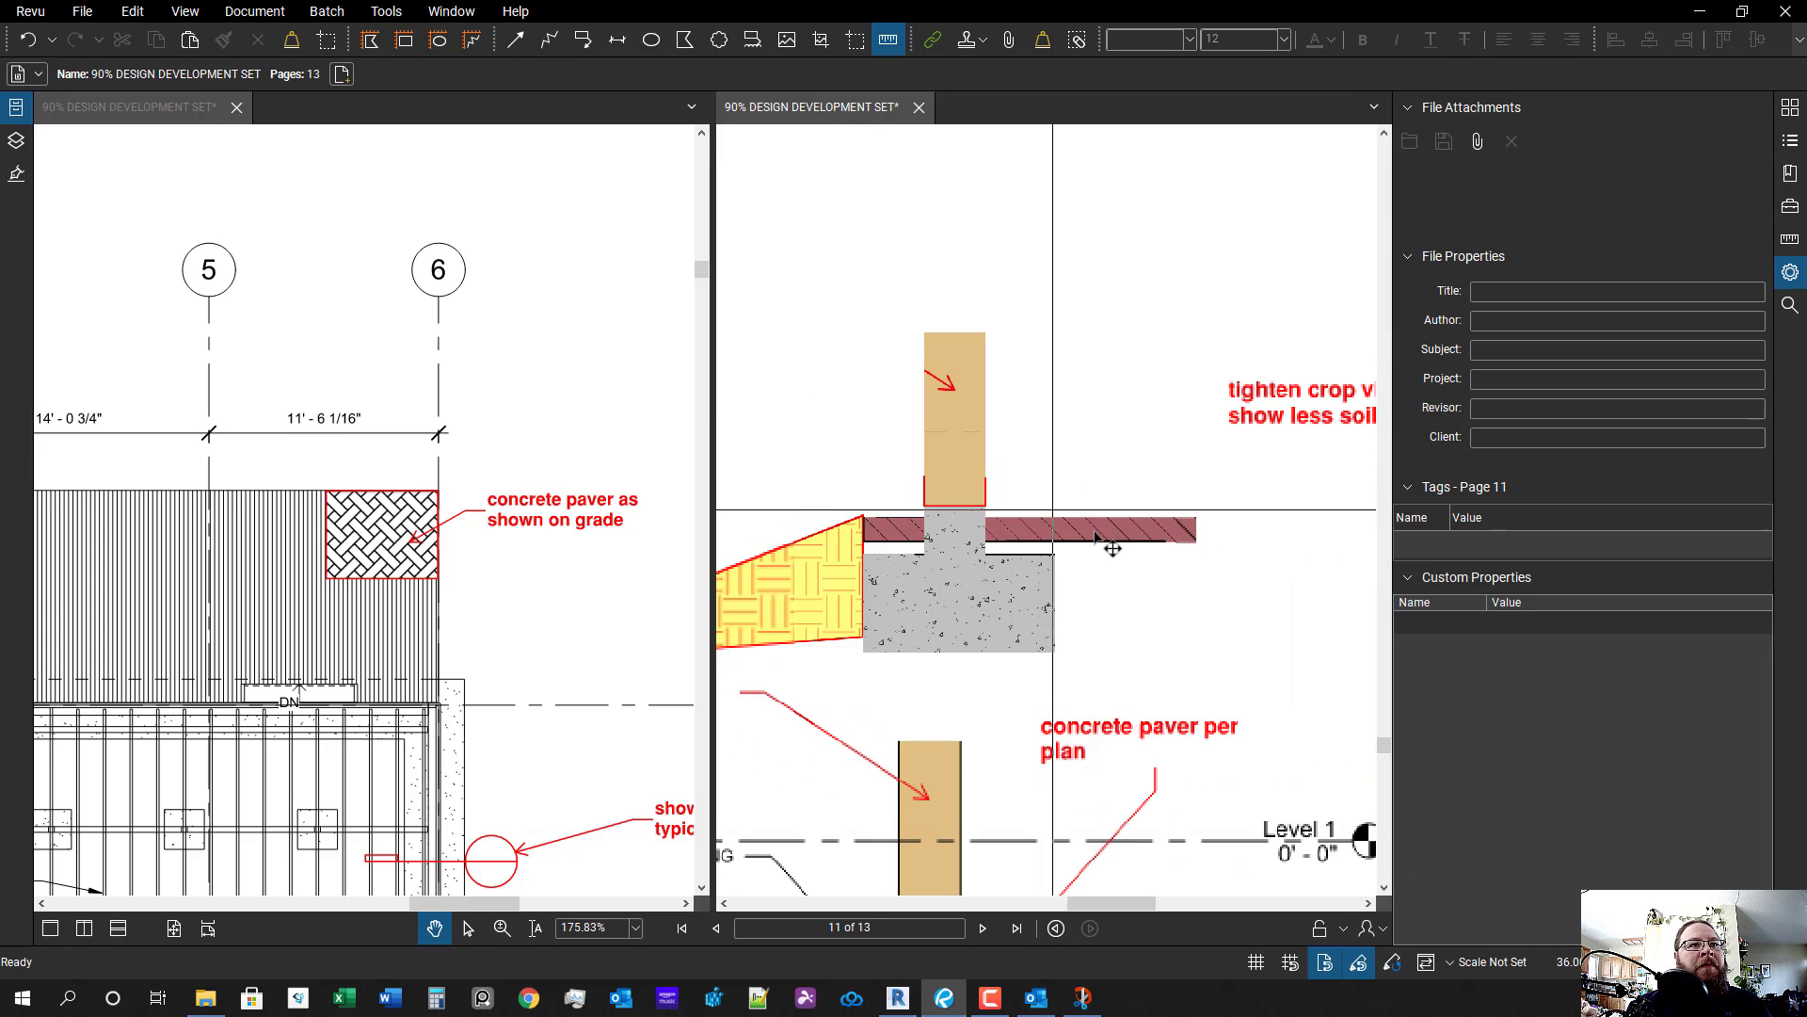
{"action": "scroll", "coordinate": [1070, 612], "scroll_direction": "down", "scroll_amount": 1}
{"action": "left_click_drag", "start_coordinate": [1155, 603], "coordinate": [1073, 574]}
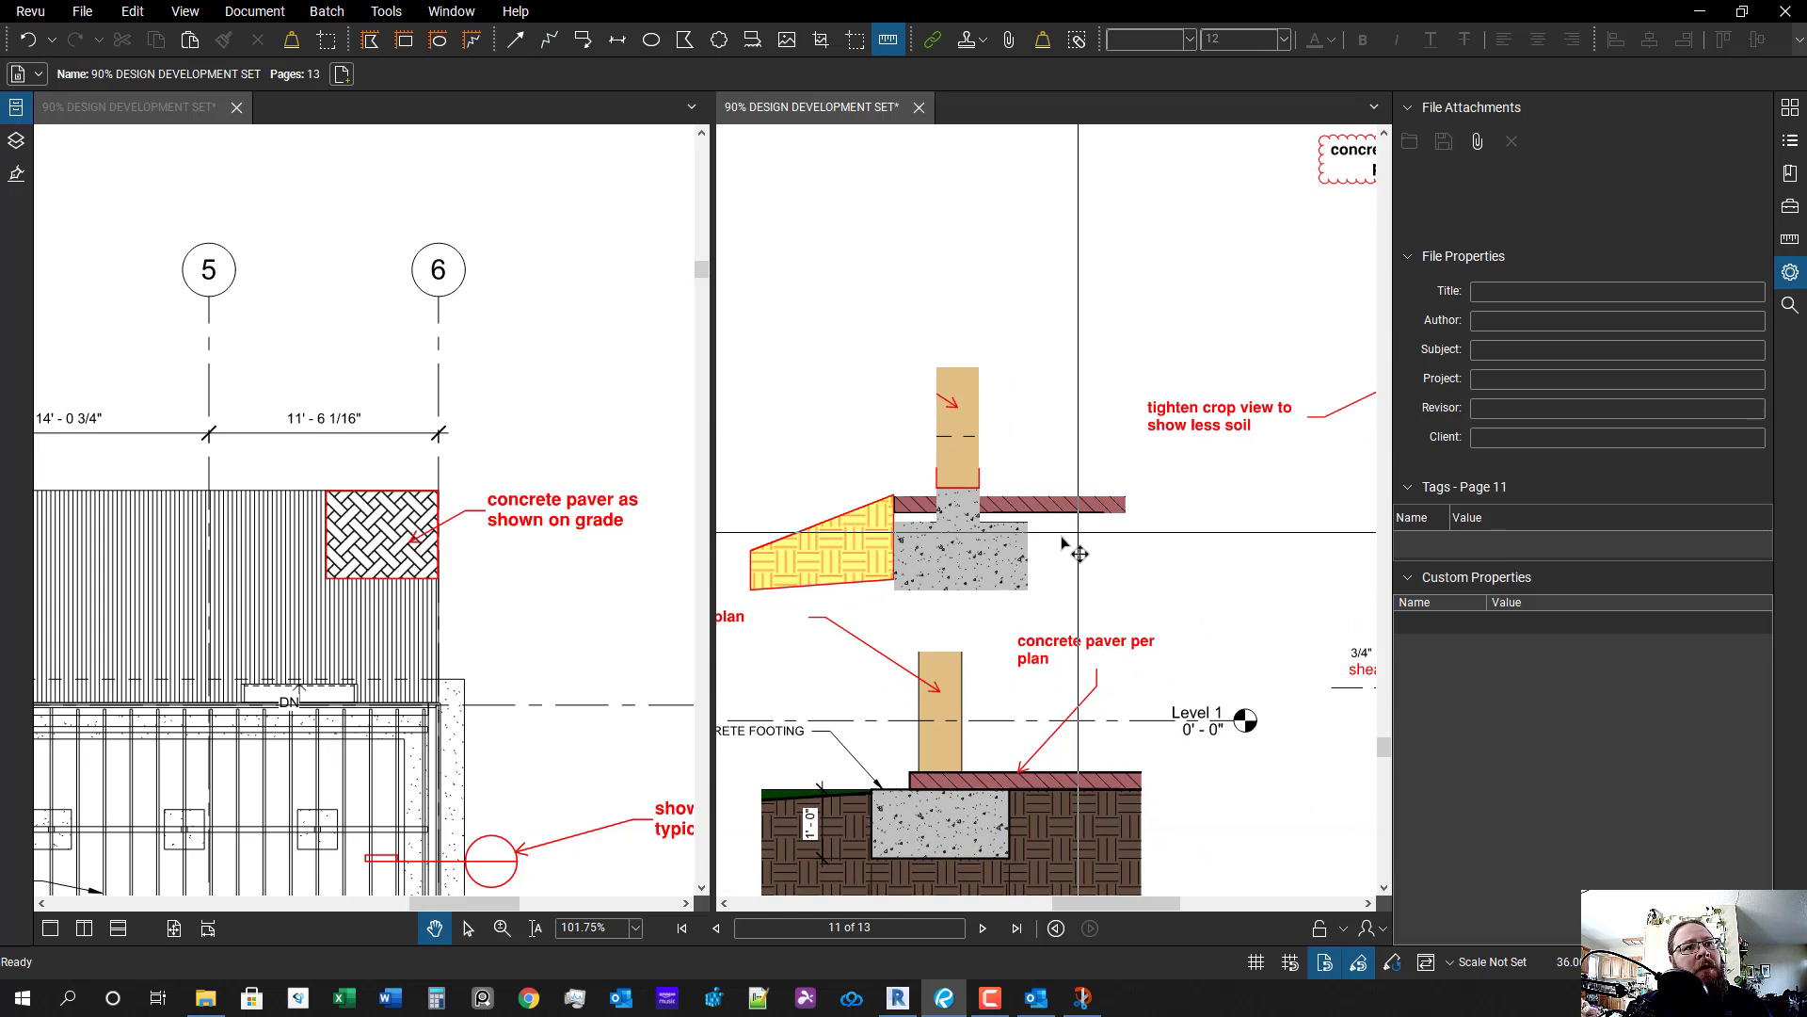
{"action": "scroll", "coordinate": [1064, 540], "scroll_direction": "up", "scroll_amount": 1}
{"action": "scroll", "coordinate": [1036, 539], "scroll_direction": "down", "scroll_amount": 2}
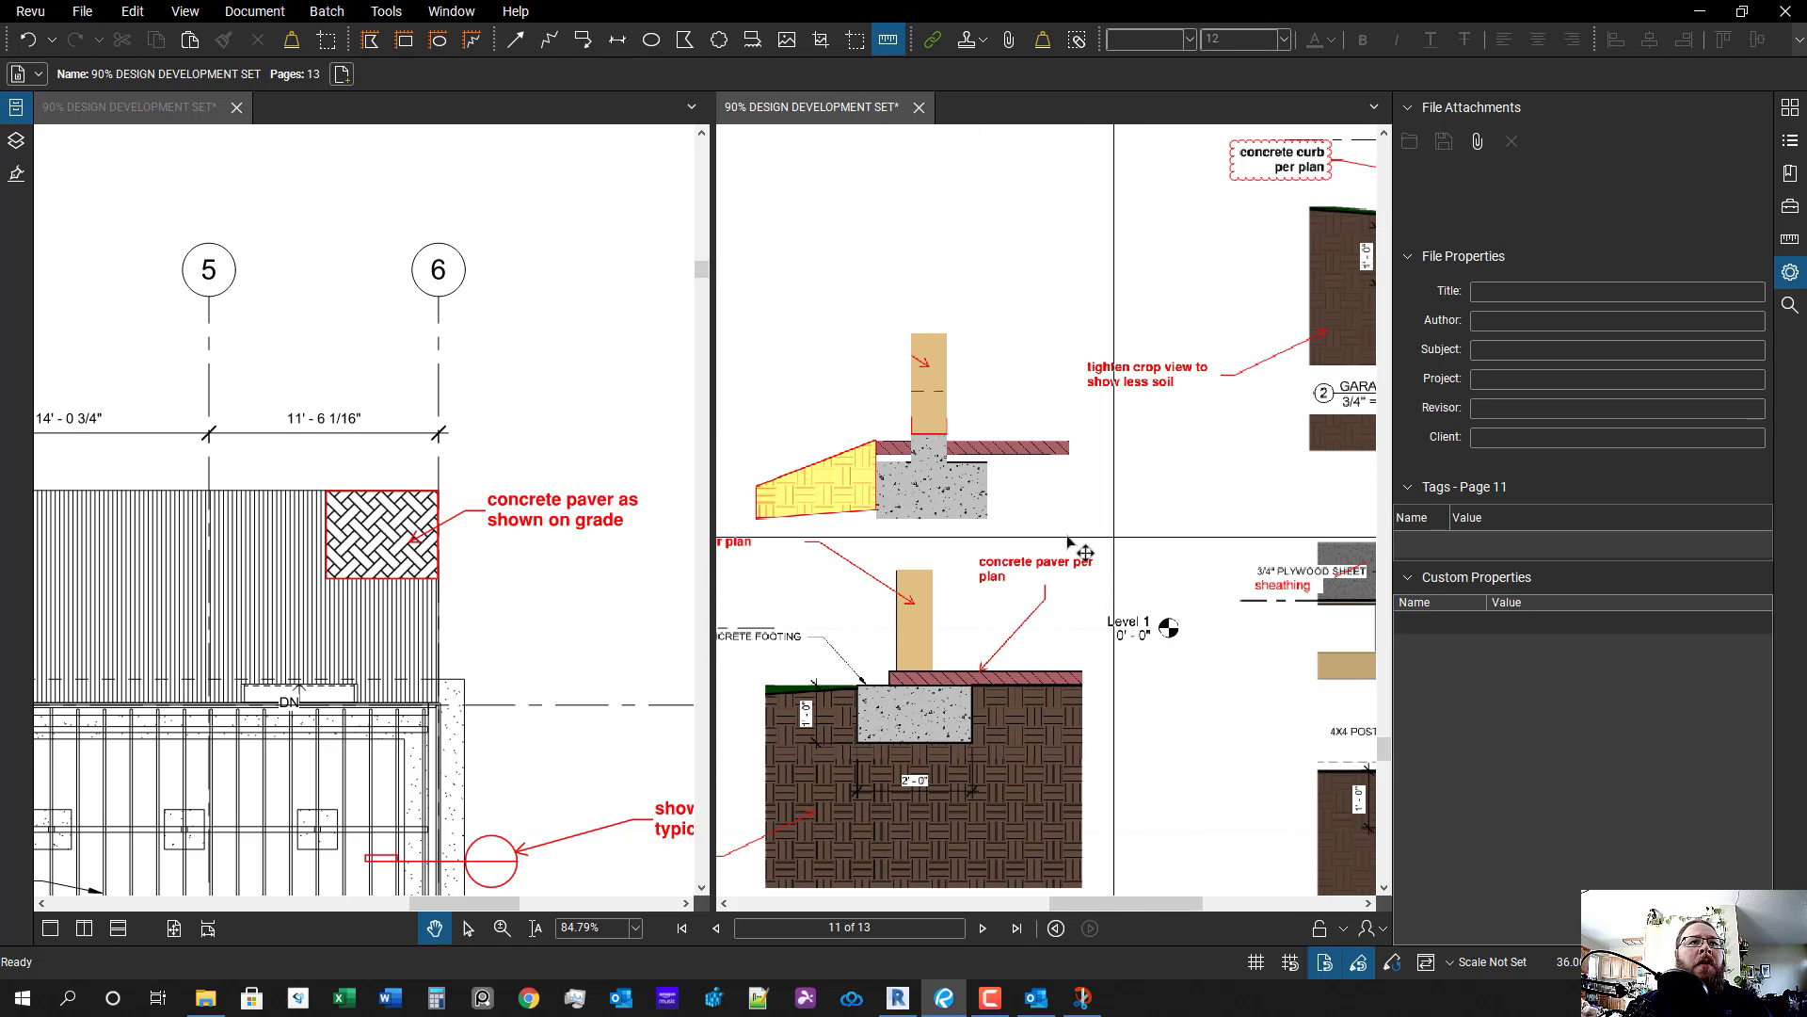
{"action": "left_click_drag", "start_coordinate": [1036, 535], "coordinate": [1080, 565]}
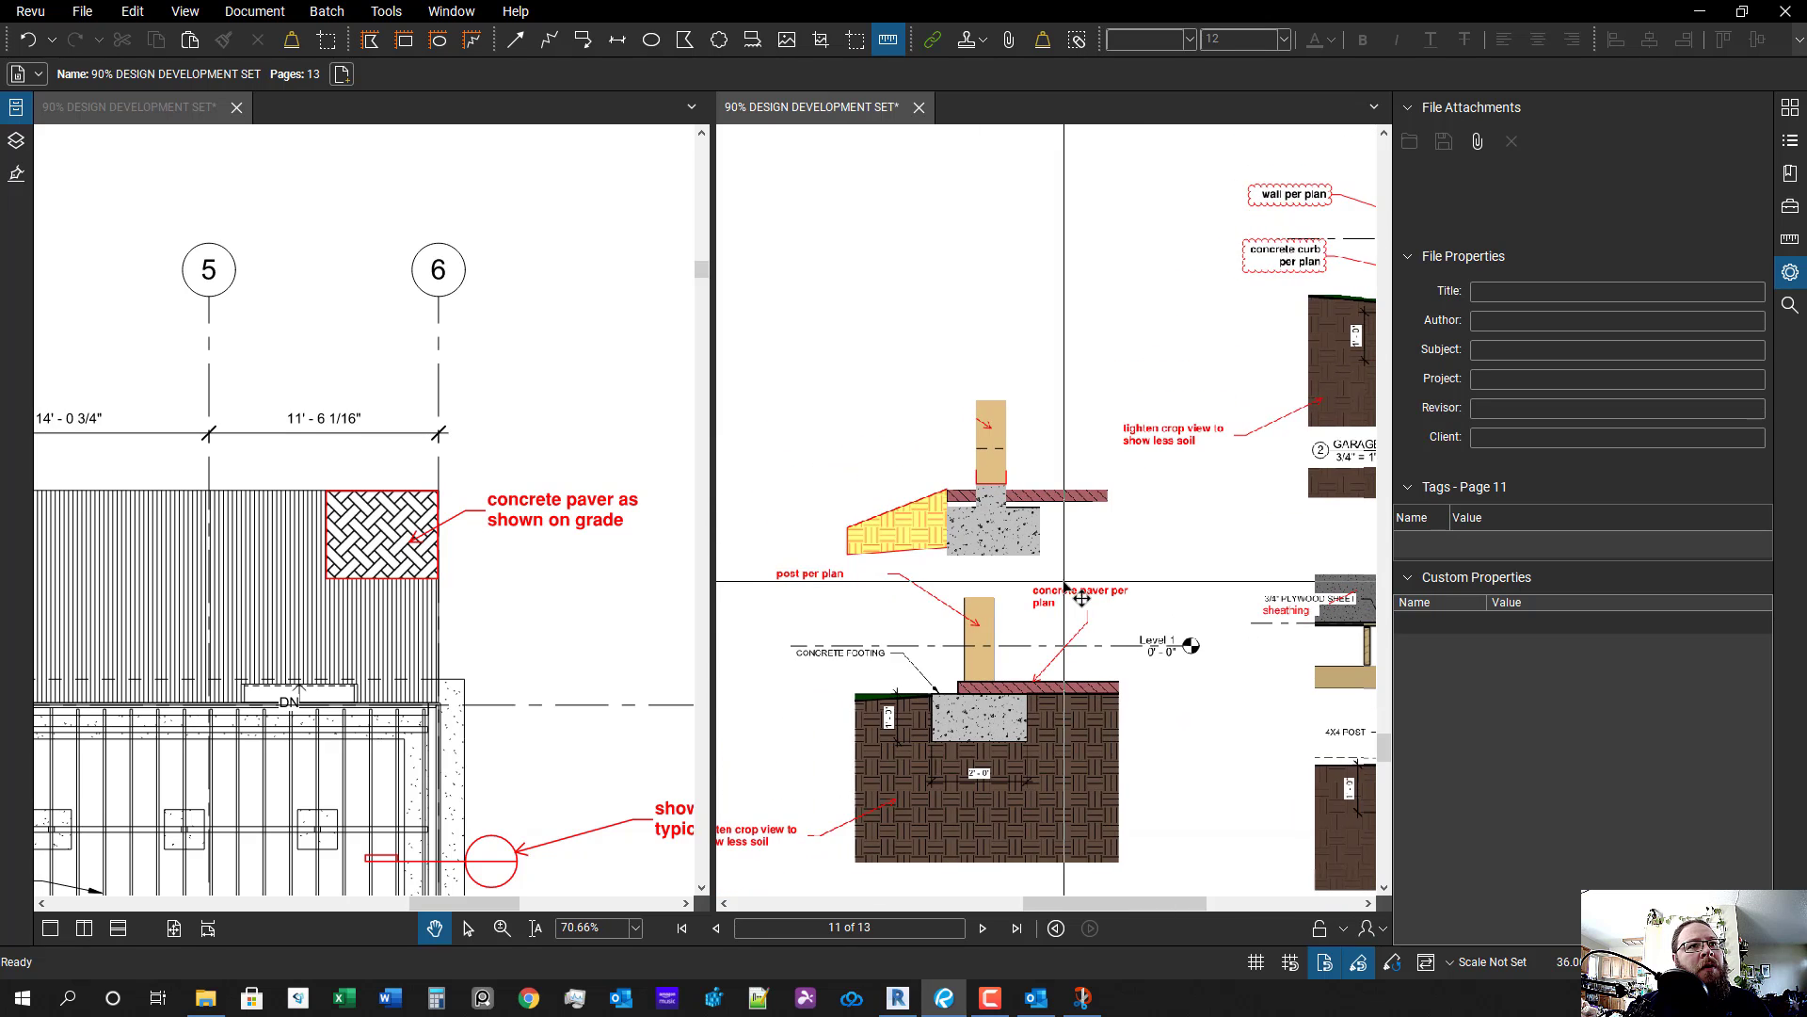
{"action": "scroll", "coordinate": [1095, 574], "scroll_direction": "up", "scroll_amount": 2}
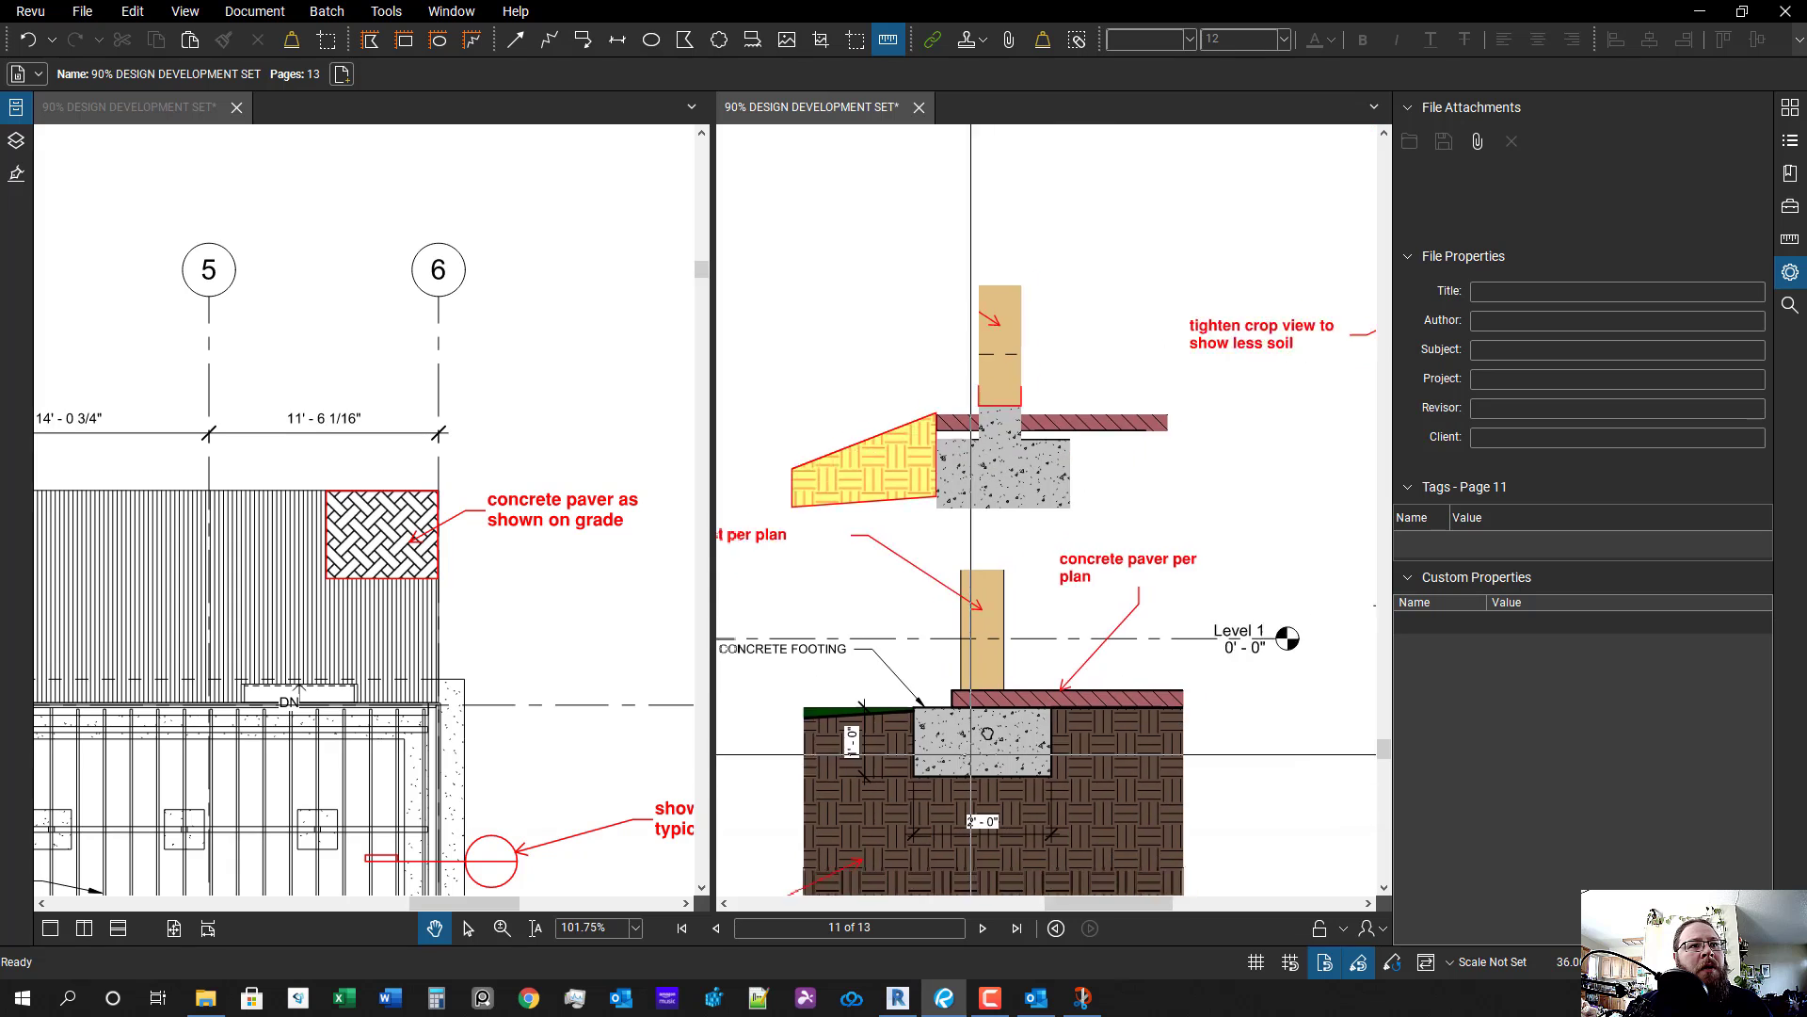
- Draw a thin rectangle about 2.52 by 0.09 inches in the gap between the copied paver layer and the concrete footing
{"action": "scroll", "coordinate": [1082, 424], "scroll_direction": "up", "scroll_amount": 5}
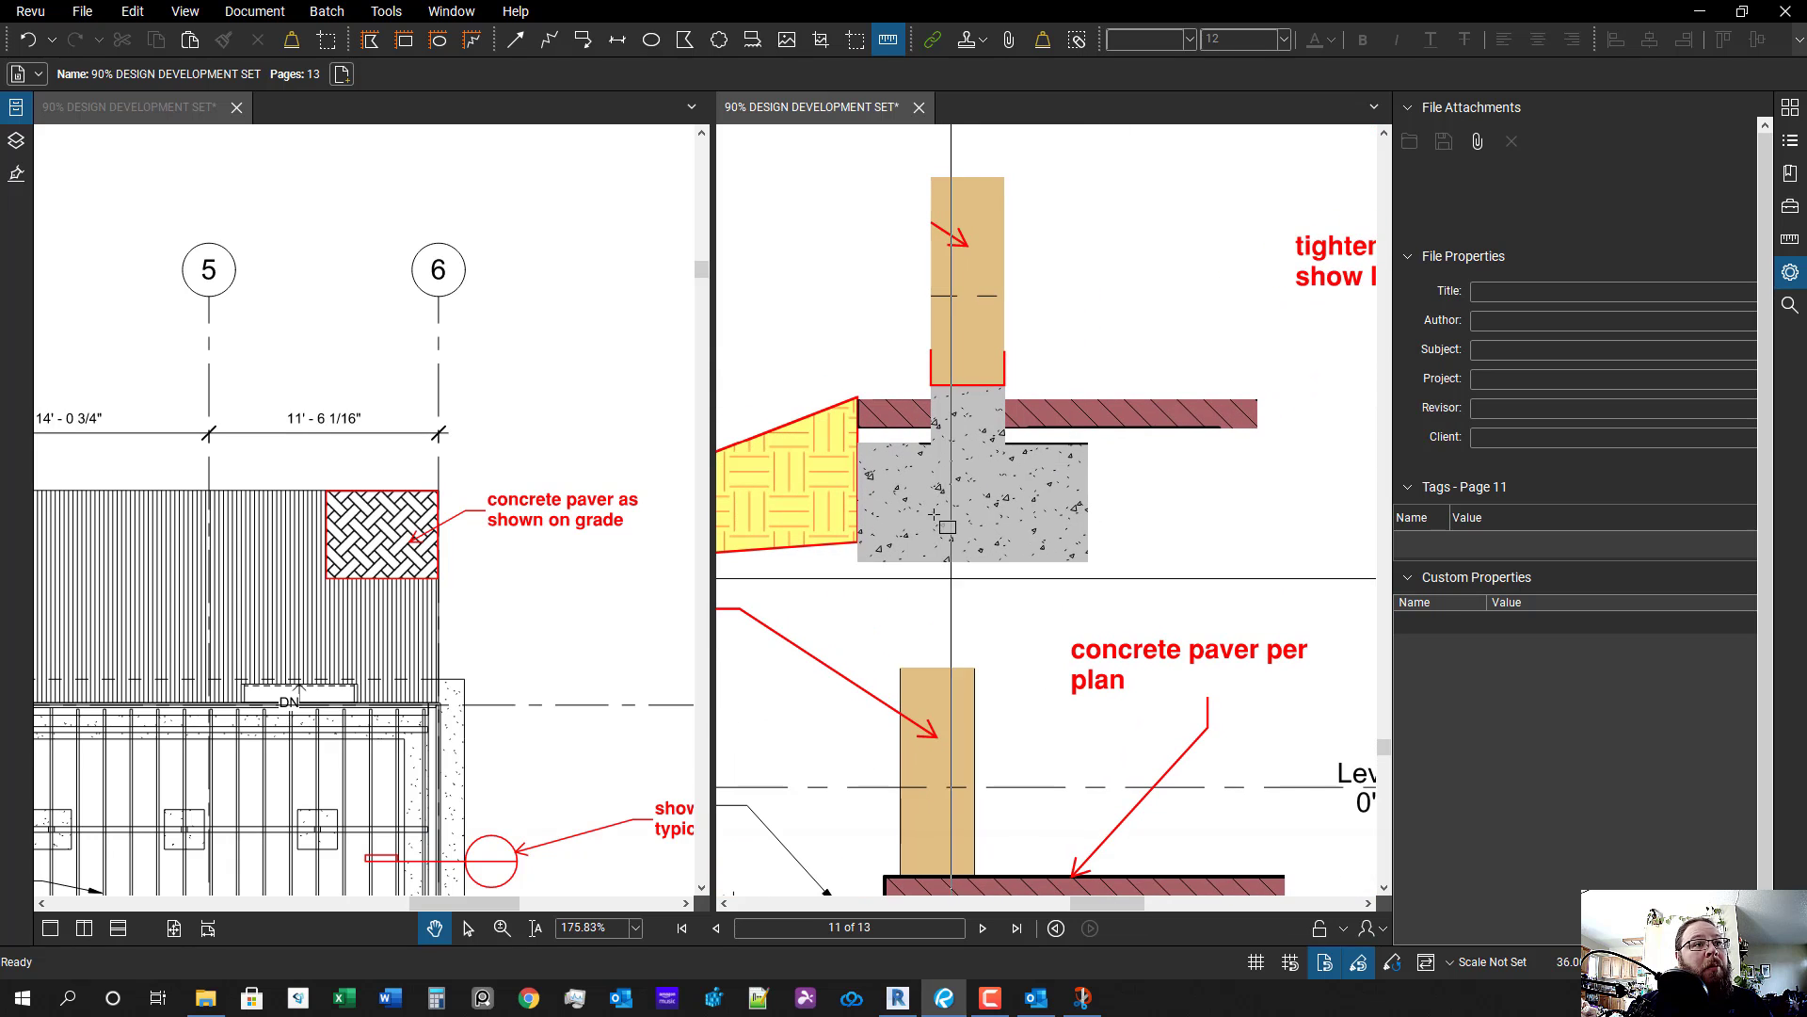
{"action": "left_click", "coordinate": [801, 394]}
{"action": "mouse_move", "coordinate": [811, 378]}
{"action": "left_mouse_down"}
{"action": "mouse_move", "coordinate": [1362, 383]}
{"action": "mouse_move", "coordinate": [1321, 399]}
{"action": "left_mouse_up"}
- Look through the hatch patterns and apply Suspended Ceiling to the thin rectangle under the paver
{"action": "left_click", "coordinate": [1685, 476]}
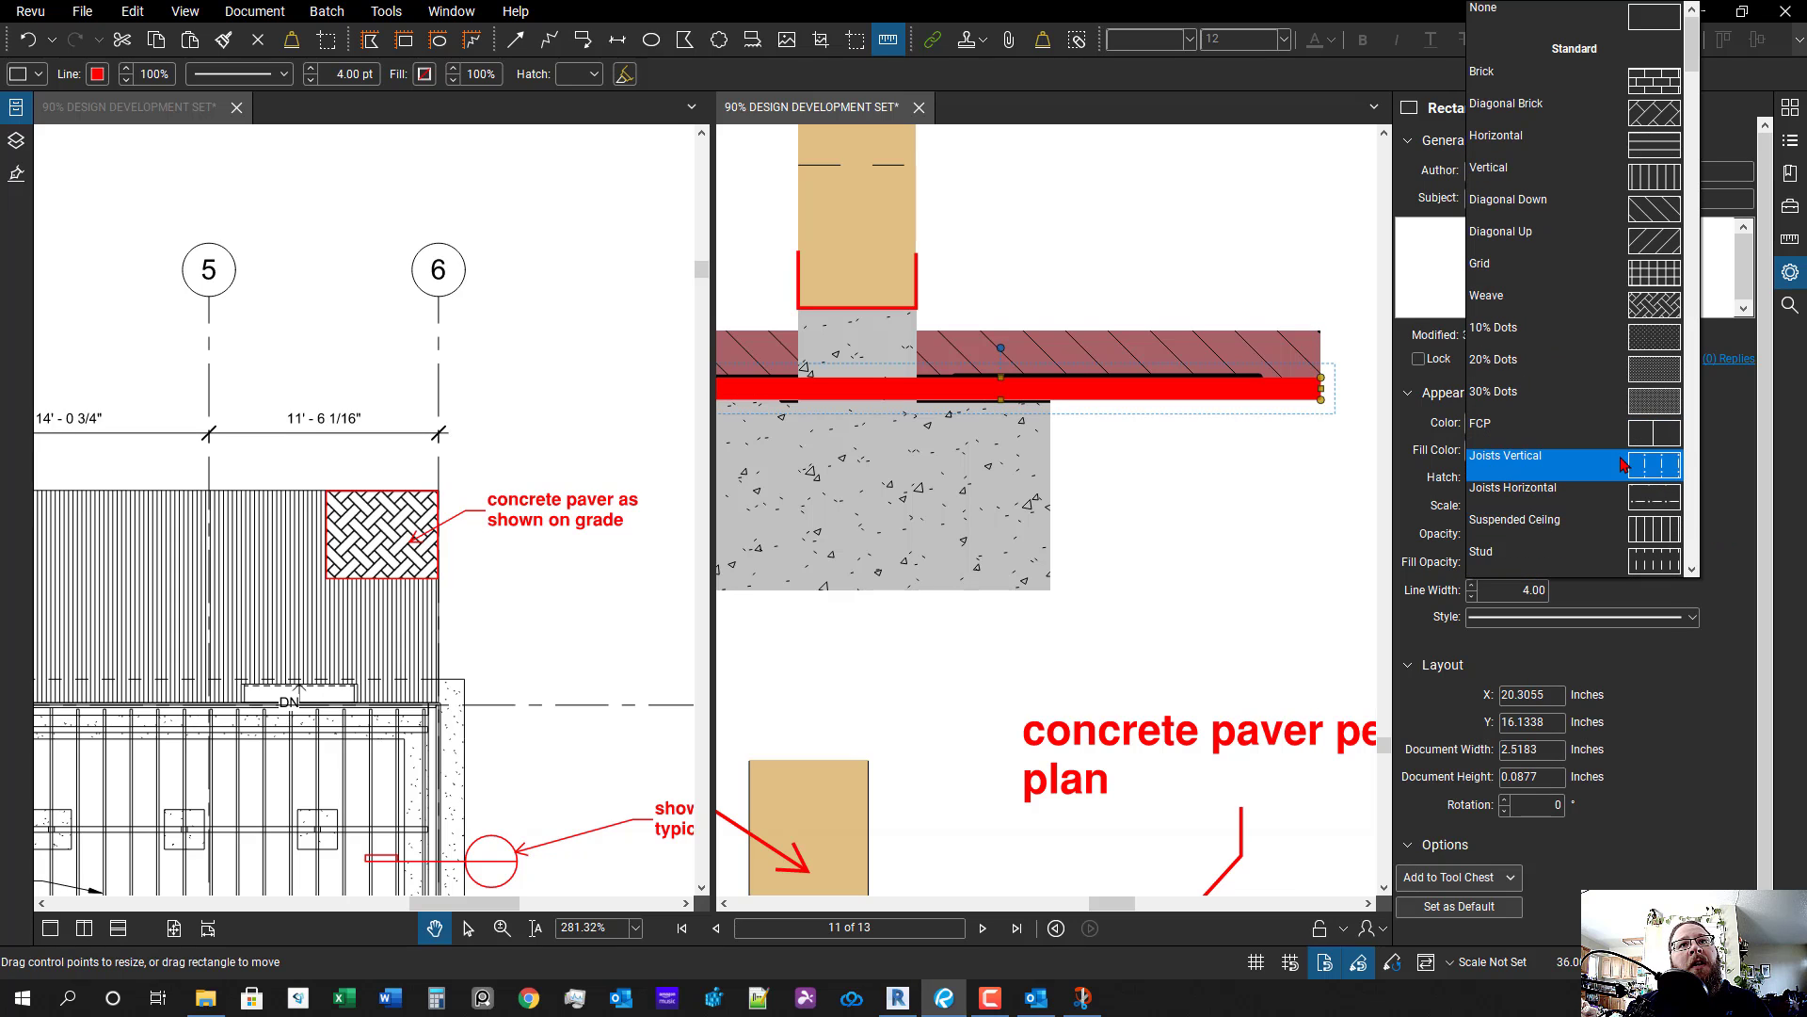
{"action": "scroll", "coordinate": [1598, 465], "scroll_direction": "down", "scroll_amount": 1}
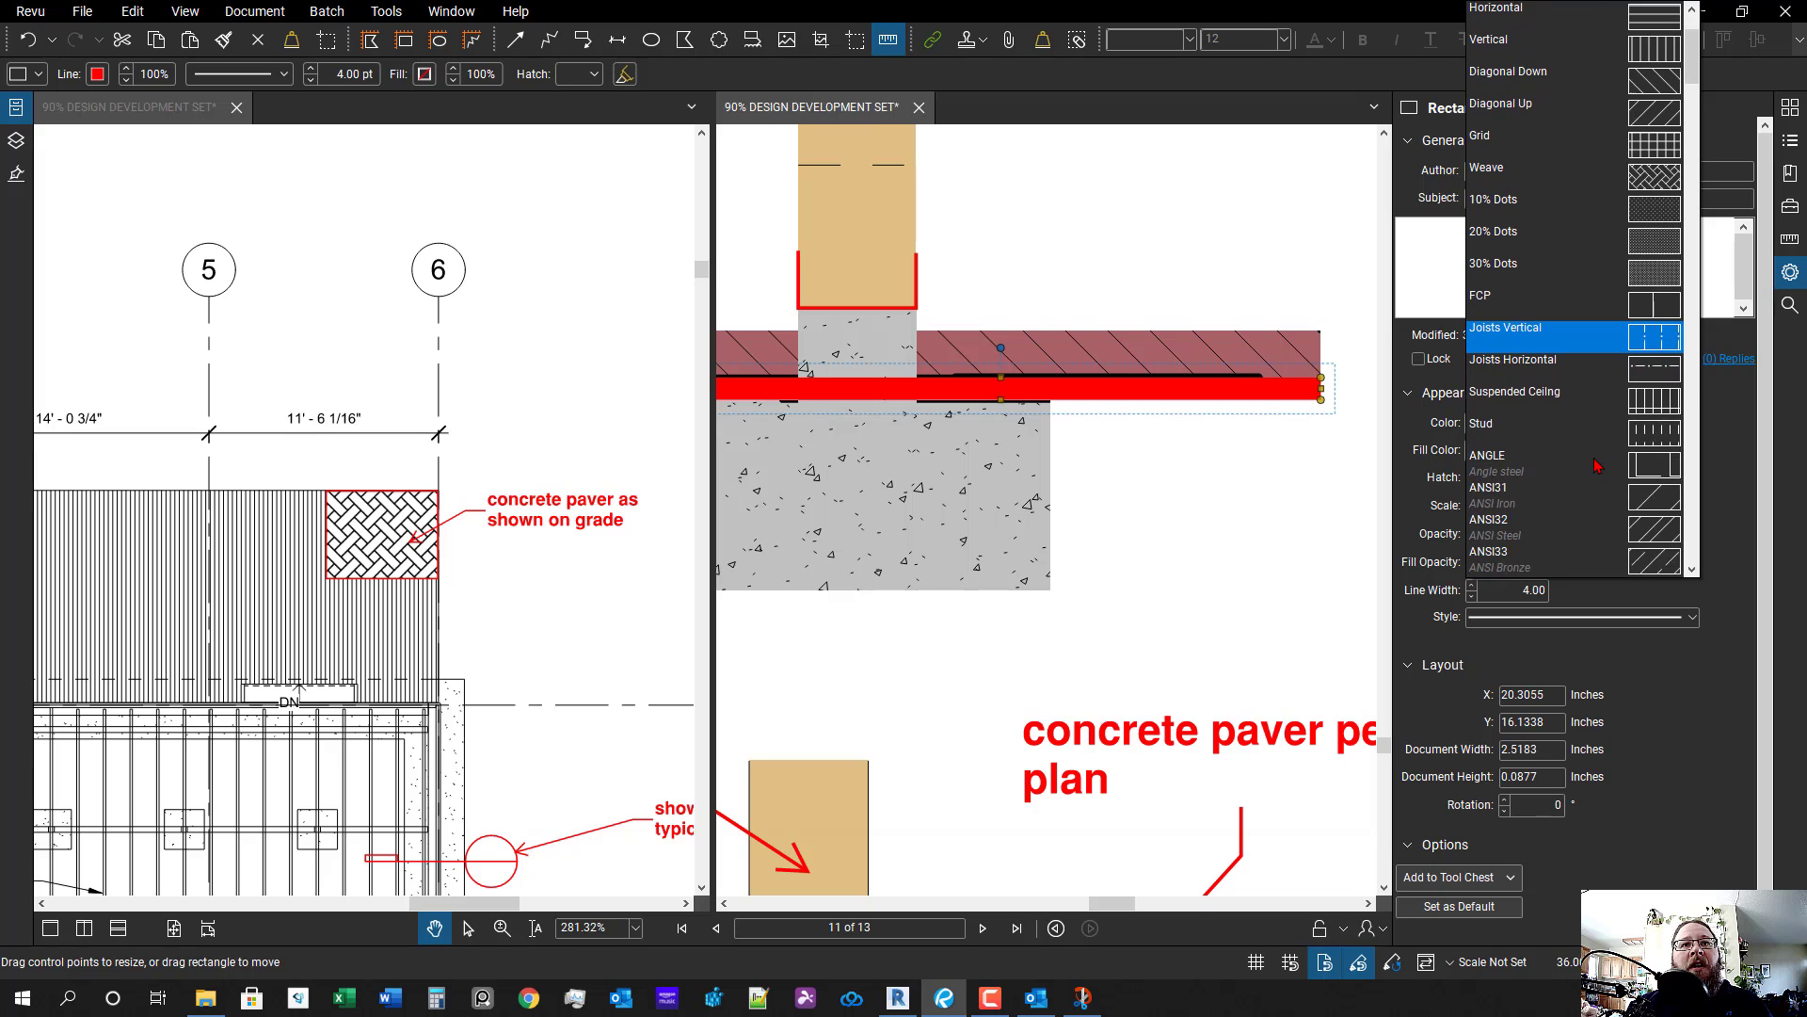
{"action": "scroll", "coordinate": [1597, 465], "scroll_direction": "down", "scroll_amount": 5}
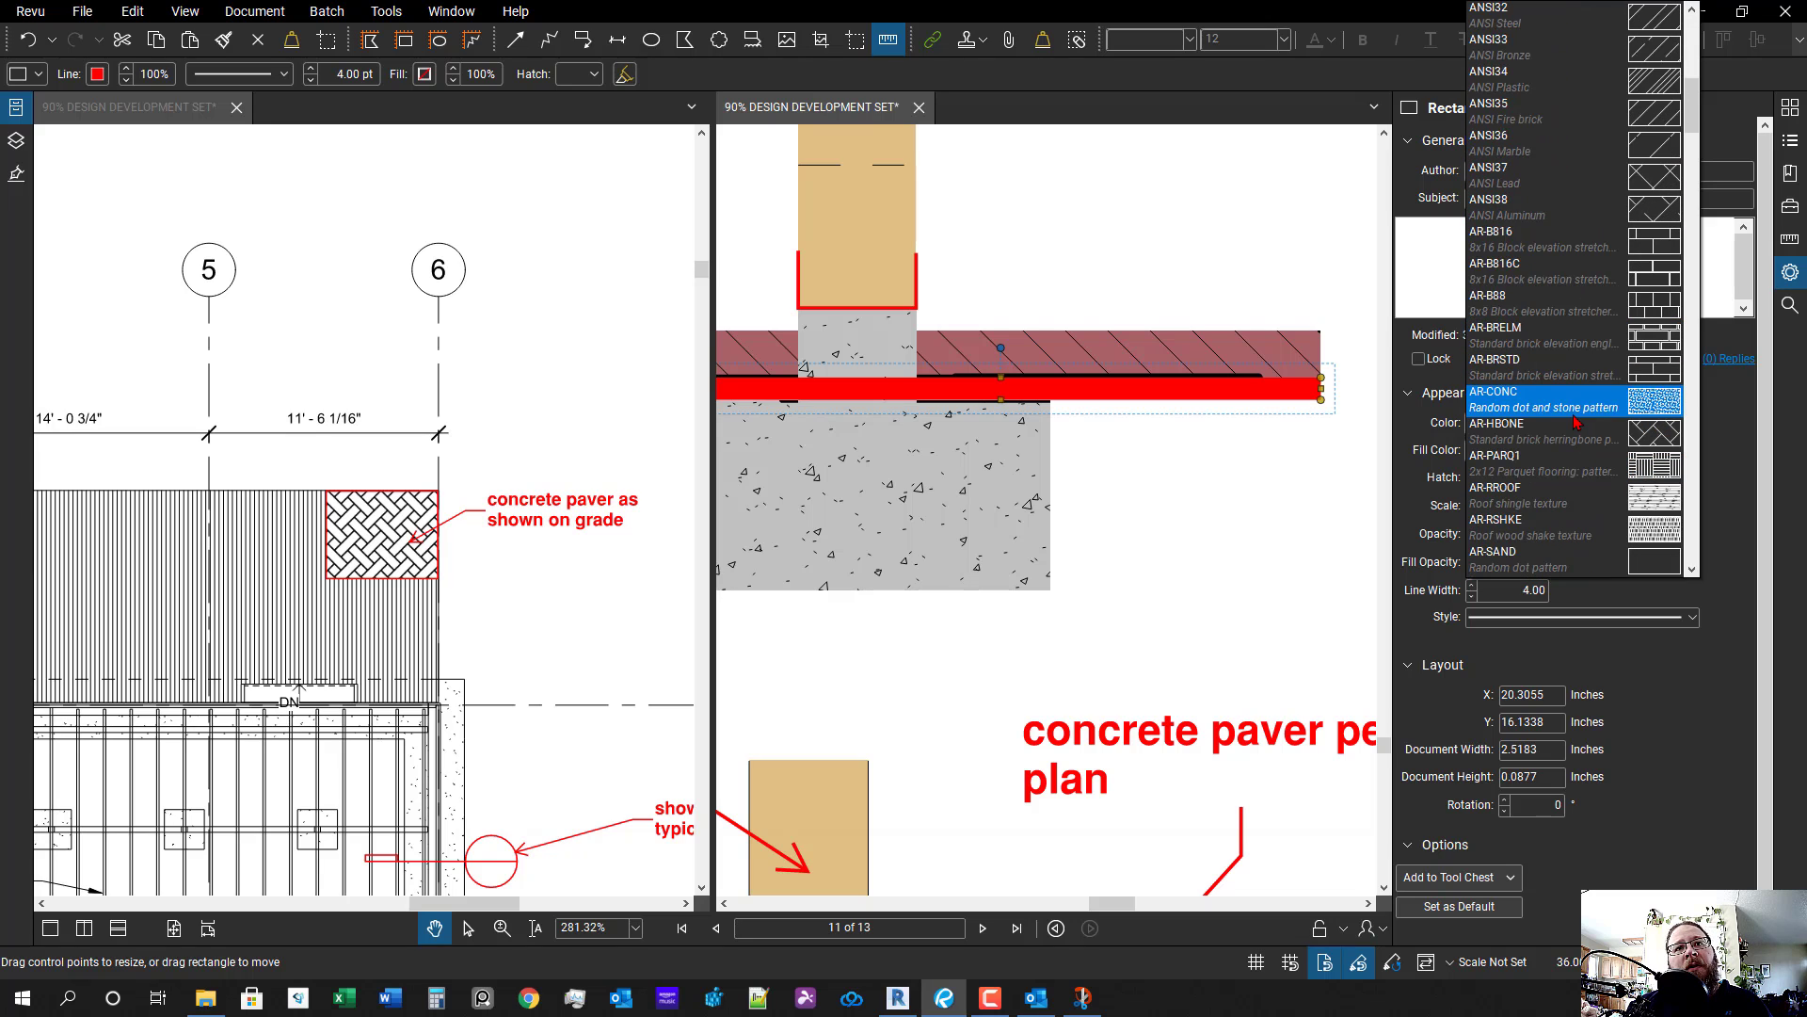
{"action": "scroll", "coordinate": [1578, 423], "scroll_direction": "down", "scroll_amount": 1}
{"action": "scroll", "coordinate": [1578, 424], "scroll_direction": "down", "scroll_amount": 4}
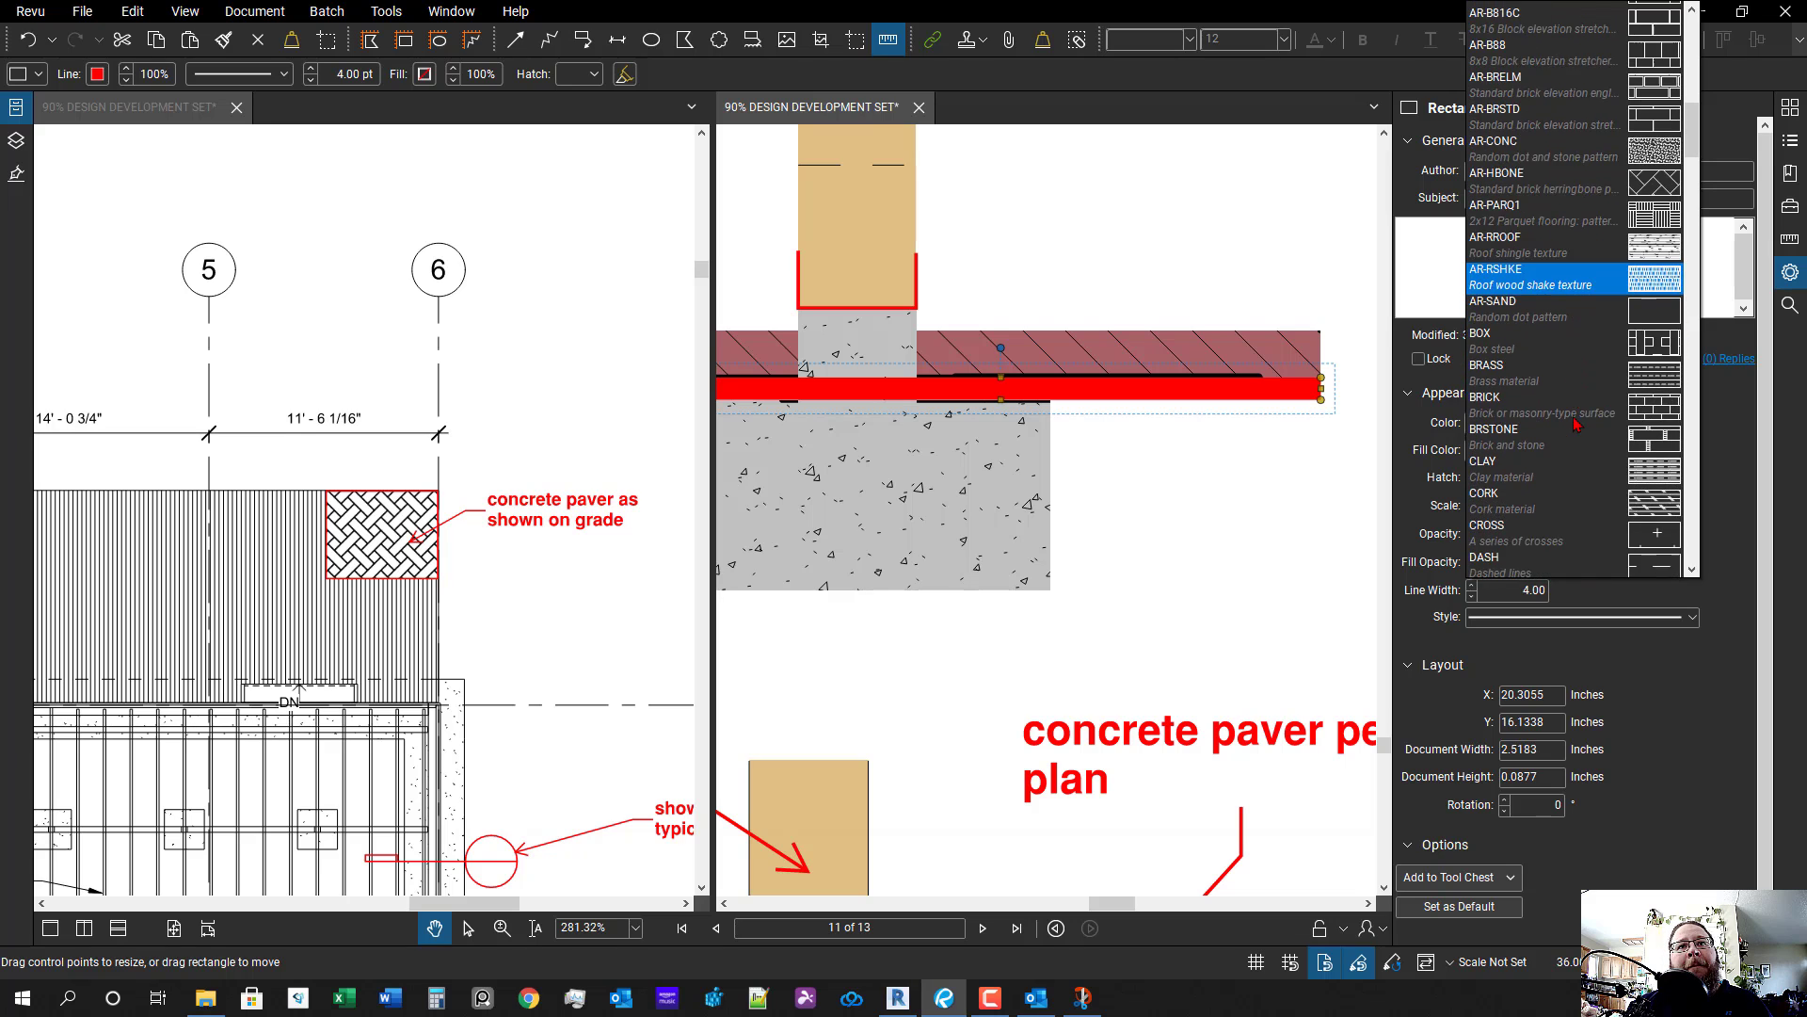
{"action": "scroll", "coordinate": [1575, 433], "scroll_direction": "down", "scroll_amount": 1}
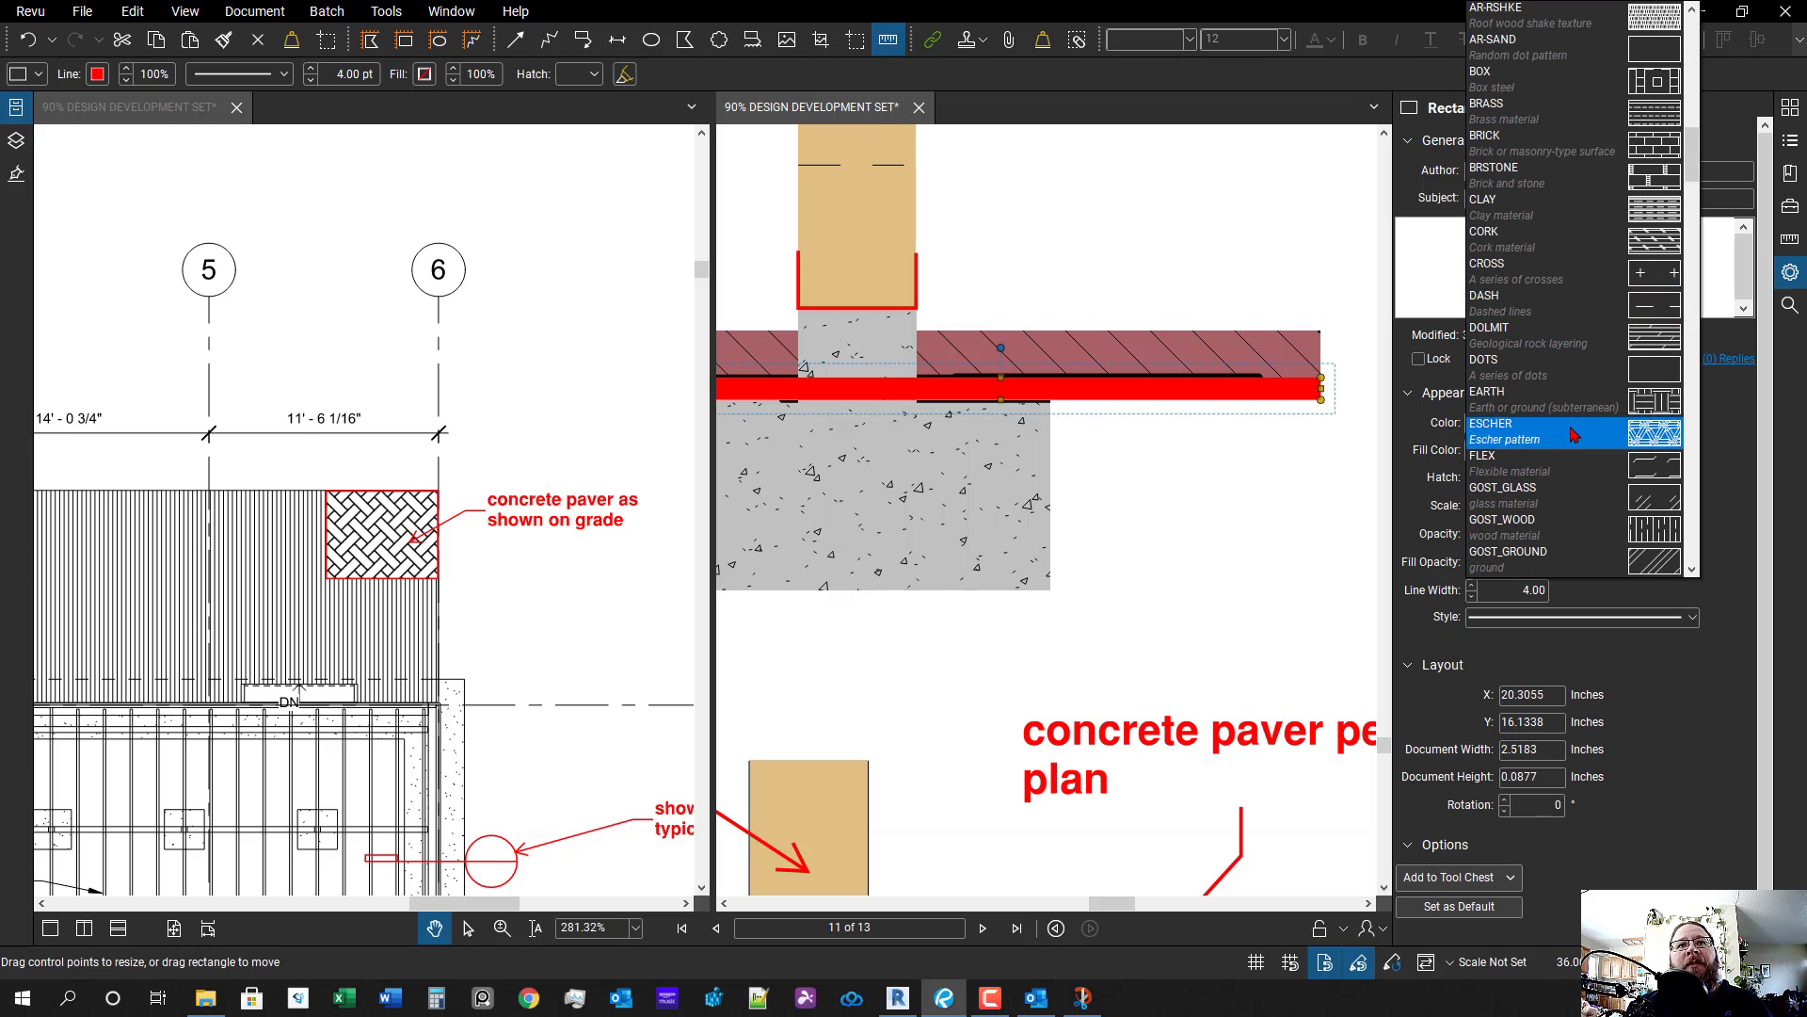
{"action": "scroll", "coordinate": [1575, 445], "scroll_direction": "down", "scroll_amount": 1}
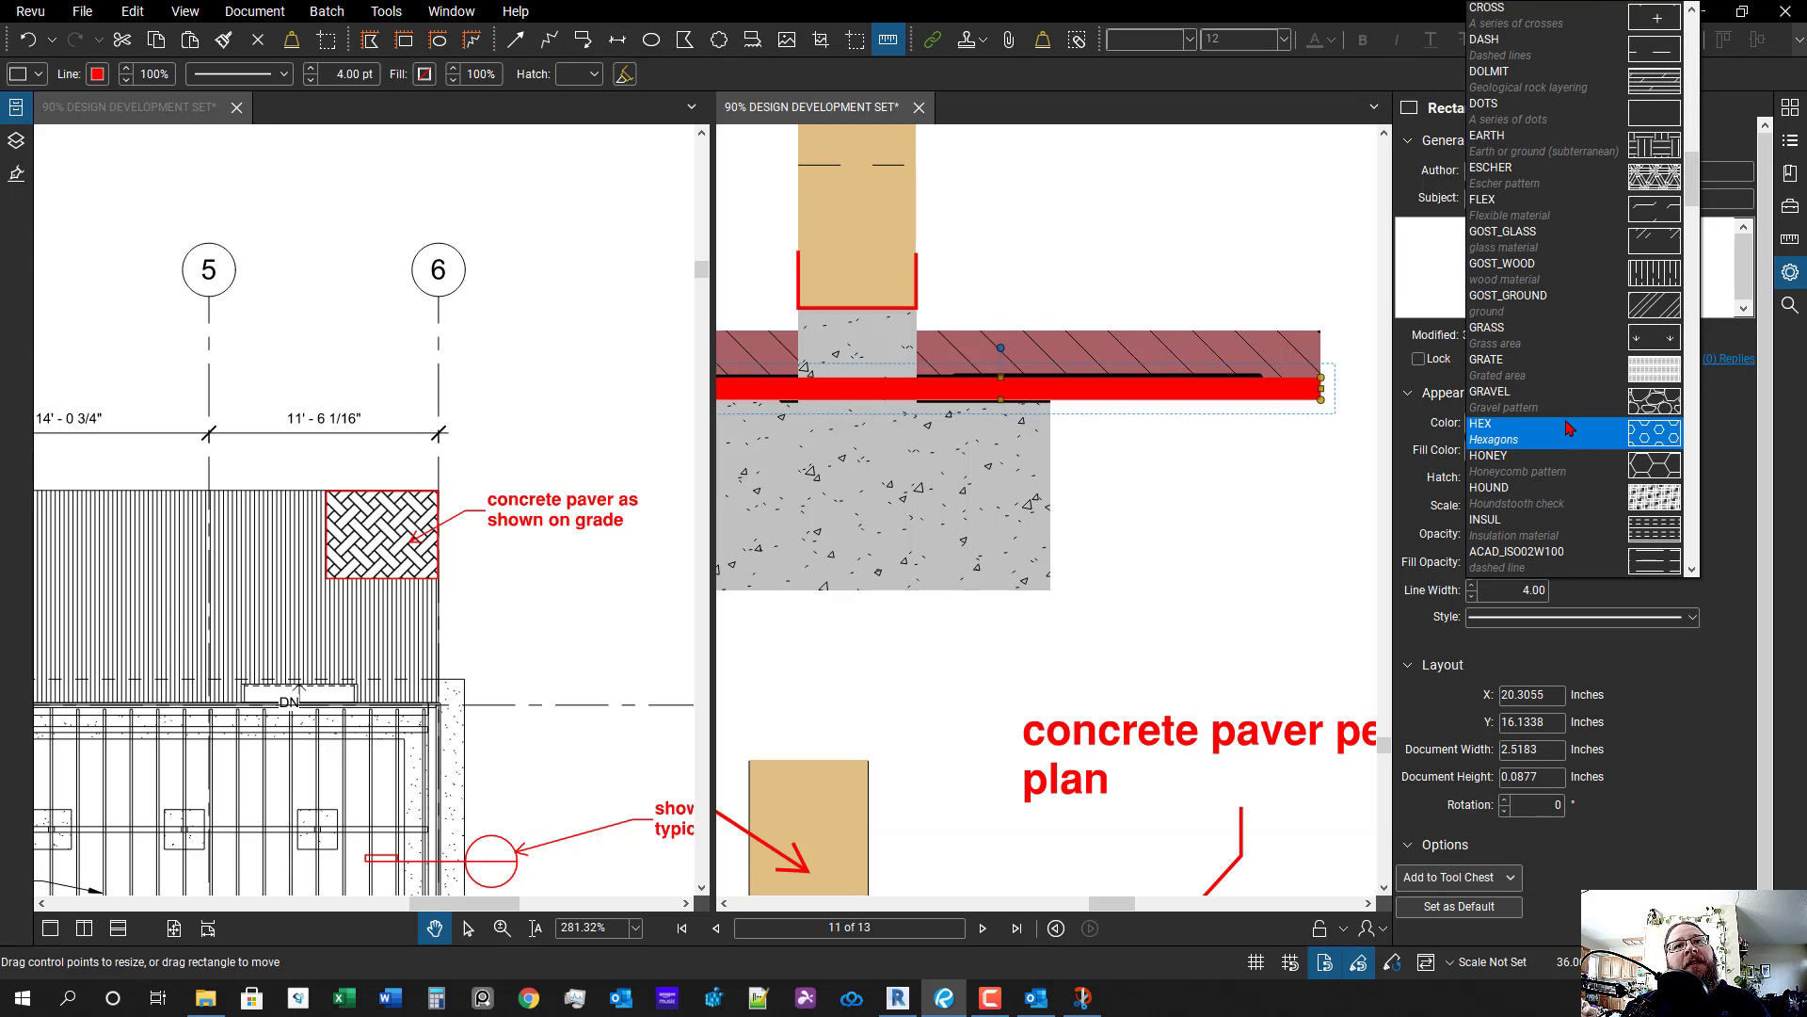
{"action": "scroll", "coordinate": [1567, 424], "scroll_direction": "down", "scroll_amount": 1}
{"action": "scroll", "coordinate": [1563, 448], "scroll_direction": "down", "scroll_amount": 6}
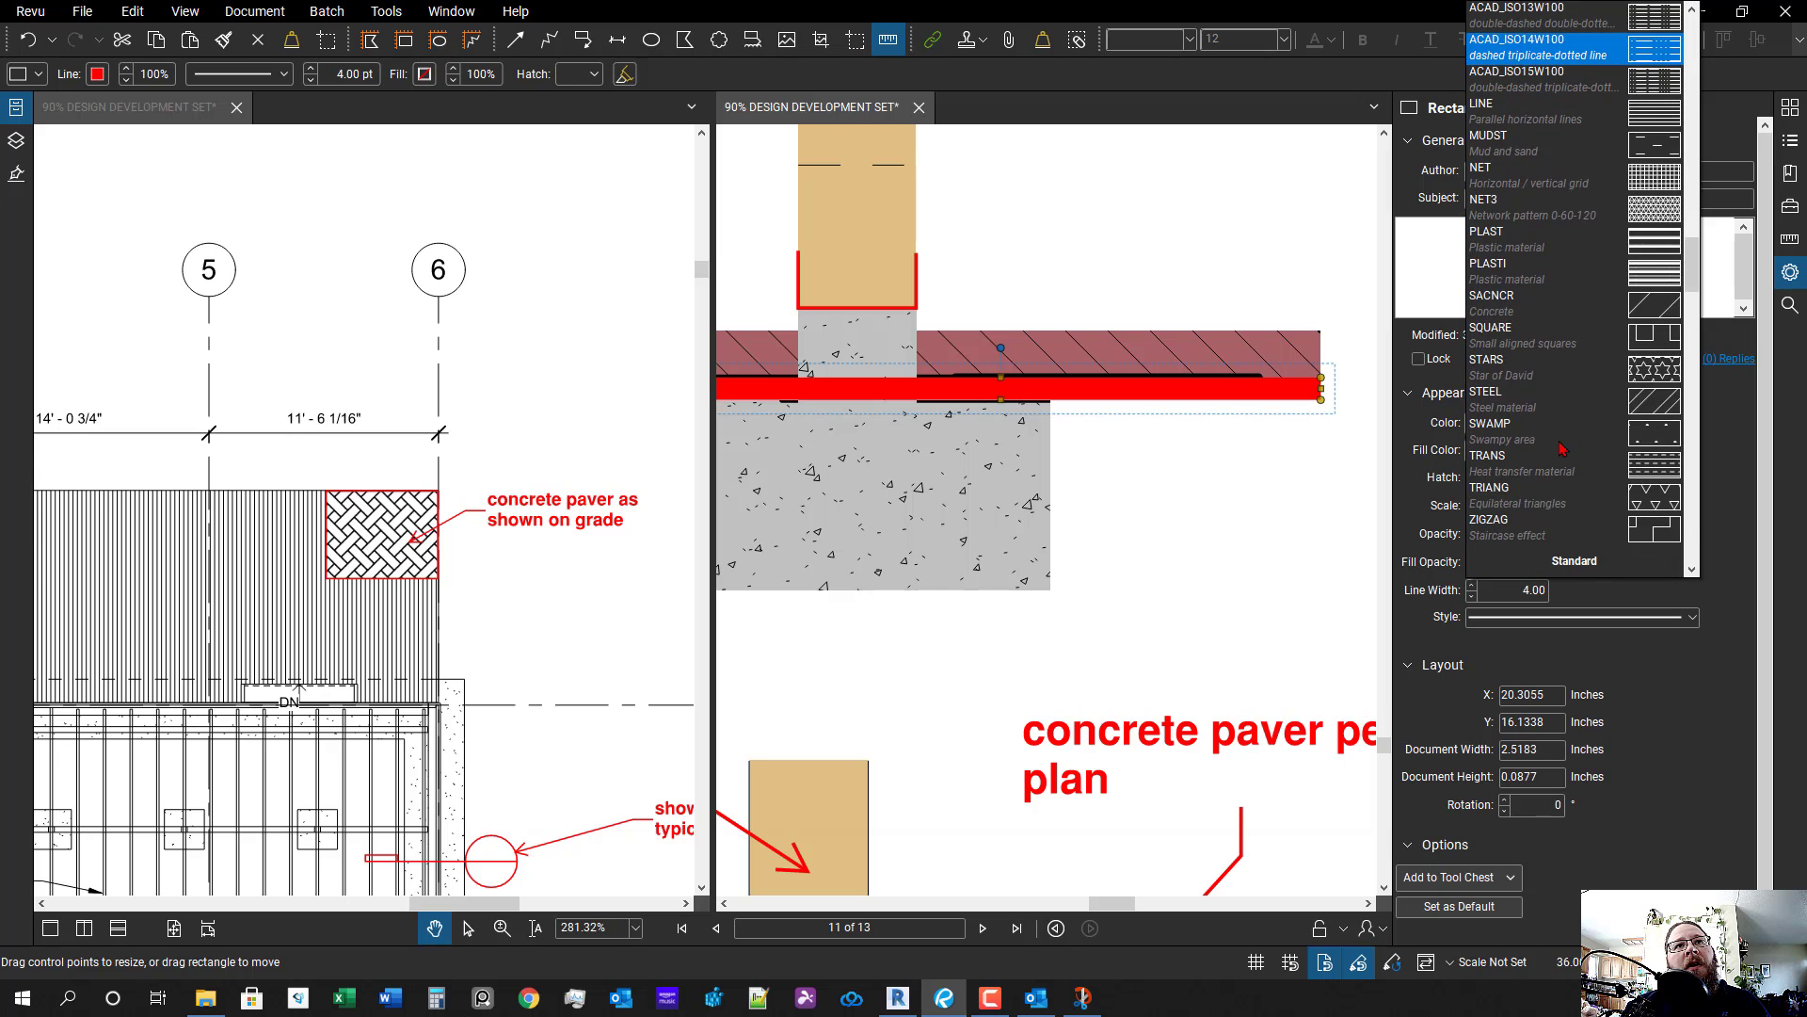
{"action": "scroll", "coordinate": [1562, 449], "scroll_direction": "down", "scroll_amount": 3}
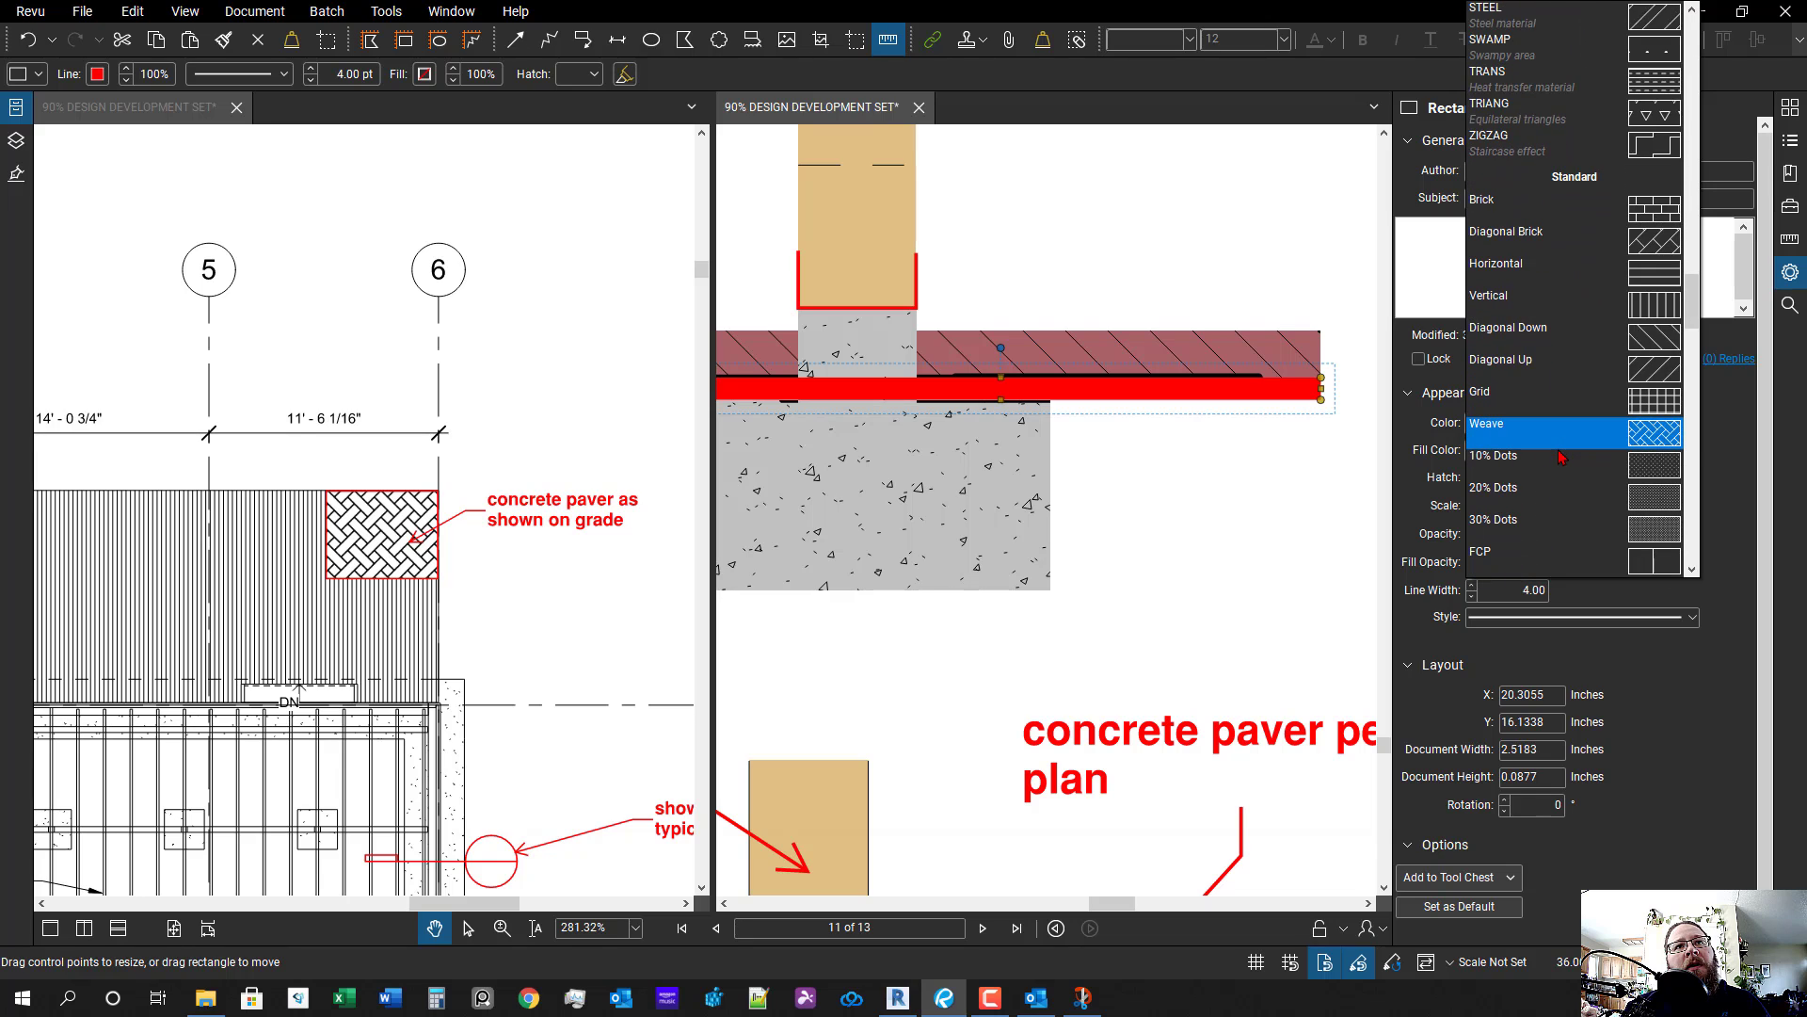
{"action": "scroll", "coordinate": [1560, 461], "scroll_direction": "down", "scroll_amount": 1}
{"action": "left_click", "coordinate": [1560, 461]}
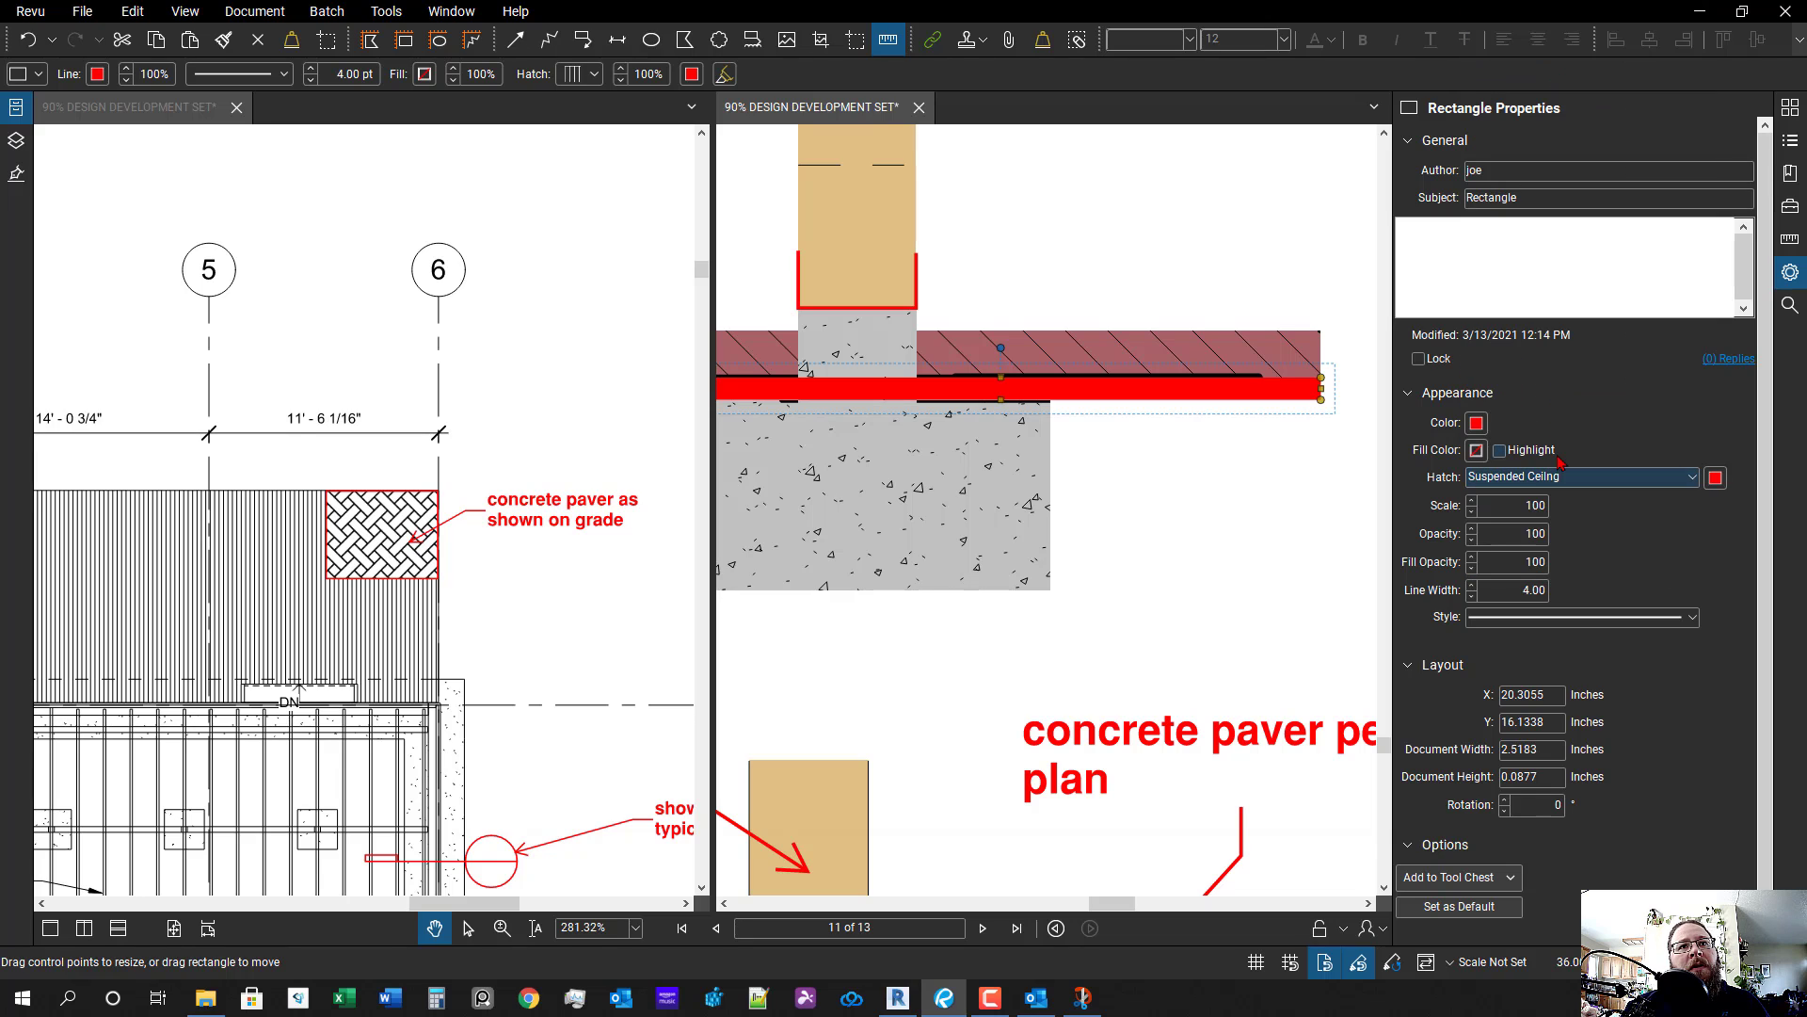
- Set the hatch of the thin rectangle under the paver to GRAVEL
{"action": "left_click", "coordinate": [1574, 478]}
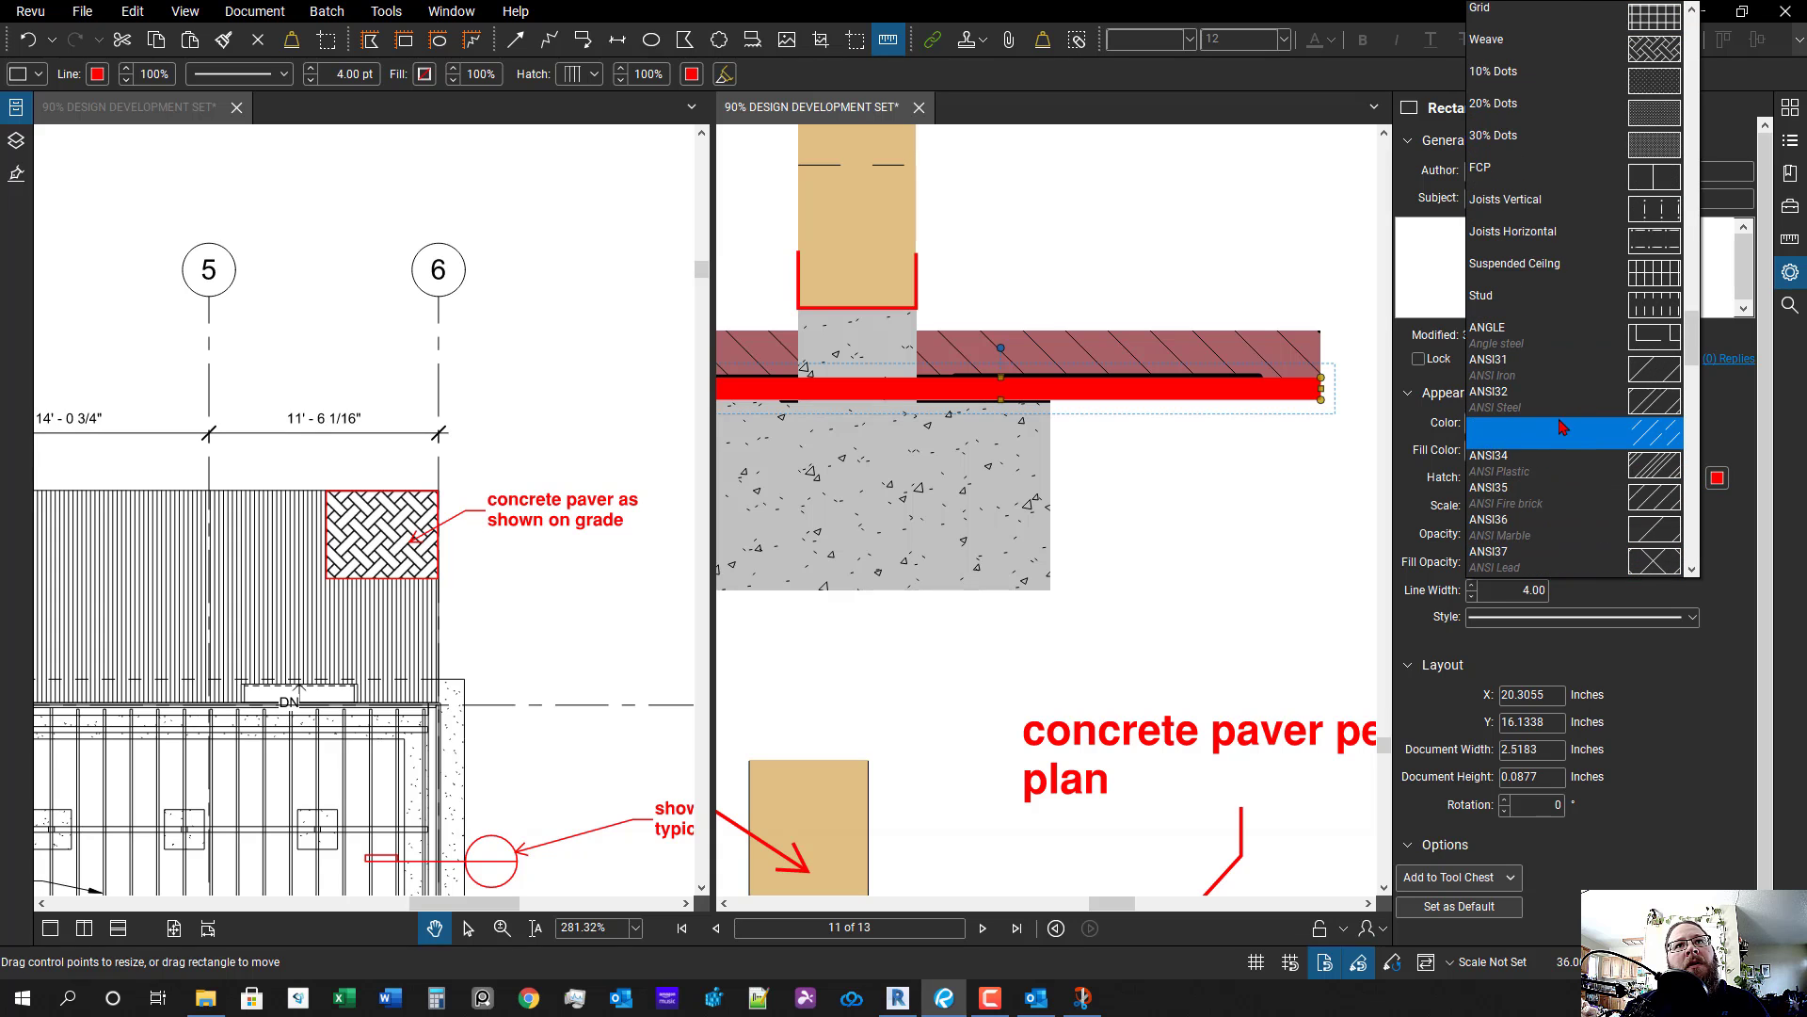
{"action": "scroll", "coordinate": [1560, 440], "scroll_direction": "up", "scroll_amount": 5}
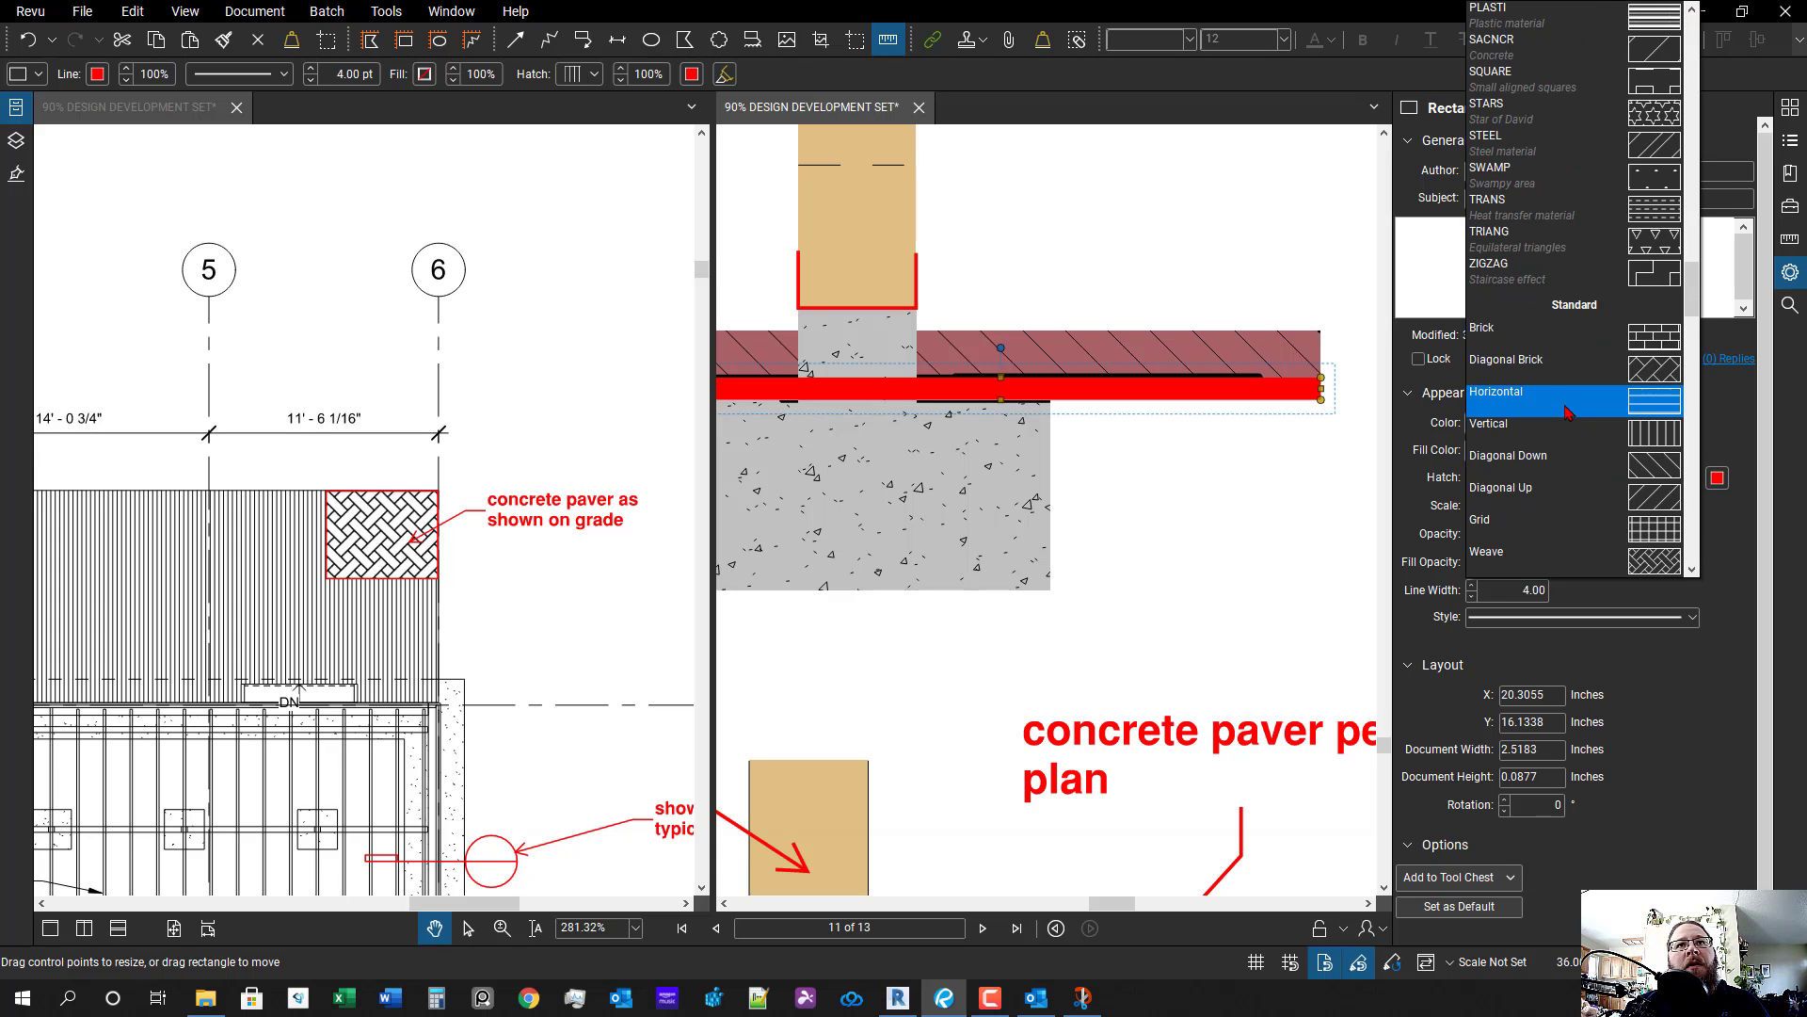
{"action": "scroll", "coordinate": [1482, 339], "scroll_direction": "up", "scroll_amount": 3}
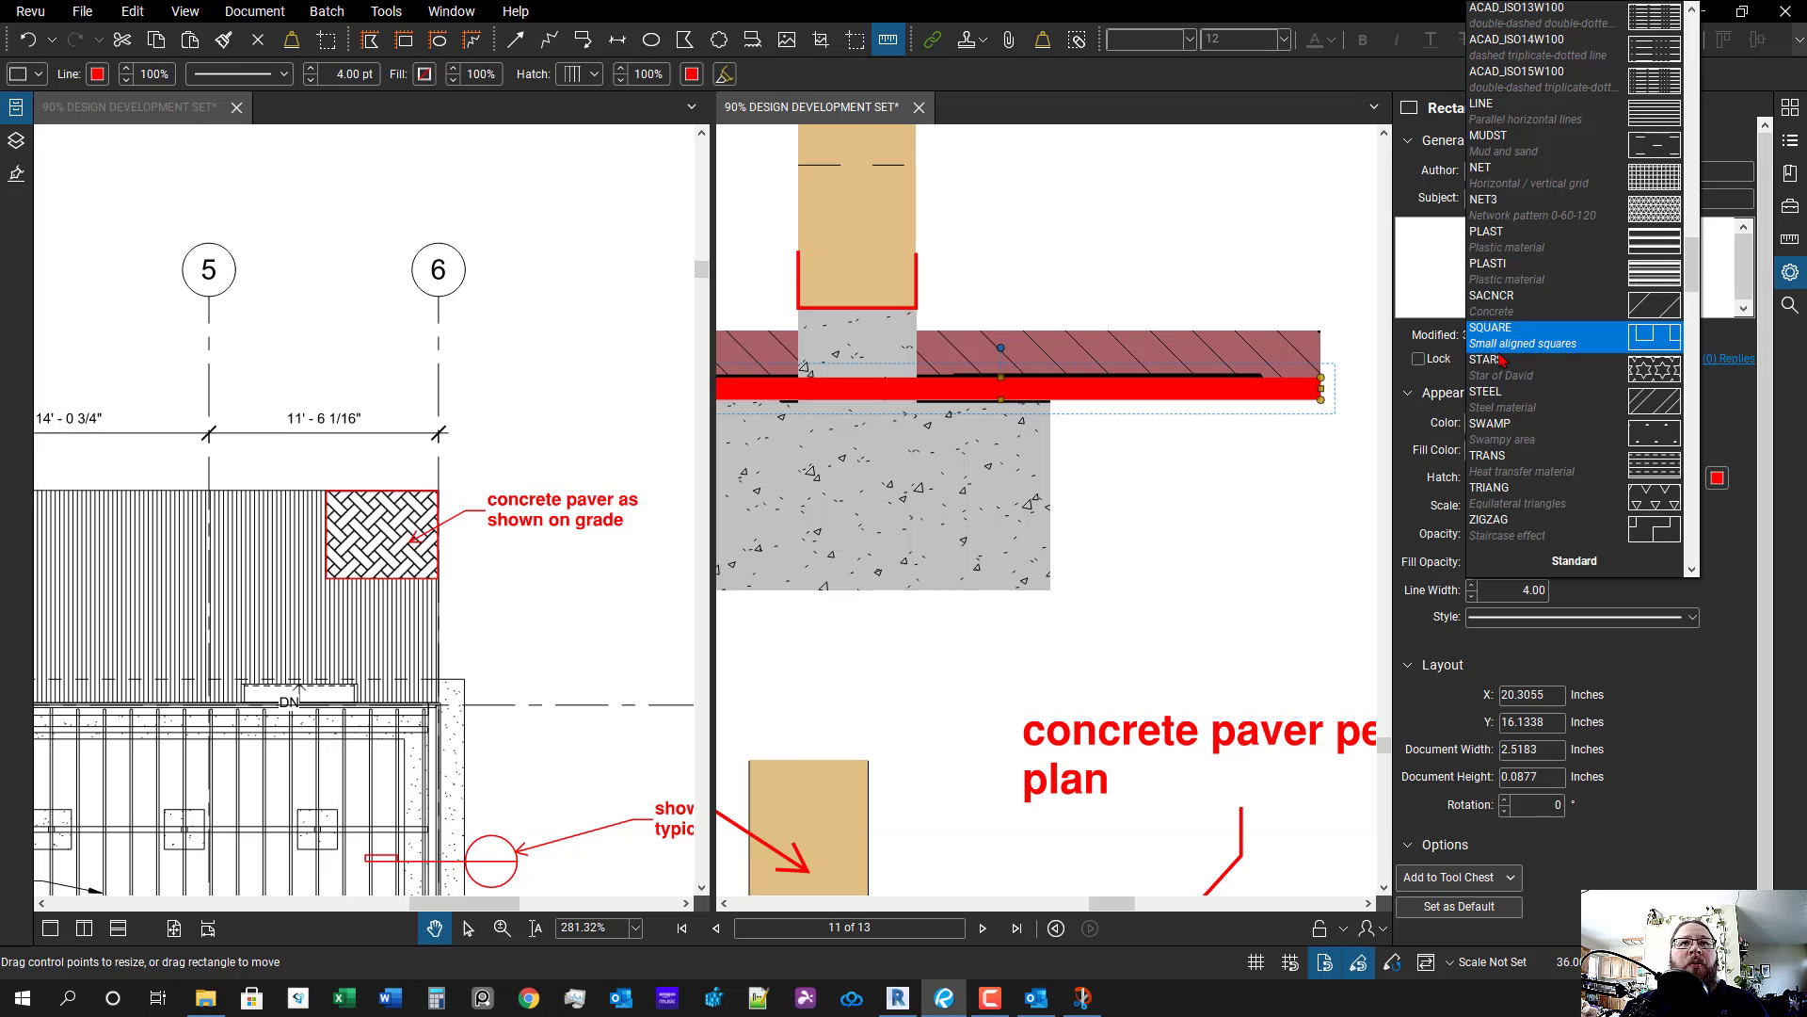
{"action": "scroll", "coordinate": [1497, 353], "scroll_direction": "up", "scroll_amount": 3}
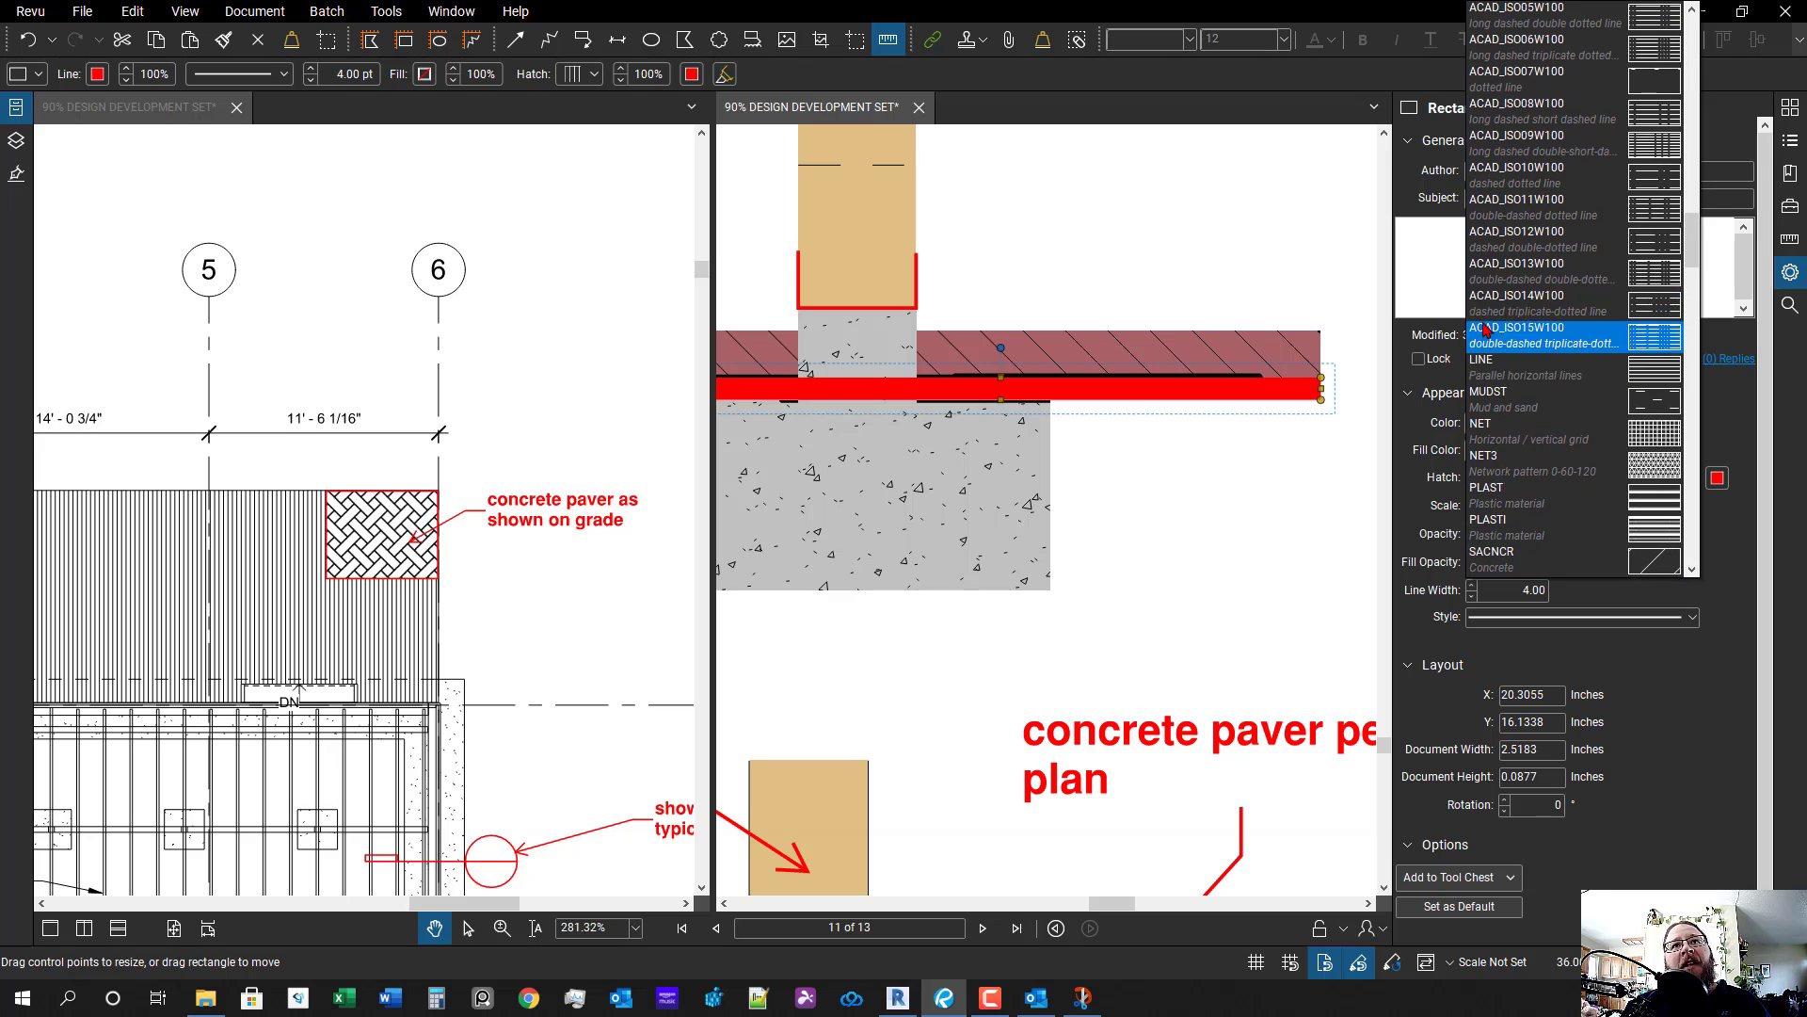
{"action": "scroll", "coordinate": [1484, 330], "scroll_direction": "up", "scroll_amount": 4}
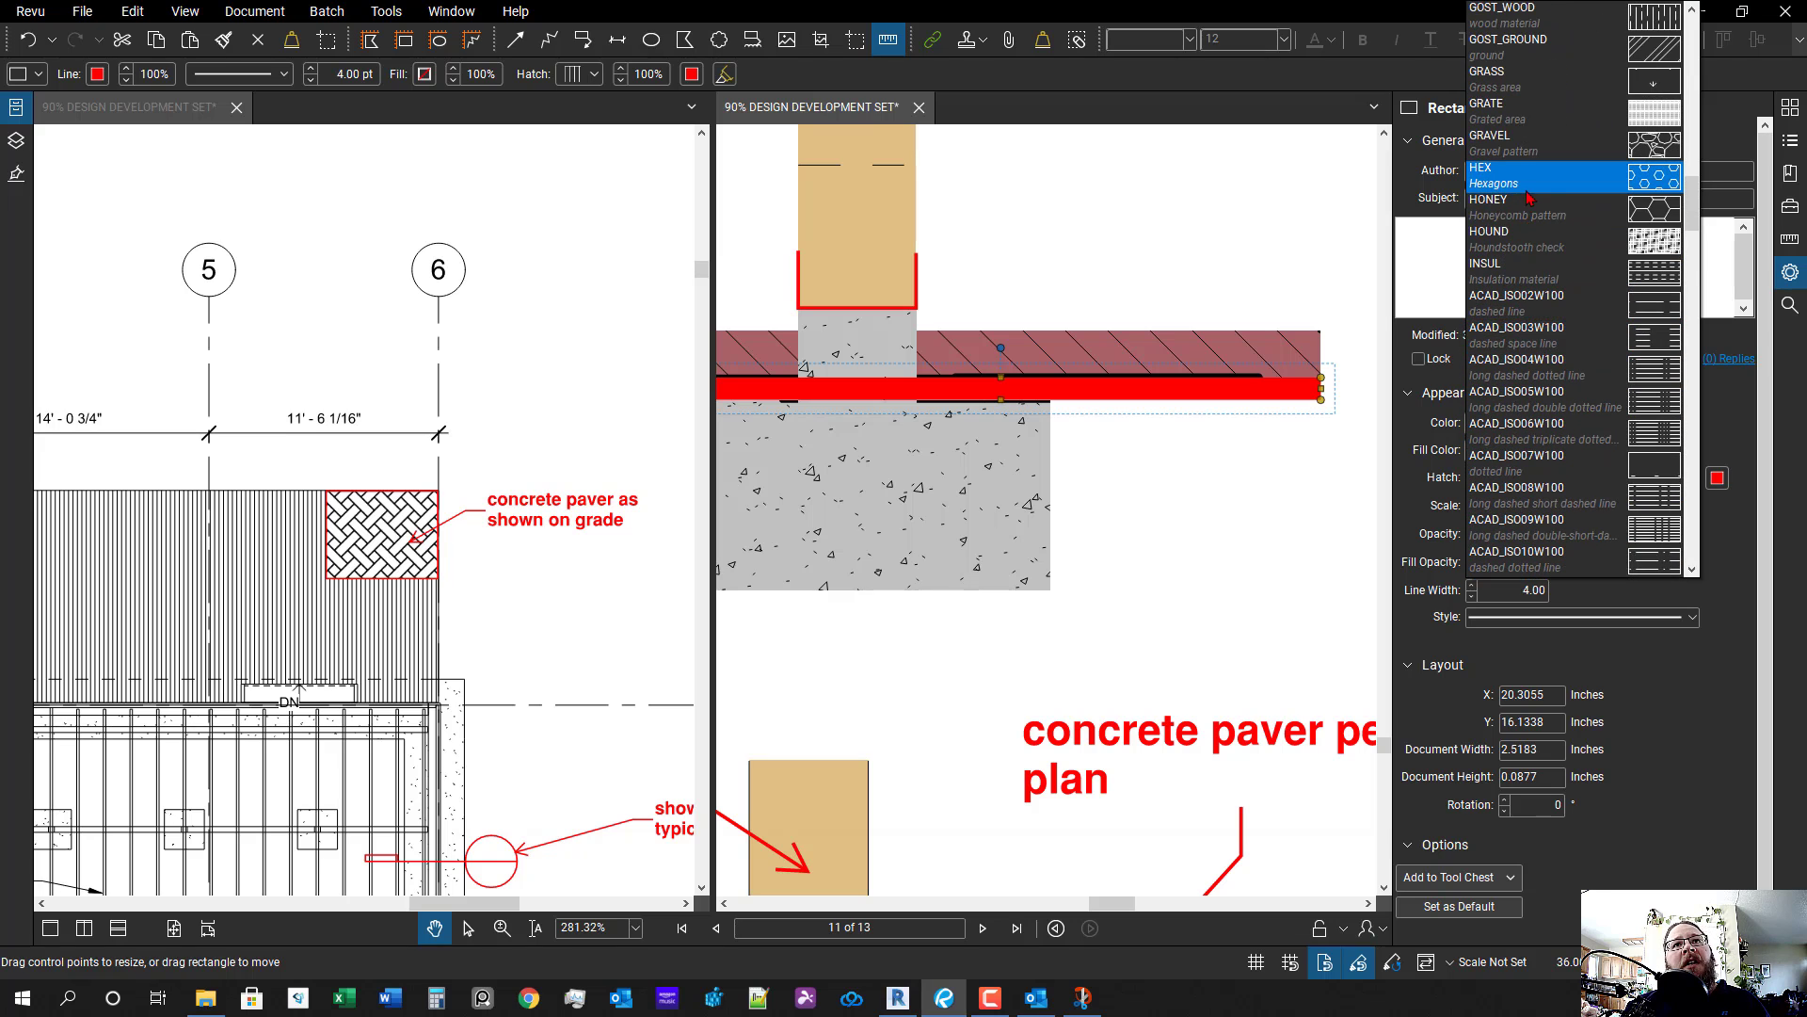
{"action": "left_click", "coordinate": [1504, 141]}
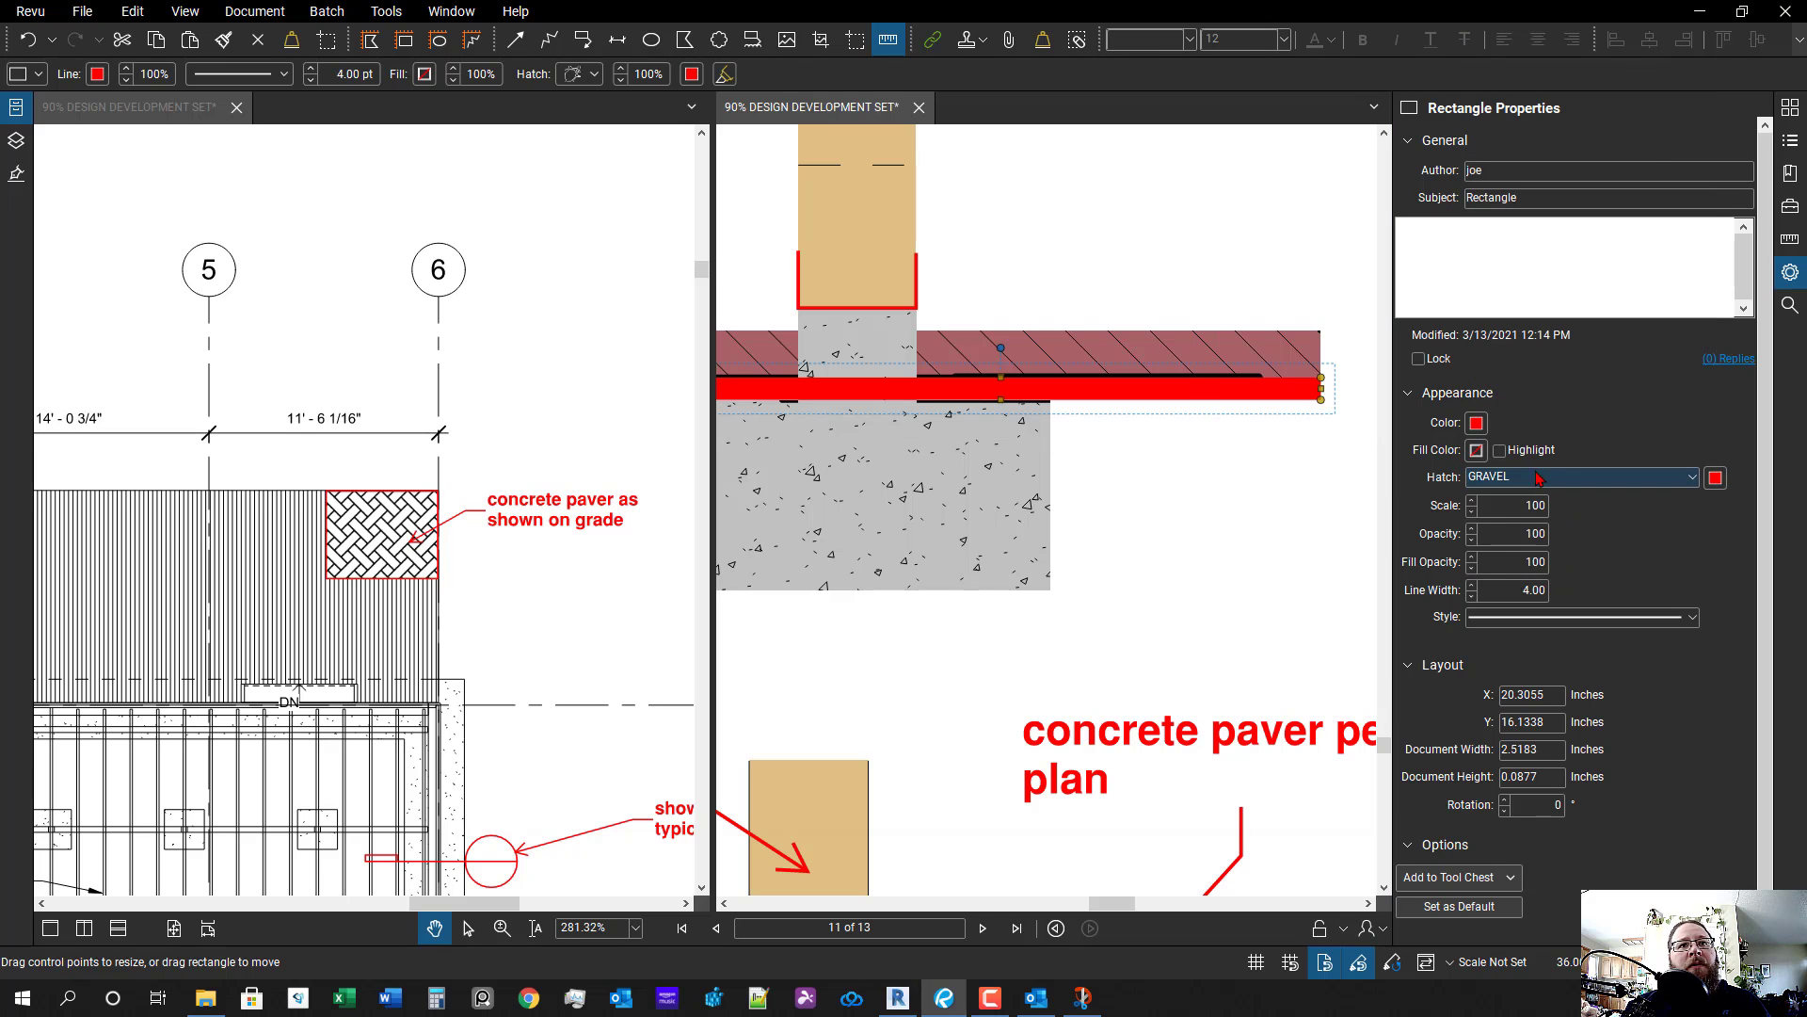
- Set the line width of the gravel rectangle to 0.75 and deselect it
{"action": "left_click", "coordinate": [1472, 598]}
{"action": "left_click", "coordinate": [1472, 598]}
{"action": "scroll", "coordinate": [1297, 556], "scroll_direction": "down", "scroll_amount": 4}
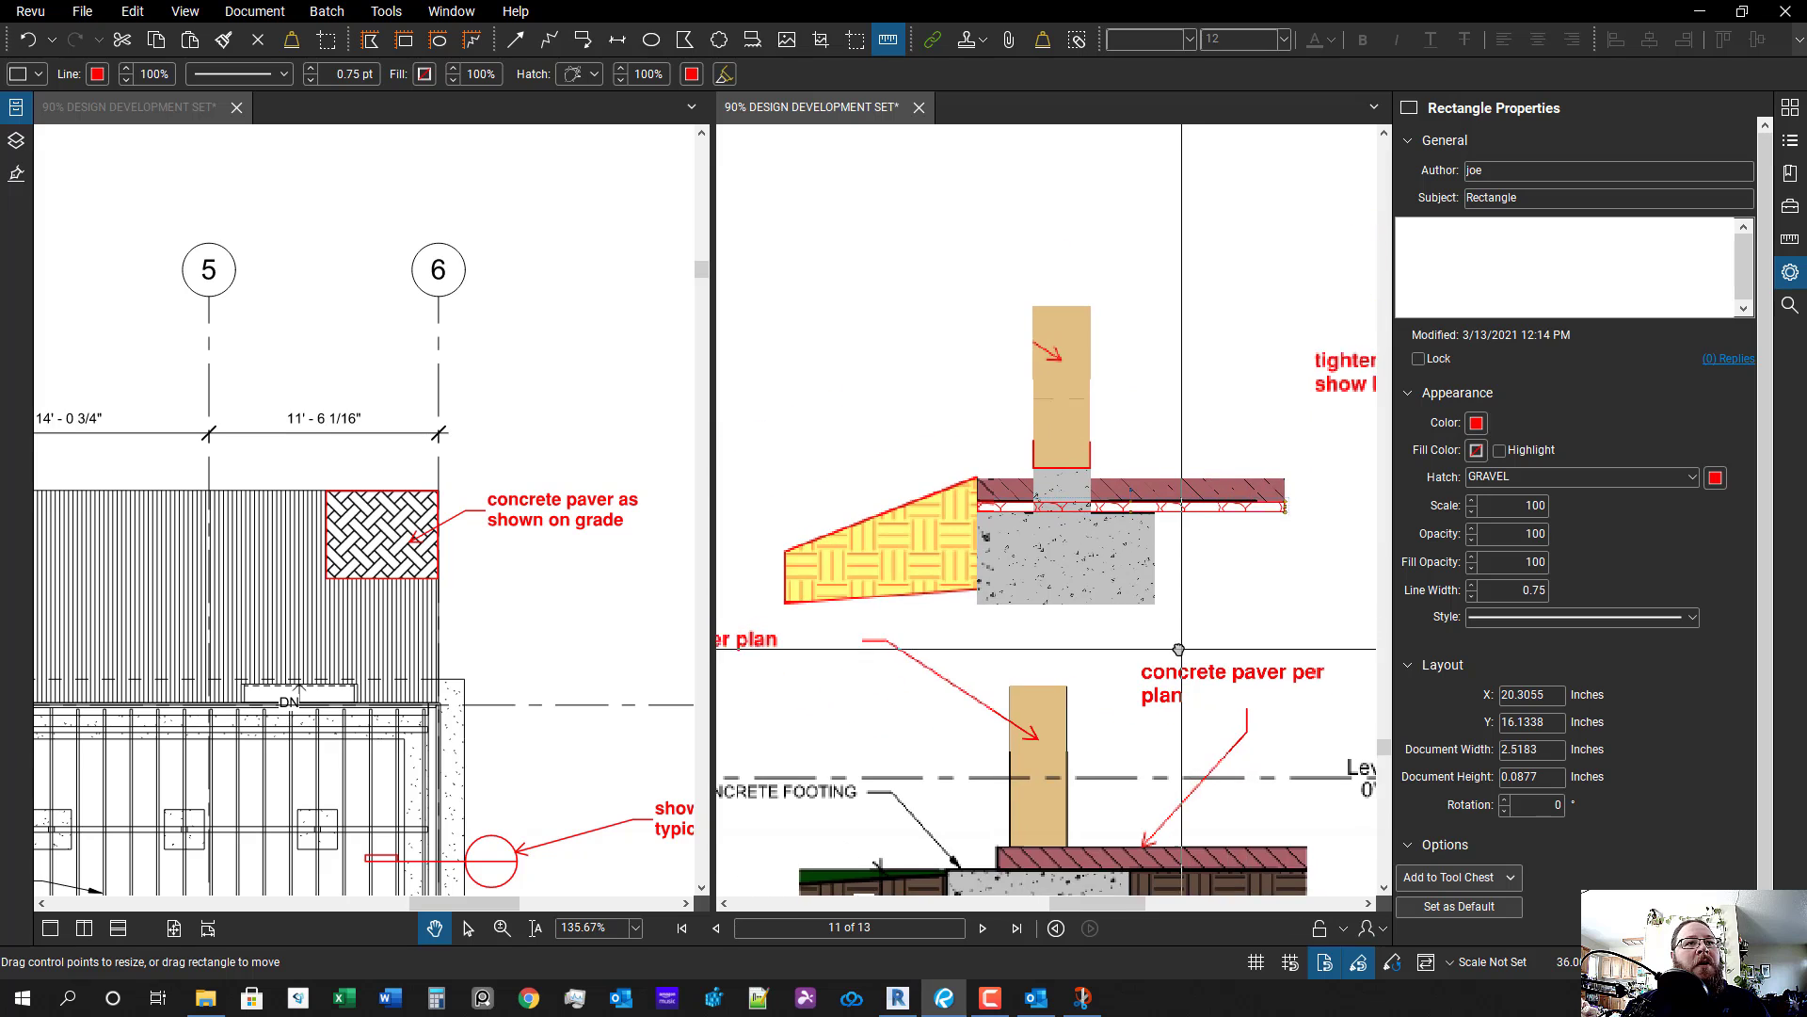
{"action": "scroll", "coordinate": [1250, 613], "scroll_direction": "up", "scroll_amount": 1}
{"action": "left_click", "coordinate": [1262, 621]}
- Copy the yellow earth polygon to the opposite side of the concrete footing in the revised roof post detail
{"action": "scroll", "coordinate": [1109, 597], "scroll_direction": "down", "scroll_amount": 4}
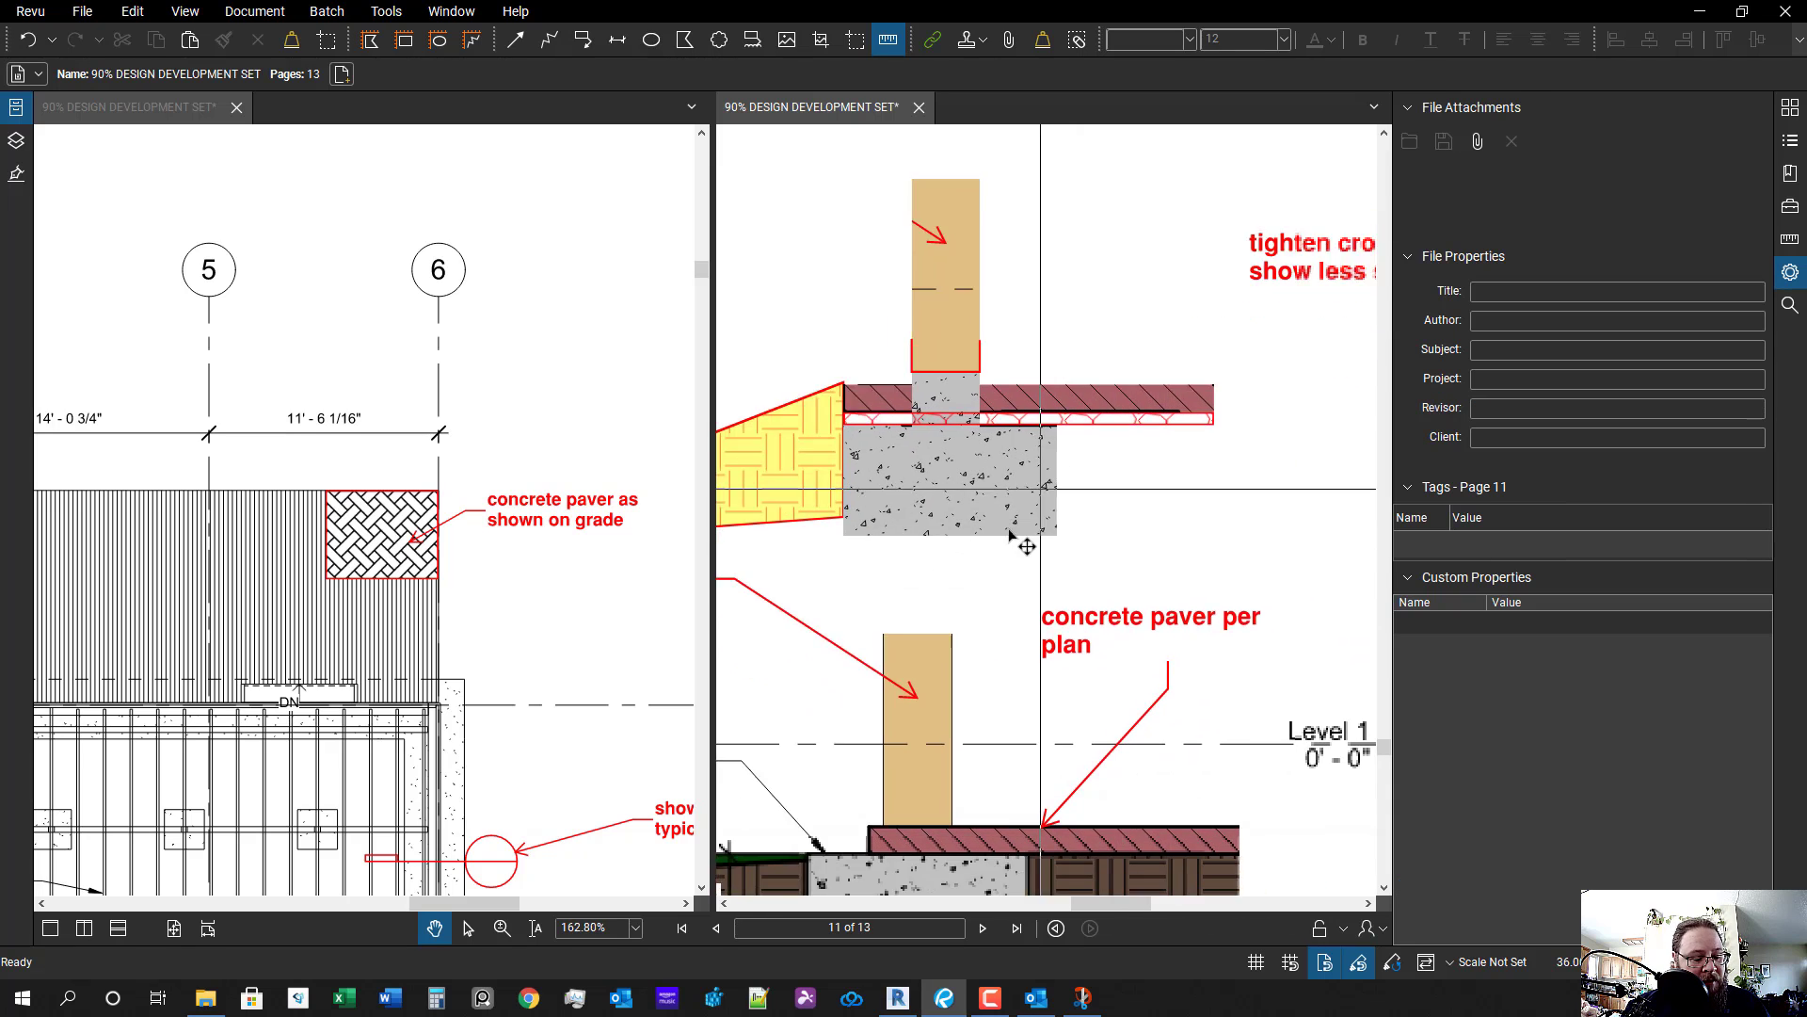
{"action": "left_click", "coordinate": [905, 485]}
{"action": "left_click_drag", "start_coordinate": [906, 485], "coordinate": [1123, 493]}
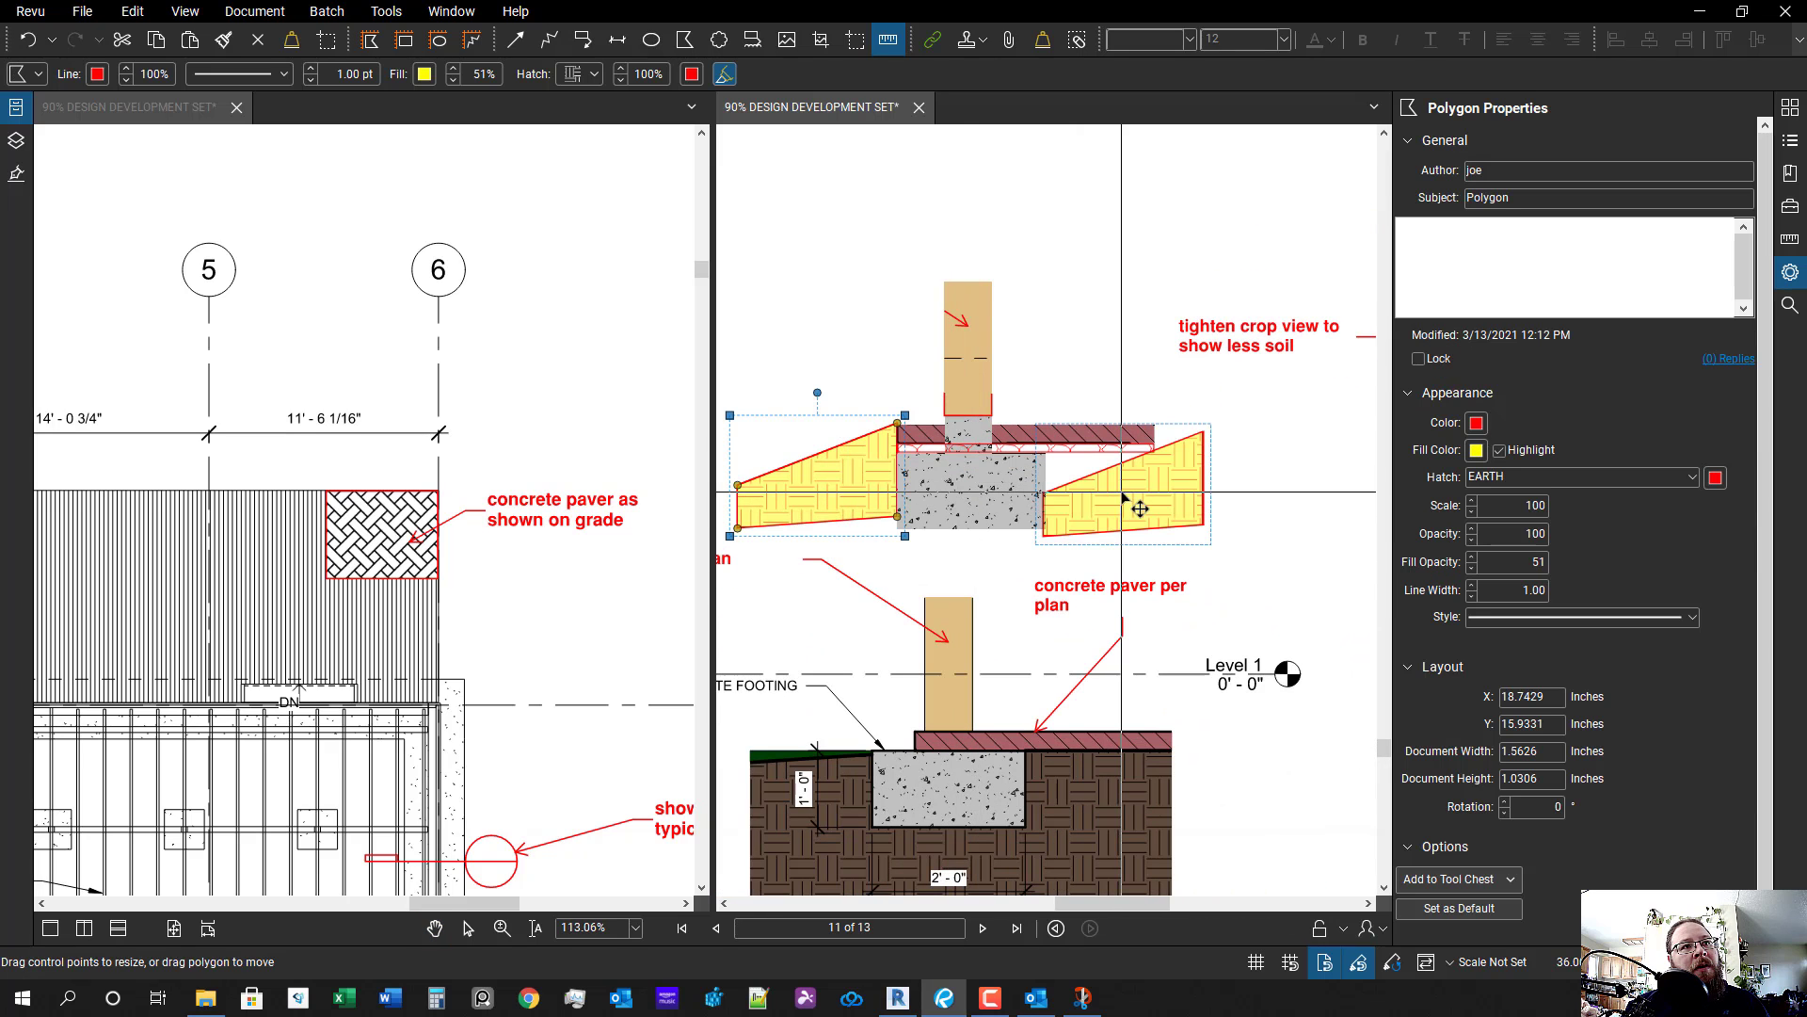
- Reshape the copied earth polygon so its upper edge starts at the footing top and slopes slightly down, about 0.83 inches high overall
{"action": "scroll", "coordinate": [1068, 506], "scroll_direction": "up", "scroll_amount": 4}
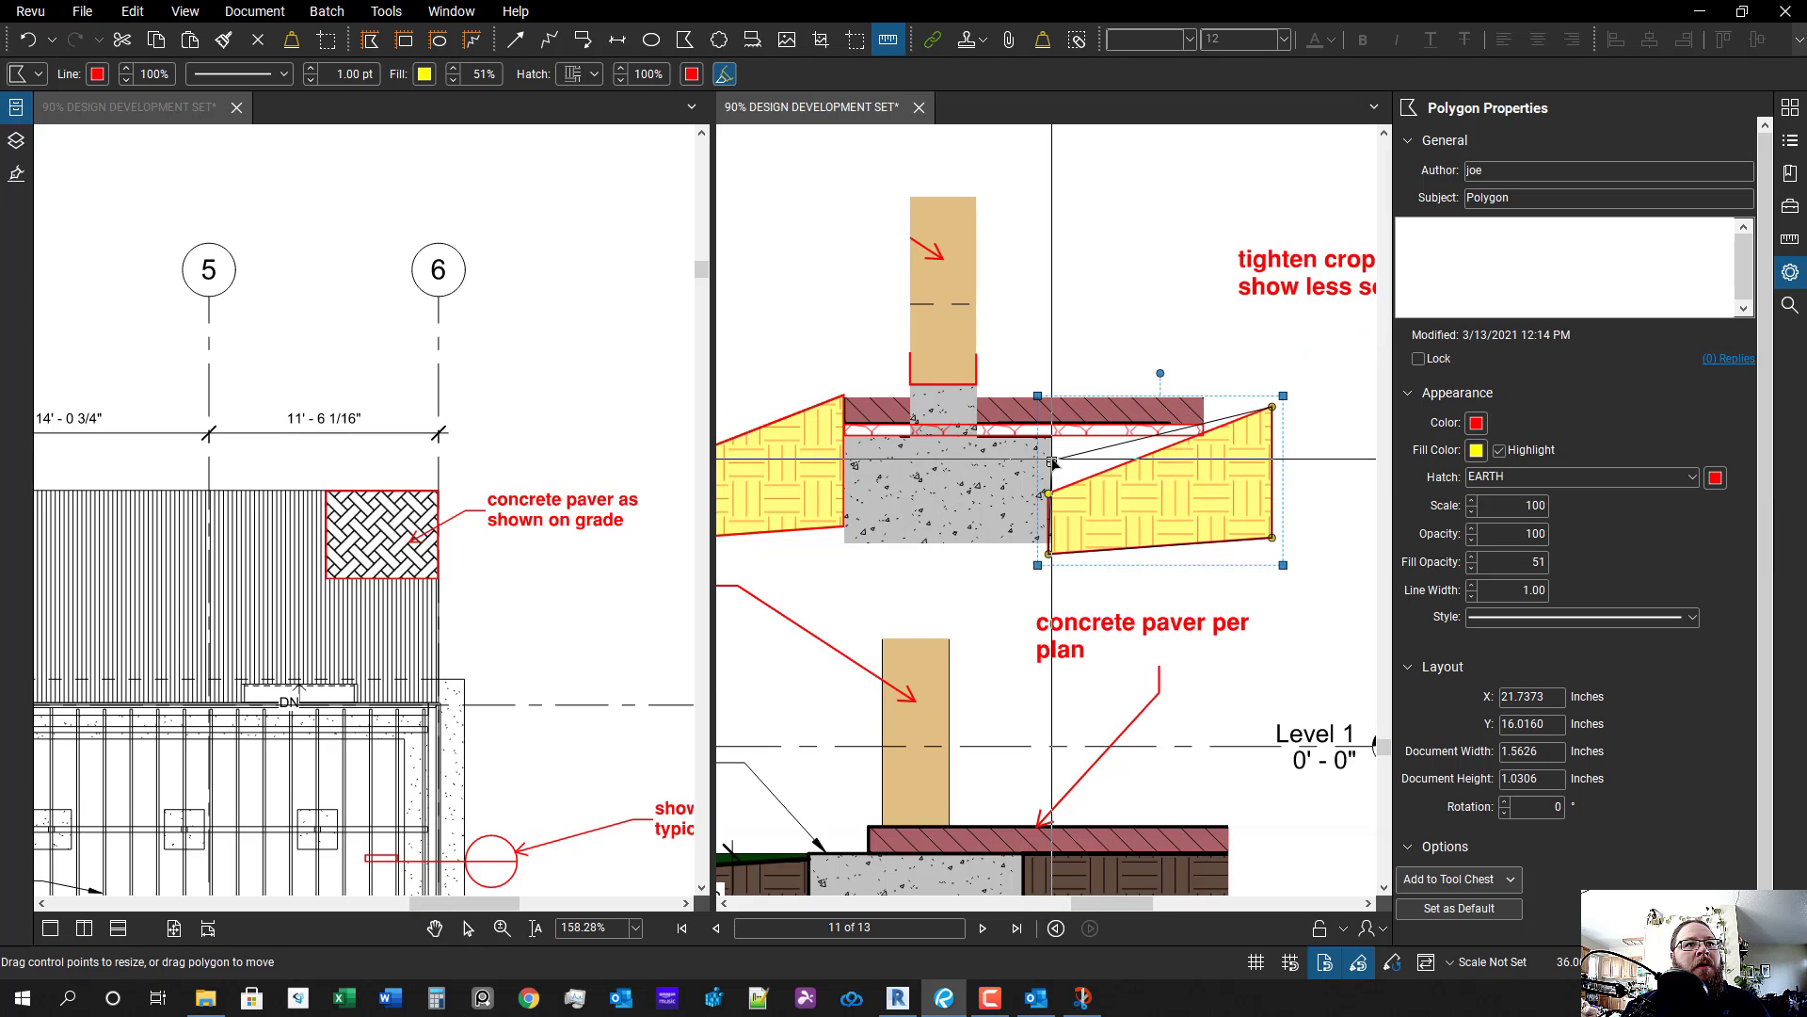
{"action": "left_click_drag", "start_coordinate": [1048, 494], "coordinate": [1052, 436]}
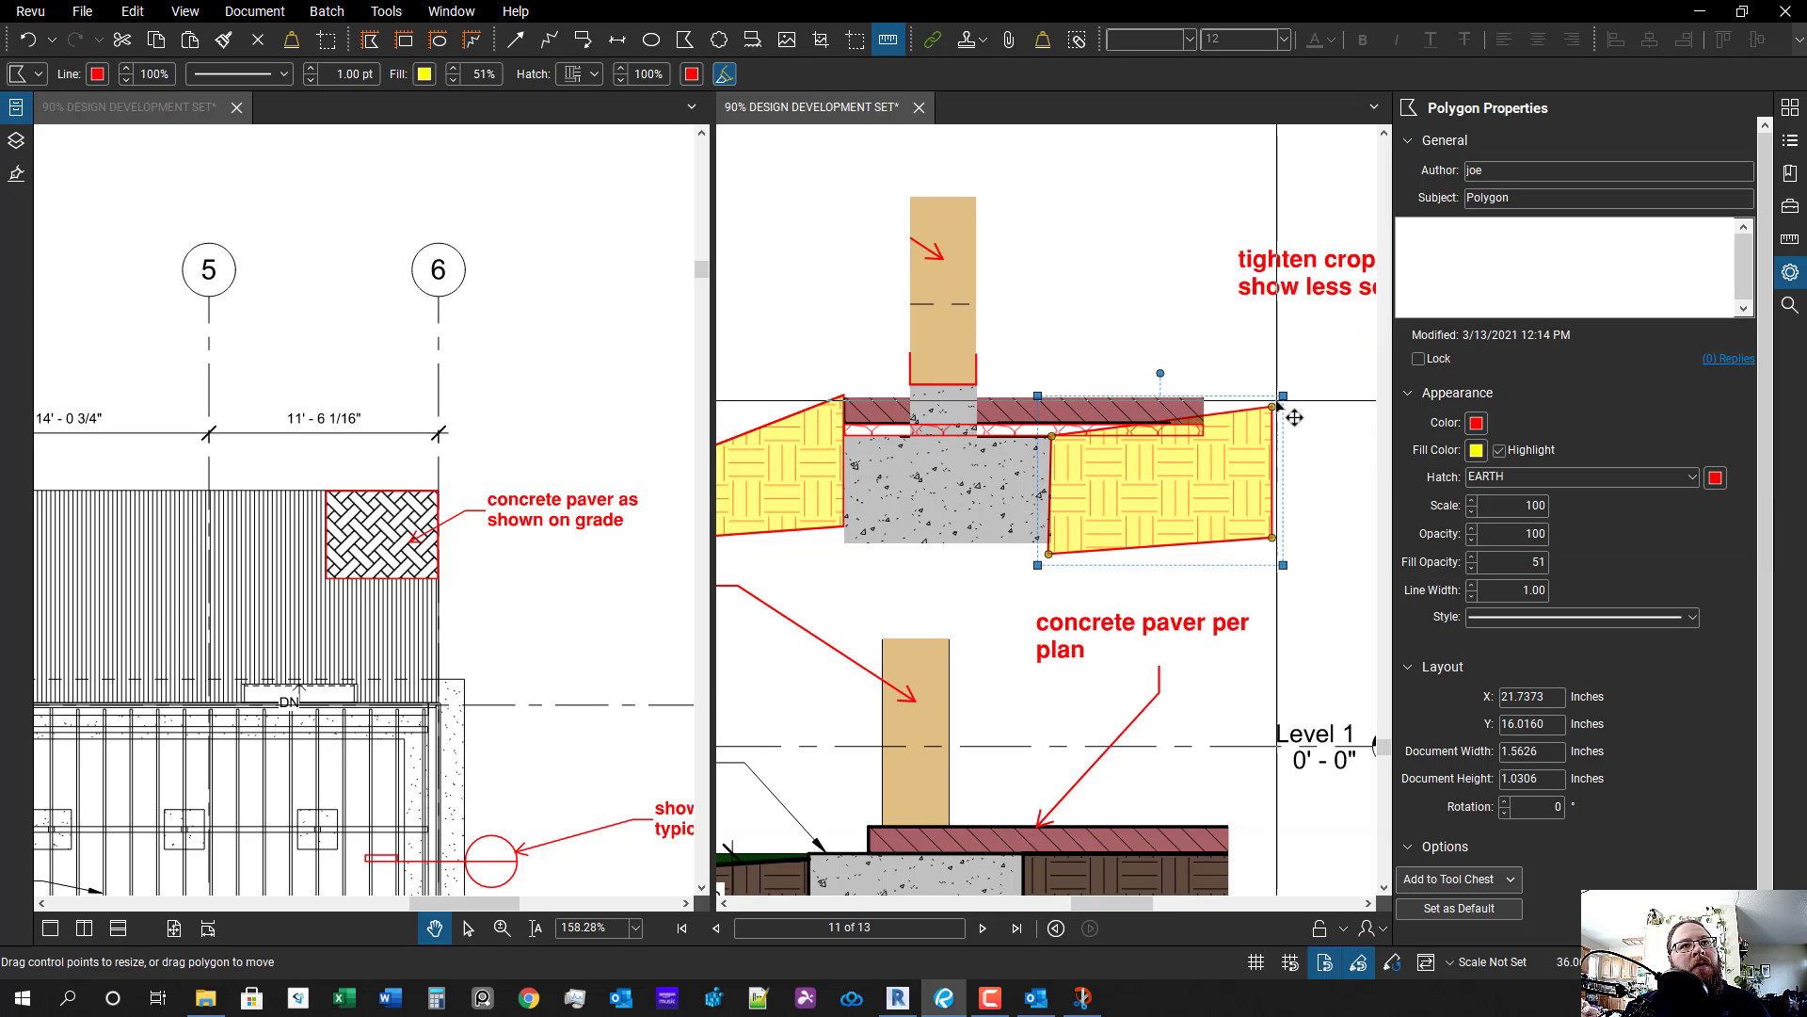
{"action": "left_click_drag", "start_coordinate": [1273, 406], "coordinate": [1273, 445]}
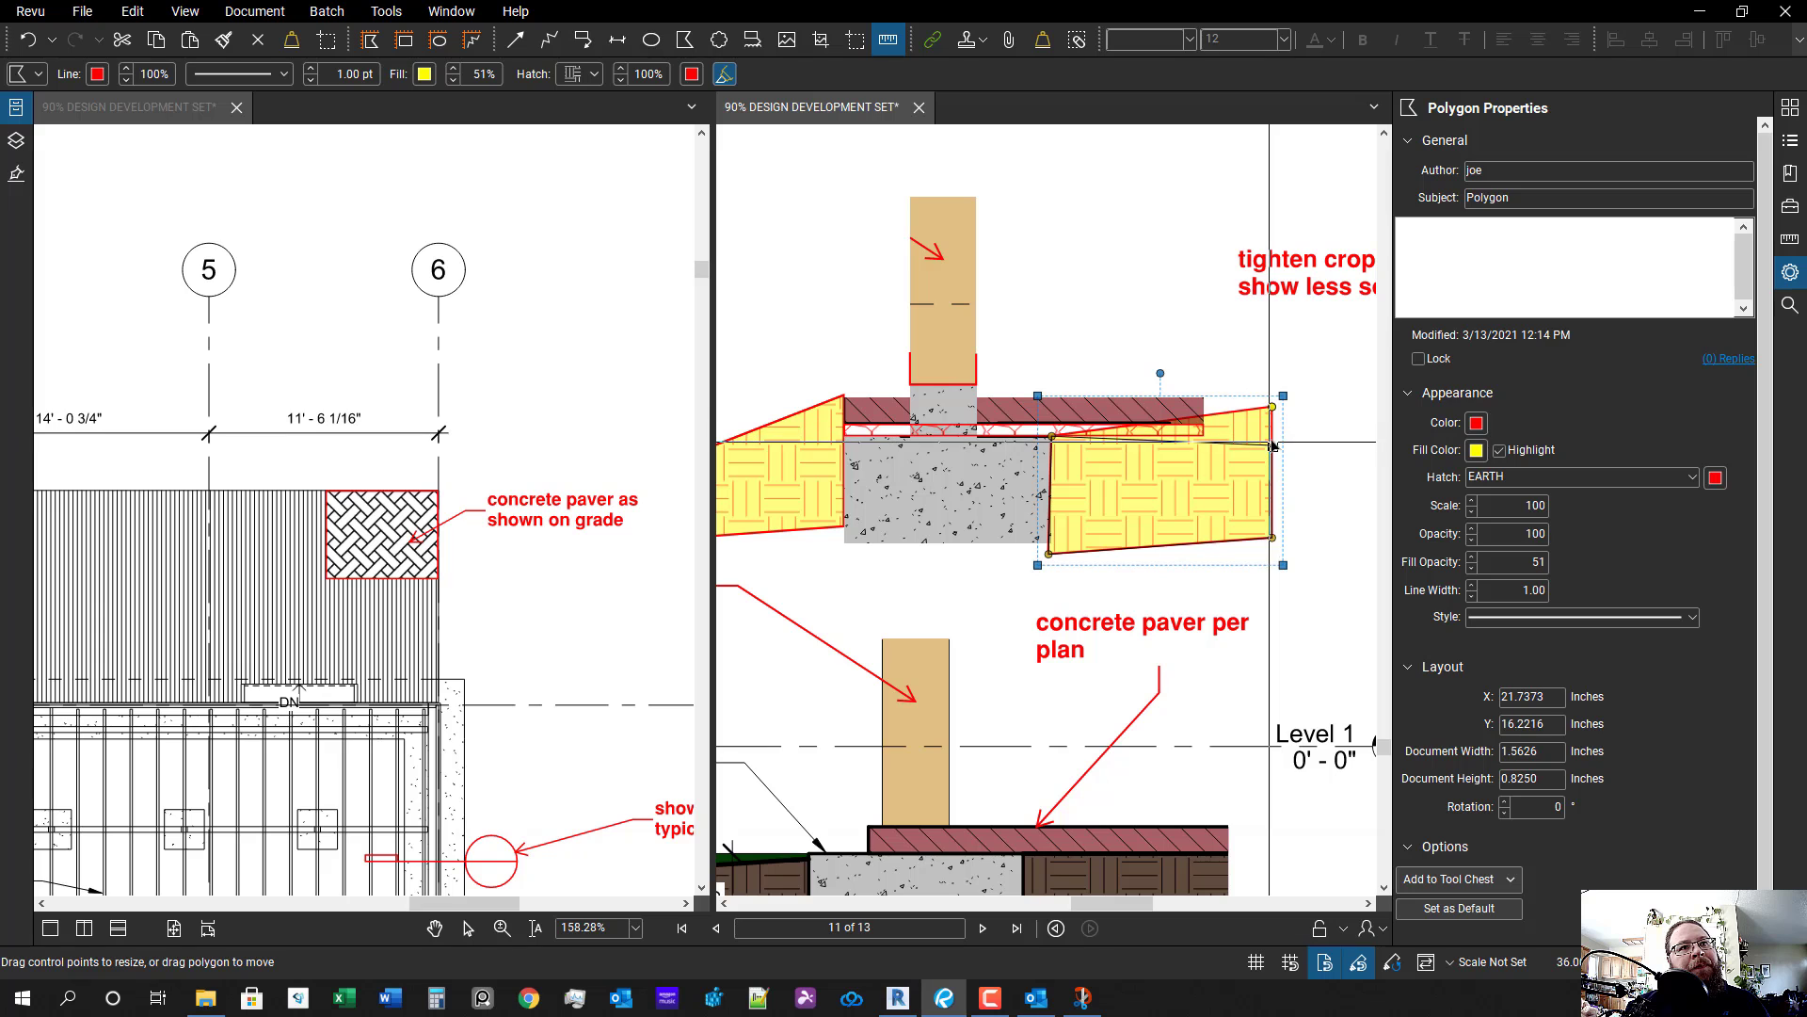
{"action": "left_click", "coordinate": [1274, 452]}
{"action": "left_click", "coordinate": [1271, 445]}
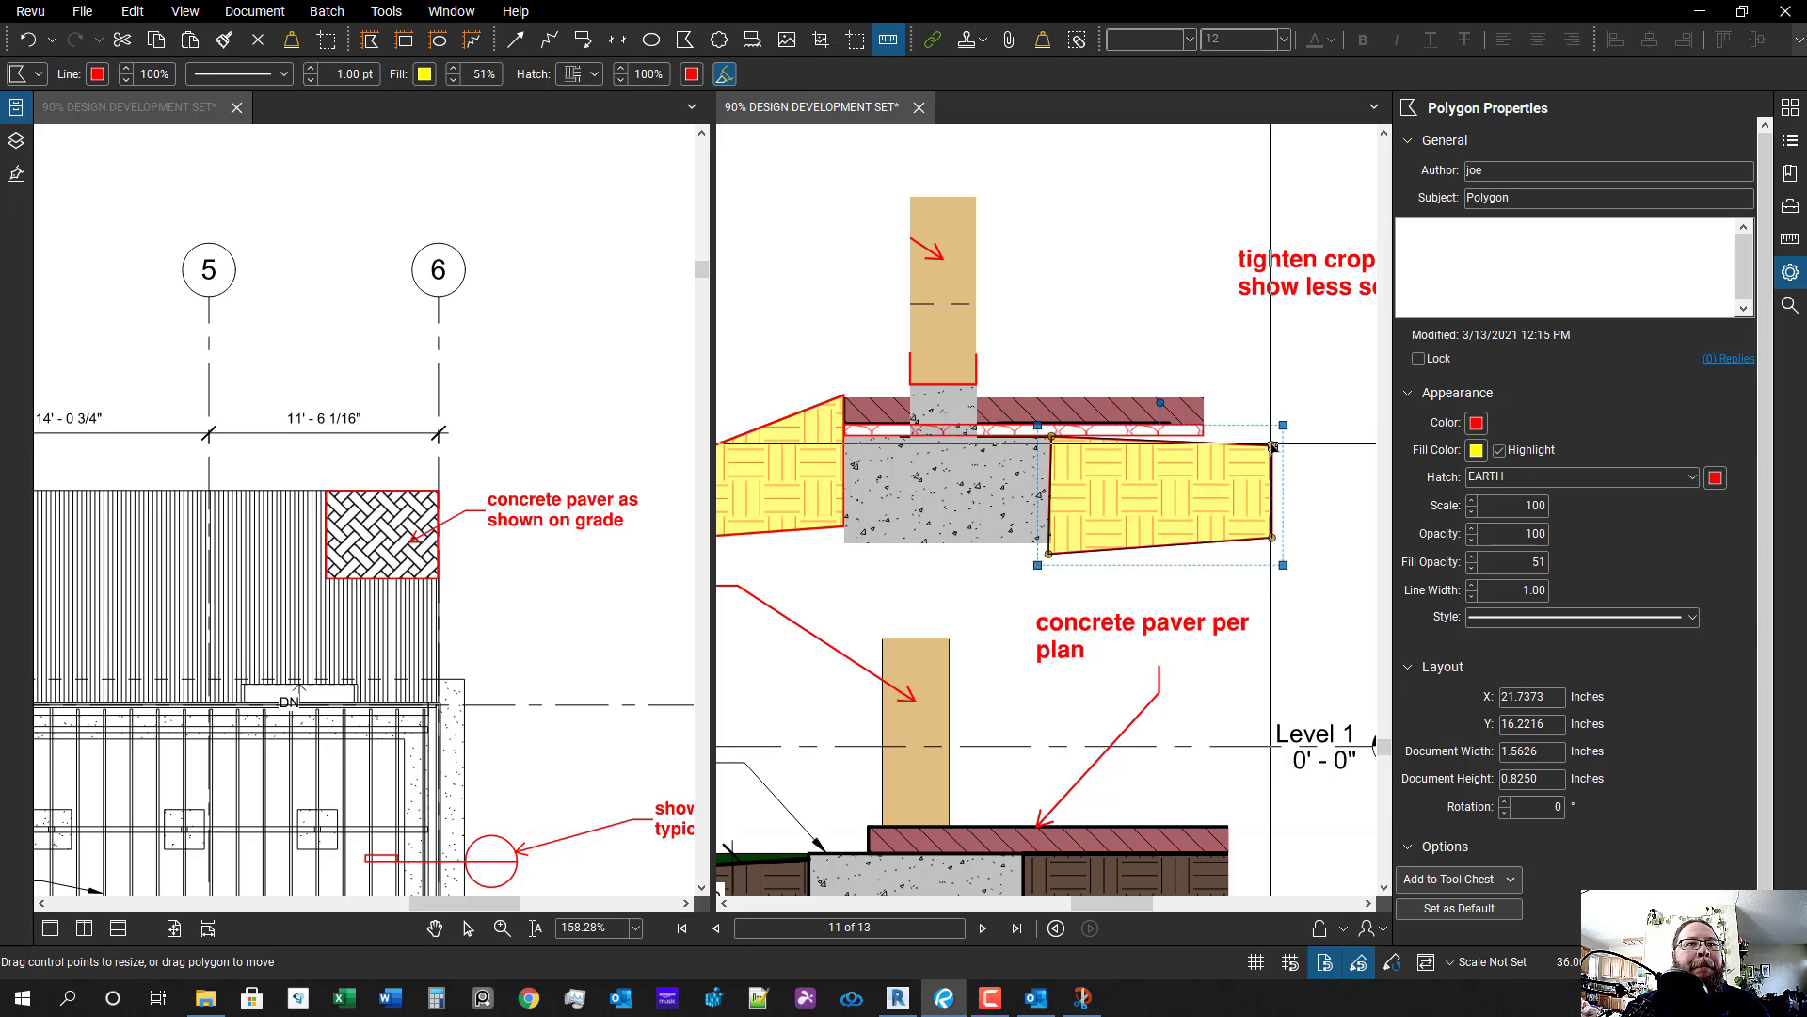
{"action": "left_click", "coordinate": [1291, 452]}
- Review the revised roof post and girder support details on A510 against the footings and floor joists on the page 3 framing plan
{"action": "scroll", "coordinate": [1156, 556], "scroll_direction": "down", "scroll_amount": 4}
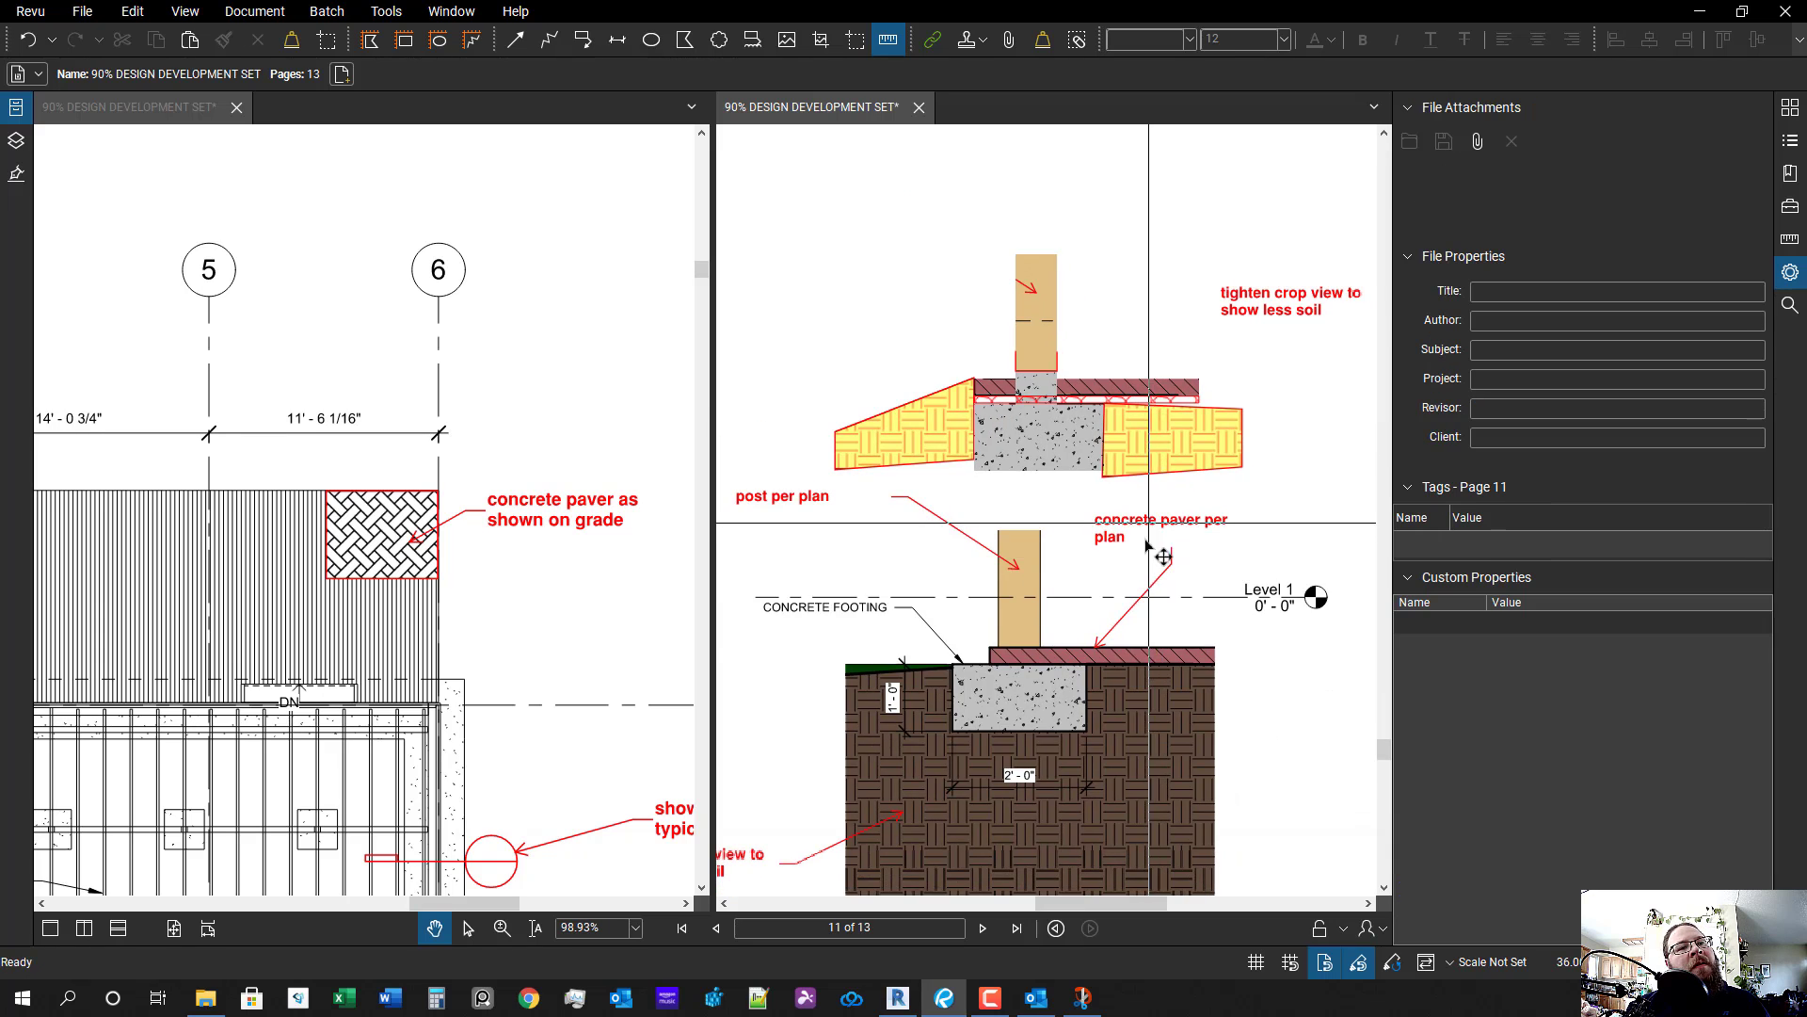
{"action": "scroll", "coordinate": [1153, 565], "scroll_direction": "down", "scroll_amount": 1}
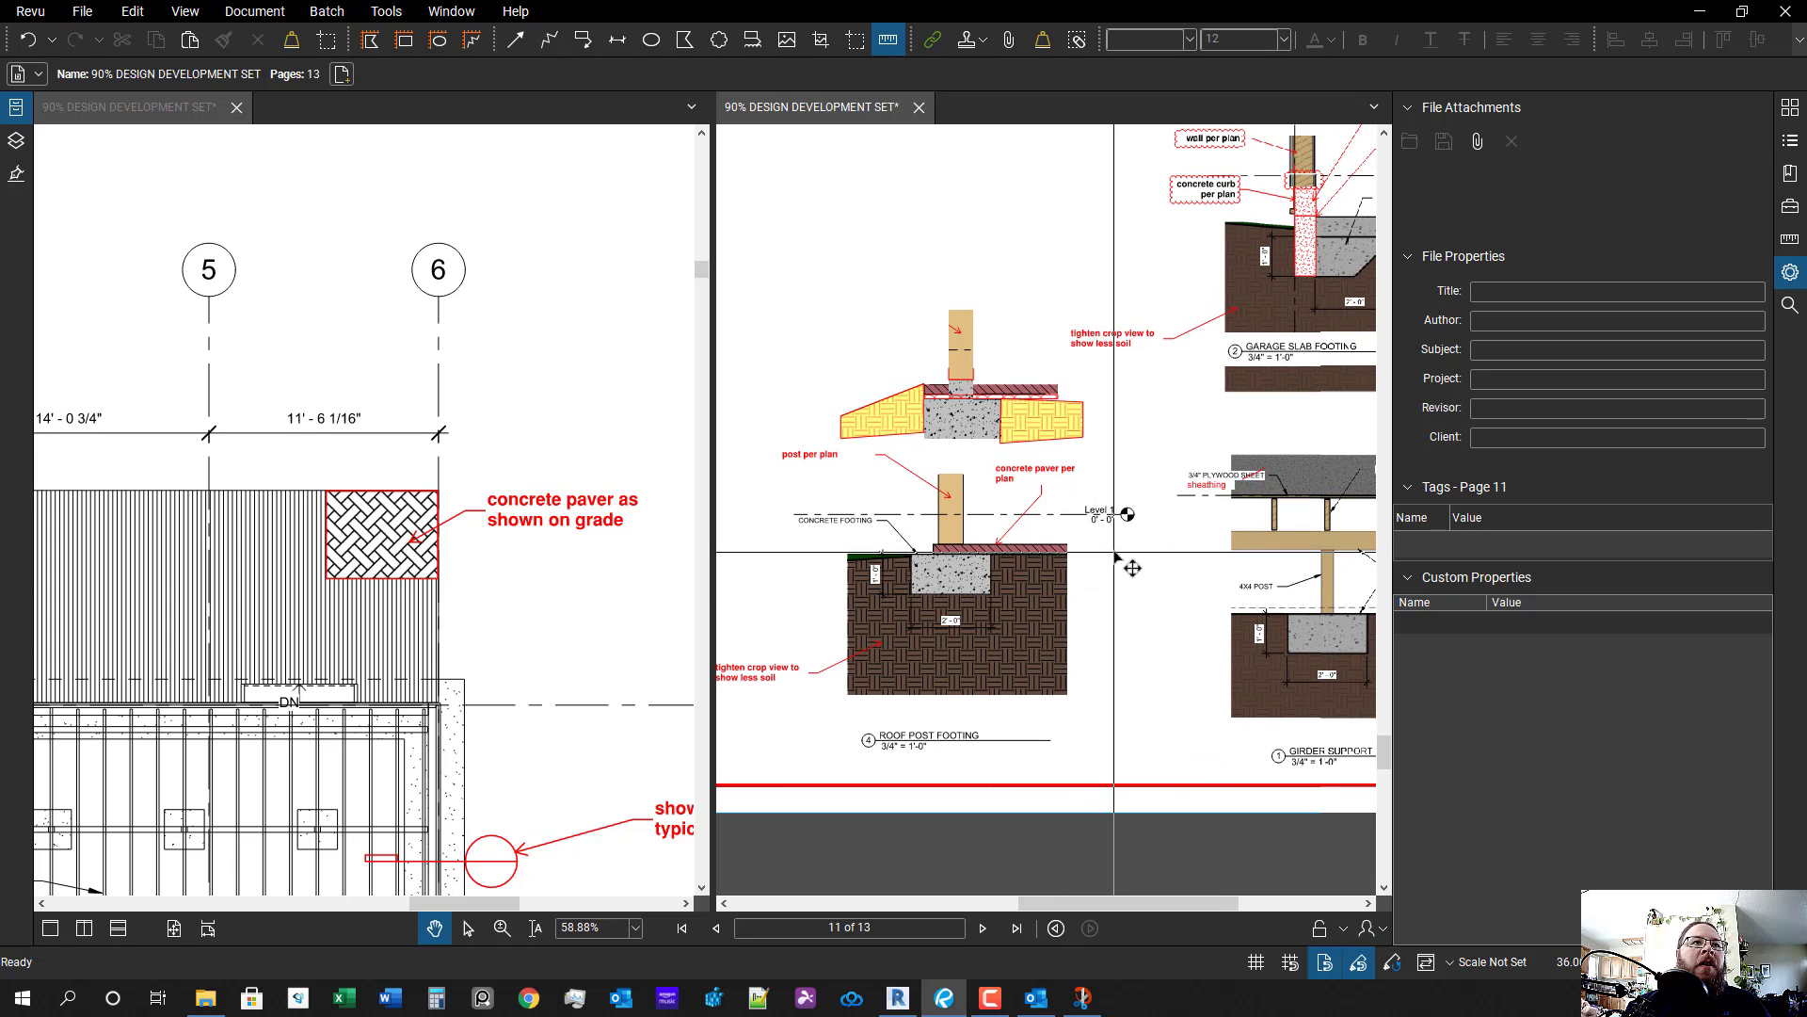
{"action": "scroll", "coordinate": [1004, 597], "scroll_direction": "down", "scroll_amount": 2}
{"action": "left_click_drag", "start_coordinate": [1031, 643], "coordinate": [1067, 708]}
{"action": "scroll", "coordinate": [369, 625], "scroll_direction": "down", "scroll_amount": 3}
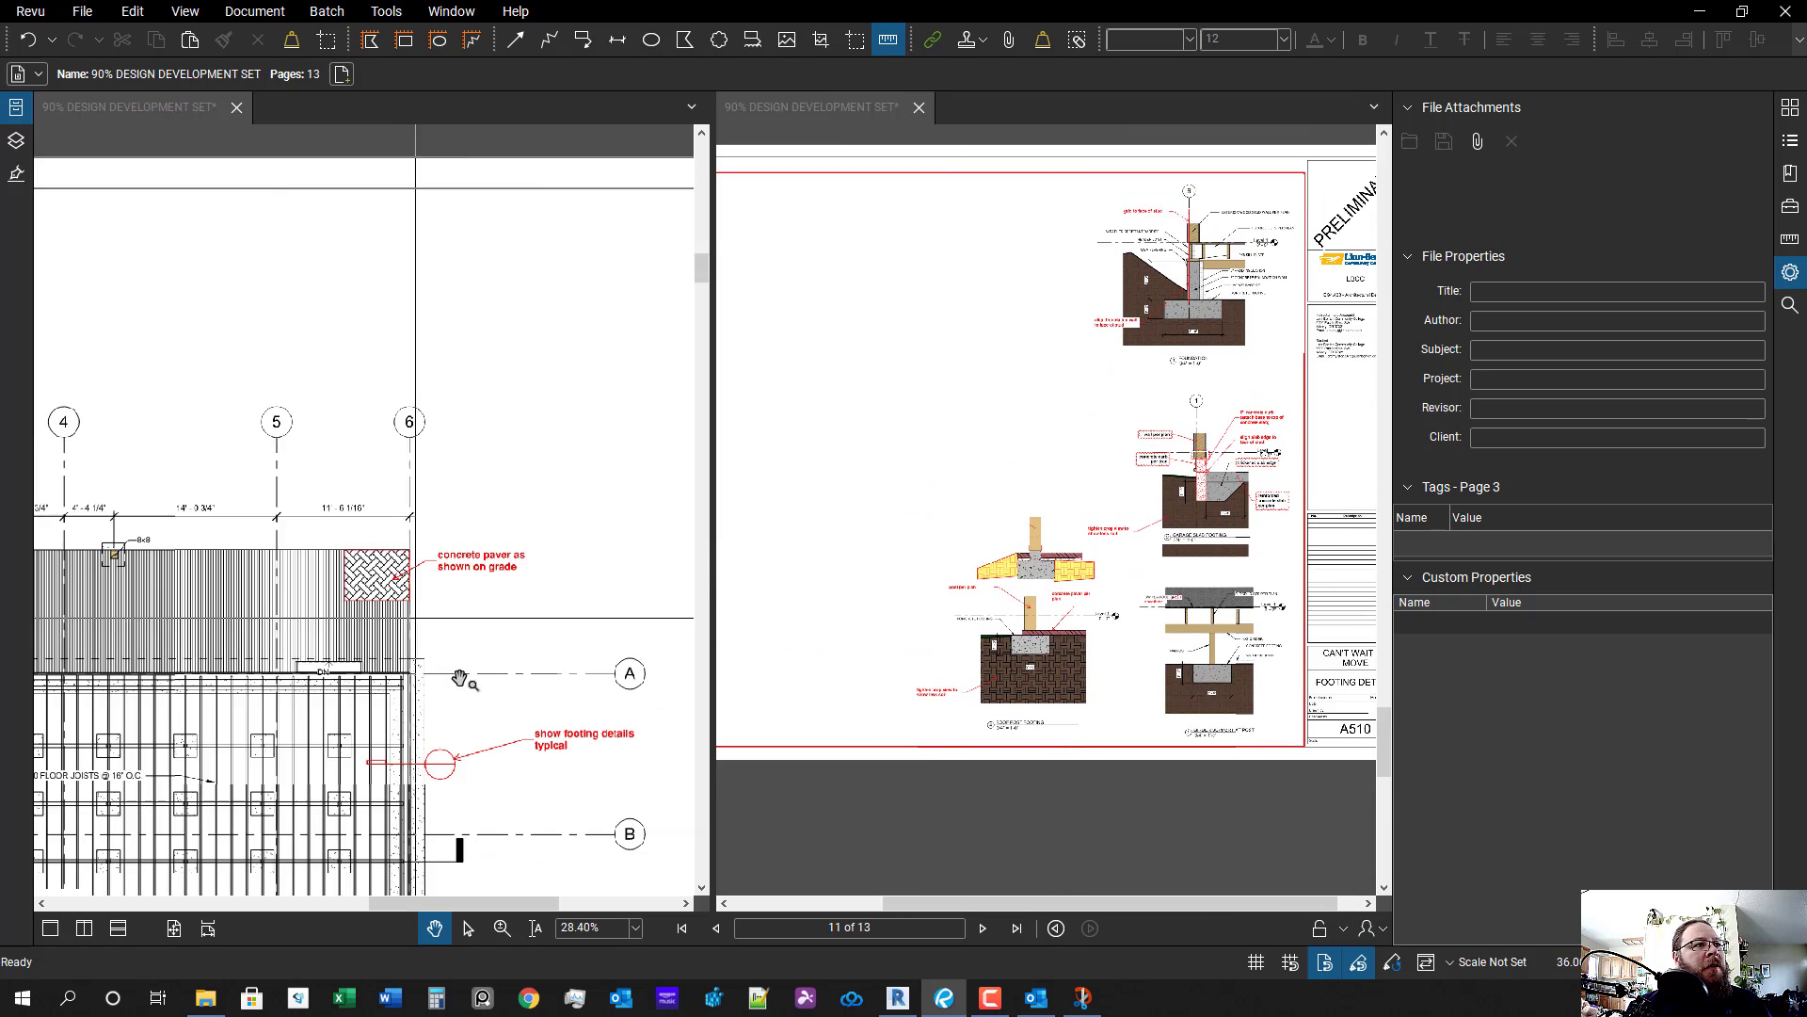
{"action": "left_click_drag", "start_coordinate": [462, 676], "coordinate": [489, 535]}
{"action": "scroll", "coordinate": [487, 539], "scroll_direction": "down", "scroll_amount": 3}
{"action": "scroll", "coordinate": [273, 632], "scroll_direction": "up", "scroll_amount": 1}
{"action": "left_click_drag", "start_coordinate": [273, 632], "coordinate": [382, 614]}
{"action": "scroll", "coordinate": [382, 614], "scroll_direction": "up", "scroll_amount": 3}
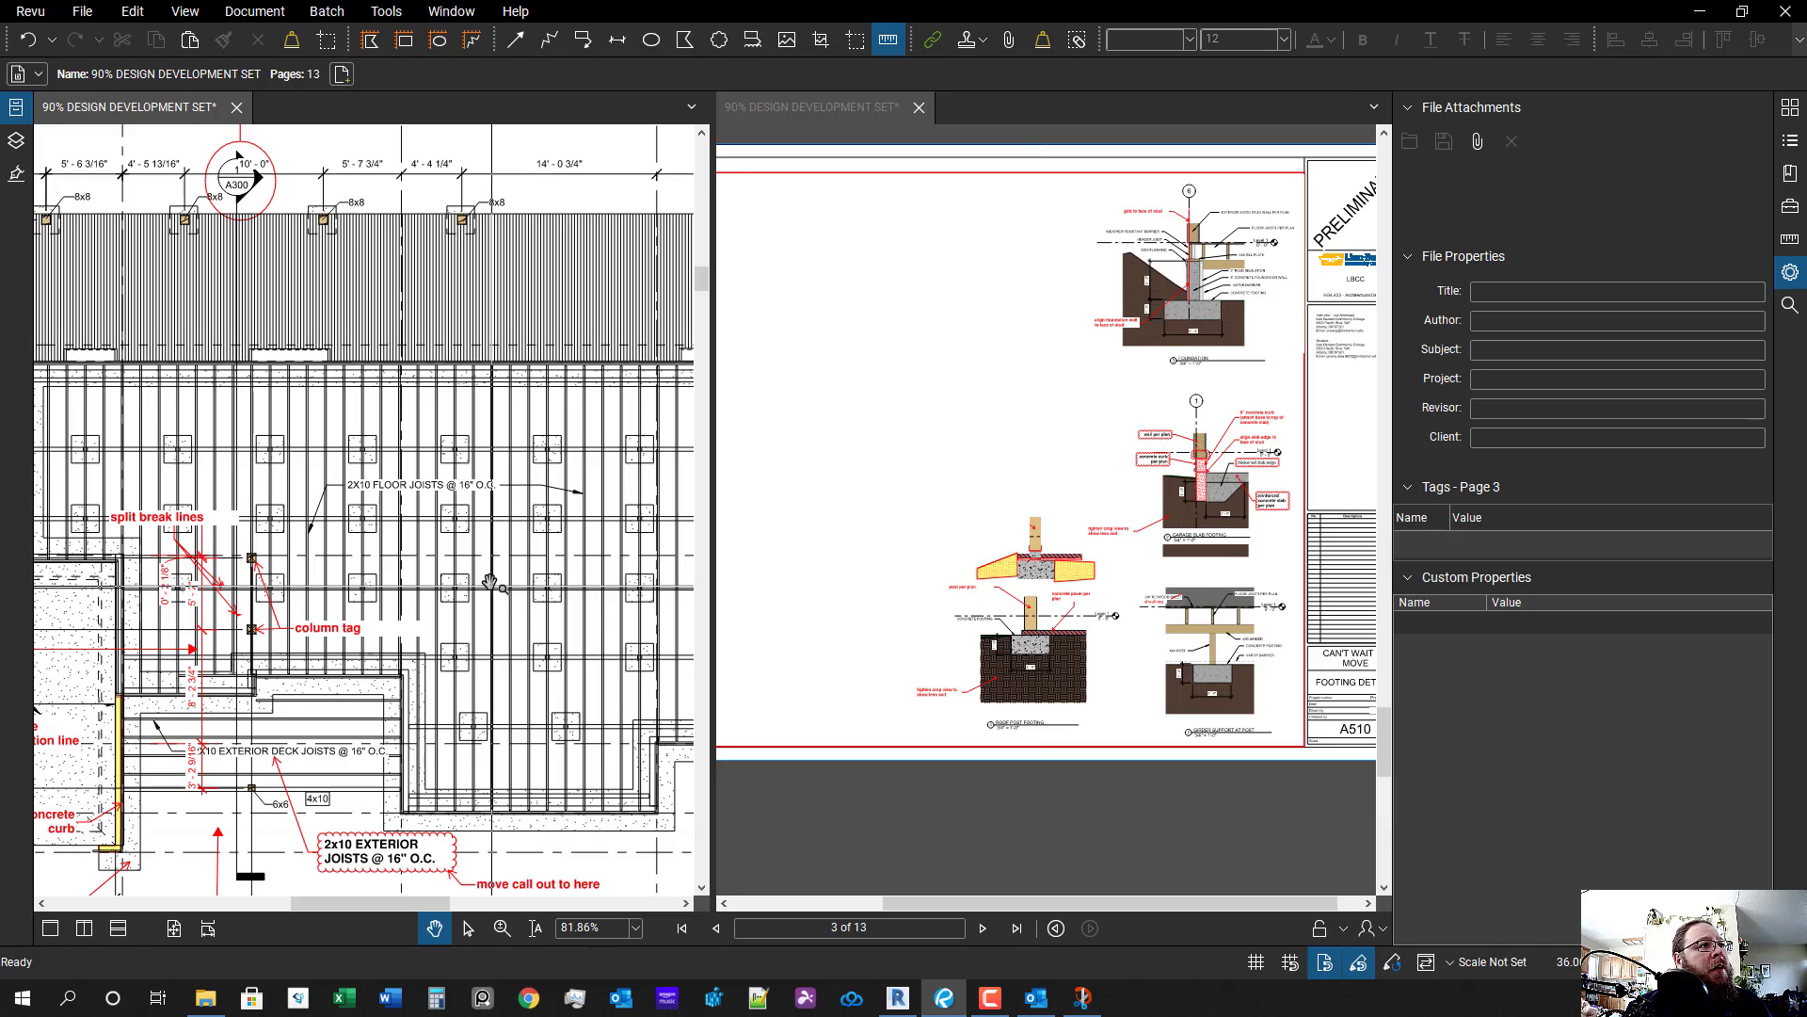
{"action": "scroll", "coordinate": [520, 645], "scroll_direction": "down", "scroll_amount": 1}
{"action": "mouse_move", "coordinate": [516, 646]}
{"action": "left_mouse_down"}
{"action": "mouse_move", "coordinate": [637, 663]}
{"action": "mouse_move", "coordinate": [692, 708]}
{"action": "mouse_move", "coordinate": [500, 645]}
{"action": "left_mouse_up"}
{"action": "scroll", "coordinate": [638, 663], "scroll_direction": "up", "scroll_amount": 3}
{"action": "scroll", "coordinate": [501, 646], "scroll_direction": "down", "scroll_amount": 2}
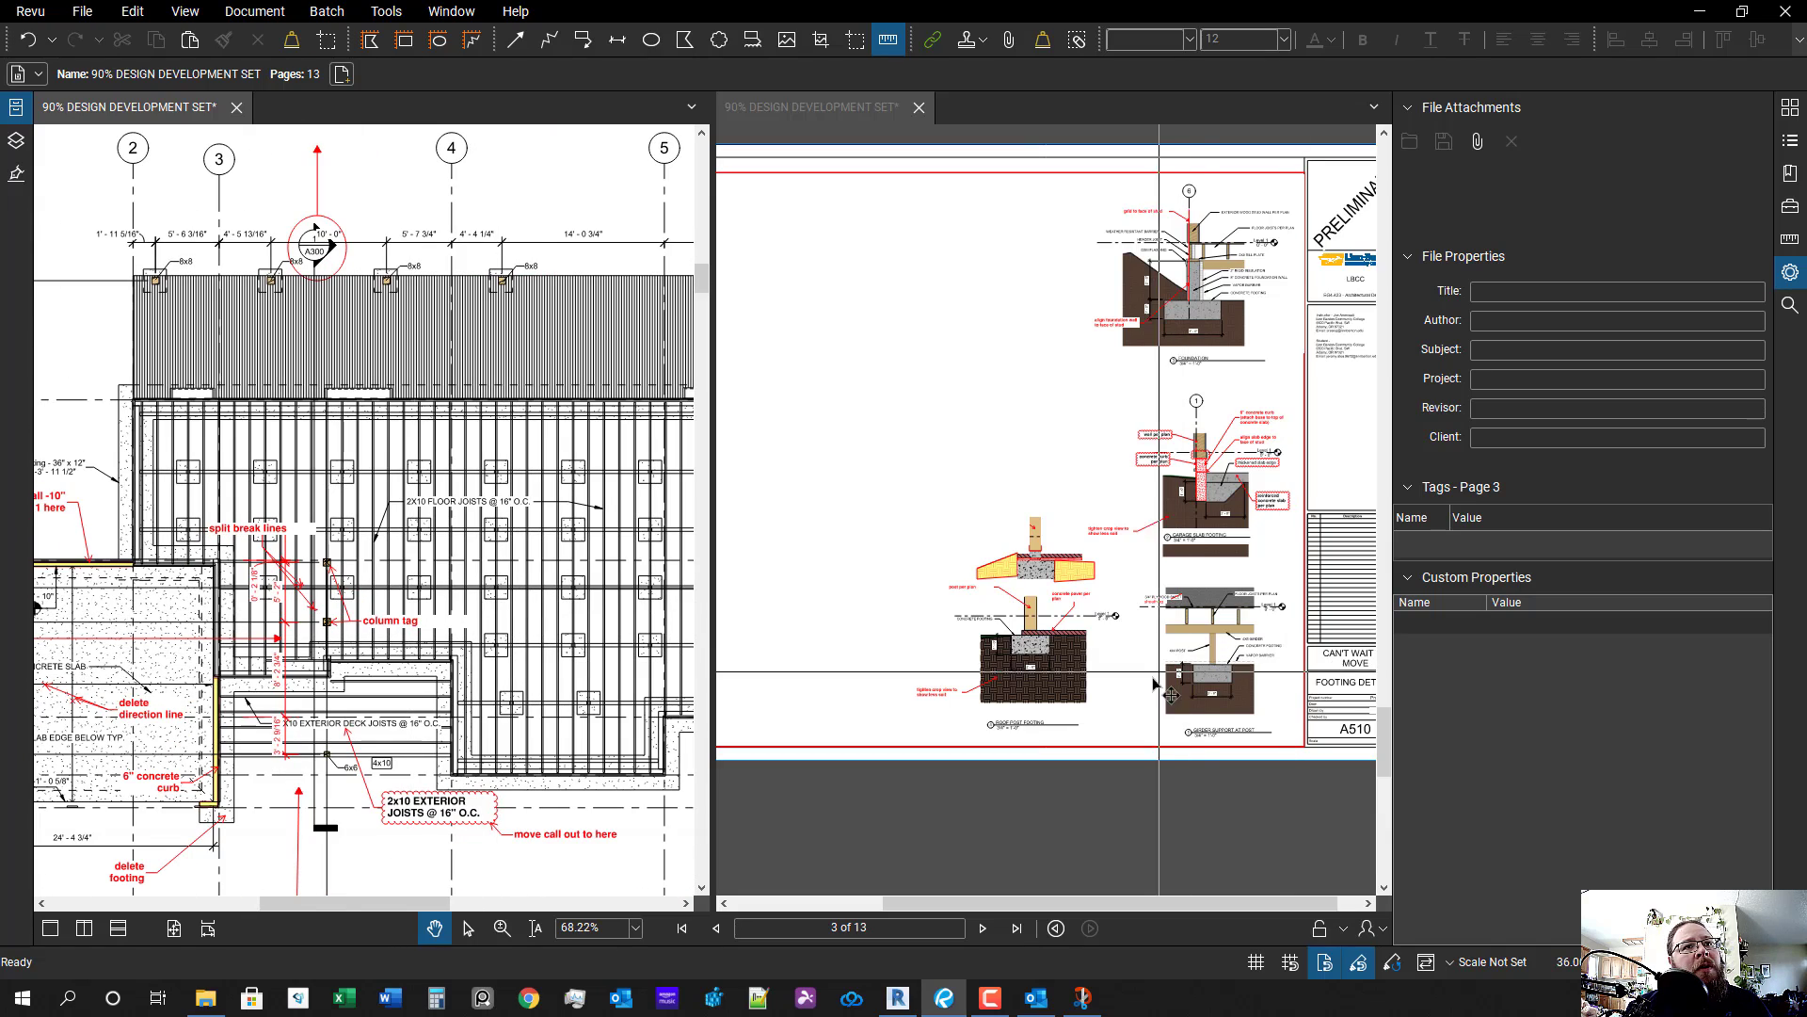
{"action": "scroll", "coordinate": [1167, 692], "scroll_direction": "up", "scroll_amount": 4}
{"action": "scroll", "coordinate": [552, 671], "scroll_direction": "down", "scroll_amount": 2}
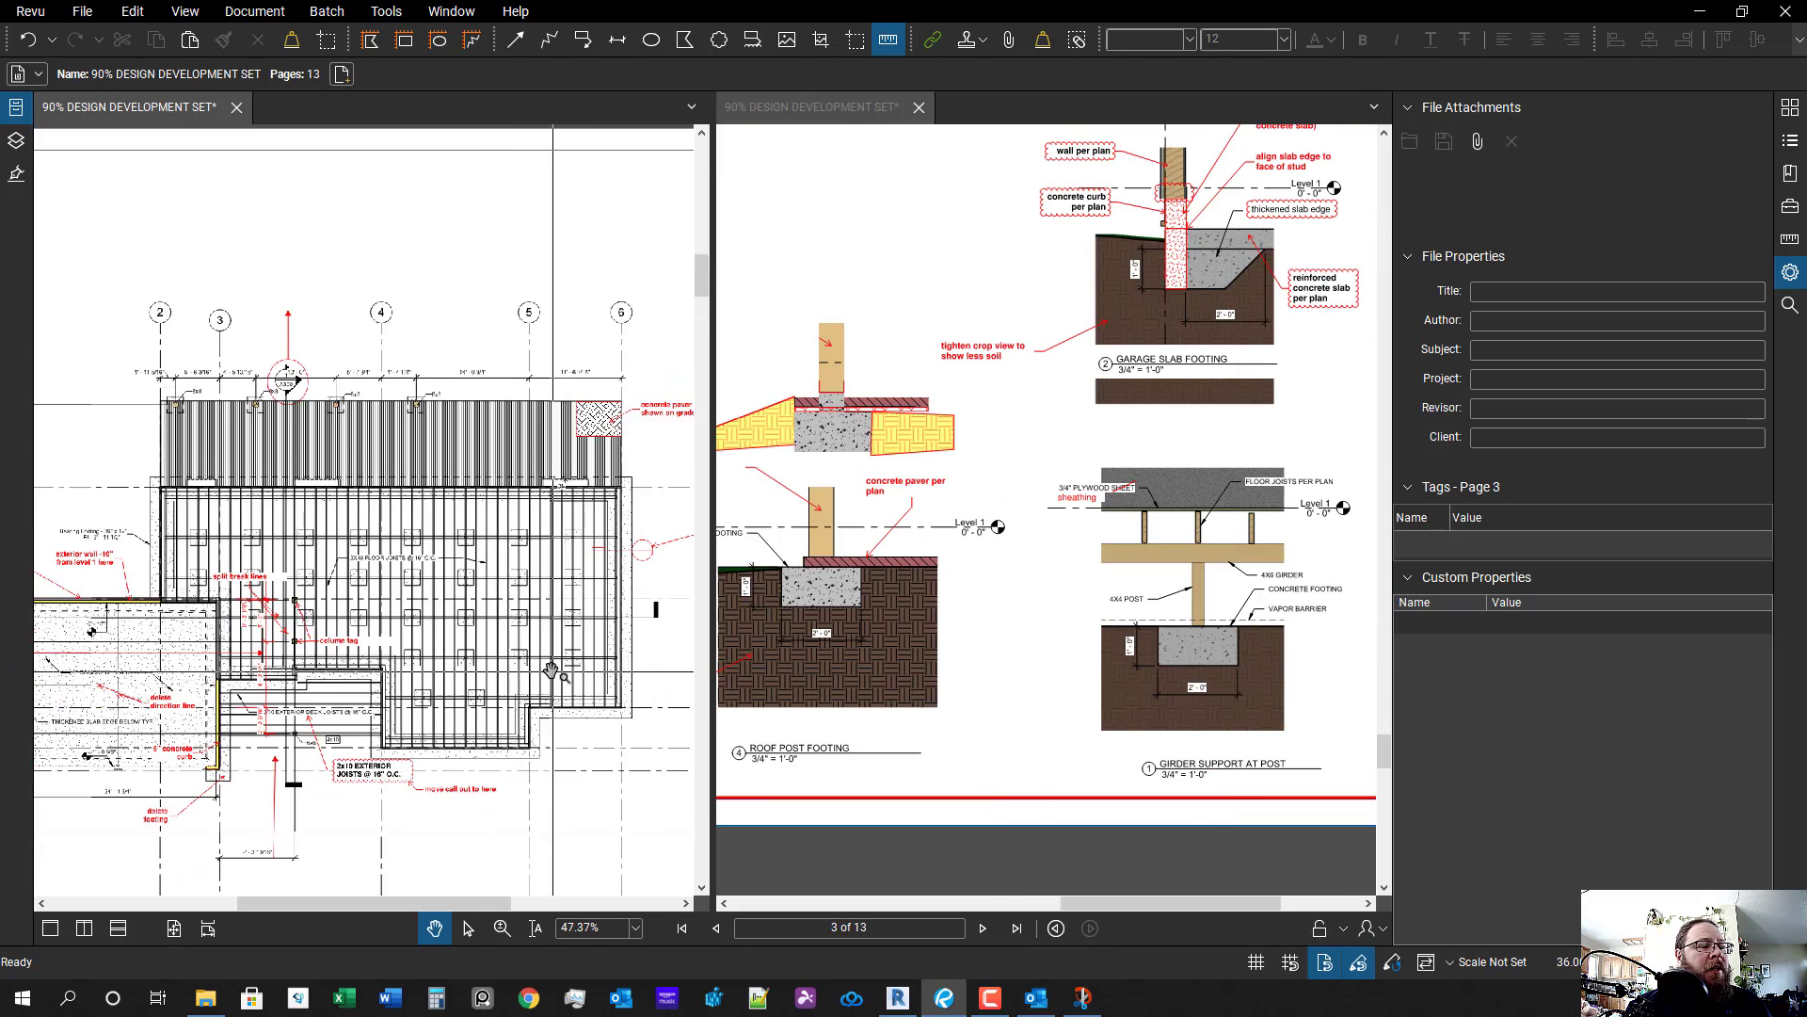
{"action": "scroll", "coordinate": [553, 671], "scroll_direction": "up", "scroll_amount": 4}
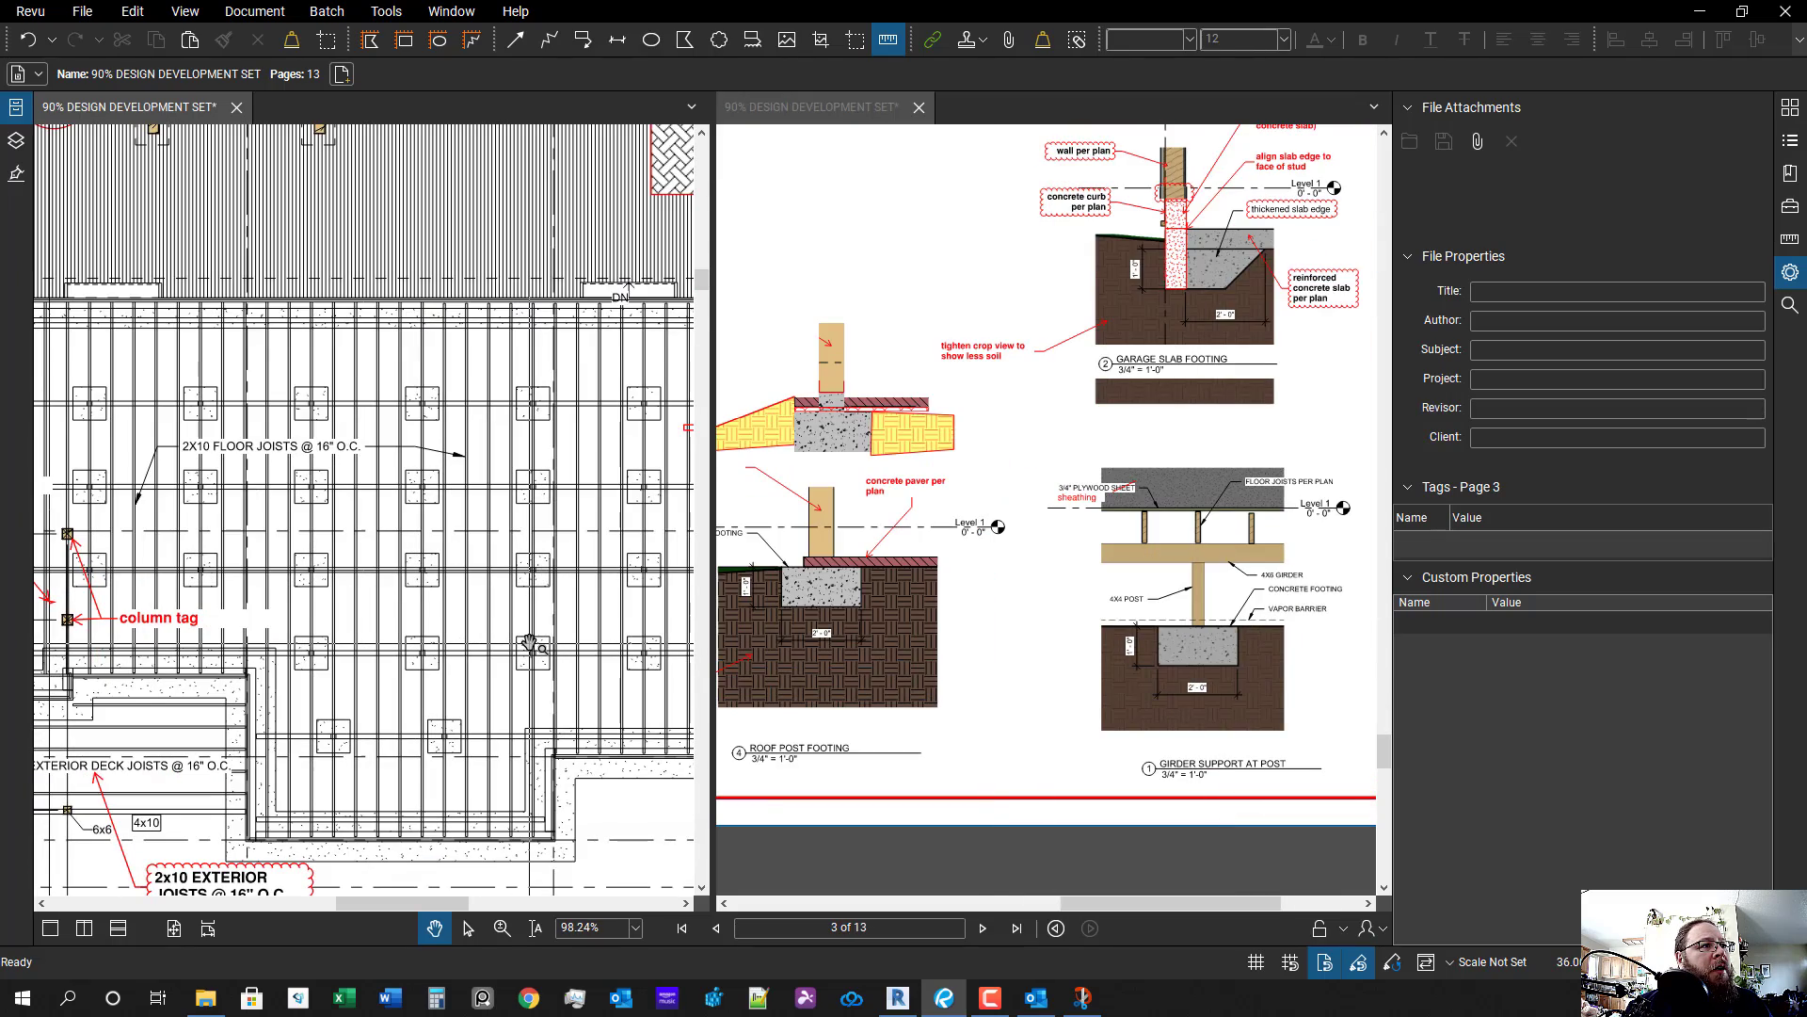
{"action": "scroll", "coordinate": [530, 645], "scroll_direction": "down", "scroll_amount": 3}
{"action": "key", "text": "q"}
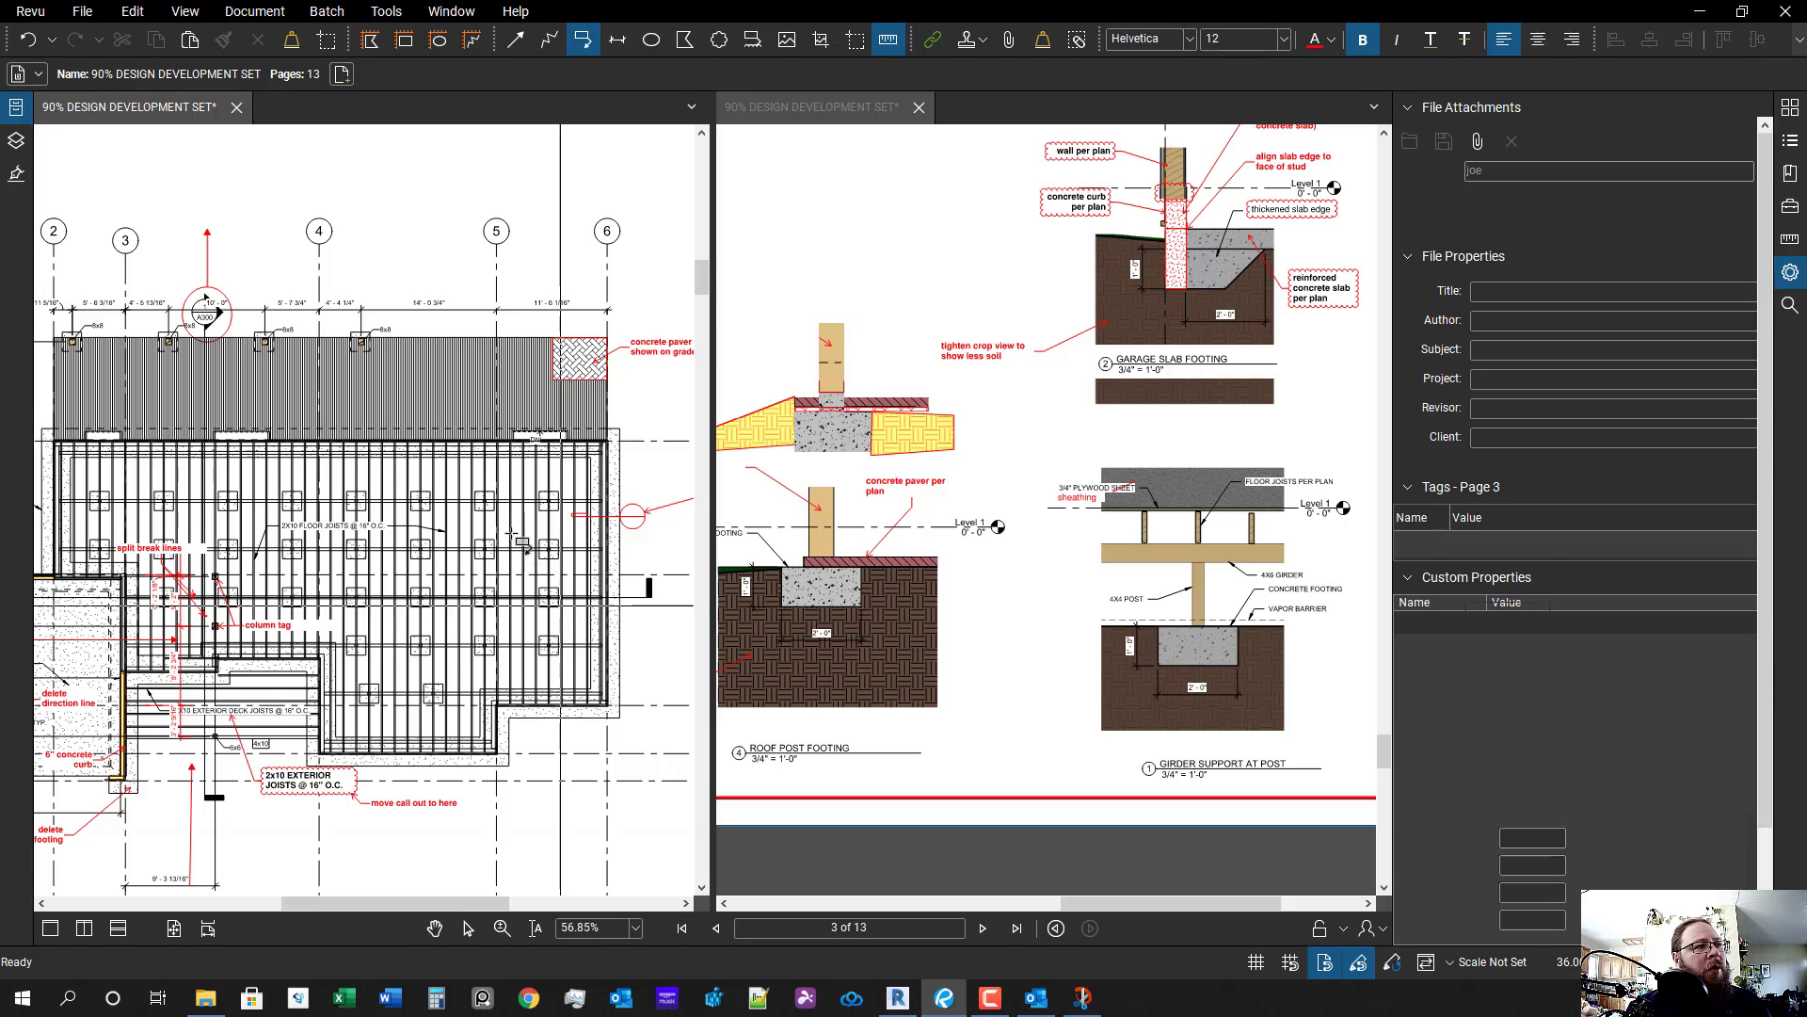
{"action": "scroll", "coordinate": [511, 533], "scroll_direction": "up", "scroll_amount": 6}
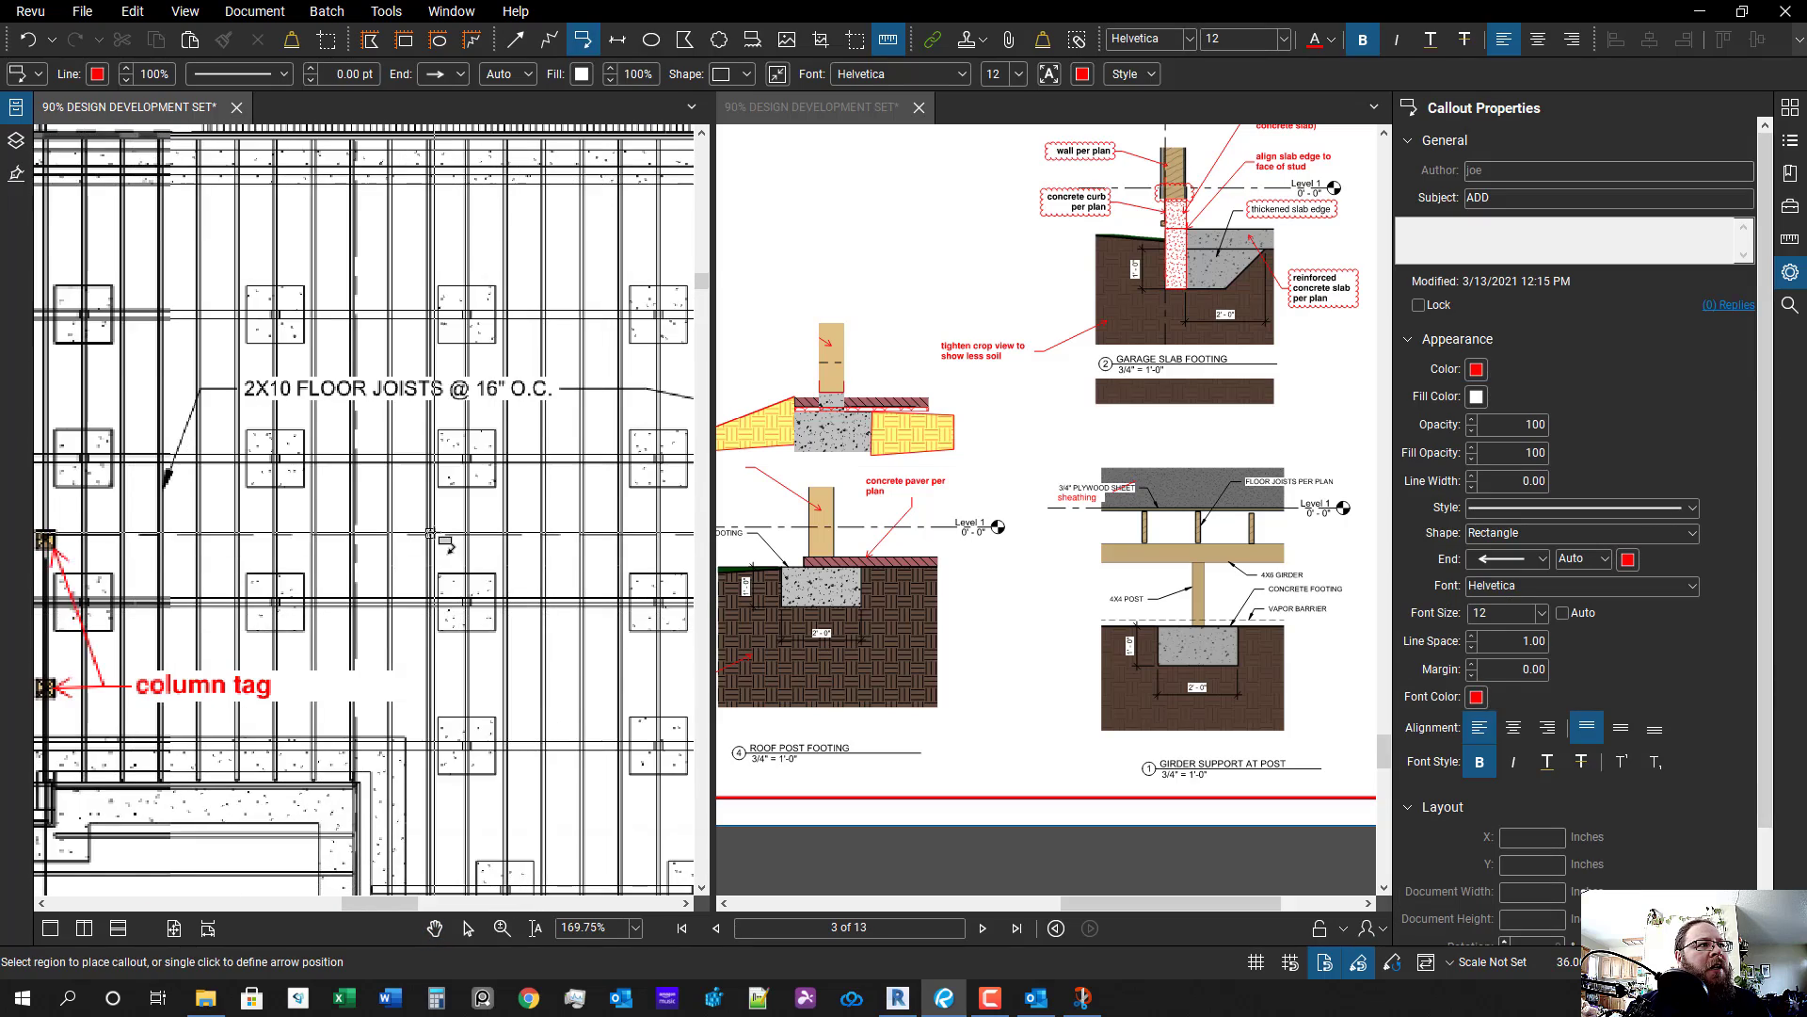
{"action": "scroll", "coordinate": [433, 534], "scroll_direction": "down", "scroll_amount": 4}
{"action": "key", "text": "Escape"}
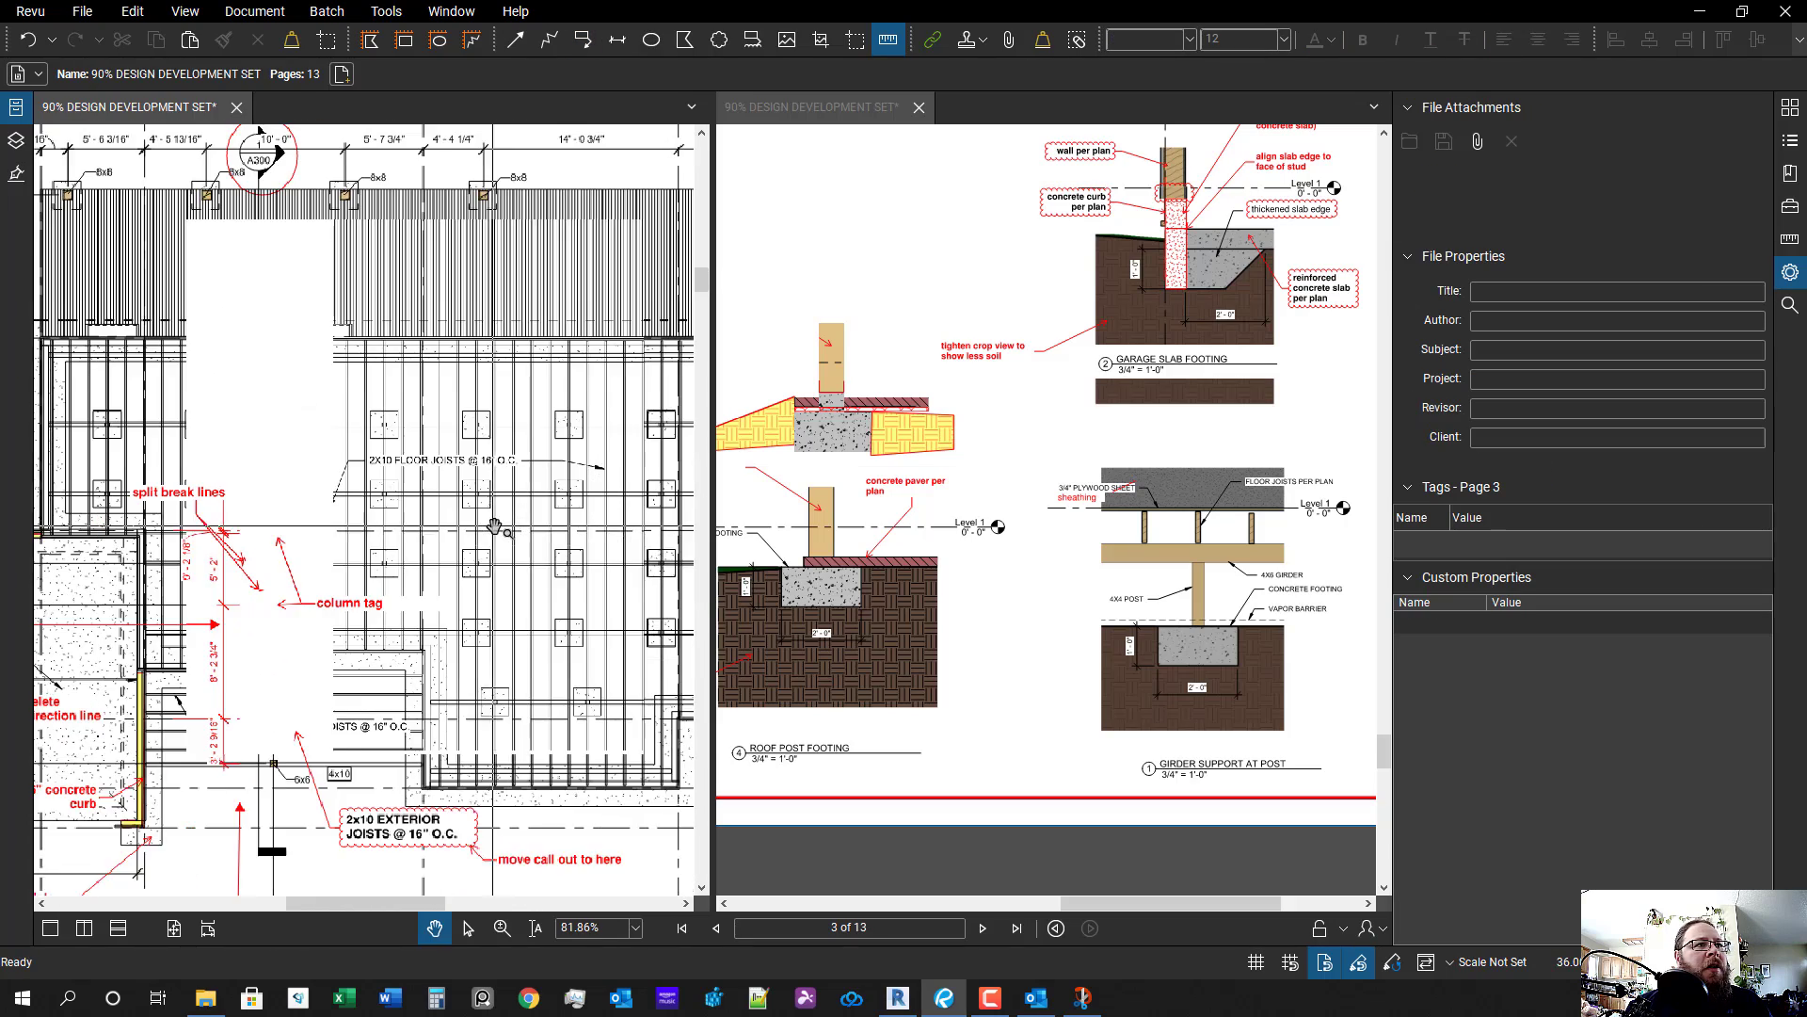
- Add a red text note reading 4x6 girder @ 5'-0" o.c. directly under the 2X10 FLOOR JOISTS note on the framing plan
{"action": "scroll", "coordinate": [494, 528], "scroll_direction": "up", "scroll_amount": 3}
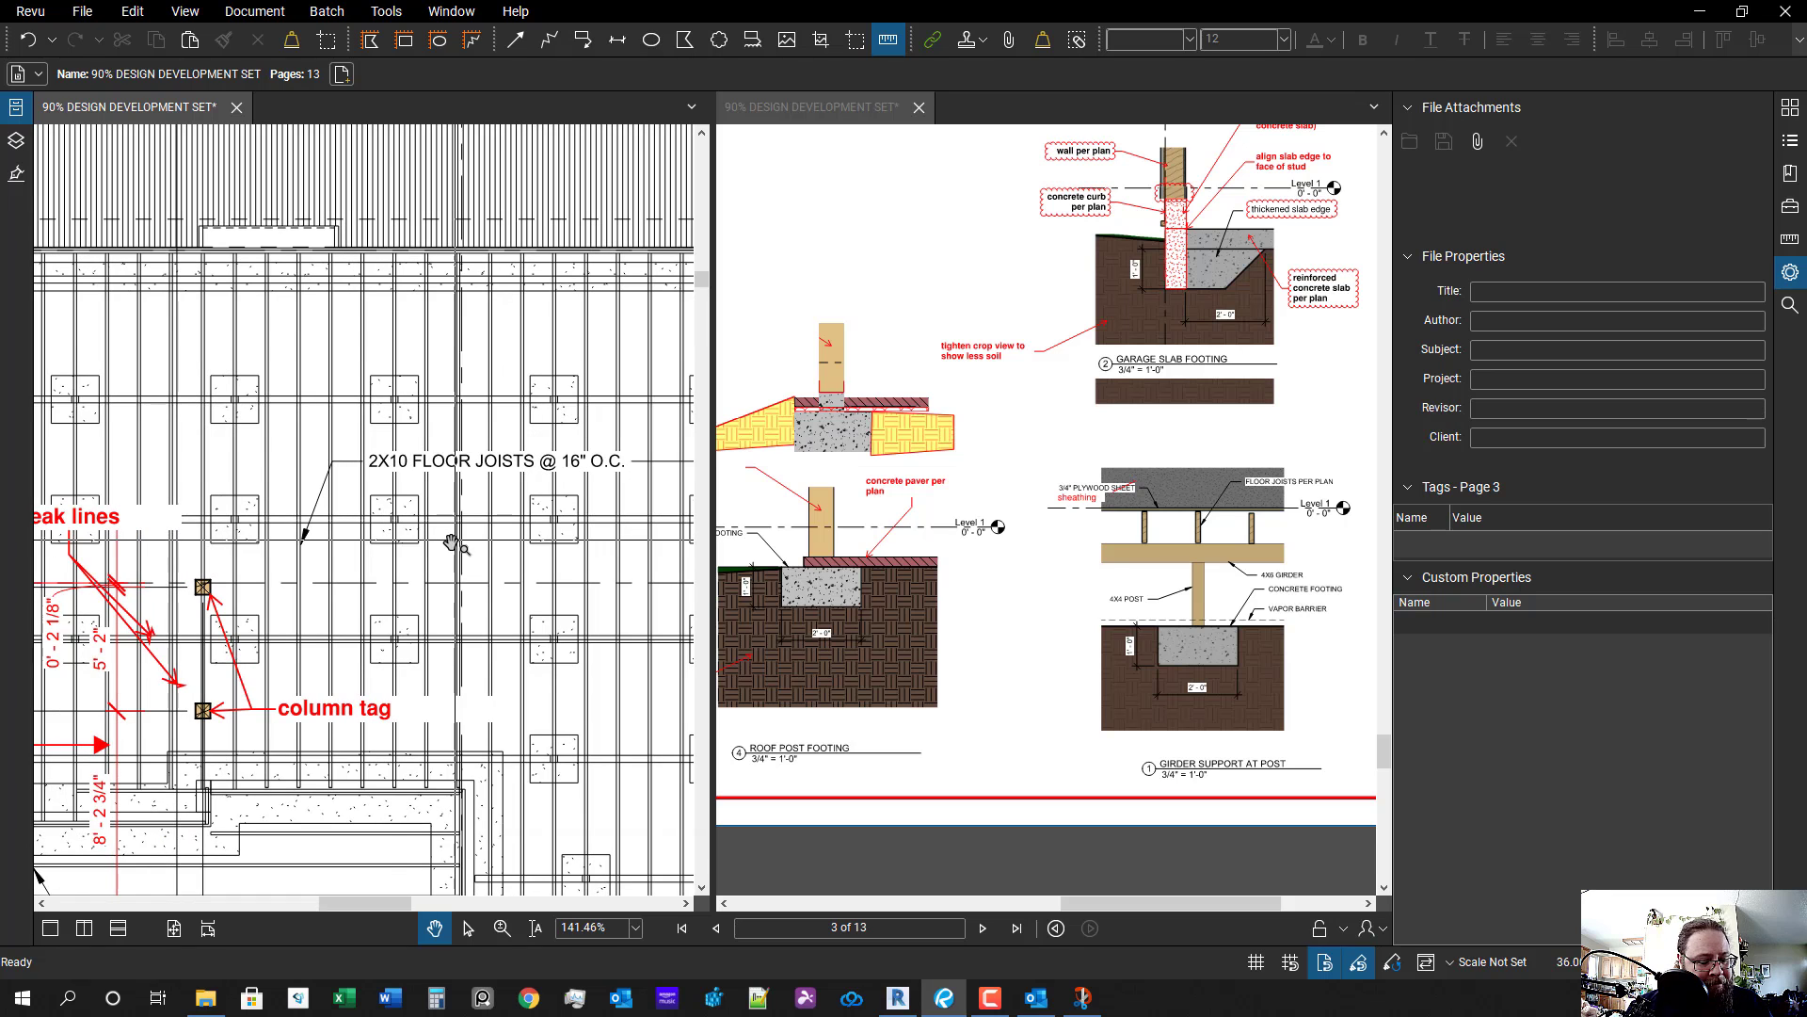
{"action": "scroll", "coordinate": [385, 510], "scroll_direction": "up", "scroll_amount": 2}
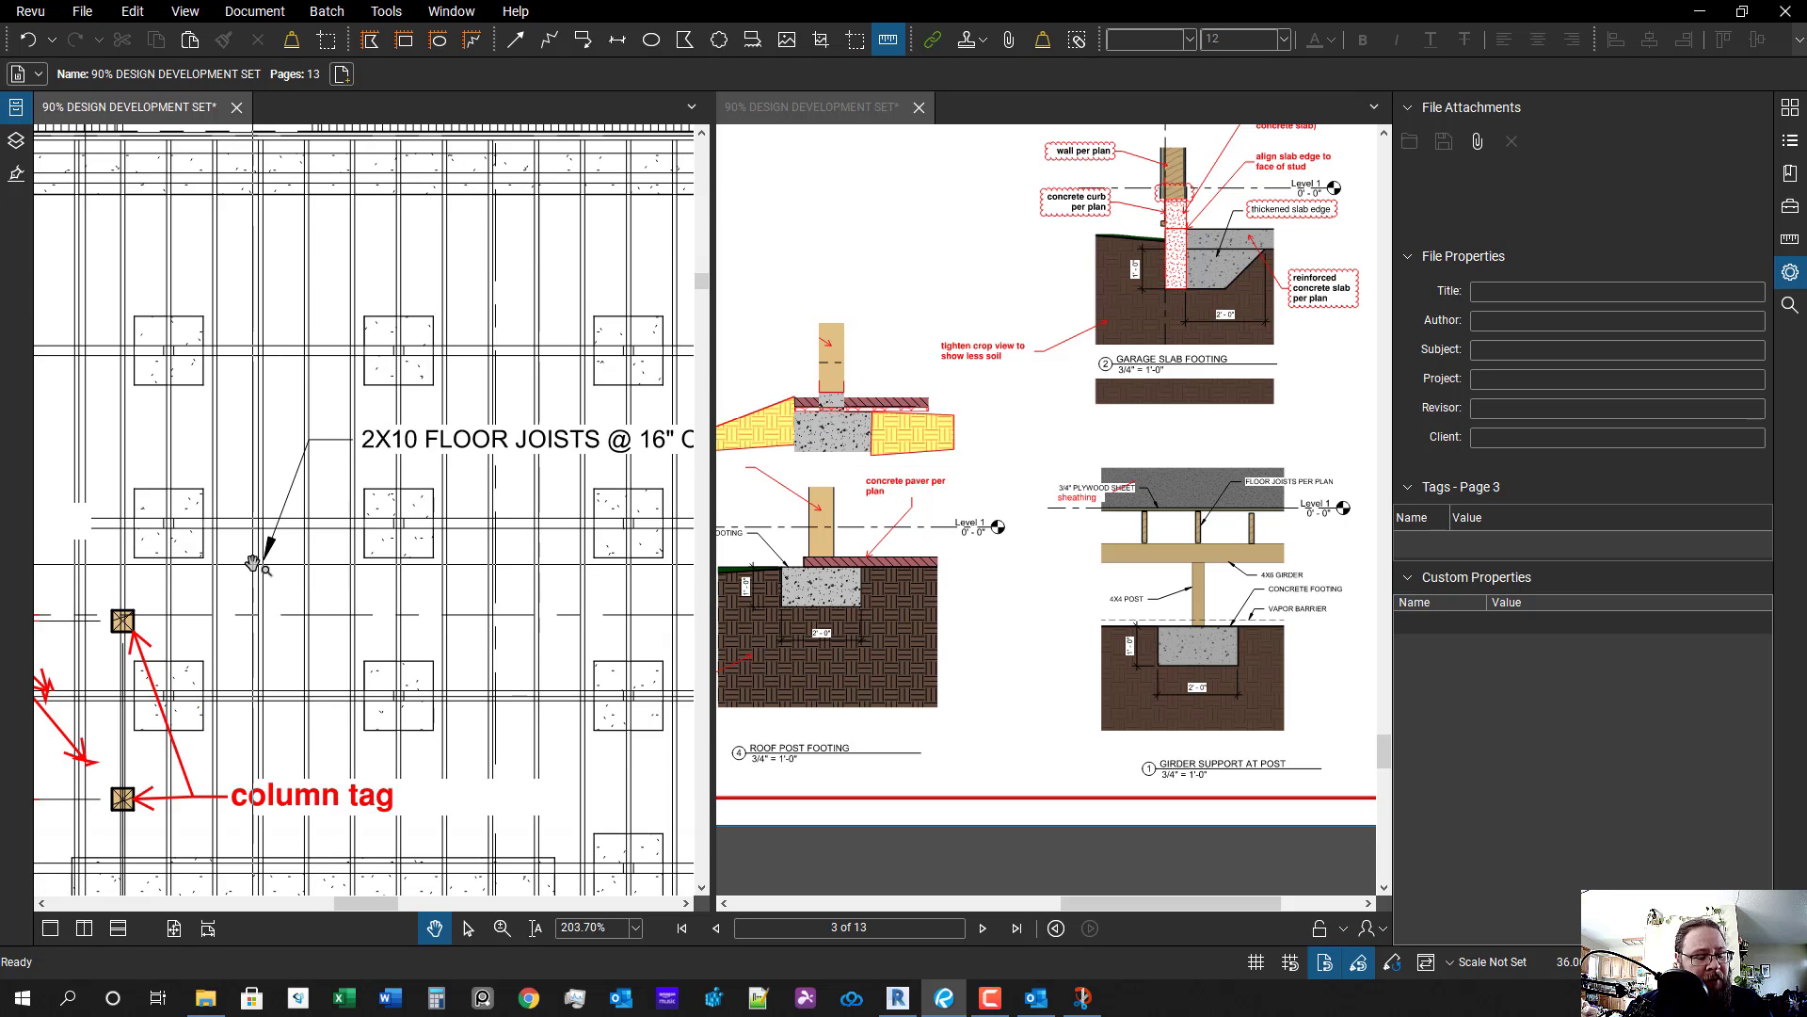
{"action": "key", "text": "t"}
{"action": "left_click_drag", "start_coordinate": [384, 504], "coordinate": [665, 486]}
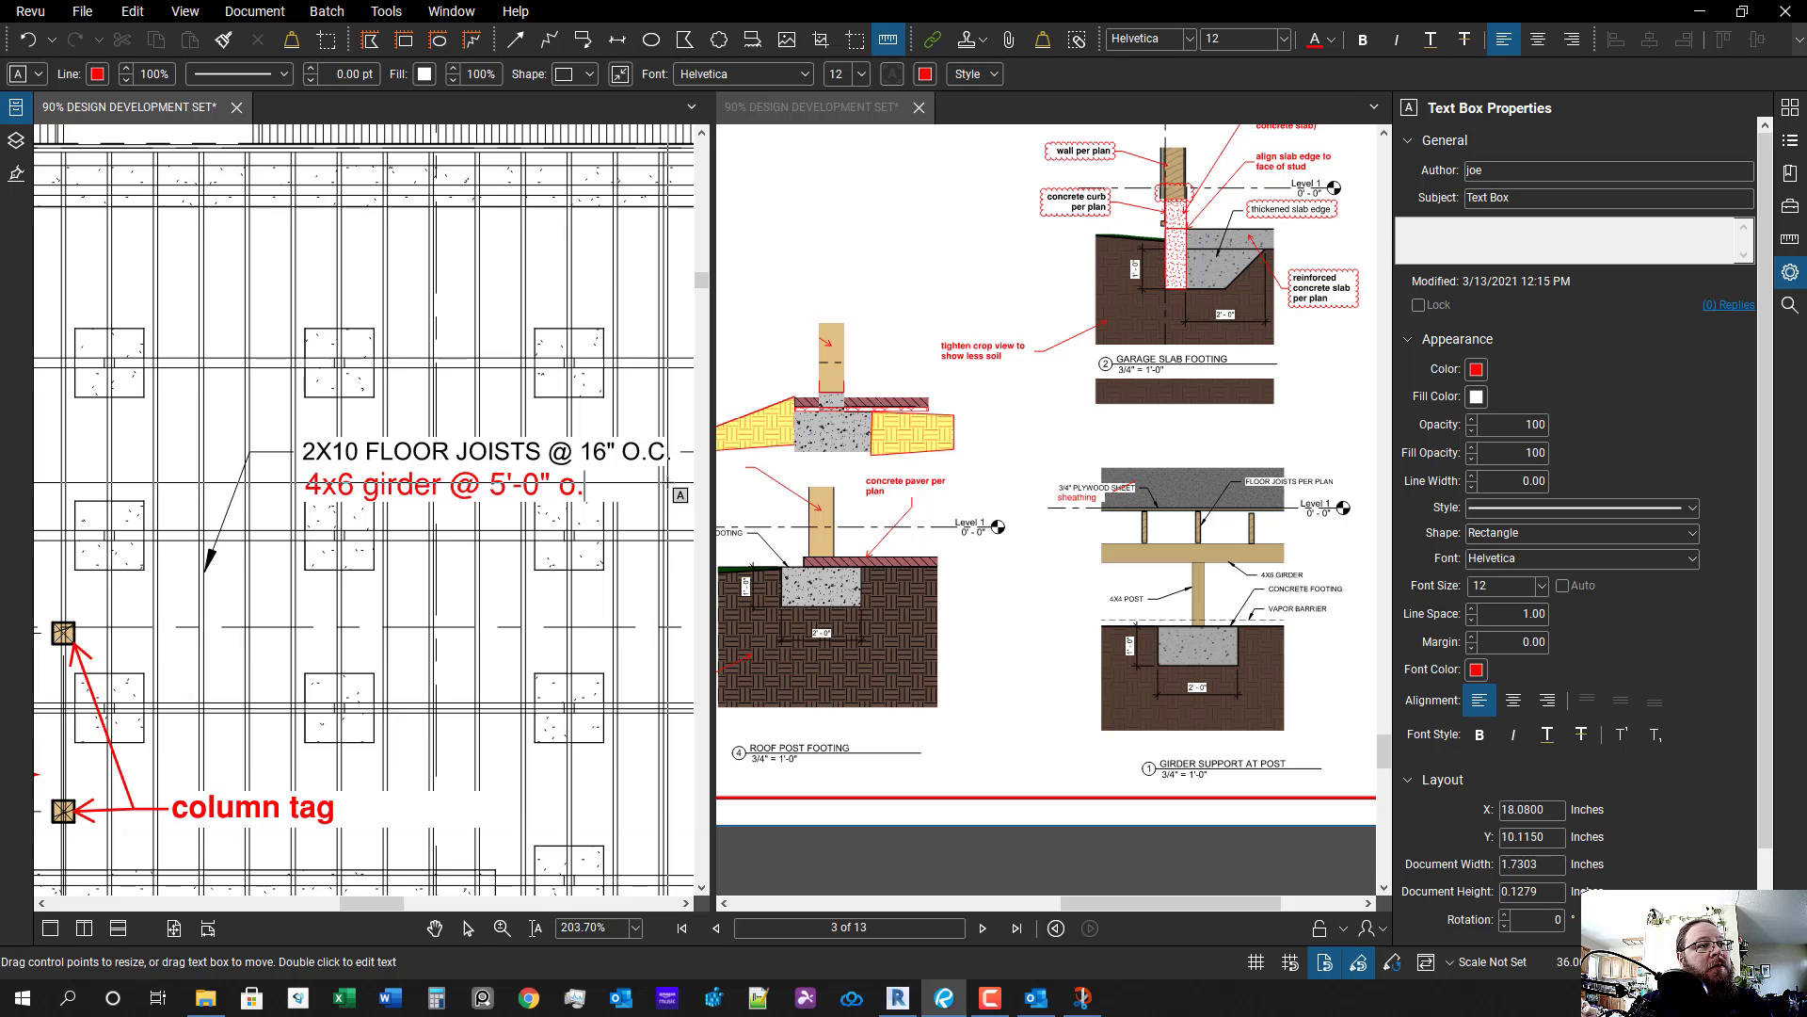
{"action": "left_click", "coordinate": [578, 529]}
{"action": "left_click", "coordinate": [570, 535]}
- Examine the framing plan around the new girder note, the garage slab and the dimension strings near grids 1 to 3
{"action": "scroll", "coordinate": [505, 553], "scroll_direction": "down", "scroll_amount": 9}
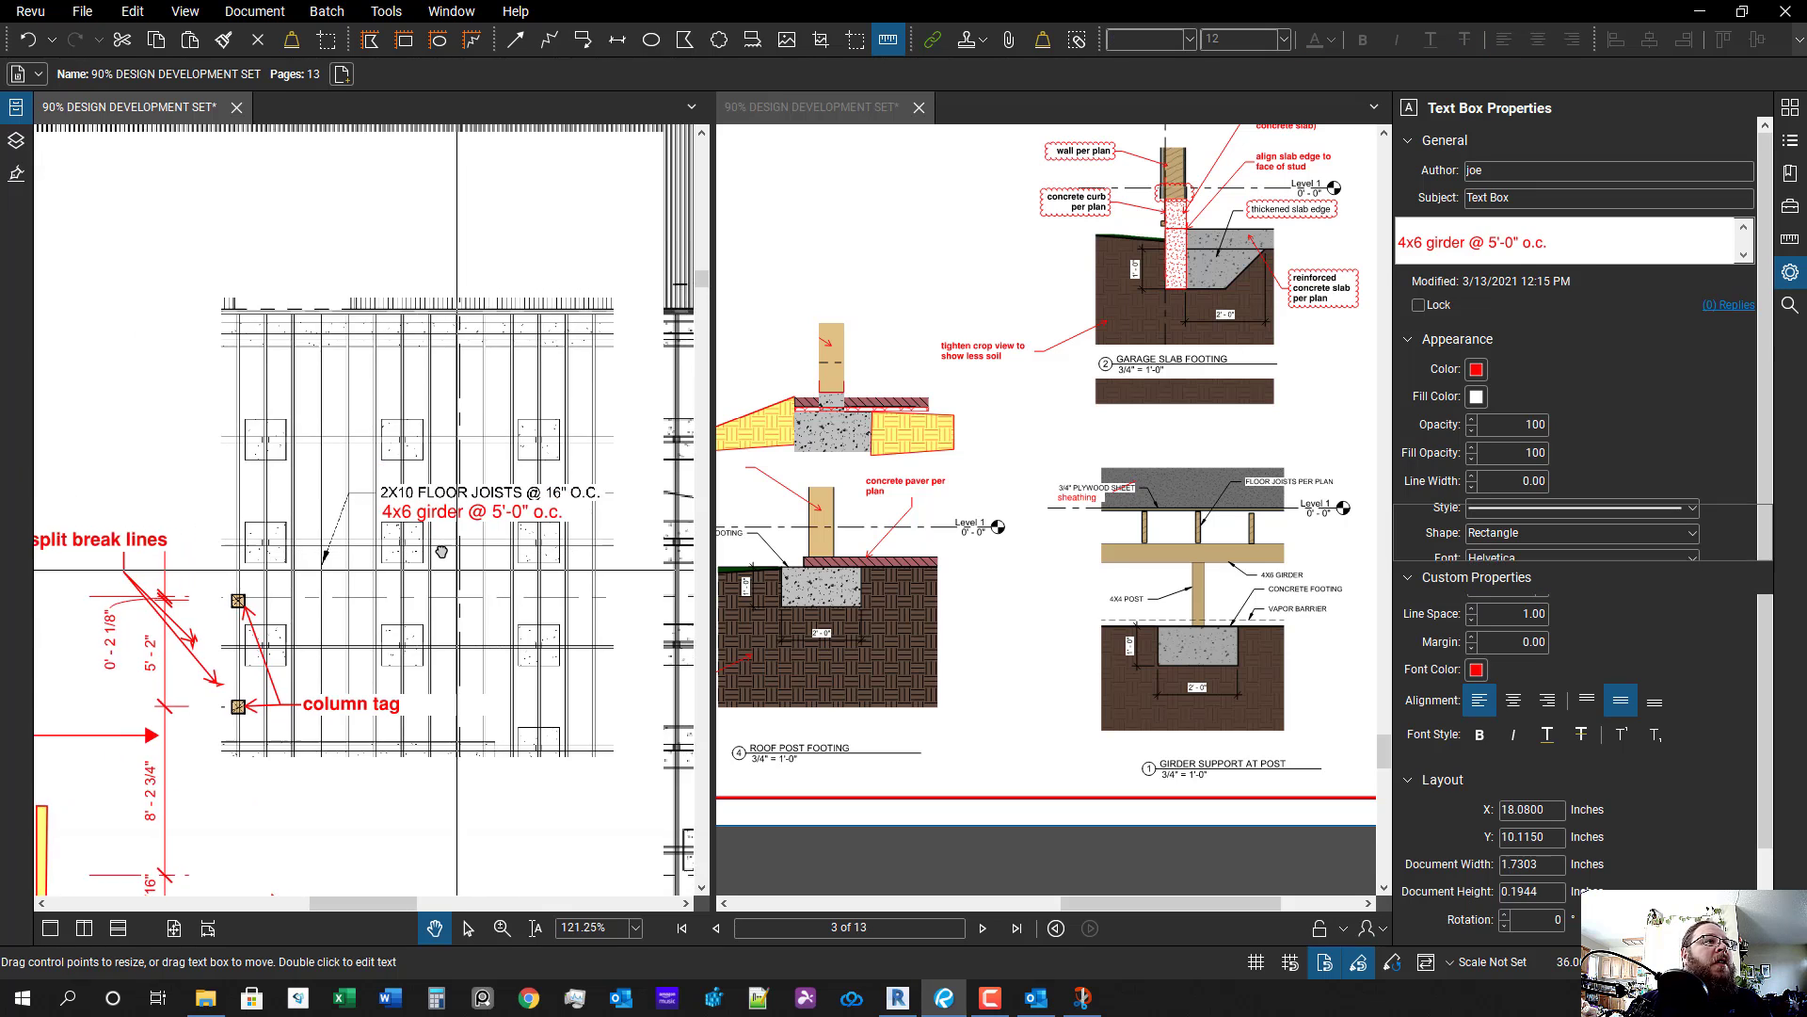
{"action": "scroll", "coordinate": [368, 517], "scroll_direction": "up", "scroll_amount": 2}
{"action": "scroll", "coordinate": [367, 517], "scroll_direction": "up", "scroll_amount": 4}
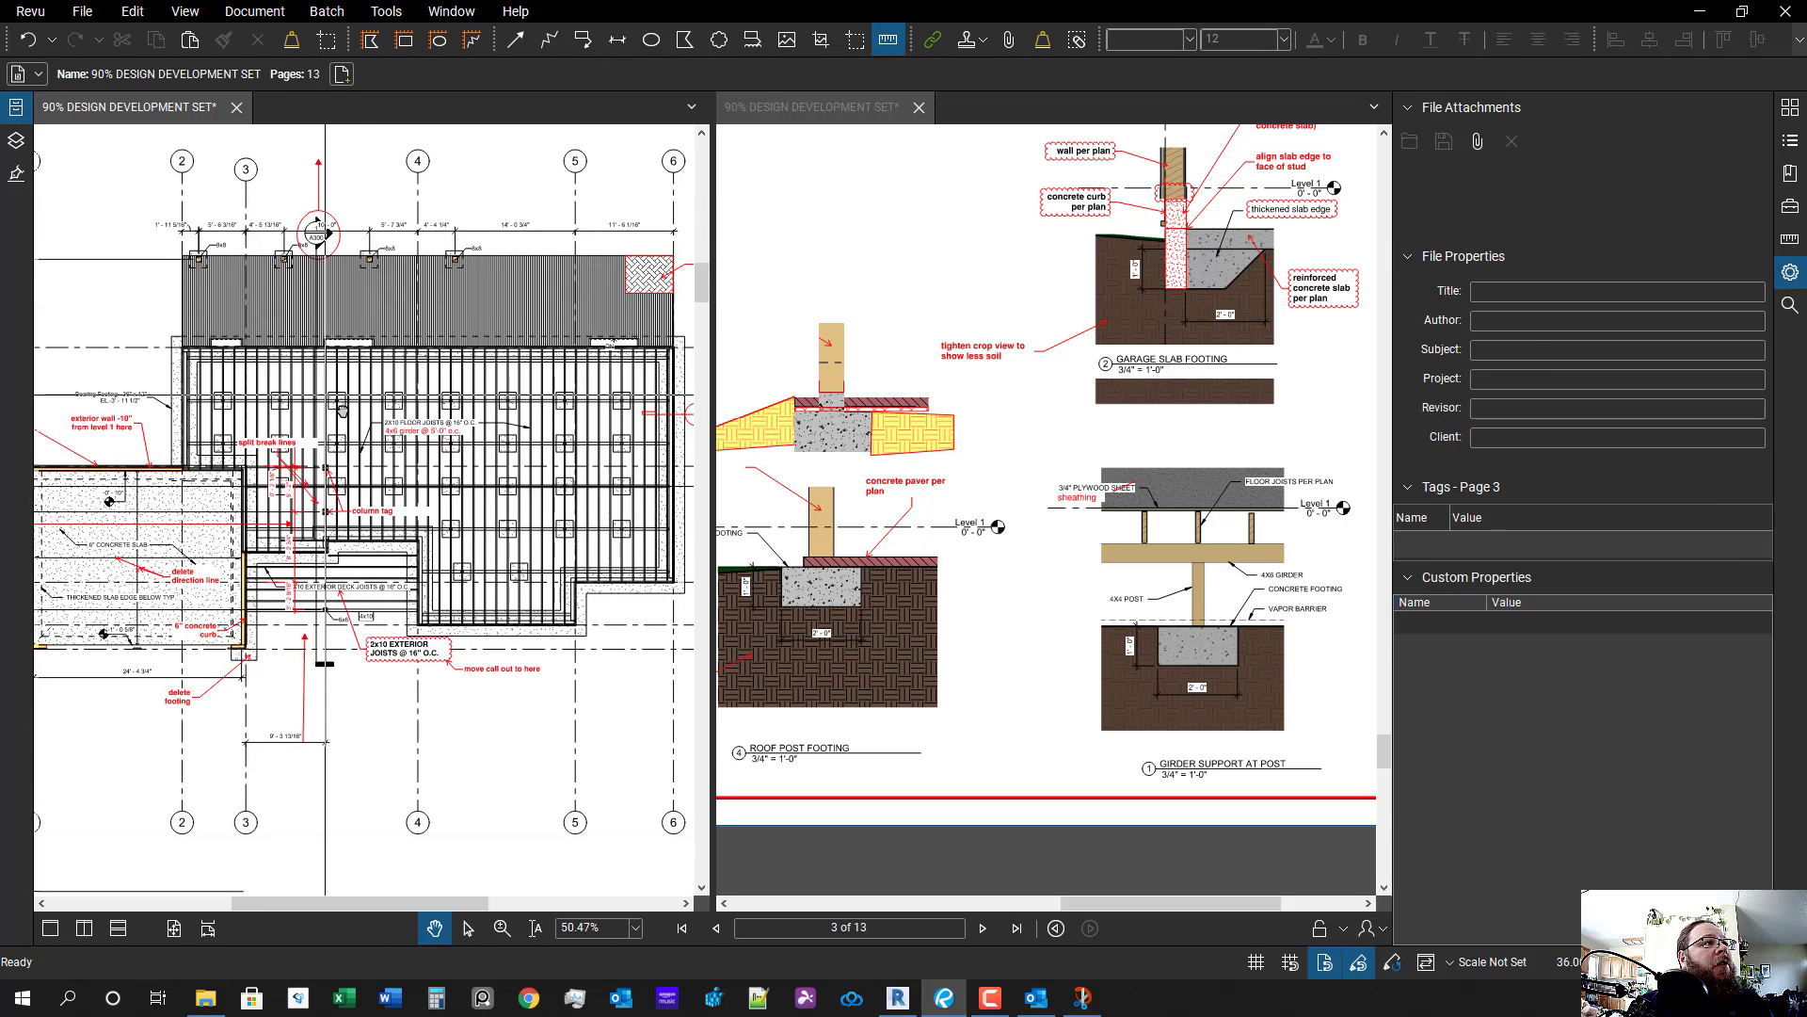
{"action": "scroll", "coordinate": [292, 414], "scroll_direction": "down", "scroll_amount": 1}
{"action": "left_click_drag", "start_coordinate": [292, 414], "coordinate": [533, 360]}
{"action": "scroll", "coordinate": [424, 329], "scroll_direction": "up", "scroll_amount": 2}
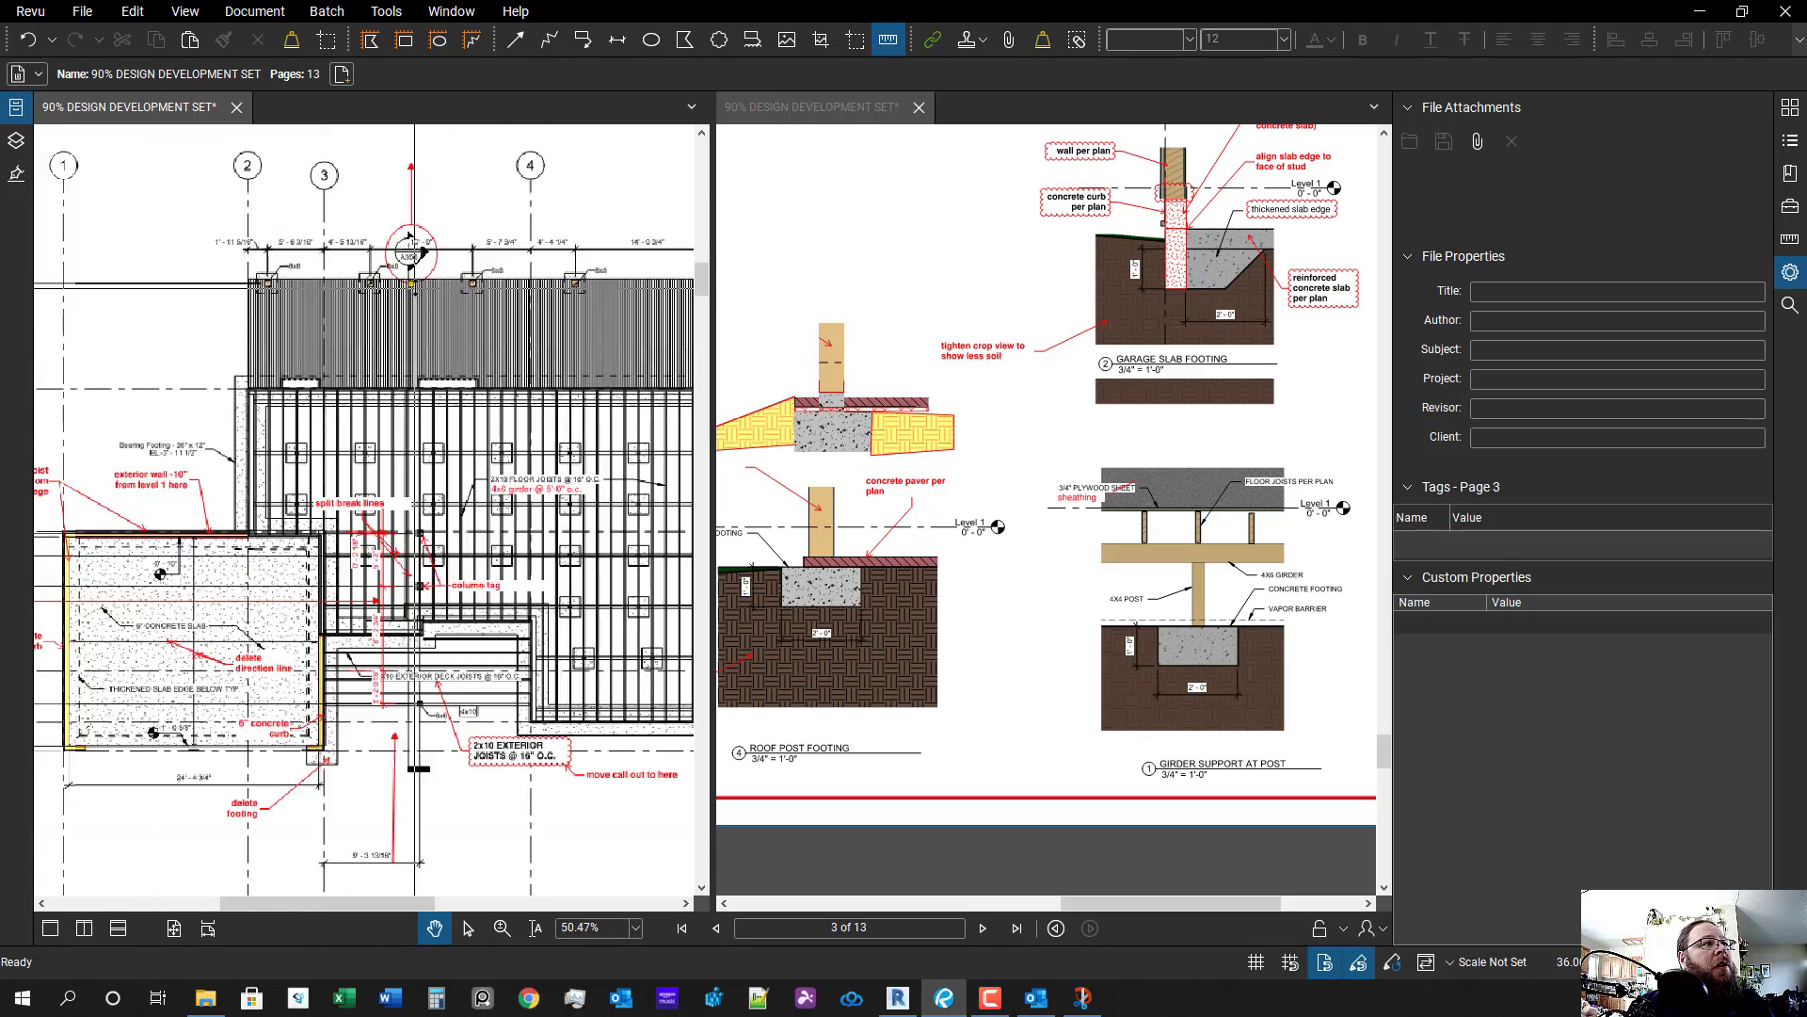
{"action": "scroll", "coordinate": [381, 367], "scroll_direction": "down", "scroll_amount": 2}
{"action": "left_click_drag", "start_coordinate": [382, 367], "coordinate": [503, 458]}
{"action": "scroll", "coordinate": [430, 445], "scroll_direction": "up", "scroll_amount": 3}
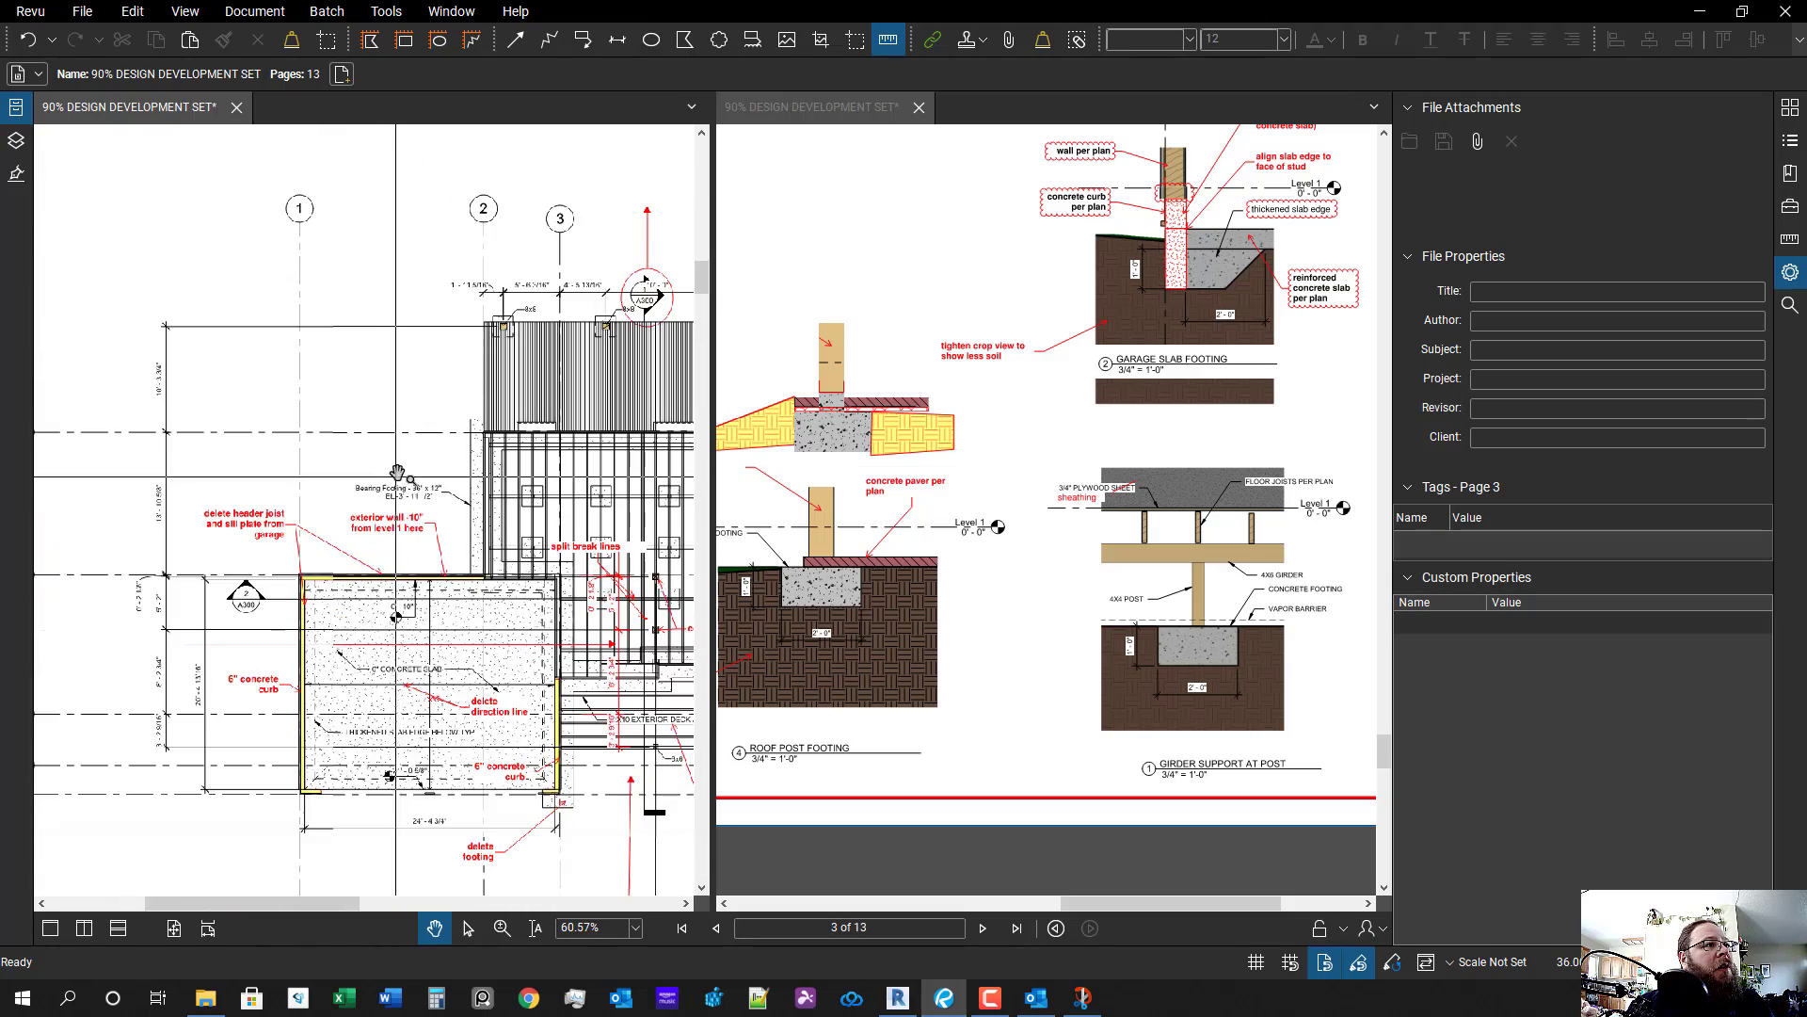
{"action": "scroll", "coordinate": [377, 504], "scroll_direction": "down", "scroll_amount": 1}
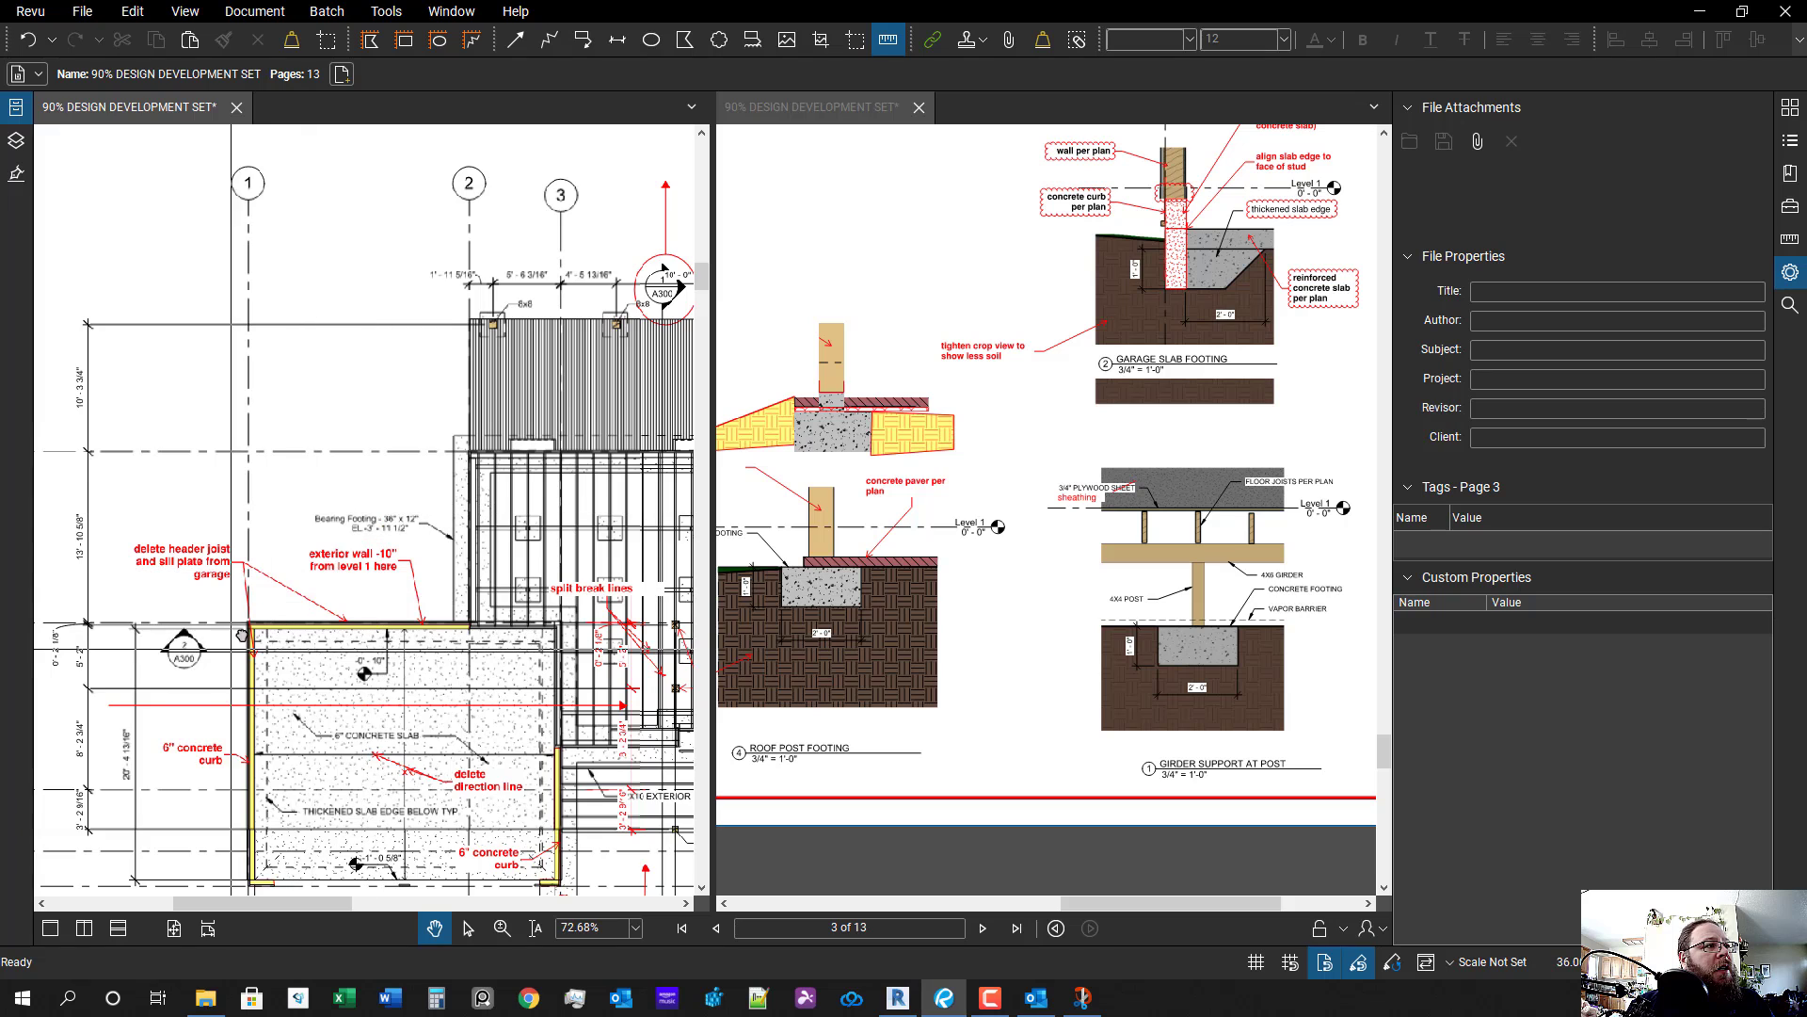
- Take a snapshot about 0.63 by 4.98 inches of the 10'-3 3/4" and 13'-10 5/8" dimension string ending at grid B
{"action": "left_click_drag", "start_coordinate": [241, 636], "coordinate": [337, 640]}
{"action": "left_click_drag", "start_coordinate": [163, 478], "coordinate": [317, 508]}
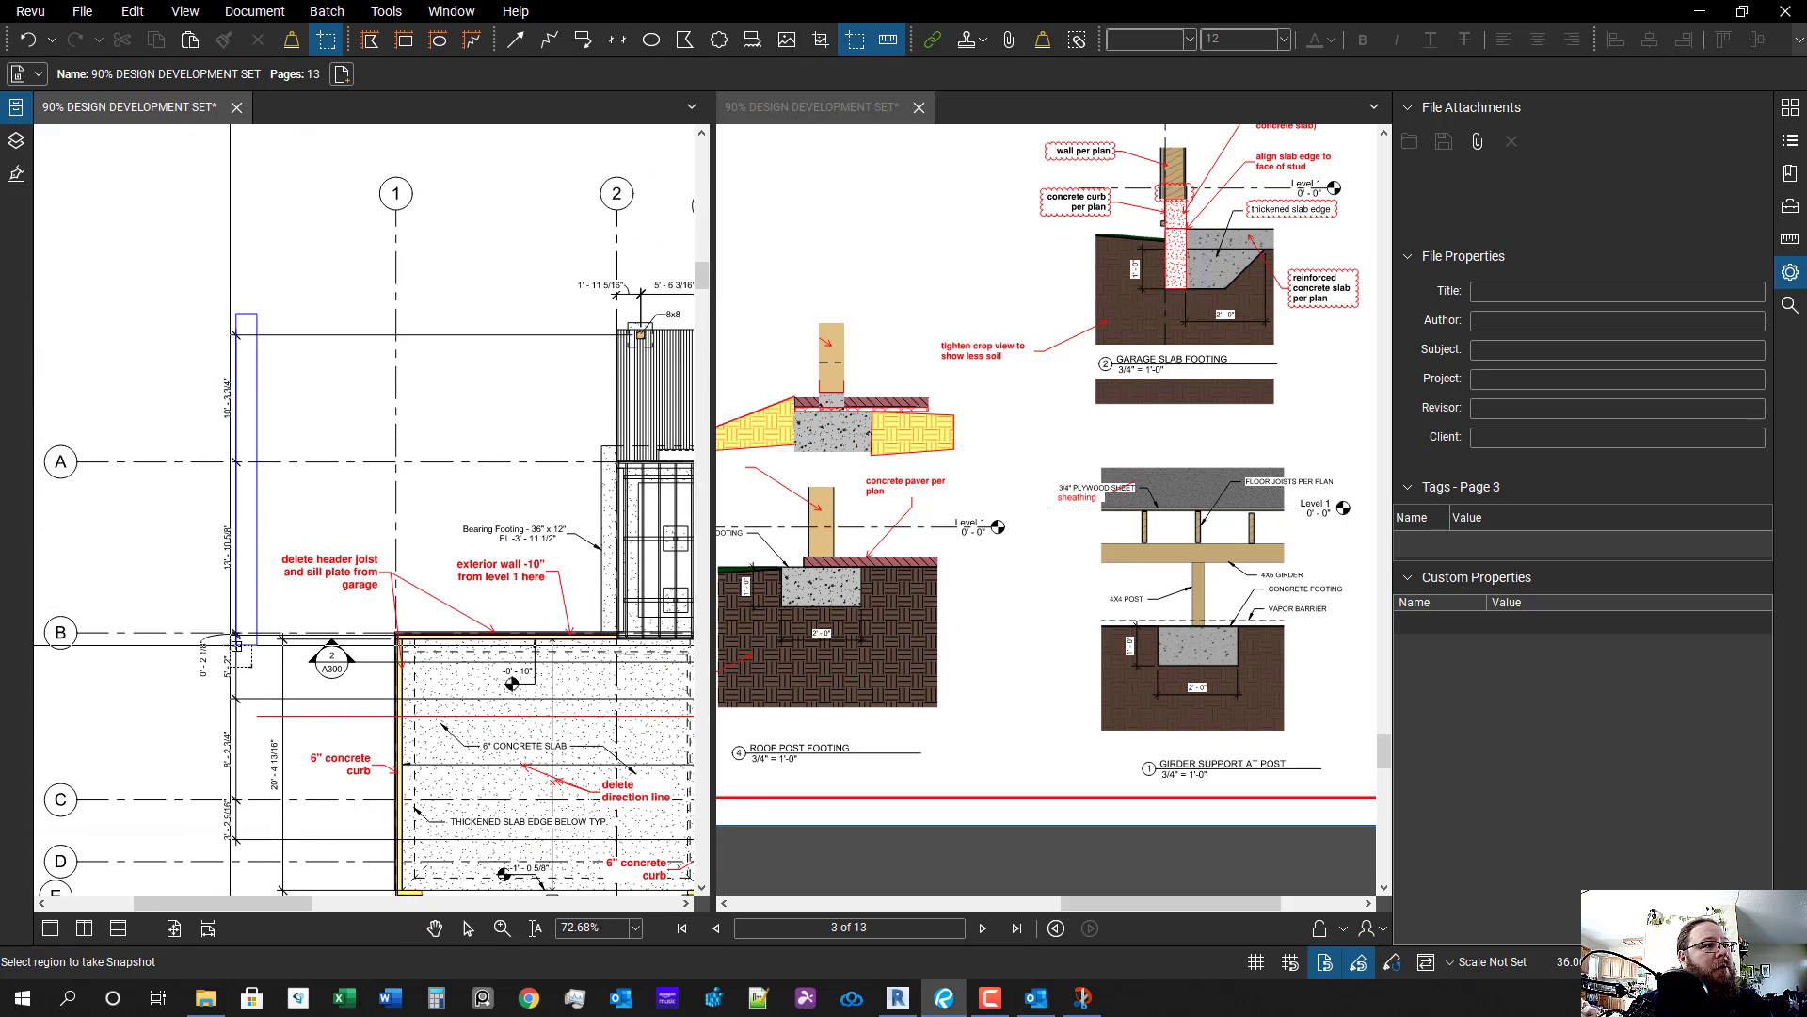
{"action": "left_click_drag", "start_coordinate": [237, 646], "coordinate": [234, 646]}
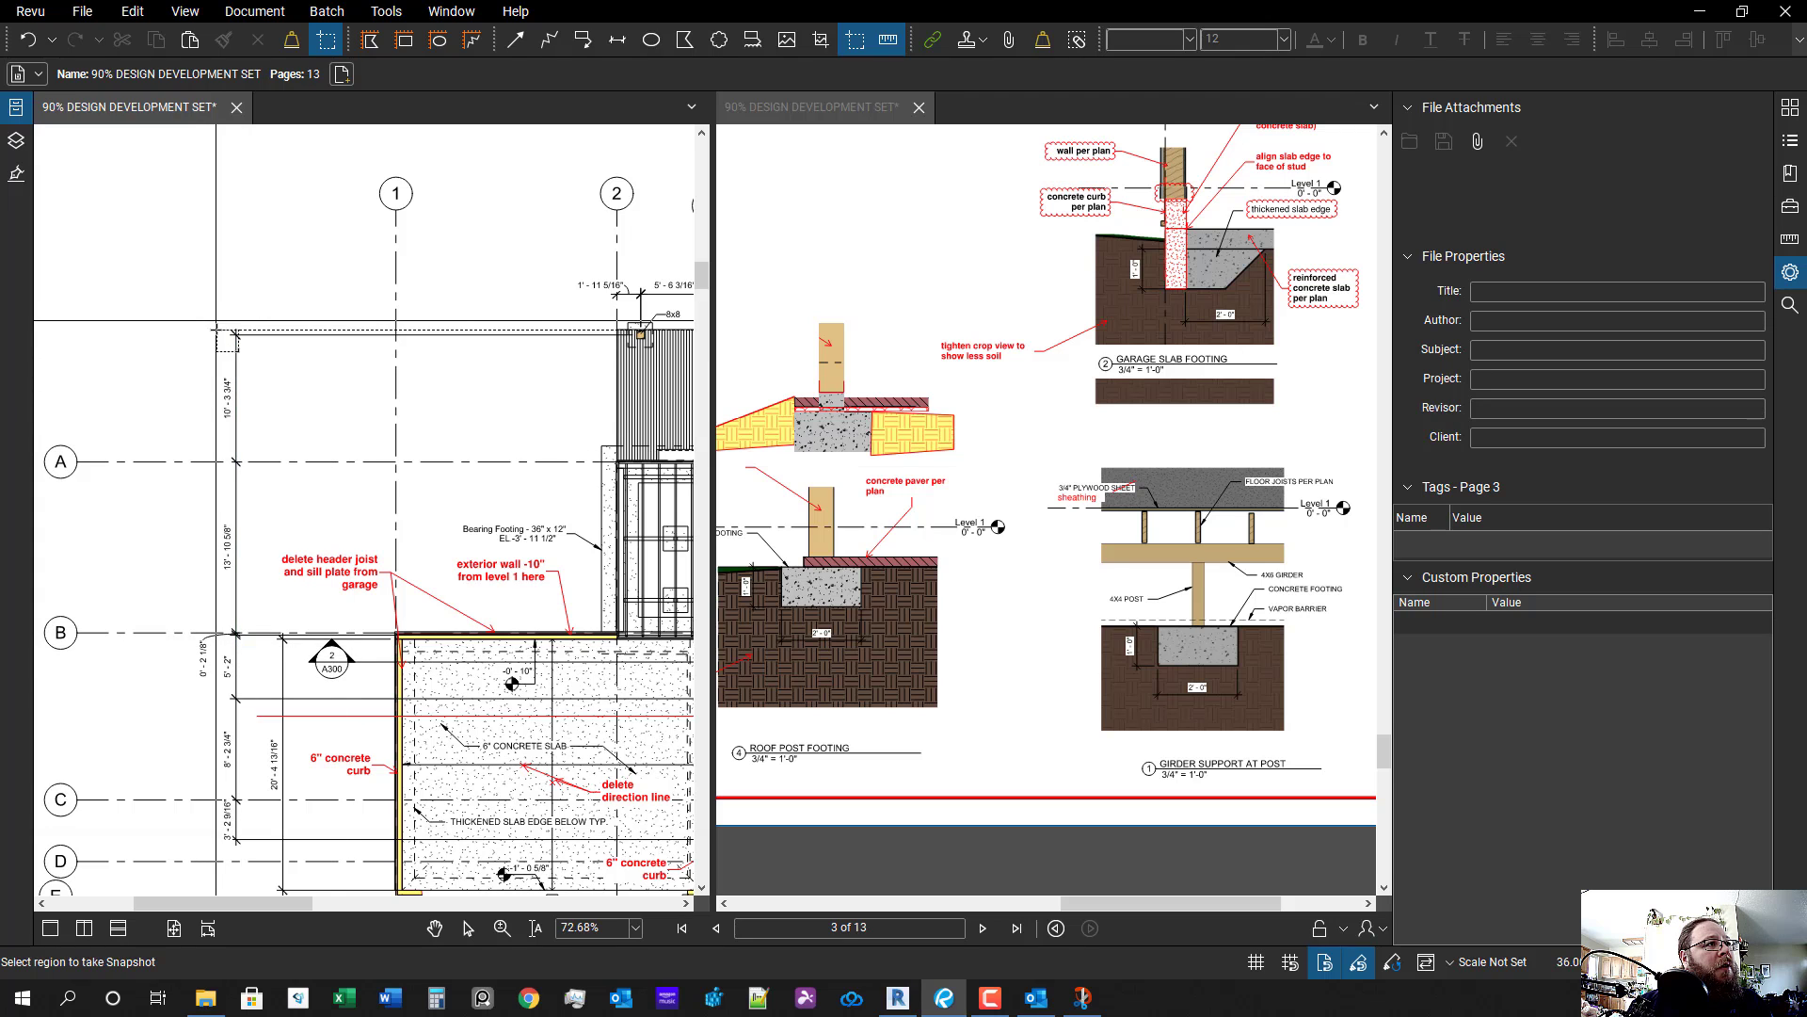
{"action": "left_click_drag", "start_coordinate": [217, 329], "coordinate": [257, 651]}
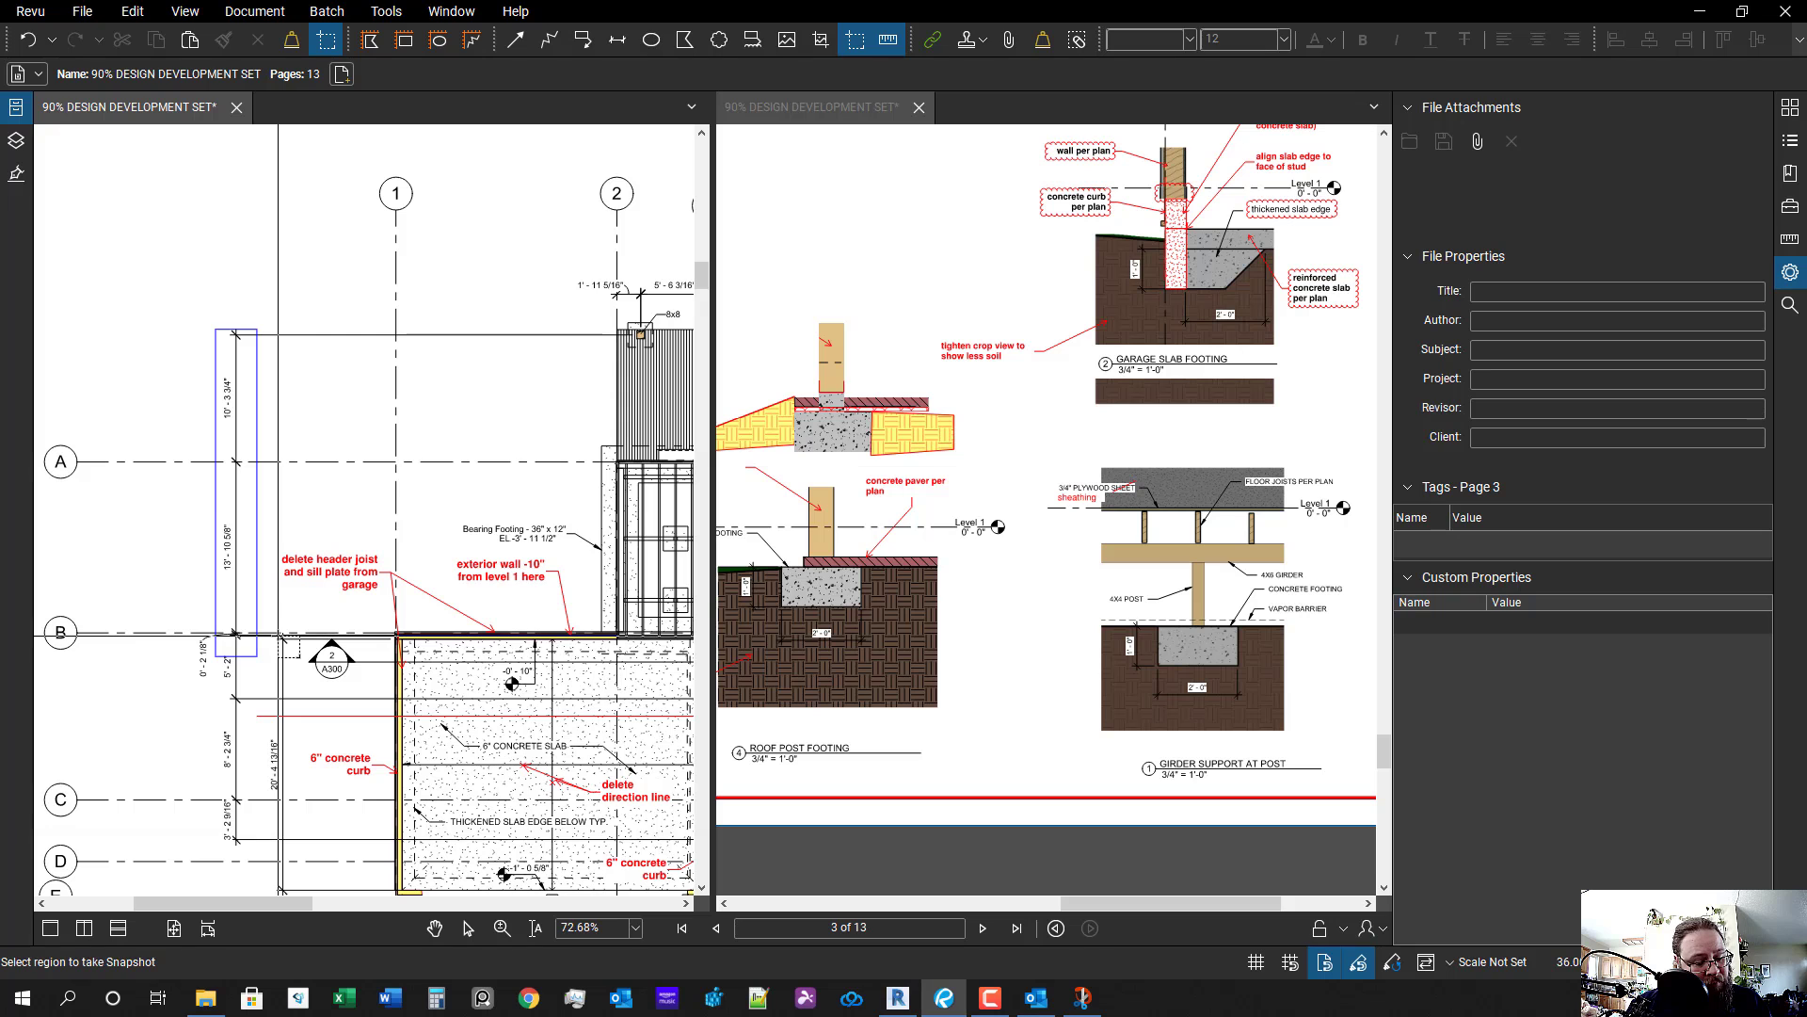
- Paste the dimension snapshot in place and move it next to the building at grid 2, aligned with the post and grid lines
{"action": "key", "text": "ctrl+shift+v"}
{"action": "left_click_drag", "start_coordinate": [236, 380], "coordinate": [576, 402]}
{"action": "scroll", "coordinate": [564, 396], "scroll_direction": "up", "scroll_amount": 6}
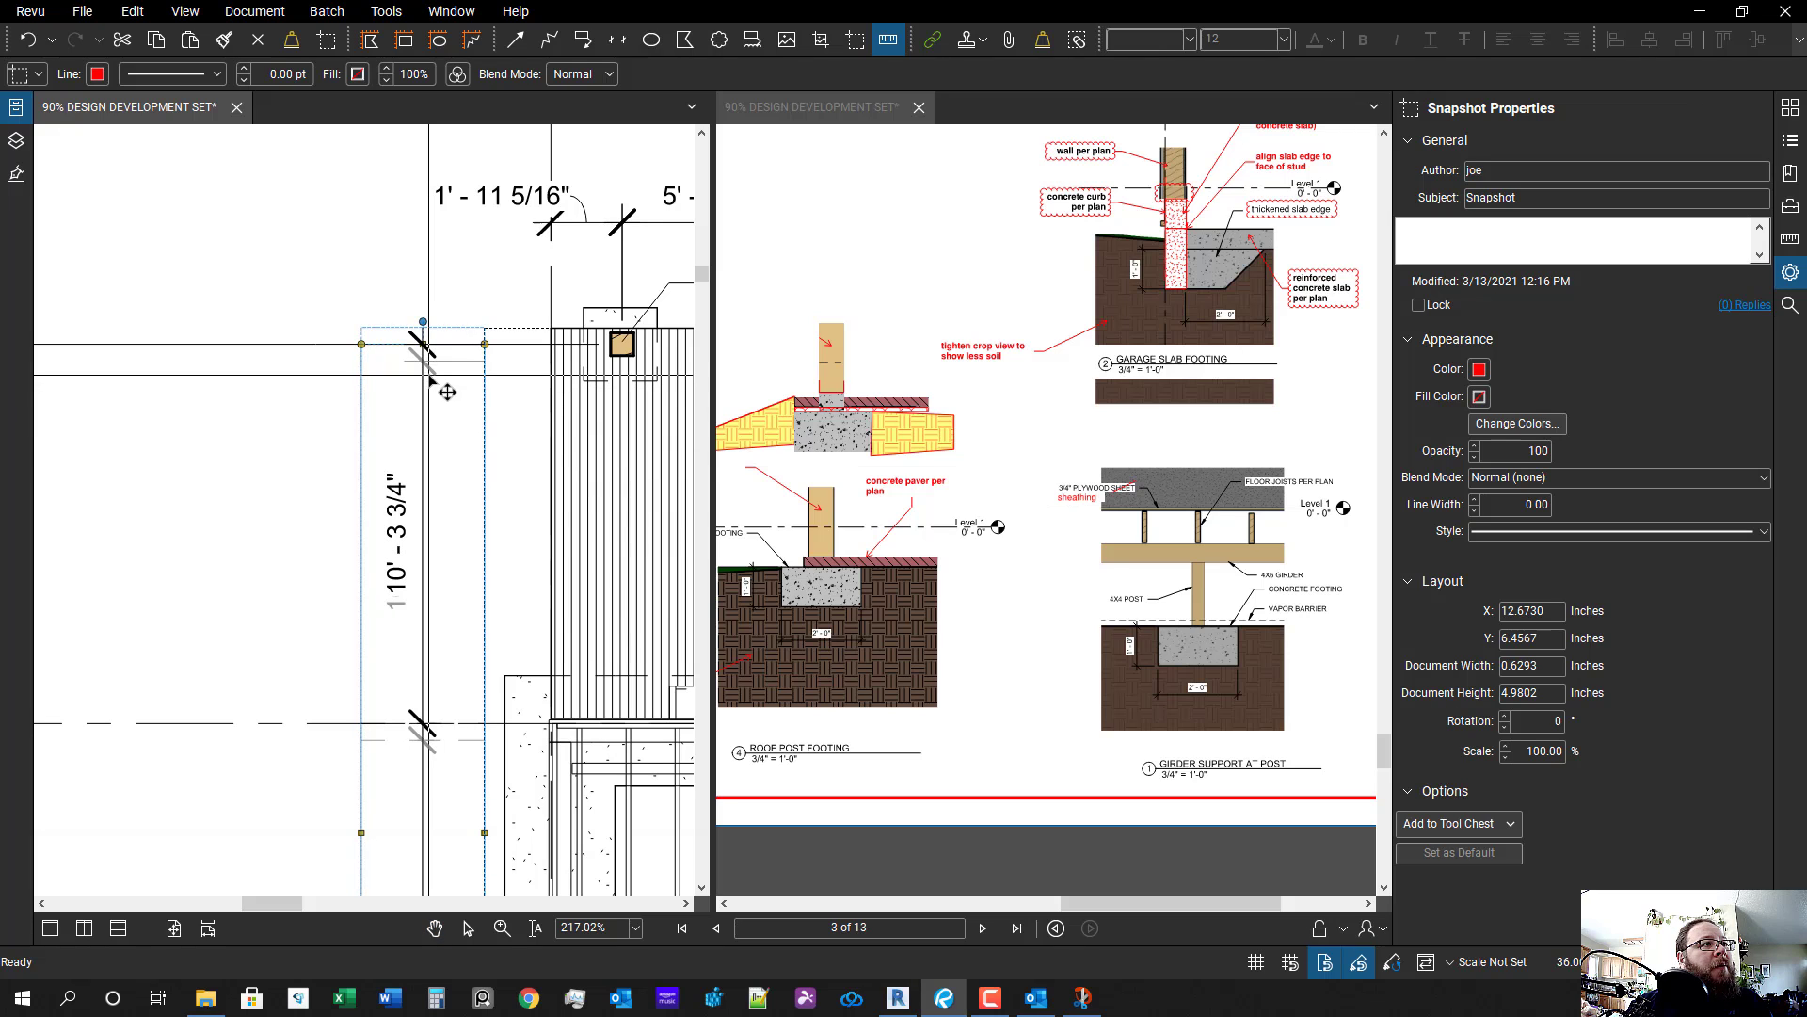
{"action": "left_click_drag", "start_coordinate": [447, 392], "coordinate": [447, 391]}
- Change the pasted dimension snapshot's colour from black to red and deselect it
{"action": "left_click", "coordinate": [1531, 423]}
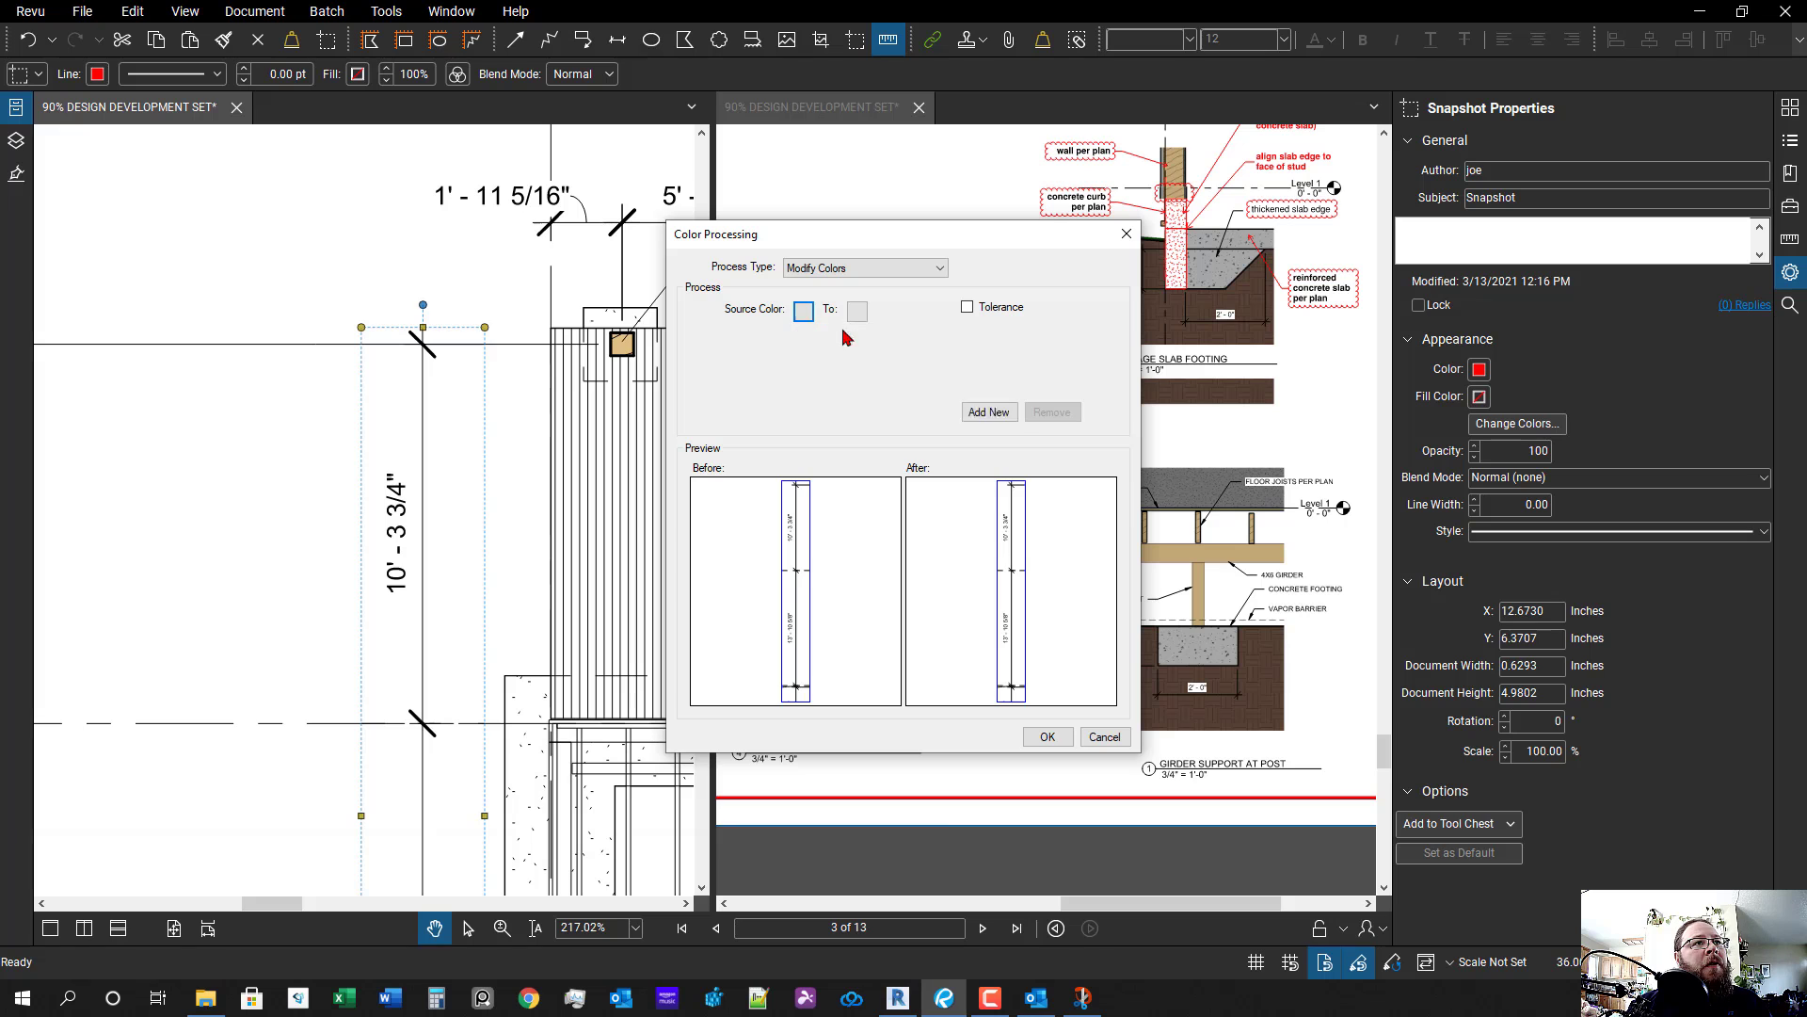
{"action": "left_click", "coordinate": [864, 381]}
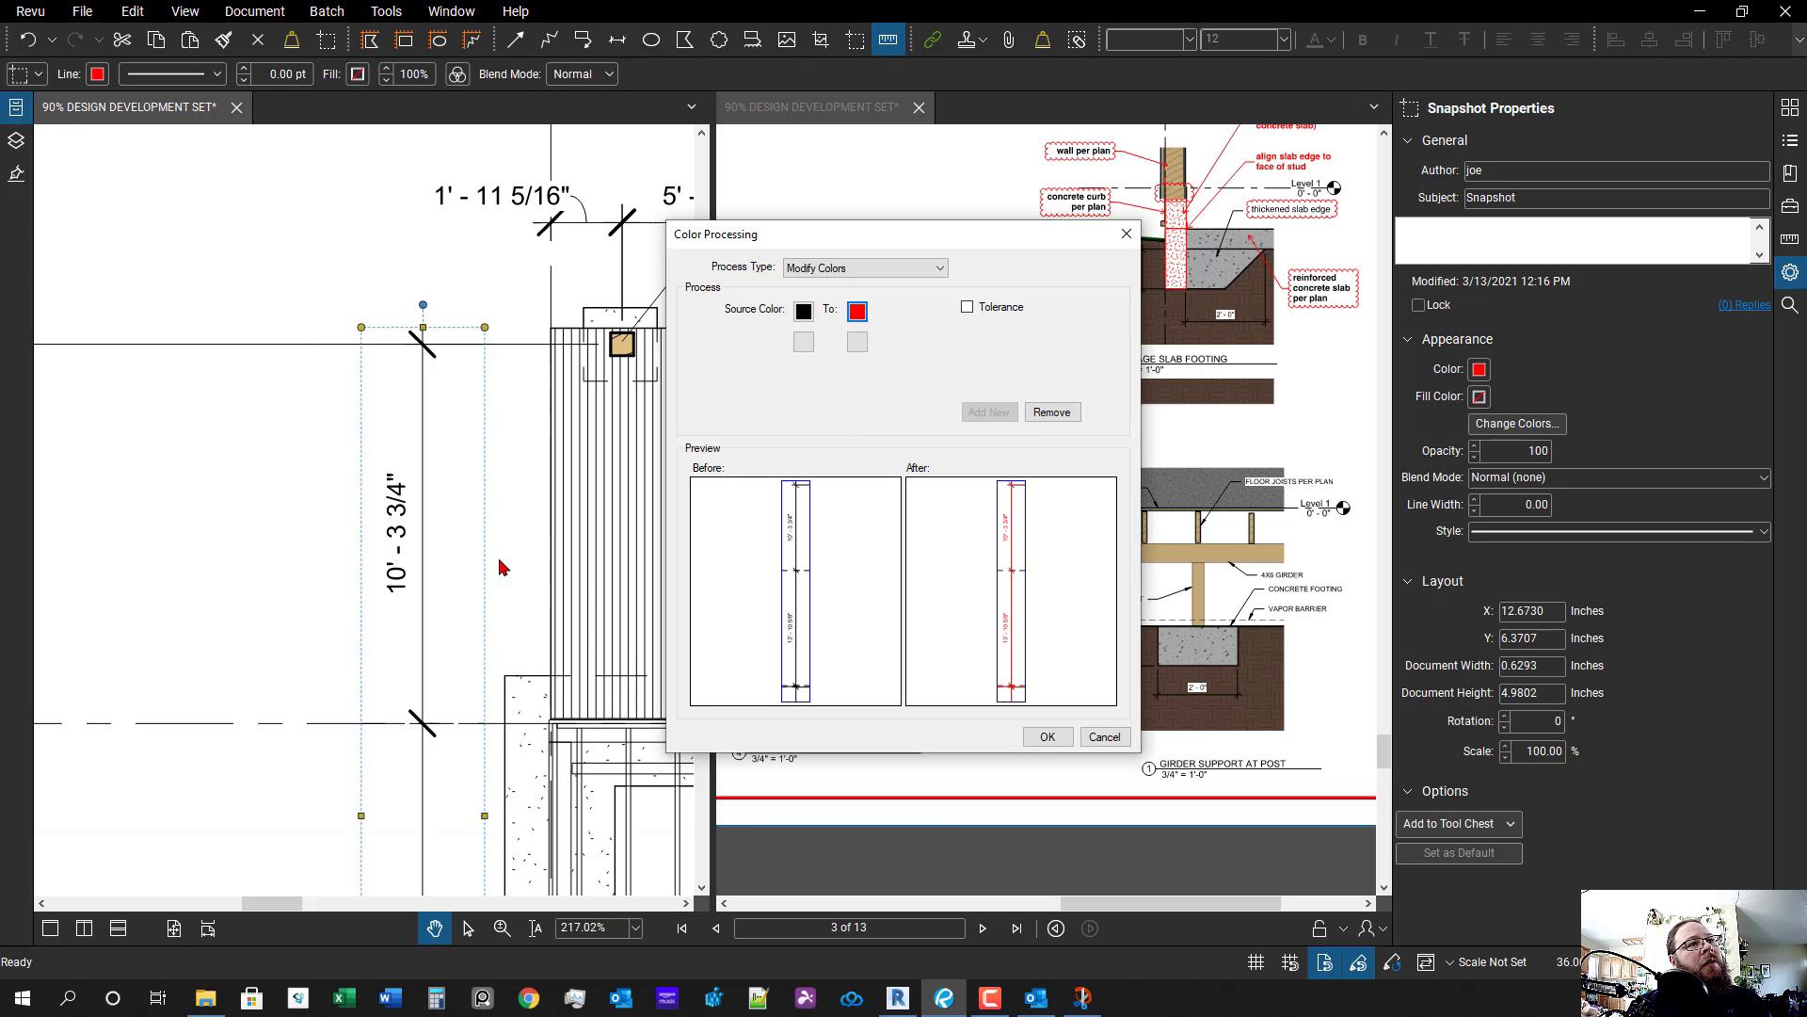
{"action": "left_click", "coordinate": [1045, 737]}
{"action": "scroll", "coordinate": [567, 602], "scroll_direction": "down", "scroll_amount": 2}
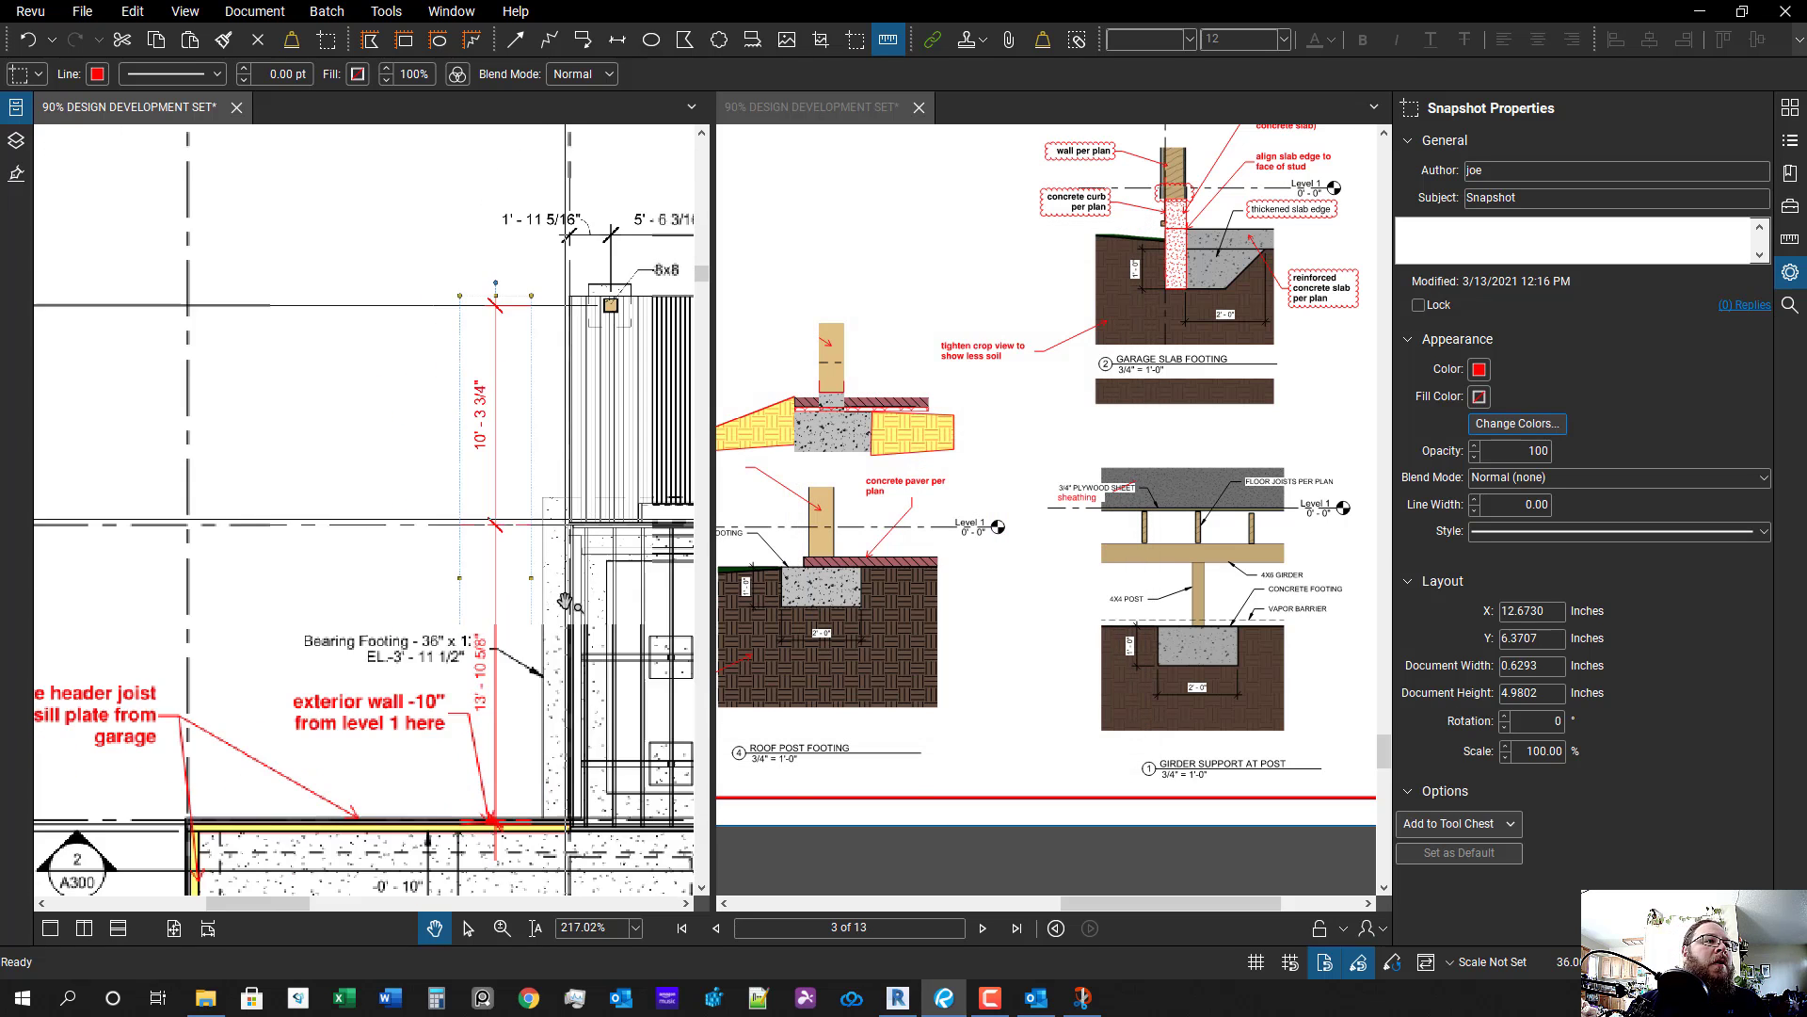
{"action": "left_click", "coordinate": [565, 603]}
- Draw an arrow about 4.72 inches long from the original dimensions toward their red copy, and an ellipse about 0.25 by 4.92 inches around the originals
{"action": "scroll", "coordinate": [565, 603], "scroll_direction": "down", "scroll_amount": 3}
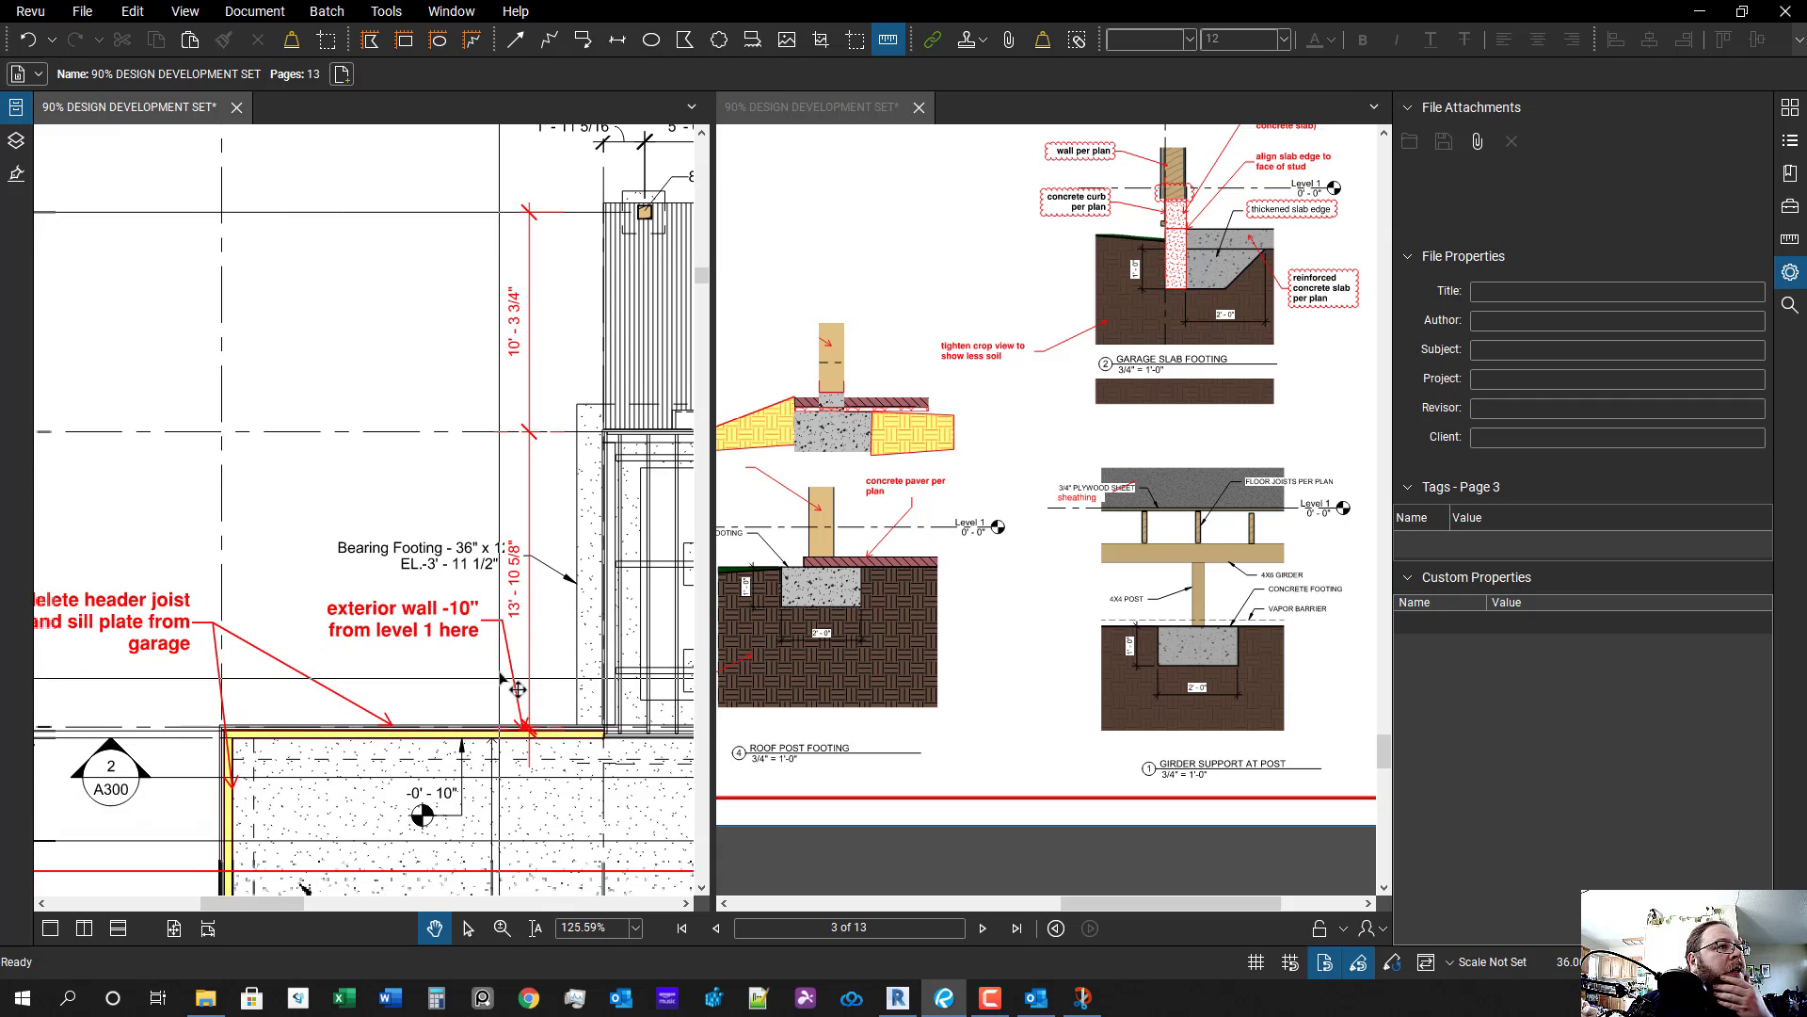
{"action": "scroll", "coordinate": [516, 689], "scroll_direction": "down", "scroll_amount": 3}
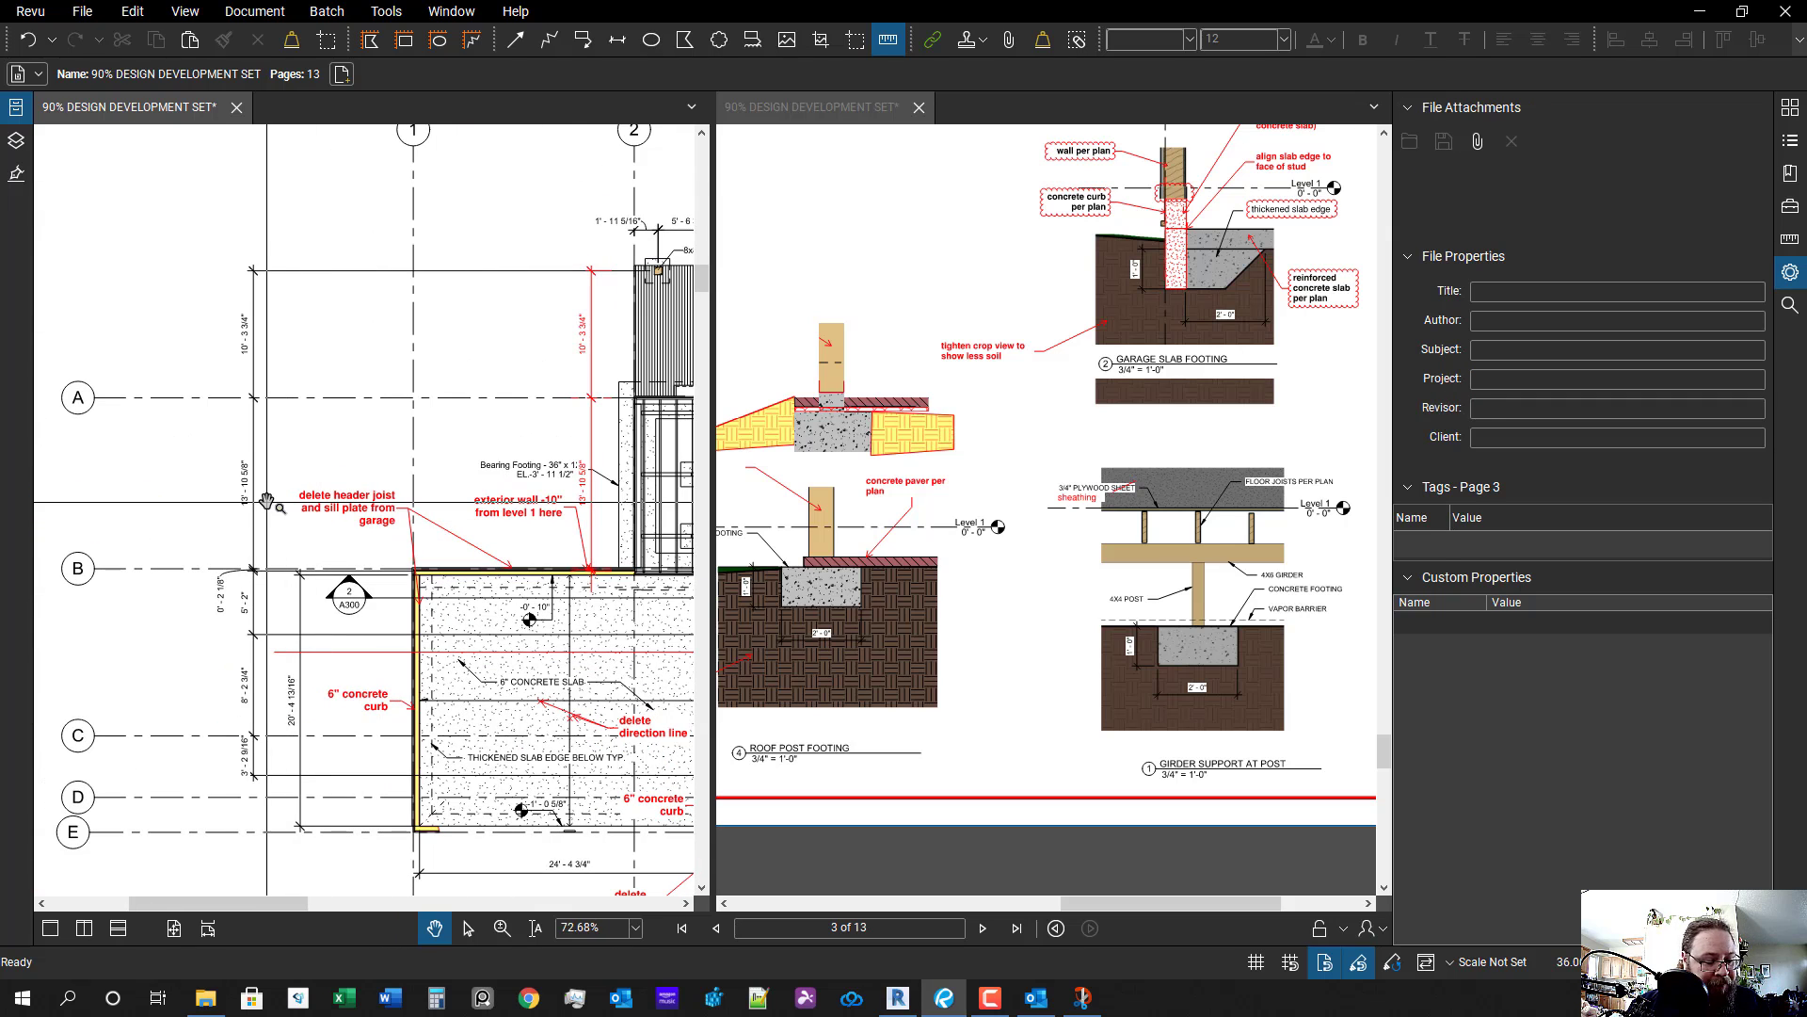
{"action": "key", "text": "a"}
{"action": "left_click_drag", "start_coordinate": [253, 331], "coordinate": [563, 334]}
{"action": "key", "text": "Escape"}
{"action": "key", "text": "e"}
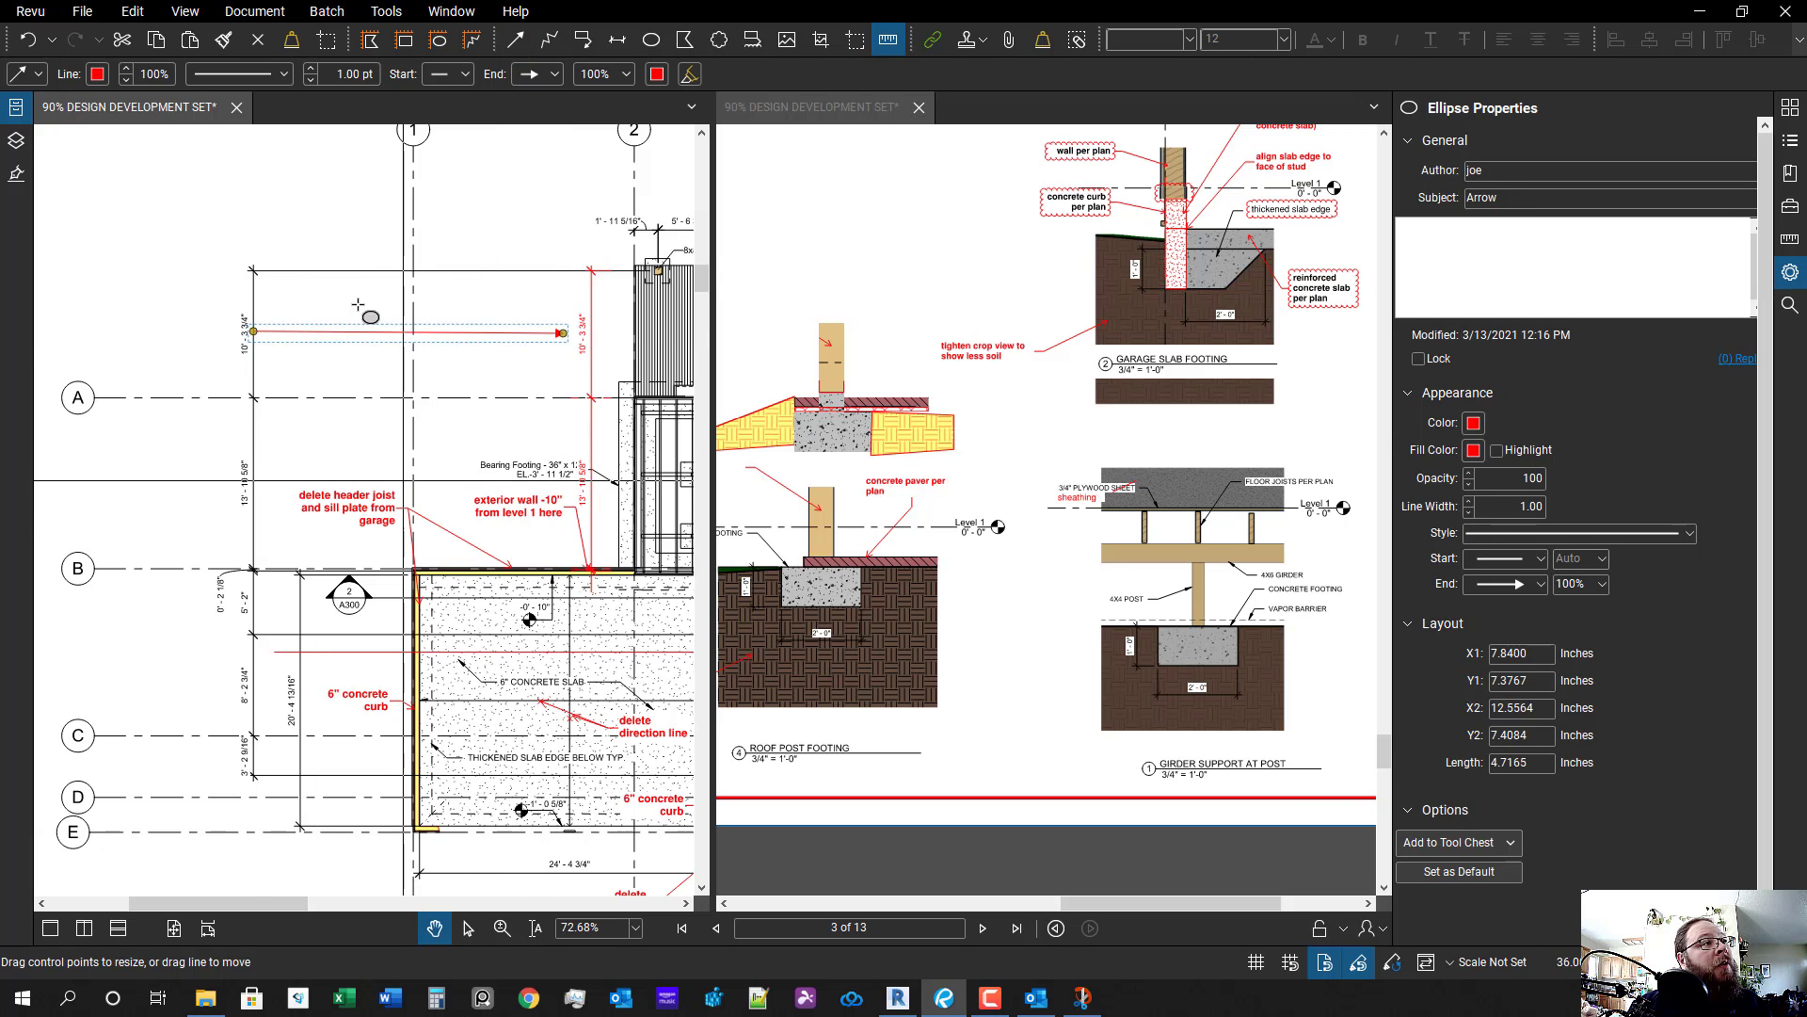
{"action": "left_click_drag", "start_coordinate": [254, 249], "coordinate": [238, 570]}
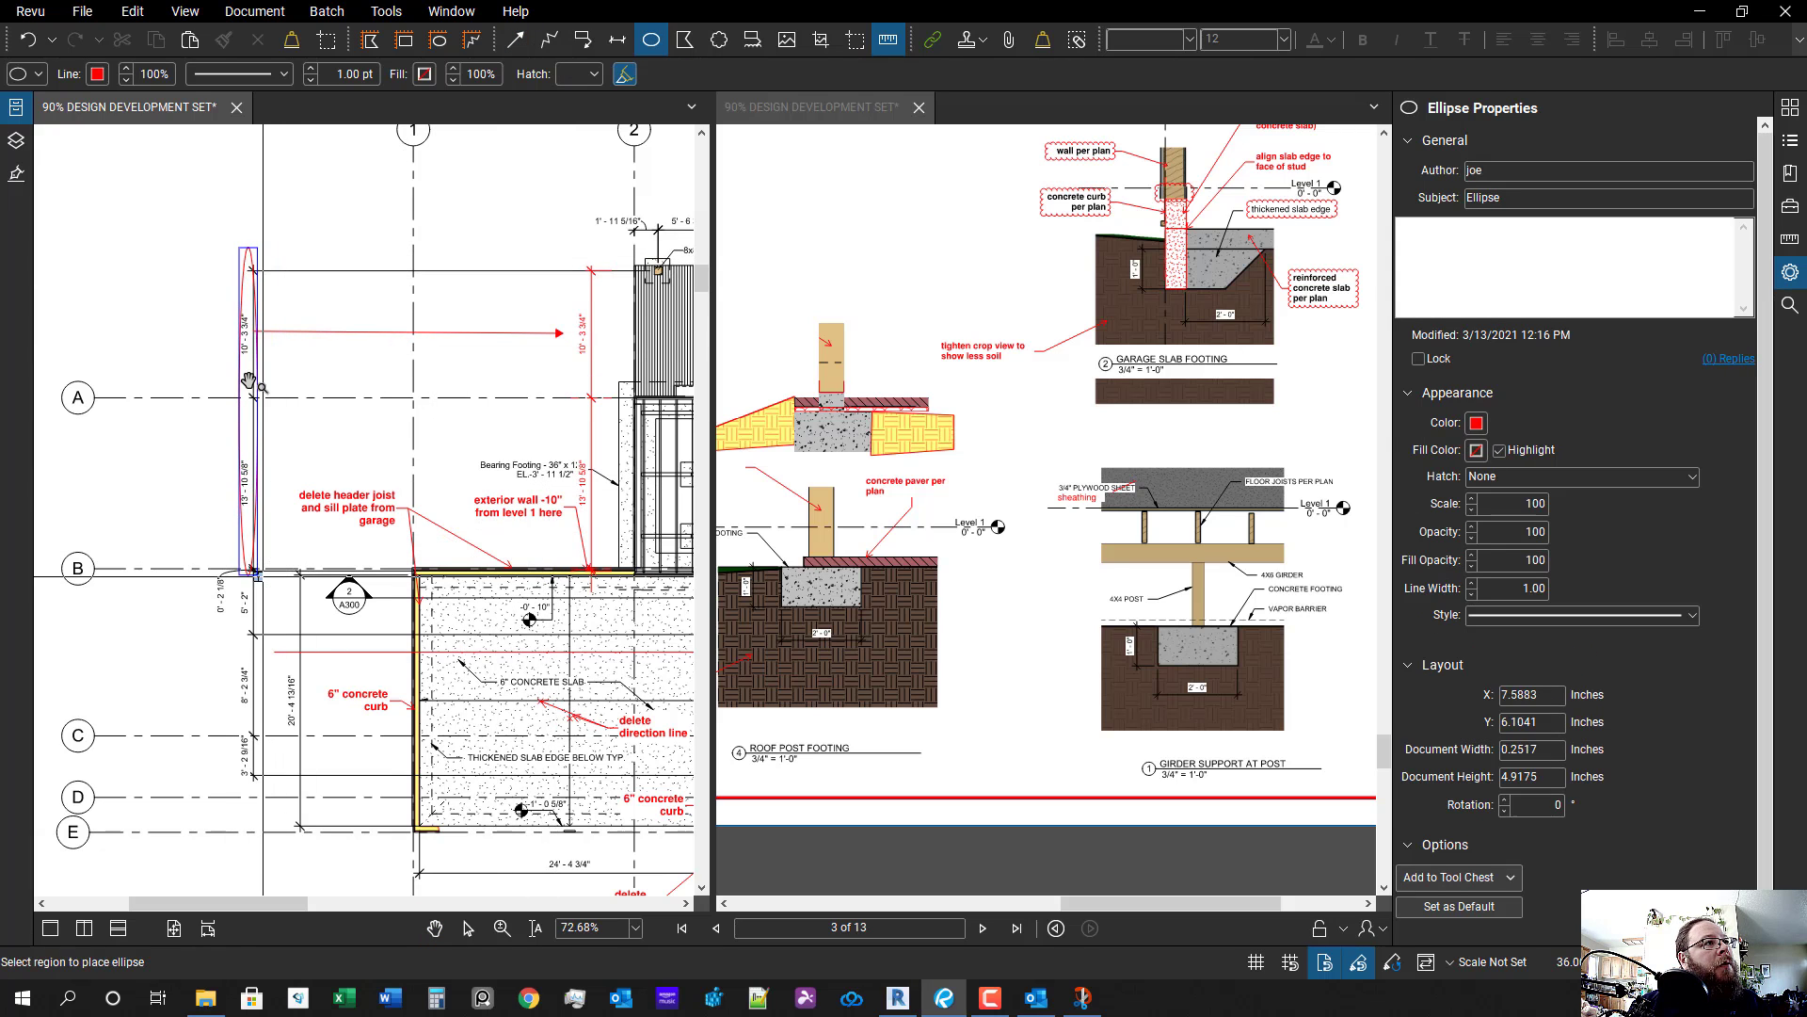
- Draw an ellipse around the vertical dimension string between grids B and E beside the garage slab
{"action": "scroll", "coordinate": [249, 377], "scroll_direction": "up", "scroll_amount": 2}
{"action": "left_click", "coordinate": [301, 308]}
{"action": "scroll", "coordinate": [303, 323], "scroll_direction": "down", "scroll_amount": 3}
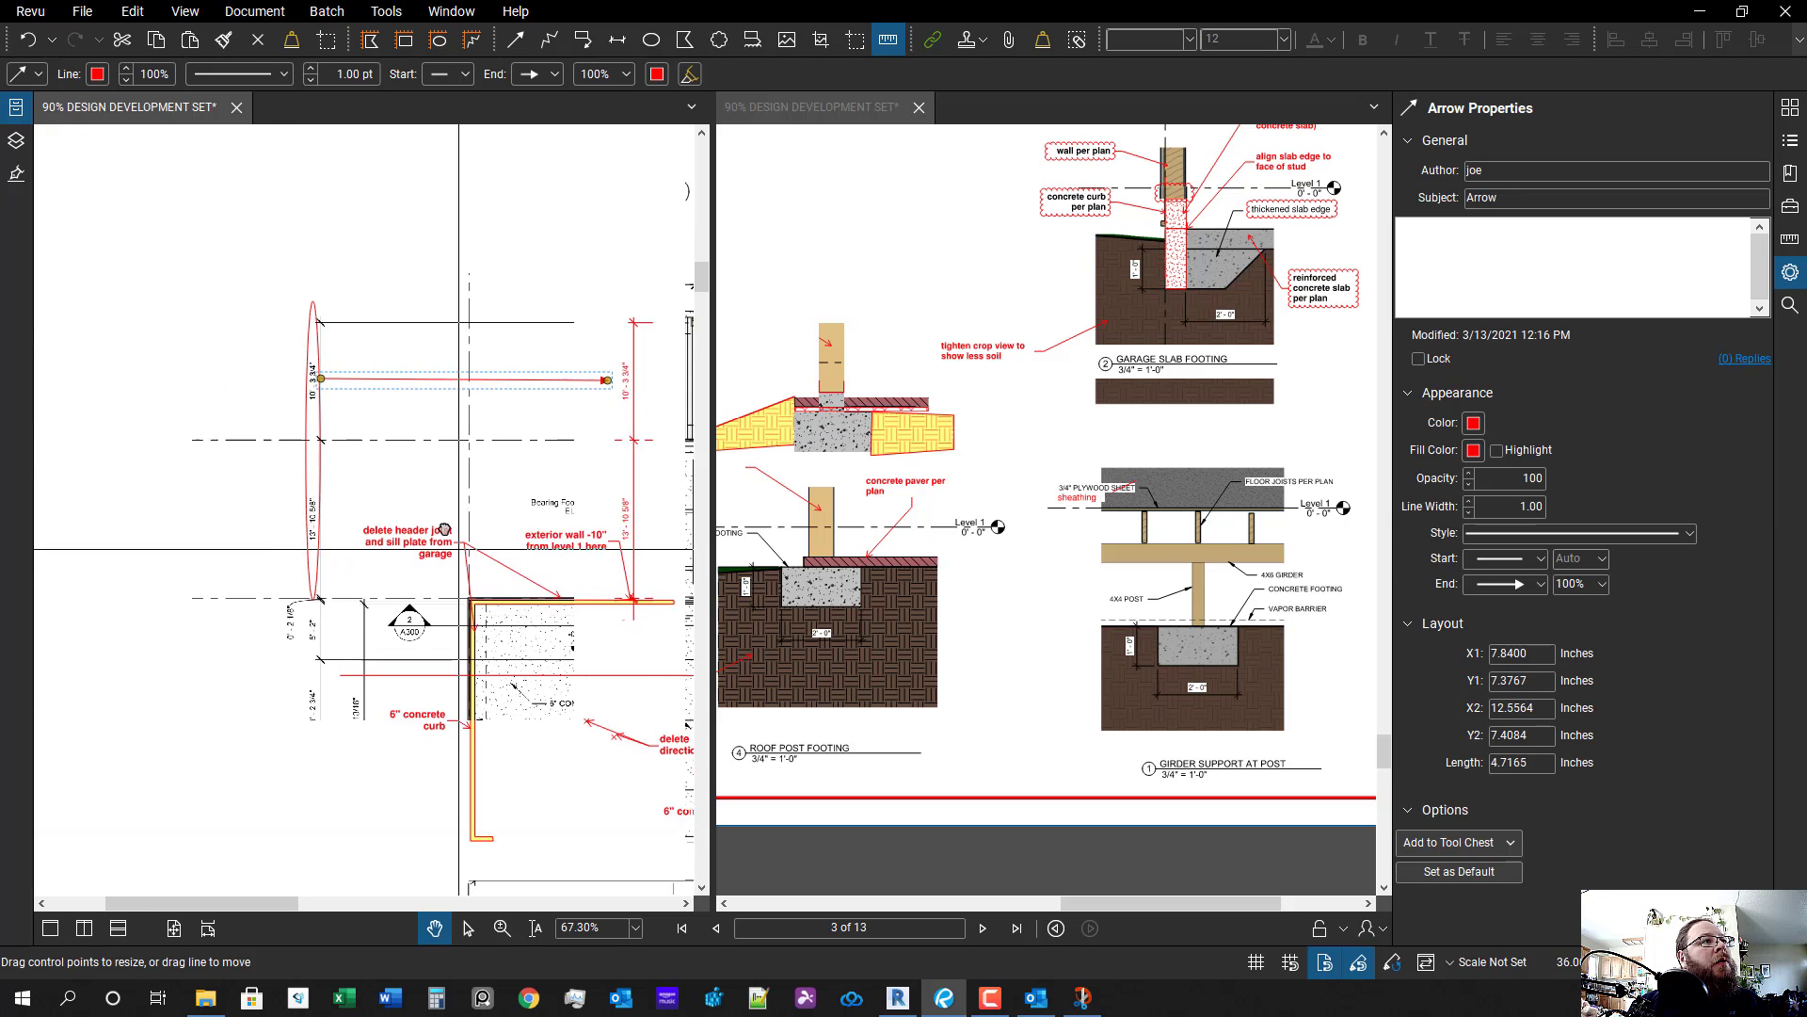
{"action": "left_click_drag", "start_coordinate": [369, 591], "coordinate": [369, 460]}
{"action": "key", "text": "e"}
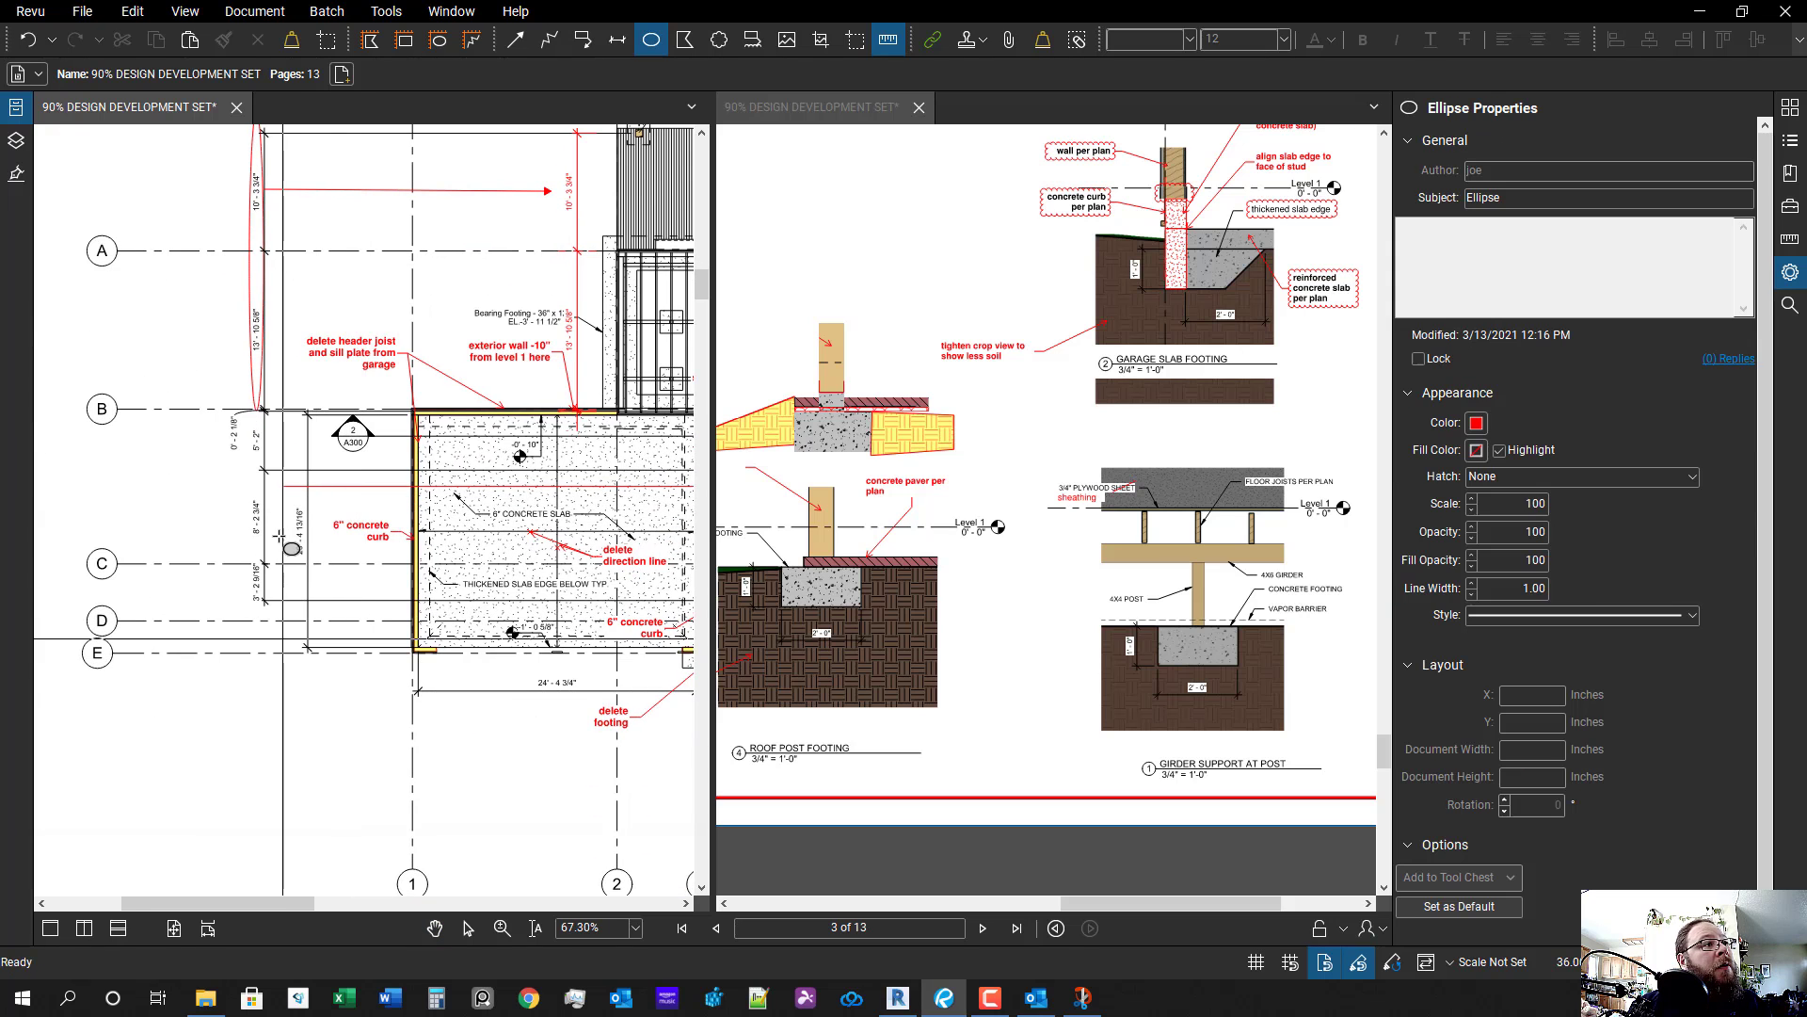
{"action": "left_click_drag", "start_coordinate": [290, 549], "coordinate": [307, 492]}
{"action": "scroll", "coordinate": [267, 383], "scroll_direction": "up", "scroll_amount": 1}
{"action": "left_click_drag", "start_coordinate": [238, 330], "coordinate": [309, 609]}
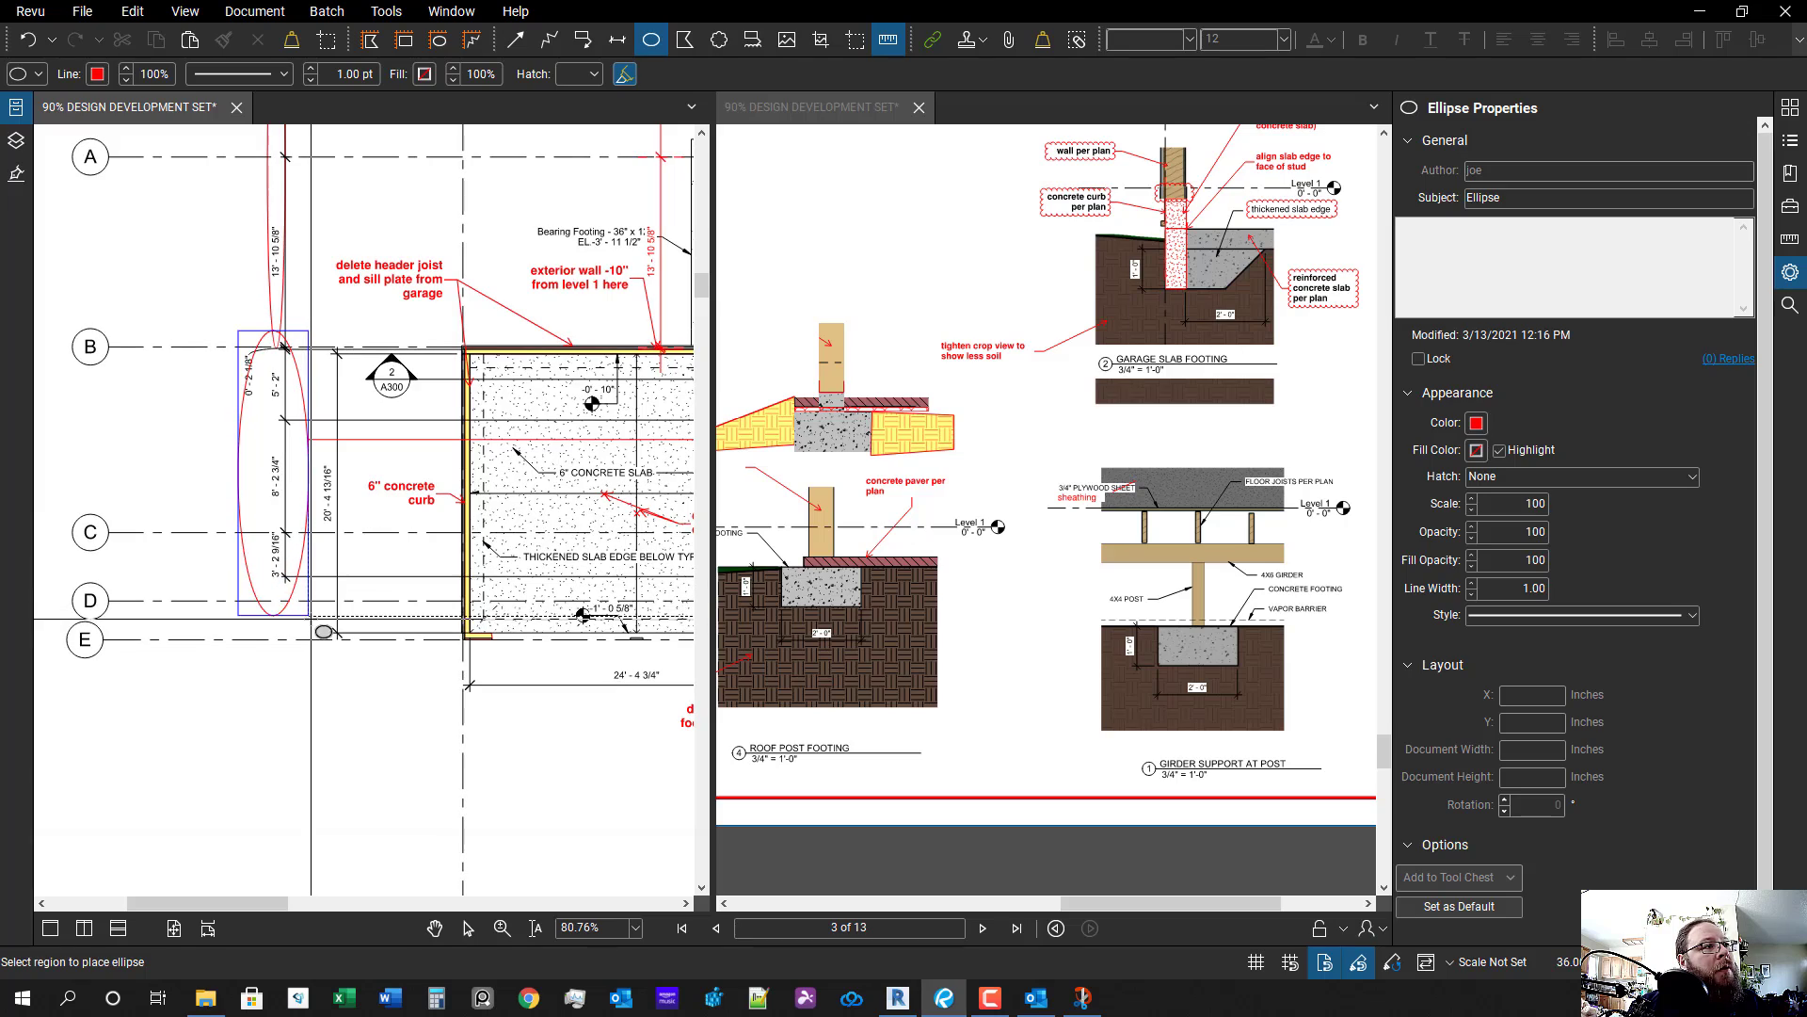
{"action": "key", "text": "Escape"}
- On the page 4 roof plan, add a callout reading "slope and direction" on the roof between grids 4 and 5 near grid B
{"action": "scroll", "coordinate": [348, 640], "scroll_direction": "down", "scroll_amount": 3}
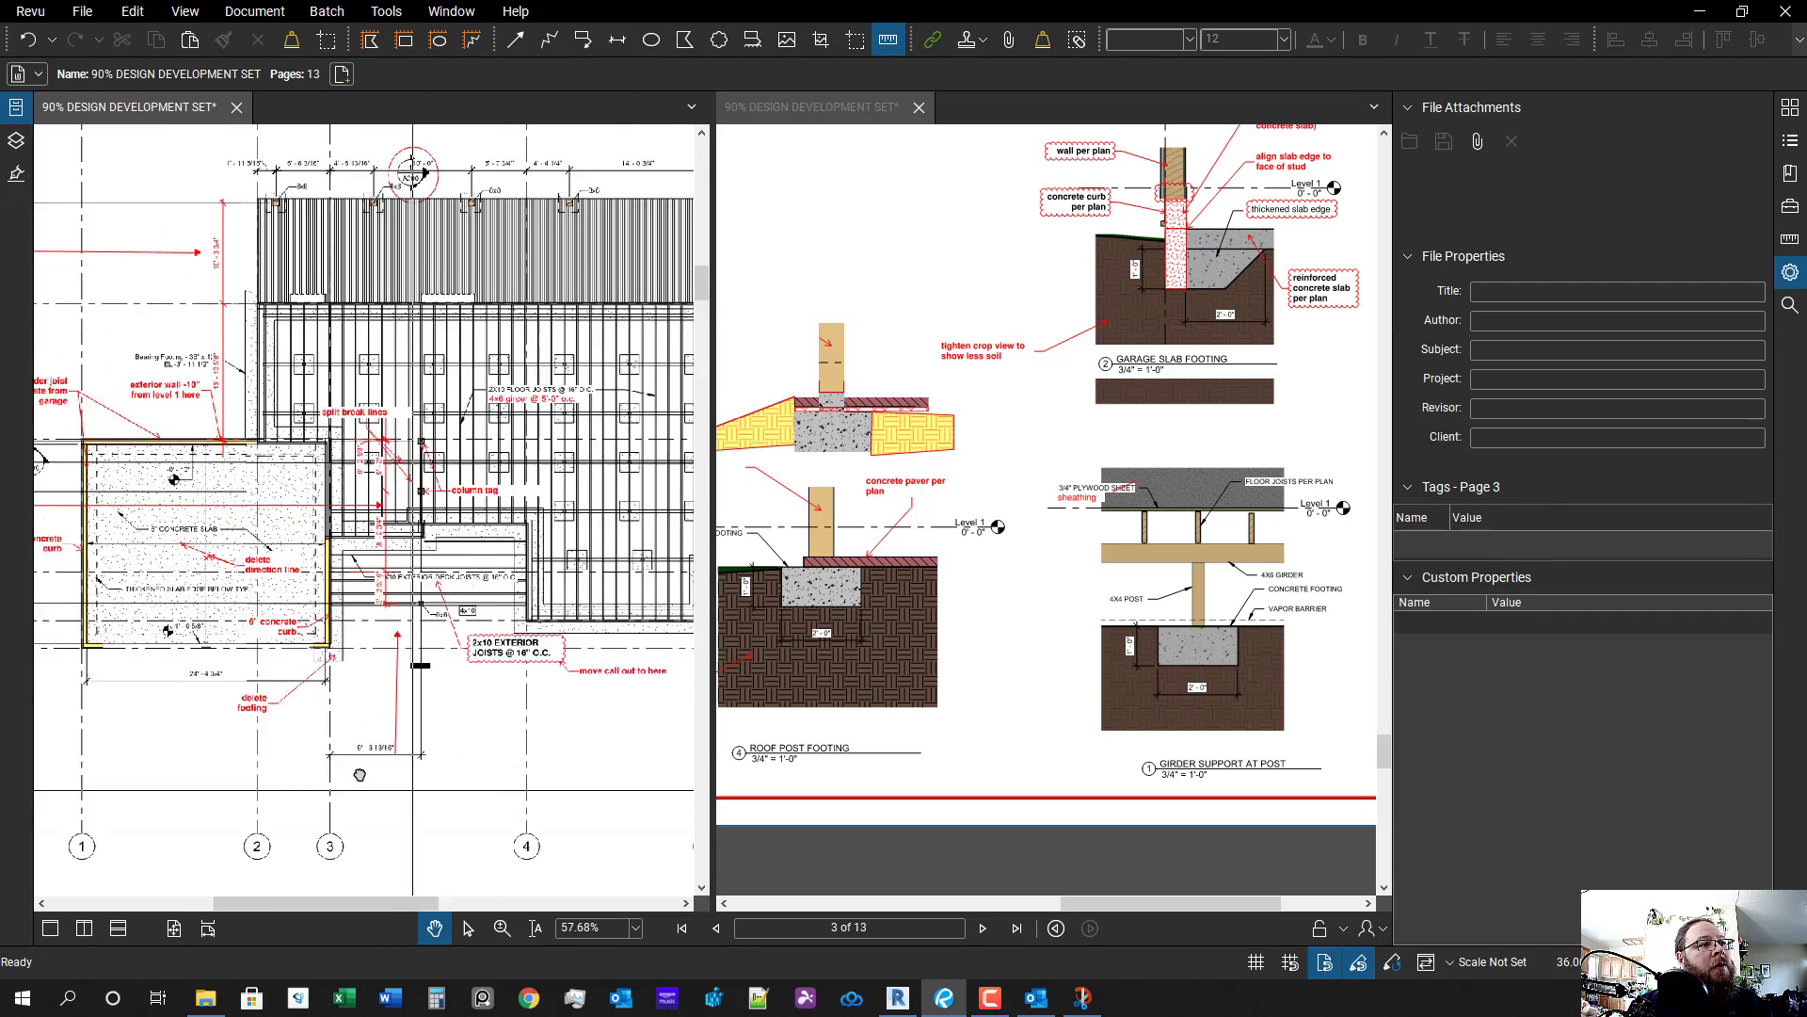
{"action": "scroll", "coordinate": [337, 652], "scroll_direction": "up", "scroll_amount": 2}
{"action": "scroll", "coordinate": [343, 744], "scroll_direction": "down", "scroll_amount": 1}
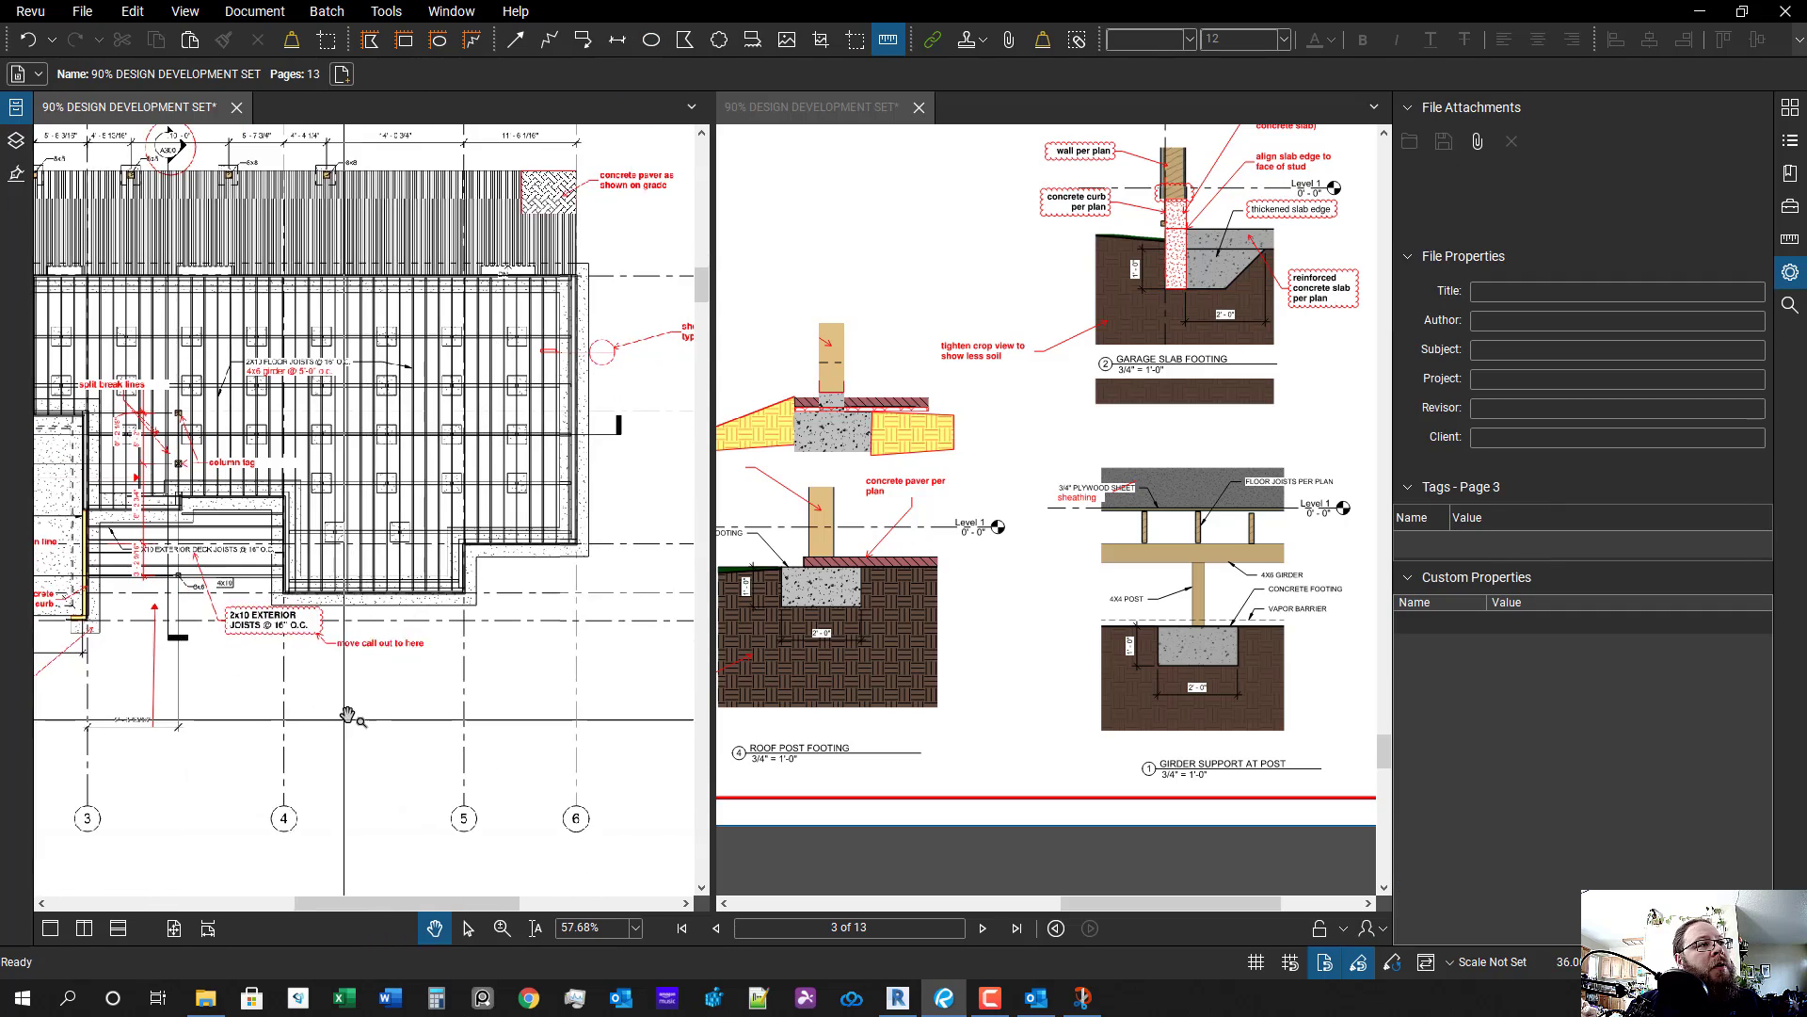
{"action": "key", "text": "Right"}
{"action": "scroll", "coordinate": [460, 762], "scroll_direction": "down", "scroll_amount": 3}
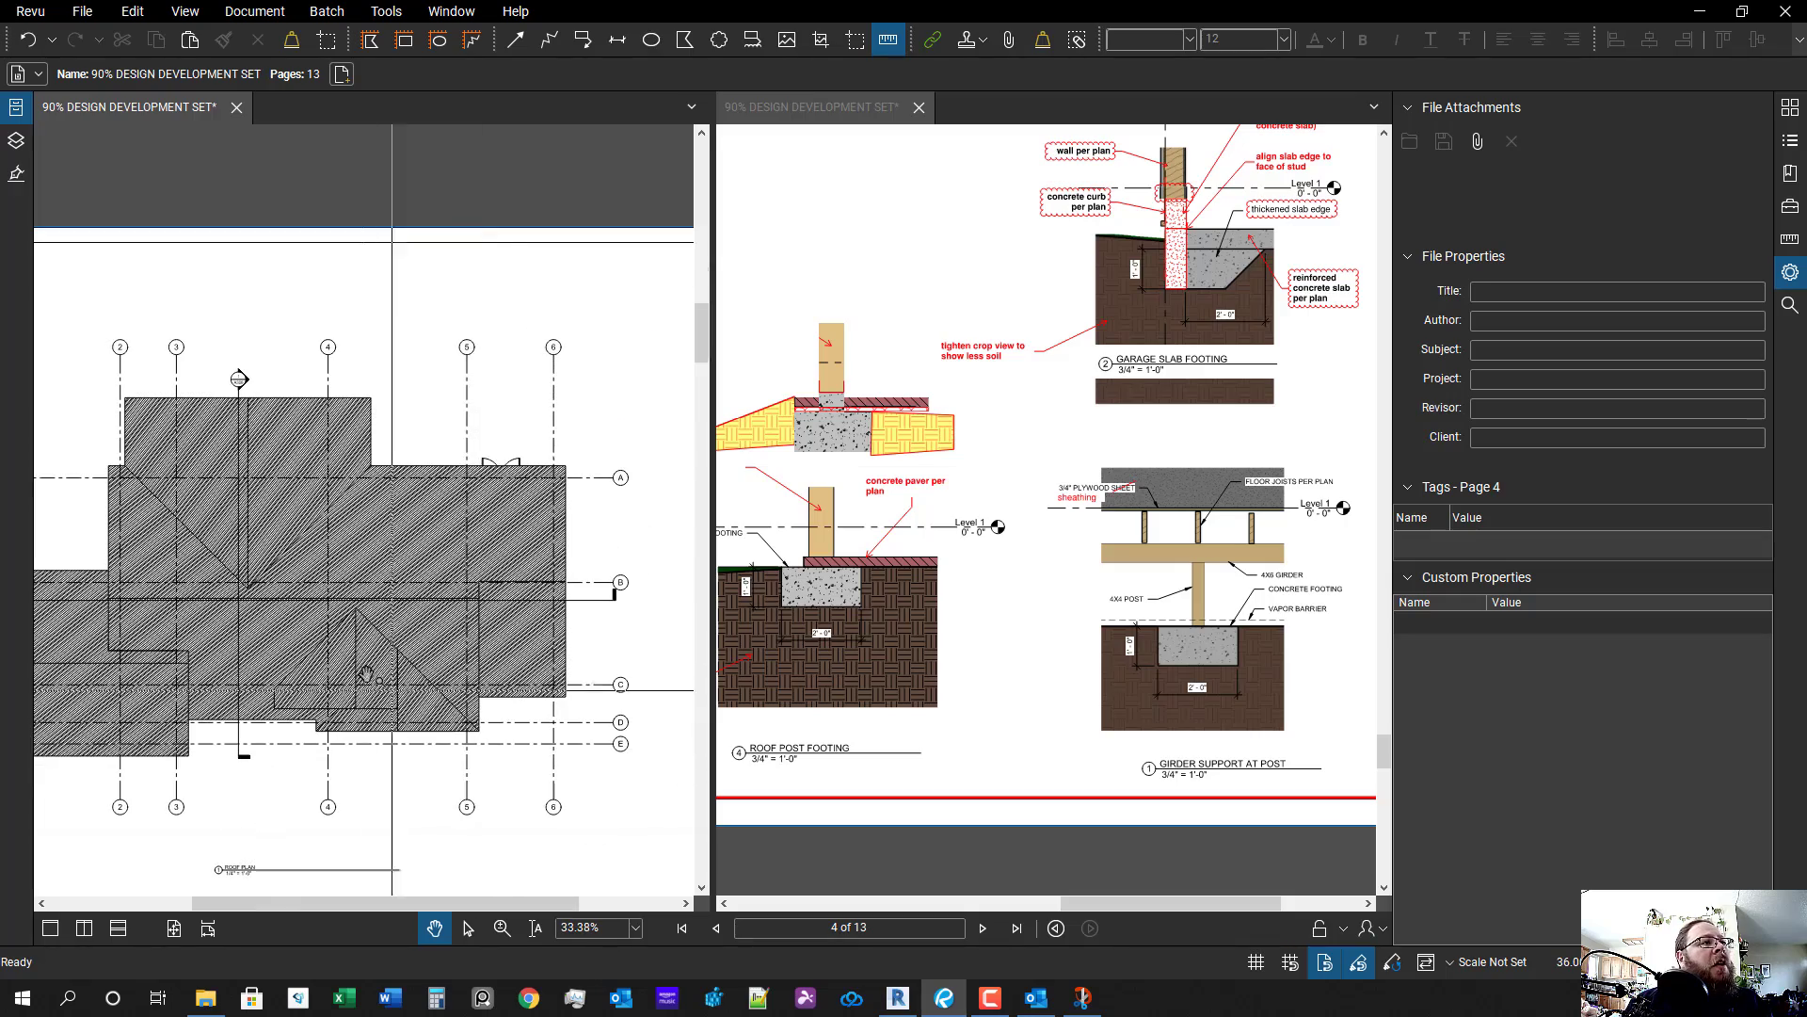
{"action": "left_click_drag", "start_coordinate": [364, 622], "coordinate": [378, 613]}
{"action": "scroll", "coordinate": [377, 614], "scroll_direction": "up", "scroll_amount": 2}
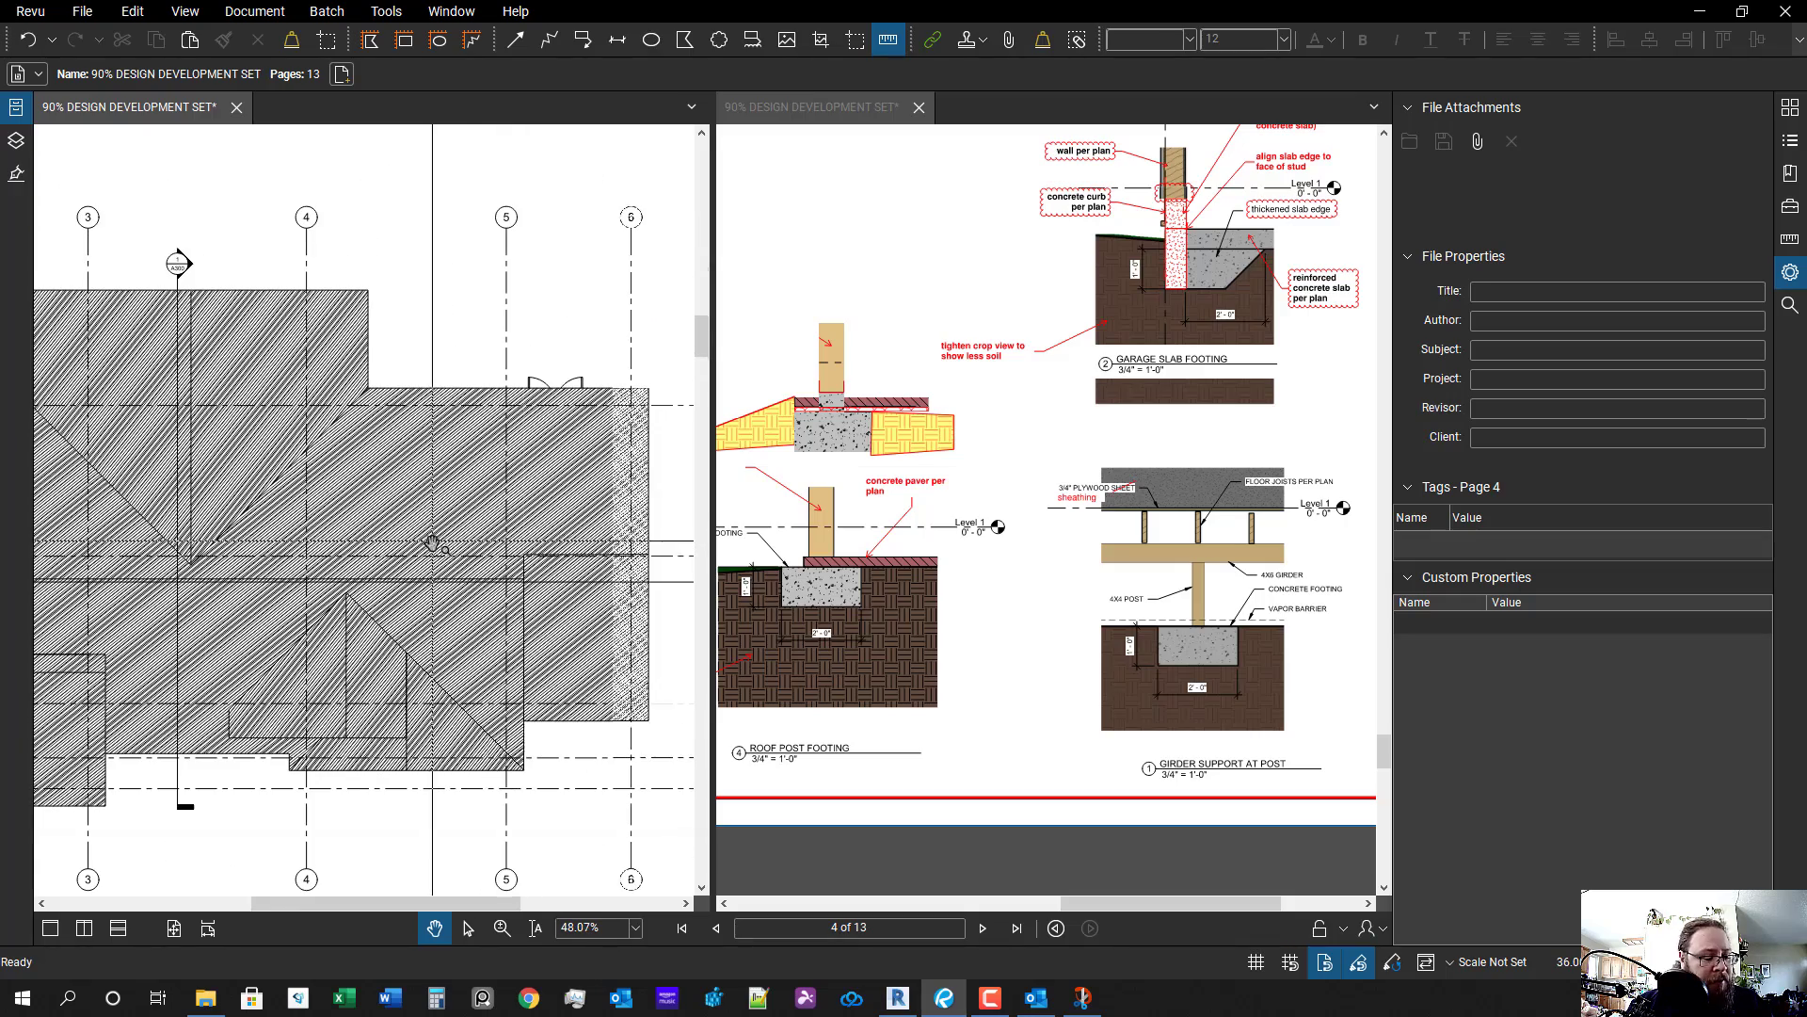
{"action": "key", "text": "q"}
{"action": "scroll", "coordinate": [414, 520], "scroll_direction": "up", "scroll_amount": 5}
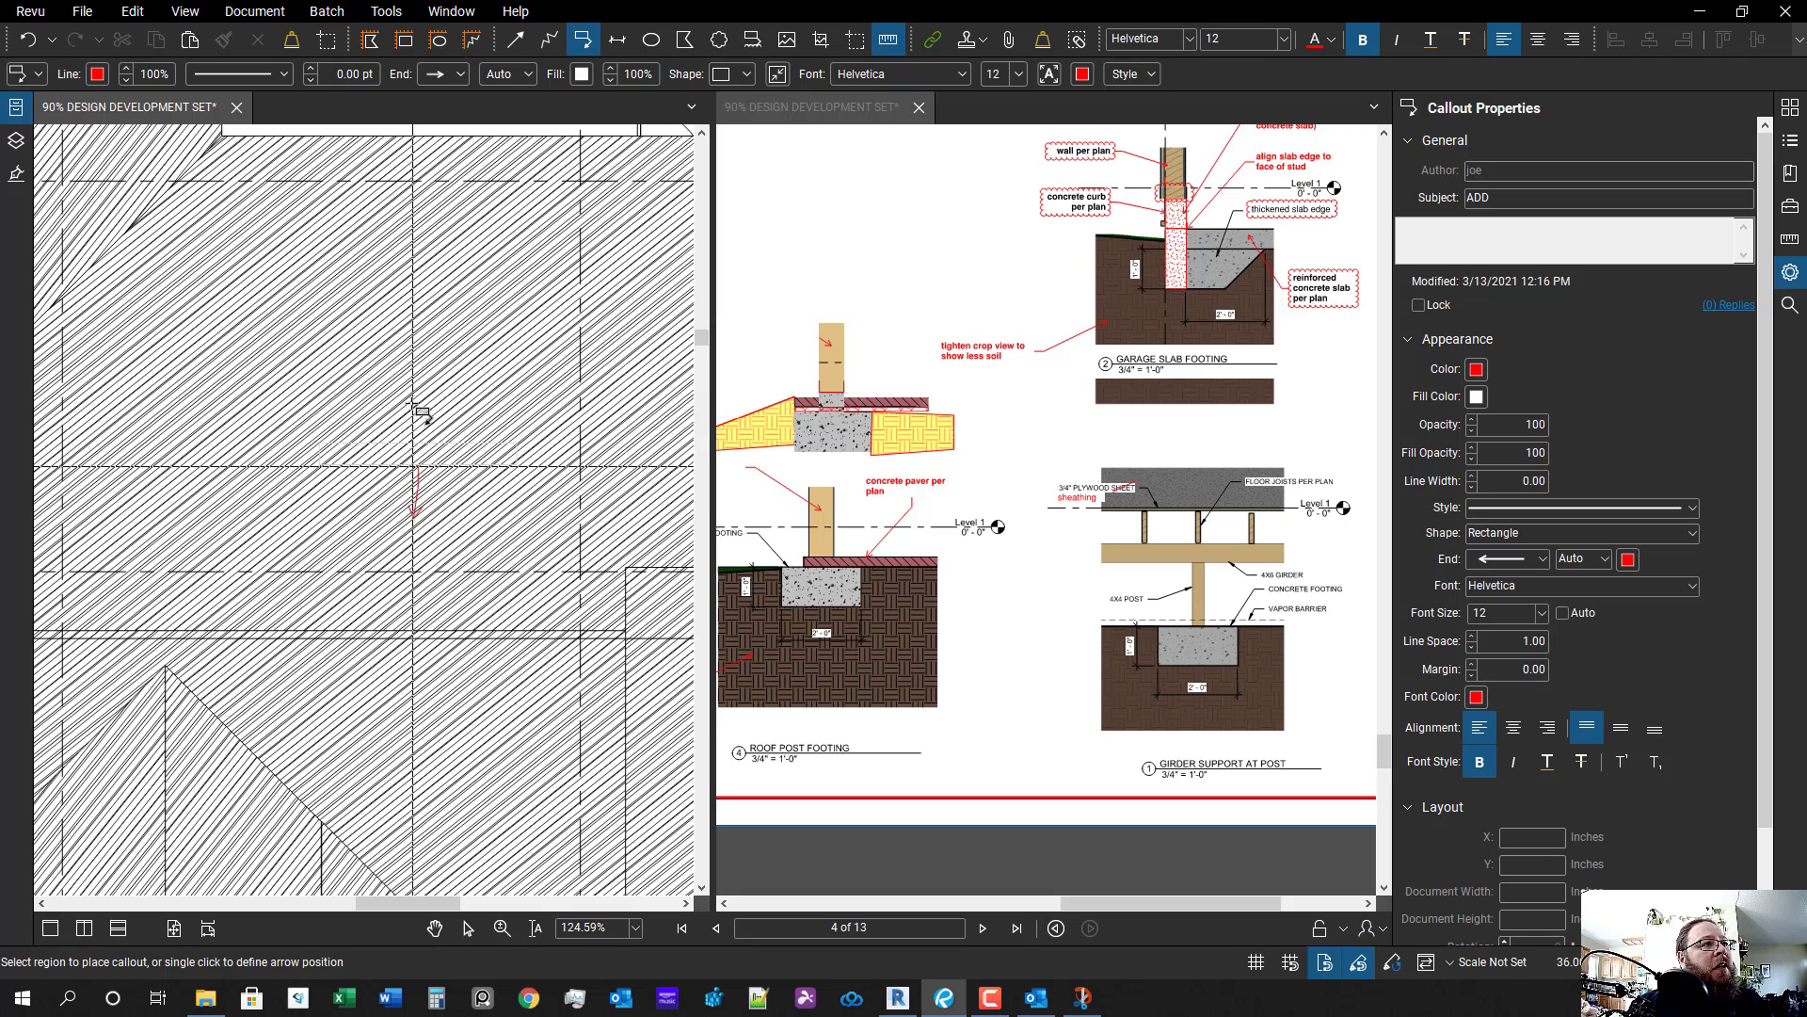
{"action": "left_click", "coordinate": [417, 619]}
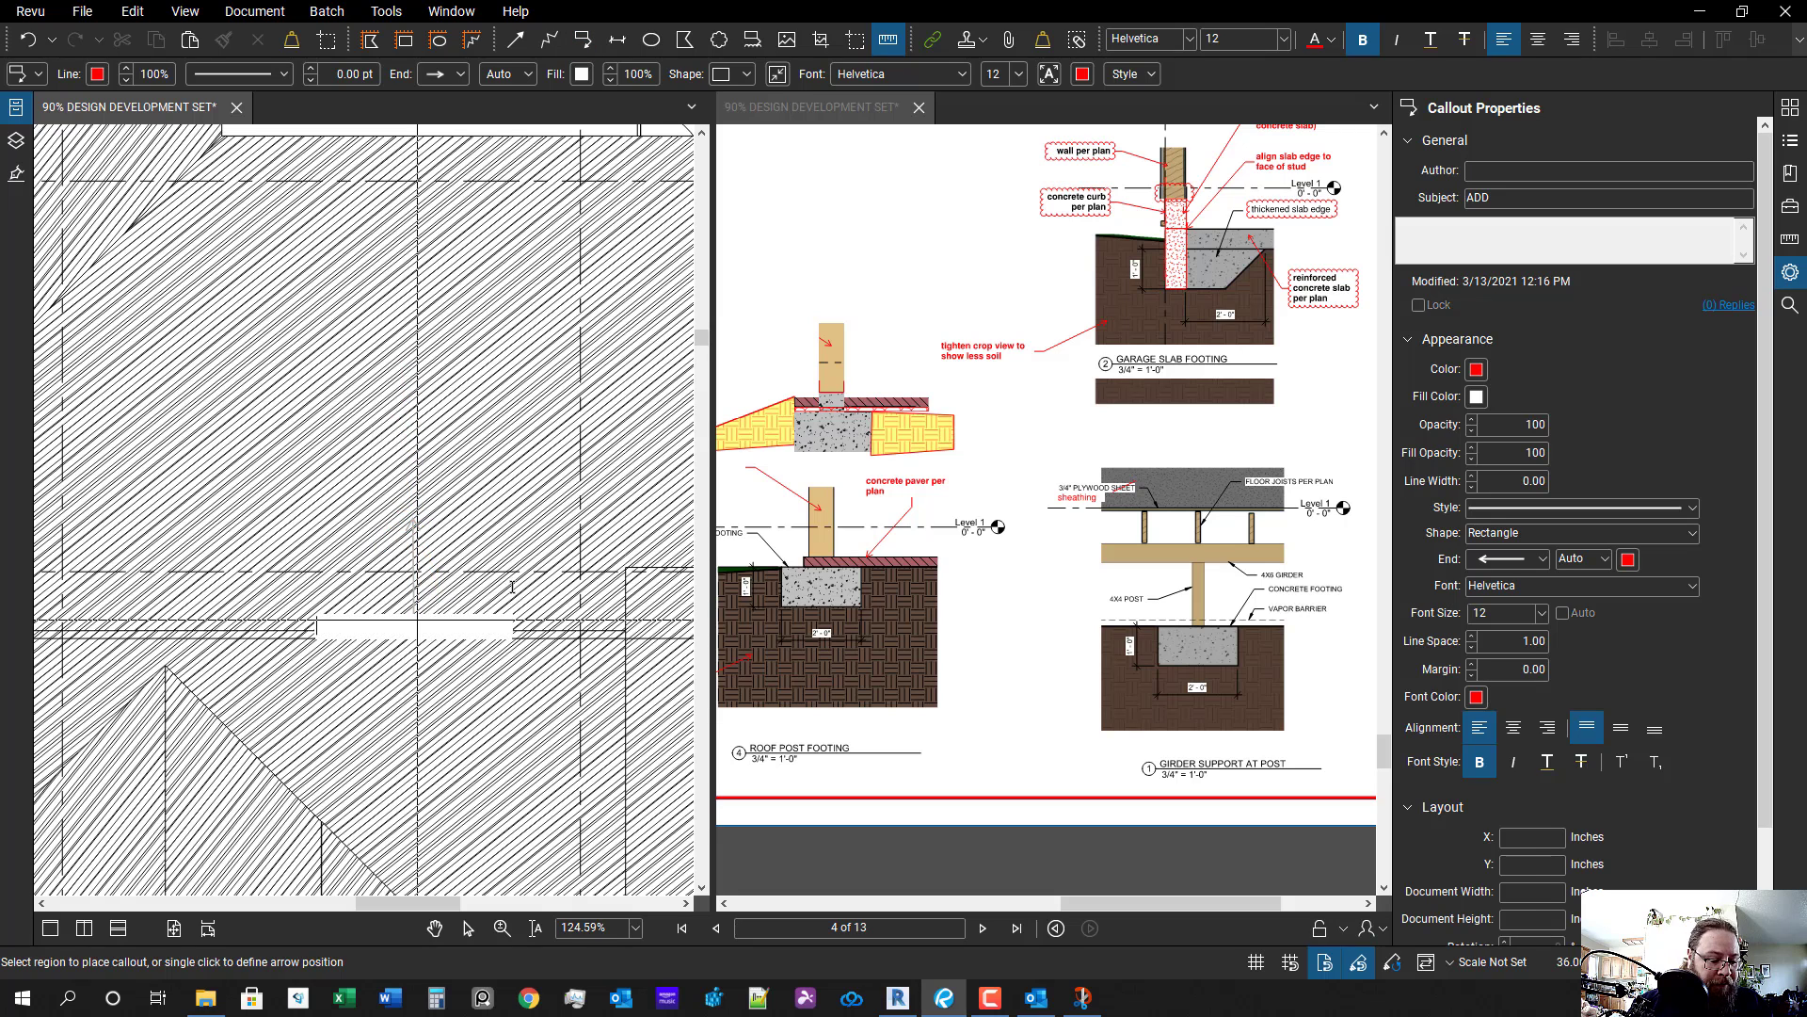
{"action": "type", "text": "slope and direction"}
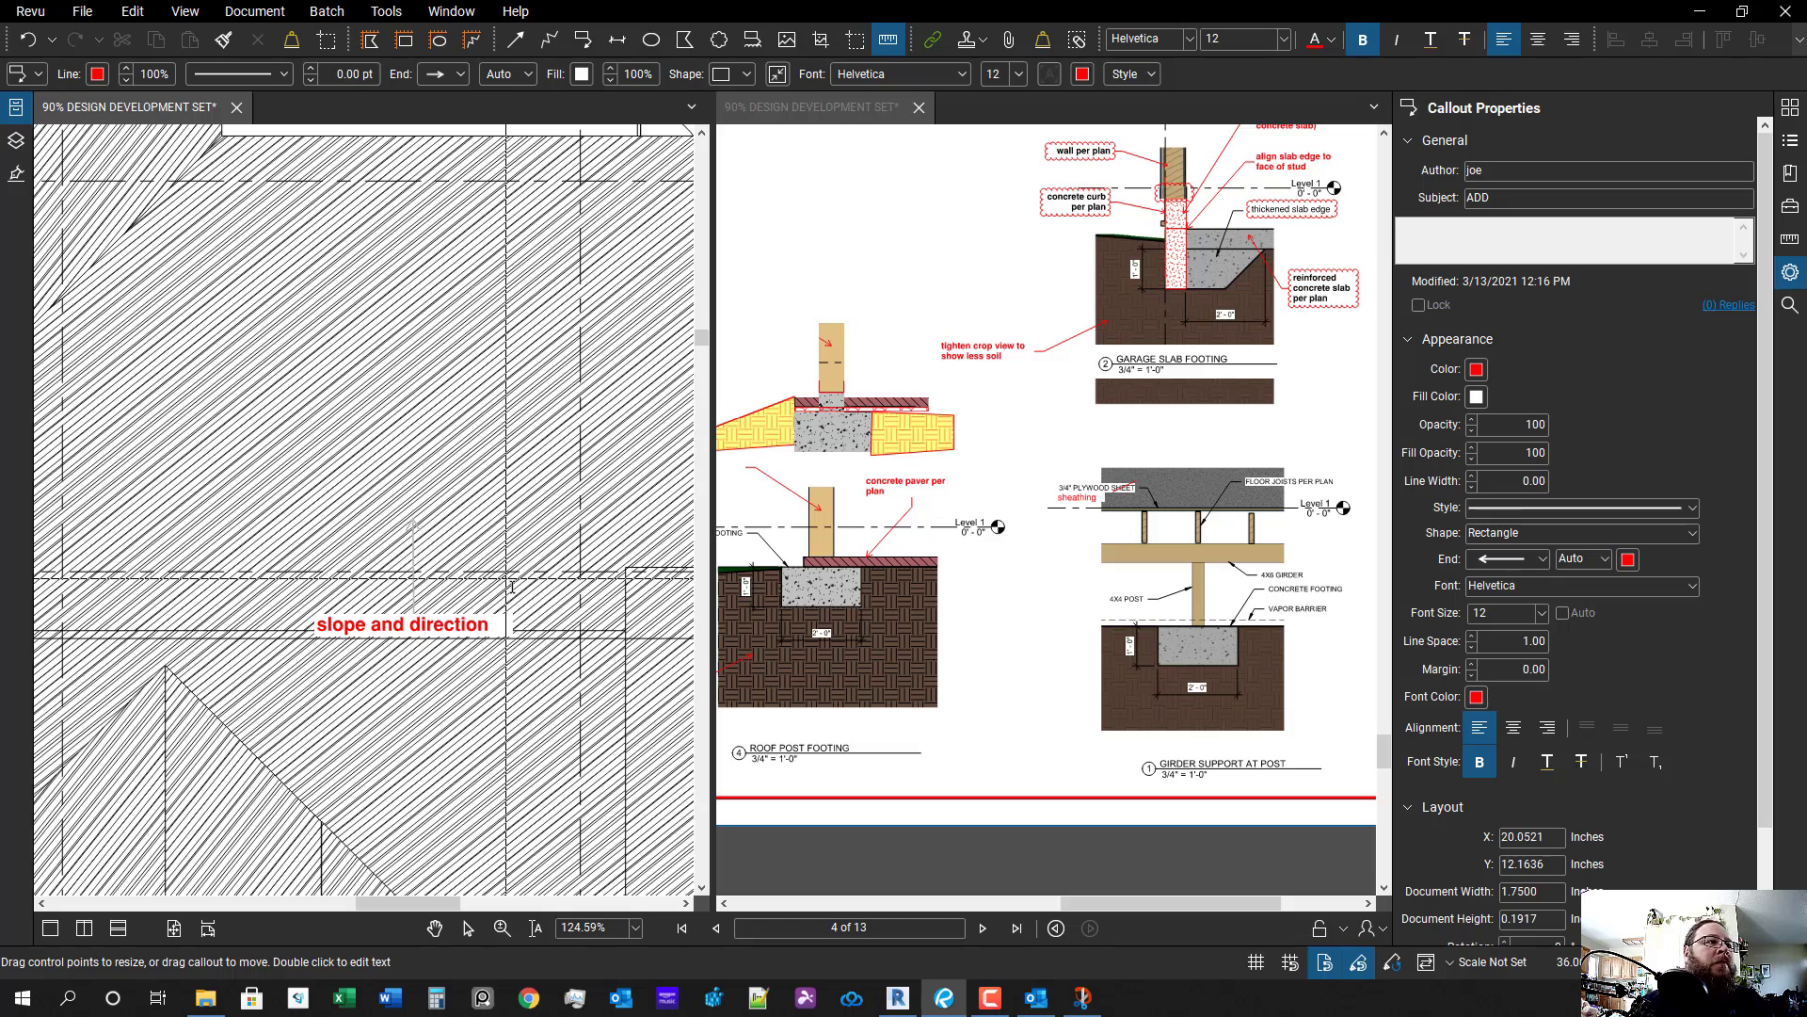
{"action": "left_click", "coordinate": [511, 585]}
{"action": "left_click", "coordinate": [400, 625]}
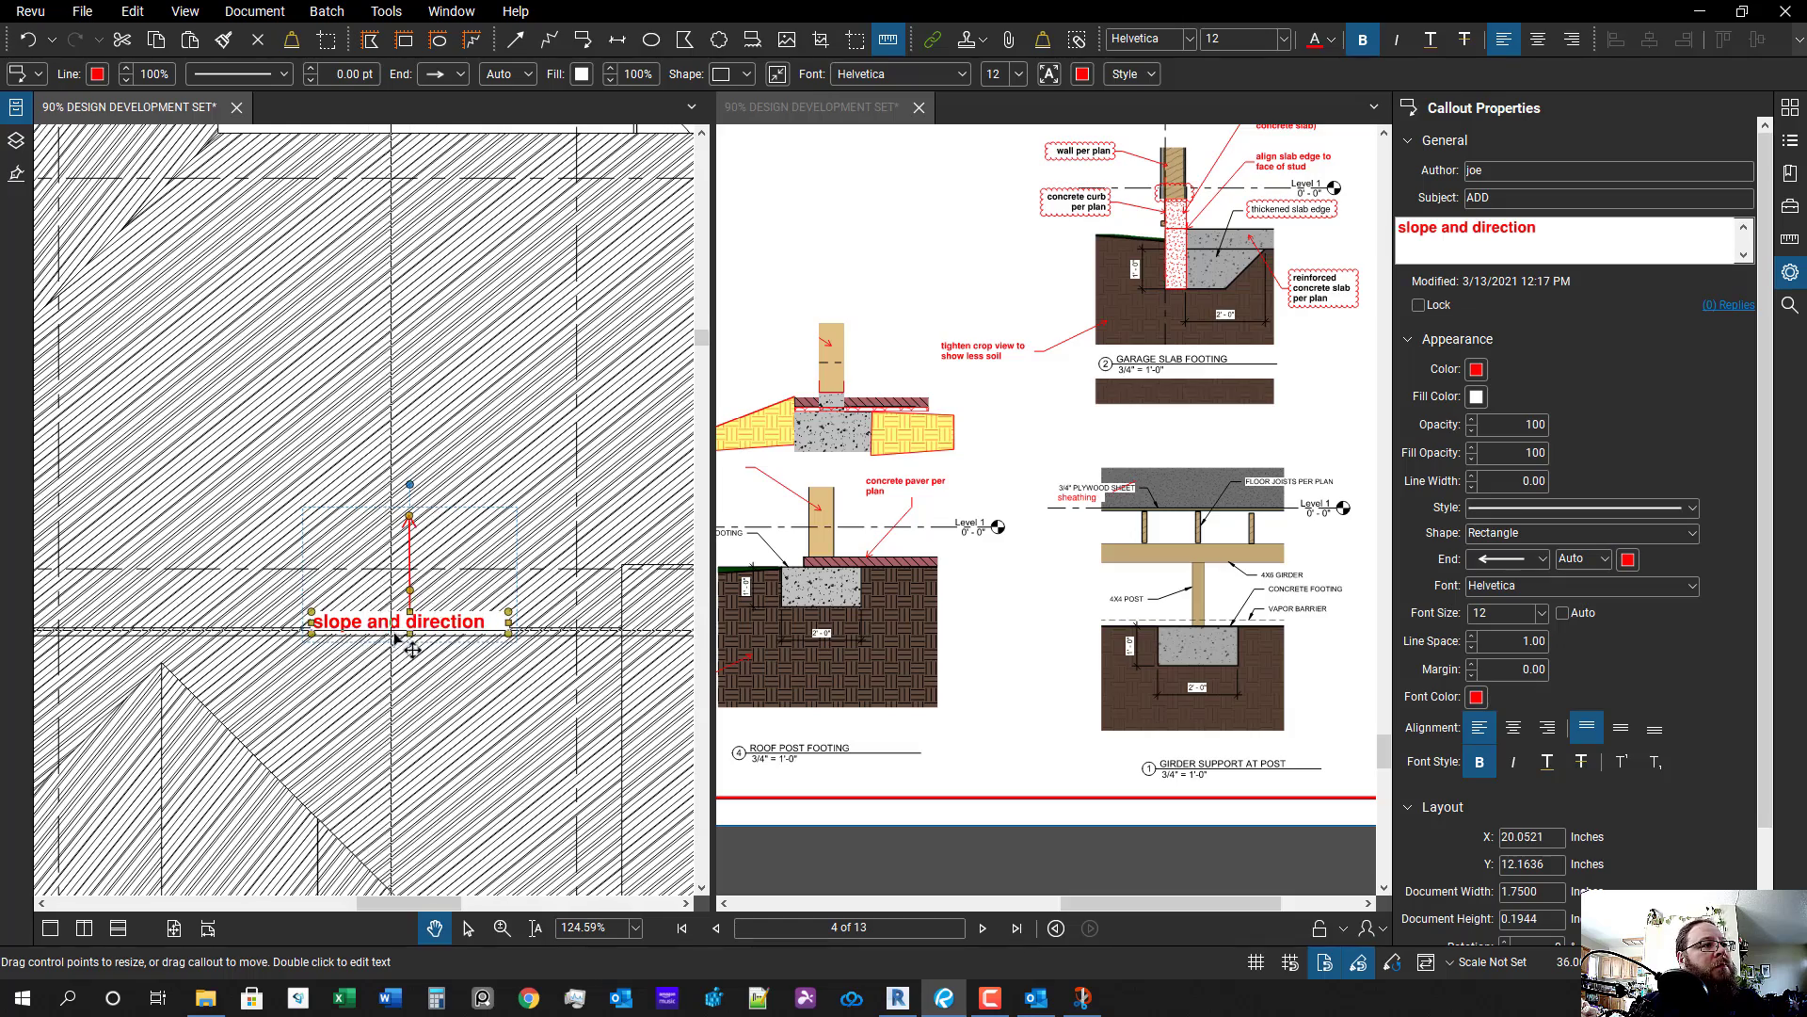
- Rotate the "slope and direction" callout to vertical and align its arrow straight above the text, pointing toward the eave at grid A
{"action": "scroll", "coordinate": [395, 636], "scroll_direction": "up", "scroll_amount": 3}
{"action": "left_click_drag", "start_coordinate": [424, 604], "coordinate": [276, 421]}
{"action": "scroll", "coordinate": [378, 295], "scroll_direction": "up", "scroll_amount": 1}
{"action": "left_click_drag", "start_coordinate": [399, 284], "coordinate": [405, 292]}
{"action": "scroll", "coordinate": [422, 389], "scroll_direction": "down", "scroll_amount": 2}
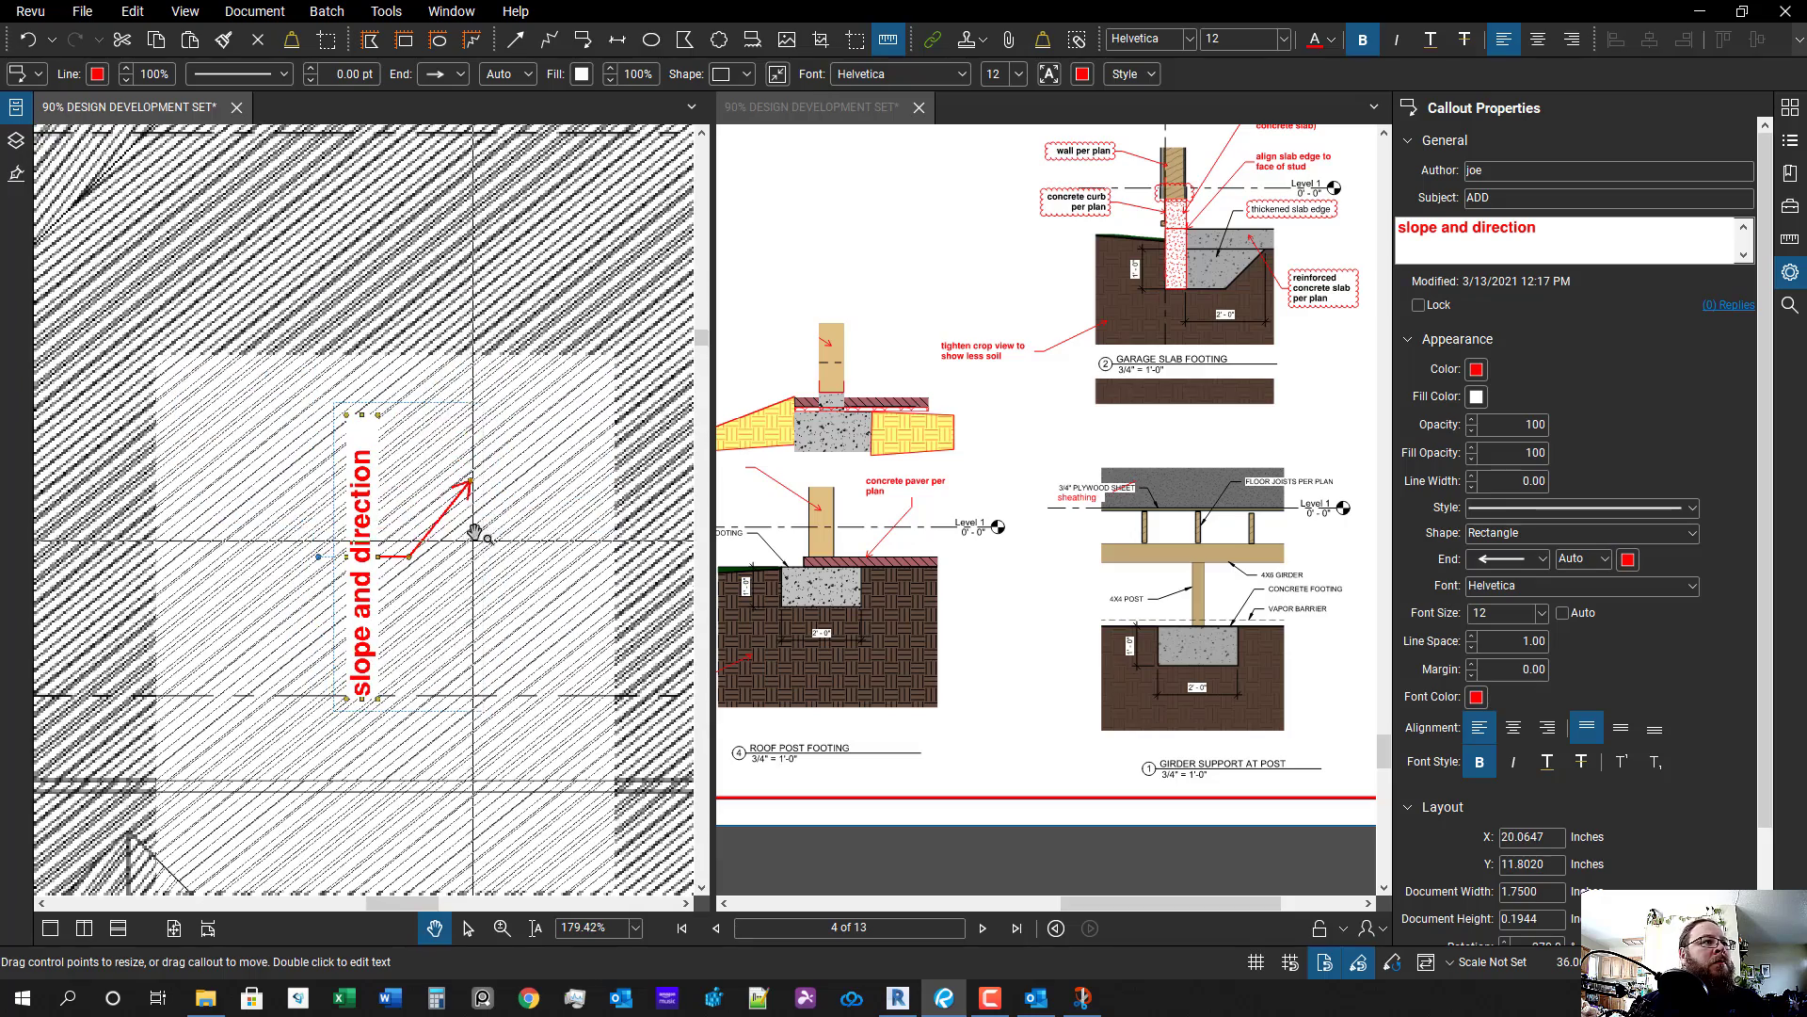
{"action": "left_click_drag", "start_coordinate": [448, 434], "coordinate": [368, 301]}
{"action": "scroll", "coordinate": [420, 602], "scroll_direction": "down", "scroll_amount": 3}
{"action": "left_click", "coordinate": [420, 616]}
{"action": "scroll", "coordinate": [430, 569], "scroll_direction": "down", "scroll_amount": 2}
{"action": "scroll", "coordinate": [403, 519], "scroll_direction": "up", "scroll_amount": 1}
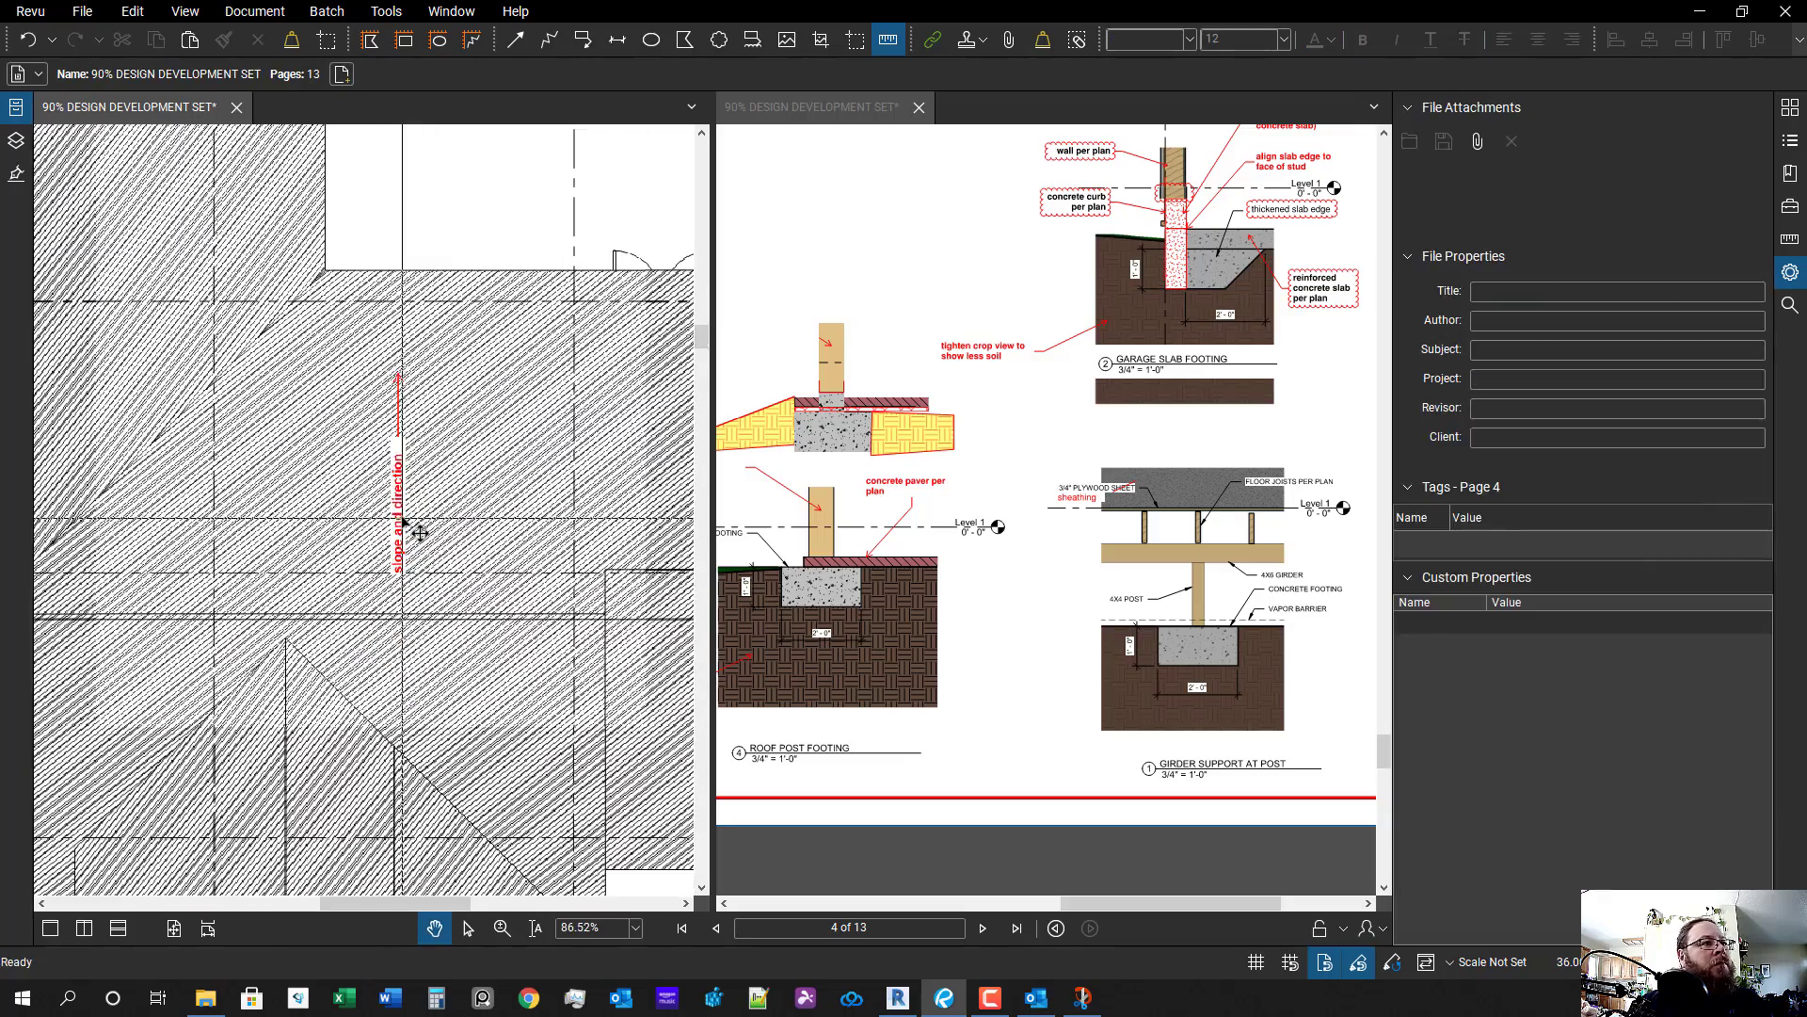
- Copy the "slope and direction" callout to the roof plane between grids B and C beside grid 5, with its arrow pointing down toward the eave
{"action": "scroll", "coordinate": [403, 519], "scroll_direction": "down", "scroll_amount": 2}
{"action": "left_click", "coordinate": [390, 489]}
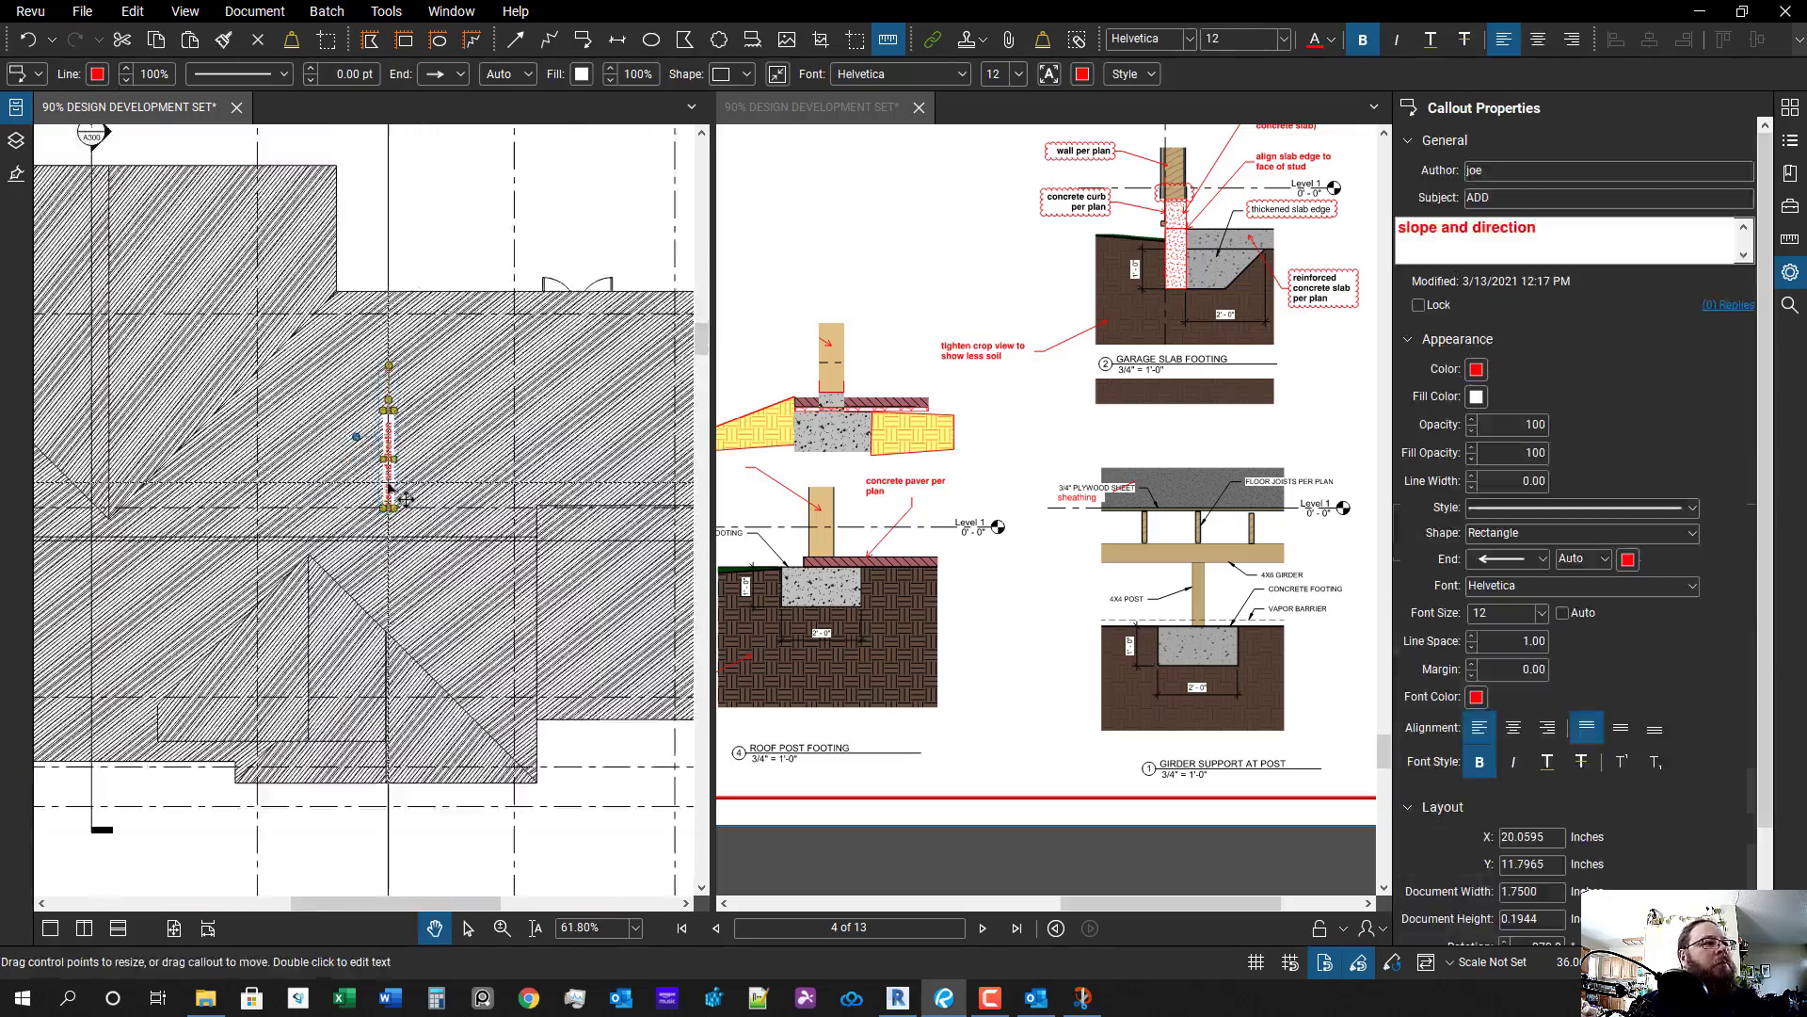
{"action": "left_click_drag", "start_coordinate": [389, 490], "coordinate": [474, 649]}
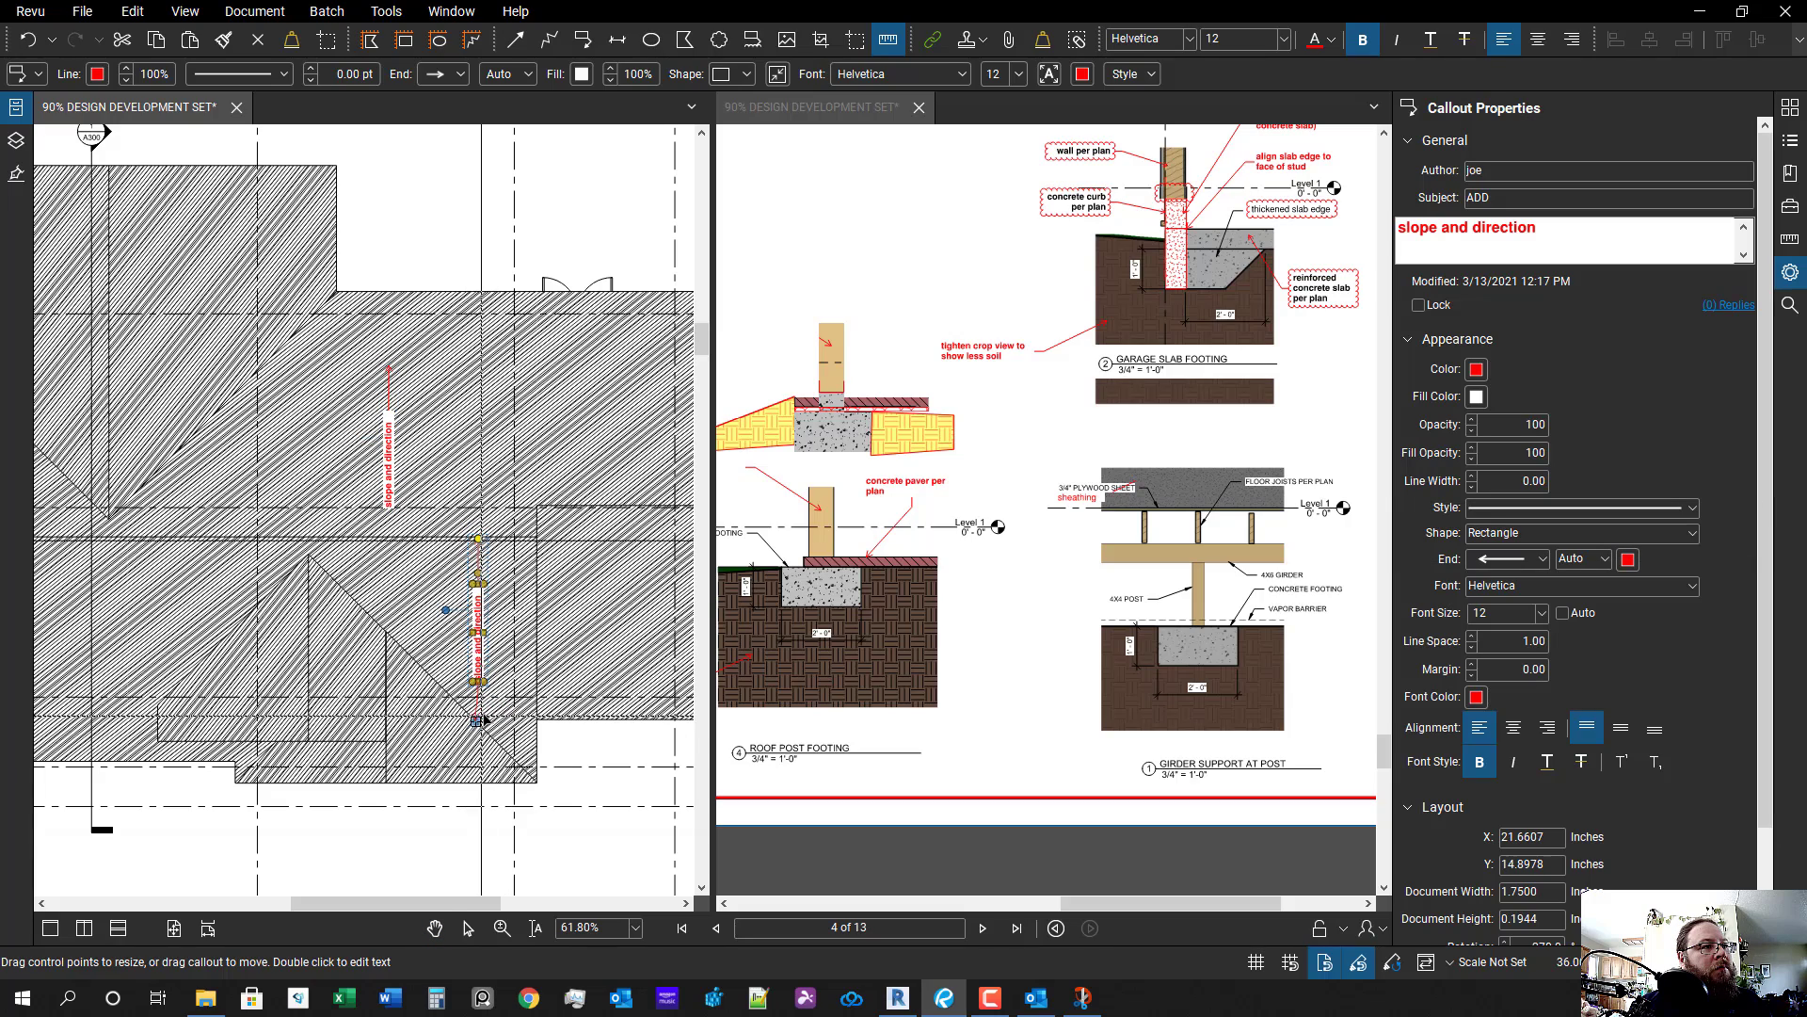
{"action": "scroll", "coordinate": [482, 714], "scroll_direction": "up", "scroll_amount": 2}
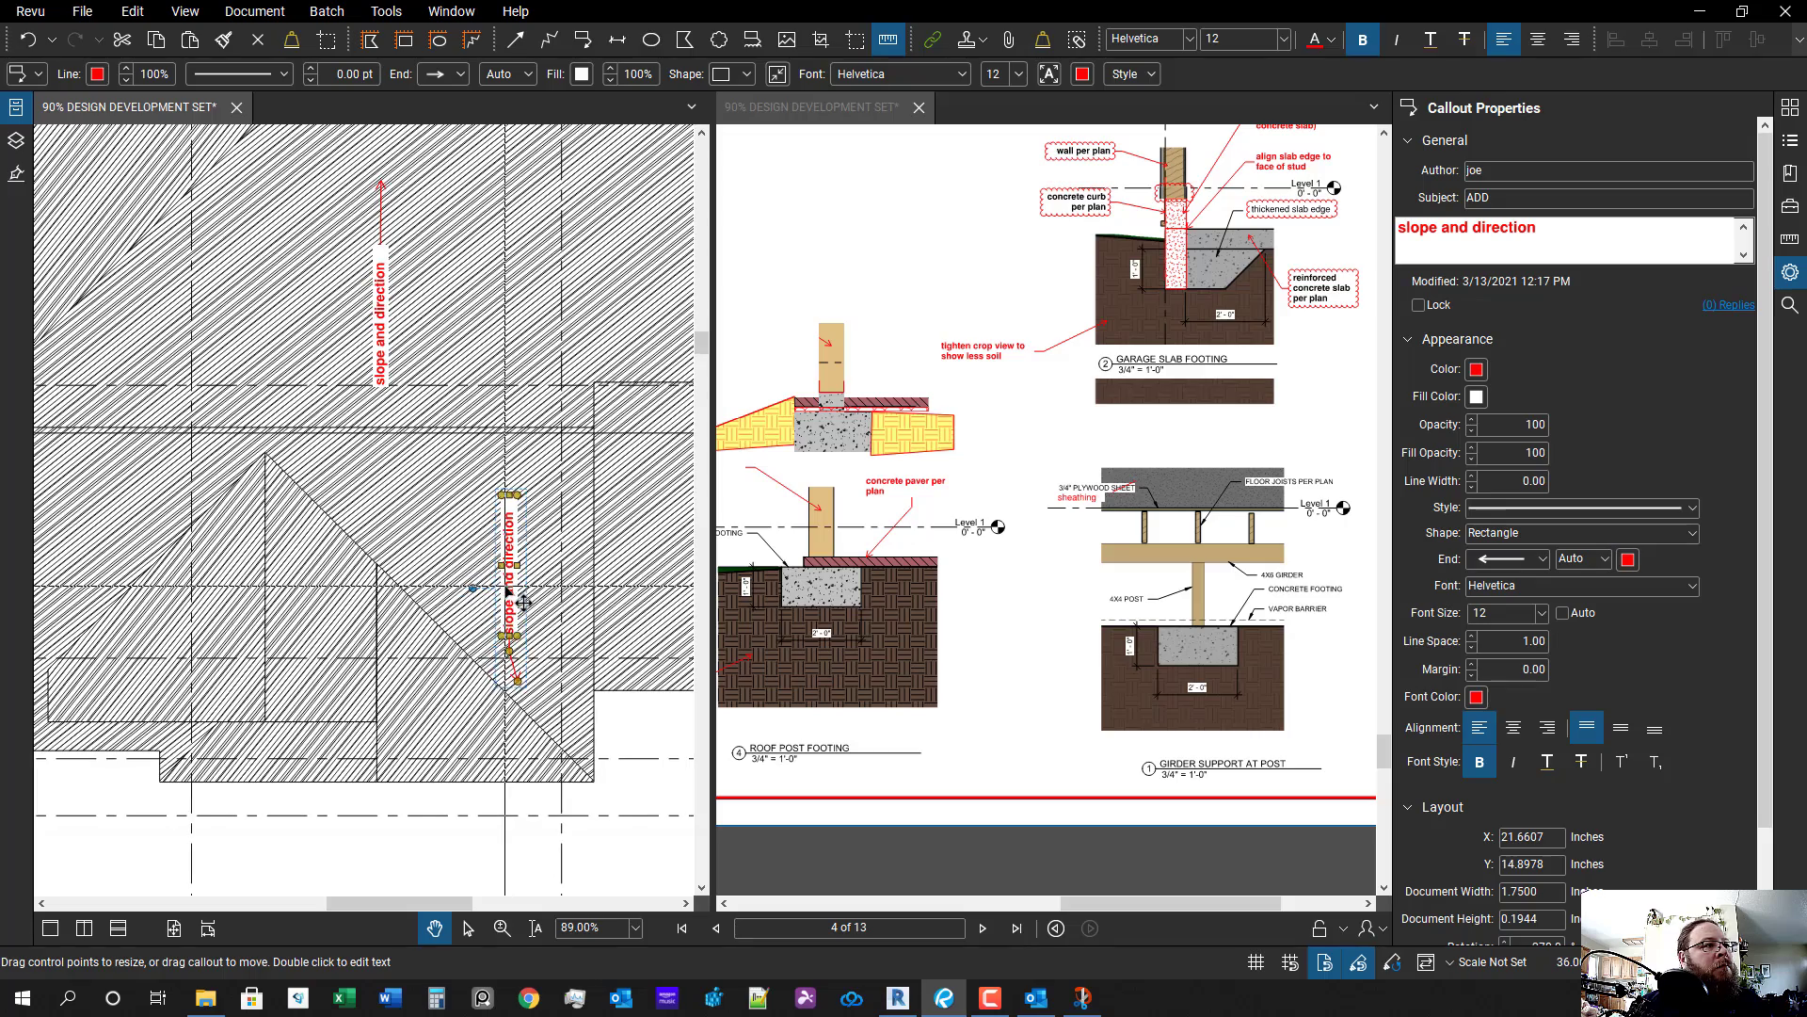
- Try to move the callout beside grid 5 over to the roof plane near grid 4
{"action": "left_click_drag", "start_coordinate": [206, 640], "coordinate": [210, 660]}
{"action": "left_click_drag", "start_coordinate": [392, 692], "coordinate": [476, 674]}
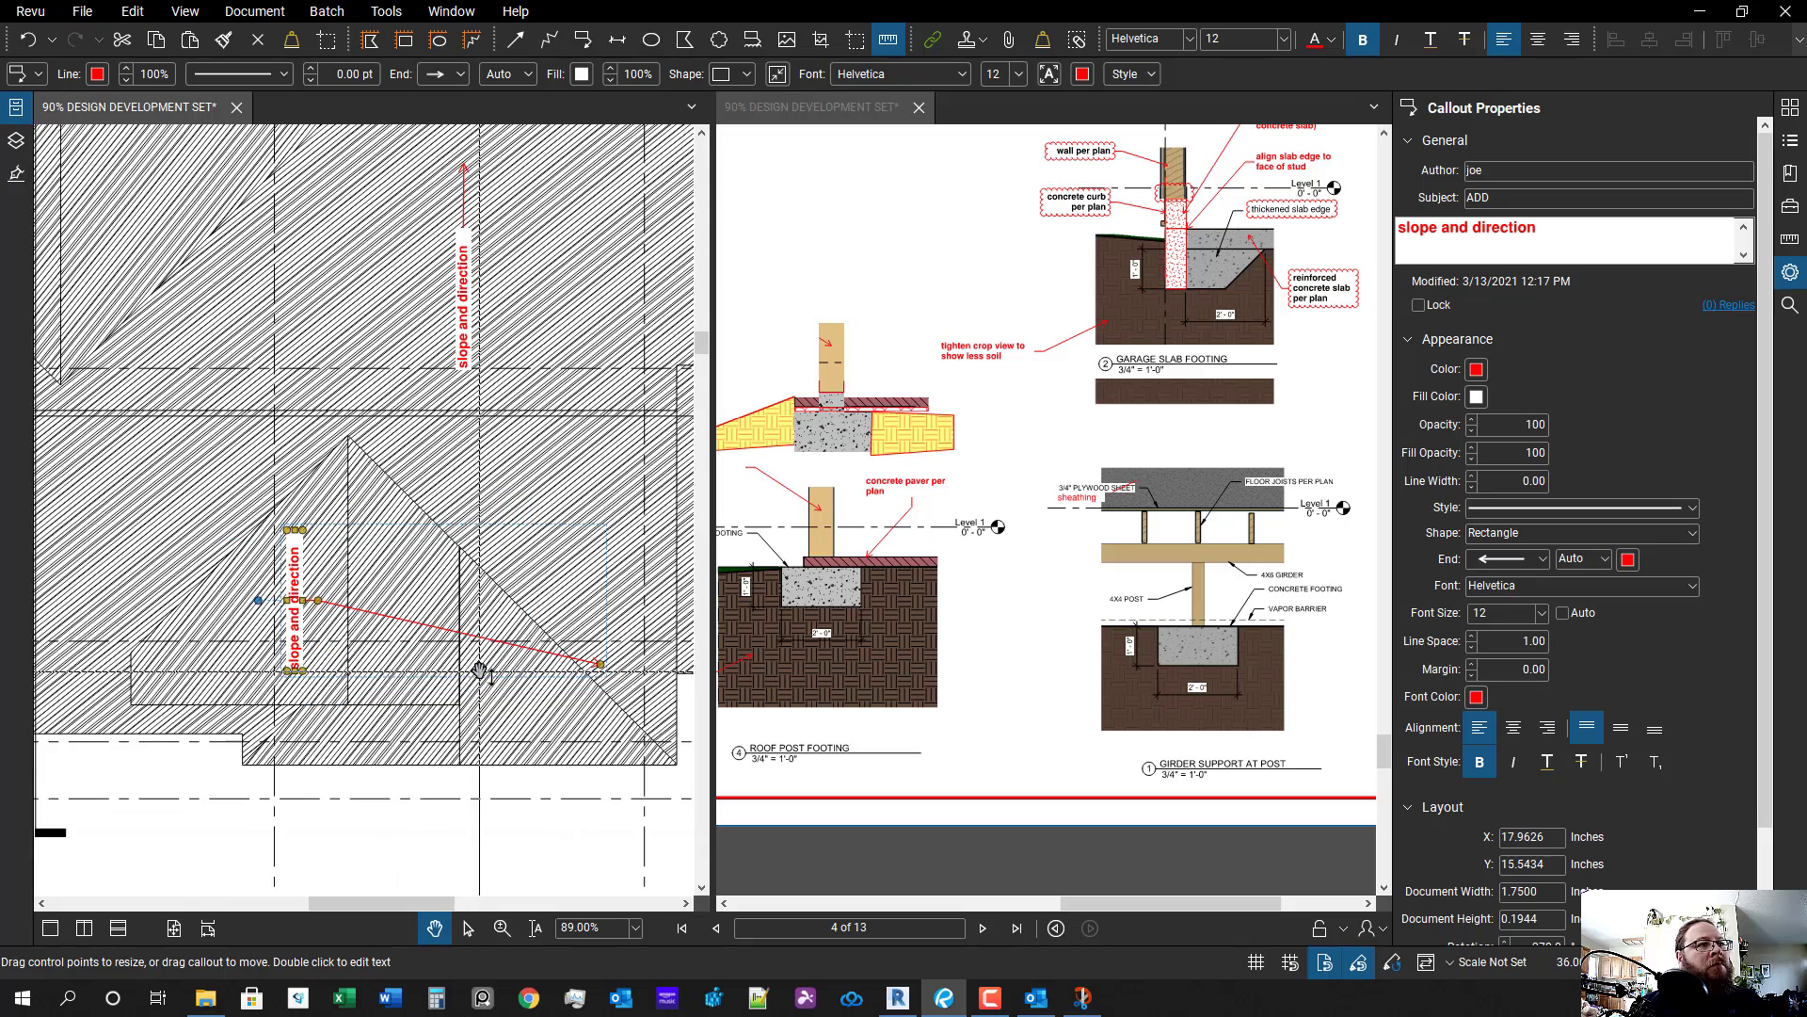
{"action": "left_click_drag", "start_coordinate": [295, 603], "coordinate": [592, 554]}
{"action": "left_click_drag", "start_coordinate": [594, 656], "coordinate": [512, 669]}
{"action": "scroll", "coordinate": [561, 640], "scroll_direction": "down", "scroll_amount": 2}
{"action": "scroll", "coordinate": [538, 617], "scroll_direction": "up", "scroll_amount": 2}
{"action": "key", "text": "ctrl+z"}
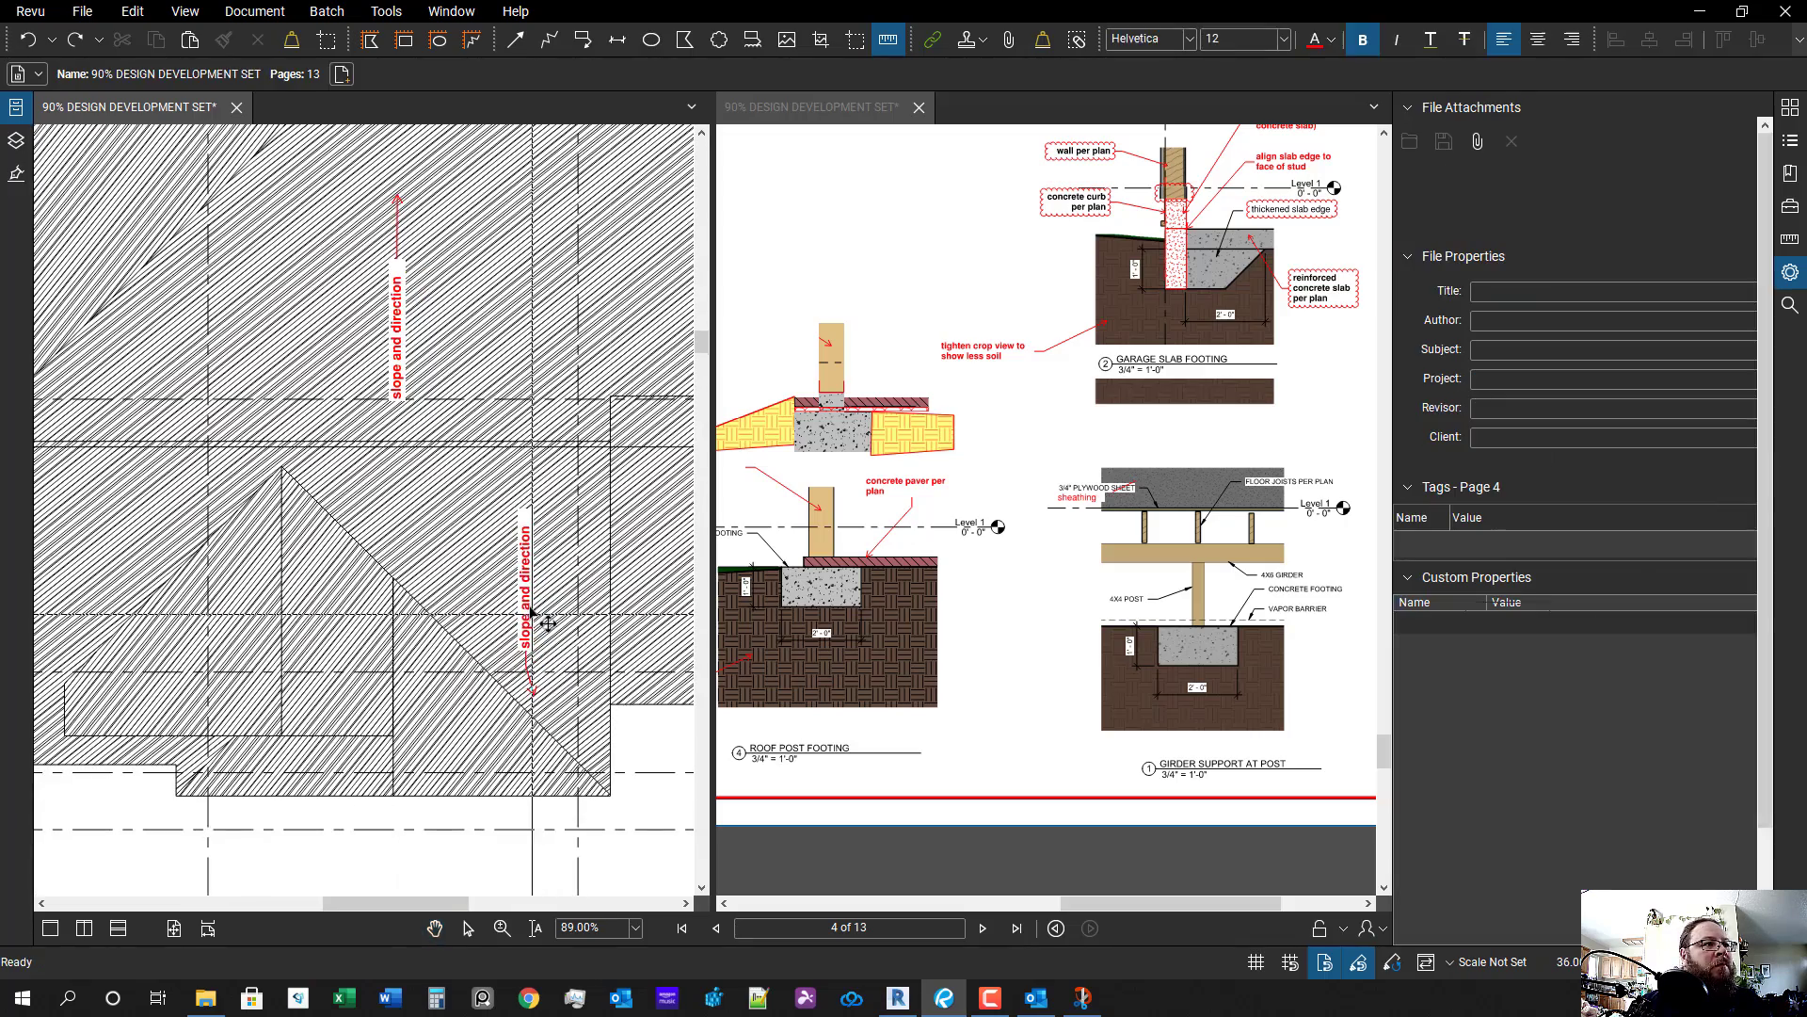
- Copy the lower callout to the roof plane near grid 4 and rotate it diagonally so its arrow points down and left
{"action": "left_click", "coordinate": [529, 626]}
{"action": "left_click_drag", "start_coordinate": [231, 648], "coordinate": [356, 603]}
{"action": "scroll", "coordinate": [356, 603], "scroll_direction": "up", "scroll_amount": 1}
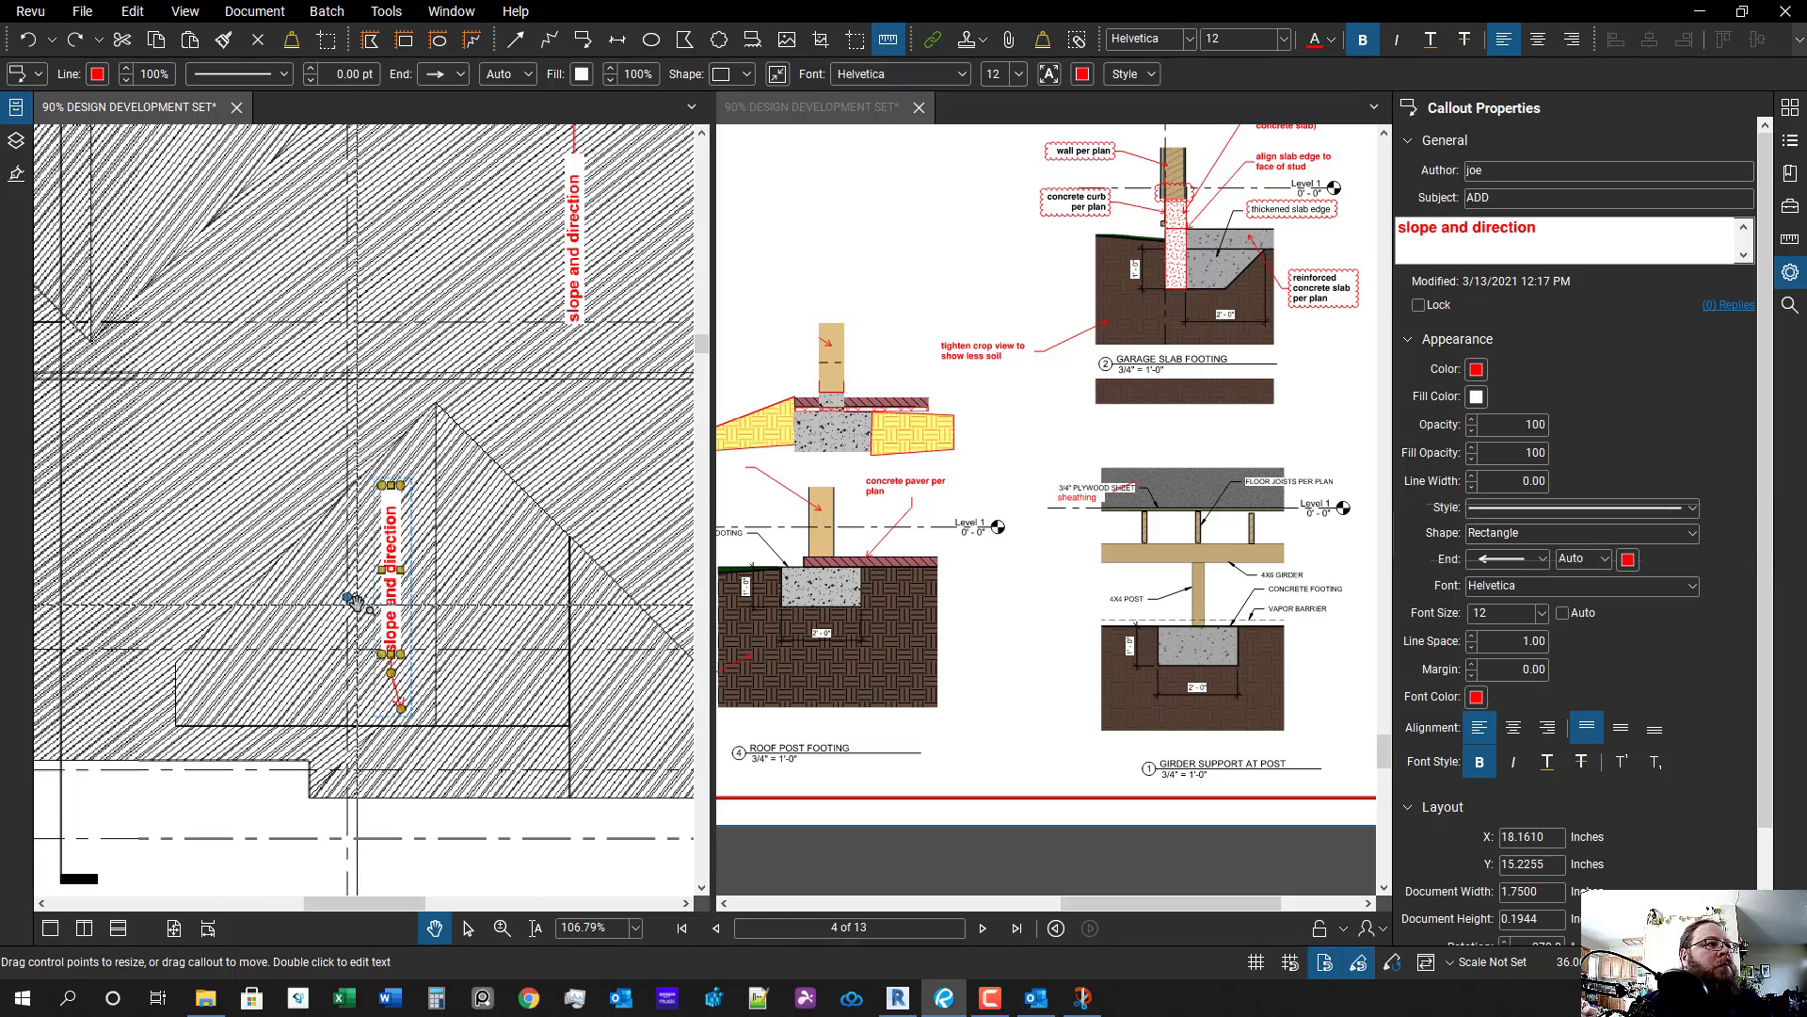
{"action": "left_click", "coordinate": [371, 595]}
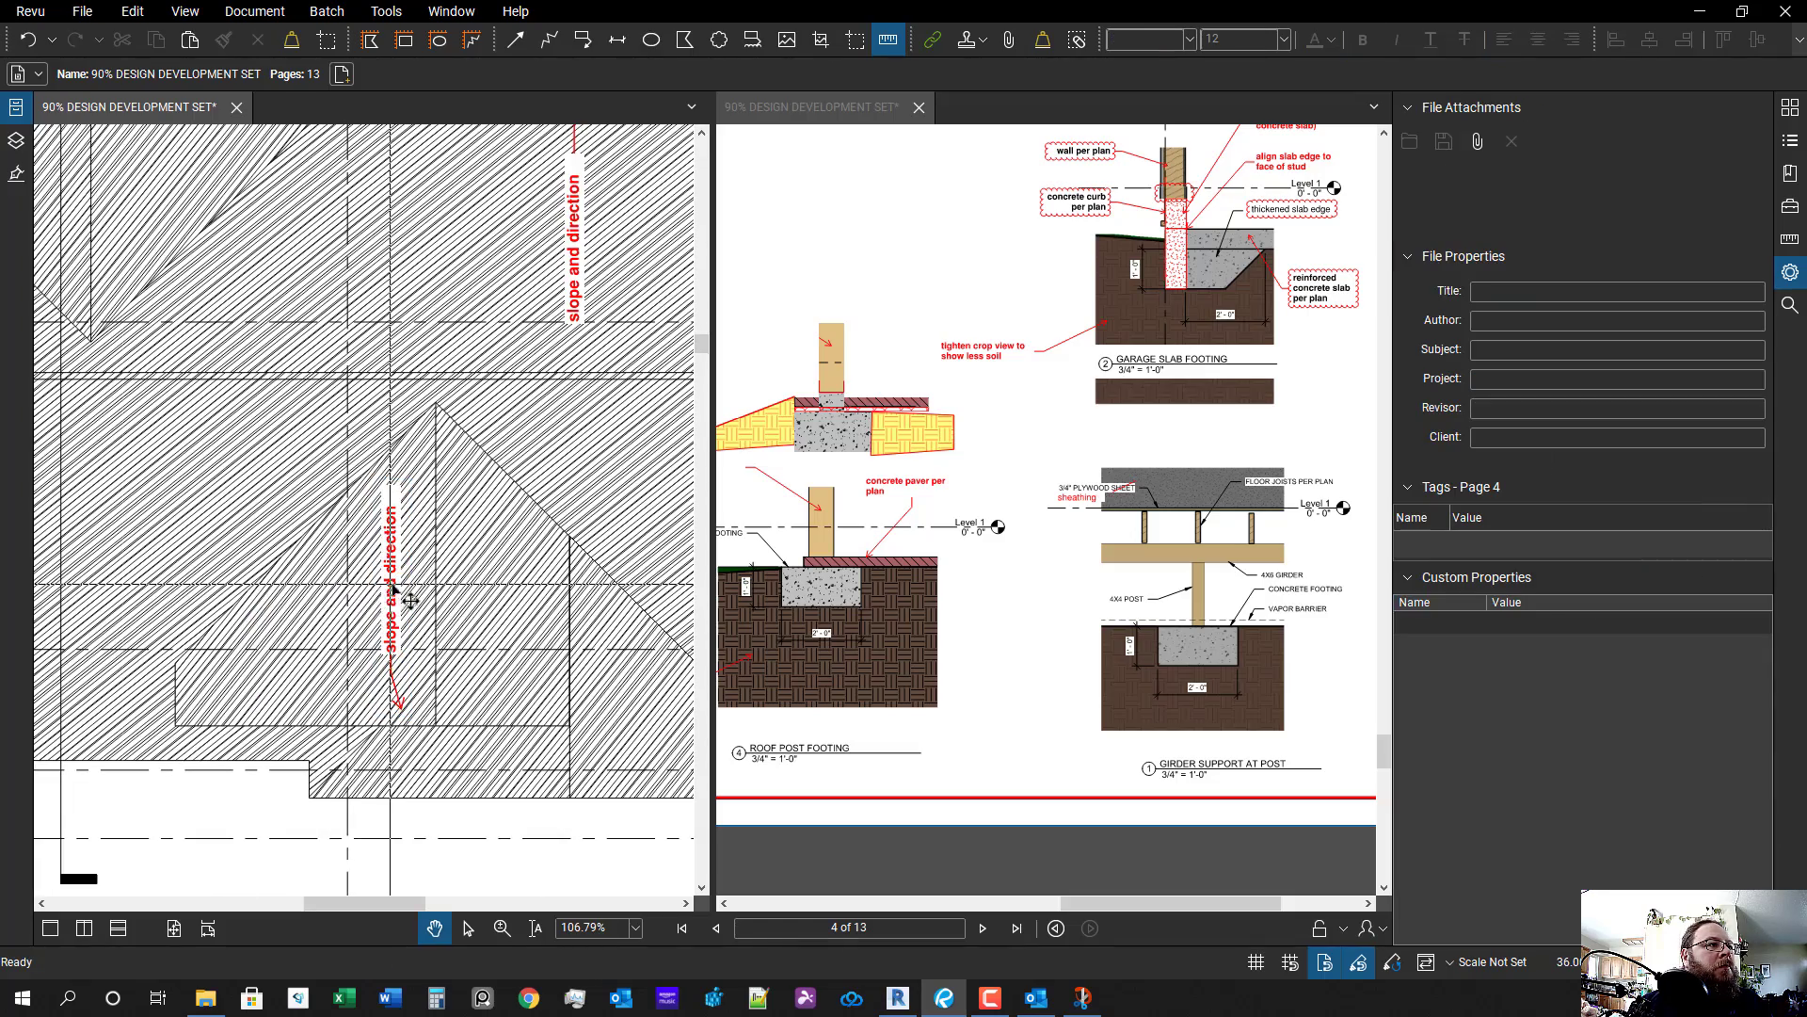
{"action": "left_click", "coordinate": [411, 601]}
{"action": "left_click_drag", "start_coordinate": [351, 596], "coordinate": [308, 618]}
{"action": "scroll", "coordinate": [382, 608], "scroll_direction": "up", "scroll_amount": 2}
{"action": "left_click_drag", "start_coordinate": [263, 685], "coordinate": [197, 706]}
{"action": "scroll", "coordinate": [200, 706], "scroll_direction": "down", "scroll_amount": 5}
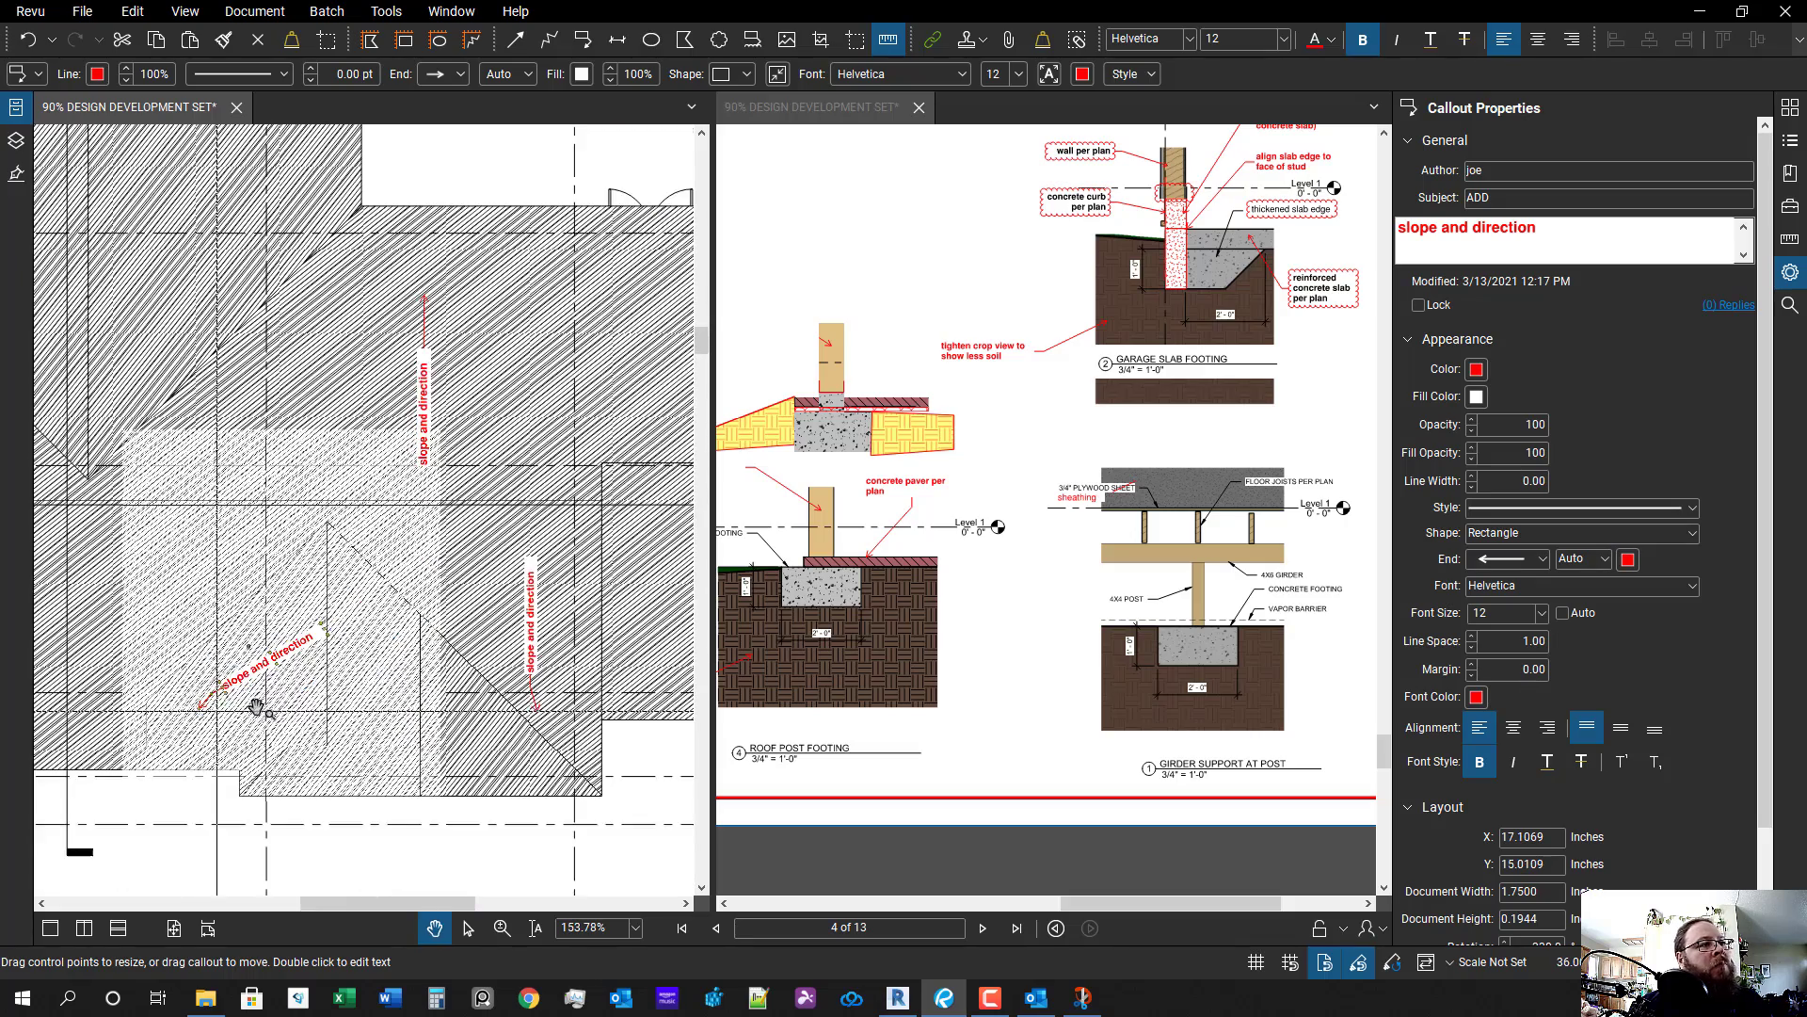
{"action": "left_click", "coordinate": [419, 720]}
{"action": "scroll", "coordinate": [417, 721], "scroll_direction": "down", "scroll_amount": 3}
{"action": "left_click_drag", "start_coordinate": [453, 732], "coordinate": [425, 739]}
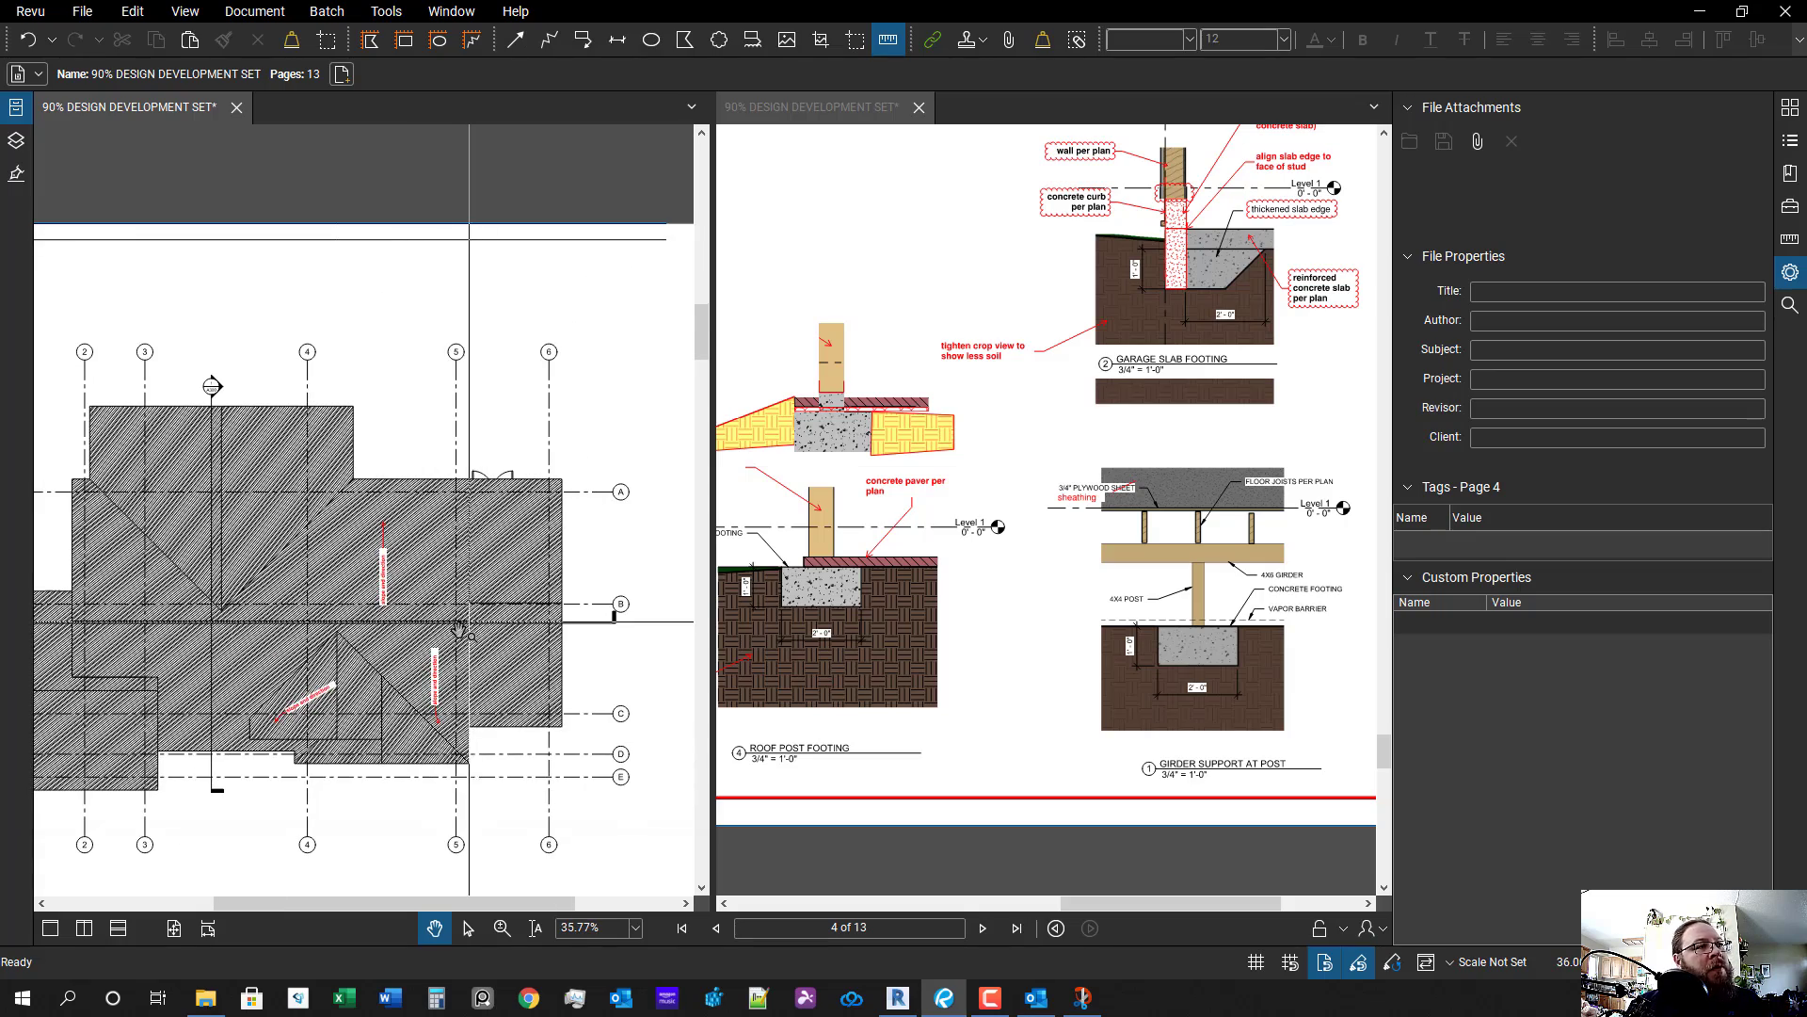
{"action": "left_click_drag", "start_coordinate": [477, 579], "coordinate": [438, 649]}
{"action": "key", "text": "a"}
{"action": "scroll", "coordinate": [381, 651], "scroll_direction": "up", "scroll_amount": 1}
{"action": "key", "text": "Escape"}
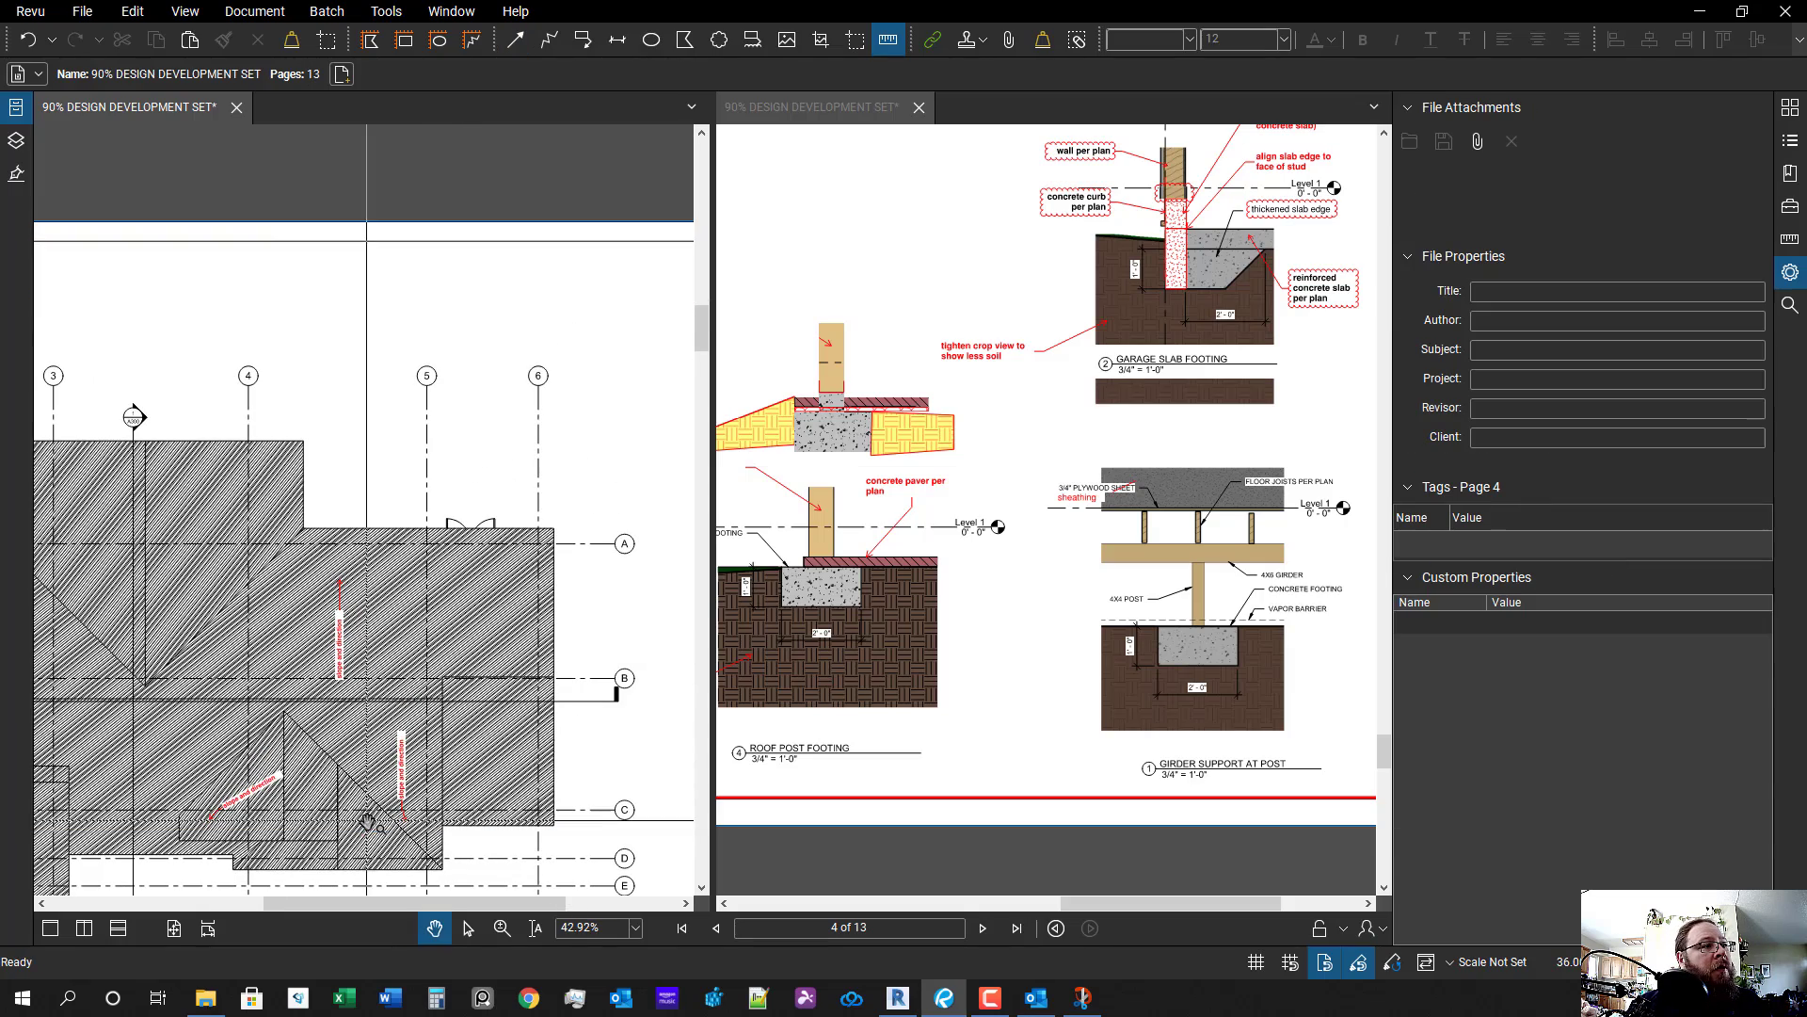
- Give all three "slope and direction" callouts black text and the Cloud line style
{"action": "left_click", "coordinate": [403, 767]}
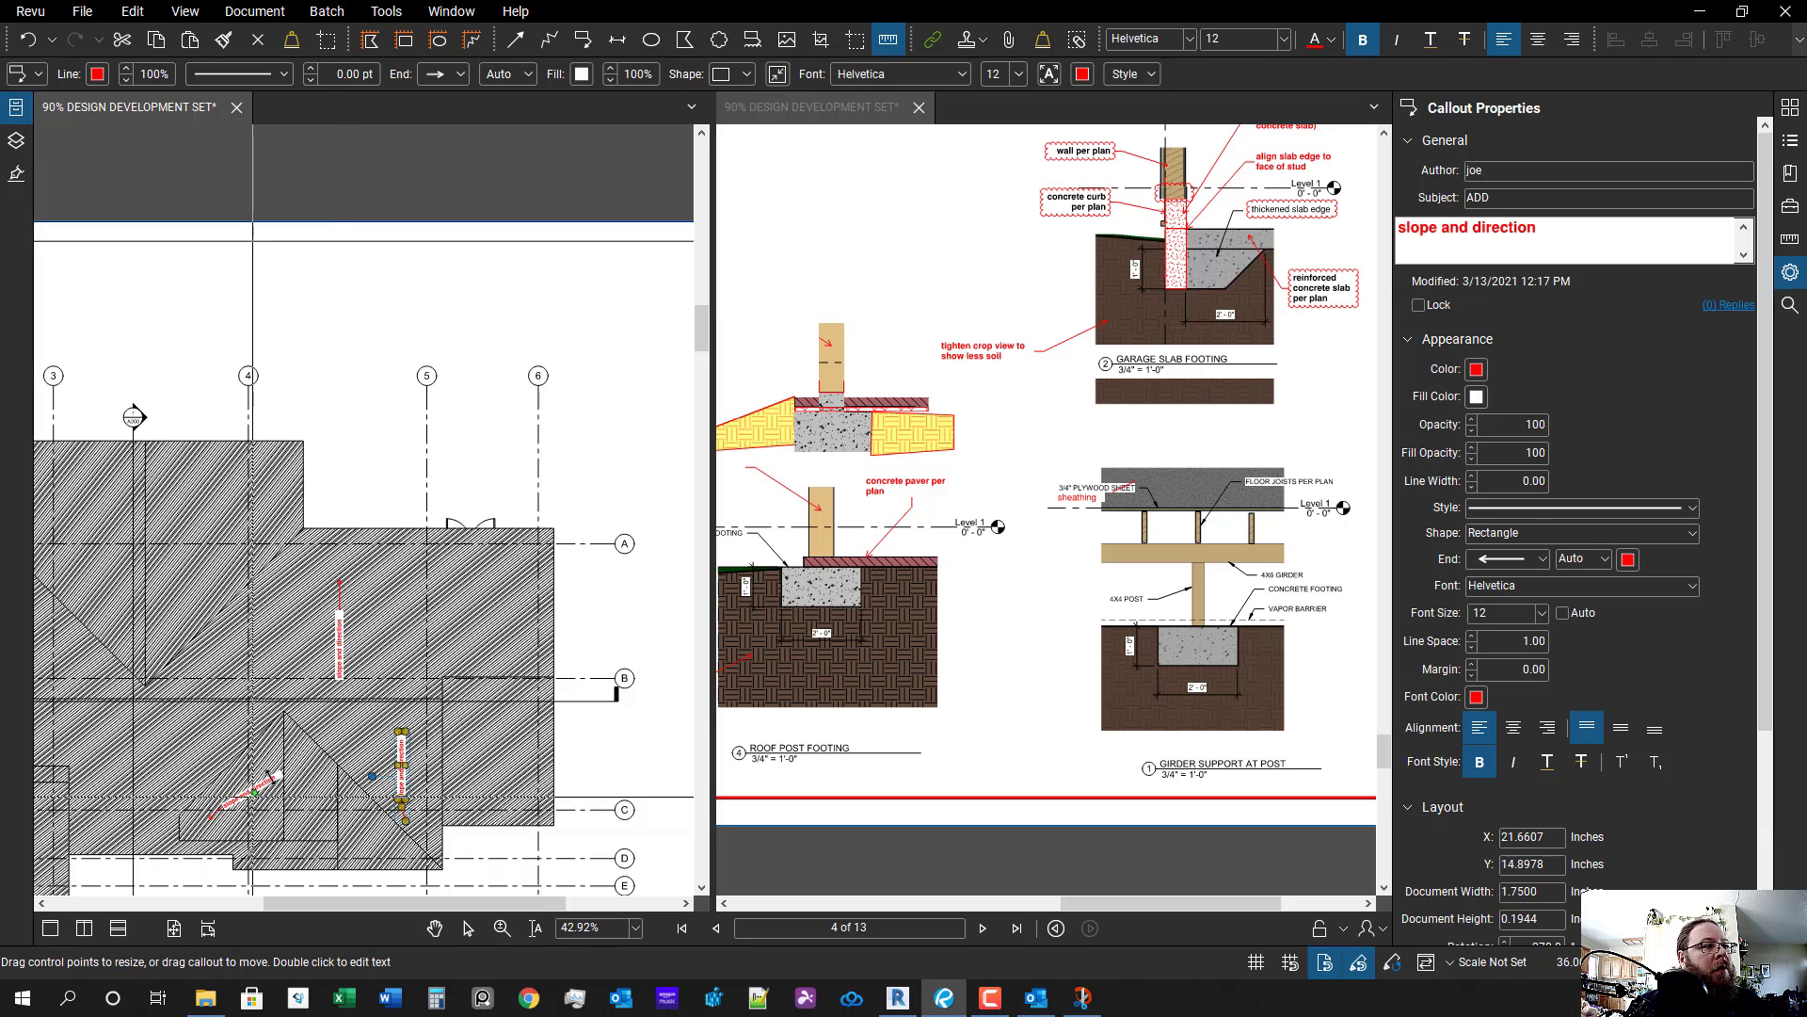
{"action": "left_click", "coordinate": [252, 794], "text": "shift"}
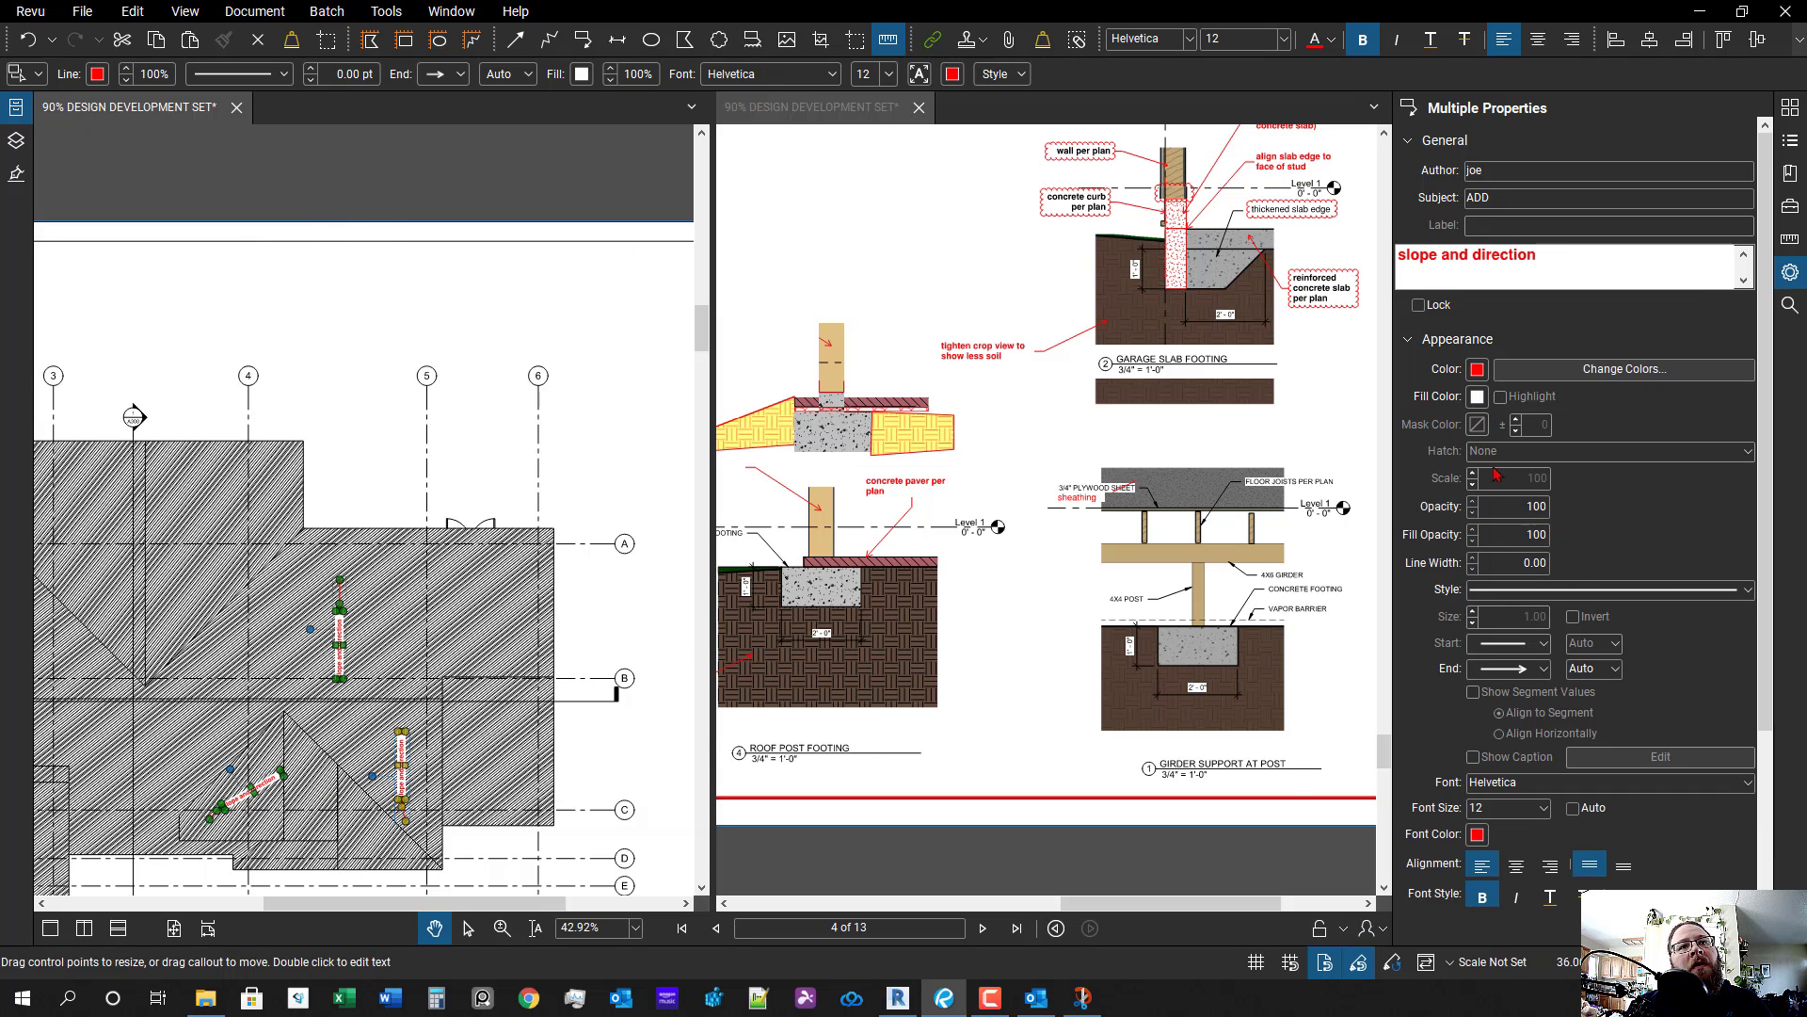
{"action": "left_click", "coordinate": [1477, 836]}
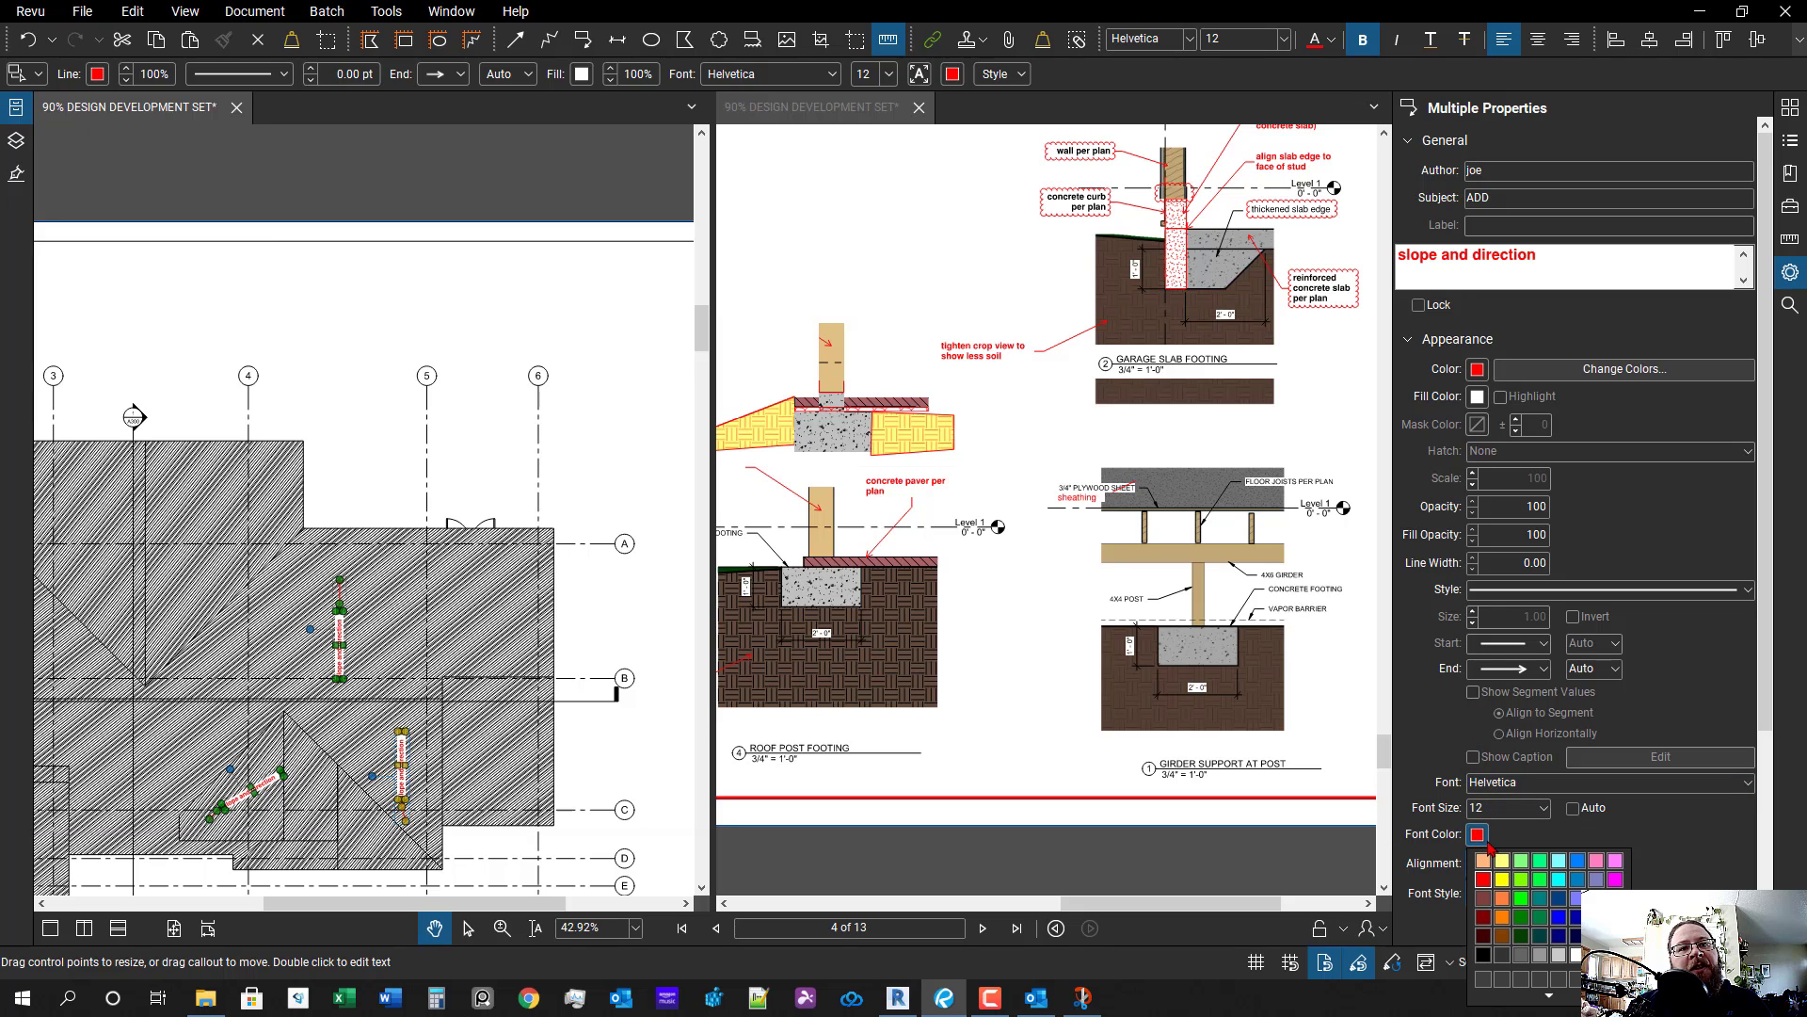
{"action": "left_click", "coordinate": [1484, 956]}
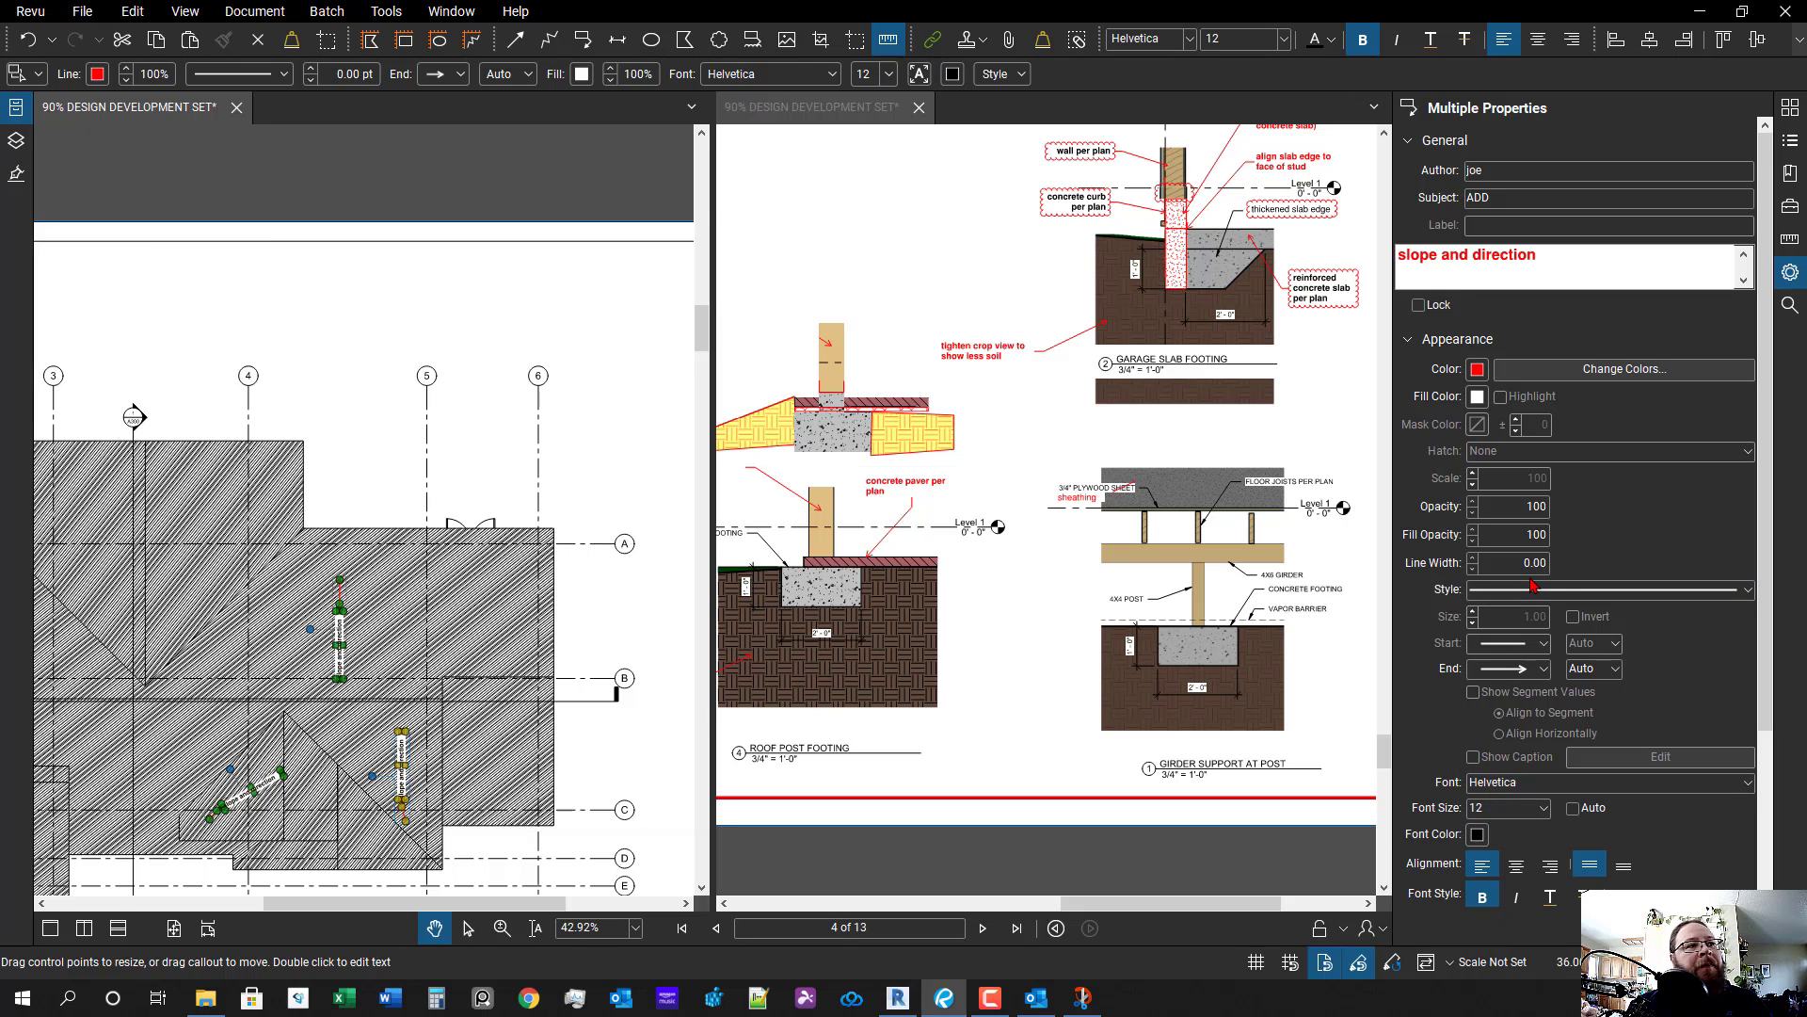
{"action": "left_click", "coordinate": [1600, 593]}
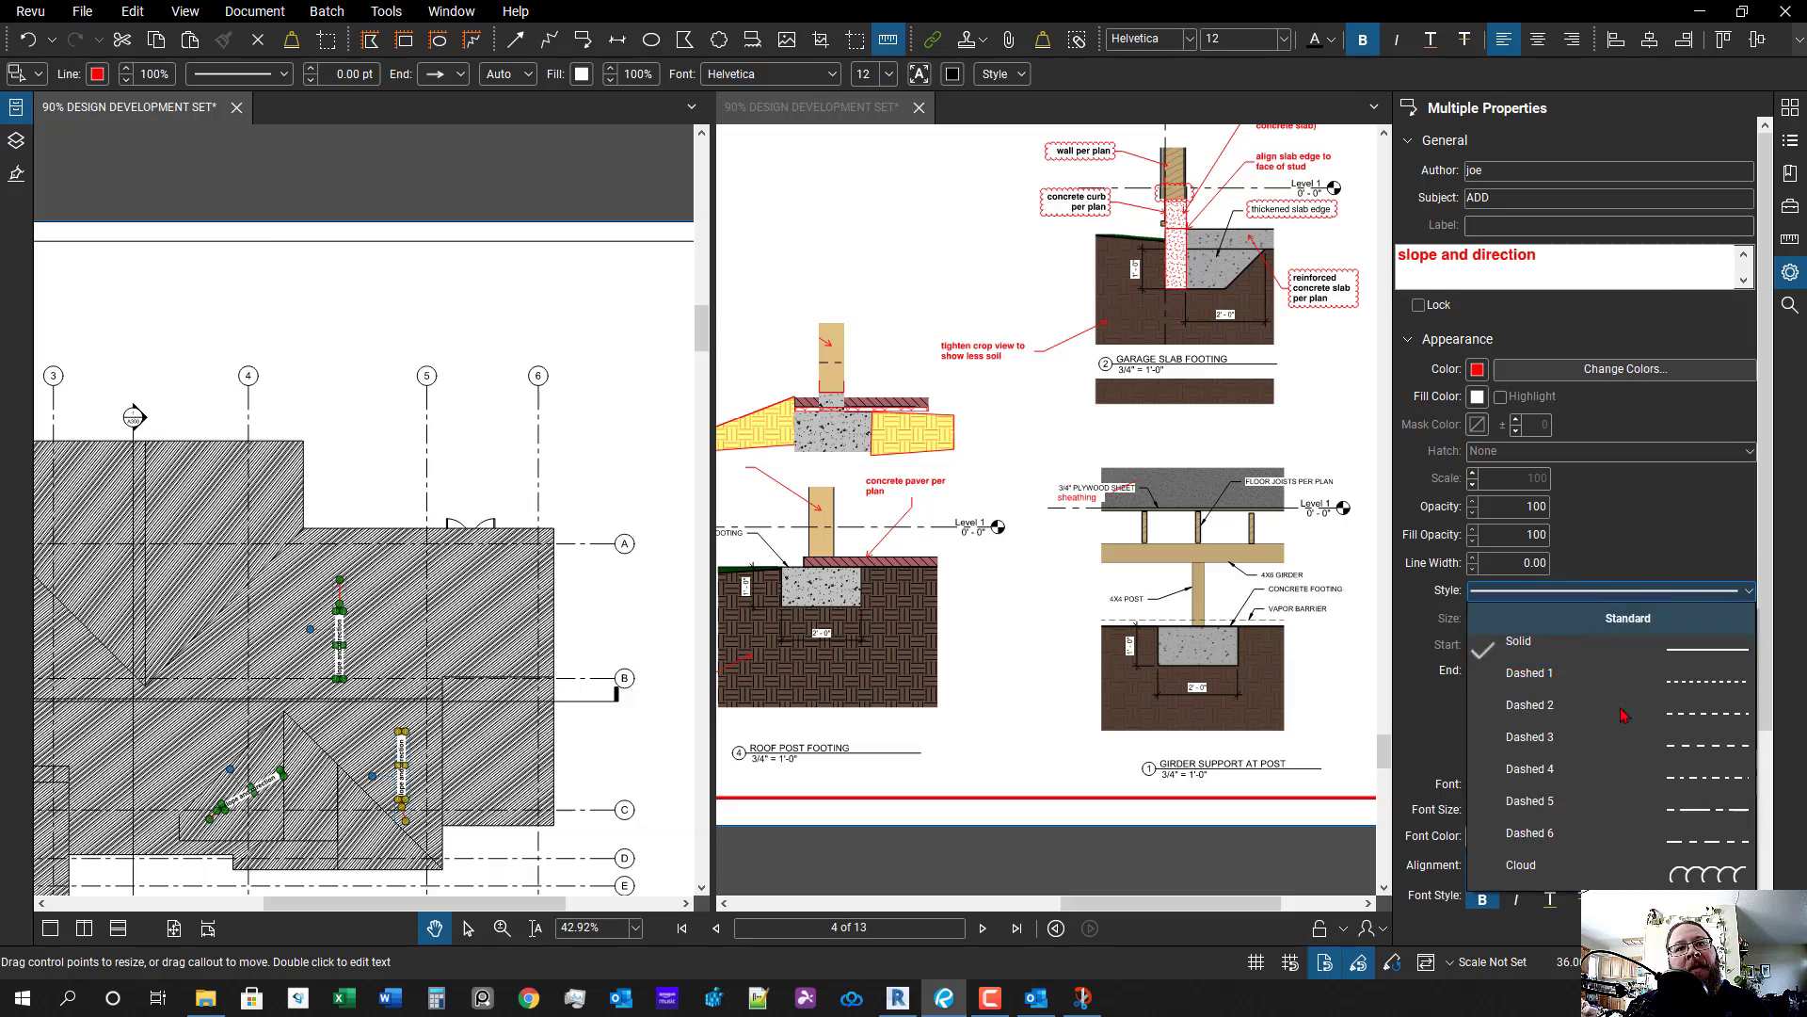
{"action": "left_click", "coordinate": [1609, 868]}
{"action": "scroll", "coordinate": [579, 656], "scroll_direction": "up", "scroll_amount": 3}
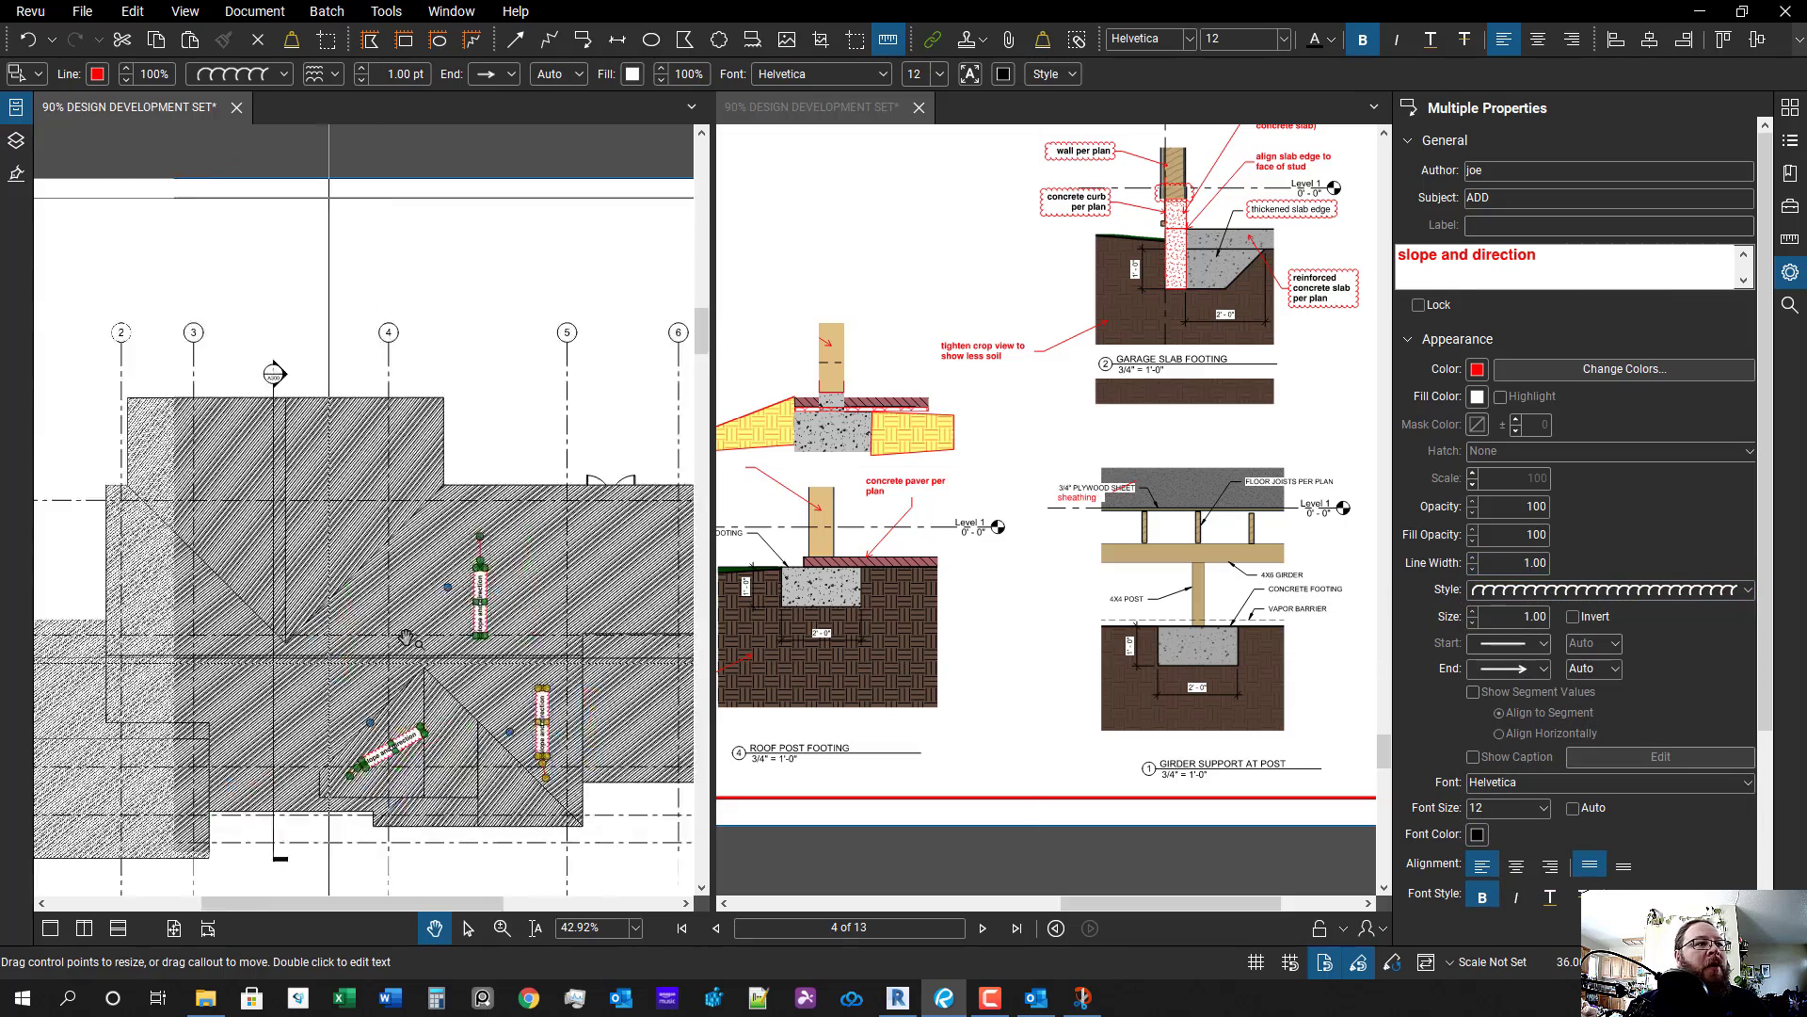
- Copy the clouded "slope and direction" callout beside grid 5 to the roof plane between grids 5 and 6 above grid C
{"action": "left_click_drag", "start_coordinate": [557, 723], "coordinate": [344, 642]}
{"action": "scroll", "coordinate": [499, 685], "scroll_direction": "up", "scroll_amount": 2}
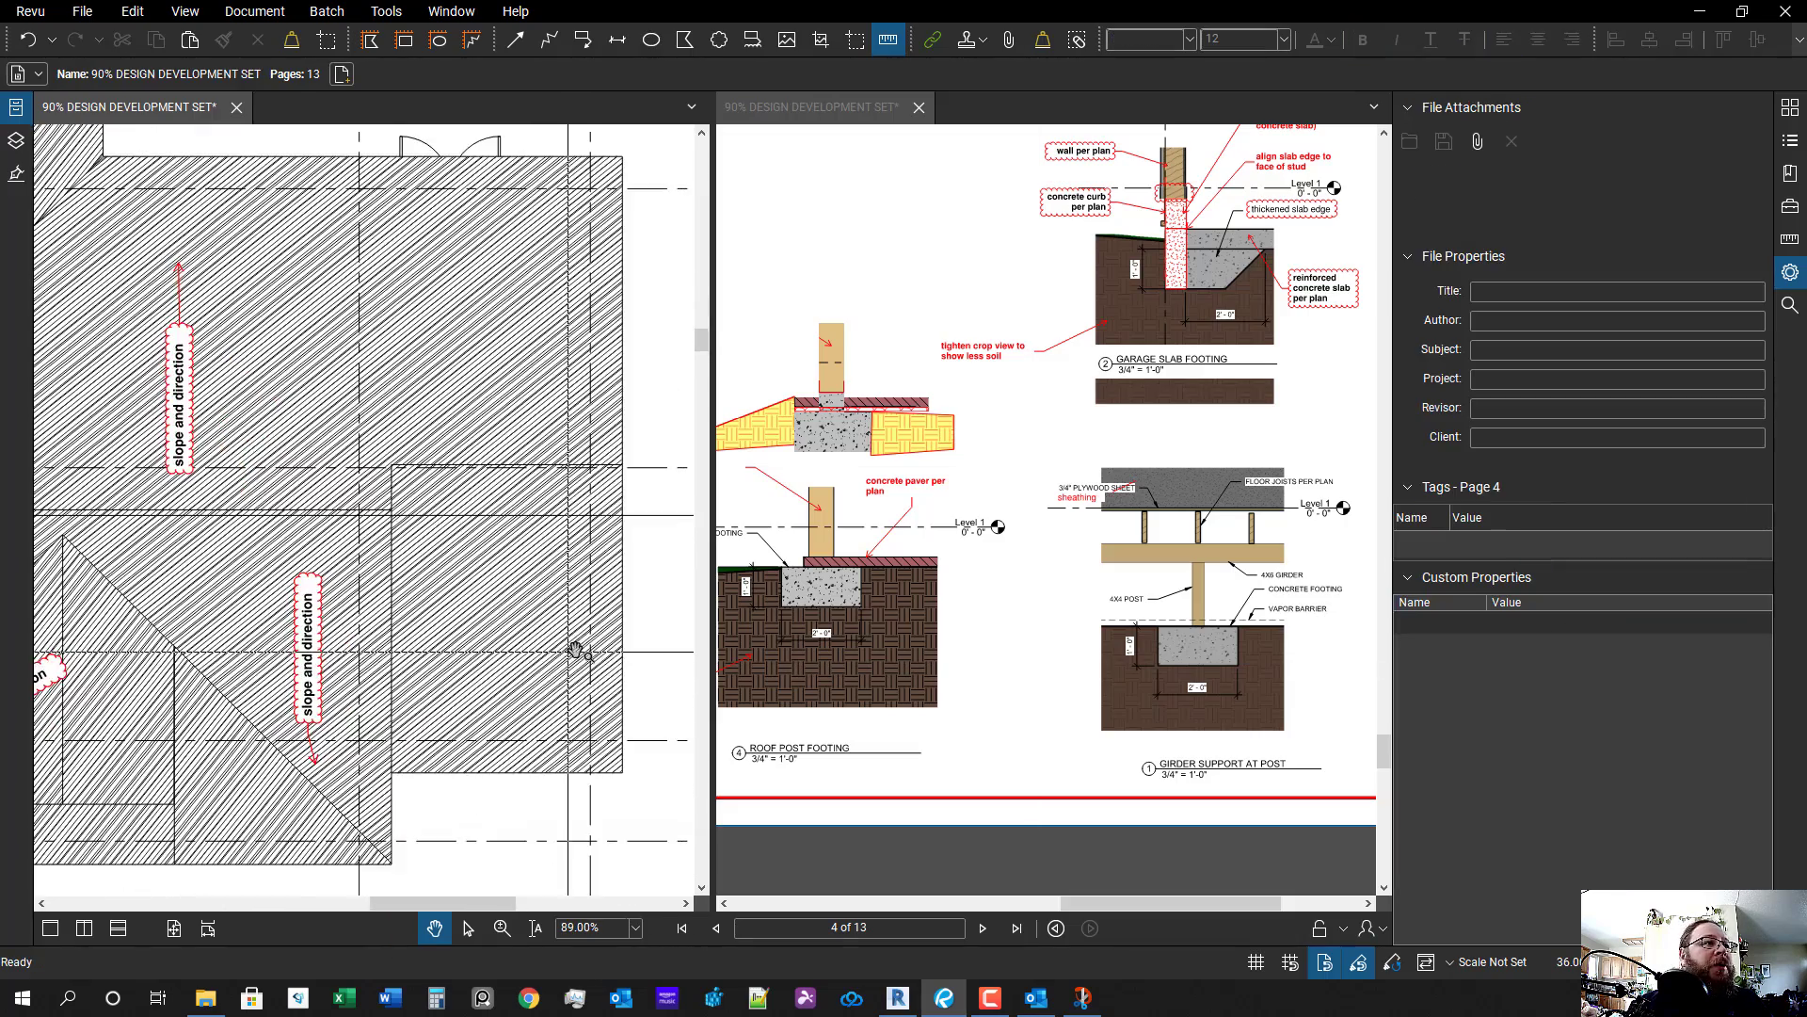
{"action": "left_click_drag", "start_coordinate": [574, 673], "coordinate": [430, 675]}
{"action": "scroll", "coordinate": [433, 676], "scroll_direction": "down", "scroll_amount": 1}
{"action": "scroll", "coordinate": [267, 659], "scroll_direction": "up", "scroll_amount": 1}
{"action": "left_click", "coordinate": [200, 659]}
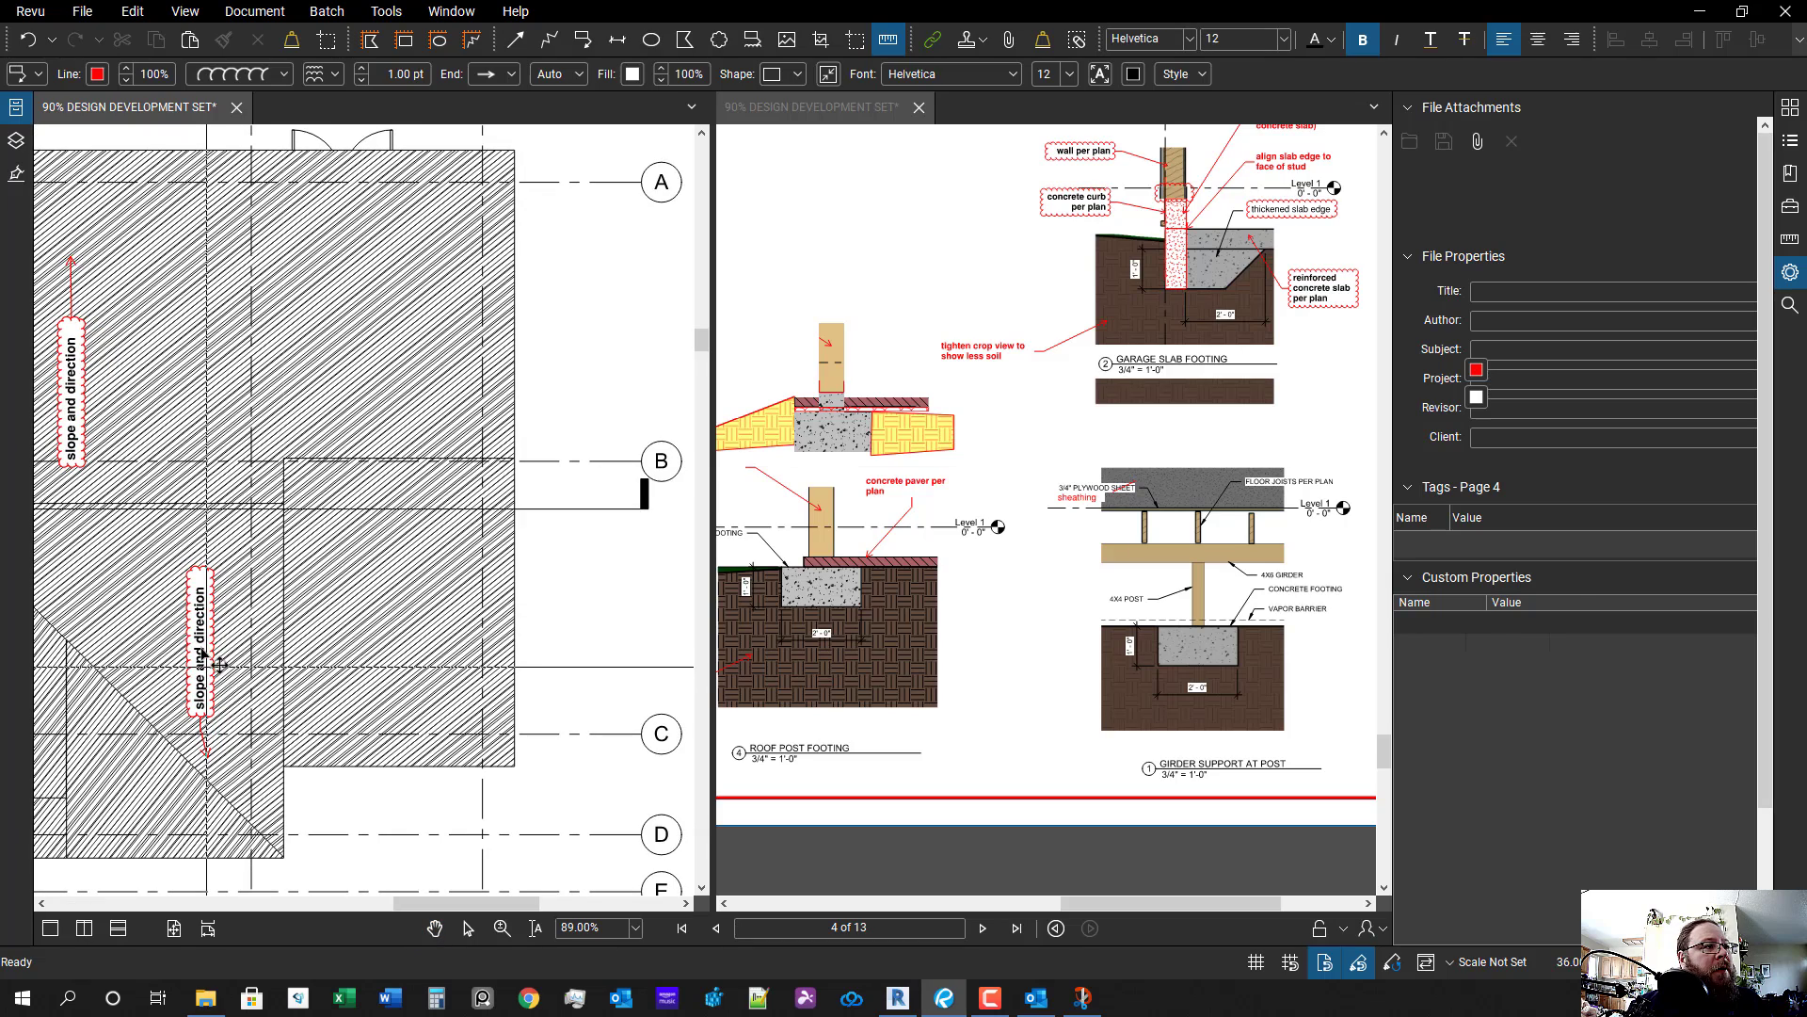
{"action": "key", "text": "ctrl+z"}
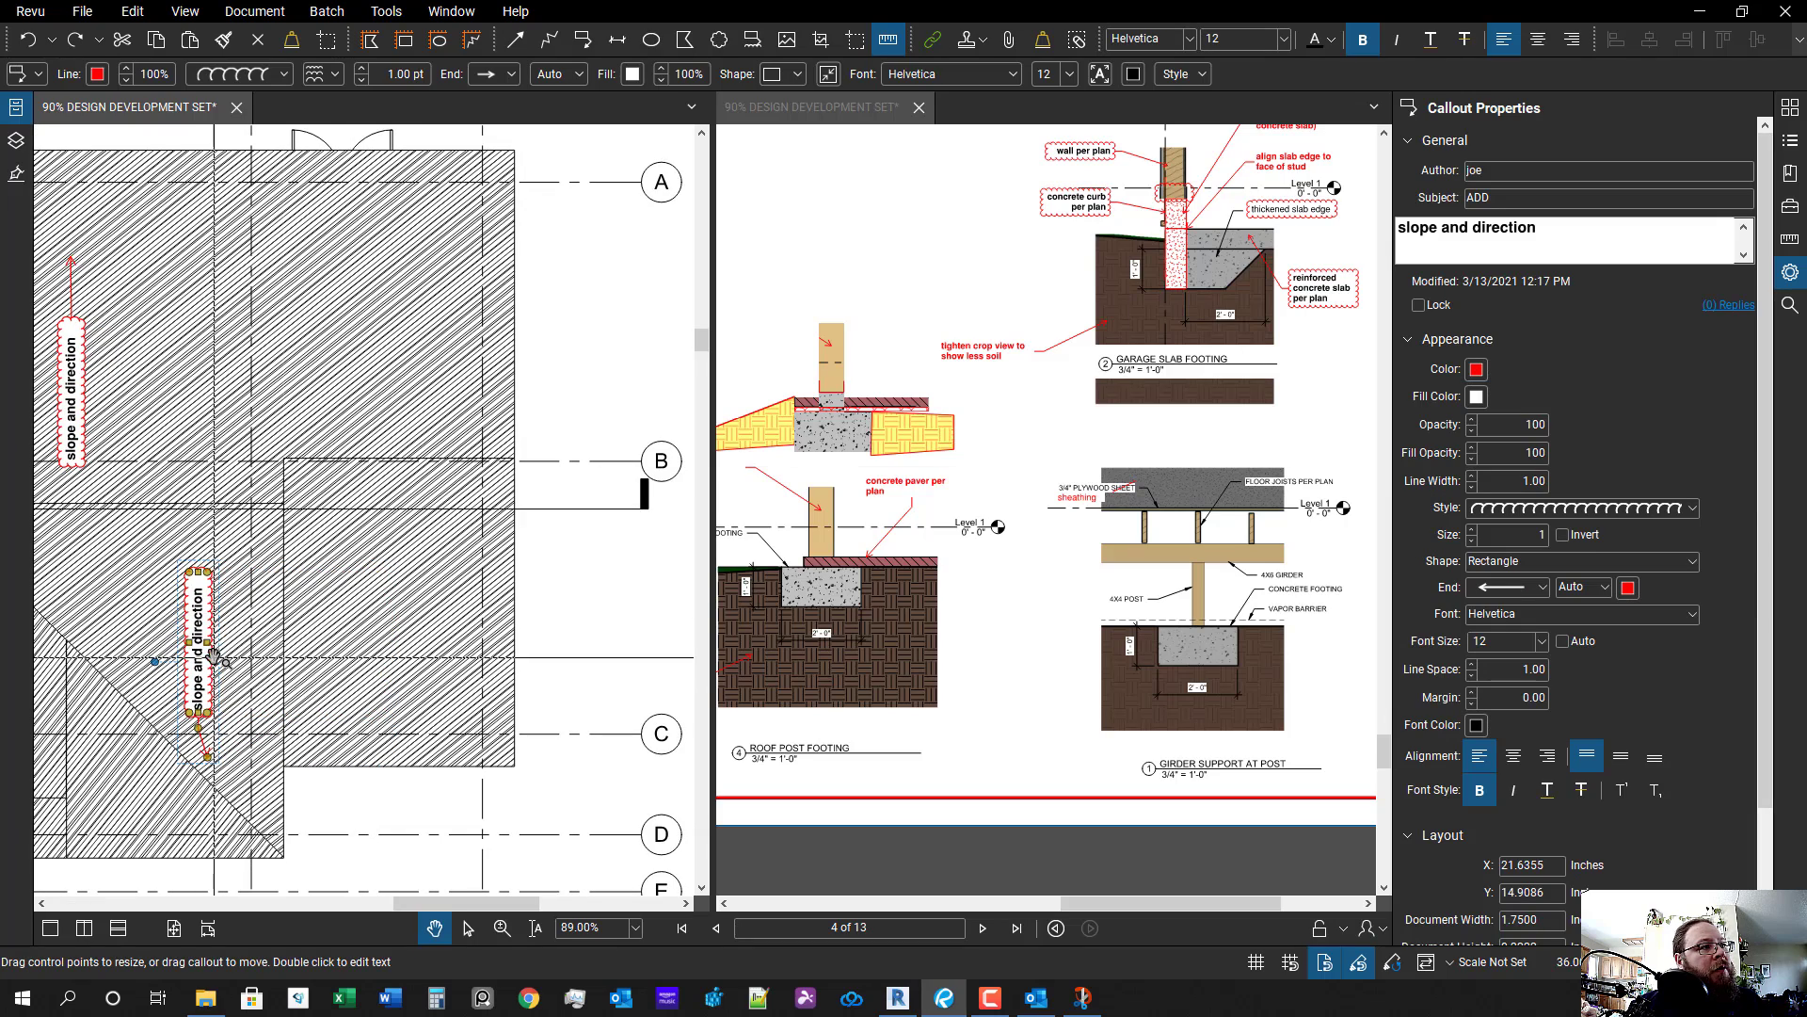
{"action": "left_click_drag", "start_coordinate": [201, 620], "coordinate": [393, 593]}
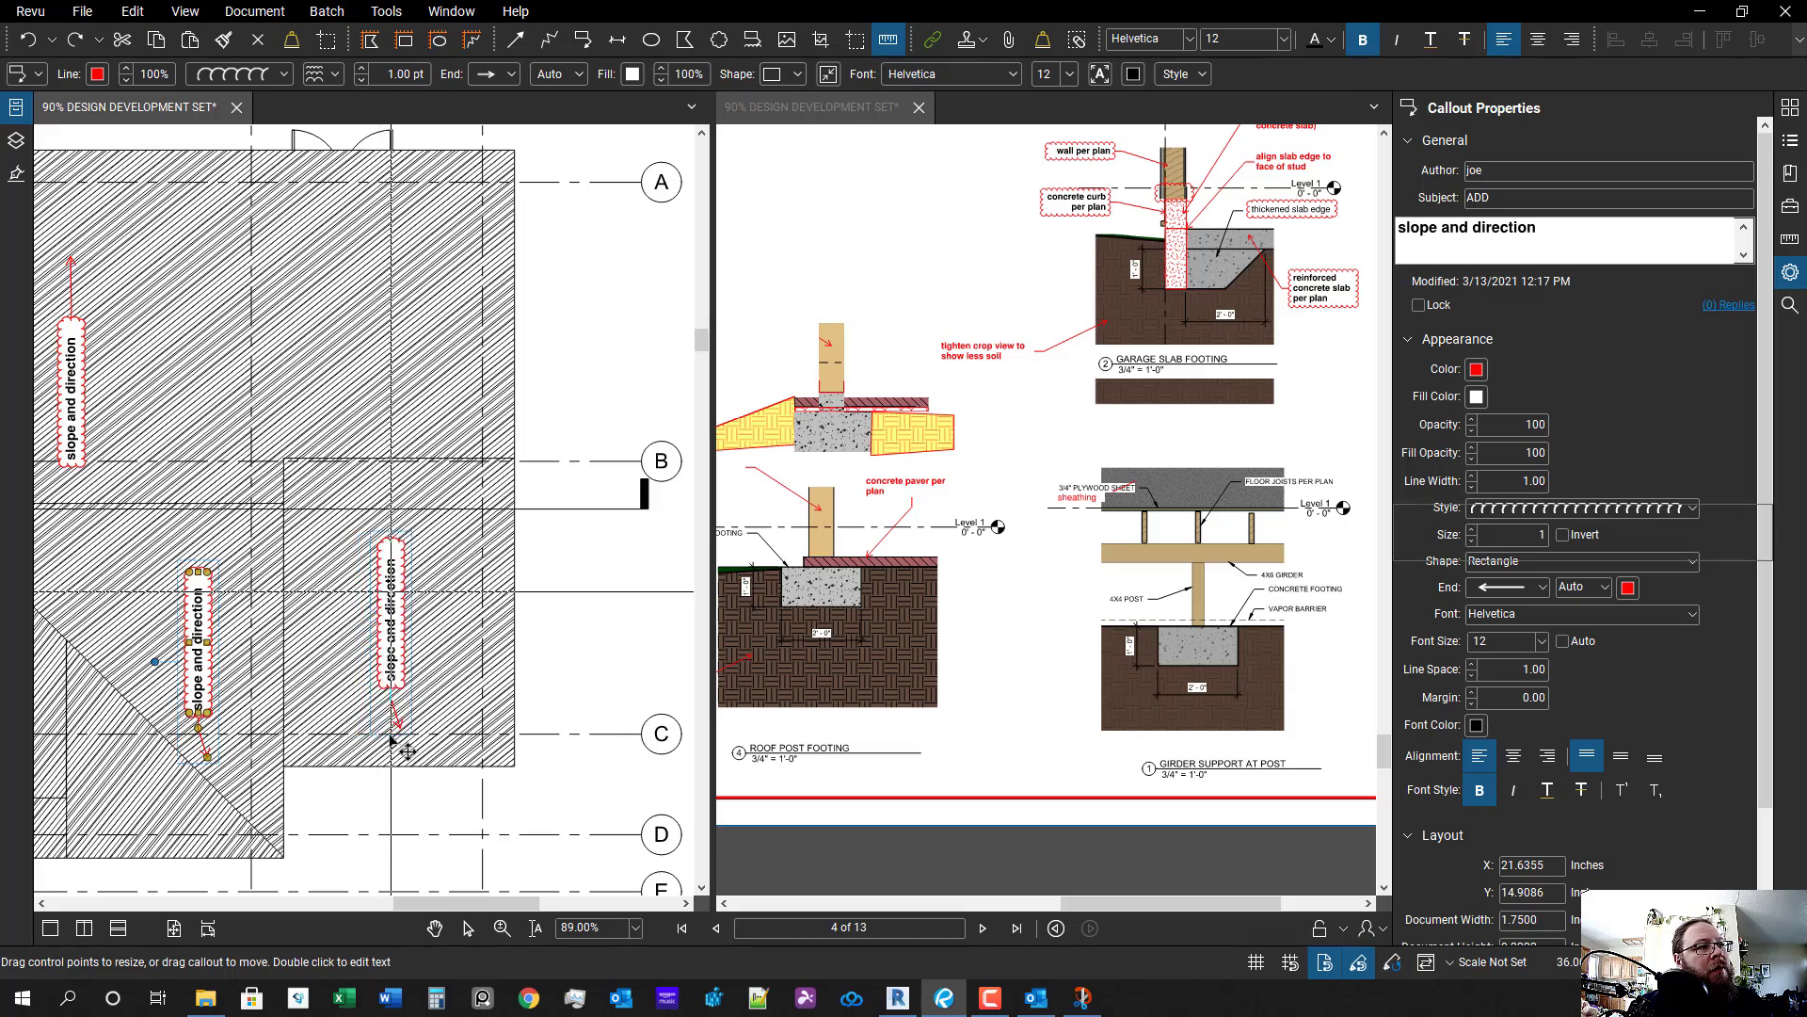
- Straighten the new callout's arrow between grids 5 and 6 so it points straight down to grid C
{"action": "scroll", "coordinate": [393, 736], "scroll_direction": "up", "scroll_amount": 2}
{"action": "left_click_drag", "start_coordinate": [406, 732], "coordinate": [388, 750]}
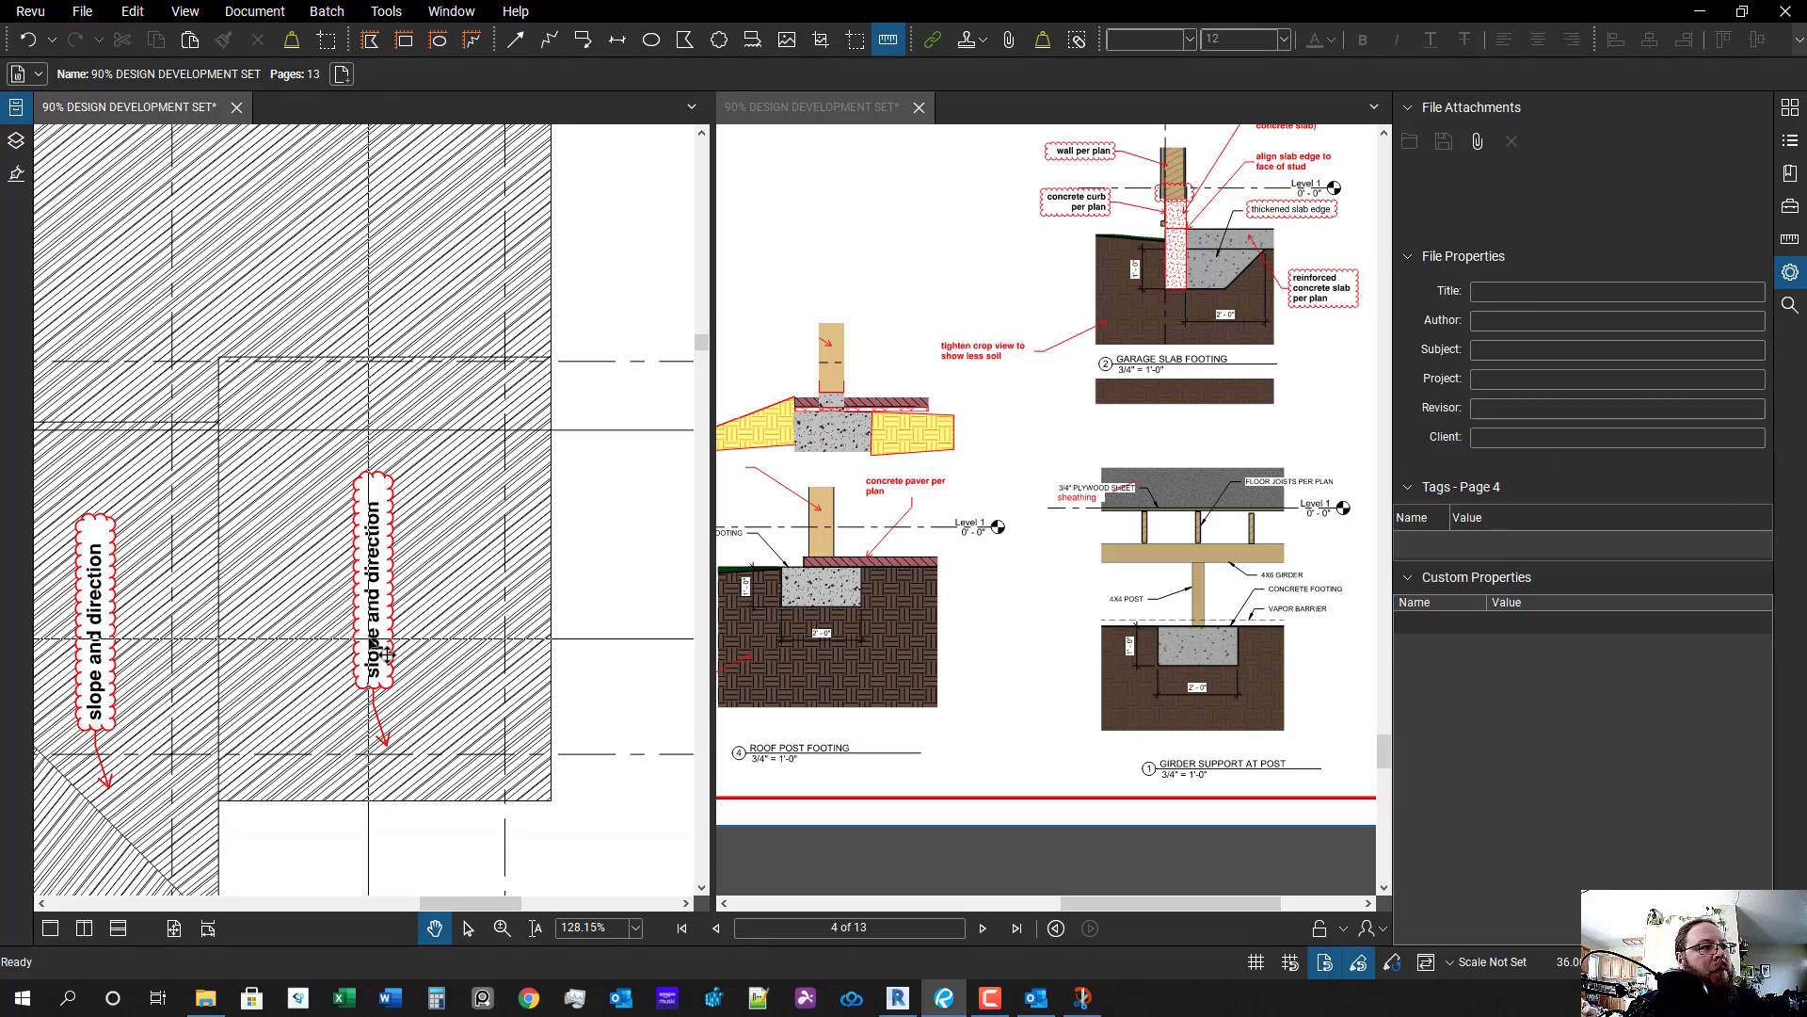
{"action": "left_click", "coordinate": [386, 749]}
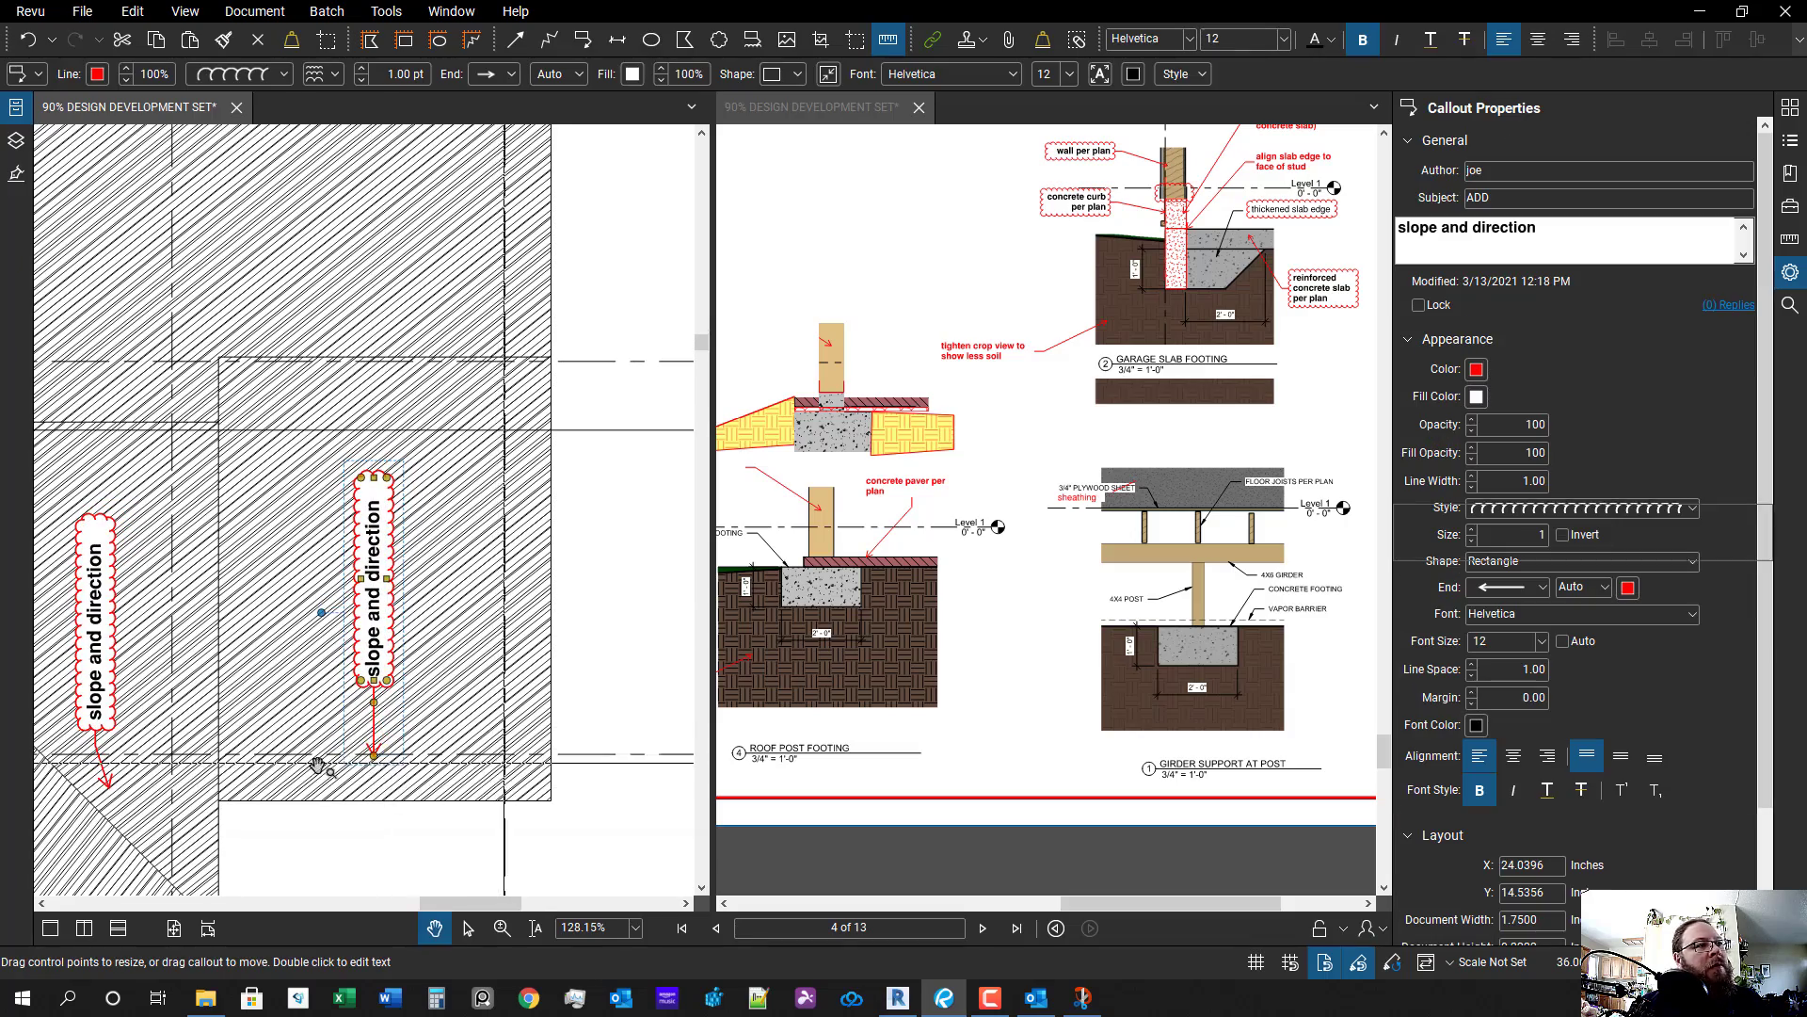
- Add a callout reading "add on all slopes" beside the roof plan, pointing at the slope and direction callout between grids 5 and 6
{"action": "key", "text": "Escape"}
{"action": "scroll", "coordinate": [545, 771], "scroll_direction": "down", "scroll_amount": 6}
{"action": "scroll", "coordinate": [421, 733], "scroll_direction": "up", "scroll_amount": 3}
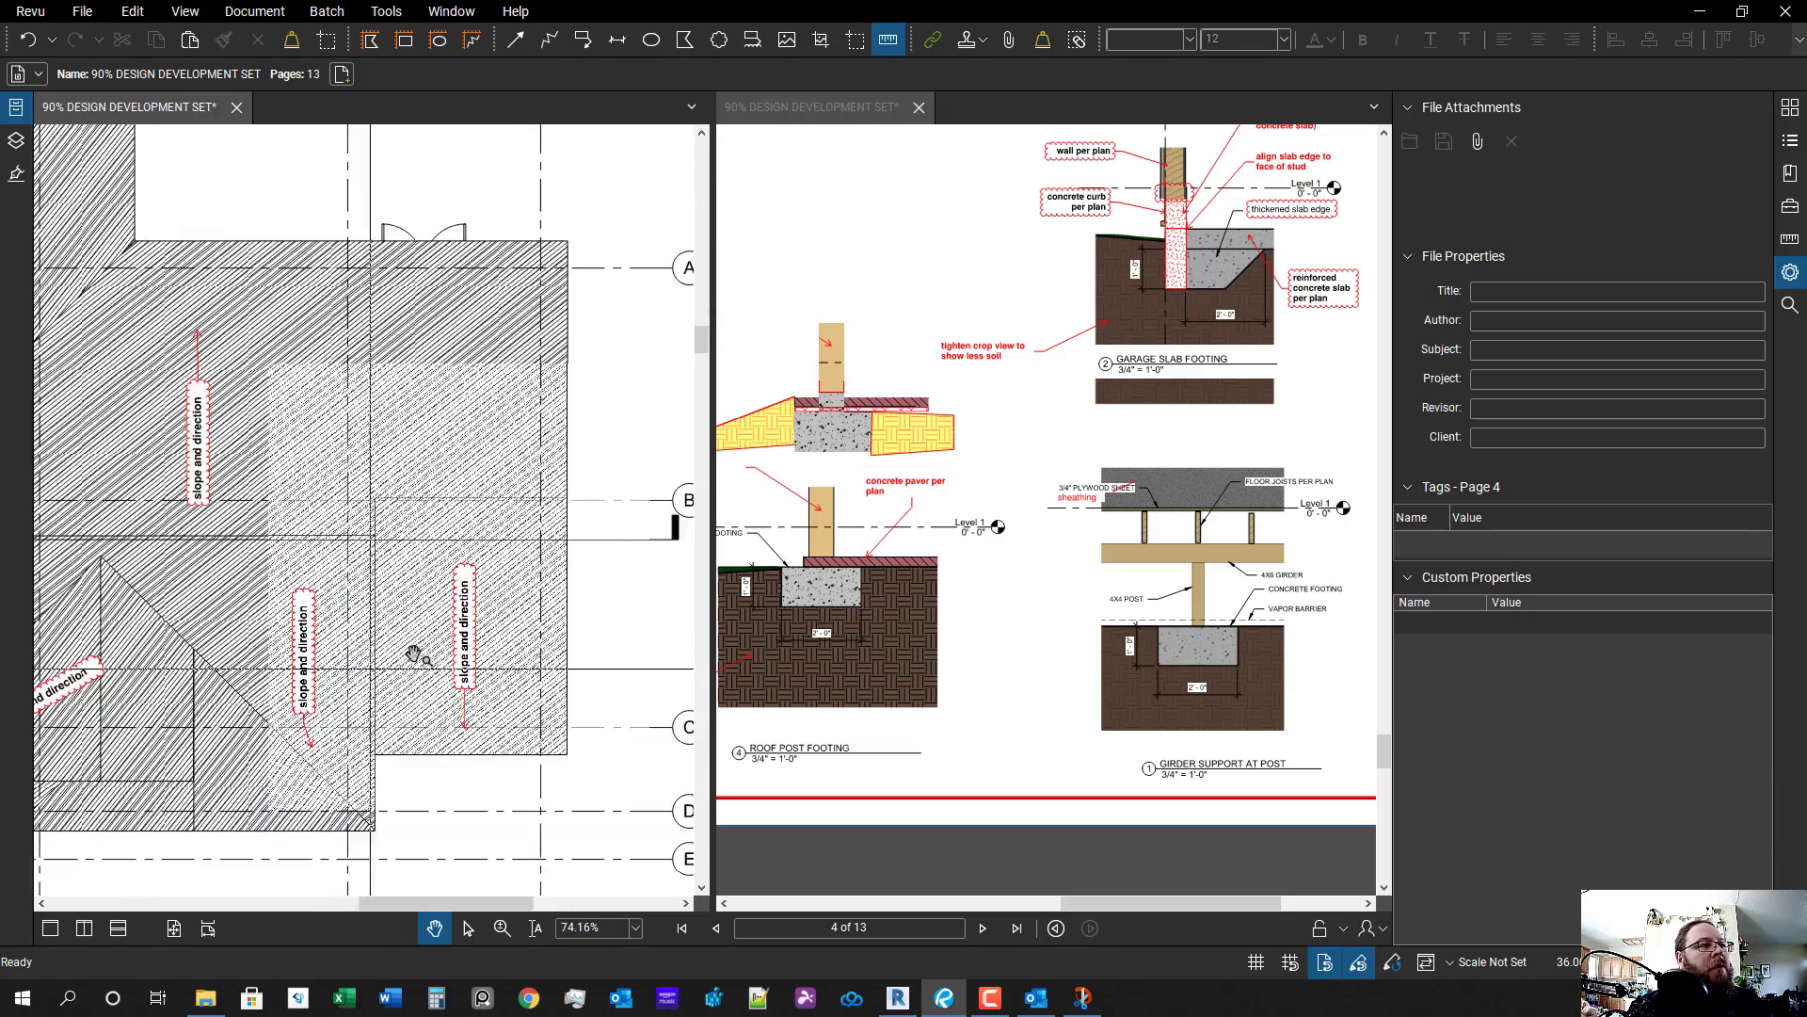
{"action": "scroll", "coordinate": [415, 657], "scroll_direction": "down", "scroll_amount": 2}
{"action": "left_click_drag", "start_coordinate": [410, 704], "coordinate": [288, 716]}
{"action": "key", "text": "q"}
{"action": "left_click", "coordinate": [355, 656]}
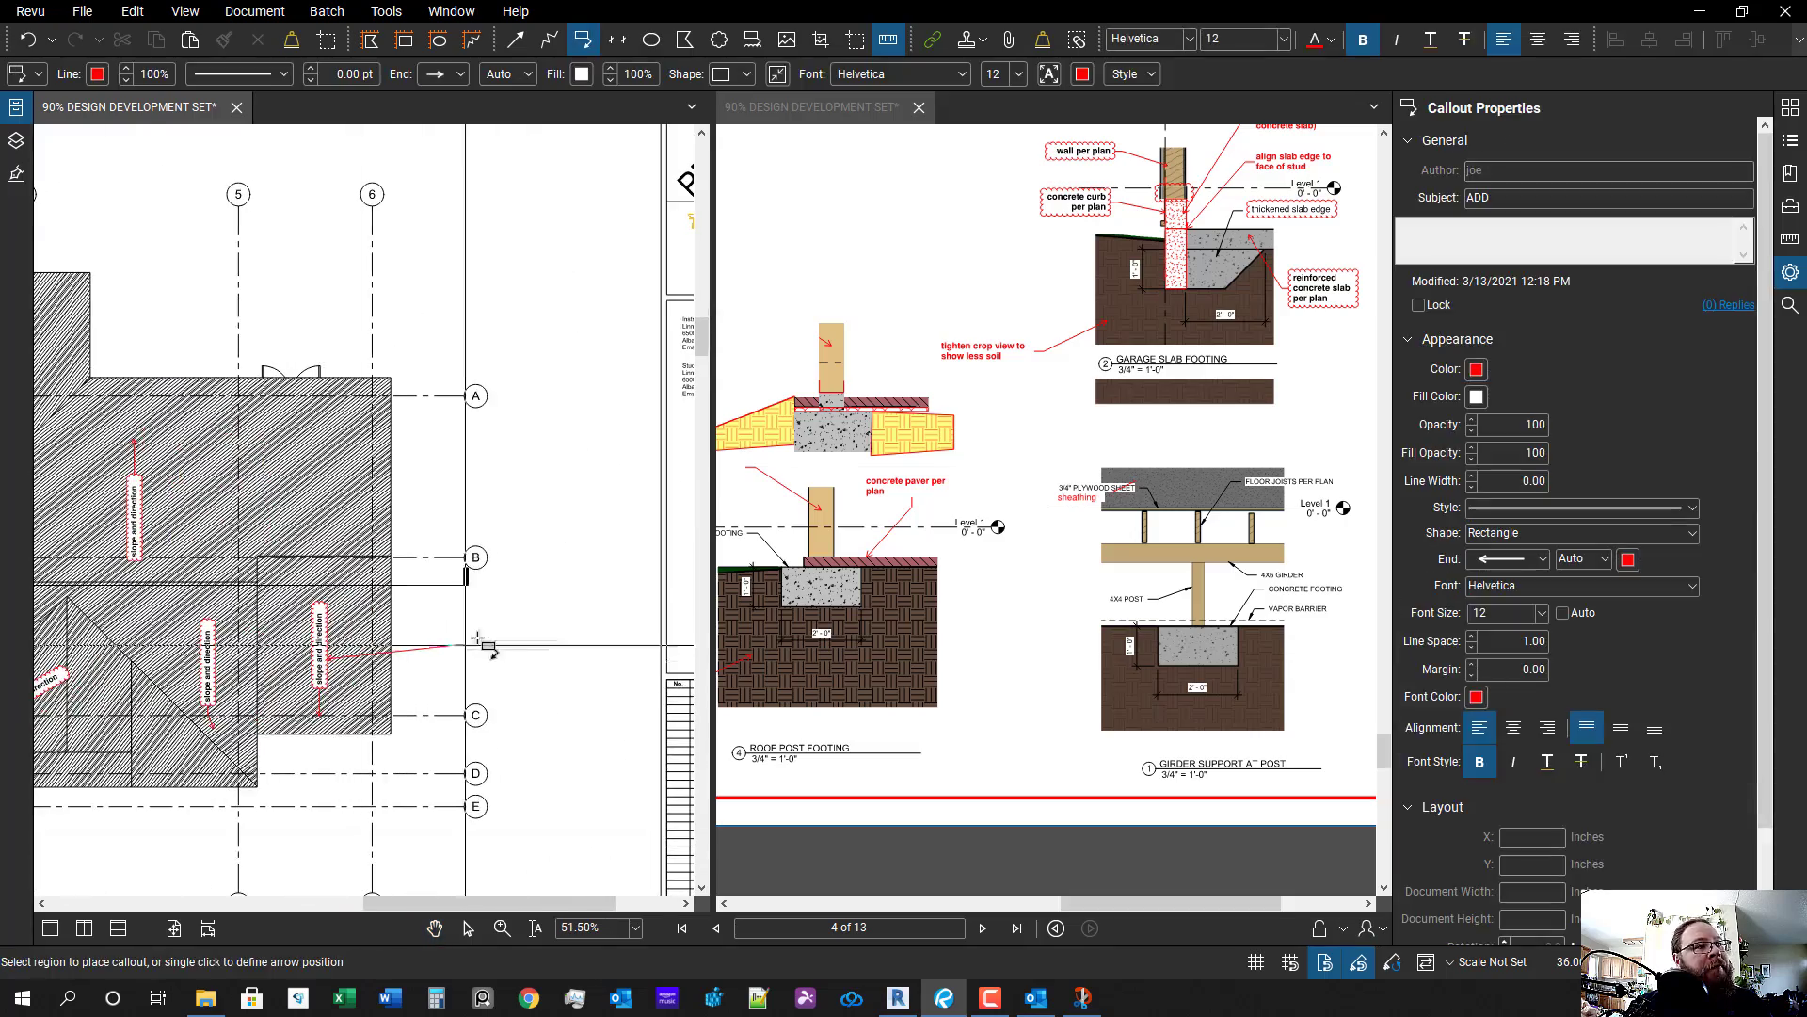
{"action": "left_click", "coordinate": [479, 645]}
{"action": "type", "text": "add on all slopes"}
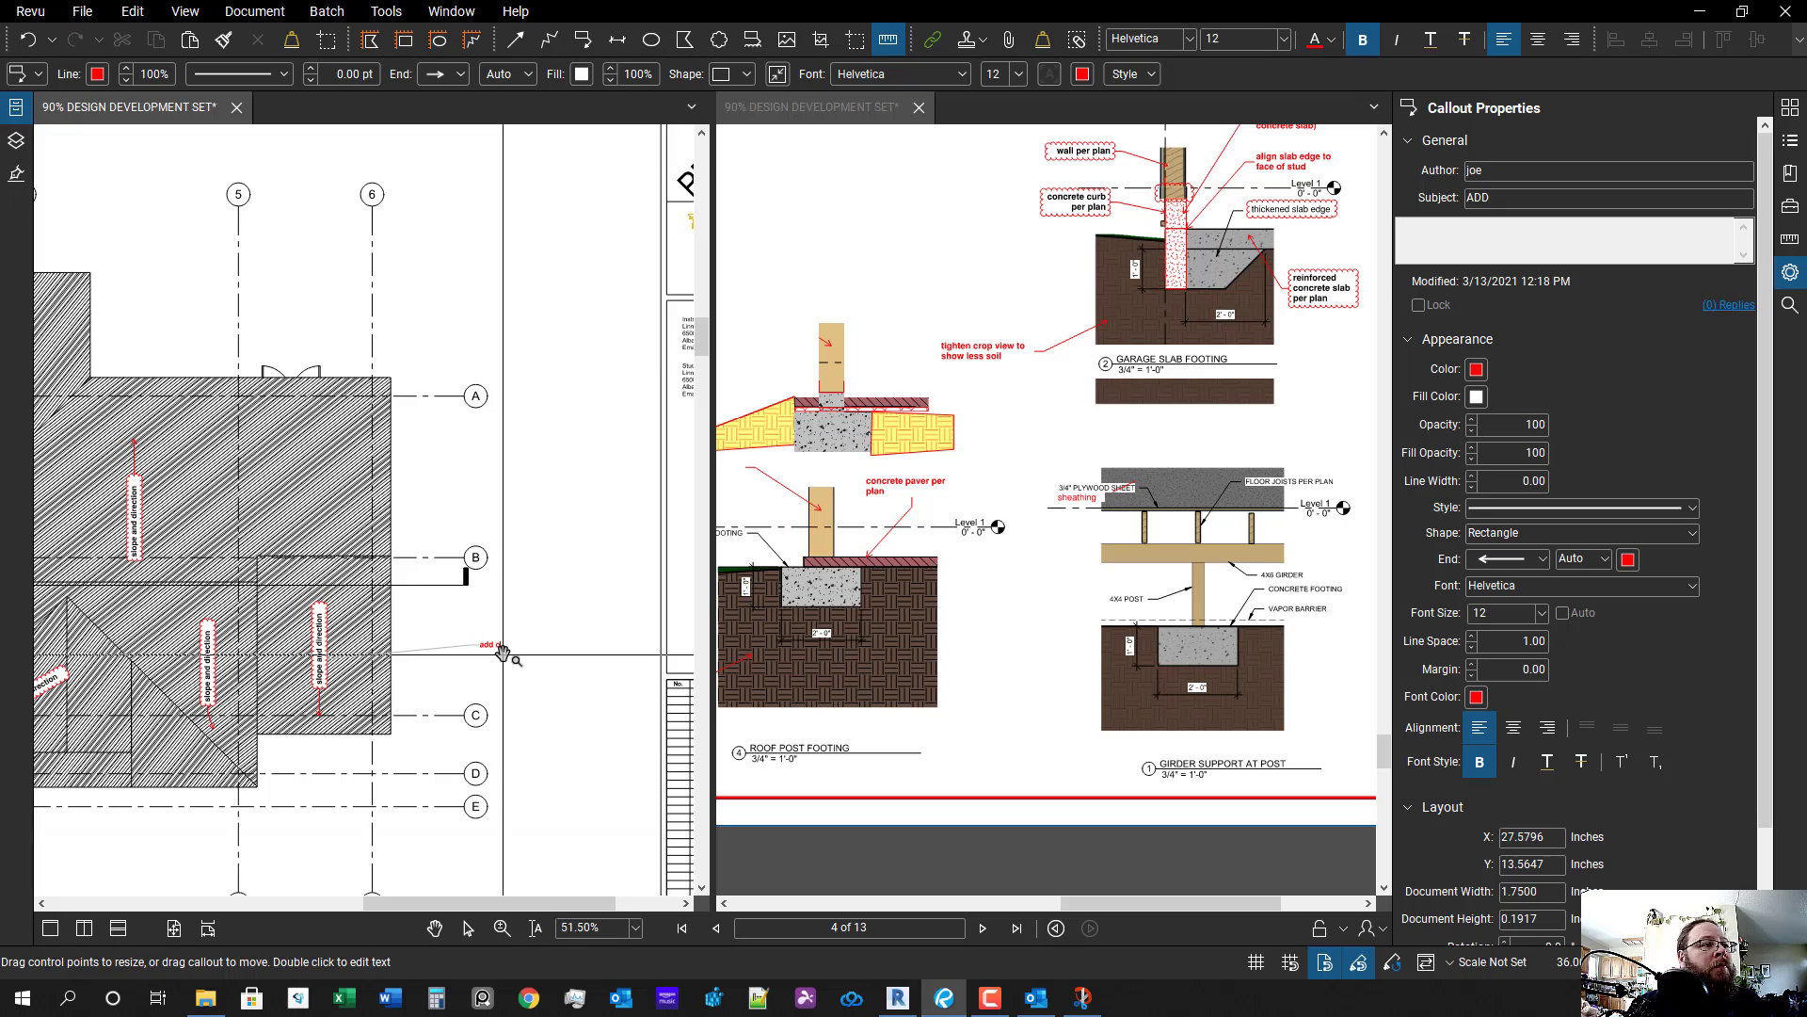
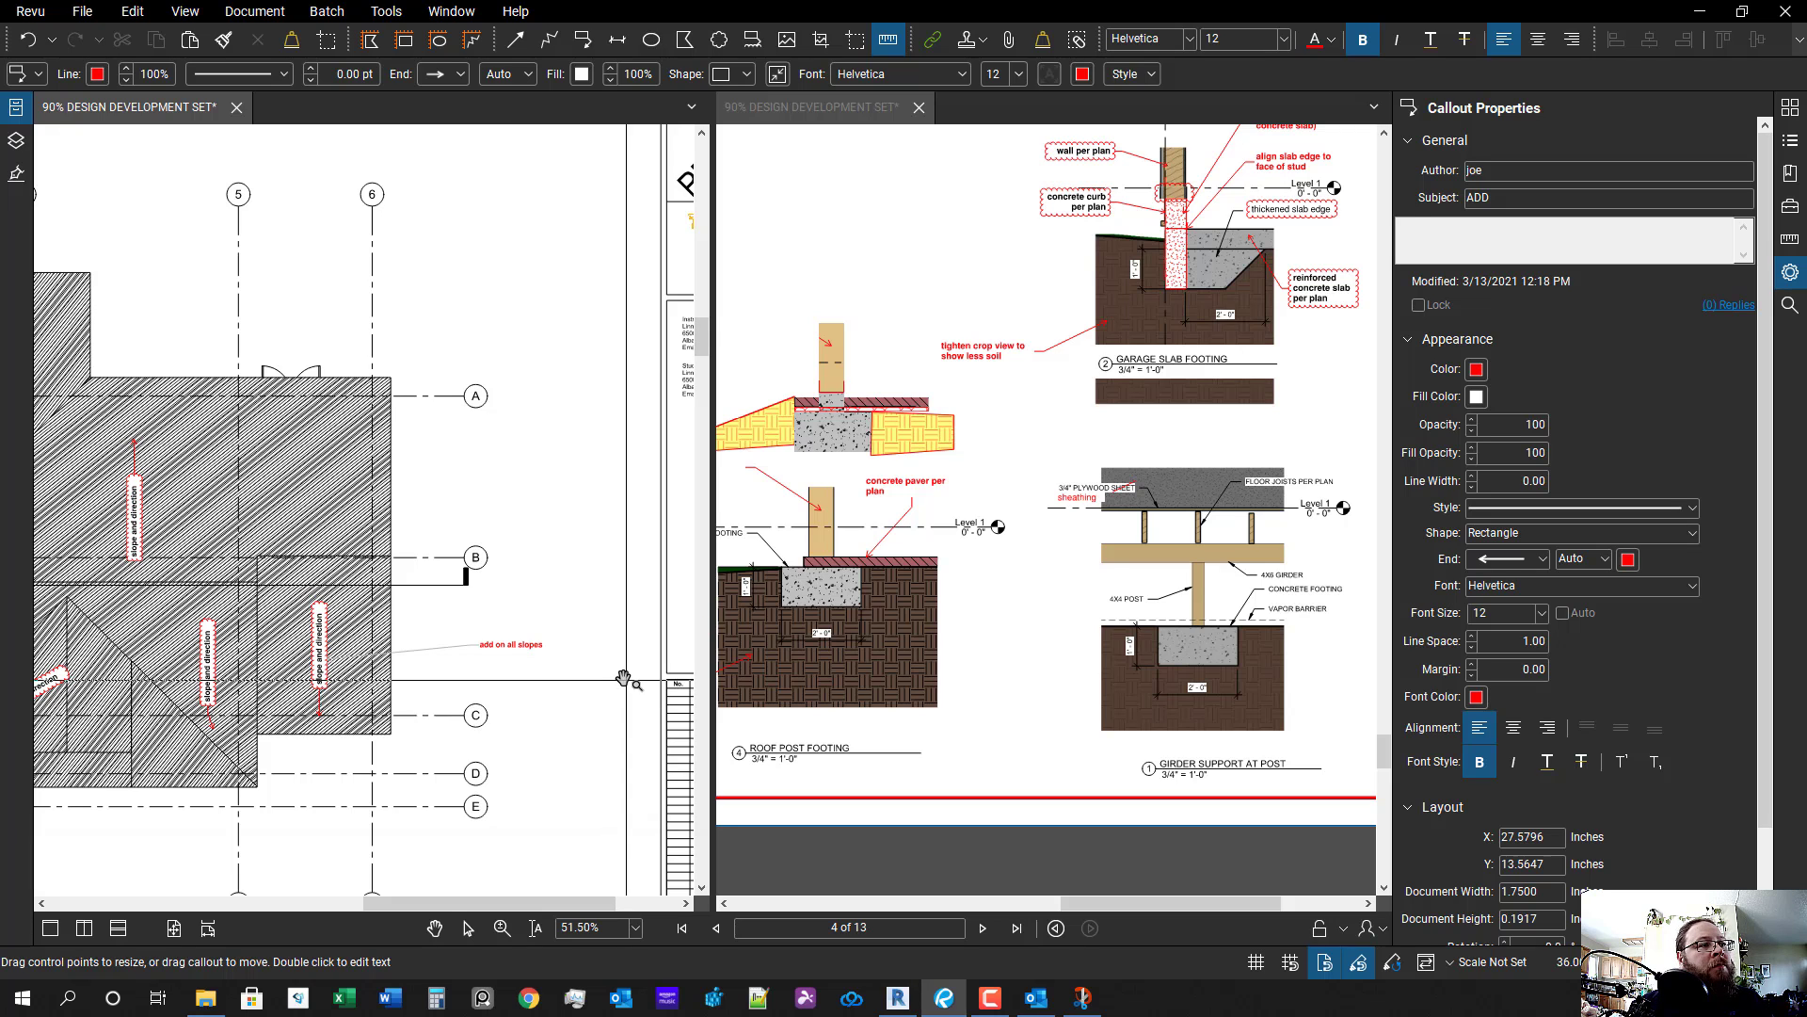
{"action": "key", "text": "Escape"}
{"action": "key", "text": "Escape"}
- Look over the whole roof plan sheet, go to page 5, and examine the site plan's title and house area
{"action": "scroll", "coordinate": [576, 670], "scroll_direction": "down", "scroll_amount": 6}
{"action": "scroll", "coordinate": [305, 725], "scroll_direction": "up", "scroll_amount": 2}
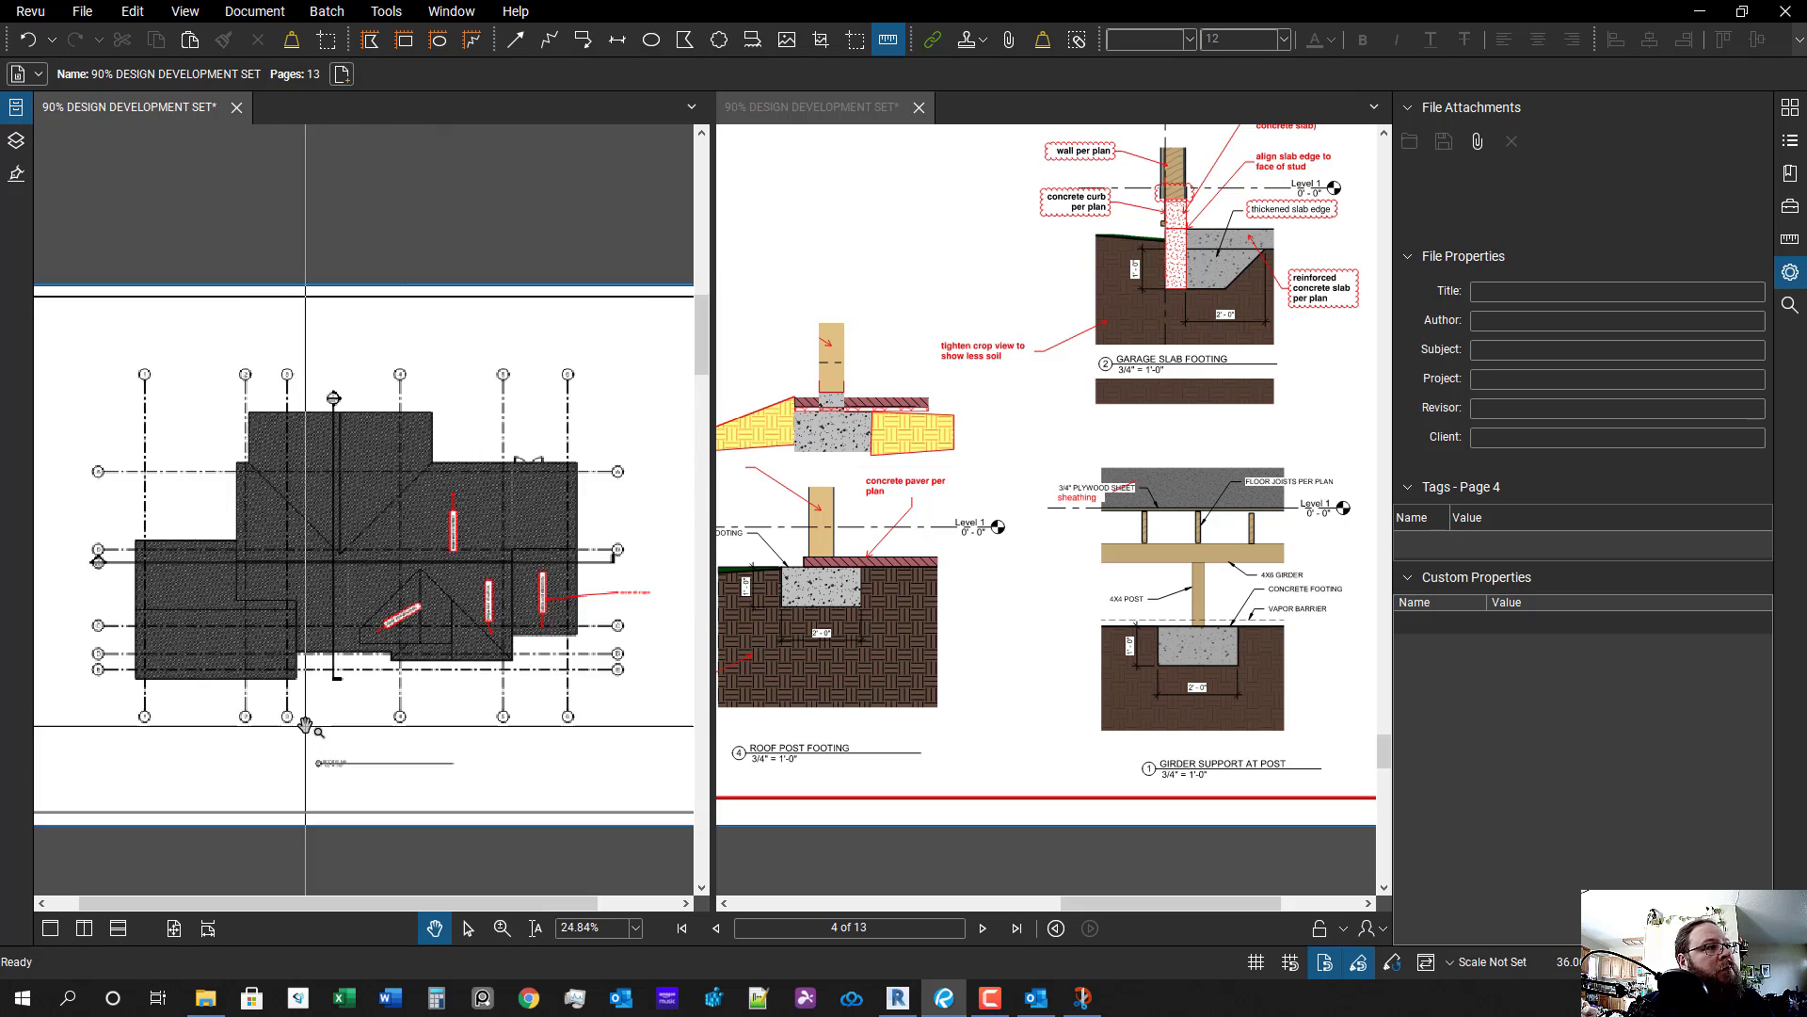
{"action": "scroll", "coordinate": [306, 725], "scroll_direction": "up", "scroll_amount": 3}
{"action": "scroll", "coordinate": [558, 756], "scroll_direction": "down", "scroll_amount": 2}
{"action": "left_click_drag", "start_coordinate": [553, 756], "coordinate": [302, 725]}
{"action": "key", "text": "Right"}
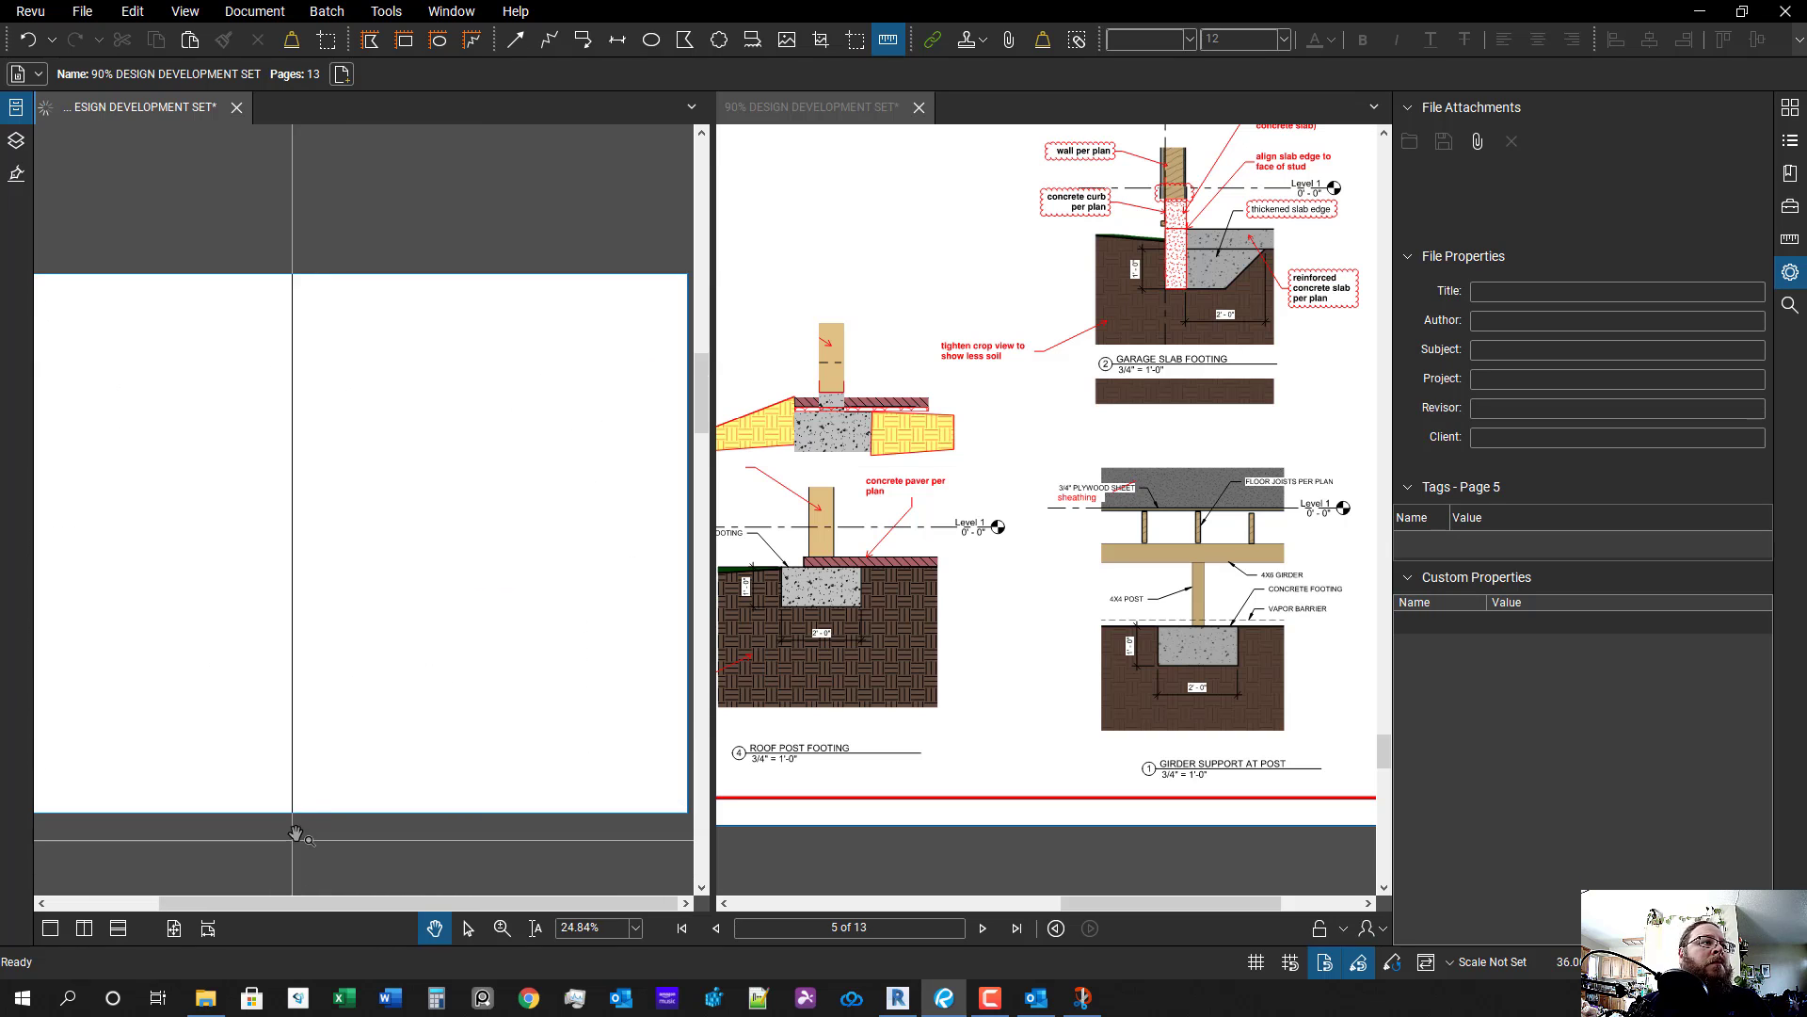
{"action": "left_click_drag", "start_coordinate": [356, 696], "coordinate": [418, 780]}
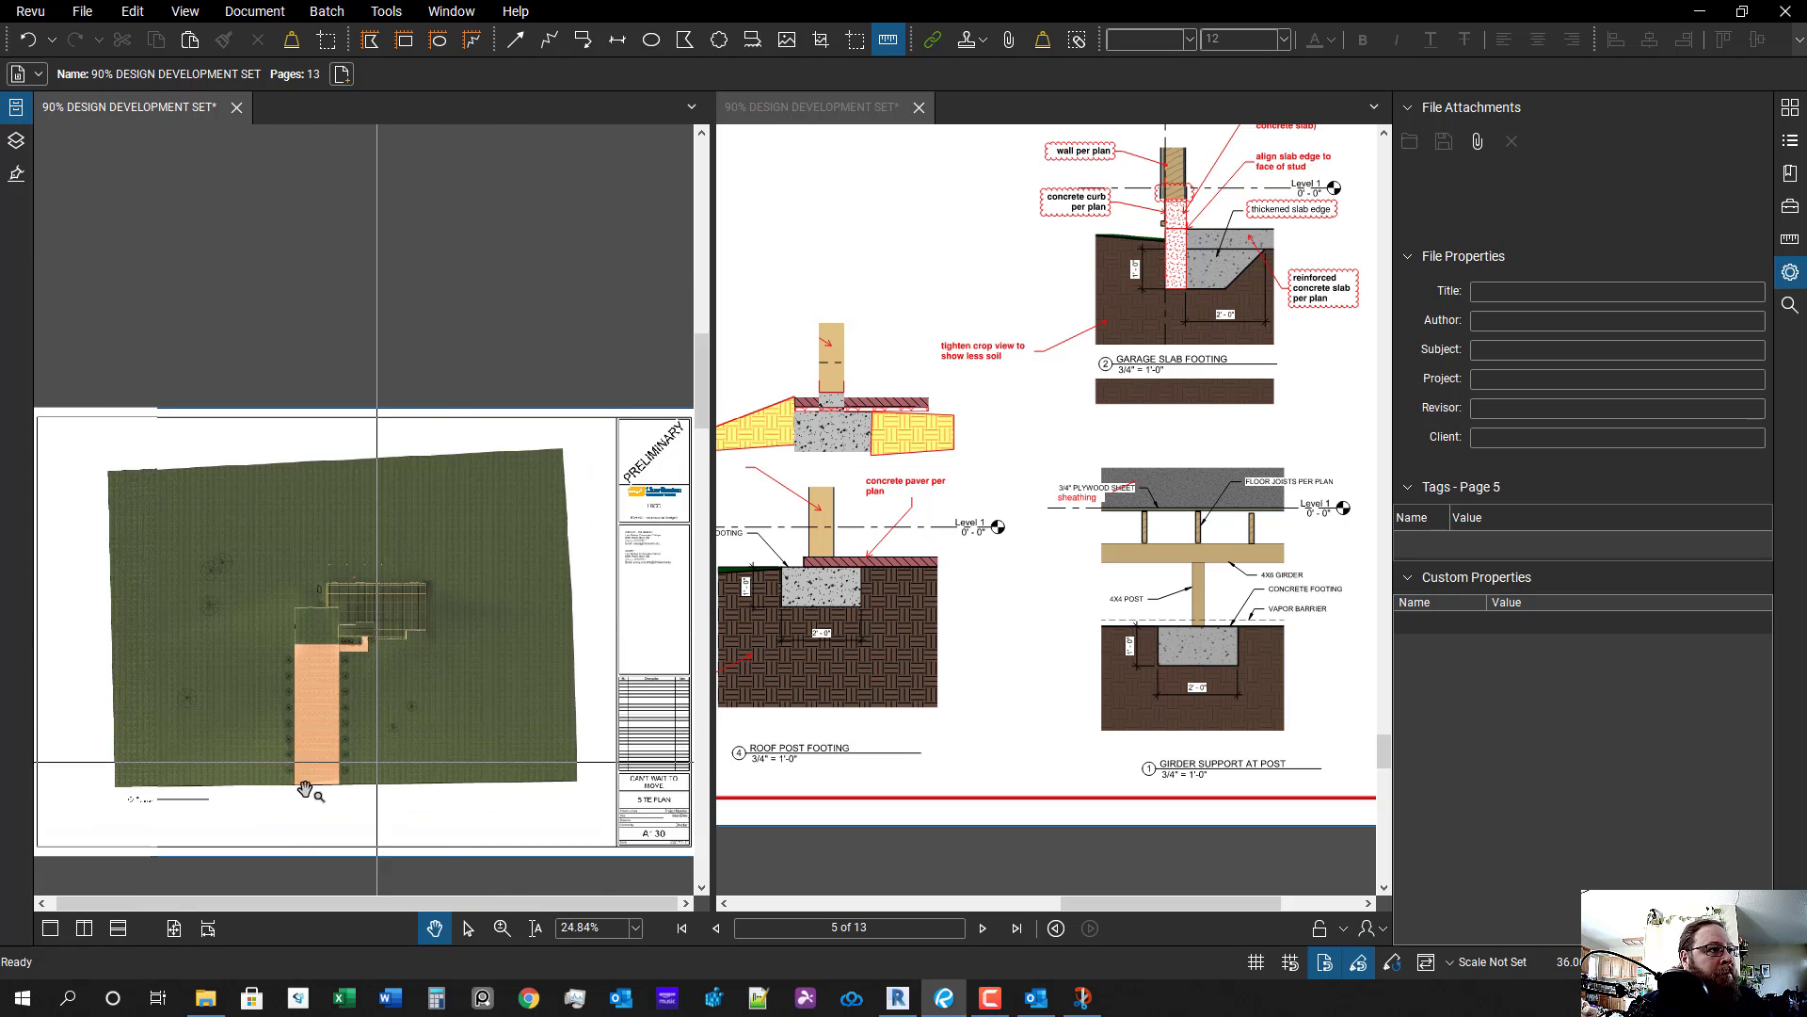
{"action": "scroll", "coordinate": [485, 634], "scroll_direction": "up", "scroll_amount": 1}
{"action": "scroll", "coordinate": [146, 725], "scroll_direction": "up", "scroll_amount": 1}
{"action": "scroll", "coordinate": [146, 724], "scroll_direction": "up", "scroll_amount": 5}
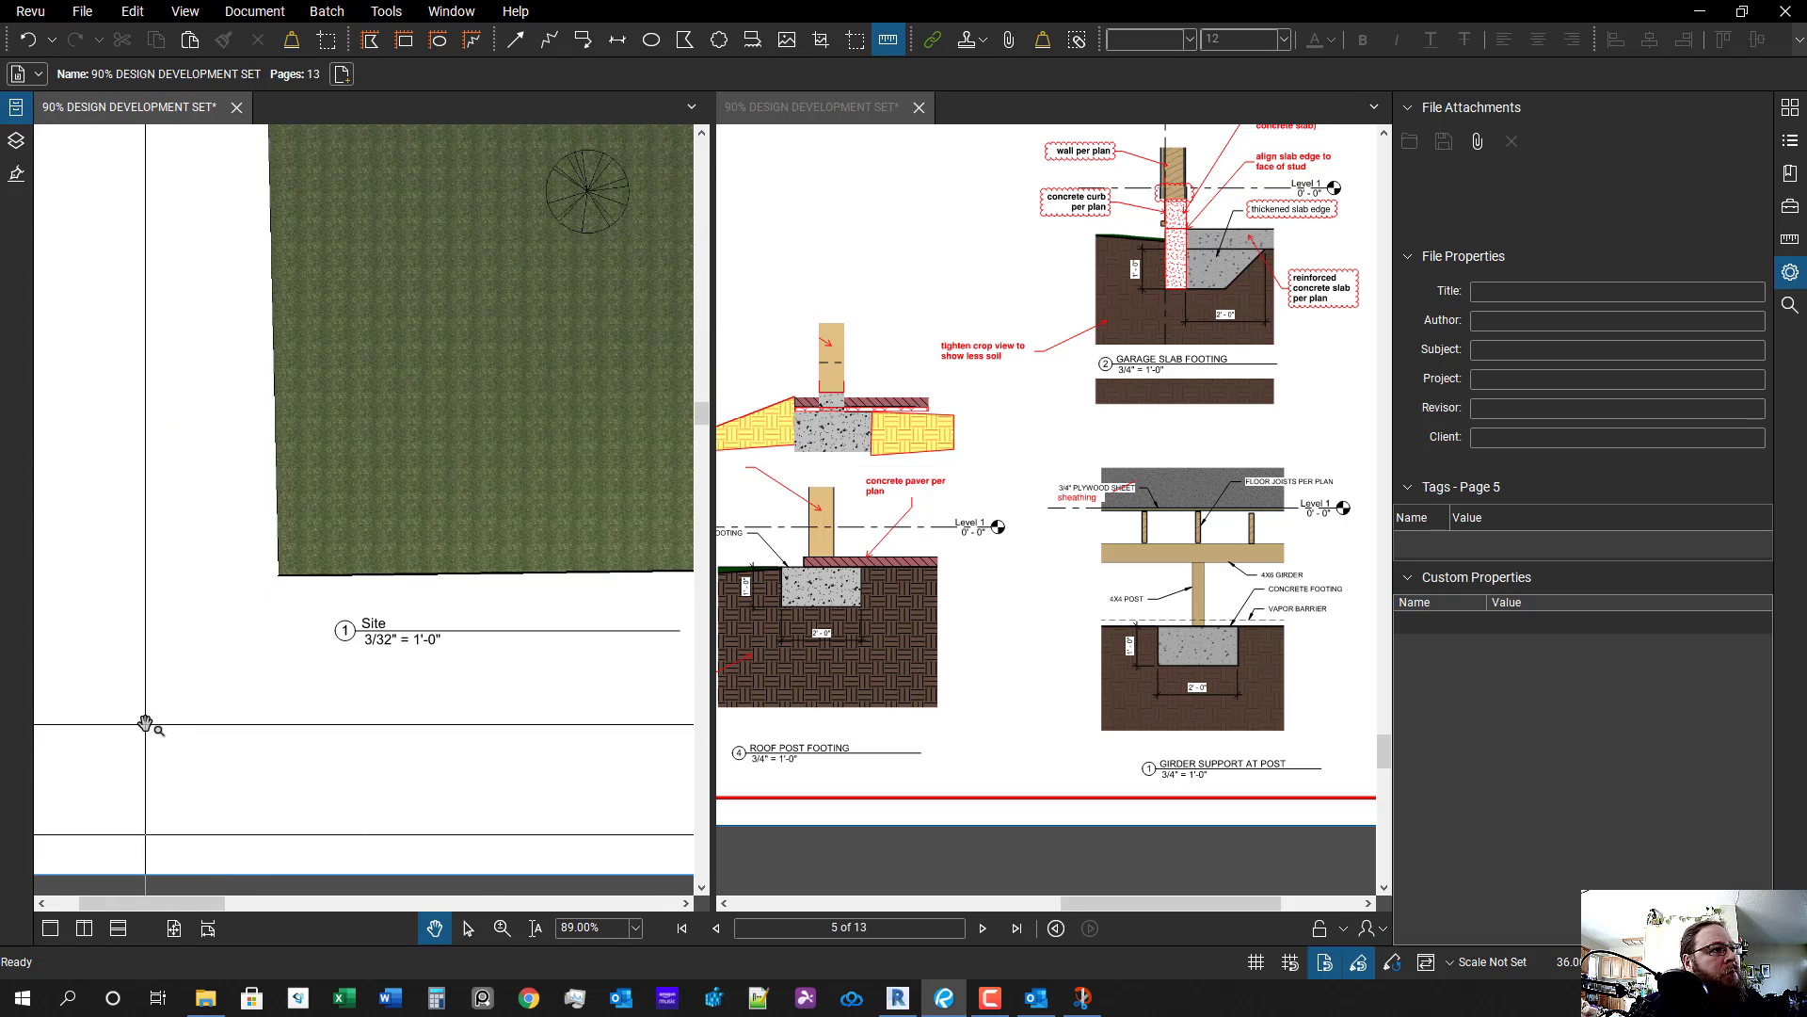
{"action": "scroll", "coordinate": [537, 536], "scroll_direction": "down", "scroll_amount": 2}
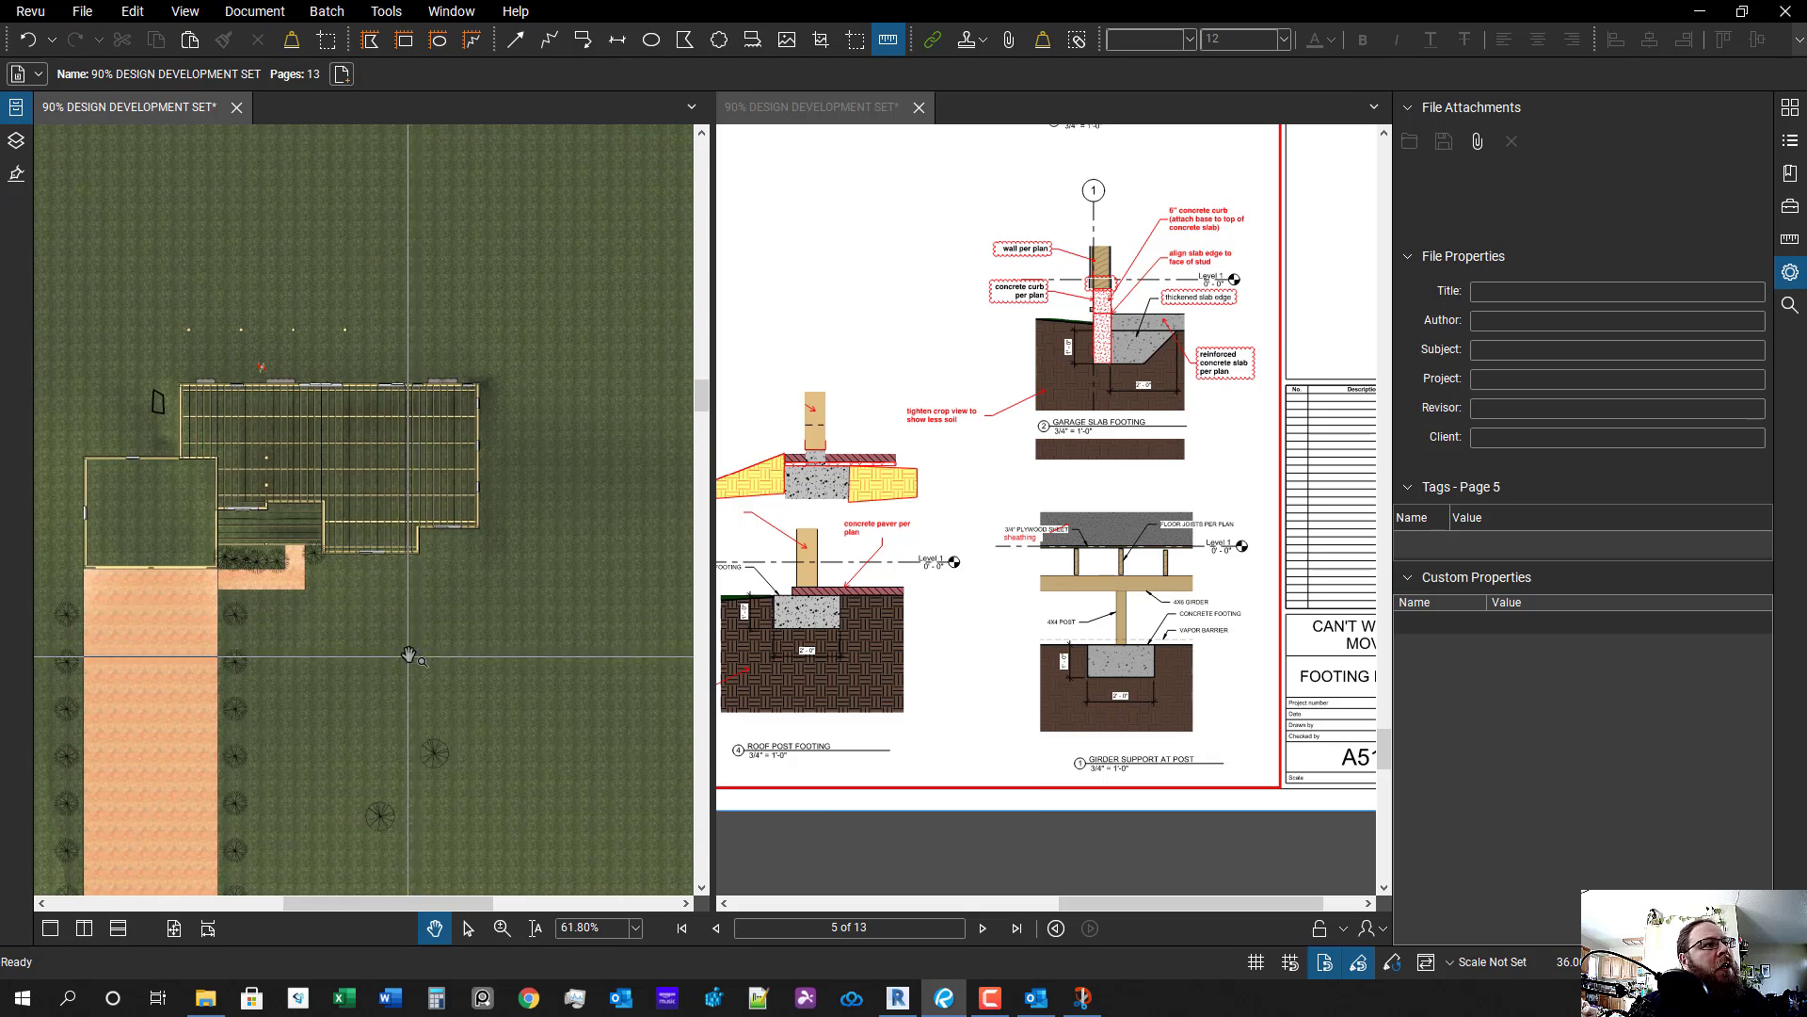
{"action": "scroll", "coordinate": [408, 602], "scroll_direction": "down", "scroll_amount": 1}
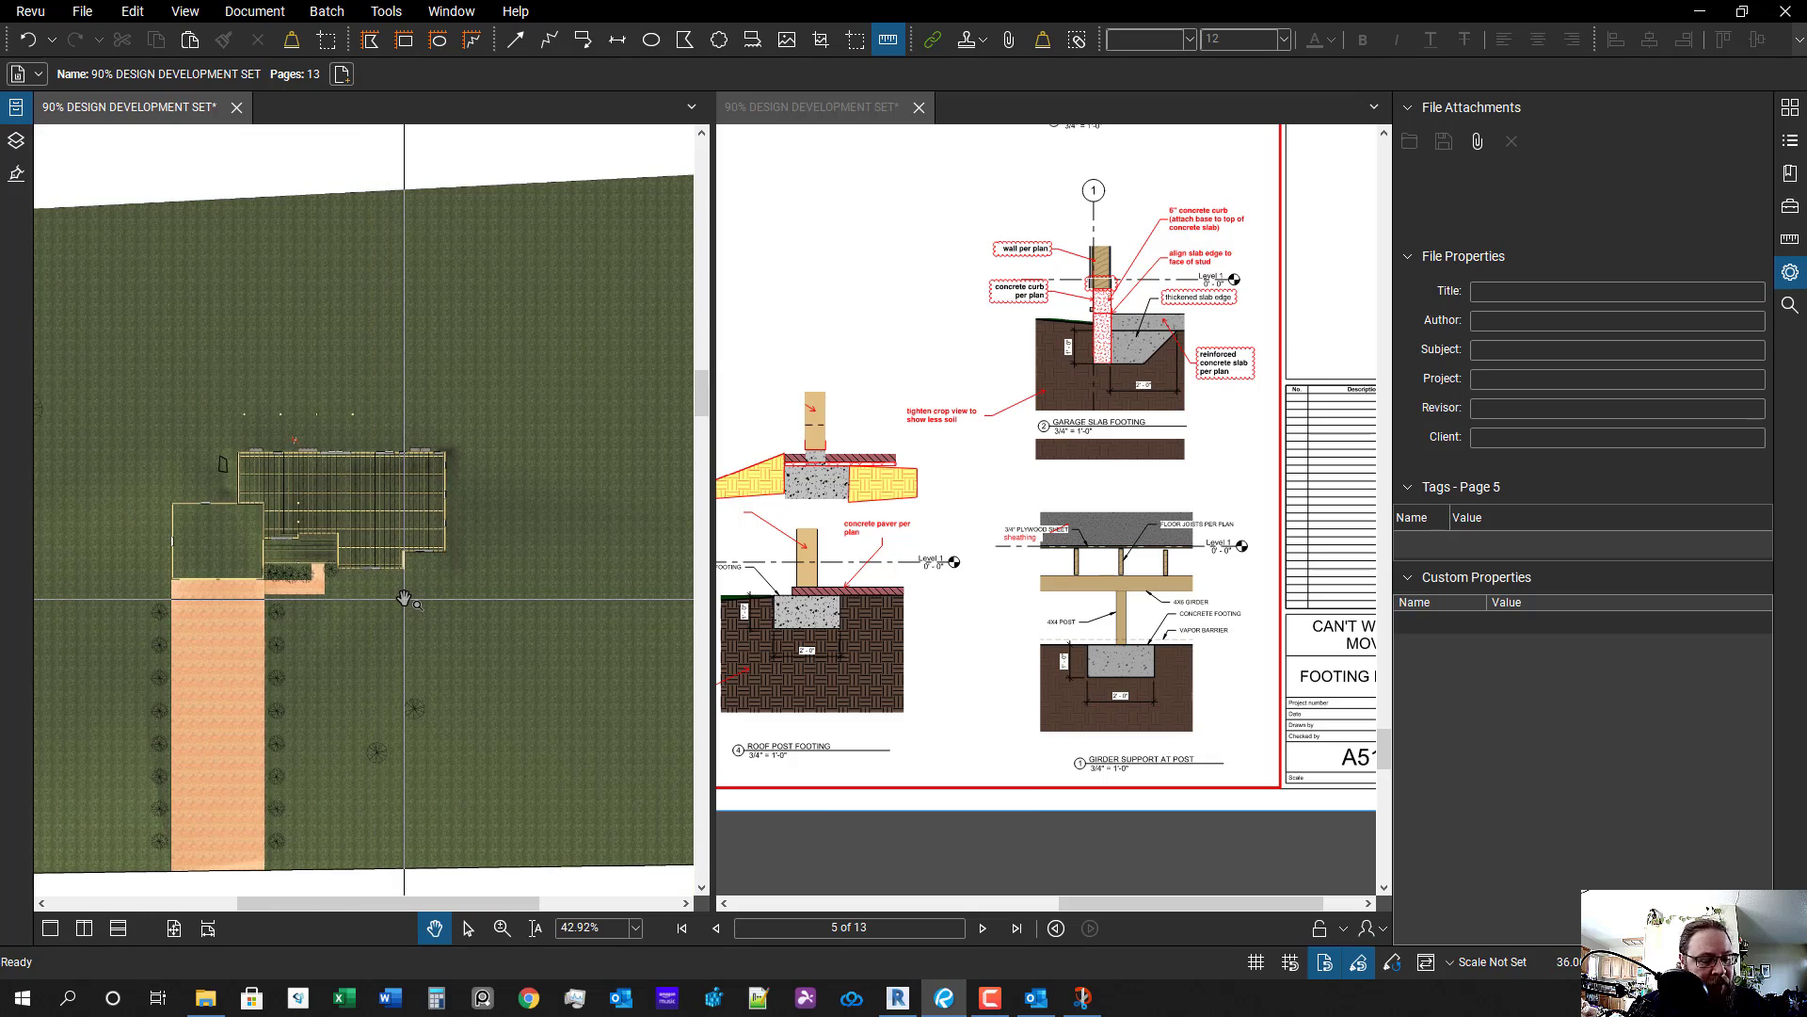
- Add a callout reading "show roof" above the house on the site plan, with its arrow pointing at the house
{"action": "key", "text": "q"}
{"action": "left_click", "coordinate": [367, 460]}
{"action": "left_click", "coordinate": [444, 400]}
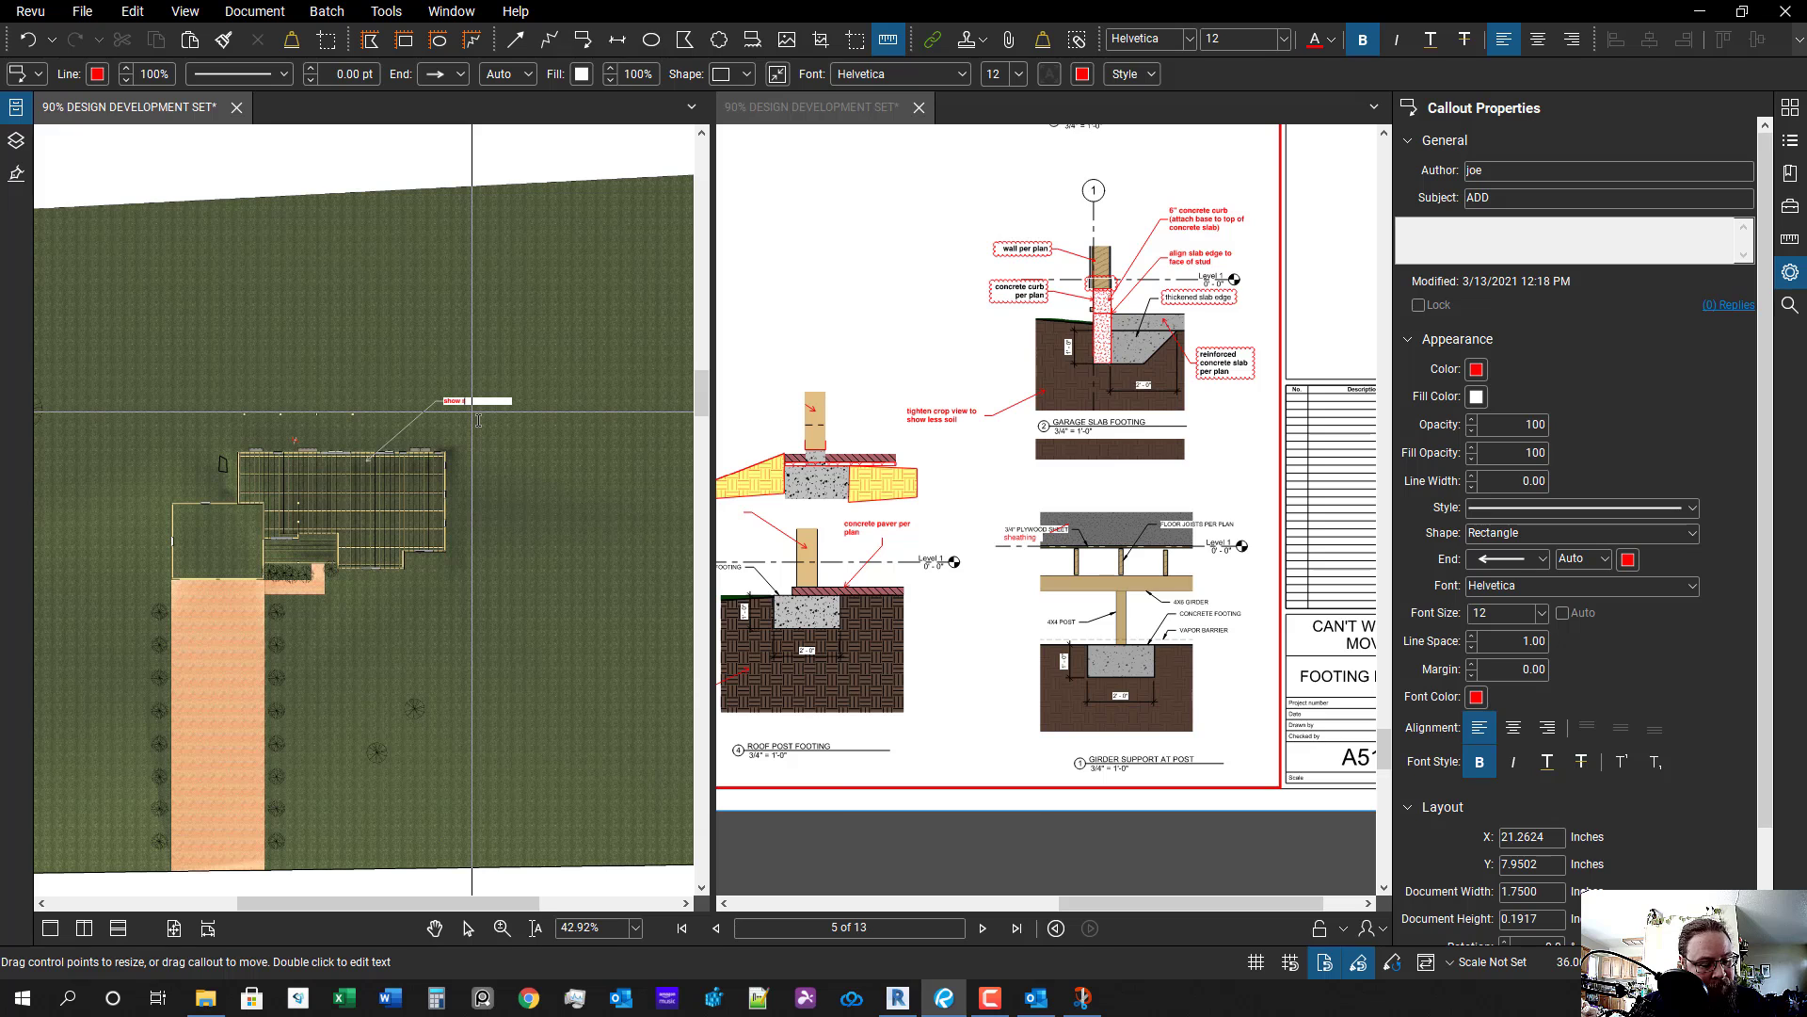
{"action": "type", "text": "show roof"}
{"action": "scroll", "coordinate": [461, 546], "scroll_direction": "up", "scroll_amount": 1}
{"action": "key", "text": "Escape"}
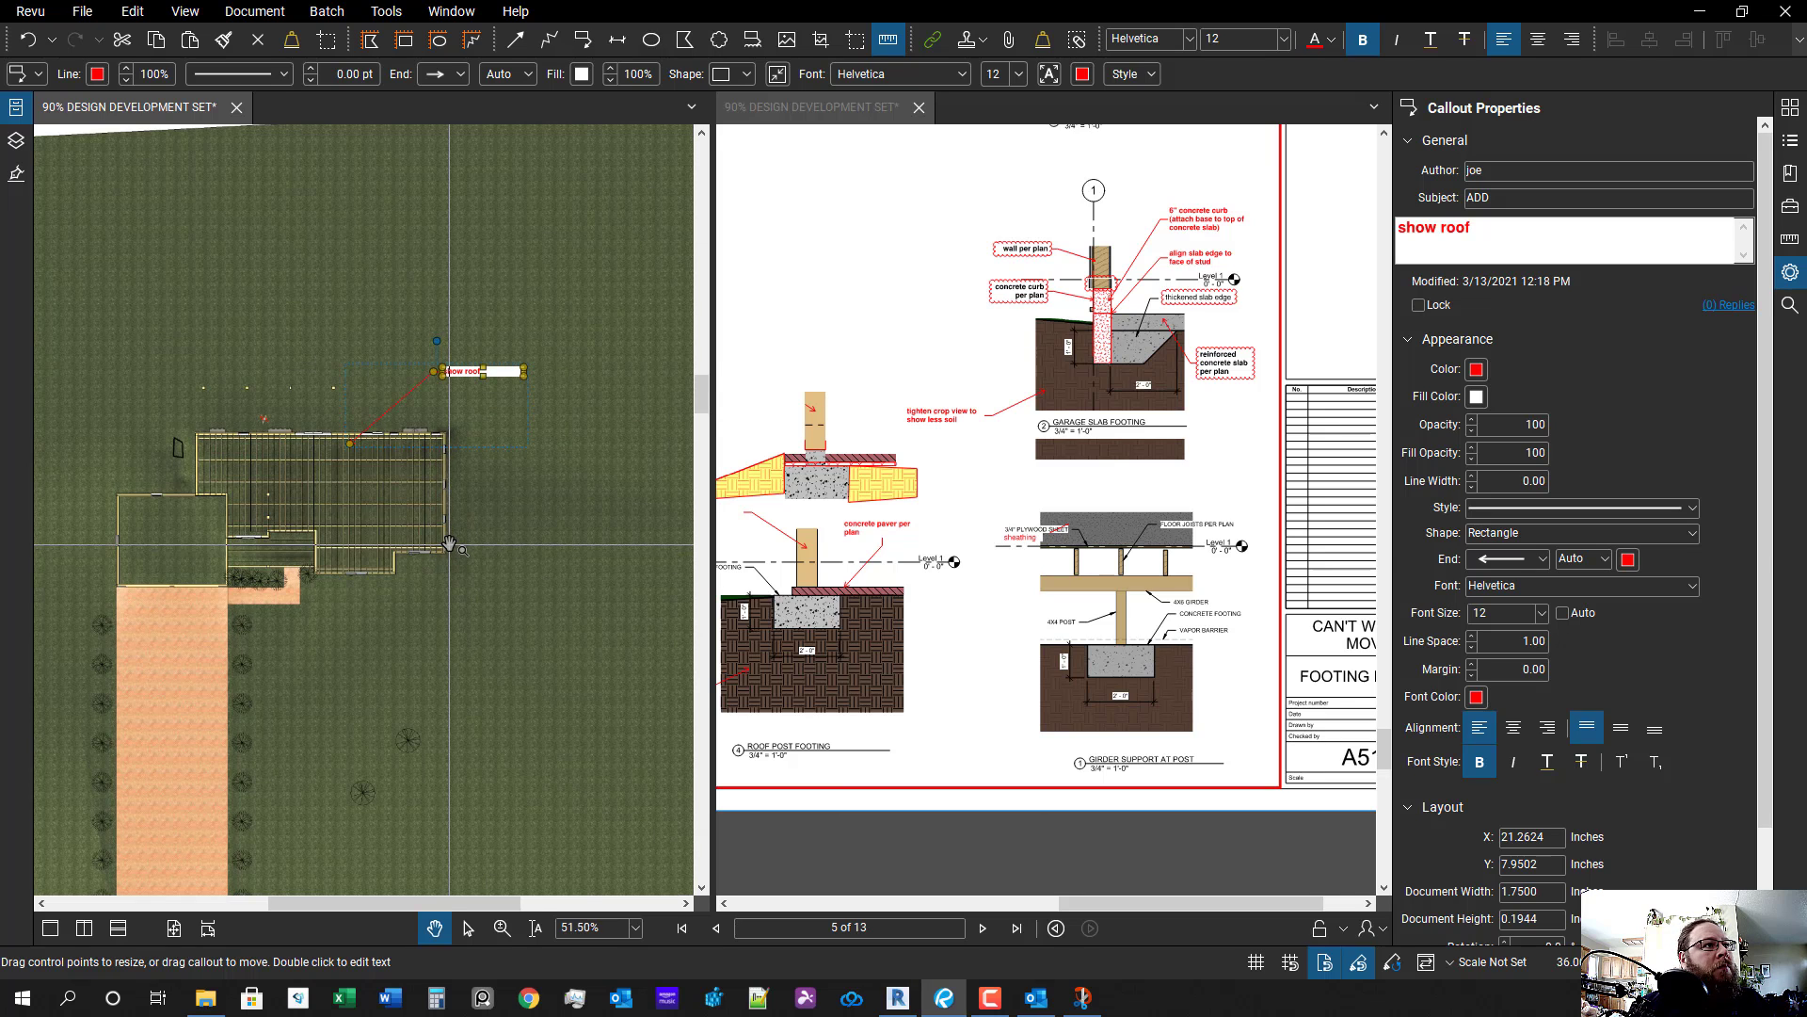
{"action": "key", "text": "Escape"}
{"action": "scroll", "coordinate": [461, 548], "scroll_direction": "down", "scroll_amount": 3}
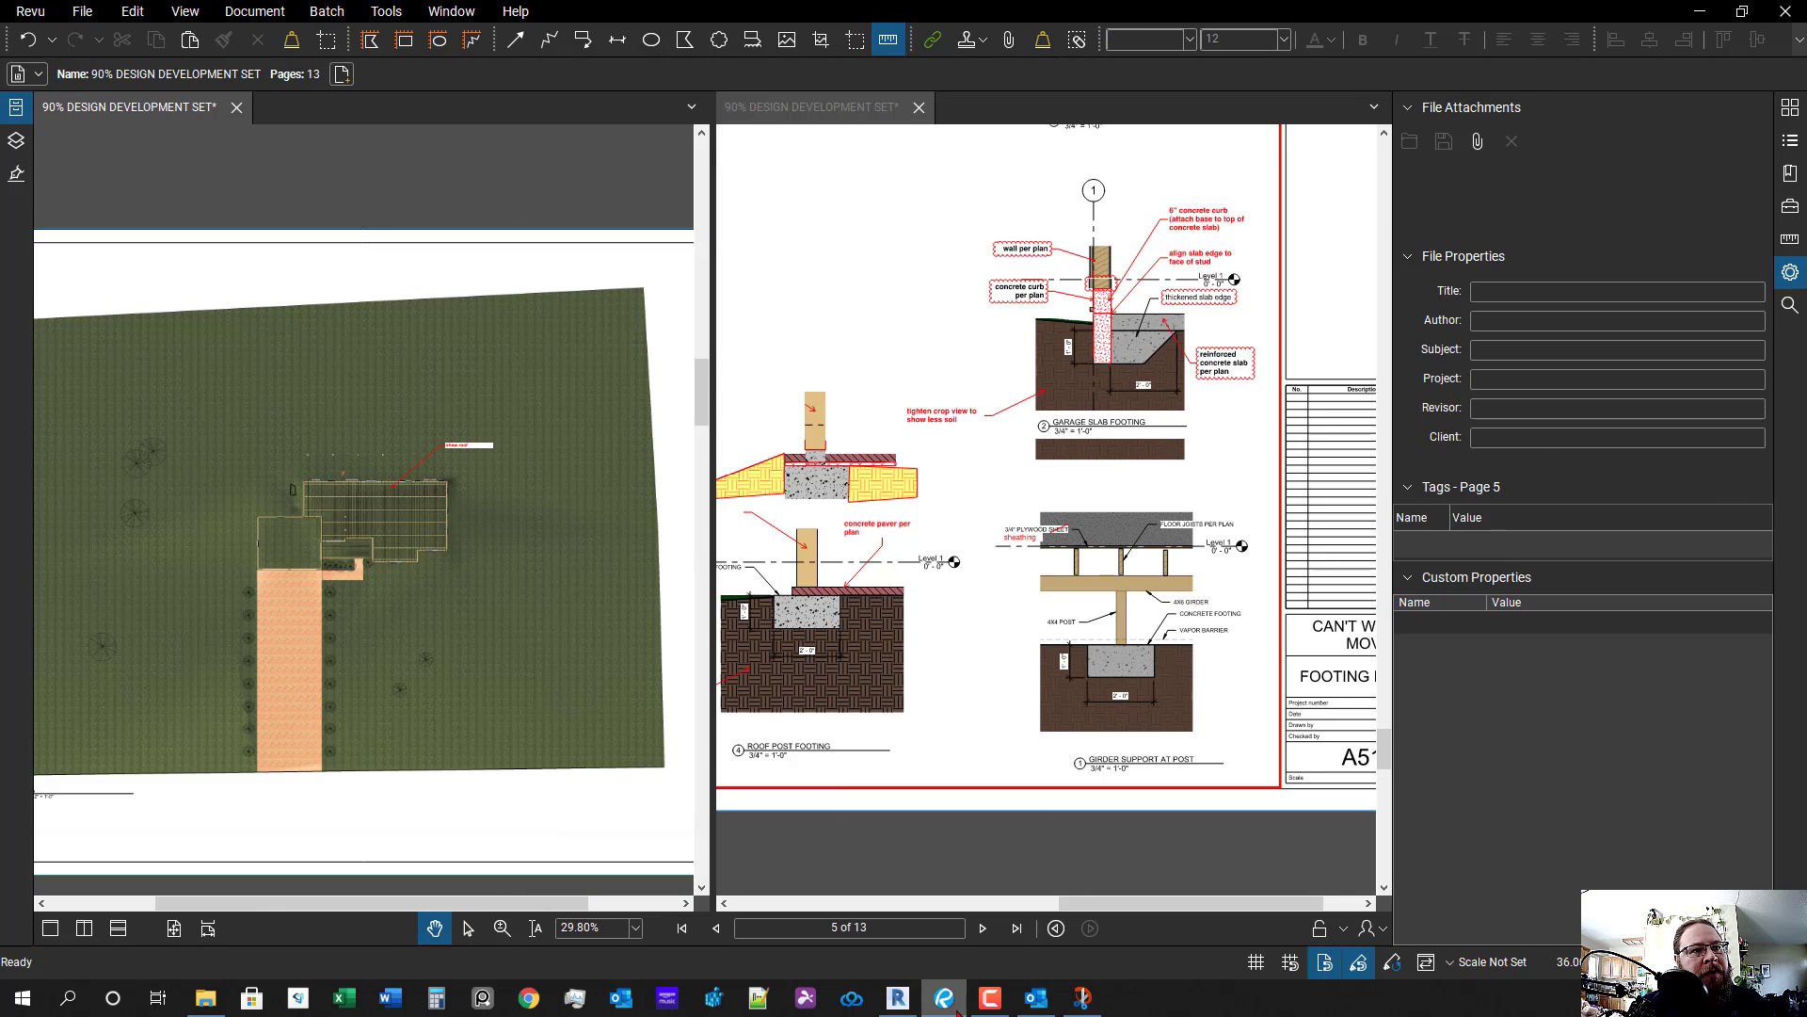
- Switch to Revit, open the Site floor plan, and save the project
{"action": "left_click", "coordinate": [899, 1000]}
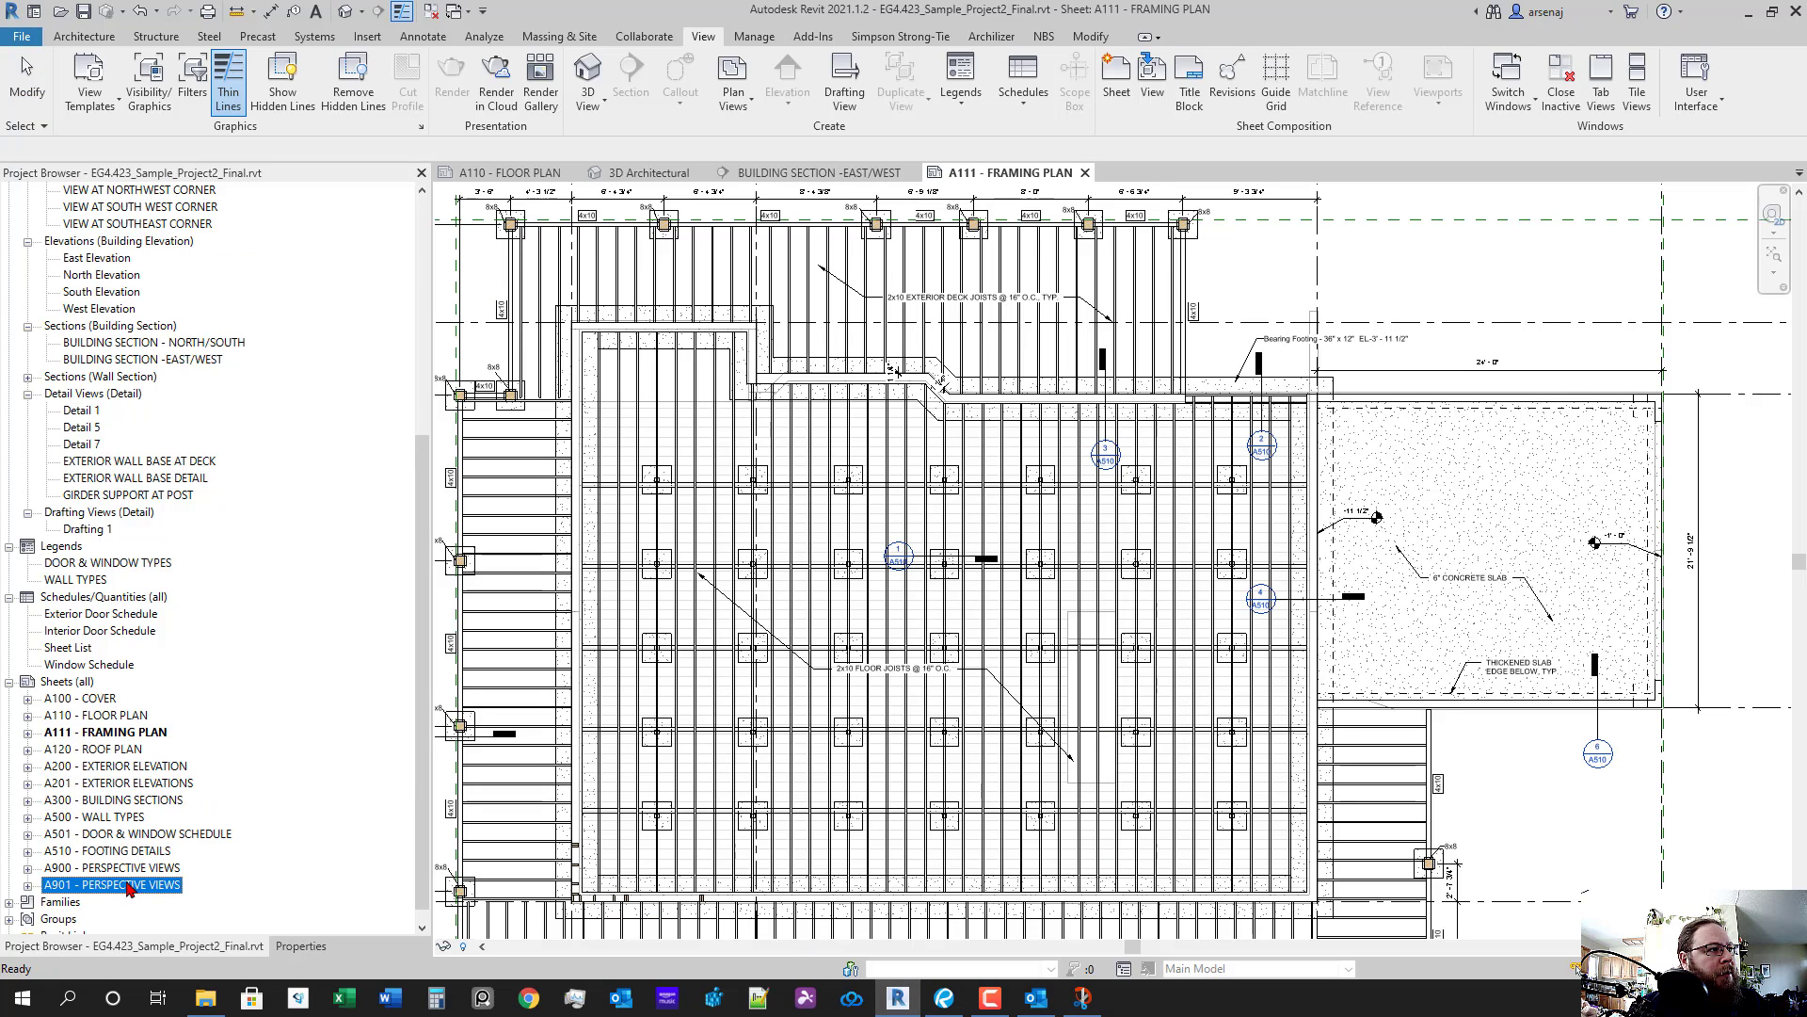
{"action": "scroll", "coordinate": [165, 847], "scroll_direction": "up", "scroll_amount": 7}
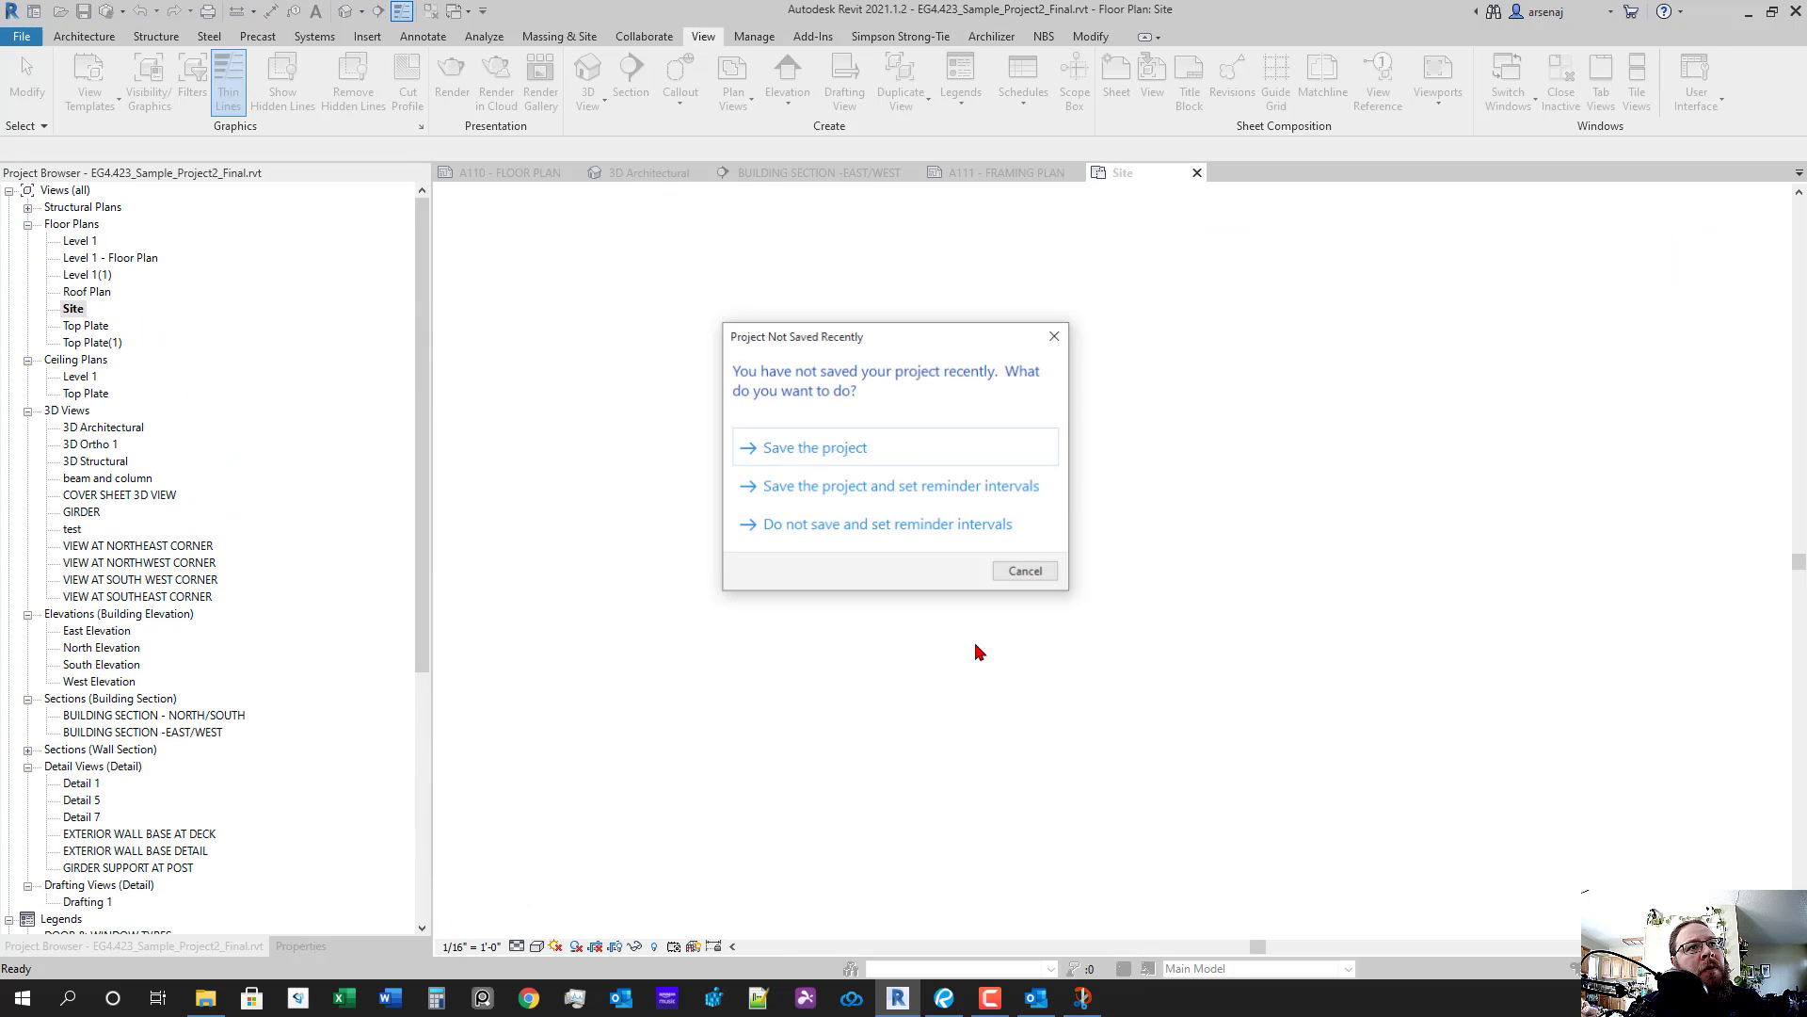
{"action": "left_click", "coordinate": [815, 448]}
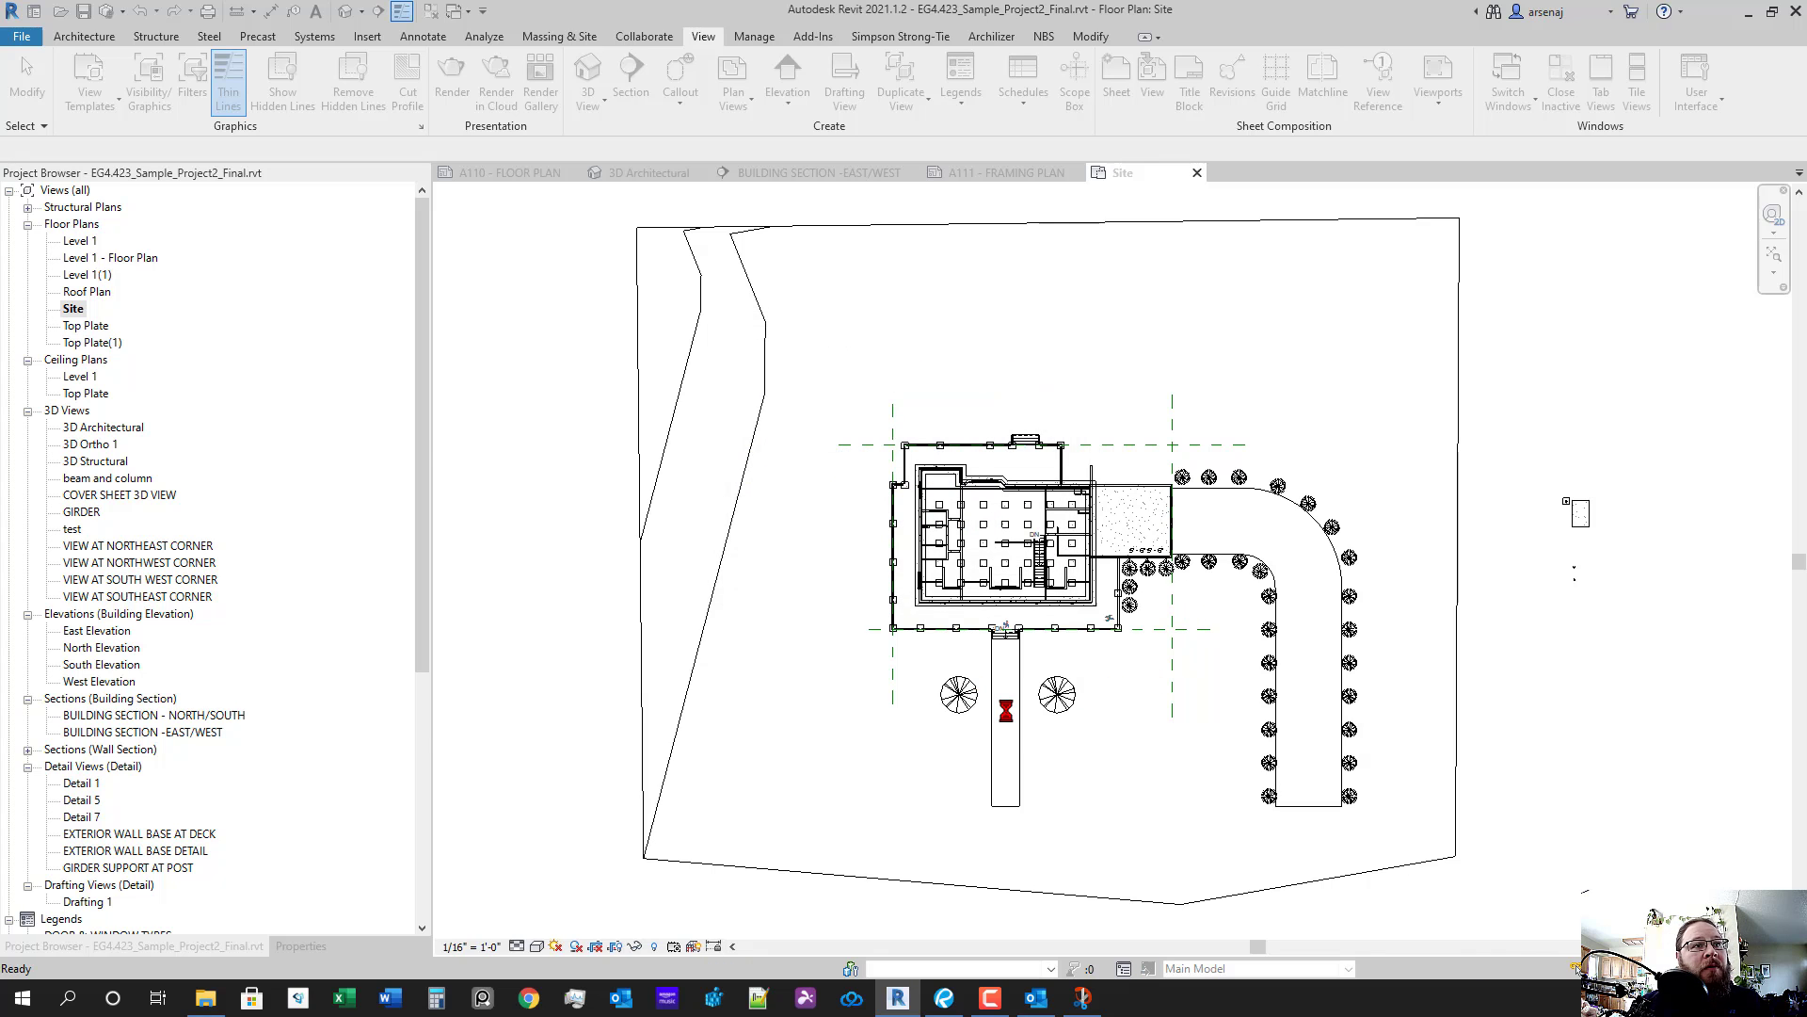
- Make the Roofs category visible in the Site plan's visibility/graphic overrides
{"action": "key", "text": "v"}
{"action": "key", "text": "g"}
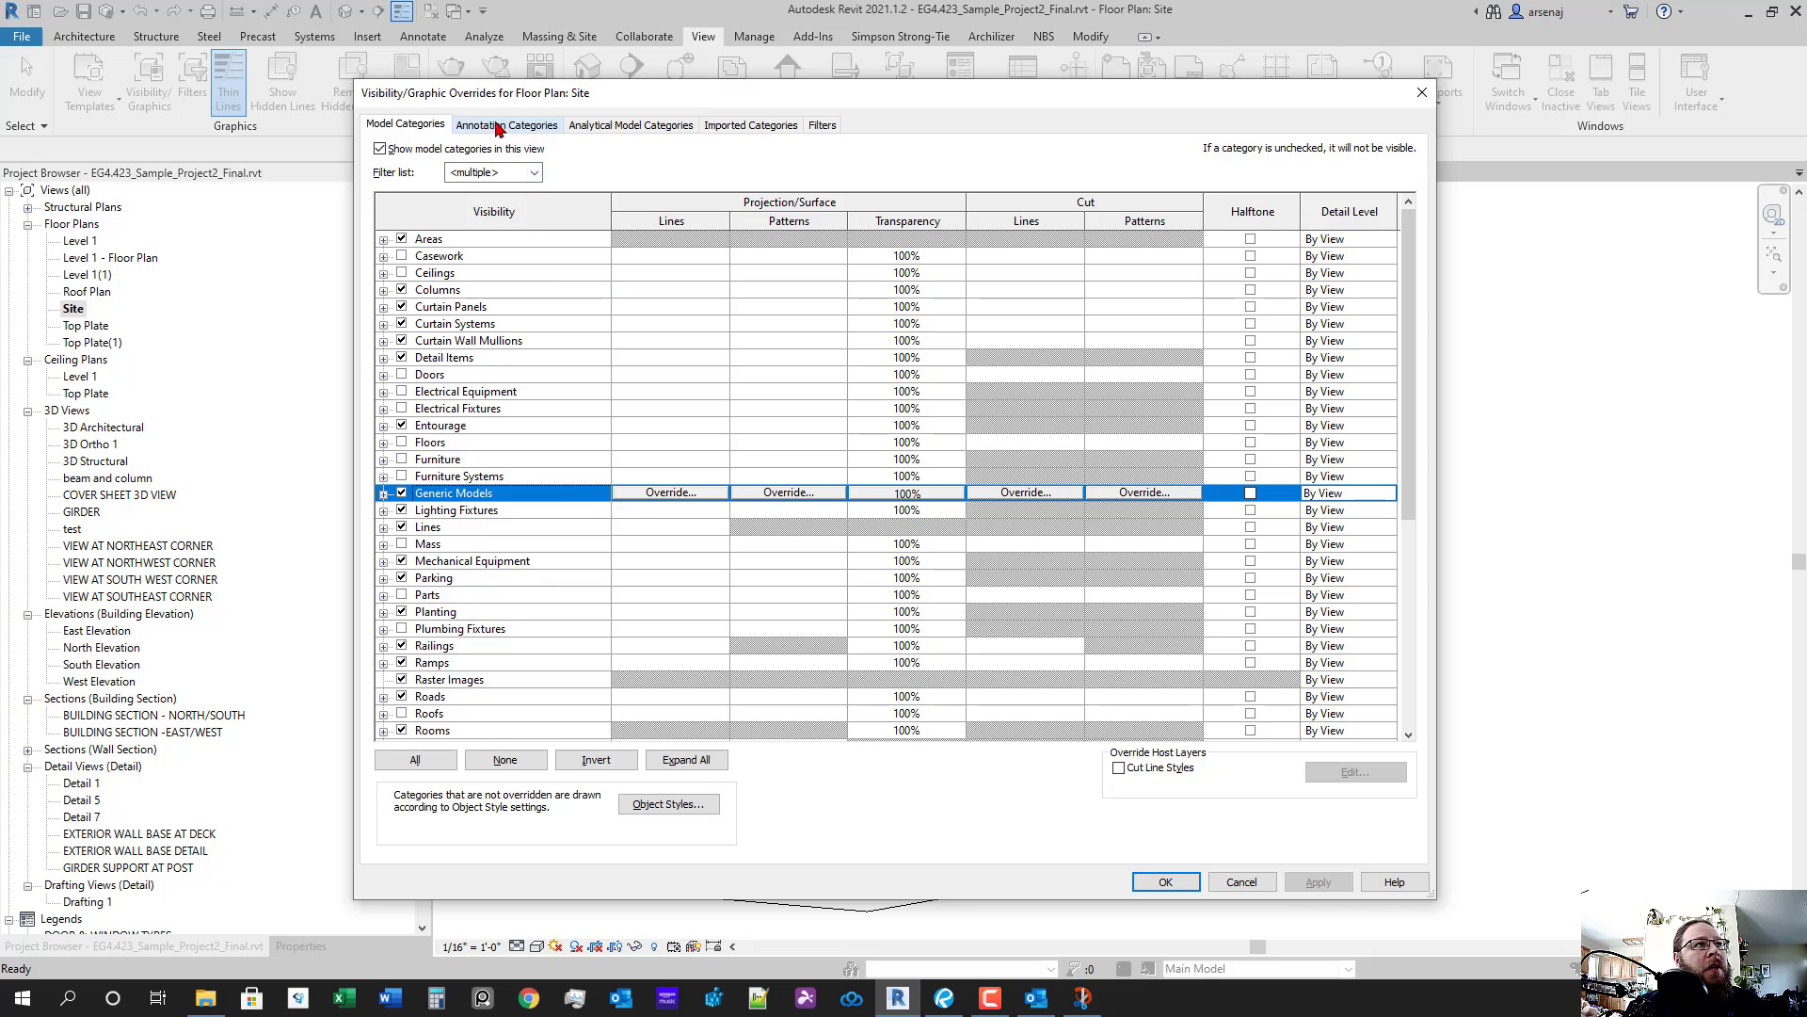
{"action": "left_click", "coordinate": [475, 545]}
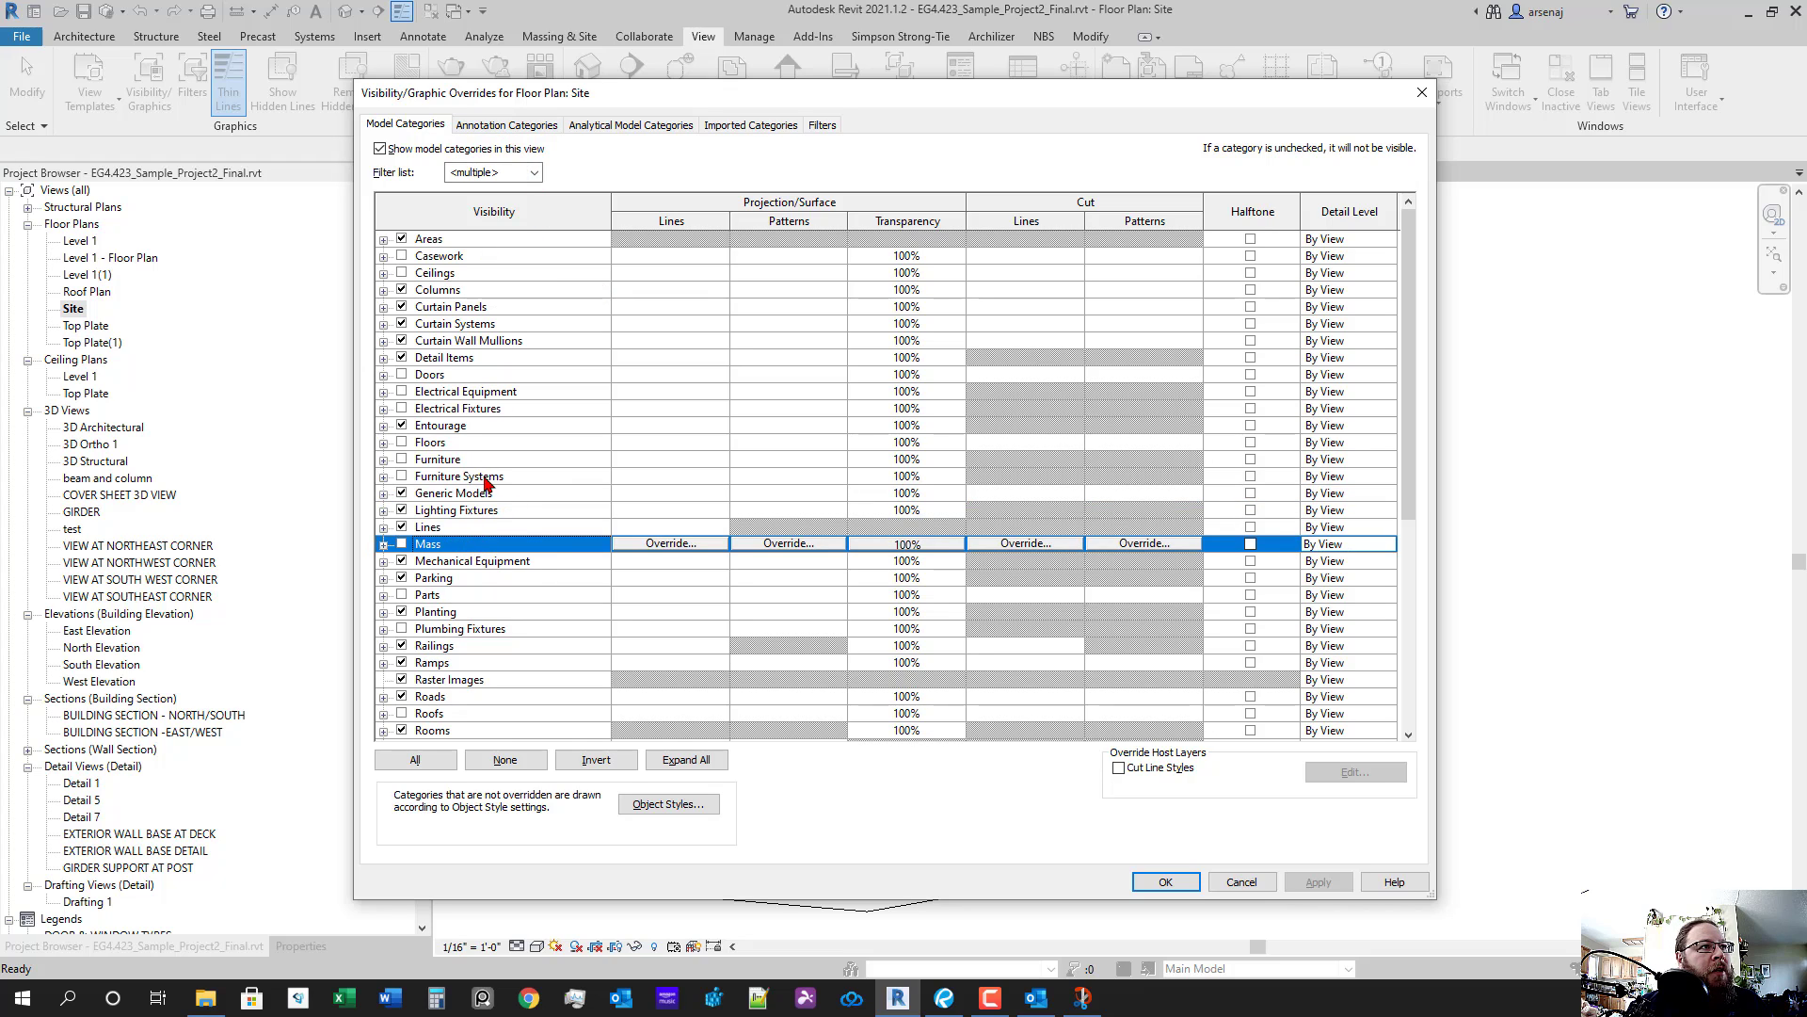
{"action": "left_click", "coordinate": [402, 713]}
{"action": "left_click", "coordinate": [1166, 881]}
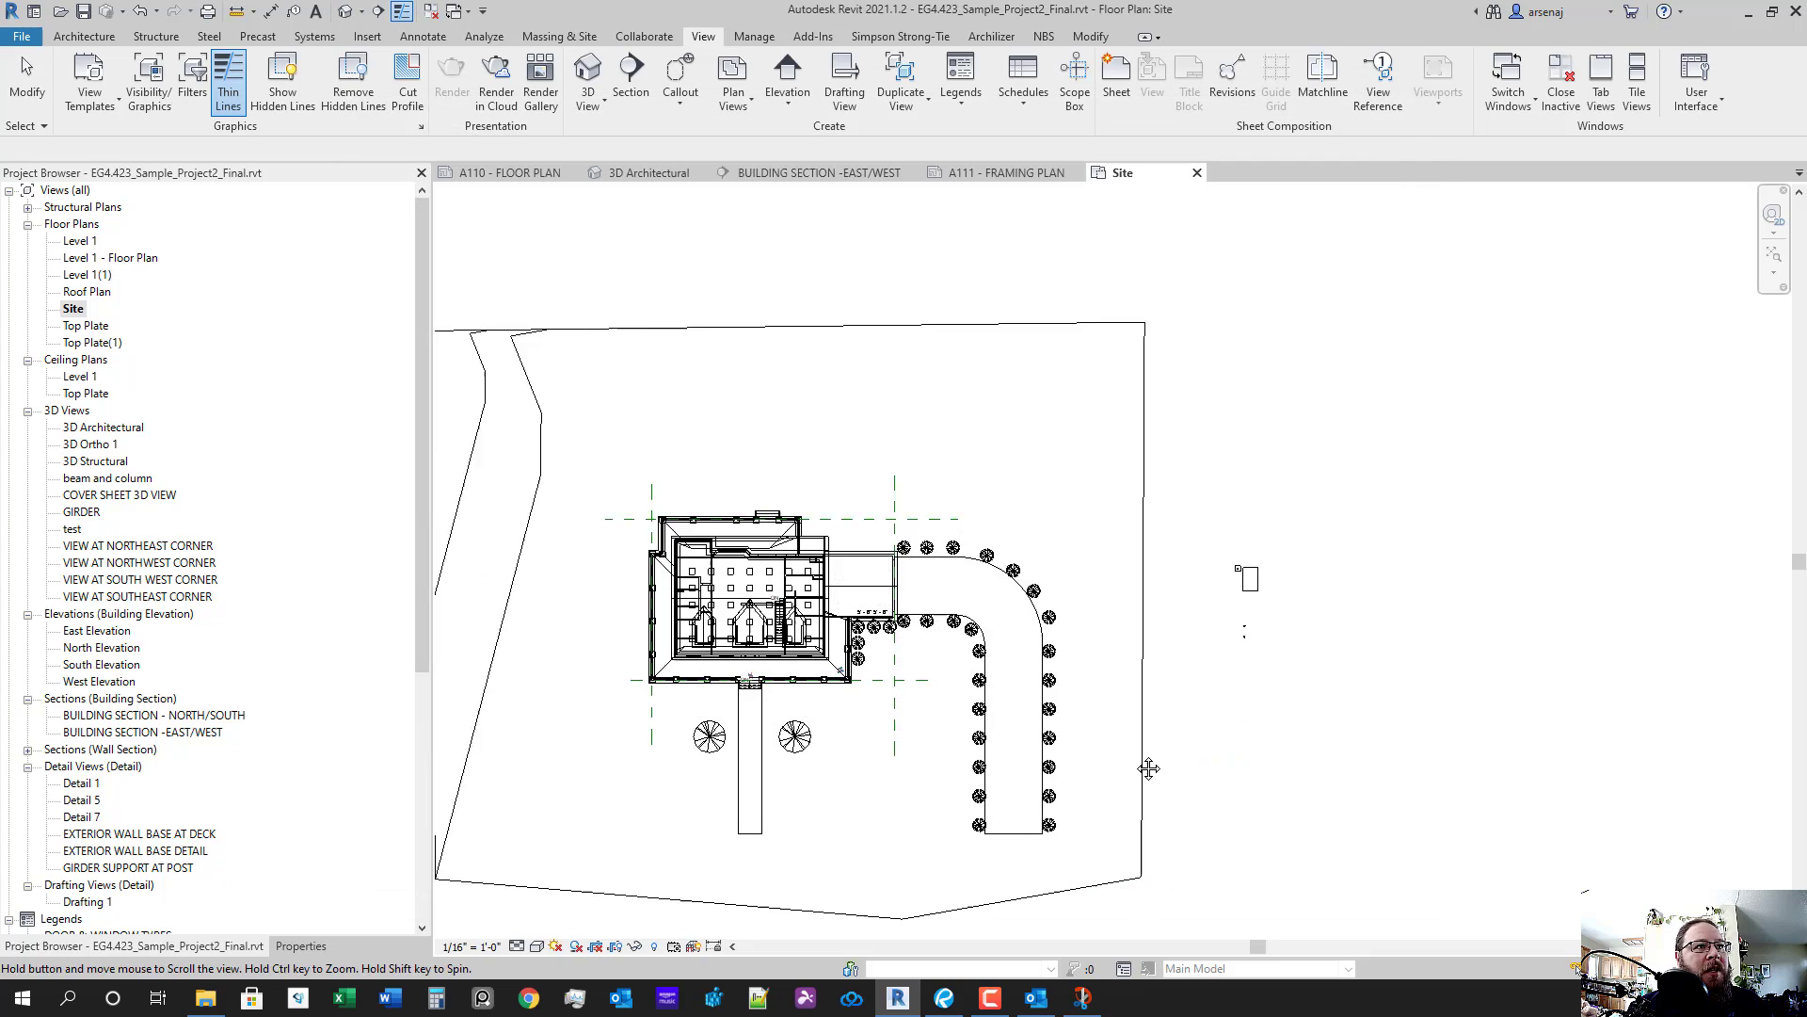
{"action": "left_click_drag", "start_coordinate": [1148, 768], "coordinate": [1266, 764]}
{"action": "scroll", "coordinate": [872, 671], "scroll_direction": "up", "scroll_amount": 7}
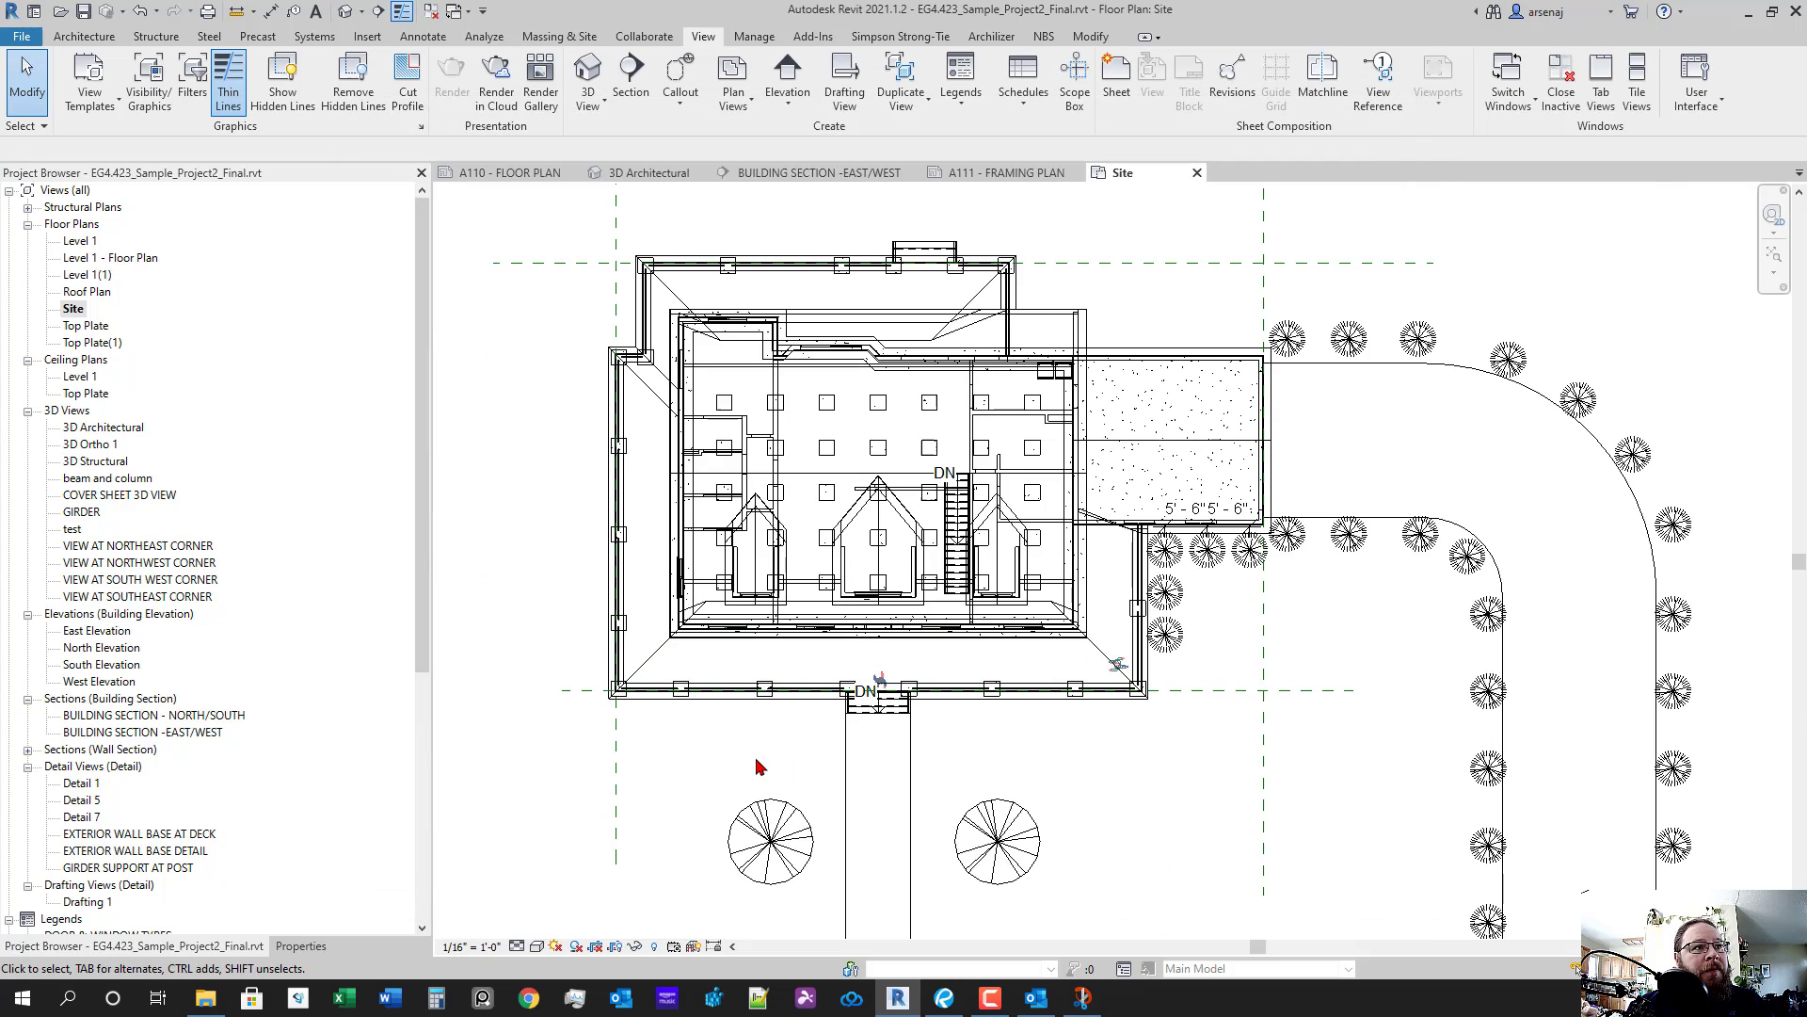
- Set the Generic Models surface transparency to 0 in the Site plan's visibility/graphic overrides
{"action": "key", "text": "v"}
{"action": "key", "text": "g"}
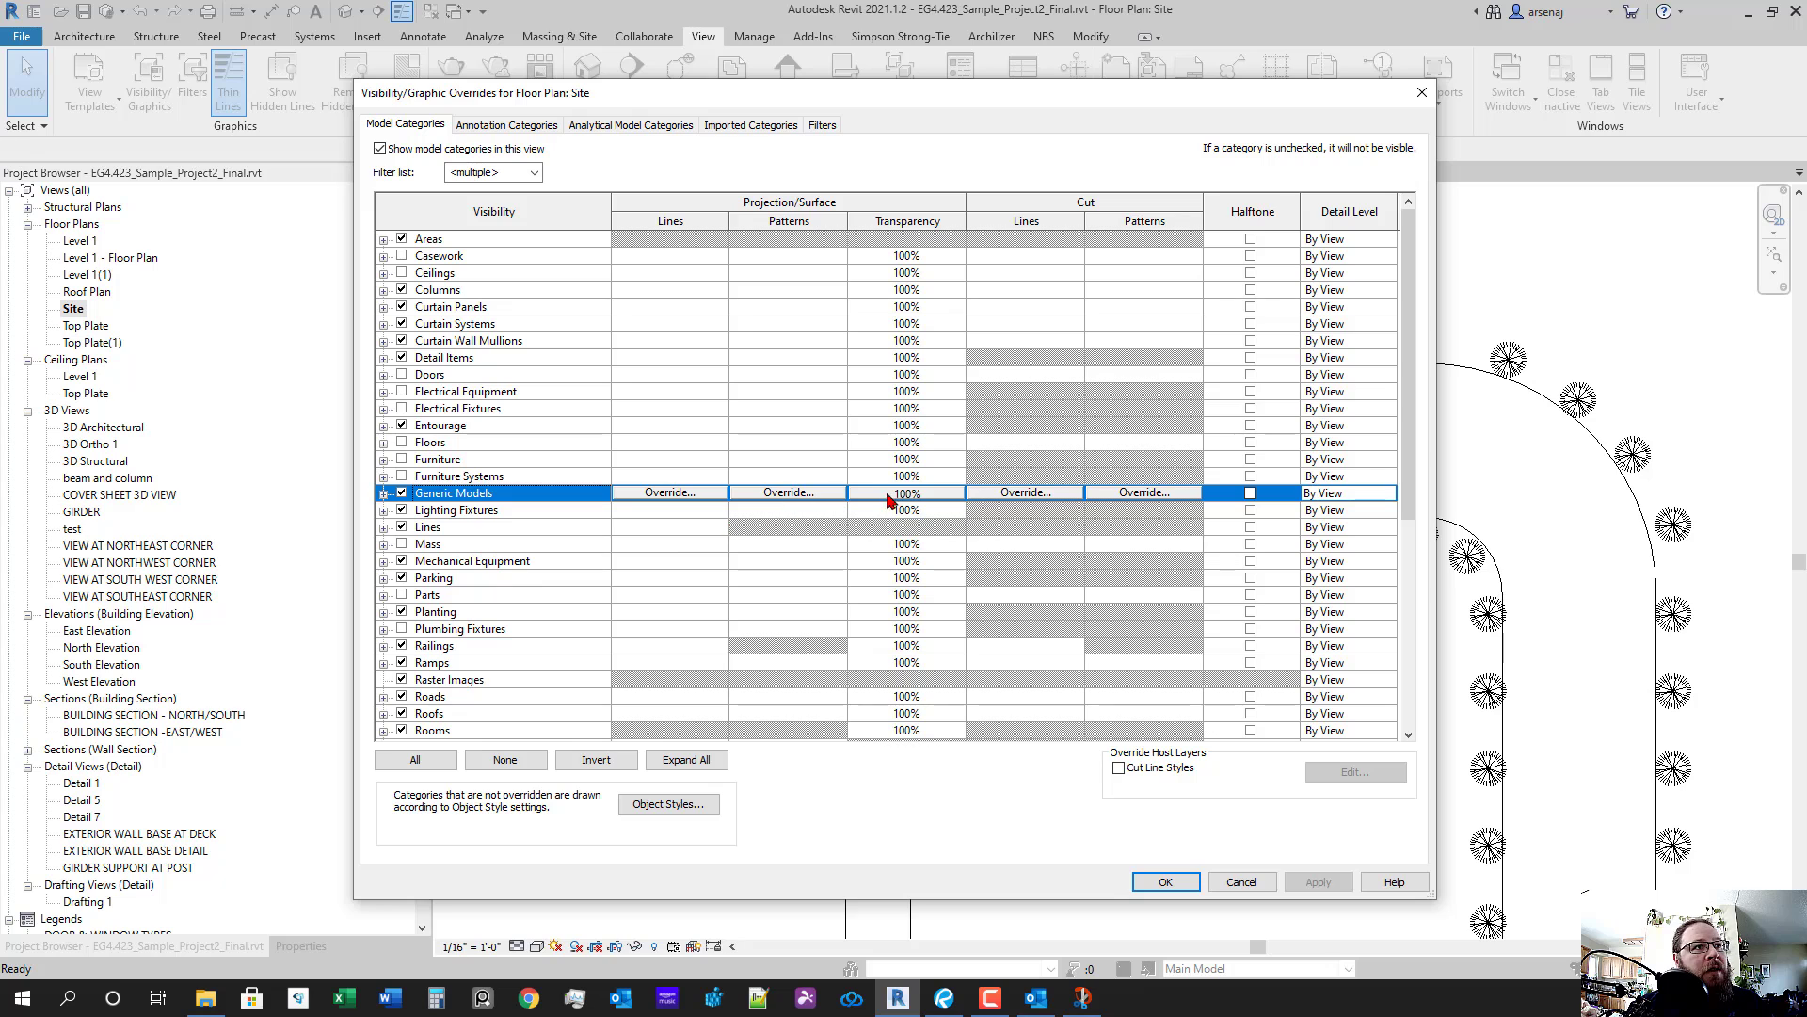
{"action": "left_click", "coordinate": [890, 494]}
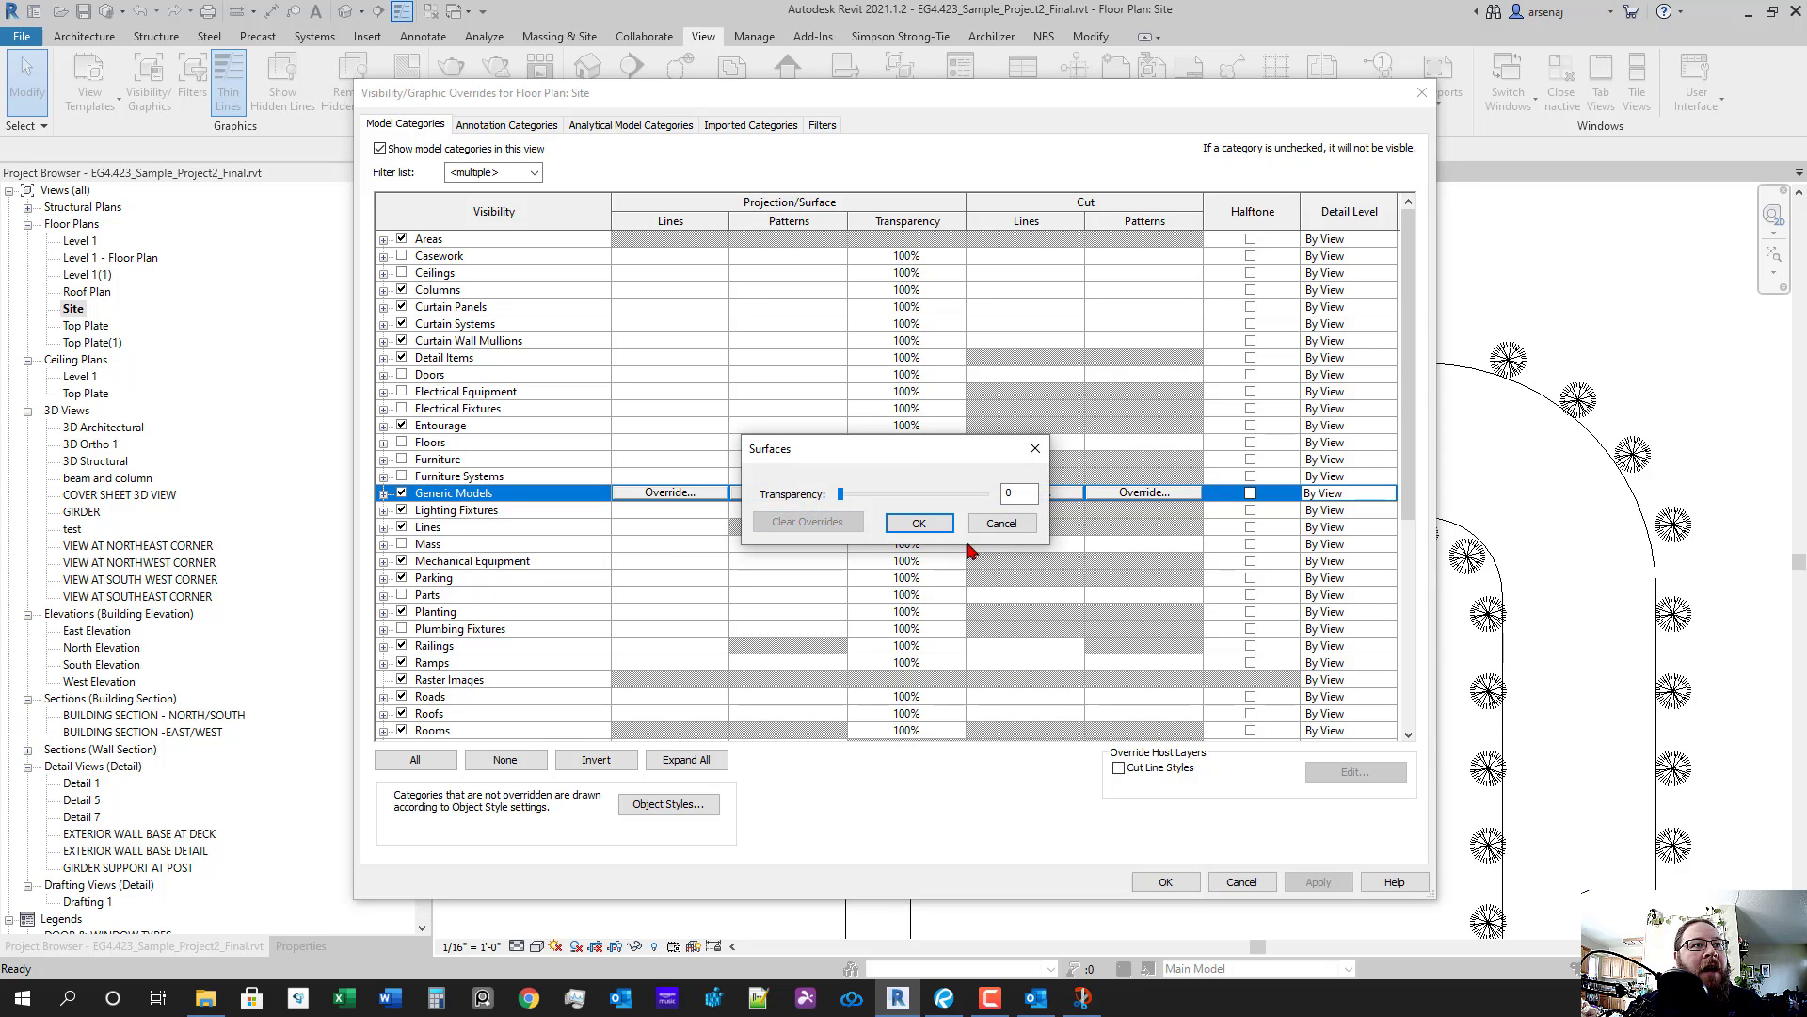
{"action": "left_click", "coordinate": [919, 524]}
{"action": "left_click", "coordinate": [1166, 882]}
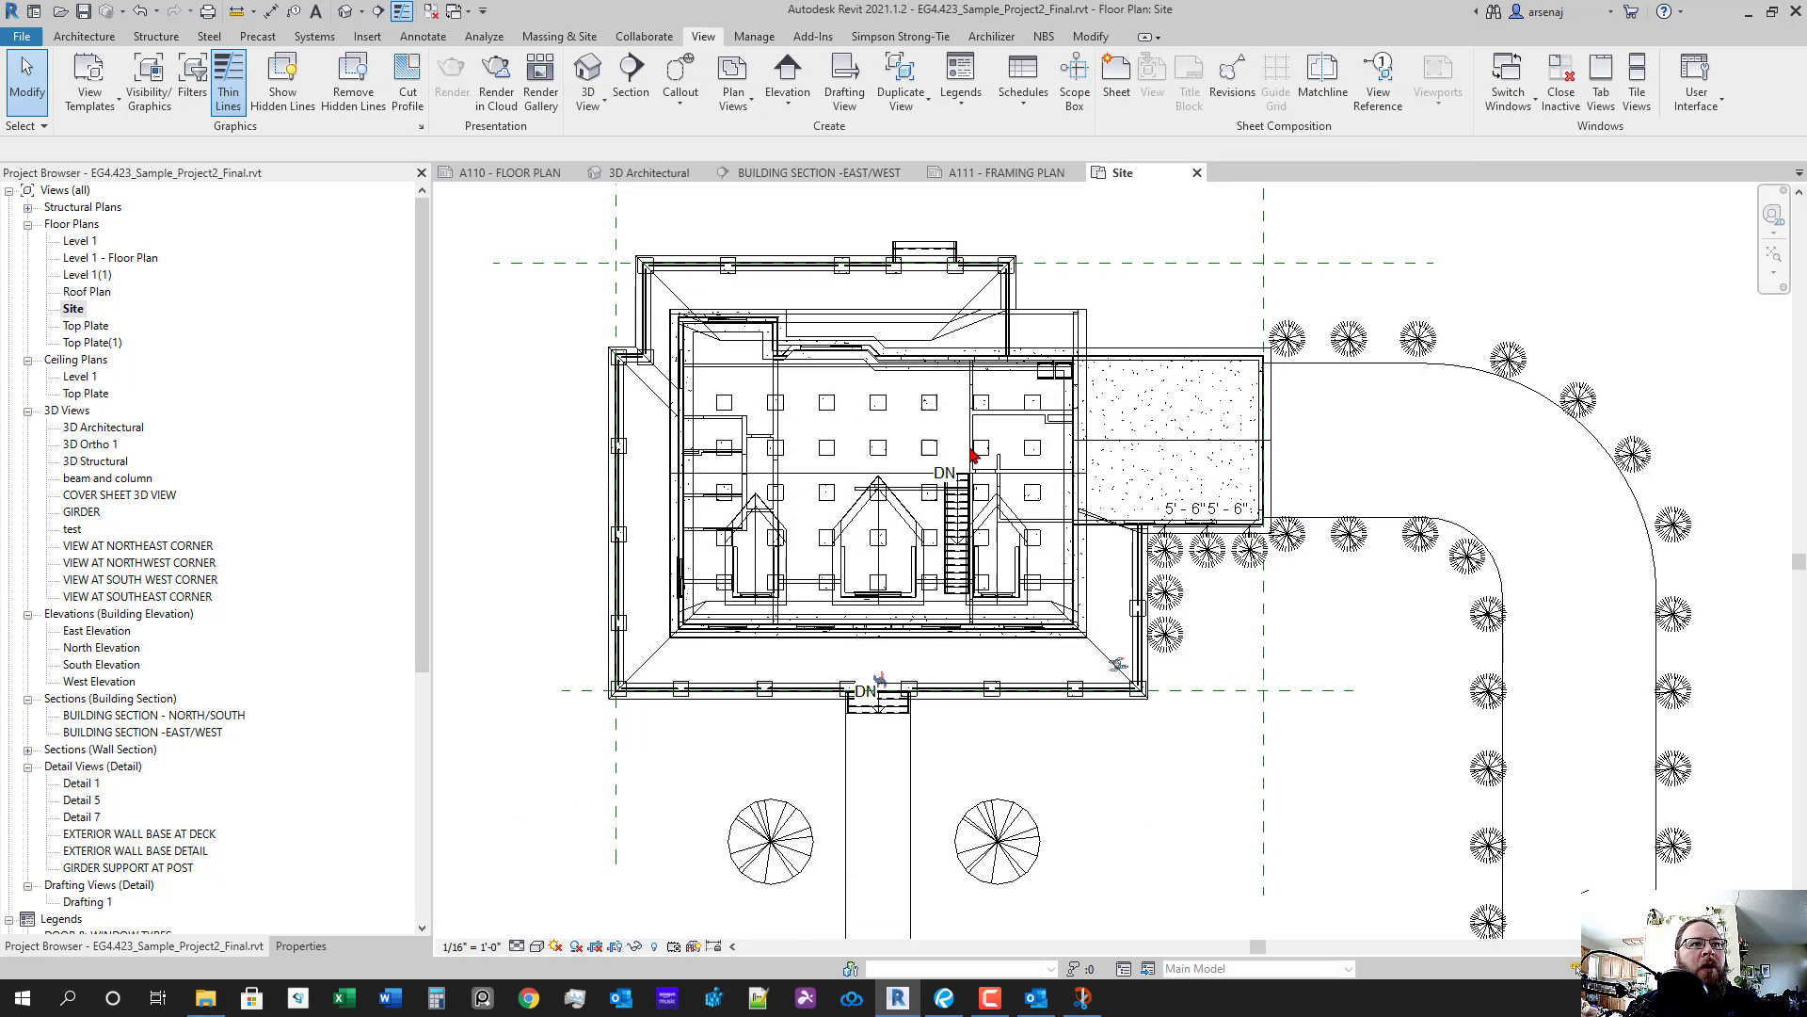
- Check the element category of the porch roof and the main roof in the Site plan
{"action": "left_click", "coordinate": [650, 396]}
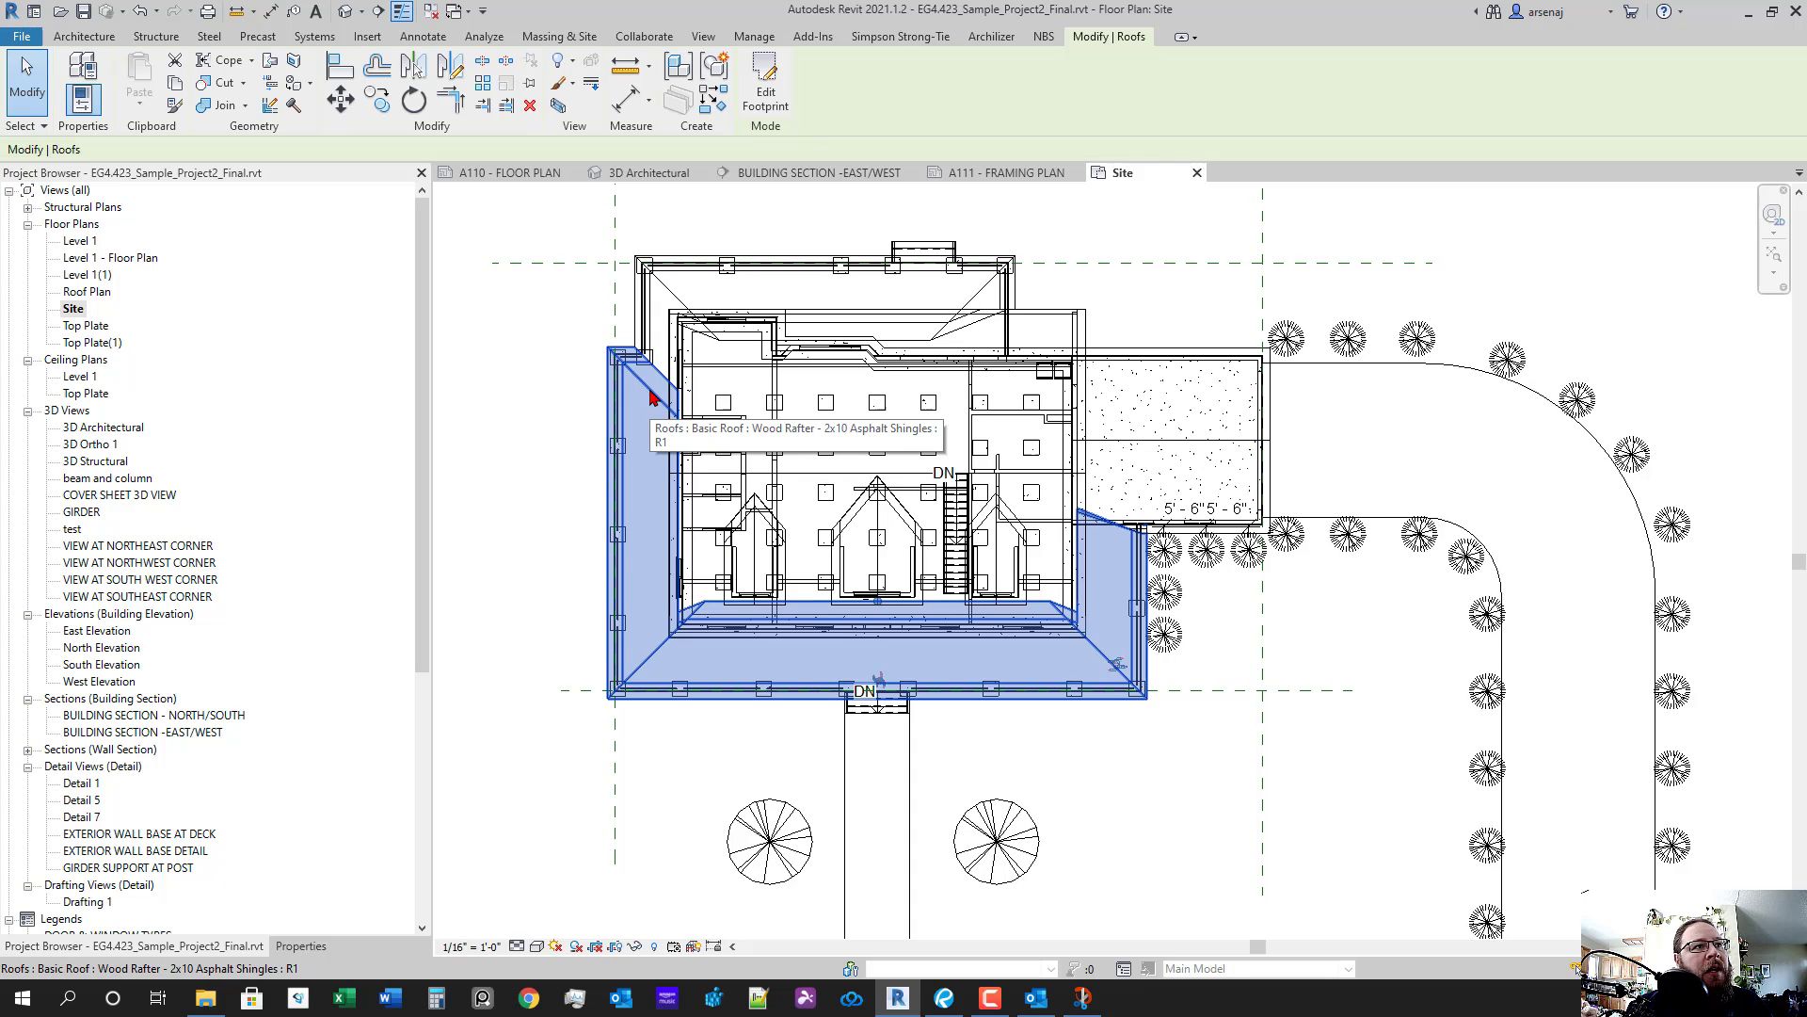
{"action": "key", "text": "Escape"}
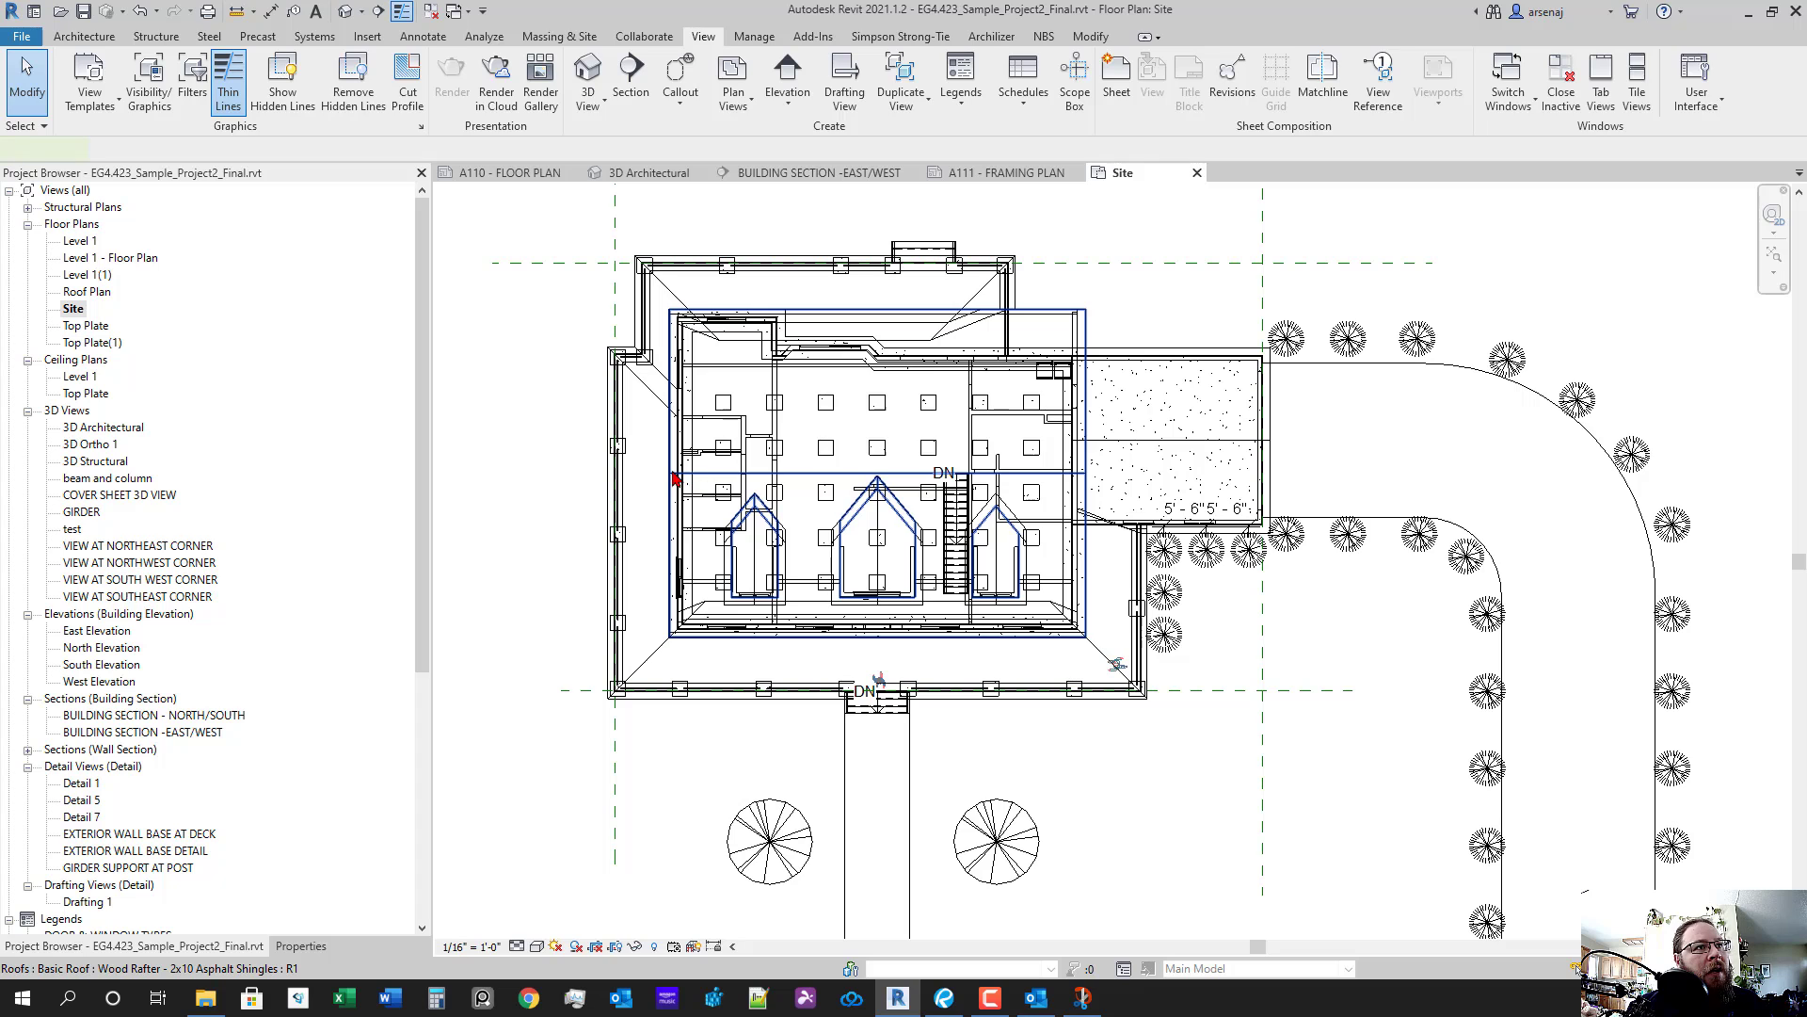
{"action": "left_click", "coordinate": [674, 479]}
{"action": "key", "text": "Escape"}
- Set the Roofs surface transparency to 0 in the Site plan's visibility/graphic overrides
{"action": "key", "text": "v"}
{"action": "key", "text": "g"}
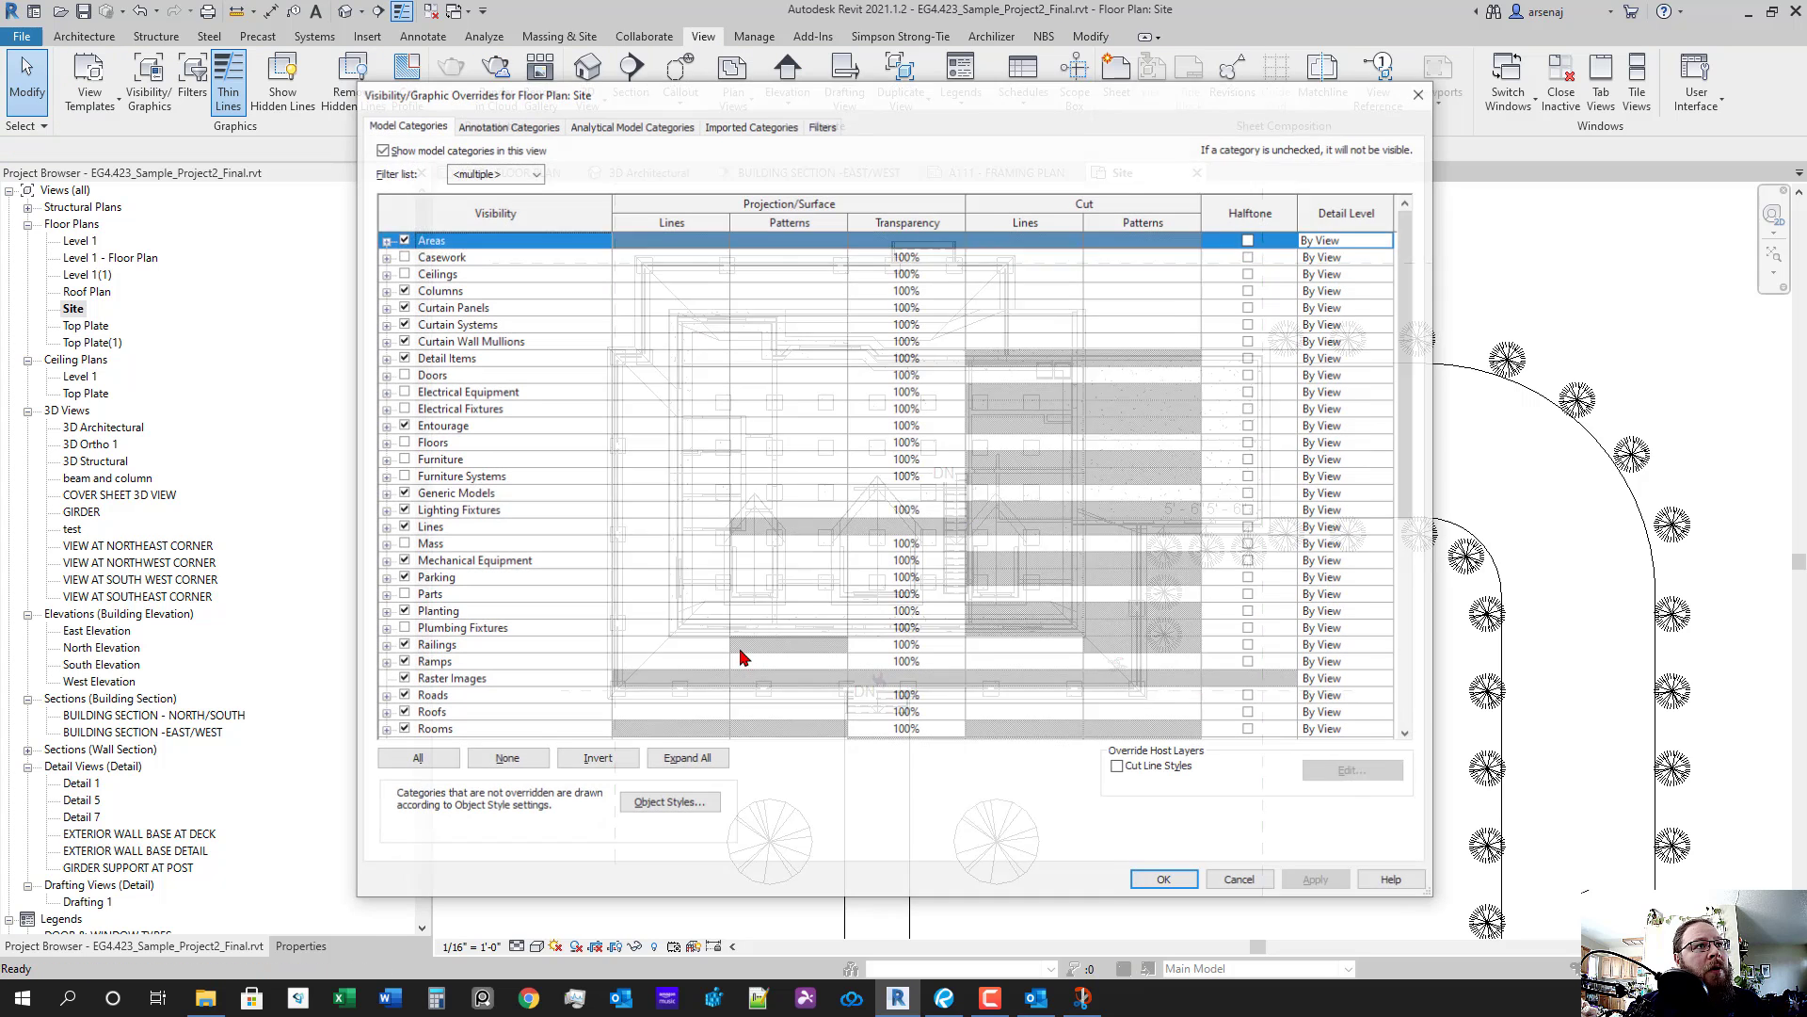
{"action": "key", "text": "g"}
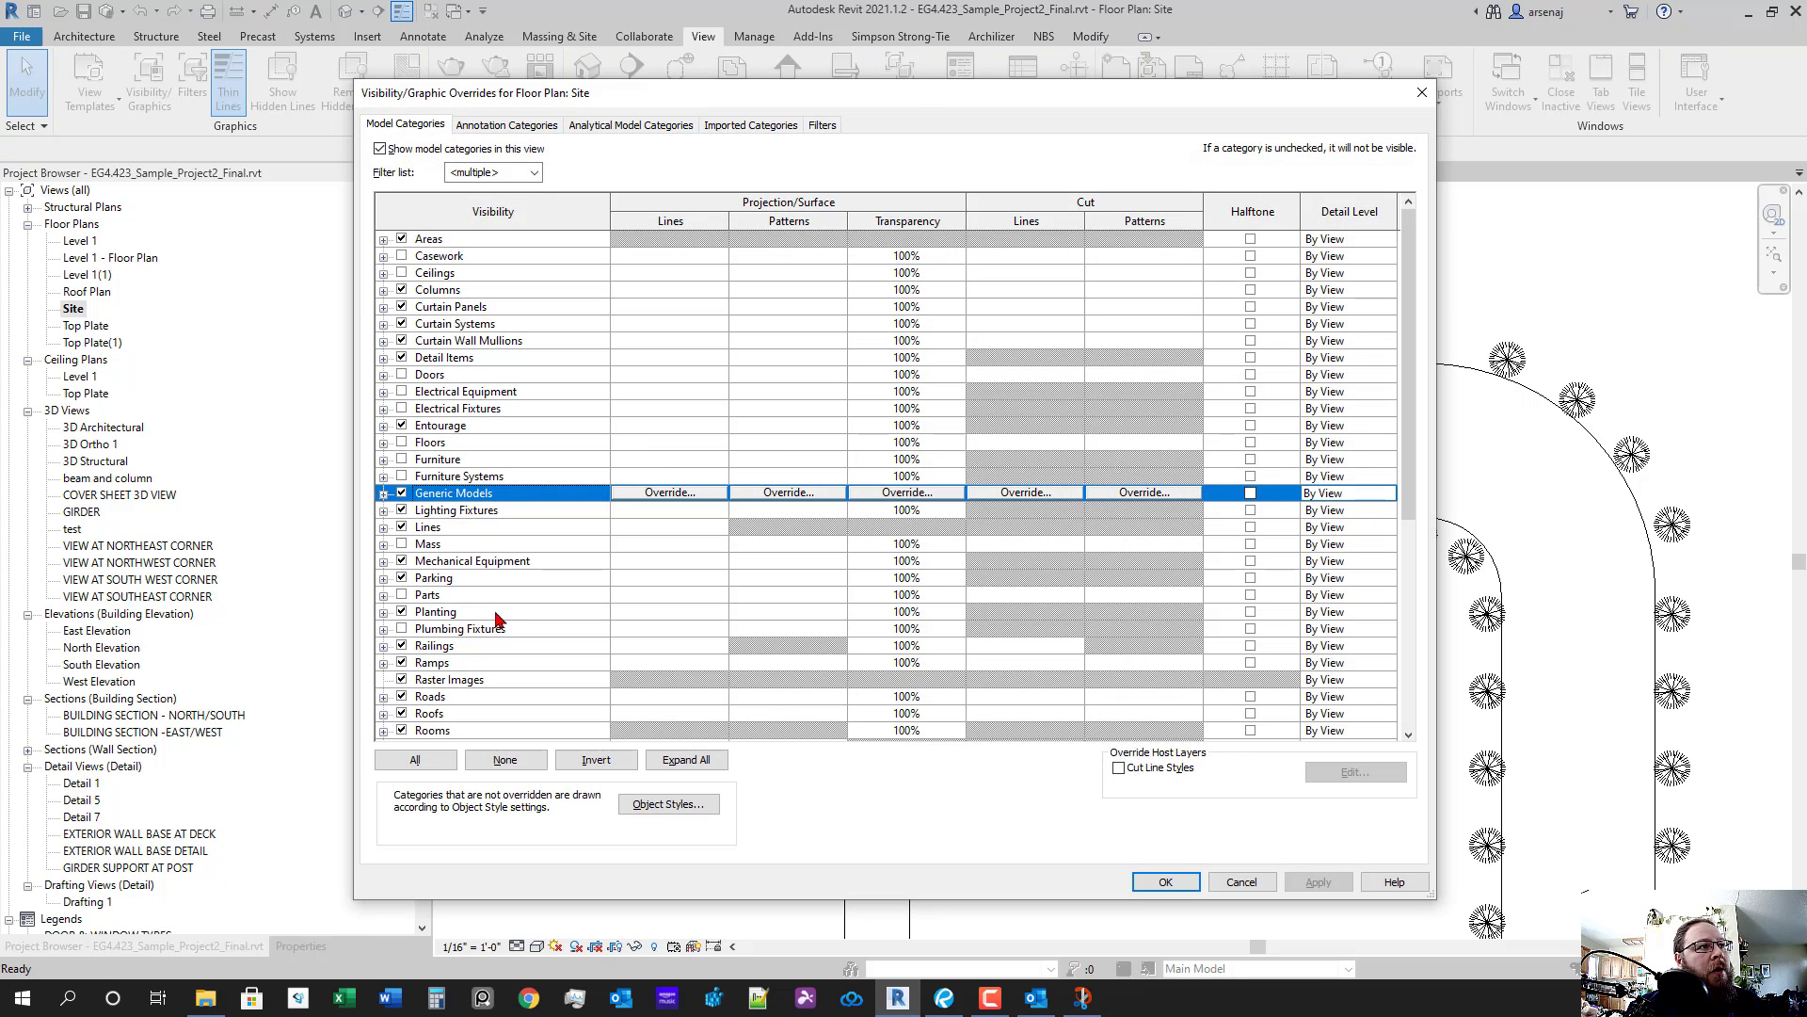
{"action": "left_click", "coordinate": [500, 725]}
{"action": "scroll", "coordinate": [911, 730], "scroll_direction": "down", "scroll_amount": 1}
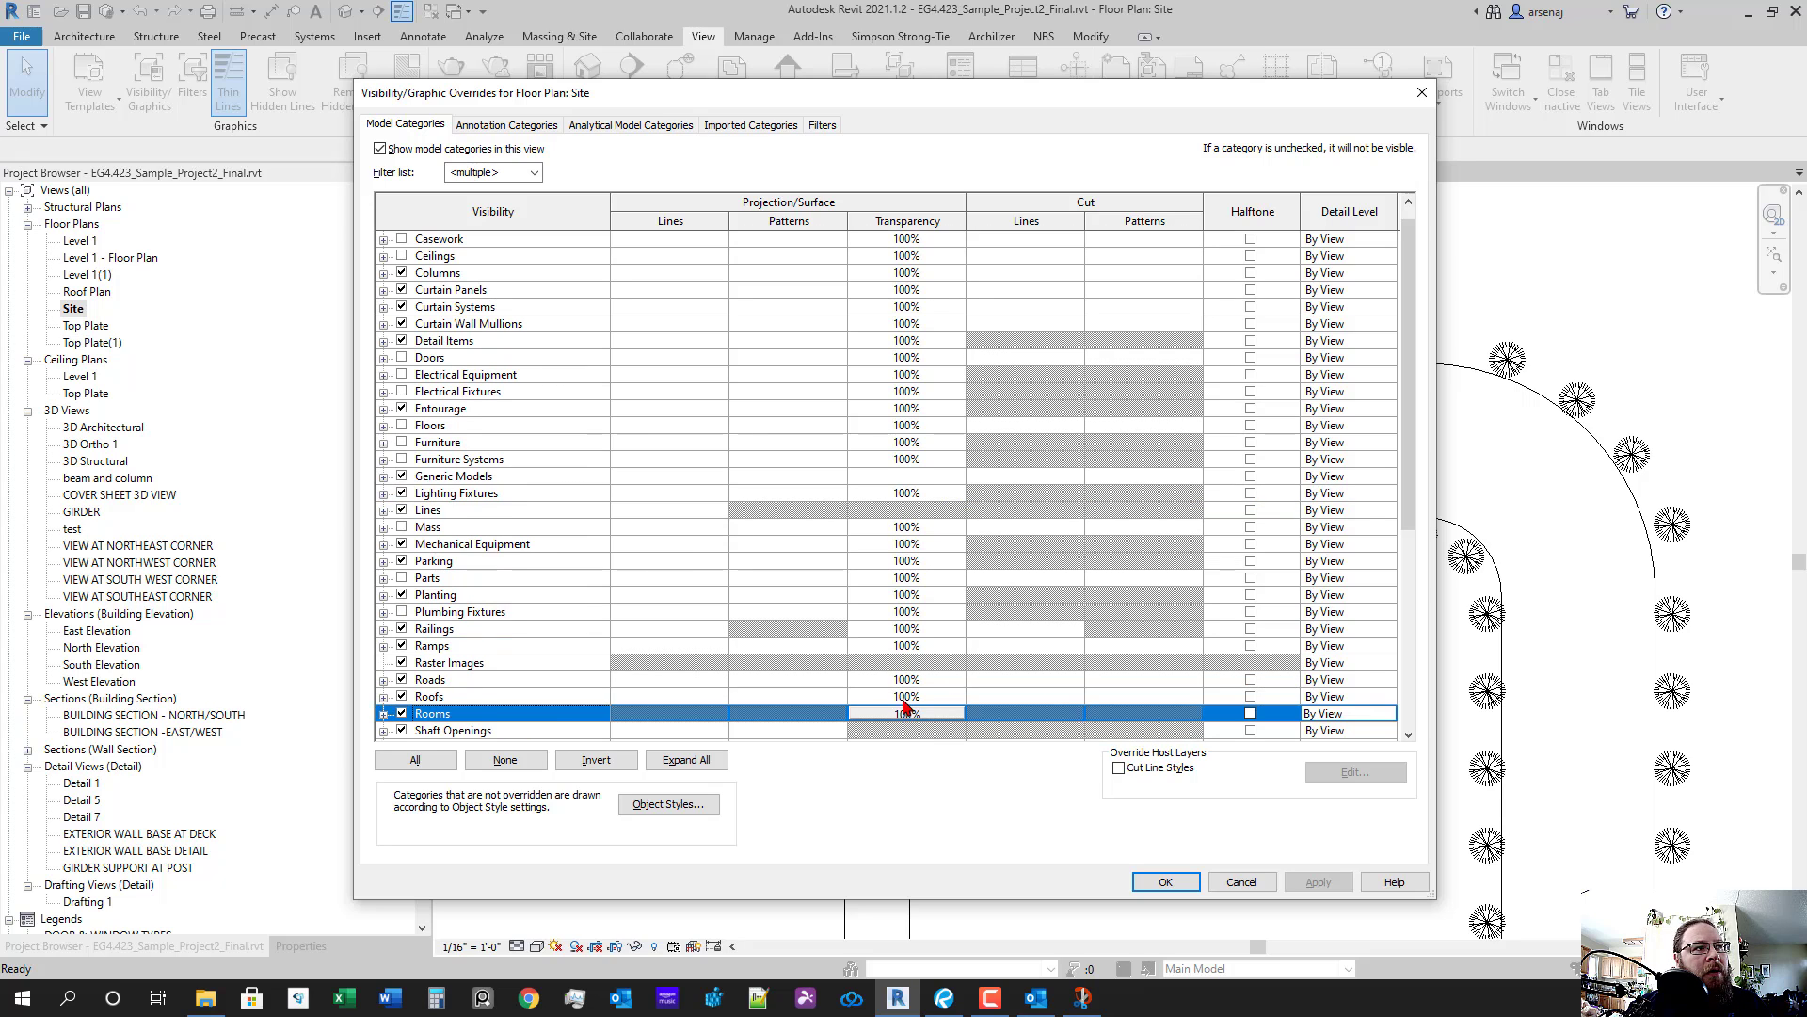
{"action": "double_click", "coordinate": [904, 698]}
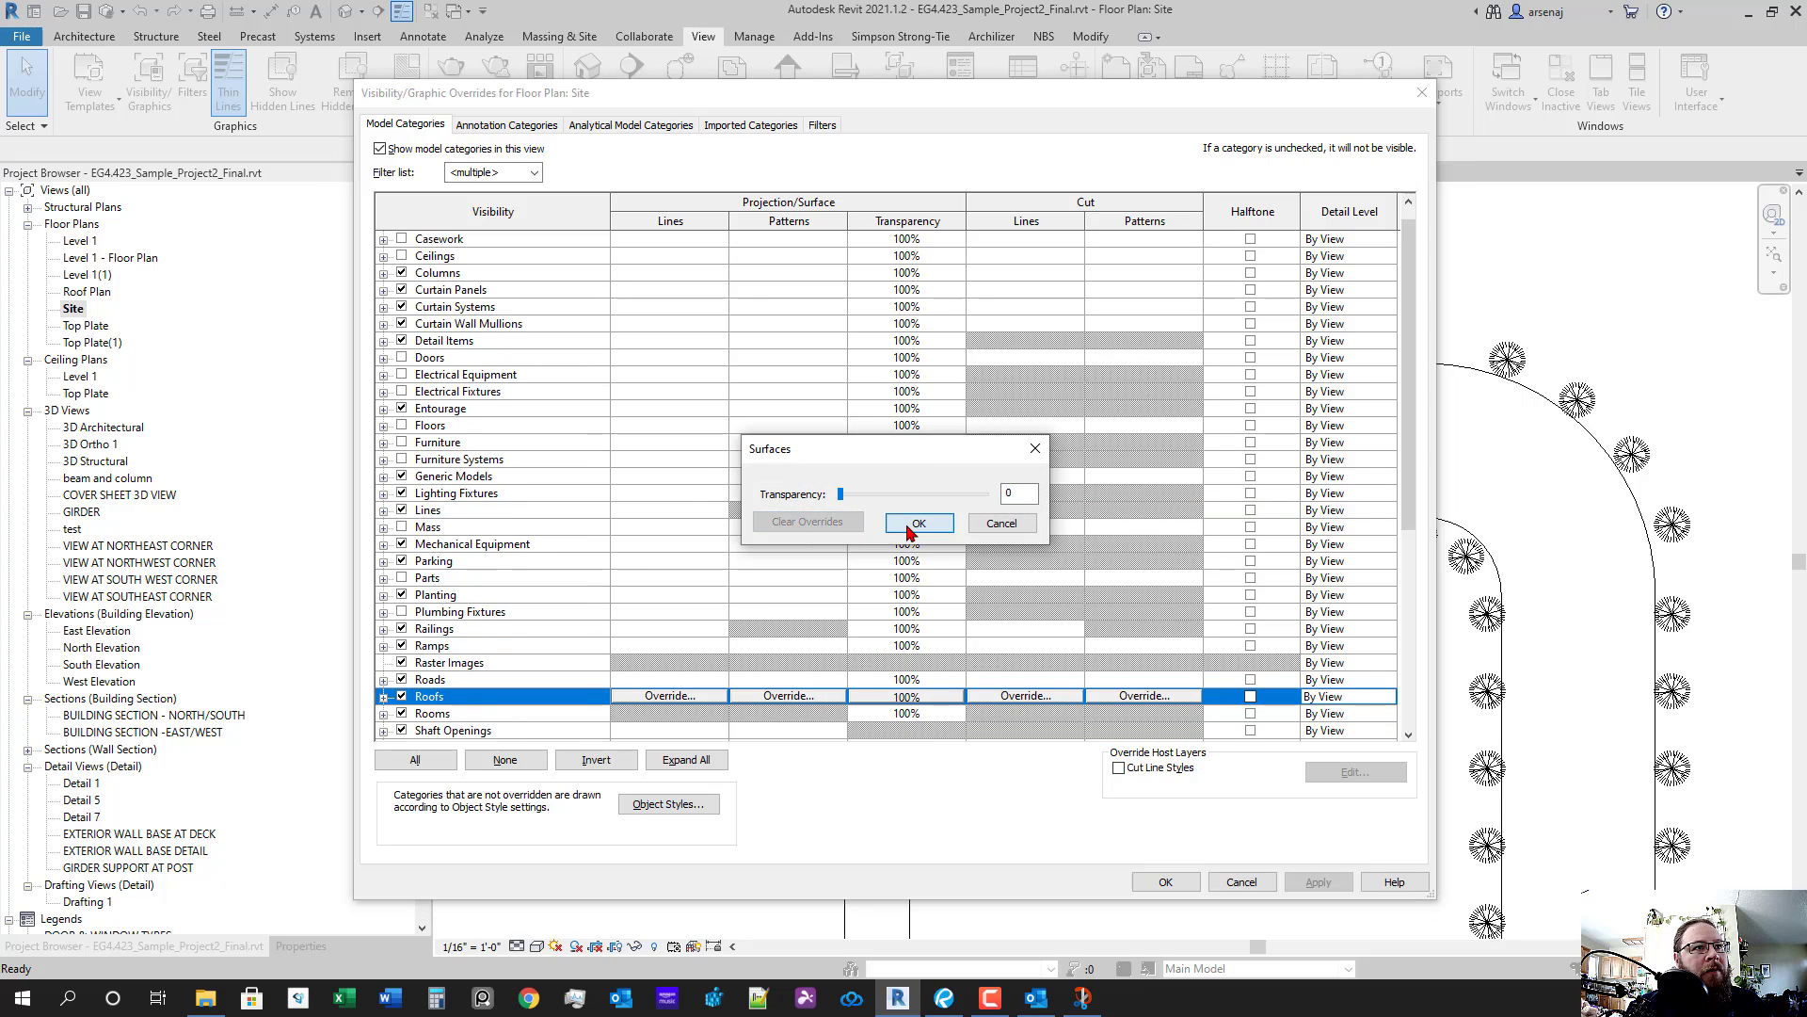
{"action": "left_click", "coordinate": [918, 524]}
{"action": "left_click", "coordinate": [1165, 882]}
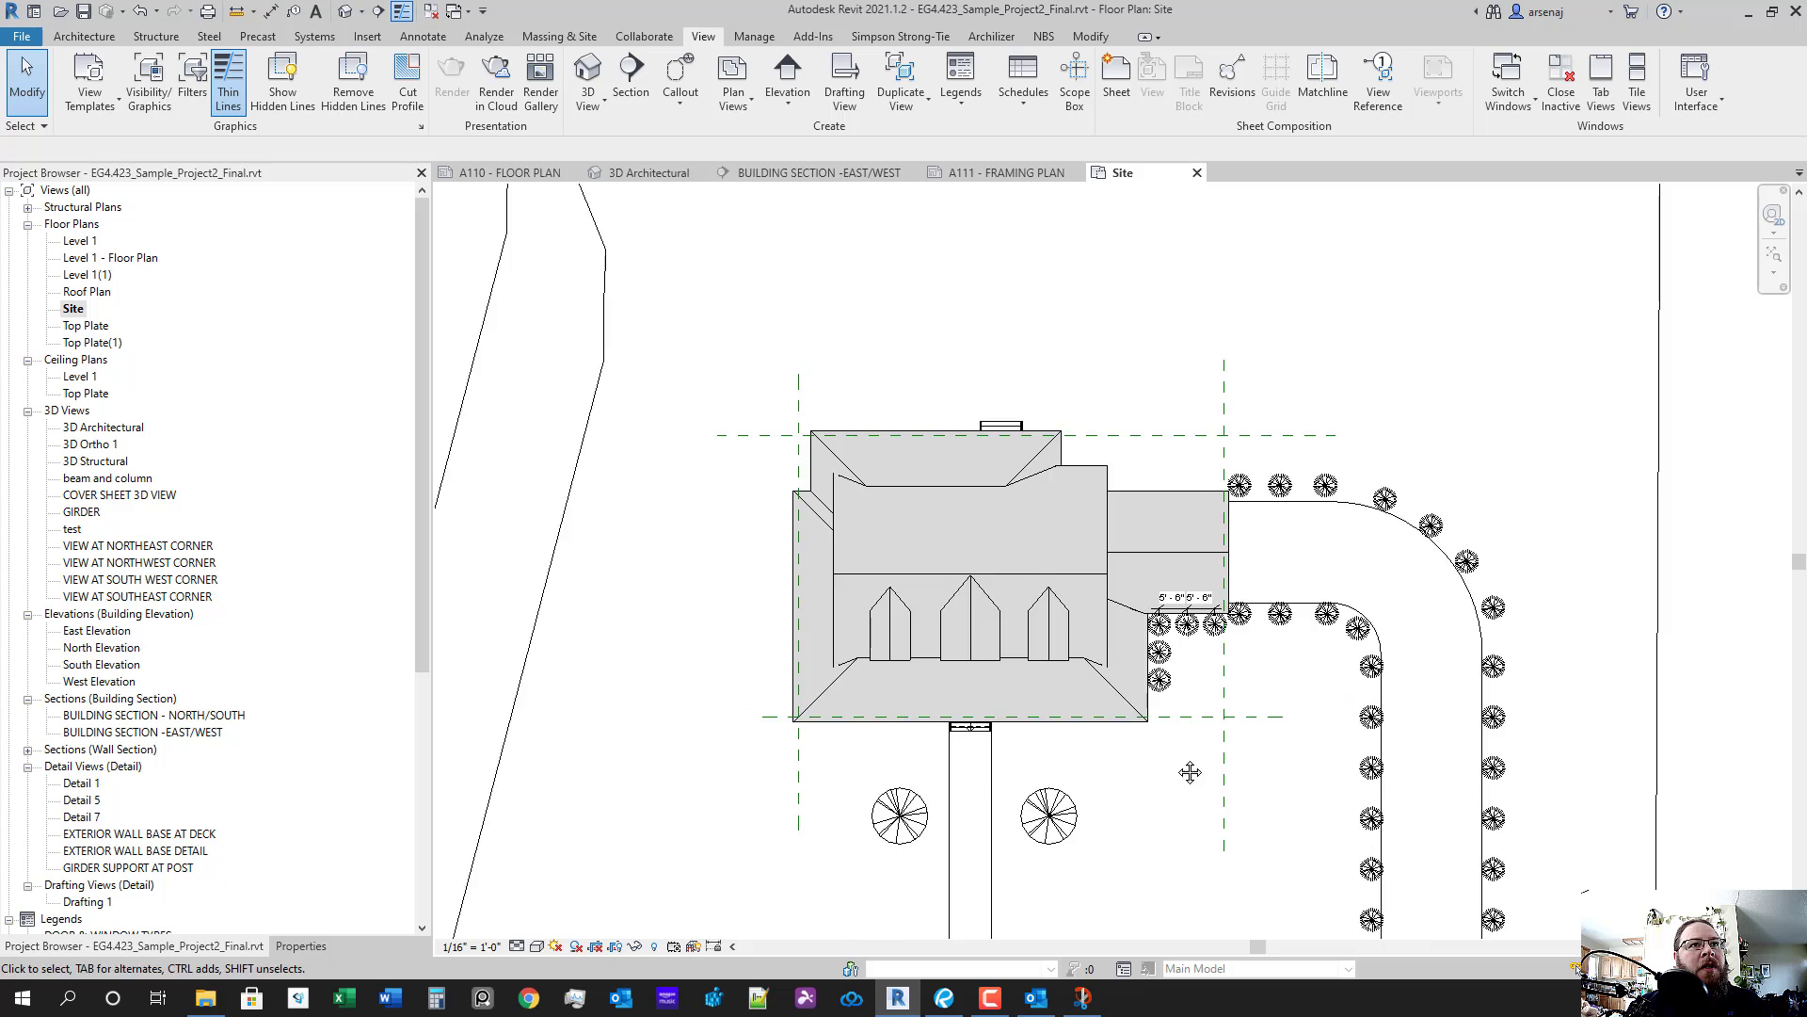
- Remove the 5' - 6" dimension string beside the shrubs below the garage roof
{"action": "left_click_drag", "start_coordinate": [1189, 772], "coordinate": [1009, 690]}
{"action": "left_click", "coordinate": [1025, 529]}
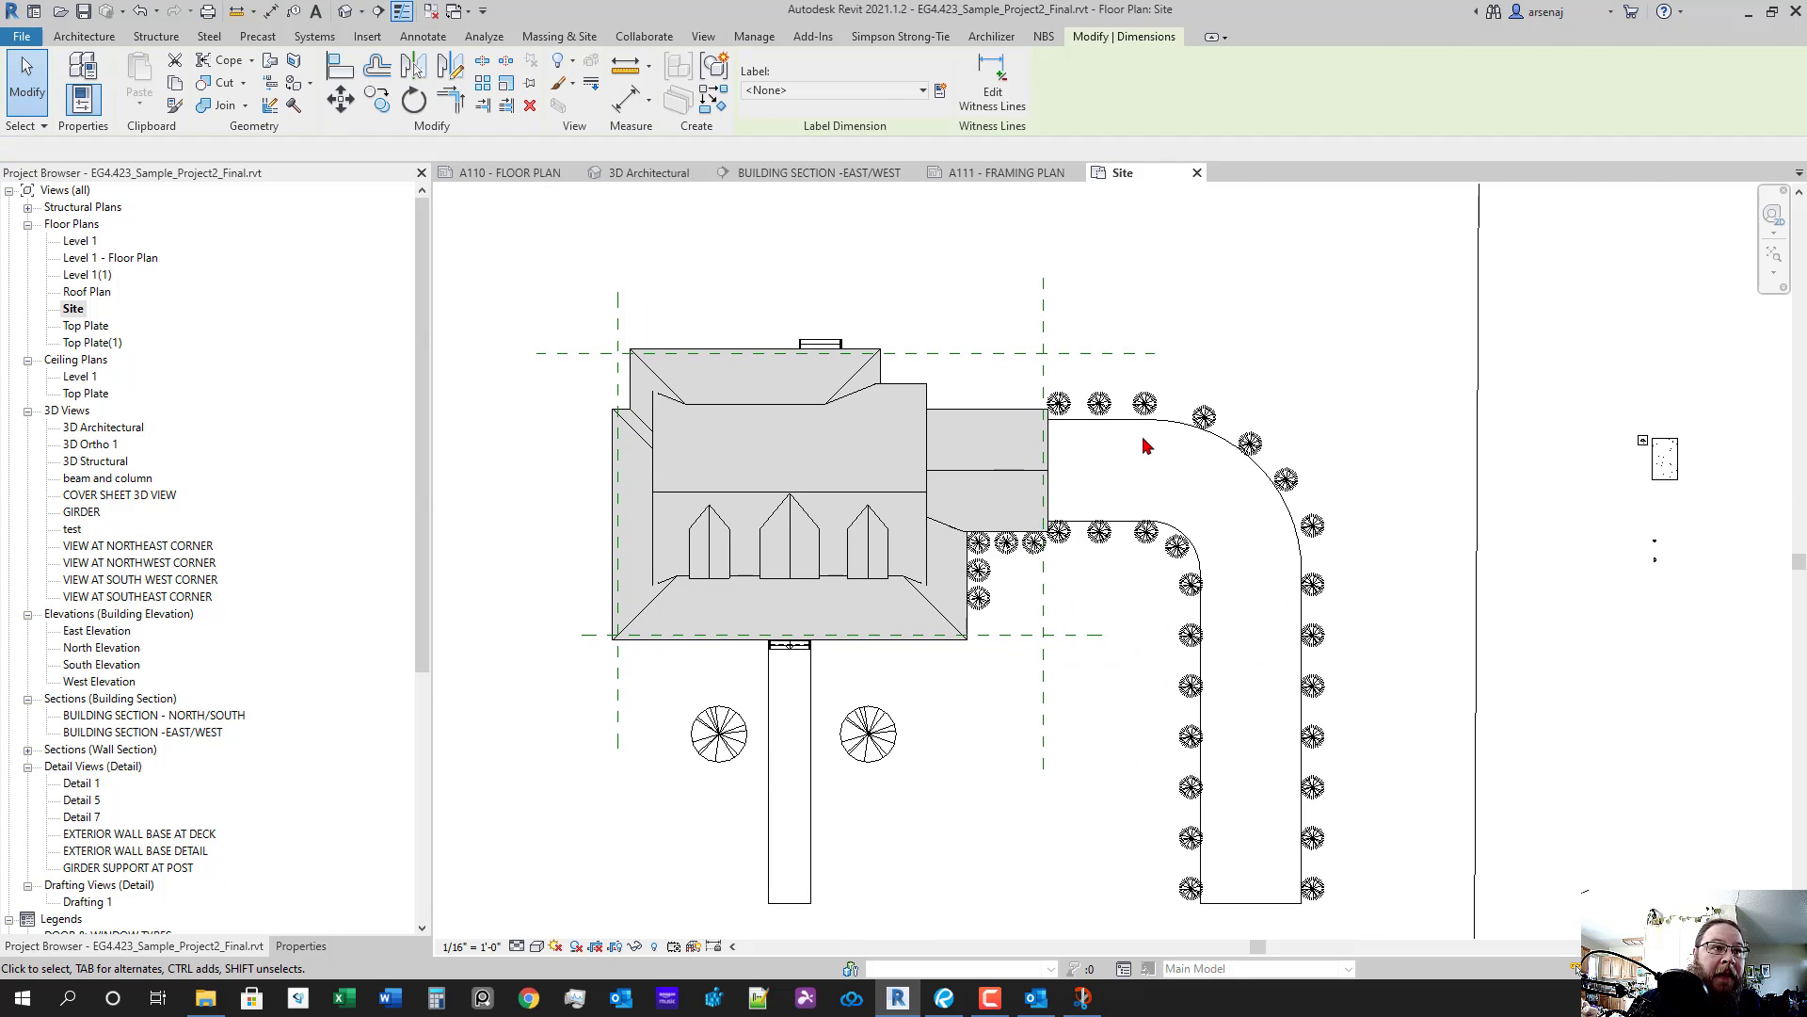
{"action": "left_click", "coordinate": [1144, 450]}
- Examine the Site plan with its opaque roofs, driveway, walkway and planting
{"action": "scroll", "coordinate": [1129, 517], "scroll_direction": "down", "scroll_amount": 1}
{"action": "scroll", "coordinate": [1083, 537], "scroll_direction": "down", "scroll_amount": 2}
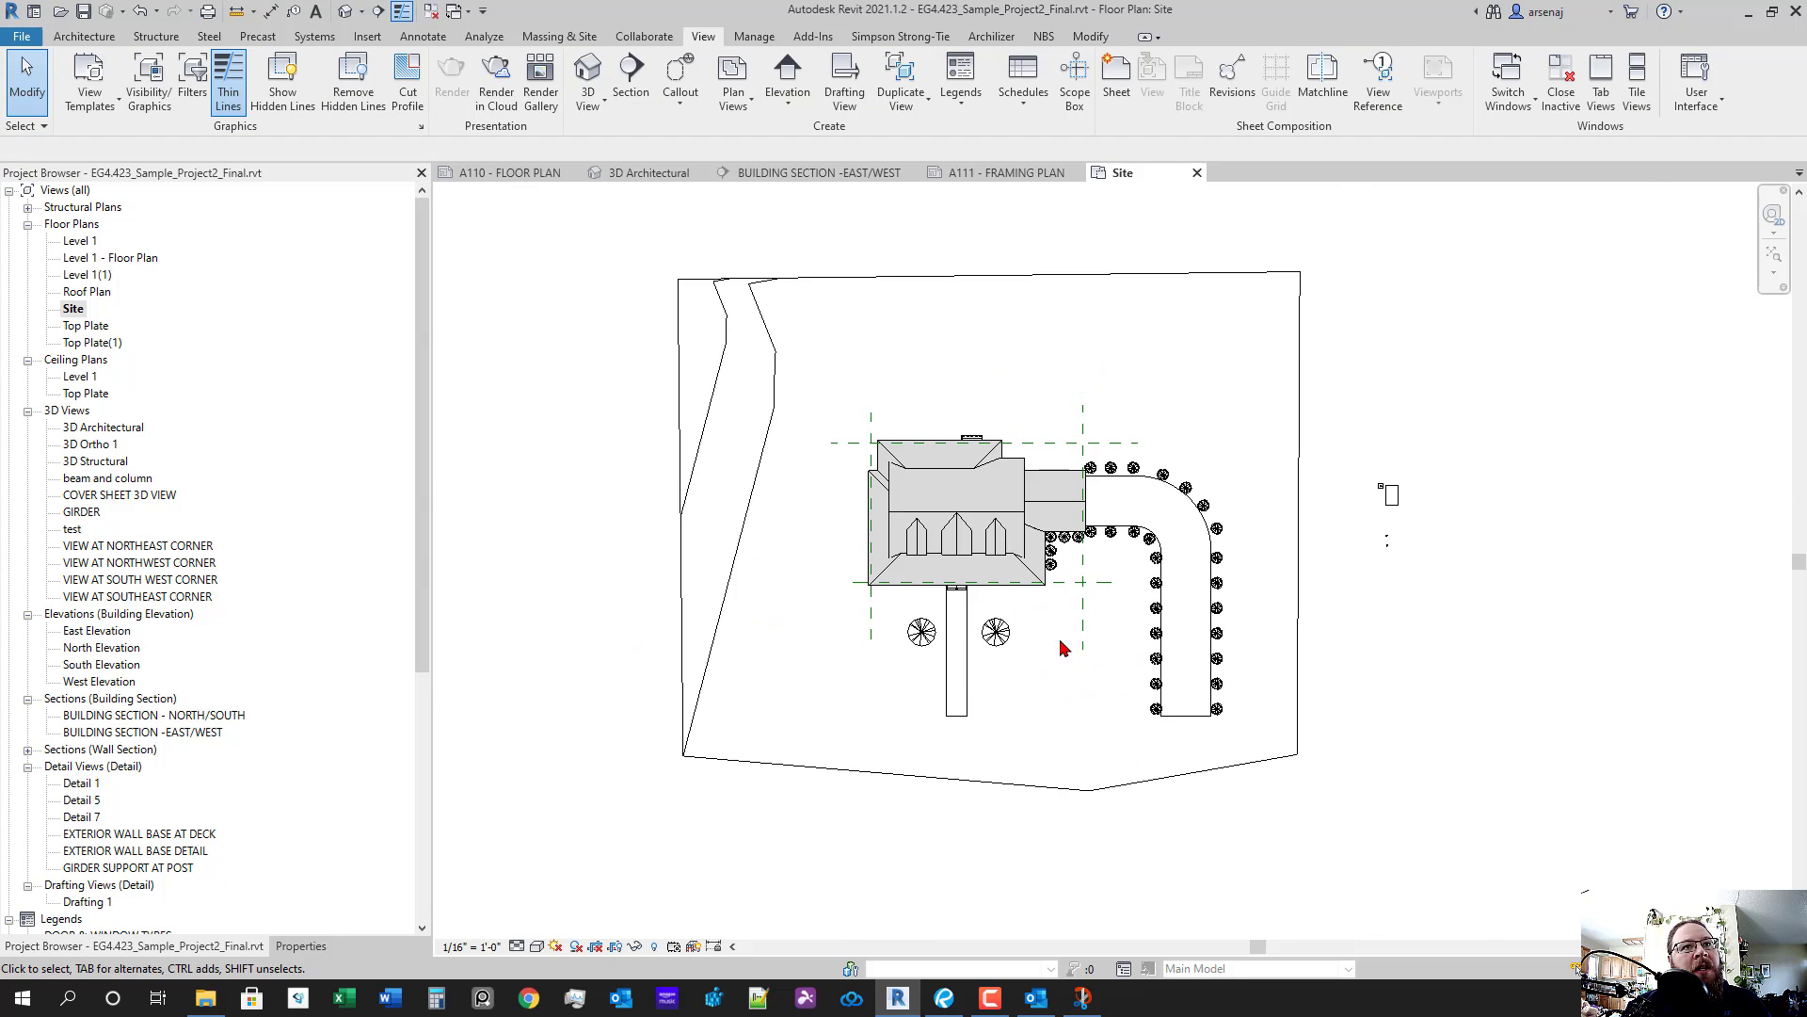
{"action": "scroll", "coordinate": [1318, 583], "scroll_direction": "up", "scroll_amount": 4}
{"action": "scroll", "coordinate": [1224, 508], "scroll_direction": "down", "scroll_amount": 3}
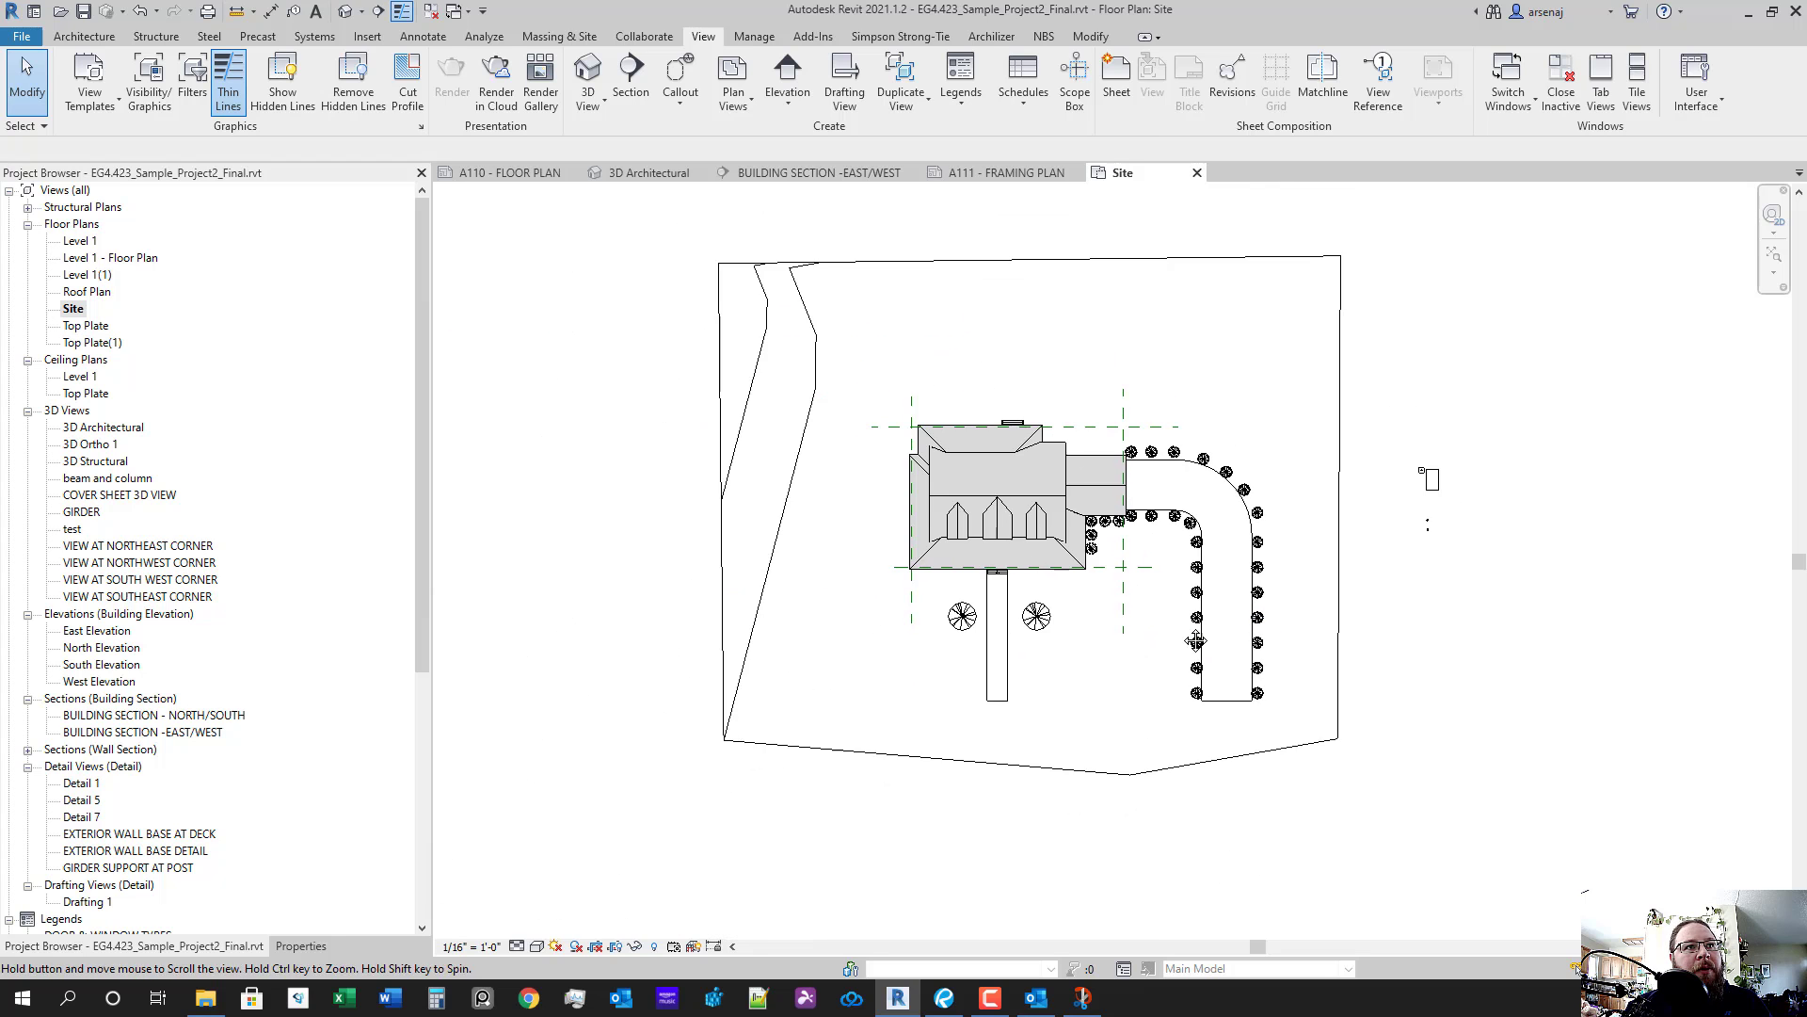
{"action": "scroll", "coordinate": [1150, 508], "scroll_direction": "up", "scroll_amount": 2}
{"action": "scroll", "coordinate": [980, 613], "scroll_direction": "up", "scroll_amount": 2}
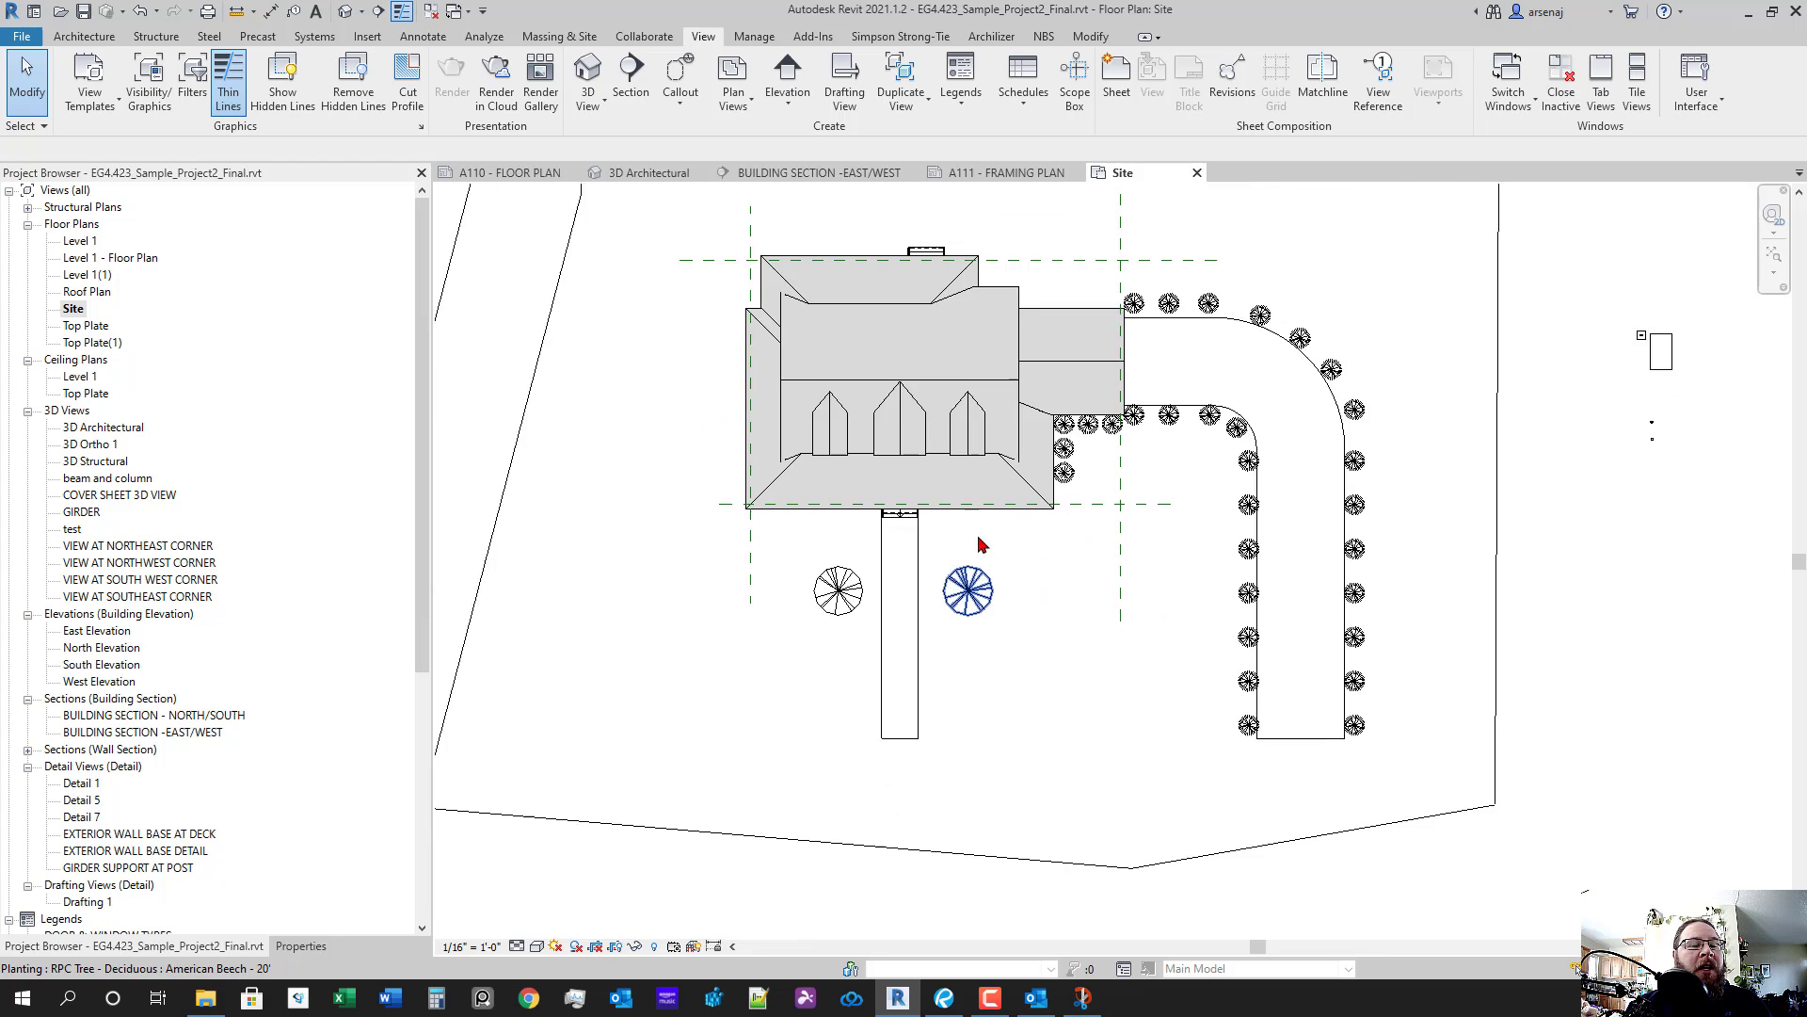
{"action": "scroll", "coordinate": [980, 536], "scroll_direction": "down", "scroll_amount": 2}
{"action": "scroll", "coordinate": [1018, 636], "scroll_direction": "up", "scroll_amount": 2}
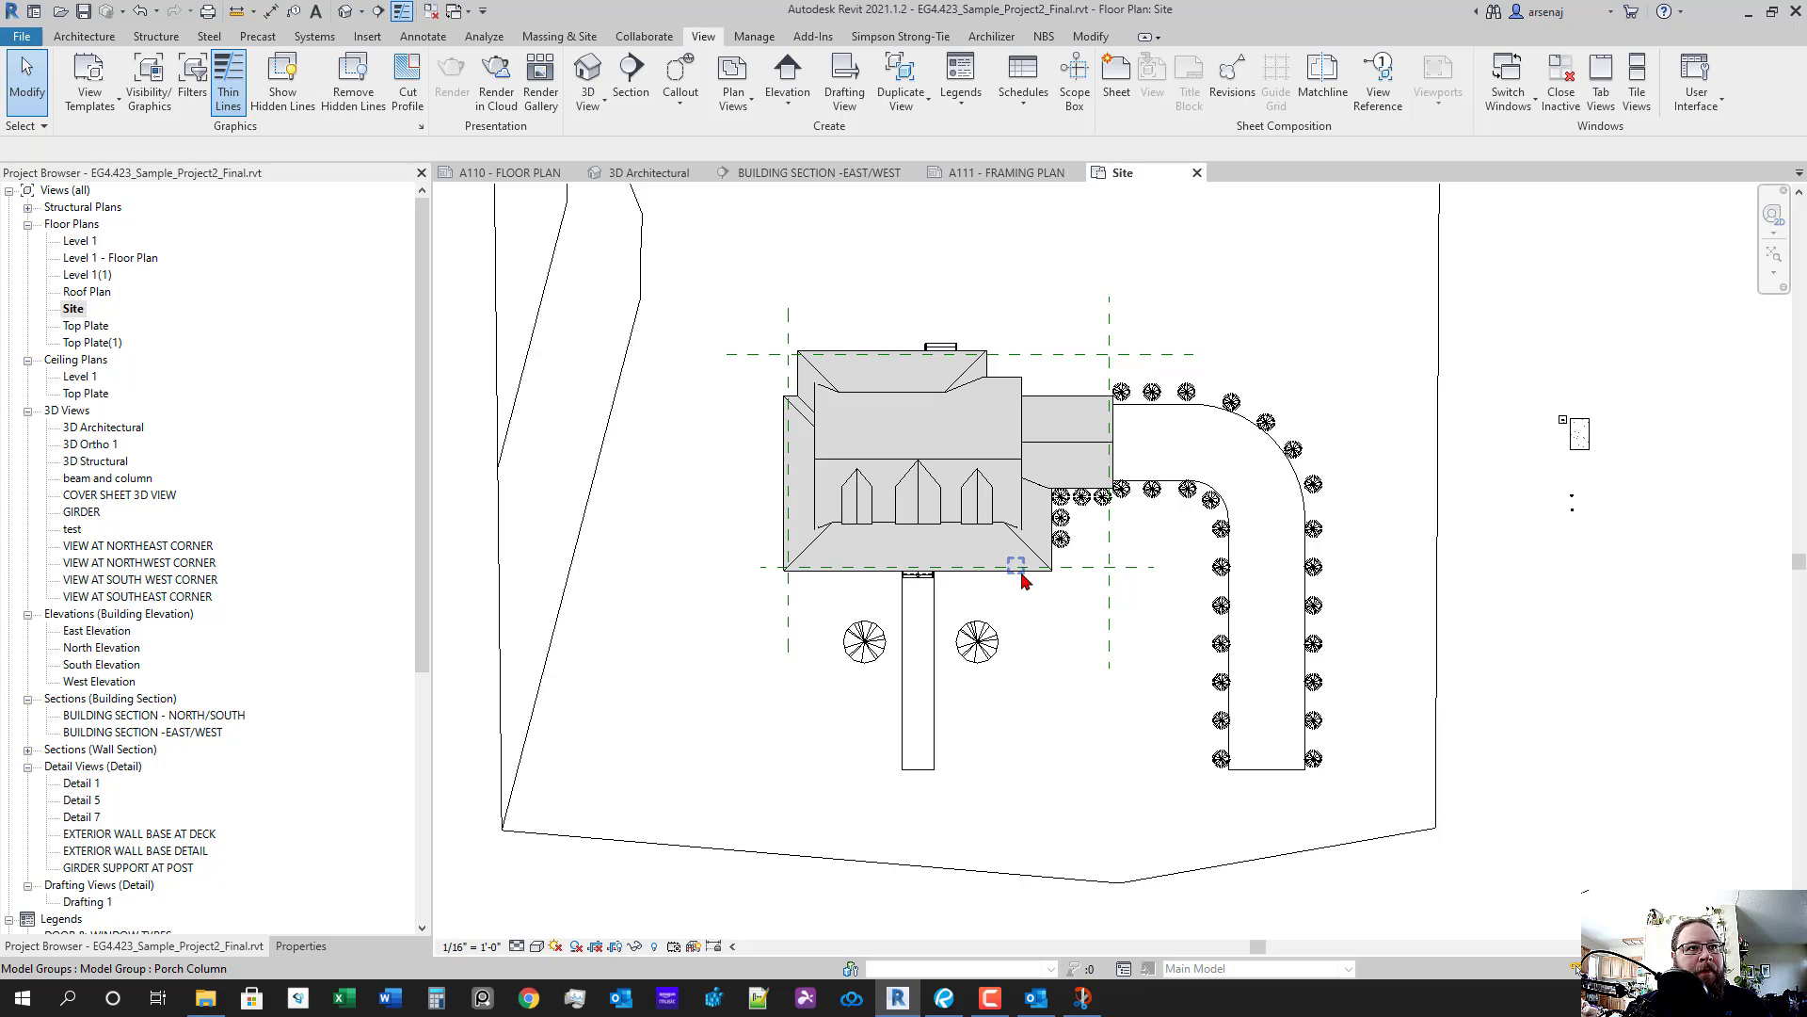
- Switch to the 90% design development set in Revu and display its sheet bookmarks
{"action": "scroll", "coordinate": [859, 649], "scroll_direction": "down", "scroll_amount": 1}
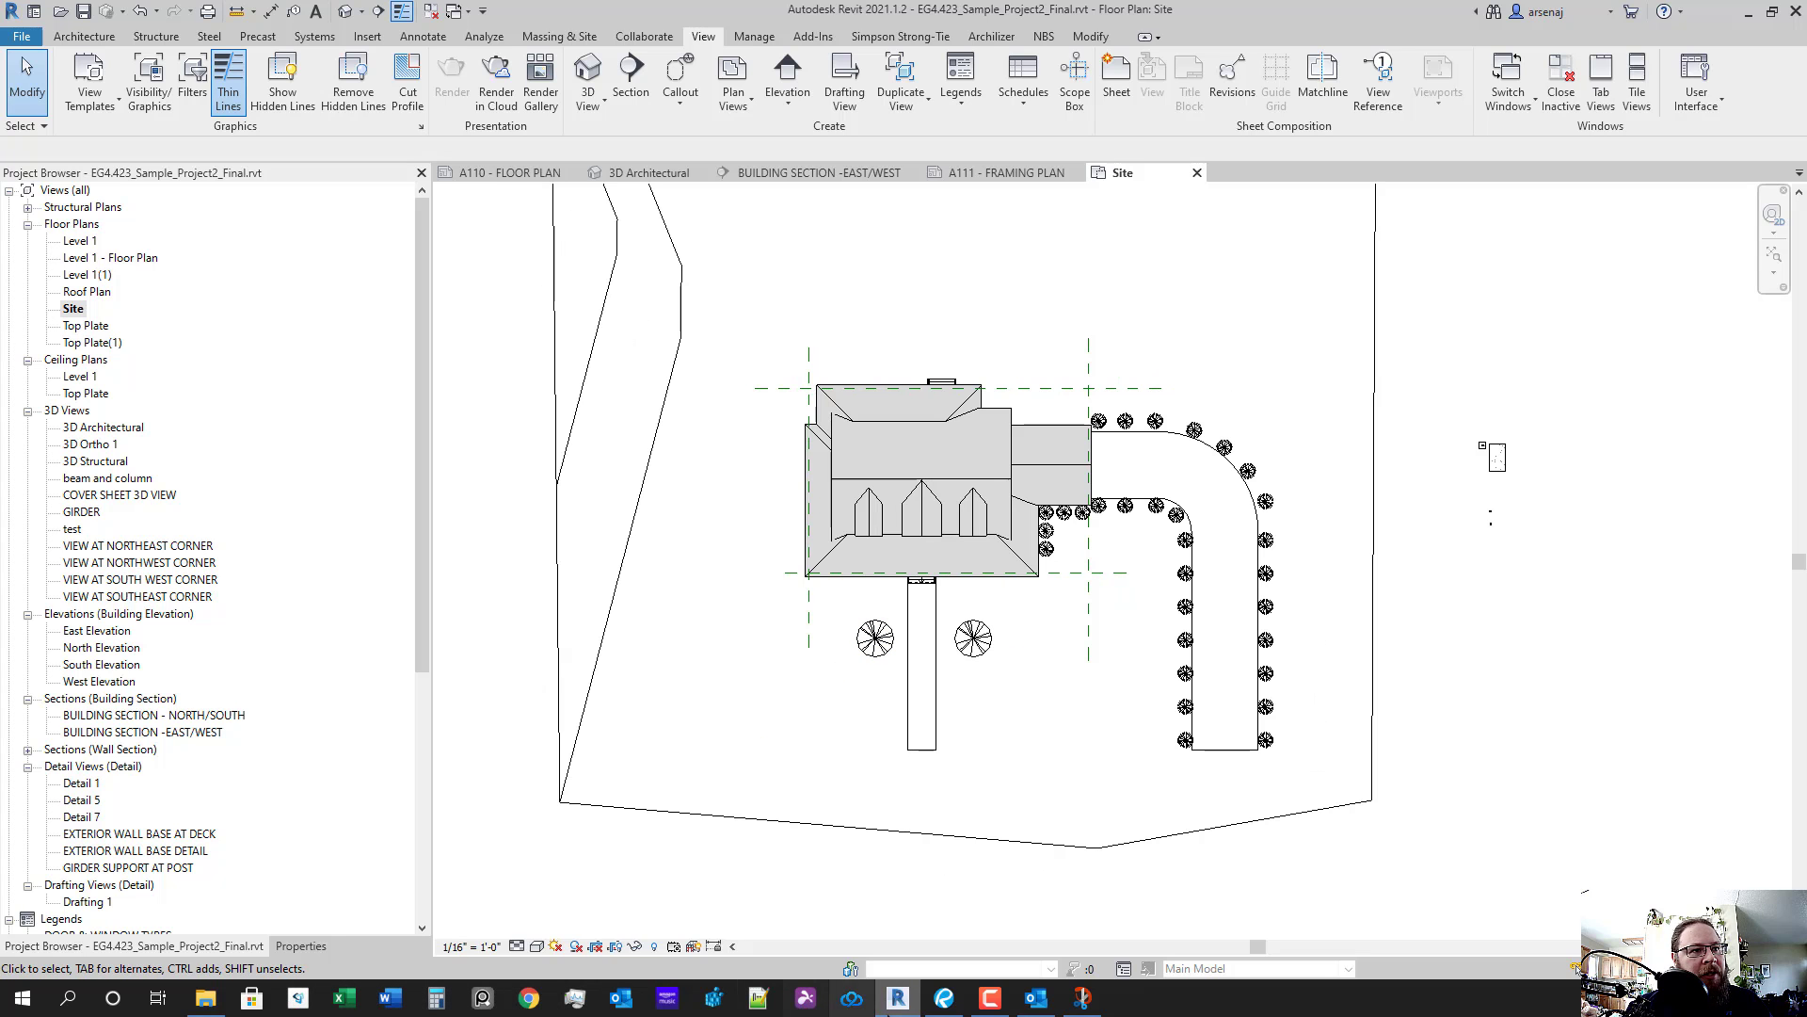
{"action": "left_click", "coordinate": [945, 1006]}
{"action": "scroll", "coordinate": [291, 851], "scroll_direction": "down", "scroll_amount": 1}
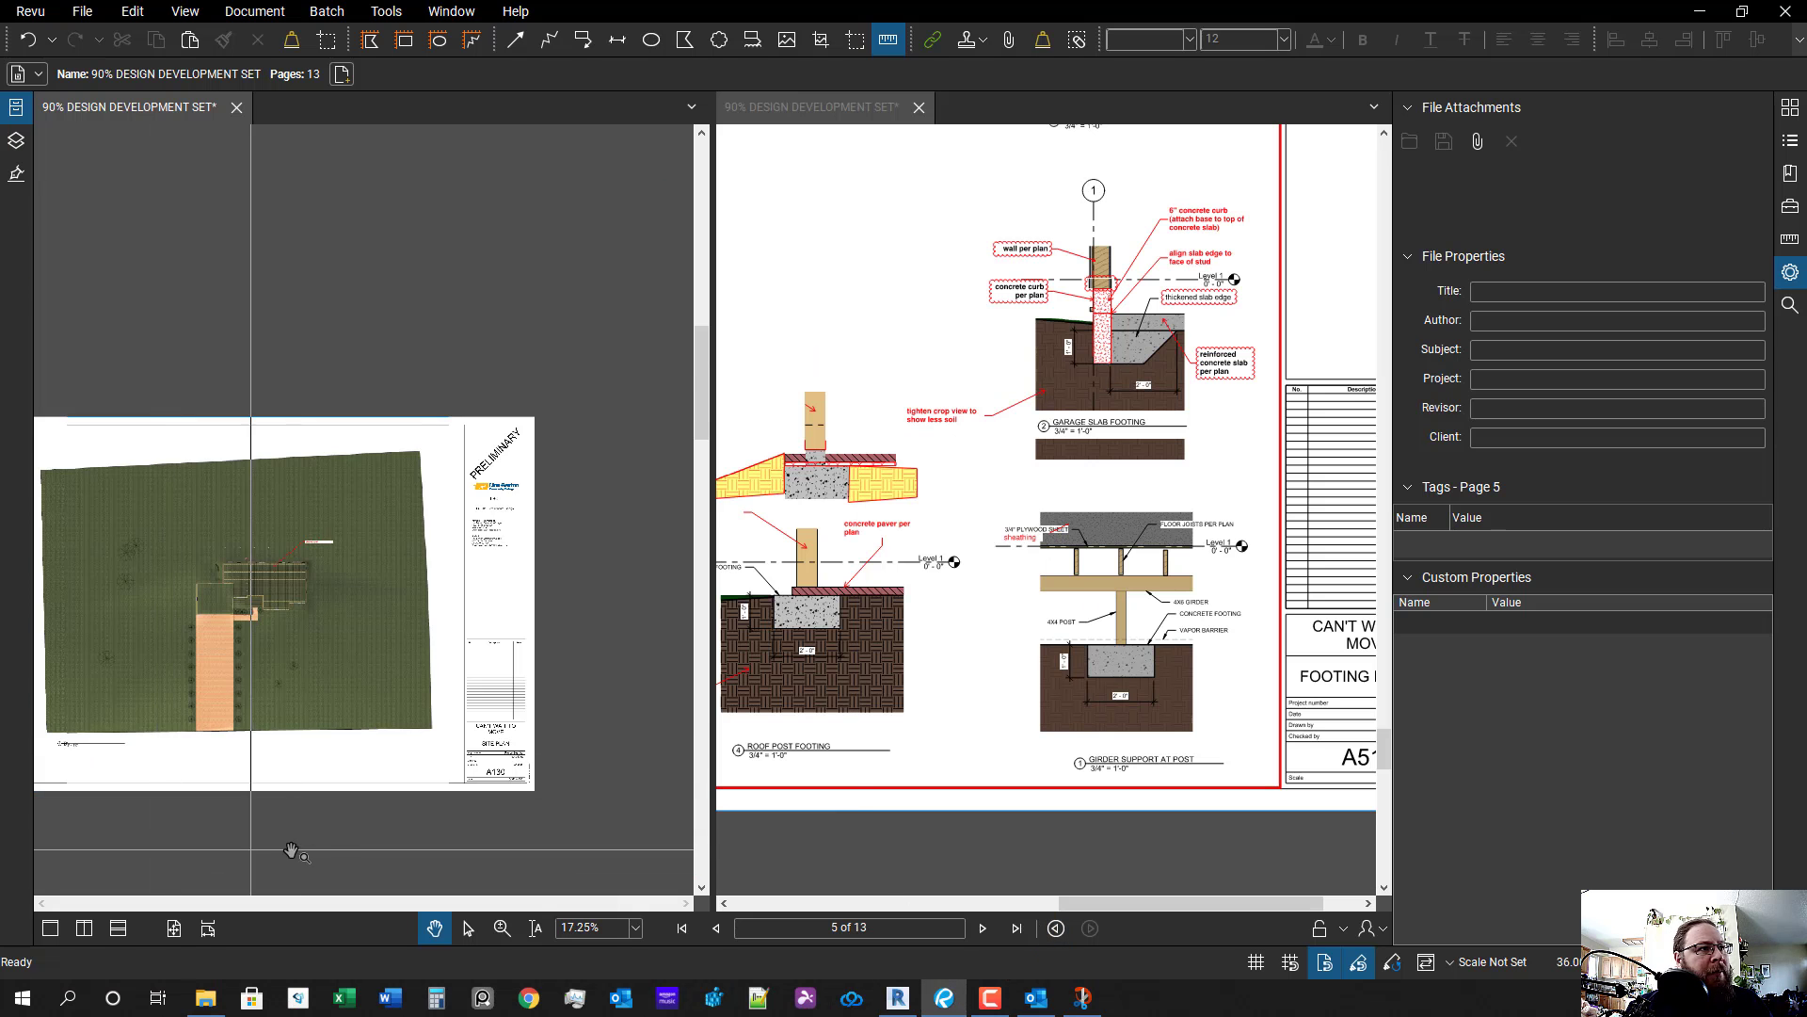
{"action": "scroll", "coordinate": [593, 766], "scroll_direction": "up", "scroll_amount": 3}
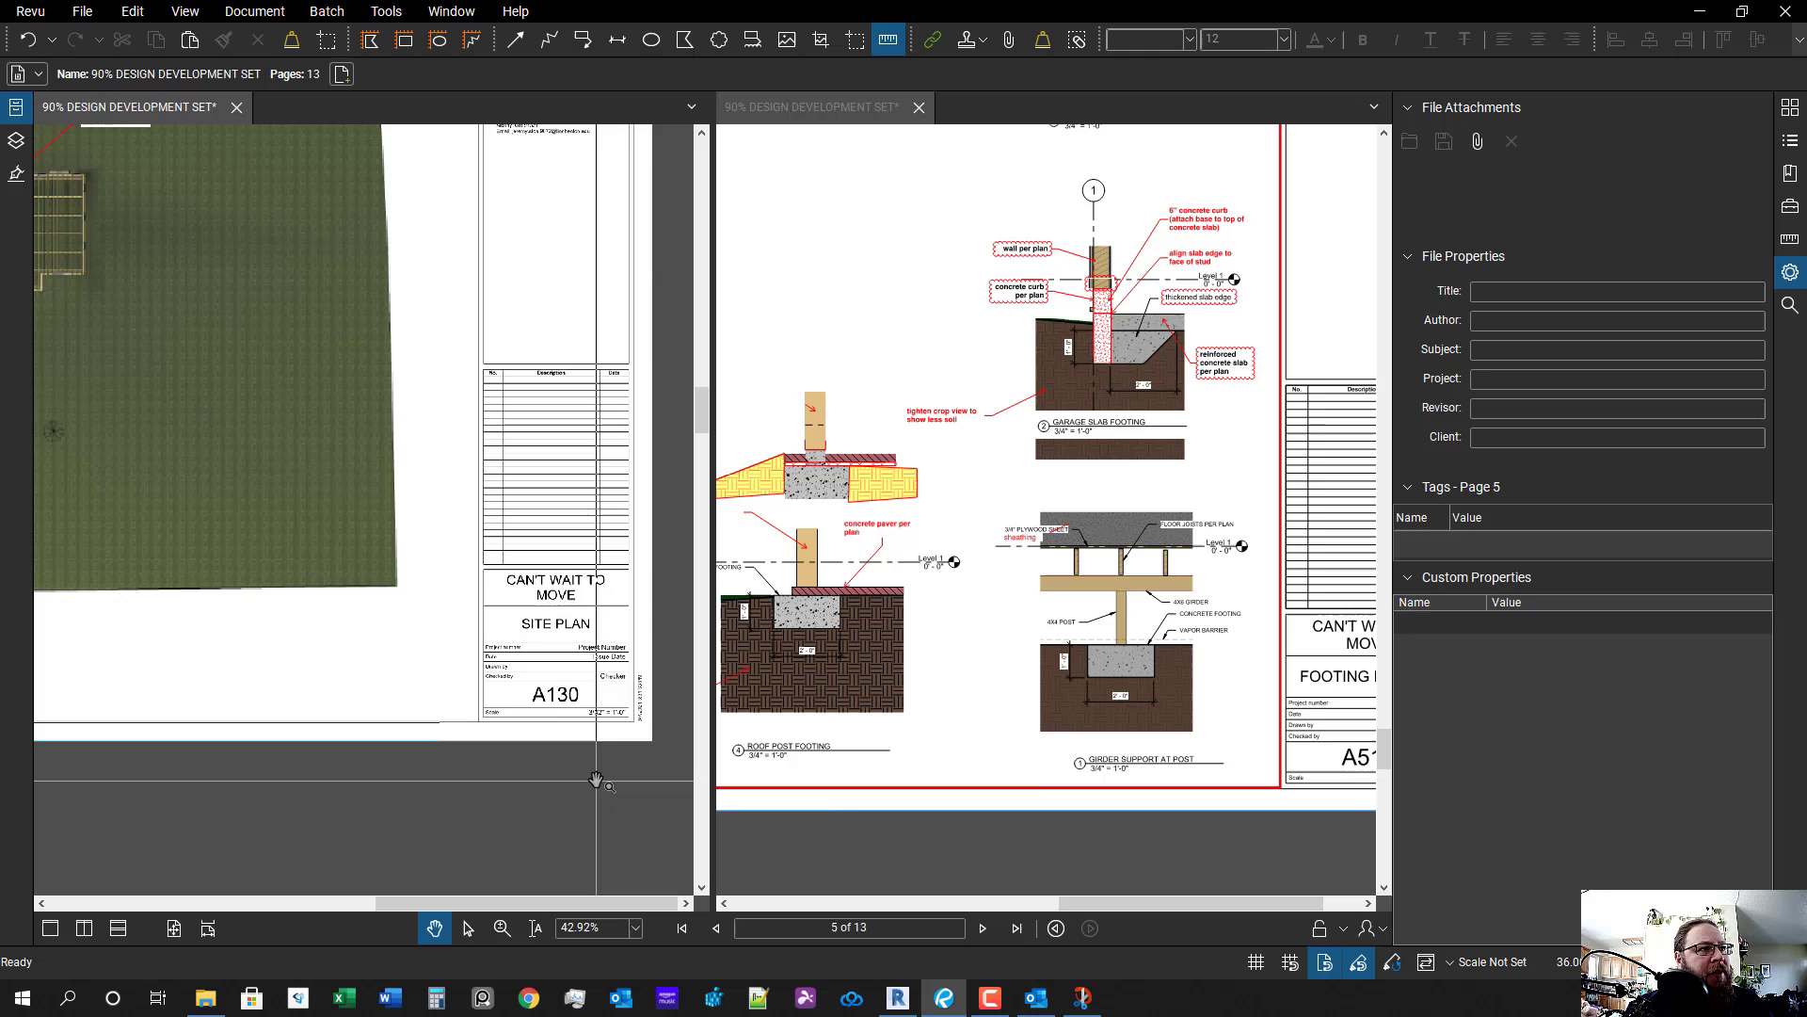
{"action": "left_click", "coordinate": [1791, 172]}
{"action": "scroll", "coordinate": [461, 674], "scroll_direction": "down", "scroll_amount": 1}
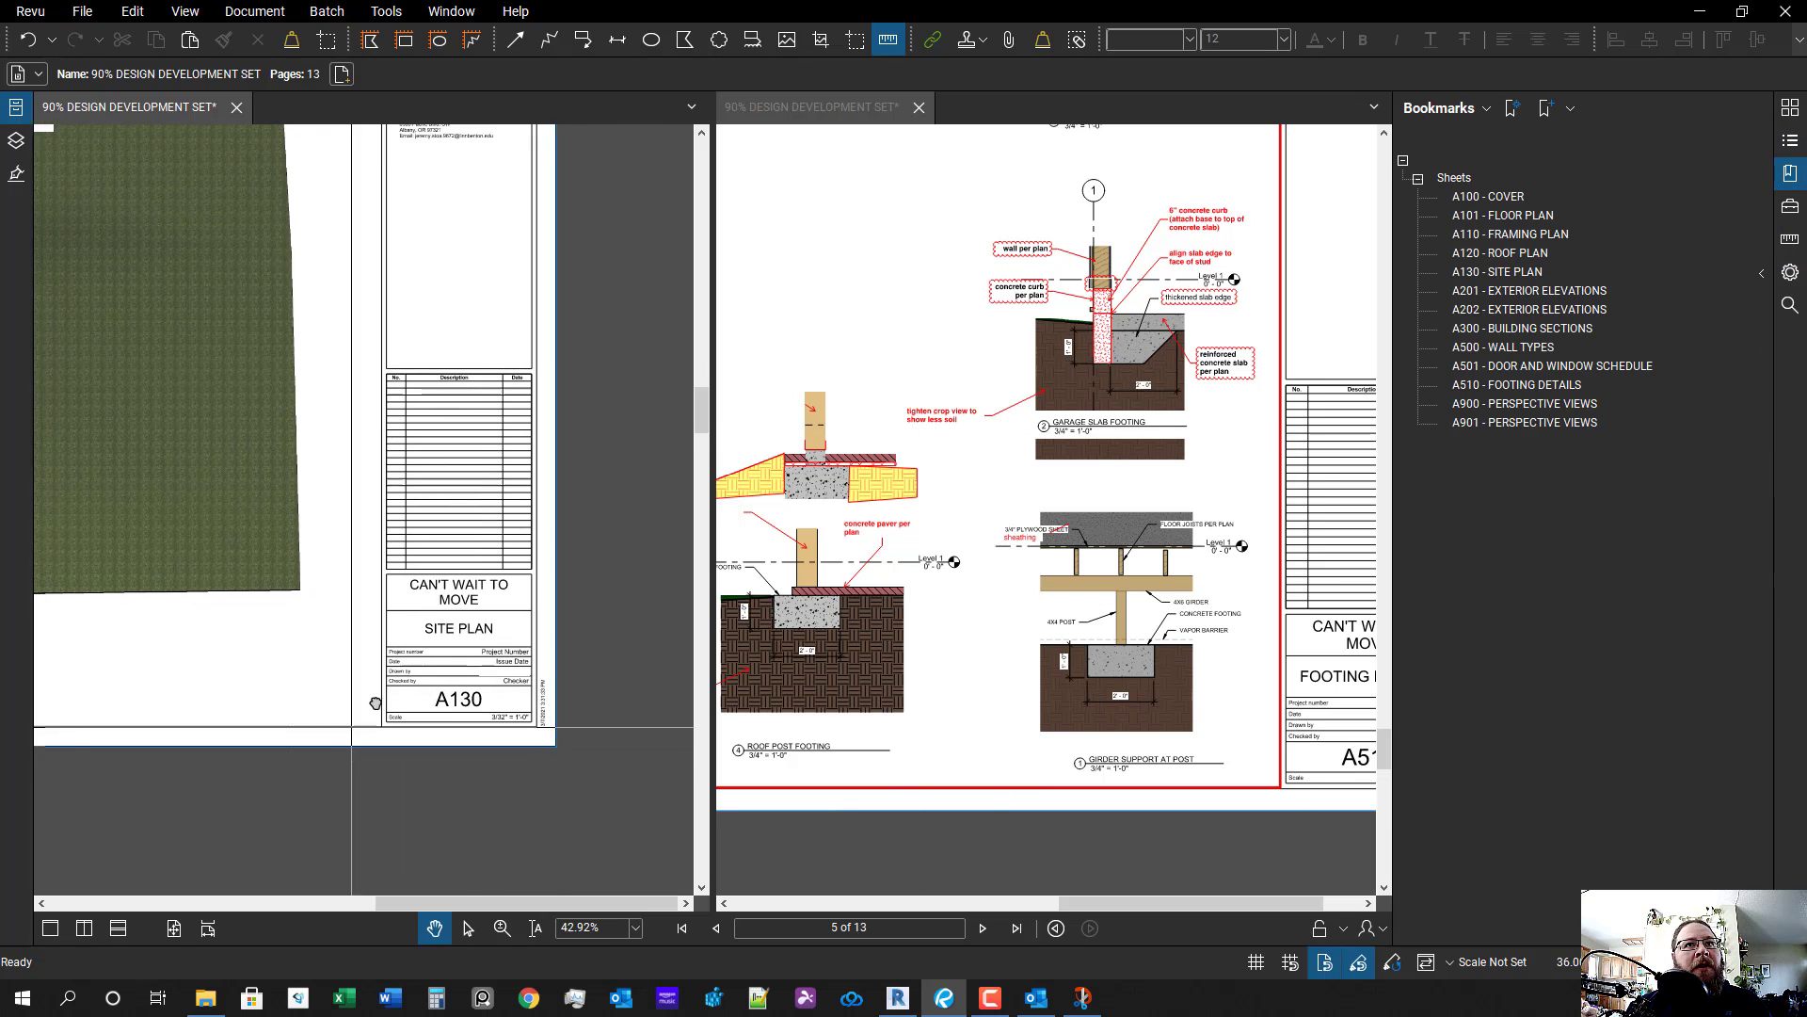
- Add a callout reading "make site plan A101" that points to the sheet number A130 in the site plan's title block
{"action": "left_click_drag", "start_coordinate": [435, 665], "coordinate": [518, 714]}
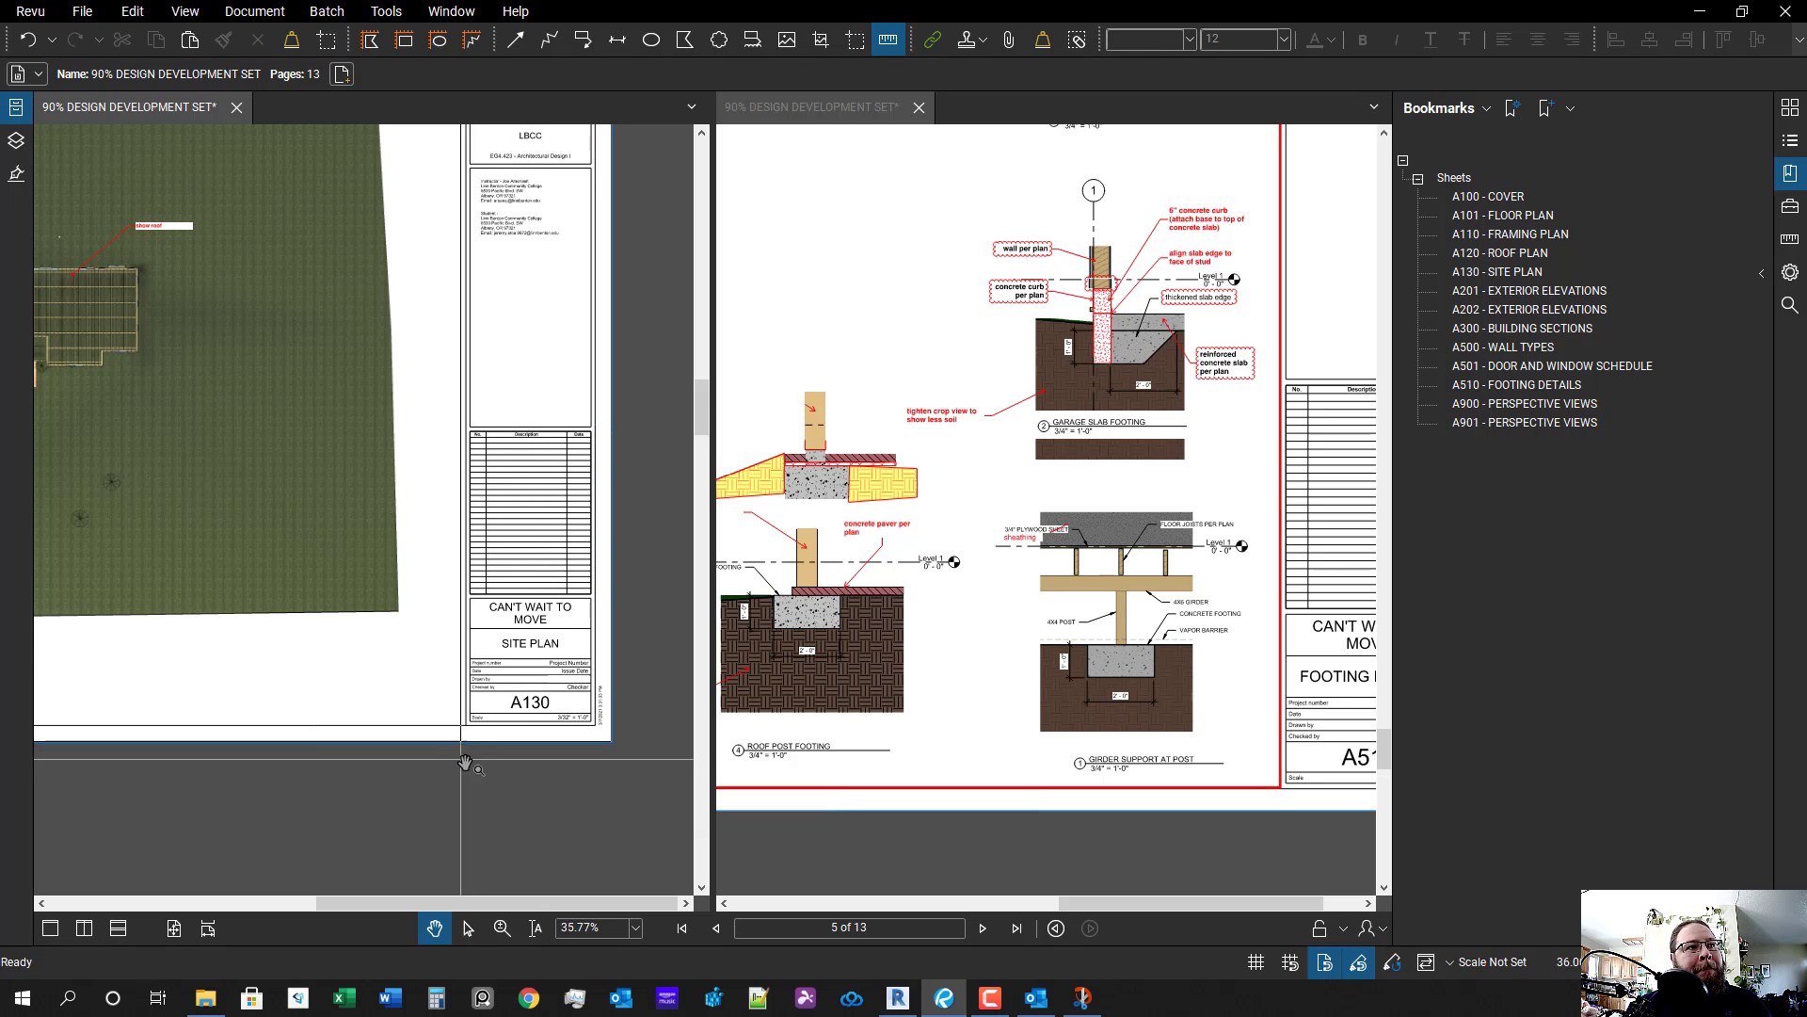
{"action": "scroll", "coordinate": [391, 719], "scroll_direction": "down", "scroll_amount": 1}
{"action": "left_click_drag", "start_coordinate": [390, 719], "coordinate": [427, 762]}
{"action": "scroll", "coordinate": [429, 761], "scroll_direction": "down", "scroll_amount": 1}
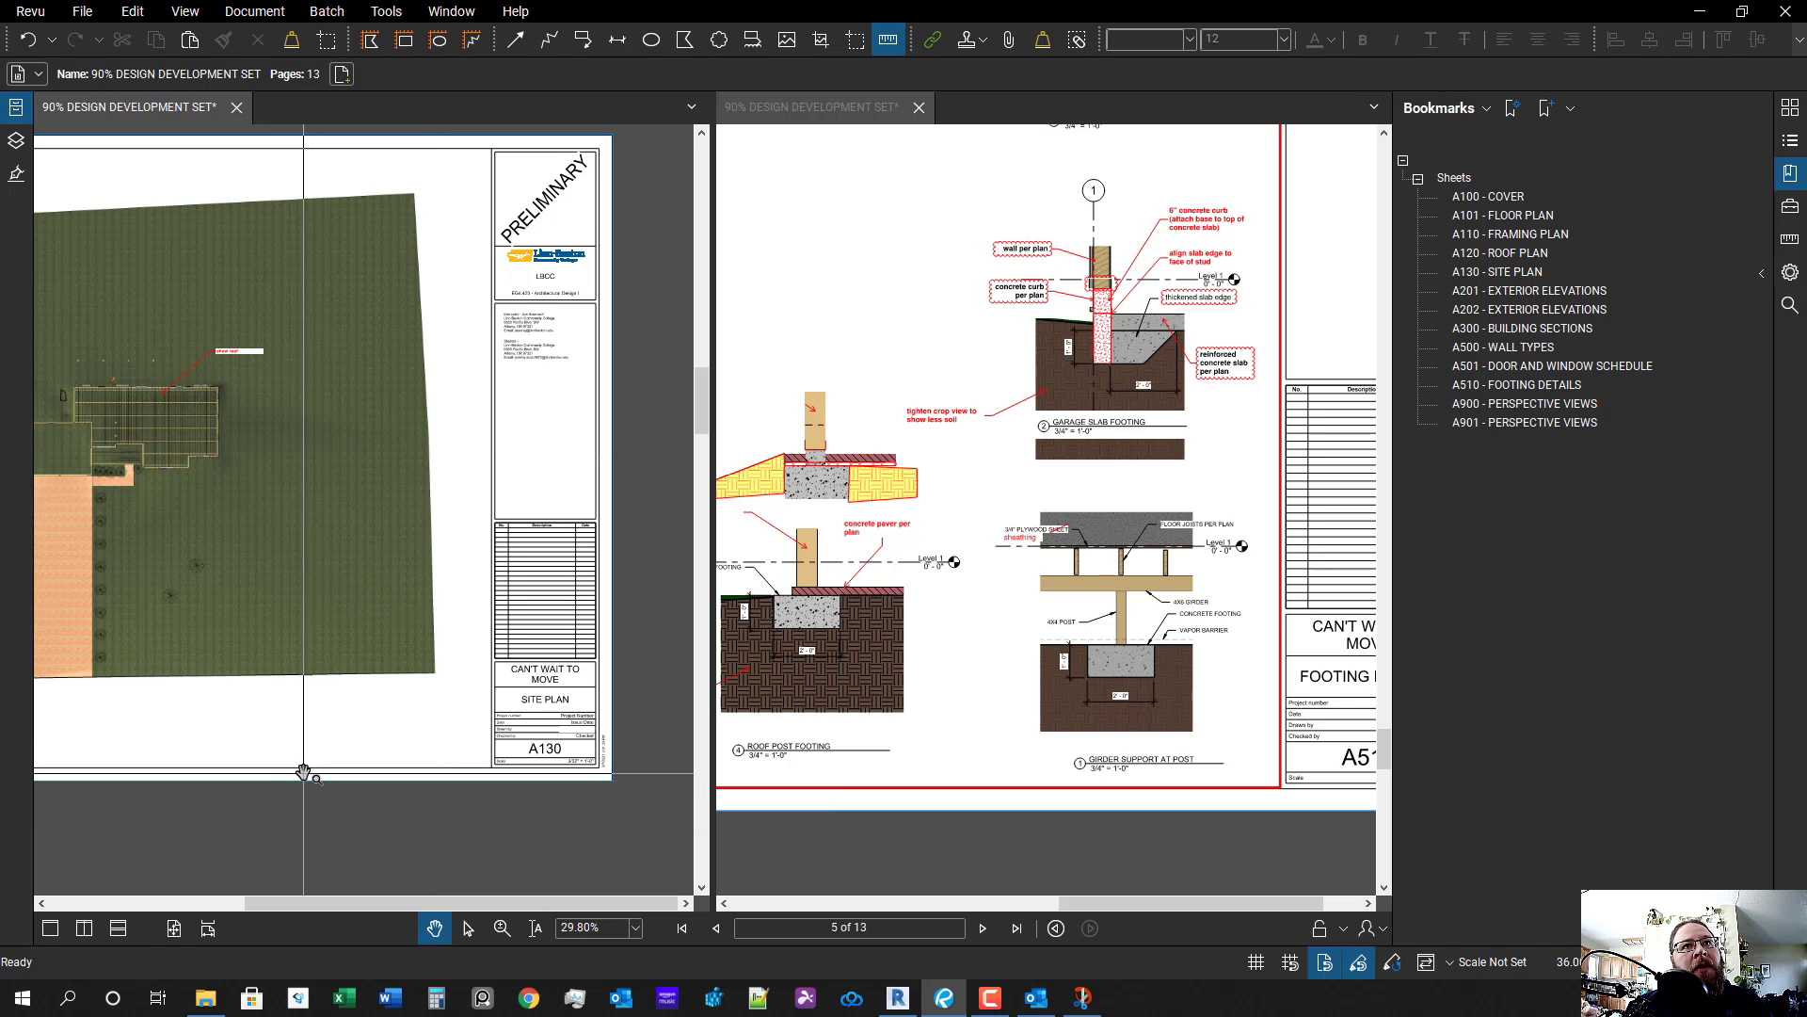
{"action": "scroll", "coordinate": [387, 754], "scroll_direction": "up", "scroll_amount": 2}
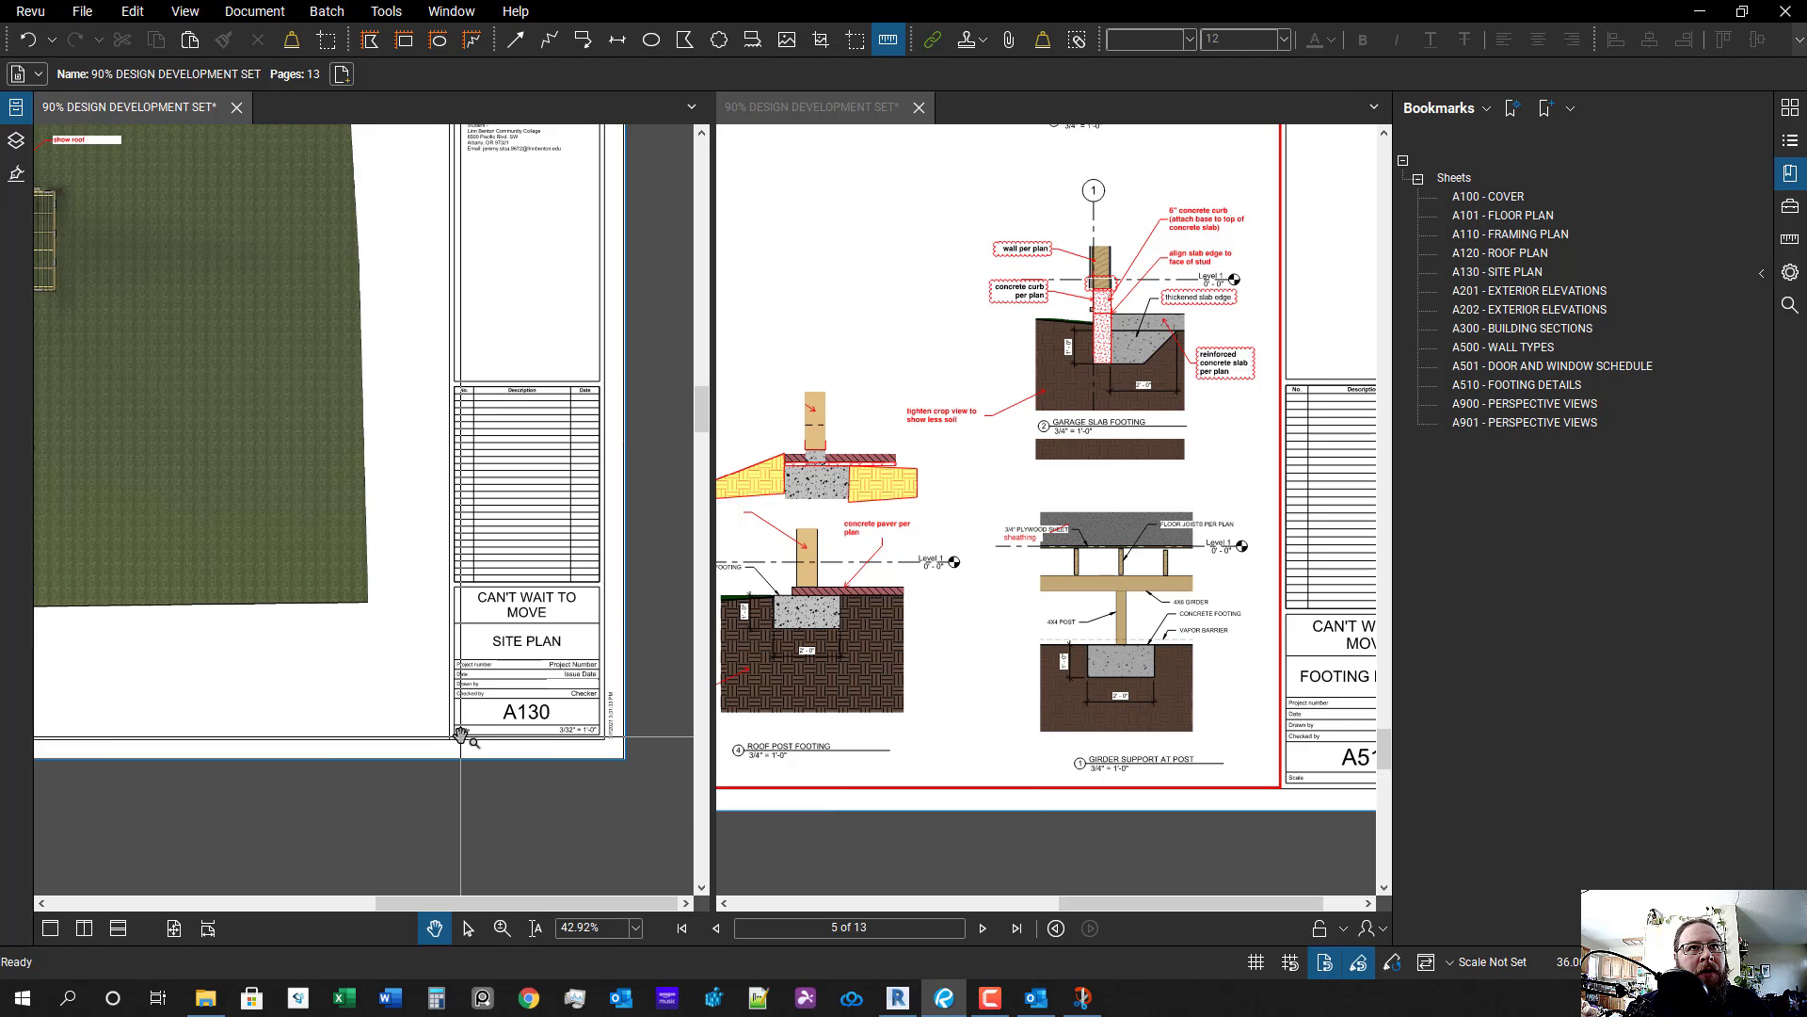
{"action": "left_click_drag", "start_coordinate": [447, 790], "coordinate": [427, 782]}
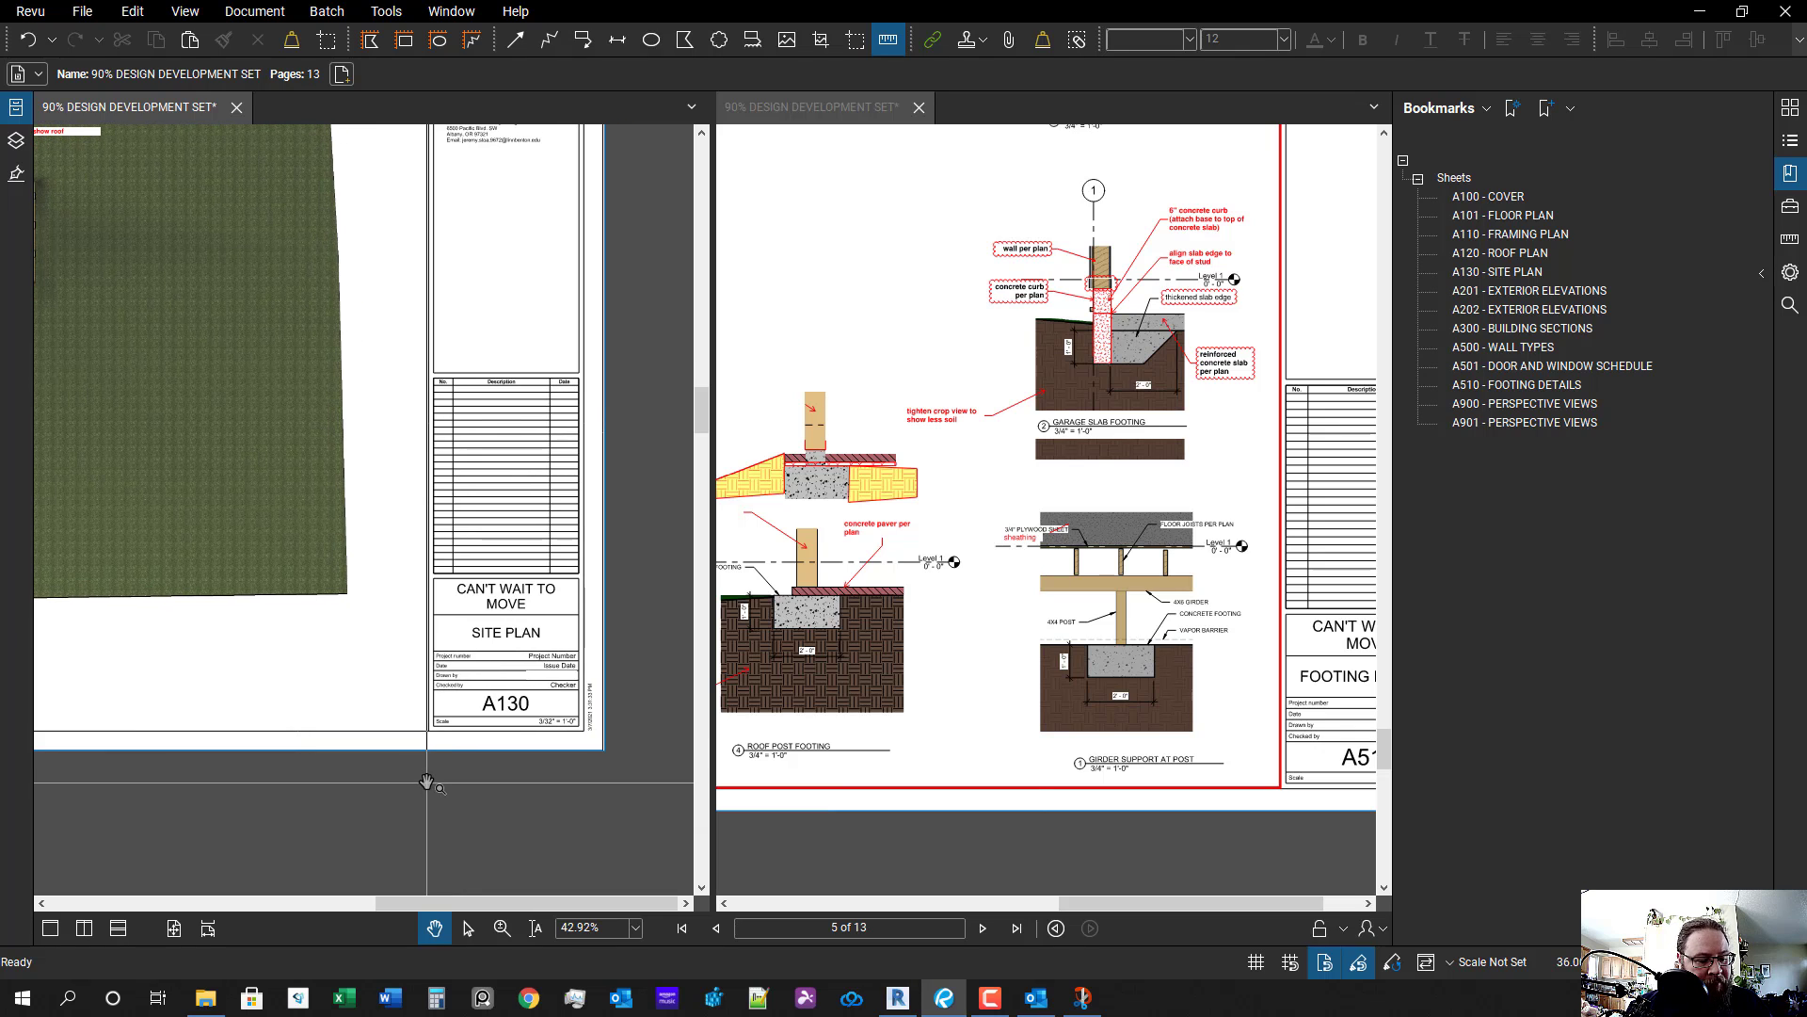
{"action": "key", "text": "a"}
{"action": "scroll", "coordinate": [434, 749], "scroll_direction": "up", "scroll_amount": 2}
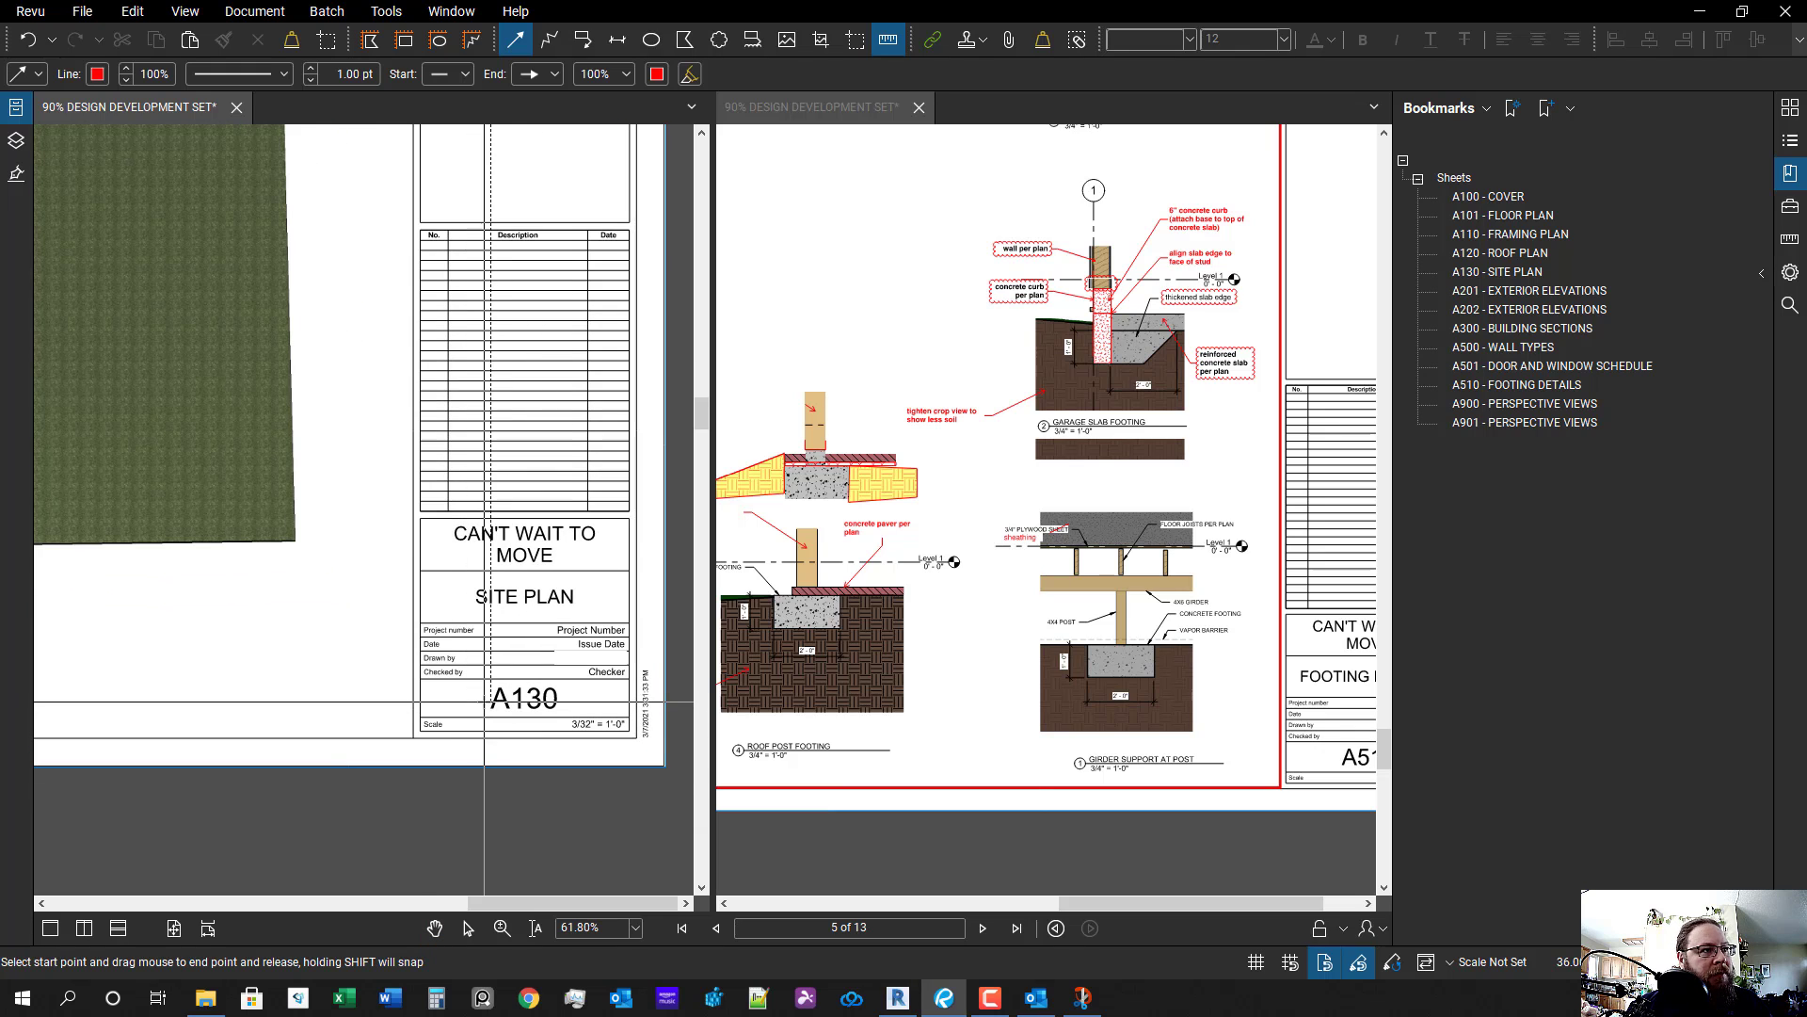
{"action": "key", "text": "q"}
{"action": "left_click", "coordinate": [488, 702]}
{"action": "left_click", "coordinate": [333, 664]}
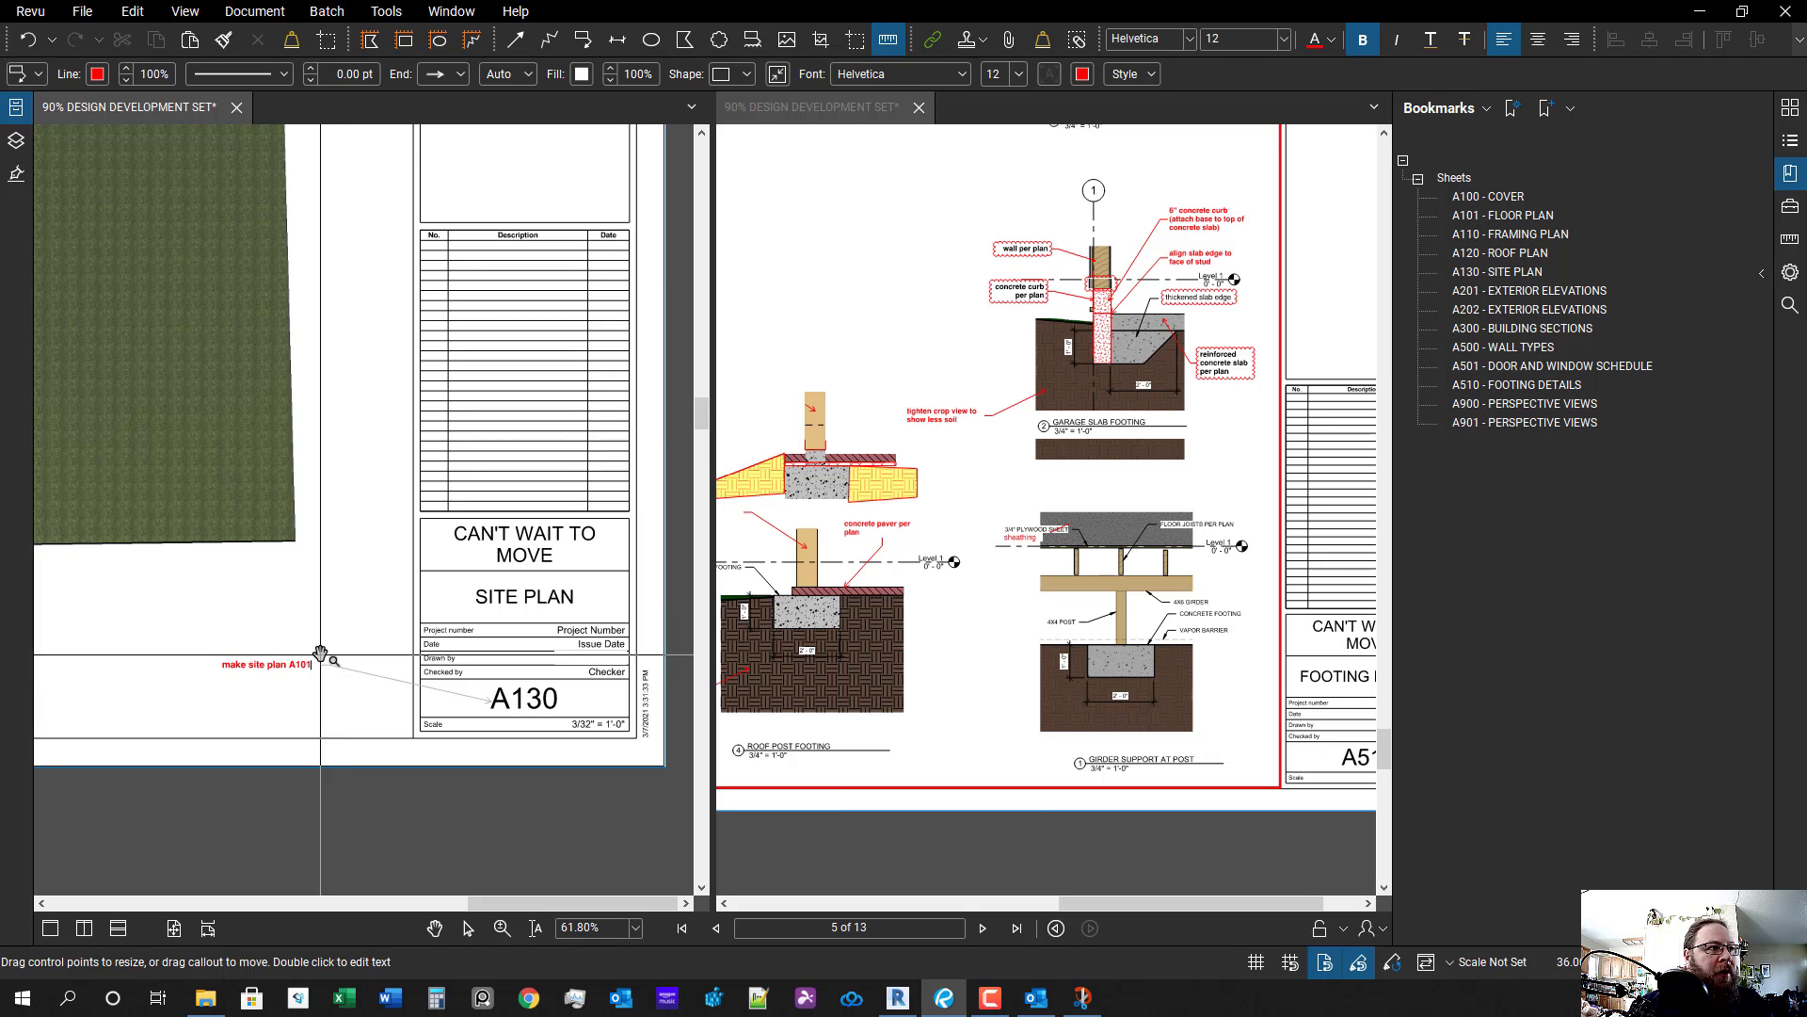
{"action": "left_click", "coordinate": [282, 725]}
{"action": "scroll", "coordinate": [411, 694], "scroll_direction": "down", "scroll_amount": 1}
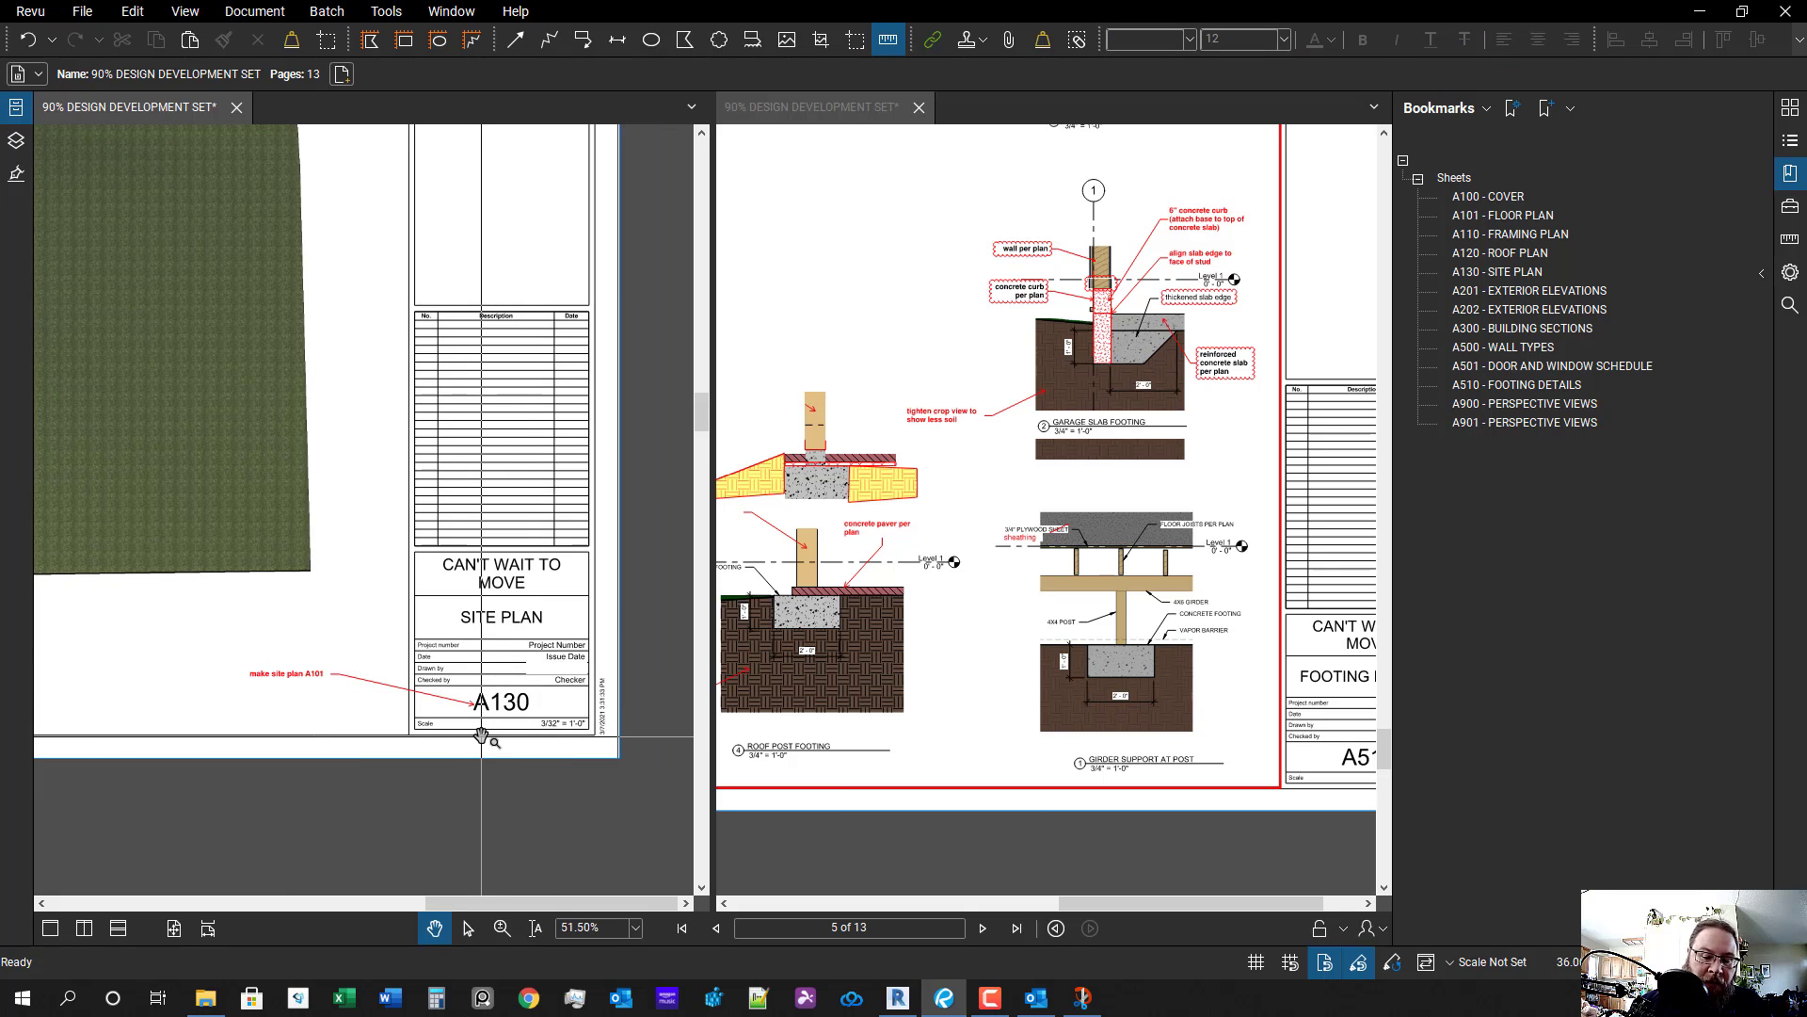
- Go to sheet A101 - FLOOR PLAN and add a callout reading "make A102" that points to its sheet number
{"action": "left_click", "coordinate": [1533, 218]}
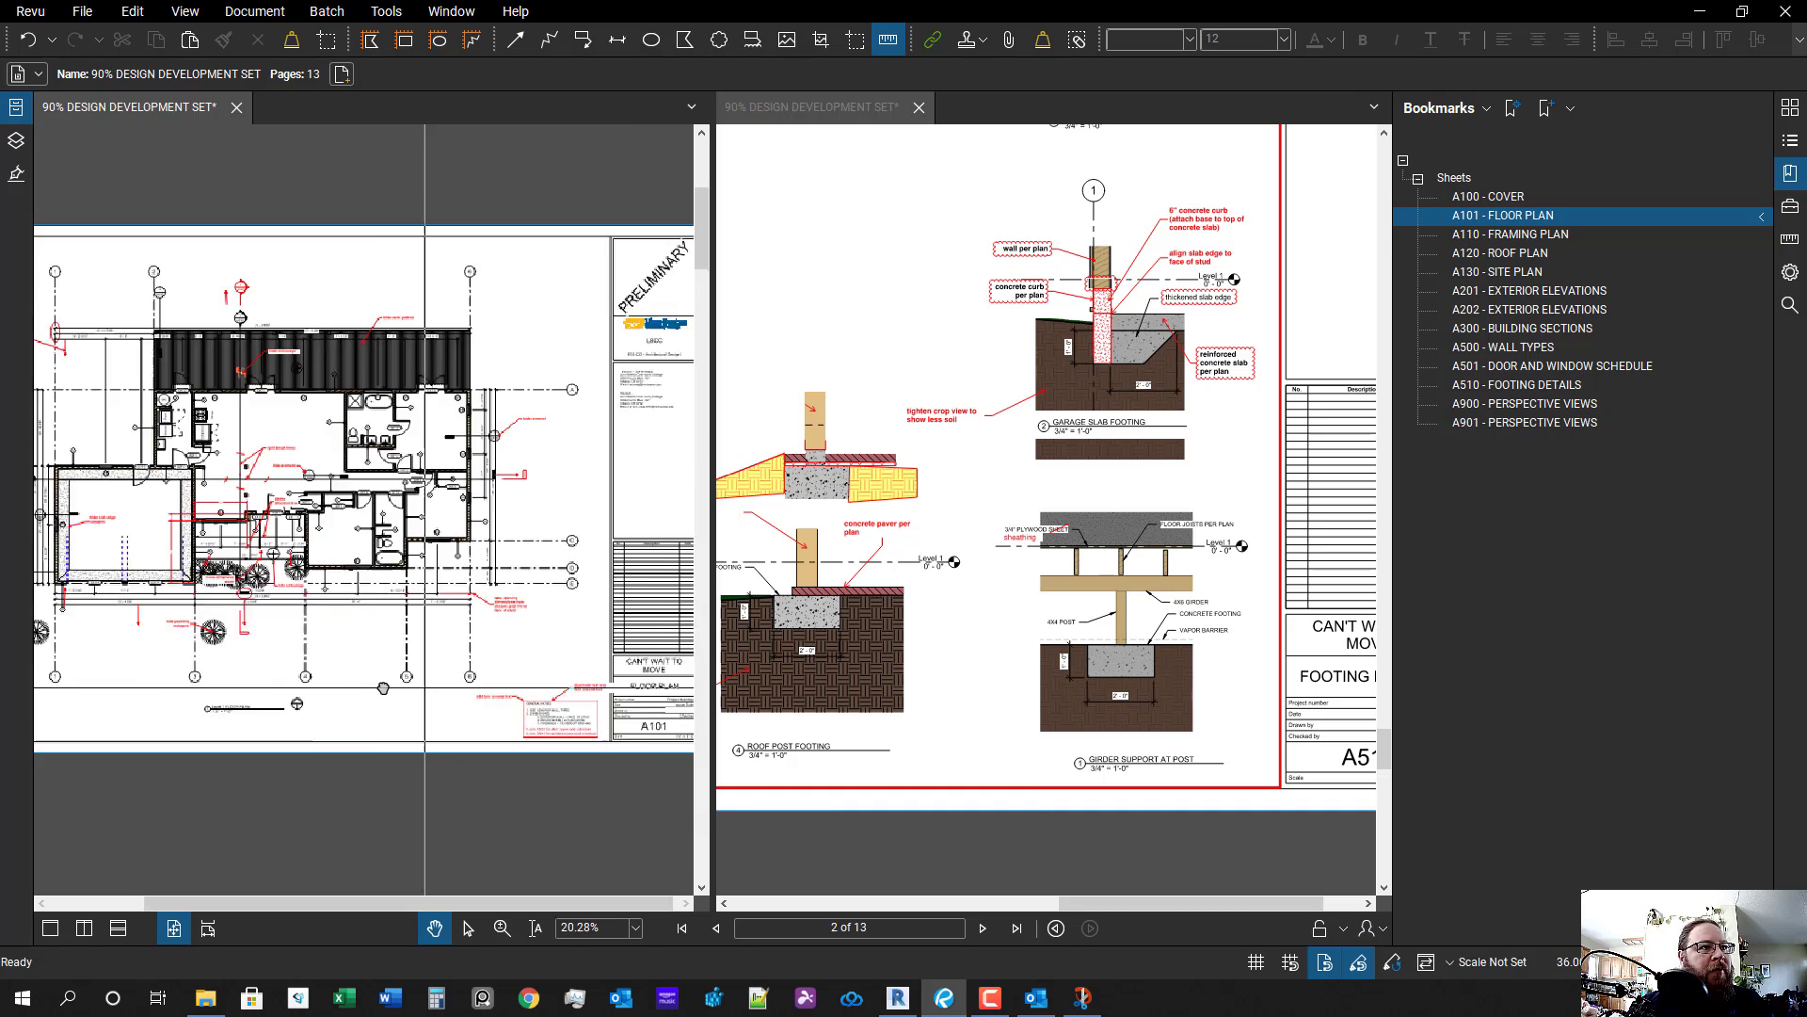
{"action": "scroll", "coordinate": [497, 750], "scroll_direction": "up", "scroll_amount": 3}
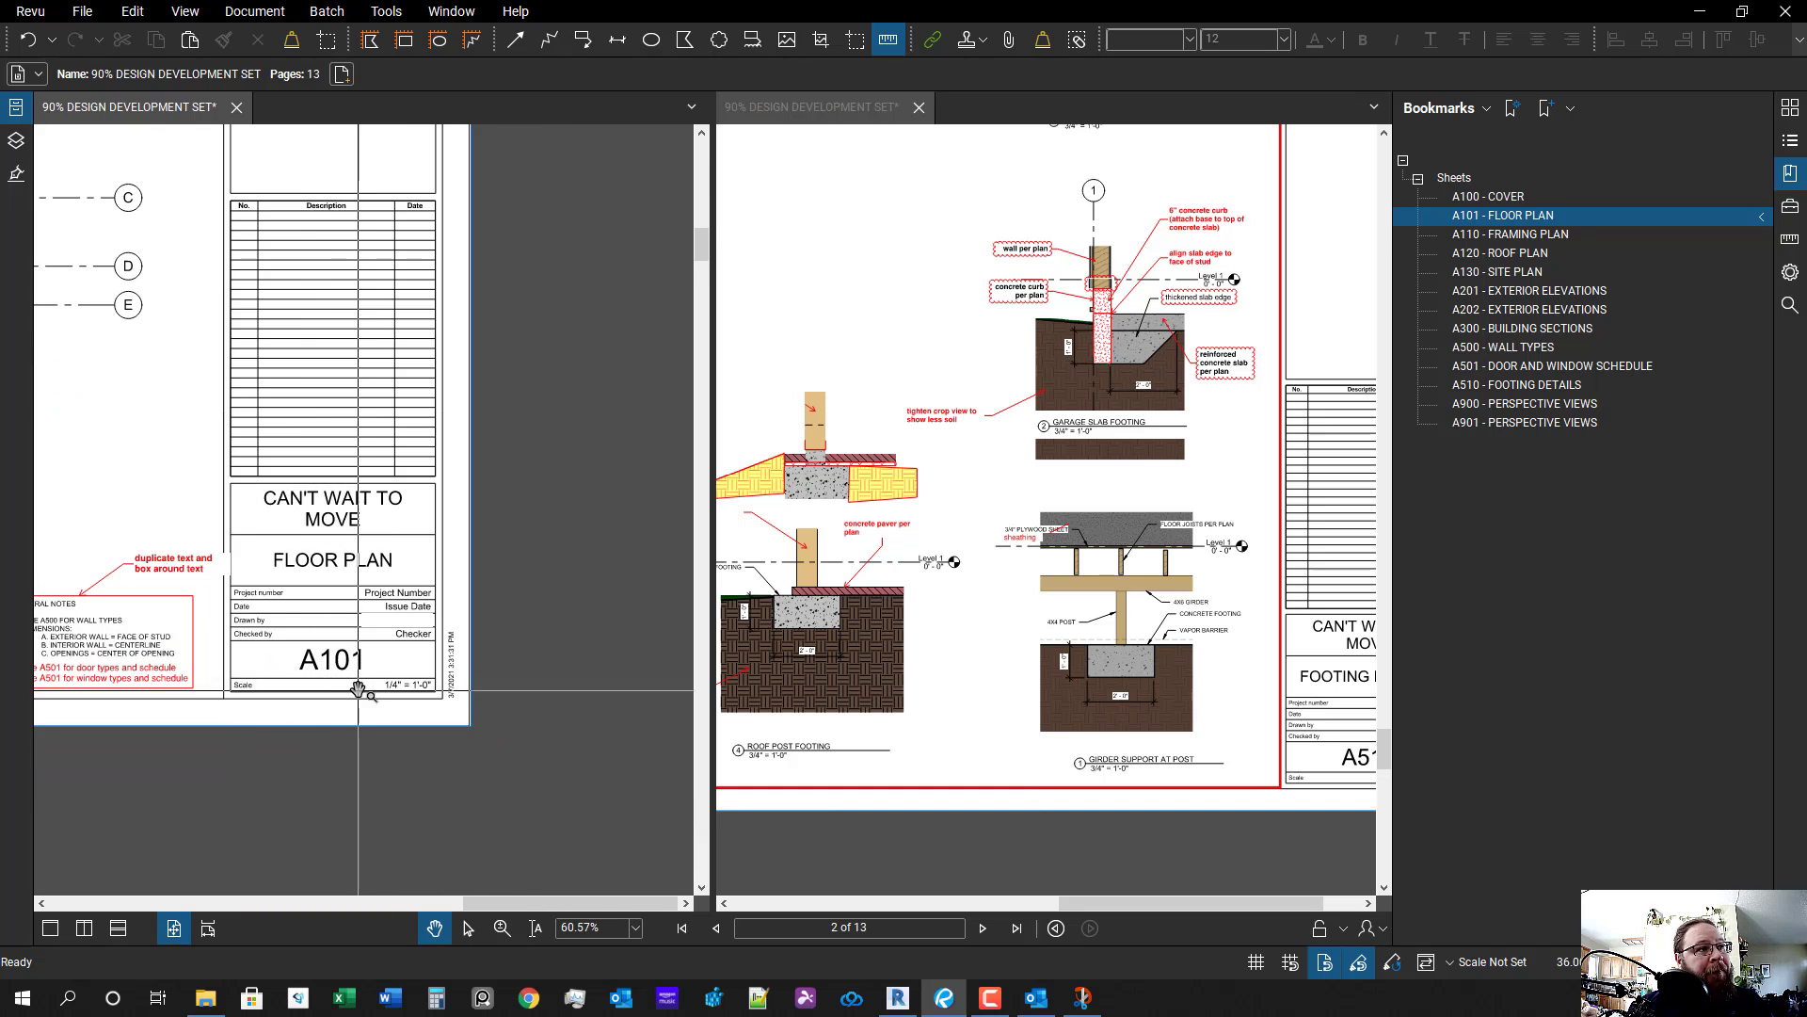
{"action": "key", "text": "a"}
{"action": "key", "text": "q"}
{"action": "left_click", "coordinate": [378, 654]}
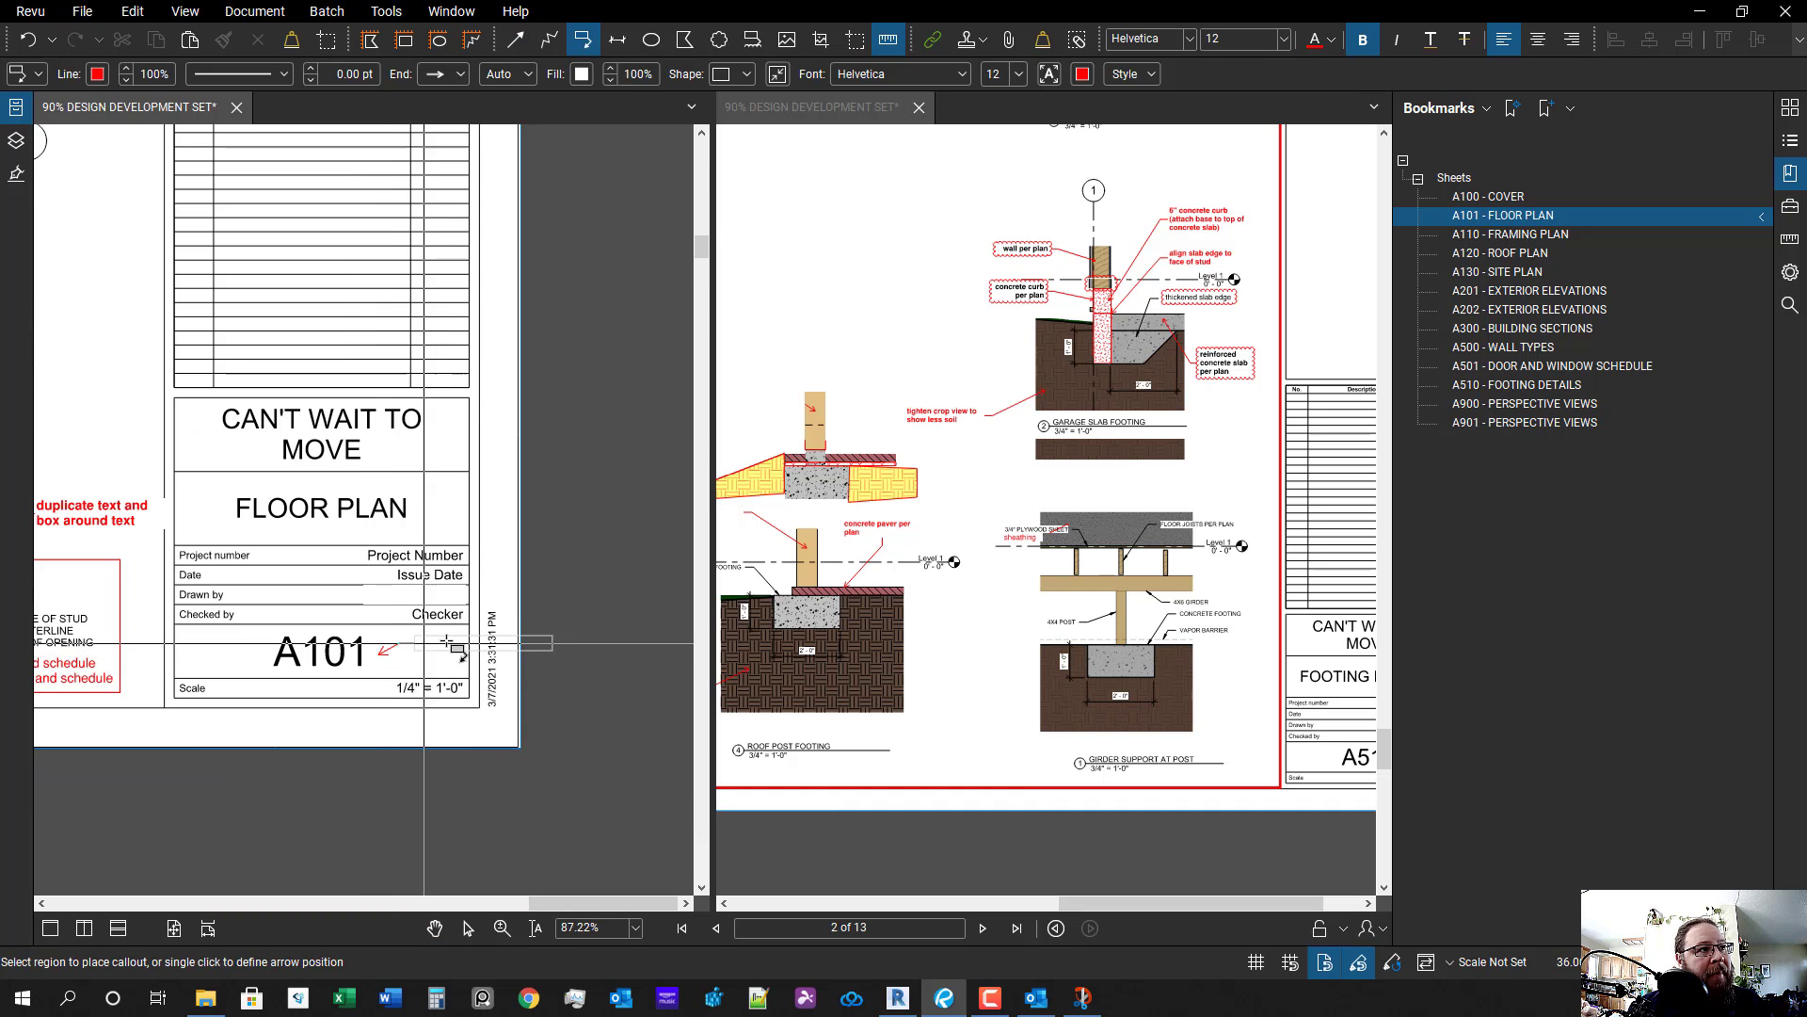
{"action": "left_click", "coordinate": [456, 639]}
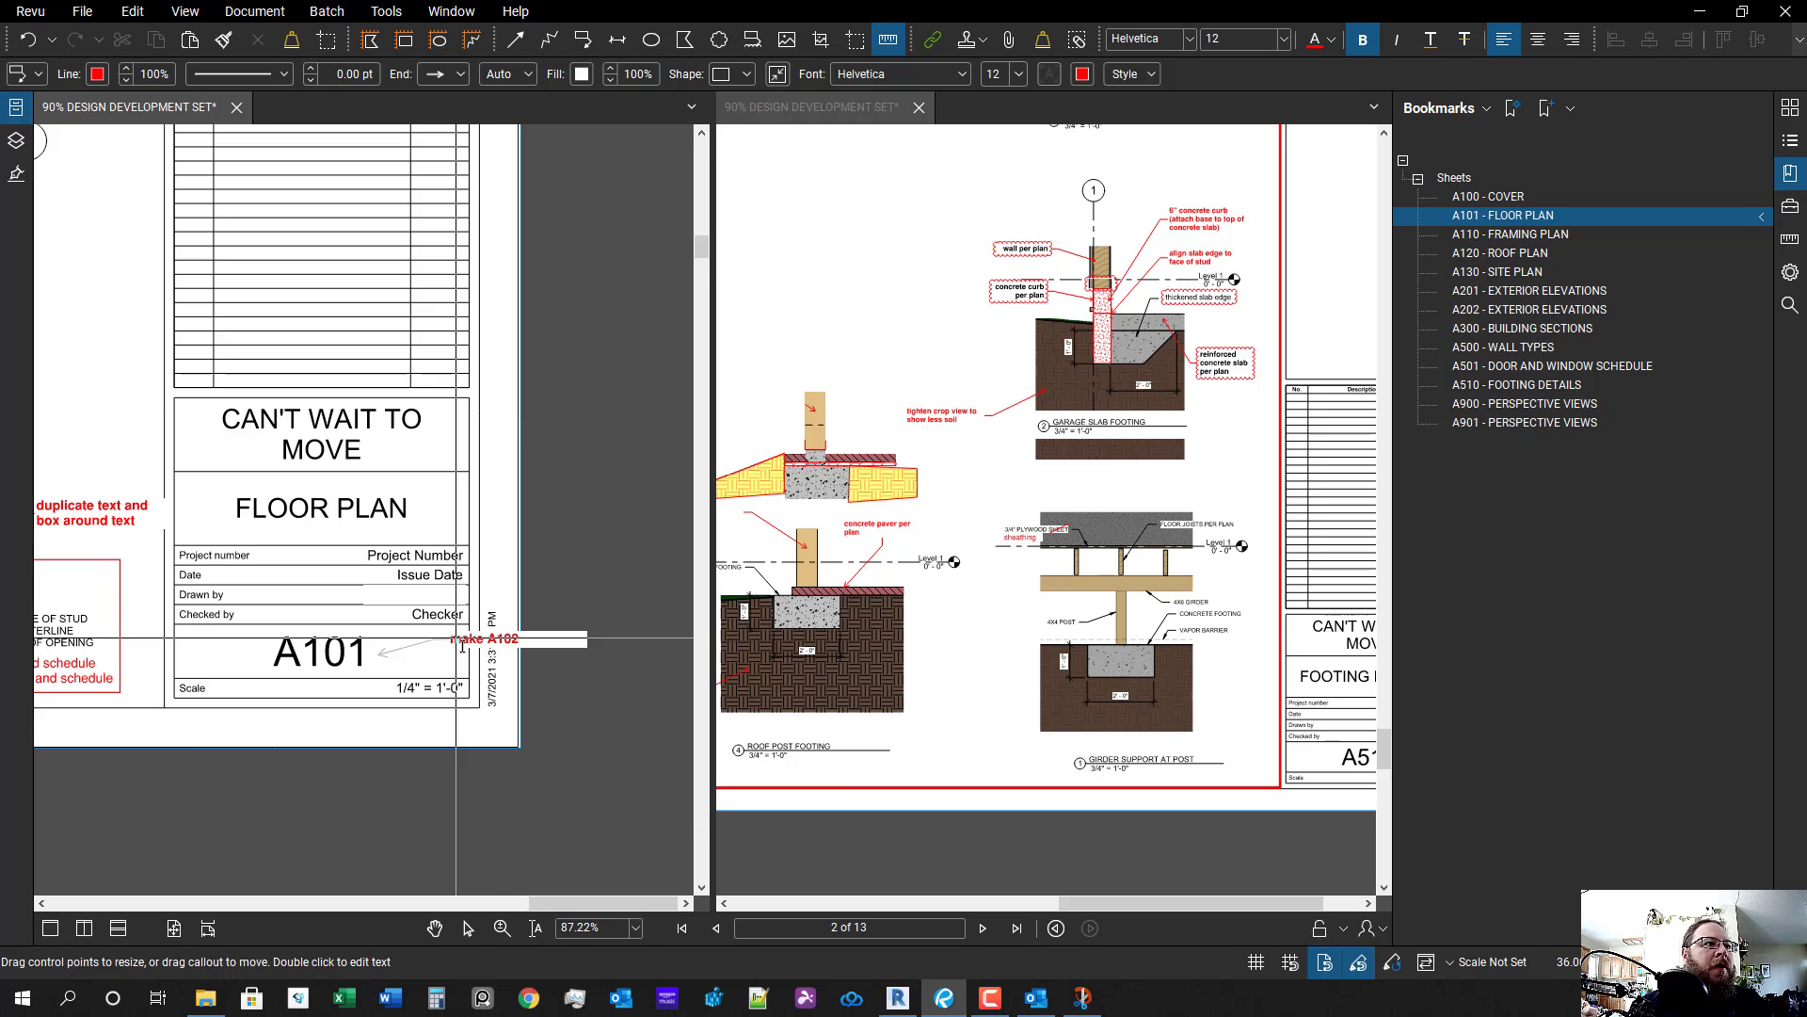
{"action": "left_click", "coordinate": [495, 799]}
- Narrow the text box of the "make A102" callout and shift it closer to the sheet number
{"action": "scroll", "coordinate": [518, 733], "scroll_direction": "up", "scroll_amount": 2}
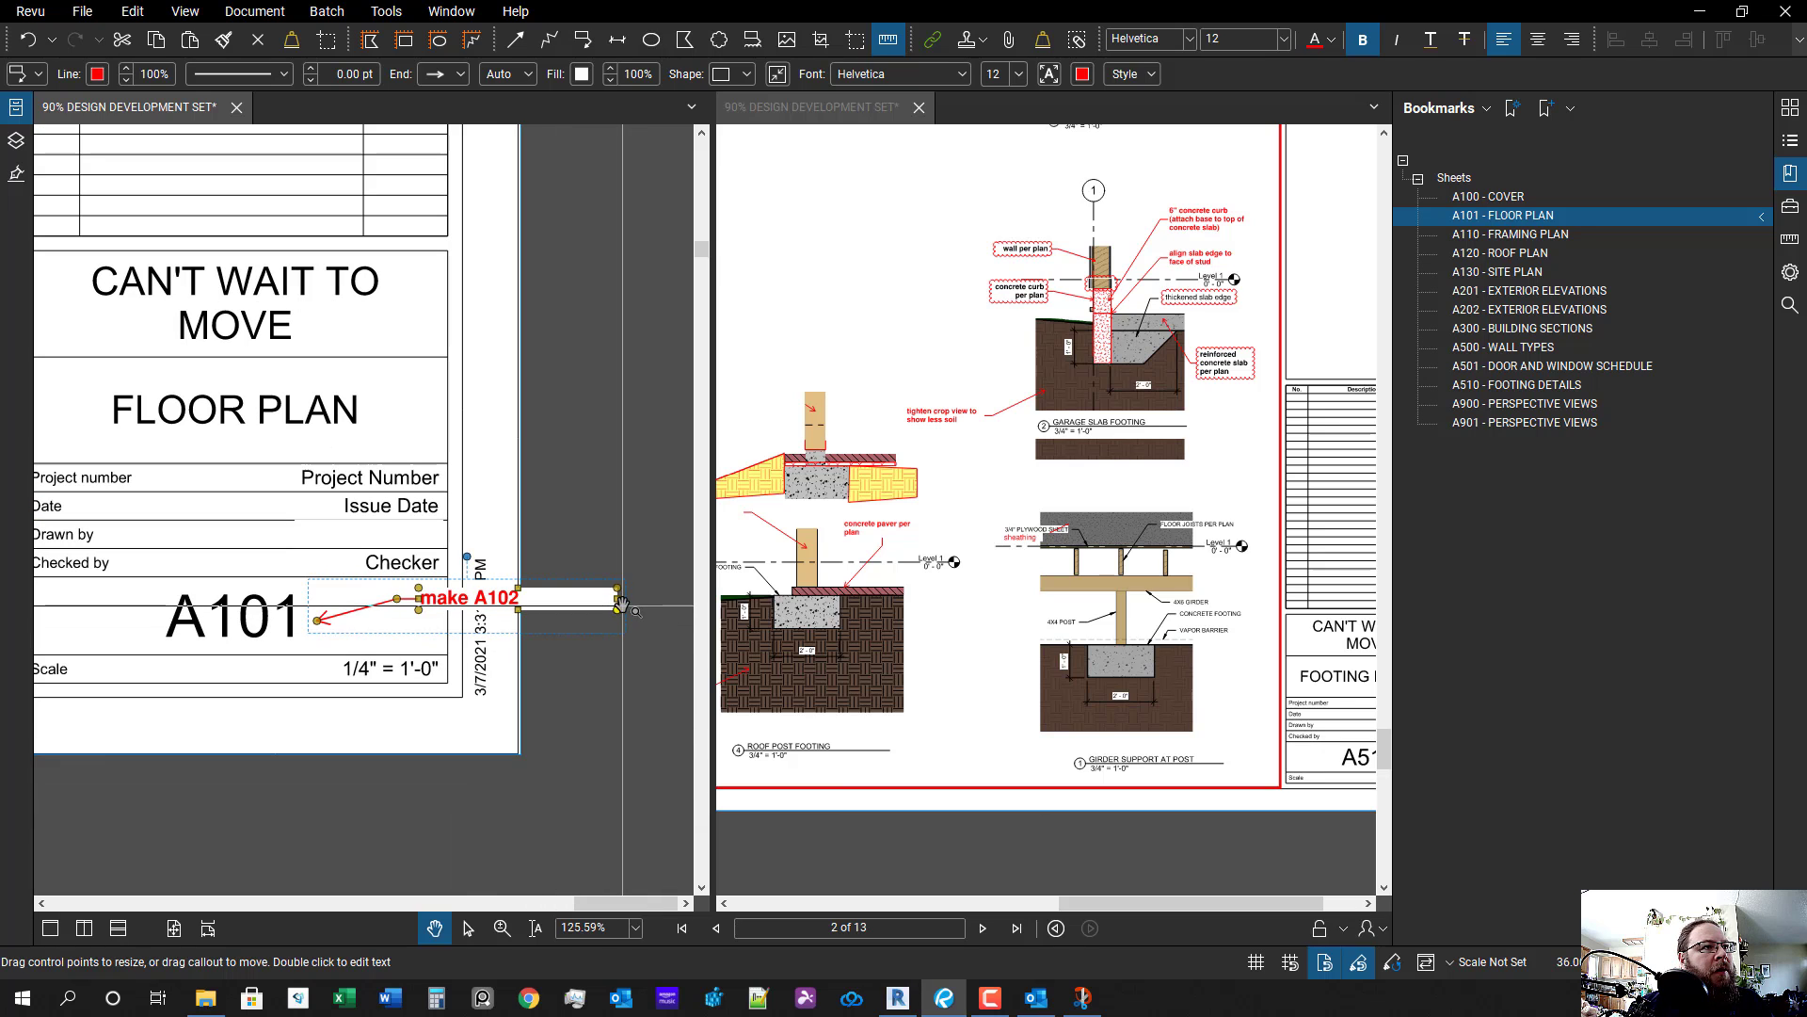
{"action": "left_click_drag", "start_coordinate": [621, 604], "coordinate": [435, 616]}
{"action": "scroll", "coordinate": [424, 612], "scroll_direction": "up", "scroll_amount": 2}
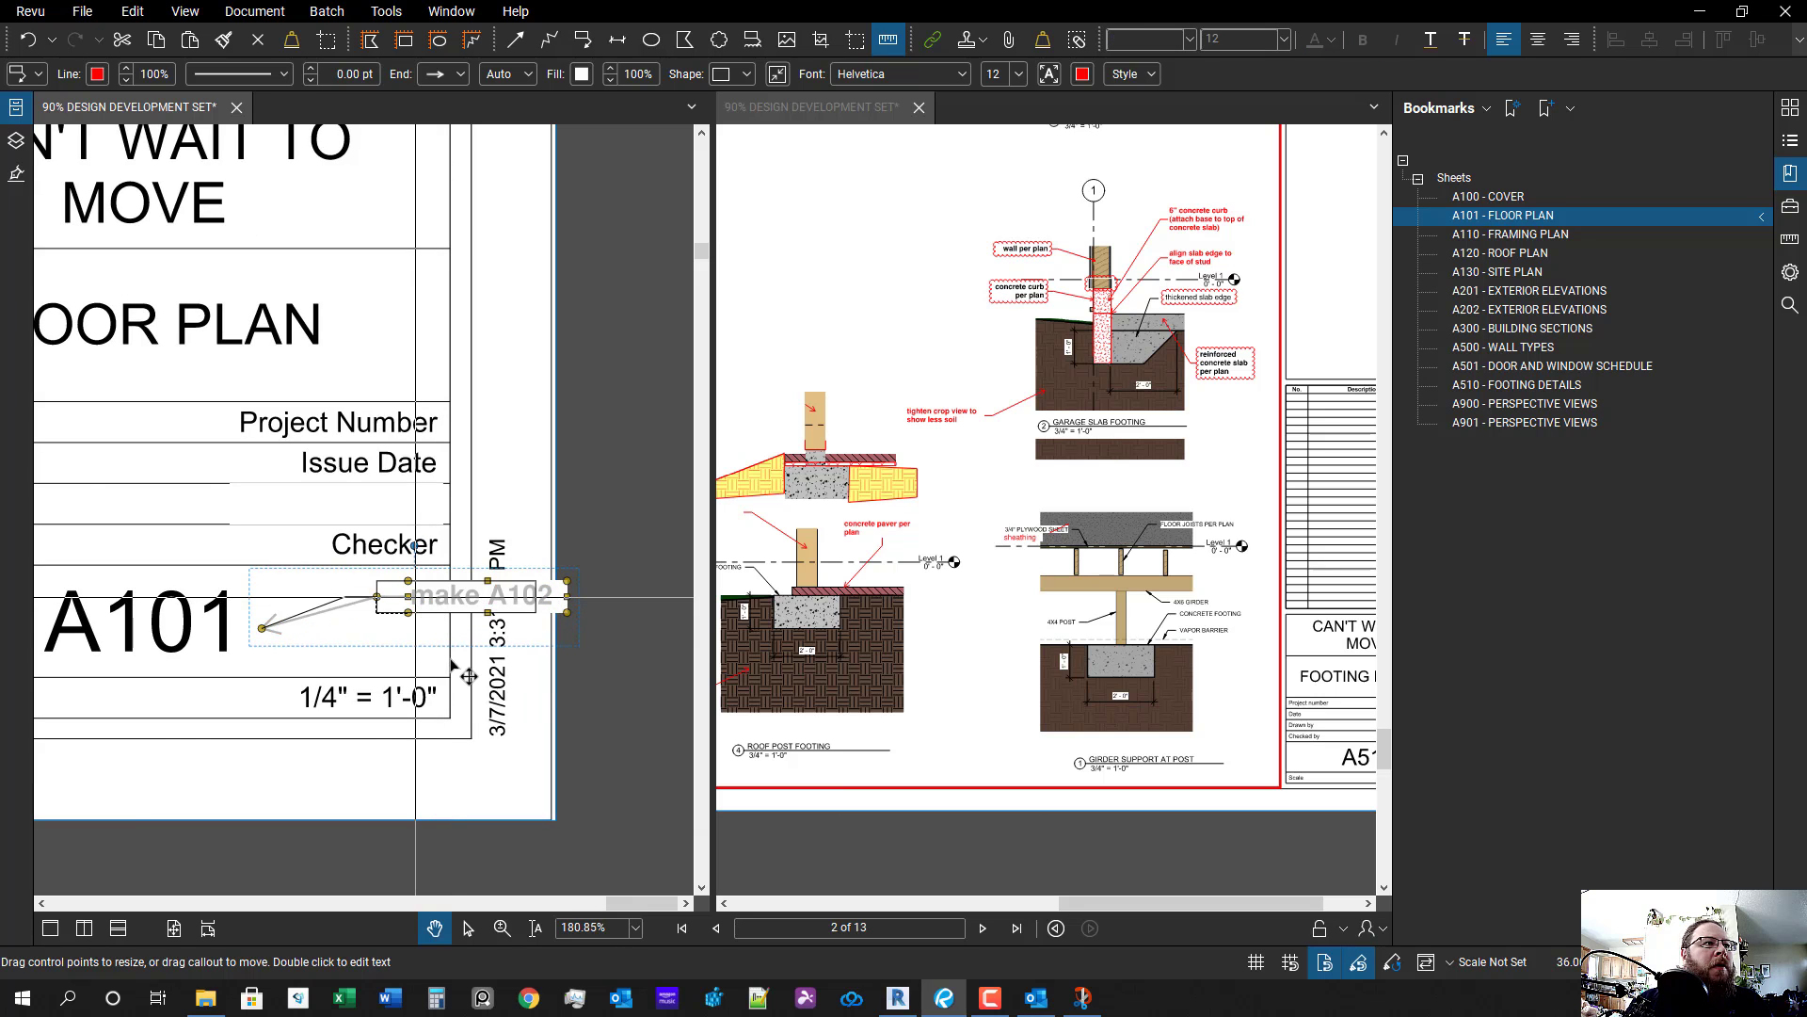
{"action": "scroll", "coordinate": [467, 676], "scroll_direction": "down", "scroll_amount": 12}
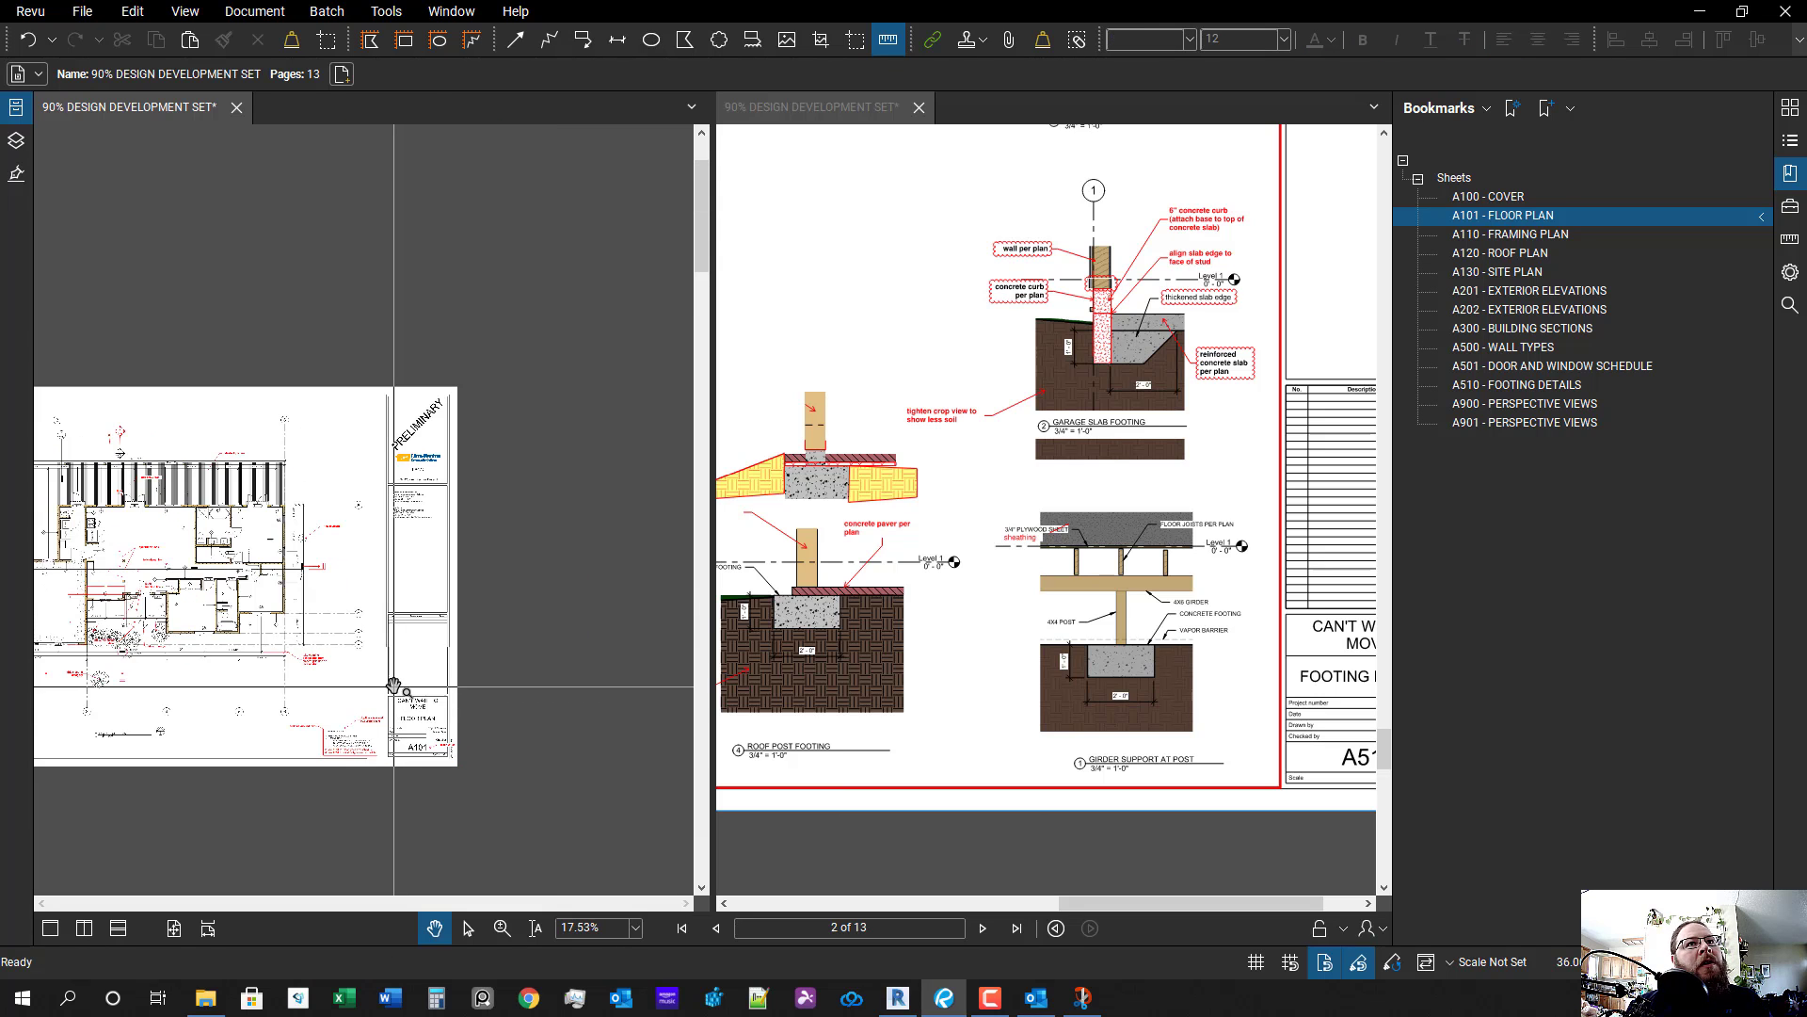
- Look over the marked-up floor plan sheet and page ahead to the A201 exterior elevations
{"action": "scroll", "coordinate": [394, 686], "scroll_direction": "up", "scroll_amount": 2}
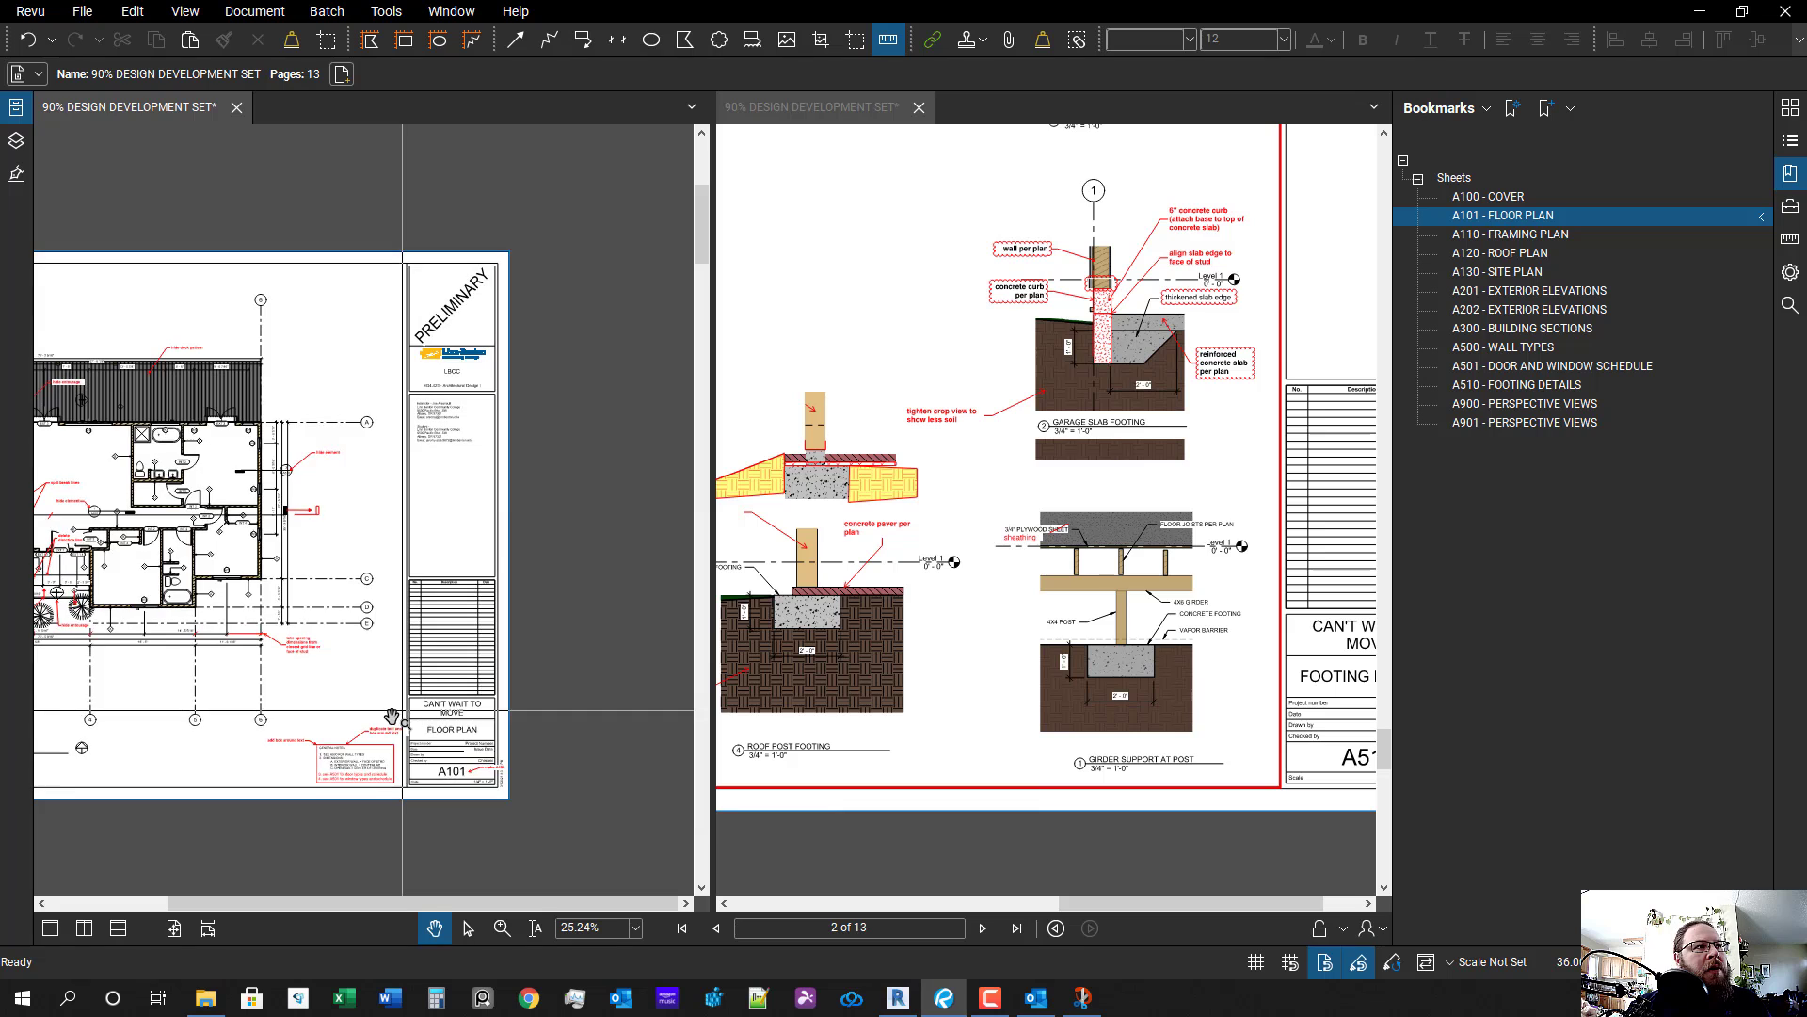
{"action": "scroll", "coordinate": [392, 717], "scroll_direction": "down", "scroll_amount": 1}
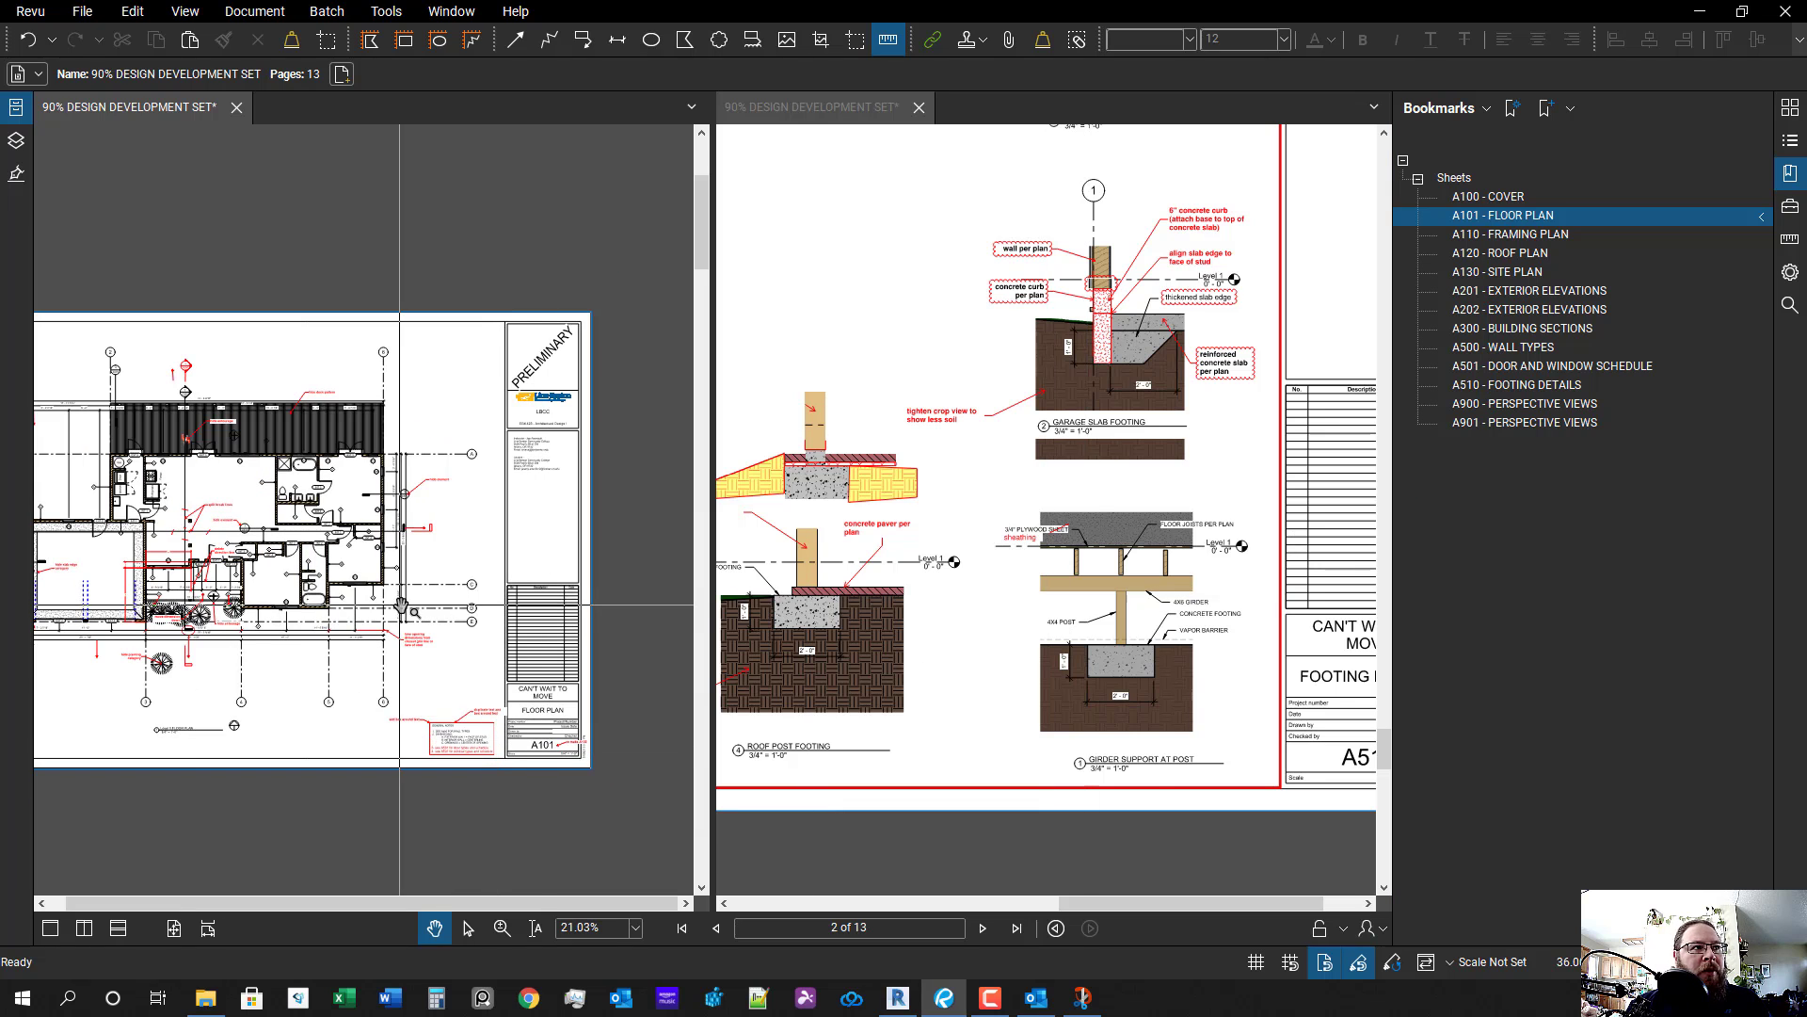
{"action": "left_click_drag", "start_coordinate": [402, 596], "coordinate": [399, 611]}
{"action": "scroll", "coordinate": [399, 611], "scroll_direction": "down", "scroll_amount": 1}
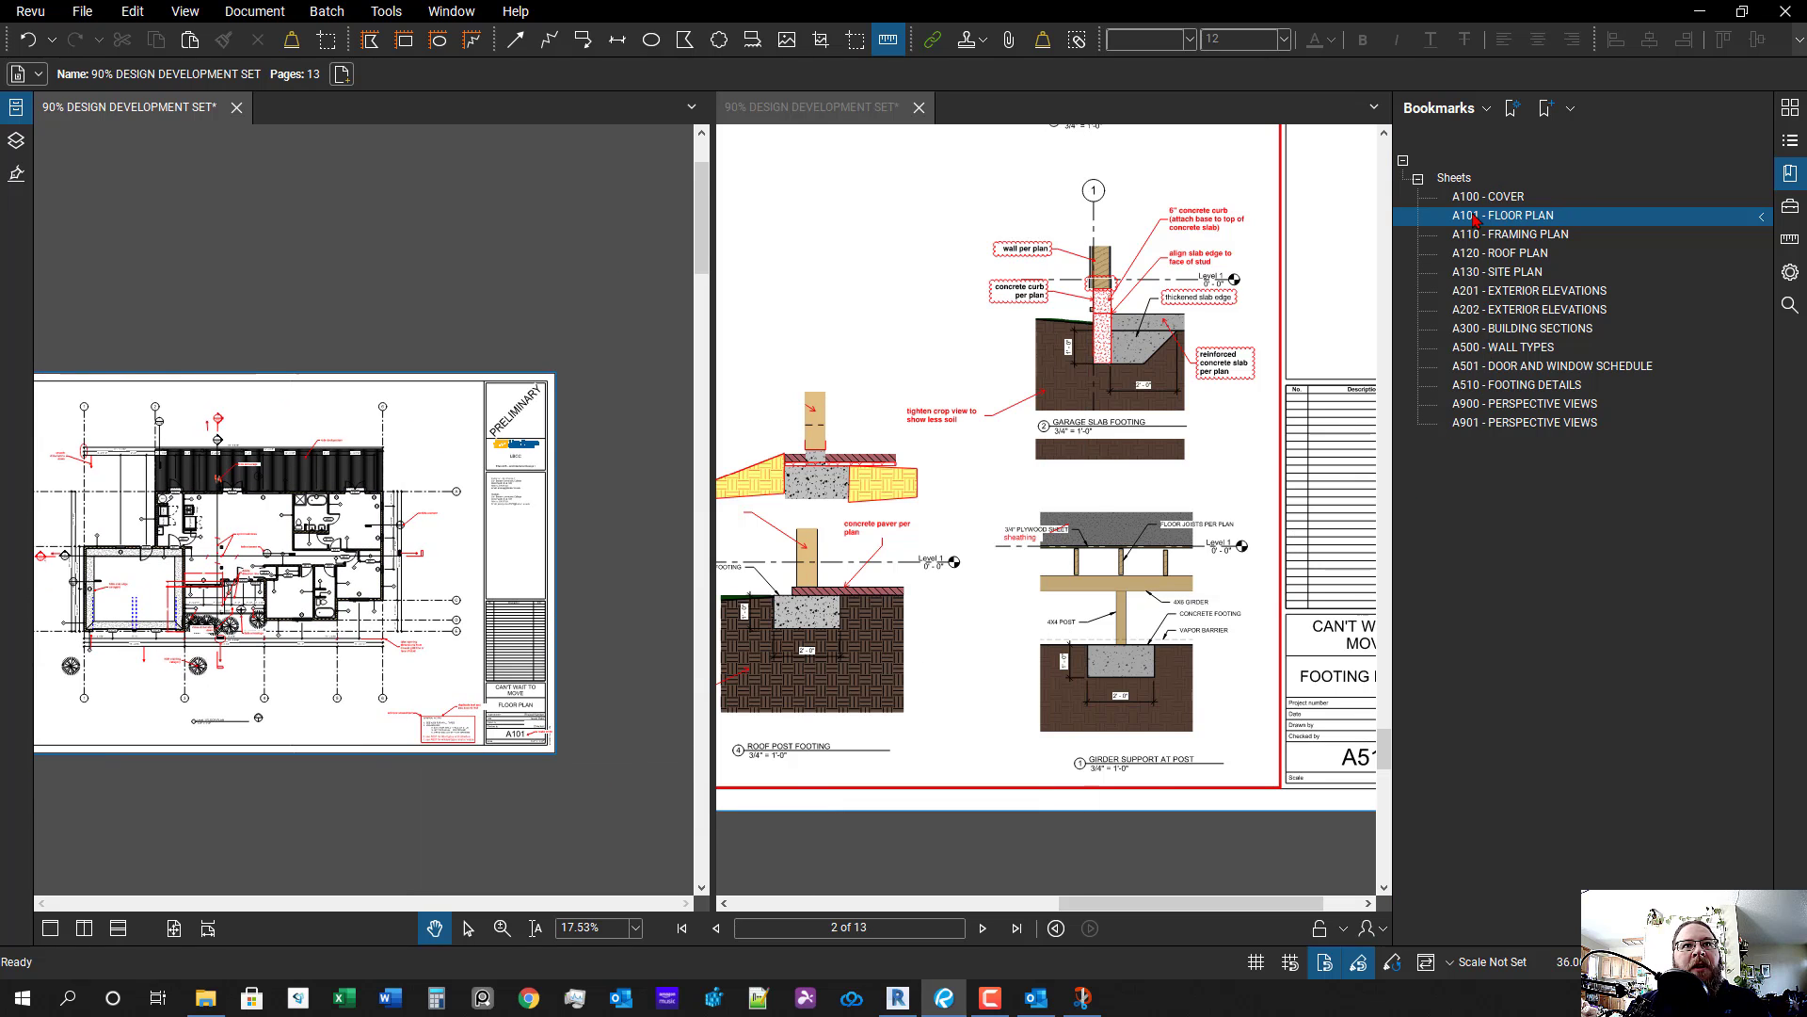
{"action": "scroll", "coordinate": [386, 551], "scroll_direction": "down", "scroll_amount": 2}
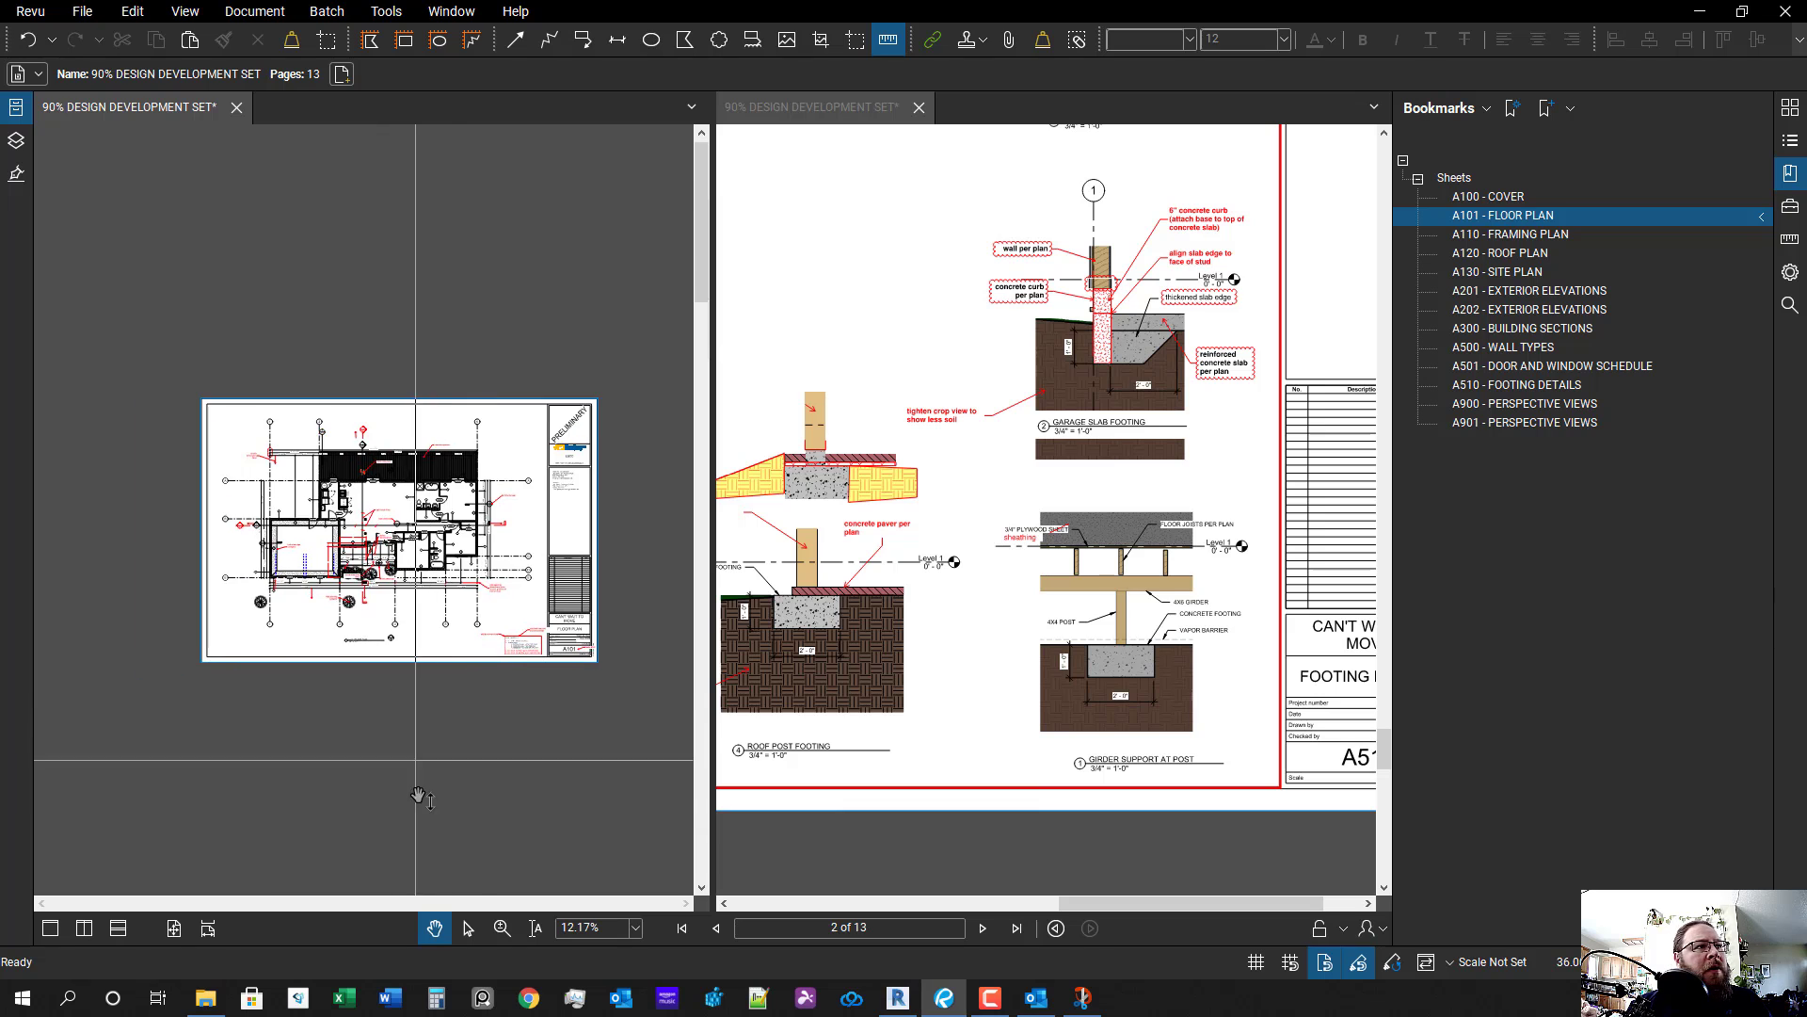
{"action": "scroll", "coordinate": [412, 774], "scroll_direction": "down", "scroll_amount": 5}
{"action": "scroll", "coordinate": [462, 603], "scroll_direction": "up", "scroll_amount": 3}
{"action": "scroll", "coordinate": [463, 602], "scroll_direction": "down", "scroll_amount": 2}
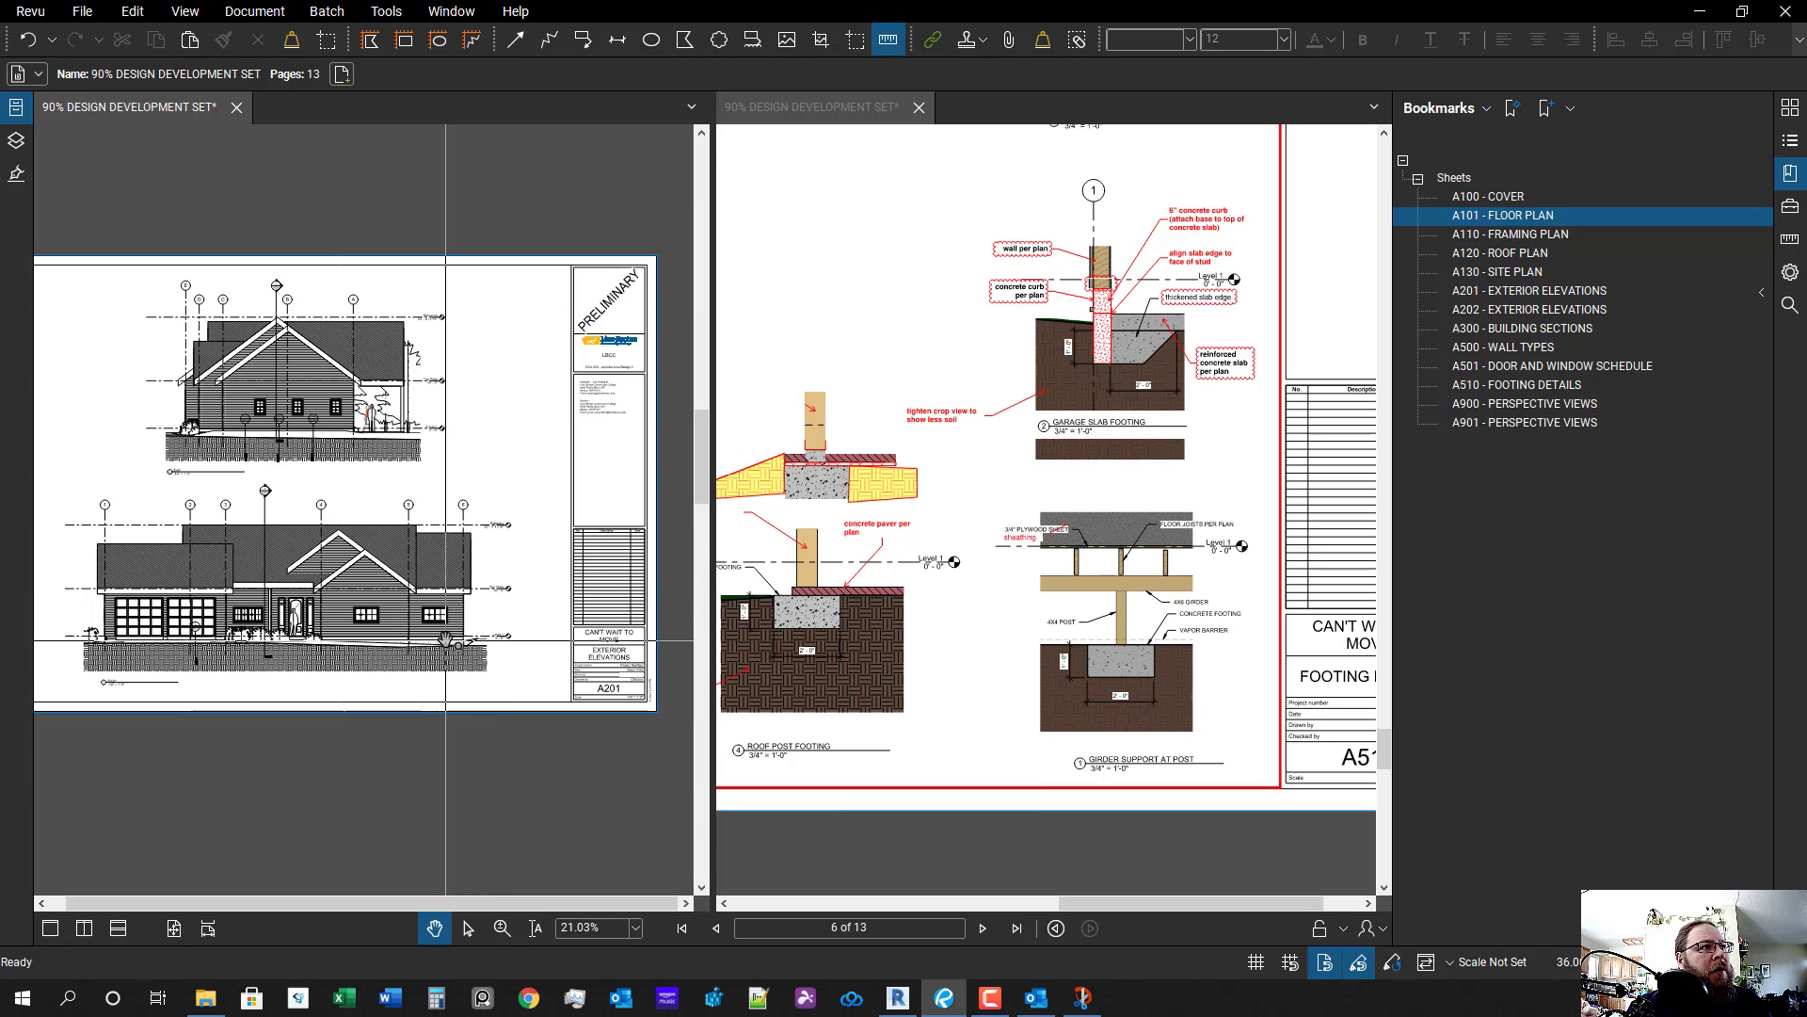
- Examine the South elevation on sheet A201, including its grid bubbles, level markers, ground line and footing detail markers
{"action": "scroll", "coordinate": [448, 584], "scroll_direction": "up", "scroll_amount": 3}
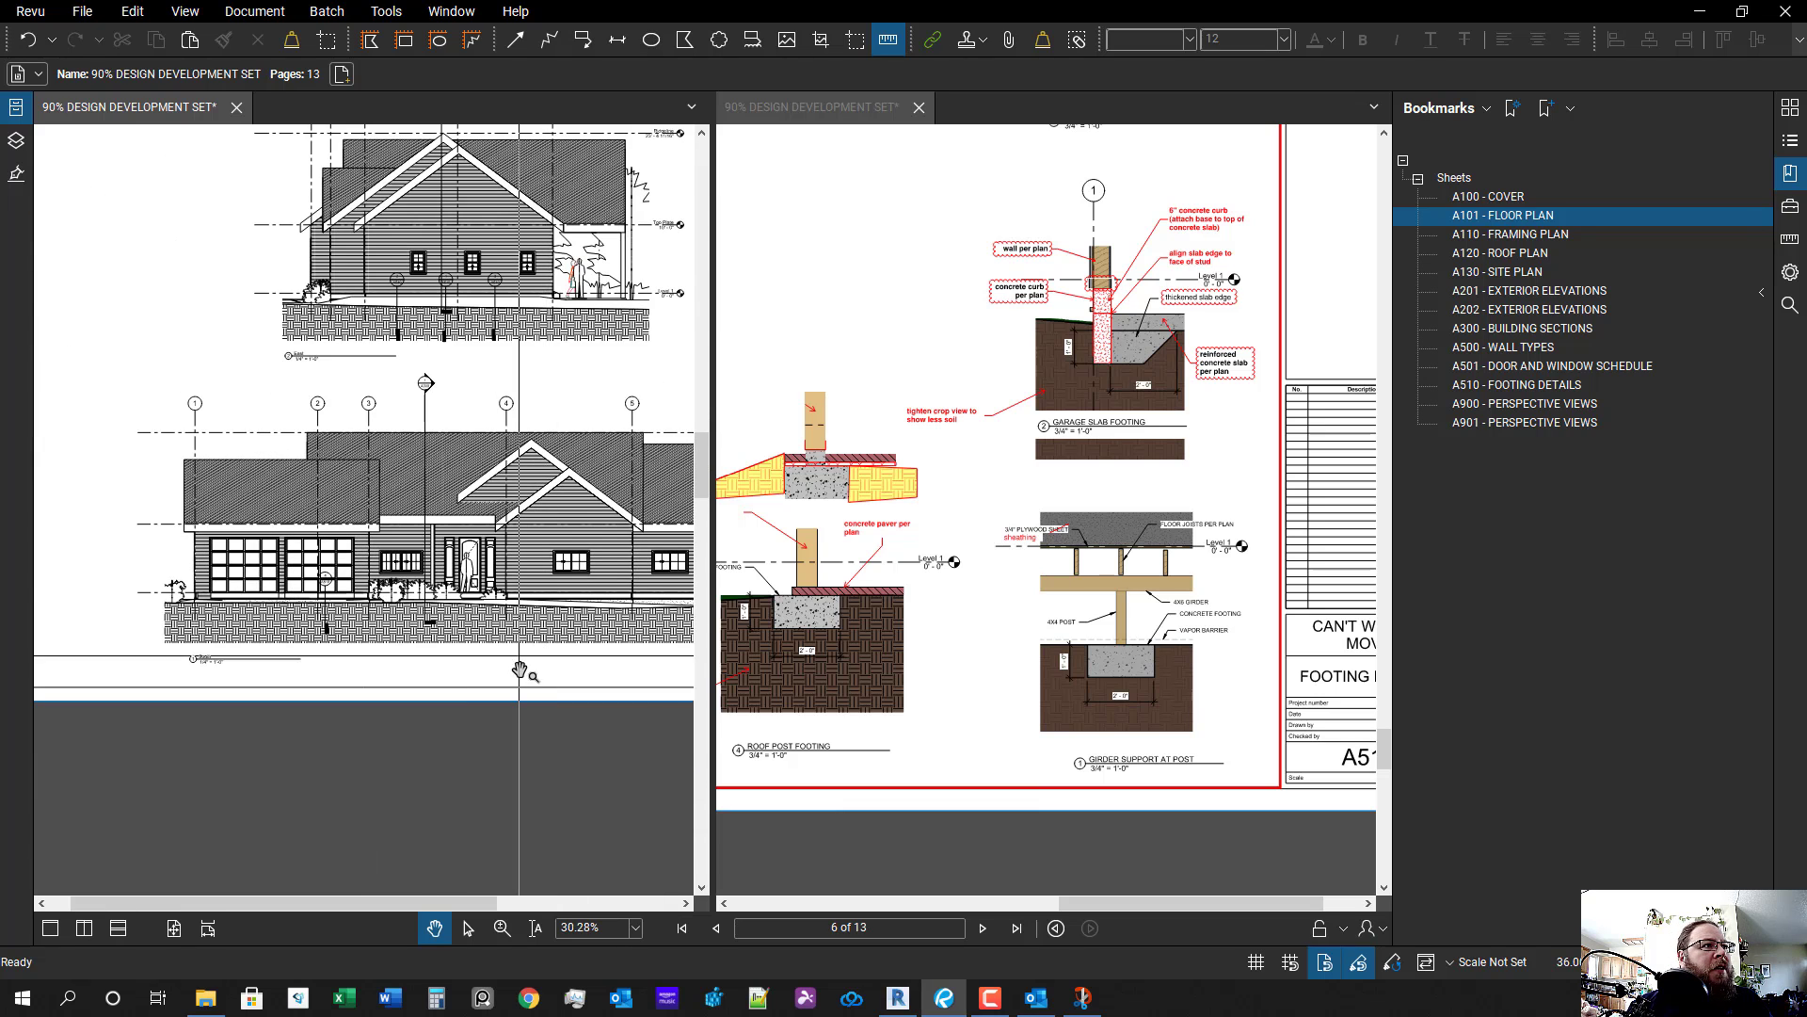
{"action": "scroll", "coordinate": [603, 594], "scroll_direction": "up", "scroll_amount": 3}
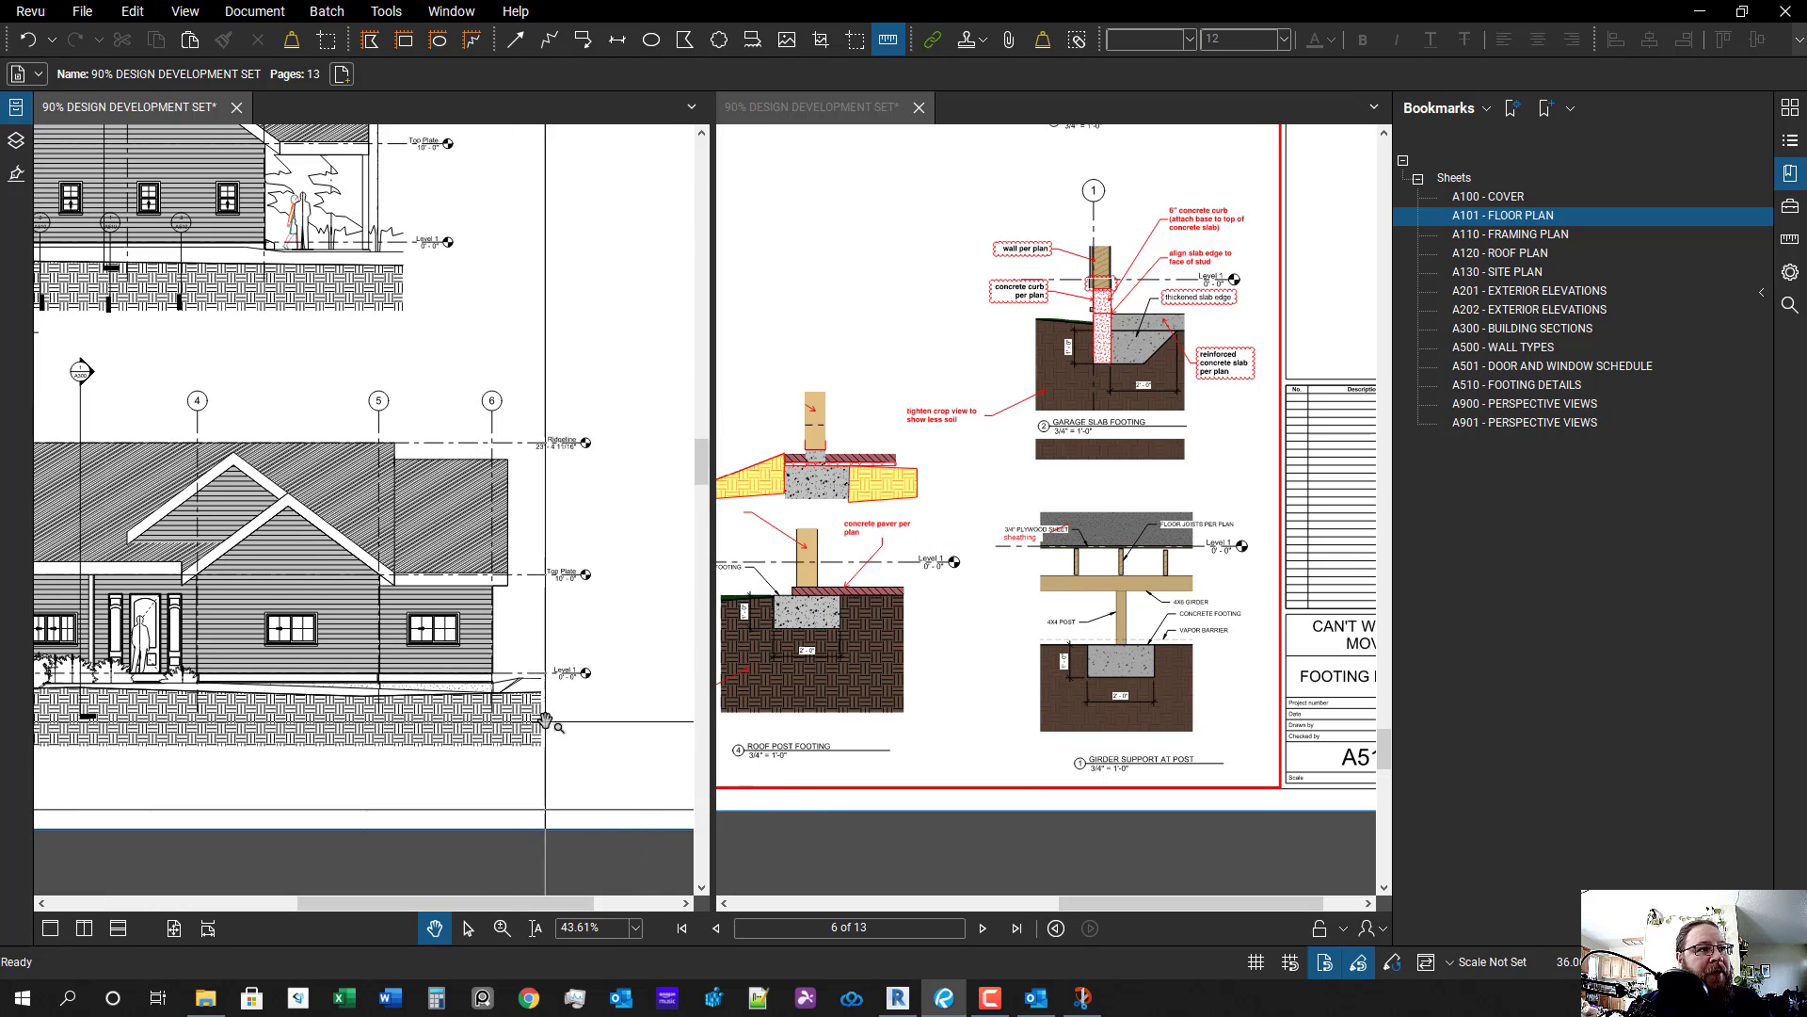
{"action": "scroll", "coordinate": [536, 584], "scroll_direction": "up", "scroll_amount": 4}
{"action": "left_click_drag", "start_coordinate": [563, 504], "coordinate": [565, 690]}
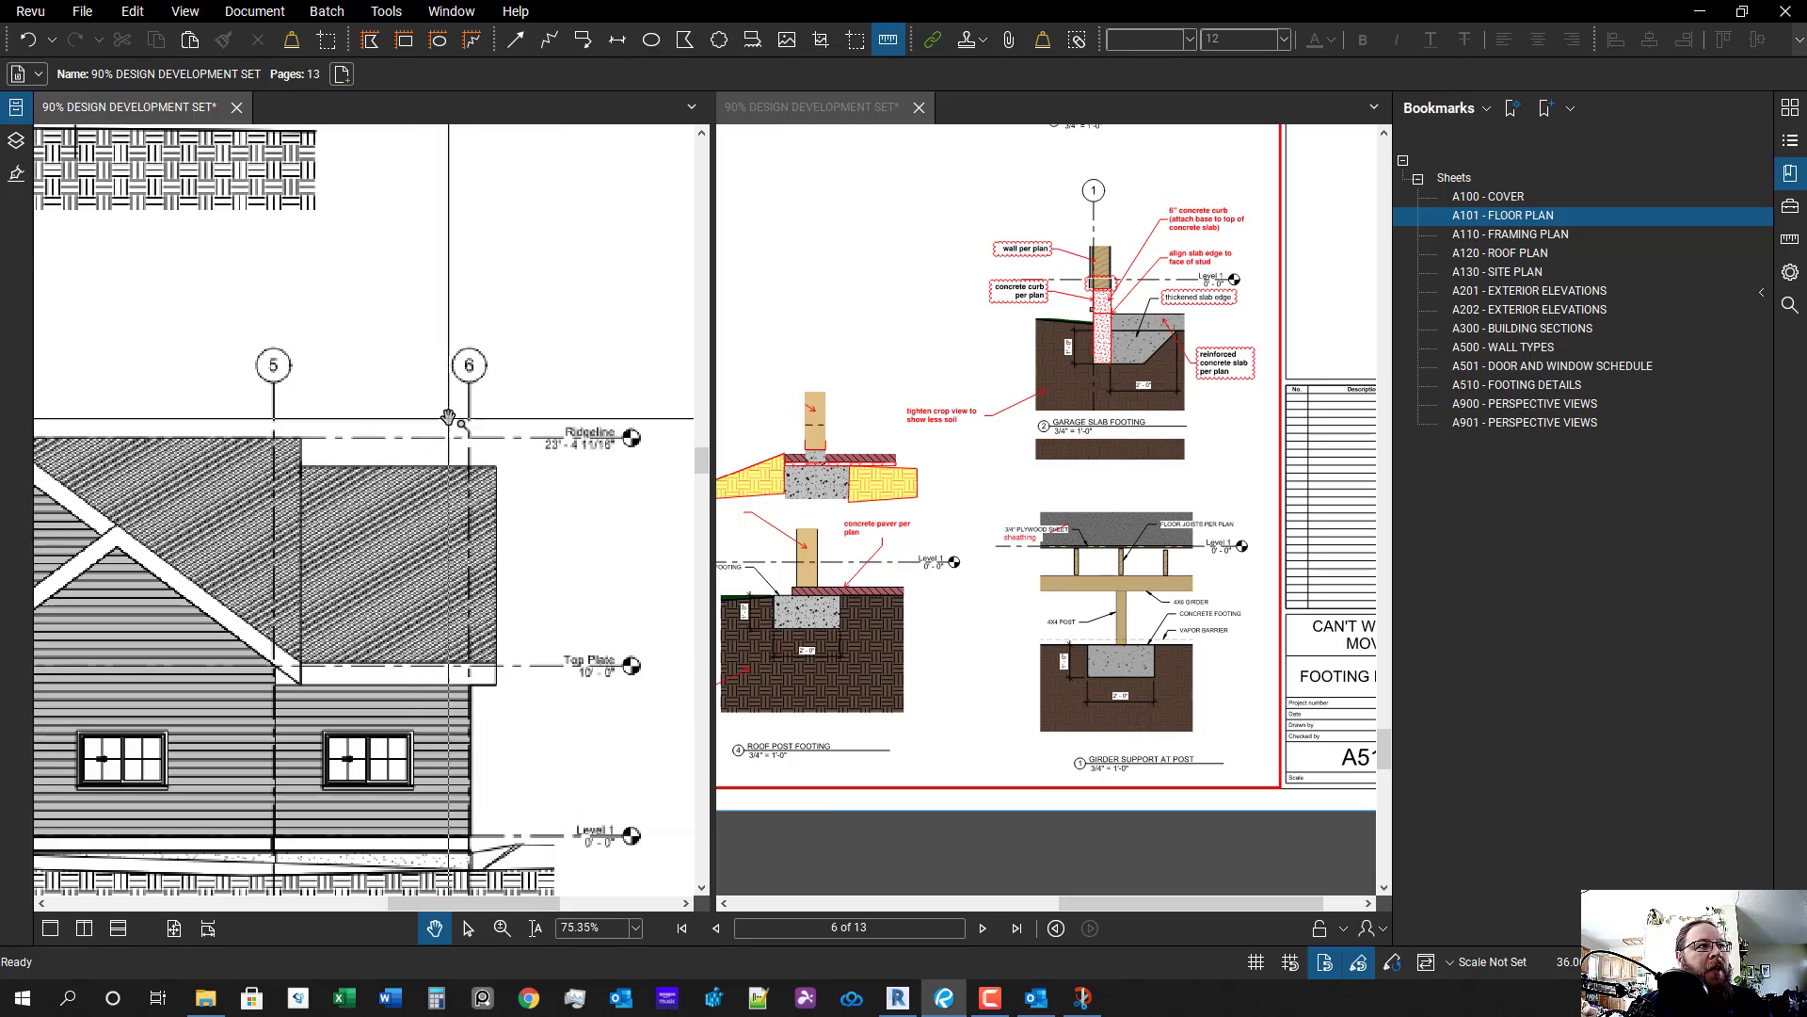
{"action": "scroll", "coordinate": [467, 454], "scroll_direction": "down", "scroll_amount": 2}
{"action": "left_click_drag", "start_coordinate": [350, 673], "coordinate": [476, 671]}
{"action": "scroll", "coordinate": [476, 671], "scroll_direction": "down", "scroll_amount": 2}
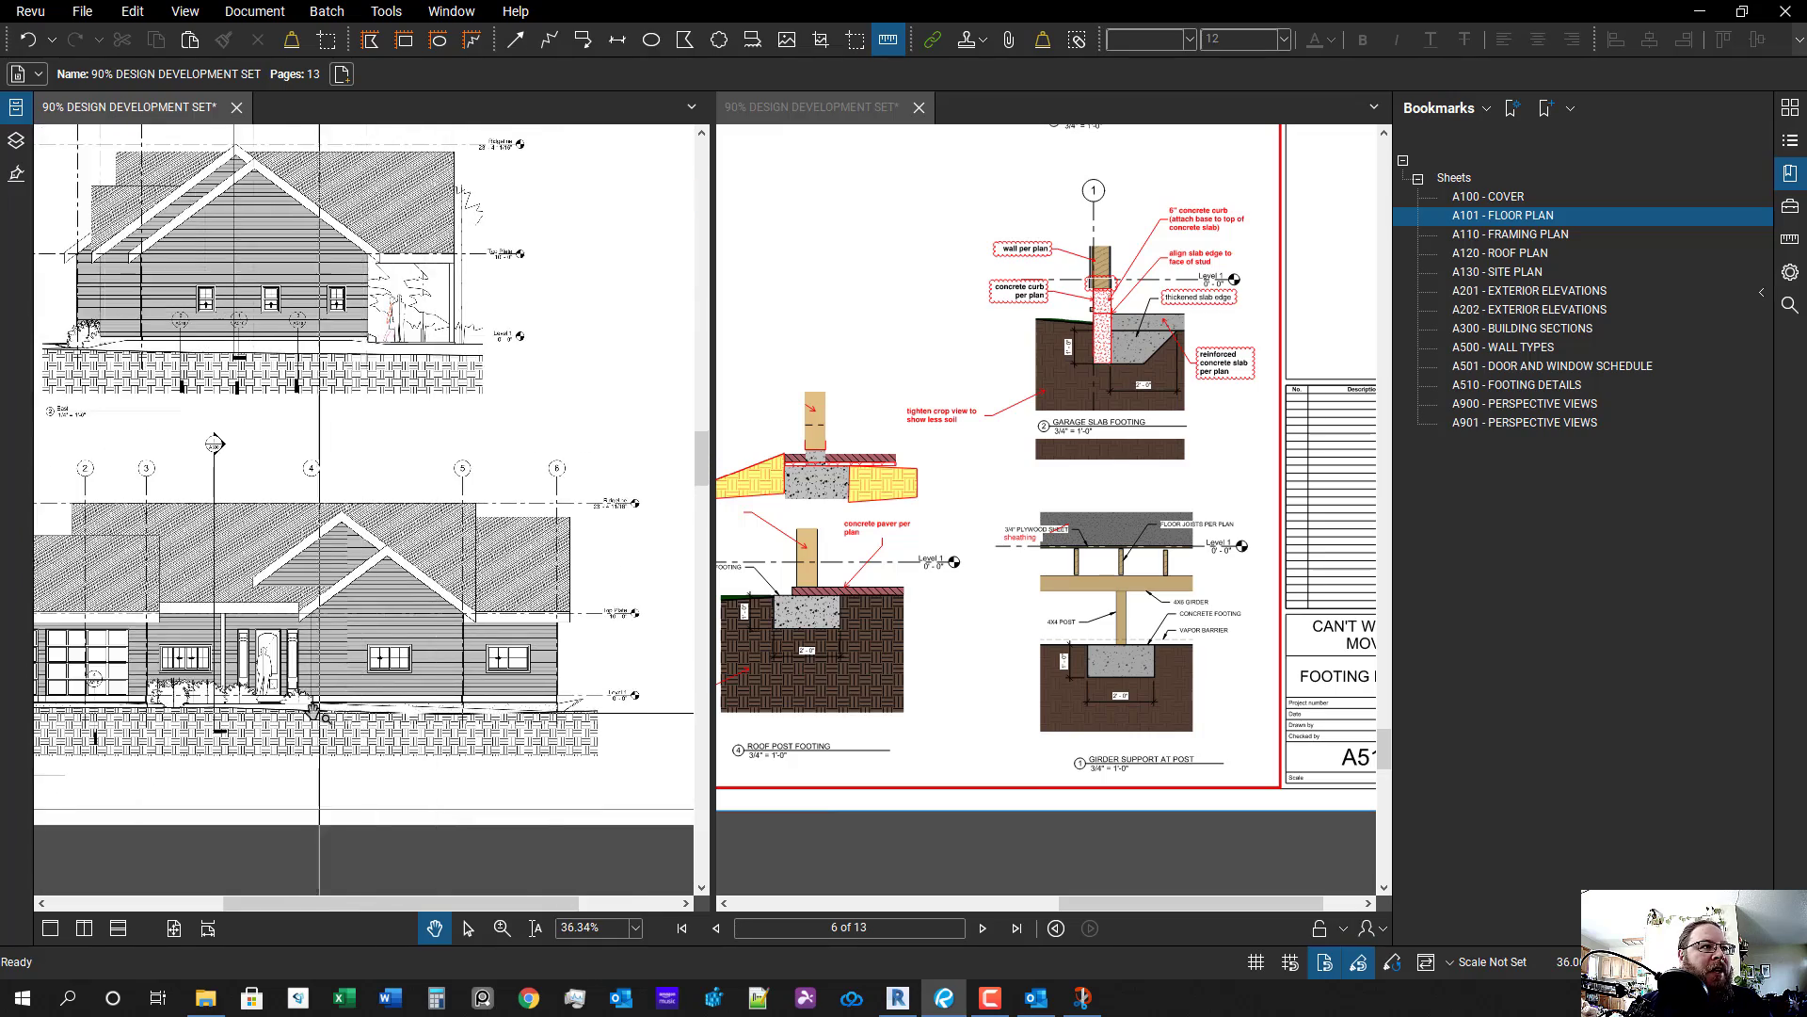
{"action": "scroll", "coordinate": [316, 736], "scroll_direction": "up", "scroll_amount": 2}
{"action": "left_click_drag", "start_coordinate": [288, 753], "coordinate": [481, 730]}
{"action": "scroll", "coordinate": [485, 728], "scroll_direction": "down", "scroll_amount": 1}
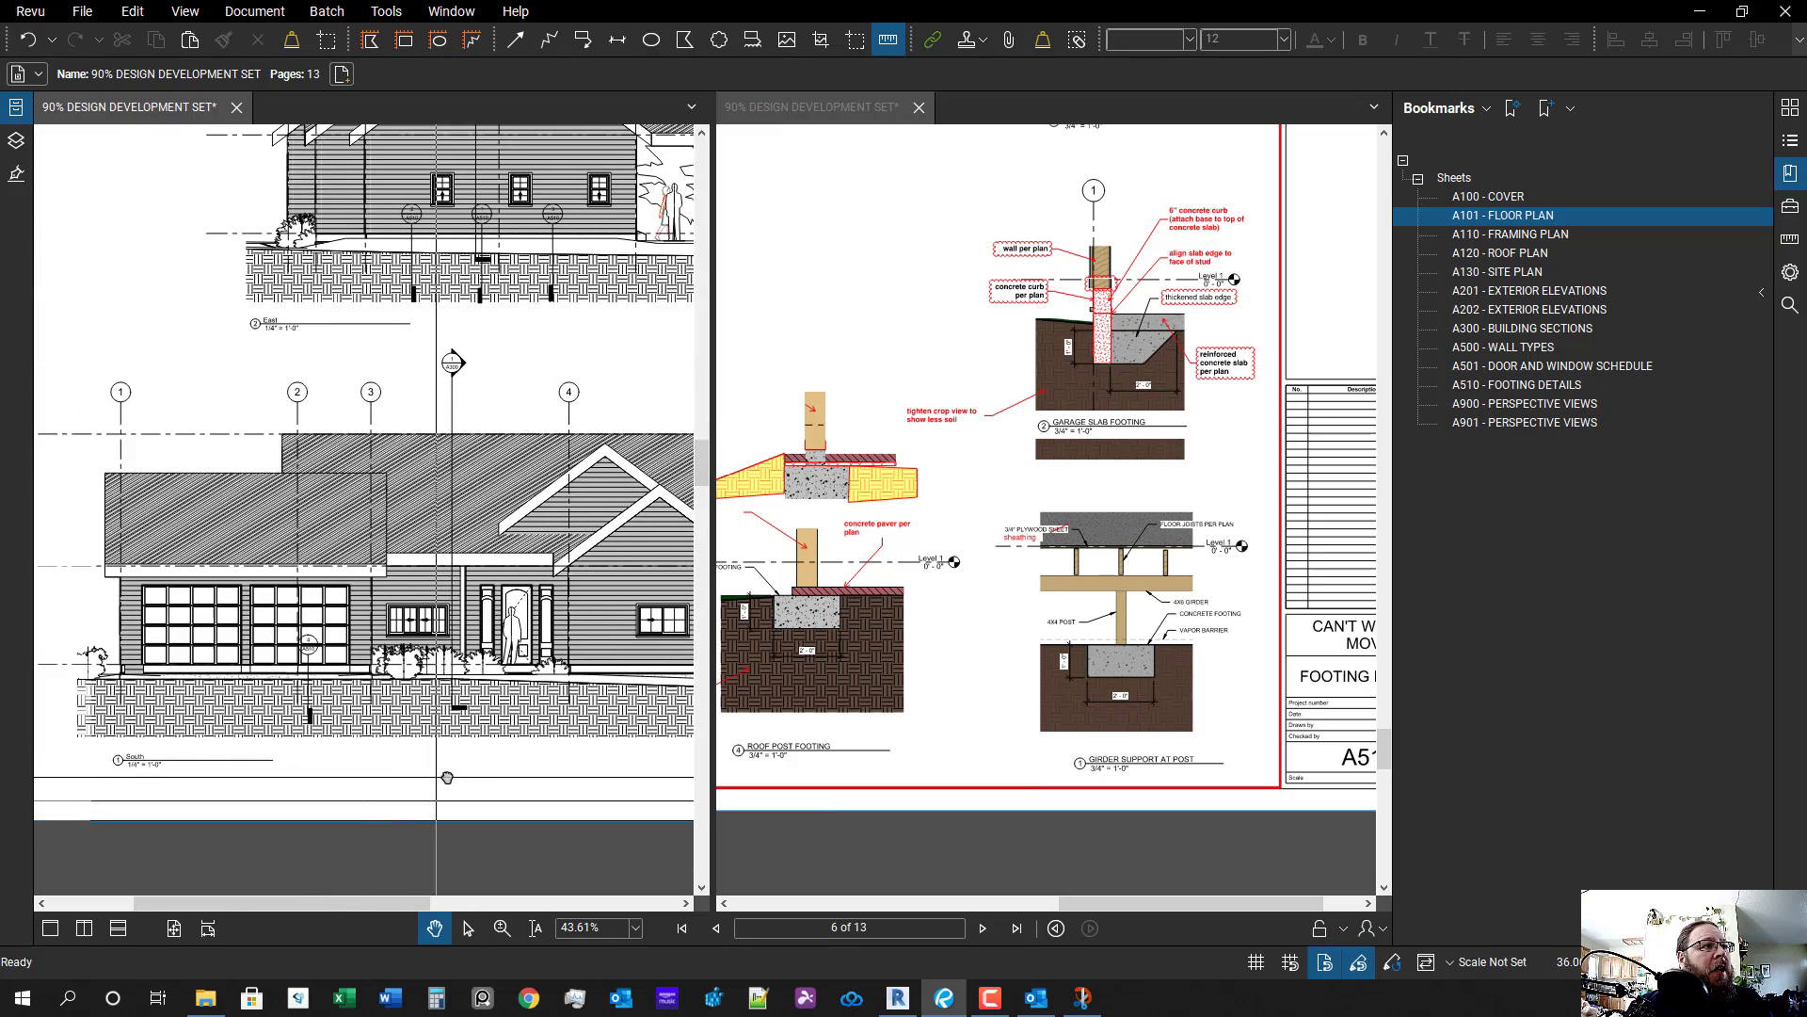
- Add a callout below the garage doors in the South elevation asking to hide the footing detail, pointing at its section marker
{"action": "scroll", "coordinate": [386, 753], "scroll_direction": "up", "scroll_amount": 1}
{"action": "key", "text": "q"}
{"action": "scroll", "coordinate": [410, 648], "scroll_direction": "up", "scroll_amount": 2}
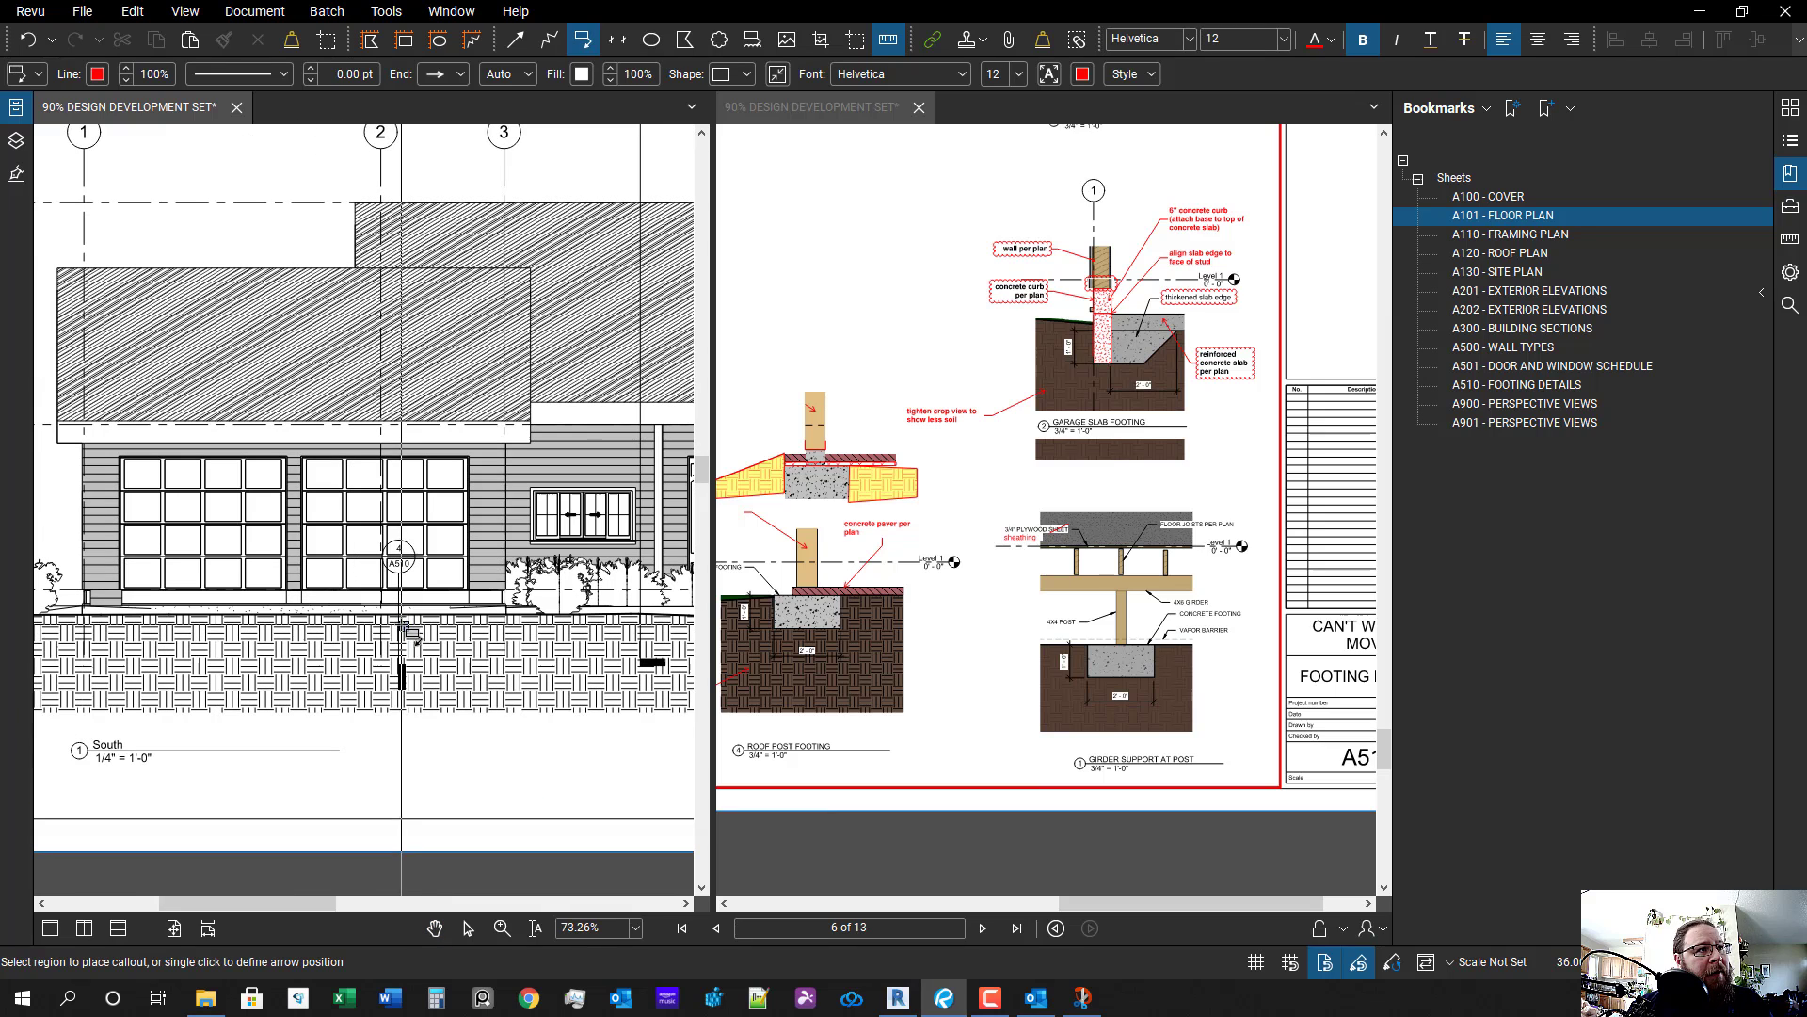
{"action": "left_click", "coordinate": [405, 624]}
{"action": "left_click", "coordinate": [546, 655]}
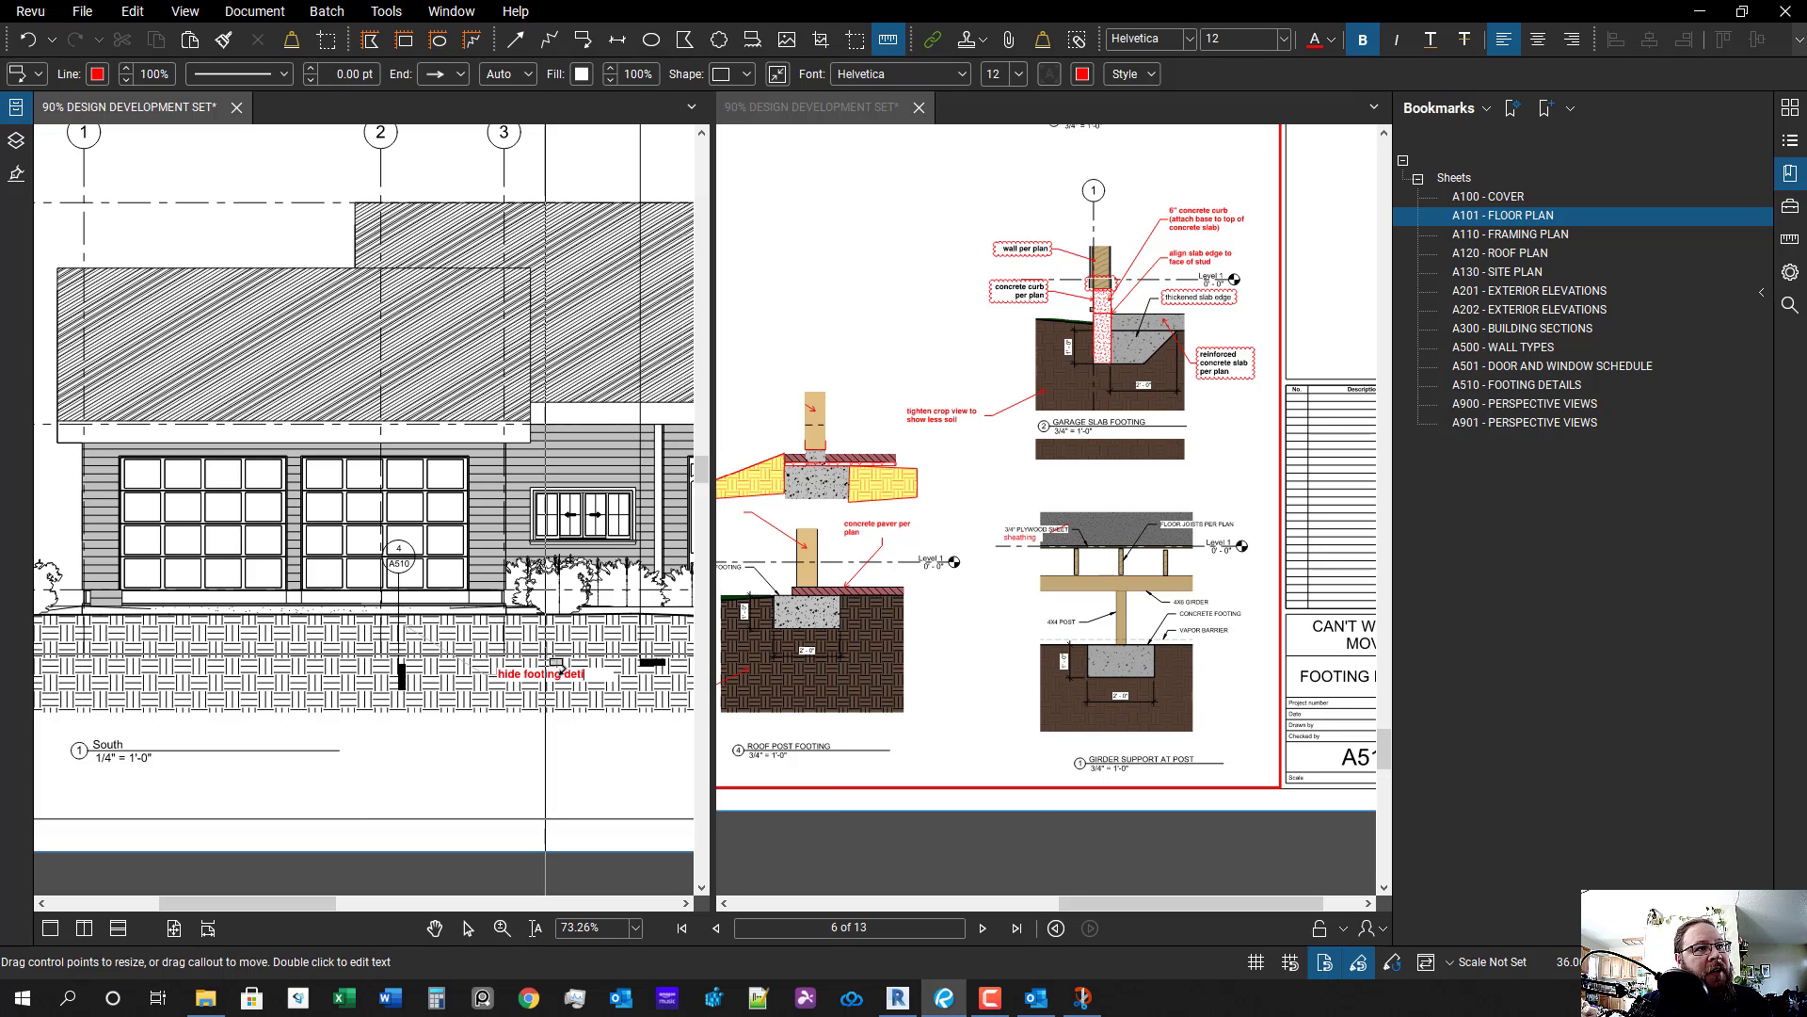
{"action": "left_click", "coordinate": [435, 765]}
- Add a callout reading "hide footing details" that points to the footing section markers below the East elevation
{"action": "scroll", "coordinate": [464, 738], "scroll_direction": "down", "scroll_amount": 3}
{"action": "left_click_drag", "start_coordinate": [485, 714], "coordinate": [489, 839]}
{"action": "left_click_drag", "start_coordinate": [514, 655], "coordinate": [377, 787]}
{"action": "left_click_drag", "start_coordinate": [336, 691], "coordinate": [194, 712]}
{"action": "key", "text": "q"}
{"action": "scroll", "coordinate": [318, 587], "scroll_direction": "up", "scroll_amount": 2}
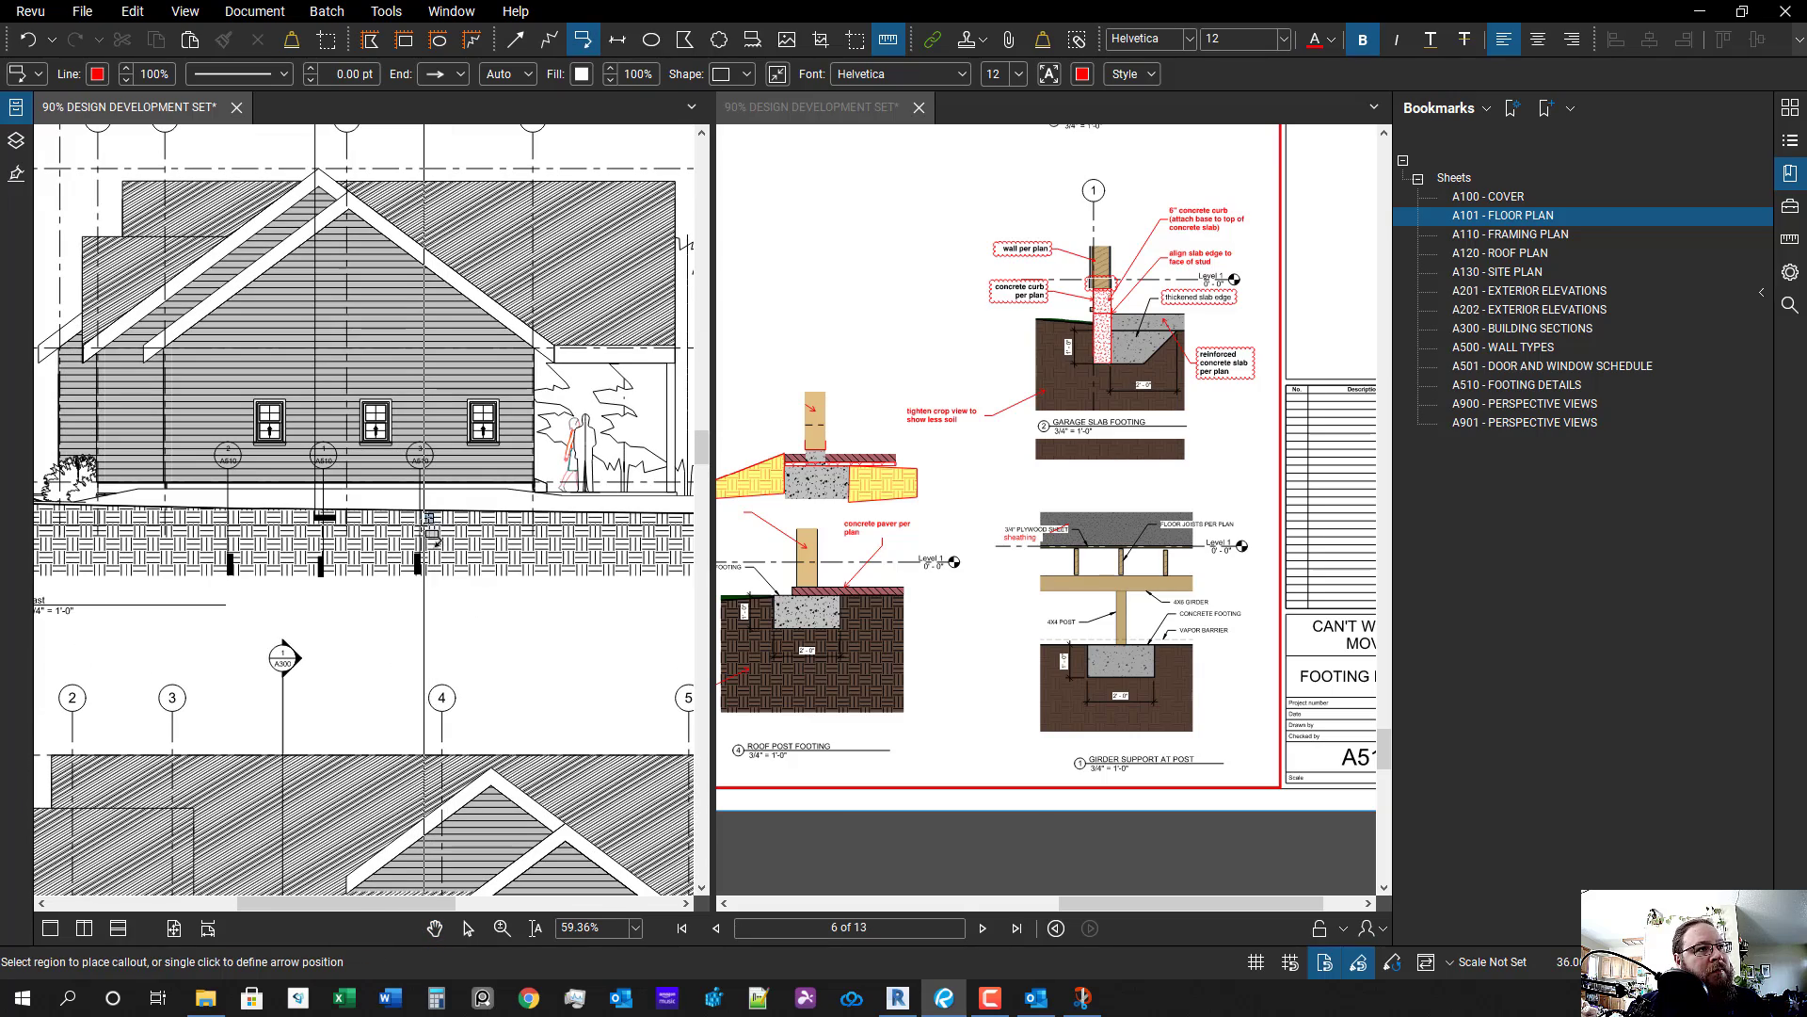
{"action": "left_click", "coordinate": [423, 522]}
{"action": "left_click", "coordinate": [503, 577]}
{"action": "type", "text": "hide footing detail"}
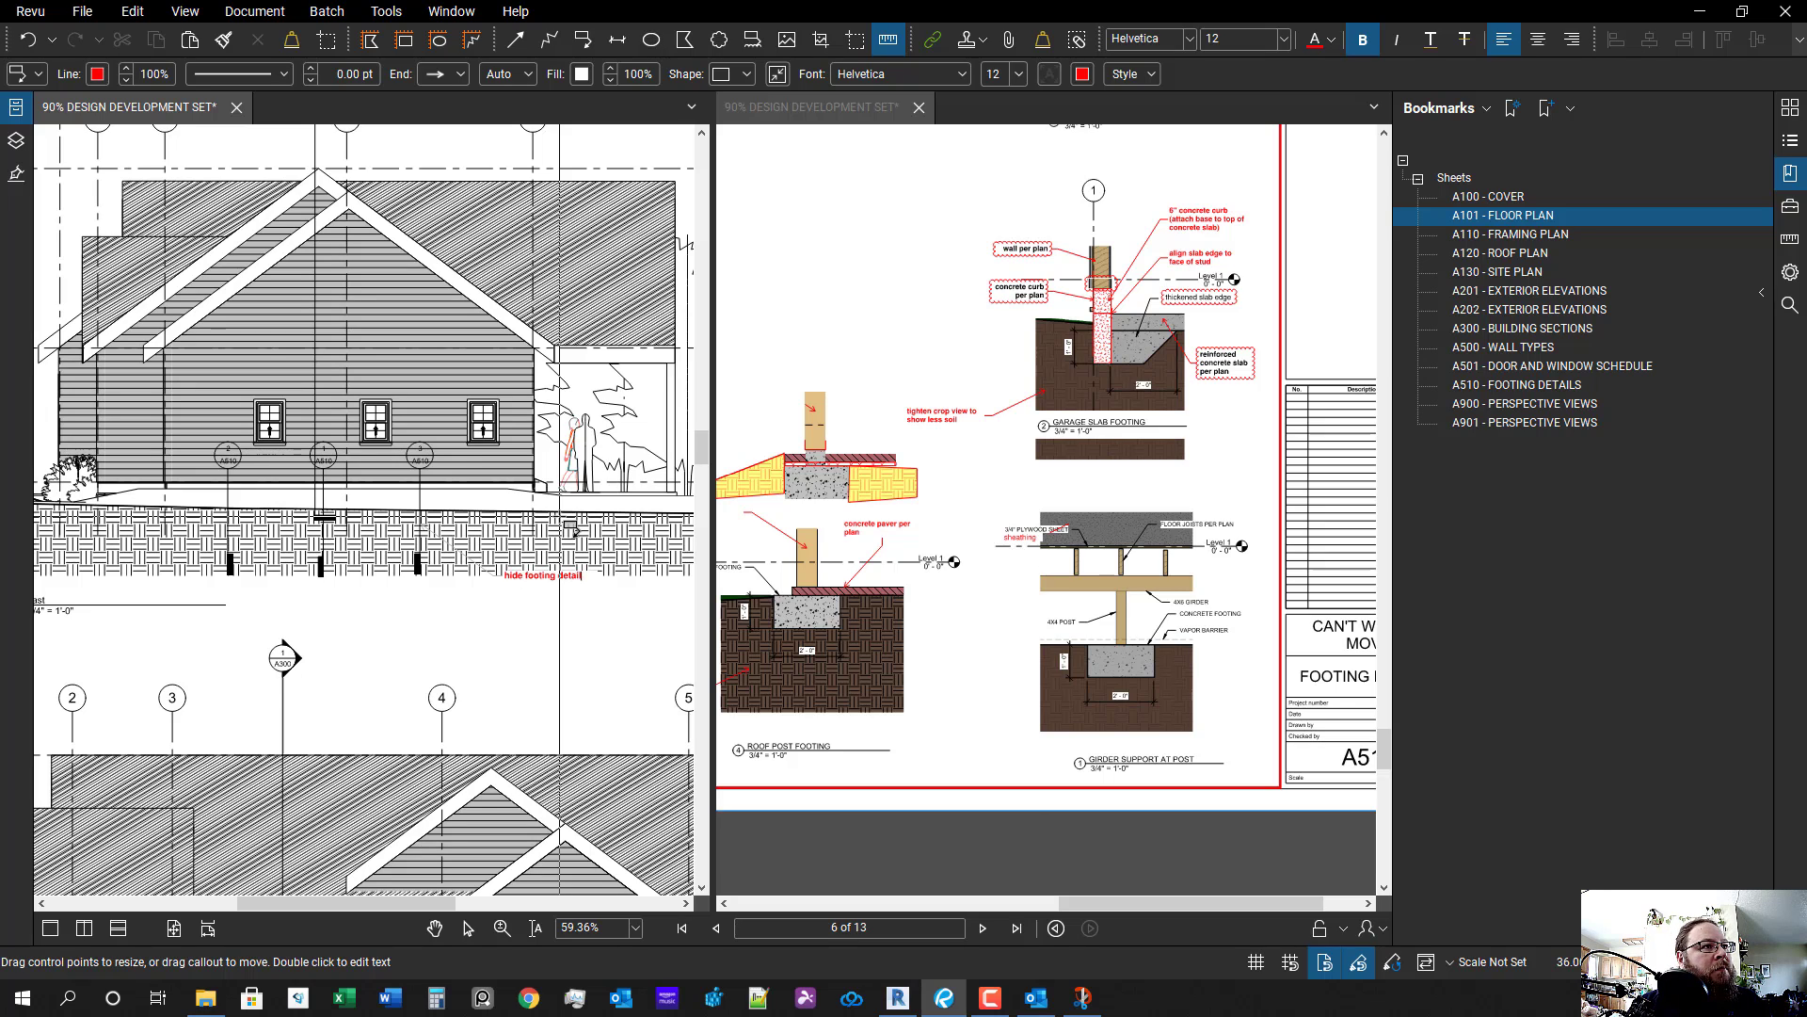
{"action": "left_click", "coordinate": [473, 714]}
- Page back from the elevations to the framing plan and look at its marked-up joist and footing layout
{"action": "scroll", "coordinate": [542, 692], "scroll_direction": "down", "scroll_amount": 2}
{"action": "left_click_drag", "start_coordinate": [543, 650], "coordinate": [540, 603]}
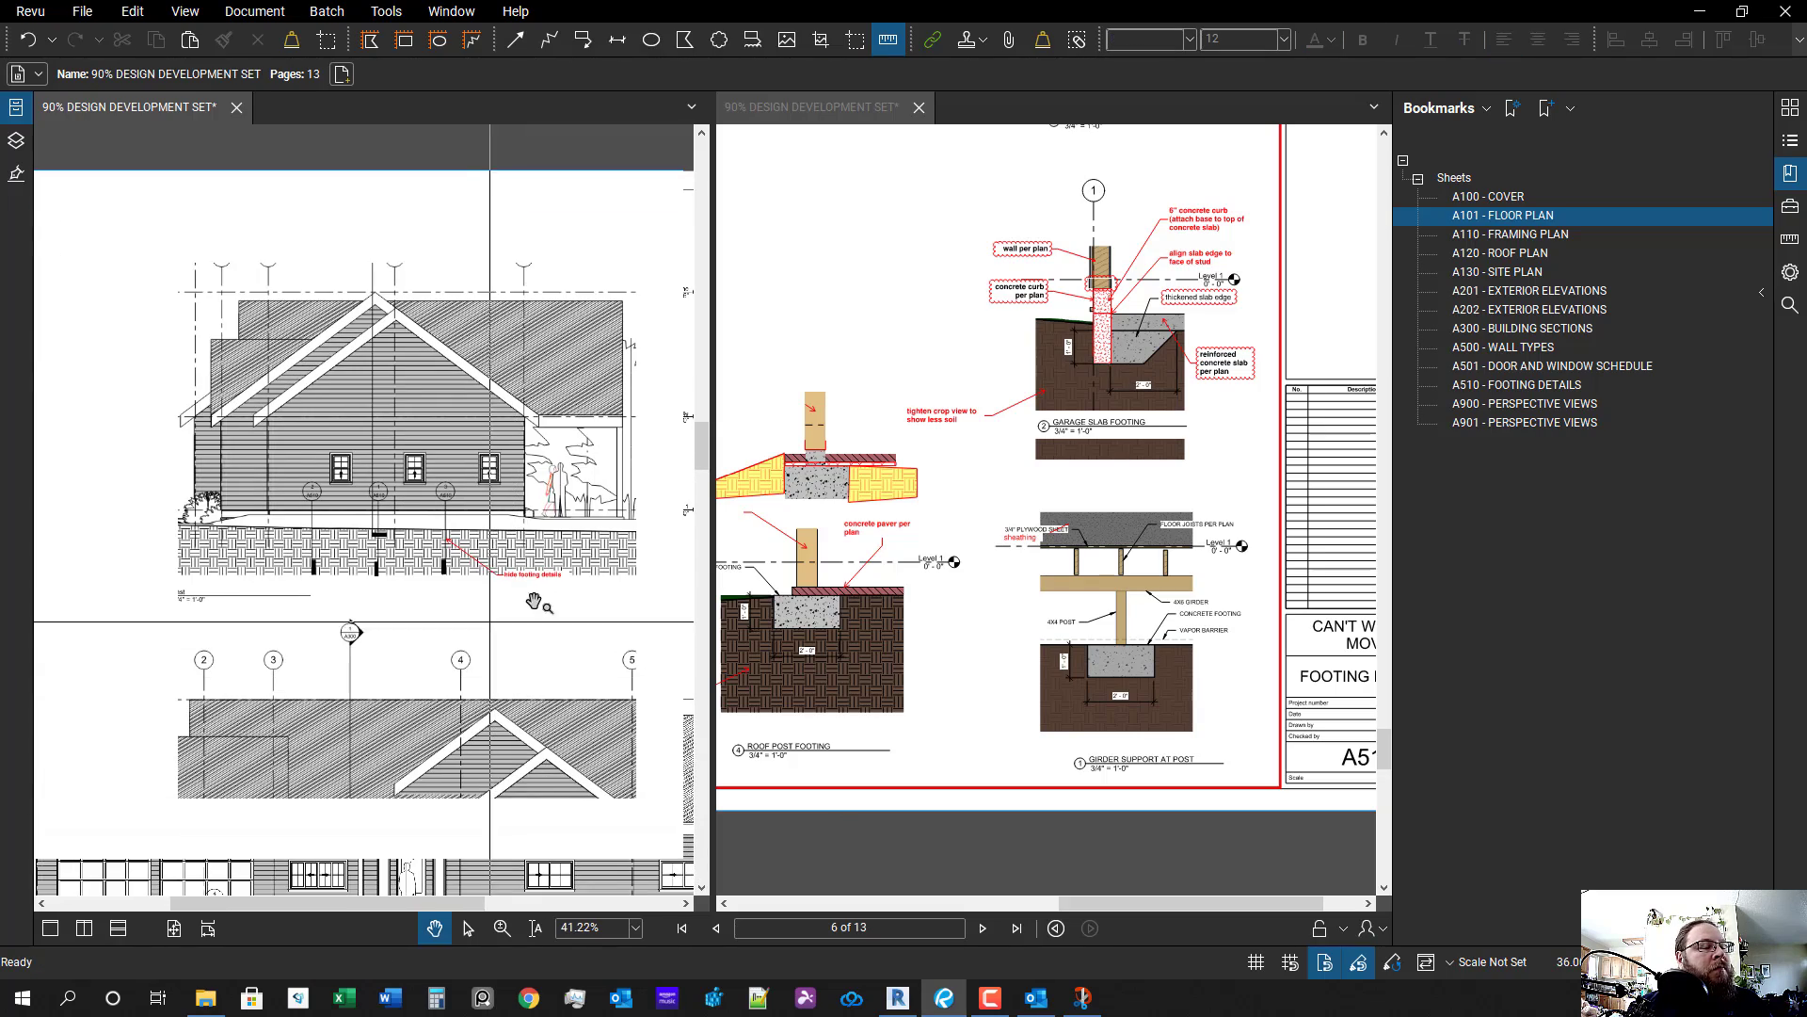
{"action": "key", "text": "Left"}
{"action": "scroll", "coordinate": [600, 645], "scroll_direction": "down", "scroll_amount": 2}
{"action": "key", "text": "Page_Up"}
{"action": "scroll", "coordinate": [476, 730], "scroll_direction": "down", "scroll_amount": 2}
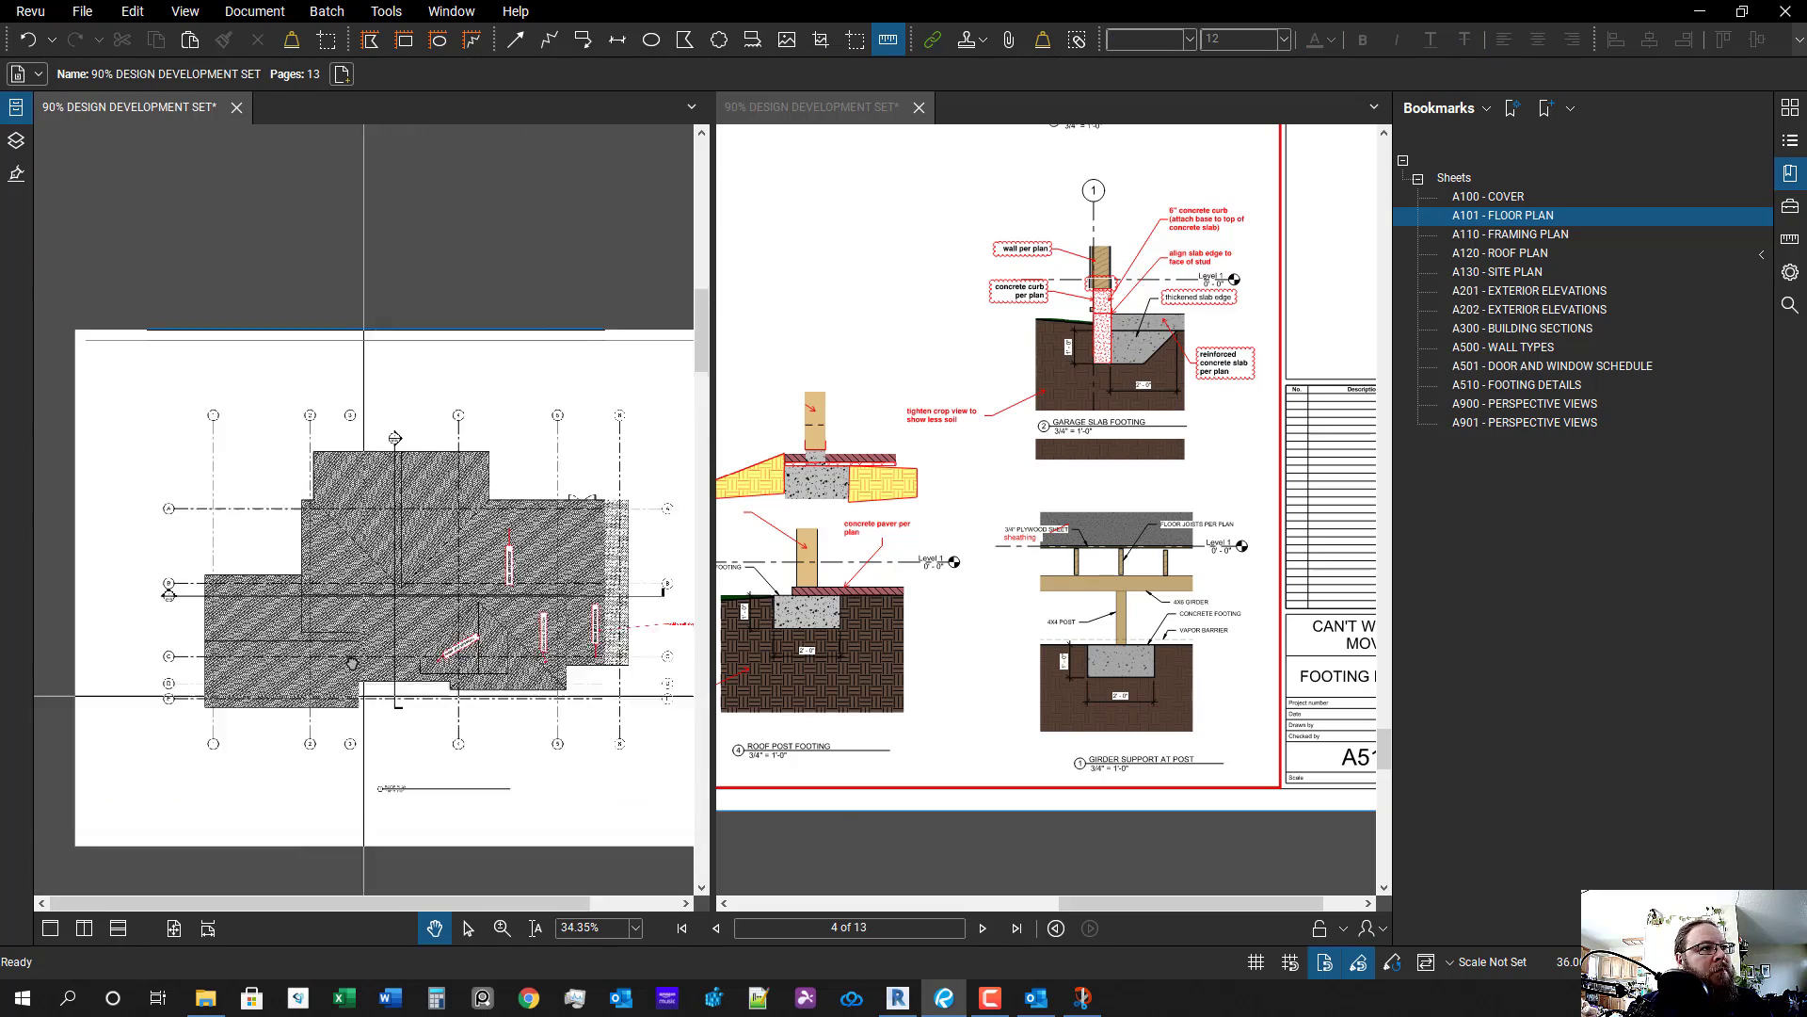
{"action": "key", "text": "Page_Up"}
{"action": "scroll", "coordinate": [415, 697], "scroll_direction": "up", "scroll_amount": 3}
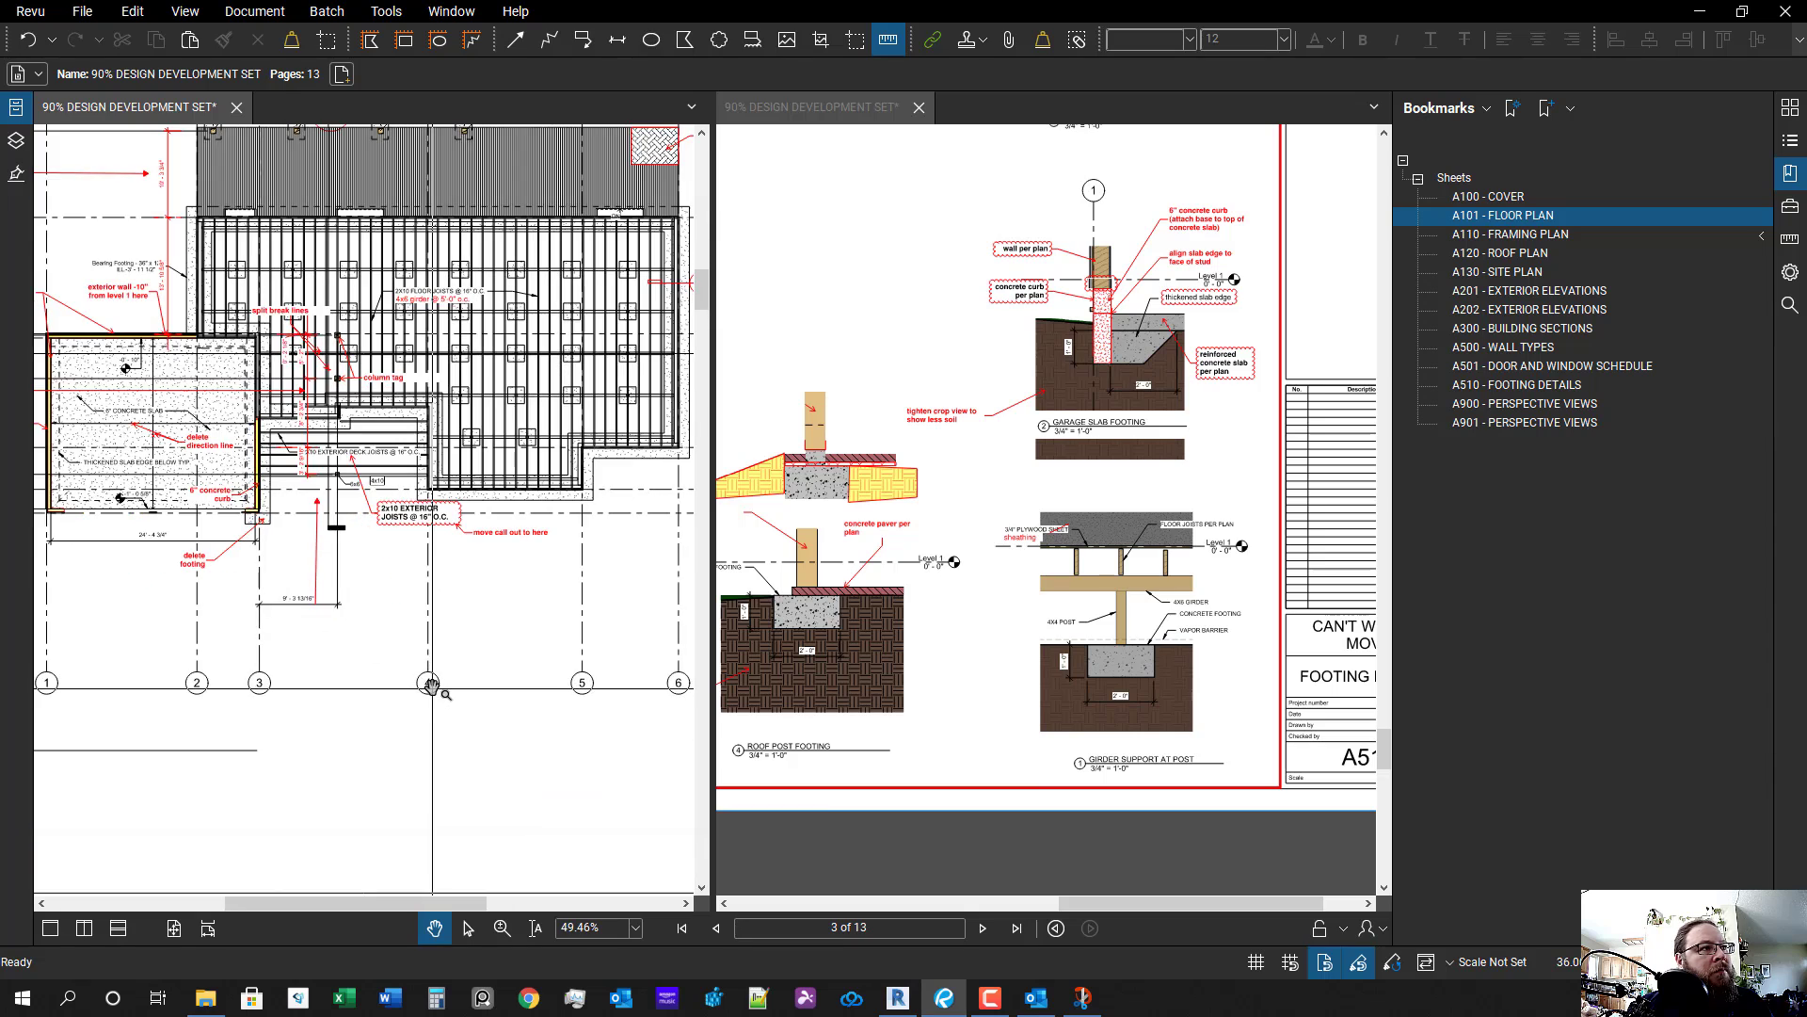
- Examine the framing plan's joists, footings and existing detail marker, from the house's far exterior wall to the garage slab
{"action": "scroll", "coordinate": [436, 682], "scroll_direction": "down", "scroll_amount": 2}
{"action": "scroll", "coordinate": [226, 694], "scroll_direction": "up", "scroll_amount": 3}
{"action": "left_click_drag", "start_coordinate": [212, 622], "coordinate": [112, 688]}
{"action": "scroll", "coordinate": [123, 687], "scroll_direction": "down", "scroll_amount": 2}
{"action": "scroll", "coordinate": [610, 417], "scroll_direction": "up", "scroll_amount": 3}
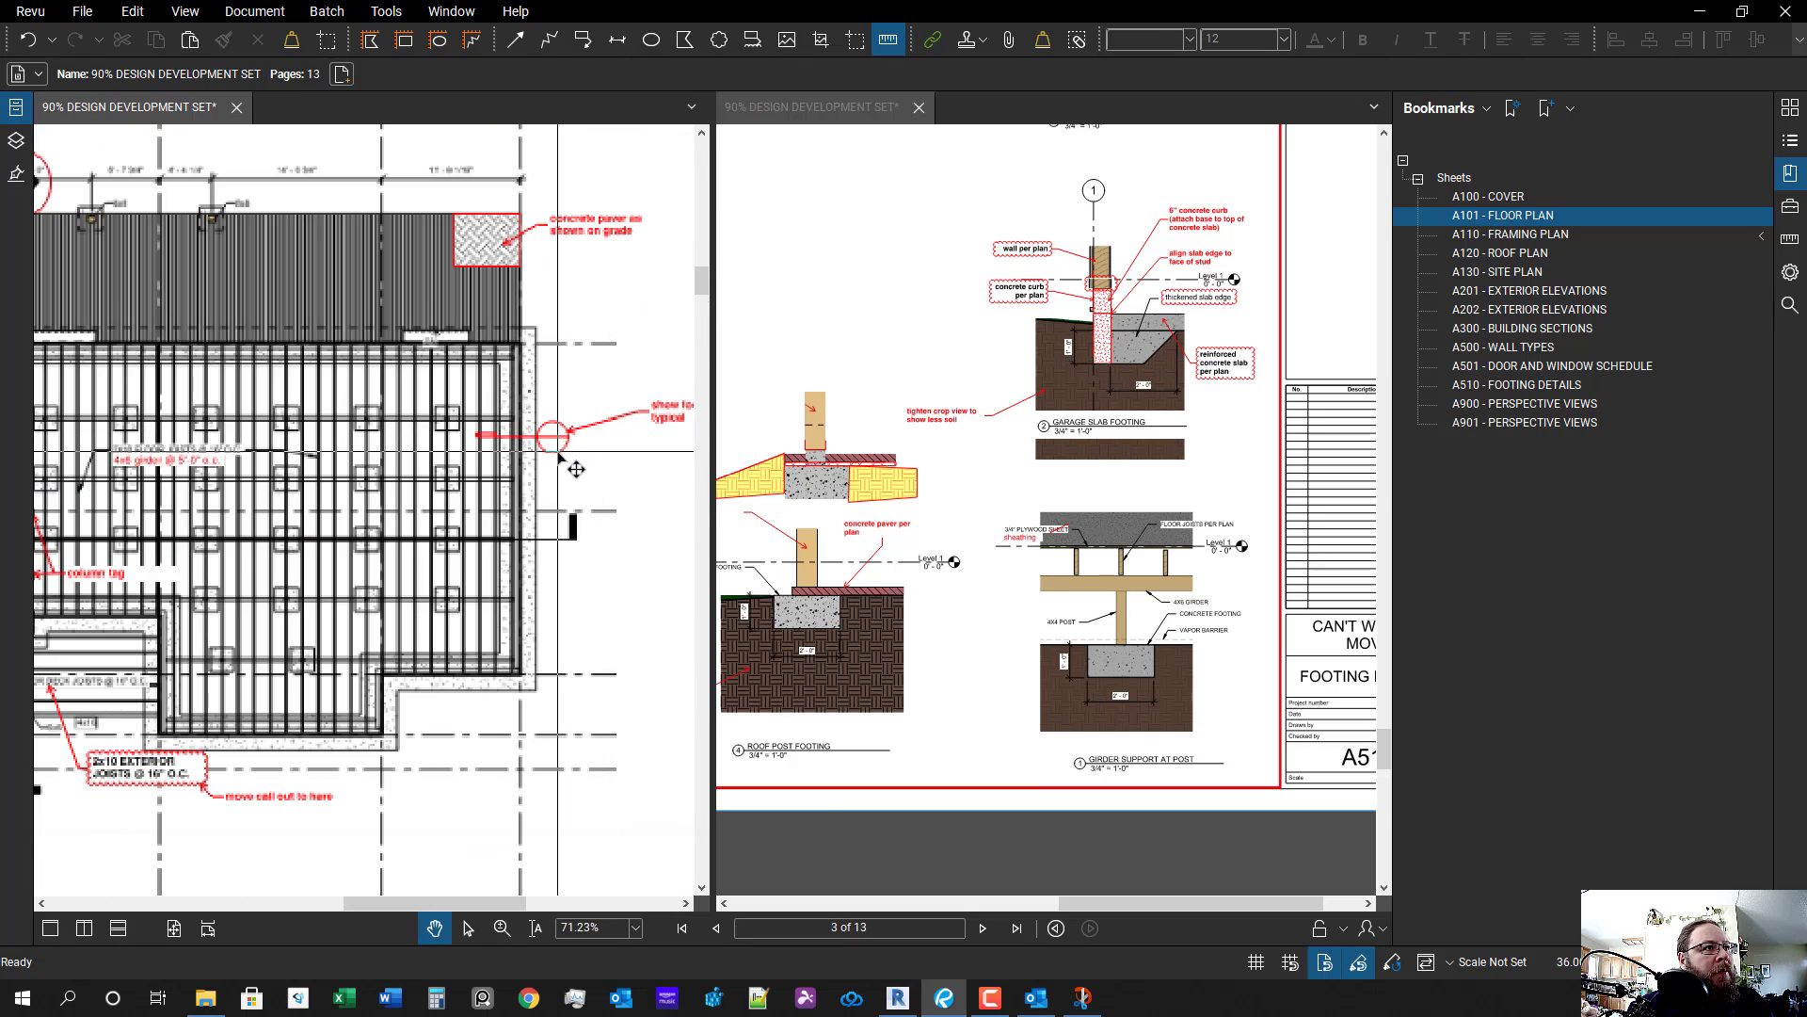
{"action": "left_click", "coordinate": [557, 451]}
{"action": "scroll", "coordinate": [537, 499], "scroll_direction": "down", "scroll_amount": 3}
{"action": "scroll", "coordinate": [238, 630], "scroll_direction": "up", "scroll_amount": 3}
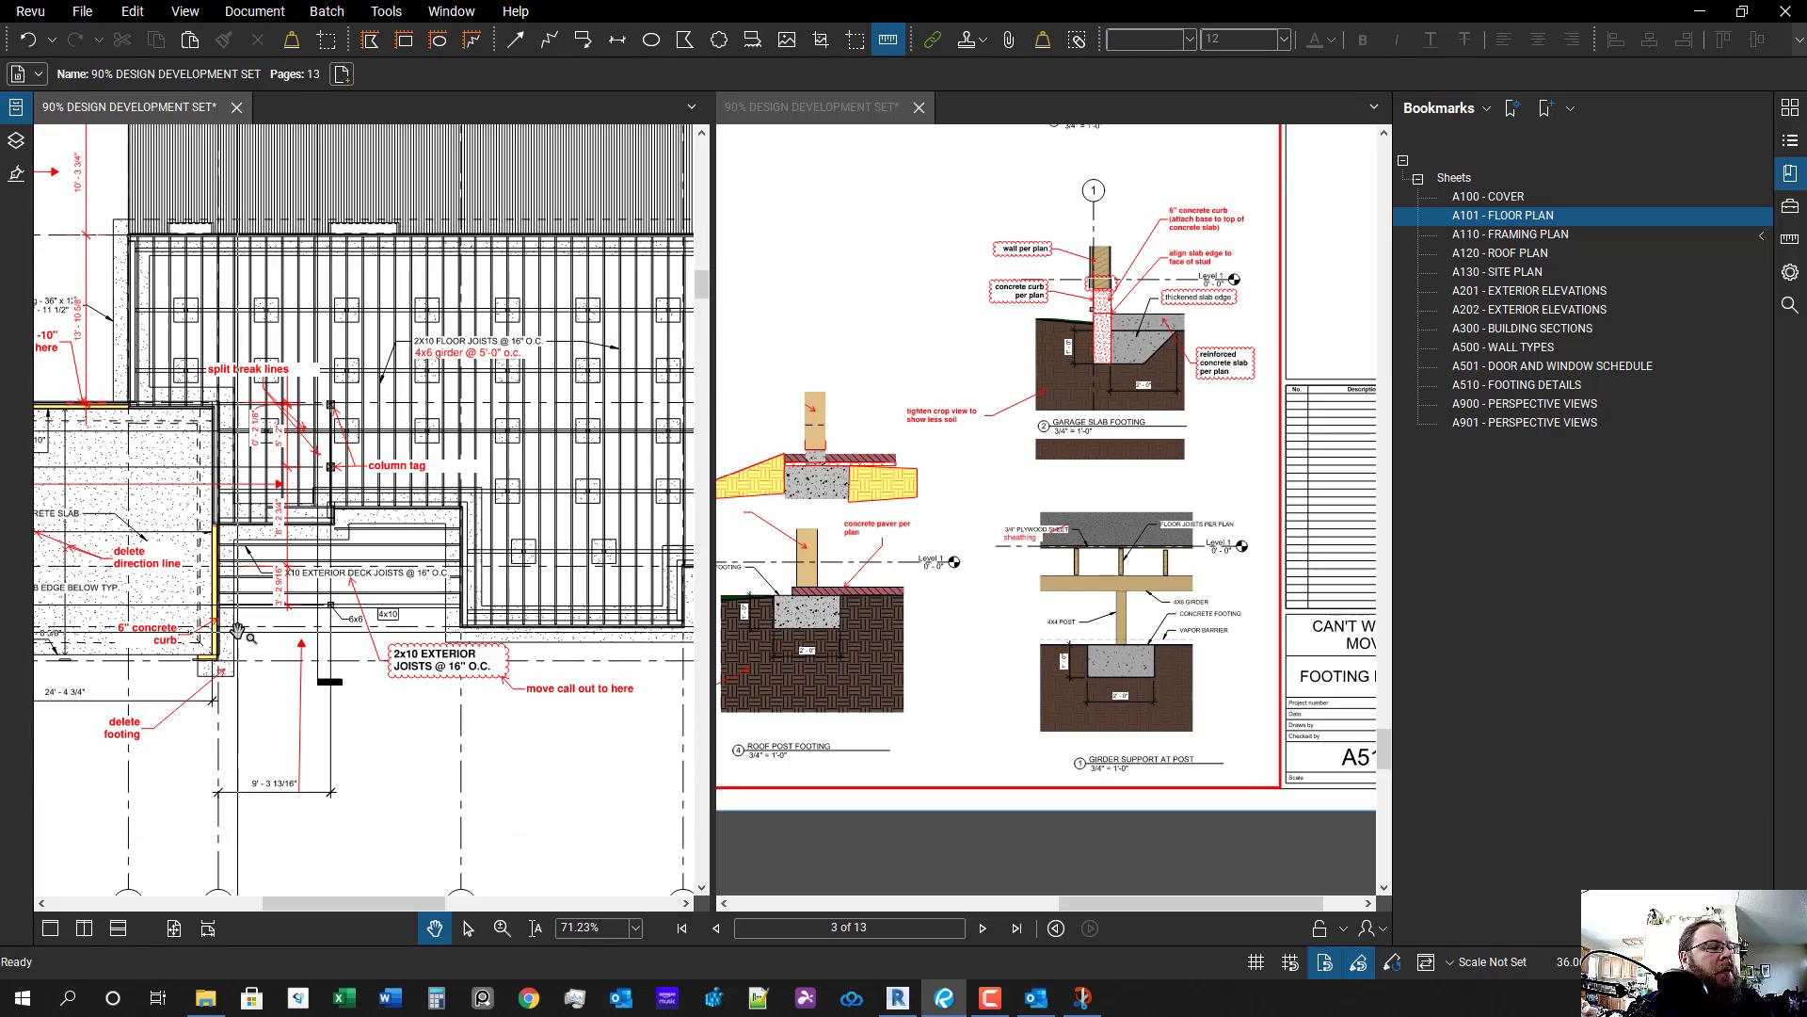
{"action": "scroll", "coordinate": [238, 630], "scroll_direction": "down", "scroll_amount": 3}
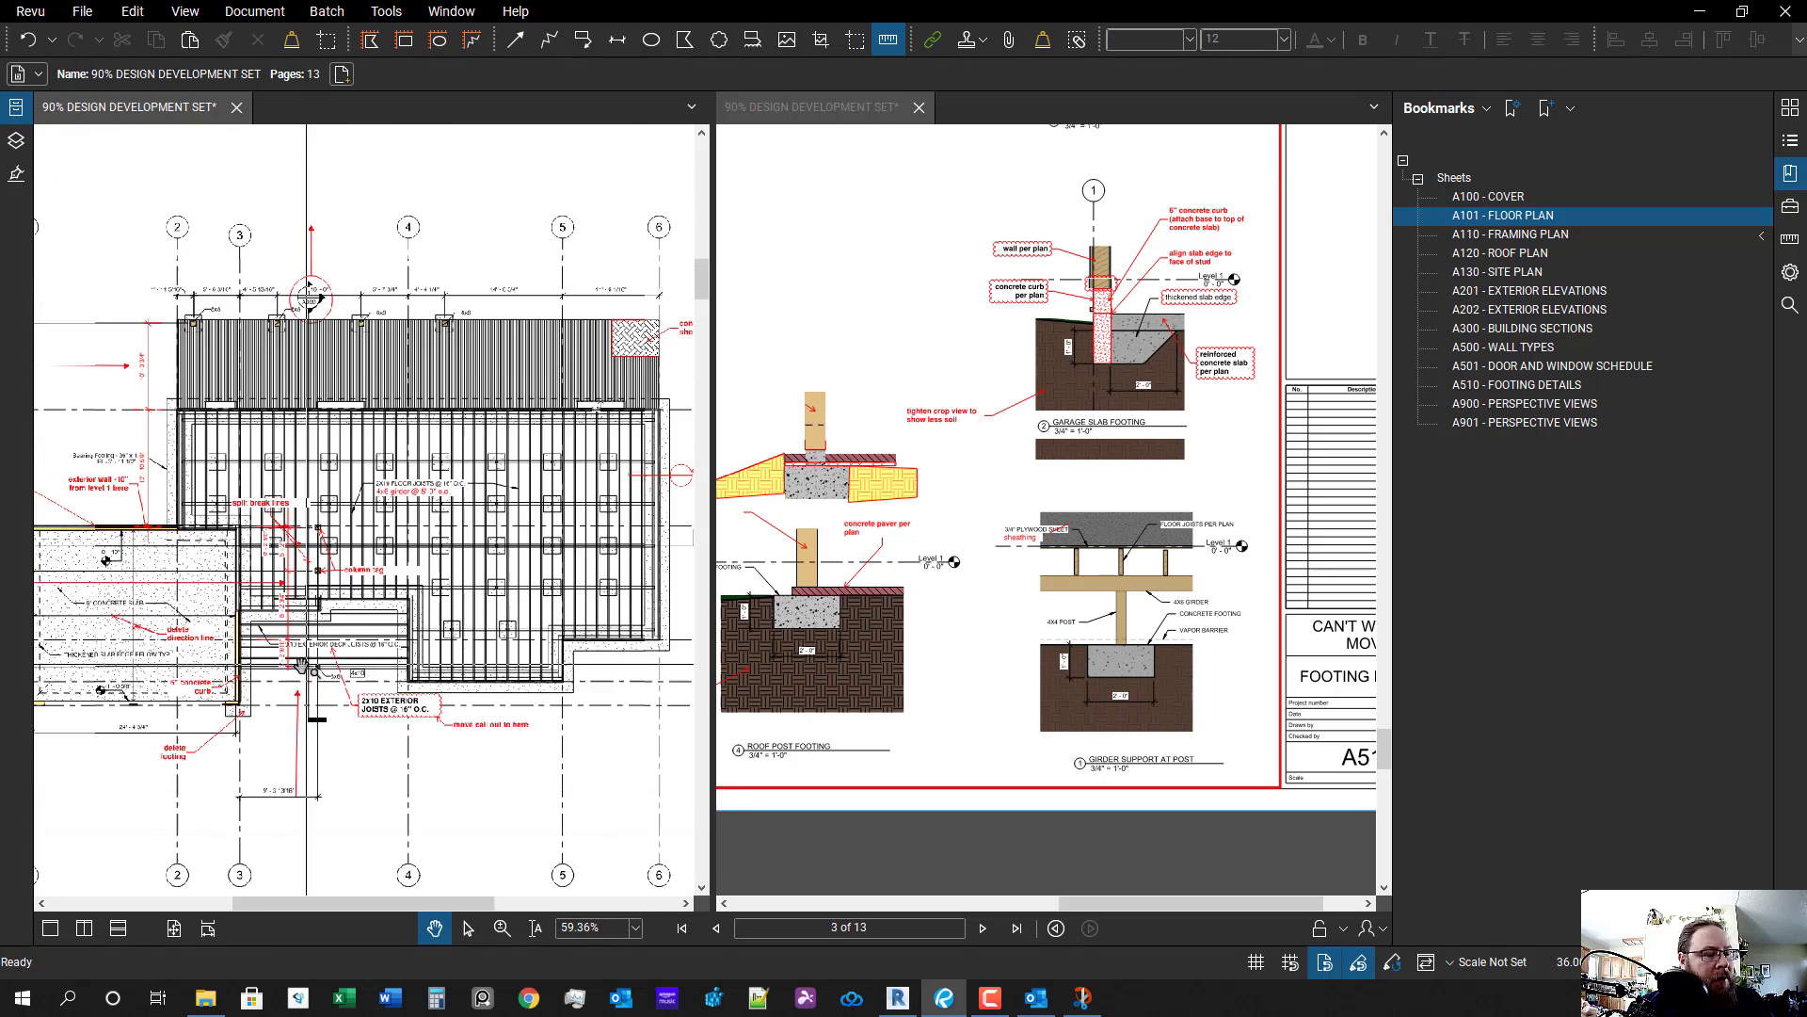
- Copy the detail marker from the house's far exterior wall to the garage-house wall and turn its bubble over the garage slab
{"action": "scroll", "coordinate": [551, 512], "scroll_direction": "up", "scroll_amount": 1}
{"action": "left_click", "coordinate": [678, 508]}
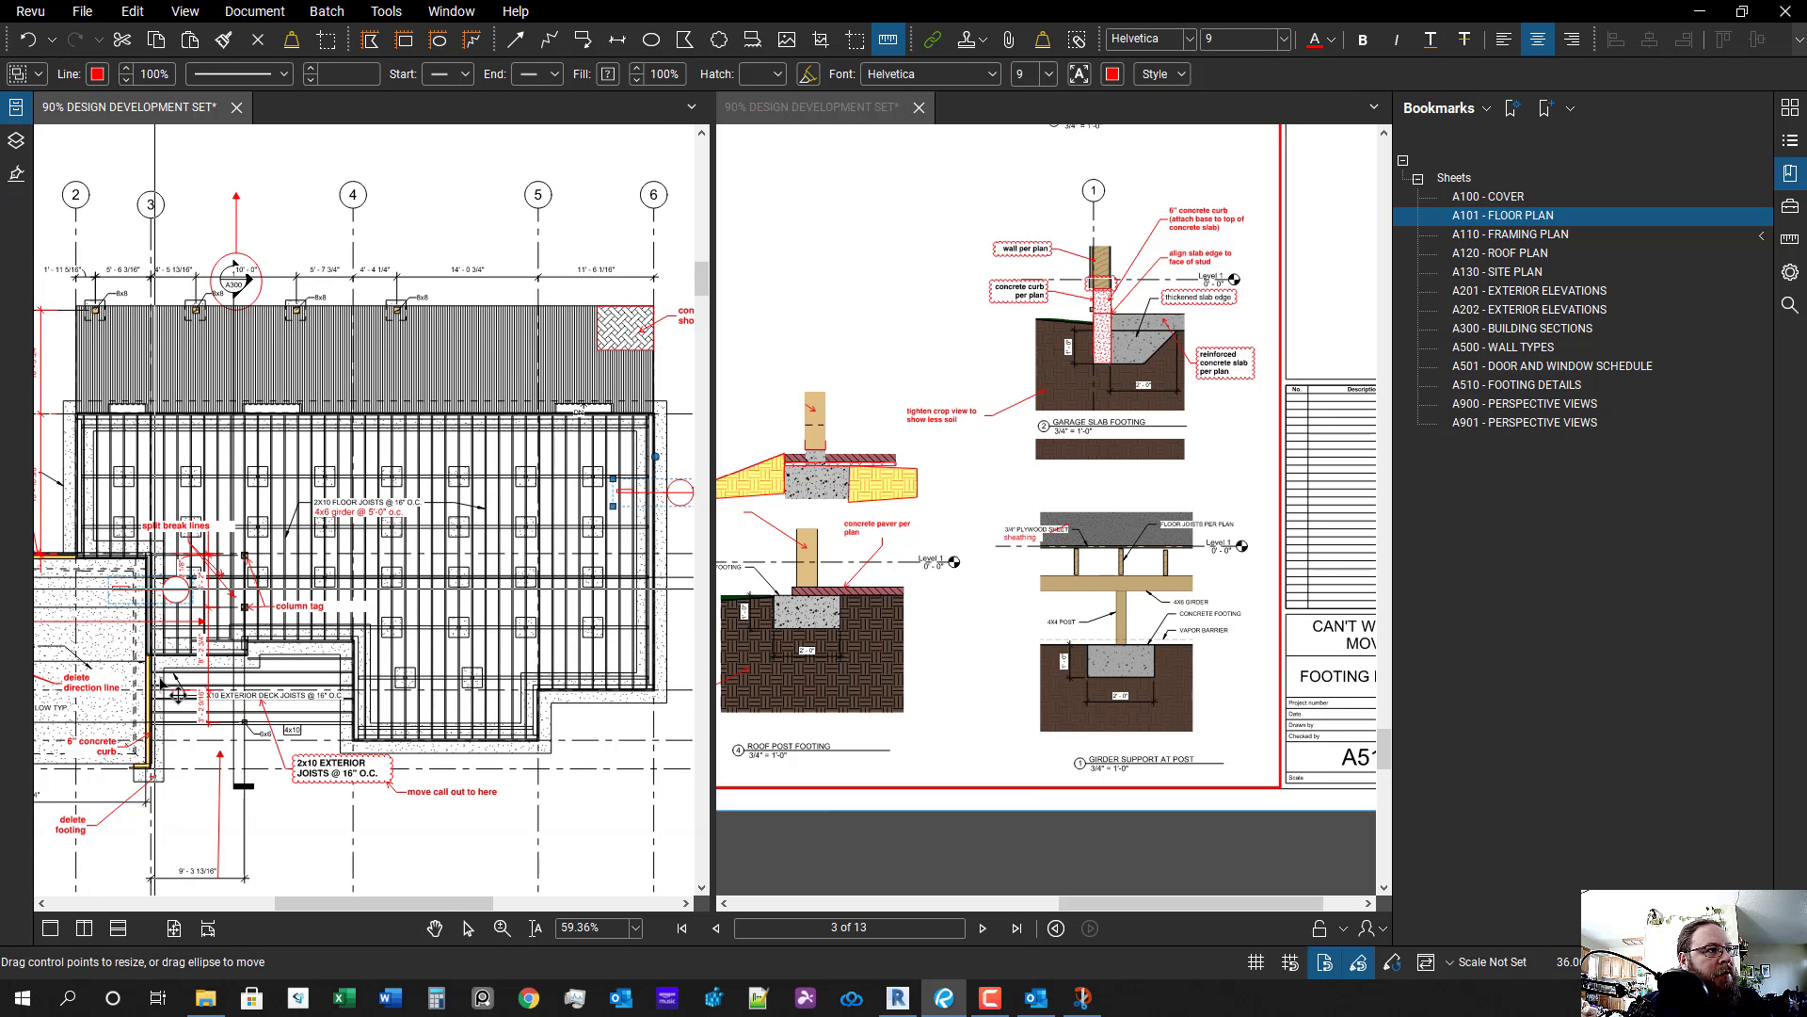
{"action": "scroll", "coordinate": [367, 593], "scroll_direction": "up", "scroll_amount": 3}
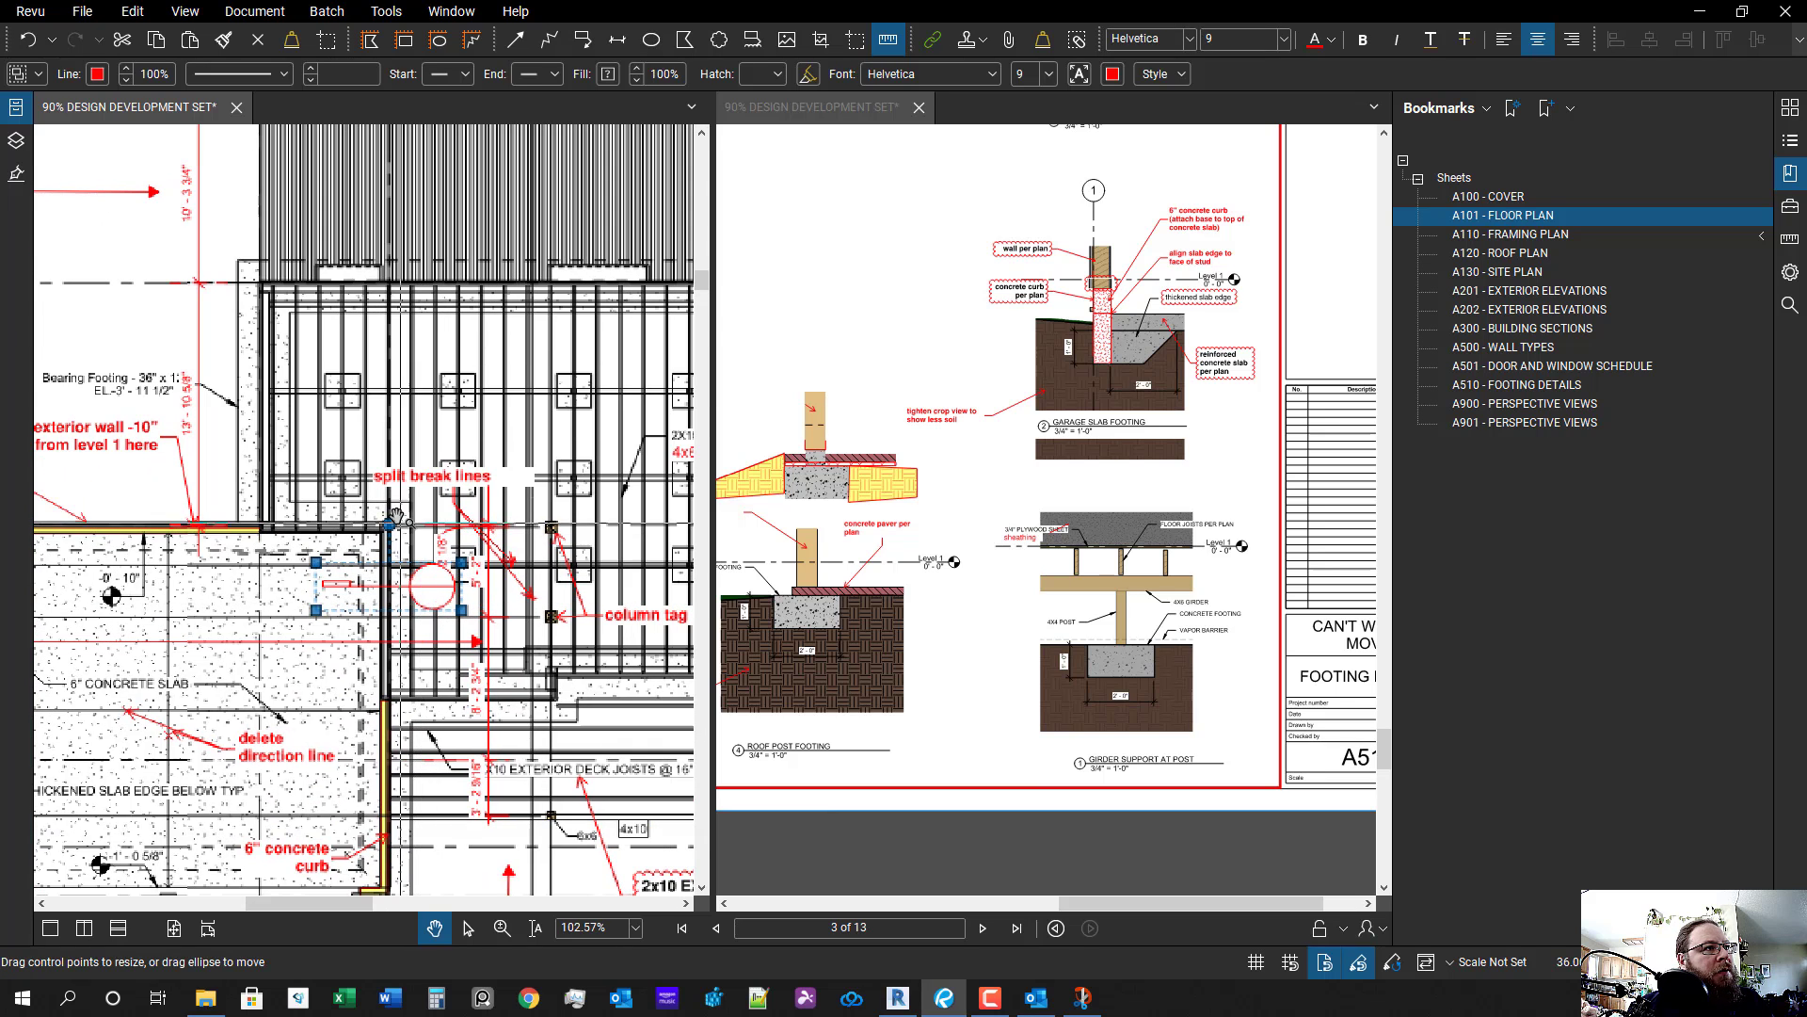
{"action": "left_click_drag", "start_coordinate": [388, 523], "coordinate": [363, 687]}
{"action": "left_click", "coordinate": [373, 599]}
{"action": "scroll", "coordinate": [299, 620], "scroll_direction": "up", "scroll_amount": 2}
{"action": "scroll", "coordinate": [300, 624], "scroll_direction": "up", "scroll_amount": 2}
- Add a callout reading "add detail here" over the garage slab, pointing at the copied detail marker
{"action": "key", "text": "q"}
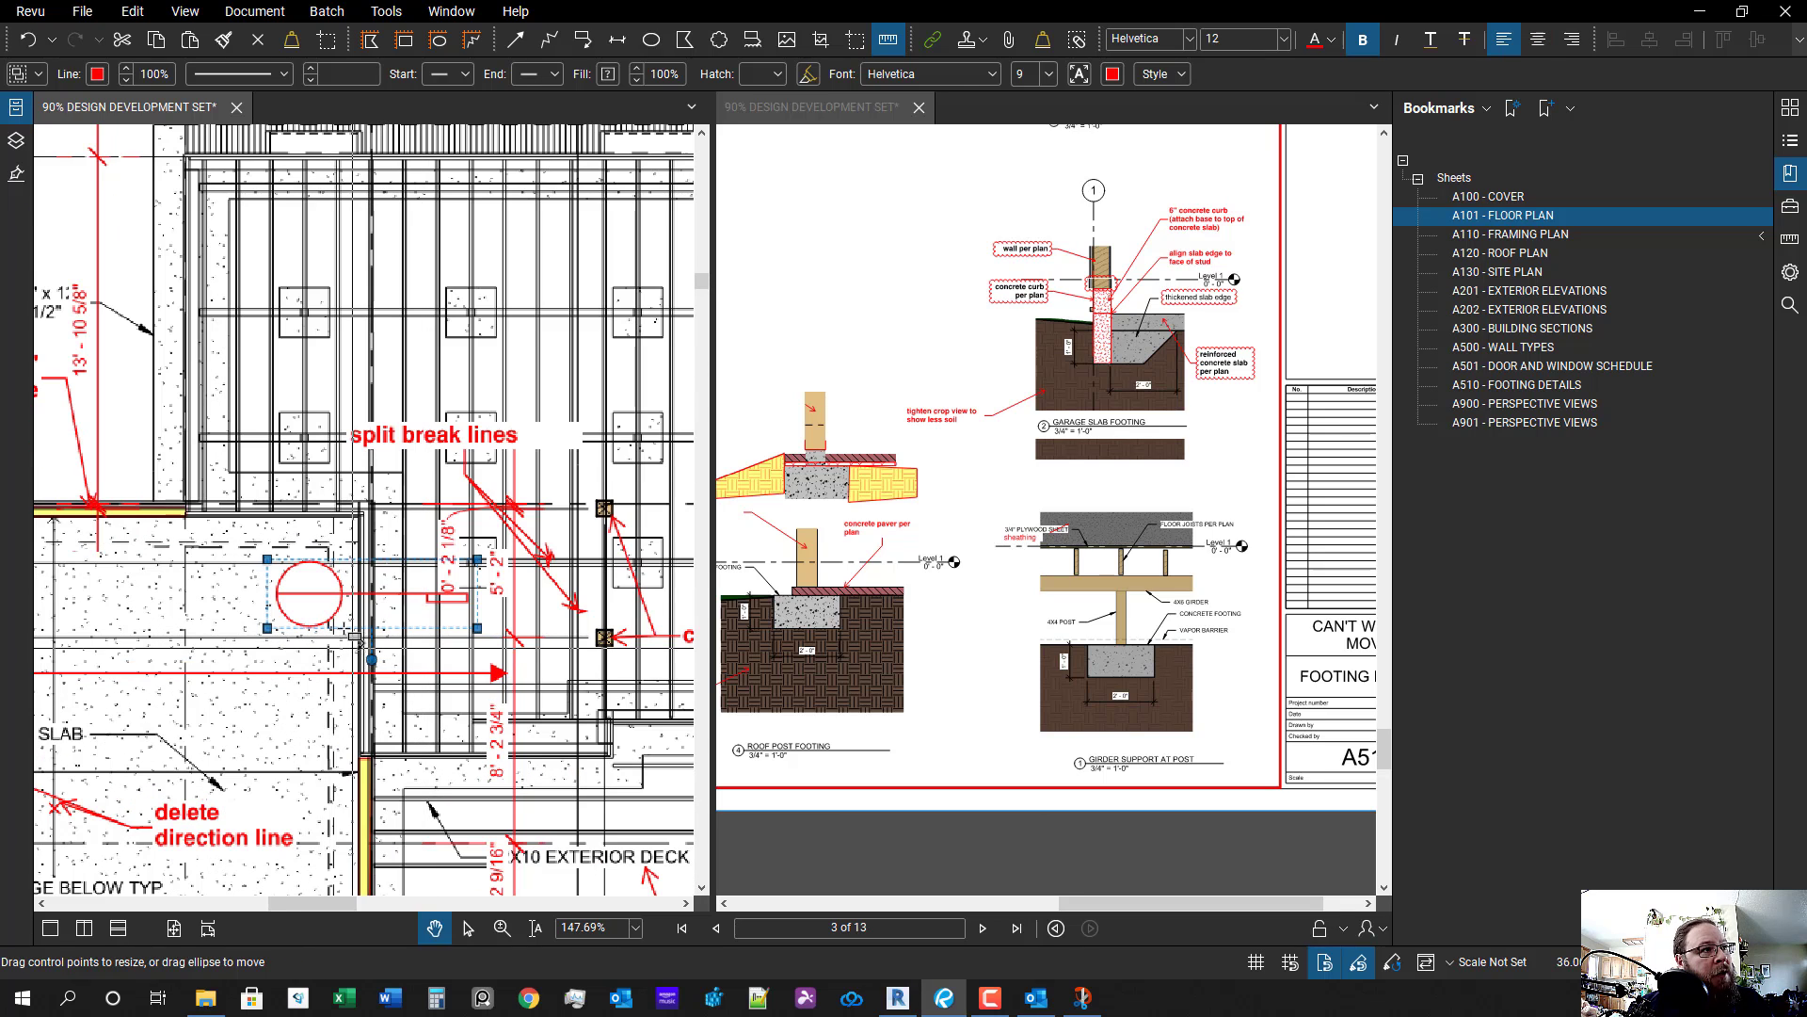
{"action": "scroll", "coordinate": [282, 607], "scroll_direction": "up", "scroll_amount": 1}
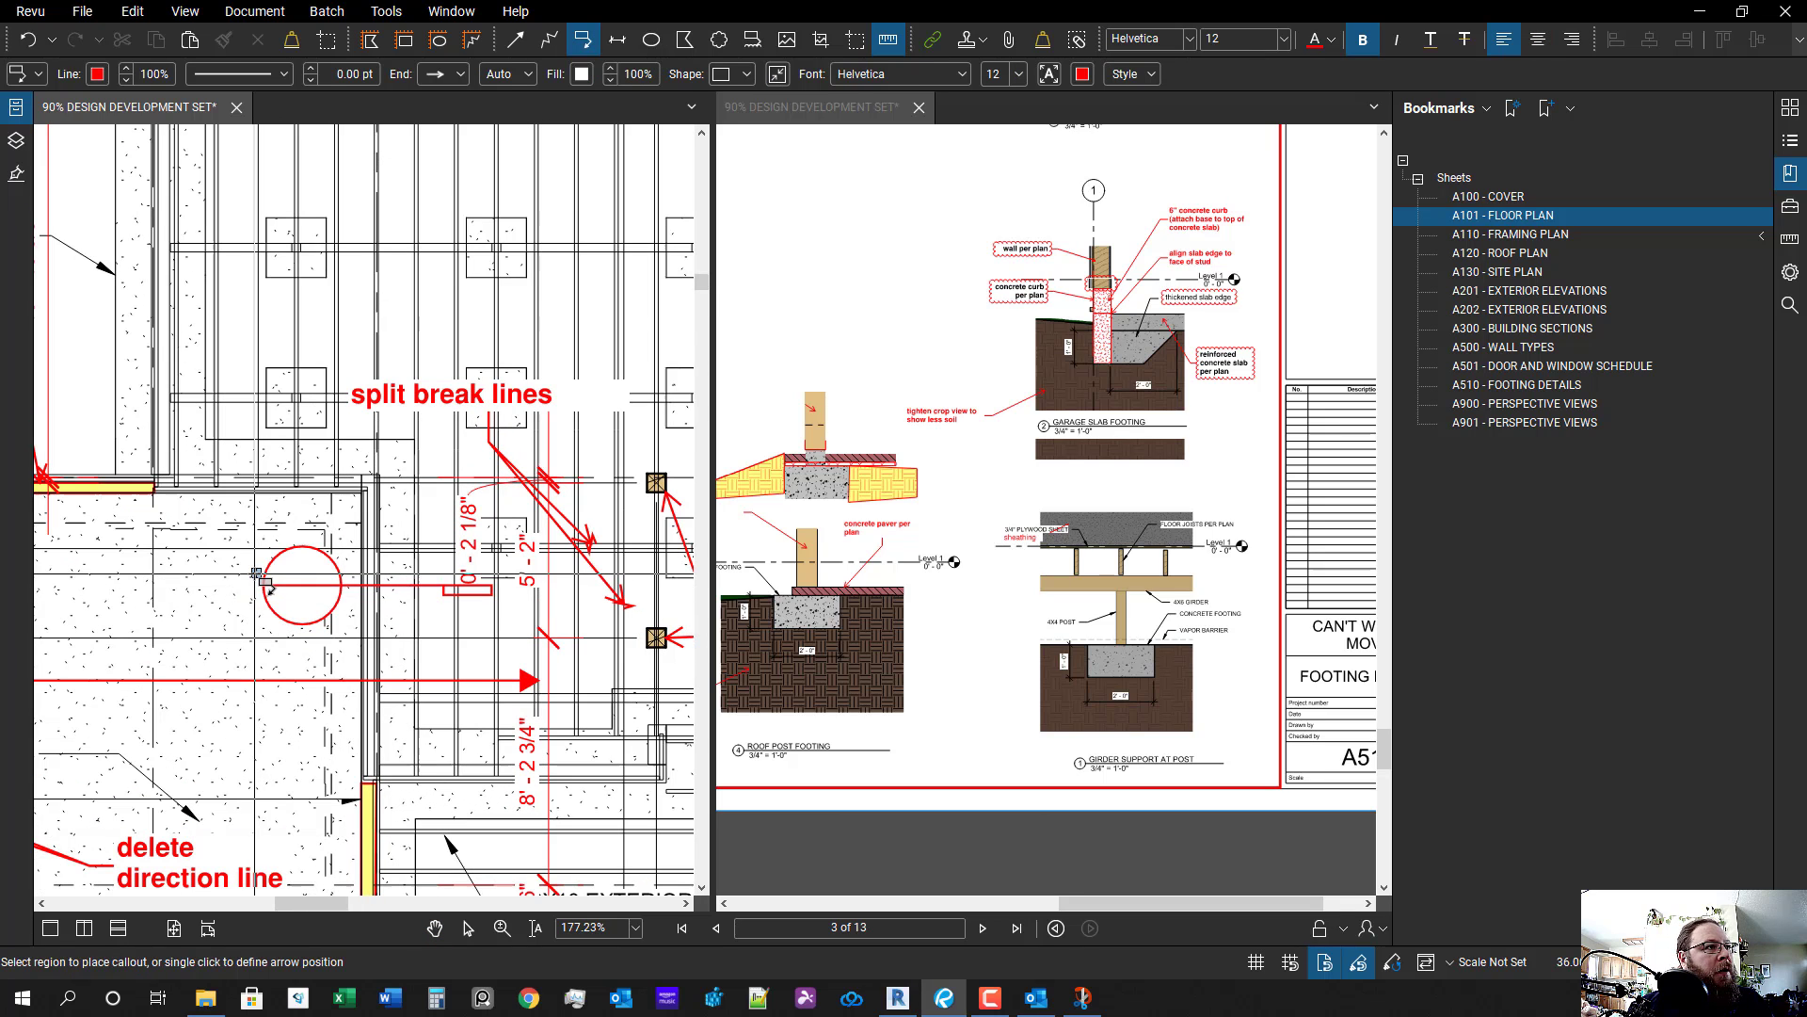
{"action": "left_click", "coordinate": [314, 558]}
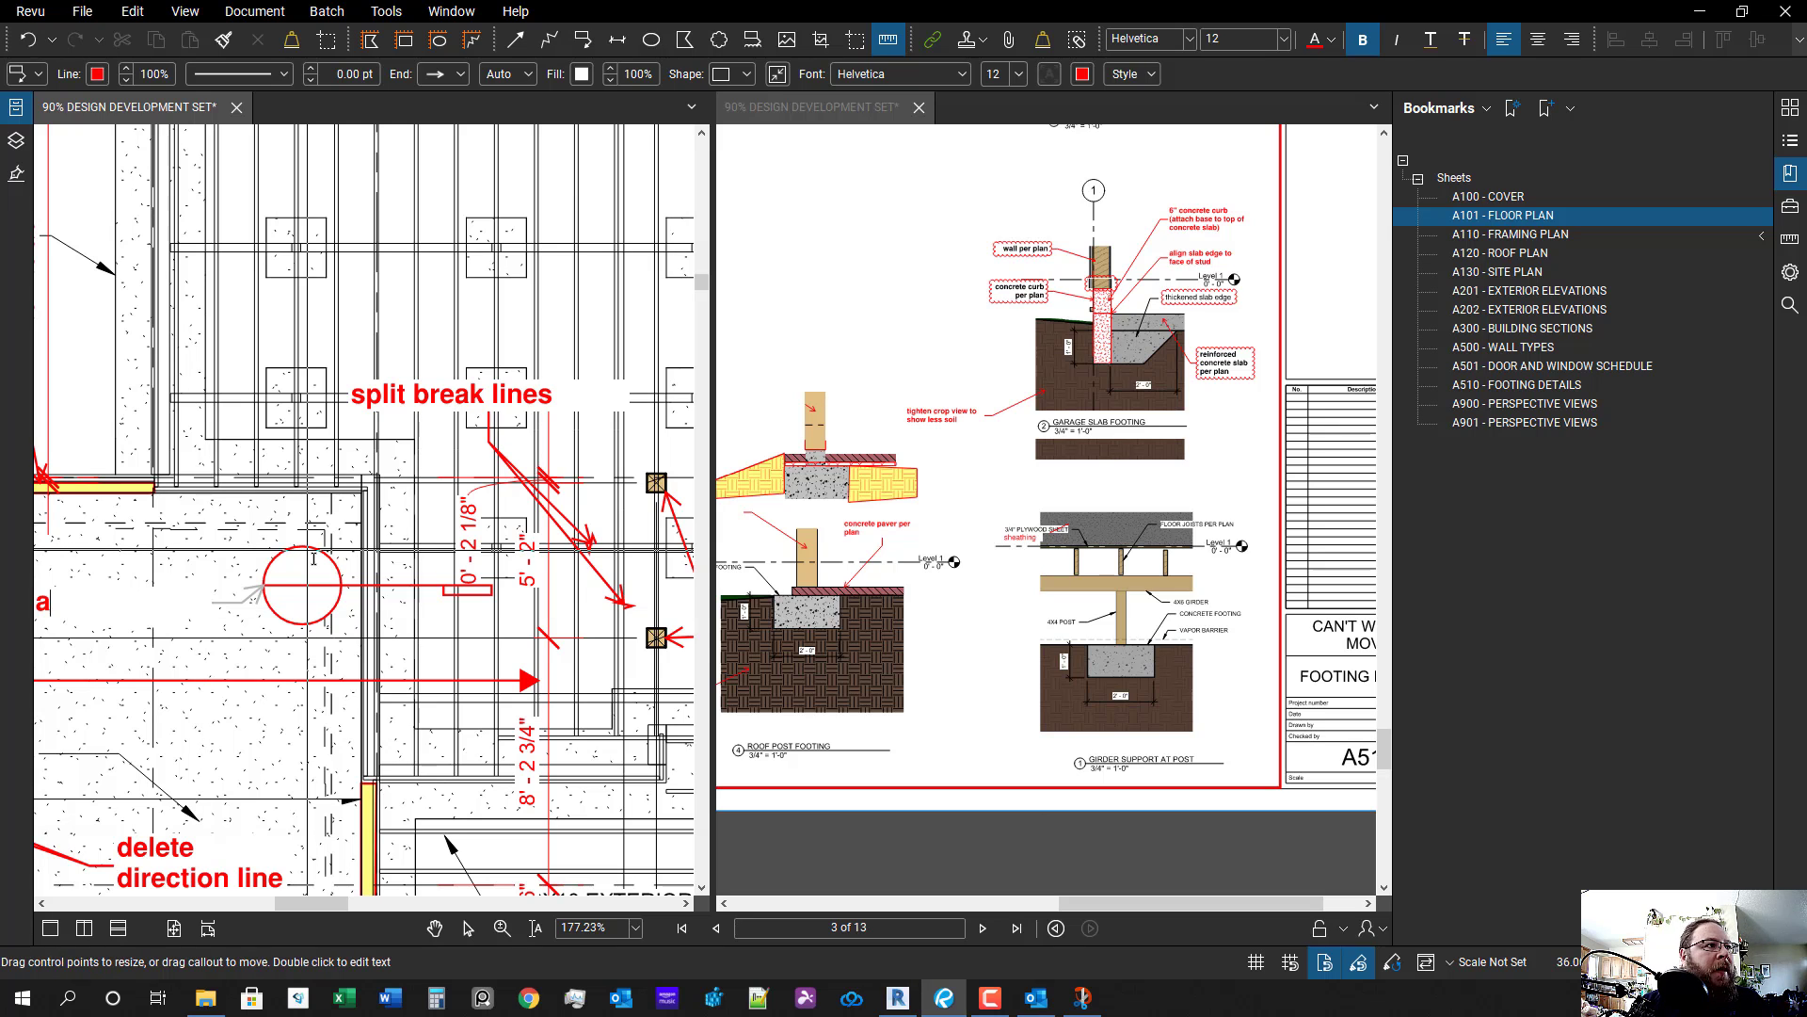
{"action": "left_click_drag", "start_coordinate": [95, 585], "coordinate": [379, 595]}
{"action": "scroll", "coordinate": [380, 595], "scroll_direction": "up", "scroll_amount": 1}
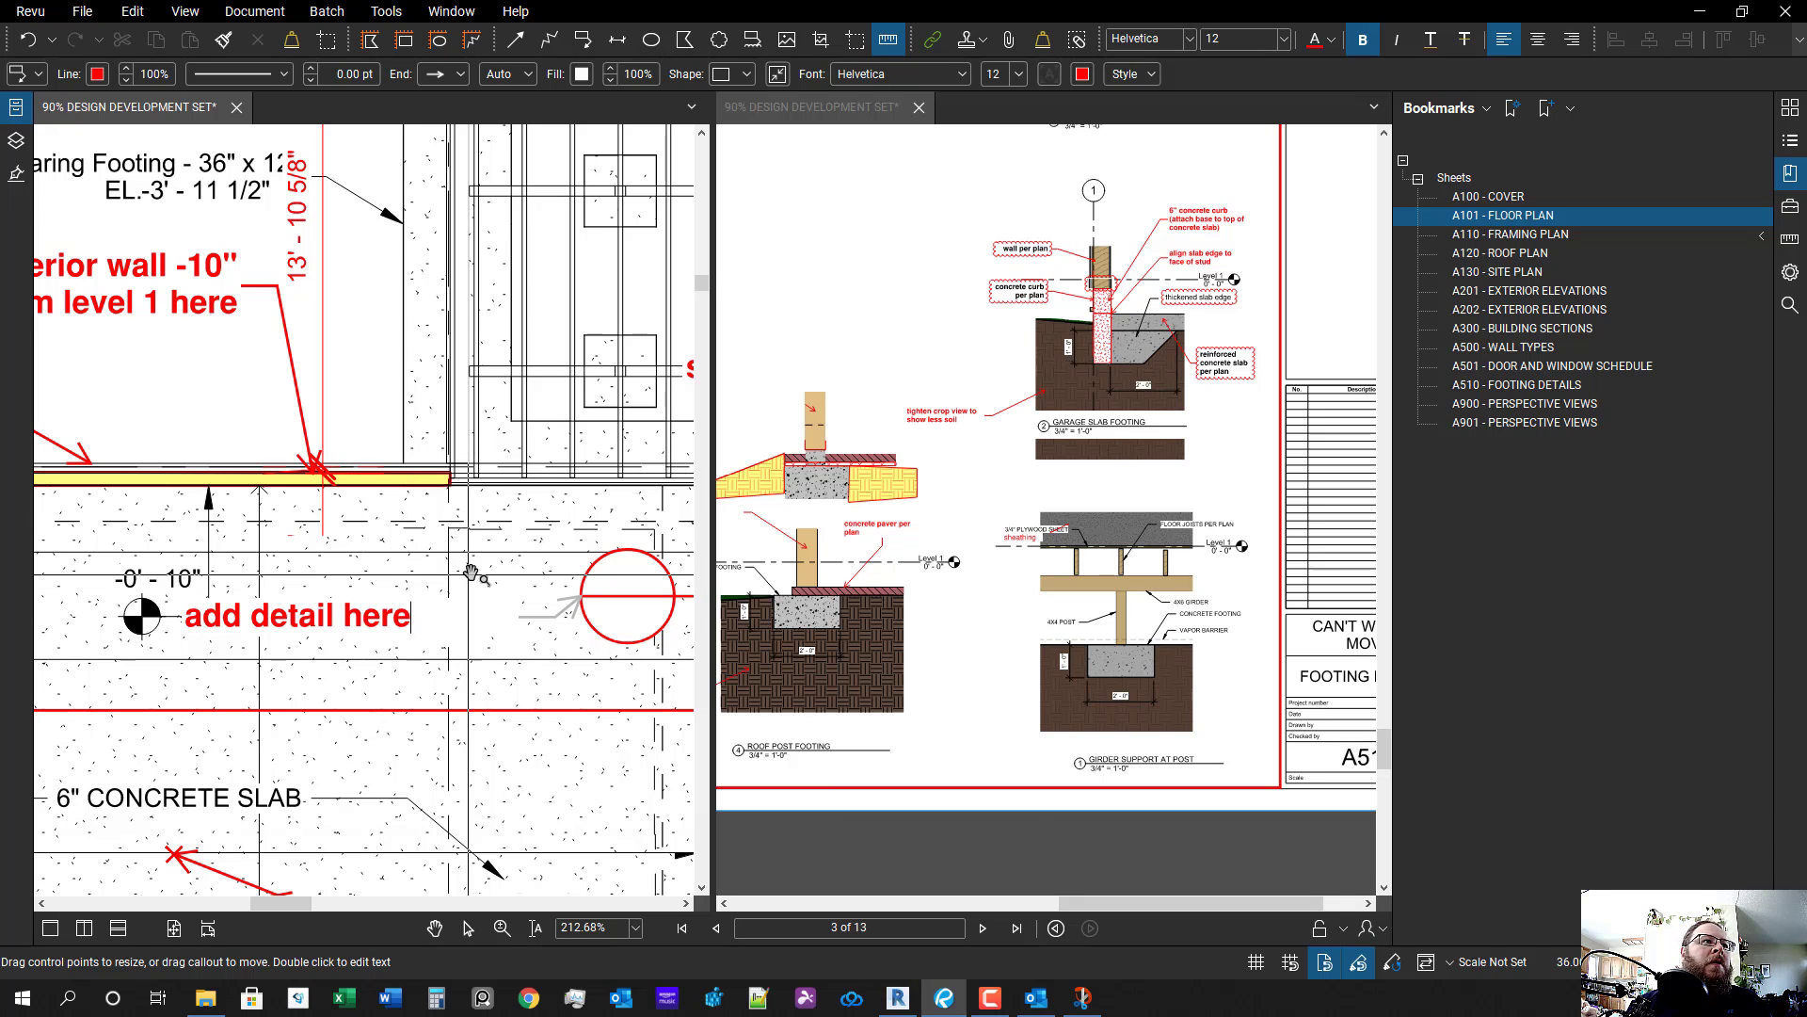
- Narrow the "add detail here" callout to two lines, move it slightly up, and right-align its text
{"action": "left_click", "coordinate": [372, 617]}
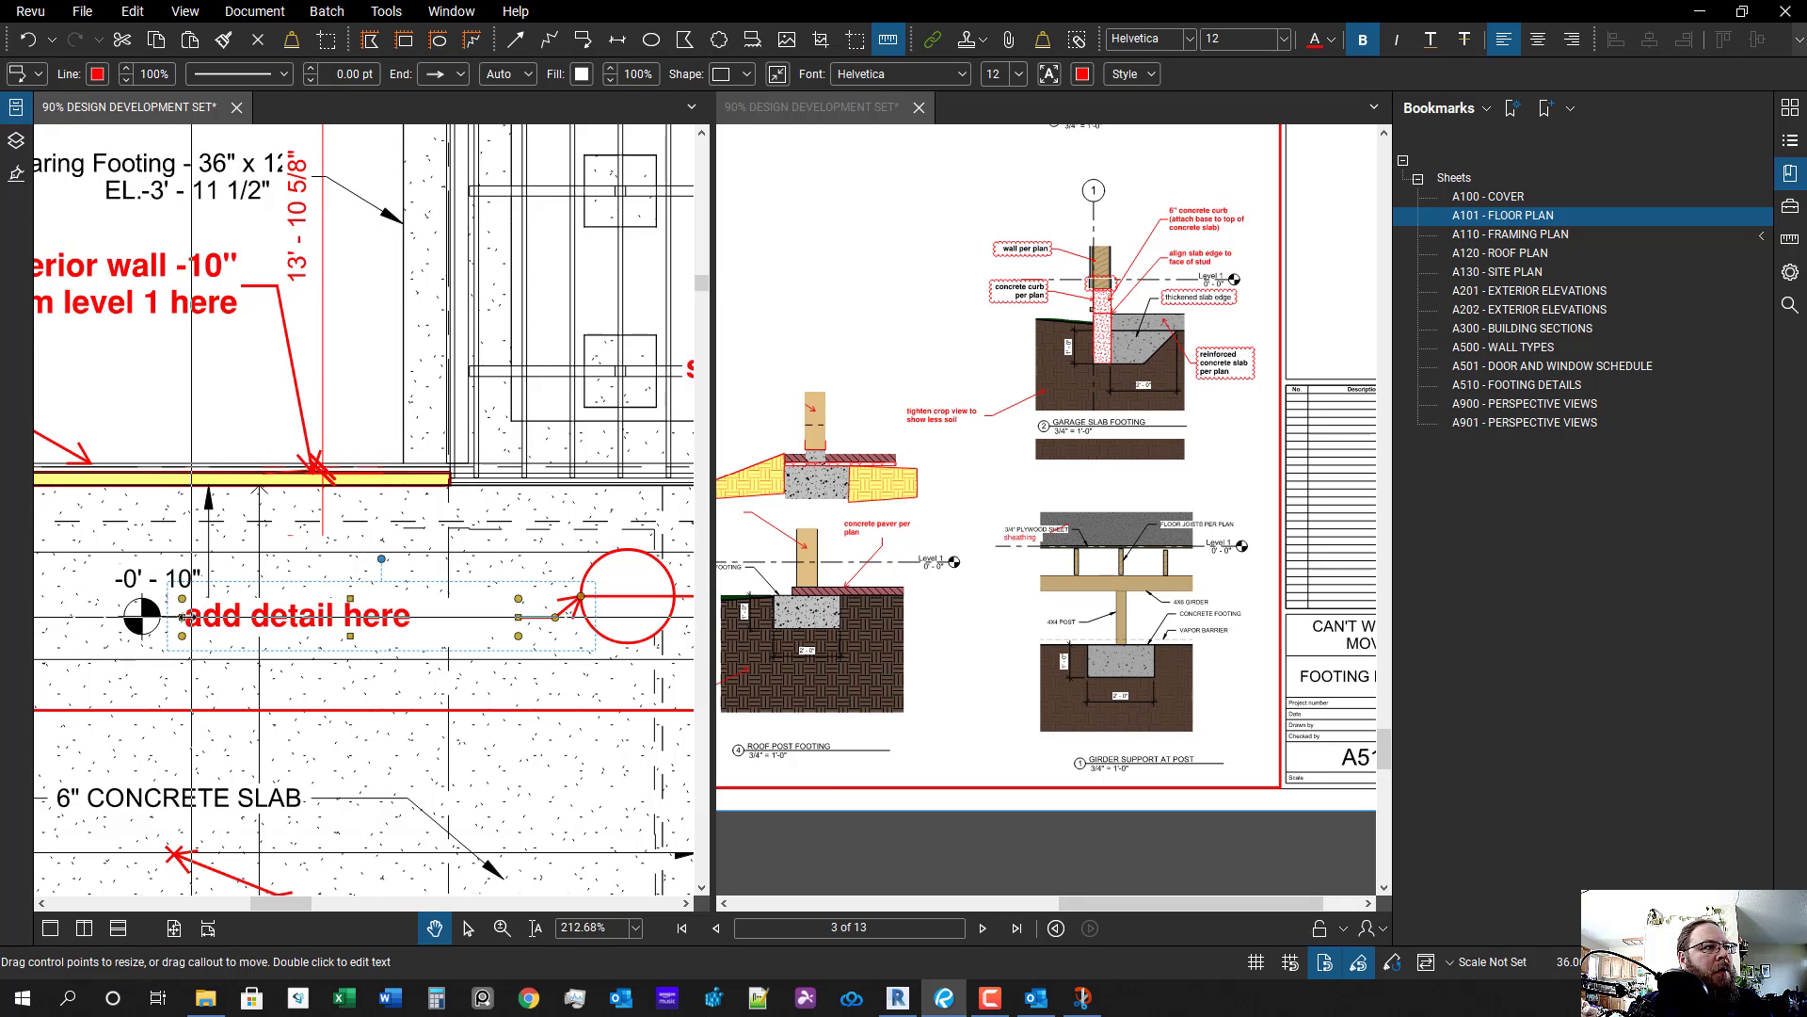
{"action": "left_click_drag", "start_coordinate": [182, 617], "coordinate": [294, 621]}
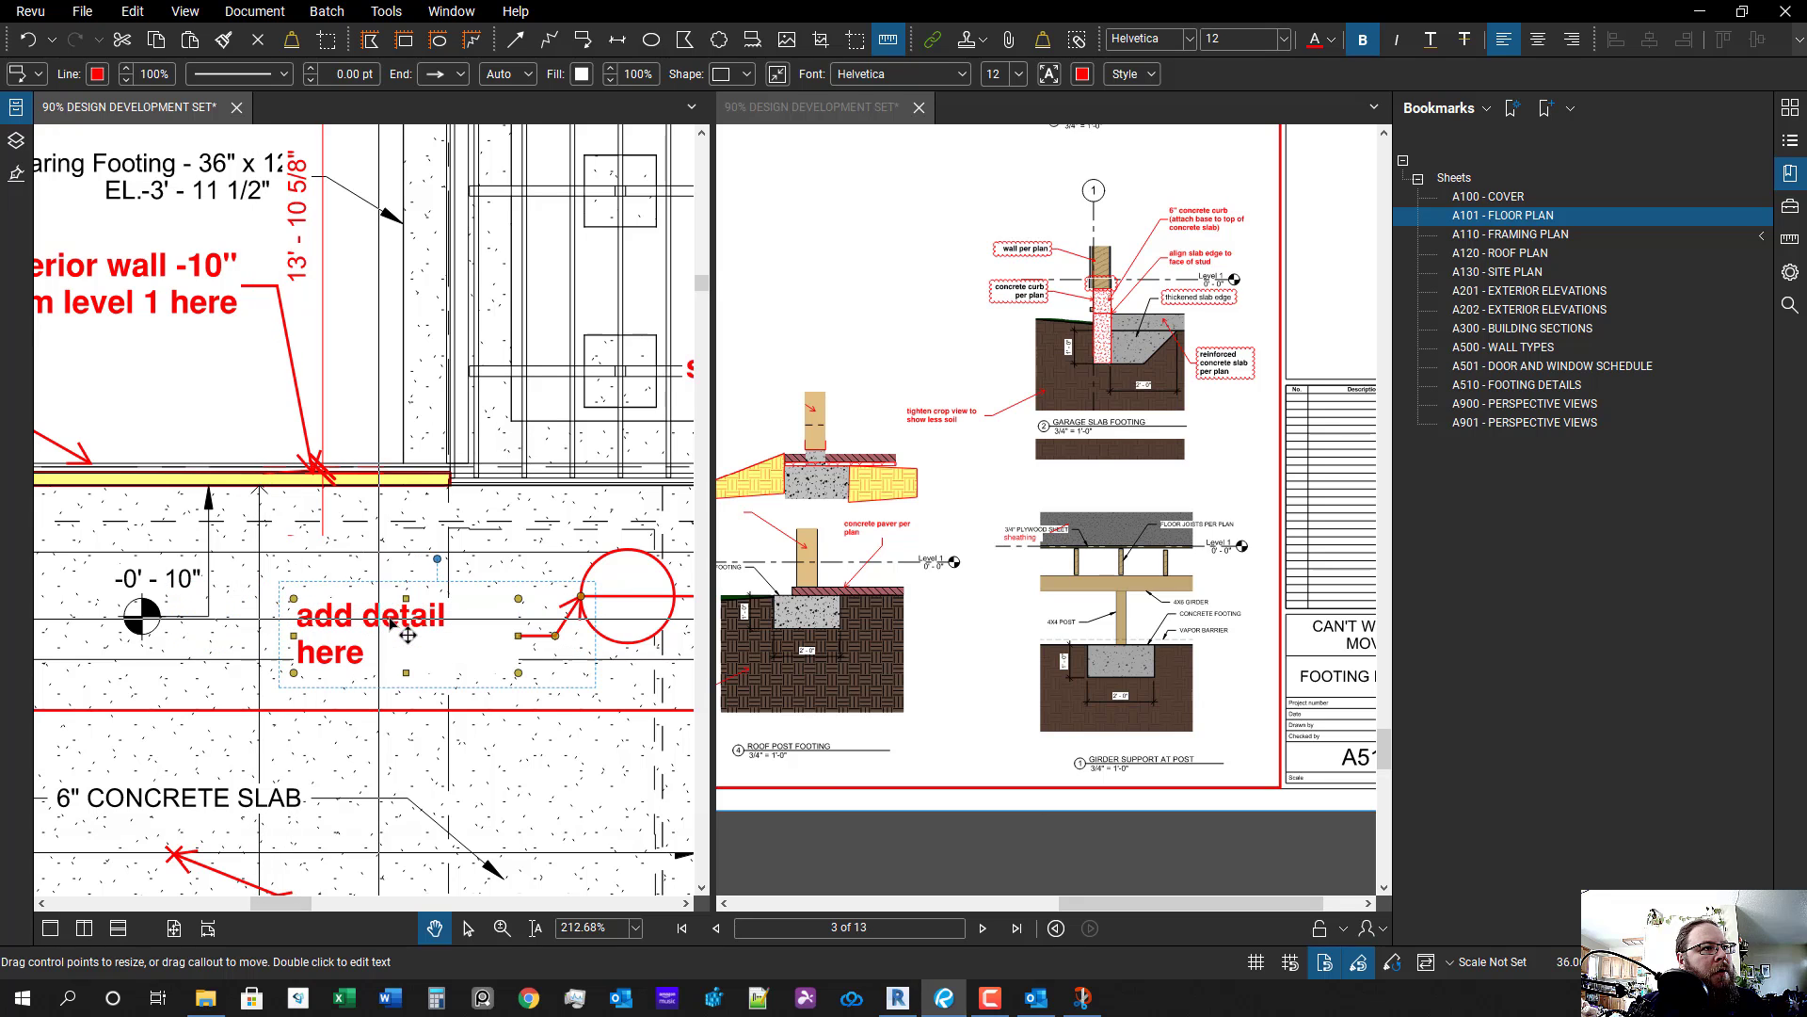
{"action": "left_click_drag", "start_coordinate": [412, 629], "coordinate": [403, 564]}
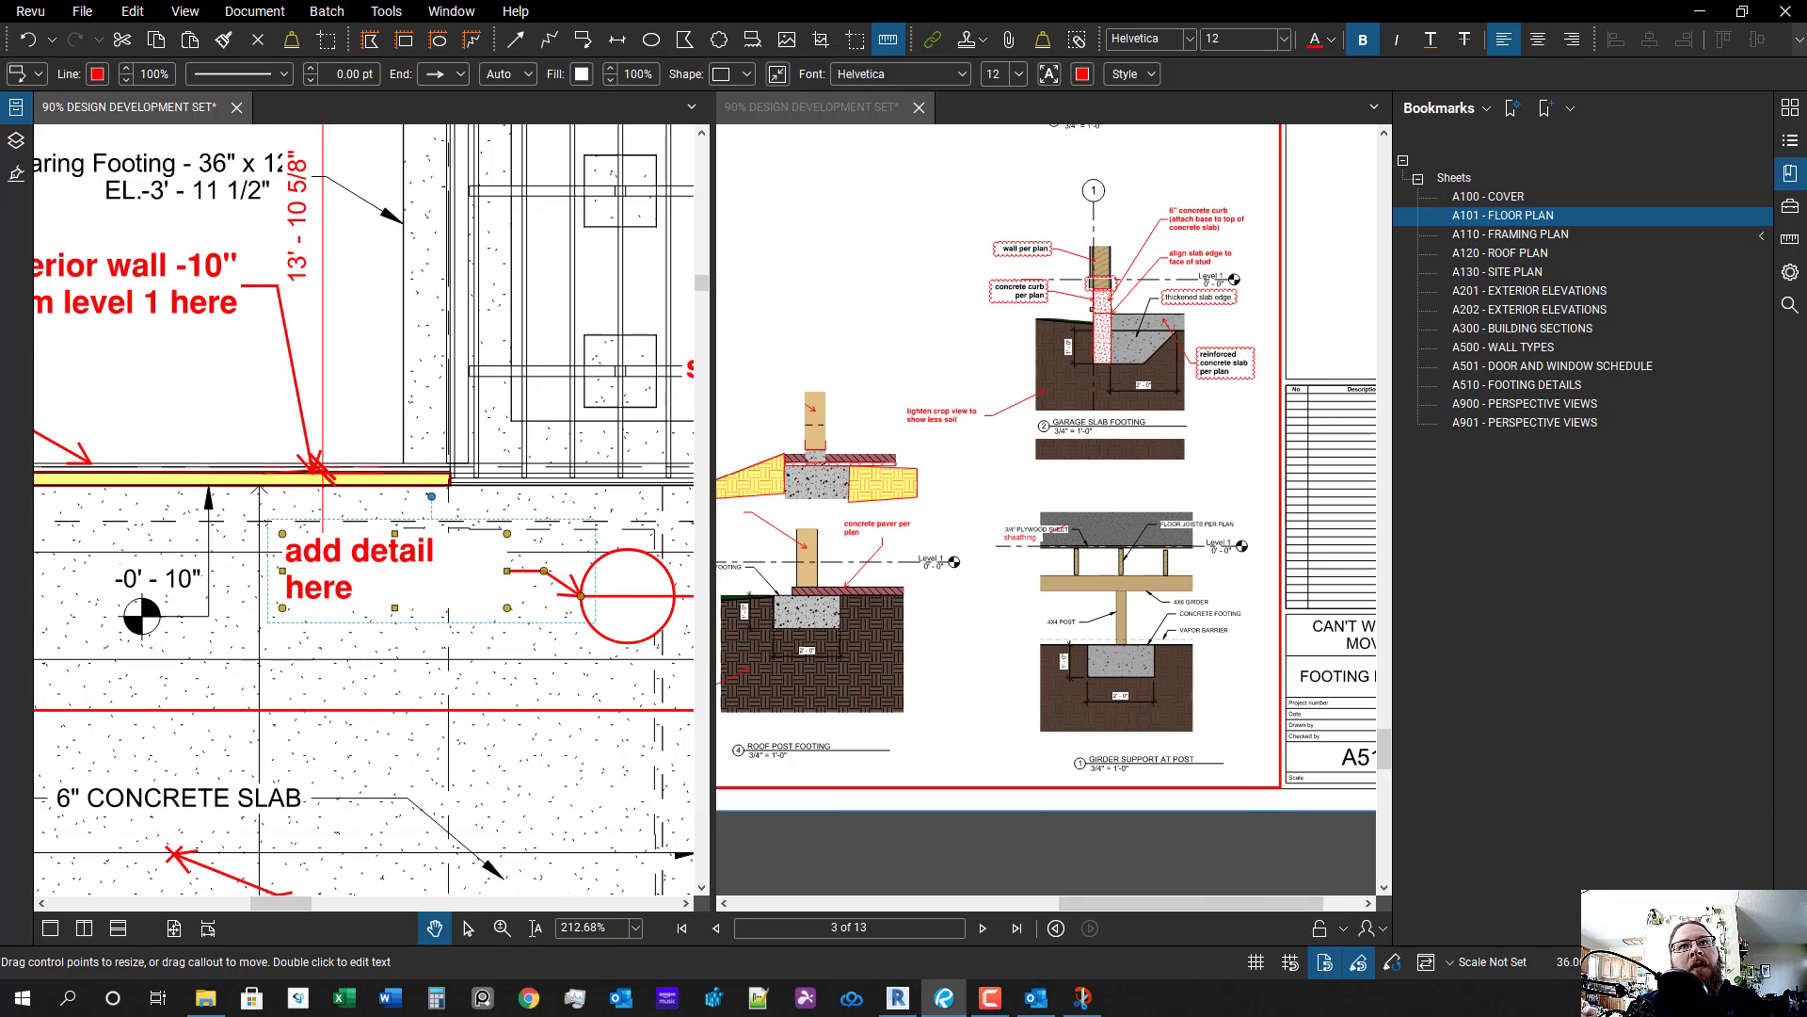
{"action": "left_click", "coordinate": [1790, 273]}
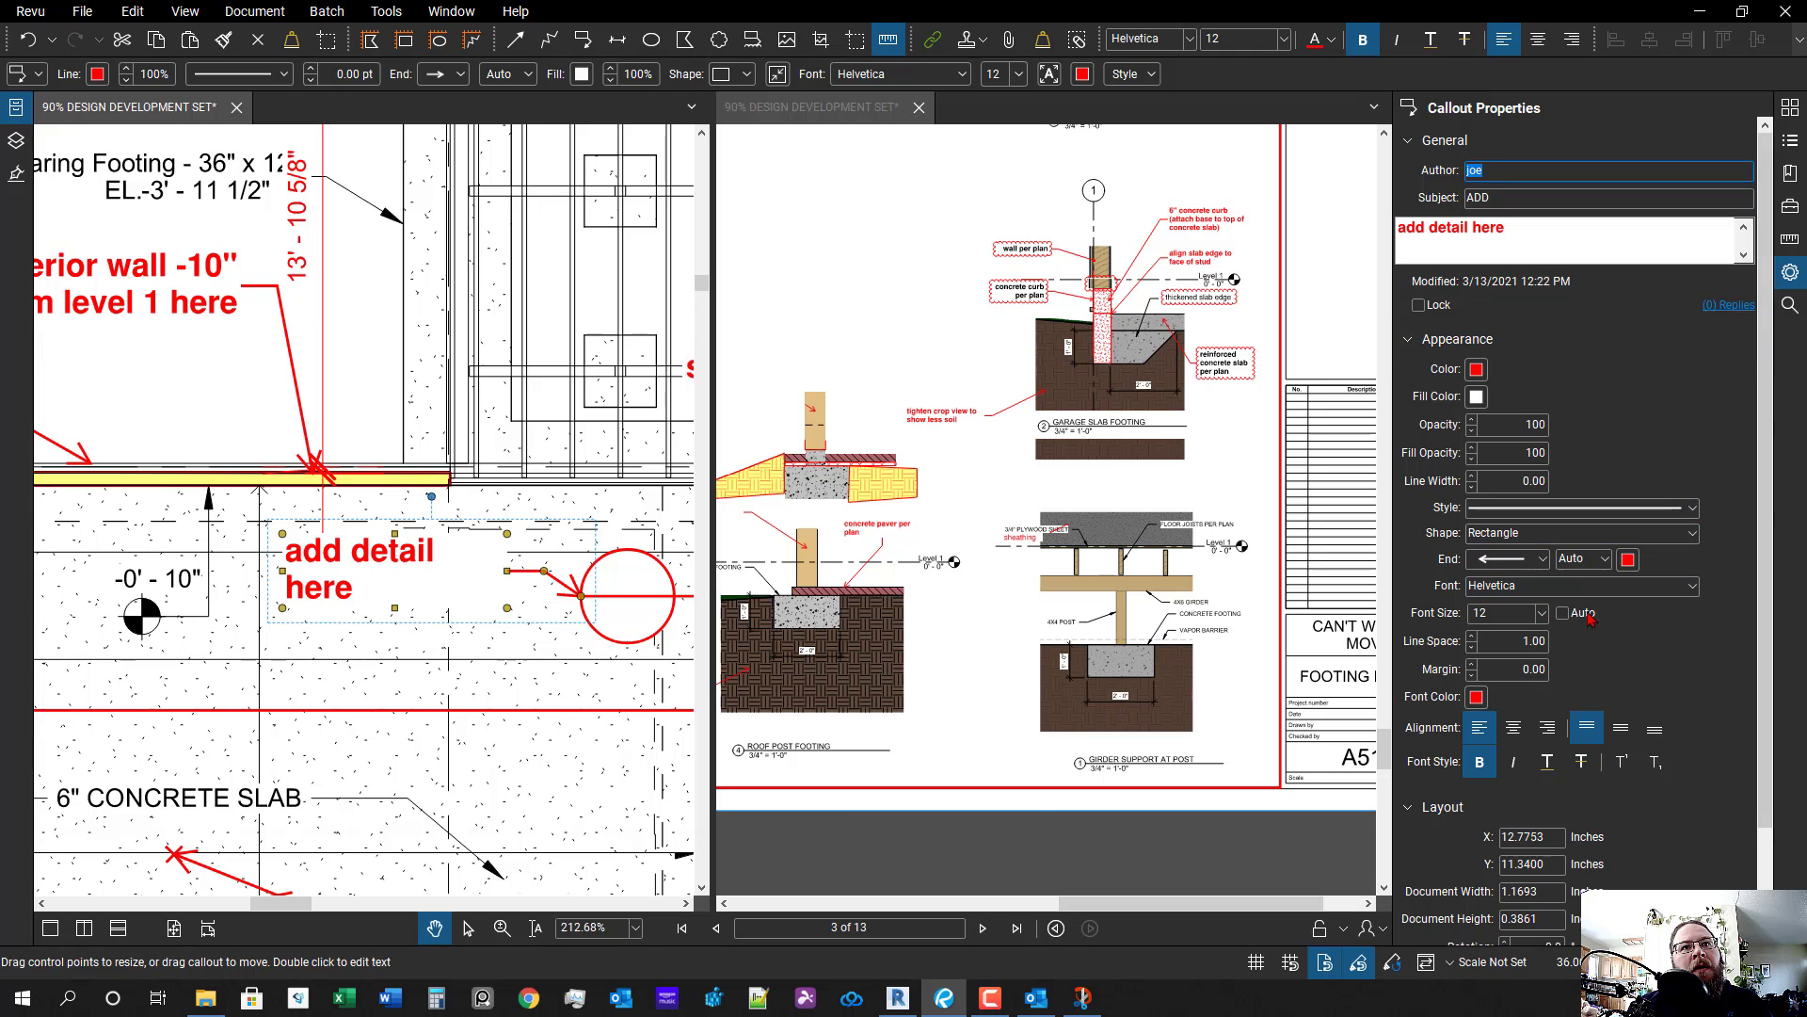
{"action": "left_click", "coordinate": [1547, 727]}
{"action": "scroll", "coordinate": [509, 803], "scroll_direction": "down", "scroll_amount": 1}
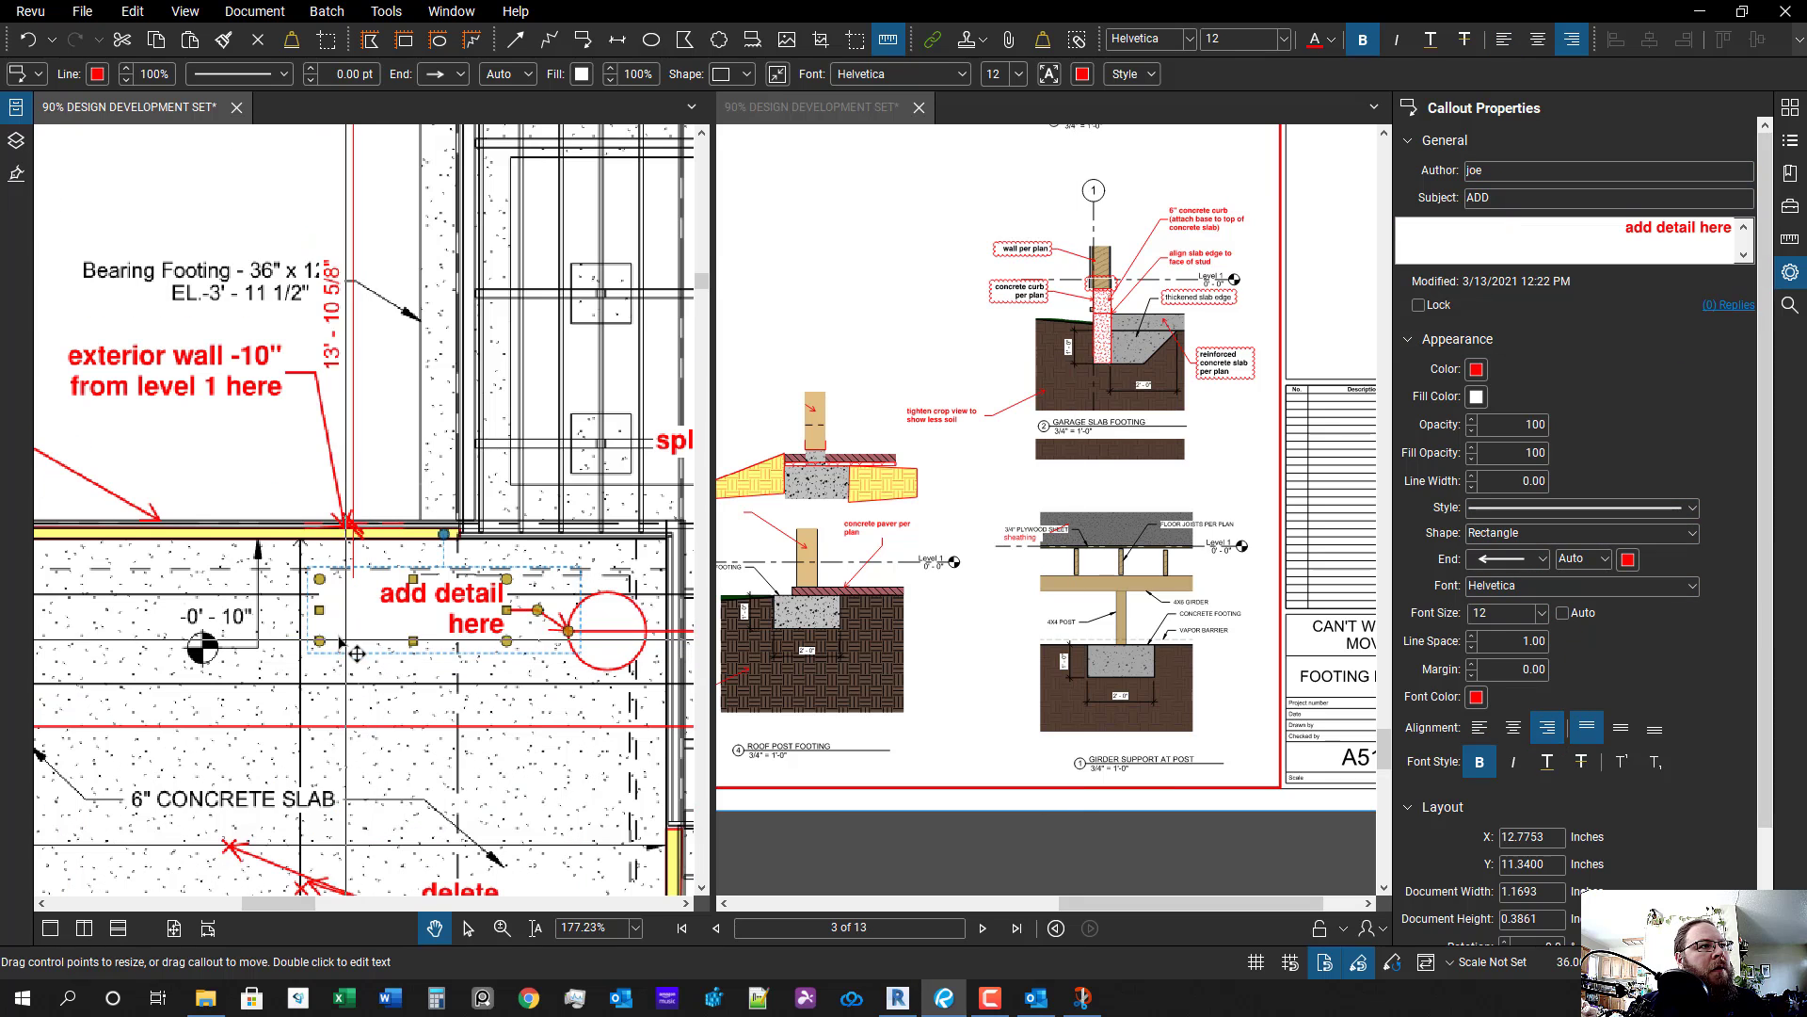
{"action": "left_click_drag", "start_coordinate": [318, 609], "coordinate": [383, 611]}
{"action": "left_click", "coordinate": [464, 659]}
- Page forward from the framing plan to the exterior elevations and compare the footing detail markers on both elevation sheets
{"action": "scroll", "coordinate": [386, 650], "scroll_direction": "down", "scroll_amount": 5}
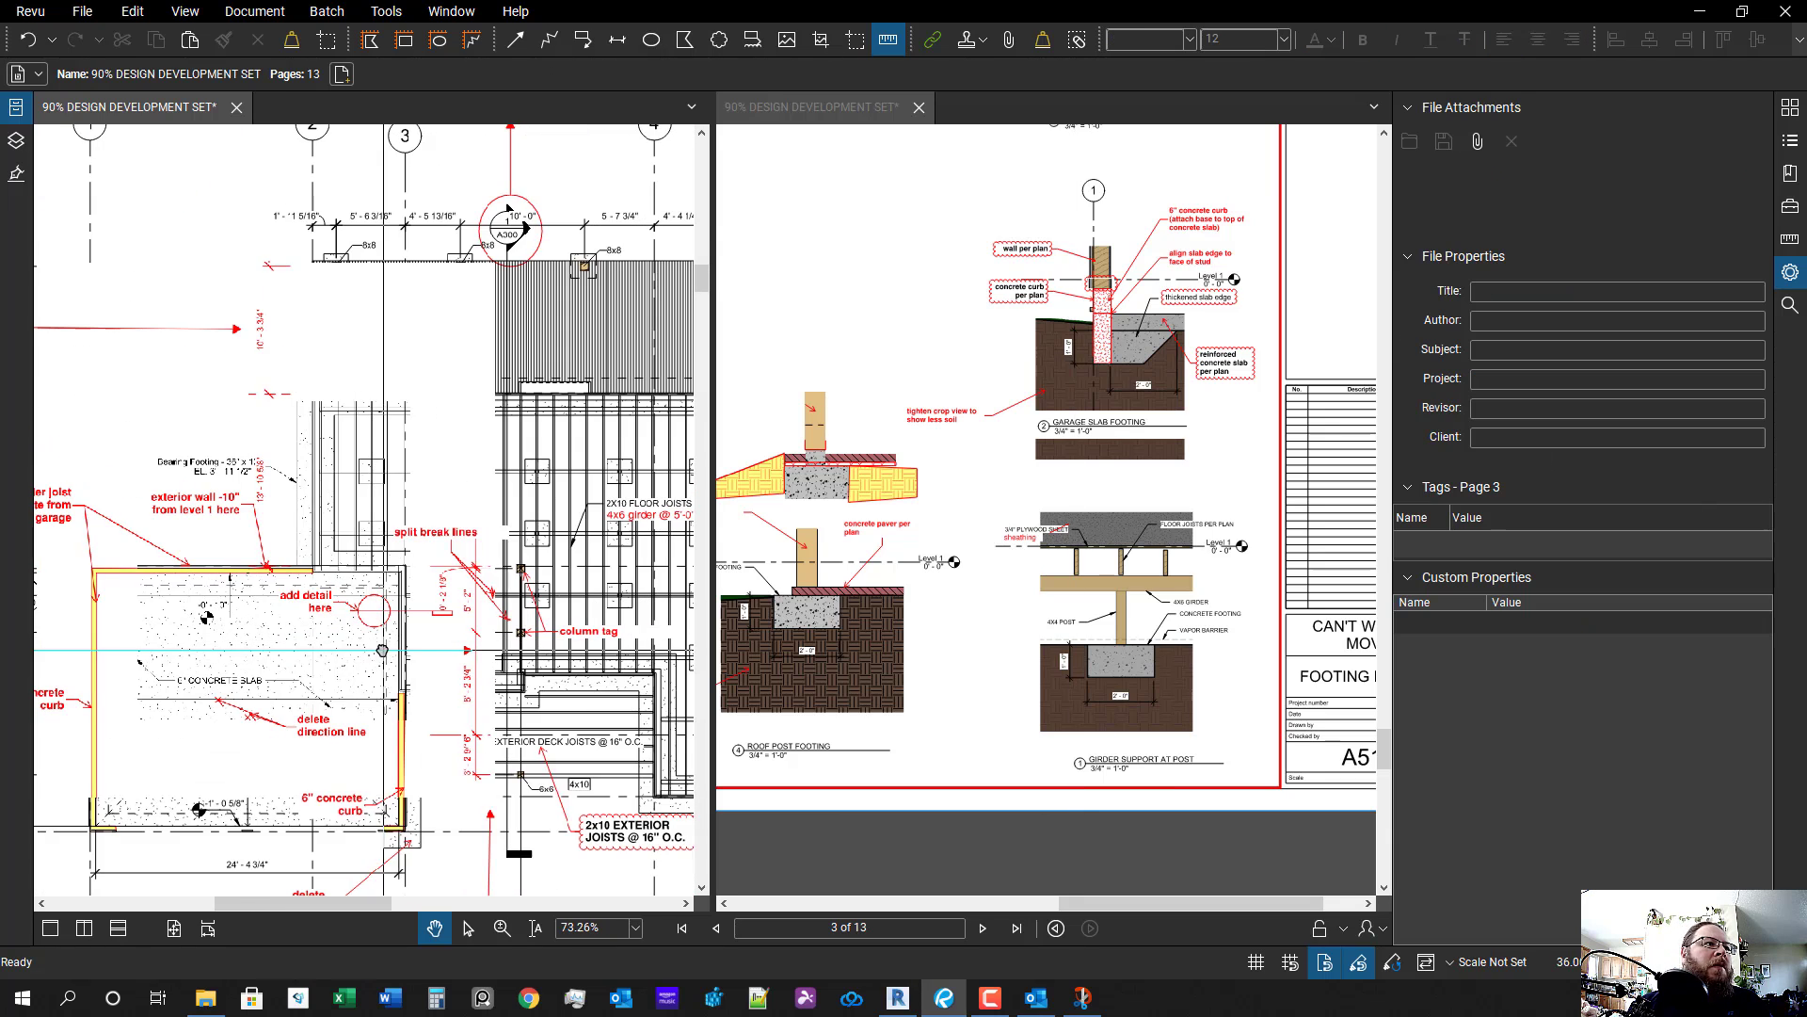
{"action": "scroll", "coordinate": [407, 657], "scroll_direction": "down", "scroll_amount": 4}
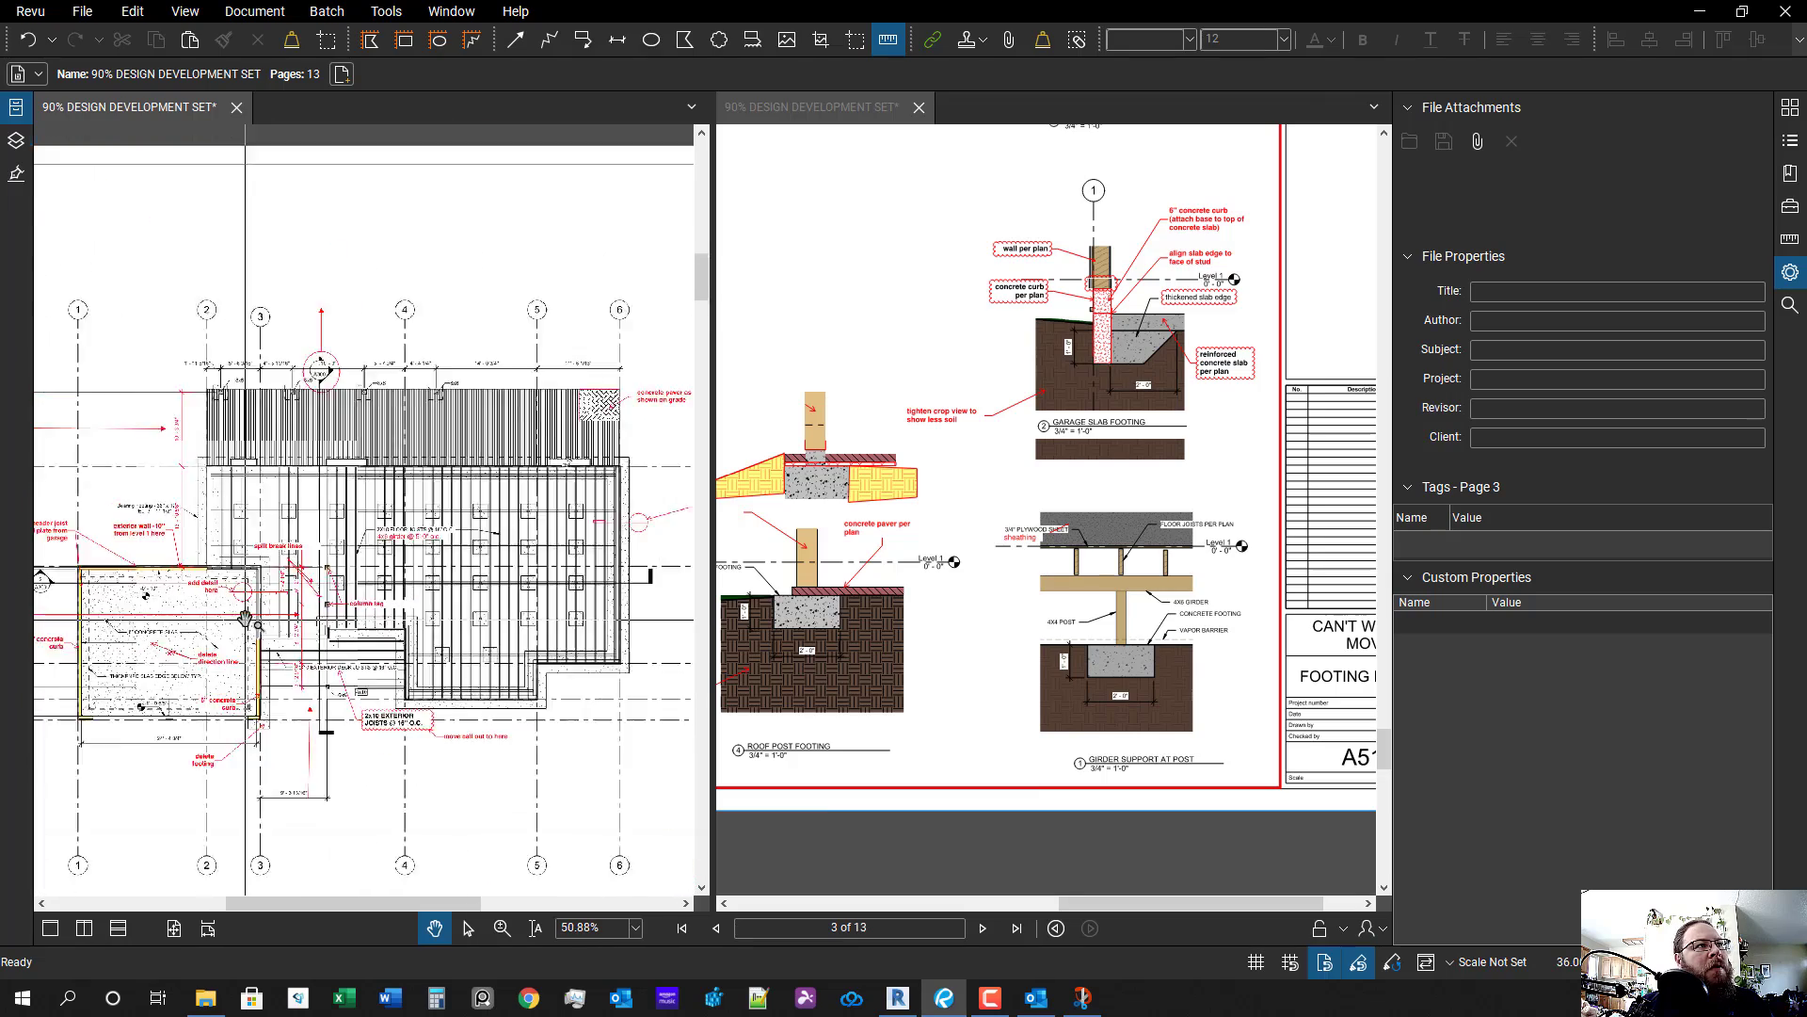
{"action": "scroll", "coordinate": [427, 749], "scroll_direction": "down", "scroll_amount": 5}
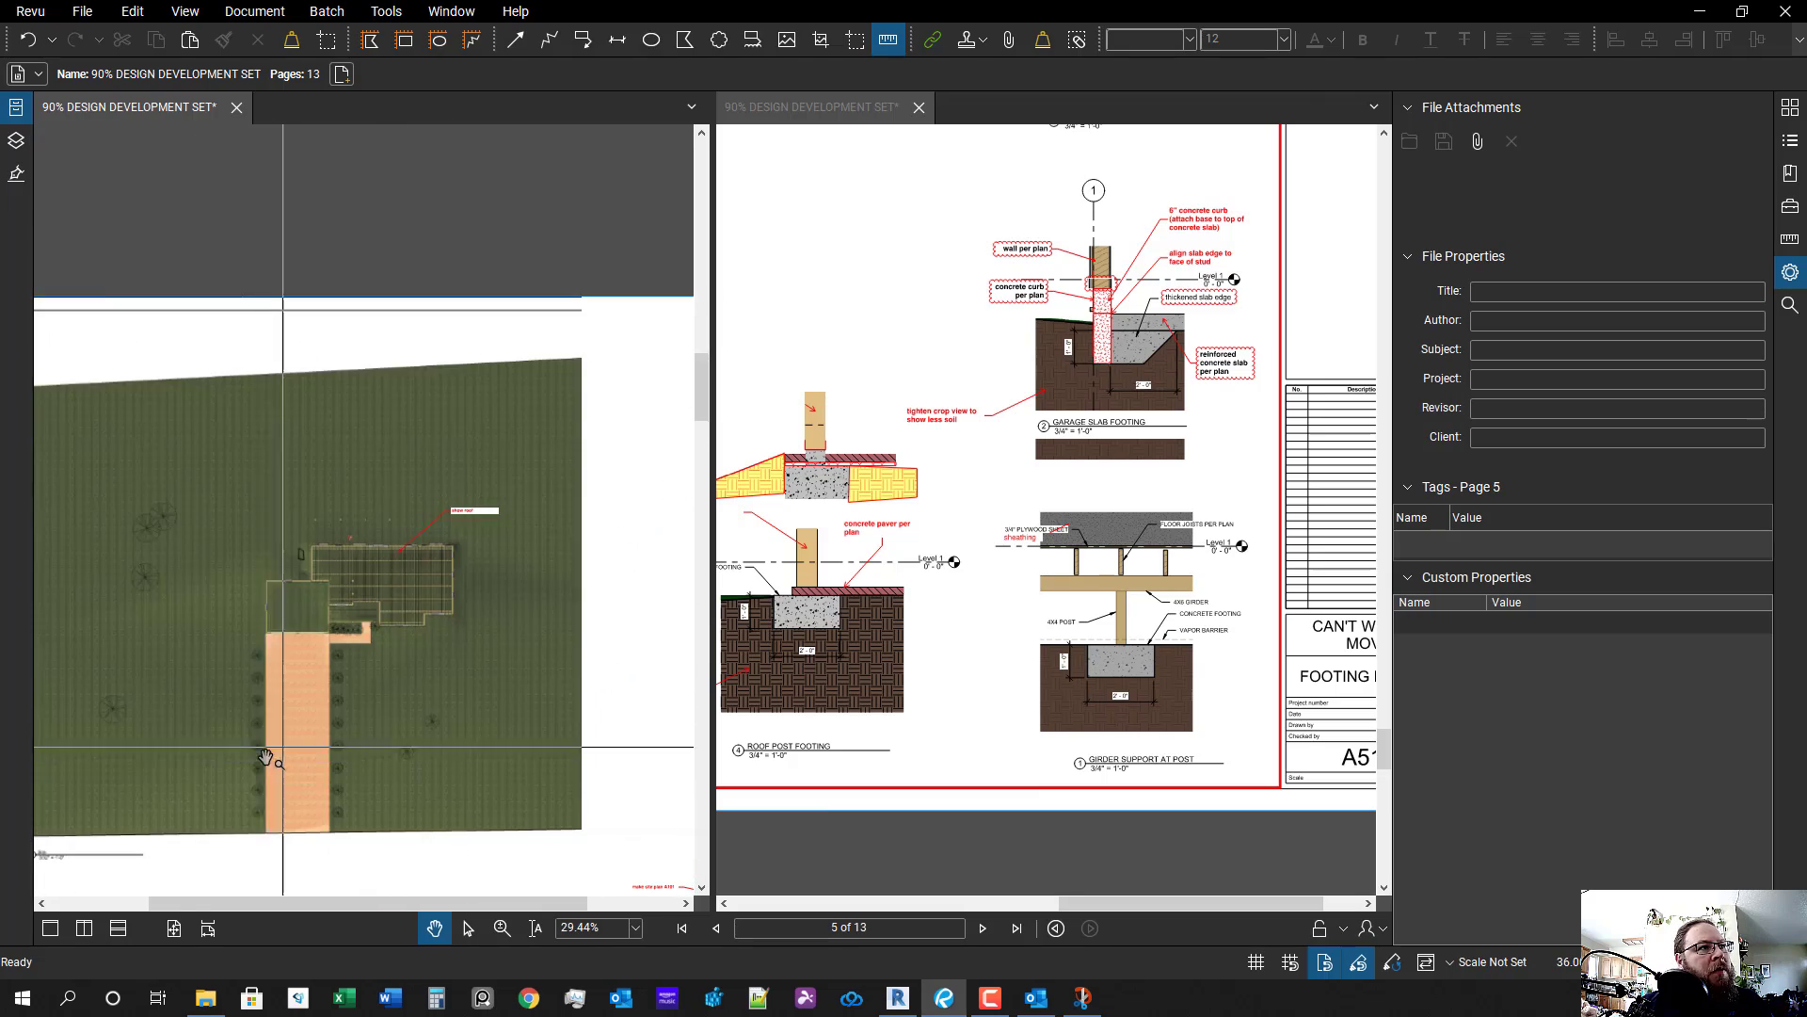
{"action": "scroll", "coordinate": [285, 774], "scroll_direction": "down", "scroll_amount": 2}
{"action": "scroll", "coordinate": [331, 778], "scroll_direction": "up", "scroll_amount": 5}
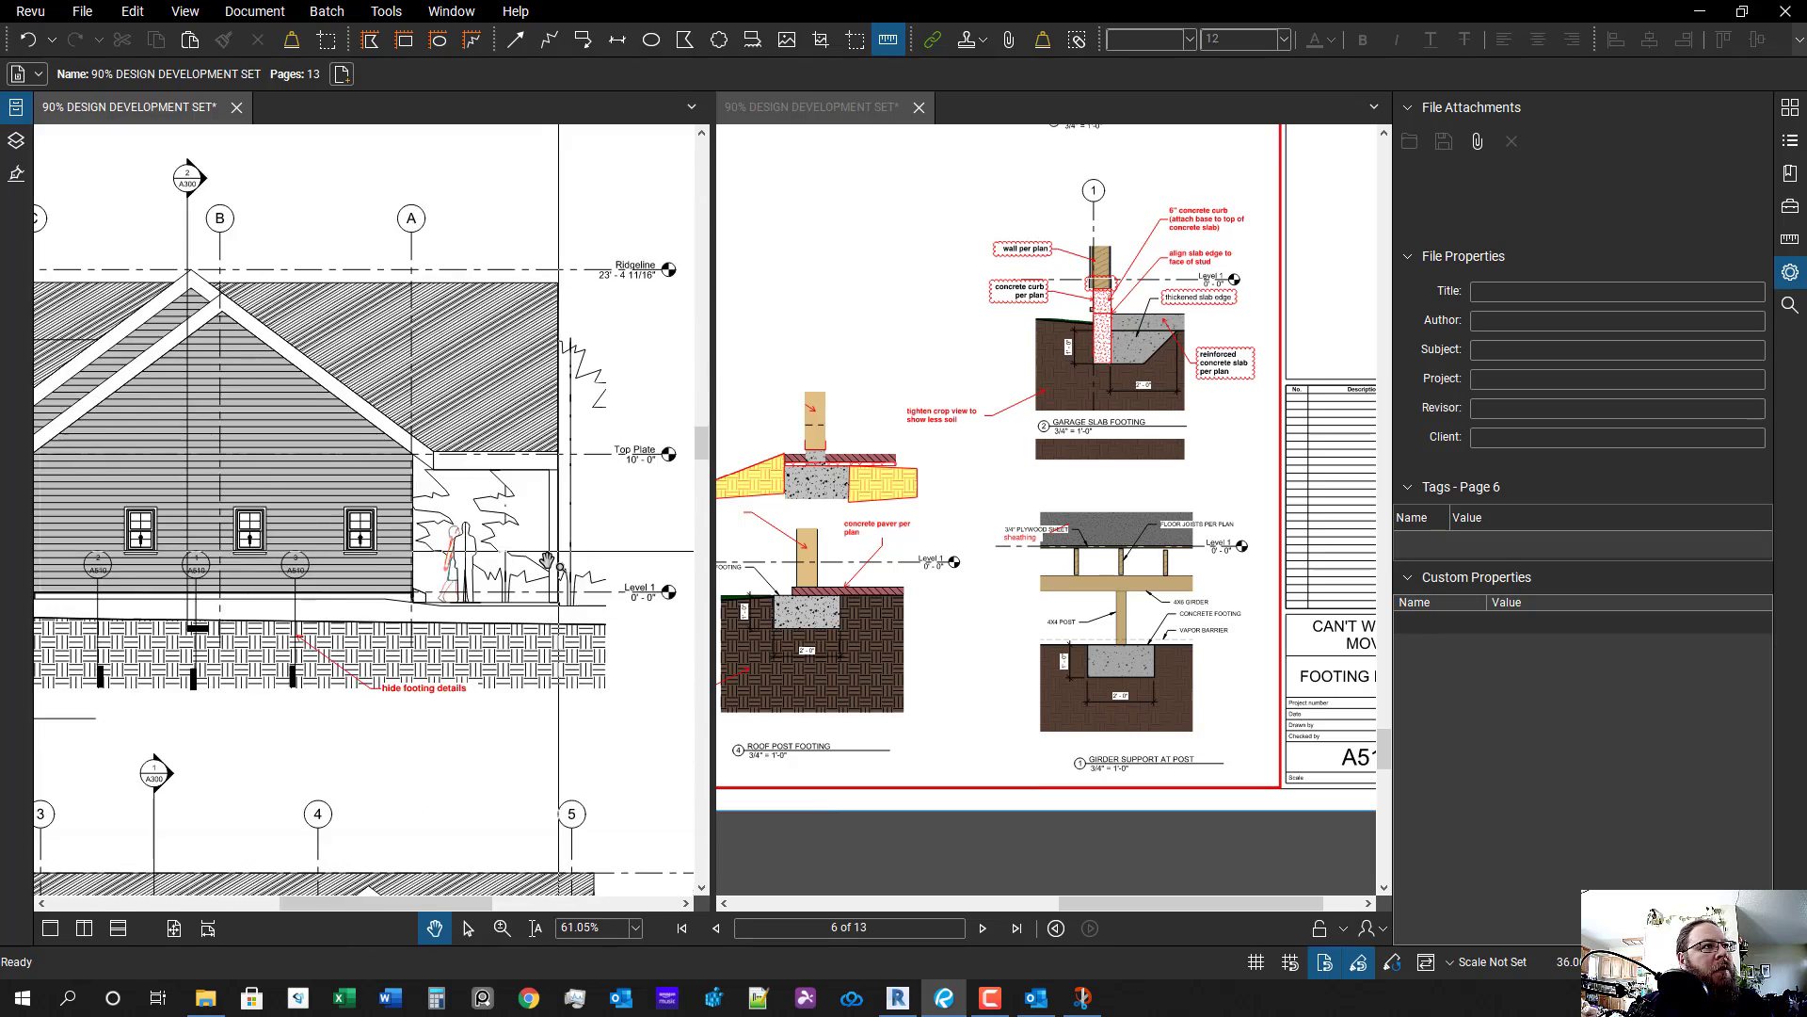
{"action": "scroll", "coordinate": [551, 543], "scroll_direction": "down", "scroll_amount": 2}
{"action": "scroll", "coordinate": [443, 636], "scroll_direction": "up", "scroll_amount": 2}
{"action": "scroll", "coordinate": [443, 636], "scroll_direction": "down", "scroll_amount": 3}
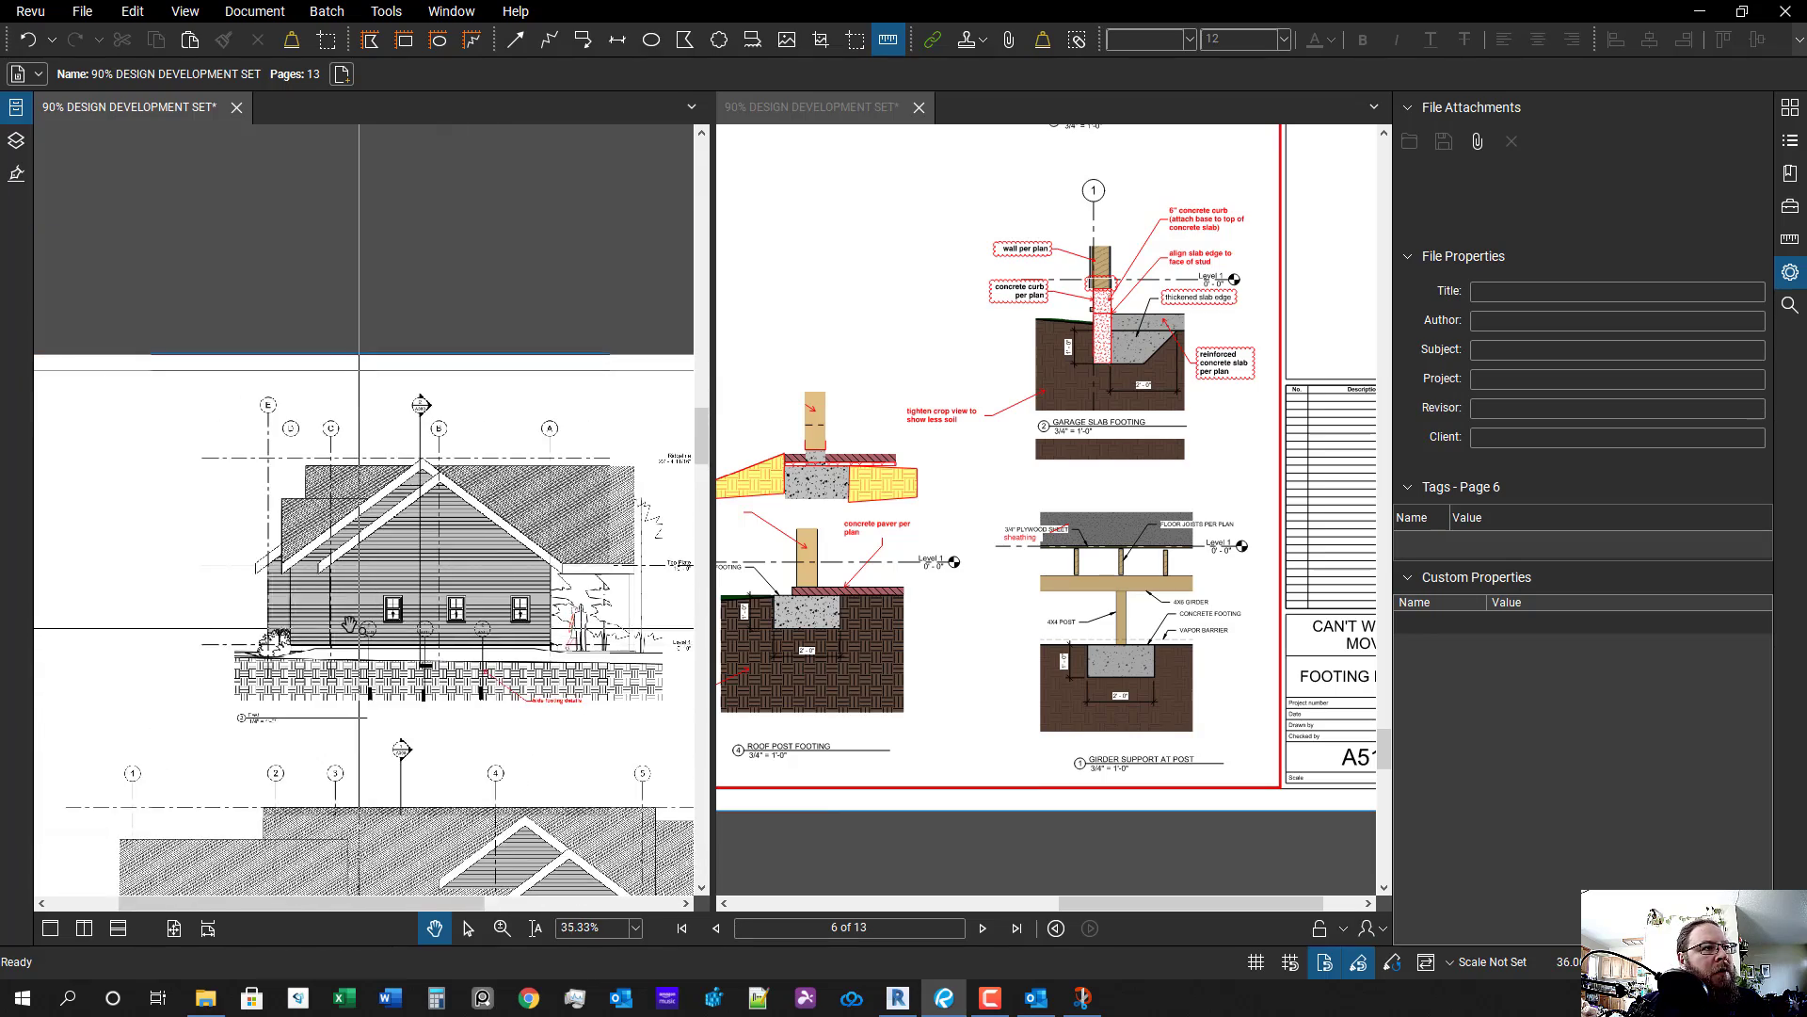
{"action": "key", "text": "Right"}
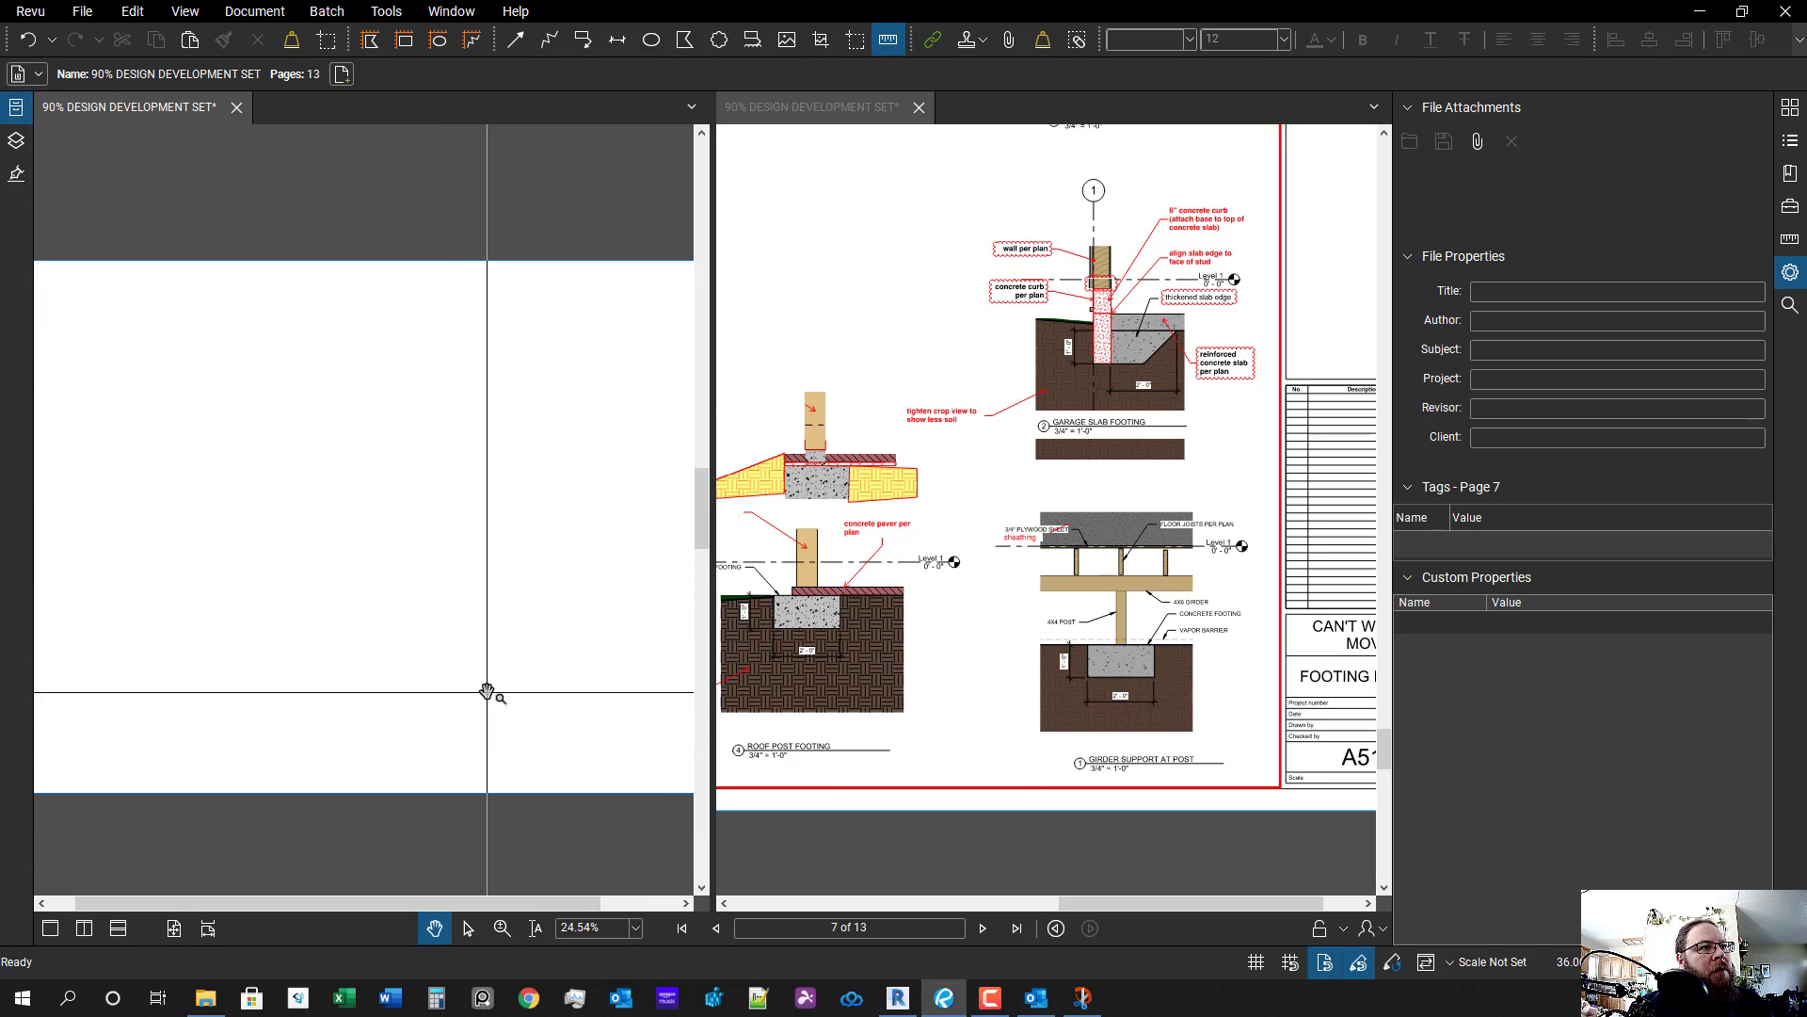
{"action": "scroll", "coordinate": [375, 661], "scroll_direction": "up", "scroll_amount": 1}
{"action": "left_click_drag", "start_coordinate": [375, 661], "coordinate": [280, 618]}
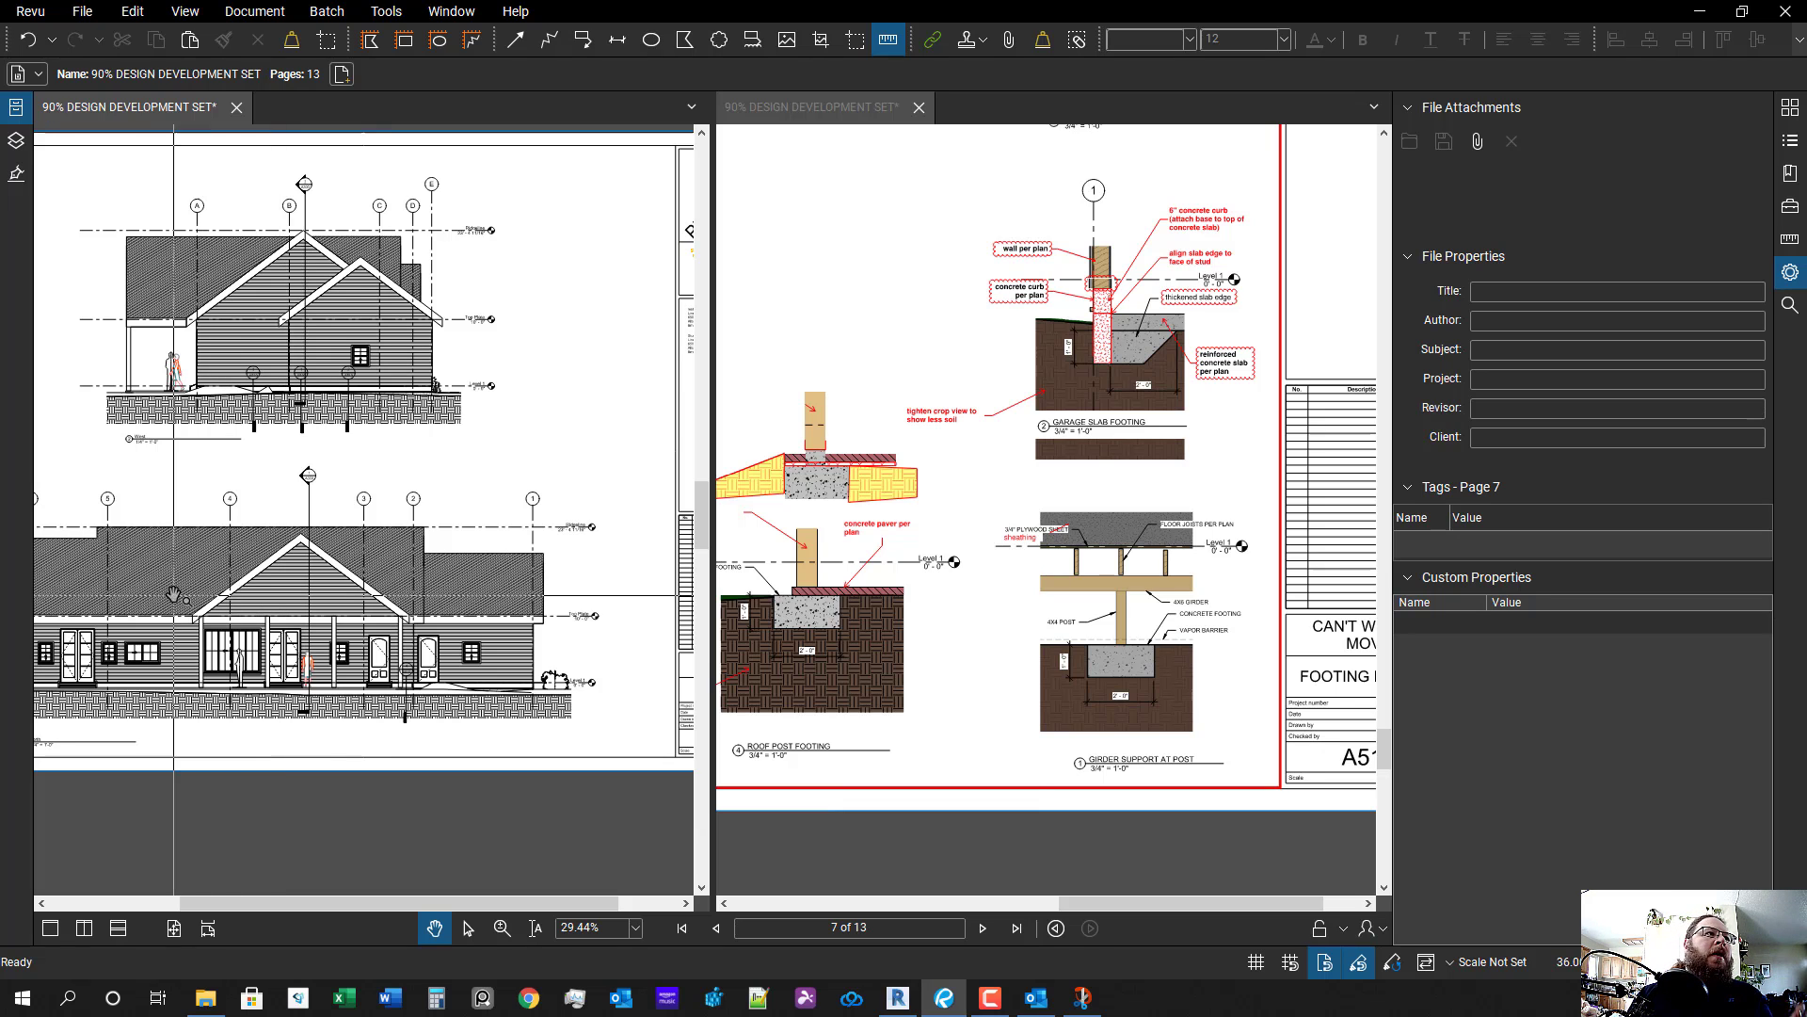
- Draw a red rectangle about 0.15 by 2.22 inches along the wall corner near grid 6 in the North elevation
{"action": "scroll", "coordinate": [483, 708], "scroll_direction": "down", "scroll_amount": 2}
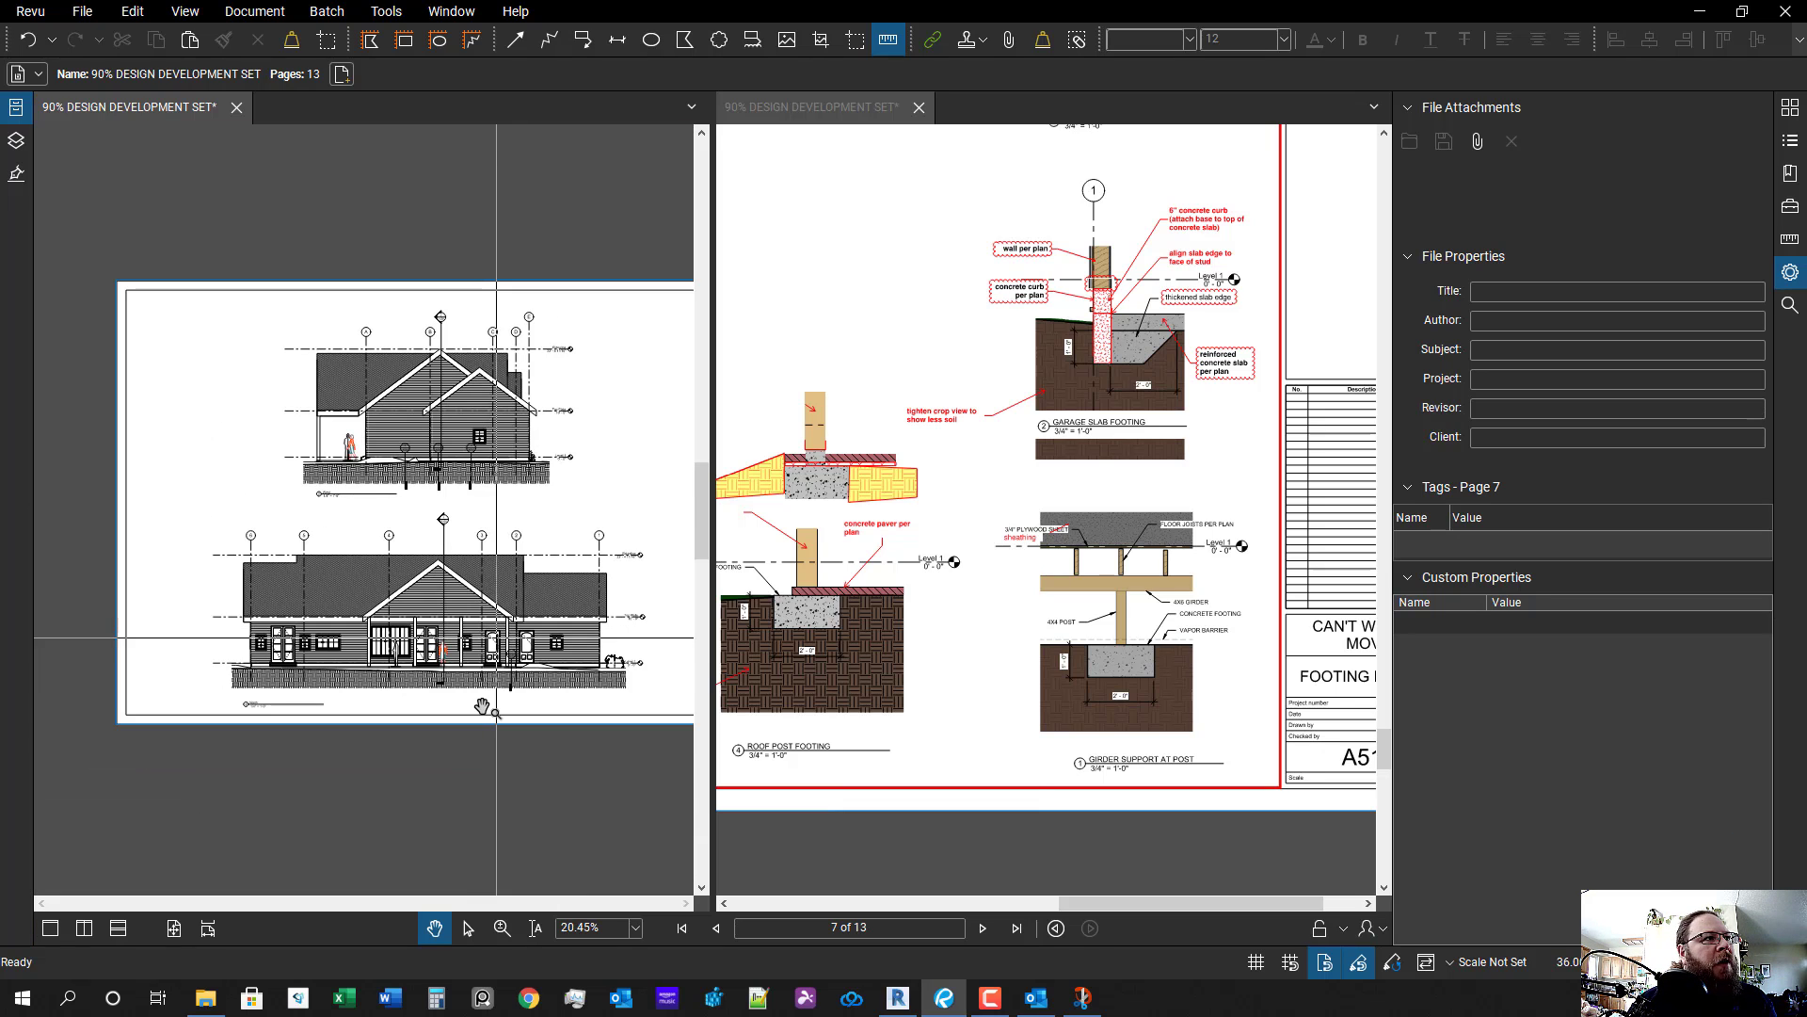
{"action": "scroll", "coordinate": [481, 702], "scroll_direction": "up", "scroll_amount": 5}
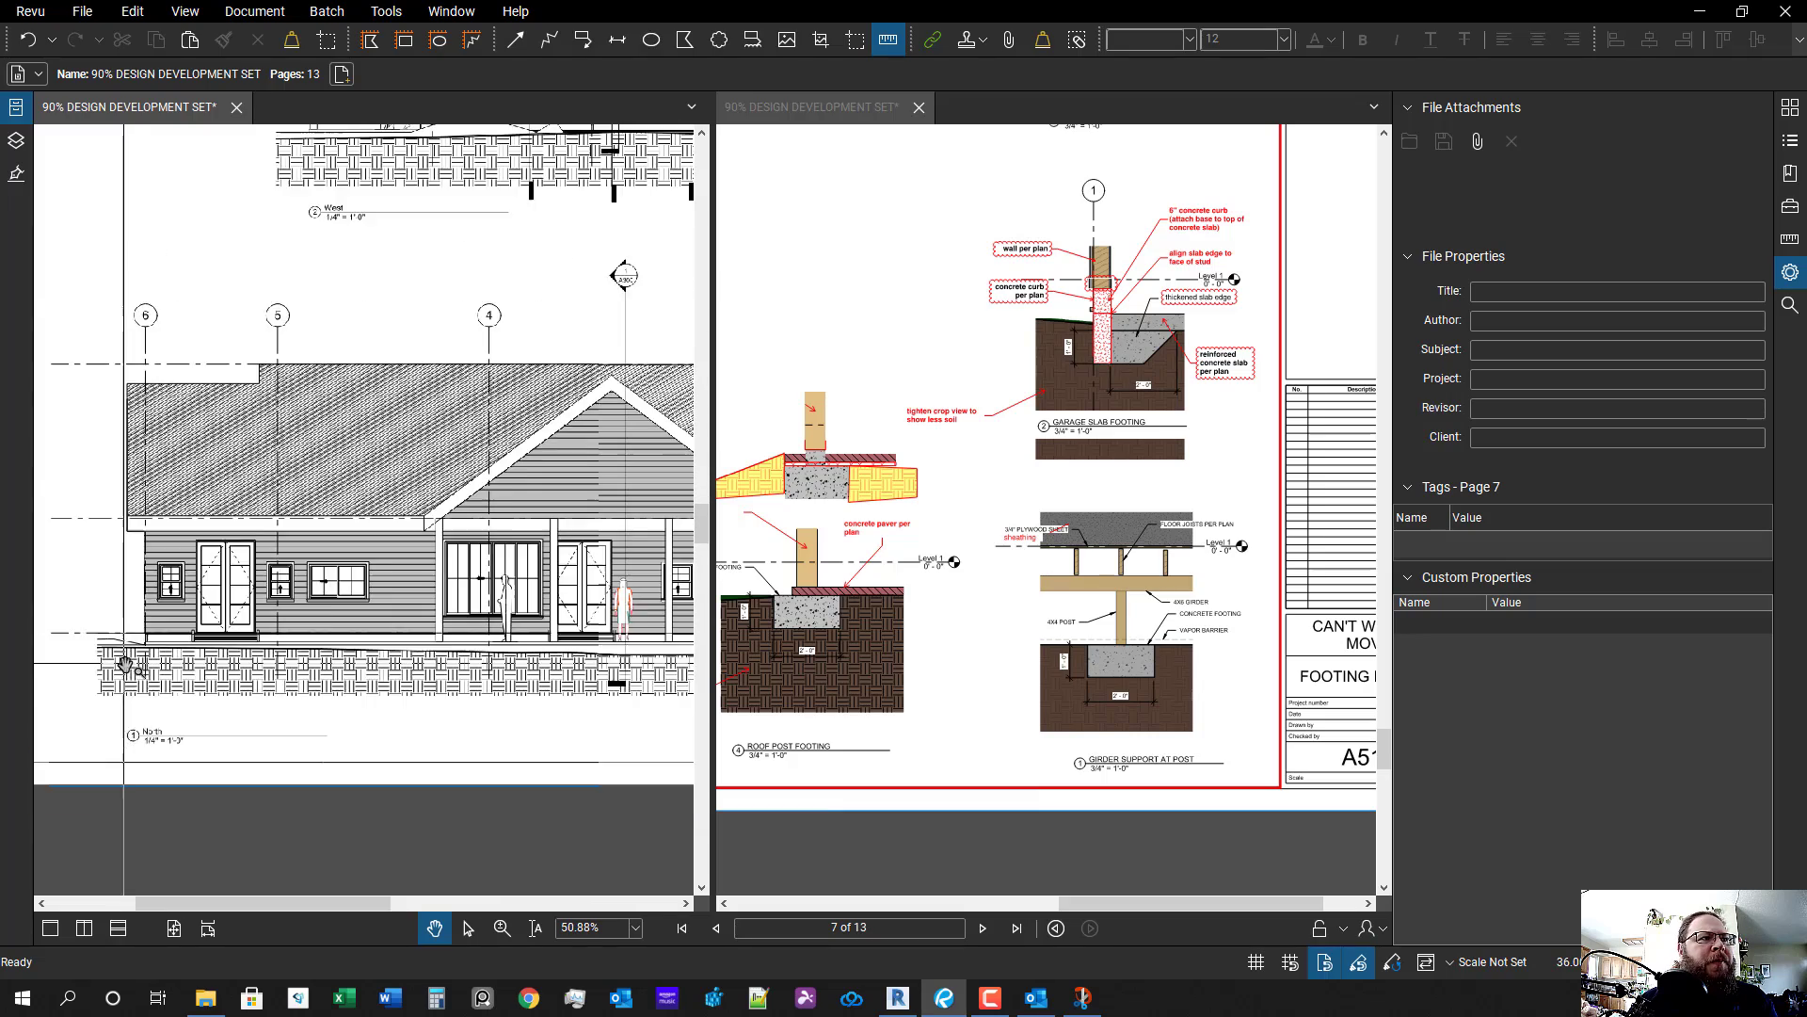
{"action": "scroll", "coordinate": [344, 597], "scroll_direction": "up", "scroll_amount": 4}
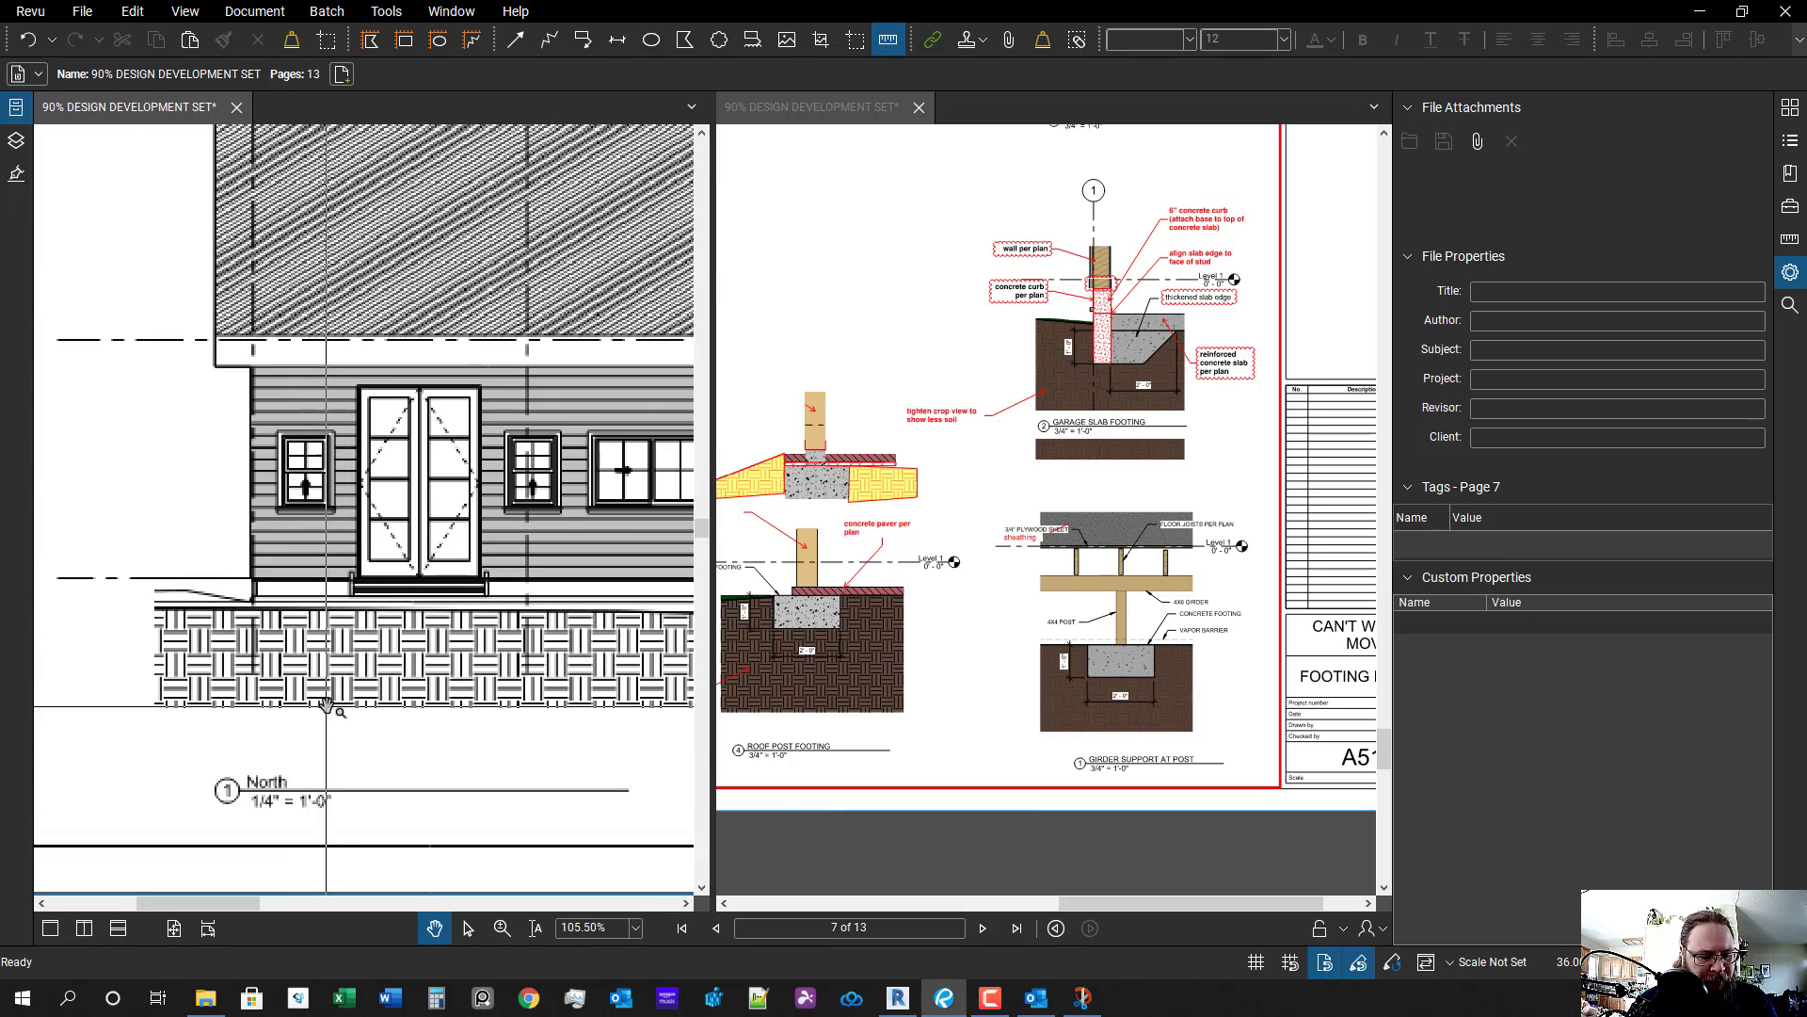
{"action": "key", "text": "r"}
{"action": "scroll", "coordinate": [271, 509], "scroll_direction": "up", "scroll_amount": 4}
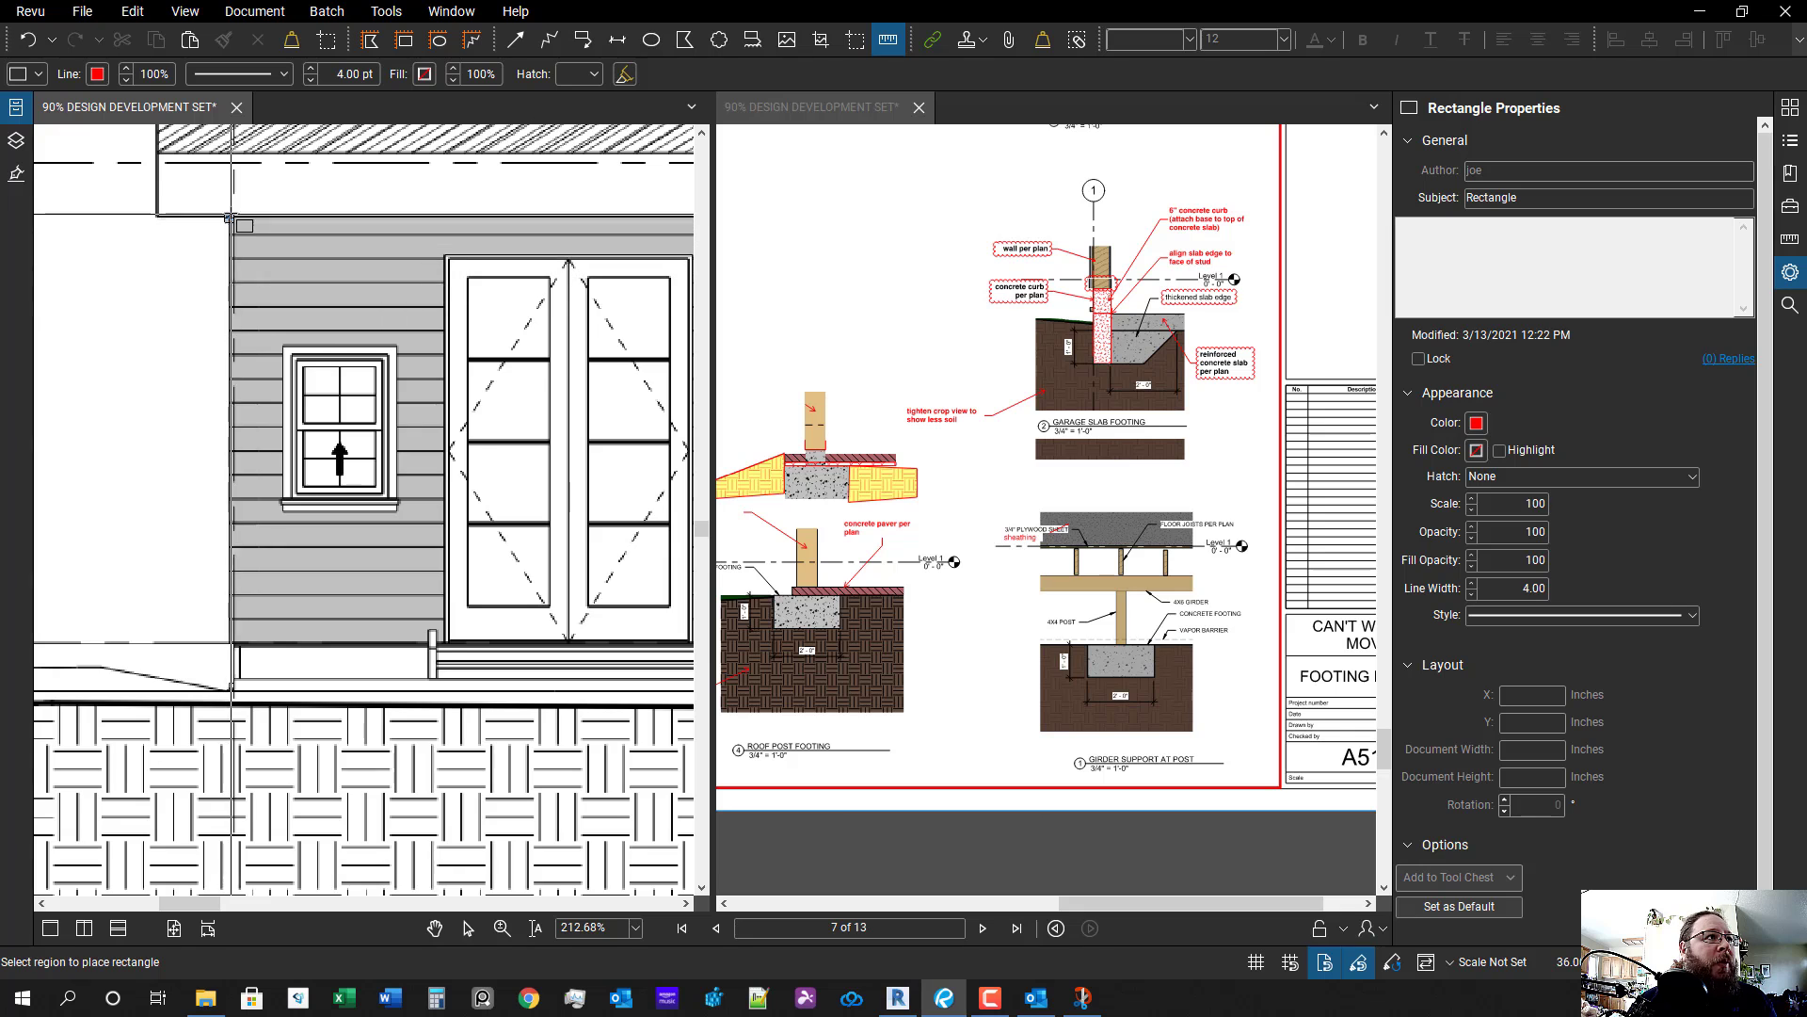
{"action": "left_click_drag", "start_coordinate": [228, 217], "coordinate": [259, 645]}
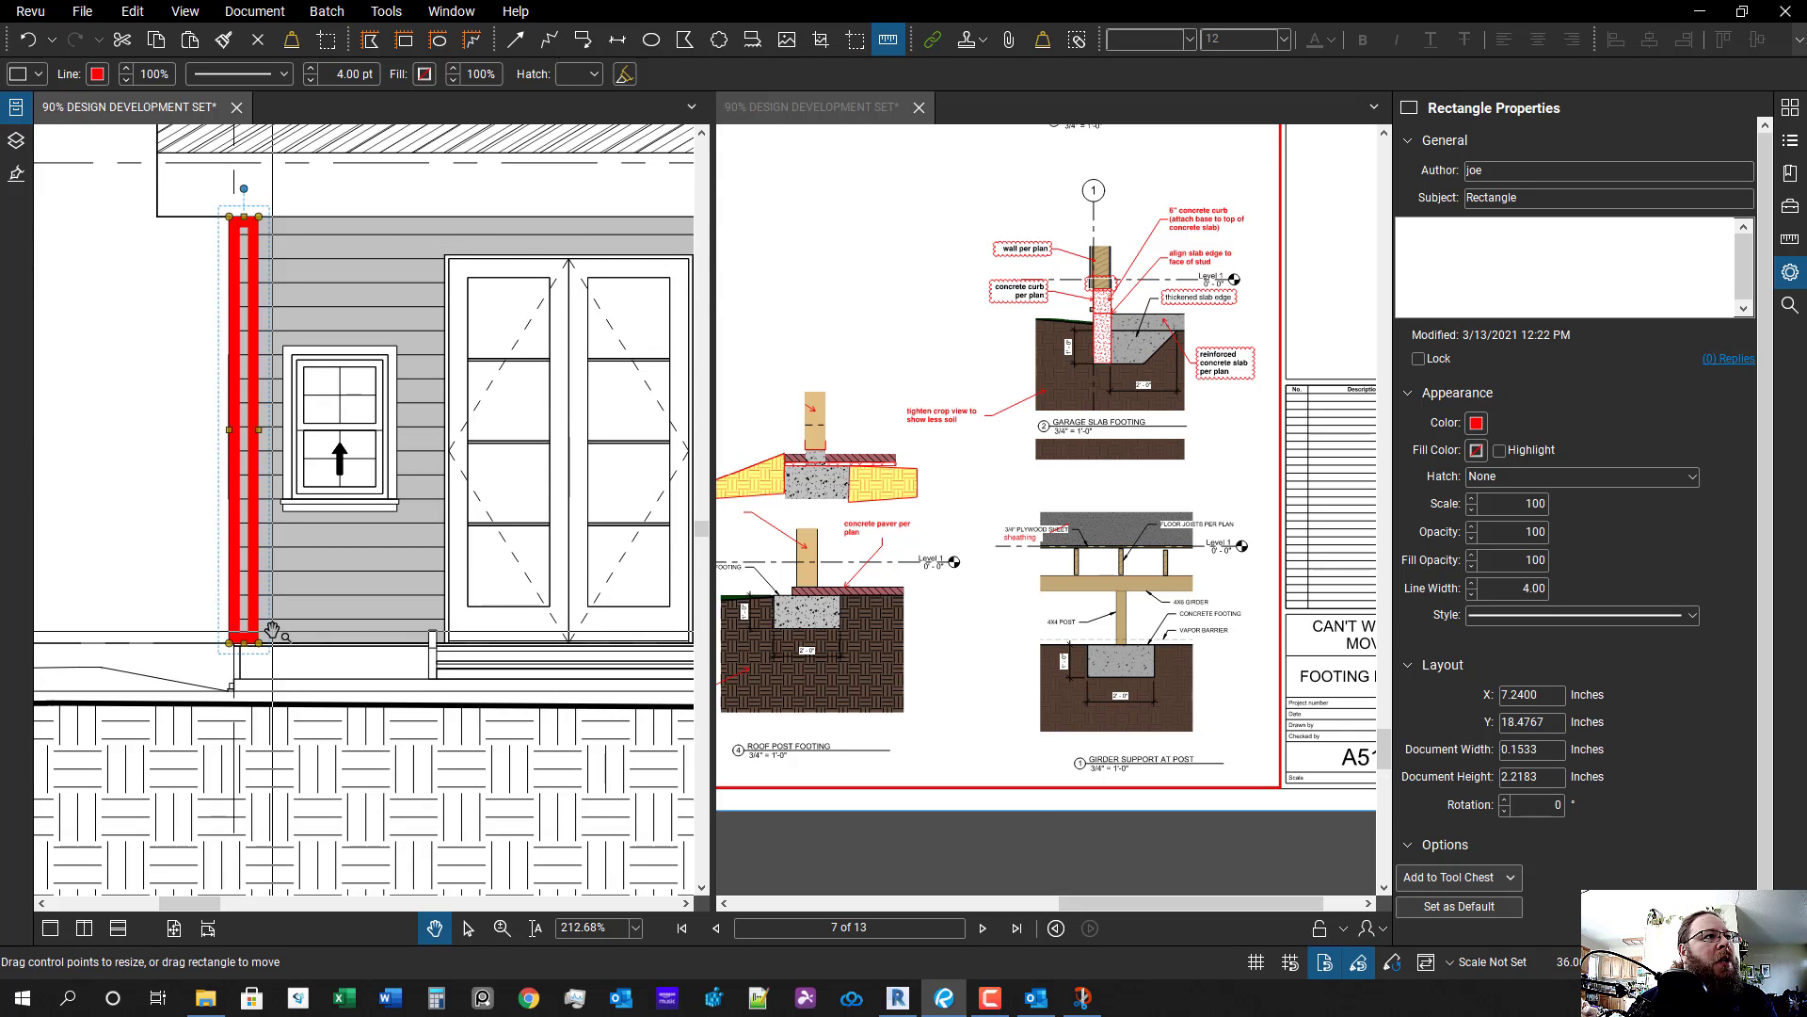
{"action": "scroll", "coordinate": [241, 518], "scroll_direction": "down", "scroll_amount": 3}
{"action": "left_click_drag", "start_coordinate": [241, 518], "coordinate": [252, 568]}
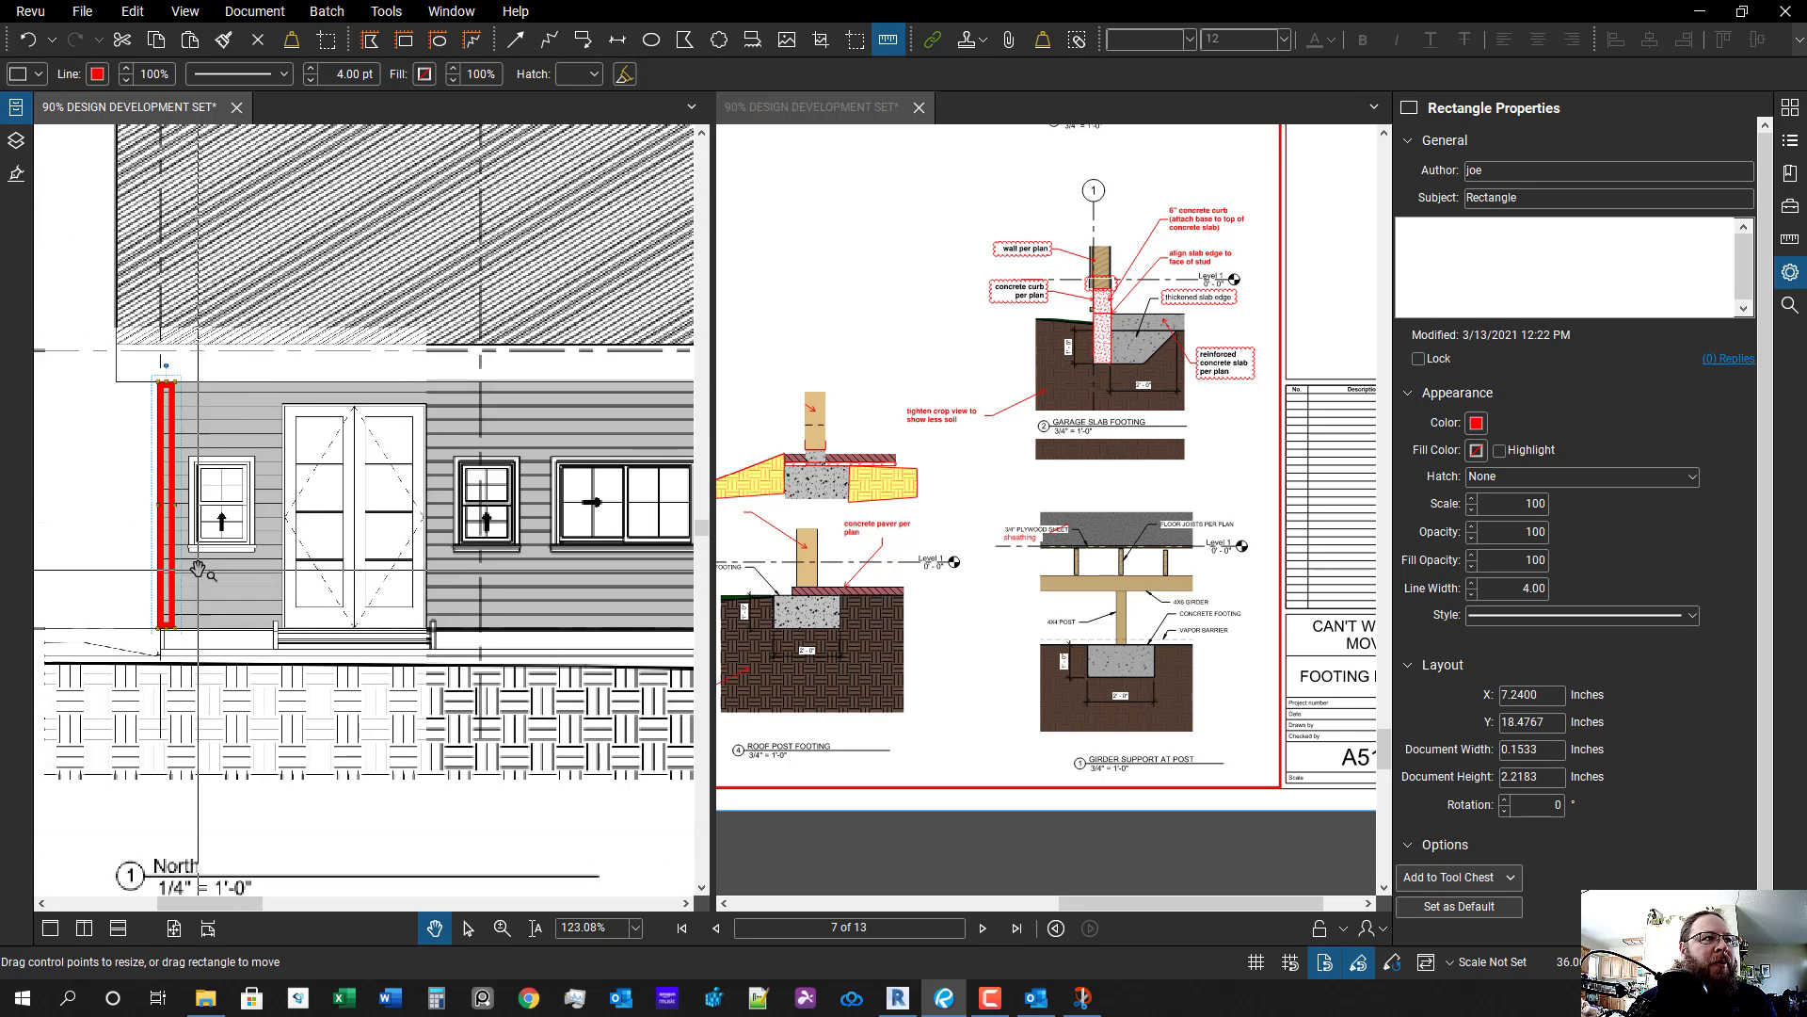
- Try to add a callout pointing at the siding beside the marked corner in the North elevation
{"action": "key", "text": "Escape"}
{"action": "scroll", "coordinate": [603, 619], "scroll_direction": "down", "scroll_amount": 1}
{"action": "left_click_drag", "start_coordinate": [612, 622], "coordinate": [415, 604]}
{"action": "scroll", "coordinate": [415, 603], "scroll_direction": "down", "scroll_amount": 1}
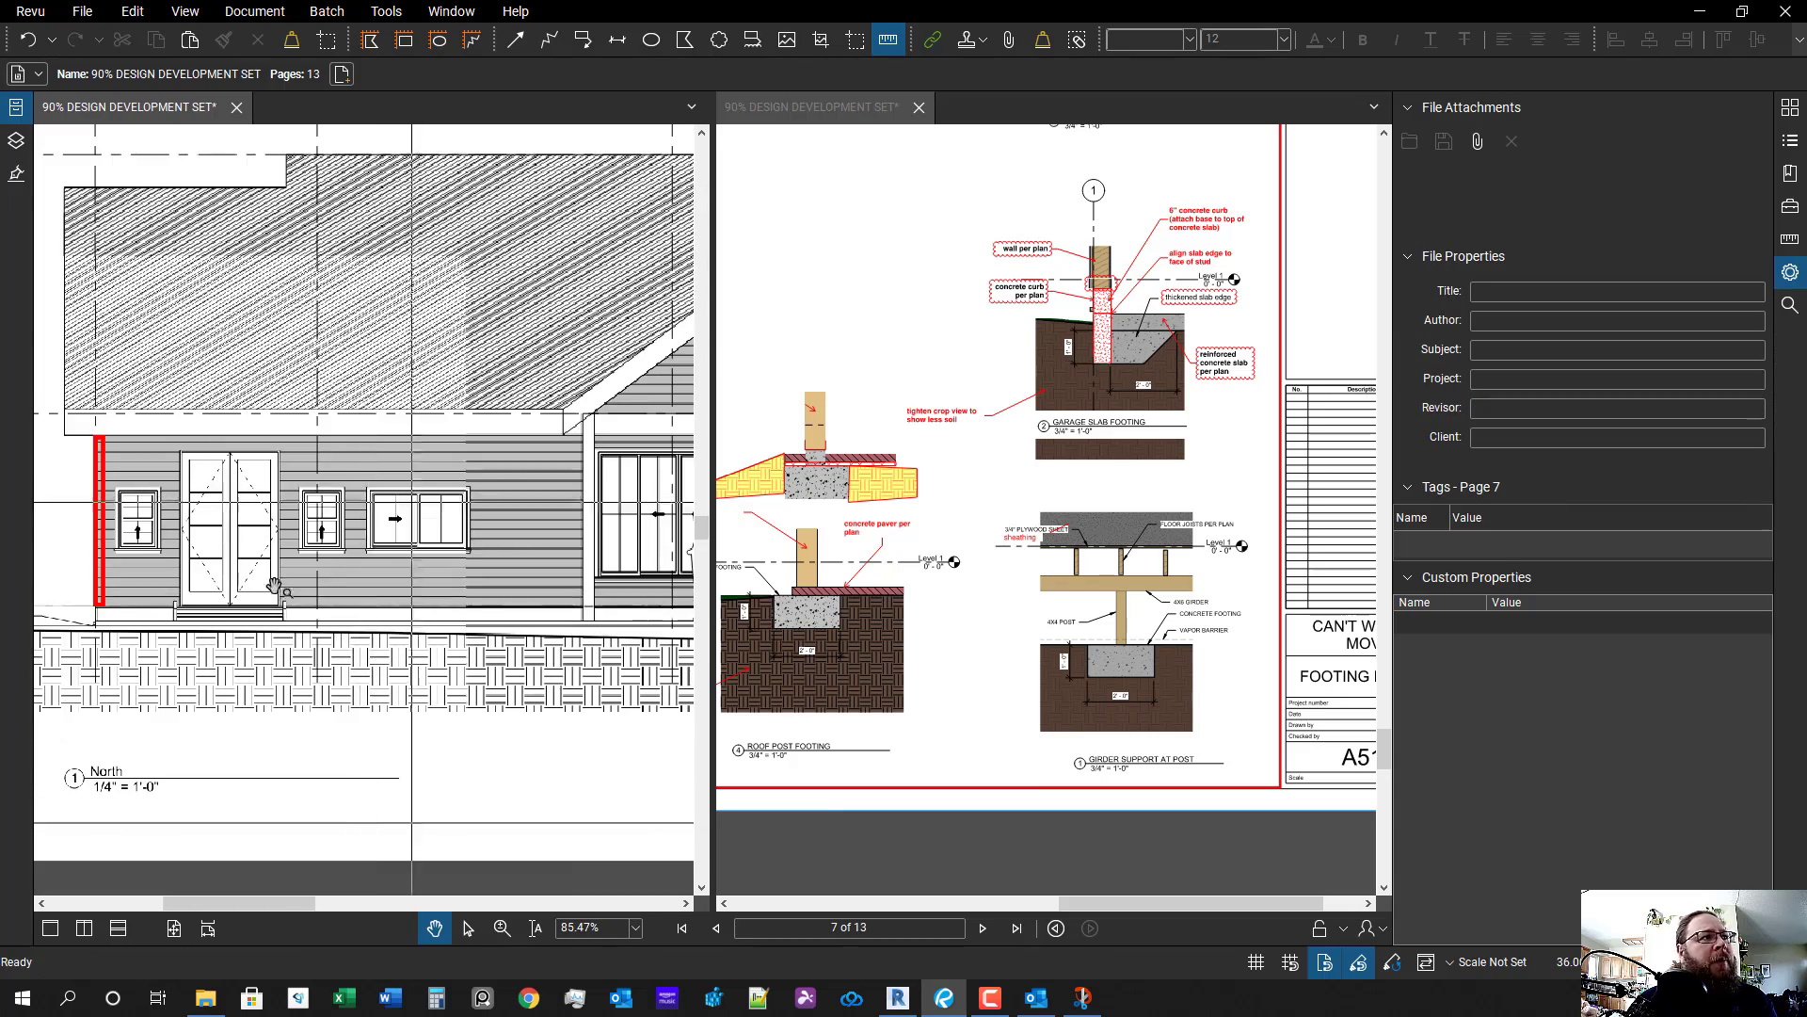
{"action": "left_click_drag", "start_coordinate": [273, 587], "coordinate": [544, 590]}
{"action": "key", "text": "q"}
{"action": "scroll", "coordinate": [336, 496], "scroll_direction": "up", "scroll_amount": 1}
{"action": "left_click", "coordinate": [437, 459]}
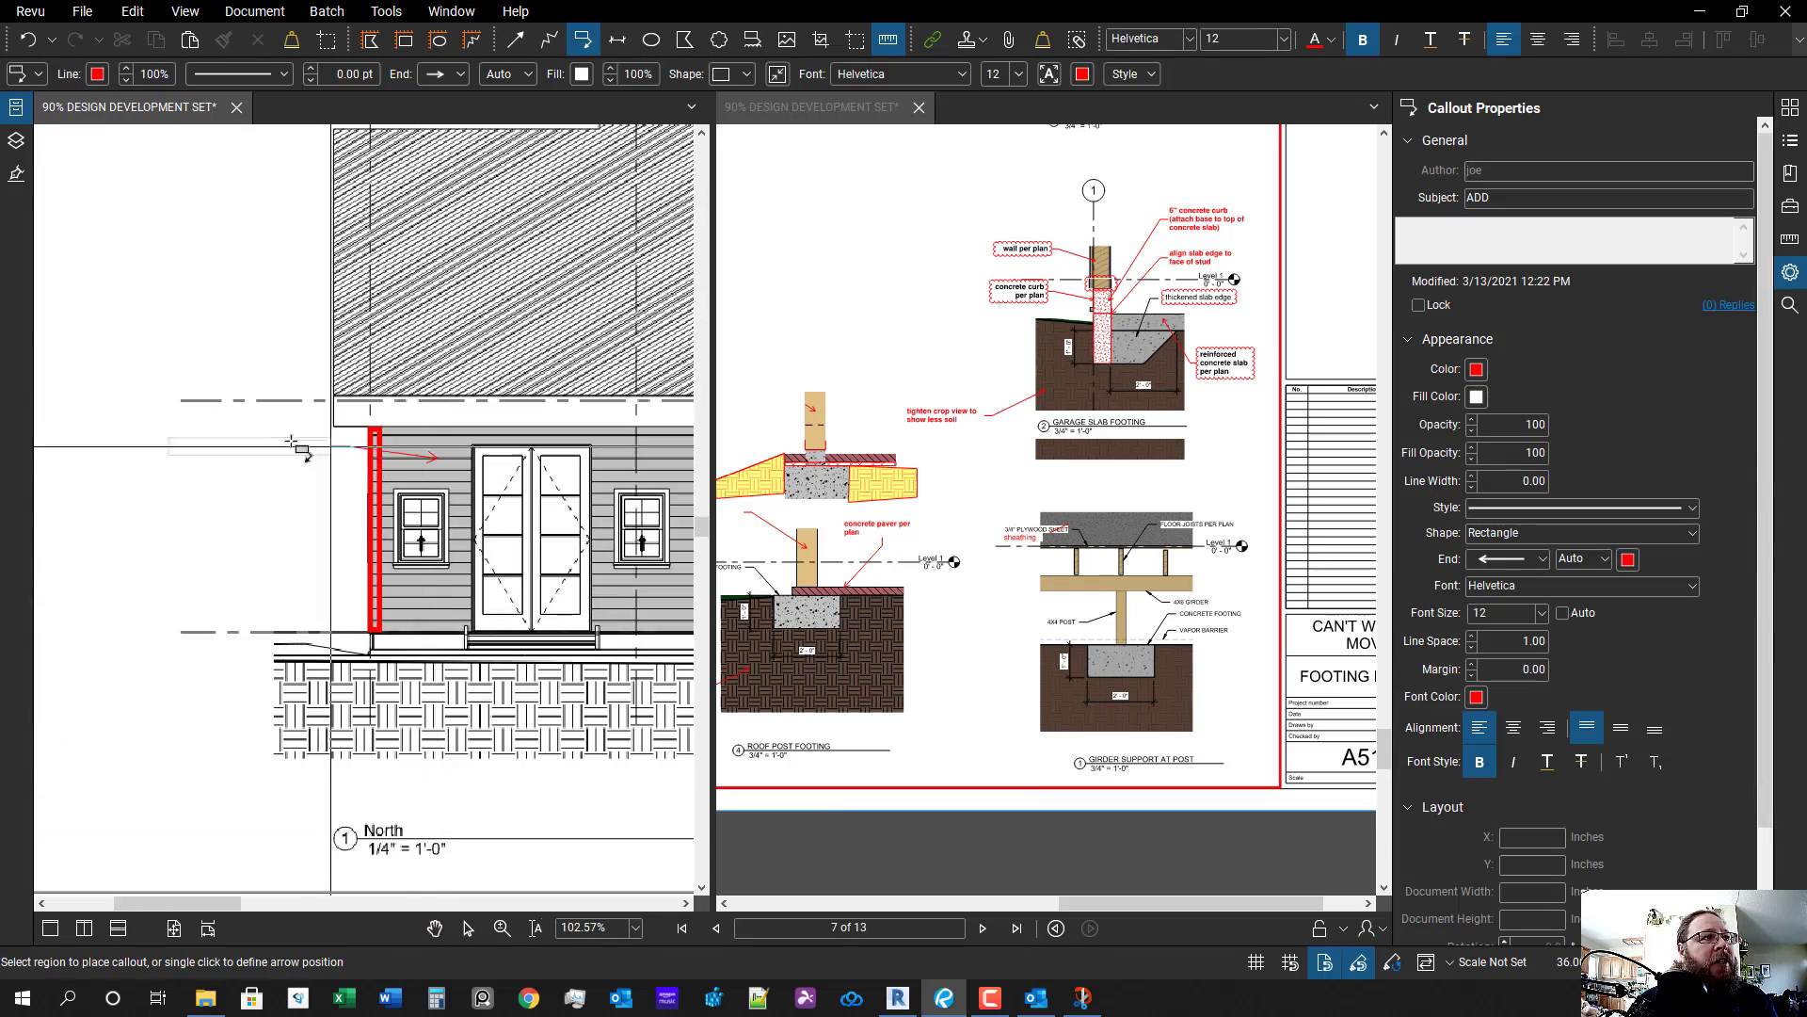
{"action": "key", "text": "Escape"}
- Delete the rectangle and the leader drawn at the corner of the North elevation
{"action": "scroll", "coordinate": [386, 608], "scroll_direction": "down", "scroll_amount": 2}
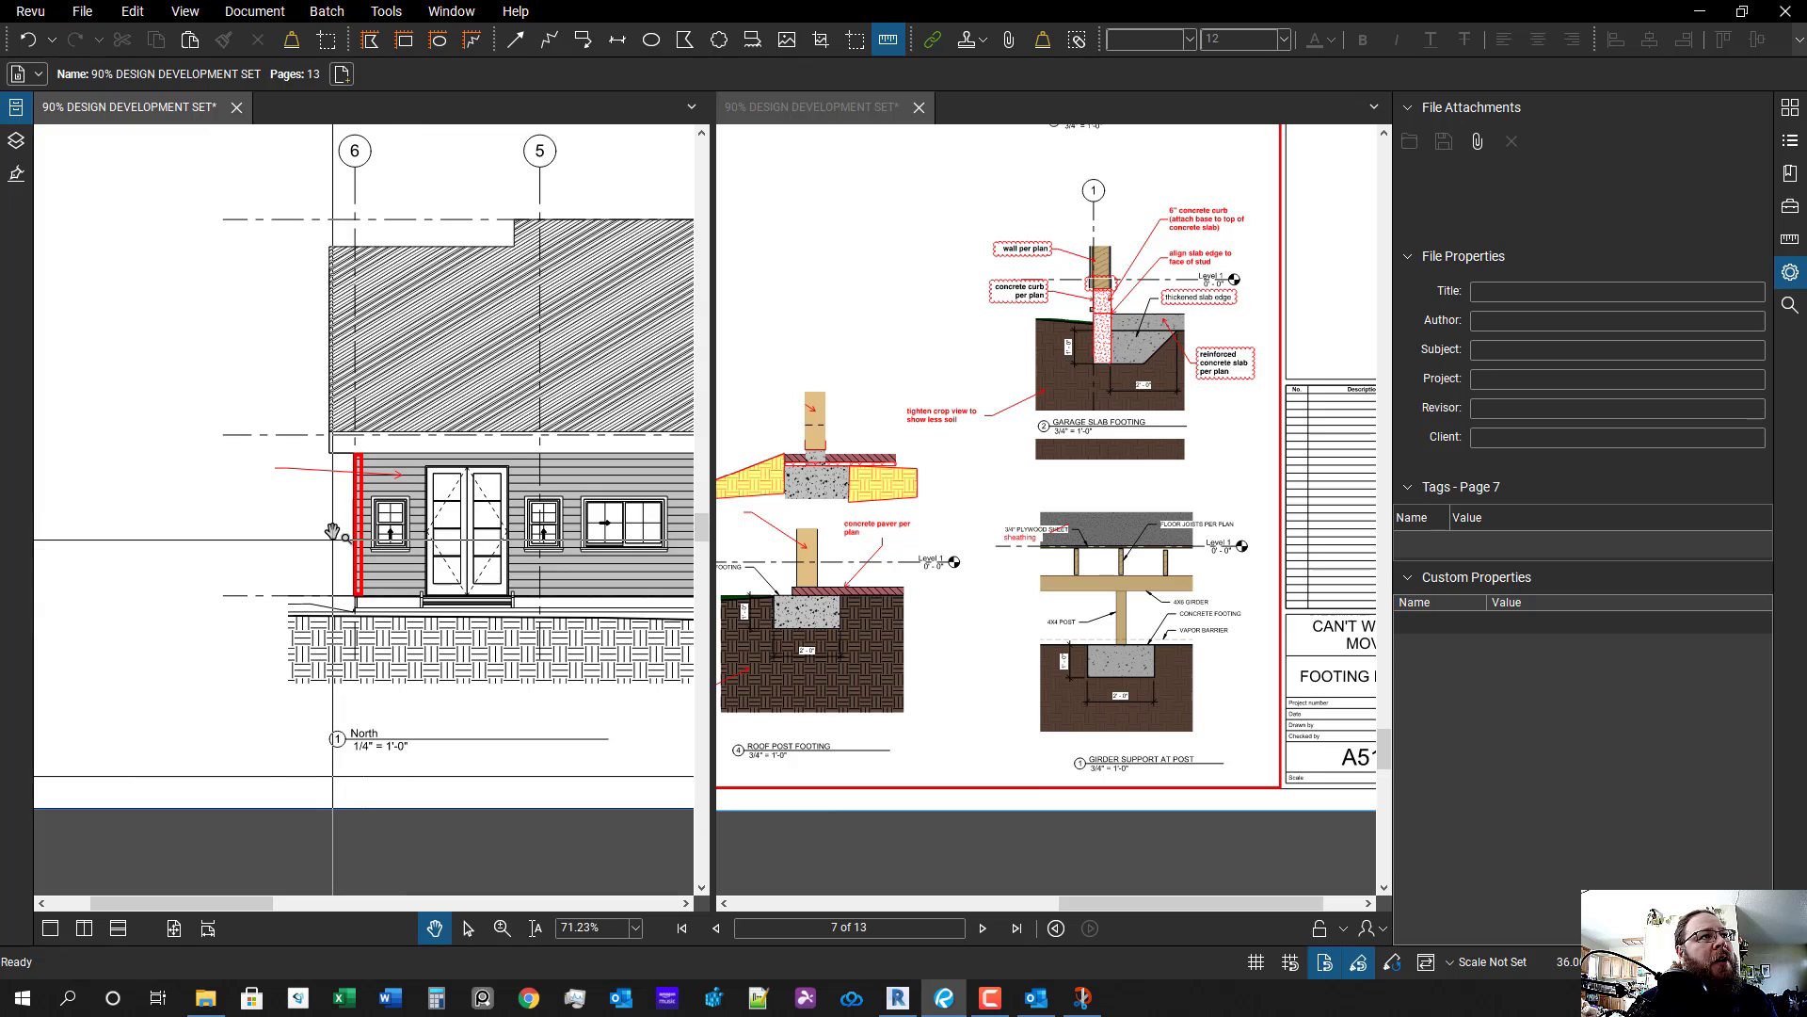
{"action": "mouse_move", "coordinate": [424, 381]}
{"action": "left_mouse_down"}
{"action": "mouse_move", "coordinate": [221, 607]}
{"action": "mouse_move", "coordinate": [213, 642]}
{"action": "left_mouse_up"}
{"action": "key", "text": "Delete"}
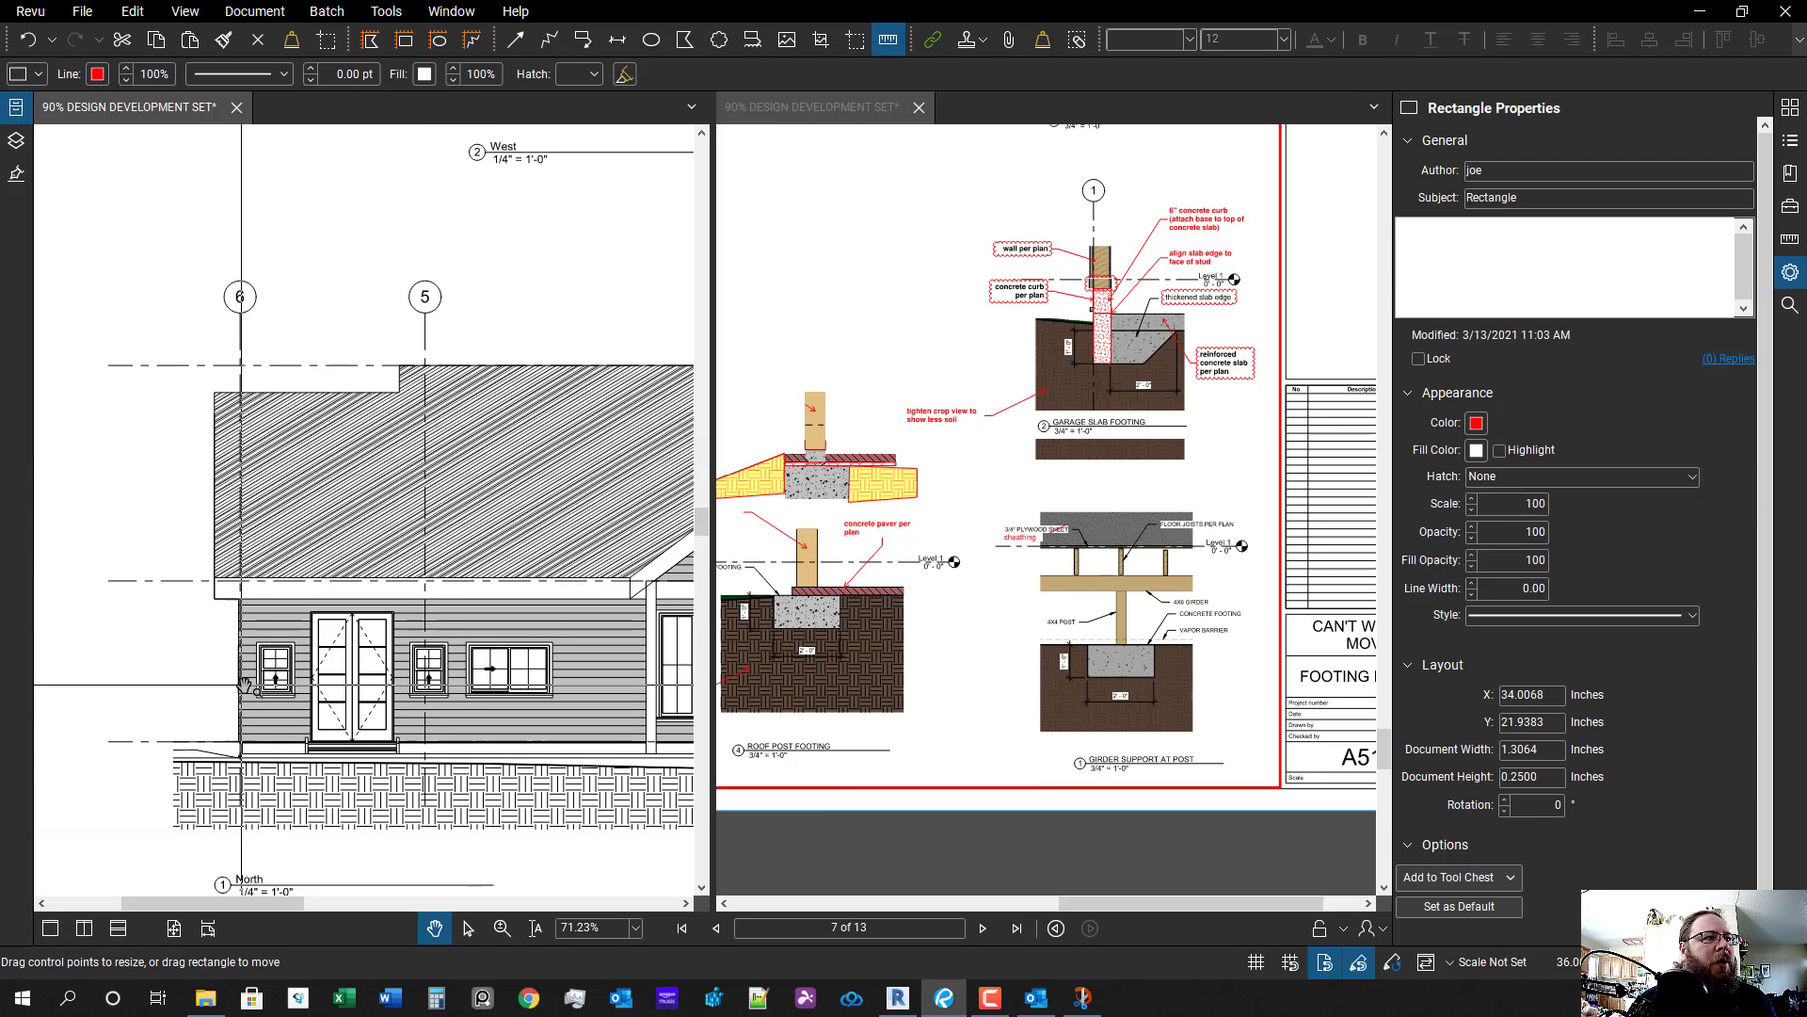
- Copy both "hide footing details" callouts from the first exterior elevations sheet
{"action": "scroll", "coordinate": [247, 683], "scroll_direction": "down", "scroll_amount": 5}
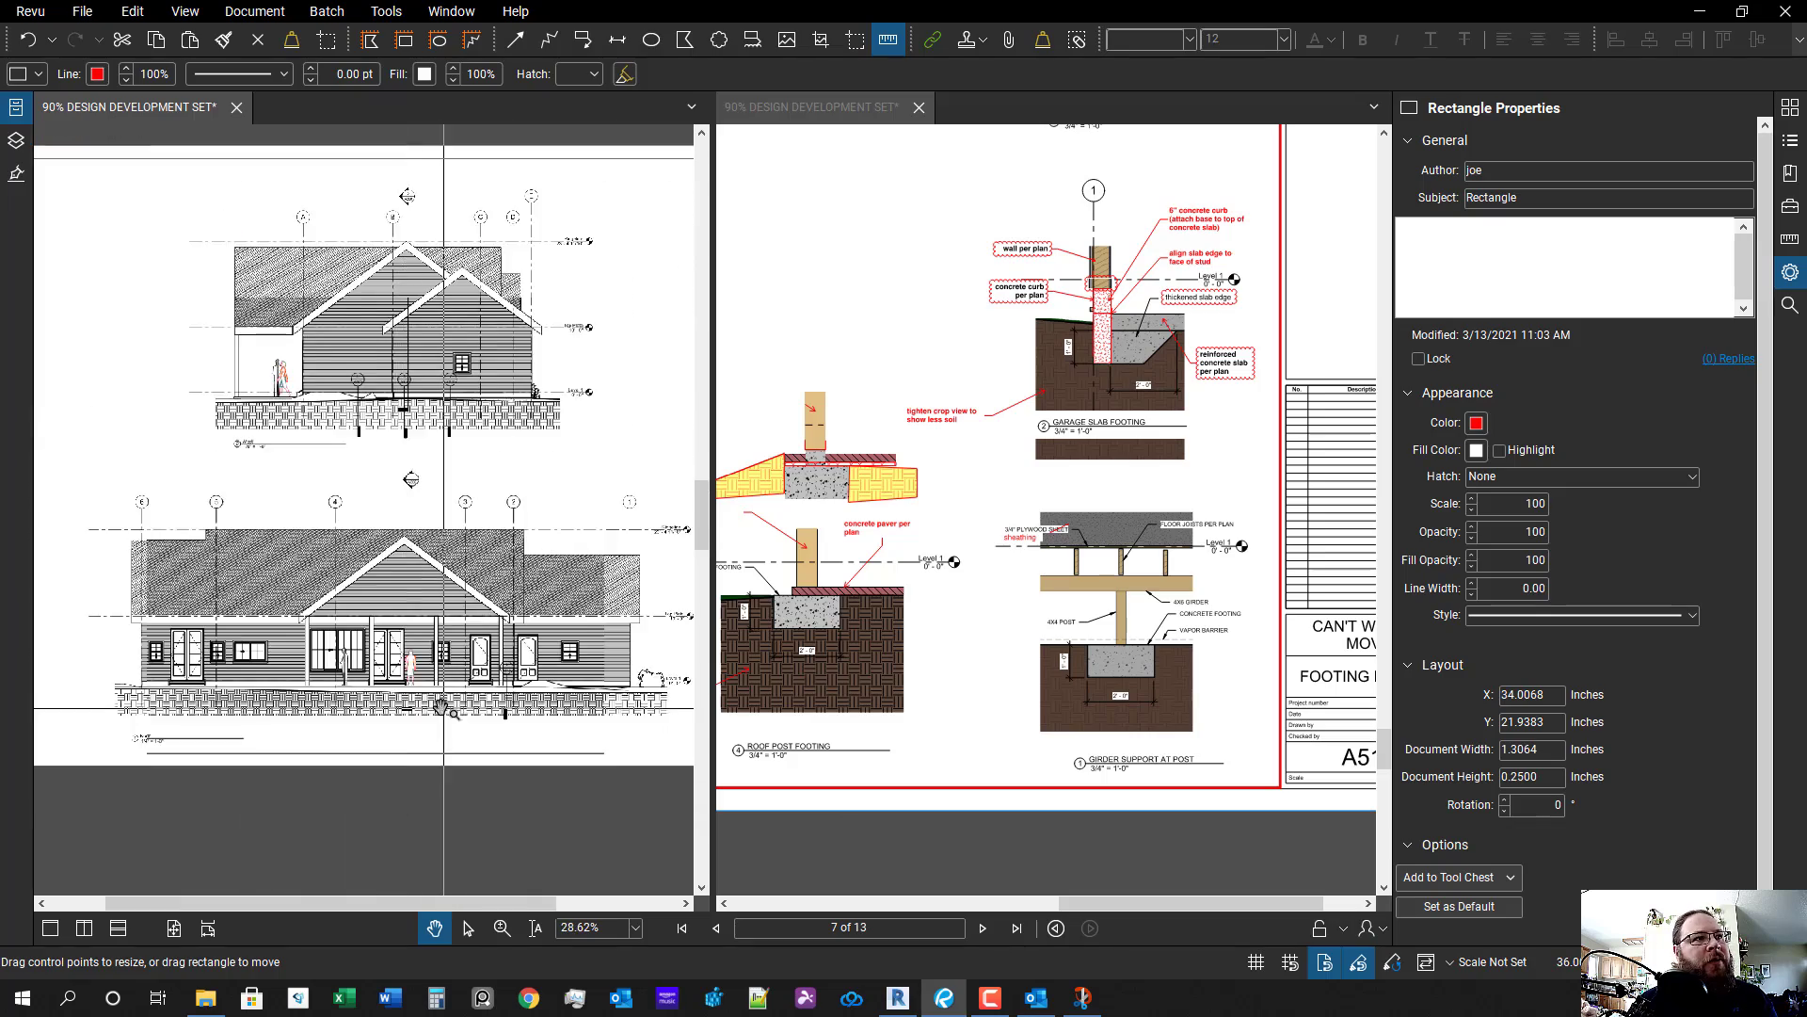
{"action": "scroll", "coordinate": [443, 708], "scroll_direction": "up", "scroll_amount": 5}
{"action": "scroll", "coordinate": [505, 735], "scroll_direction": "down", "scroll_amount": 4}
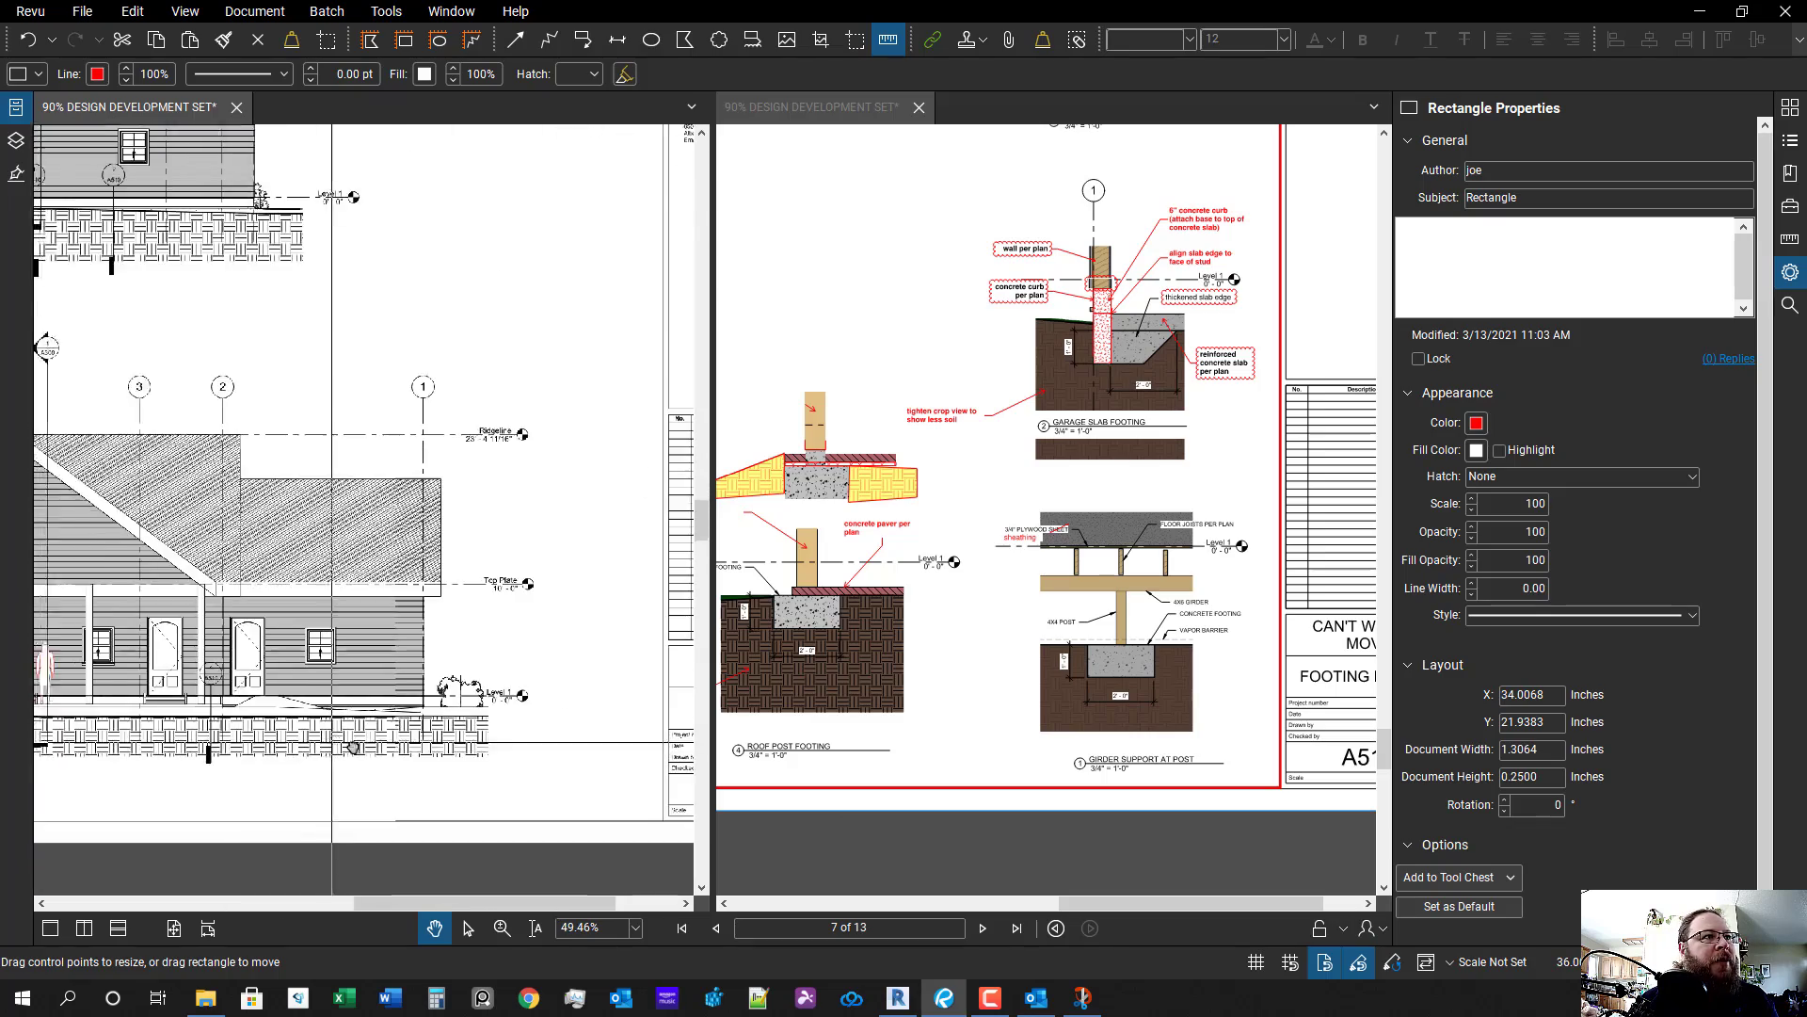
{"action": "scroll", "coordinate": [500, 656], "scroll_direction": "up", "scroll_amount": 3}
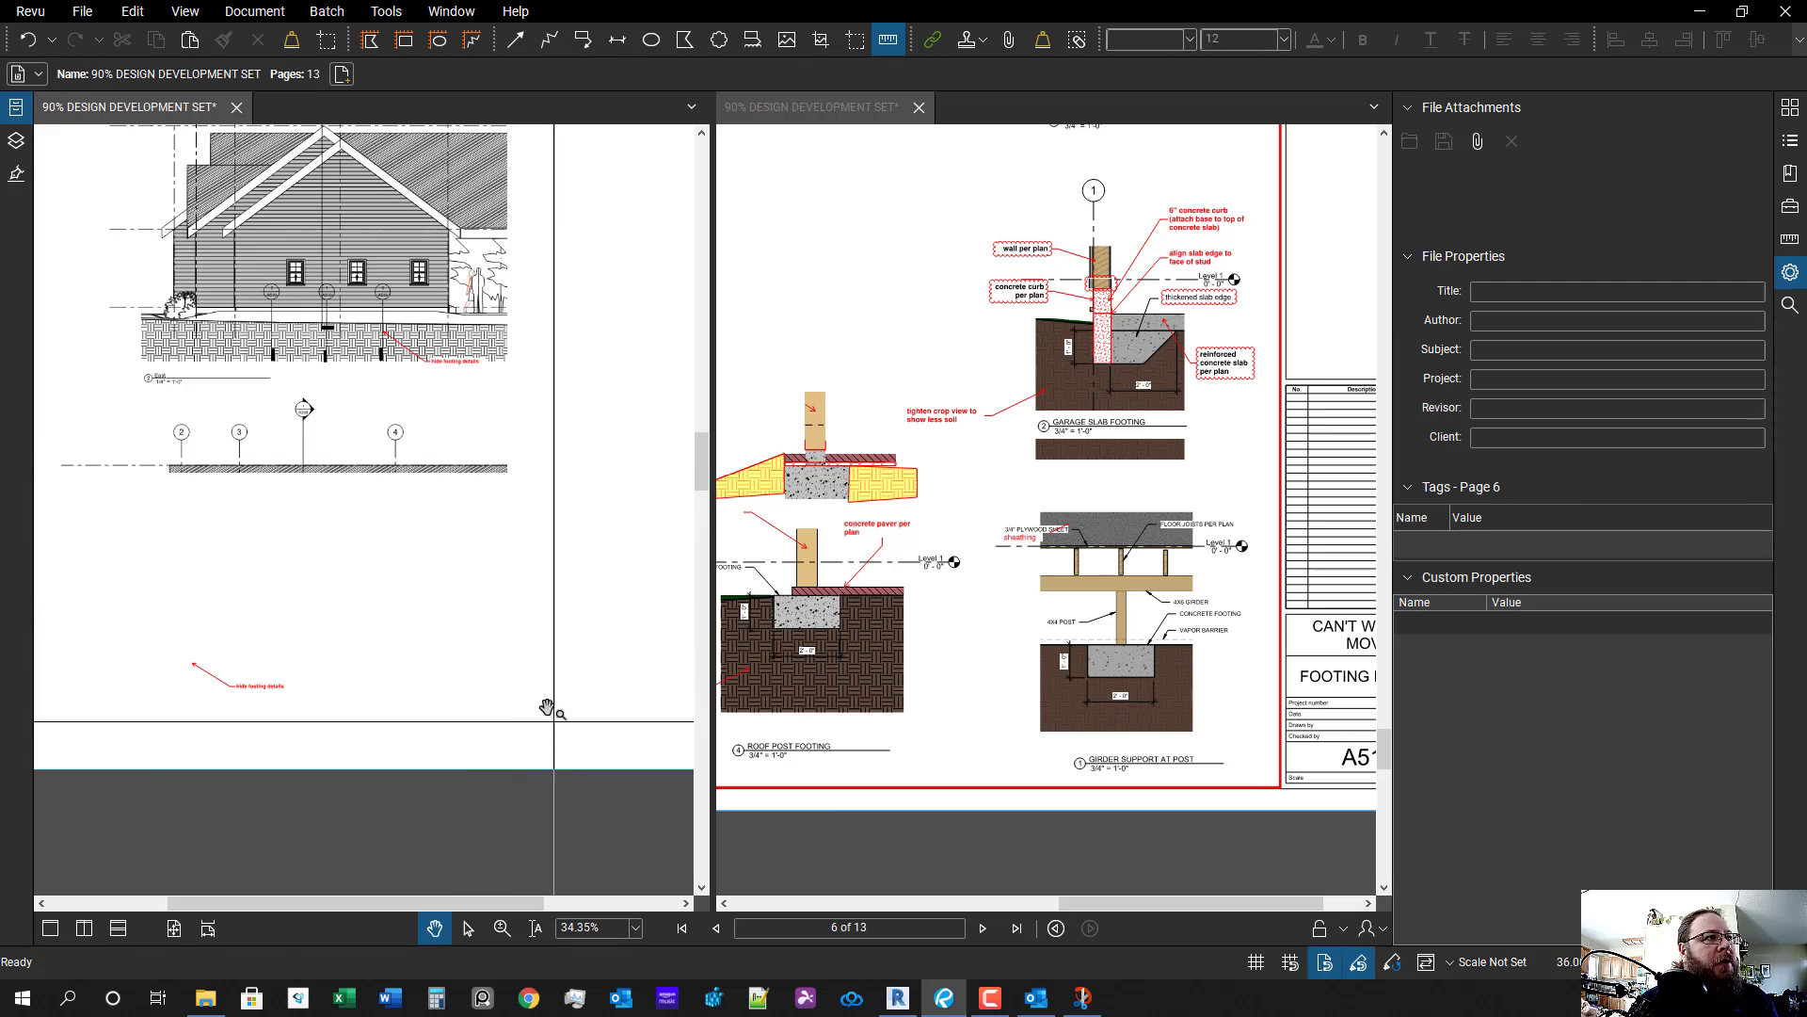
{"action": "key", "text": "ctrl+a"}
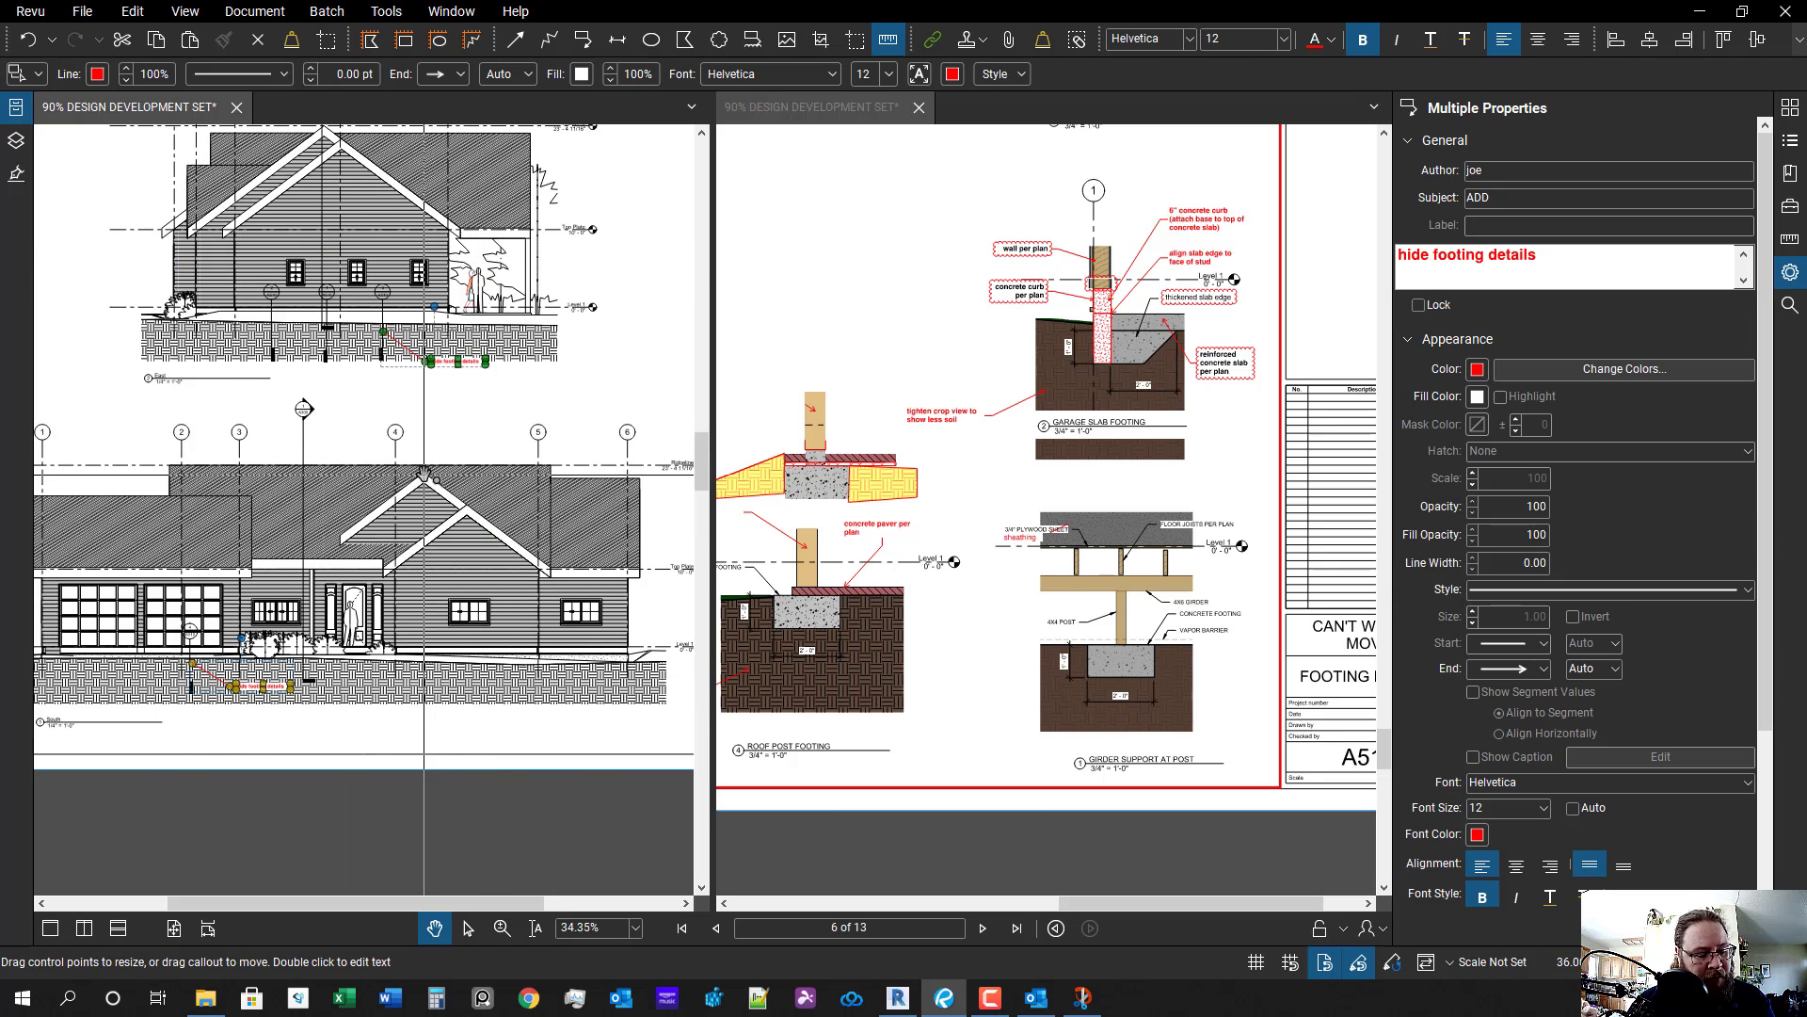
{"action": "scroll", "coordinate": [473, 553], "scroll_direction": "down", "scroll_amount": 3}
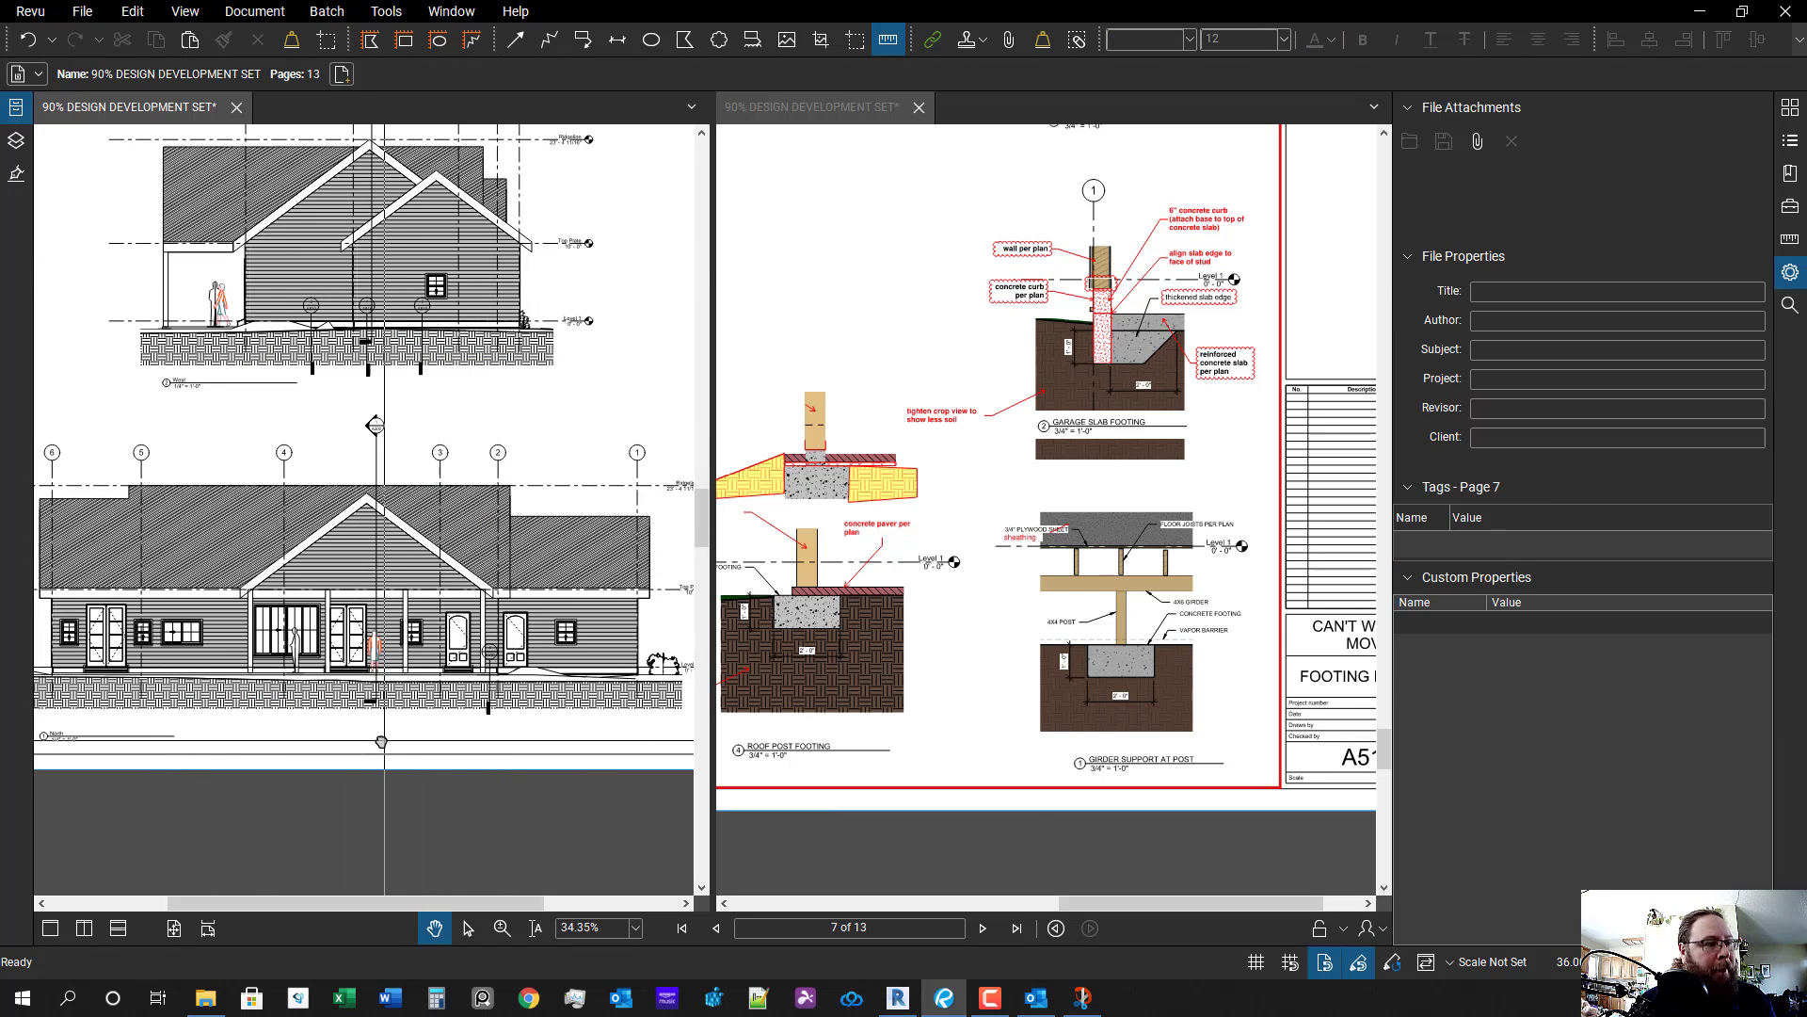
- Paste the copied callouts onto elevation sheet A202 and aim one leader at the footing detail marker near grid 2 in the North elevation
{"action": "mouse_move", "coordinate": [383, 742]}
{"action": "left_mouse_down"}
{"action": "mouse_move", "coordinate": [291, 677]}
{"action": "mouse_move", "coordinate": [202, 676]}
{"action": "left_mouse_up"}
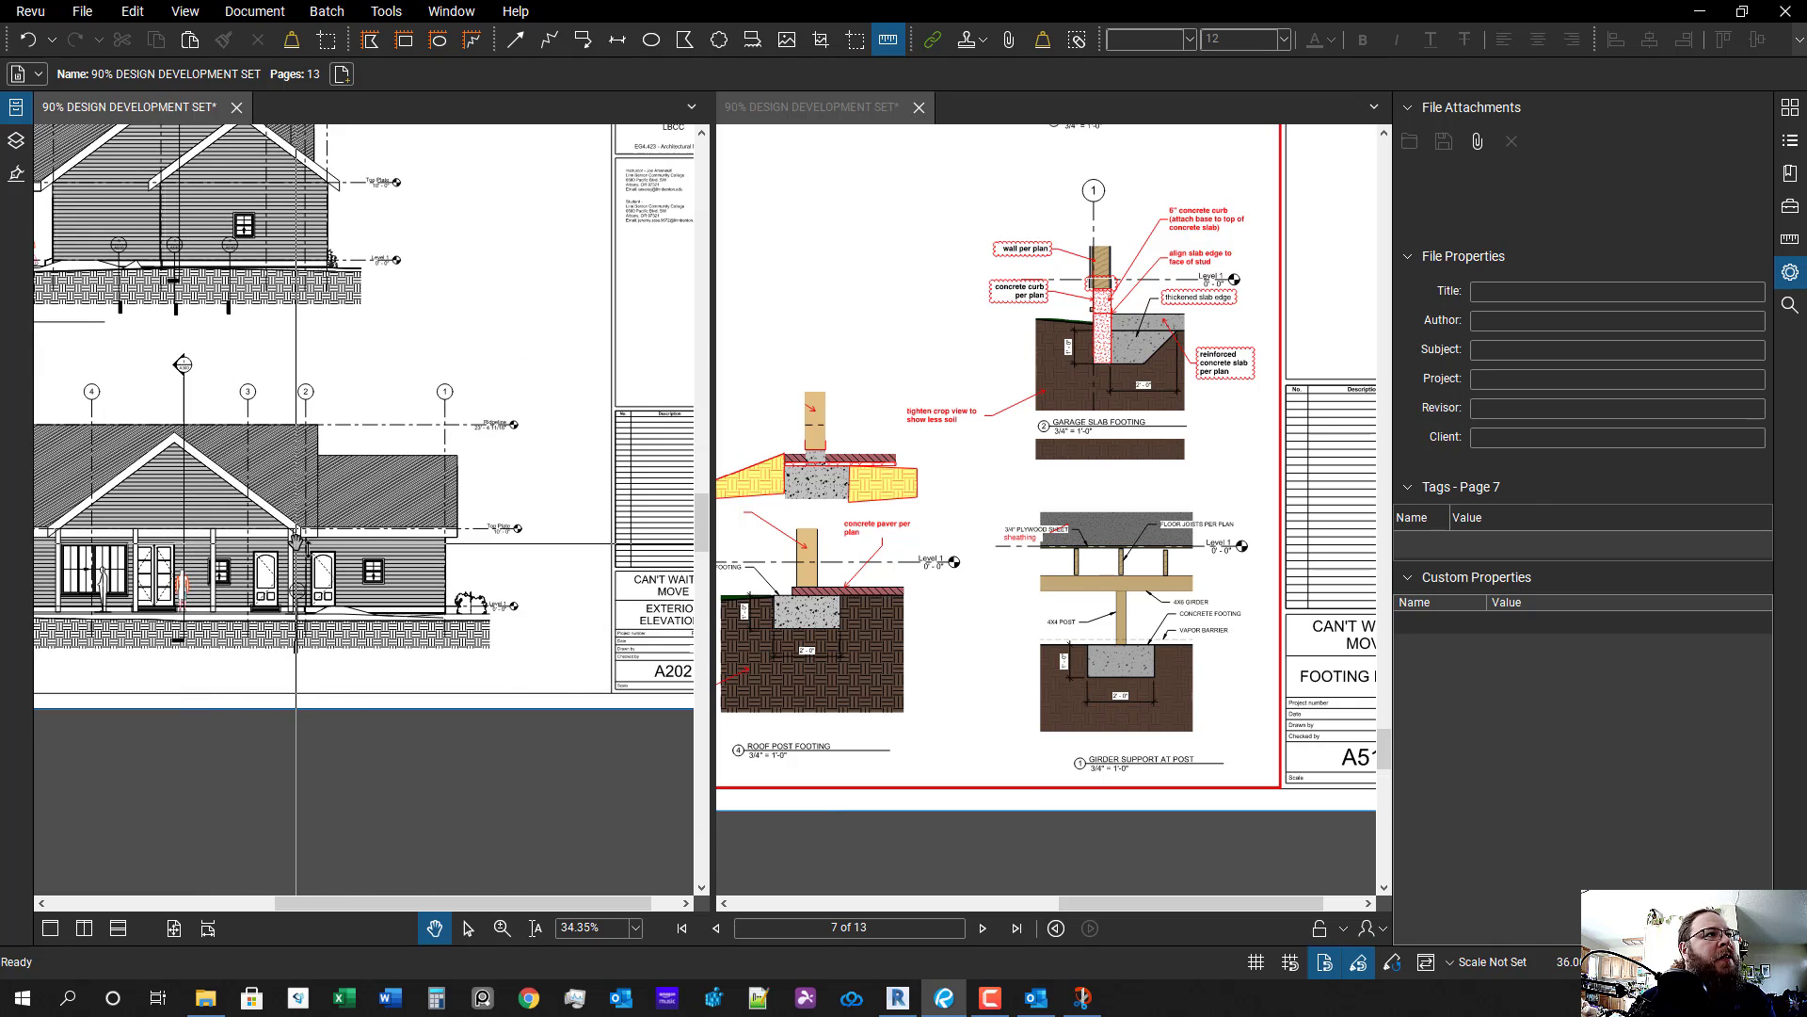
{"action": "key", "text": "ctrl+v"}
{"action": "scroll", "coordinate": [419, 585], "scroll_direction": "up", "scroll_amount": 2}
{"action": "left_click_drag", "start_coordinate": [397, 553], "coordinate": [366, 725]}
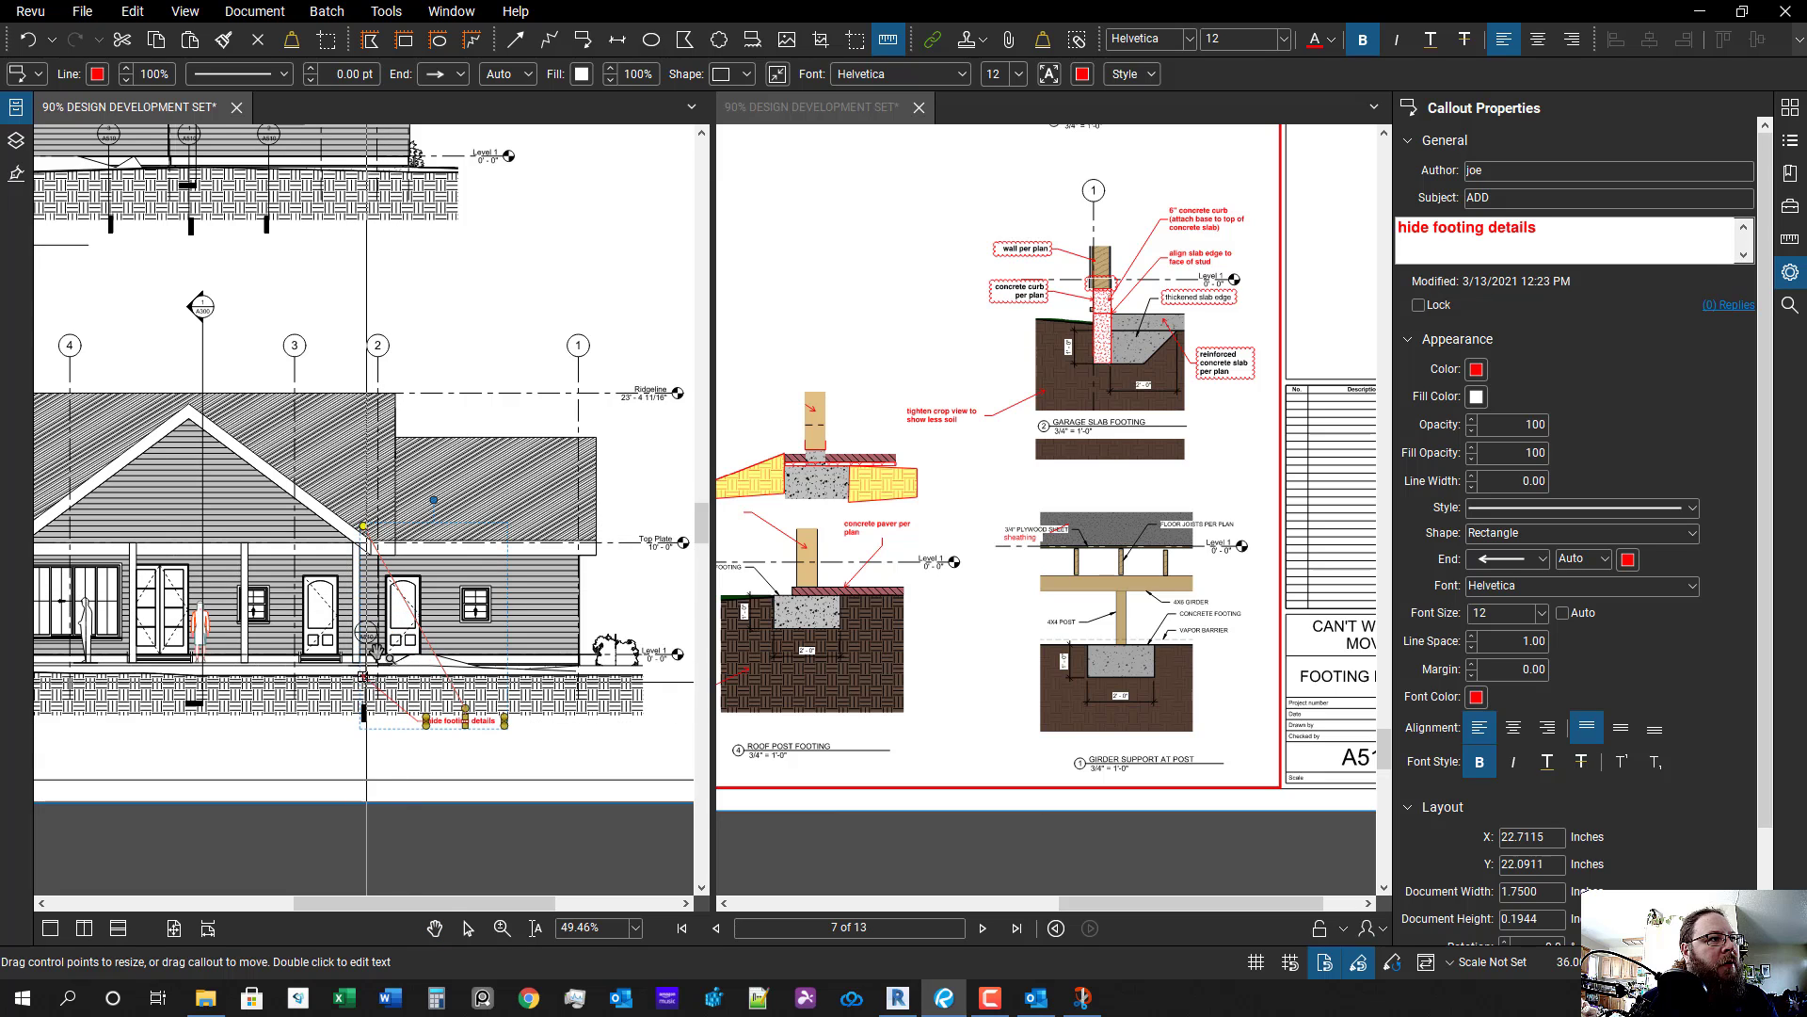
{"action": "scroll", "coordinate": [405, 673], "scroll_direction": "down", "scroll_amount": 2}
- Aim the other "hide footing details" callout at the West elevation's footing markers and move its text closer to the building
{"action": "left_click", "coordinate": [643, 363]}
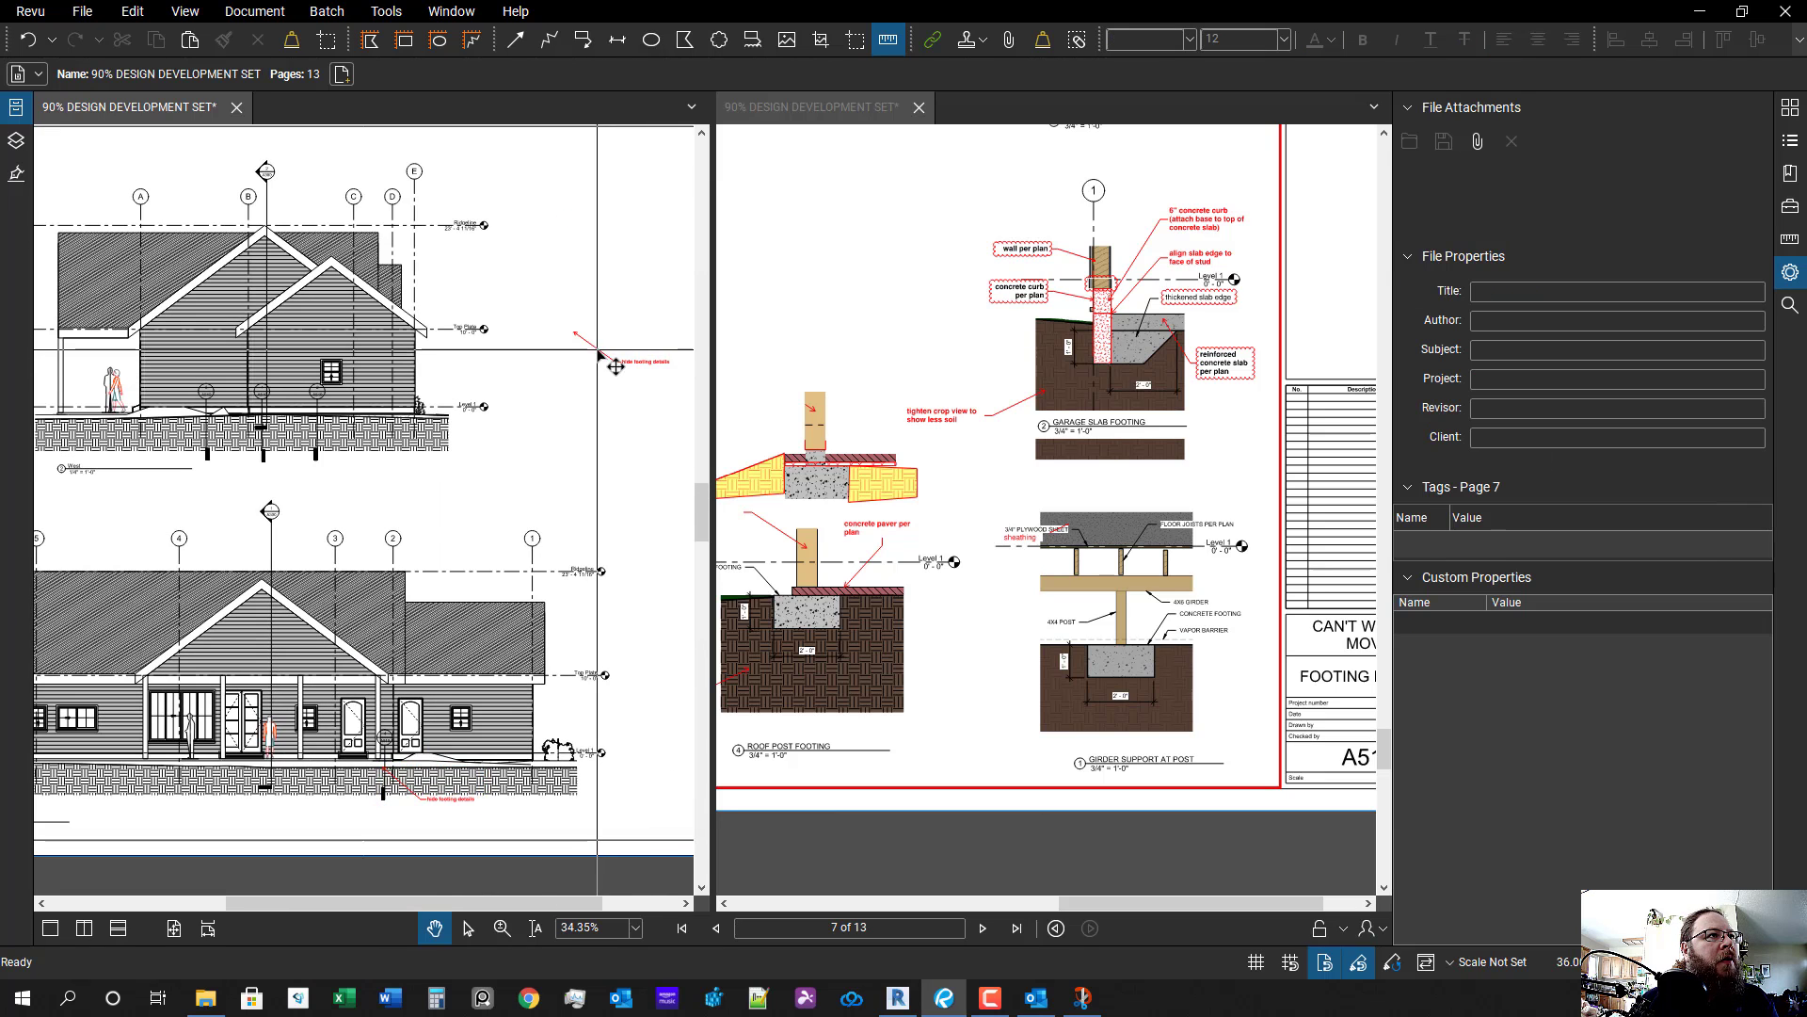
{"action": "left_click_drag", "start_coordinate": [603, 356], "coordinate": [366, 464]}
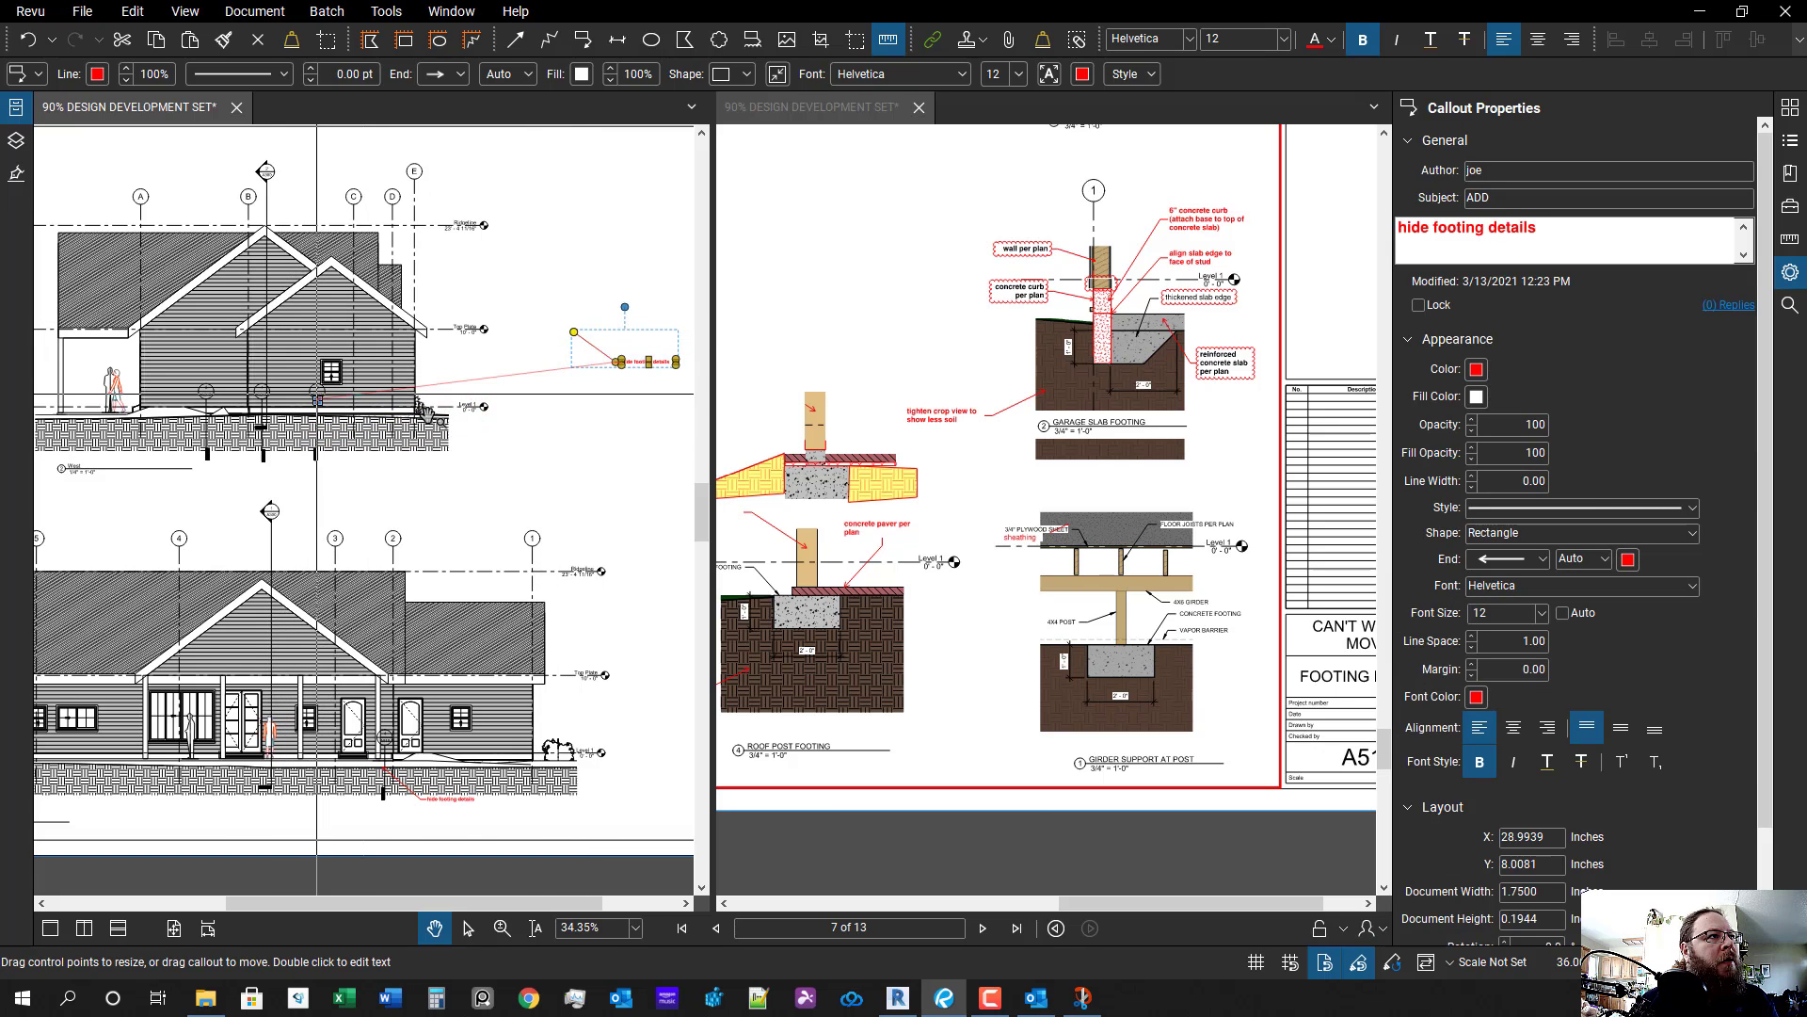
{"action": "left_click_drag", "start_coordinate": [638, 359], "coordinate": [544, 437]}
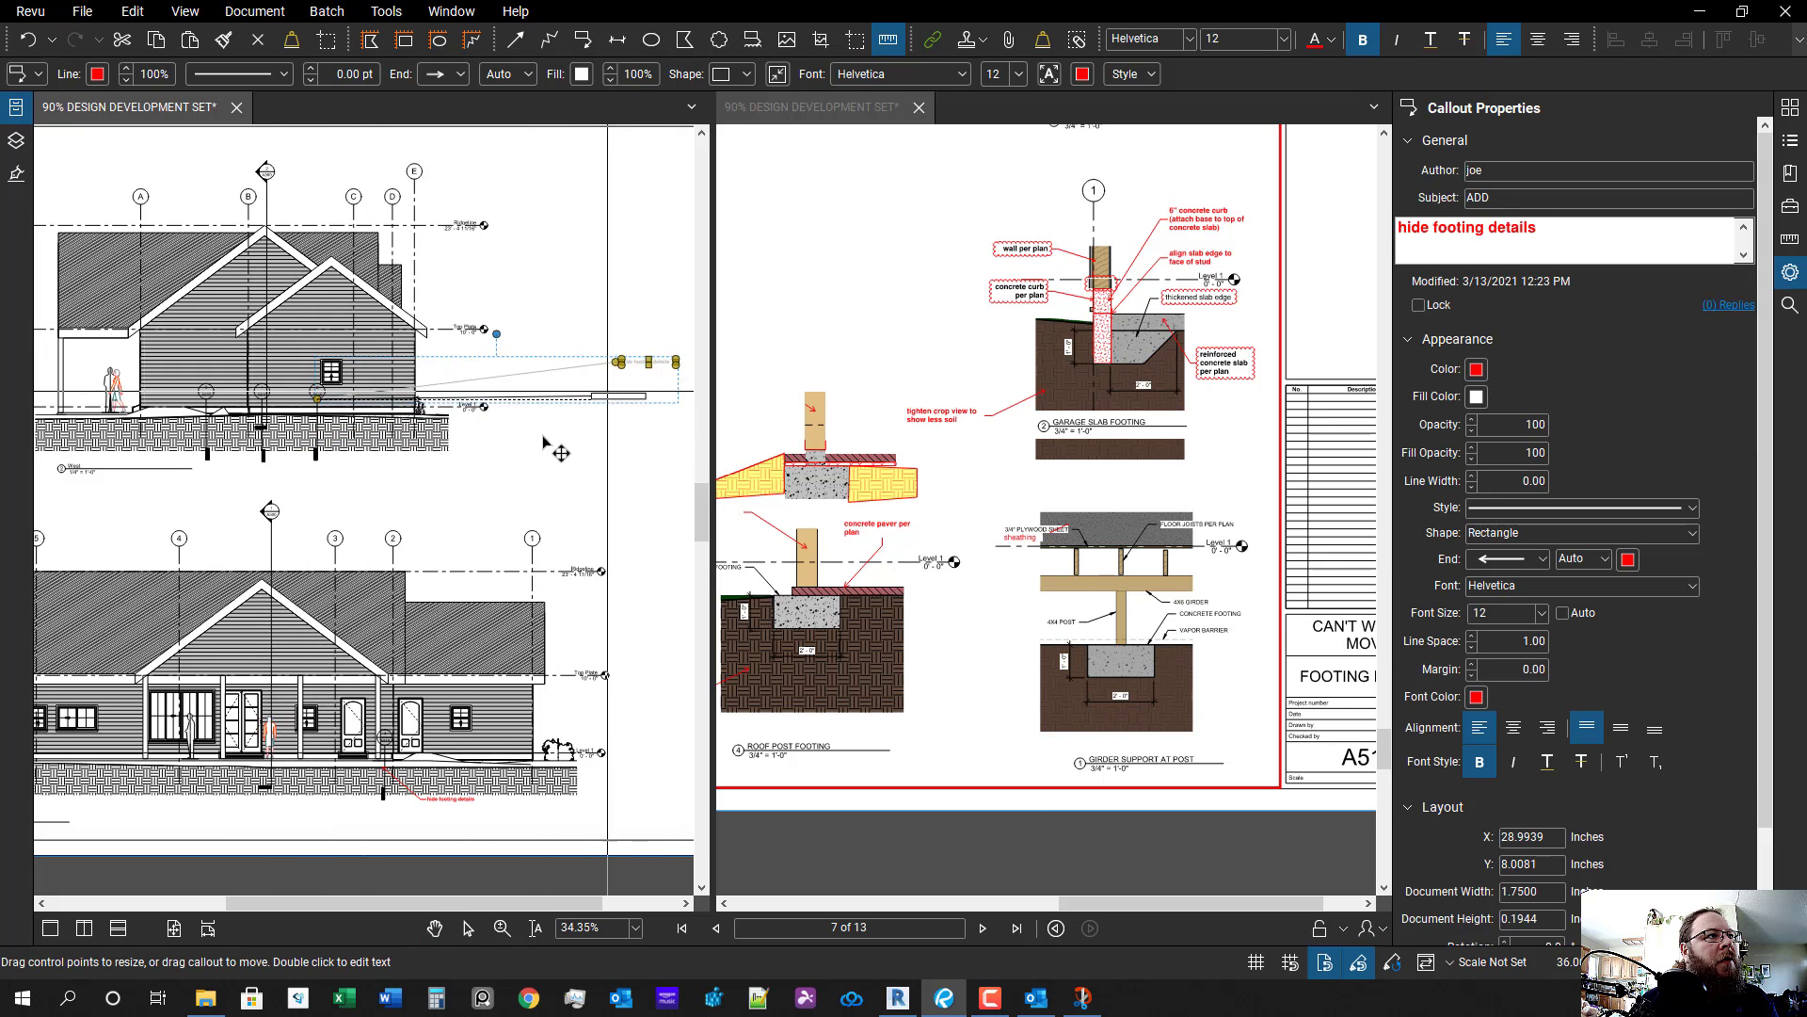
{"action": "left_click", "coordinate": [454, 503]}
- Go to the building sections sheet and examine the footings, crawl space and grade in the North/South section
{"action": "key", "text": "Right"}
{"action": "left_click_drag", "start_coordinate": [369, 706], "coordinate": [537, 755]}
{"action": "scroll", "coordinate": [534, 621], "scroll_direction": "up", "scroll_amount": 1}
{"action": "scroll", "coordinate": [476, 603], "scroll_direction": "down", "scroll_amount": 2}
{"action": "left_click_drag", "start_coordinate": [472, 583], "coordinate": [475, 665]}
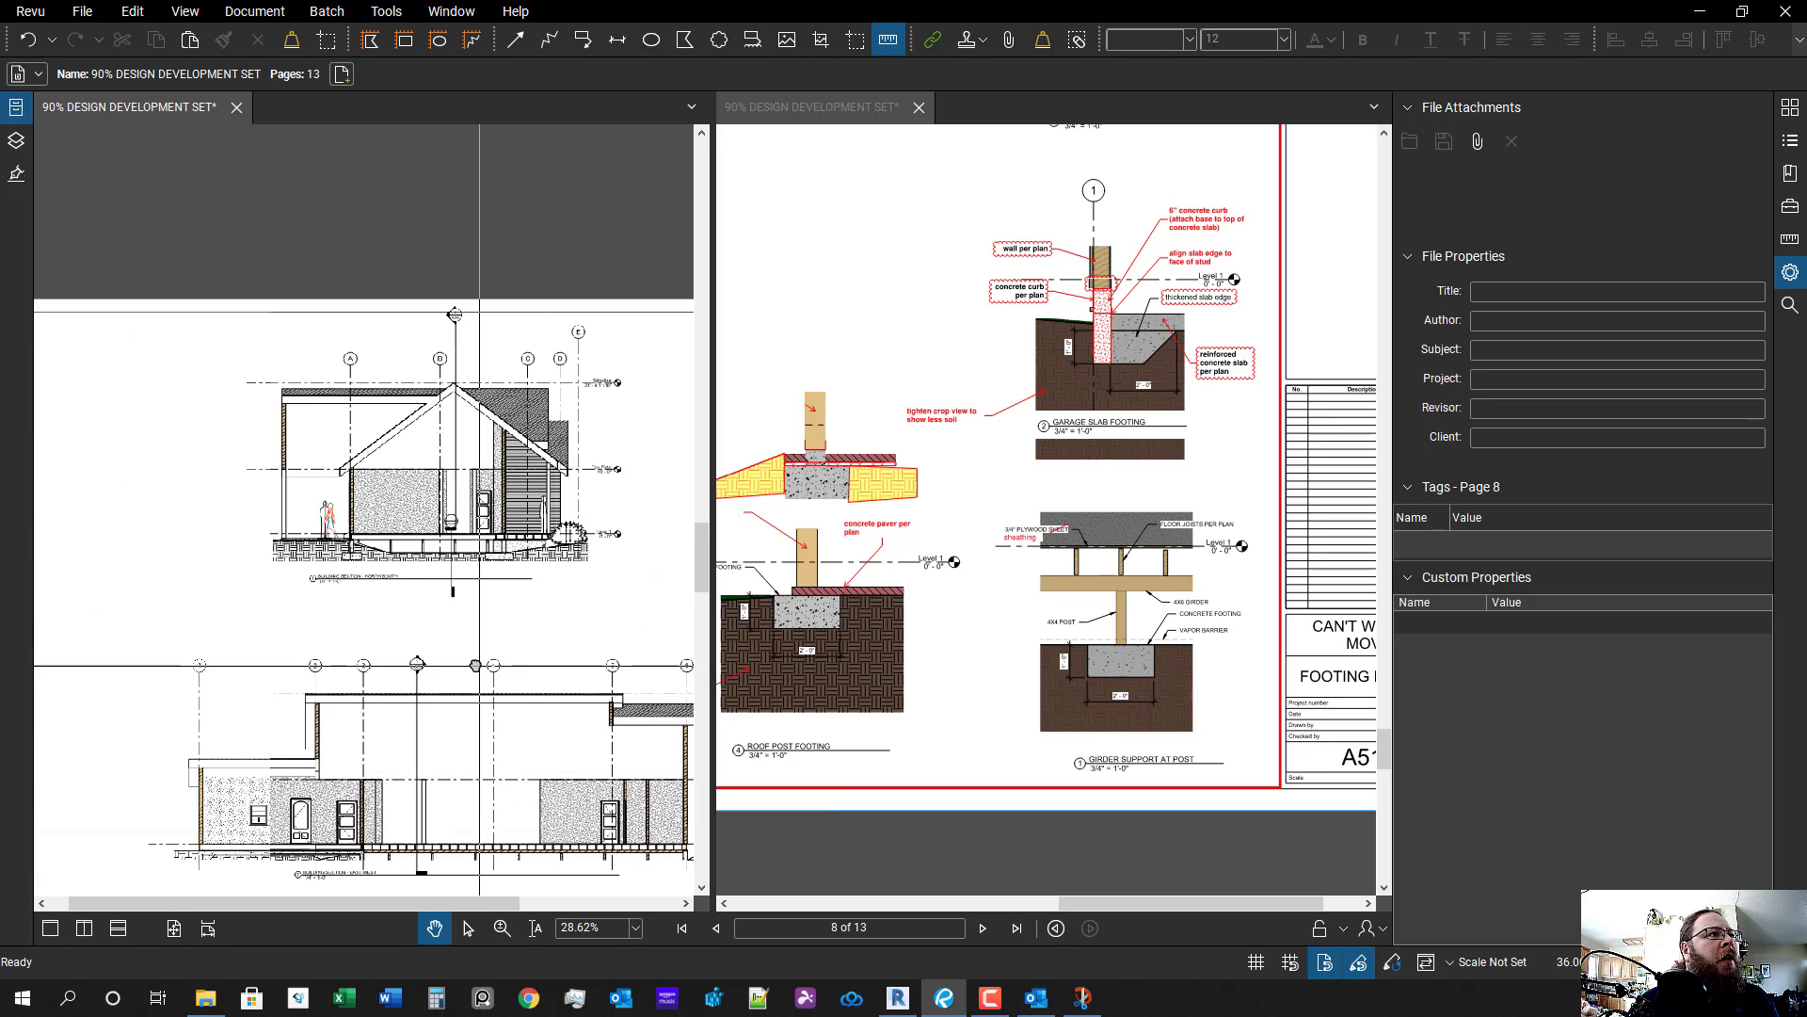
{"action": "scroll", "coordinate": [477, 577], "scroll_direction": "up", "scroll_amount": 2}
{"action": "scroll", "coordinate": [473, 609], "scroll_direction": "down", "scroll_amount": 2}
{"action": "scroll", "coordinate": [442, 893], "scroll_direction": "down", "scroll_amount": 1}
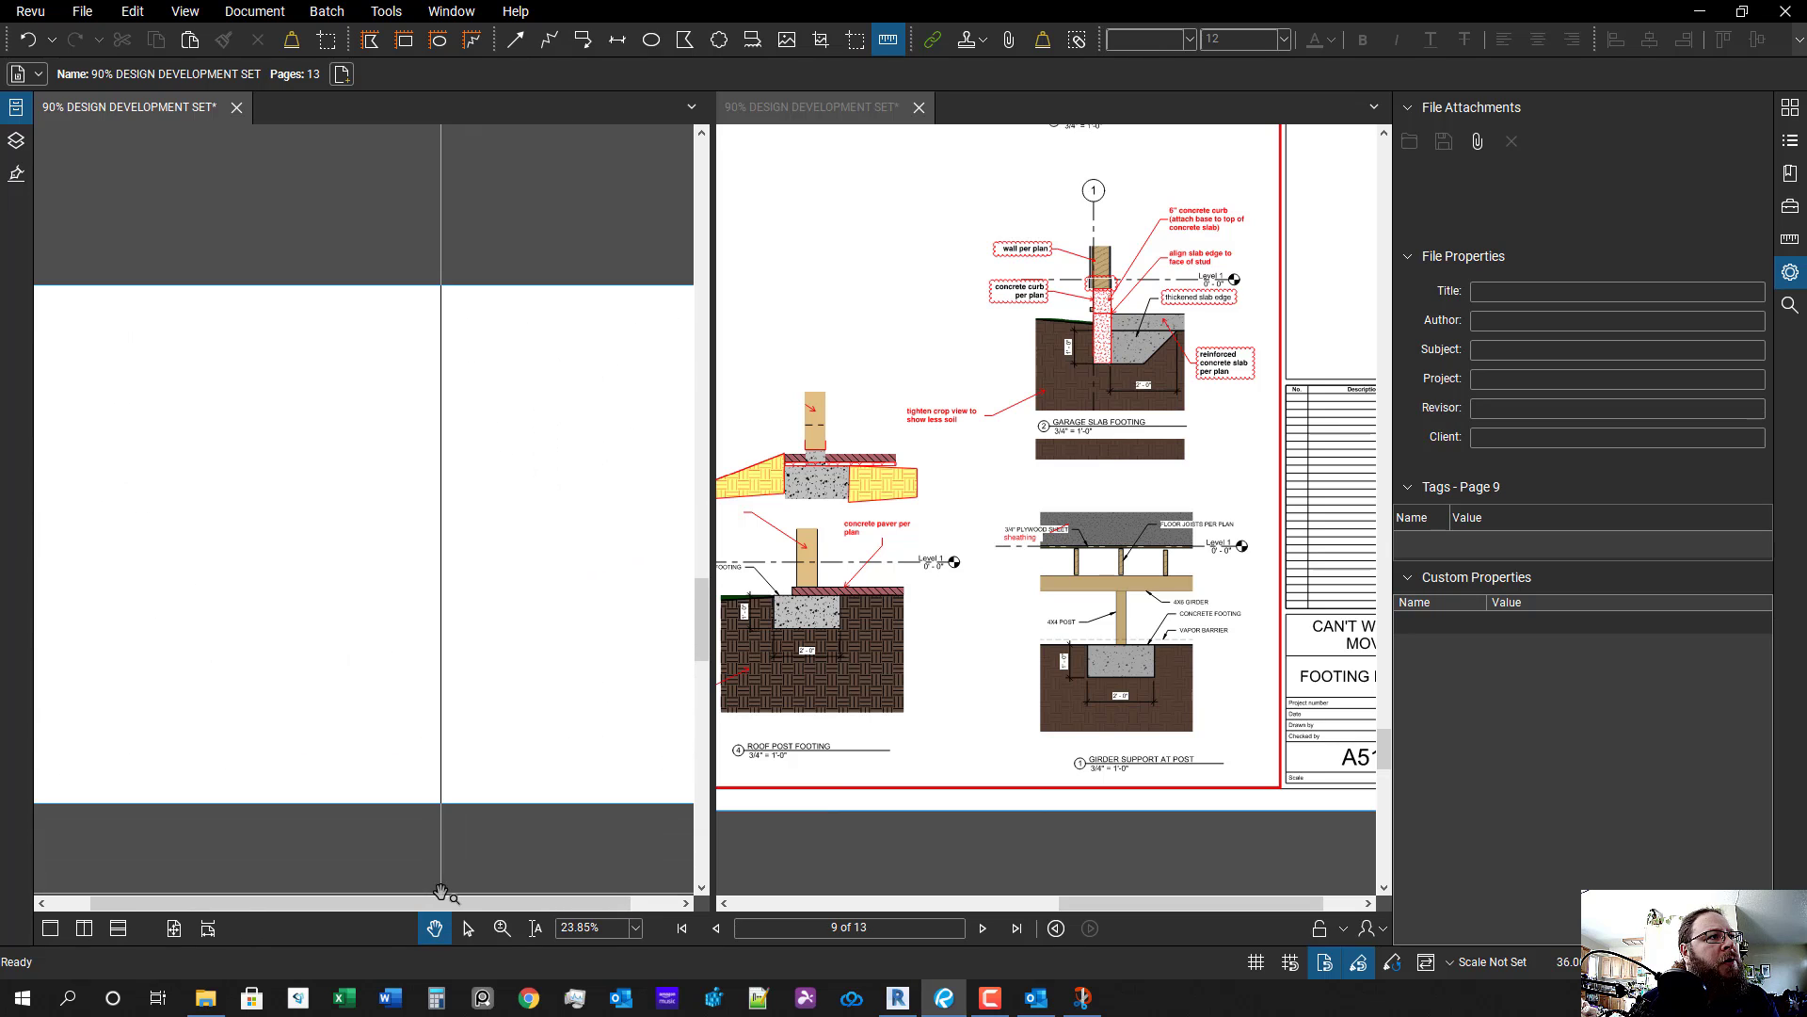
{"action": "scroll", "coordinate": [464, 781], "scroll_direction": "up", "scroll_amount": 9}
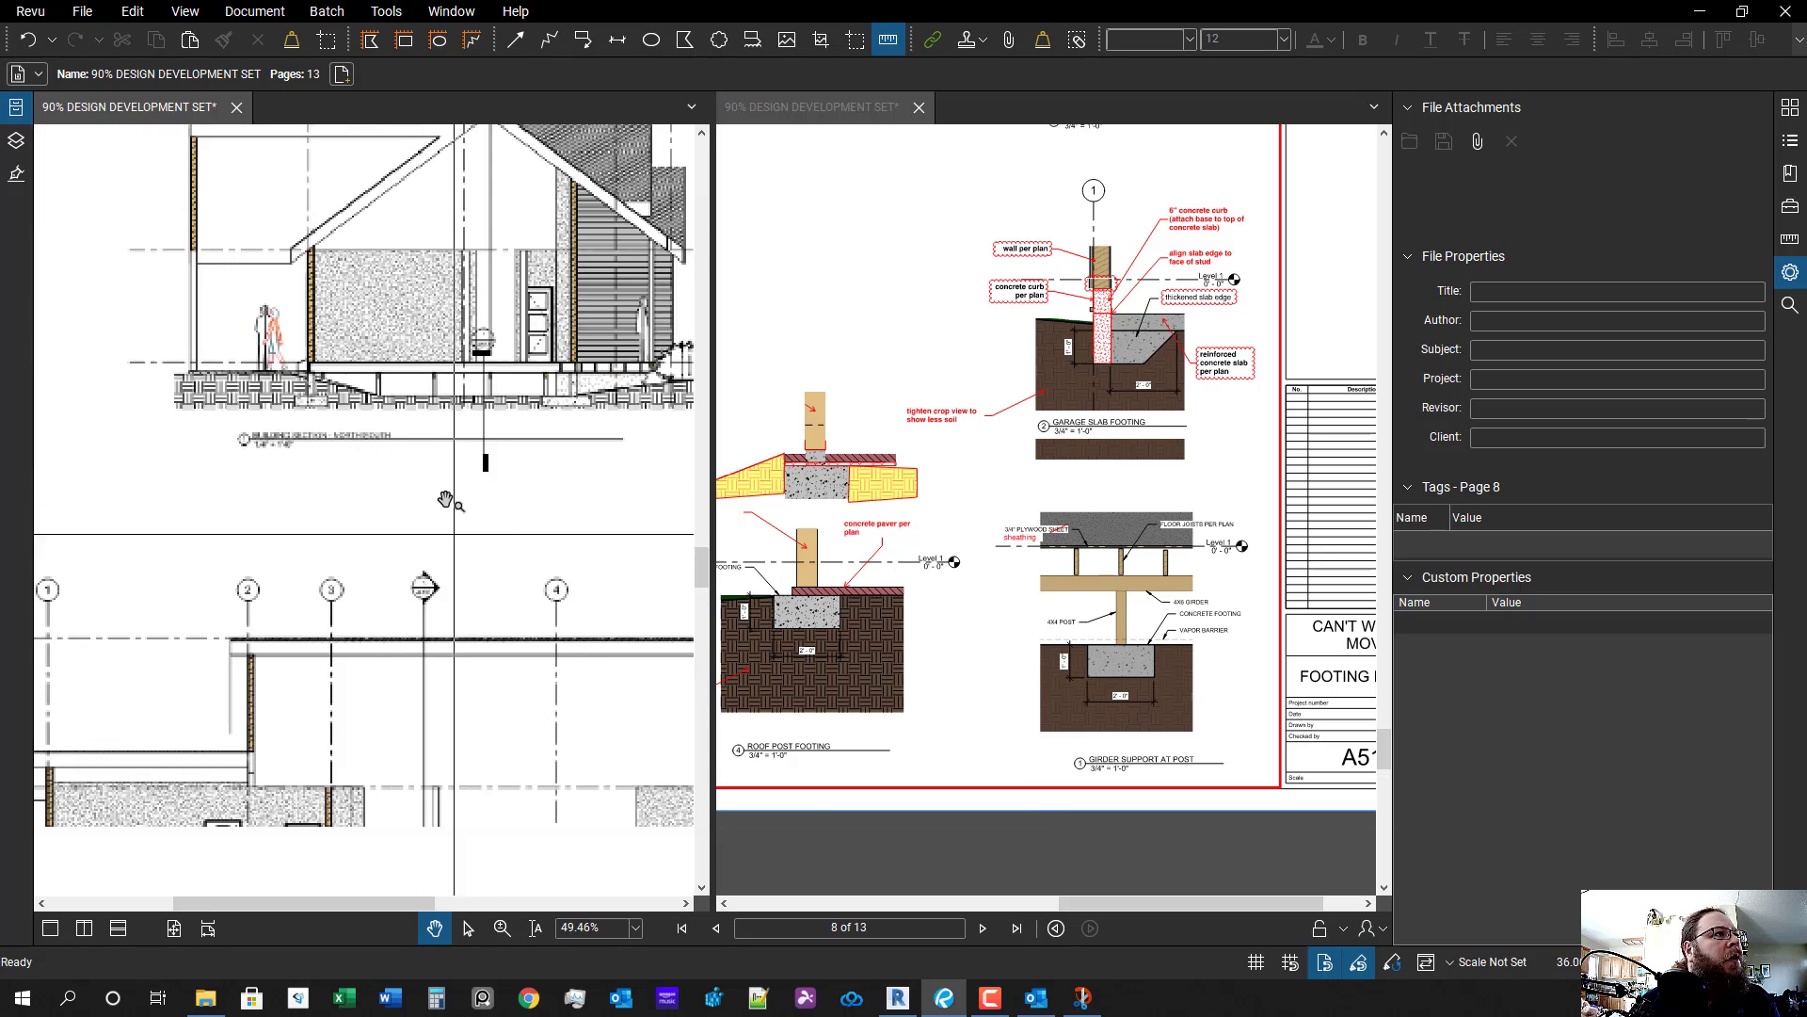
{"action": "scroll", "coordinate": [383, 493], "scroll_direction": "up", "scroll_amount": 2}
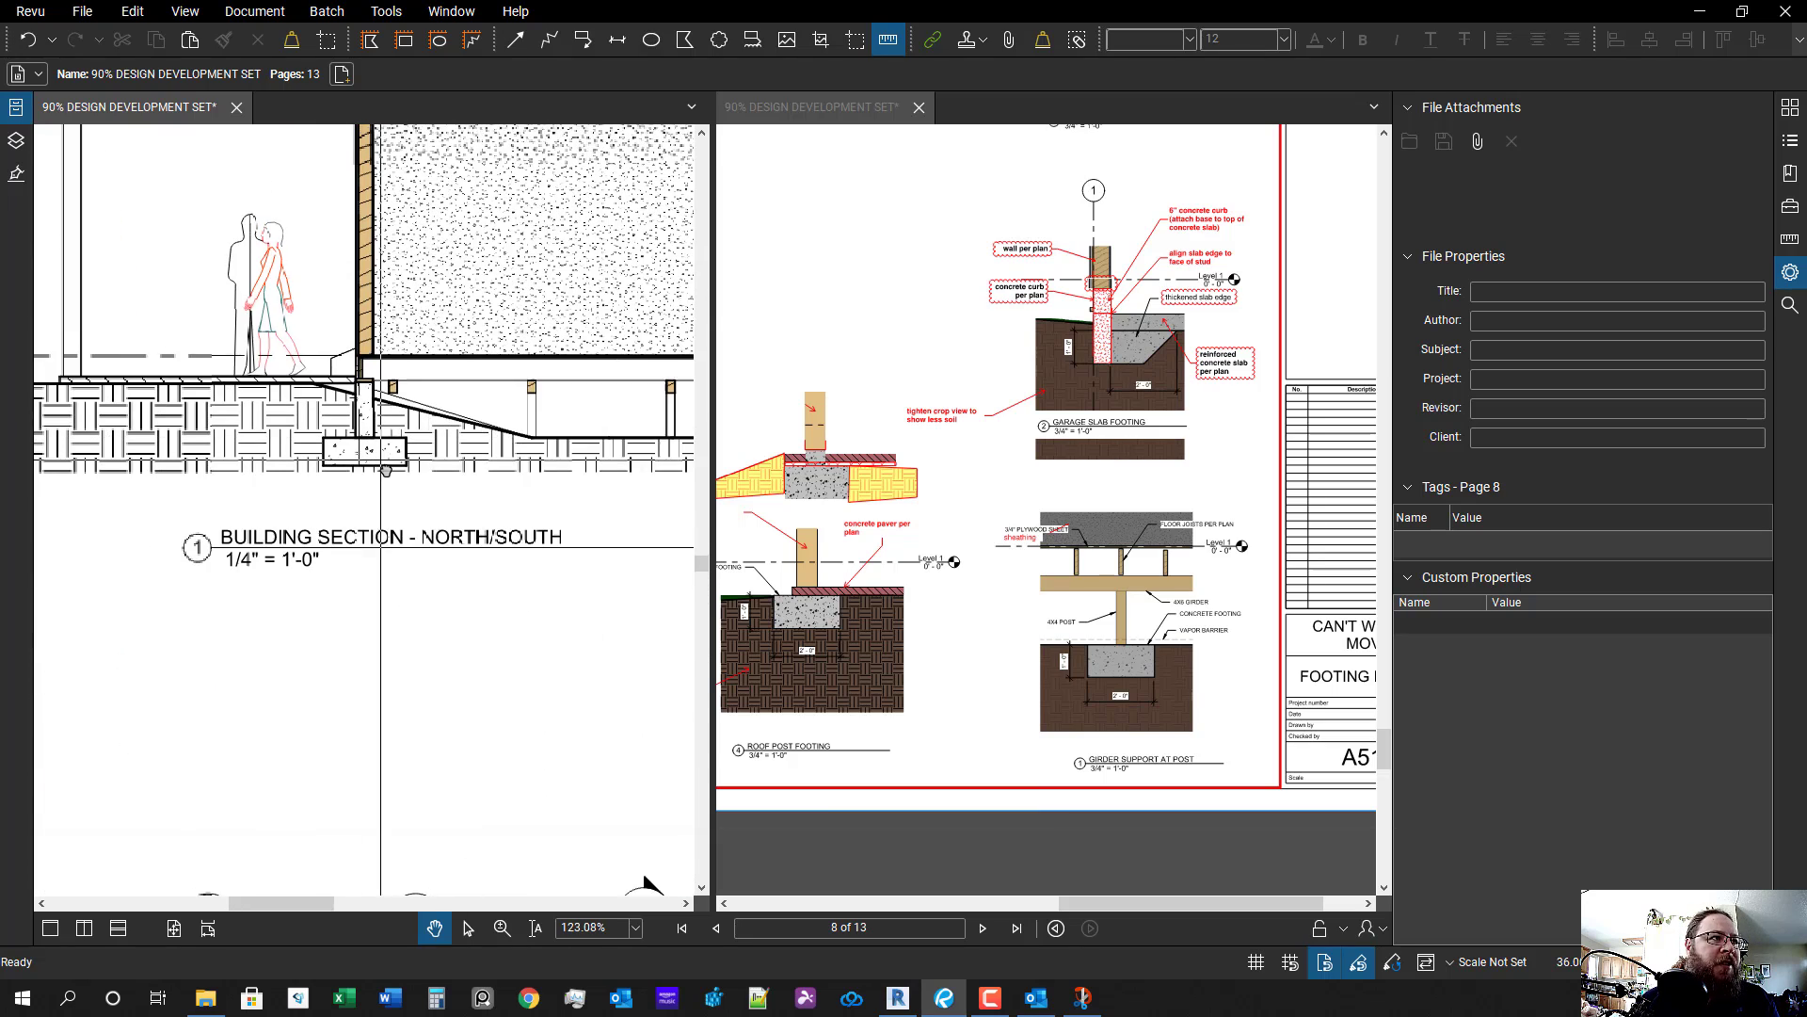
{"action": "scroll", "coordinate": [467, 522], "scroll_direction": "down", "scroll_amount": 4}
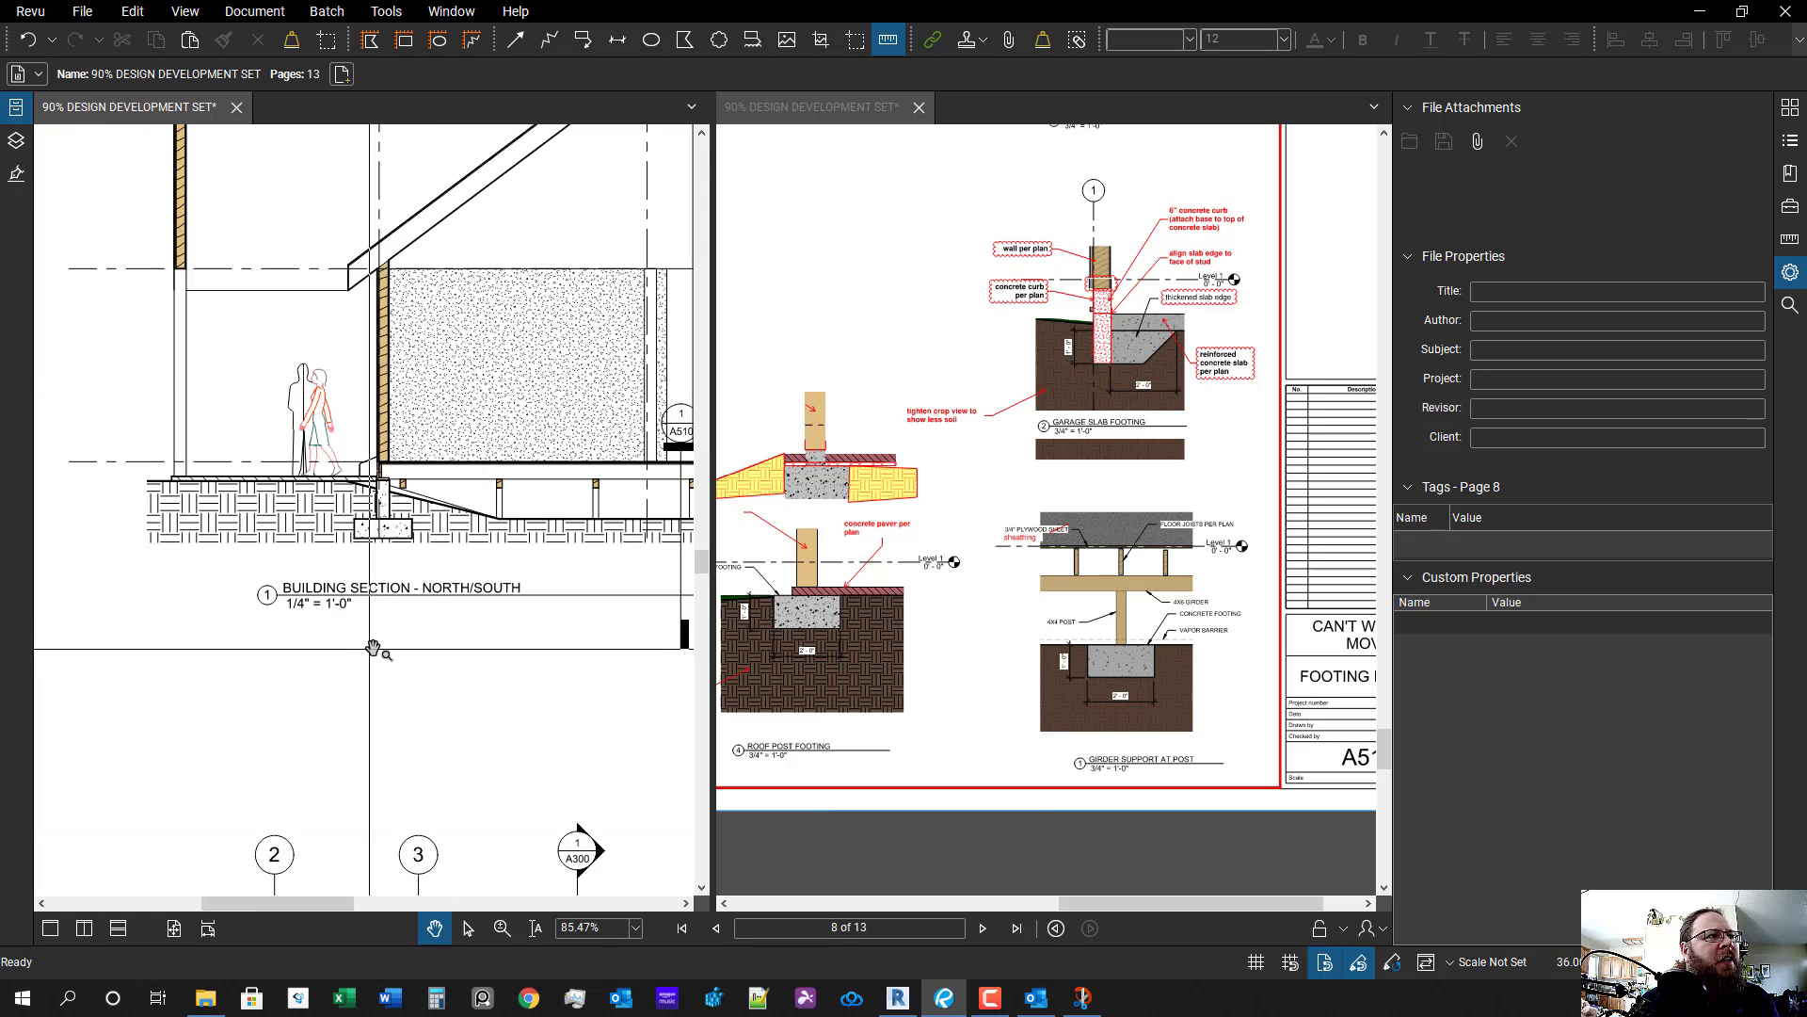
{"action": "scroll", "coordinate": [270, 405], "scroll_direction": "up", "scroll_amount": 2}
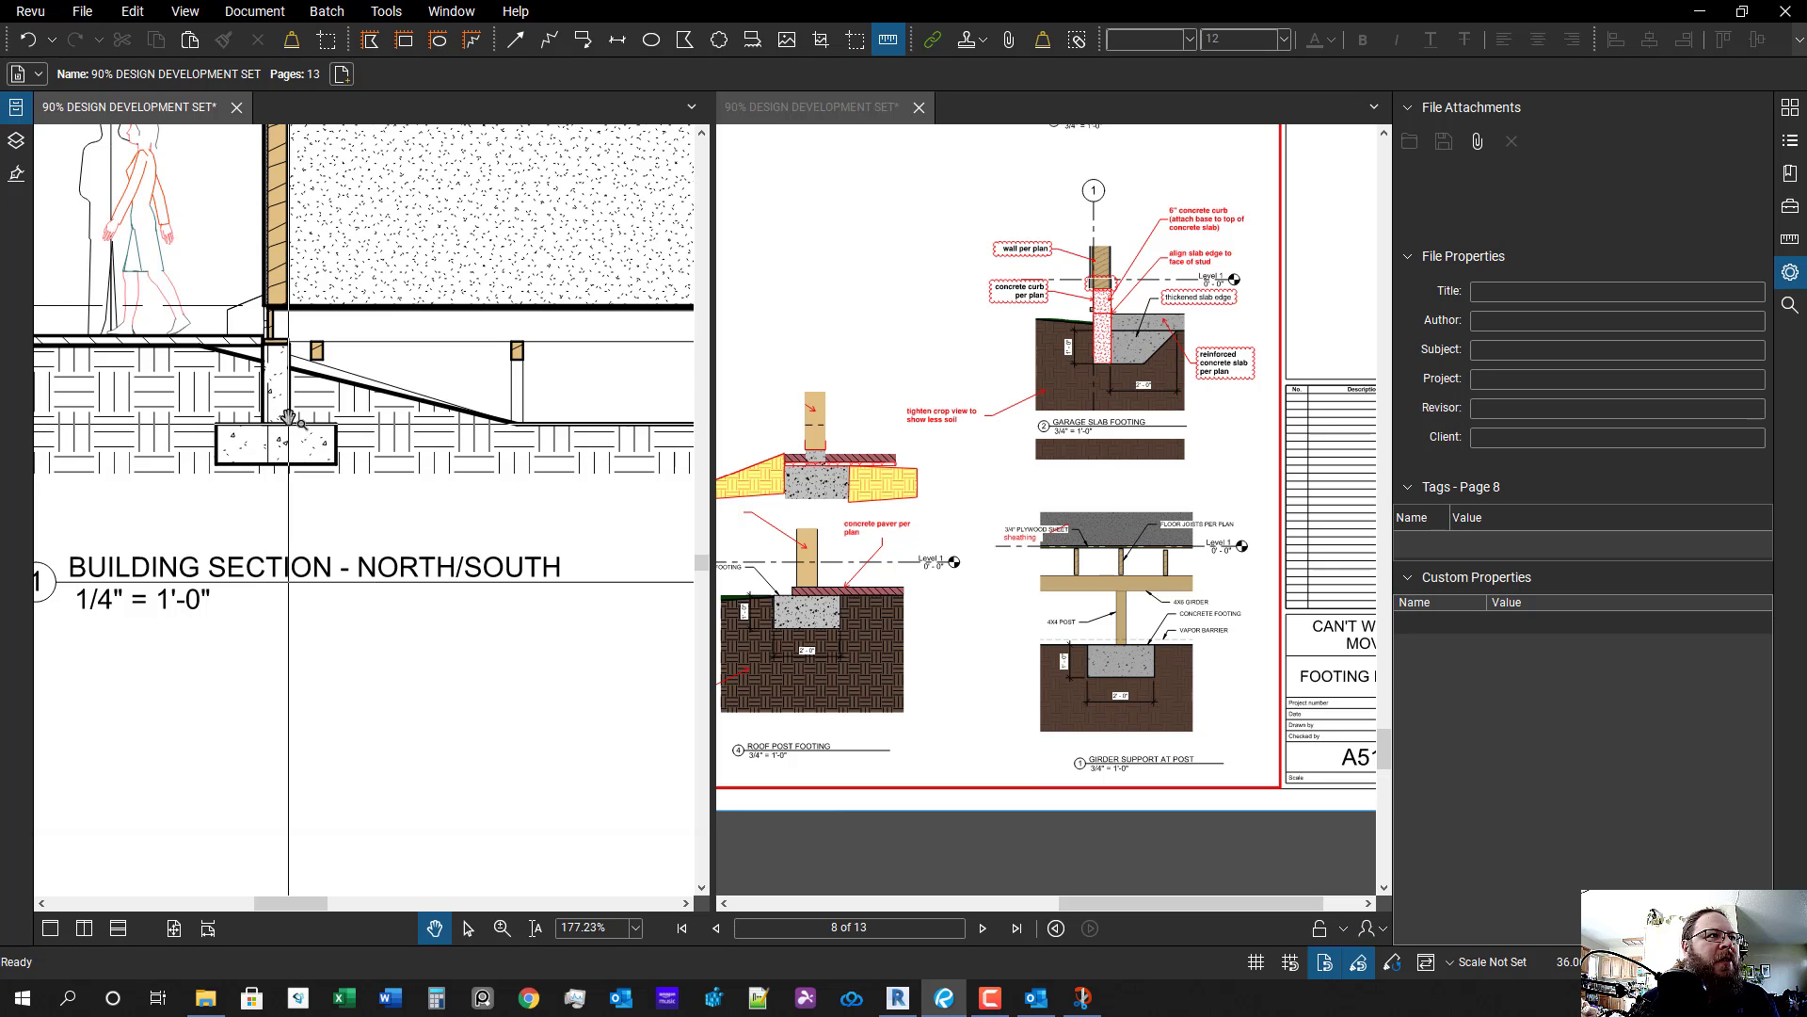
{"action": "scroll", "coordinate": [304, 499], "scroll_direction": "down", "scroll_amount": 1}
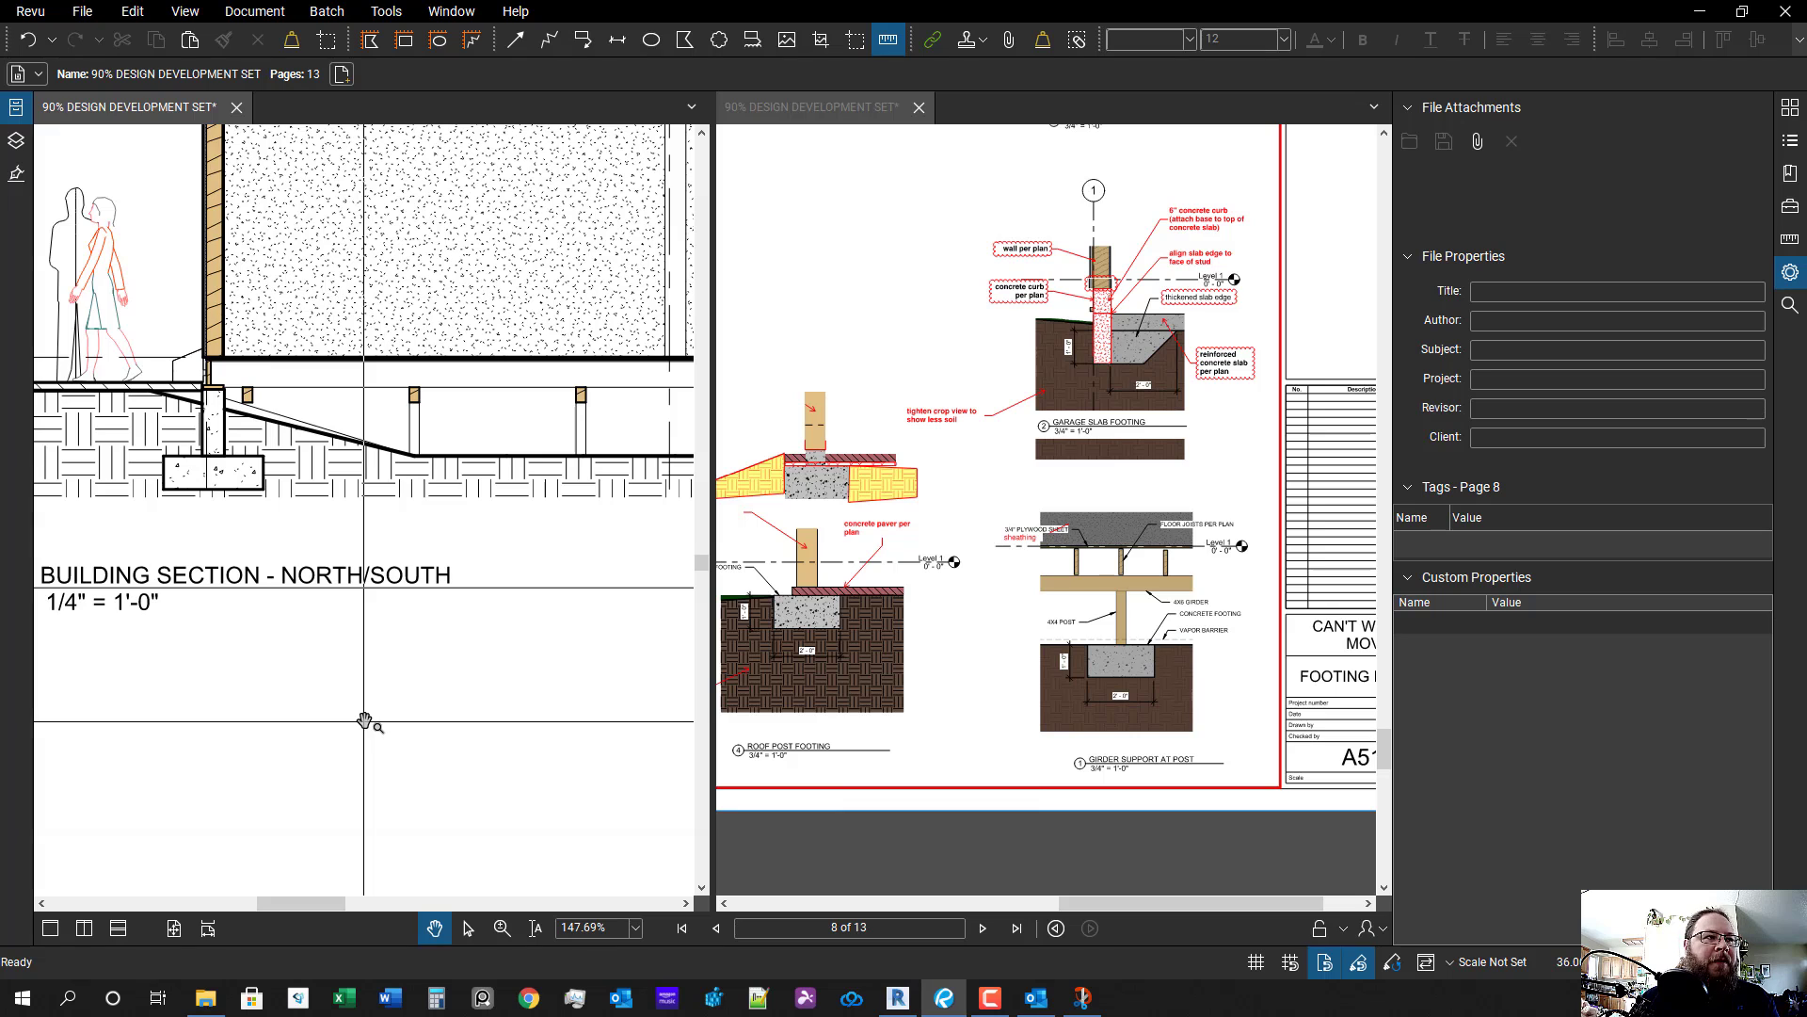
{"action": "scroll", "coordinate": [367, 564], "scroll_direction": "down", "scroll_amount": 2}
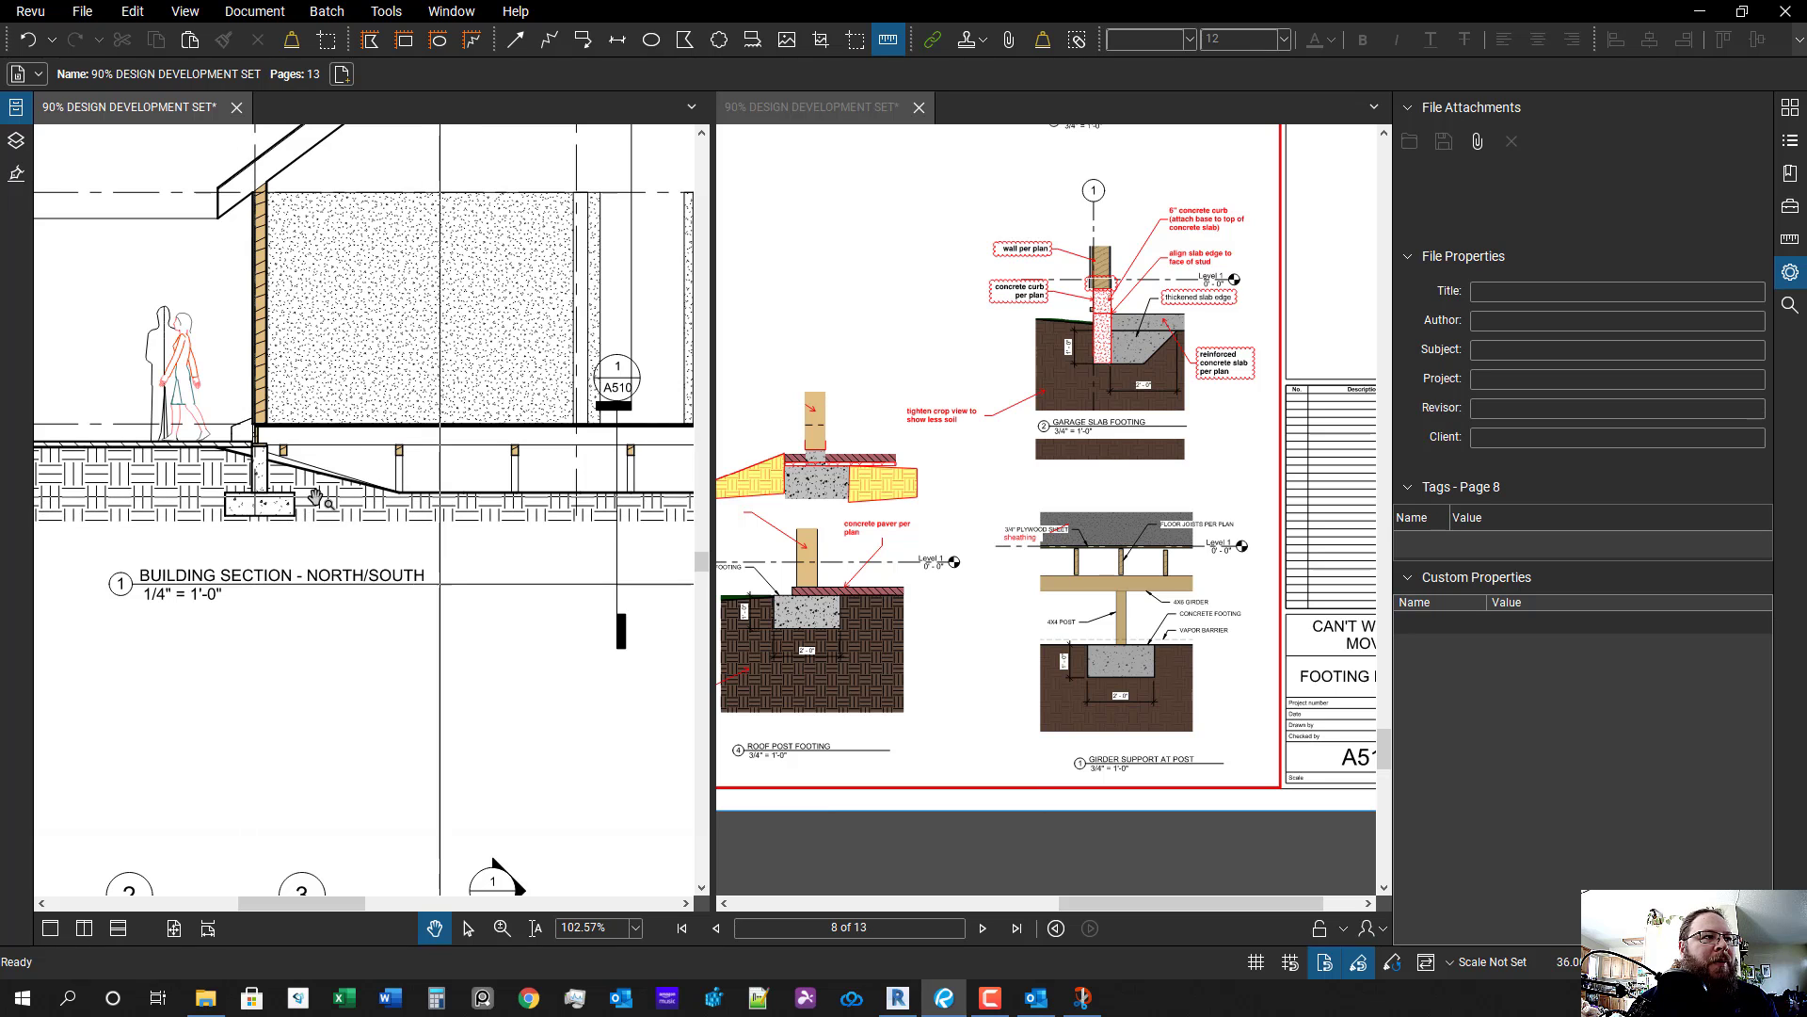
{"action": "scroll", "coordinate": [318, 497], "scroll_direction": "down", "scroll_amount": 4}
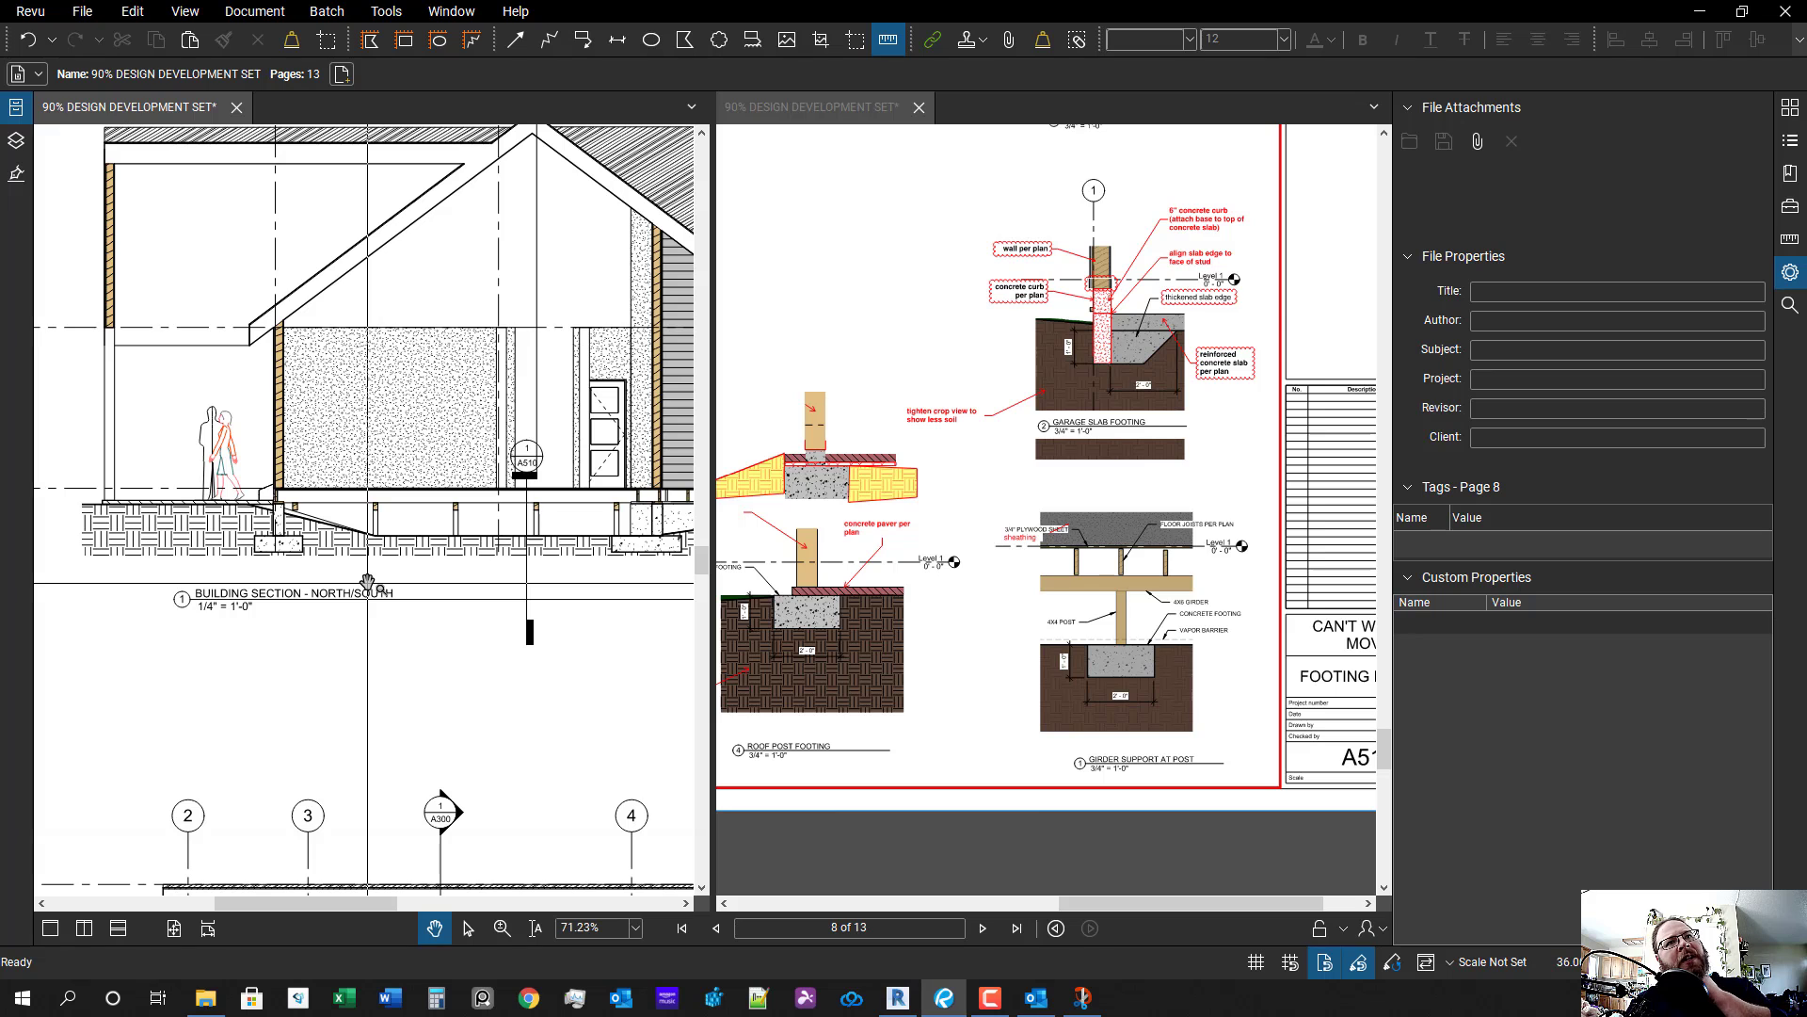
{"action": "scroll", "coordinate": [311, 583], "scroll_direction": "down", "scroll_amount": 1}
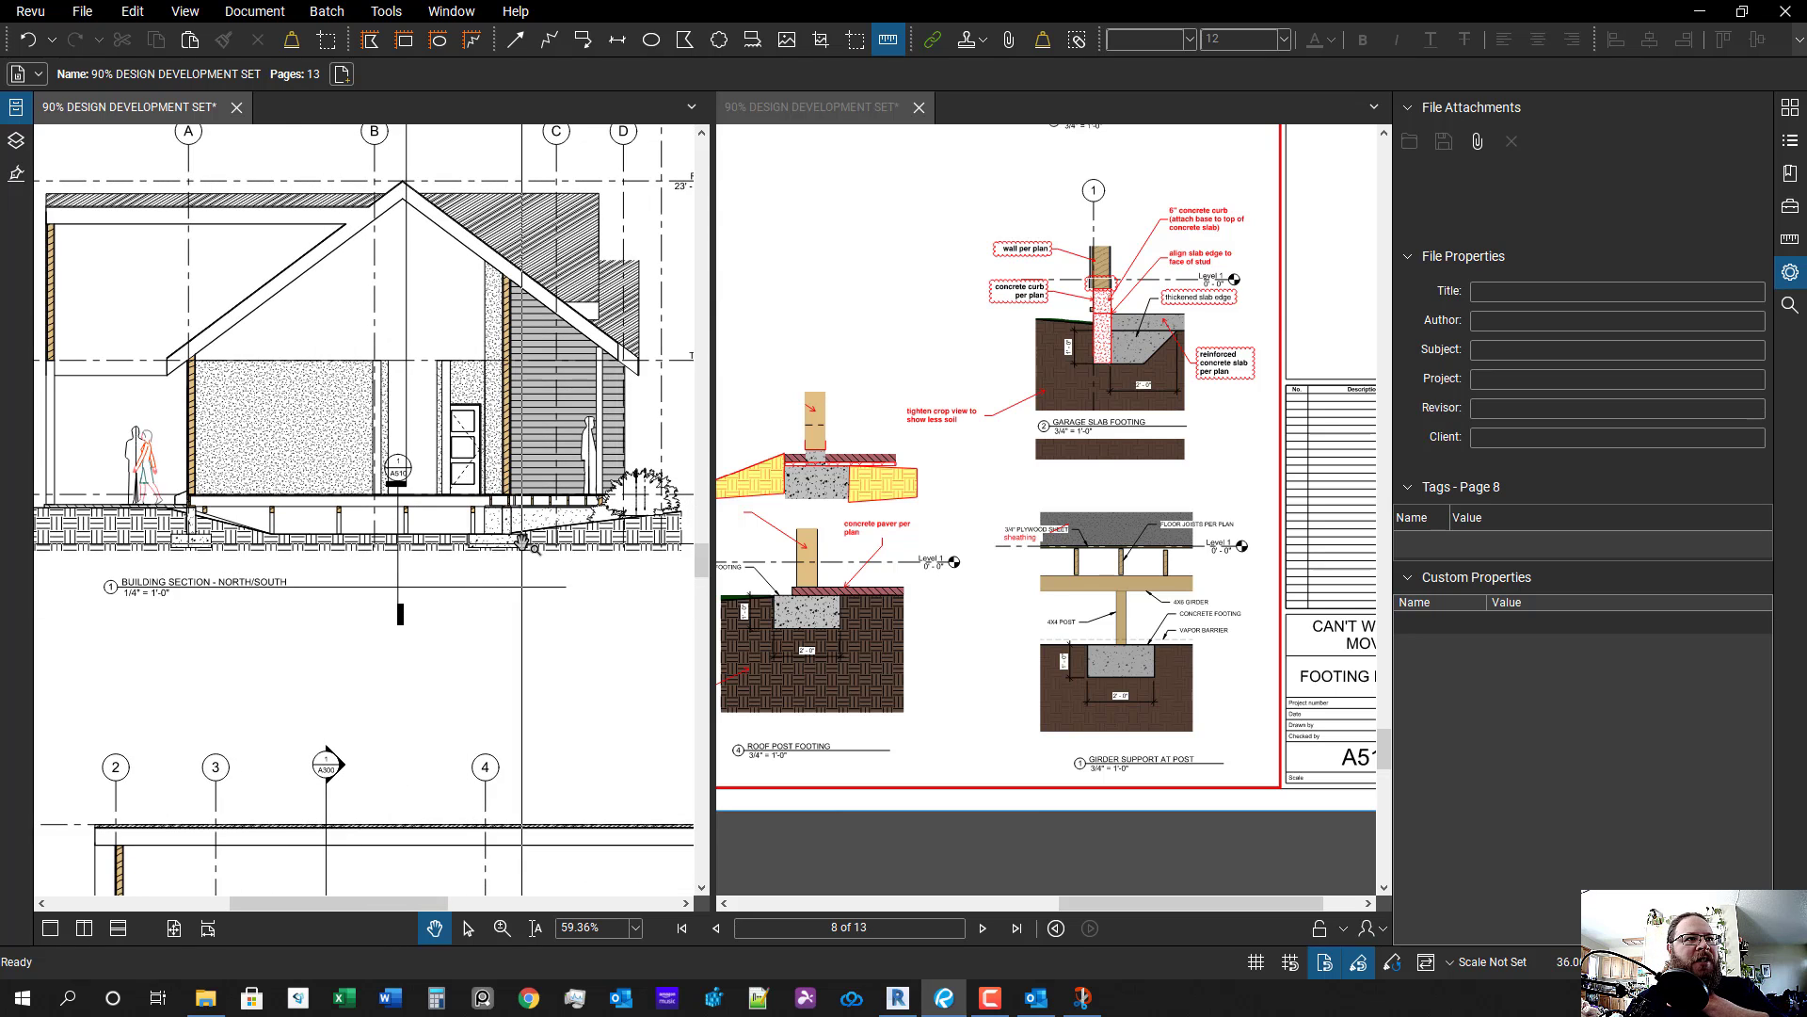
- Compare the North/South section with the East/West section, examining the slab and footing conditions between grids 1 and 3
{"action": "left_click_drag", "start_coordinate": [306, 570], "coordinate": [451, 576]}
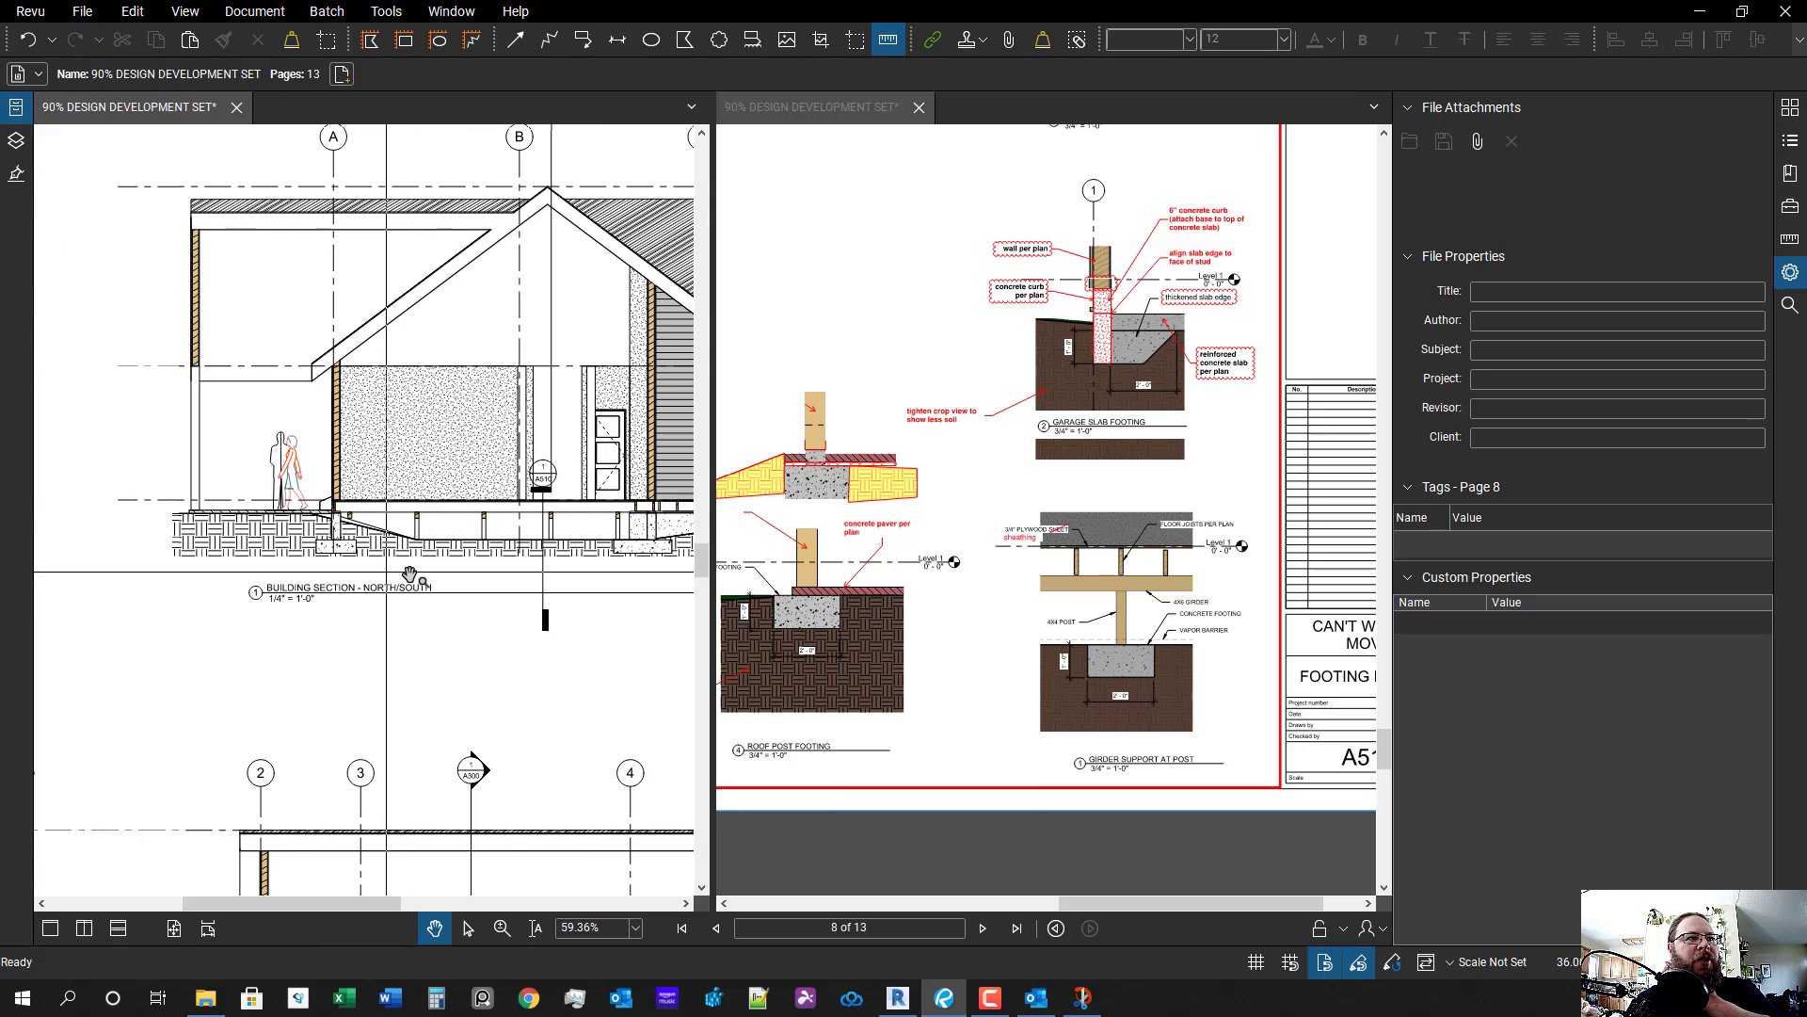
{"action": "scroll", "coordinate": [412, 574], "scroll_direction": "down", "scroll_amount": 1}
{"action": "left_click_drag", "start_coordinate": [605, 627], "coordinate": [351, 626]}
{"action": "left_click_drag", "start_coordinate": [371, 828], "coordinate": [359, 650]}
{"action": "scroll", "coordinate": [354, 659], "scroll_direction": "down", "scroll_amount": 1}
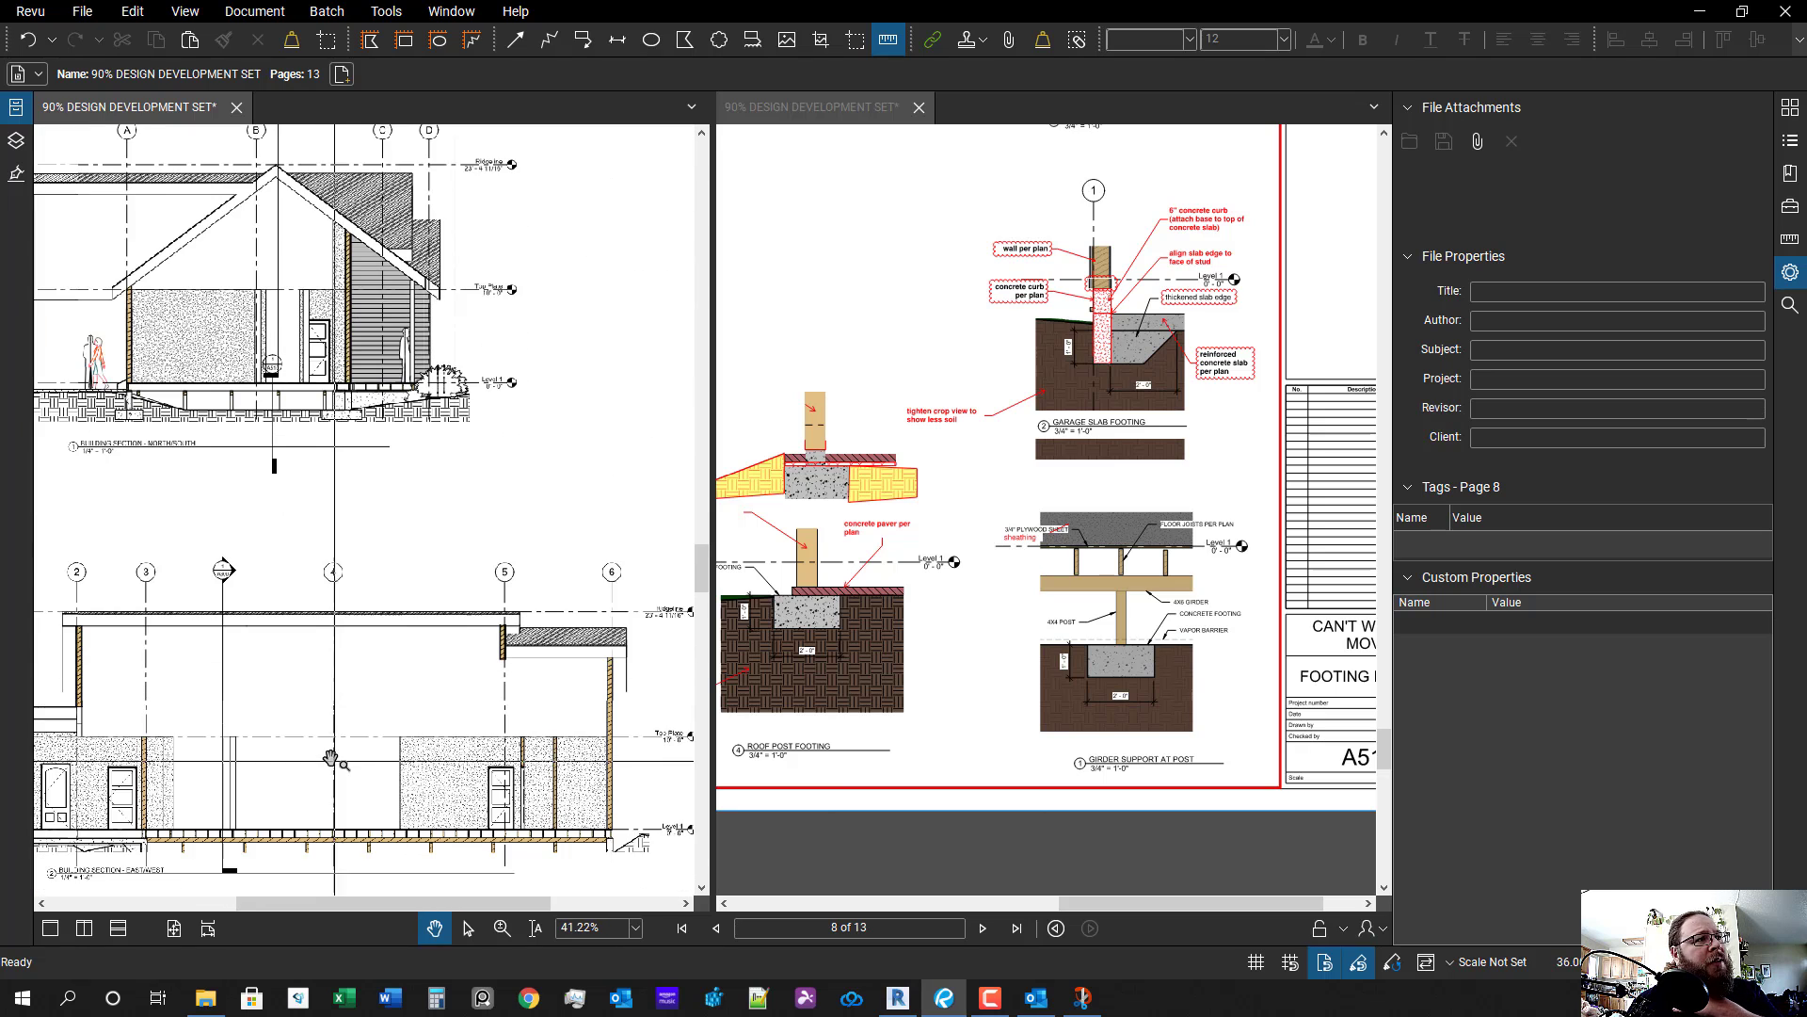
{"action": "left_click_drag", "start_coordinate": [333, 759], "coordinate": [354, 659]}
{"action": "left_click_drag", "start_coordinate": [341, 727], "coordinate": [376, 647]}
{"action": "scroll", "coordinate": [160, 753], "scroll_direction": "up", "scroll_amount": 1}
{"action": "left_click_drag", "start_coordinate": [155, 741], "coordinate": [400, 686]}
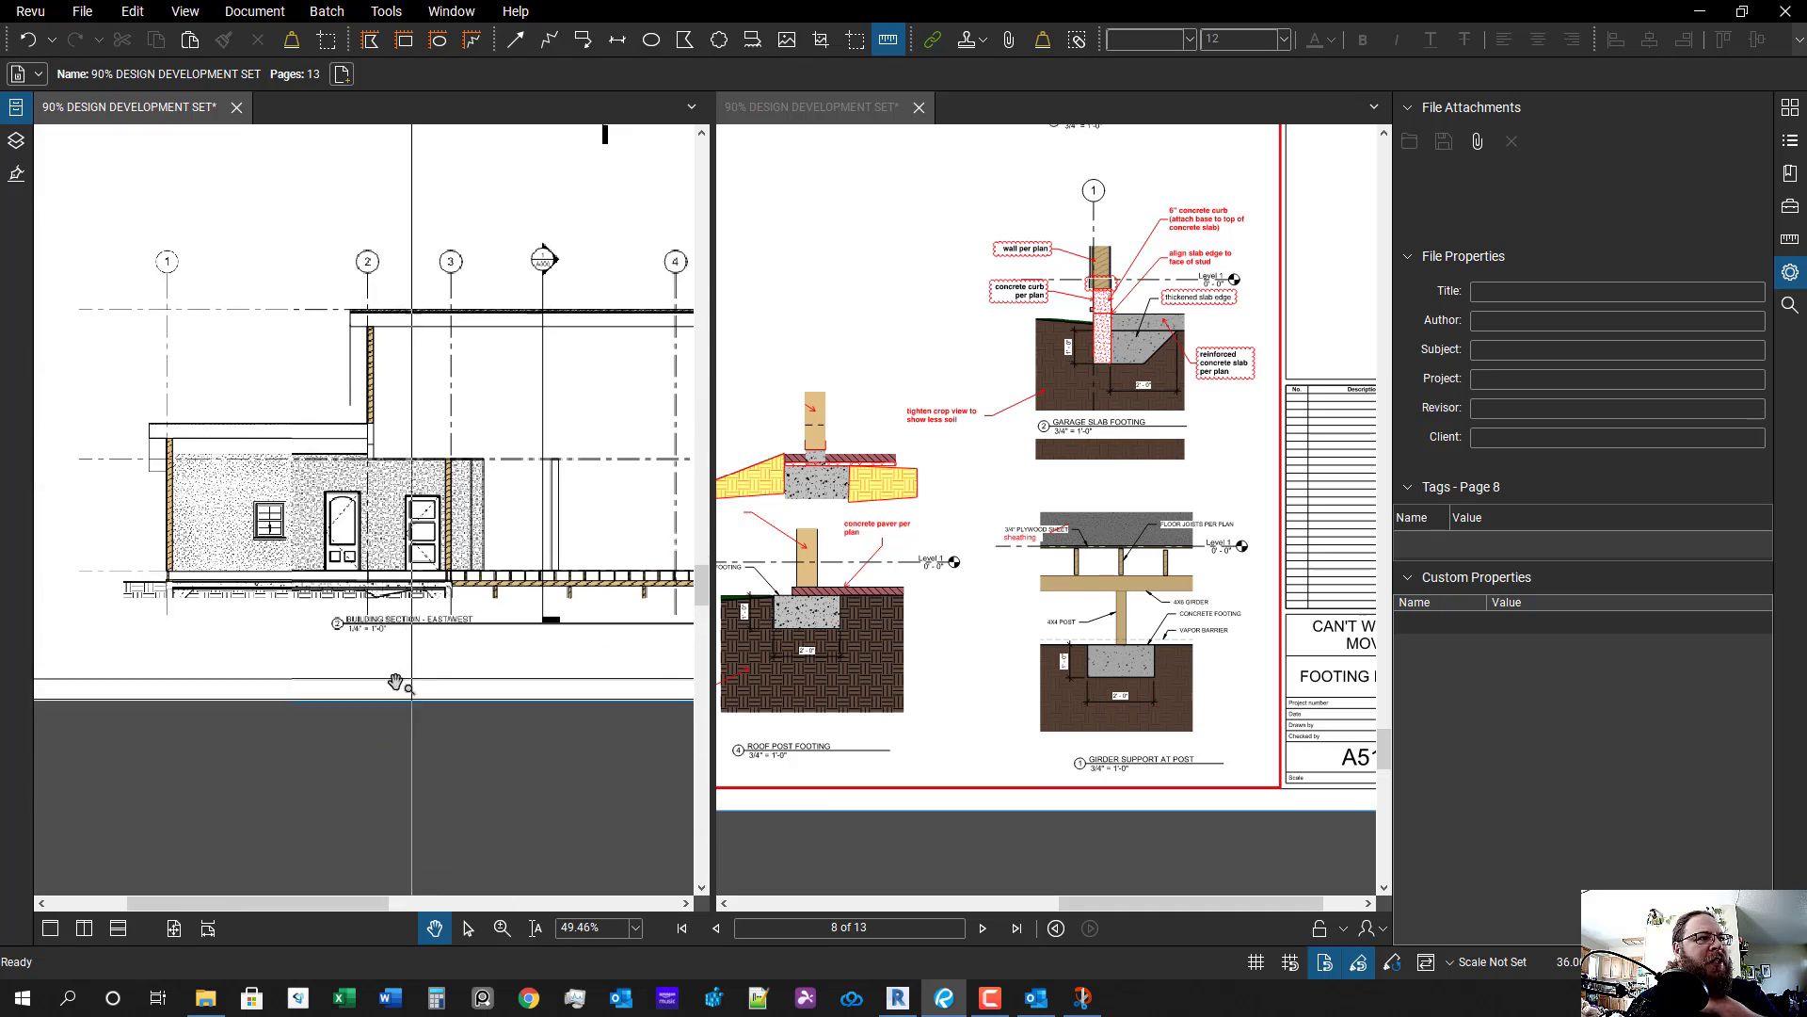
{"action": "scroll", "coordinate": [161, 607], "scroll_direction": "up", "scroll_amount": 2}
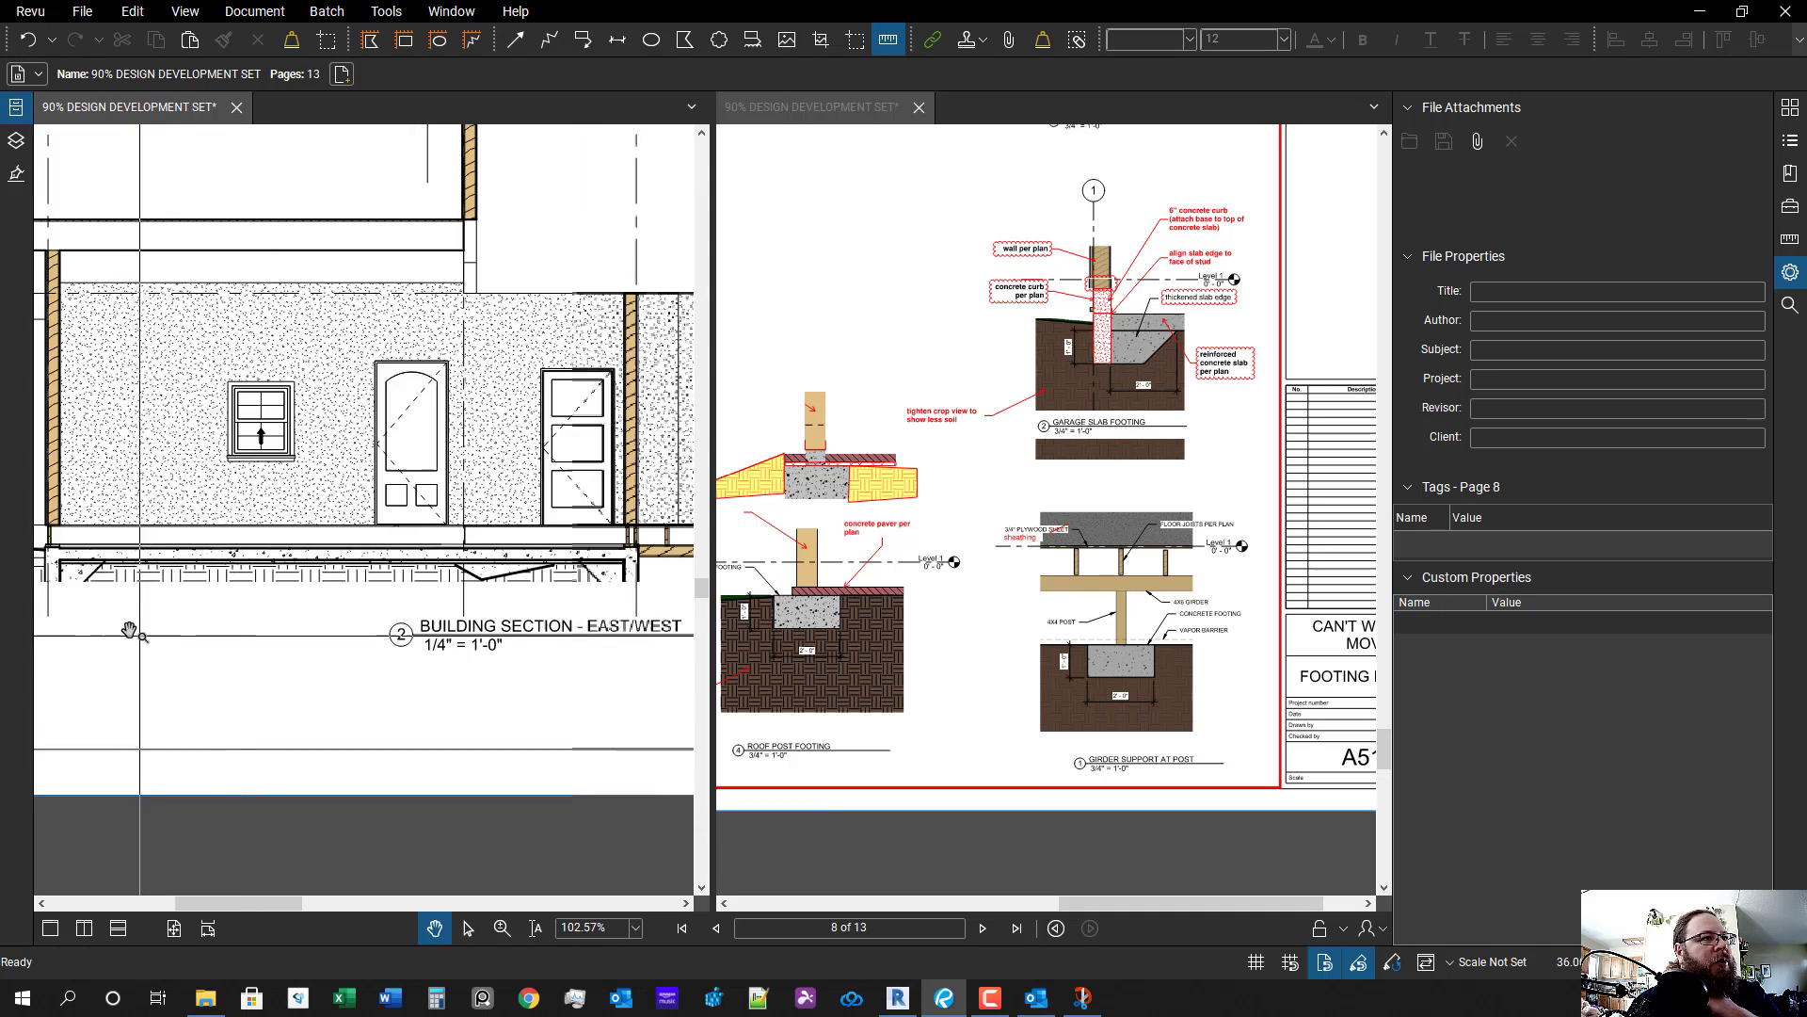
{"action": "scroll", "coordinate": [320, 692], "scroll_direction": "down", "scroll_amount": 1}
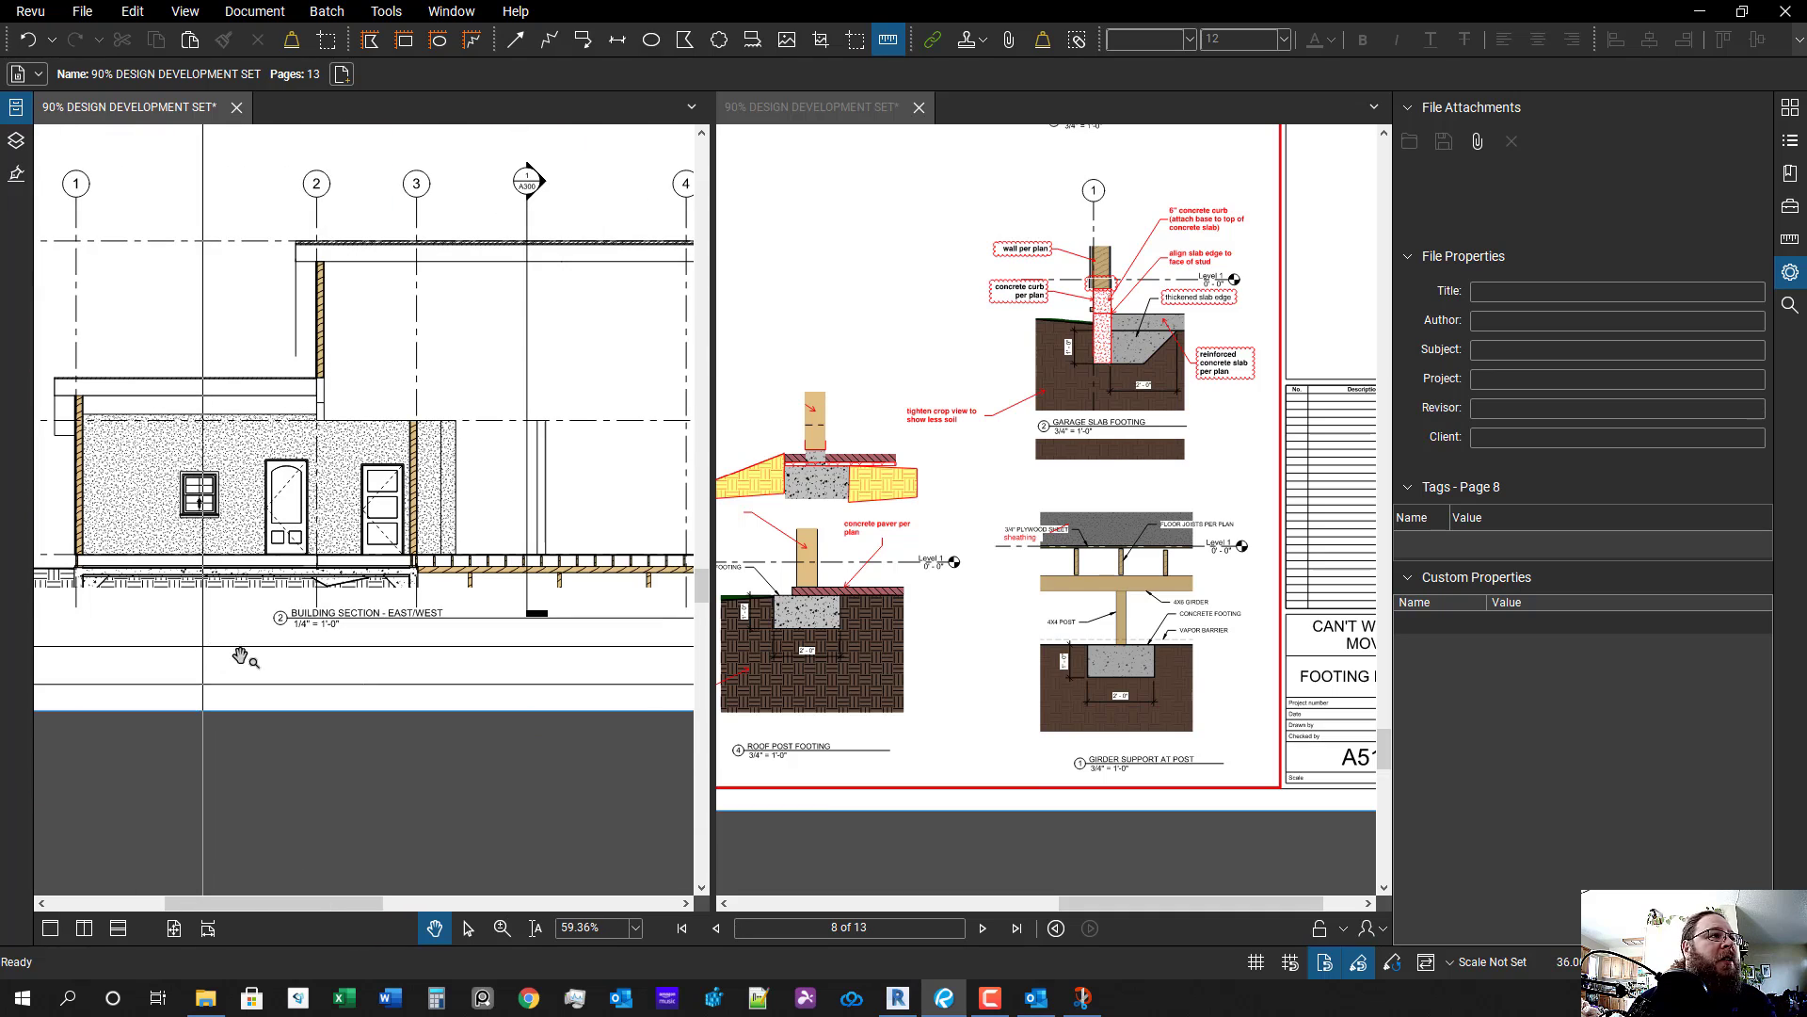
{"action": "scroll", "coordinate": [577, 633], "scroll_direction": "down", "scroll_amount": 3}
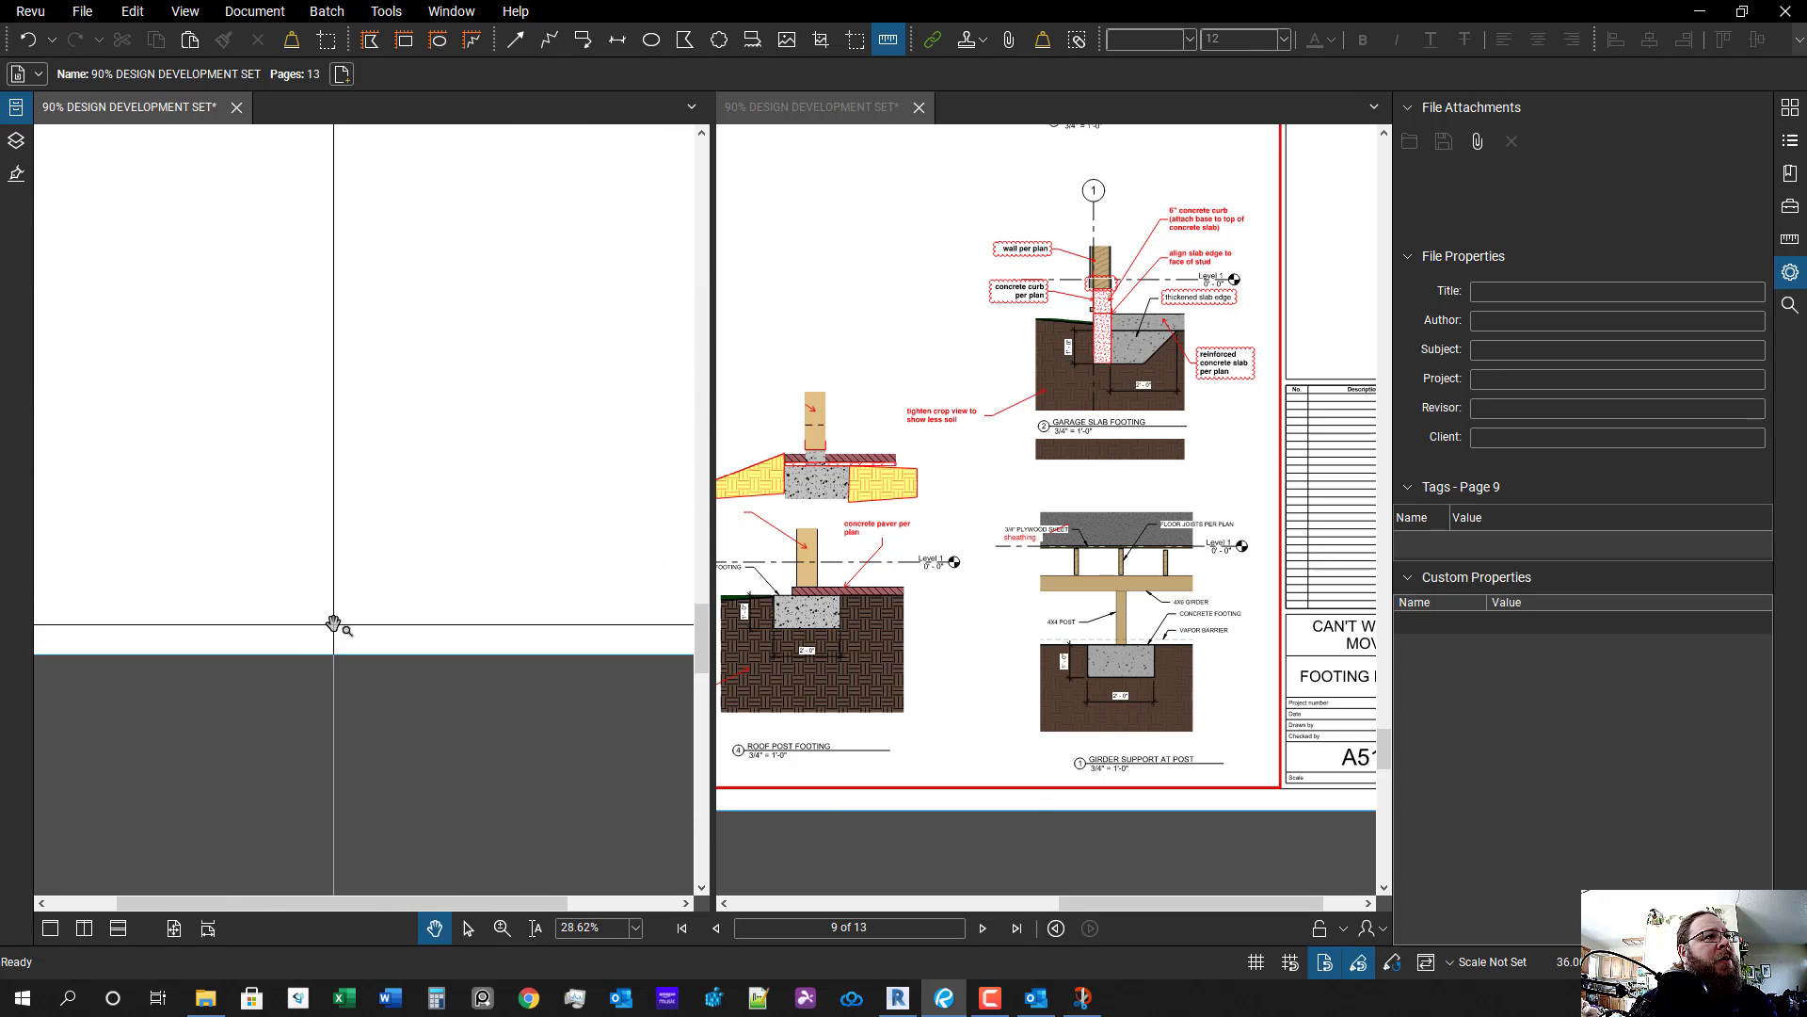
- Draw a red ellipse about 2.6 by 5.8 inches around the narrowest window overlapping the title block on door and window schedule sheet A501
{"action": "scroll", "coordinate": [323, 491], "scroll_direction": "up", "scroll_amount": 2}
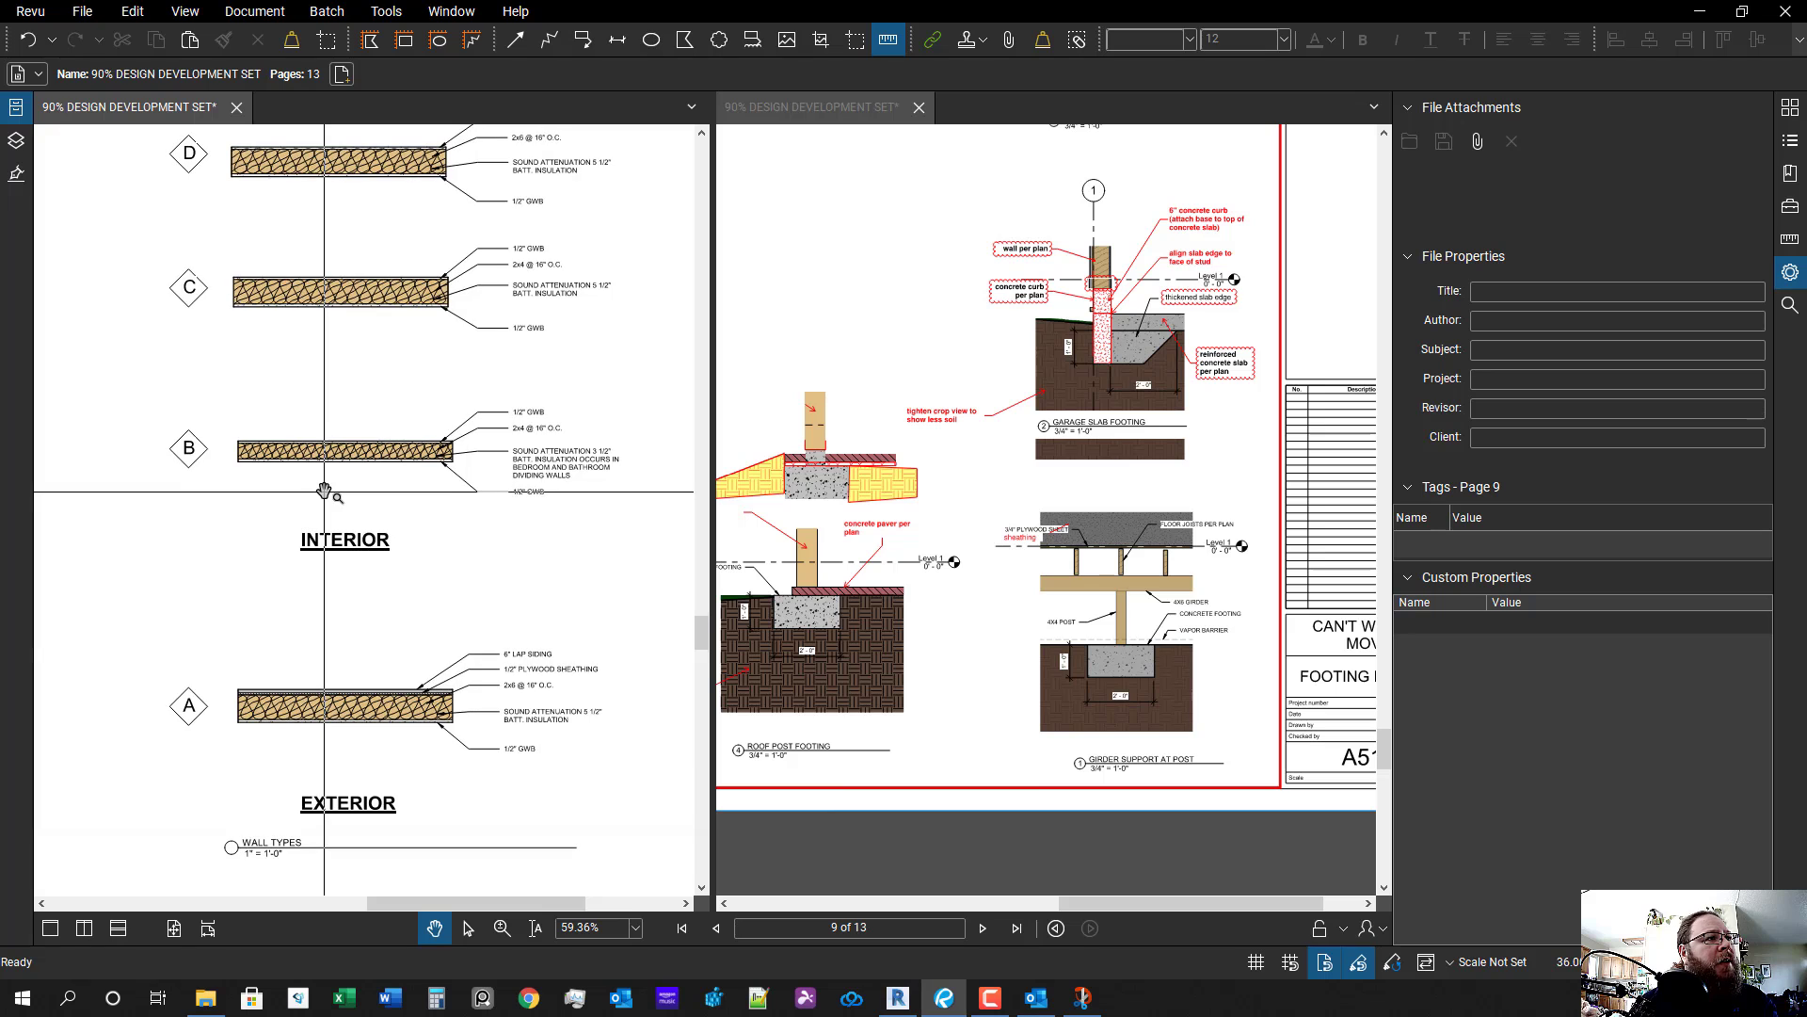
{"action": "scroll", "coordinate": [436, 646], "scroll_direction": "down", "scroll_amount": 3}
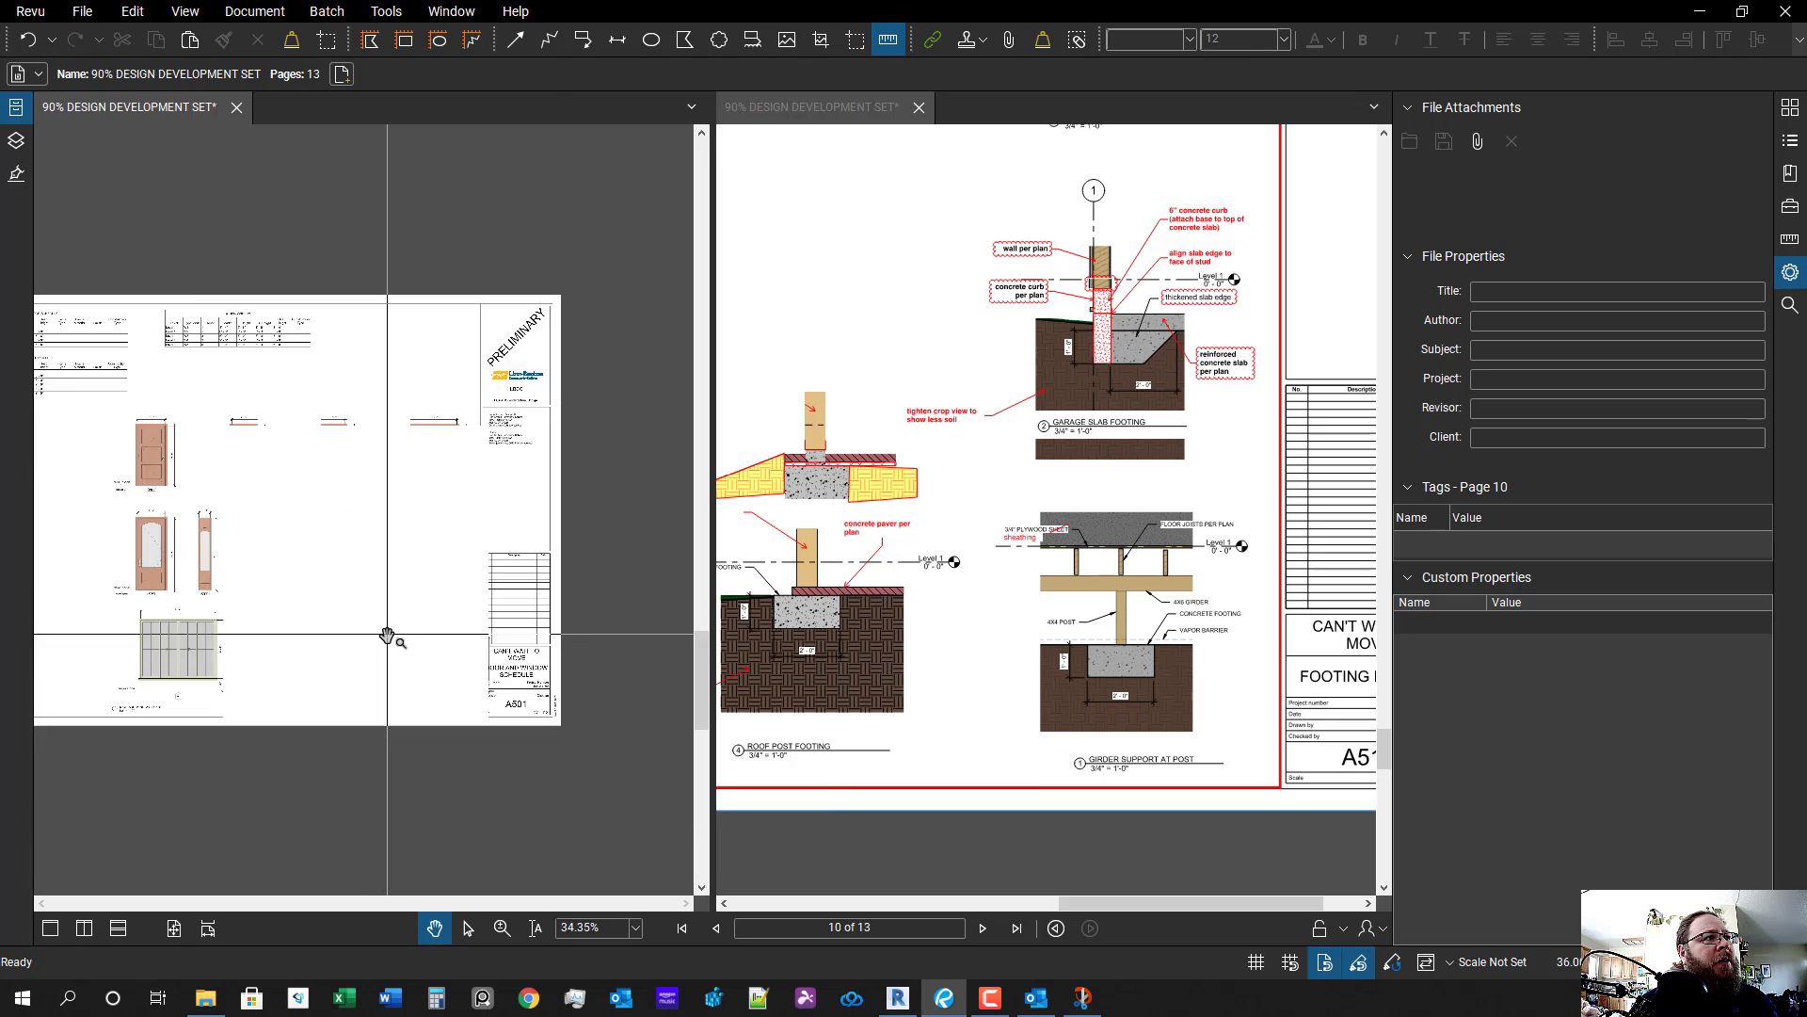
{"action": "scroll", "coordinate": [452, 646], "scroll_direction": "up", "scroll_amount": 1}
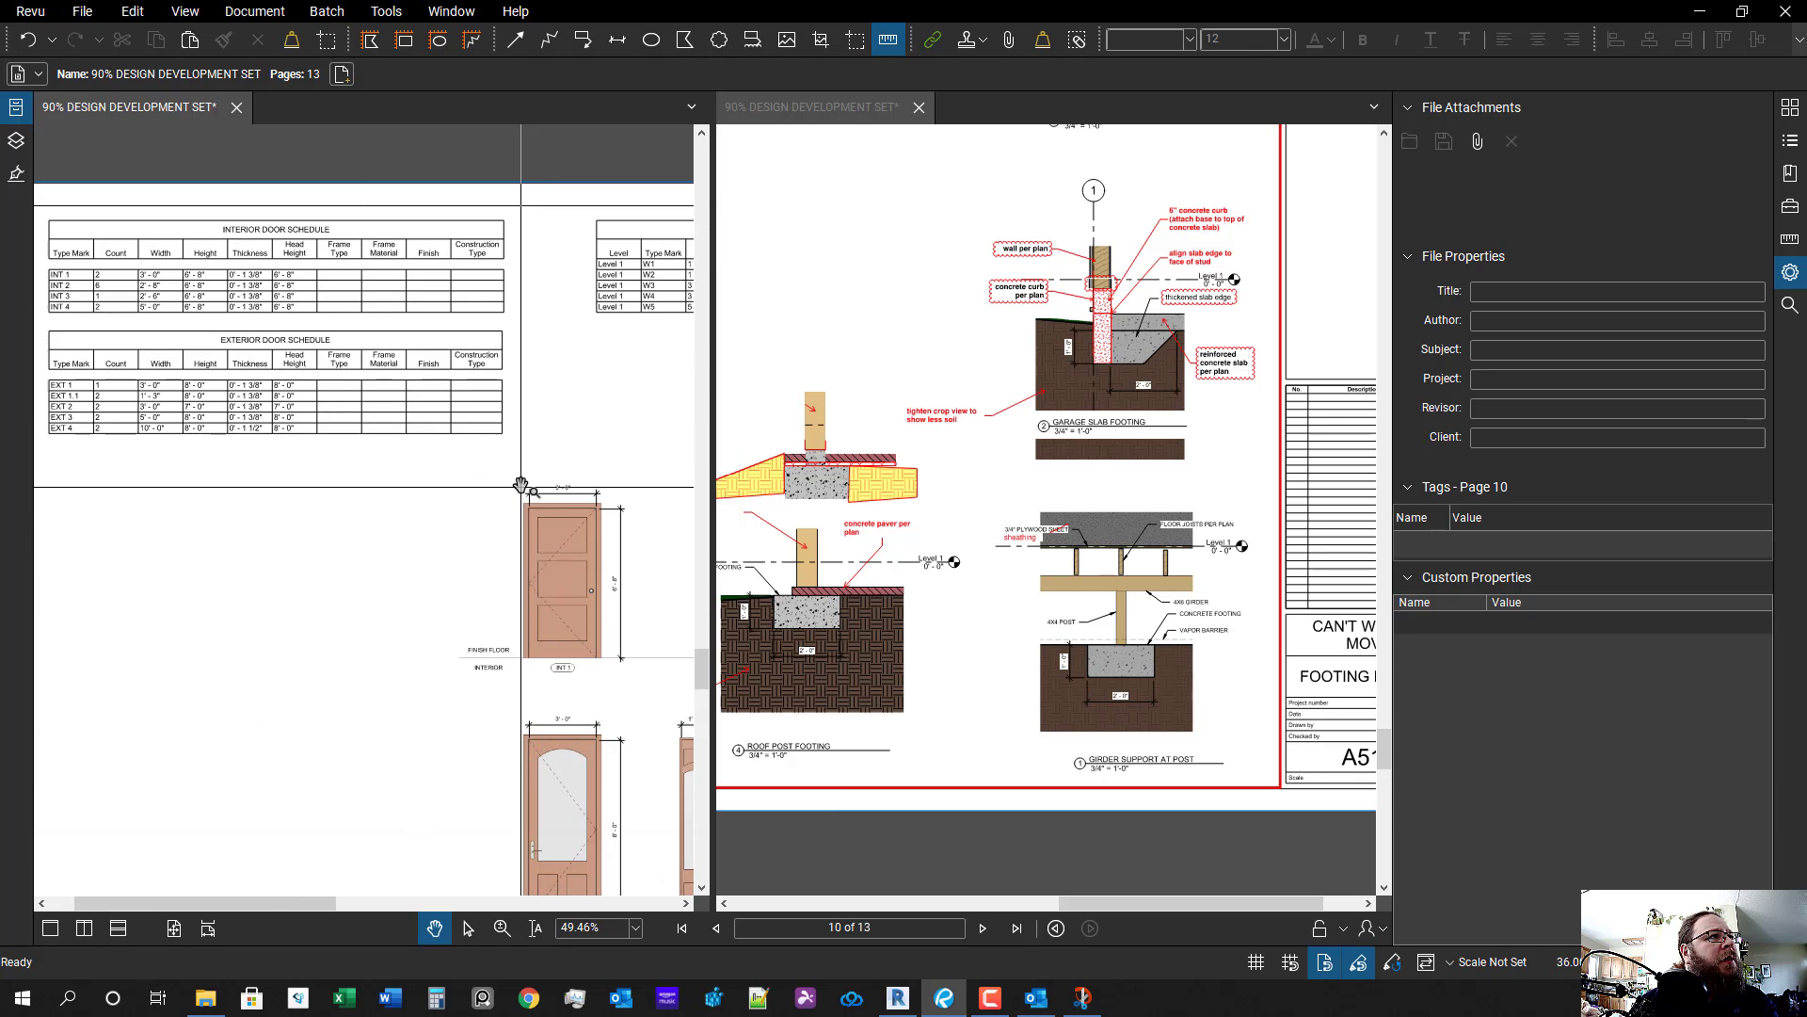
{"action": "scroll", "coordinate": [475, 568], "scroll_direction": "down", "scroll_amount": 2}
{"action": "scroll", "coordinate": [480, 739], "scroll_direction": "up", "scroll_amount": 2}
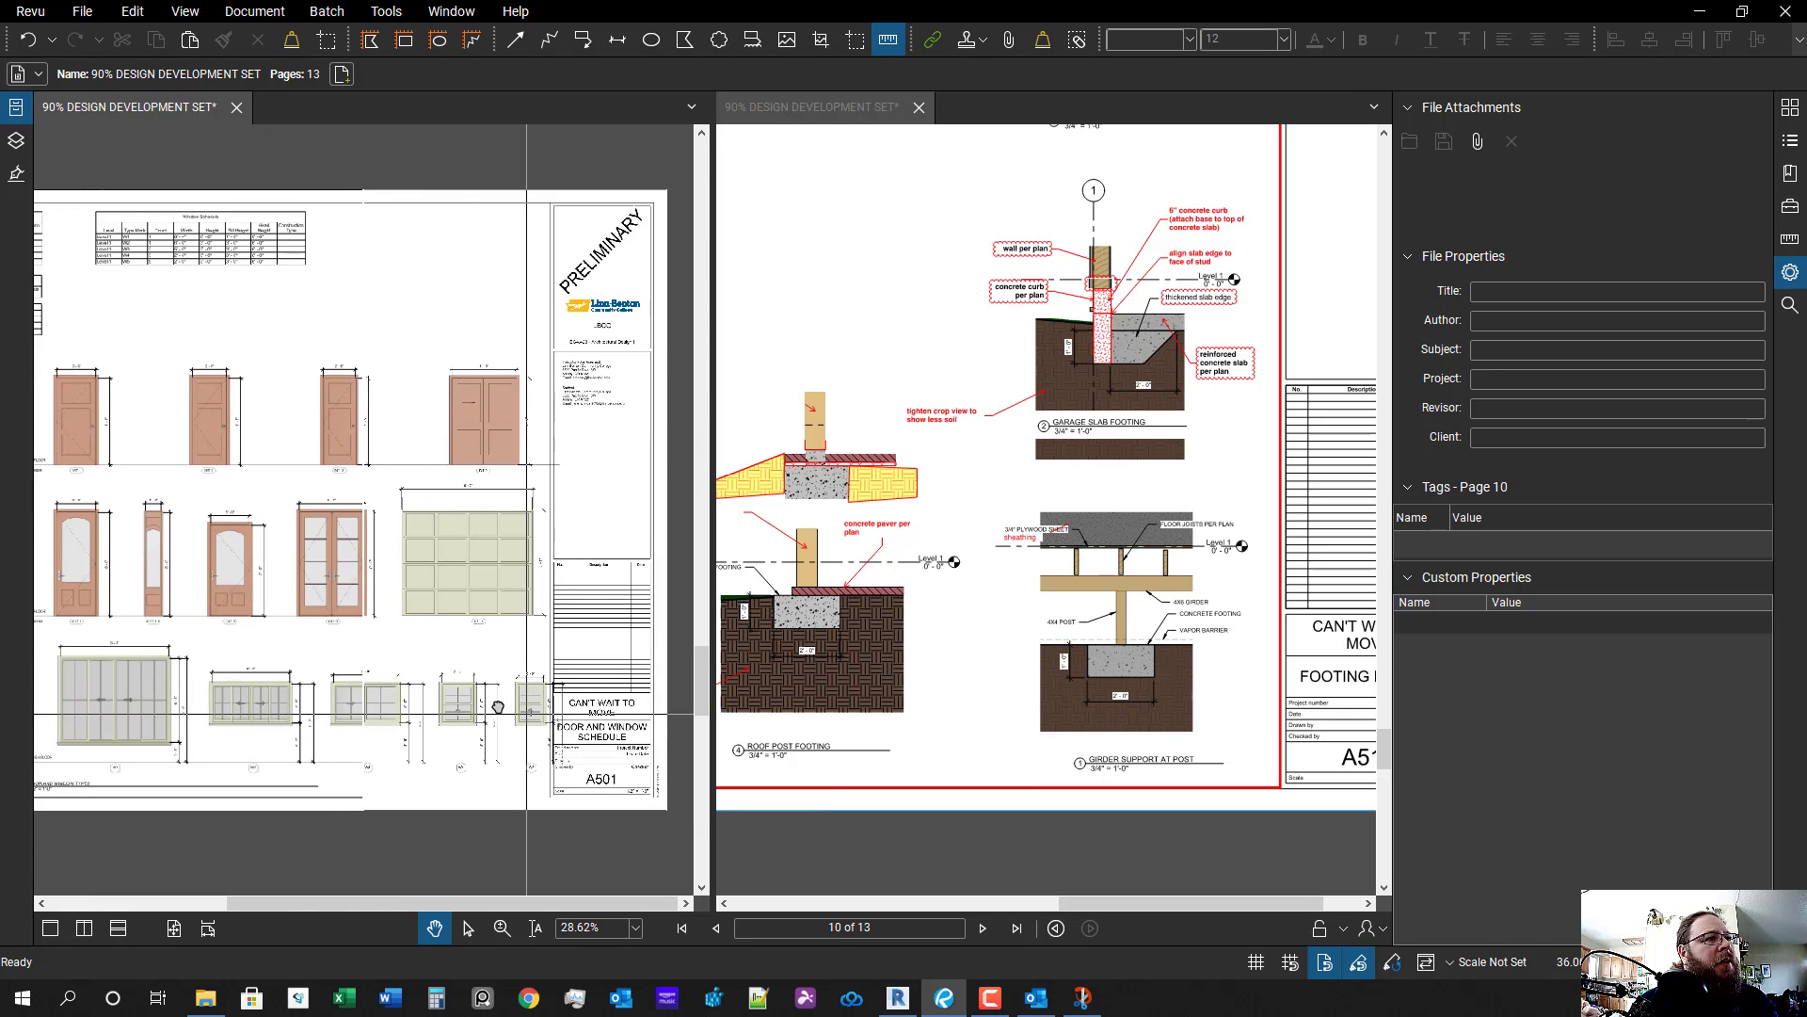
{"action": "scroll", "coordinate": [480, 739], "scroll_direction": "down", "scroll_amount": 1}
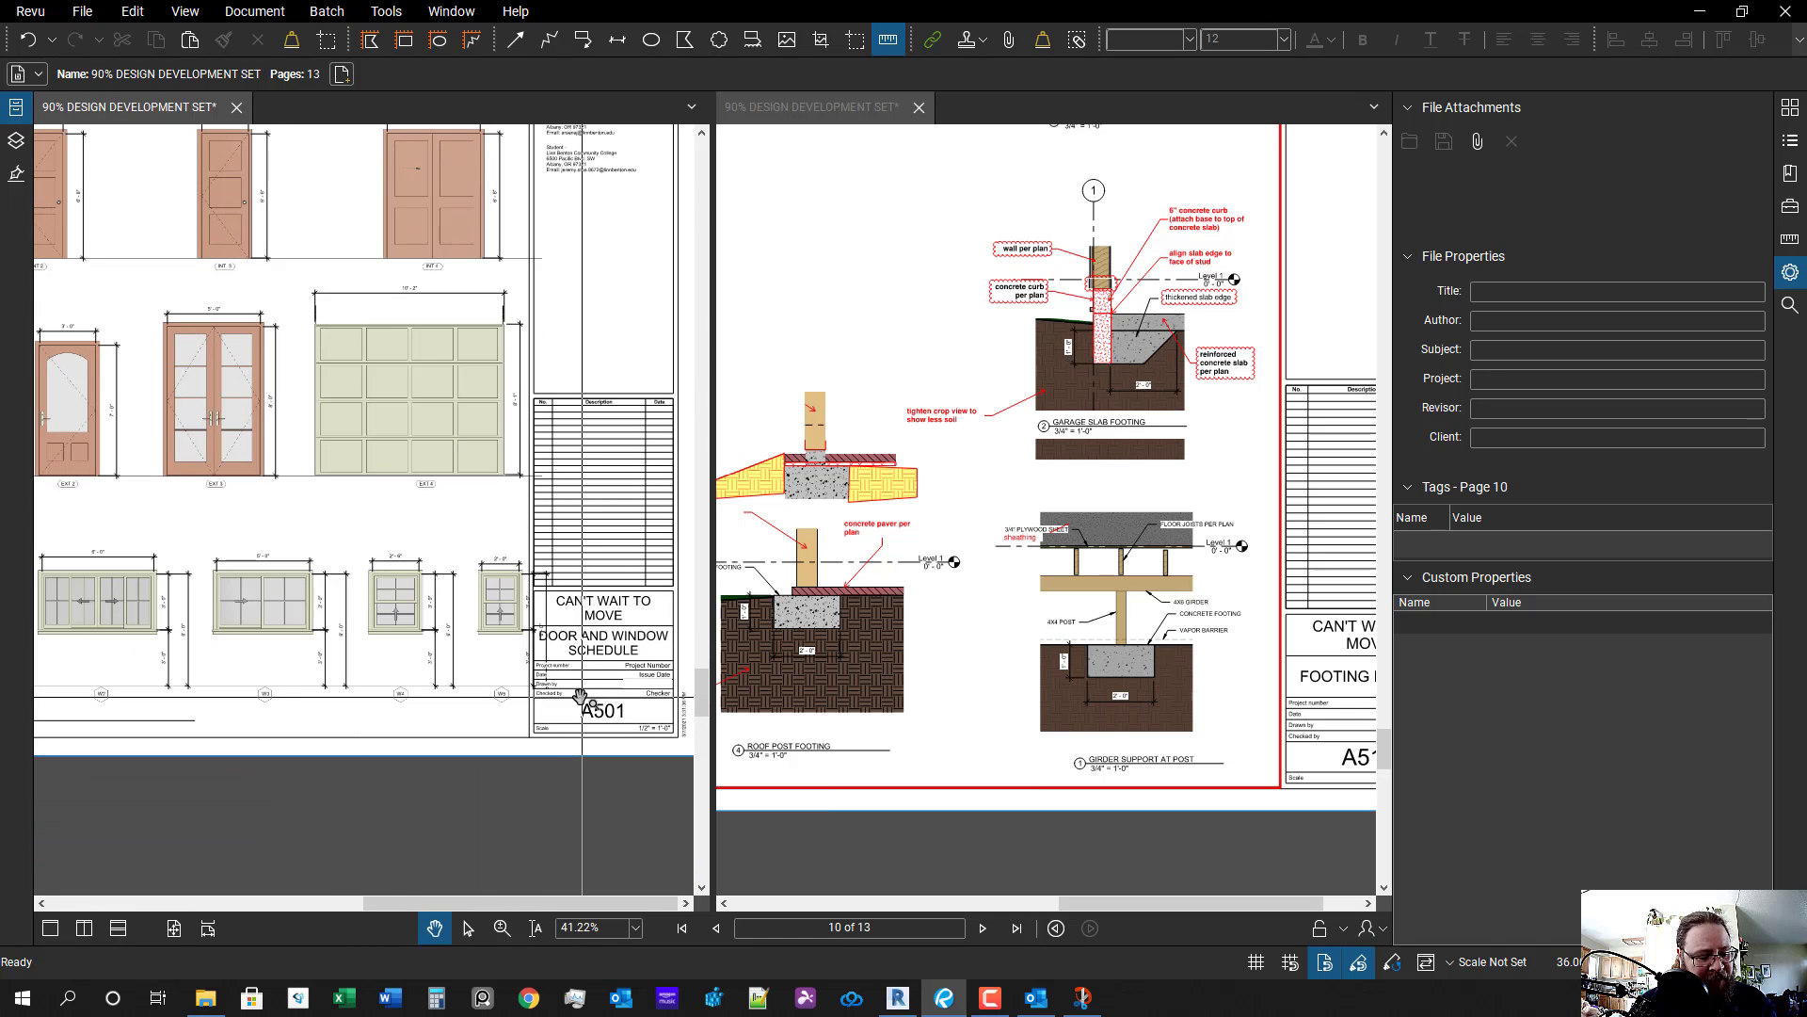
{"action": "key", "text": "e"}
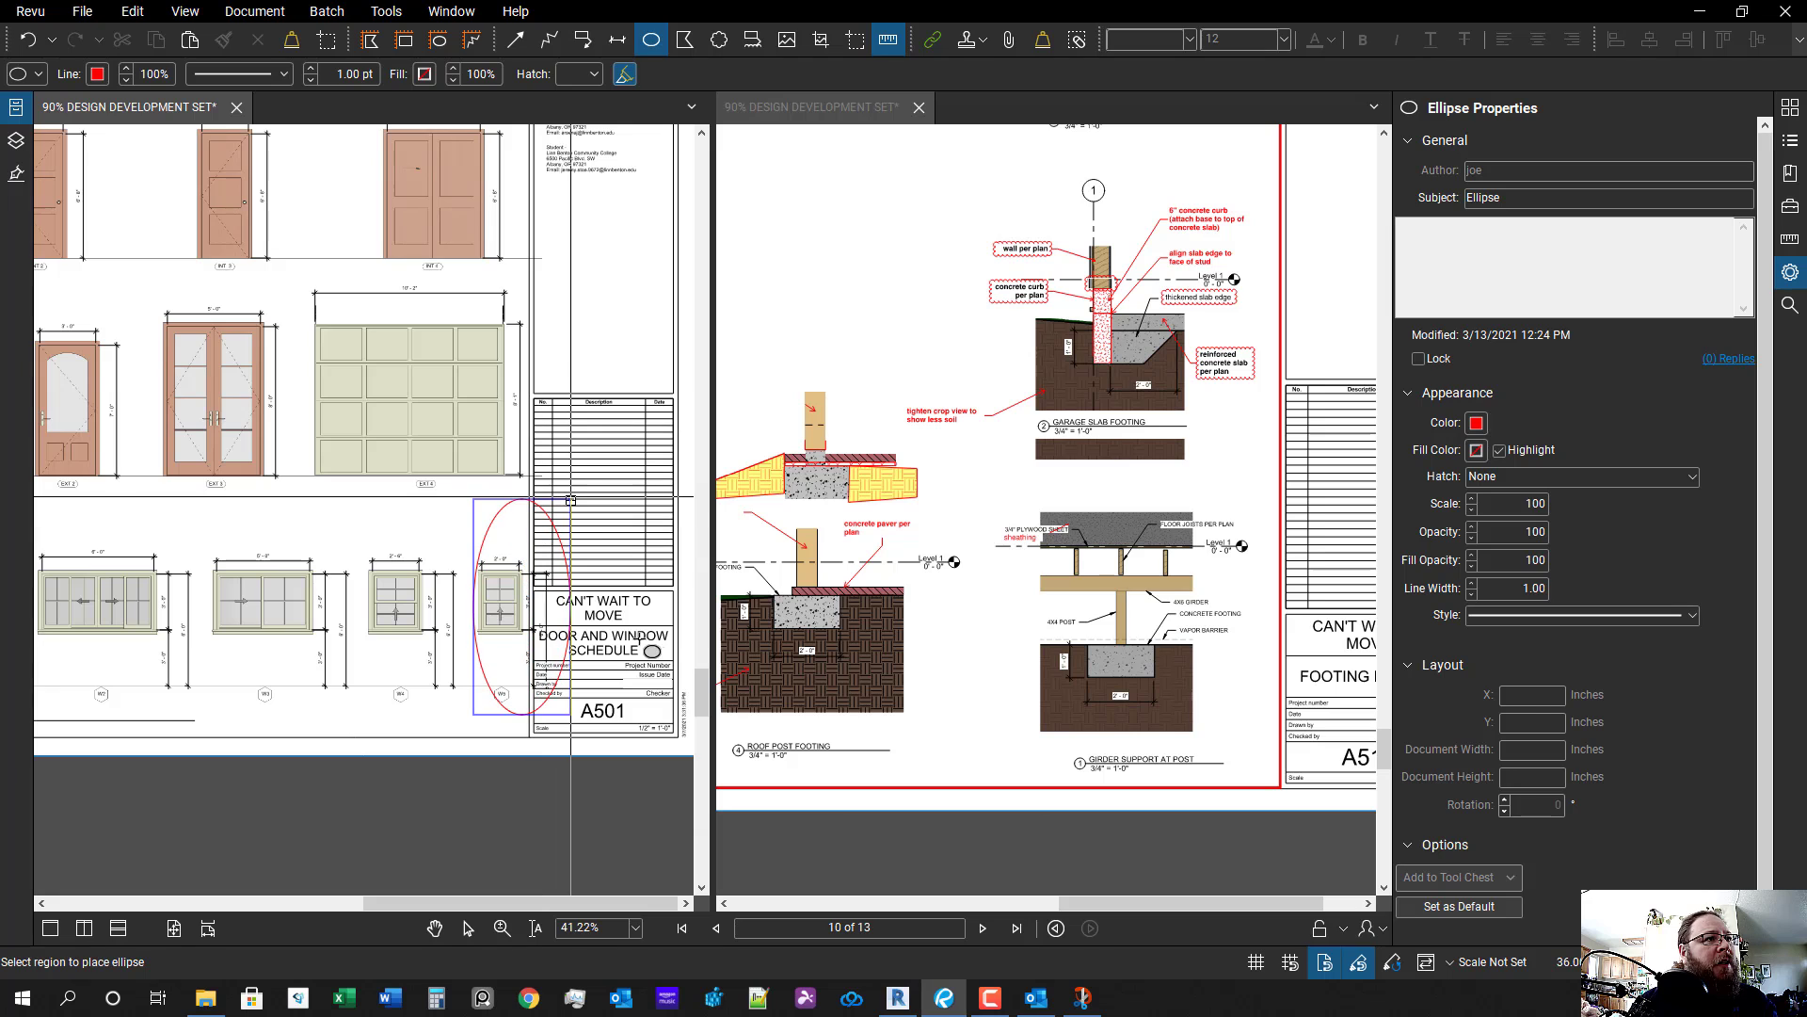
{"action": "left_click_drag", "start_coordinate": [473, 714], "coordinate": [571, 499]}
- Draw a red arrow about 3.3 inches long beside the exterior door types, pointing toward the sheet's empty side, away from the title block
{"action": "left_click_drag", "start_coordinate": [341, 655], "coordinate": [680, 625]}
{"action": "scroll", "coordinate": [673, 629], "scroll_direction": "down", "scroll_amount": 2}
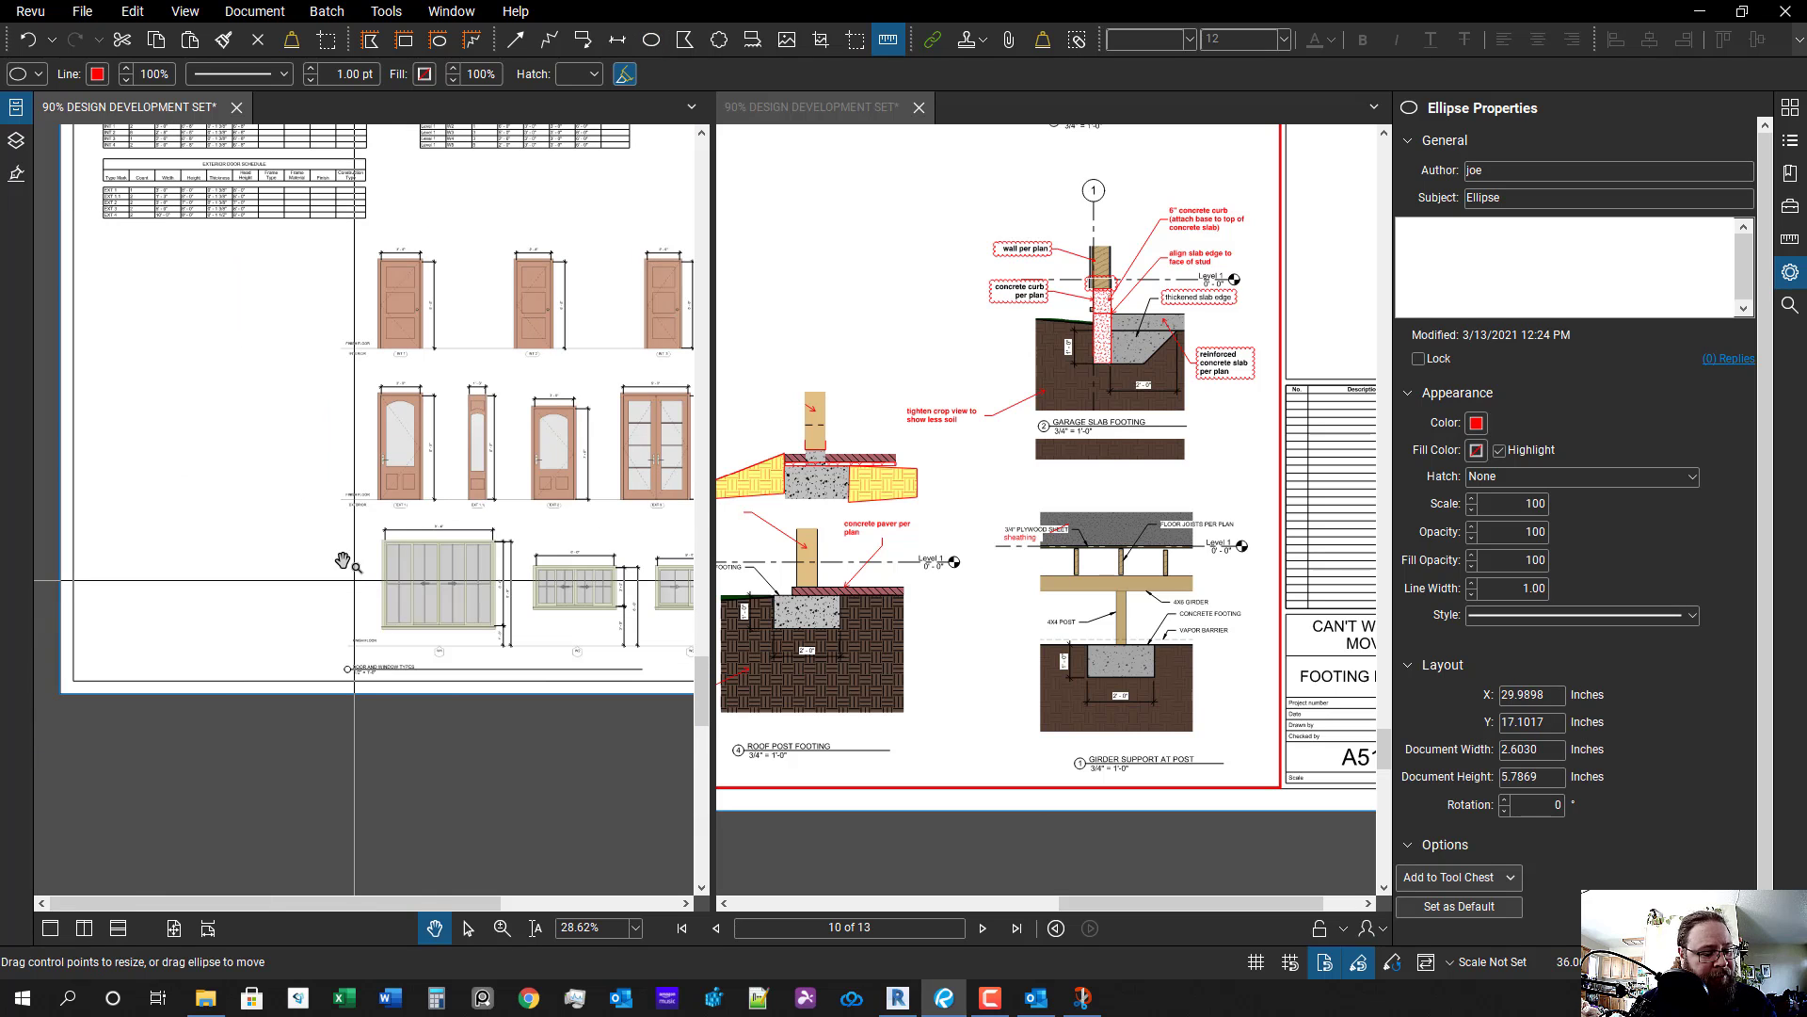
{"action": "key", "text": "a"}
{"action": "left_click_drag", "start_coordinate": [281, 433], "coordinate": [258, 433]}
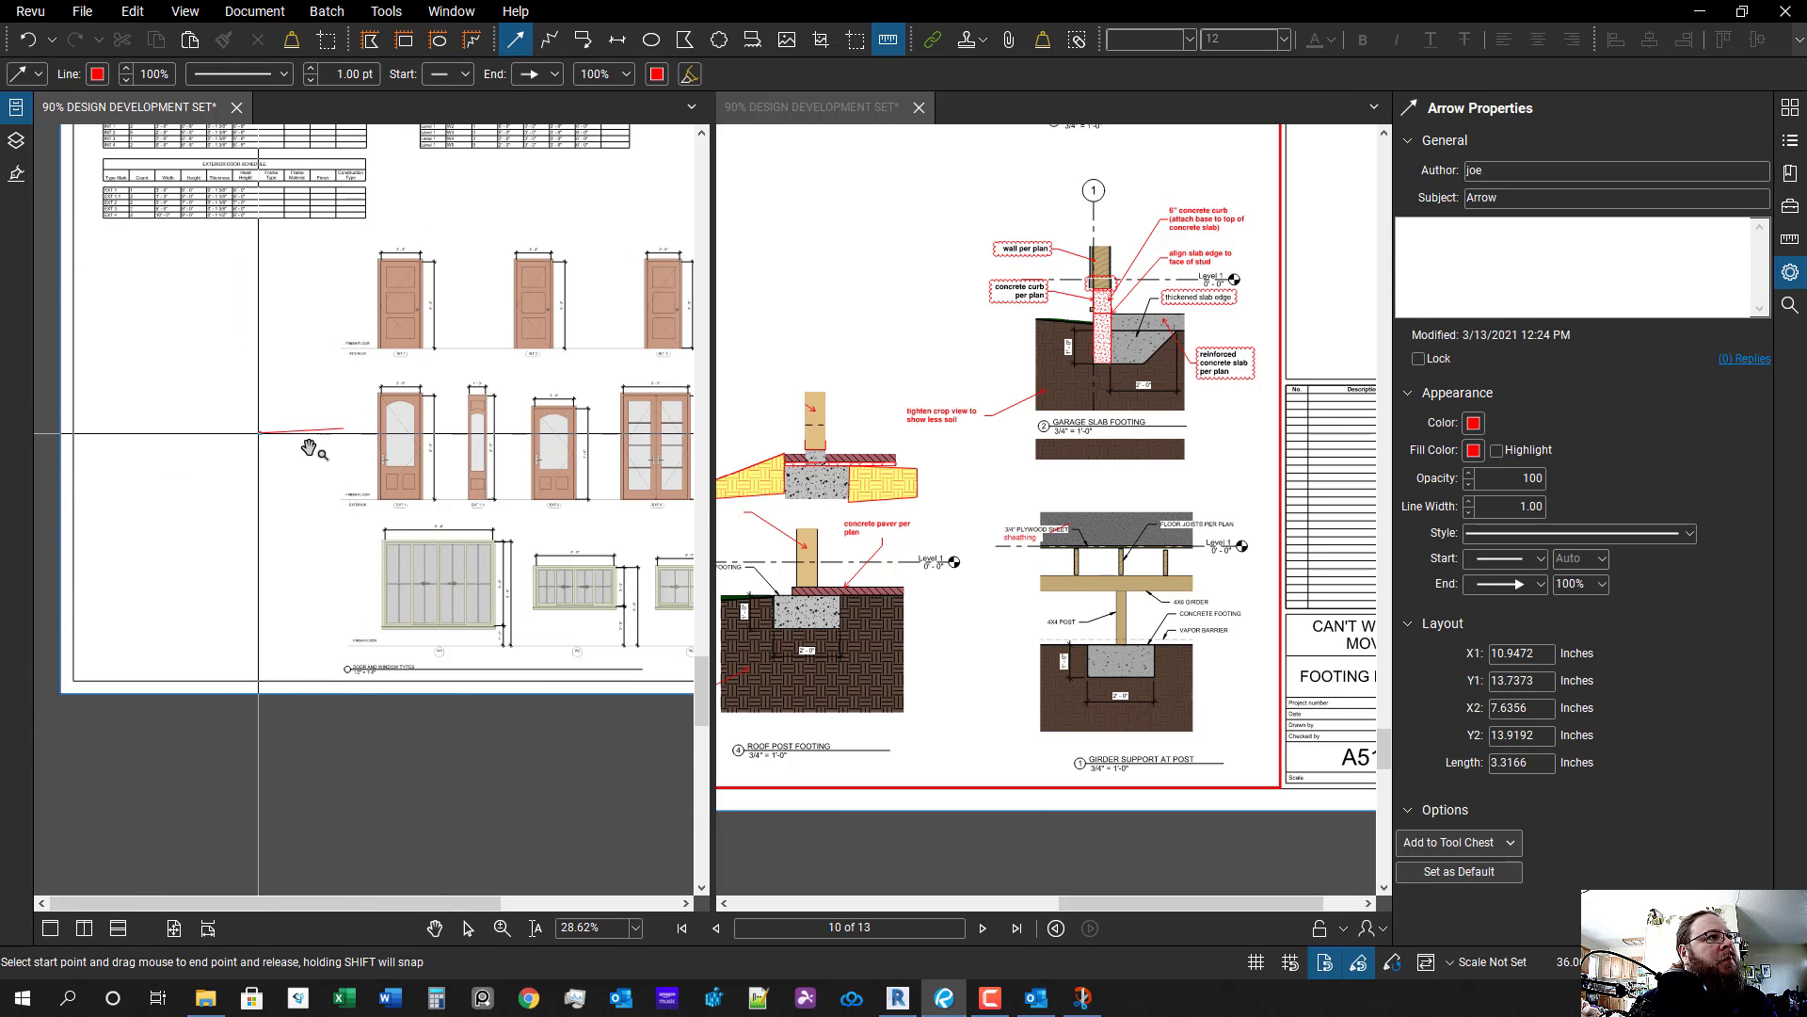
{"action": "scroll", "coordinate": [313, 555], "scroll_direction": "down", "scroll_amount": 3}
{"action": "scroll", "coordinate": [448, 545], "scroll_direction": "up", "scroll_amount": 3}
{"action": "scroll", "coordinate": [244, 672], "scroll_direction": "up", "scroll_amount": 3}
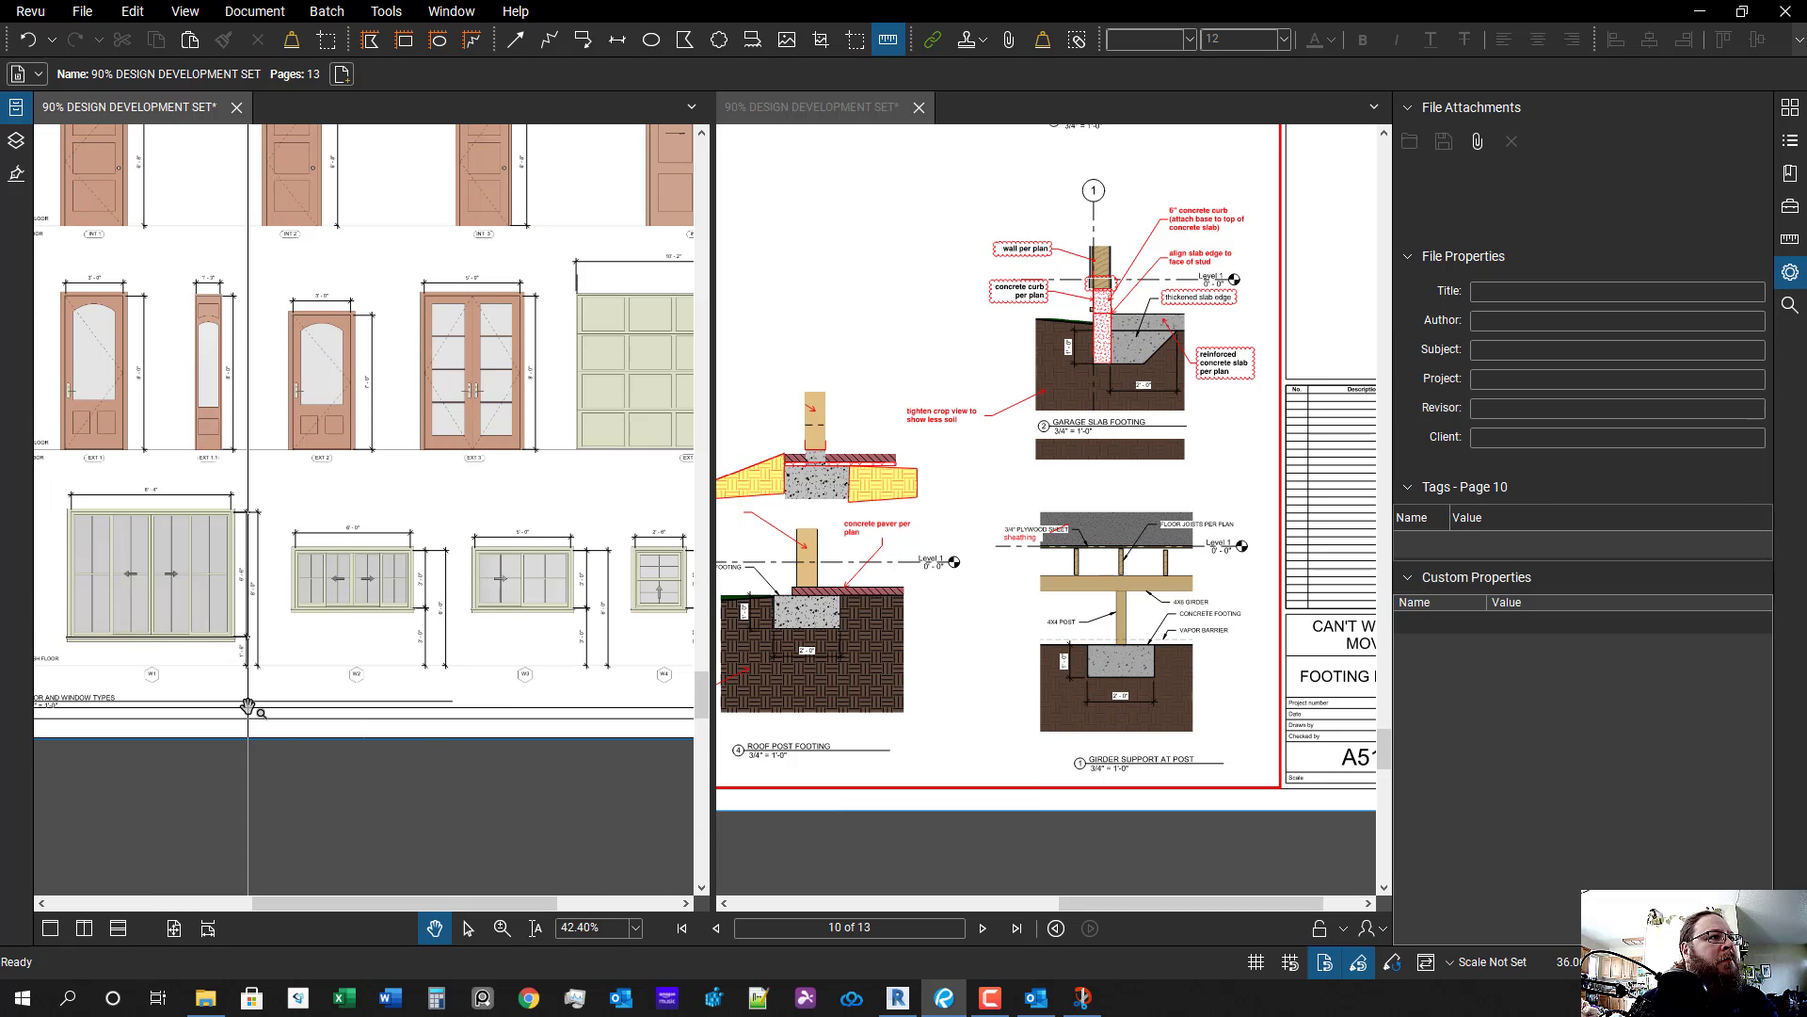
- Go past the footing details to the first perspective sheet and examine its exterior views, including the garage front and driveway
{"action": "scroll", "coordinate": [395, 613], "scroll_direction": "down", "scroll_amount": 10}
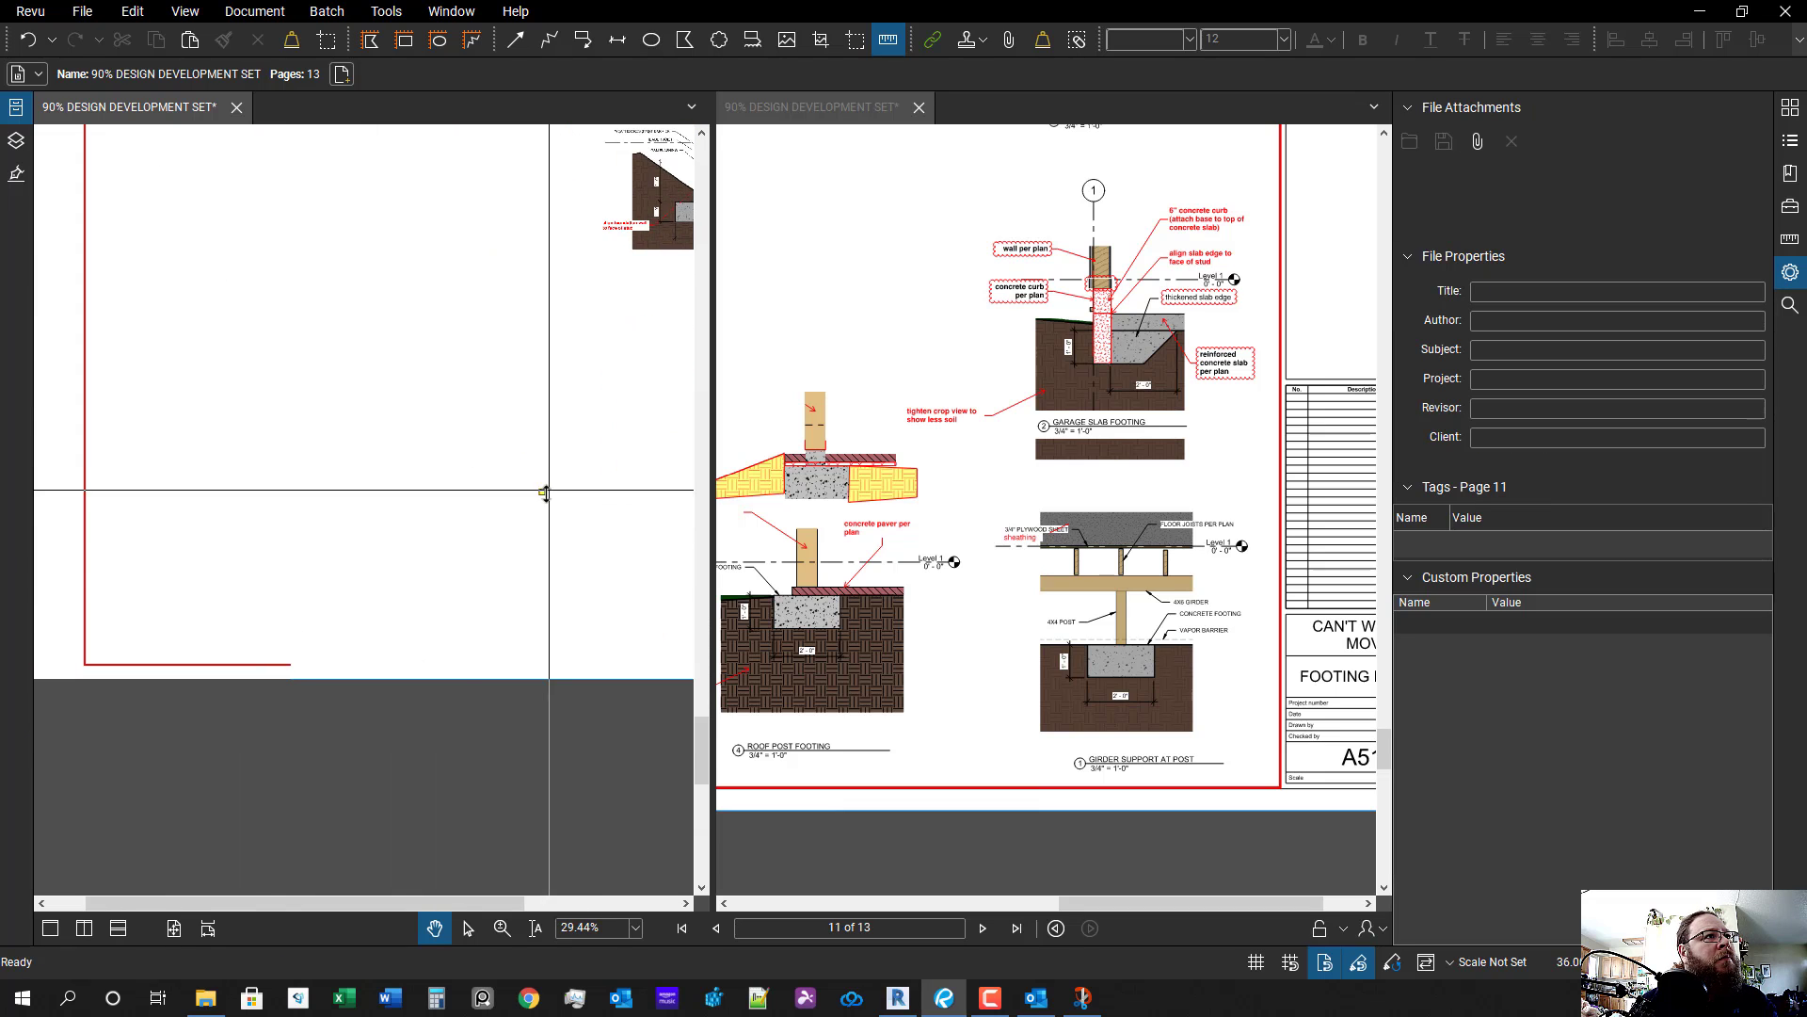
{"action": "scroll", "coordinate": [386, 452], "scroll_direction": "down", "scroll_amount": 3}
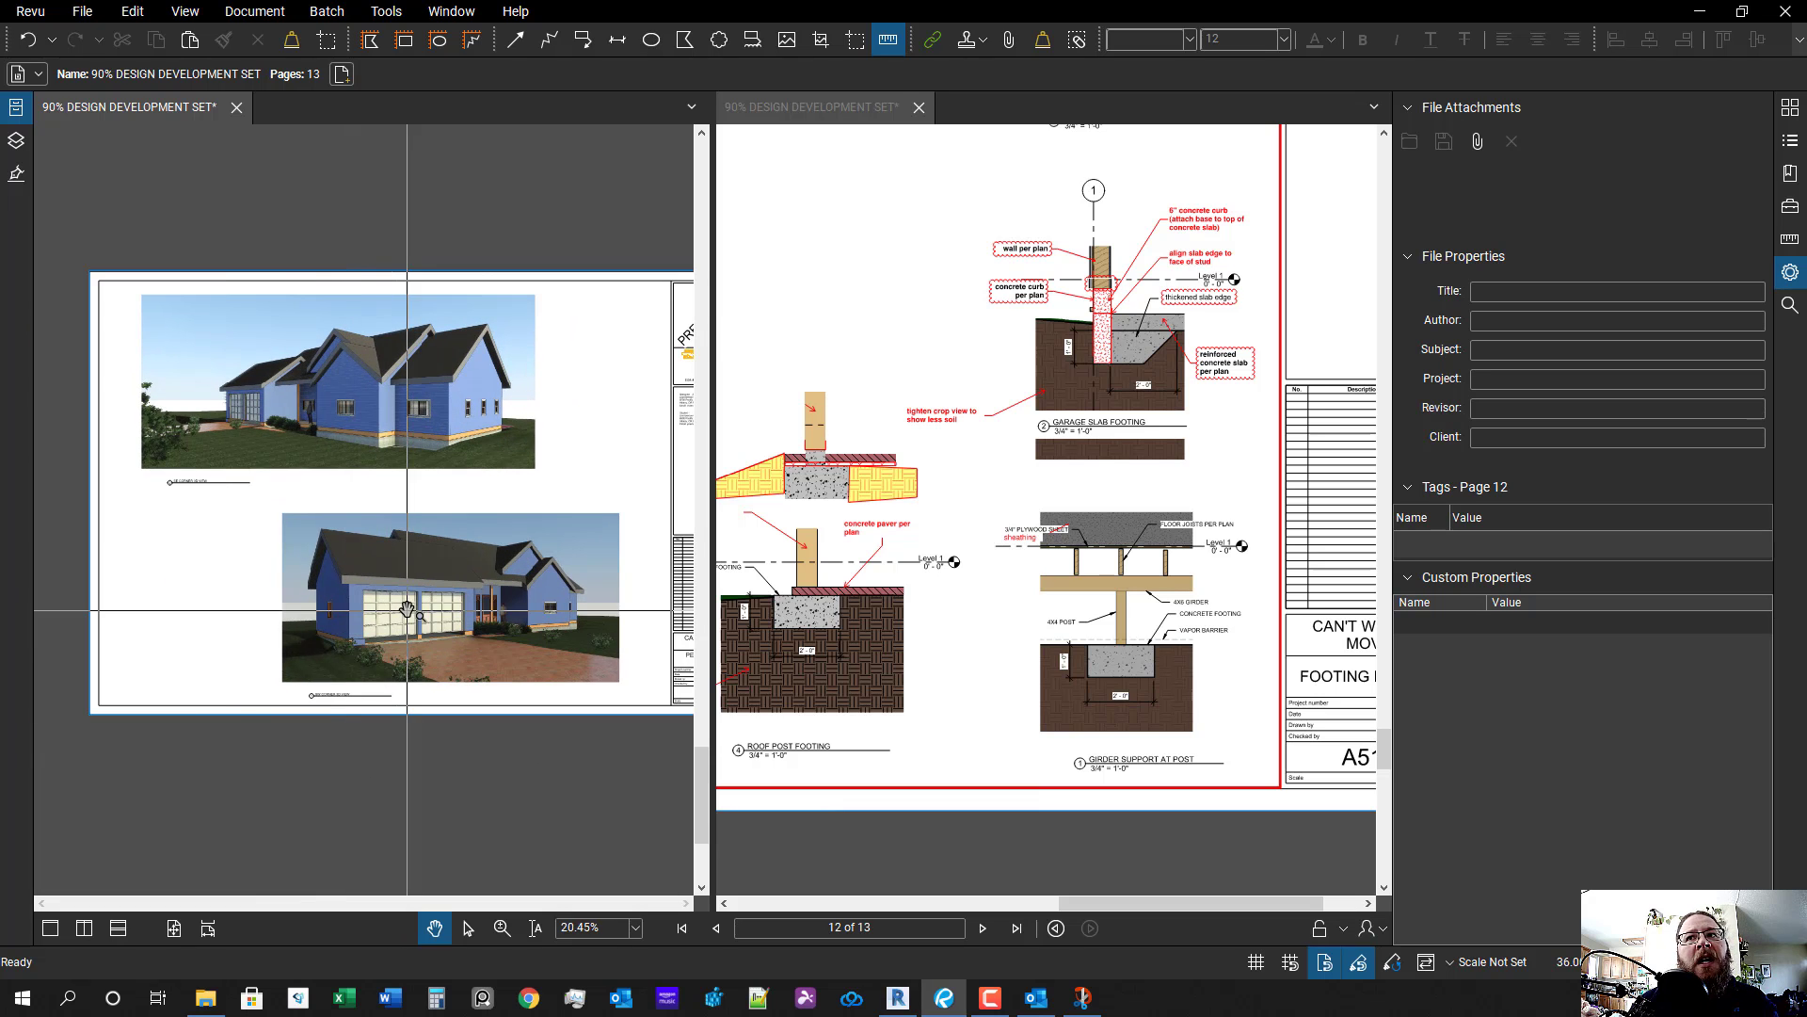
{"action": "scroll", "coordinate": [313, 704], "scroll_direction": "up", "scroll_amount": 4}
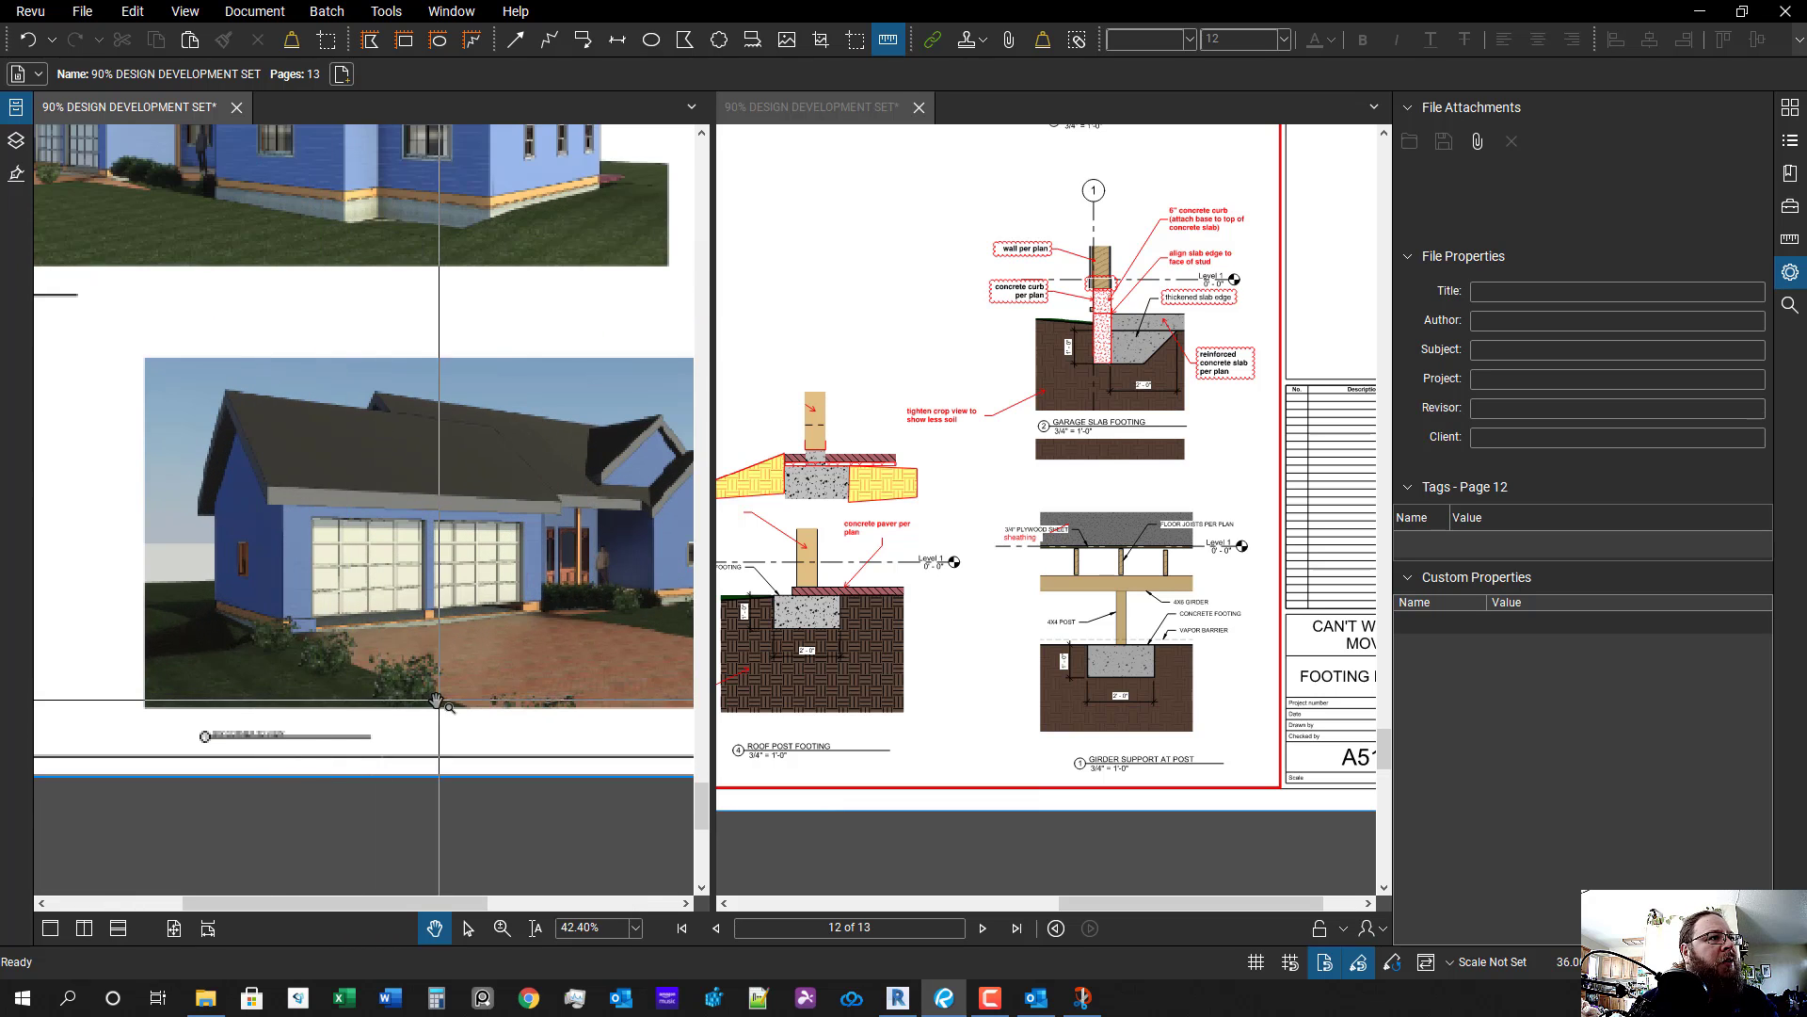
{"action": "scroll", "coordinate": [395, 716], "scroll_direction": "down", "scroll_amount": 1}
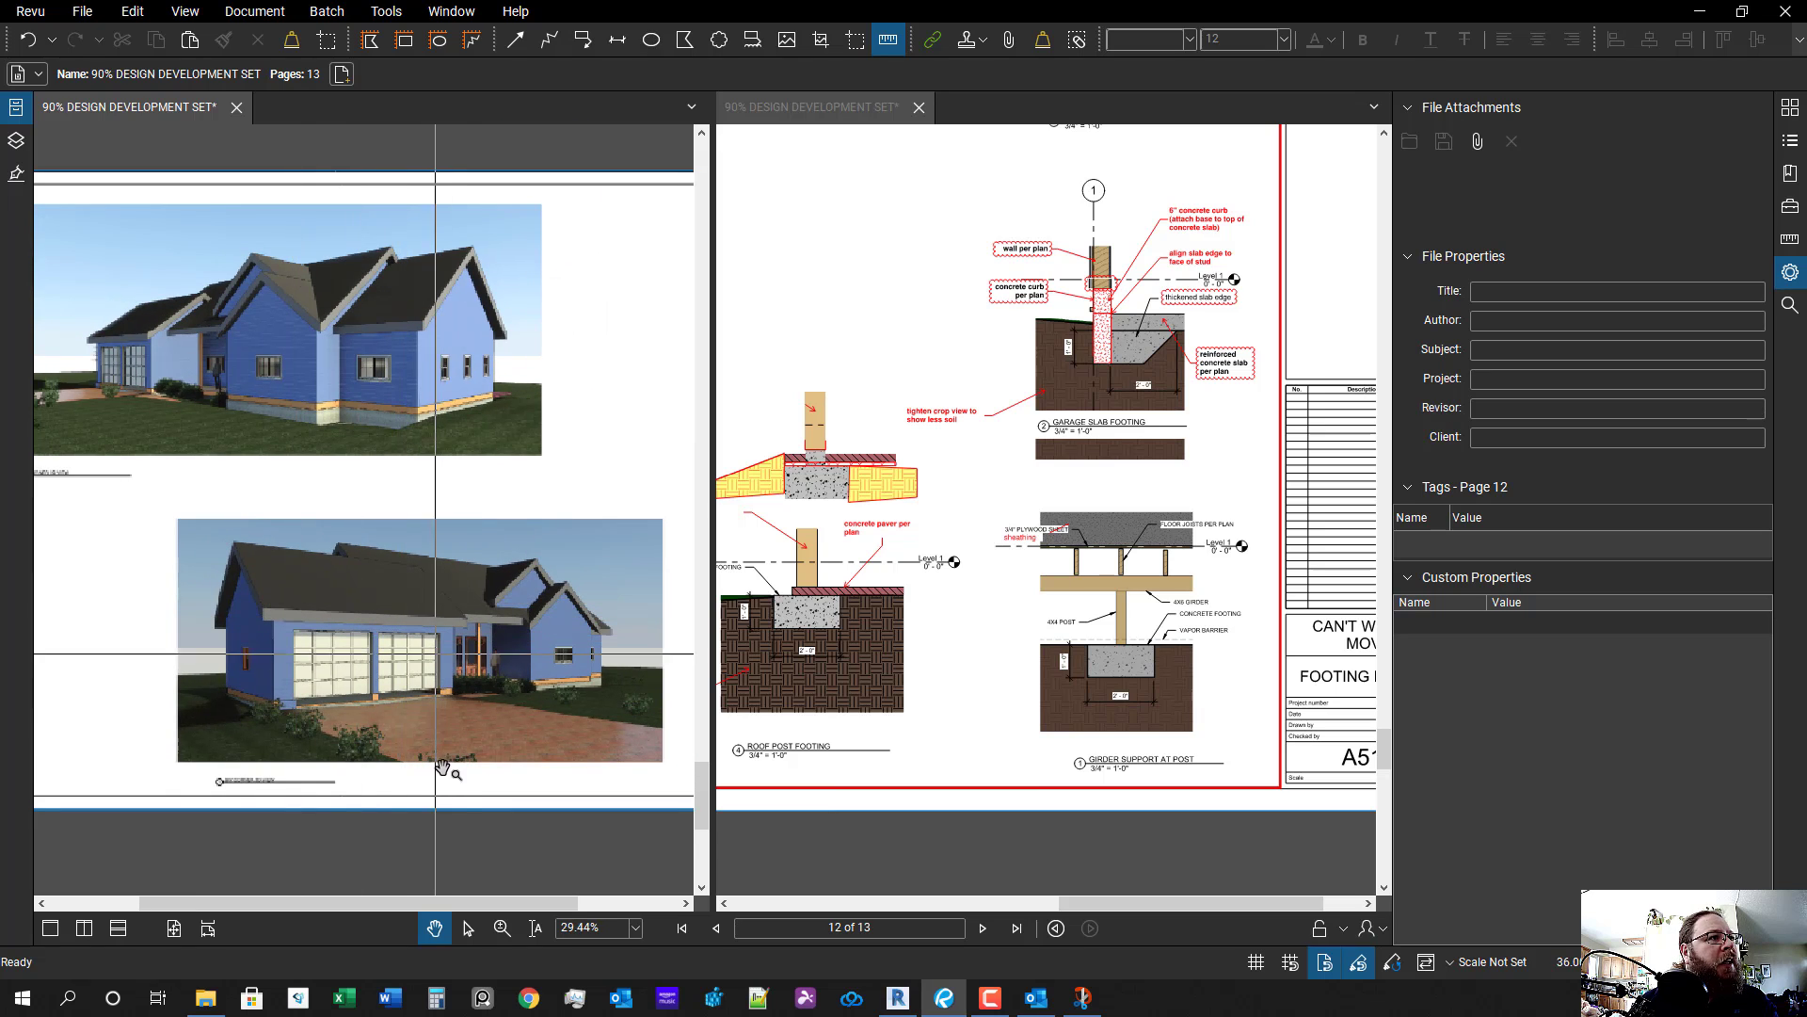
{"action": "left_click_drag", "start_coordinate": [442, 767], "coordinate": [361, 656]}
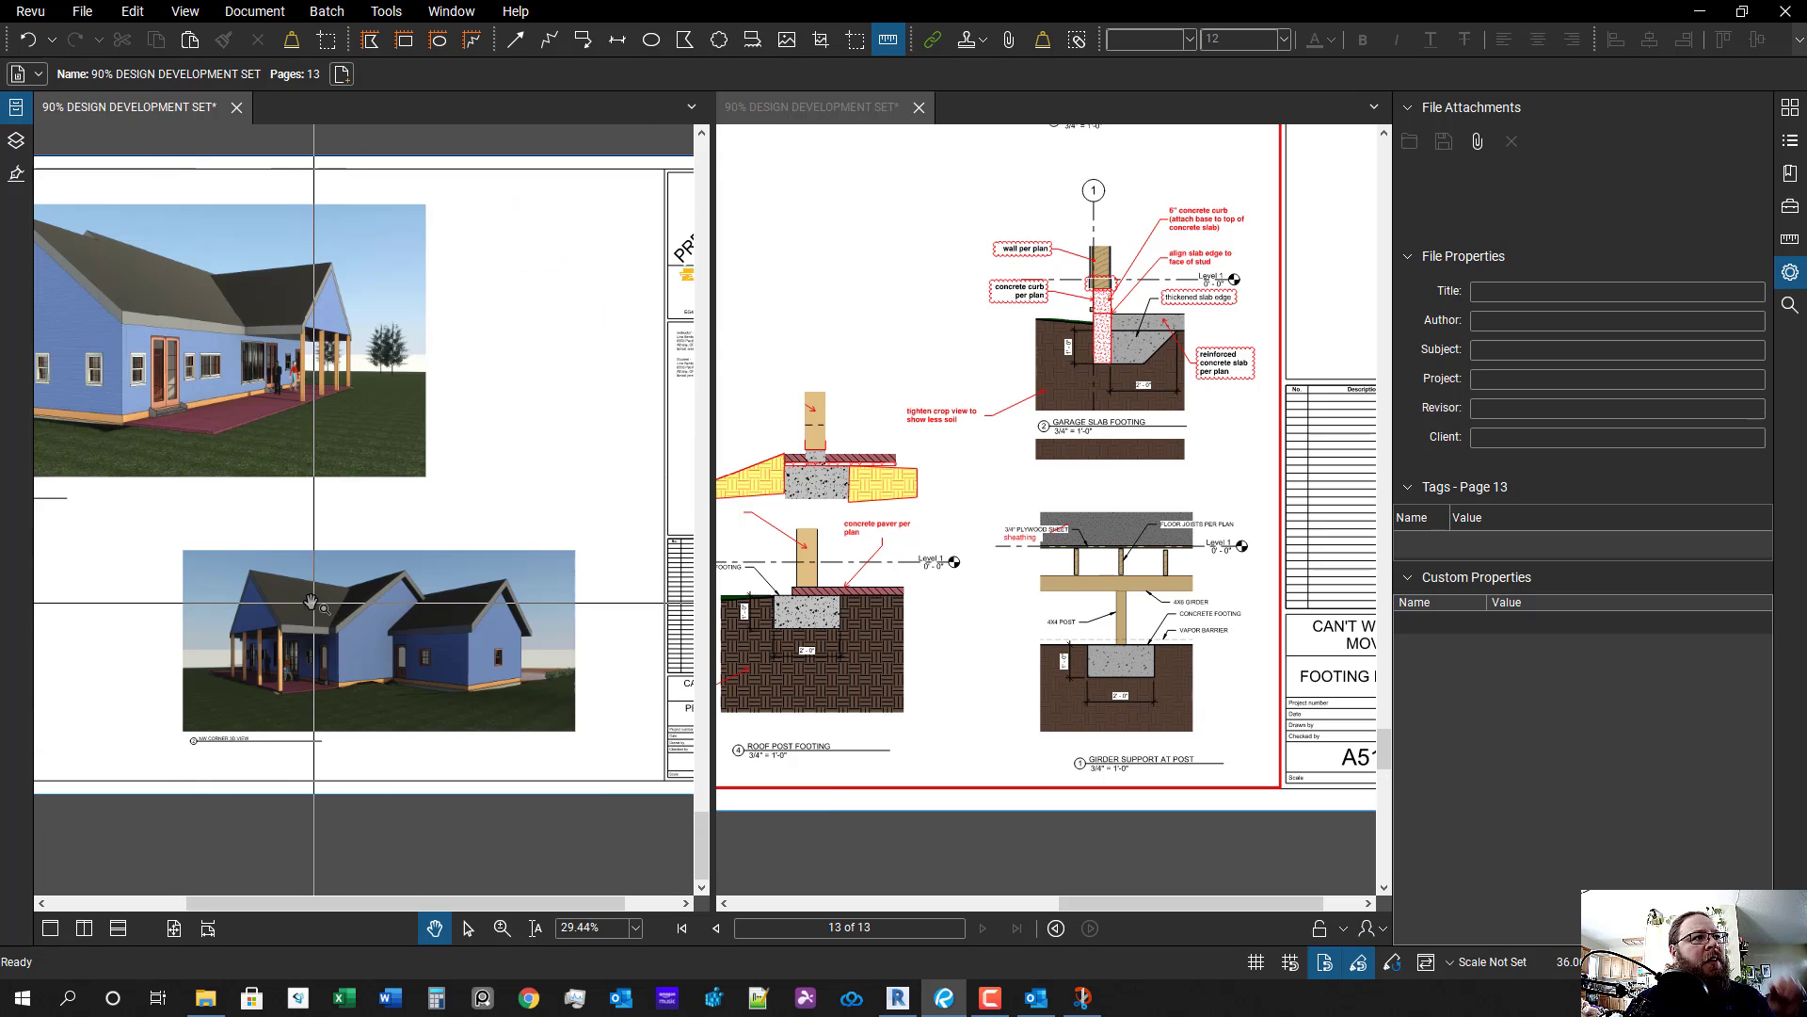
- Examine the rear patio, doors, steps and covered porch in the exterior views on the final perspective sheet, A901
{"action": "left_click_drag", "start_coordinate": [307, 585], "coordinate": [318, 680]}
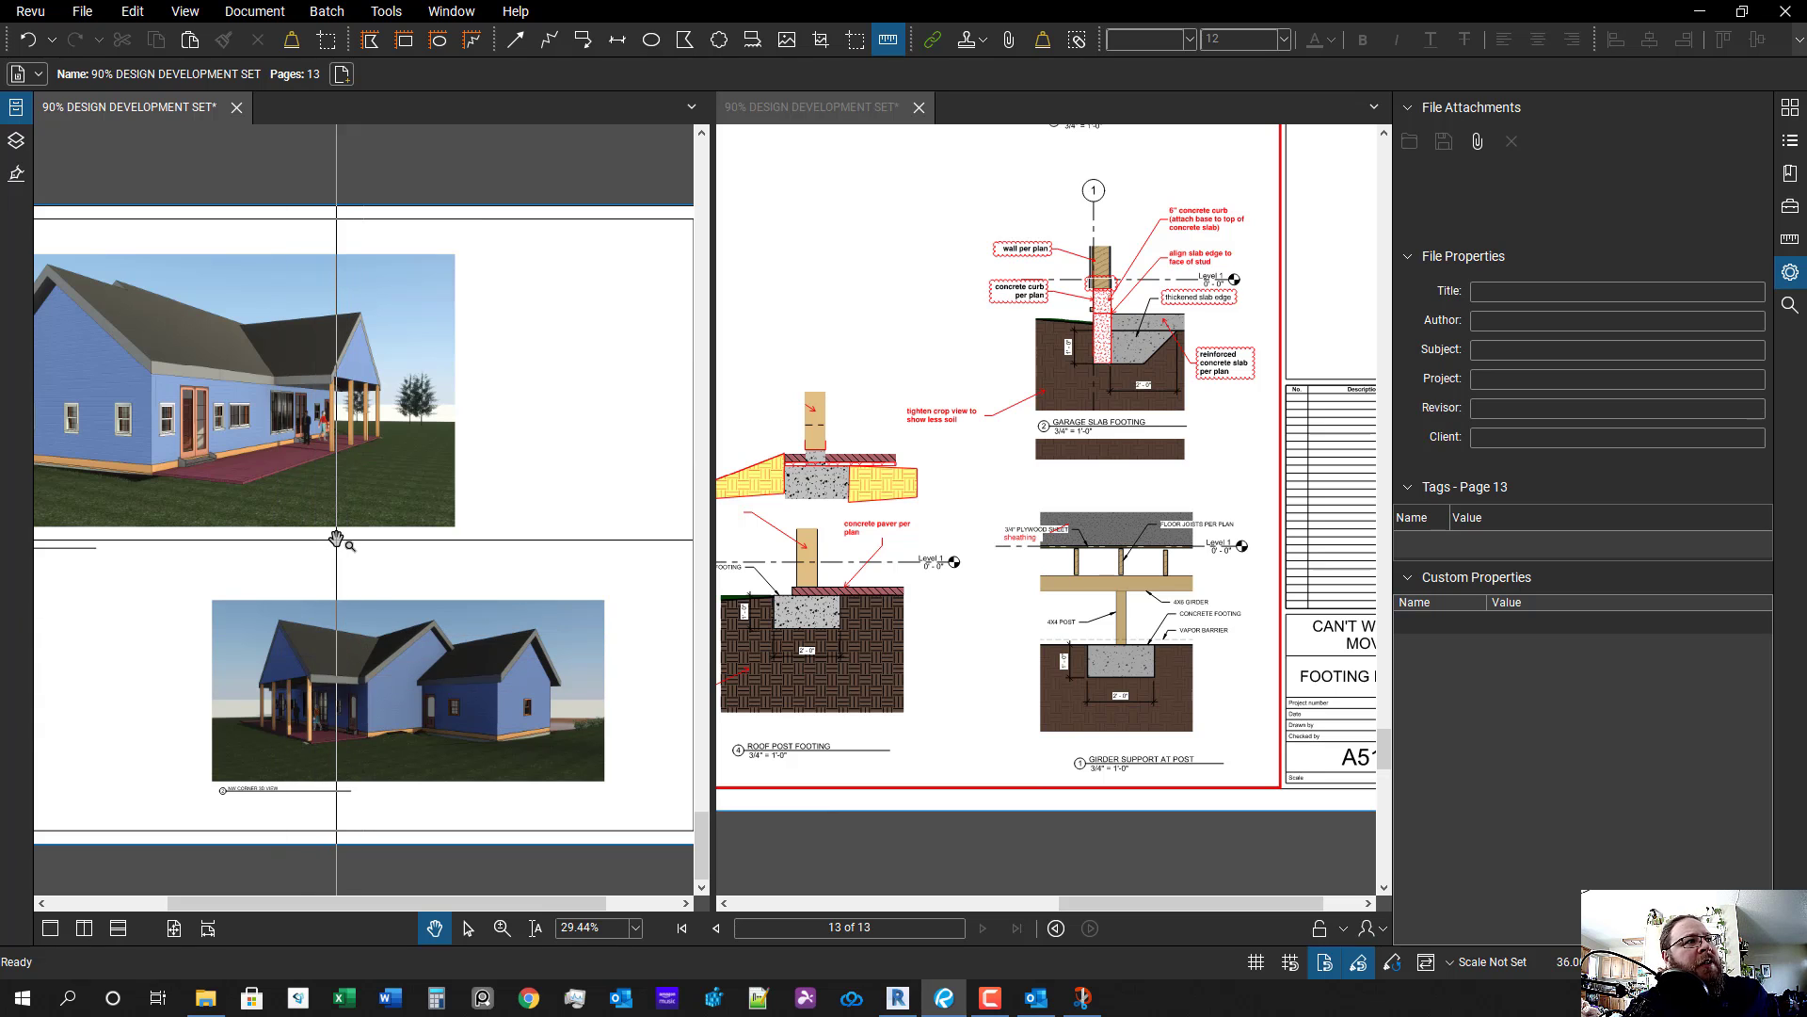
{"action": "scroll", "coordinate": [251, 545], "scroll_direction": "up", "scroll_amount": 4}
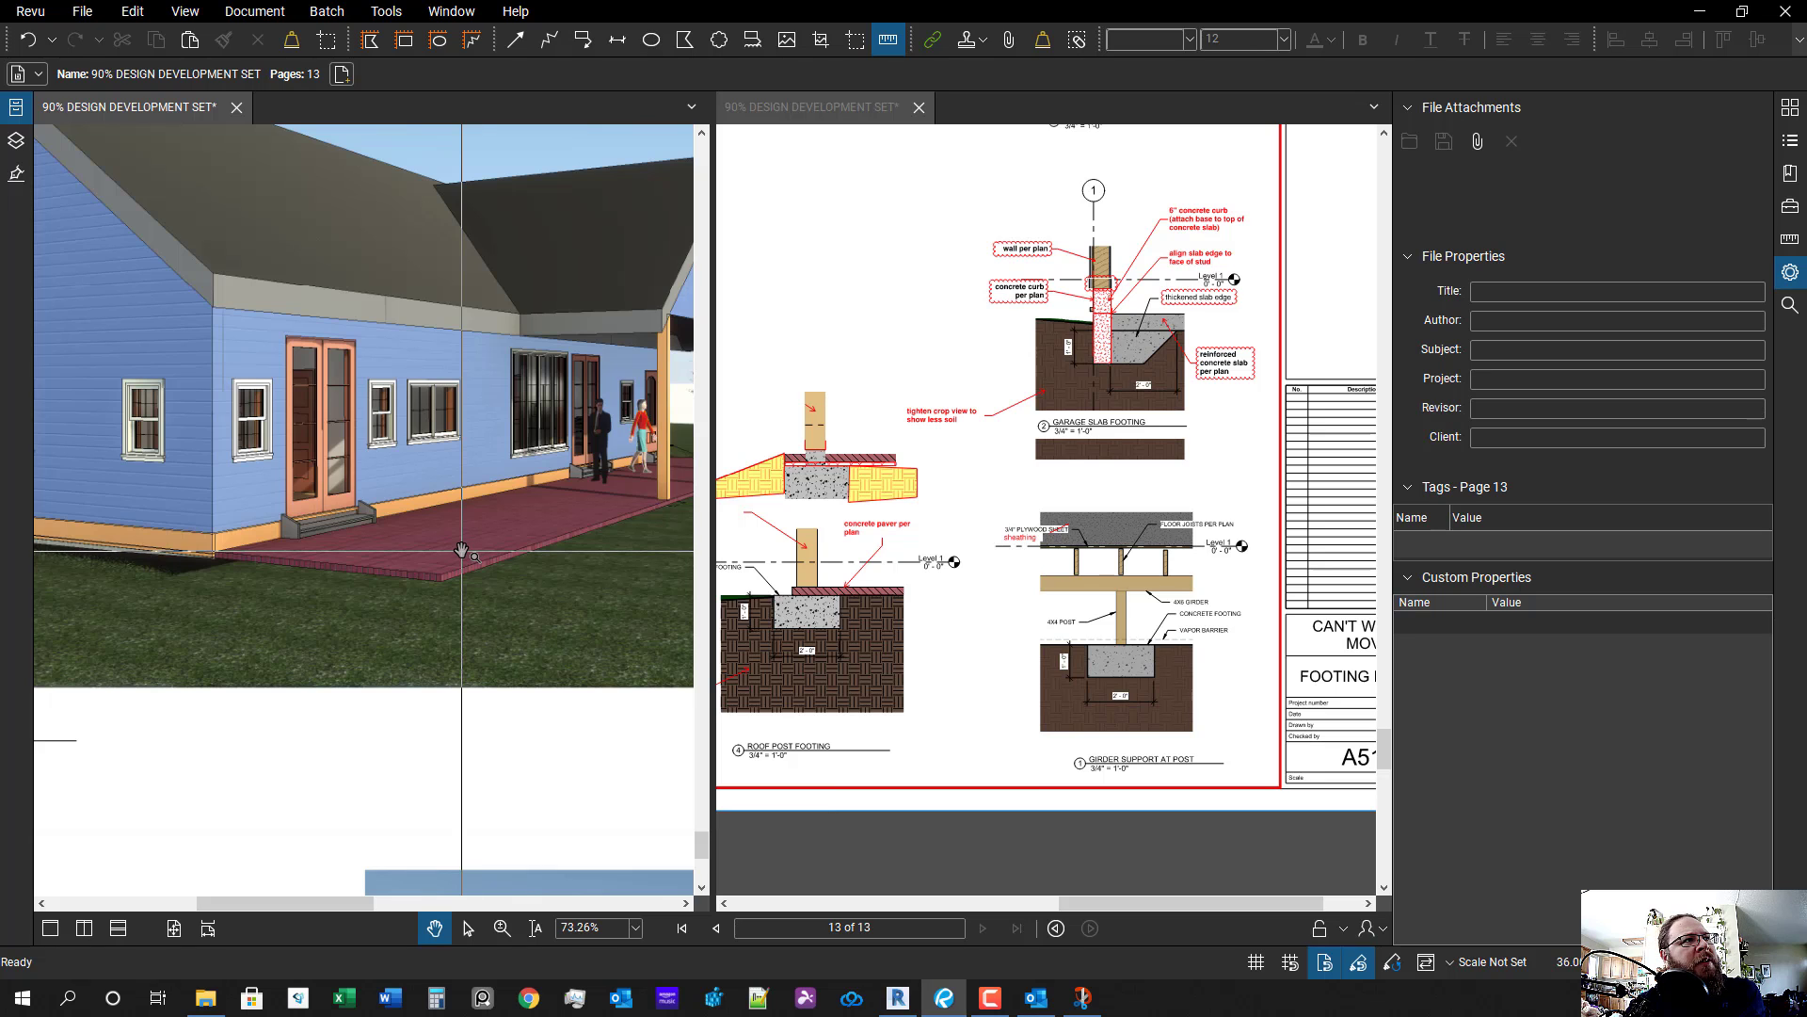
{"action": "scroll", "coordinate": [462, 551], "scroll_direction": "down", "scroll_amount": 4}
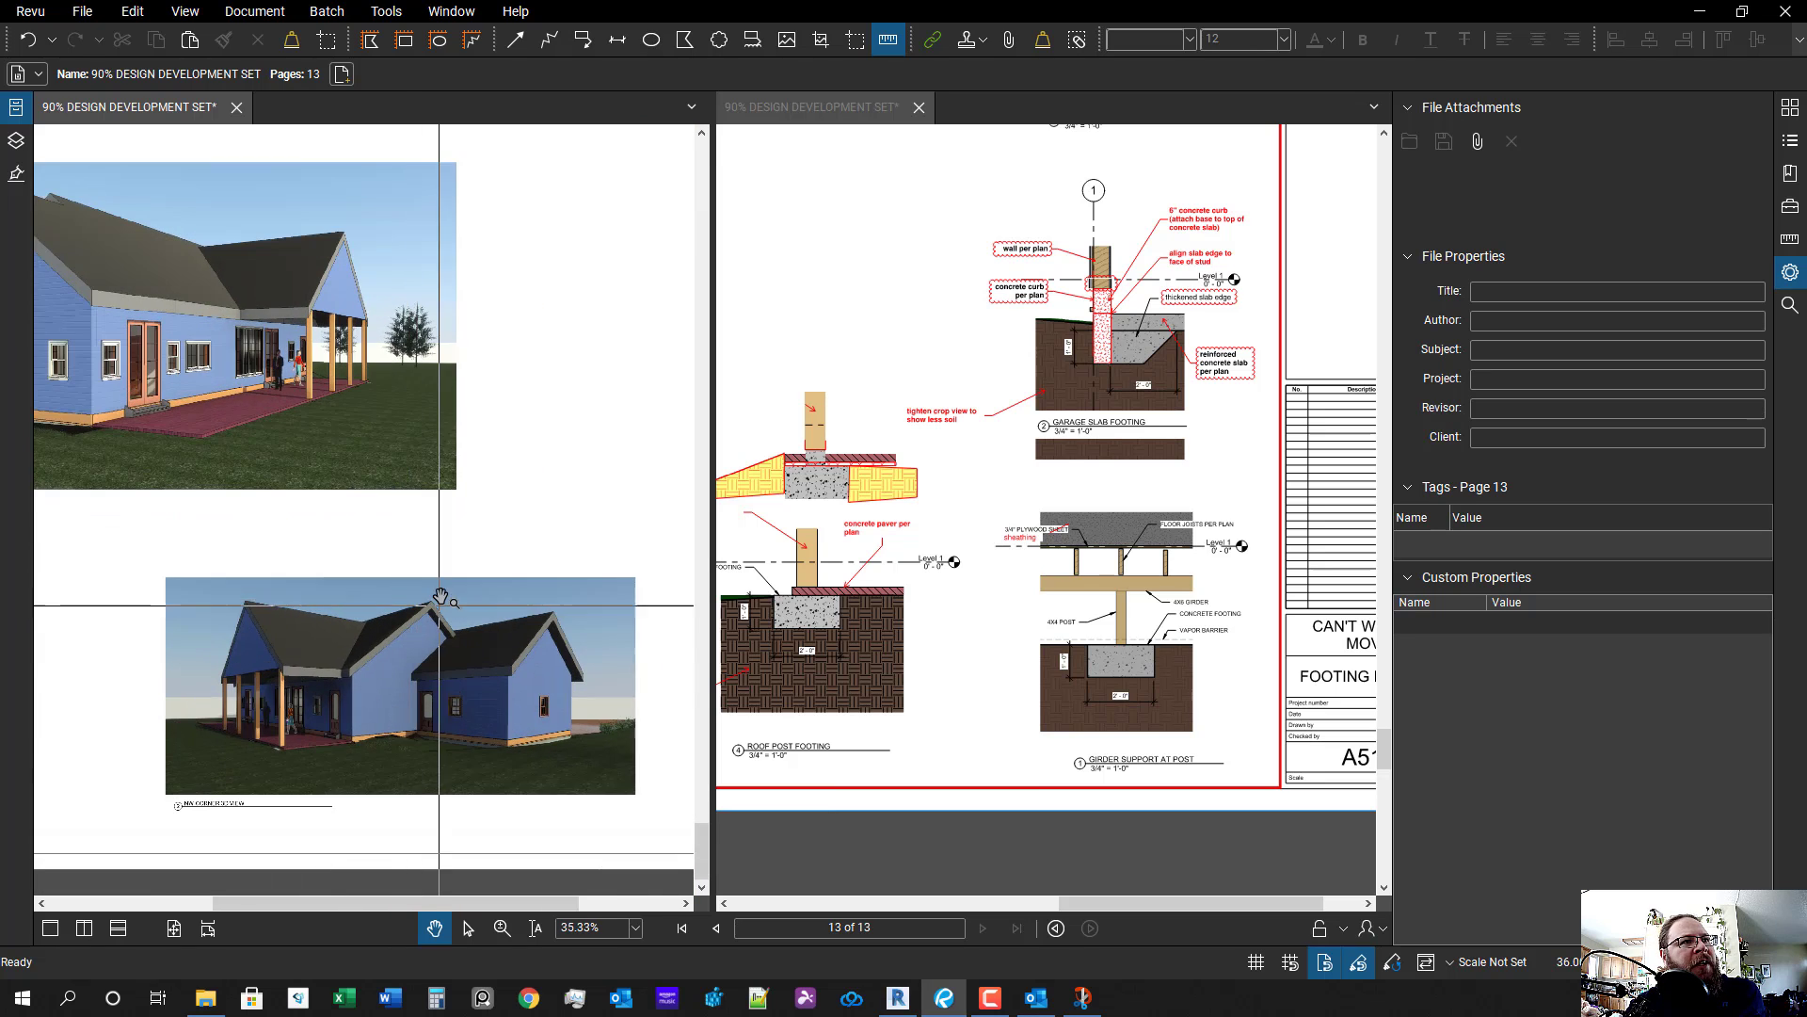
{"action": "scroll", "coordinate": [439, 598], "scroll_direction": "down", "scroll_amount": 2}
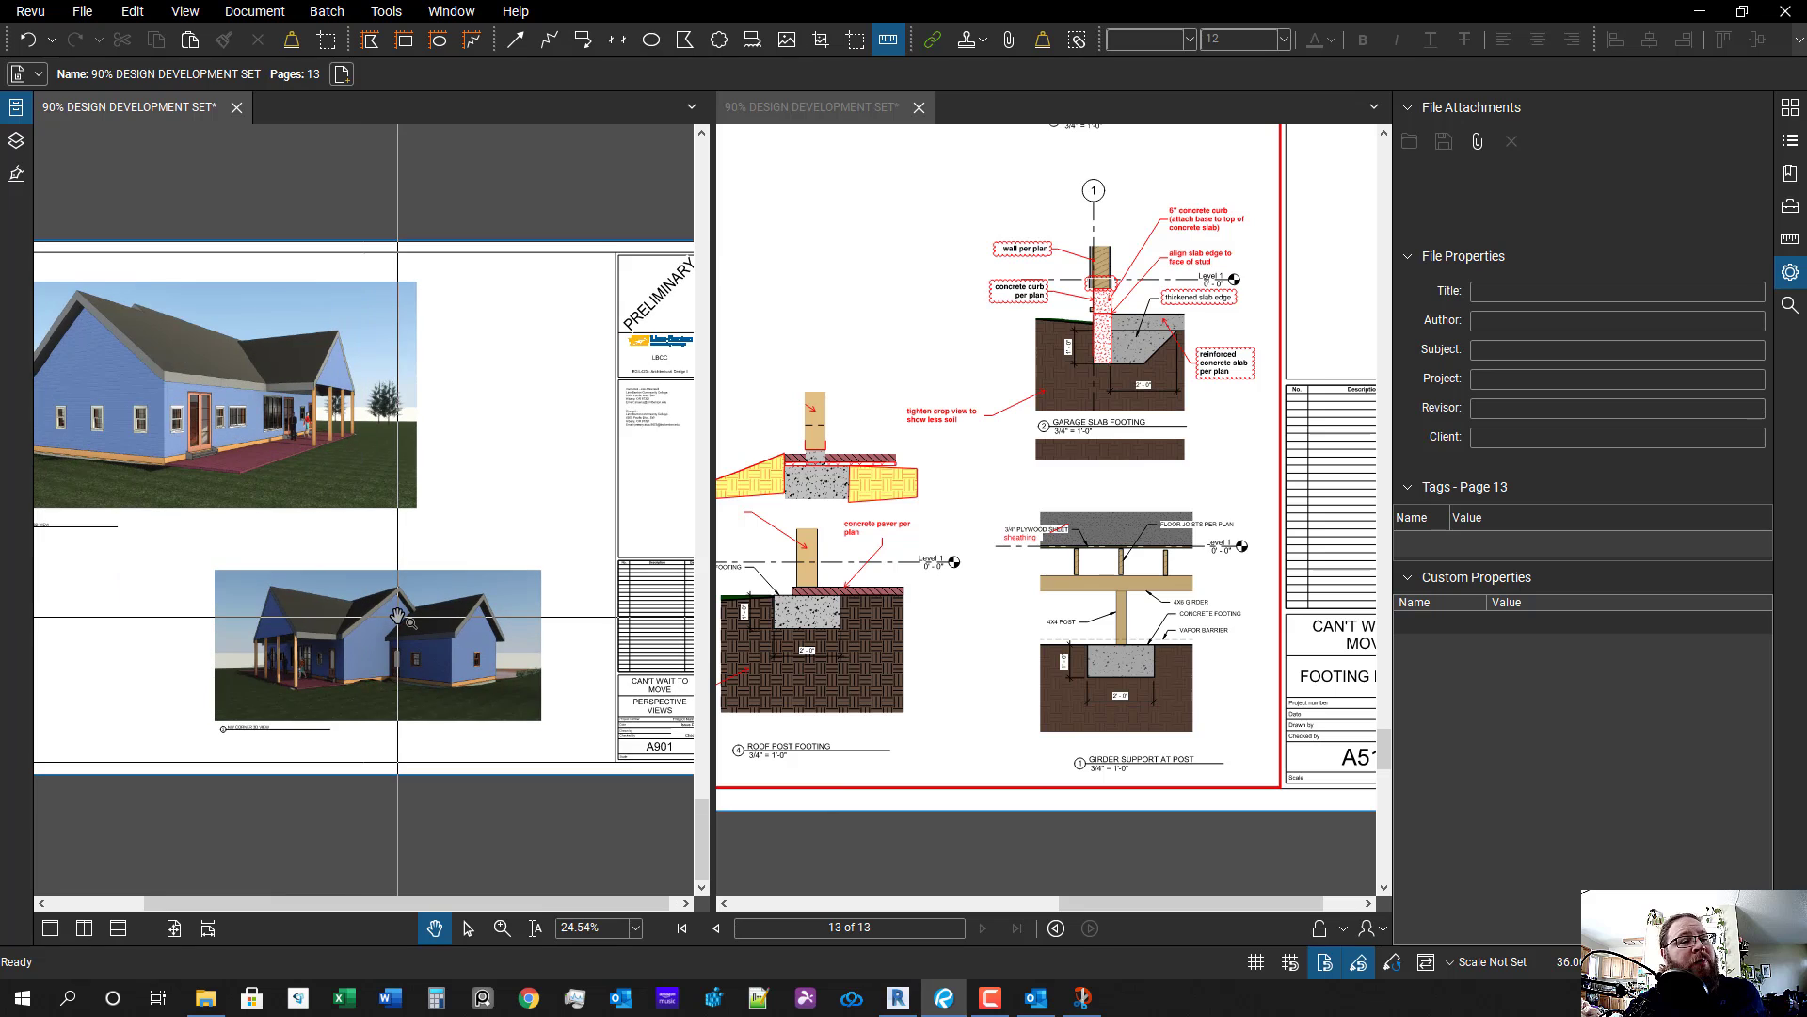
{"action": "left_click_drag", "start_coordinate": [180, 523], "coordinate": [397, 556]}
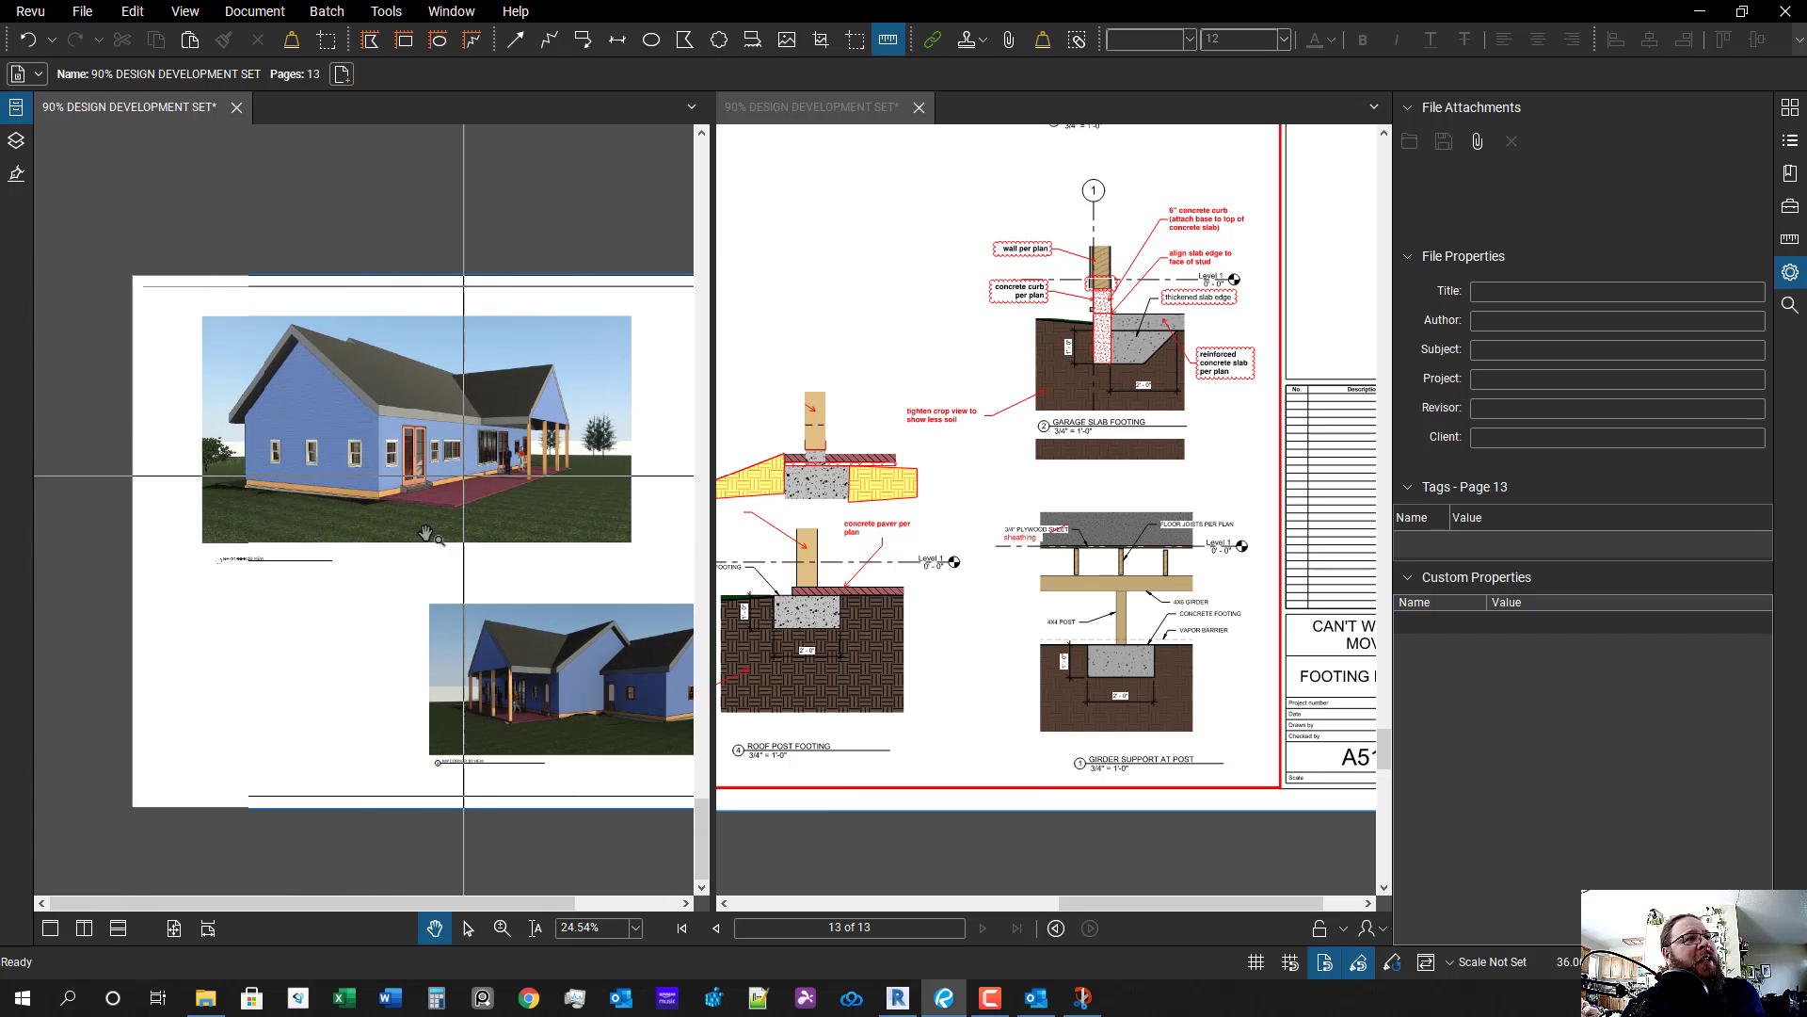
{"action": "left_click_drag", "start_coordinate": [474, 639], "coordinate": [330, 591]}
{"action": "mouse_move", "coordinate": [410, 726]}
{"action": "left_mouse_down"}
{"action": "mouse_move", "coordinate": [331, 716]}
{"action": "mouse_move", "coordinate": [349, 675]}
{"action": "mouse_move", "coordinate": [539, 688]}
{"action": "mouse_move", "coordinate": [365, 681]}
{"action": "mouse_move", "coordinate": [336, 610]}
{"action": "left_mouse_up"}
{"action": "mouse_move", "coordinate": [314, 694]}
{"action": "left_mouse_down"}
{"action": "mouse_move", "coordinate": [356, 666]}
{"action": "mouse_move", "coordinate": [370, 688]}
{"action": "left_mouse_up"}
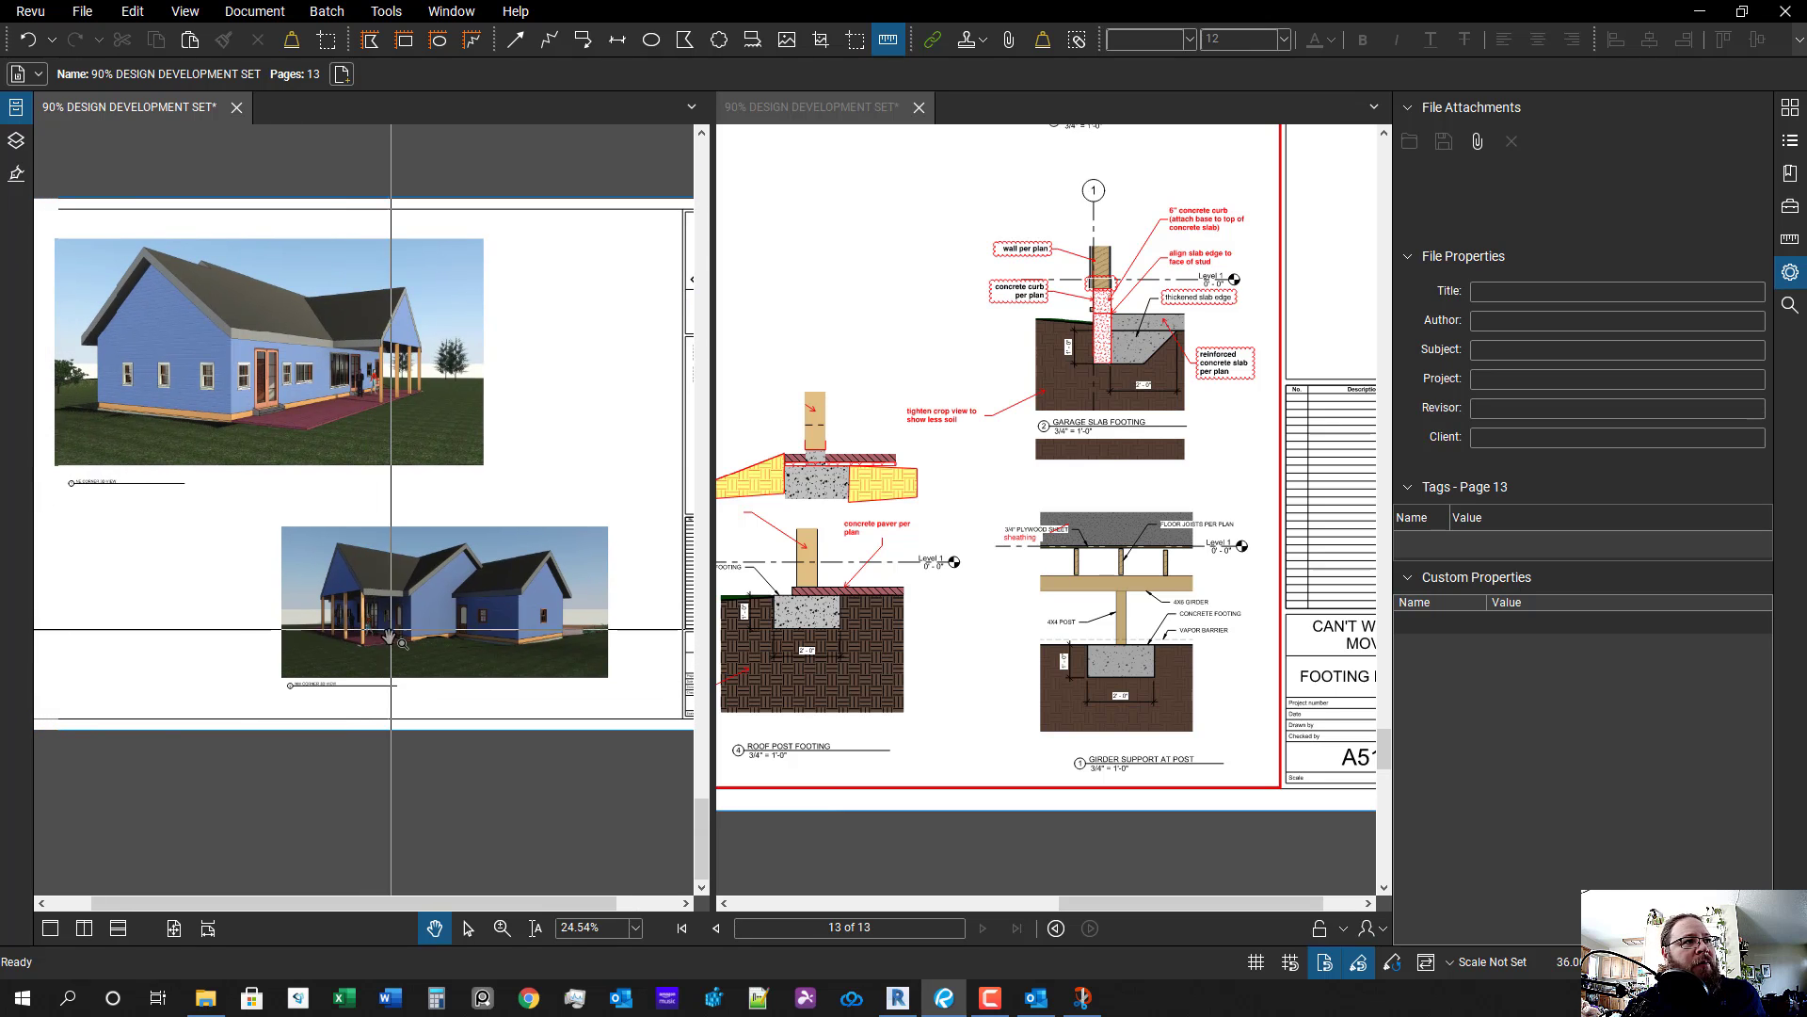
{"action": "left_click_drag", "start_coordinate": [250, 565], "coordinate": [298, 670]}
{"action": "left_click_drag", "start_coordinate": [412, 691], "coordinate": [369, 660]}
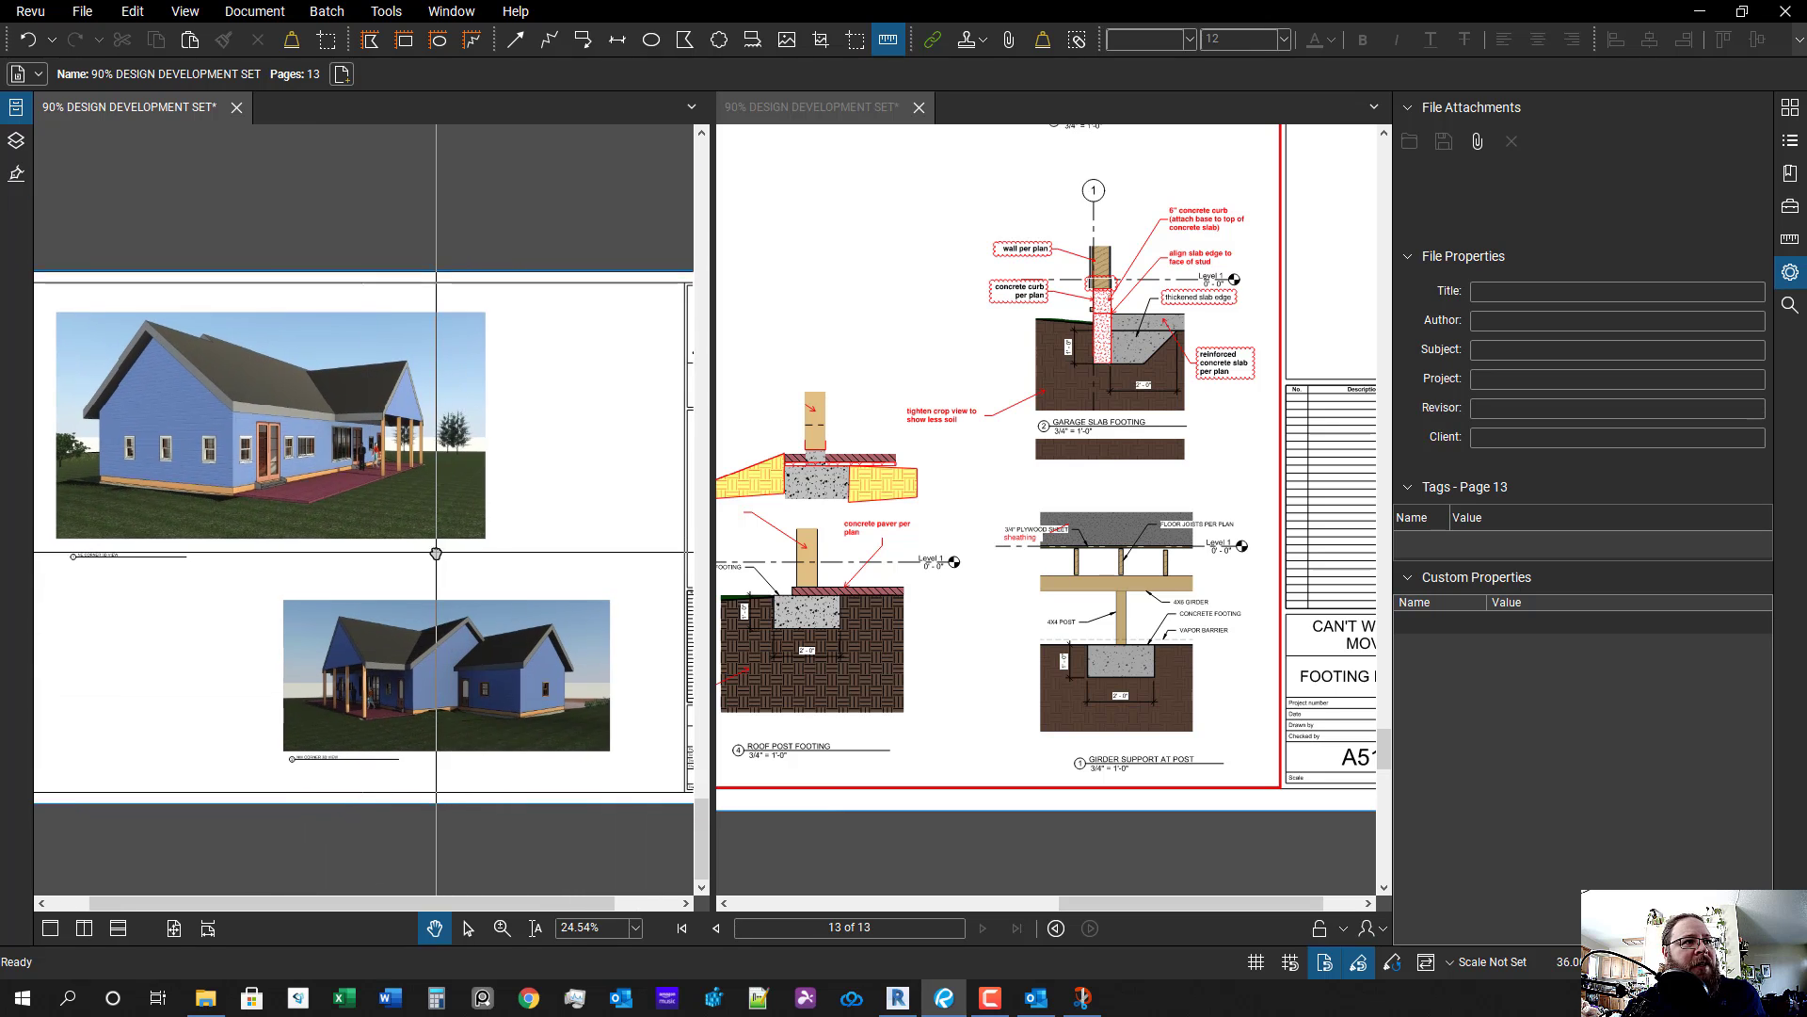
{"action": "left_click_drag", "start_coordinate": [436, 553], "coordinate": [400, 574]}
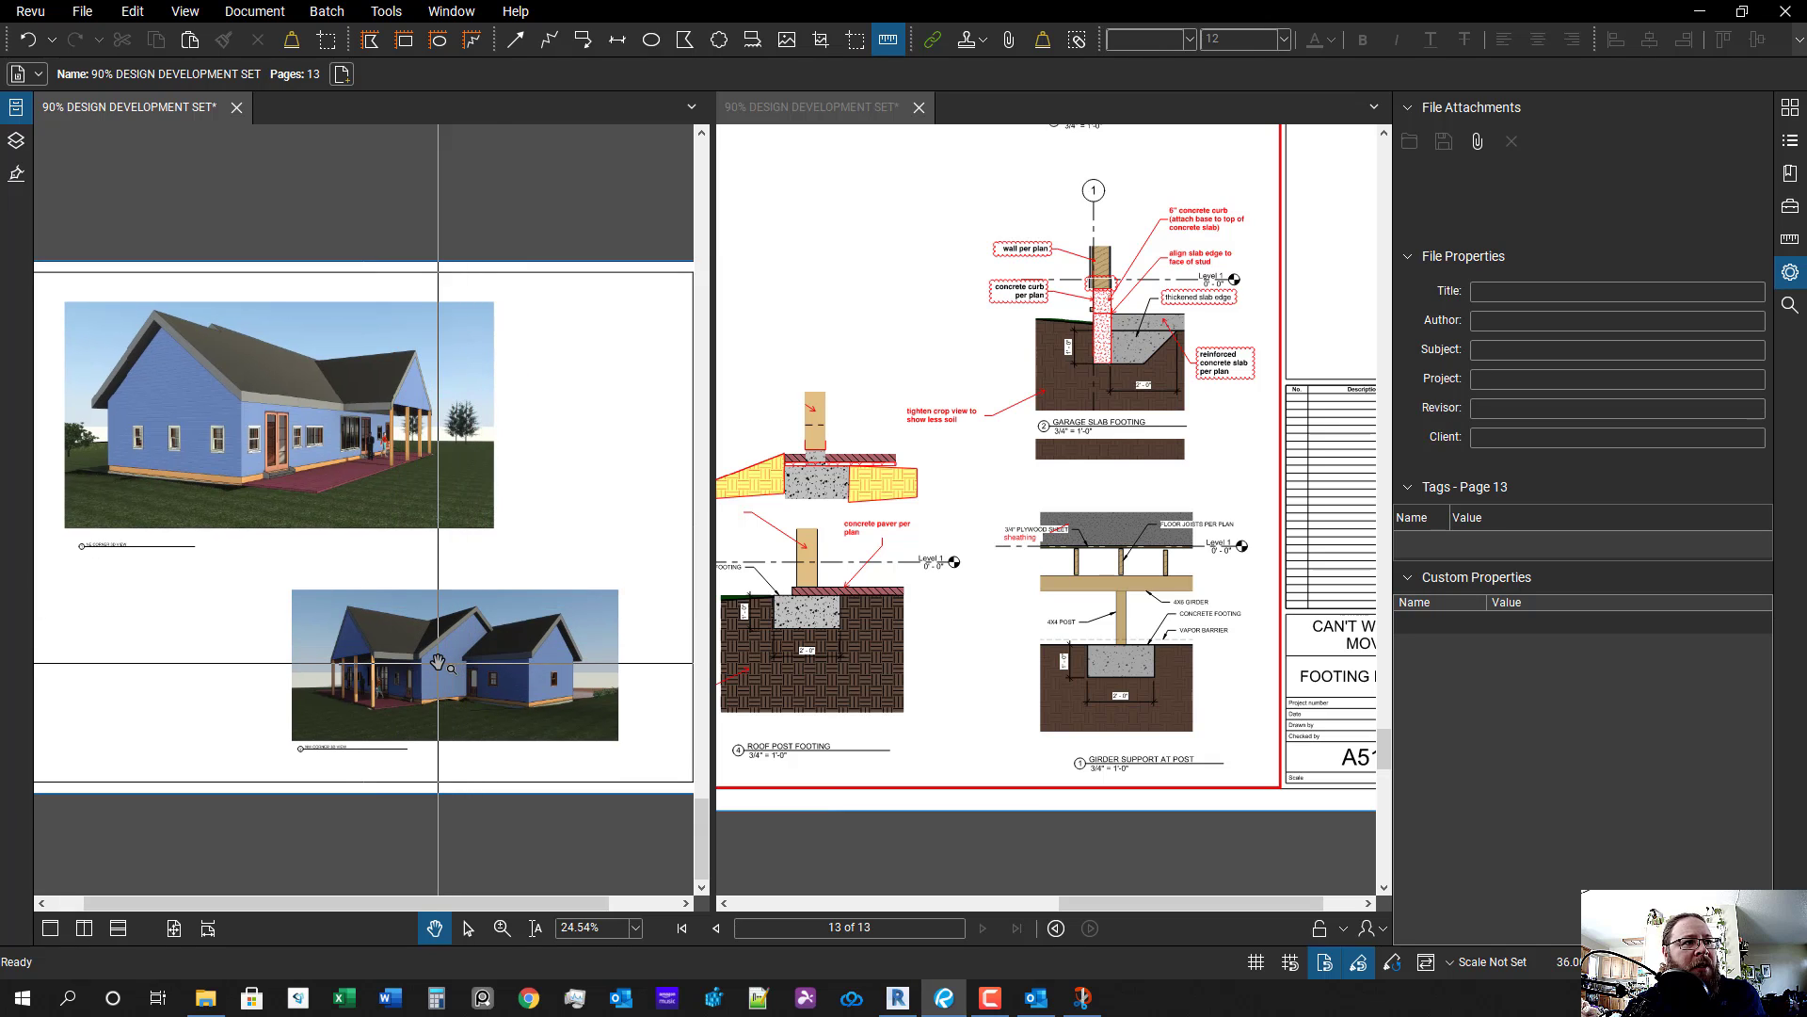
{"action": "left_click_drag", "start_coordinate": [428, 694], "coordinate": [425, 694]}
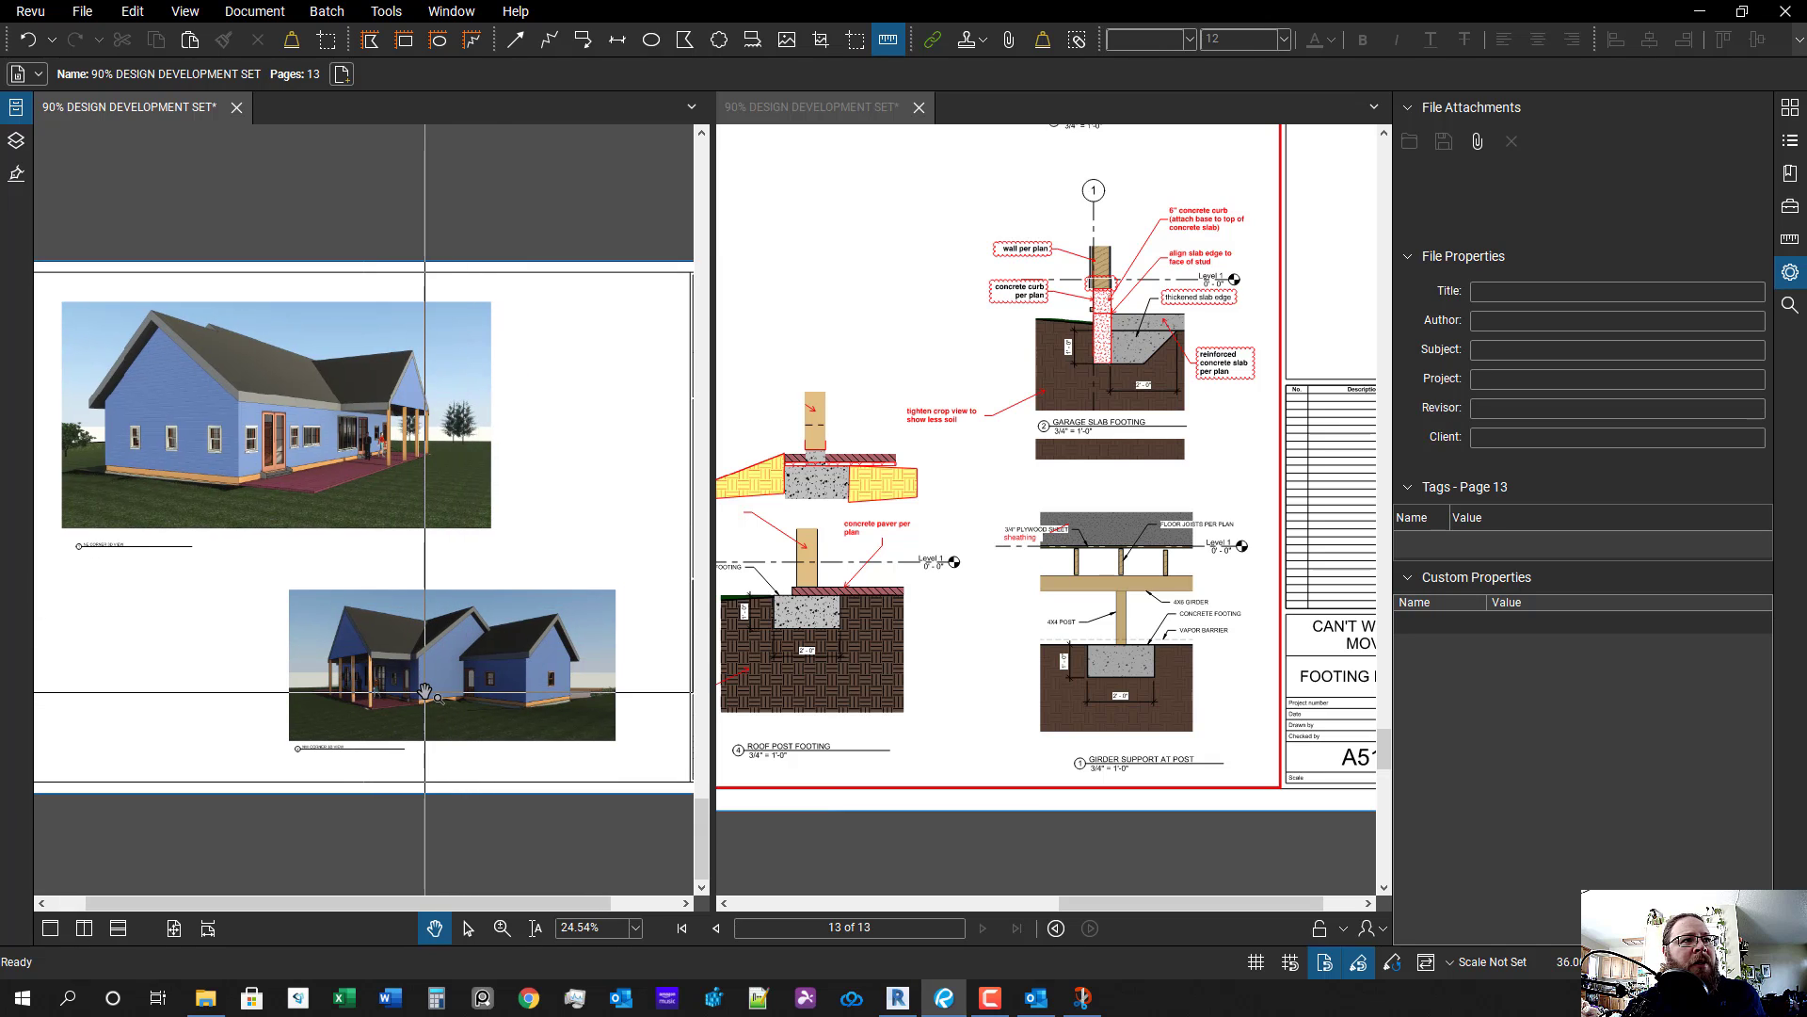
- Save the red-marked 90% design development set
{"action": "key", "text": "ctrl+s"}
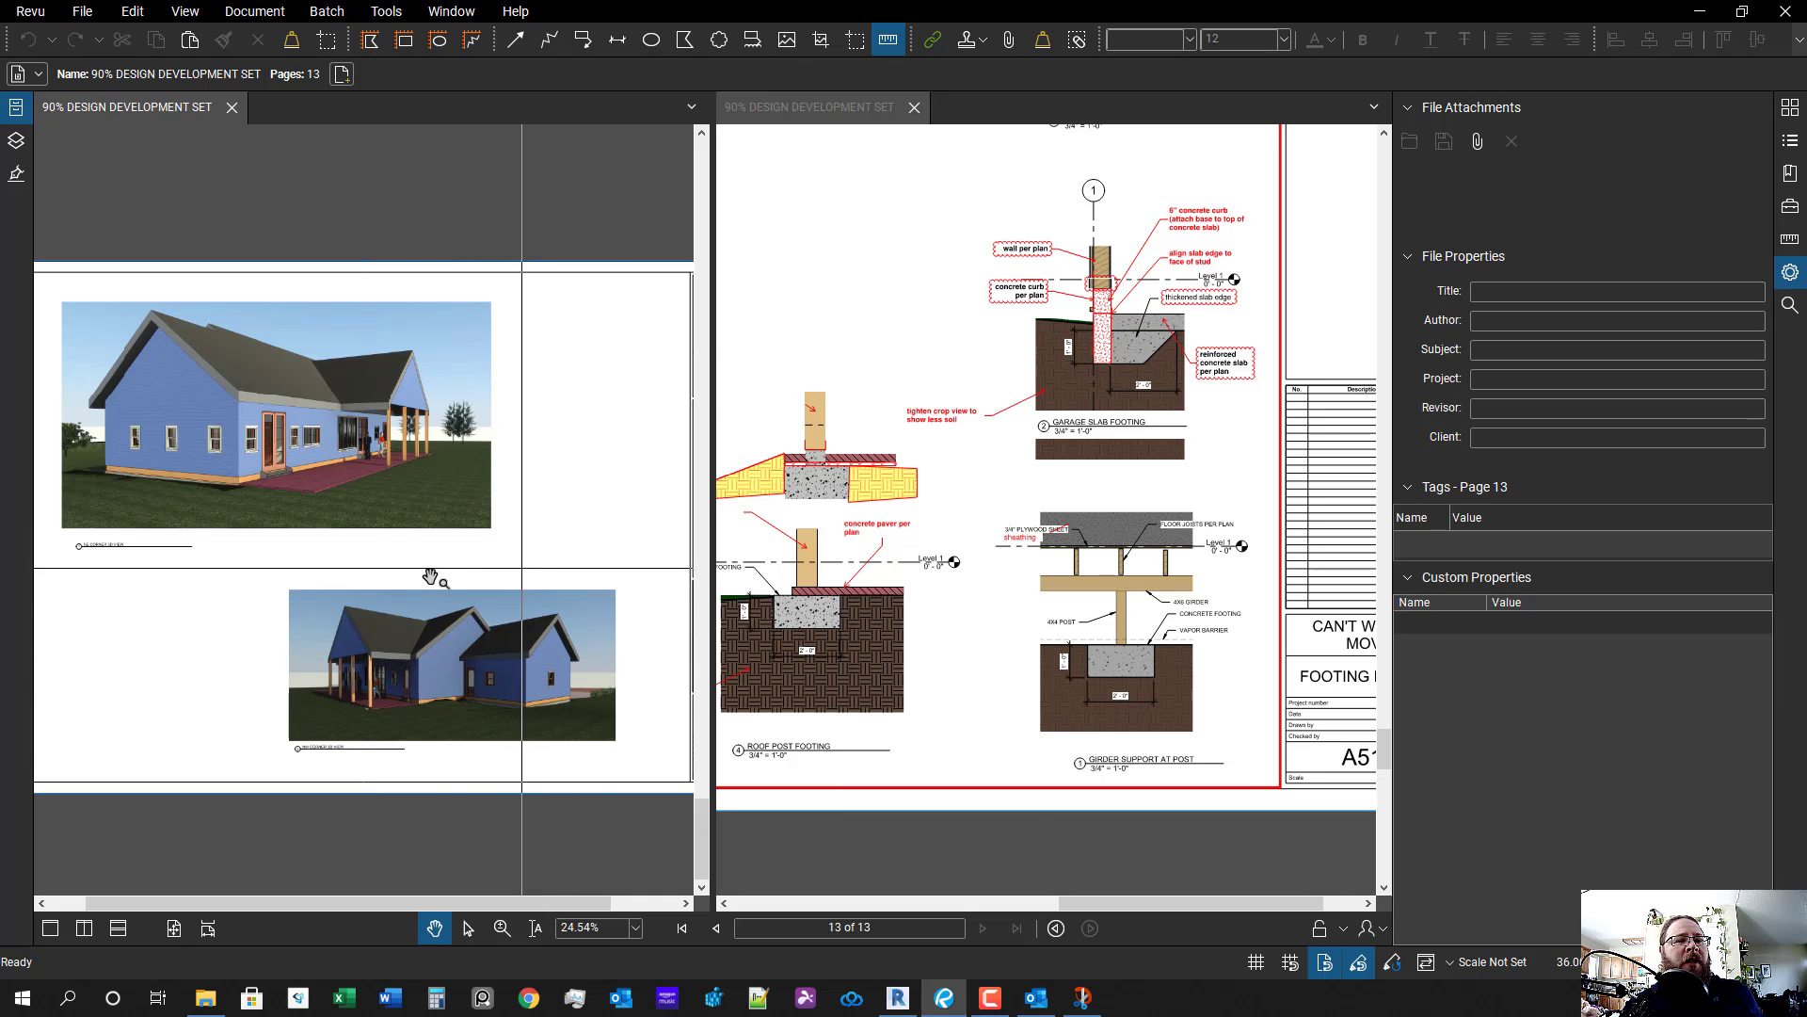
- Go back through the set past the door and window schedule and the marked elevations to site plan sheet A130
{"action": "scroll", "coordinate": [430, 576], "scroll_direction": "up", "scroll_amount": 3}
{"action": "scroll", "coordinate": [428, 753], "scroll_direction": "up", "scroll_amount": 4}
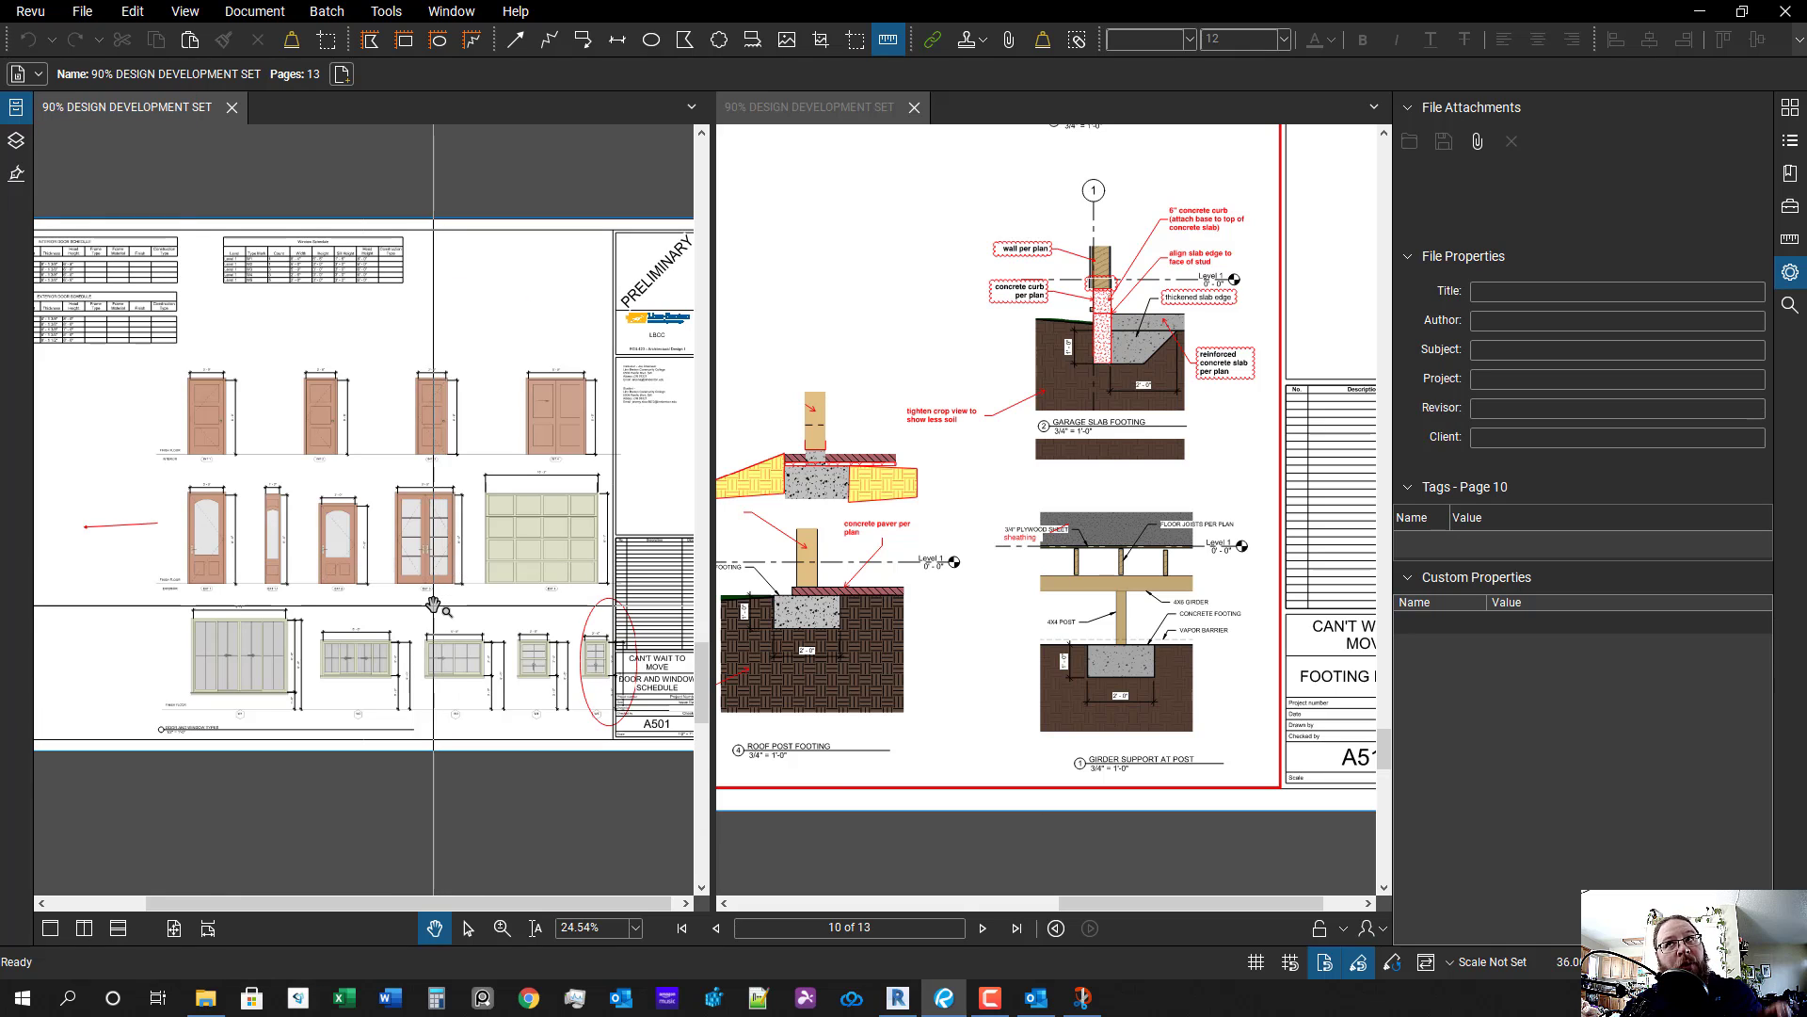
{"action": "scroll", "coordinate": [408, 657], "scroll_direction": "up", "scroll_amount": 3}
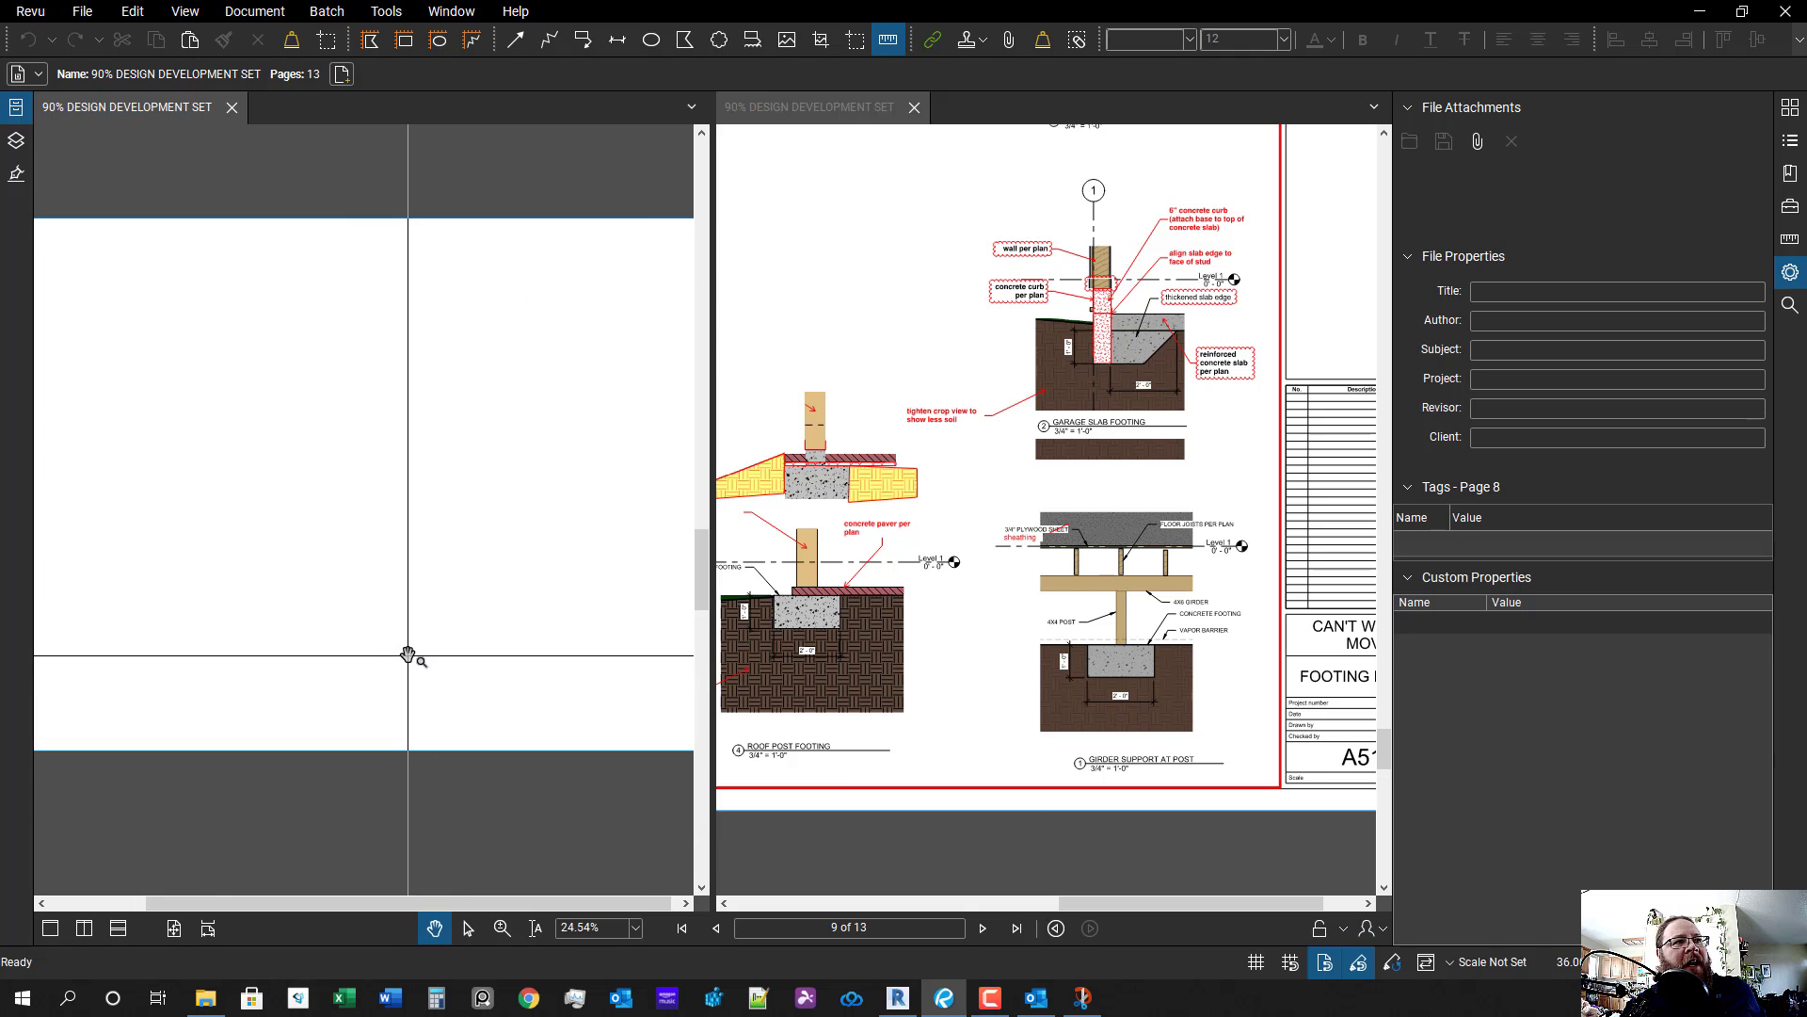
{"action": "scroll", "coordinate": [408, 656], "scroll_direction": "up", "scroll_amount": 5}
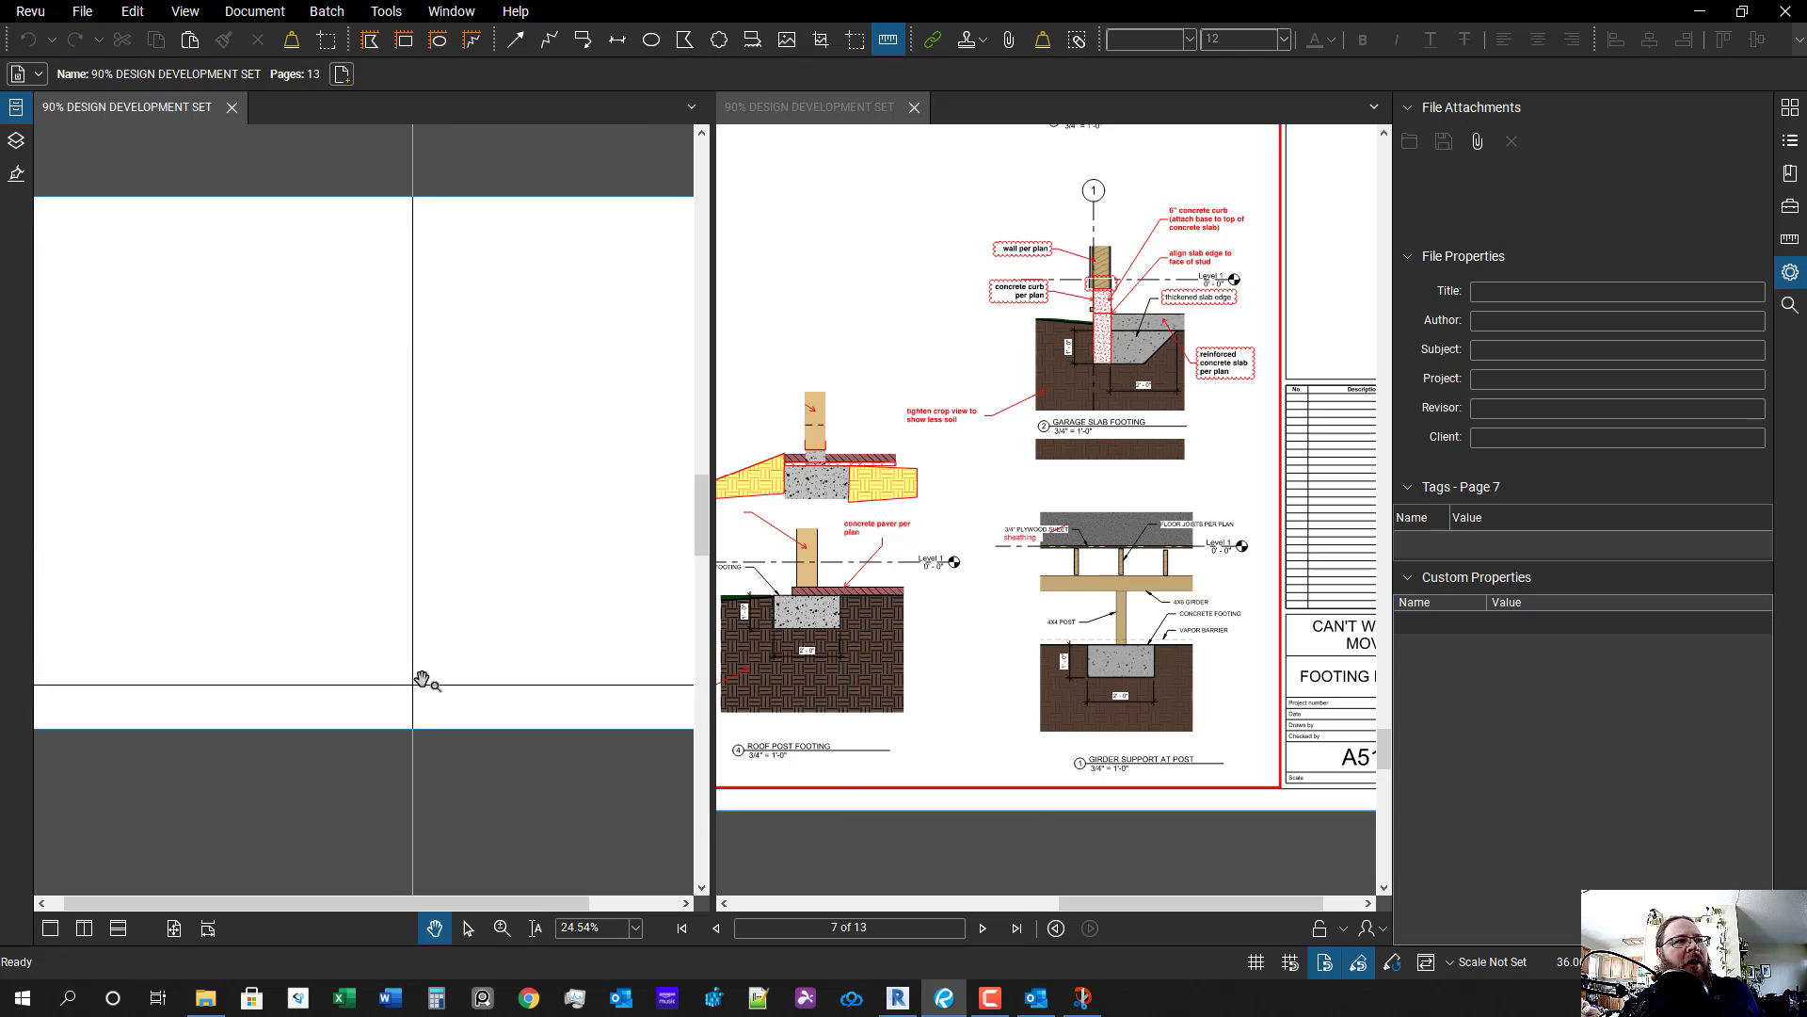
{"action": "scroll", "coordinate": [422, 680], "scroll_direction": "up", "scroll_amount": 2}
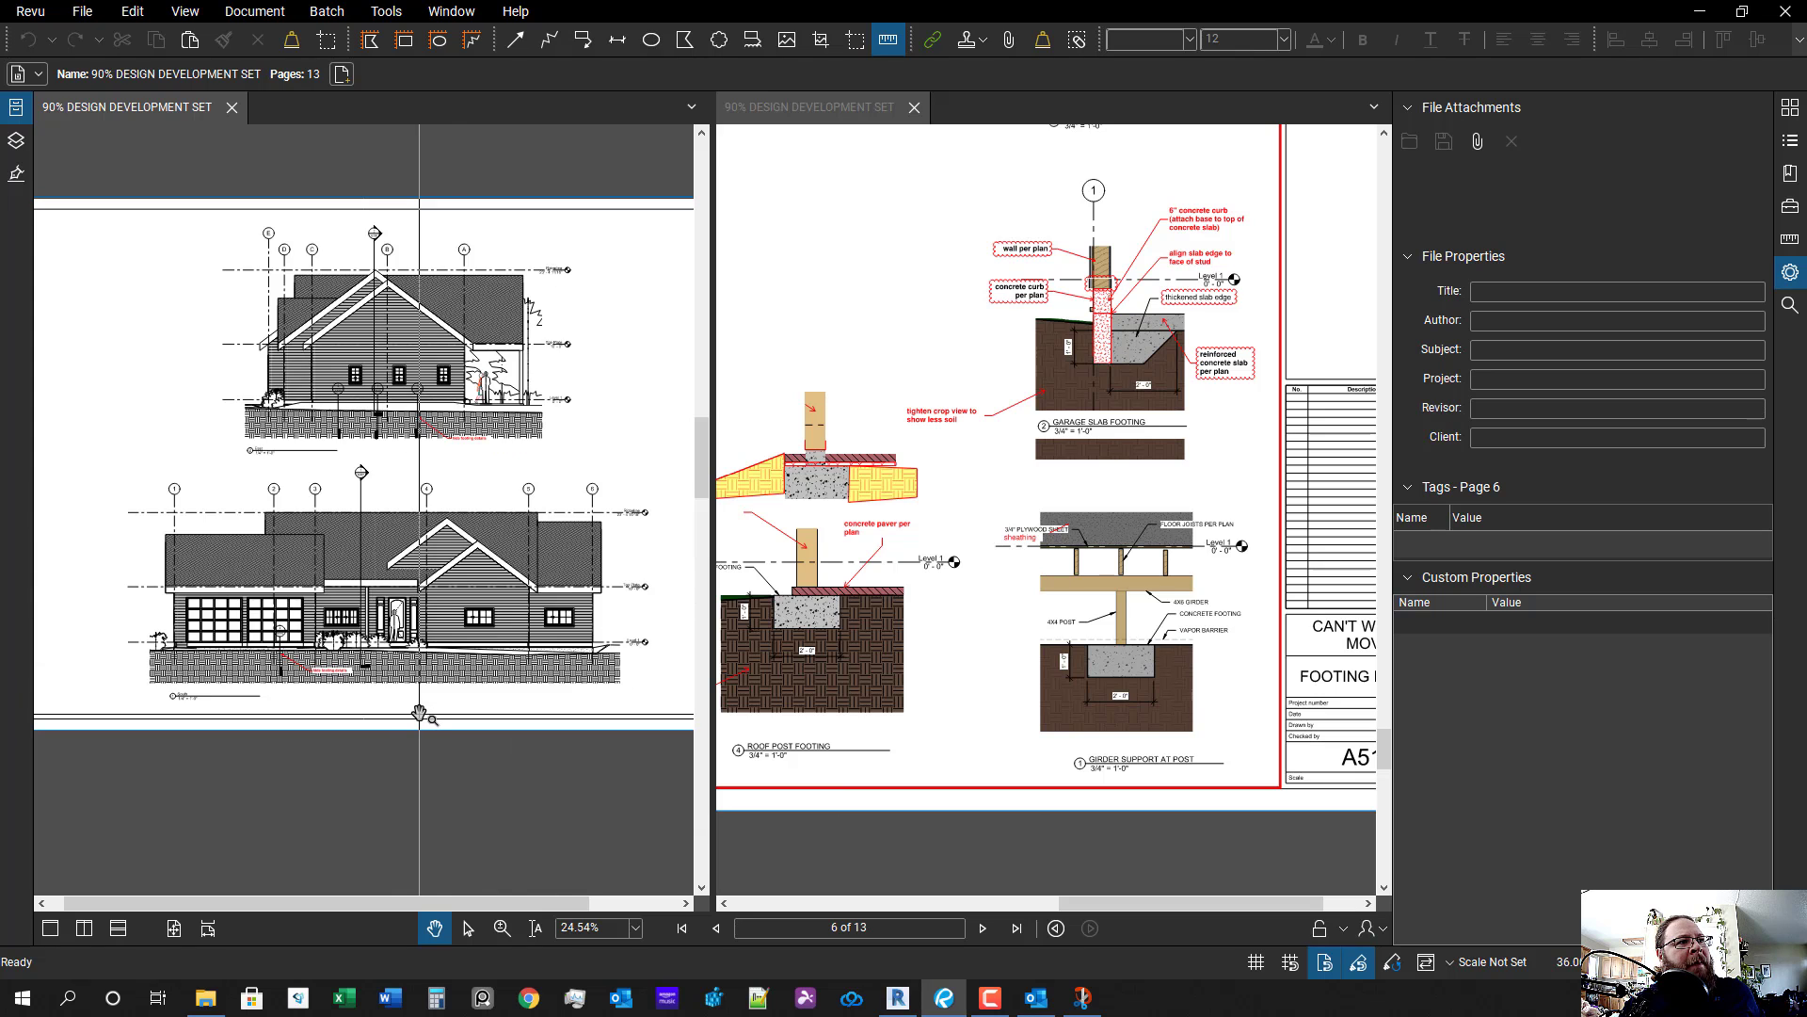
{"action": "scroll", "coordinate": [419, 713], "scroll_direction": "down", "scroll_amount": 1}
{"action": "scroll", "coordinate": [402, 694], "scroll_direction": "up", "scroll_amount": 2}
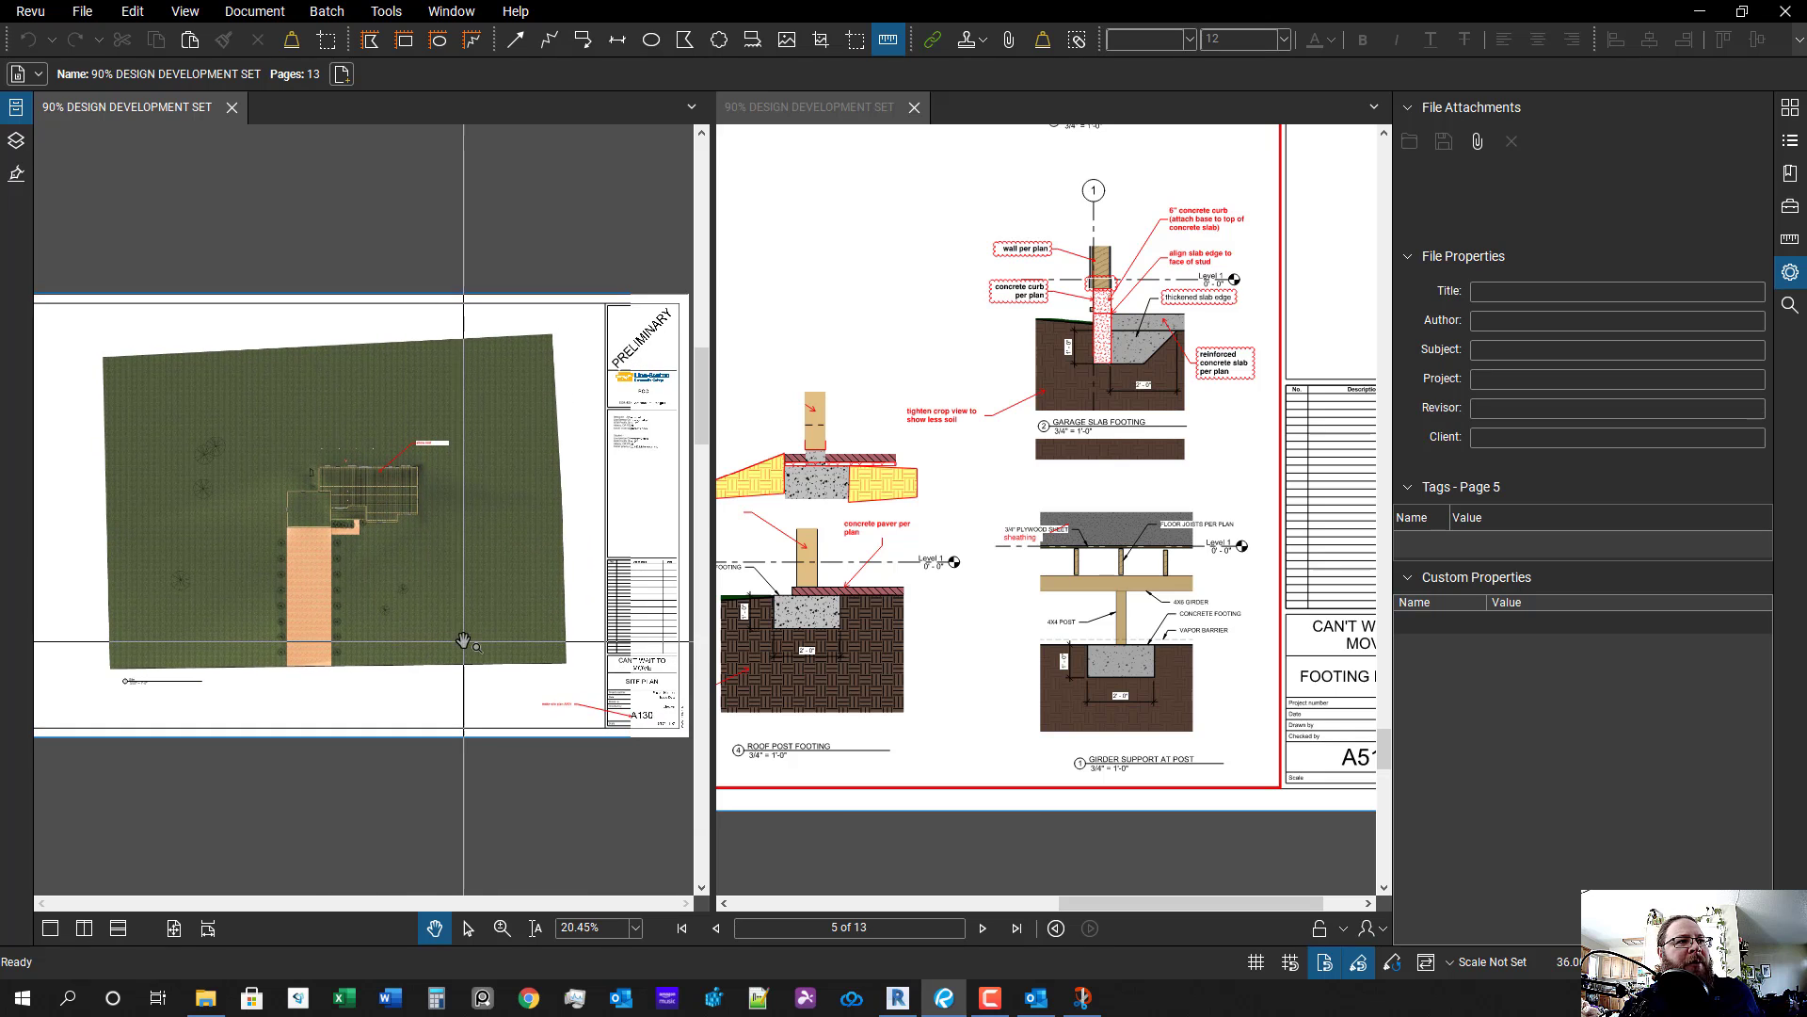
{"action": "scroll", "coordinate": [475, 667], "scroll_direction": "up", "scroll_amount": 1}
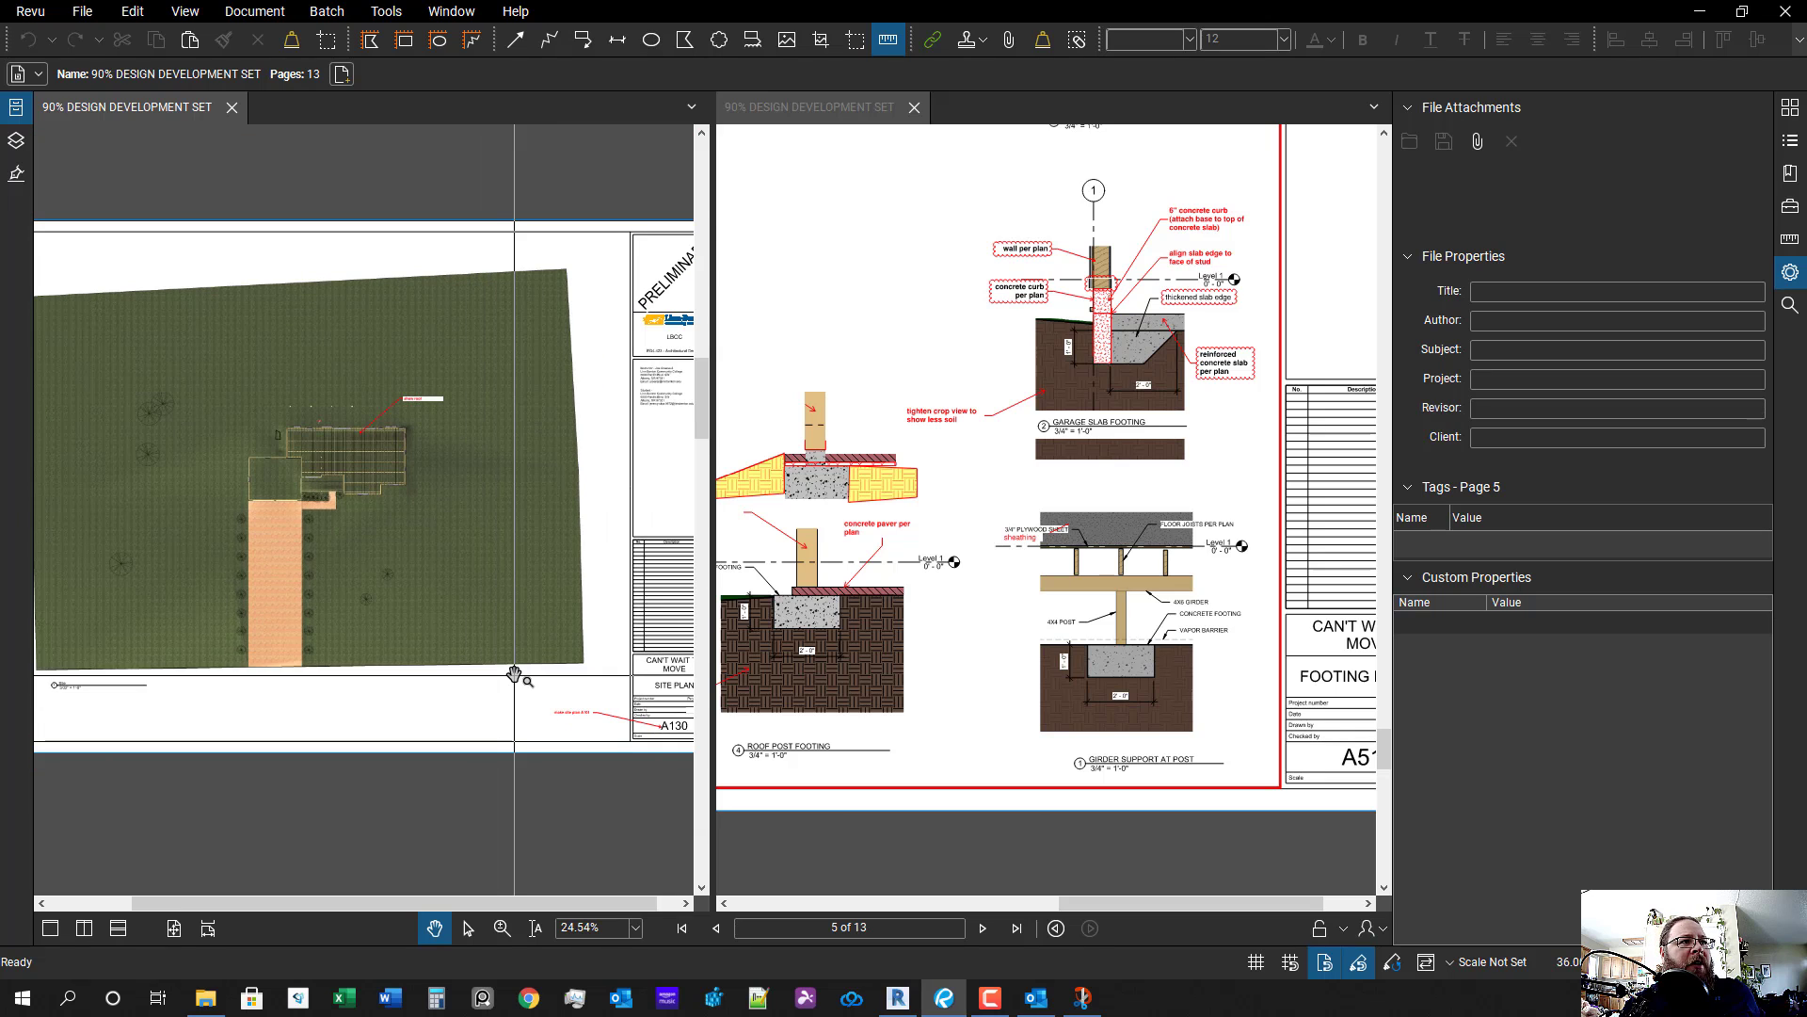